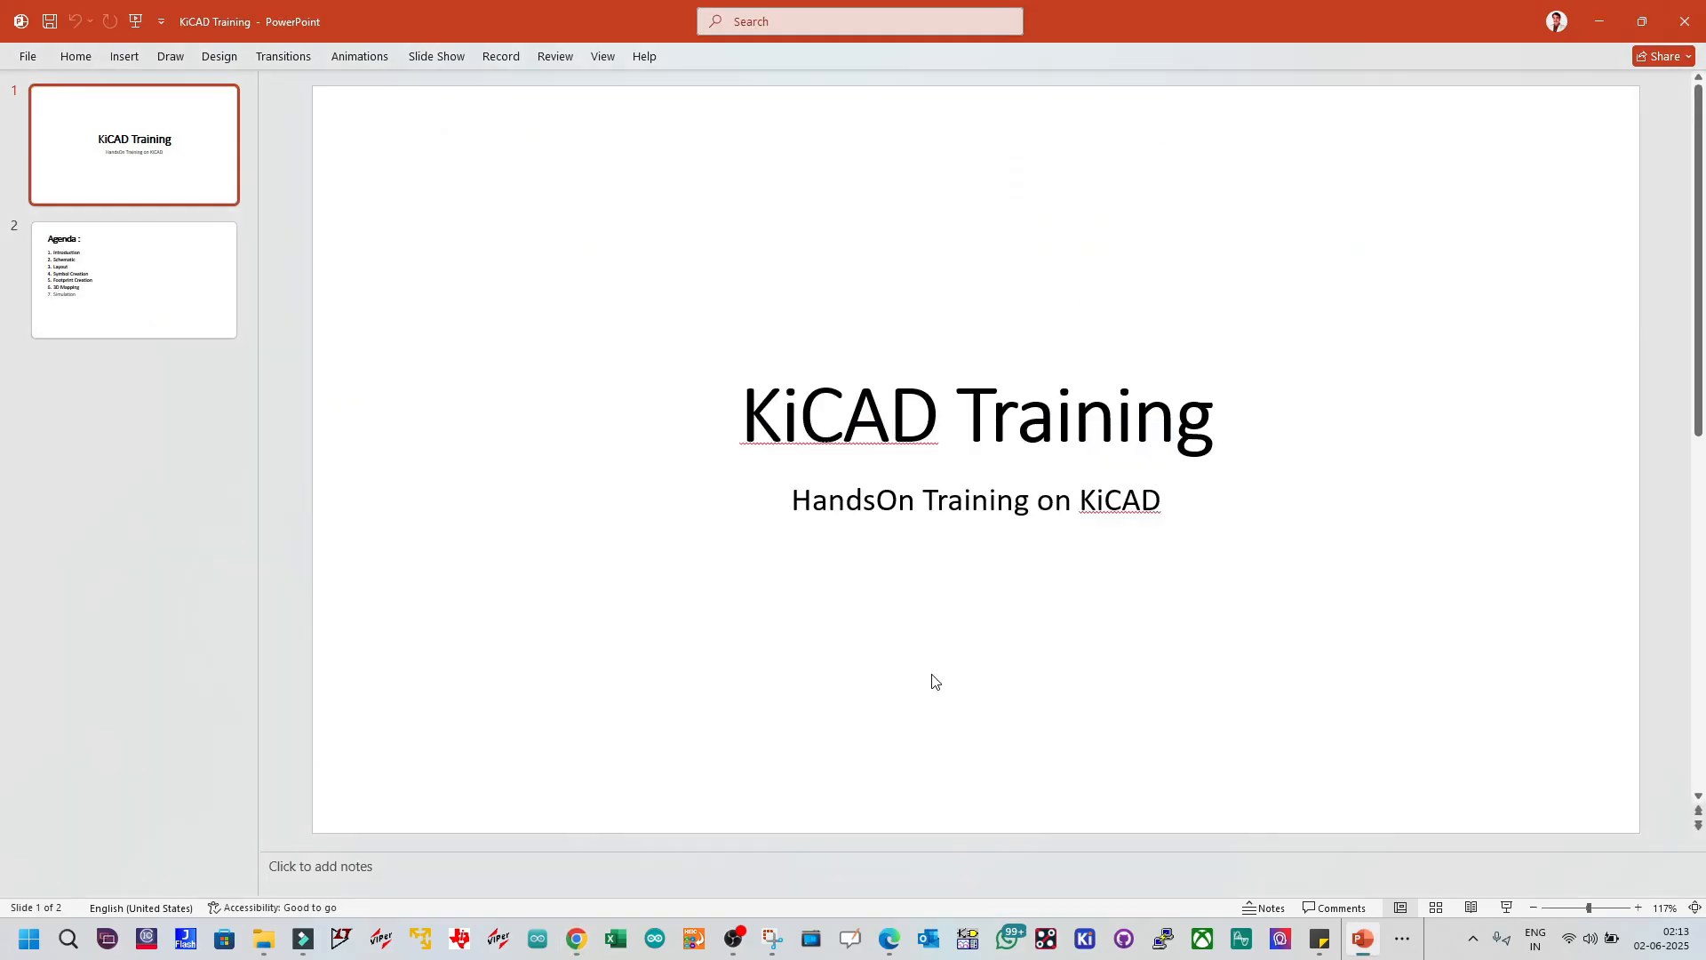
Step: Review the agenda slide of the KiCAD Training presentation in PowerPoint, from Introduction through Simulation
{"action": "left_click", "coordinate": [1082, 939]}
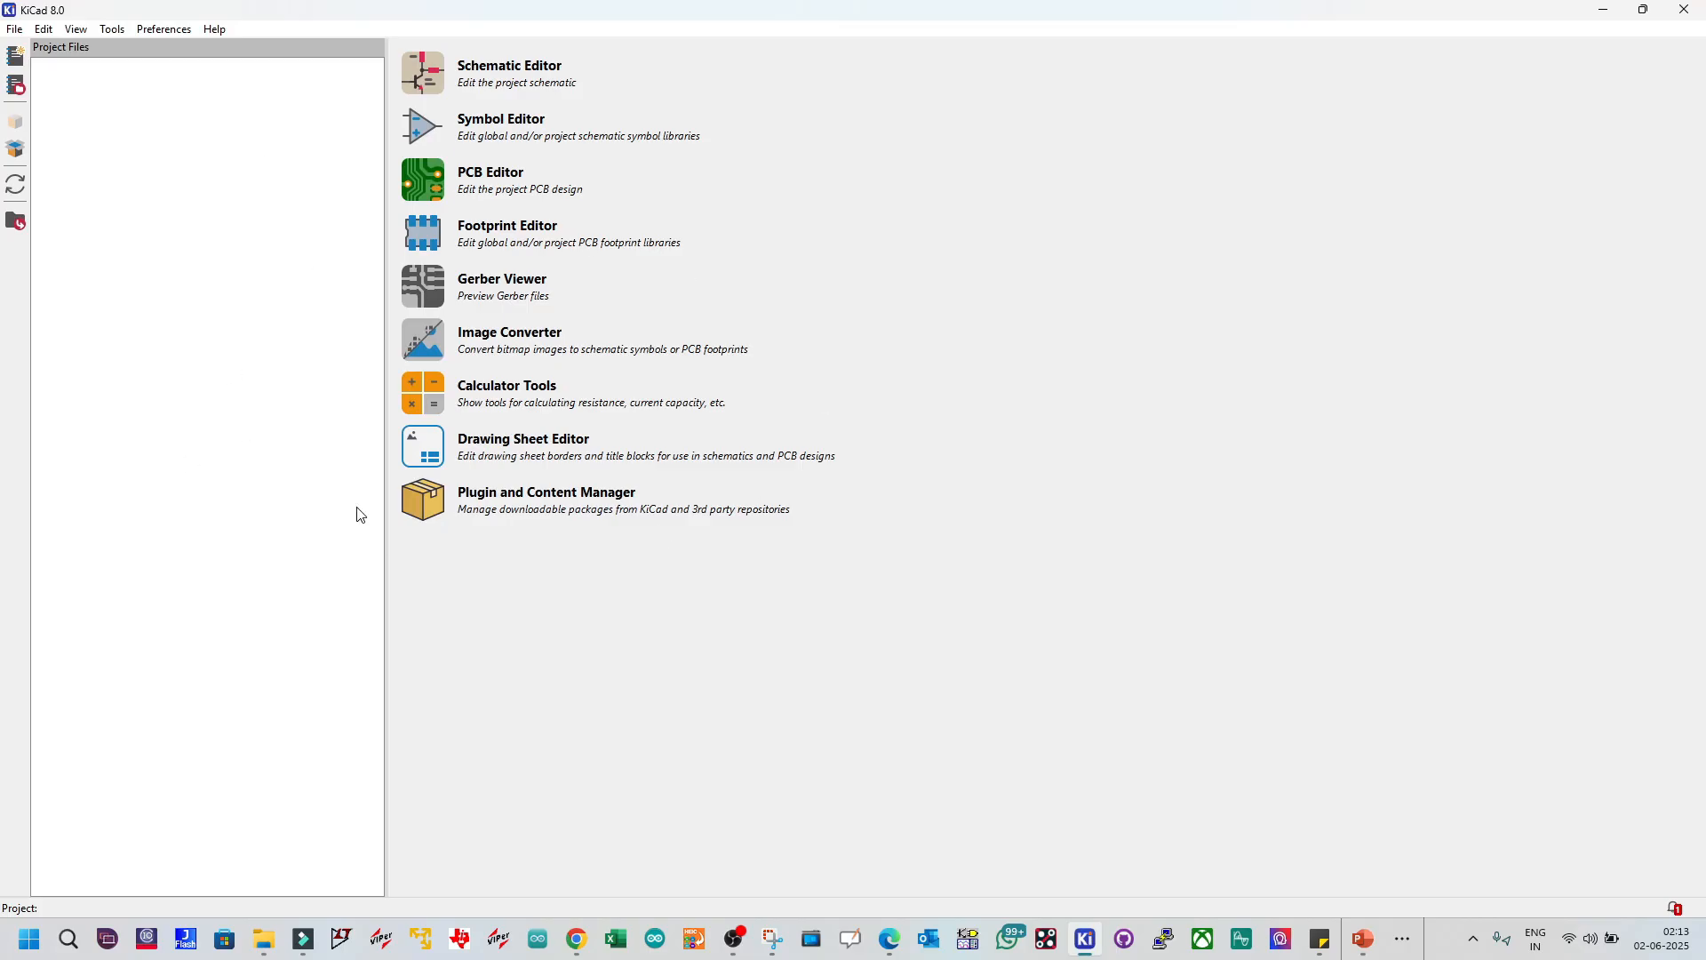
{"action": "left_click", "coordinate": [1362, 941]}
{"action": "left_click", "coordinate": [222, 268]}
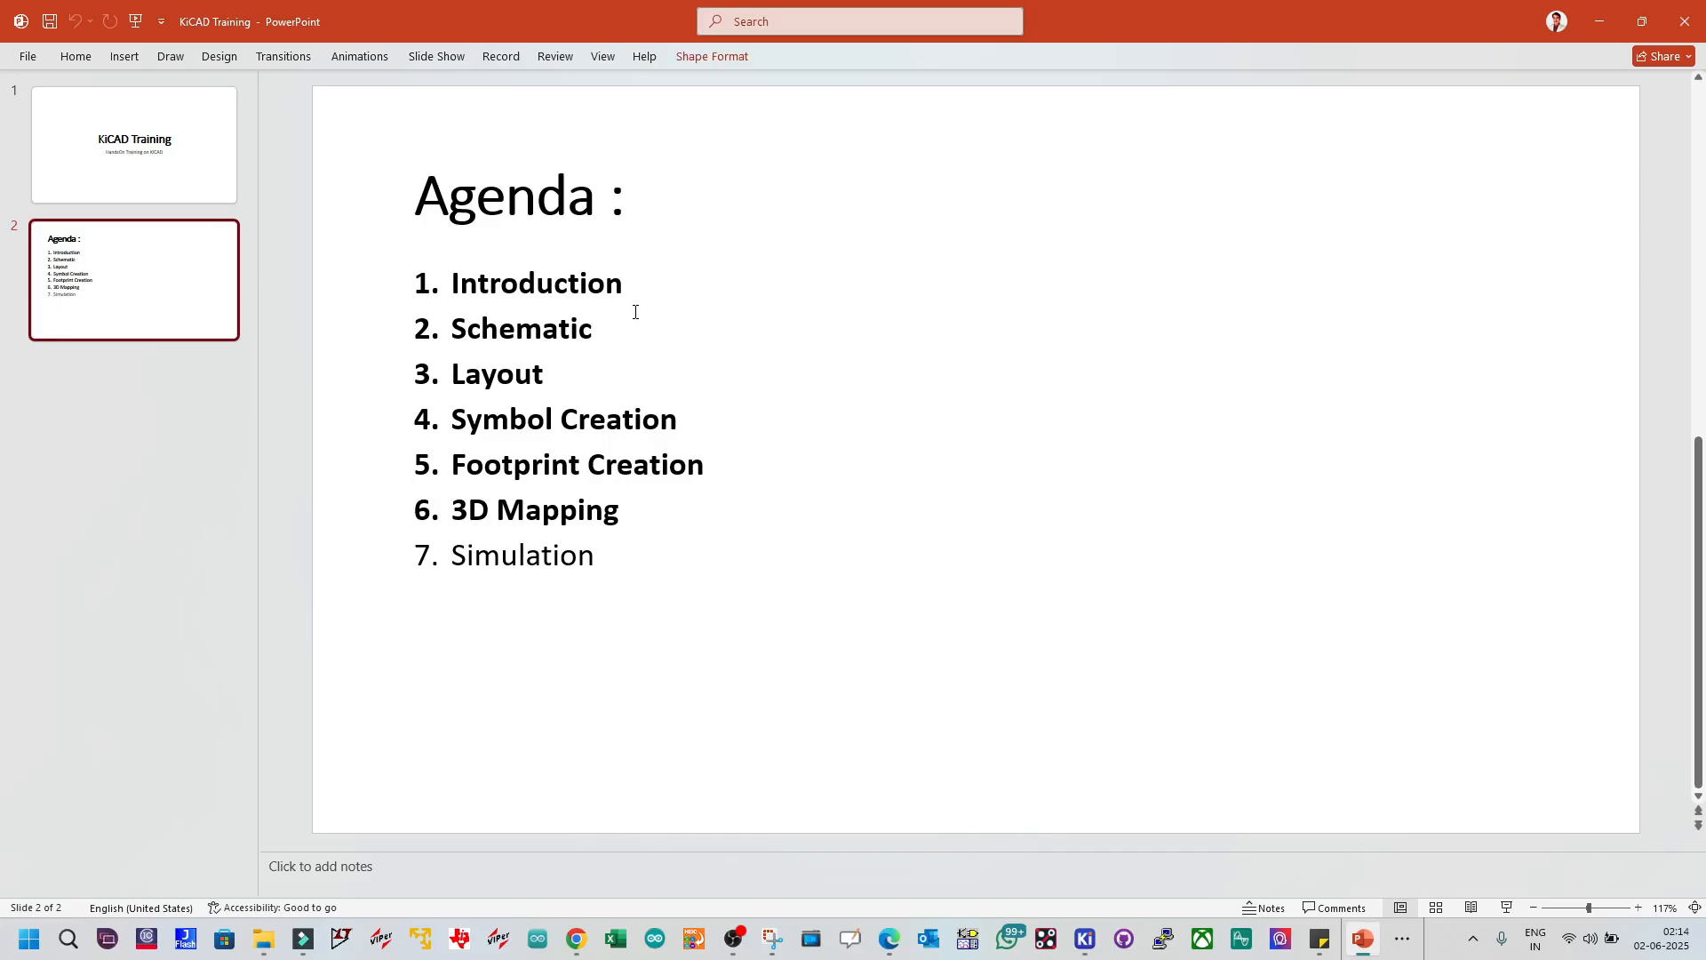
{"action": "left_click", "coordinate": [635, 312]}
{"action": "left_click_drag", "start_coordinate": [656, 282], "coordinate": [488, 283]}
{"action": "left_click_drag", "start_coordinate": [594, 331], "coordinate": [461, 377]}
{"action": "left_click_drag", "start_coordinate": [590, 377], "coordinate": [375, 293]}
{"action": "left_click", "coordinate": [388, 383]}
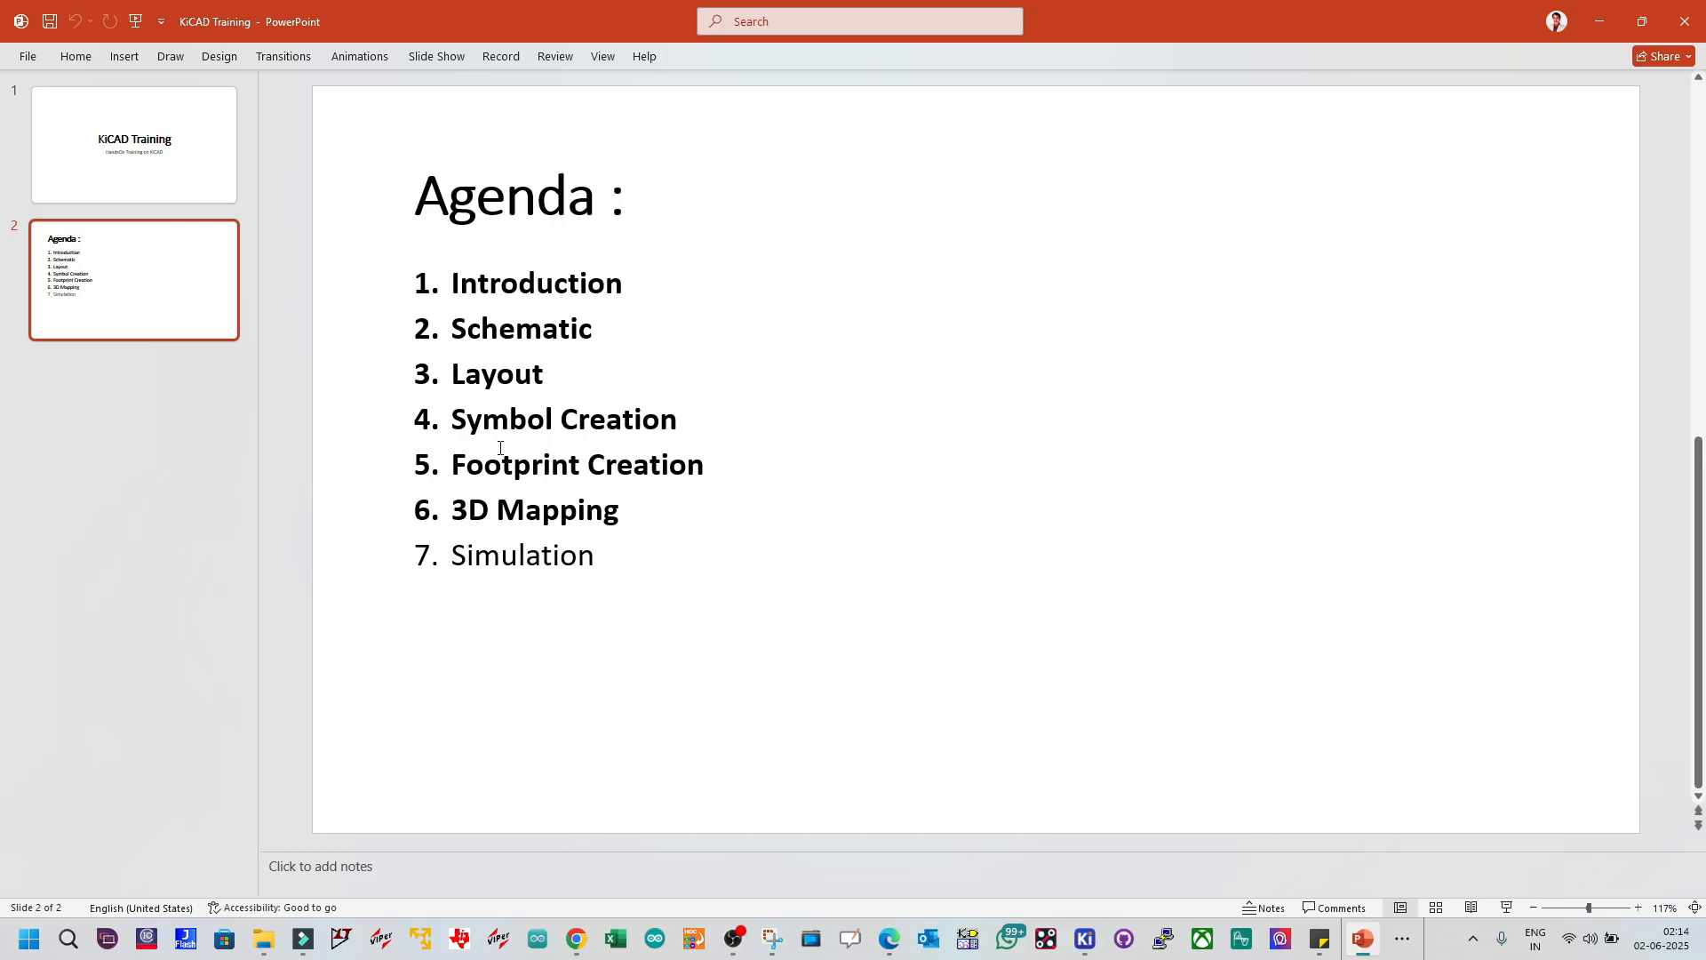
{"action": "left_click_drag", "start_coordinate": [434, 419], "coordinate": [622, 559]}
{"action": "left_click", "coordinate": [686, 661]}
Step: Switch to KiCad and create a new project named project1 in the Training folder
{"action": "left_click", "coordinate": [1086, 935]}
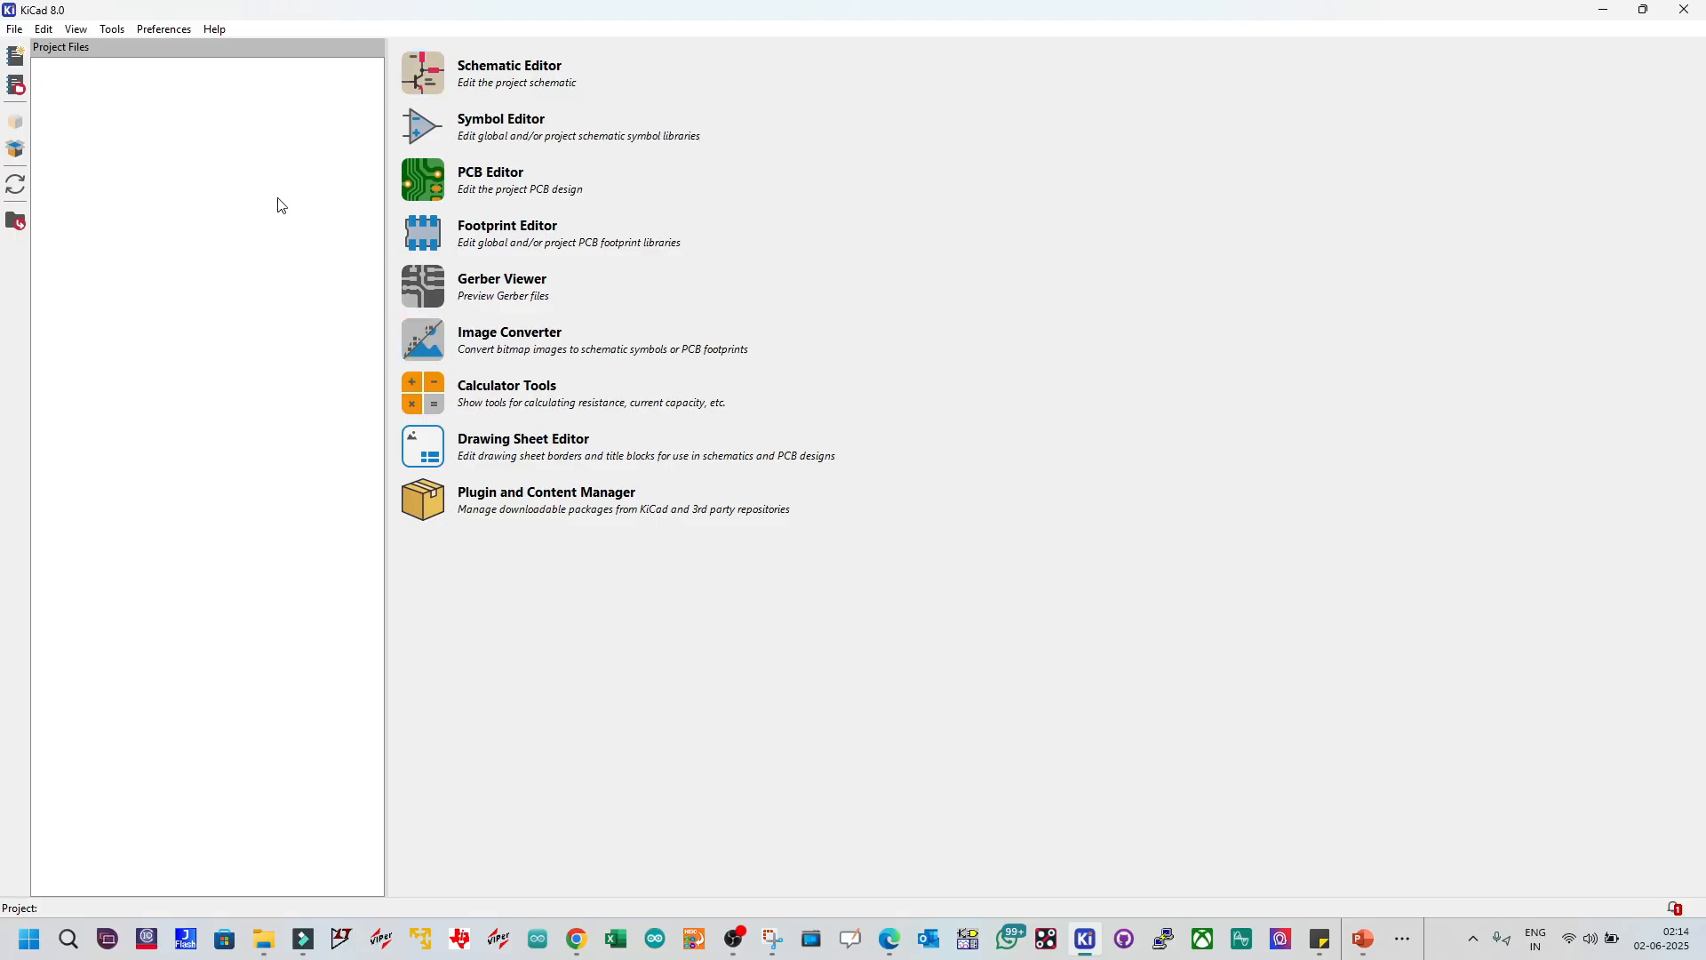
{"action": "left_click", "coordinate": [15, 29]}
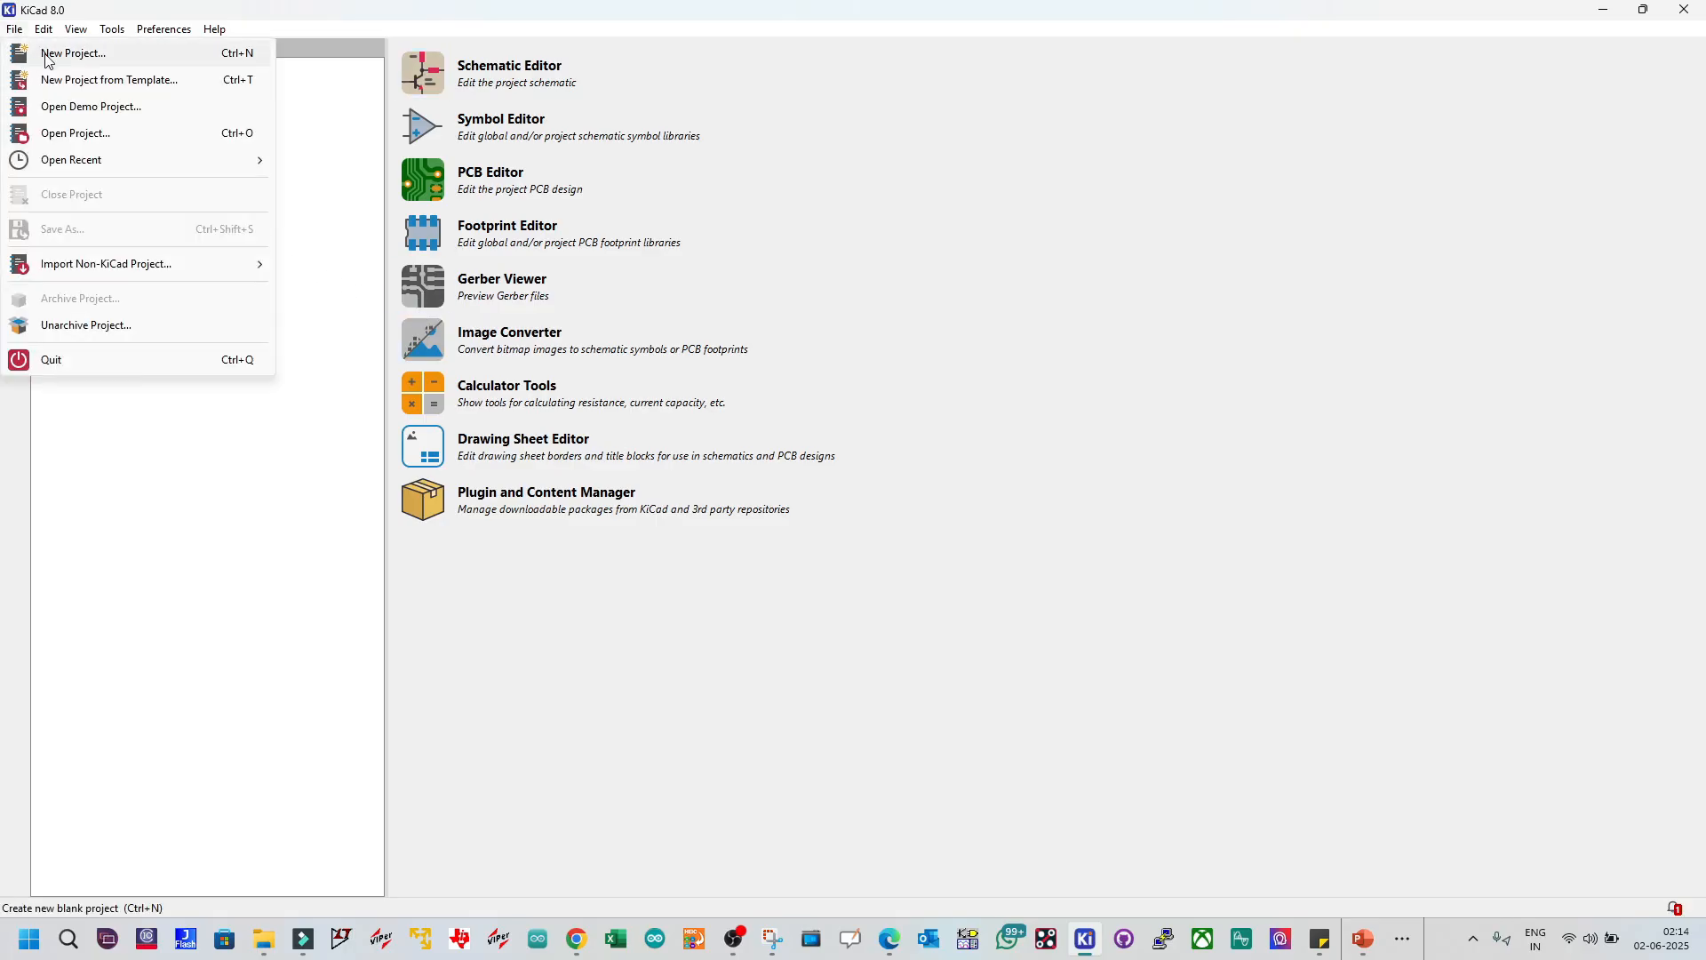
{"action": "left_click", "coordinate": [47, 55]}
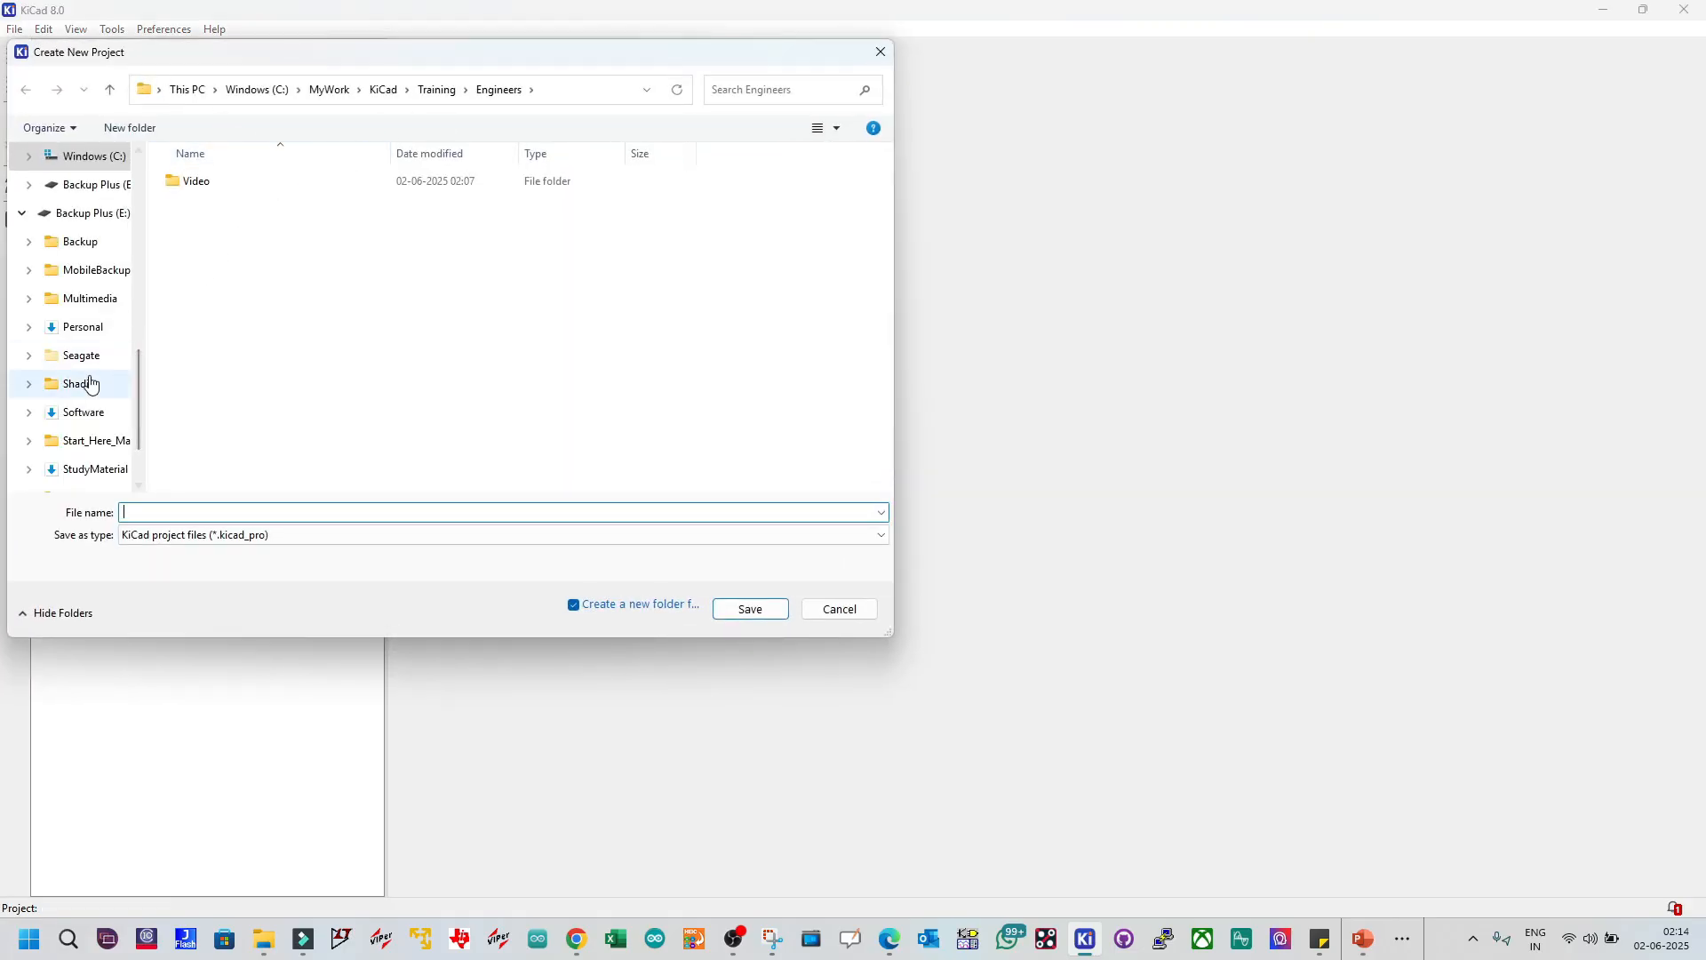
{"action": "left_click", "coordinate": [79, 242]}
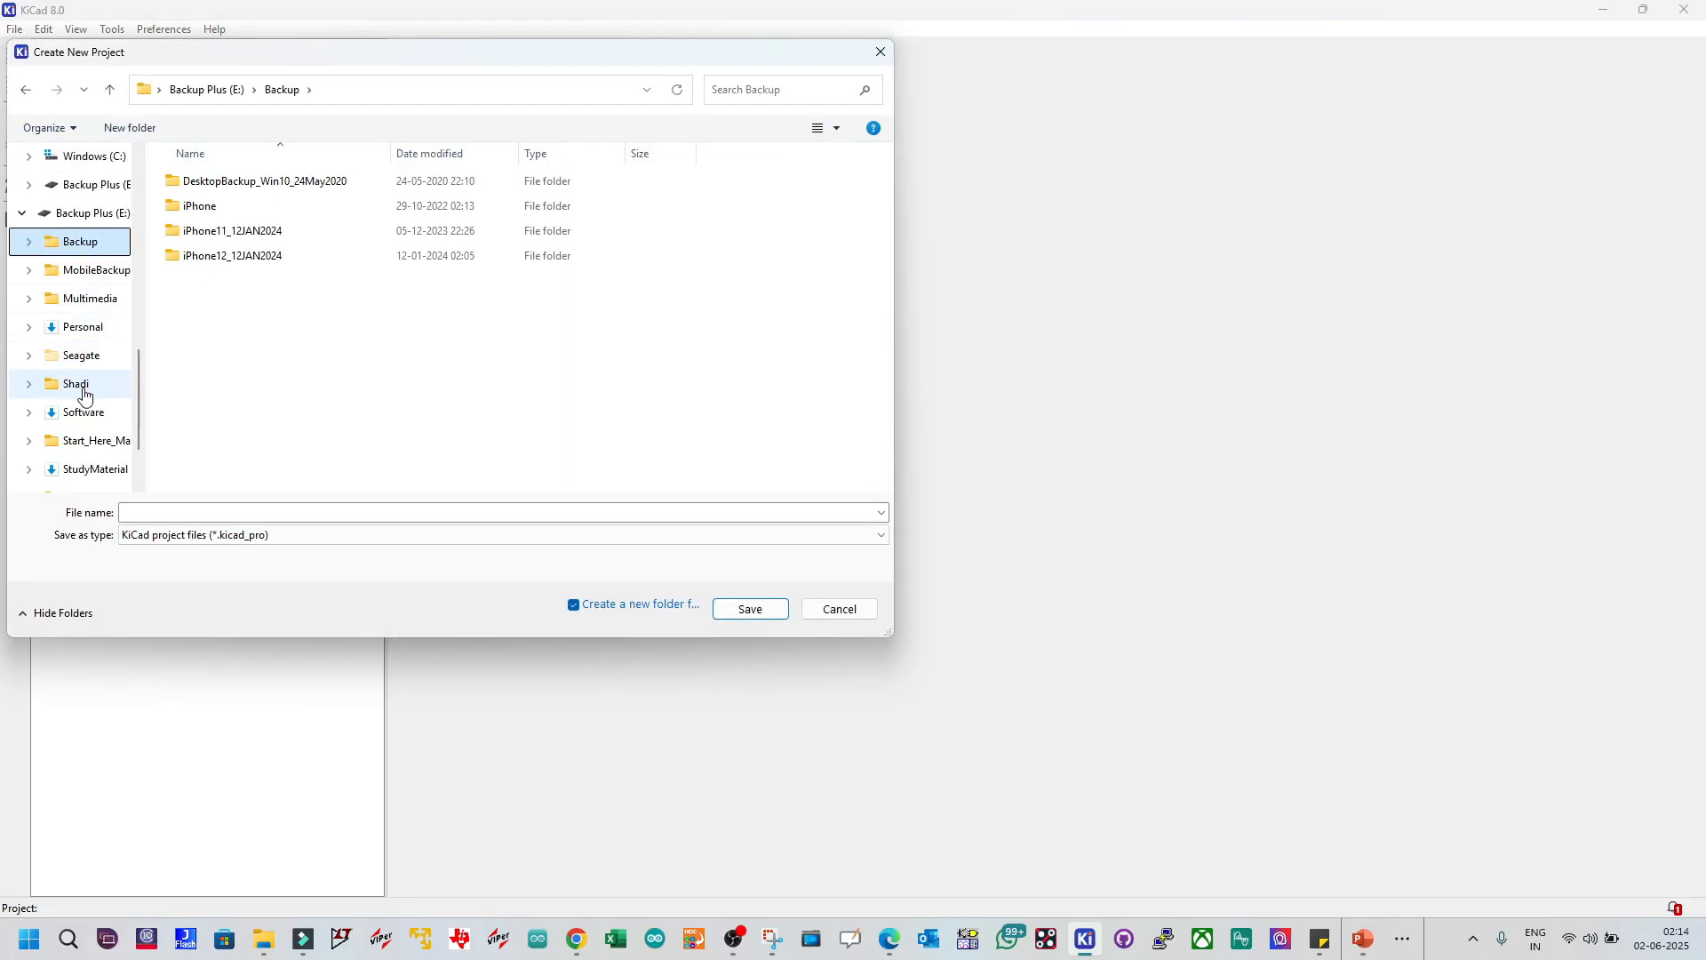
{"action": "scroll", "coordinate": [77, 213], "scroll_direction": "up", "scroll_amount": 4}
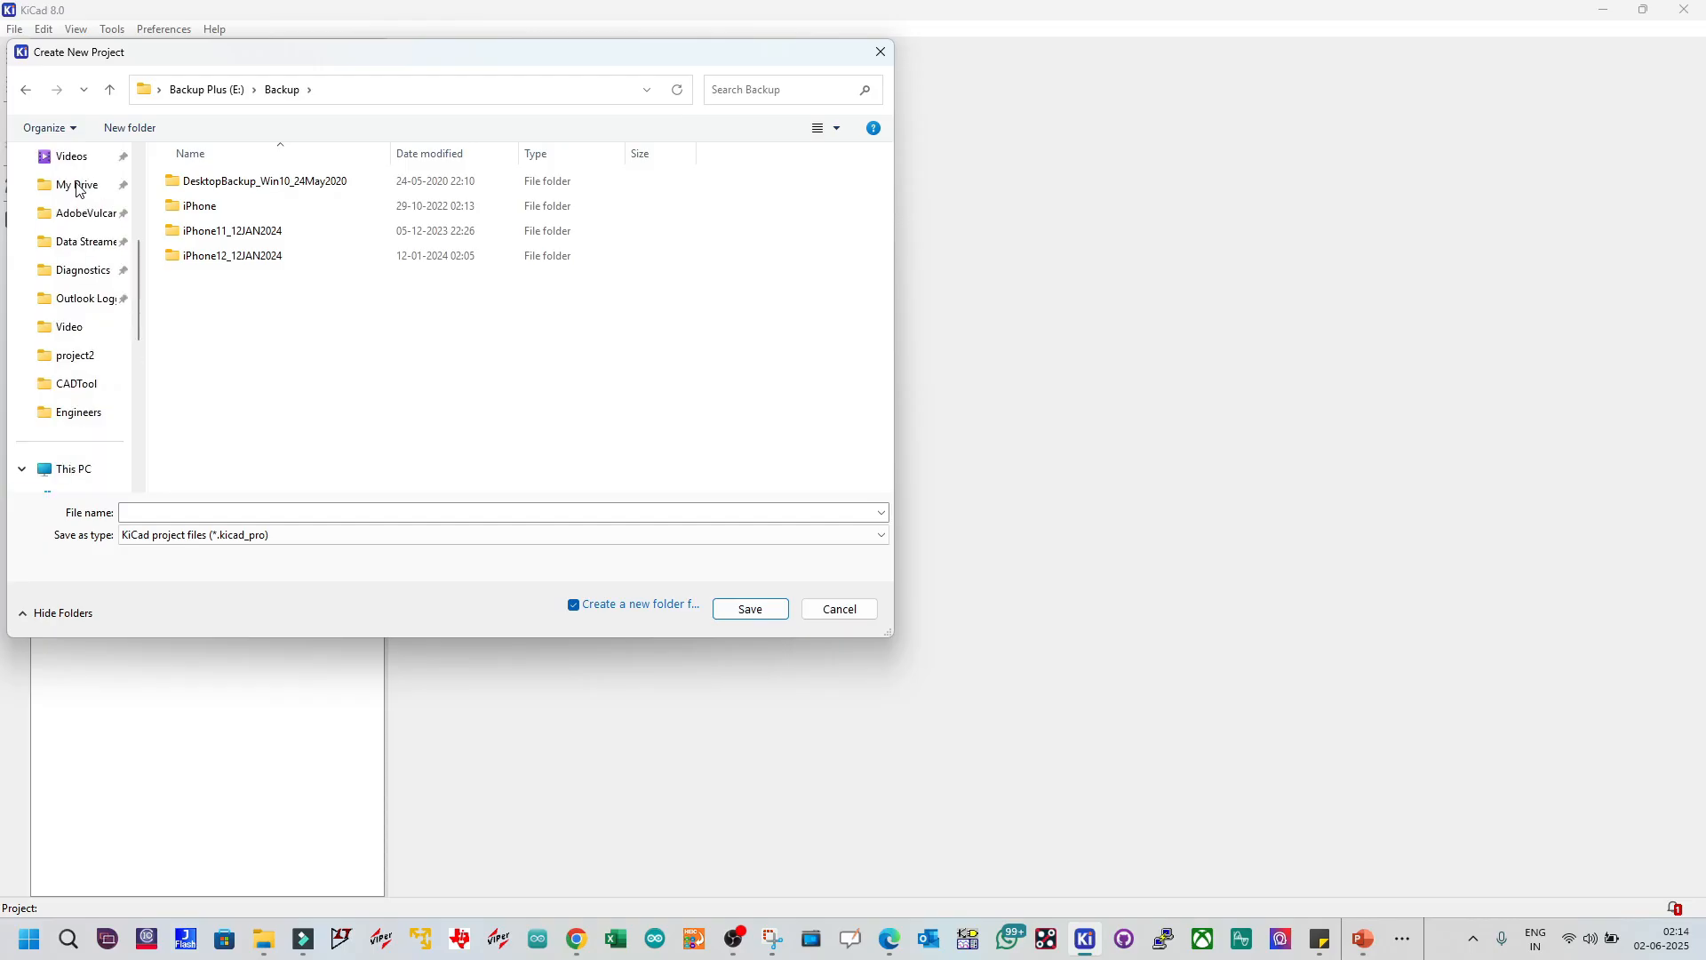
{"action": "left_click", "coordinate": [80, 355]}
{"action": "left_click", "coordinate": [76, 327]}
{"action": "left_click", "coordinate": [436, 89]}
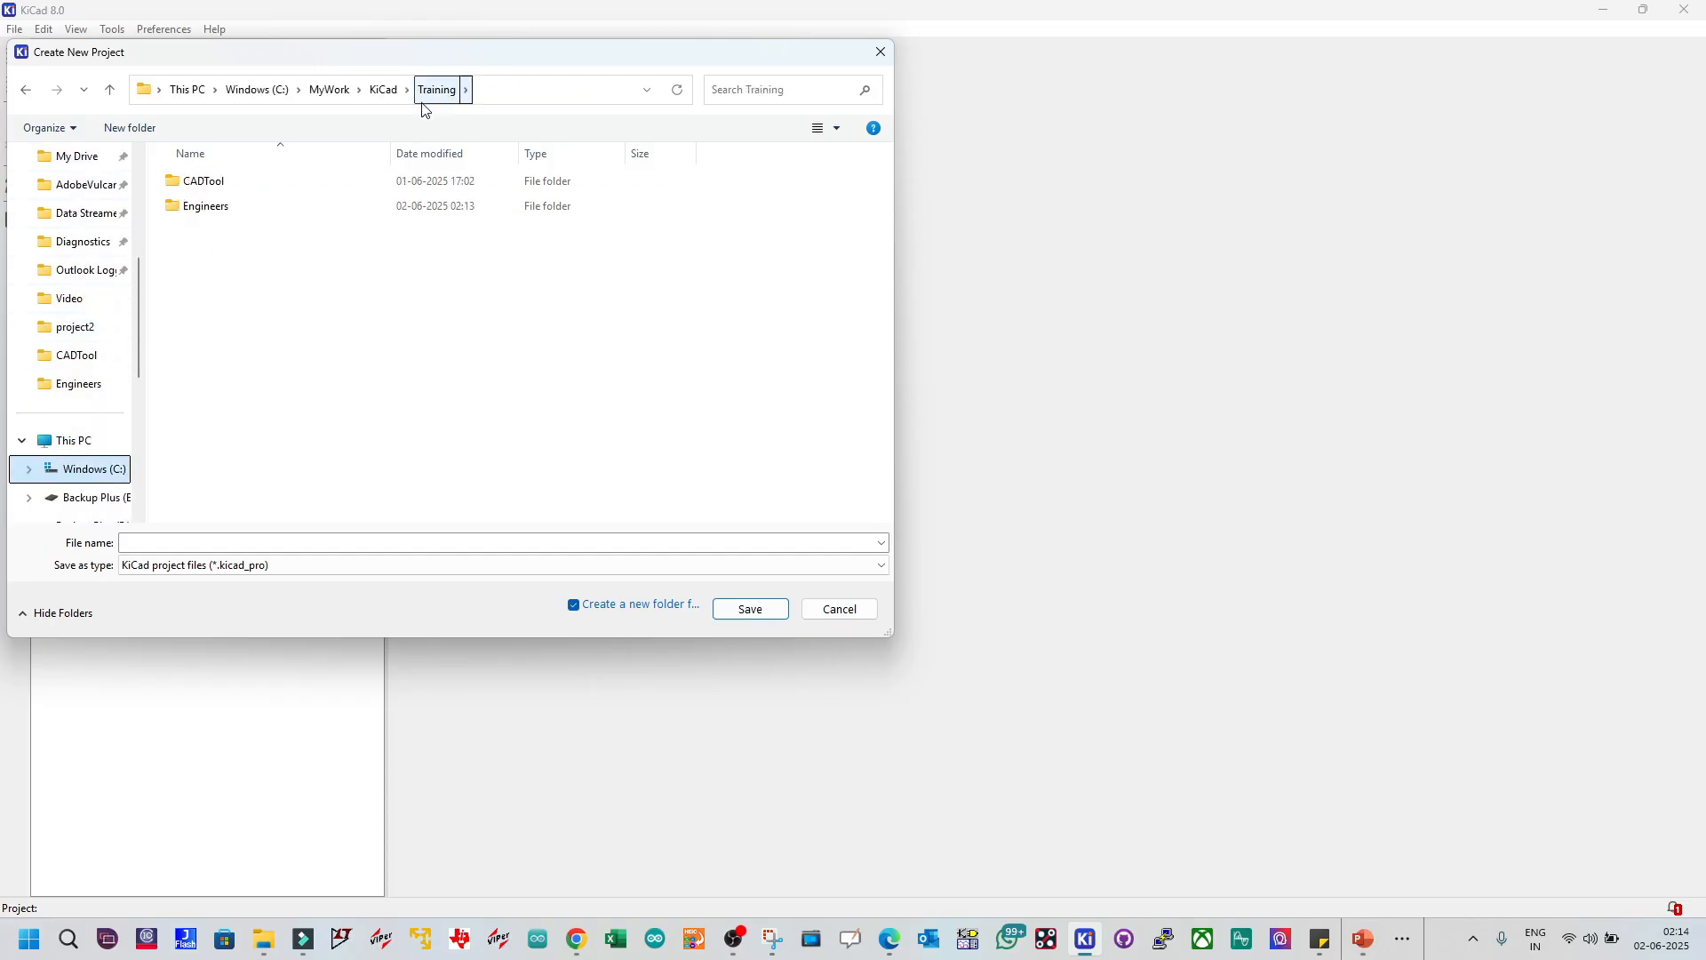
{"action": "left_click", "coordinate": [242, 548]}
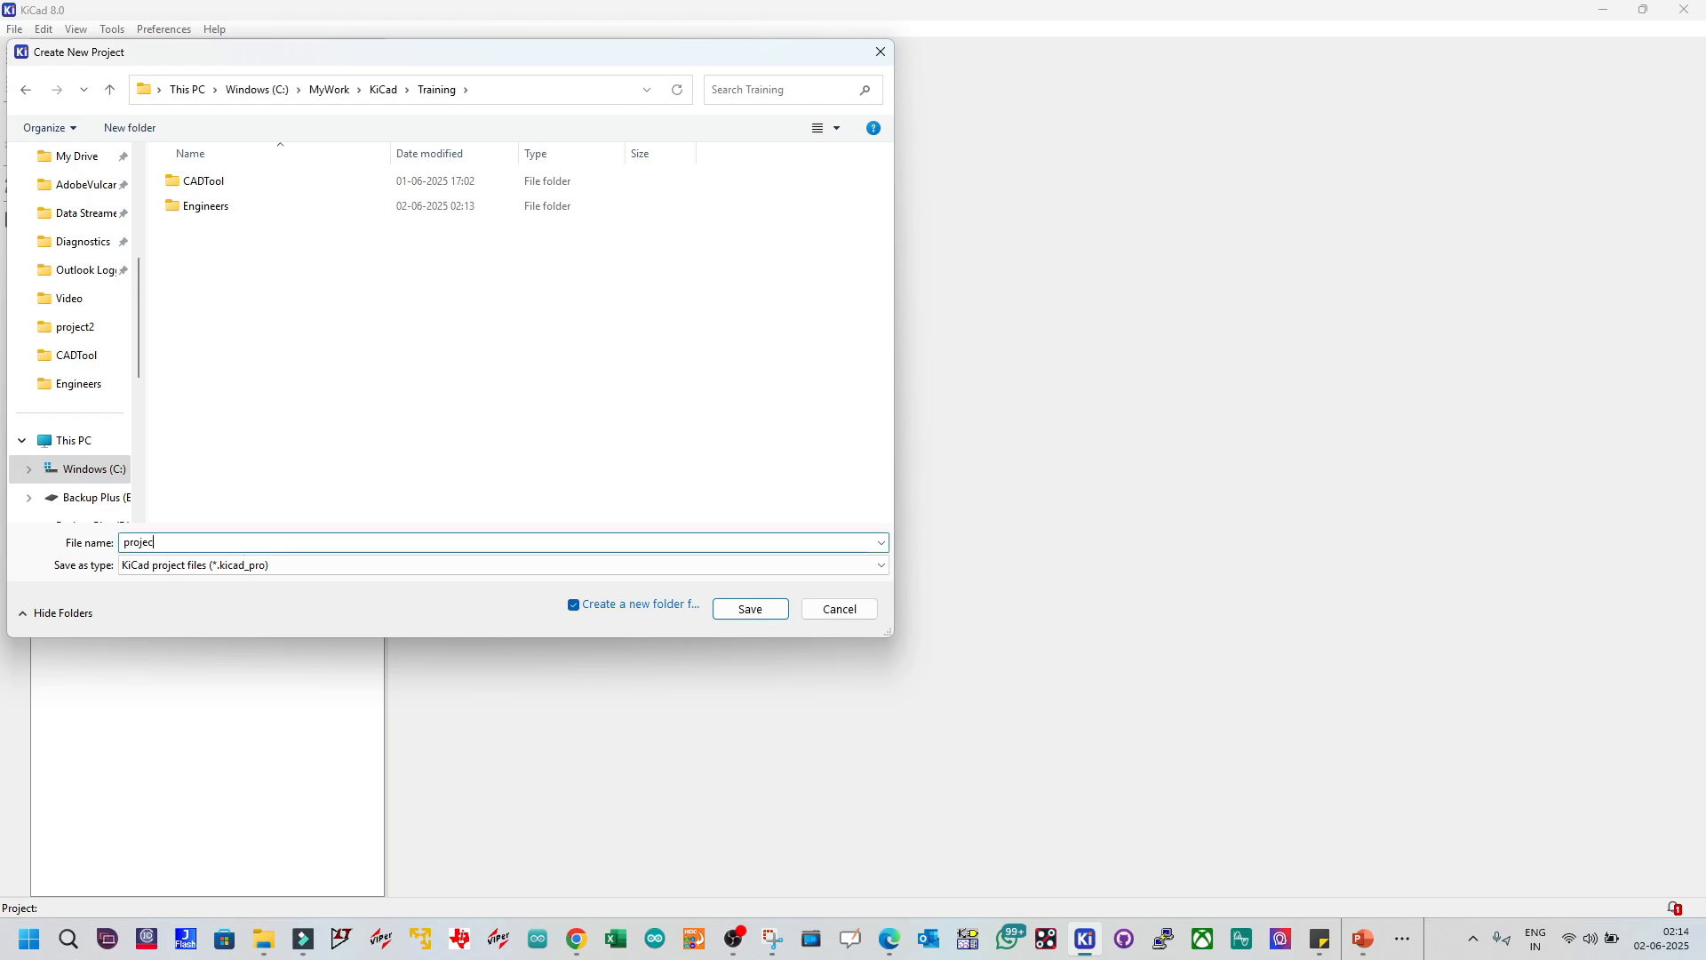
{"action": "type", "text": "project1"}
{"action": "key", "text": "Return"}
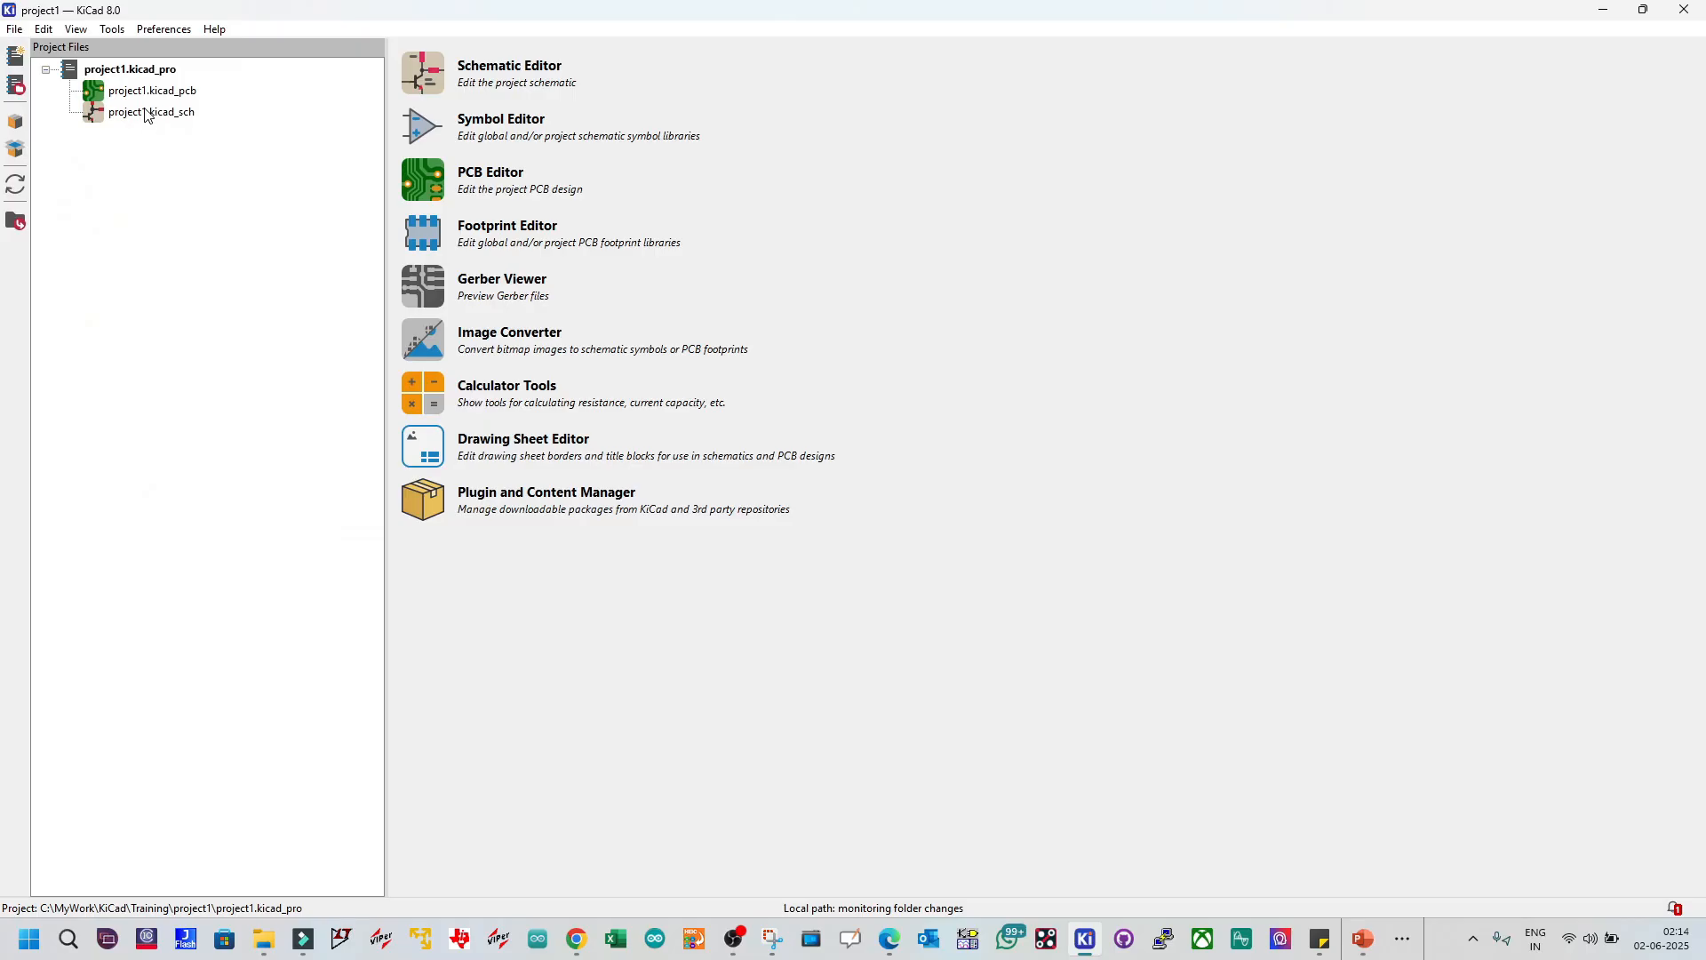
Step: Open project1's schematic and PCB in their editors, then return to the Schematic Editor with the empty sheet
{"action": "left_click", "coordinate": [130, 117]}
{"action": "left_click", "coordinate": [173, 98]}
{"action": "left_click", "coordinate": [132, 114]}
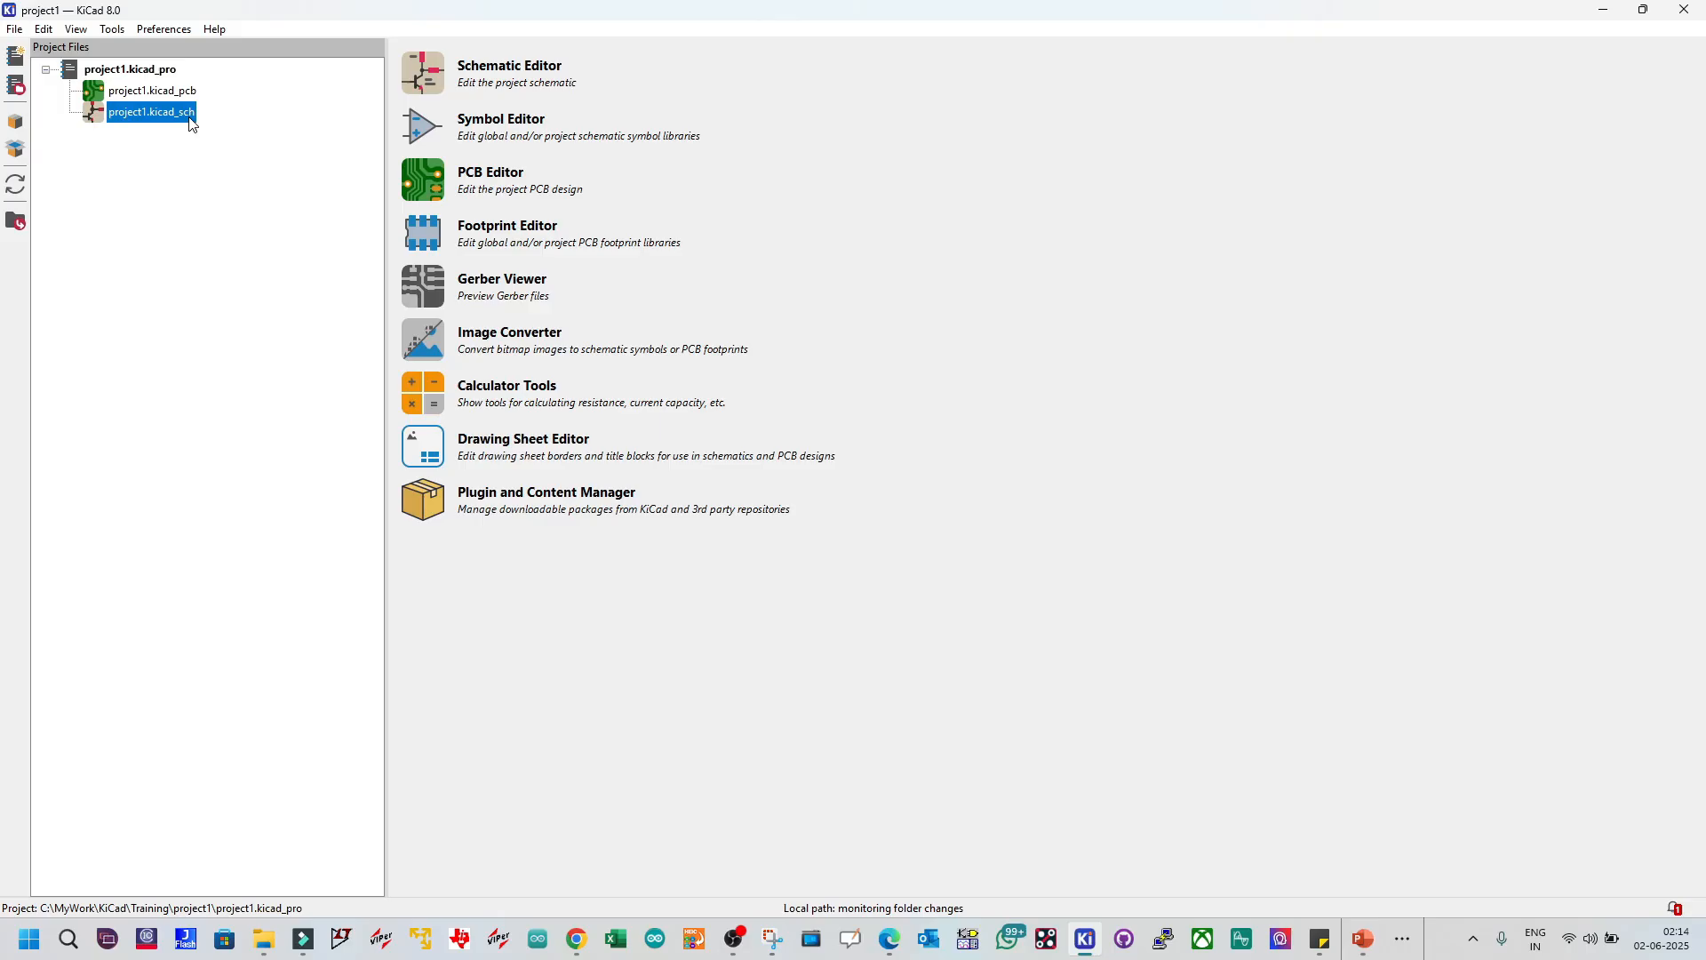
{"action": "left_click", "coordinate": [449, 167]}
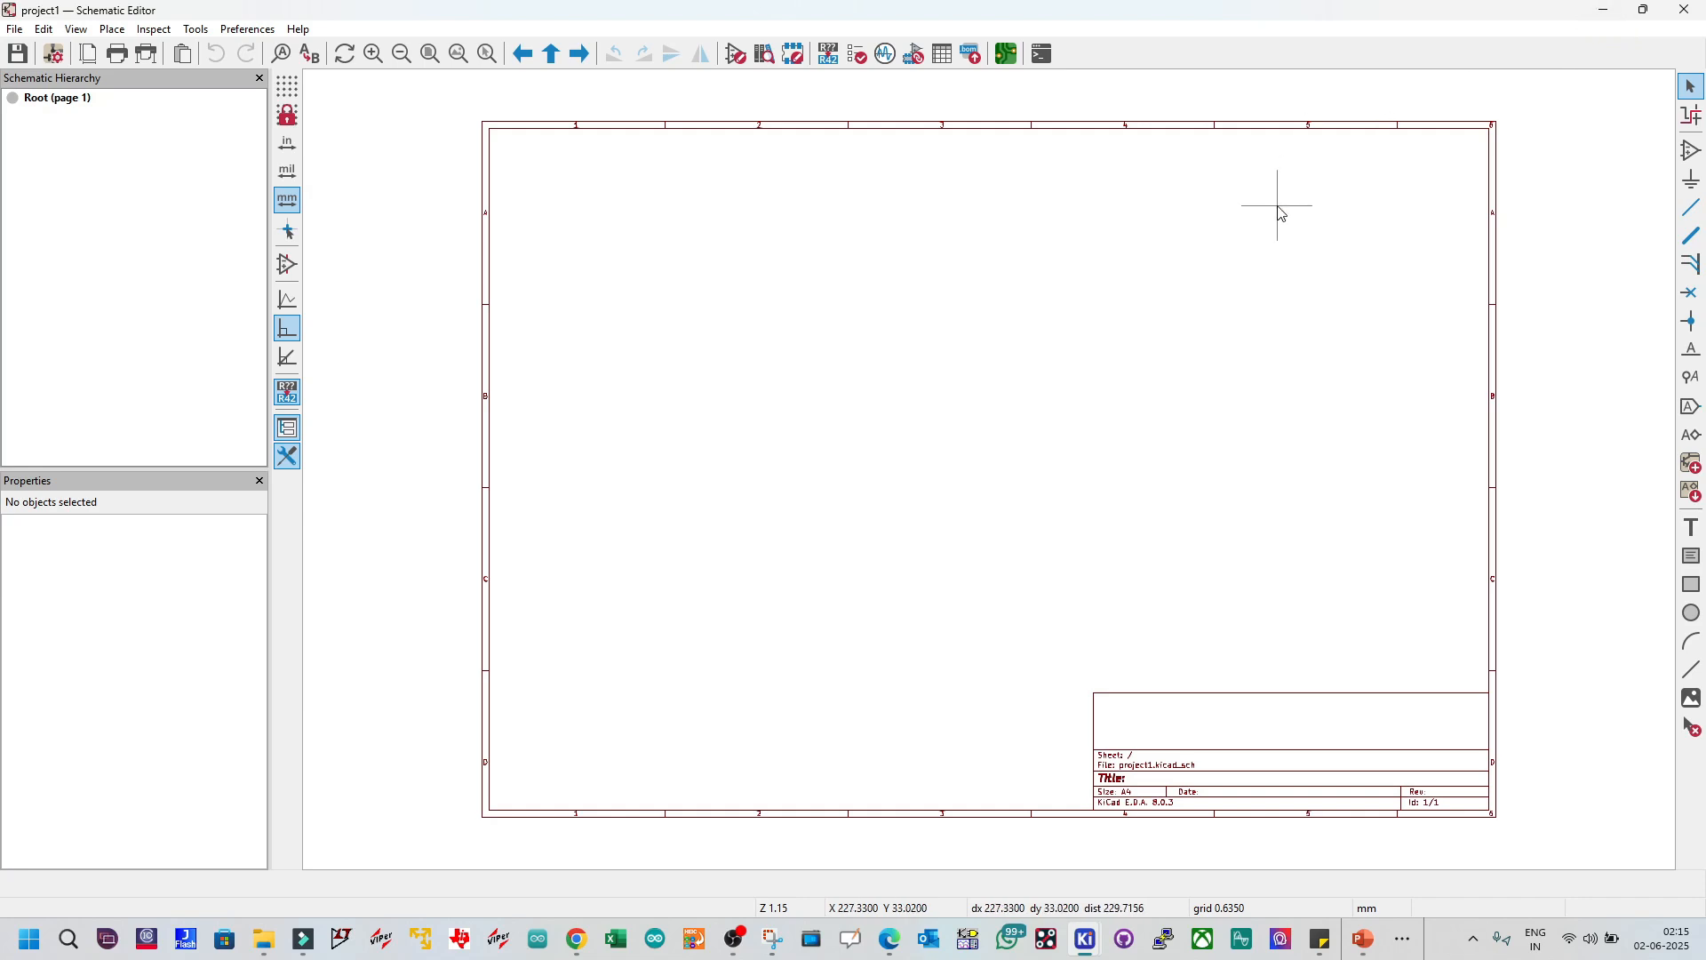
{"action": "left_click", "coordinate": [1607, 12]}
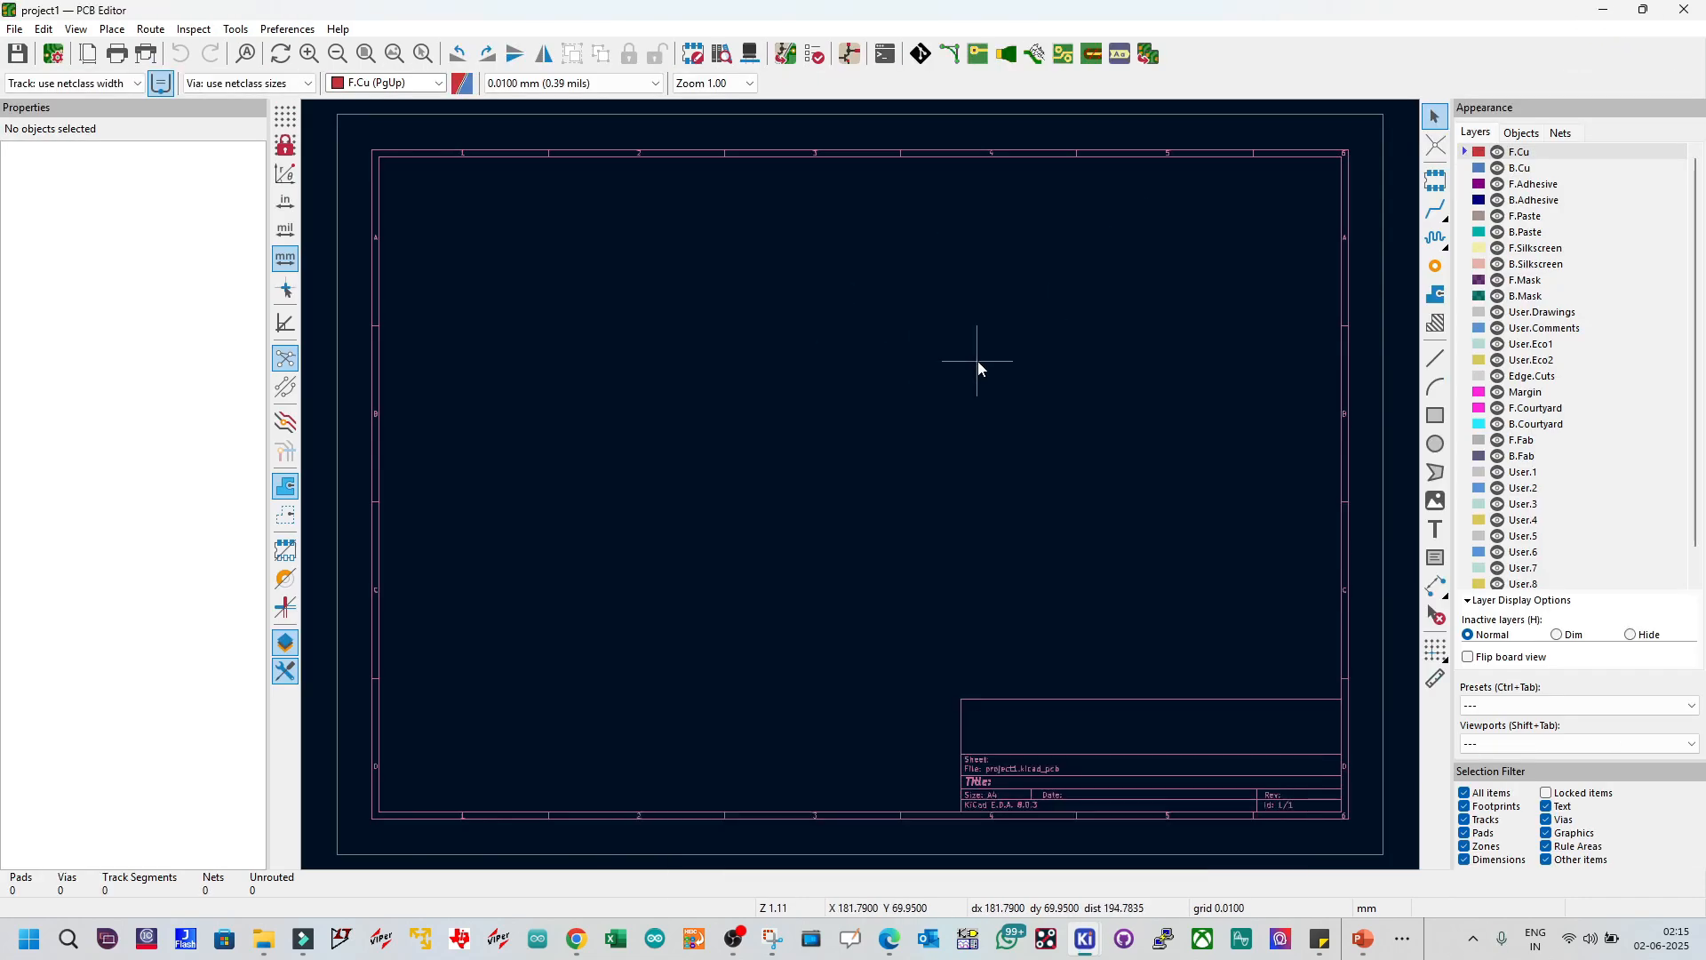
{"action": "left_click", "coordinate": [1604, 11]}
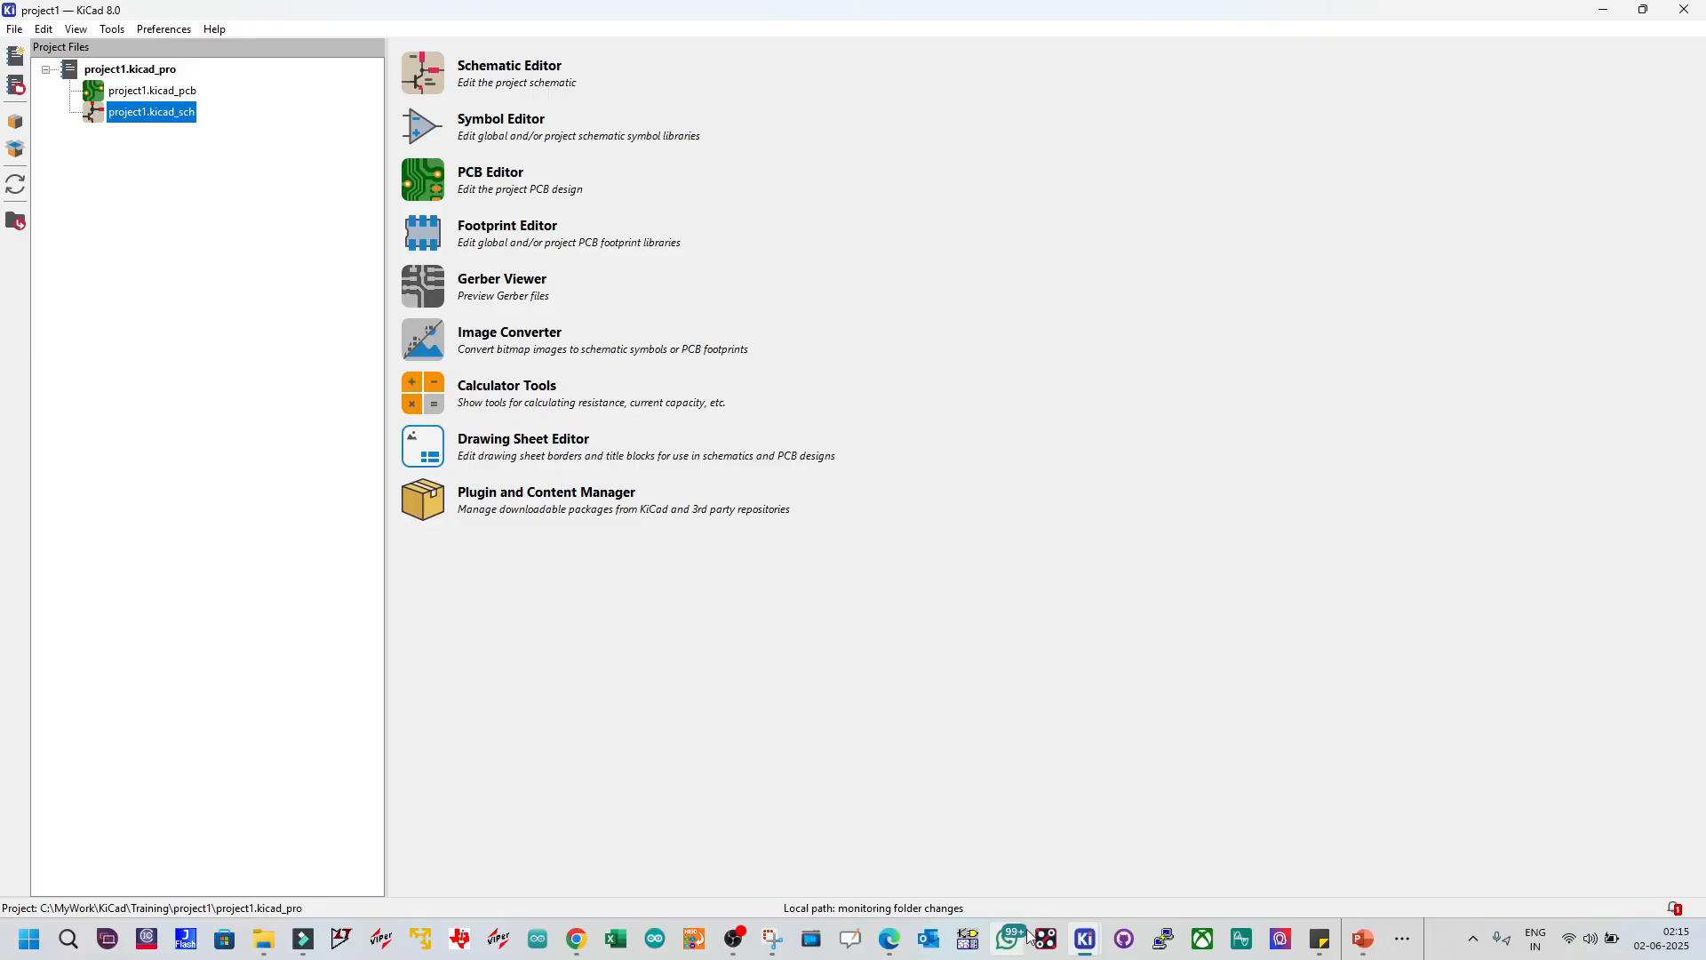
{"action": "mouse_move", "coordinate": [1085, 939]}
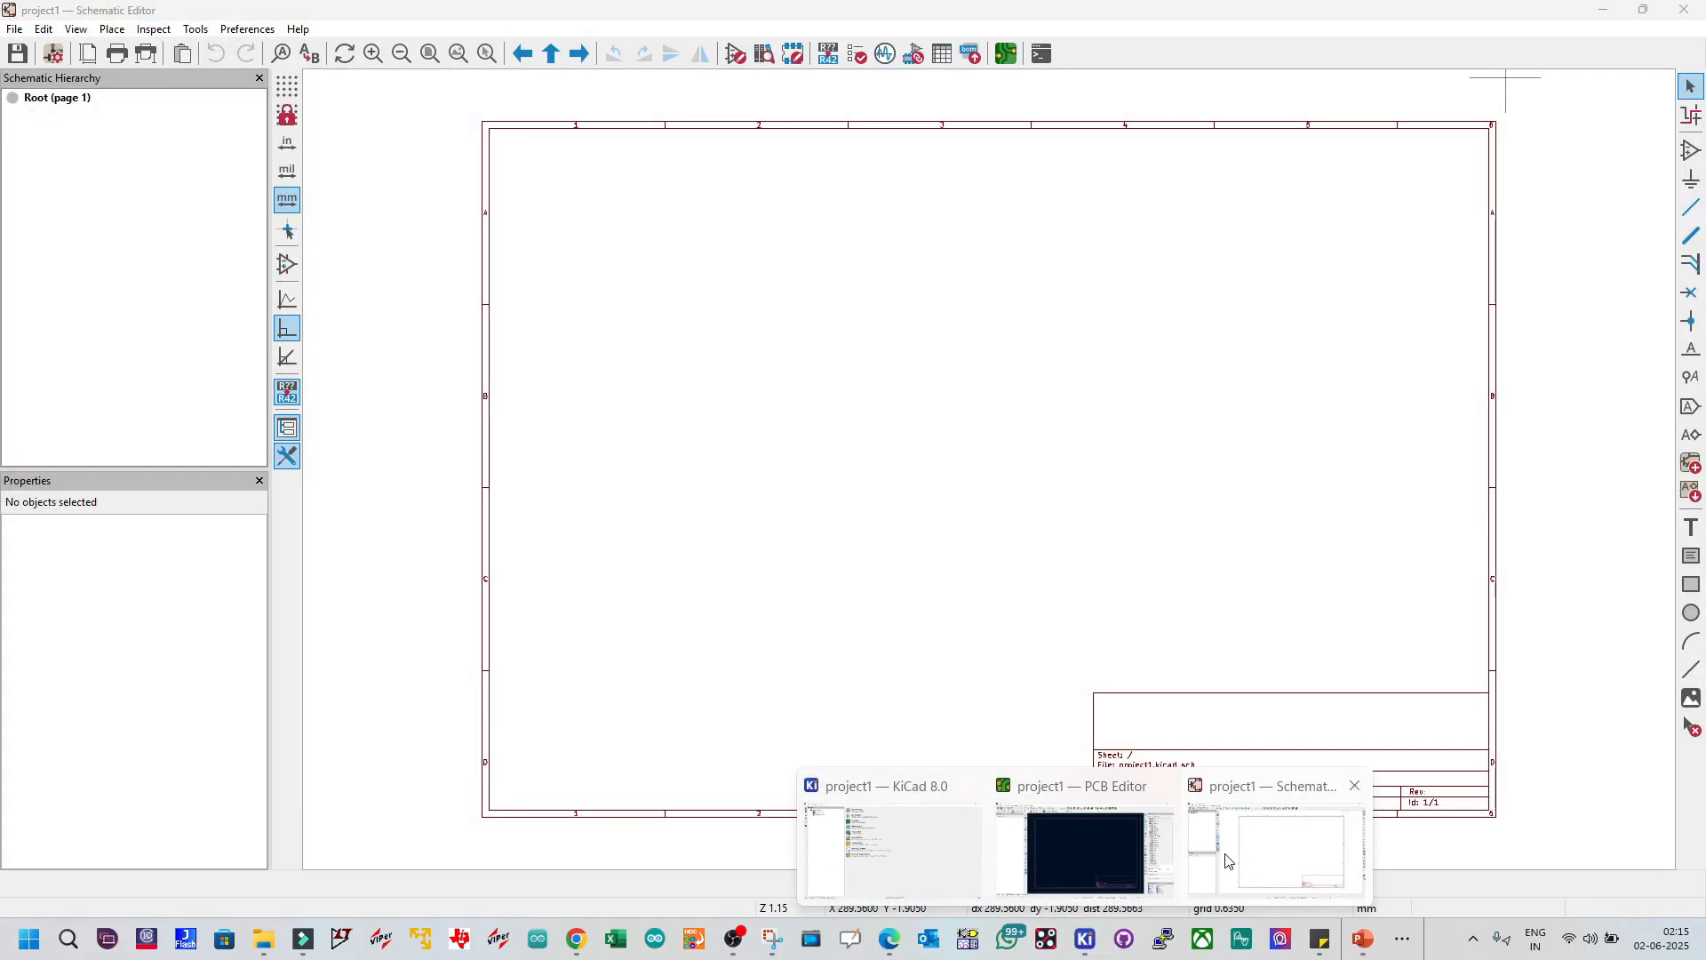
{"action": "left_click", "coordinate": [1227, 860]}
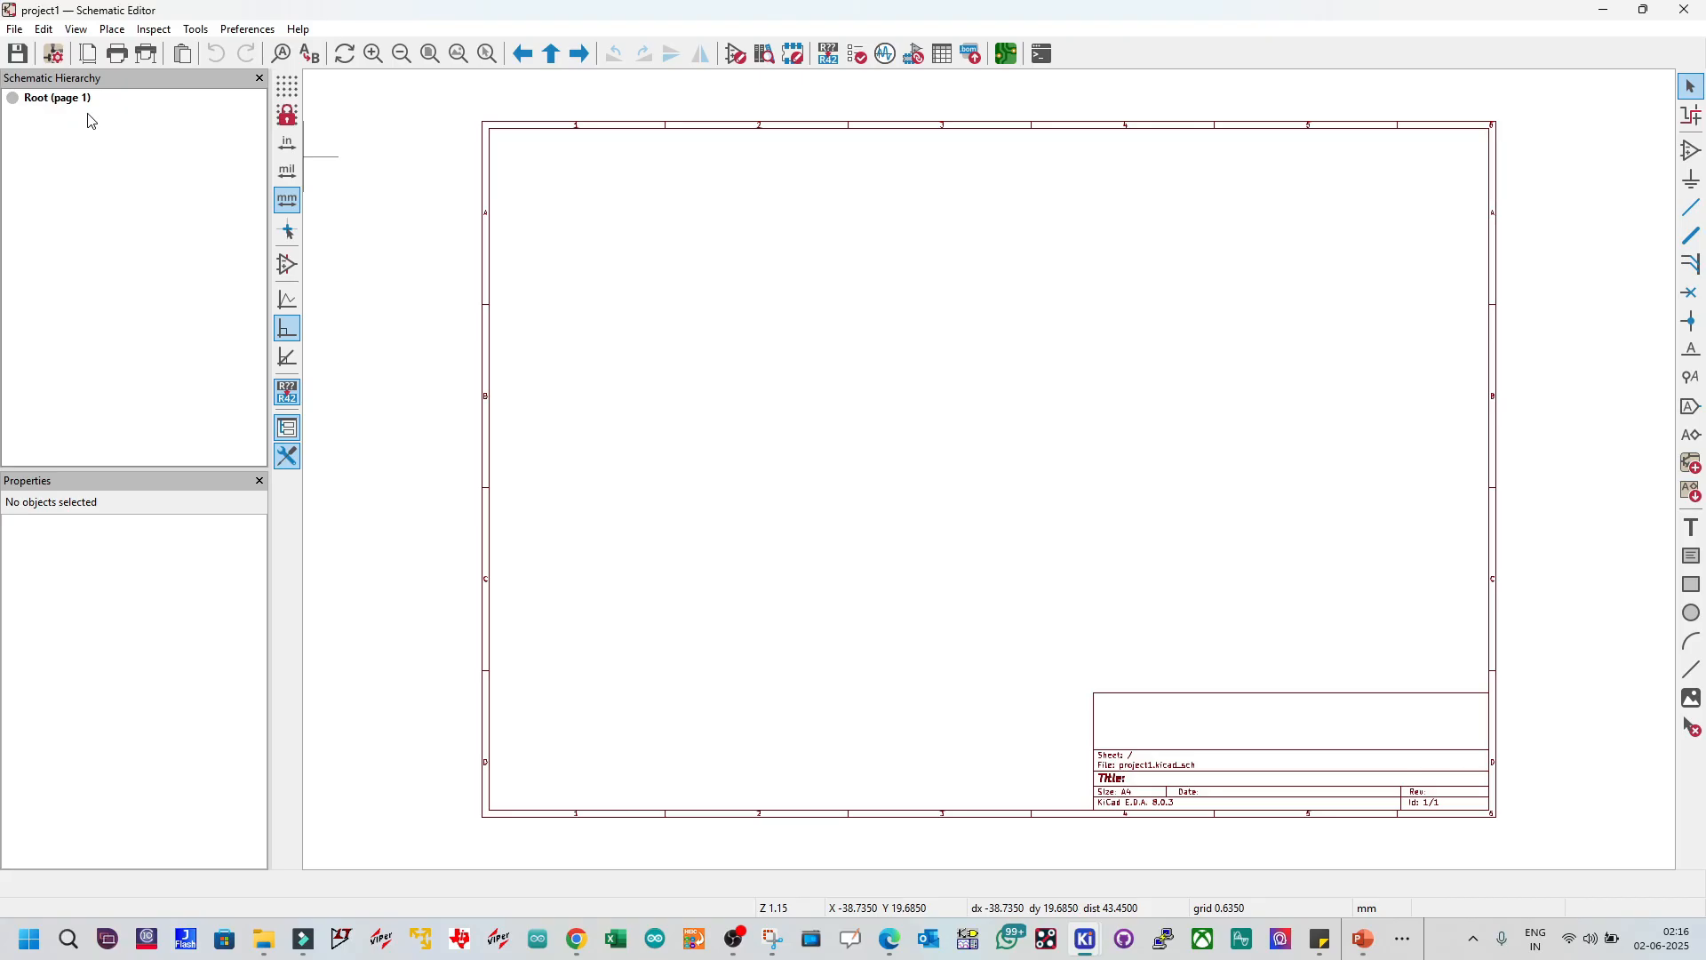
Step: Find the 1N4007 diode from the Diode library and place it near the sheet's upper-left corner, rotated vertically with its cathode up
{"action": "left_click", "coordinate": [1694, 153]}
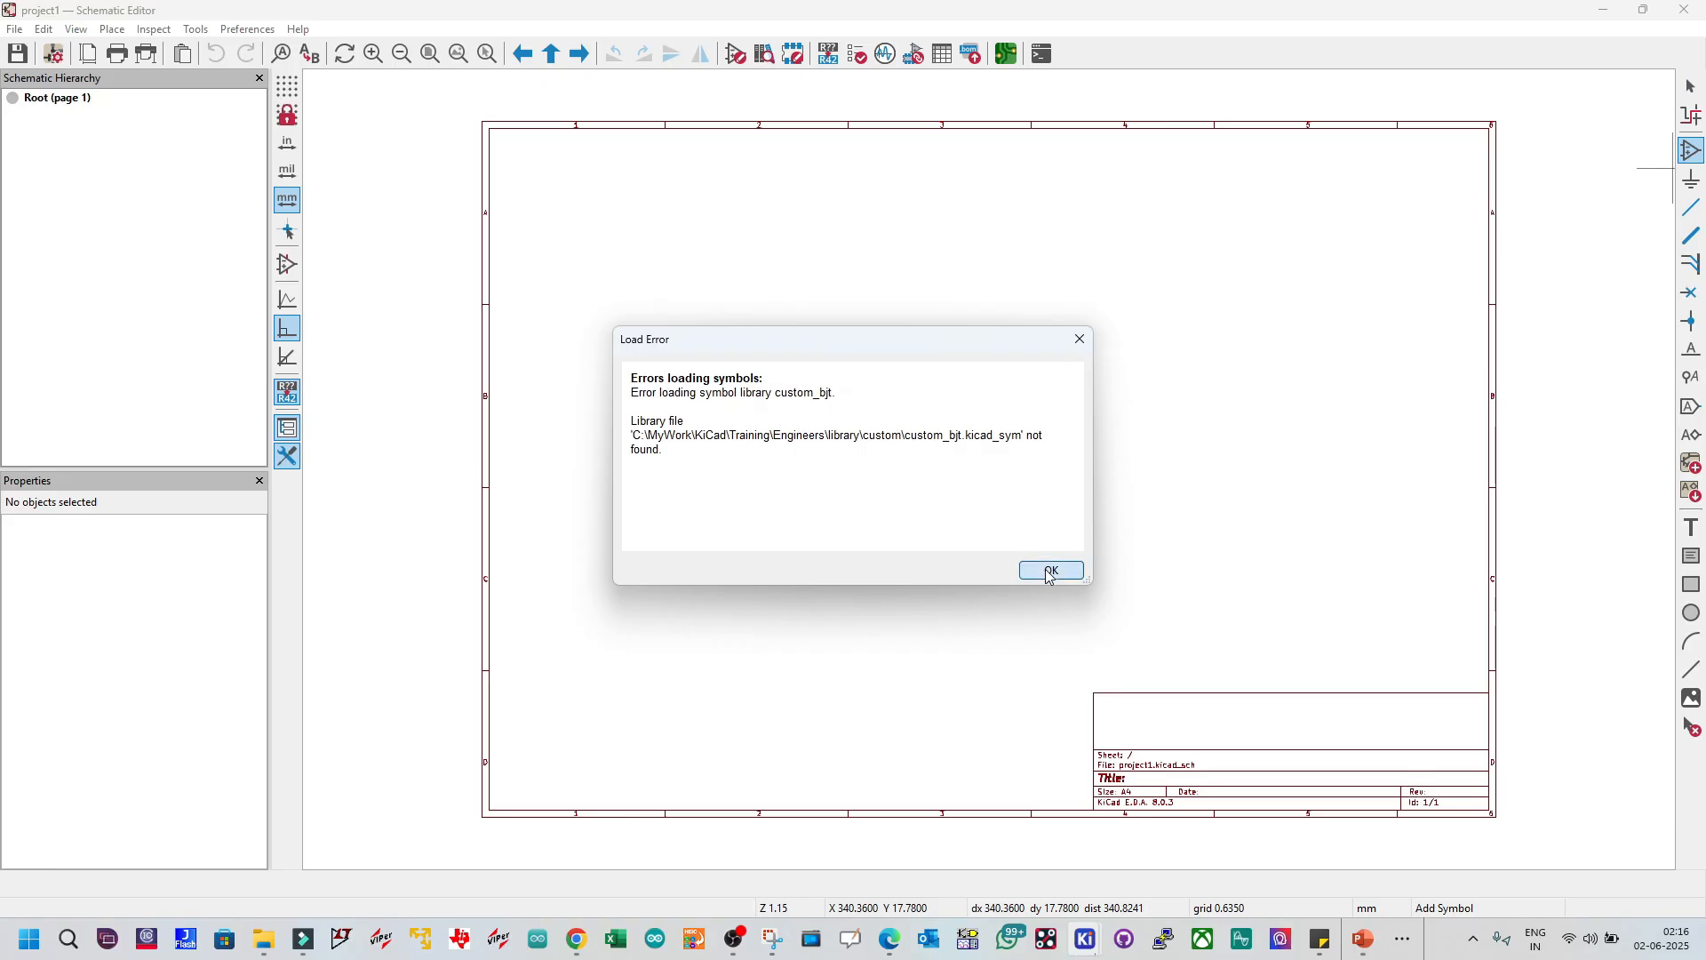
{"action": "left_click", "coordinate": [1051, 570]}
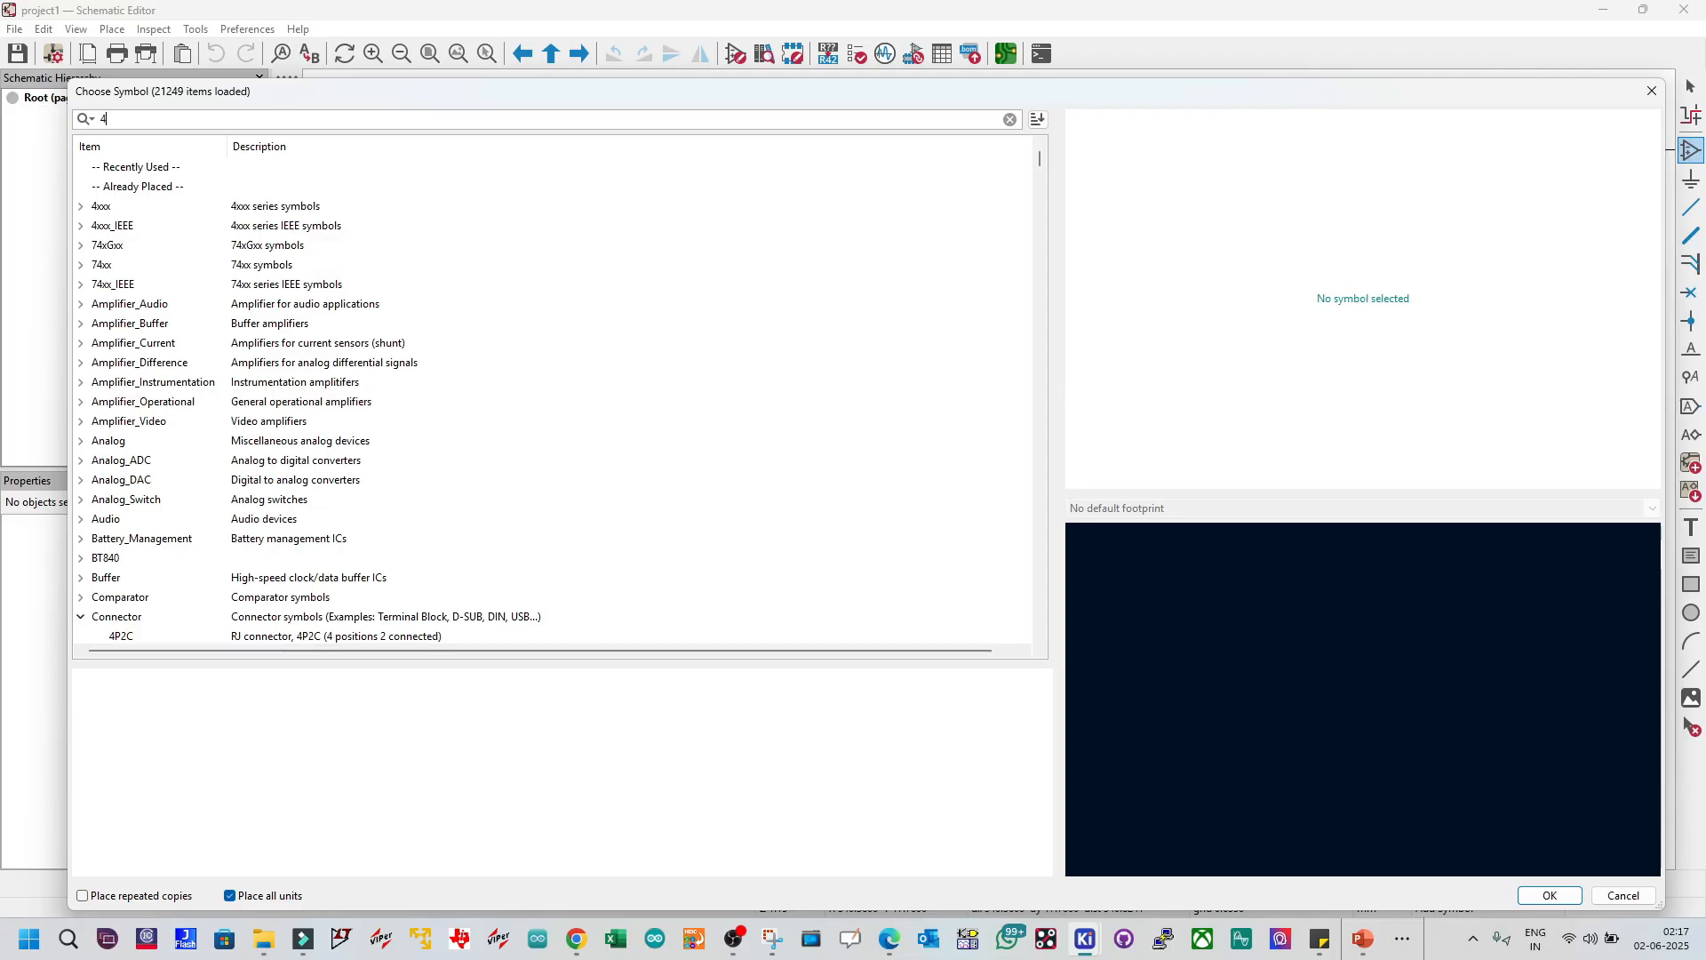
{"action": "type", "text": "007"}
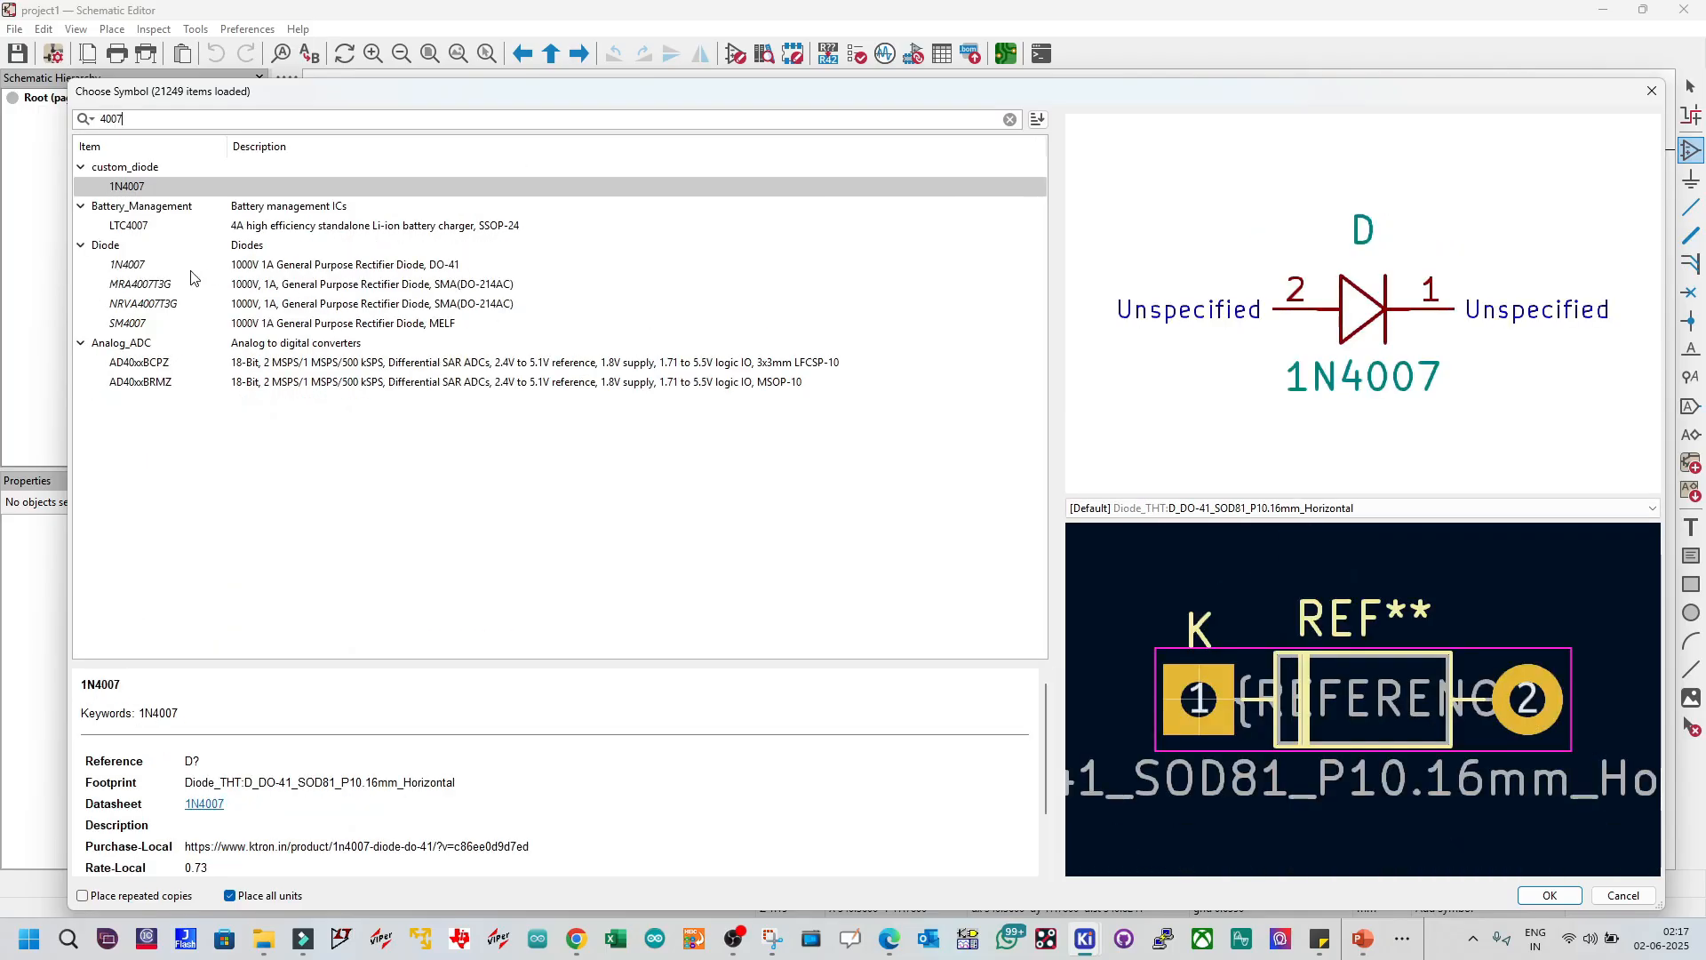
{"action": "left_click", "coordinate": [143, 267]}
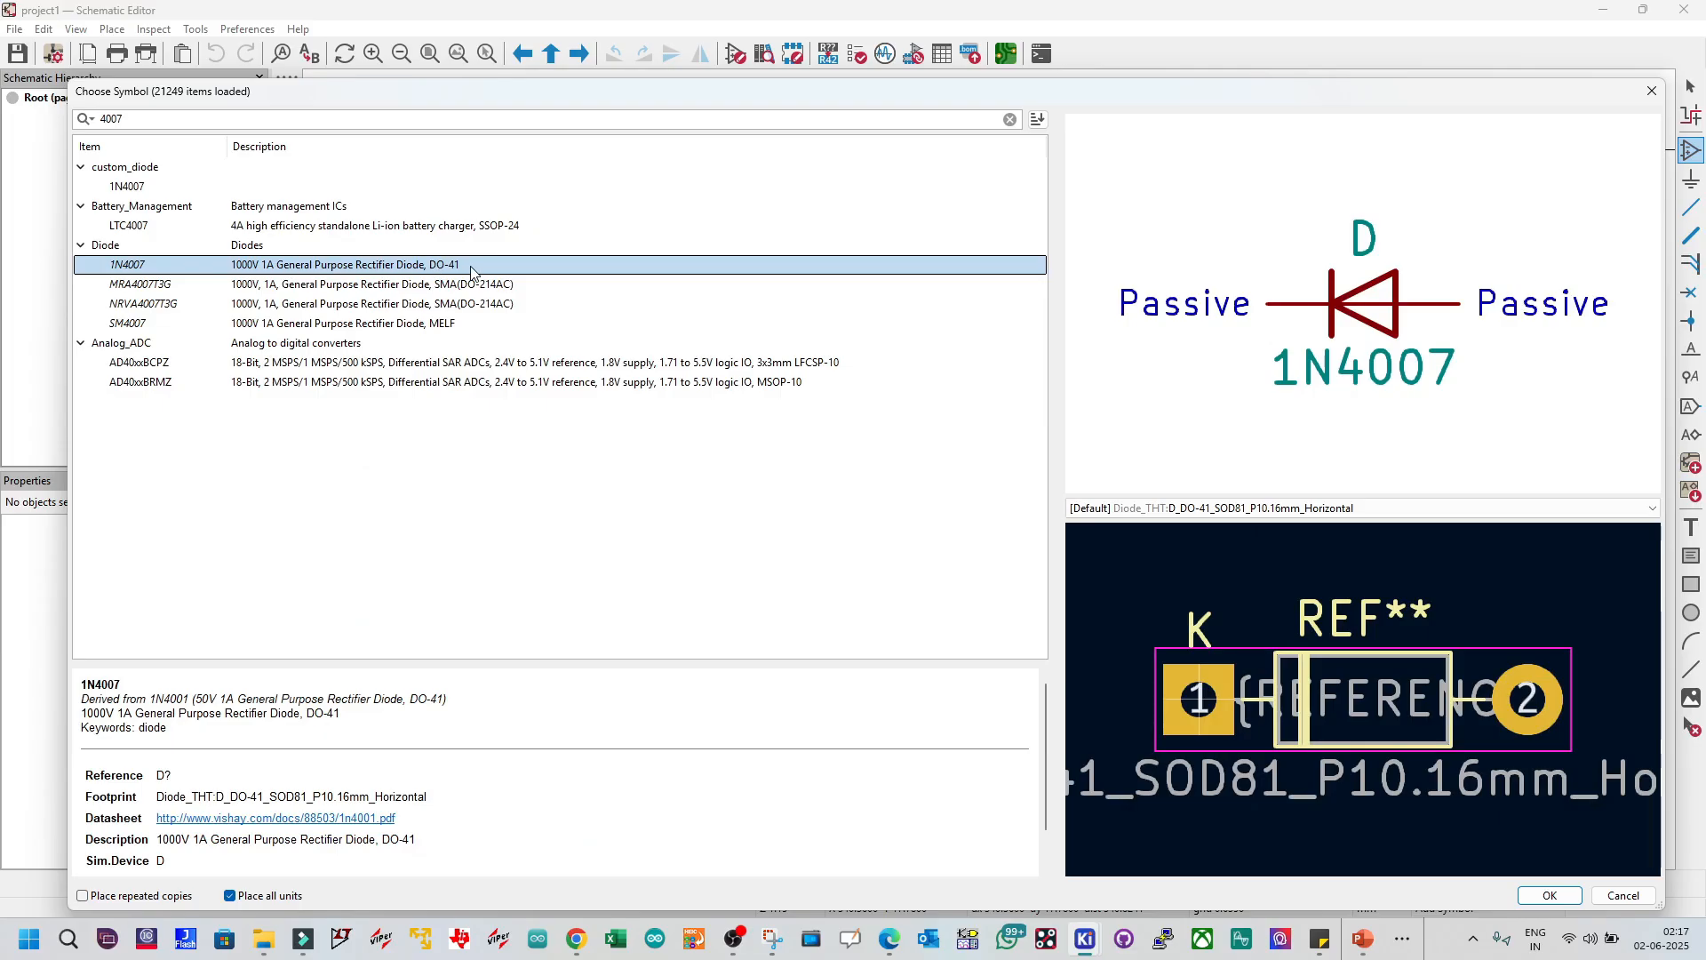
{"action": "left_click", "coordinate": [1549, 894]}
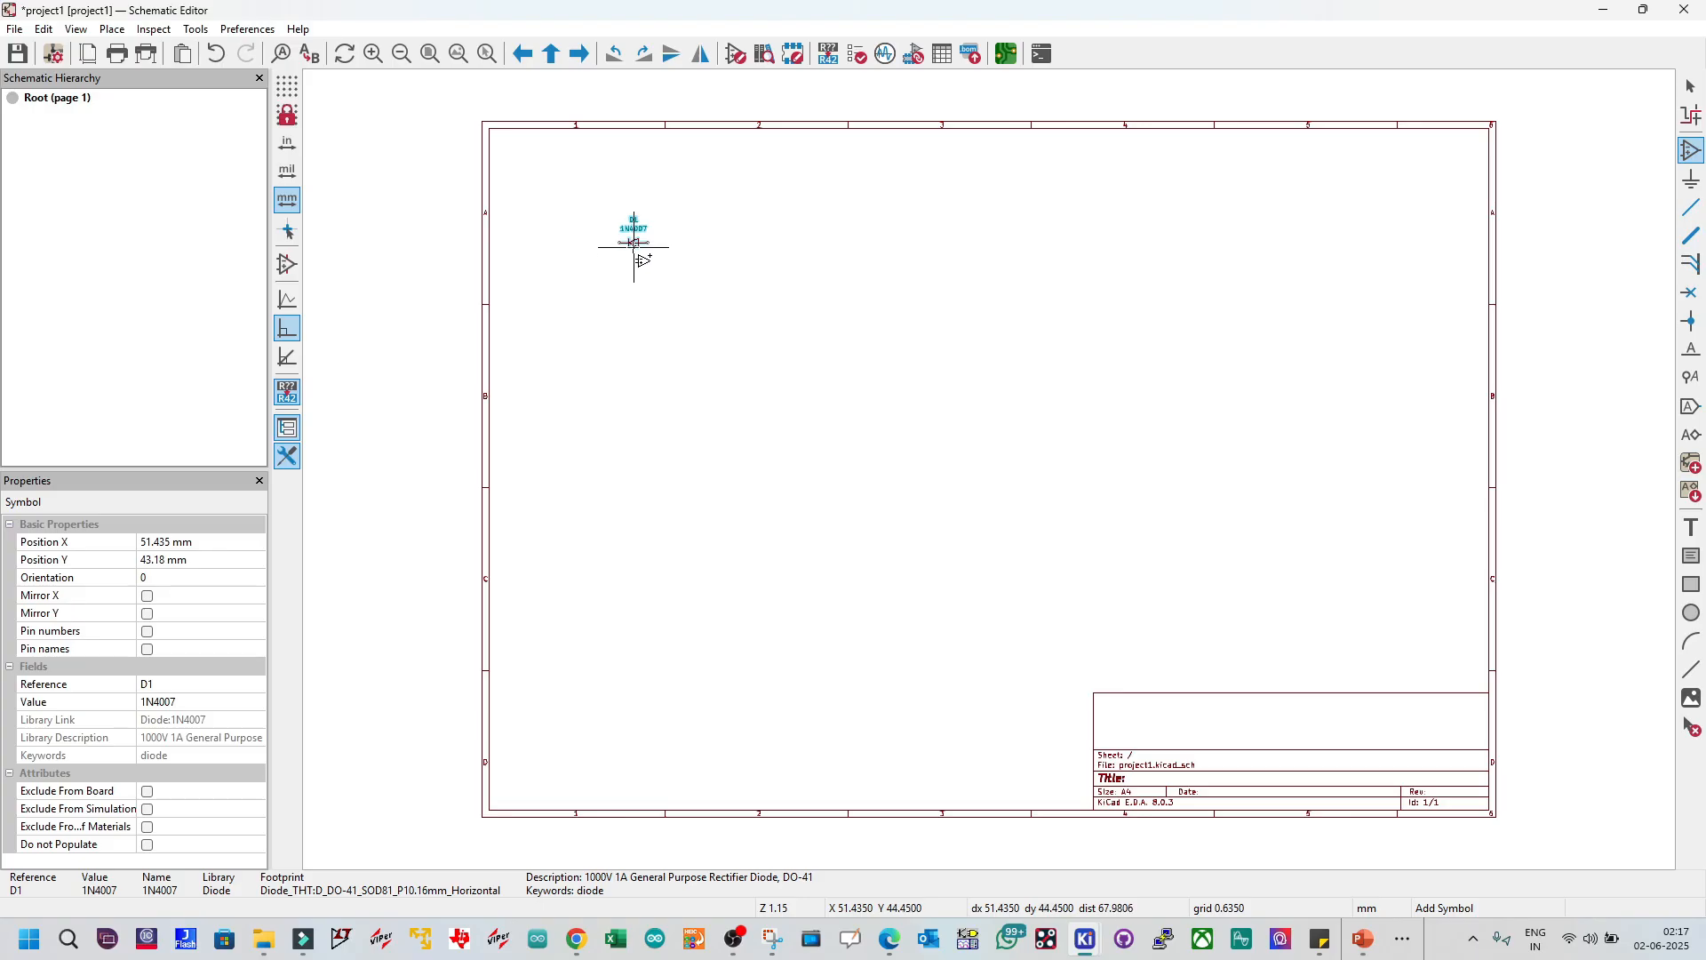
{"action": "scroll", "coordinate": [636, 247], "scroll_direction": "up", "scroll_amount": 2}
{"action": "key", "text": "r"}
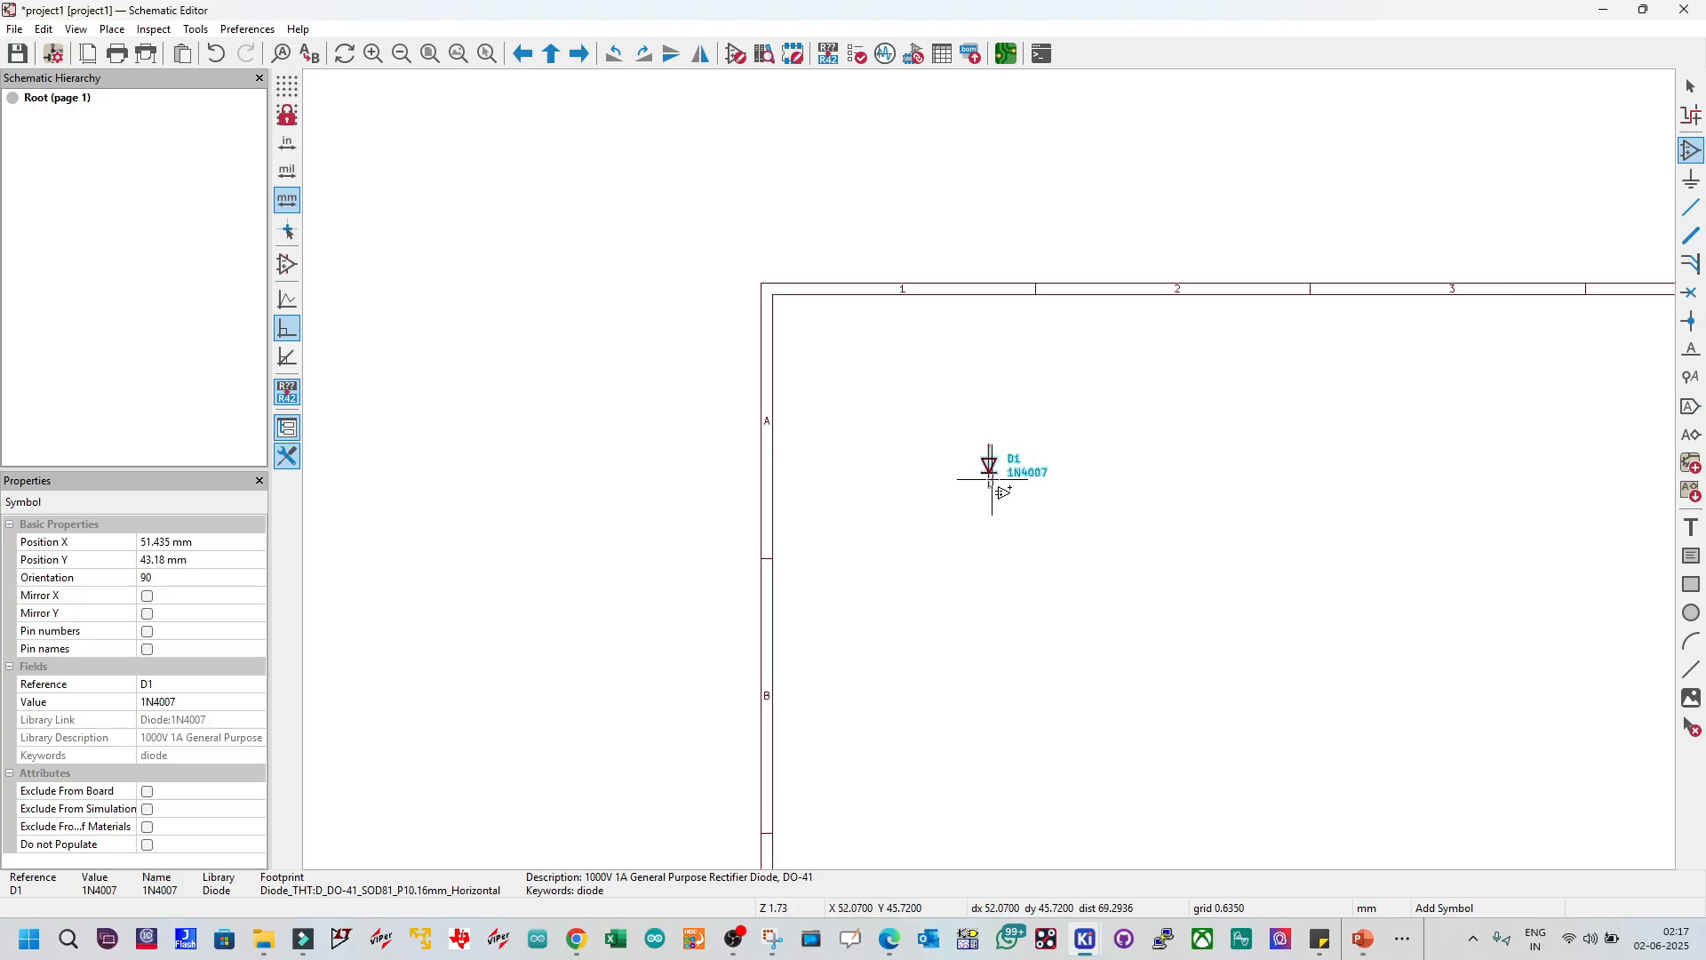
{"action": "key", "text": "r"}
{"action": "key", "text": "r"}
{"action": "left_click", "coordinate": [991, 480]}
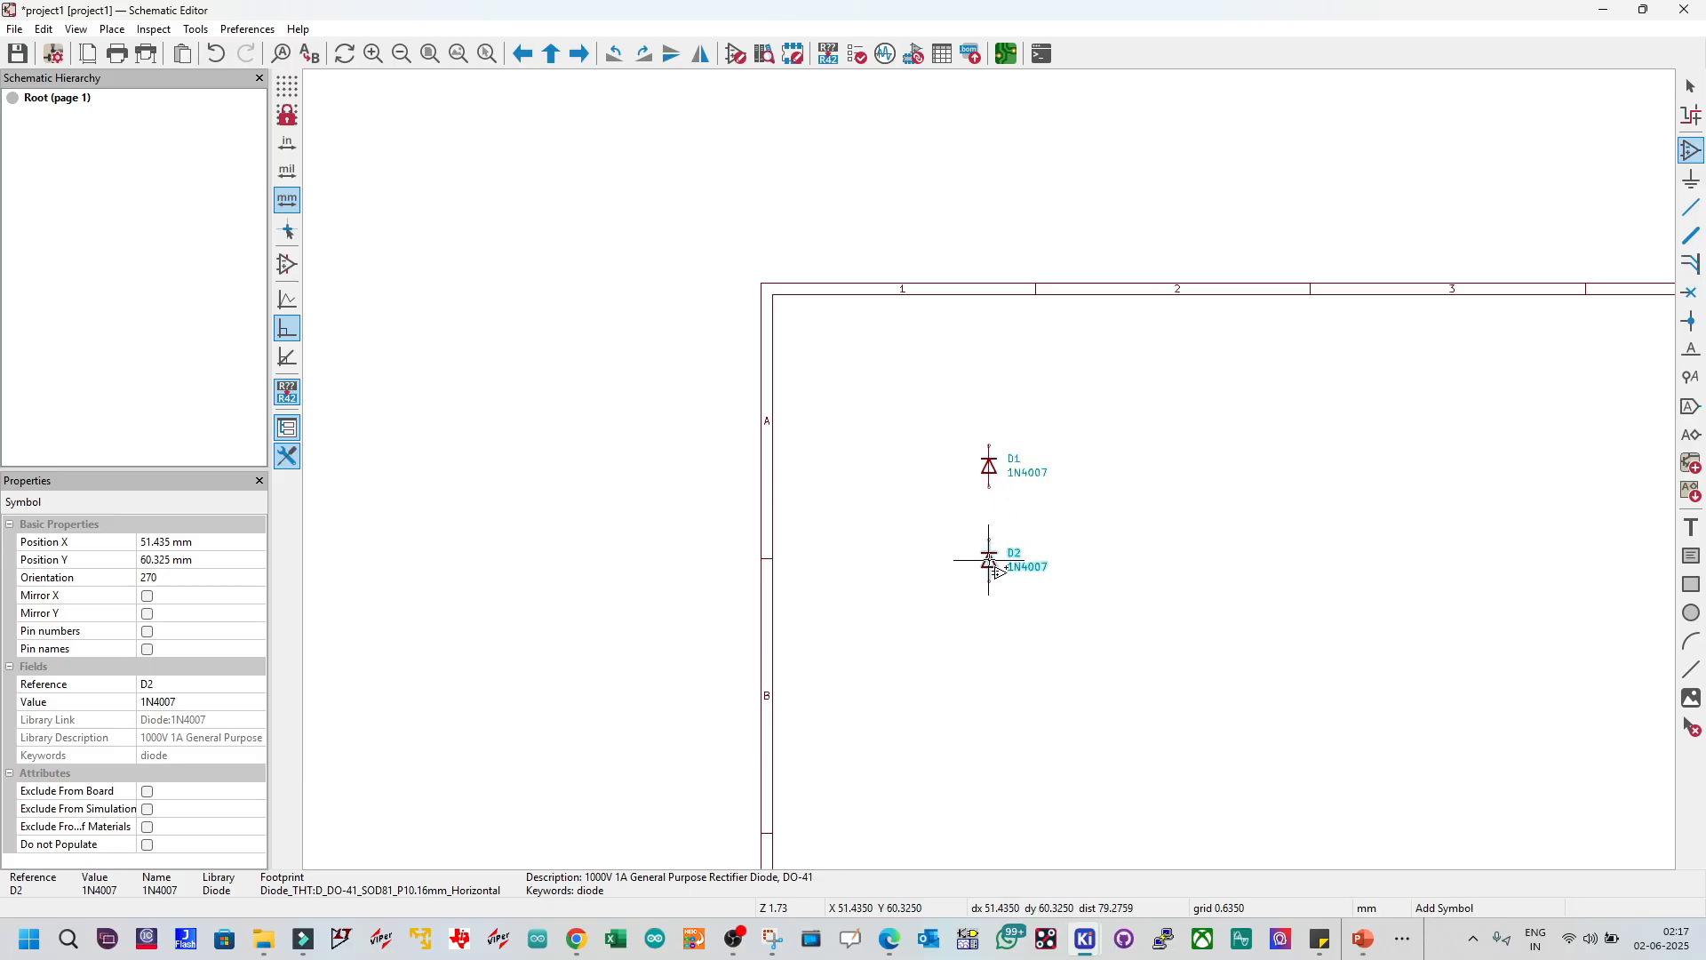
Step: Add three more 1N4007 diodes with cathodes up, one below the first and two in a parallel column to its right
{"action": "left_click", "coordinate": [996, 571]}
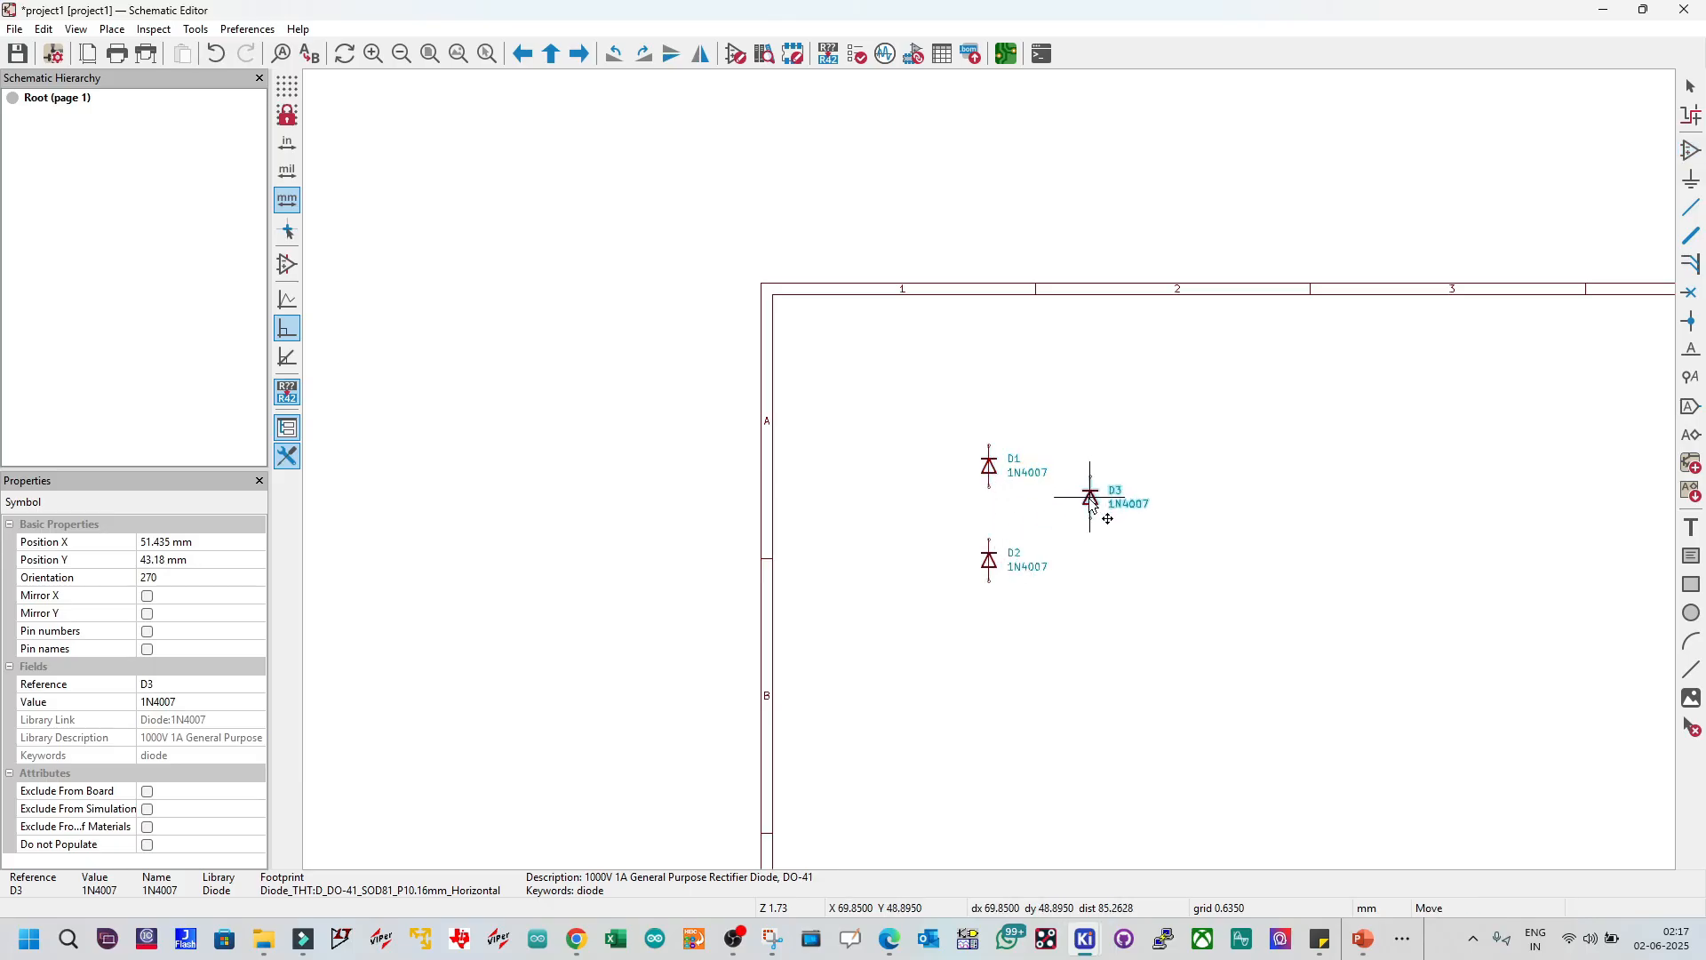
{"action": "left_click", "coordinate": [1113, 470]}
{"action": "key", "text": "Escape"}
{"action": "left_click", "coordinate": [986, 470]}
{"action": "left_click", "coordinate": [1084, 472]}
{"action": "left_click", "coordinate": [1111, 470]}
{"action": "key", "text": "r"}
{"action": "key", "text": "r"}
{"action": "key", "text": "r"}
{"action": "key", "text": "r"}
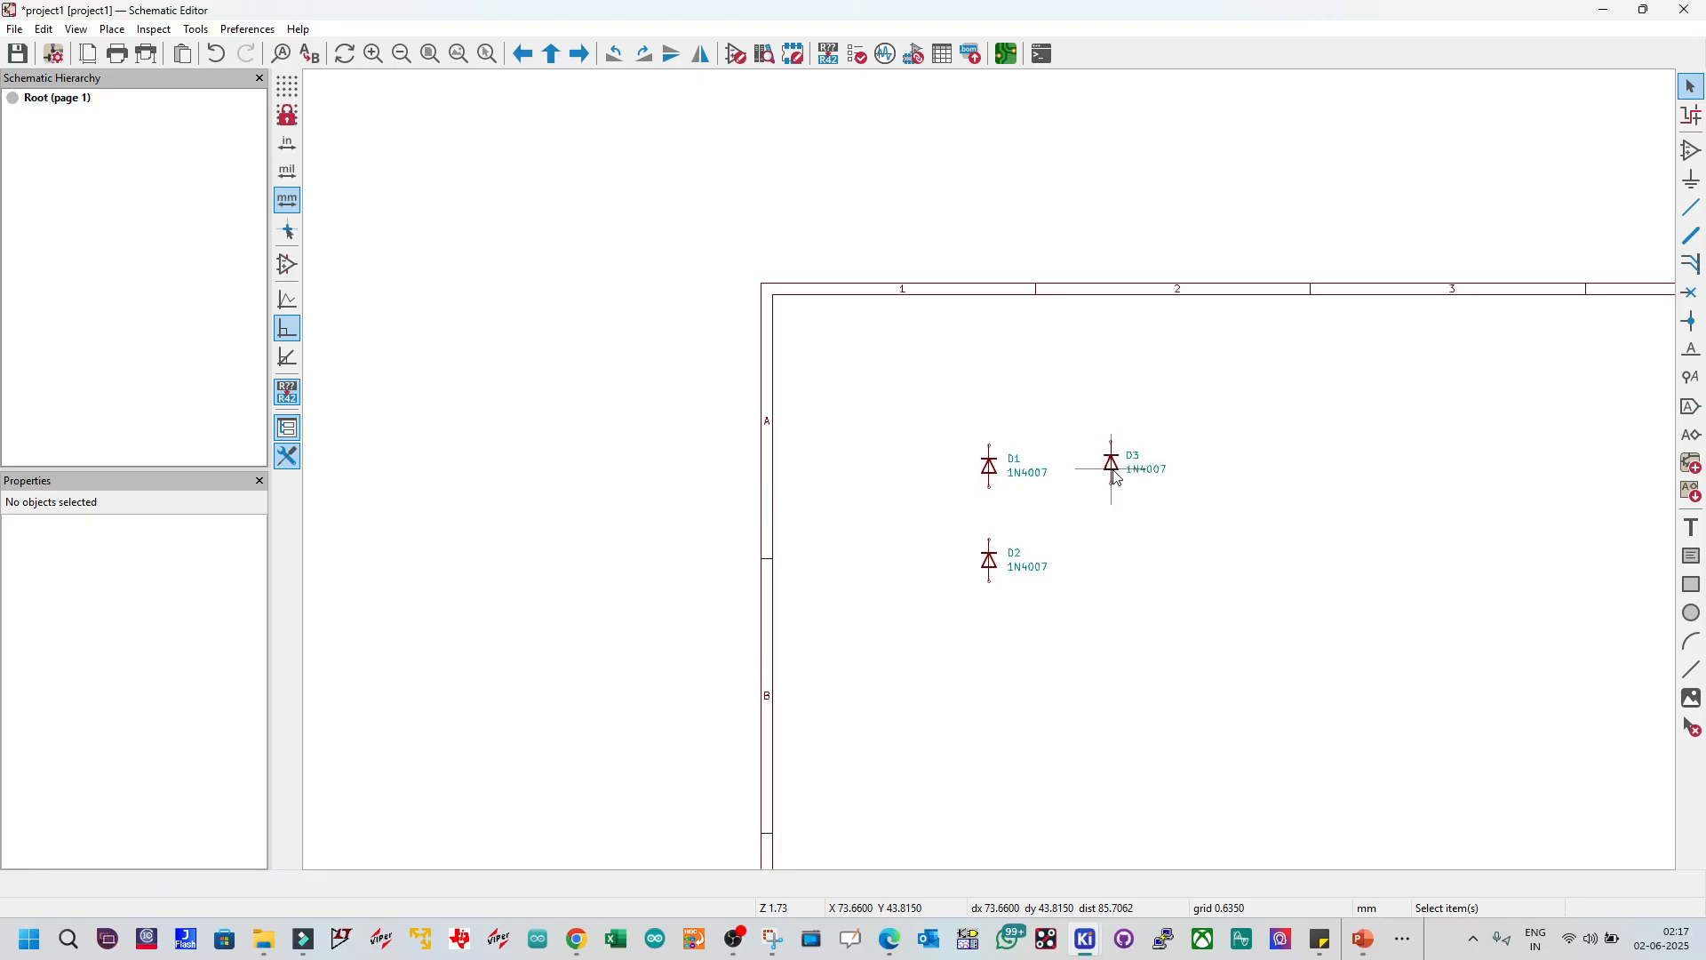
{"action": "key", "text": "ctrl+d"}
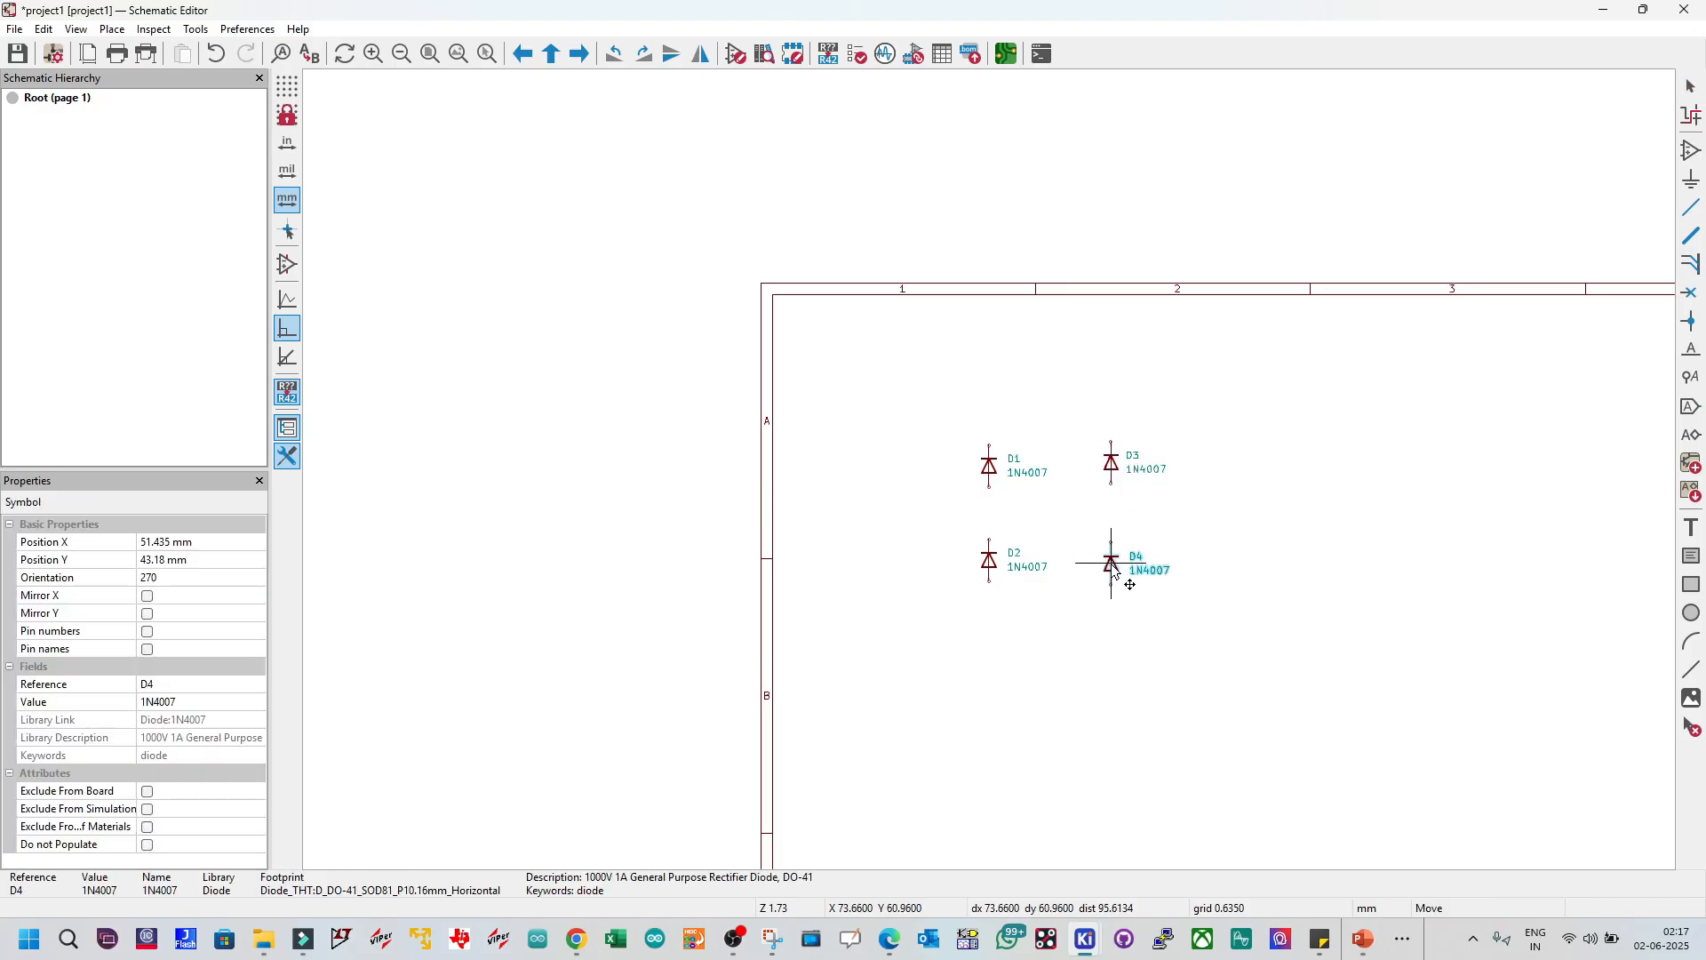
{"action": "left_click", "coordinate": [1114, 566]}
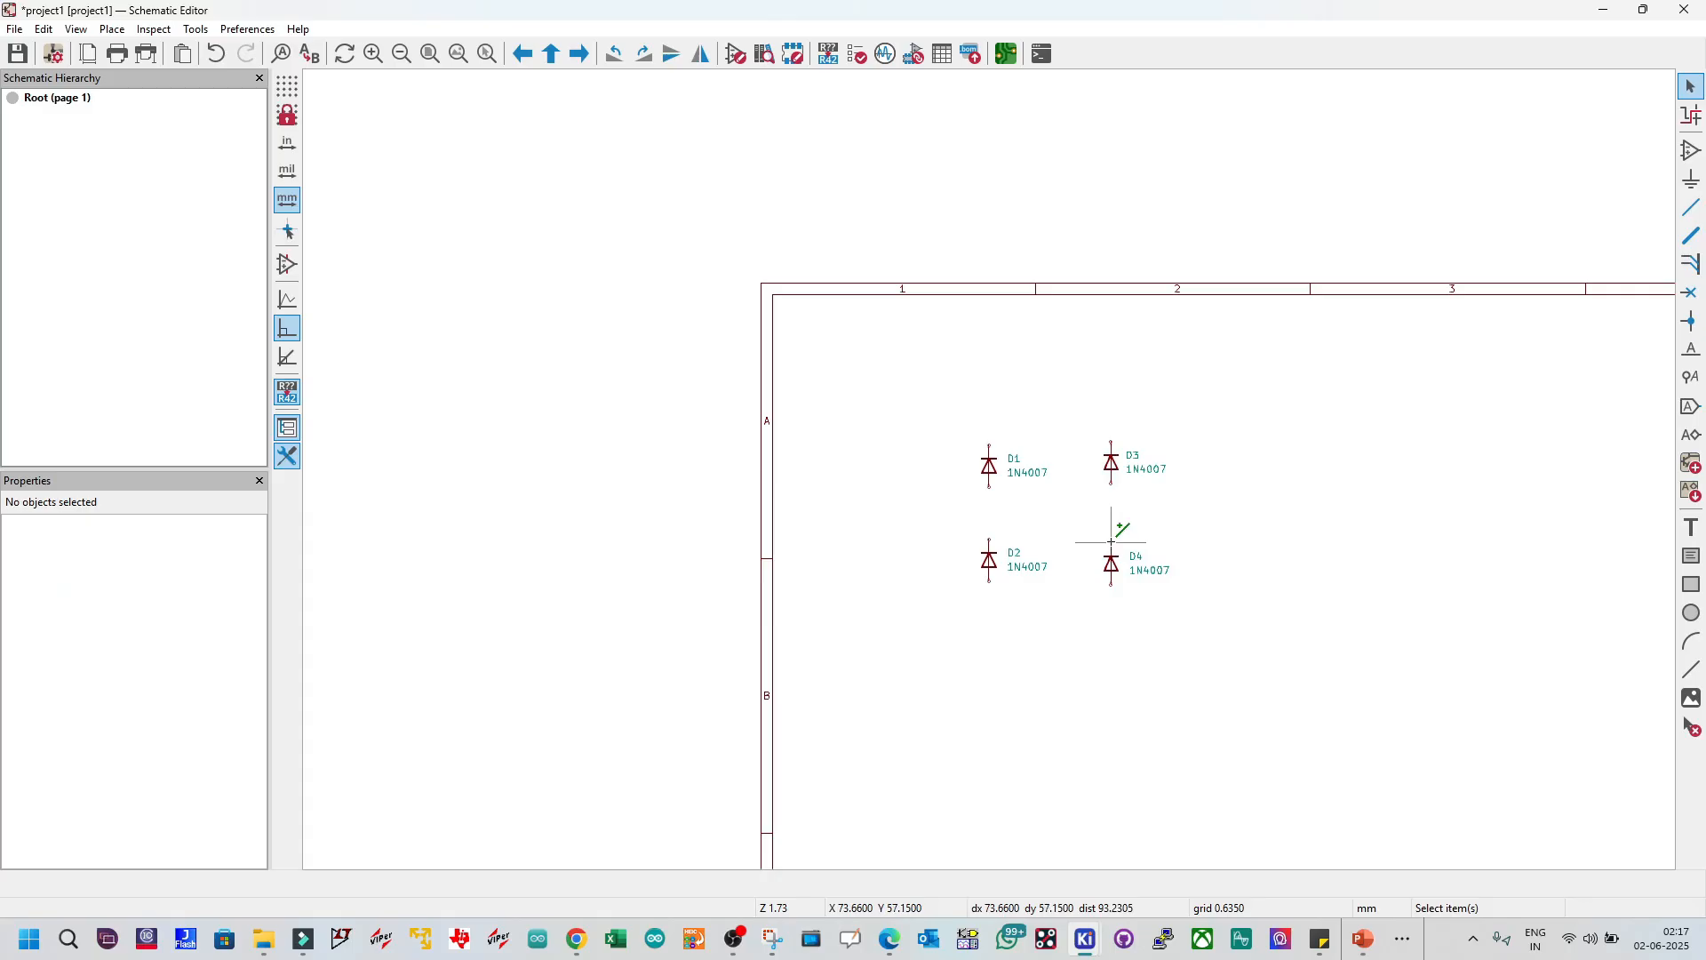
Step: Wire the upper diode's anode to the lower diode's cathode in both the right and left columns
{"action": "key", "text": "w"}
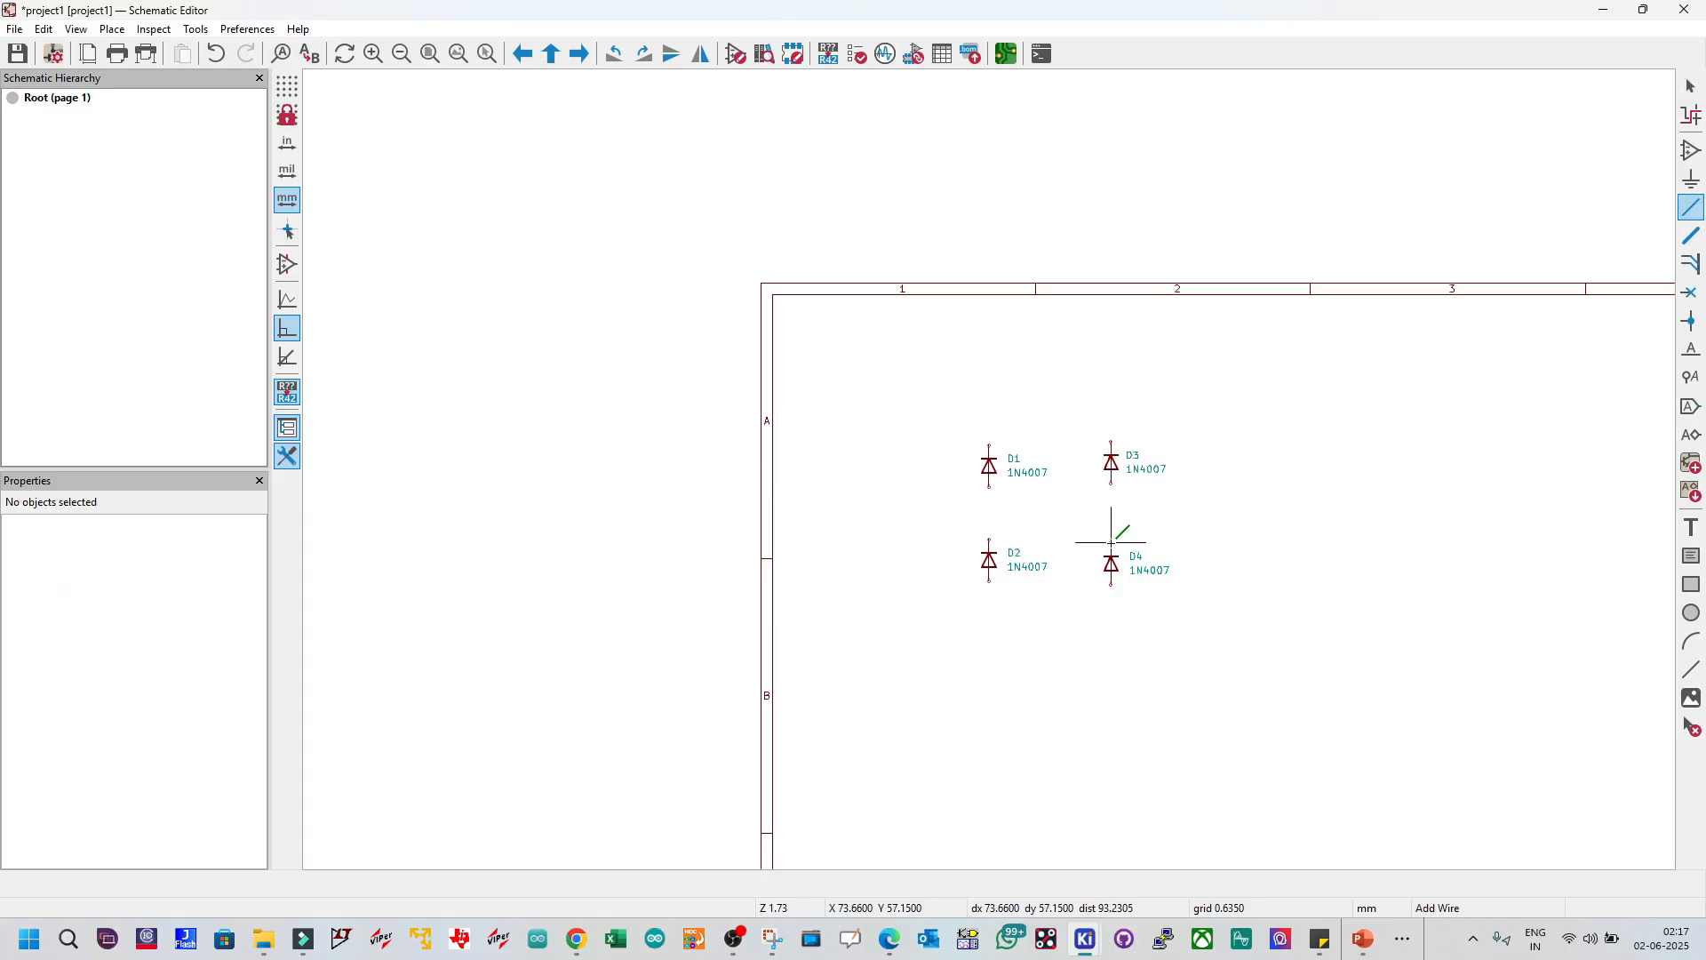
{"action": "left_click", "coordinate": [1110, 482]}
{"action": "key", "text": "Escape"}
{"action": "key", "text": "w"}
{"action": "left_click", "coordinate": [989, 543]}
{"action": "key", "text": "Escape"}
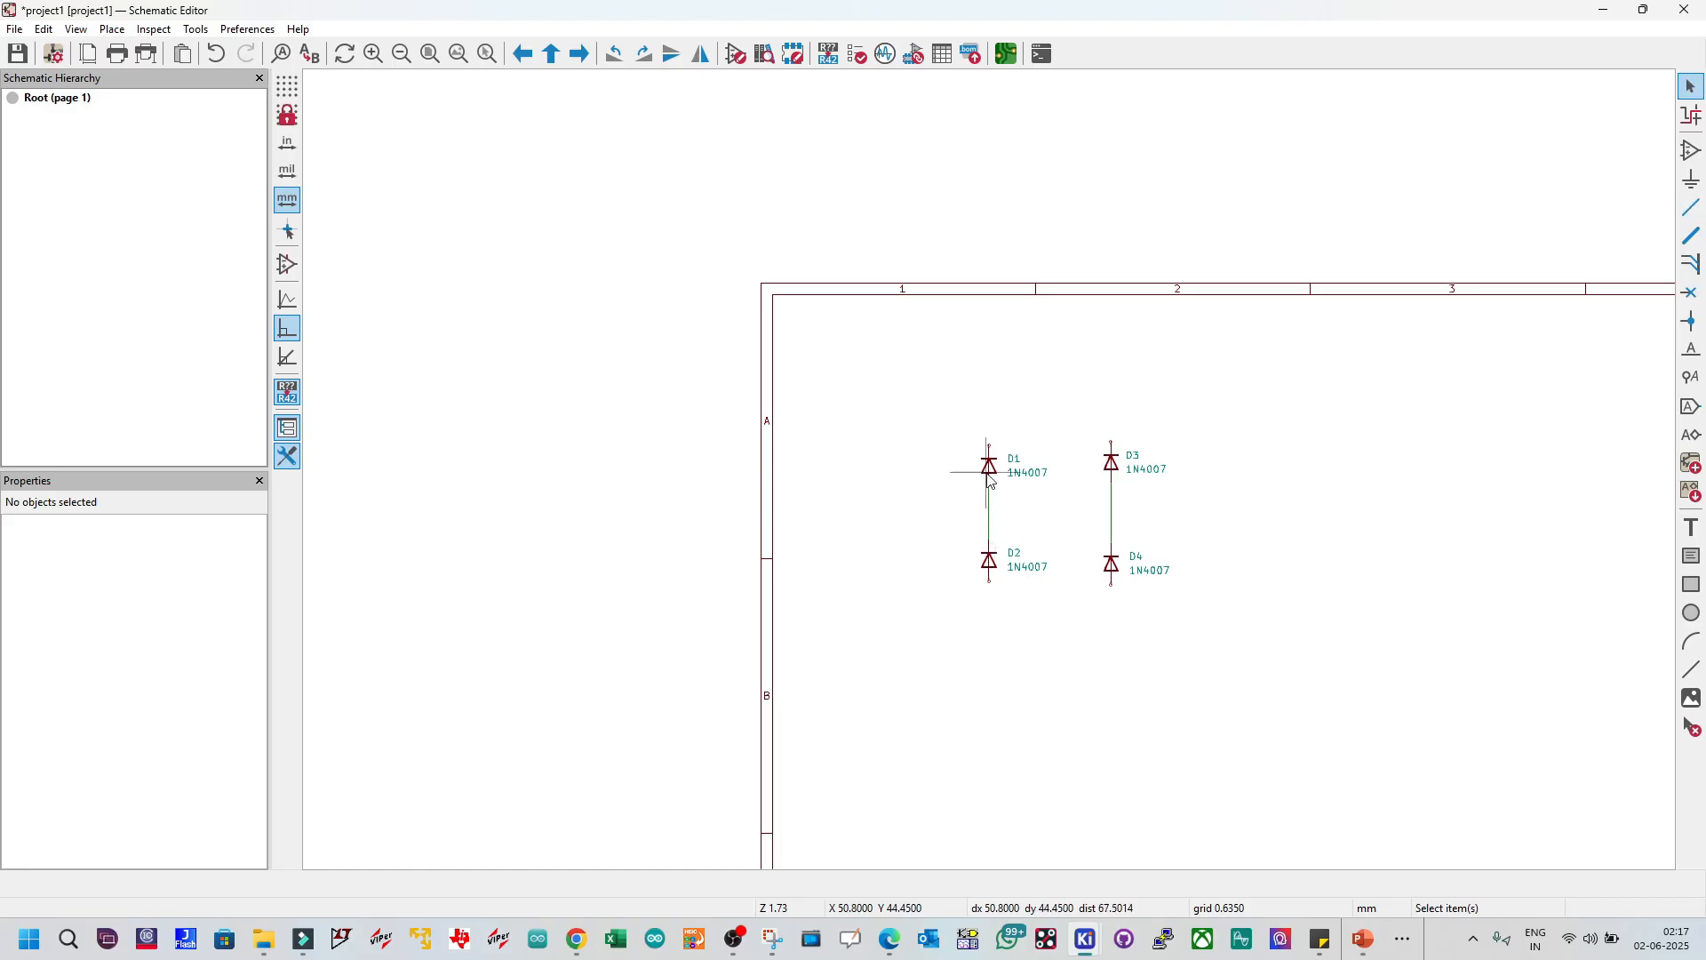
{"action": "key", "text": "w"}
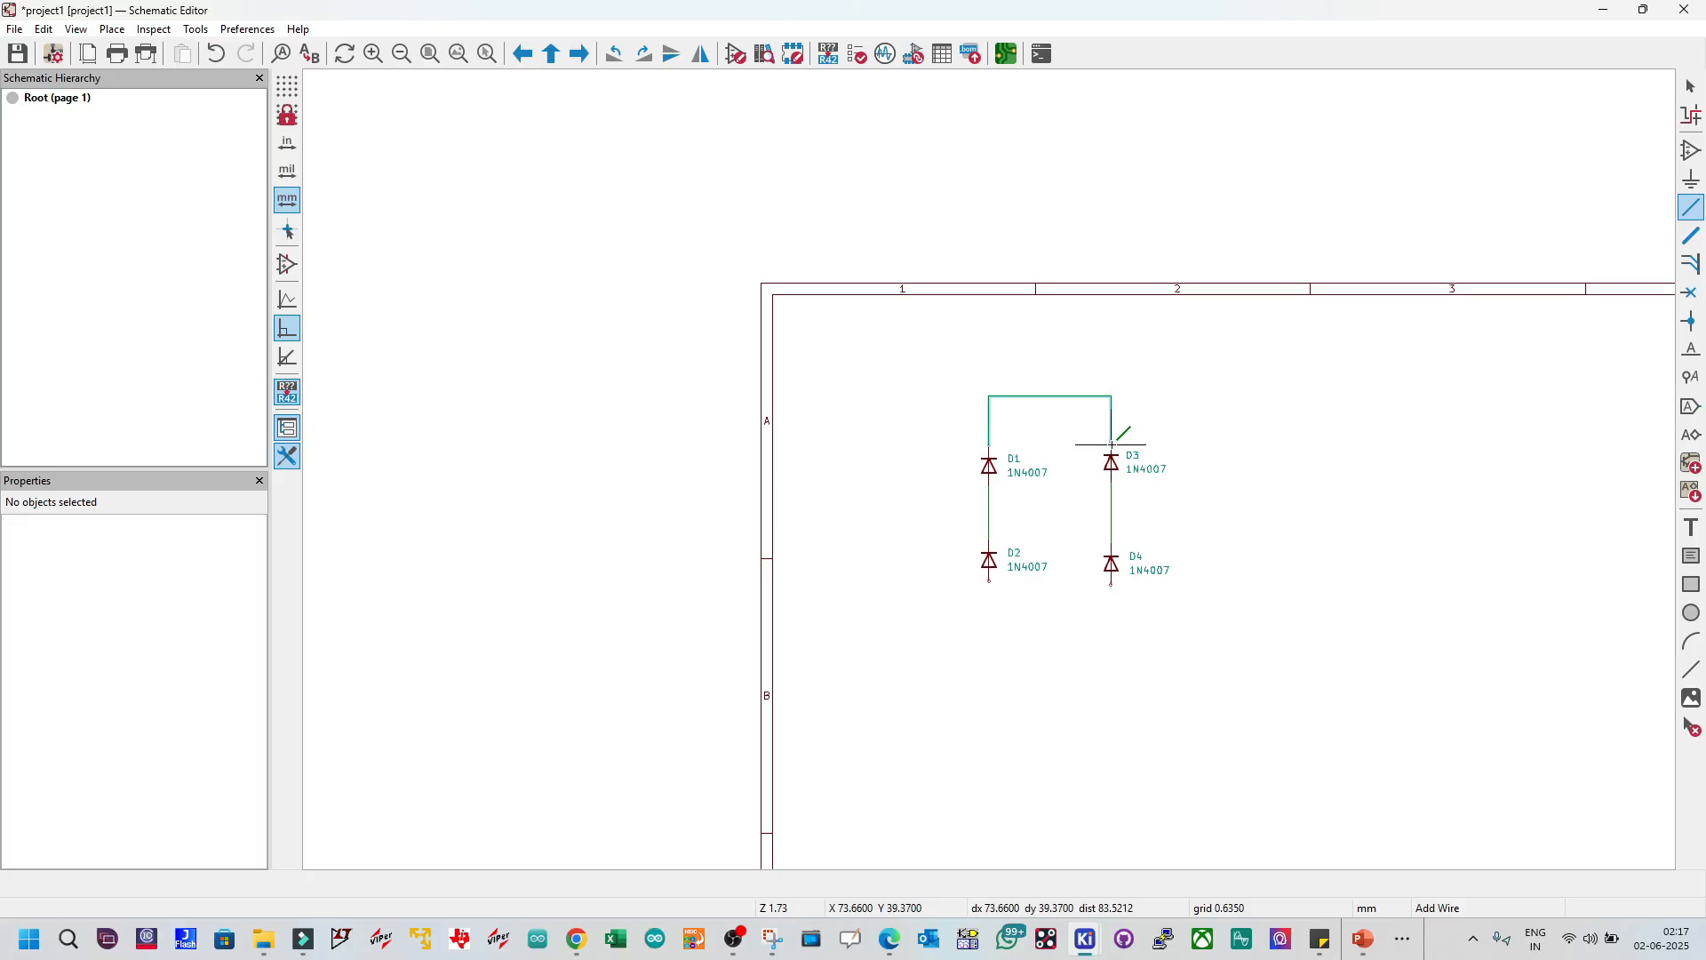
{"action": "scroll", "coordinate": [1085, 506], "scroll_direction": "down", "scroll_amount": 2}
{"action": "scroll", "coordinate": [989, 467], "scroll_direction": "up", "scroll_amount": 2}
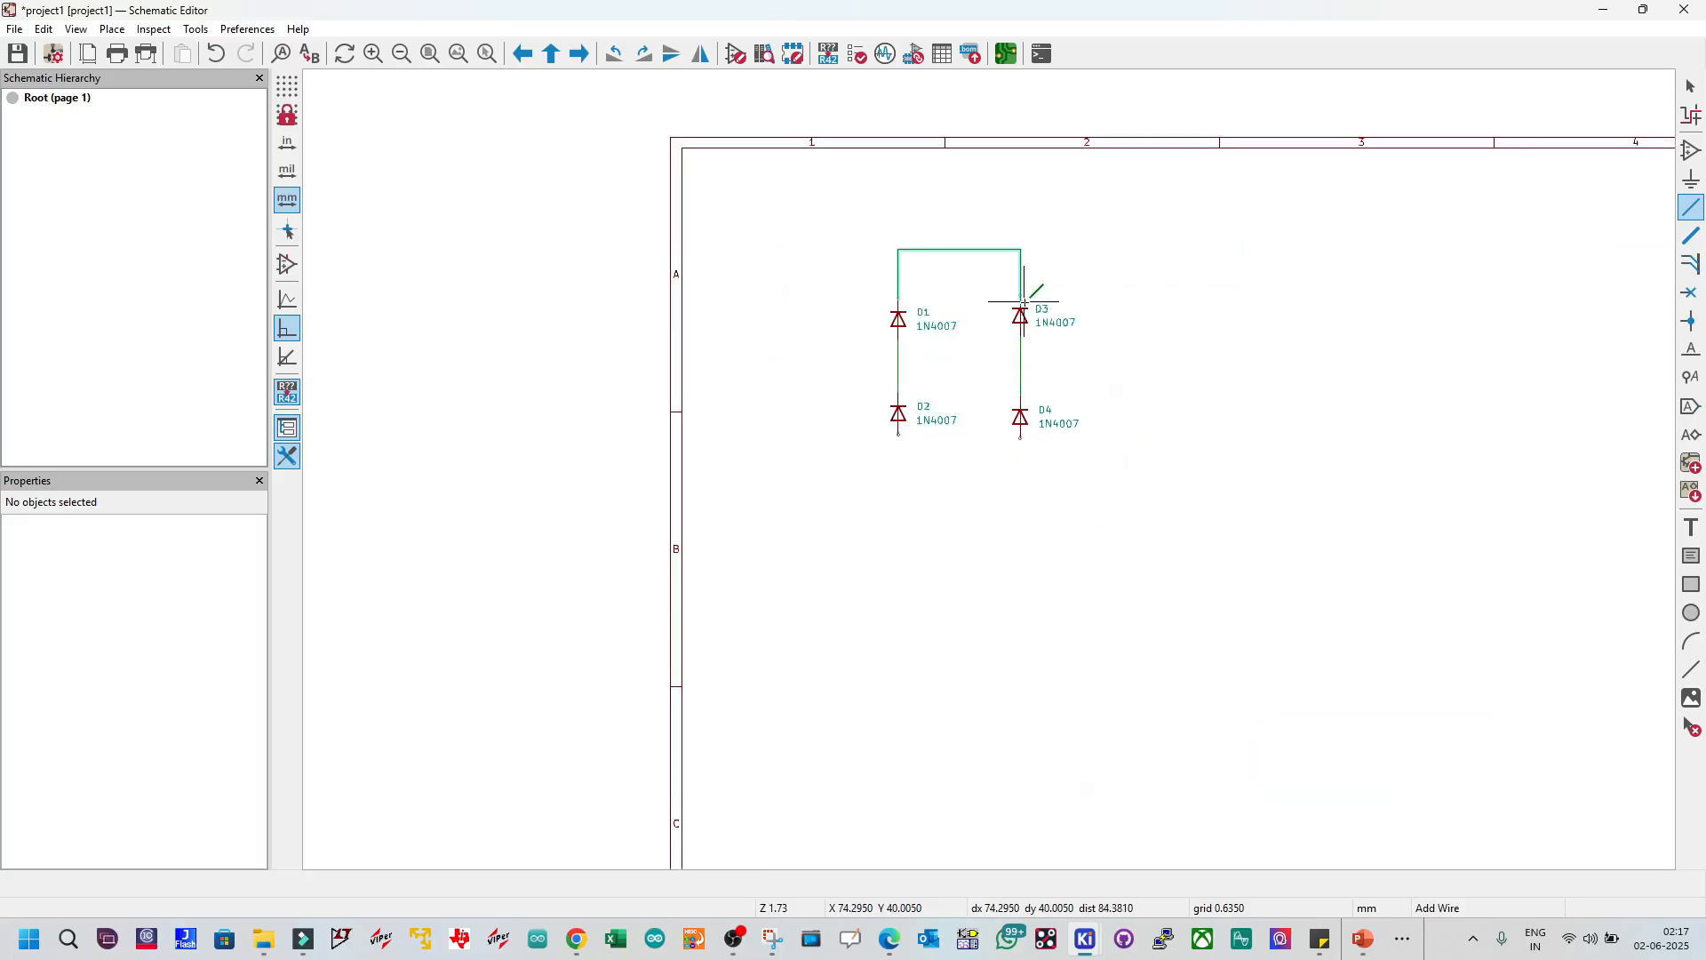
{"action": "key", "text": "Escape"}
{"action": "key", "text": "Escape"}
Step: Wire the cathodes of the two upper diodes together with a rectangular connection above both columns
{"action": "scroll", "coordinate": [1022, 298], "scroll_direction": "up", "scroll_amount": 2}
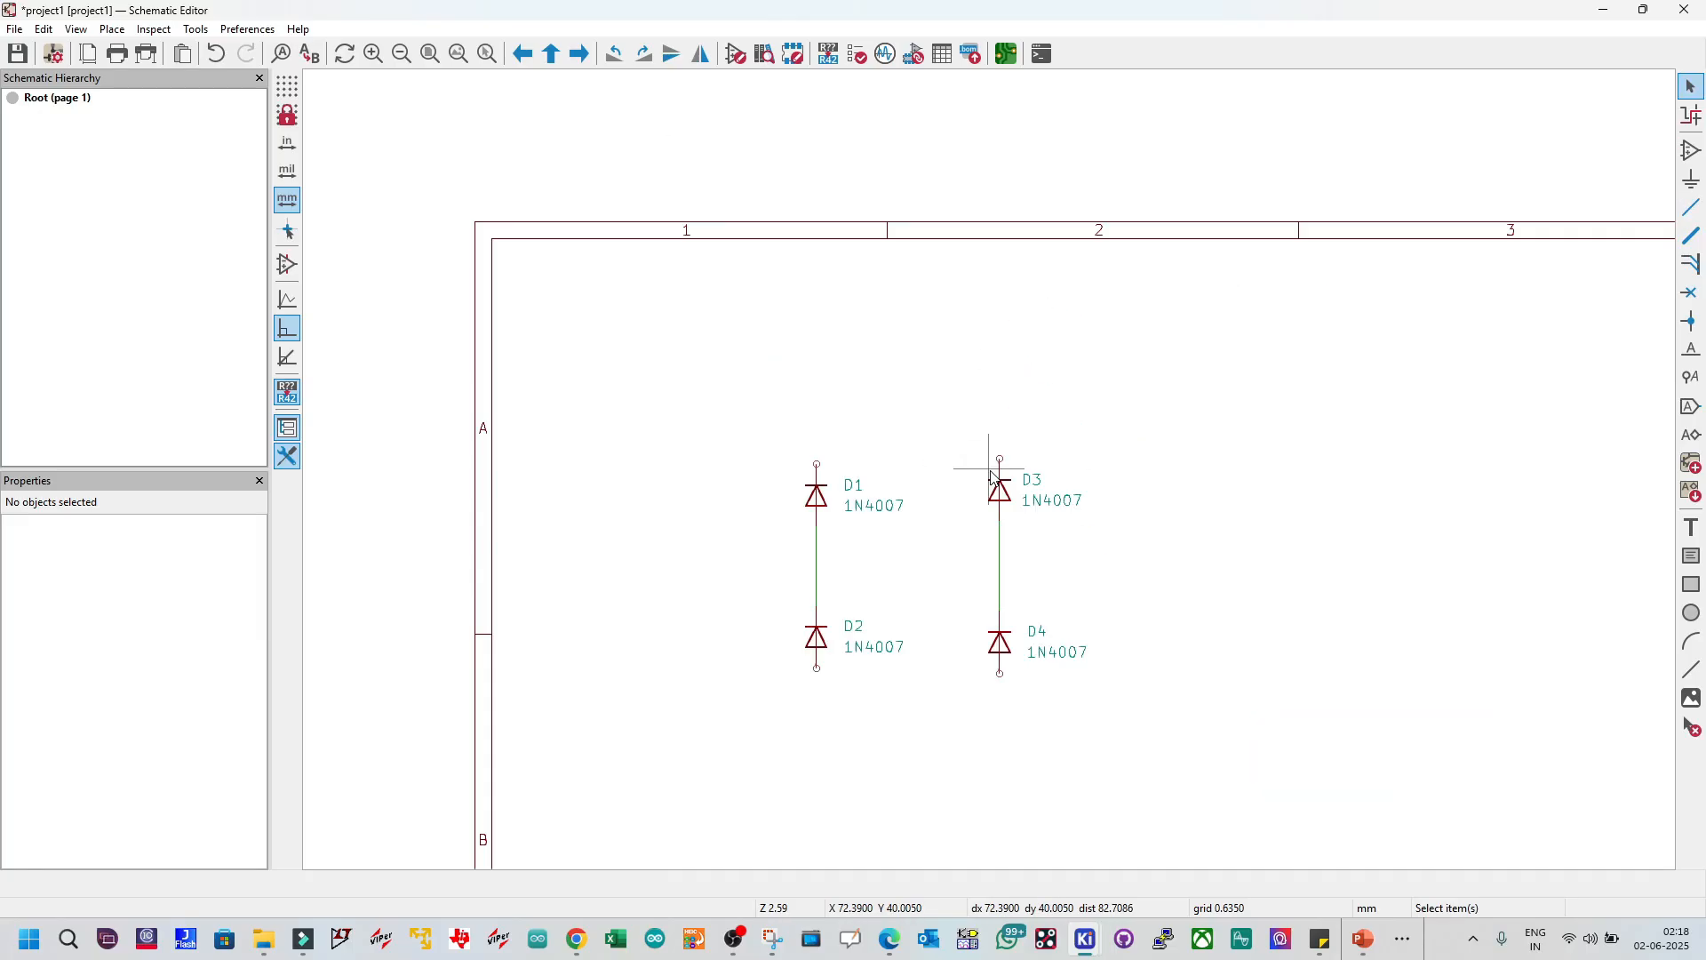
{"action": "left_click", "coordinate": [1001, 460]}
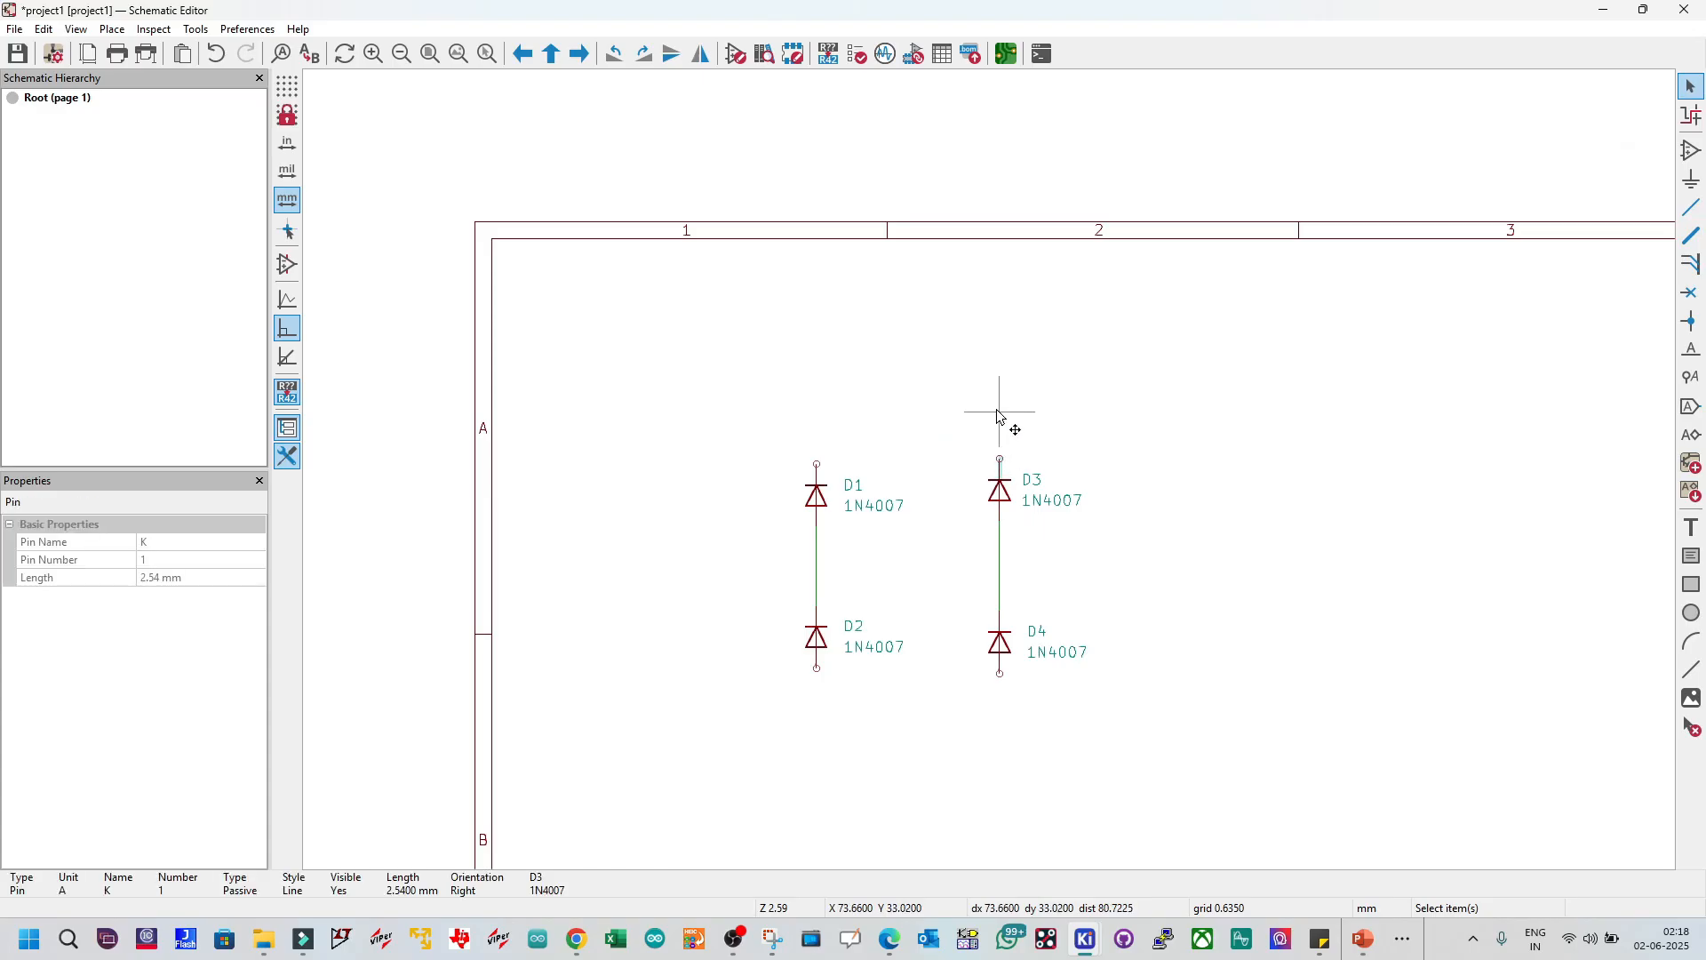
{"action": "left_click", "coordinate": [1000, 459]}
{"action": "left_click", "coordinate": [998, 364]}
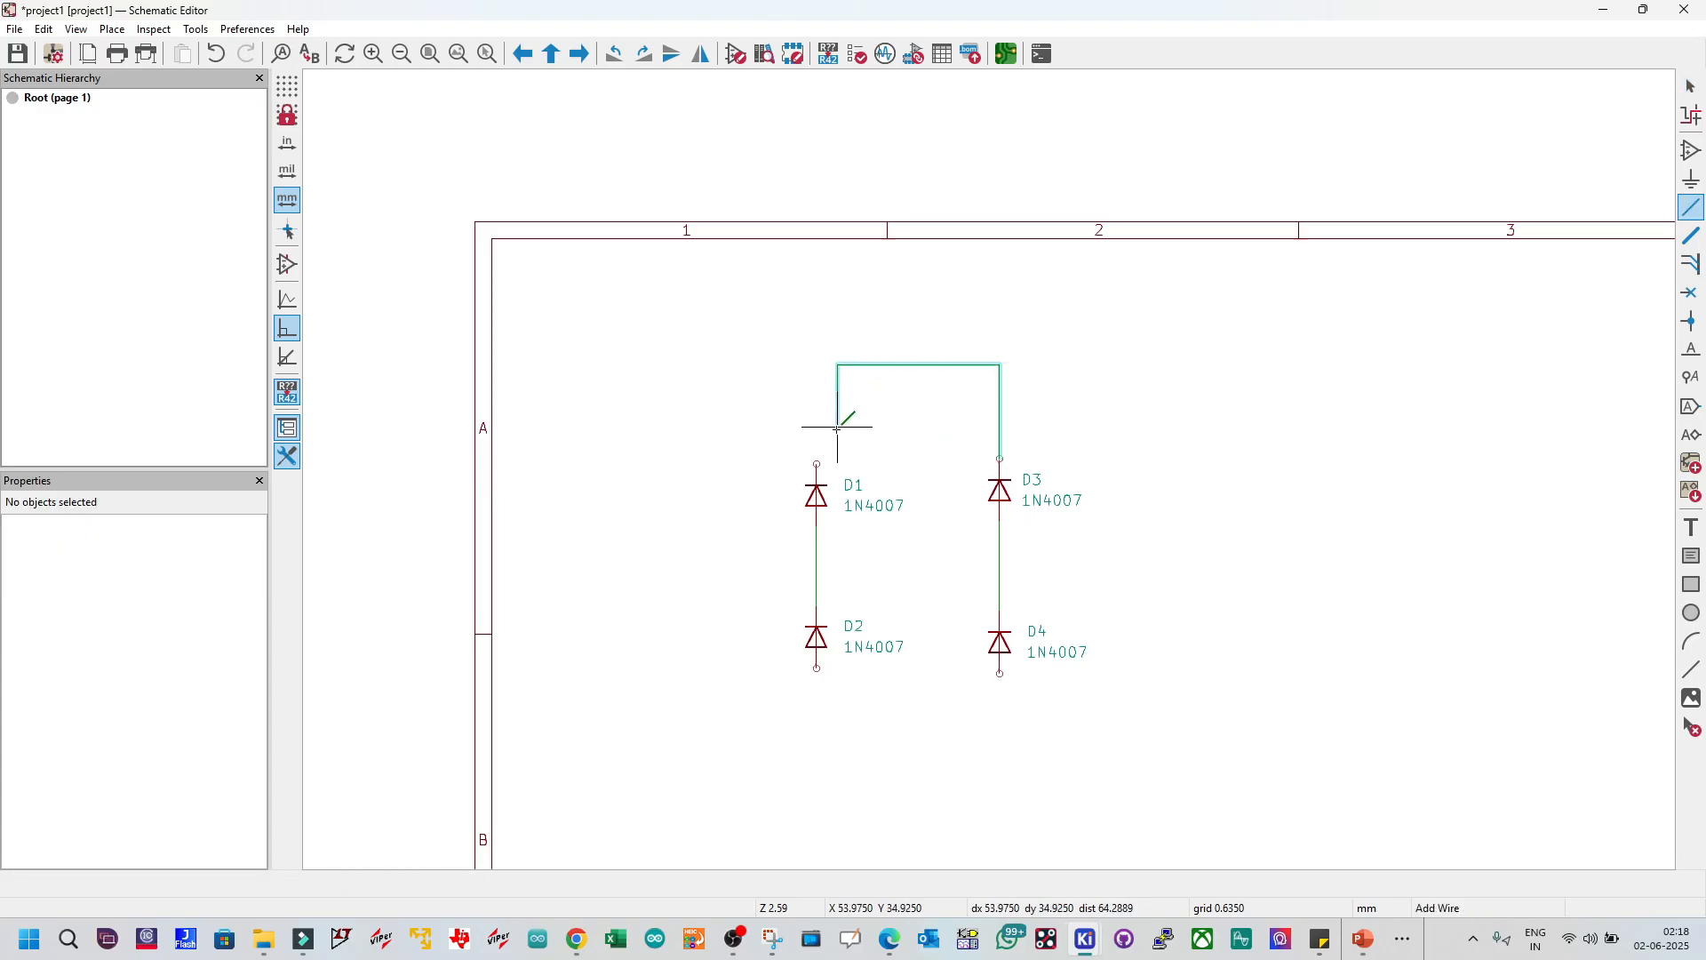
{"action": "left_click", "coordinate": [818, 462]}
{"action": "key", "text": "Escape"}
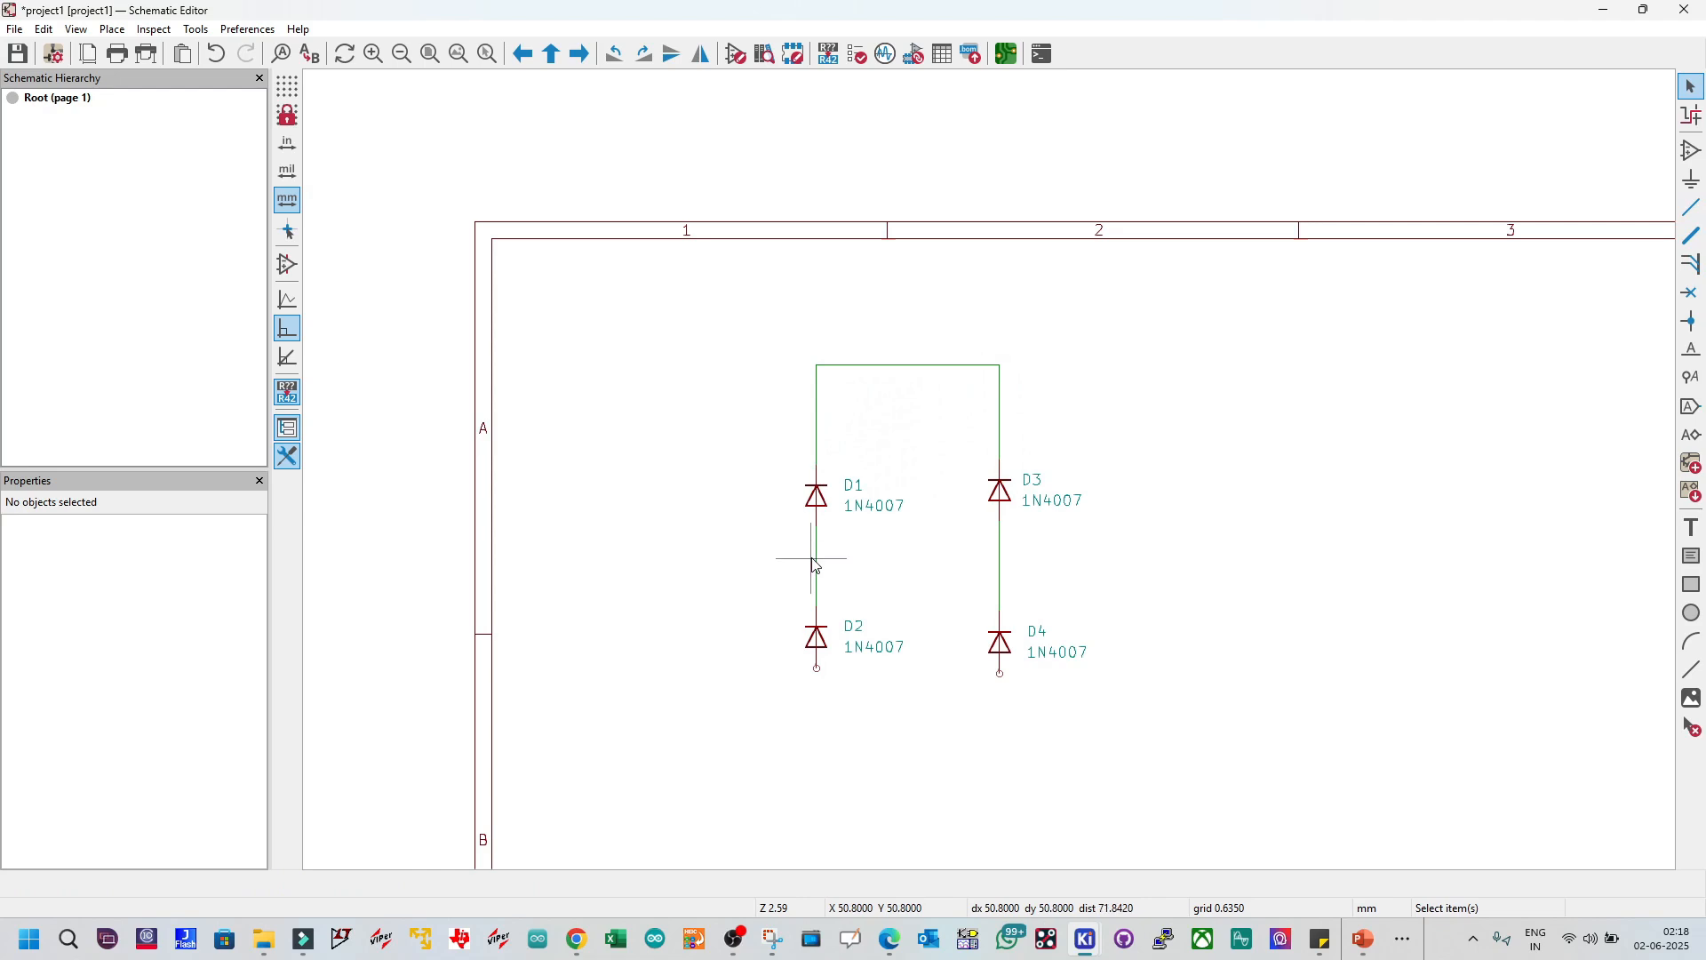
Step: Wire the anodes of the two lower diodes together with a rectangular connection below both columns
{"action": "left_click", "coordinate": [817, 669]}
{"action": "left_click", "coordinate": [822, 788]}
{"action": "left_click", "coordinate": [999, 673]}
{"action": "key", "text": "Escape"}
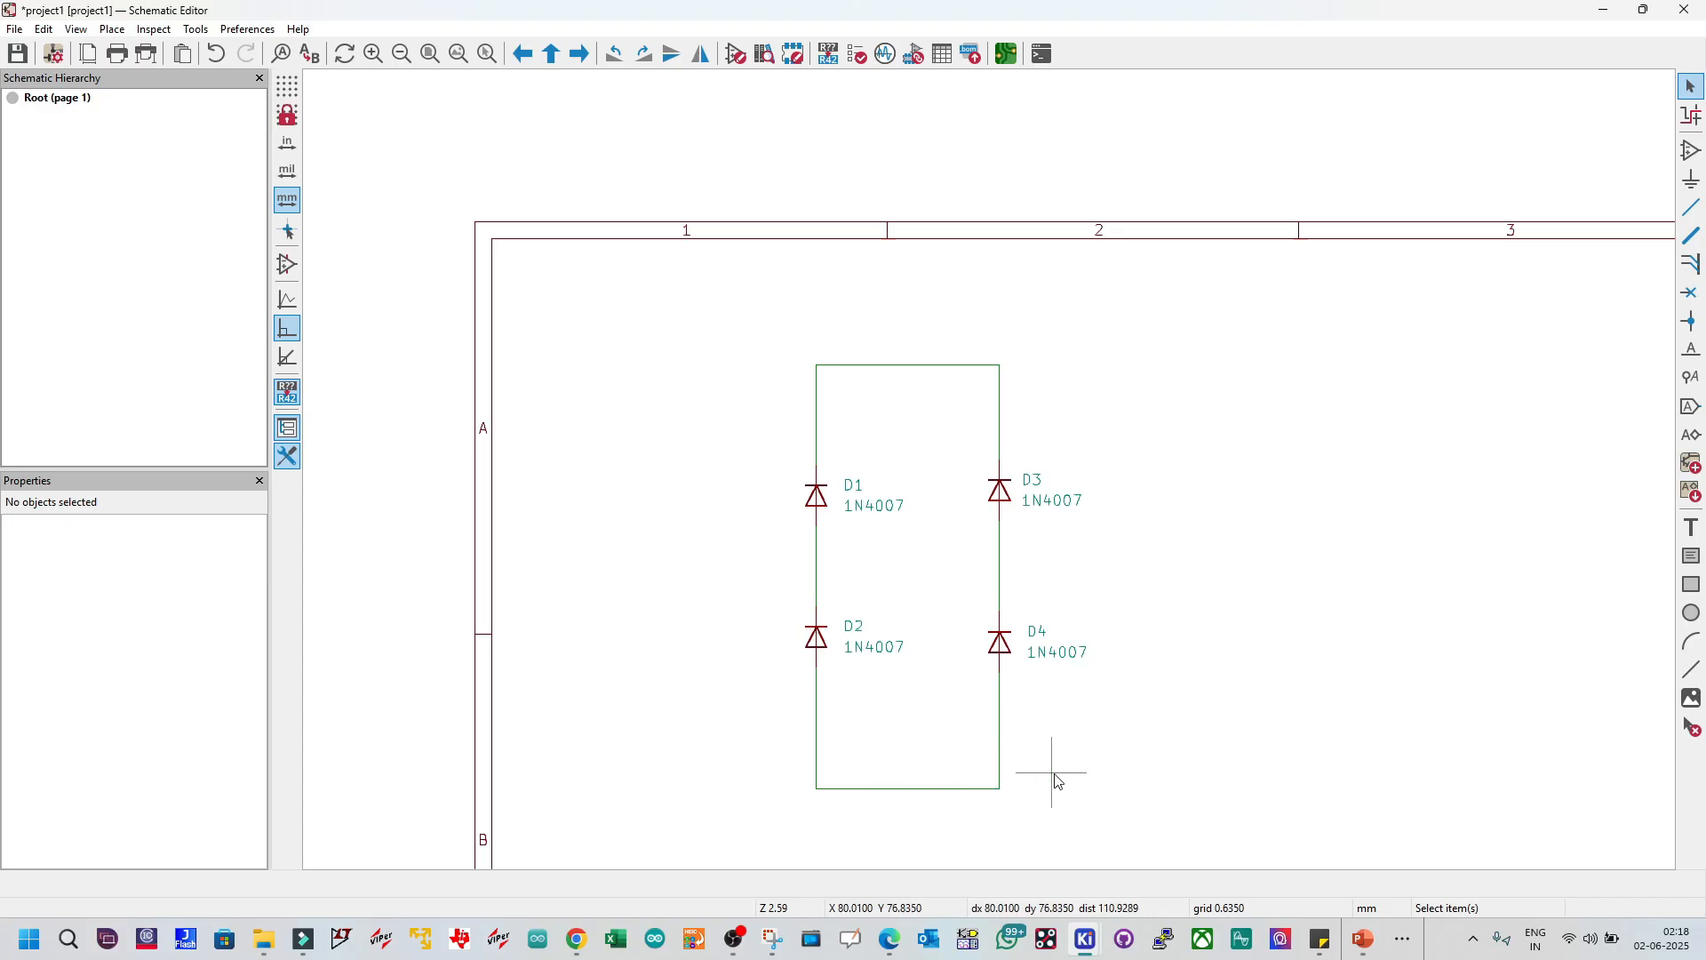
Step: Move the complete diode bridge with its wires further down and slightly right on the sheet
{"action": "scroll", "coordinate": [1085, 757], "scroll_direction": "down", "scroll_amount": 3}
{"action": "left_click_drag", "start_coordinate": [1050, 563], "coordinate": [822, 289]}
{"action": "left_click_drag", "start_coordinate": [873, 359], "coordinate": [929, 486]}
{"action": "left_click", "coordinate": [1122, 423]}
Step: Search the symbol library for "term" and choose Screw_Terminal_01x02 from the Connector library
{"action": "left_click", "coordinate": [1692, 151]}
{"action": "left_click", "coordinate": [888, 275]}
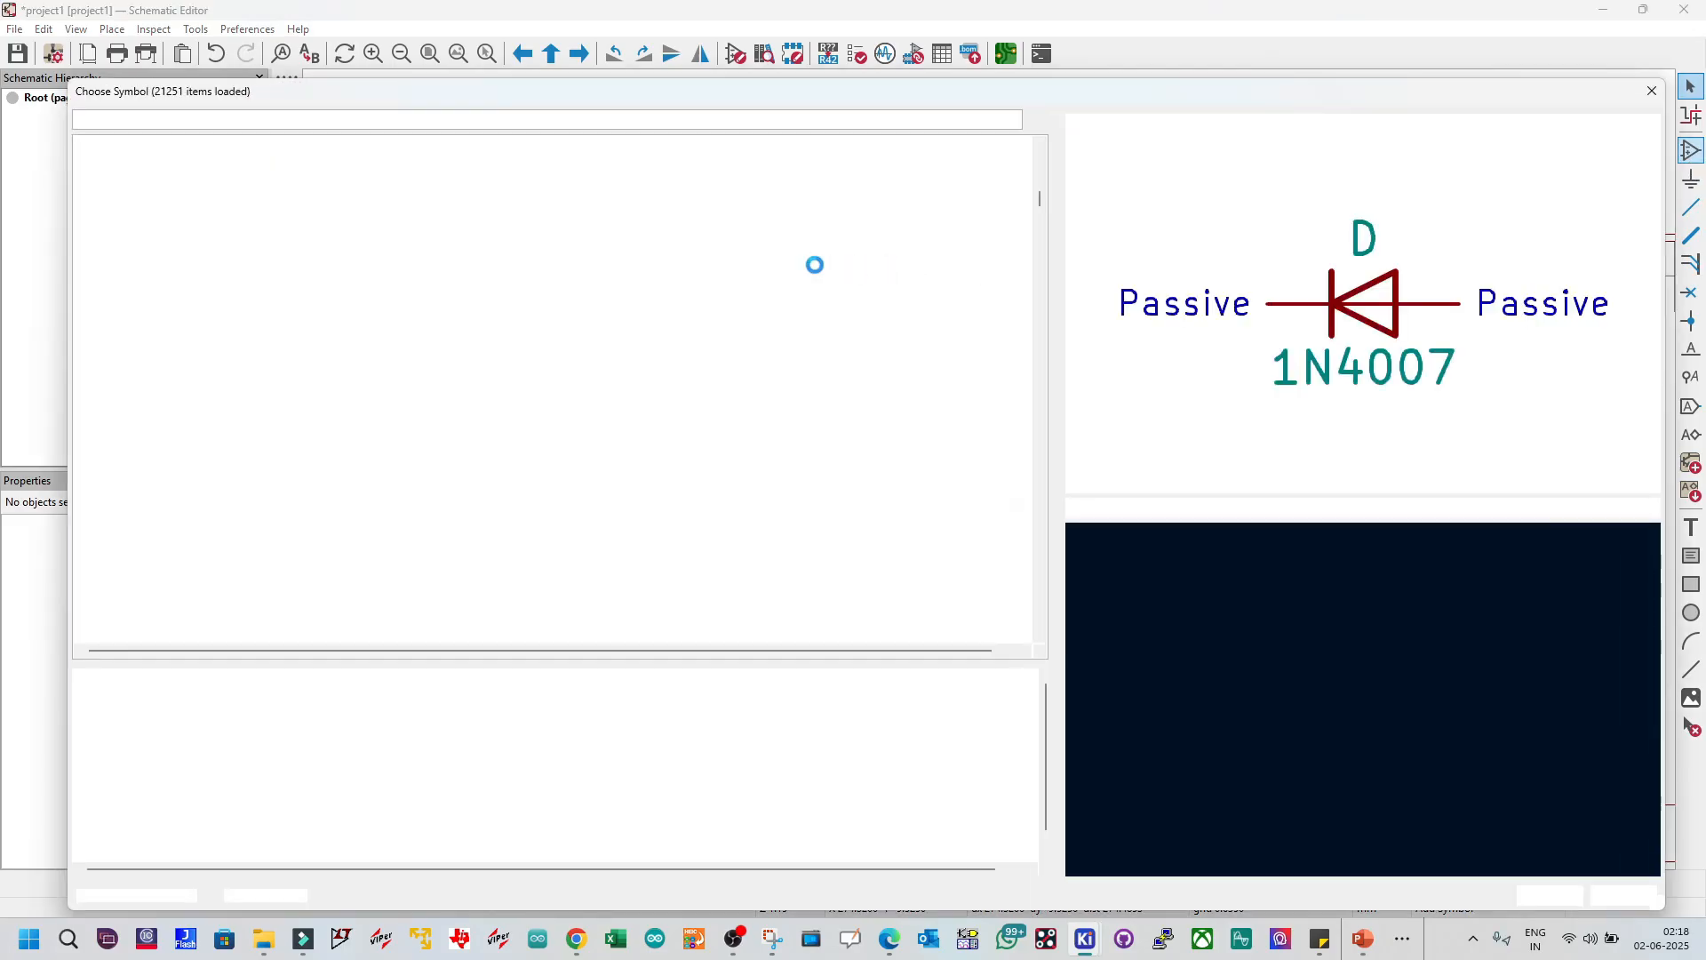
{"action": "type", "text": "term"}
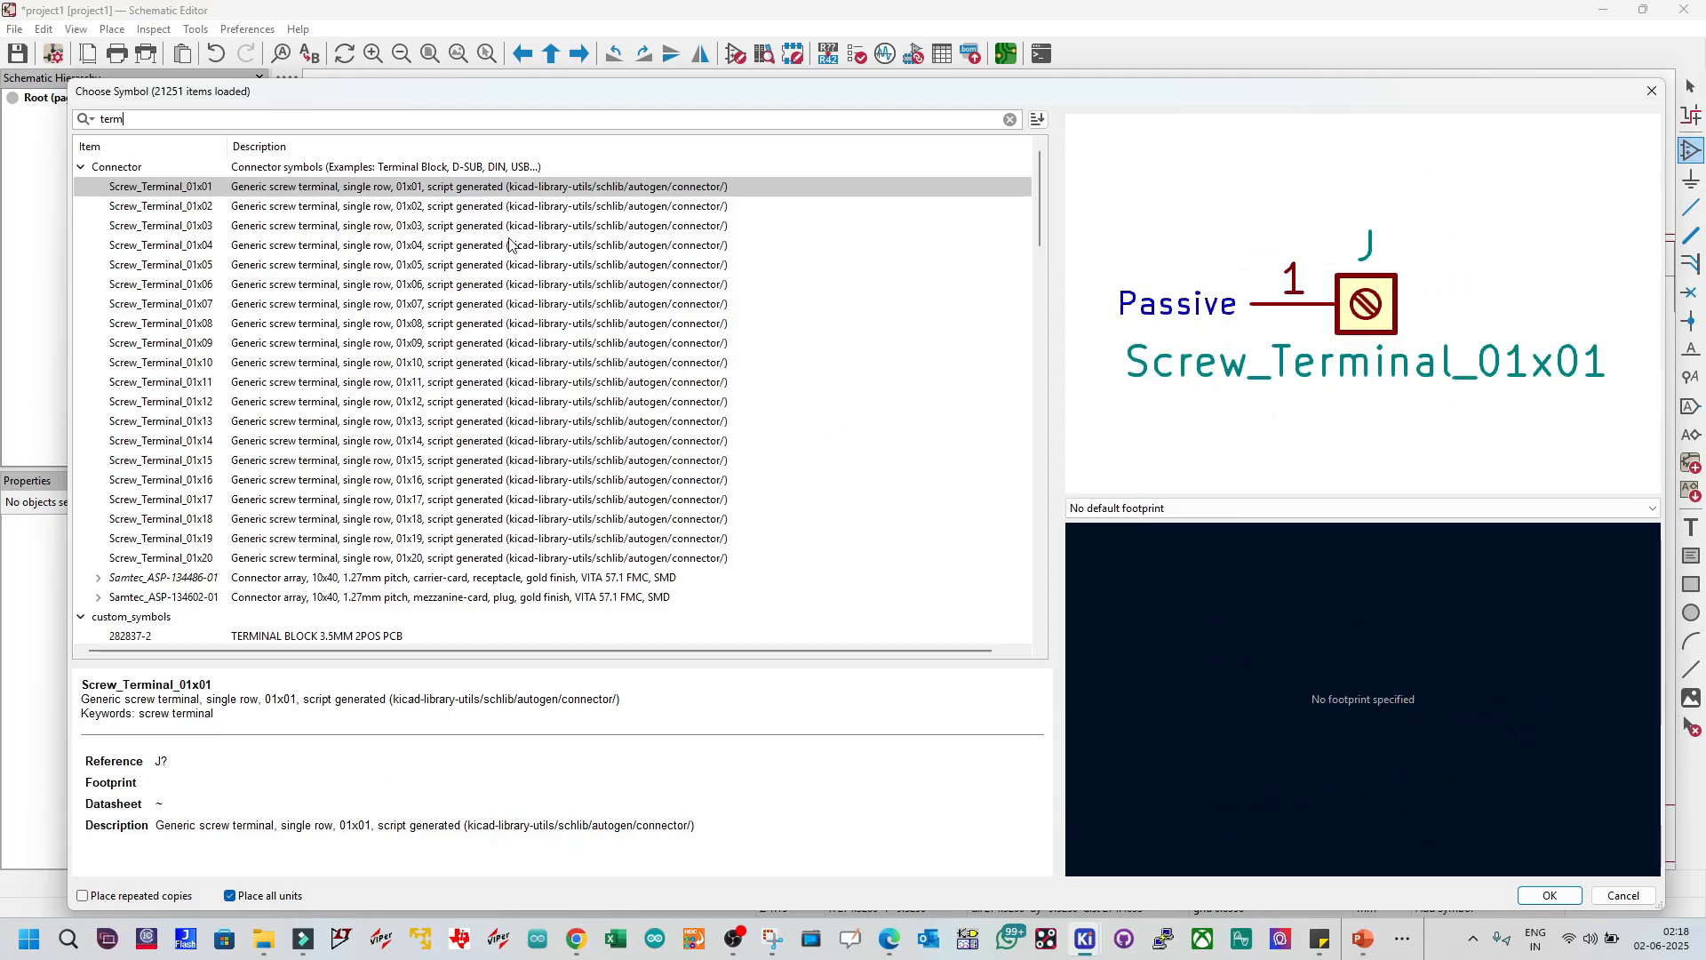
{"action": "left_click", "coordinate": [213, 207]}
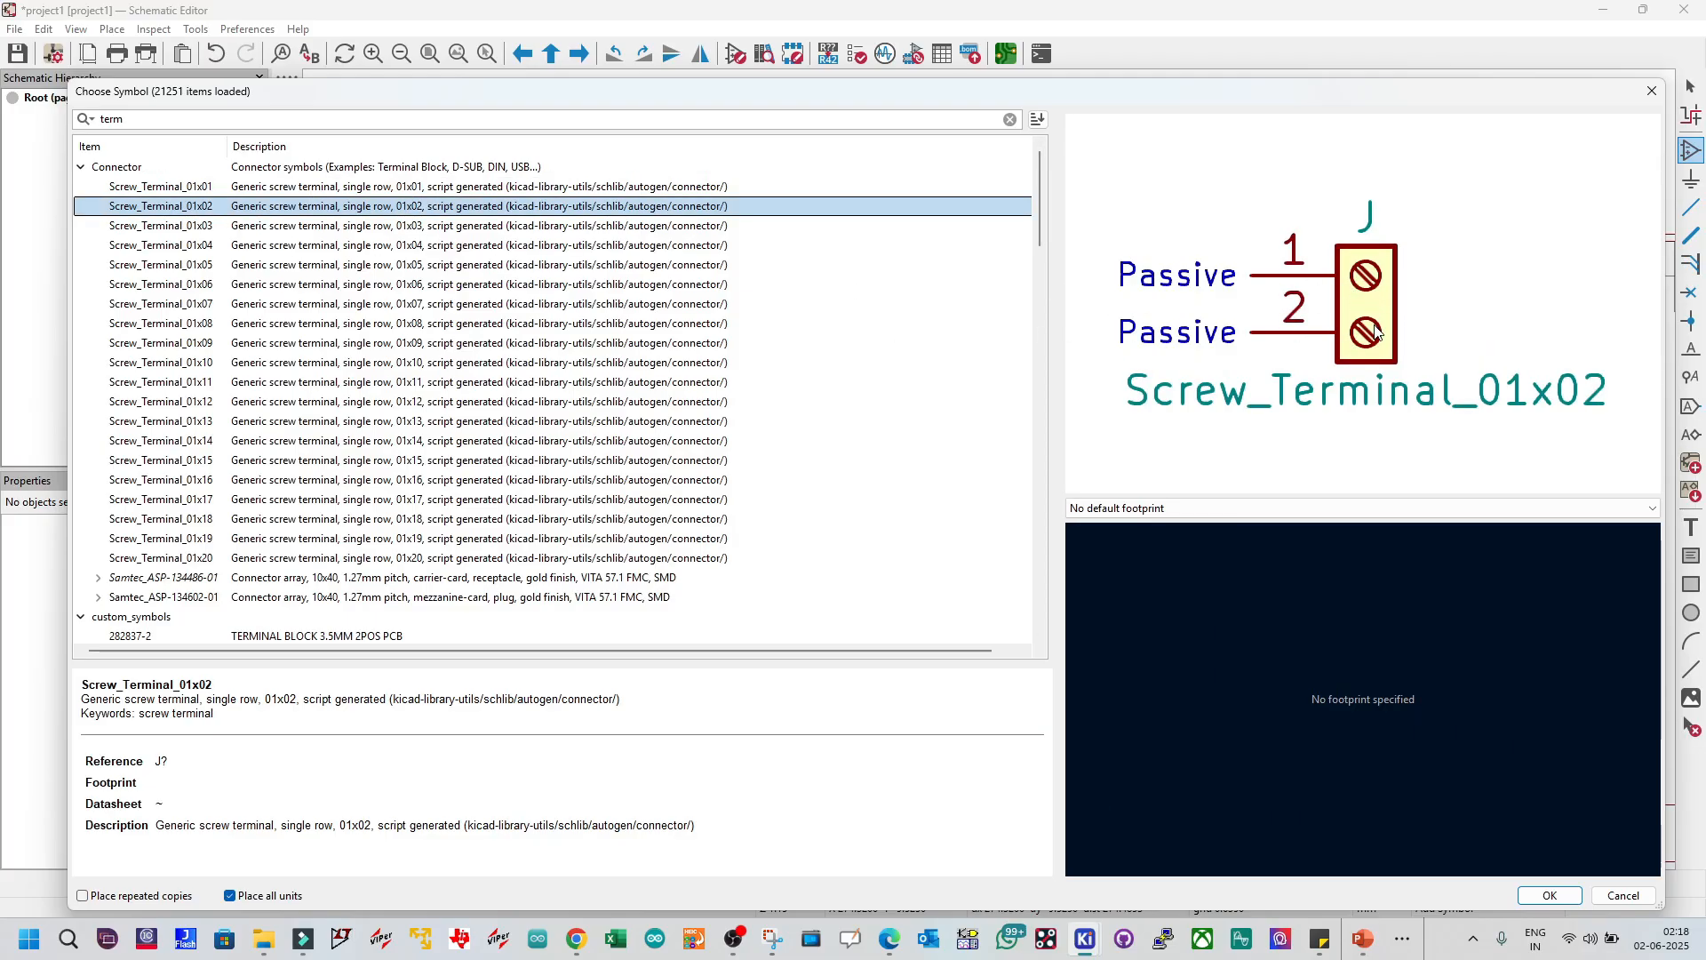
Step: Give the screw terminal the footprint TerminalBlock_RND_205-00001_1x02_P5.00mm_Horizontal and place it to the left of the diode bridge
{"action": "left_click", "coordinate": [1333, 508]}
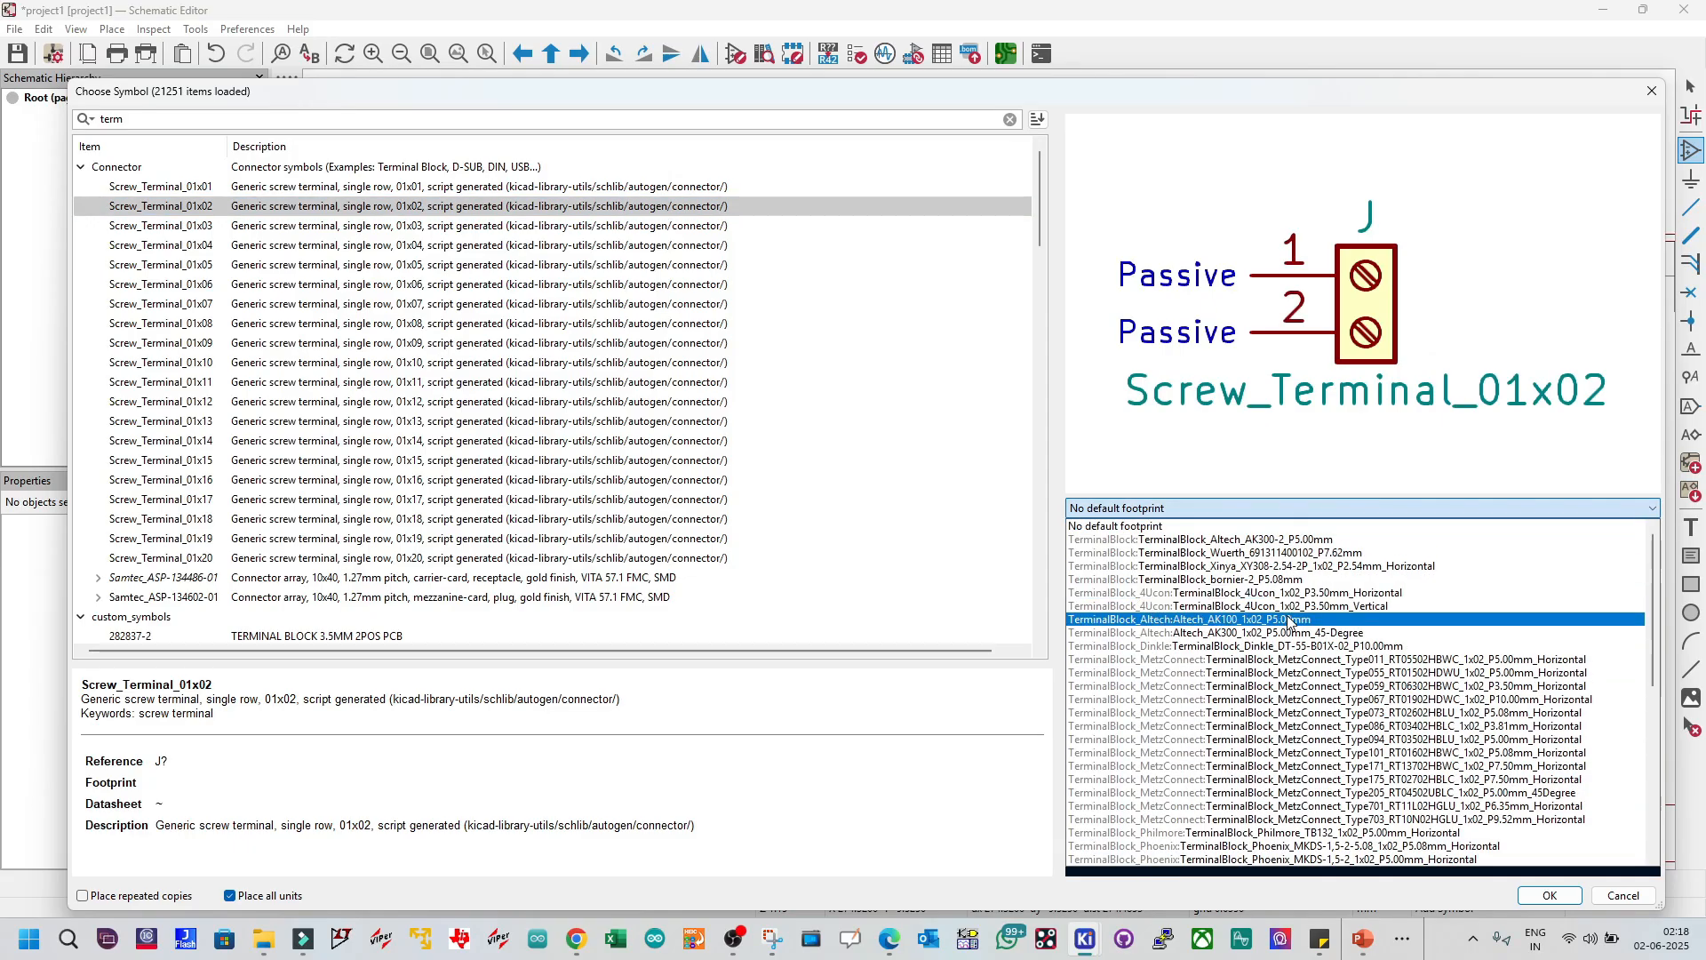
{"action": "scroll", "coordinate": [1290, 620], "scroll_direction": "down", "scroll_amount": 7}
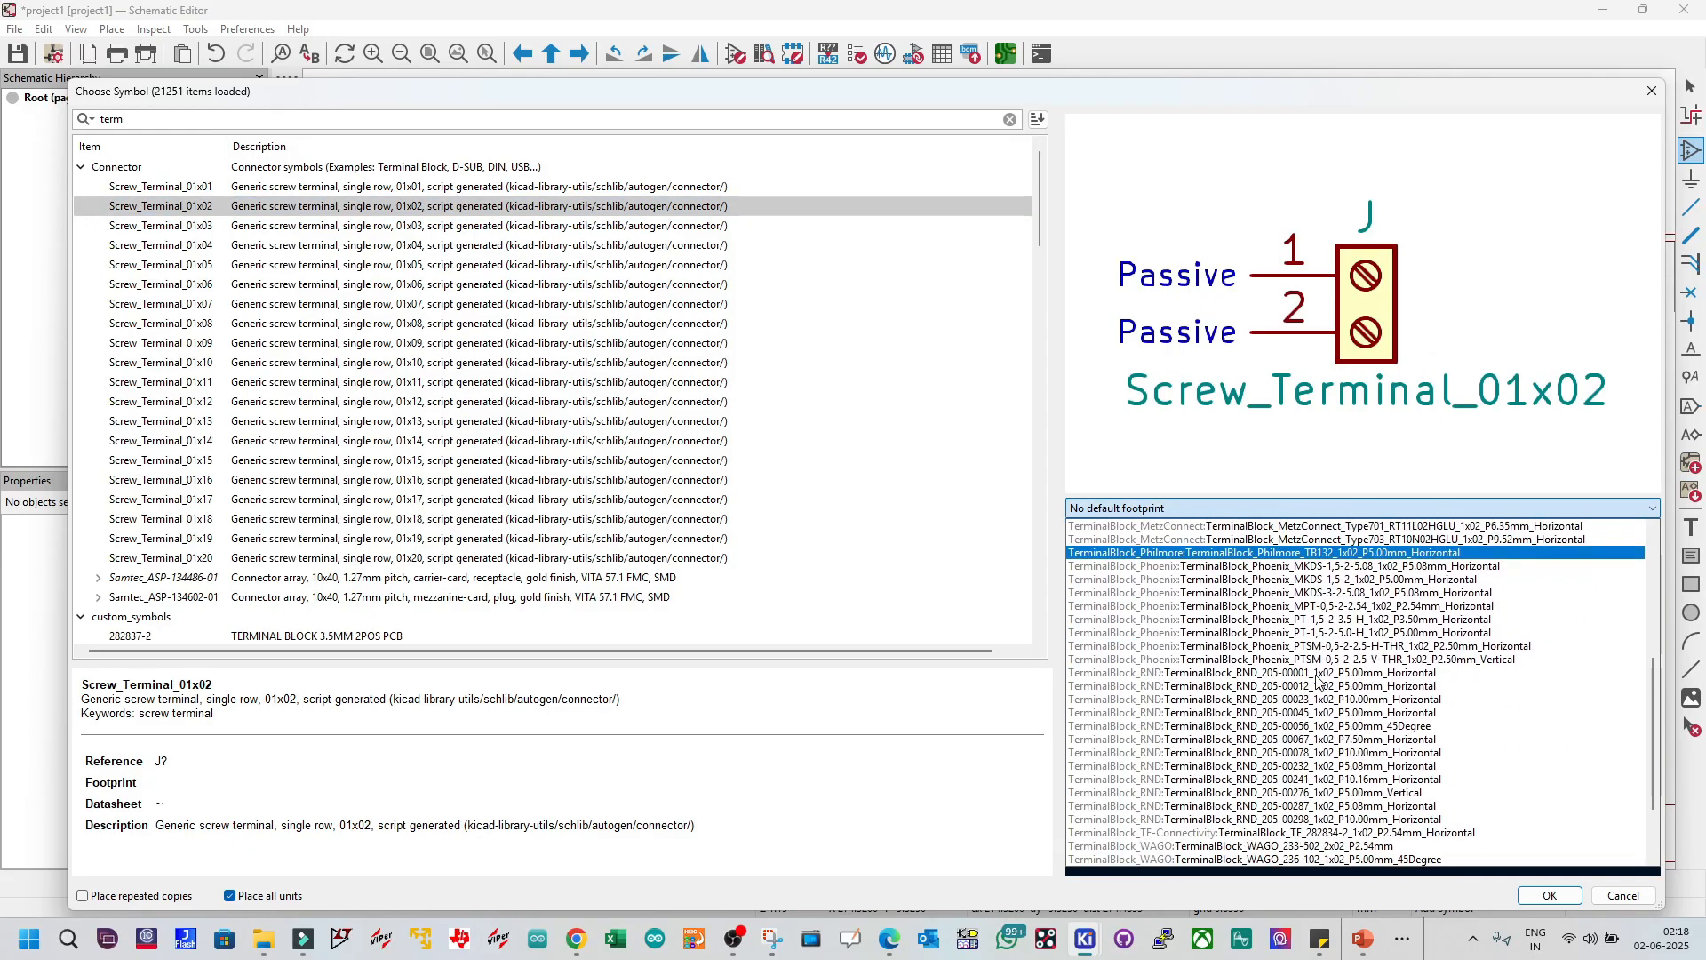
{"action": "scroll", "coordinate": [1318, 681], "scroll_direction": "down", "scroll_amount": 1}
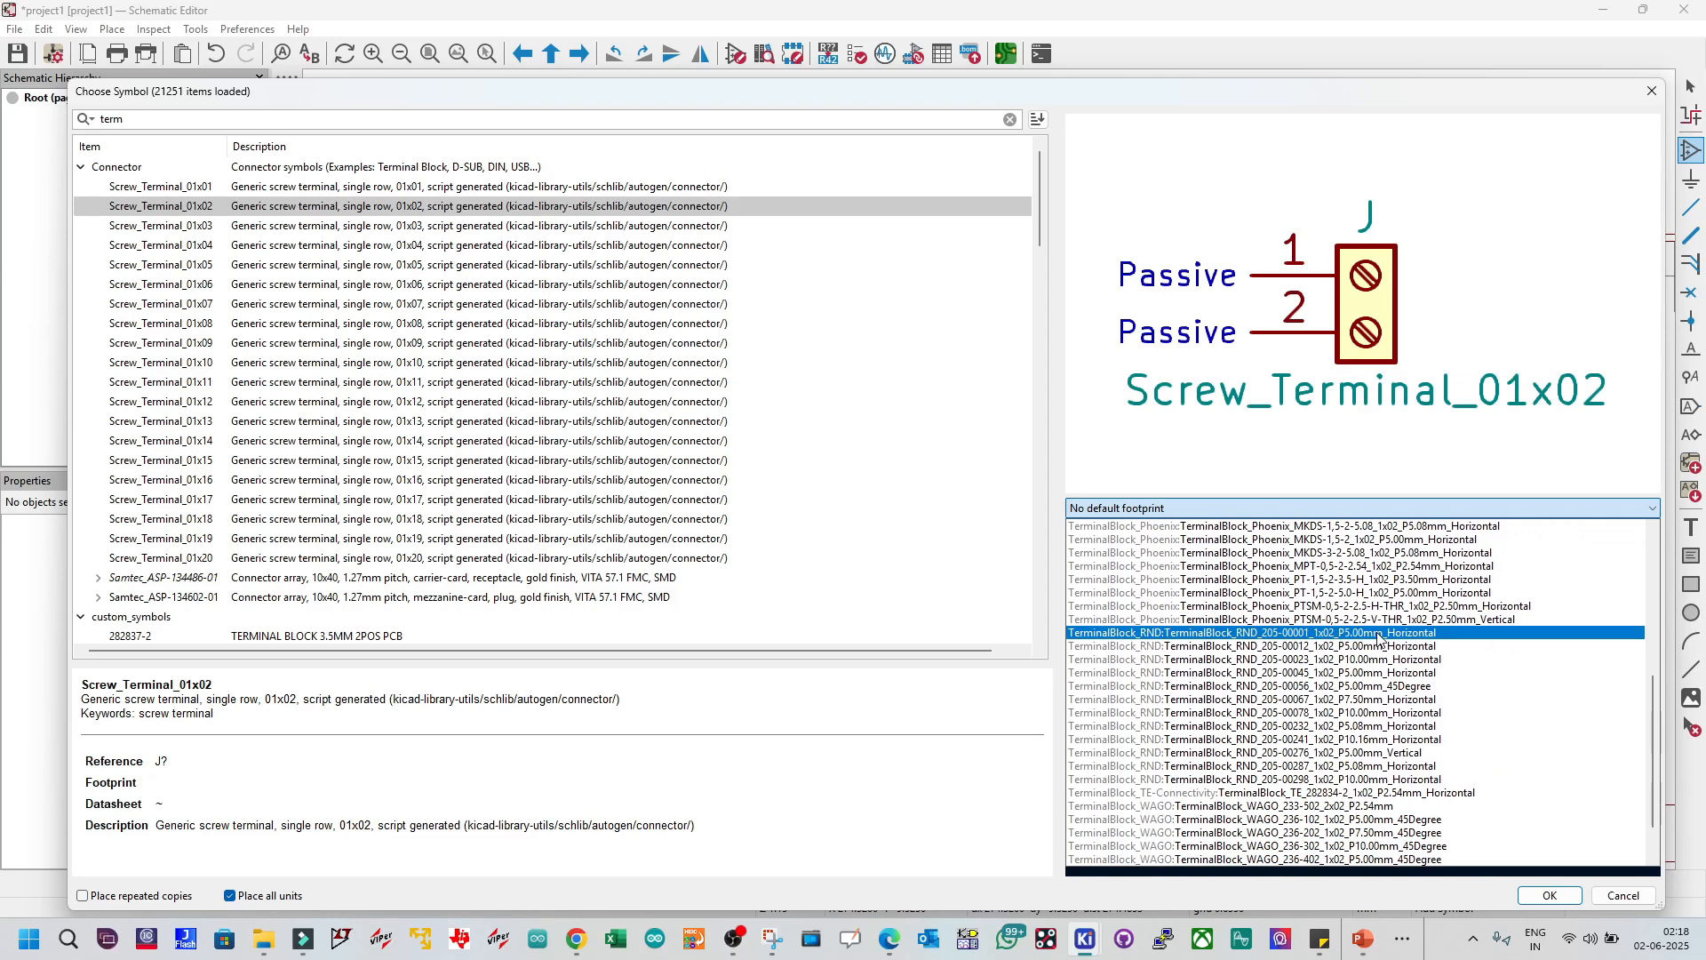
{"action": "left_click", "coordinate": [1354, 633]}
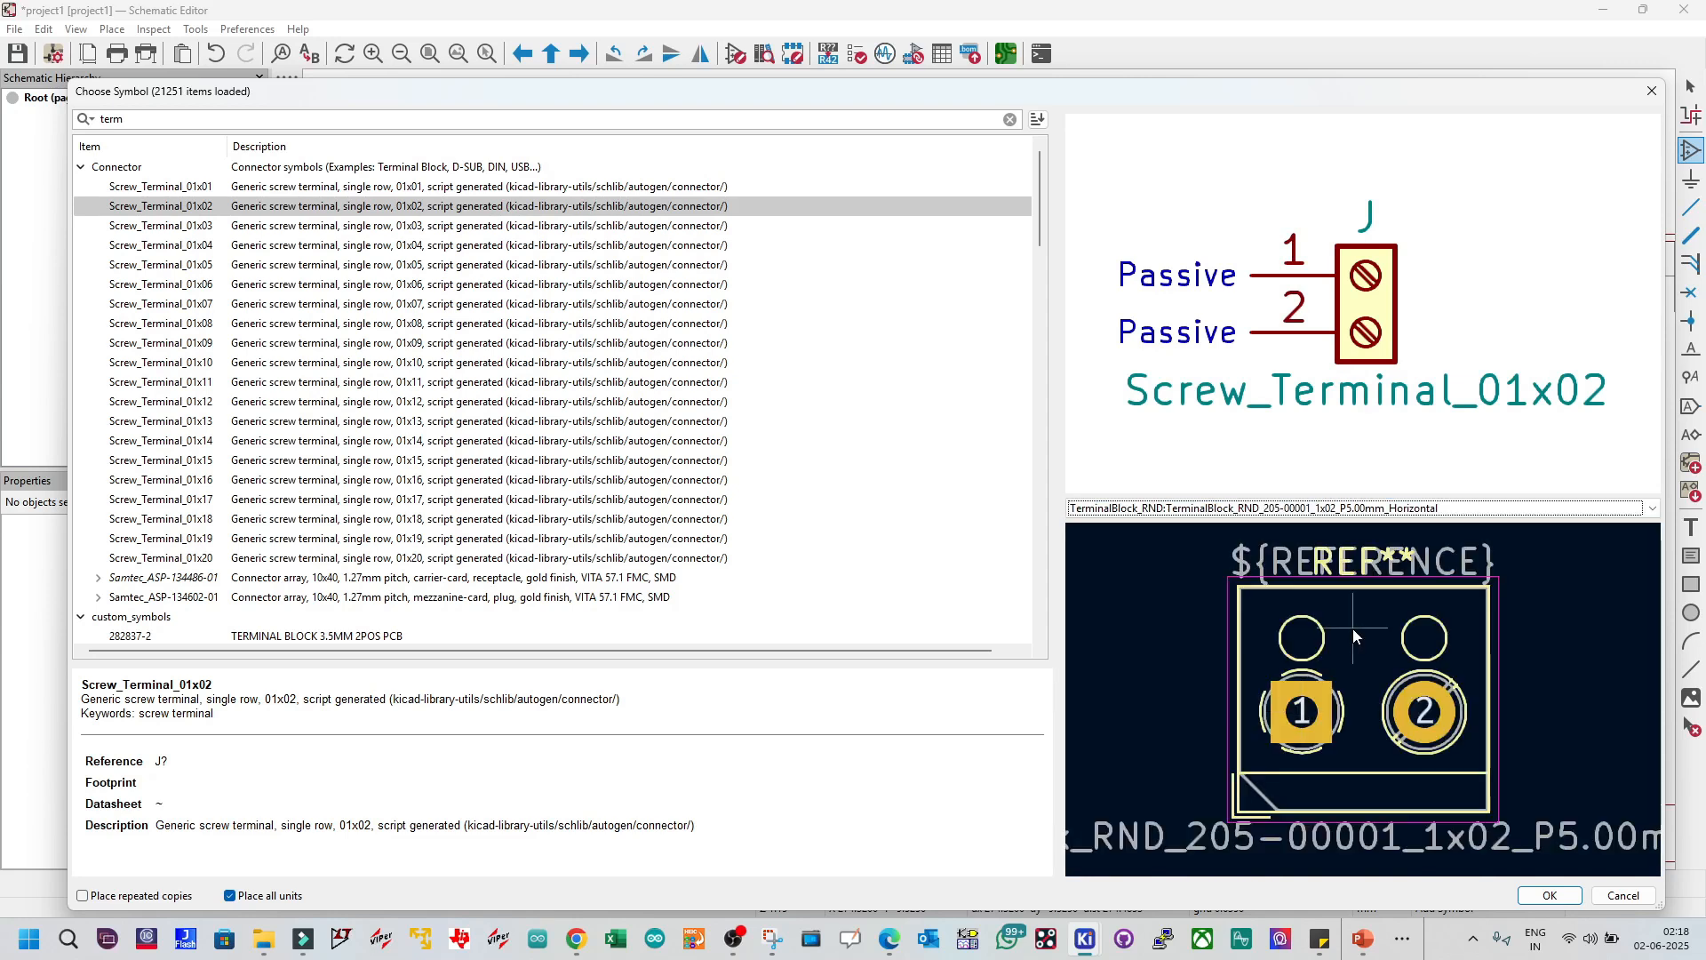
{"action": "left_click", "coordinate": [1316, 510]}
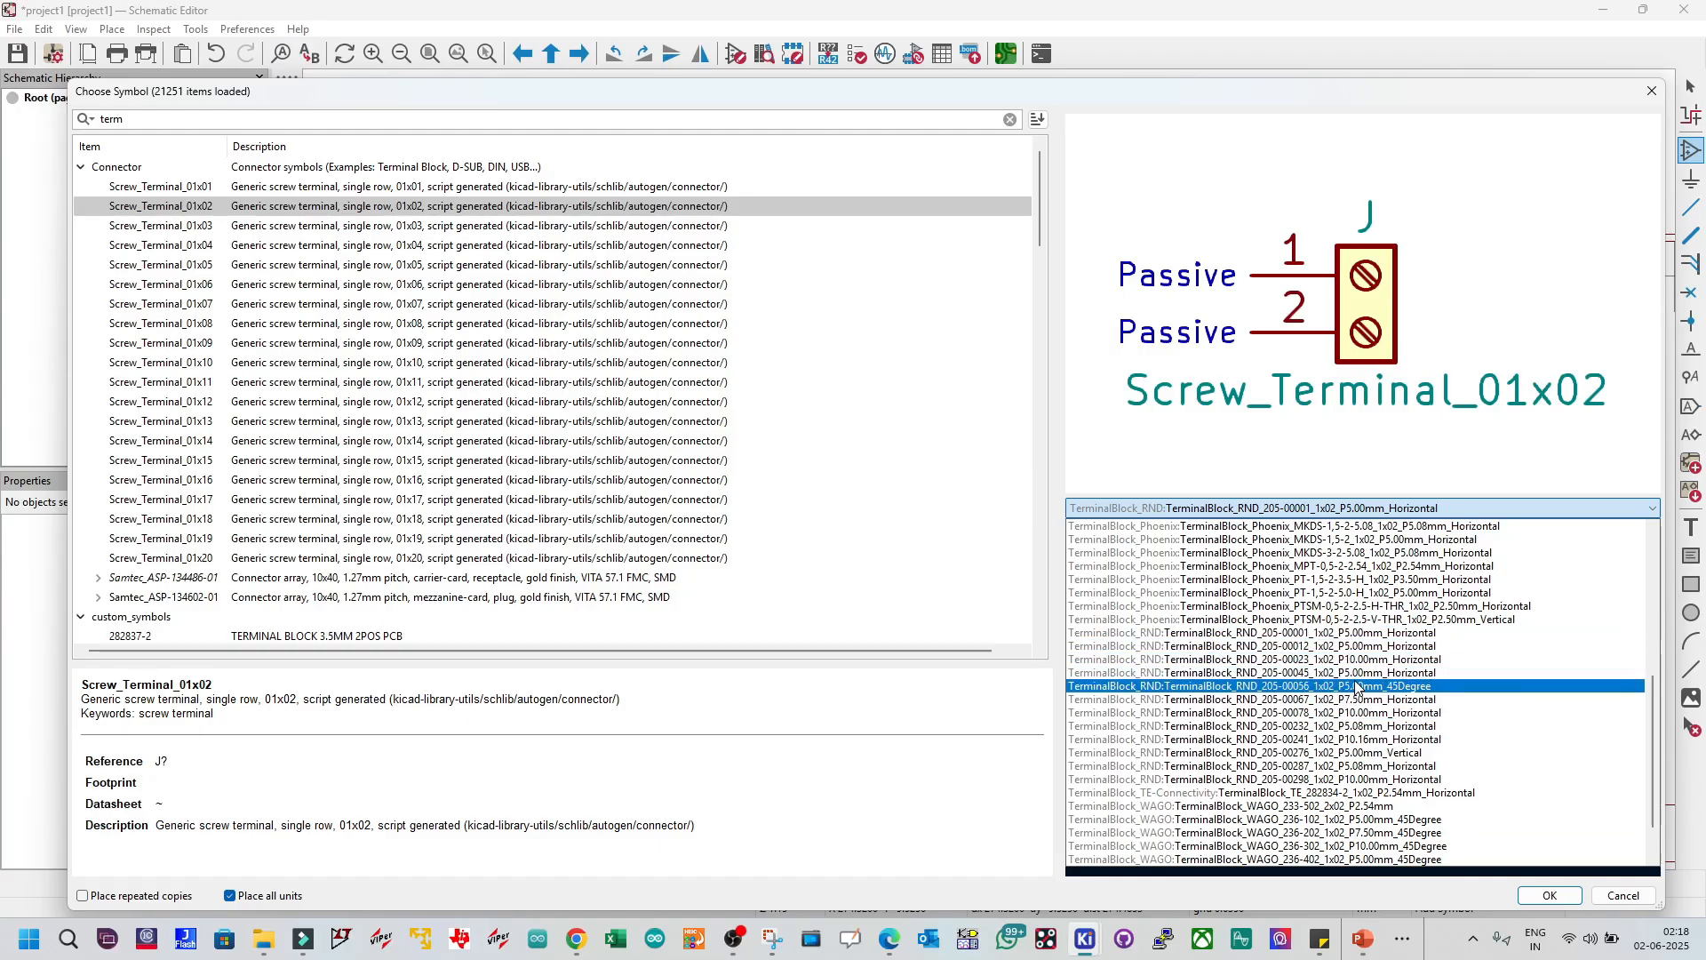
{"action": "left_click", "coordinate": [1361, 633]}
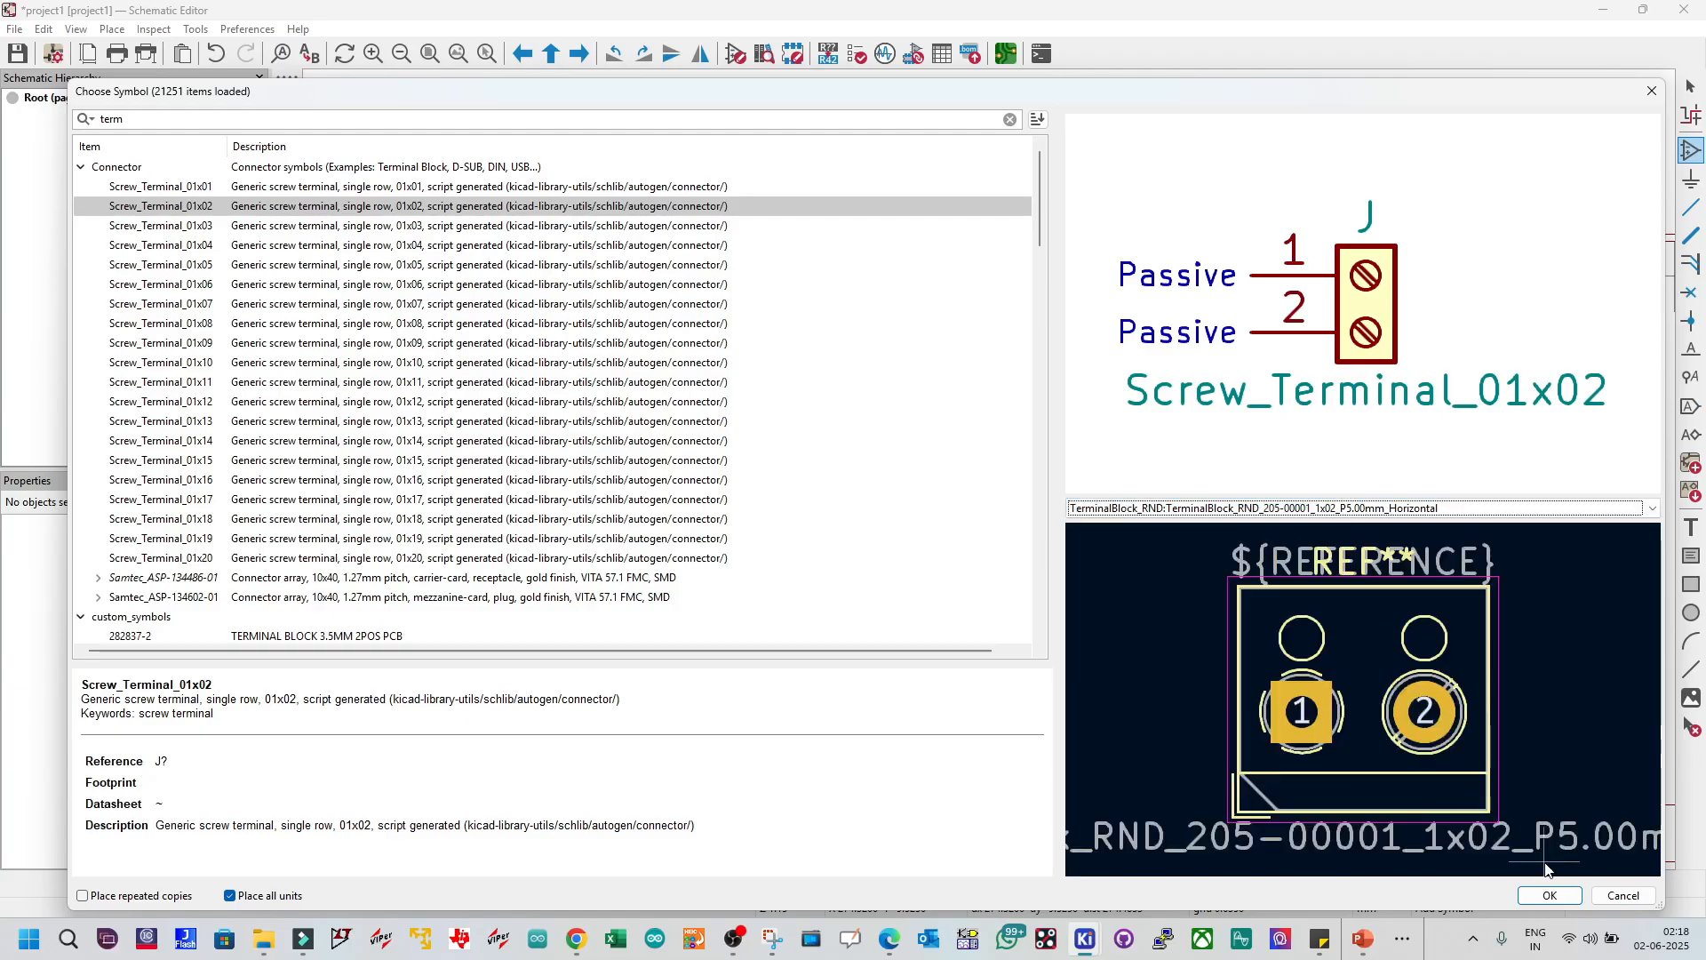
{"action": "left_click", "coordinate": [1549, 895]}
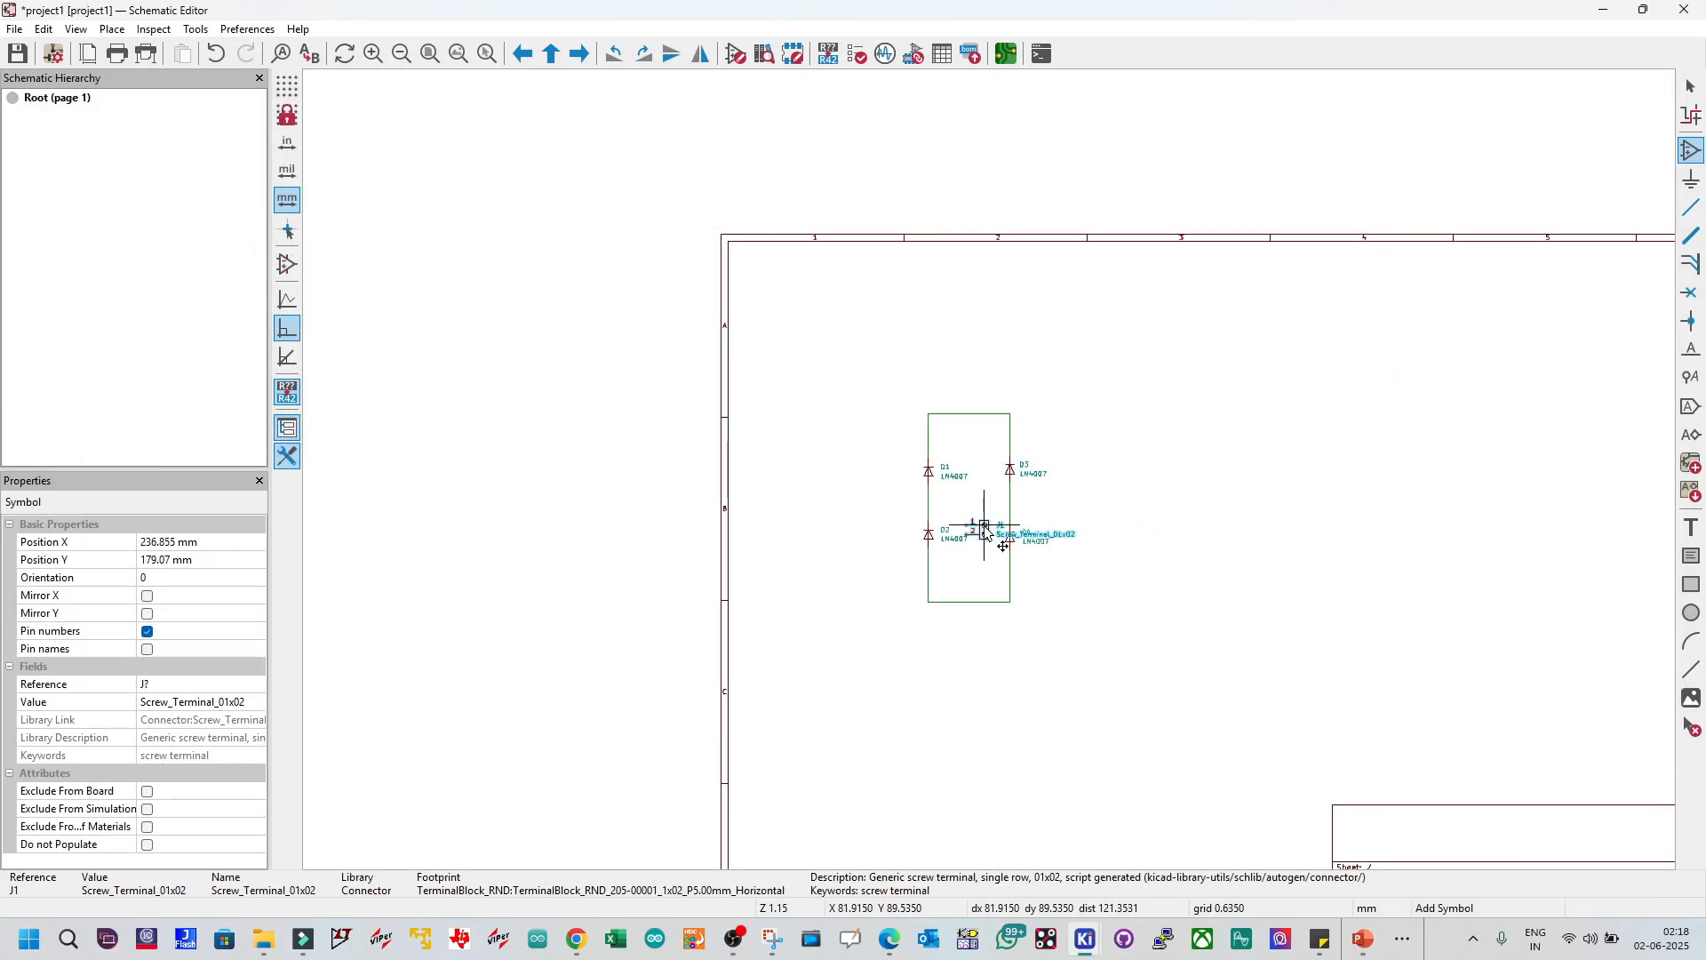
{"action": "left_click", "coordinate": [804, 499]}
{"action": "key", "text": "Escape"}
Step: Move the diode bridge further right and shift the screw terminal right to X 64.77 mm, Y 82.55 mm
{"action": "left_click_drag", "start_coordinate": [872, 373], "coordinate": [1081, 633]}
{"action": "left_click_drag", "start_coordinate": [1011, 469], "coordinate": [1147, 467]}
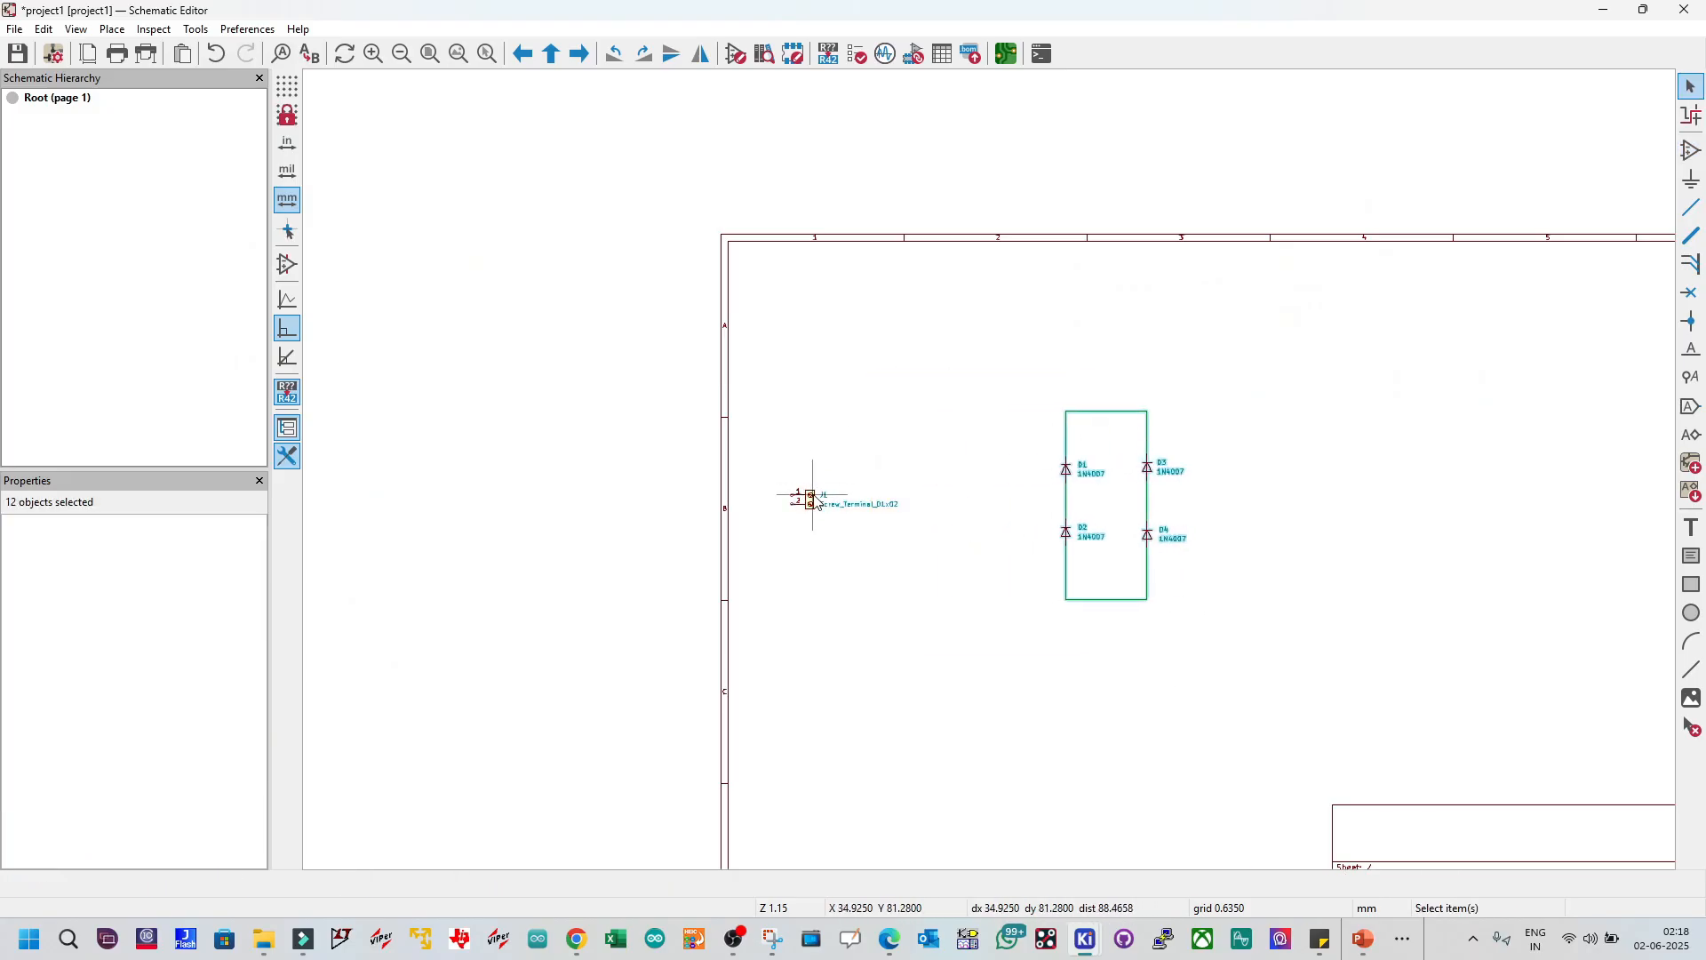
{"action": "left_click", "coordinate": [813, 500]}
{"action": "left_click_drag", "start_coordinate": [814, 500], "coordinate": [924, 507]}
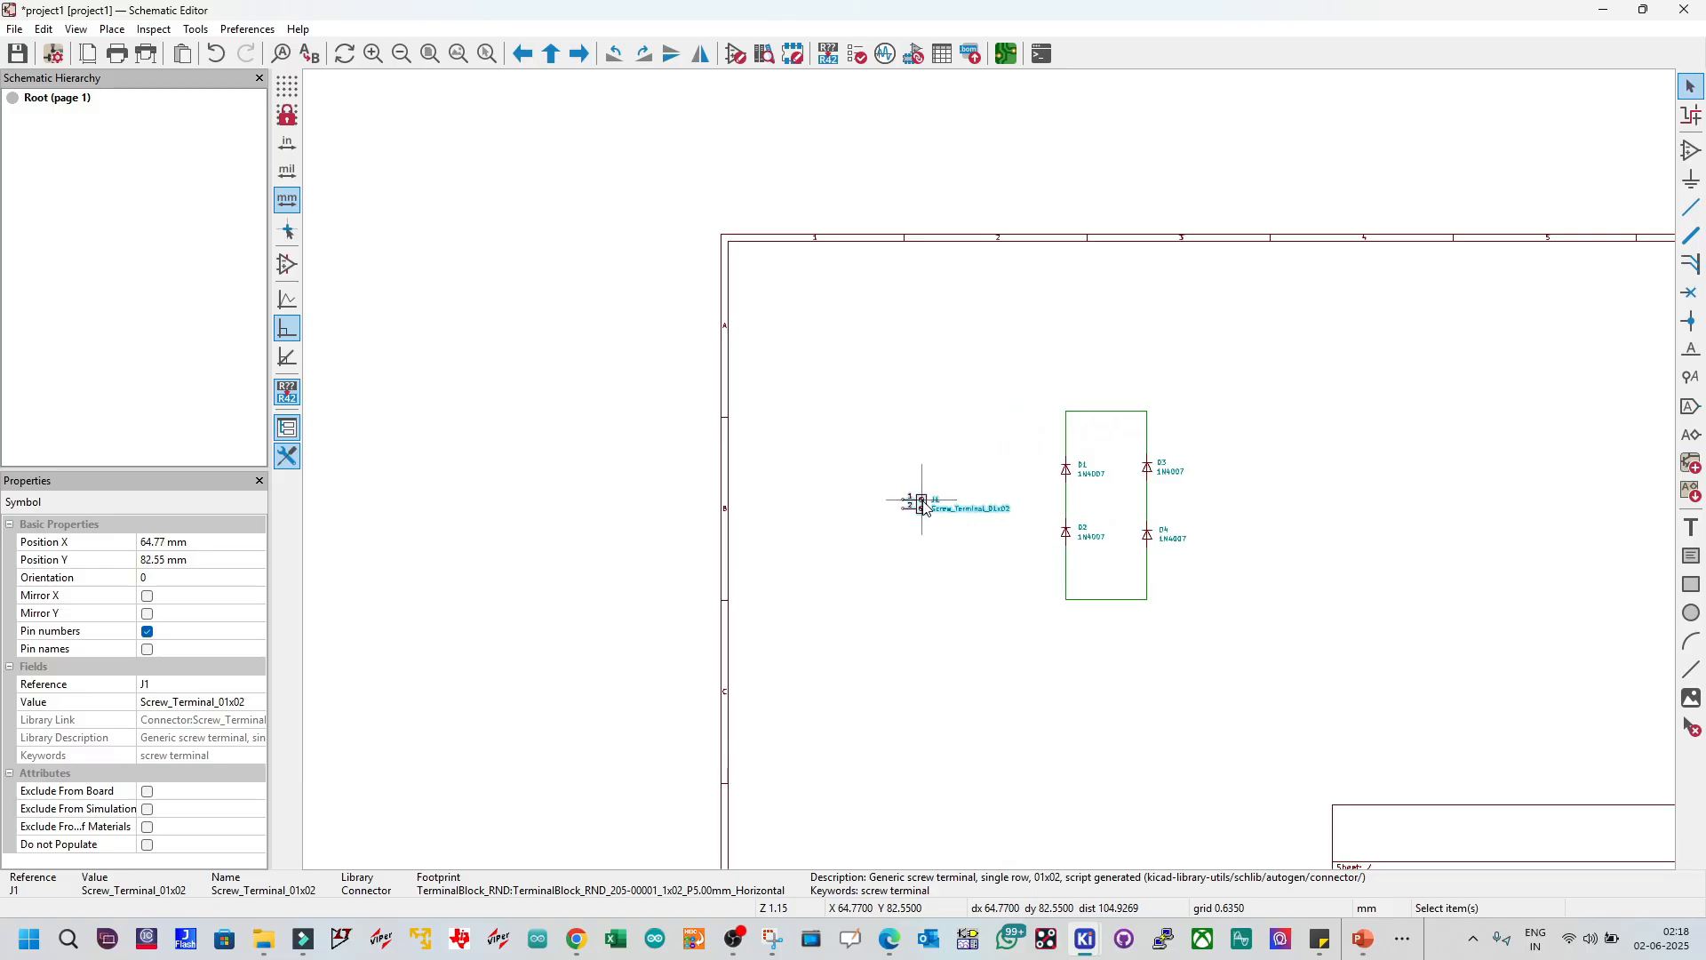
Step: Mirror the screw terminal horizontally so its pins face the diode bridge
{"action": "right_click", "coordinate": [925, 506]}
{"action": "mouse_move", "coordinate": [1134, 430]}
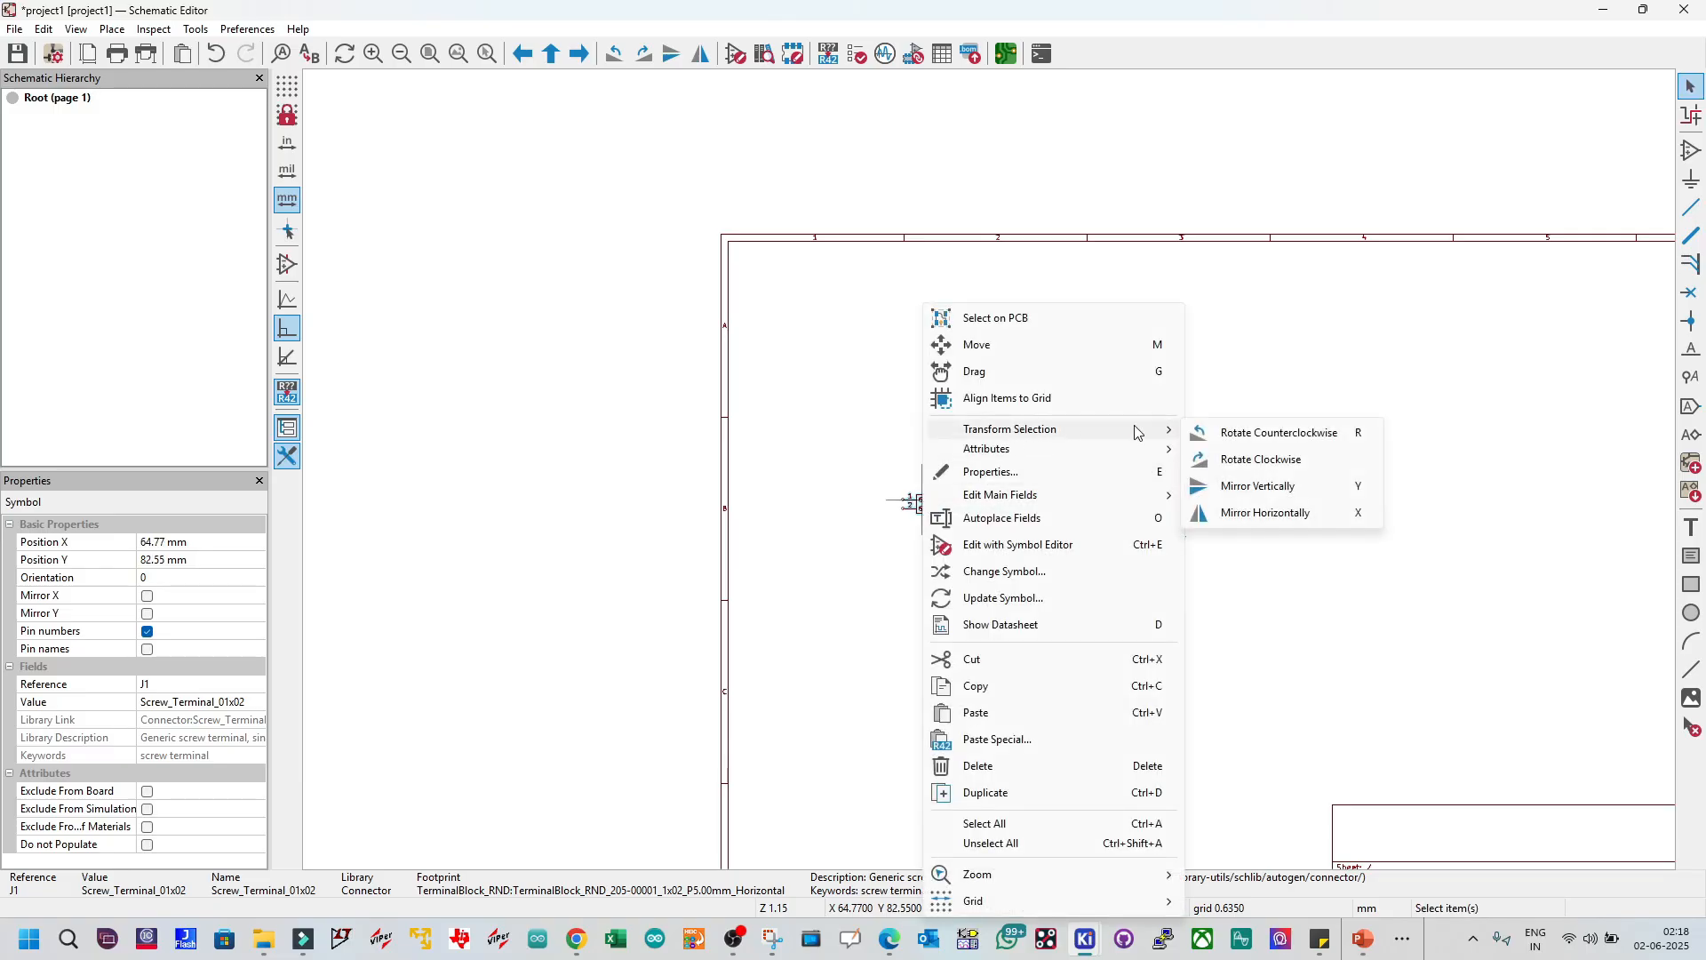
{"action": "left_click", "coordinate": [1256, 514]}
{"action": "scroll", "coordinate": [1022, 473], "scroll_direction": "up", "scroll_amount": 4}
{"action": "left_click", "coordinate": [1026, 479]}
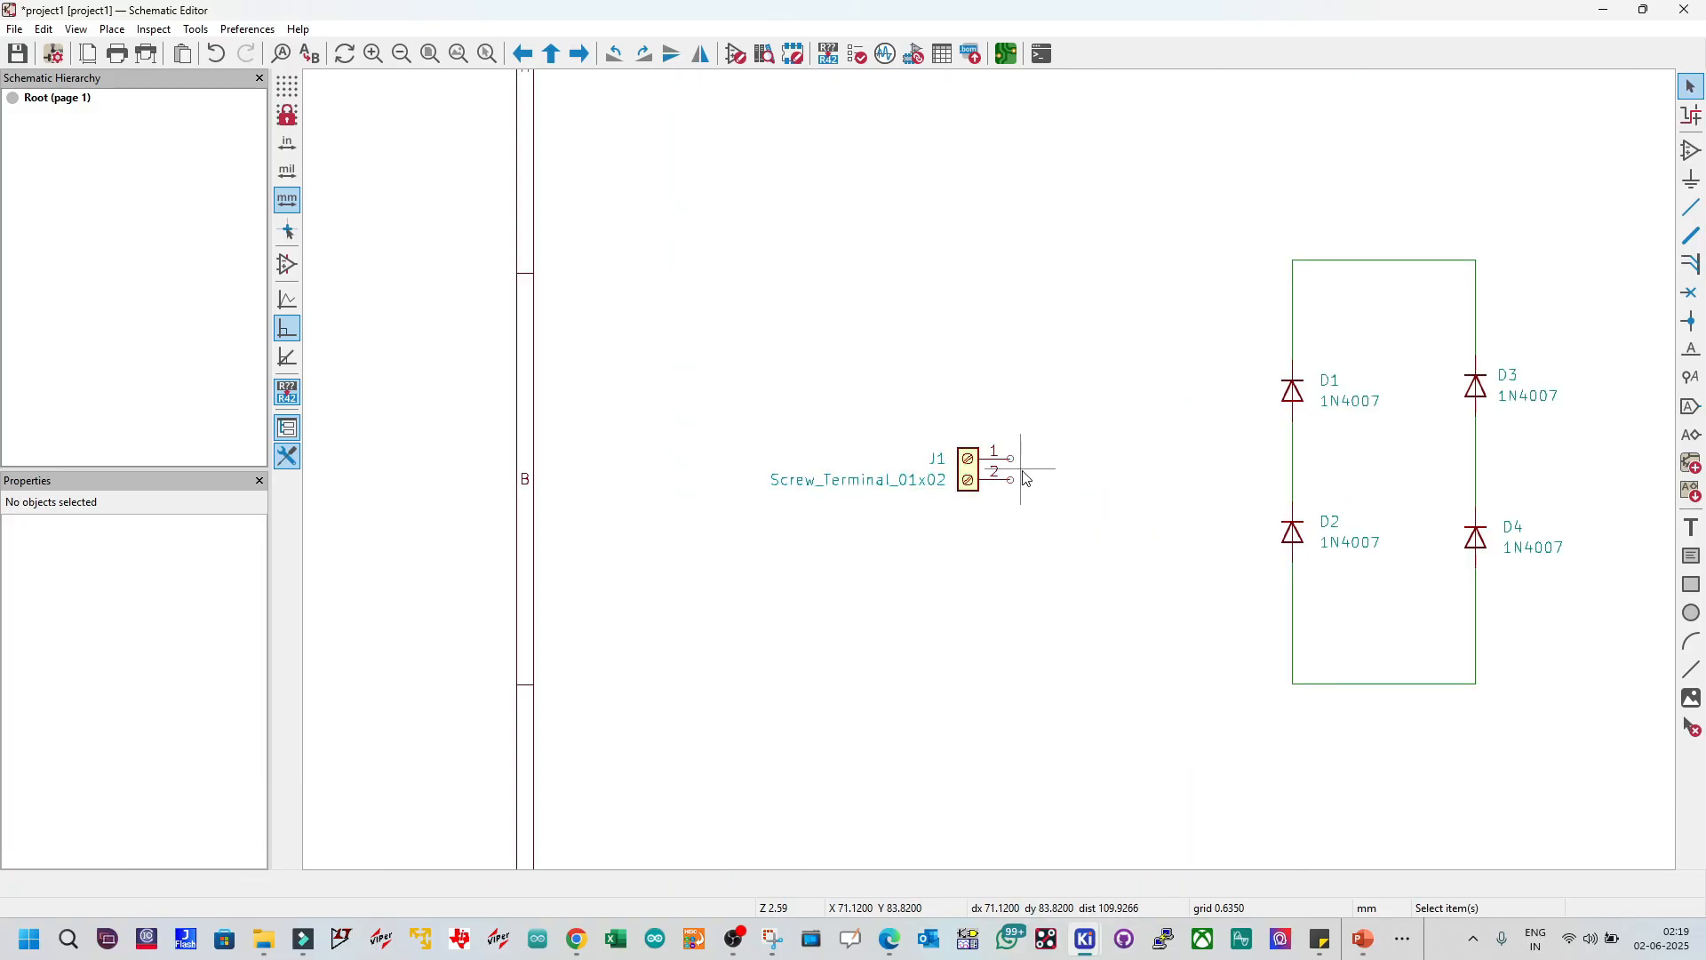
Step: Move the two lower diodes and their bottom wire down to widen the gap, and shift the screw terminal slightly down
{"action": "left_click", "coordinate": [1012, 458]}
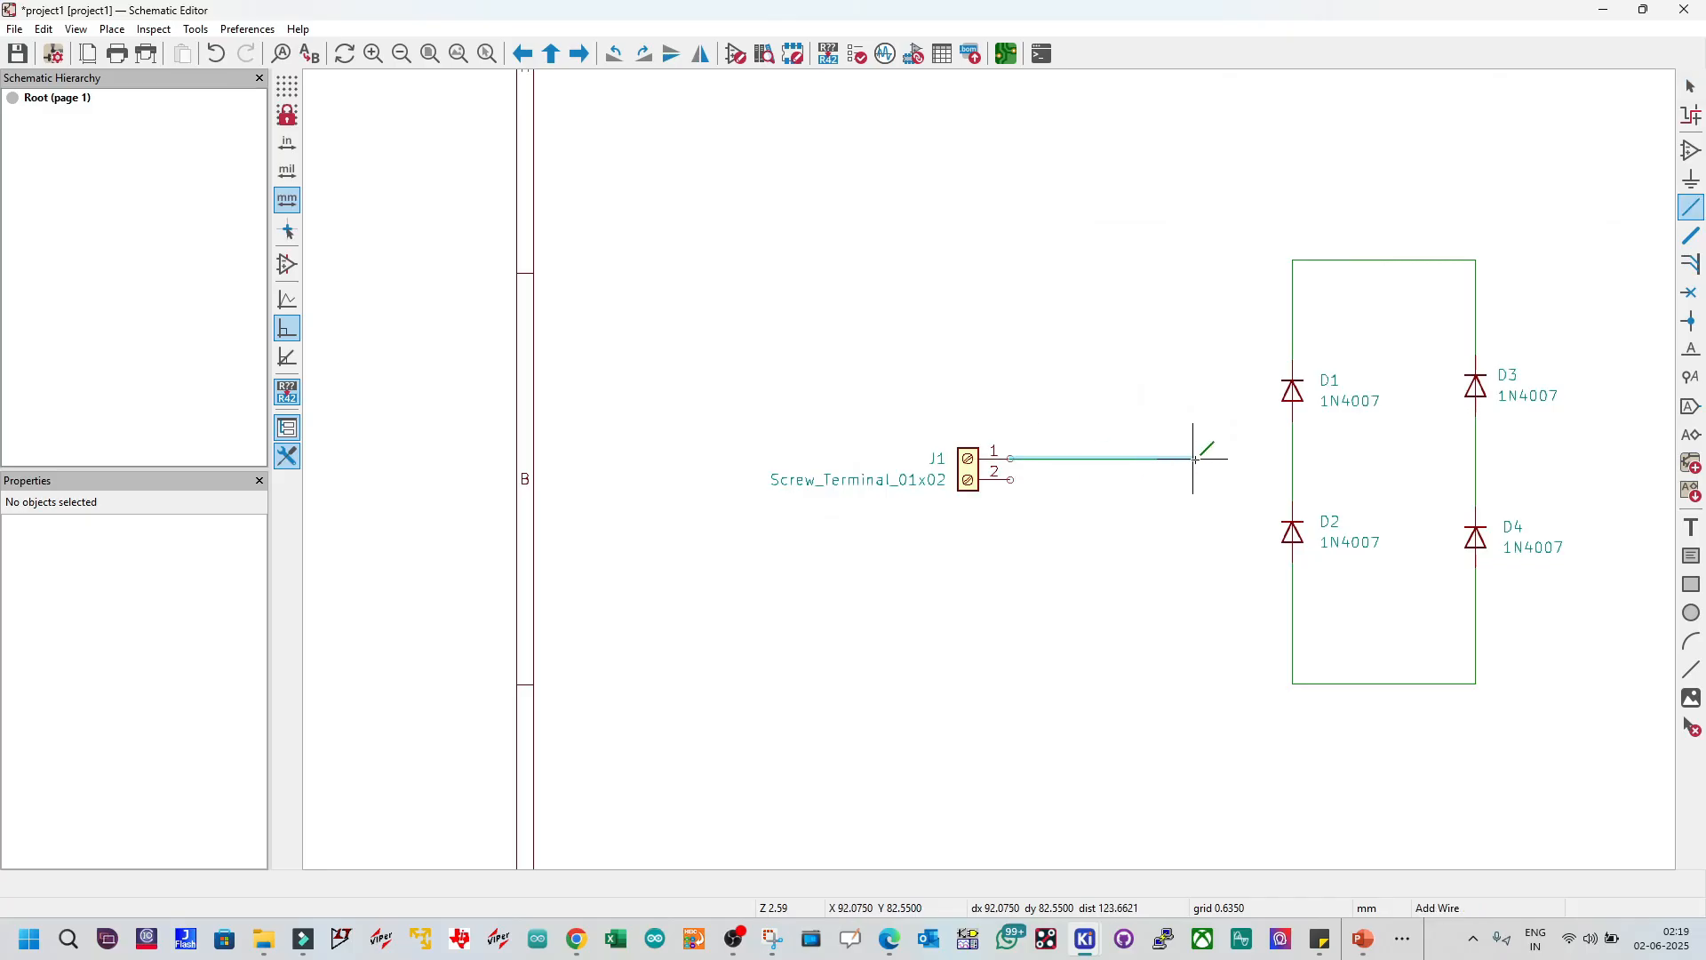
{"action": "key", "text": "Escape"}
{"action": "left_click_drag", "start_coordinate": [1237, 463], "coordinate": [1518, 770]}
{"action": "left_click_drag", "start_coordinate": [1476, 542], "coordinate": [1477, 647]}
{"action": "left_click_drag", "start_coordinate": [970, 466], "coordinate": [959, 497]}
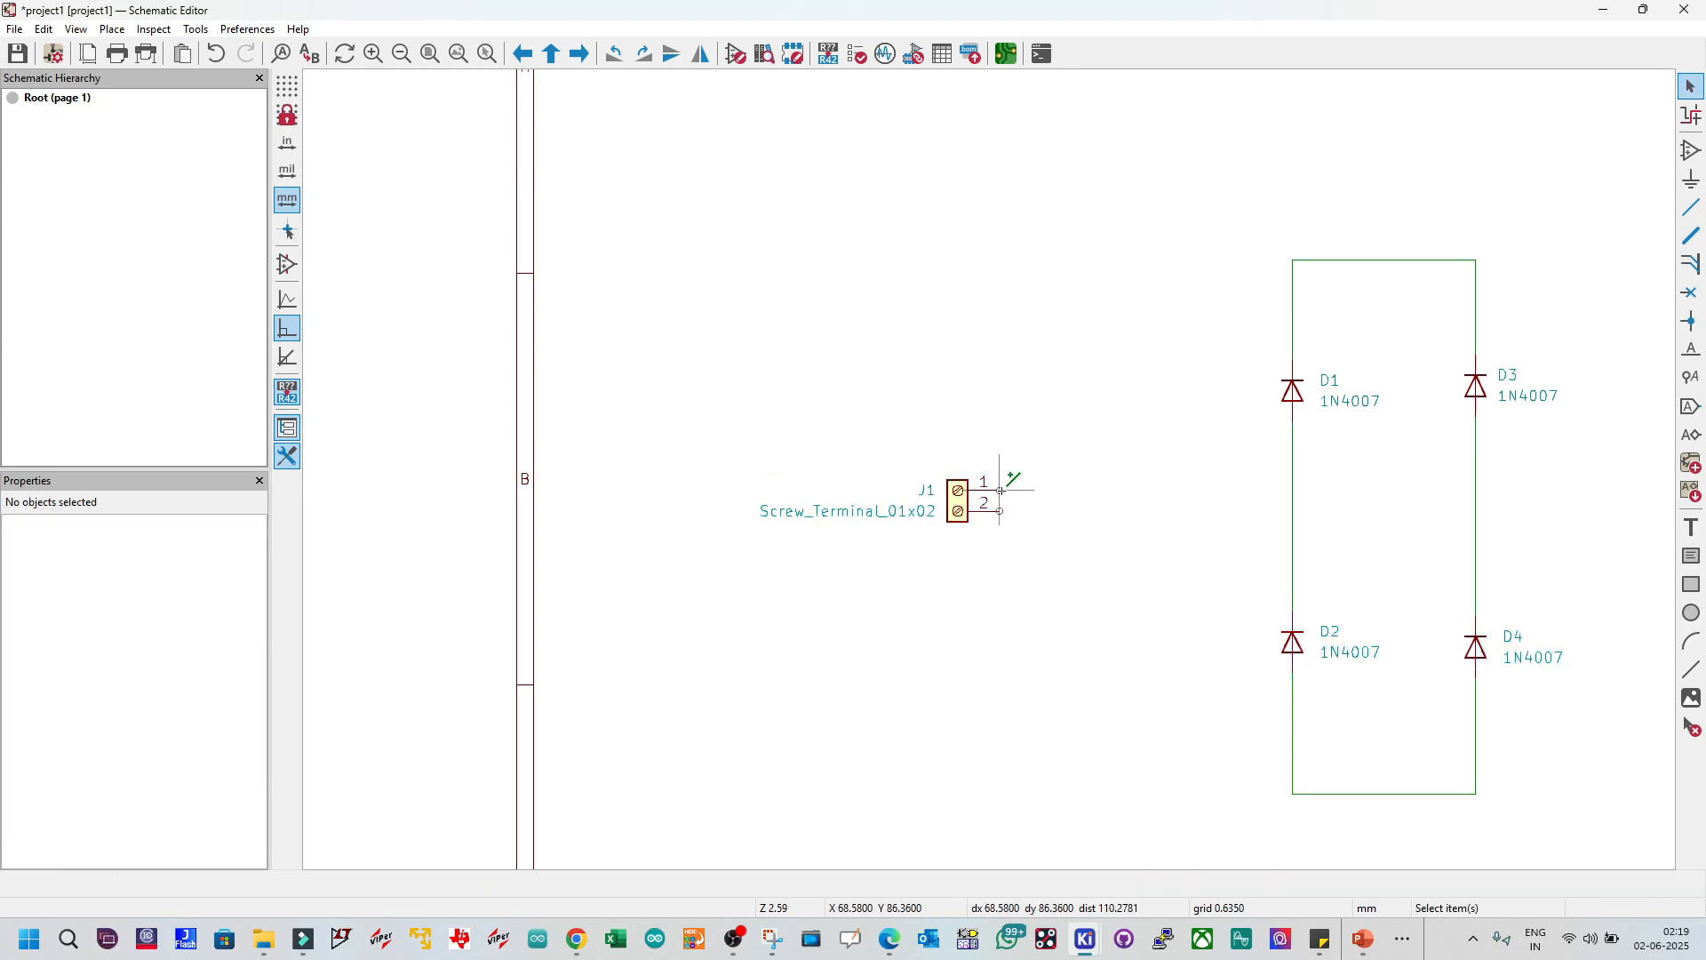
Step: Wire terminal pin 1 to the wire between D1 and D2, and pin 2 to the wire between D3 and D4
{"action": "key", "text": "w"}
{"action": "left_click", "coordinate": [1296, 488]}
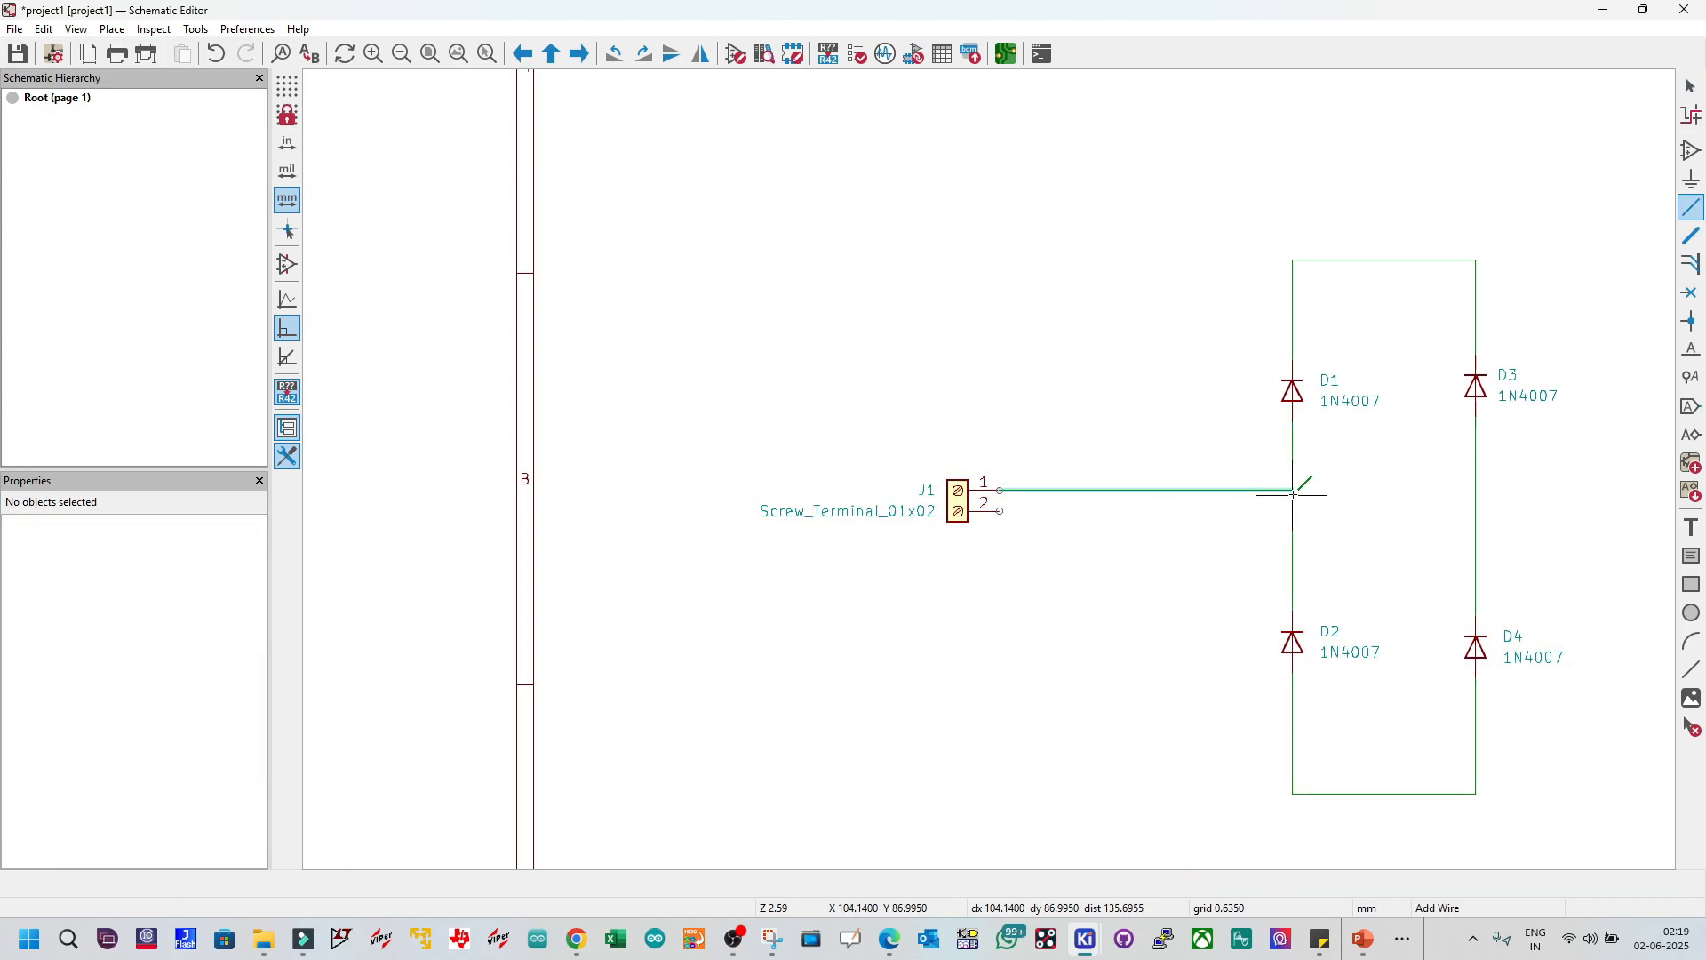
{"action": "key", "text": "Escape"}
{"action": "key", "text": "w"}
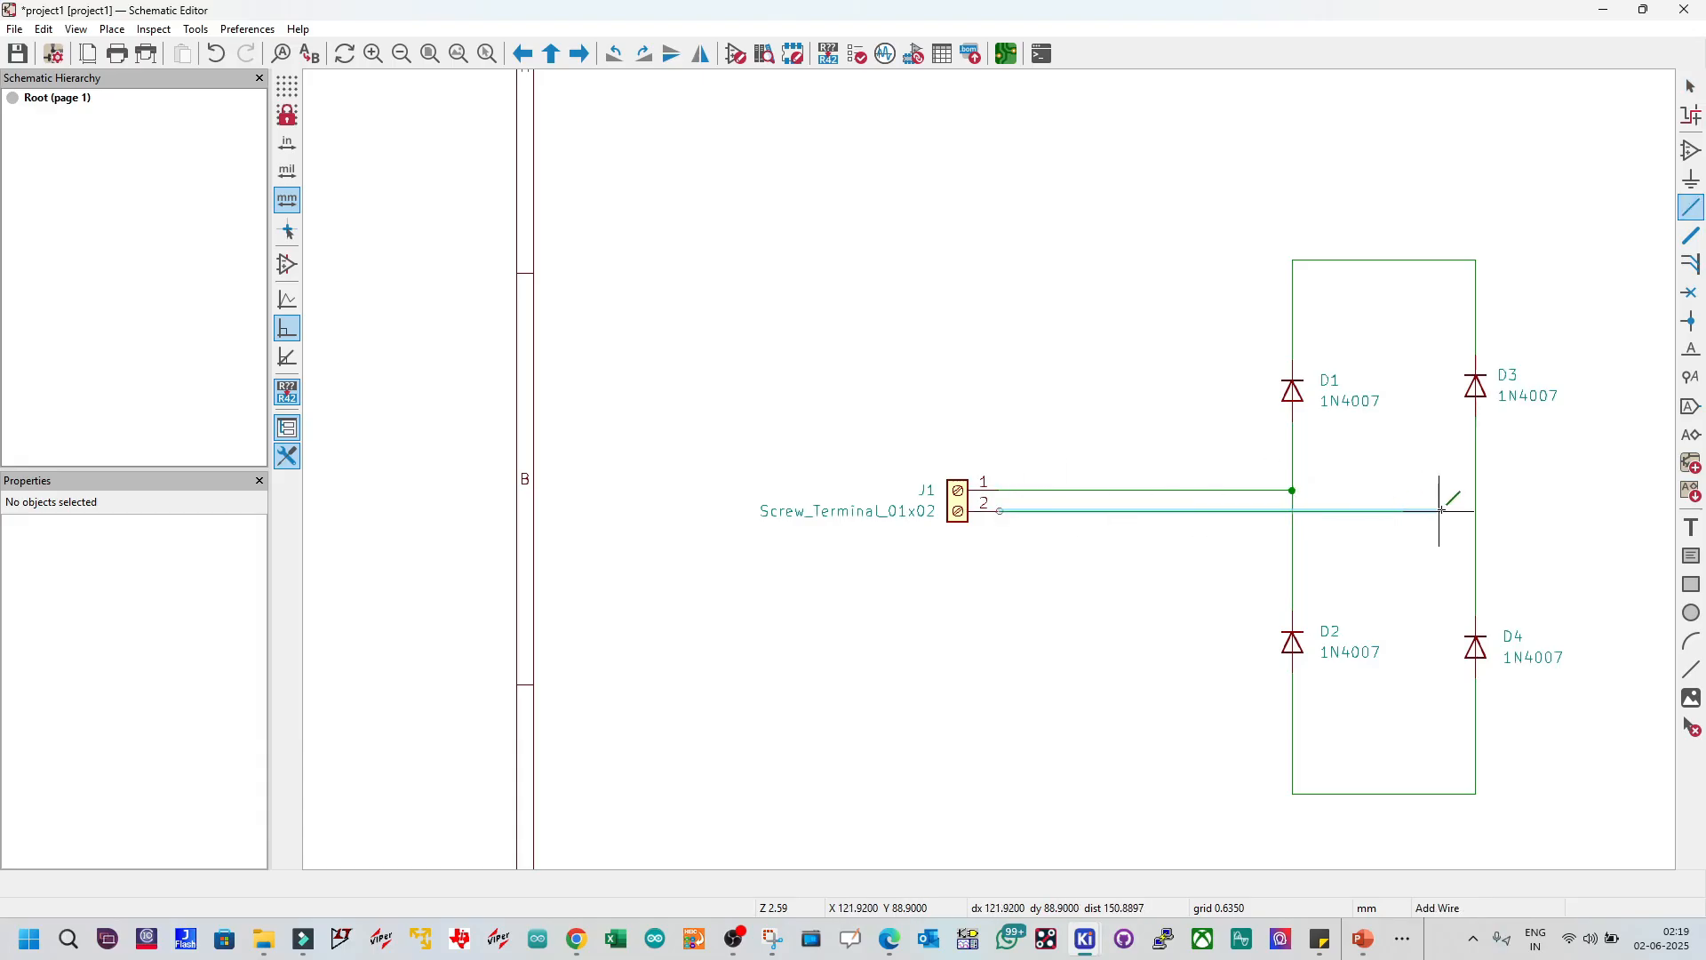
{"action": "left_click", "coordinate": [1476, 510]}
{"action": "scroll", "coordinate": [1331, 474], "scroll_direction": "down", "scroll_amount": 1}
{"action": "scroll", "coordinate": [1064, 539], "scroll_direction": "up", "scroll_amount": 1}
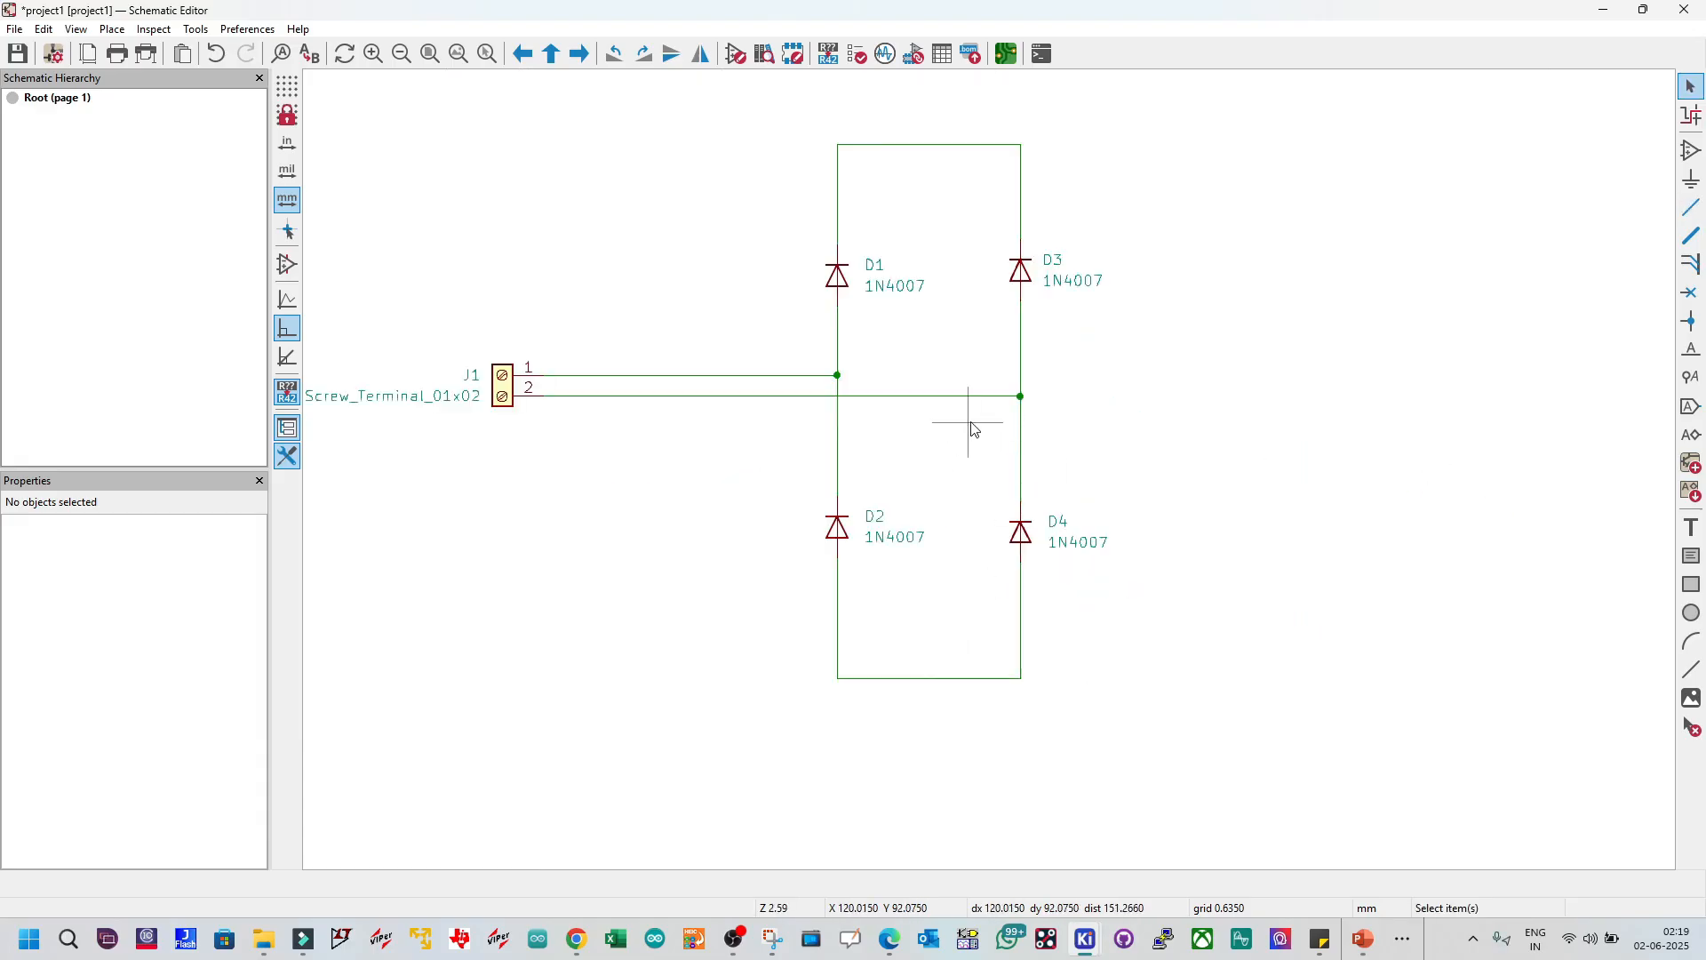
{"action": "scroll", "coordinate": [770, 388], "scroll_direction": "down", "scroll_amount": 1}
{"action": "scroll", "coordinate": [993, 478], "scroll_direction": "up", "scroll_amount": 1}
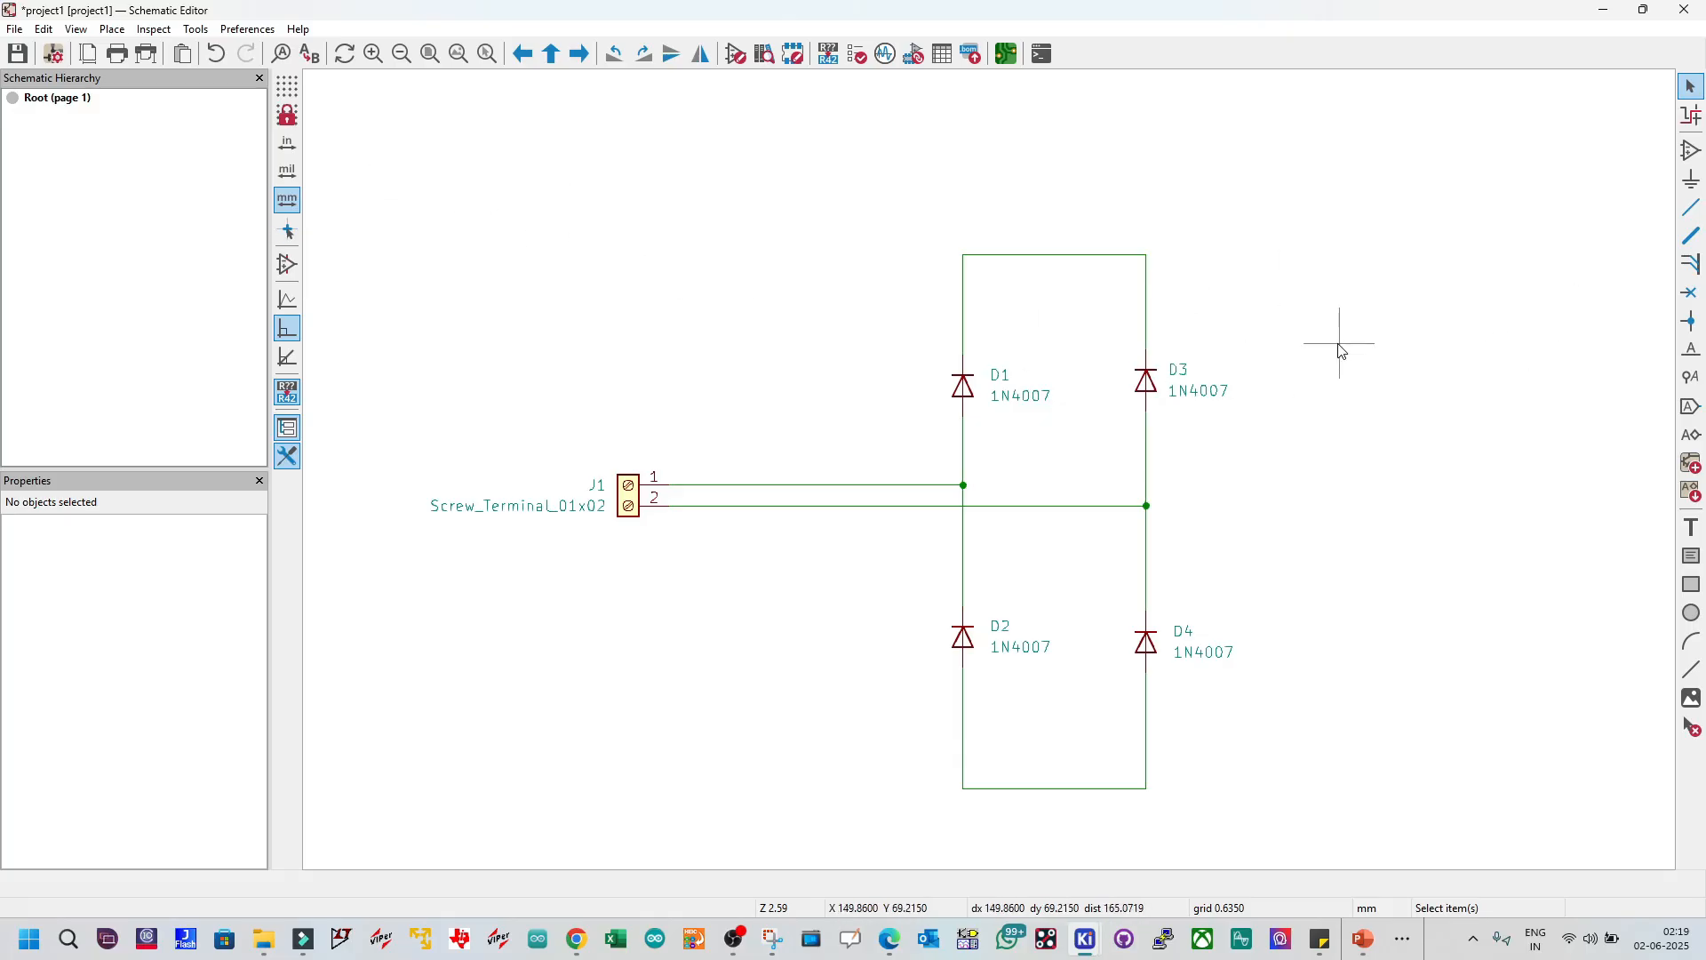
Step: Draw a hierarchical sheet at the upper right of the bridge with sheet name rectifier and sheet file rectifier.kicad_sch
{"action": "left_click", "coordinate": [1691, 468]}
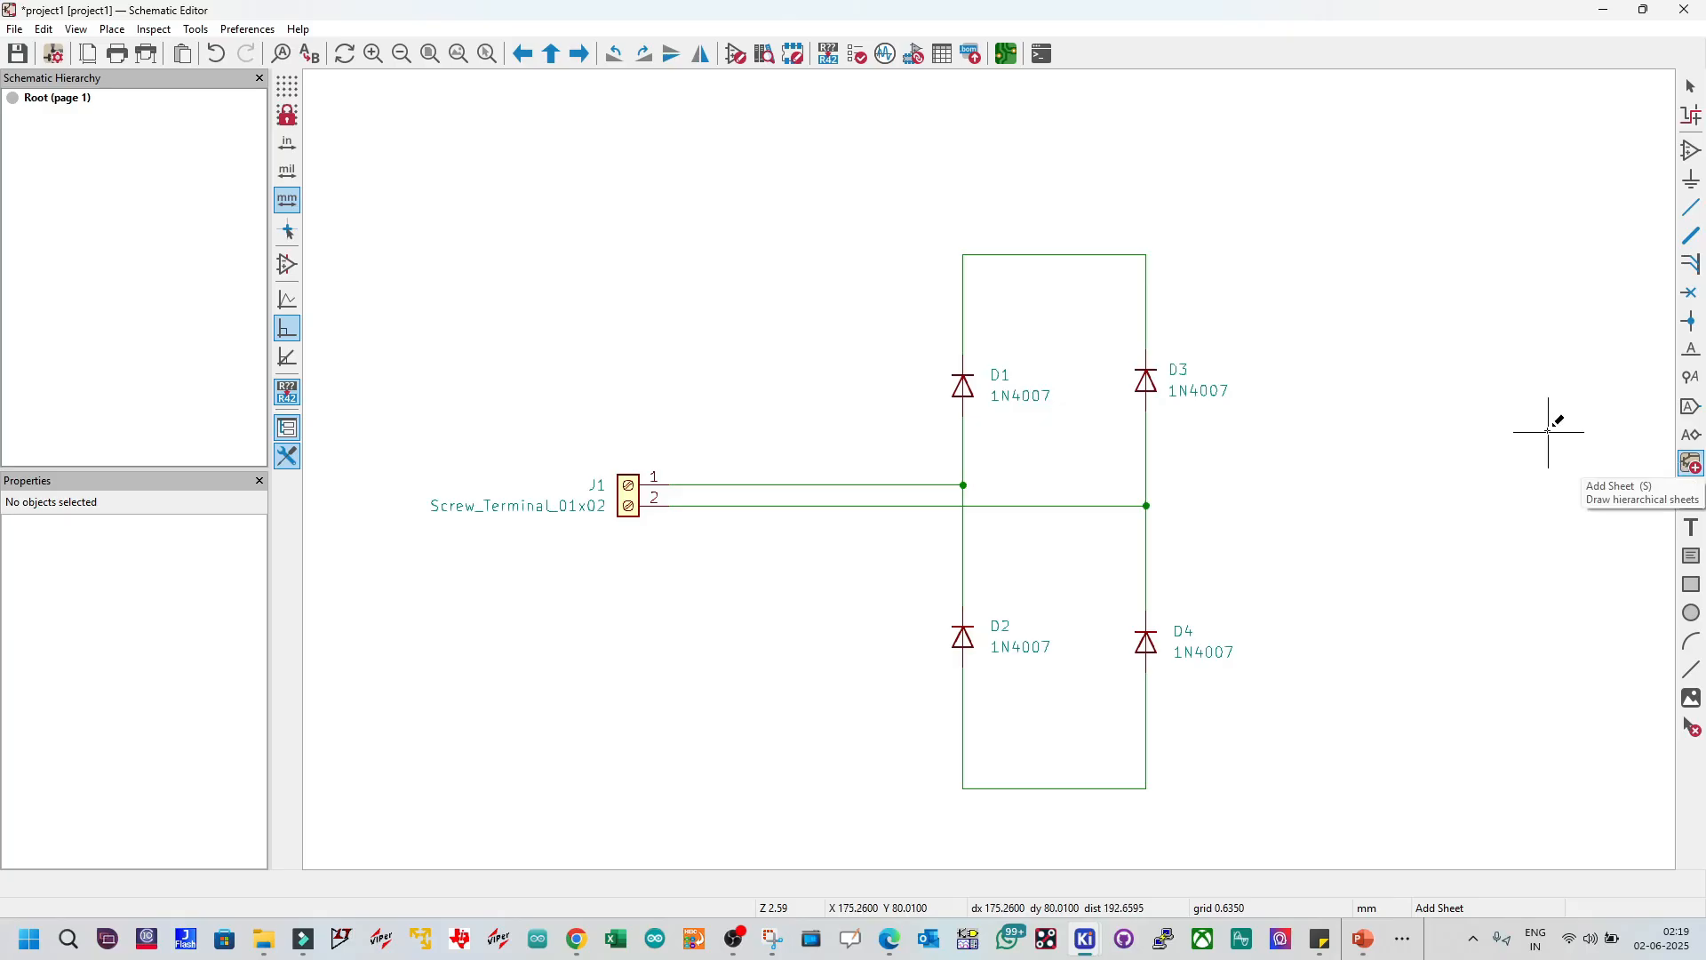
{"action": "left_click", "coordinate": [1356, 229]}
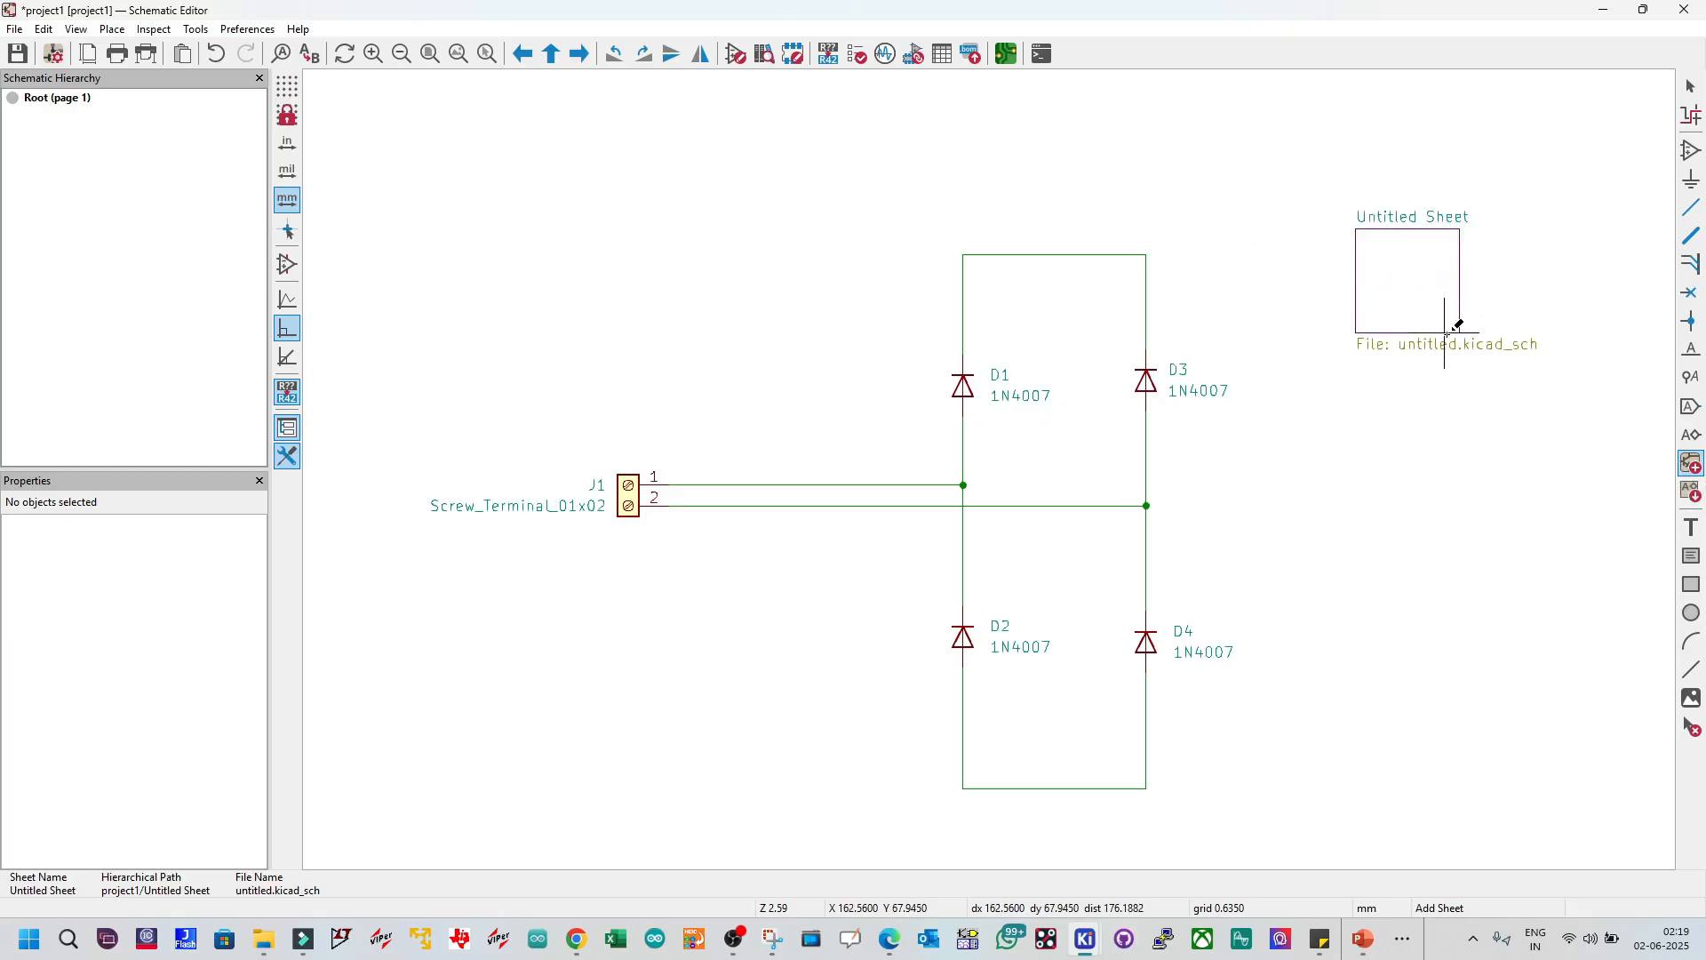
{"action": "left_click", "coordinate": [1470, 359]}
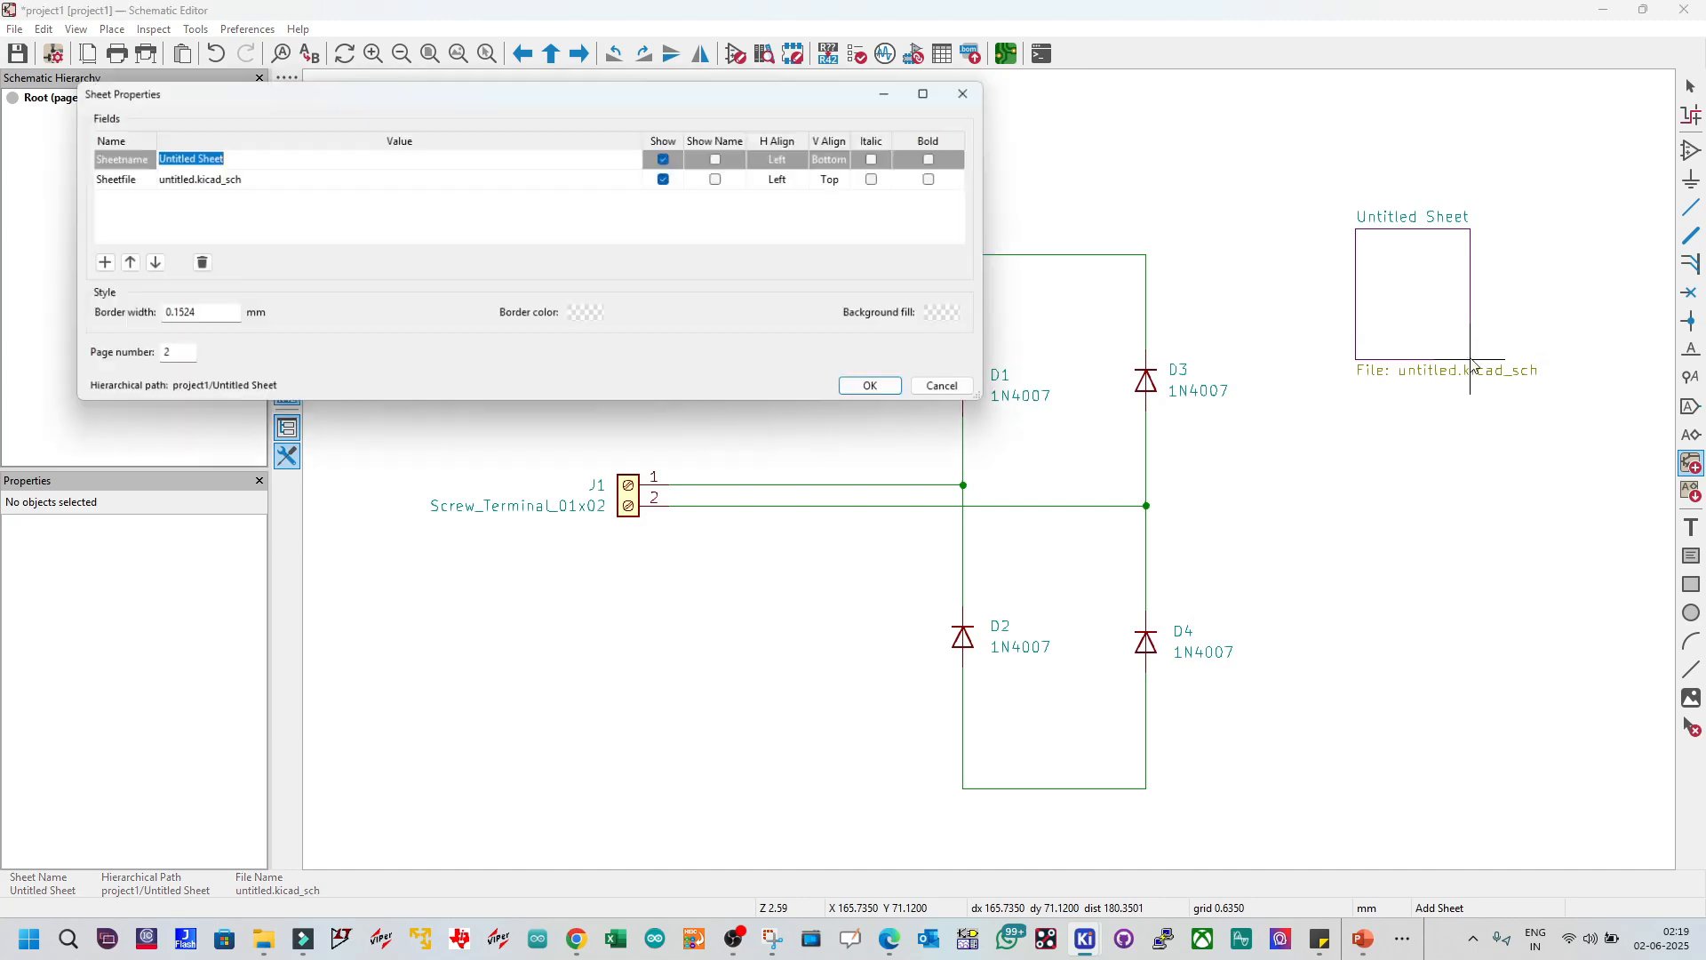
{"action": "type", "text": "rectifier"}
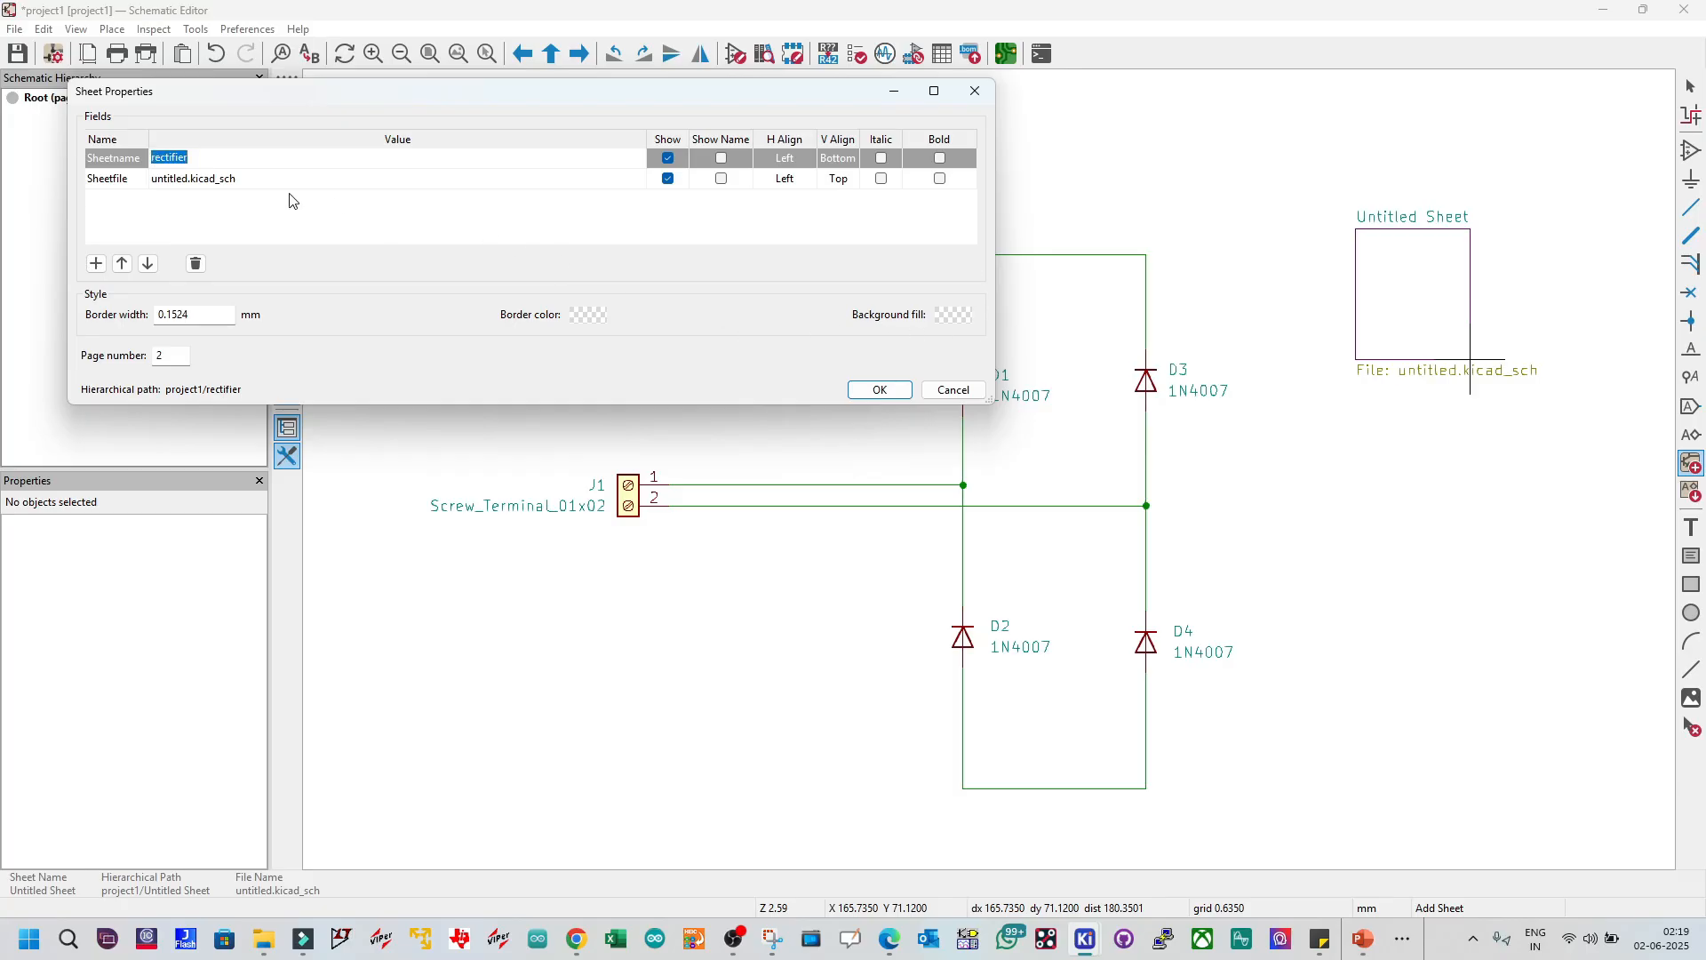
{"action": "left_click", "coordinate": [184, 180]}
{"action": "left_click", "coordinate": [183, 180]}
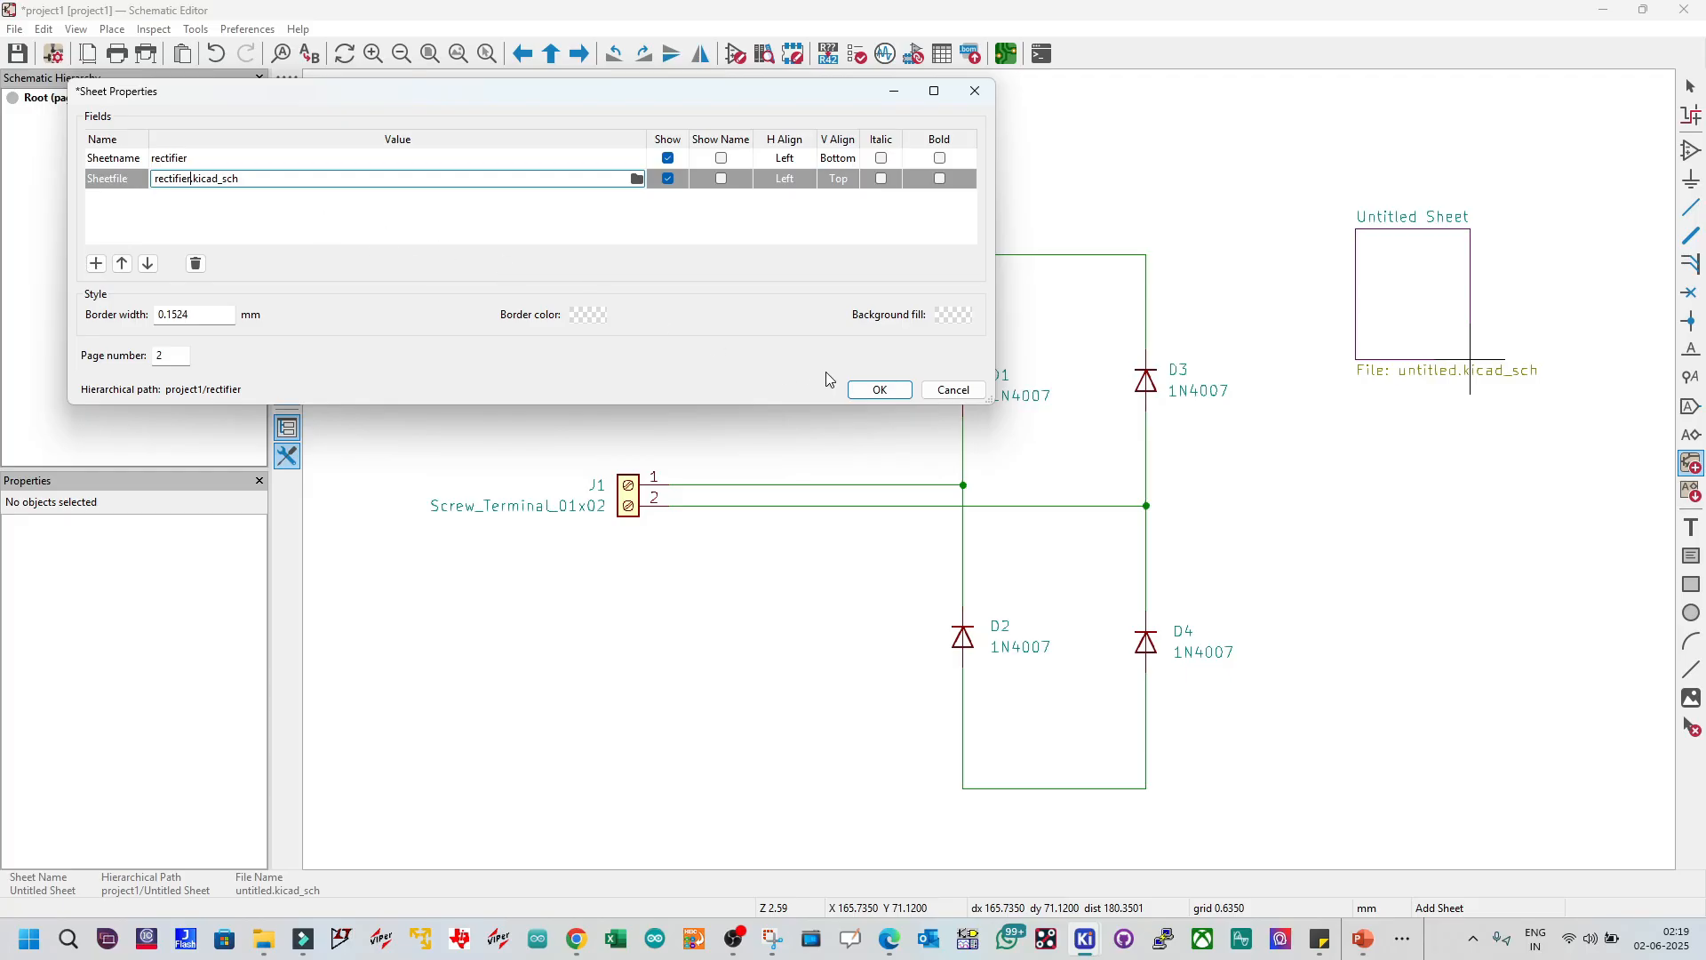
{"action": "left_click", "coordinate": [878, 391]}
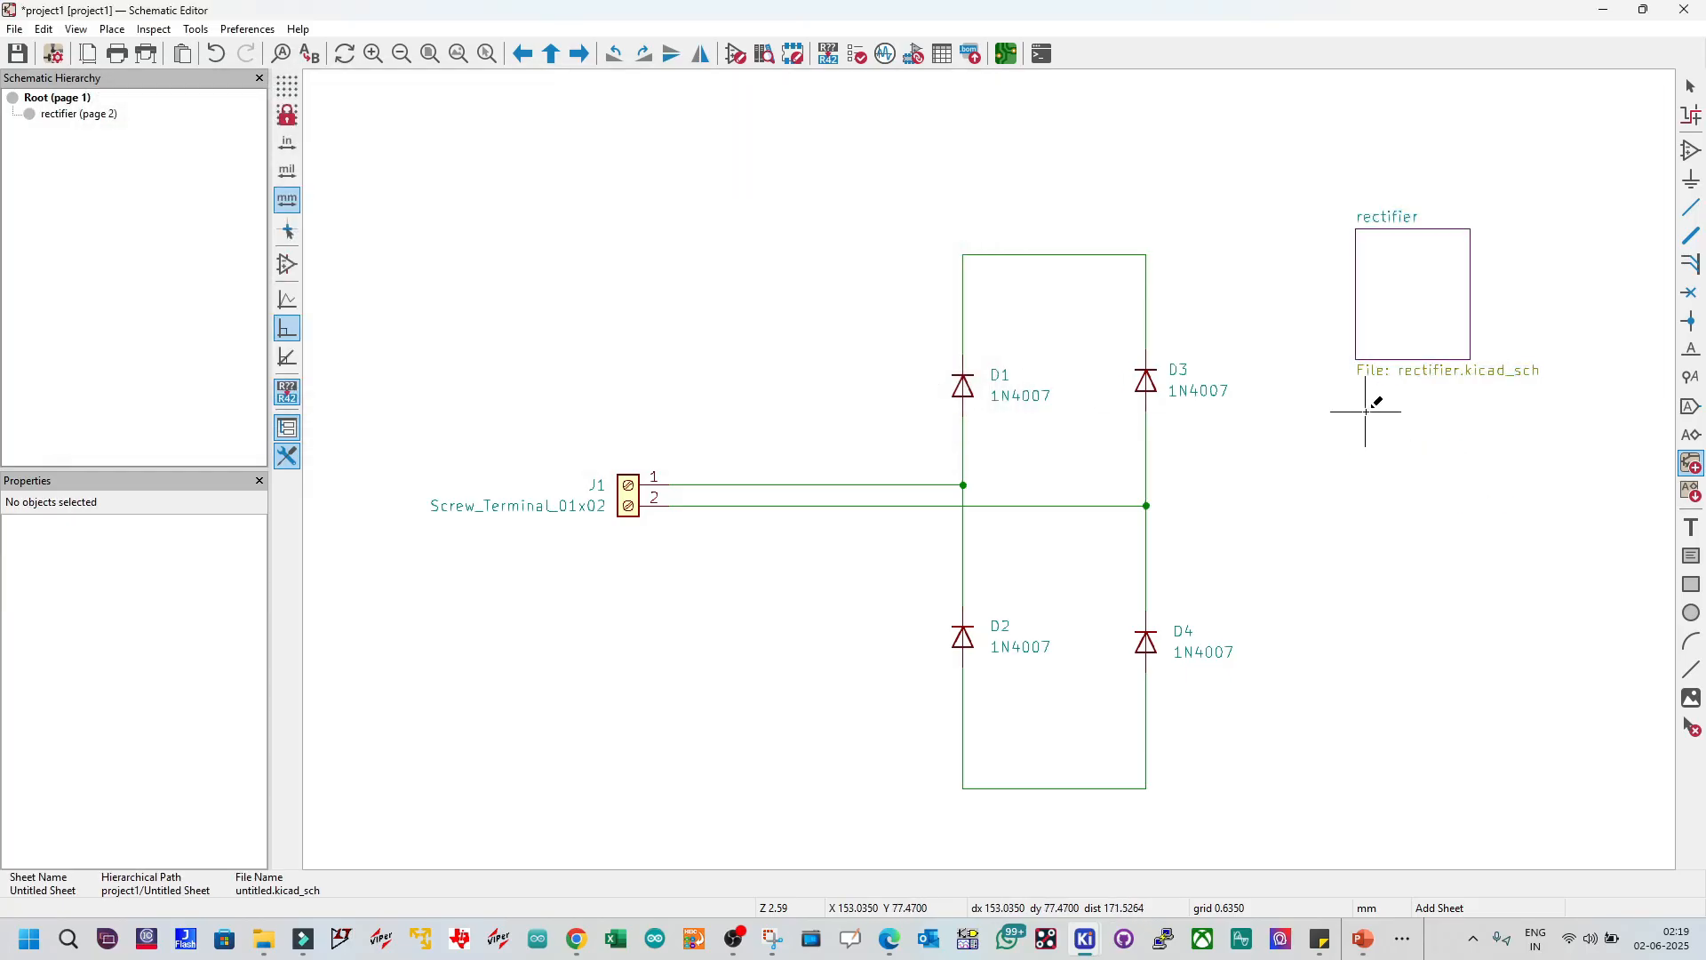
{"action": "key", "text": "Escape"}
{"action": "left_click", "coordinate": [1411, 311]}
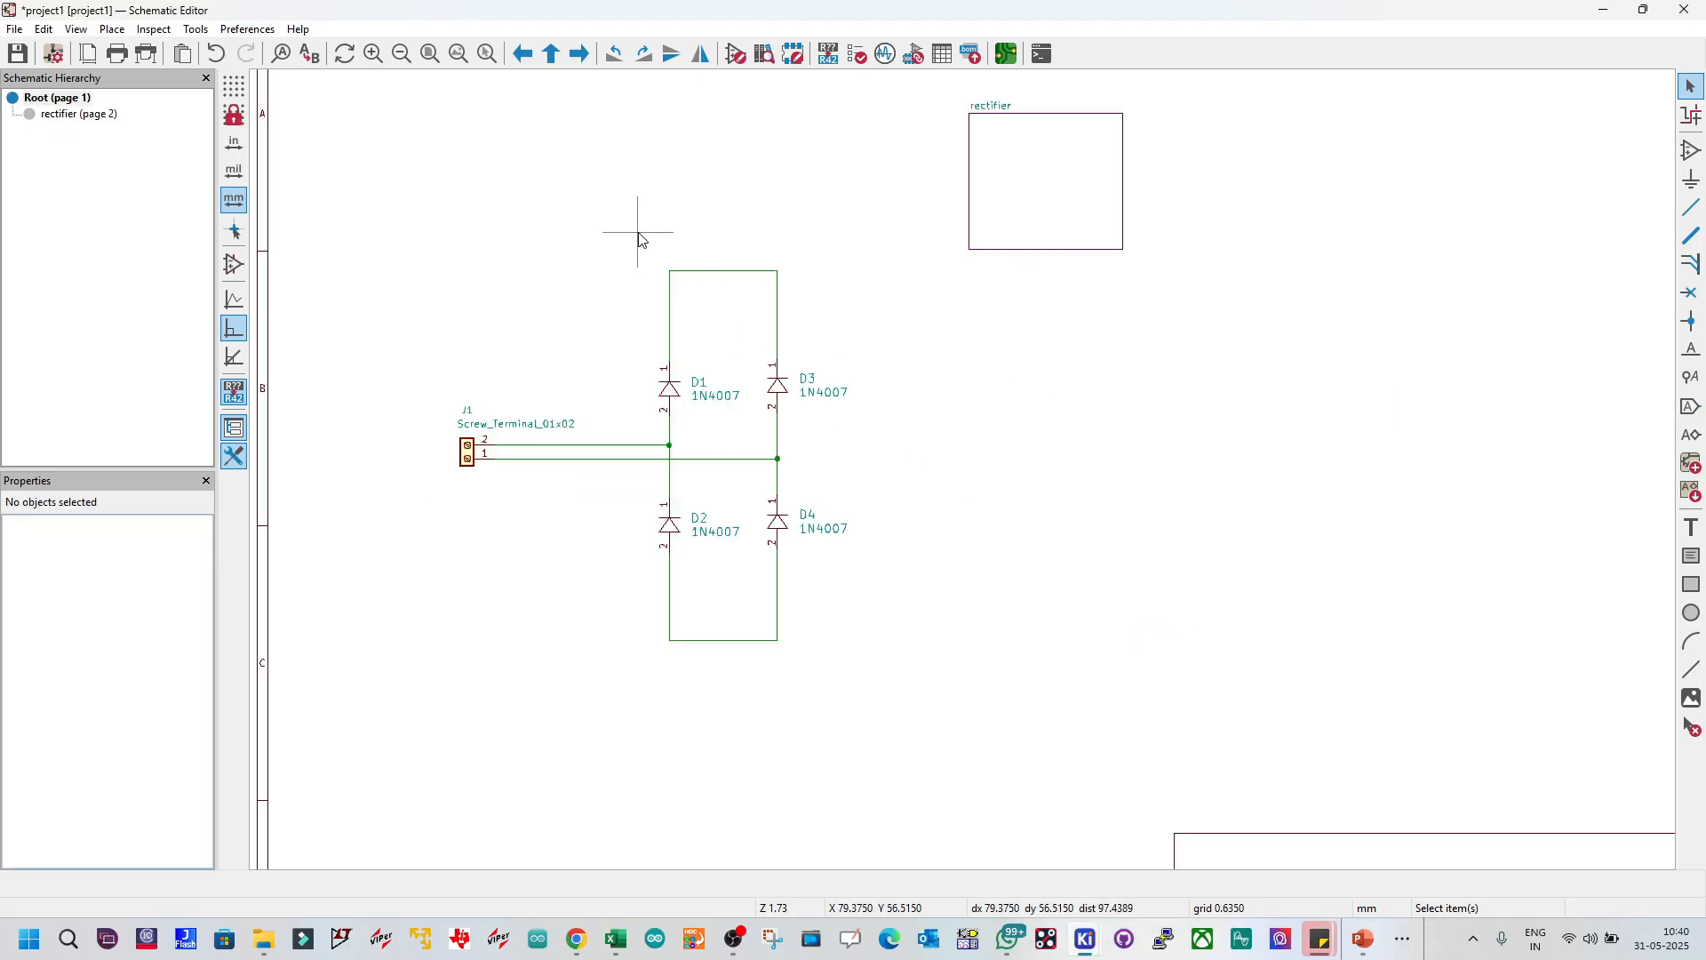
Step: Move the four-diode bridge from the root sheet into the rectifier sheet, placing it left of centre, and save the schematic
{"action": "left_click_drag", "start_coordinate": [636, 231], "coordinate": [845, 648]}
{"action": "key", "text": "Delete"}
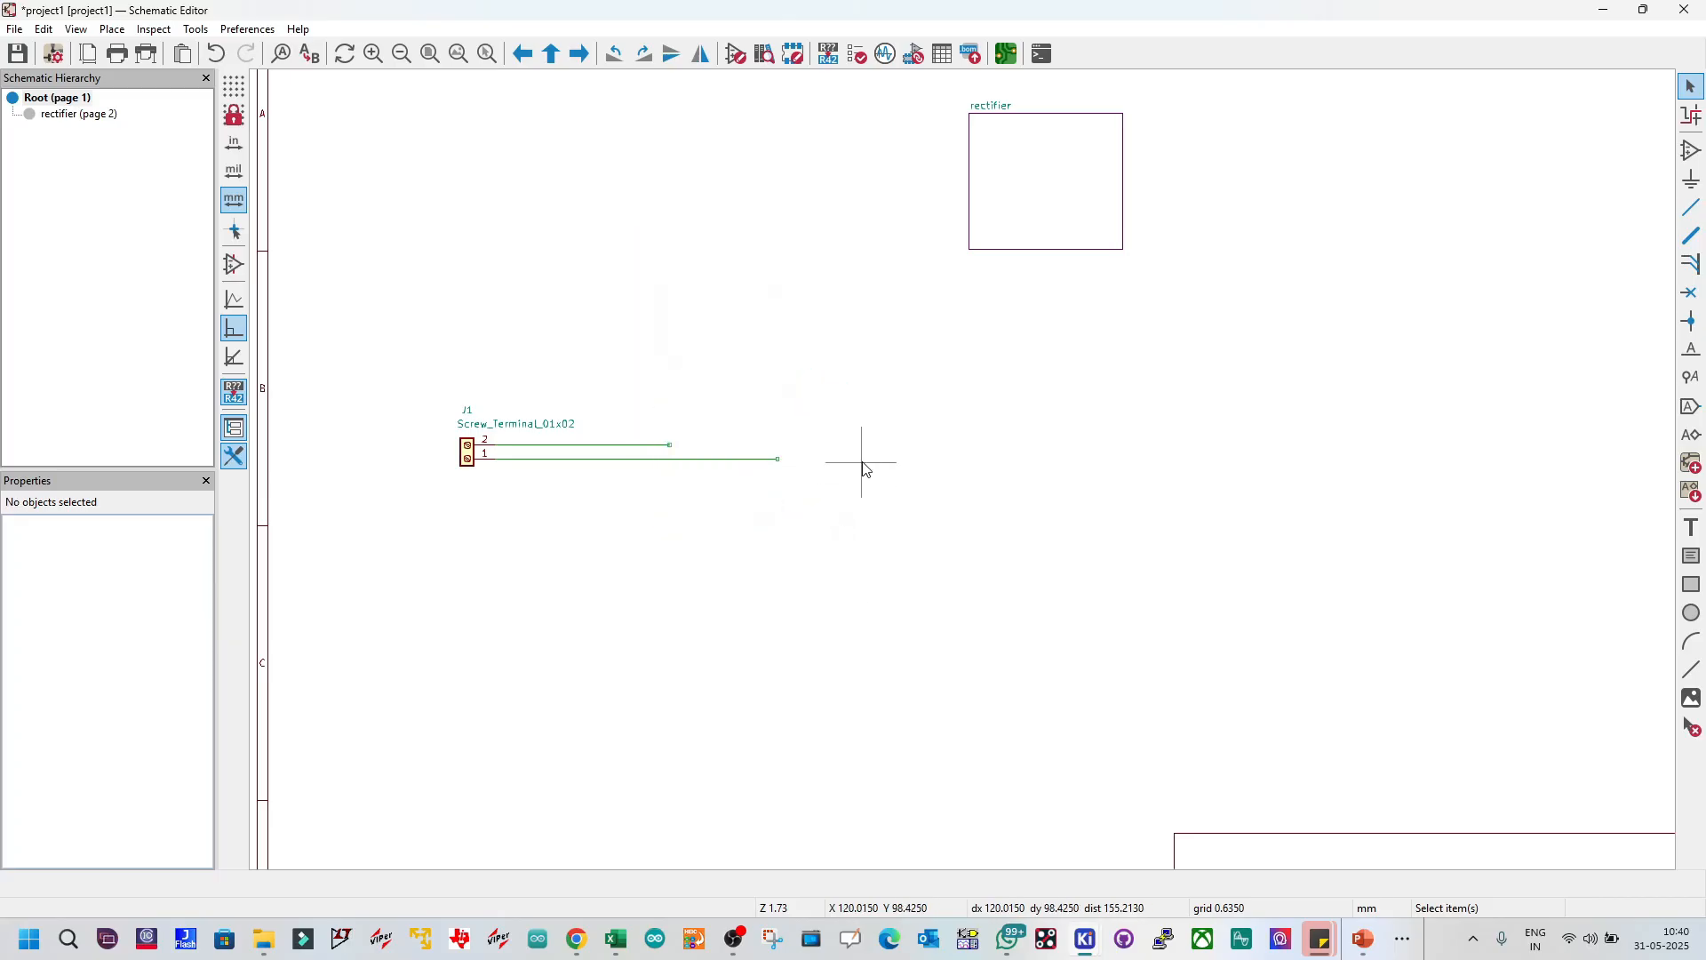
{"action": "double_click", "coordinate": [1004, 248]}
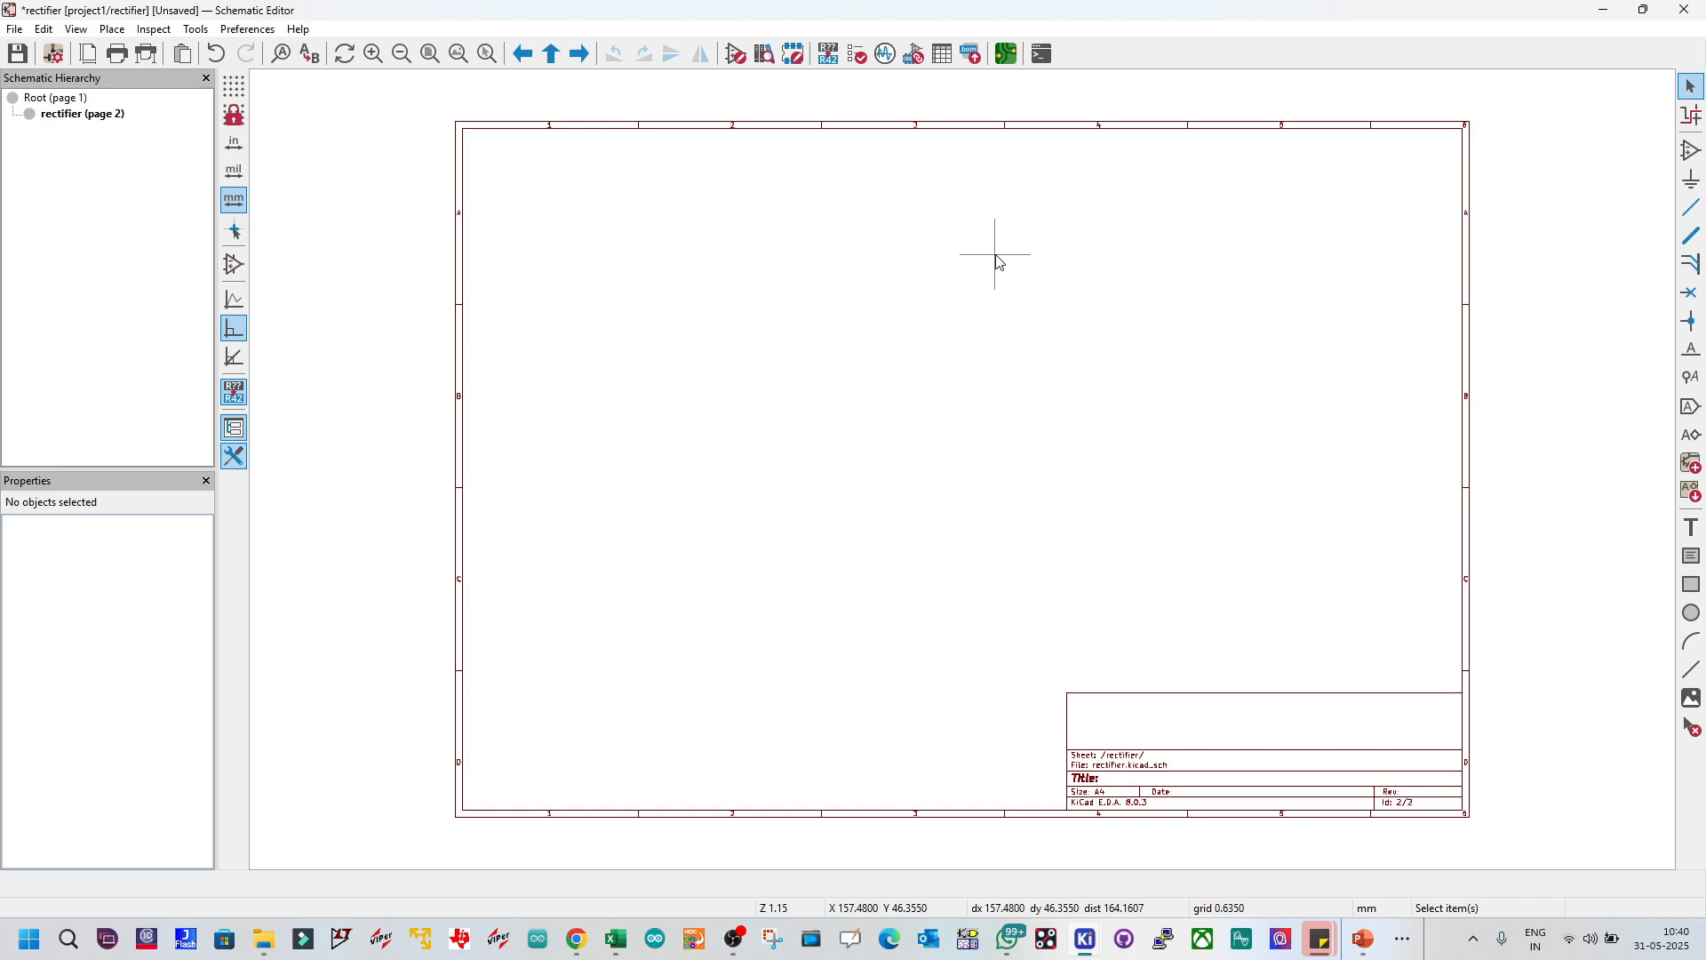
{"action": "key", "text": "ctrl+v"}
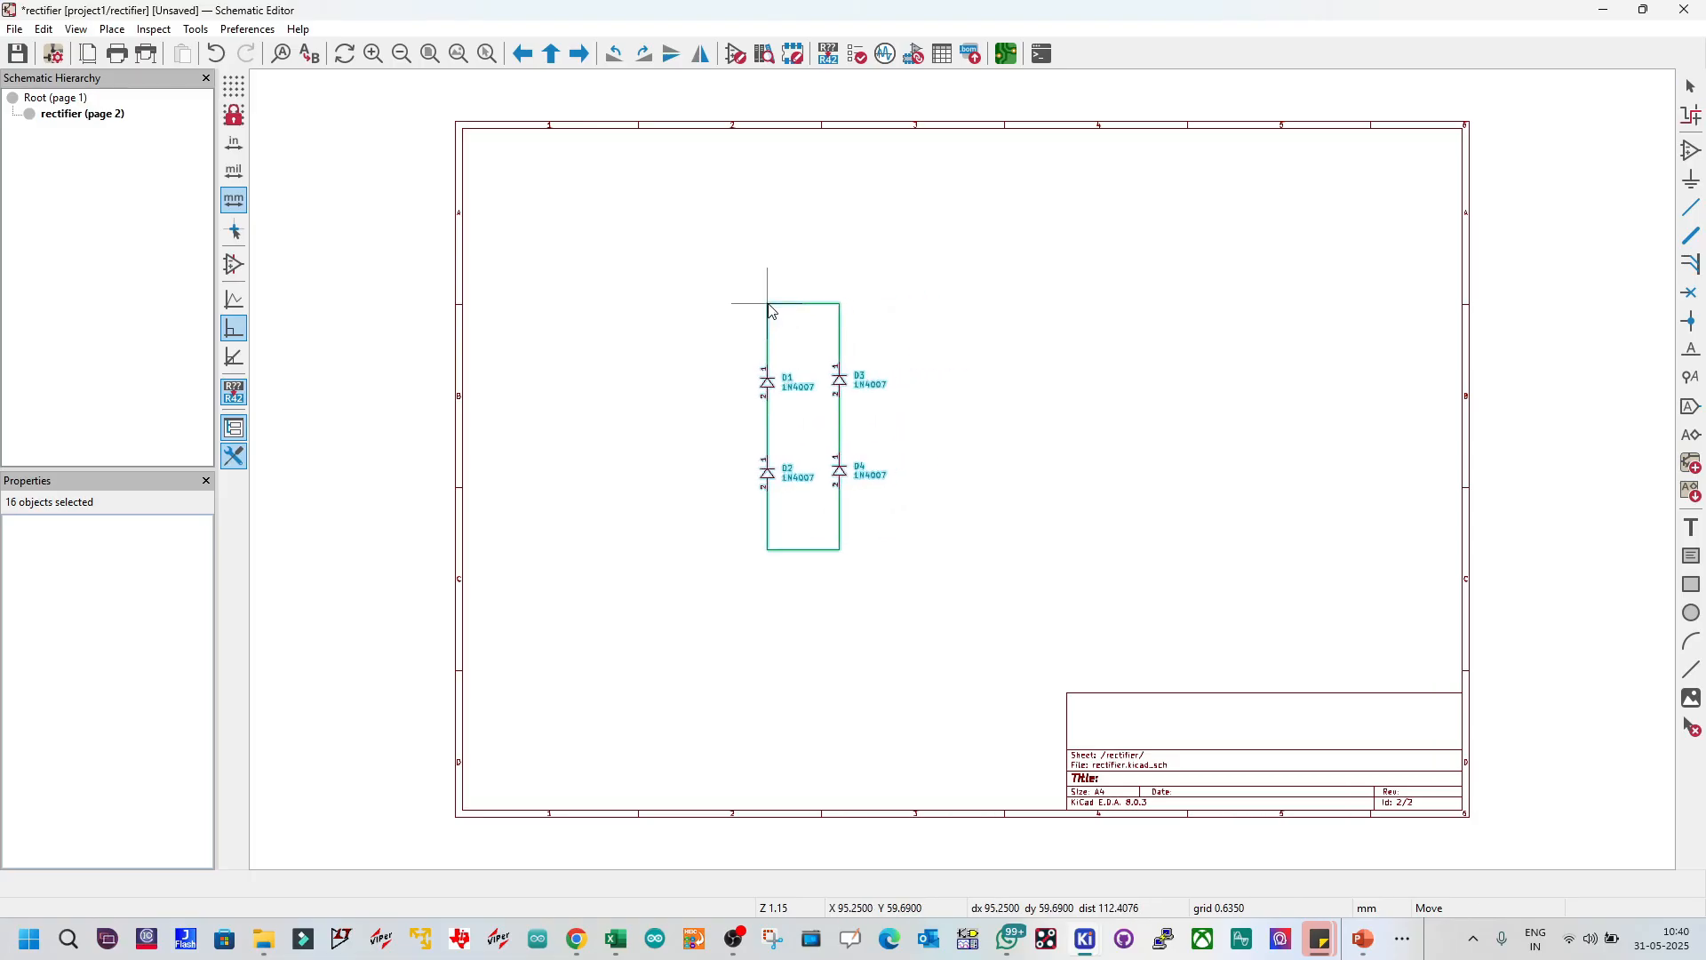
{"action": "left_click", "coordinate": [772, 310]}
{"action": "key", "text": "ctrl+s"}
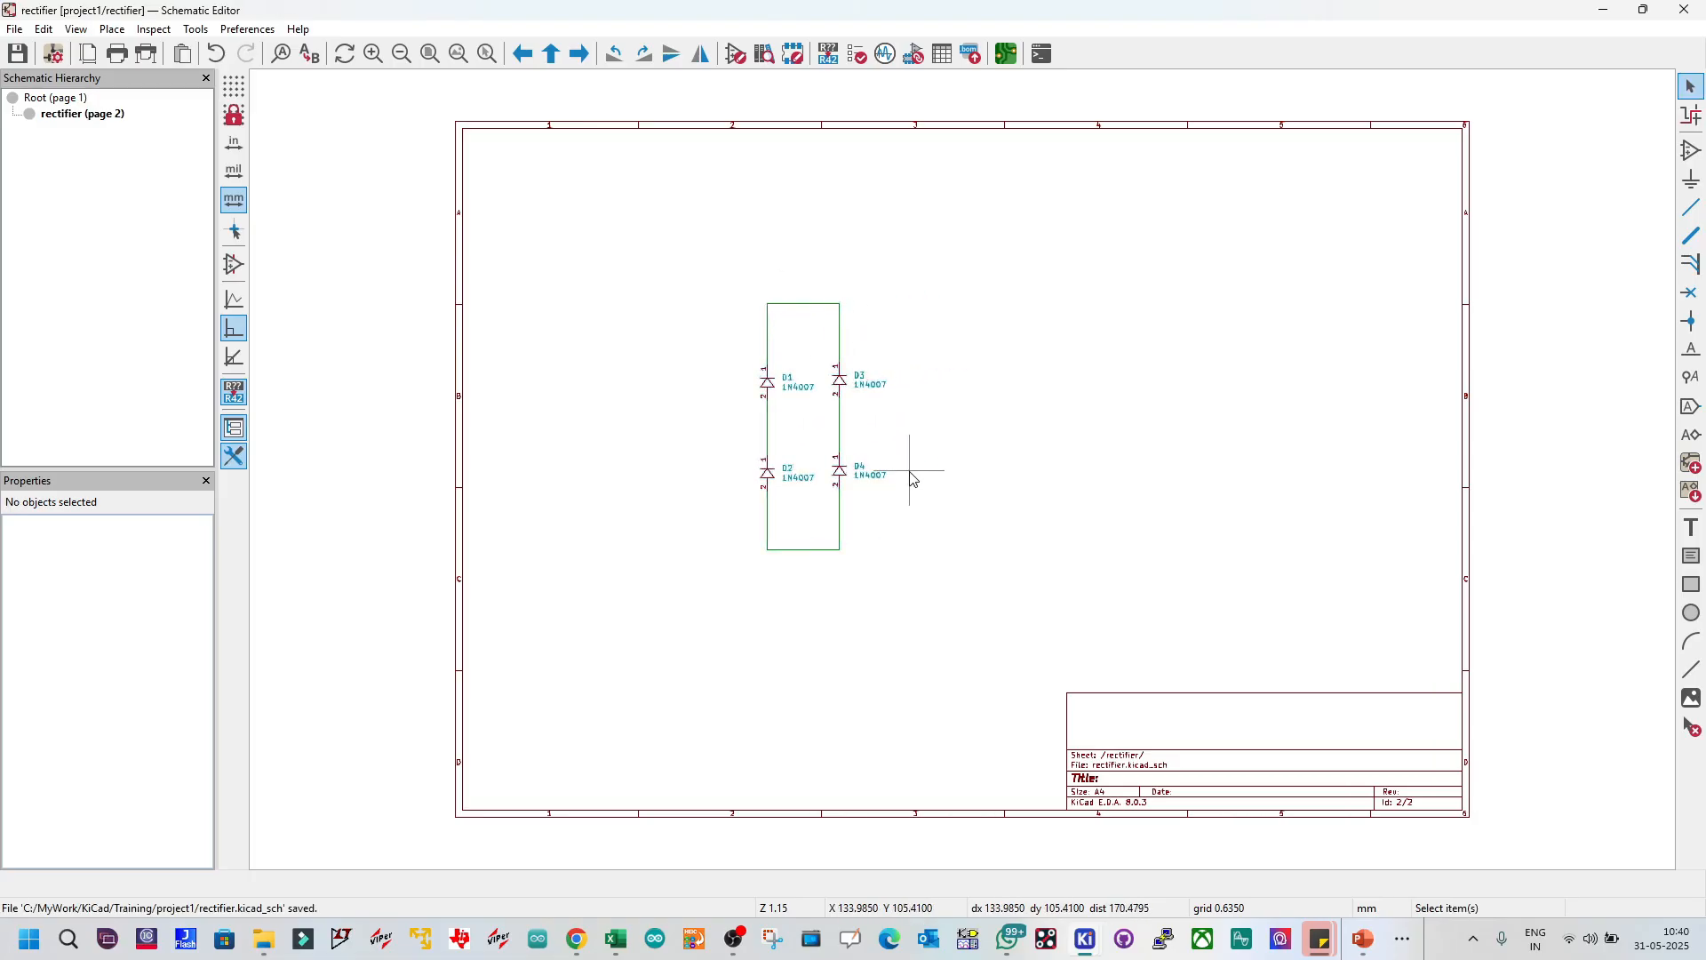
{"action": "scroll", "coordinate": [967, 473], "scroll_direction": "up", "scroll_amount": 2}
{"action": "scroll", "coordinate": [967, 473], "scroll_direction": "down", "scroll_amount": 2}
{"action": "scroll", "coordinate": [978, 469], "scroll_direction": "up", "scroll_amount": 2}
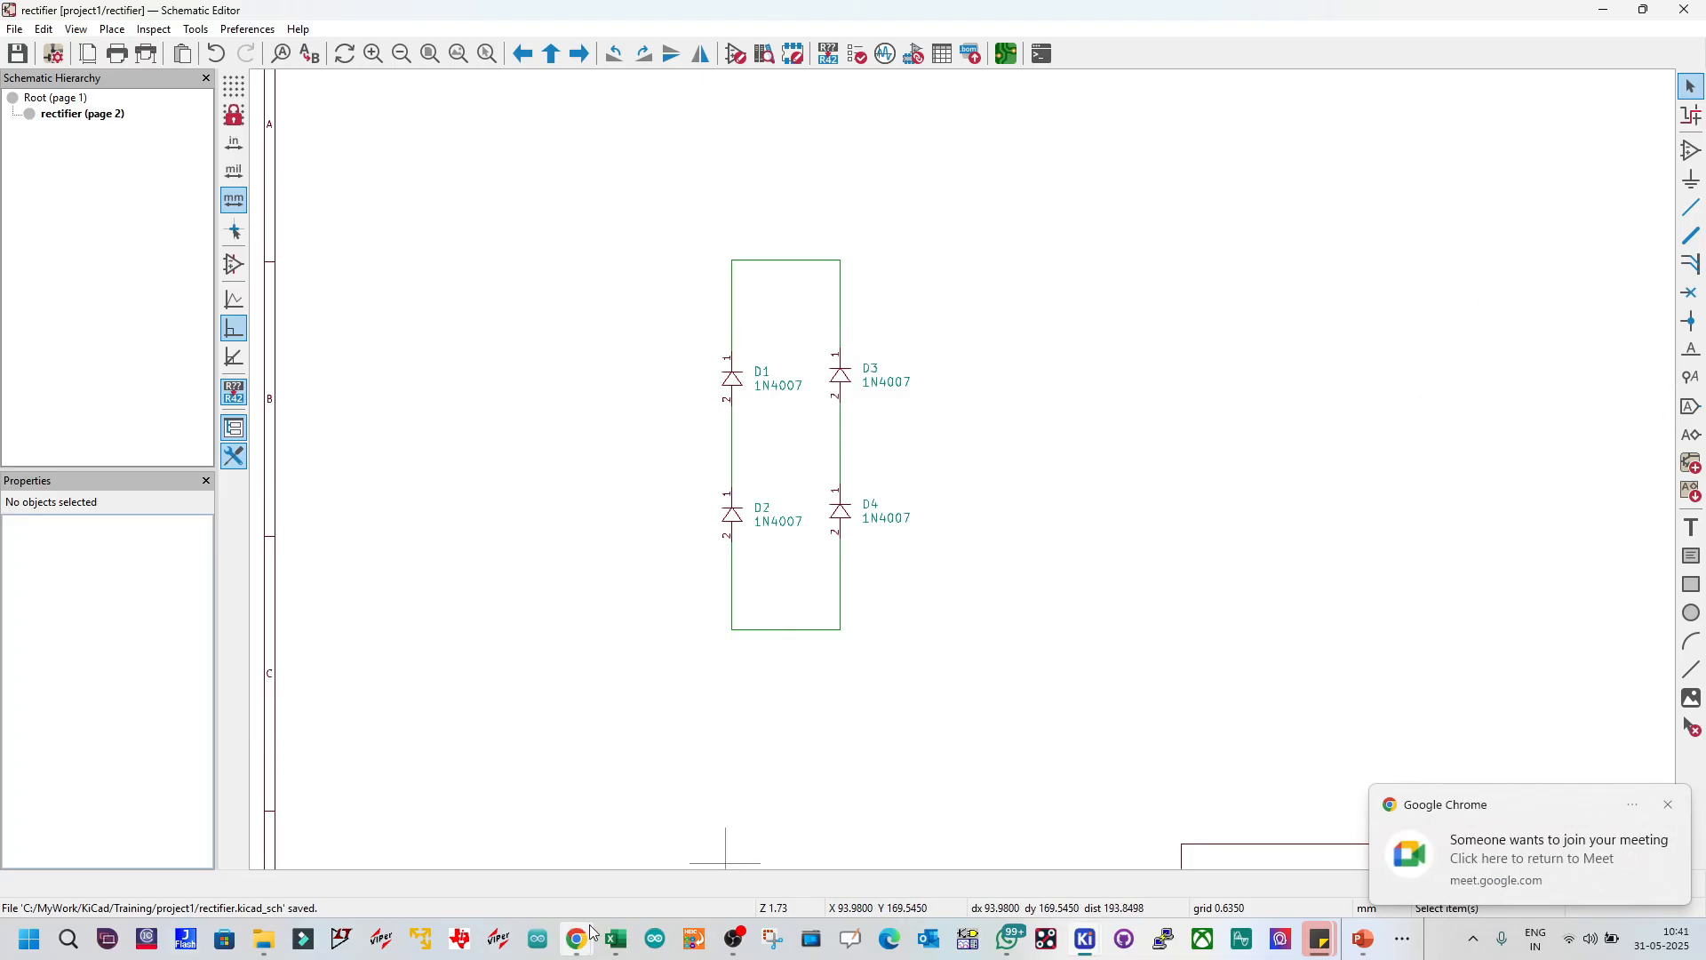
Step: Switch to the Google Meet call in Chrome, admit the waiting participant, and return to the KiCad schematic
{"action": "mouse_move", "coordinate": [593, 931]}
{"action": "left_click", "coordinate": [403, 862]}
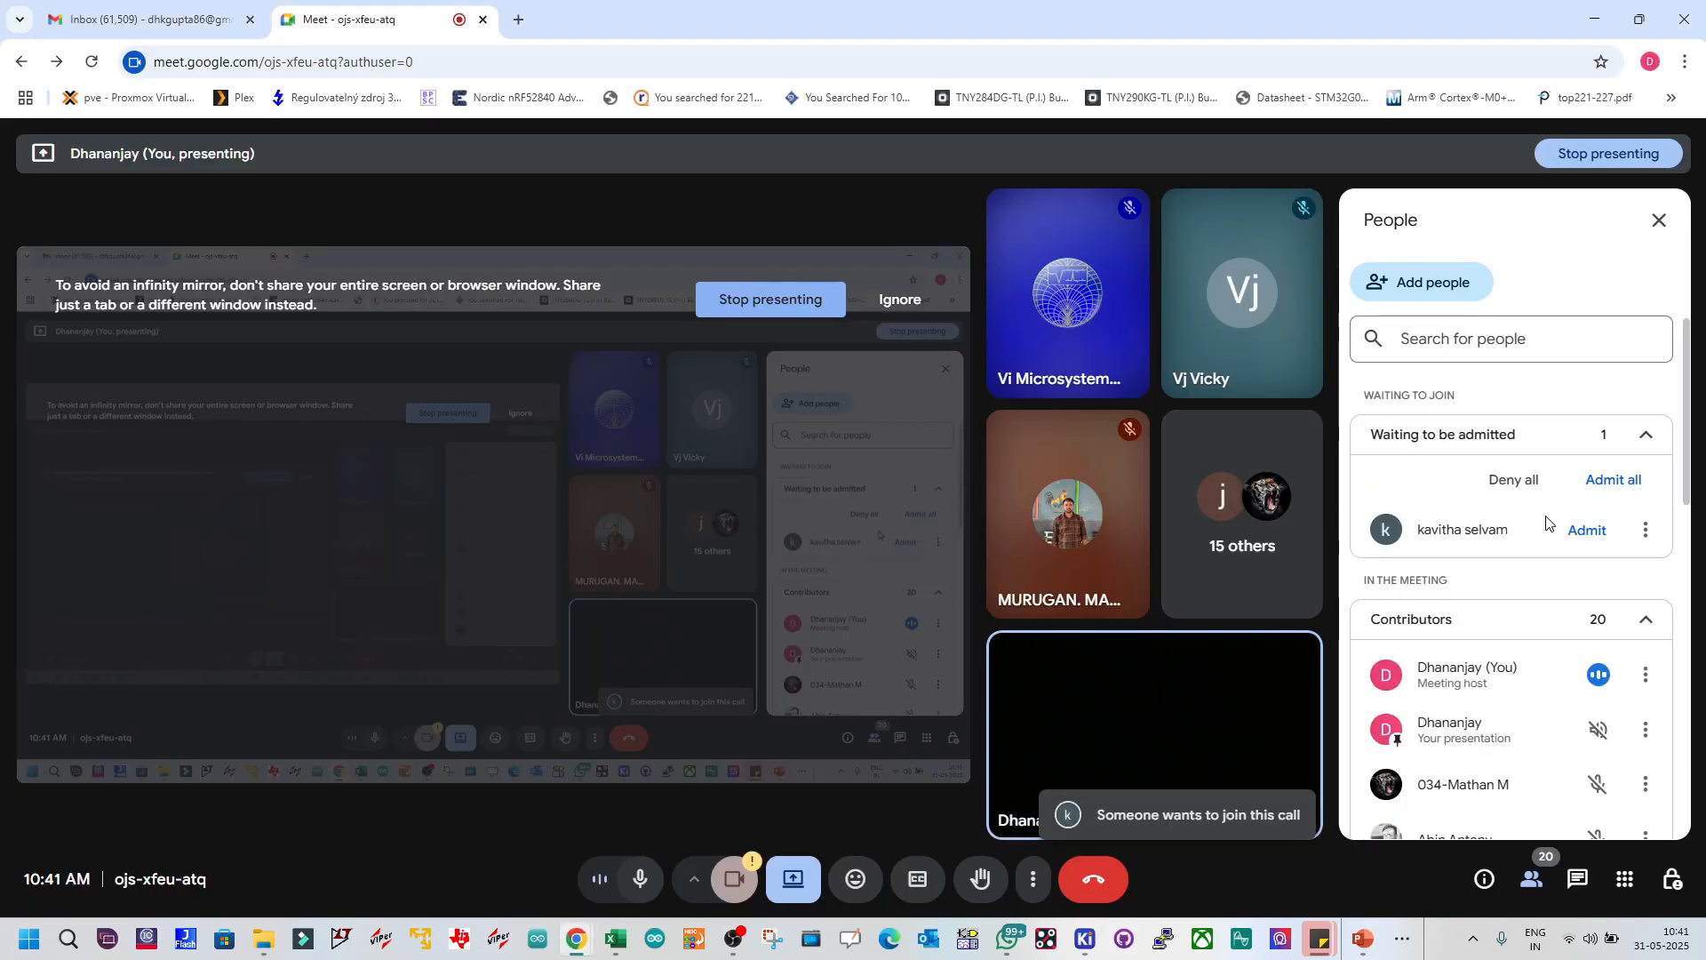
{"action": "left_click", "coordinate": [1588, 531]}
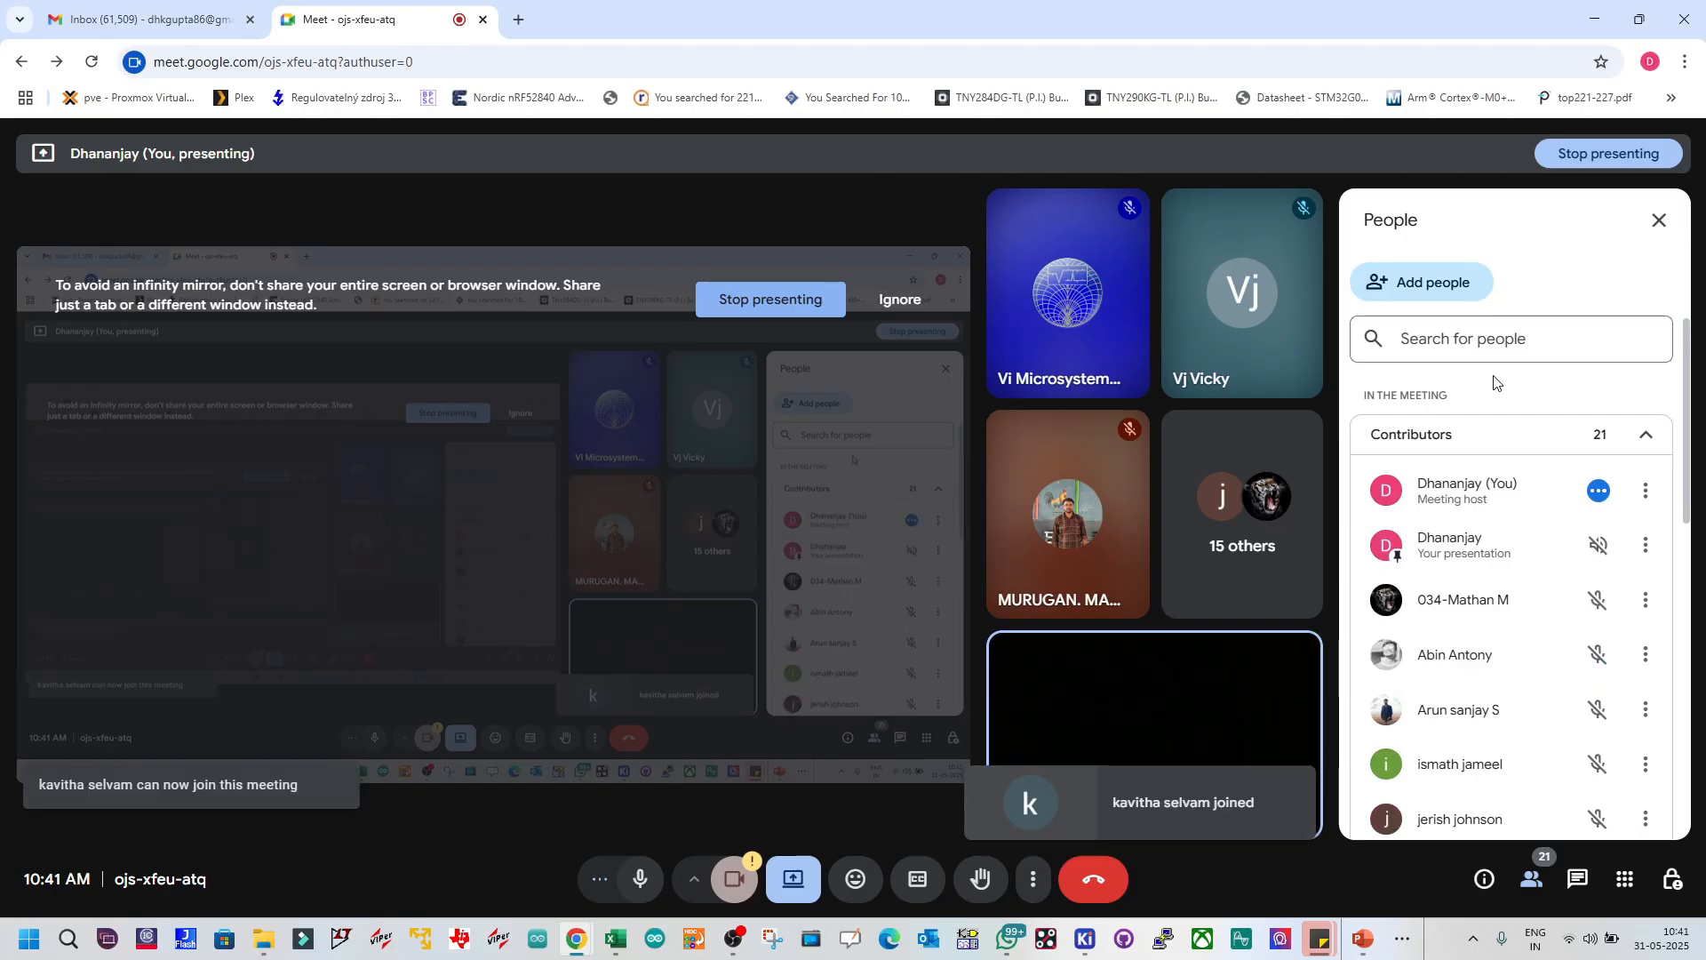
{"action": "left_click", "coordinate": [1658, 220]}
{"action": "double_click", "coordinate": [1583, 19]}
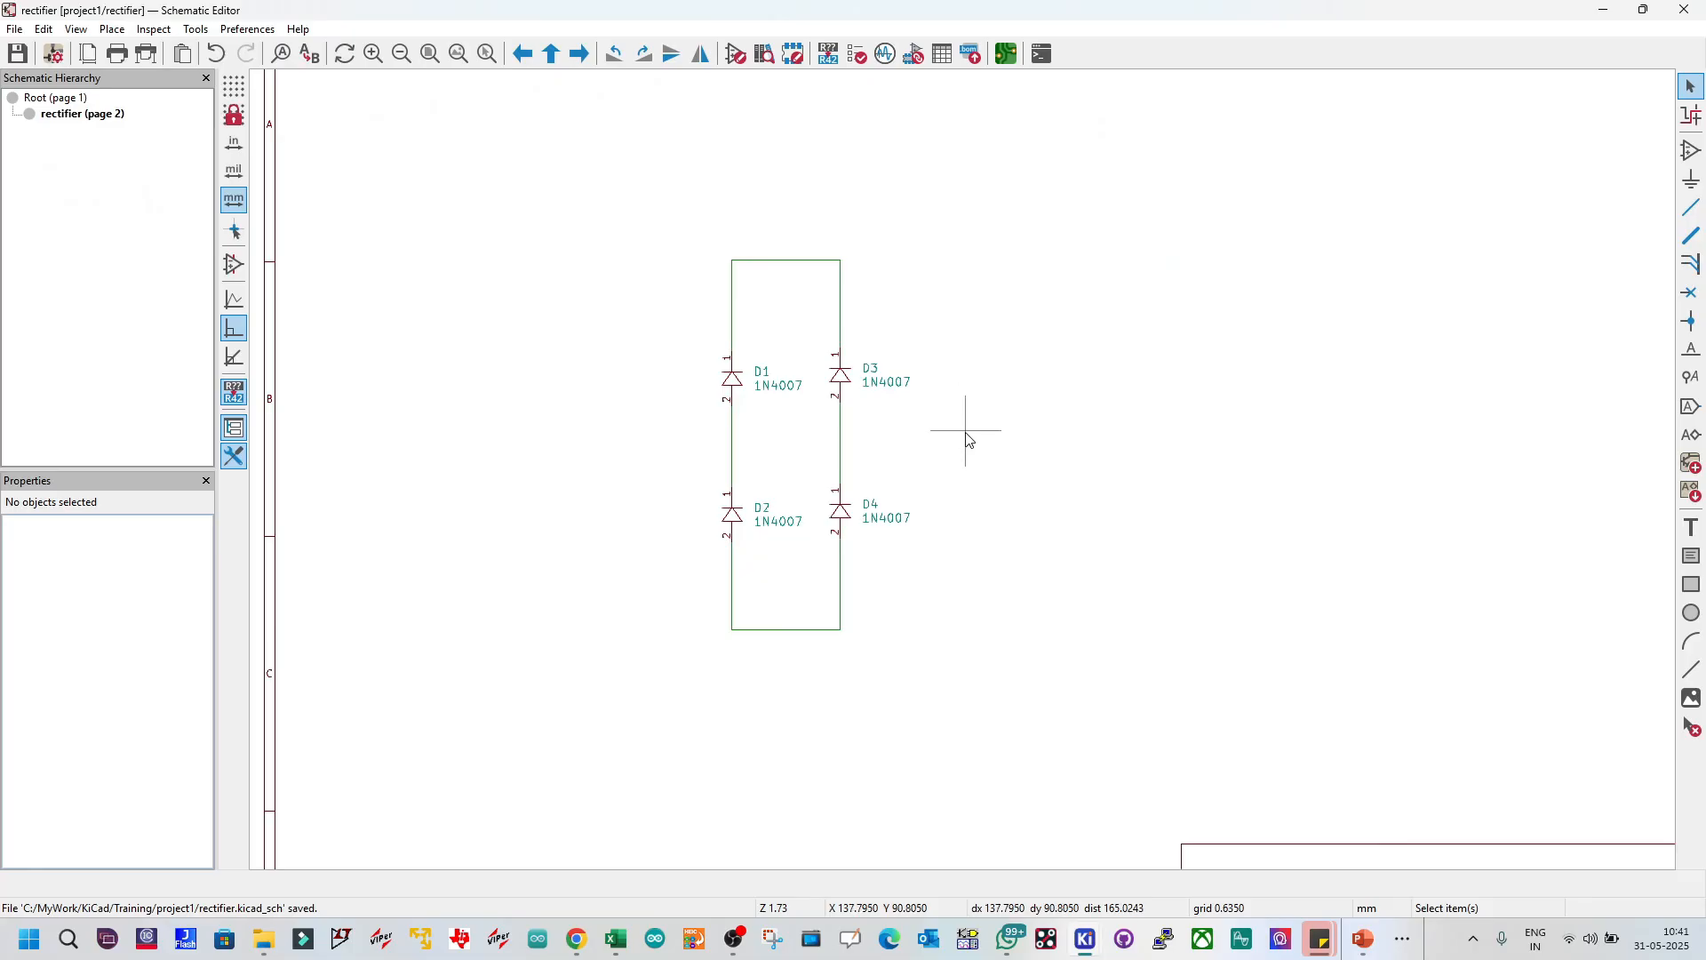
Step: Shift the whole diode bridge slightly left and down on the rectifier sheet
{"action": "scroll", "coordinate": [968, 438], "scroll_direction": "down", "scroll_amount": 2}
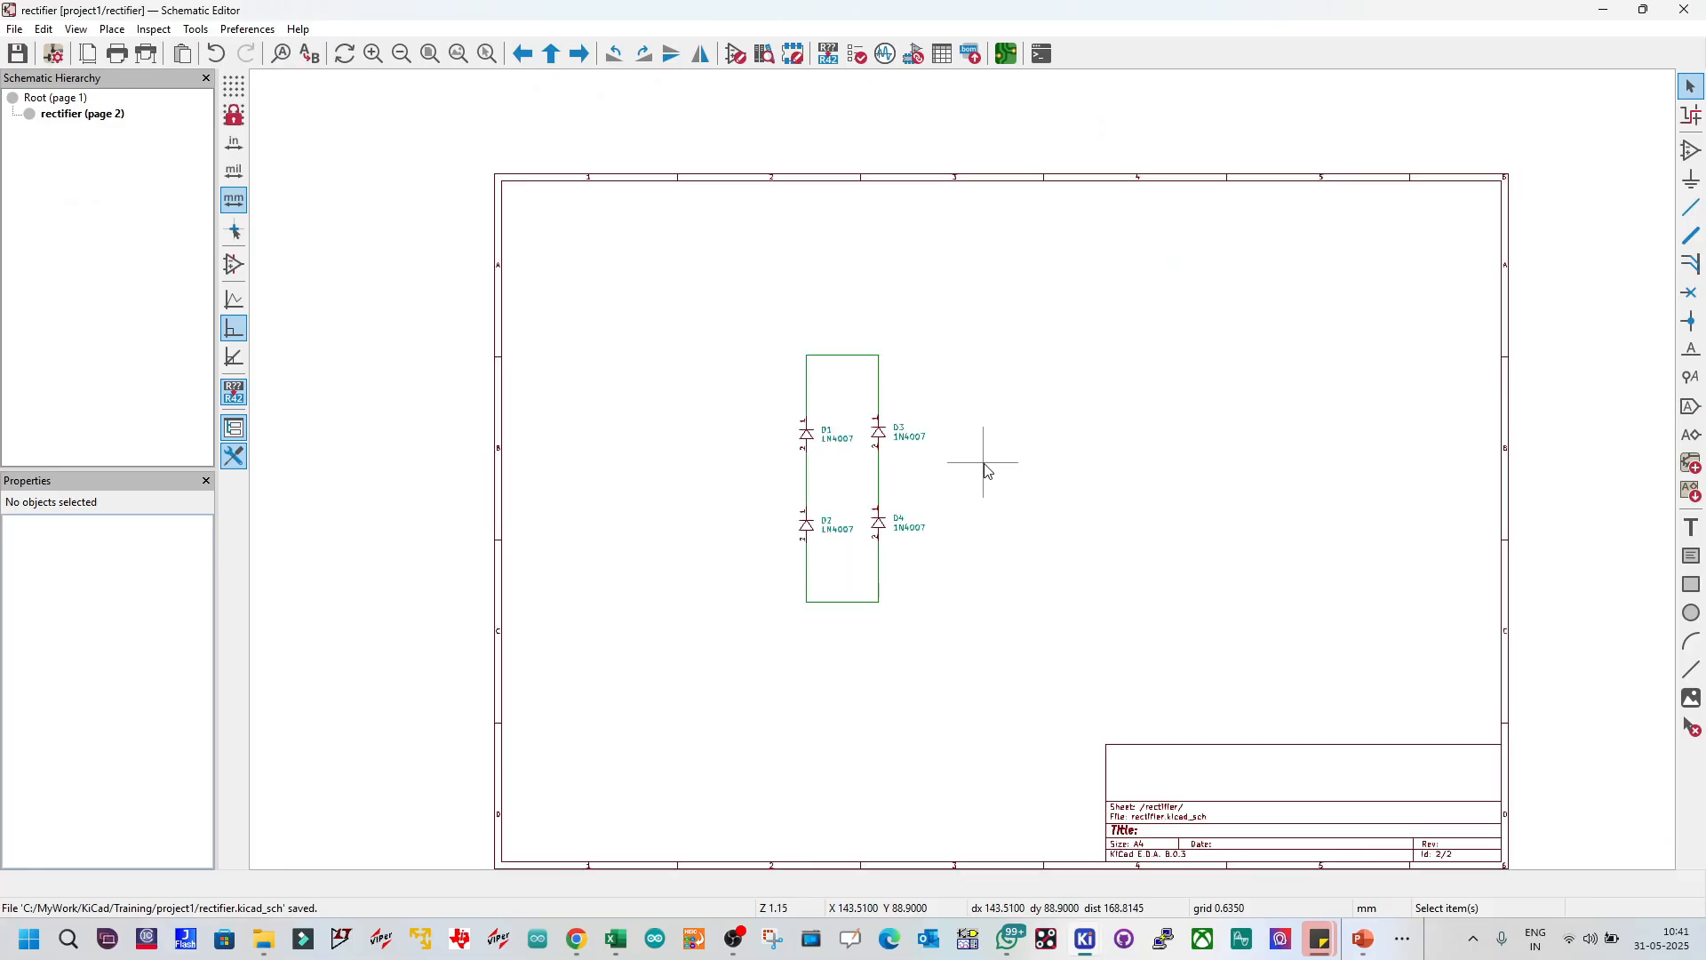
{"action": "left_click_drag", "start_coordinate": [981, 671], "coordinate": [738, 329]}
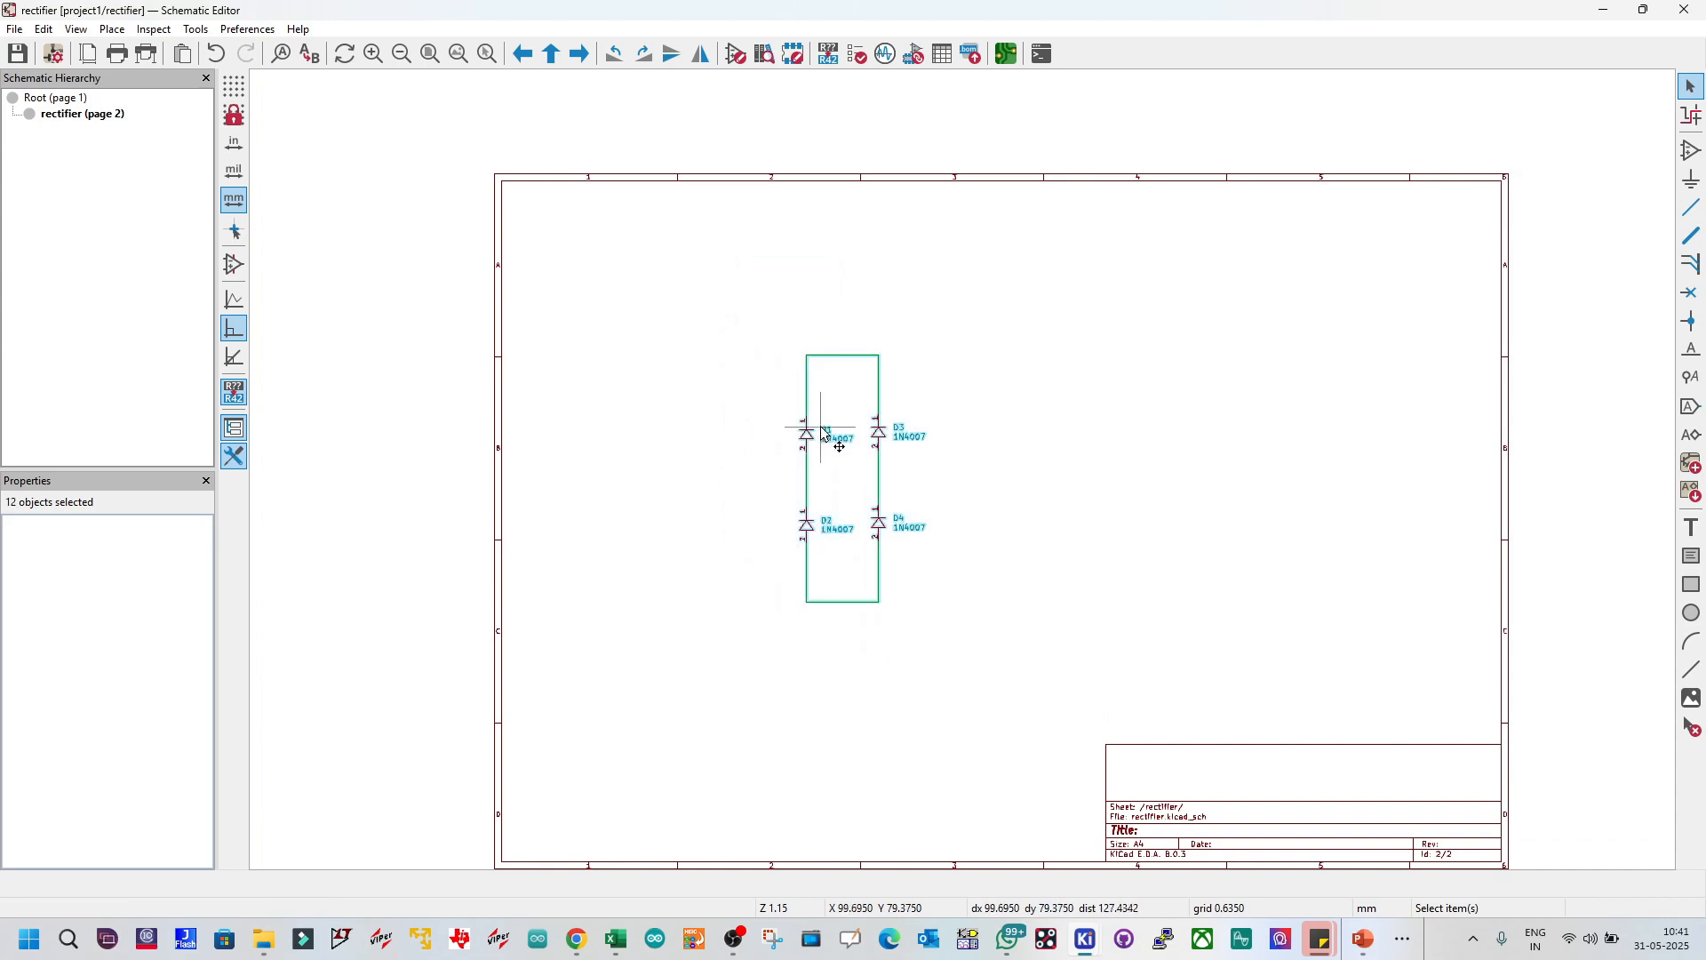
{"action": "mouse_move", "coordinate": [808, 458]}
{"action": "left_mouse_down"}
{"action": "mouse_move", "coordinate": [807, 496]}
{"action": "mouse_move", "coordinate": [802, 463]}
{"action": "left_mouse_up"}
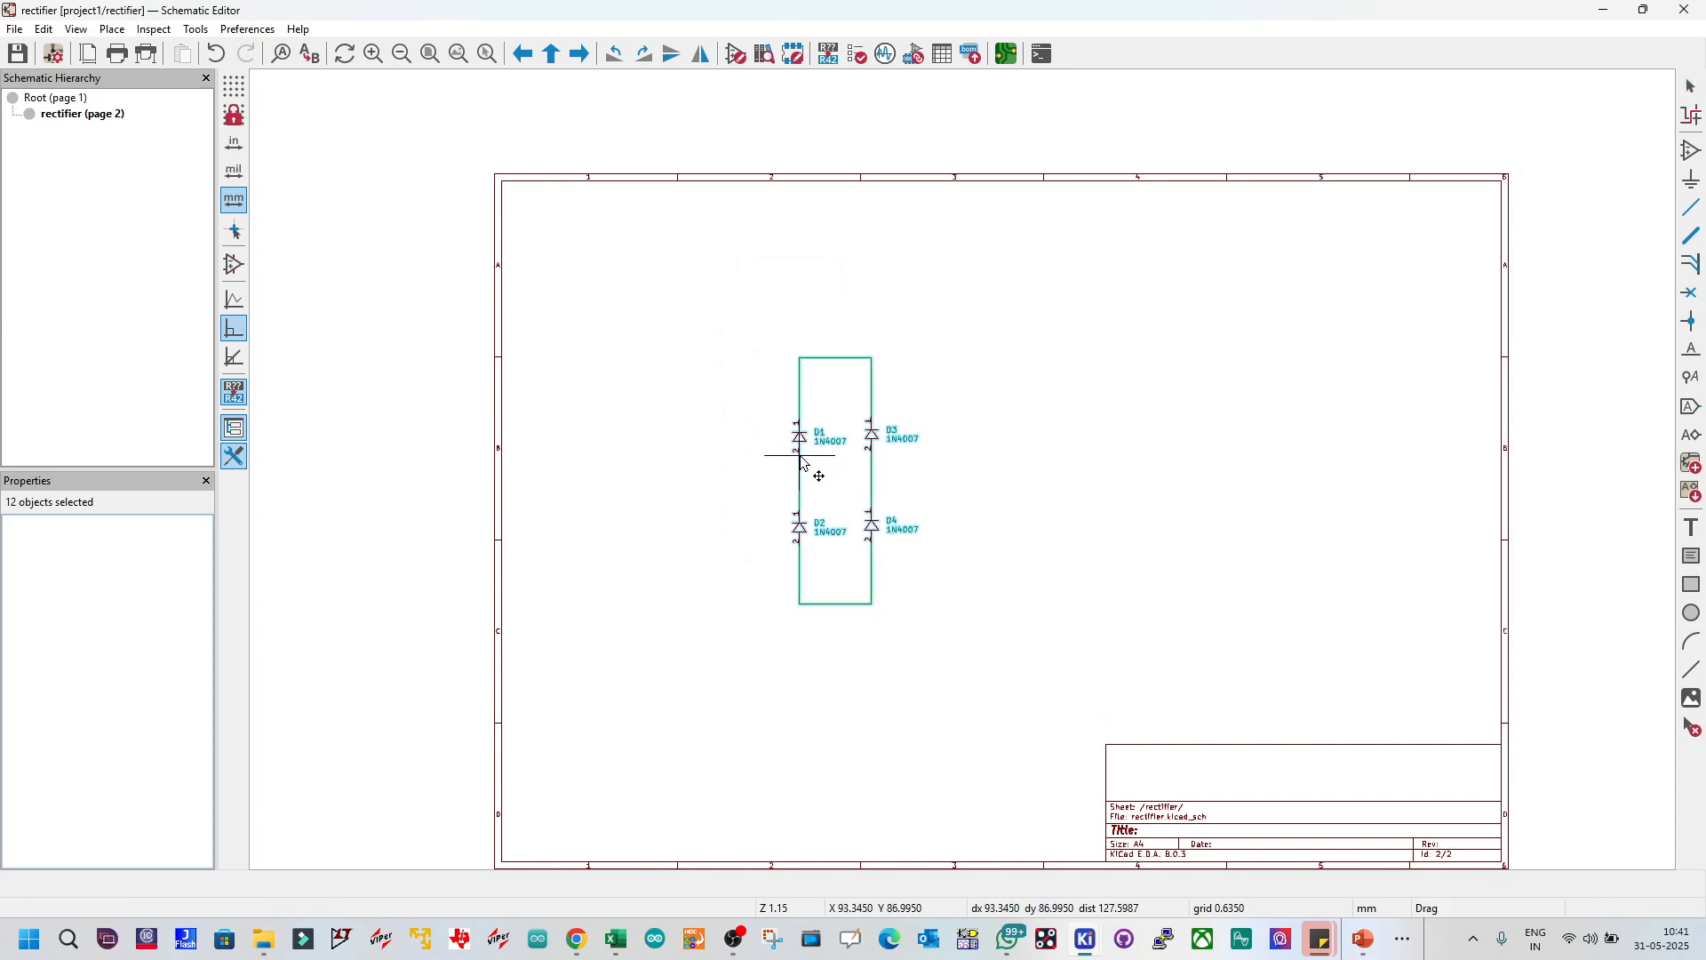
{"action": "left_click", "coordinate": [1116, 464]}
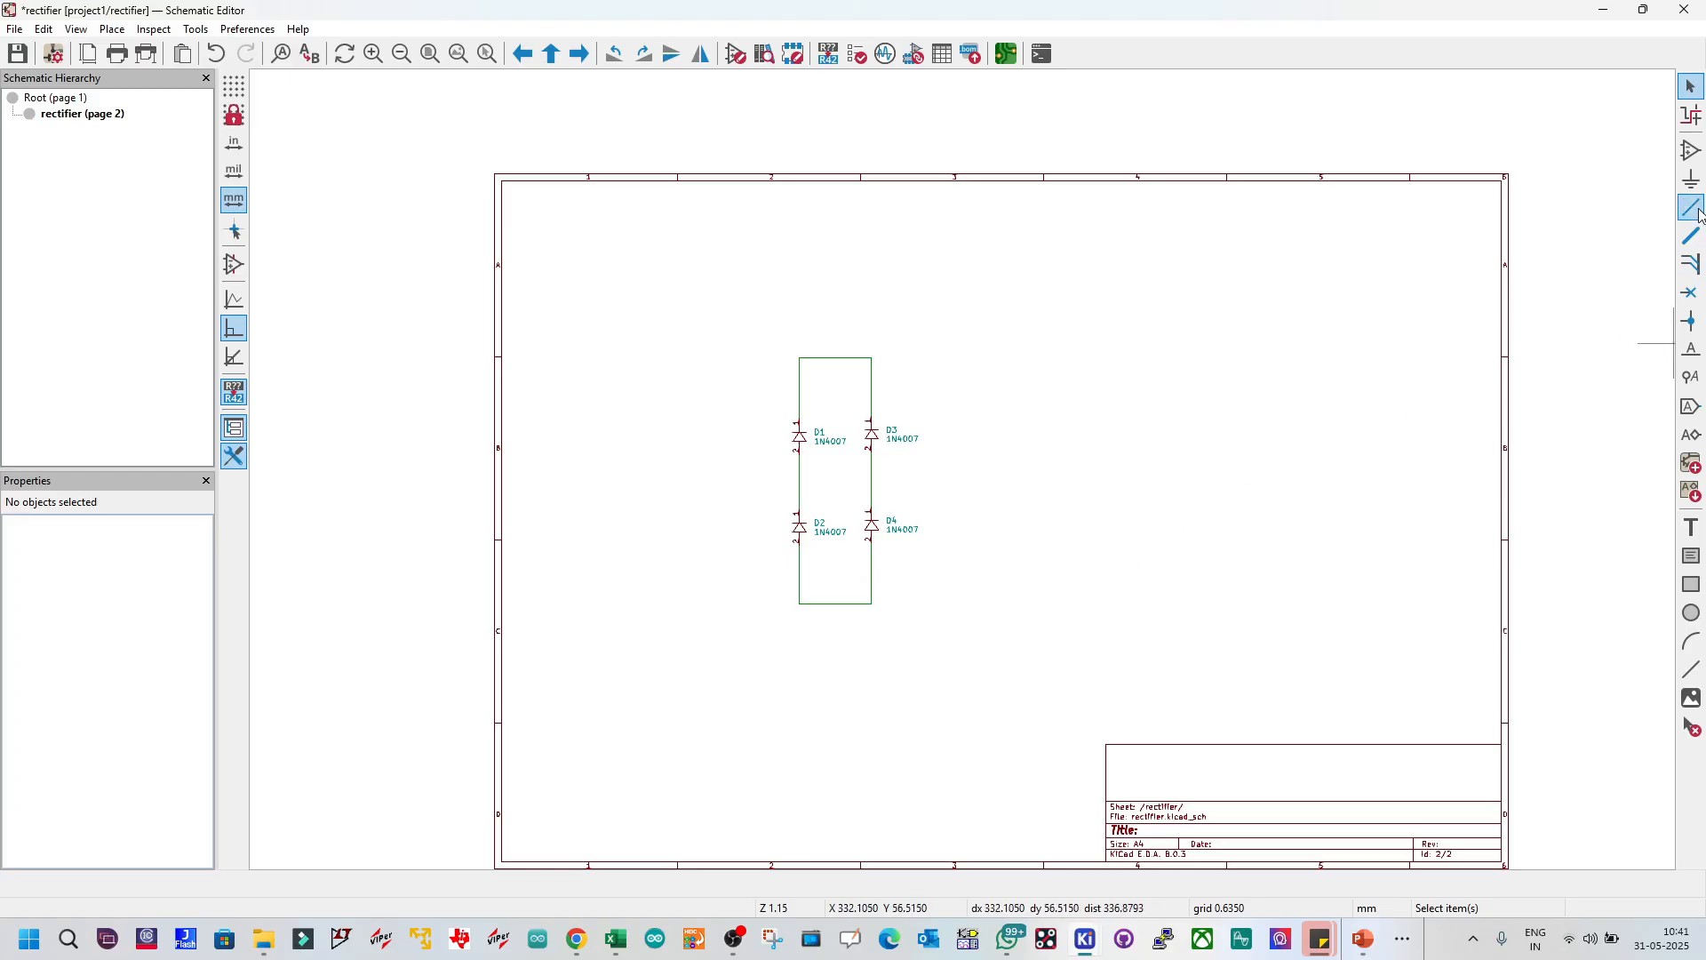
Step: Search the symbol library for cap, compare the unpolarized and polarized capacitor symbols, and select C_Polarized for placement
{"action": "left_click", "coordinate": [1691, 151]}
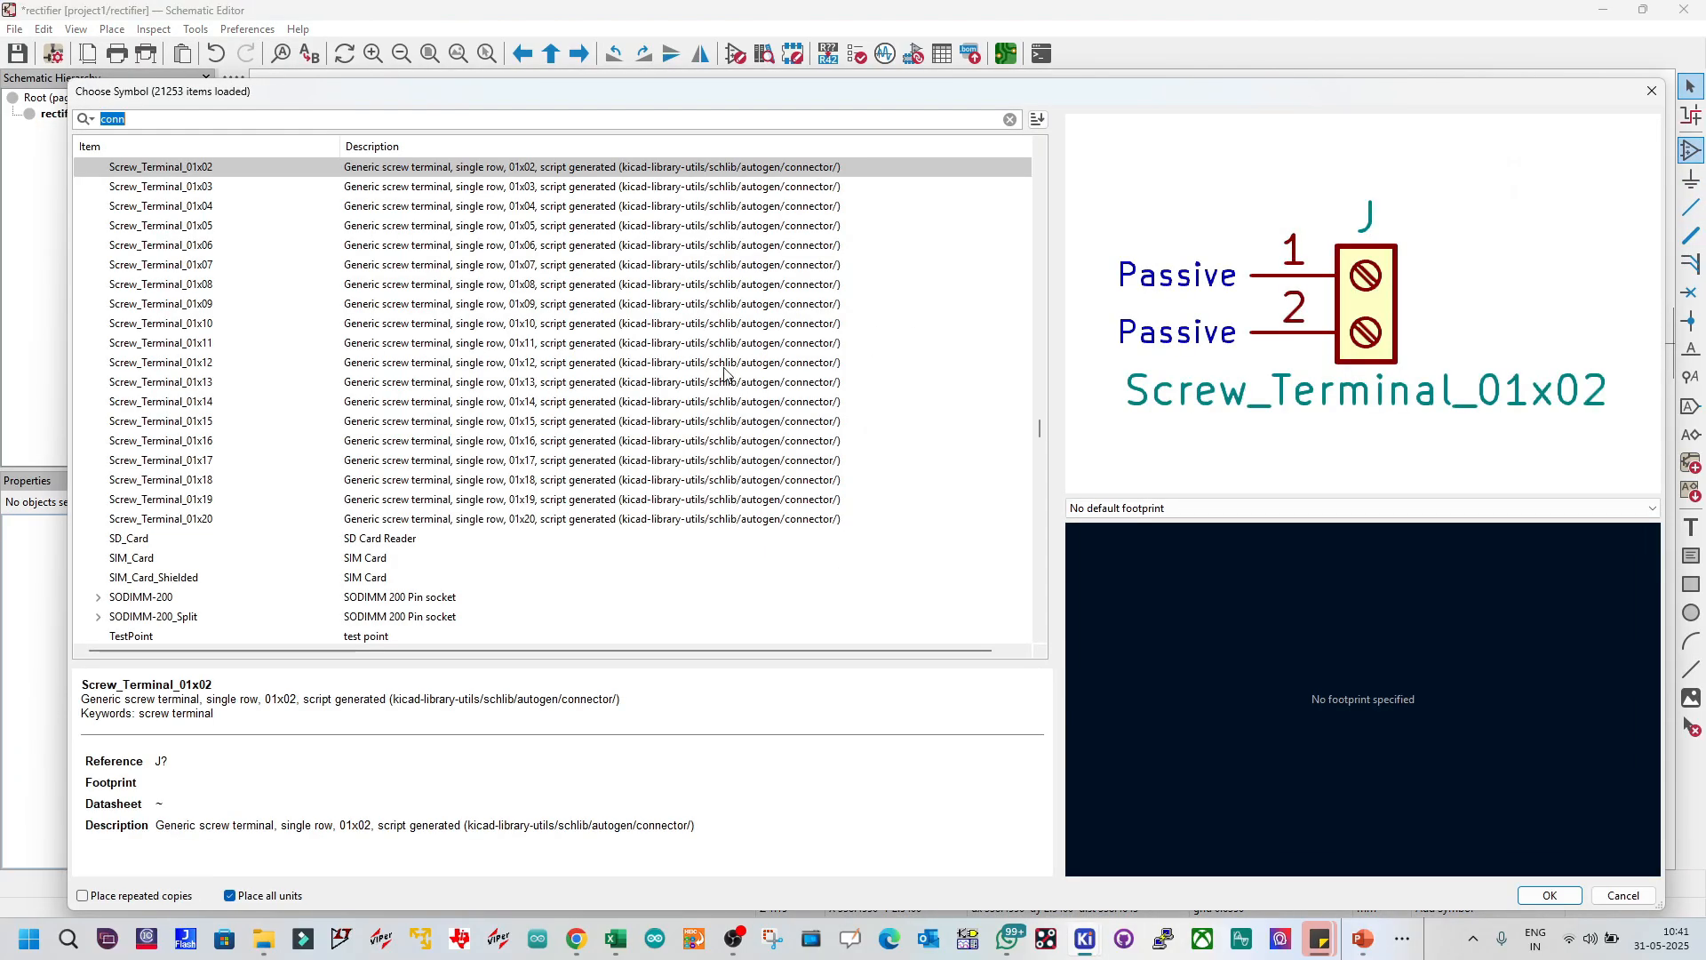
{"action": "type", "text": "cap"}
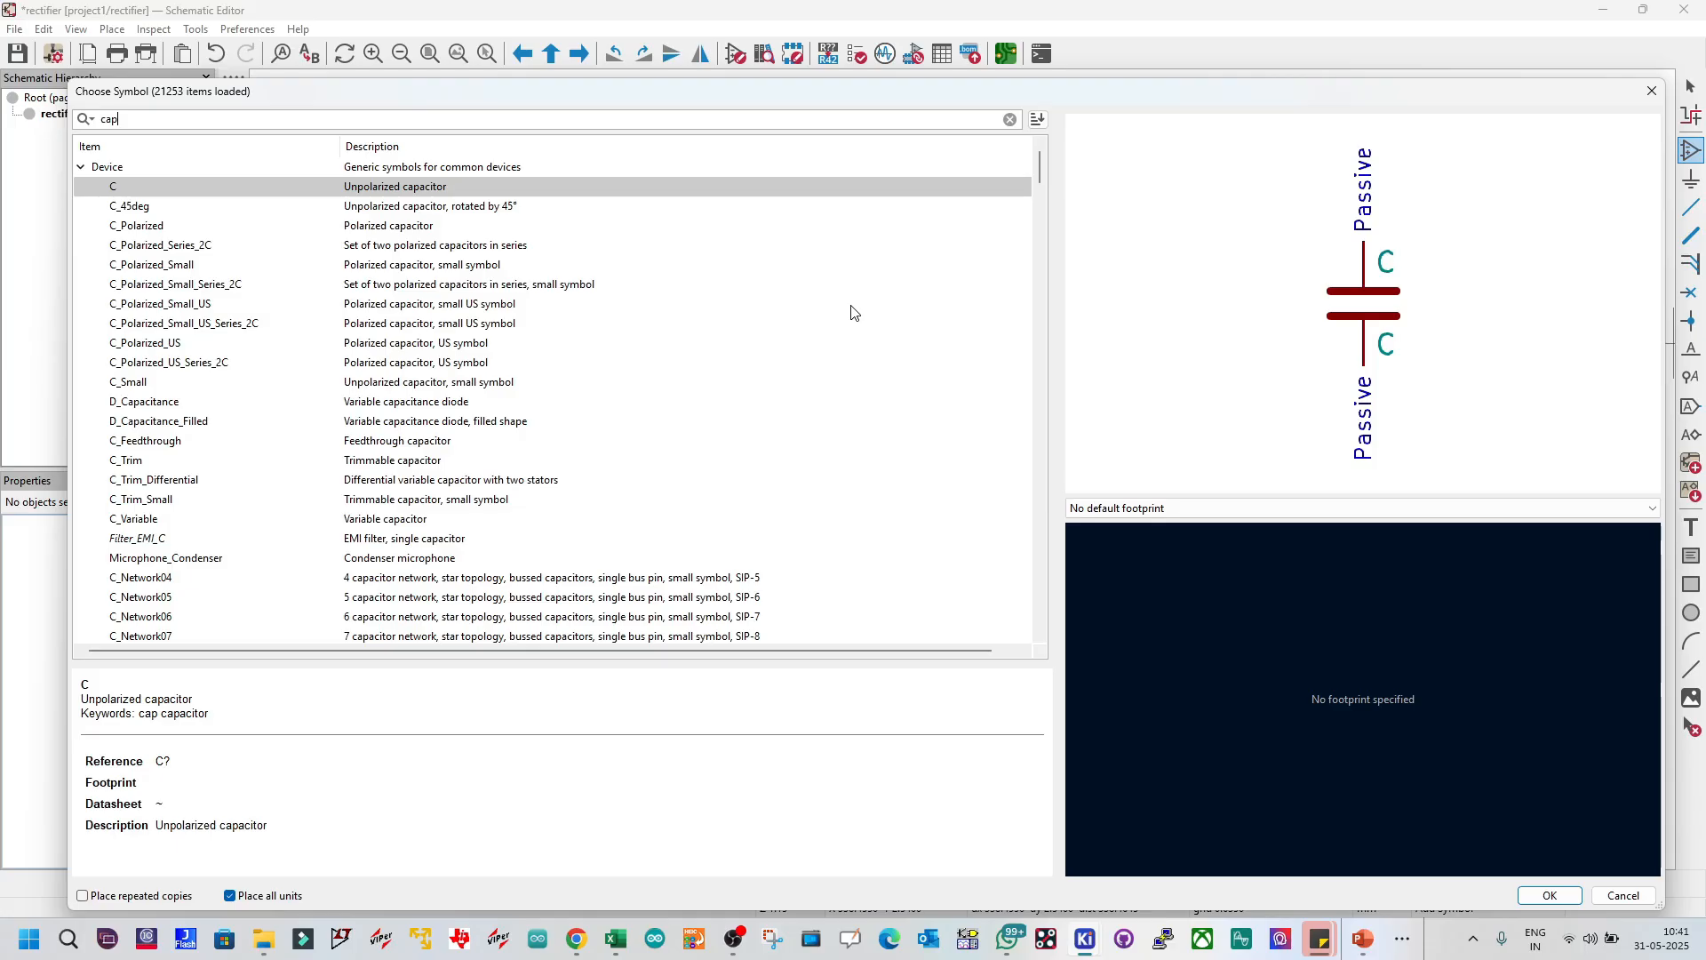
{"action": "left_click", "coordinate": [154, 228]}
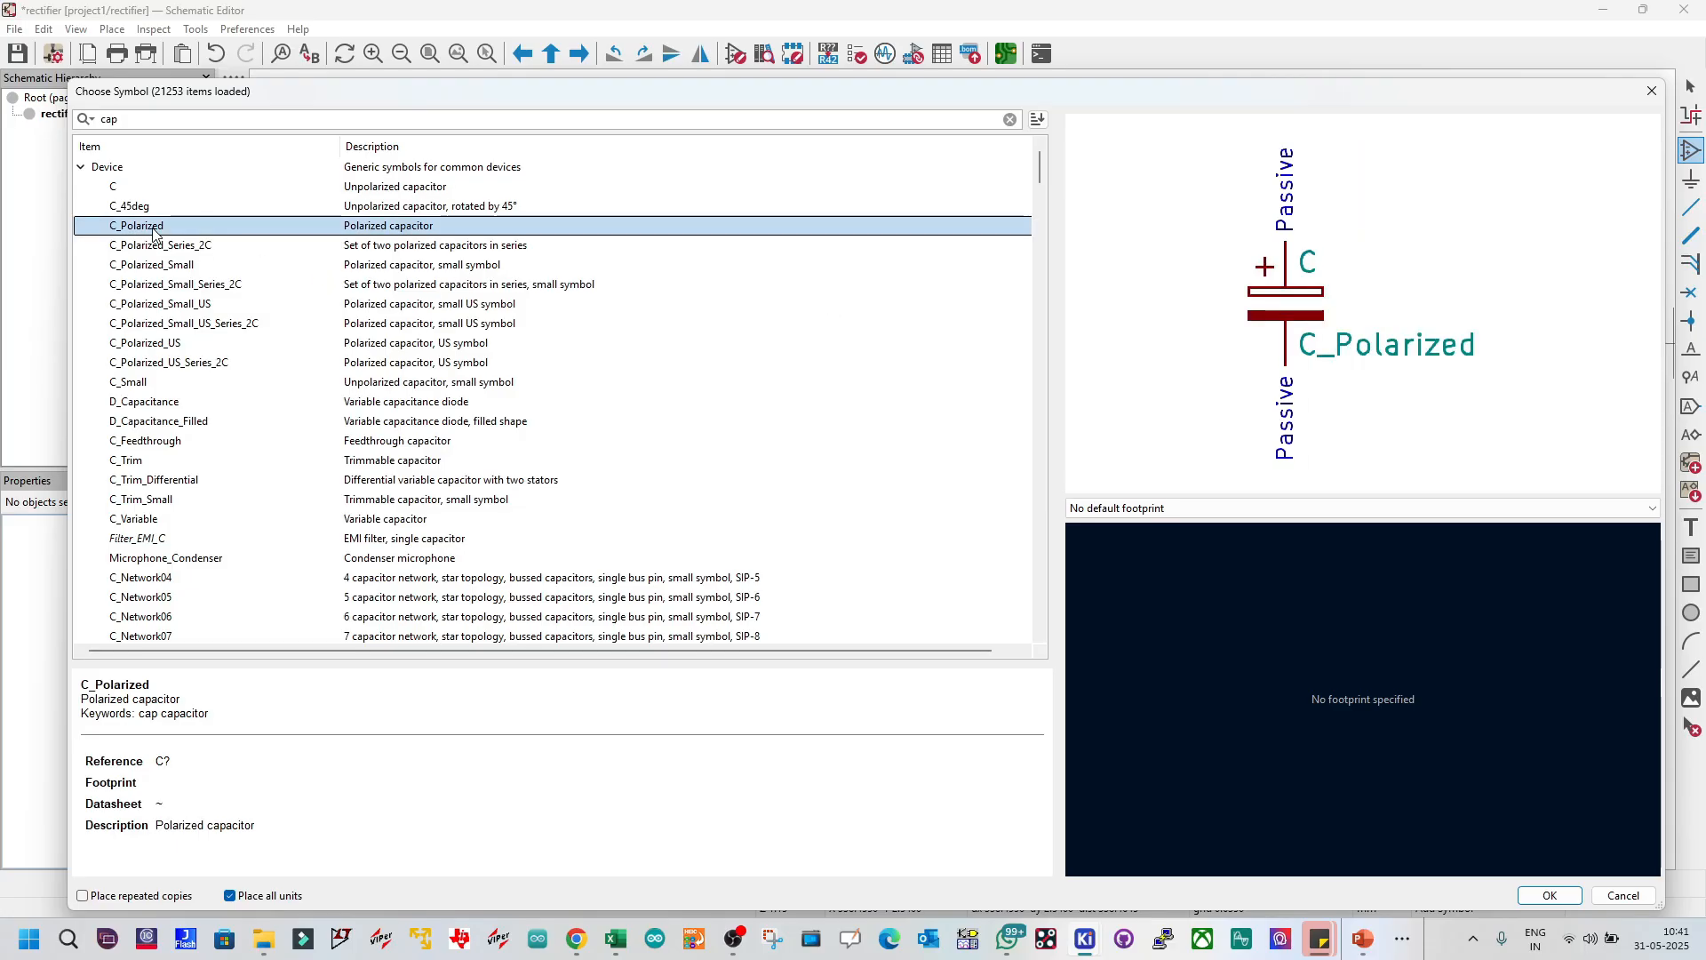
{"action": "left_click", "coordinate": [185, 191]}
{"action": "left_click", "coordinate": [175, 224]}
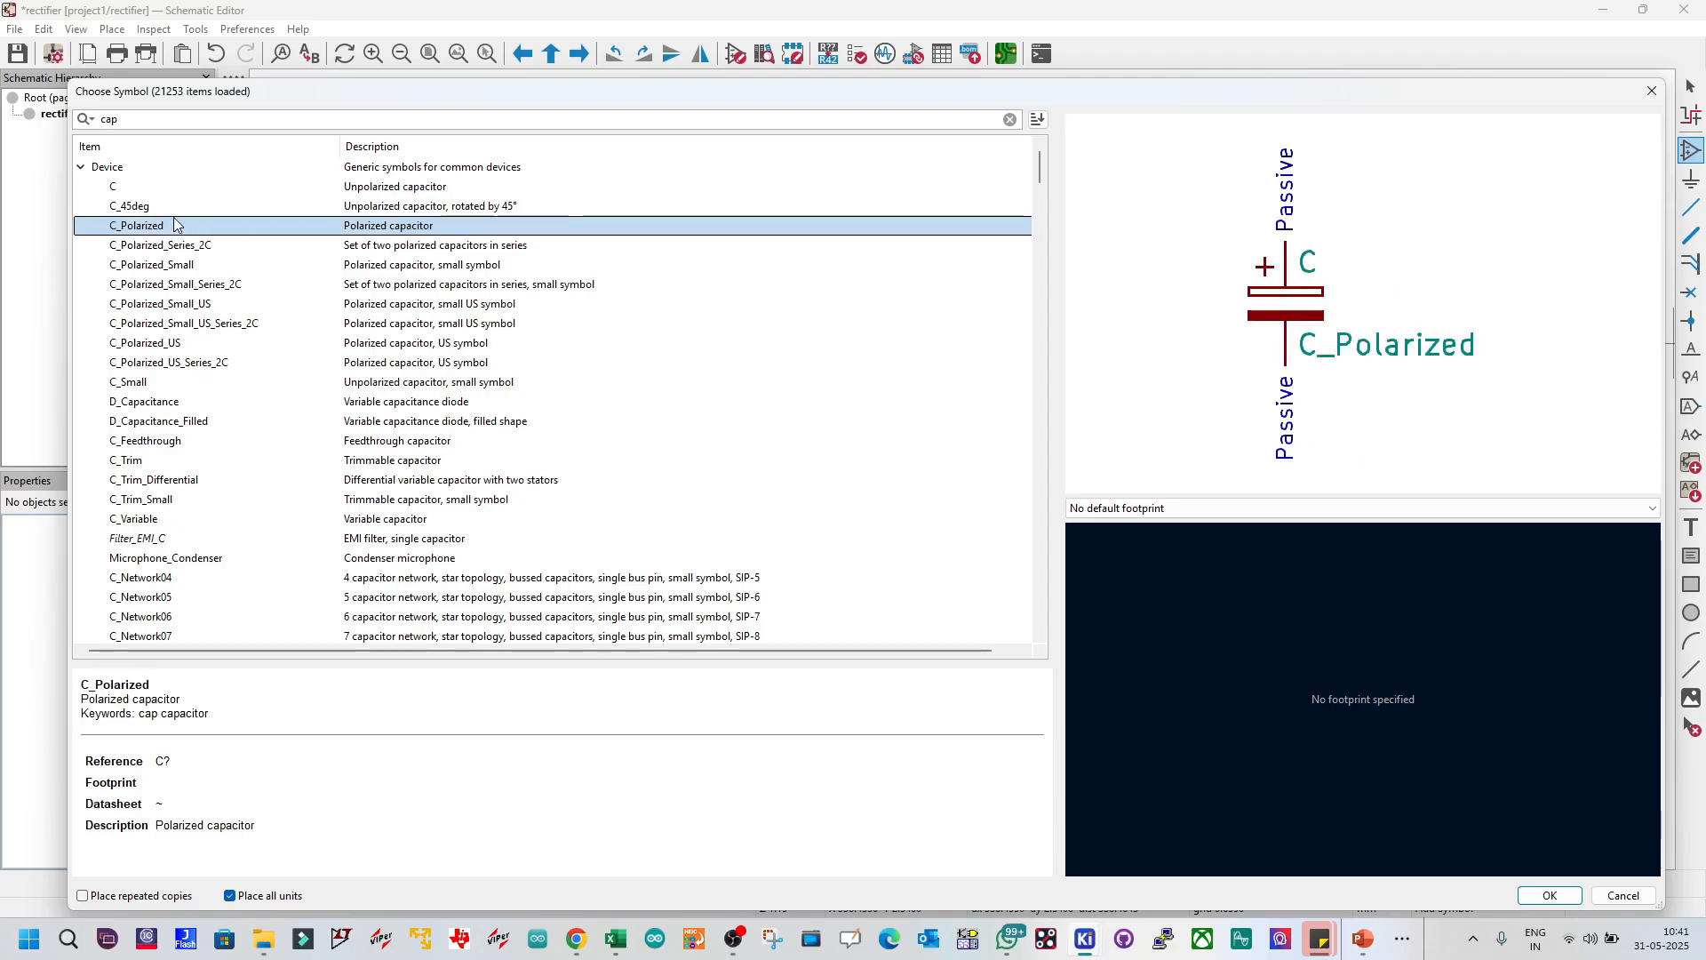
{"action": "left_click", "coordinate": [406, 208]}
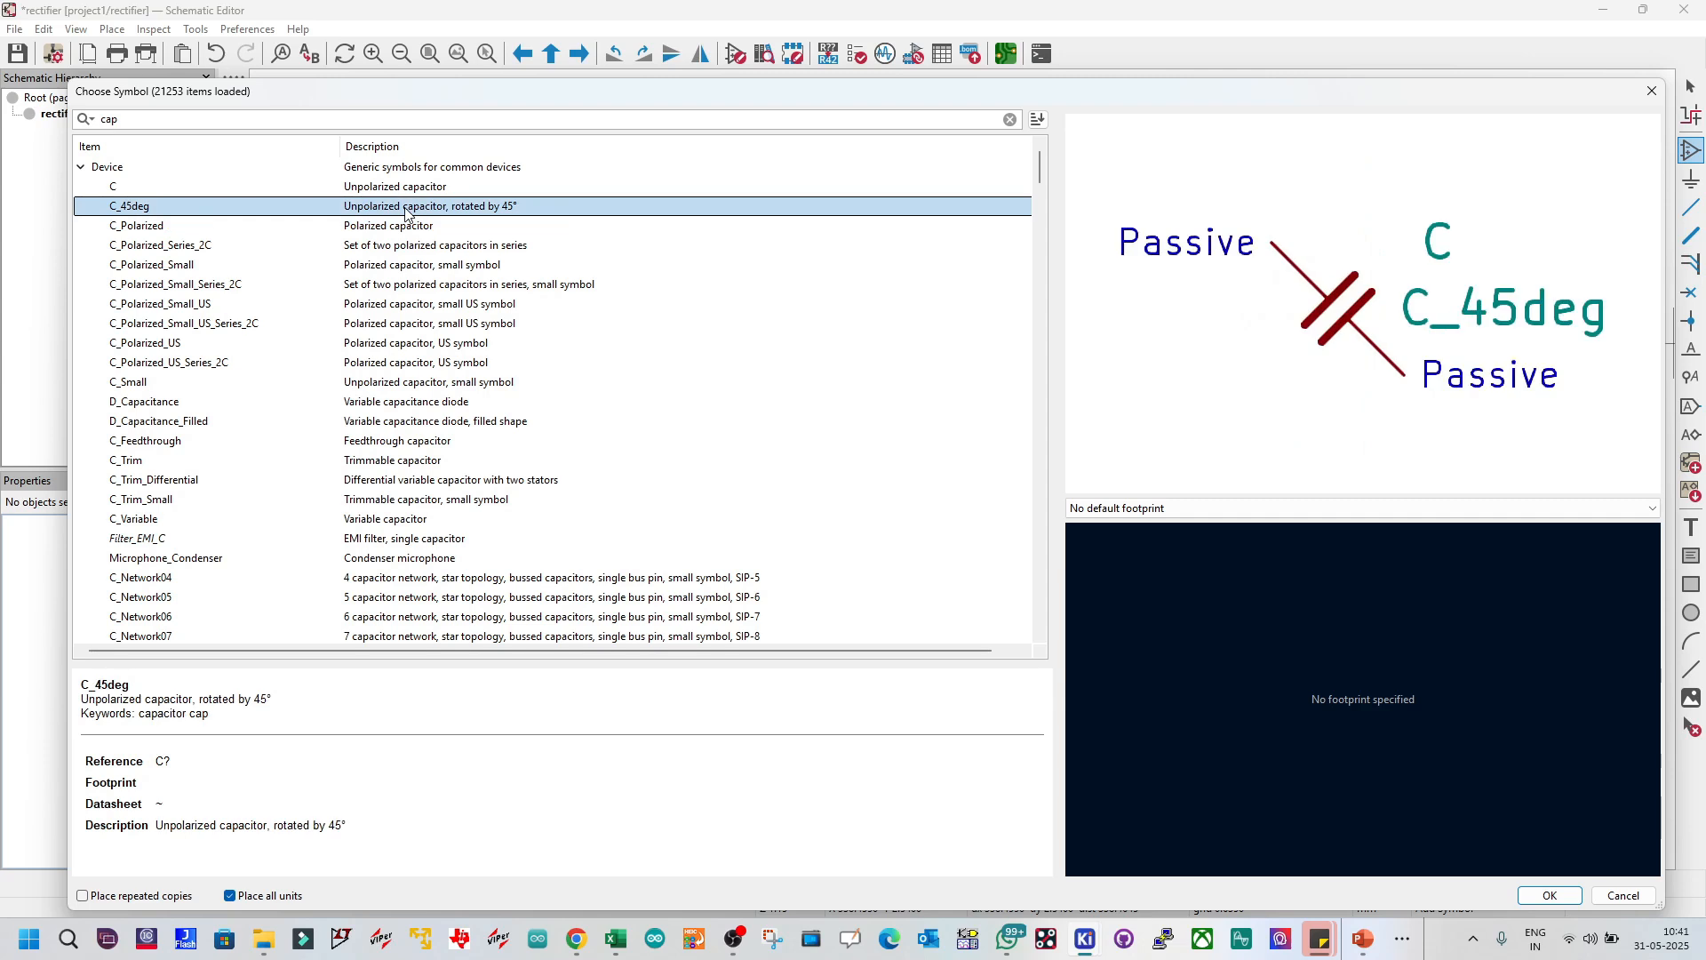
{"action": "left_click", "coordinate": [379, 228]}
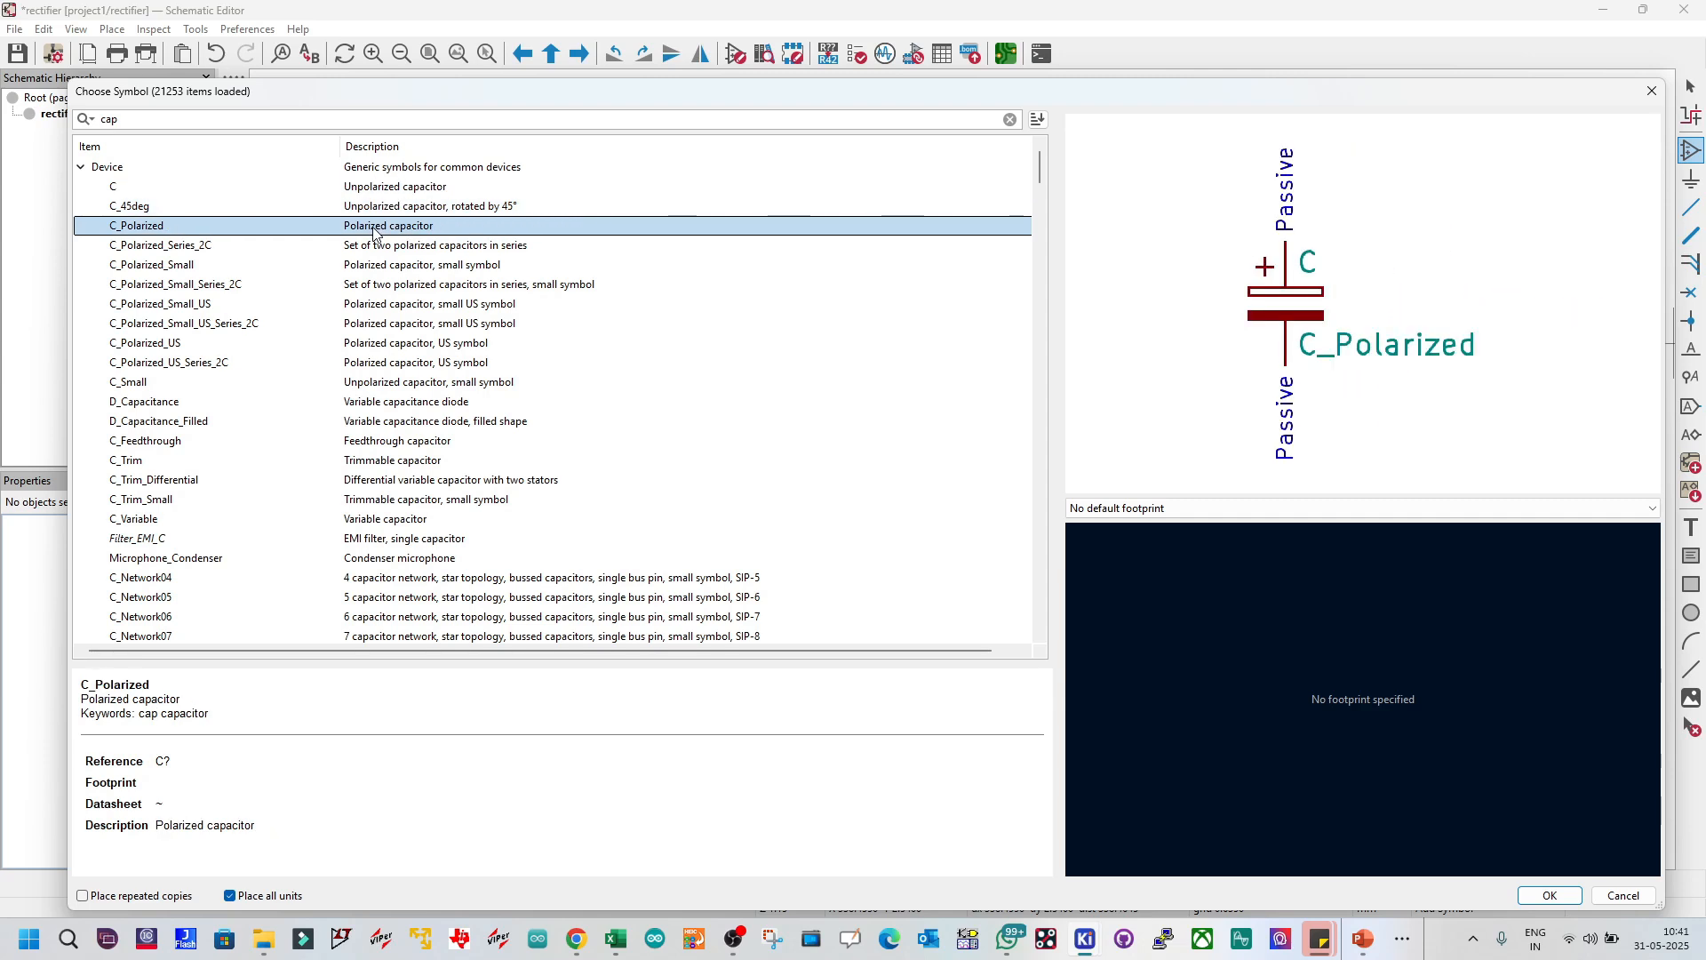
{"action": "left_click", "coordinate": [176, 188]}
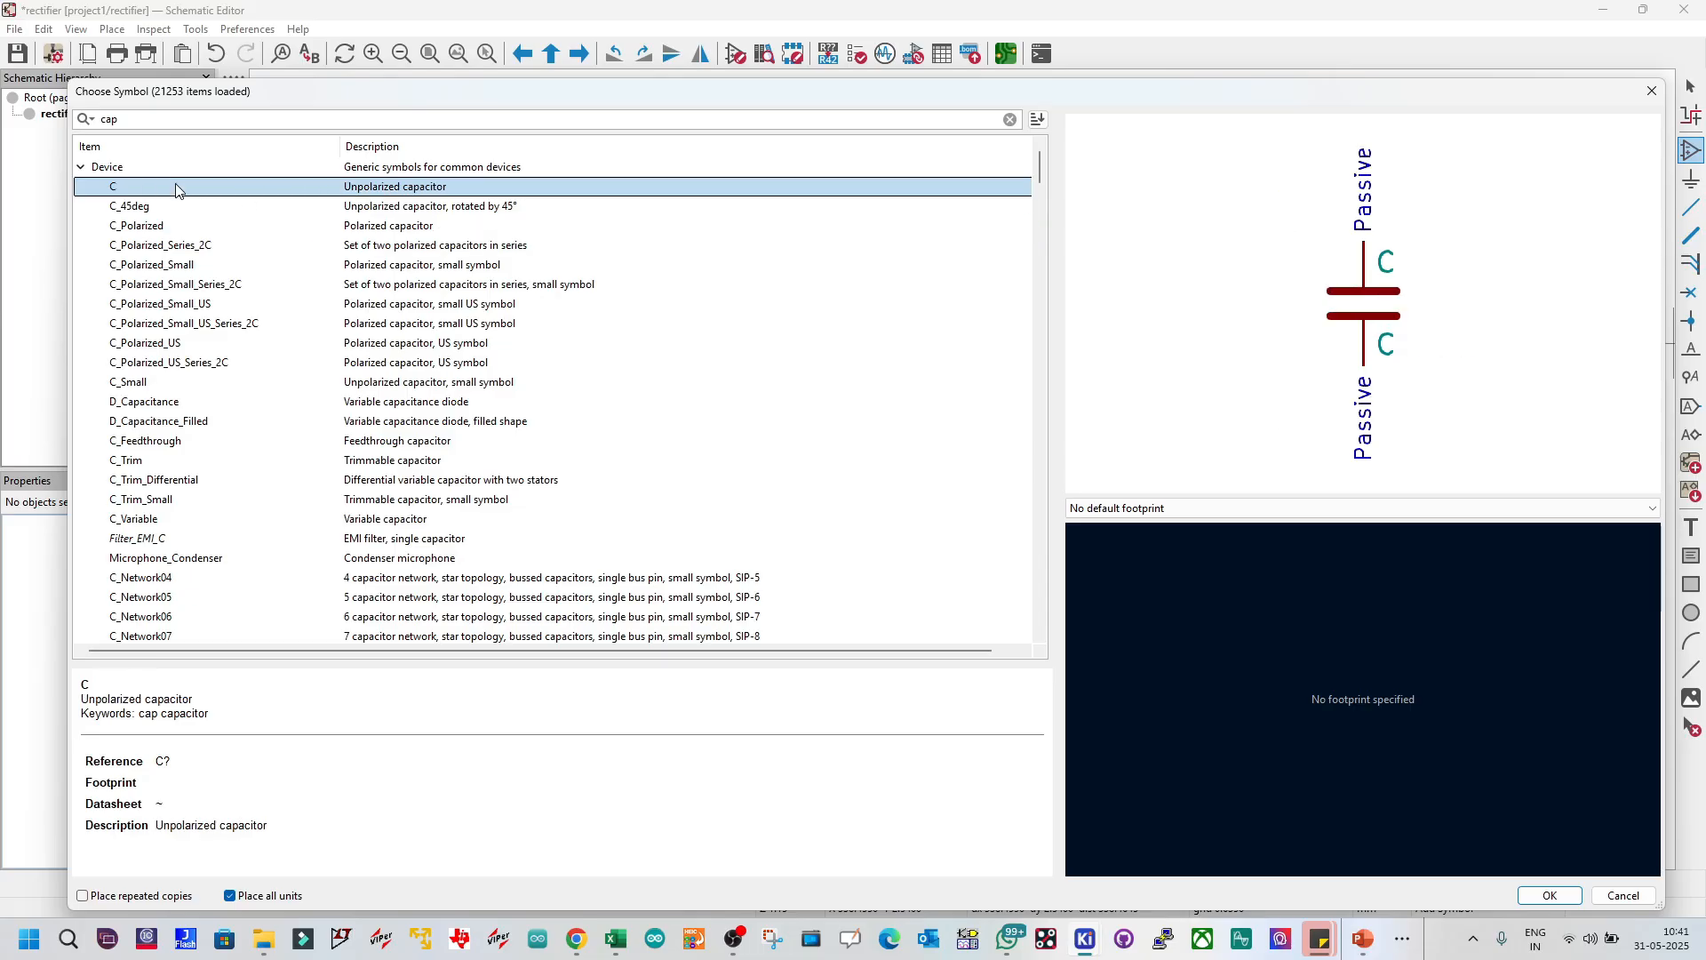
{"action": "left_click", "coordinate": [176, 229]}
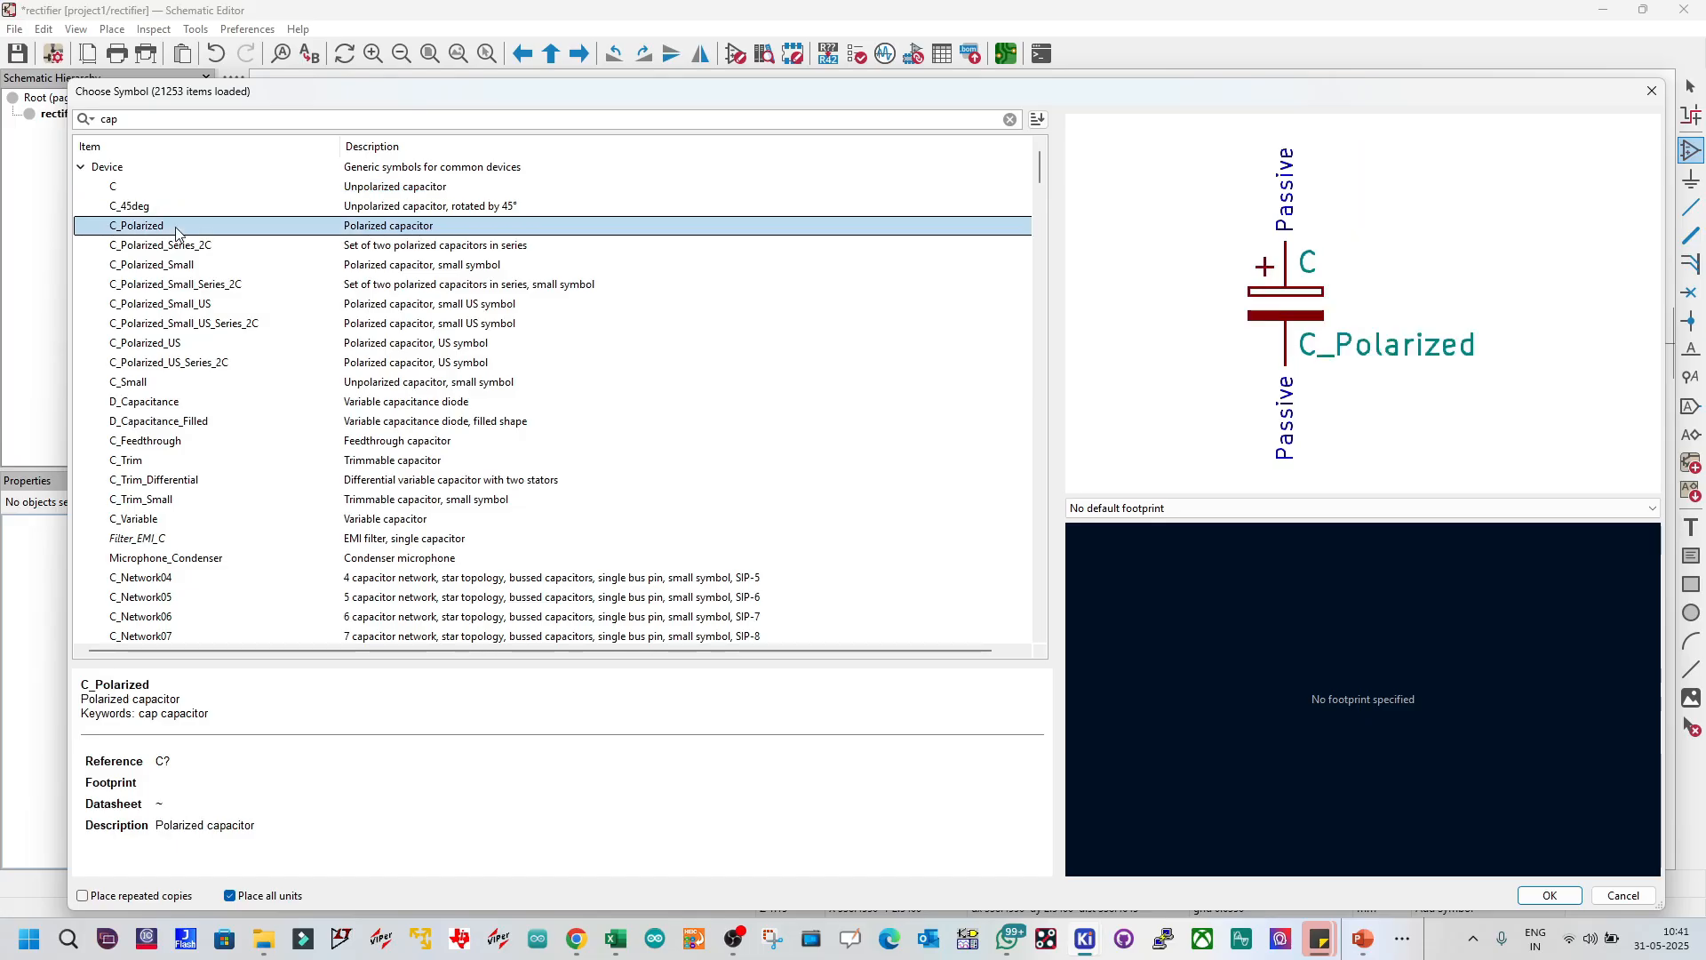
Step: Assign the through-hole footprint Capacitor_THT:CP_Radial_D8.0mm_P5.00mm to the C_Polarized symbol
{"action": "left_click", "coordinate": [1180, 509]}
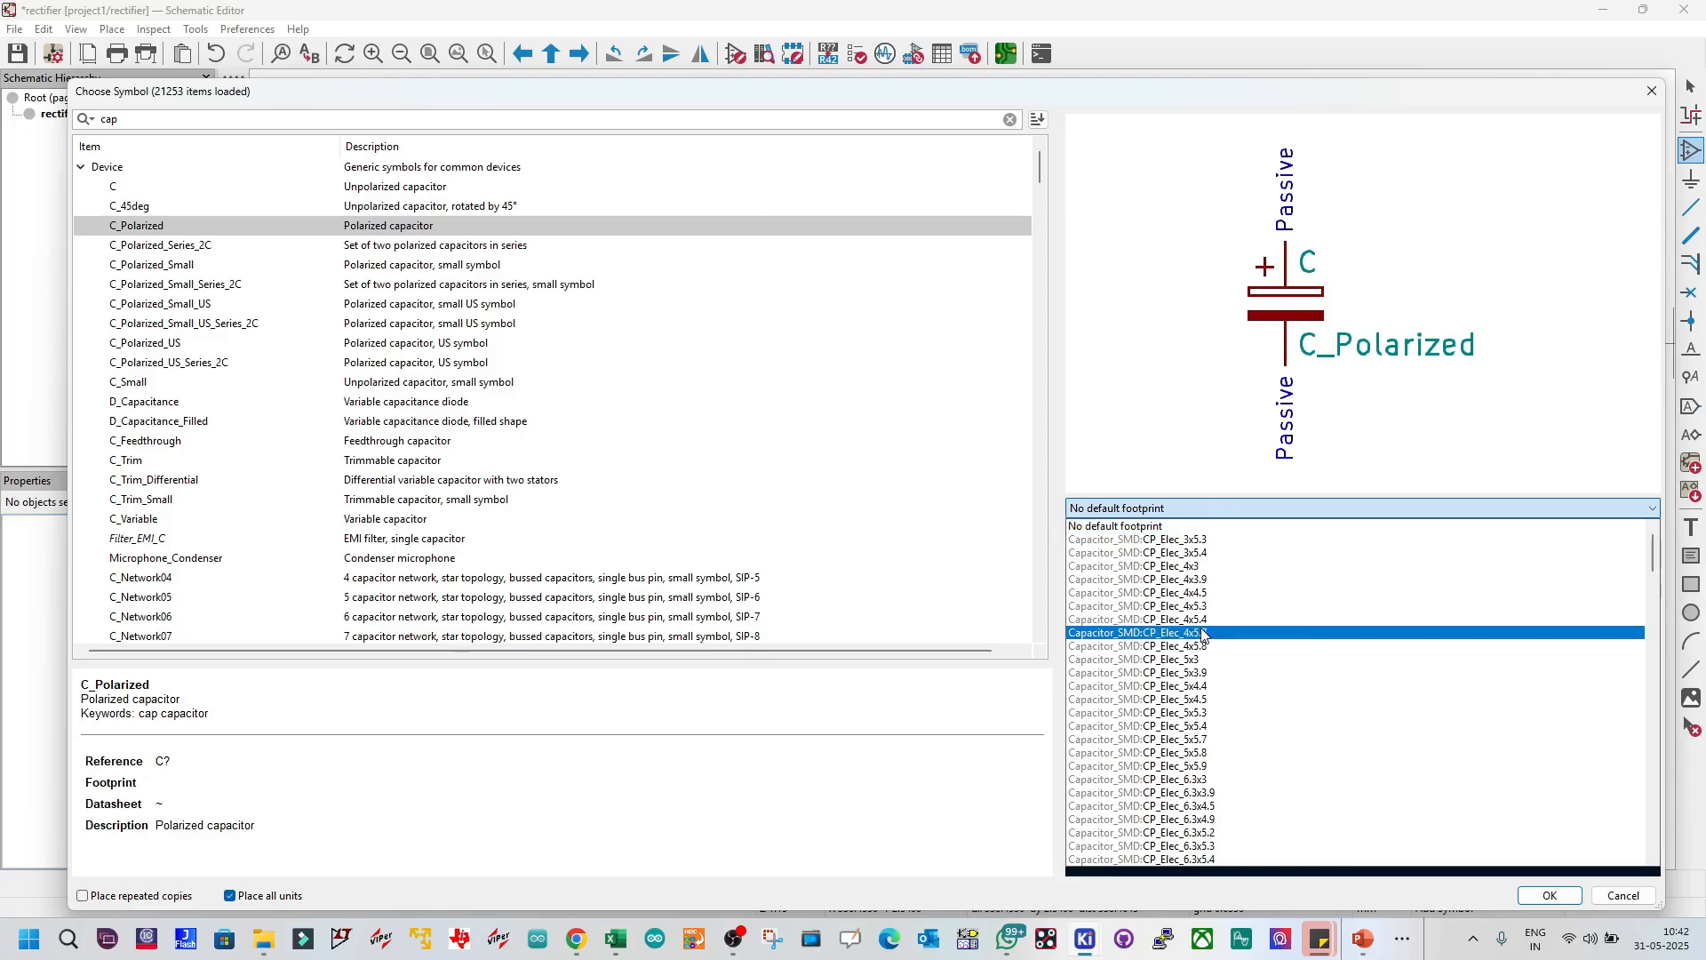
{"action": "scroll", "coordinate": [1205, 649], "scroll_direction": "down", "scroll_amount": 4}
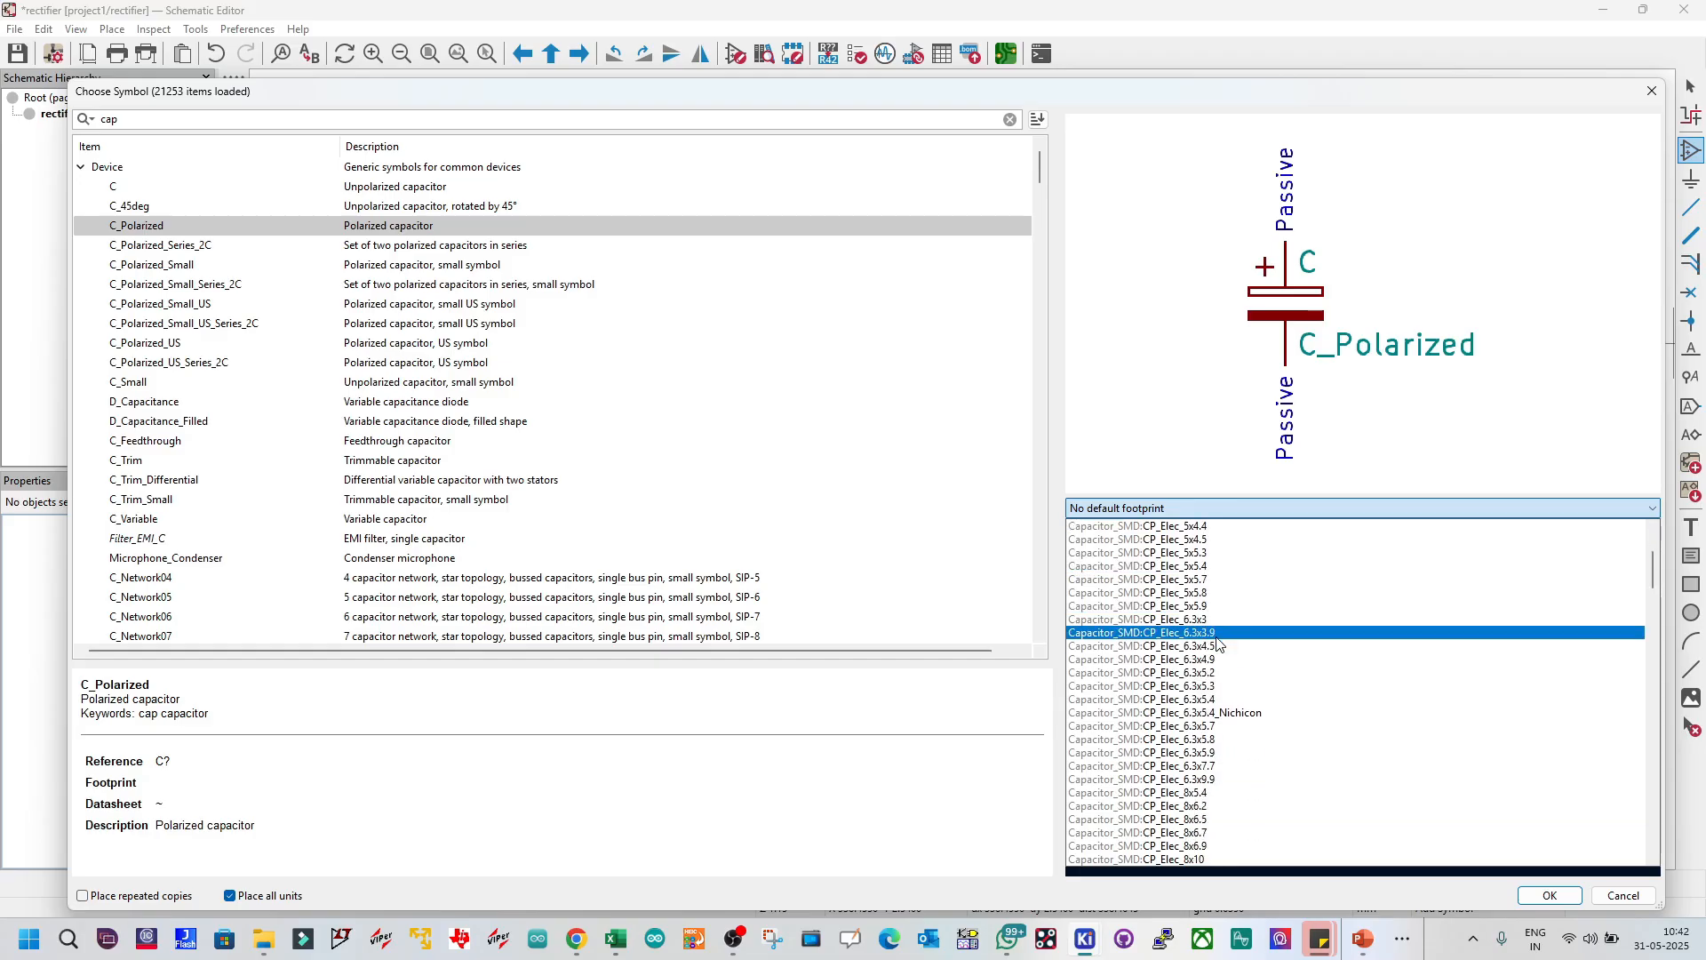
{"action": "scroll", "coordinate": [1200, 641], "scroll_direction": "down", "scroll_amount": 2}
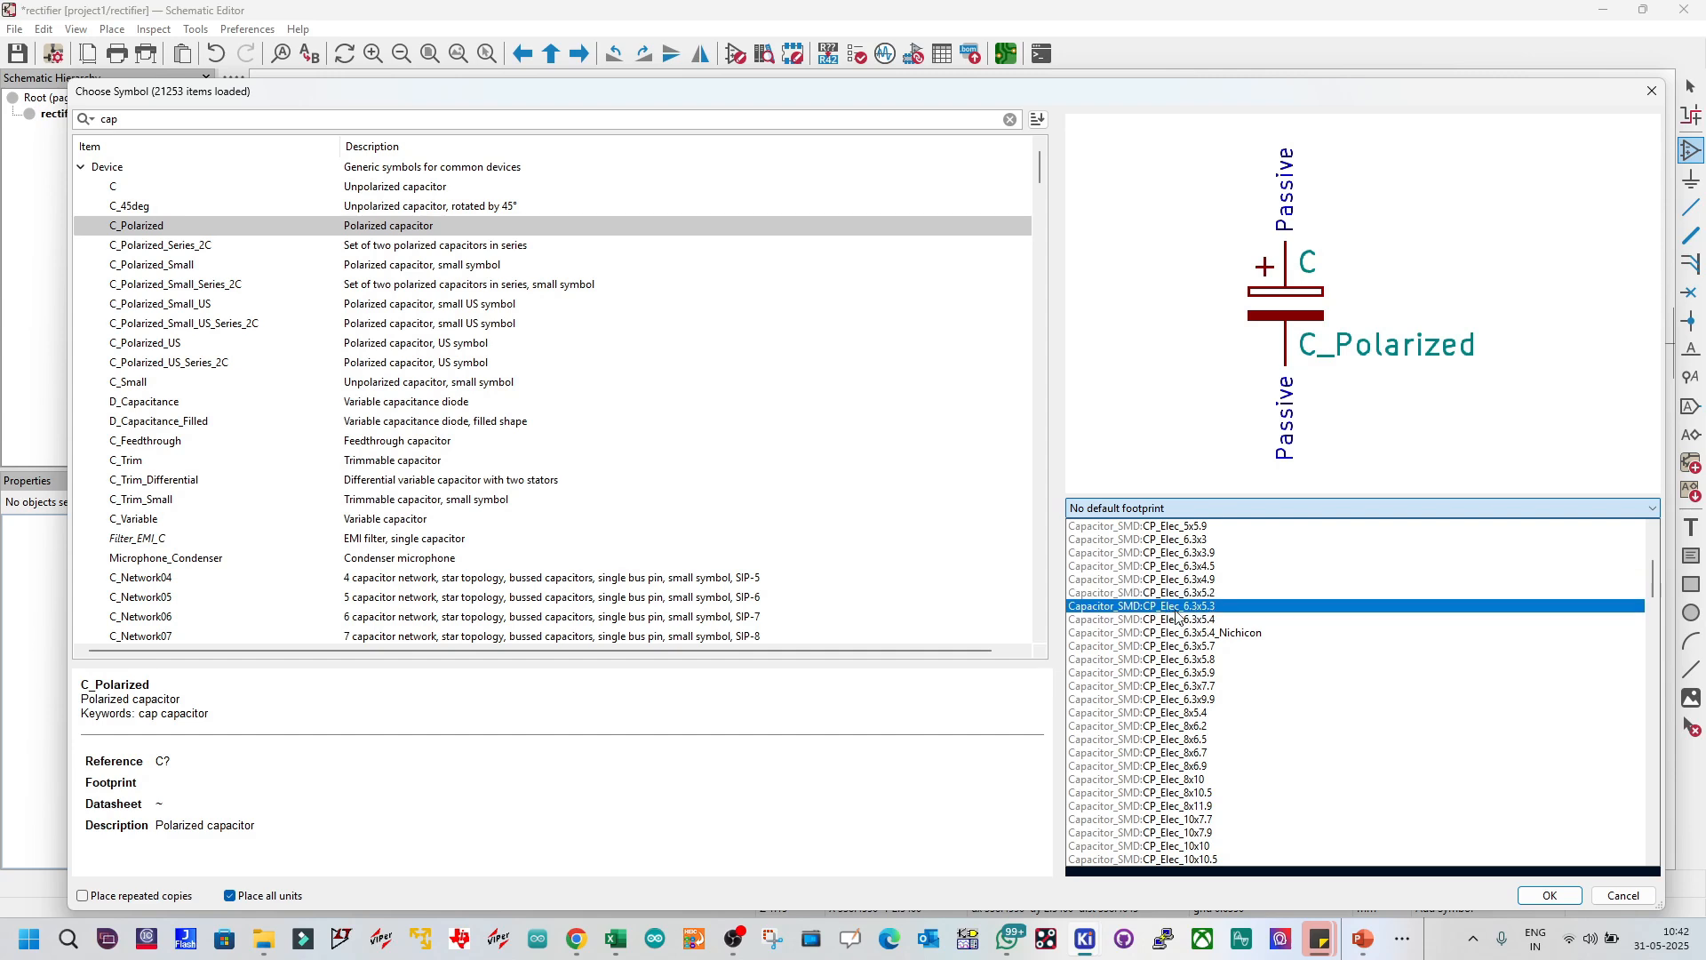
{"action": "scroll", "coordinate": [1155, 622], "scroll_direction": "down", "scroll_amount": 15}
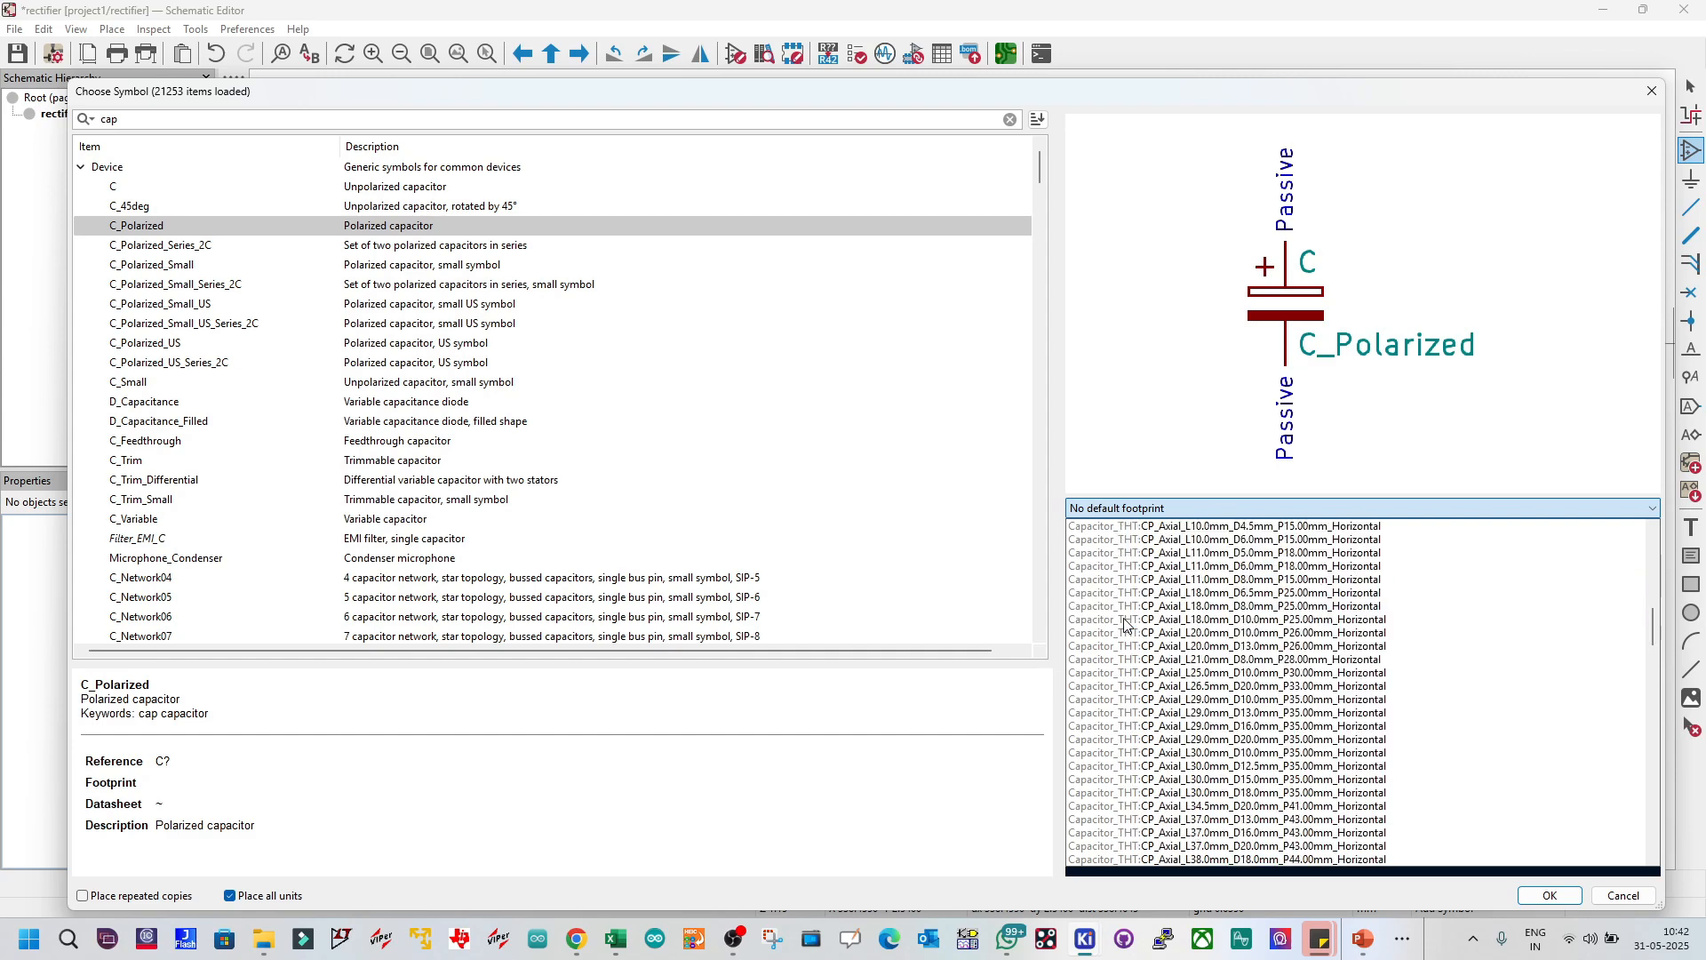
{"action": "scroll", "coordinate": [1126, 624], "scroll_direction": "up", "scroll_amount": 2}
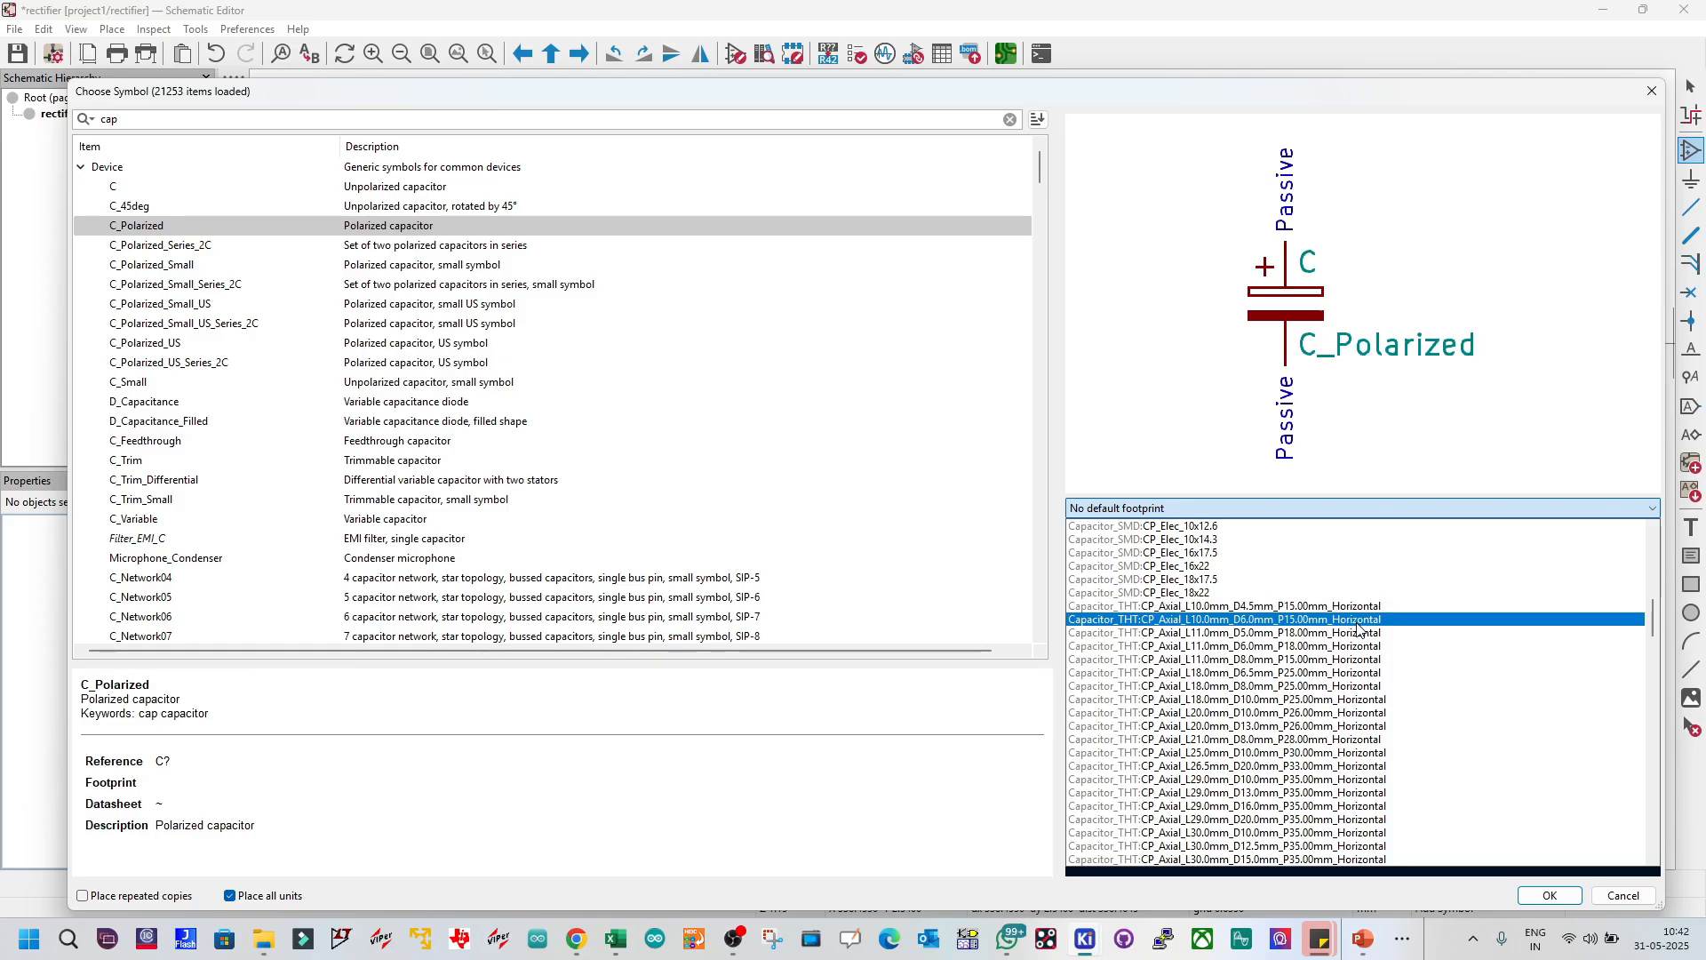
{"action": "scroll", "coordinate": [1358, 628], "scroll_direction": "down", "scroll_amount": 13}
{"action": "scroll", "coordinate": [1358, 628], "scroll_direction": "down", "scroll_amount": 4}
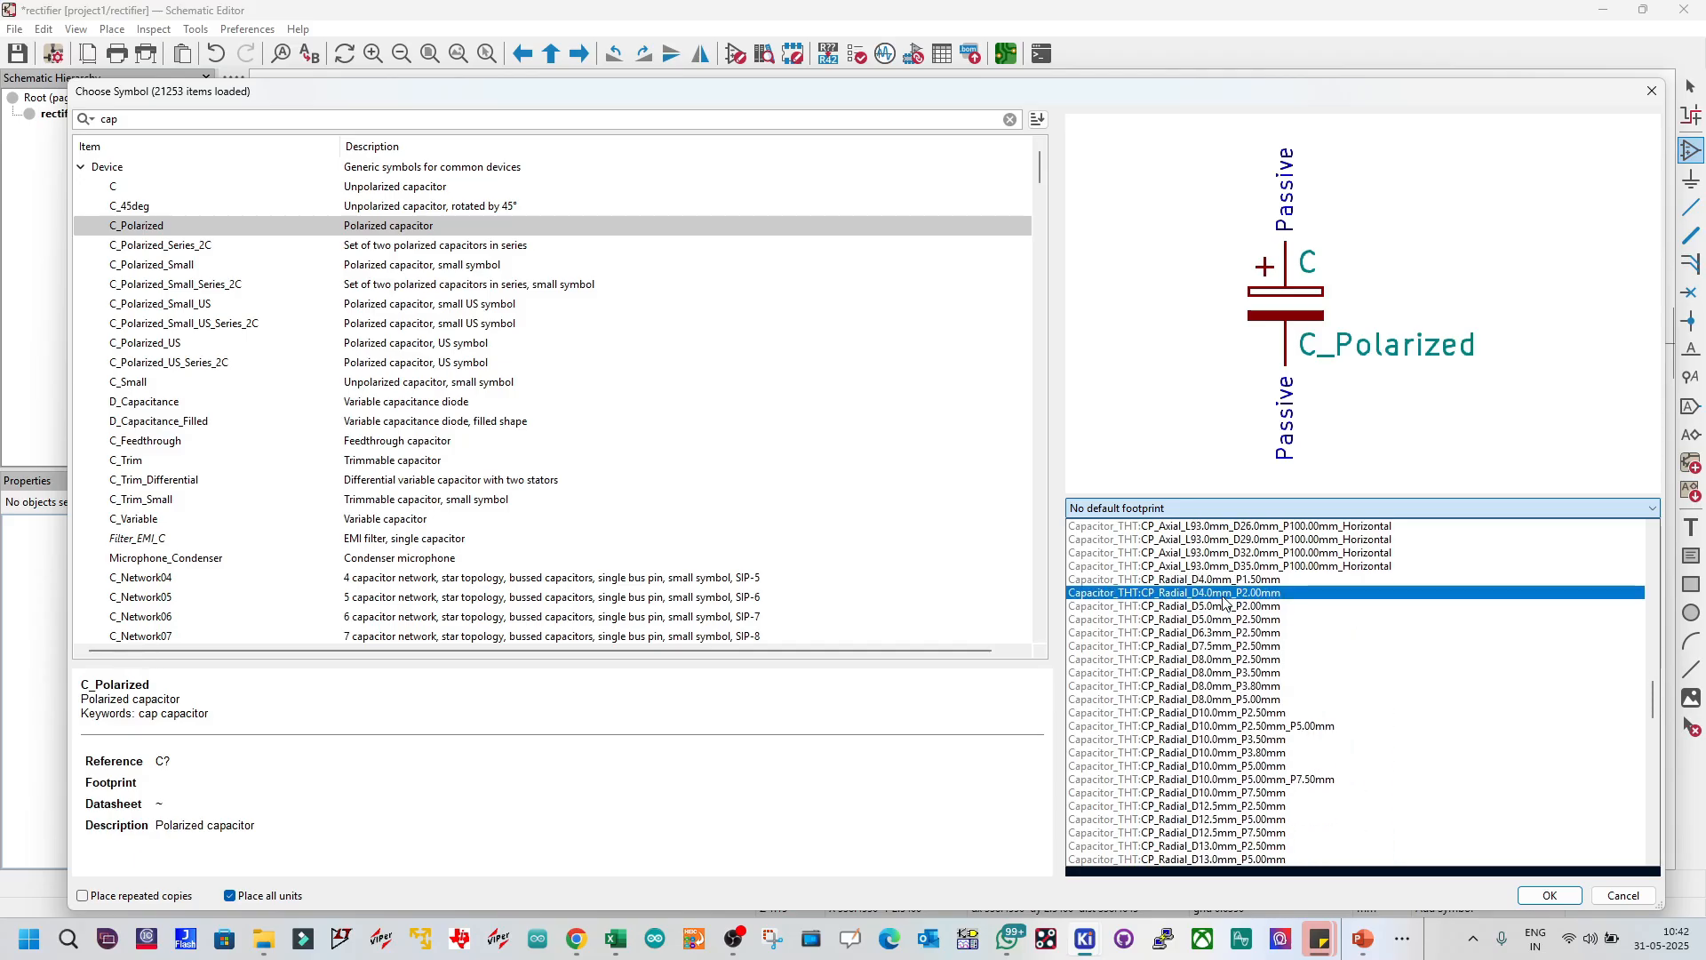
{"action": "scroll", "coordinate": [1230, 613], "scroll_direction": "down", "scroll_amount": 2}
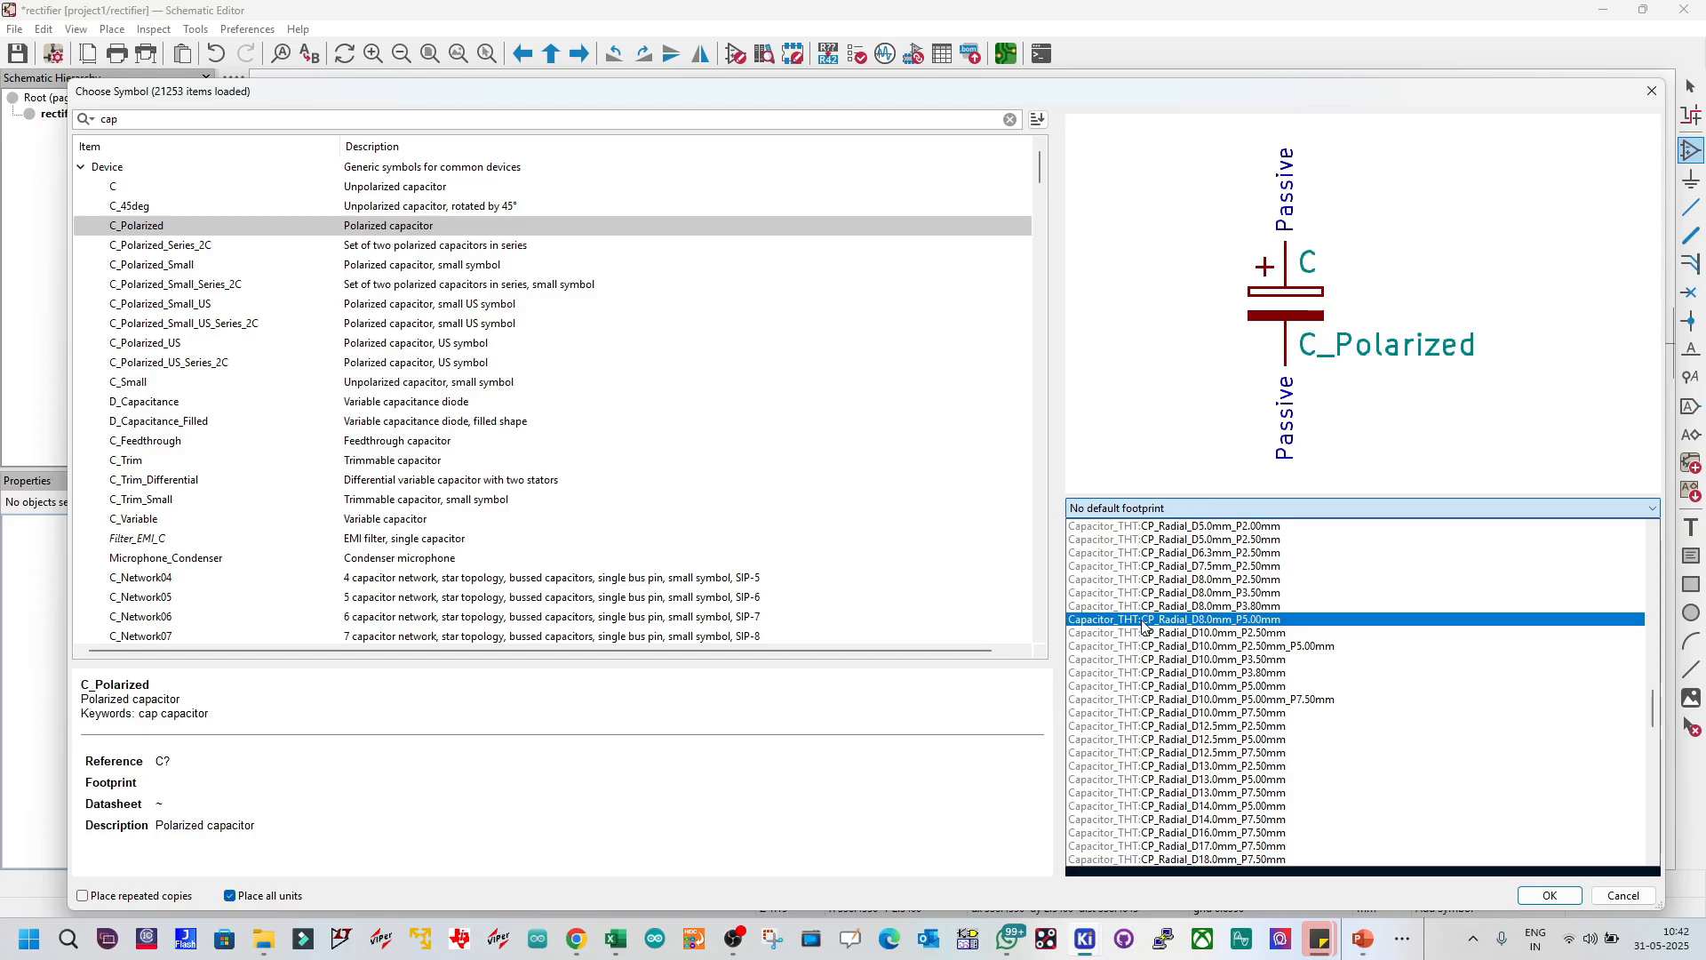
{"action": "left_click", "coordinate": [1279, 620]}
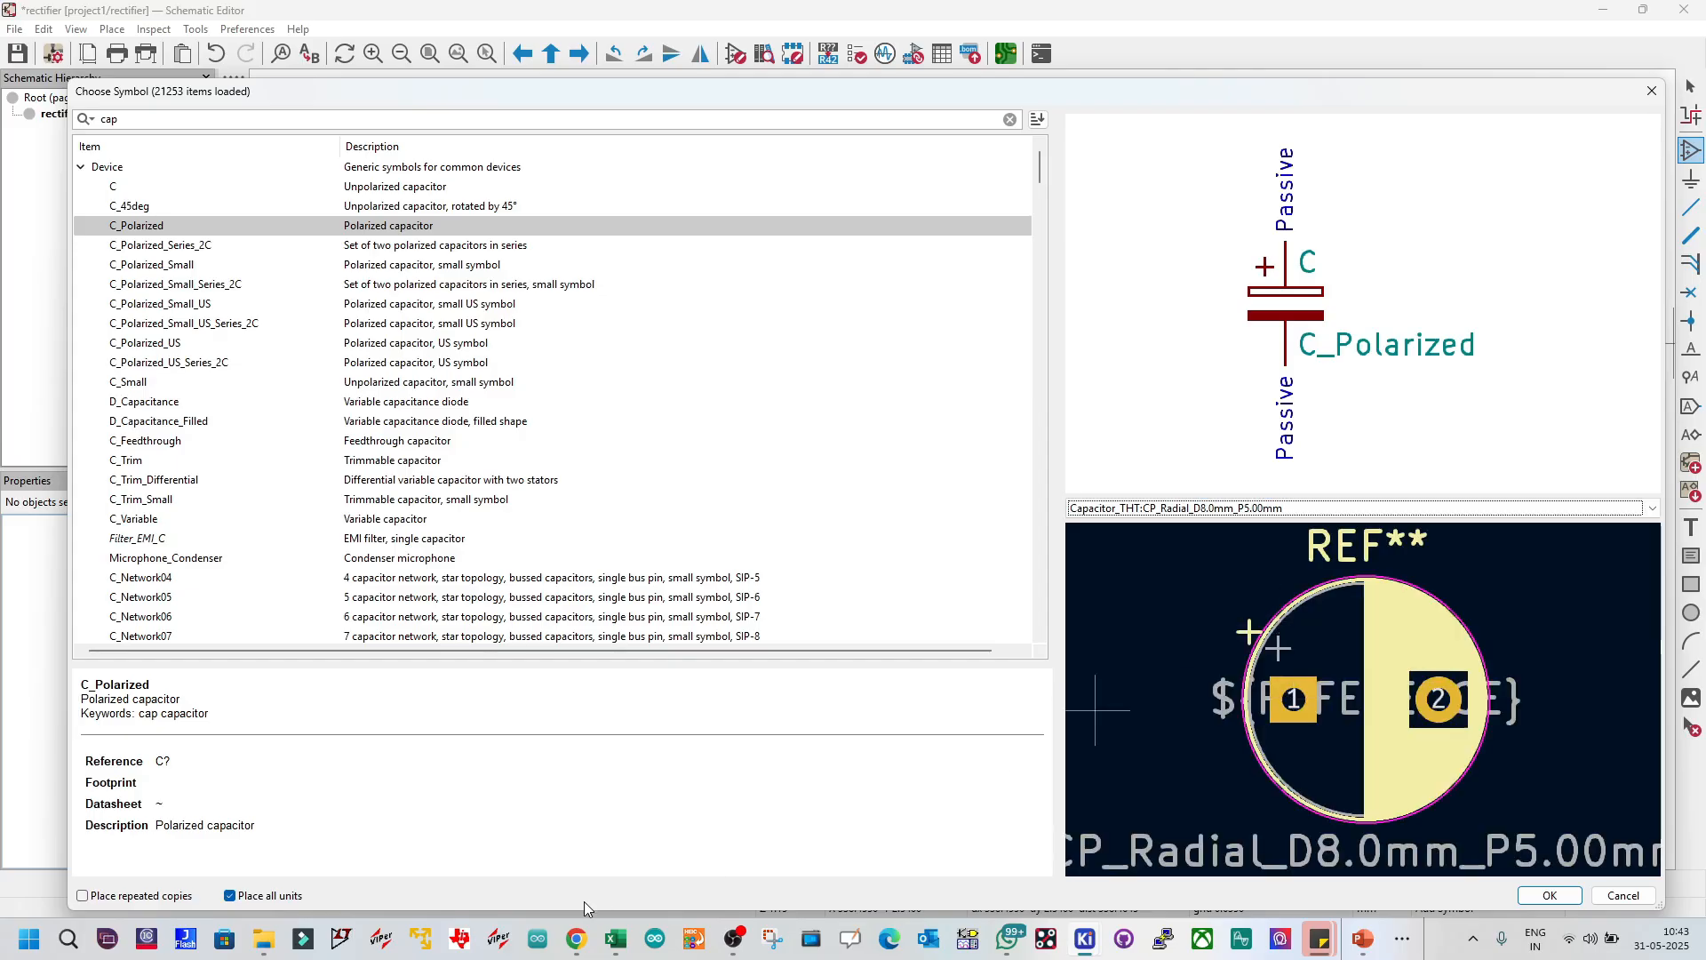
Step: Switch to Chrome, search Google for 25v 1000uf capacitor, and examine the product and image results for the capacitor's size
{"action": "mouse_move", "coordinate": [576, 939]}
{"action": "left_click", "coordinate": [576, 860]}
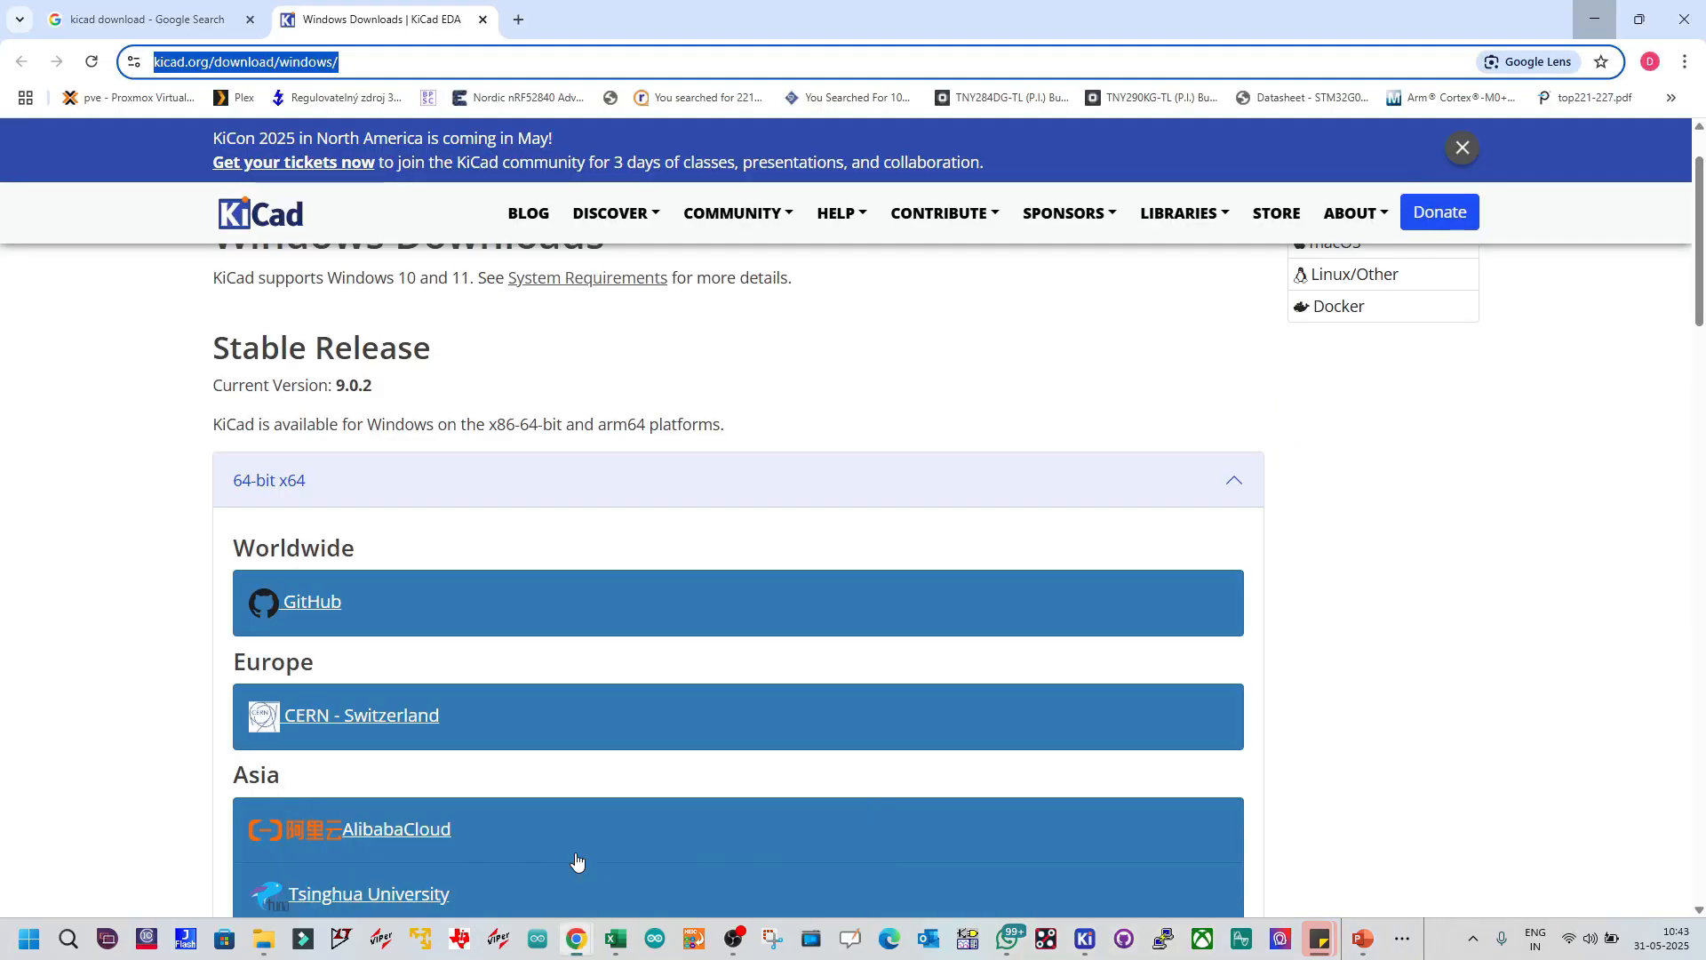
{"action": "left_click", "coordinate": [518, 19]}
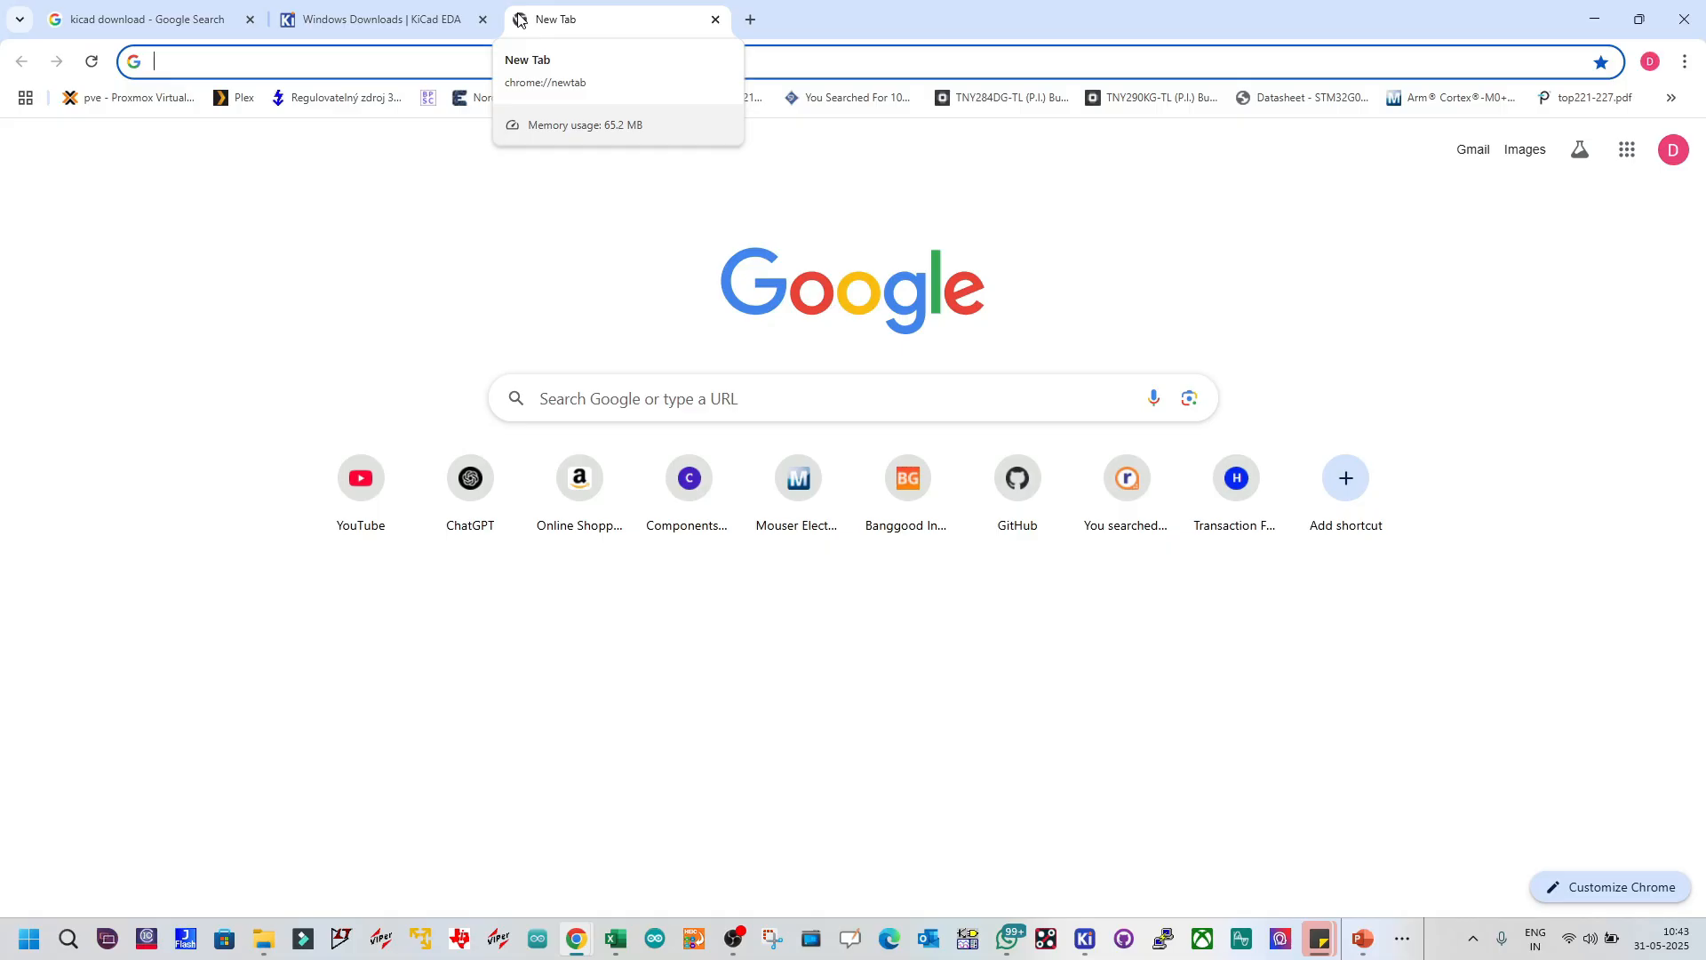
{"action": "type", "text": "25v"}
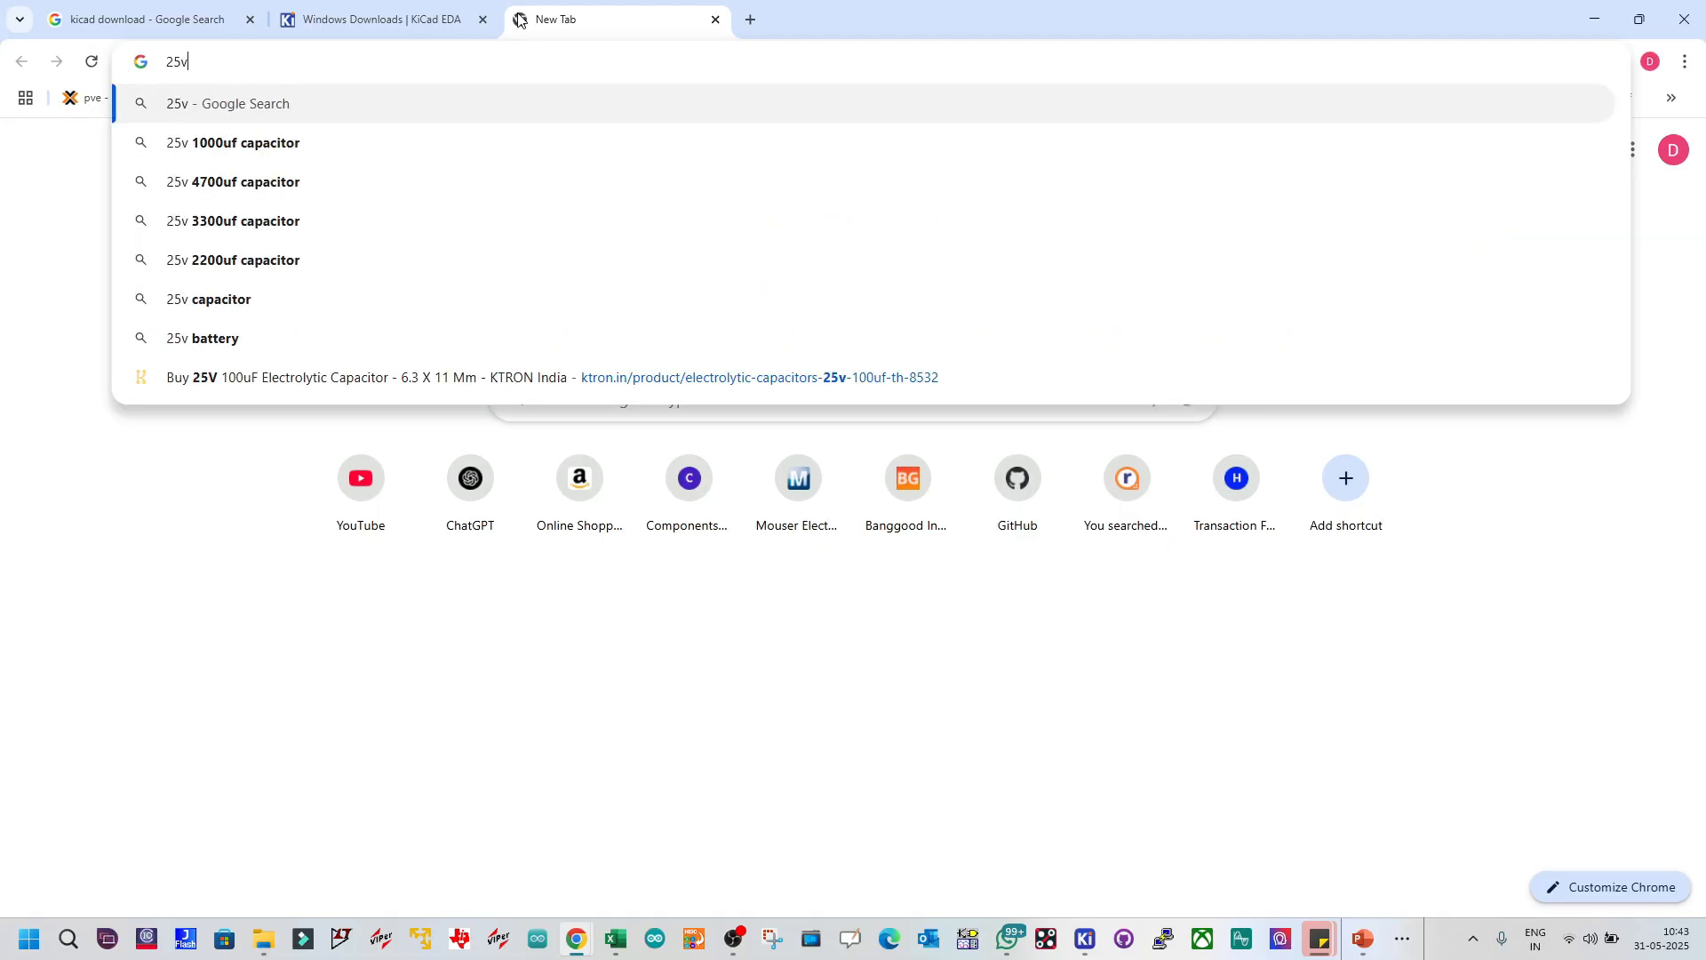
{"action": "key", "text": "Down"}
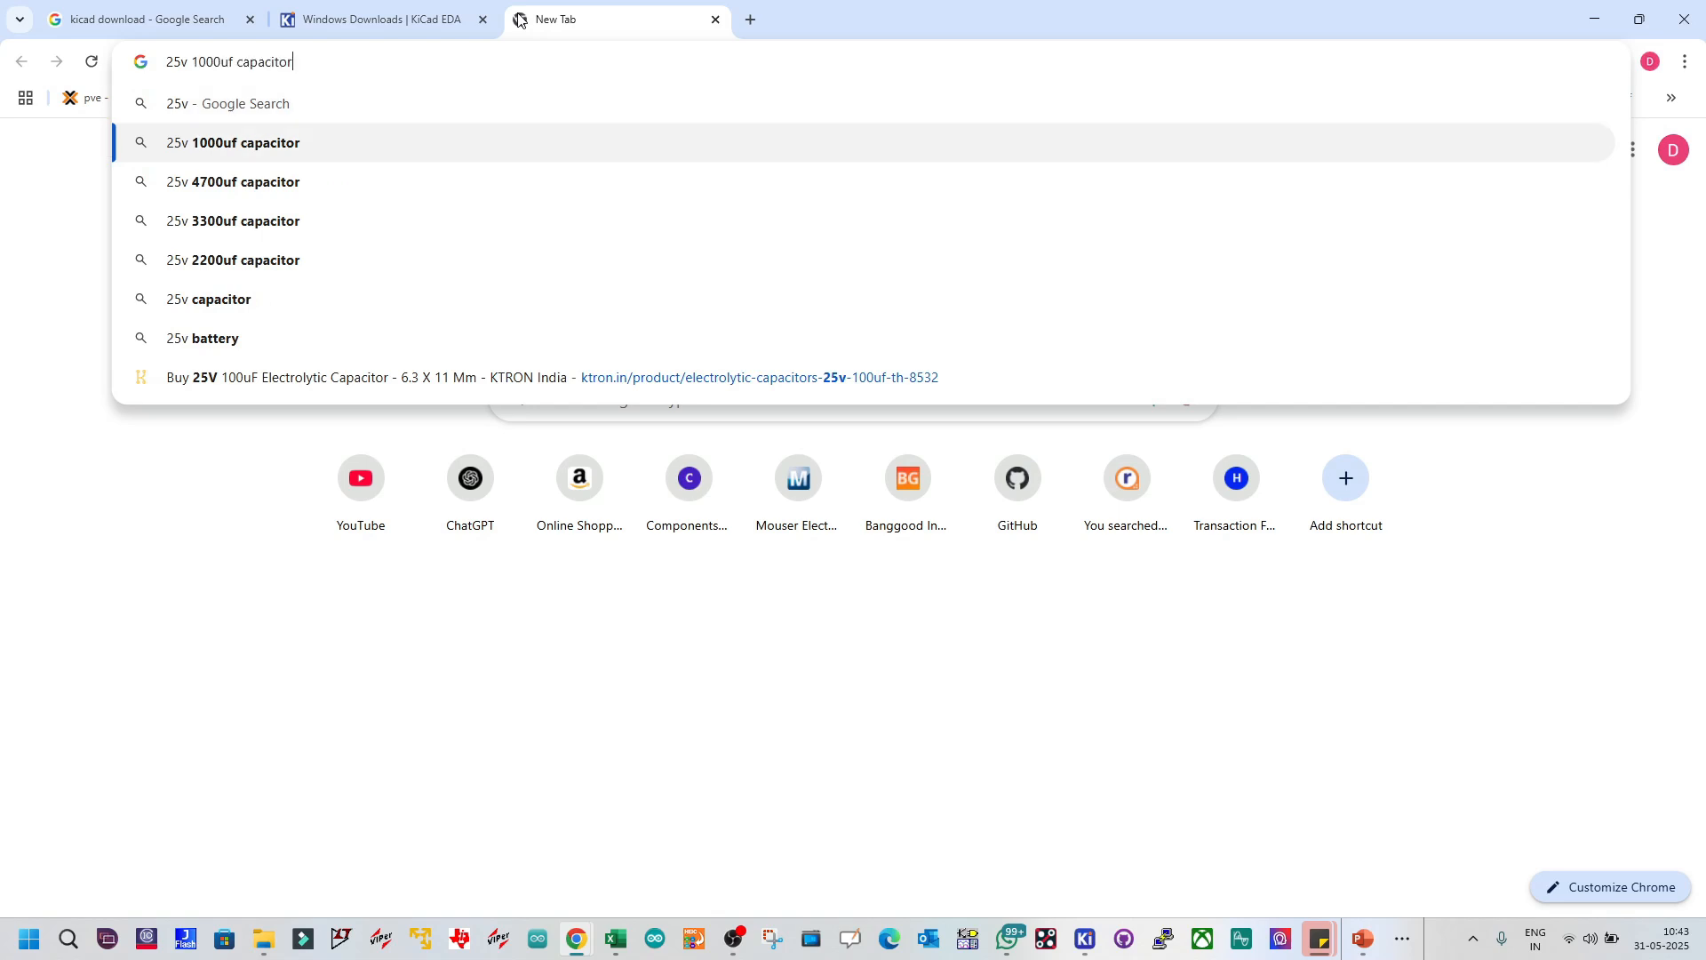
{"action": "key", "text": "Return"}
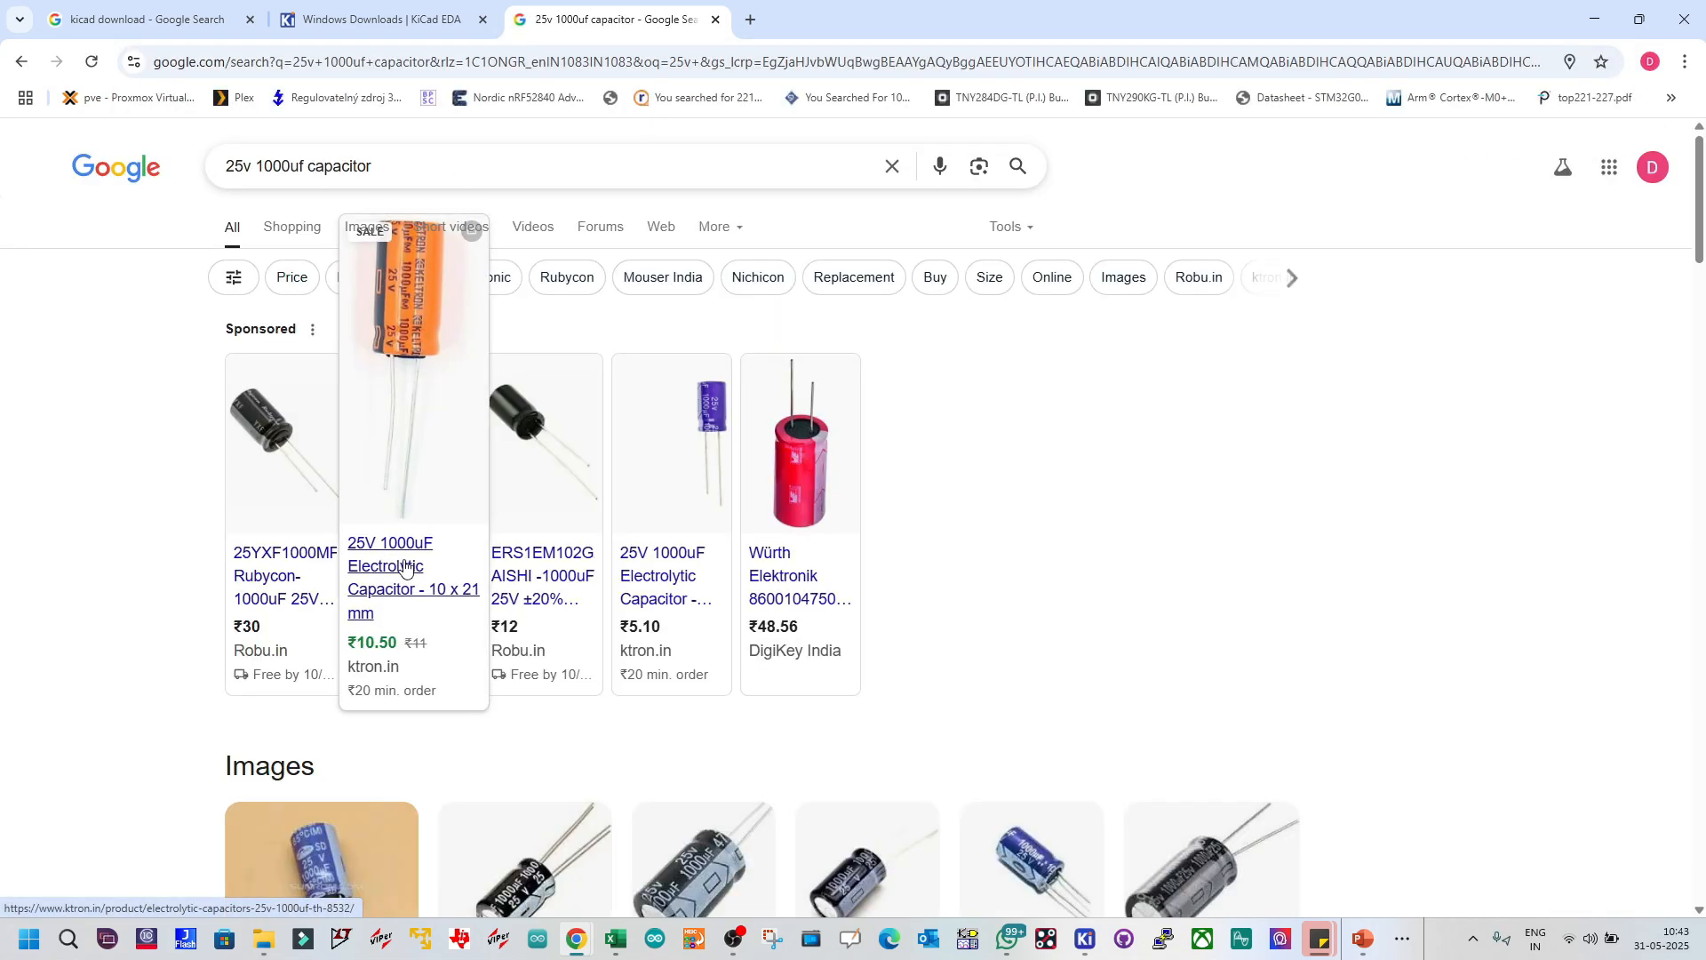
{"action": "mouse_move", "coordinate": [289, 582]}
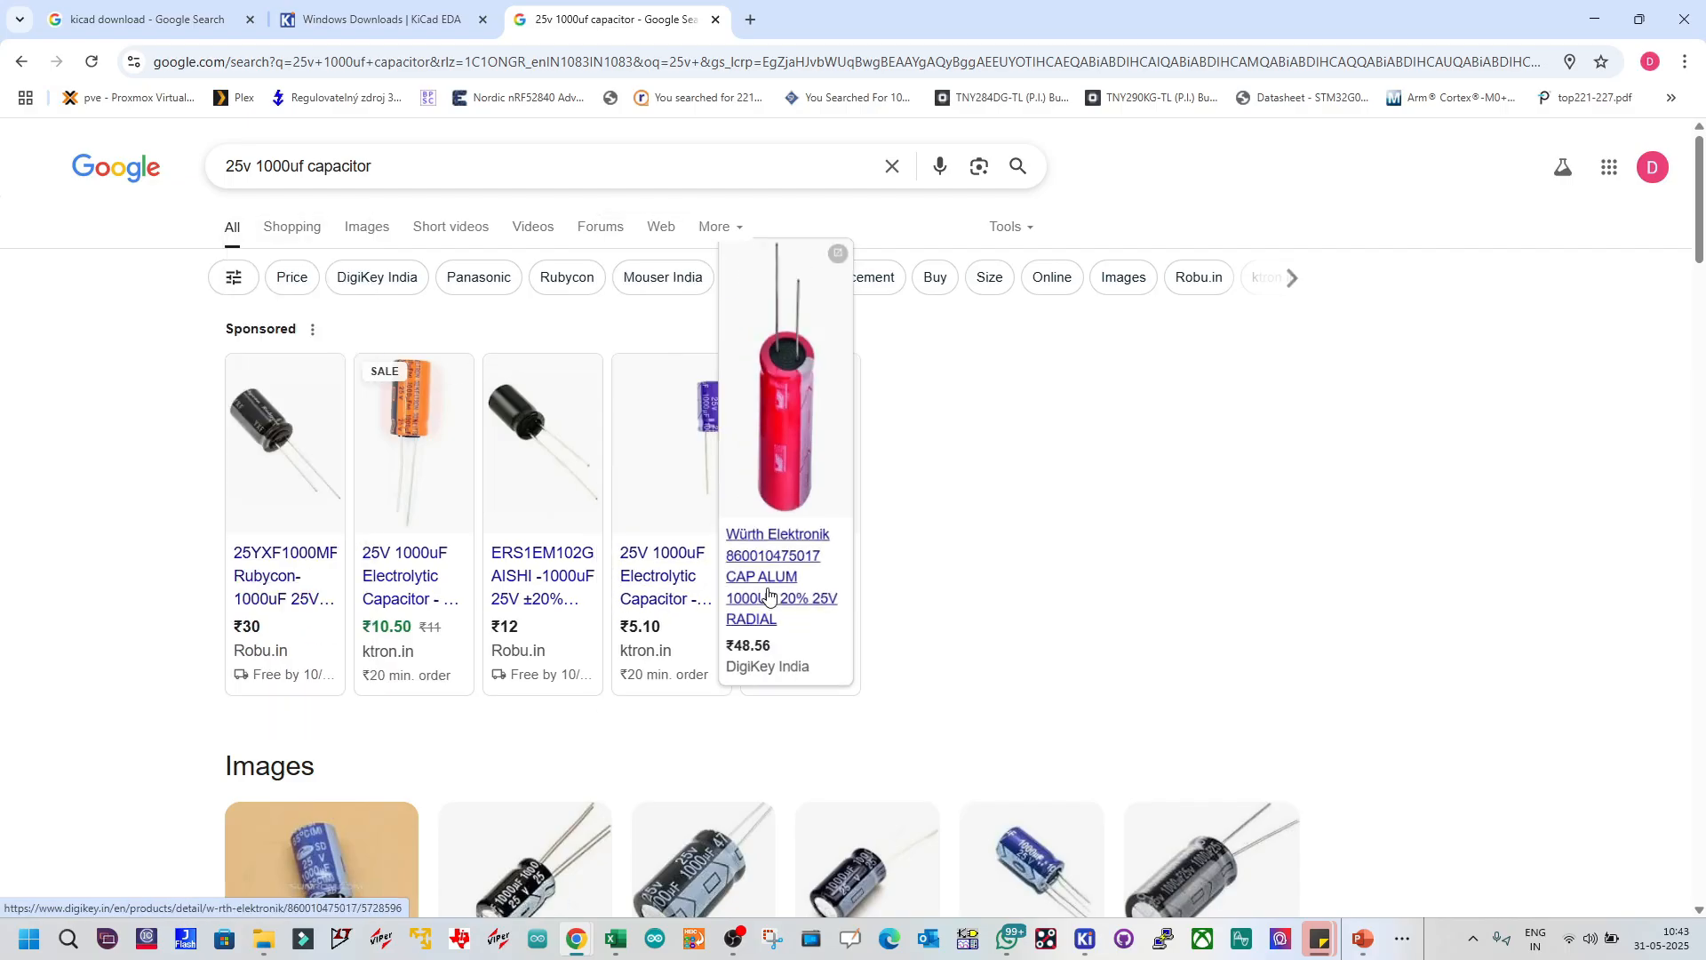
{"action": "scroll", "coordinate": [670, 594], "scroll_direction": "down", "scroll_amount": 6}
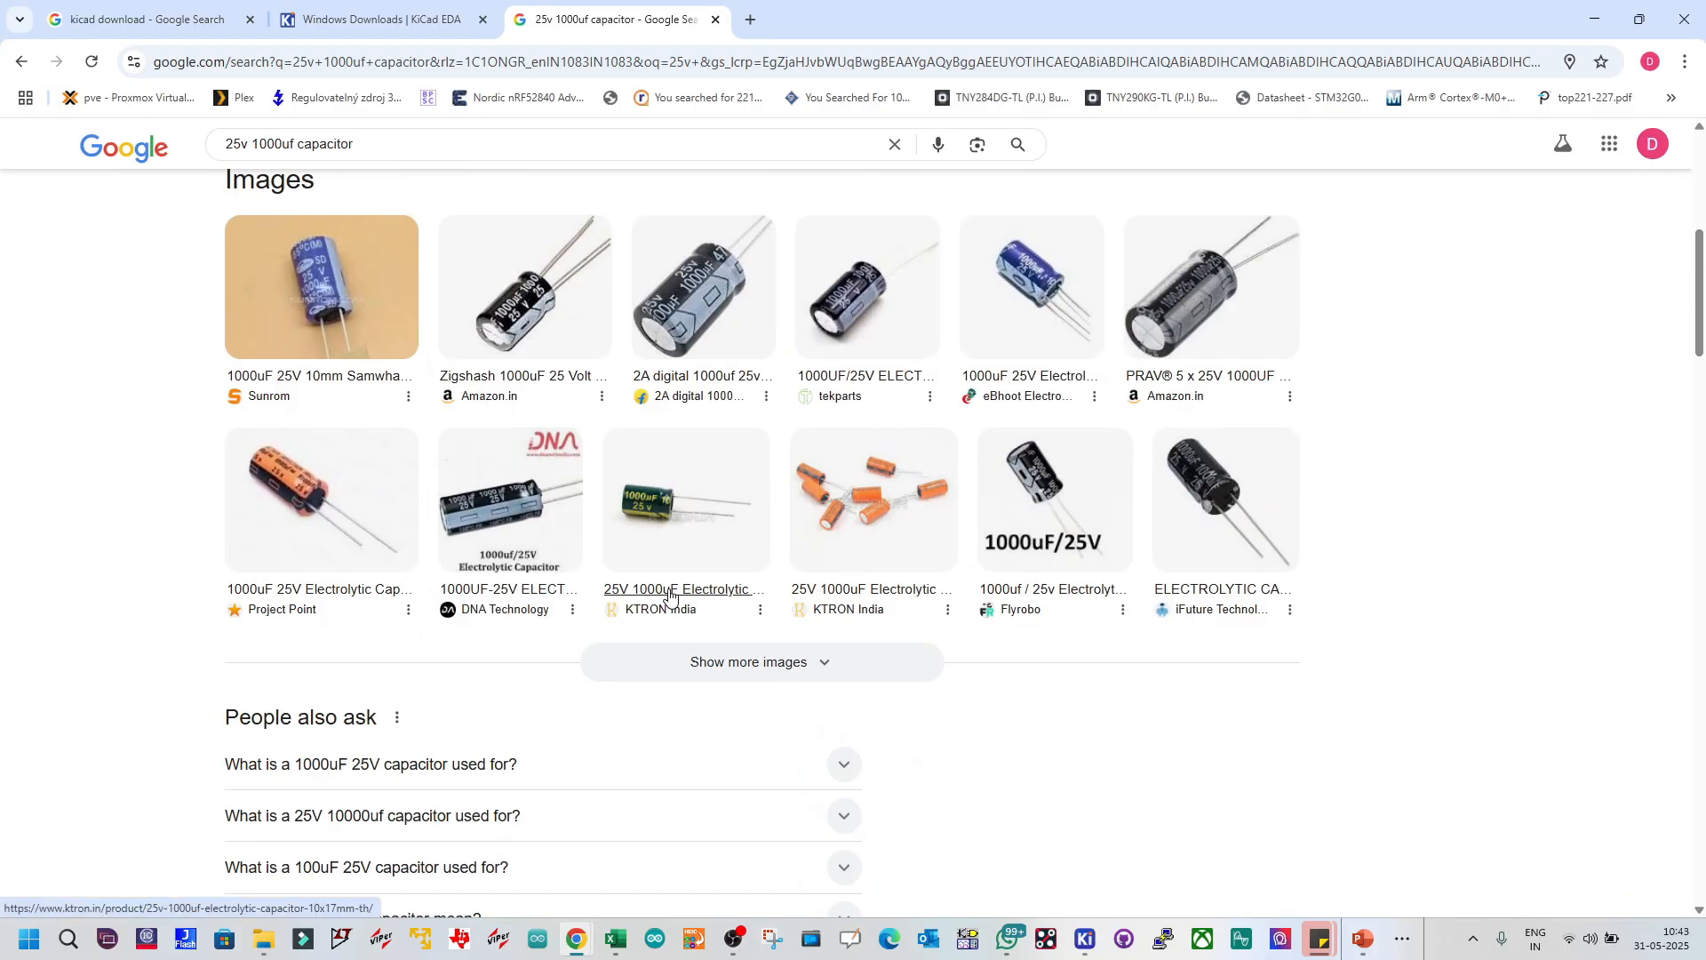
Step: Open the Mouser result for Electrolytic Capacitor 1000uF 25V in a separate tab and look through the remaining Google results
{"action": "scroll", "coordinate": [347, 560], "scroll_direction": "down", "scroll_amount": 6}
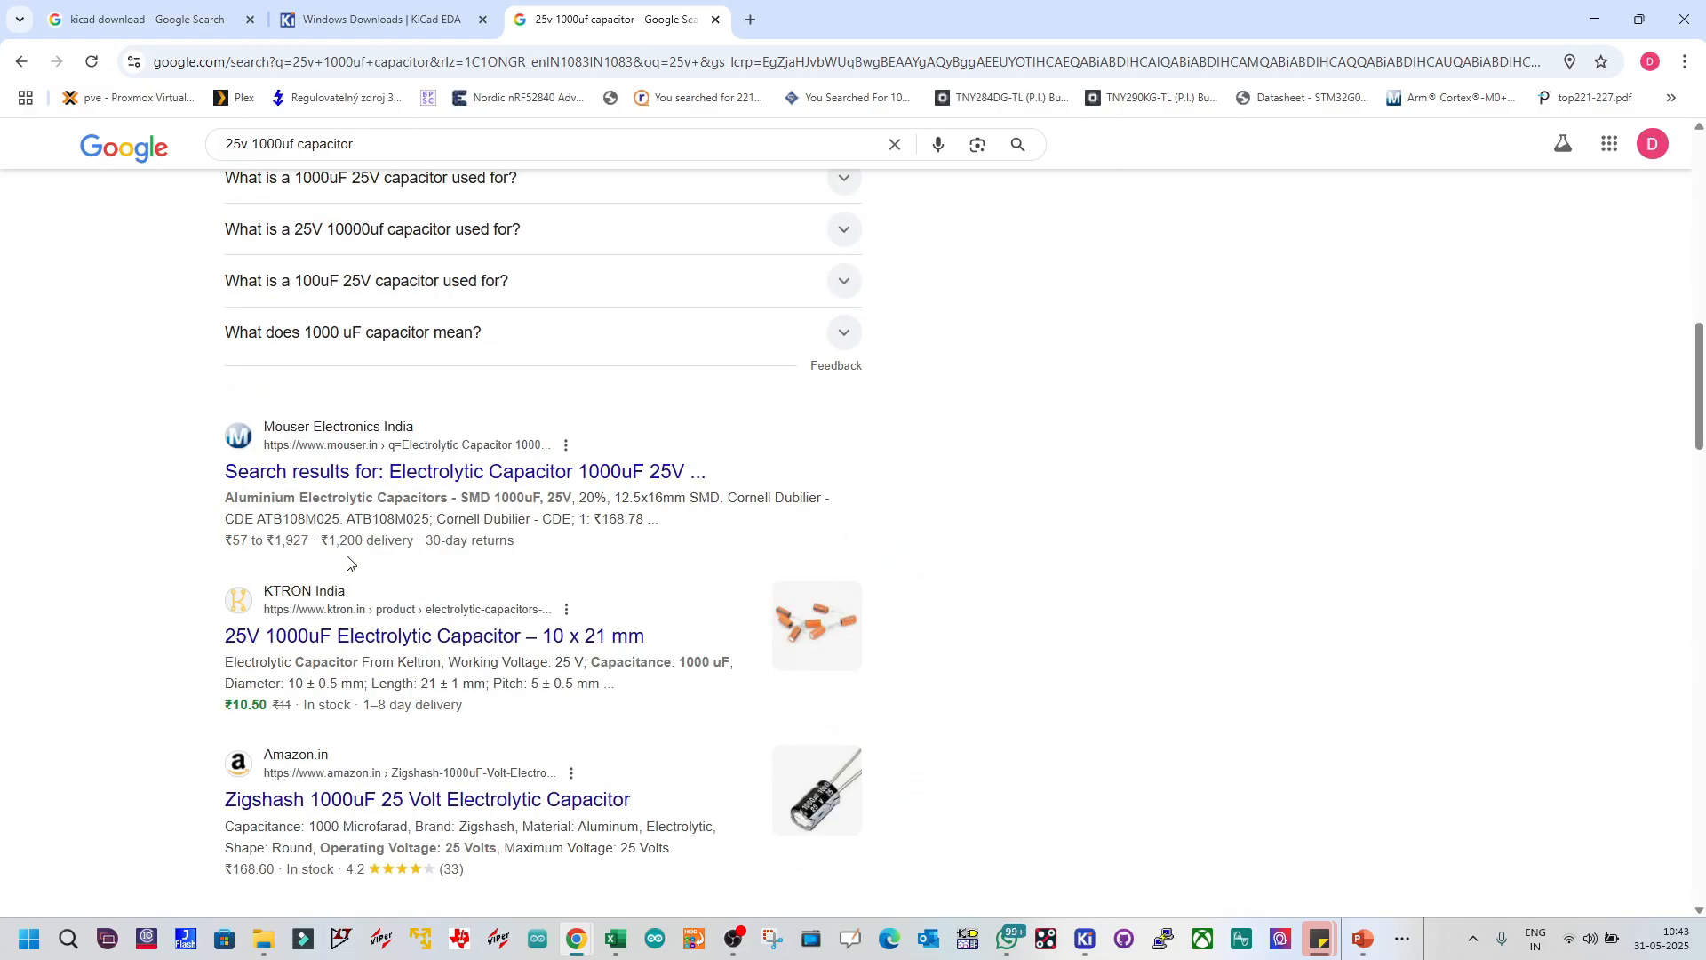
{"action": "middle_click", "coordinate": [414, 476]}
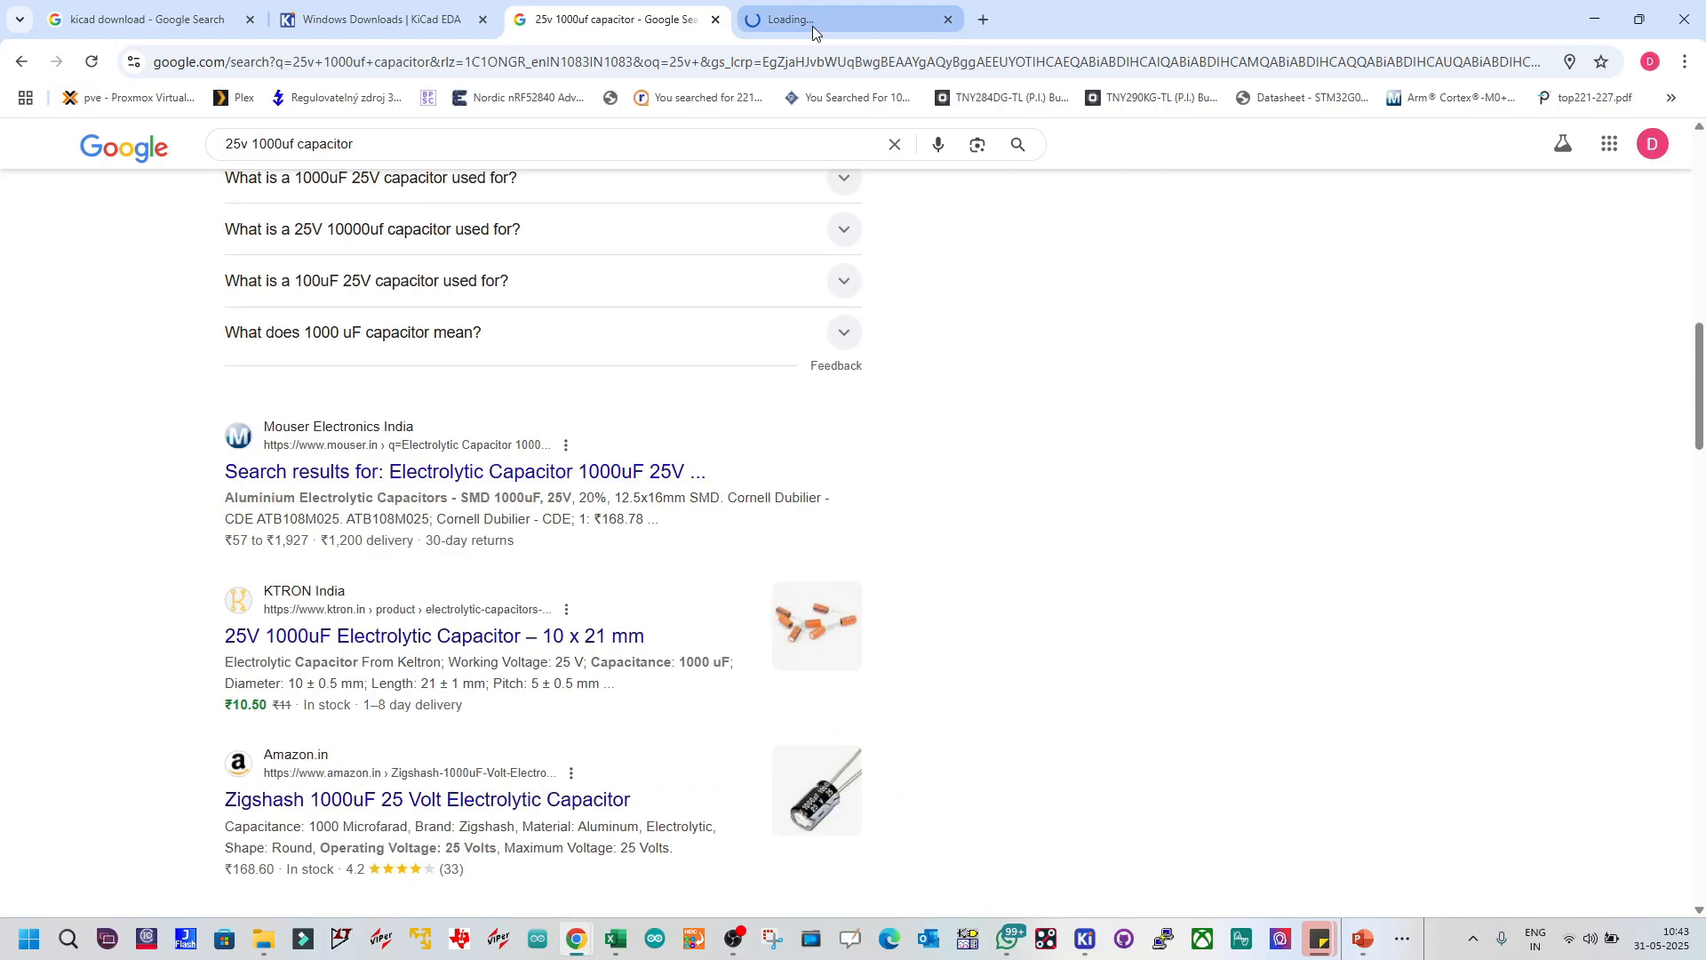
{"action": "scroll", "coordinate": [476, 494], "scroll_direction": "down", "scroll_amount": 3}
{"action": "scroll", "coordinate": [467, 498], "scroll_direction": "down", "scroll_amount": 11}
{"action": "scroll", "coordinate": [464, 498], "scroll_direction": "up", "scroll_amount": 10}
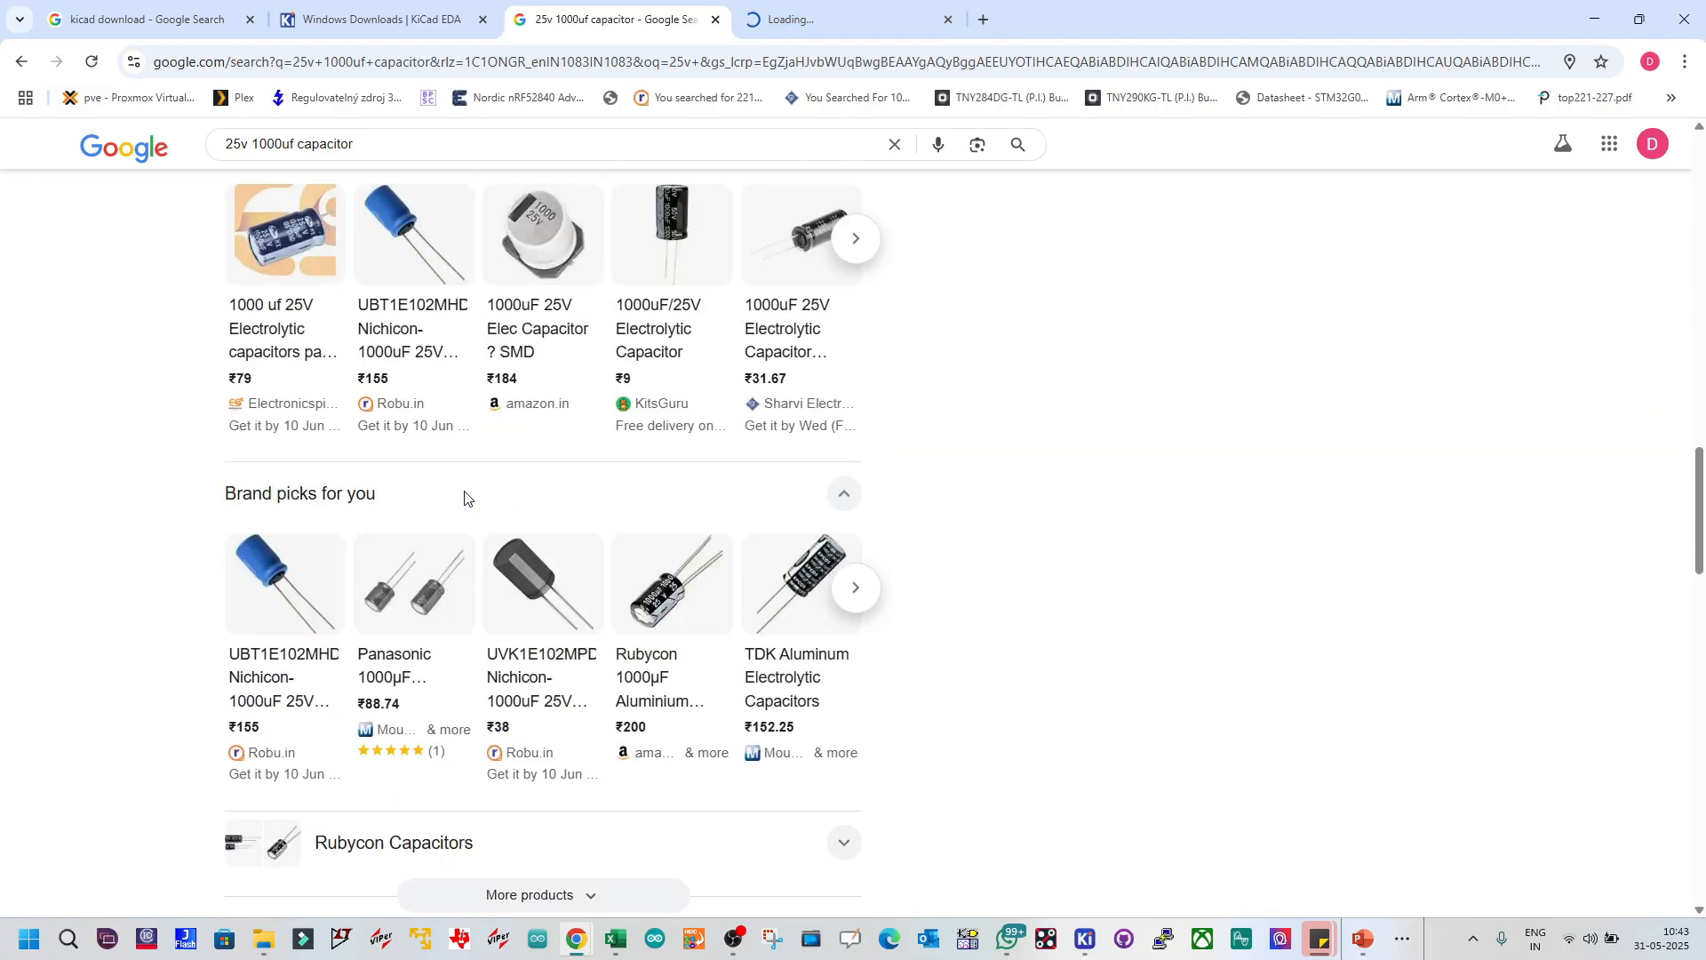
{"action": "left_click", "coordinate": [808, 21]}
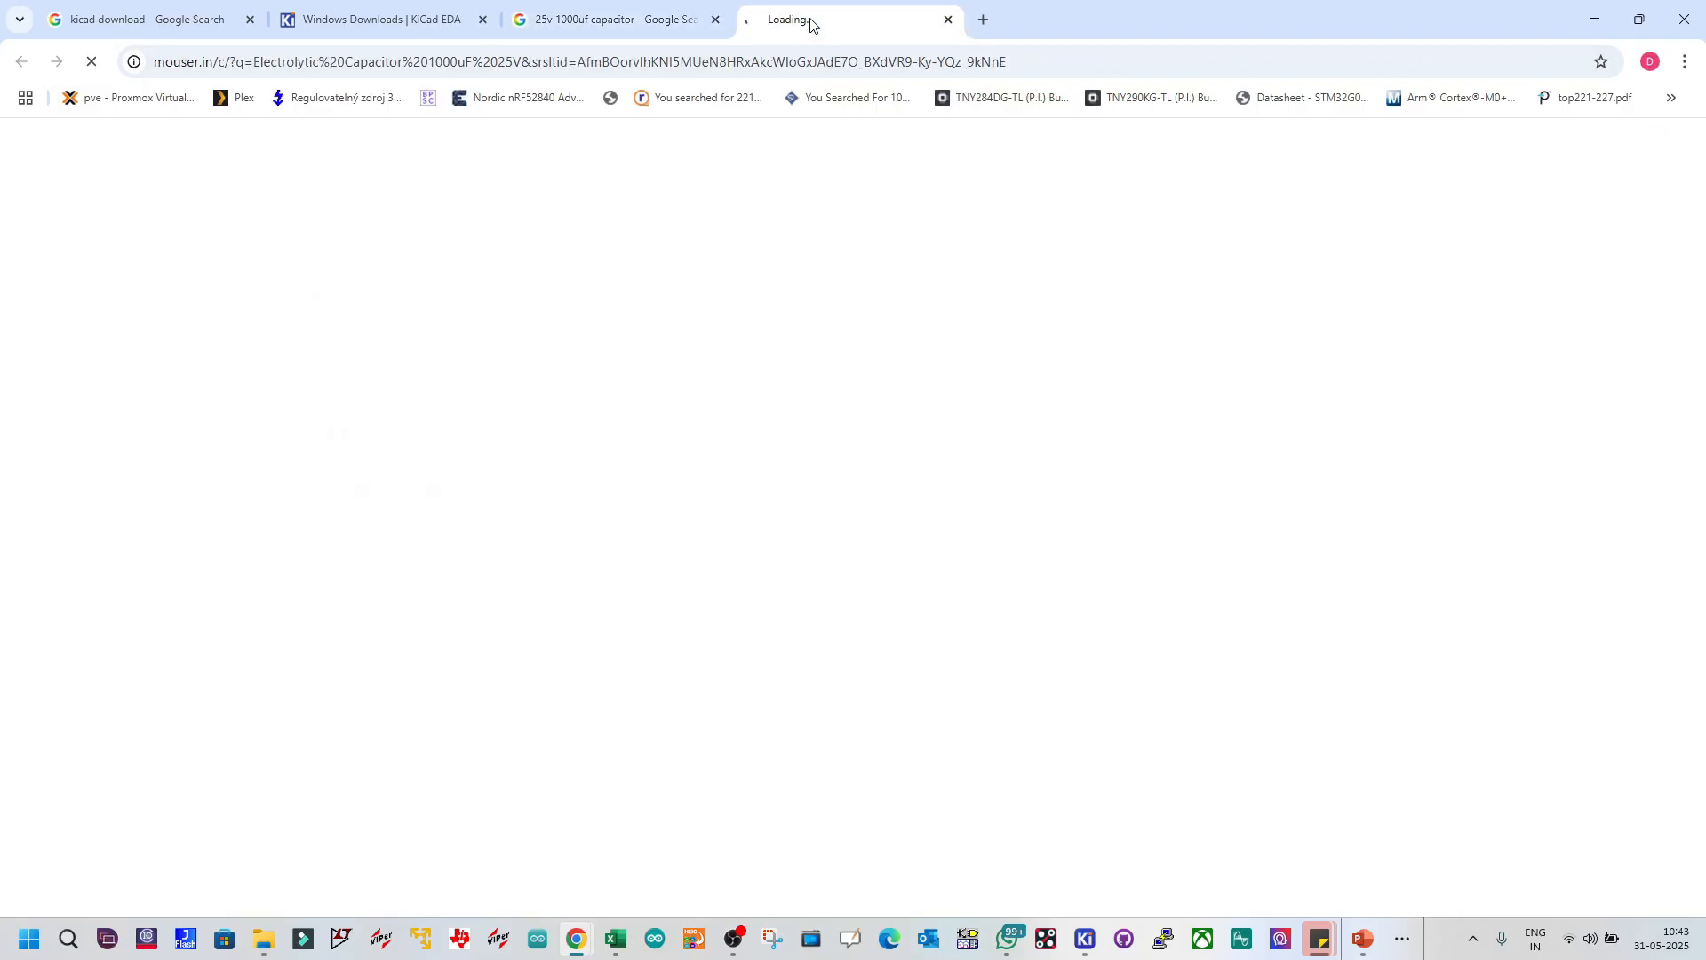
{"action": "left_click", "coordinate": [628, 25]}
Step: Open the KTRON India page for the 25V 1000uF 10 x 21 mm capacitor and its linked capacitor datasheet
{"action": "middle_click", "coordinate": [381, 444]}
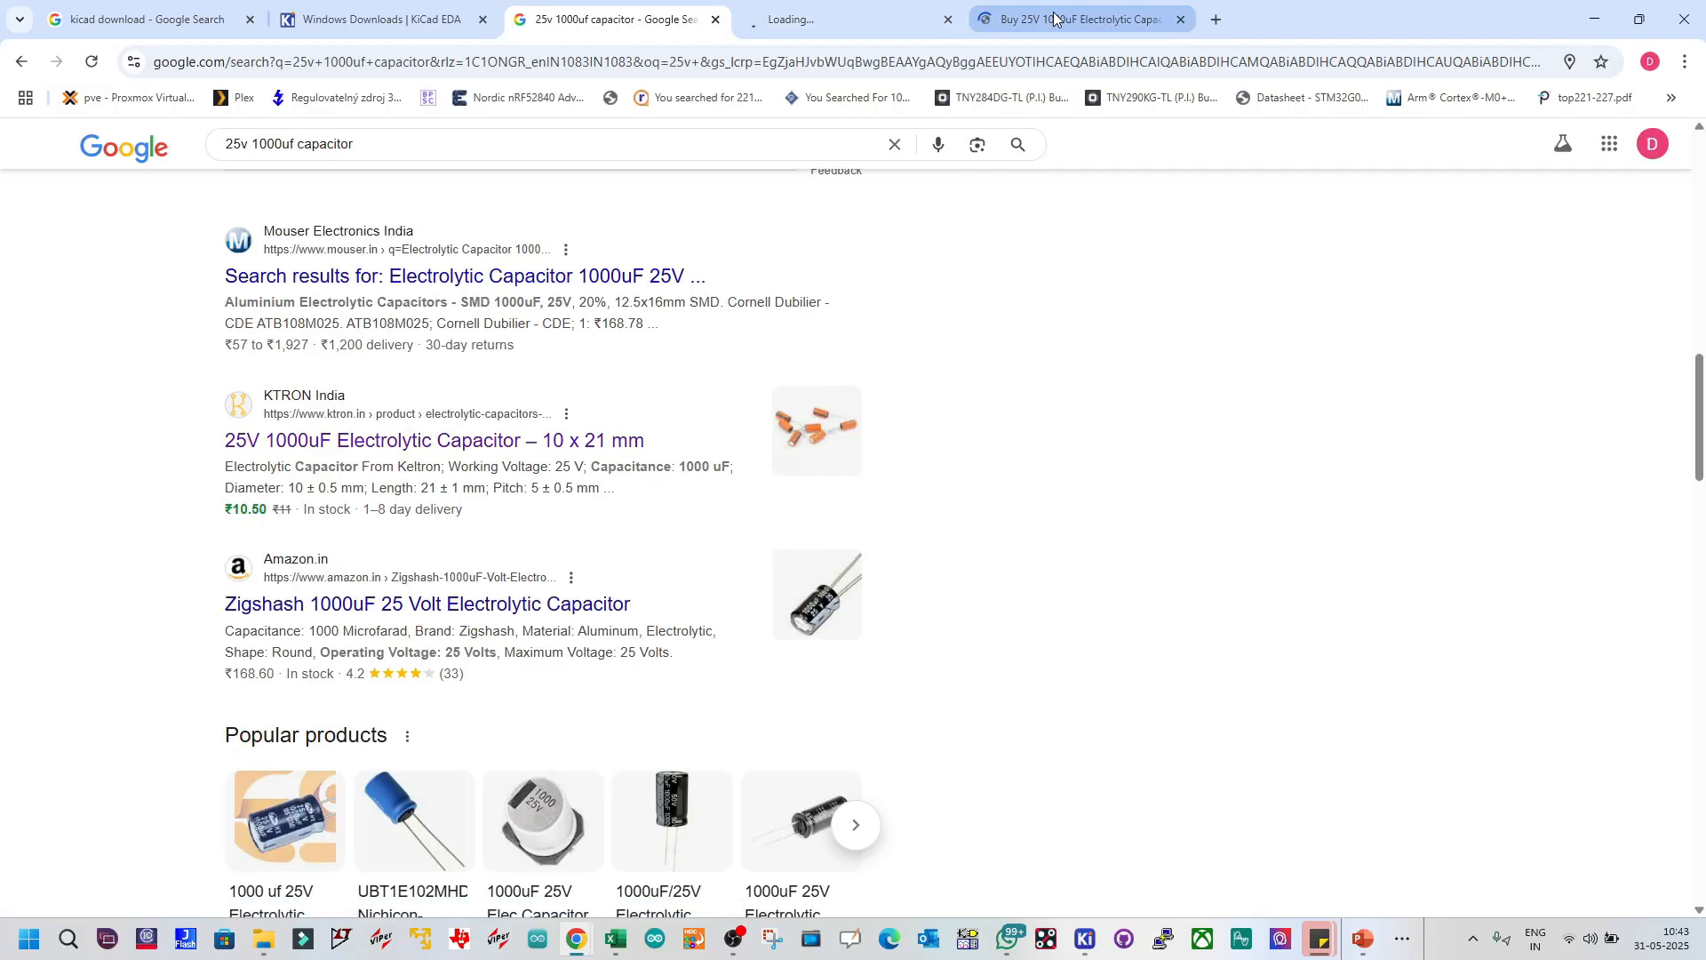
{"action": "left_click", "coordinate": [1058, 20]}
{"action": "scroll", "coordinate": [755, 367], "scroll_direction": "down", "scroll_amount": 9}
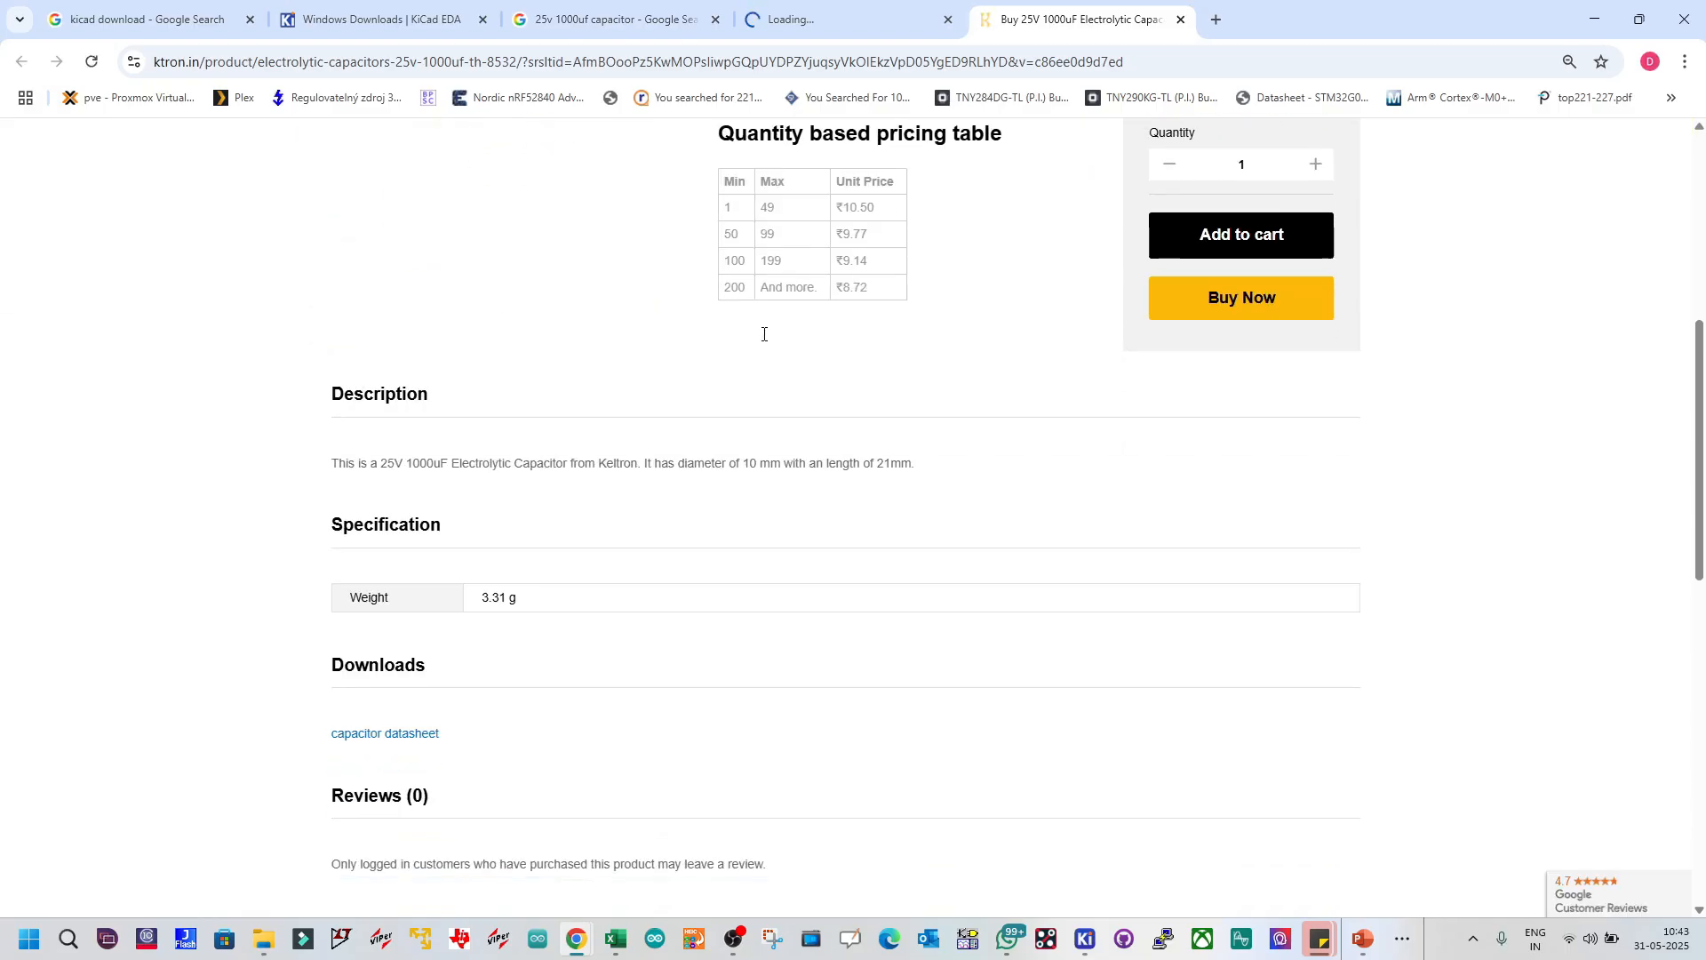
{"action": "middle_click", "coordinate": [405, 521]}
{"action": "left_click", "coordinate": [1262, 19]}
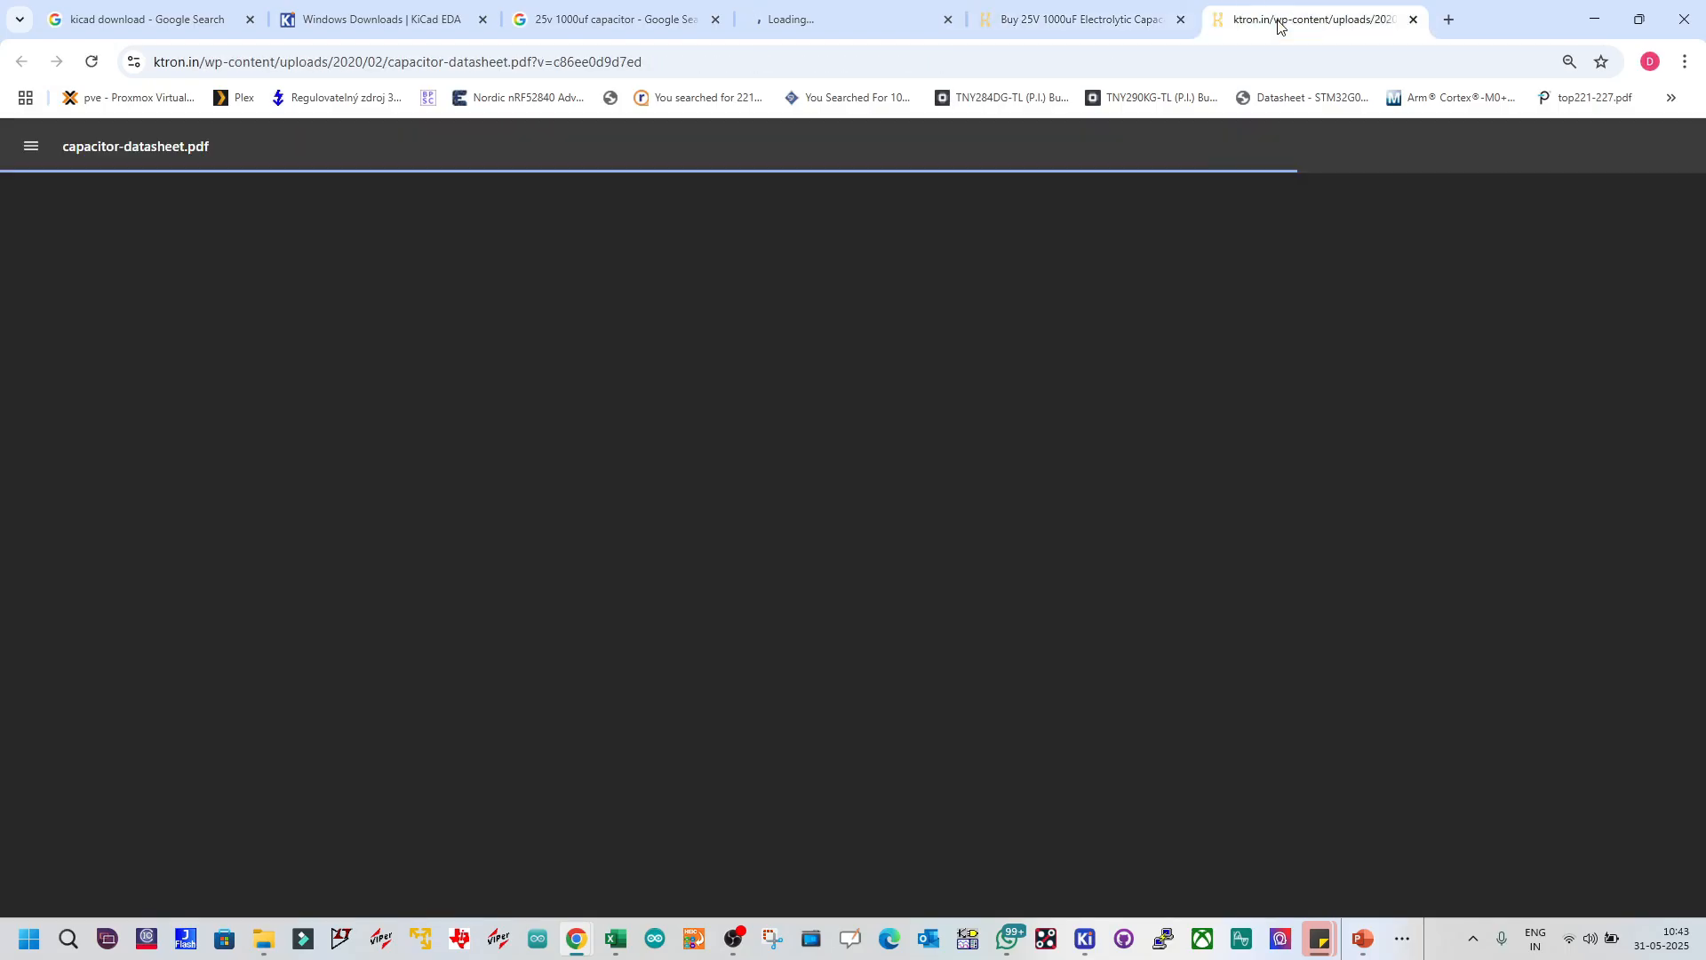
Step: Find the Physical Outlines drawings in the Keltron datasheet and examine the capacitor's diameter and lead pitch dimensions up close
{"action": "scroll", "coordinate": [988, 317], "scroll_direction": "down", "scroll_amount": 20}
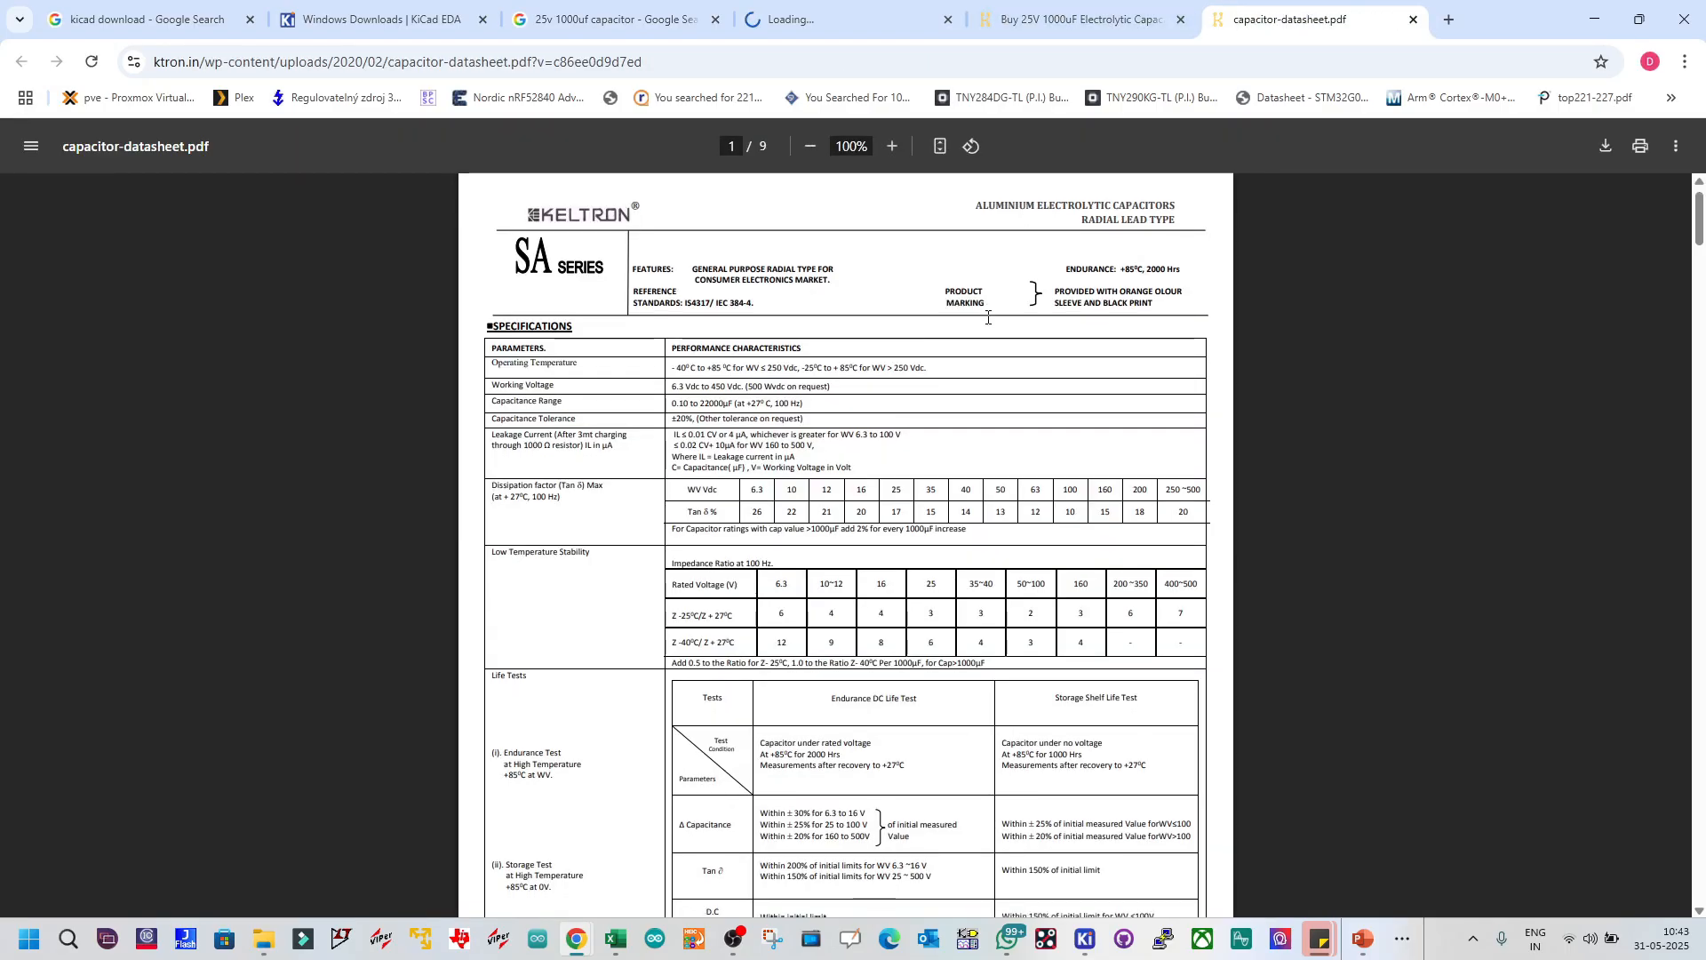
{"action": "scroll", "coordinate": [988, 317], "scroll_direction": "down", "scroll_amount": 20}
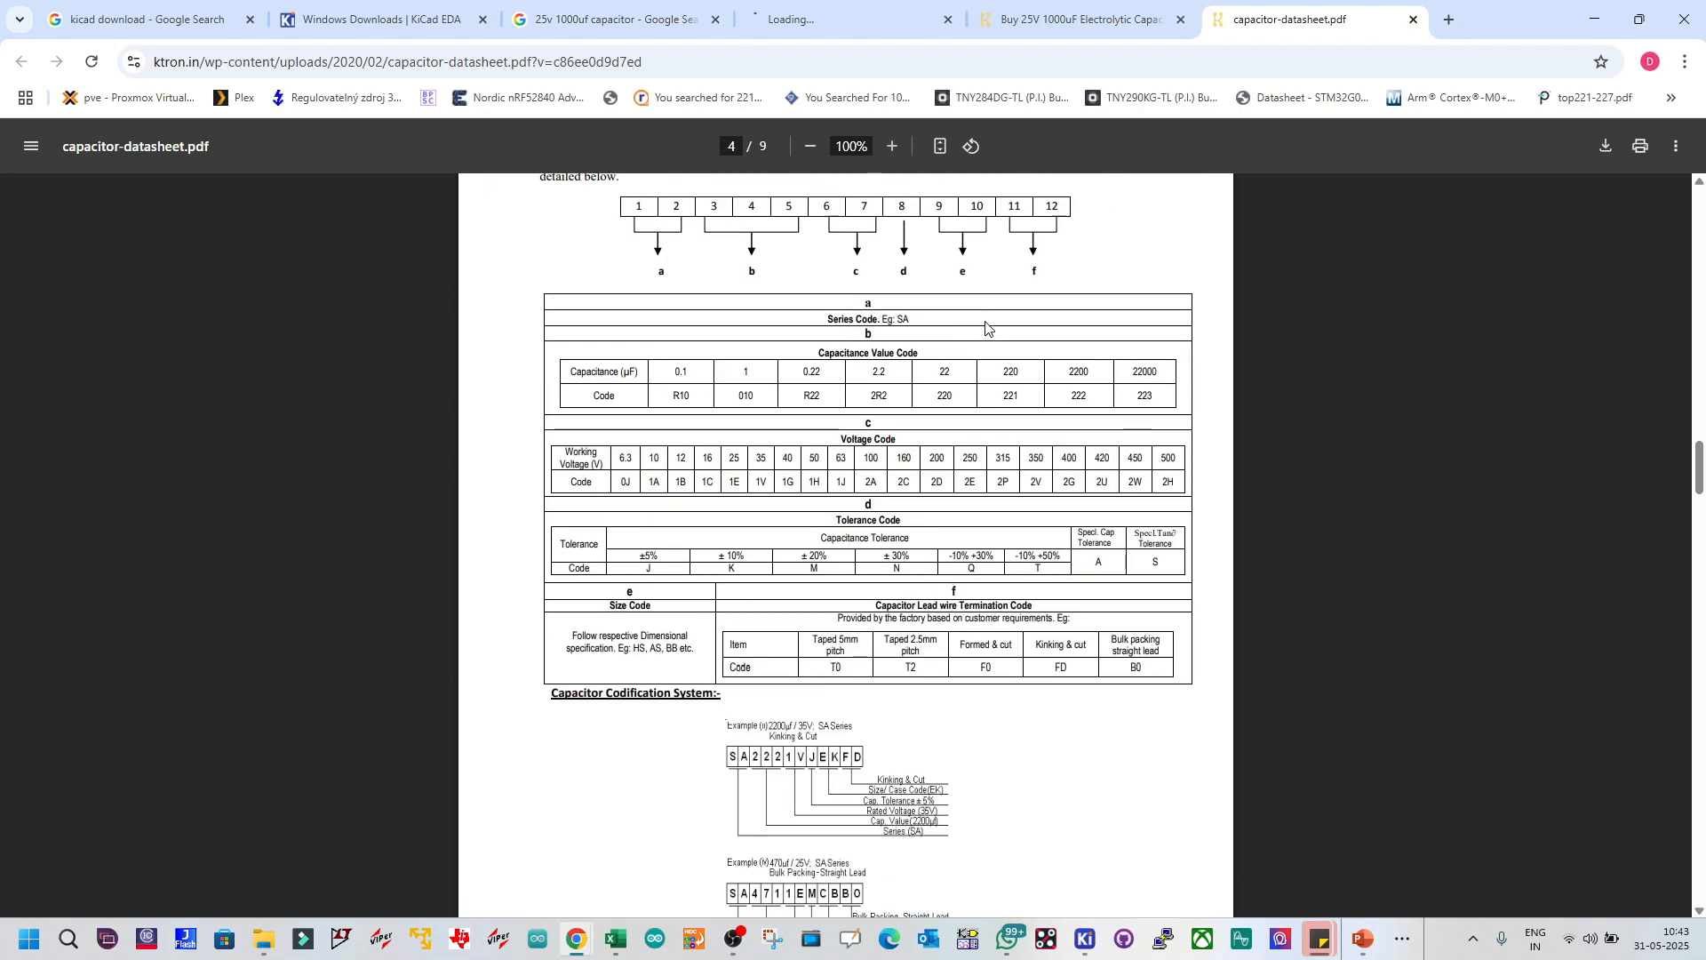
{"action": "scroll", "coordinate": [977, 400], "scroll_direction": "up", "scroll_amount": 4}
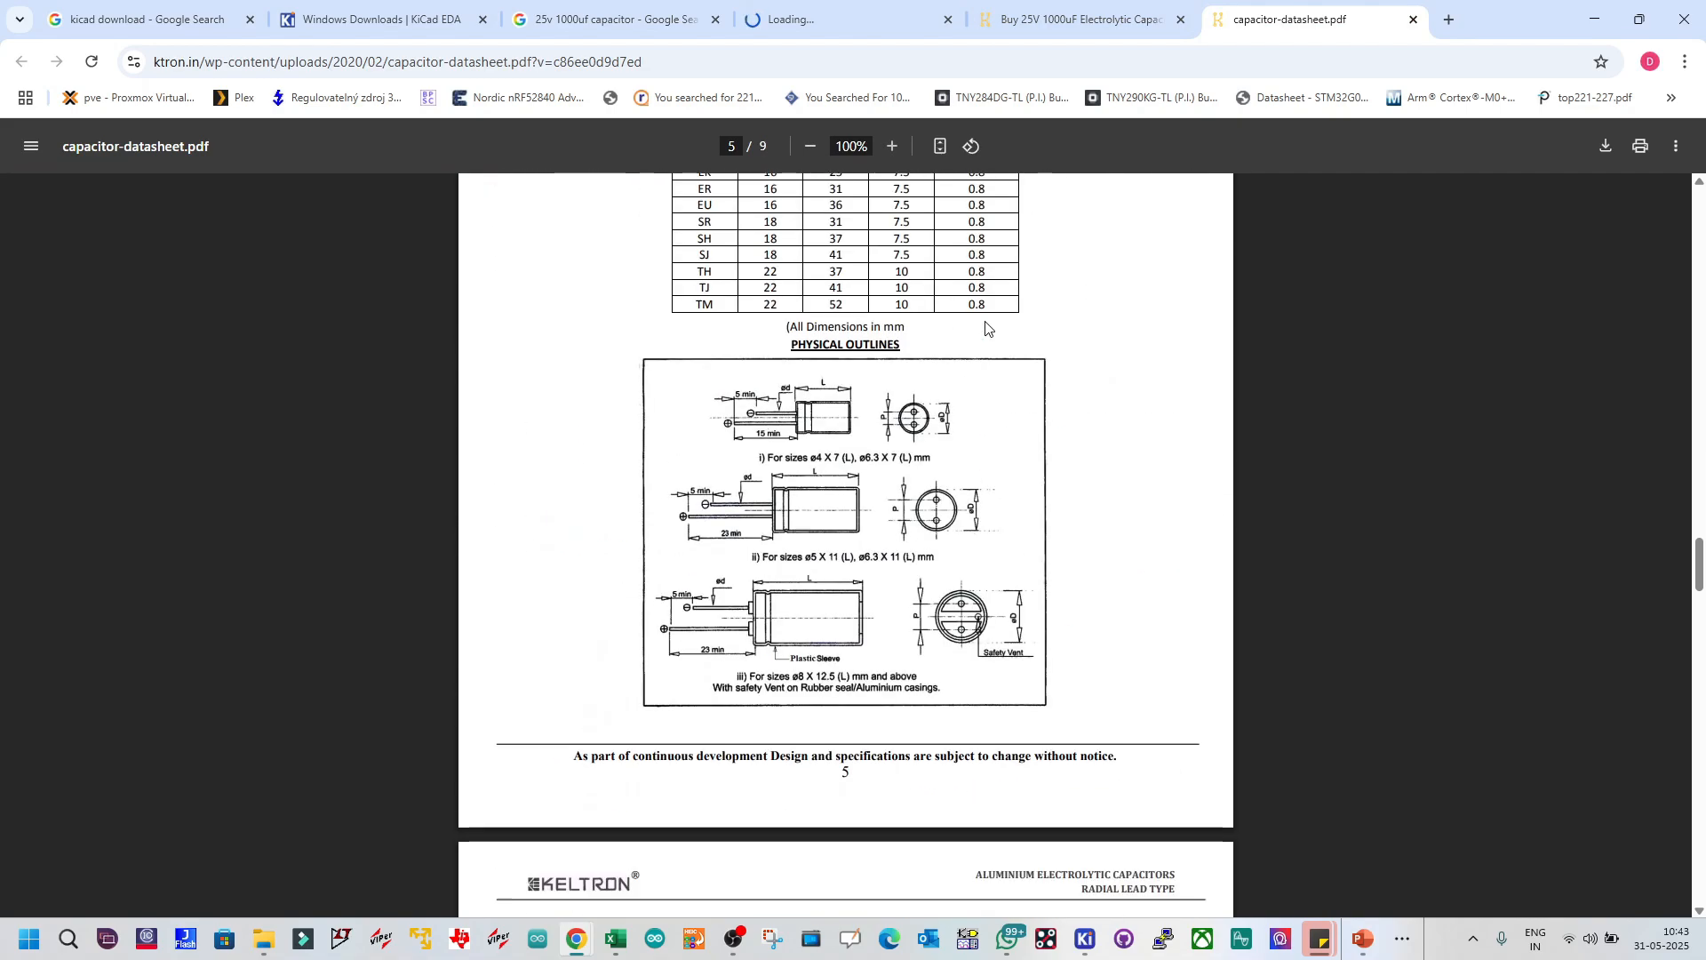
{"action": "scroll", "coordinate": [923, 495], "scroll_direction": "up", "scroll_amount": 3, "text": "ctrl"}
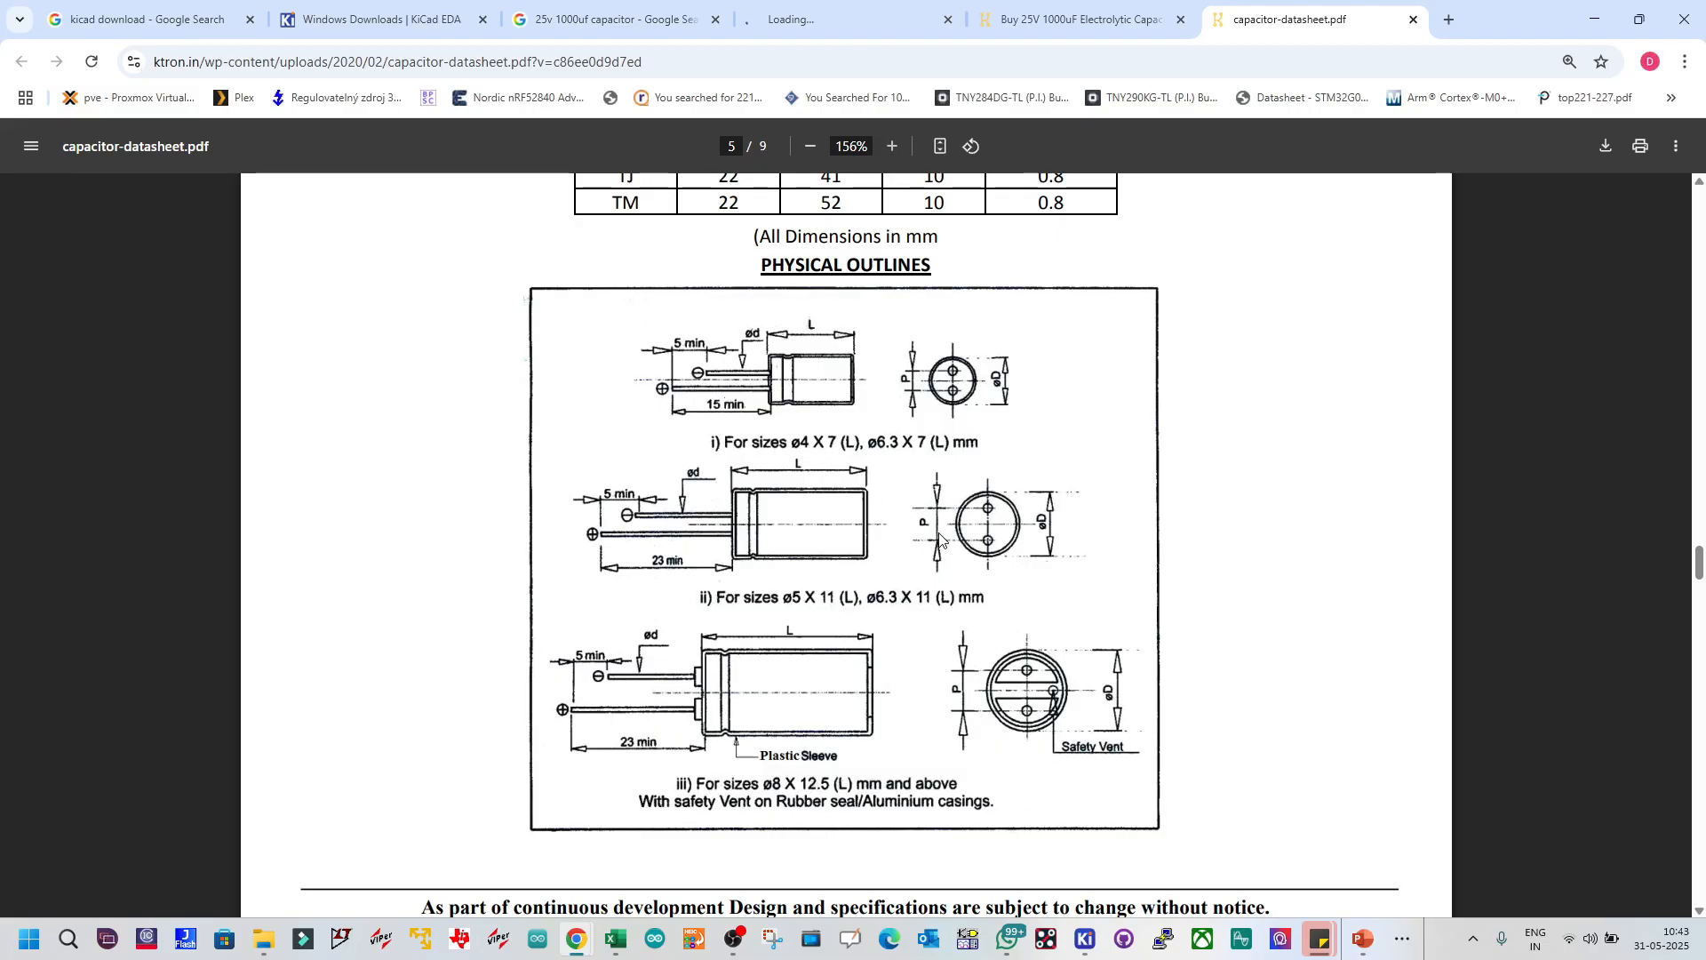
{"action": "scroll", "coordinate": [1040, 520], "scroll_direction": "up", "scroll_amount": 2, "text": "ctrl"}
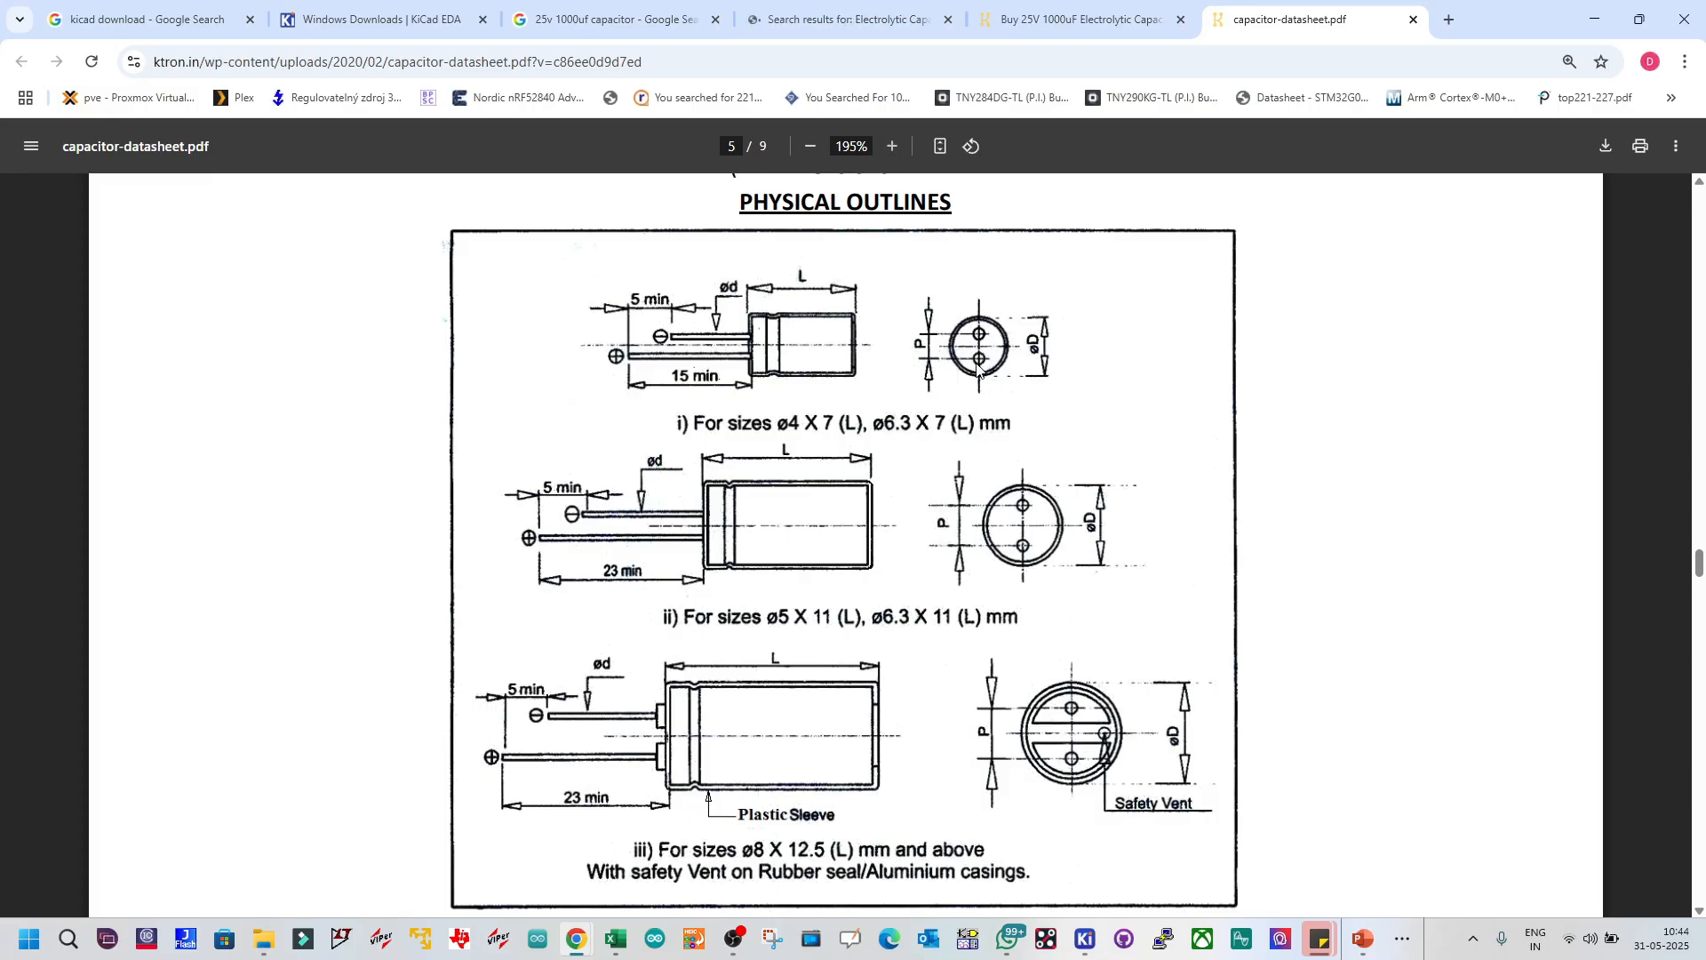
{"action": "scroll", "coordinate": [941, 356], "scroll_direction": "up", "scroll_amount": 5, "text": "ctrl"}
{"action": "scroll", "coordinate": [778, 372], "scroll_direction": "up", "scroll_amount": 1}
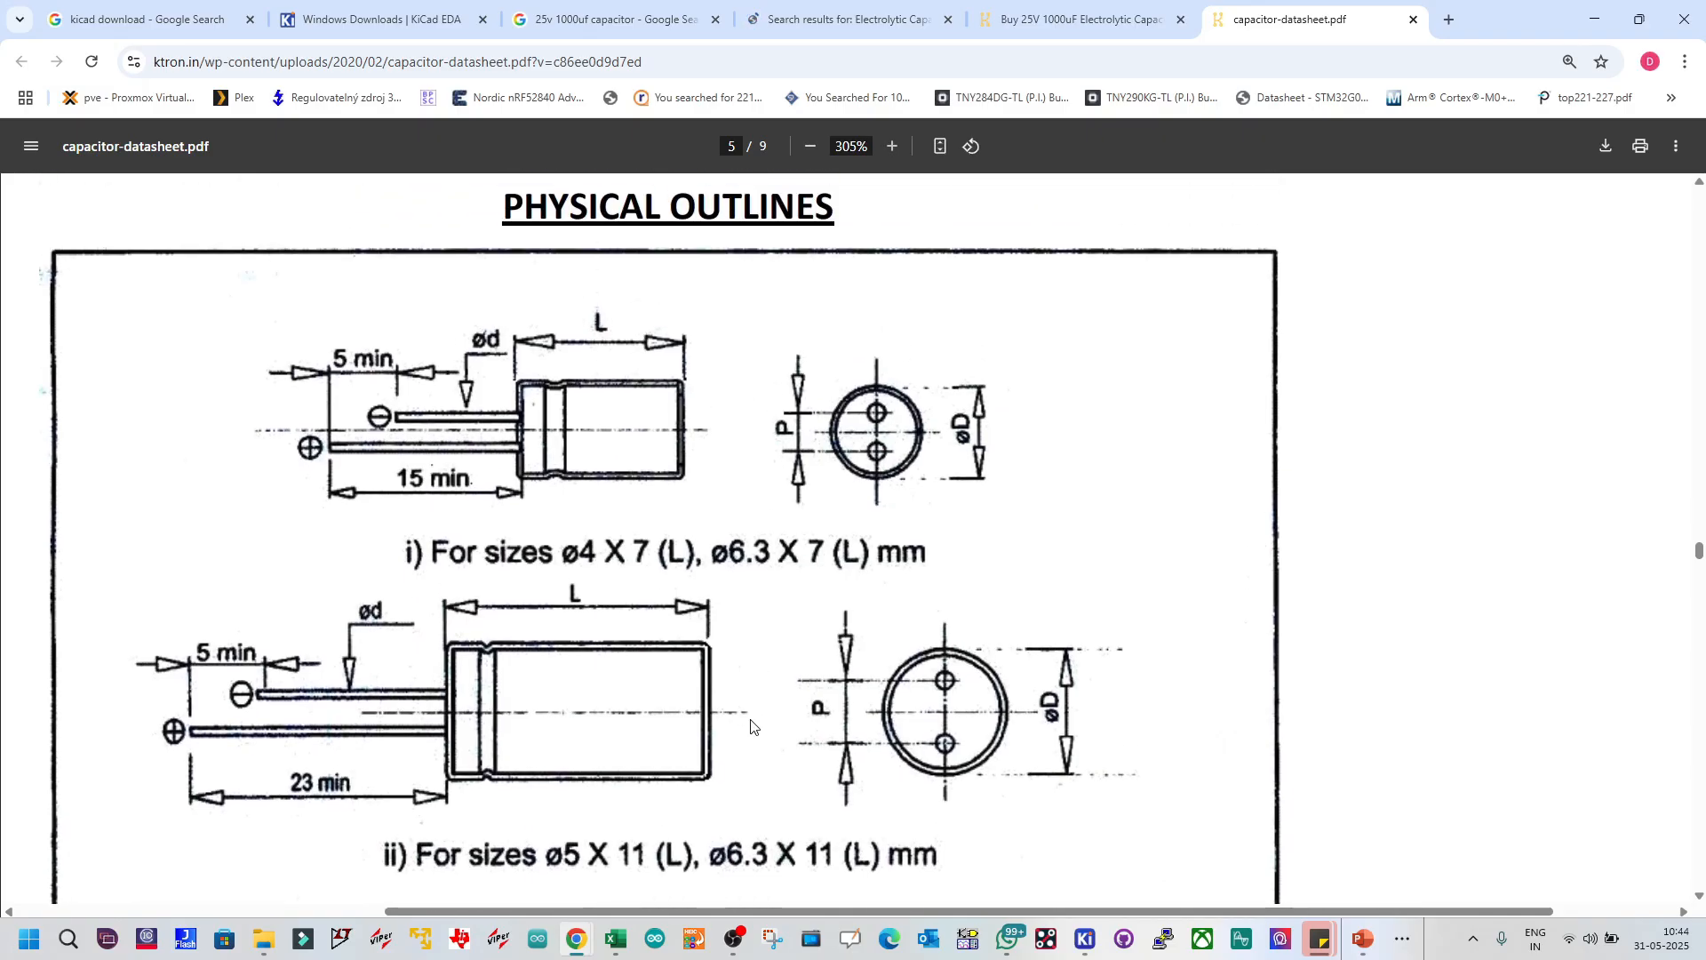
{"action": "left_click_drag", "start_coordinate": [771, 914], "coordinate": [580, 897]}
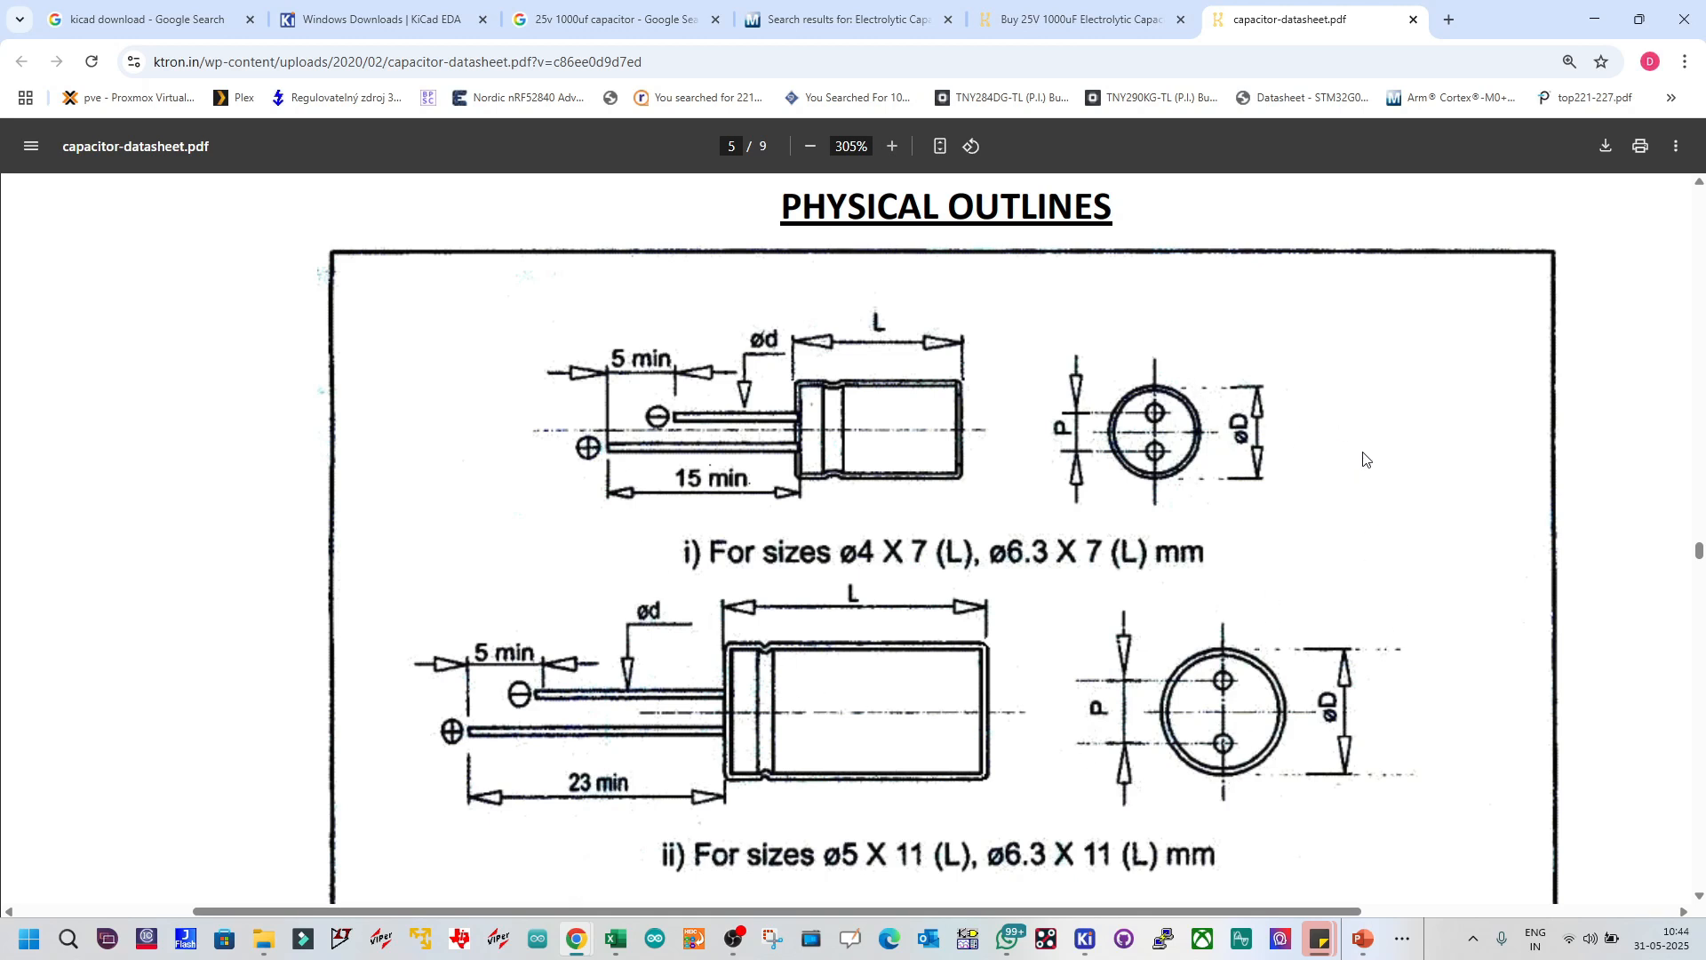
{"action": "scroll", "coordinate": [1364, 458], "scroll_direction": "up", "scroll_amount": 2, "text": "ctrl"}
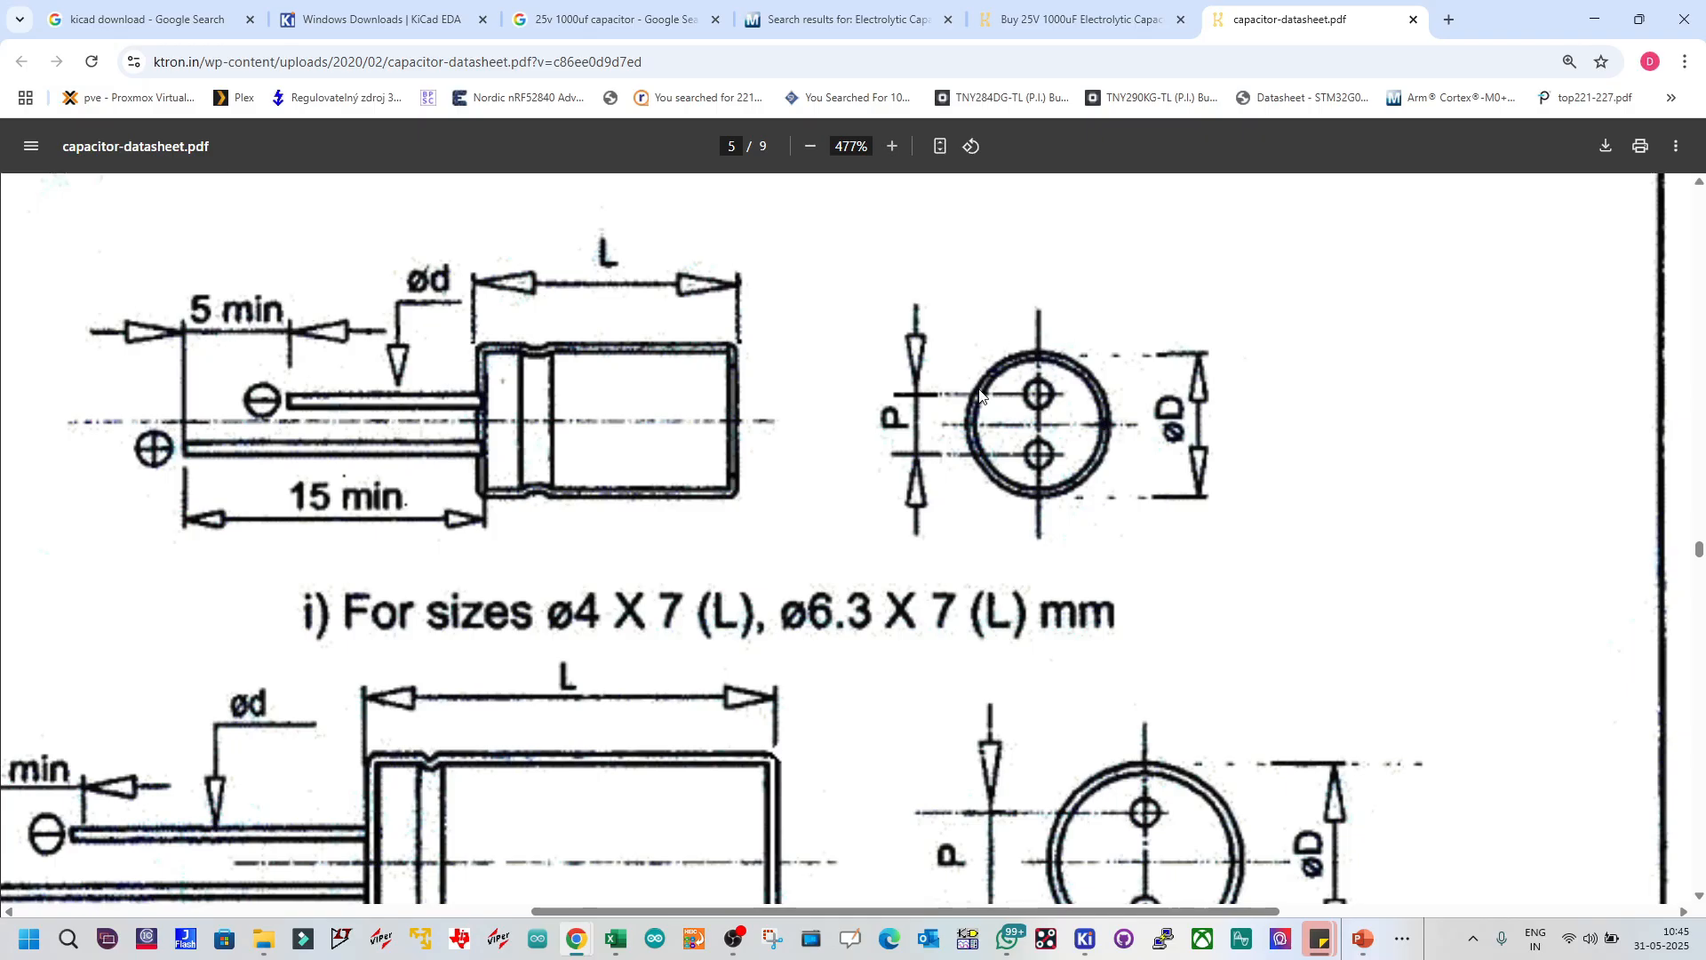
Step: Switch to KiCad to review the CP_Radial footprint options for C_Polarized, then return to the capacitor datasheet in Chrome
{"action": "left_click", "coordinate": [1593, 19]}
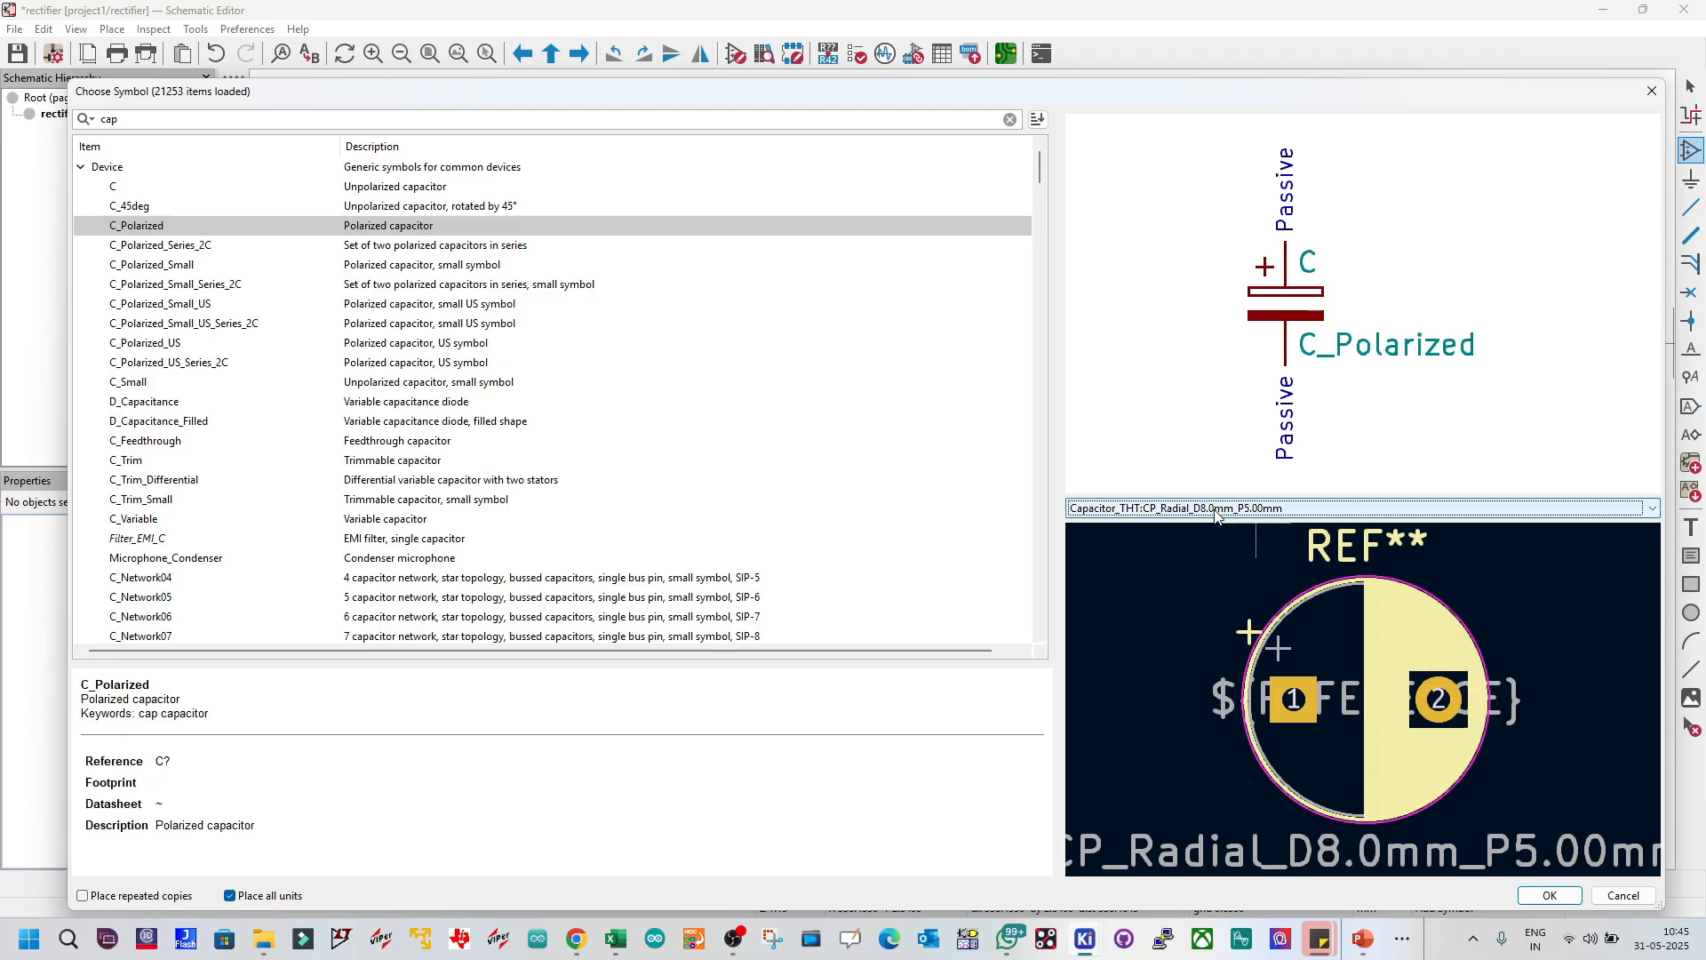
{"action": "left_click", "coordinate": [1263, 512]}
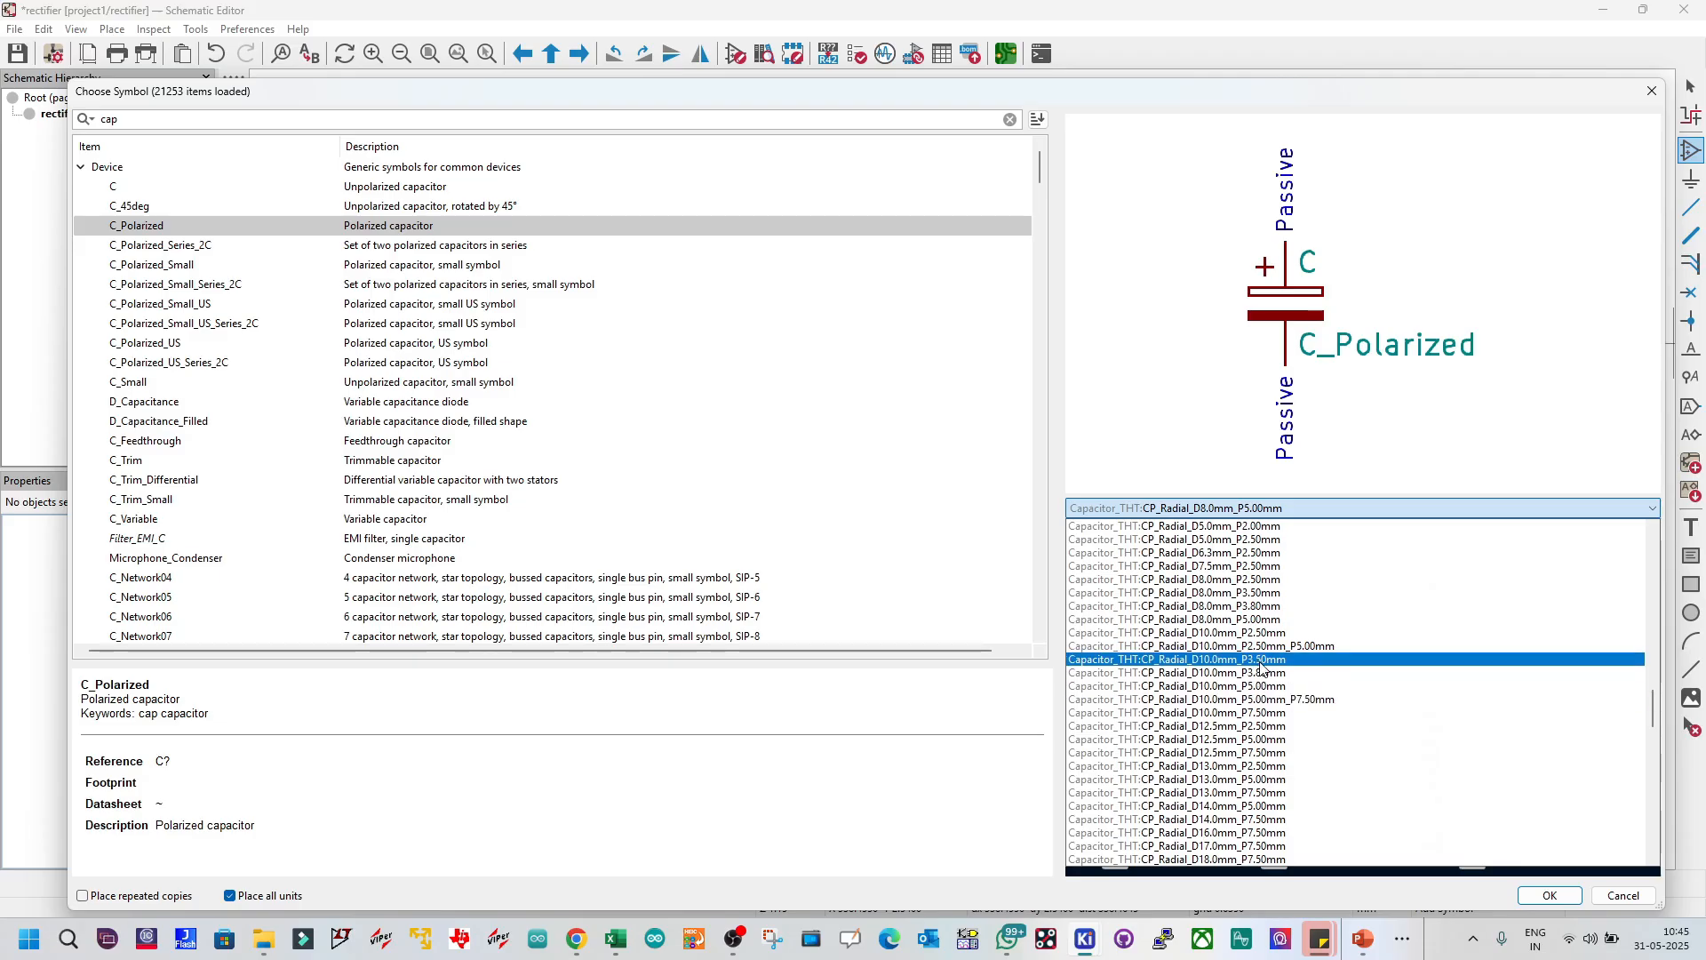
{"action": "left_click", "coordinate": [577, 940]}
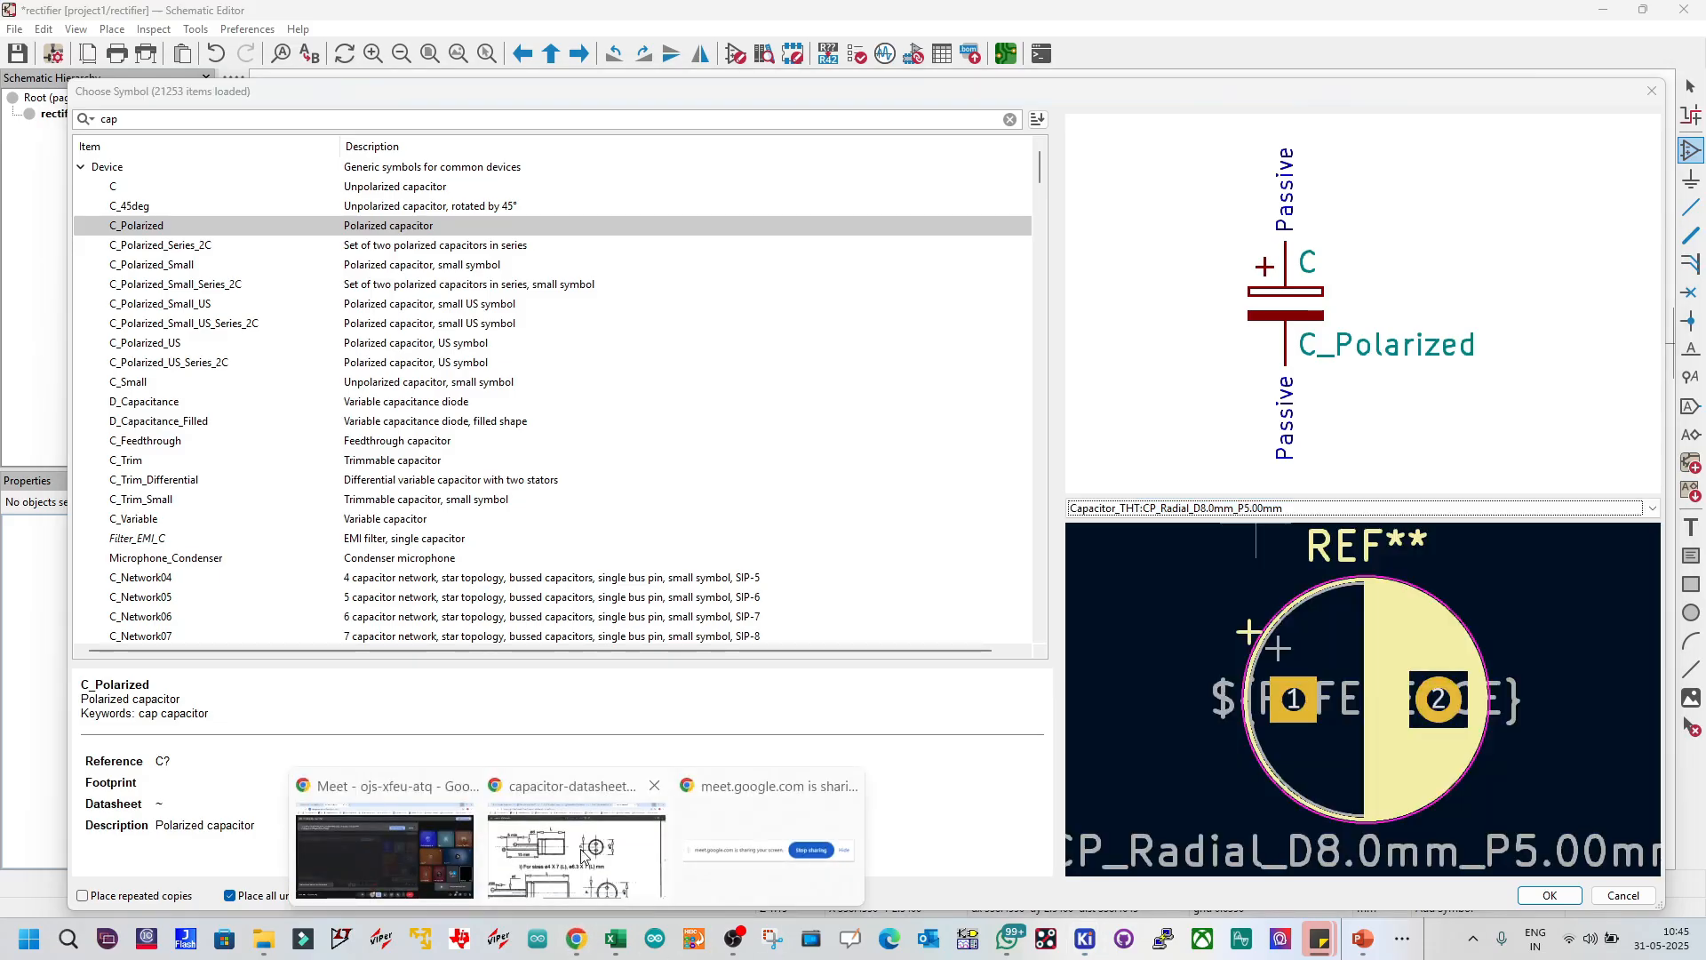
{"action": "left_click", "coordinate": [627, 889]}
Step: Examine the datasheet's outline drawings, lead configuration and bulk packing tables for the capacitor's case size
{"action": "scroll", "coordinate": [860, 516], "scroll_direction": "down", "scroll_amount": 3}
{"action": "scroll", "coordinate": [861, 515], "scroll_direction": "down", "scroll_amount": 2, "text": "ctrl"}
{"action": "scroll", "coordinate": [907, 406], "scroll_direction": "down", "scroll_amount": 3, "text": "ctrl"}
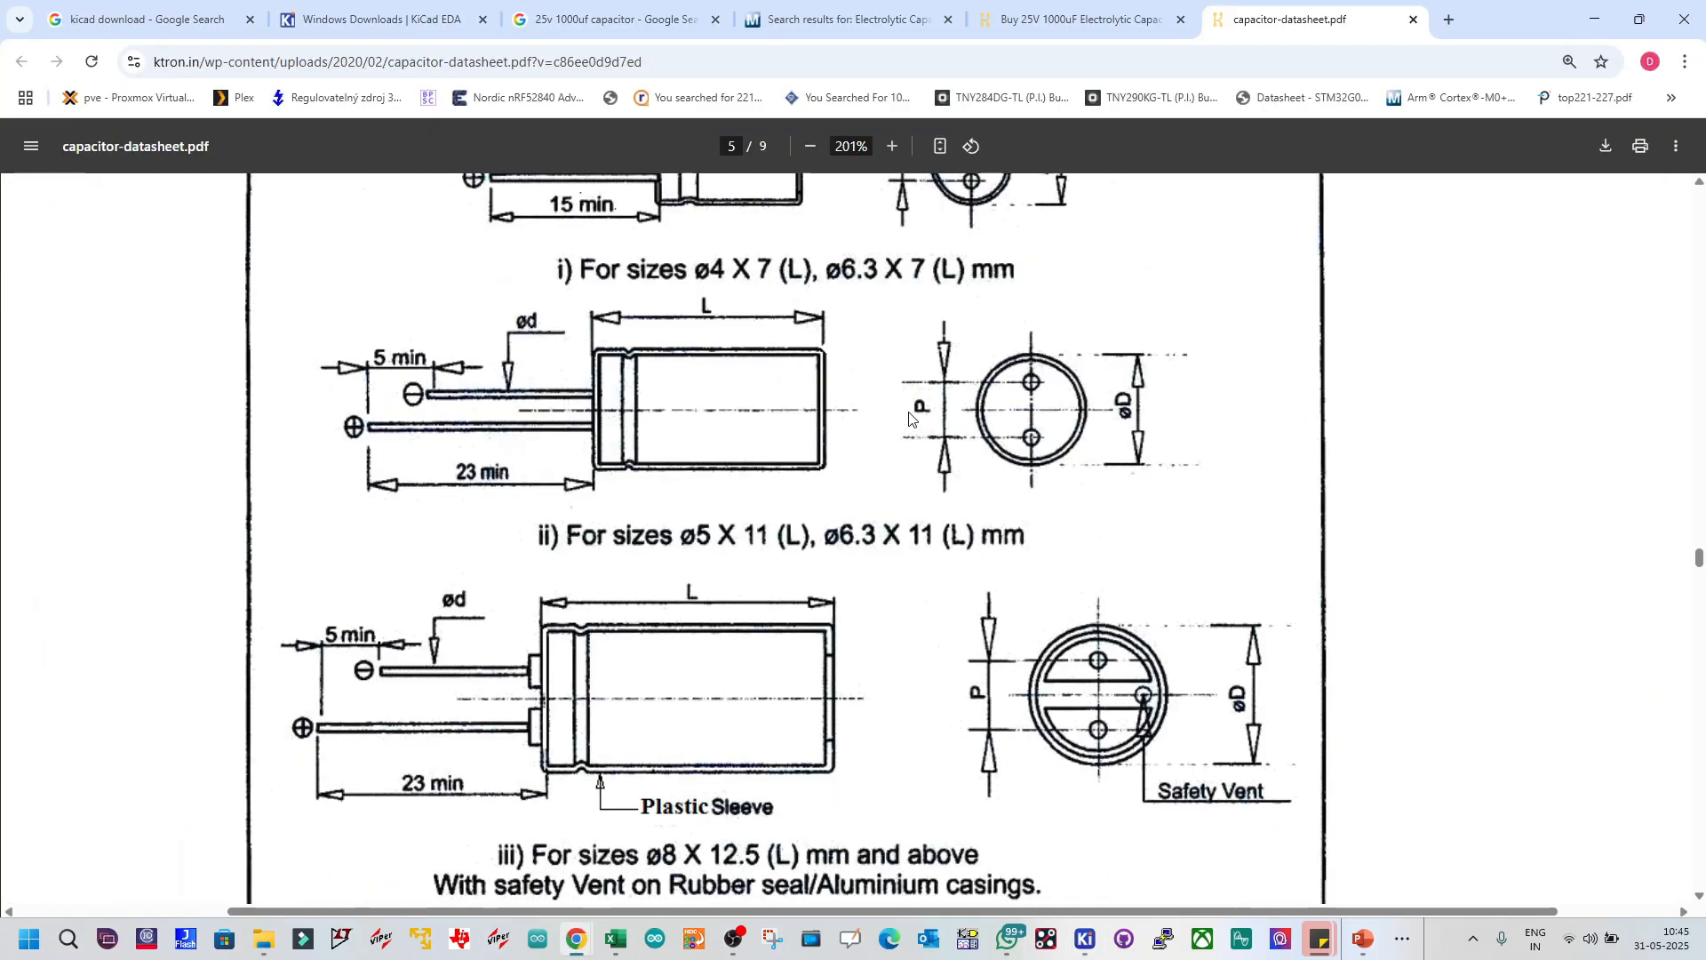
{"action": "scroll", "coordinate": [909, 417], "scroll_direction": "up", "scroll_amount": 2}
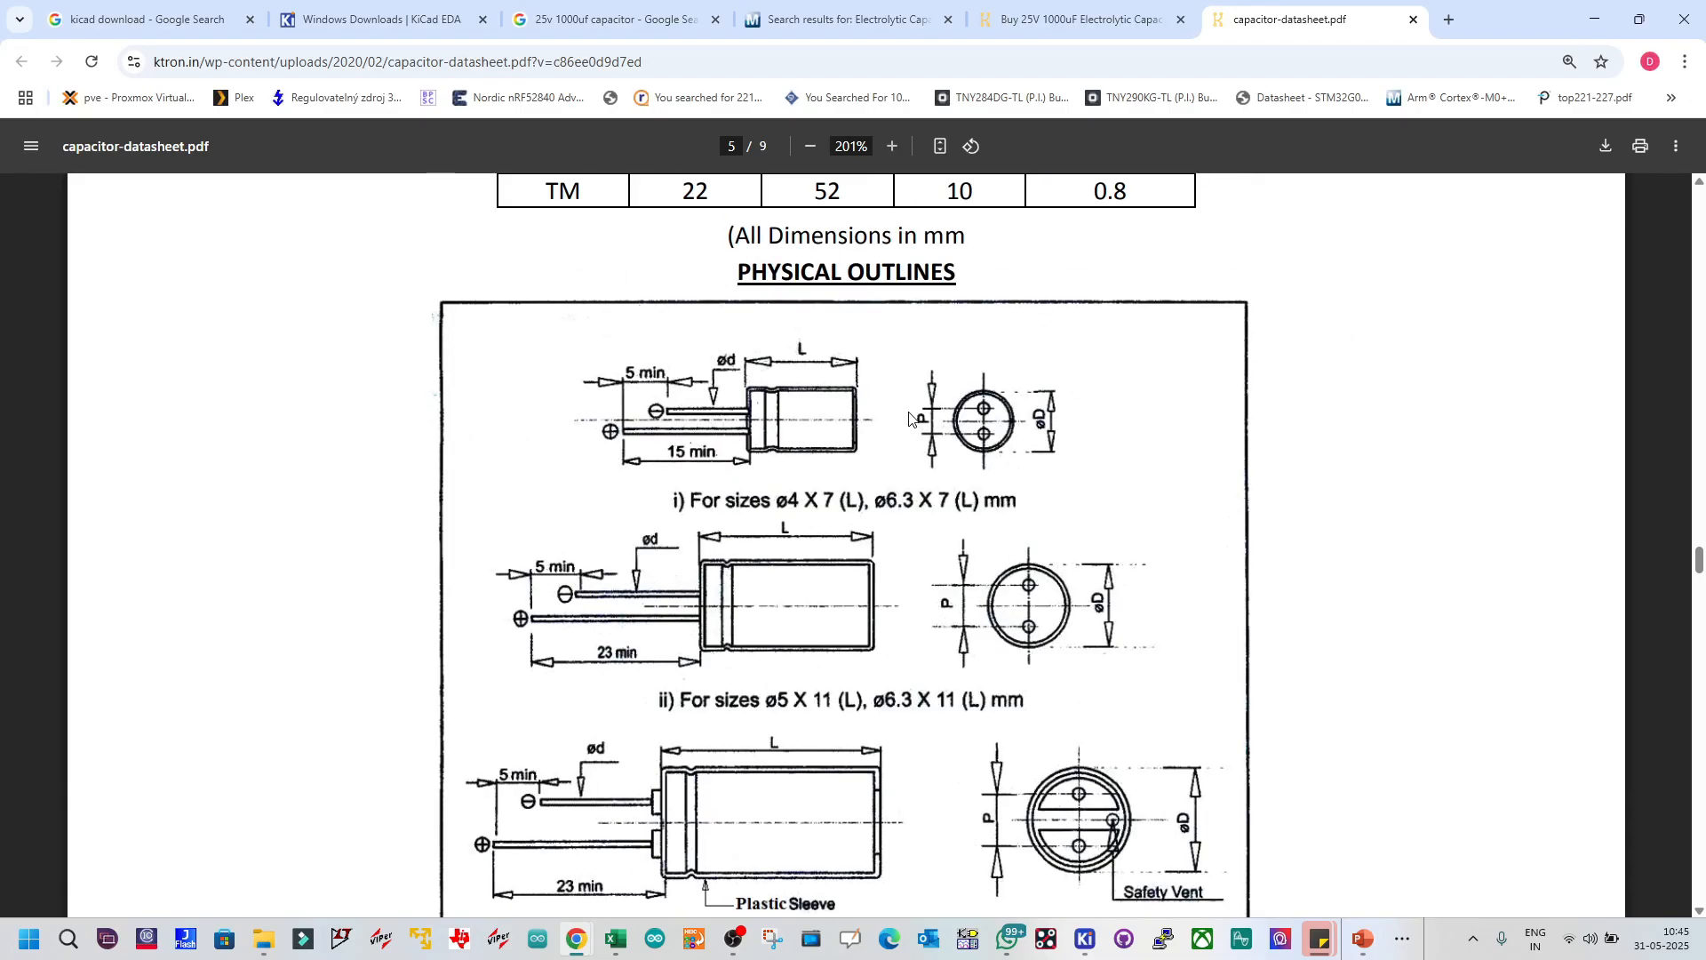
{"action": "scroll", "coordinate": [909, 418], "scroll_direction": "down", "scroll_amount": 10}
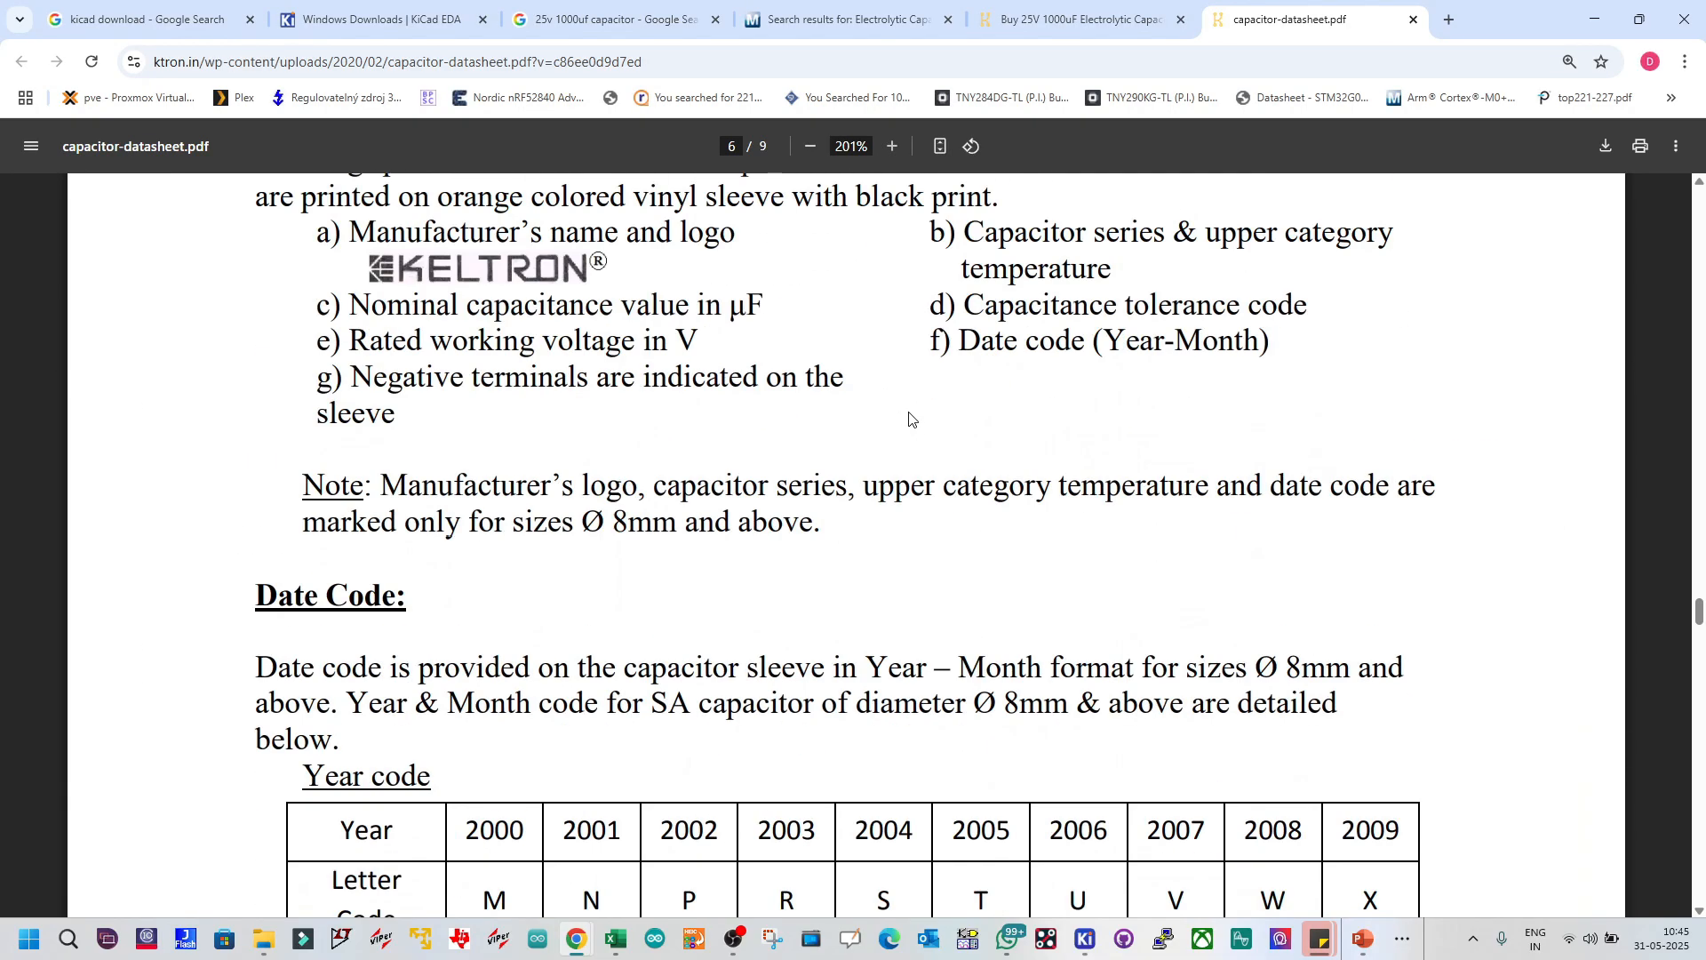
{"action": "scroll", "coordinate": [900, 474], "scroll_direction": "down", "scroll_amount": 2, "text": "ctrl"}
{"action": "scroll", "coordinate": [900, 474], "scroll_direction": "down", "scroll_amount": 15}
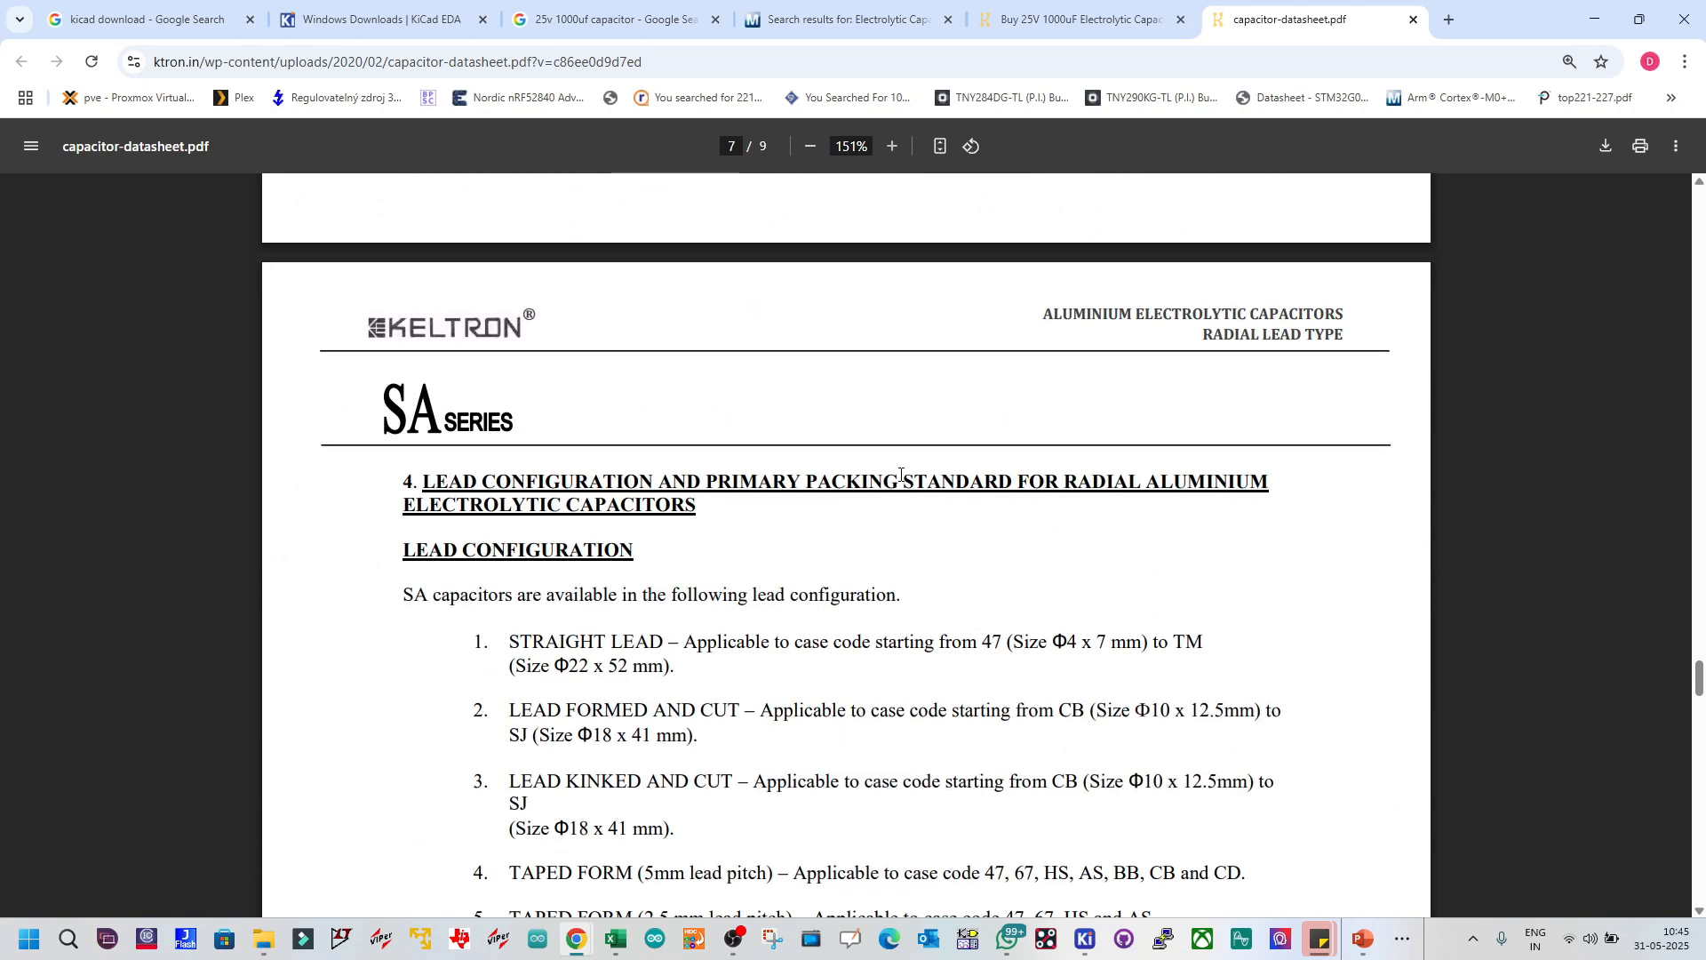
{"action": "scroll", "coordinate": [900, 473], "scroll_direction": "down", "scroll_amount": 2}
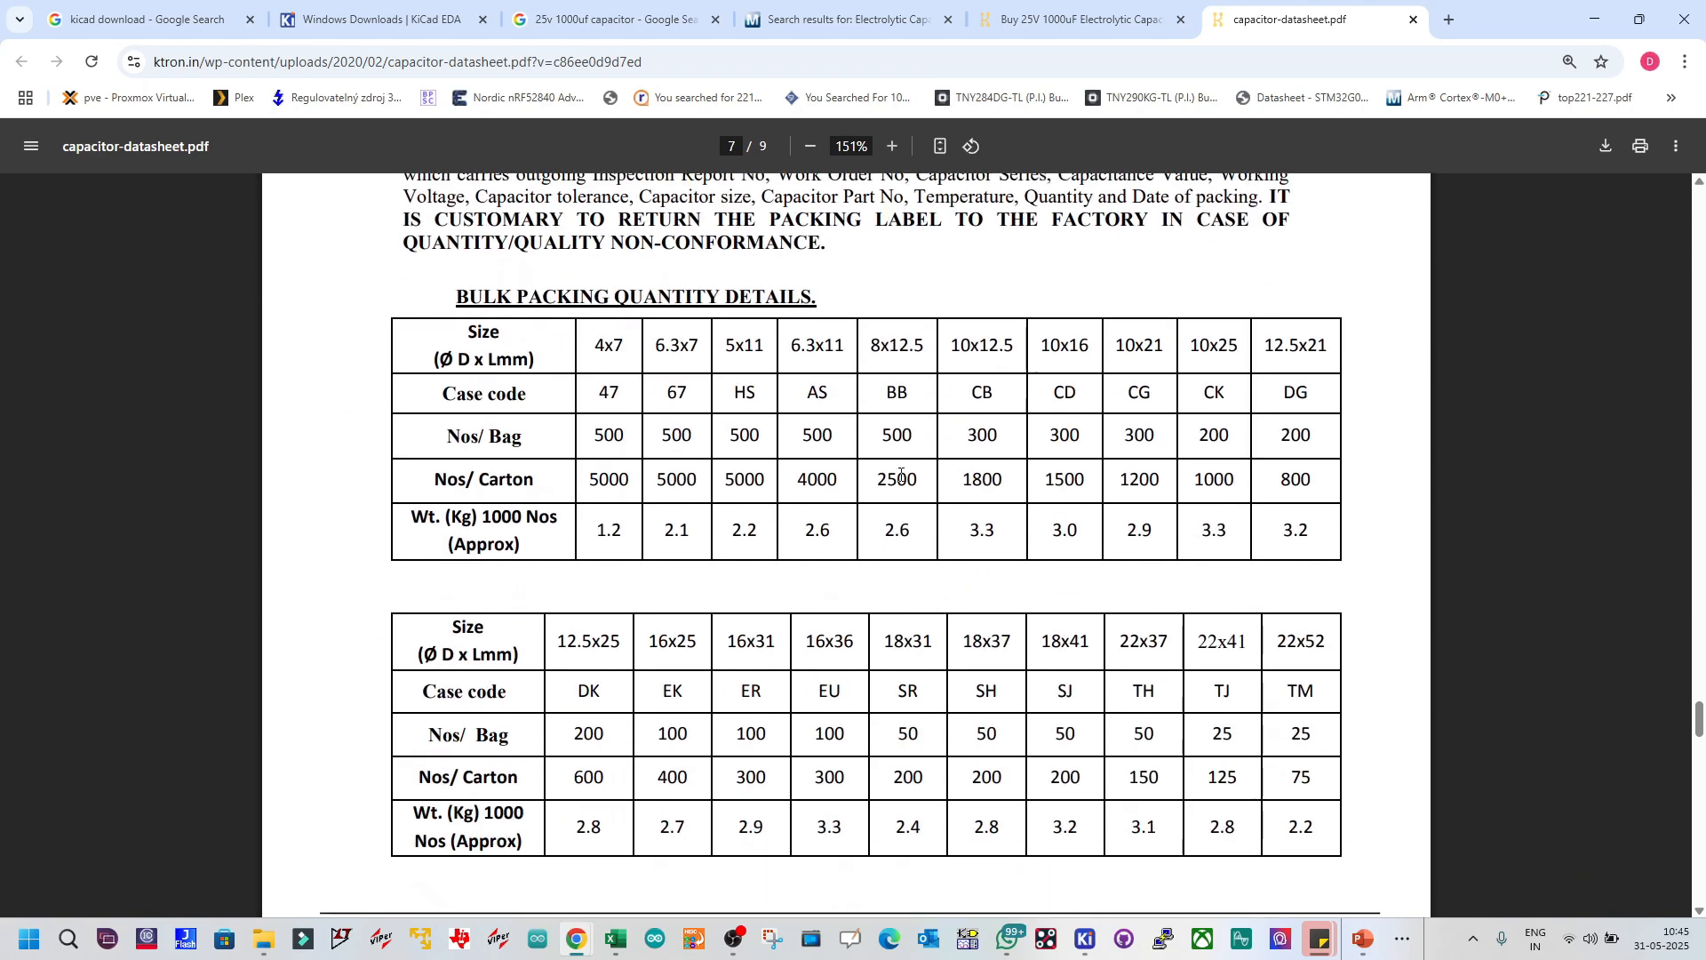
{"action": "scroll", "coordinate": [900, 474], "scroll_direction": "up", "scroll_amount": 1}
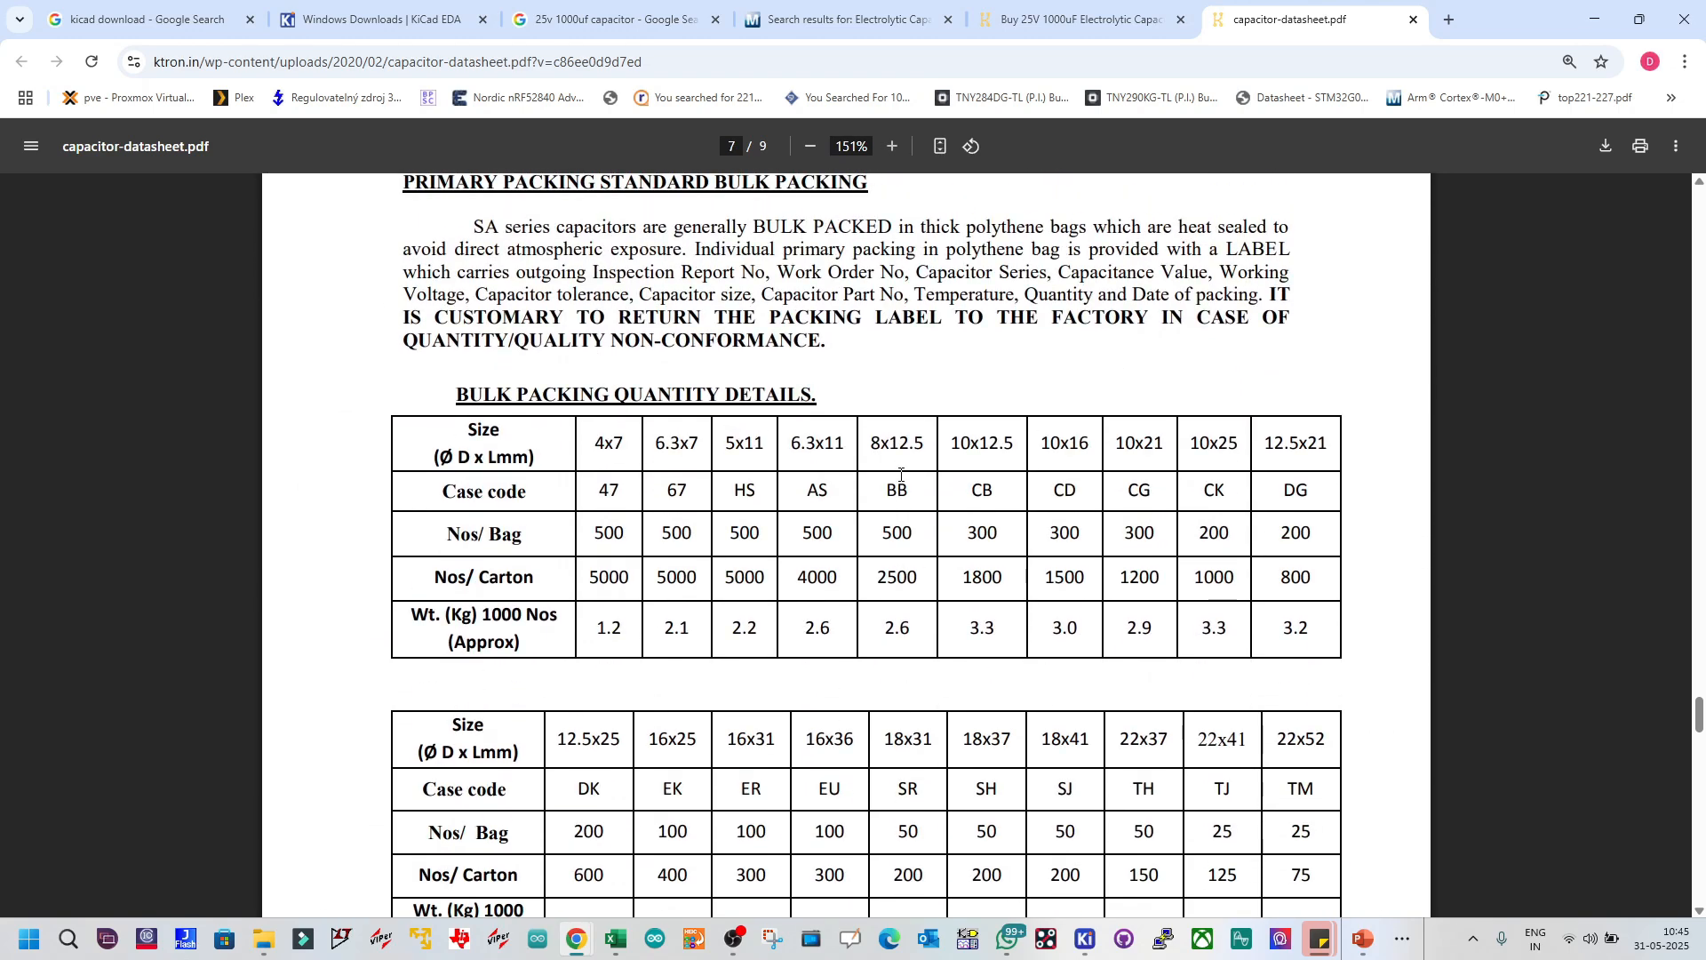
{"action": "scroll", "coordinate": [677, 413], "scroll_direction": "down", "scroll_amount": 5}
{"action": "scroll", "coordinate": [676, 414], "scroll_direction": "up", "scroll_amount": 2}
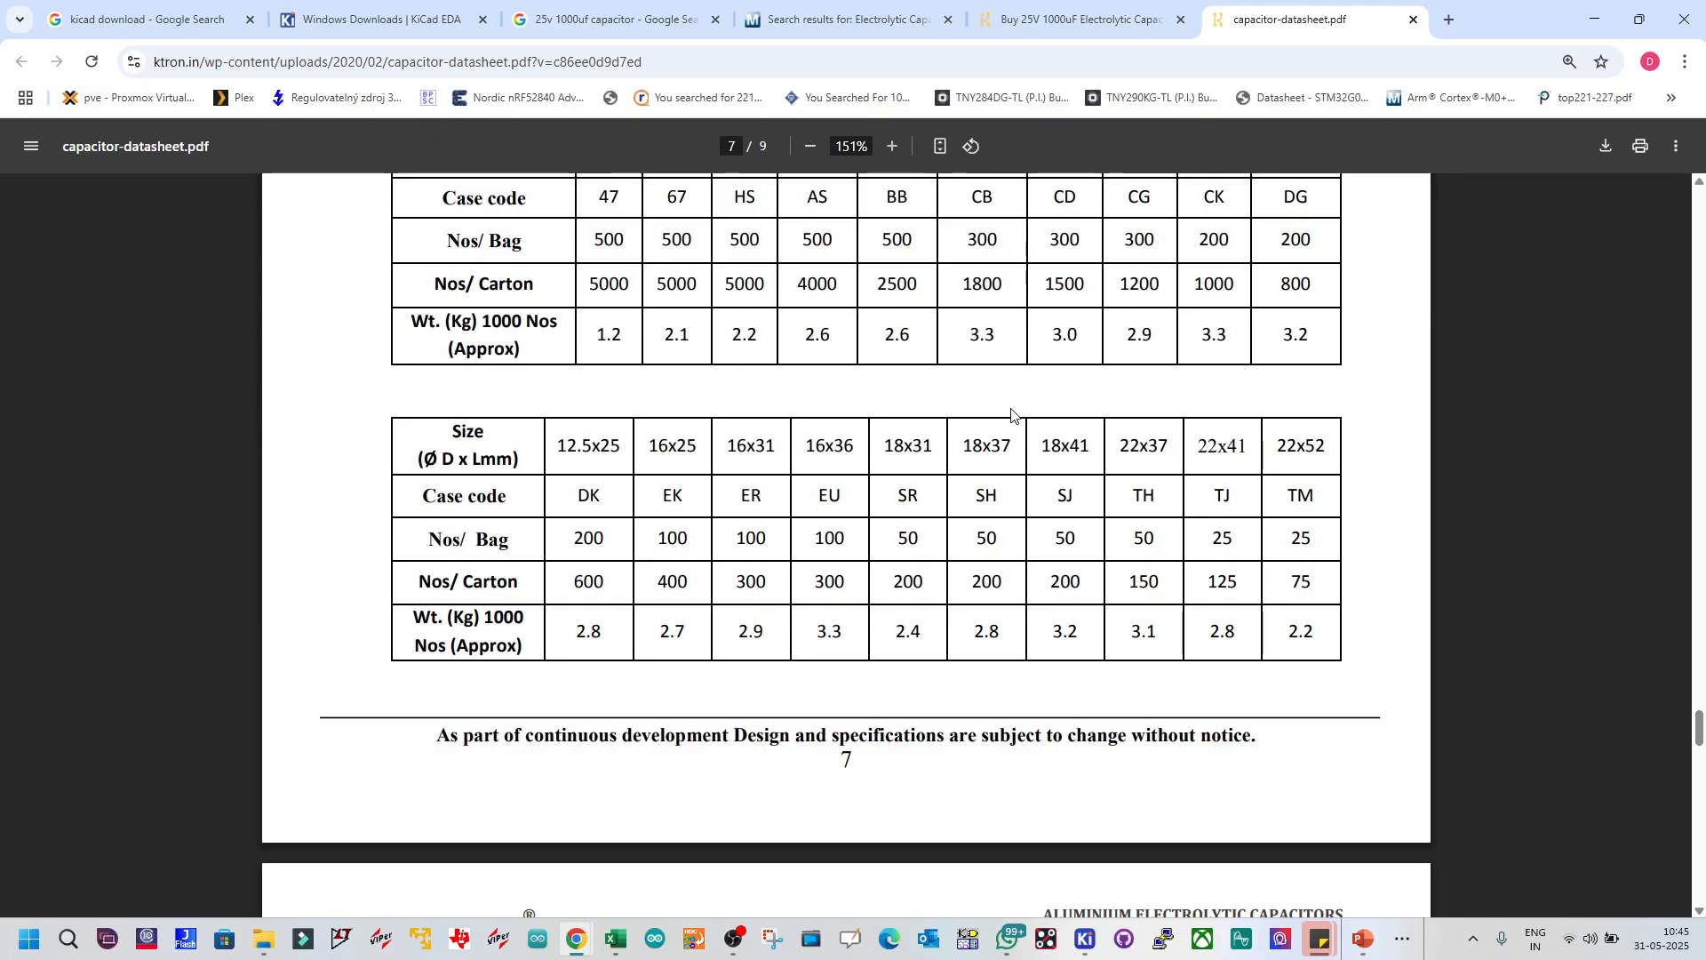
Step: Check the KTRON product page and the Mouser results for capacitor dimensions, dismissing Mouser's order preference prompt, and return to the datasheet
{"action": "left_click", "coordinate": [1045, 25]}
{"action": "scroll", "coordinate": [871, 442], "scroll_direction": "down", "scroll_amount": 5}
{"action": "scroll", "coordinate": [838, 453], "scroll_direction": "up", "scroll_amount": 10}
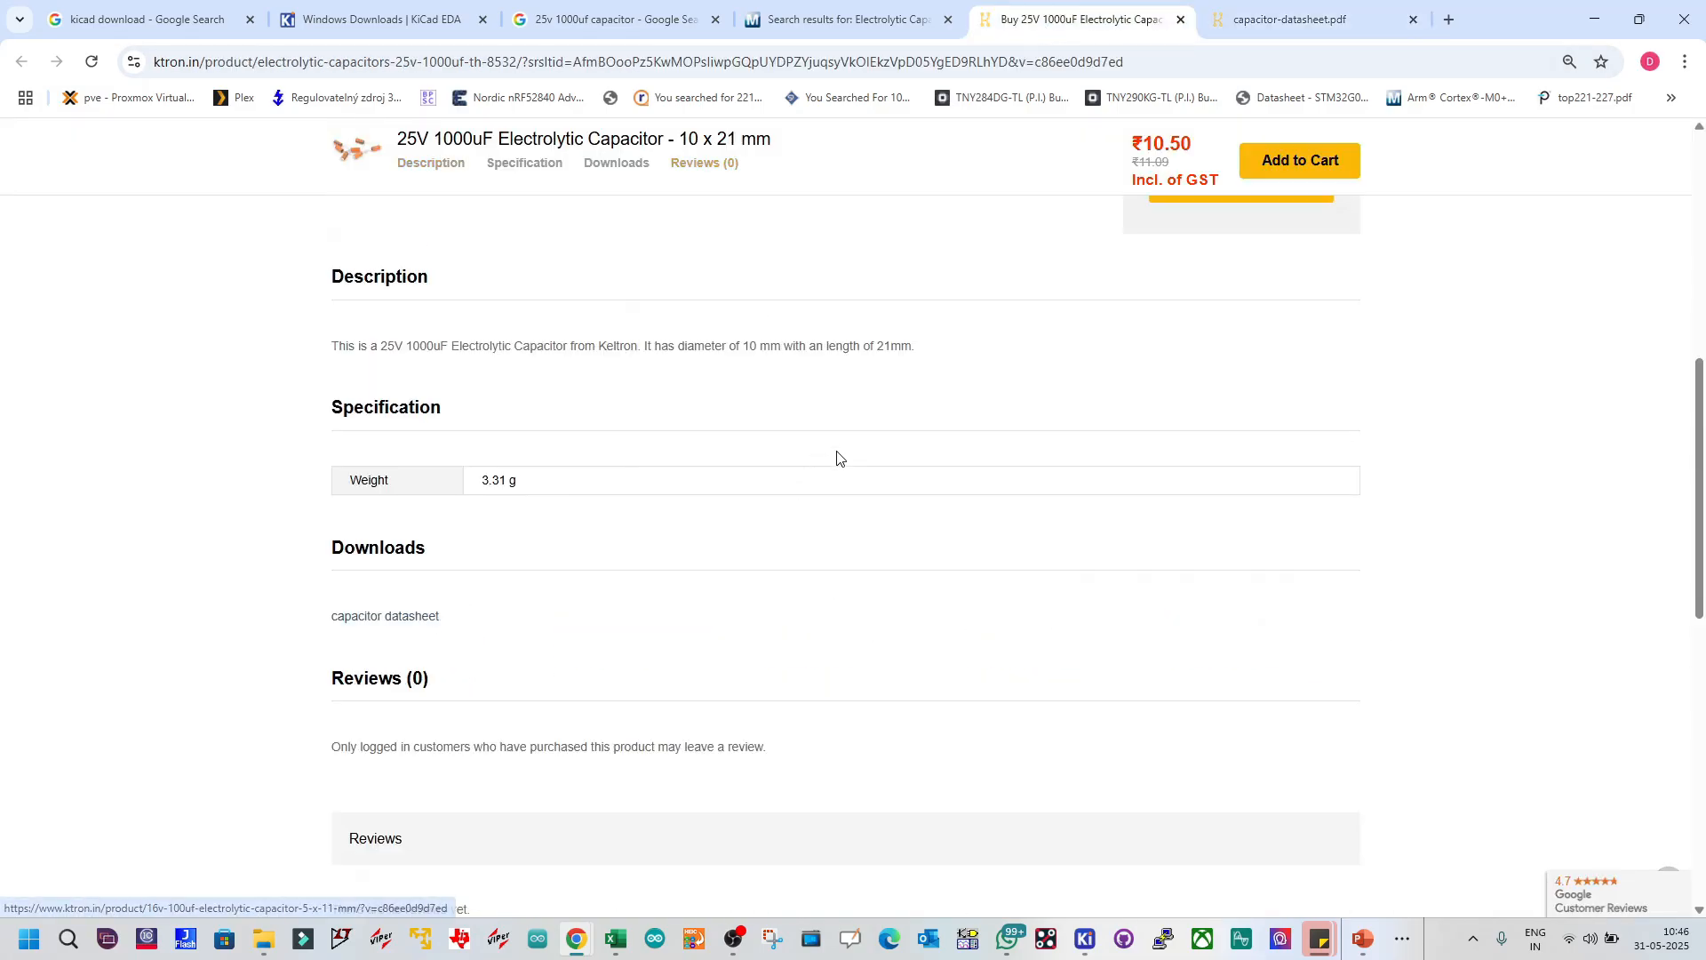
{"action": "left_click", "coordinate": [839, 20]}
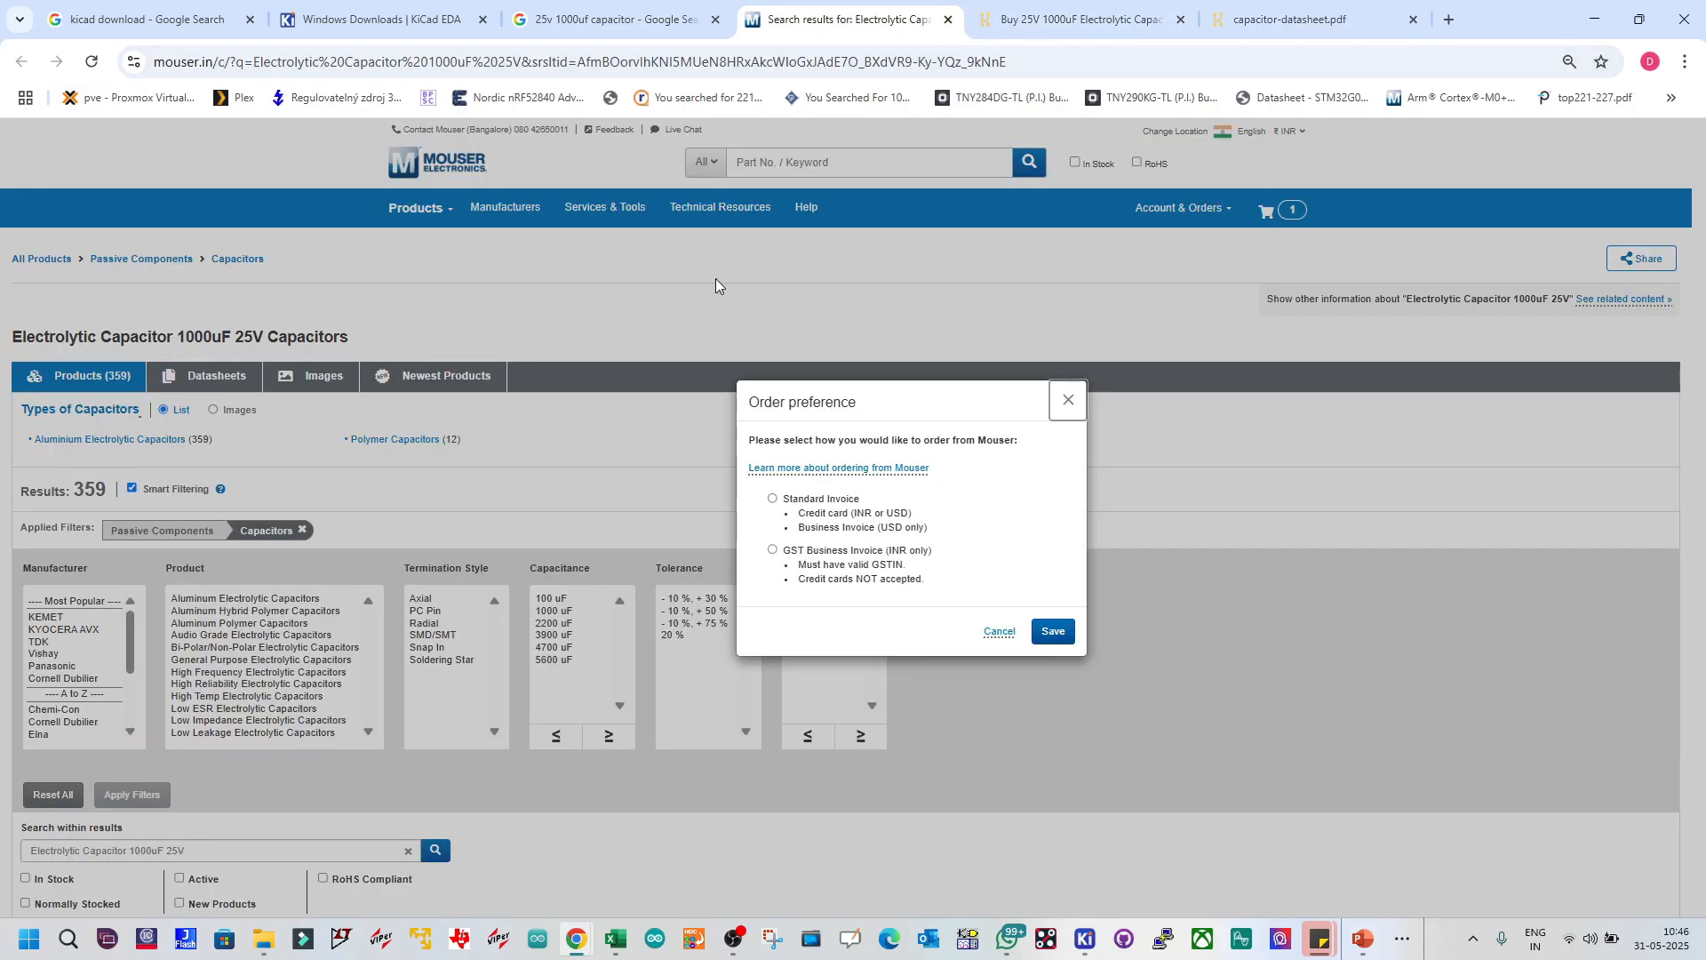
{"action": "left_click", "coordinate": [1069, 400]}
{"action": "scroll", "coordinate": [1068, 127], "scroll_direction": "down", "scroll_amount": 3}
{"action": "left_click", "coordinate": [1080, 21]}
{"action": "key", "text": "ctrl+Tab"}
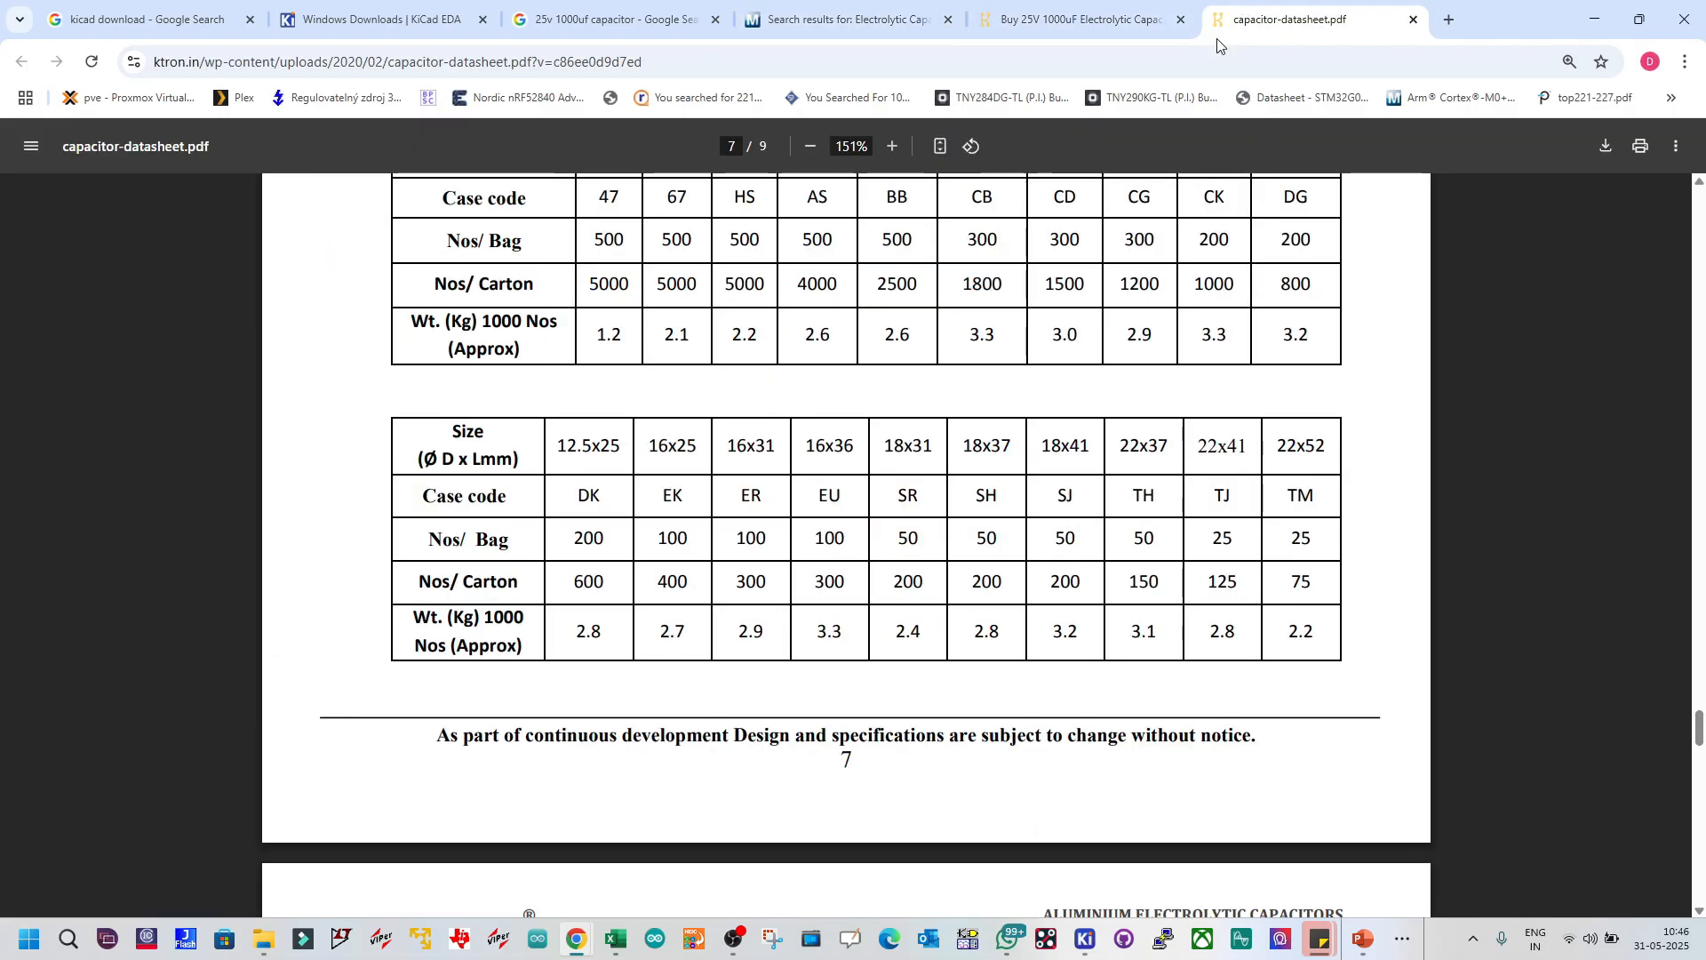
Step: Find the Physical Dimensions table in the datasheet and highlight the lead pitch P for the Ø10 case diameter
{"action": "scroll", "coordinate": [886, 478], "scroll_direction": "down", "scroll_amount": 5}
{"action": "scroll", "coordinate": [886, 478], "scroll_direction": "down", "scroll_amount": 1, "text": "ctrl"}
{"action": "scroll", "coordinate": [846, 236], "scroll_direction": "down", "scroll_amount": 5}
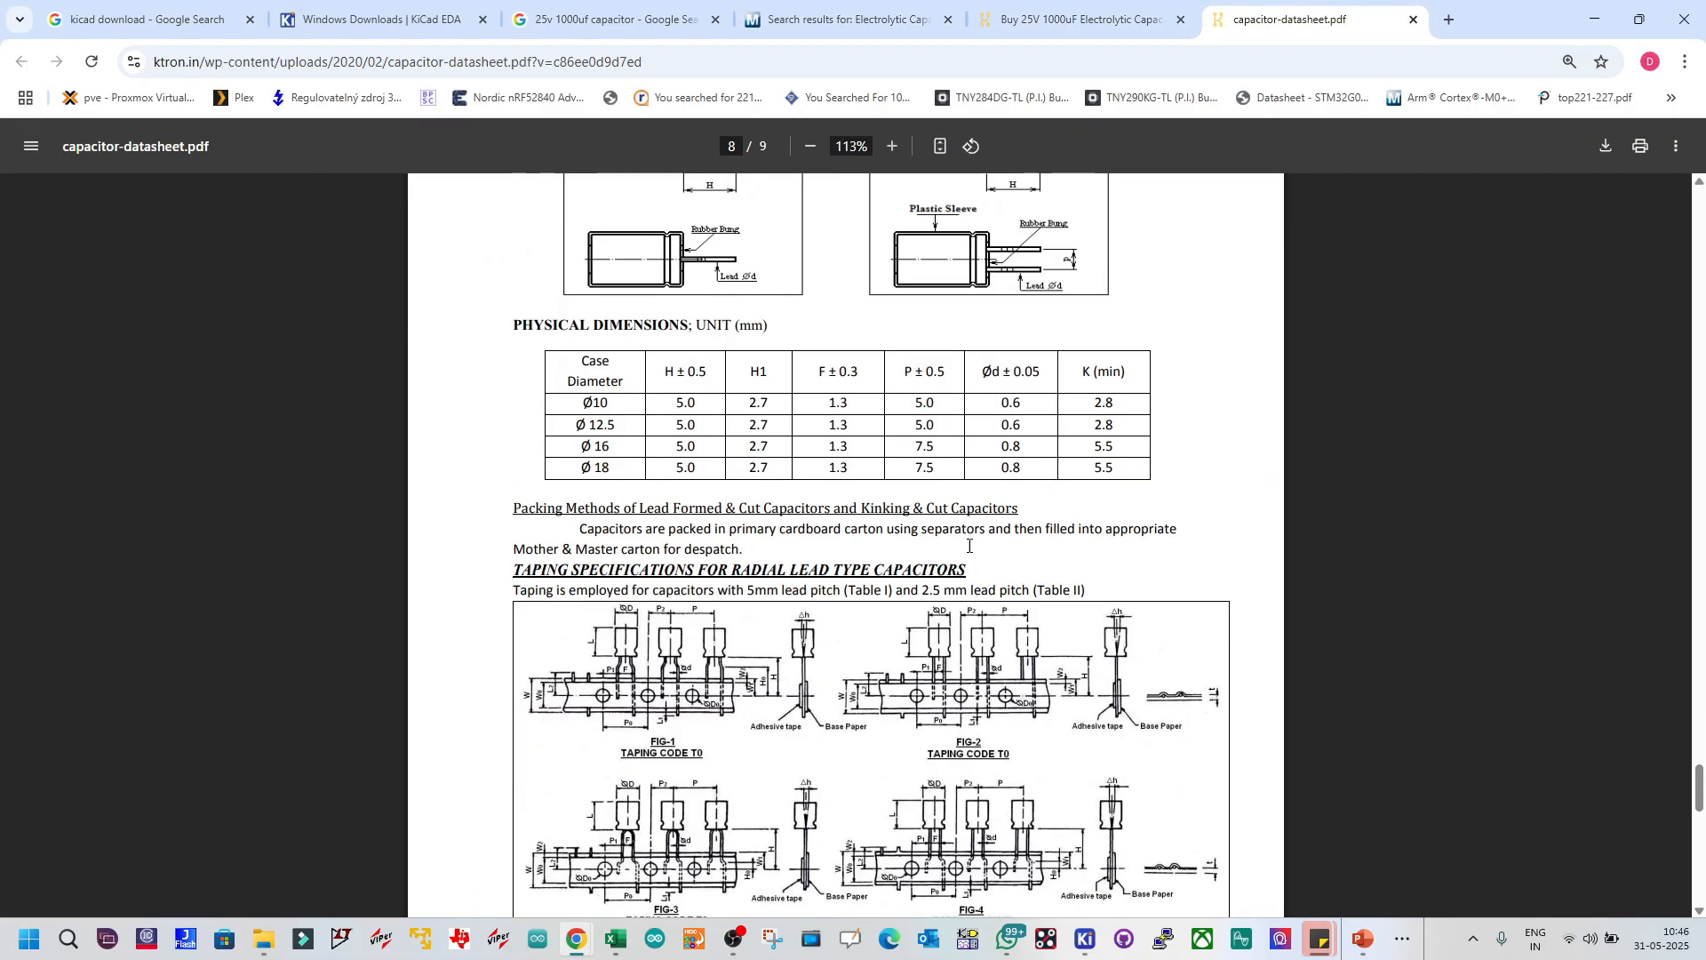
{"action": "scroll", "coordinate": [975, 505], "scroll_direction": "up", "scroll_amount": 2, "text": "ctrl"}
{"action": "scroll", "coordinate": [977, 504], "scroll_direction": "up", "scroll_amount": 4}
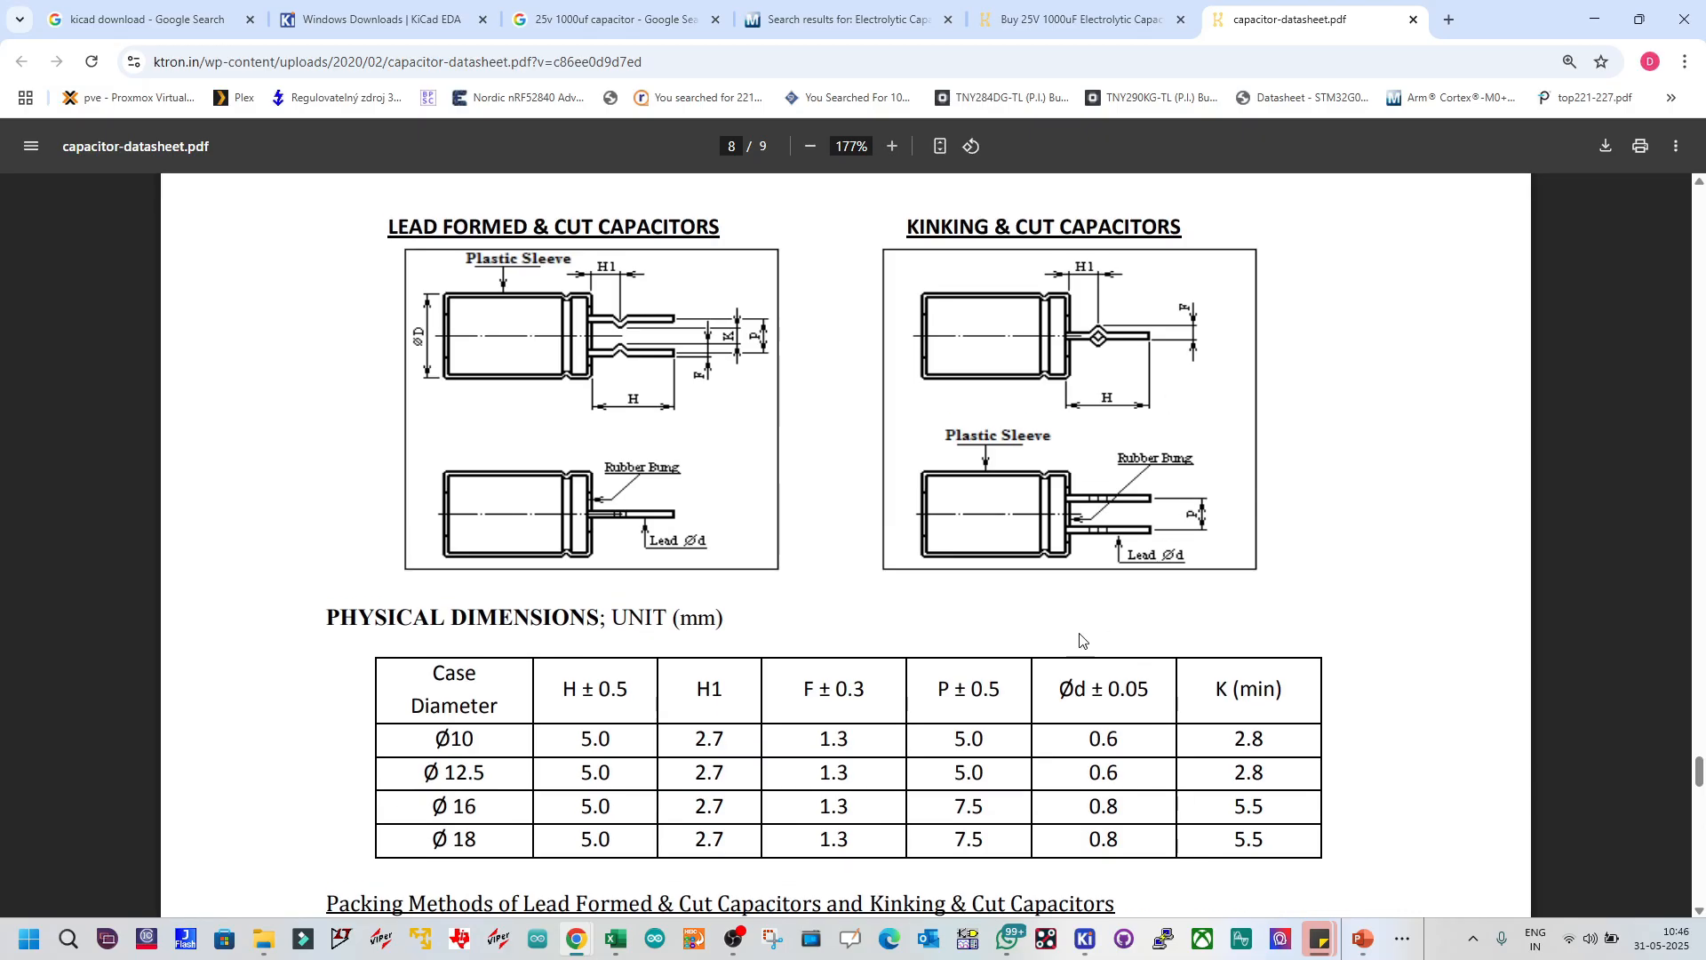
{"action": "left_click_drag", "start_coordinate": [940, 690], "coordinate": [979, 756]}
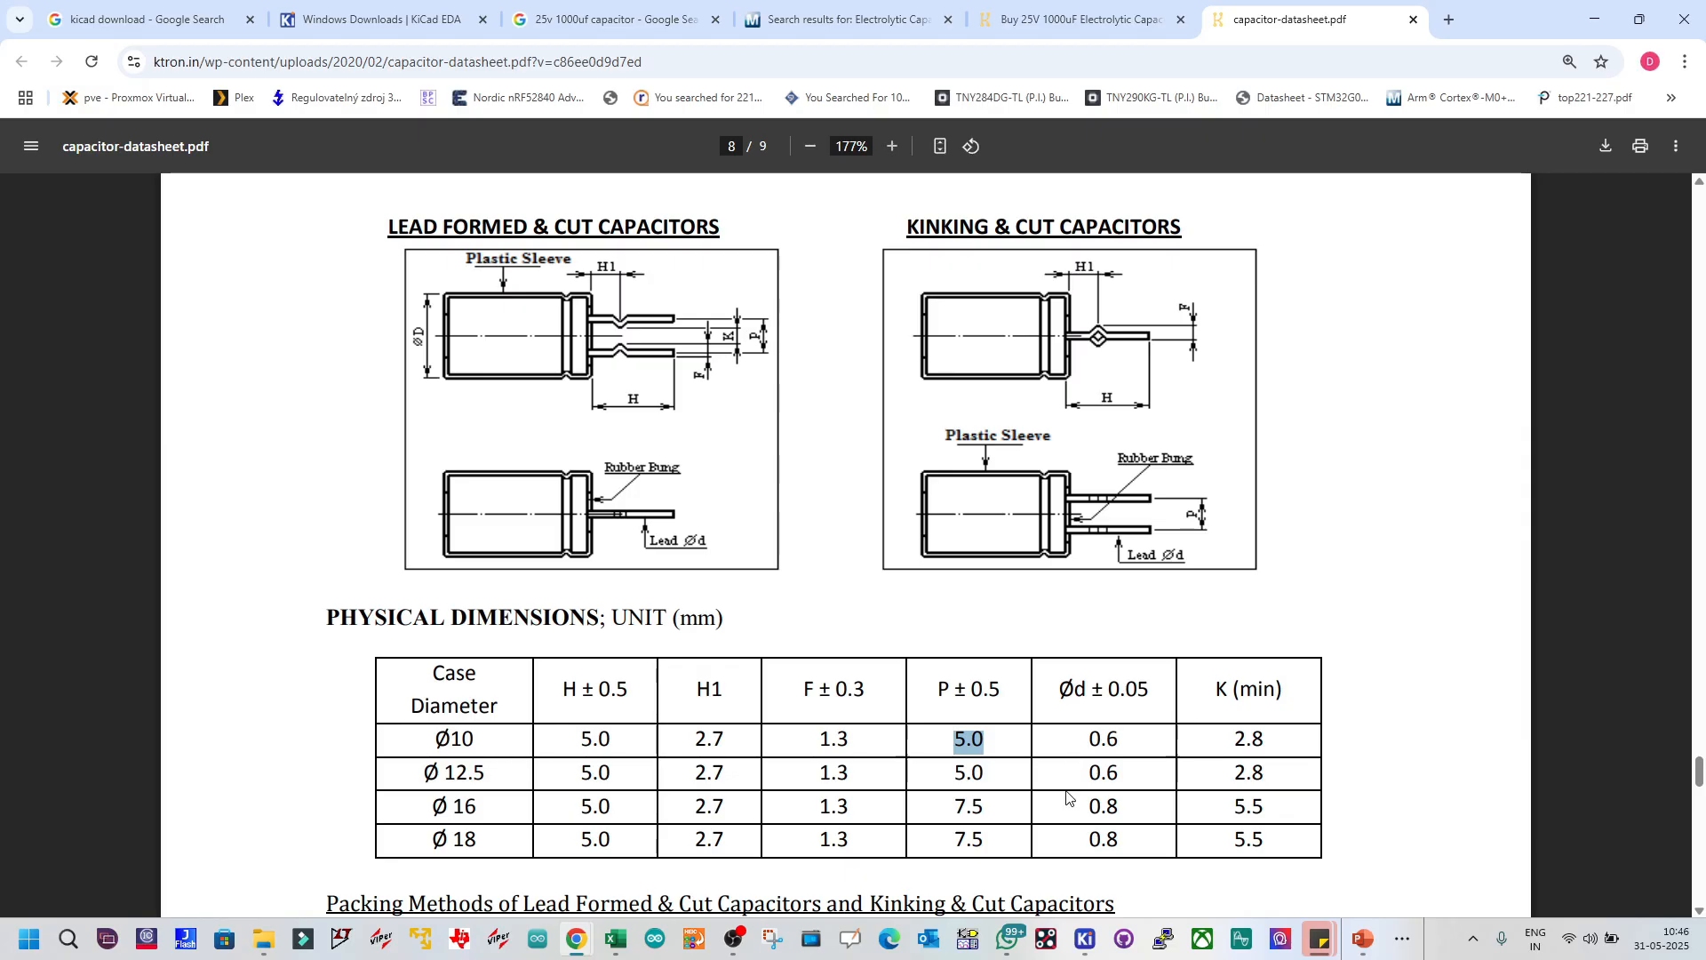
Step: Recheck the Ø10 case's lead pitch in the datasheet and examine the taping specification tables on the last page
{"action": "scroll", "coordinate": [1068, 797], "scroll_direction": "down", "scroll_amount": 2}
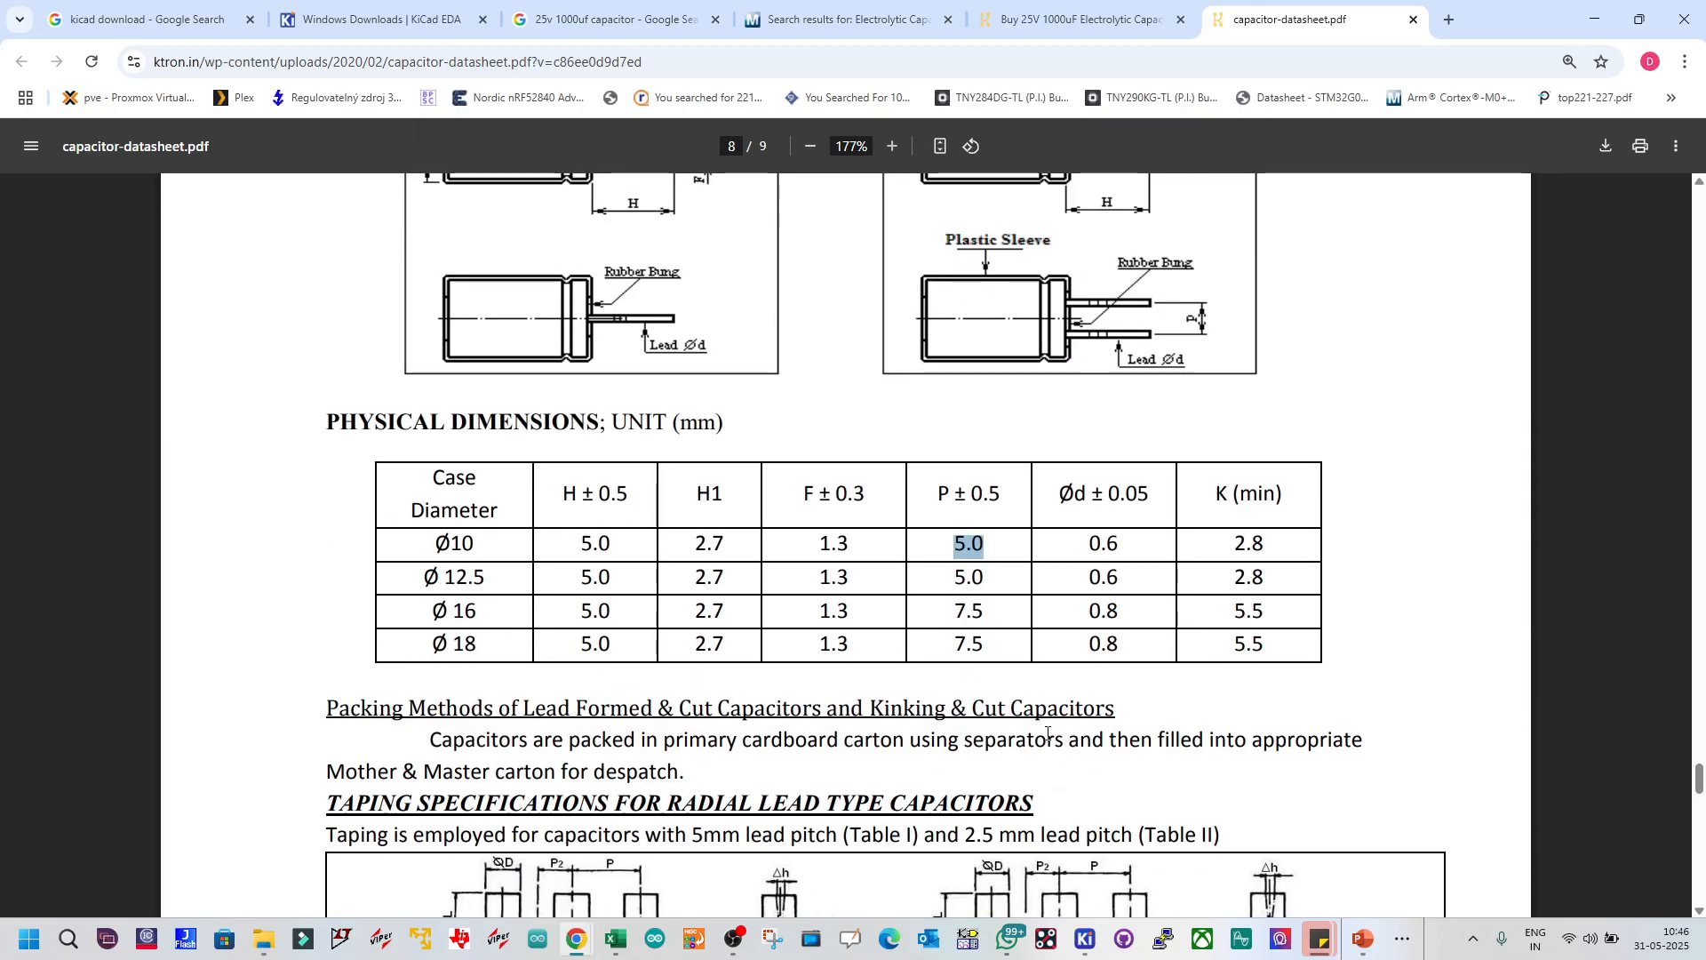
{"action": "scroll", "coordinate": [1048, 734], "scroll_direction": "down", "scroll_amount": 5}
{"action": "scroll", "coordinate": [1047, 734], "scroll_direction": "up", "scroll_amount": 6}
{"action": "left_click", "coordinate": [986, 646]}
{"action": "left_click_drag", "start_coordinate": [954, 642], "coordinate": [989, 643]}
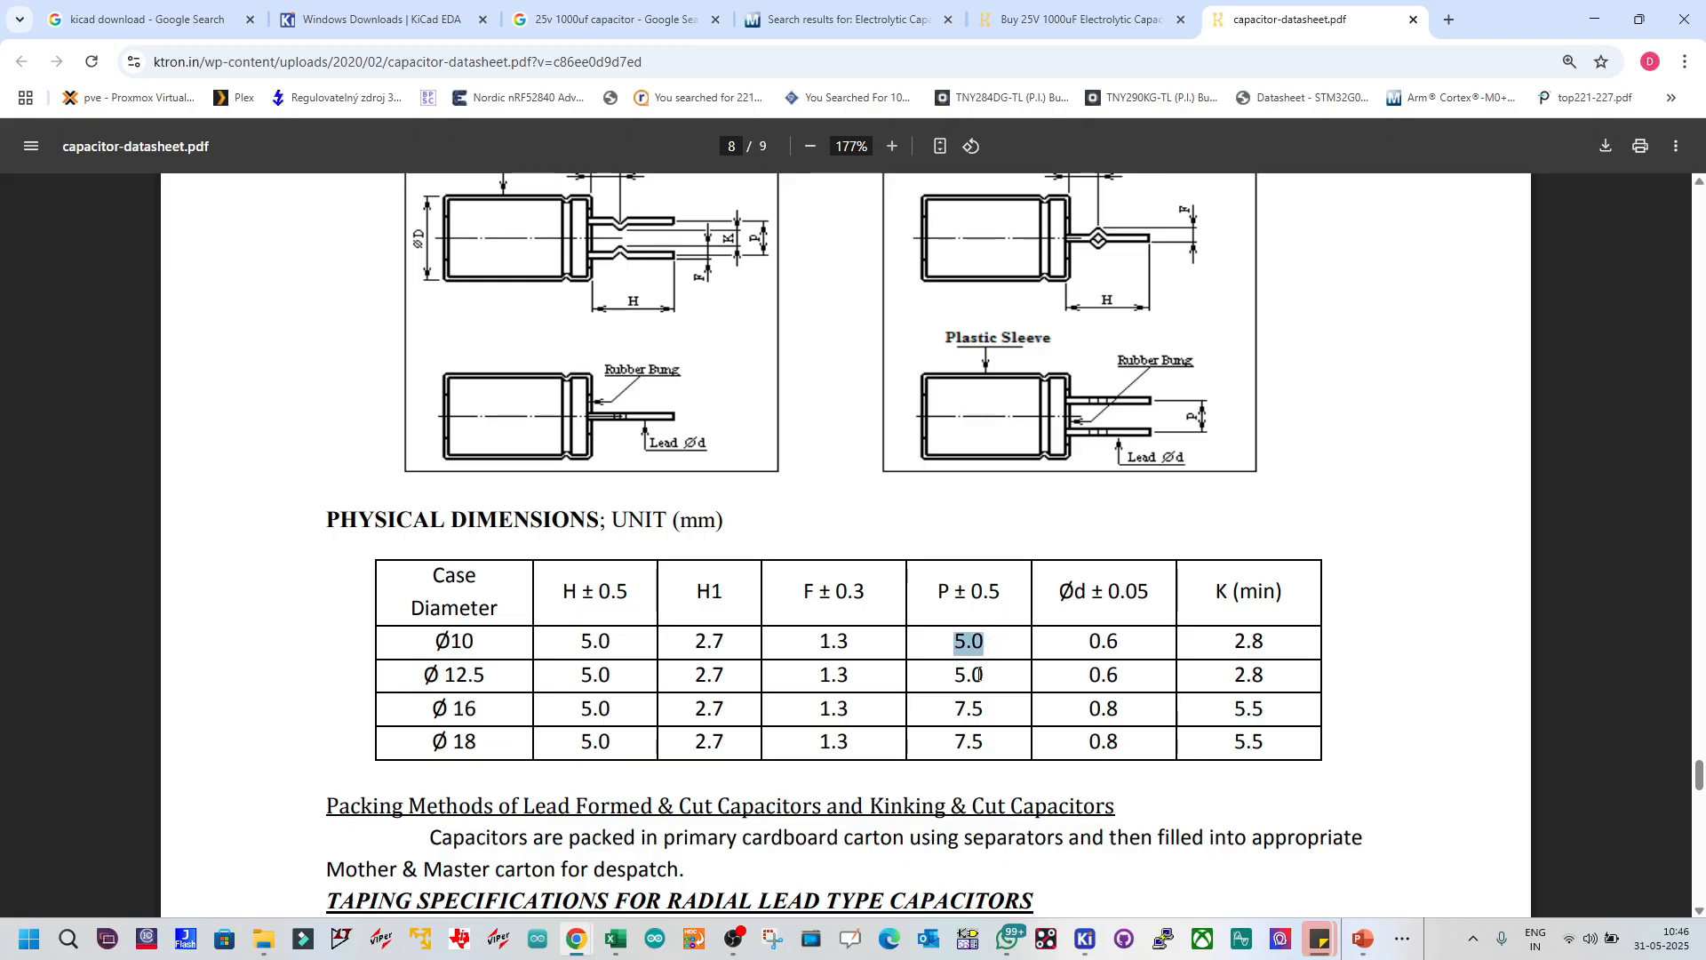
{"action": "scroll", "coordinate": [955, 654], "scroll_direction": "up", "scroll_amount": 2}
{"action": "scroll", "coordinate": [1004, 579], "scroll_direction": "down", "scroll_amount": 2, "text": "ctrl"}
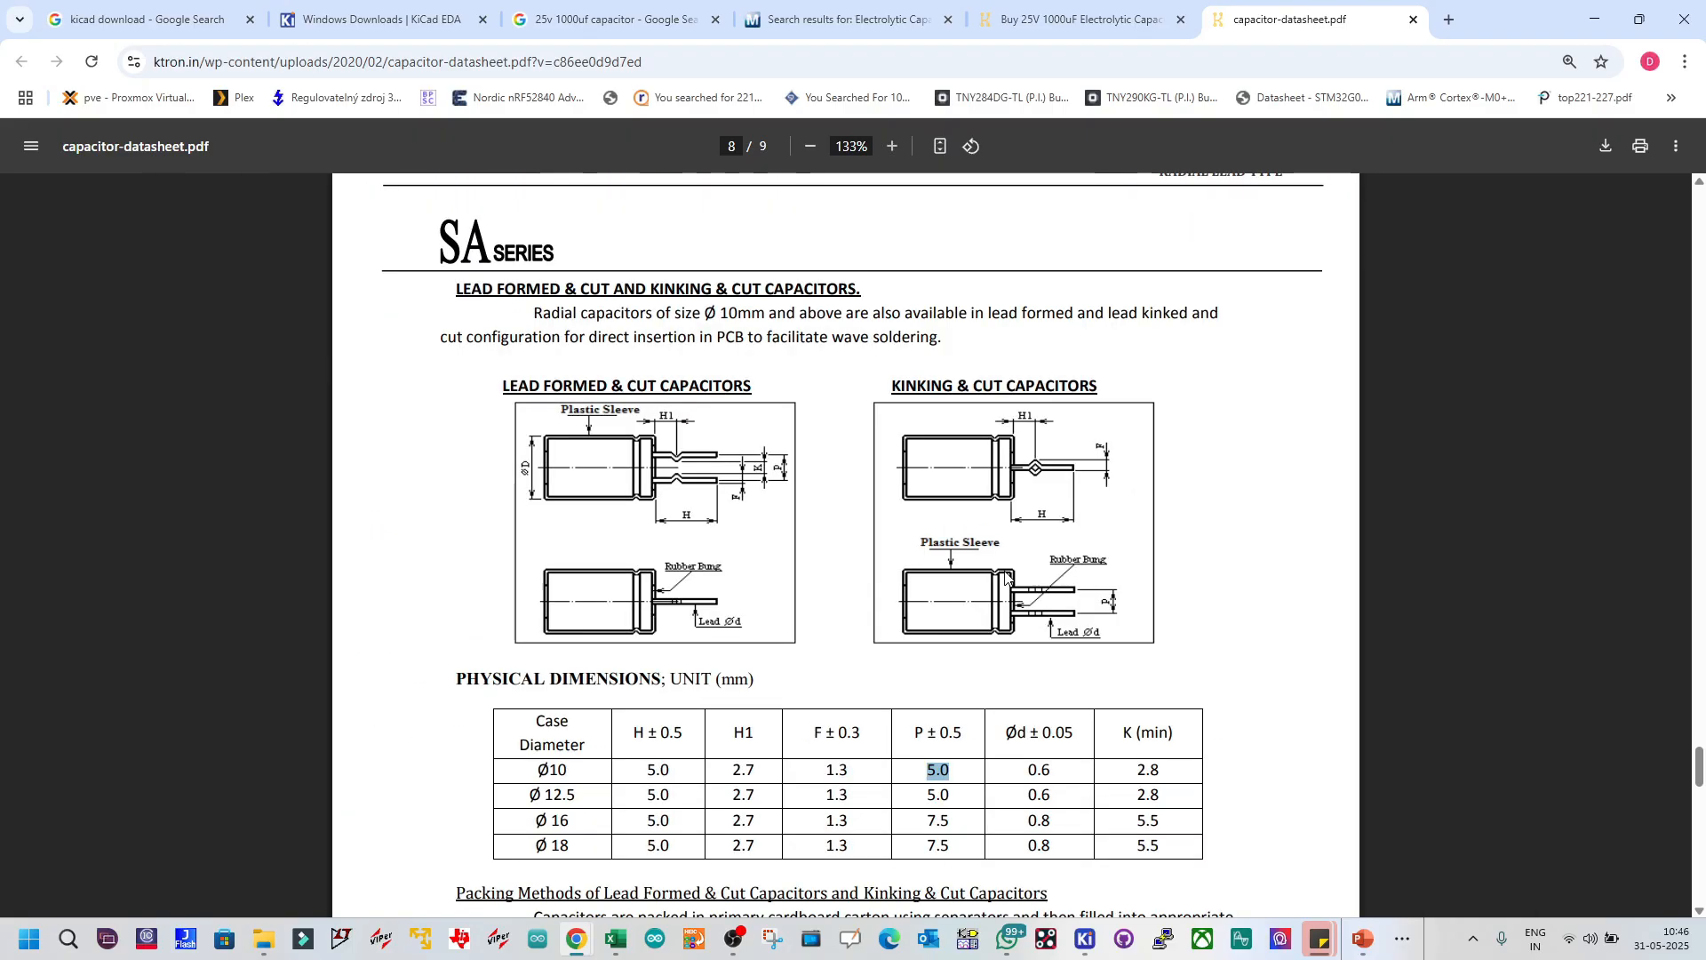
{"action": "scroll", "coordinate": [1007, 577], "scroll_direction": "down", "scroll_amount": 15}
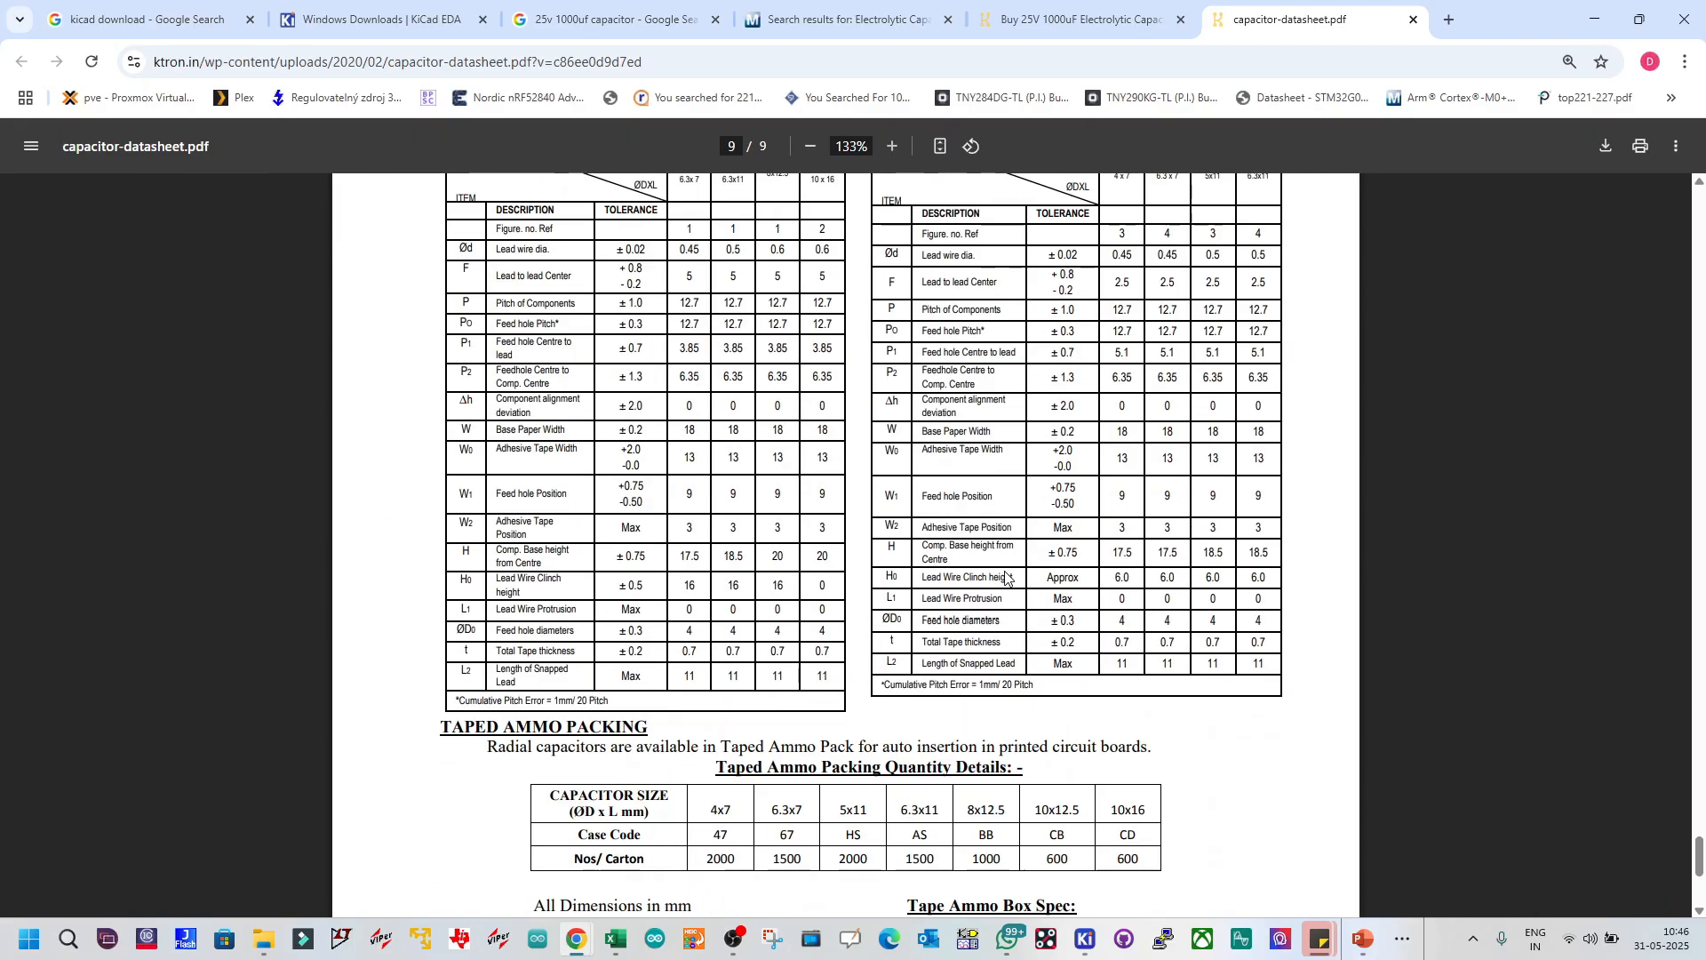
Step: Find the Physical Dimensions table in the datasheet again and highlight the Ø10 case diameter and its lead pitch P
{"action": "scroll", "coordinate": [1007, 578], "scroll_direction": "up", "scroll_amount": 15}
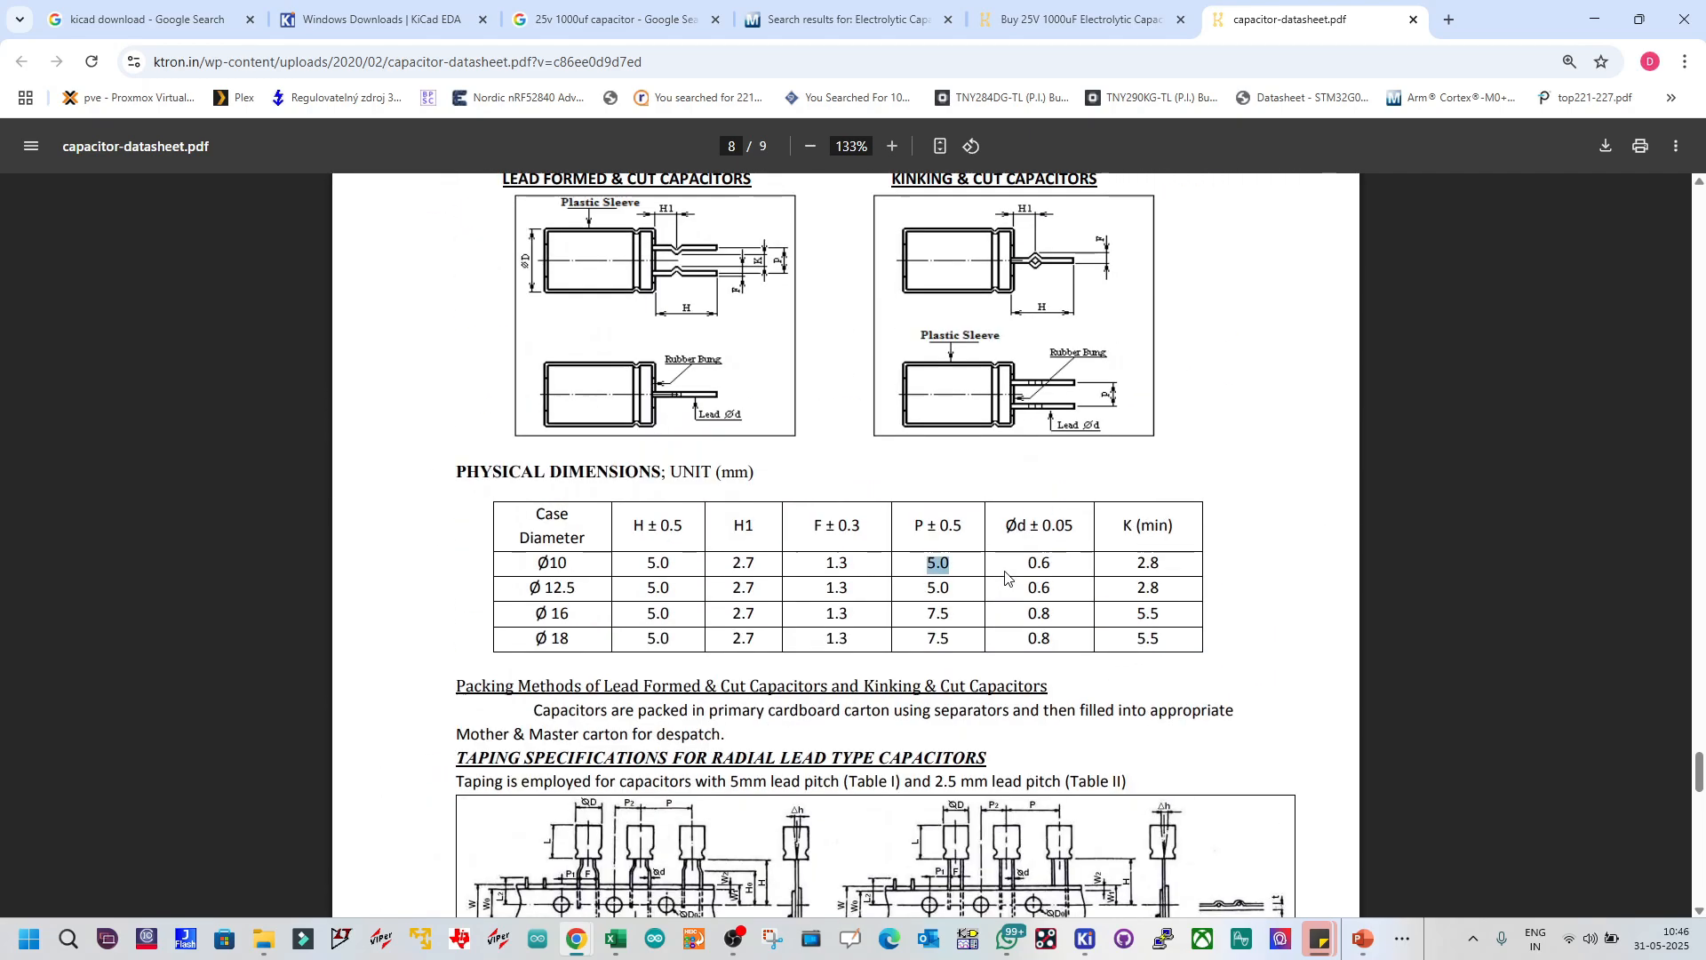
{"action": "scroll", "coordinate": [994, 633], "scroll_direction": "down", "scroll_amount": 1}
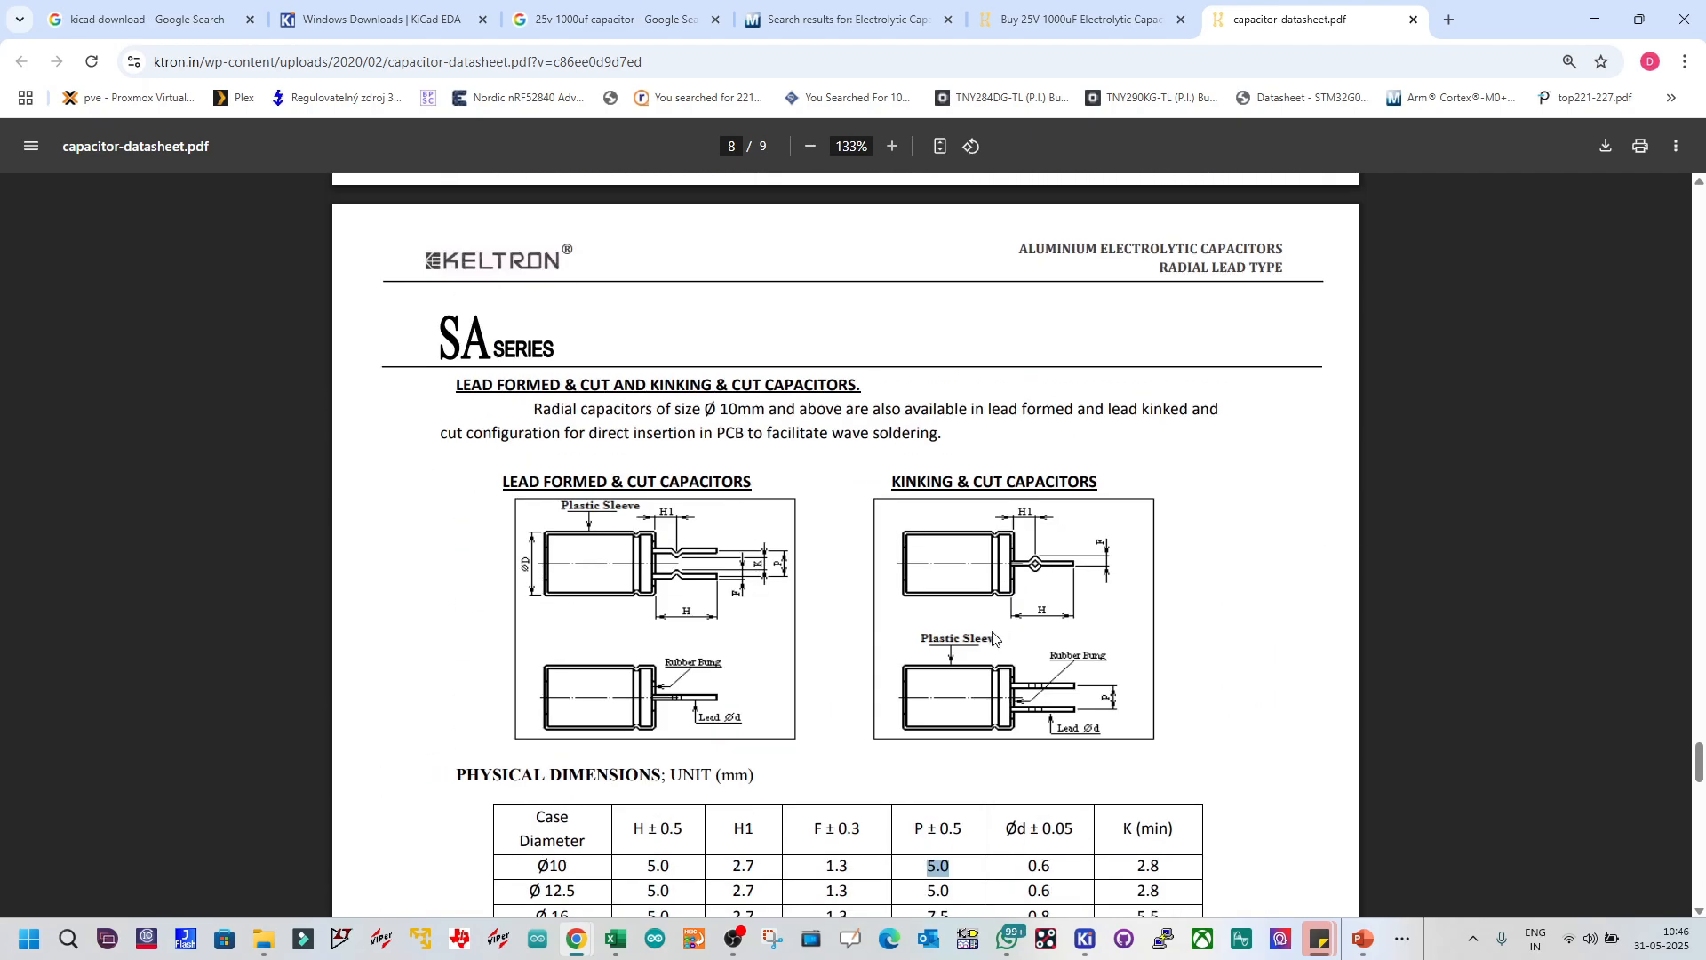
{"action": "scroll", "coordinate": [1009, 633], "scroll_direction": "up", "scroll_amount": 1, "text": "ctrl"}
{"action": "scroll", "coordinate": [1011, 629], "scroll_direction": "down", "scroll_amount": 1}
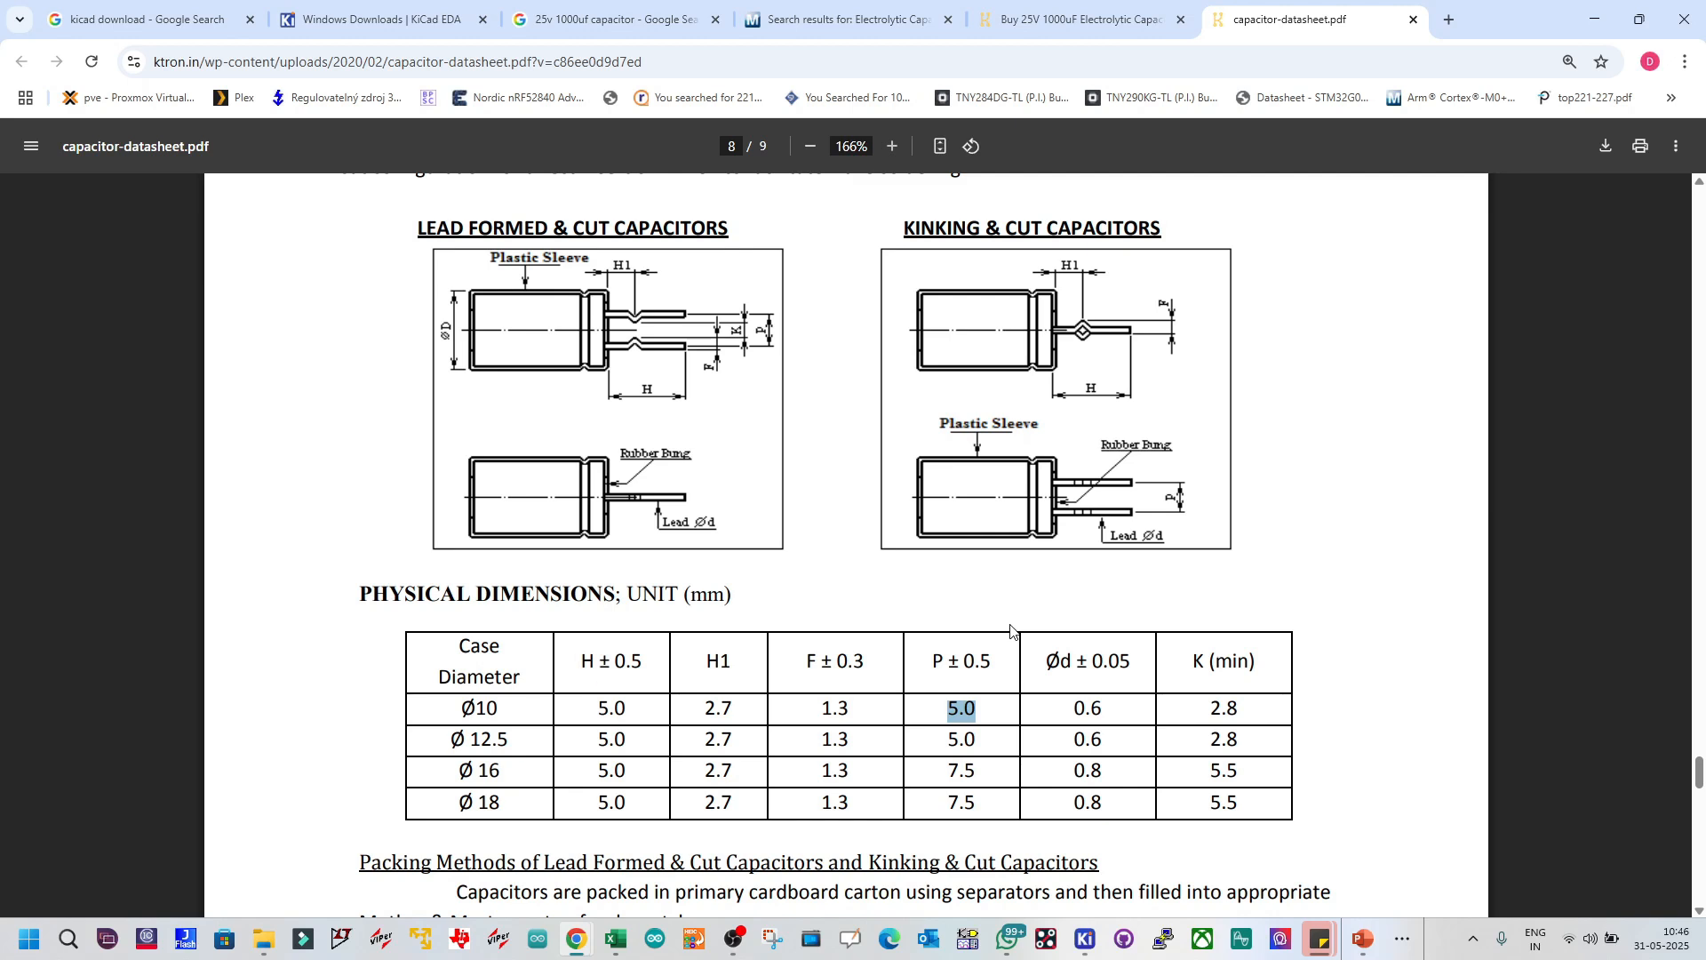
{"action": "left_click_drag", "start_coordinate": [455, 661], "coordinate": [513, 677]}
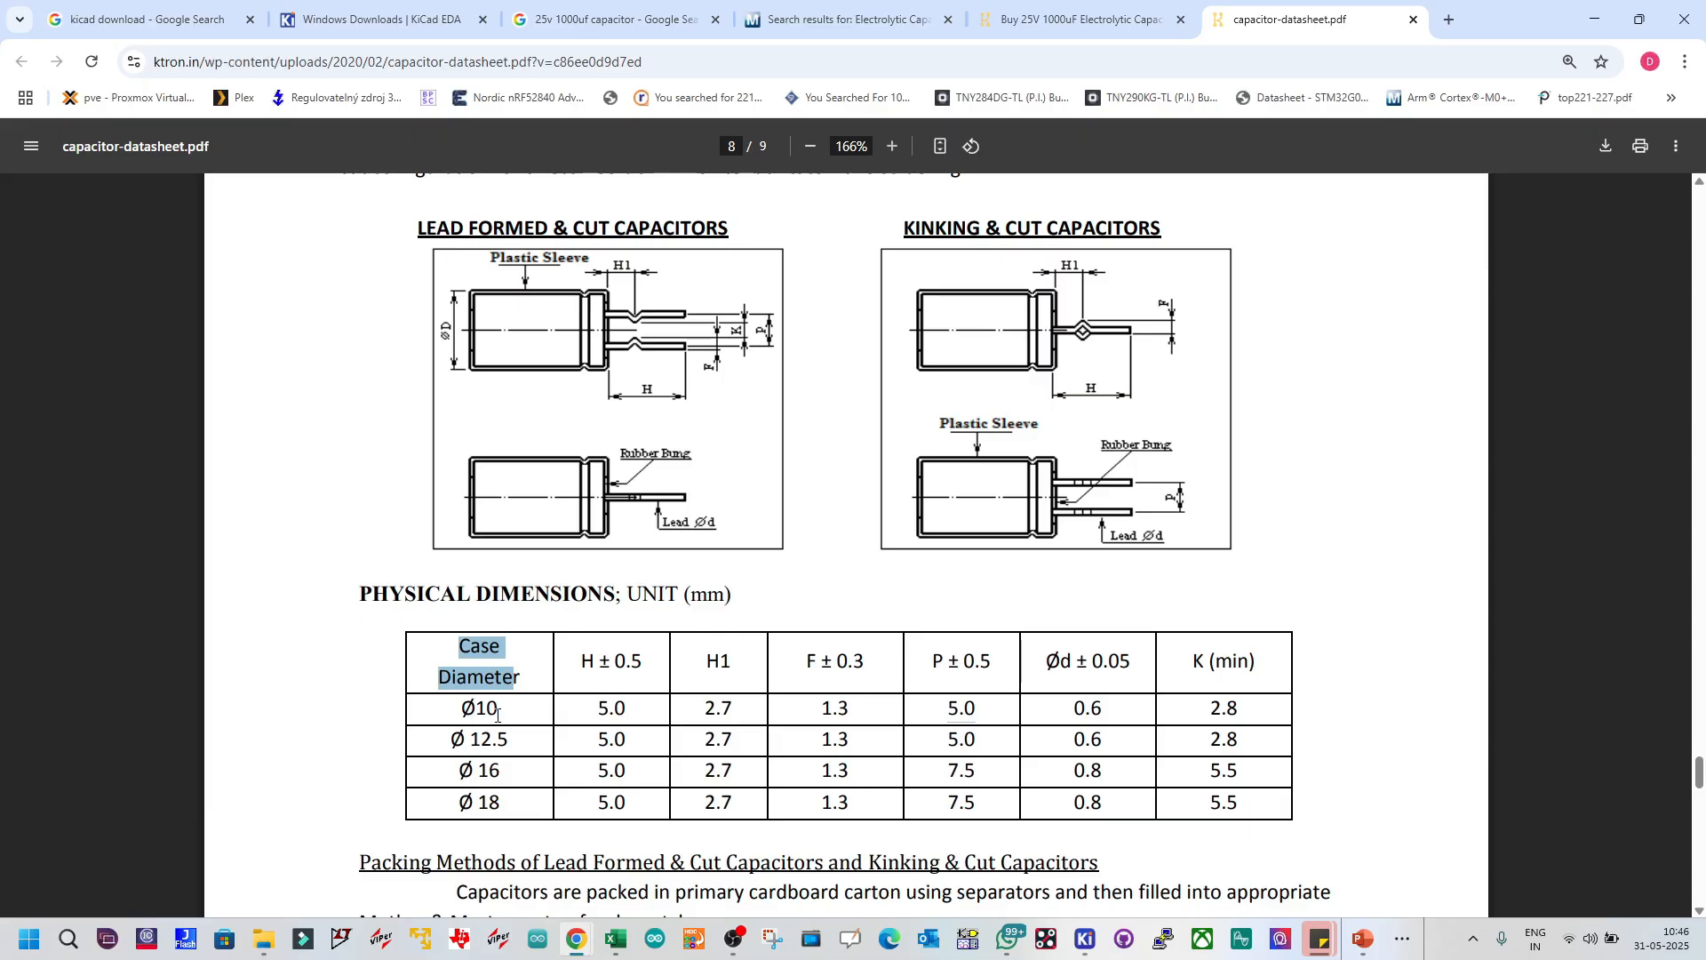
{"action": "left_click", "coordinate": [493, 706]}
{"action": "double_click", "coordinate": [477, 711]}
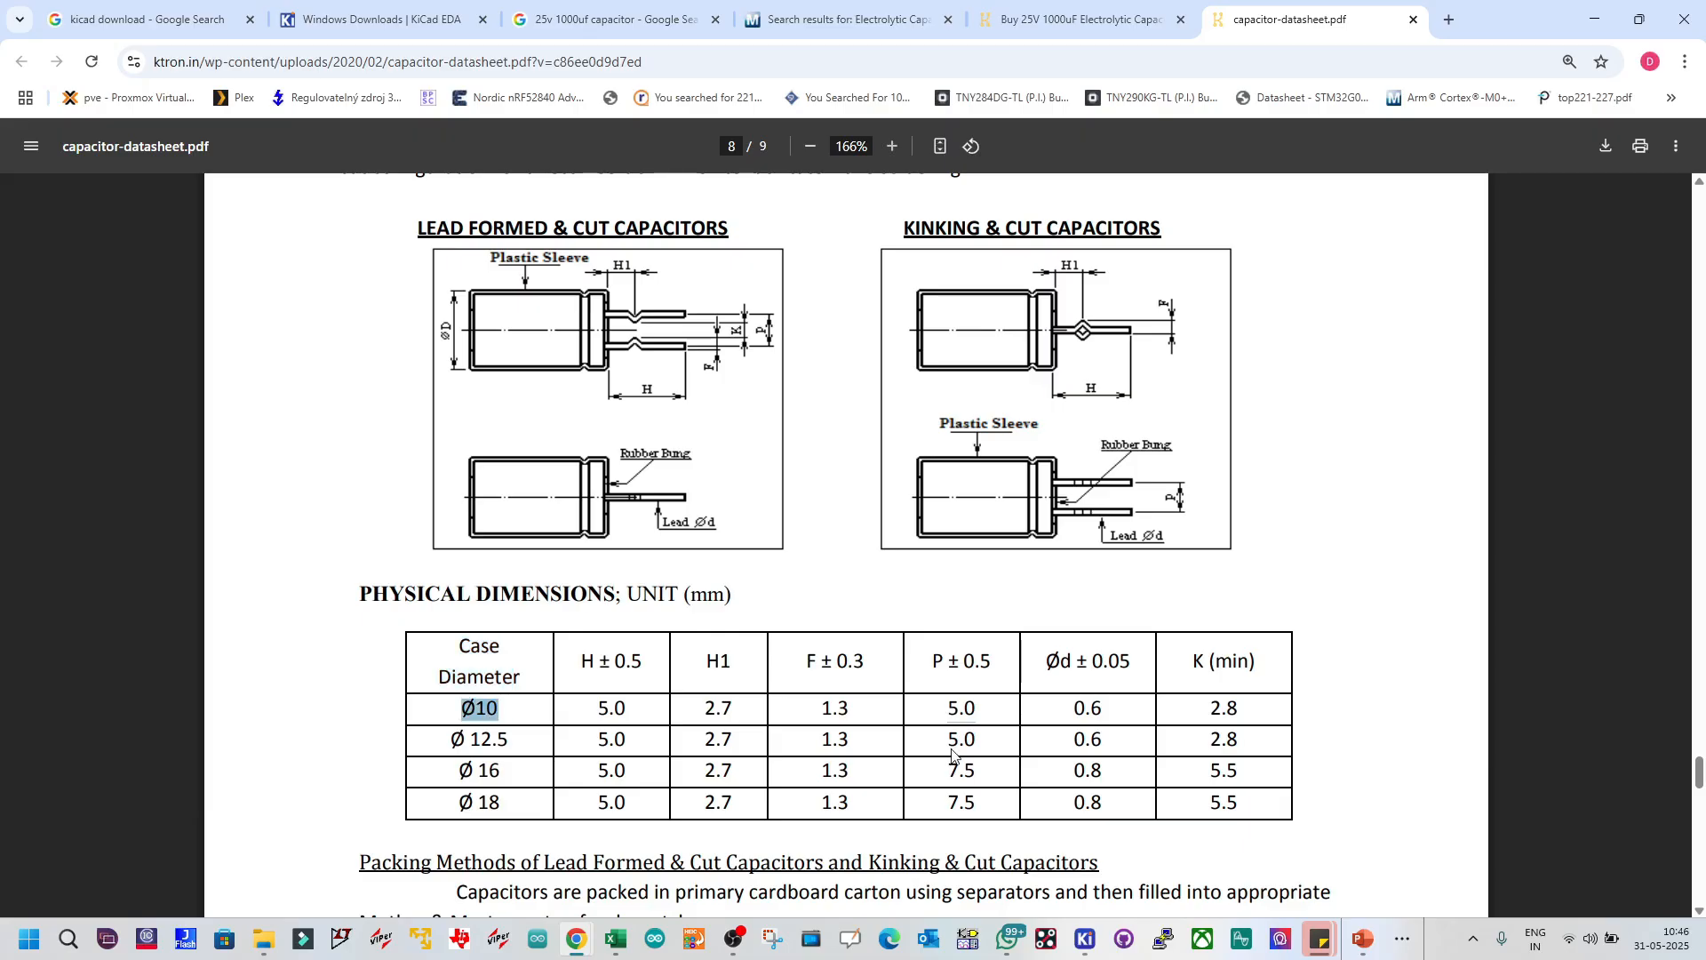
{"action": "left_click_drag", "start_coordinate": [947, 709], "coordinate": [969, 708]}
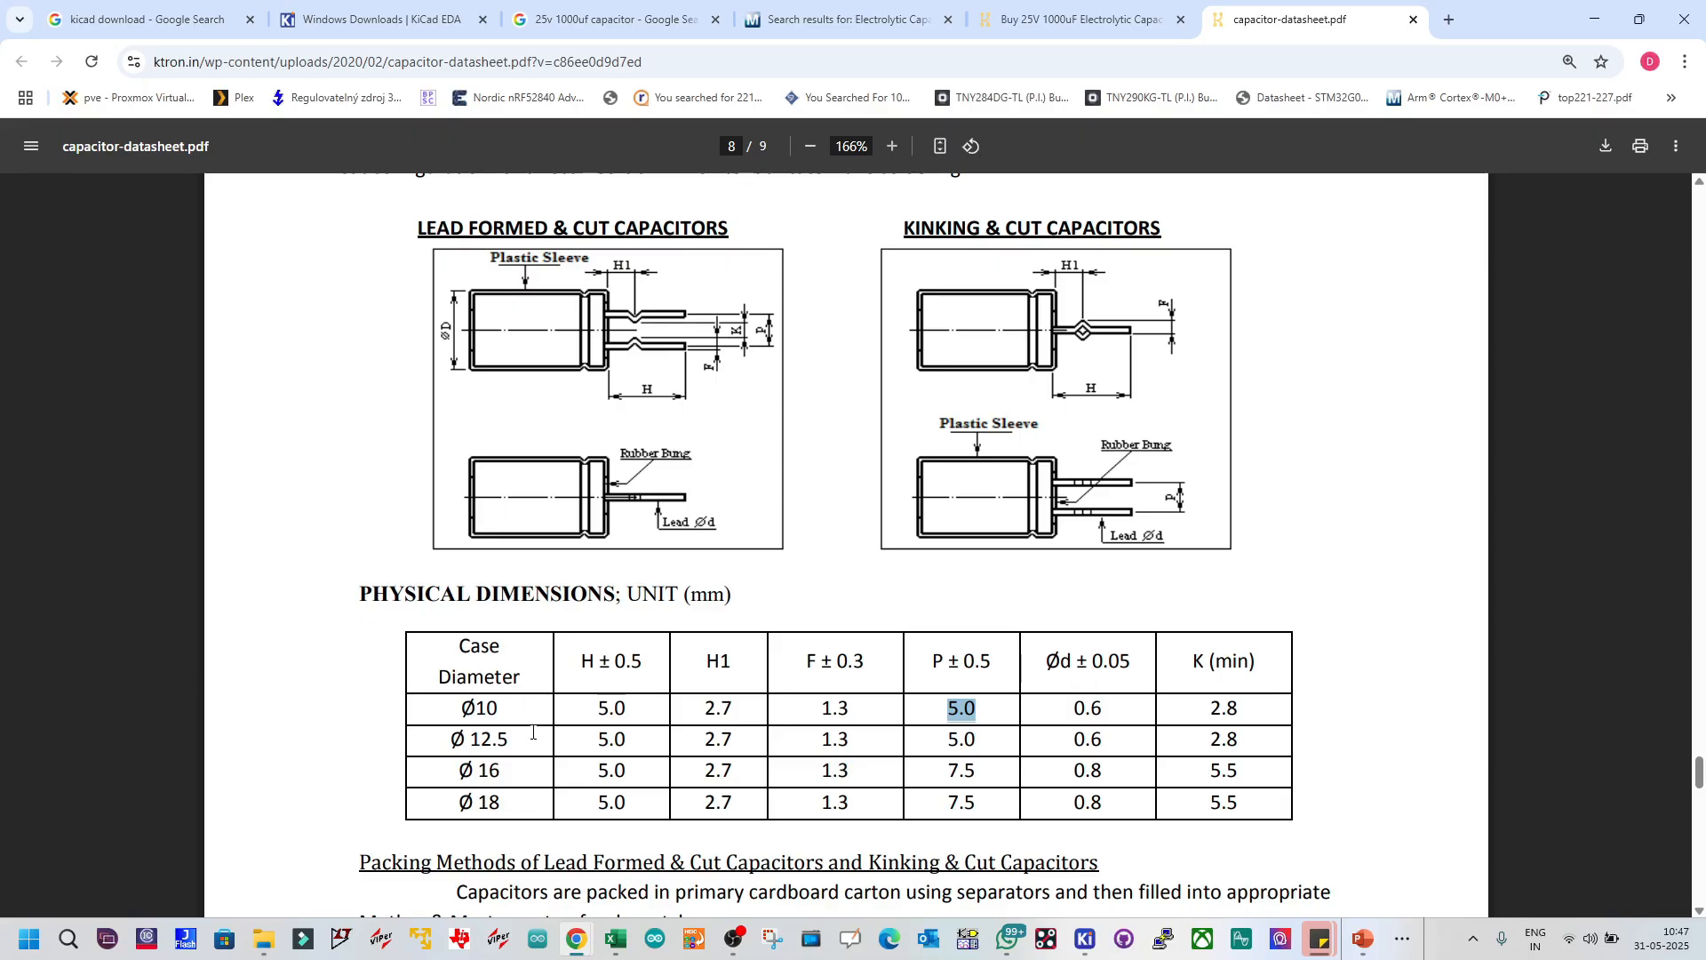
Step: Switch to KiCad's Schematic Editor and choose the footprint CP_Radial_D10.0mm_P5.00mm for the C_Polarized symbol
{"action": "mouse_move", "coordinate": [580, 940]}
{"action": "mouse_move", "coordinate": [1081, 943]}
{"action": "mouse_move", "coordinate": [1135, 879]}
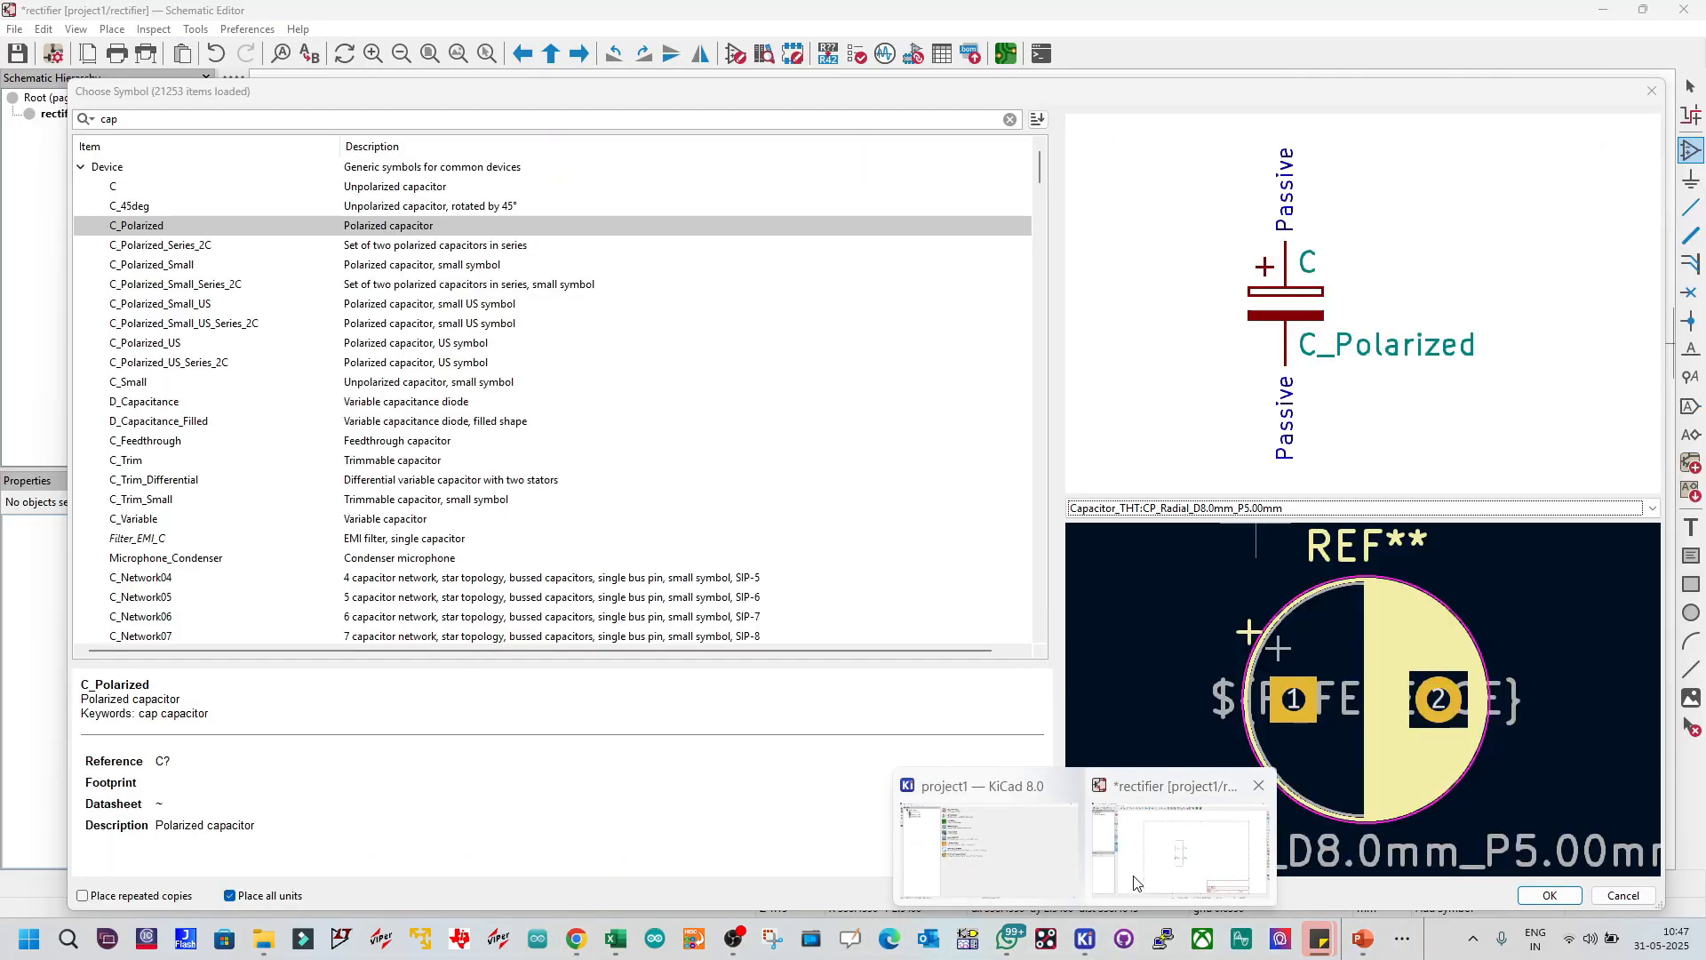
{"action": "left_click", "coordinate": [1135, 882]}
{"action": "left_click", "coordinate": [1271, 507]}
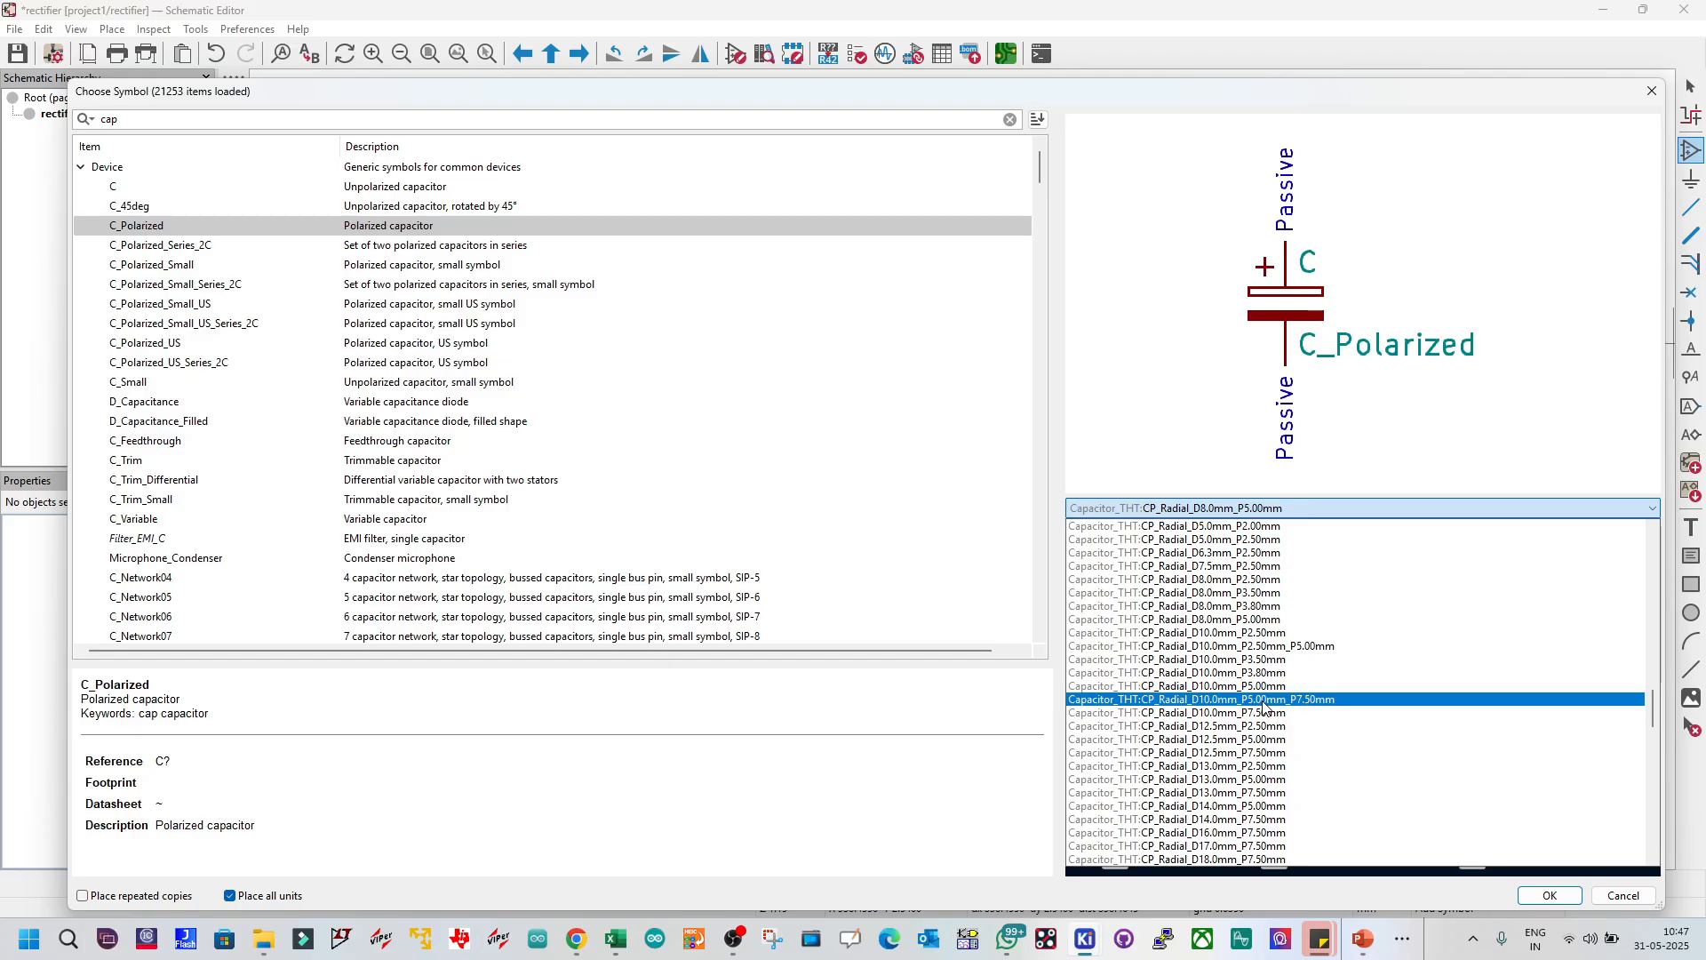
{"action": "left_click", "coordinate": [1330, 701]}
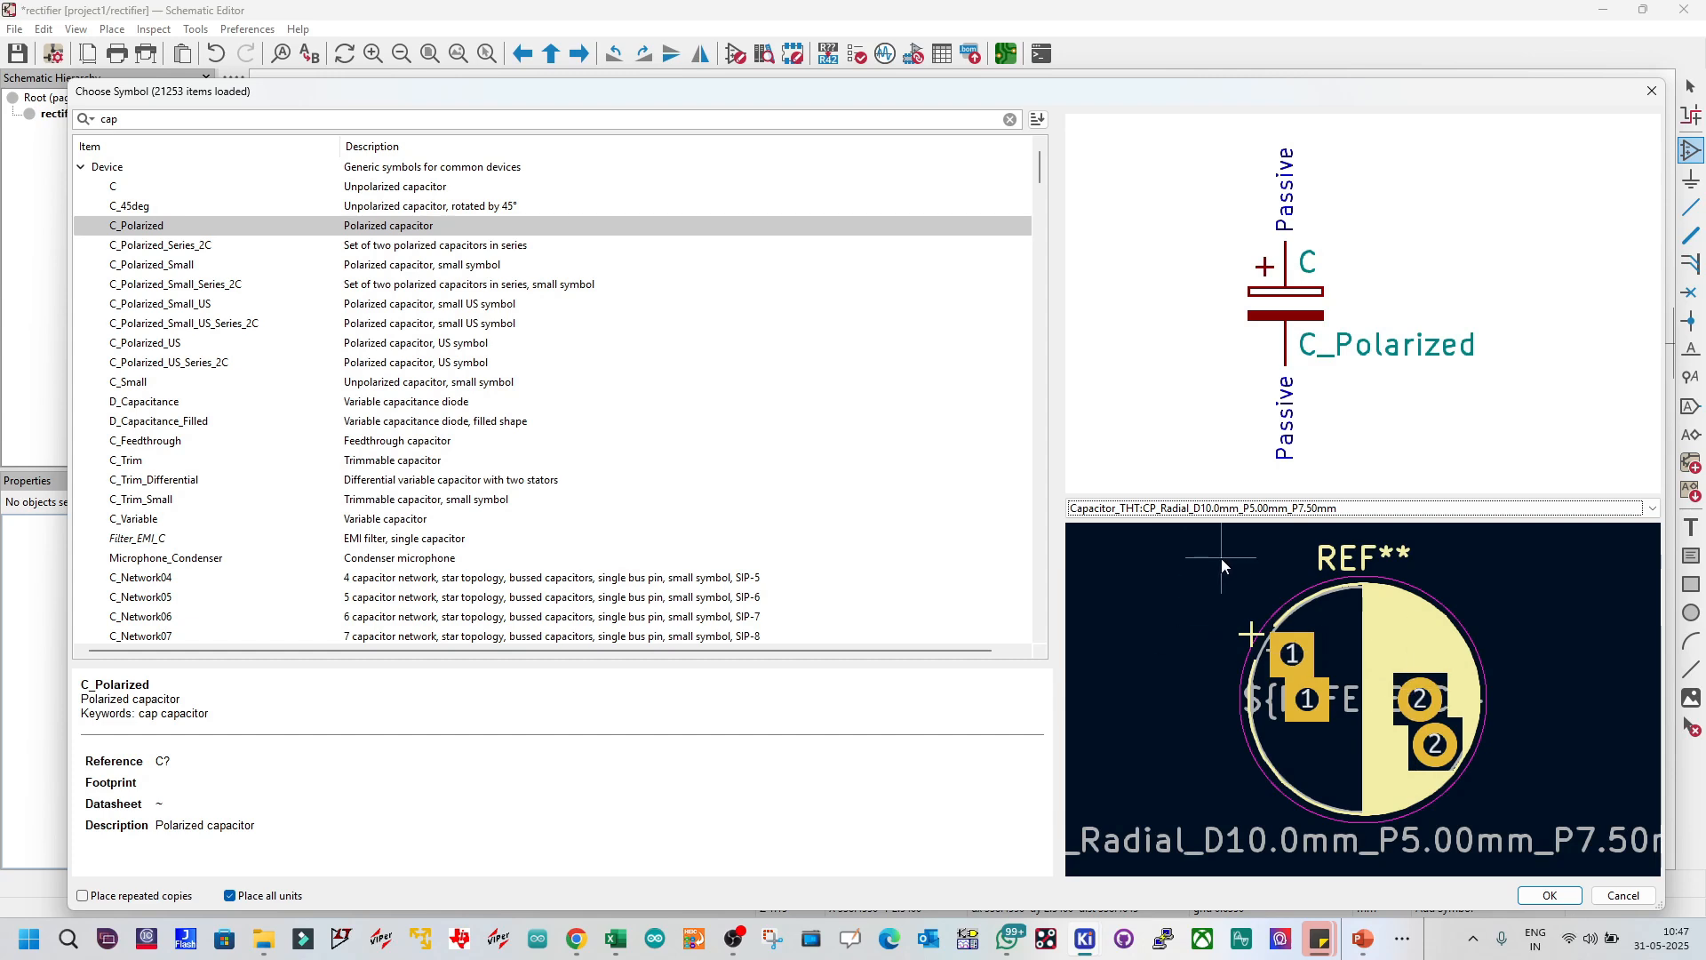
{"action": "left_click", "coordinate": [1224, 508]}
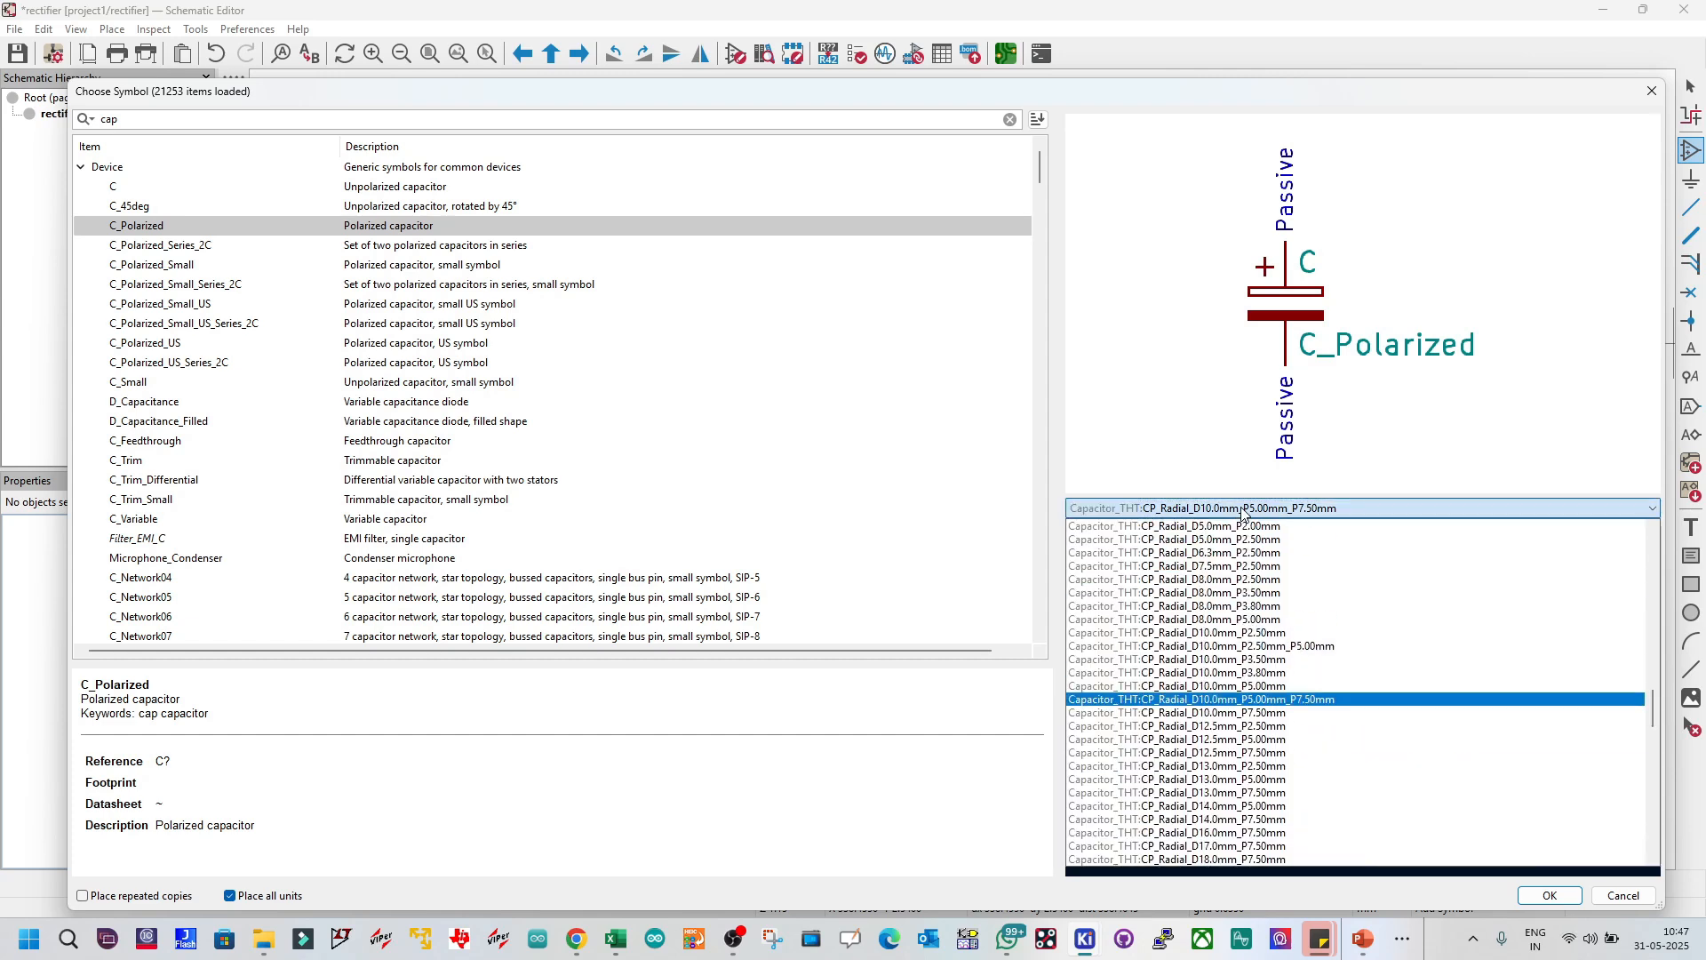
{"action": "left_click", "coordinate": [1231, 687]}
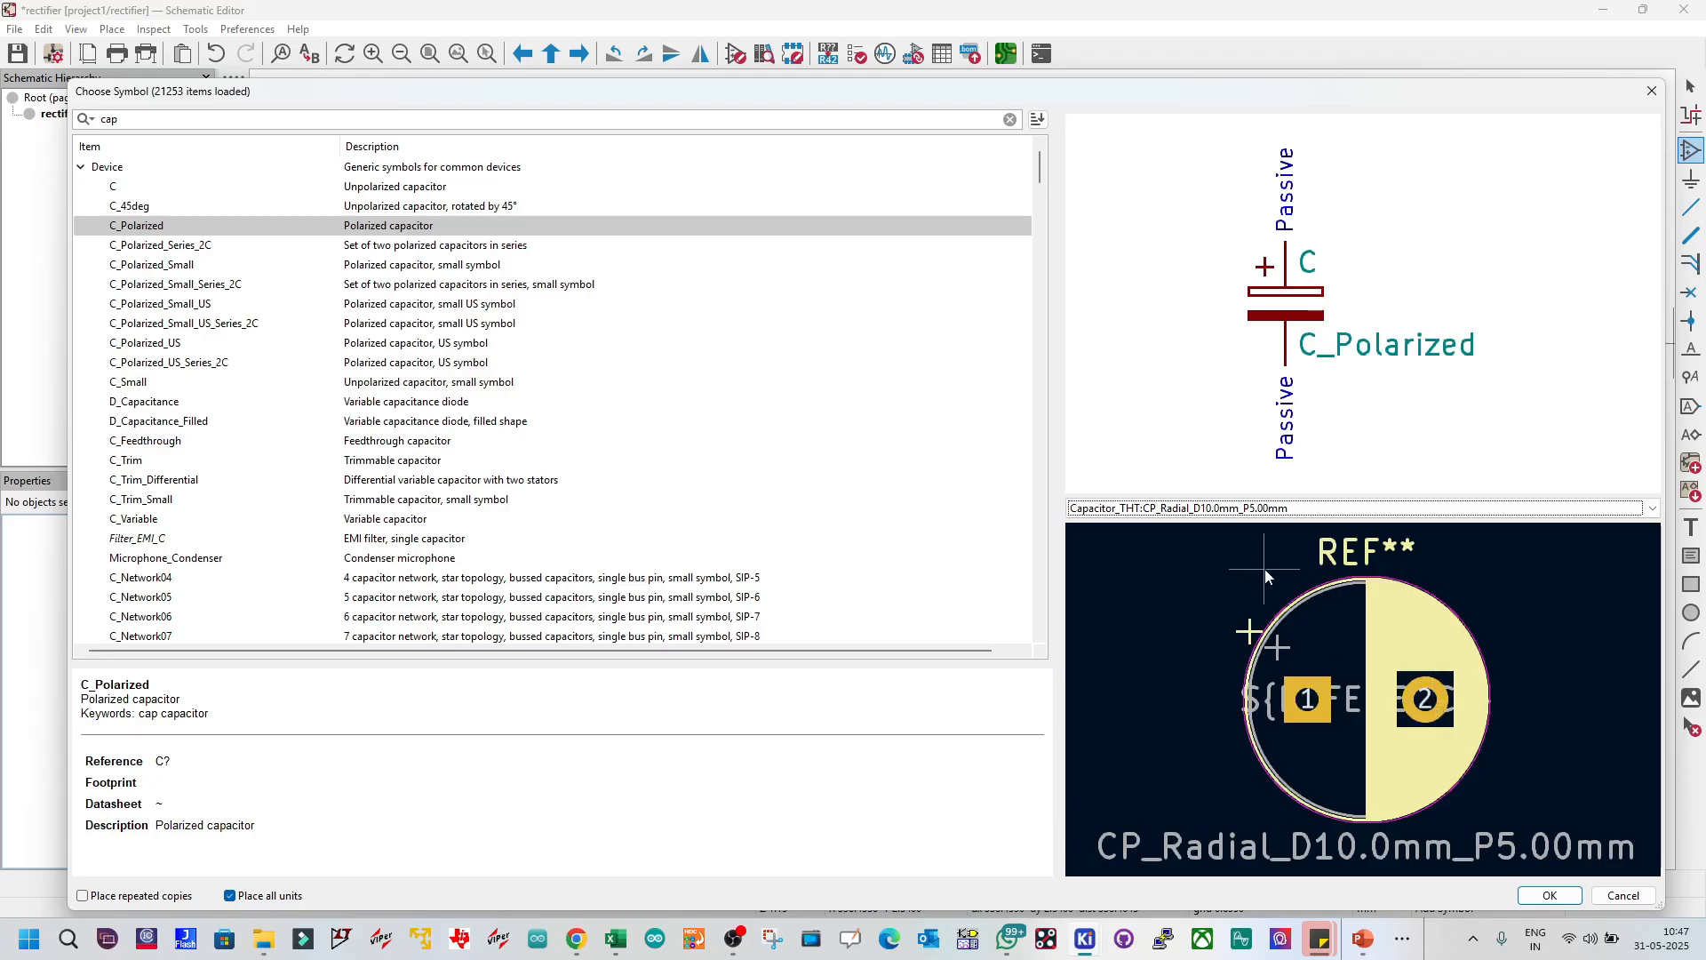
Step: Place the polarized capacitor in the open area to the right of diodes D3 and D4
{"action": "left_click", "coordinate": [1550, 894]}
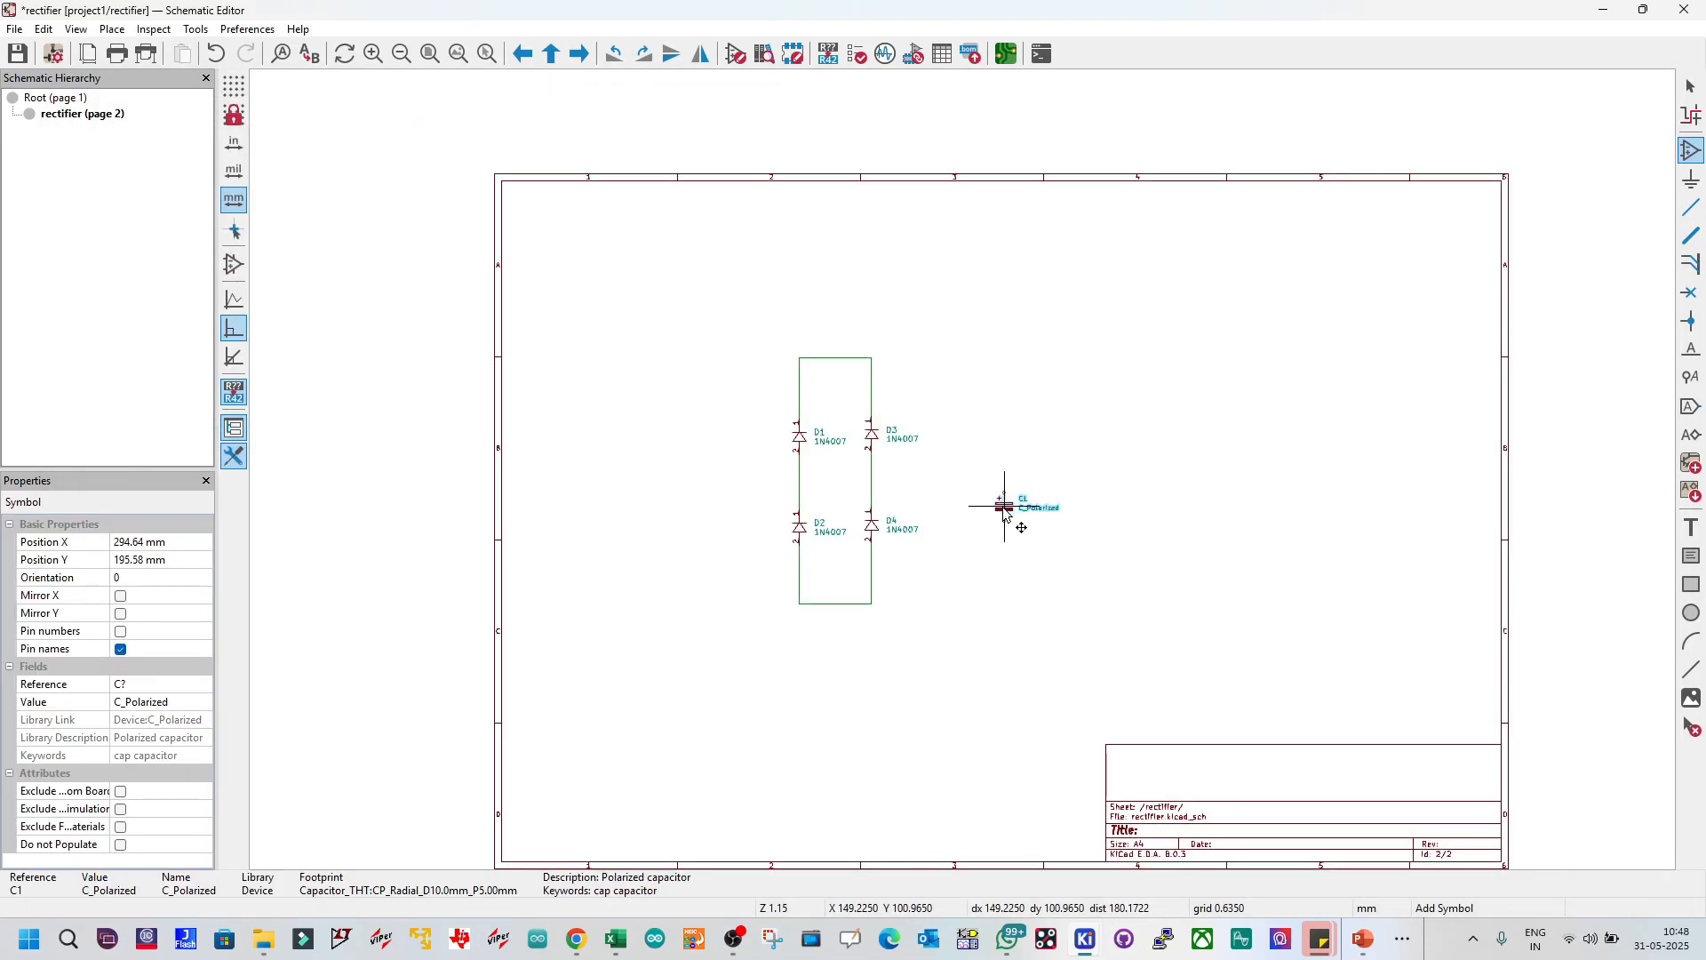
{"action": "scroll", "coordinate": [1005, 513], "scroll_direction": "up", "scroll_amount": 2}
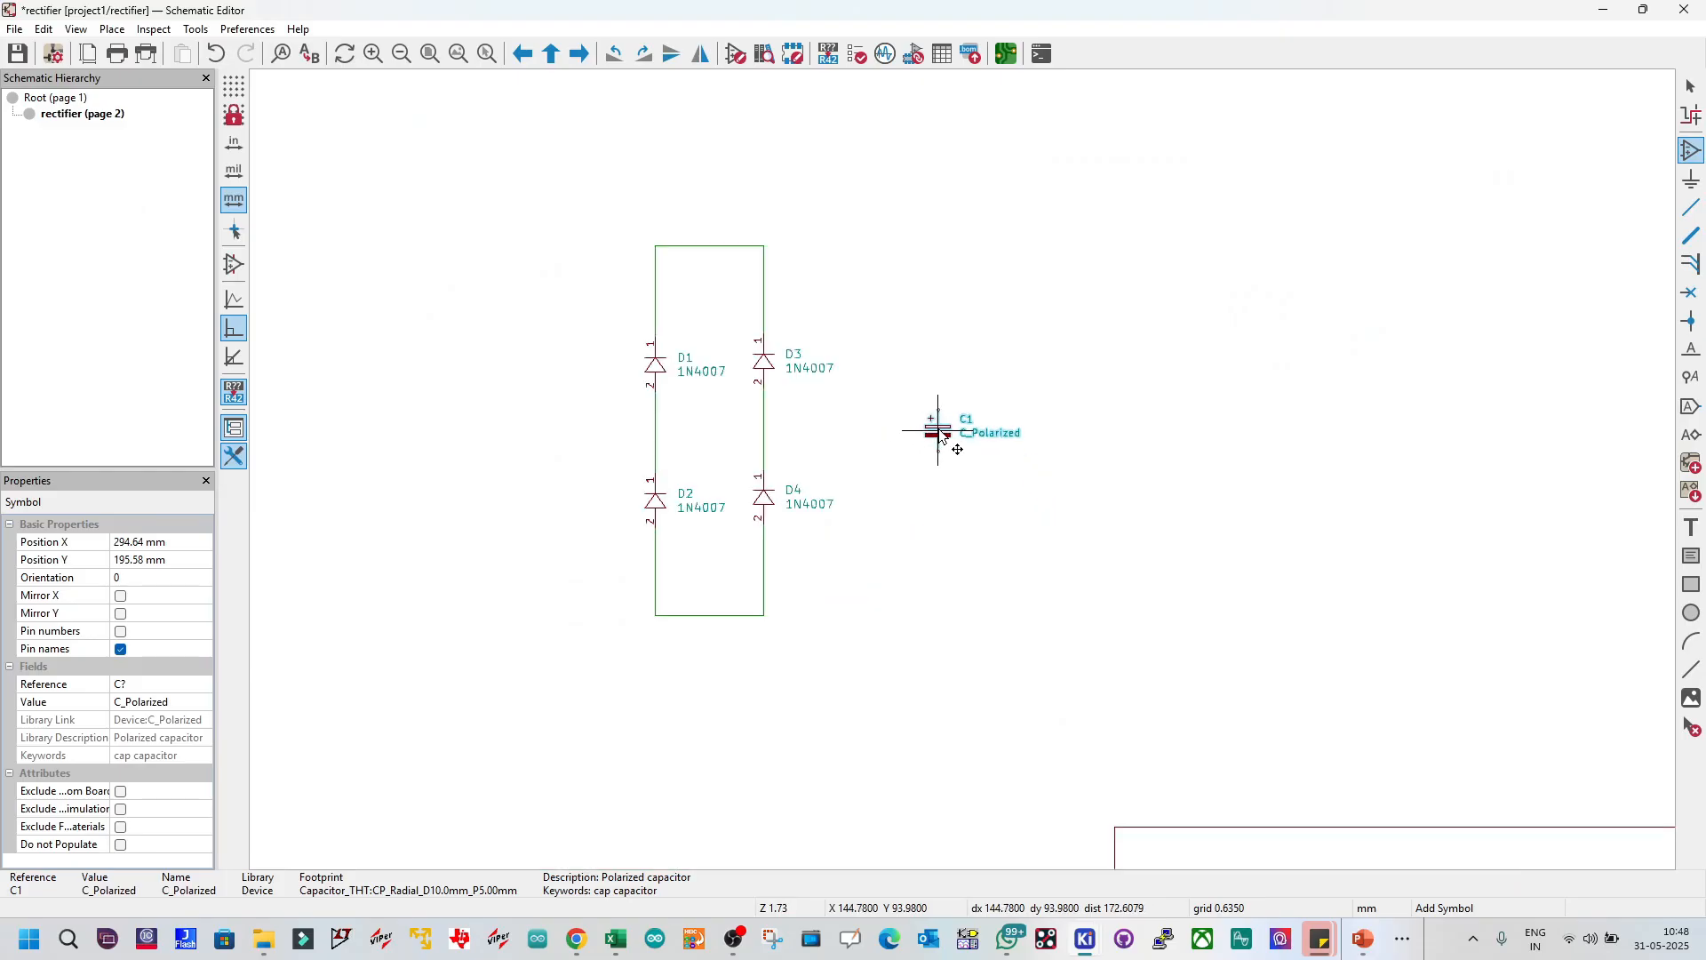
{"action": "left_click", "coordinate": [942, 436]}
{"action": "key", "text": "Escape"}
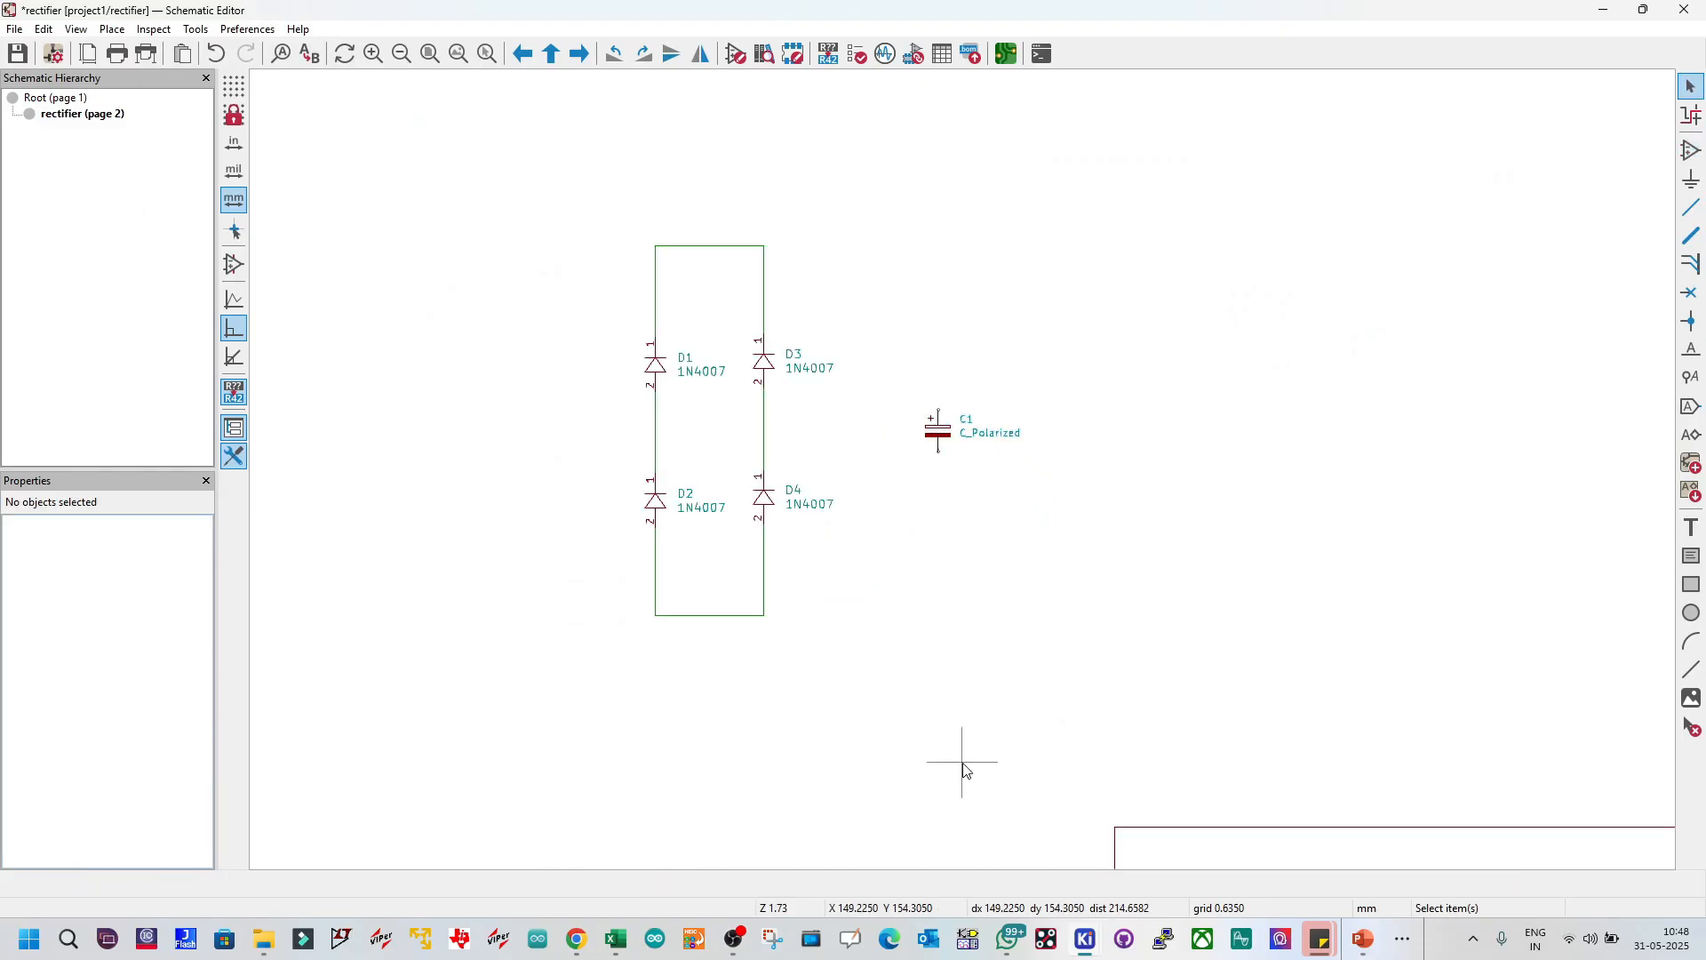
Step: Wire the capacitor's positive pin to the upper corner of the diode bridge above D3
{"action": "left_click", "coordinate": [937, 407]}
{"action": "key", "text": "Escape"}
{"action": "scroll", "coordinate": [898, 350], "scroll_direction": "up", "scroll_amount": 2}
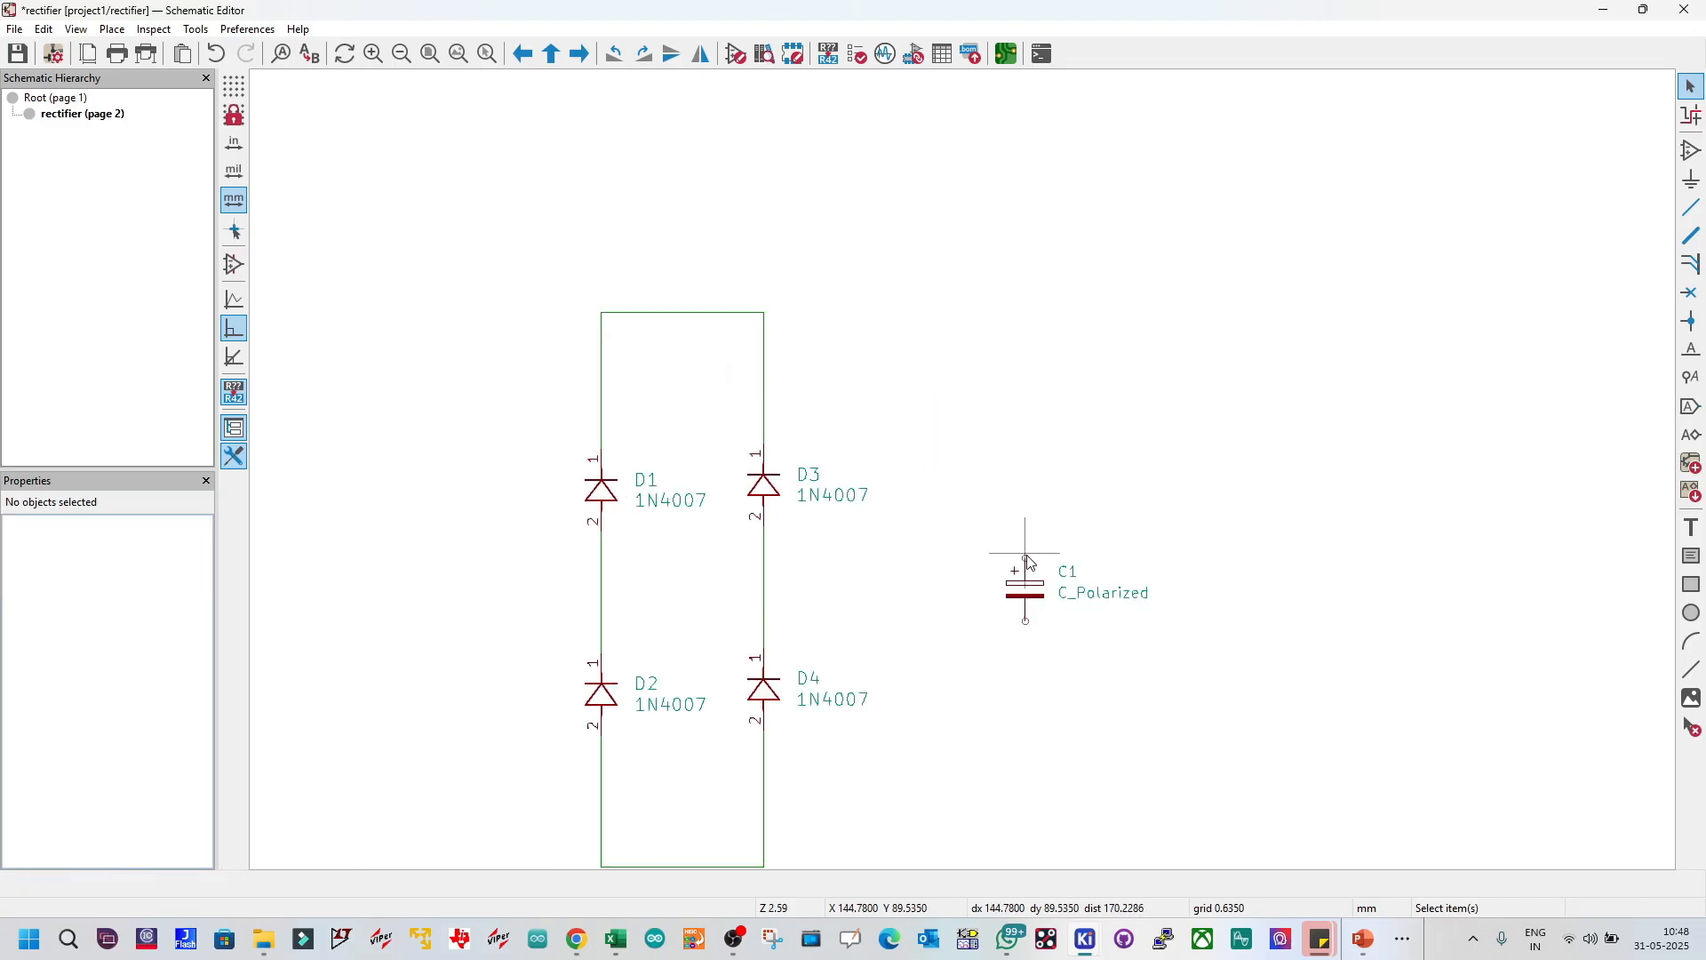
{"action": "key", "text": "w"}
{"action": "left_click", "coordinate": [764, 312]}
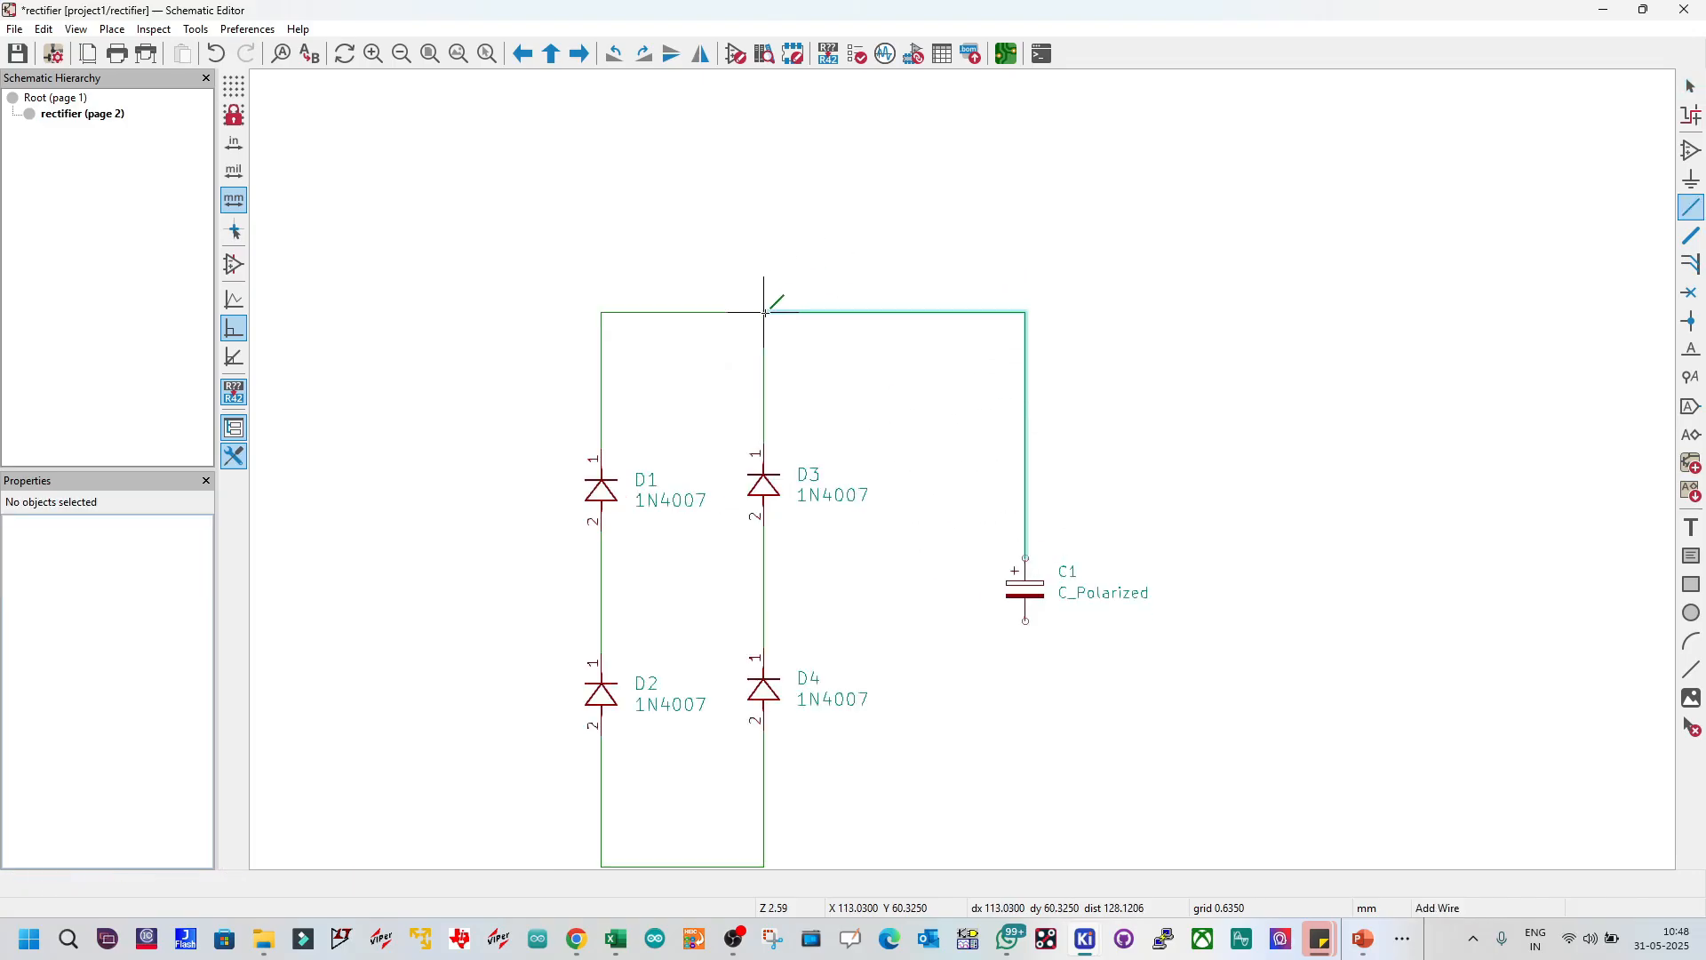
{"action": "key", "text": "Escape"}
Step: Wire the capacitor's negative pin to the lower corner of the bridge below D4 and save the schematic
{"action": "scroll", "coordinate": [872, 490], "scroll_direction": "down", "scroll_amount": 1}
{"action": "scroll", "coordinate": [976, 571], "scroll_direction": "up", "scroll_amount": 1}
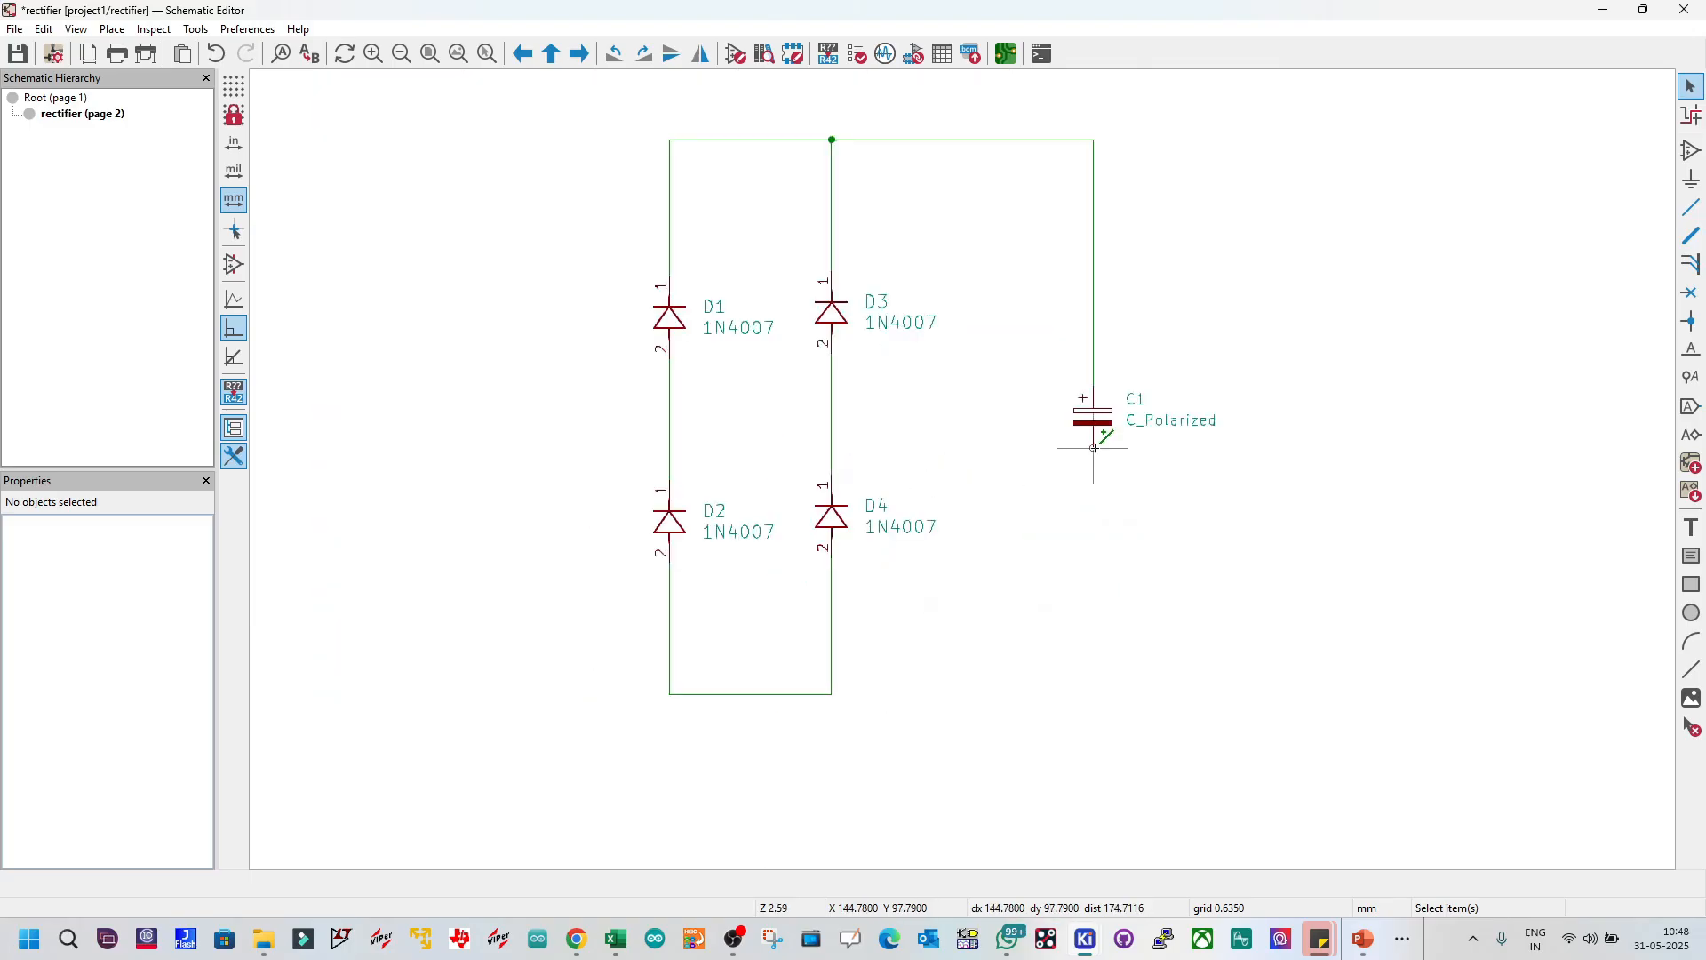
{"action": "left_click", "coordinate": [1093, 448]}
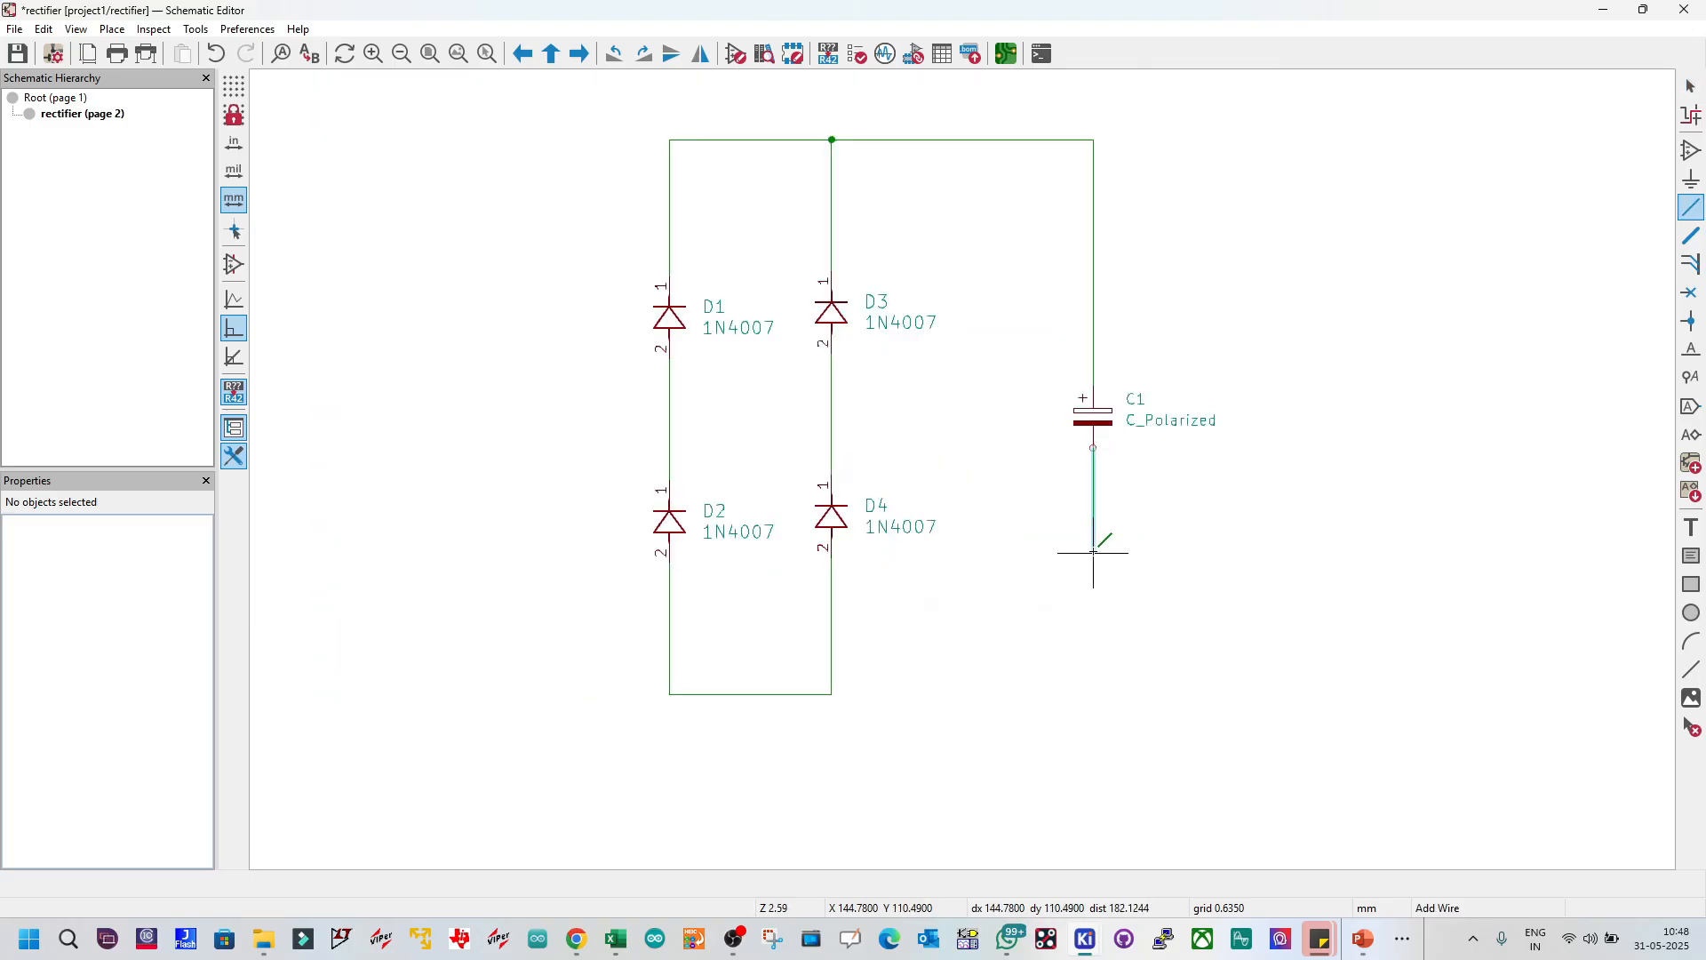
{"action": "left_click", "coordinate": [832, 694]}
{"action": "key", "text": "Escape"}
{"action": "key", "text": "ctrl+s"}
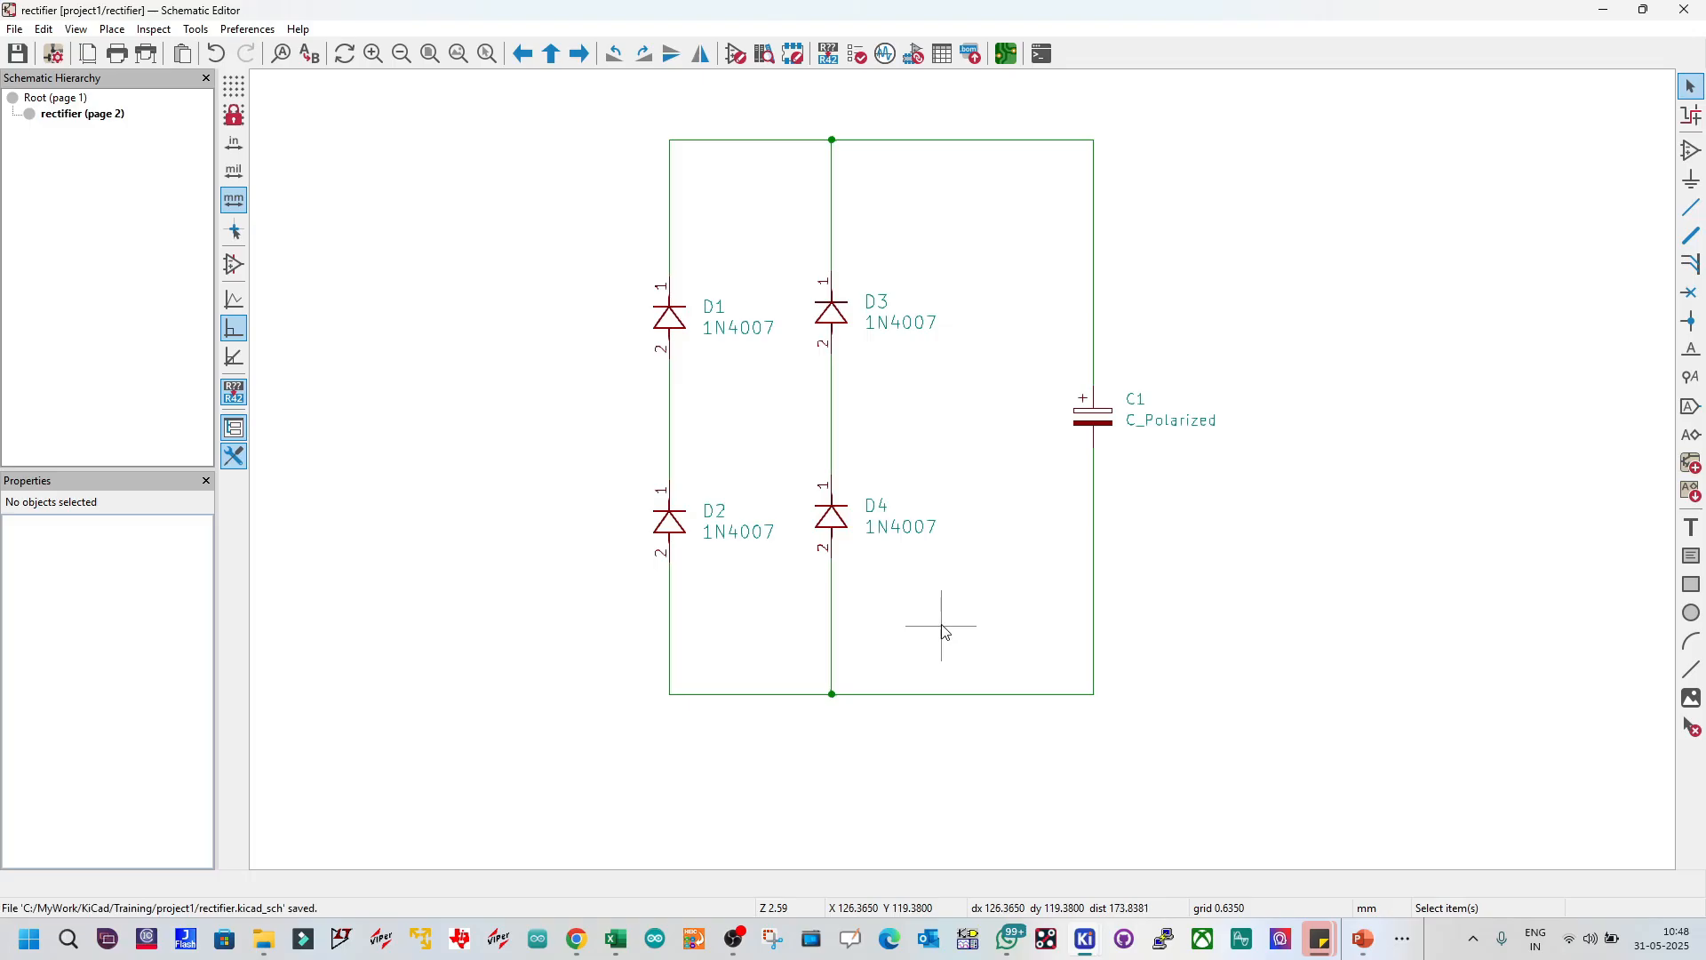
Step: Switch to the Google Meet call to check on the participants, and return to the rectifier schematic
{"action": "mouse_move", "coordinate": [586, 929]}
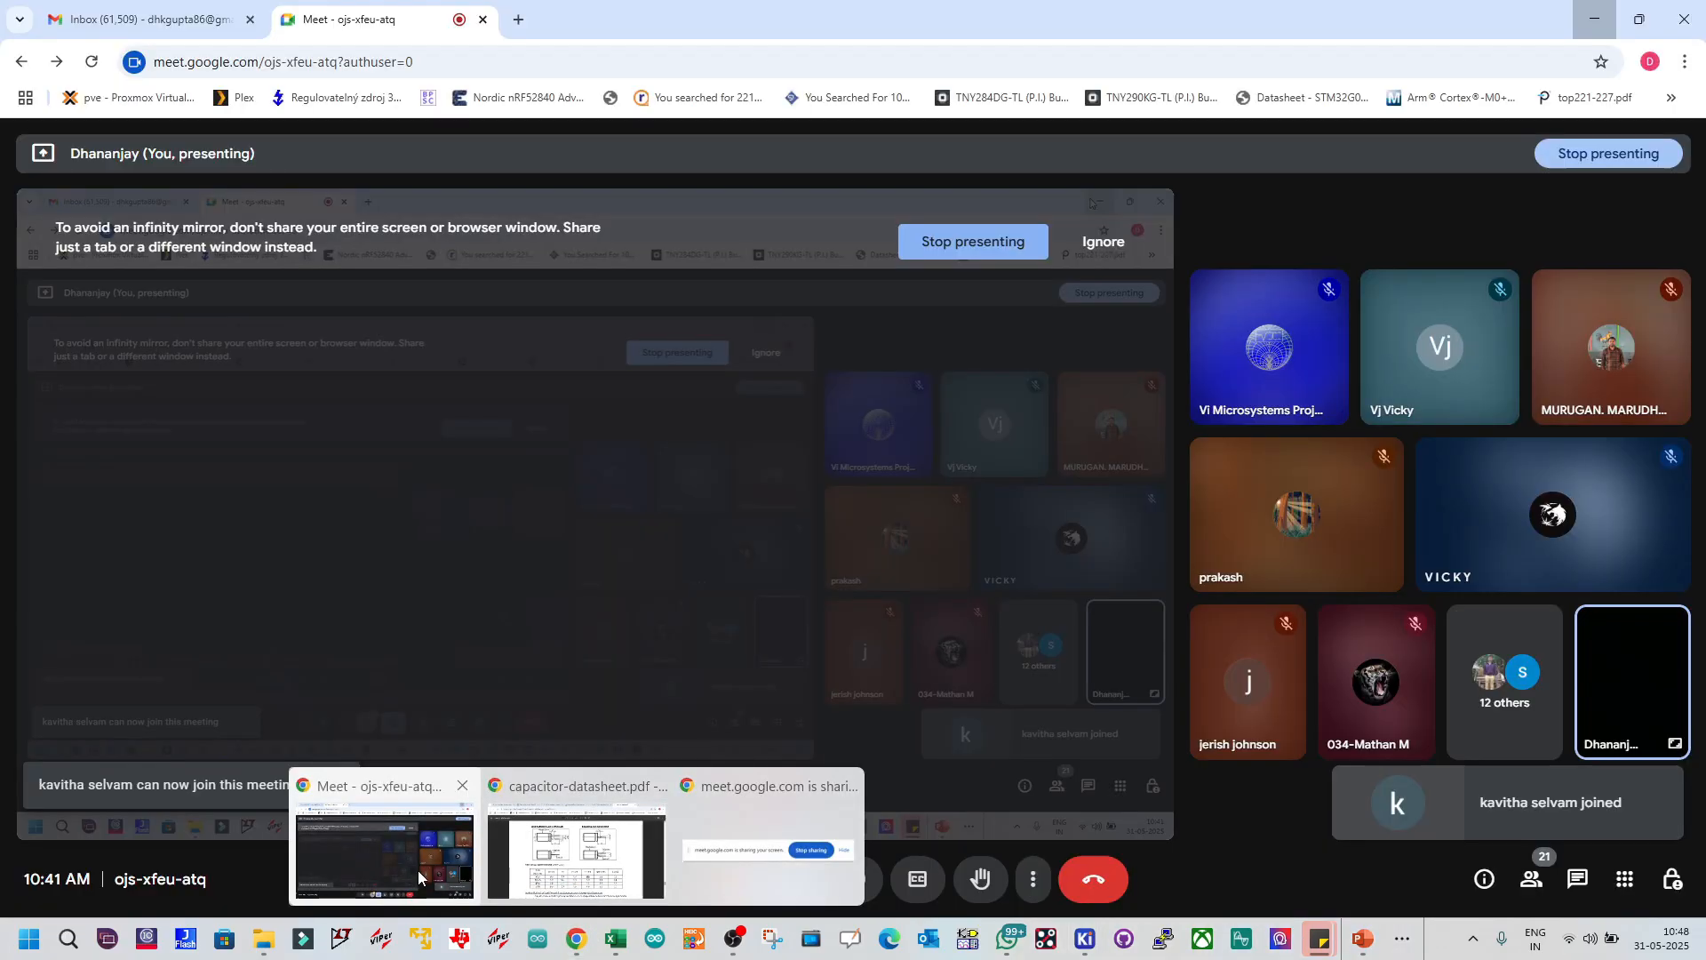
{"action": "mouse_move", "coordinate": [542, 869]}
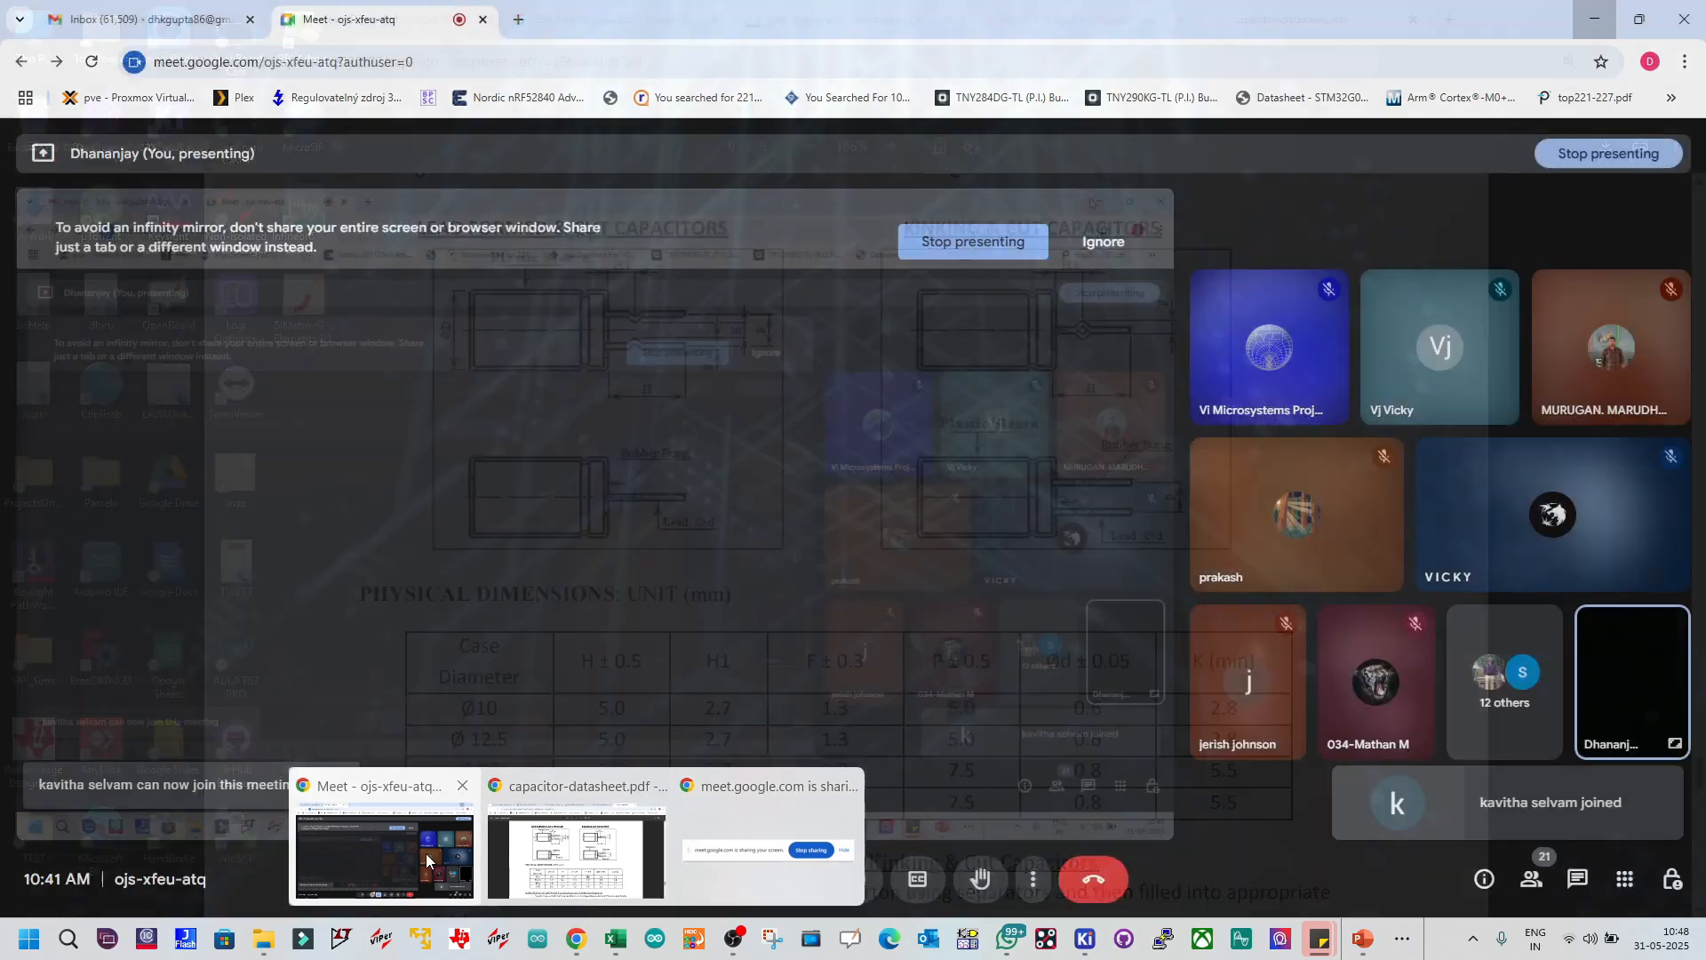
{"action": "left_click", "coordinate": [425, 853]}
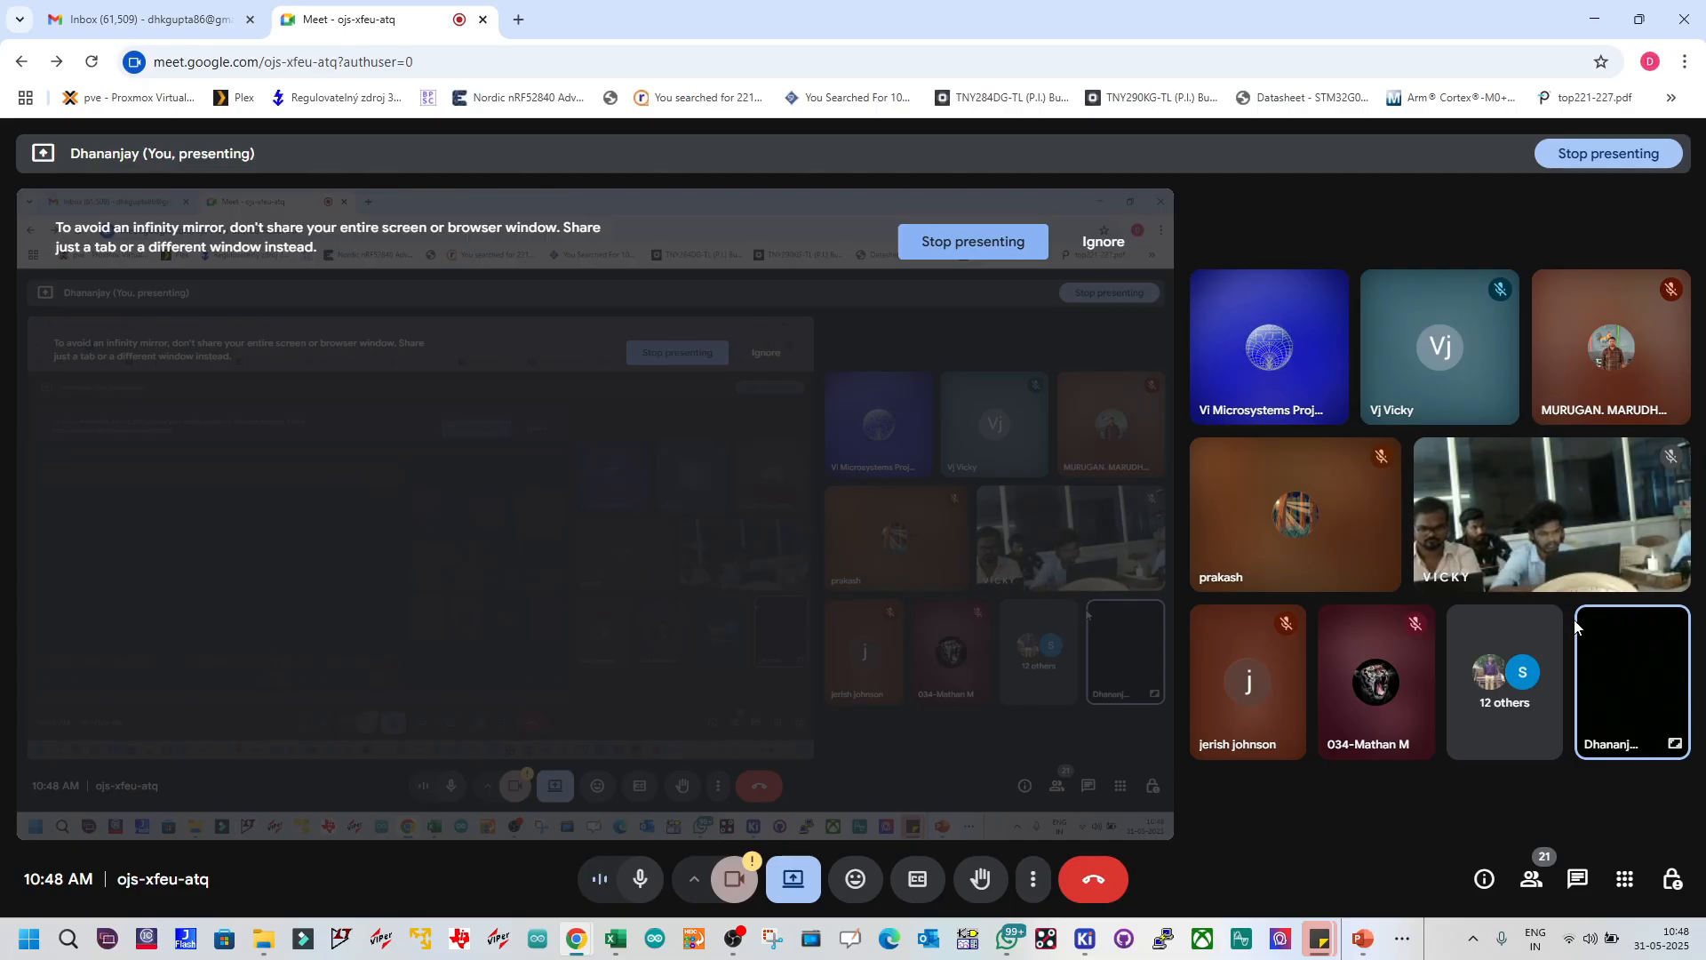
{"action": "mouse_move", "coordinate": [1541, 371]}
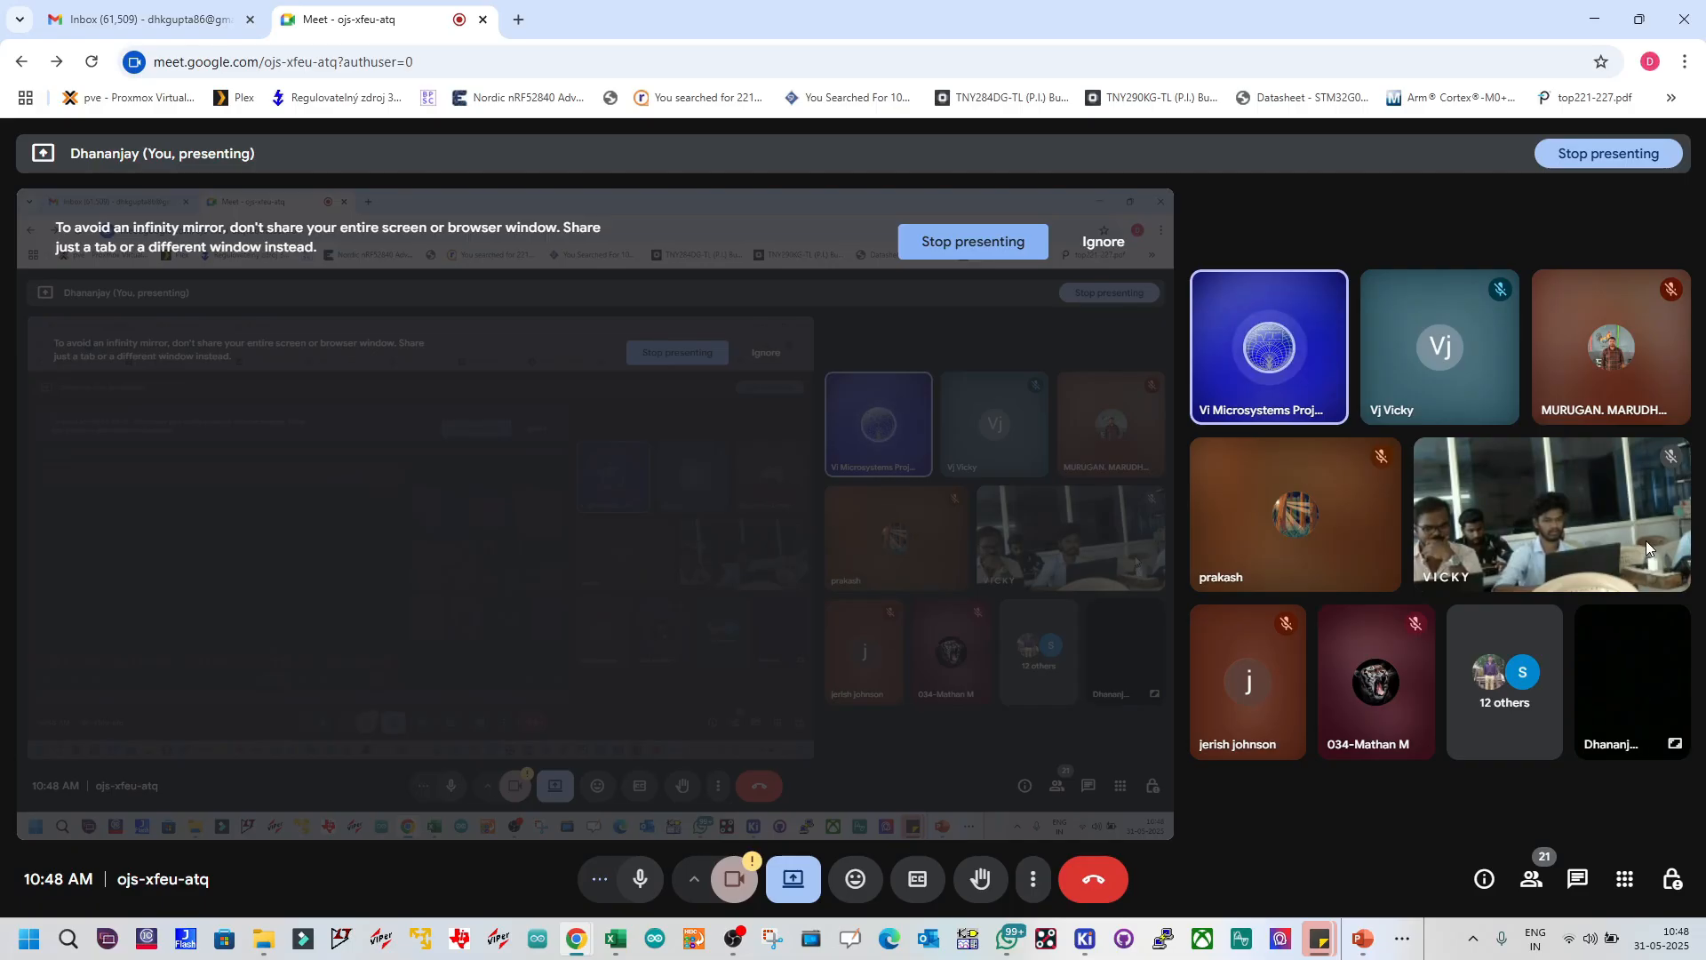
{"action": "left_click", "coordinate": [1645, 25]}
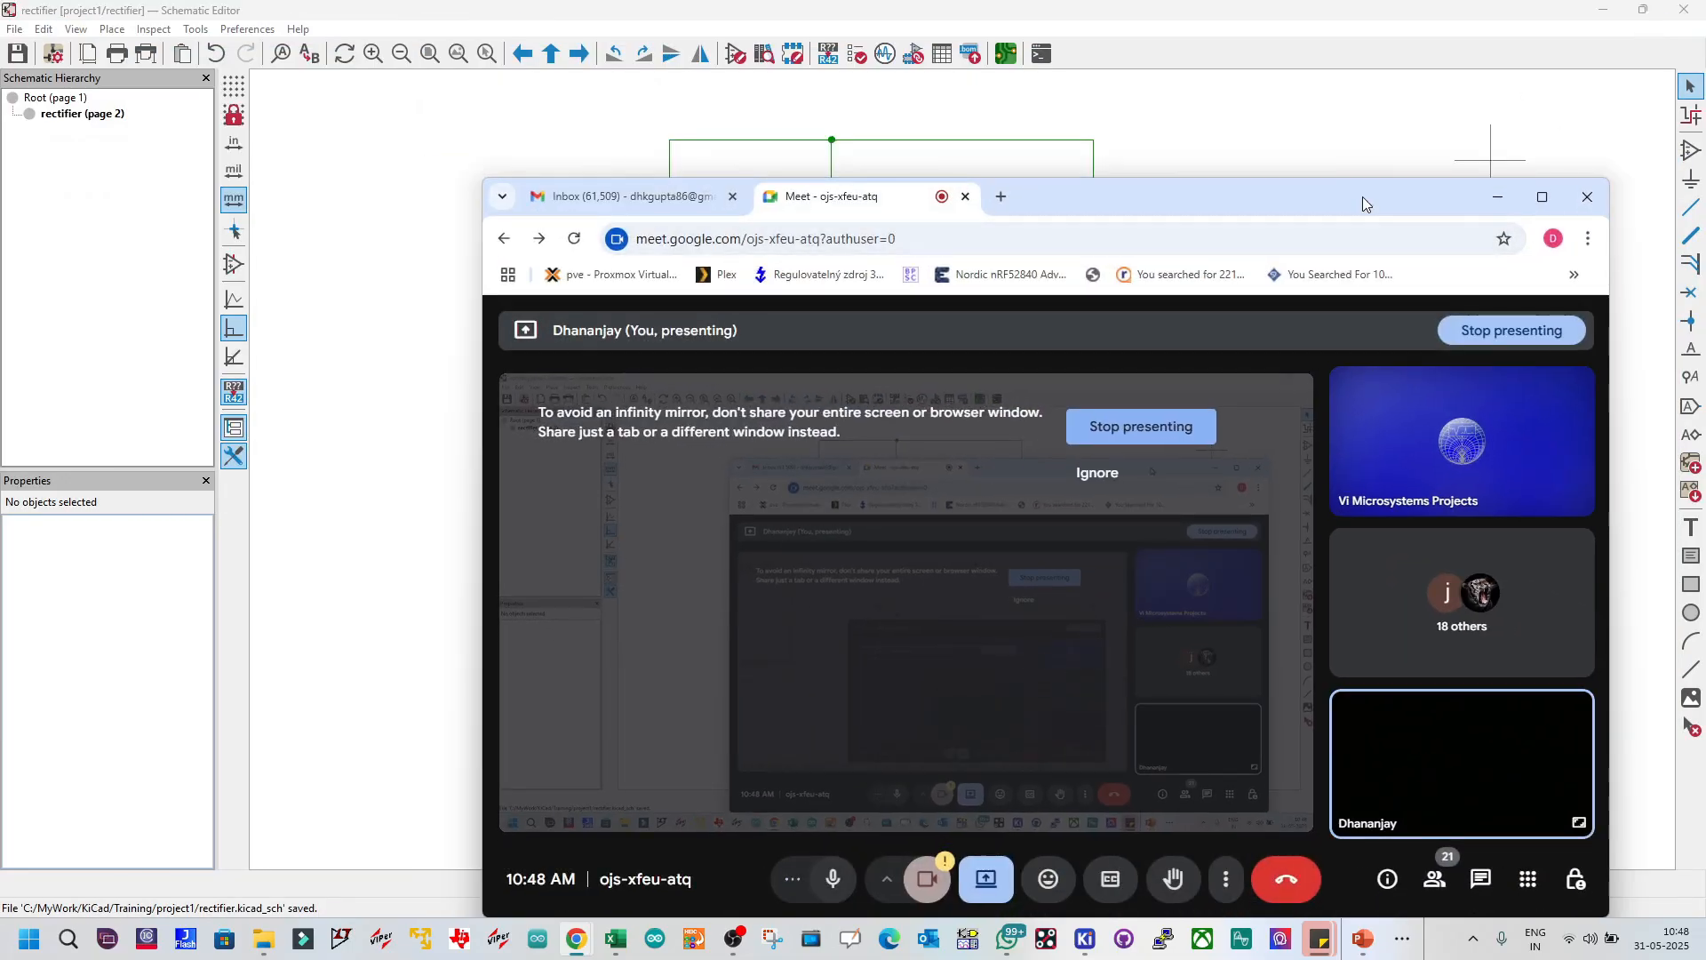
{"action": "double_click", "coordinate": [1363, 196]}
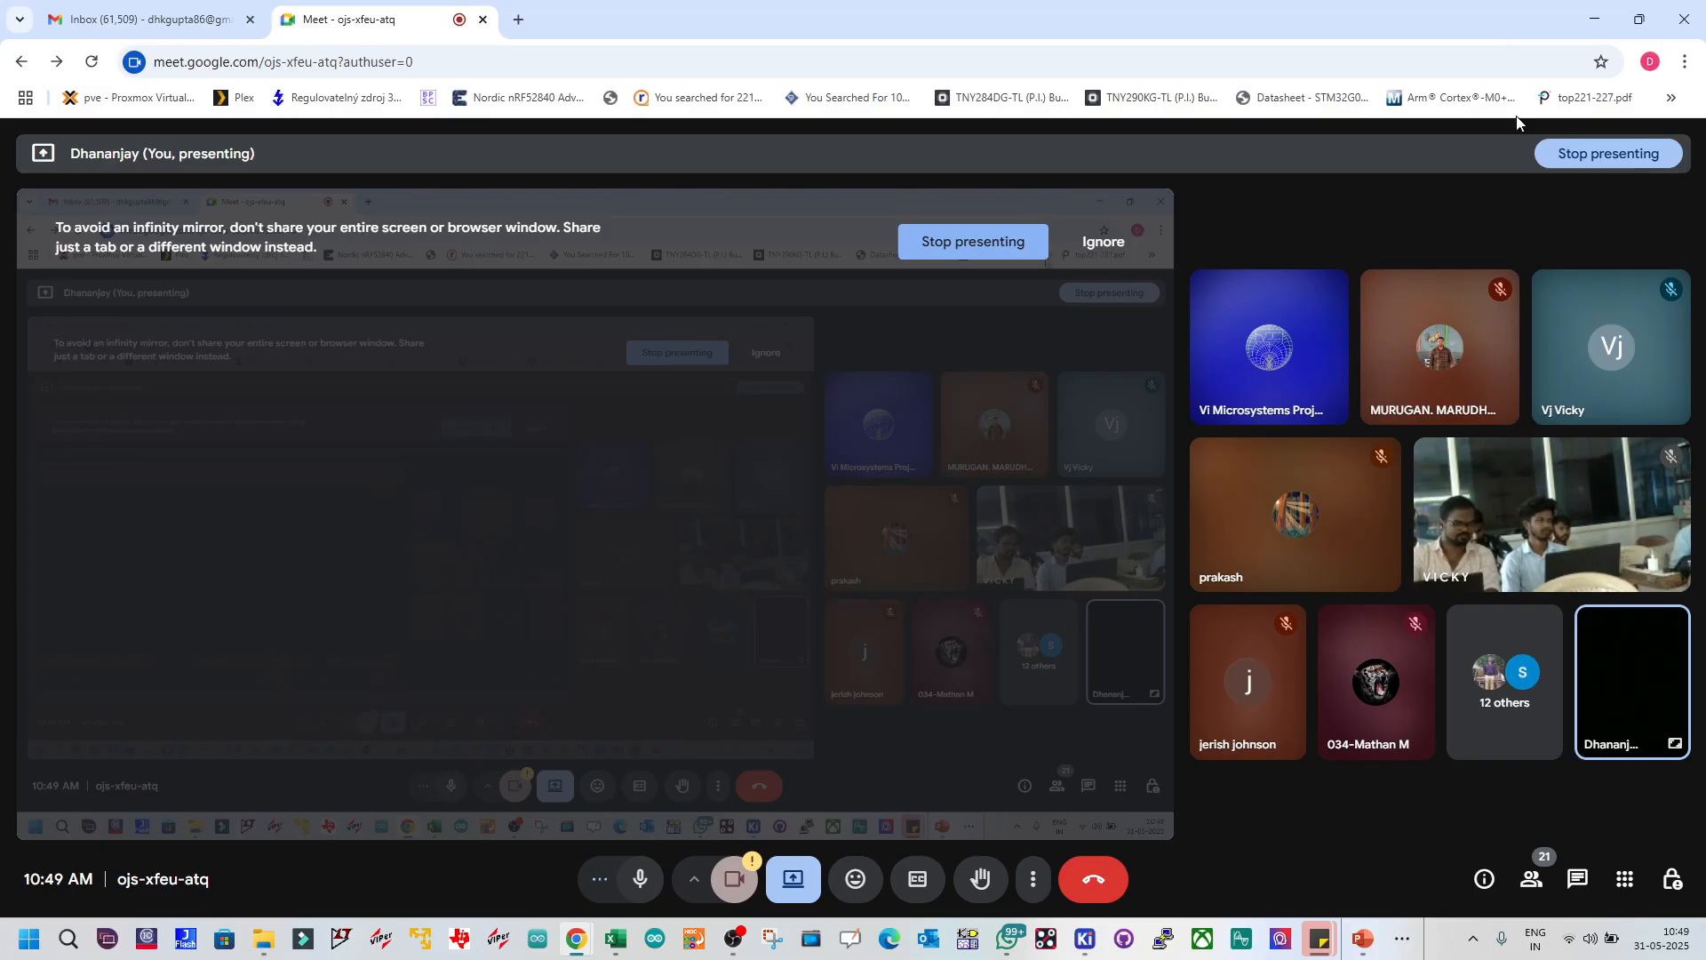
{"action": "left_click", "coordinate": [1640, 19]}
{"action": "left_click_drag", "start_coordinate": [1274, 185], "coordinate": [1062, 101]}
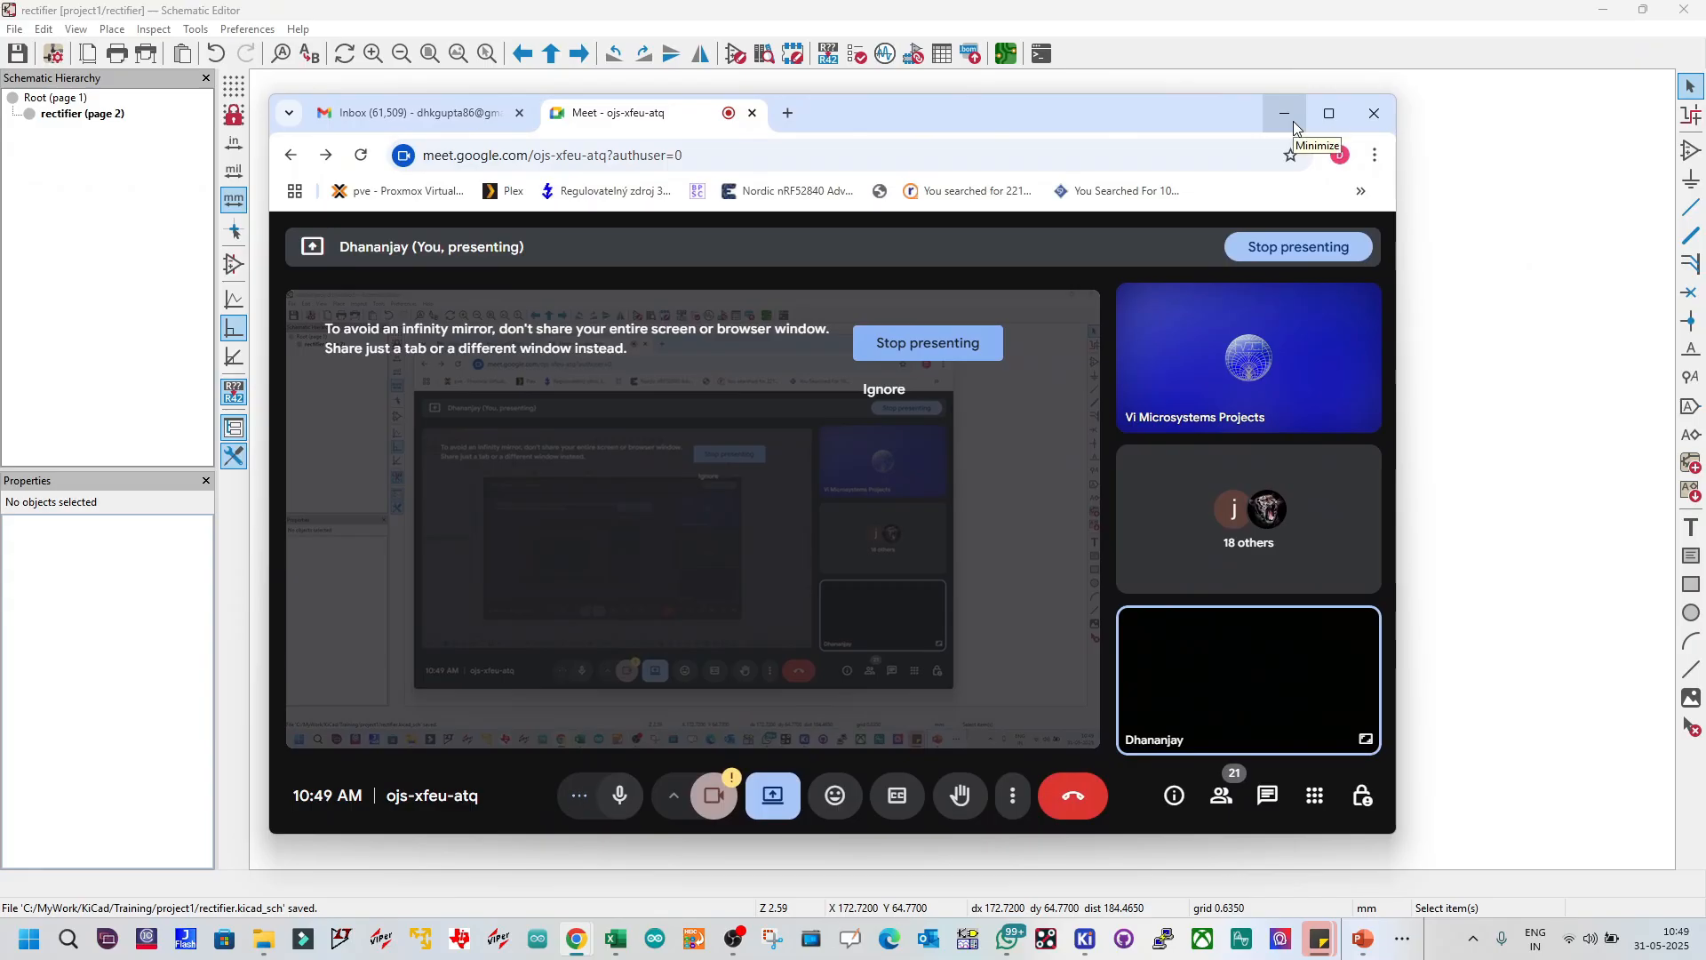
{"action": "left_click", "coordinate": [1286, 116]}
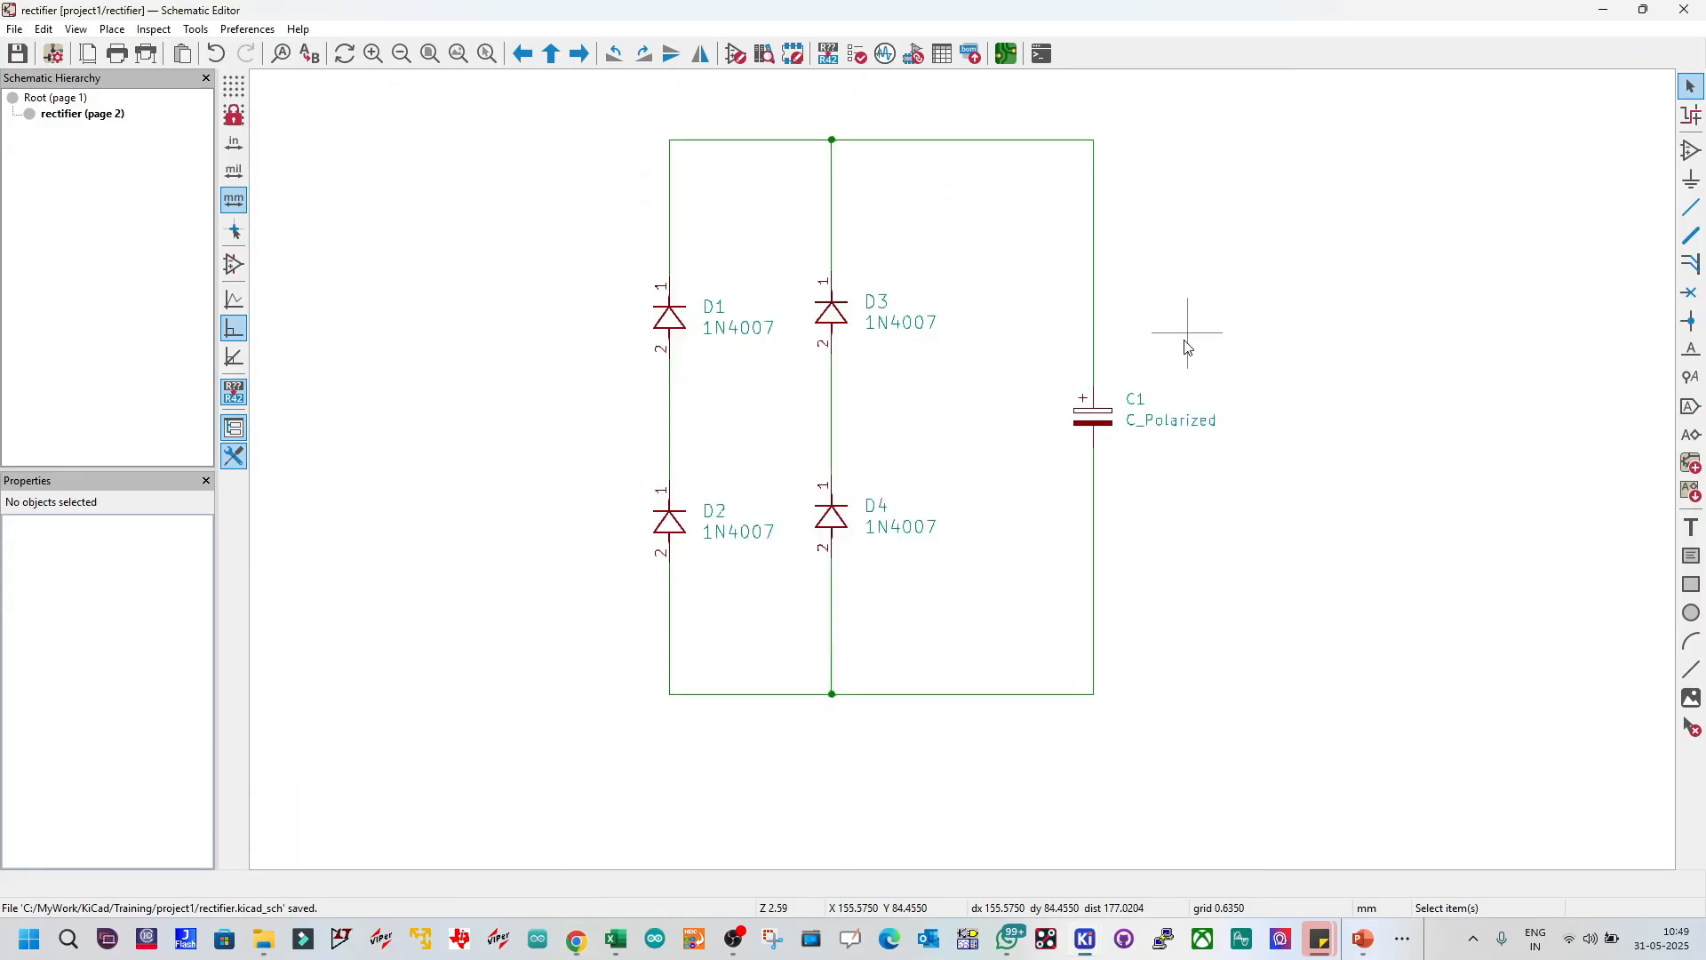
{"action": "double_click", "coordinate": [1148, 423]}
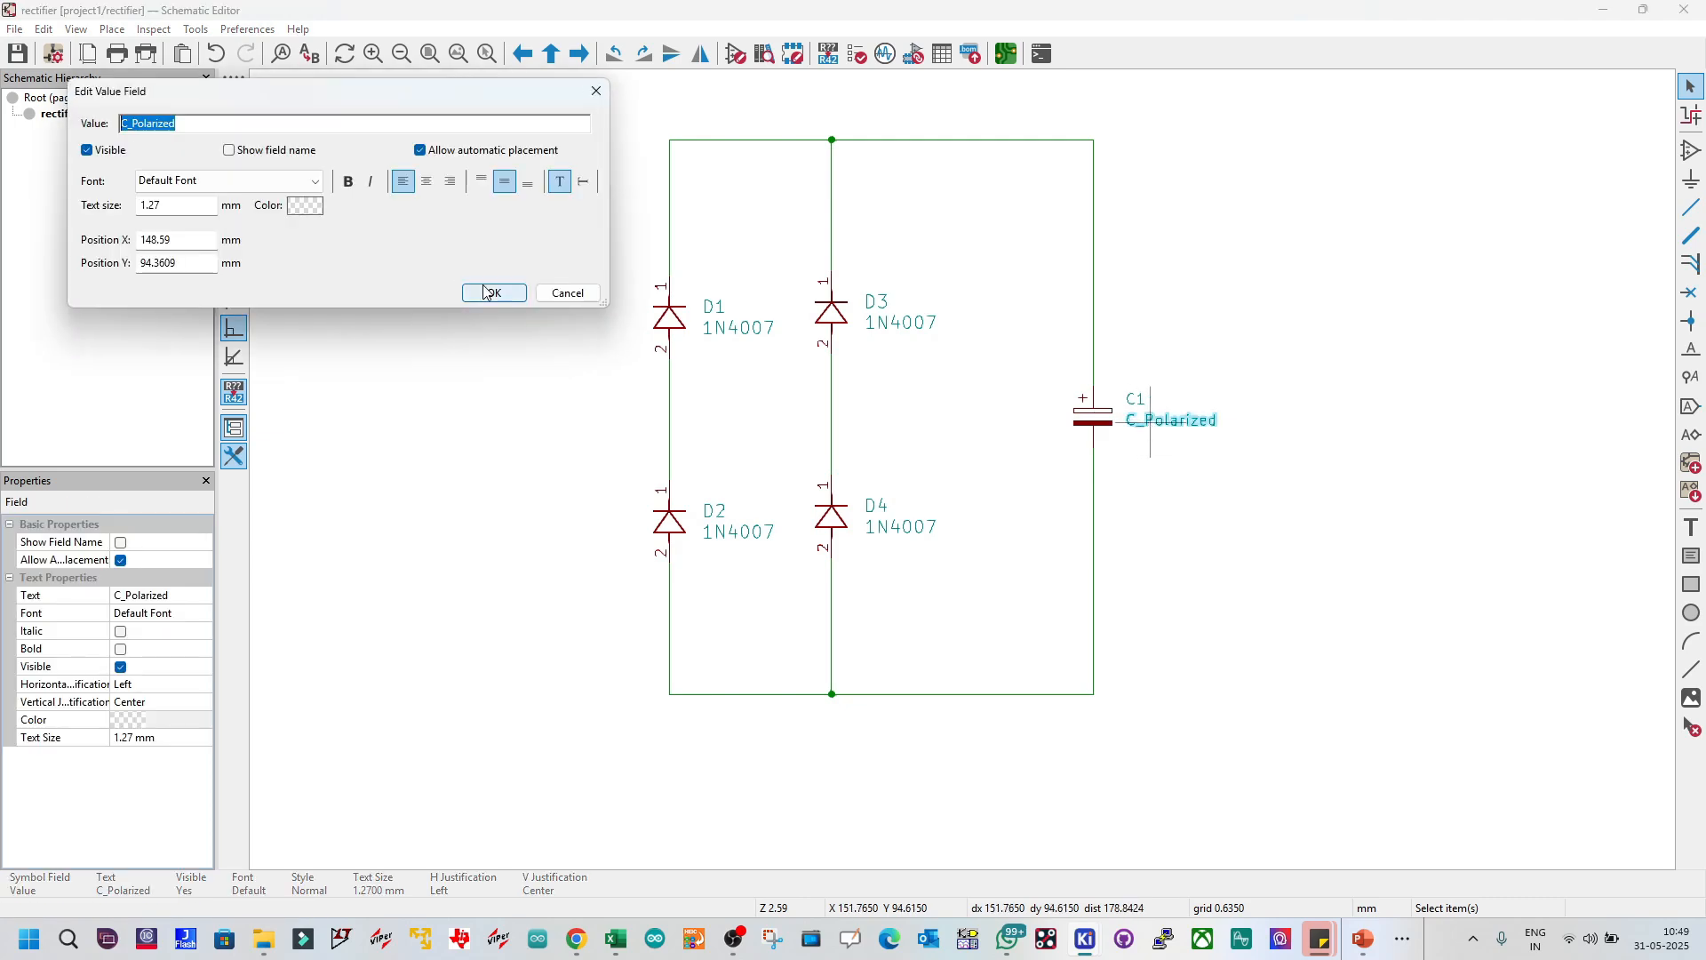
{"action": "left_click", "coordinate": [492, 292]}
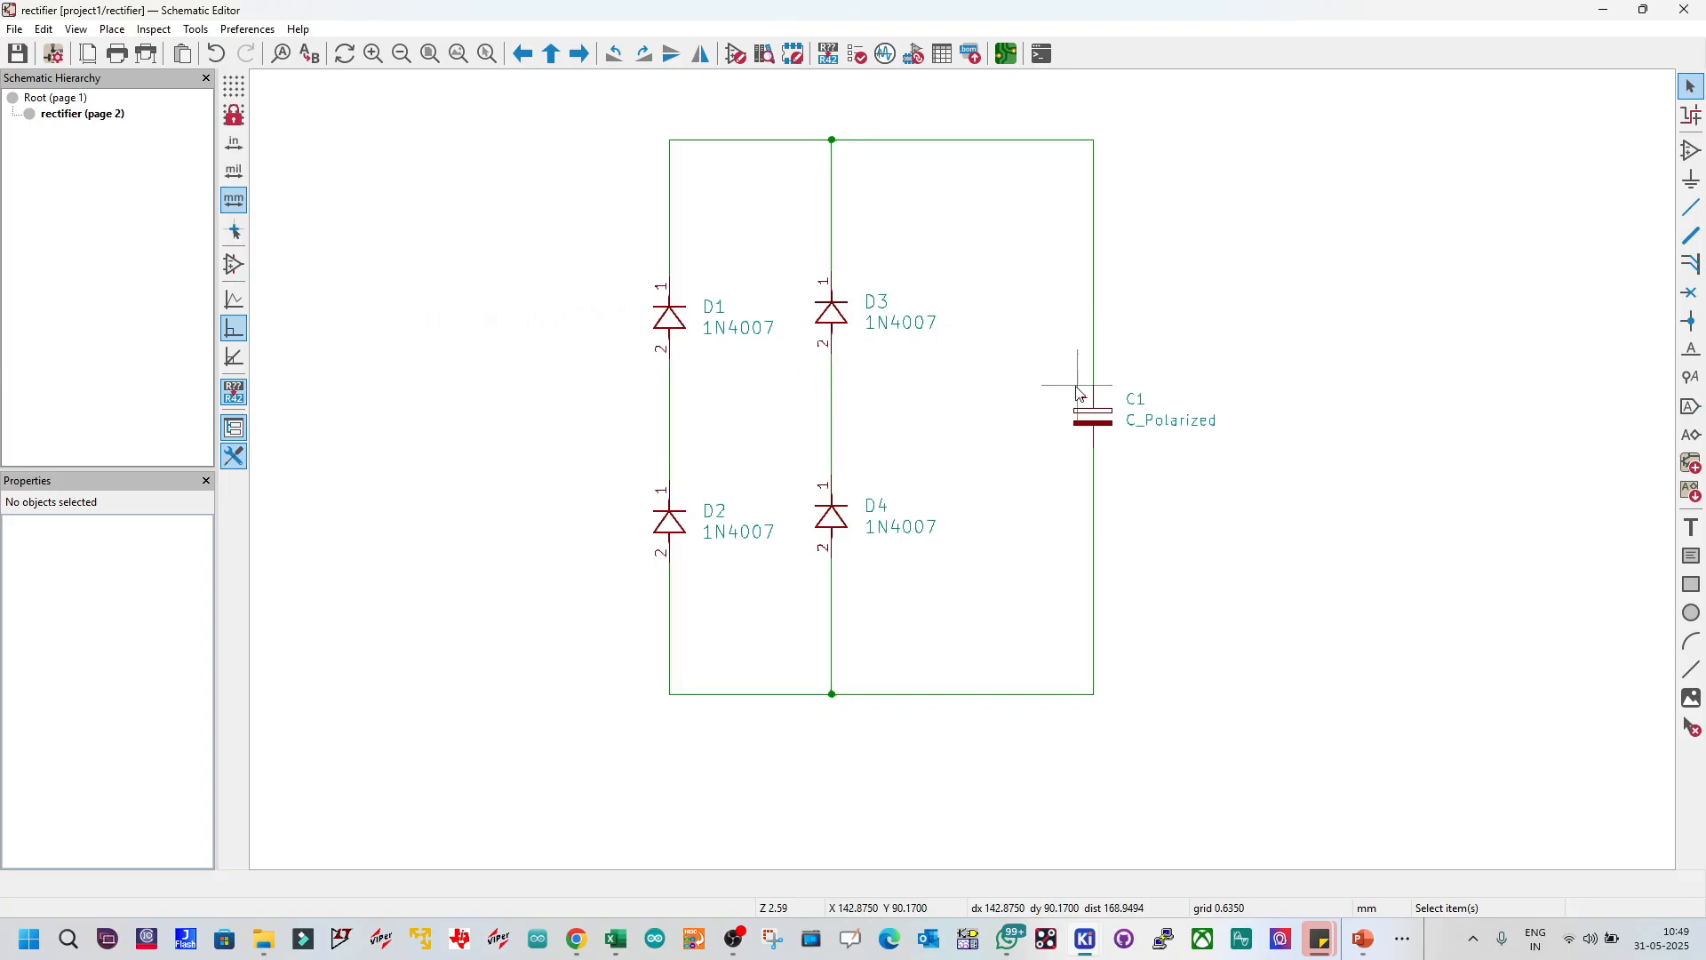
{"action": "double_click", "coordinate": [1092, 421]}
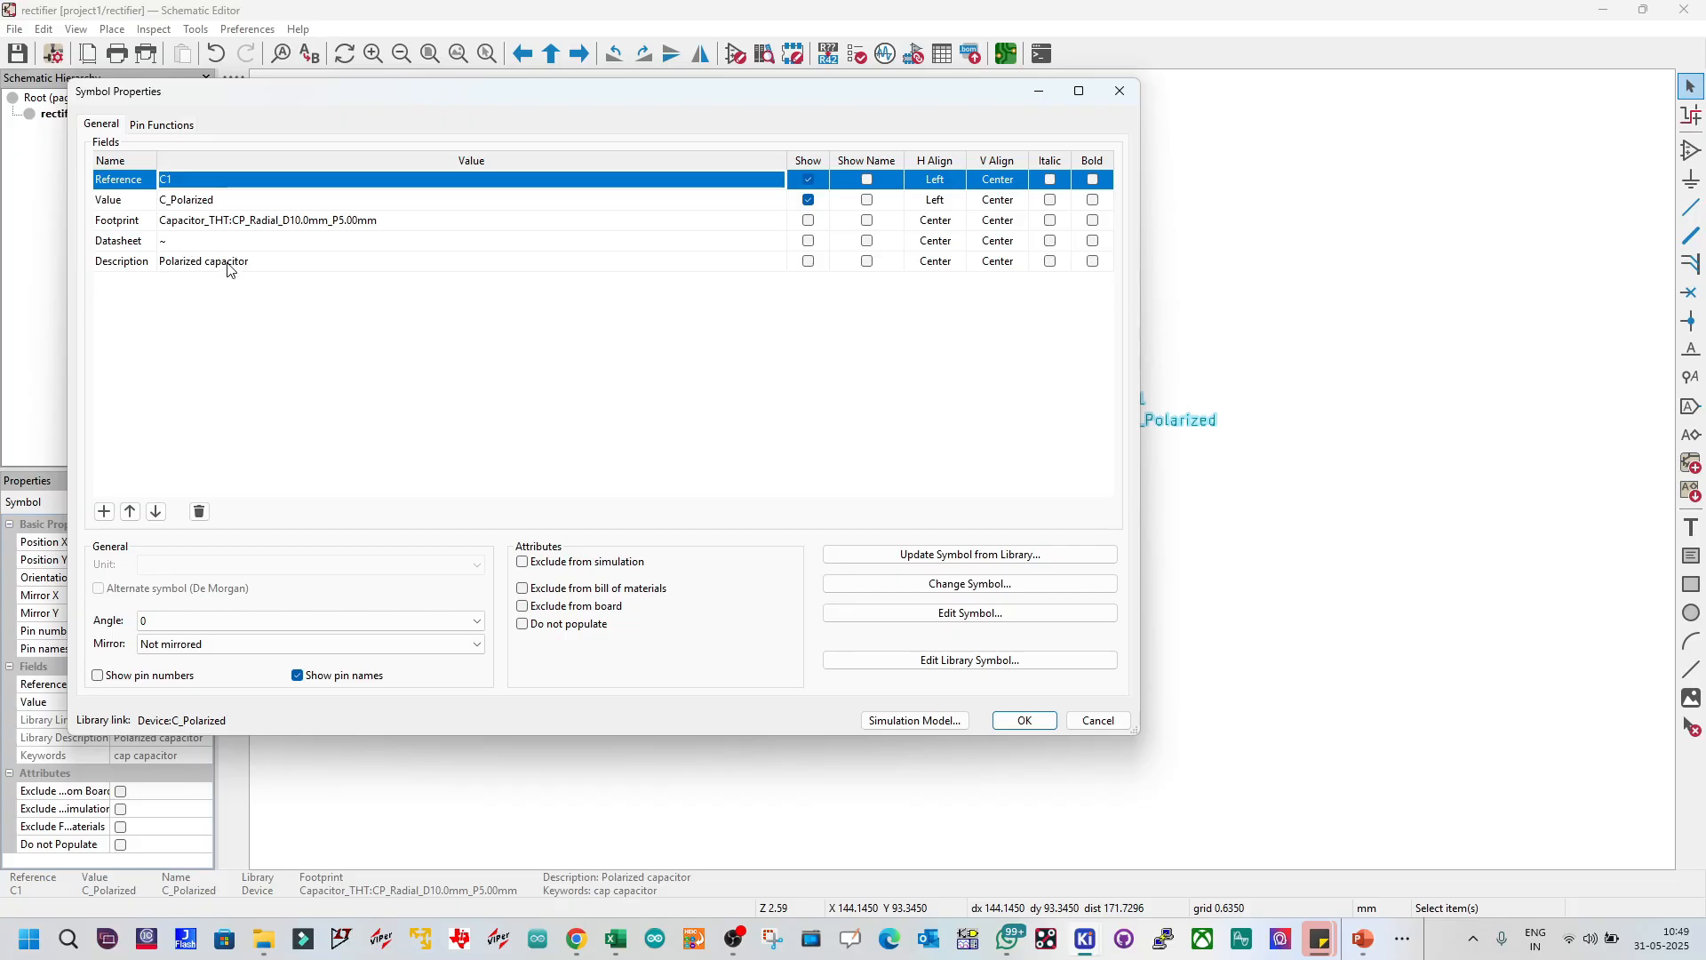
{"action": "left_click", "coordinate": [220, 202]}
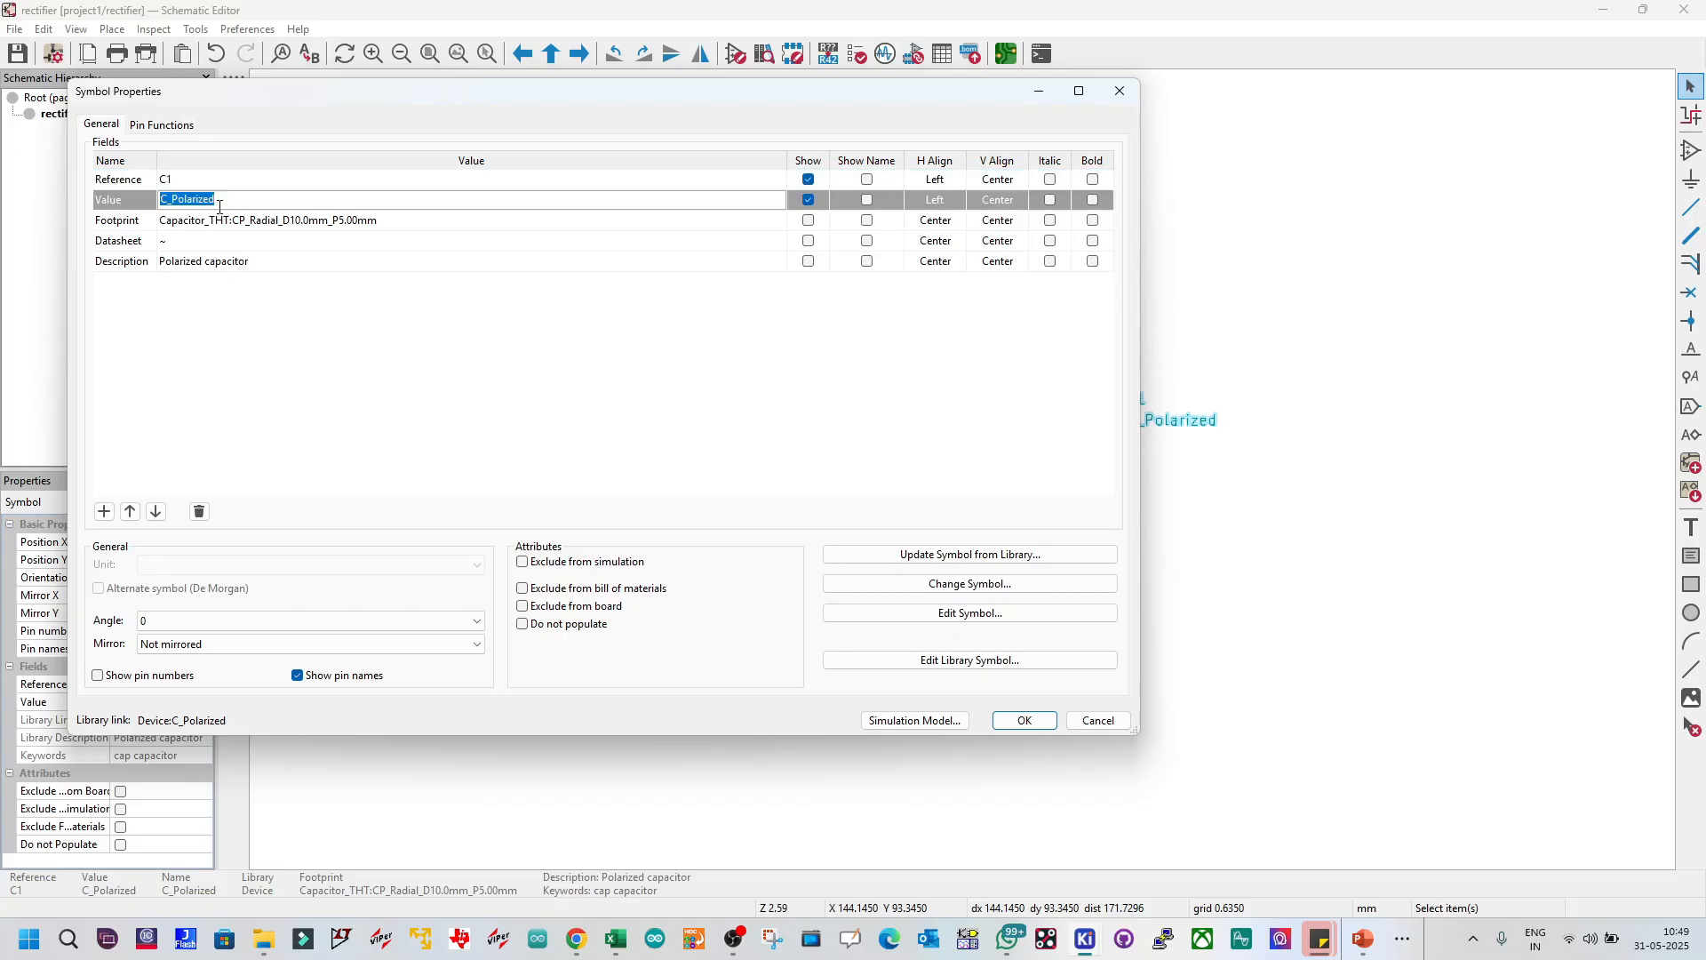
{"action": "key", "text": "Escape"}
{"action": "key", "text": "Escape"}
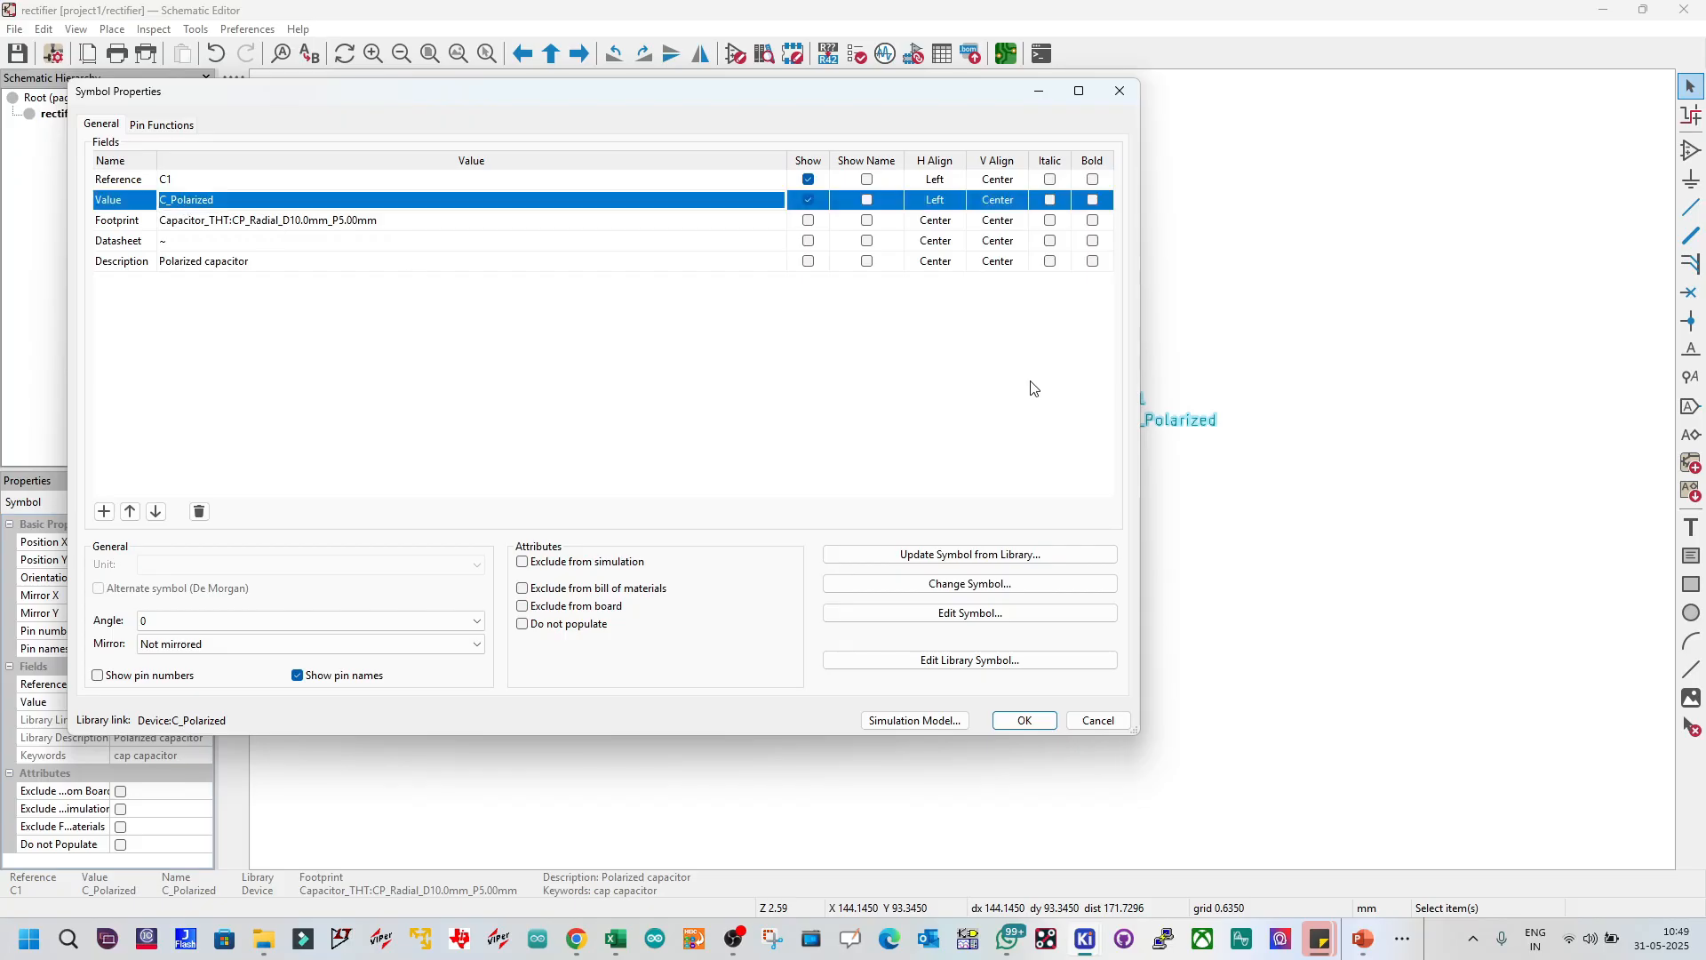
Step: Set capacitor C1's value to 1000uF/25V
{"action": "left_click", "coordinate": [1171, 422]}
{"action": "double_click", "coordinate": [1171, 425]}
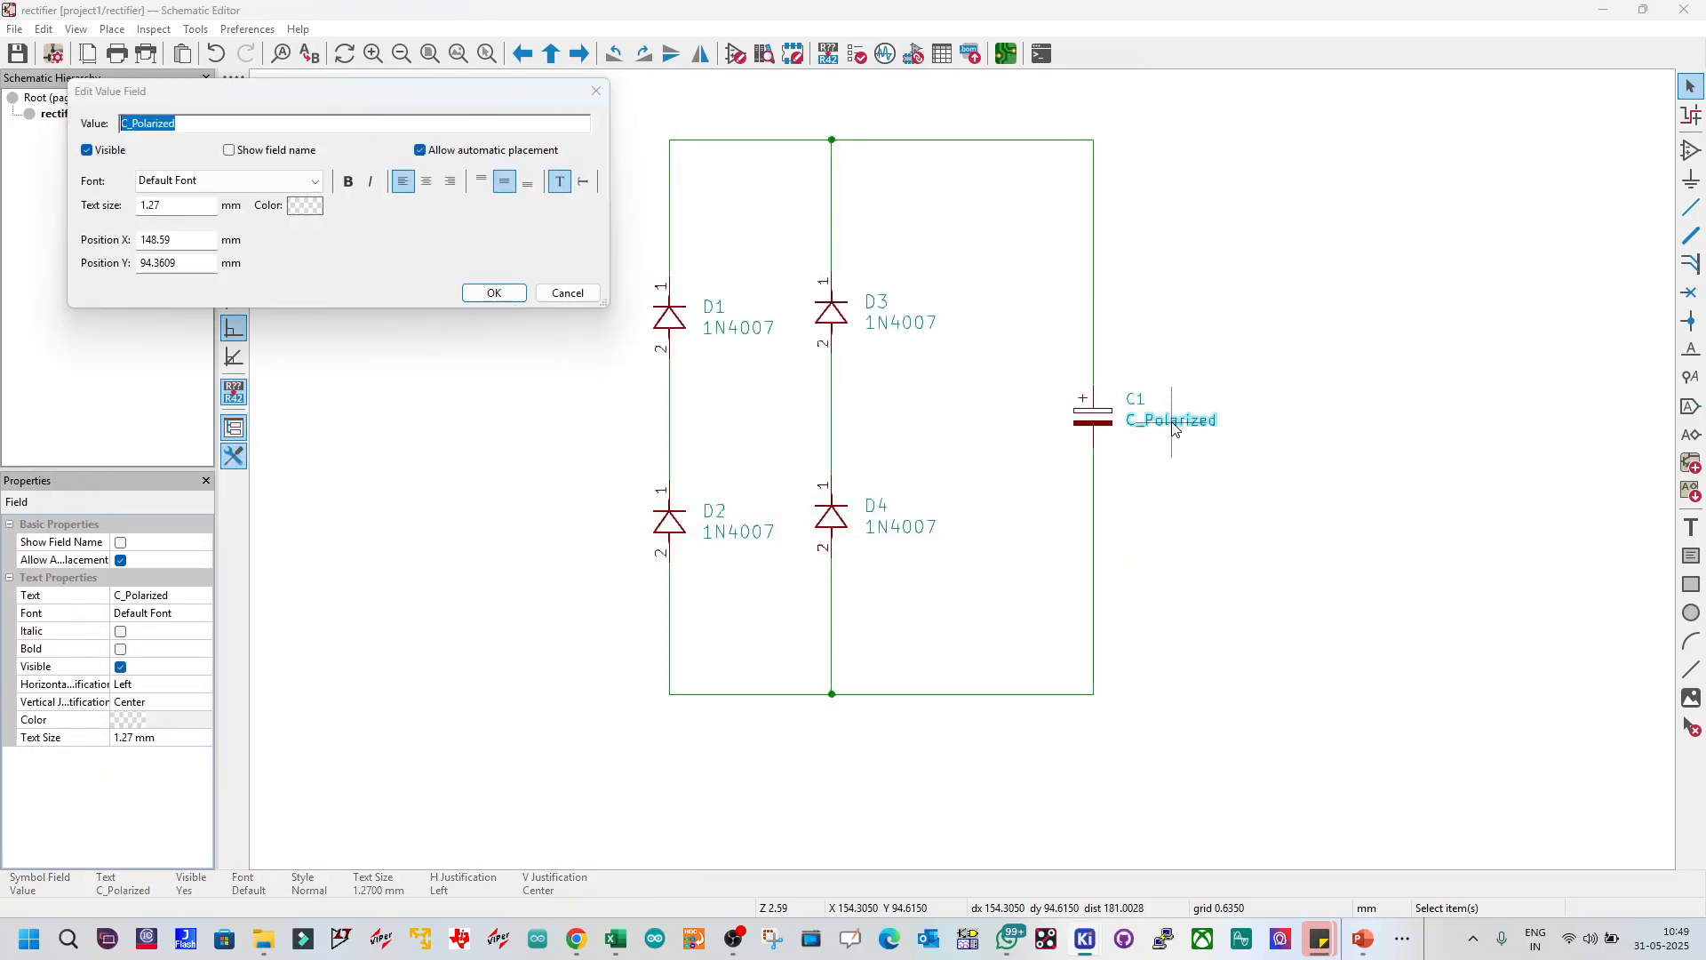
{"action": "type", "text": "25V"}
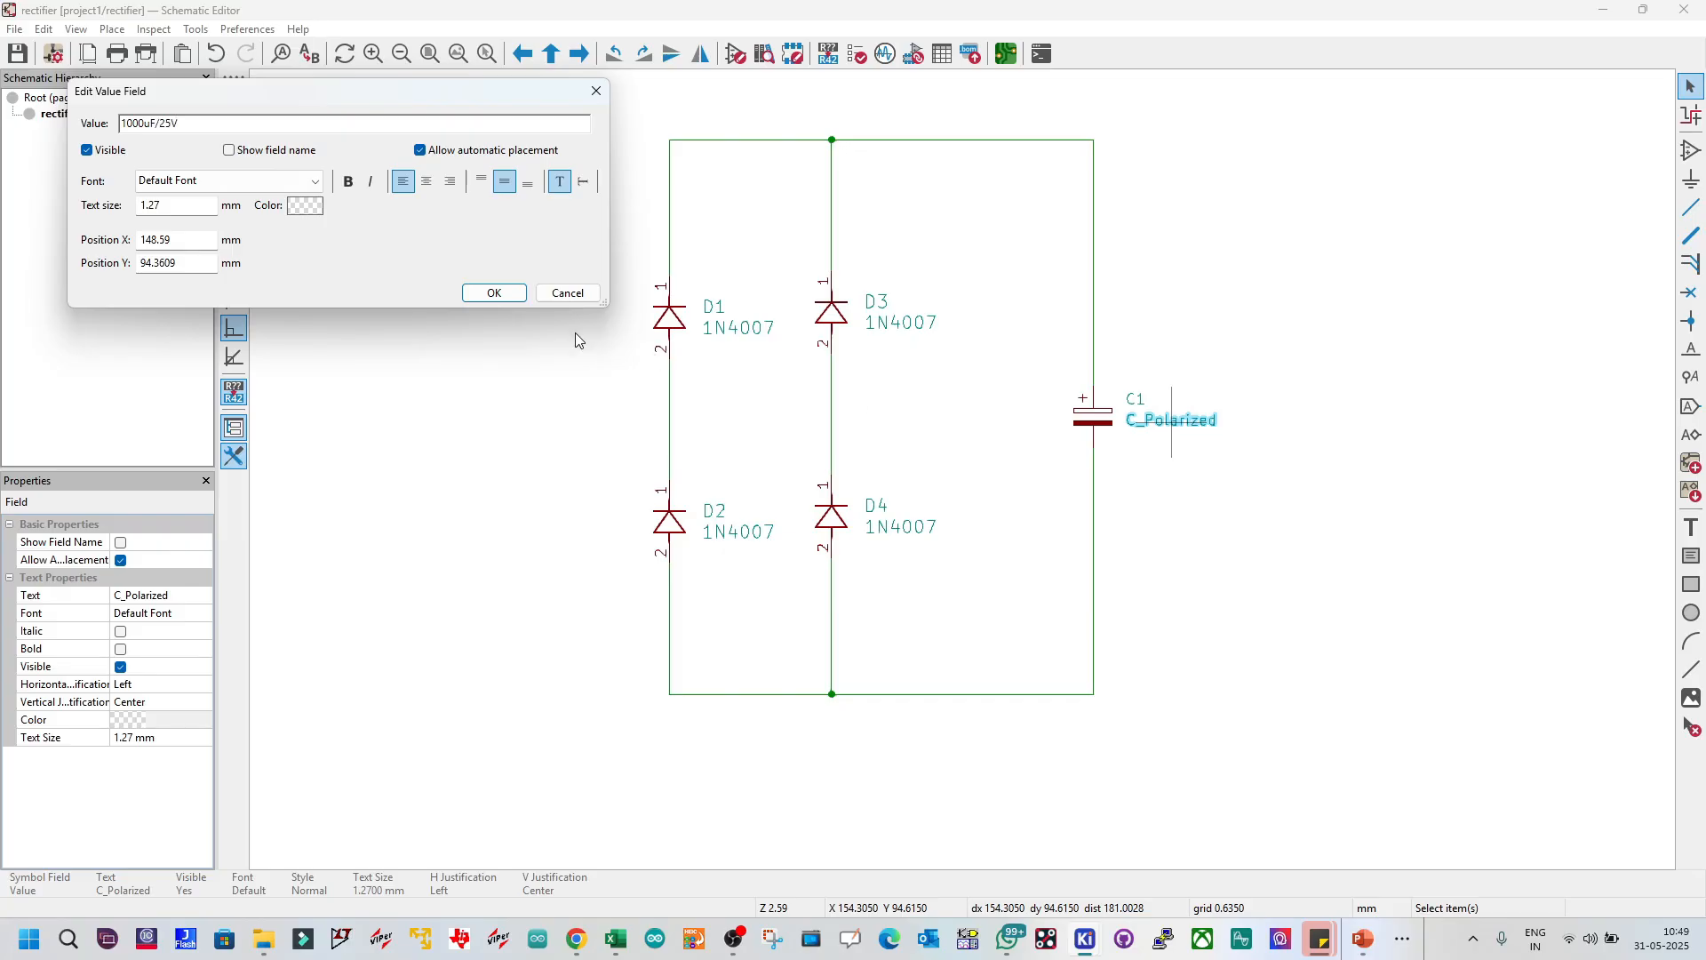
{"action": "left_click", "coordinate": [495, 293]}
{"action": "left_click", "coordinate": [1257, 536]}
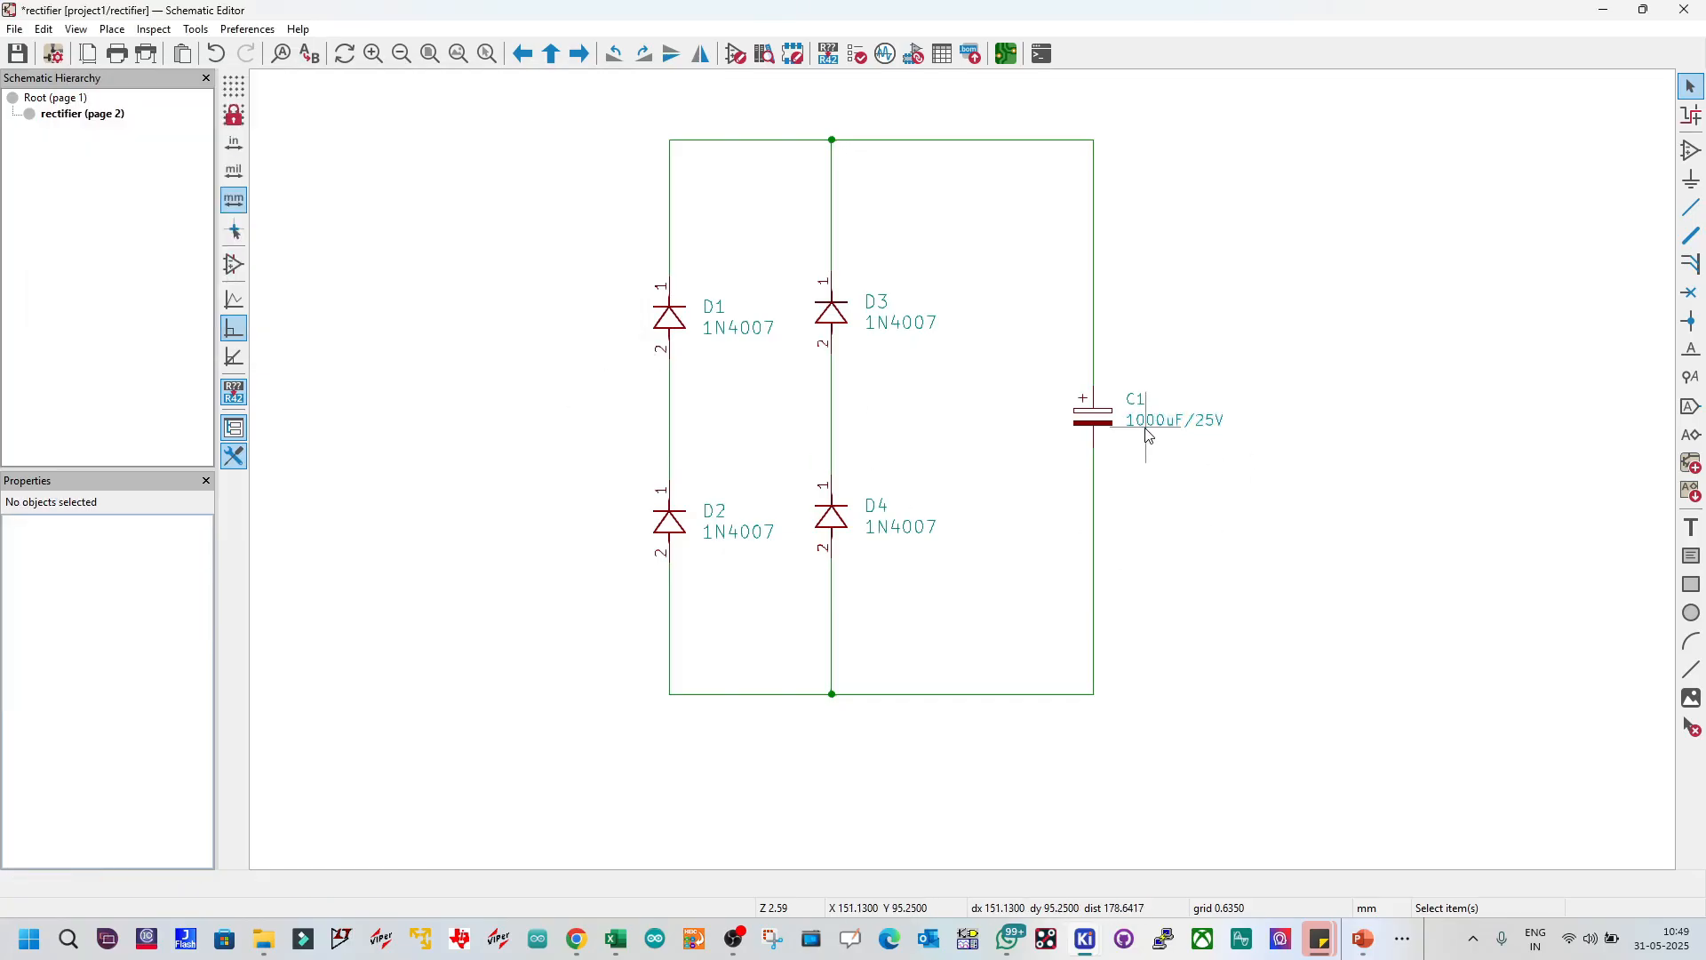
Step: Move the whole rectifier circuit slightly to the right on its sheet and save the schematic
{"action": "key", "text": "ctrl+s"}
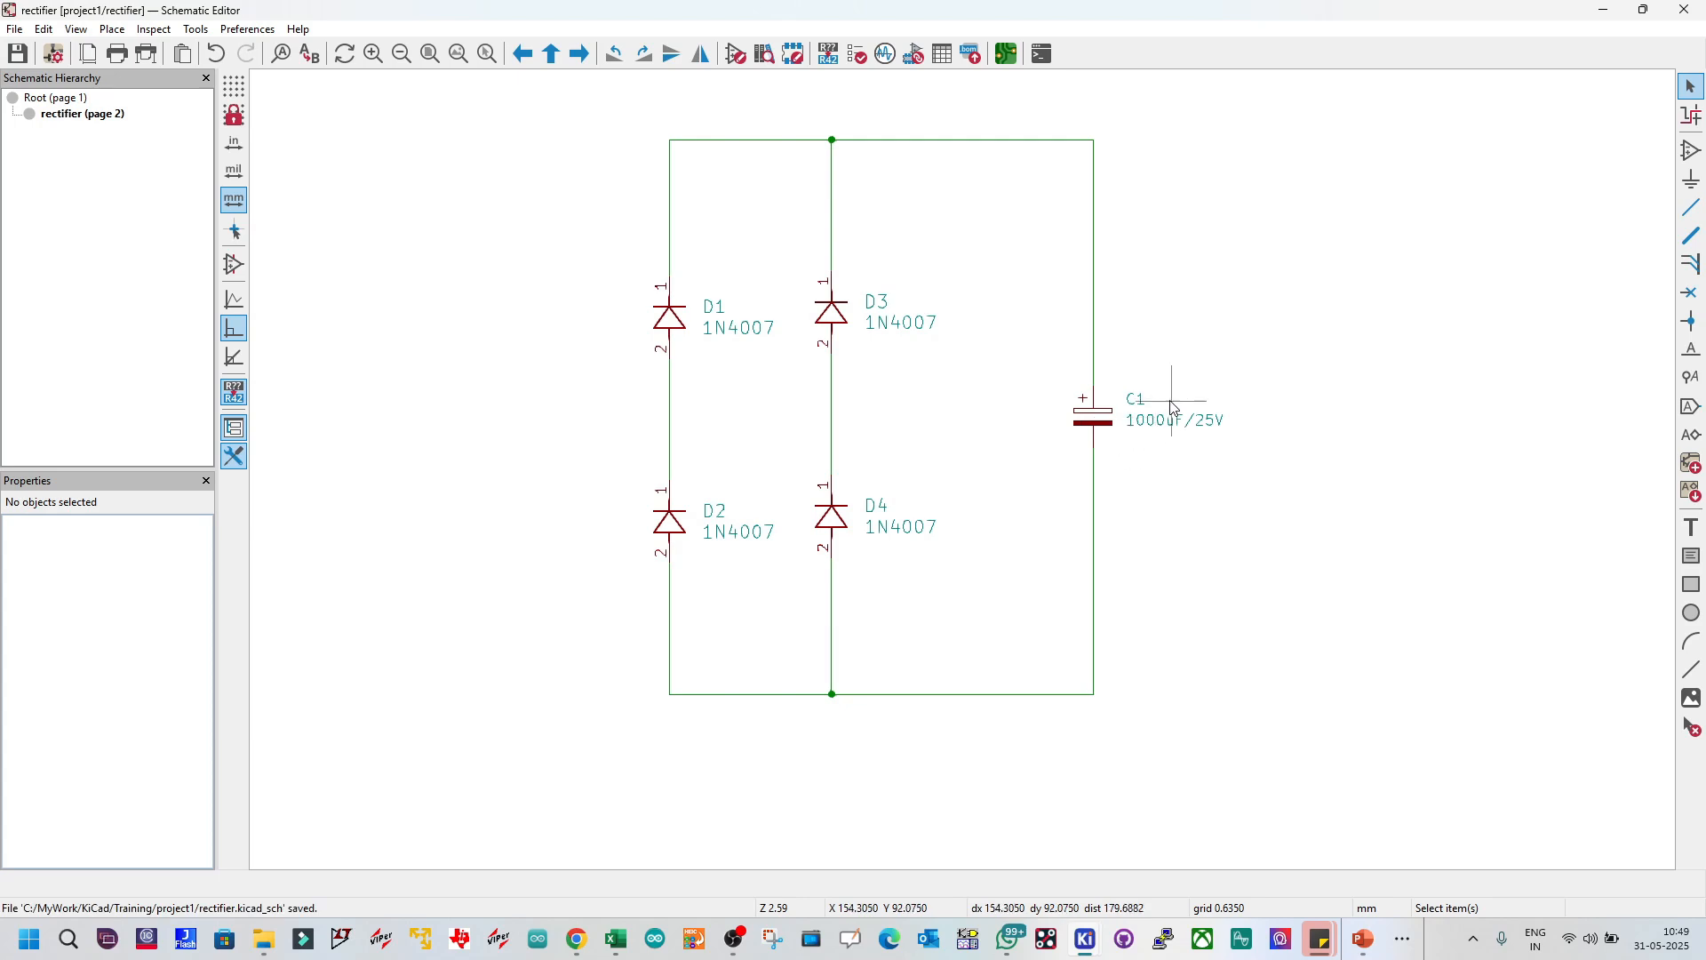
{"action": "scroll", "coordinate": [968, 480], "scroll_direction": "down", "scroll_amount": 1}
{"action": "scroll", "coordinate": [963, 476], "scroll_direction": "up", "scroll_amount": 1}
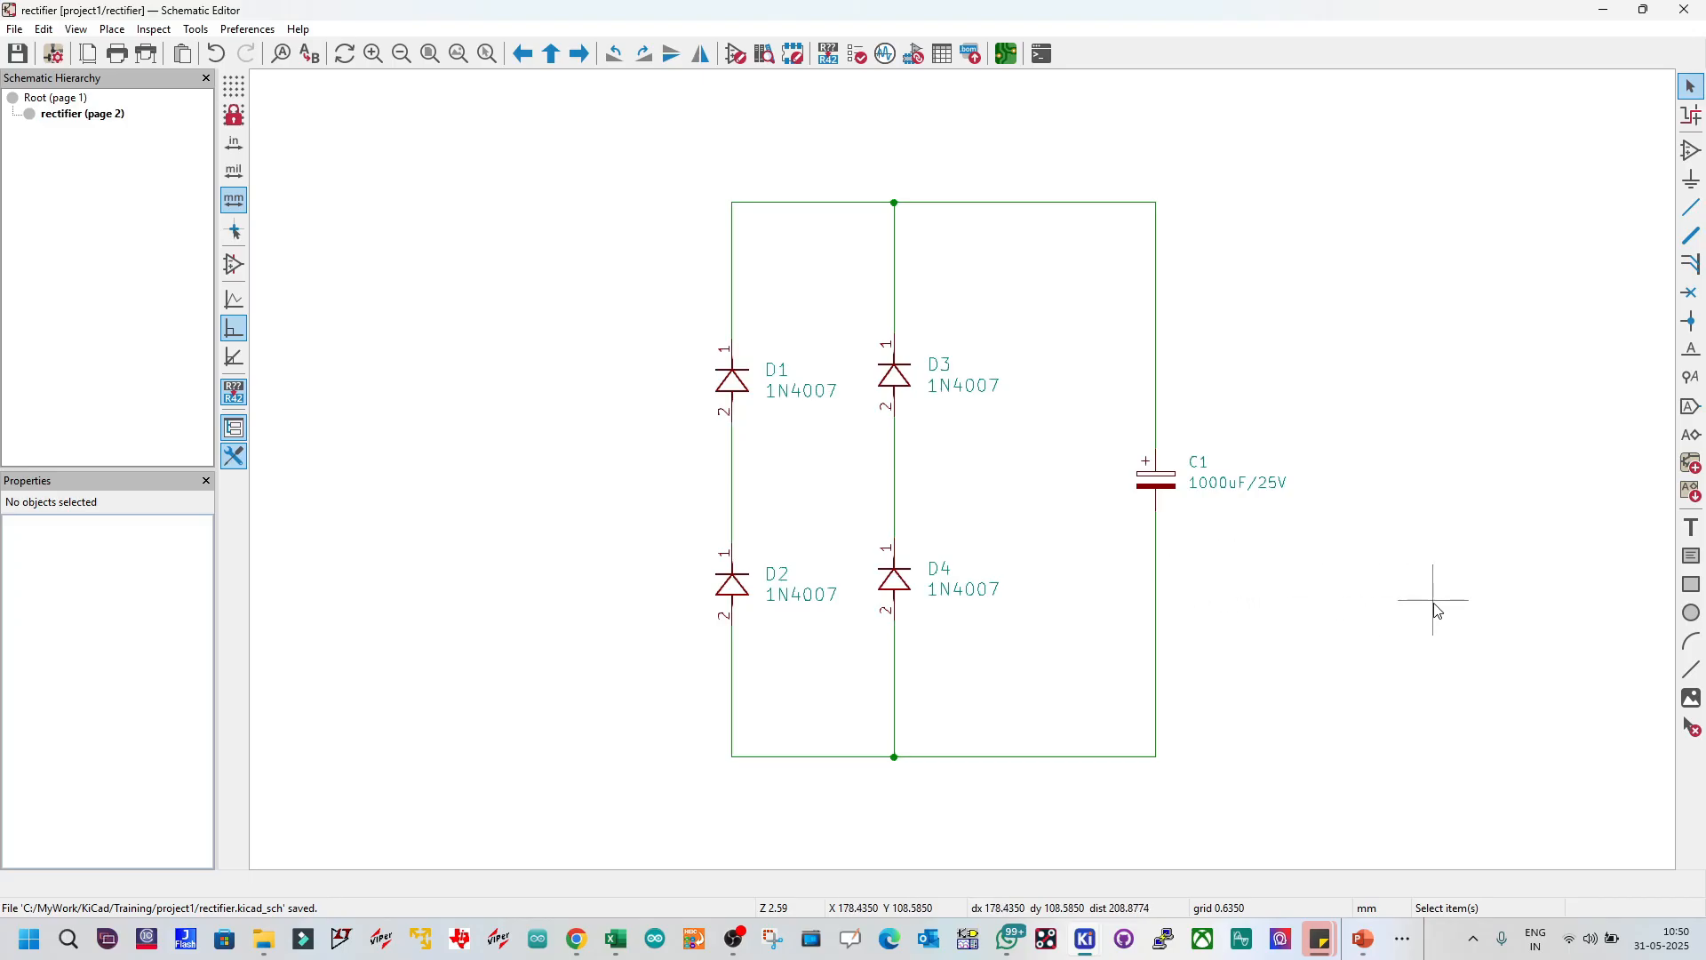
{"action": "scroll", "coordinate": [1351, 552], "scroll_direction": "down", "scroll_amount": 2}
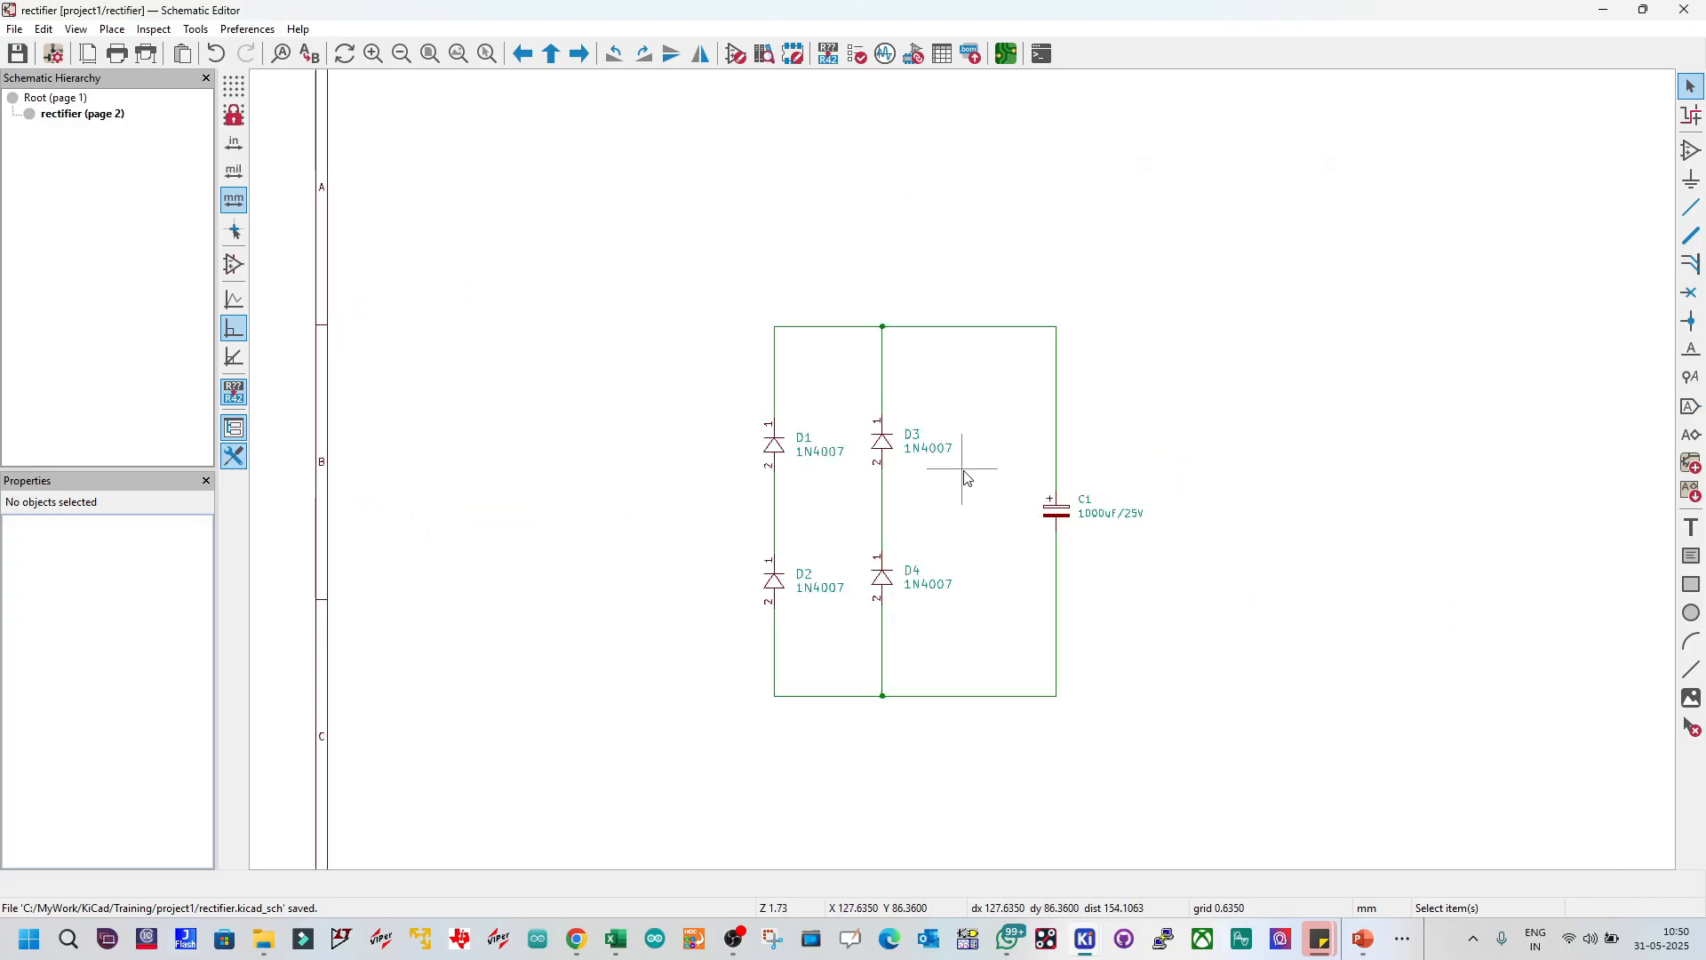
{"action": "left_click_drag", "start_coordinate": [685, 259], "coordinate": [1156, 790]}
{"action": "left_click_drag", "start_coordinate": [885, 469], "coordinate": [988, 479]}
{"action": "left_click", "coordinate": [690, 452]}
{"action": "key", "text": "ctrl+s"}
{"action": "scroll", "coordinate": [878, 471], "scroll_direction": "down", "scroll_amount": 3}
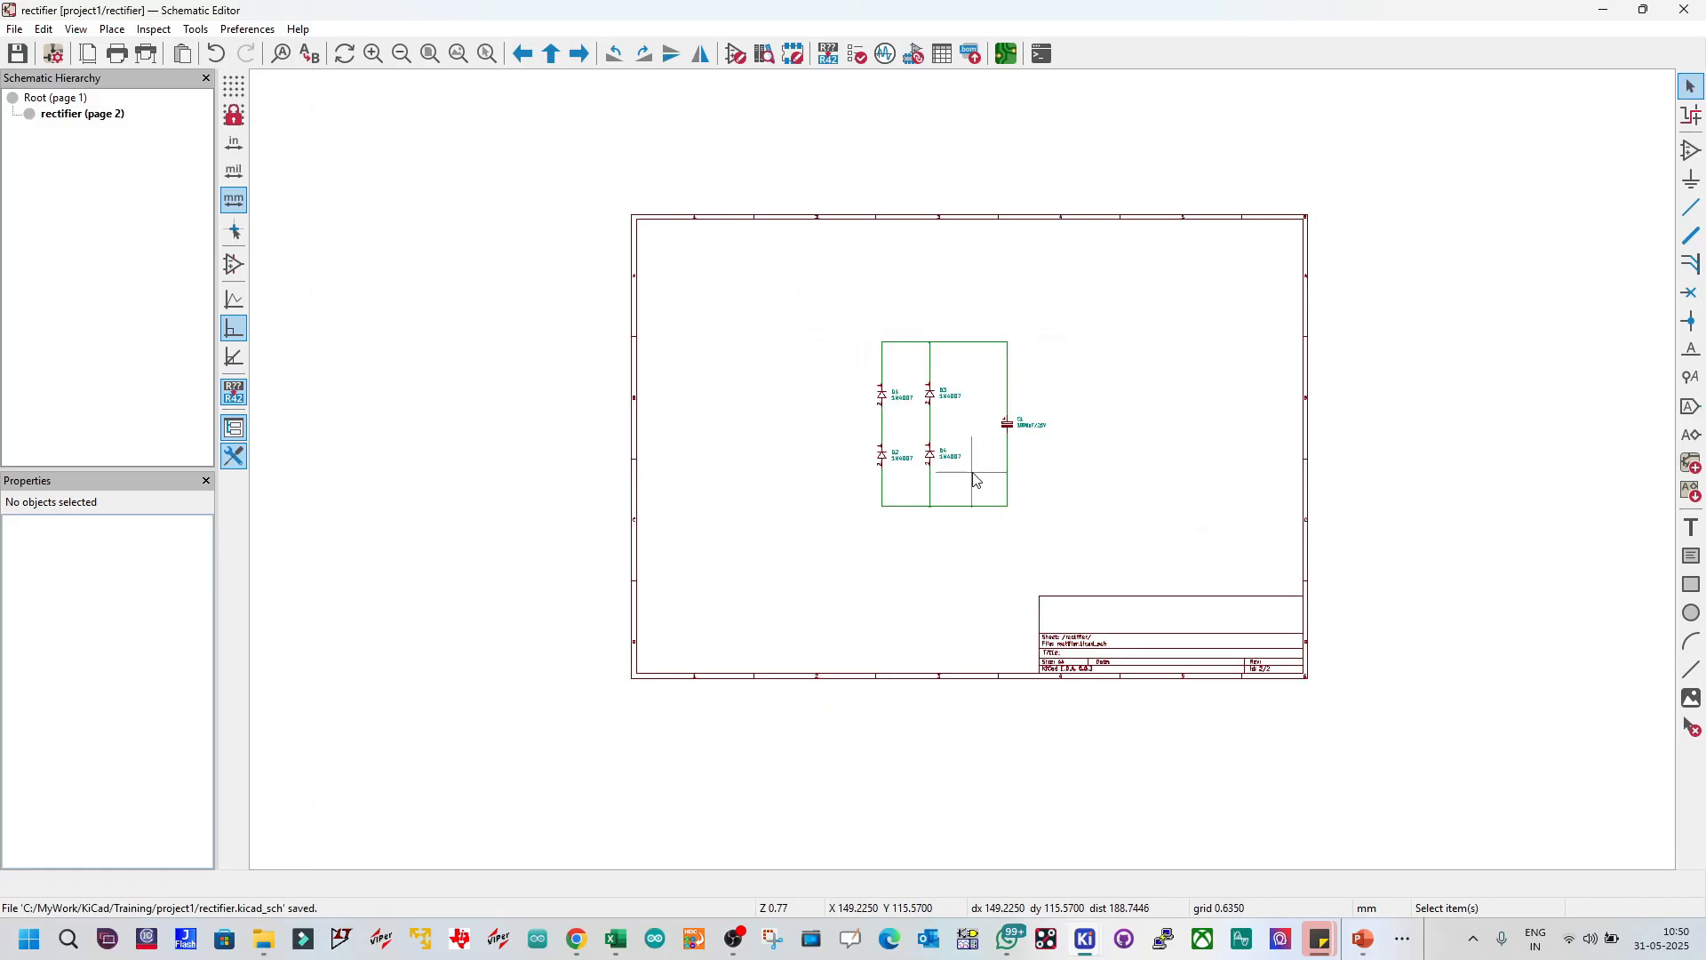
{"action": "scroll", "coordinate": [969, 472], "scroll_direction": "up", "scroll_amount": 1}
{"action": "scroll", "coordinate": [938, 429], "scroll_direction": "up", "scroll_amount": 3}
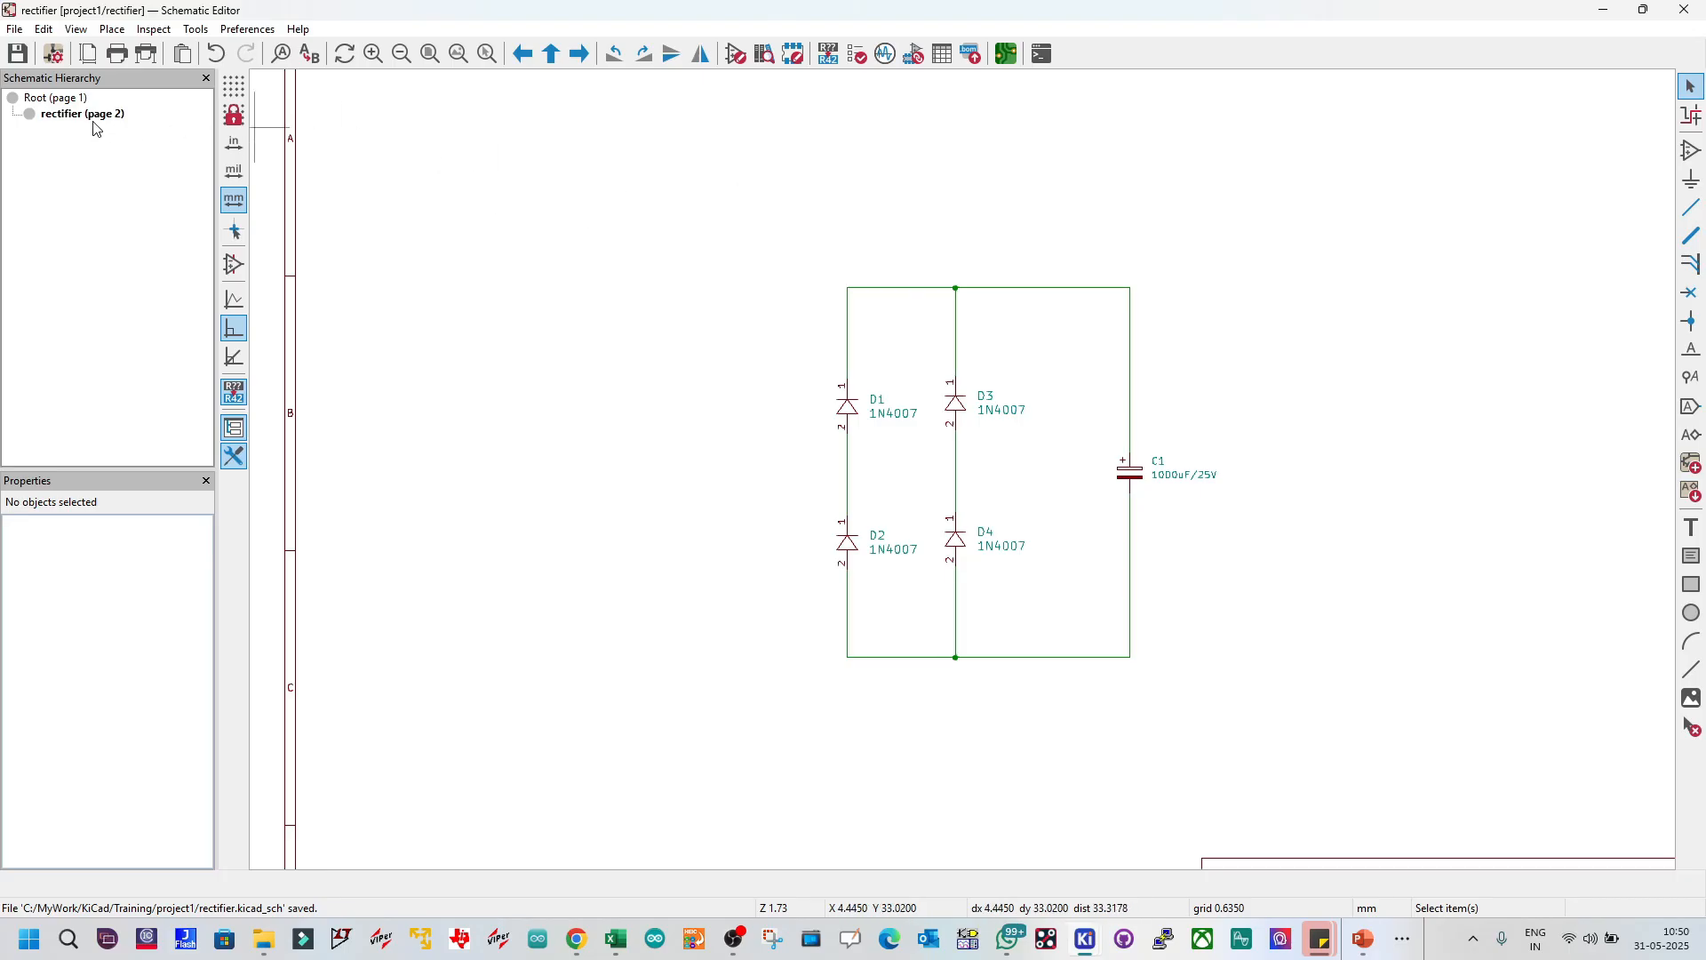
Step: Open the root sheet and move the rectifier sheet block straight down, closer to the level of connector J1
{"action": "left_click", "coordinate": [55, 98]}
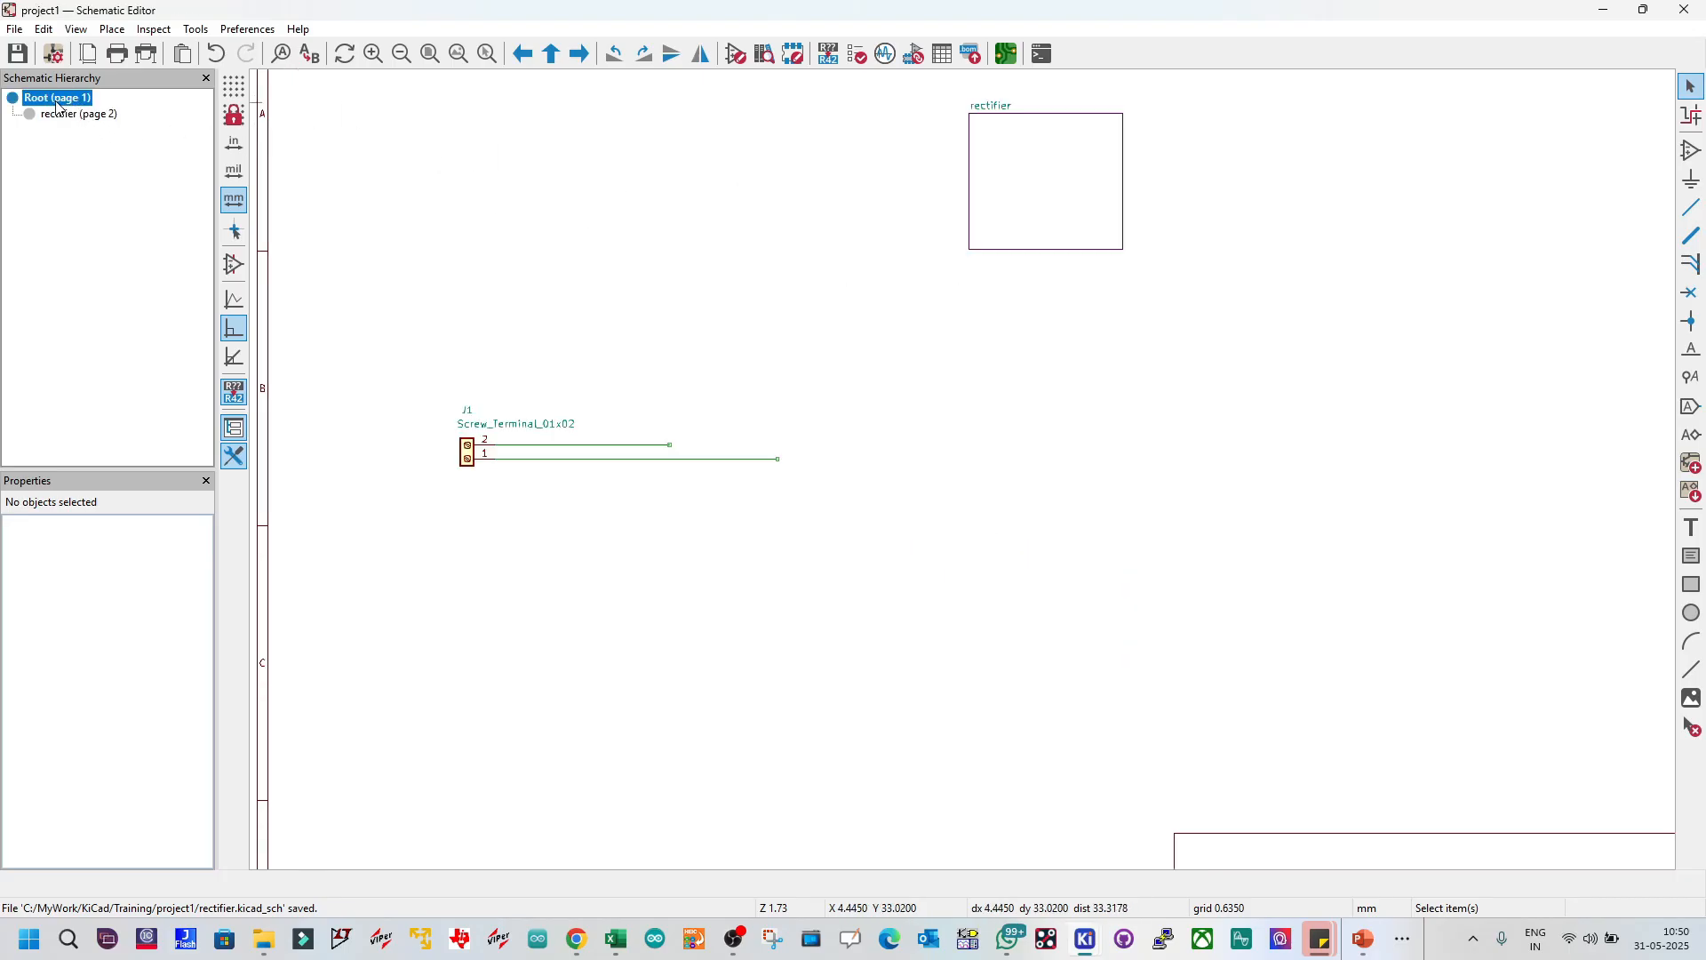
{"action": "left_click_drag", "start_coordinate": [1033, 181], "coordinate": [1044, 324]}
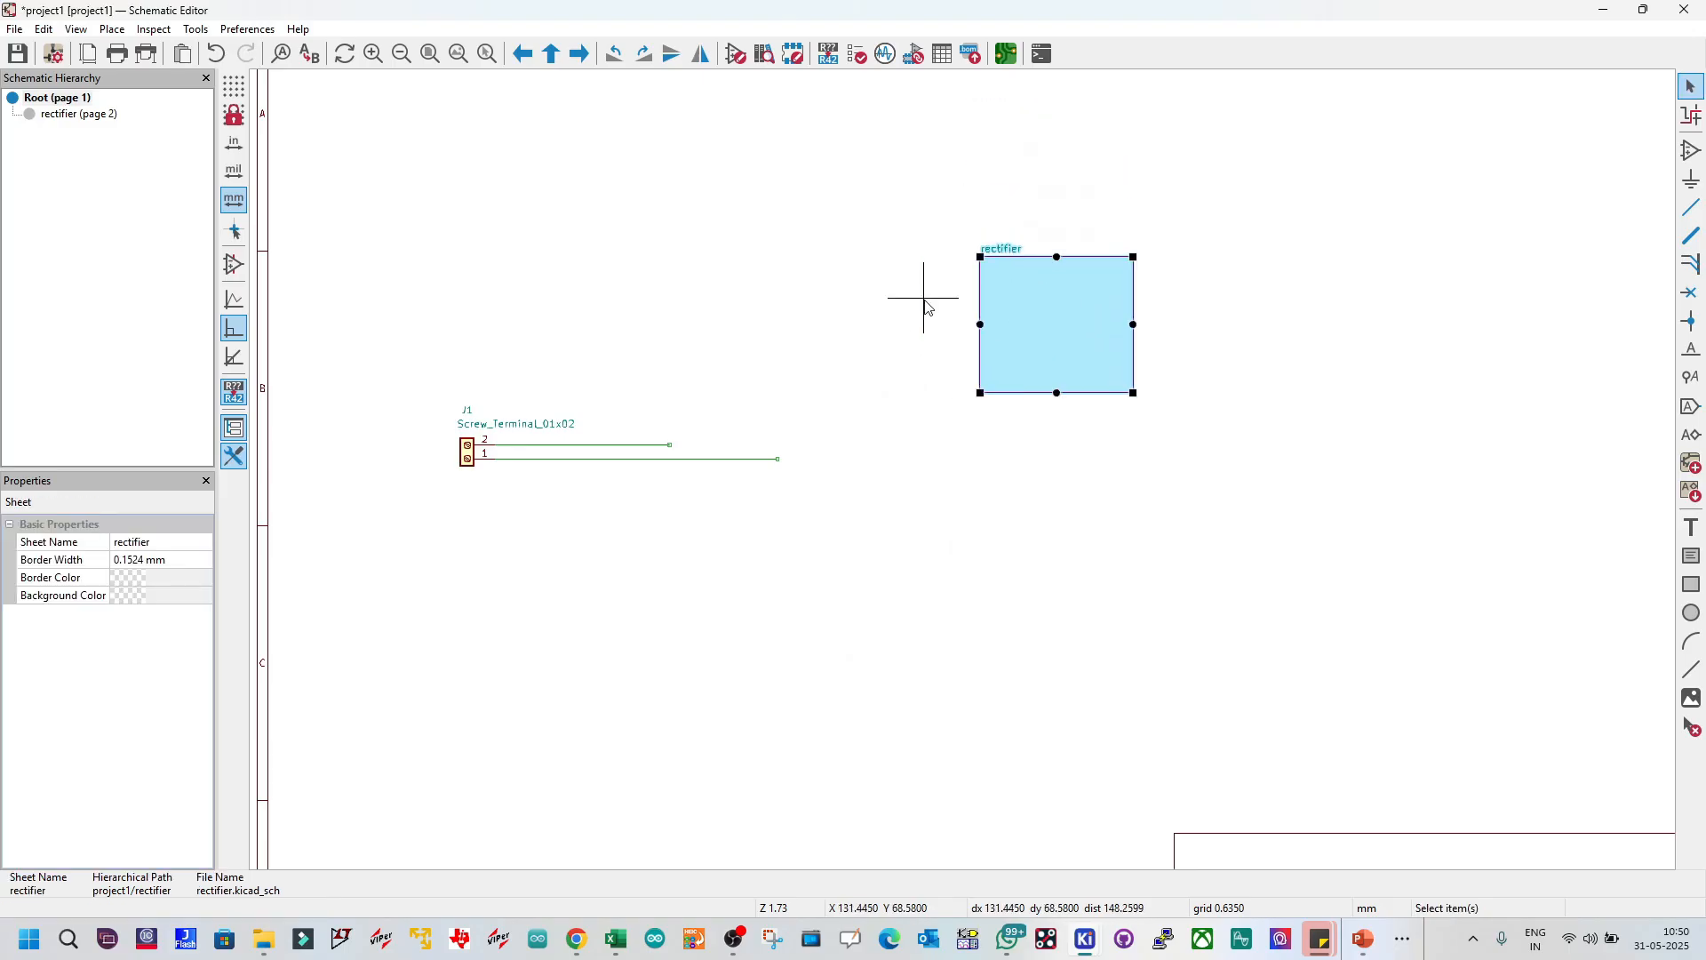
{"action": "left_click", "coordinate": [903, 295]}
{"action": "scroll", "coordinate": [1067, 331], "scroll_direction": "up", "scroll_amount": 2}
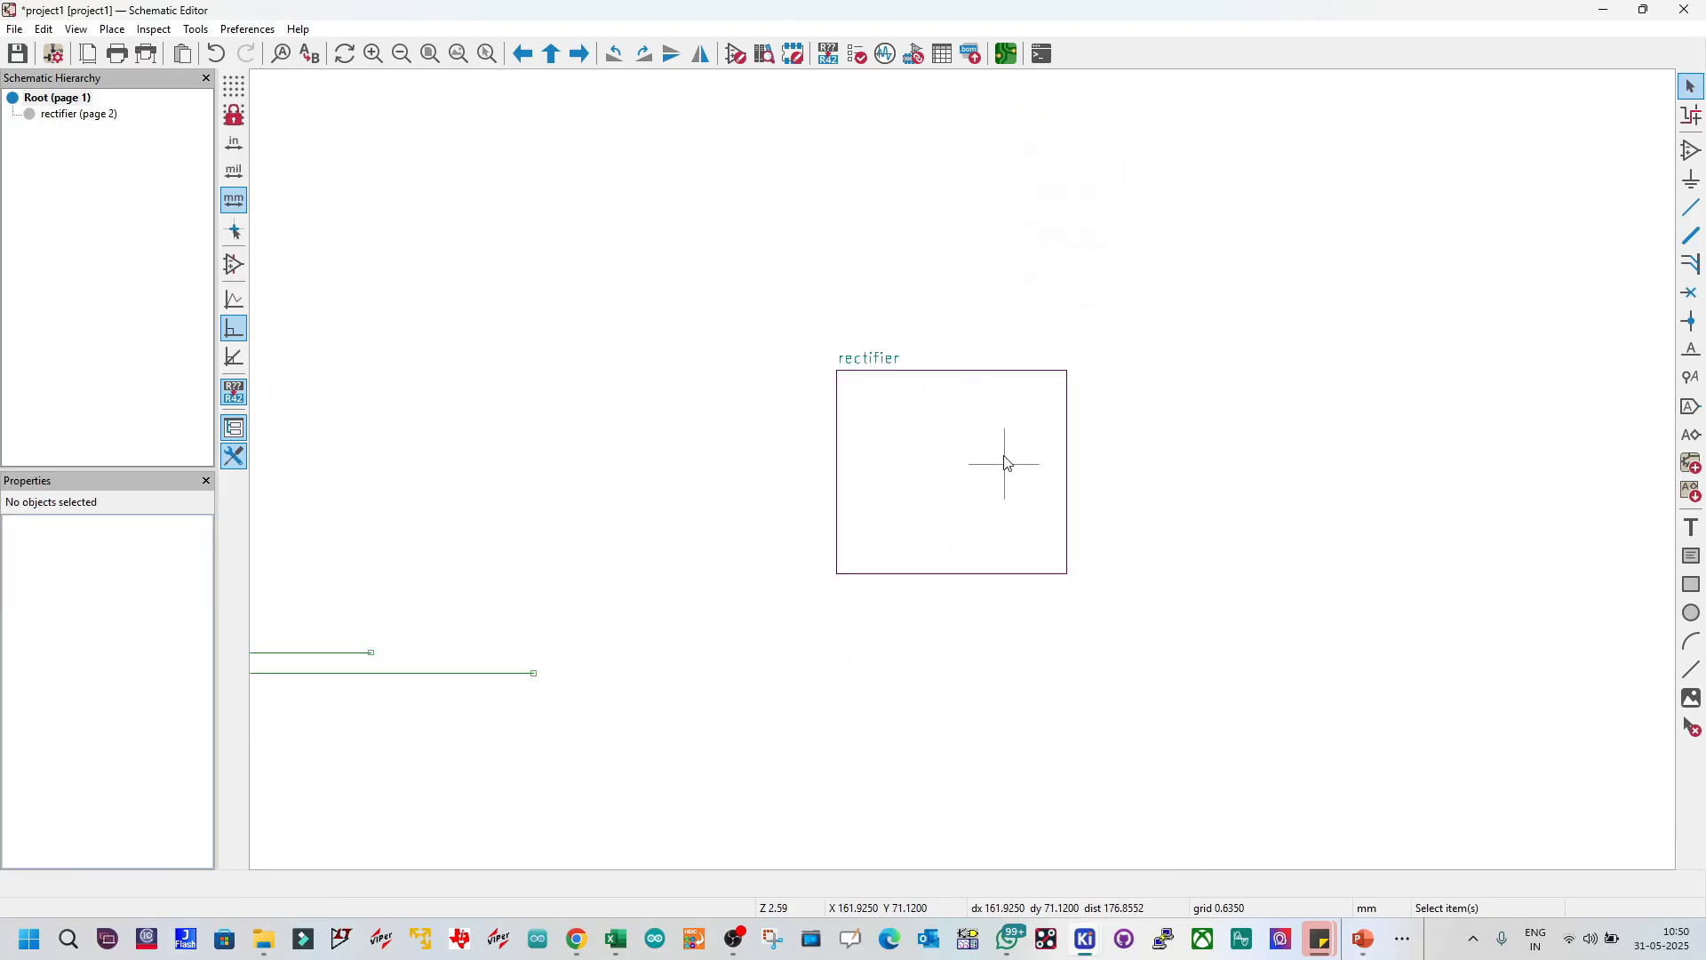
{"action": "left_click", "coordinate": [859, 424]}
{"action": "left_click", "coordinate": [743, 391]}
{"action": "left_click", "coordinate": [926, 438]}
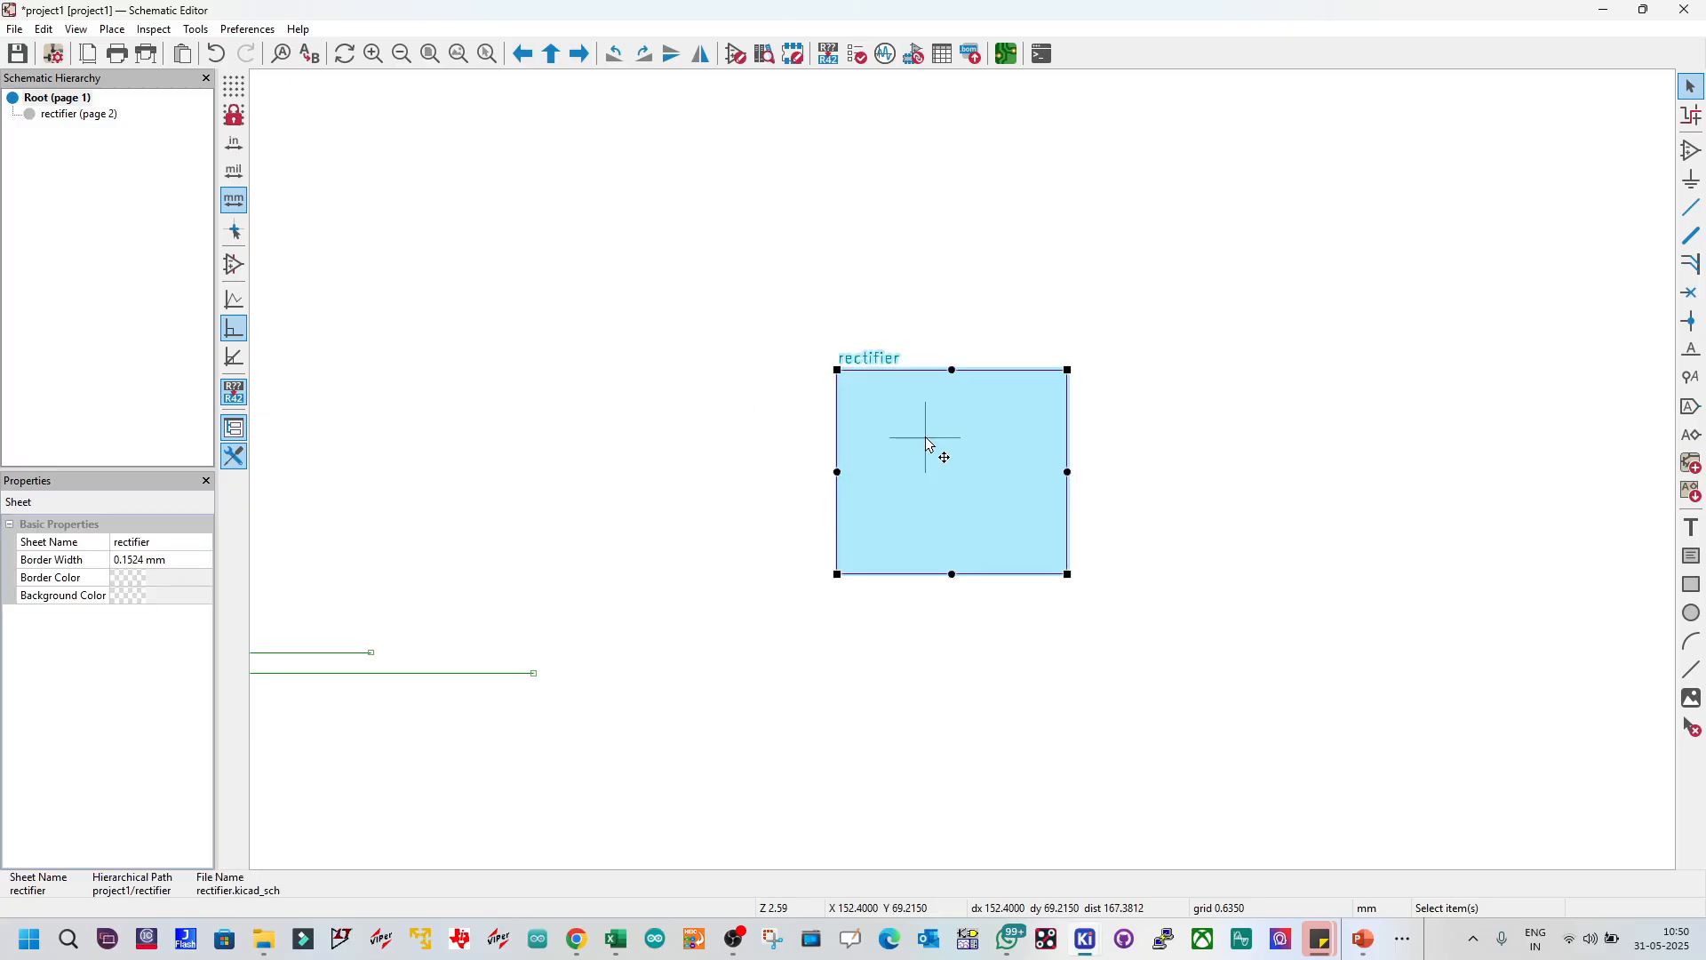
{"action": "left_click", "coordinate": [702, 446]}
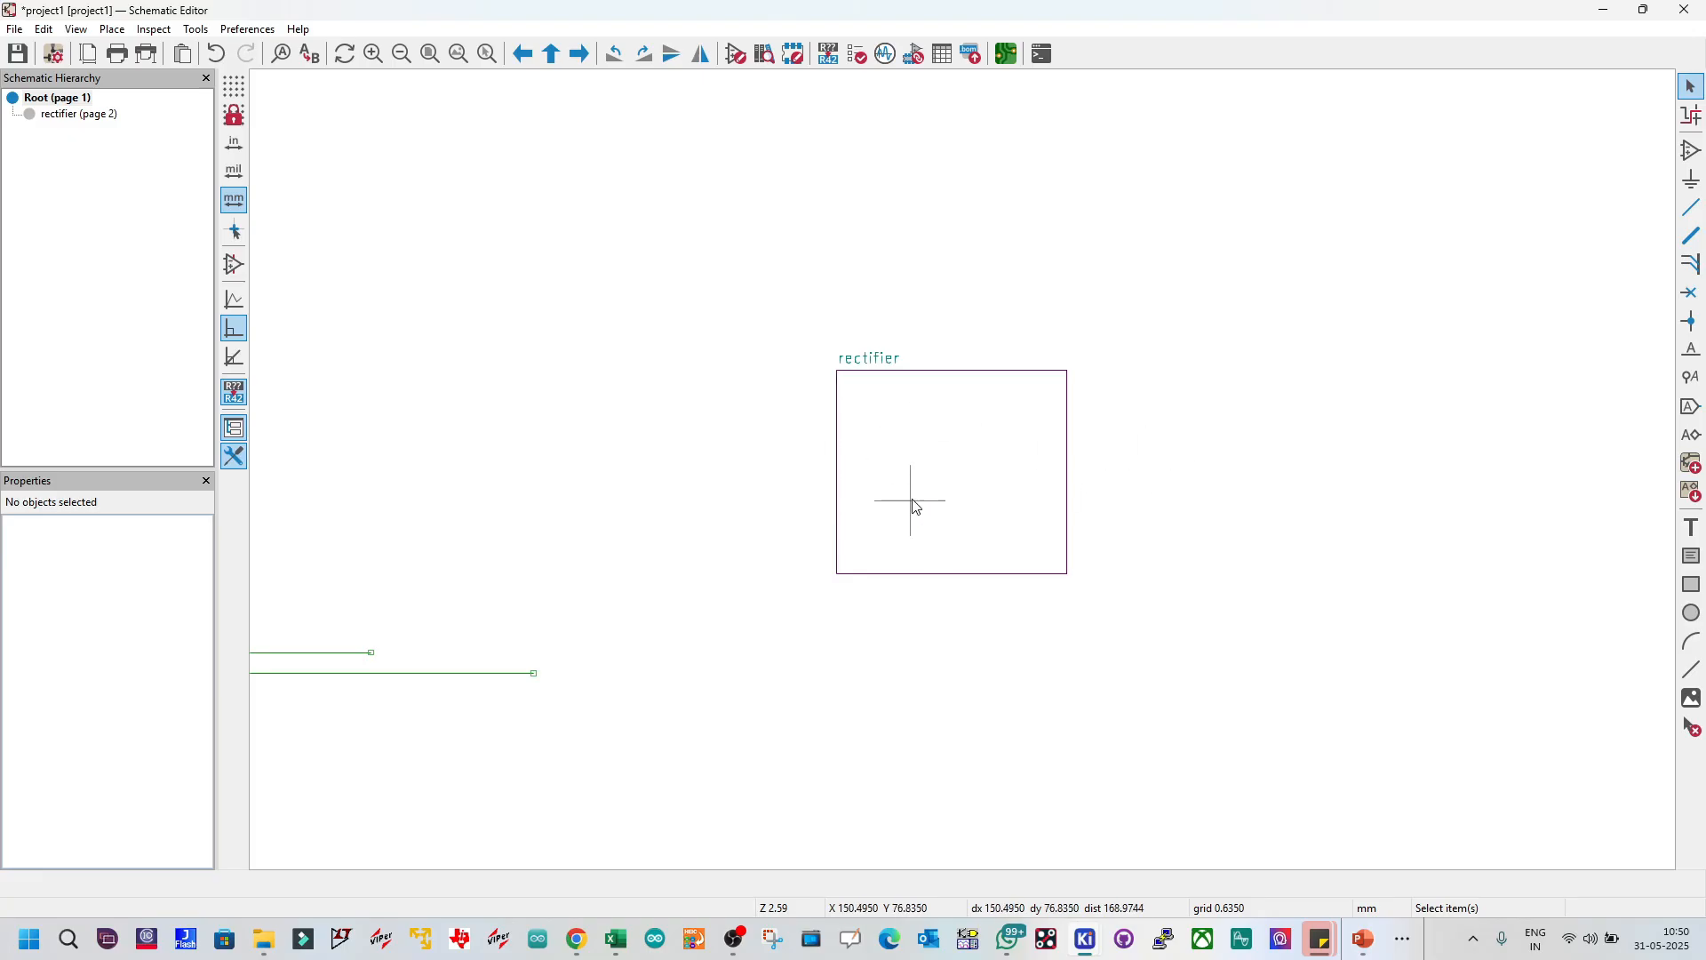
Step: Enter the rectifier sheet and place an input hierarchical label AC1 left of the diode bridge, rotated so its connection end faces D1 and D2
{"action": "double_click", "coordinate": [961, 457]}
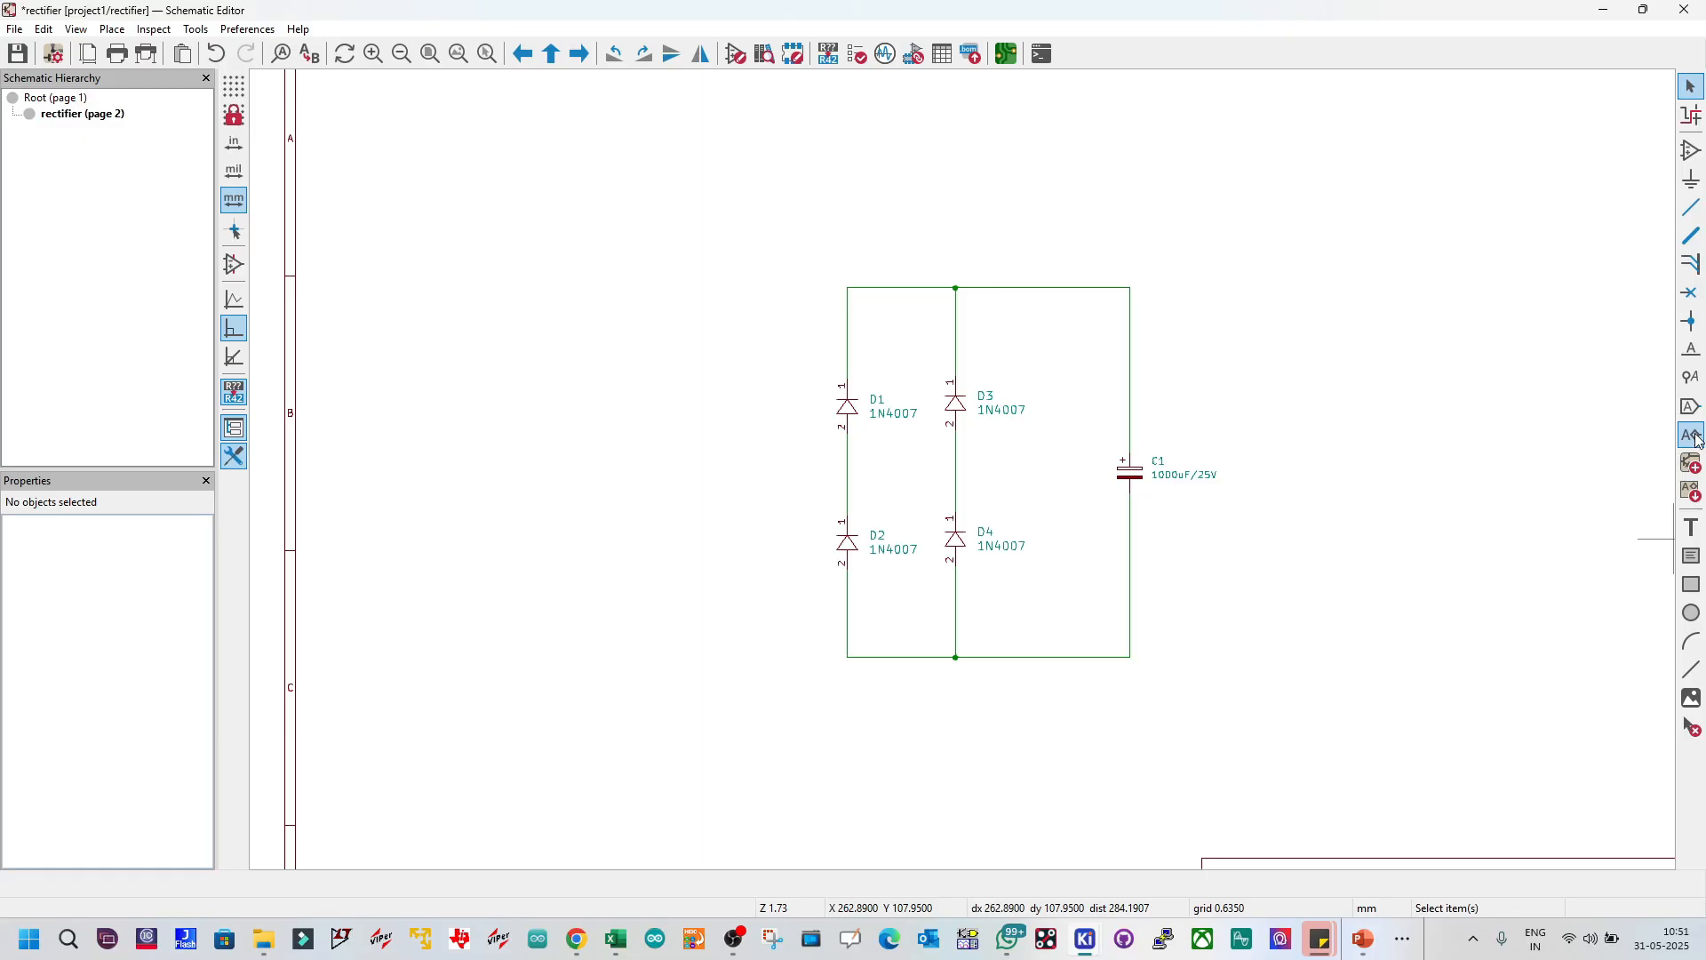
{"action": "left_click", "coordinate": [1693, 435]}
{"action": "left_click", "coordinate": [1639, 446]}
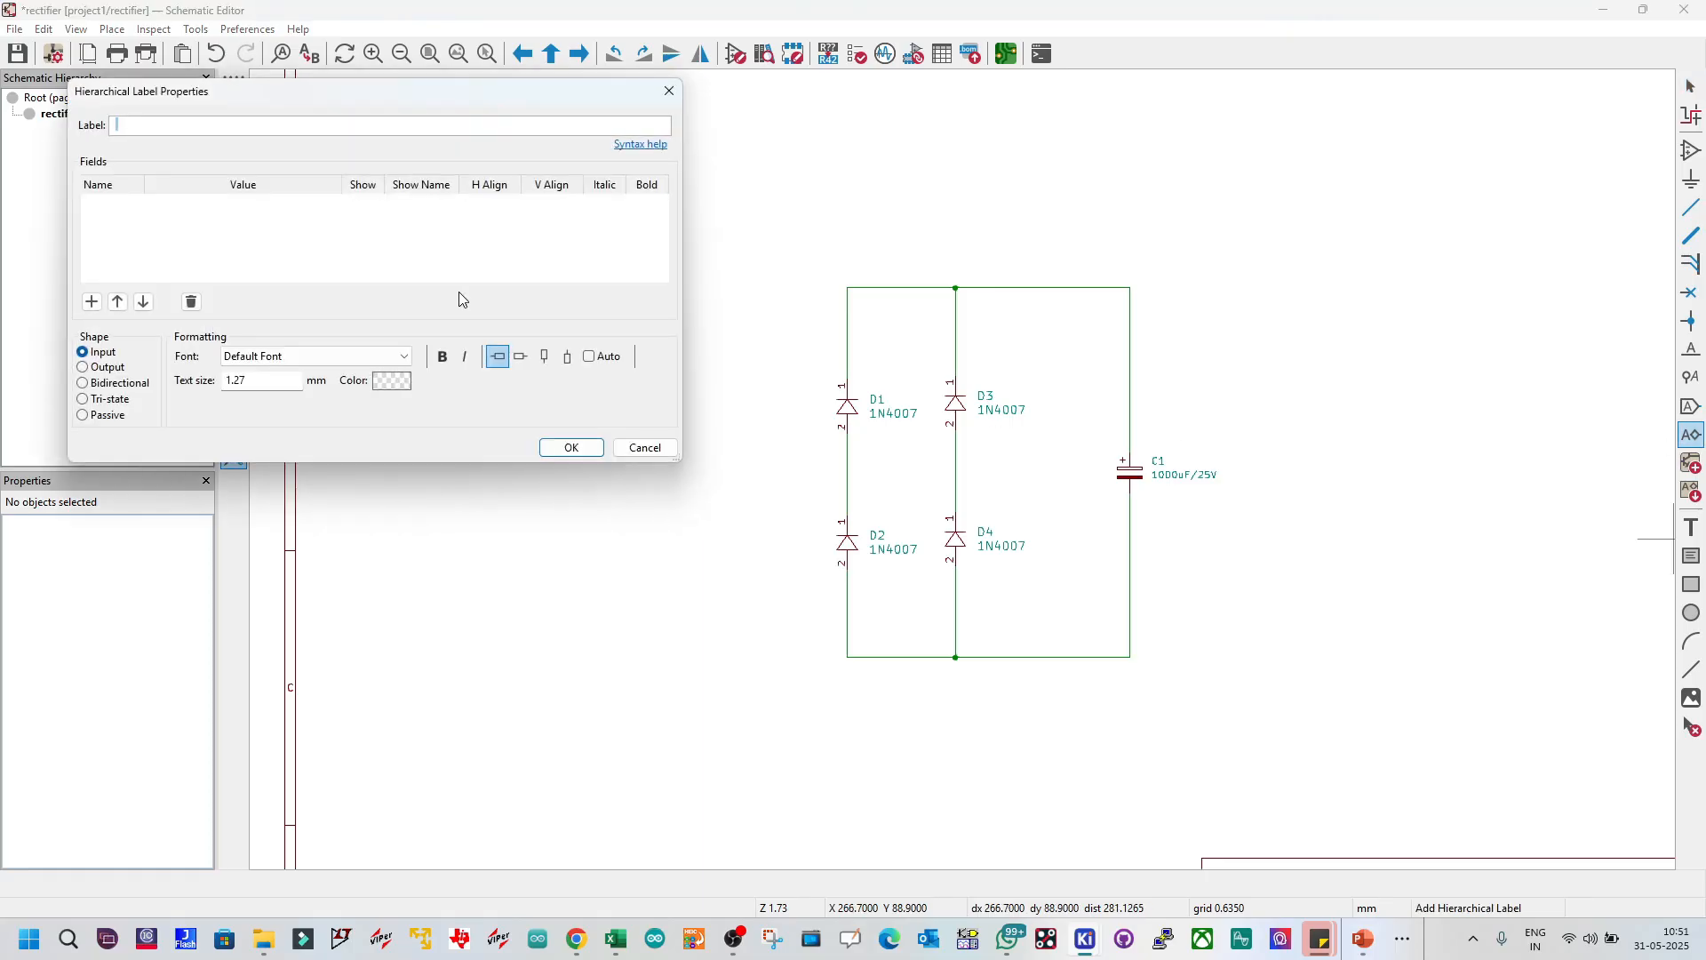
{"action": "left_click_drag", "start_coordinate": [236, 95], "coordinate": [331, 169]}
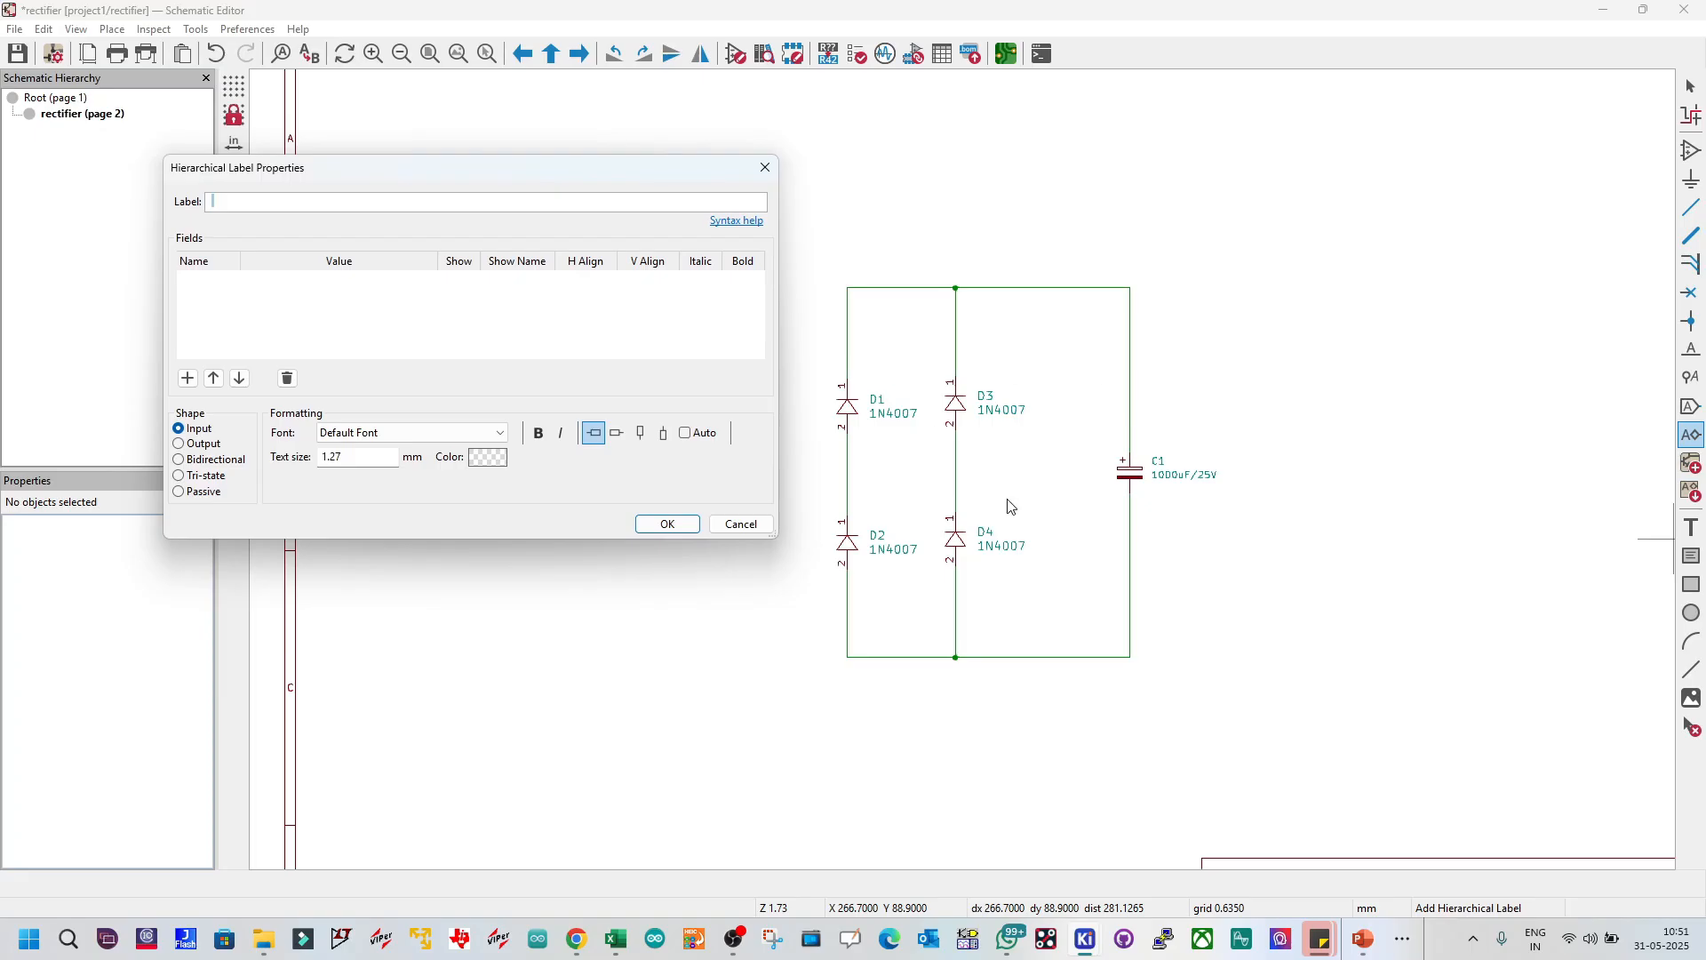
{"action": "type", "text": "AC1"}
{"action": "left_click", "coordinate": [666, 524]}
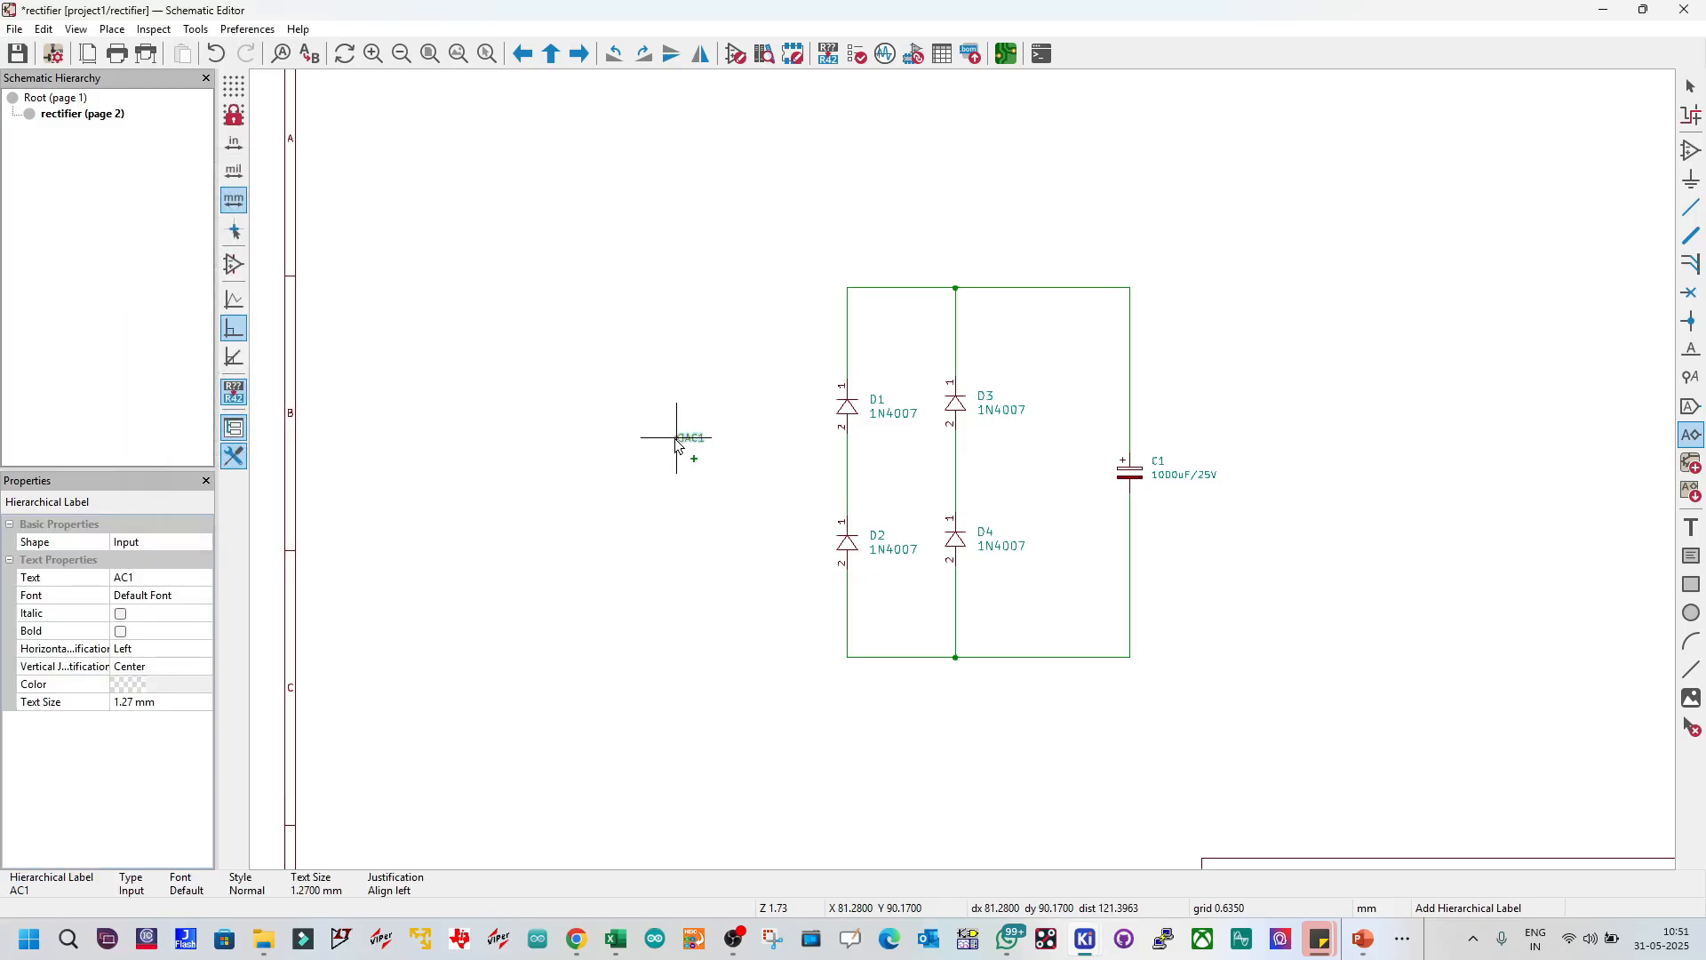
{"action": "scroll", "coordinate": [841, 460], "scroll_direction": "up", "scroll_amount": 2}
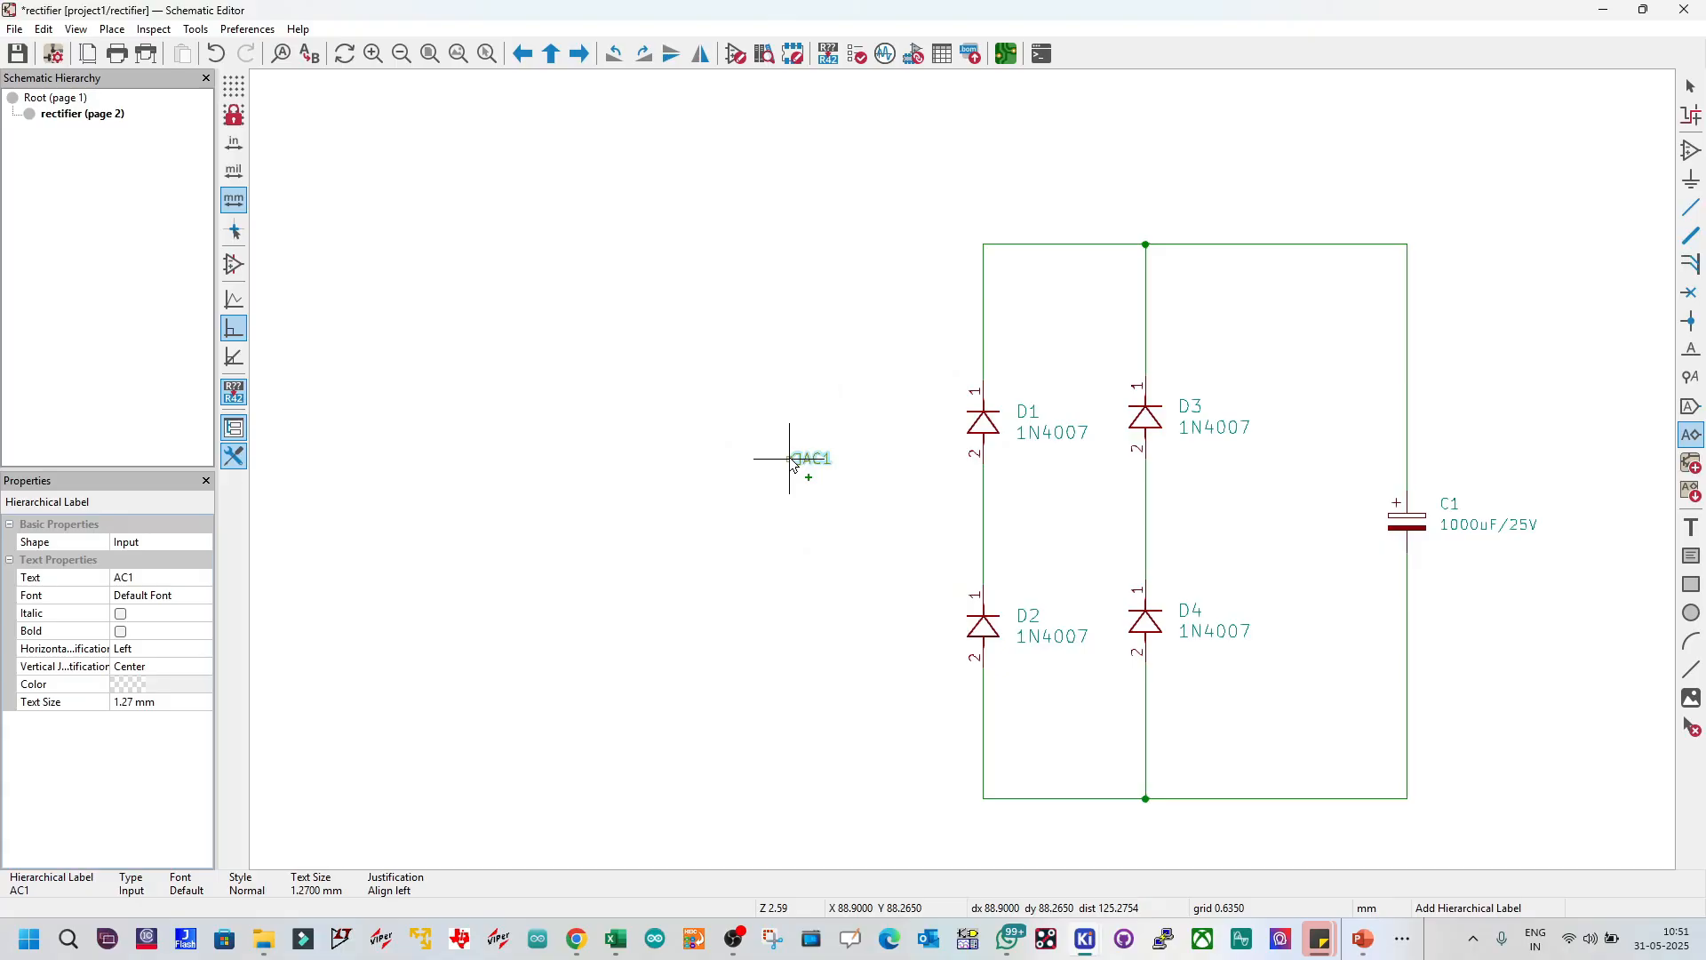
{"action": "key", "text": "r"}
{"action": "key", "text": "r"}
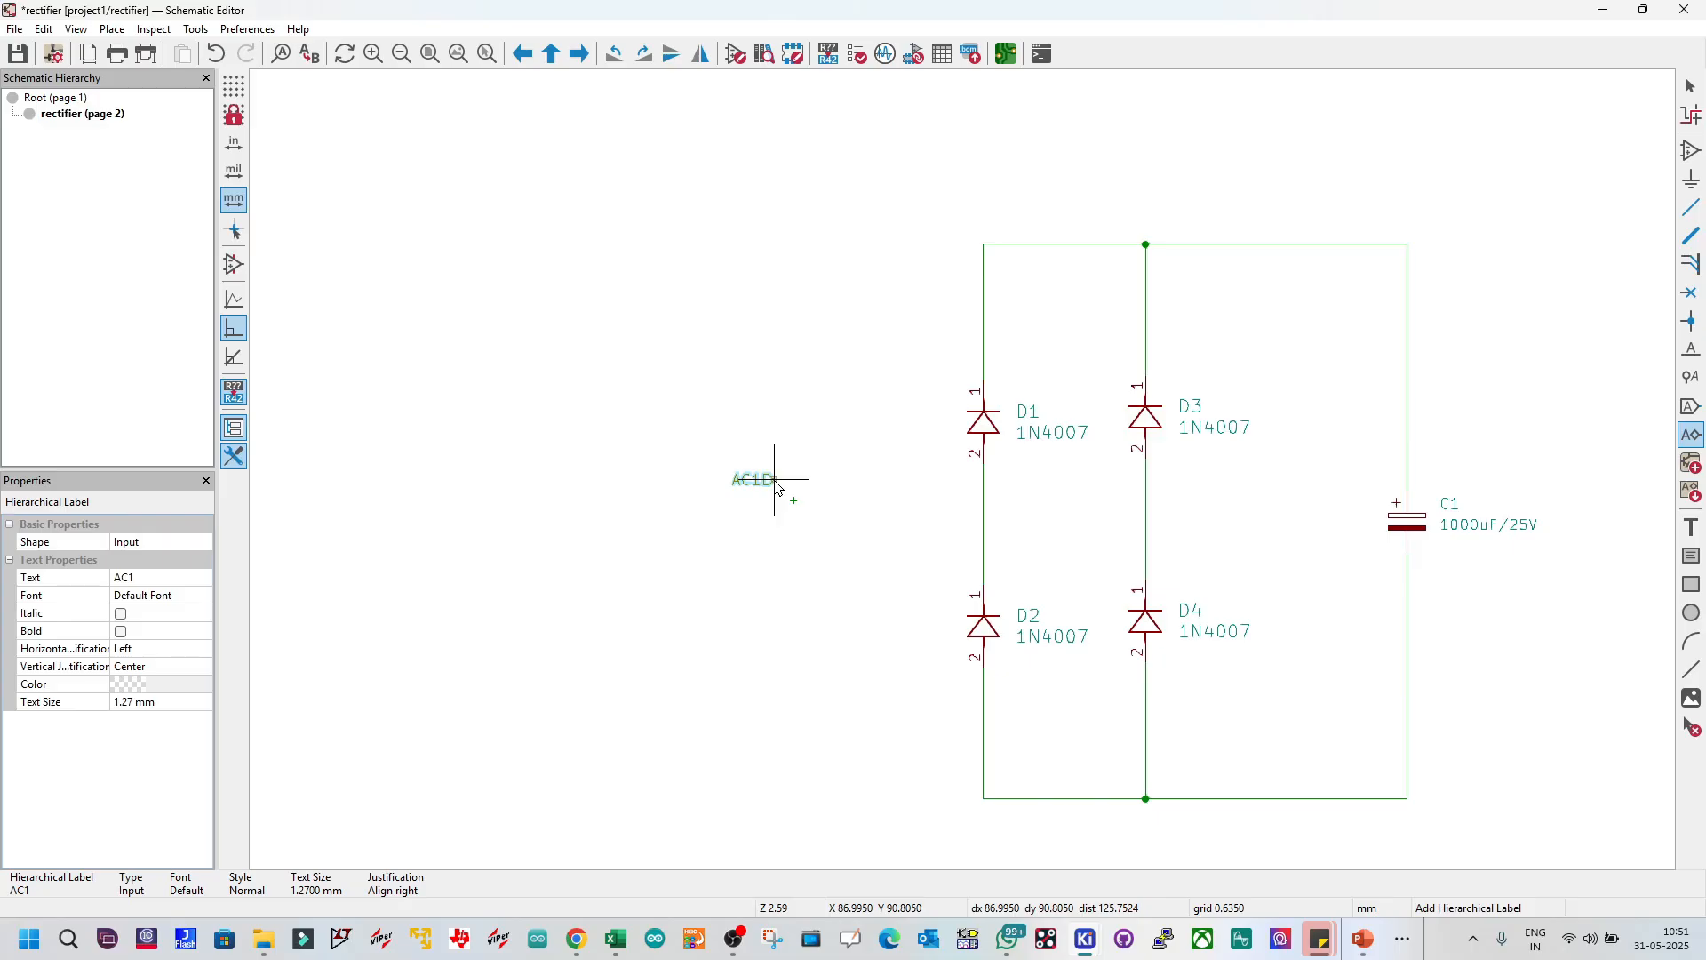
{"action": "left_click", "coordinate": [774, 481]}
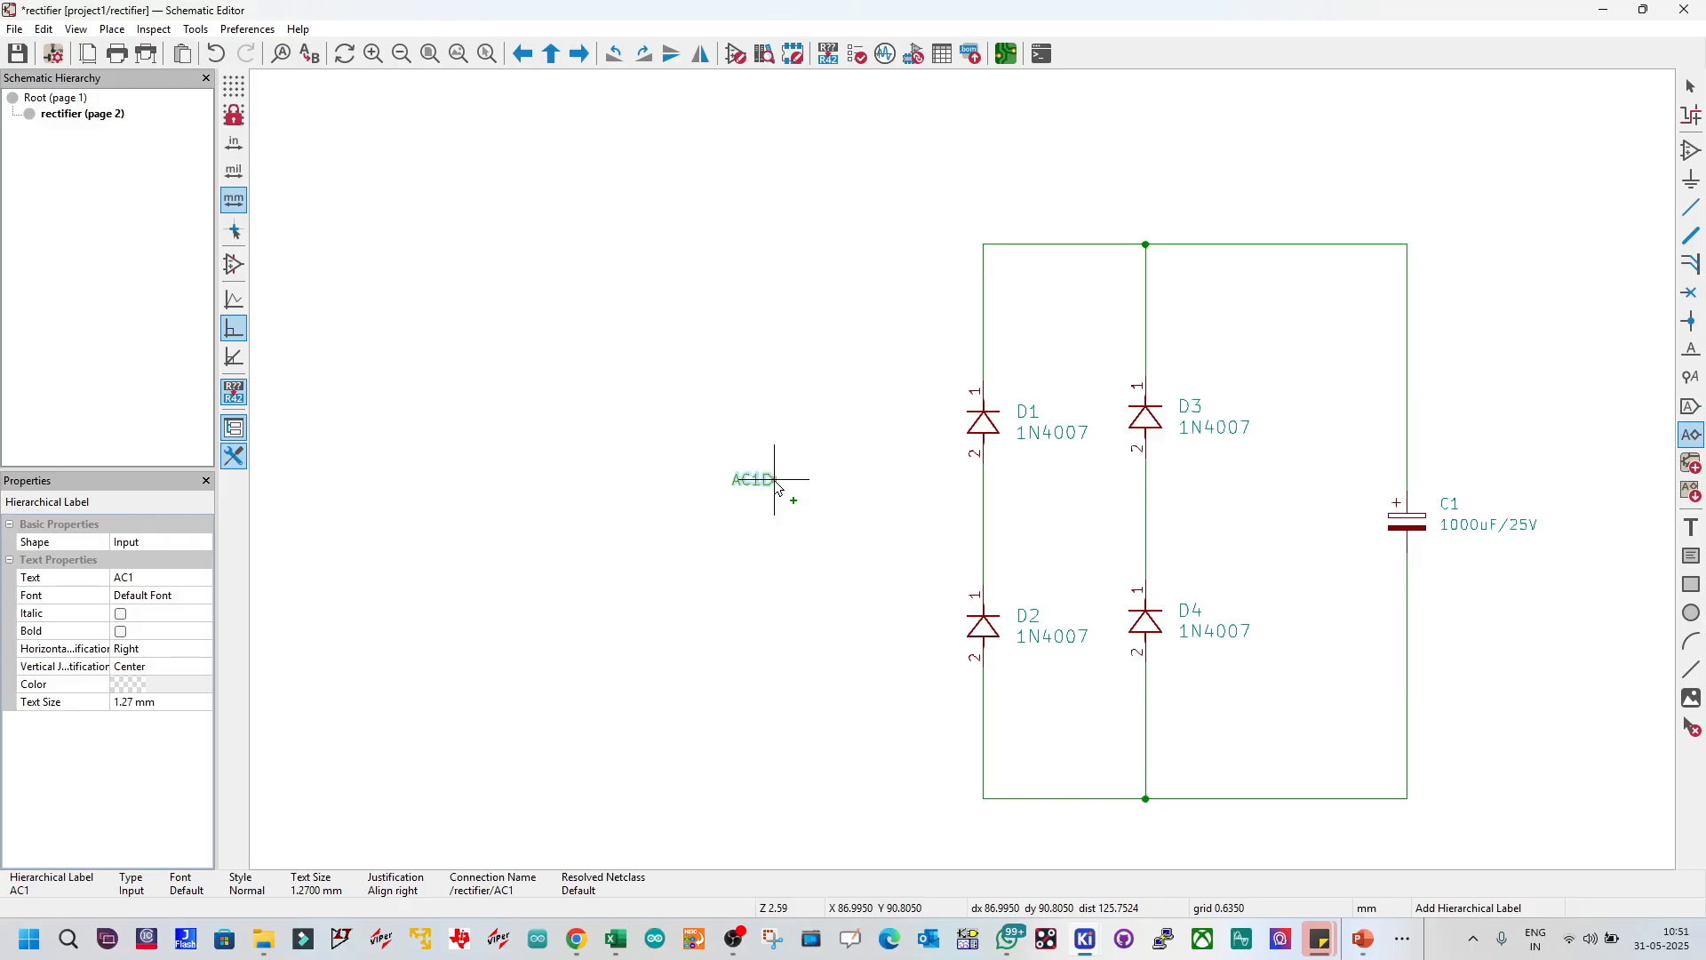
{"action": "key", "text": "Escape"}
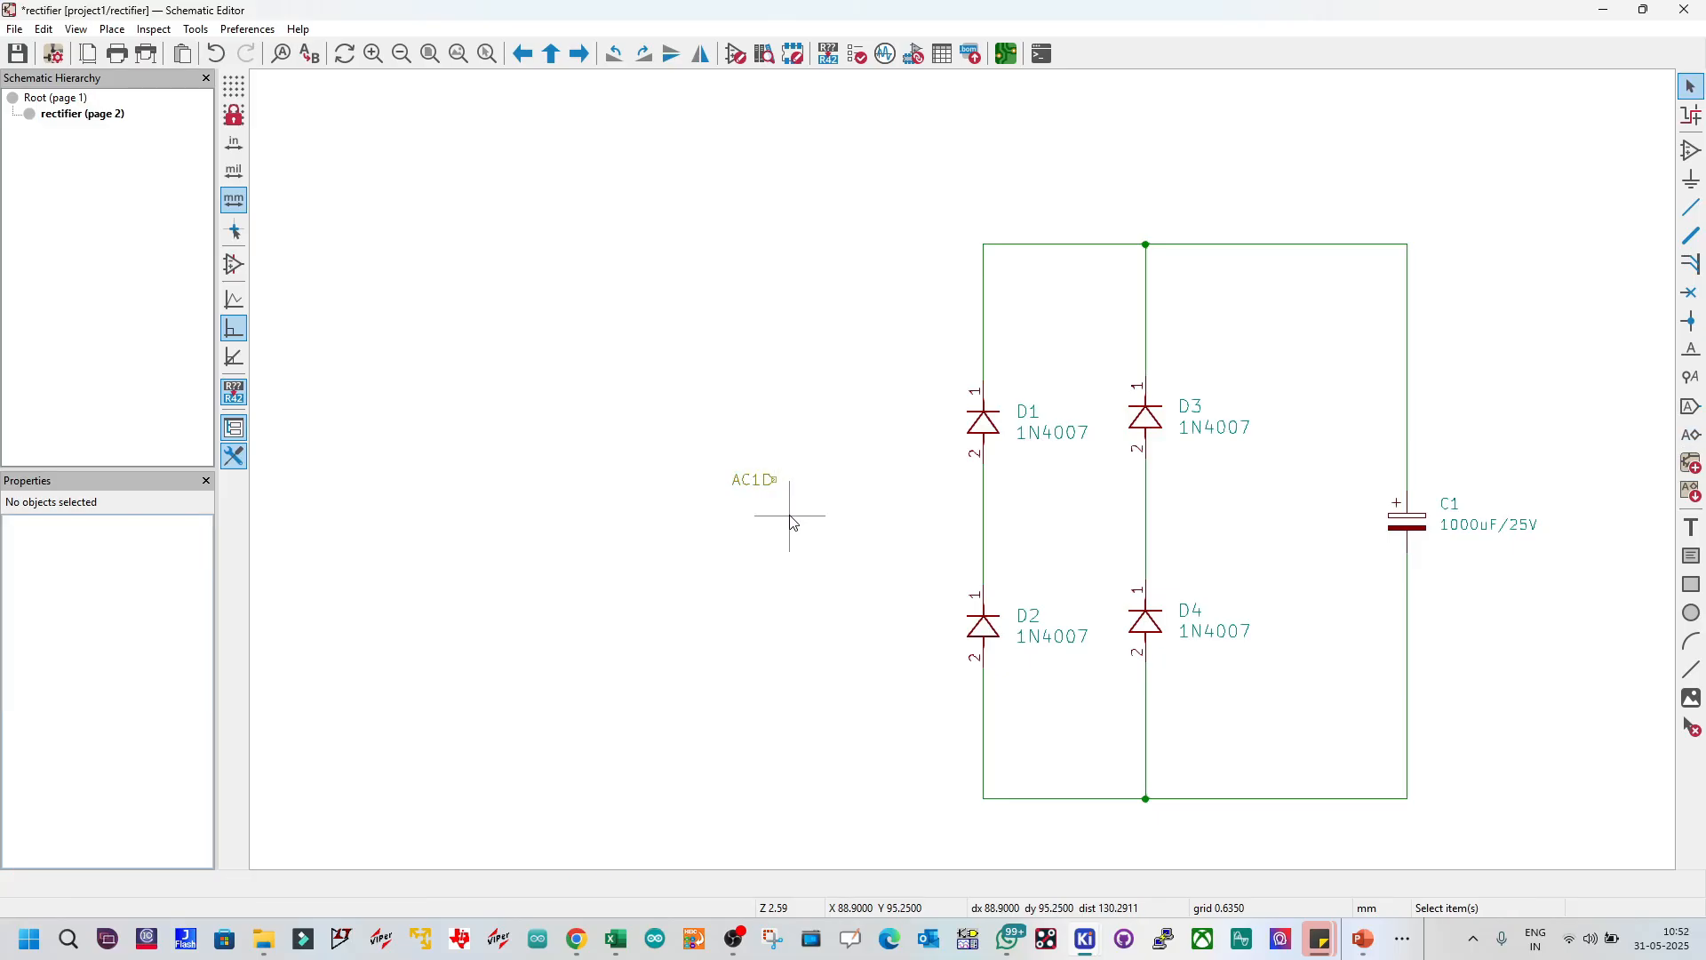
Step: Wire the AC1 label to the node between diodes D1 and D2
{"action": "key", "text": "w"}
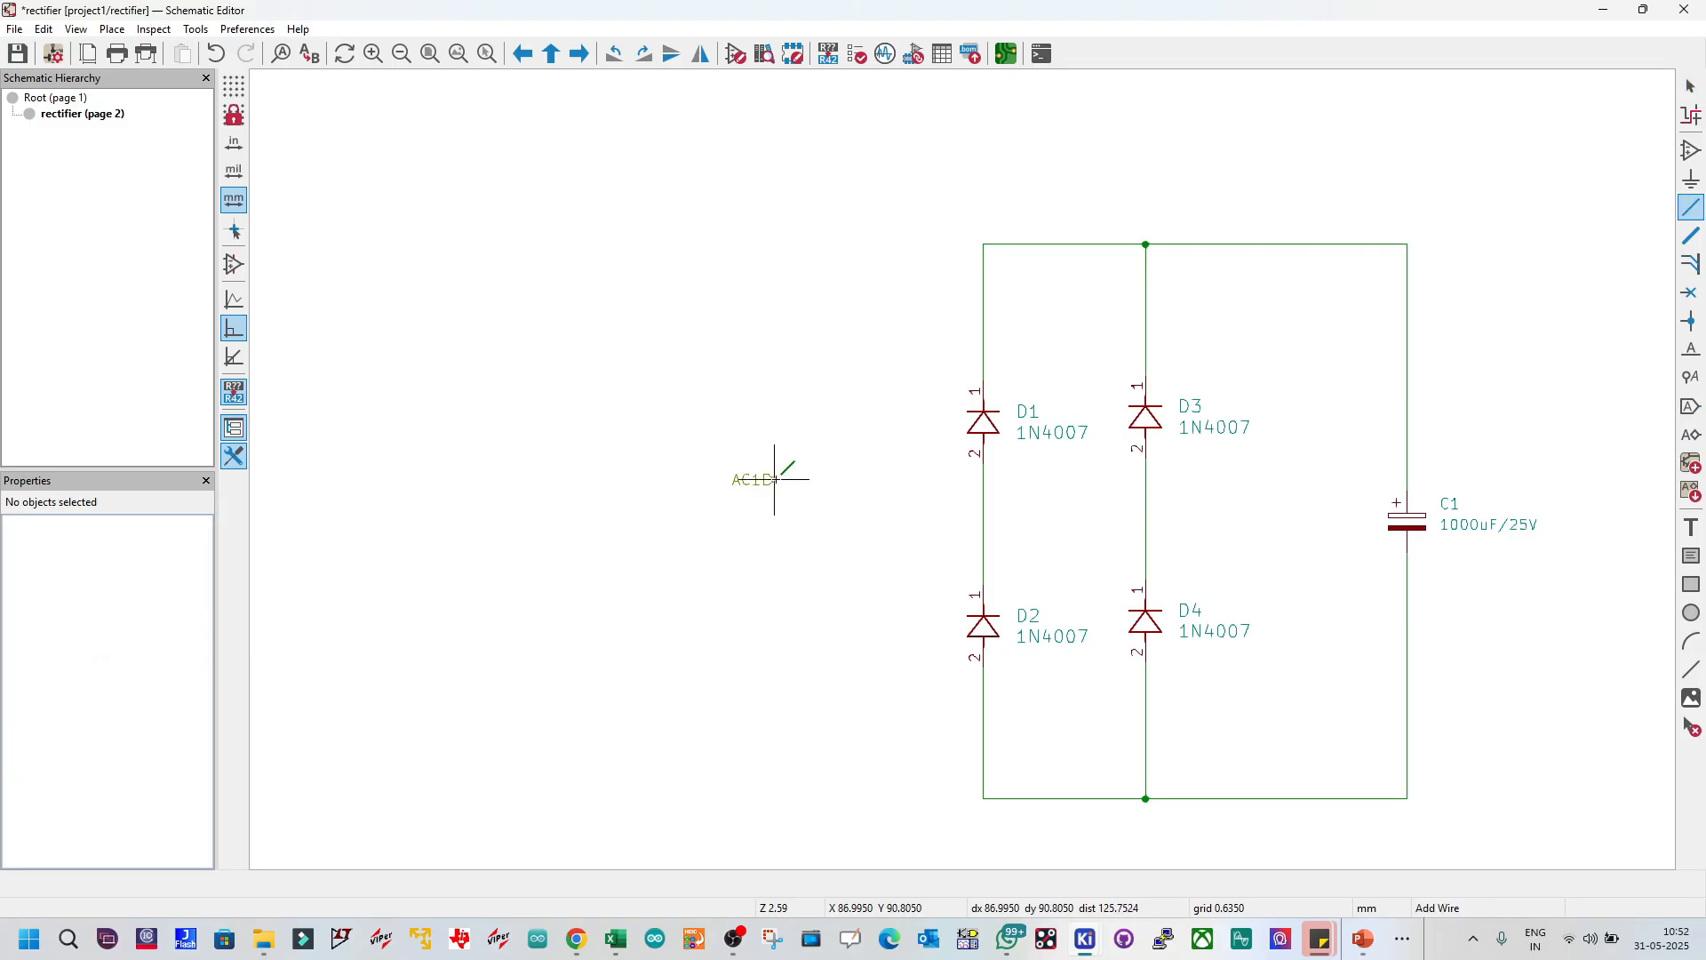
{"action": "left_click", "coordinate": [983, 479]}
{"action": "key", "text": "Escape"}
Step: Duplicate the AC1 label directly below the original, wire the copy to the node between D3 and D4, and save
{"action": "left_click_drag", "start_coordinate": [707, 451], "coordinate": [792, 526]}
{"action": "key", "text": "ctrl+d"}
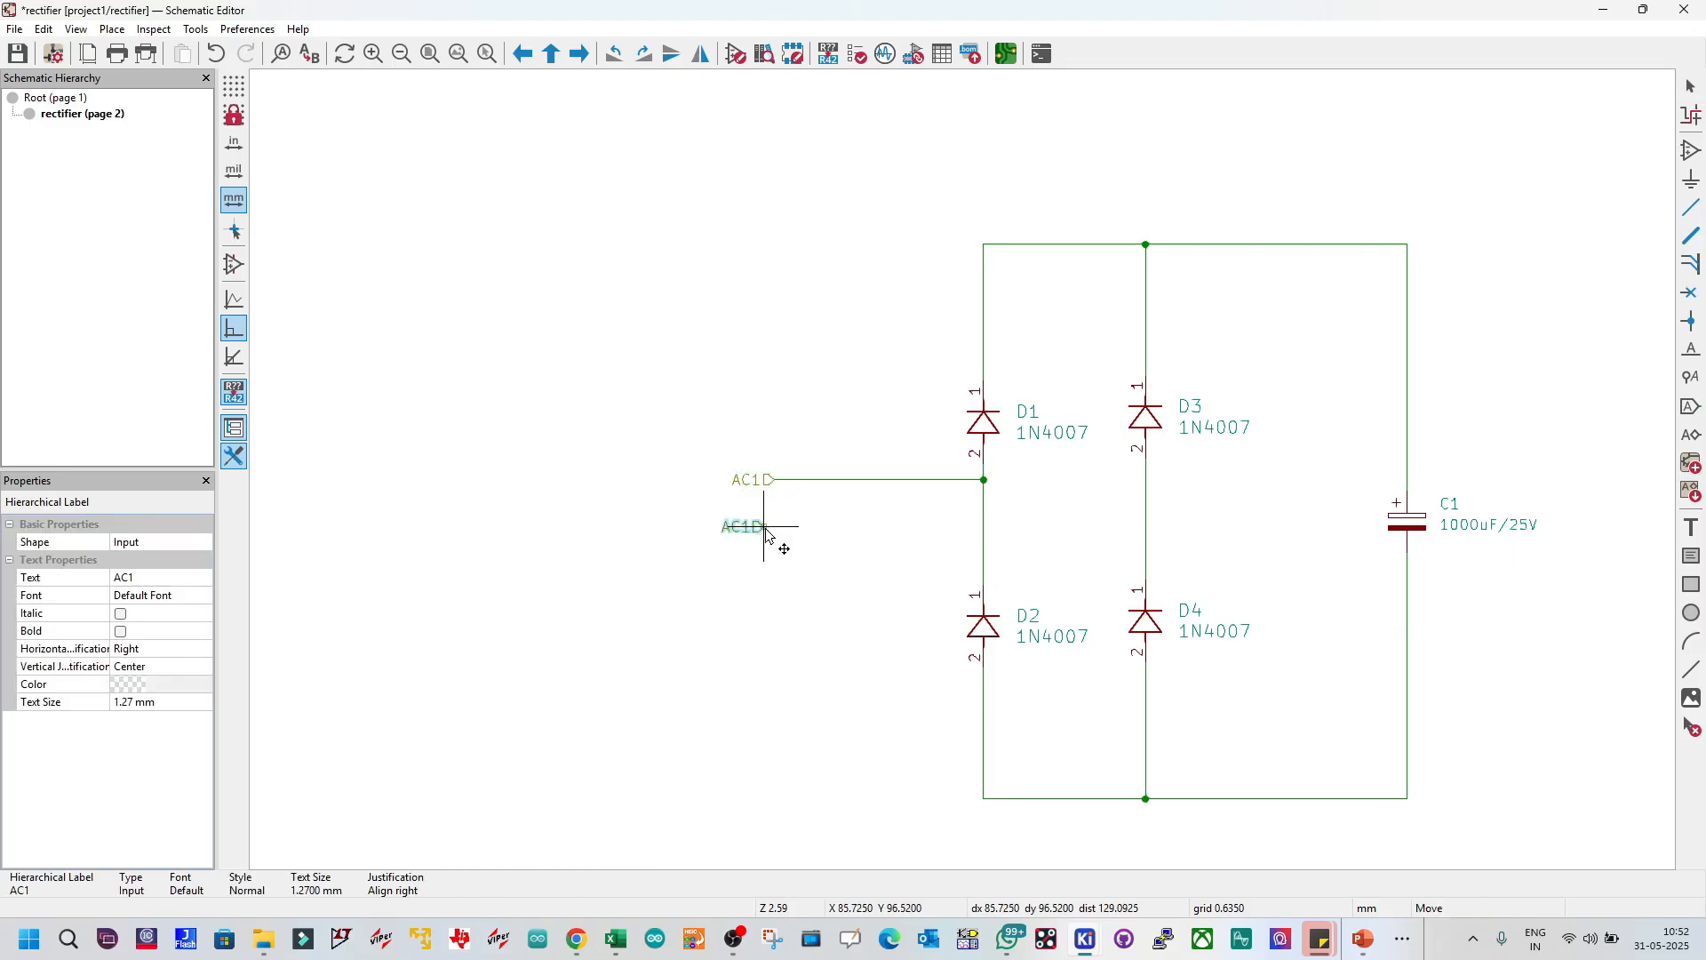
{"action": "left_click", "coordinate": [774, 533]}
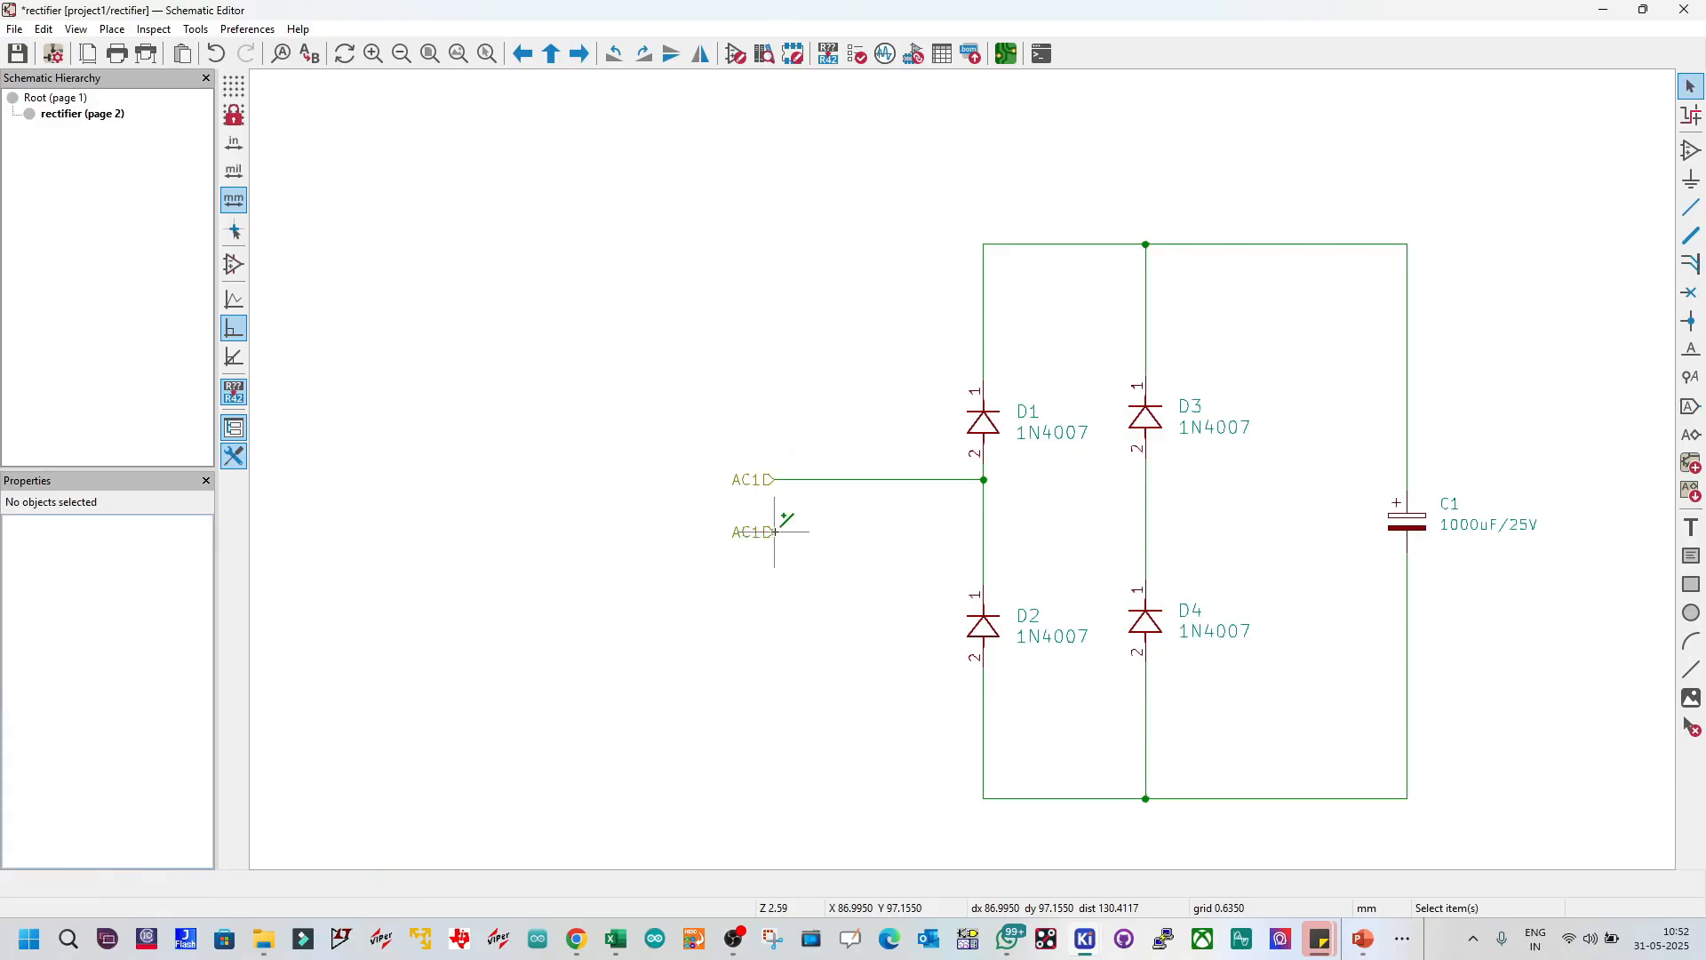
{"action": "key", "text": "w"}
{"action": "left_click", "coordinate": [1145, 531]}
{"action": "key", "text": "Escape"}
{"action": "key", "text": "F4"}
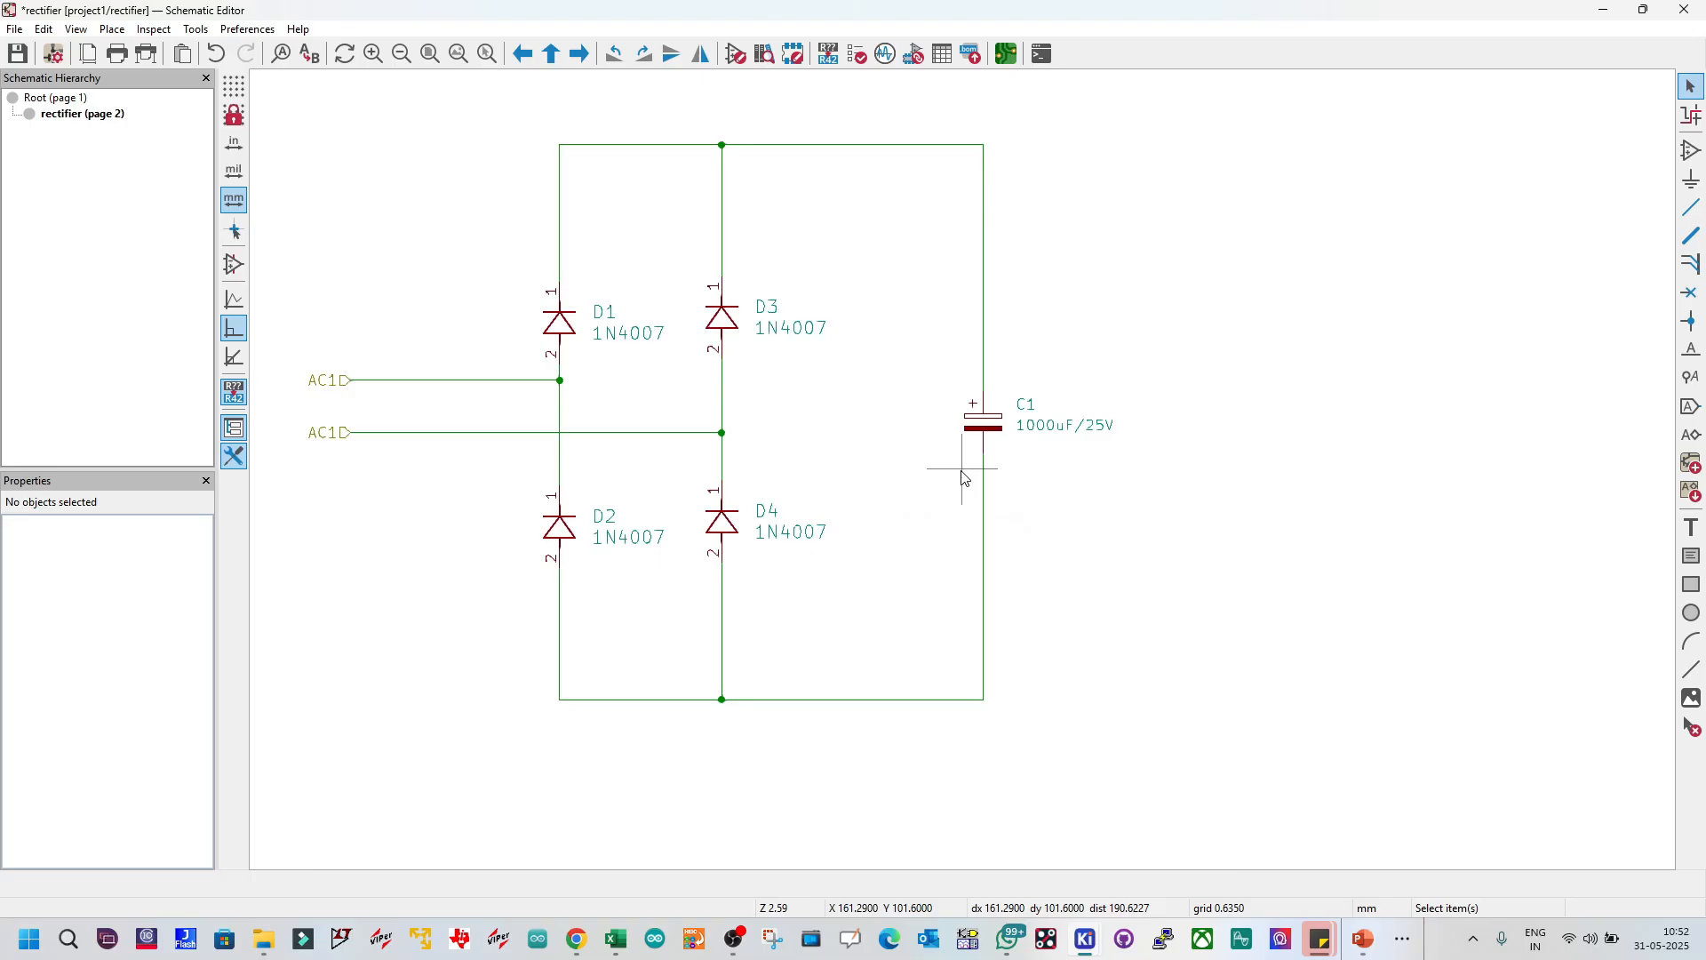
{"action": "key", "text": "ctrl+s"}
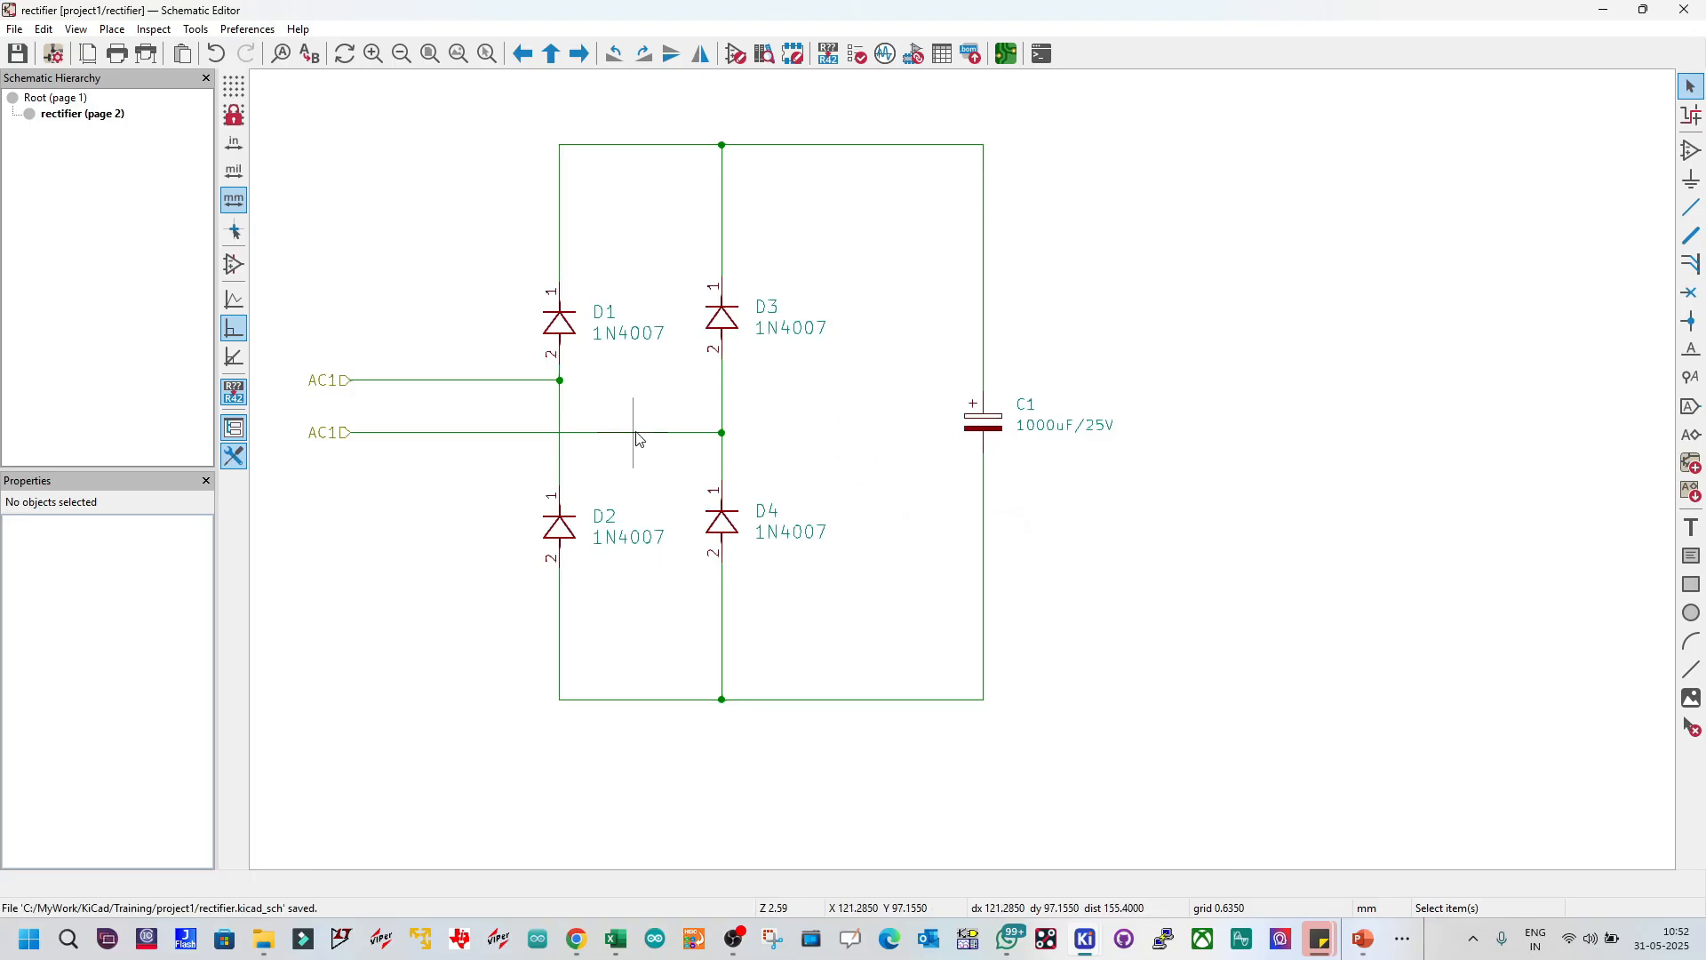
Step: Rename the lower duplicated input label to AC2 and save the schematic
{"action": "double_click", "coordinate": [335, 429]}
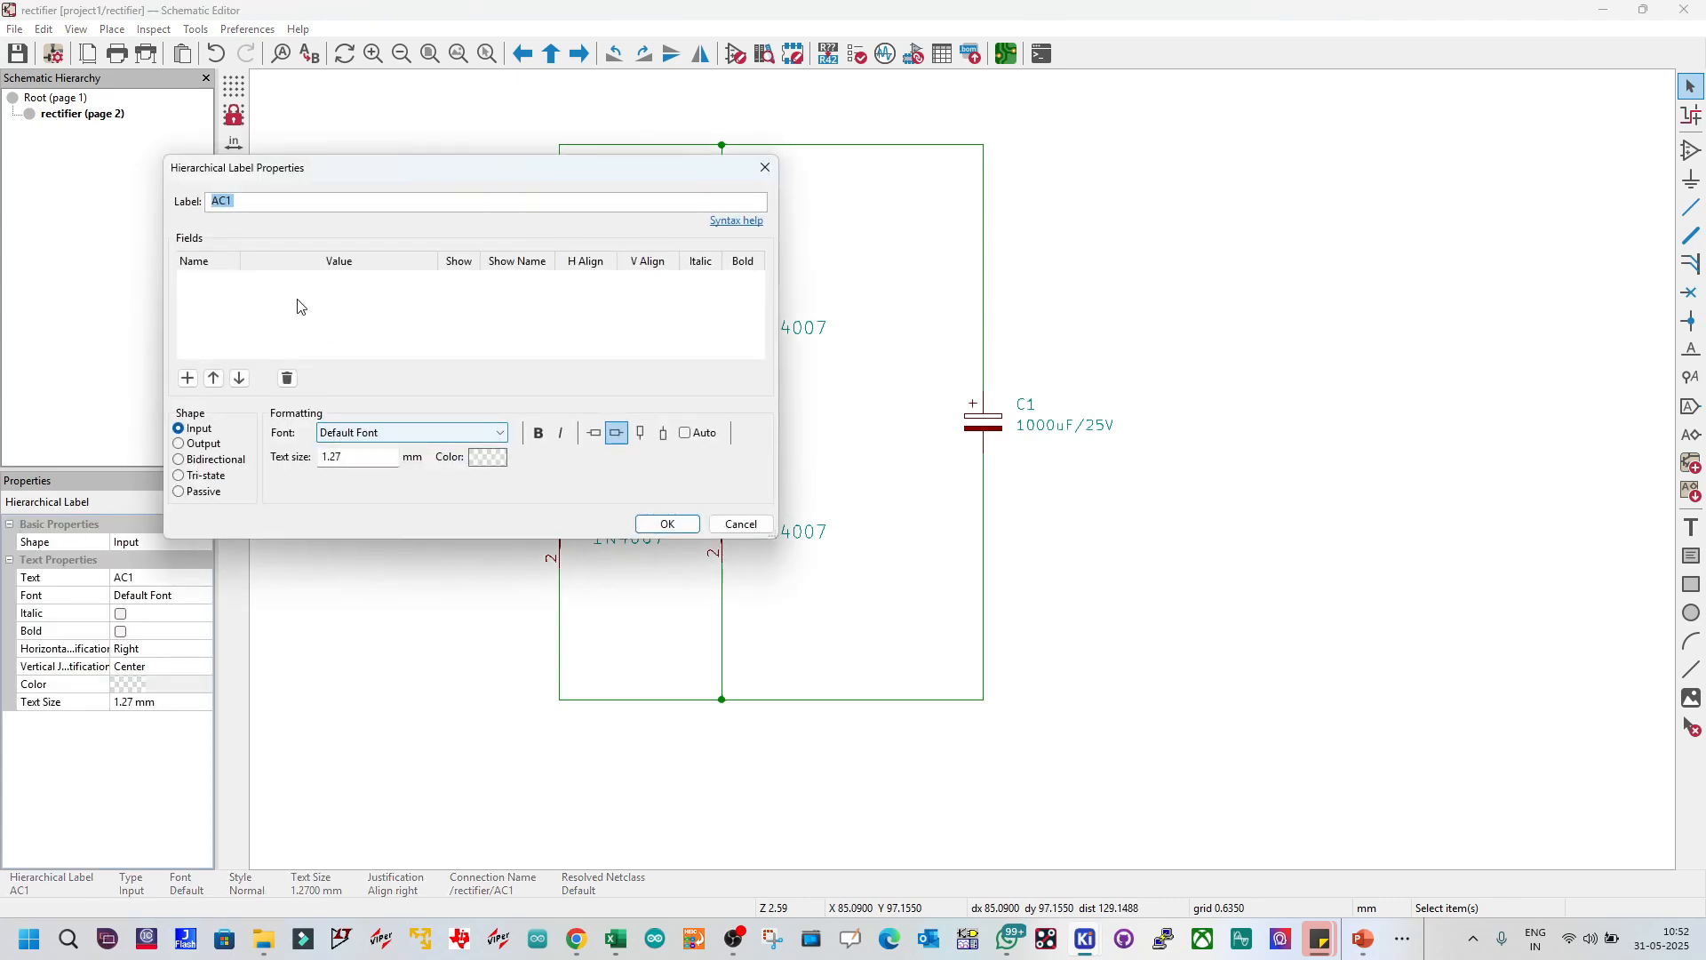
{"action": "key", "text": "Escape"}
{"action": "key", "text": "Escape"}
{"action": "double_click", "coordinate": [327, 435]}
{"action": "left_click", "coordinate": [255, 203]}
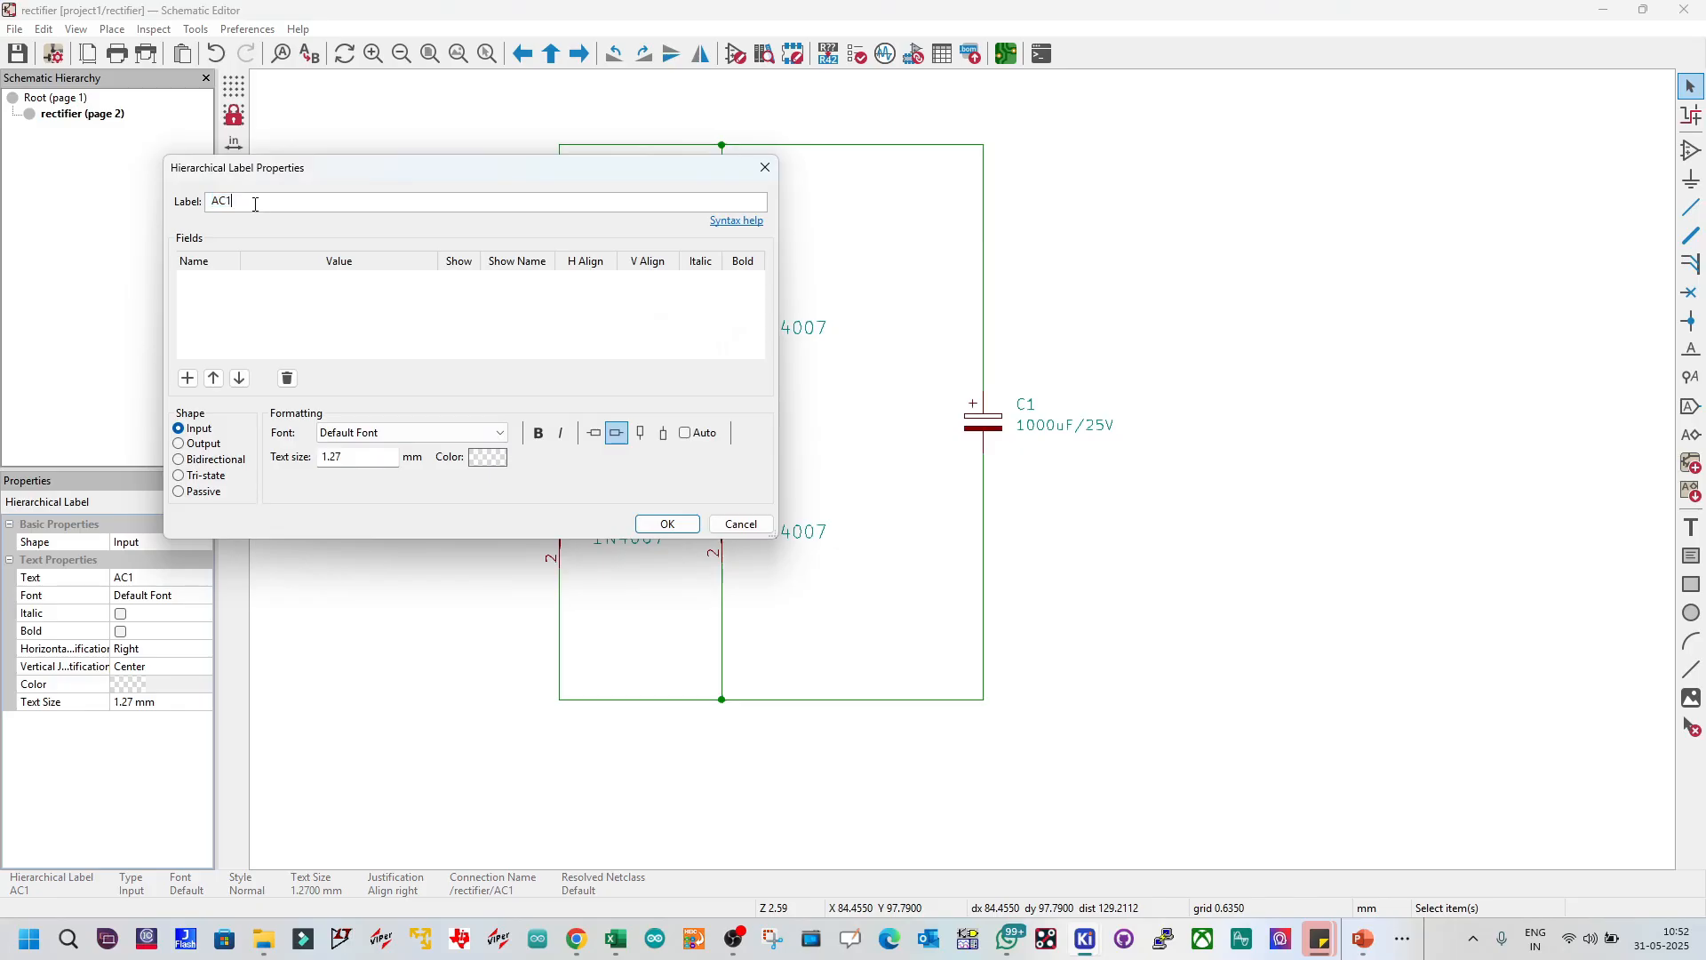
{"action": "left_click", "coordinate": [666, 524]}
{"action": "left_click", "coordinate": [423, 534]}
{"action": "key", "text": "ctrl+s"}
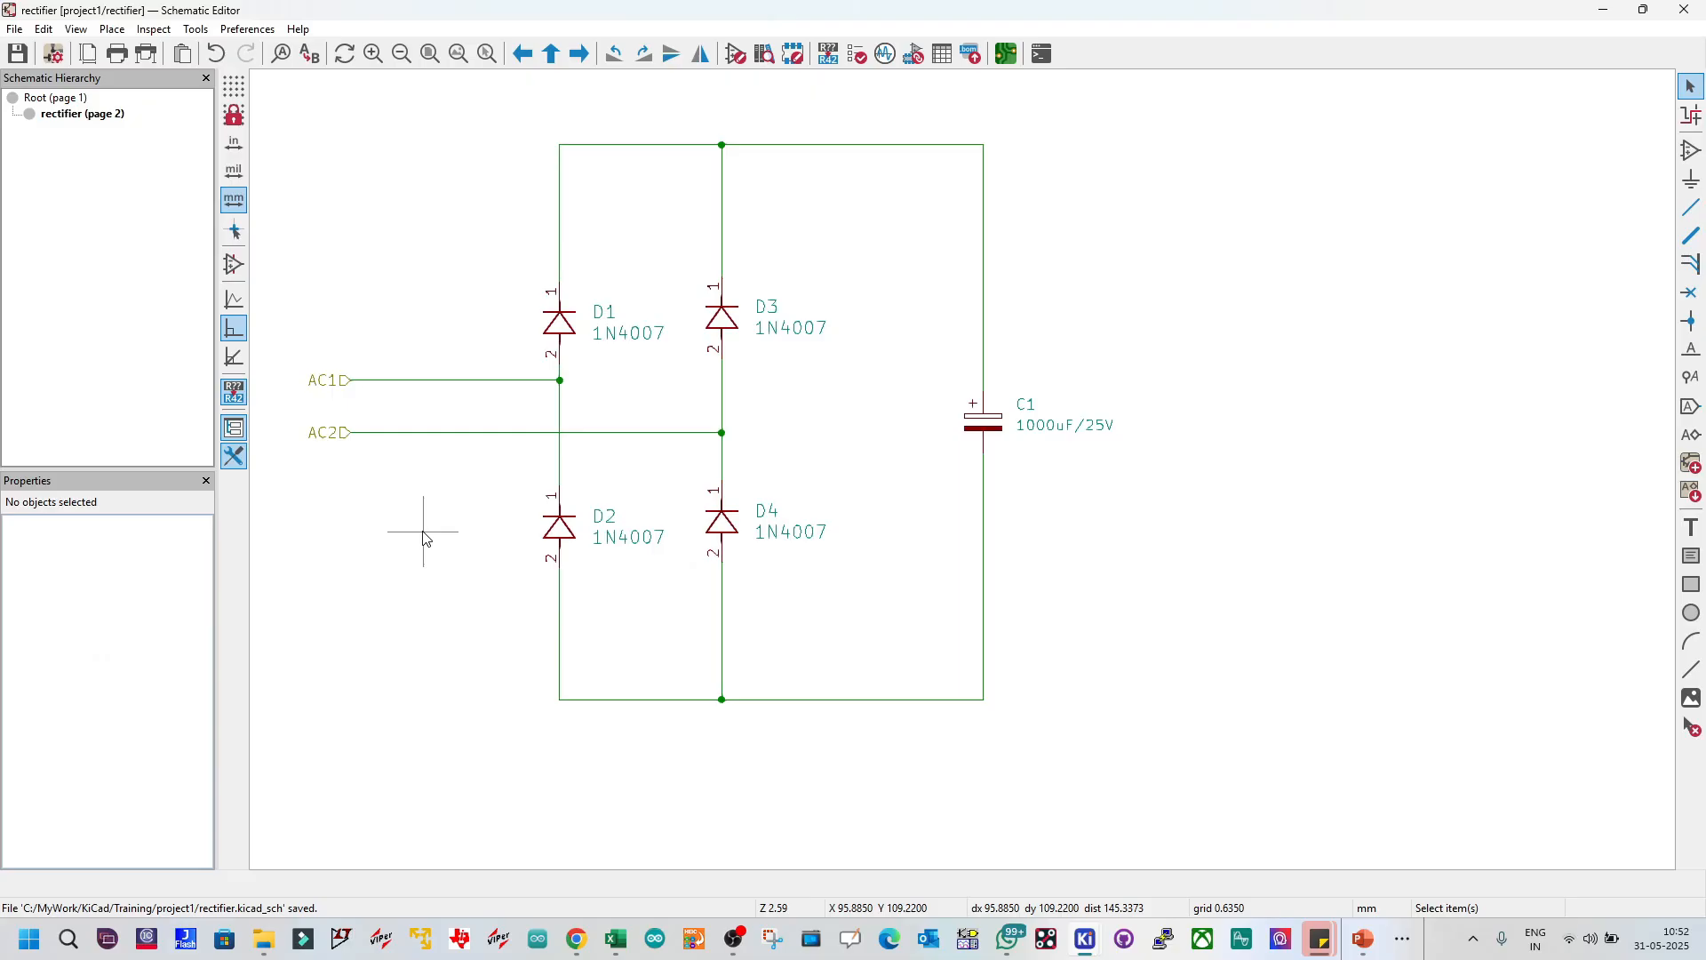
Step: Place an input hierarchical label DC_P to the right of the capacitor, level with the bridge's upper wire
{"action": "left_click", "coordinate": [1687, 438]}
{"action": "left_click", "coordinate": [952, 382]}
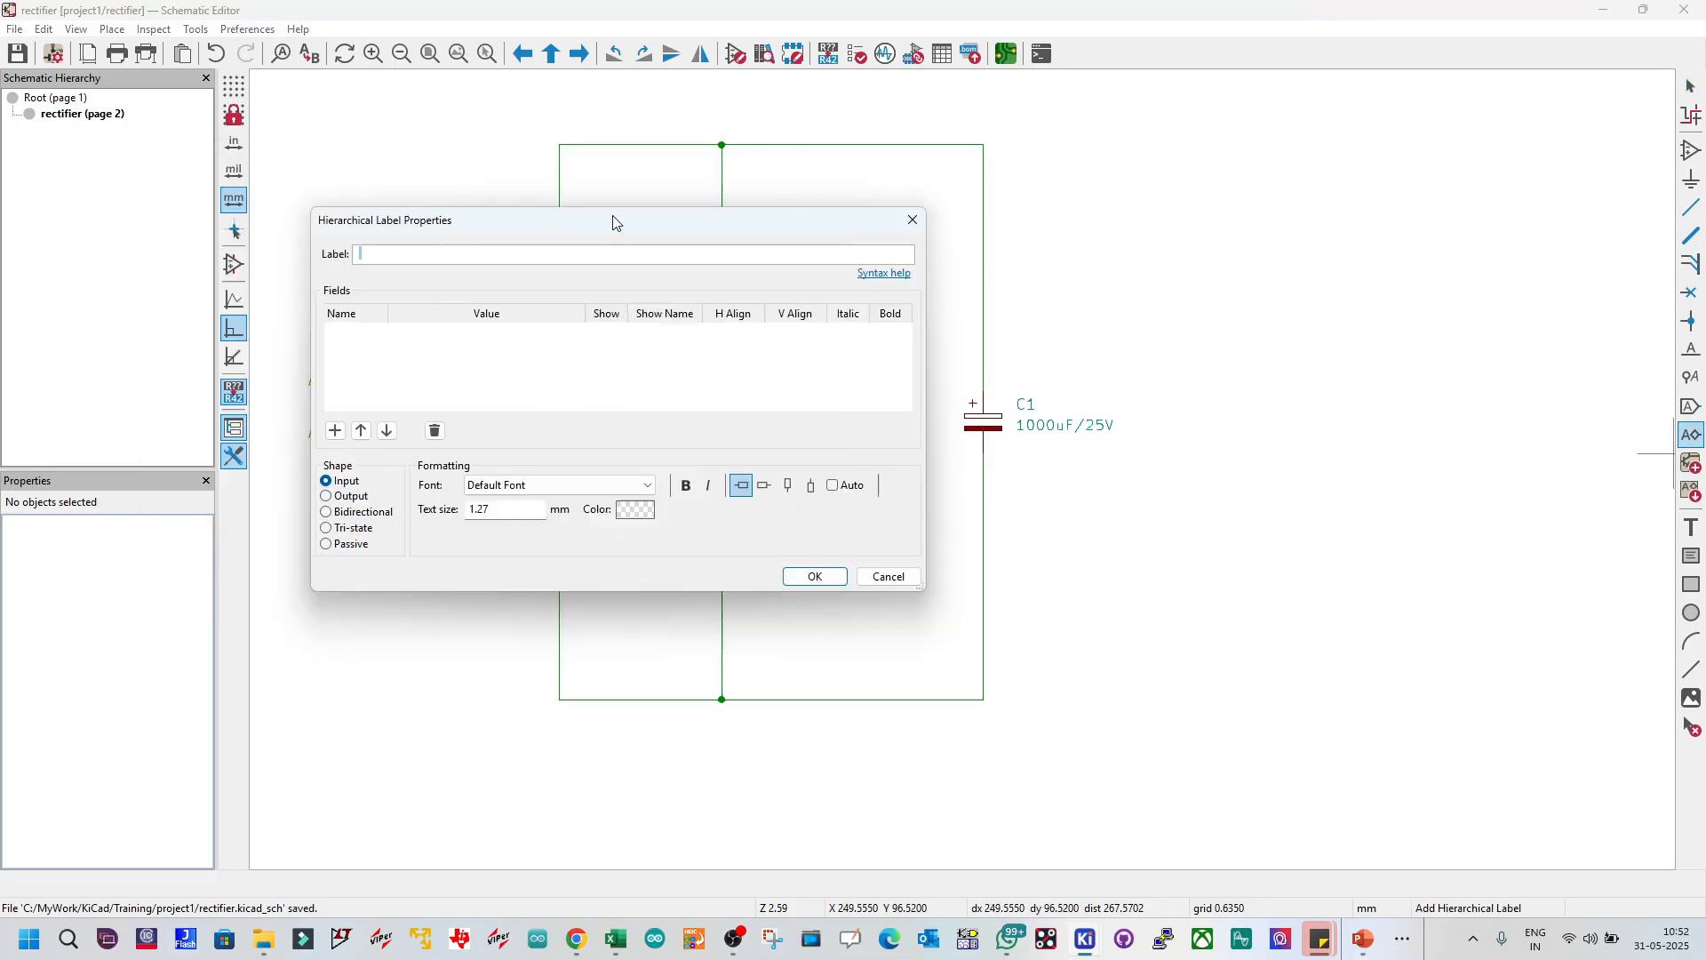
{"action": "left_click_drag", "start_coordinate": [613, 222], "coordinate": [1263, 366]}
{"action": "type", "text": "DC_P"}
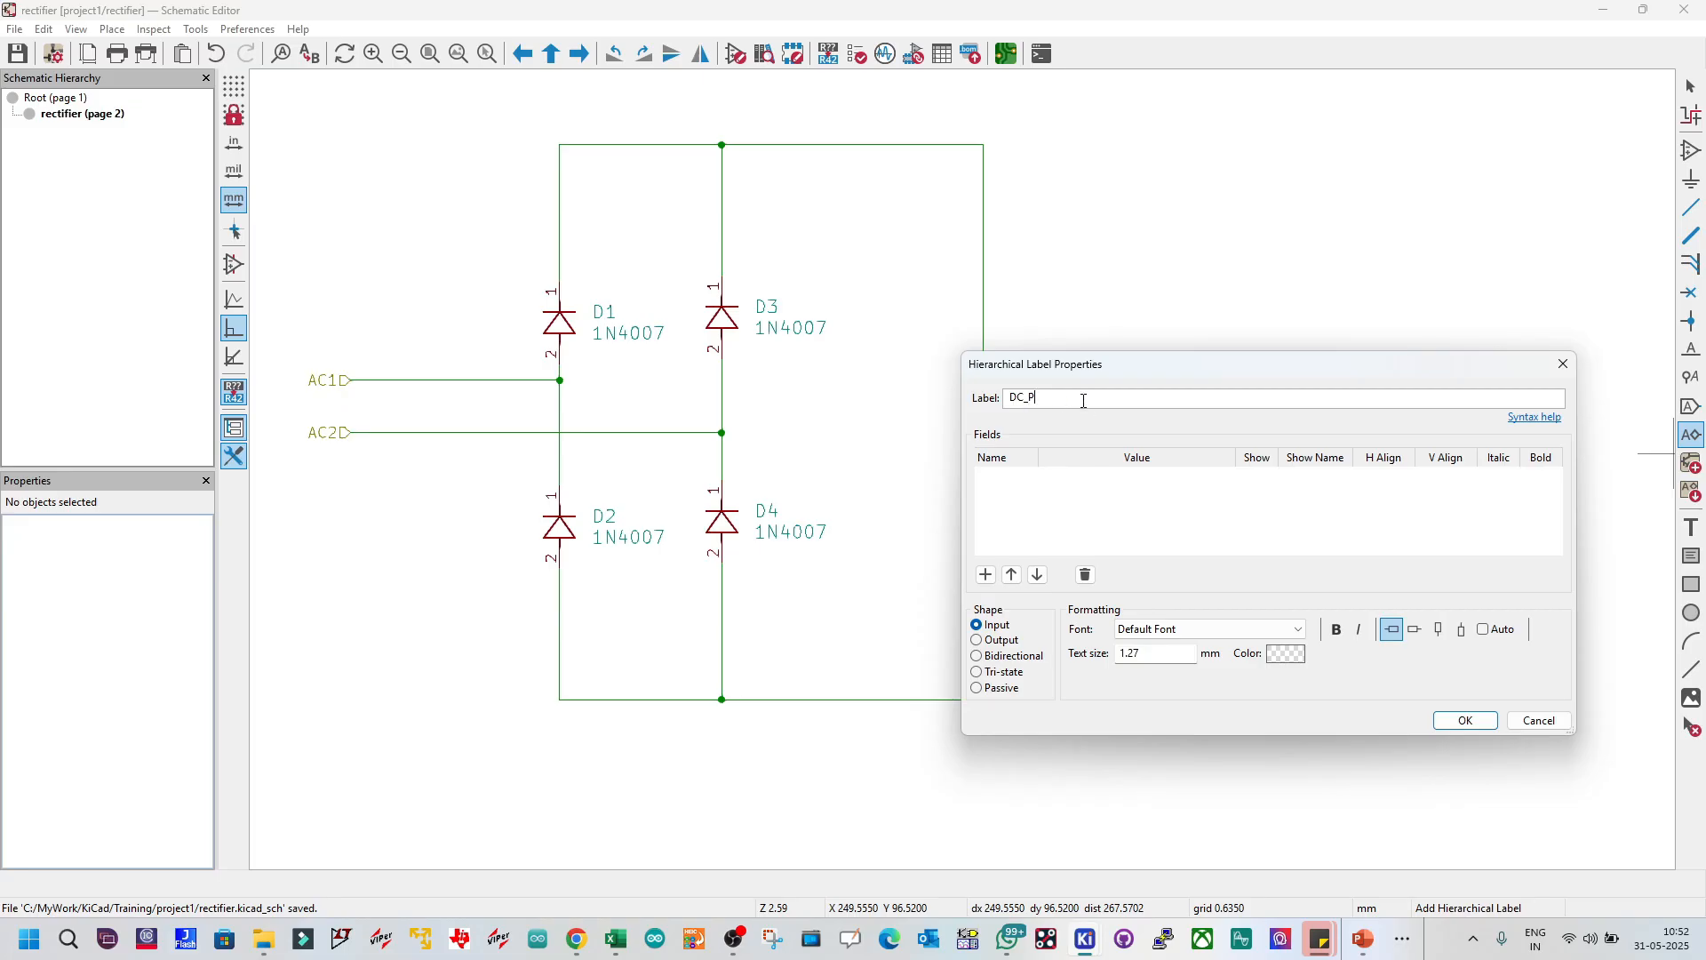
{"action": "left_click", "coordinate": [1466, 722]}
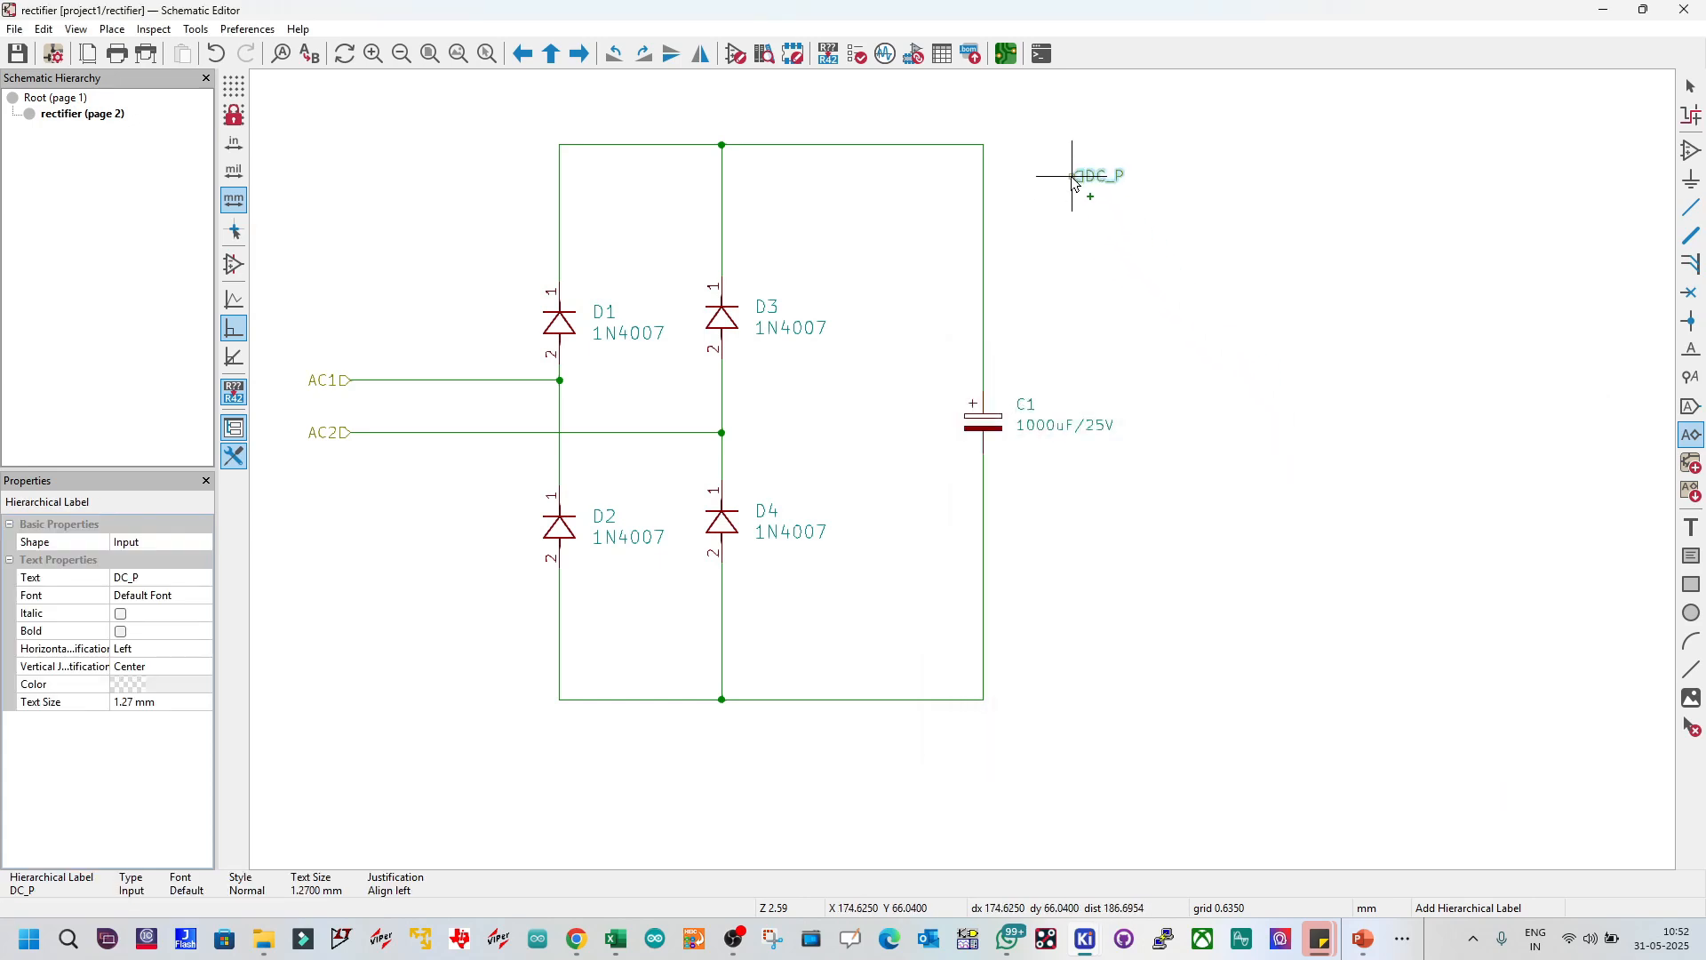
{"action": "left_click", "coordinate": [1104, 144]}
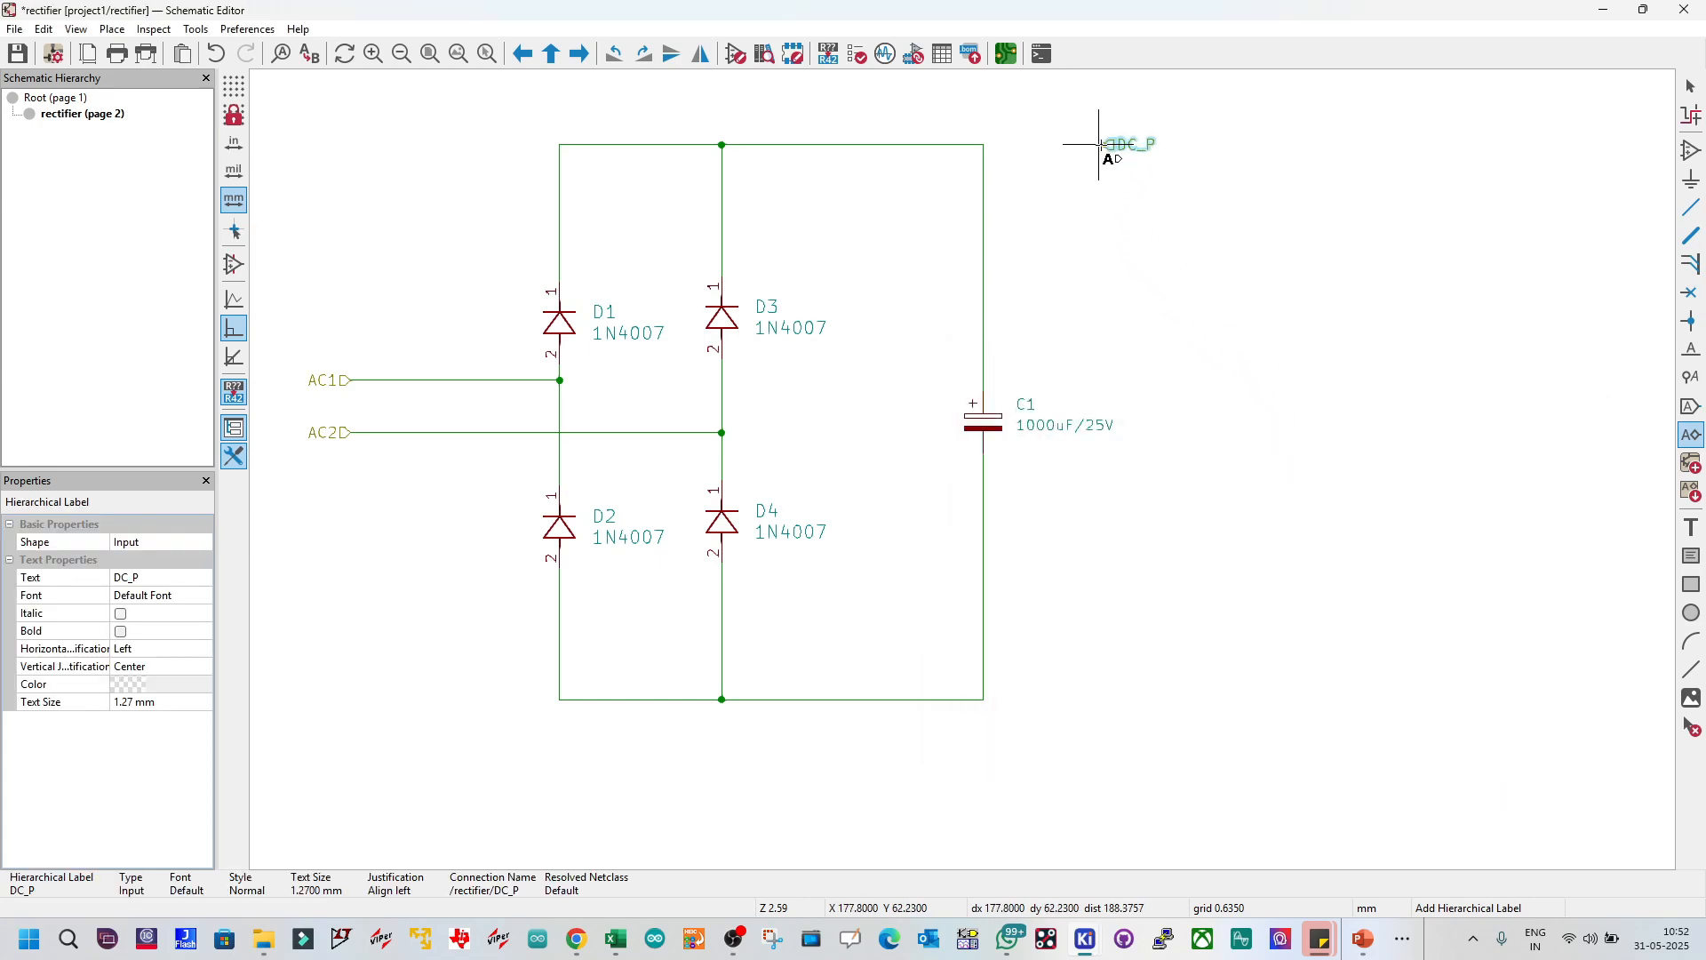
{"action": "key", "text": "Escape"}
{"action": "key", "text": "Escape"}
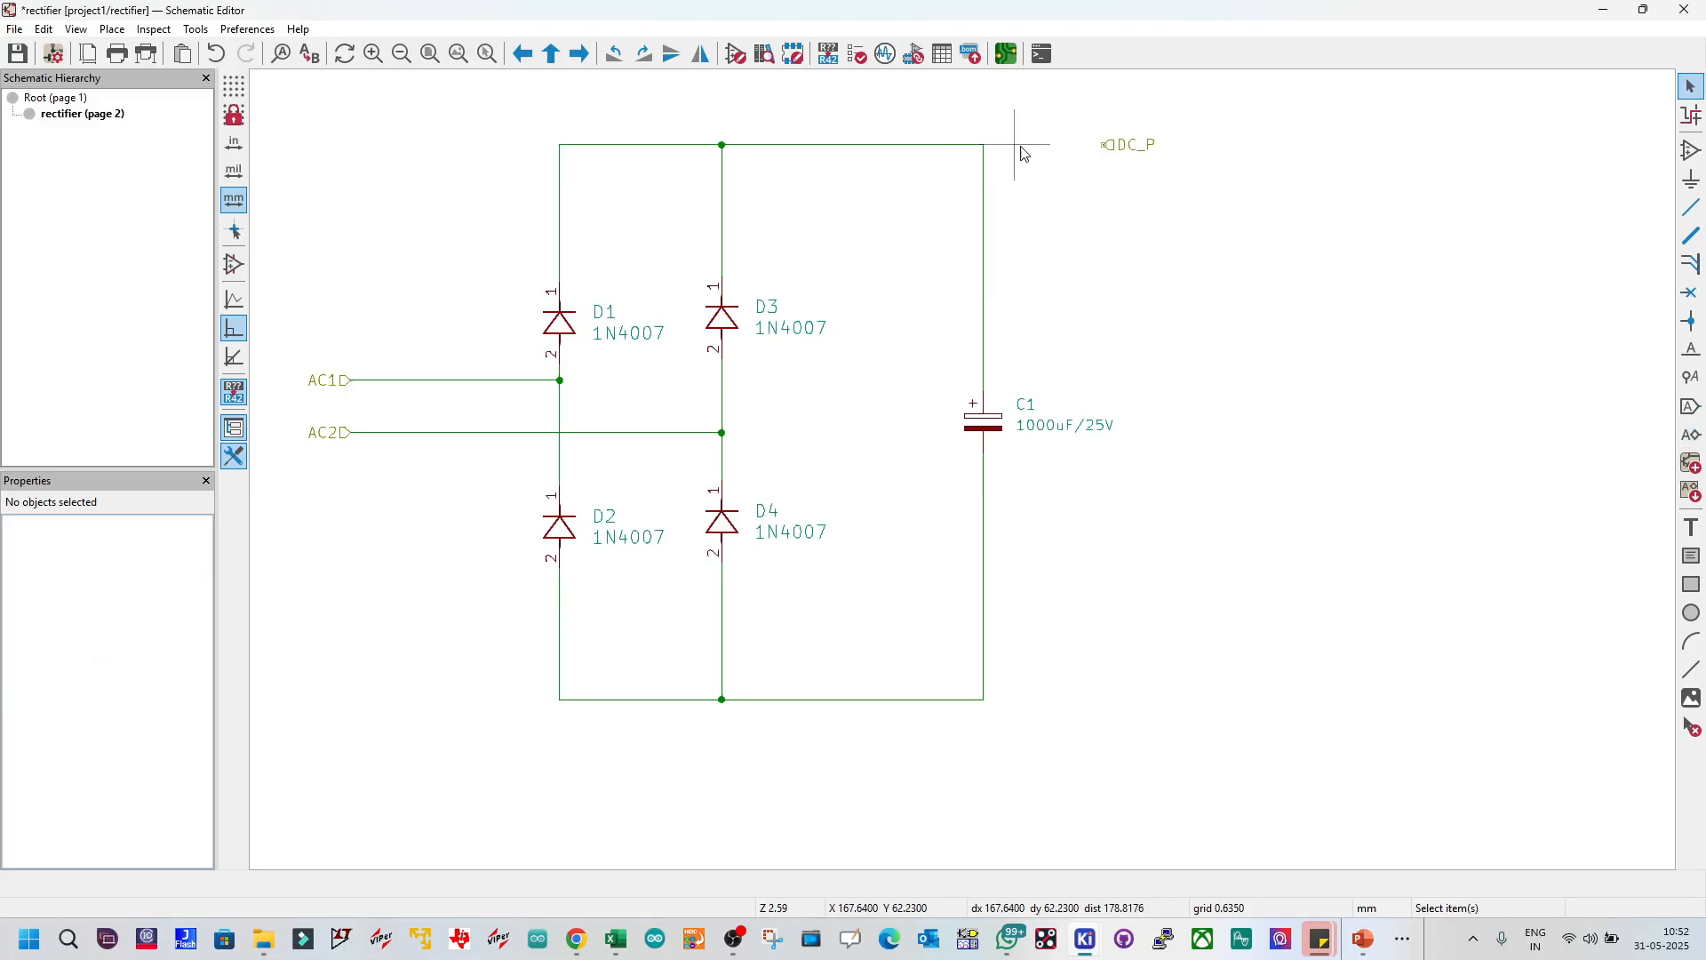
Step: Wire the DC_P label to the upper corner of the circuit above capacitor C1
{"action": "key", "text": "w"}
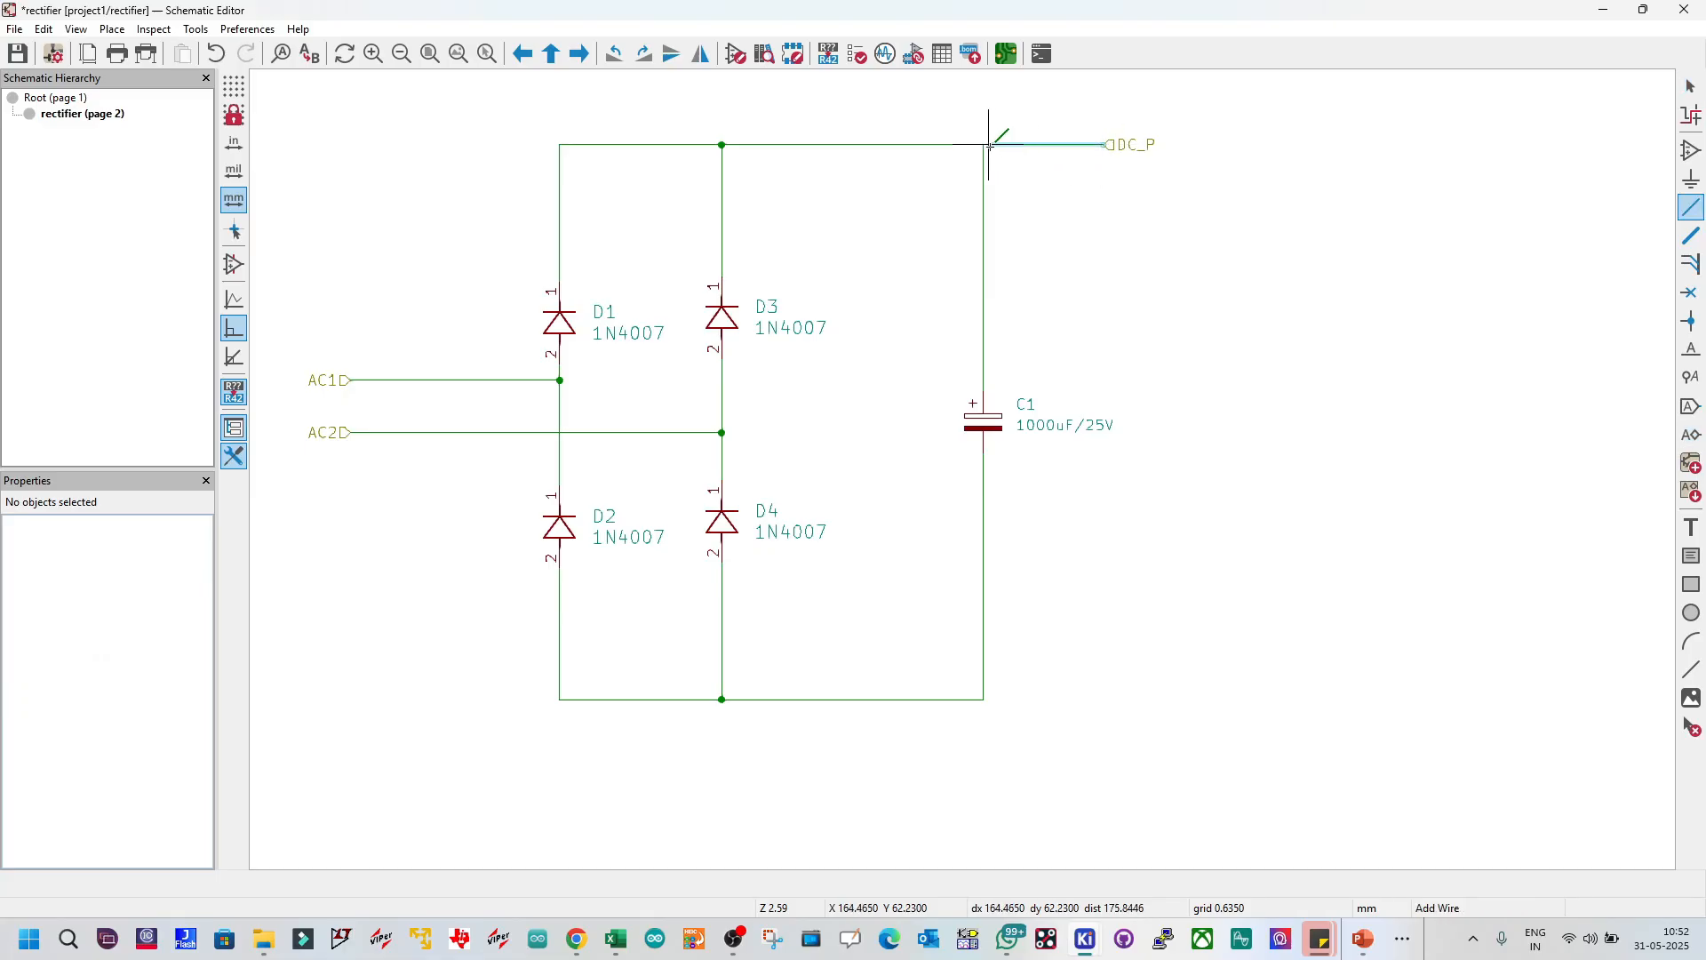
{"action": "left_click", "coordinate": [984, 143]}
{"action": "key", "text": "Escape"}
Step: Duplicate the DC_P label together with its wire and attach the copy to the lower corner below capacitor C1
{"action": "left_click_drag", "start_coordinate": [1155, 198], "coordinate": [1086, 137]}
{"action": "key", "text": "ctrl+d"}
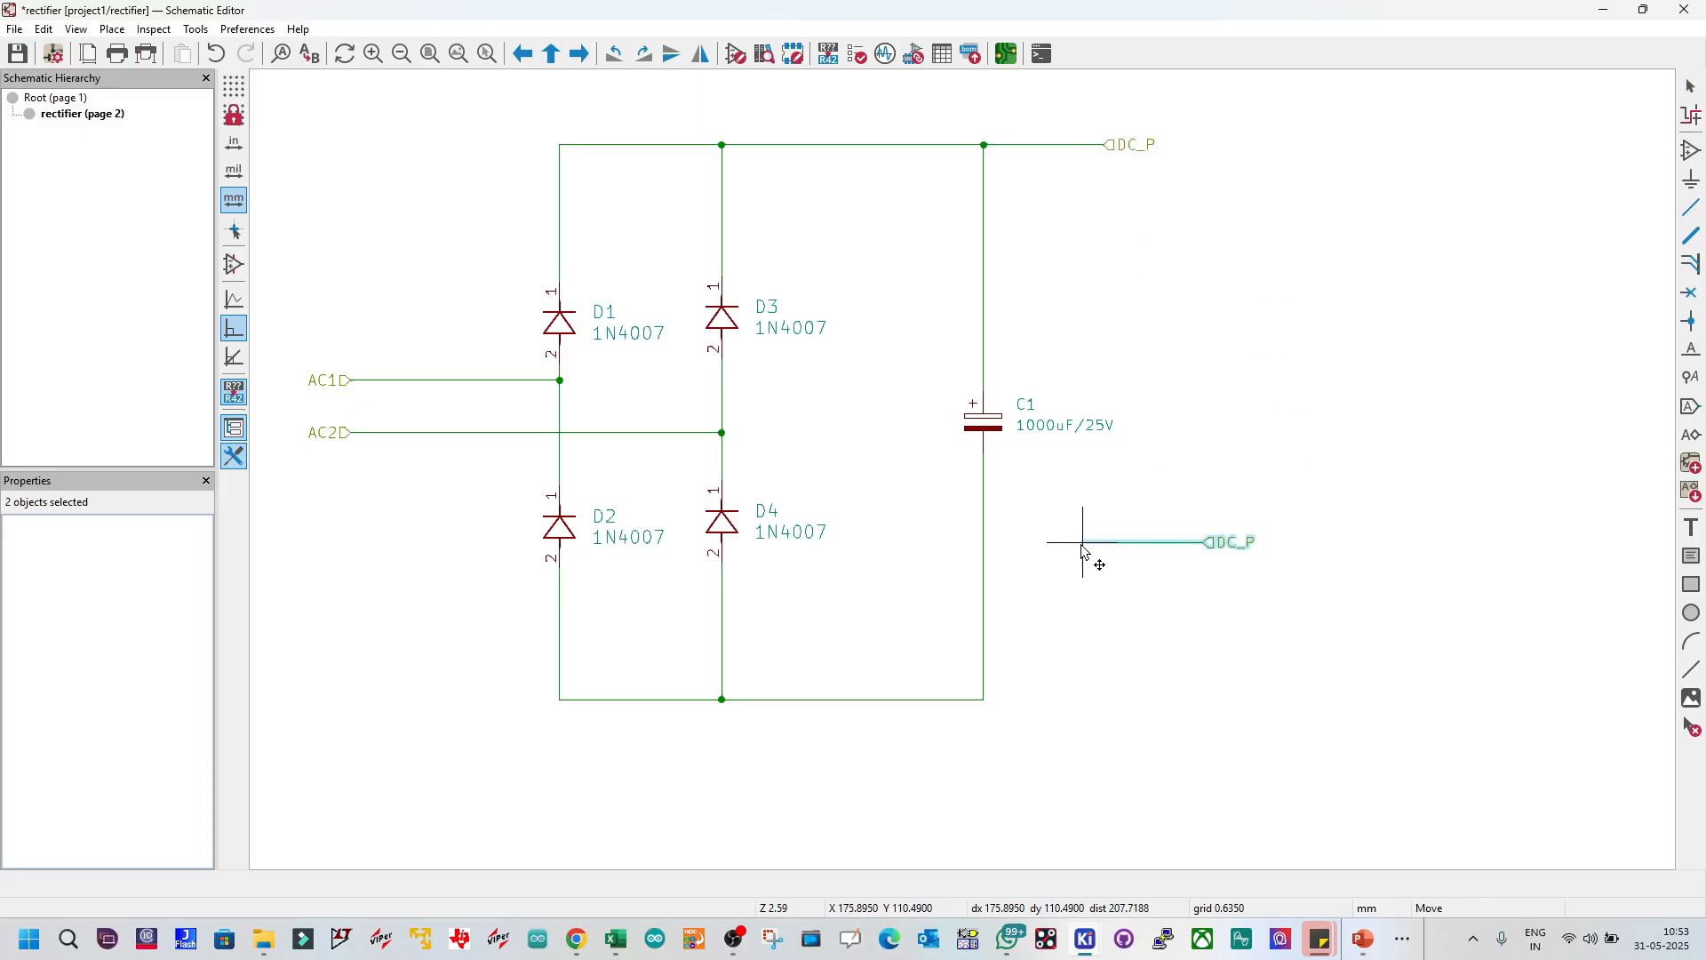
{"action": "left_click", "coordinate": [993, 702]}
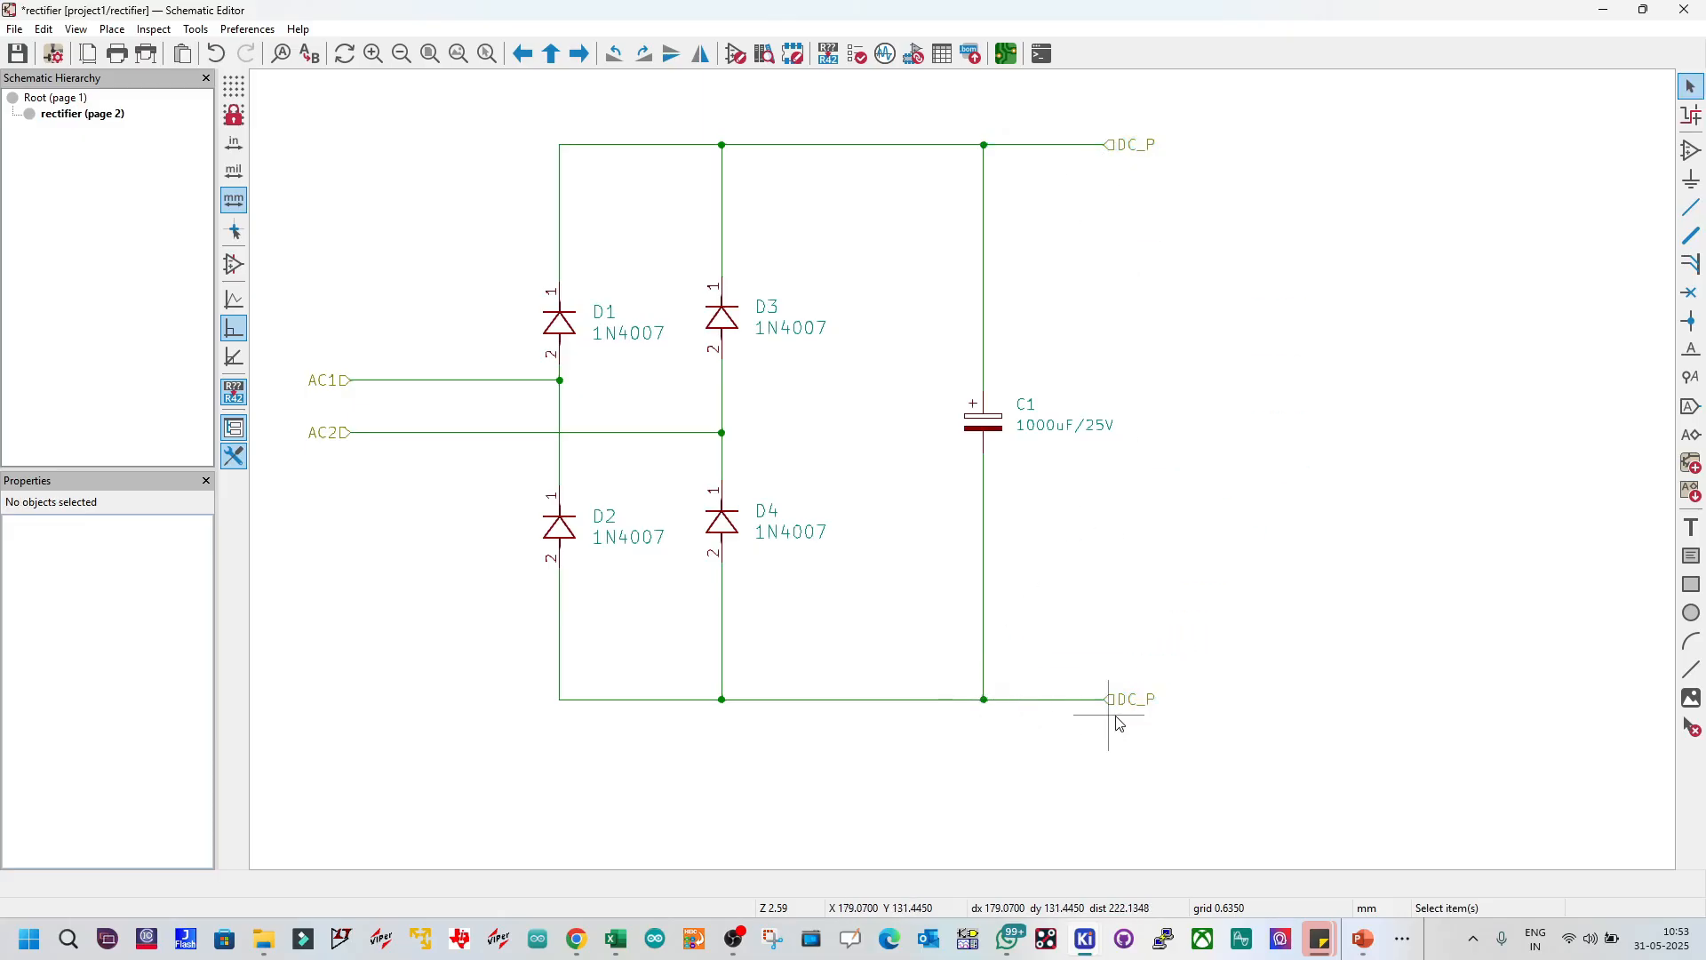
{"action": "double_click", "coordinate": [1142, 711]}
{"action": "key", "text": "Escape"}
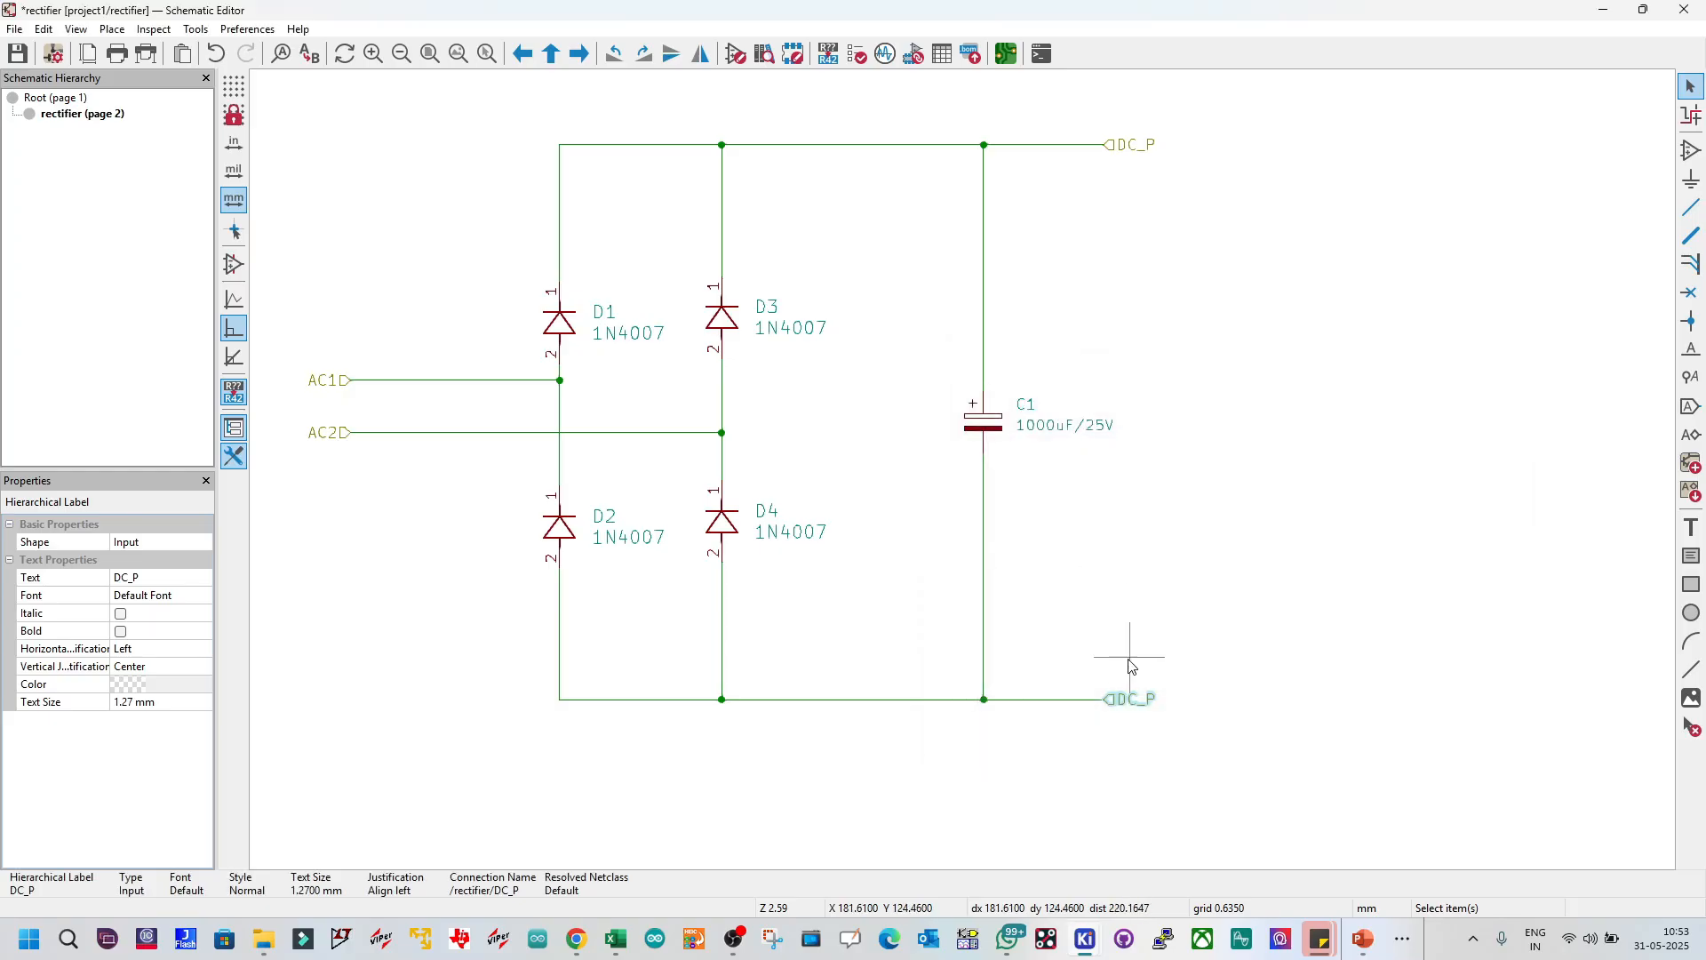
Step: Rename the lower duplicated hierarchical label to DC_N and save the schematic
{"action": "double_click", "coordinate": [1131, 702]}
{"action": "left_click", "coordinate": [1096, 398]}
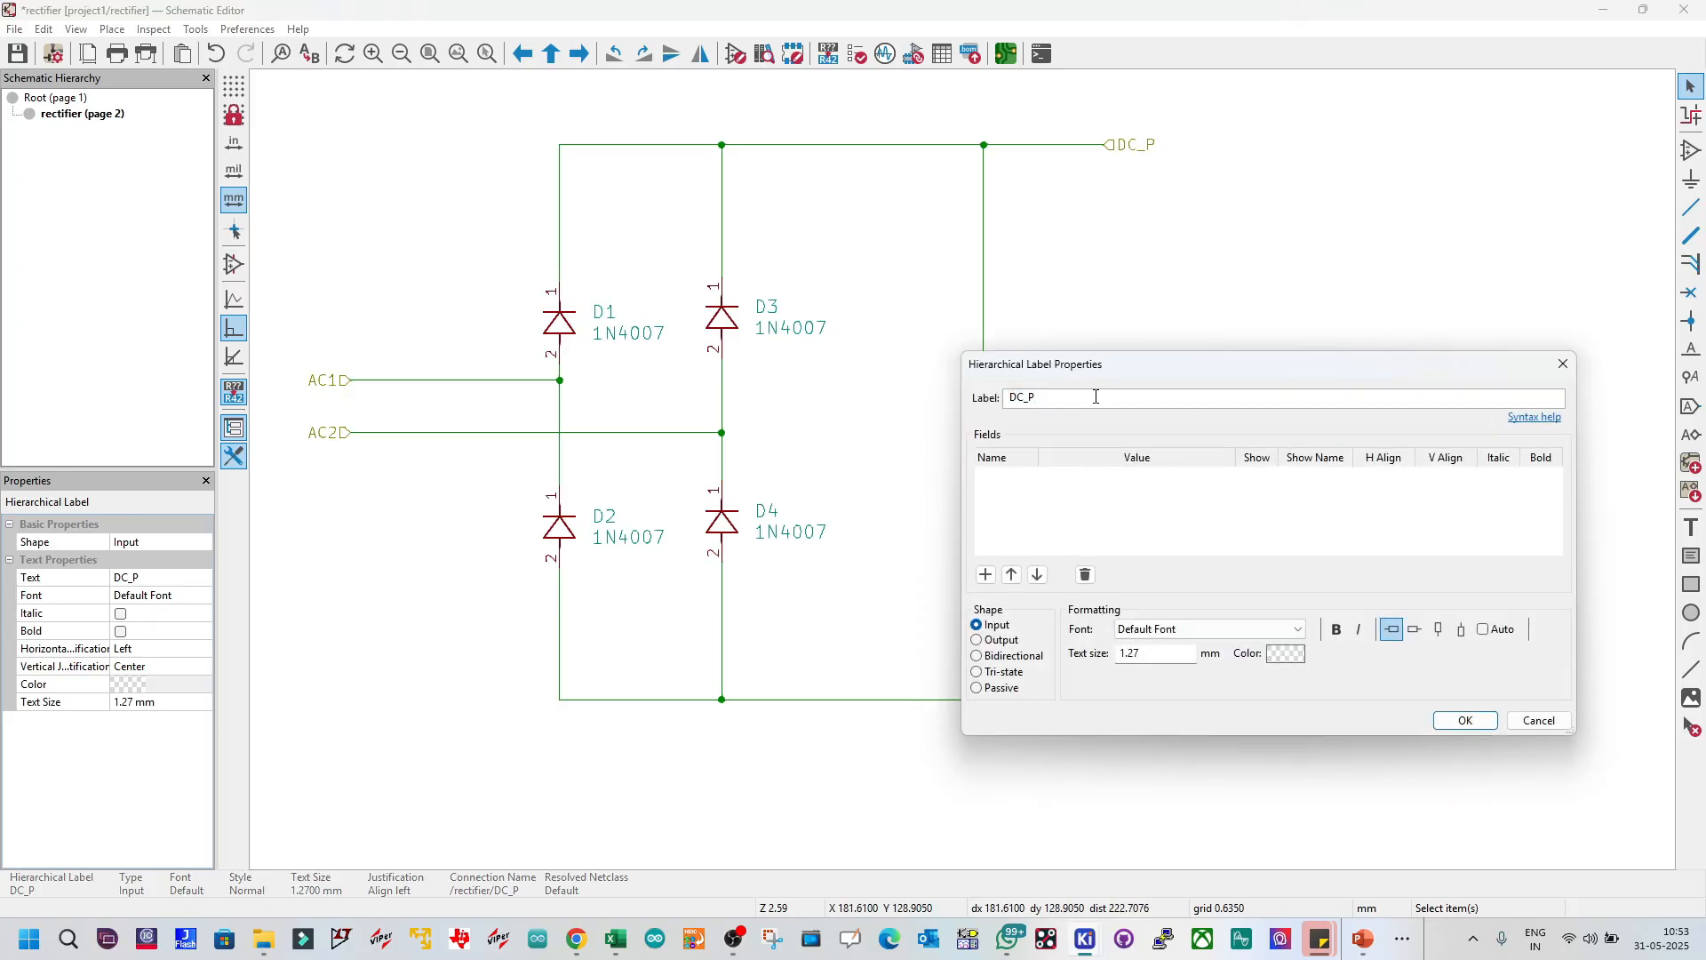
{"action": "type", "text": "N"}
{"action": "left_click", "coordinate": [1471, 721]}
{"action": "key", "text": "Escape"}
{"action": "key", "text": "ctrl+s"}
{"action": "scroll", "coordinate": [855, 527], "scroll_direction": "down", "scroll_amount": 1}
{"action": "scroll", "coordinate": [962, 453], "scroll_direction": "up", "scroll_amount": 1}
{"action": "scroll", "coordinate": [962, 470], "scroll_direction": "down", "scroll_amount": 1}
{"action": "scroll", "coordinate": [917, 414], "scroll_direction": "up", "scroll_amount": 1}
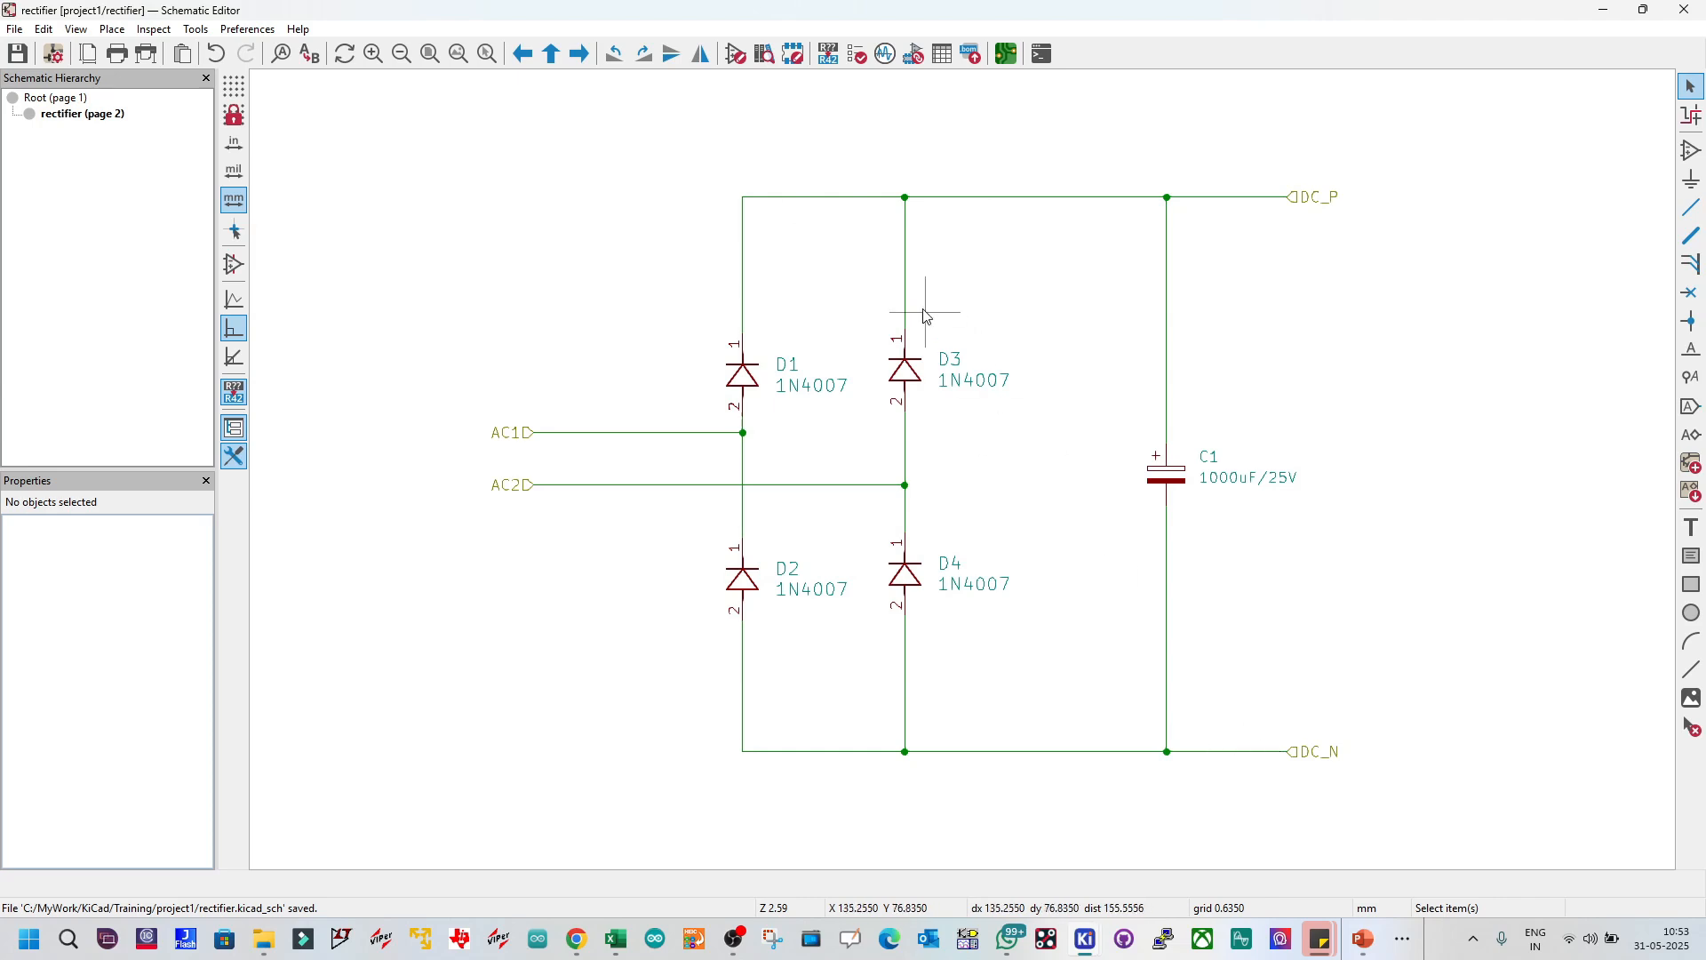
Step: Change the color of the three upper horizontal wire segments leading to DC_P to Red 4
{"action": "left_click", "coordinate": [860, 204]}
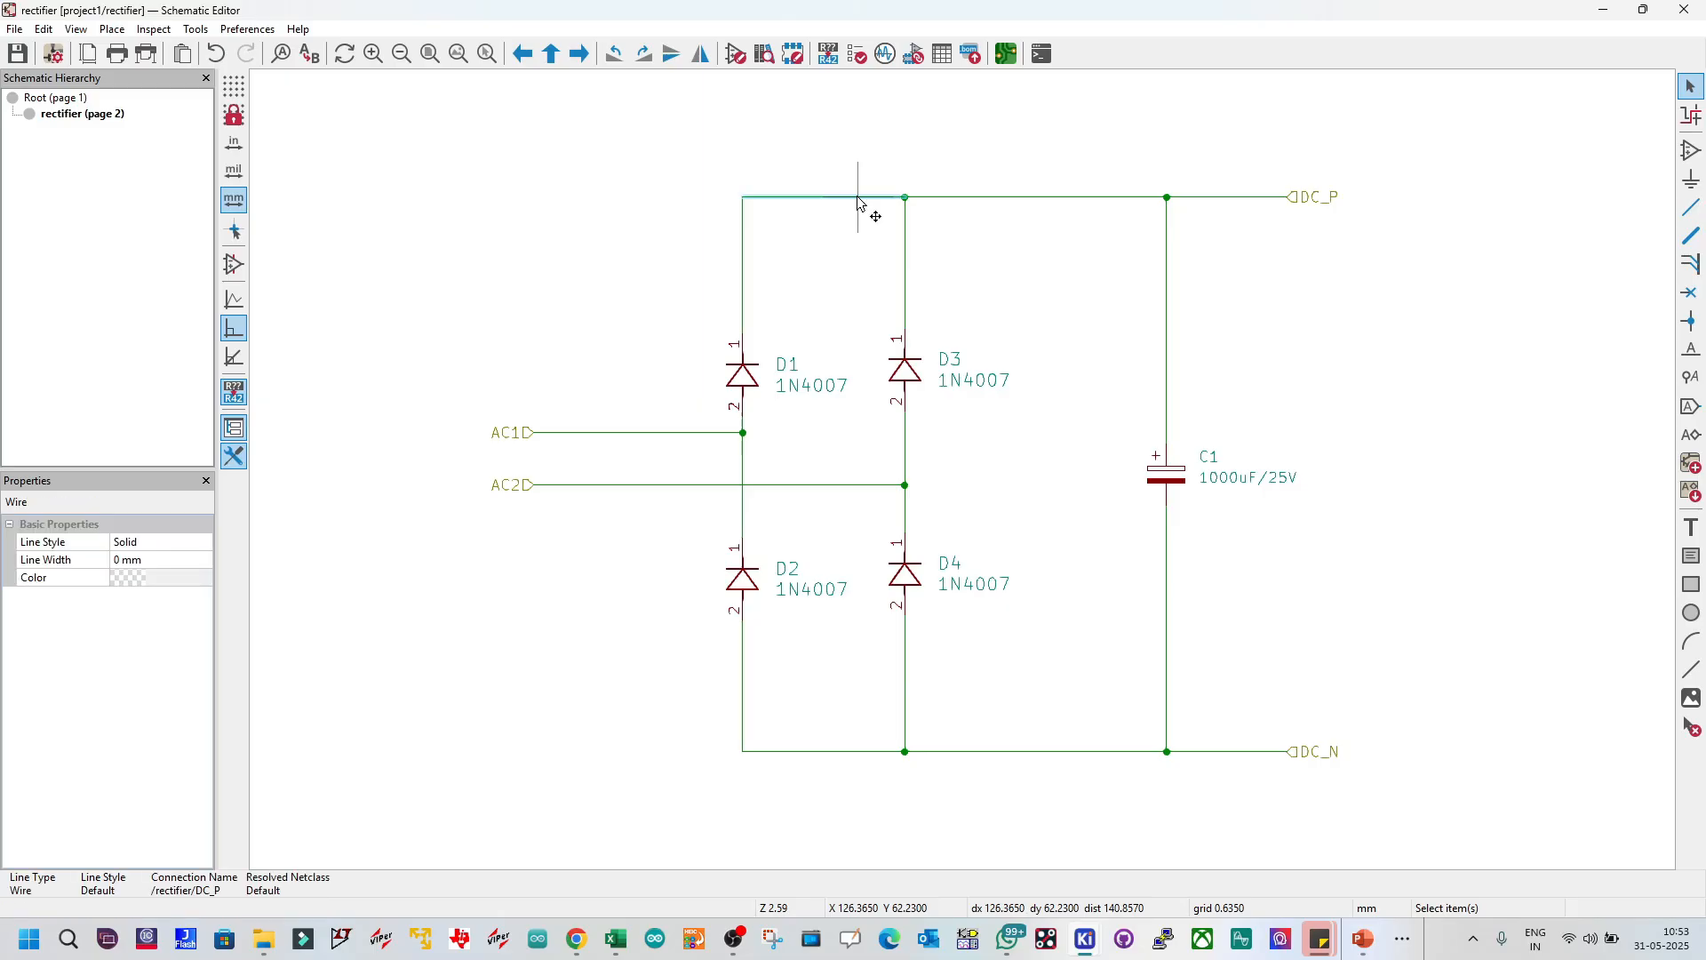
{"action": "left_click", "coordinate": [946, 197], "text": "shift"}
{"action": "left_click", "coordinate": [1243, 197], "text": "shift"}
{"action": "right_click", "coordinate": [1245, 202]}
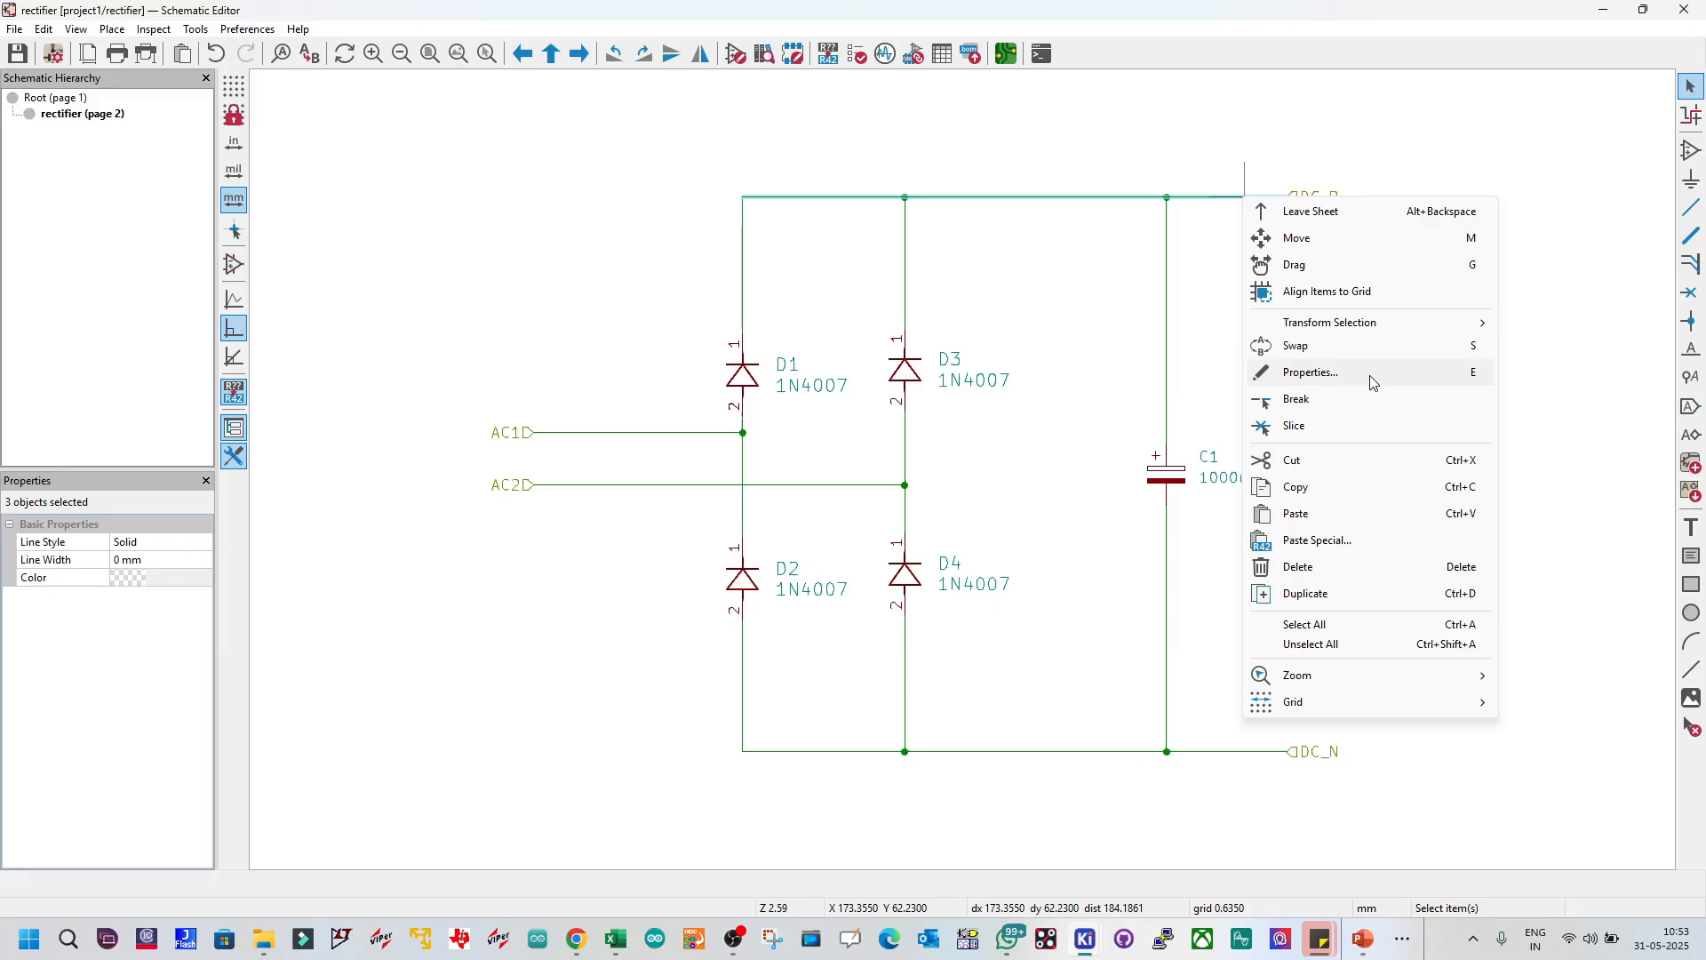
{"action": "left_click", "coordinate": [132, 583]}
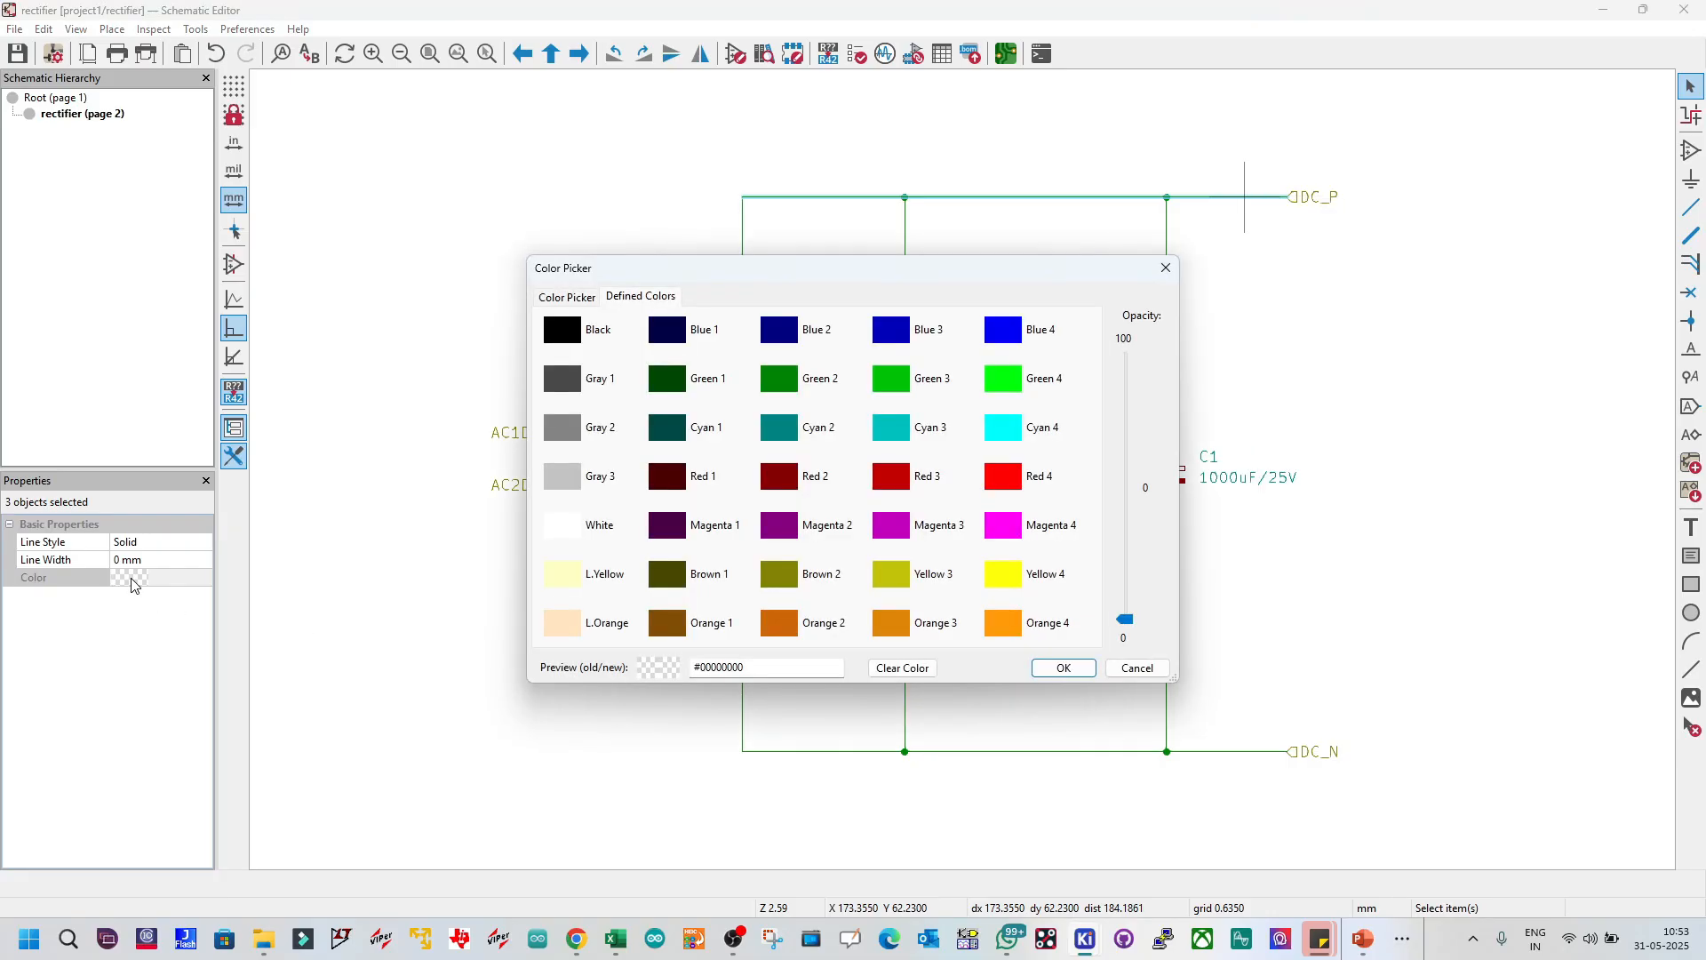
{"action": "left_click", "coordinate": [1005, 493]}
{"action": "left_click", "coordinate": [1063, 668]}
{"action": "left_click", "coordinate": [1068, 604]}
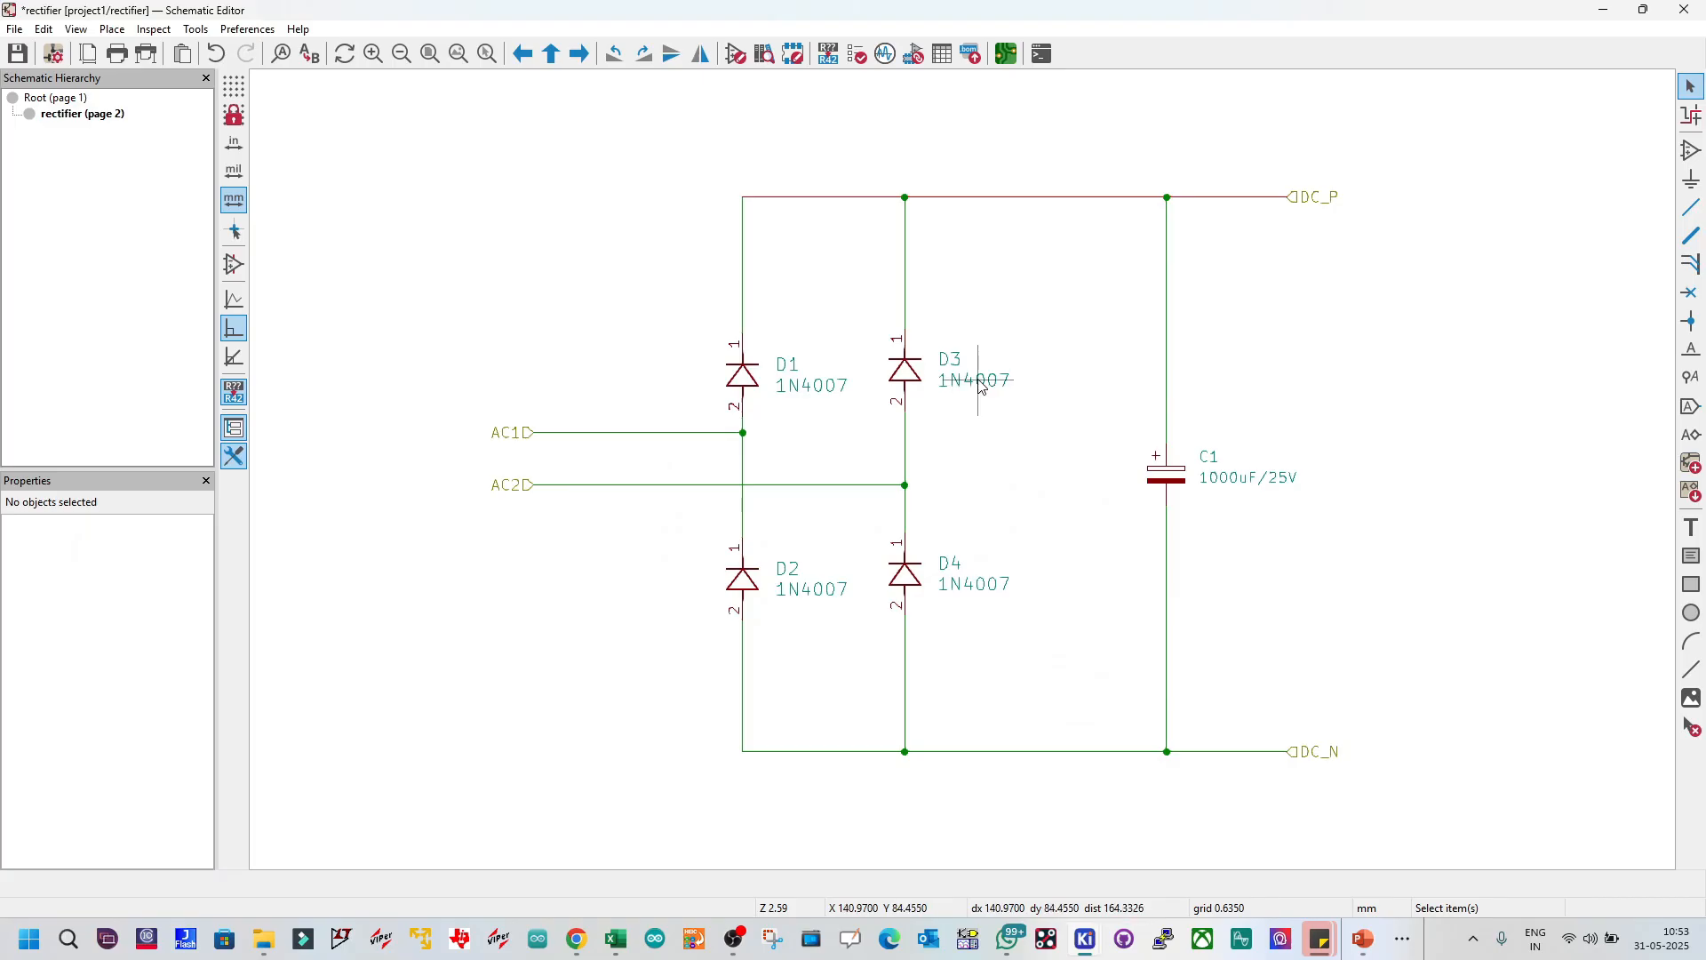
Step: Set the line width of the three upper horizontal DC_P wire segments to 5 mm
{"action": "left_click", "coordinate": [878, 201]}
{"action": "left_click", "coordinate": [1000, 198], "text": "shift"}
{"action": "left_click", "coordinate": [1200, 196], "text": "shift"}
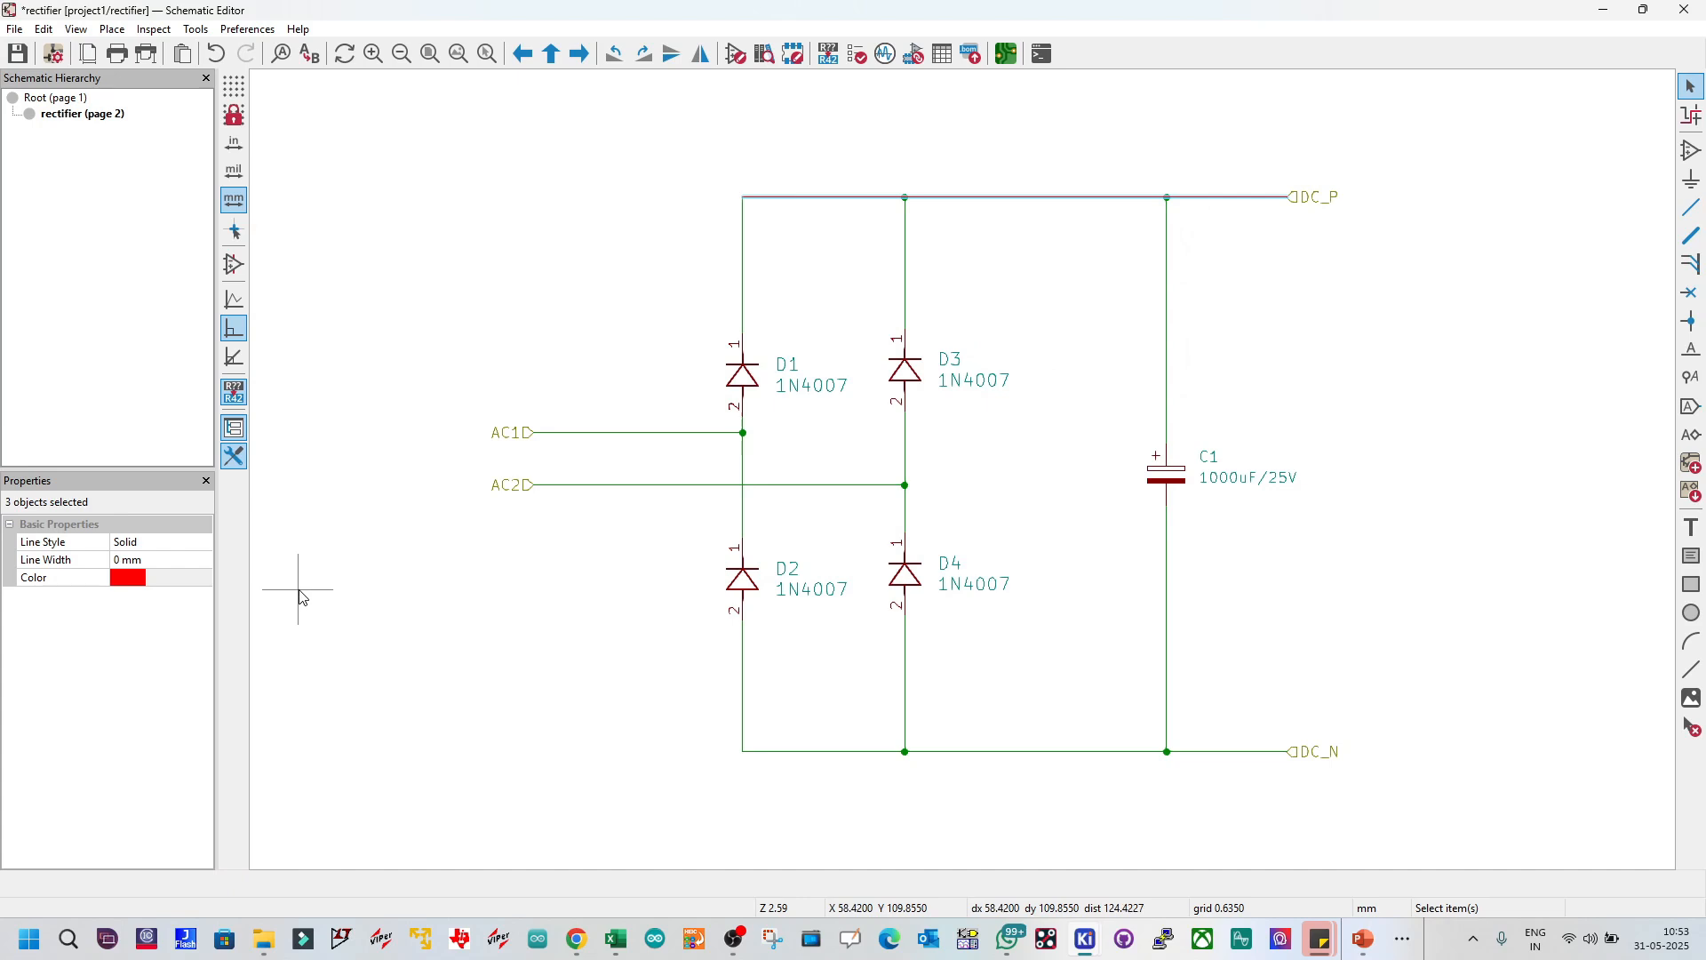
{"action": "left_click", "coordinate": [117, 560]}
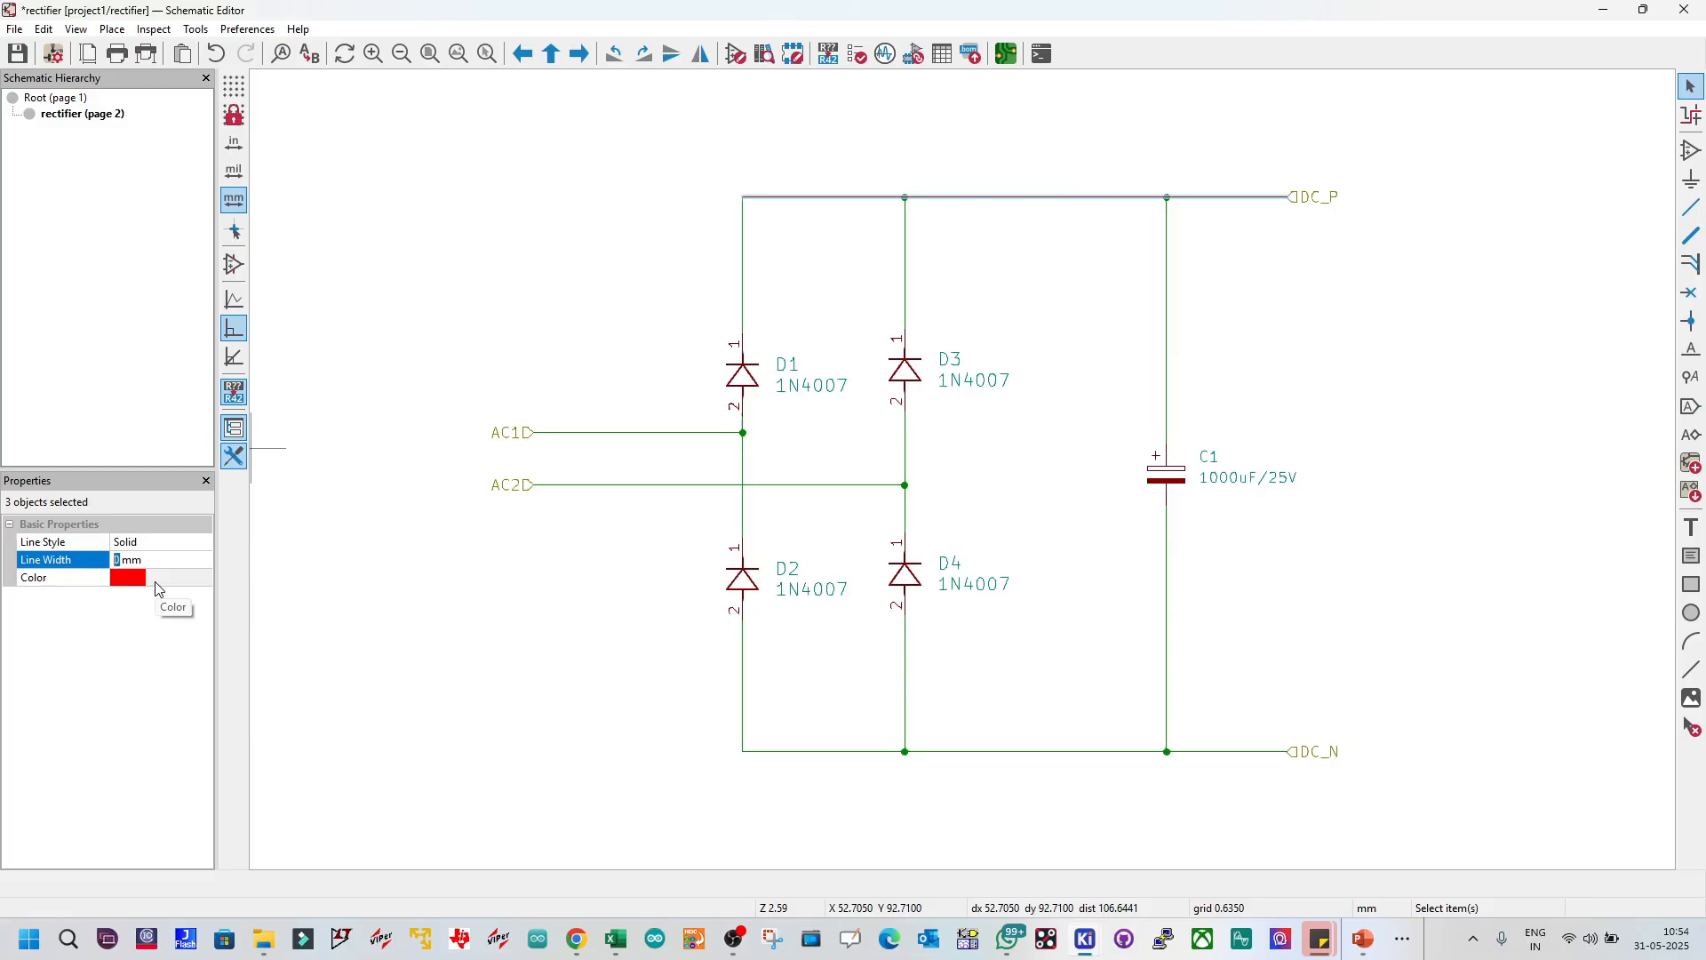
{"action": "type", "text": "5"}
{"action": "key", "text": "Return"}
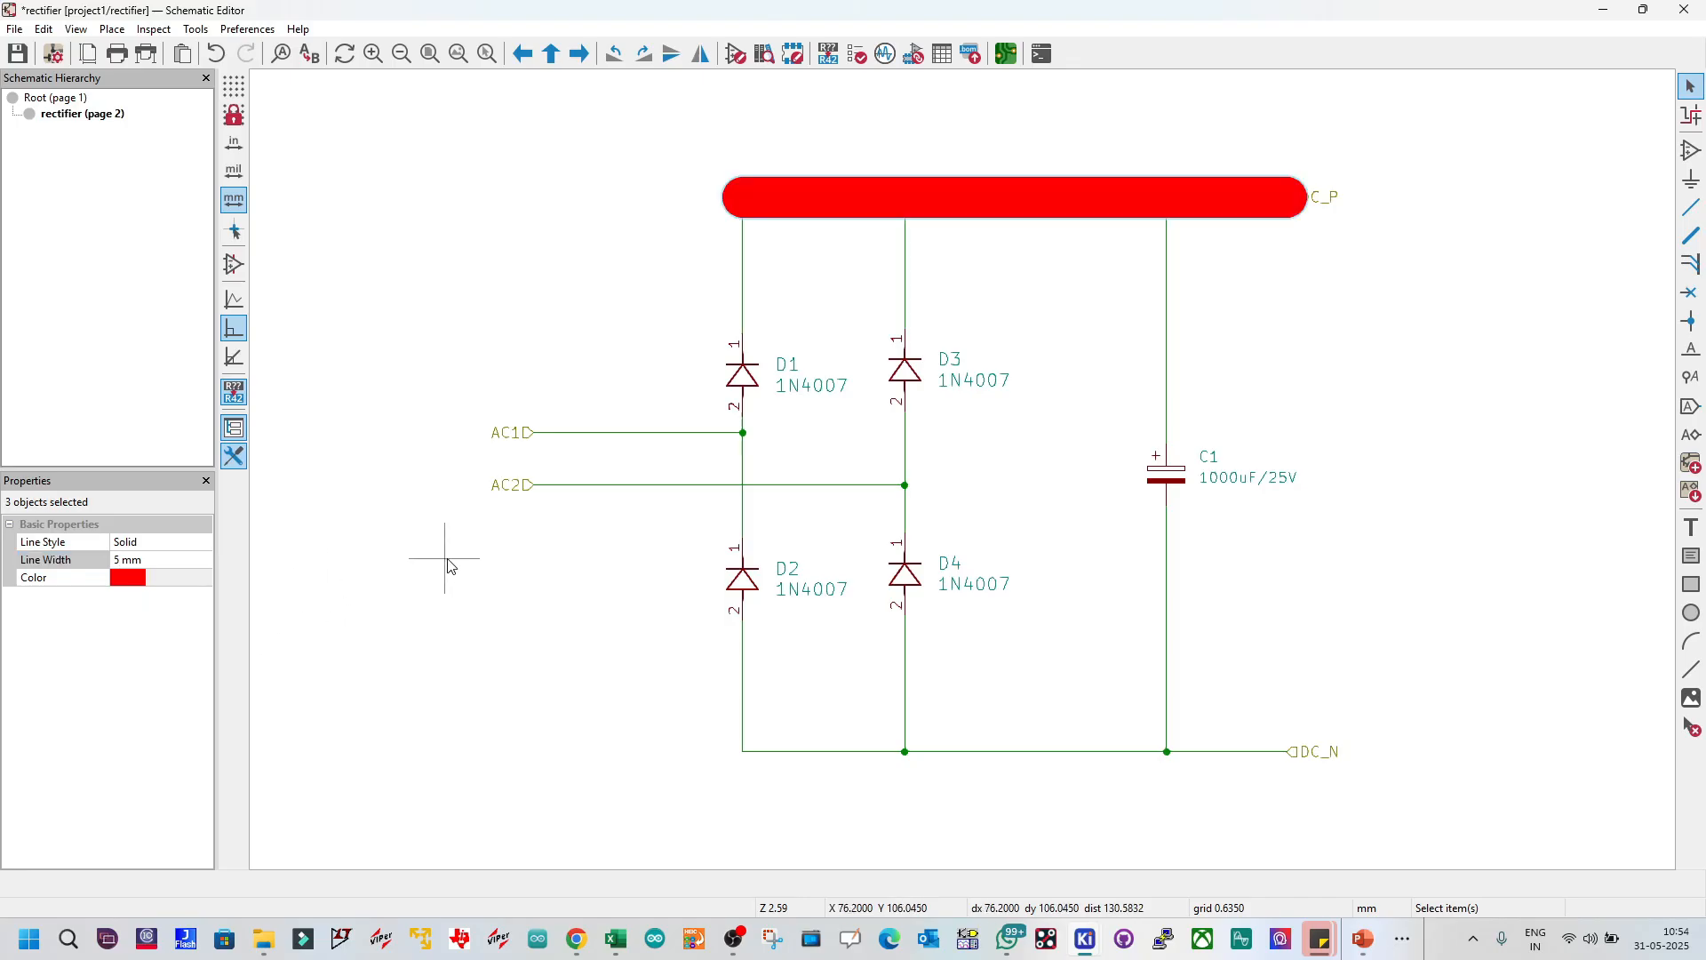
{"action": "left_click", "coordinate": [447, 559]}
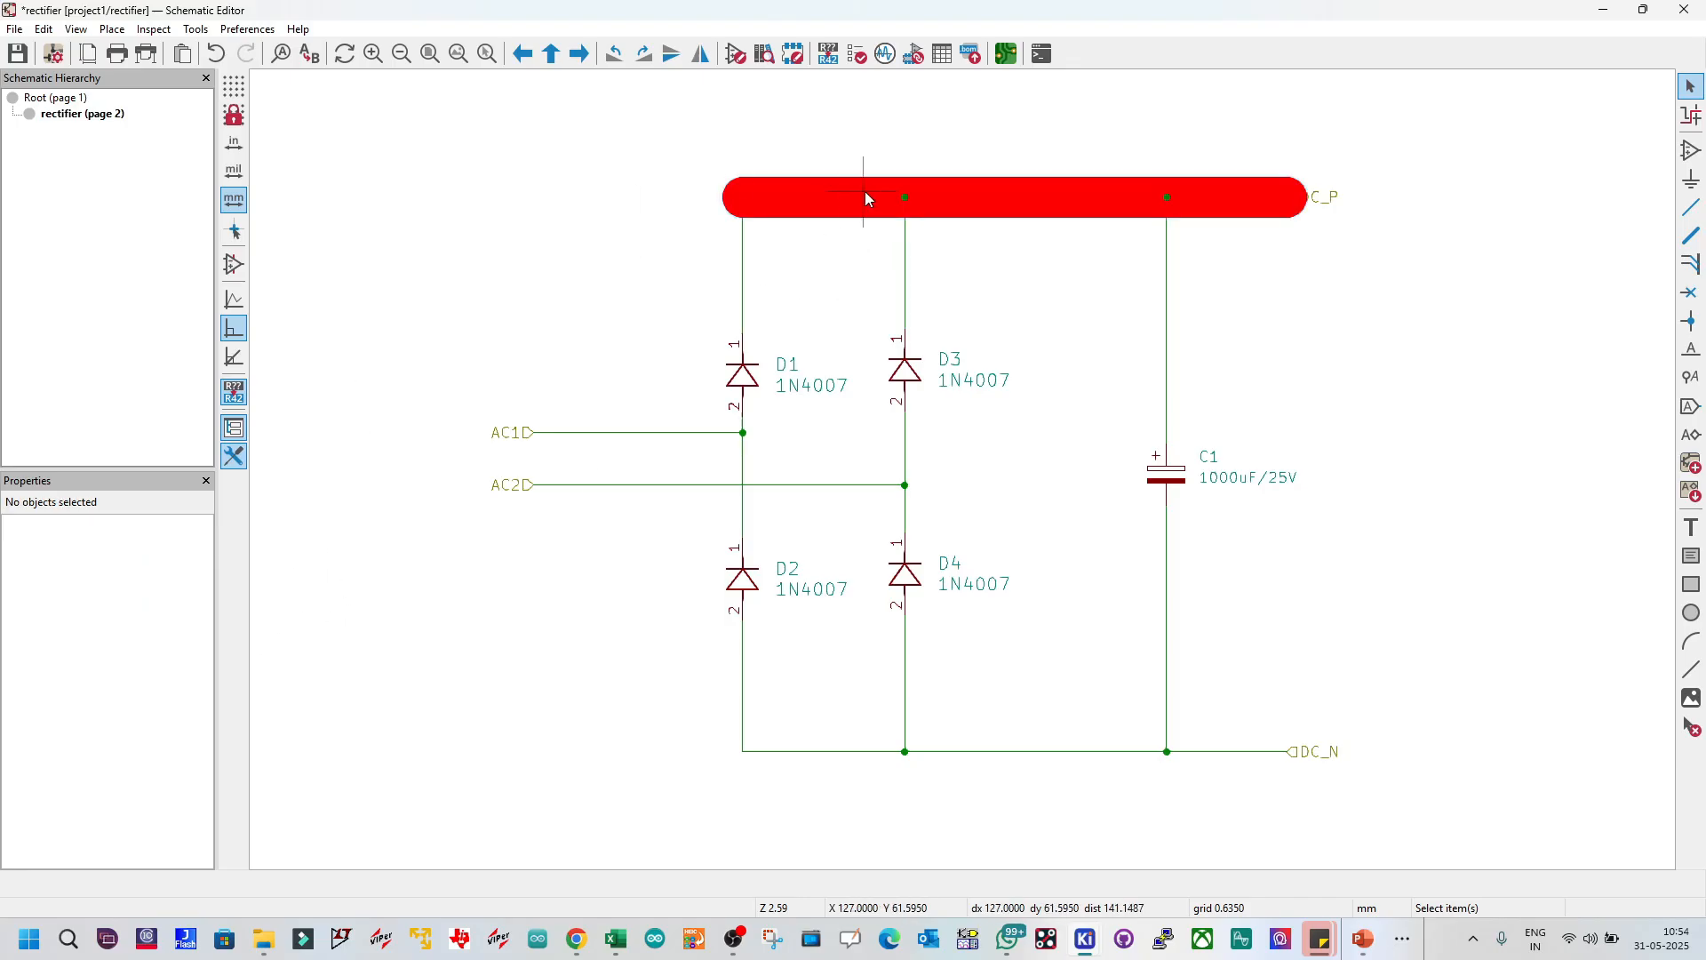
Step: Reduce the line width of the three red upper wire segments to 2 mm
{"action": "left_click", "coordinate": [866, 194]}
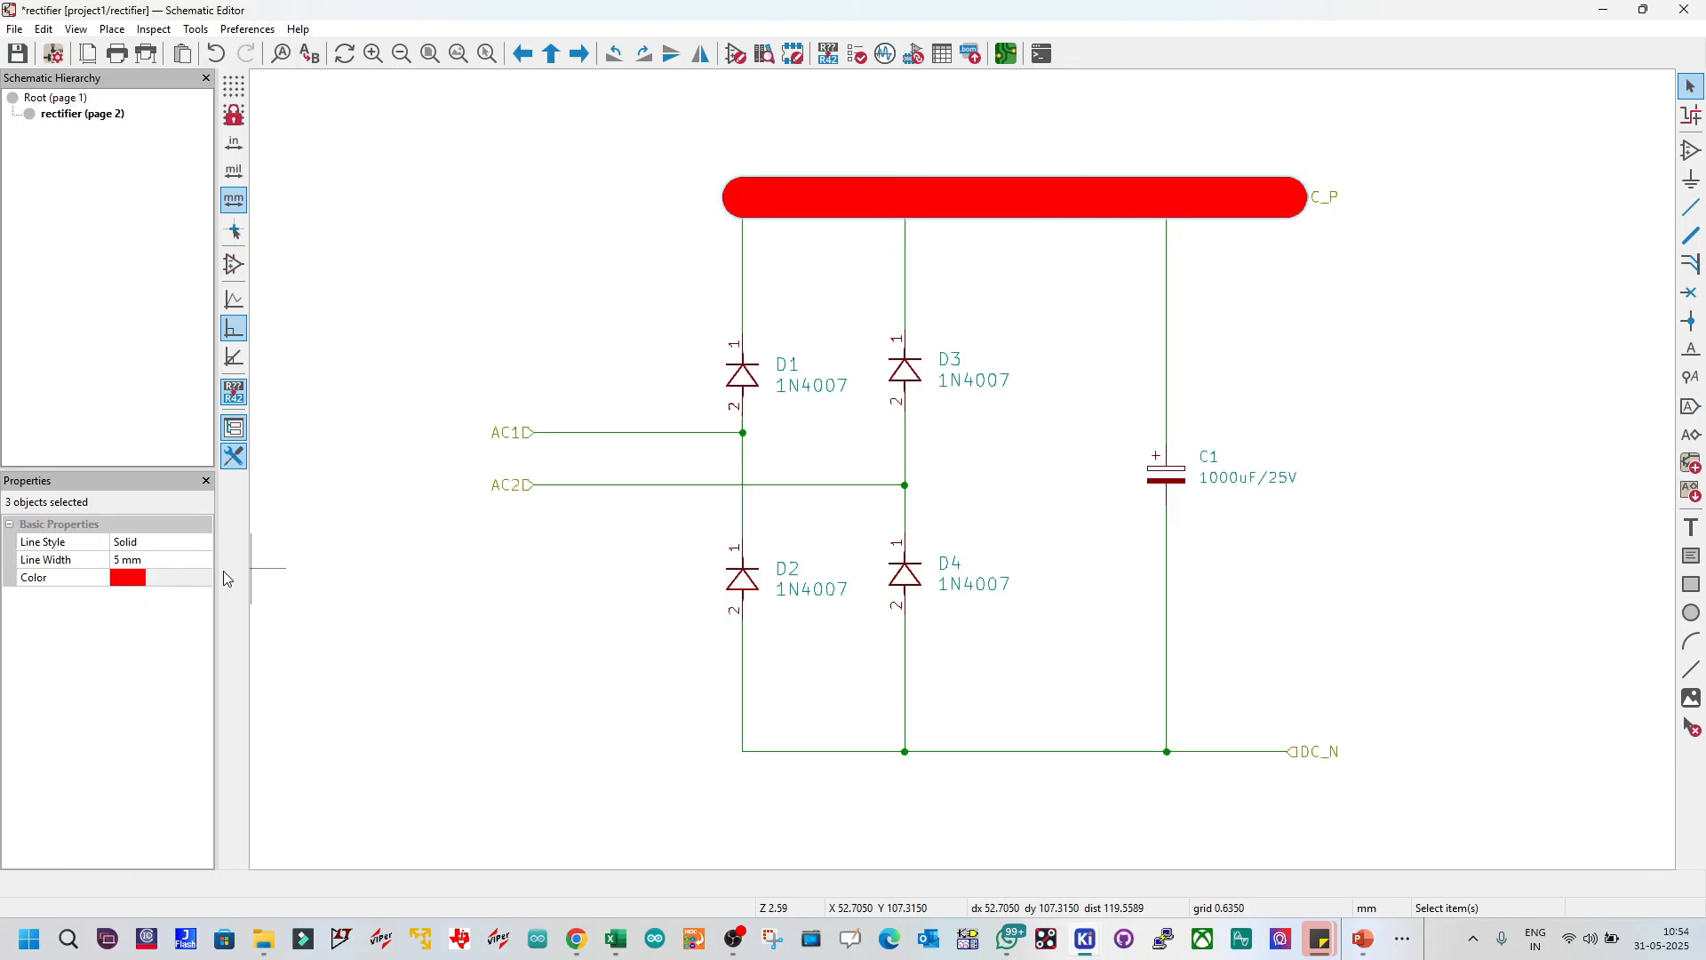
{"action": "left_click", "coordinate": [100, 560]}
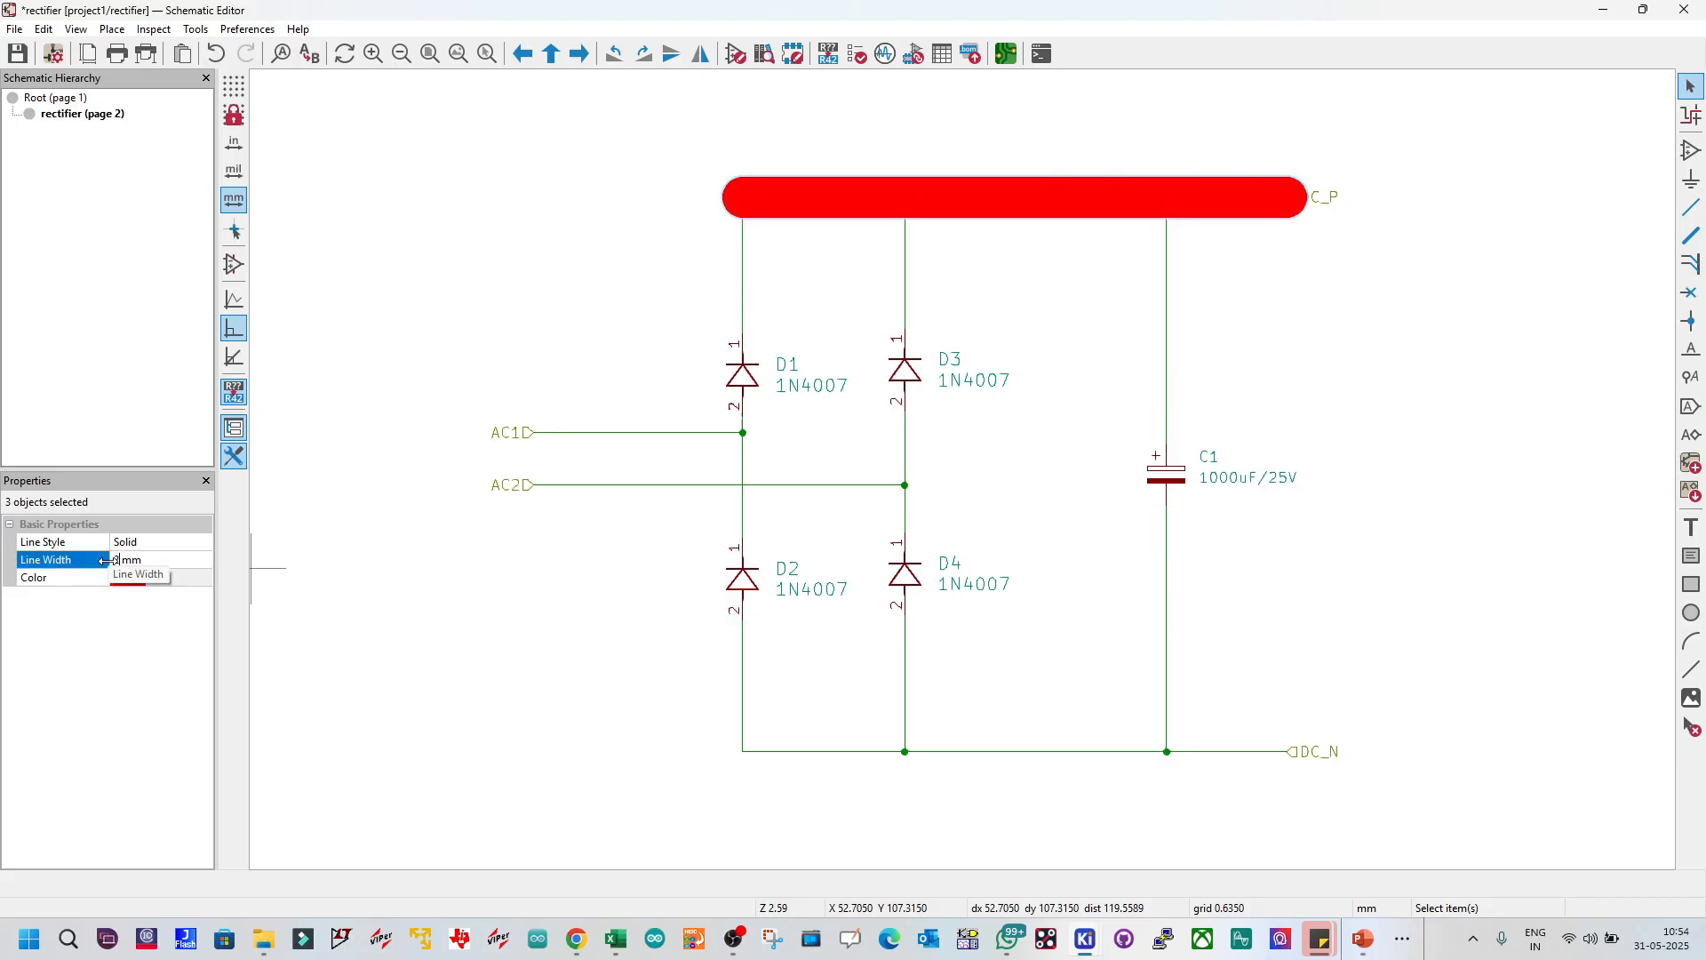
{"action": "left_click", "coordinate": [430, 563]}
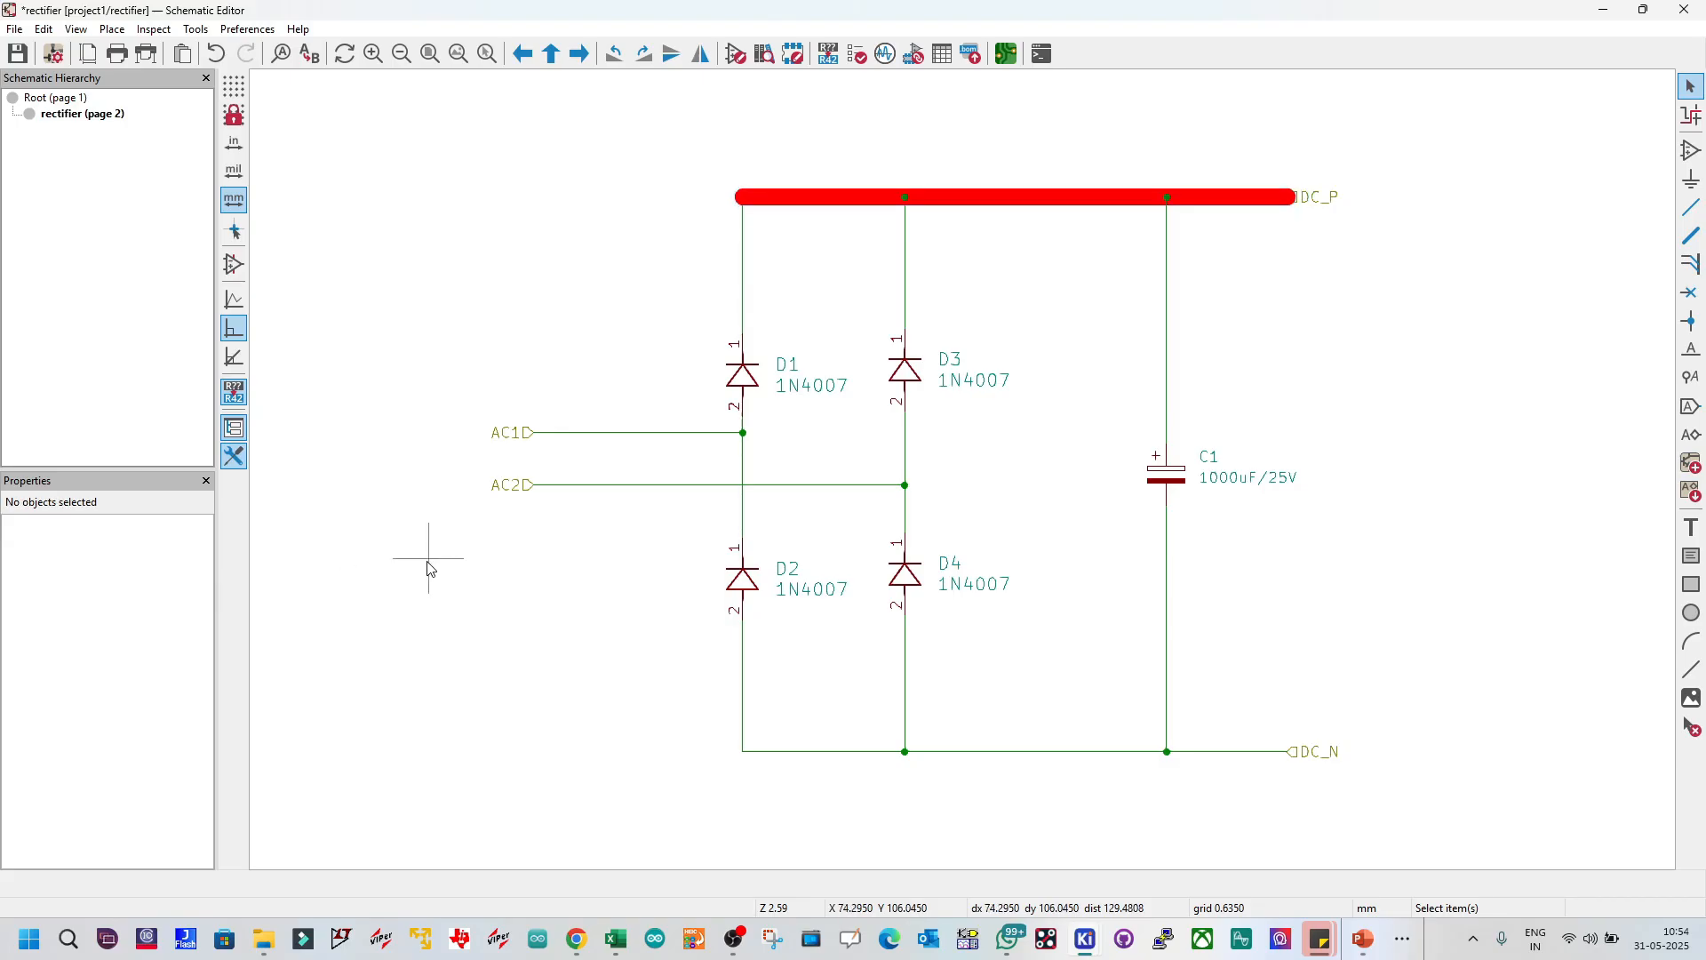
Step: Reduce the line width of the three red upper wire segments to 1 mm
{"action": "left_click", "coordinate": [857, 203]}
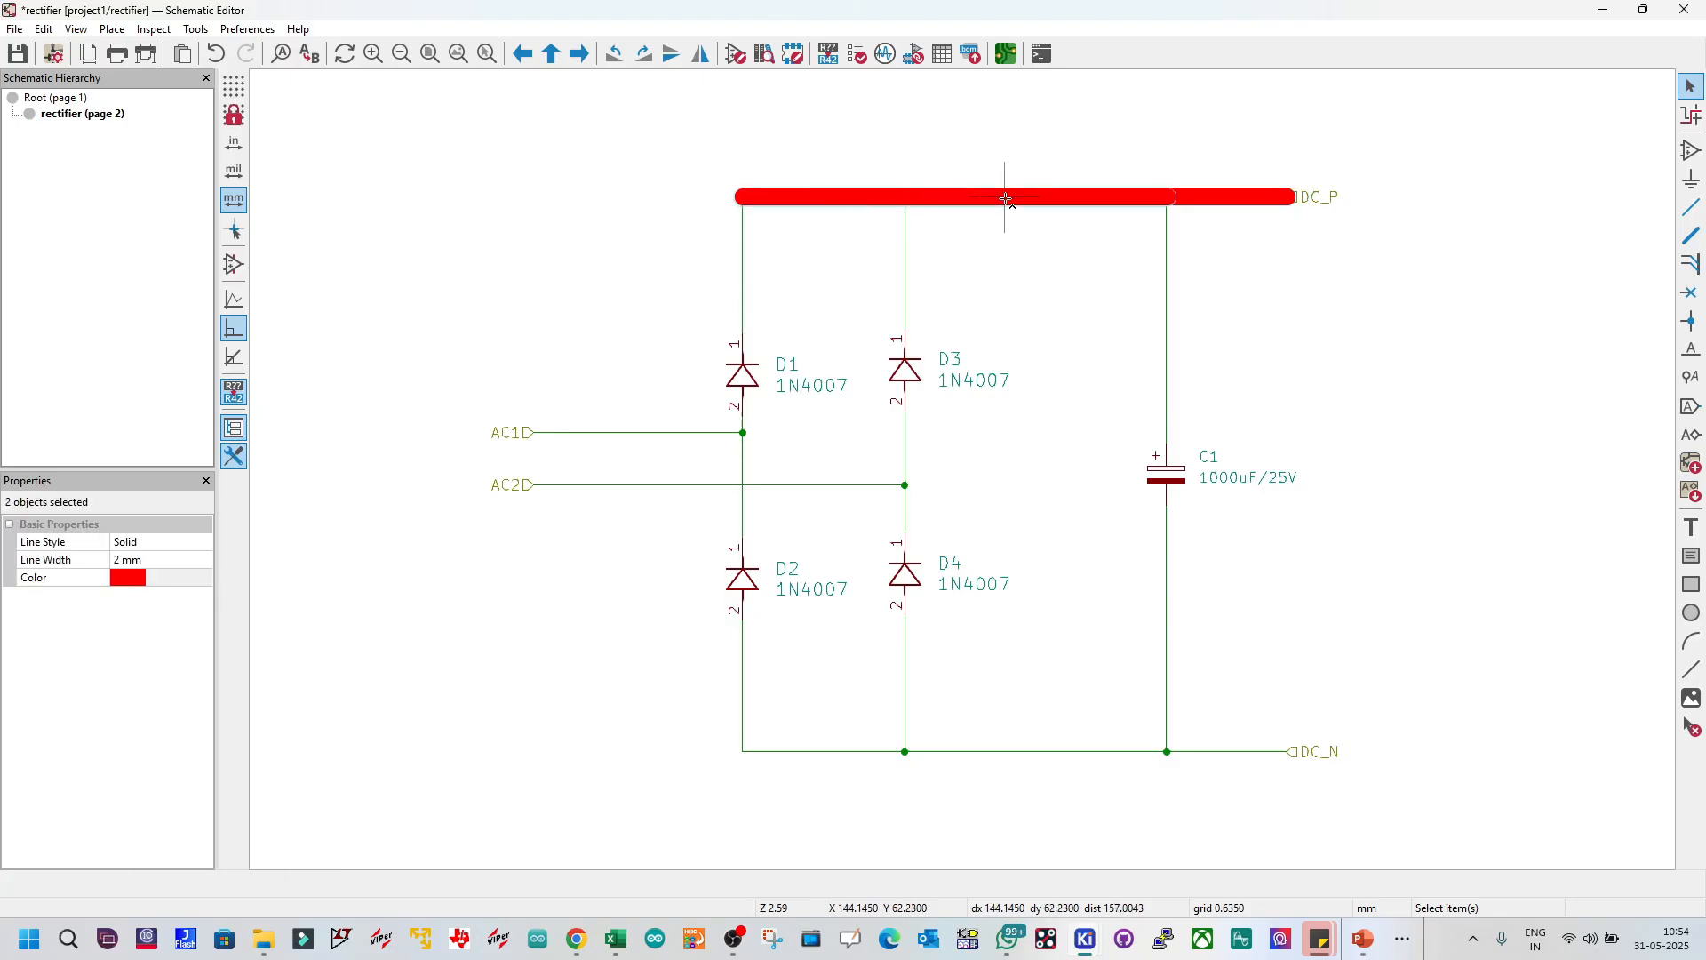
{"action": "left_click", "coordinate": [121, 562]}
{"action": "left_click_drag", "start_coordinate": [121, 560], "coordinate": [110, 561]}
{"action": "type", "text": "1"}
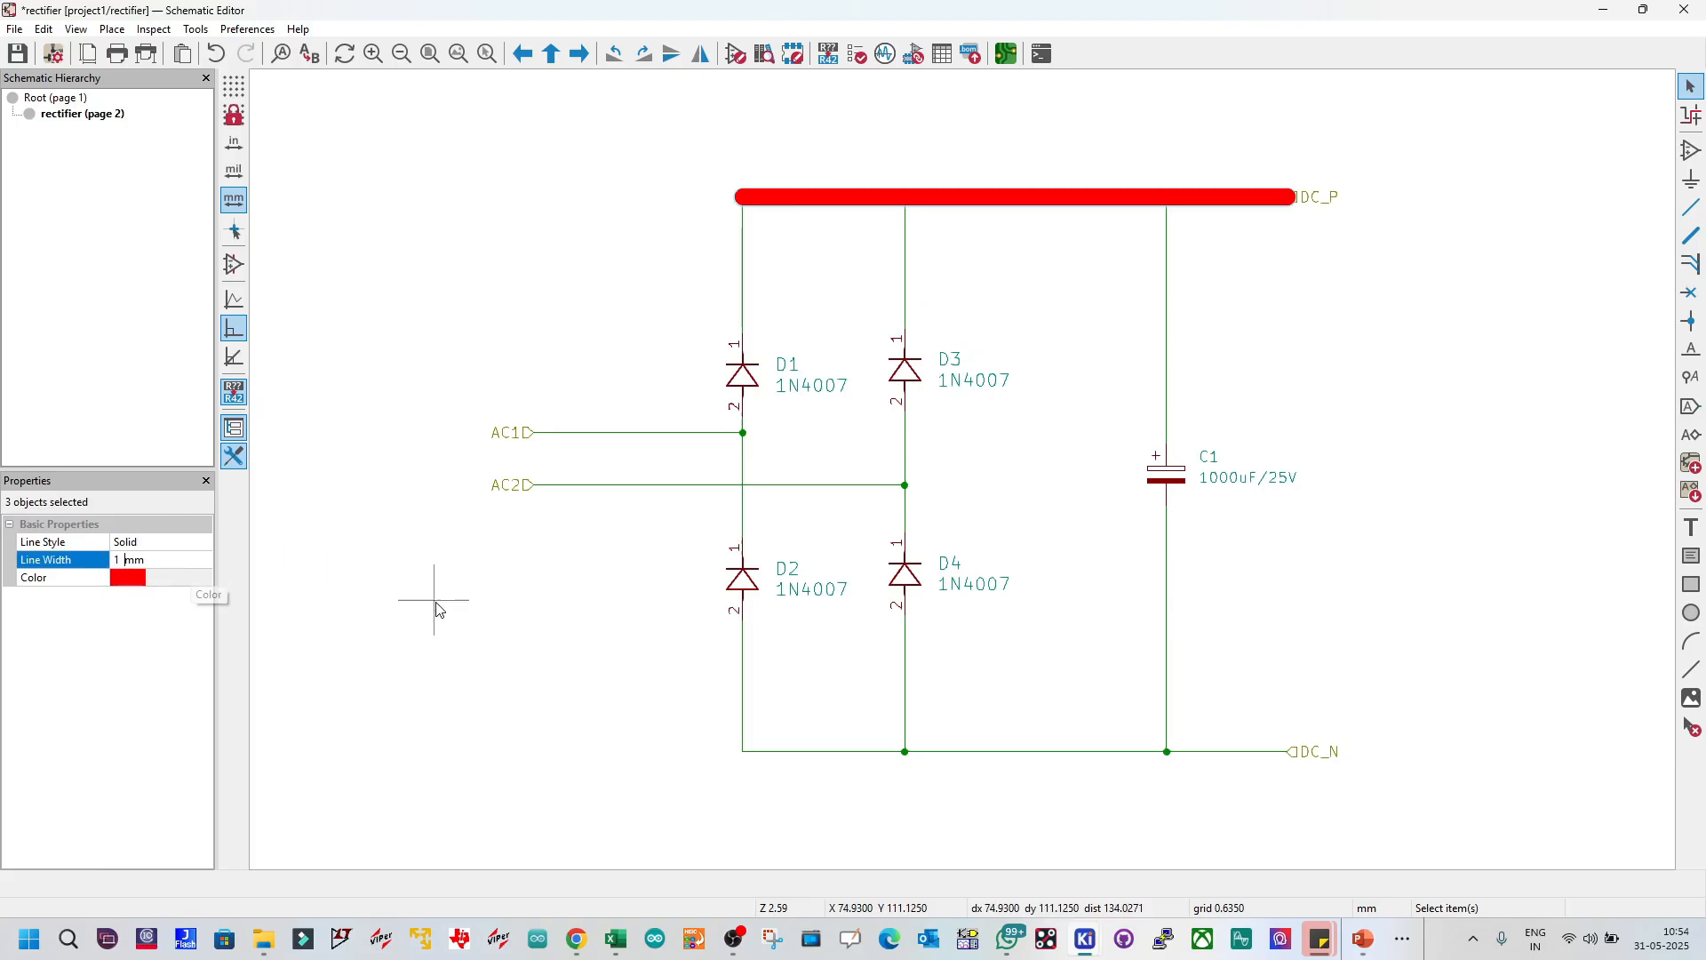
{"action": "left_click", "coordinate": [435, 609]}
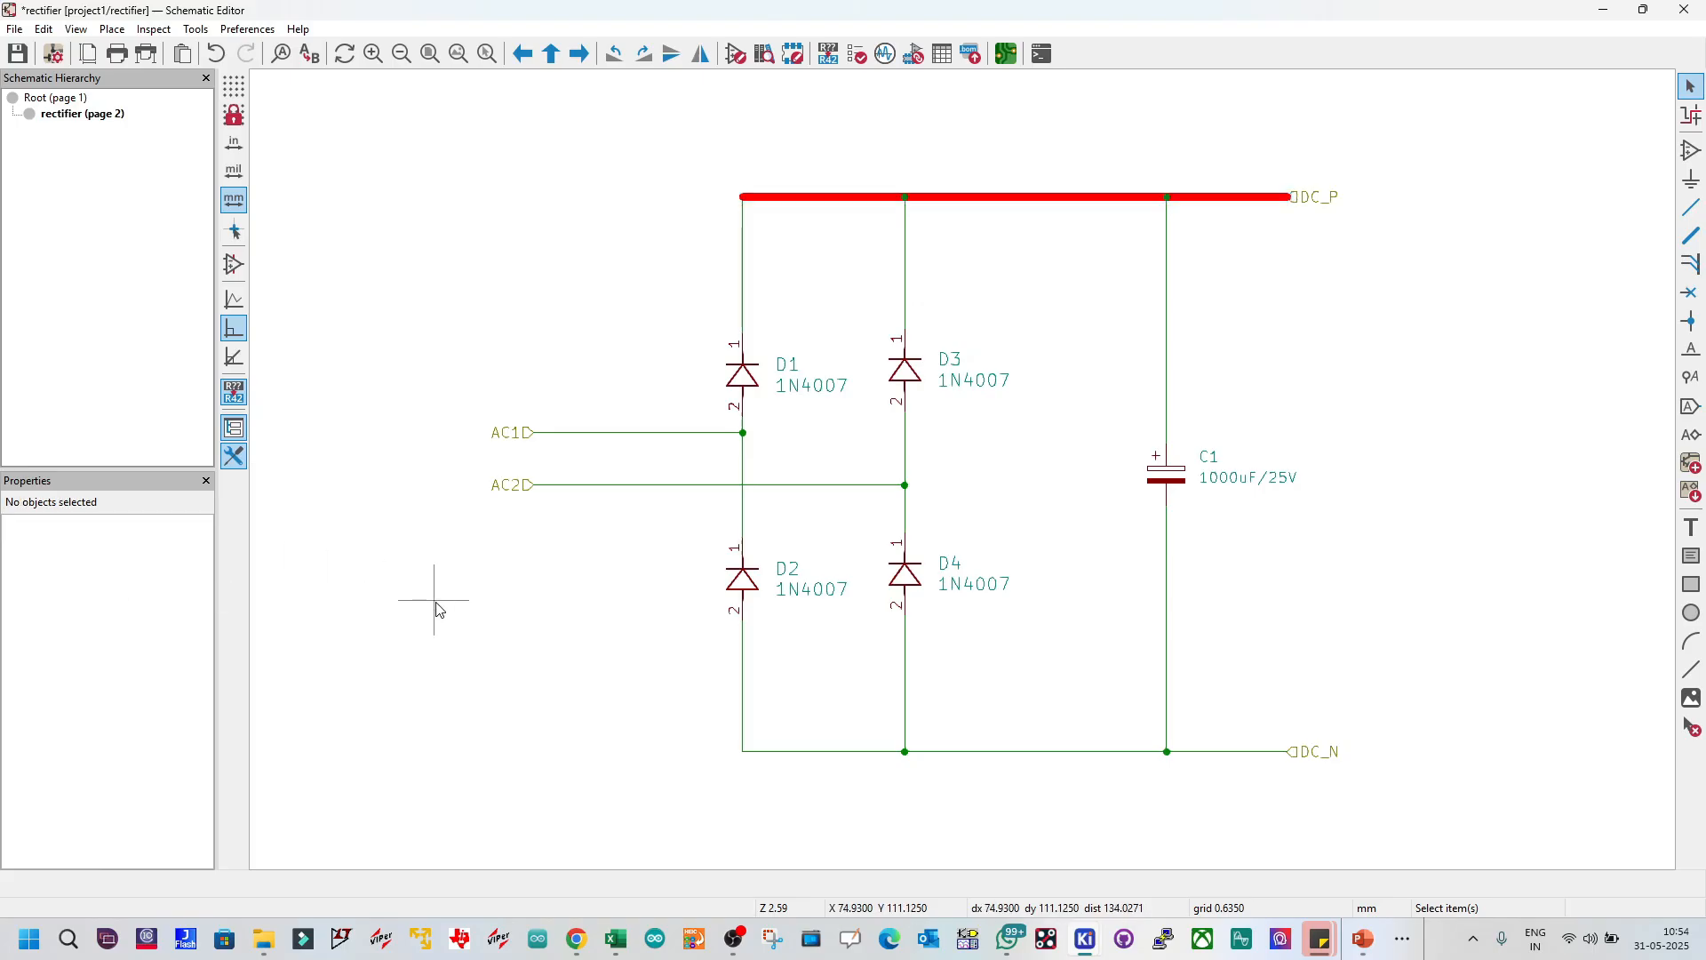
Step: Set the line width of the vertical wires above D1, D3 and C1 to 0.254 mm
{"action": "left_click", "coordinate": [741, 260]}
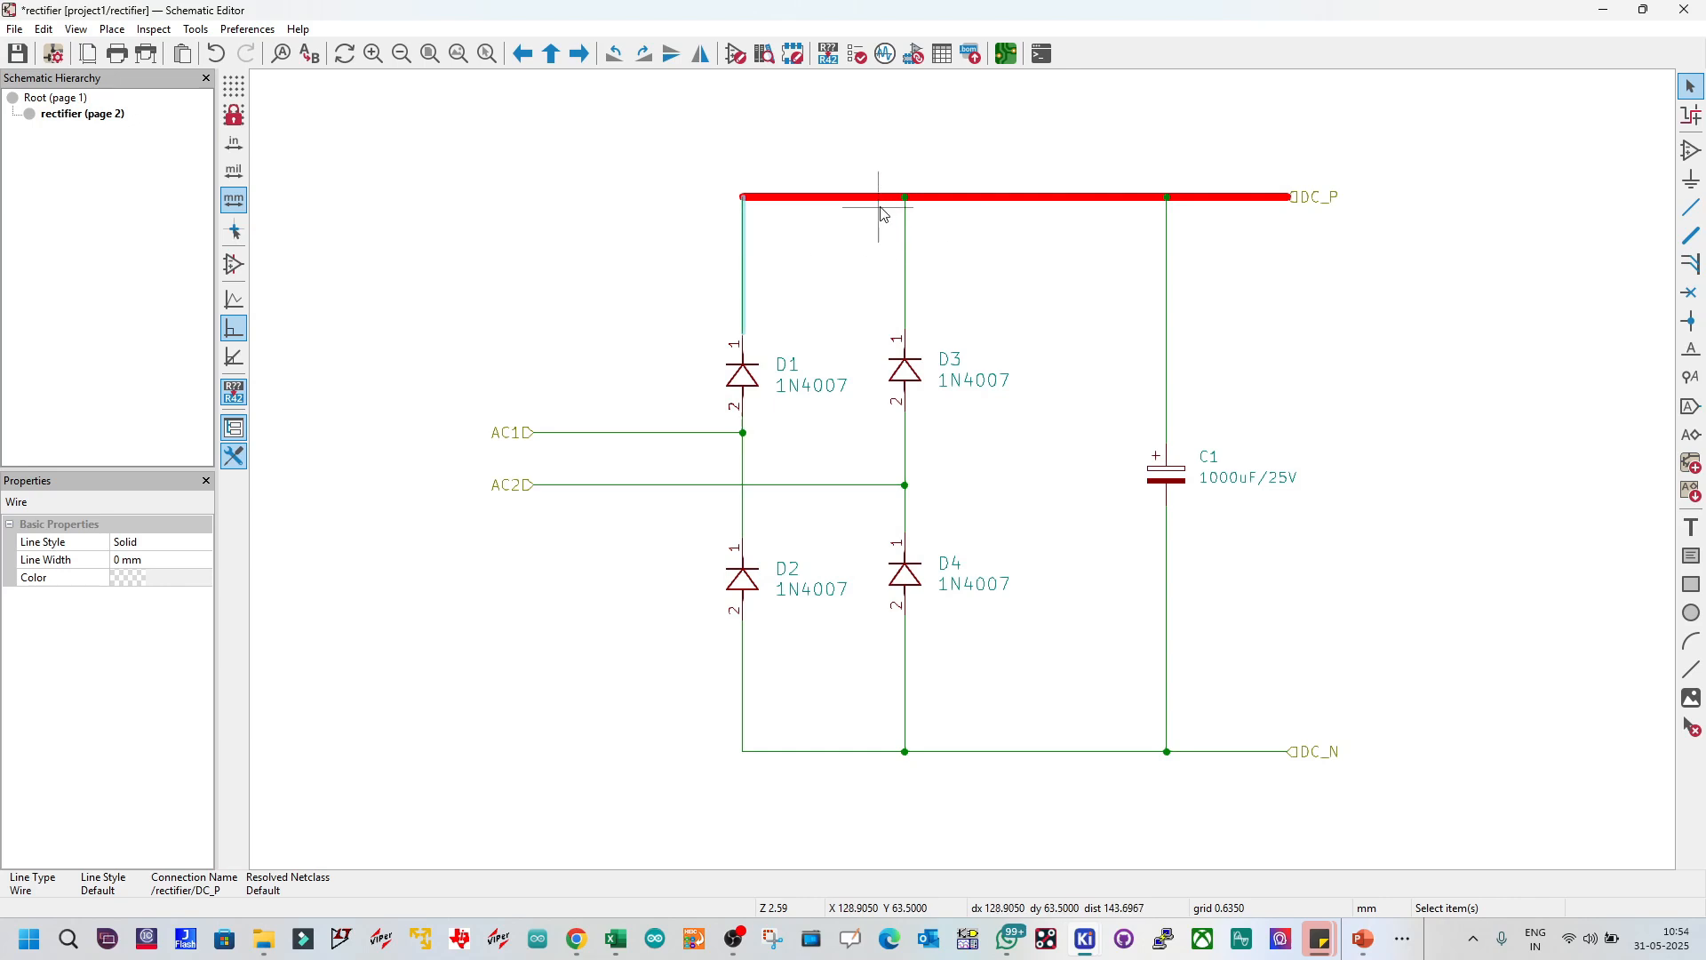
{"action": "left_click", "coordinate": [884, 752]}
{"action": "left_click", "coordinate": [764, 260]}
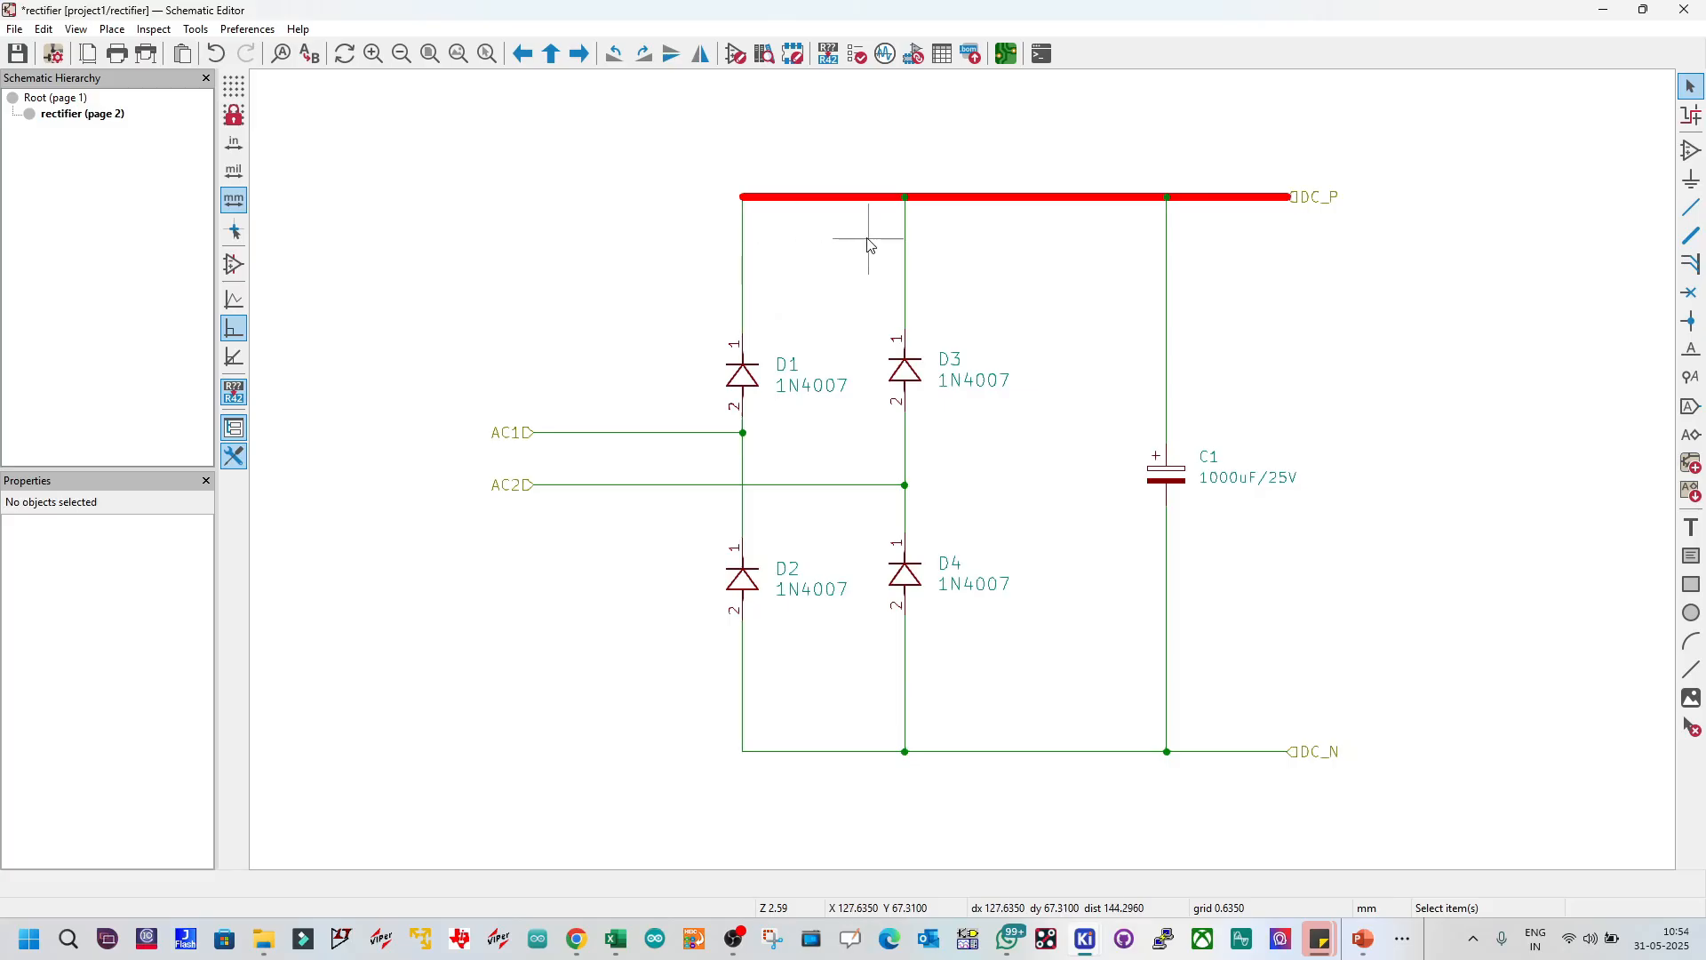
{"action": "left_click", "coordinate": [905, 242]}
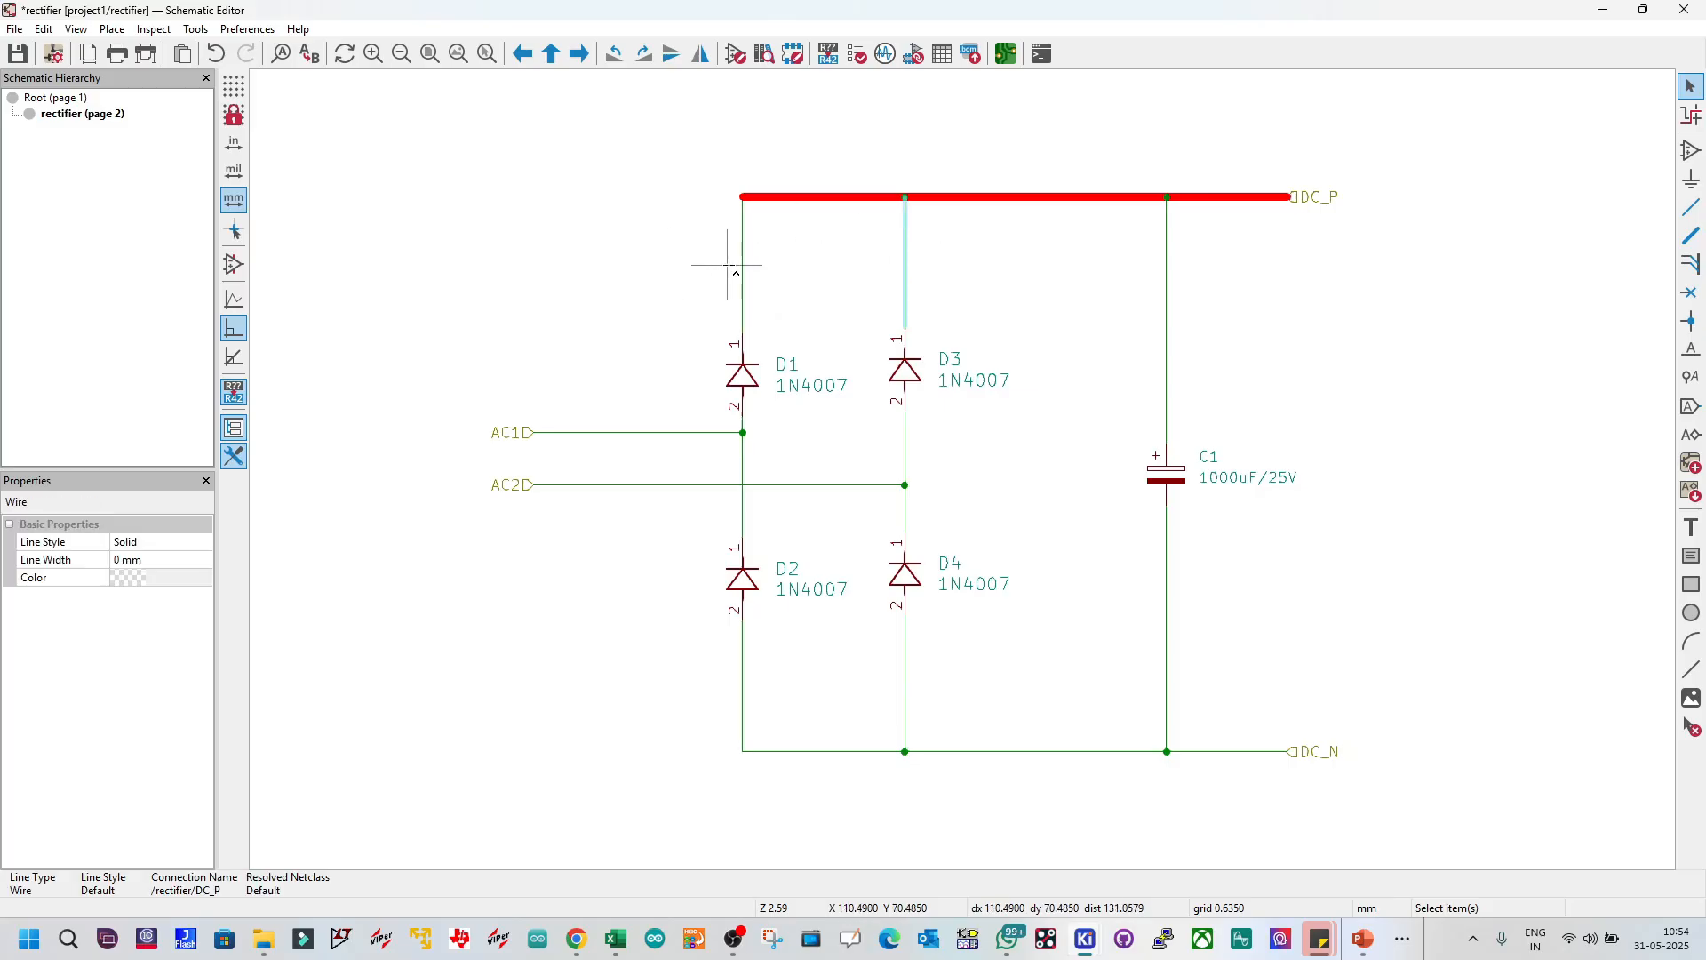
{"action": "left_click", "coordinate": [1167, 280], "text": "shift"}
{"action": "left_click", "coordinate": [124, 562]}
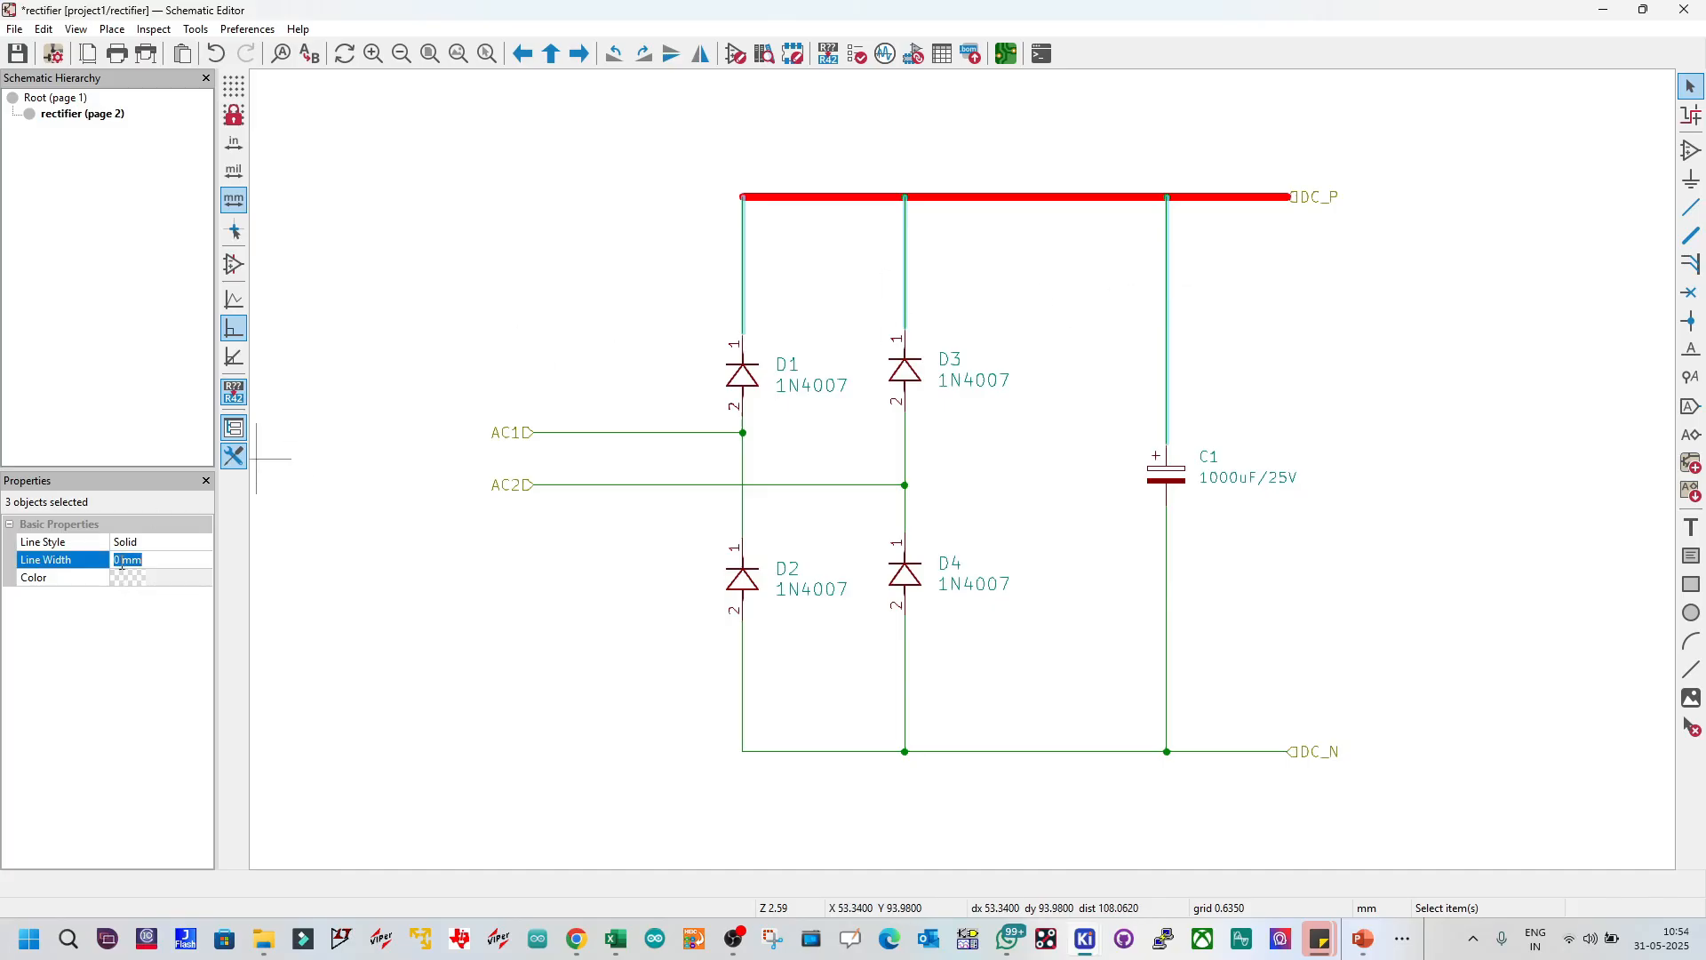
{"action": "type", "text": "0.254"}
{"action": "left_click", "coordinate": [462, 637]}
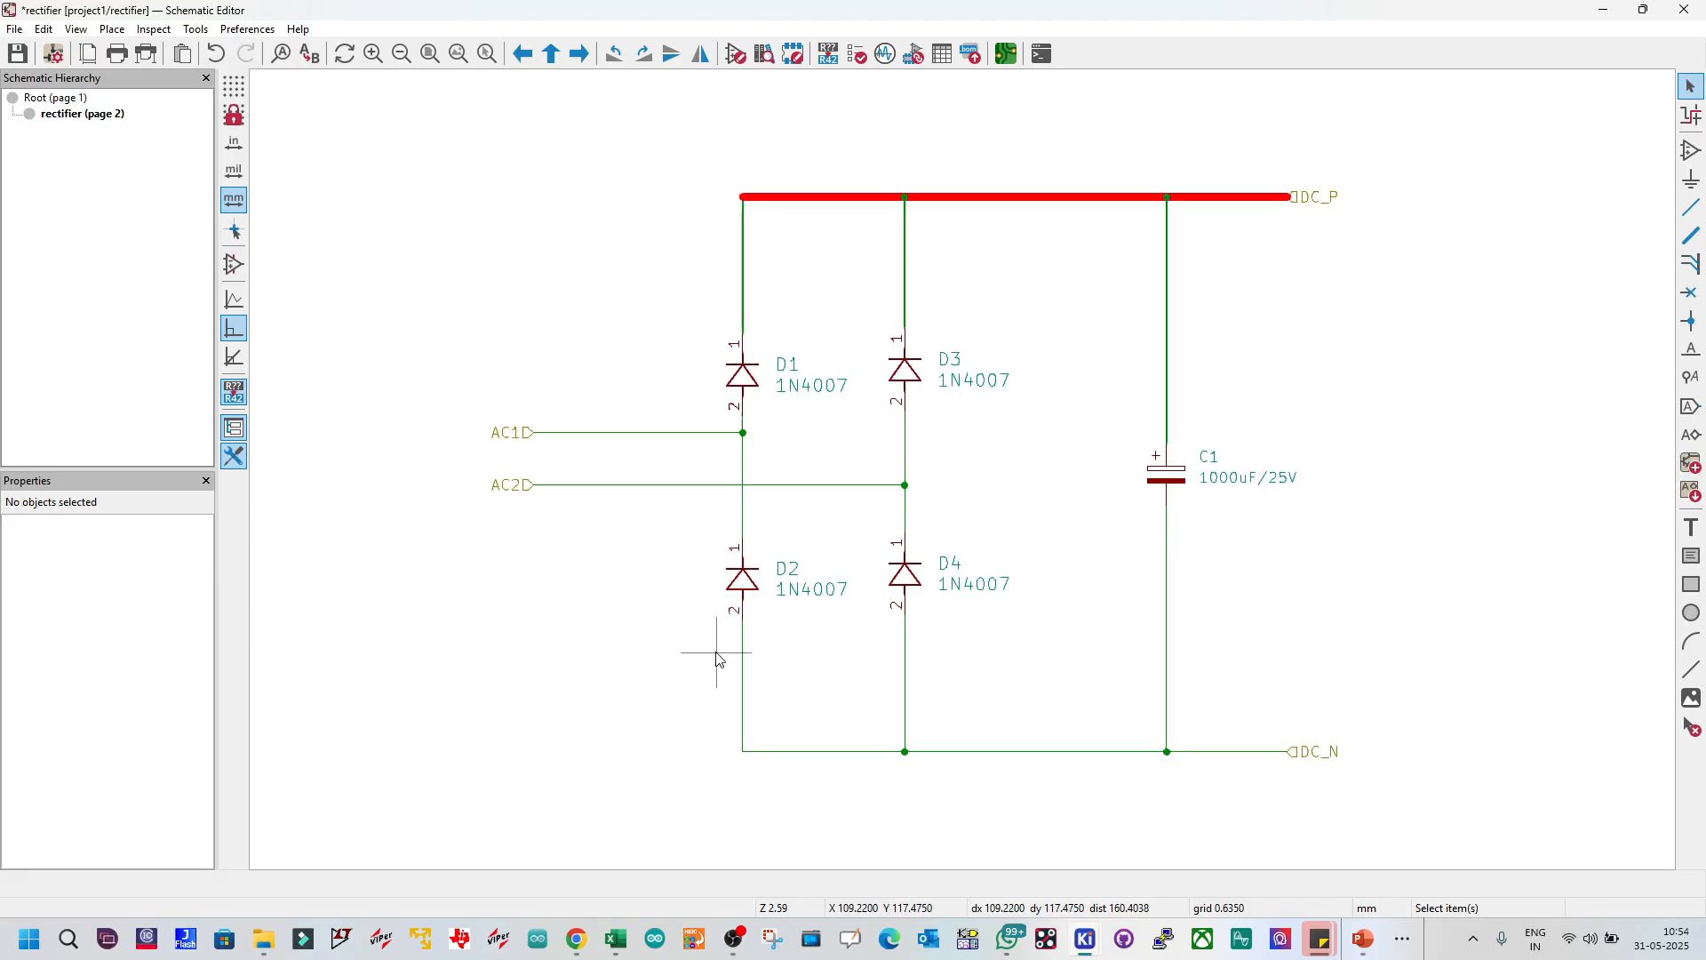
Step: Select all six DC_P wires, horizontal and vertical, and set their line width to 0.254 mm
{"action": "left_click", "coordinate": [744, 267]}
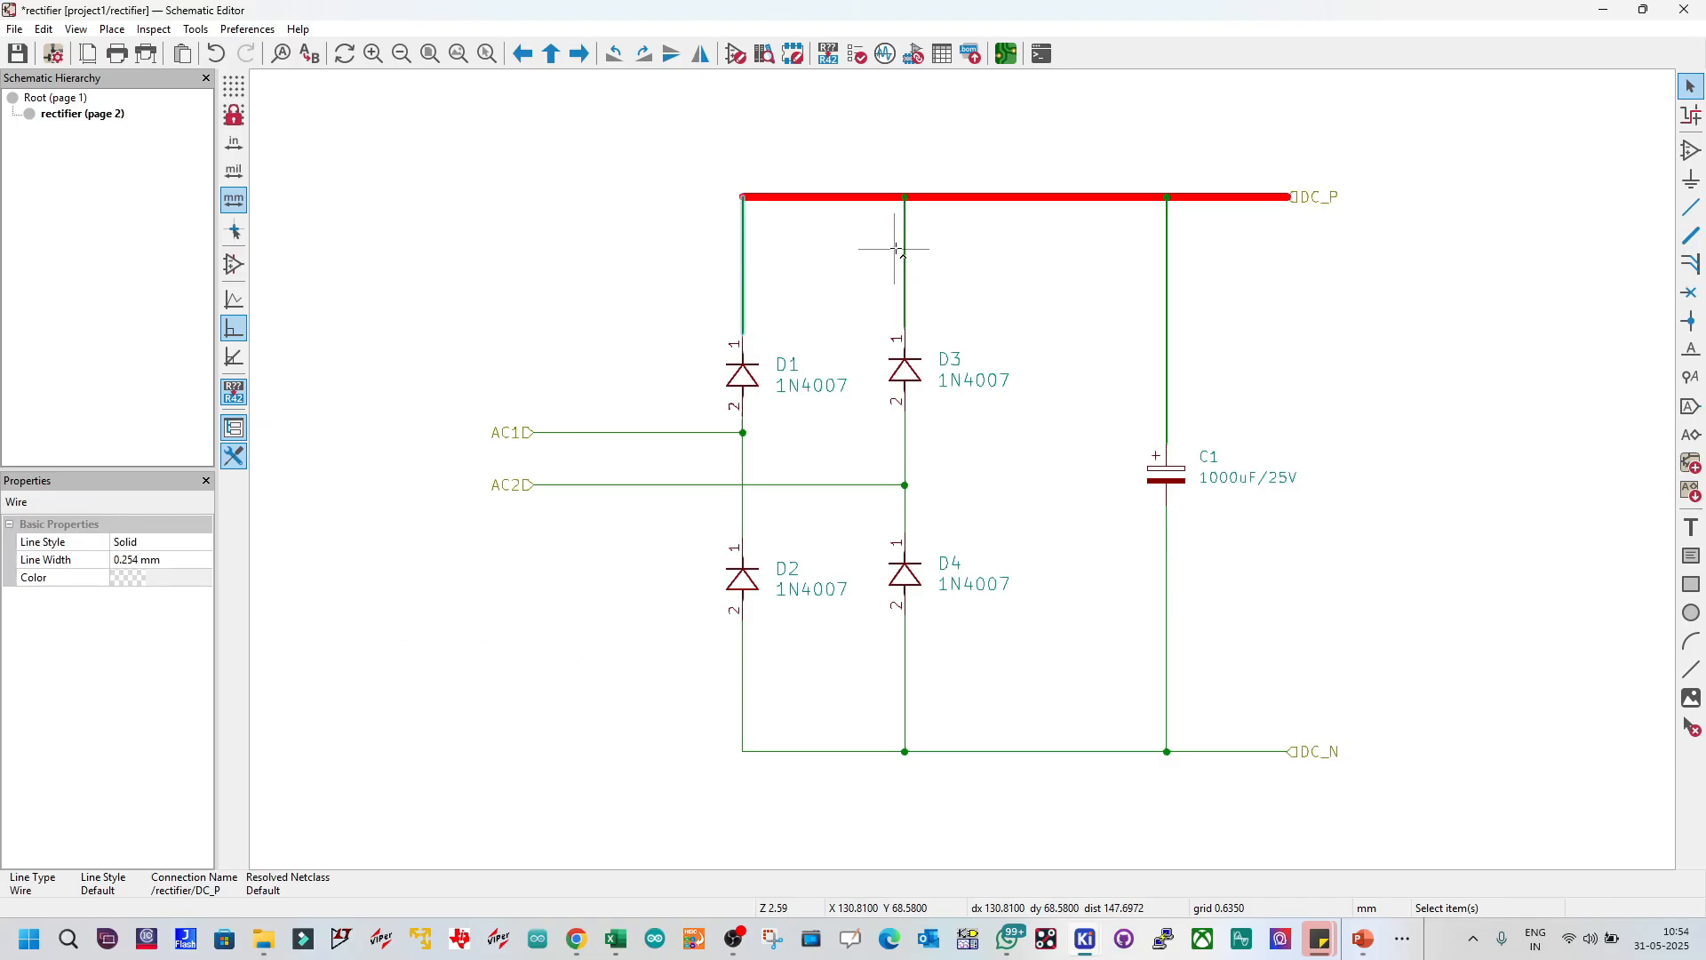
{"action": "left_click", "coordinate": [895, 261], "text": "shift"}
{"action": "left_click", "coordinate": [945, 196], "text": "shift"}
{"action": "left_click", "coordinate": [880, 196], "text": "shift"}
{"action": "left_click", "coordinate": [1200, 196], "text": "shift"}
{"action": "left_click", "coordinate": [1170, 256], "text": "shift"}
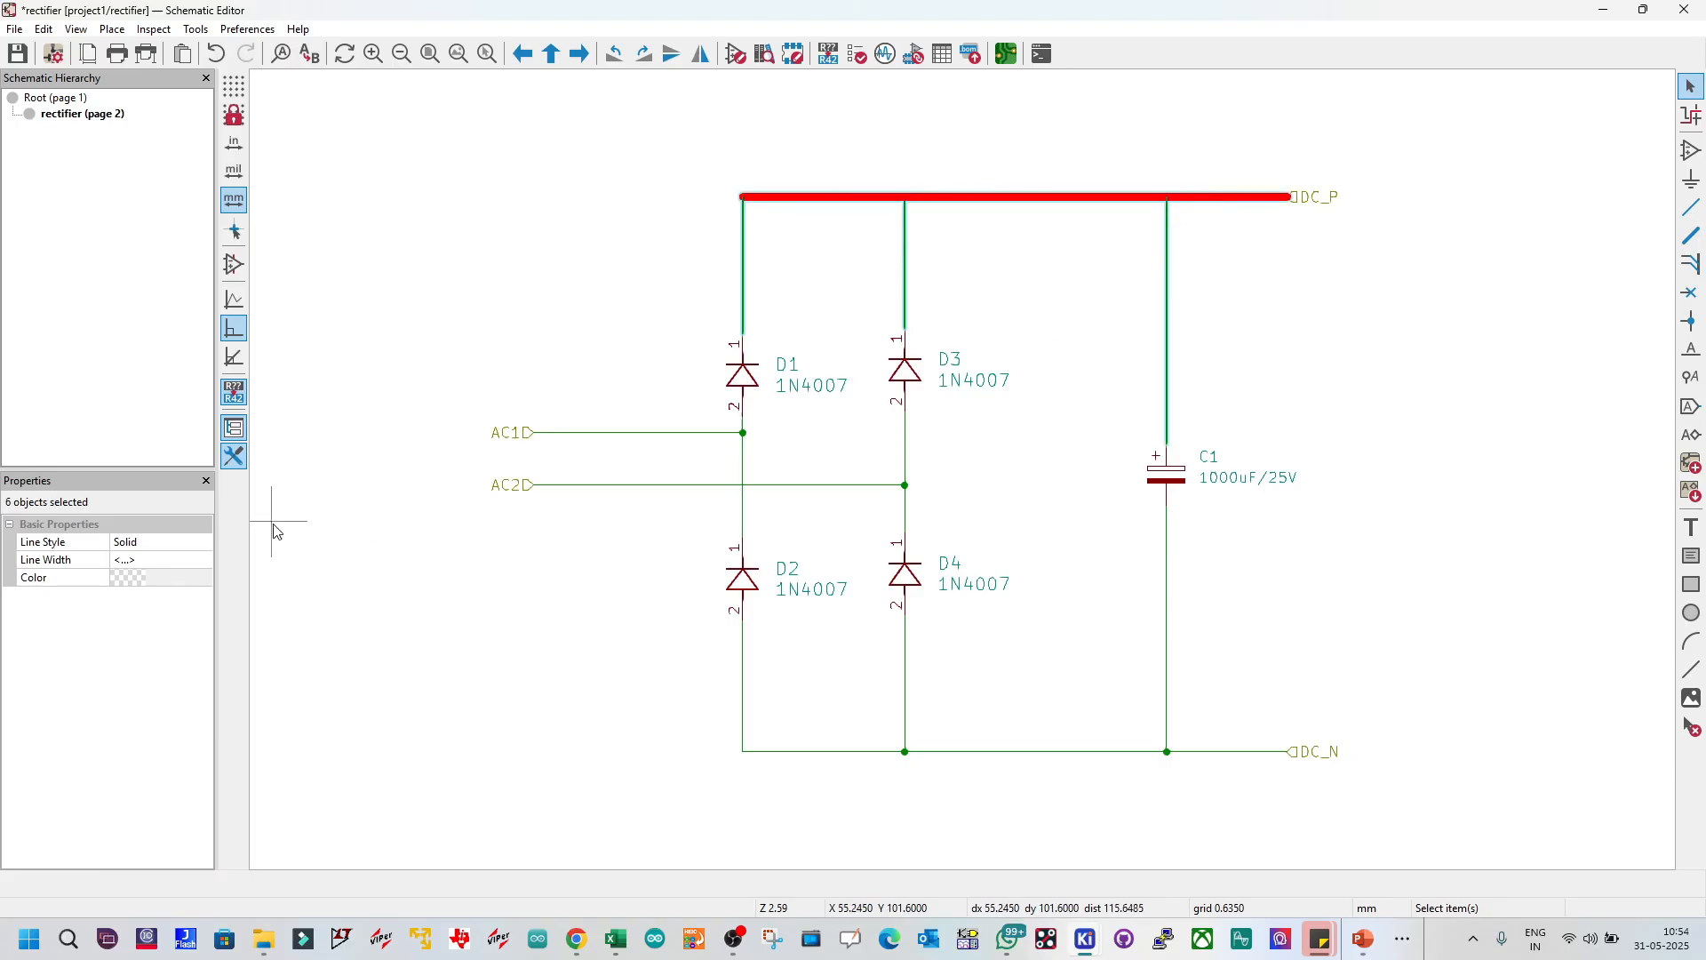
{"action": "left_click", "coordinate": [159, 561]}
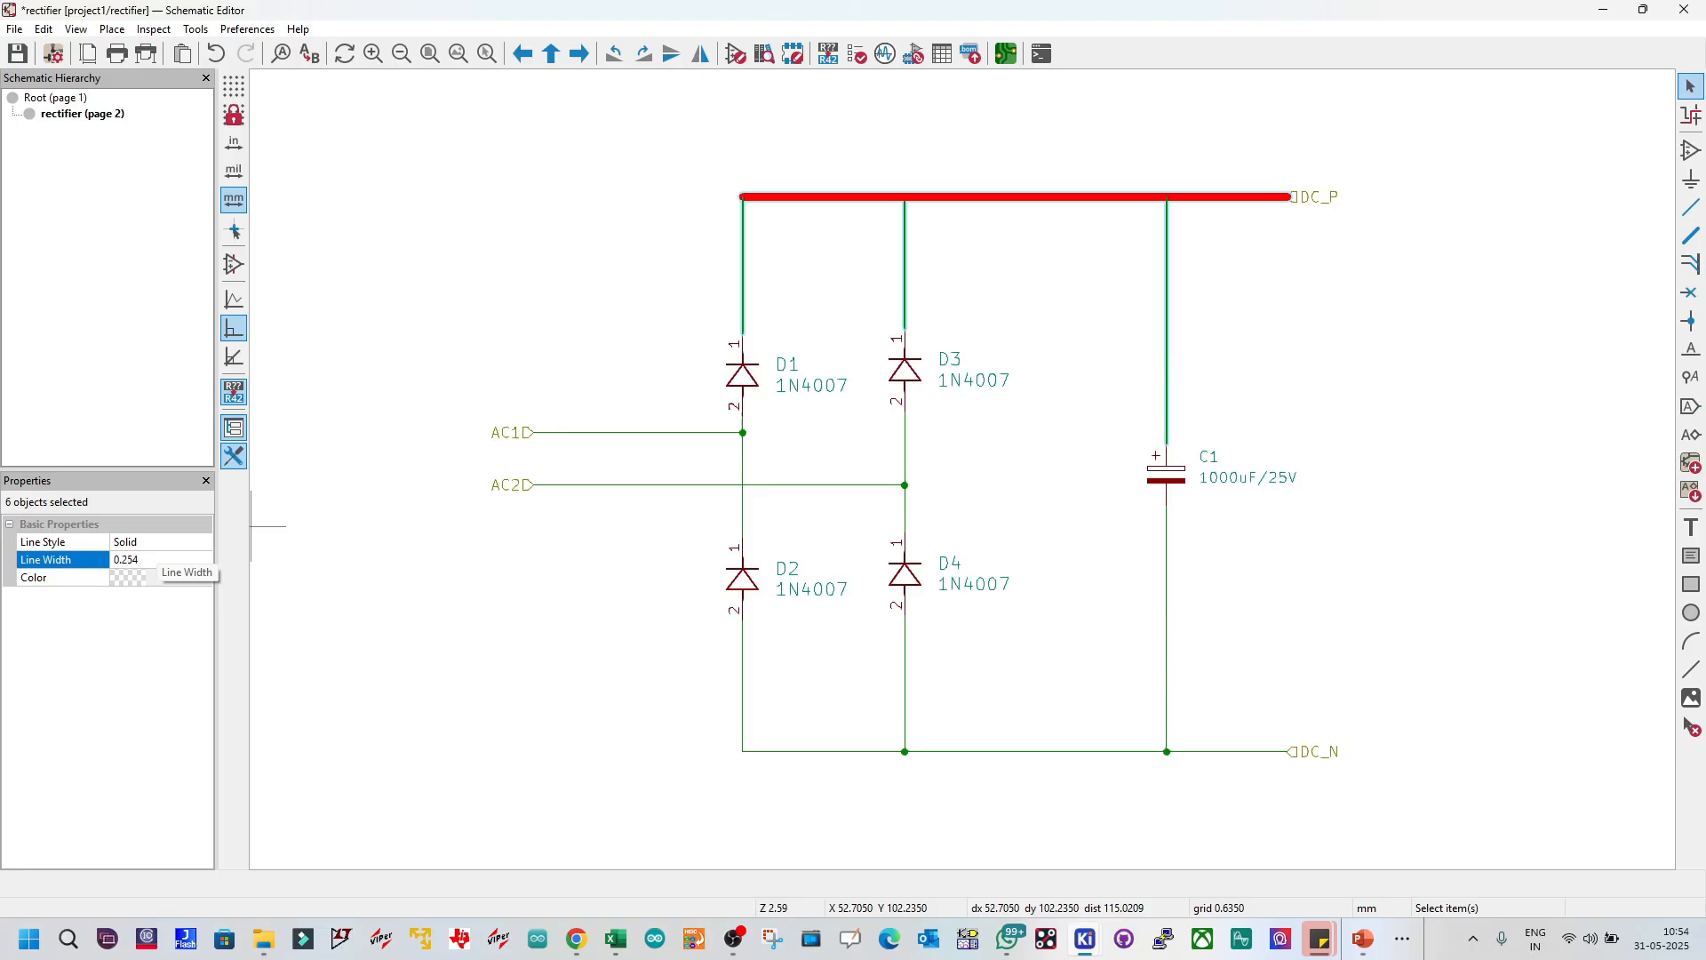
Step: Color the six selected DC_P wires Red 4 and clear the selection
{"action": "left_click", "coordinate": [128, 578]}
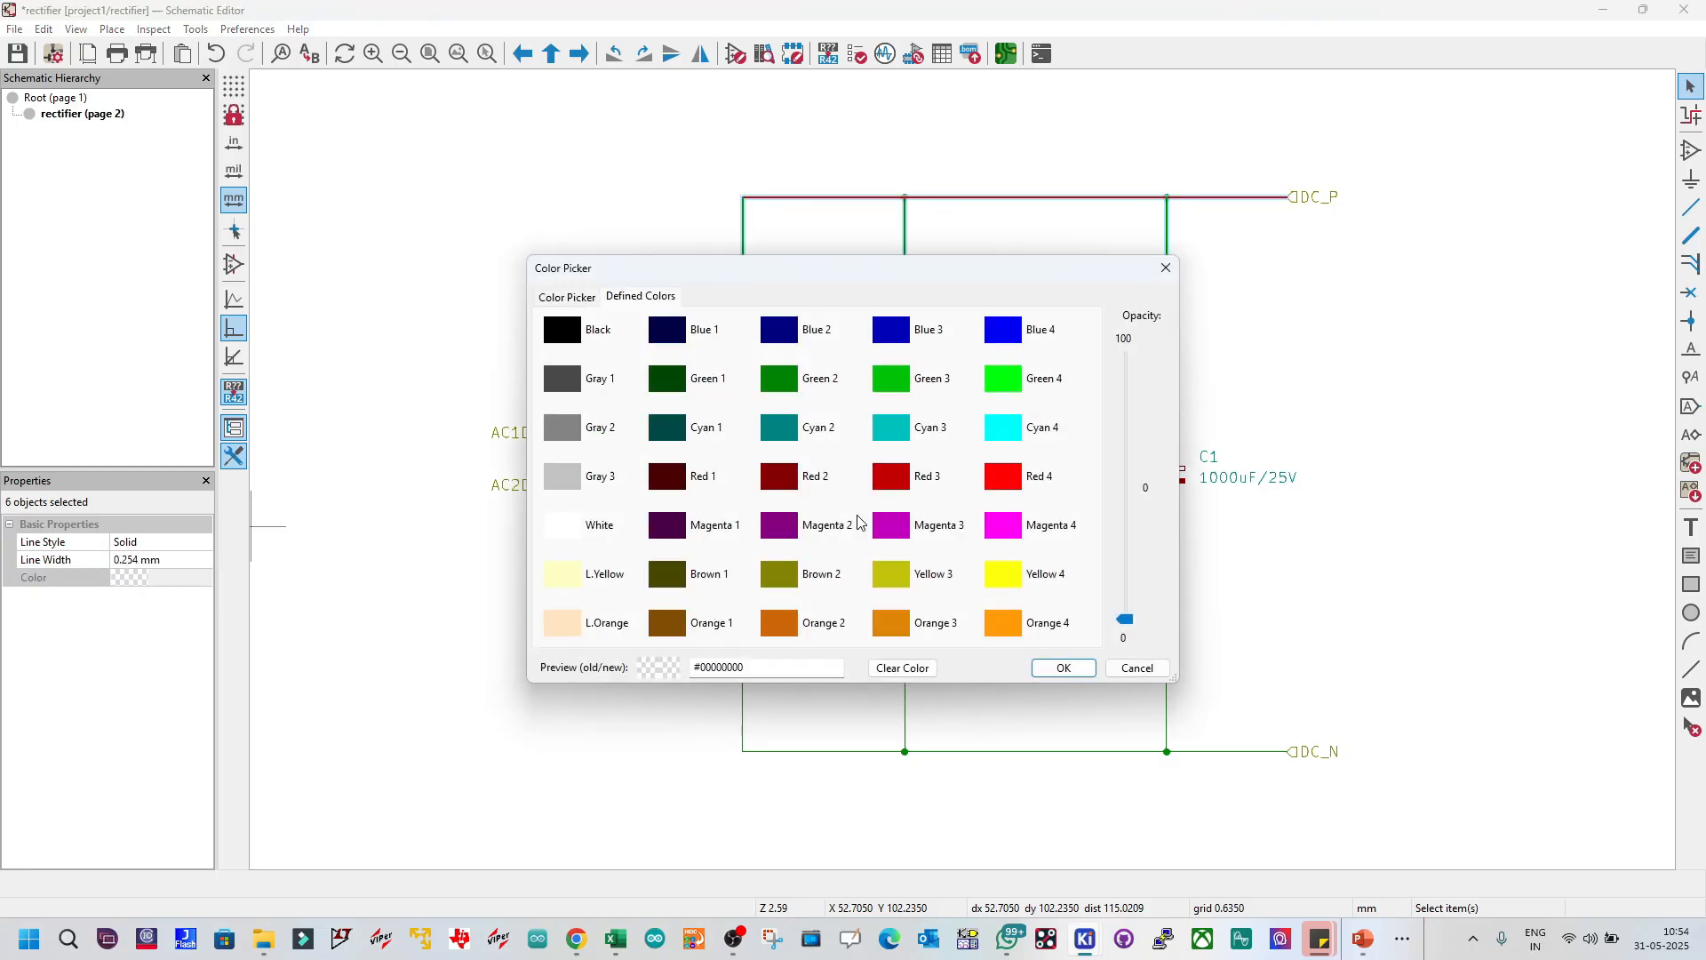
{"action": "left_click", "coordinate": [1014, 481]}
{"action": "left_click", "coordinate": [1062, 667]}
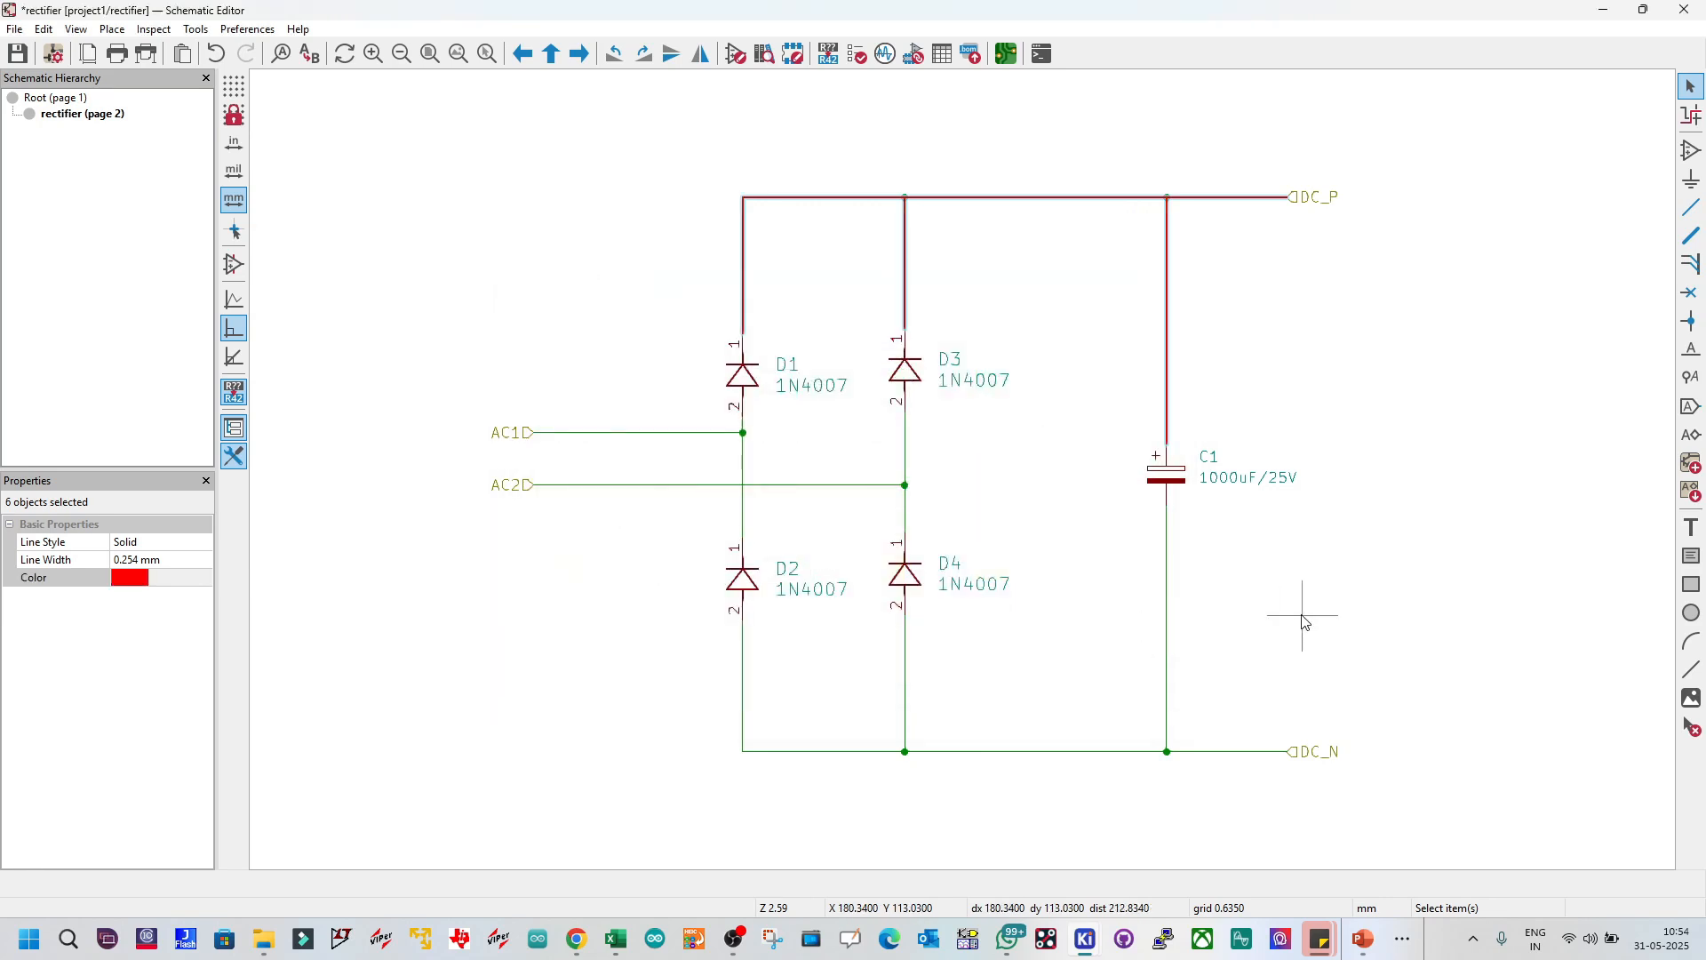
{"action": "left_click", "coordinate": [1302, 615]}
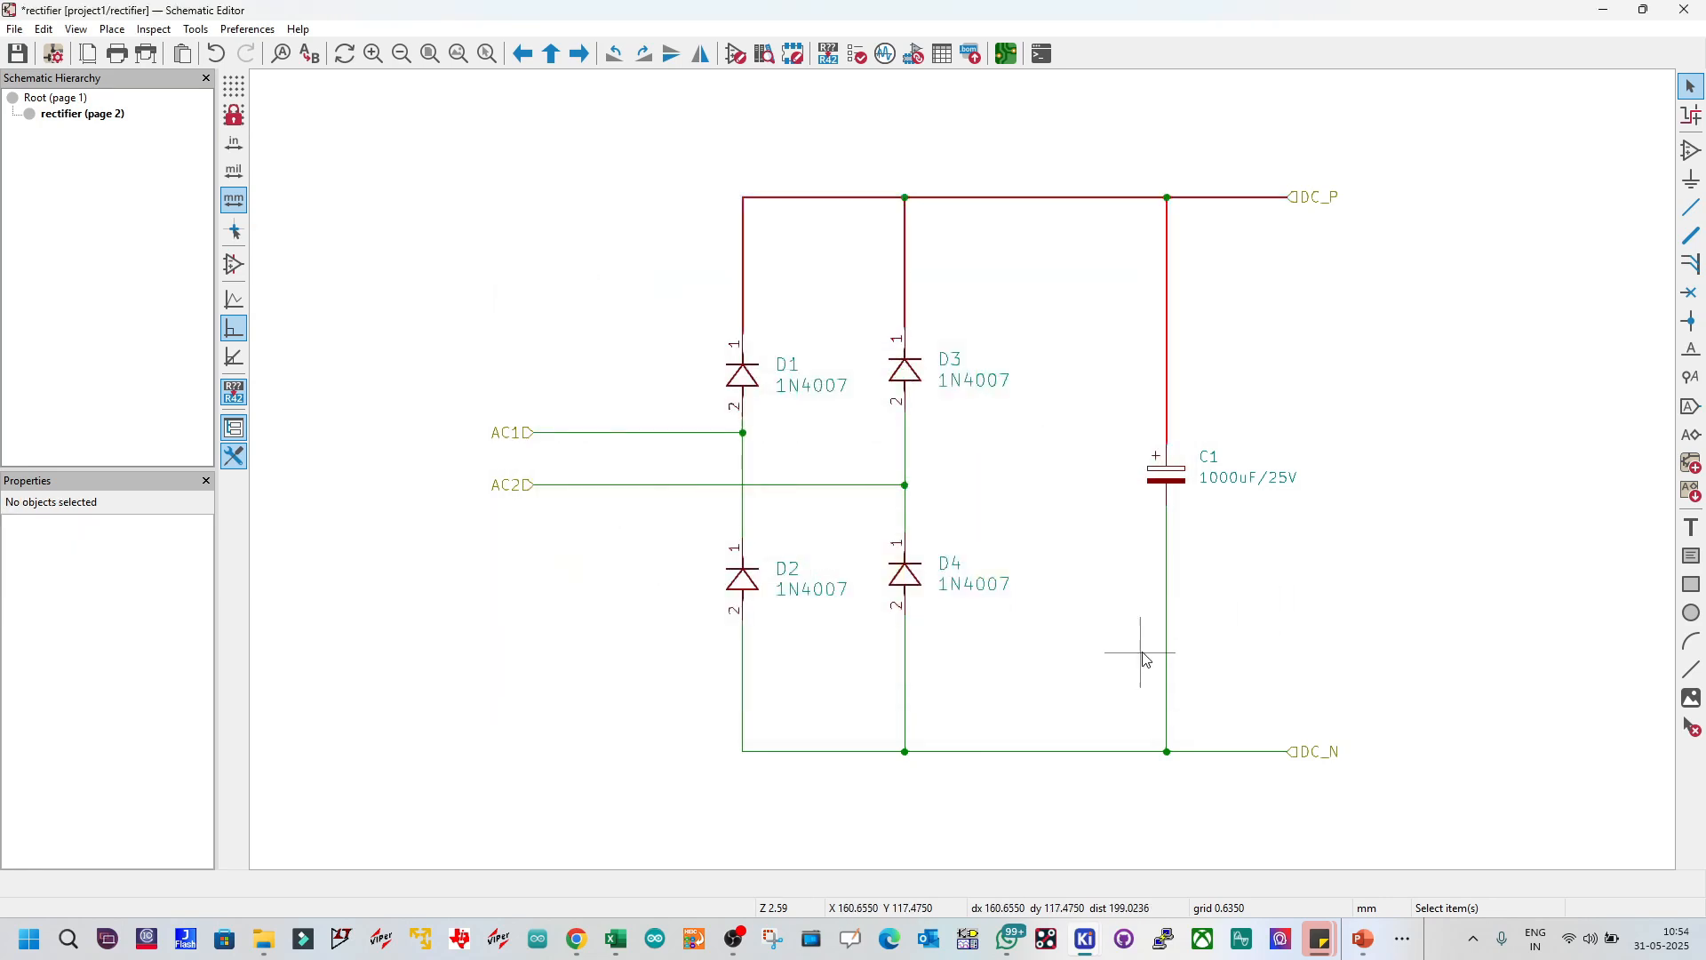
Step: Select all DC_N wires and junctions below D2, D4 and C1 and open their wire and bus properties
{"action": "left_click", "coordinate": [743, 675]}
{"action": "left_click", "coordinate": [904, 679], "text": "shift"}
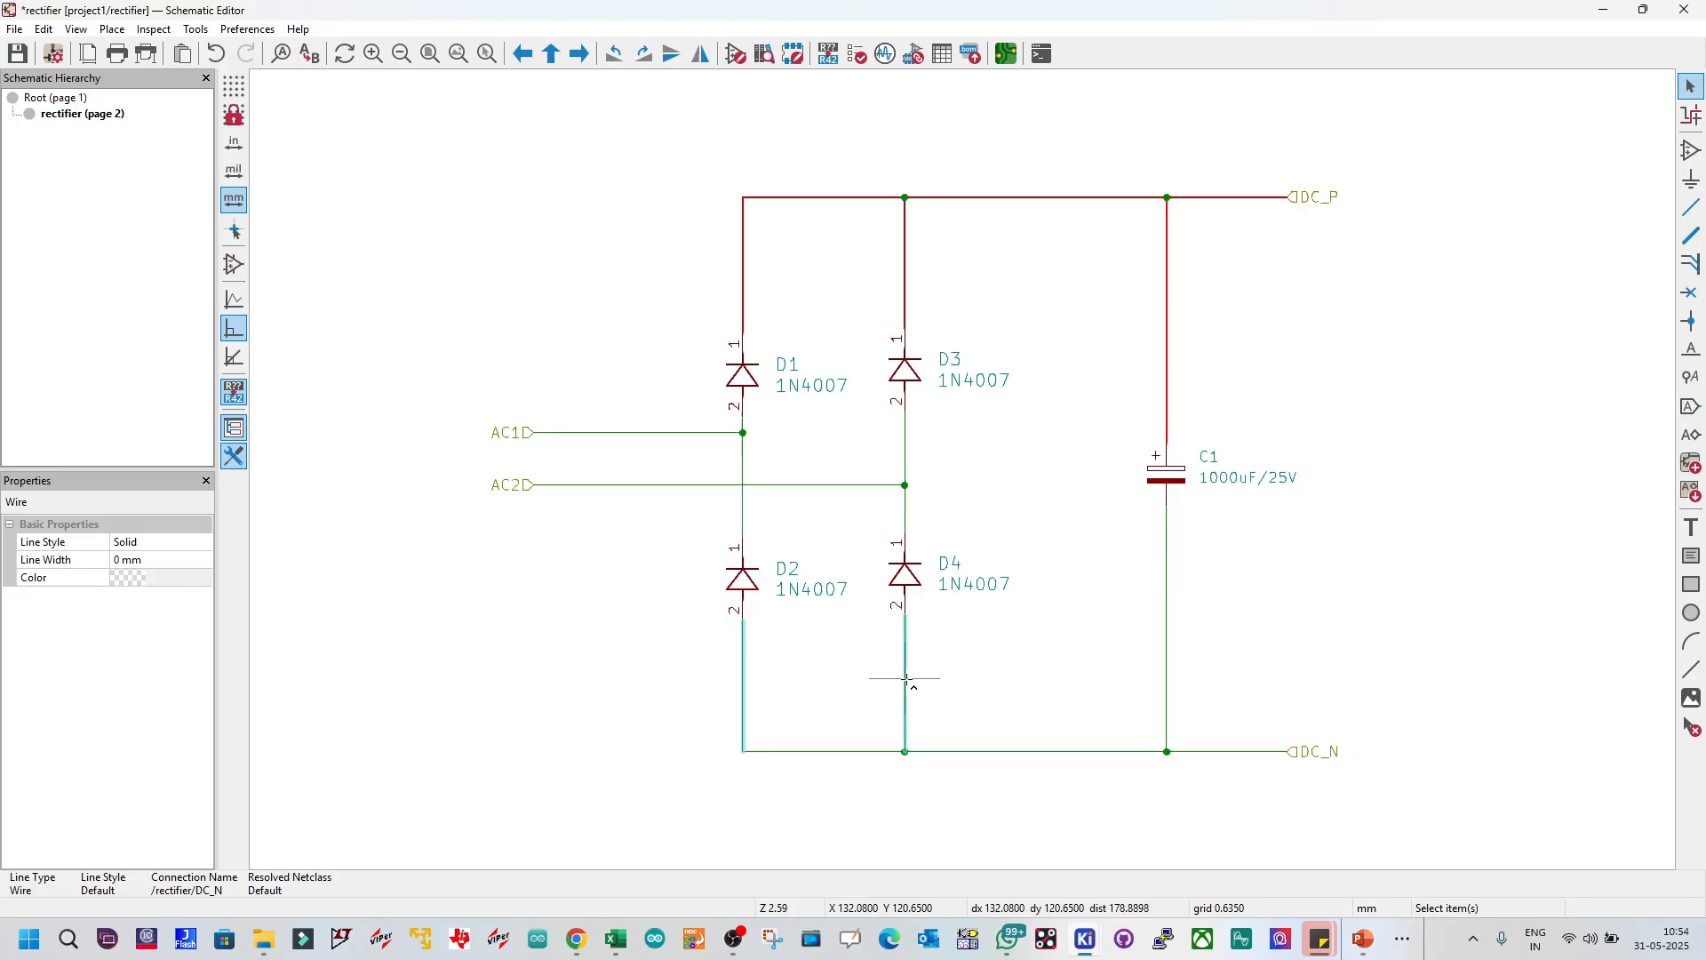
{"action": "left_click_drag", "start_coordinate": [1219, 793], "coordinate": [628, 684]}
{"action": "left_click", "coordinate": [694, 809]}
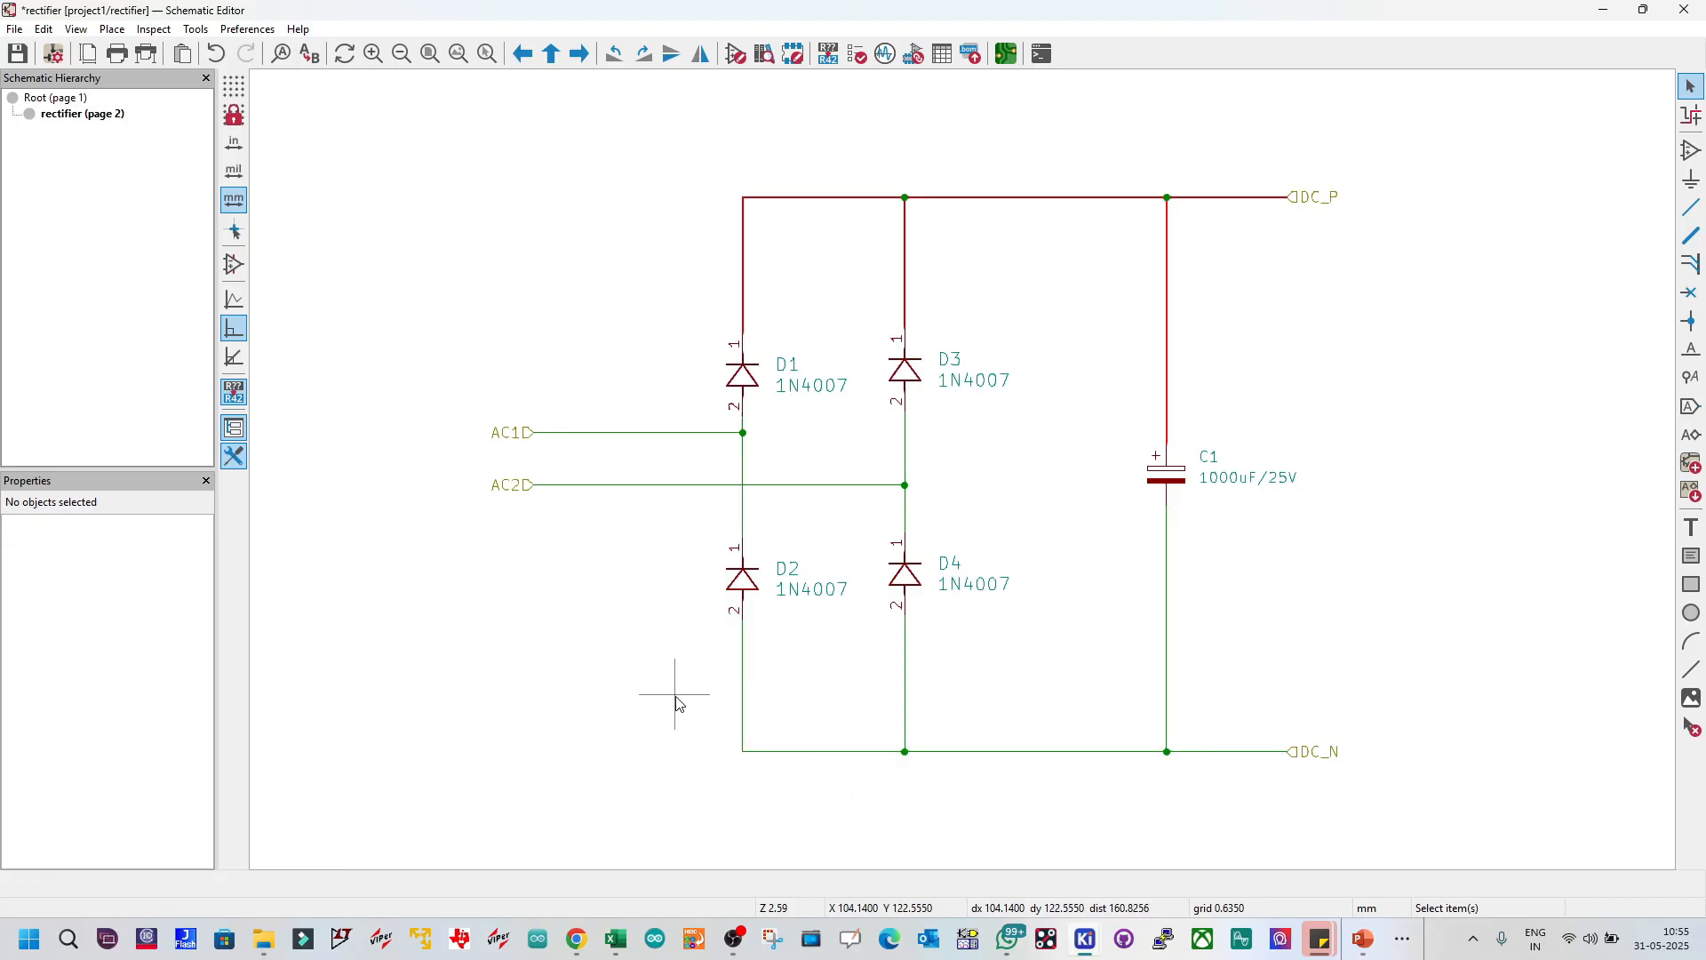
{"action": "left_click_drag", "start_coordinate": [670, 686], "coordinate": [627, 640]}
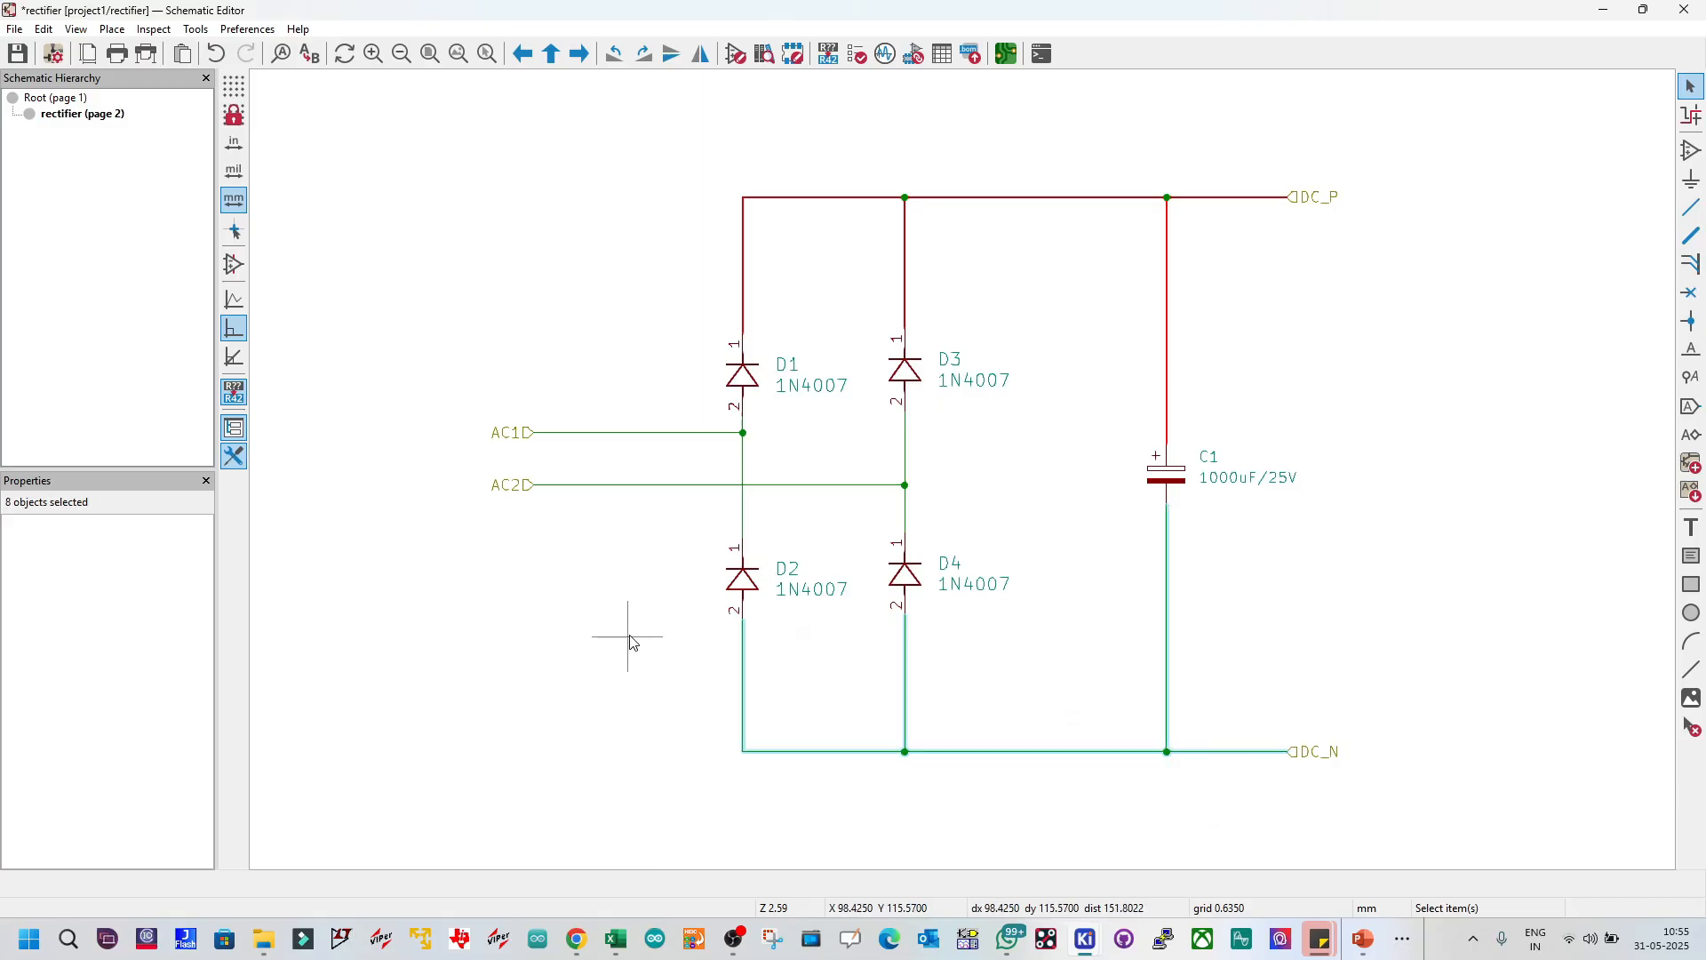
{"action": "right_click", "coordinate": [745, 660]}
{"action": "left_click", "coordinate": [791, 359]}
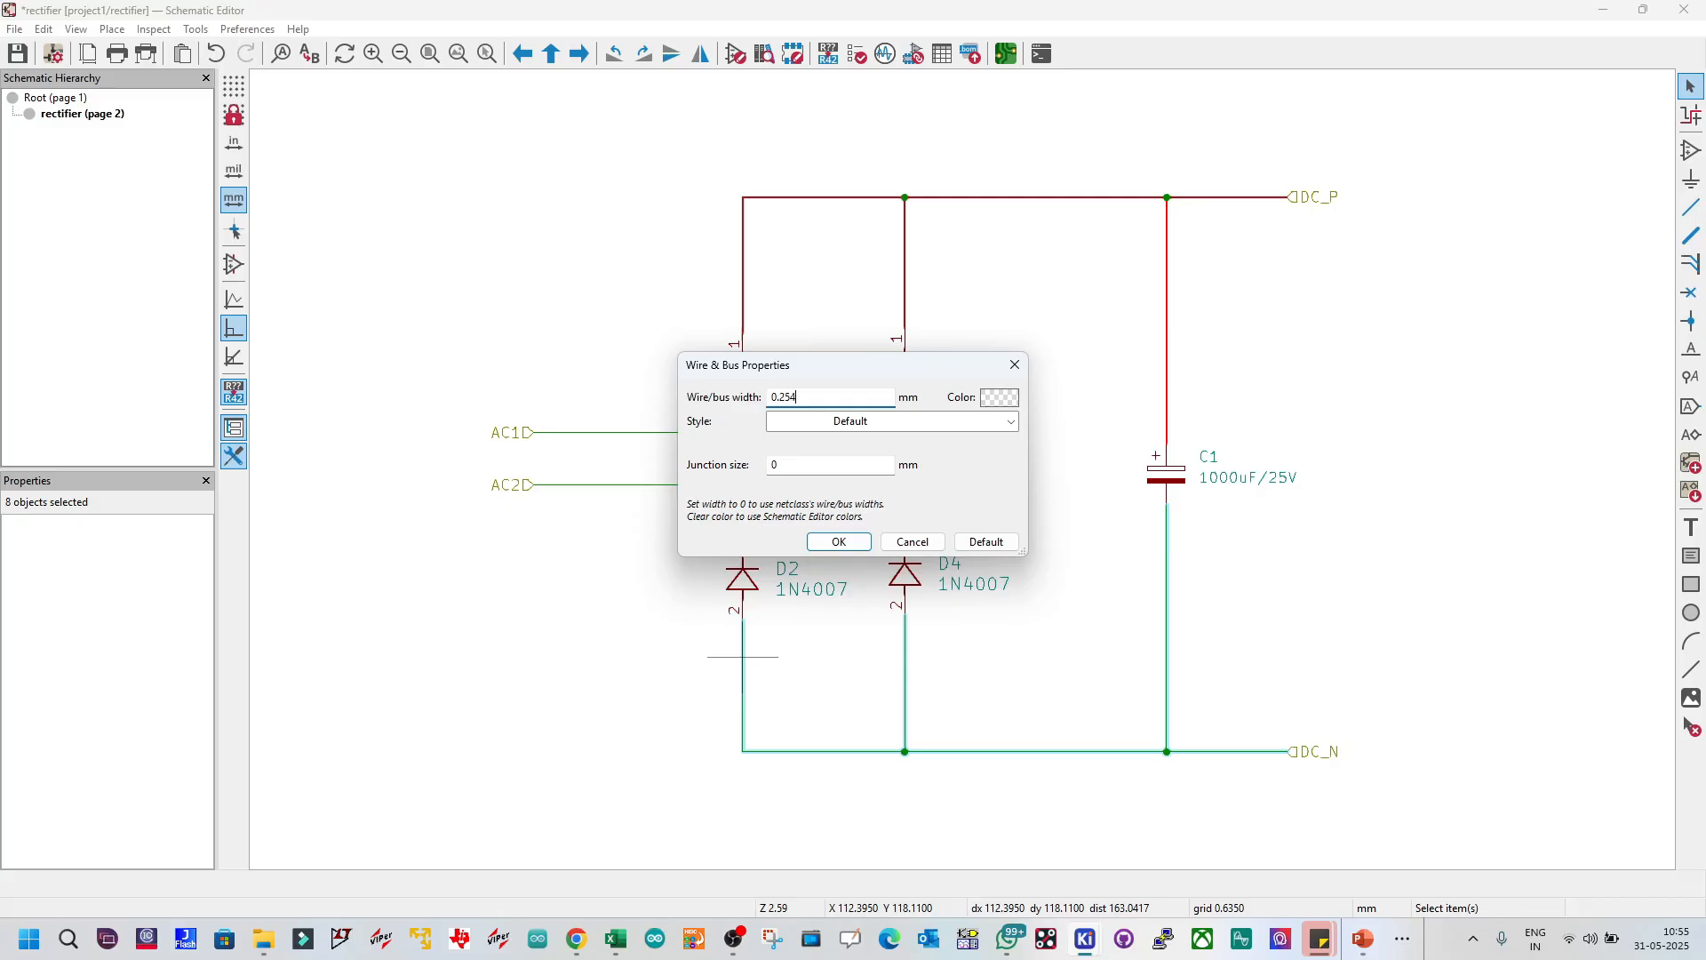
Step: Try Green 2 as the DC_N wire color with a 0.254 mm junction size, and reset the properties to their defaults
{"action": "left_click", "coordinate": [1008, 397]}
{"action": "left_click", "coordinate": [798, 382]}
{"action": "left_click", "coordinate": [1050, 670]}
{"action": "left_click", "coordinate": [778, 471]}
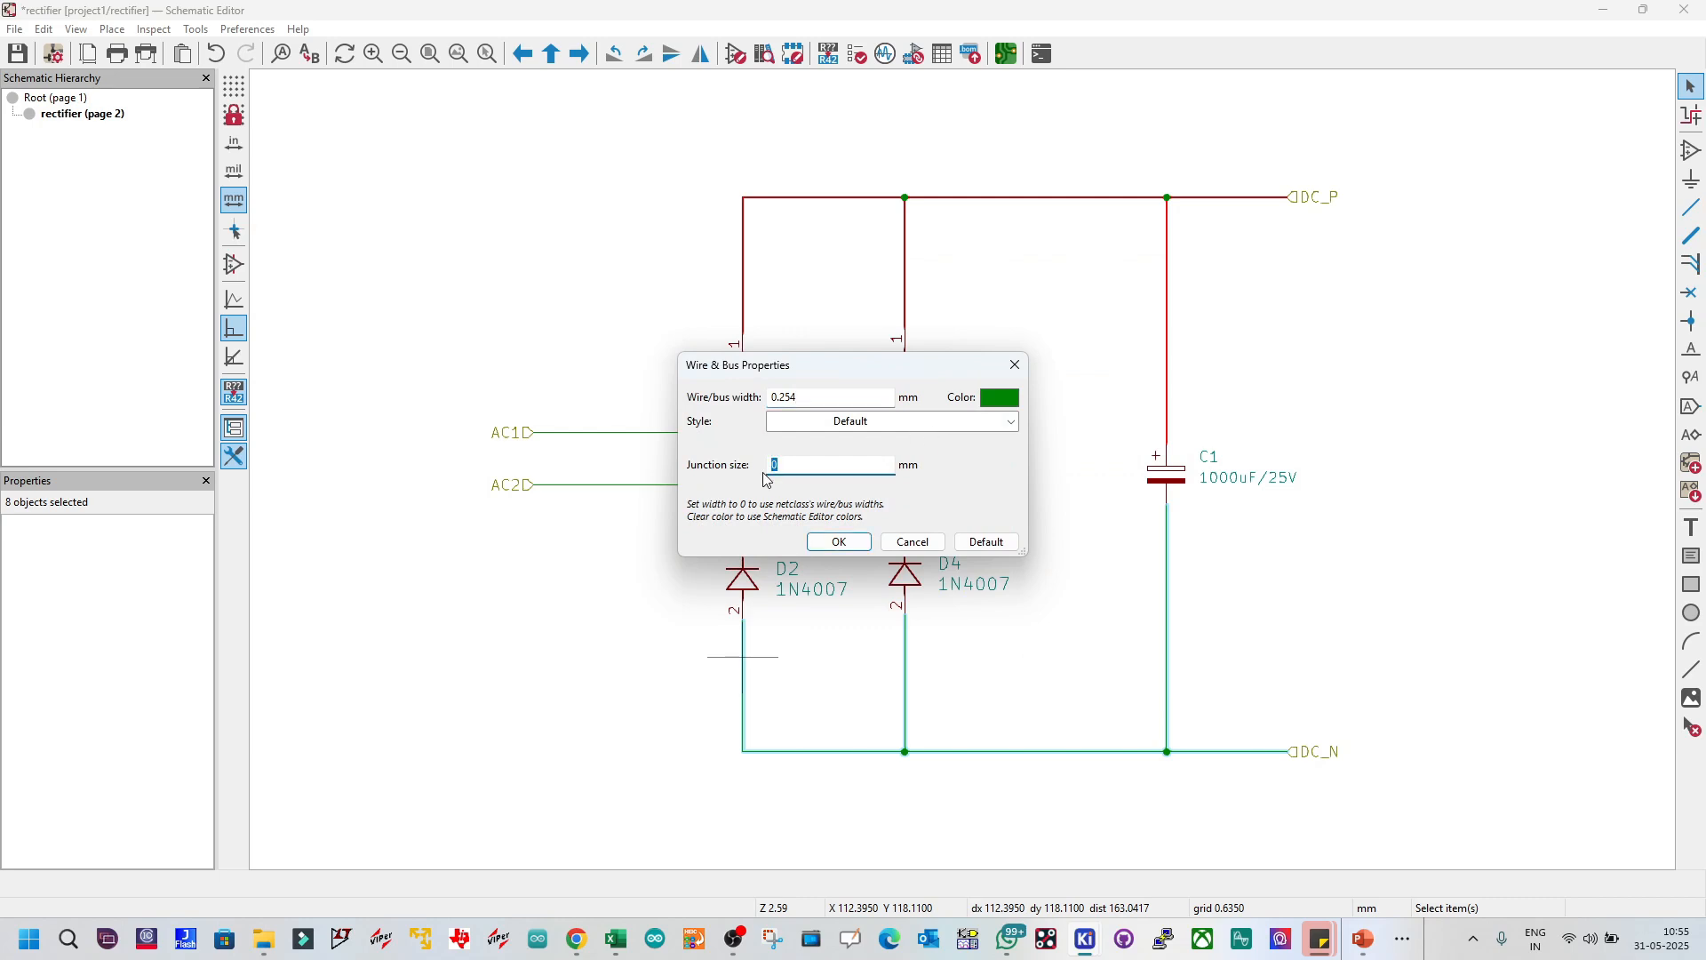
{"action": "type", "text": "0.254"}
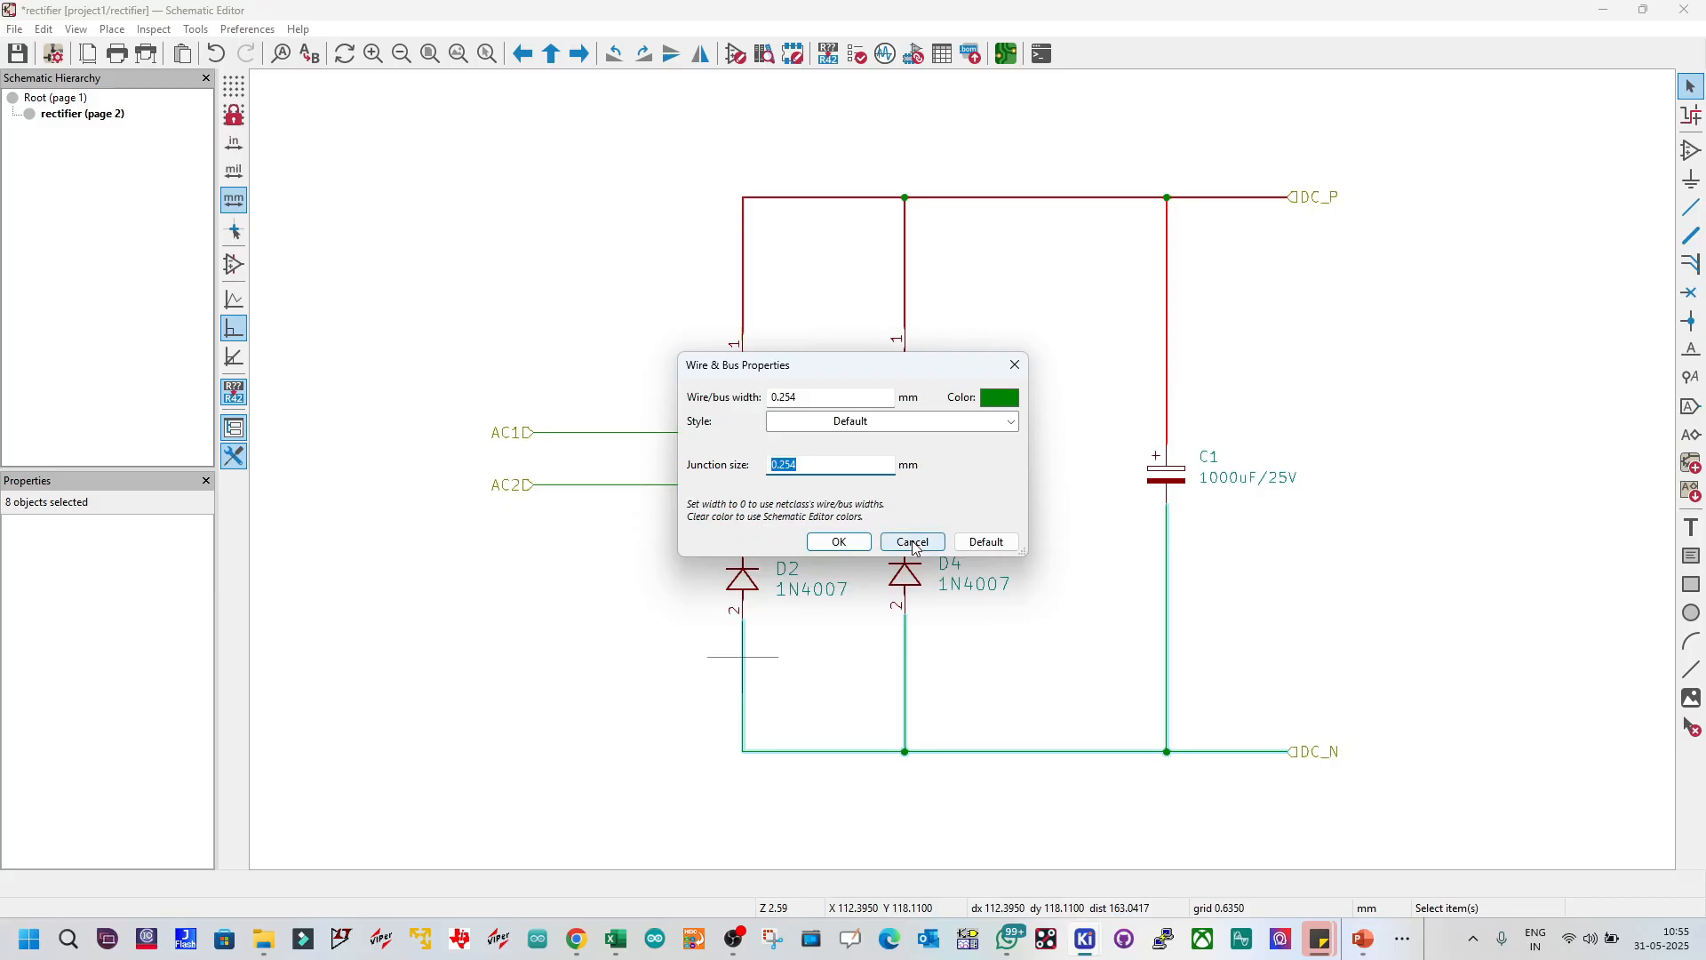
{"action": "left_click", "coordinate": [967, 546]}
Step: Set the selected DC_N wires to 0.254 mm width and Green 2 color, and save the schematic
{"action": "left_click", "coordinate": [802, 400]}
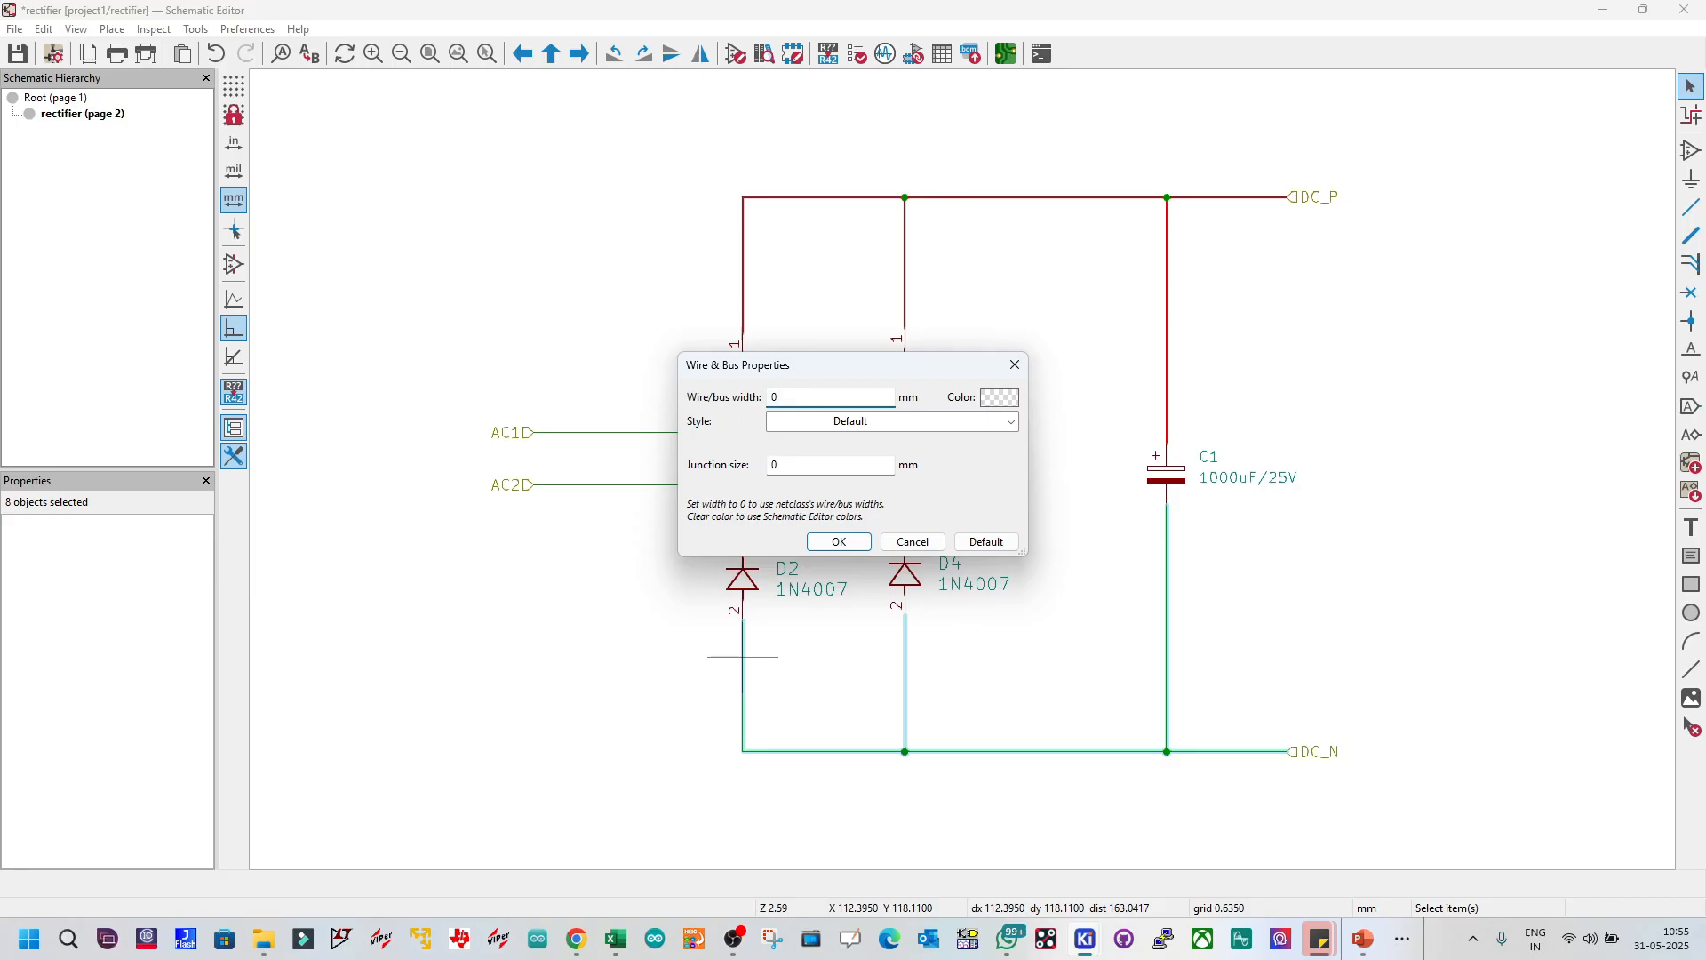
{"action": "left_click", "coordinate": [991, 399]}
{"action": "left_click", "coordinate": [775, 382]}
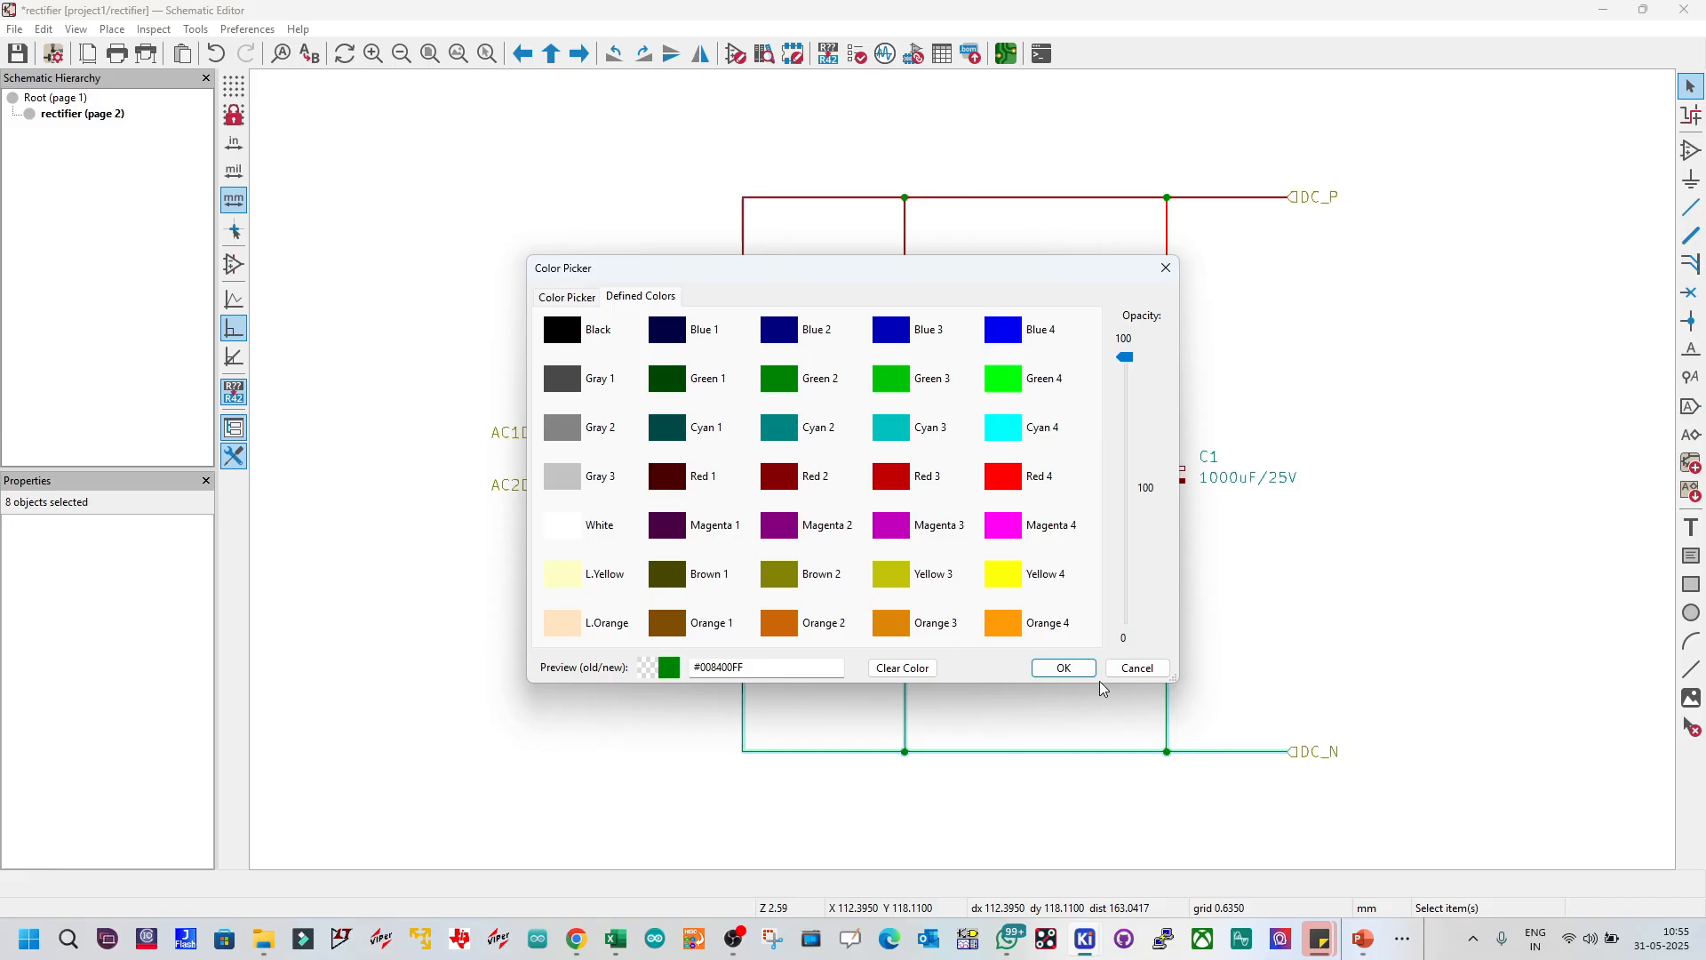
{"action": "left_click", "coordinate": [1071, 668]}
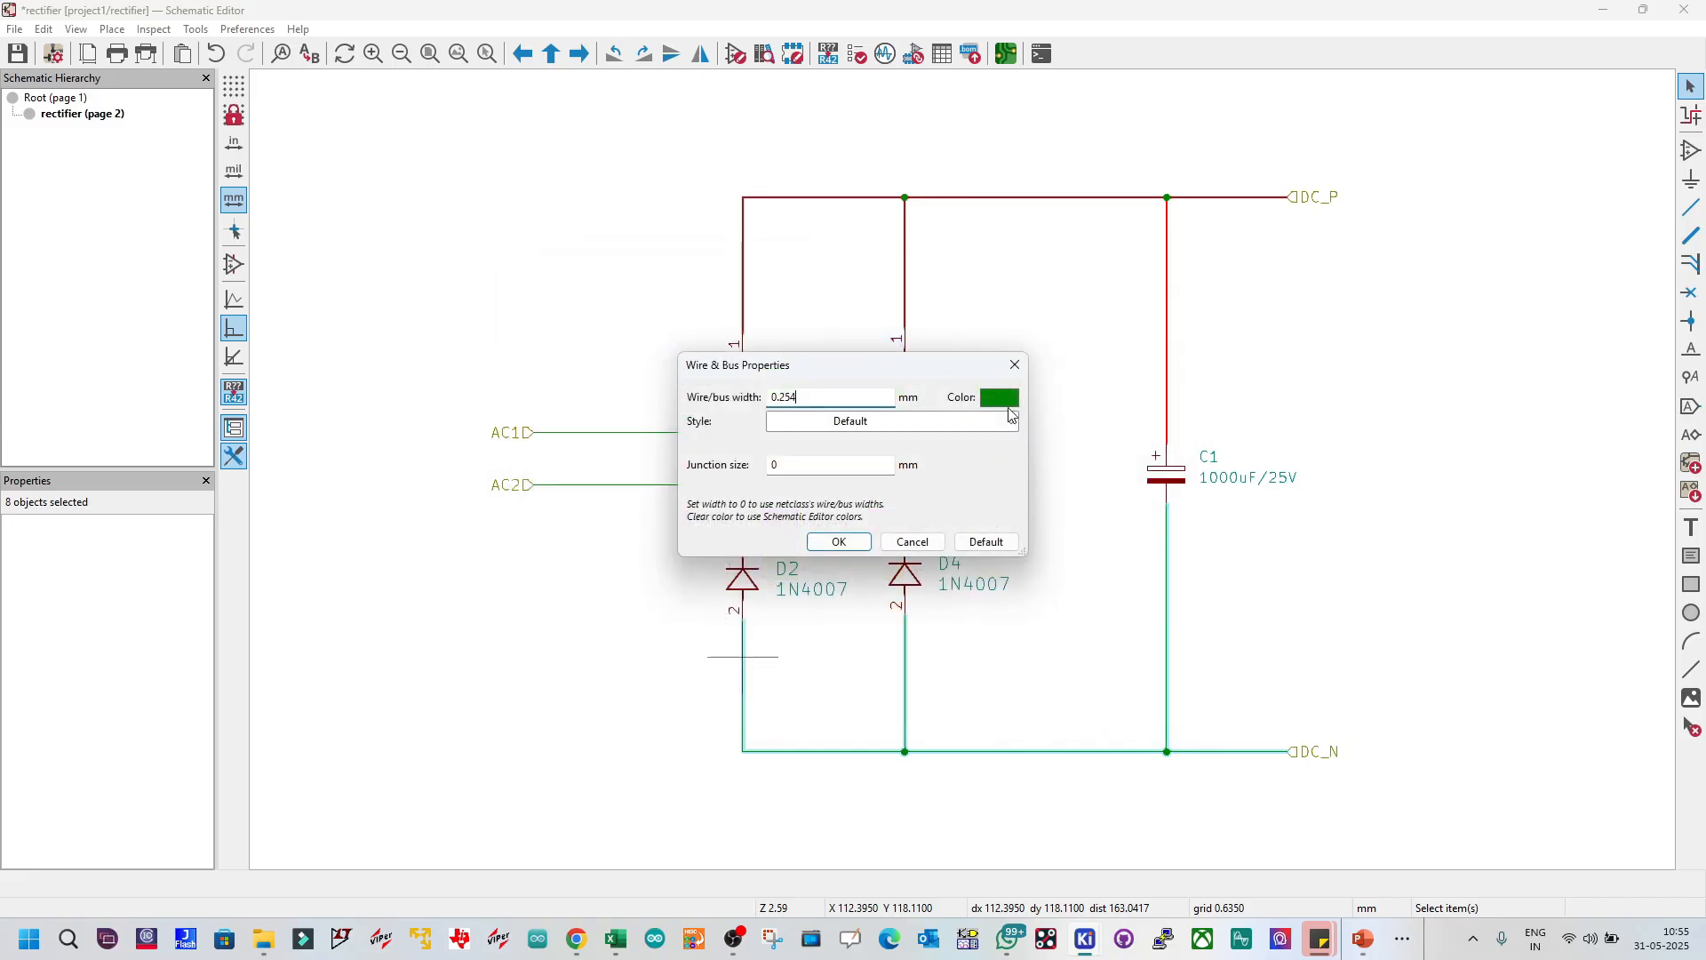
{"action": "left_click", "coordinate": [839, 542]}
{"action": "left_click", "coordinate": [578, 628]}
{"action": "key", "text": "ctrl+s"}
{"action": "key", "text": "F4"}
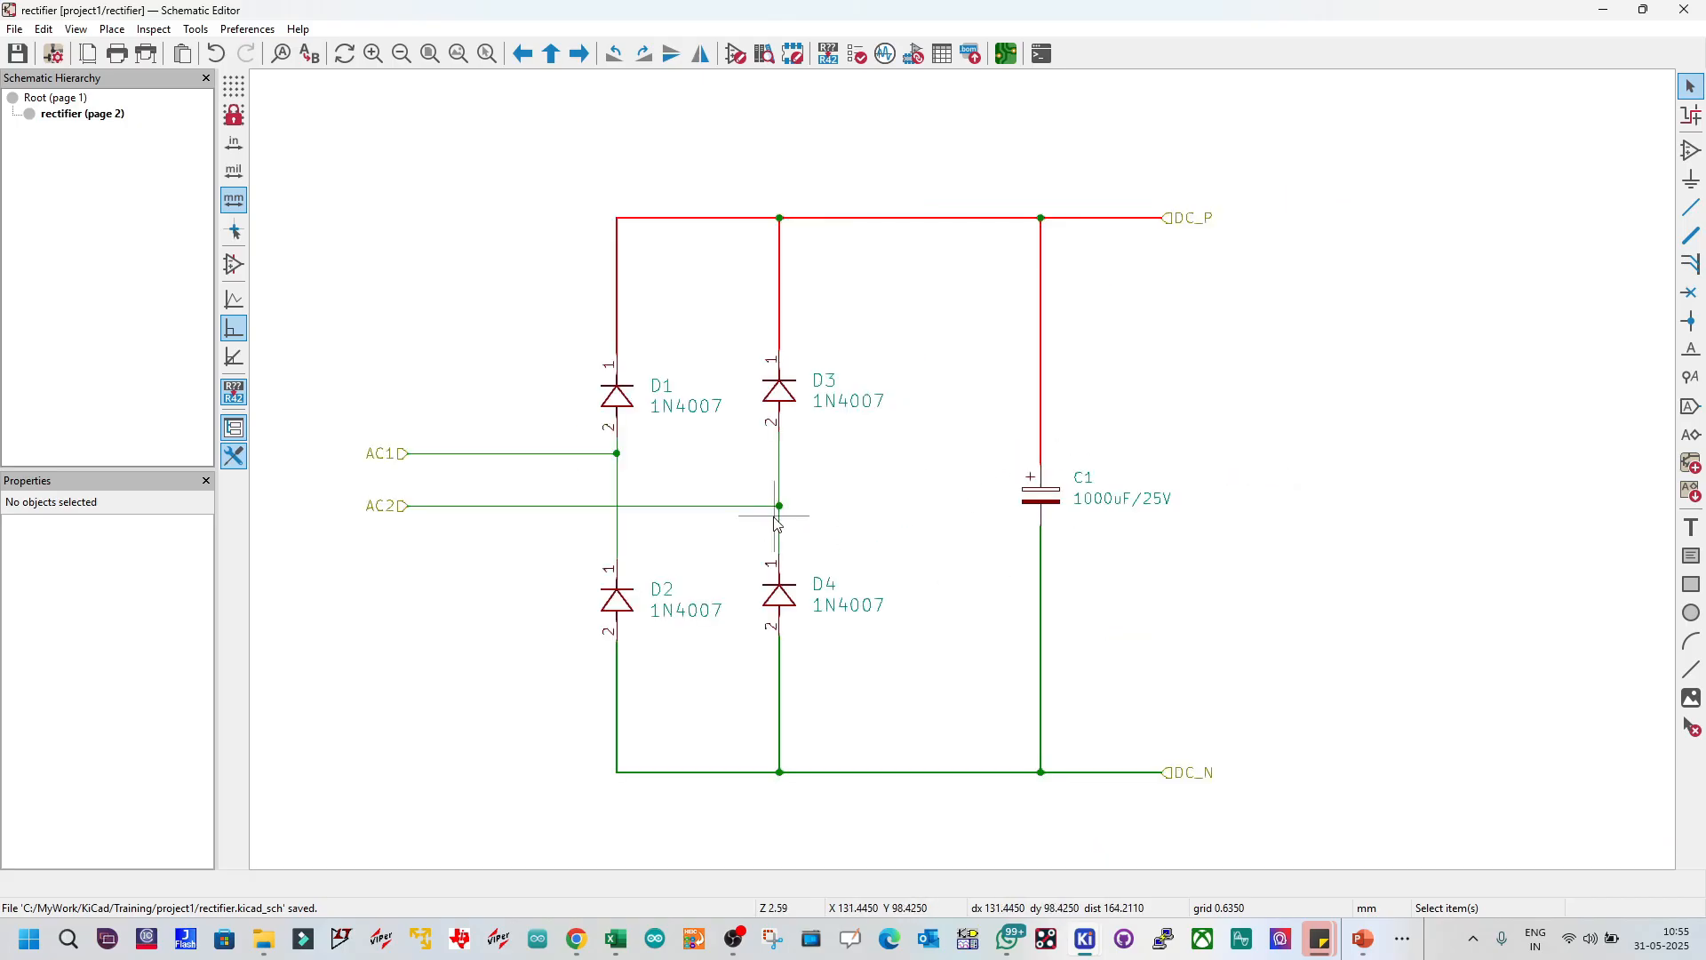
{"action": "scroll", "coordinate": [775, 522], "scroll_direction": "down", "scroll_amount": 2}
{"action": "scroll", "coordinate": [977, 463], "scroll_direction": "up", "scroll_amount": 1}
{"action": "scroll", "coordinate": [983, 464], "scroll_direction": "down", "scroll_amount": 2}
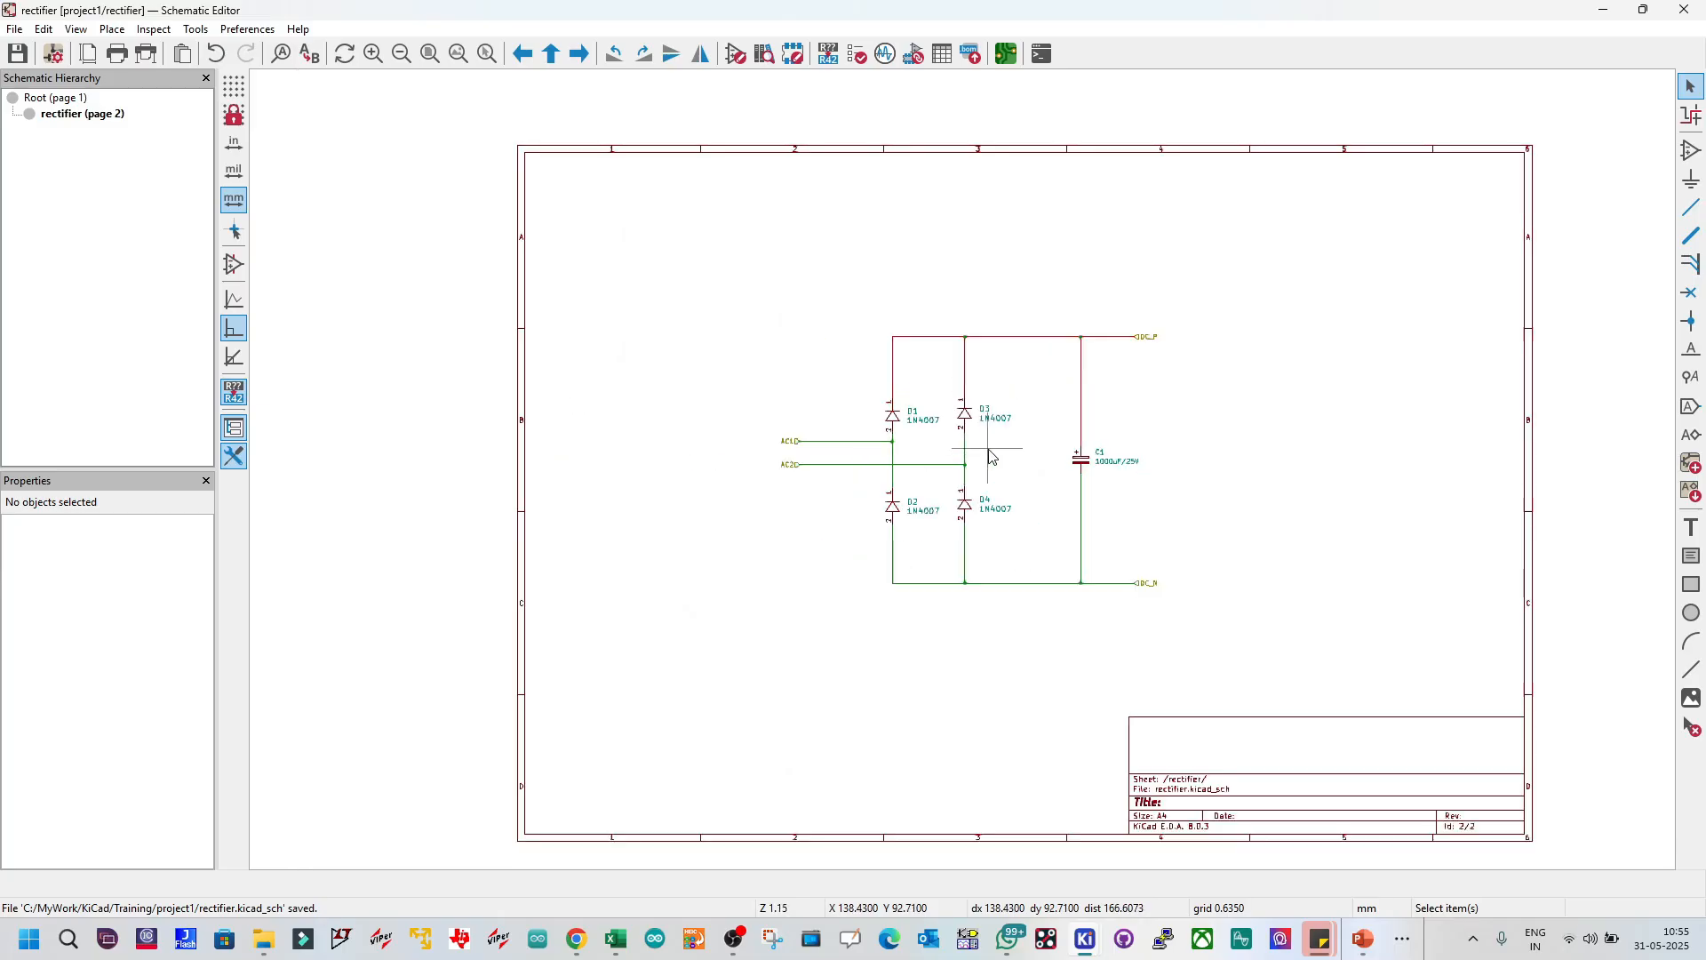
{"action": "scroll", "coordinate": [995, 471], "scroll_direction": "up", "scroll_amount": 2}
{"action": "scroll", "coordinate": [973, 476], "scroll_direction": "down", "scroll_amount": 2}
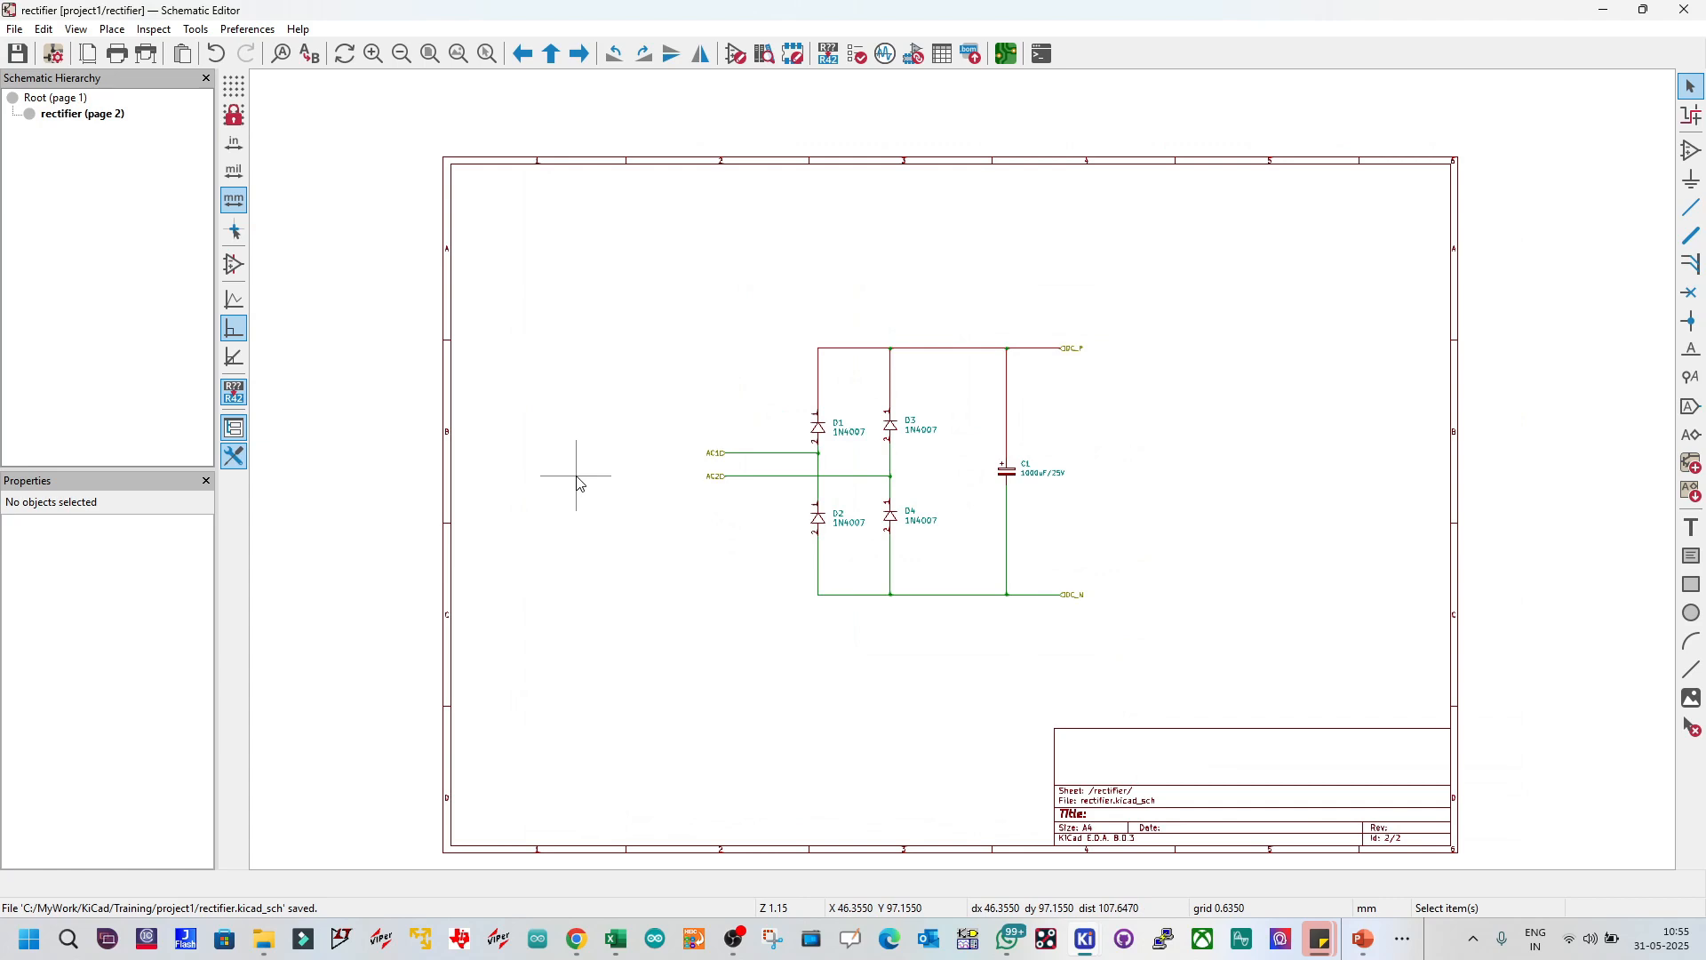
Step: Switch to the Google Meet window to check the call and return to the schematic
{"action": "mouse_move", "coordinate": [576, 938]}
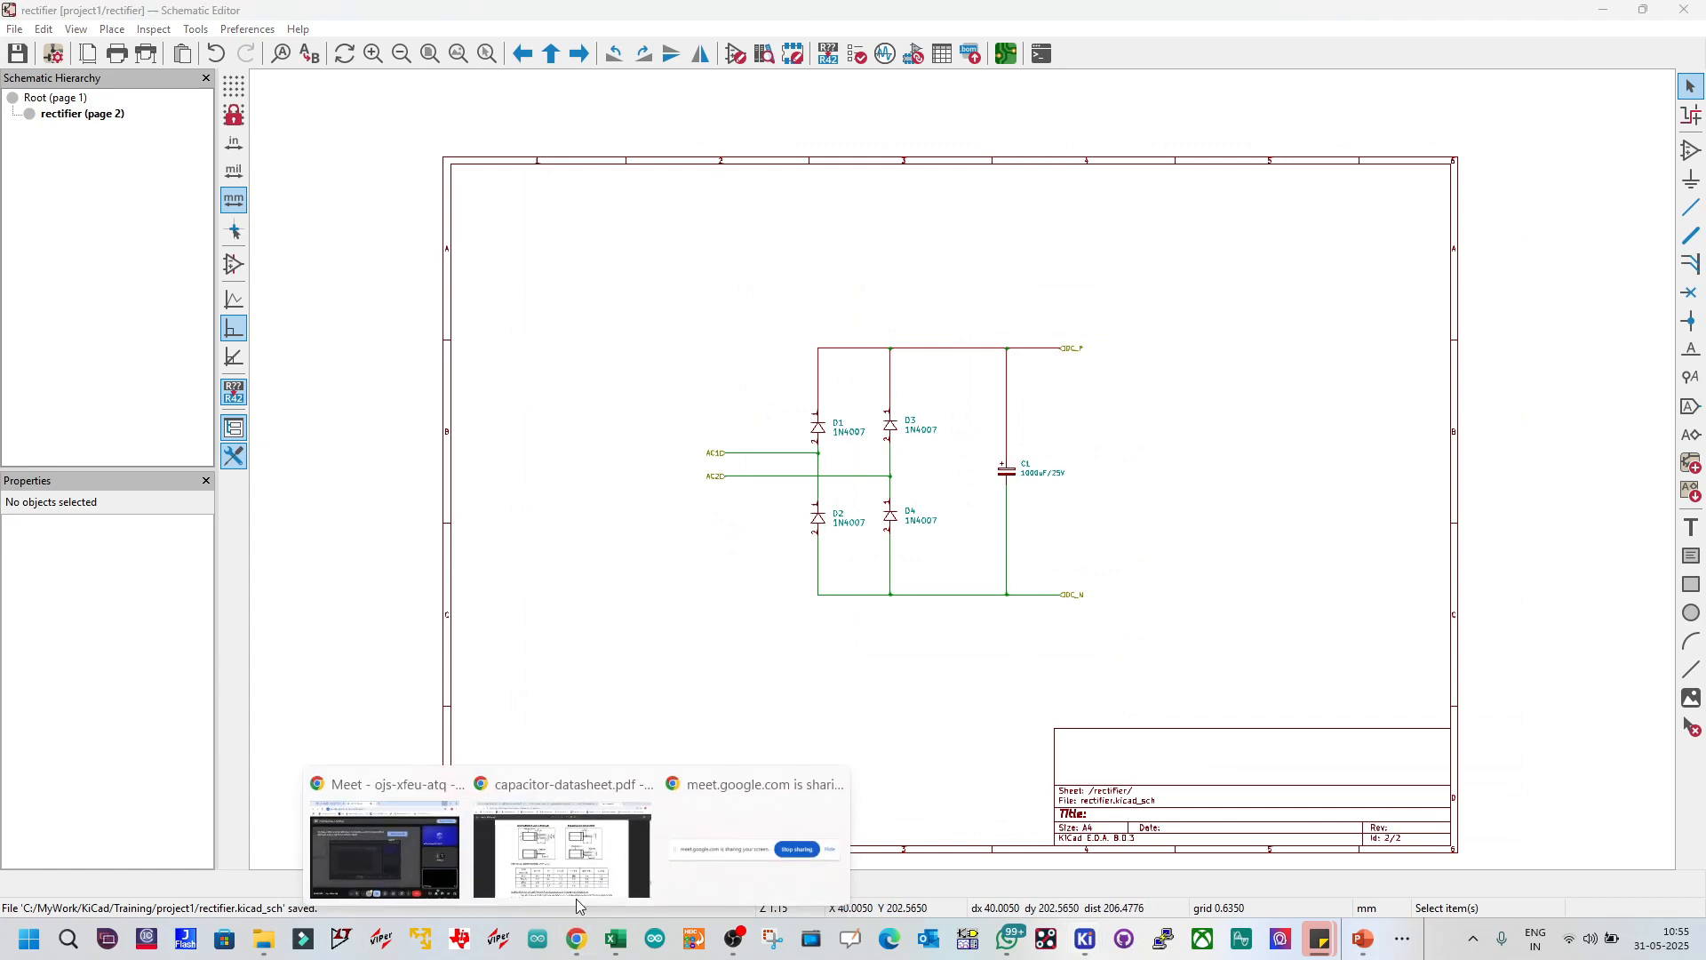
{"action": "left_click", "coordinate": [384, 844]}
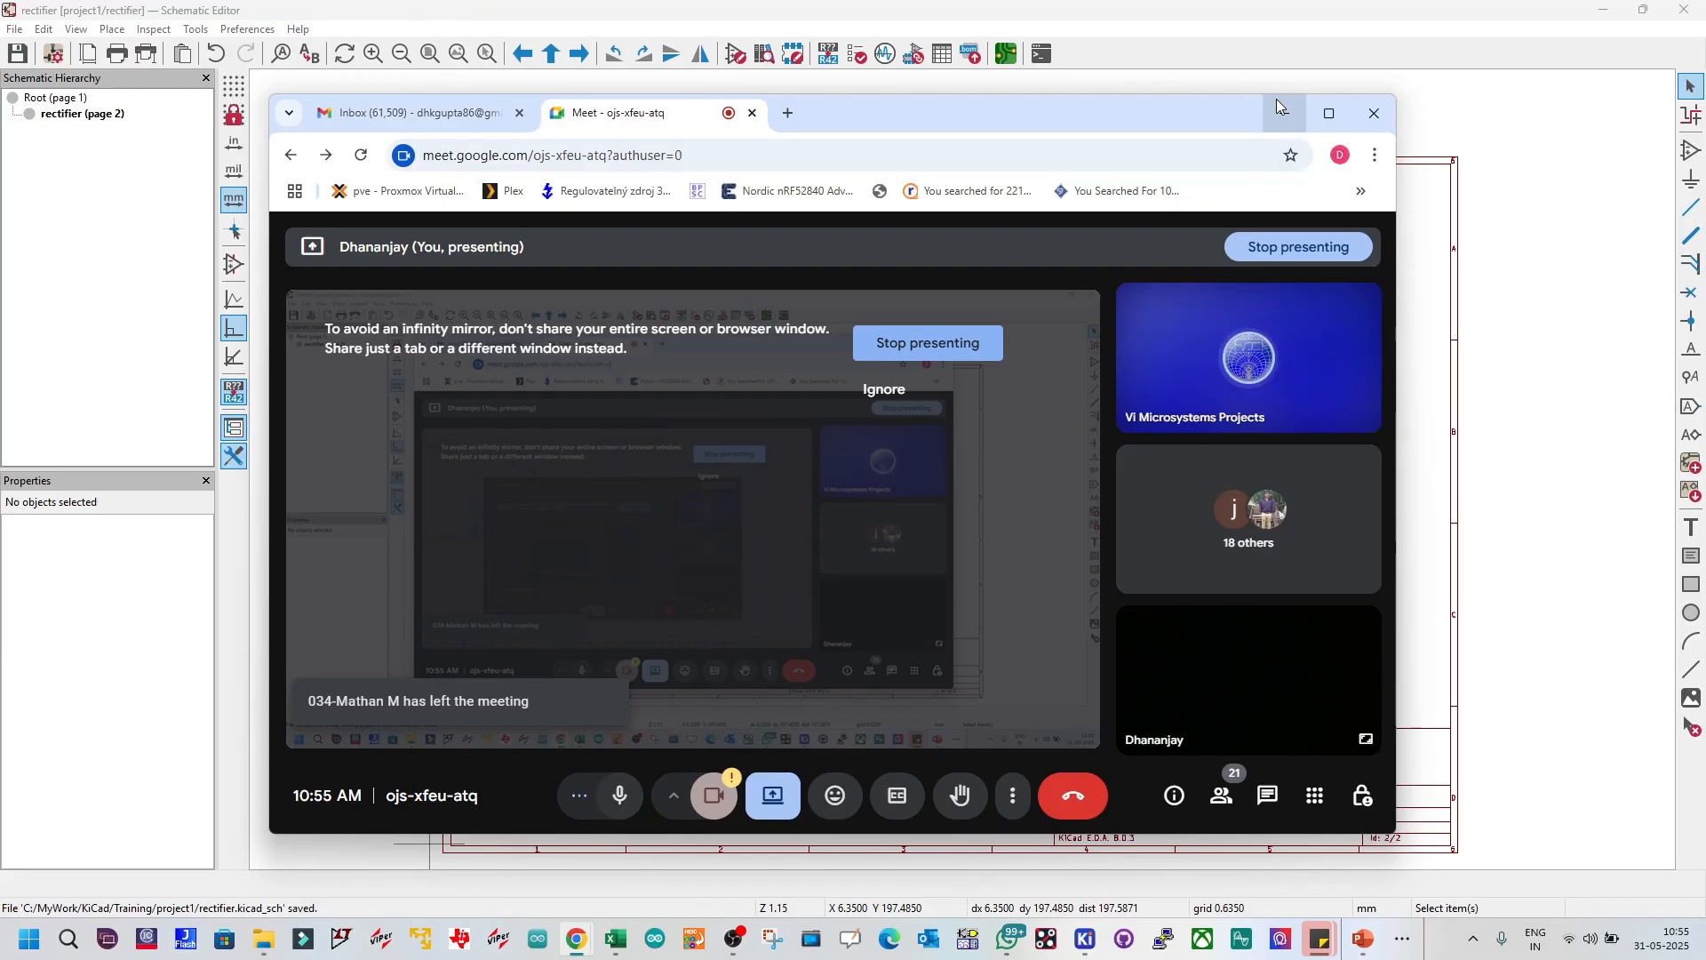
{"action": "left_click", "coordinate": [1280, 107]}
Step: Place a net label named 12V_DC on the DC_P wire between D3 and C1
{"action": "scroll", "coordinate": [949, 494], "scroll_direction": "up", "scroll_amount": 4}
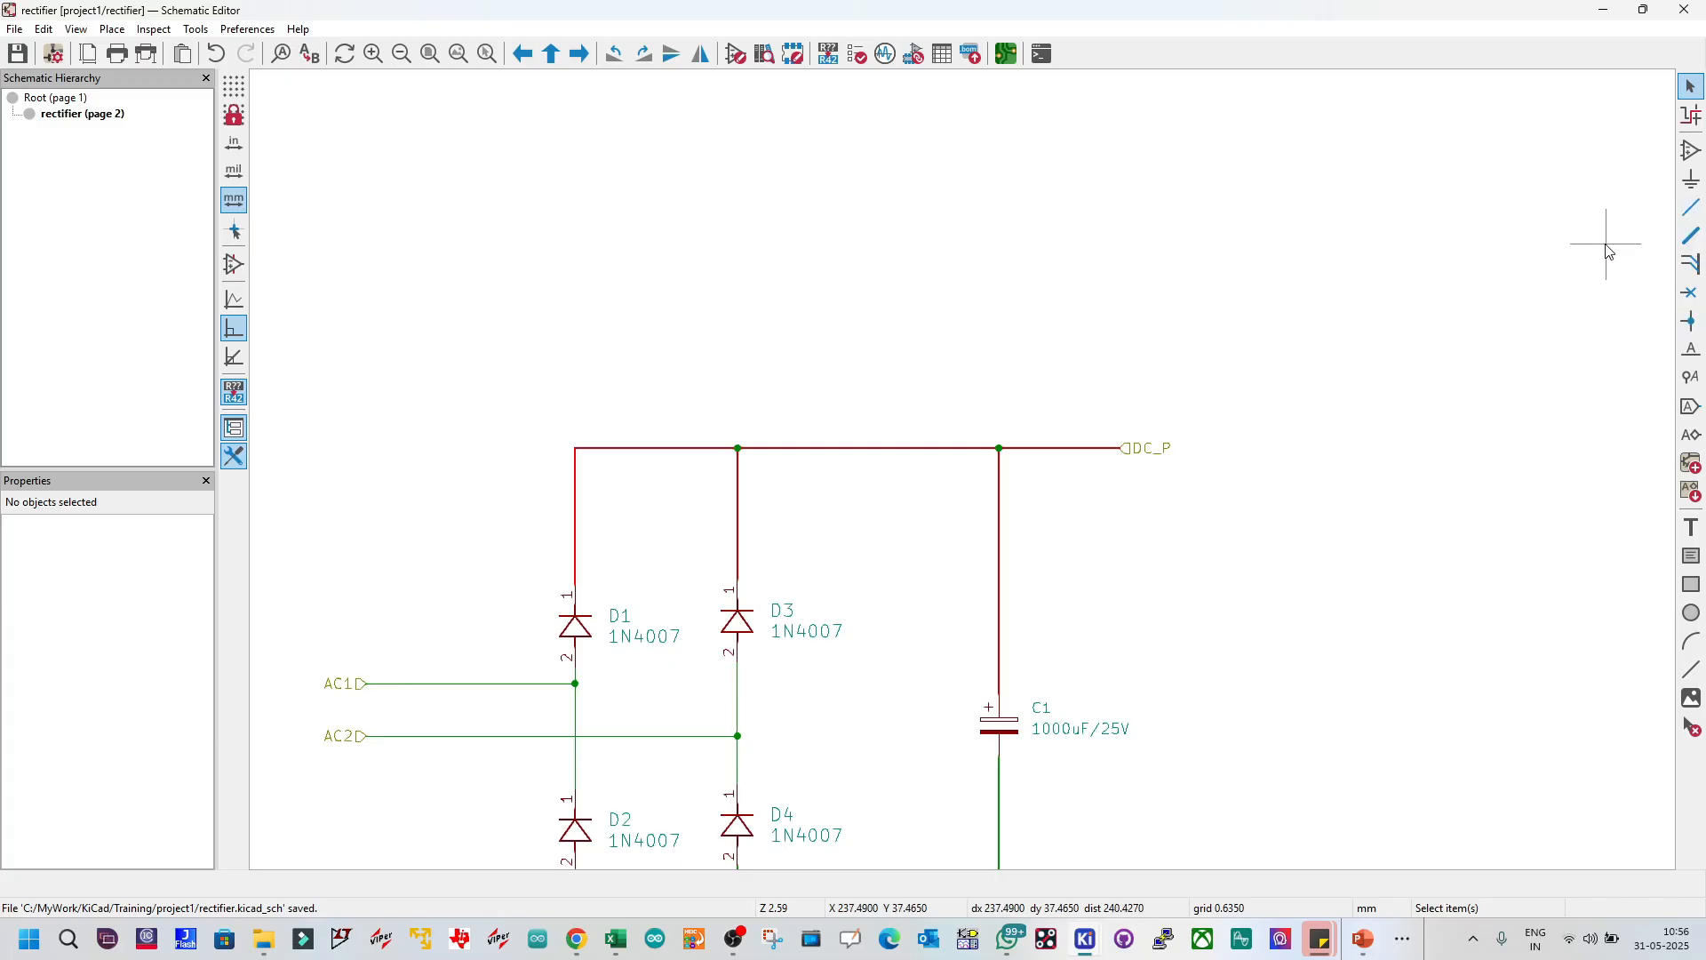
{"action": "left_click", "coordinate": [1694, 353]}
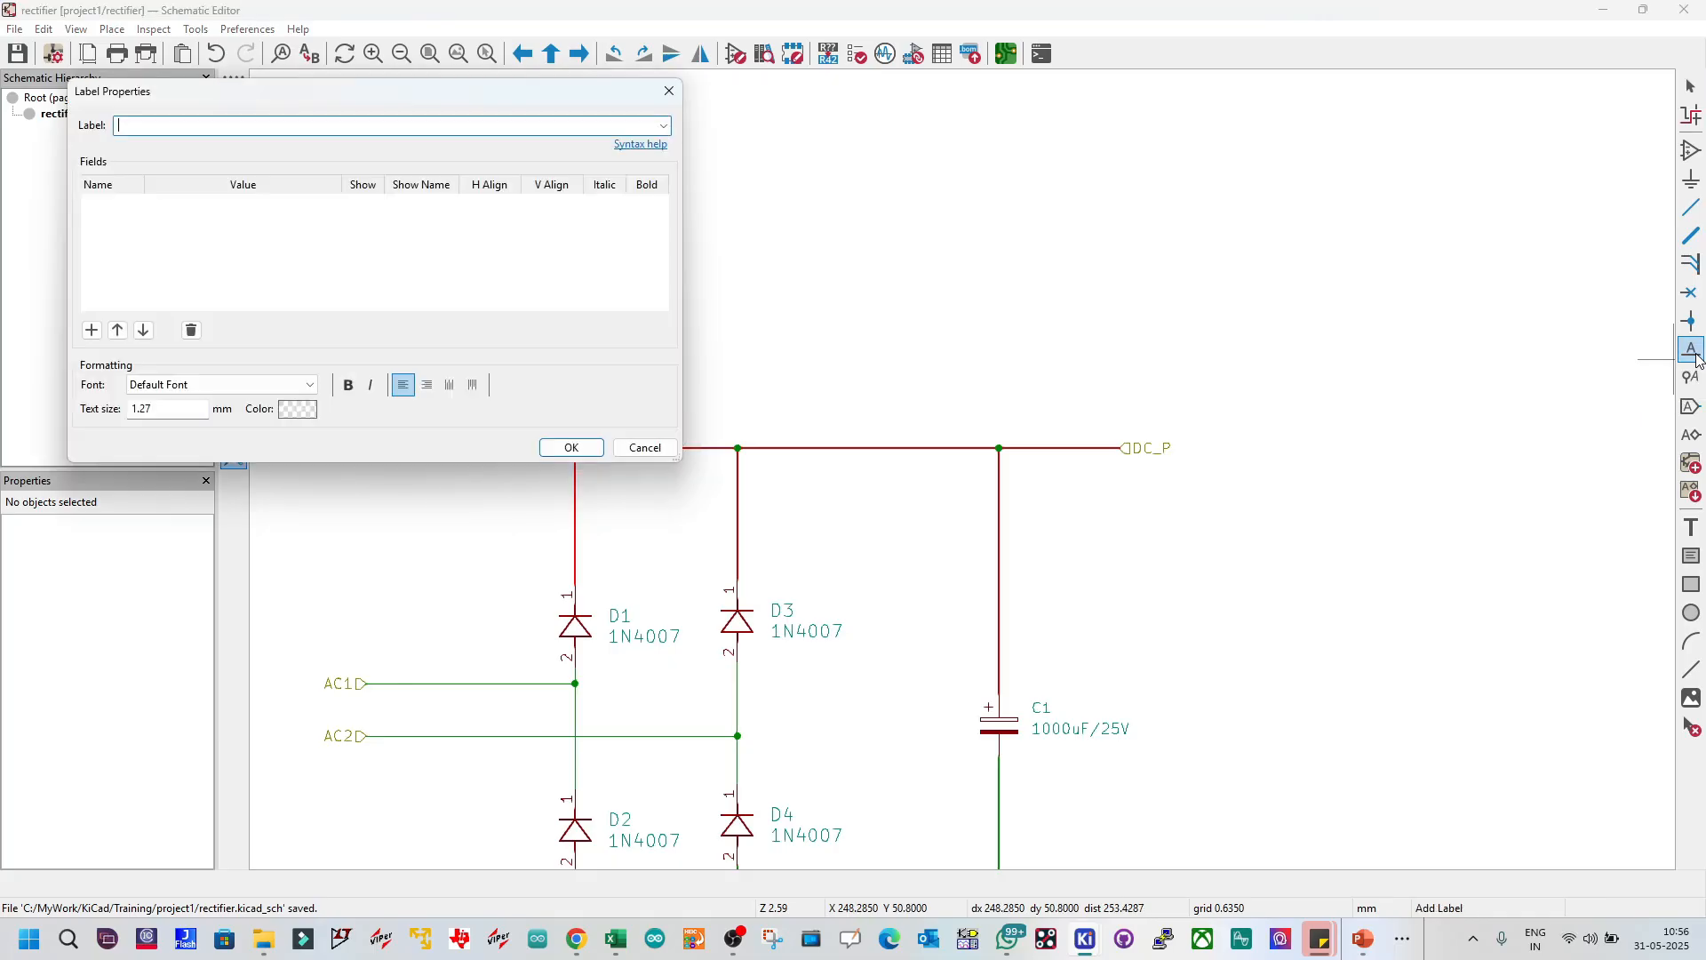
{"action": "left_click_drag", "start_coordinate": [518, 100], "coordinate": [948, 245]}
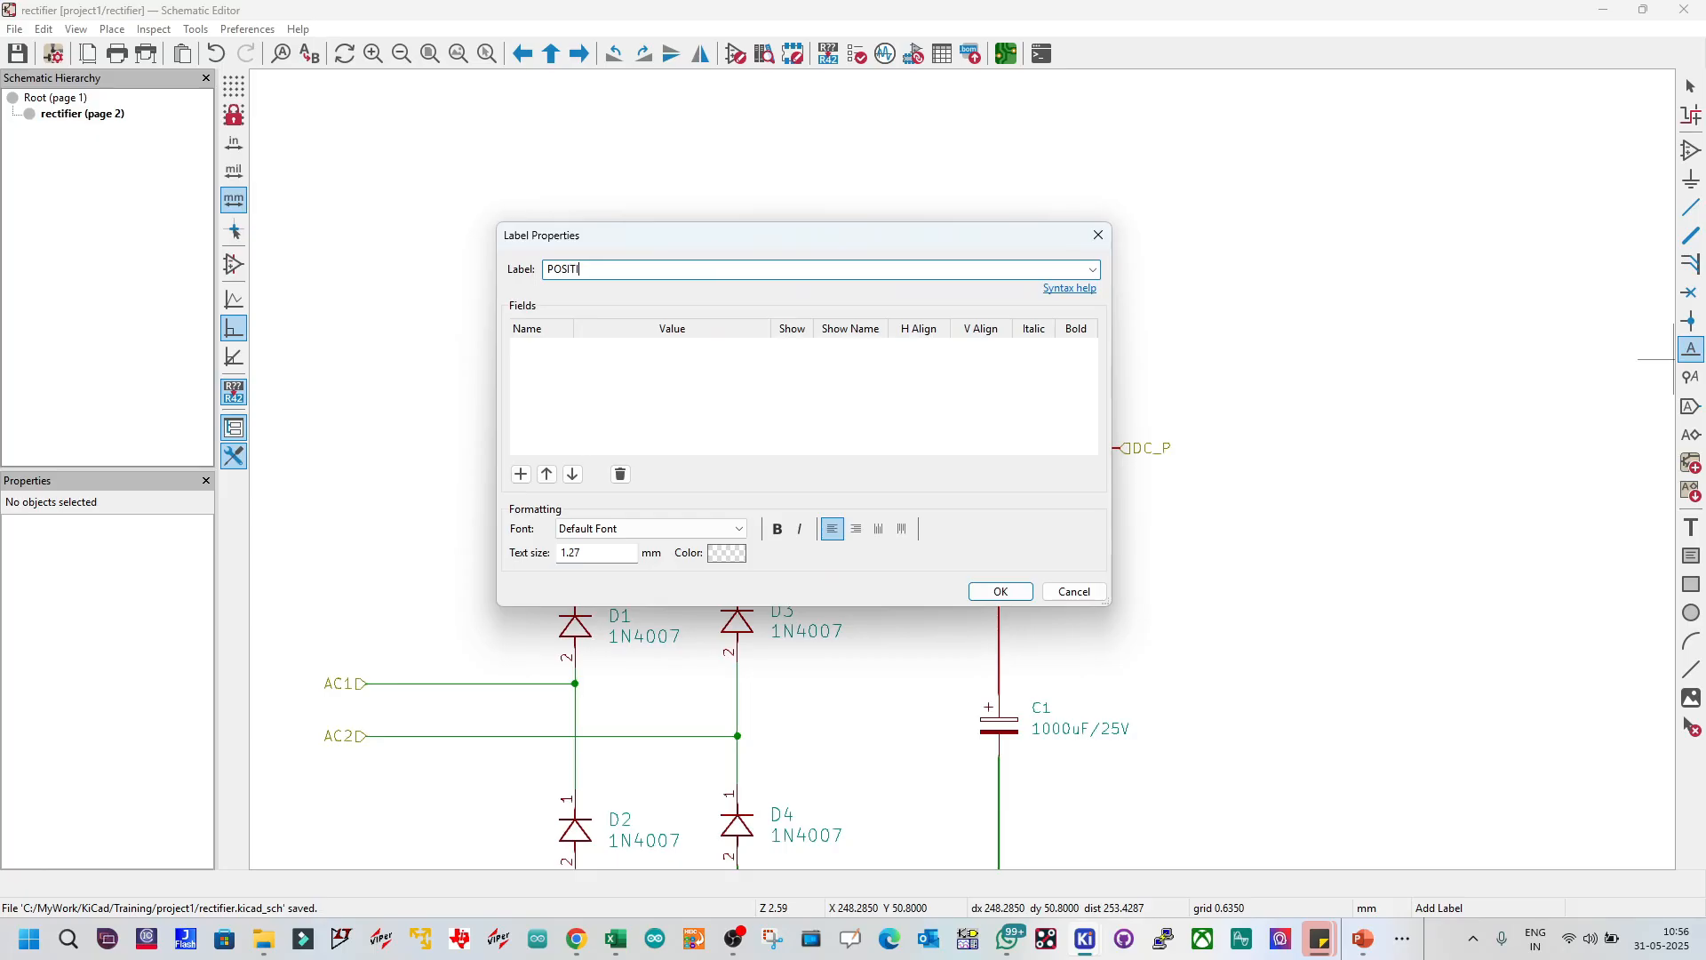
{"action": "left_click_drag", "start_coordinate": [613, 269], "coordinate": [503, 275]}
{"action": "type", "text": "12V_DC"}
{"action": "left_click", "coordinate": [1000, 591]}
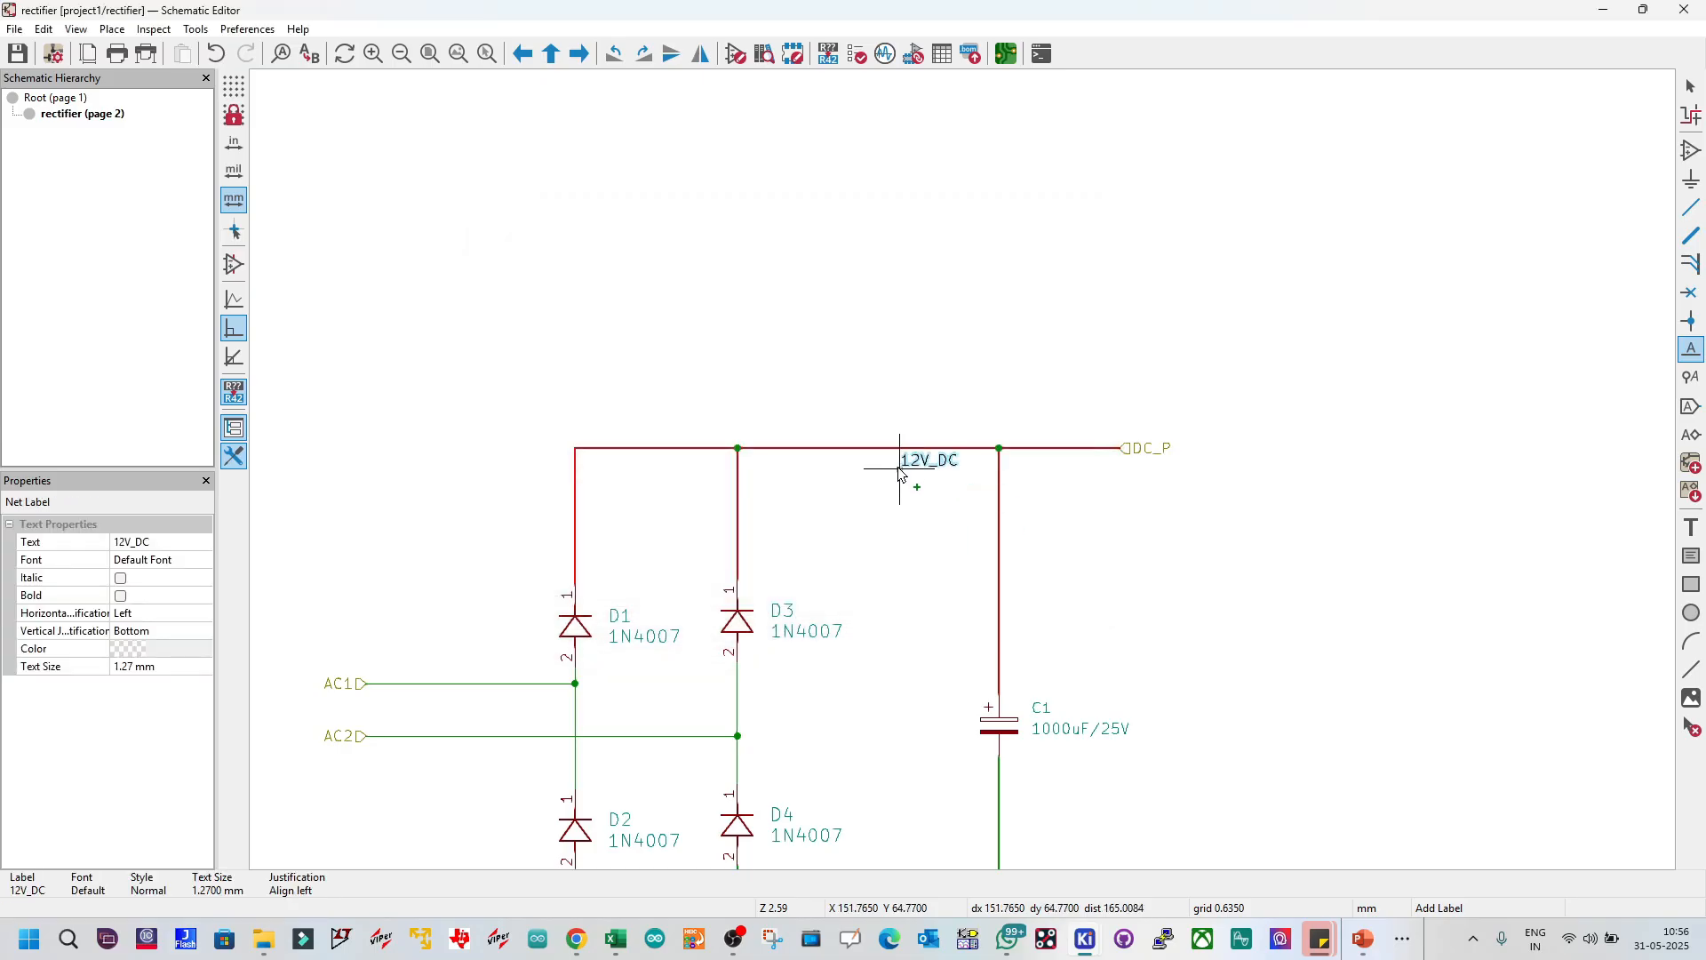
{"action": "left_click", "coordinate": [869, 447]}
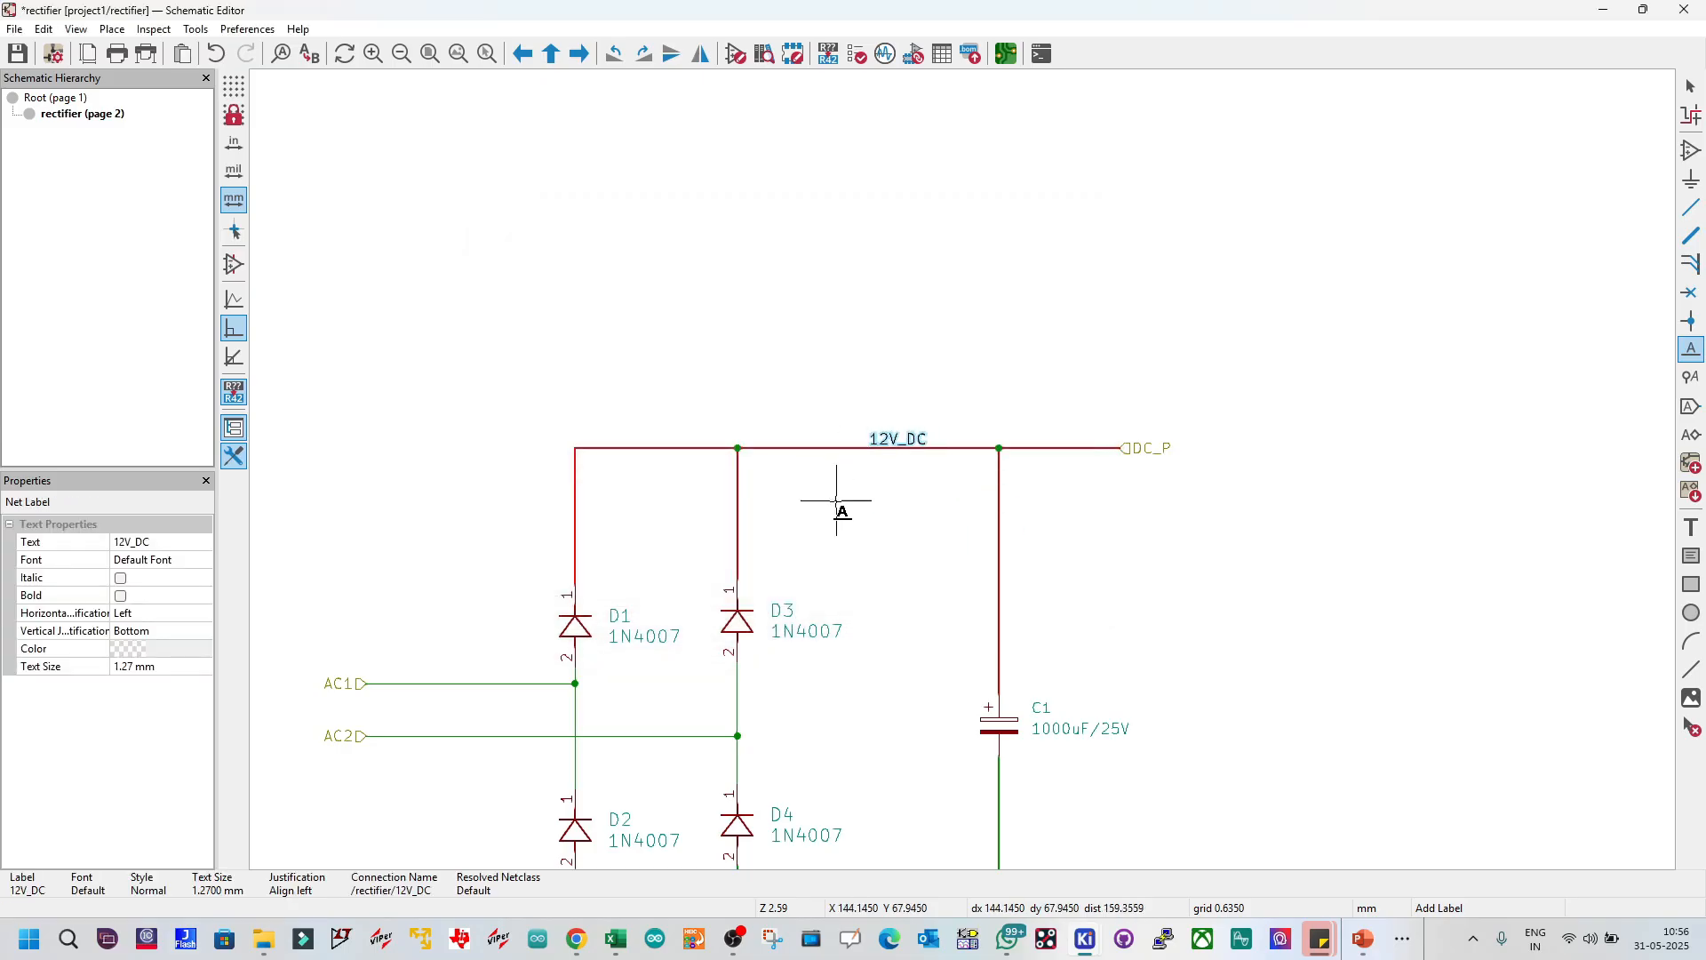
{"action": "key", "text": "Escape"}
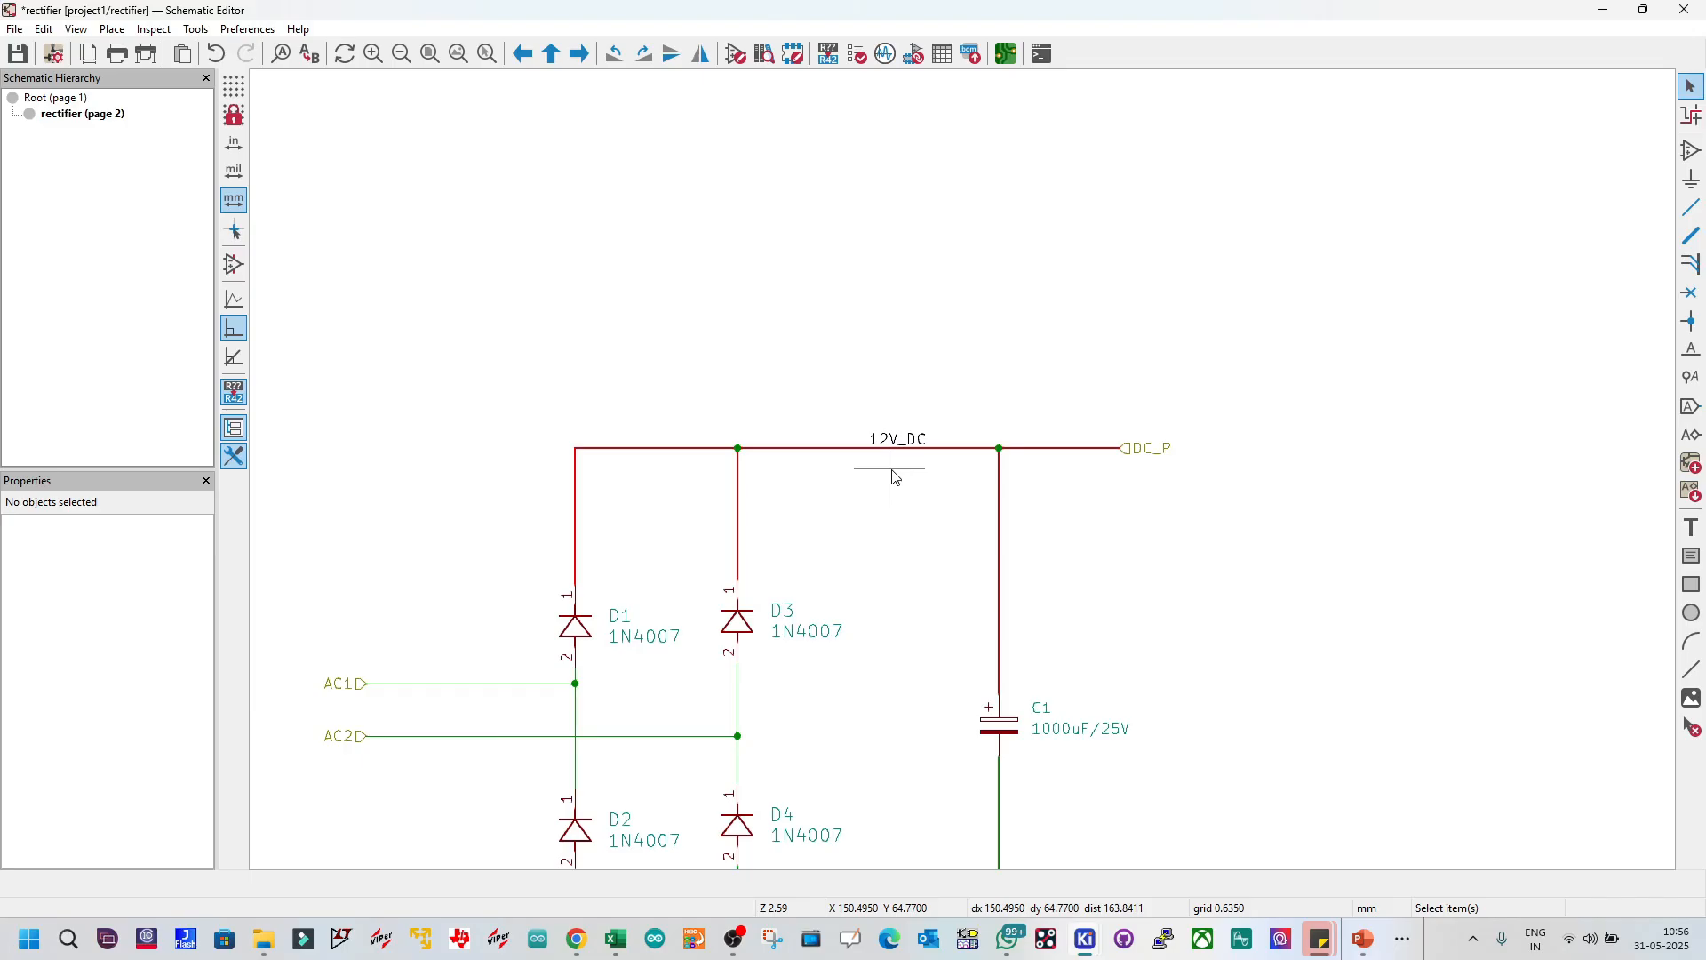
Step: Place a net label named GND on the DC_N wire between D4 and C1, and save the schematic
{"action": "scroll", "coordinate": [893, 477], "scroll_direction": "down", "scroll_amount": 3}
{"action": "scroll", "coordinate": [968, 480], "scroll_direction": "up", "scroll_amount": 3}
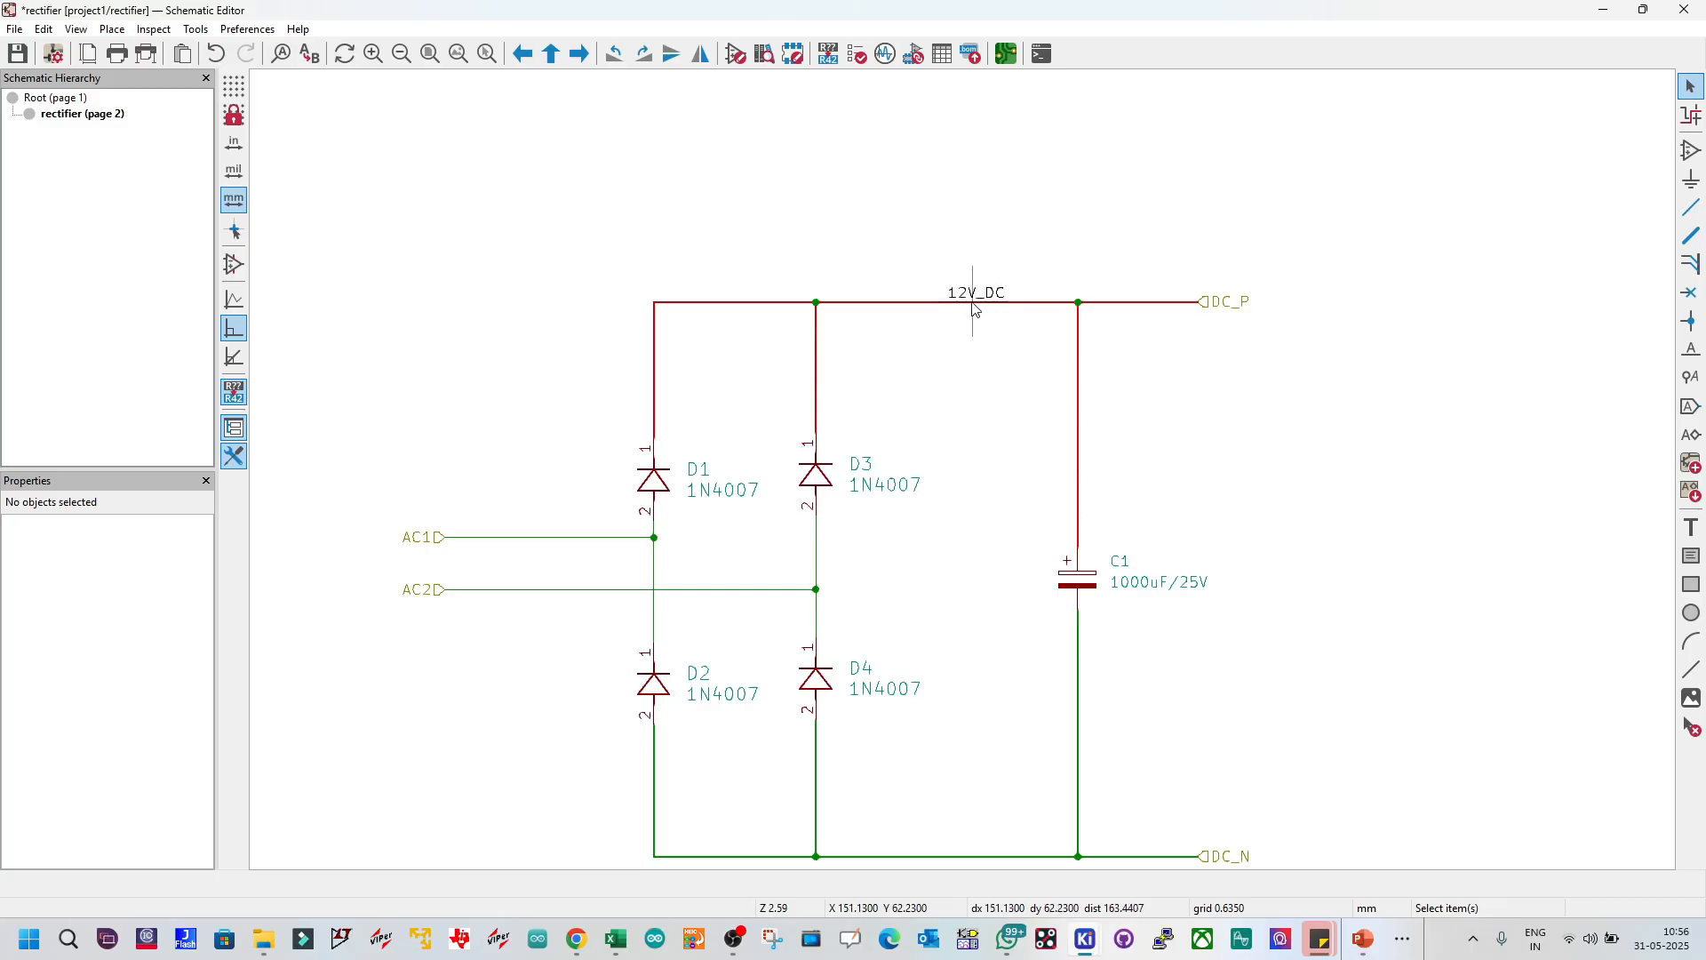
{"action": "middle_click_drag", "start_coordinate": [1040, 474], "coordinate": [962, 469]}
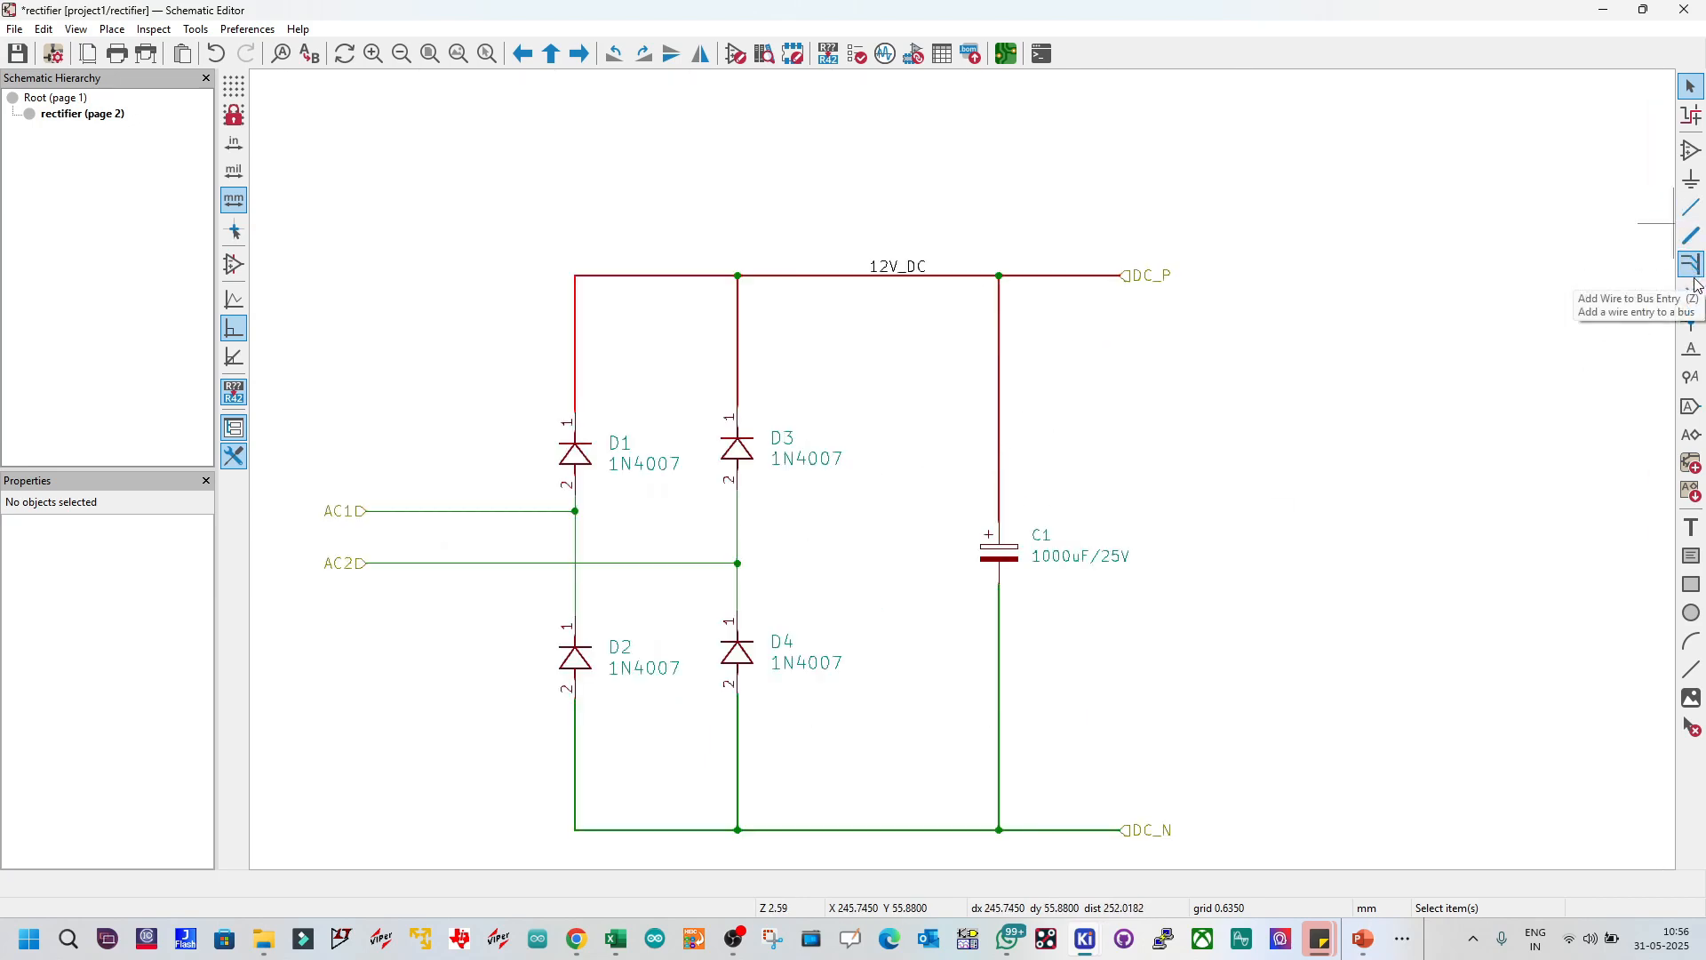
{"action": "left_click", "coordinate": [1691, 348]}
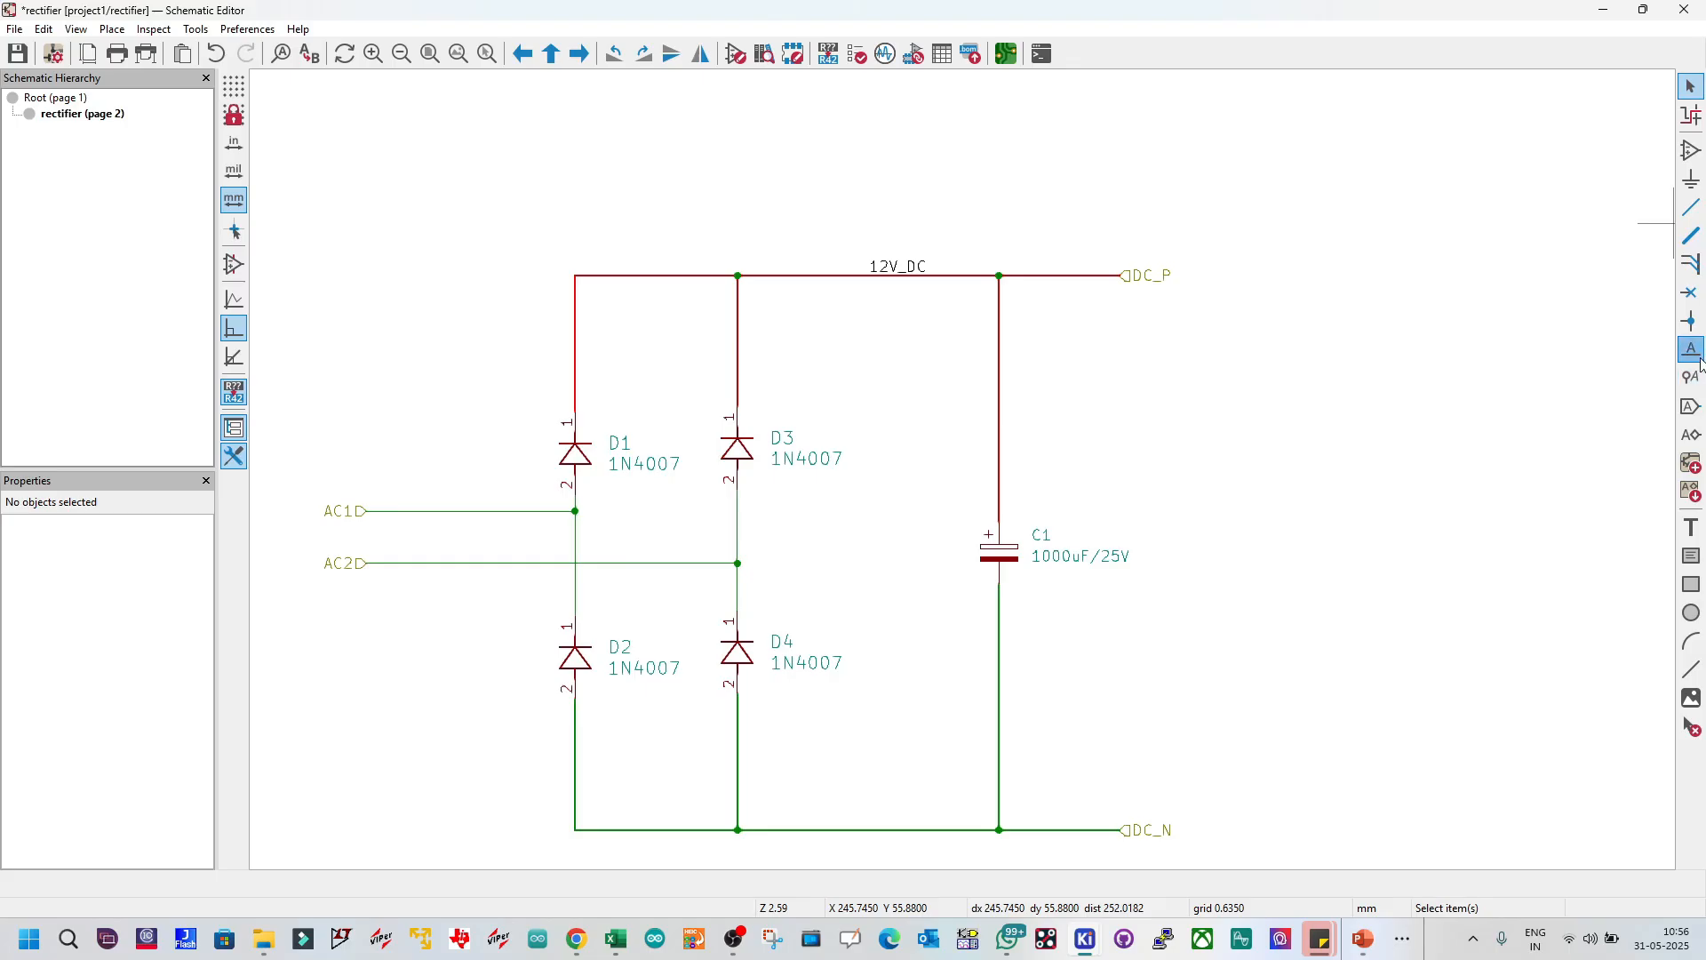
{"action": "left_click", "coordinate": [881, 377]}
{"action": "type", "text": "GND"}
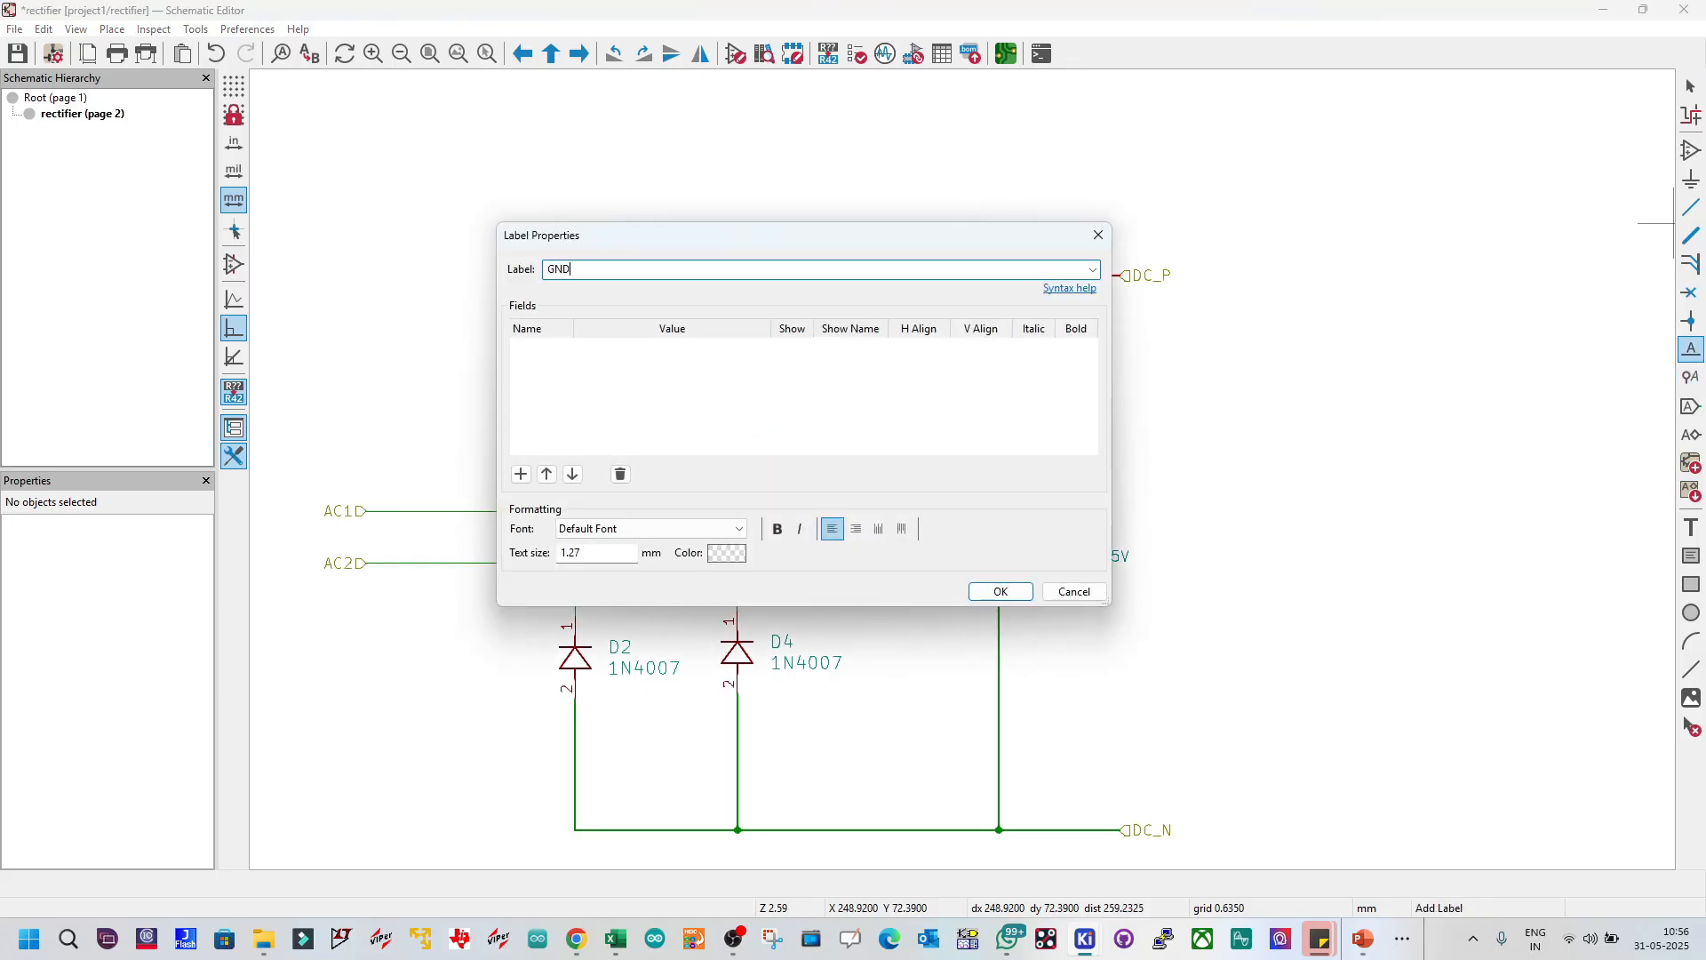
{"action": "left_click", "coordinate": [999, 591]}
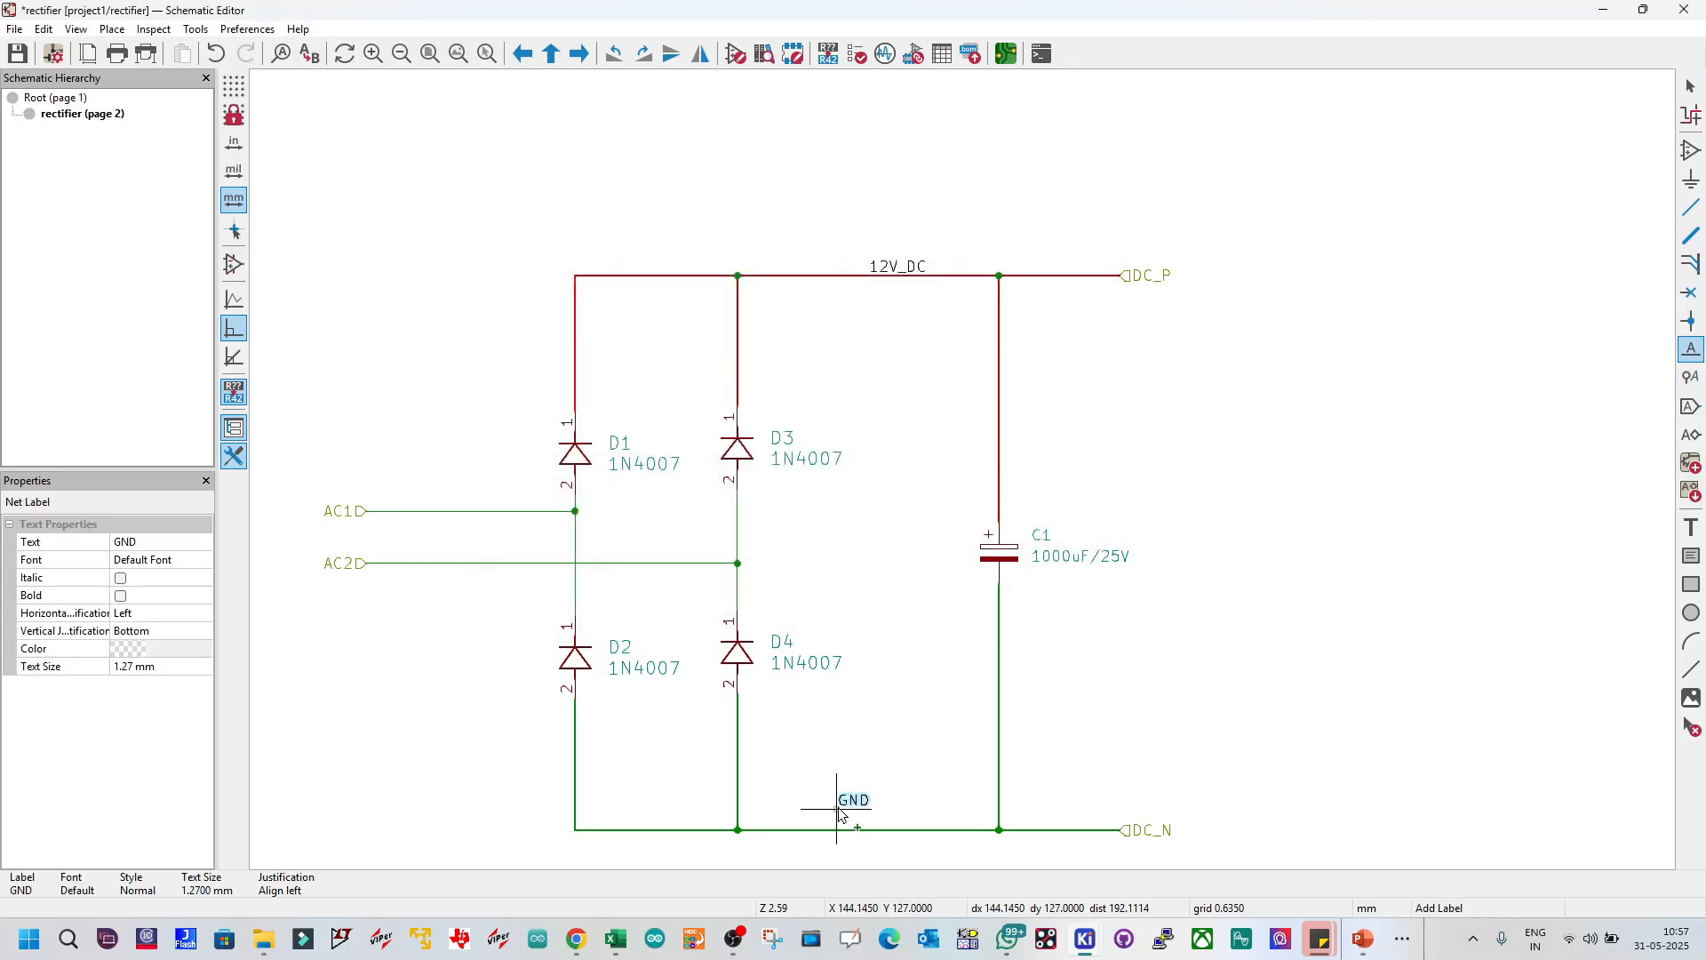
{"action": "left_click", "coordinate": [878, 830]}
{"action": "key", "text": "Escape"}
{"action": "key", "text": "ctrl+s"}
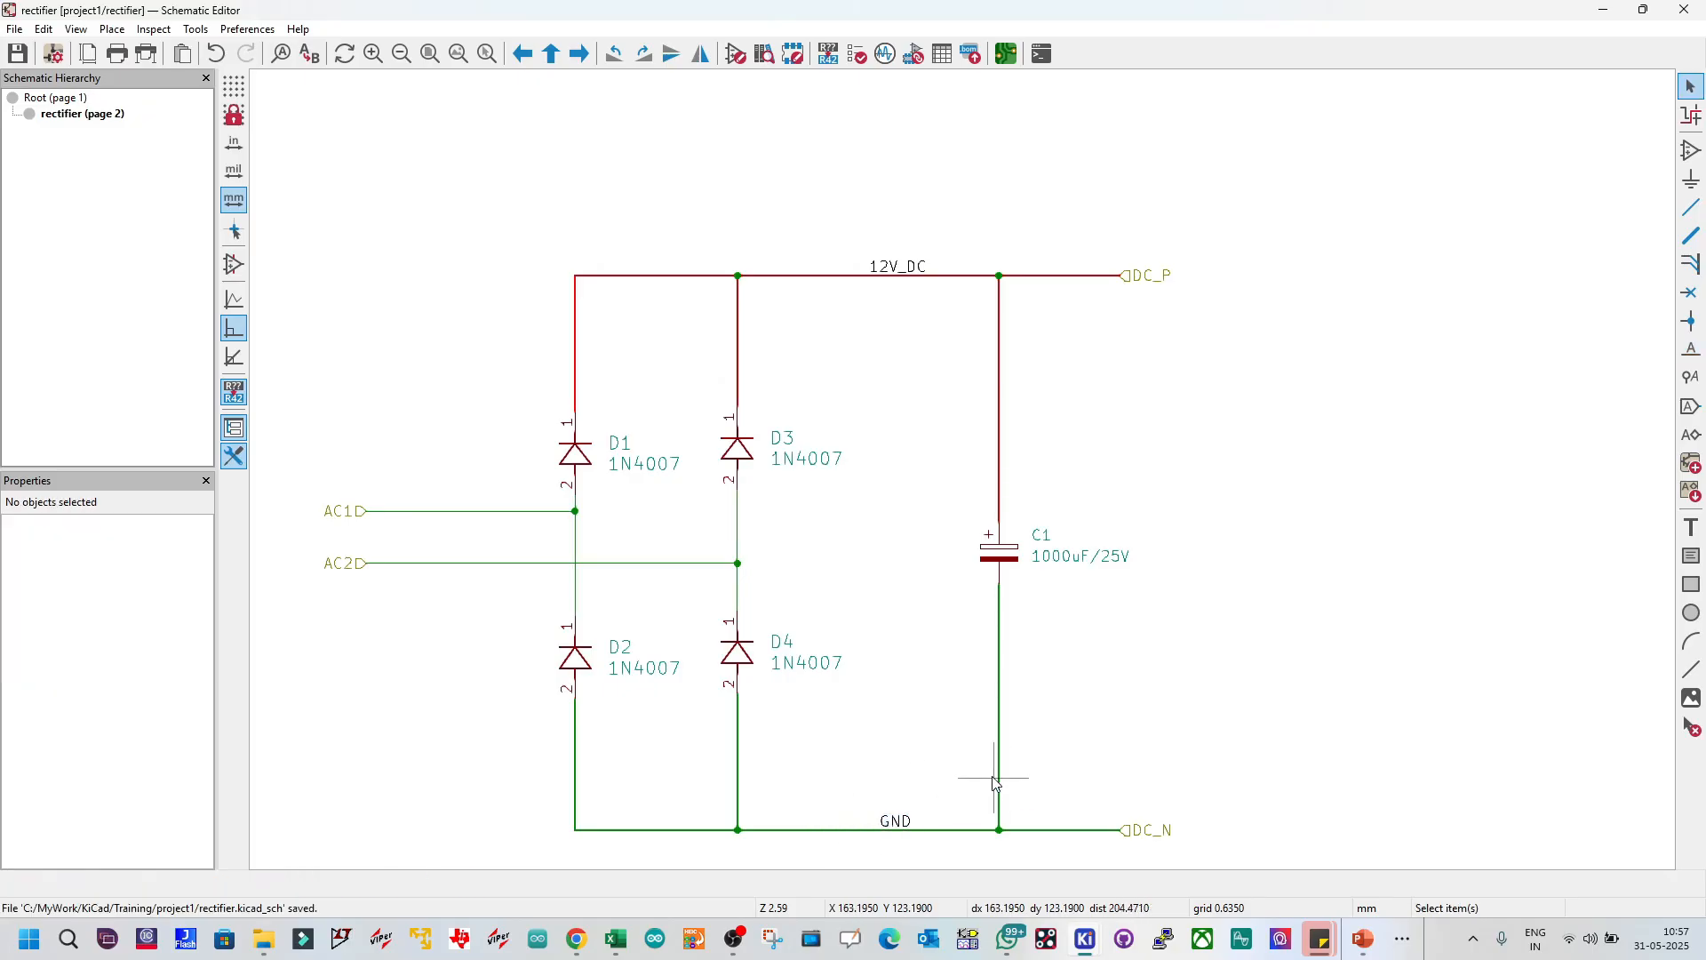
Step: Examine the complete rectifier circuit from the AC1 and AC2 inputs to the DC_P and DC_N outputs
{"action": "scroll", "coordinate": [994, 781], "scroll_direction": "down", "scroll_amount": 1}
{"action": "scroll", "coordinate": [963, 469], "scroll_direction": "up", "scroll_amount": 1}
{"action": "scroll", "coordinate": [963, 391], "scroll_direction": "down", "scroll_amount": 1}
{"action": "scroll", "coordinate": [875, 267], "scroll_direction": "up", "scroll_amount": 1}
{"action": "scroll", "coordinate": [965, 477], "scroll_direction": "down", "scroll_amount": 1}
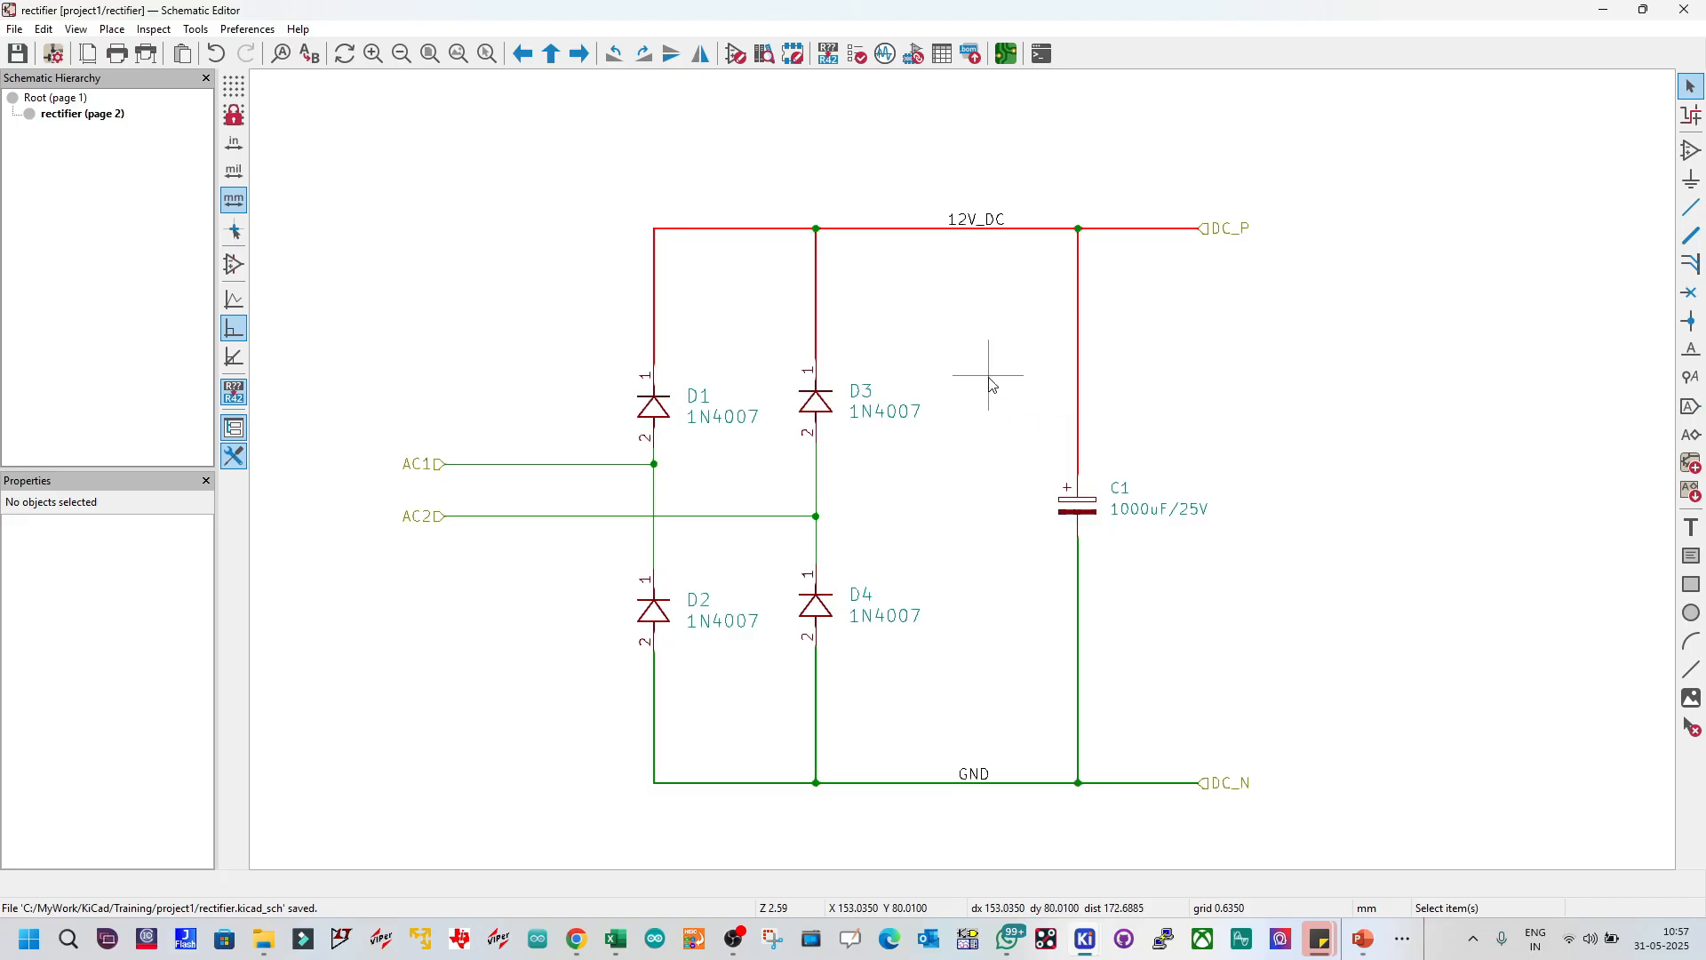
{"action": "left_click_drag", "start_coordinate": [365, 150], "coordinate": [1406, 855]}
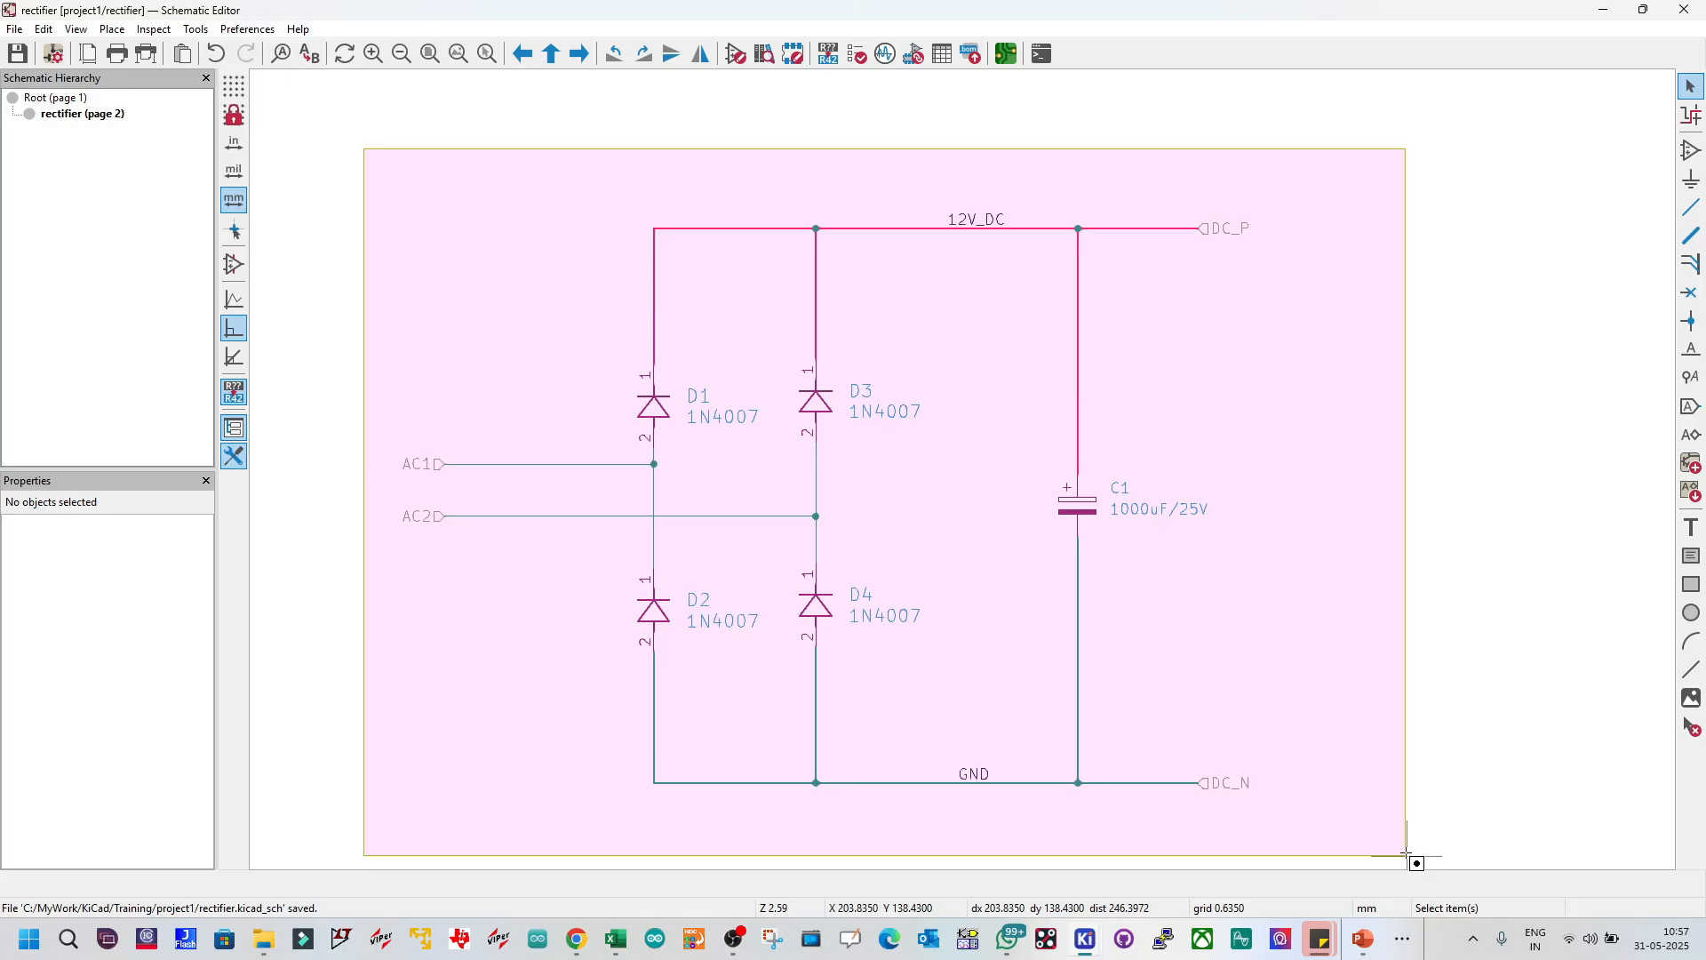
{"action": "left_click_drag", "start_coordinate": [1406, 853], "coordinate": [1406, 854]}
{"action": "left_click", "coordinate": [1412, 769]}
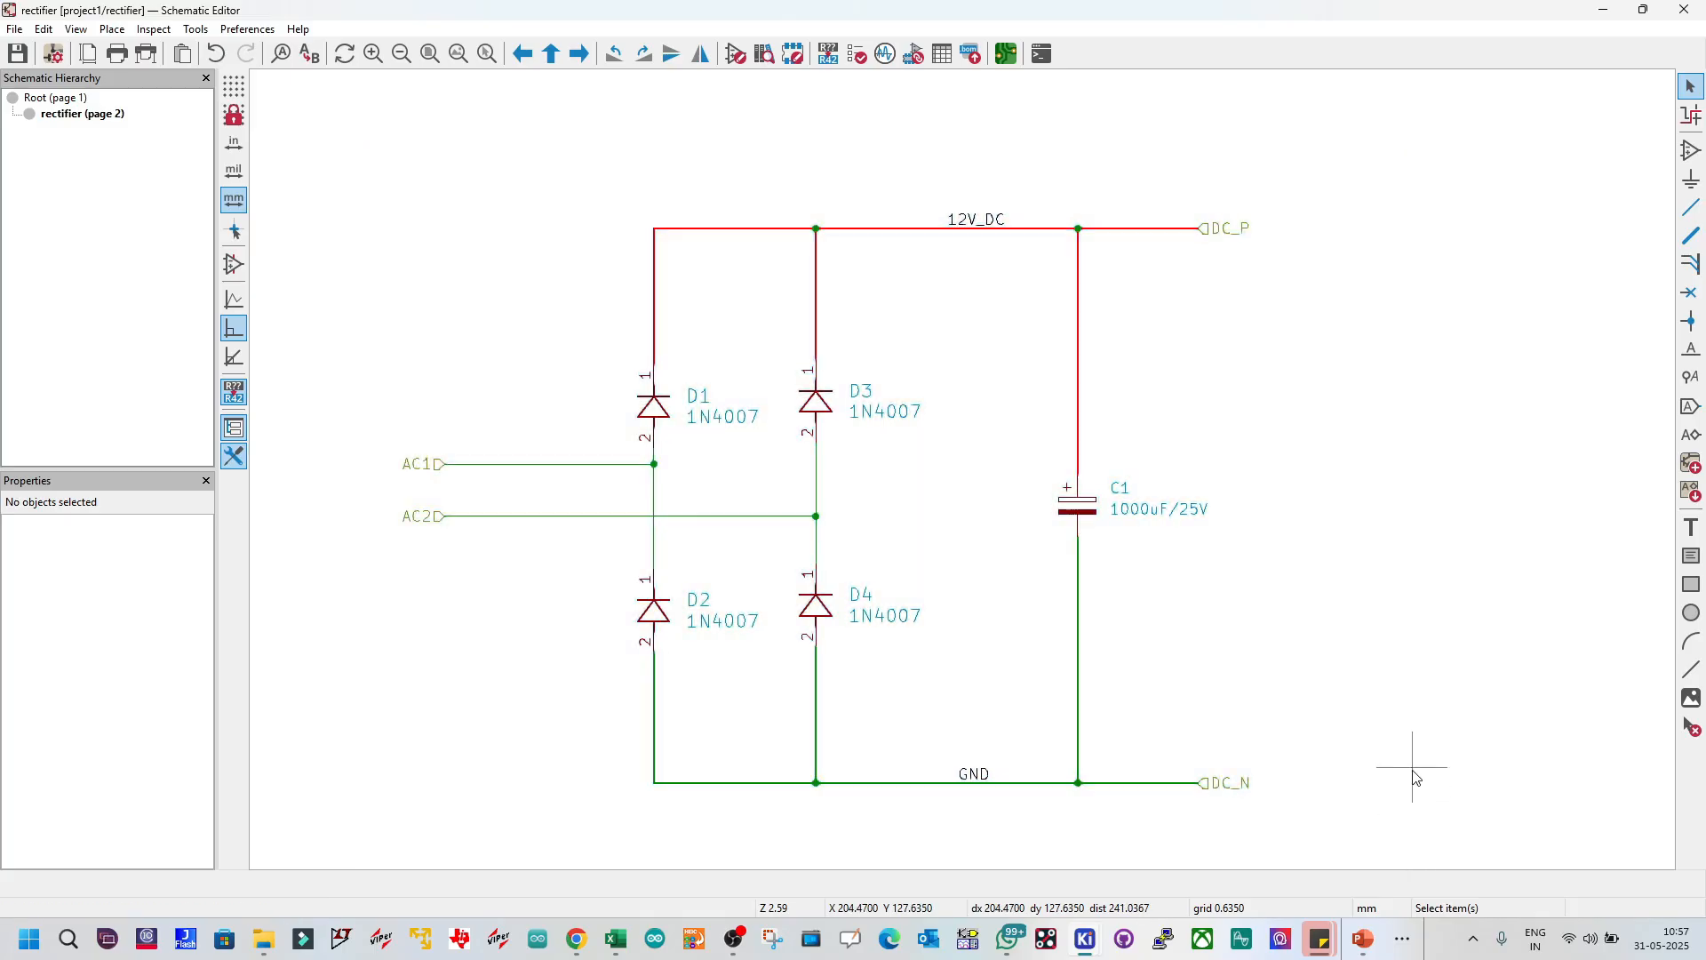
{"action": "scroll", "coordinate": [960, 436], "scroll_direction": "down", "scroll_amount": 2}
{"action": "scroll", "coordinate": [871, 302], "scroll_direction": "down", "scroll_amount": 2}
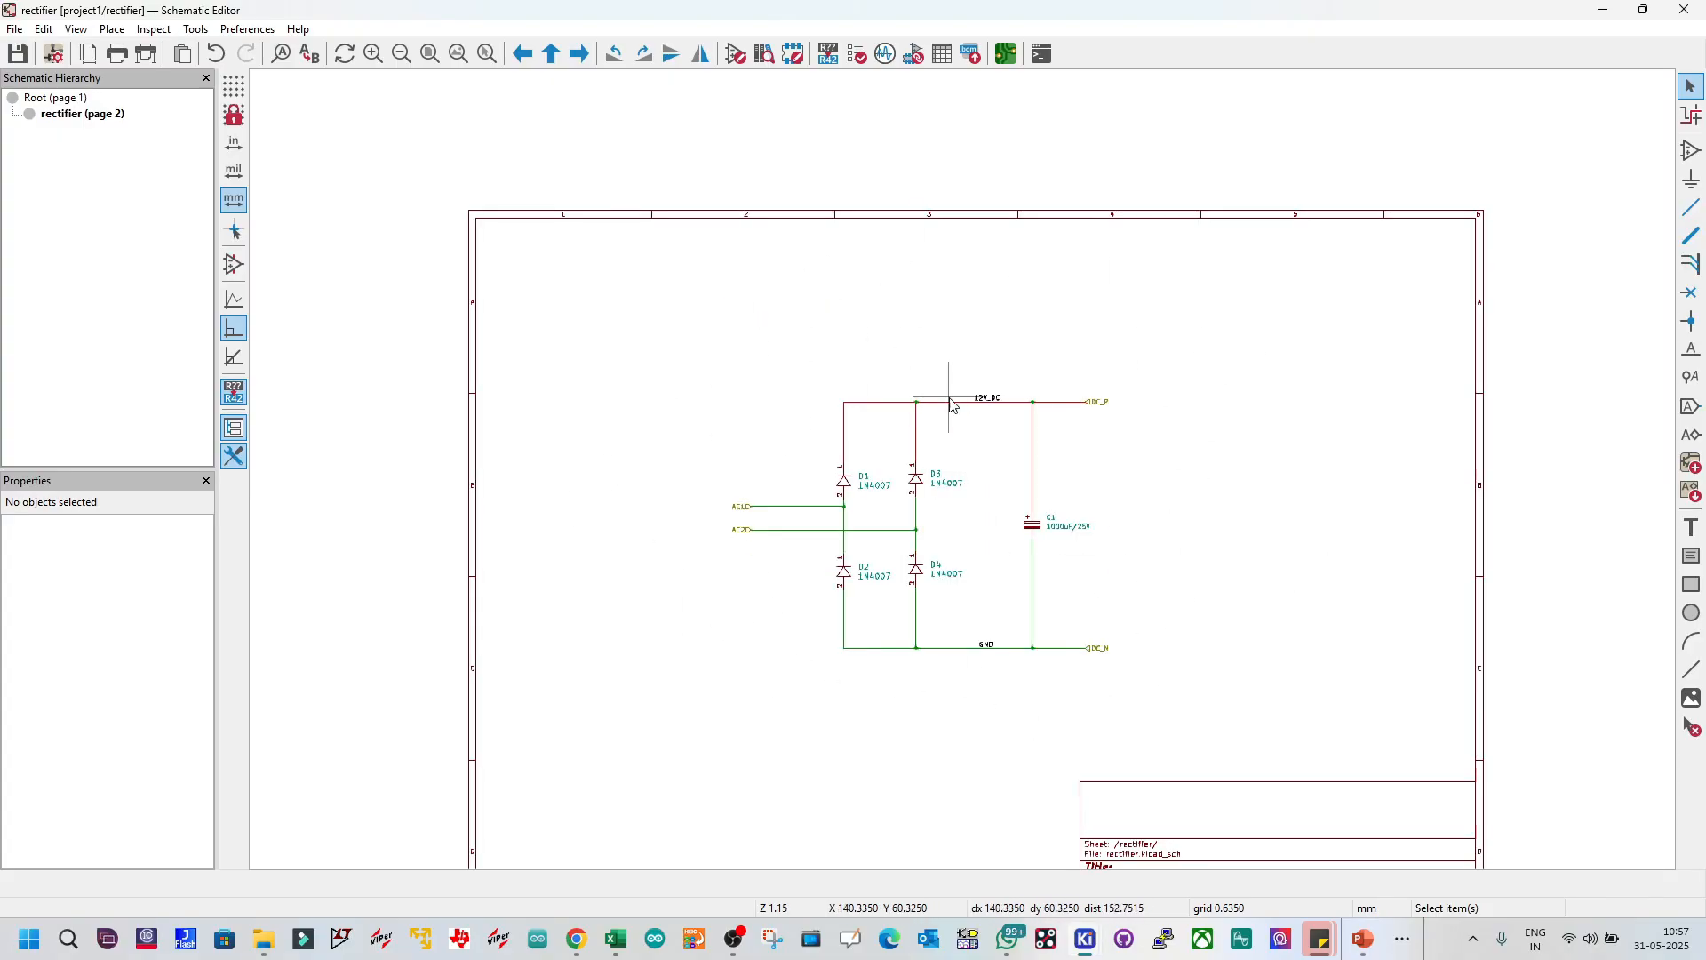
{"action": "scroll", "coordinate": [1016, 435], "scroll_direction": "up", "scroll_amount": 2}
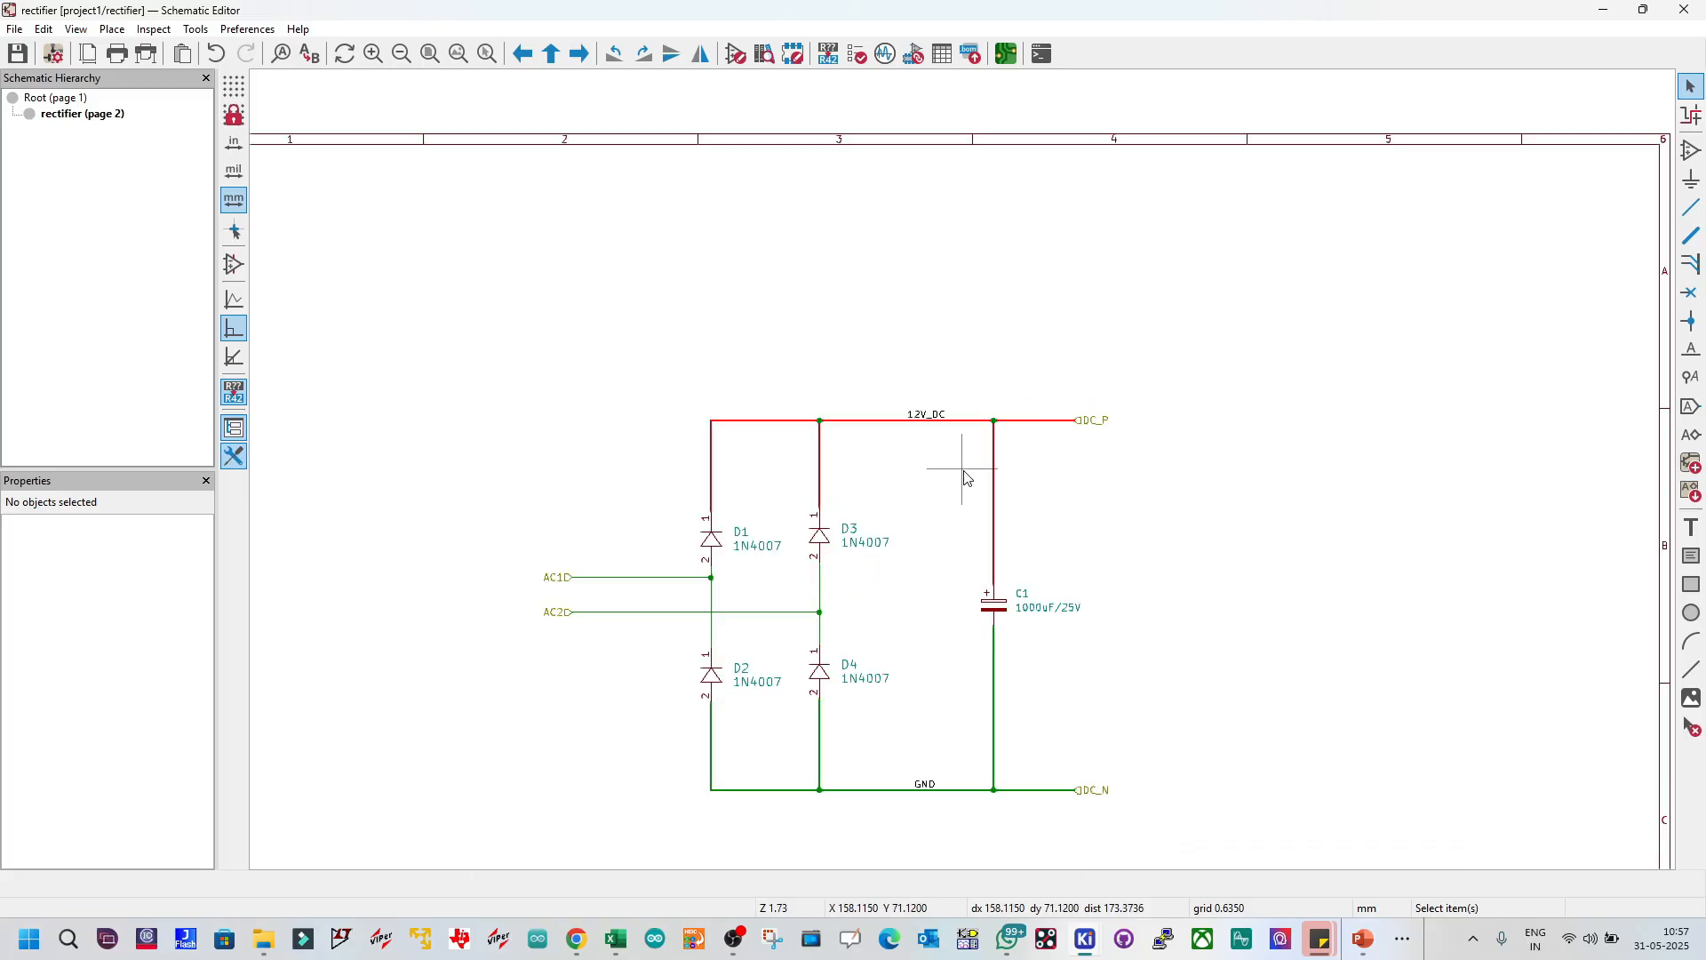
{"action": "scroll", "coordinate": [964, 477], "scroll_direction": "down", "scroll_amount": 2}
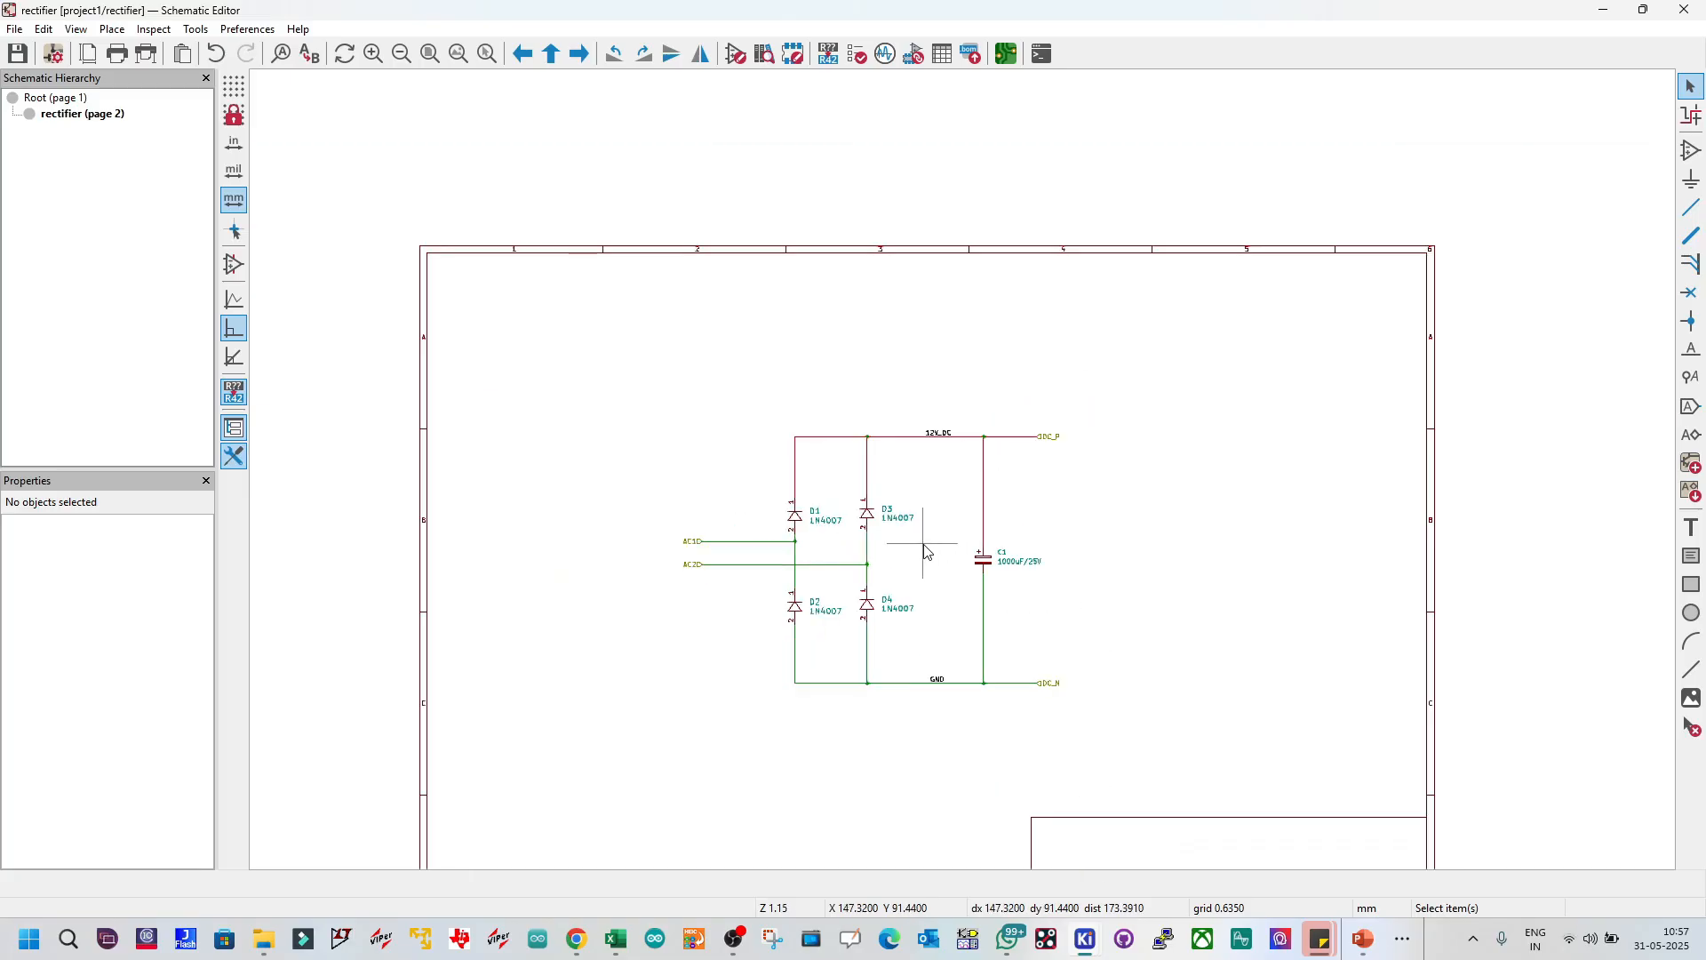
{"action": "scroll", "coordinate": [928, 553], "scroll_direction": "up", "scroll_amount": 2}
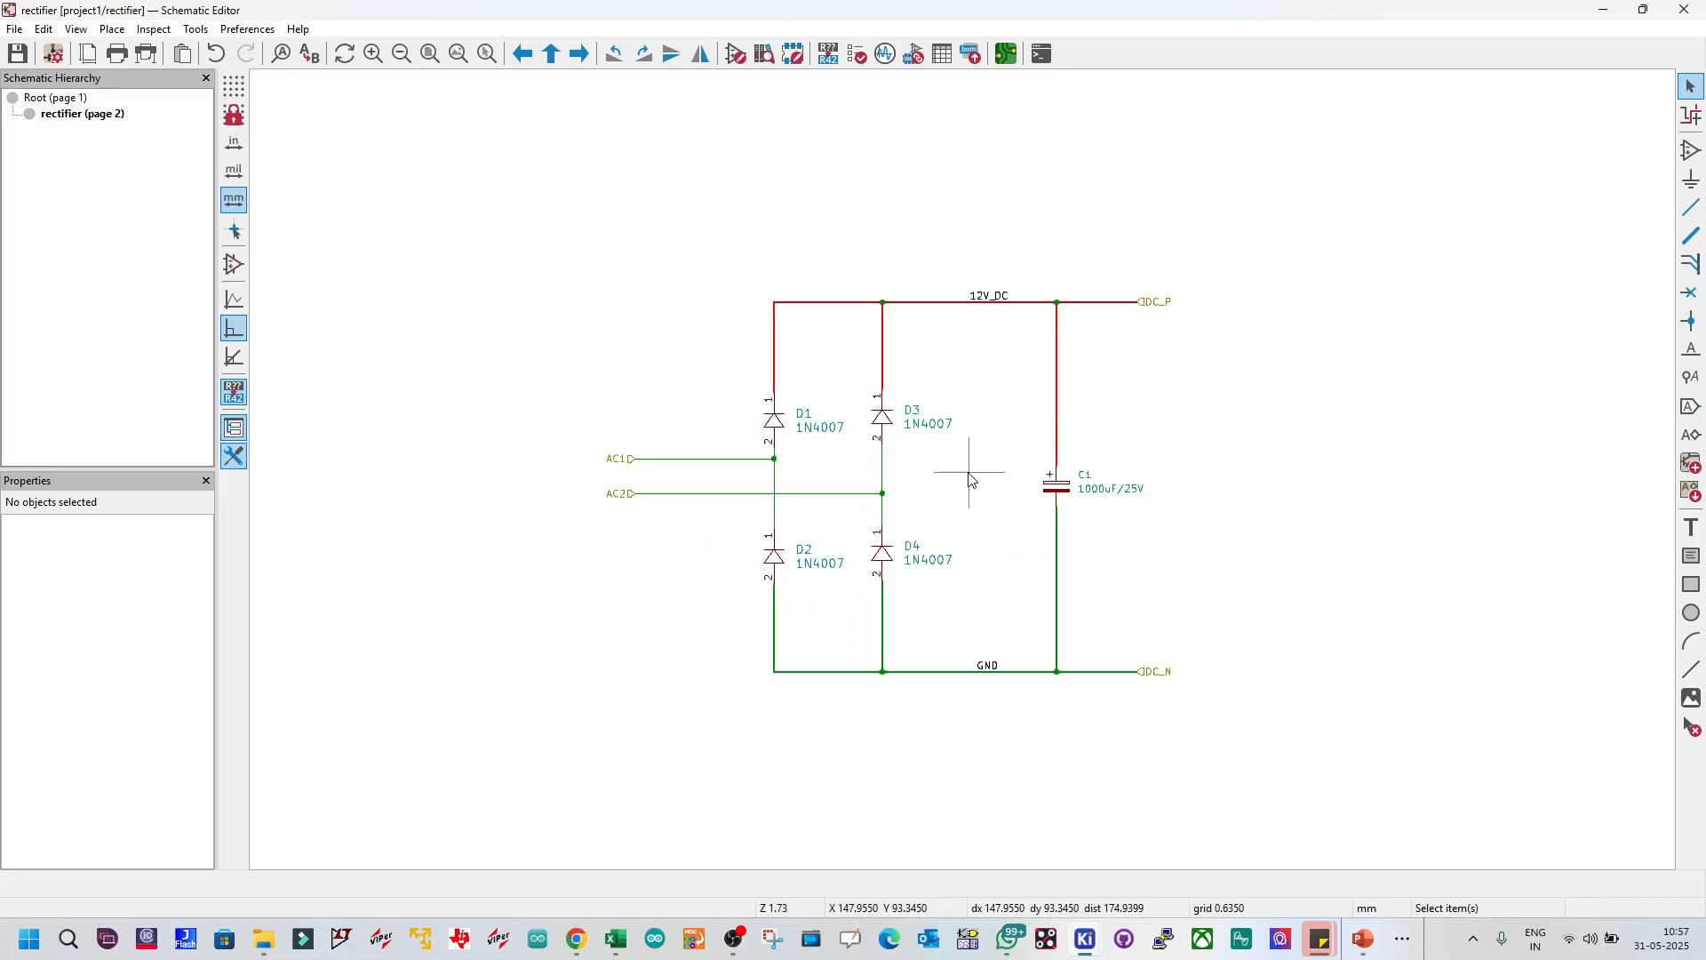
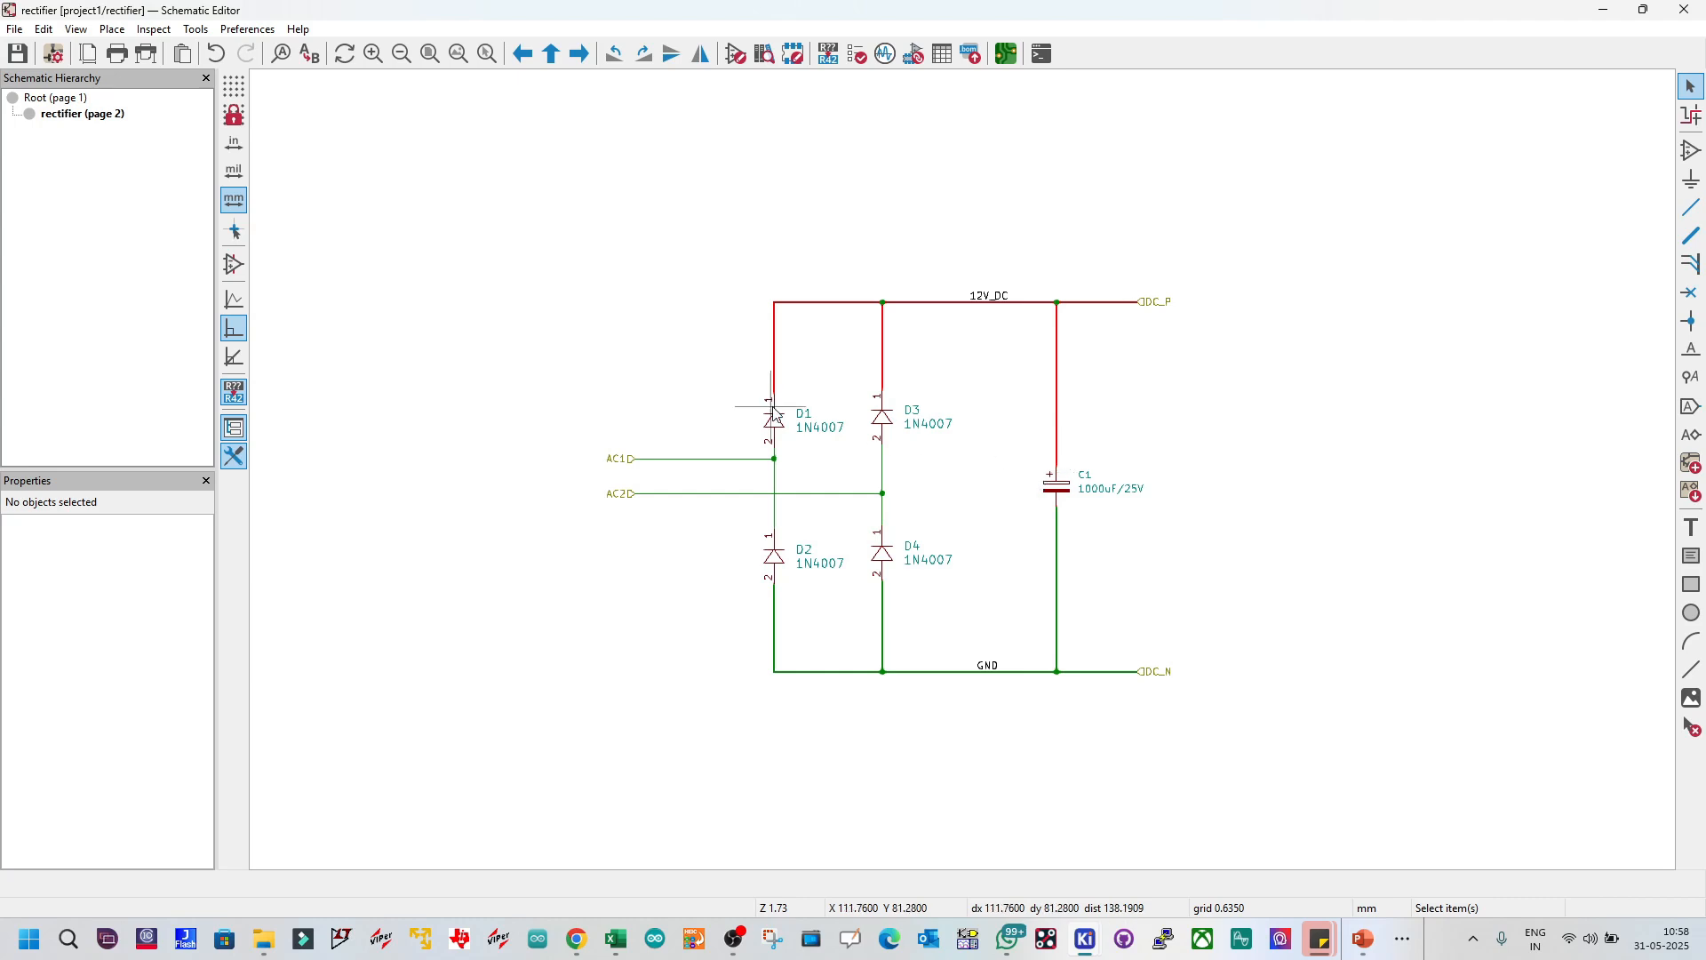
Step: Bring up the Google Meet window, reposition it over the schematic, and return to the Schematic Editor
{"action": "mouse_move", "coordinate": [583, 944]}
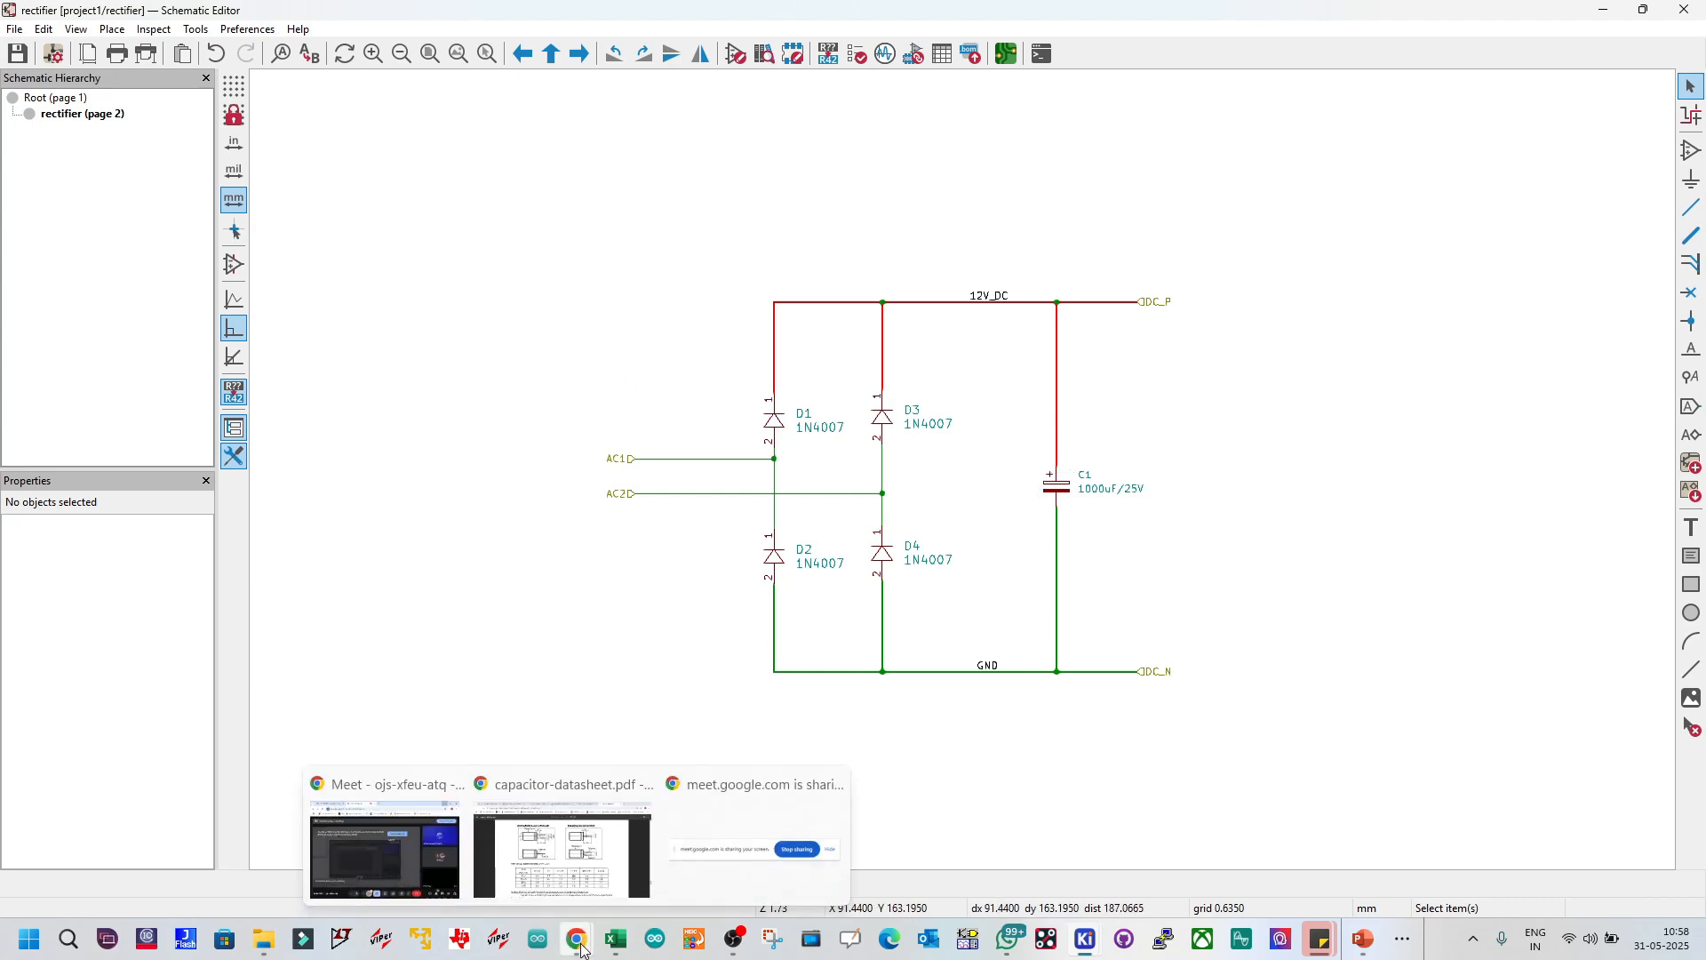
{"action": "left_click", "coordinate": [402, 872]}
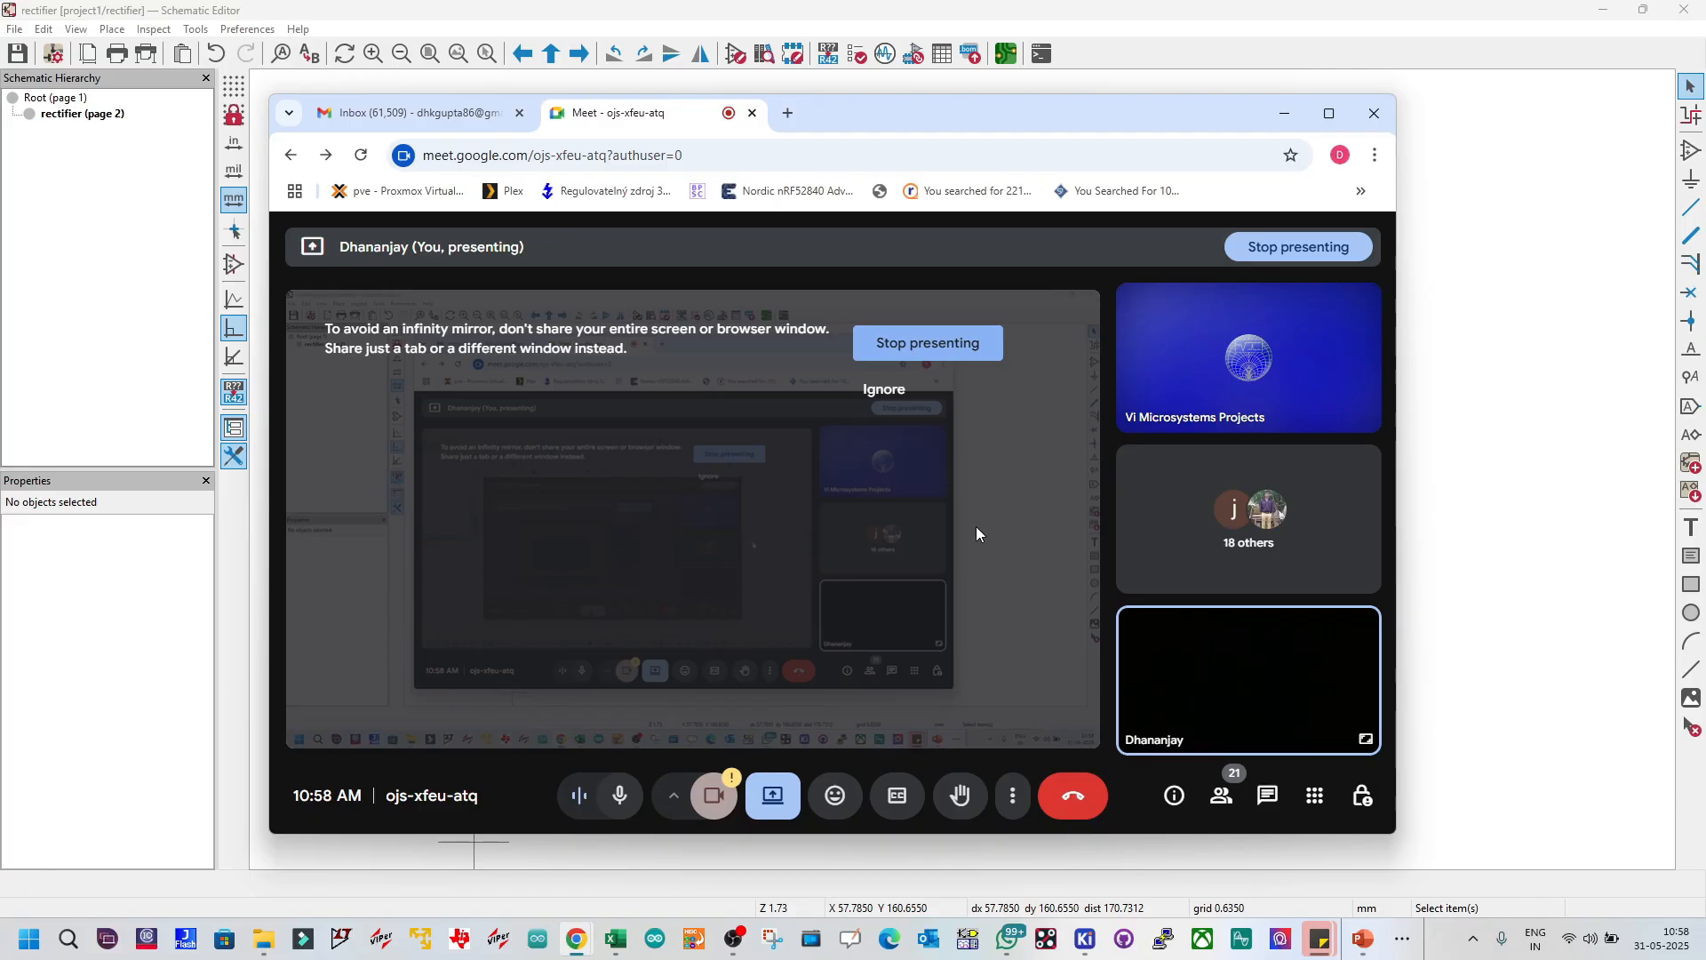
{"action": "left_click_drag", "start_coordinate": [1029, 125], "coordinate": [1144, 148]}
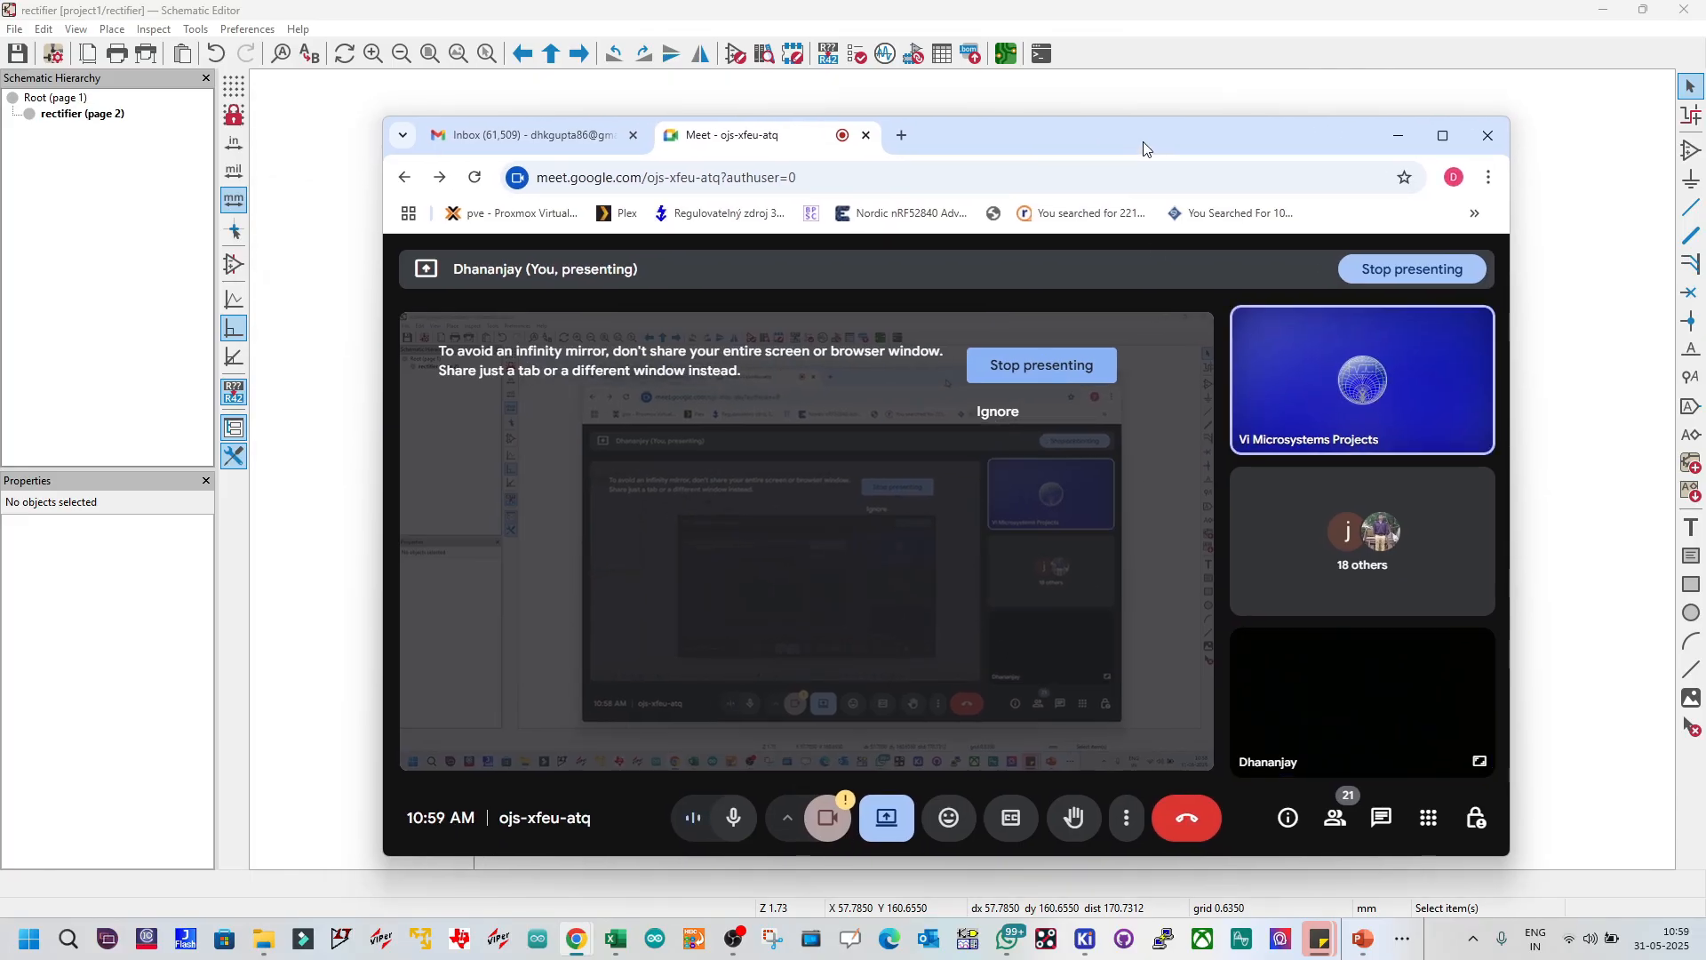
{"action": "left_click", "coordinate": [324, 240]}
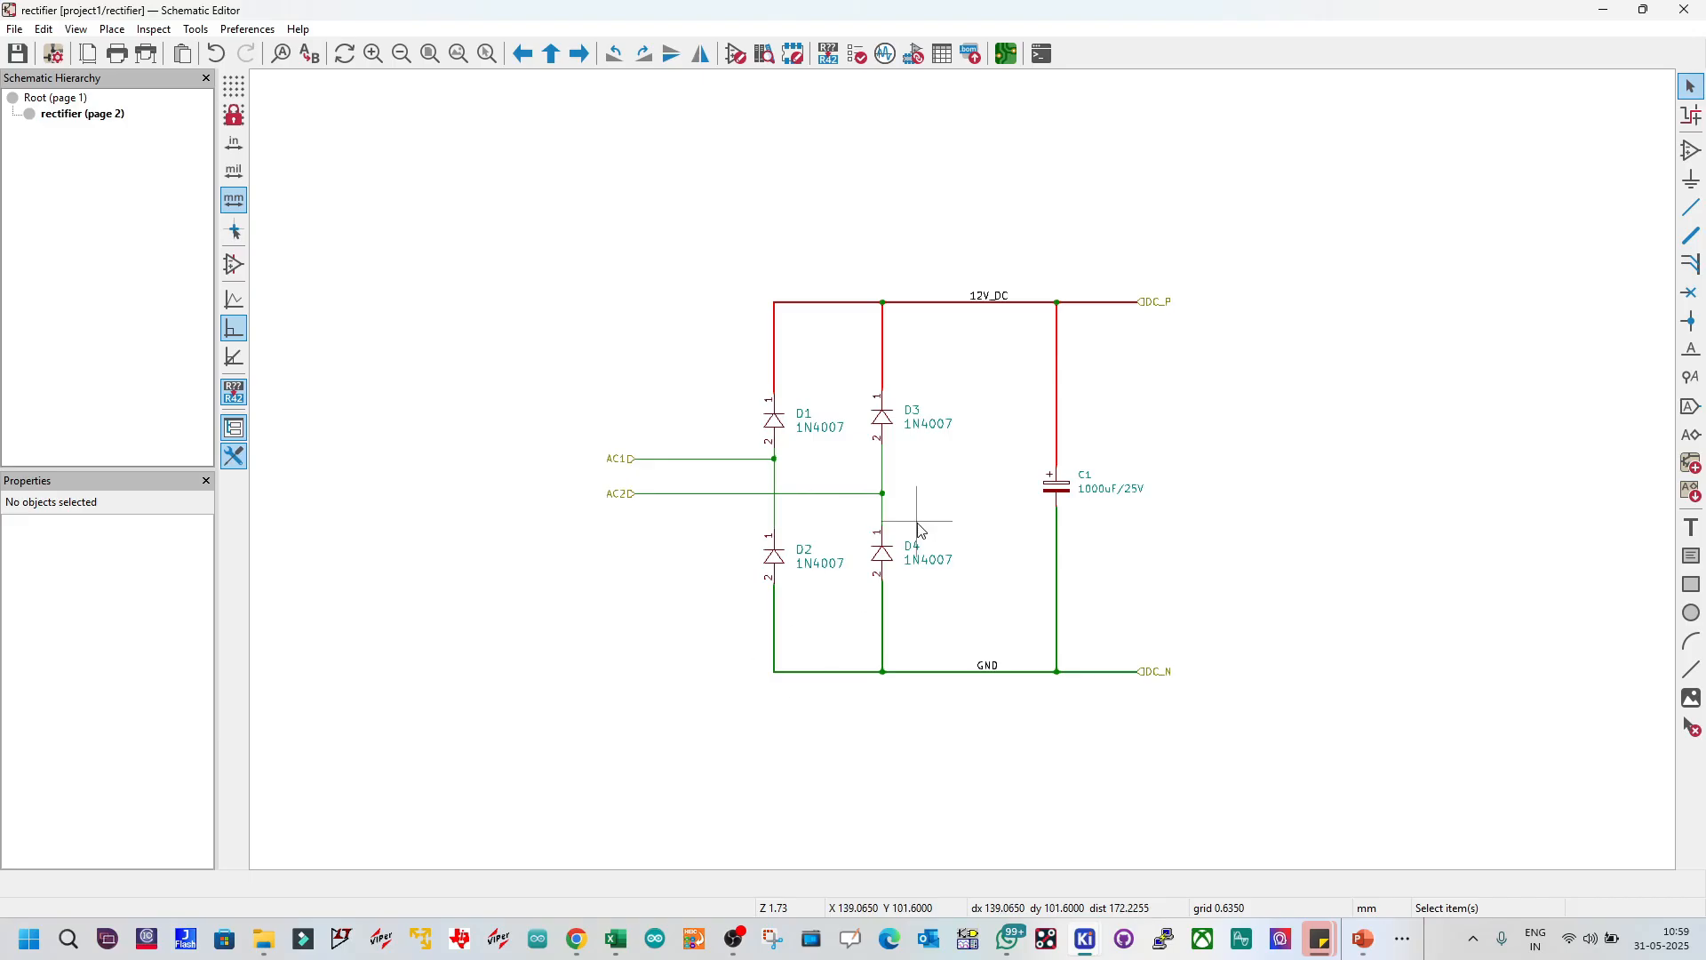
Step: Check the Google Meet call once more and go back to the rectifier sheet
{"action": "scroll", "coordinate": [904, 533], "scroll_direction": "up", "scroll_amount": 2}
{"action": "scroll", "coordinate": [967, 477], "scroll_direction": "down", "scroll_amount": 2}
{"action": "scroll", "coordinate": [967, 477], "scroll_direction": "up", "scroll_amount": 2}
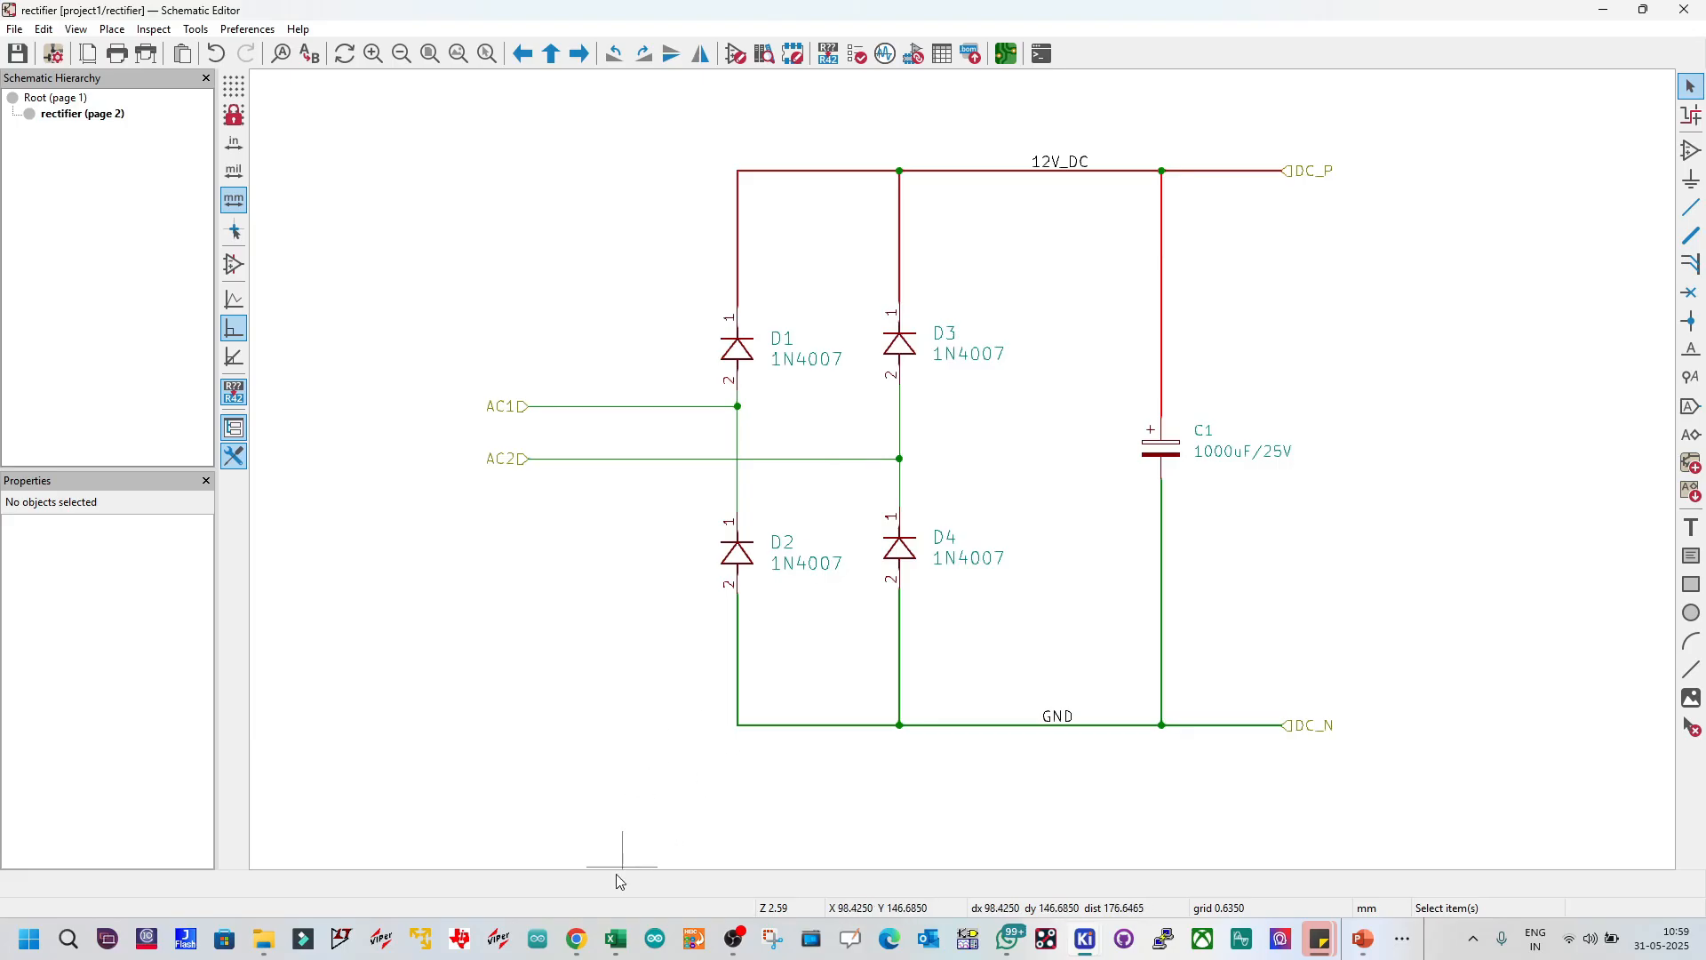
{"action": "left_click", "coordinate": [432, 848]}
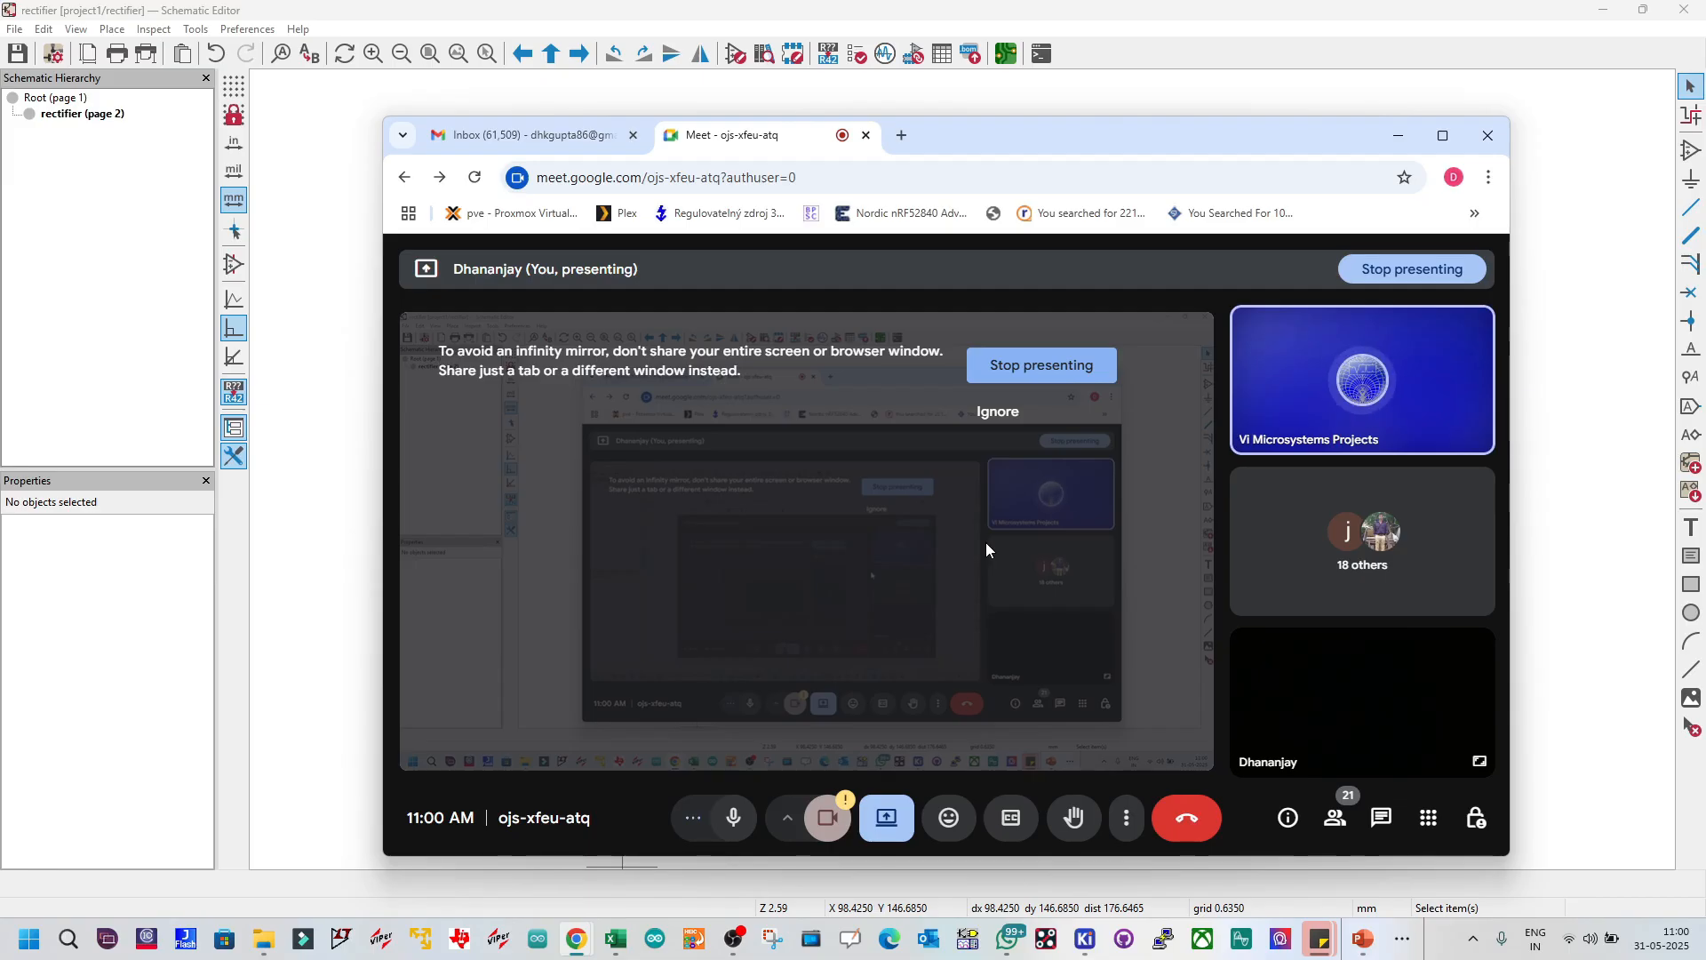
{"action": "left_click", "coordinate": [340, 446]}
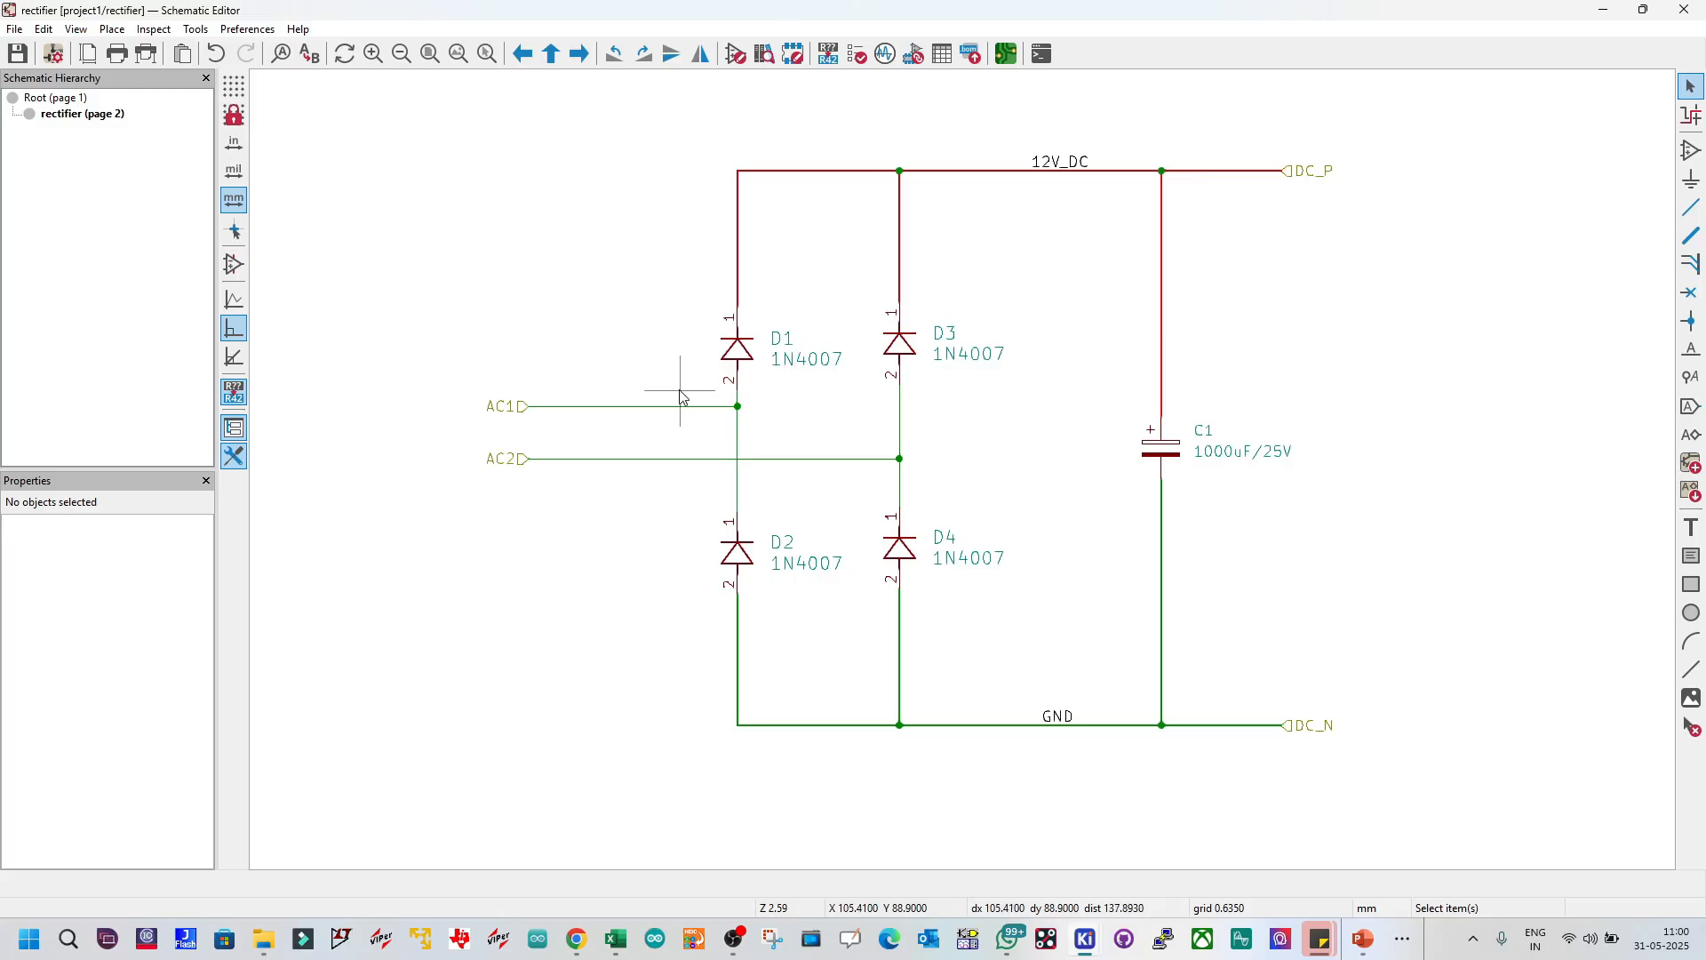
Step: Try adding the suffix _NEW to D1's footprint name, copy the full name, and close the symbol properties without applying
{"action": "left_click", "coordinate": [736, 359]}
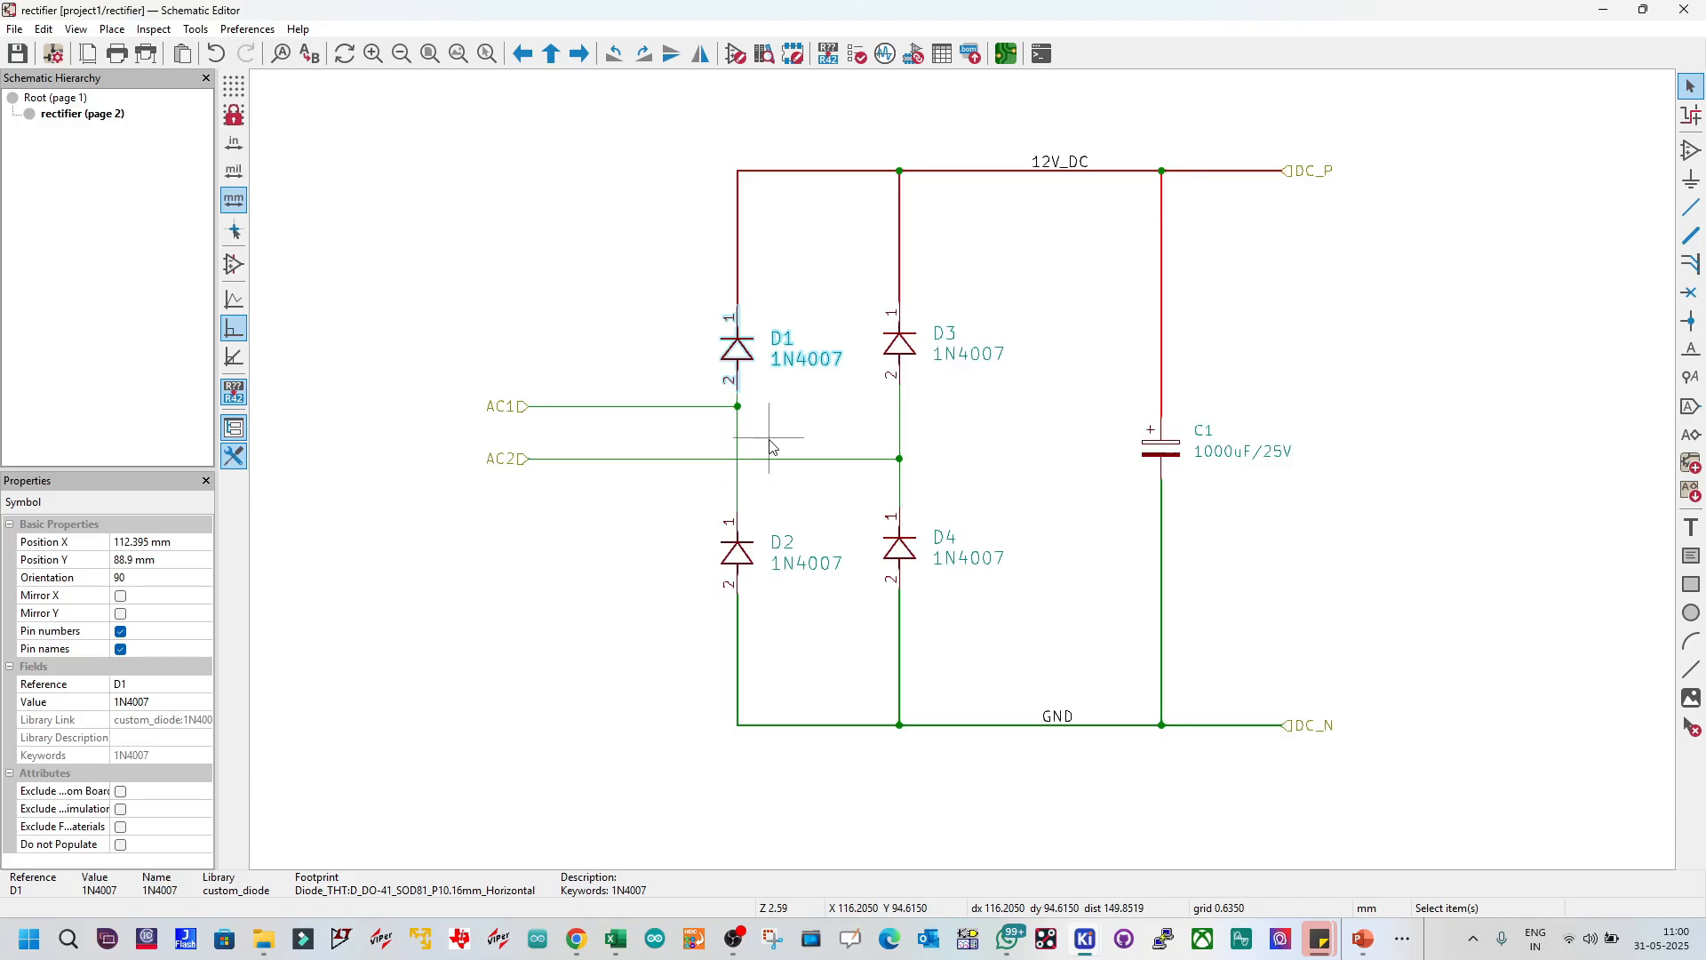
{"action": "double_click", "coordinate": [745, 356]}
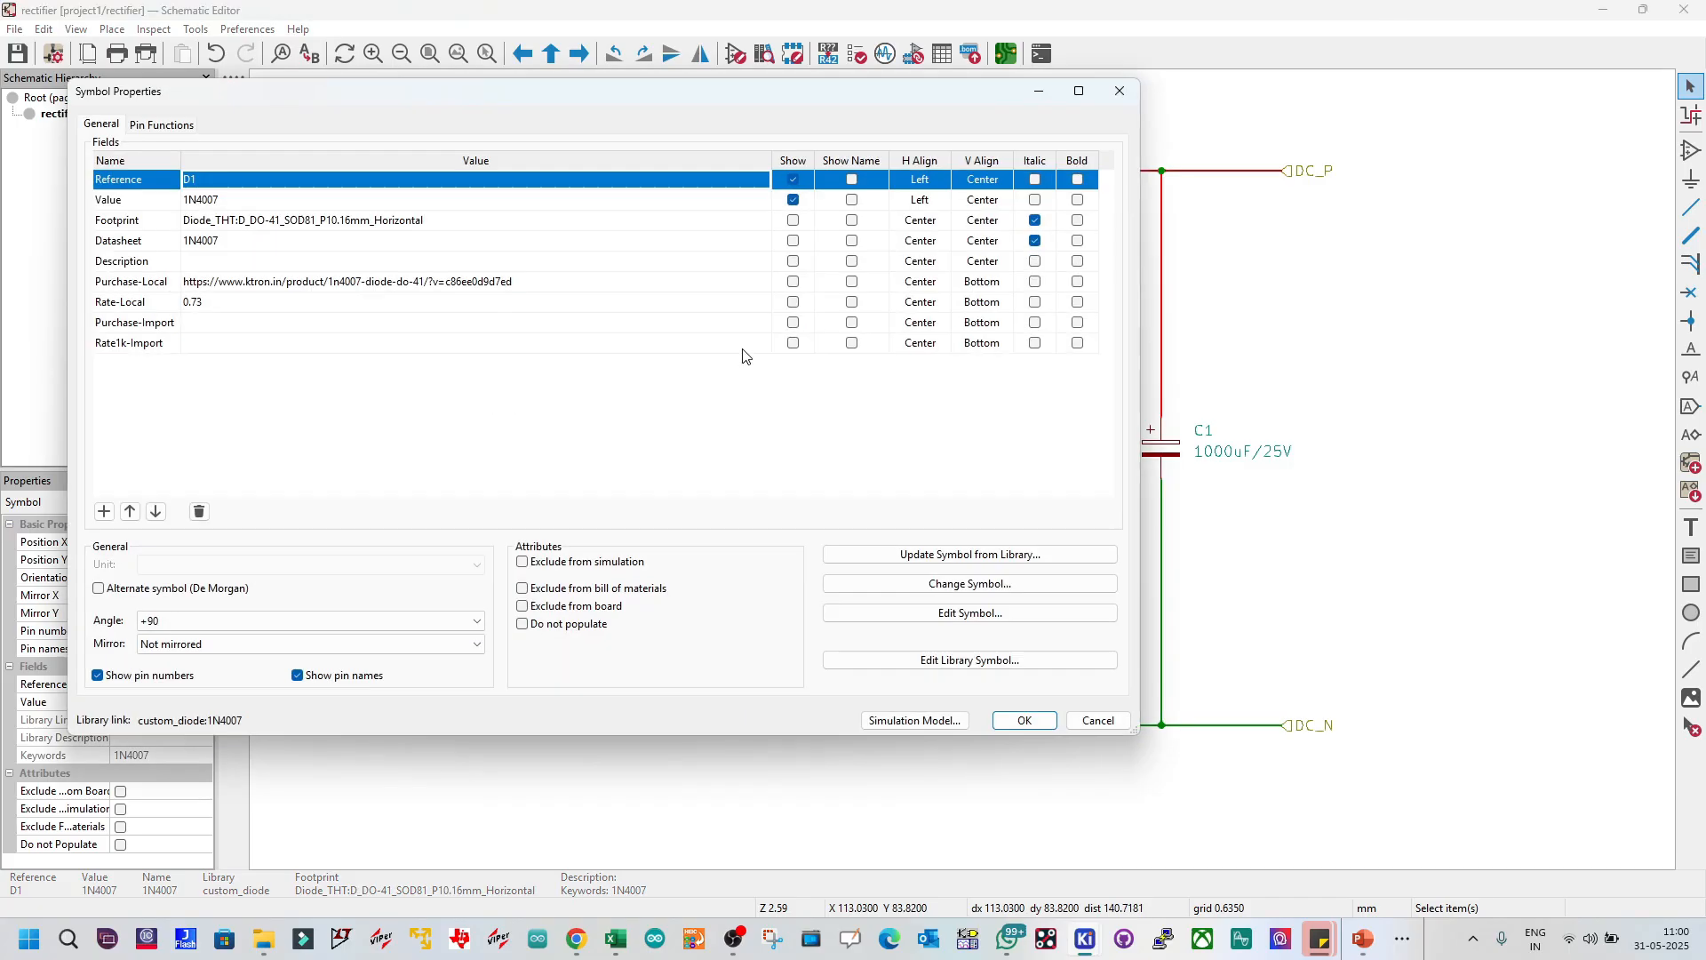
{"action": "left_click", "coordinate": [247, 223]}
{"action": "left_click", "coordinate": [248, 222]}
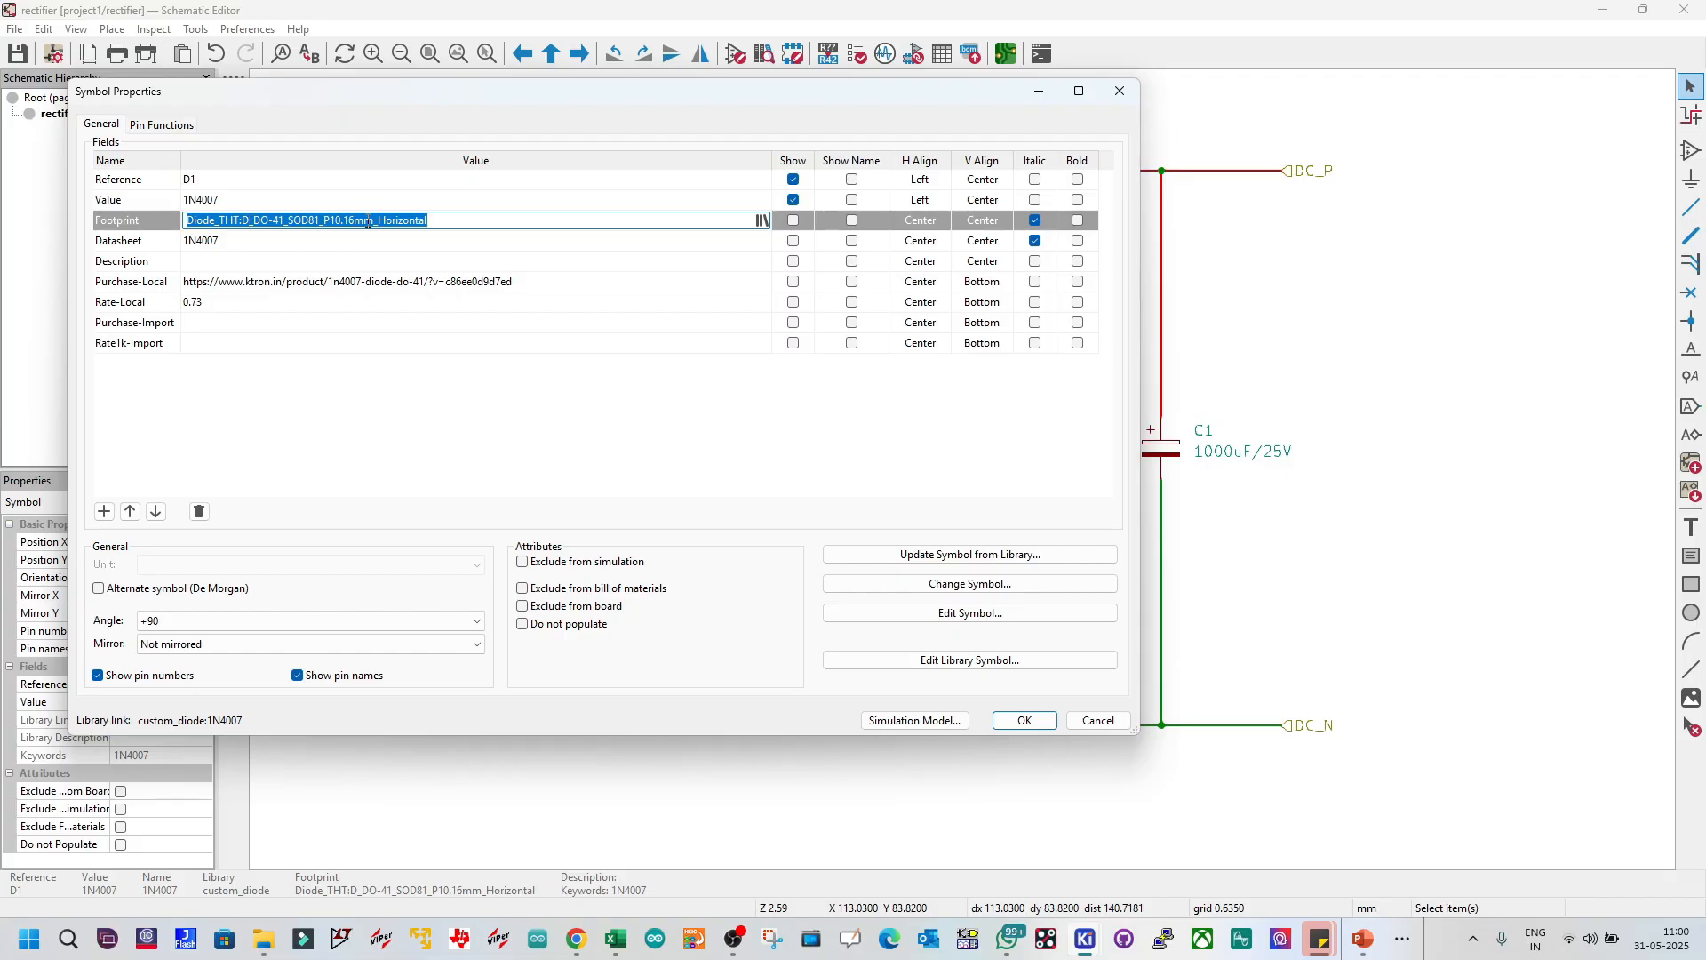
{"action": "left_click", "coordinate": [452, 221]}
{"action": "type", "text": "_5"}
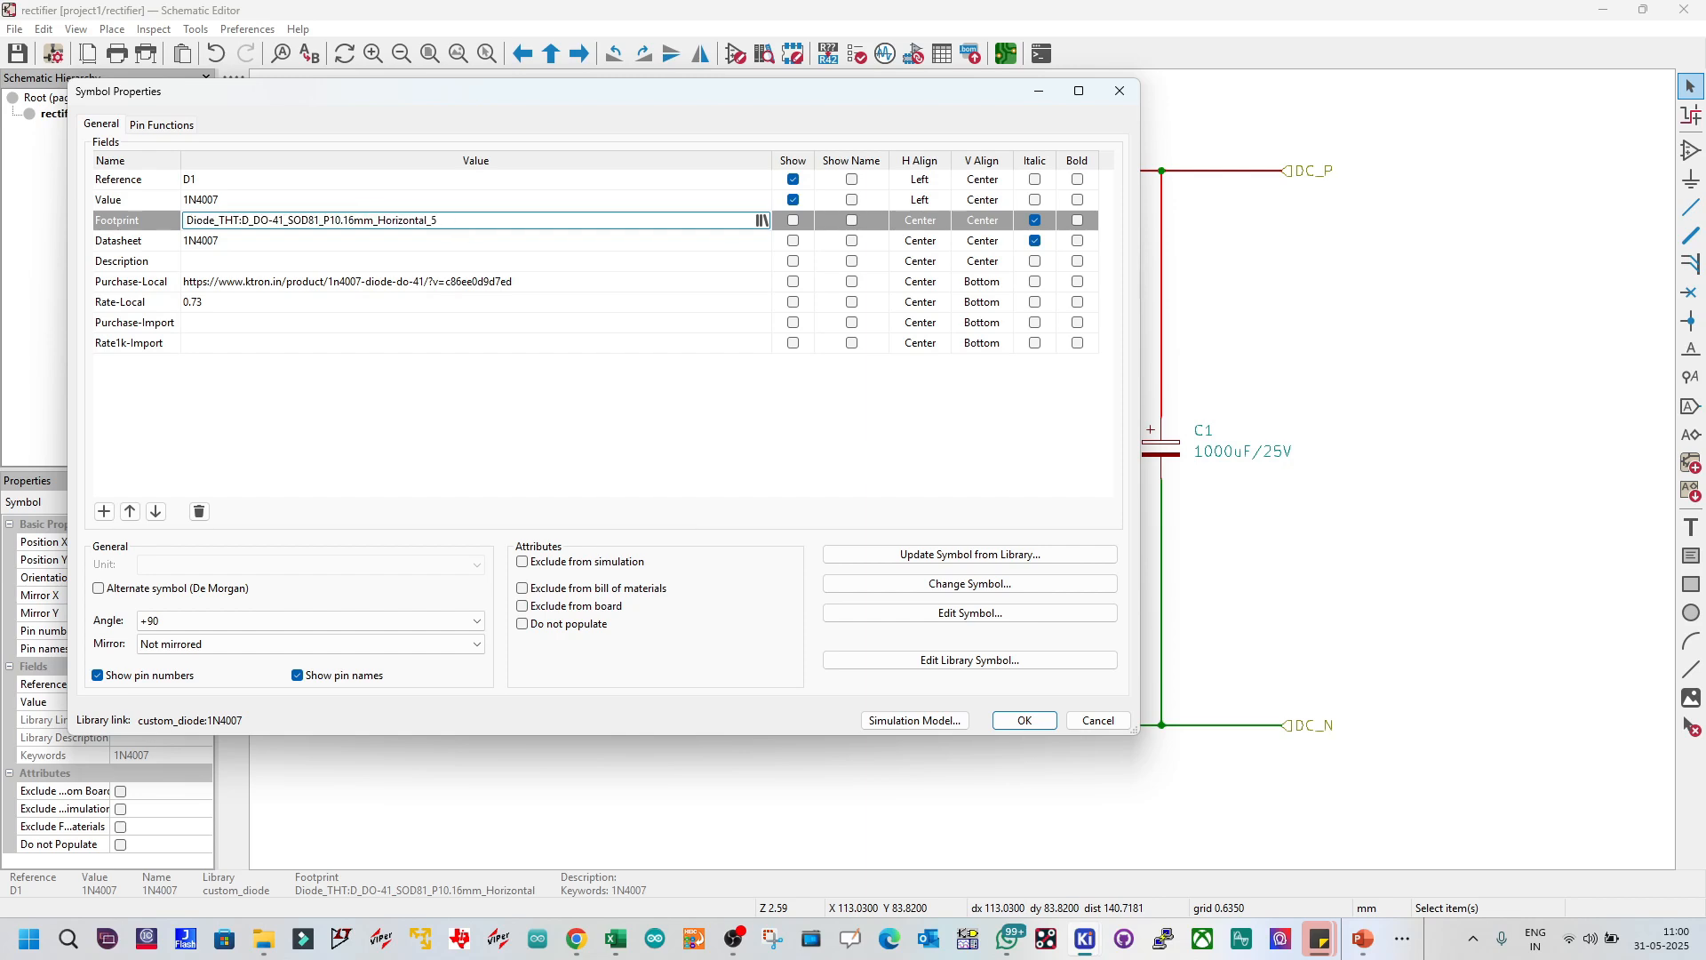
{"action": "key", "text": "BackSpace"}
{"action": "type", "text": "NEW"}
{"action": "left_click_drag", "start_coordinate": [455, 220], "coordinate": [180, 218]}
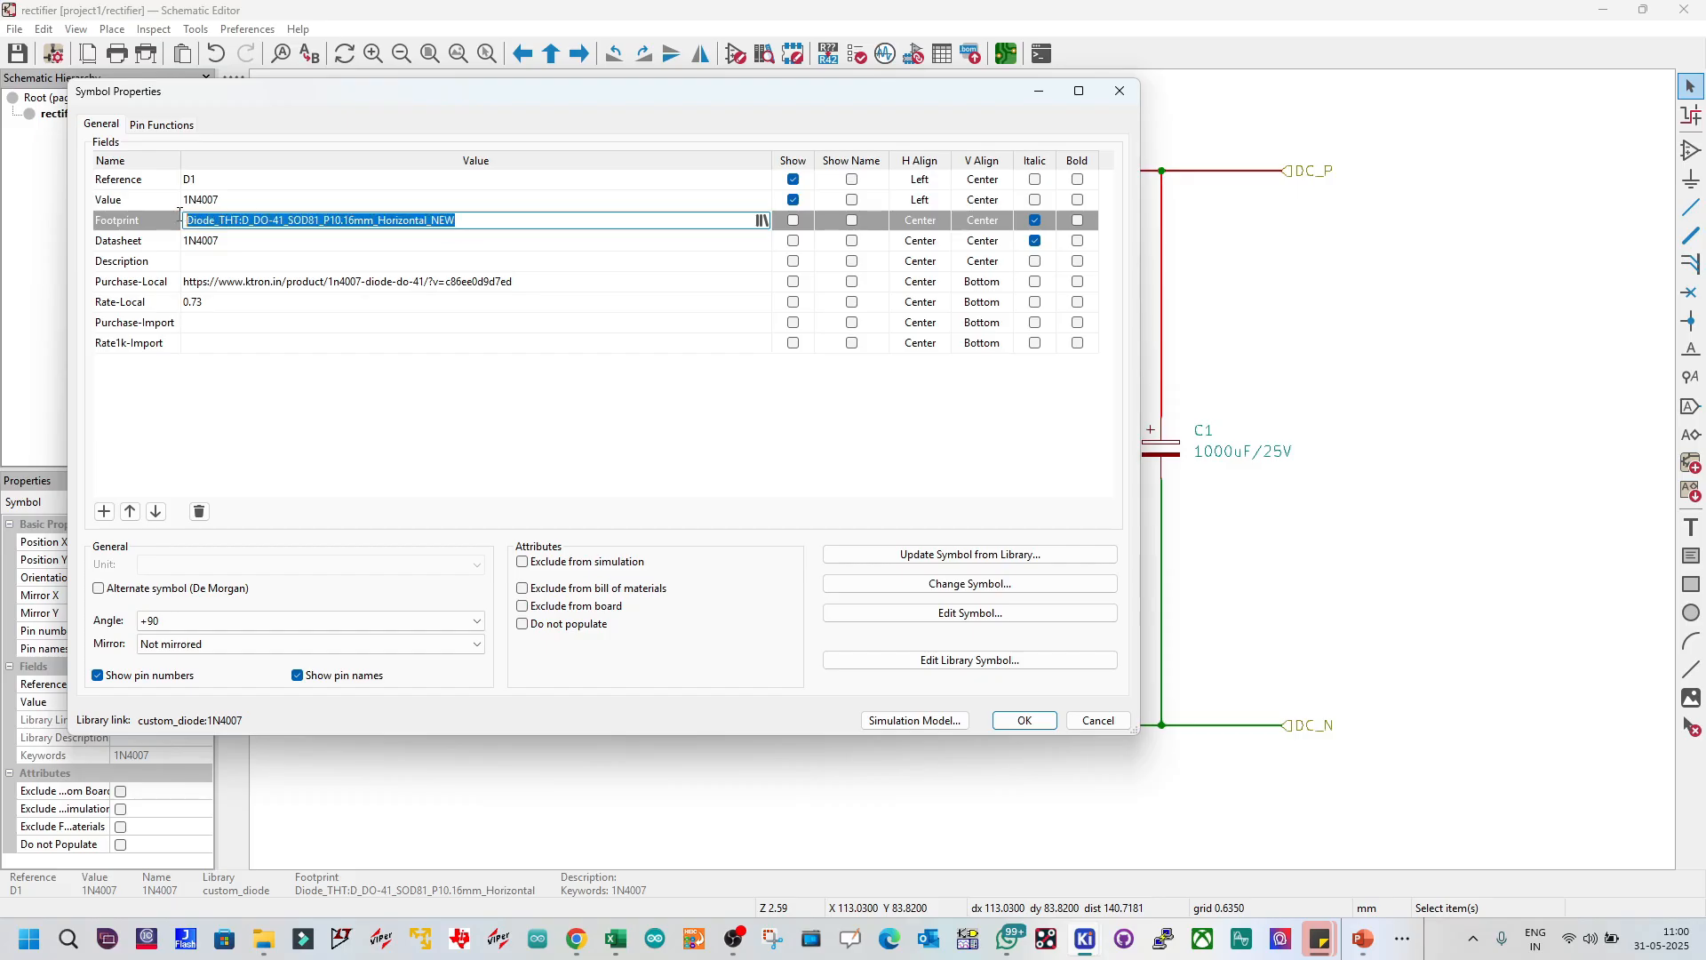
{"action": "right_click", "coordinate": [241, 224]}
{"action": "left_click", "coordinate": [302, 283]}
{"action": "left_click", "coordinate": [540, 399]}
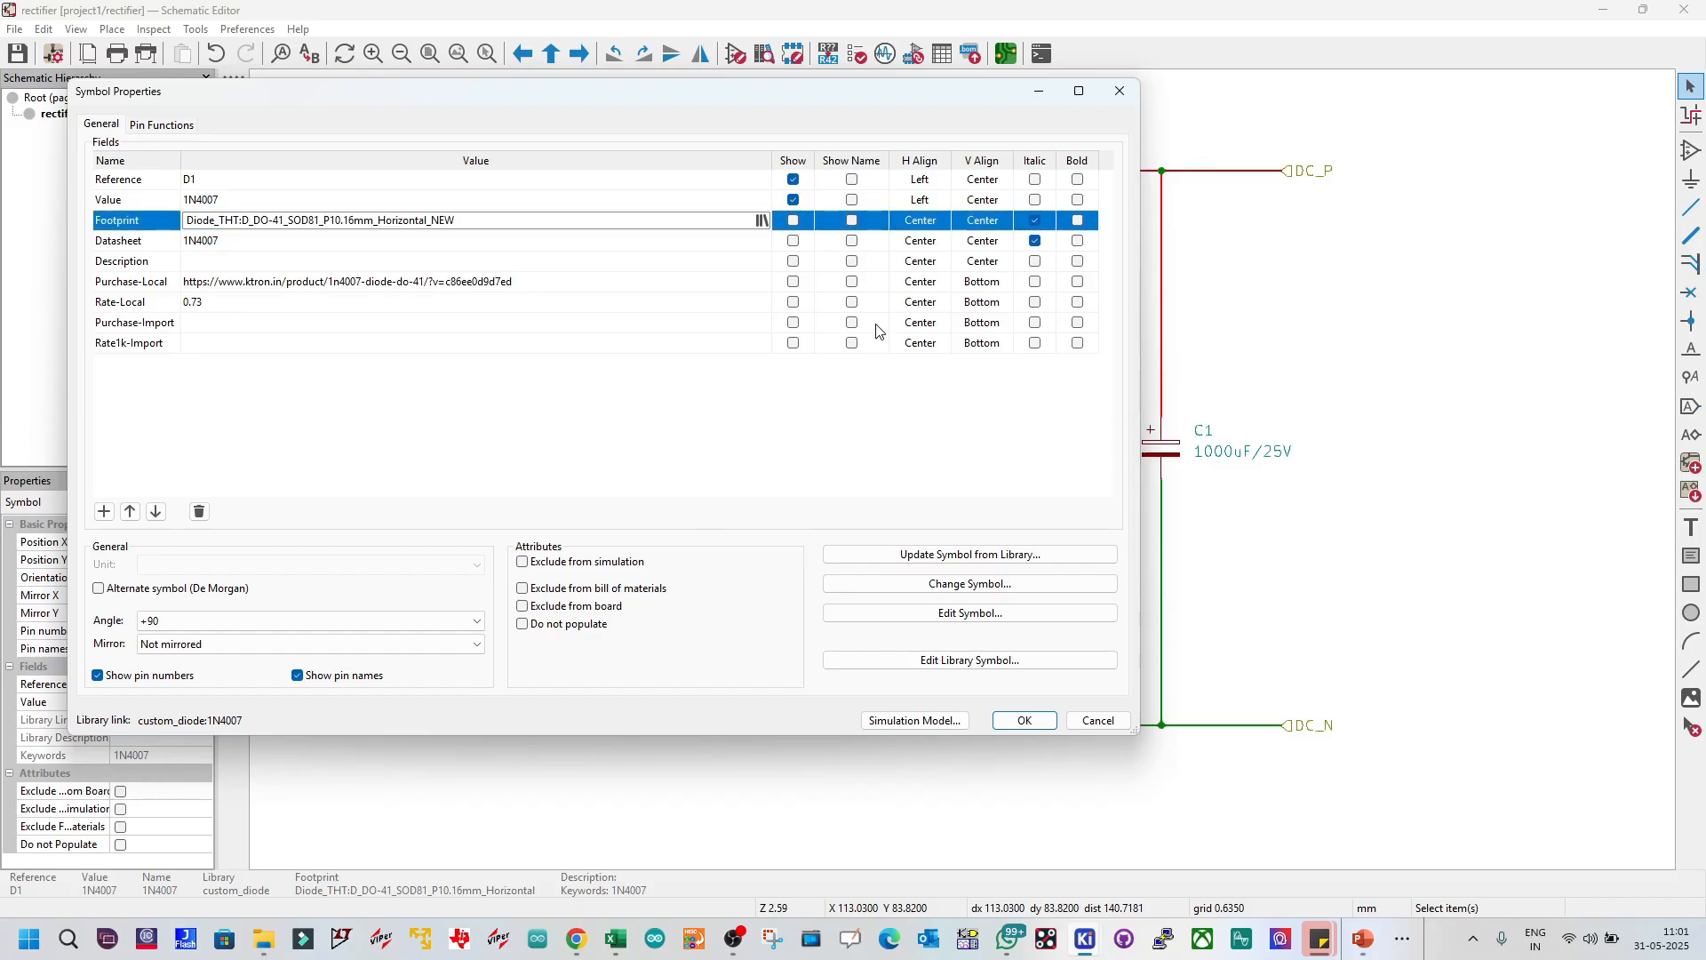
{"action": "left_click", "coordinate": [1120, 92]}
{"action": "left_click", "coordinate": [773, 293]}
{"action": "left_click", "coordinate": [745, 356]}
{"action": "double_click", "coordinate": [744, 356]}
{"action": "key", "text": "Escape"}
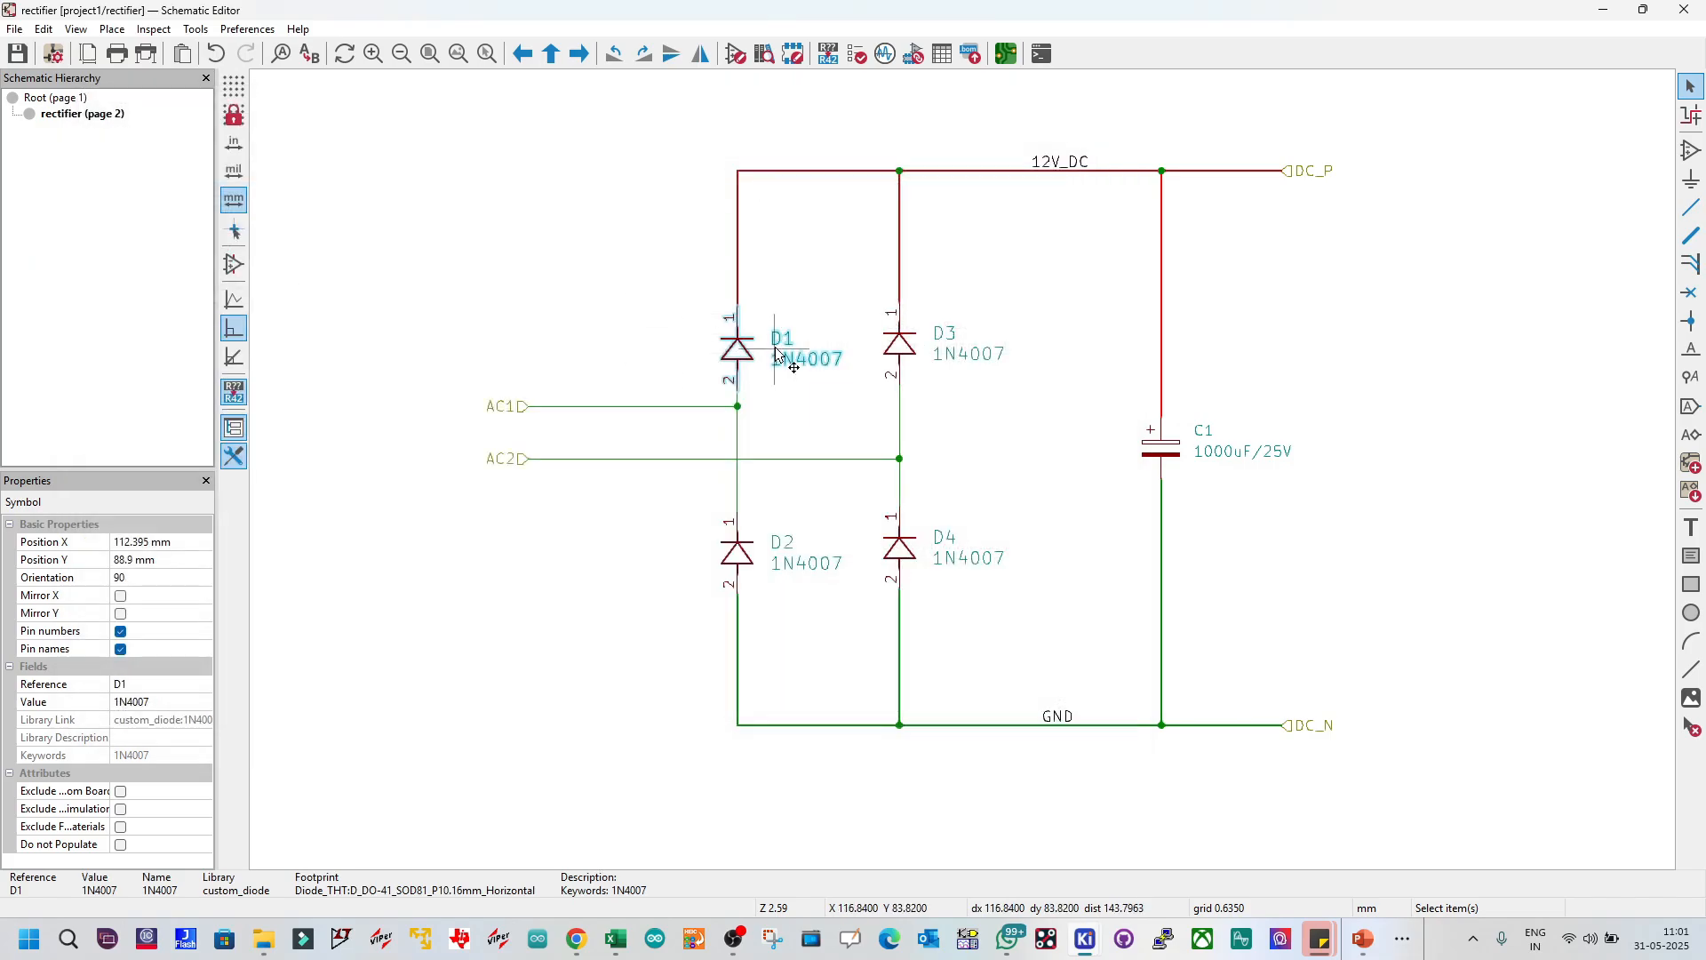
Step: Try adding the suffix _NEW to D3's footprint name and cancel the edit
{"action": "double_click", "coordinate": [903, 359]}
{"action": "left_click", "coordinate": [552, 226]}
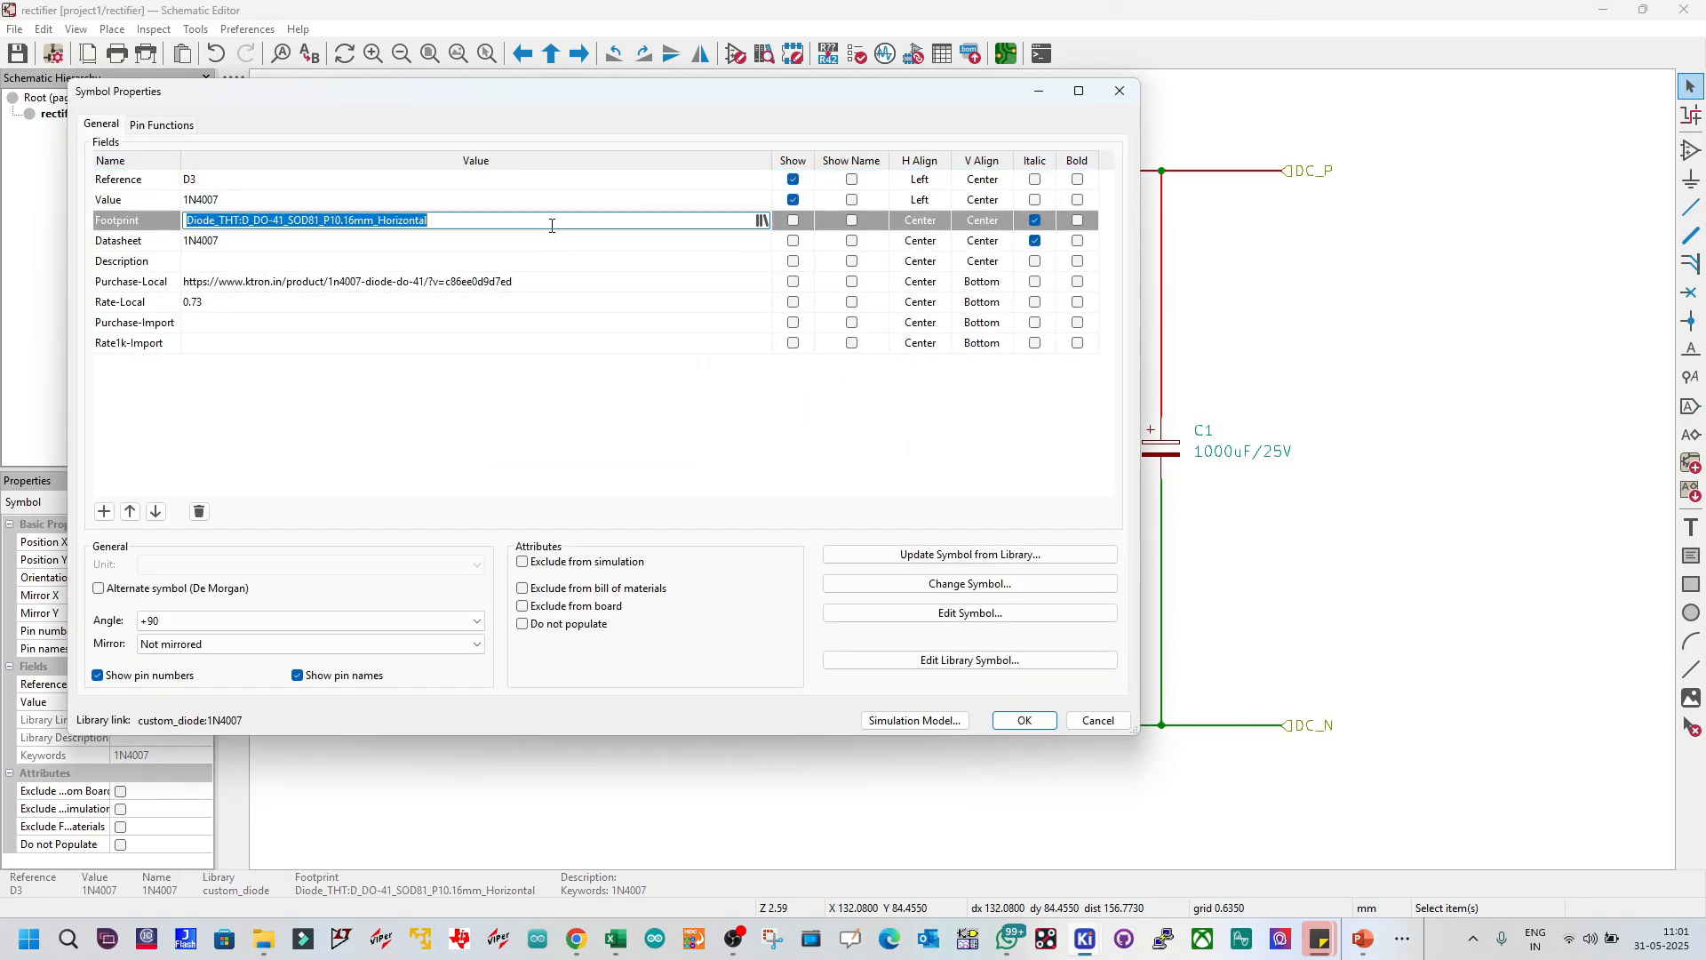
{"action": "left_click", "coordinate": [552, 226]}
{"action": "type", "text": "_NEW"}
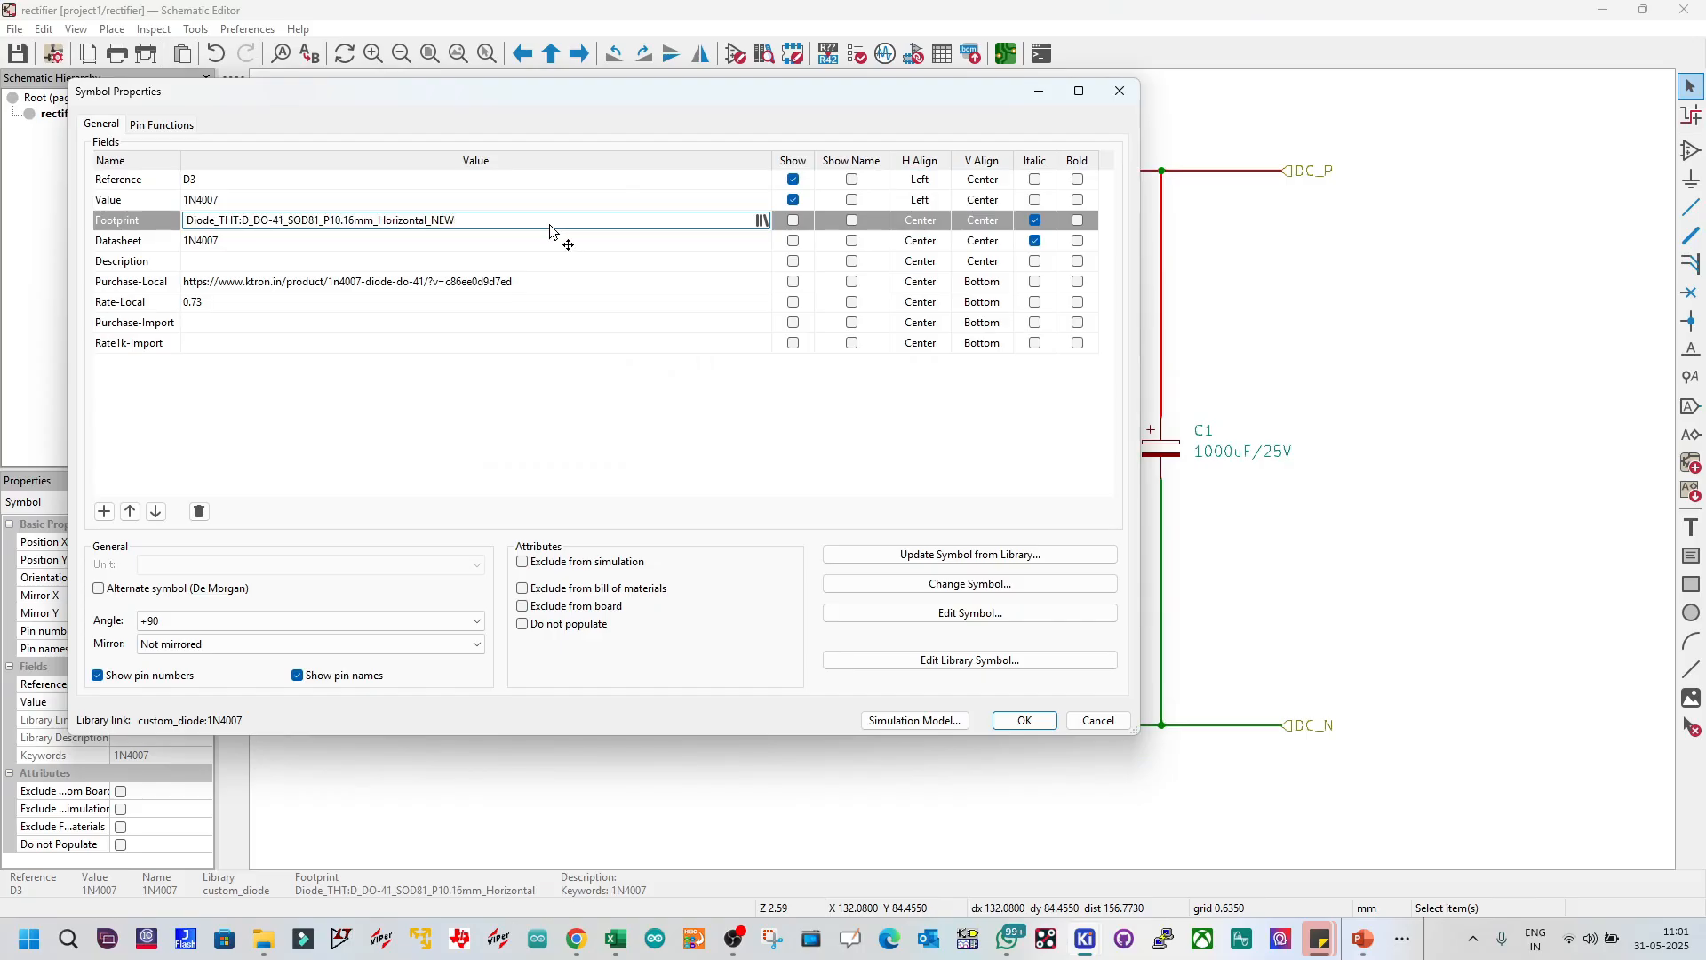
{"action": "key", "text": "Escape"}
Step: Search the footprint chooser for Diode_THT:D_DO-41_SOD81_P10.16mm_Horizontal_NEW from D3's footprint field, and close without assigning anything
{"action": "left_click", "coordinate": [745, 222]}
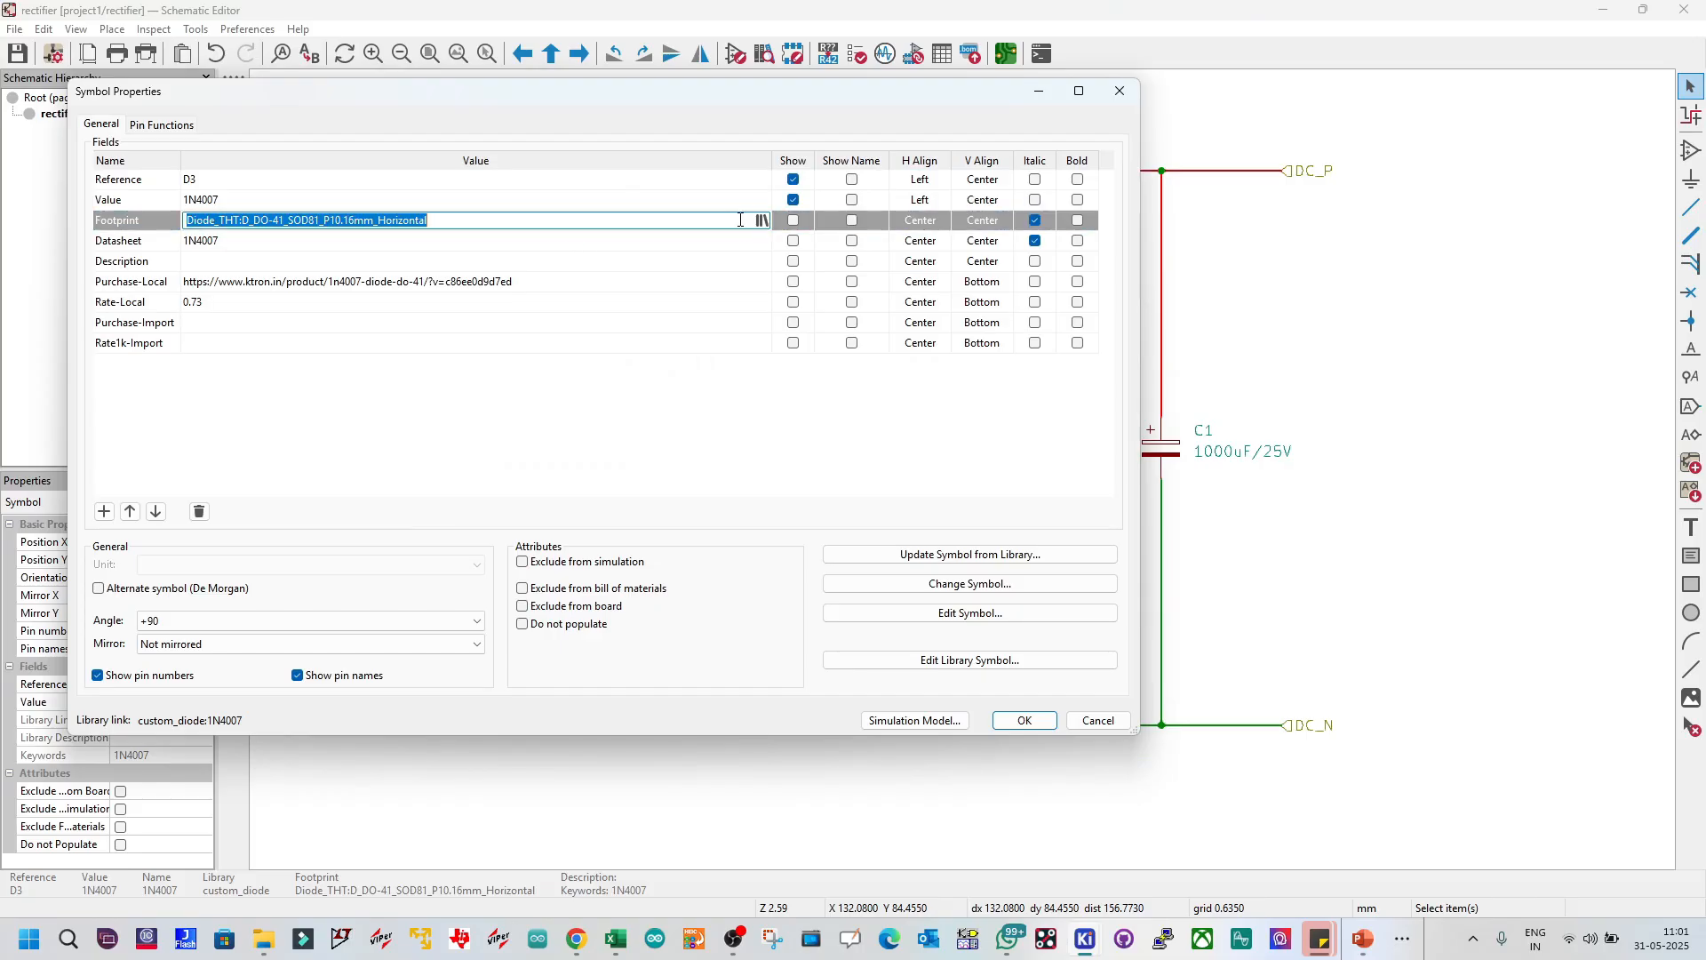
{"action": "left_click", "coordinate": [761, 222]}
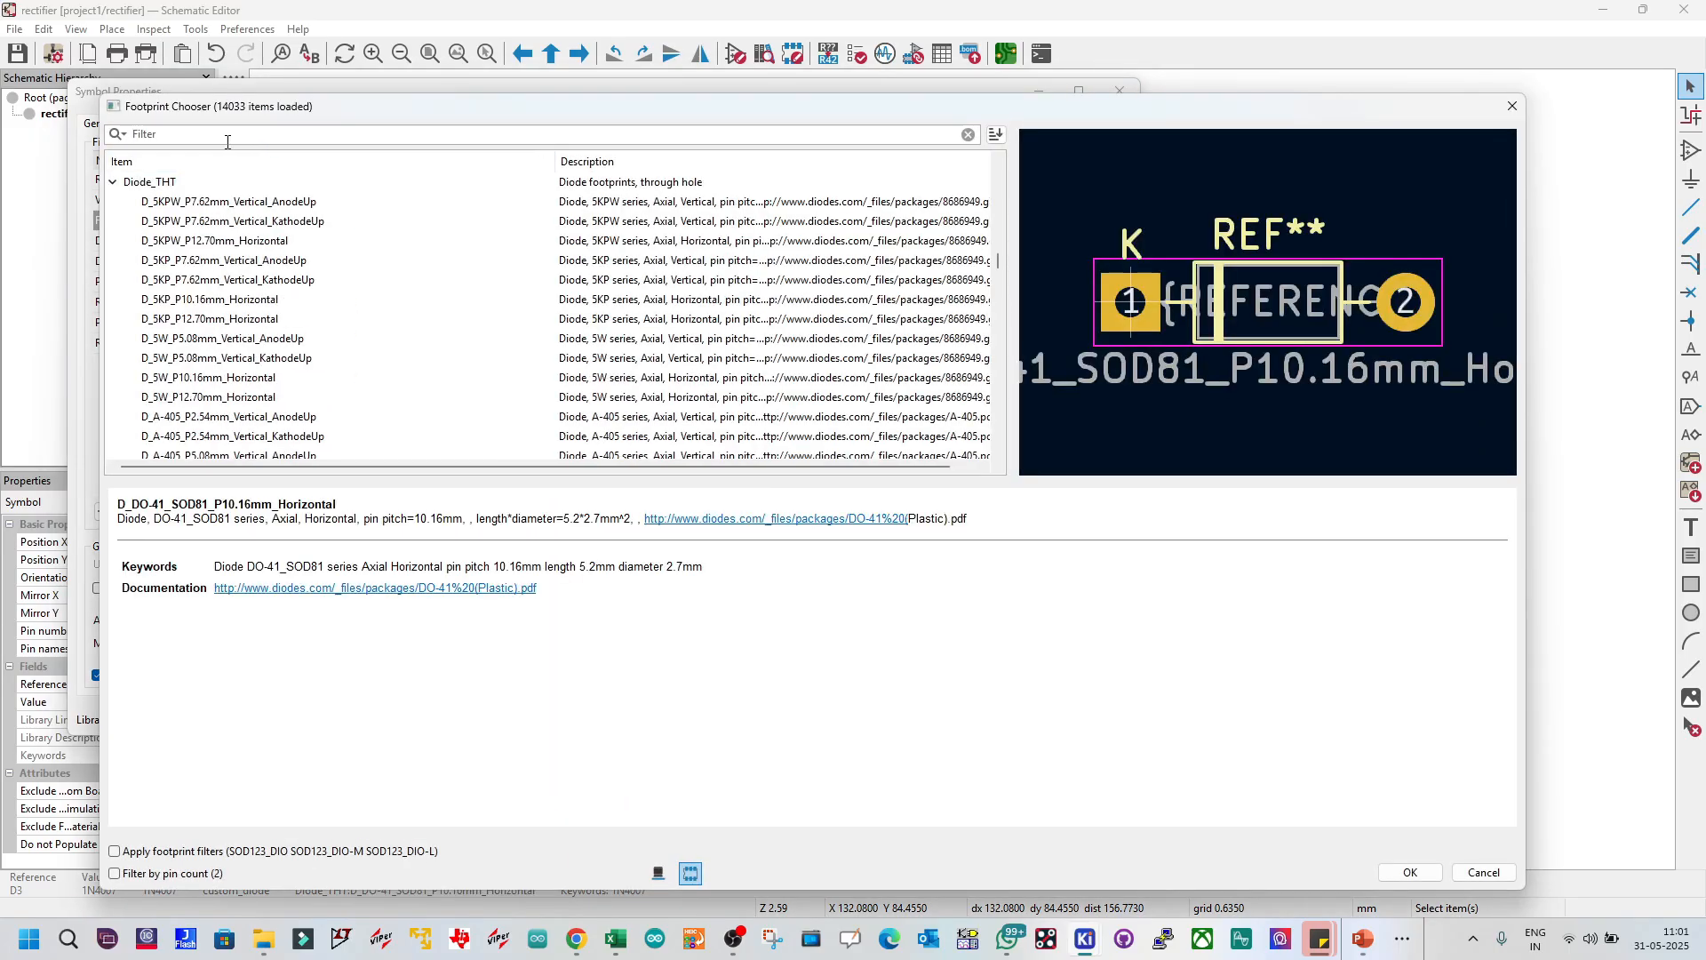
{"action": "key", "text": "ctrl+v"}
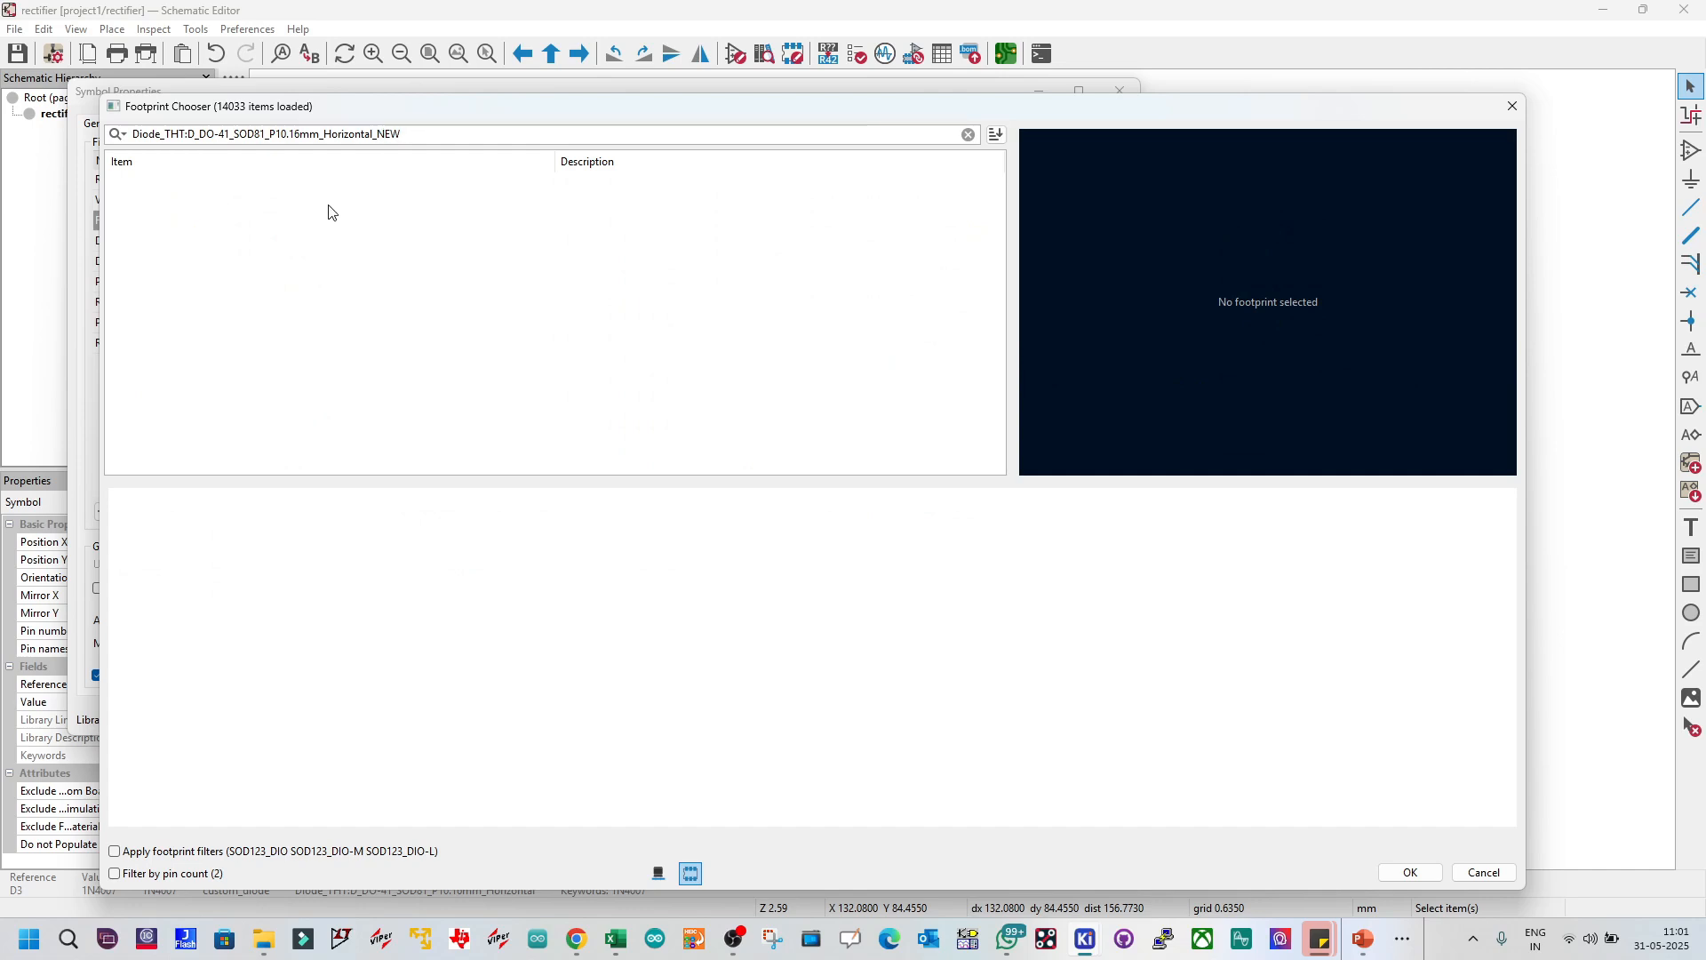
{"action": "key", "text": "Escape"}
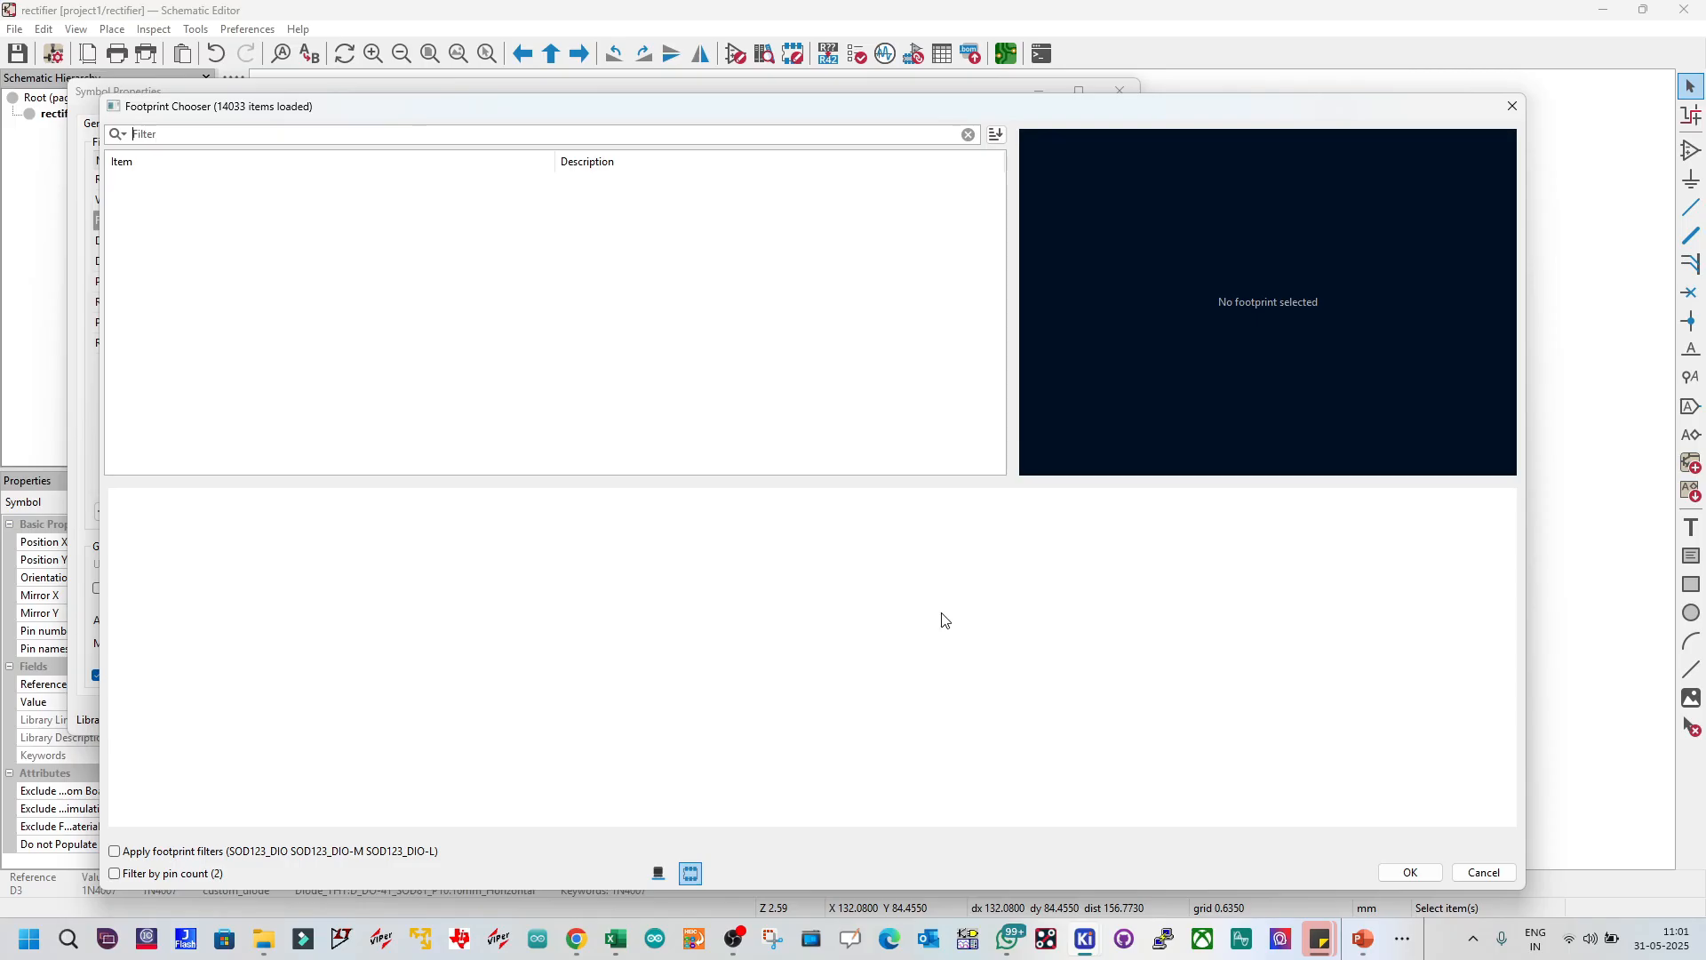
{"action": "key", "text": "Escape"}
{"action": "key", "text": "Escape"}
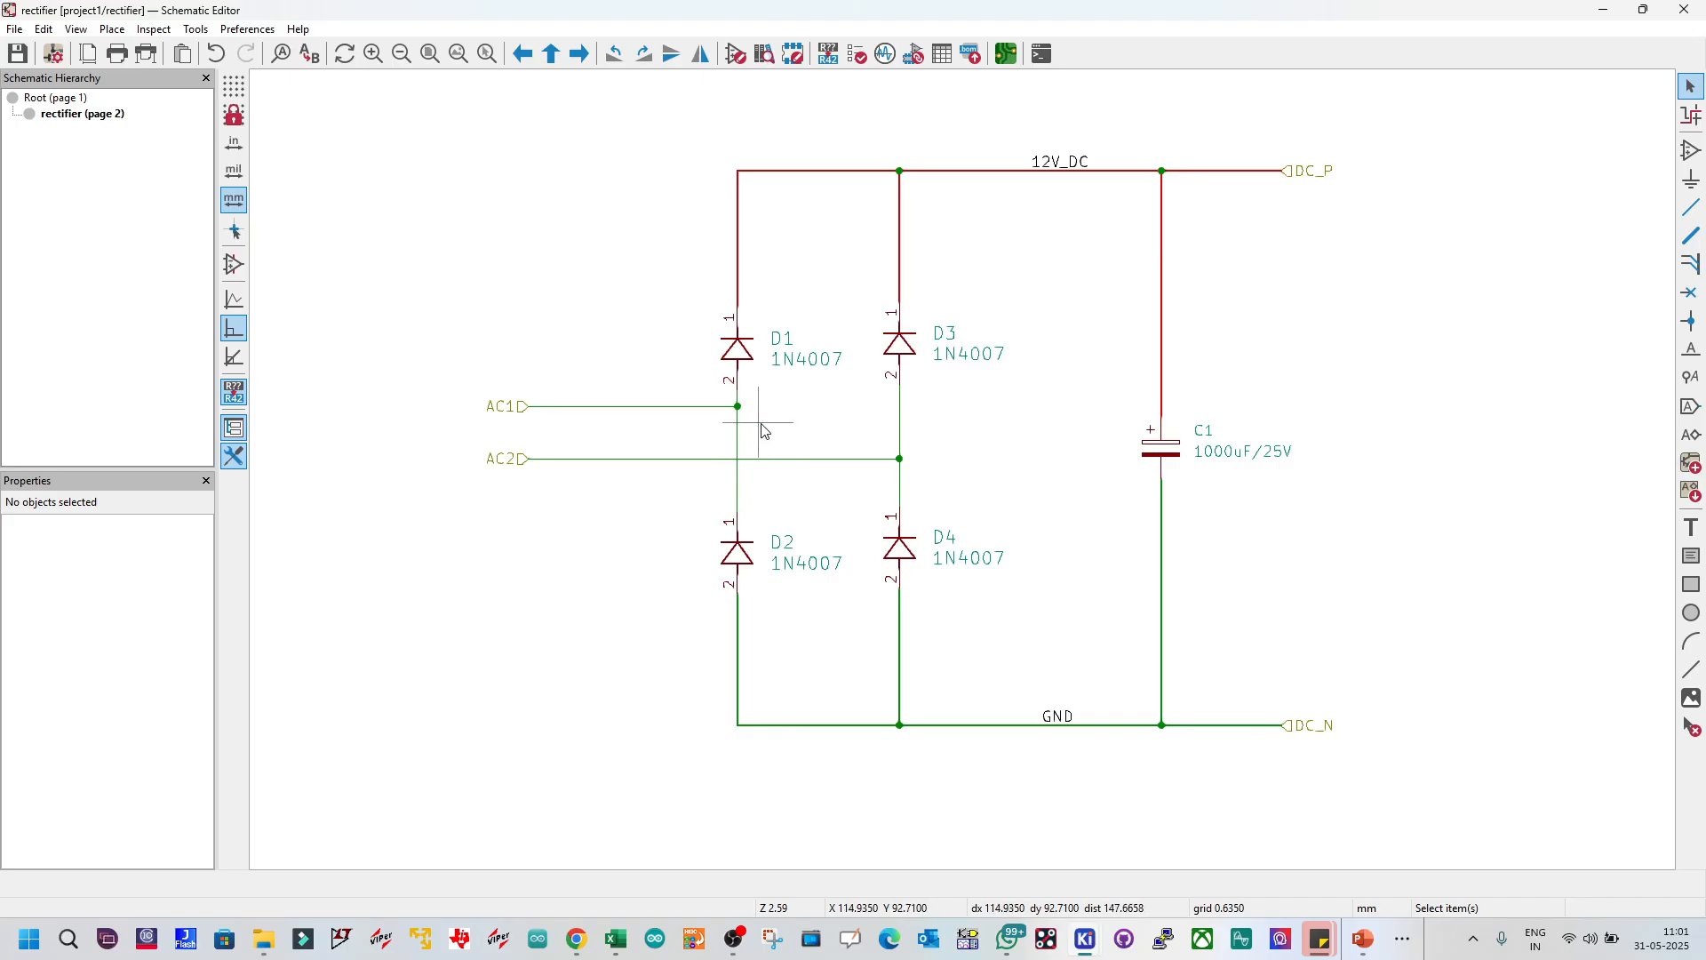
{"action": "left_click", "coordinate": [746, 354]}
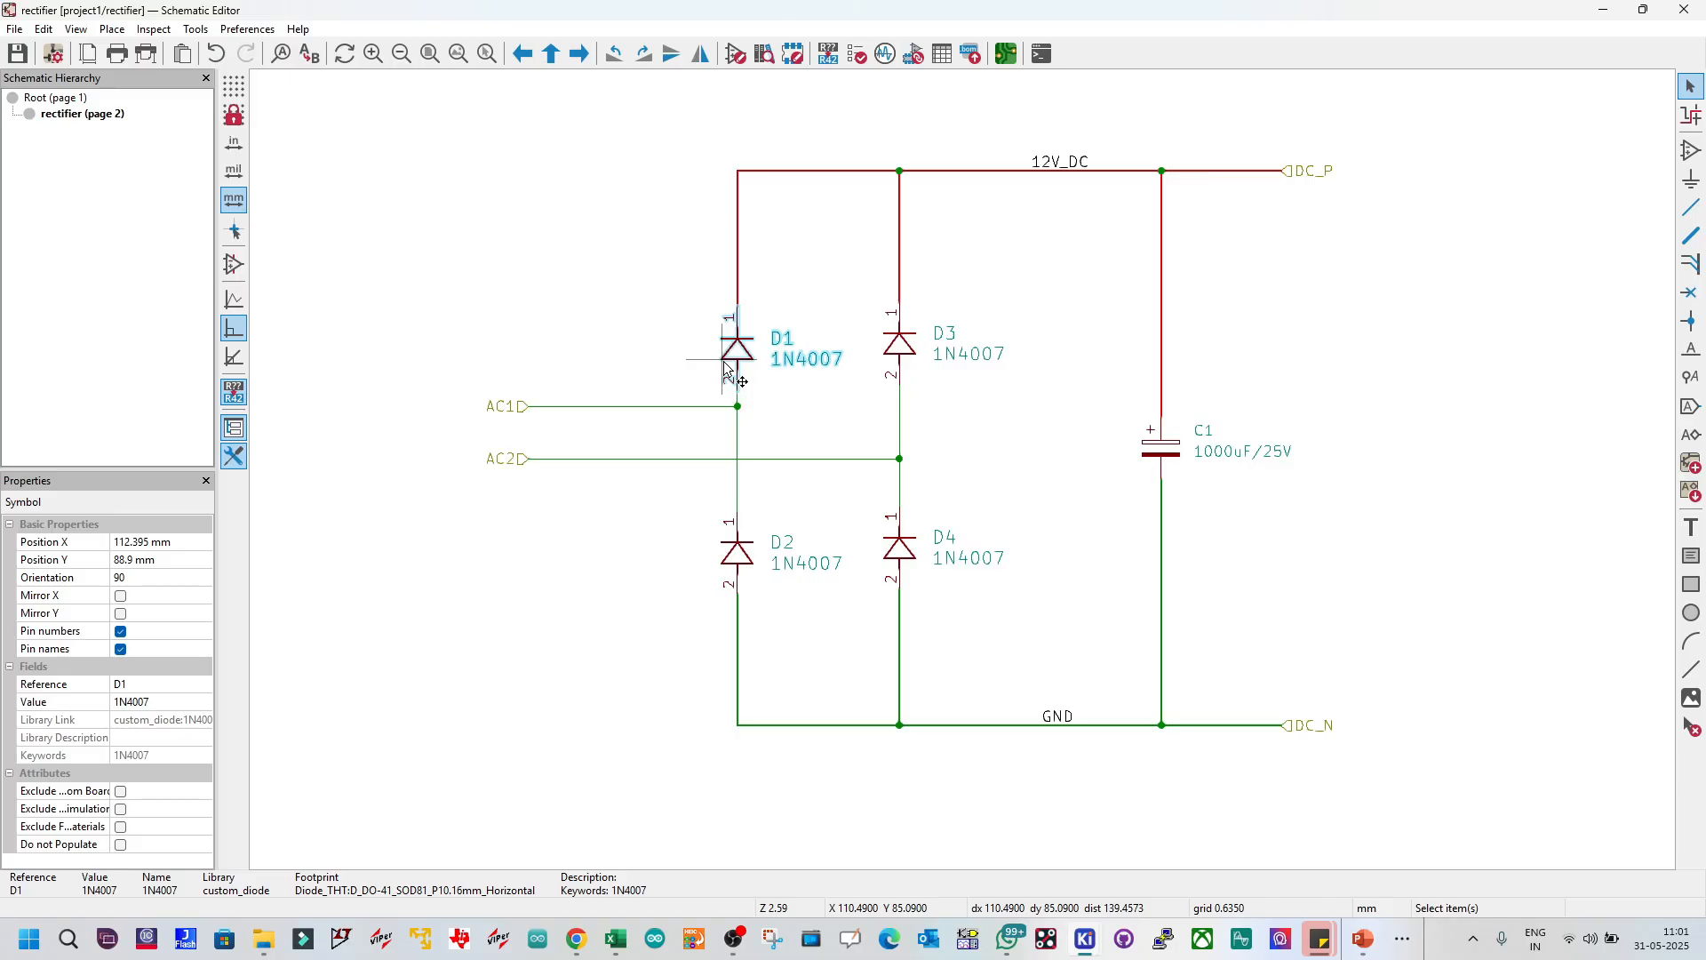
{"action": "left_click", "coordinate": [669, 370]}
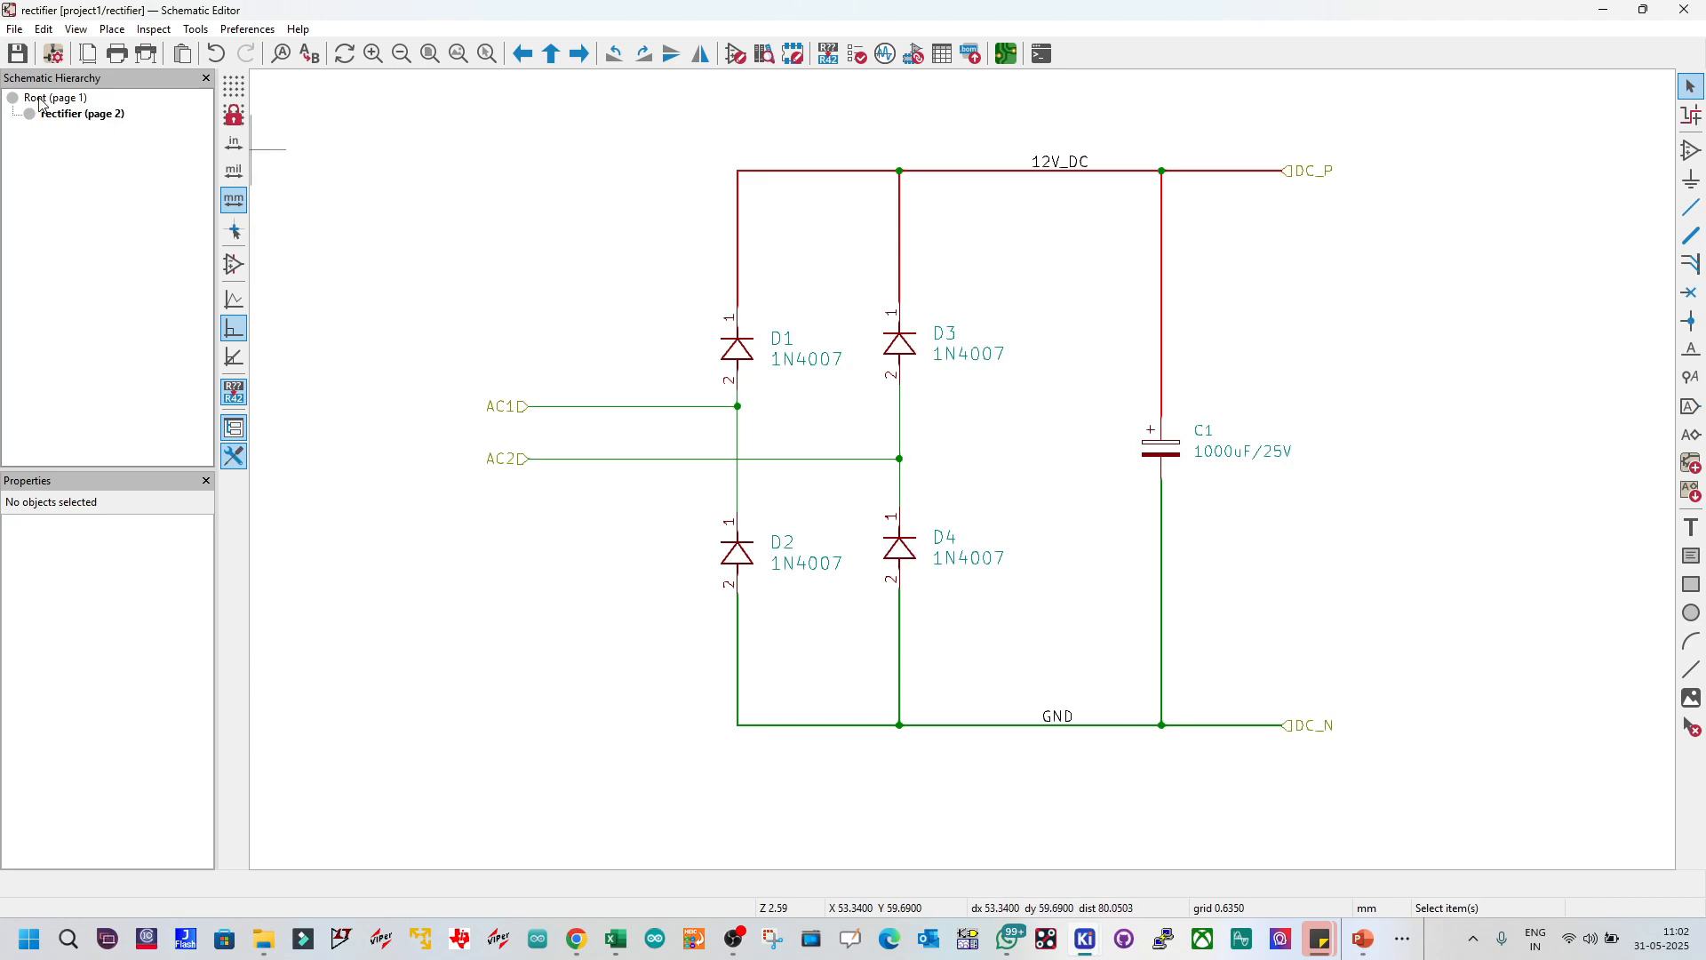
Step: Return to the root sheet and set the rectifier sheet symbol's background color to L.Yellow
{"action": "left_click", "coordinate": [550, 56]}
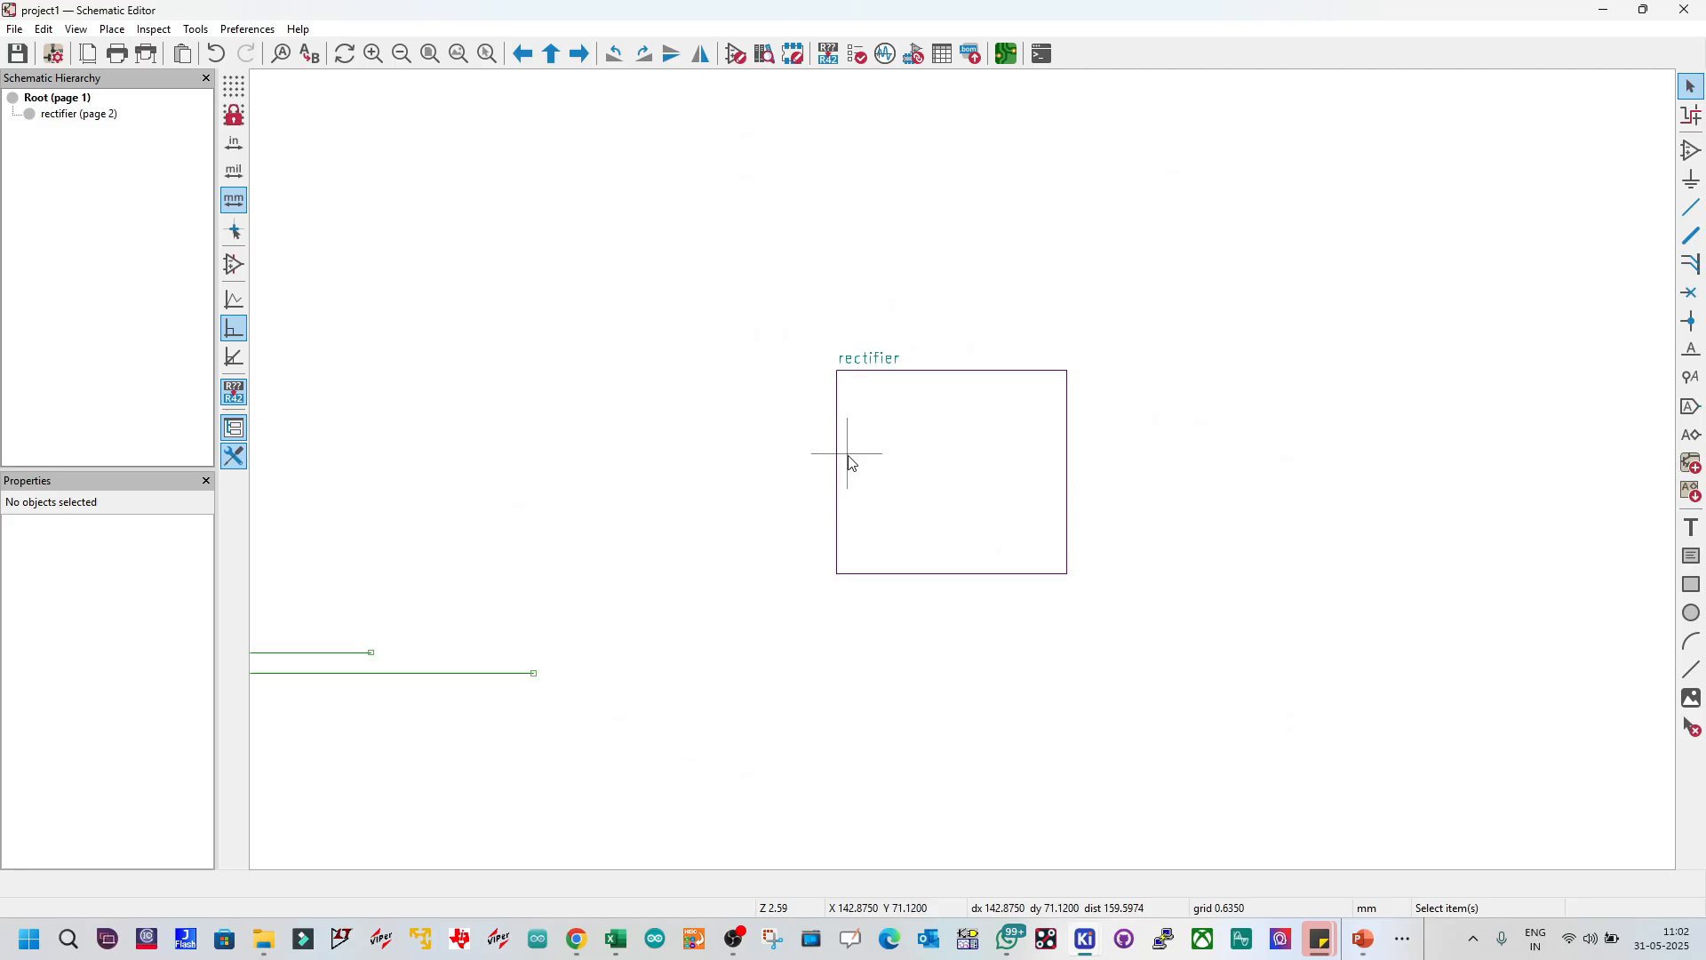
{"action": "left_click", "coordinate": [915, 456]}
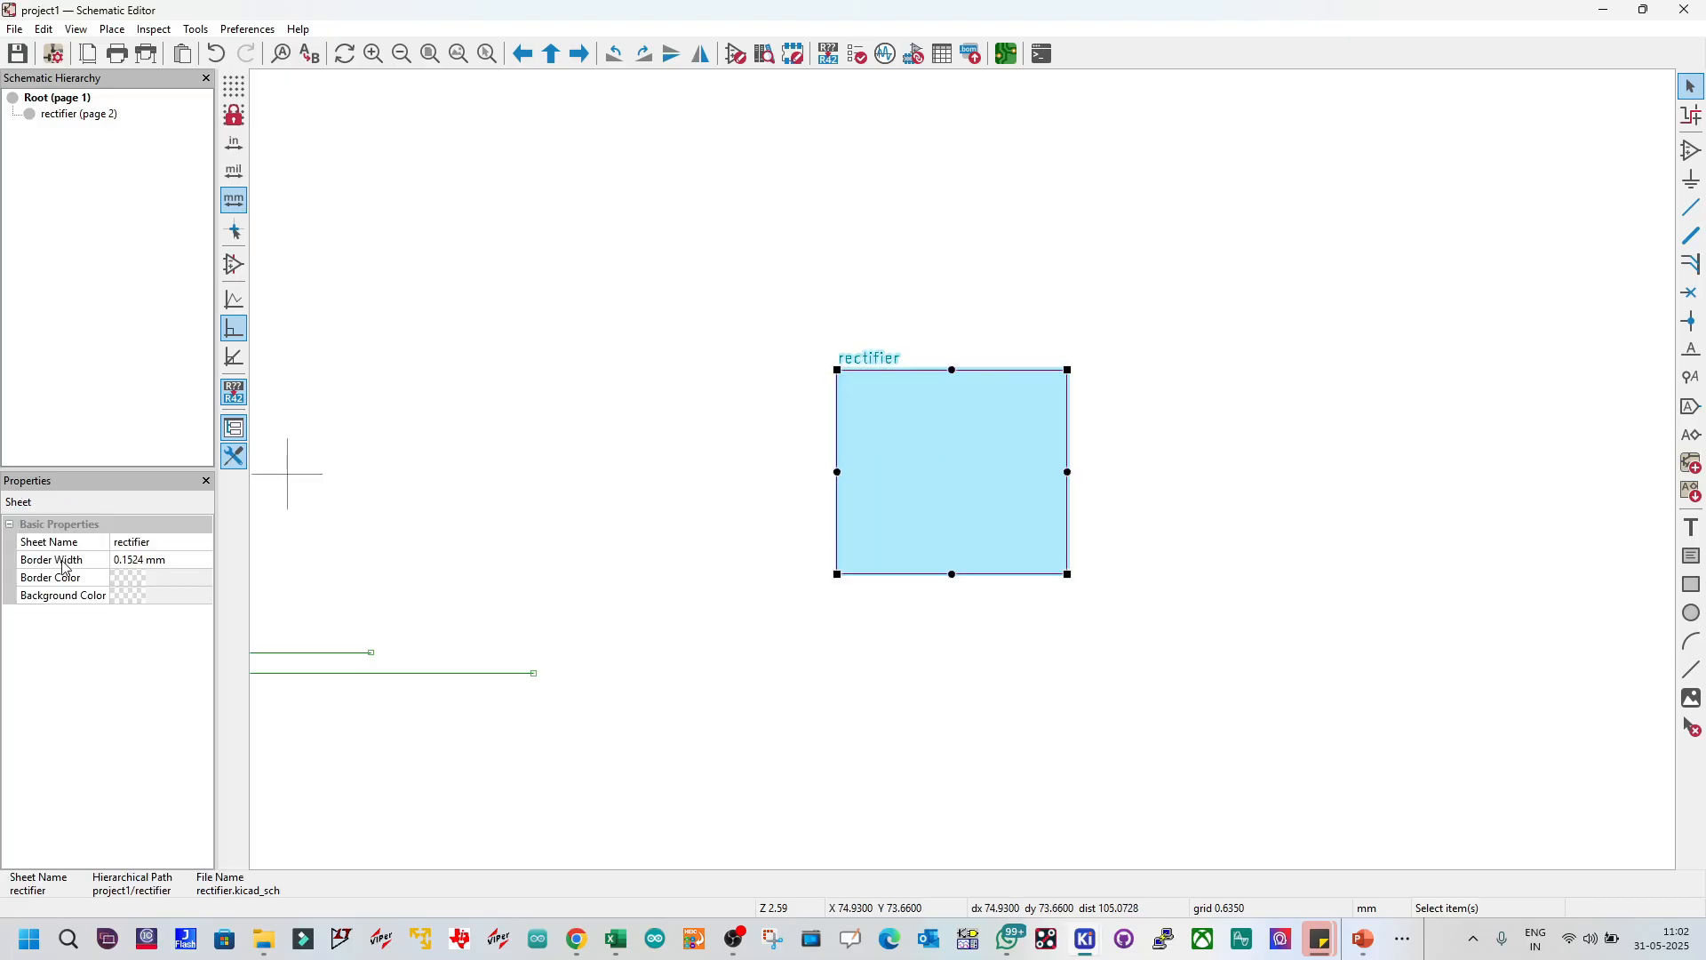
{"action": "left_click", "coordinate": [128, 595]}
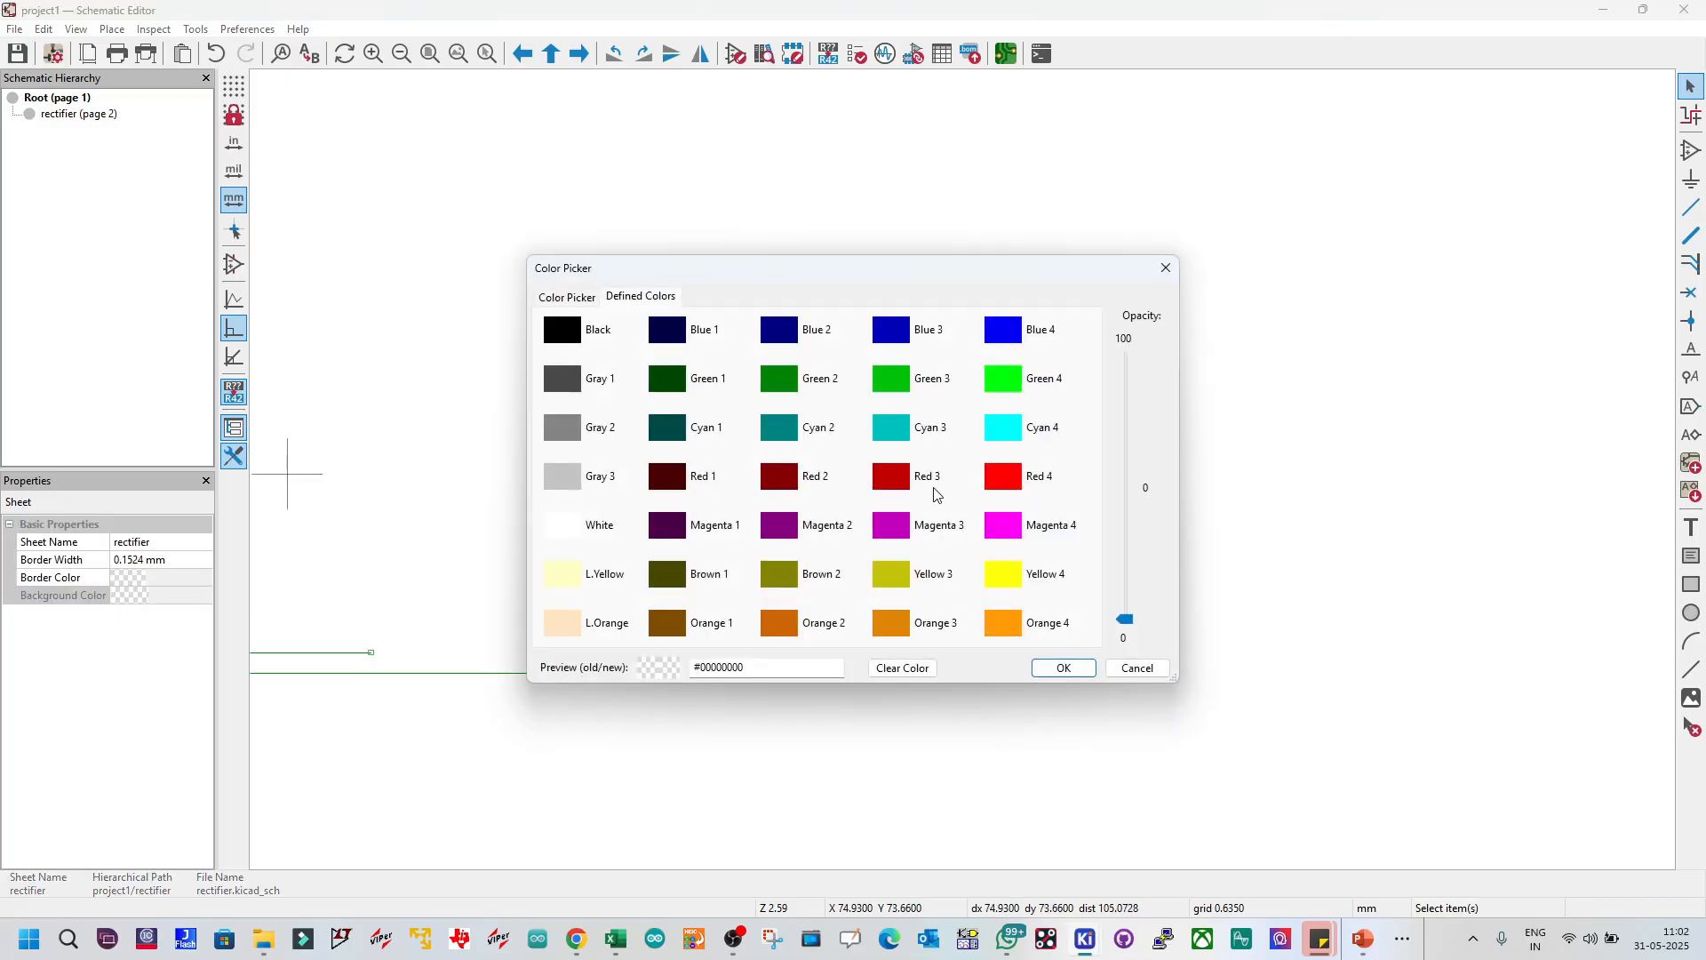
{"action": "left_click", "coordinate": [579, 591]}
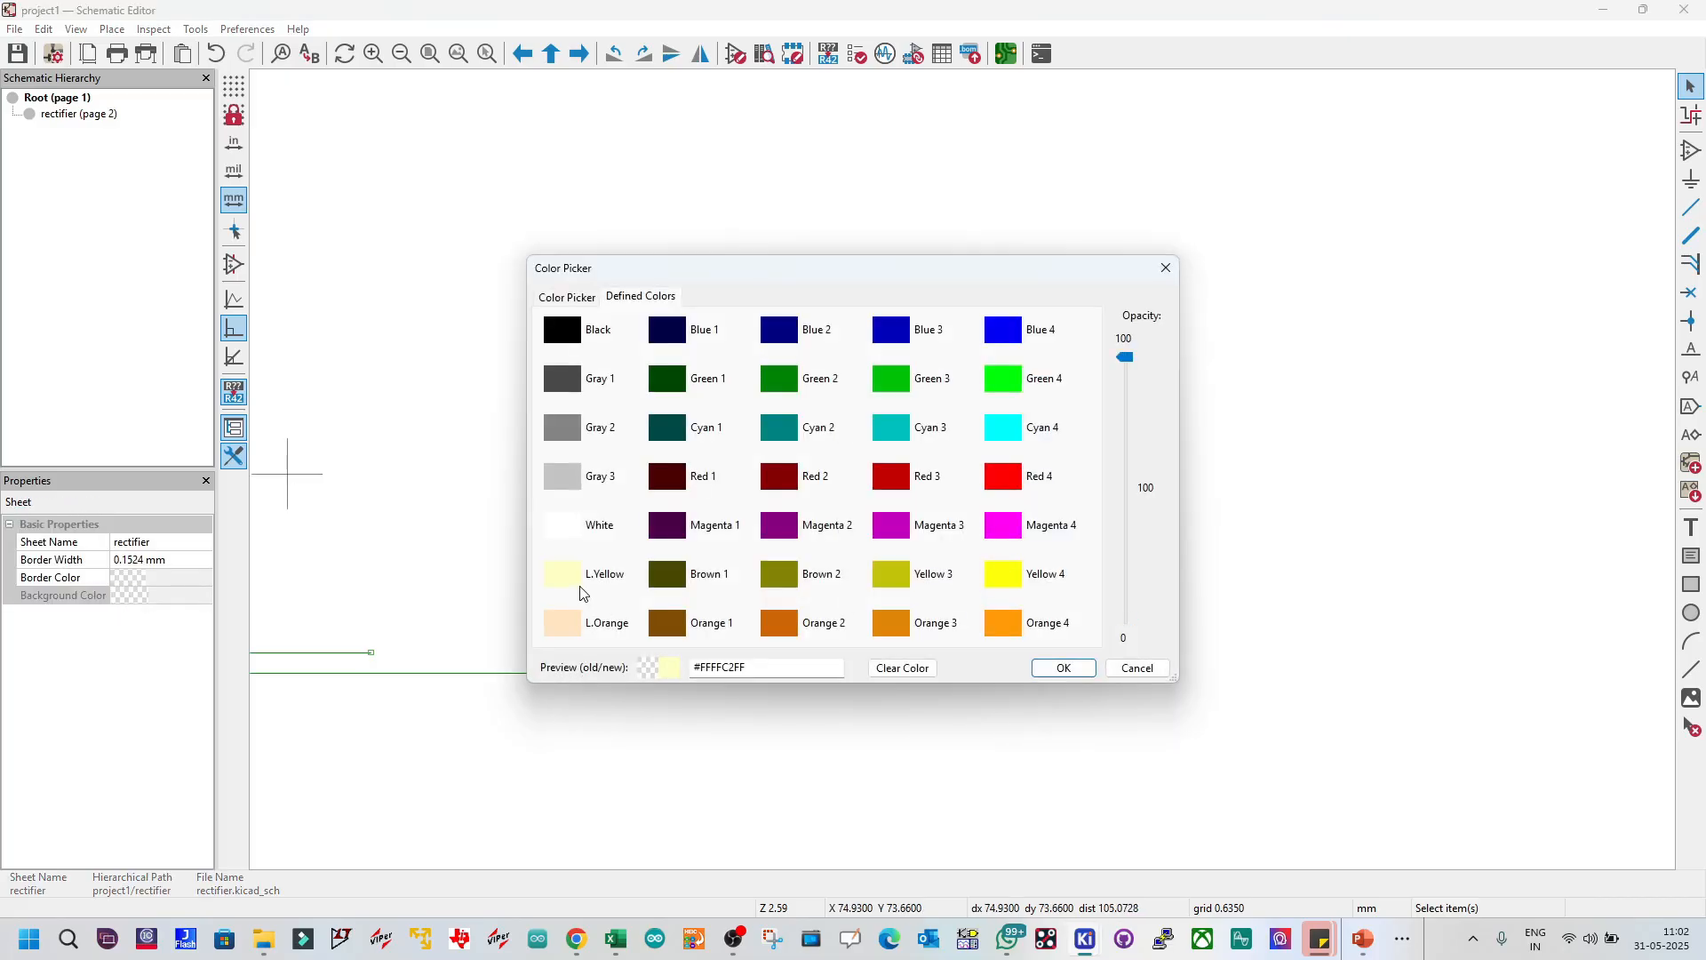
{"action": "left_click", "coordinate": [1063, 667]}
{"action": "left_click", "coordinate": [1053, 675]}
{"action": "scroll", "coordinate": [967, 472], "scroll_direction": "down", "scroll_amount": 2}
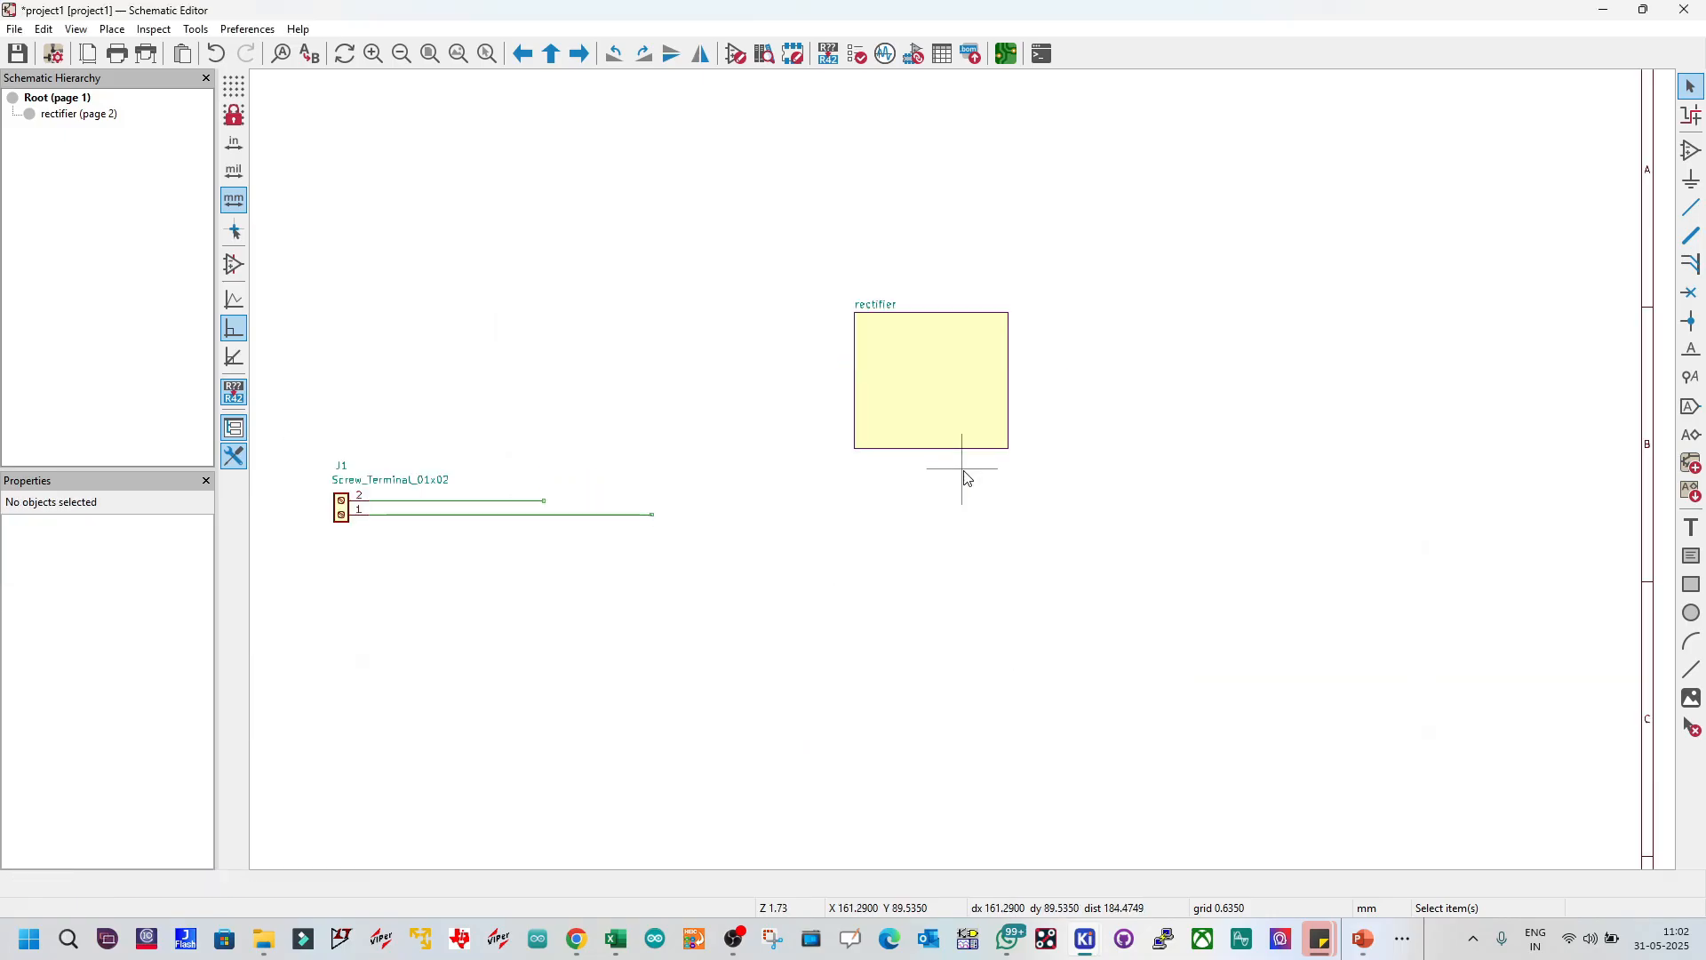
Step: Move the rectifier sheet symbol up and to the left on the root sheet
{"action": "left_click", "coordinate": [966, 380]}
{"action": "left_click_drag", "start_coordinate": [966, 380], "coordinate": [888, 333]}
{"action": "left_click", "coordinate": [868, 466]}
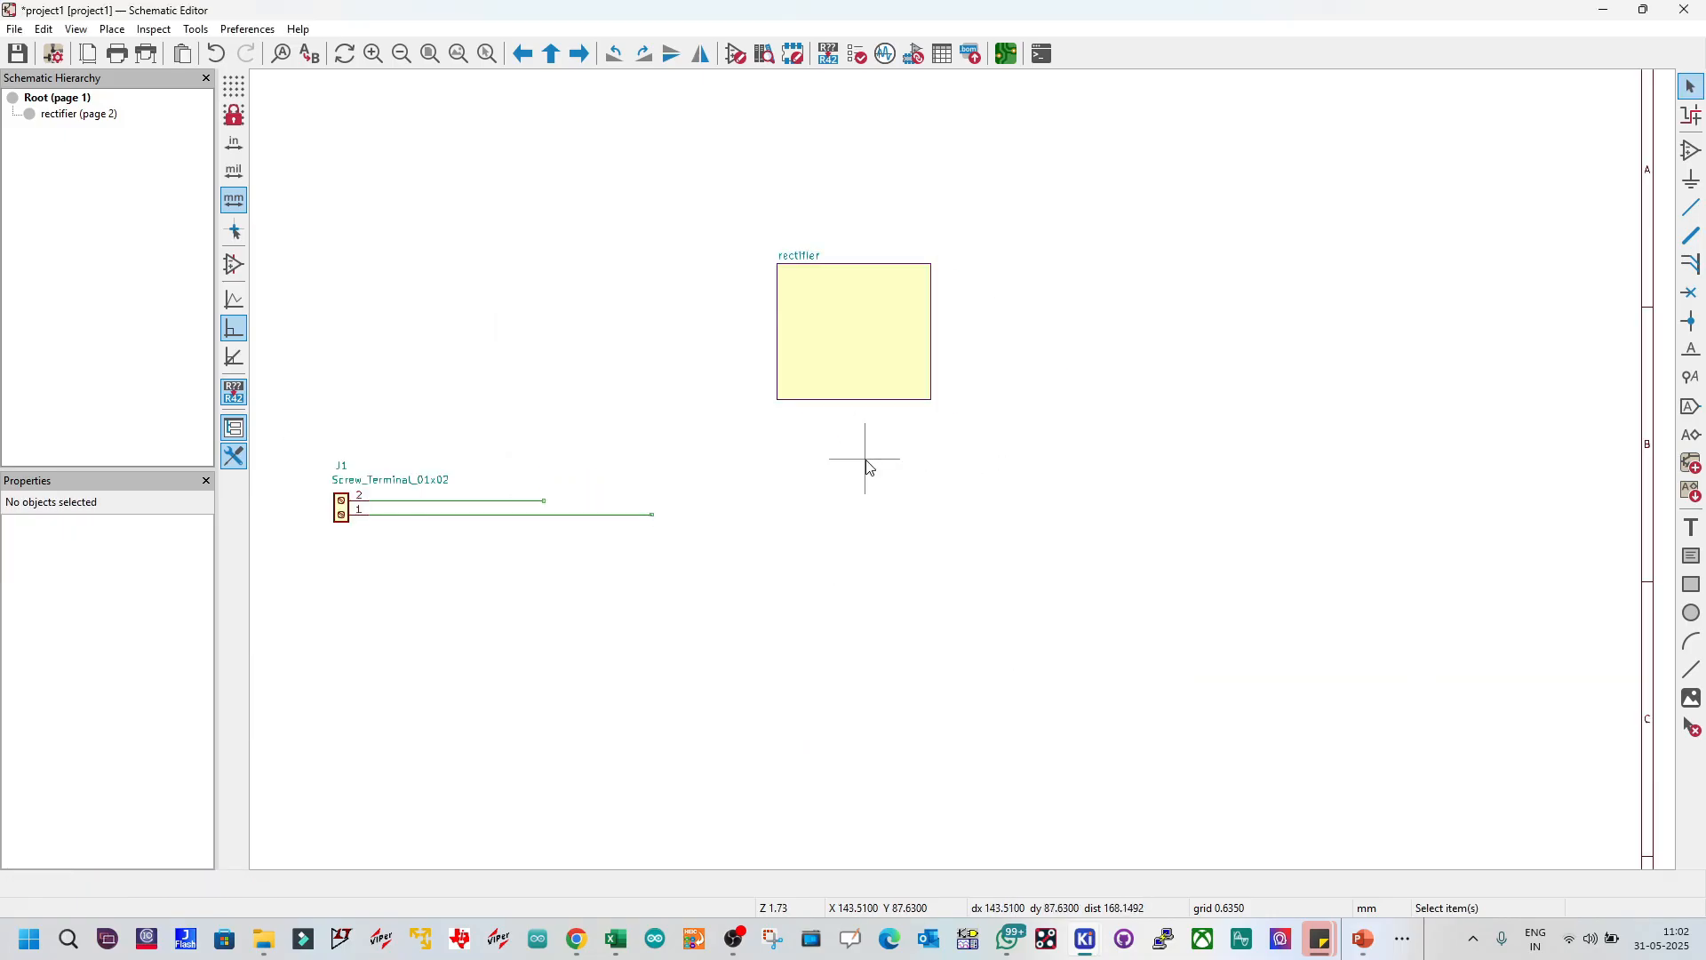
Step: Import the rectifier sheet's pins, placing AC1 and AC2 on the symbol's left edge and DC_P and DC_N on its right edge
{"action": "left_click", "coordinate": [824, 321]}
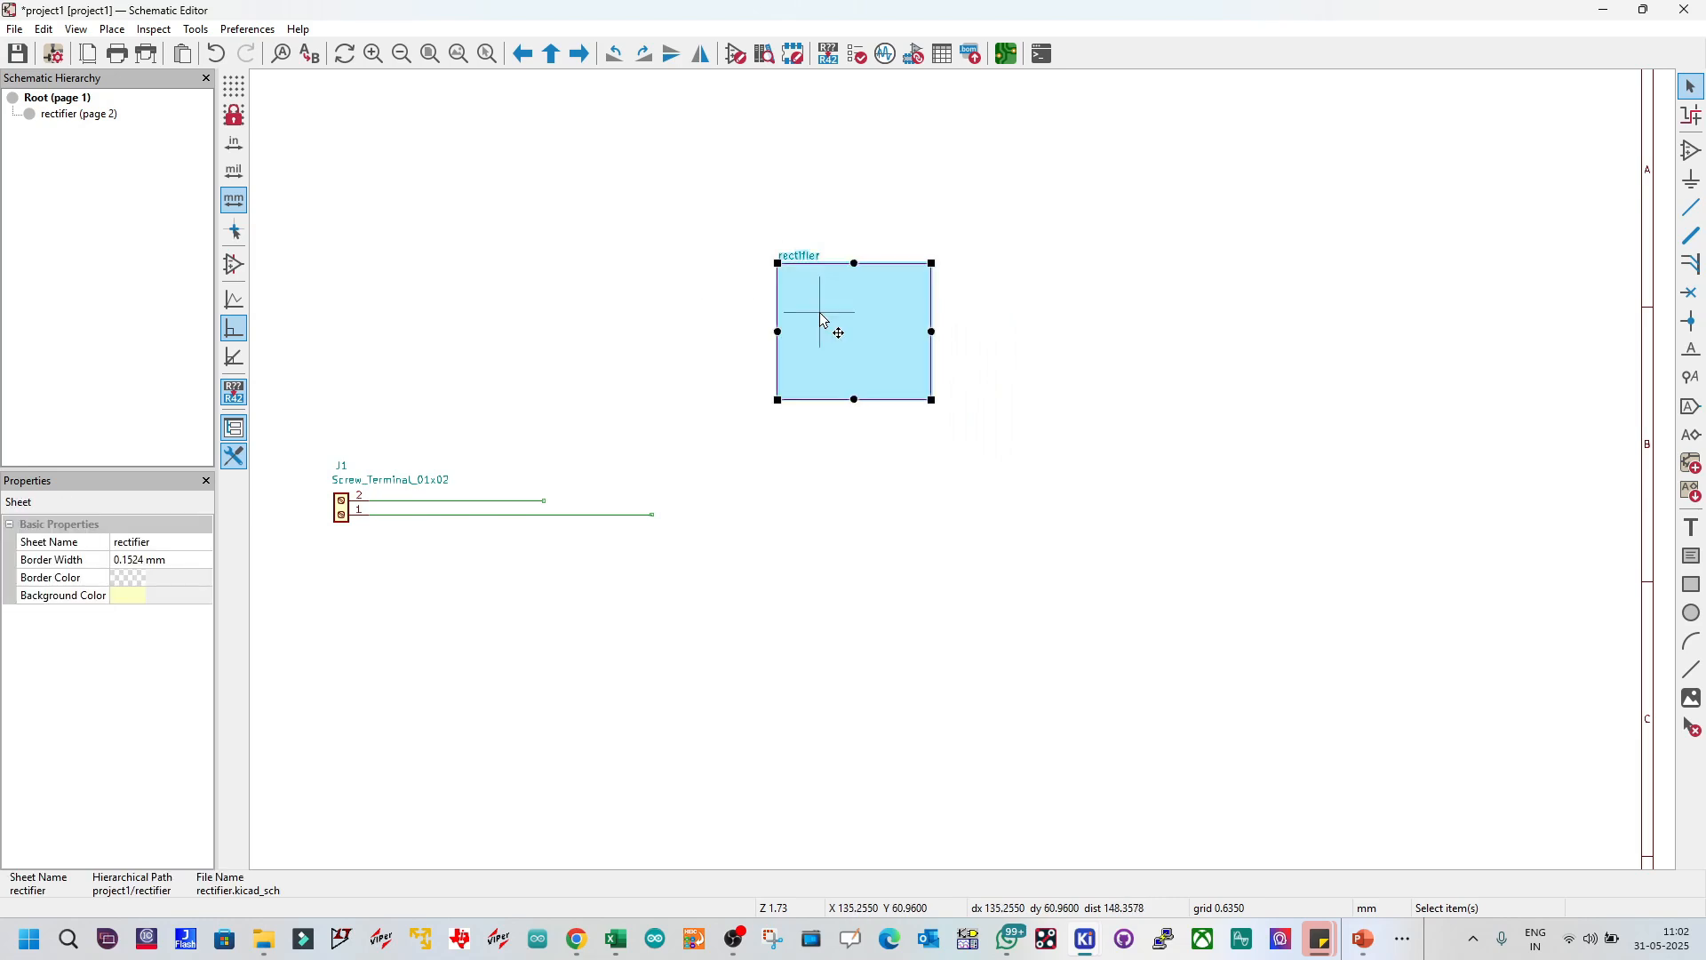
{"action": "right_click", "coordinate": [822, 321]}
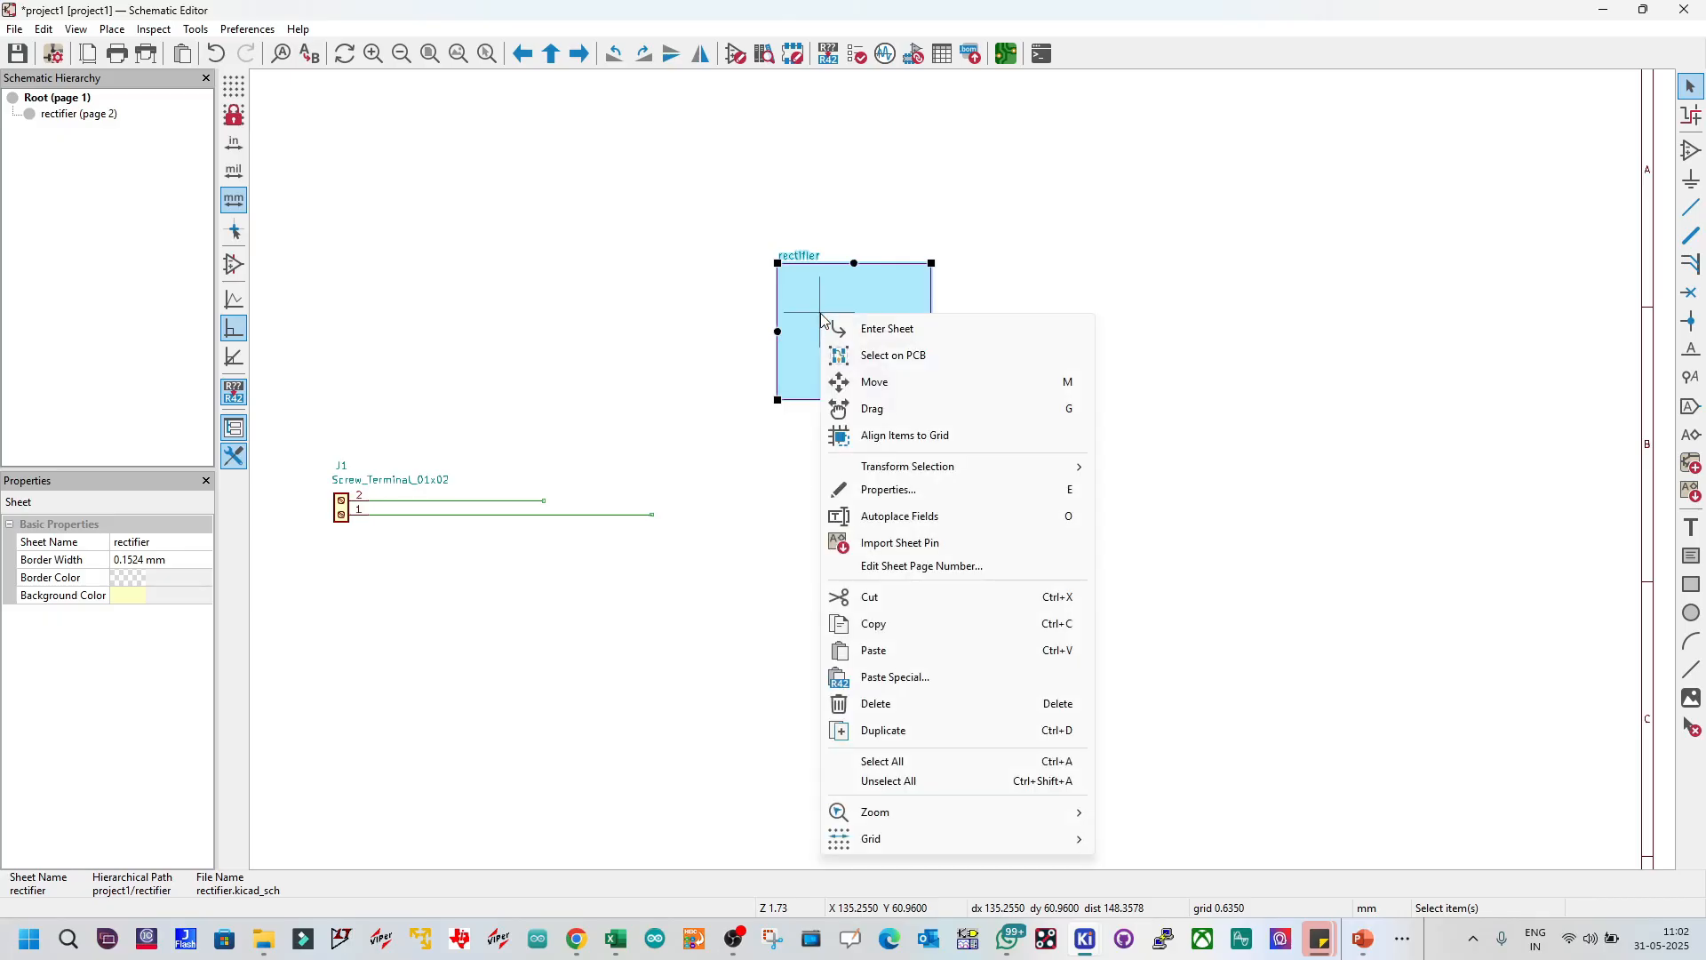
{"action": "left_click", "coordinate": [935, 551]}
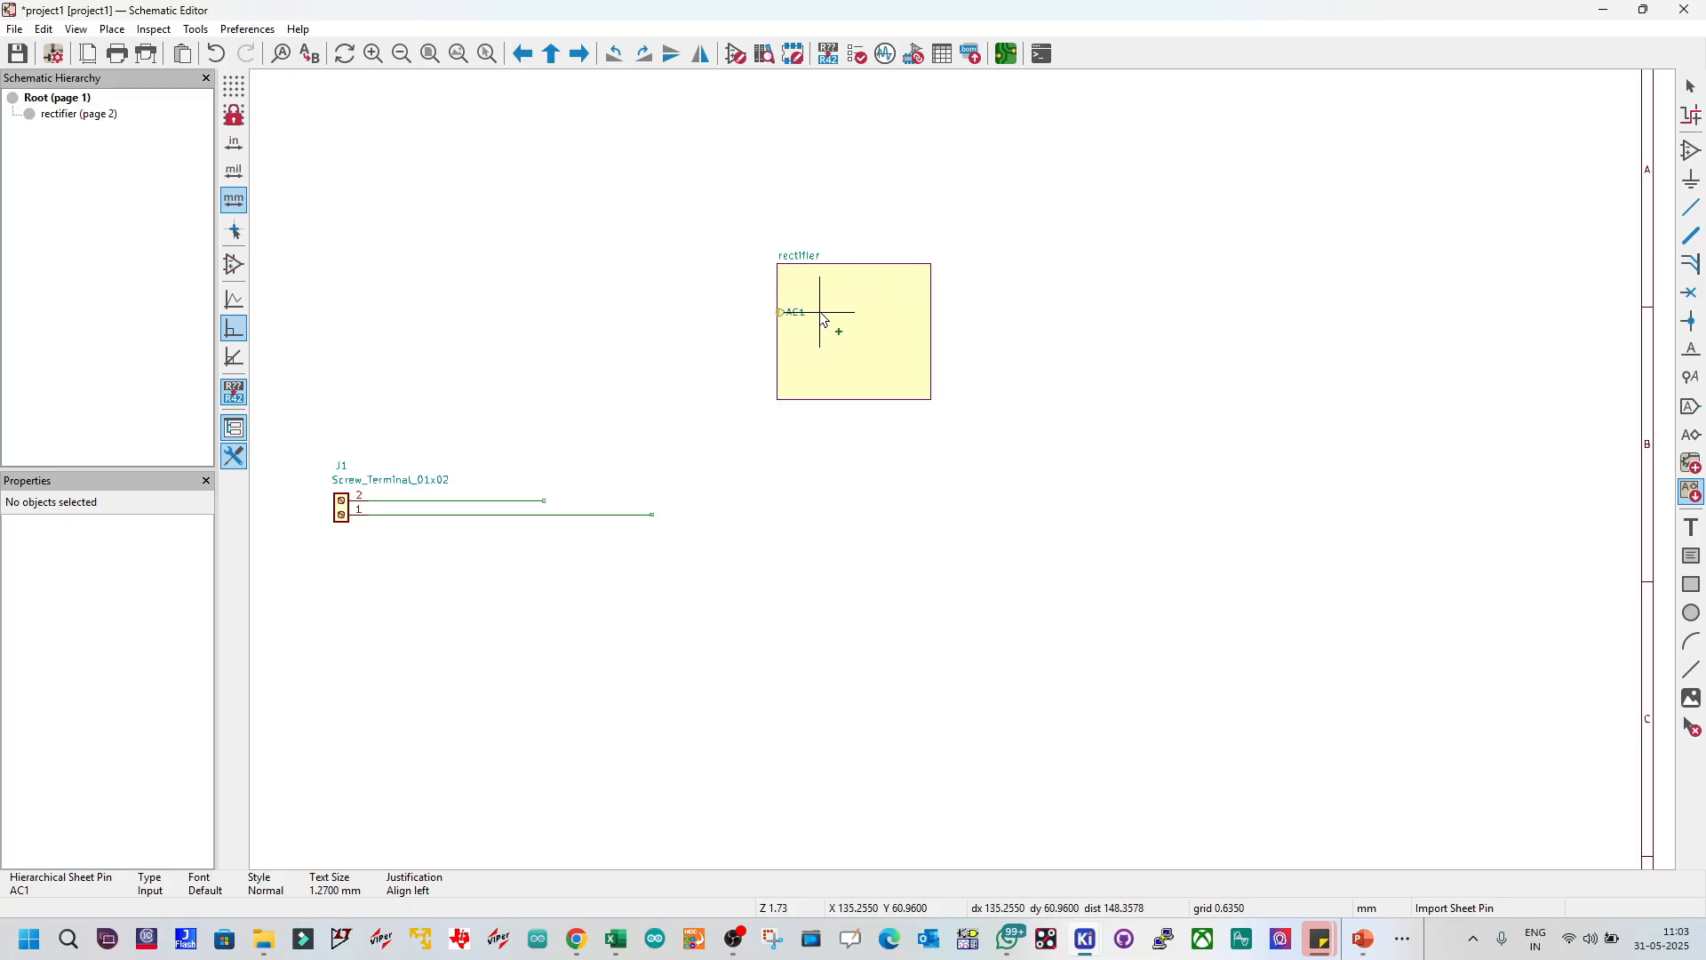
{"action": "scroll", "coordinate": [823, 311], "scroll_direction": "up", "scroll_amount": 2}
{"action": "left_click", "coordinate": [955, 466]}
{"action": "left_click", "coordinate": [935, 551]}
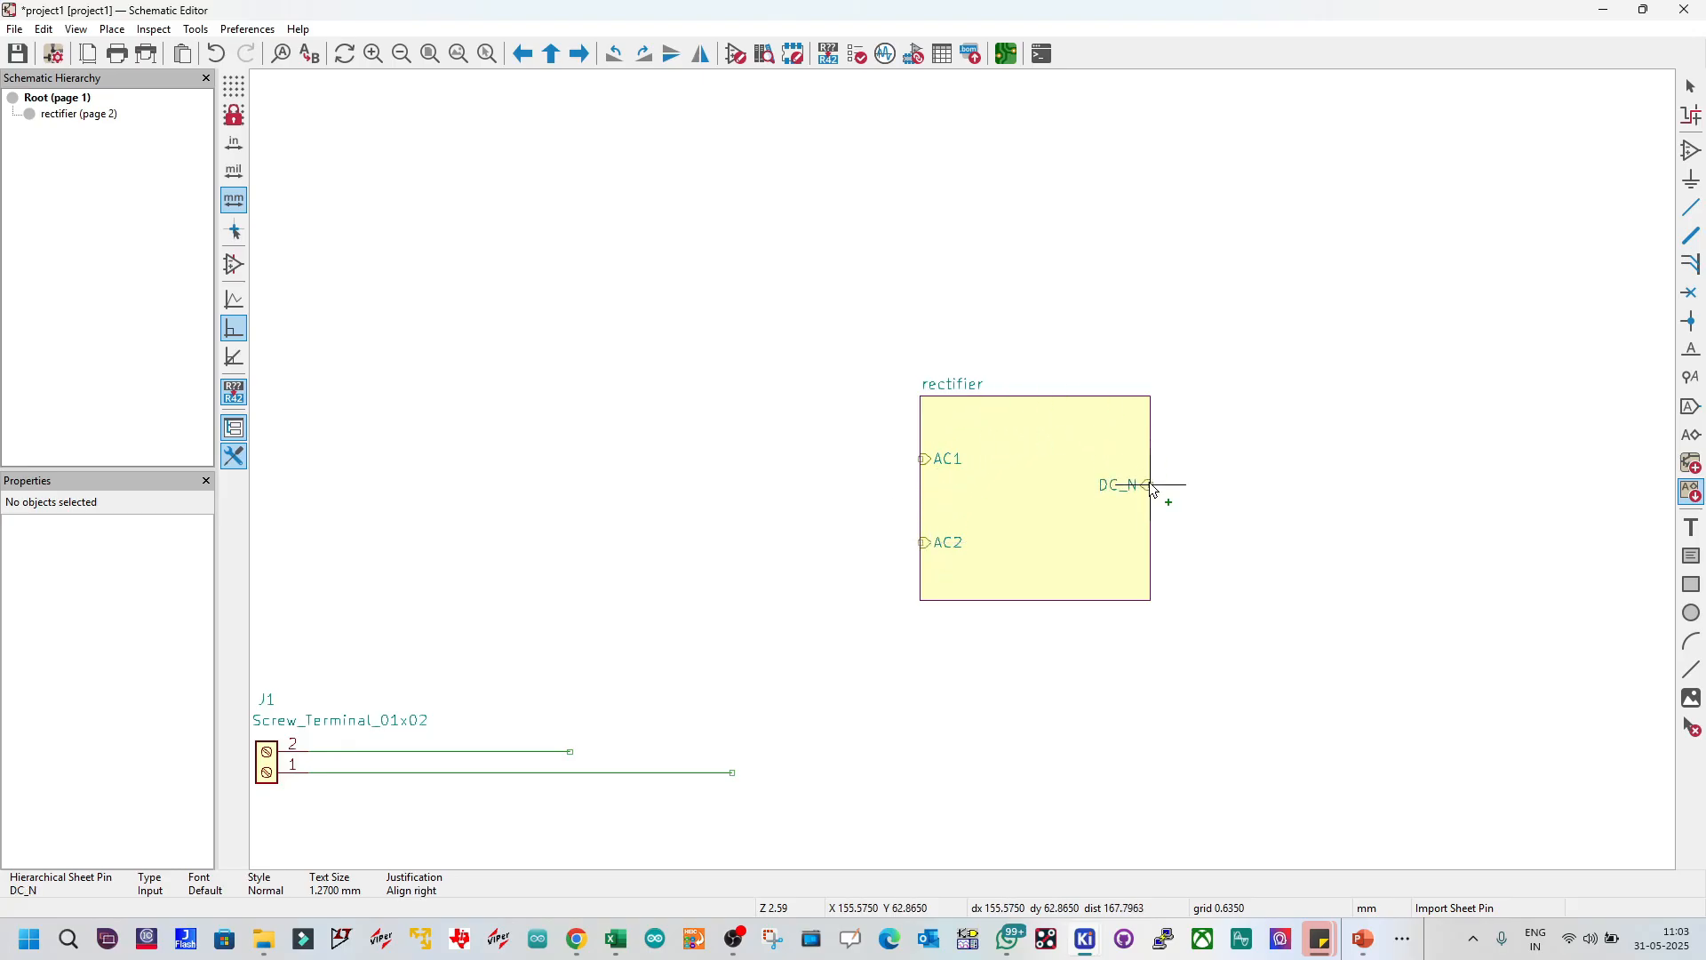
{"action": "left_click", "coordinate": [1148, 538]}
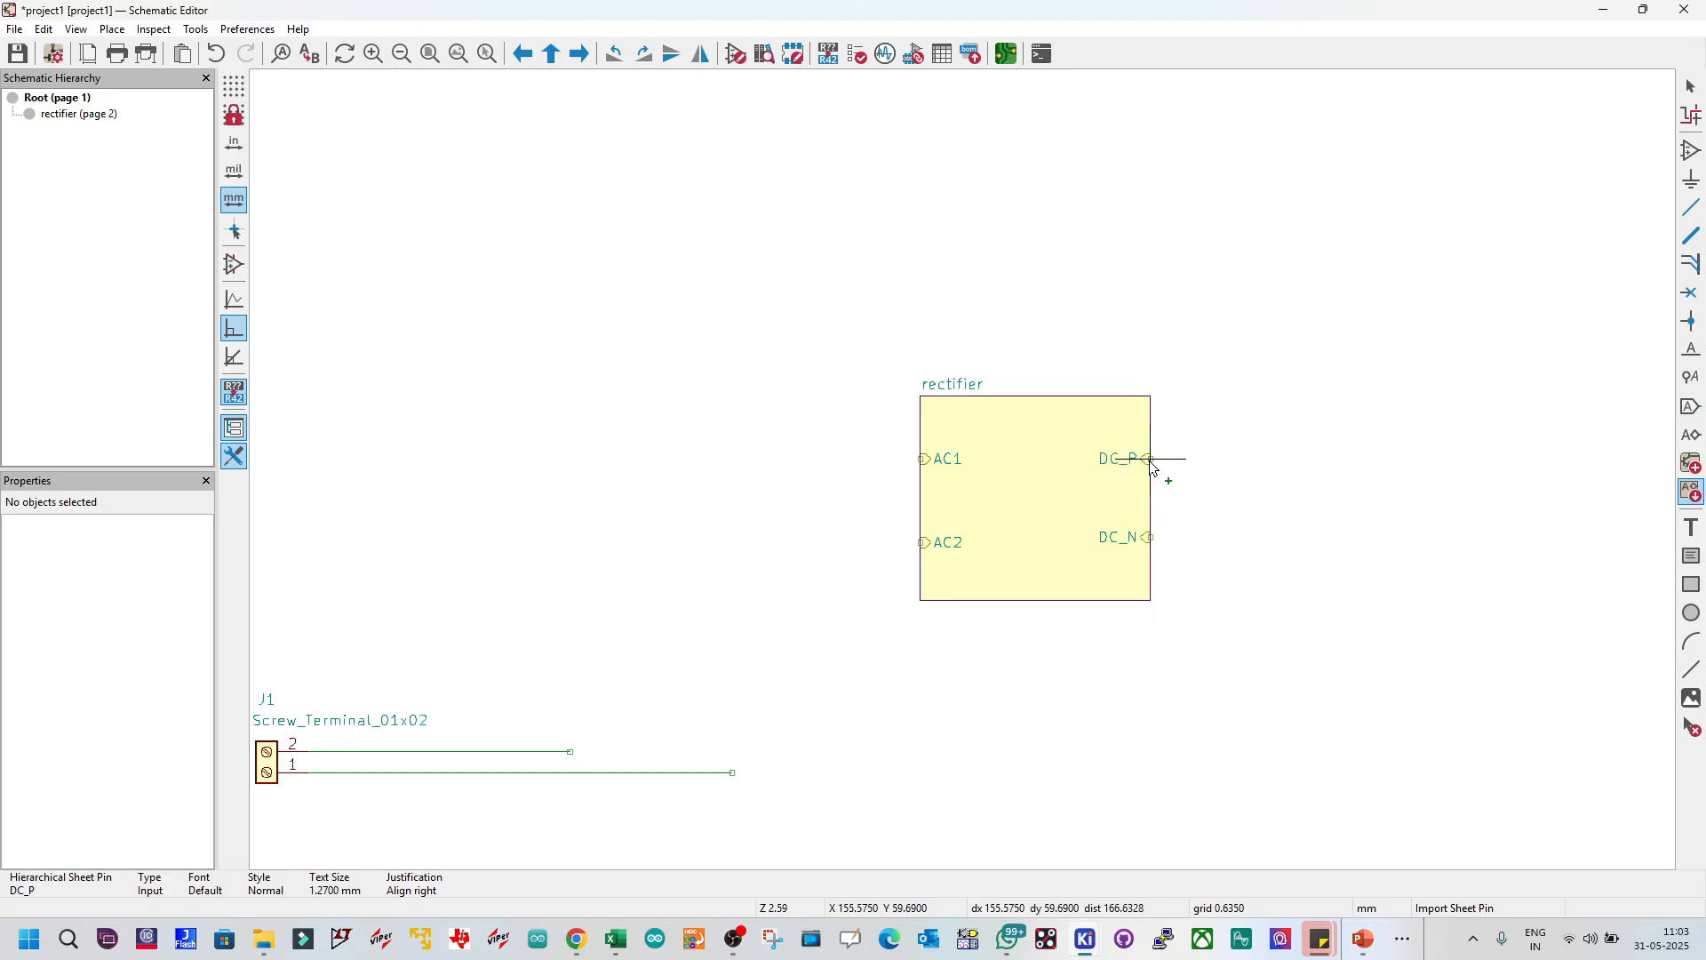
{"action": "left_click", "coordinate": [1150, 462]}
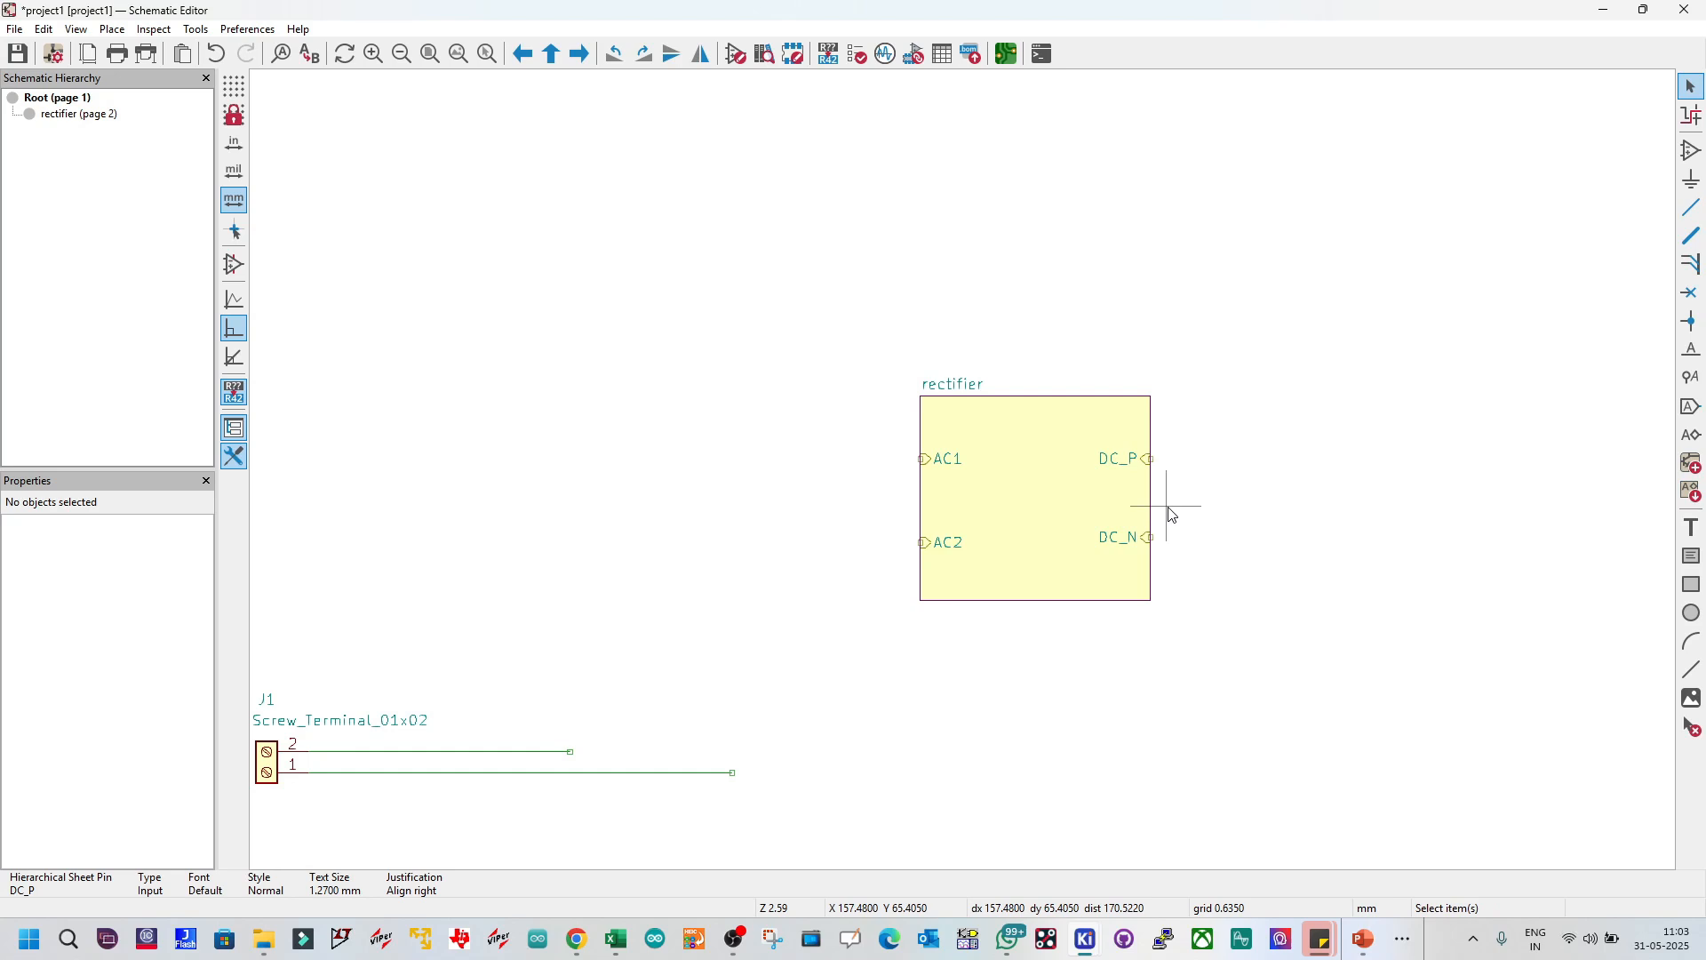
Step: Make the rectifier sheet symbol slightly narrower and taller, move it up and to the left, and save the schematic
{"action": "left_click", "coordinate": [1135, 577]}
{"action": "mouse_move", "coordinate": [1154, 607]}
{"action": "left_mouse_down"}
{"action": "mouse_move", "coordinate": [1080, 598]}
{"action": "mouse_move", "coordinate": [1122, 620]}
{"action": "left_mouse_up"}
{"action": "left_click", "coordinate": [1192, 598]}
{"action": "left_click_drag", "start_coordinate": [1022, 489], "coordinate": [859, 379]}
{"action": "left_click", "coordinate": [1059, 506]}
{"action": "key", "text": "ctrl+s"}
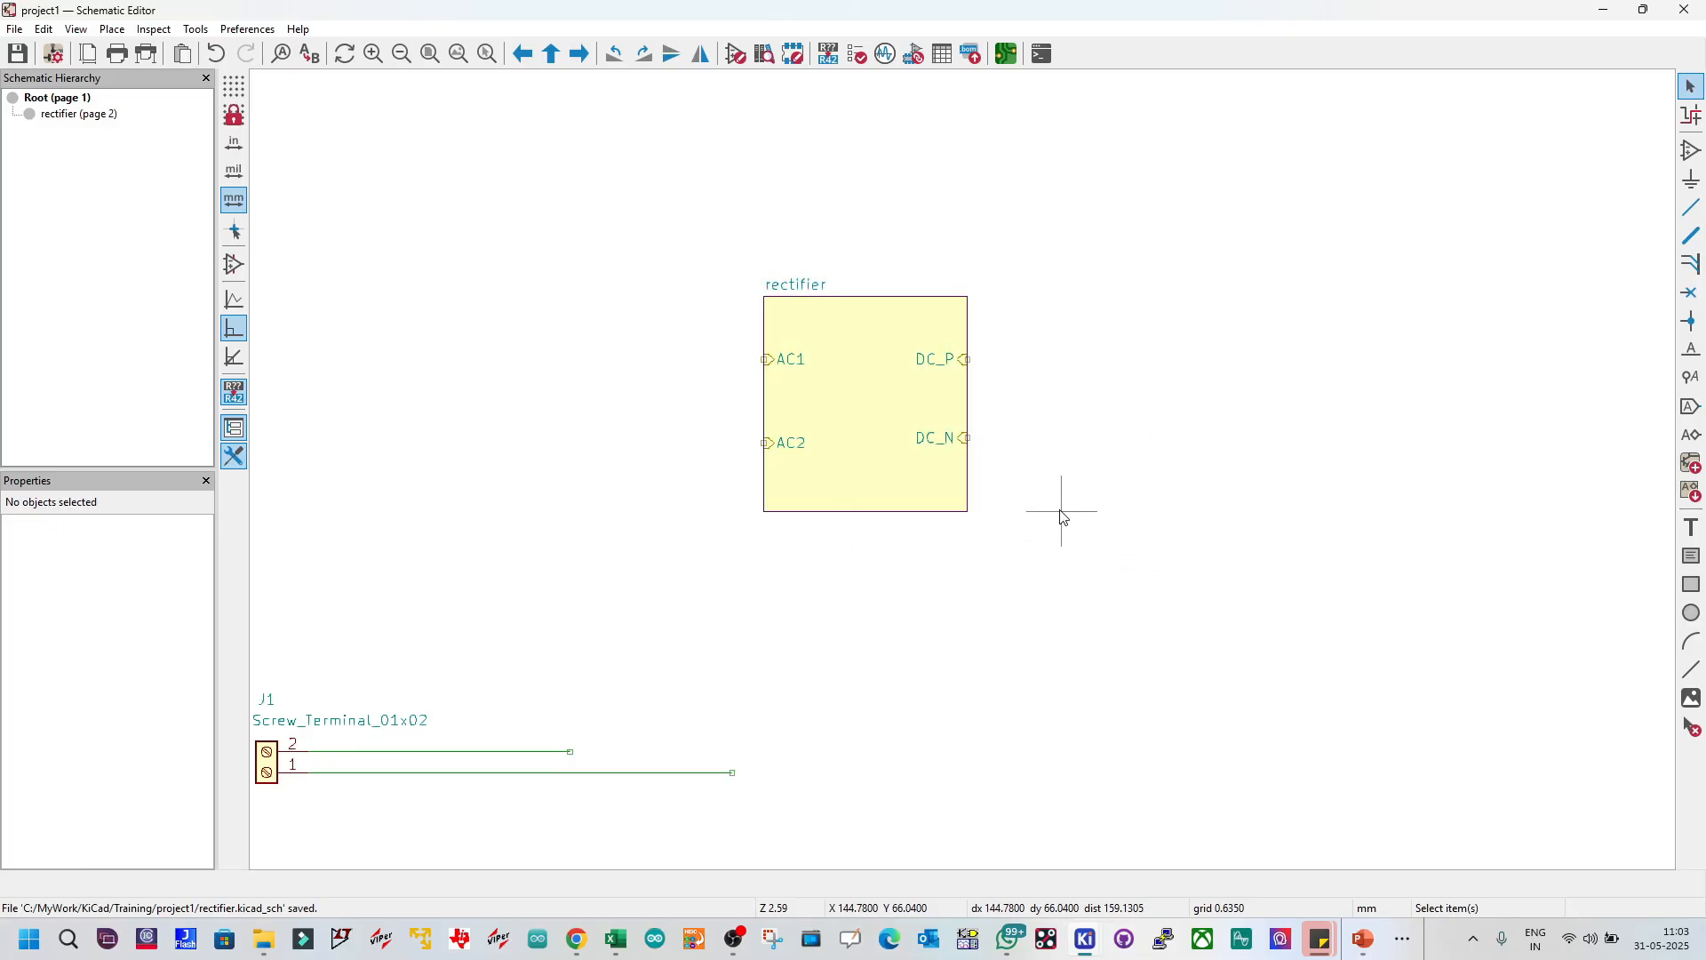
Step: Enter the rectifier sheet to review its circuit and hierarchical labels, and return to the root sheet
{"action": "double_click", "coordinate": [855, 427]}
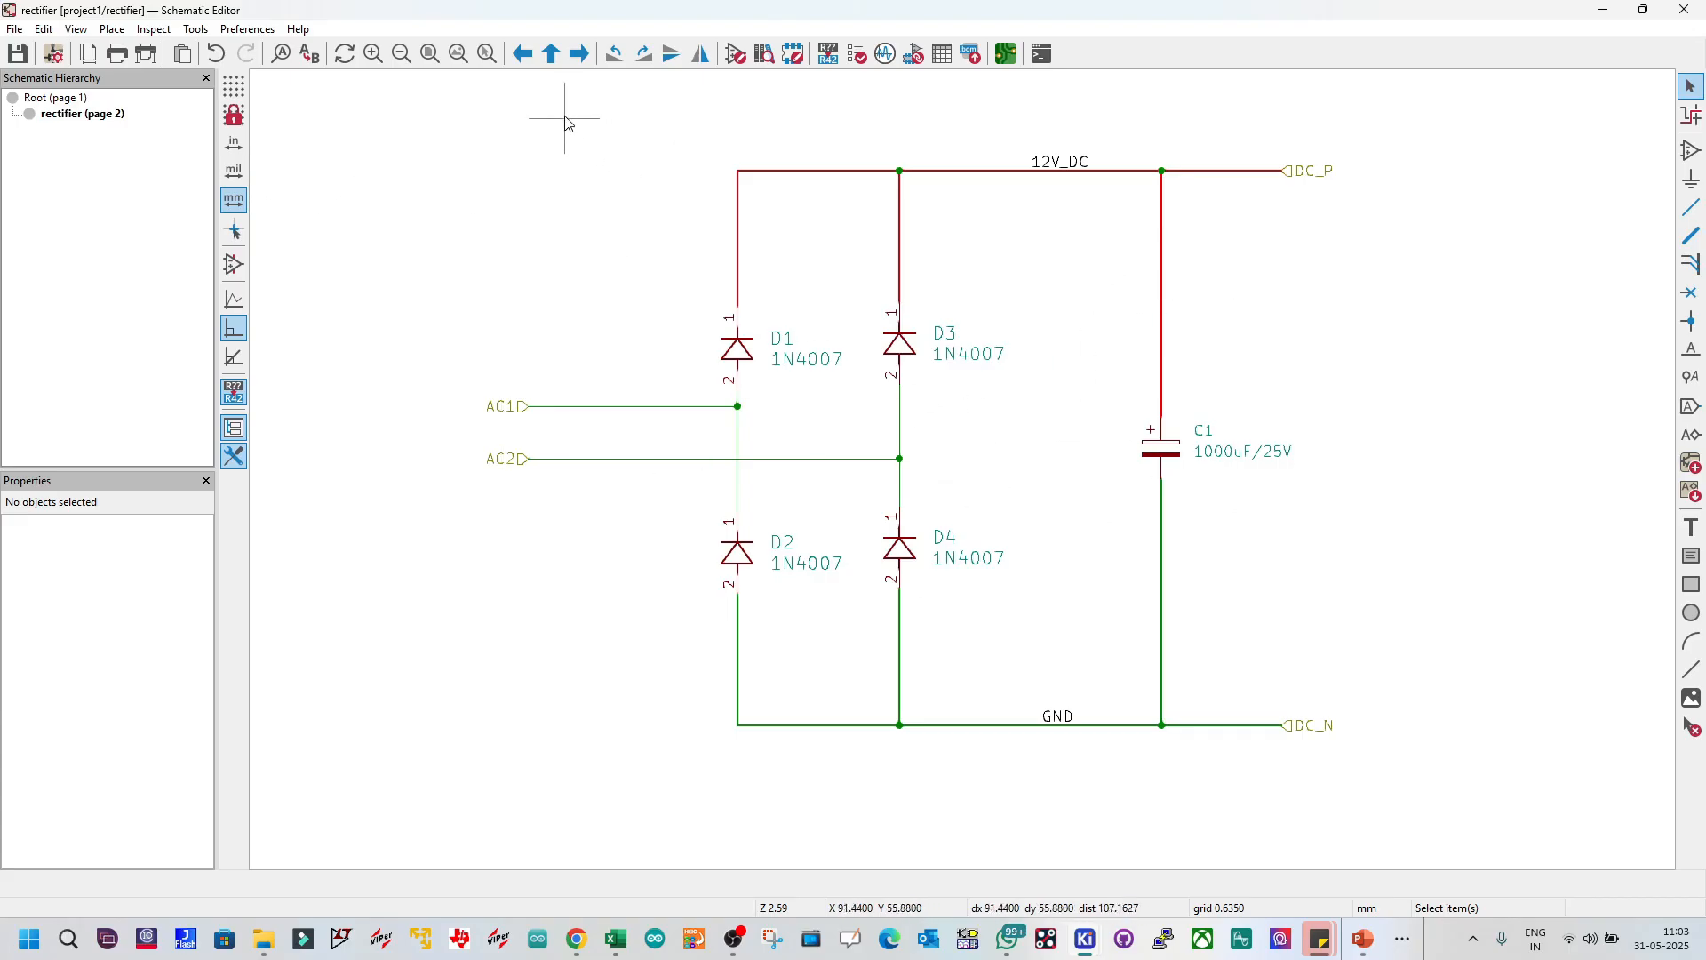
{"action": "left_click", "coordinate": [31, 98]}
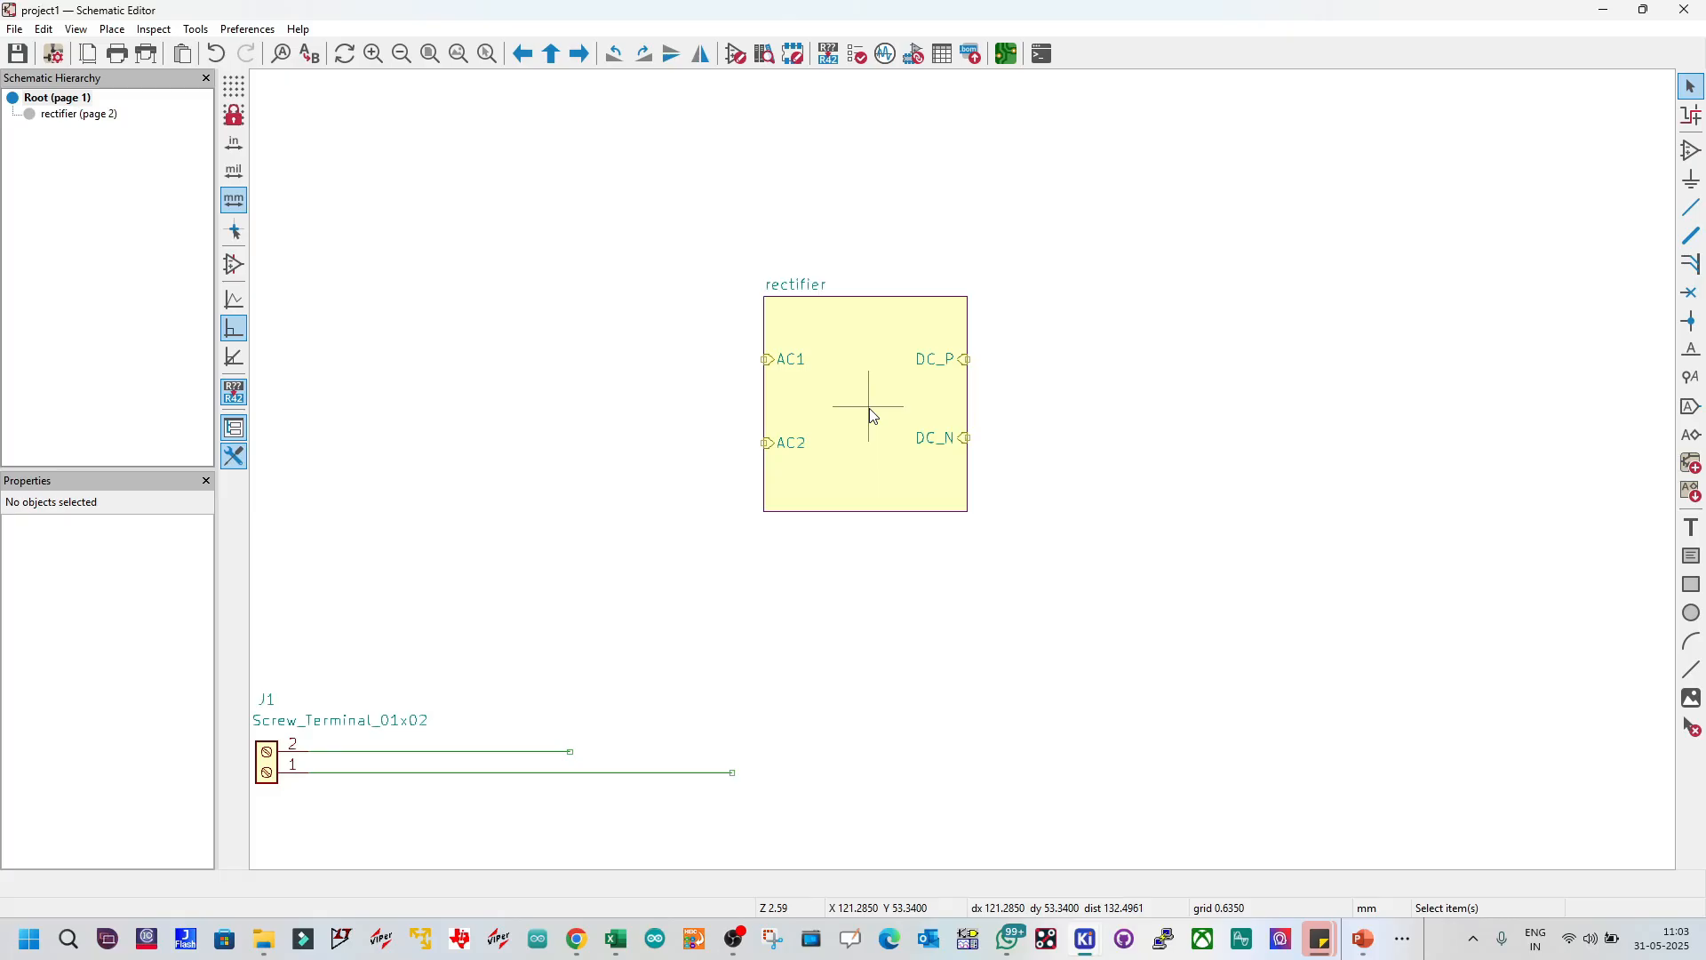
{"action": "left_click_drag", "start_coordinate": [1004, 468], "coordinate": [590, 342]}
{"action": "left_click", "coordinate": [716, 370]}
Step: Delete the sheet pins AC1, AC2, DC_P and DC_N from the rectifier sheet symbol
{"action": "left_click", "coordinate": [769, 358]}
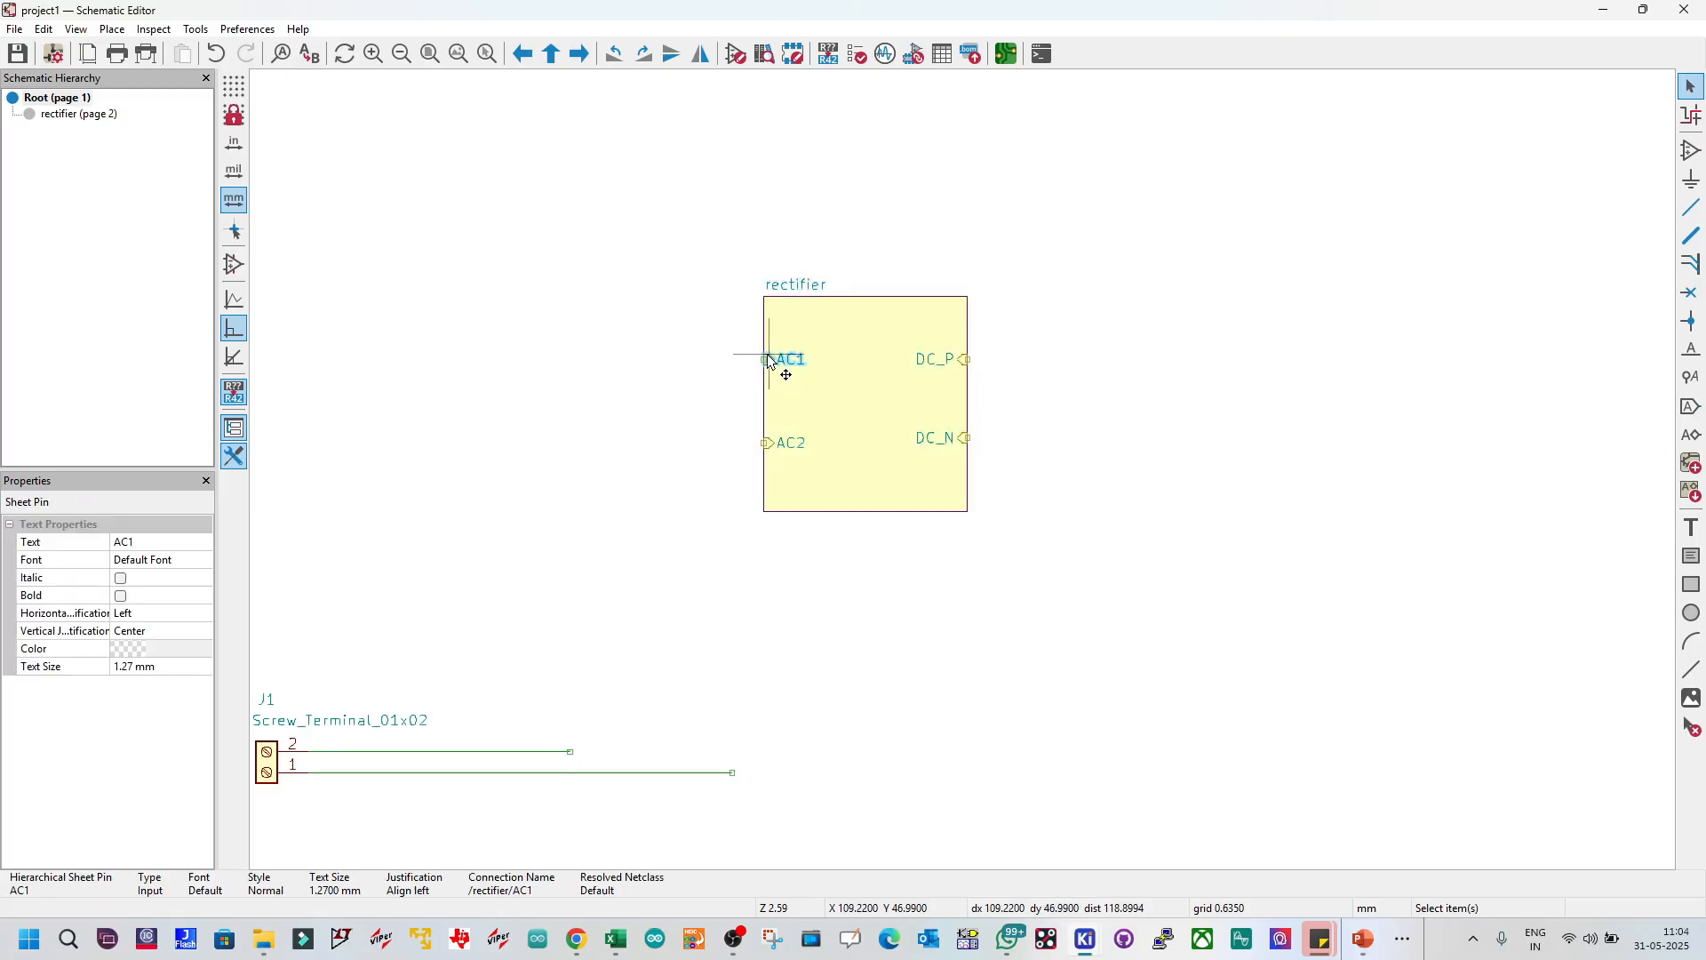
{"action": "key", "text": "Delete"}
{"action": "left_click", "coordinate": [775, 442]}
{"action": "key", "text": "Delete"}
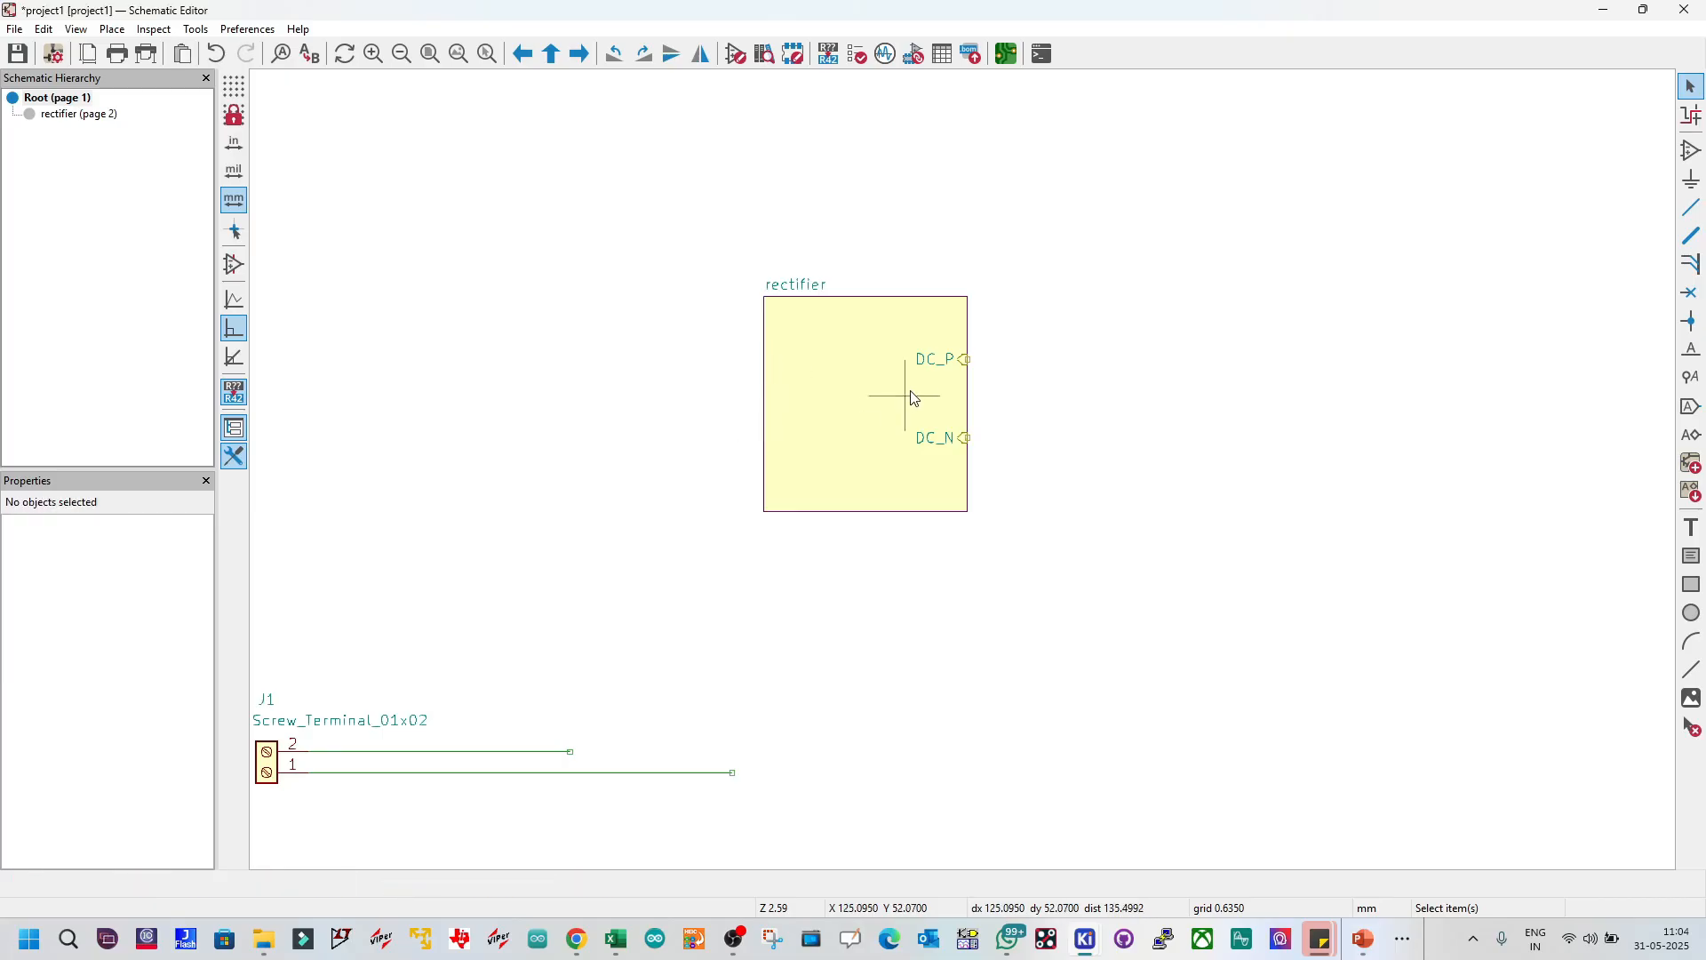
{"action": "key", "text": "w"}
{"action": "key", "text": "Escape"}
{"action": "left_click", "coordinate": [970, 364]}
{"action": "key", "text": "Delete"}
{"action": "left_click", "coordinate": [962, 441]}
{"action": "key", "text": "Delete"}
Step: Import the rectifier sheet's pins again, with AC1 and AC2 on its left edge and DC_P and DC_N on its right, and save
{"action": "left_click", "coordinate": [840, 389]}
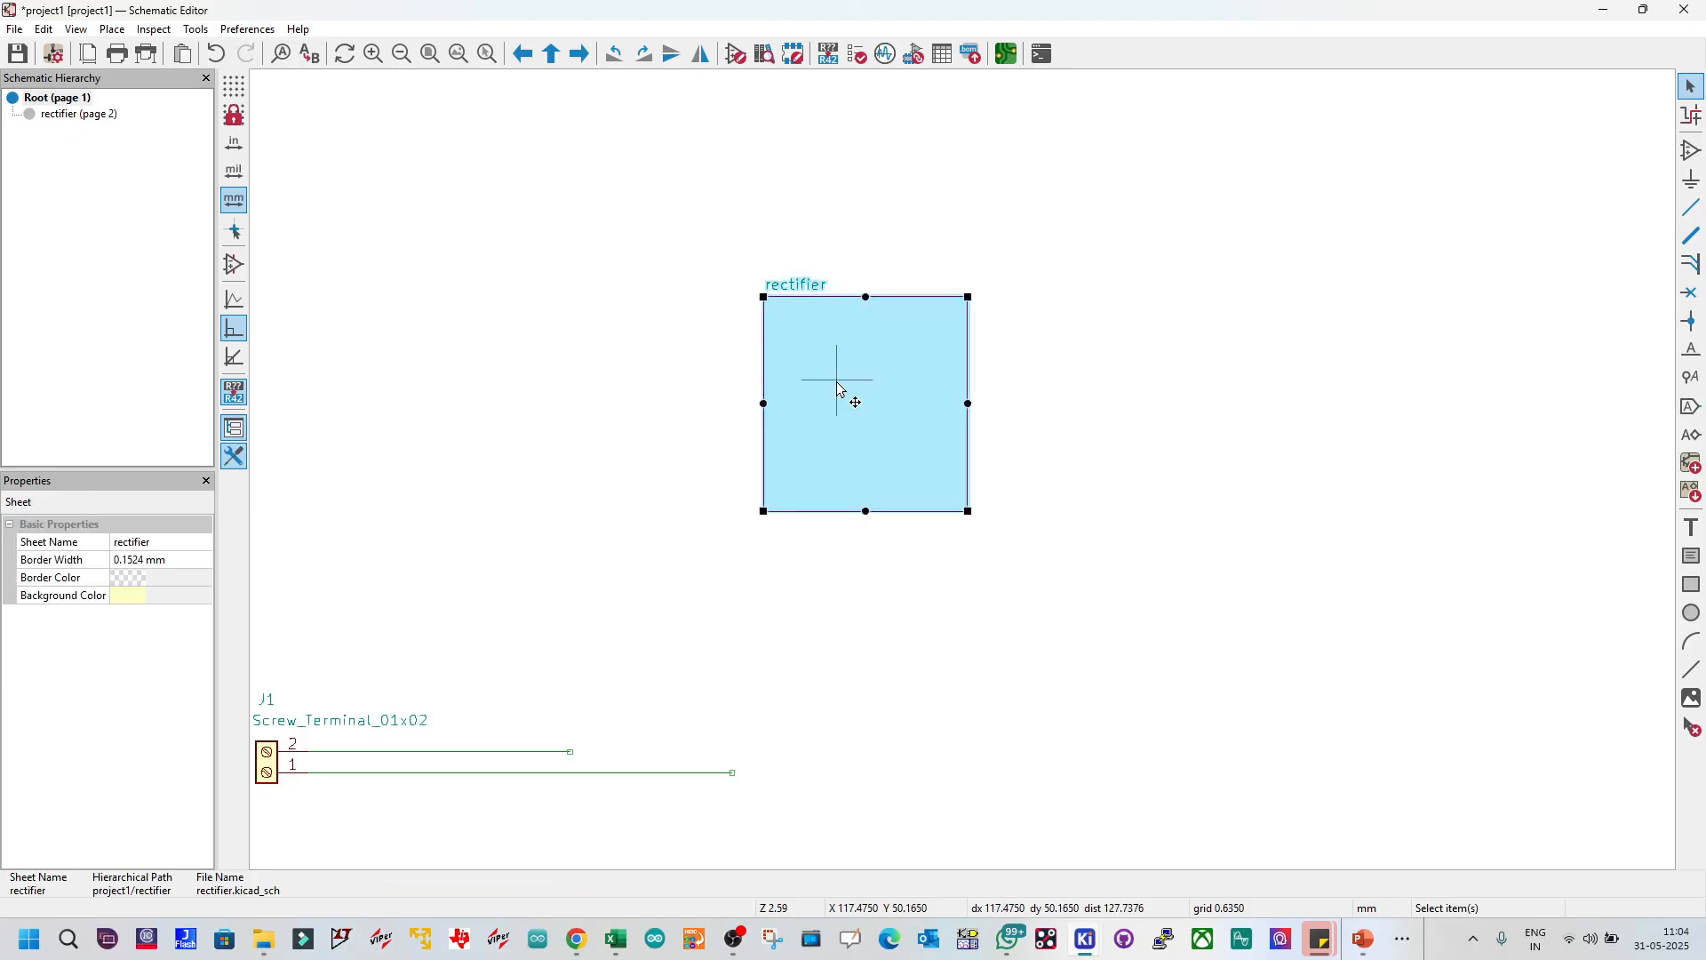
{"action": "right_click", "coordinate": [840, 390]}
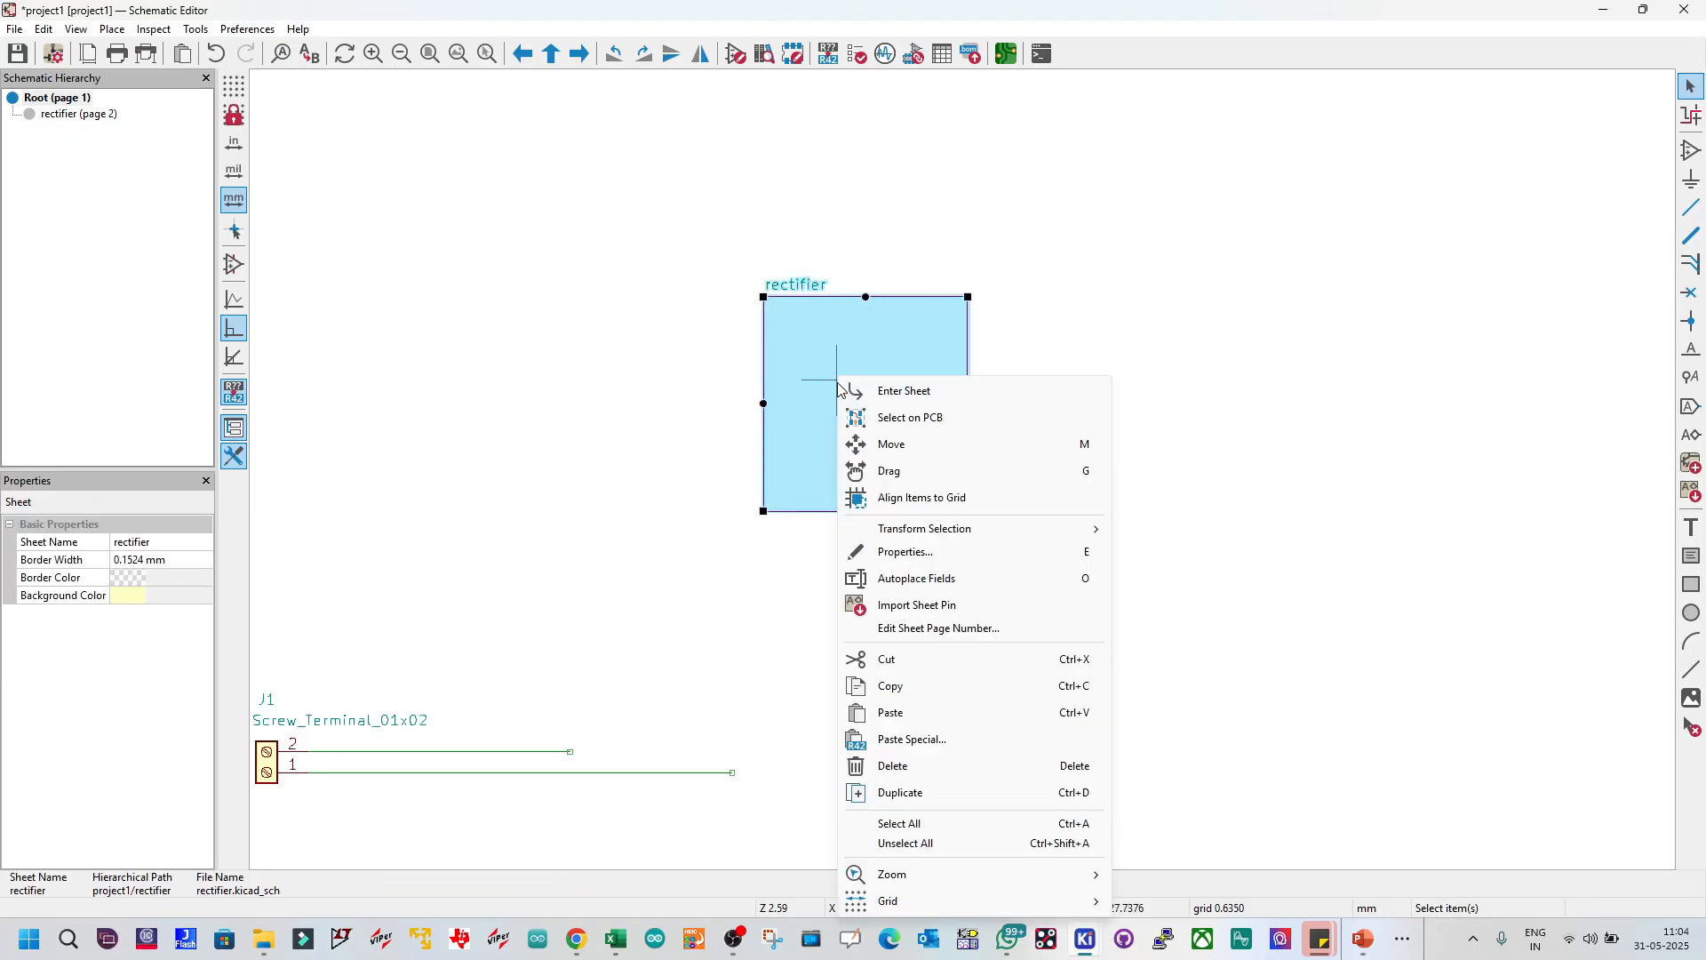
{"action": "left_click", "coordinate": [970, 610]}
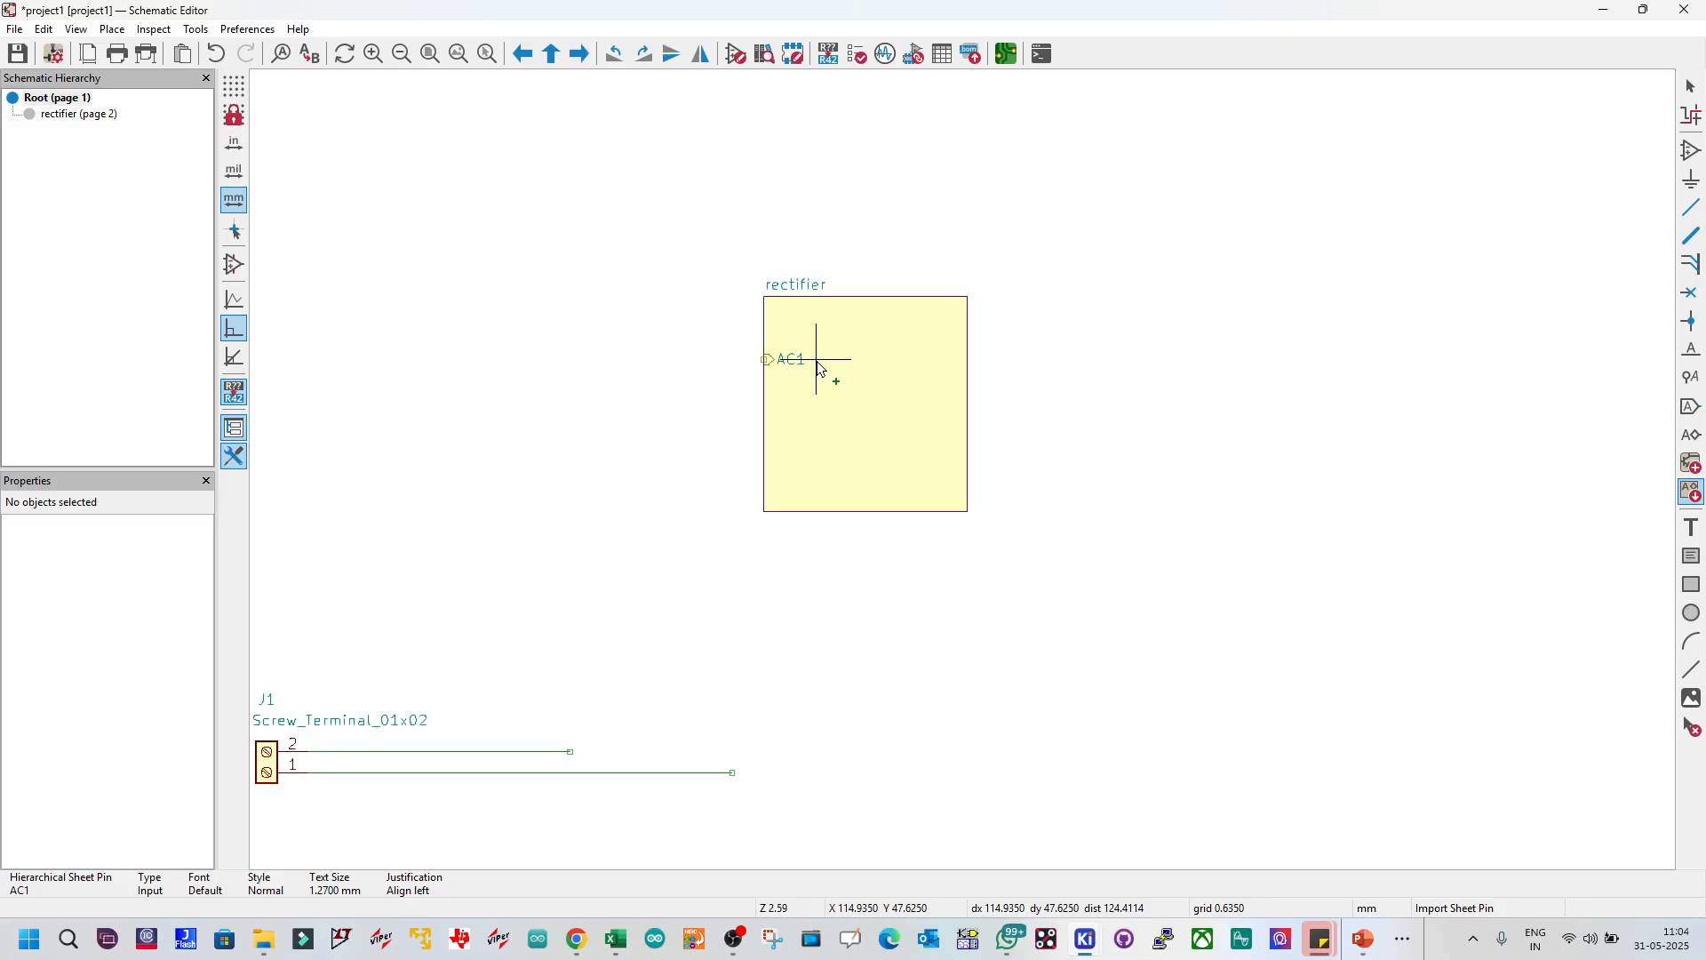
{"action": "left_click", "coordinate": [820, 368]}
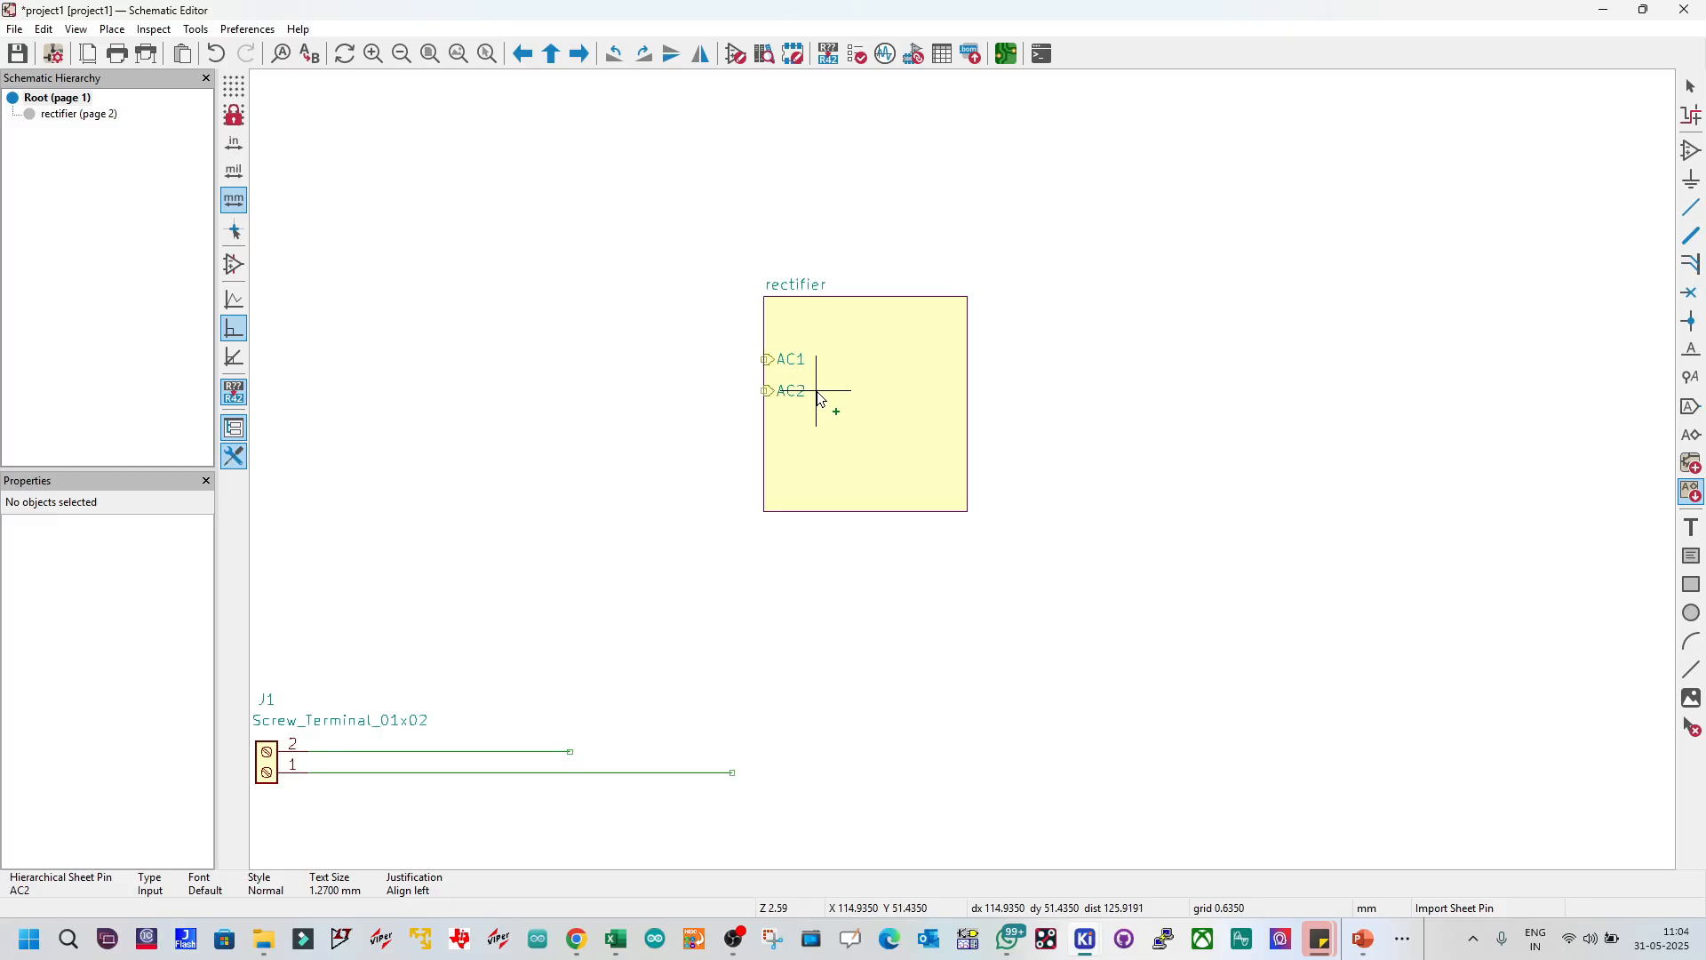
{"action": "left_click", "coordinate": [816, 445]}
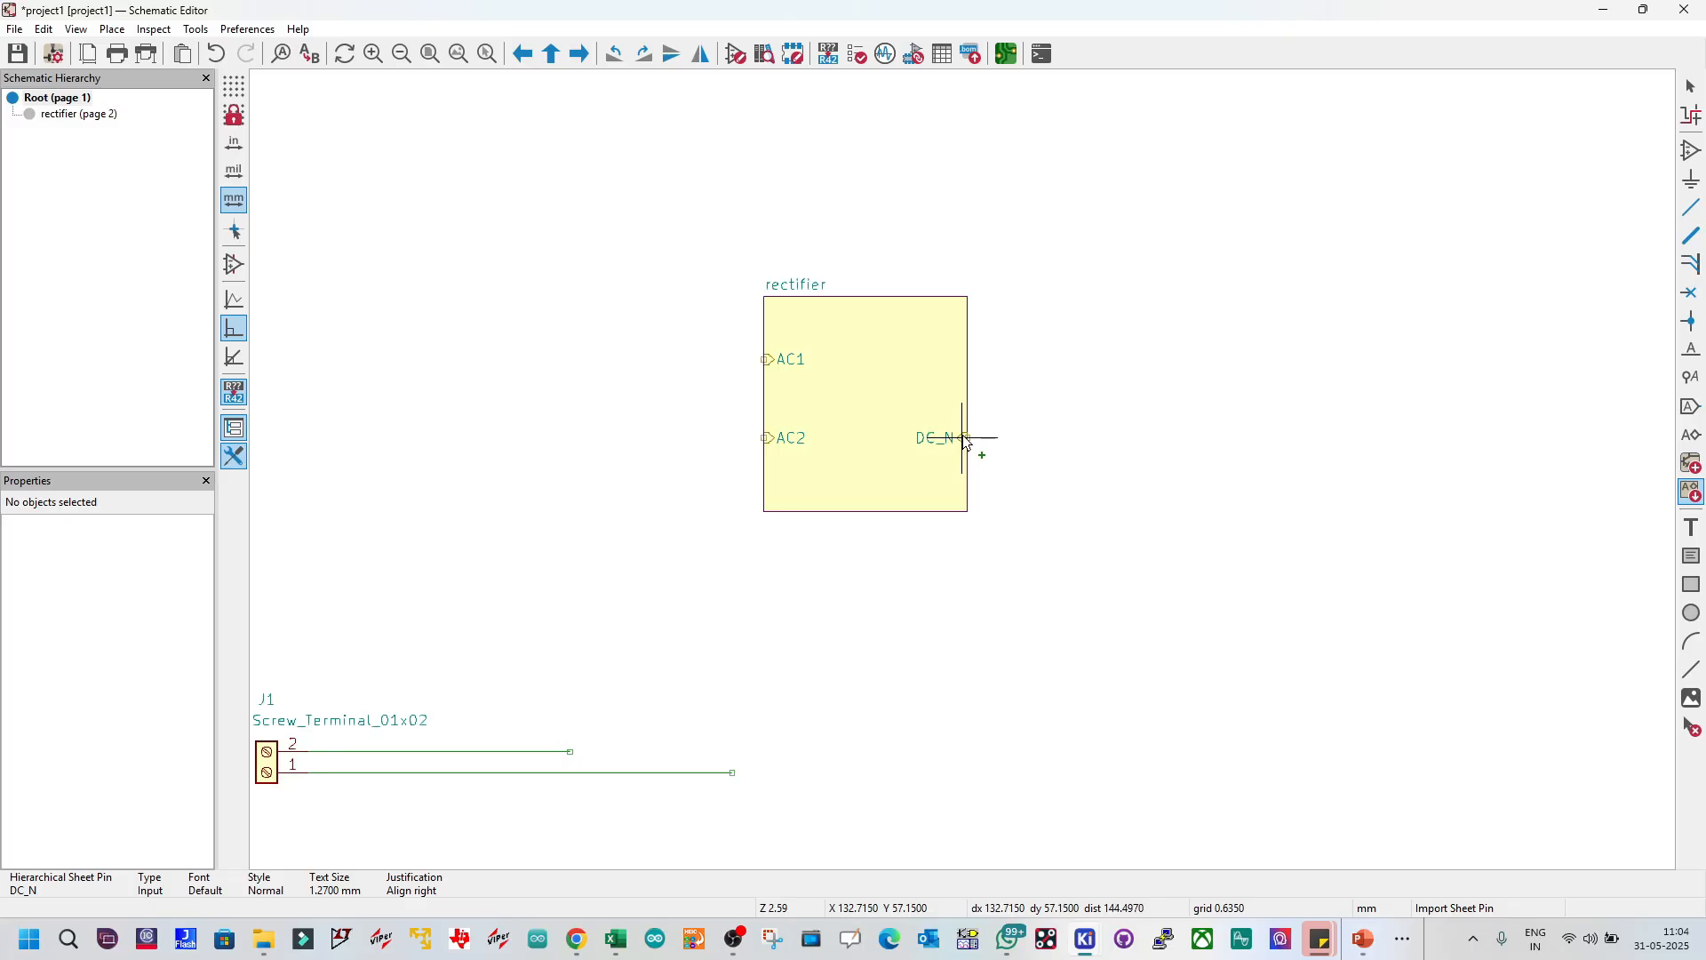
{"action": "left_click", "coordinate": [966, 441]}
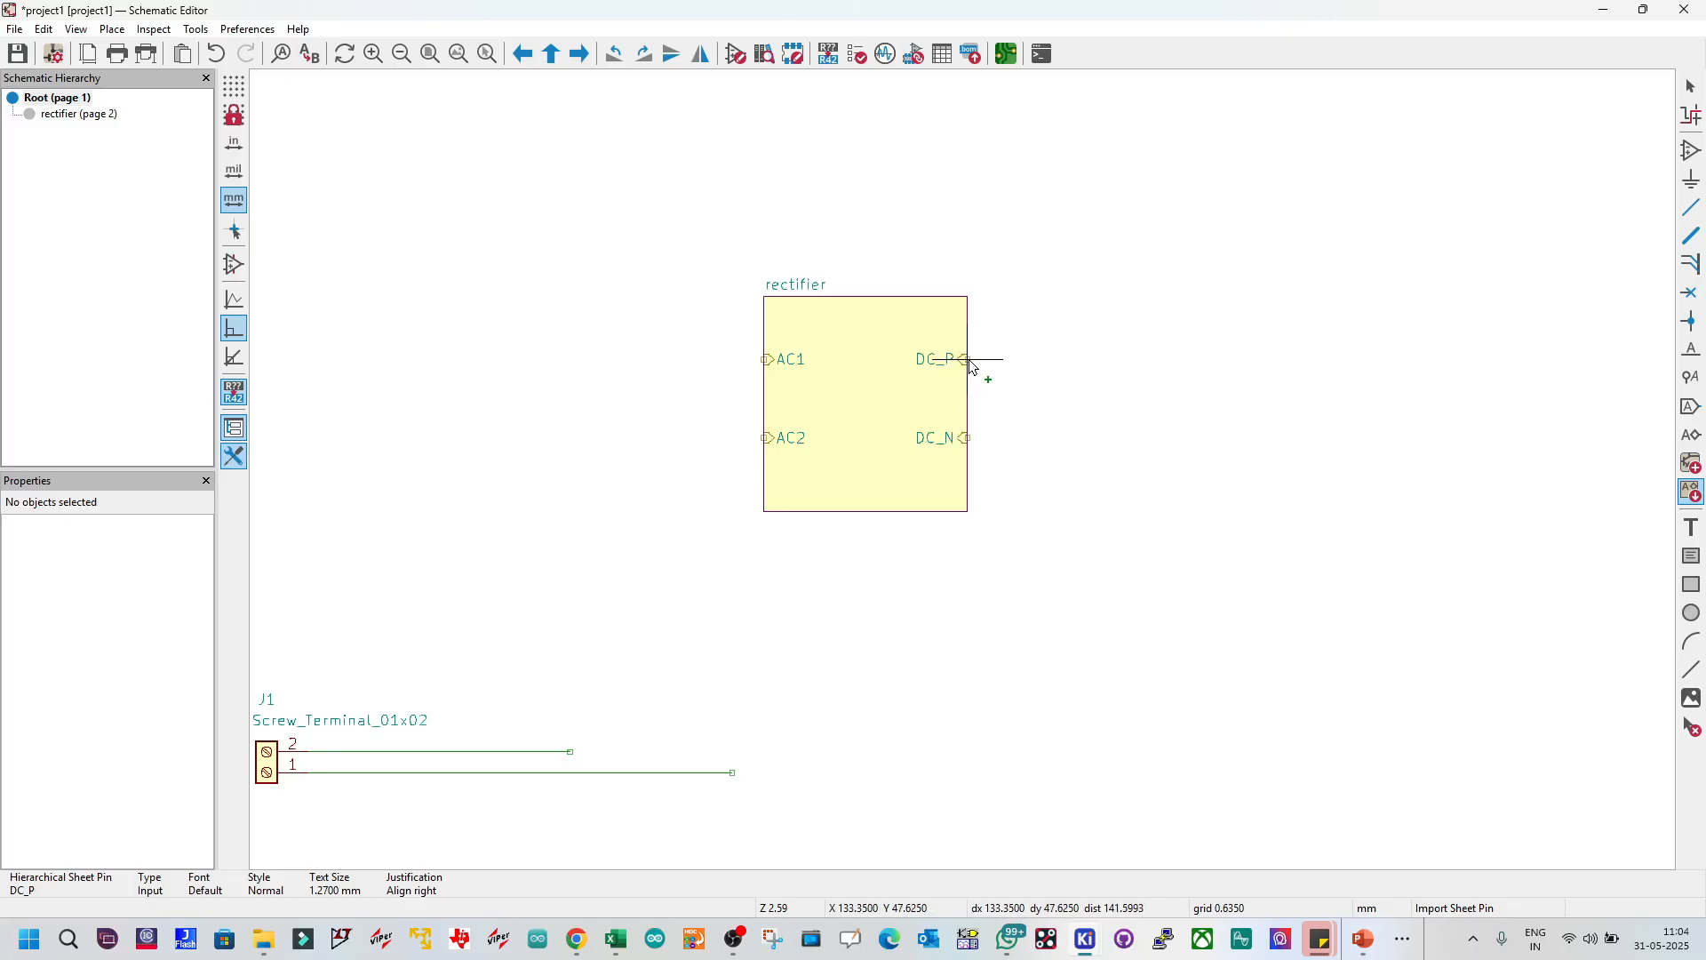
{"action": "left_click", "coordinate": [972, 365]}
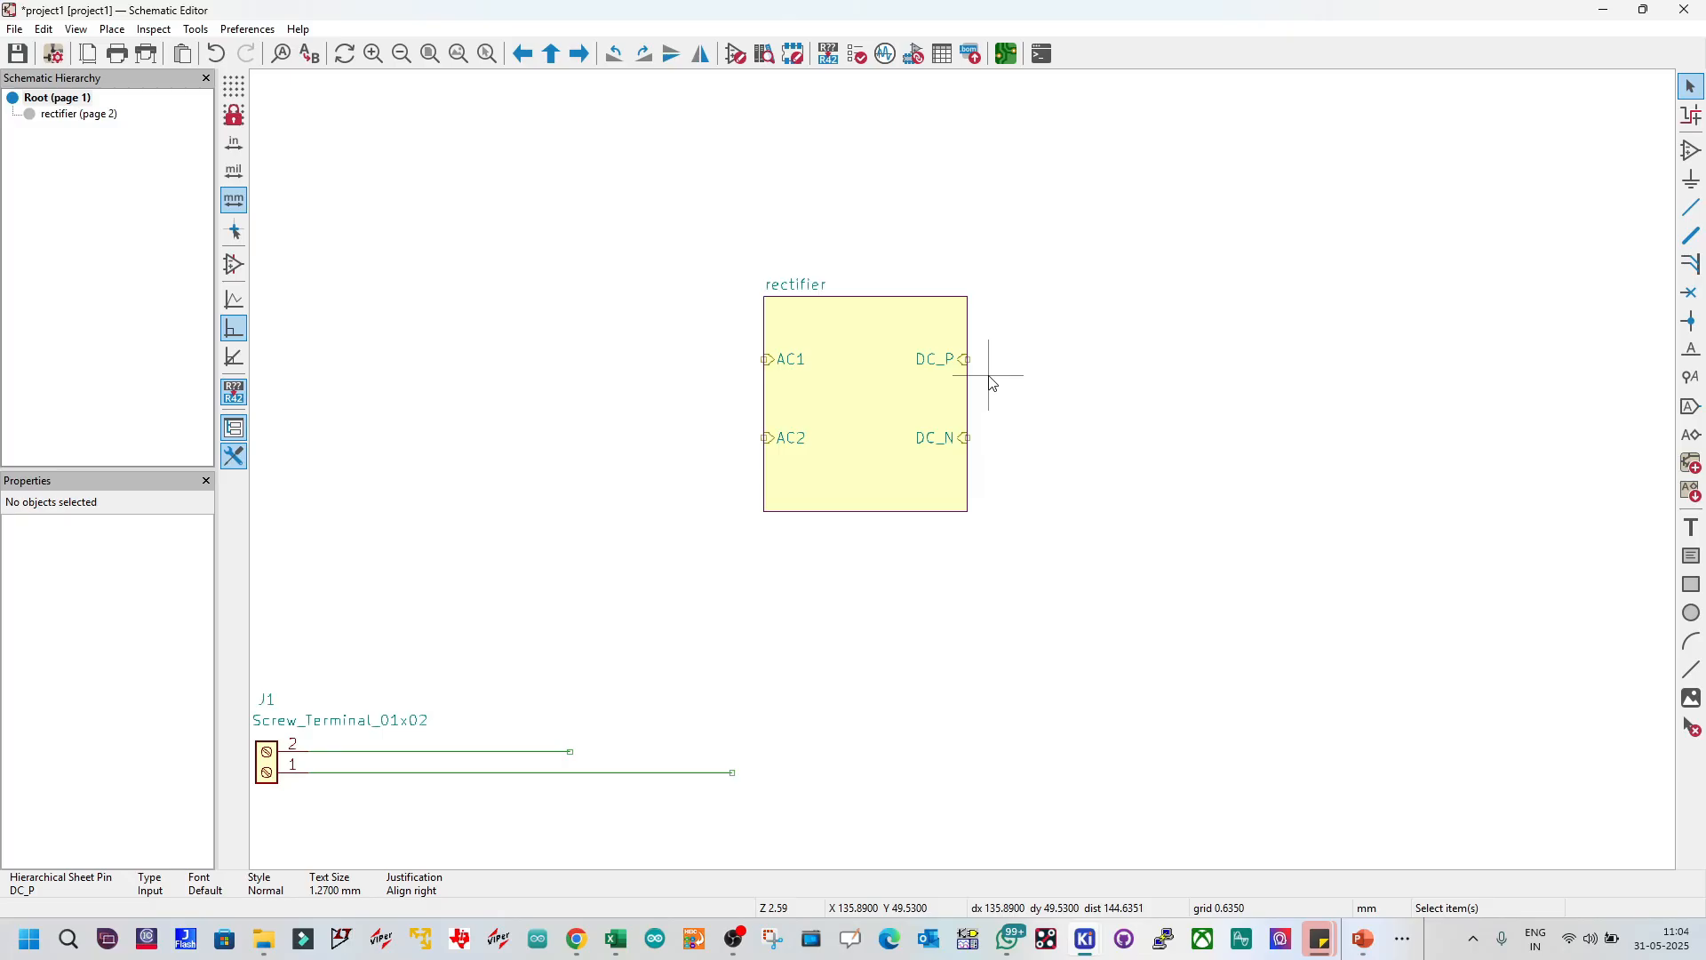
{"action": "key", "text": "ctrl+s"}
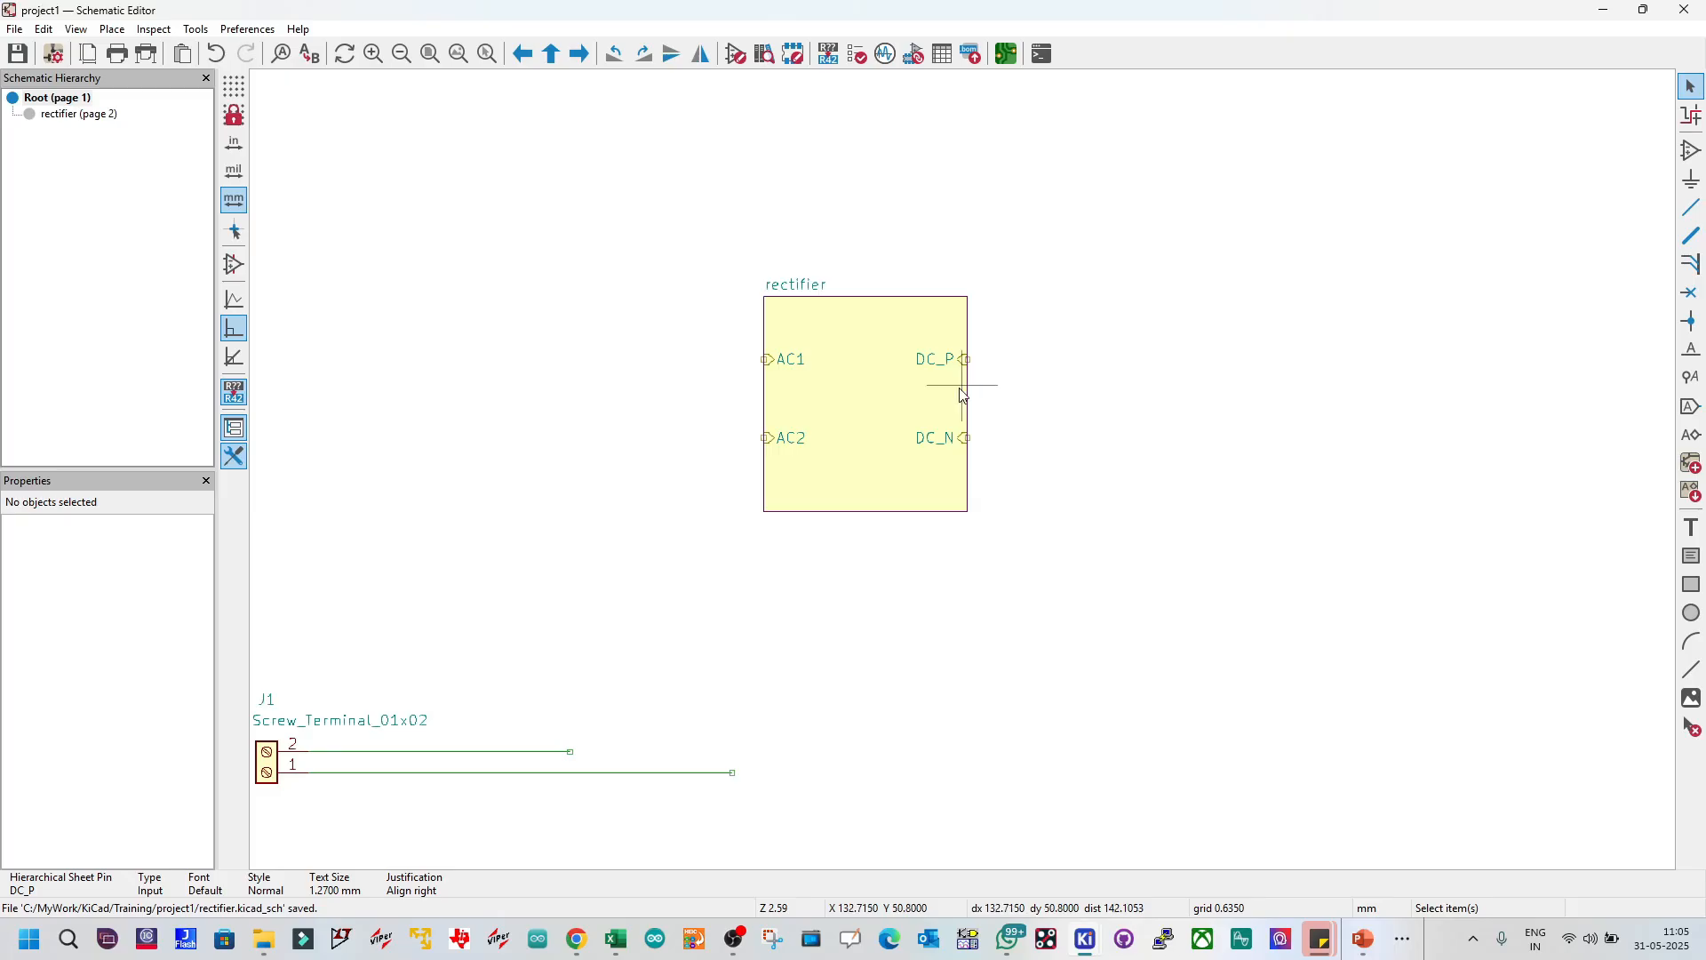
Step: Move the screw terminal J1 together with its two wires up to the height of the rectifier sheet symbol
{"action": "scroll", "coordinate": [911, 409], "scroll_direction": "down", "scroll_amount": 1}
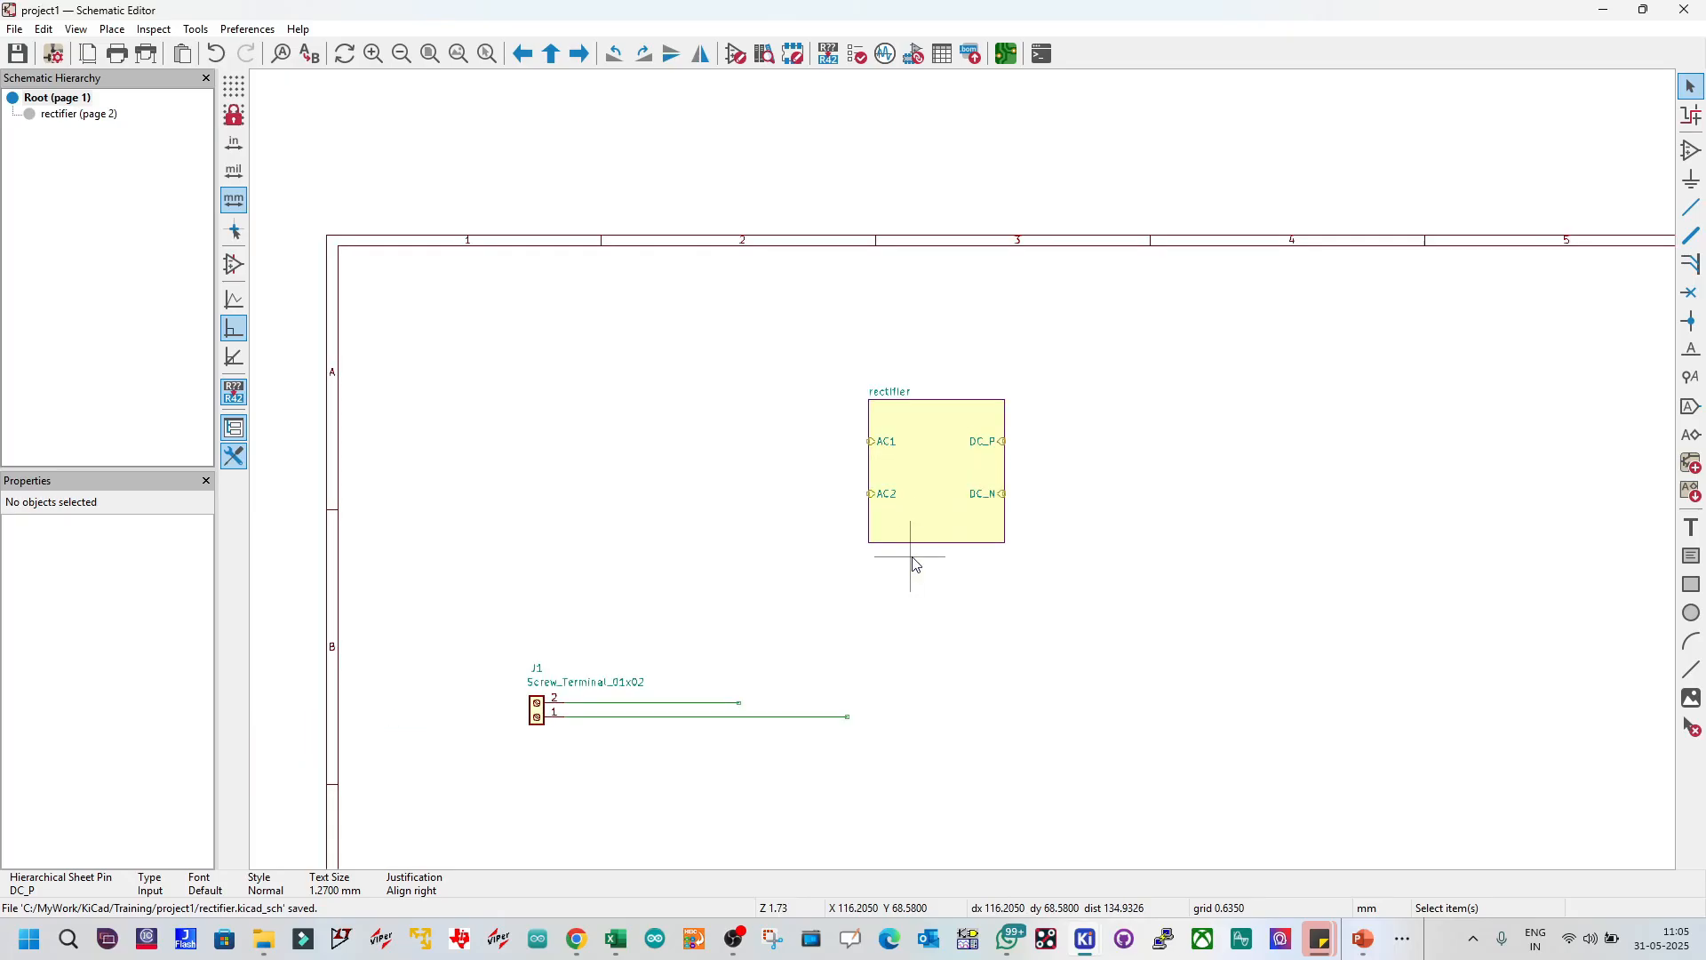
{"action": "left_click_drag", "start_coordinate": [476, 654], "coordinate": [956, 788]}
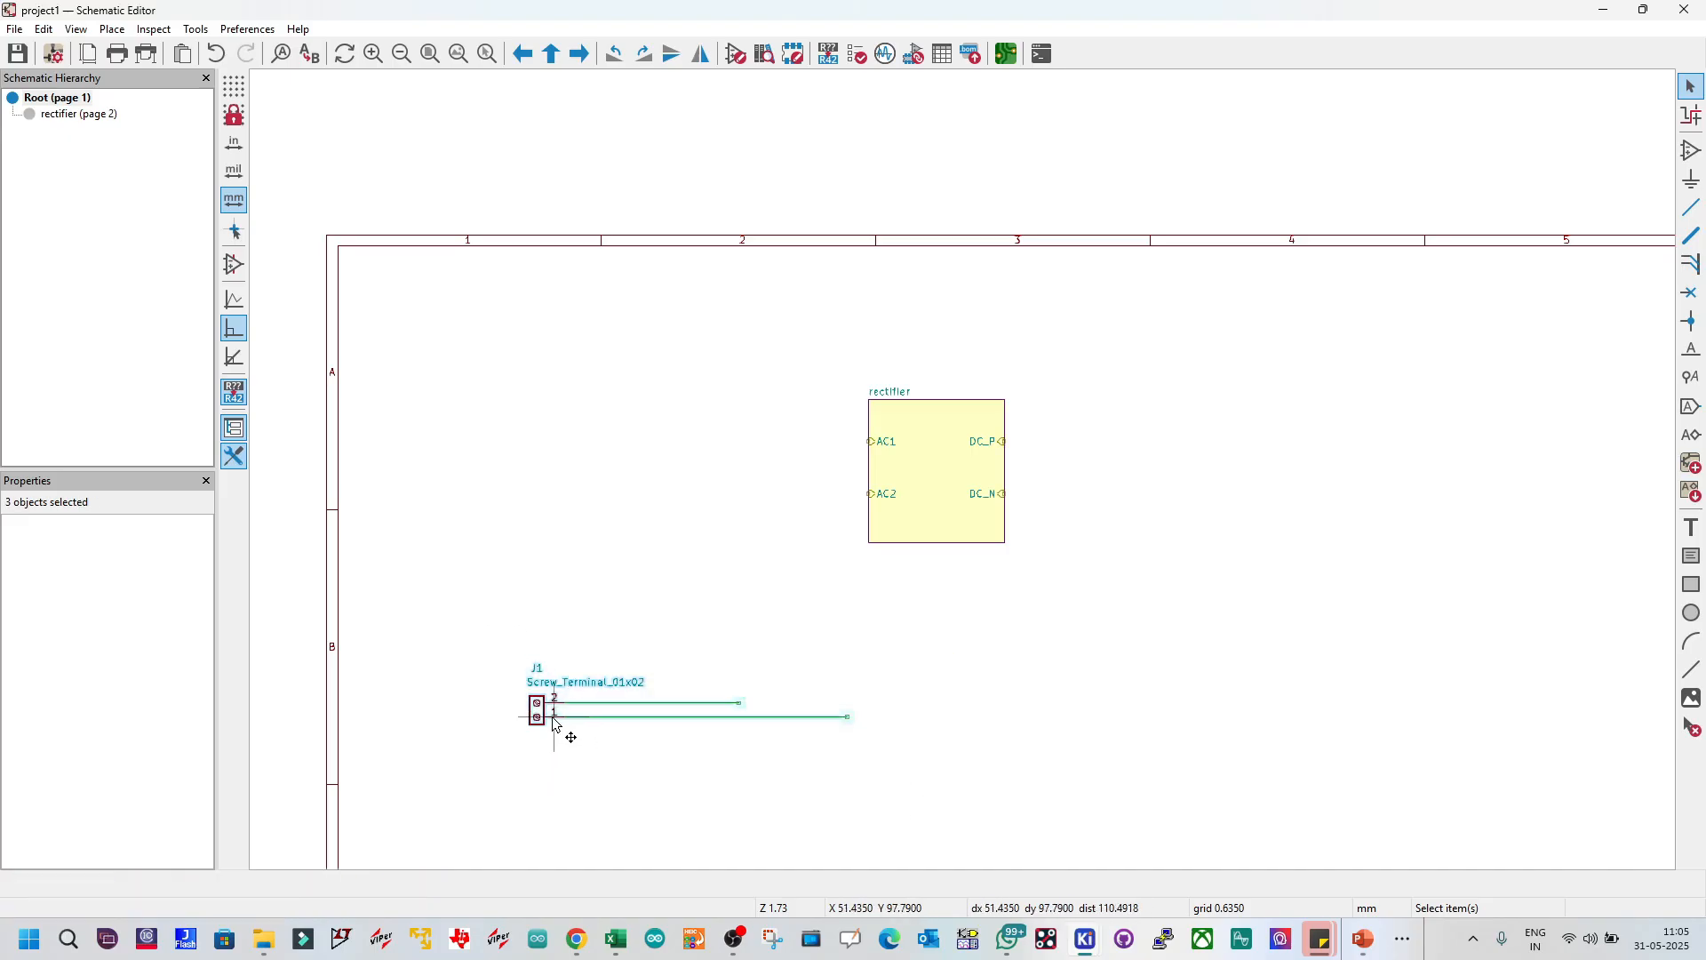
{"action": "left_click_drag", "start_coordinate": [537, 717], "coordinate": [503, 486]}
{"action": "left_click", "coordinate": [600, 508]}
{"action": "scroll", "coordinate": [800, 474], "scroll_direction": "up", "scroll_amount": 2}
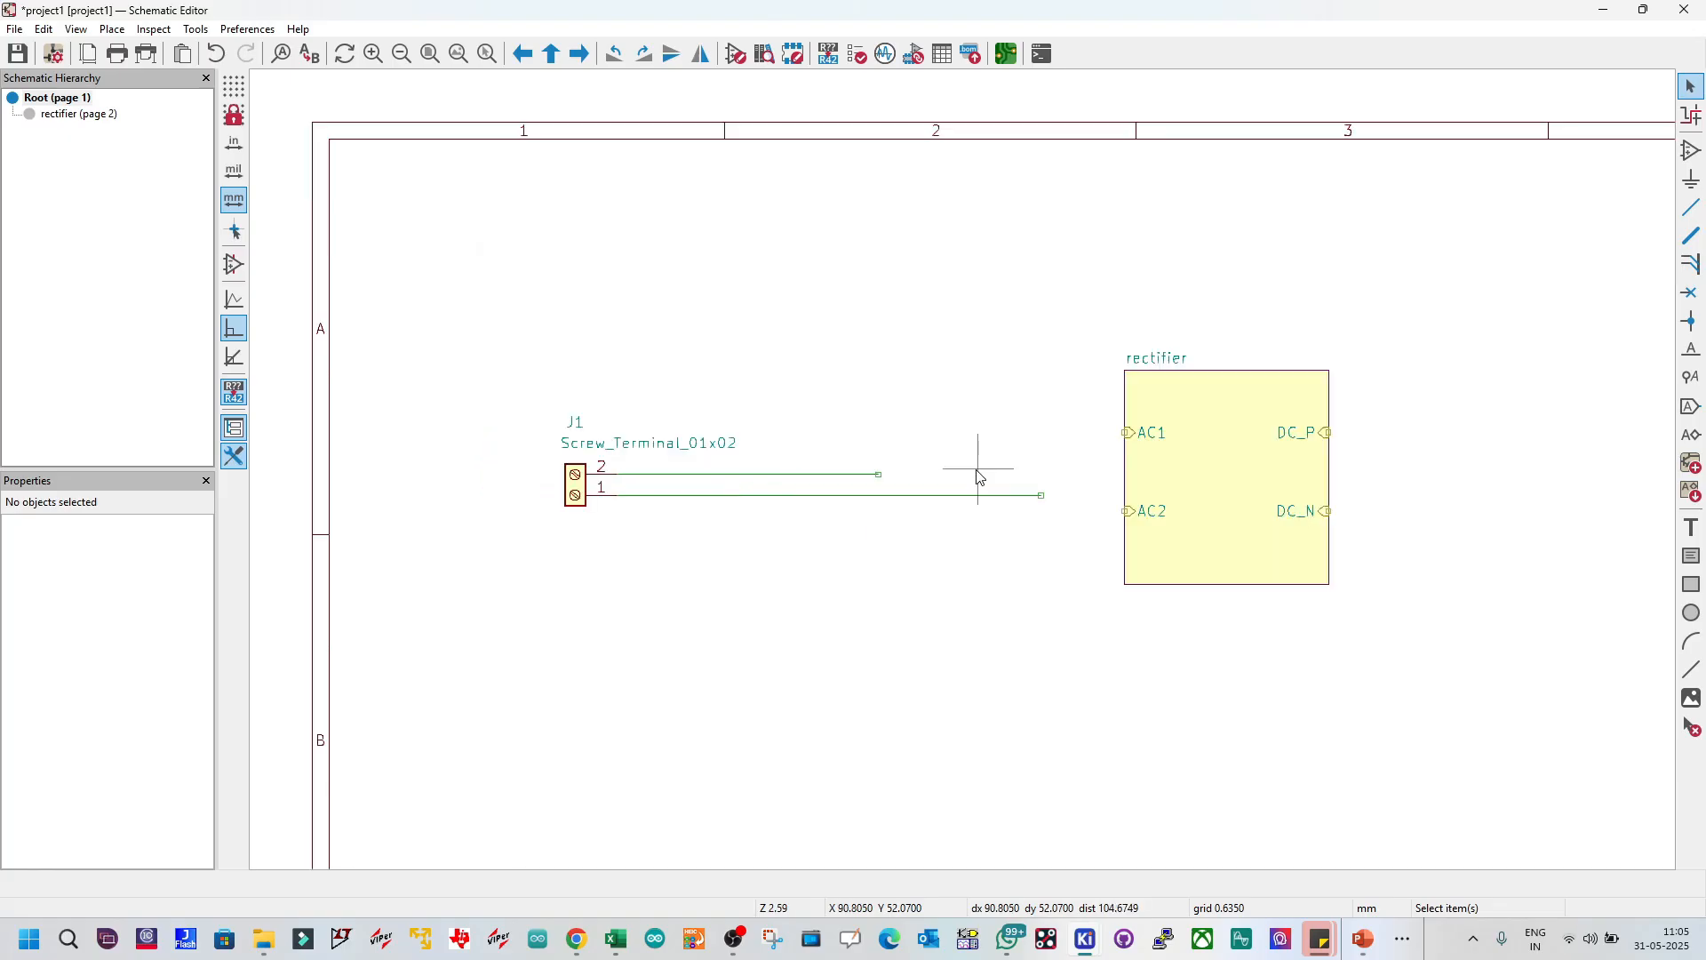
Step: Delete J1's two loose wires and move the connector closer to the rectifier sheet's AC1 and AC2 pins
{"action": "left_click_drag", "start_coordinate": [842, 413], "coordinate": [1080, 610]}
{"action": "key", "text": "Delete"}
{"action": "left_click", "coordinate": [571, 487]}
{"action": "left_click_drag", "start_coordinate": [572, 487], "coordinate": [884, 503]}
{"action": "left_click_drag", "start_coordinate": [964, 454], "coordinate": [883, 489]}
{"action": "left_click", "coordinate": [882, 503]}
{"action": "left_click", "coordinate": [892, 514]}
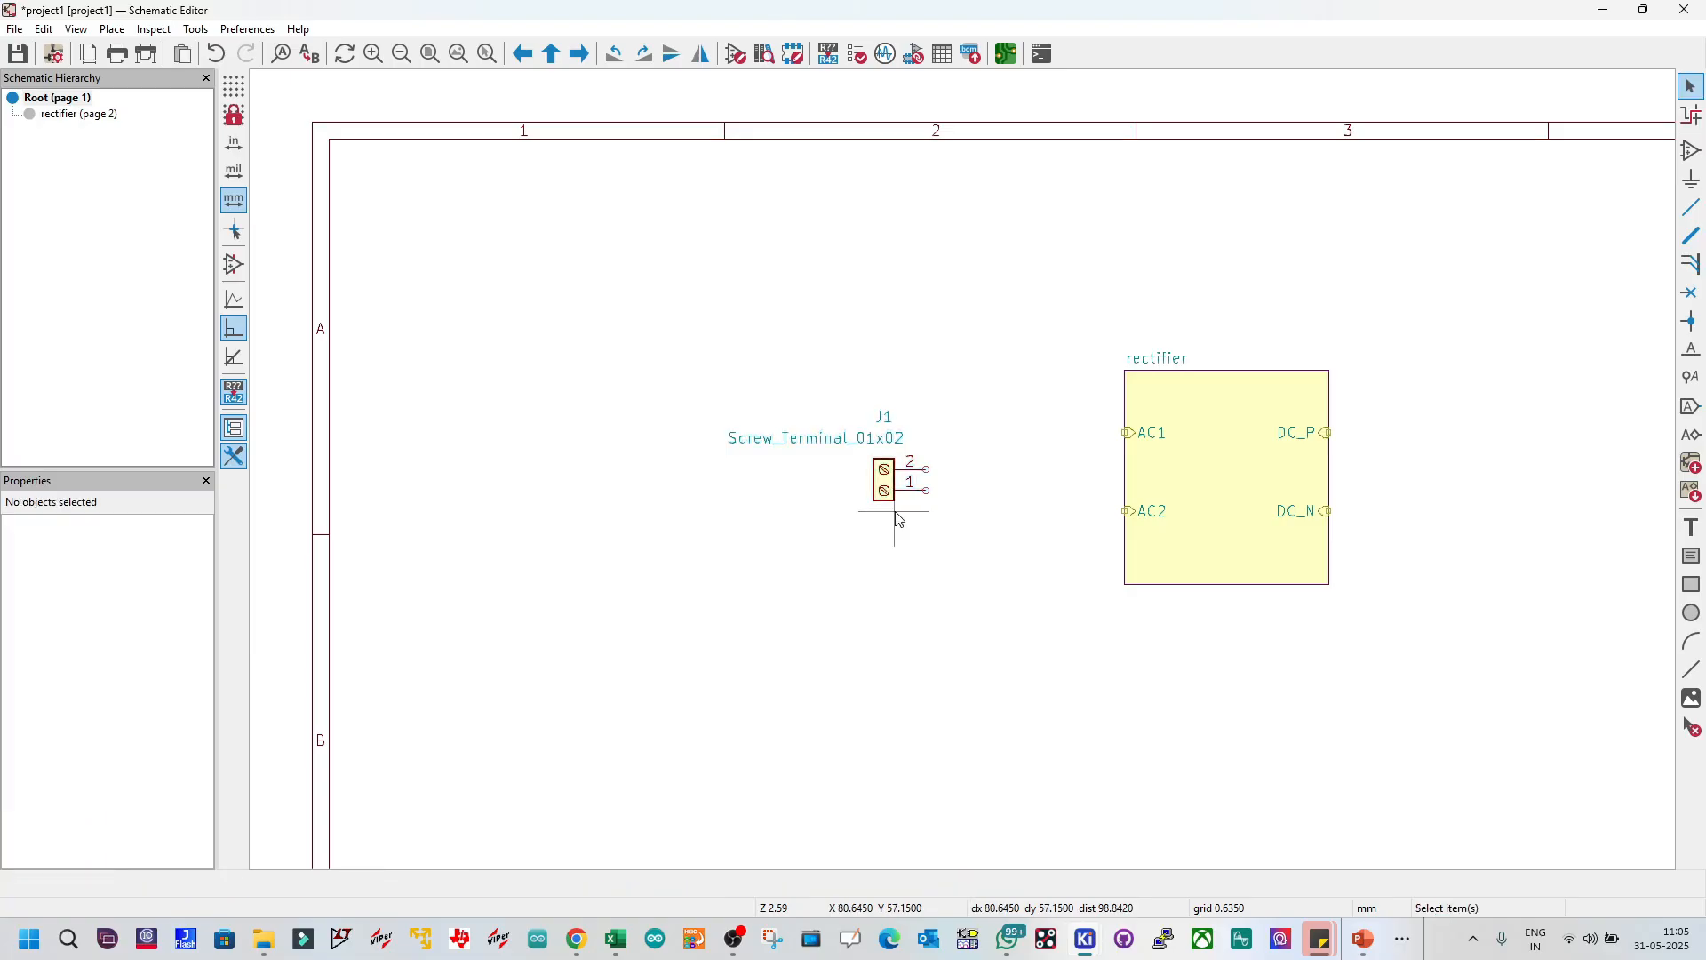
Step: Wire J1 pin 2 to the rectifier sheet's AC1 pin and J1 pin 1 to its AC2 pin
{"action": "left_click", "coordinate": [925, 468]}
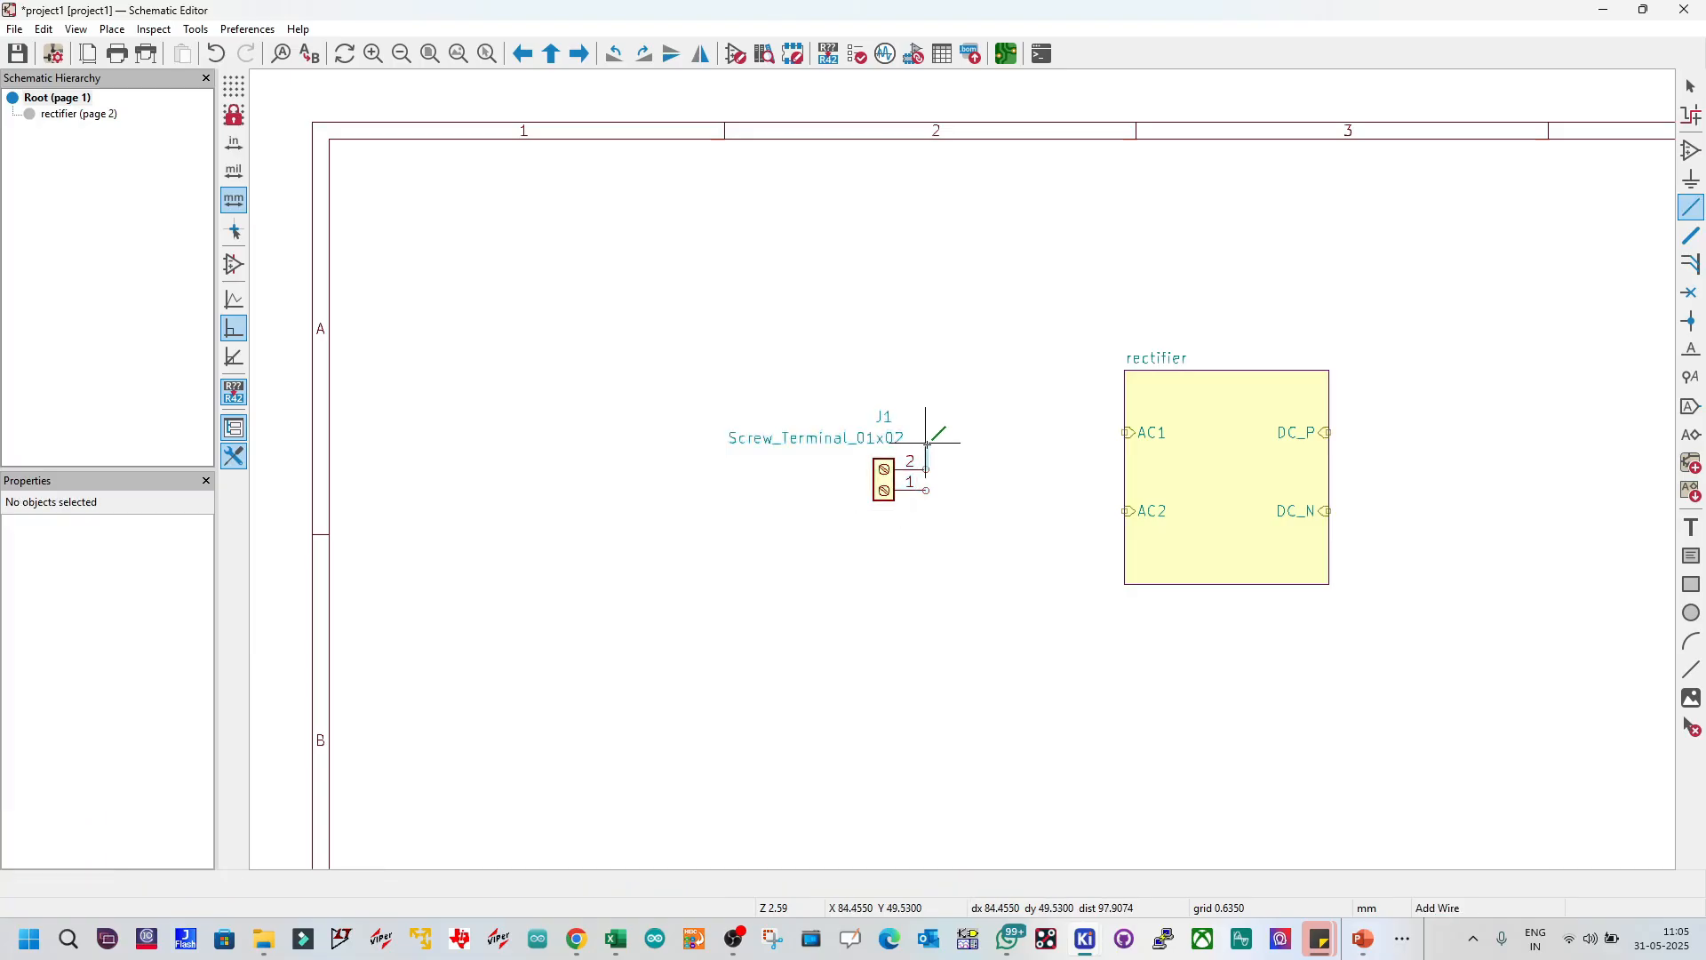
{"action": "left_click", "coordinate": [1127, 433]}
{"action": "key", "text": "Escape"}
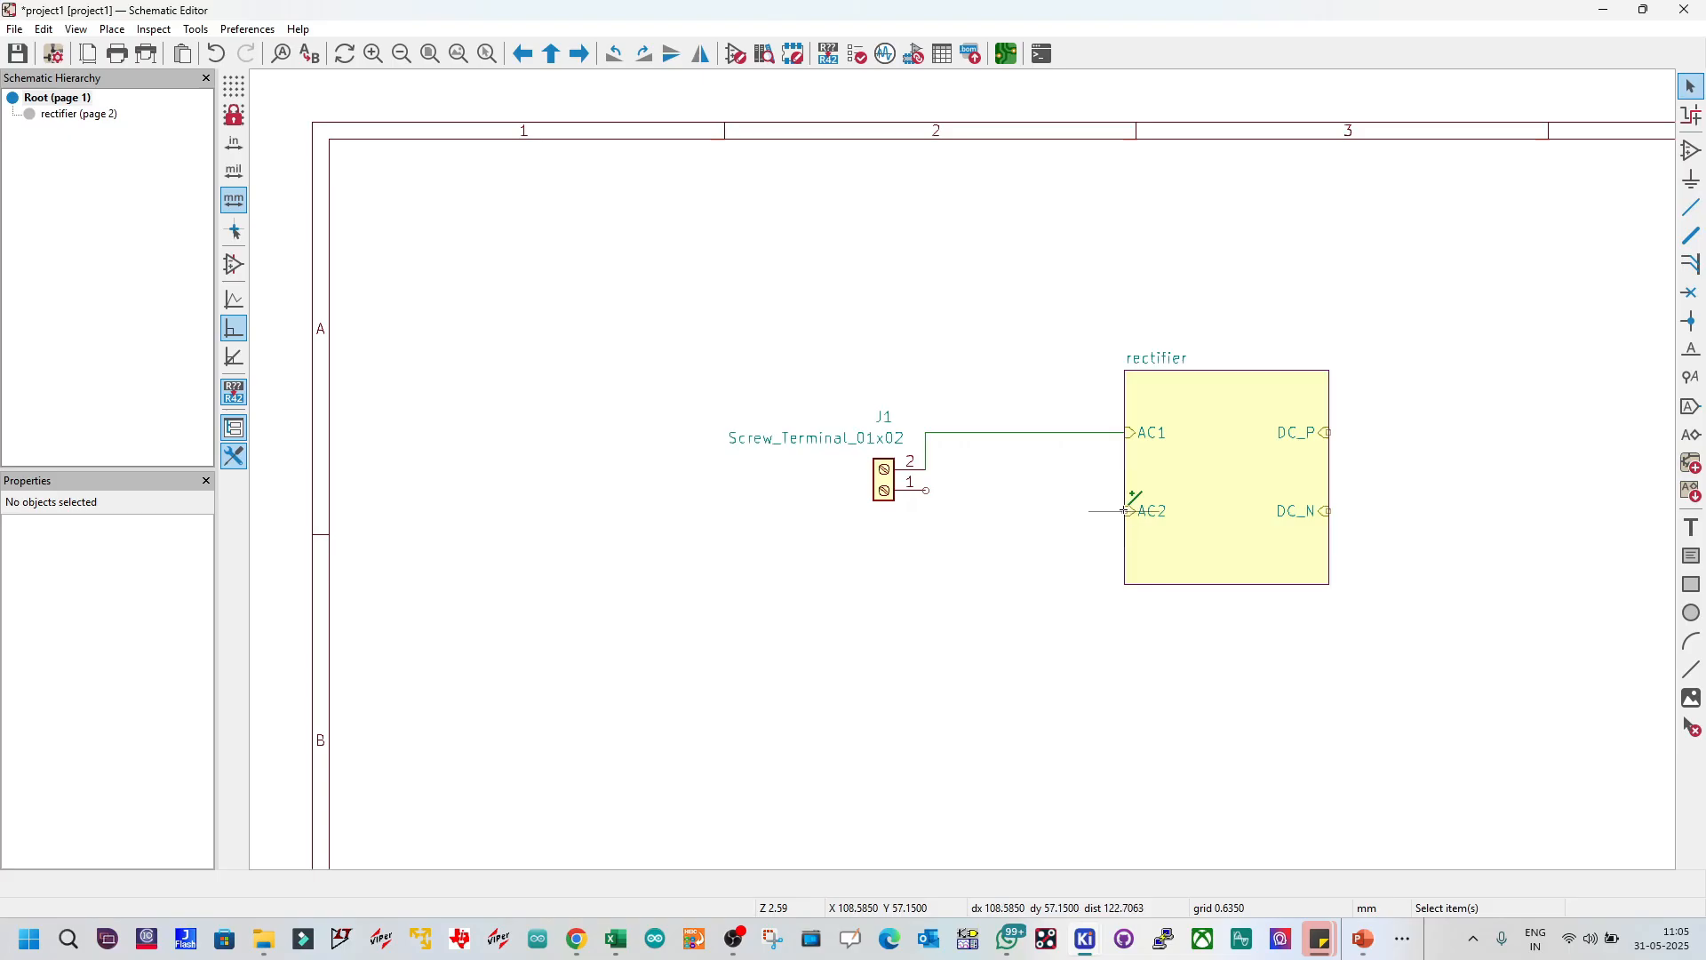
{"action": "left_click", "coordinate": [1127, 512]}
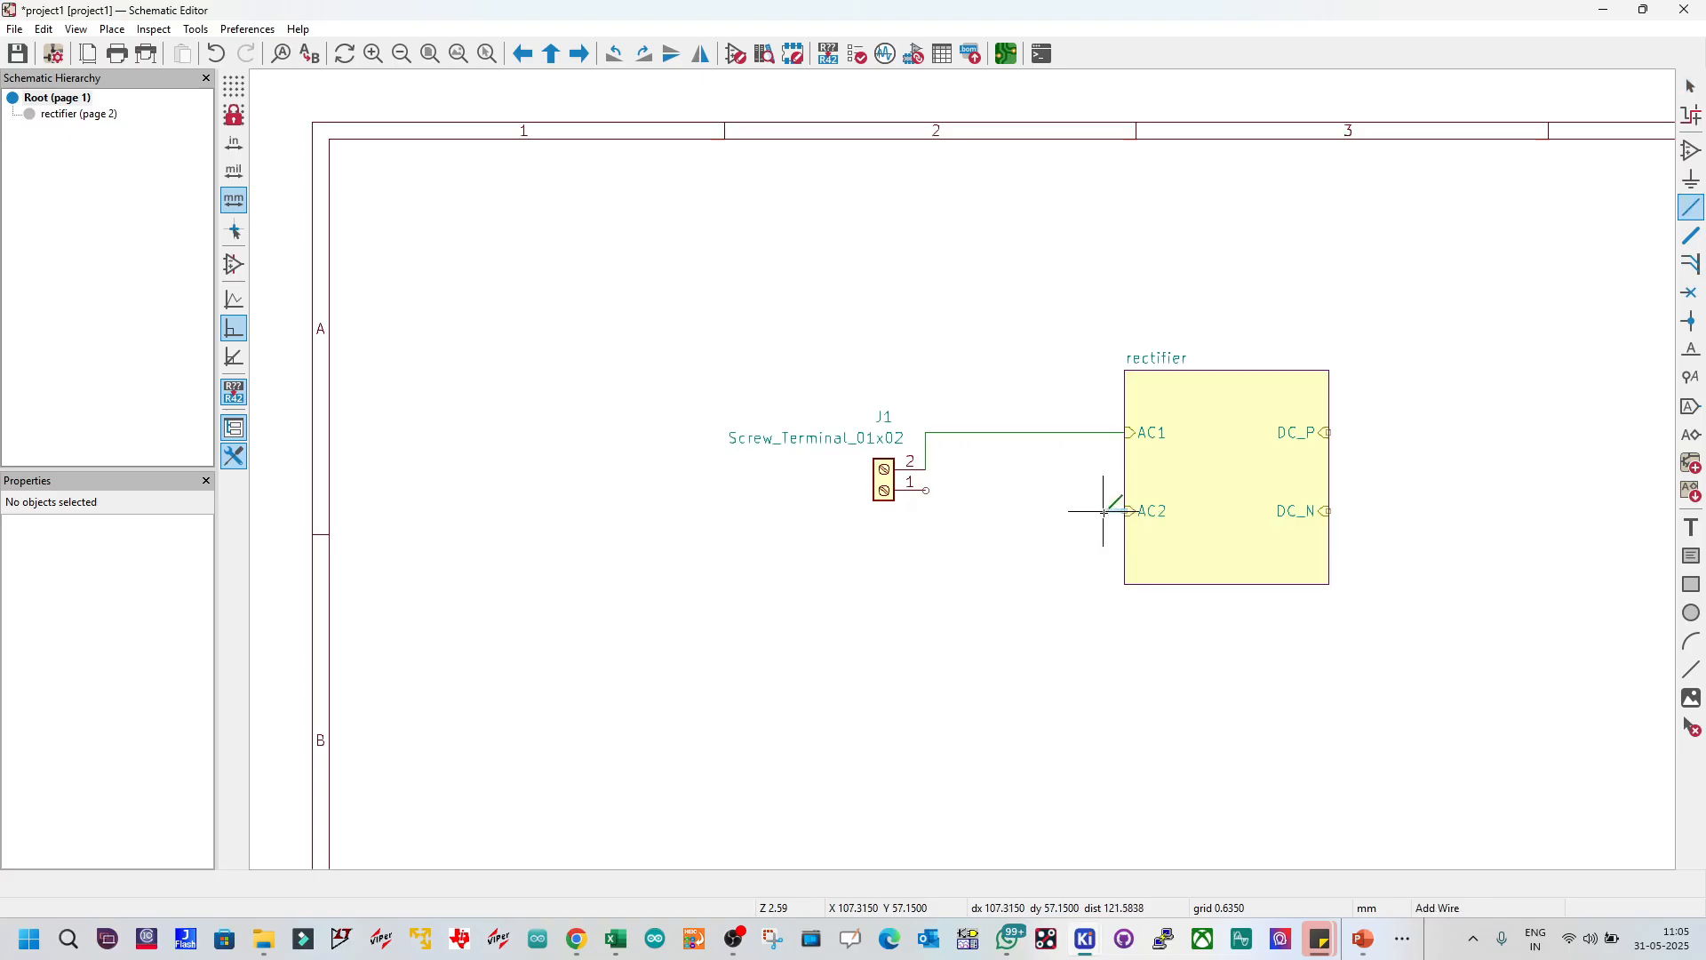
{"action": "left_click", "coordinate": [925, 490]}
{"action": "key", "text": "Escape"}
{"action": "left_click", "coordinate": [860, 495]}
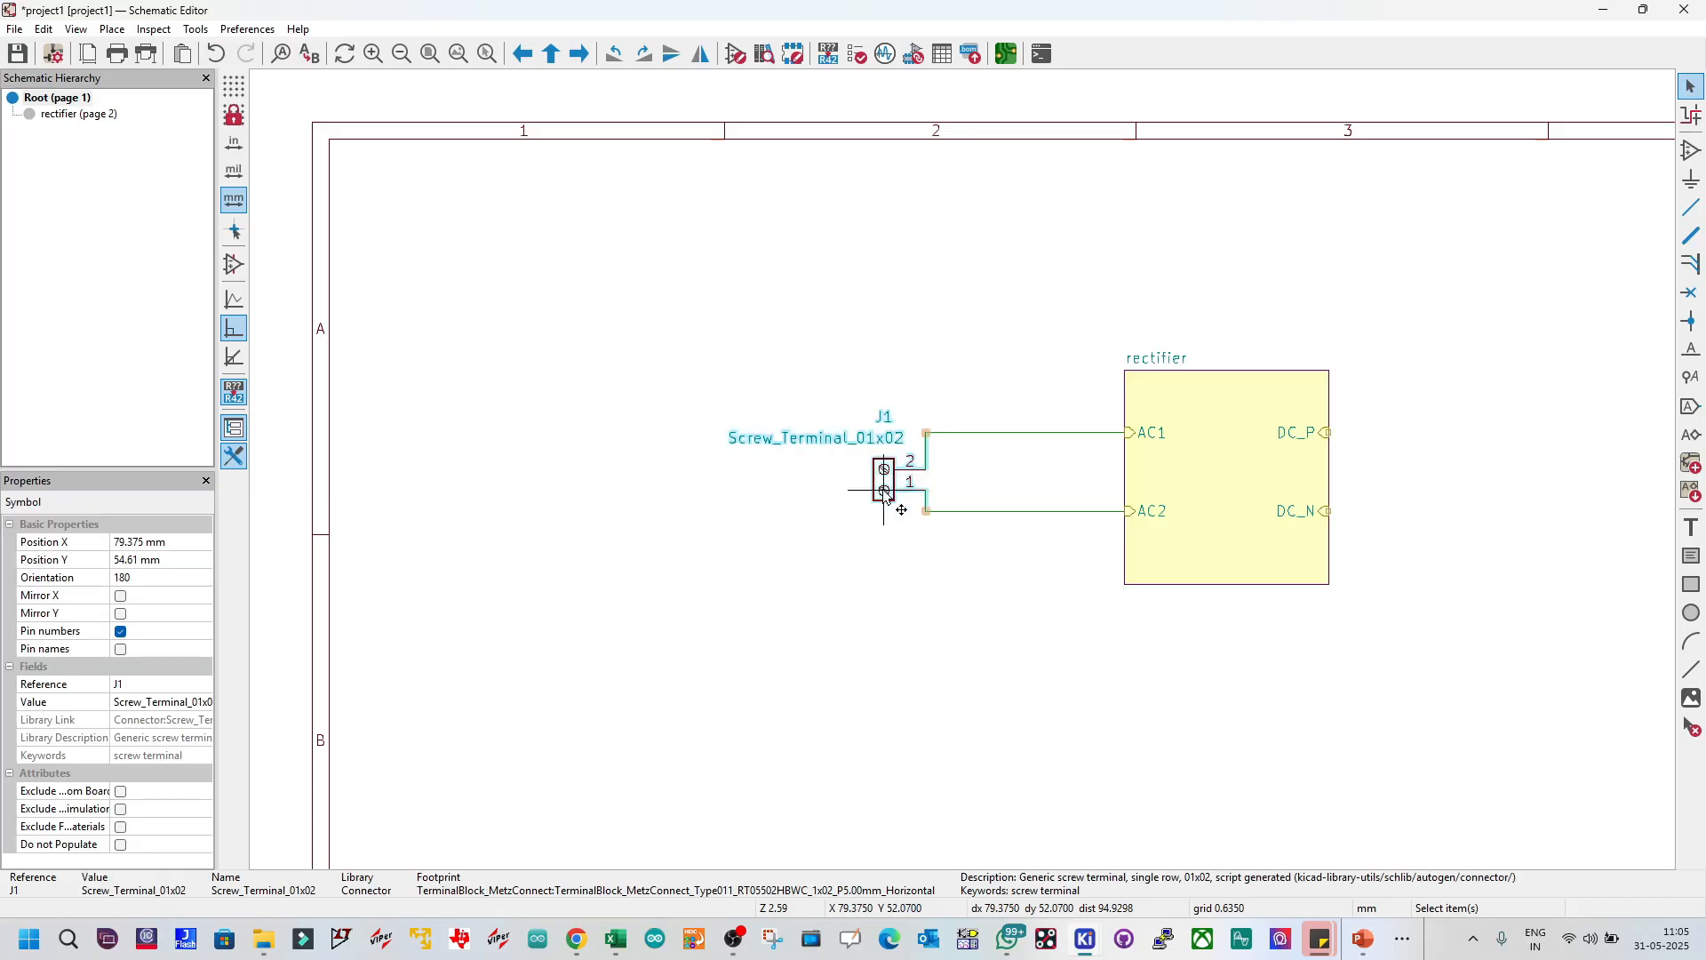
{"action": "left_click", "coordinate": [869, 521]}
{"action": "scroll", "coordinate": [1069, 494], "scroll_direction": "down", "scroll_amount": 2}
{"action": "scroll", "coordinate": [1008, 468], "scroll_direction": "up", "scroll_amount": 2}
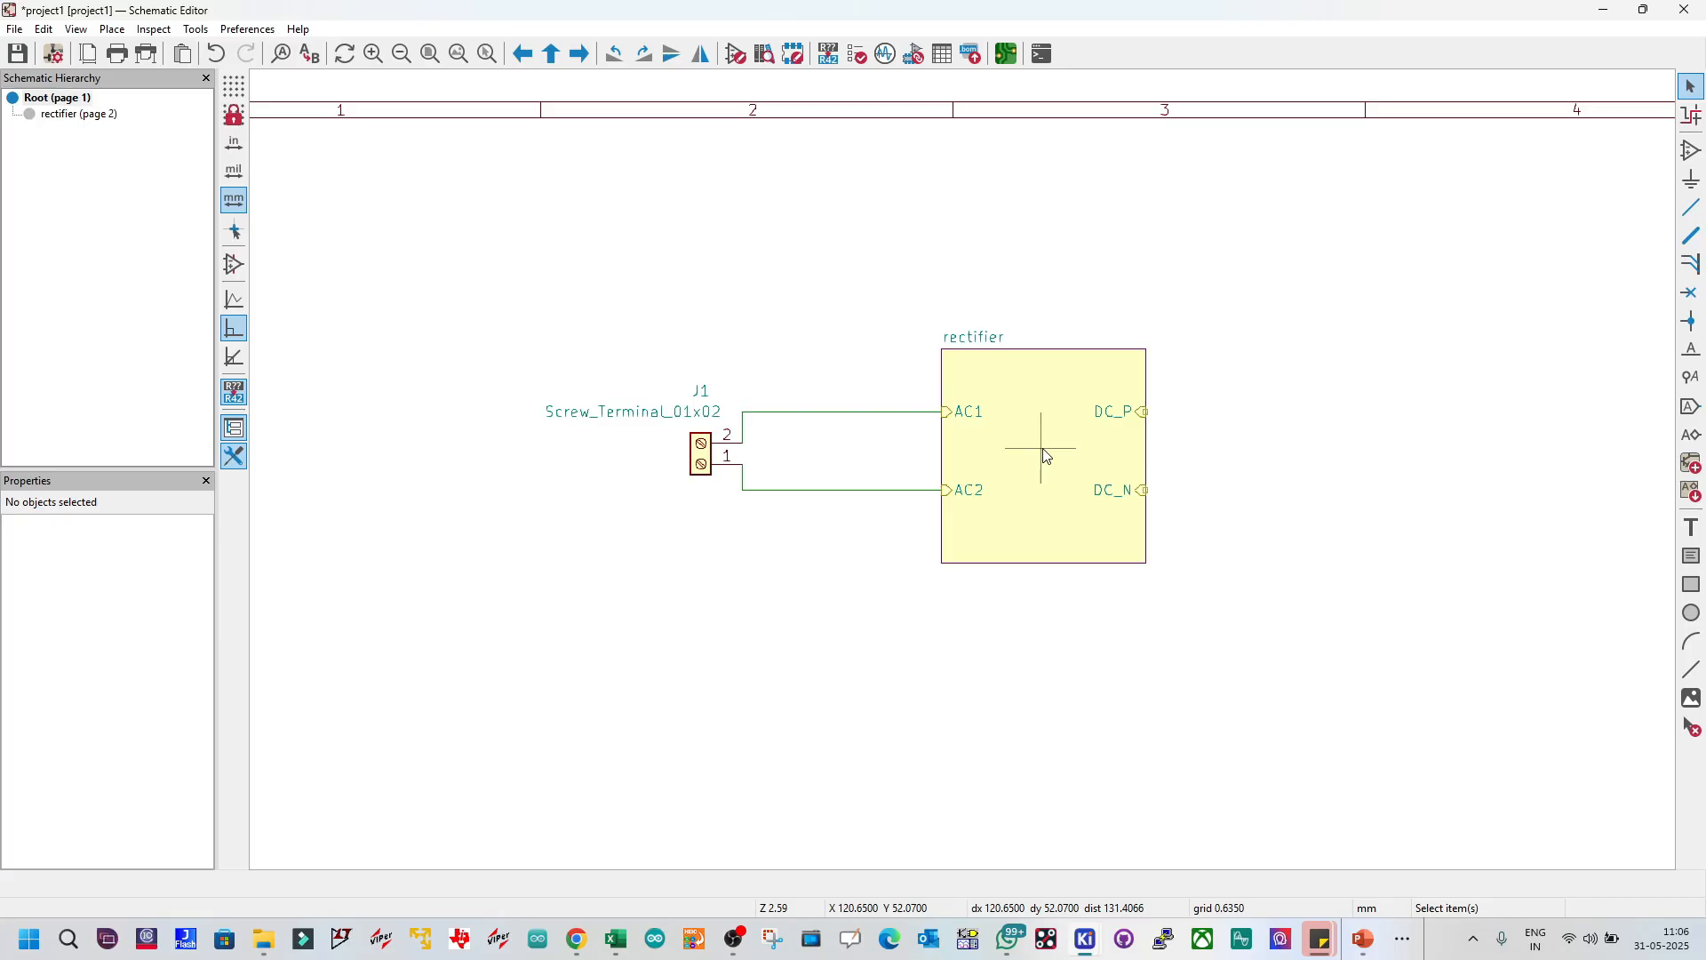
Step: Copy the rectifier sheet symbol and paste the duplicate directly below the original
{"action": "left_click", "coordinate": [1047, 415]}
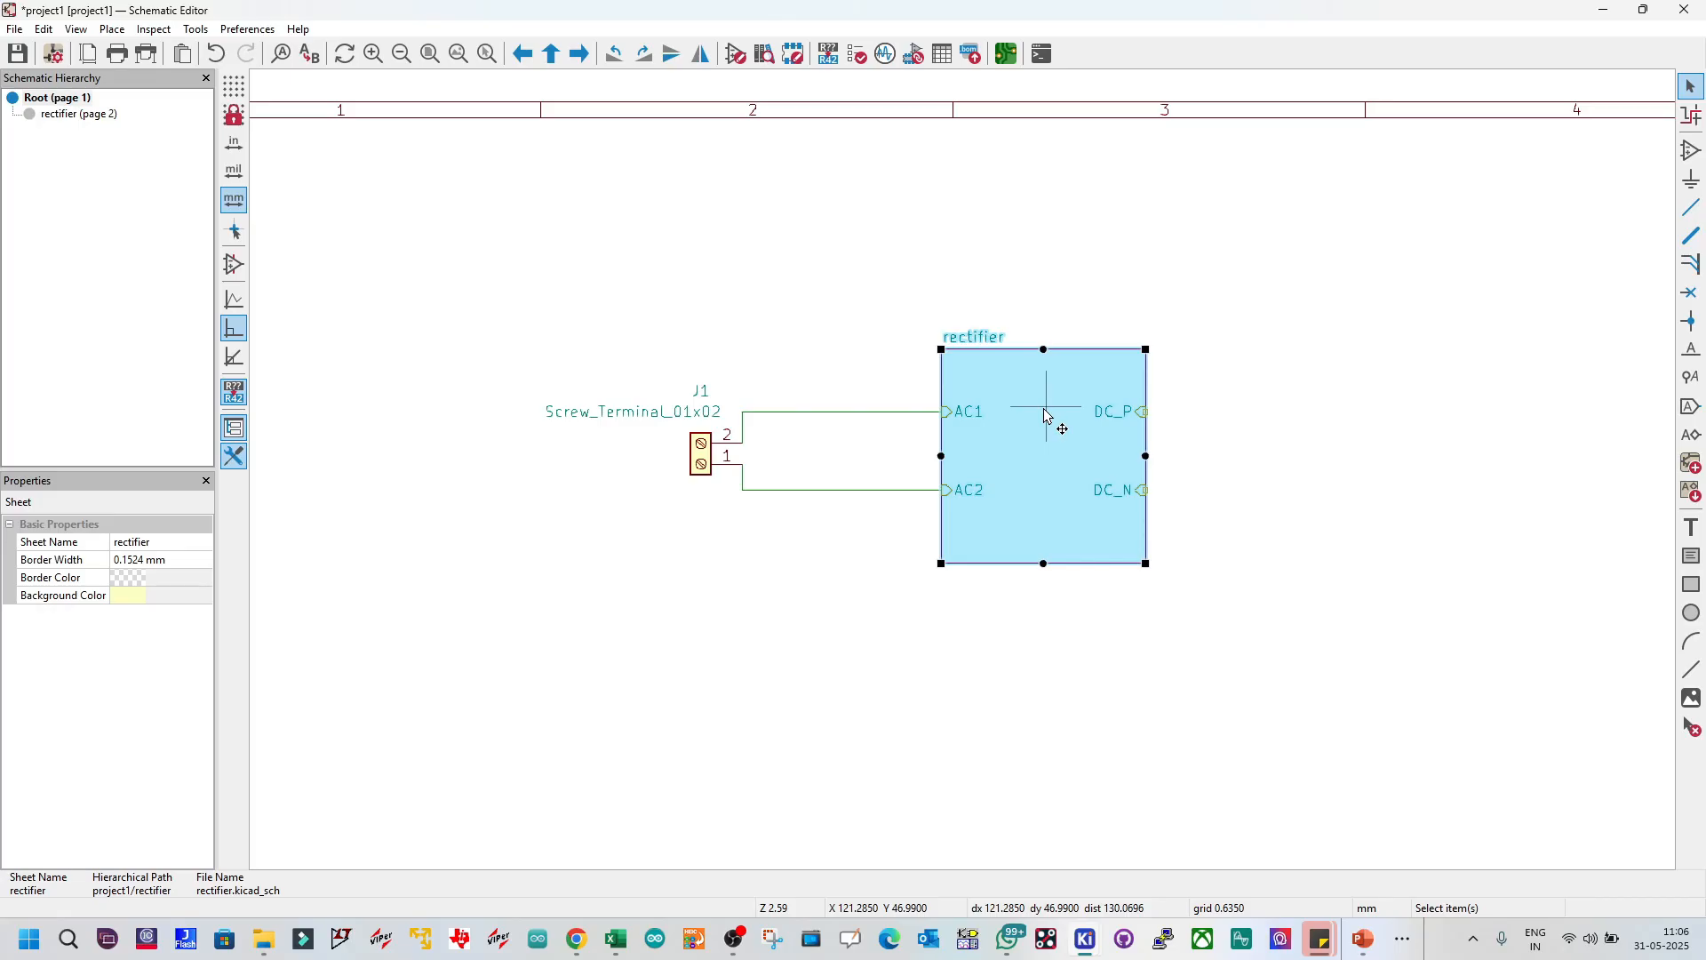
{"action": "right_click", "coordinate": [1046, 416]}
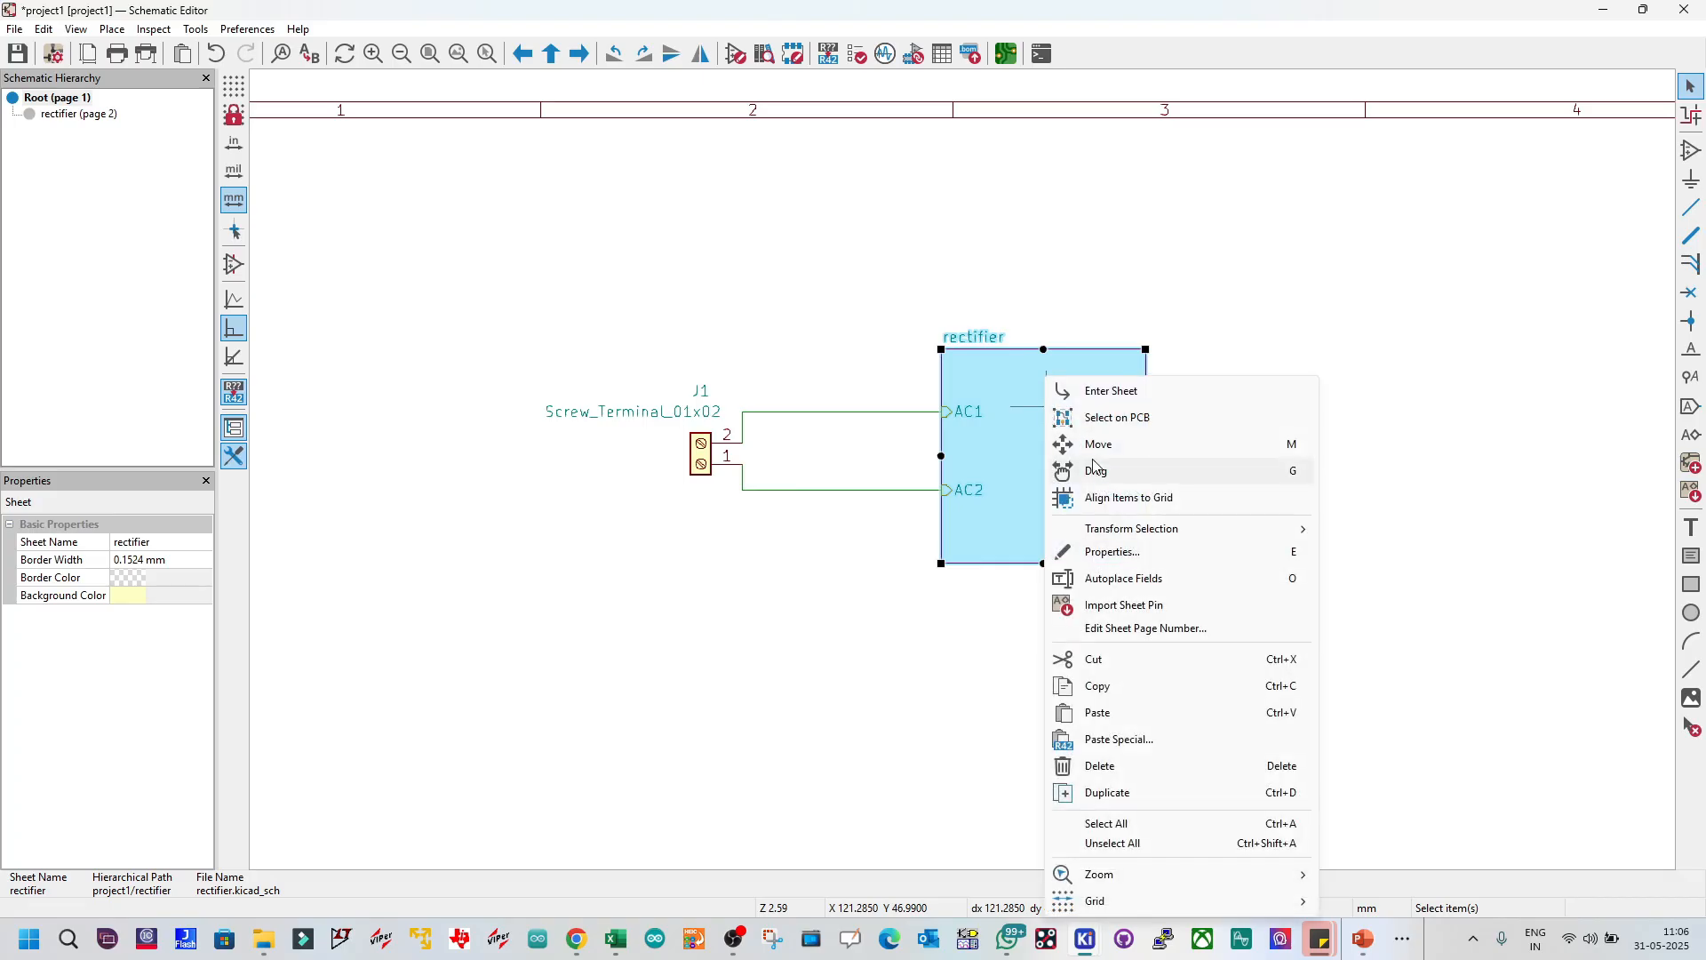
{"action": "left_click", "coordinate": [1129, 693]}
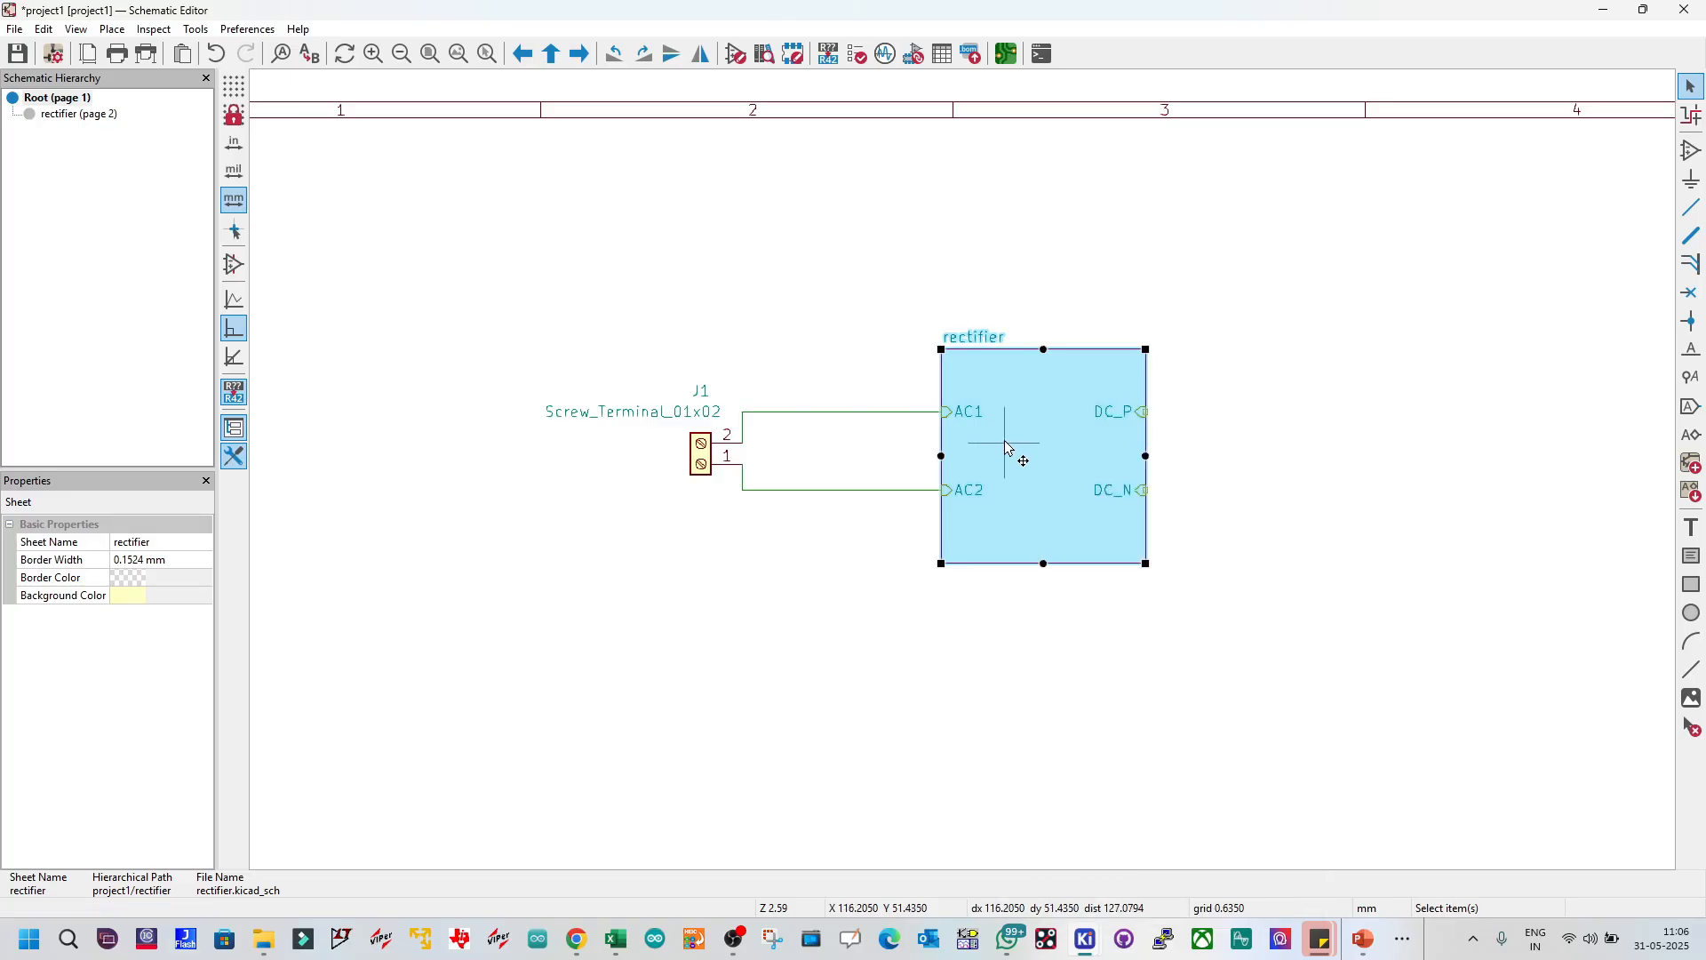
{"action": "left_click", "coordinate": [1067, 653]}
{"action": "right_click", "coordinate": [1067, 653]}
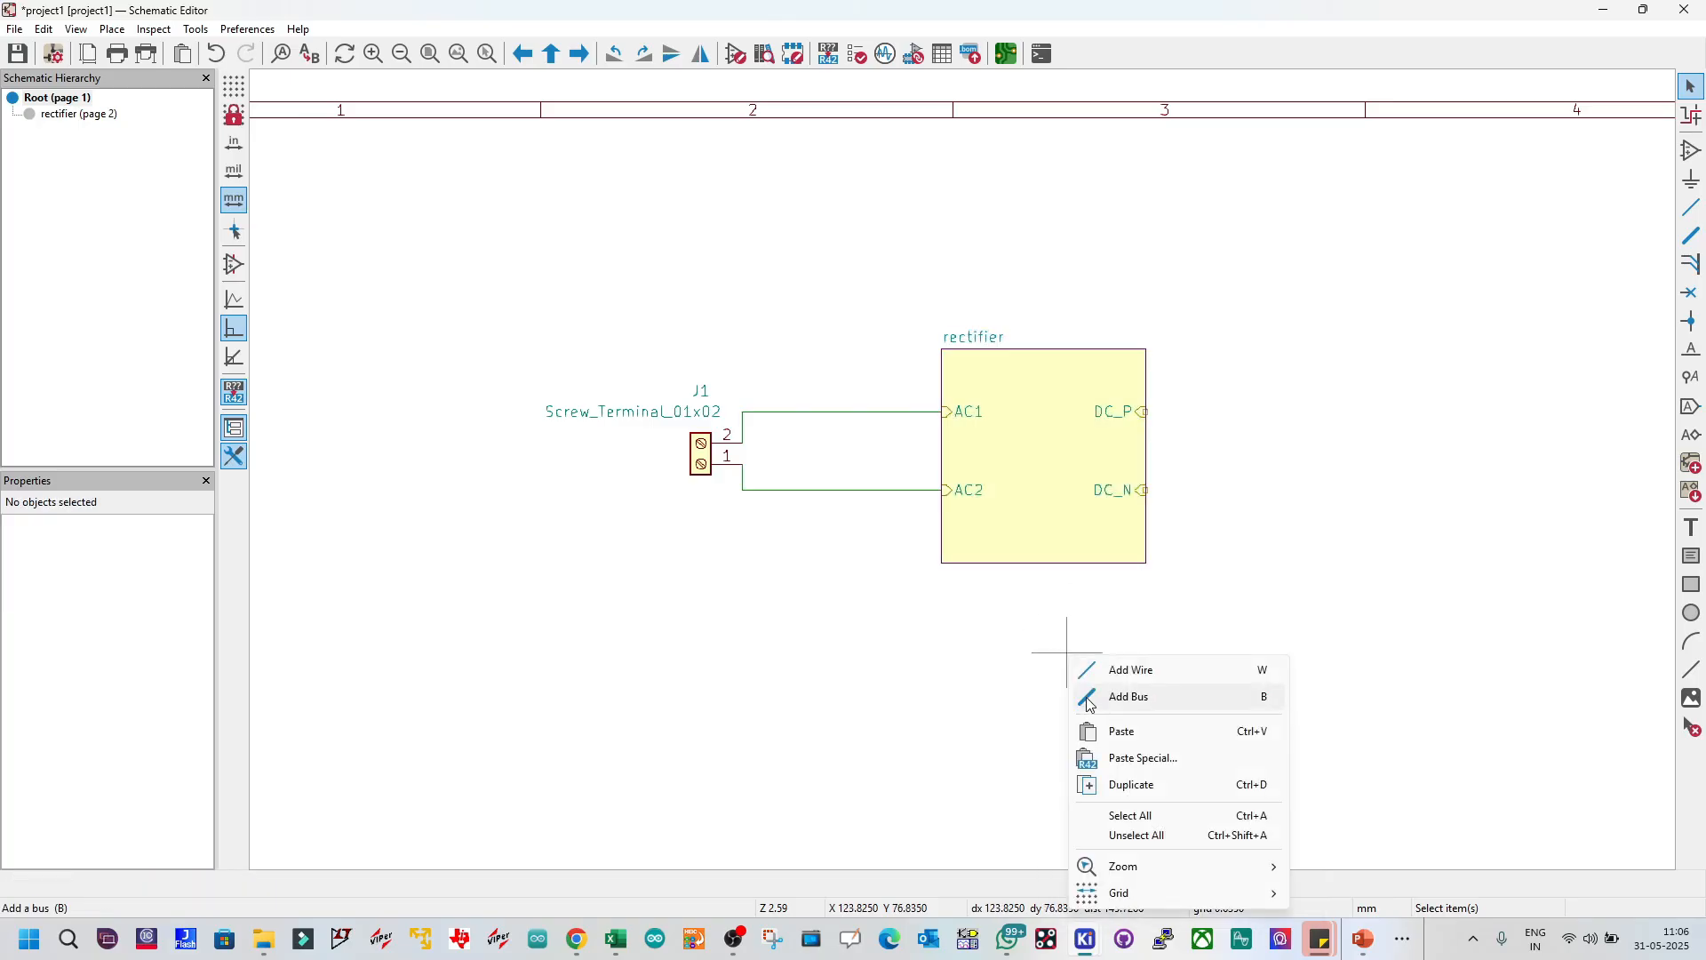
{"action": "left_click", "coordinate": [1122, 731]}
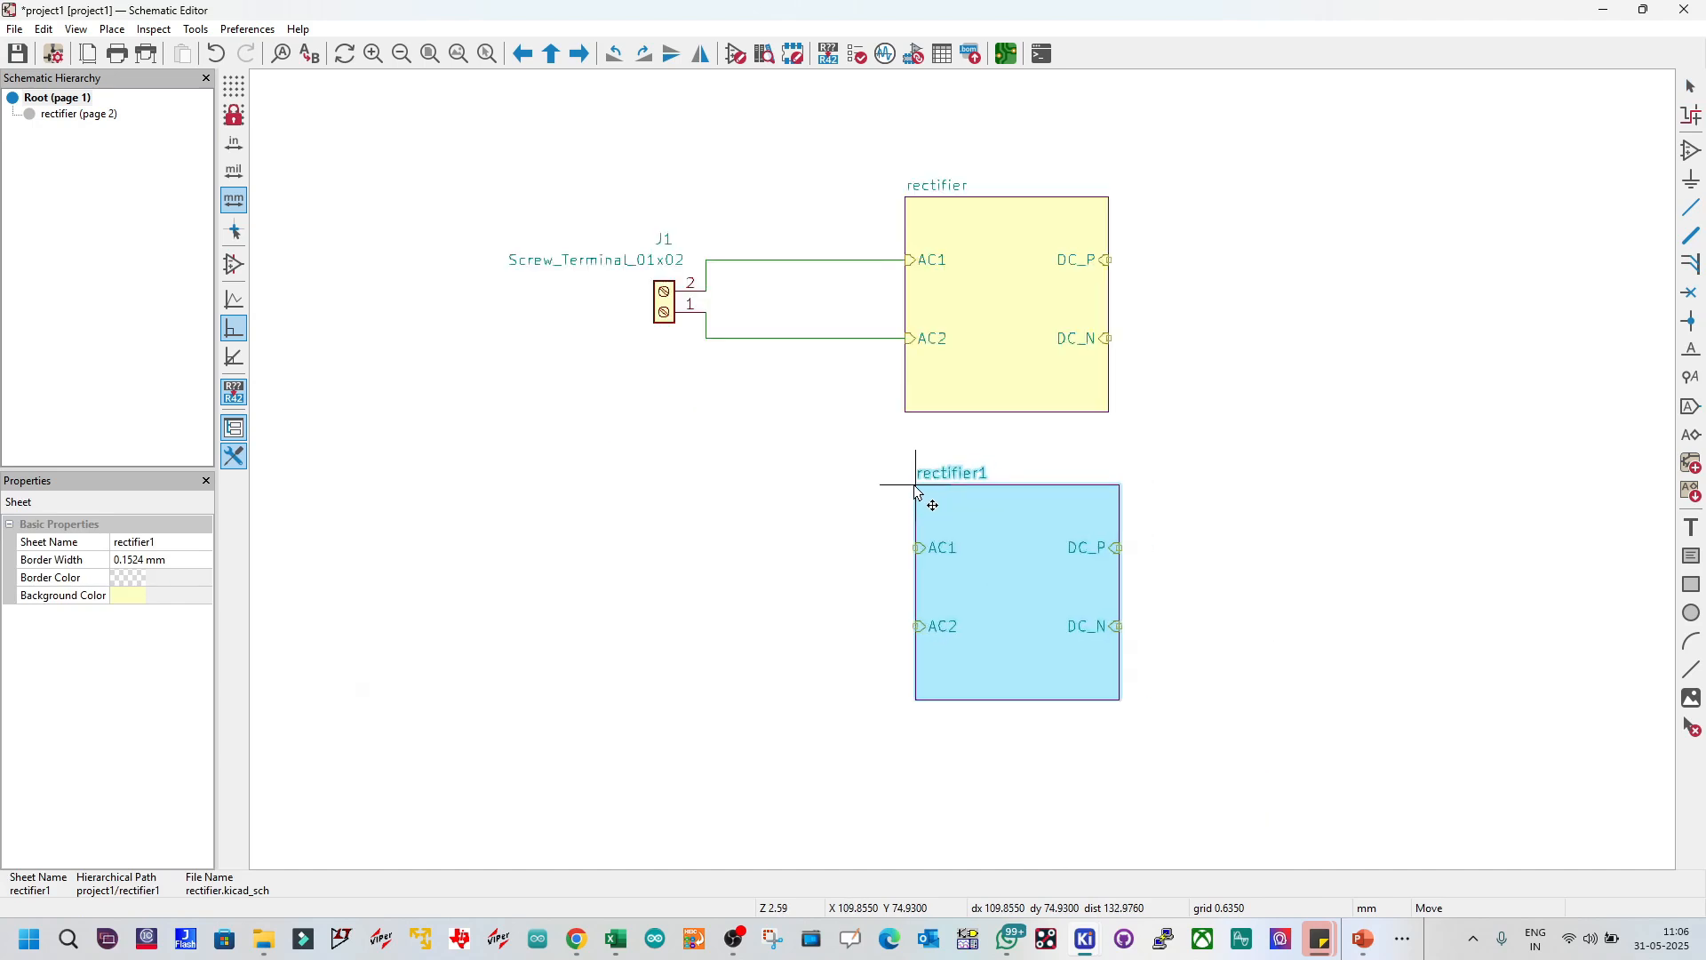
{"action": "left_click", "coordinate": [909, 501]}
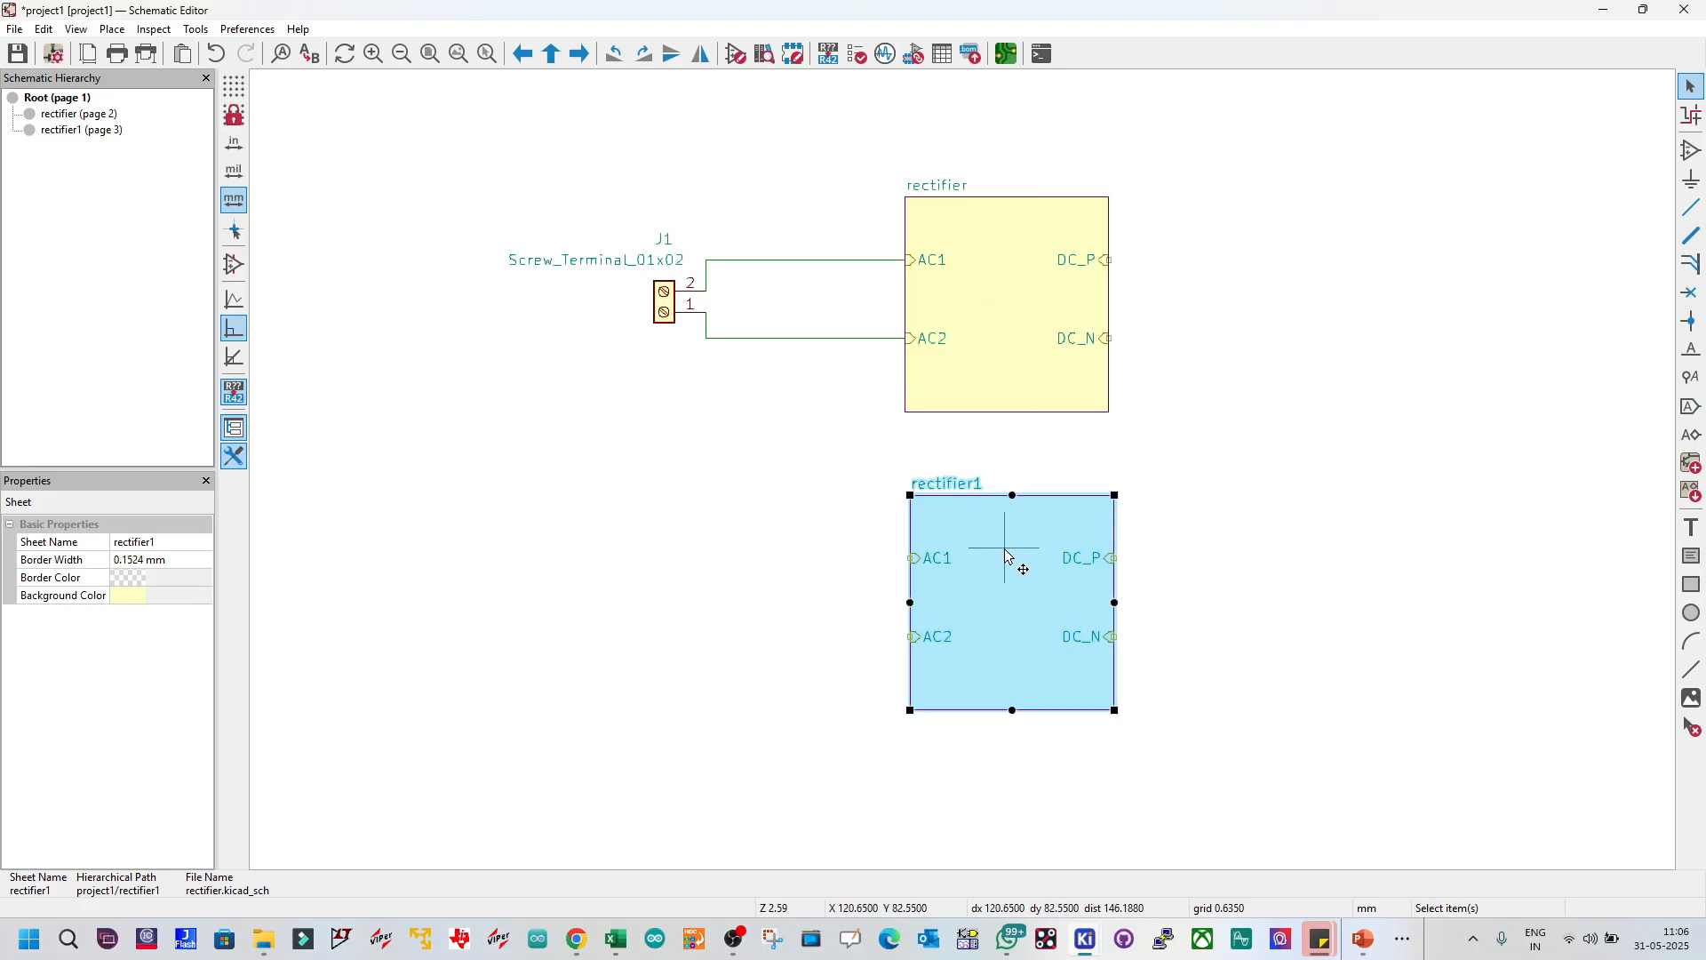
Step: Paste another copy of the rectifier sheet symbol below the rectifier1 sheet
{"action": "middle_click_drag", "start_coordinate": [1060, 635], "coordinate": [971, 483]}
{"action": "right_click", "coordinate": [1117, 457]}
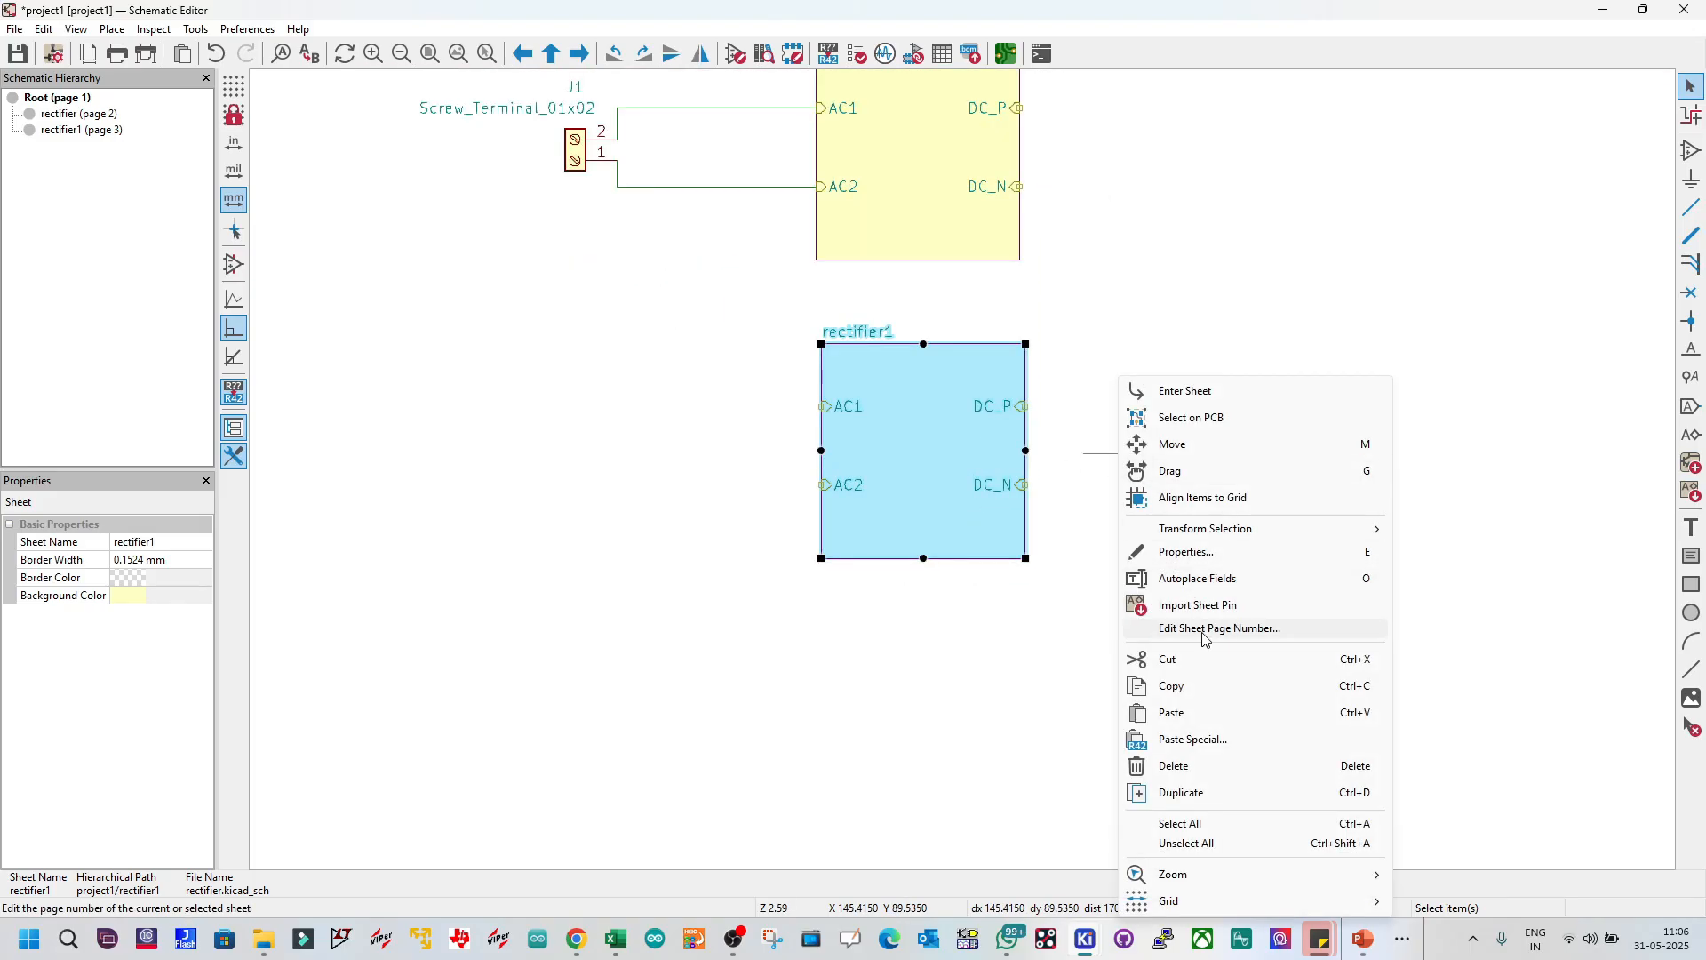
{"action": "left_click", "coordinate": [1200, 713]}
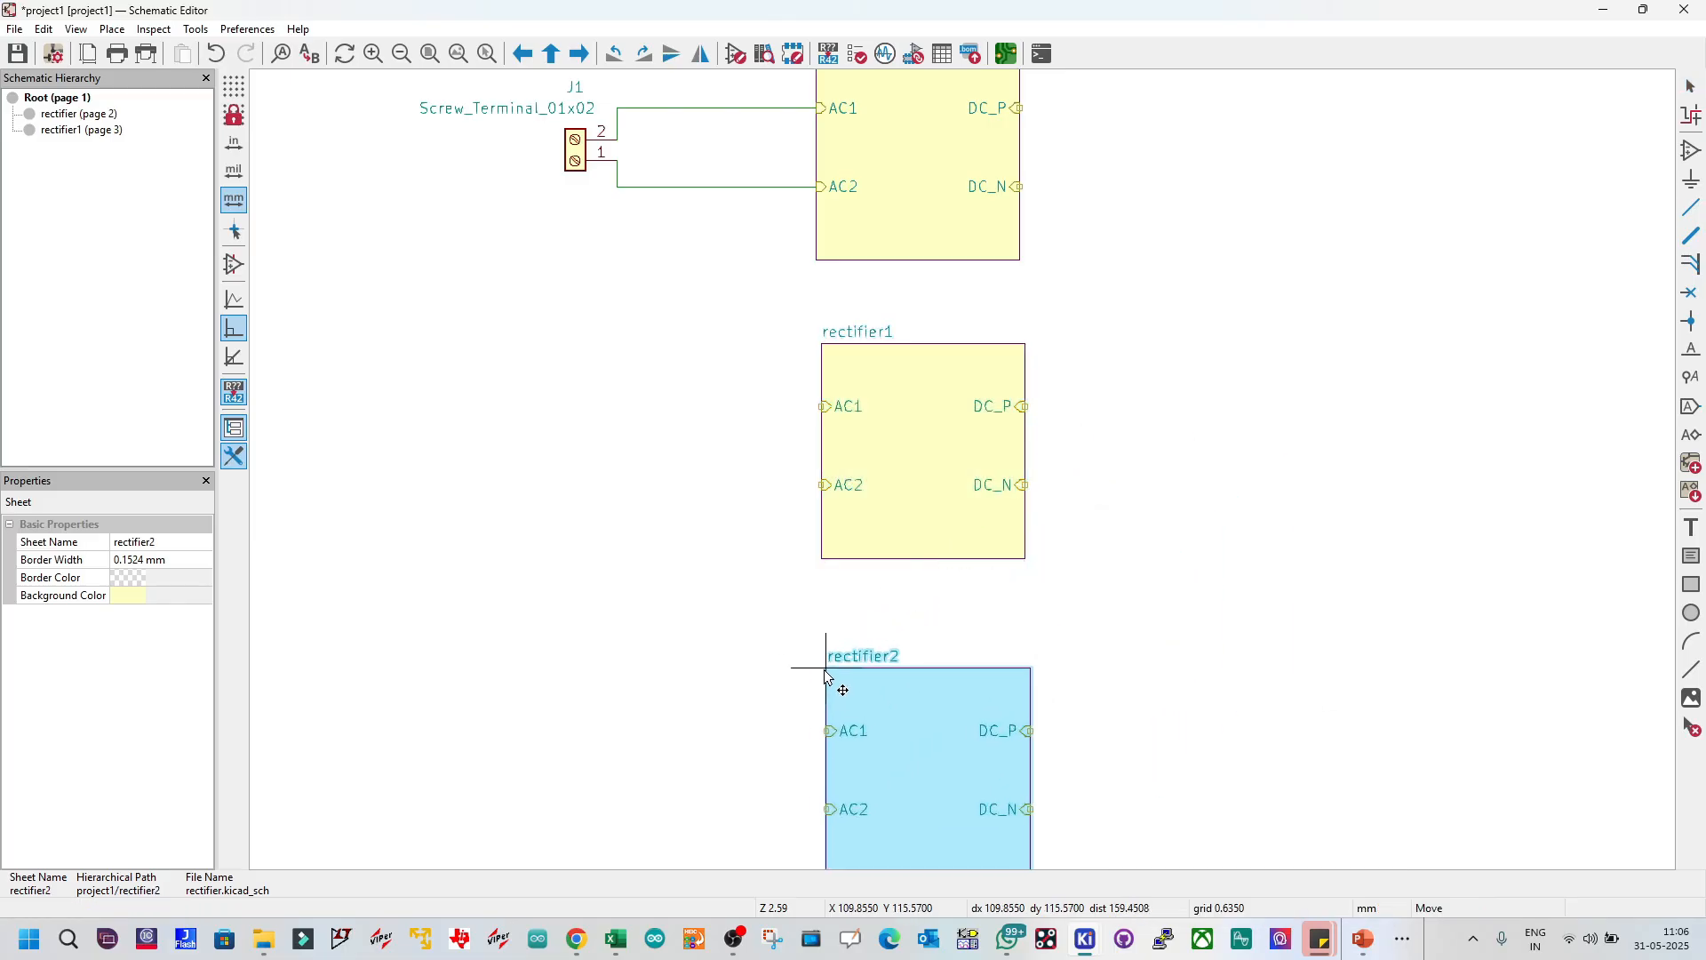
{"action": "left_click", "coordinate": [826, 675]}
{"action": "scroll", "coordinate": [942, 471], "scroll_direction": "down", "scroll_amount": 3}
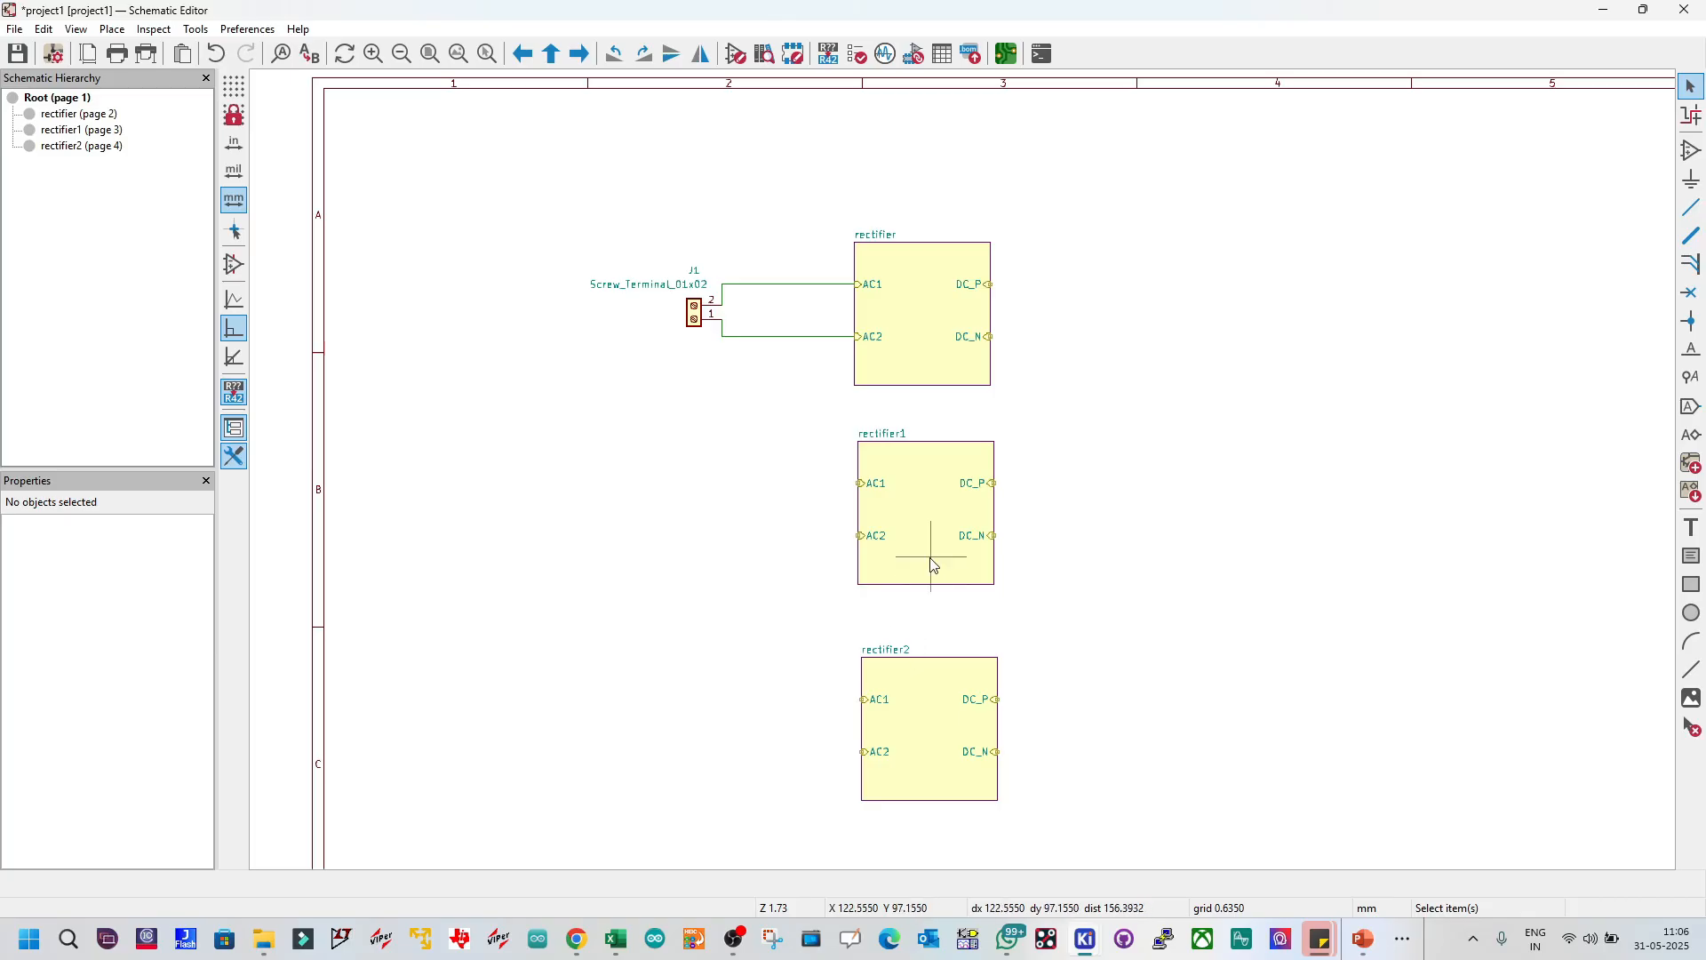
Step: Align J1 pin 2 with the rectifier's AC1 pin, place the AC2 wire's bend close to the connector, and save the schematic
{"action": "left_click_drag", "start_coordinate": [701, 321], "coordinate": [779, 351]}
{"action": "left_click", "coordinate": [685, 326]}
{"action": "left_click", "coordinate": [792, 407]}
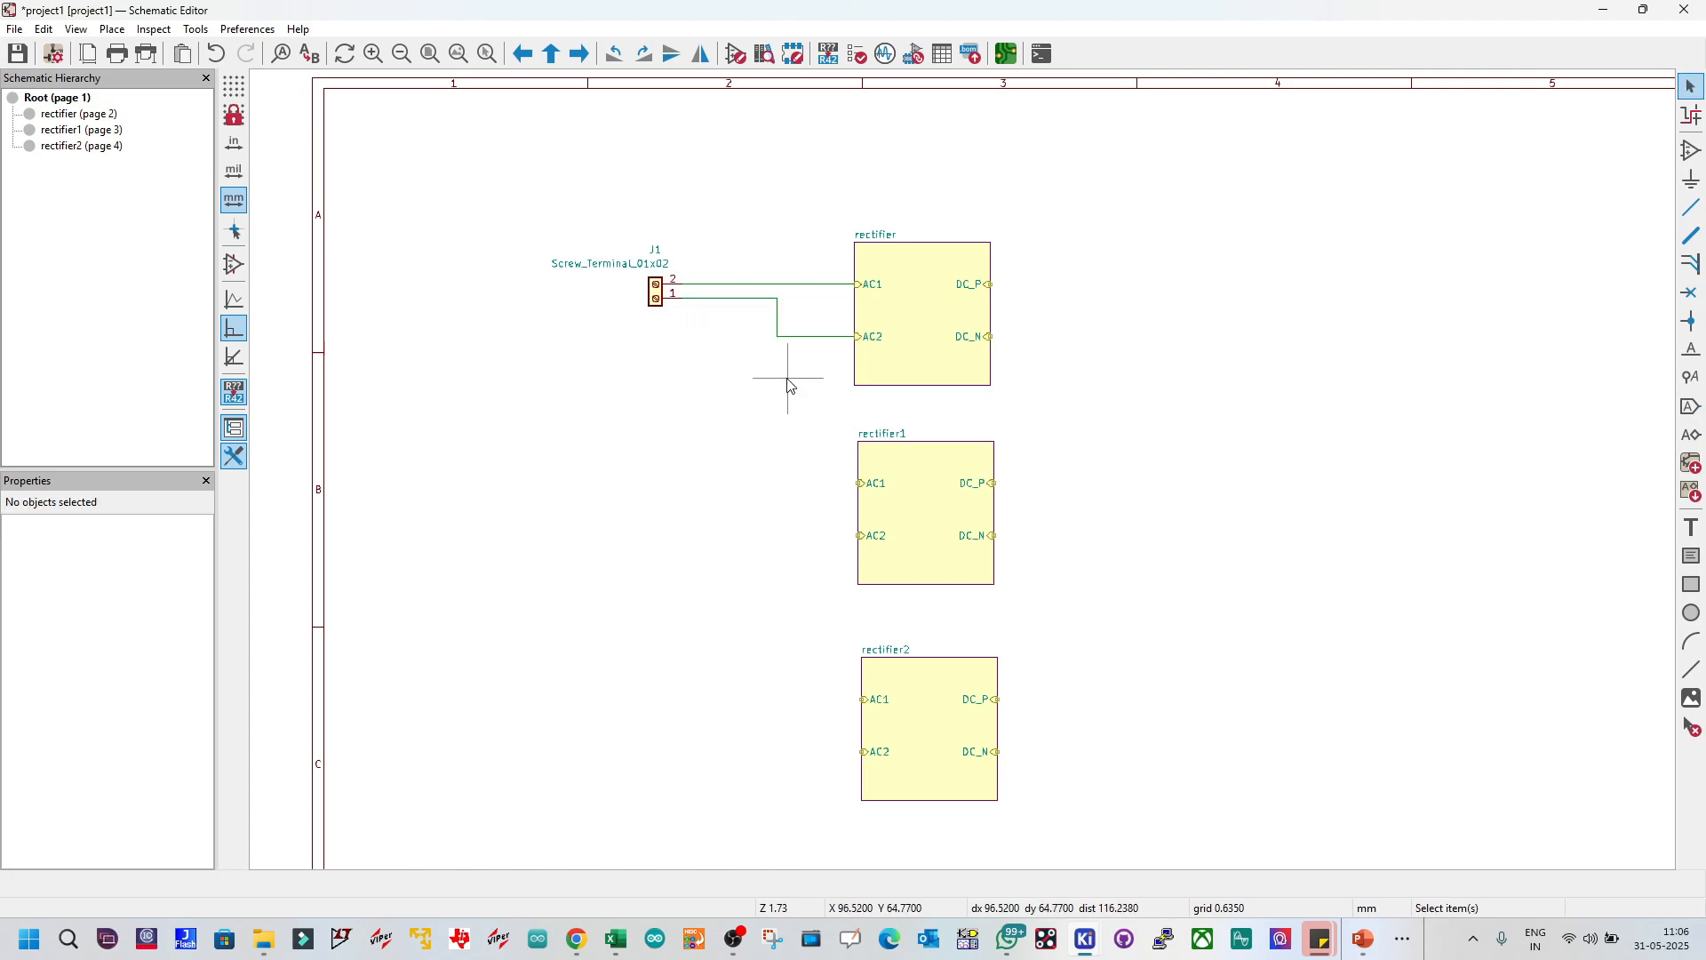
{"action": "key", "text": "ctrl+z"}
{"action": "left_click_drag", "start_coordinate": [683, 328], "coordinate": [723, 328]}
{"action": "left_click", "coordinate": [749, 438]}
{"action": "key", "text": "ctrl+s"}
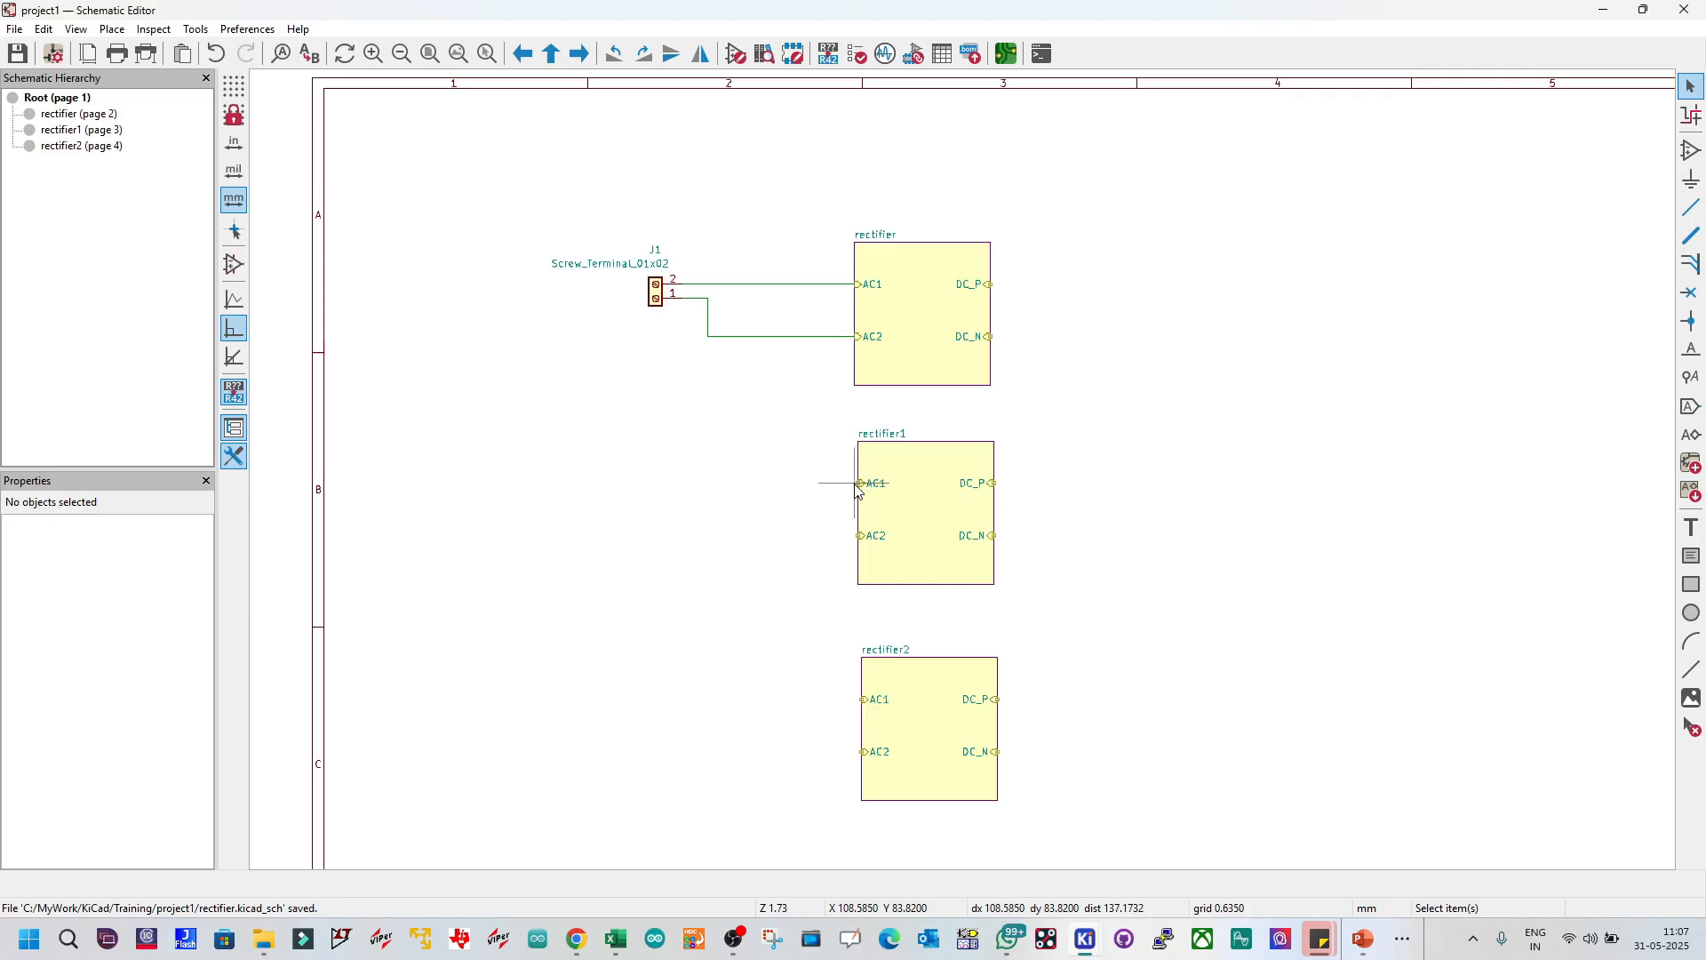
Step: Wire the AC1 pins of rectifier2 and rectifier1 to the wire joining J1 pin 2 and the first rectifier's AC1
{"action": "scroll", "coordinate": [858, 489], "scroll_direction": "up", "scroll_amount": 2}
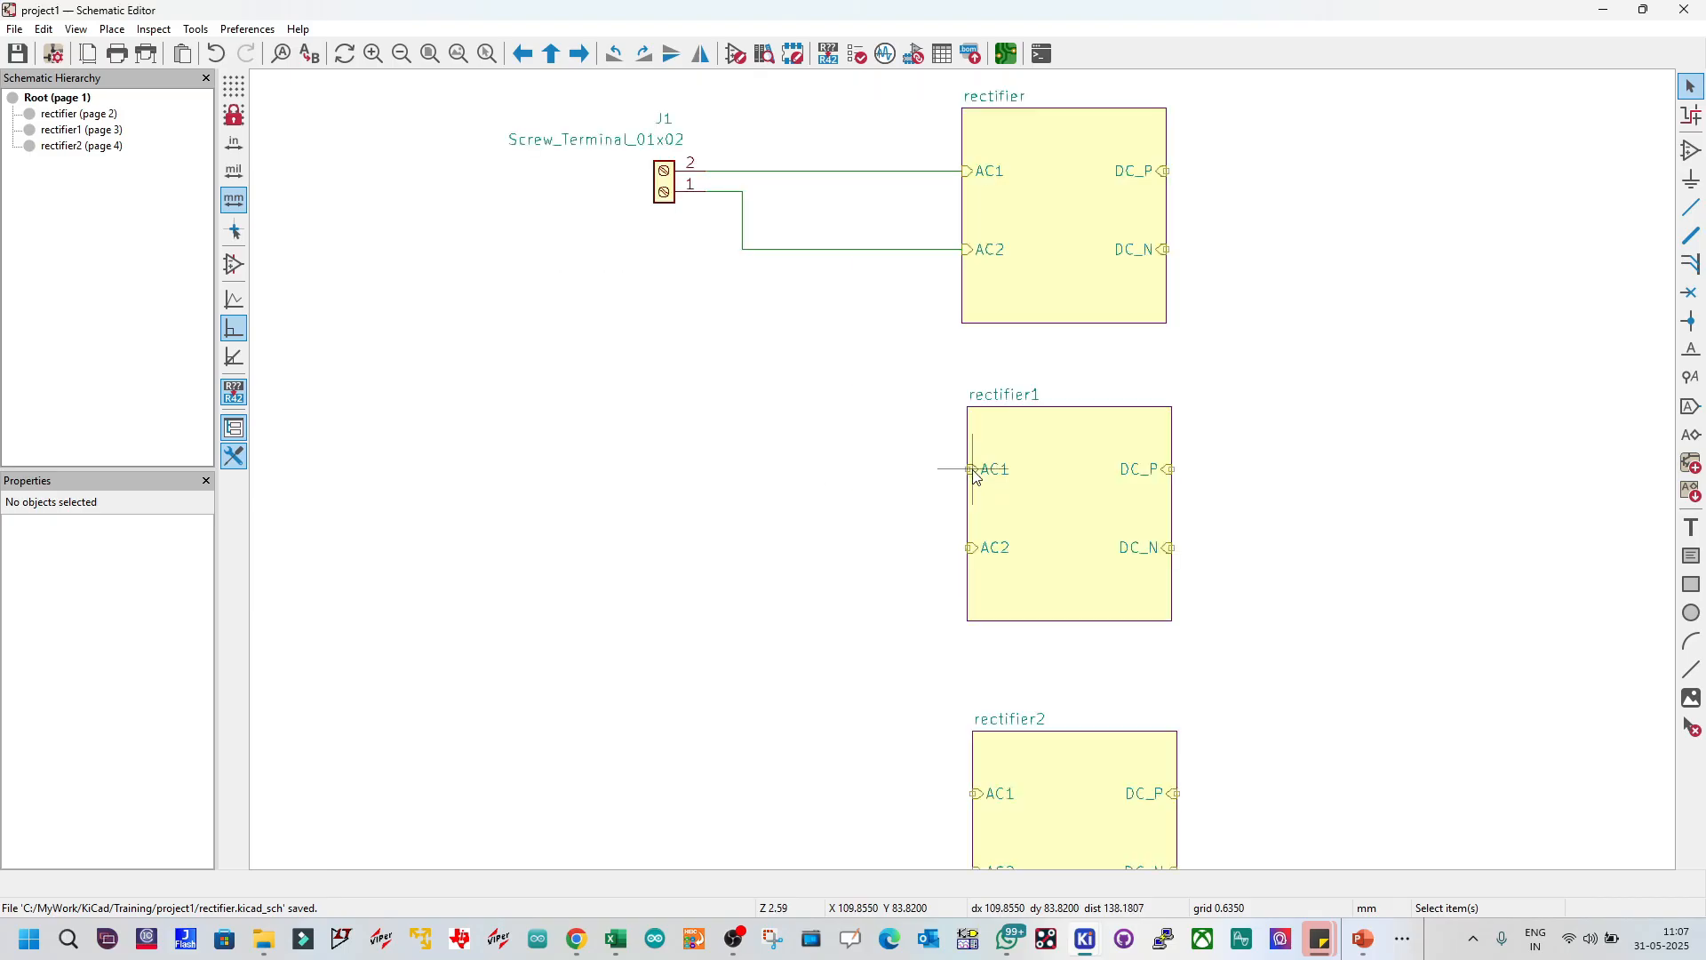
{"action": "scroll", "coordinate": [971, 469], "scroll_direction": "up", "scroll_amount": 5}
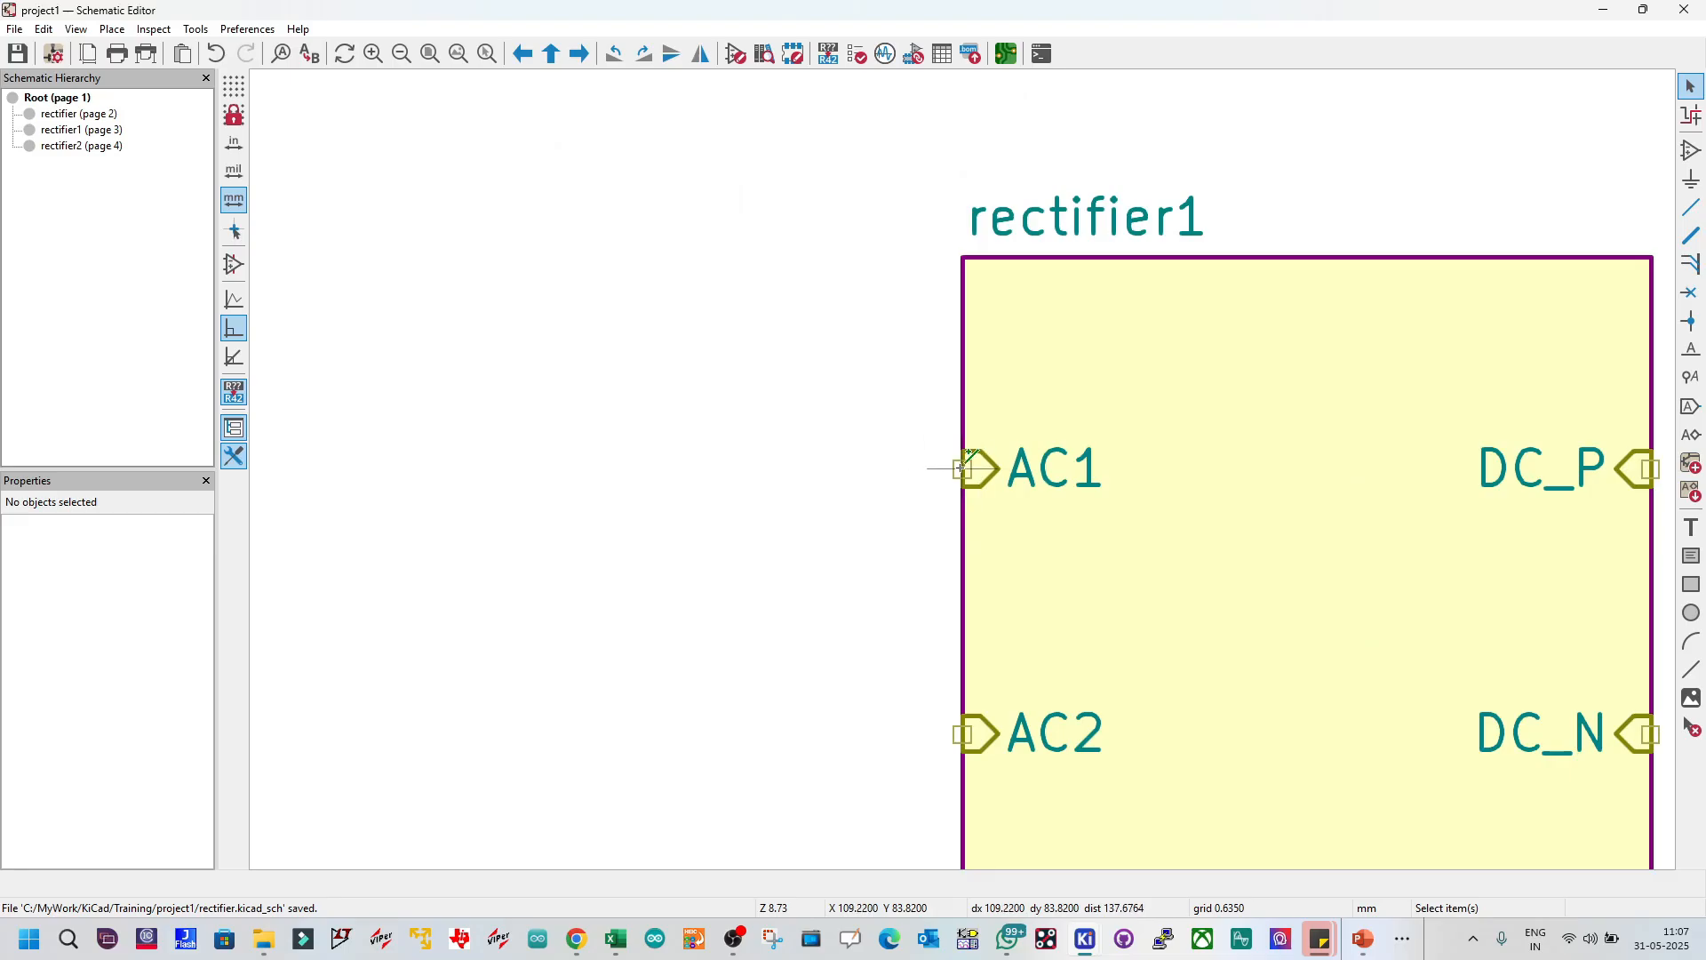
{"action": "scroll", "coordinate": [964, 468], "scroll_direction": "down", "scroll_amount": 7}
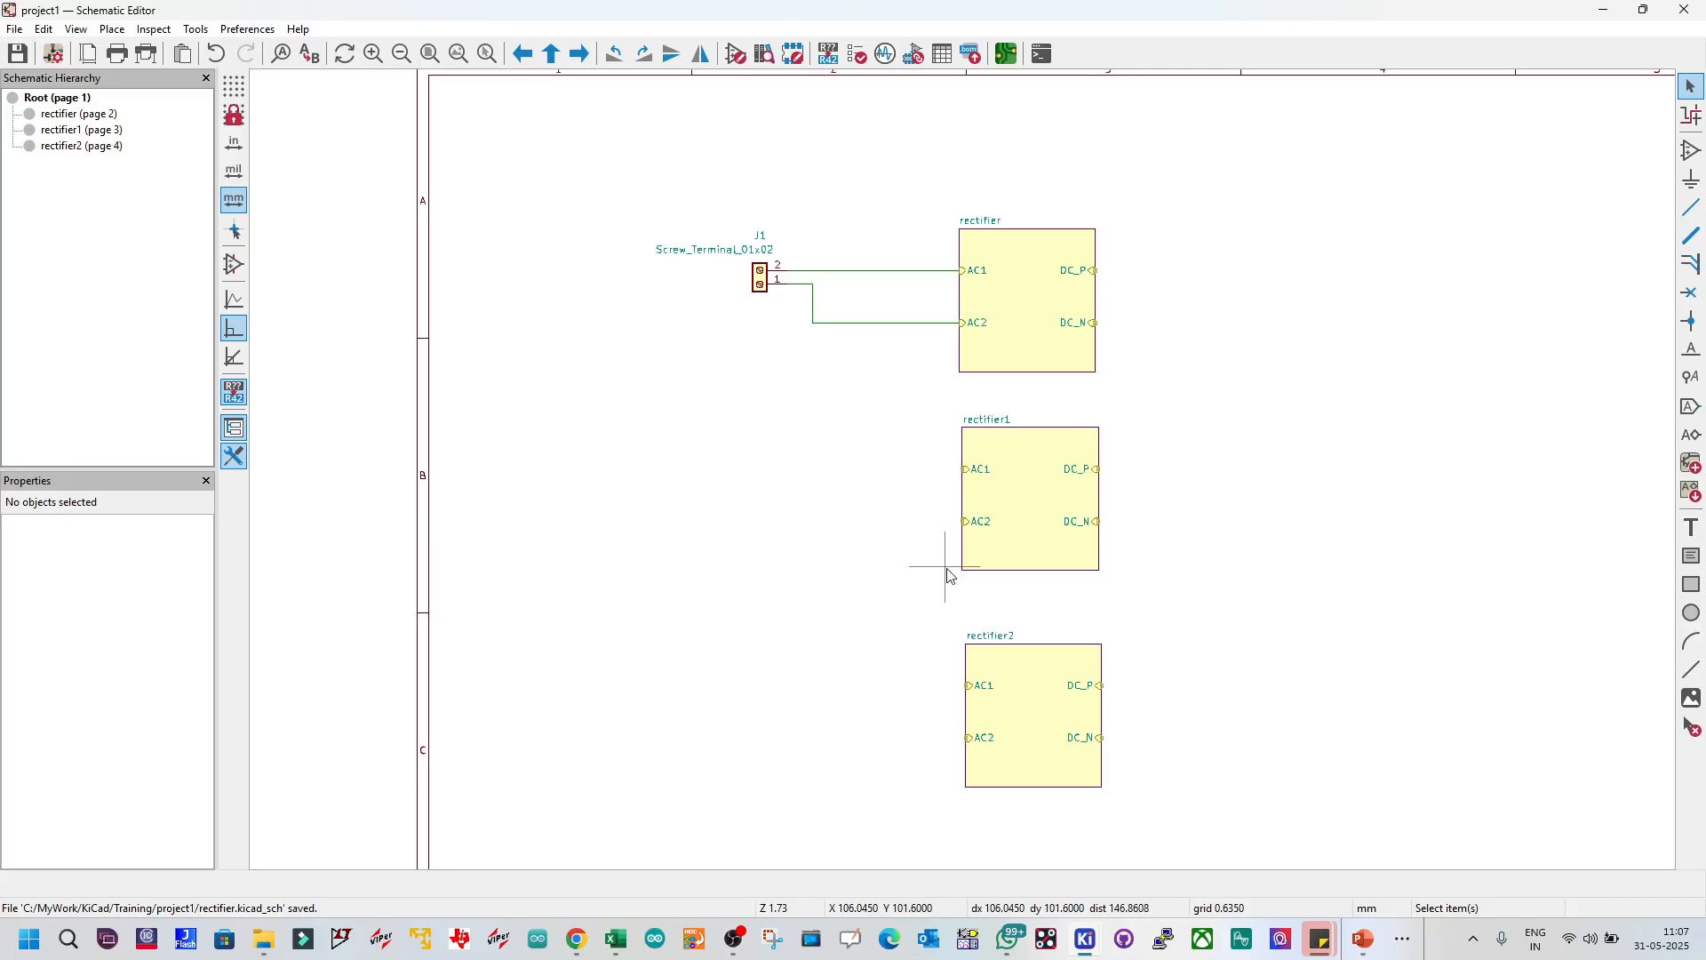
{"action": "left_click", "coordinate": [970, 686]}
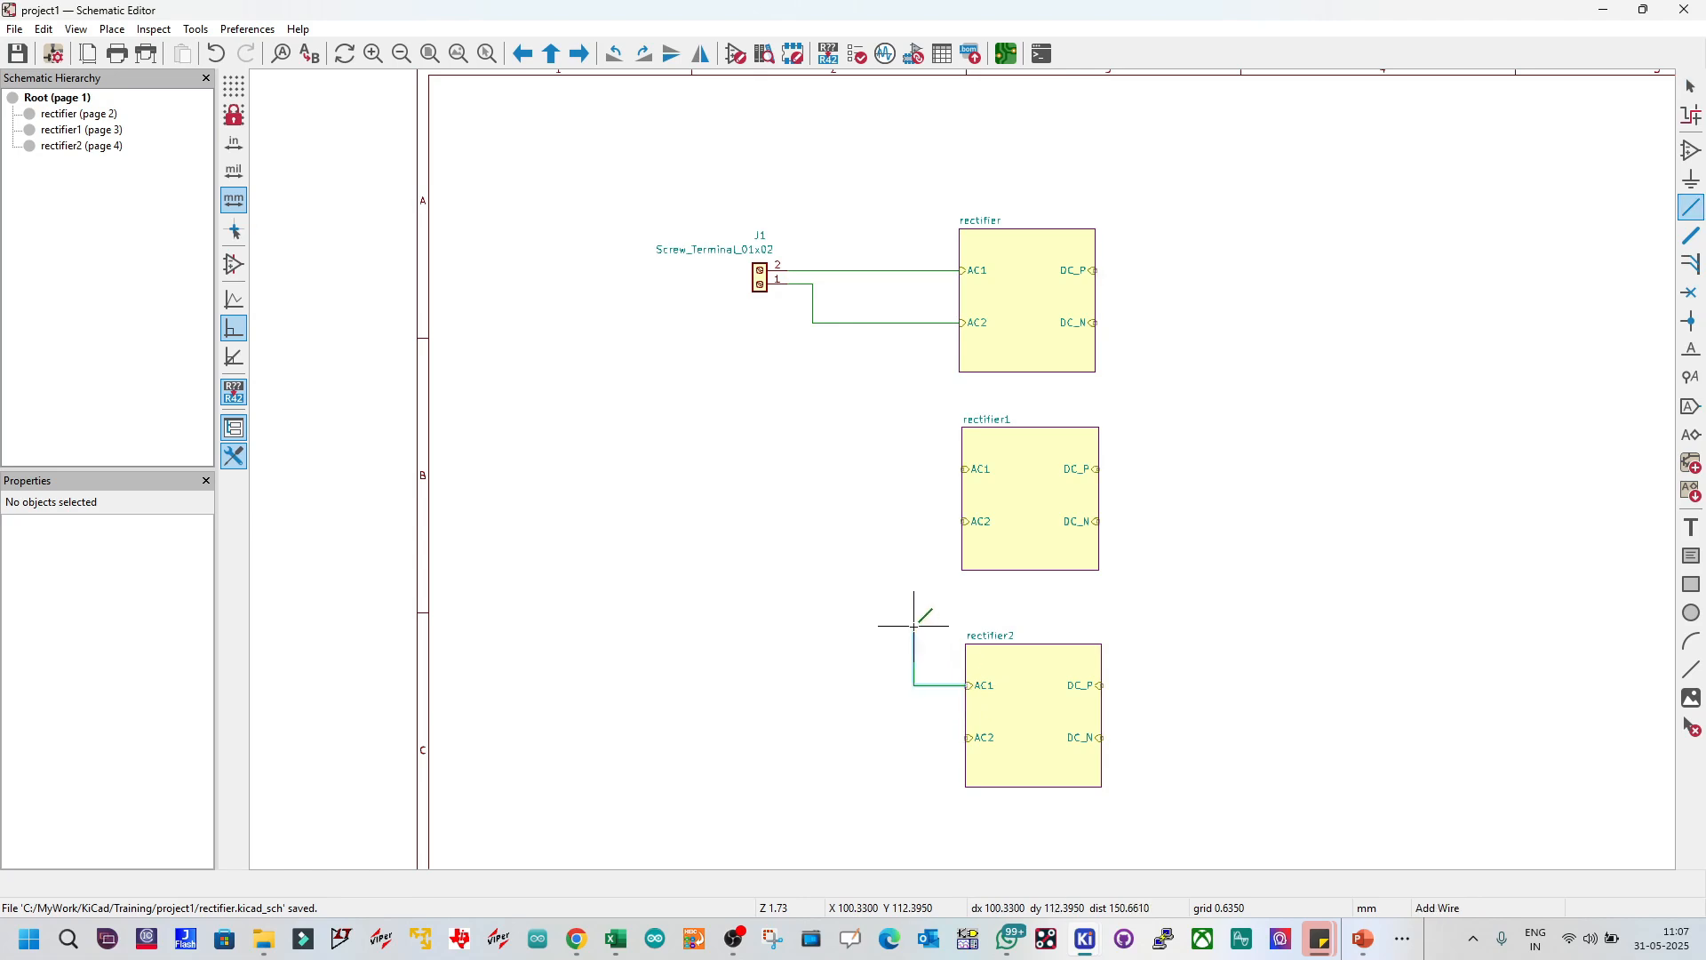
{"action": "left_click", "coordinate": [900, 271]}
{"action": "key", "text": "Escape"}
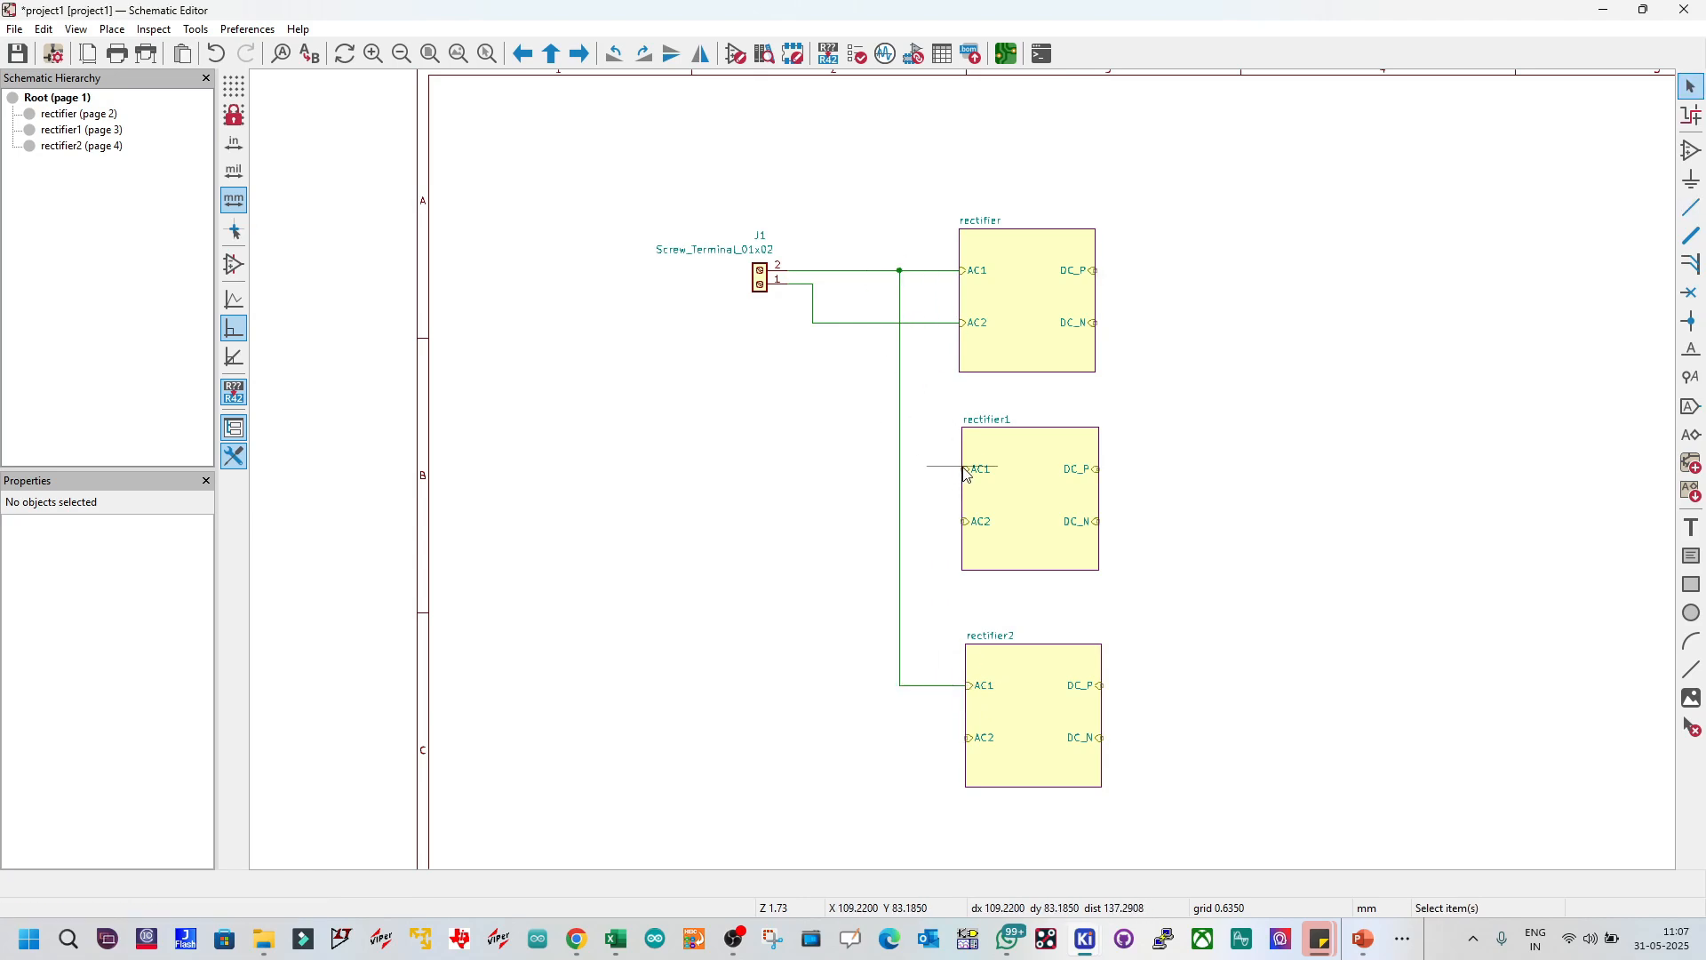
{"action": "key", "text": "w"}
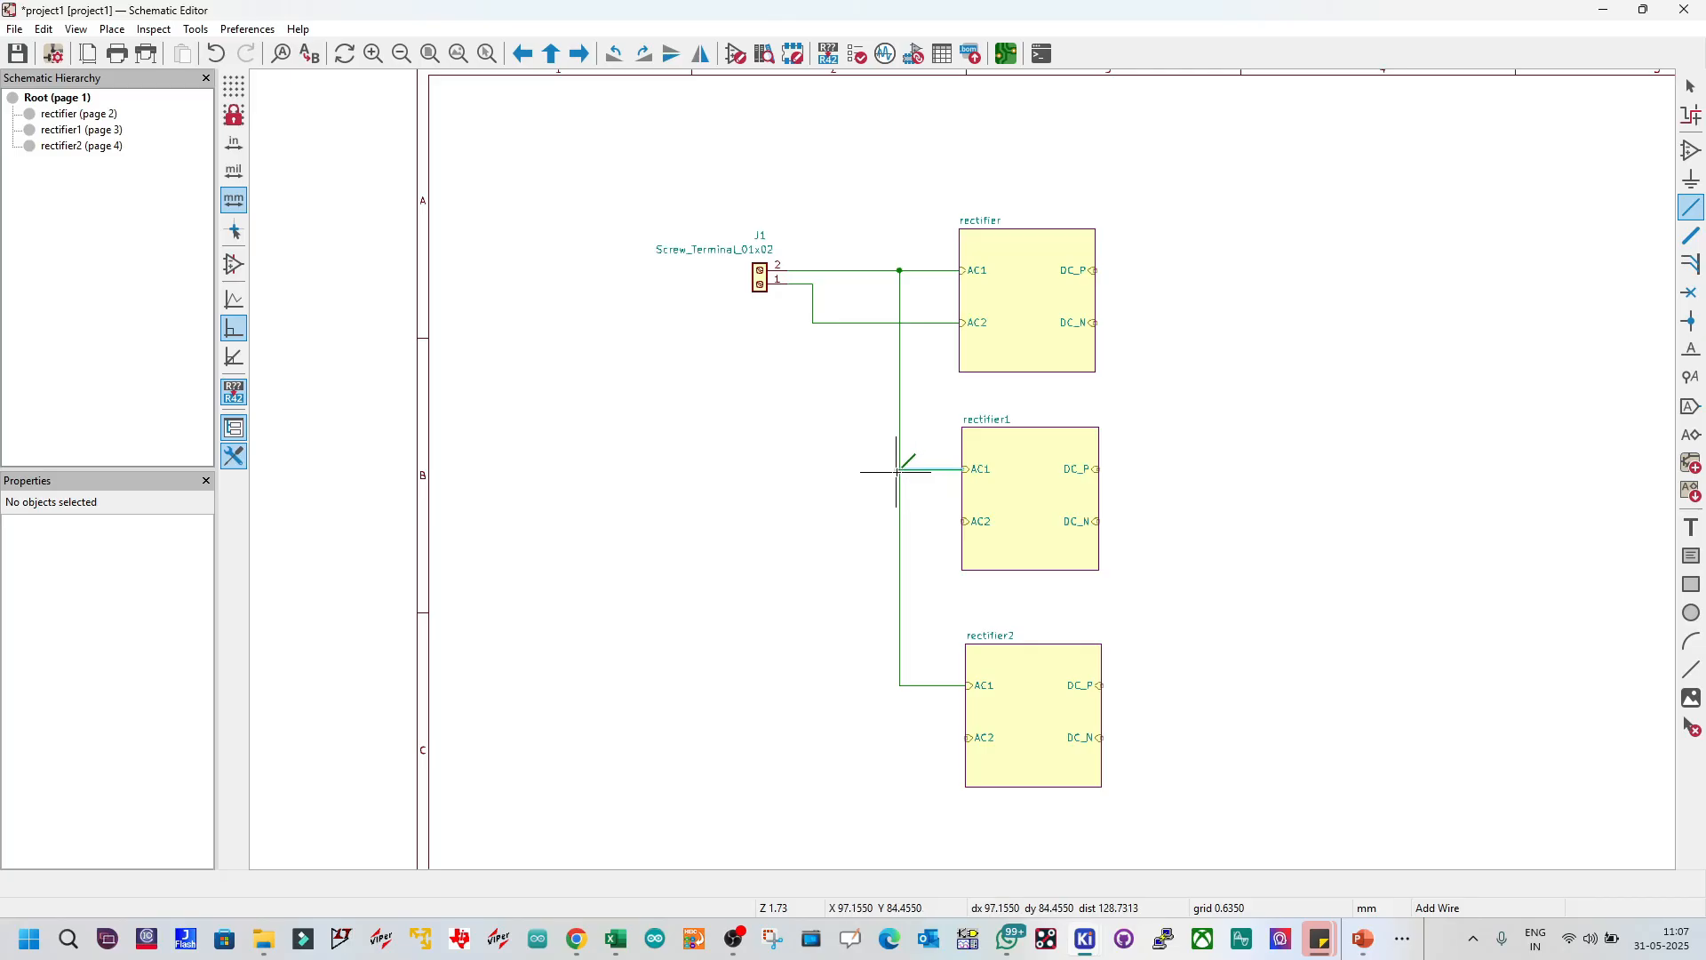
{"action": "left_click", "coordinate": [900, 469]}
{"action": "key", "text": "Escape"}
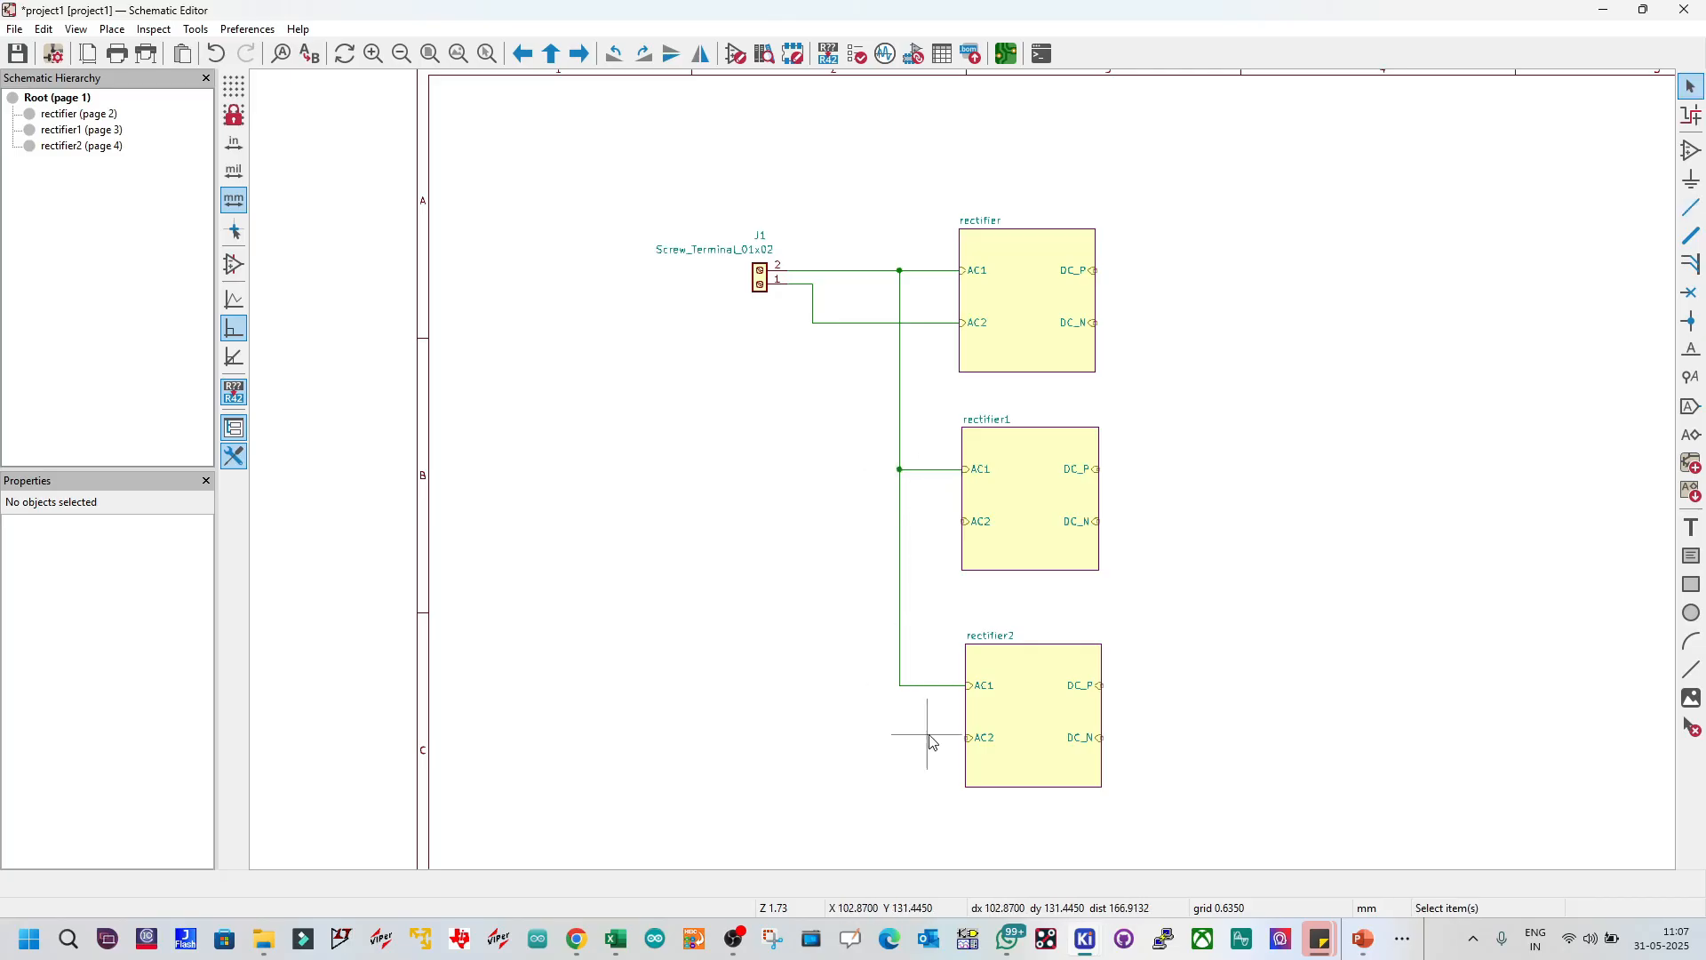
Step: Wire the AC2 pins of rectifier2 and rectifier1 to the wire joining J1 pin 1 and the first rectifier's AC2
{"action": "key", "text": "w"}
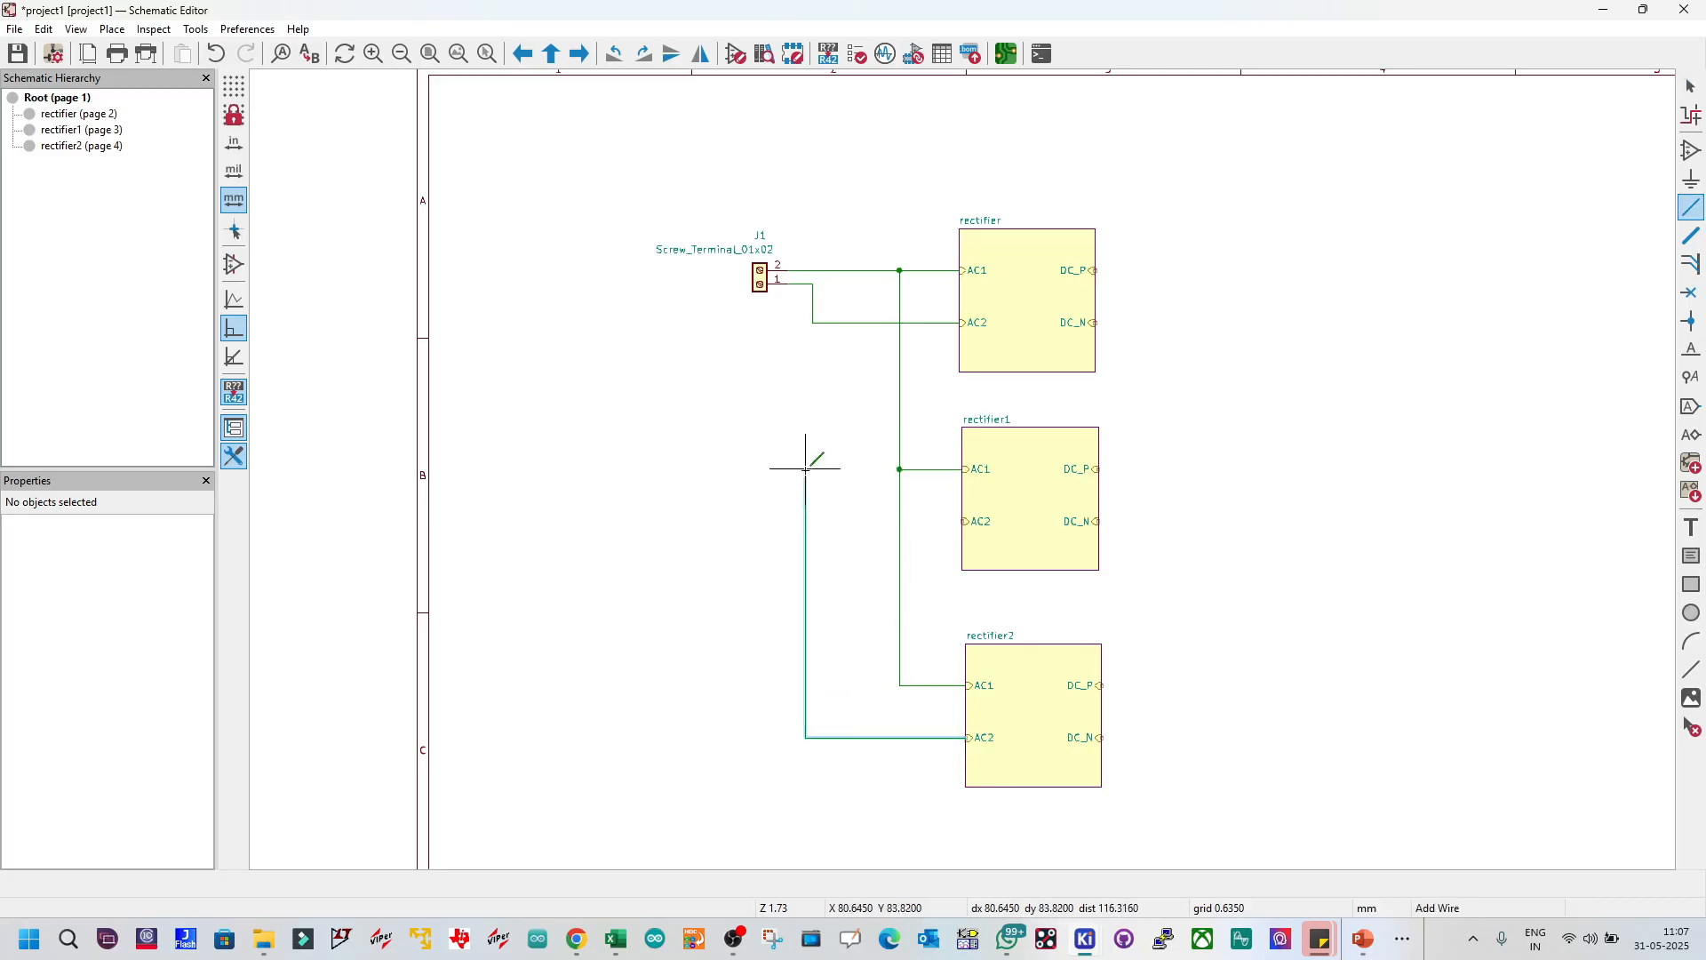
{"action": "left_click", "coordinate": [812, 323]}
{"action": "key", "text": "Escape"}
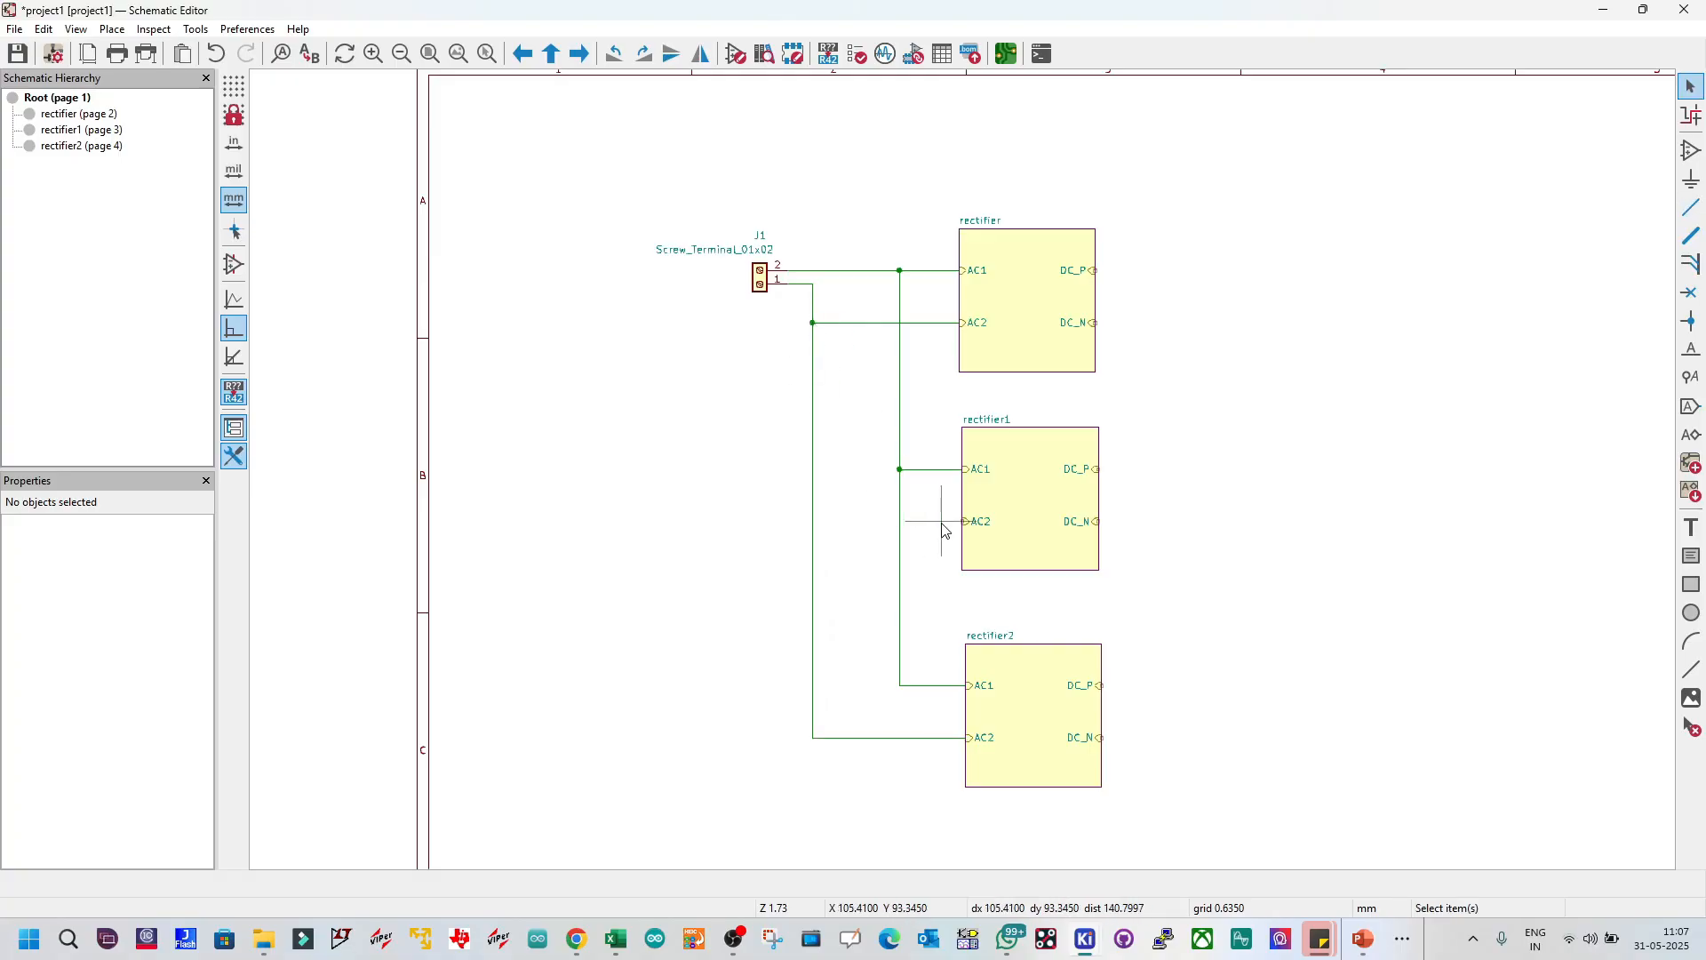
{"action": "key", "text": "w"}
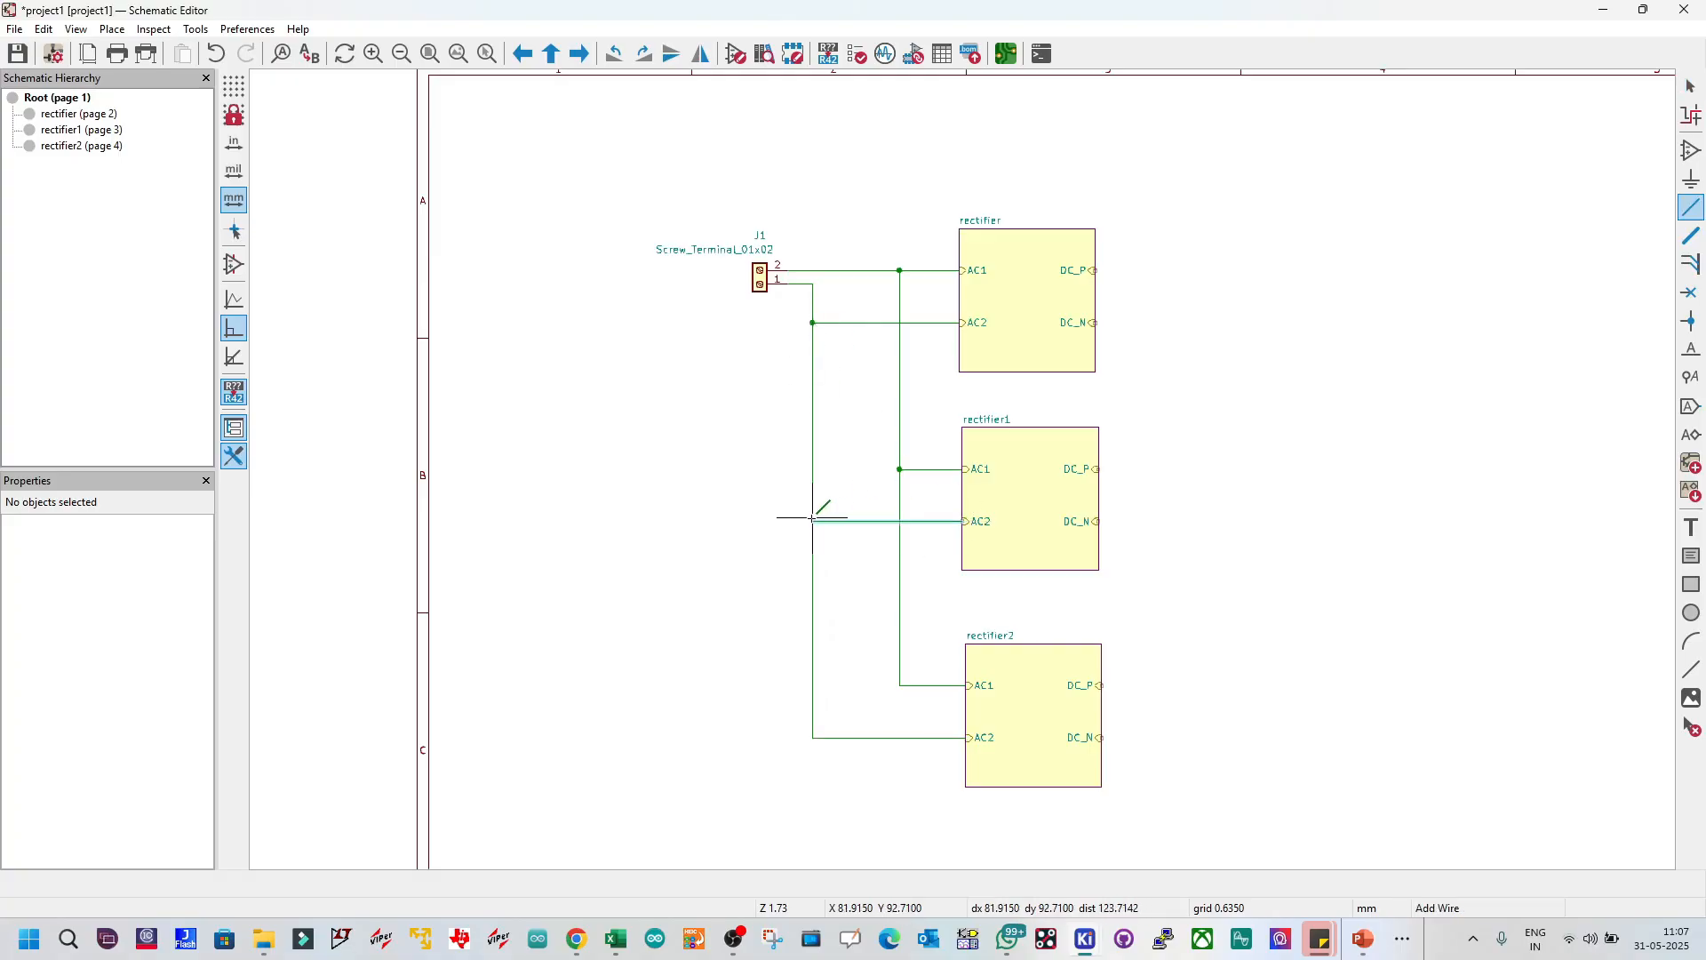
{"action": "left_click", "coordinate": [812, 518]}
{"action": "key", "text": "Escape"}
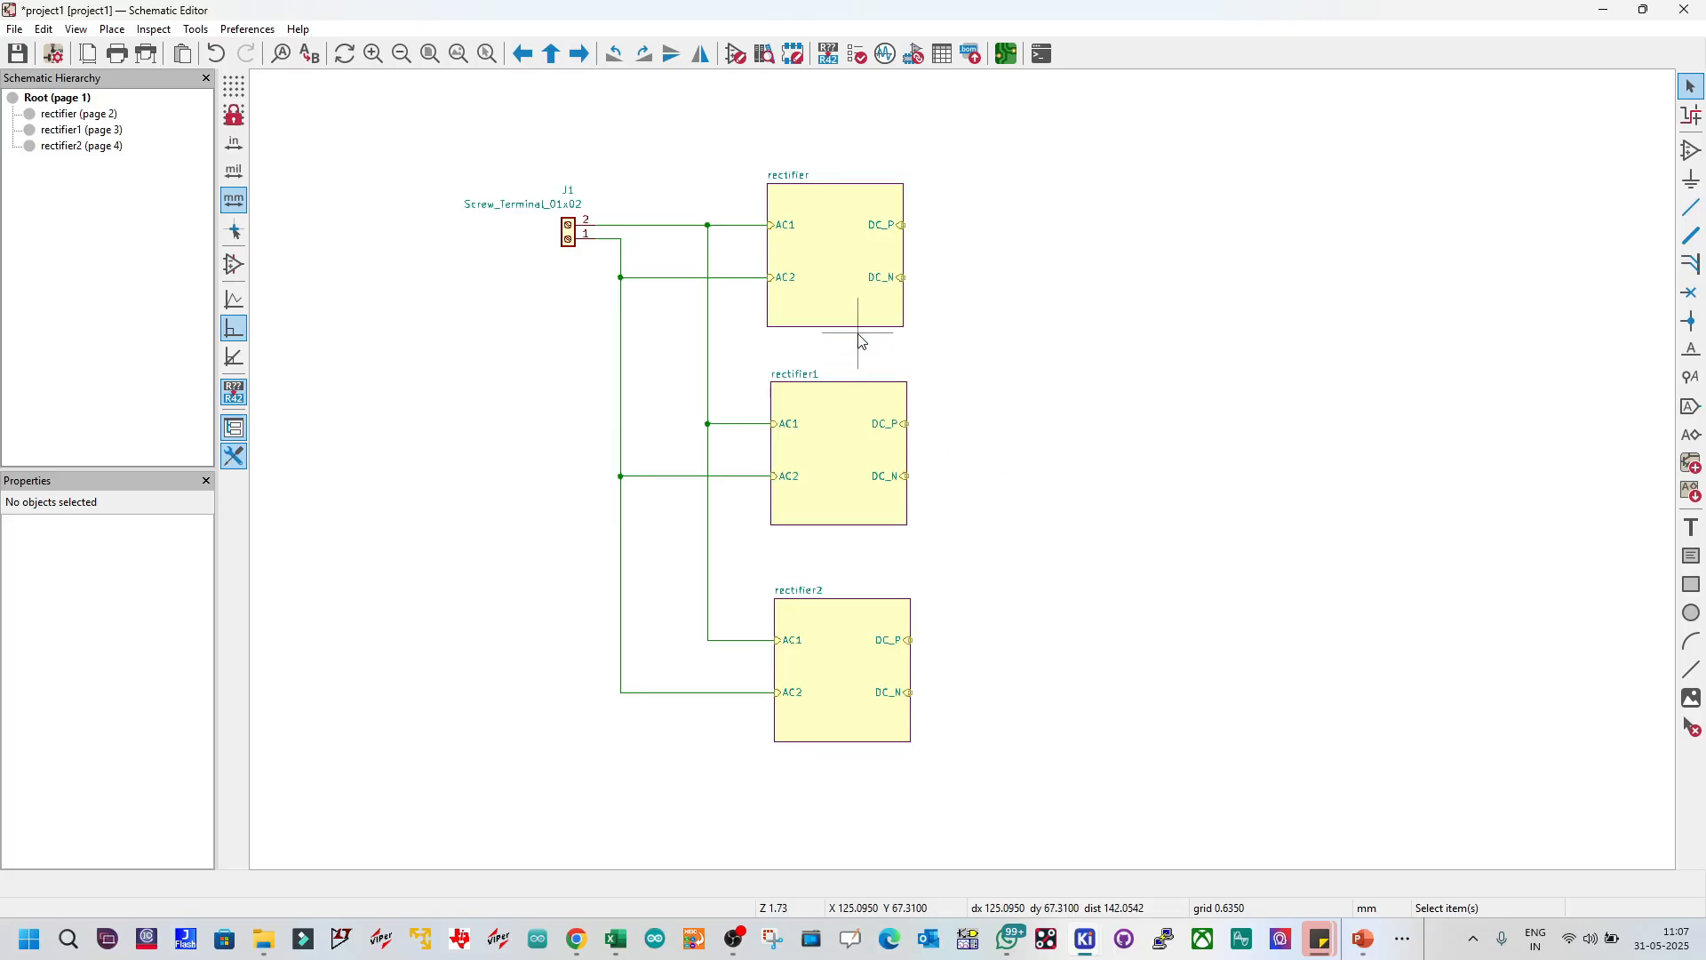
Step: Inspect the component references inside the rectifier and rectifier1 sheets, and return to the root sheet
{"action": "double_click", "coordinate": [844, 264]}
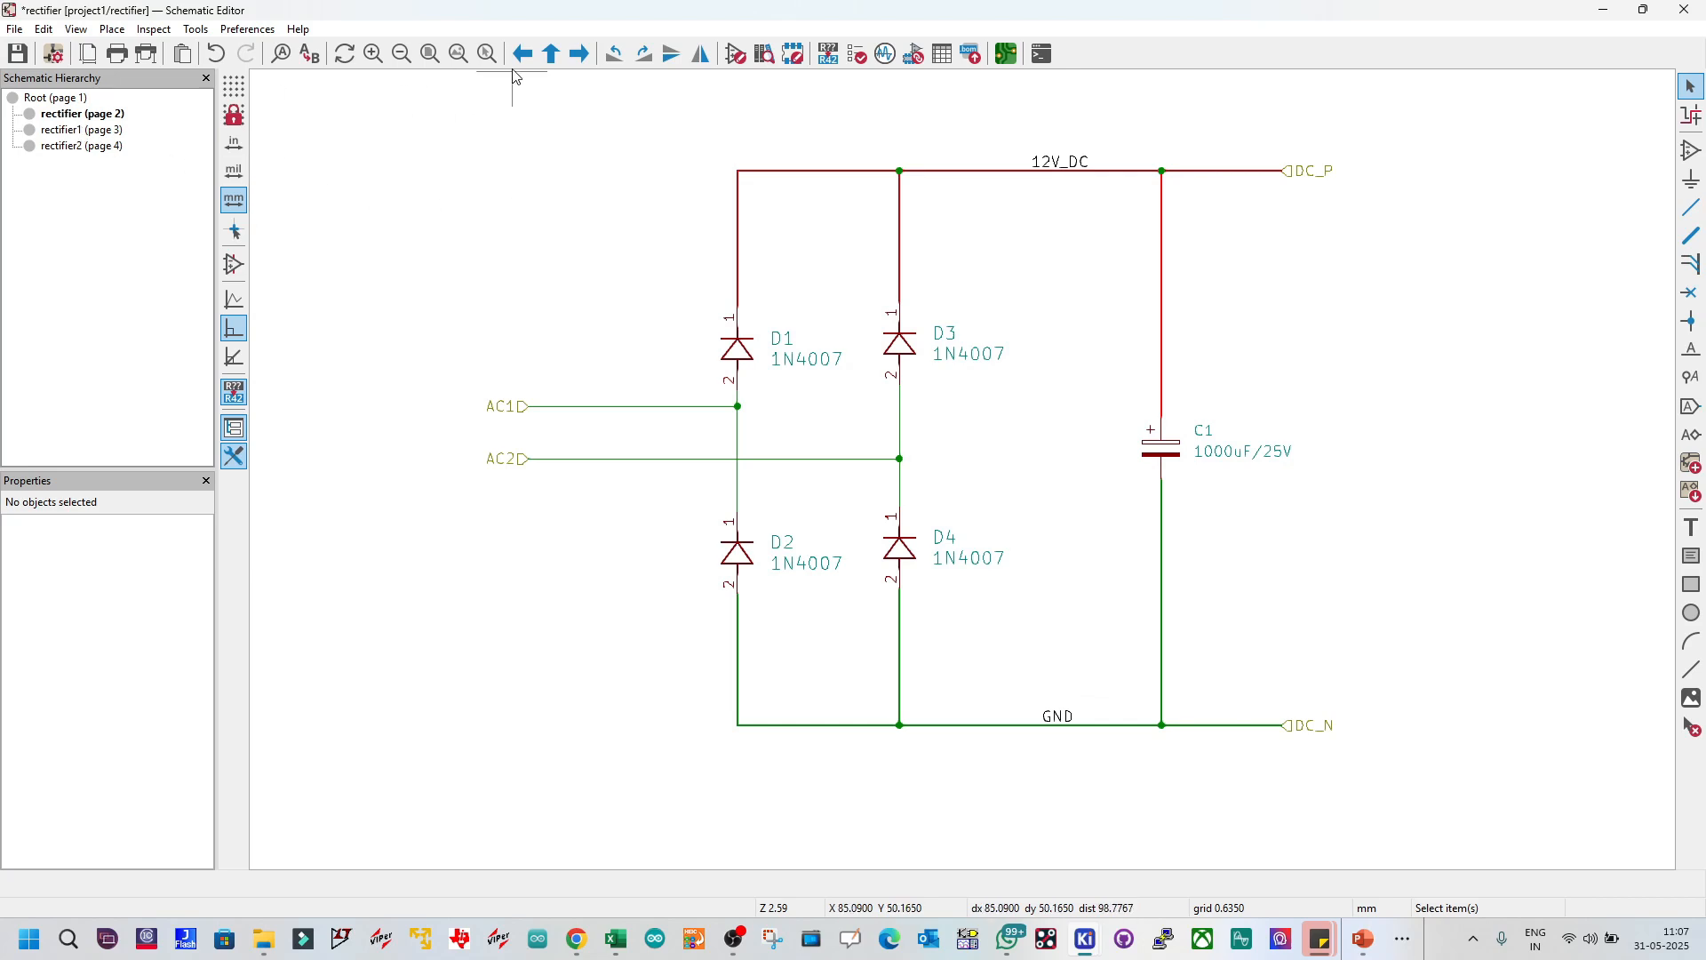
{"action": "left_click", "coordinate": [551, 53]}
{"action": "double_click", "coordinate": [851, 438]}
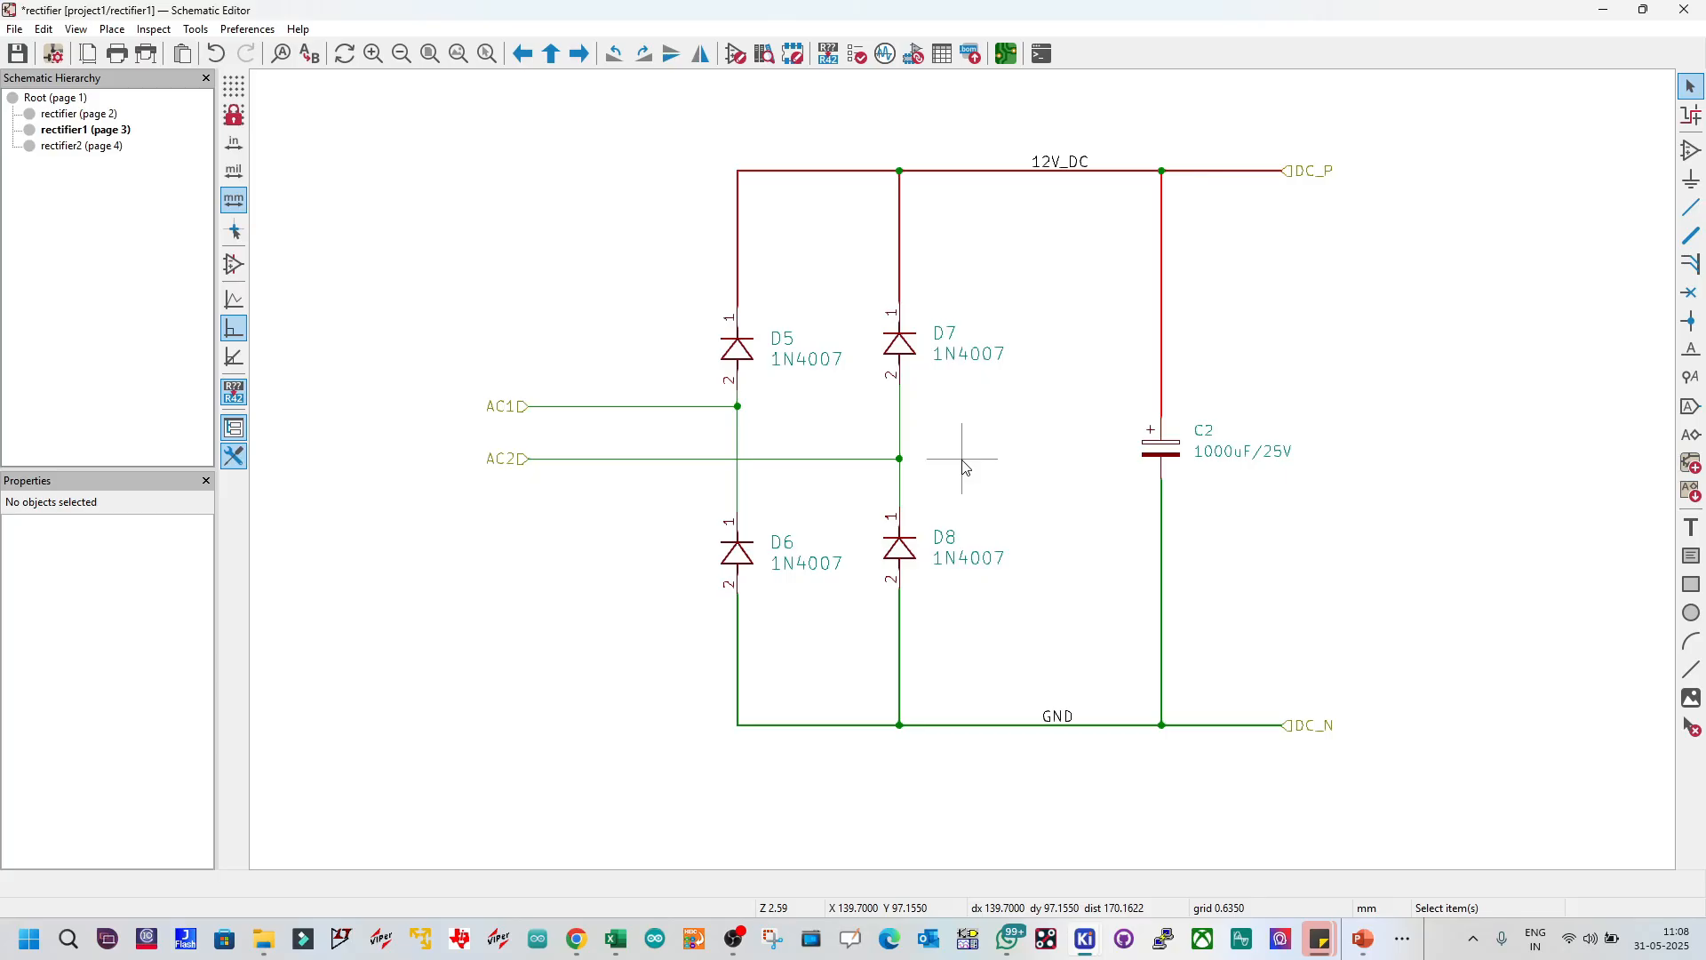
{"action": "left_click", "coordinate": [62, 99]}
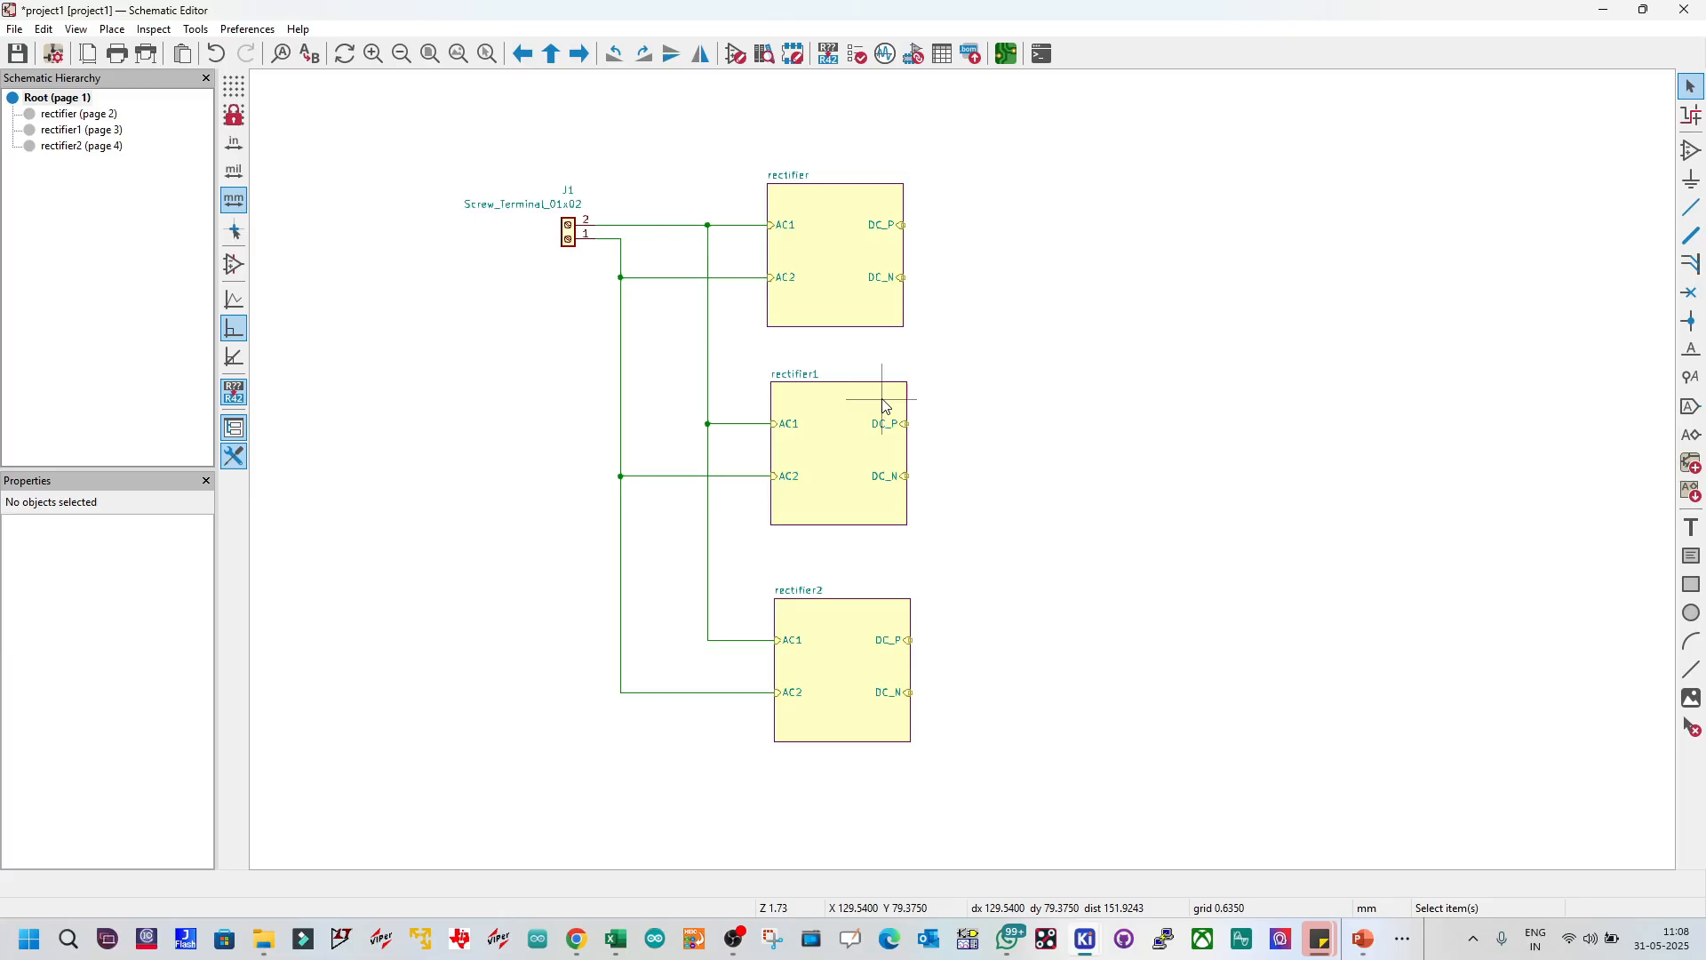
Step: Clear the selection on the root sheet and save the schematic
{"action": "left_click", "coordinate": [845, 289]}
{"action": "left_click", "coordinate": [1018, 352]}
{"action": "key", "text": "ctrl+s"}
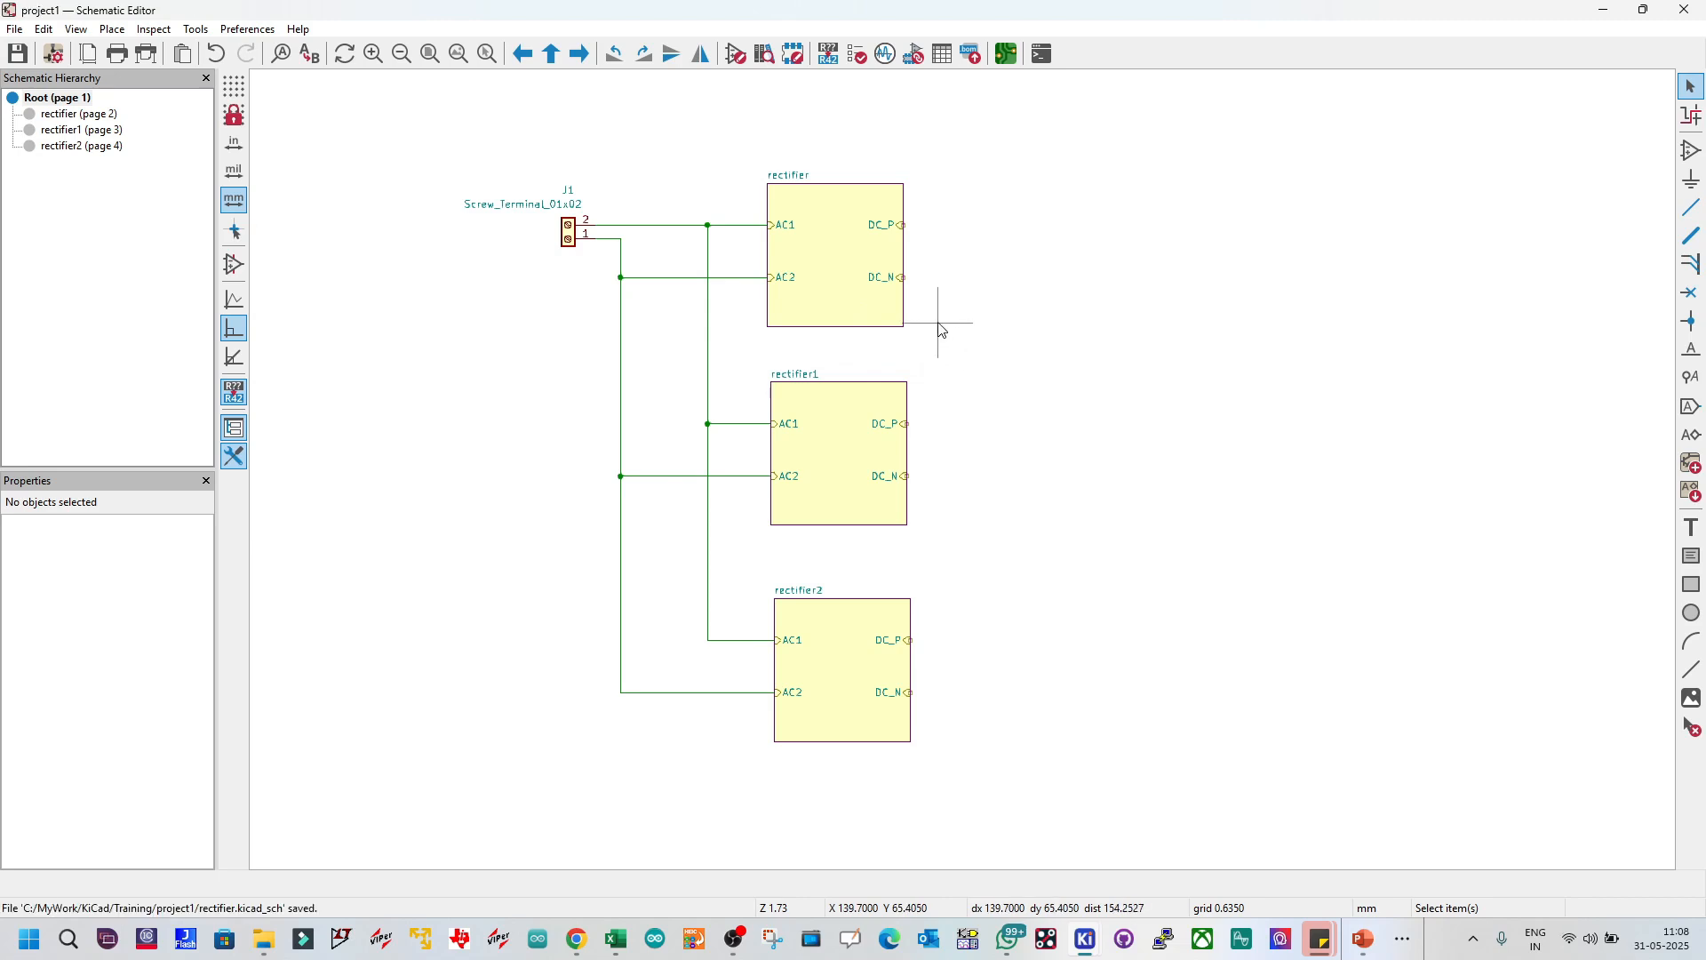
Step: Draw a new hierarchical sheet beside the rectifier sheet, named regulator with the sheet file regulator.kicad_sch
{"action": "scroll", "coordinate": [942, 330], "scroll_direction": "up", "scroll_amount": 3}
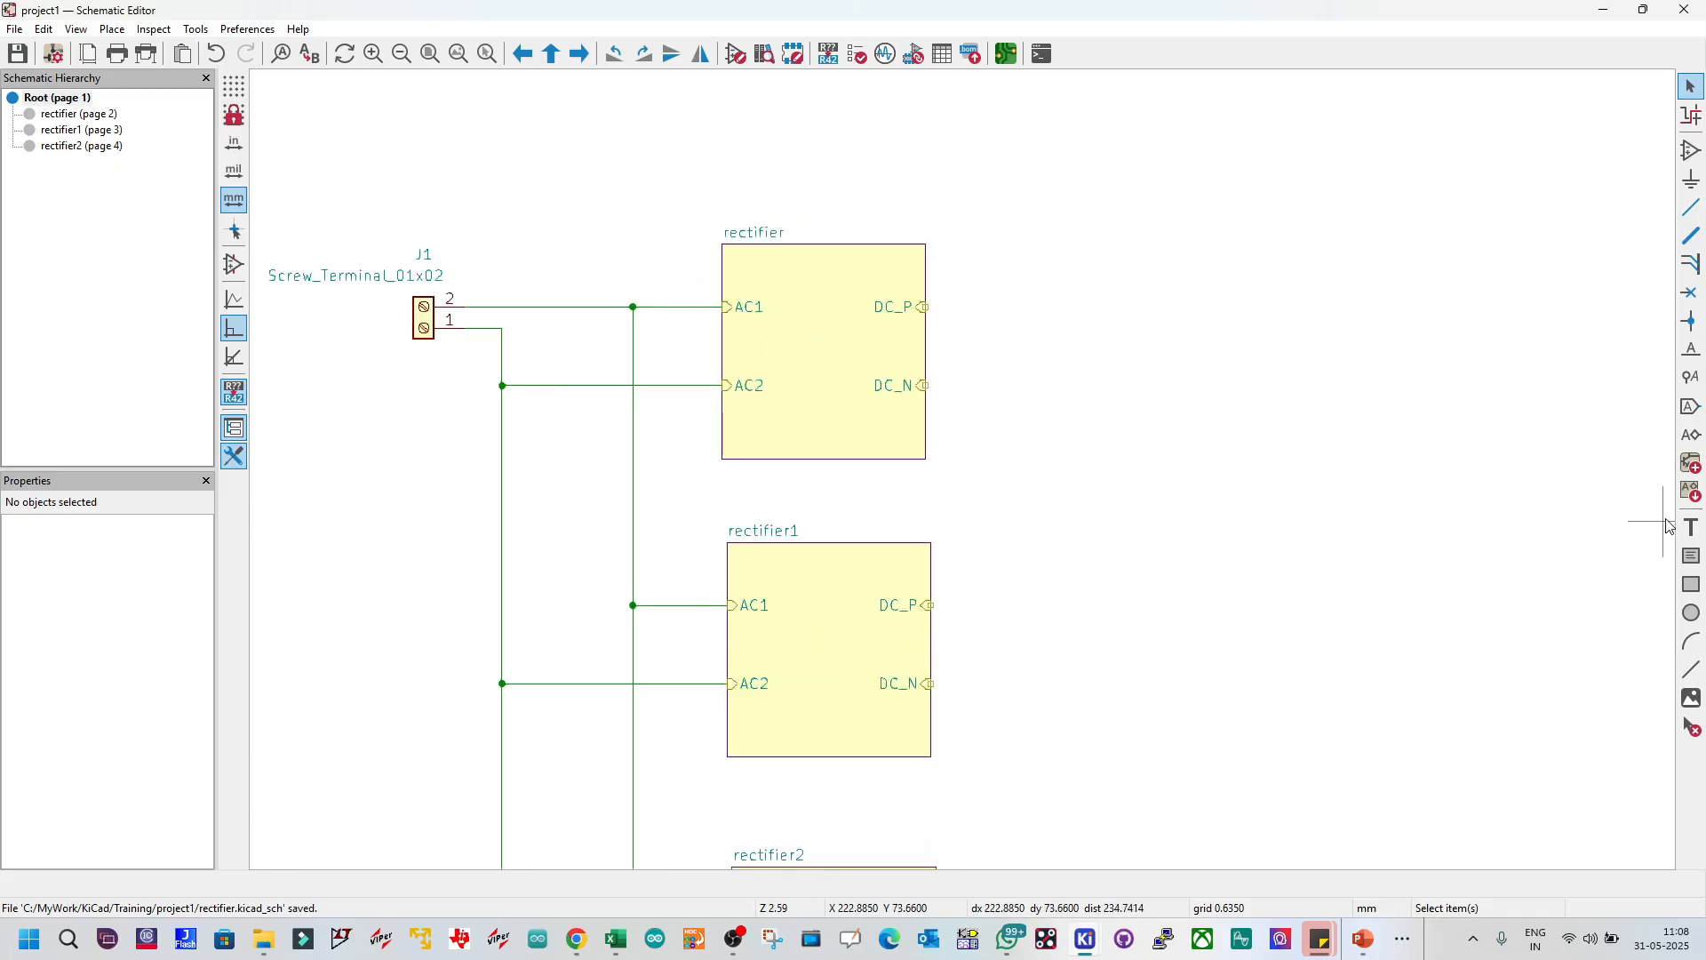
{"action": "left_click", "coordinate": [1691, 465]}
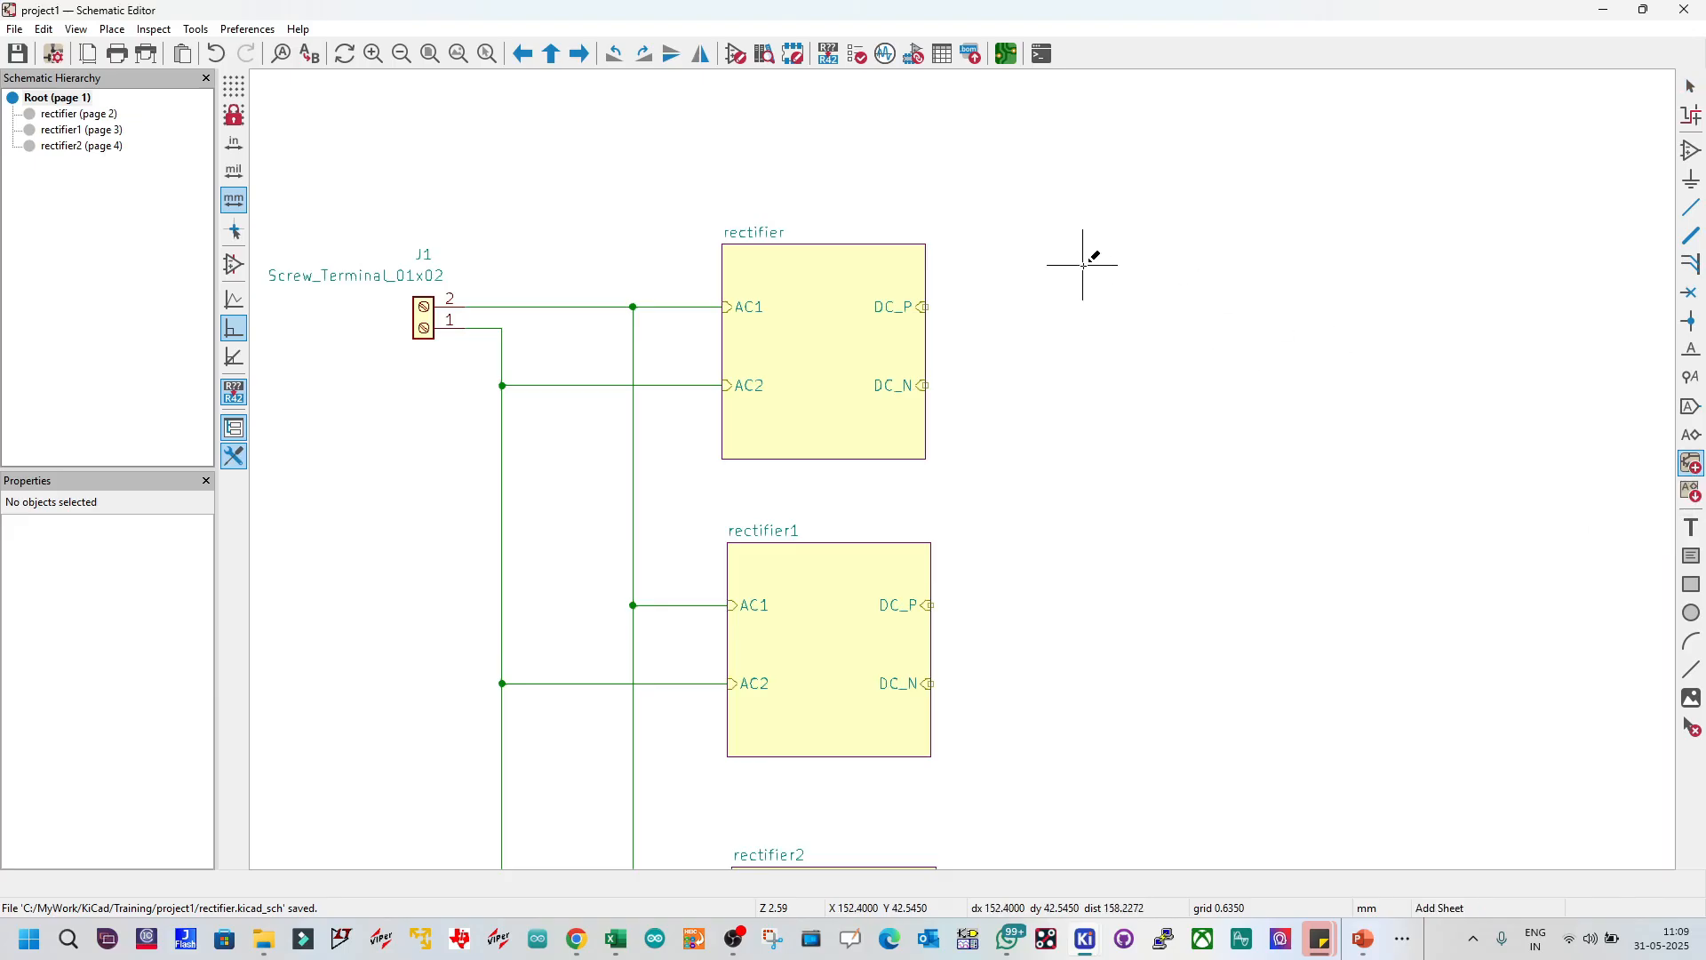
{"action": "left_click", "coordinate": [1129, 238]}
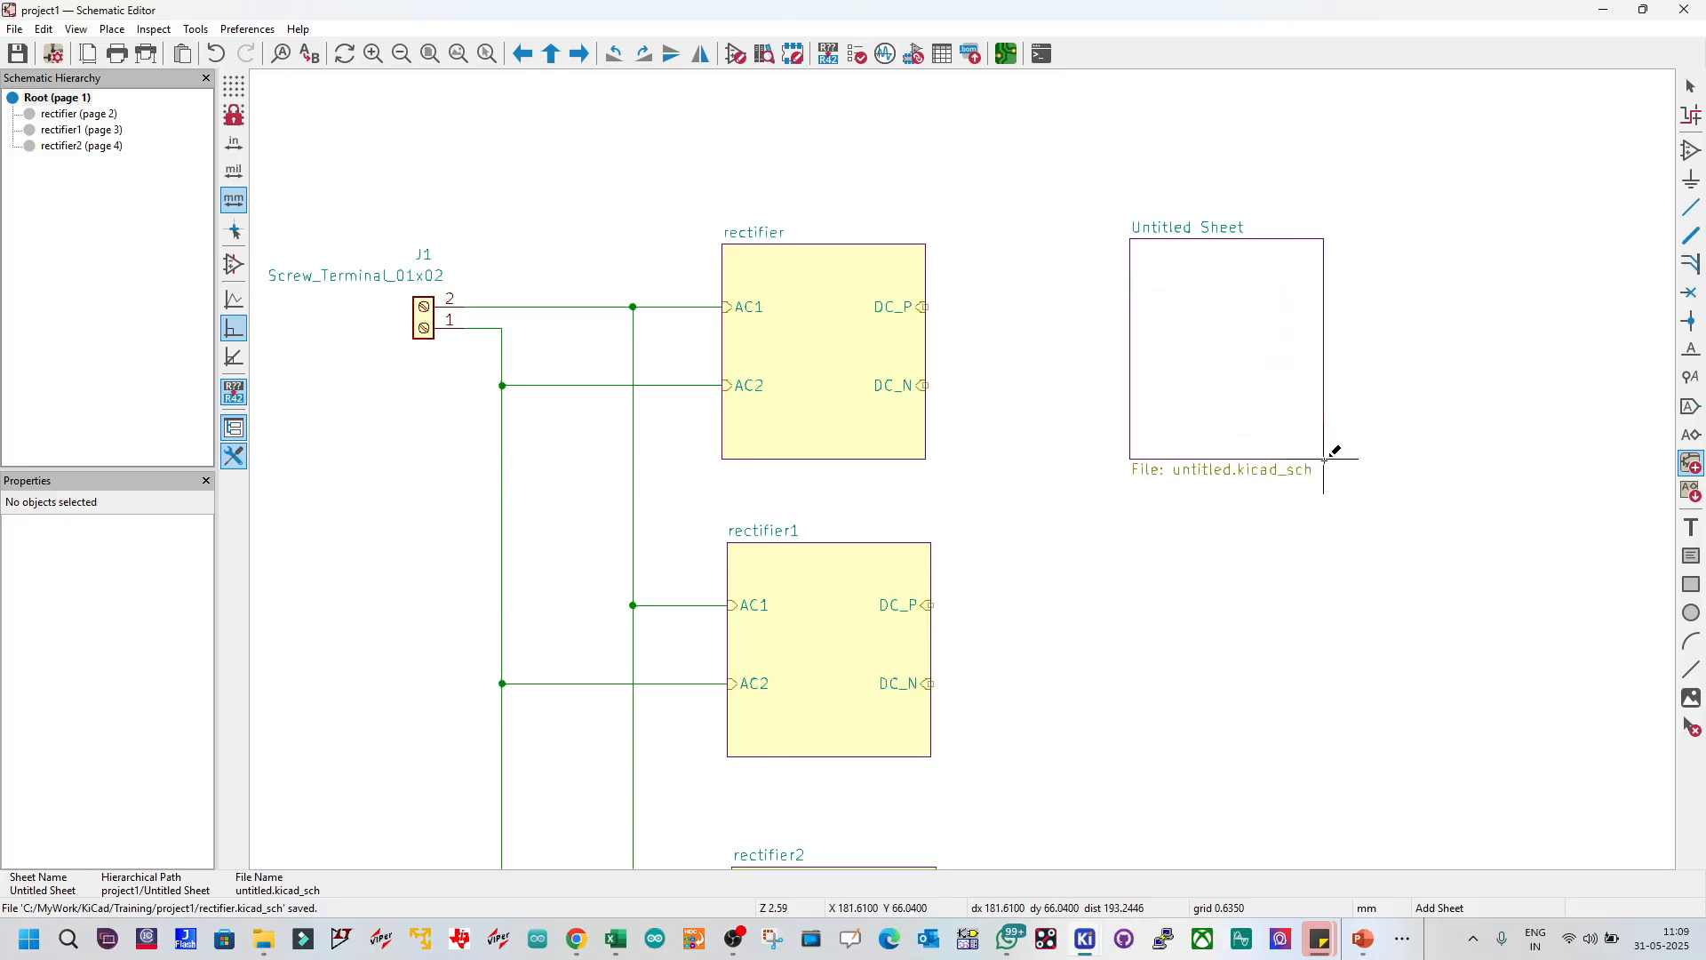
{"action": "left_click", "coordinate": [1325, 459]}
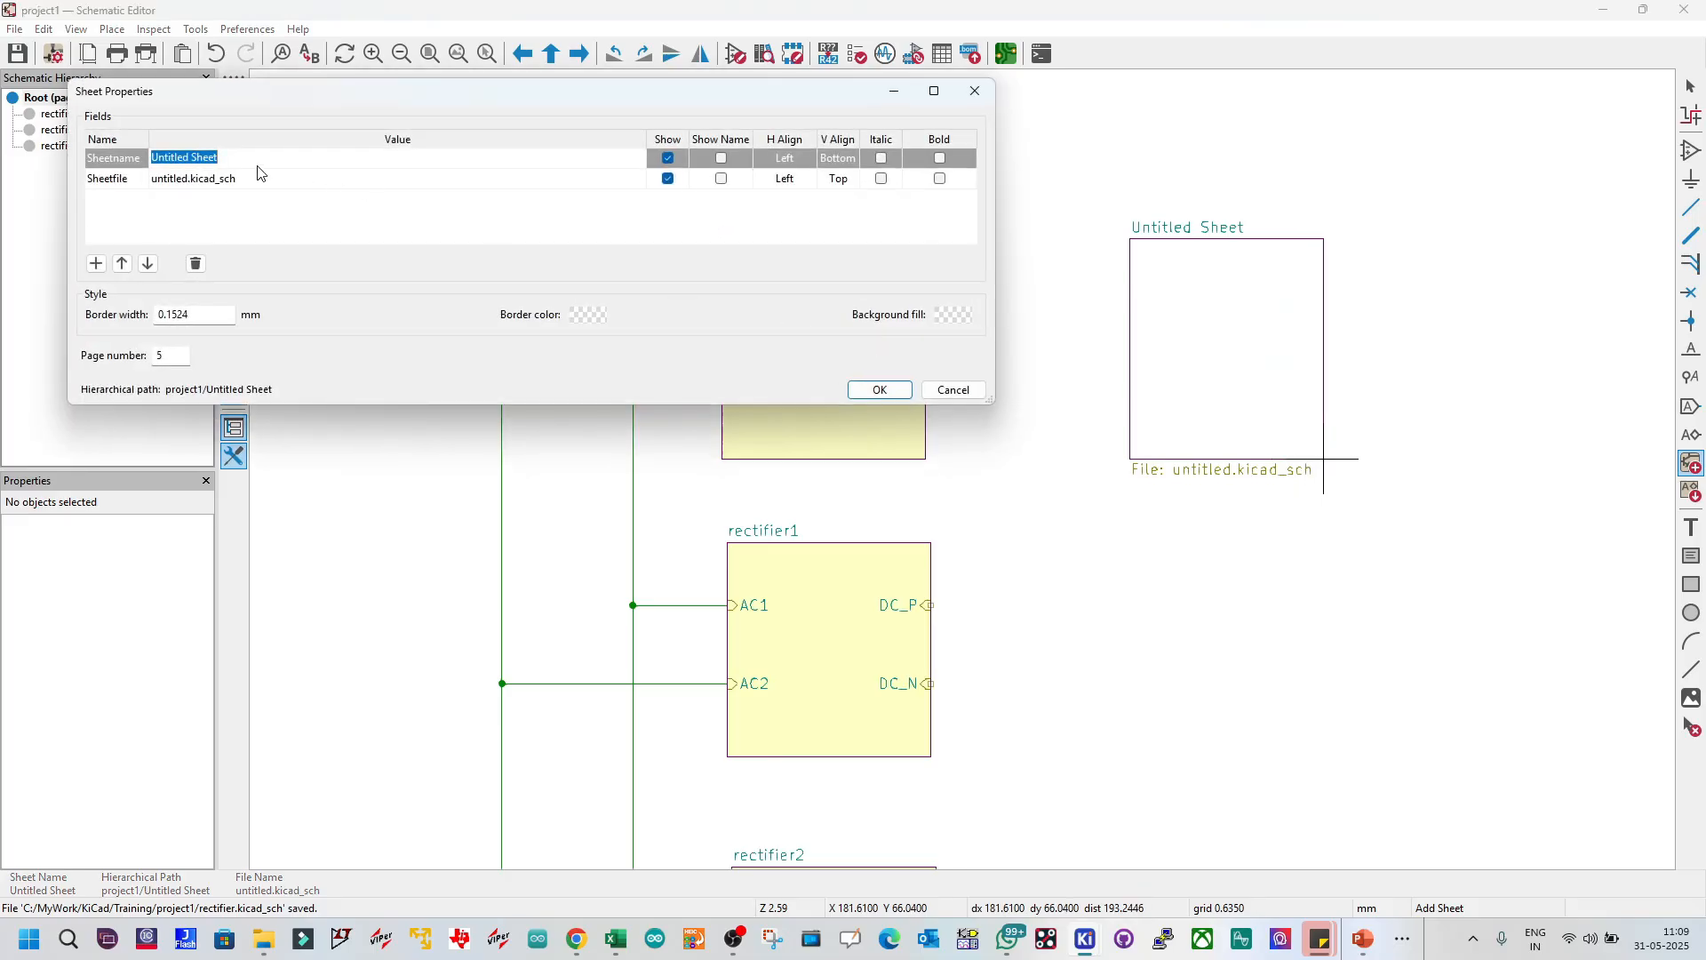
{"action": "type", "text": "regulat"}
{"action": "left_click", "coordinate": [187, 182]}
{"action": "left_click", "coordinate": [190, 183]}
{"action": "type", "text": "regulator"}
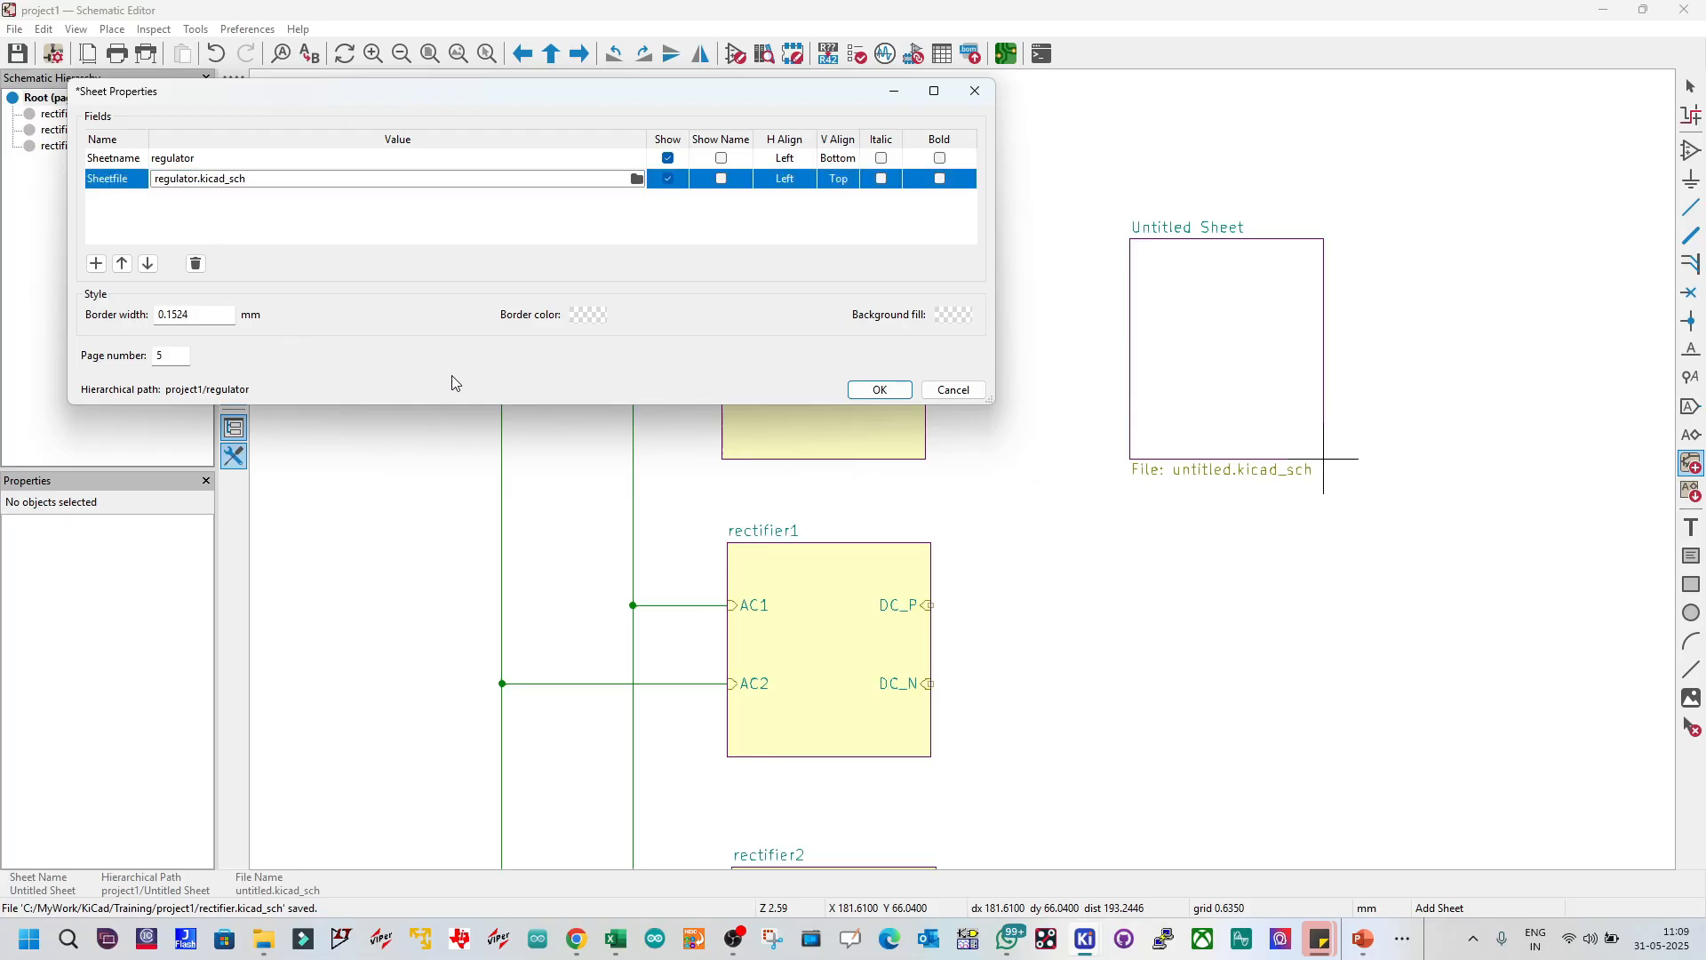
{"action": "left_click", "coordinate": [878, 390]}
{"action": "key", "text": "Escape"}
Step: Look inside the new regulator sheet and return to the root sheet
{"action": "left_click", "coordinate": [1203, 382]}
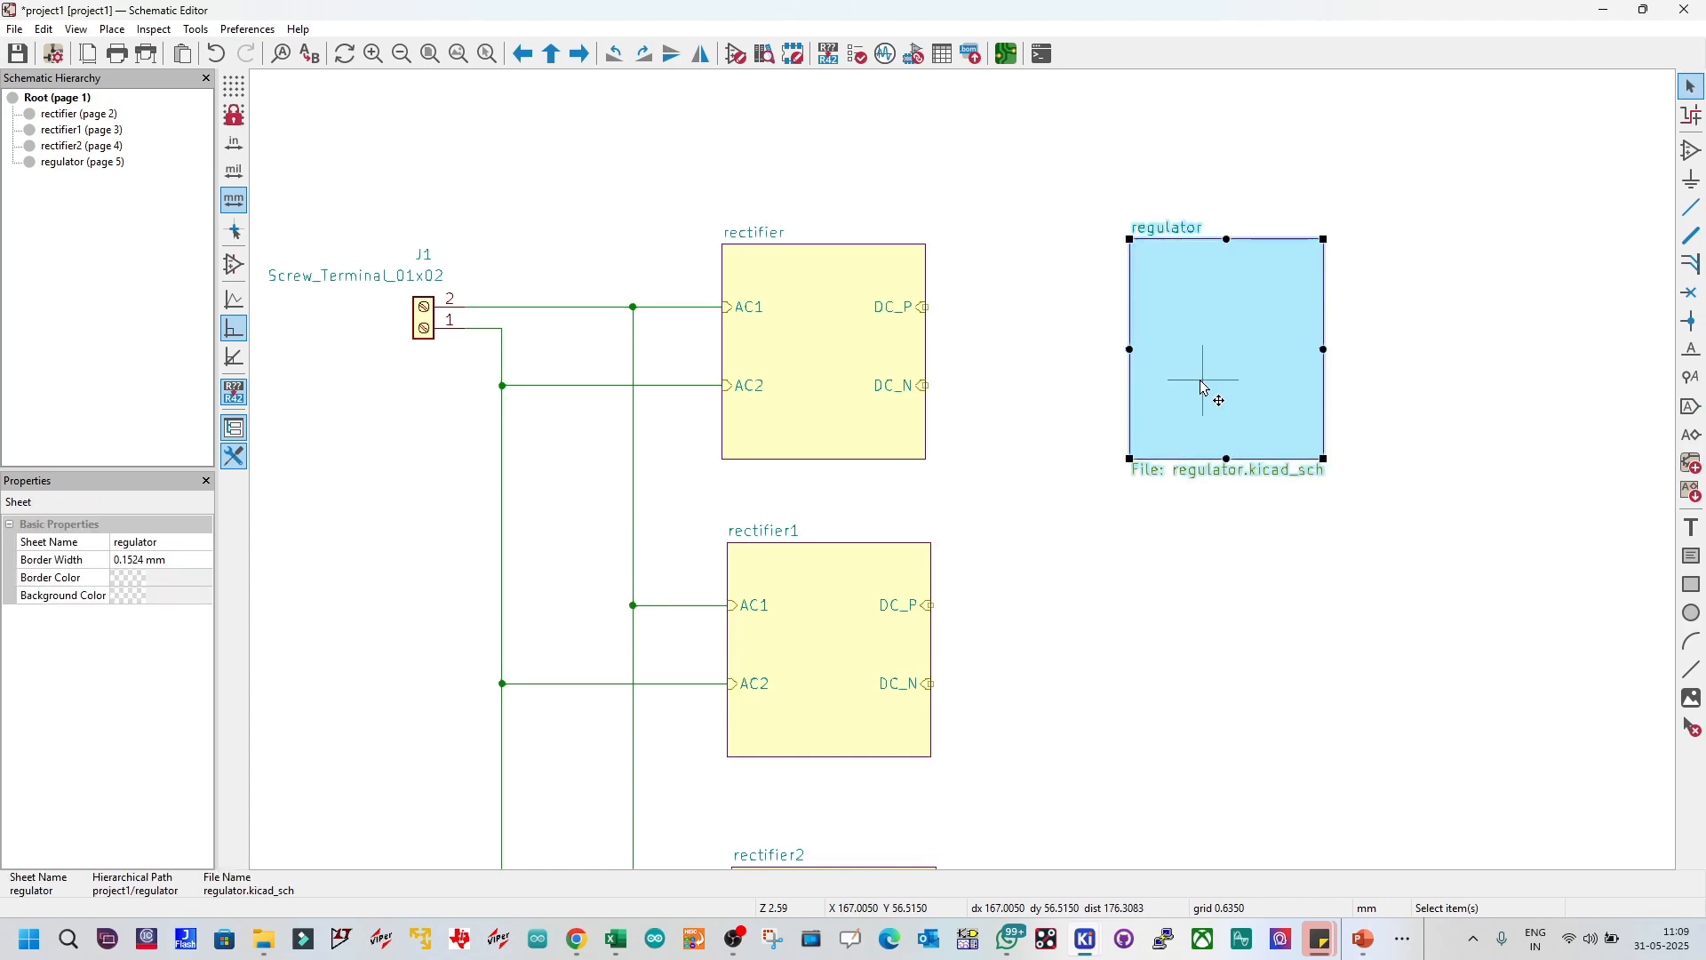
{"action": "double_click", "coordinate": [1204, 388]}
{"action": "left_click", "coordinate": [55, 98]}
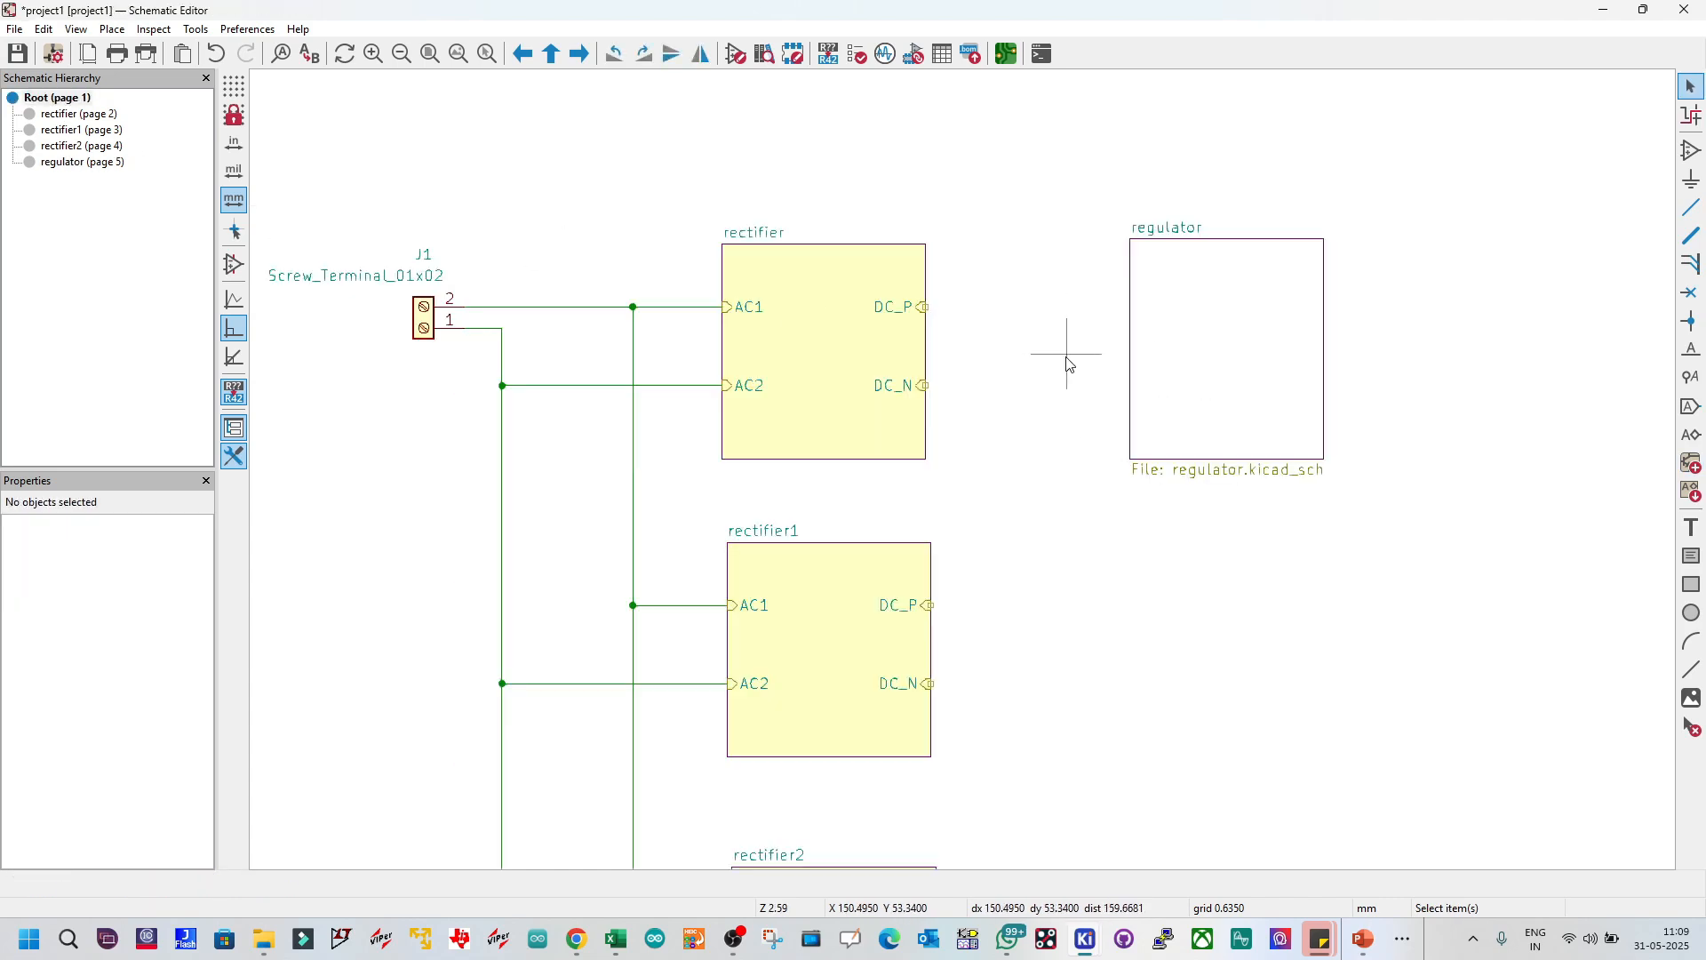
Step: Hide the file name field of the regulator sheet symbol and save the schematic
{"action": "left_click", "coordinate": [1191, 346]}
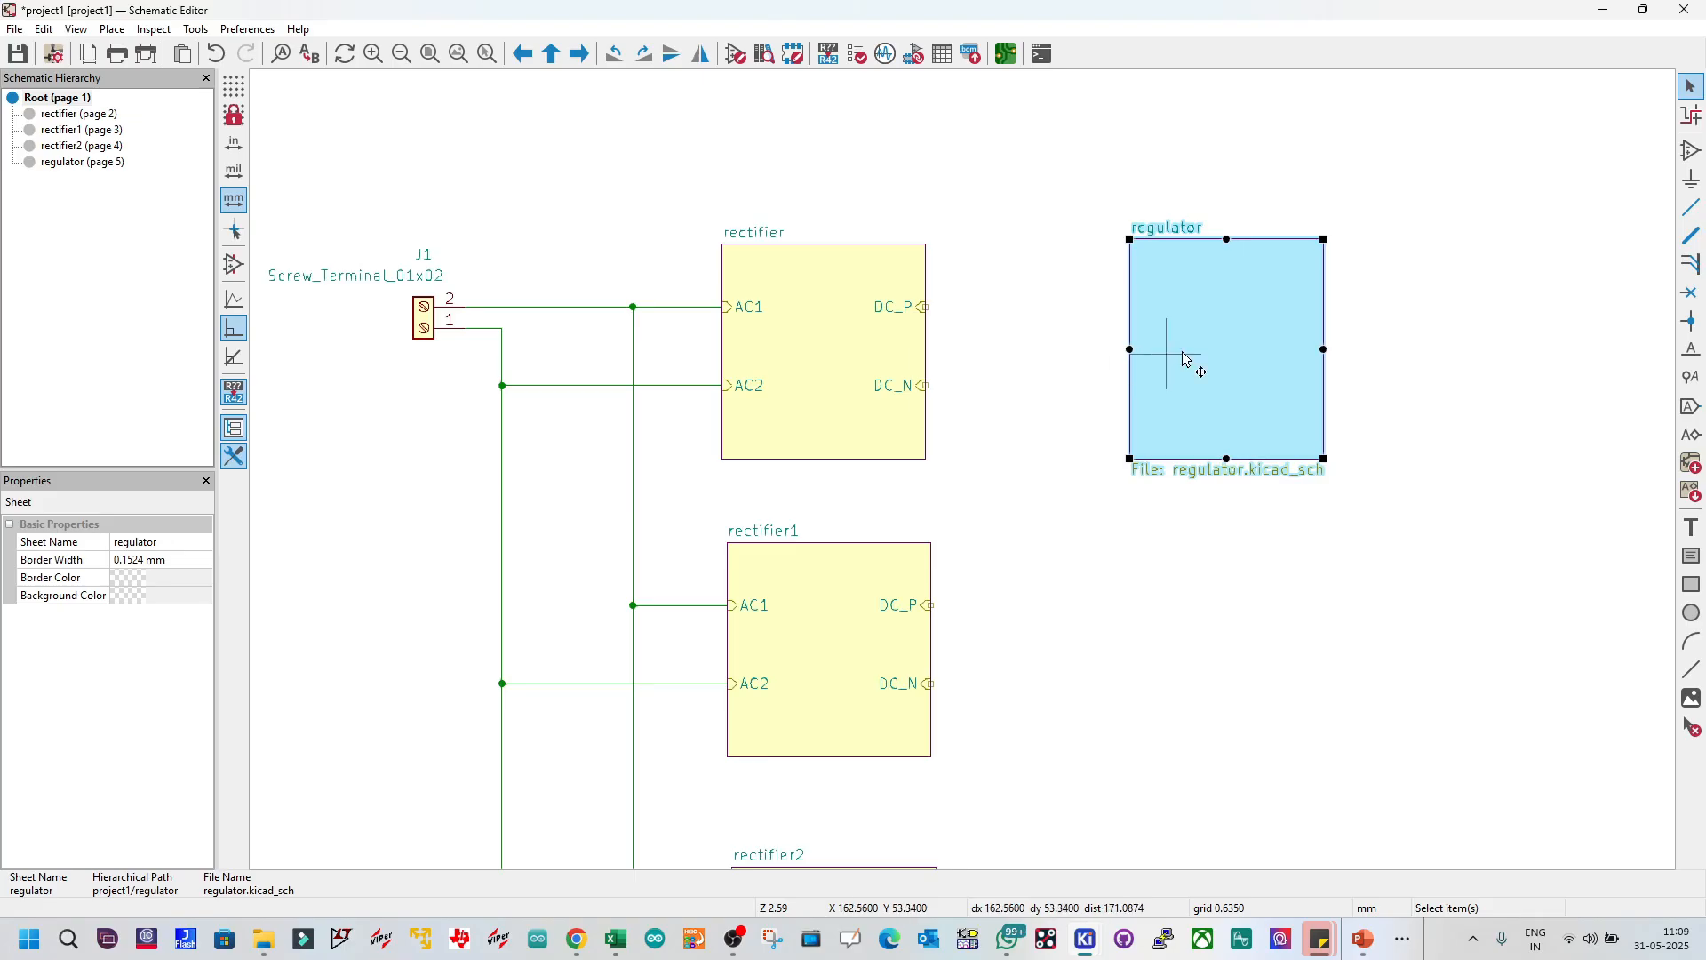
{"action": "right_click", "coordinate": [1209, 352]}
{"action": "left_click", "coordinate": [1262, 525]}
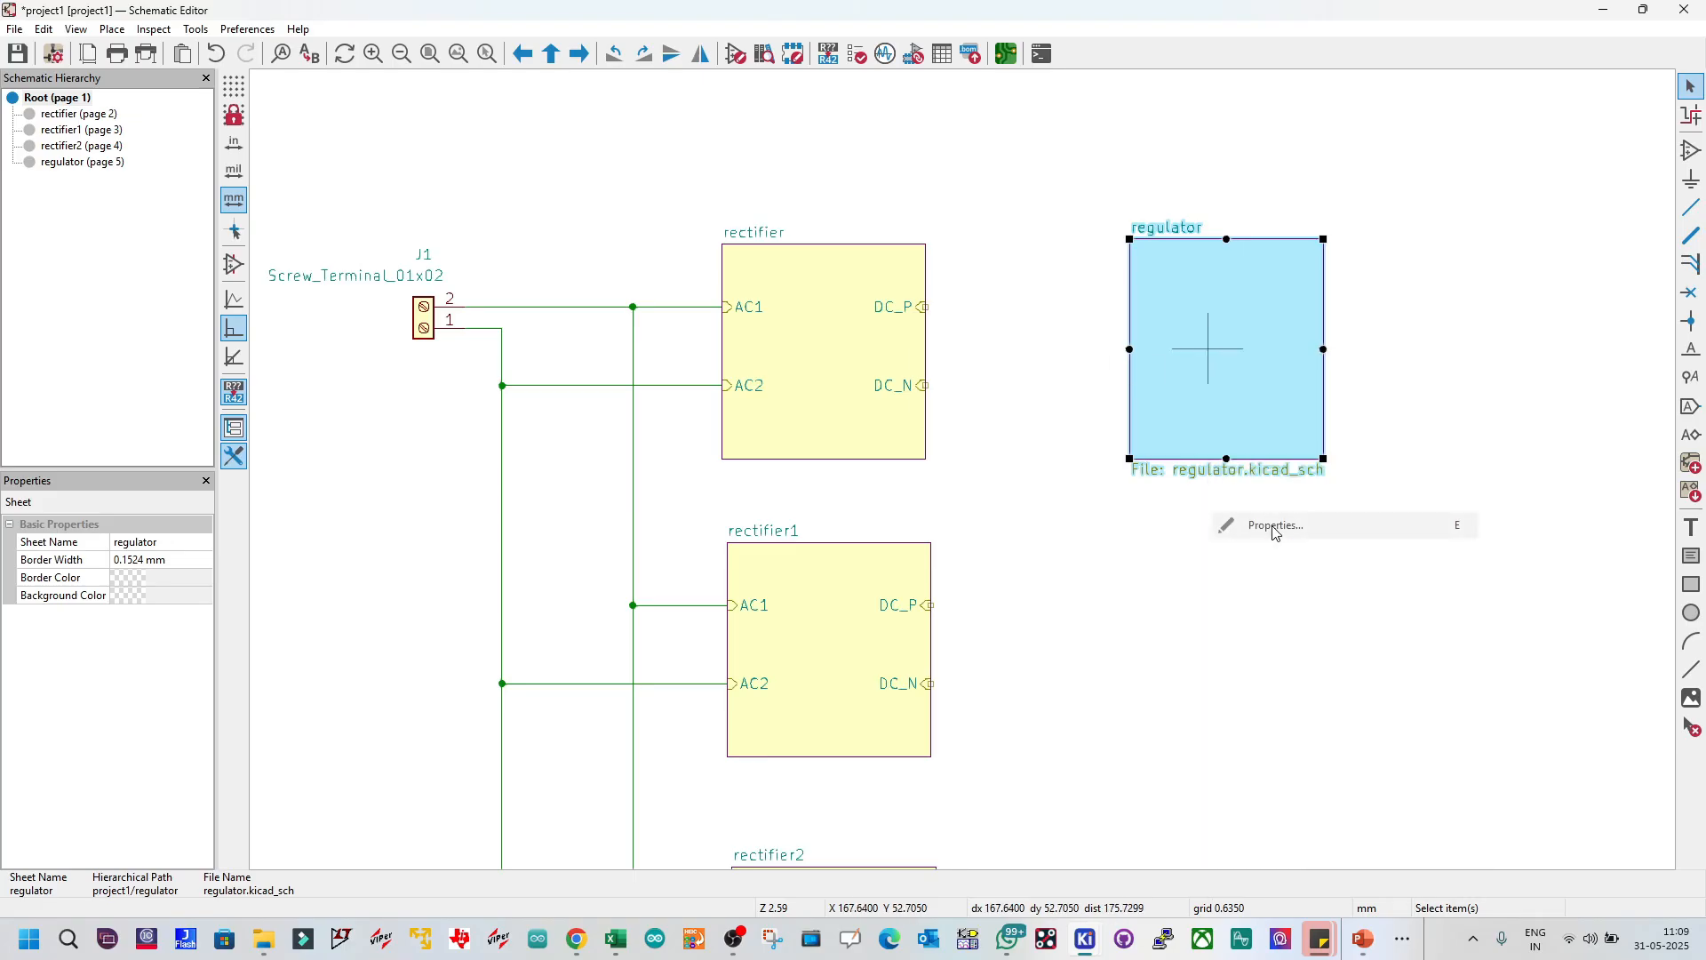
{"action": "left_click", "coordinate": [667, 178]}
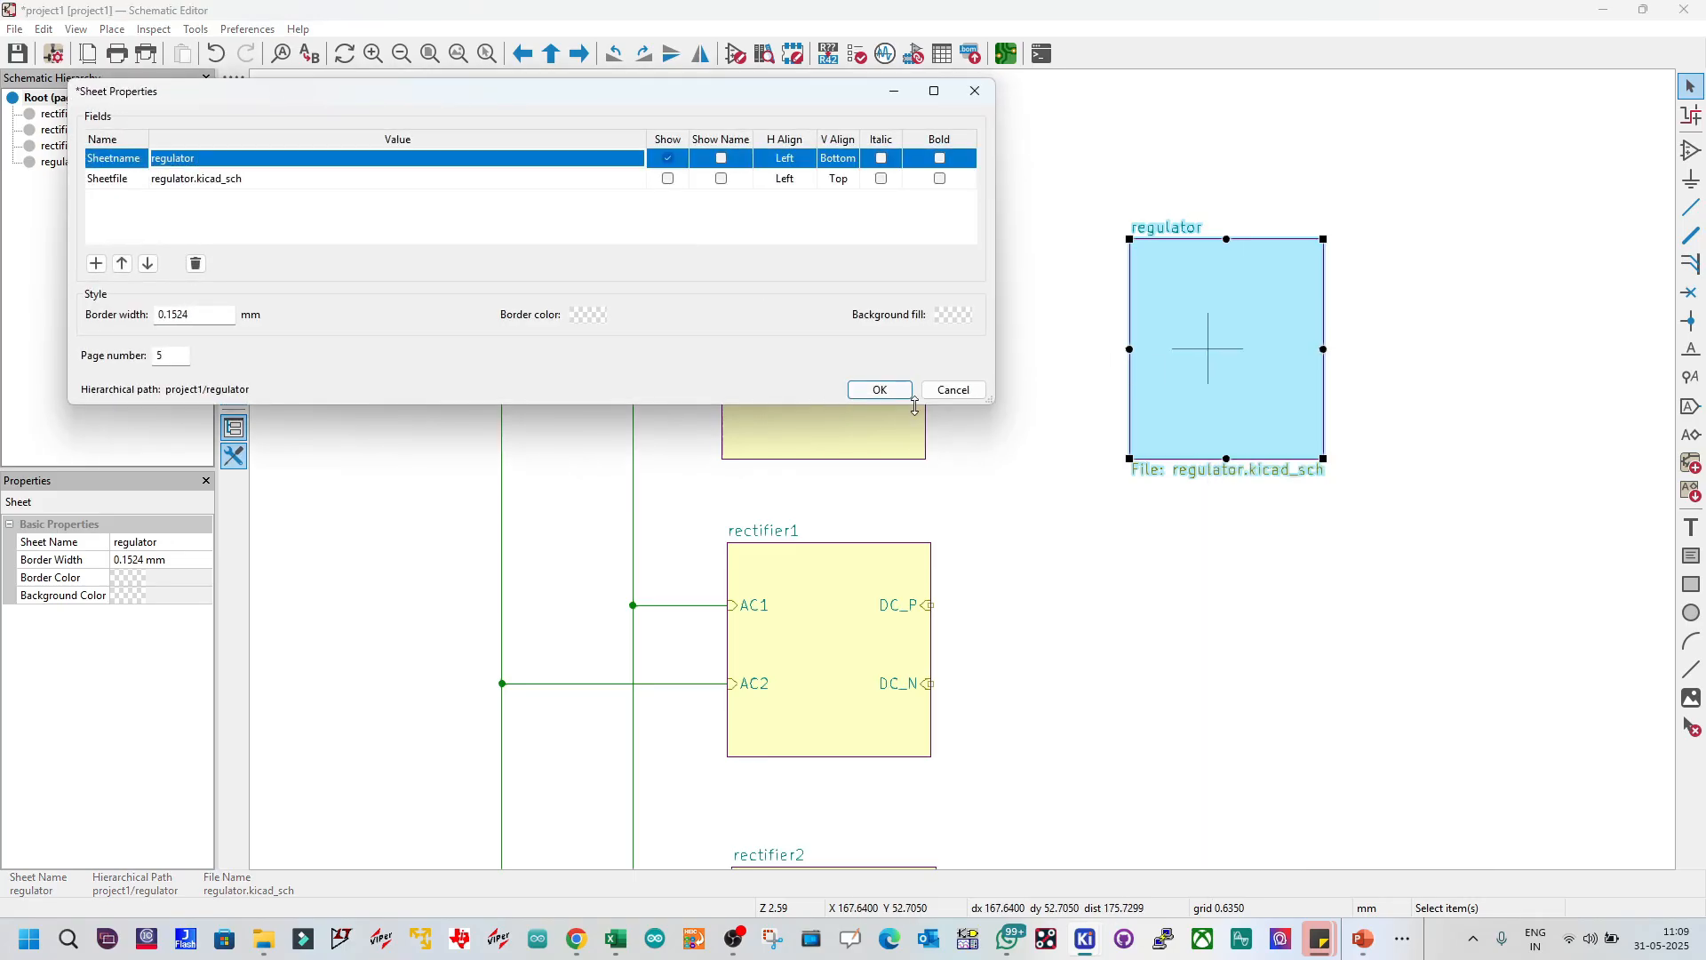
{"action": "left_click", "coordinate": [882, 391]}
{"action": "key", "text": "ctrl+s"}
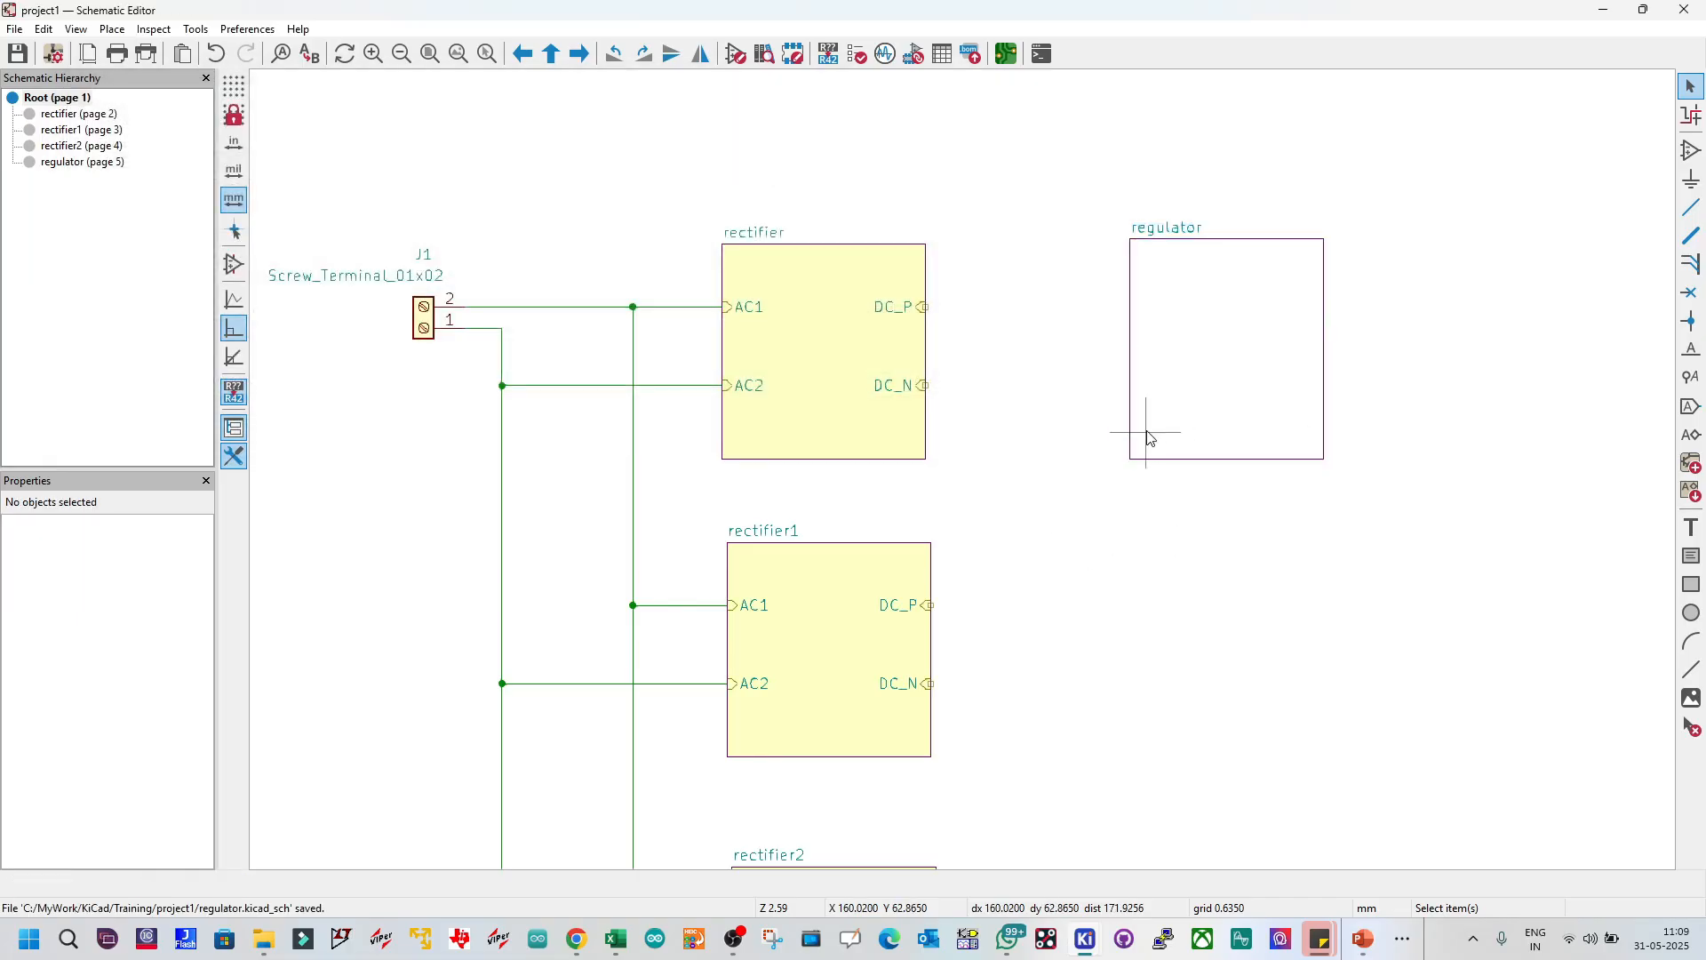
Step: Set the regulator sheet symbol's background color to L.Orange and save the schematic
{"action": "left_click", "coordinate": [1177, 418]}
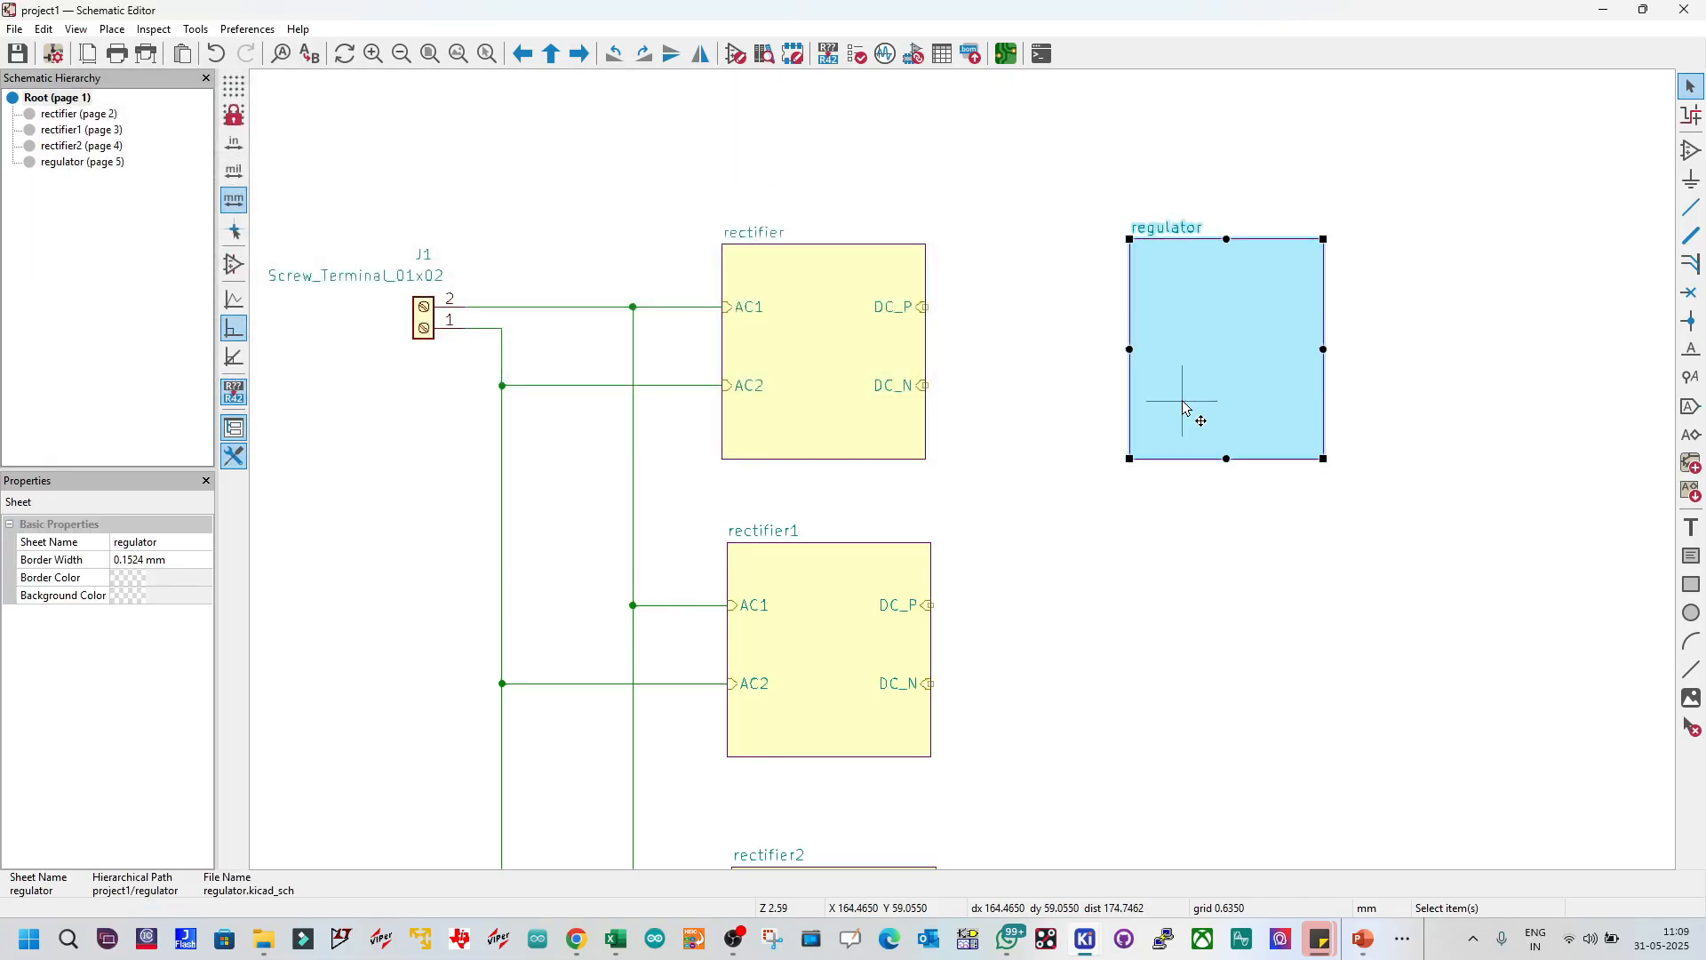
{"action": "left_click", "coordinate": [130, 594]}
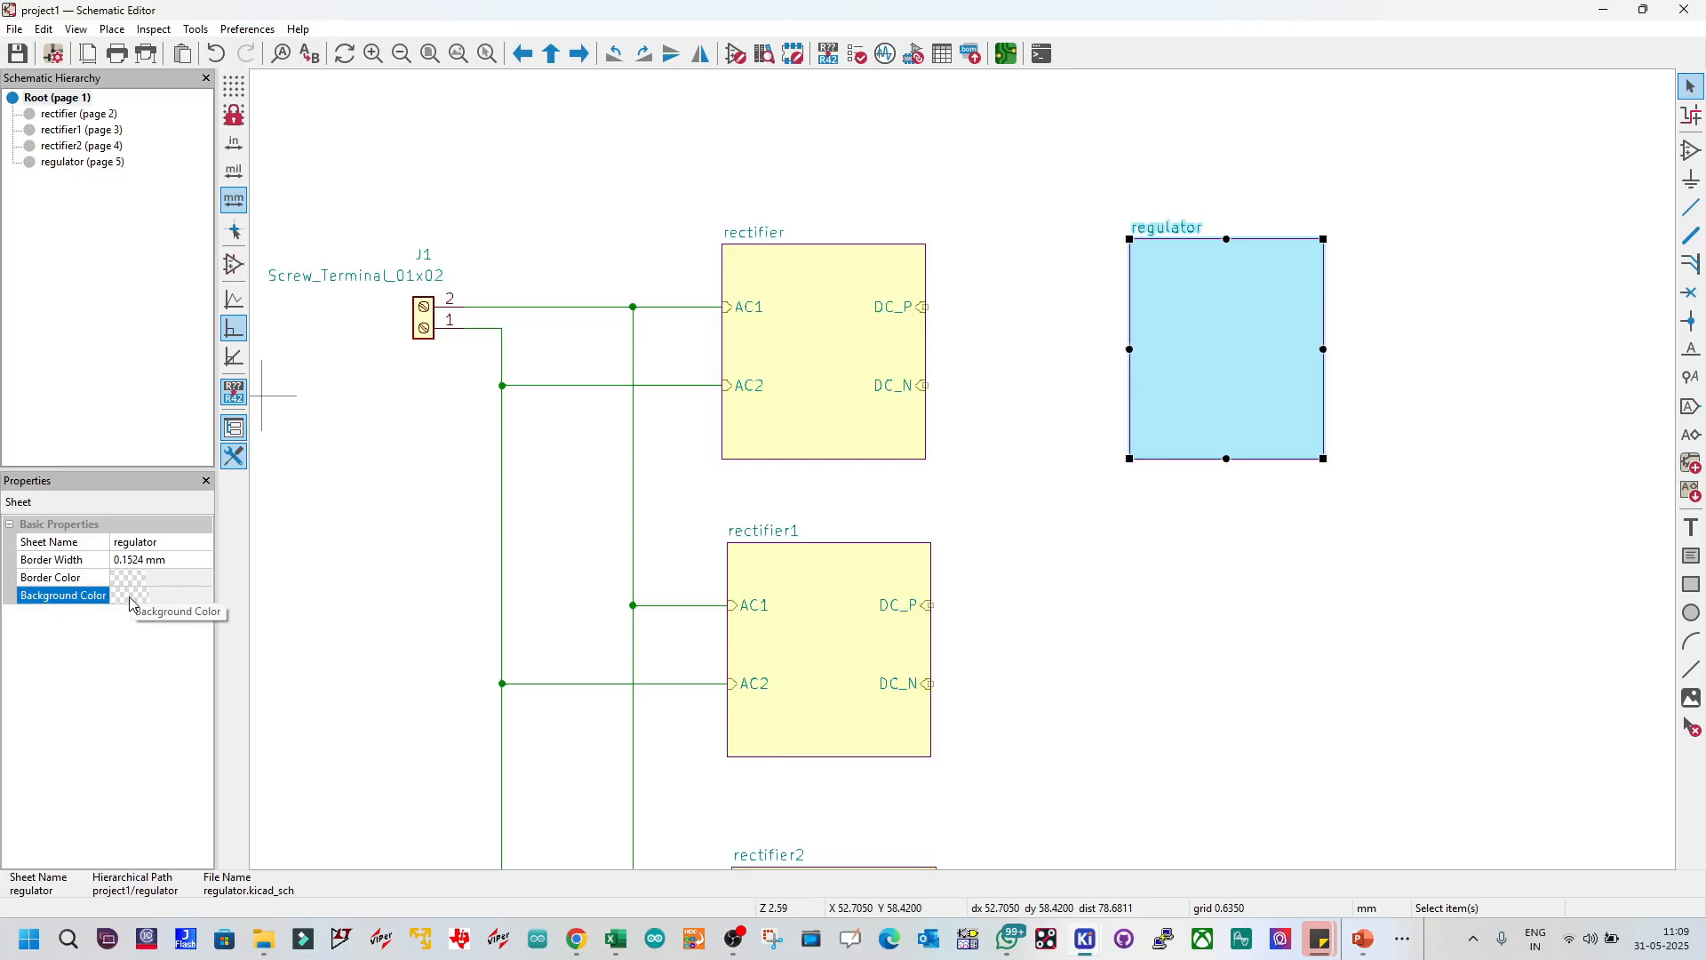
{"action": "left_click", "coordinate": [130, 594]}
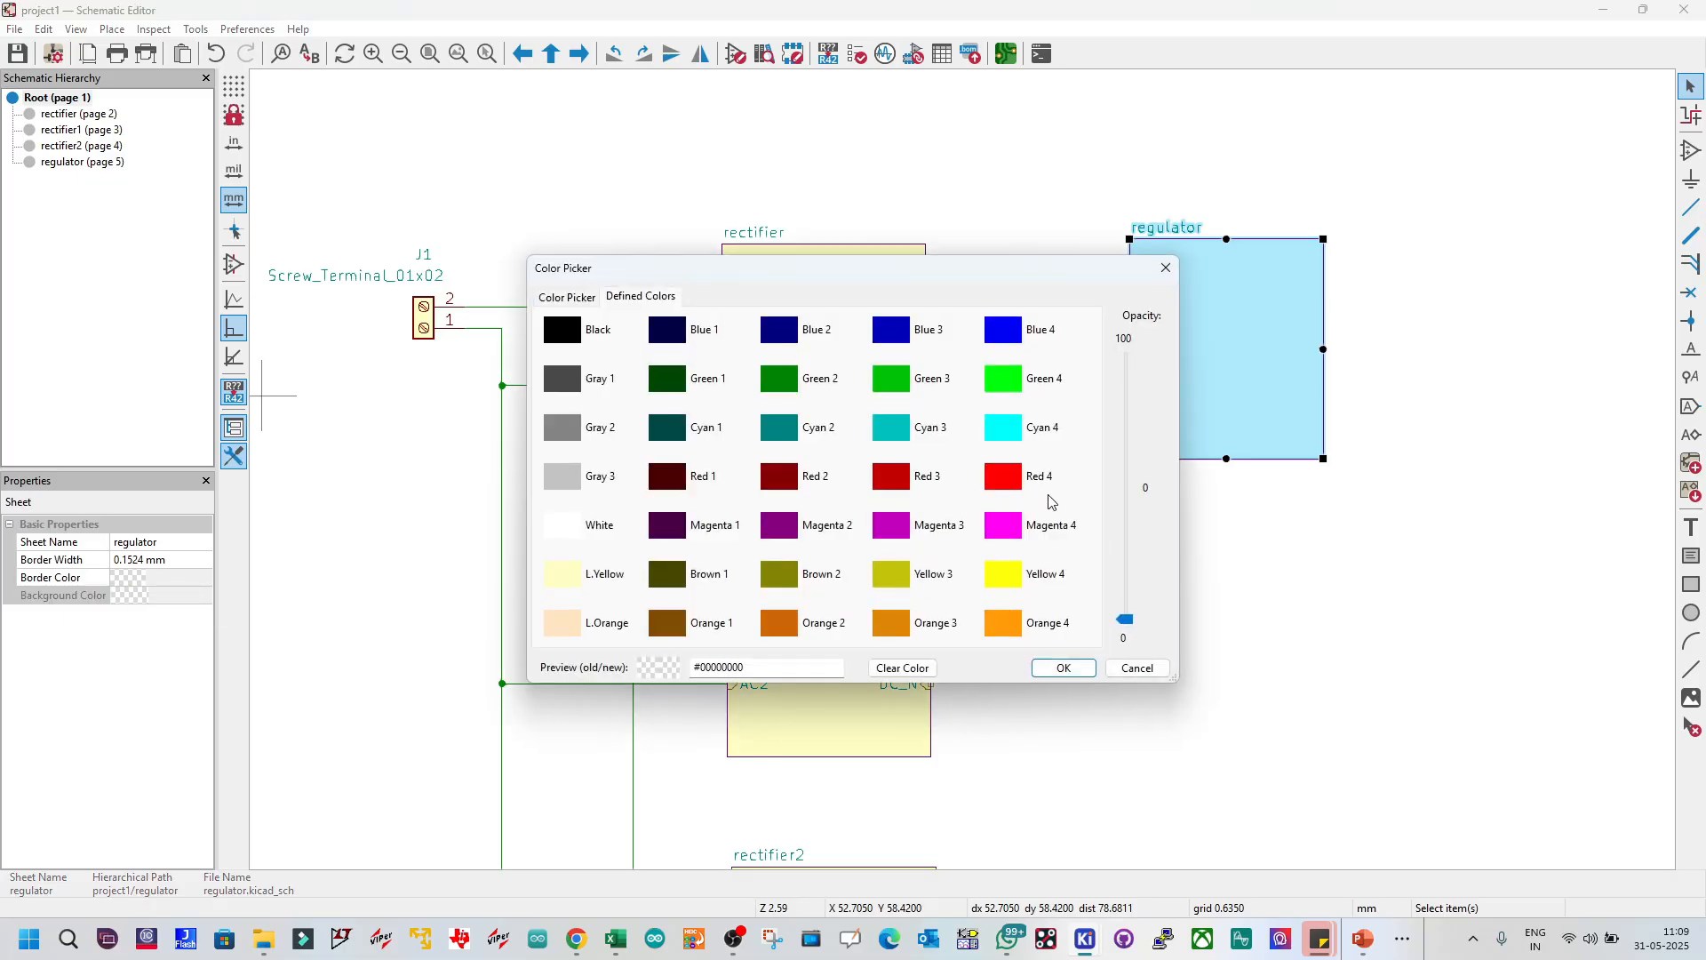
{"action": "left_click", "coordinate": [1003, 626]}
{"action": "left_click", "coordinate": [549, 630]}
{"action": "left_click", "coordinate": [1061, 668]}
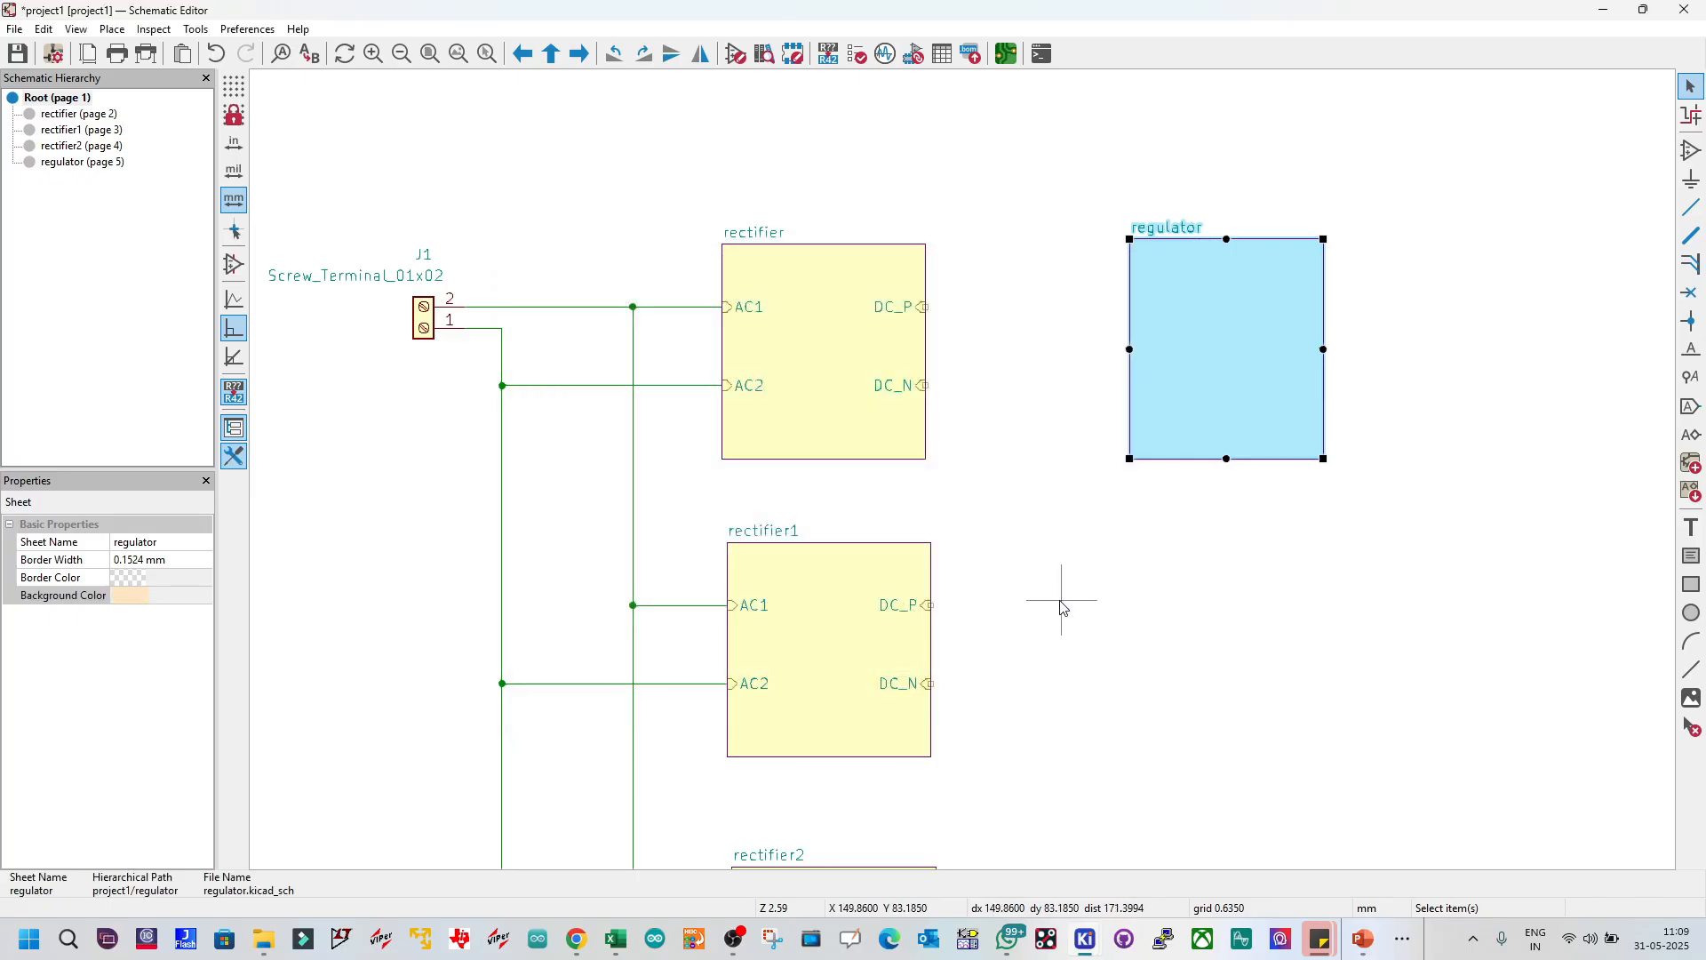
{"action": "left_click", "coordinate": [1067, 596]}
{"action": "key", "text": "ctrl+s"}
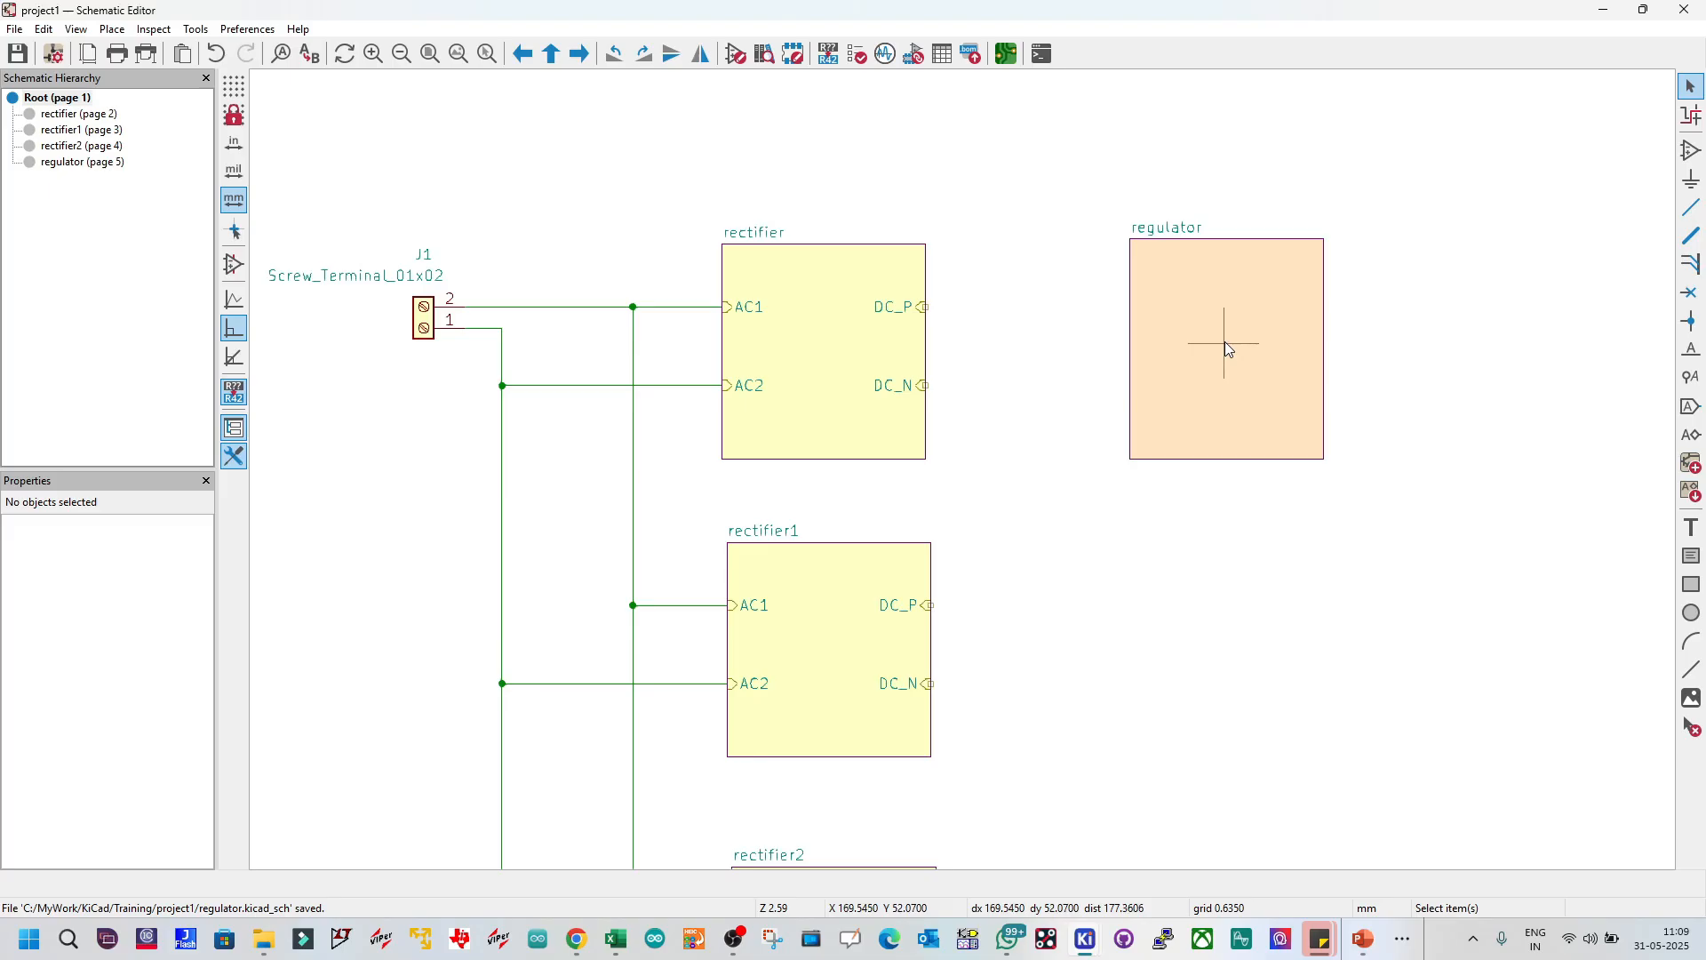
Step: Enter the regulator sheet, search the symbol library for 7805 and select the LM7805_TO220 symbol
{"action": "double_click", "coordinate": [1224, 343]}
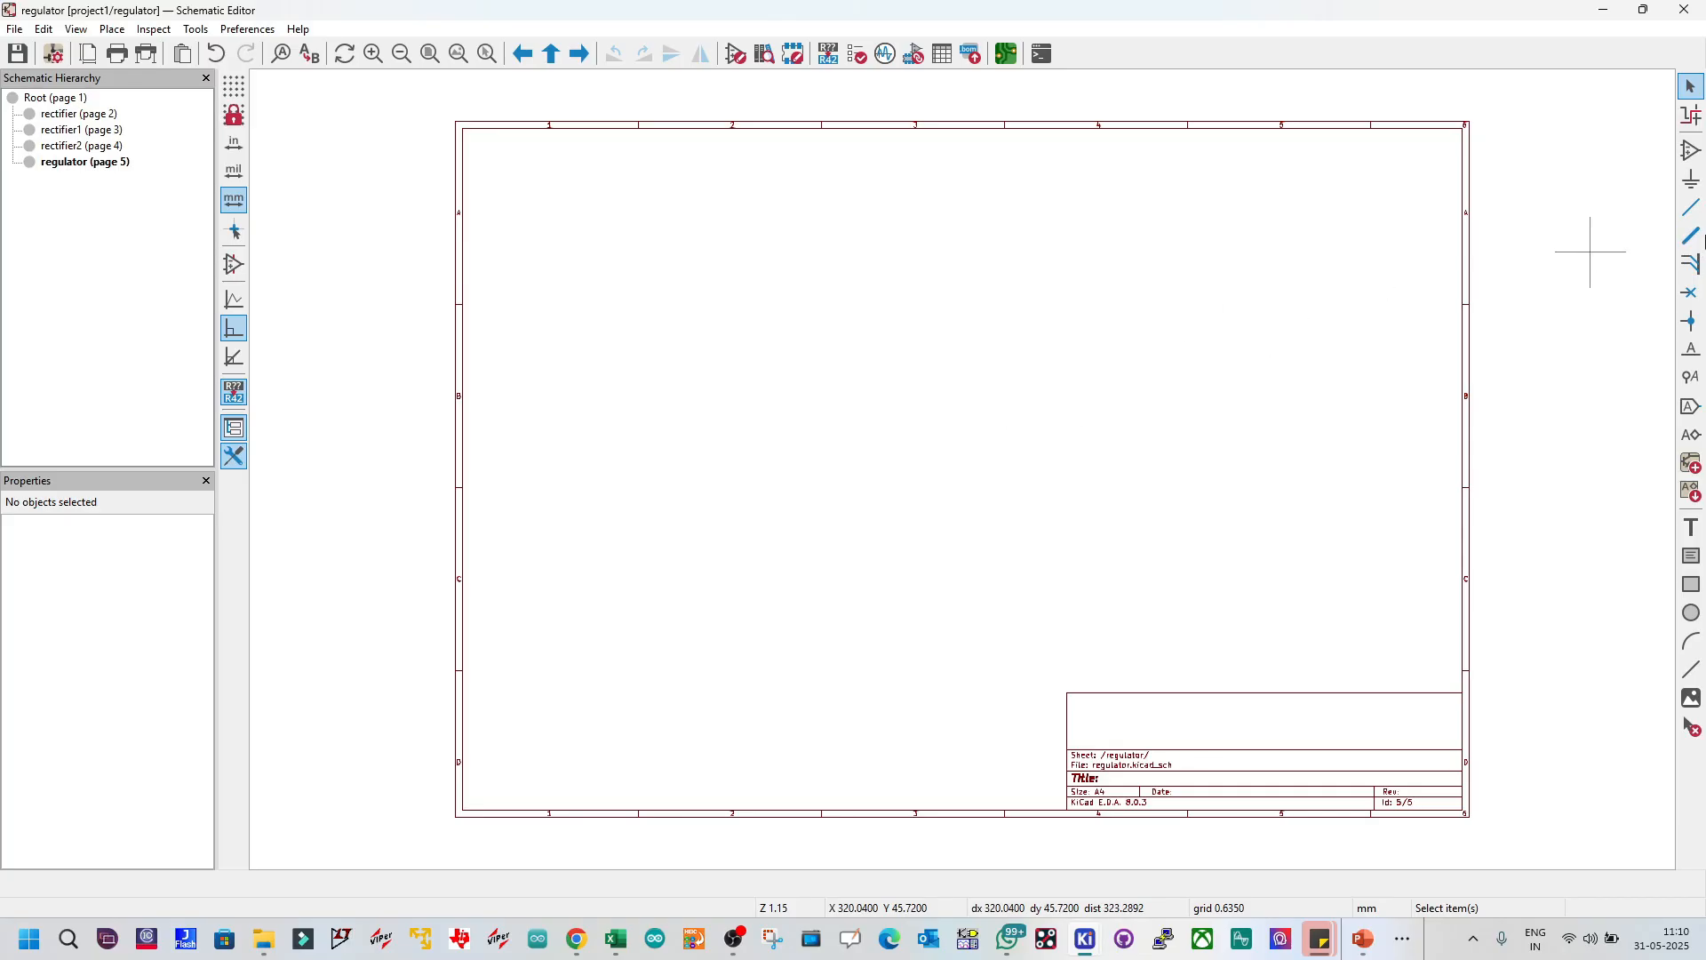
{"action": "left_click", "coordinate": [1691, 153]}
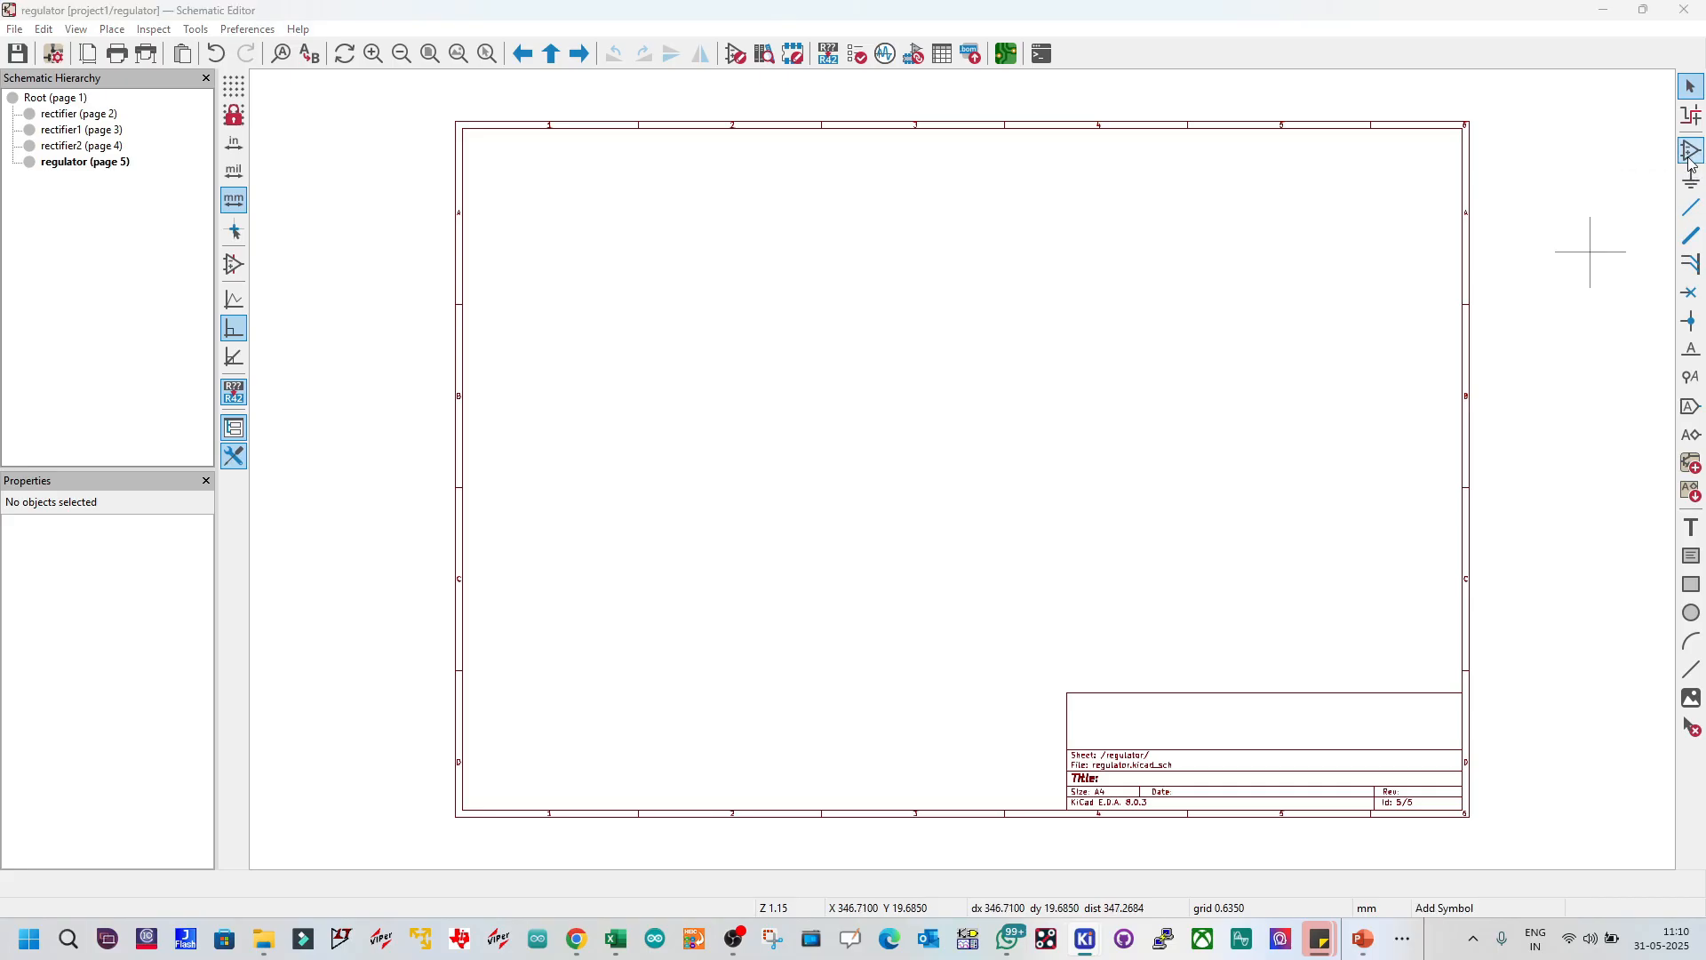
{"action": "left_click", "coordinate": [826, 327]}
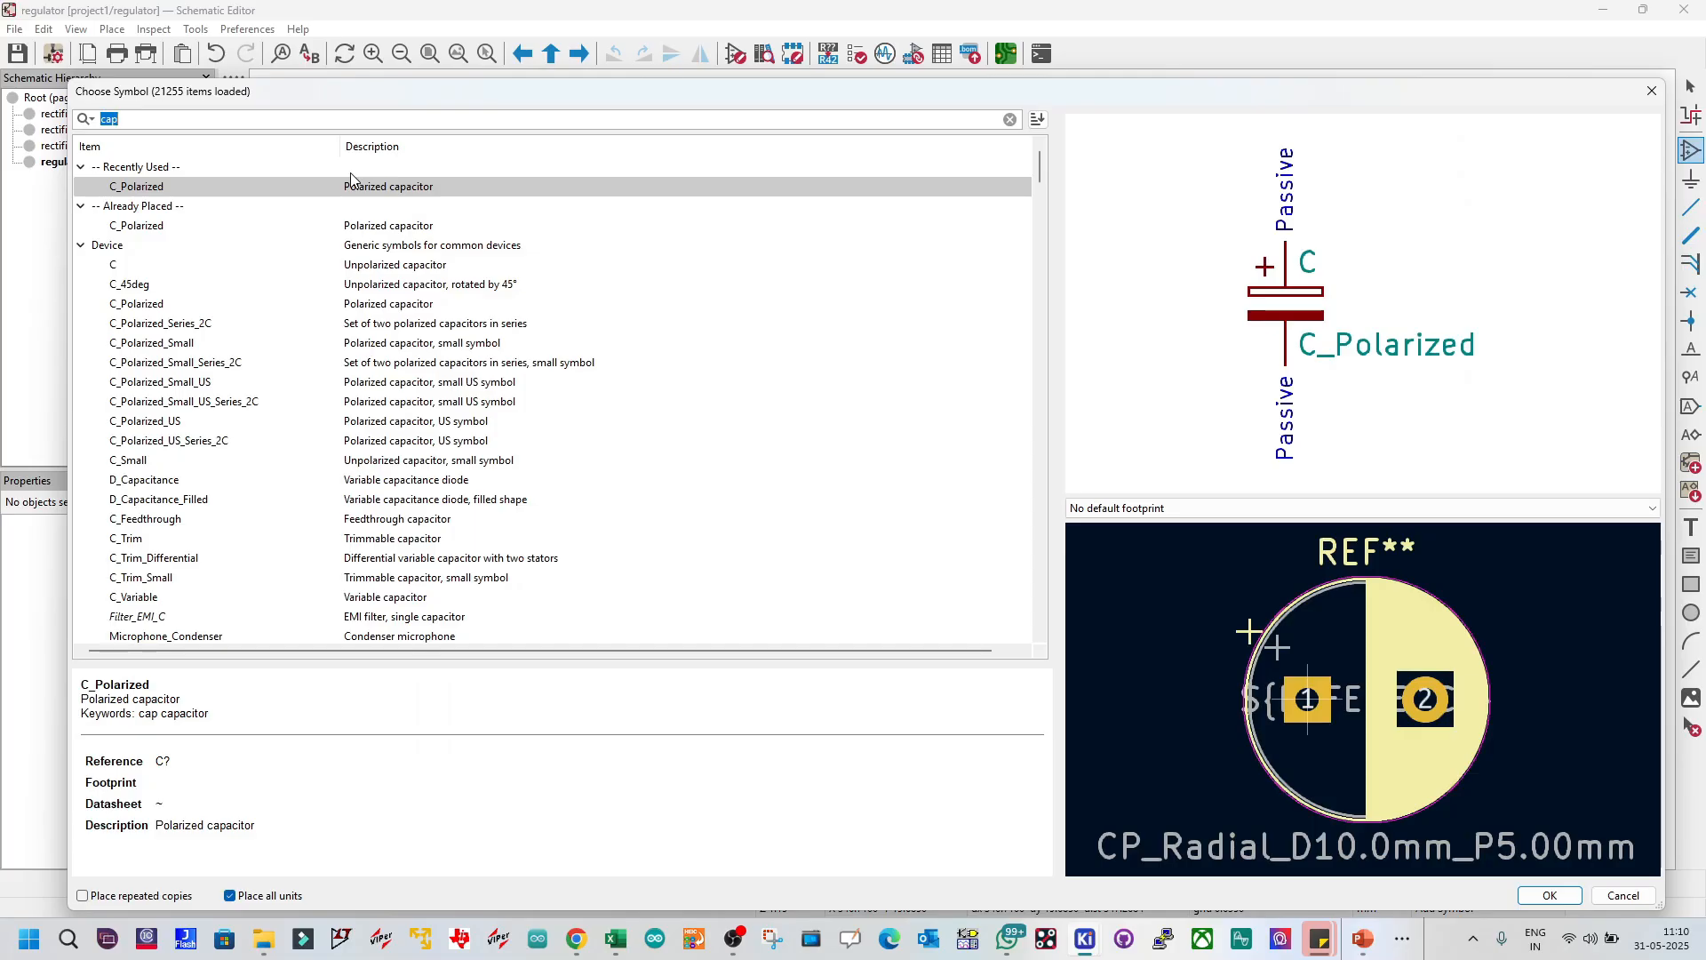
{"action": "type", "text": "7805"}
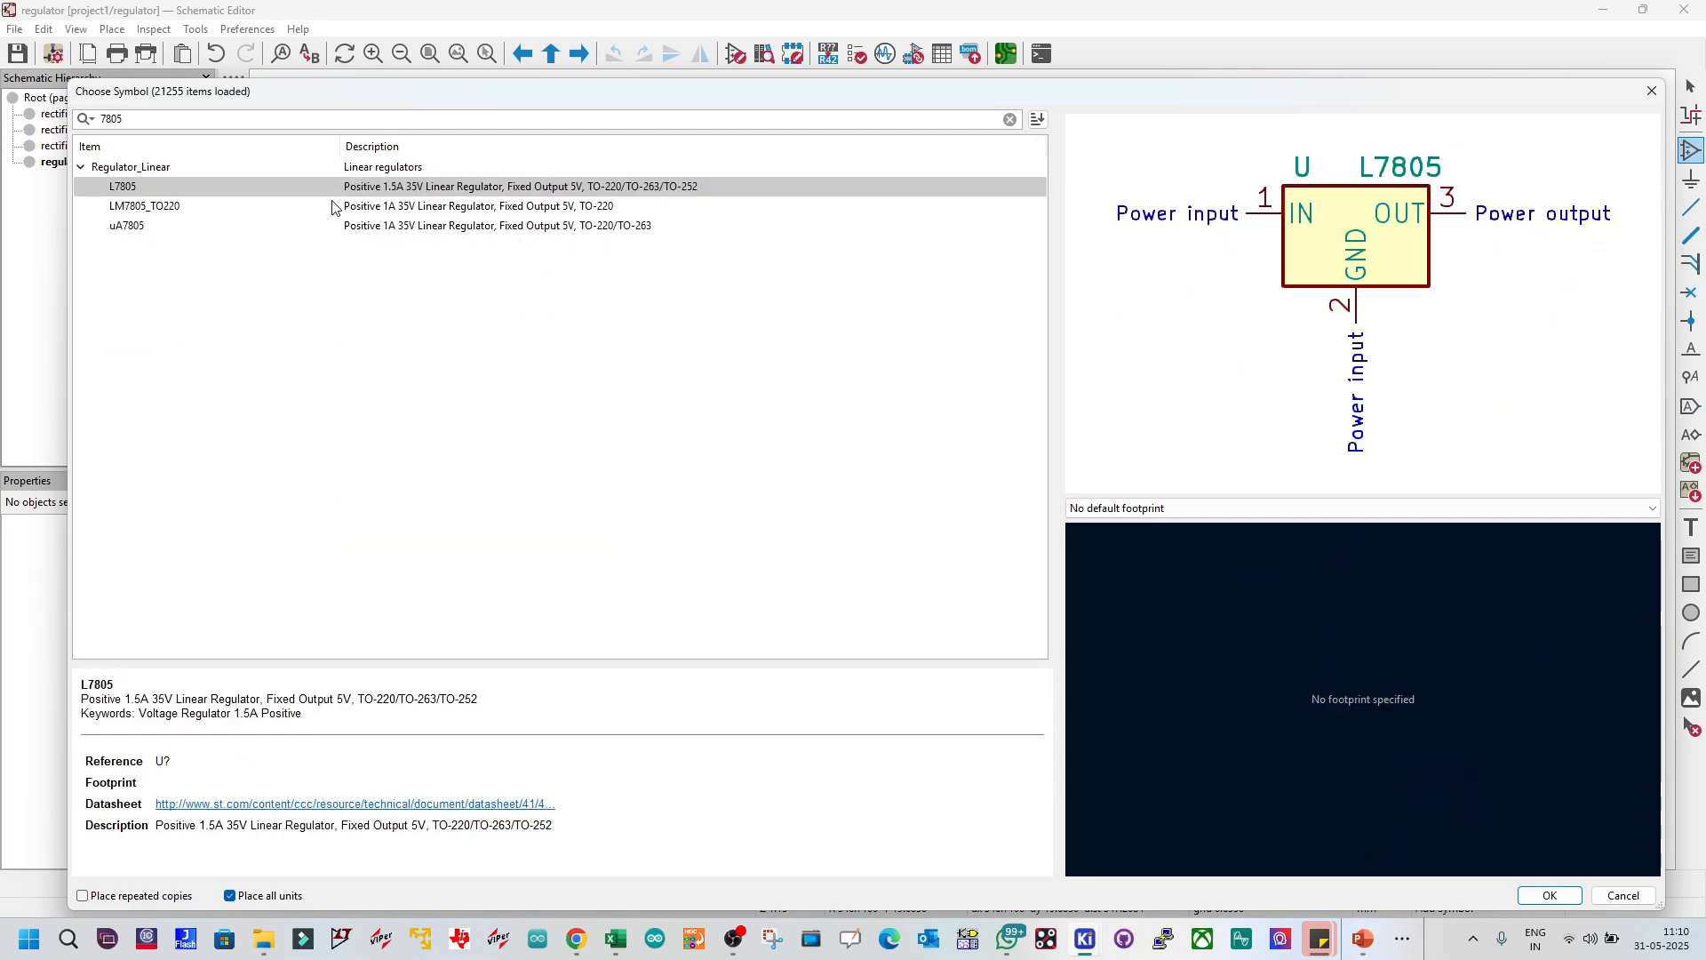
{"action": "left_click", "coordinate": [221, 213]}
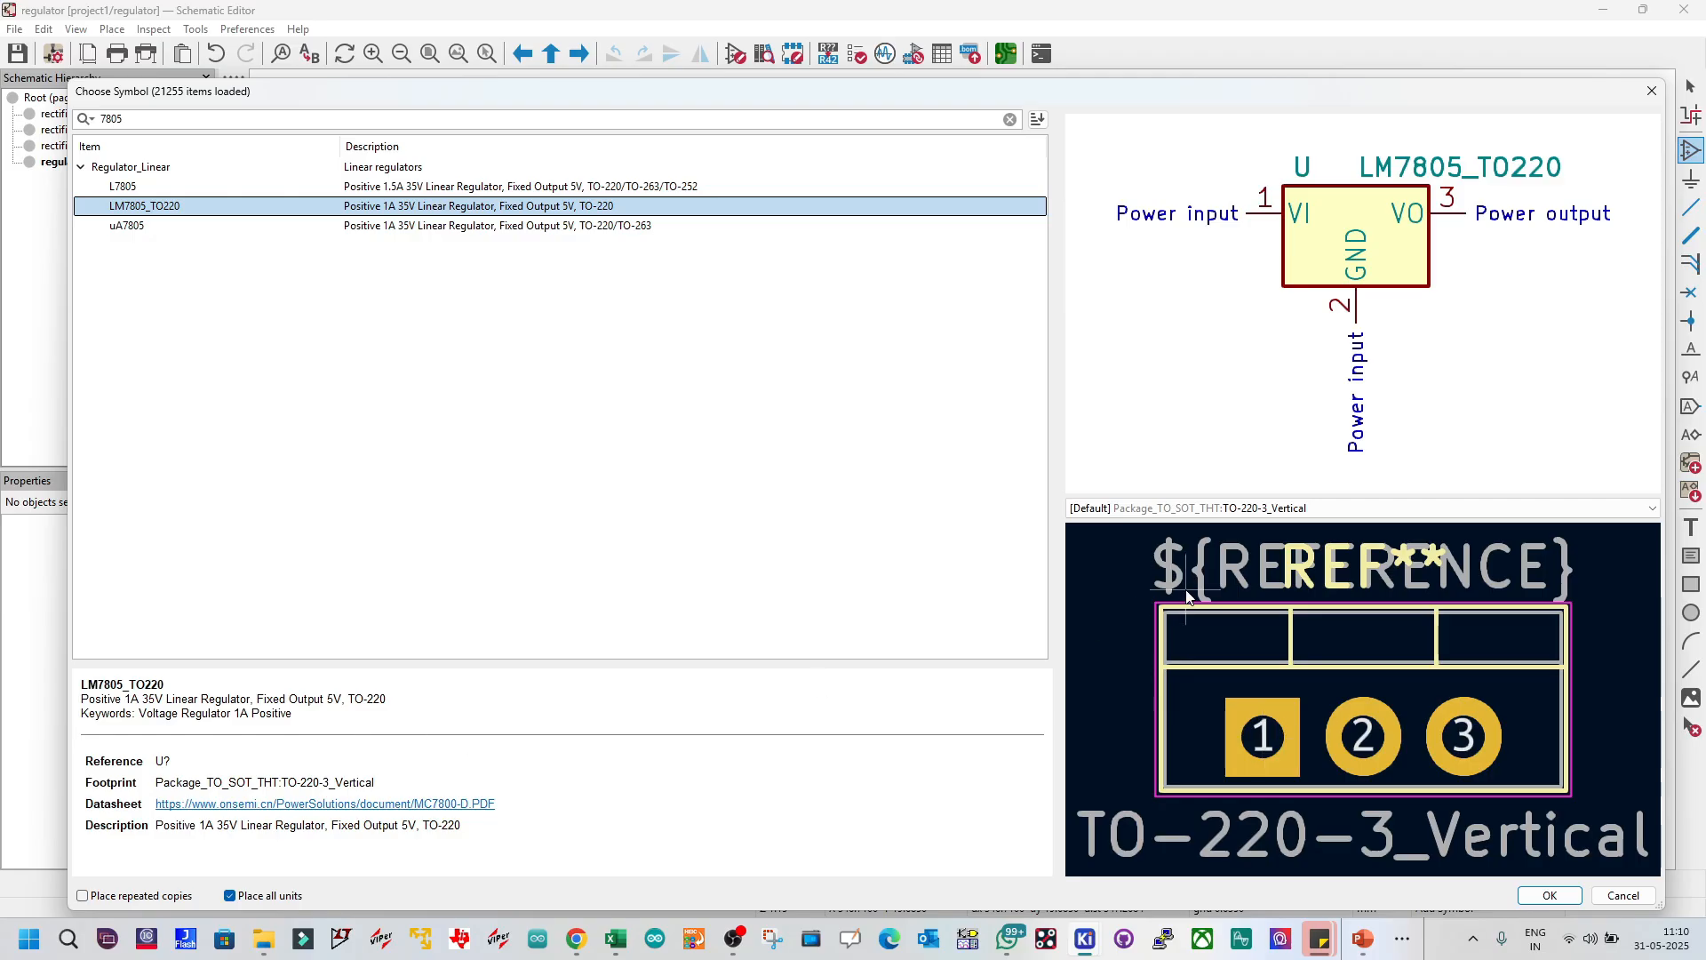
Step: Preview the TO-220-3_Horizontal_TabDown, TO-220-3_Vertical and TO-220F-3_Vertical footprints for the LM7805_TO220, and select TO-220-3_Horizontal_TabUp
{"action": "left_click", "coordinate": [1324, 508]}
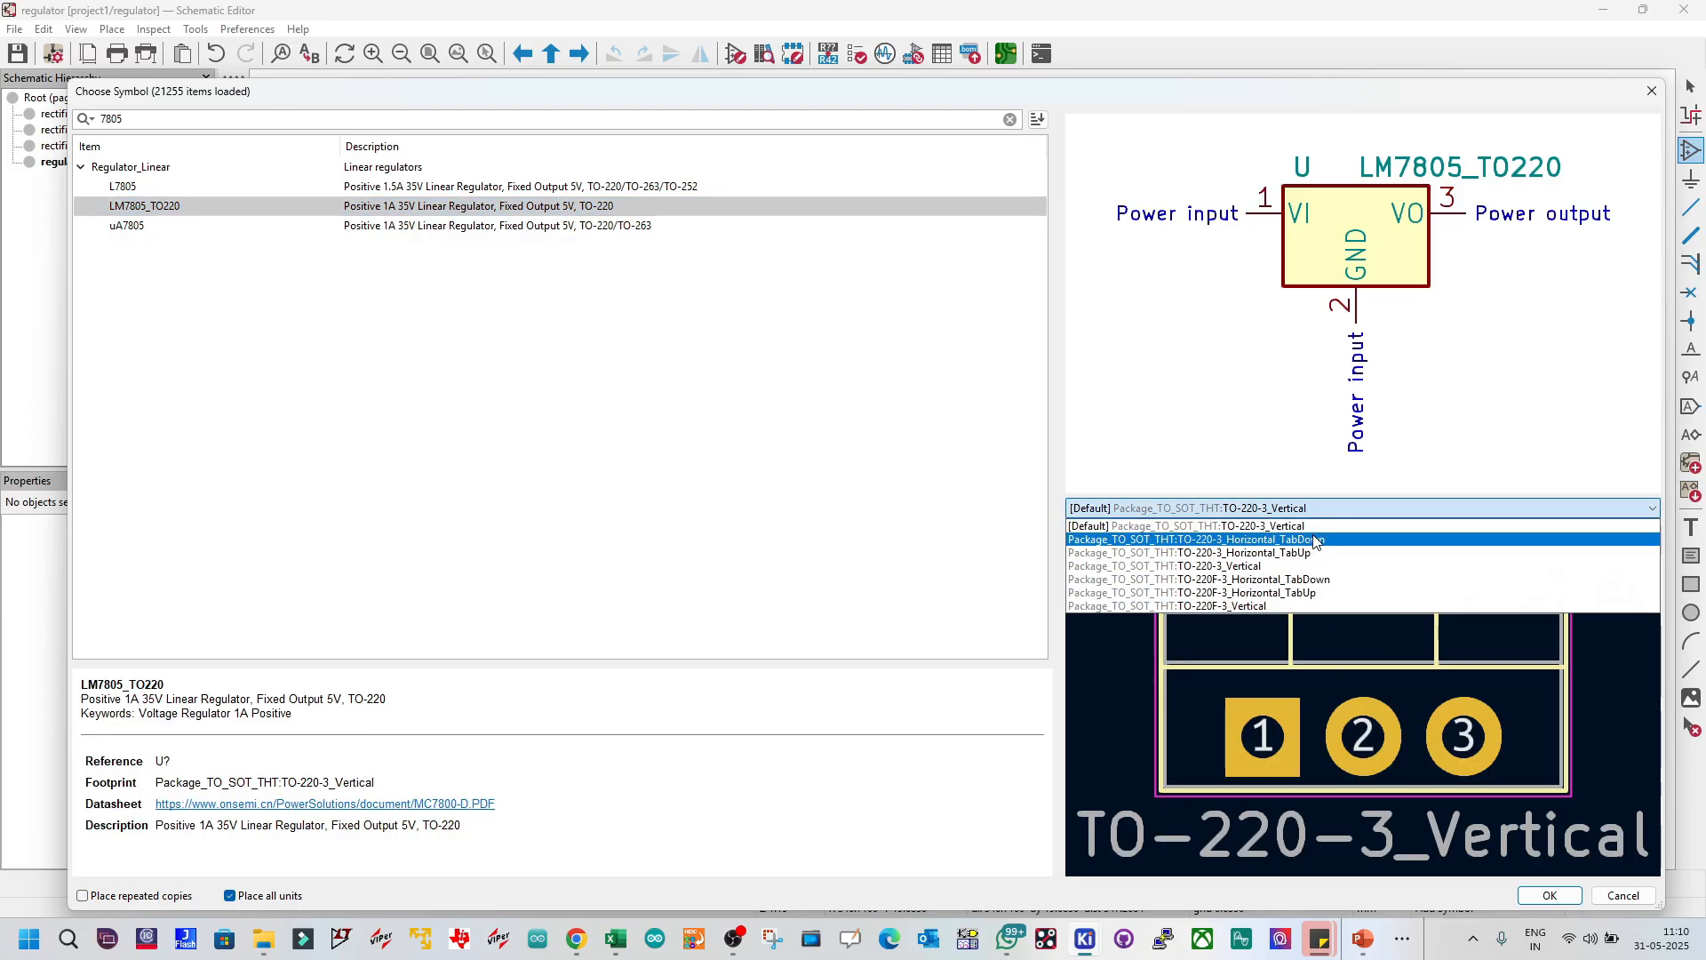
{"action": "left_click", "coordinate": [1306, 539]}
{"action": "left_click", "coordinate": [1298, 515]}
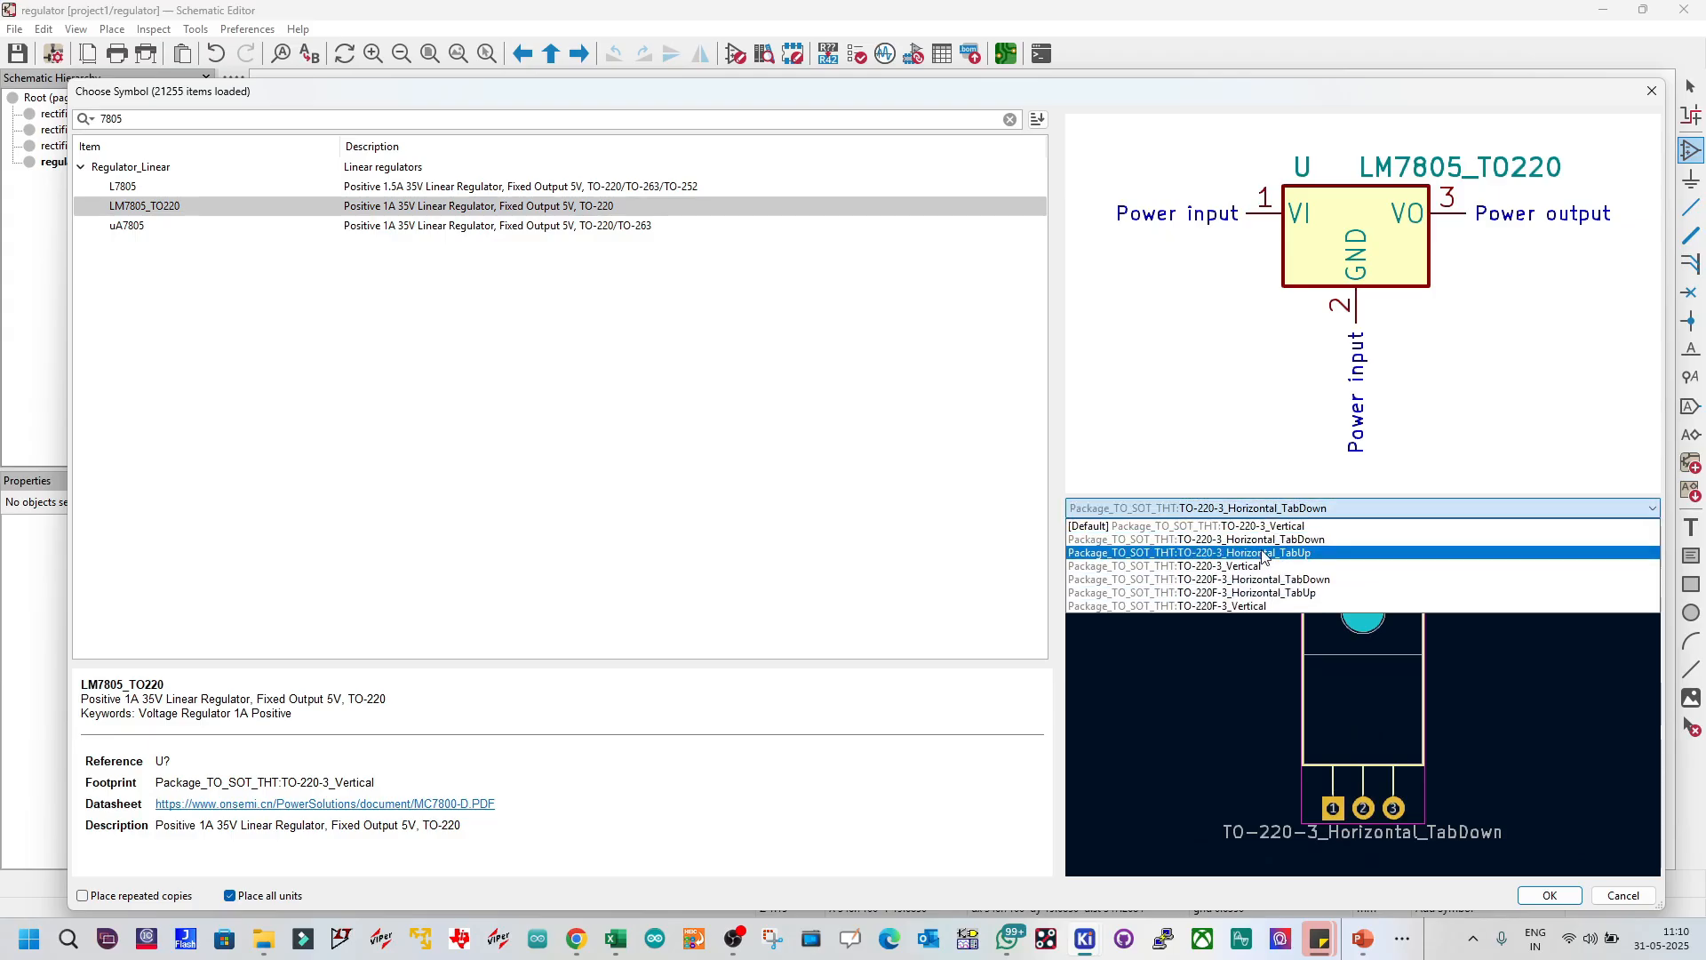
{"action": "left_click", "coordinate": [1260, 568]}
{"action": "left_click", "coordinate": [1271, 510]}
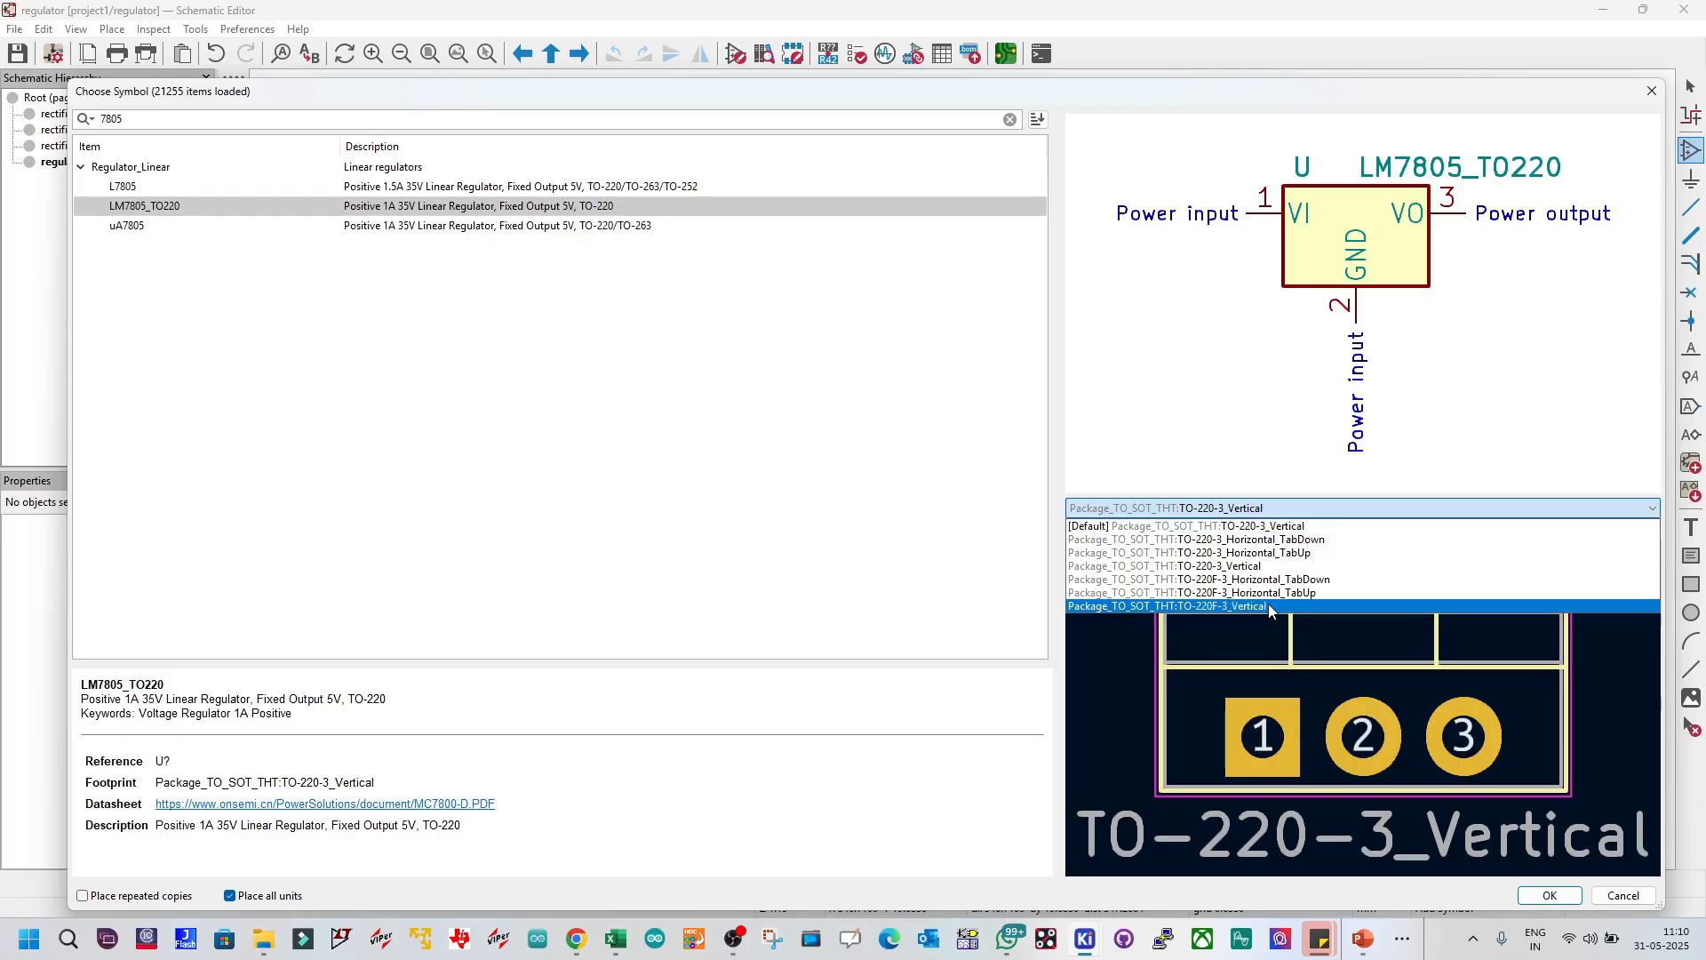
{"action": "left_click", "coordinate": [1267, 606]}
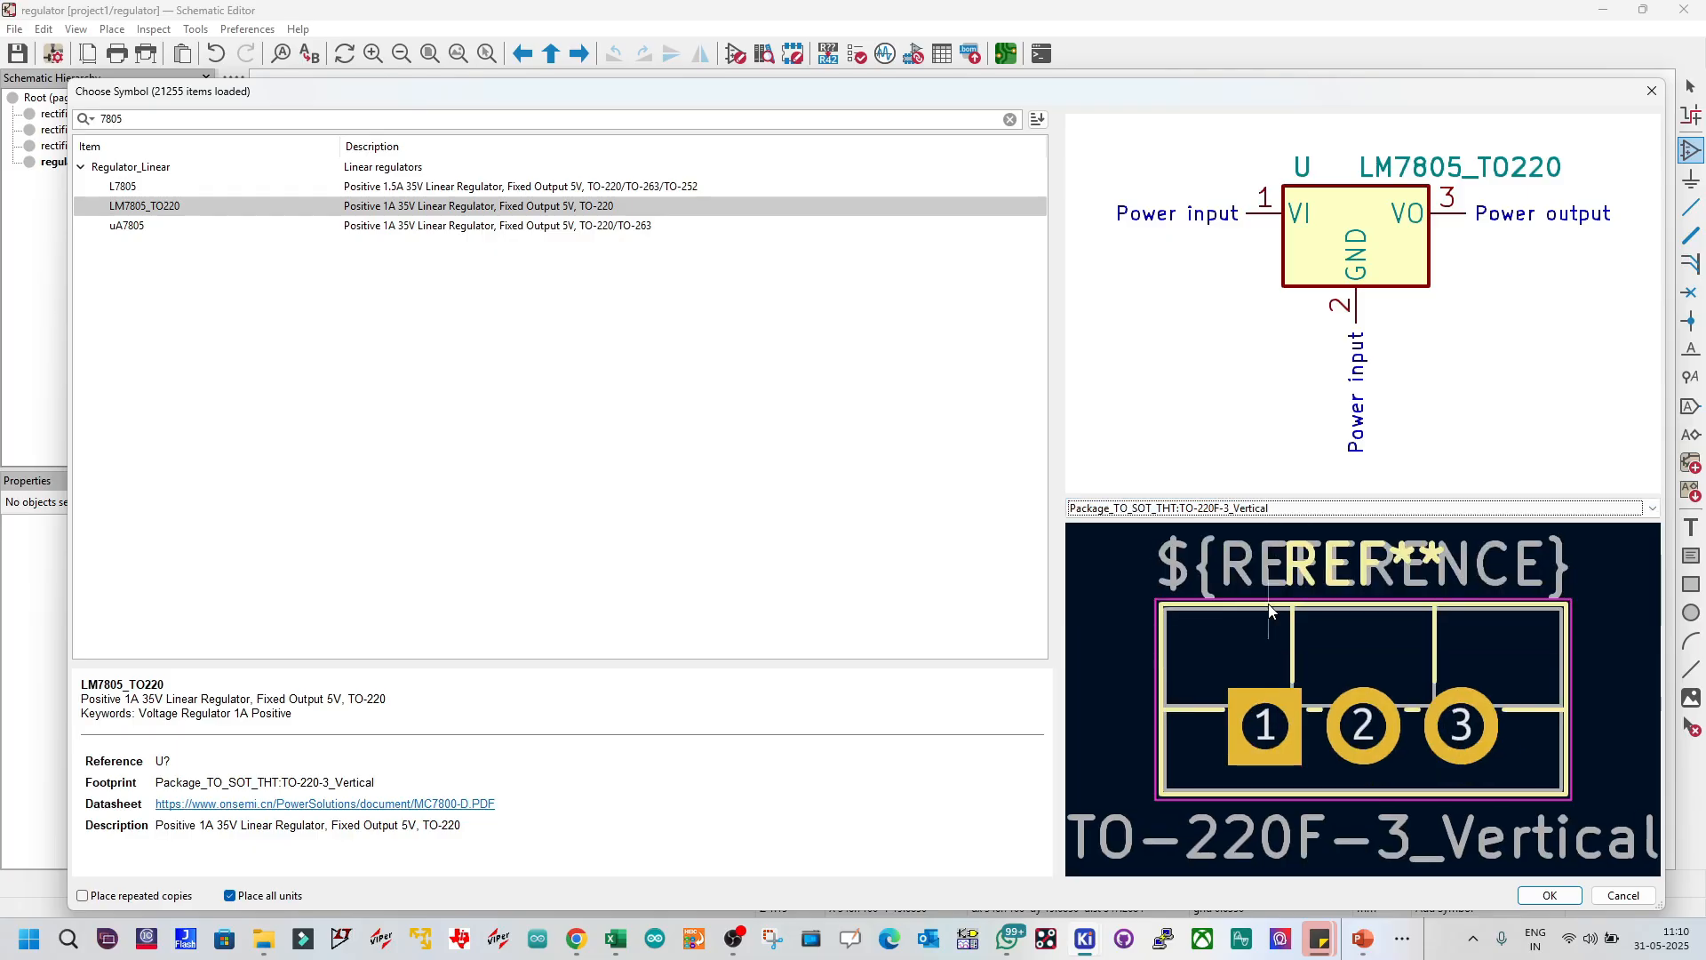
{"action": "left_click", "coordinate": [1267, 510]}
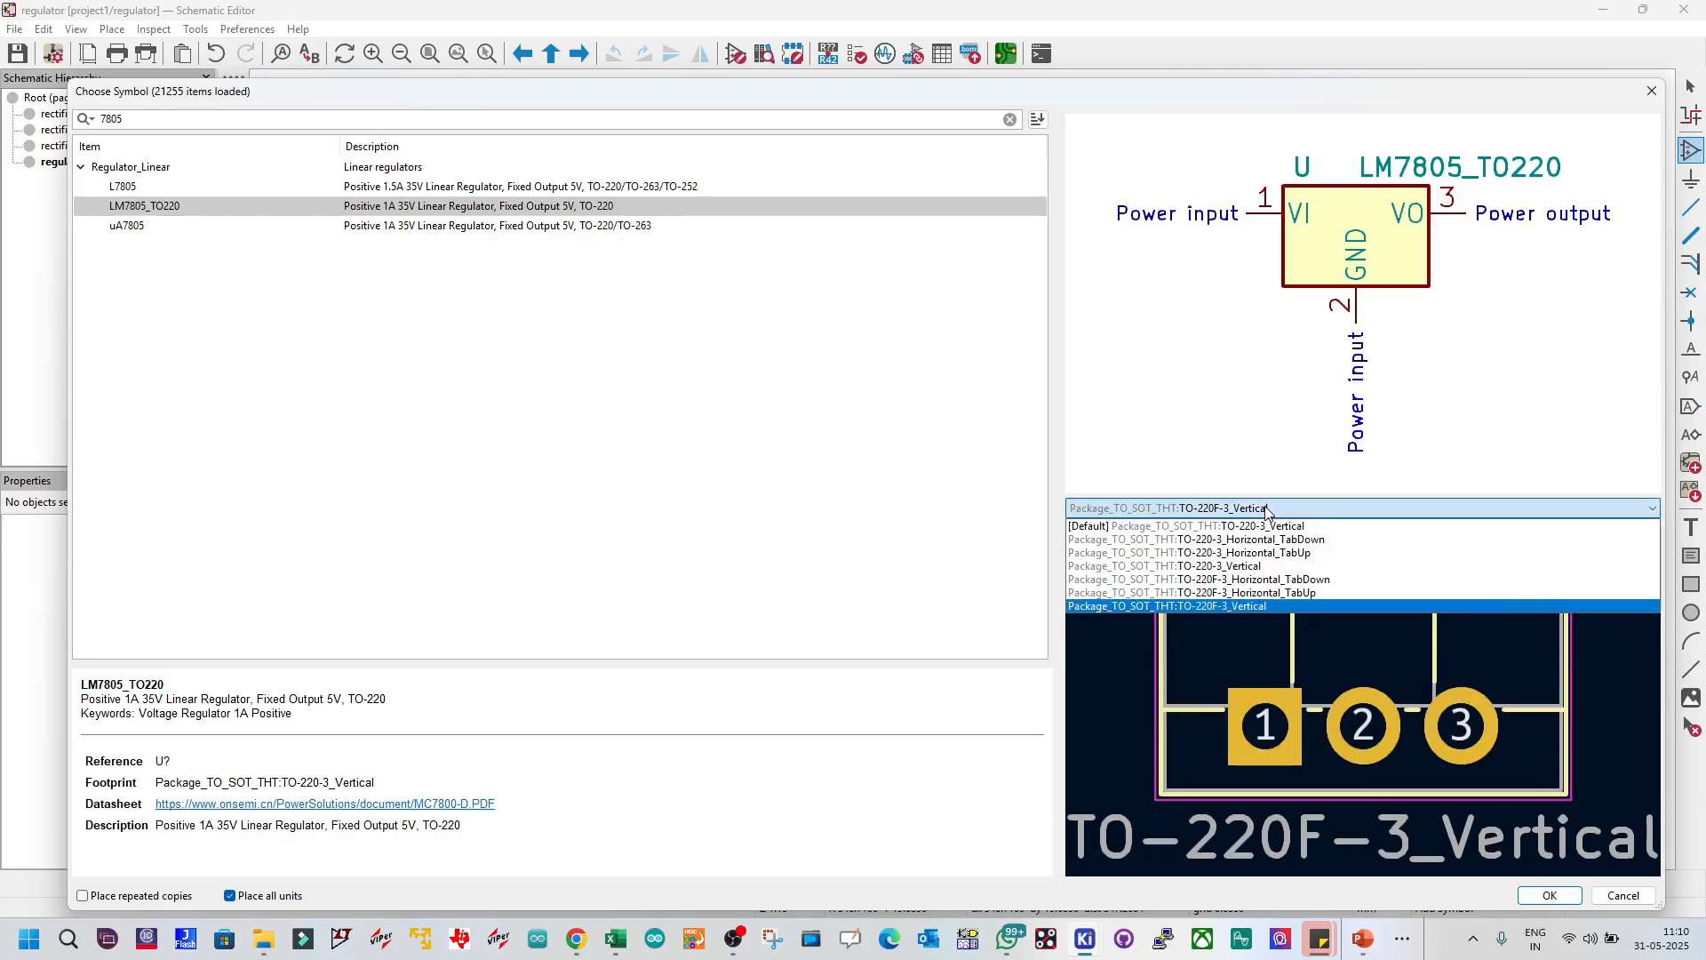
{"action": "left_click", "coordinate": [1265, 553]}
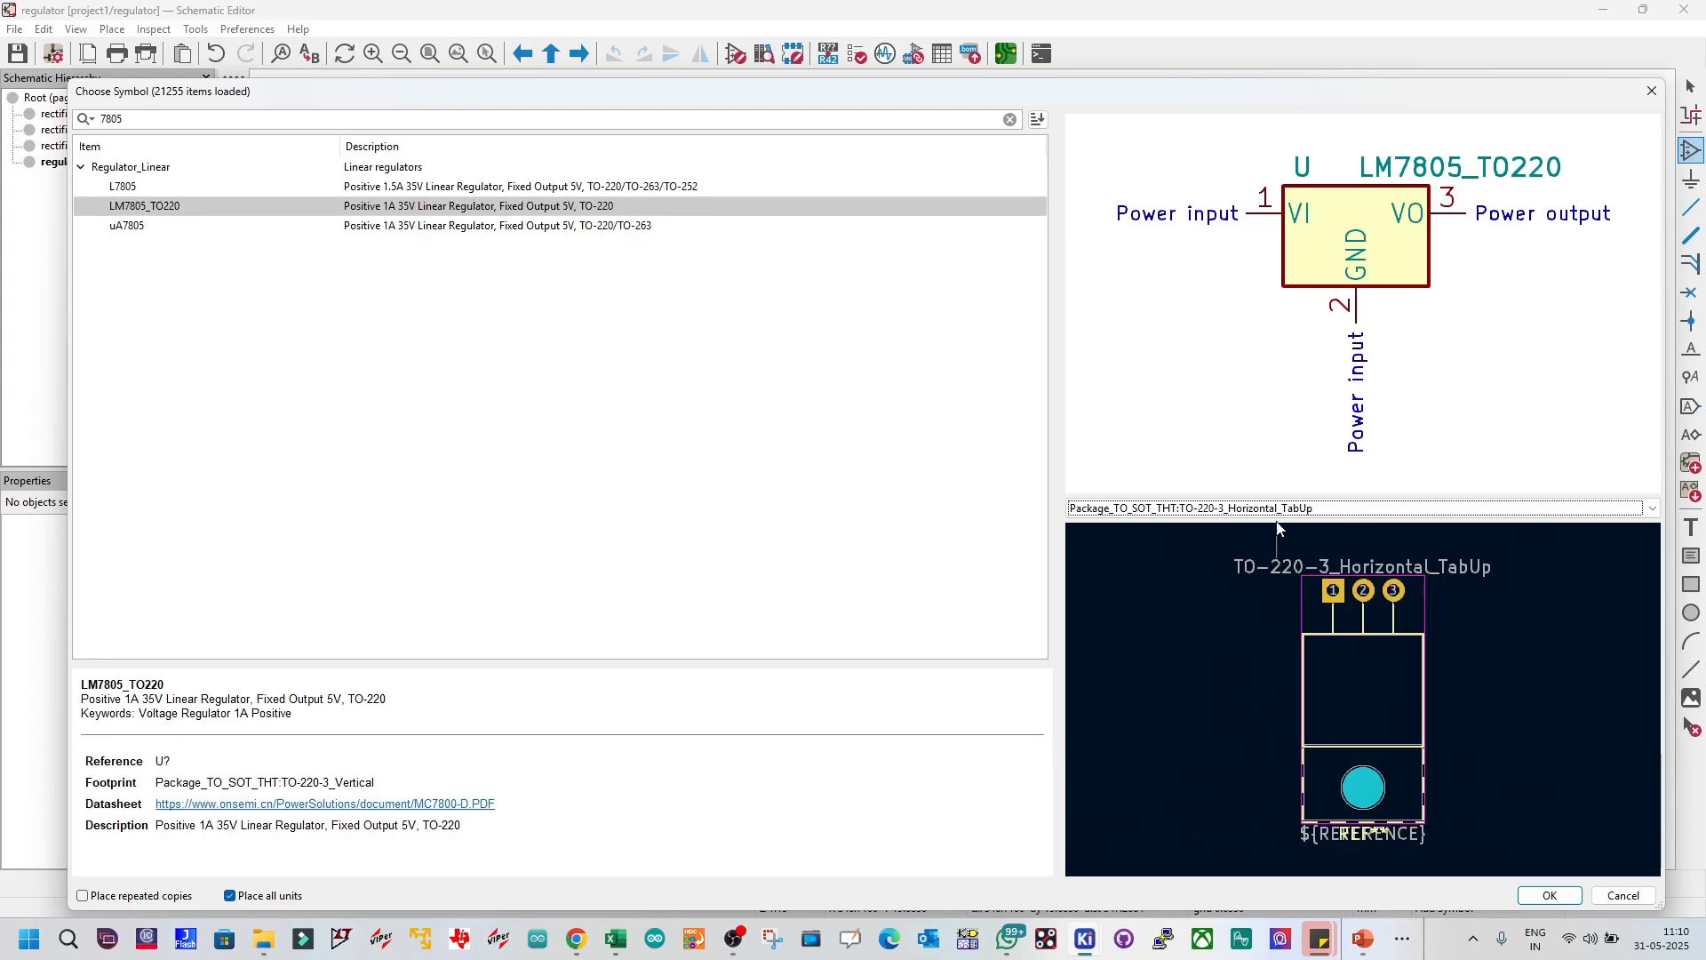
Step: Choose the TO-220-3_Vertical footprint for the LM7805_TO220, place the symbol on the regulator sheet and save the schematic
{"action": "left_click", "coordinate": [1277, 510]}
{"action": "left_click", "coordinate": [1239, 569]}
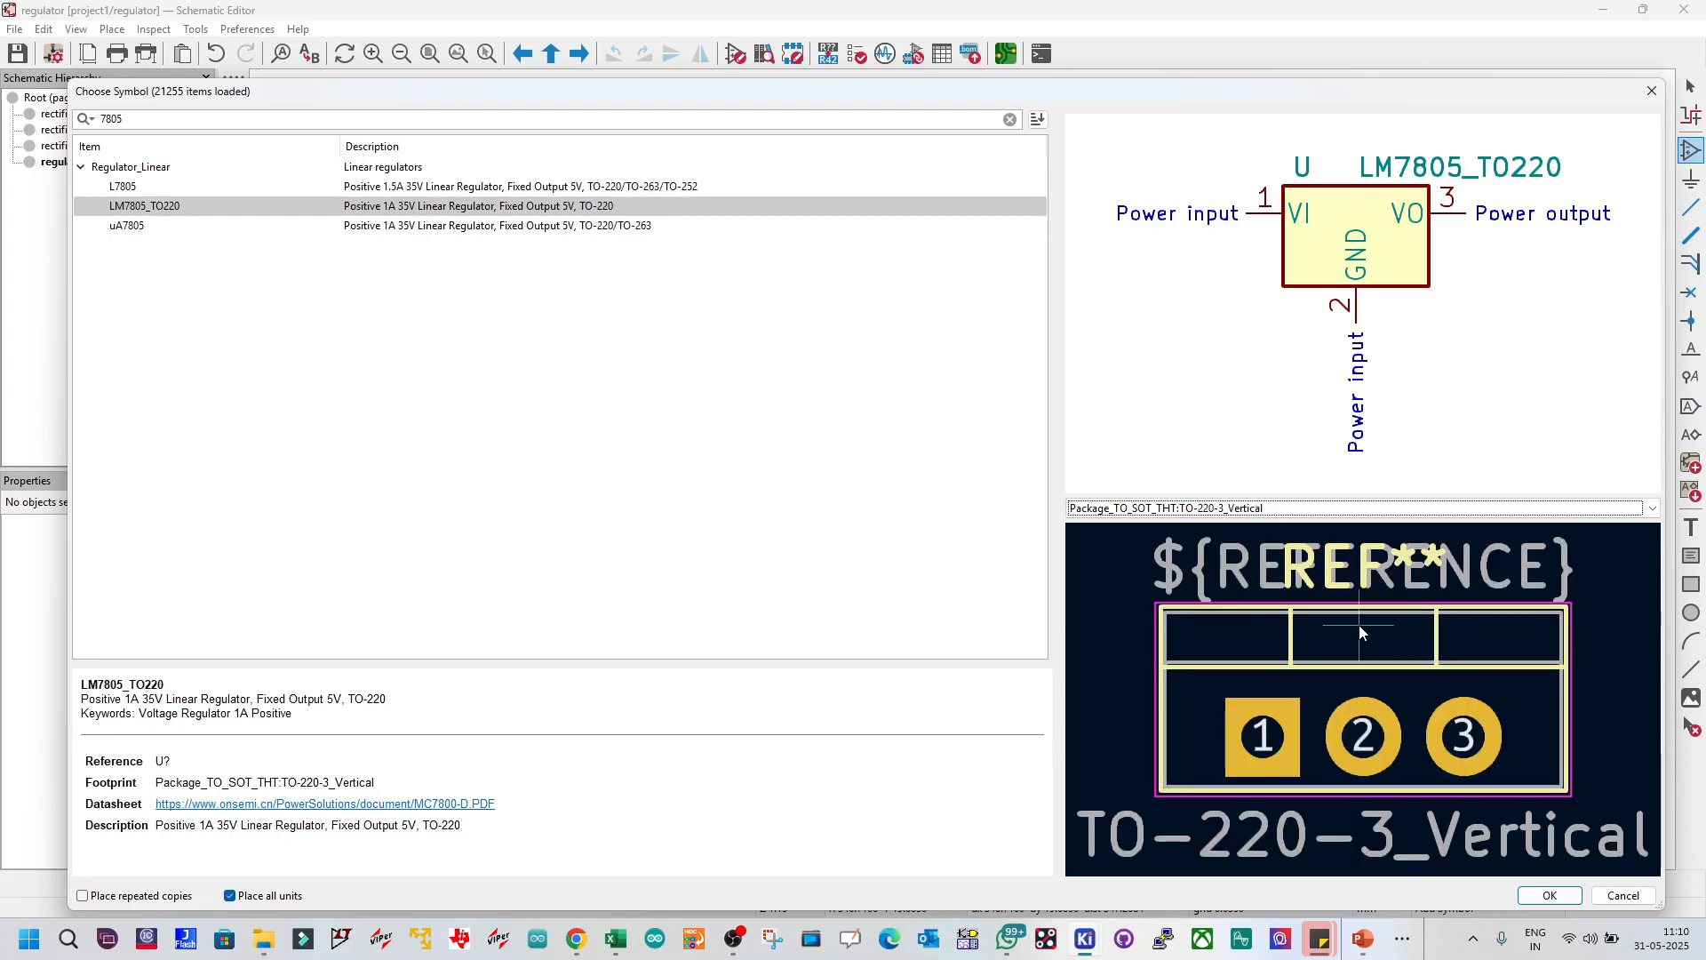
{"action": "left_click", "coordinate": [1549, 895]}
{"action": "left_click", "coordinate": [839, 322]}
{"action": "key", "text": "Escape"}
{"action": "scroll", "coordinate": [845, 318], "scroll_direction": "up", "scroll_amount": 2}
{"action": "left_click_drag", "start_coordinate": [954, 471], "coordinate": [976, 500]}
{"action": "scroll", "coordinate": [1143, 609], "scroll_direction": "up", "scroll_amount": 1}
{"action": "key", "text": "ctrl+s"}
{"action": "left_click_drag", "start_coordinate": [677, 307], "coordinate": [750, 324]}
{"action": "left_click", "coordinate": [875, 338]}
{"action": "key", "text": "ctrl+s"}
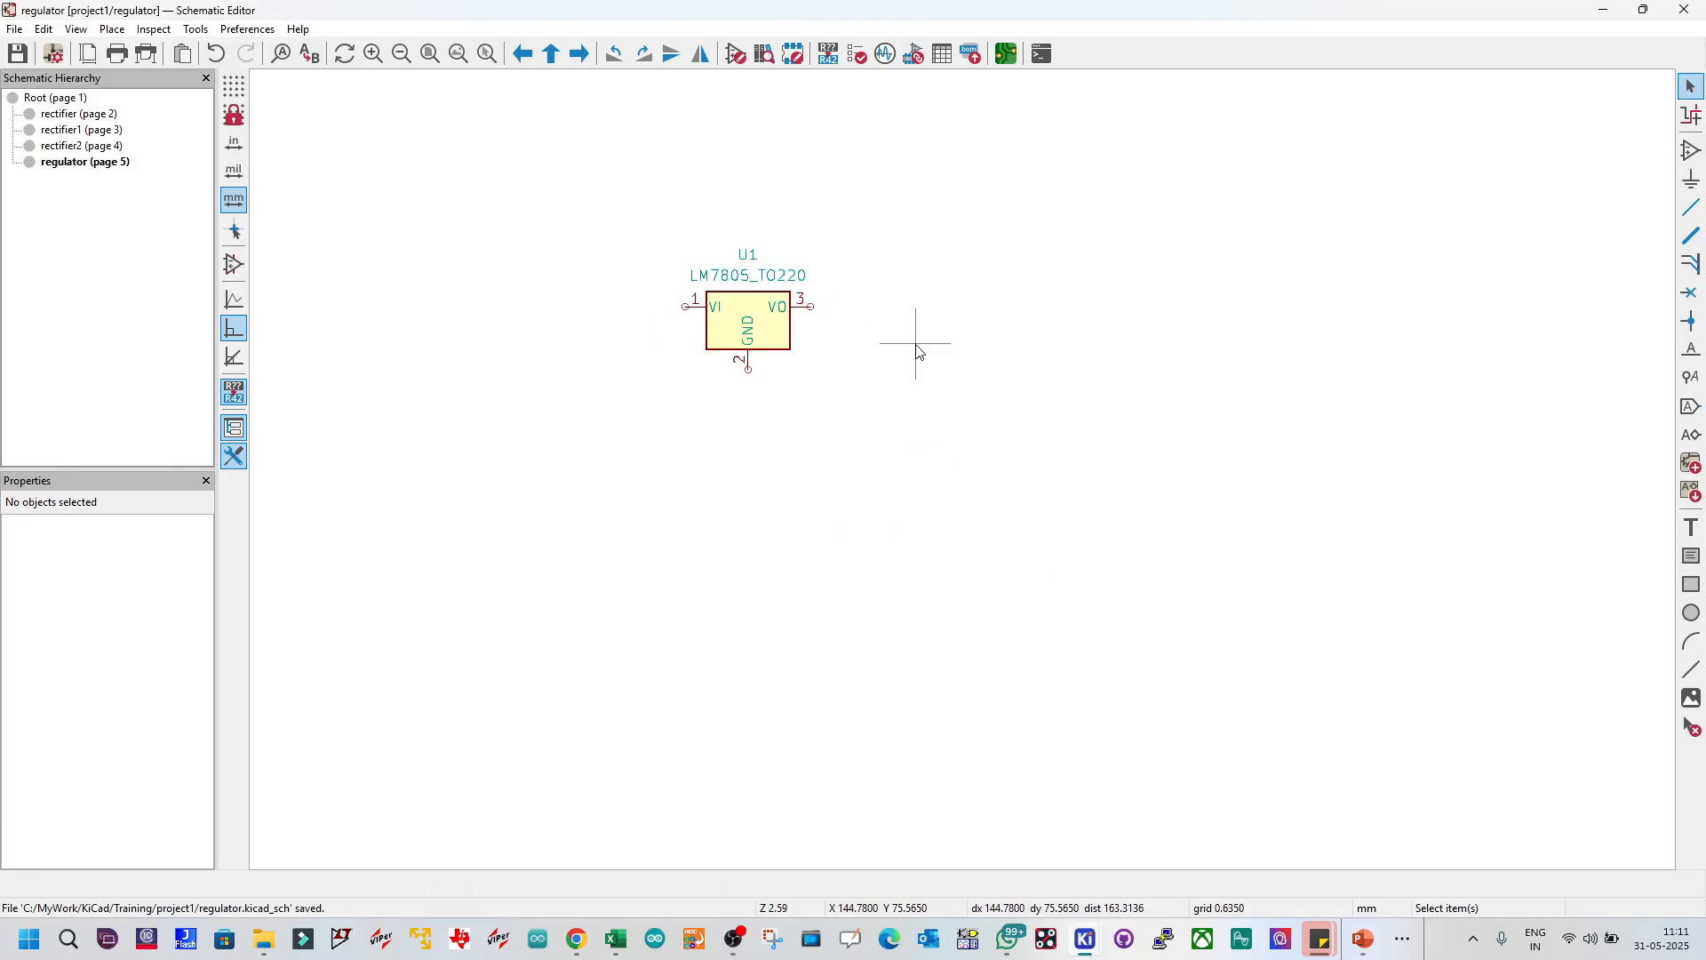
Step: Add an Input hierarchical label DCIN_P, rotated so its connection point faces the regulator, in line with U1's VI pin
{"action": "left_click", "coordinate": [1691, 437]}
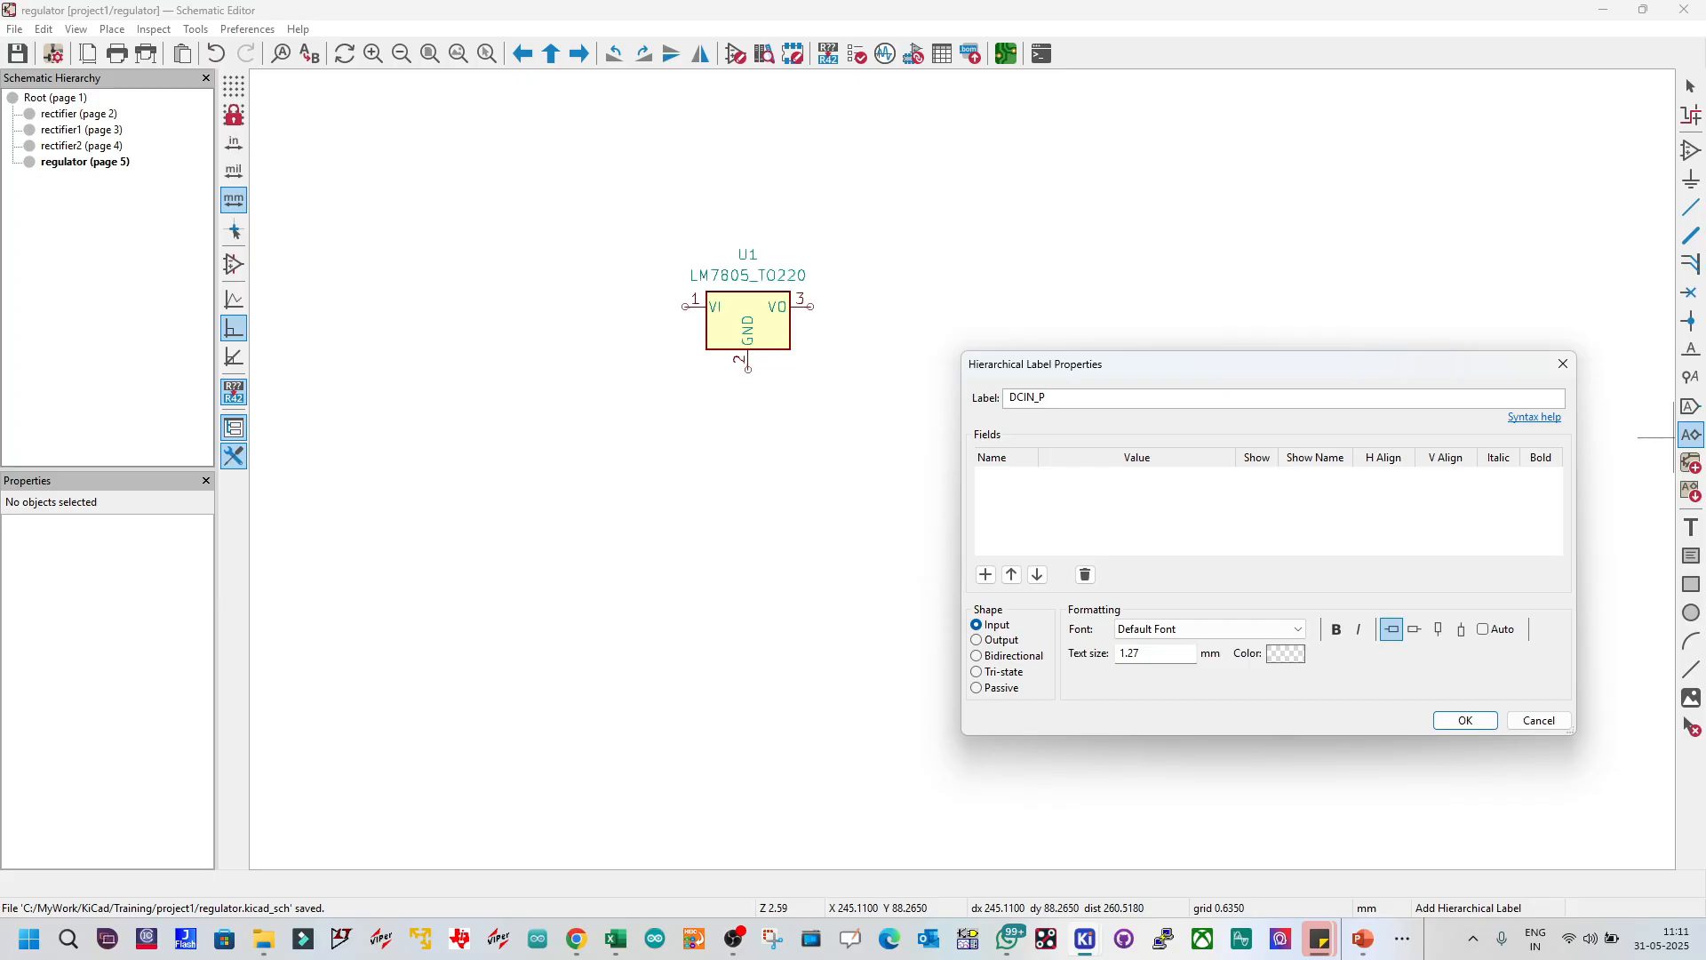
{"action": "left_click", "coordinate": [1464, 720]}
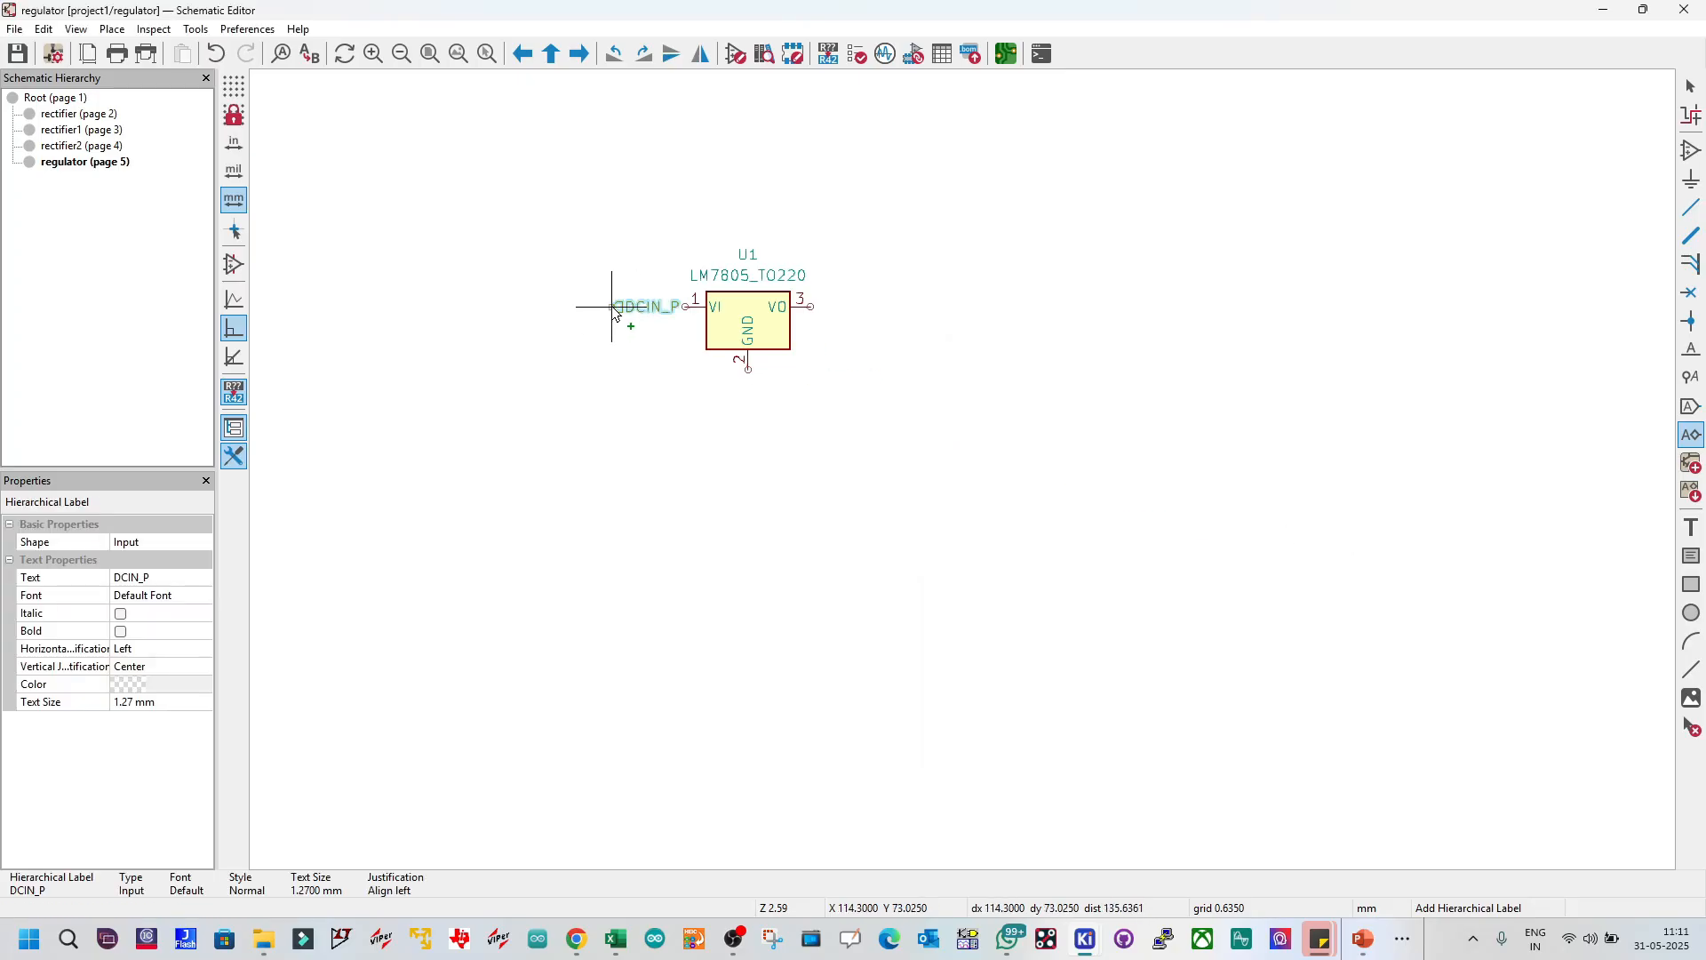
{"action": "key", "text": "r"}
{"action": "key", "text": "r"}
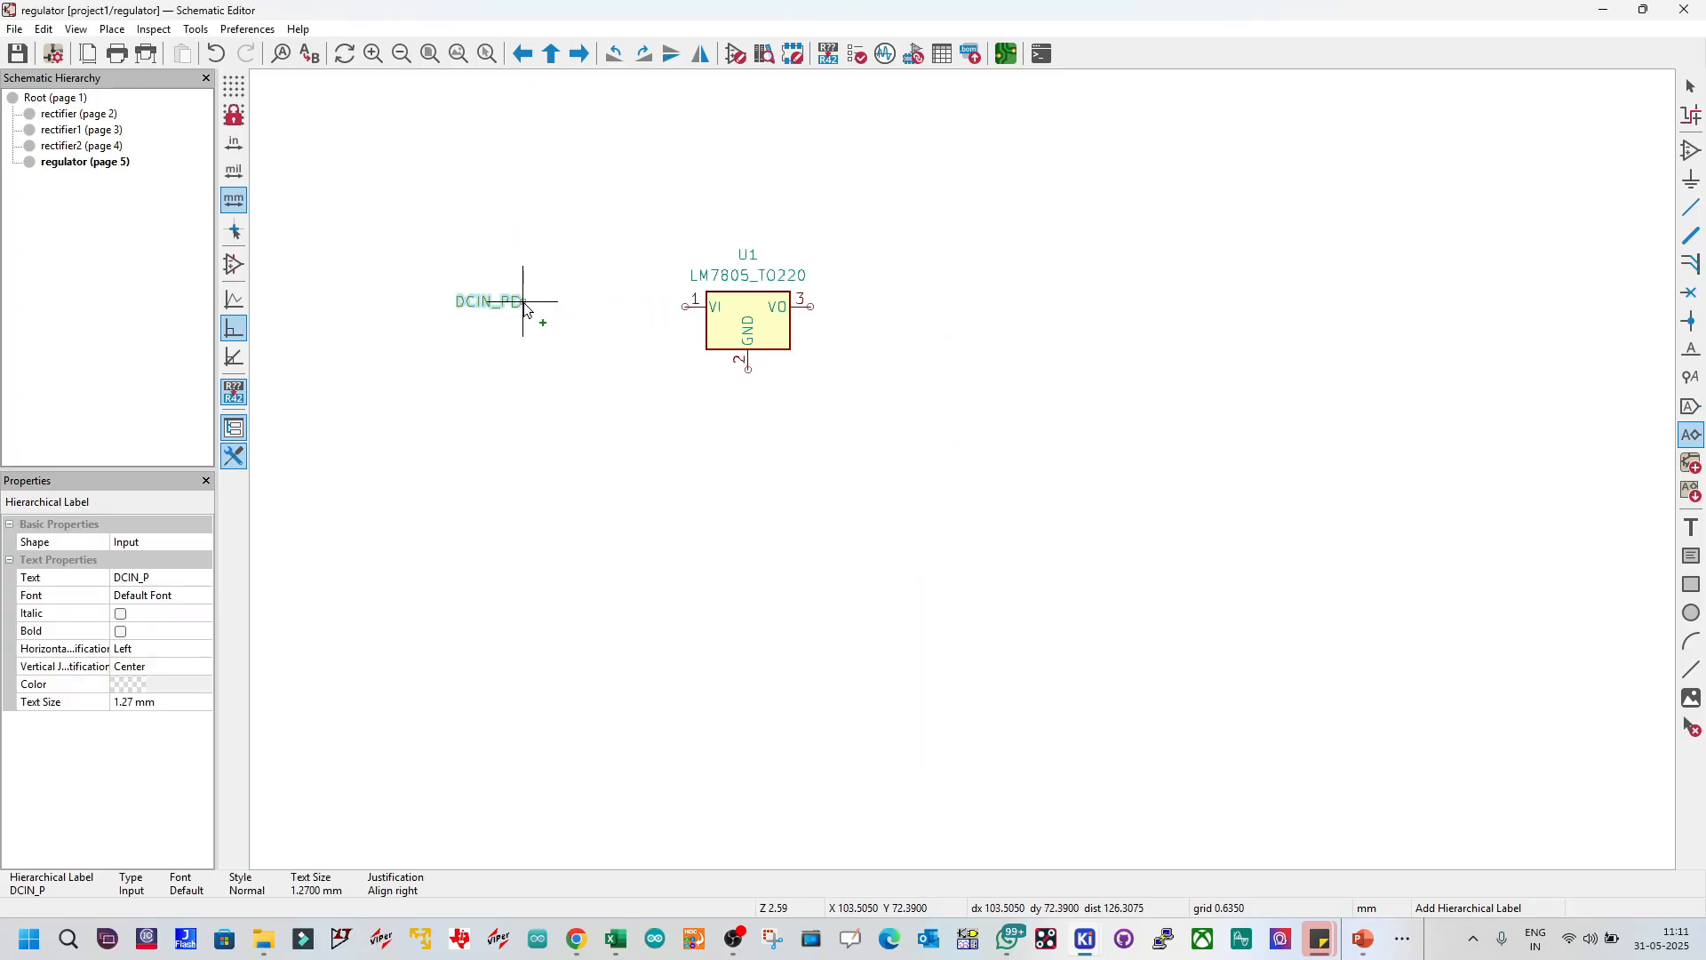
{"action": "left_click", "coordinate": [492, 306]}
{"action": "key", "text": "Escape"}
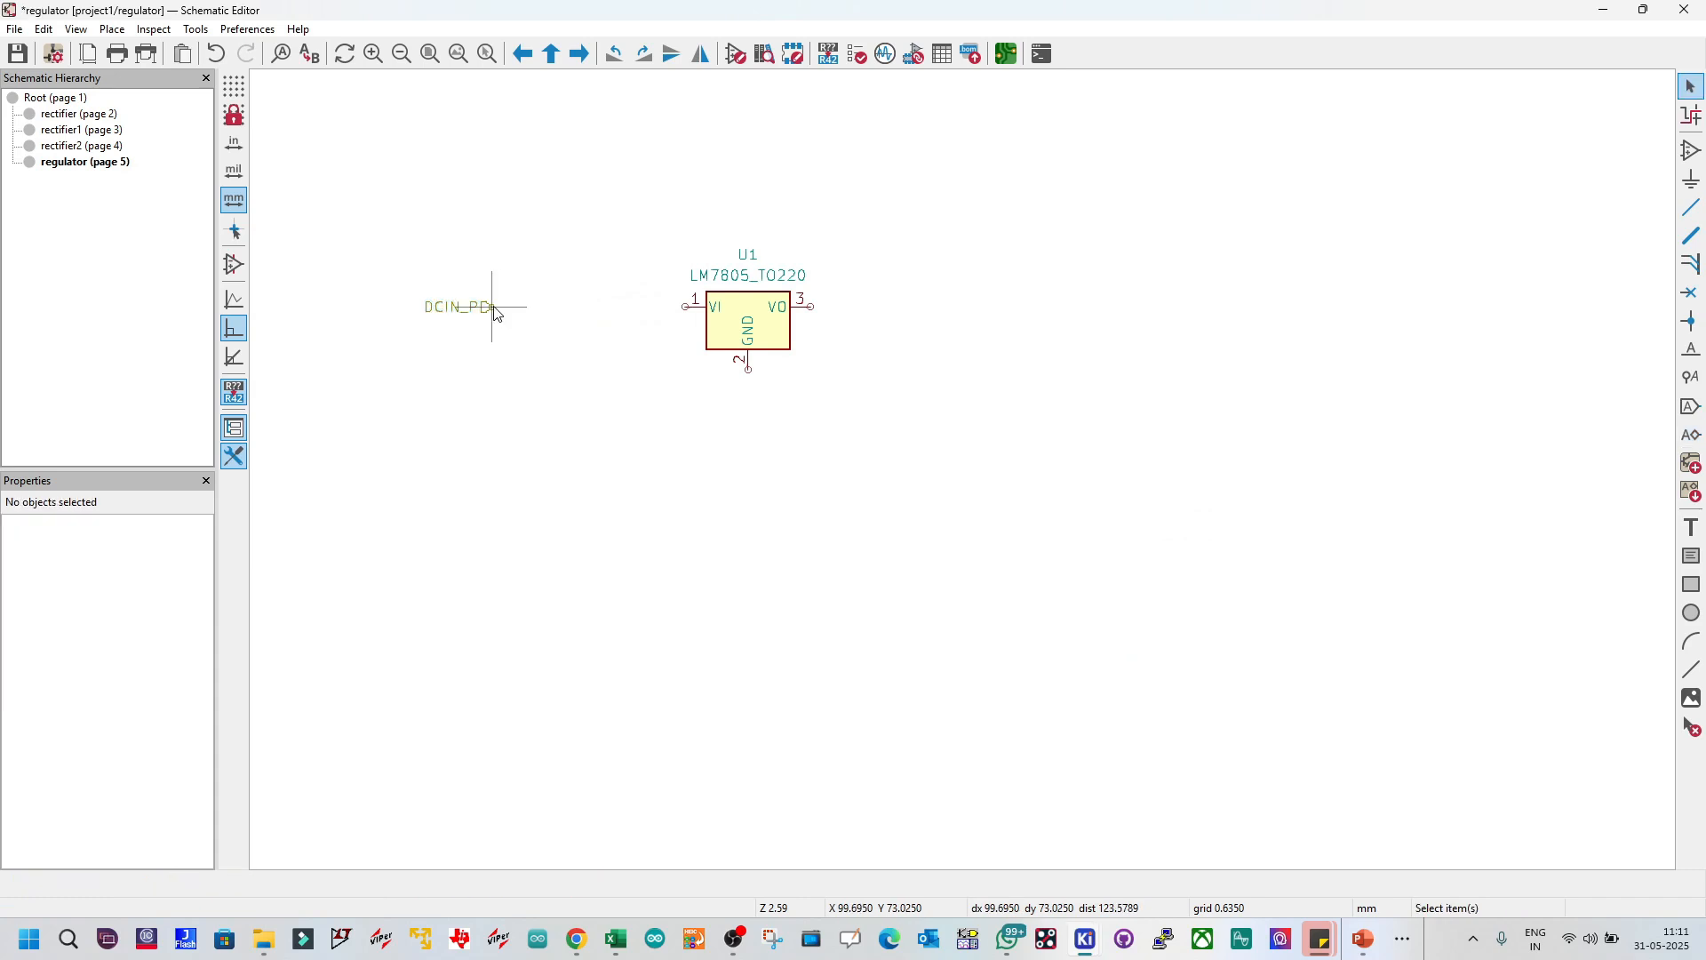
Step: Wire the DCIN_P hierarchical label to the VI pin of U1
{"action": "key", "text": "w"}
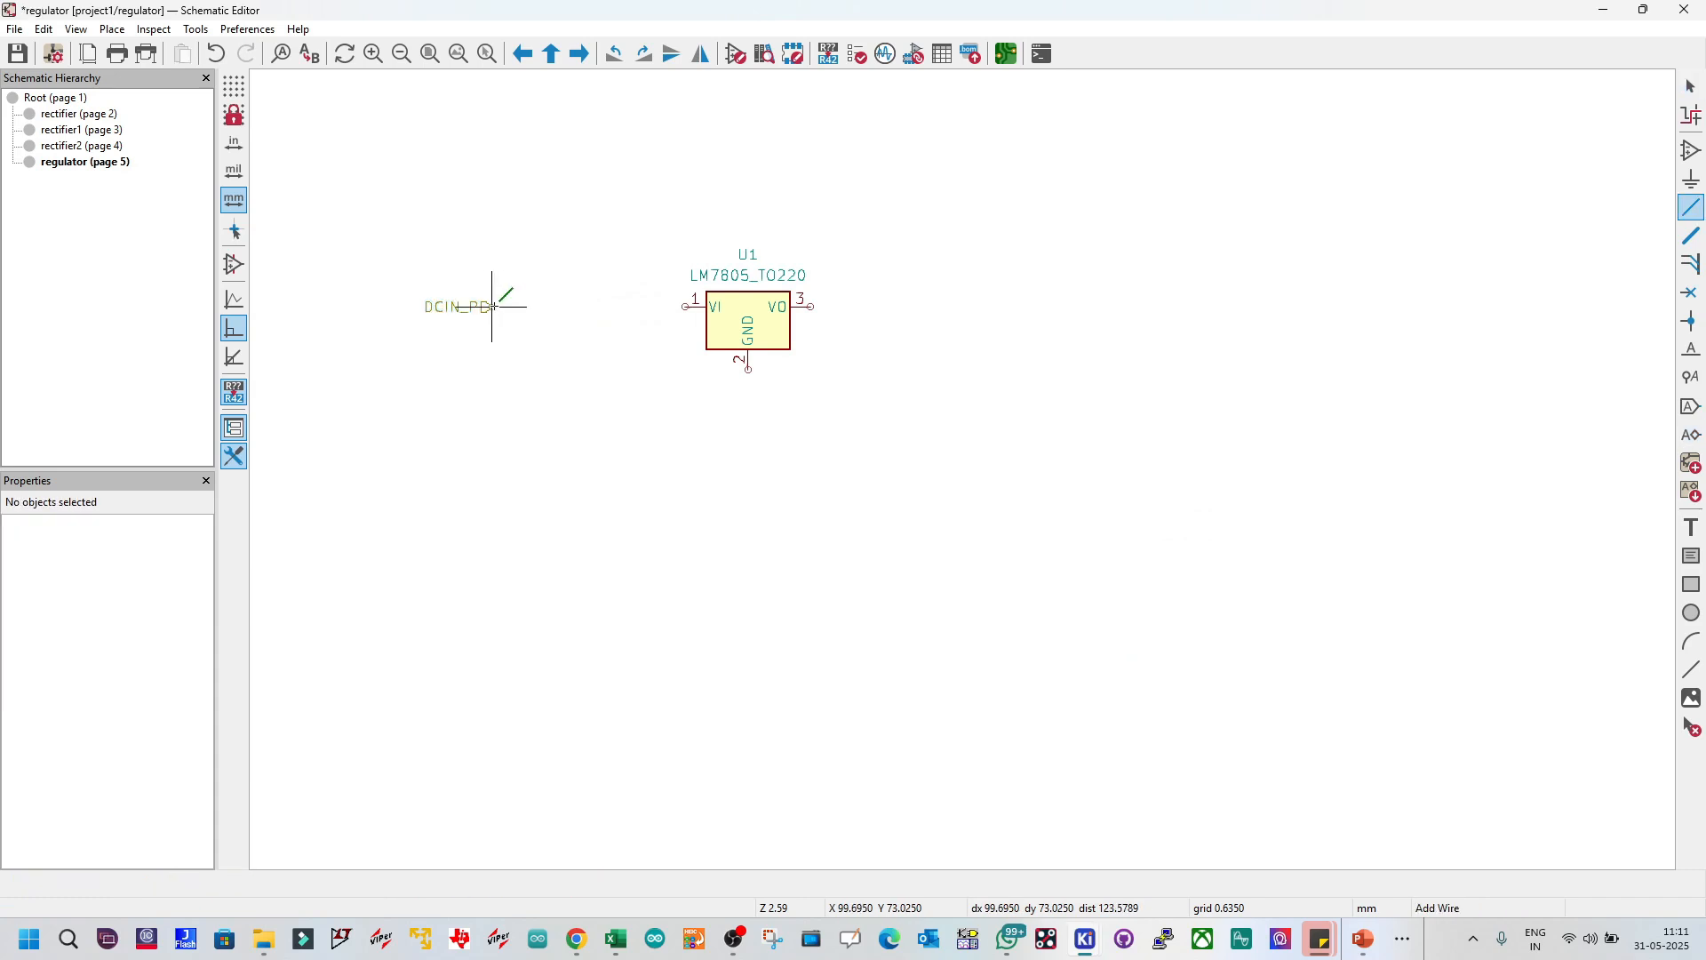
{"action": "left_click", "coordinate": [685, 306]}
{"action": "key", "text": "Escape"}
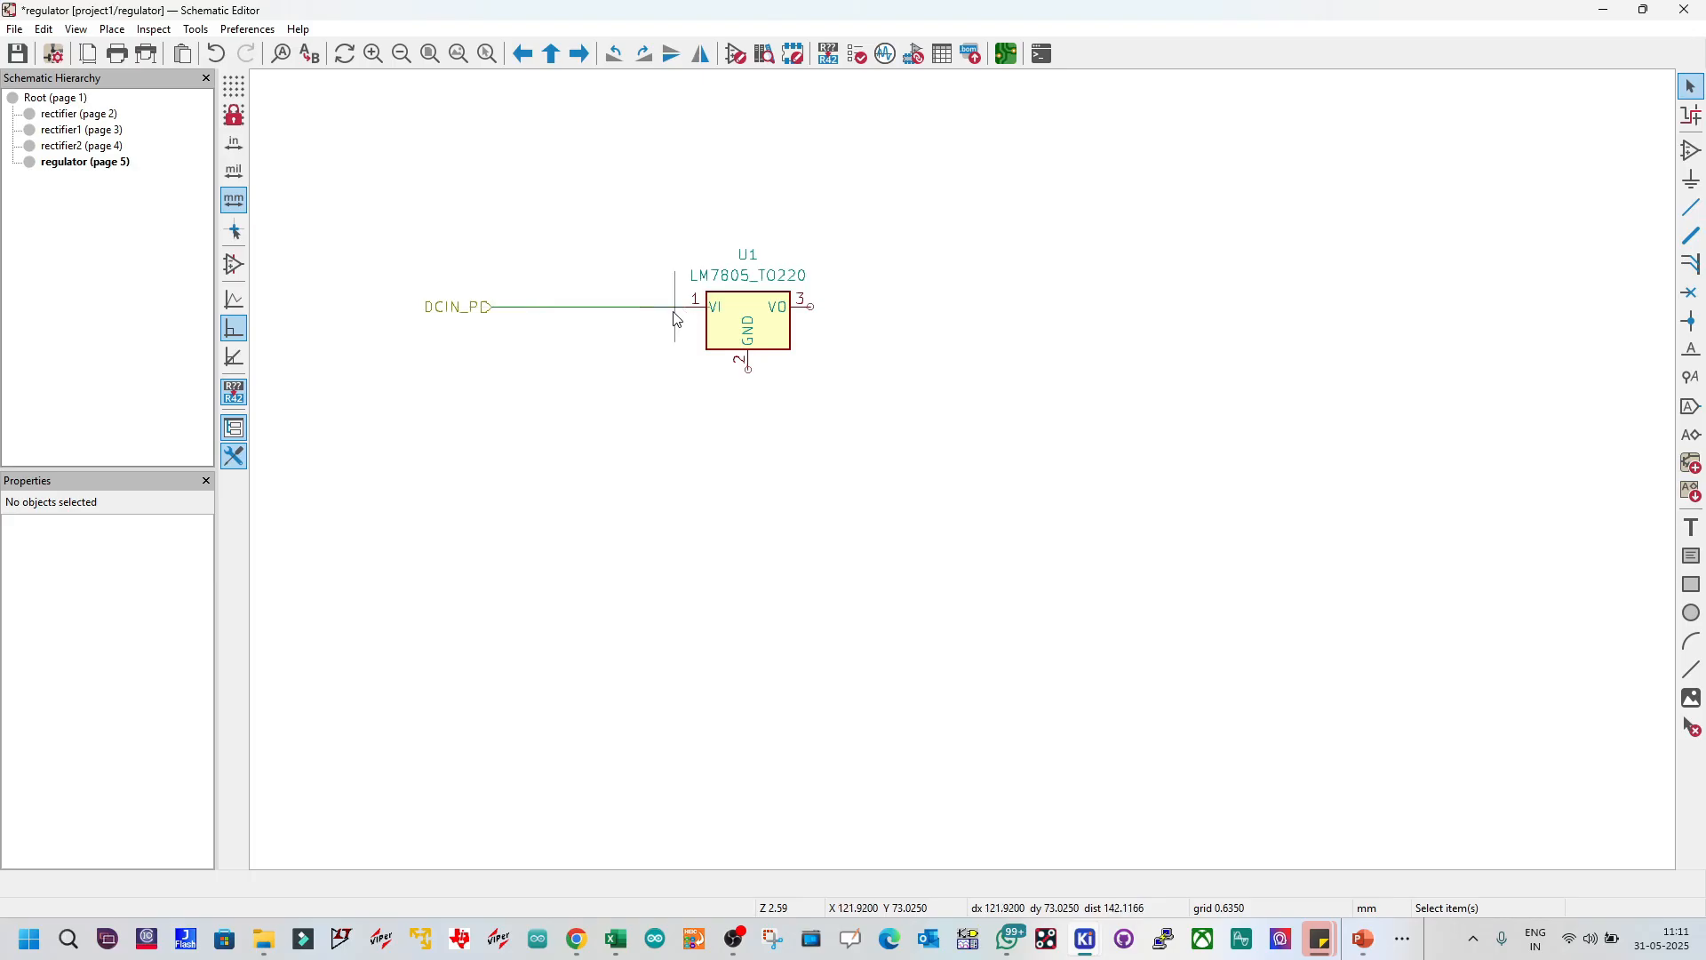
Step: Select the DCIN_P hierarchical label on the regulator sheet
{"action": "left_click_drag", "start_coordinate": [401, 284], "coordinate": [505, 355]}
{"action": "left_click", "coordinate": [544, 360]}
{"action": "left_click_drag", "start_coordinate": [427, 294], "coordinate": [496, 342]}
{"action": "left_click_drag", "start_coordinate": [365, 262], "coordinate": [505, 370]}
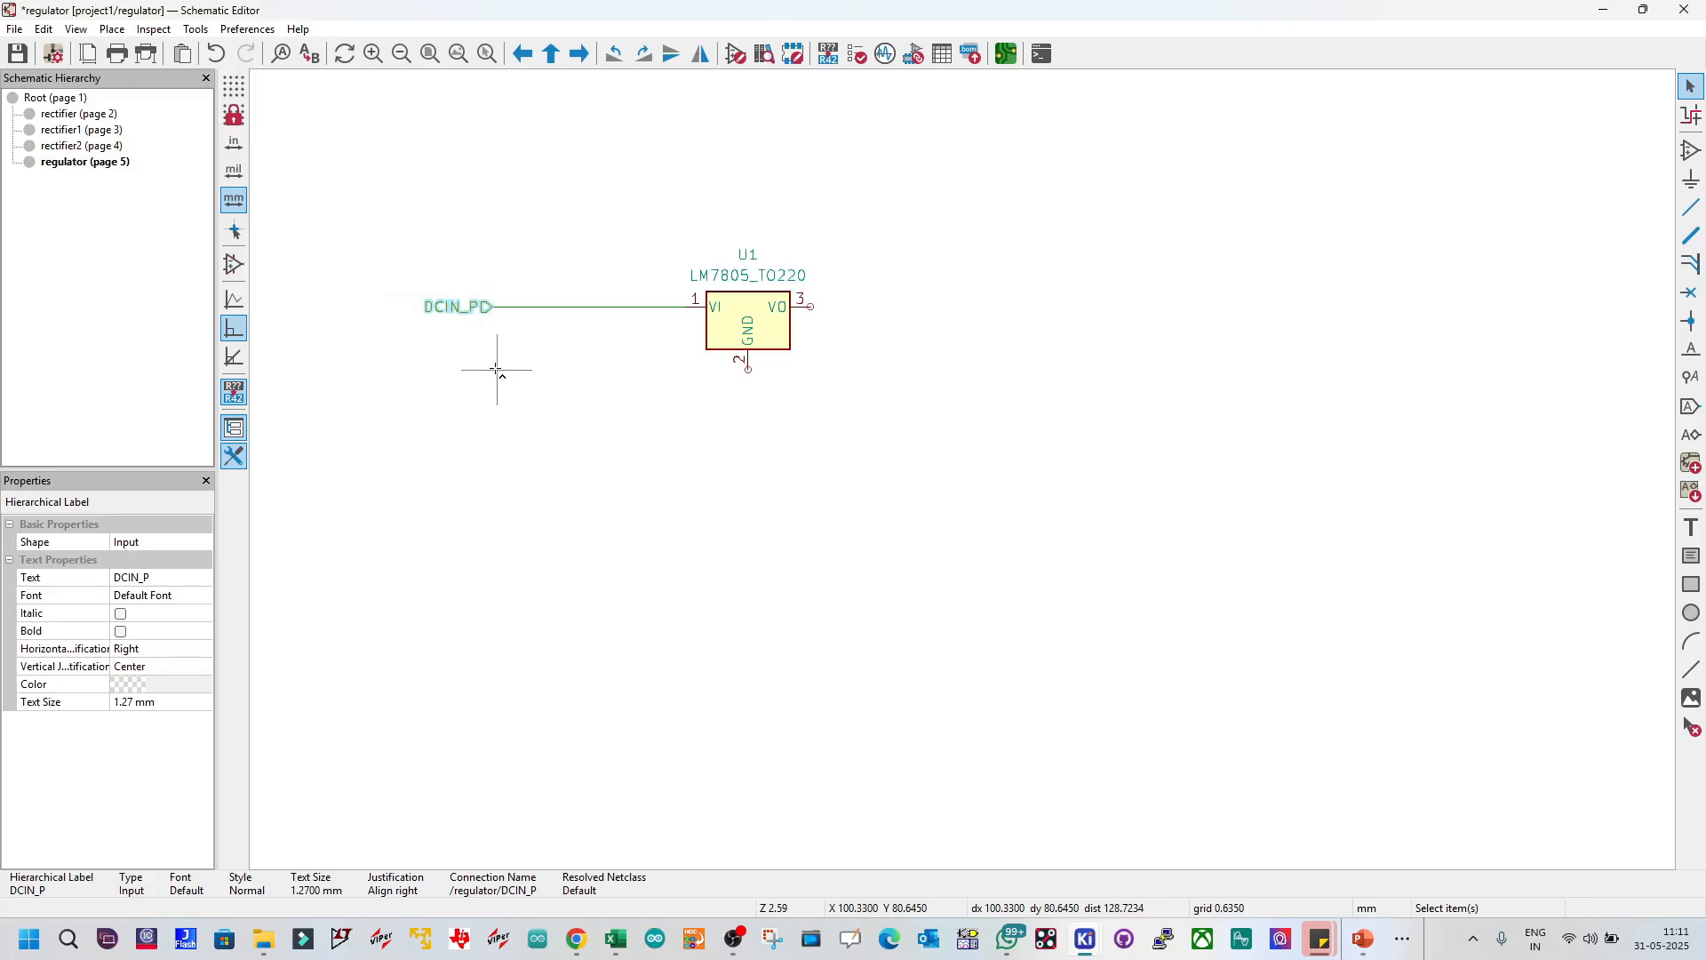
Step: Duplicate the DCIN_P hierarchical label below the original and rename the copy DCIN_N
{"action": "key", "text": "ctrl+d"}
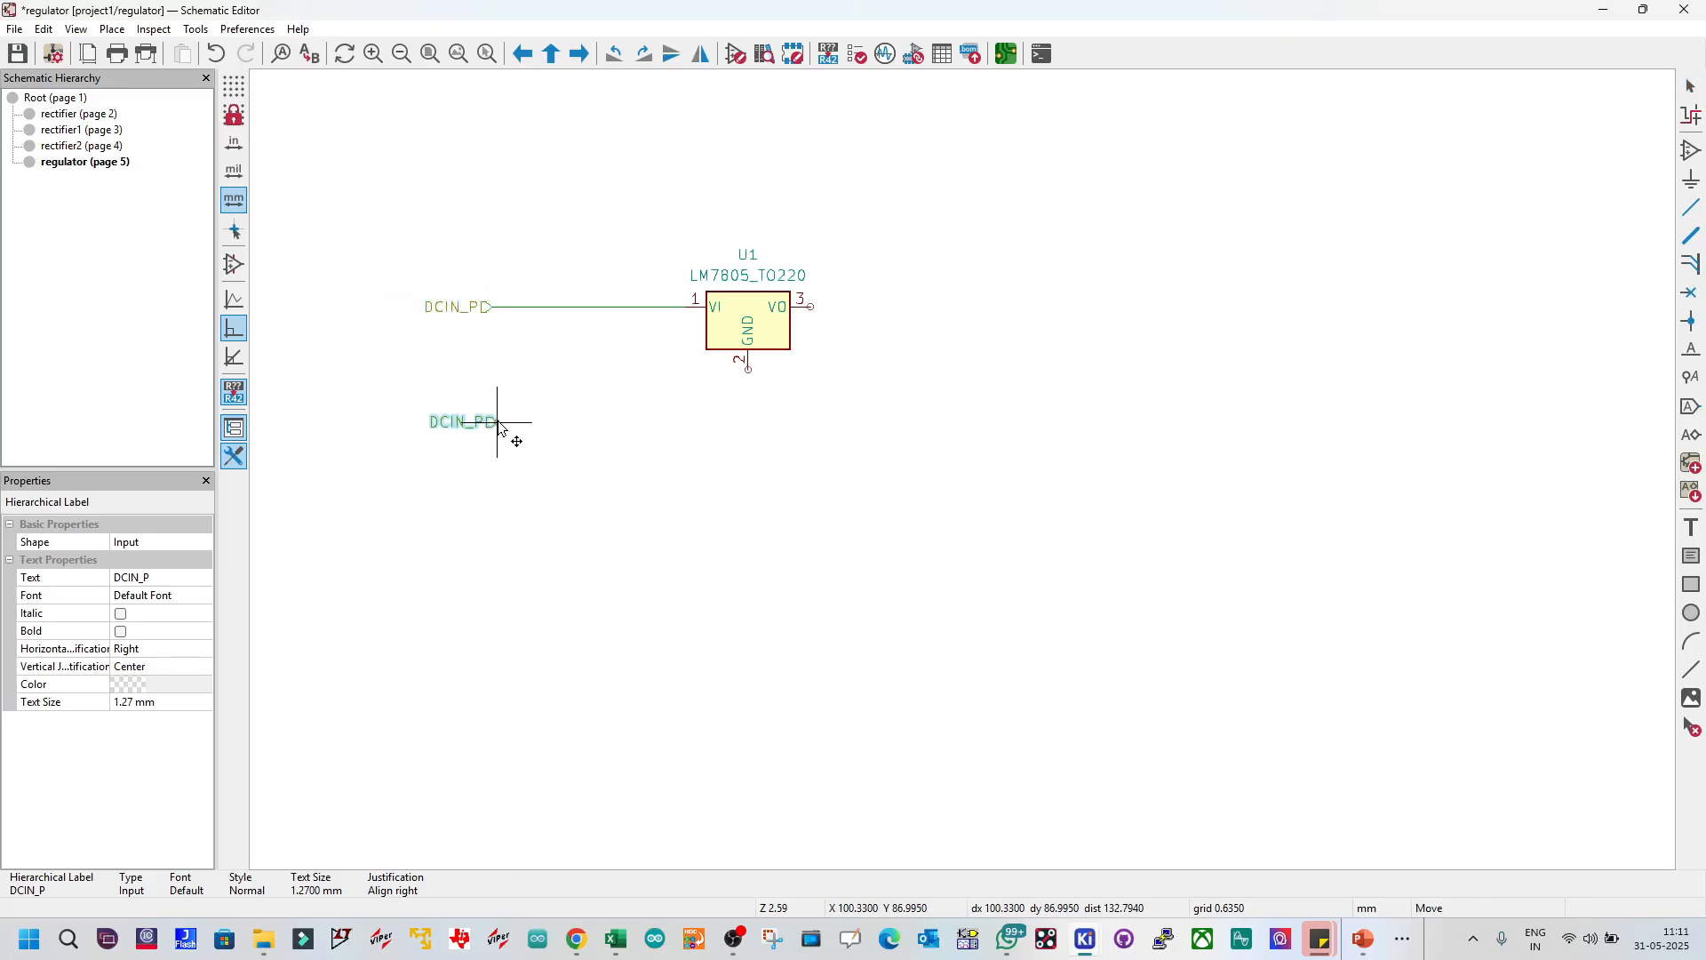
{"action": "left_click", "coordinate": [497, 430]}
{"action": "double_click", "coordinate": [465, 422]}
{"action": "left_click", "coordinate": [1079, 397]}
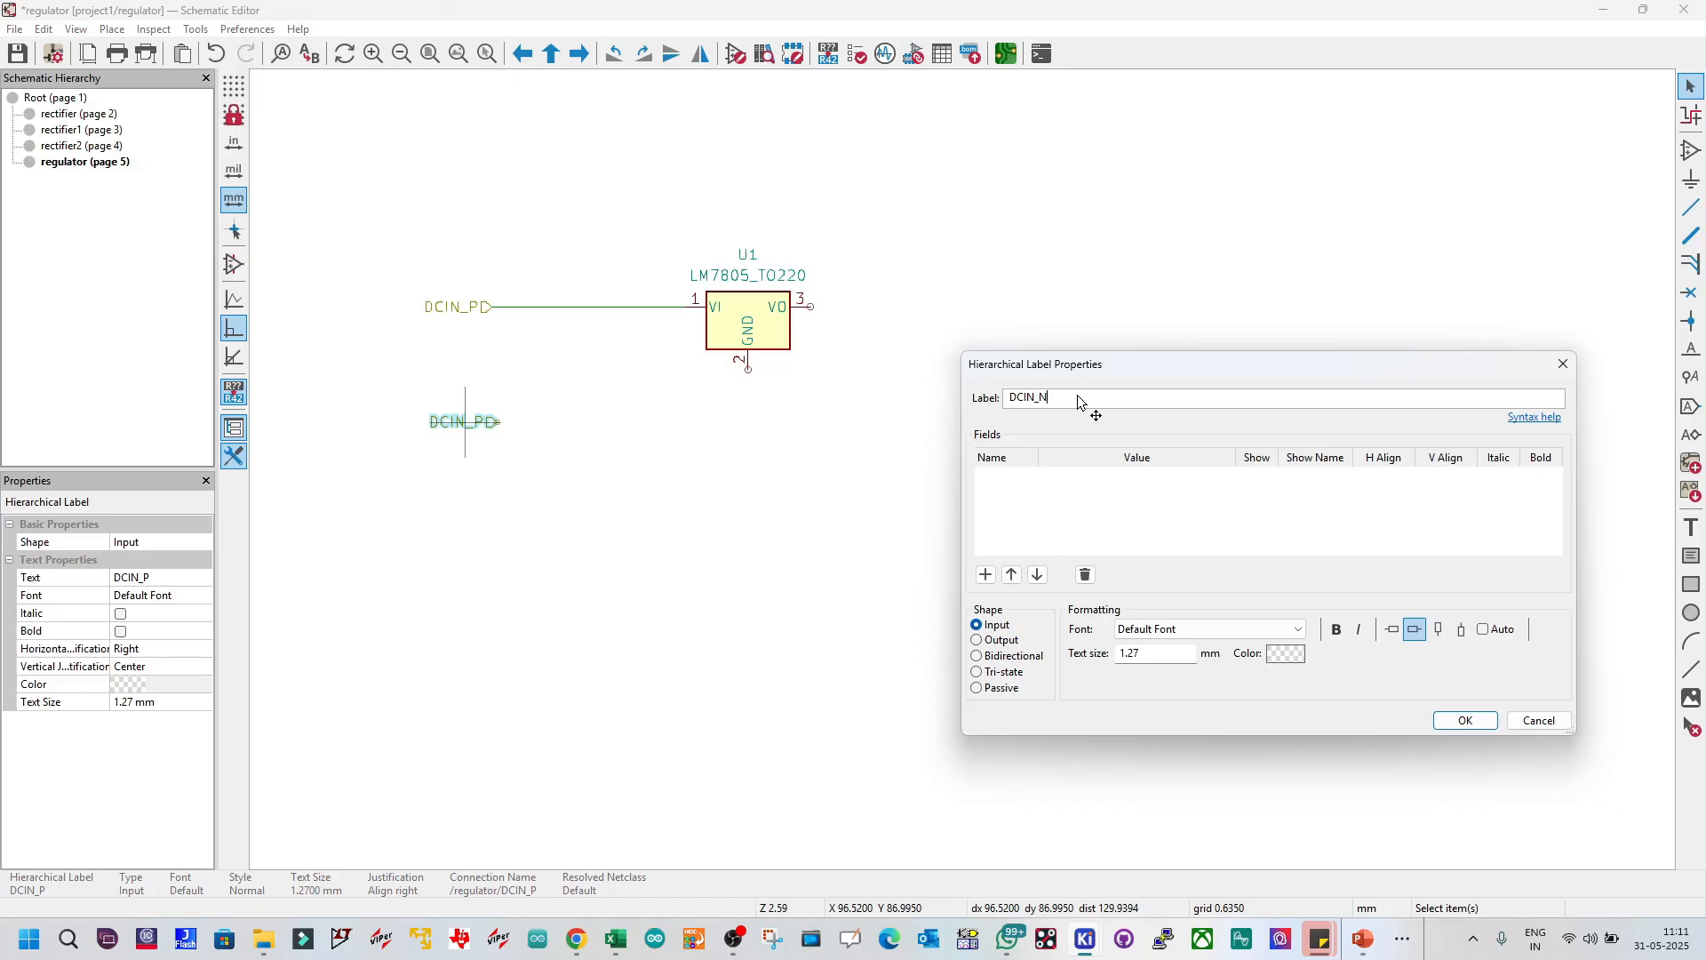
{"action": "type", "text": "N"}
{"action": "left_click", "coordinate": [1465, 721]}
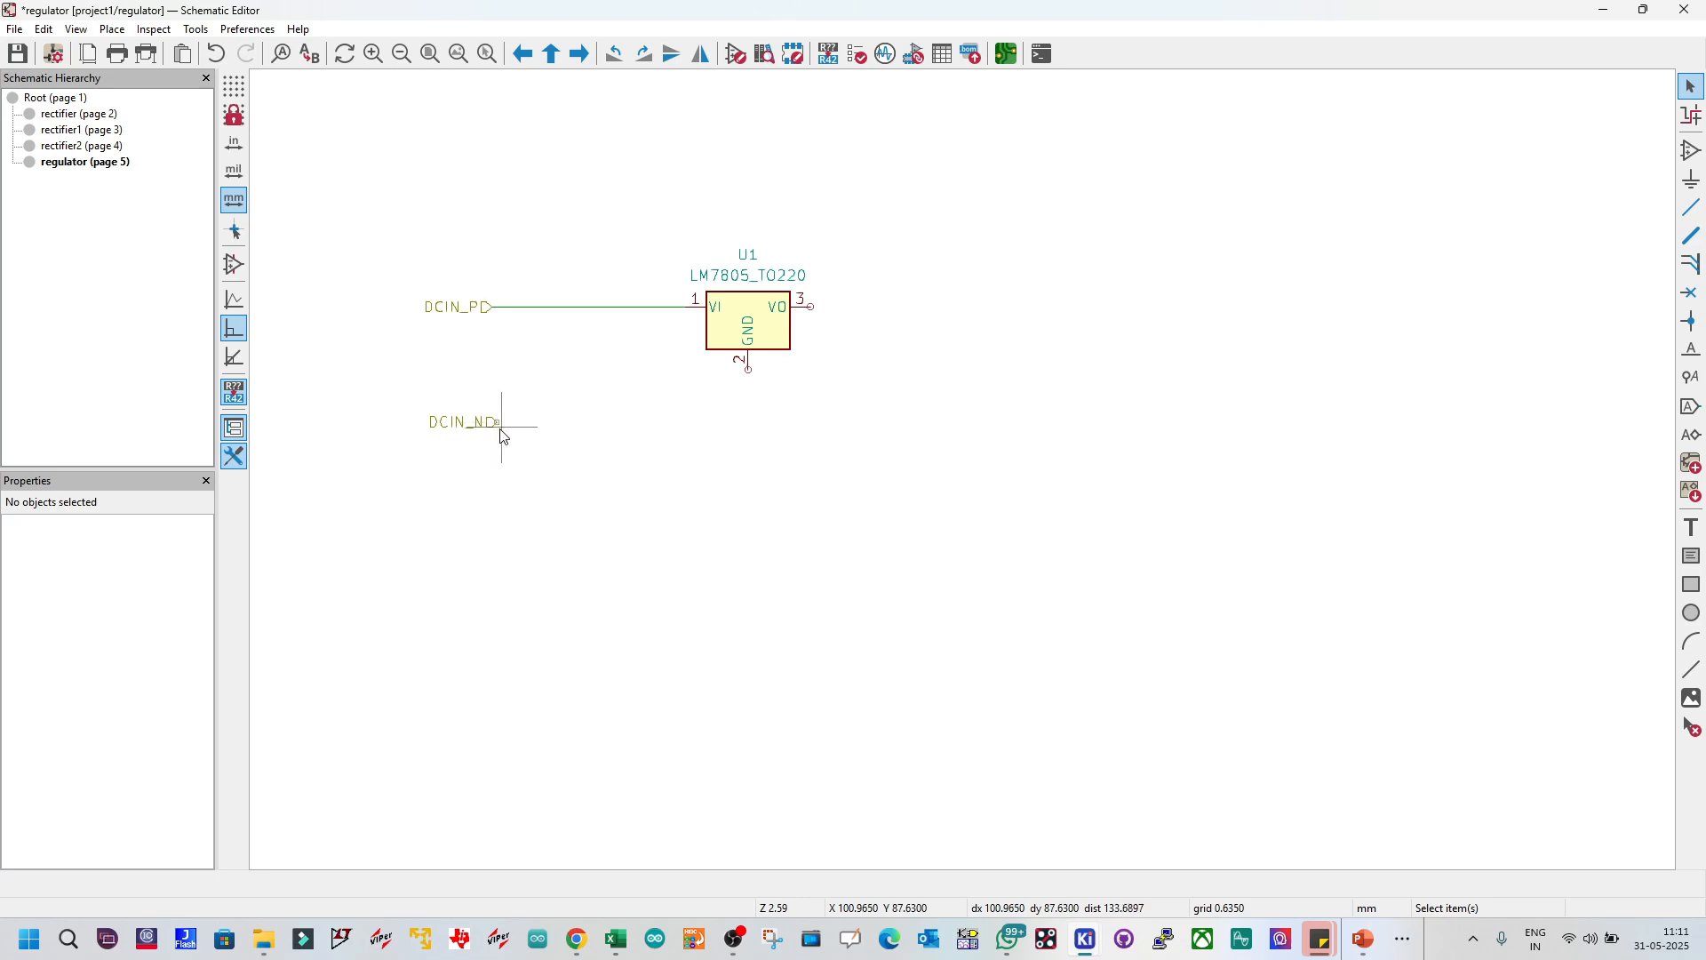
{"action": "left_click", "coordinate": [489, 431]}
{"action": "key", "text": "r"}
{"action": "key", "text": "ctrl+z"}
Step: Wire the DCIN_N label to the GND pin of regulator U1
{"action": "left_click", "coordinate": [523, 420]}
{"action": "left_click", "coordinate": [496, 422]}
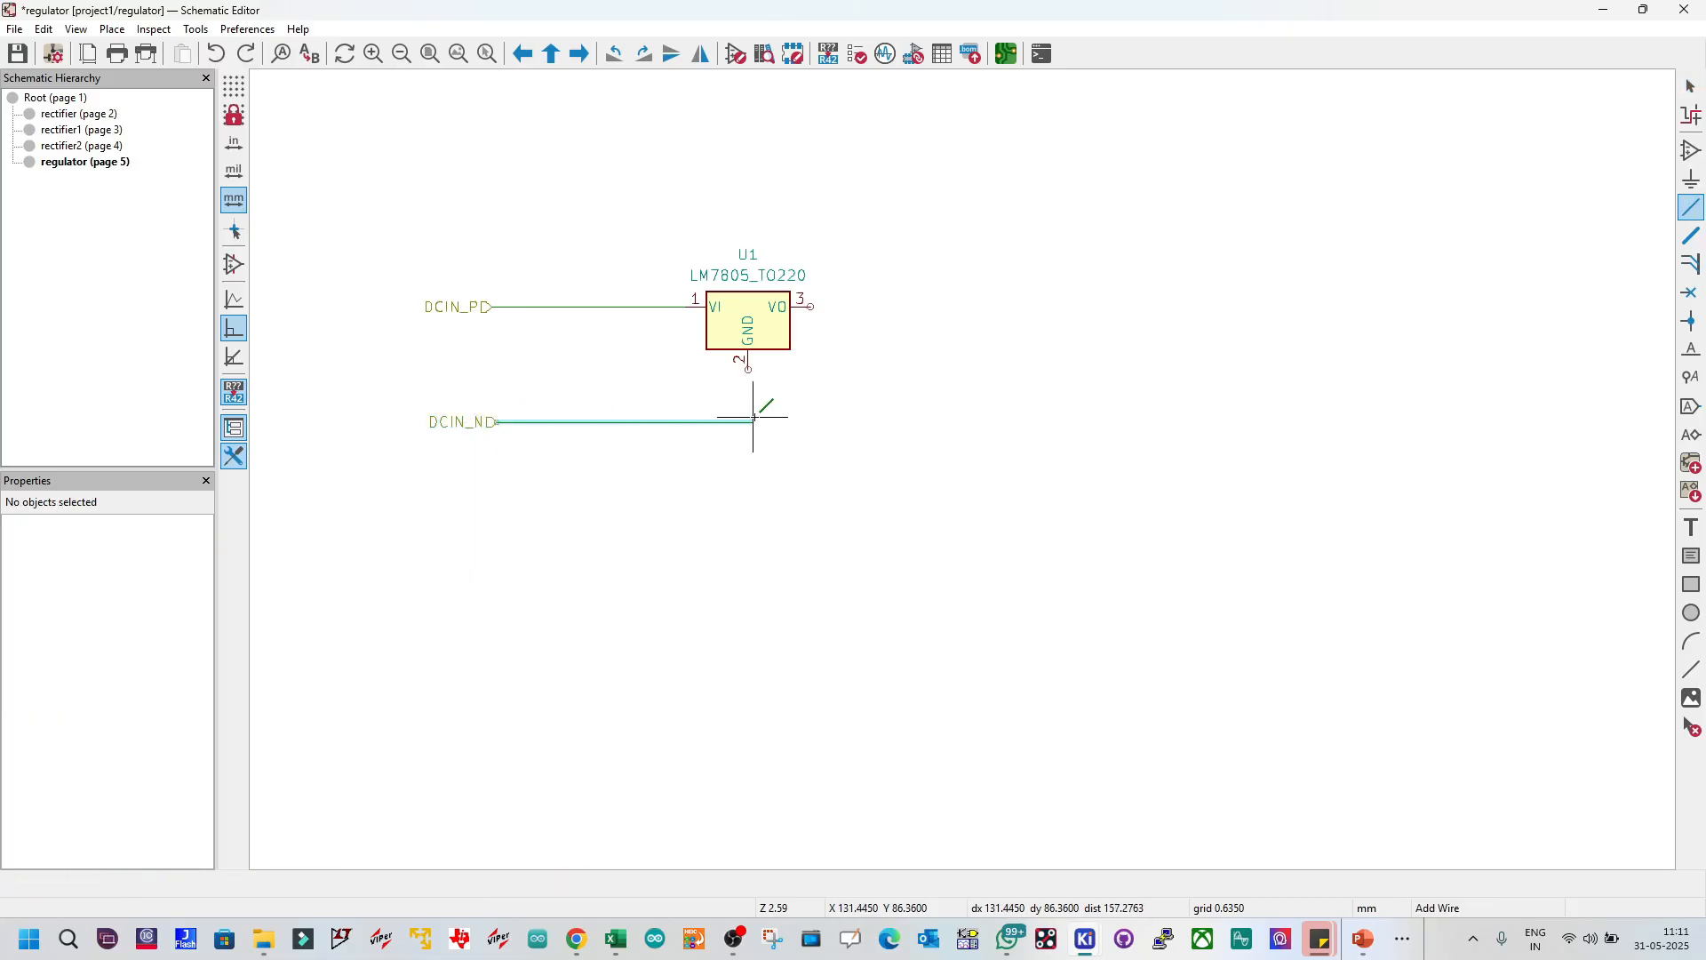
{"action": "left_click", "coordinate": [748, 371]}
{"action": "key", "text": "Escape"}
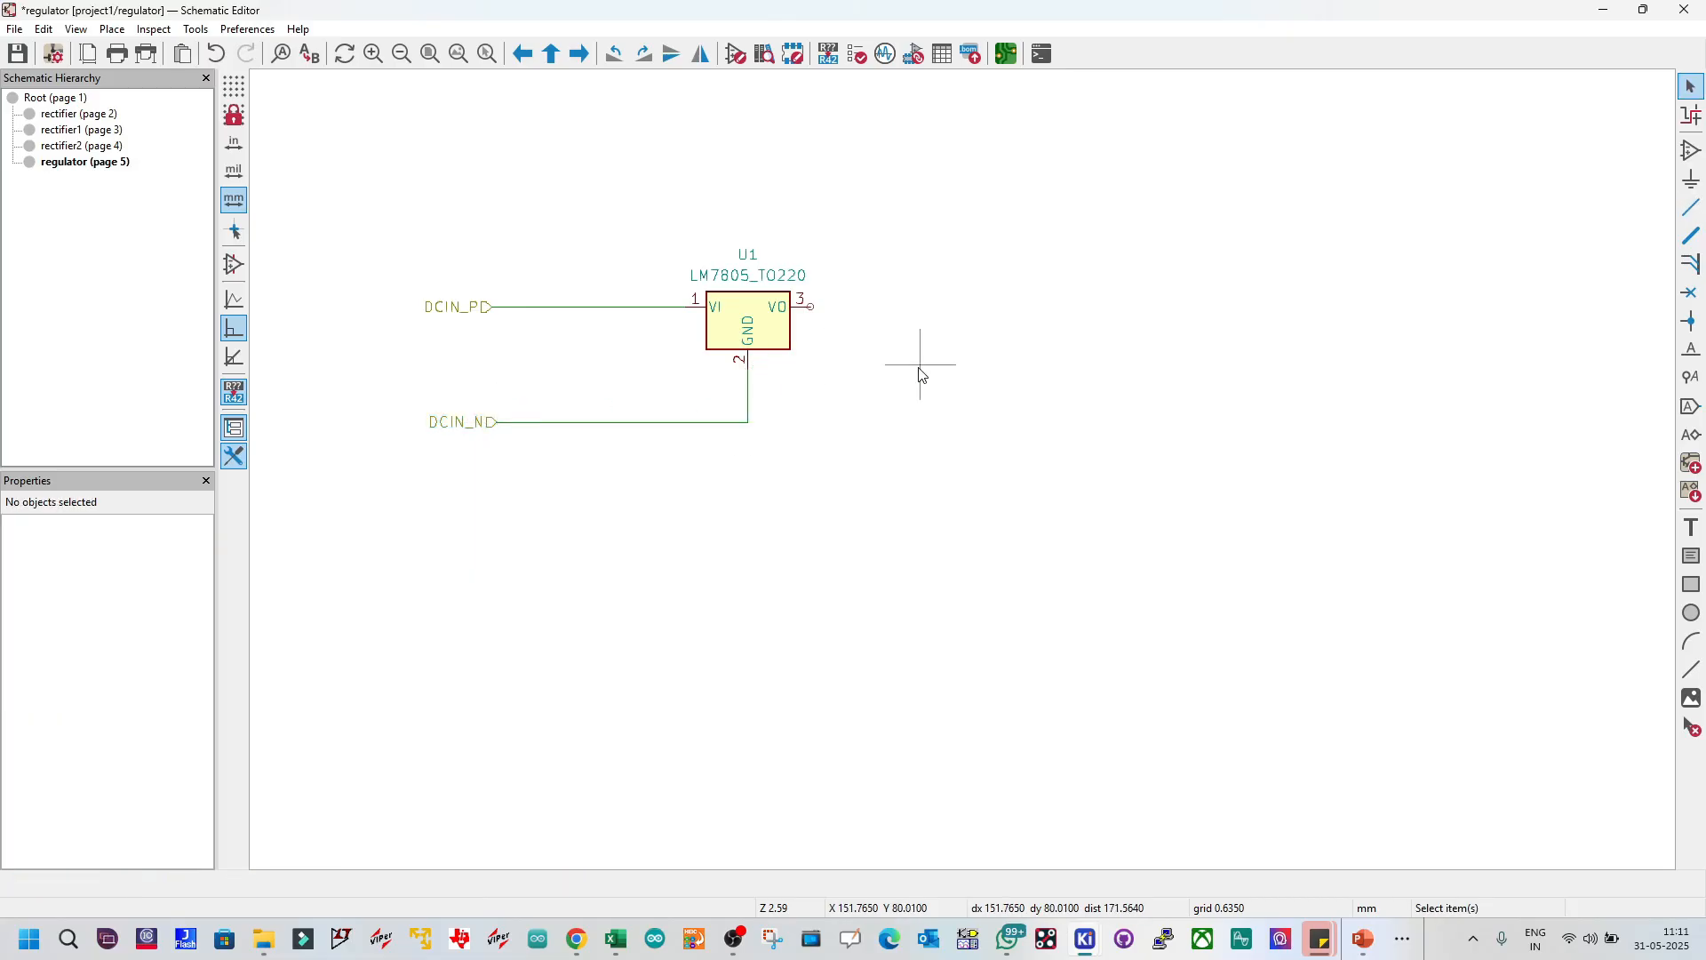
Step: Duplicate the DCIN_P label, mirror it horizontally and place the copy on the output side of U1
{"action": "left_click", "coordinate": [496, 325]}
{"action": "key", "text": "ctrl+d"}
{"action": "key", "text": "x"}
{"action": "left_click", "coordinate": [1044, 302]}
{"action": "key", "text": "Escape"}
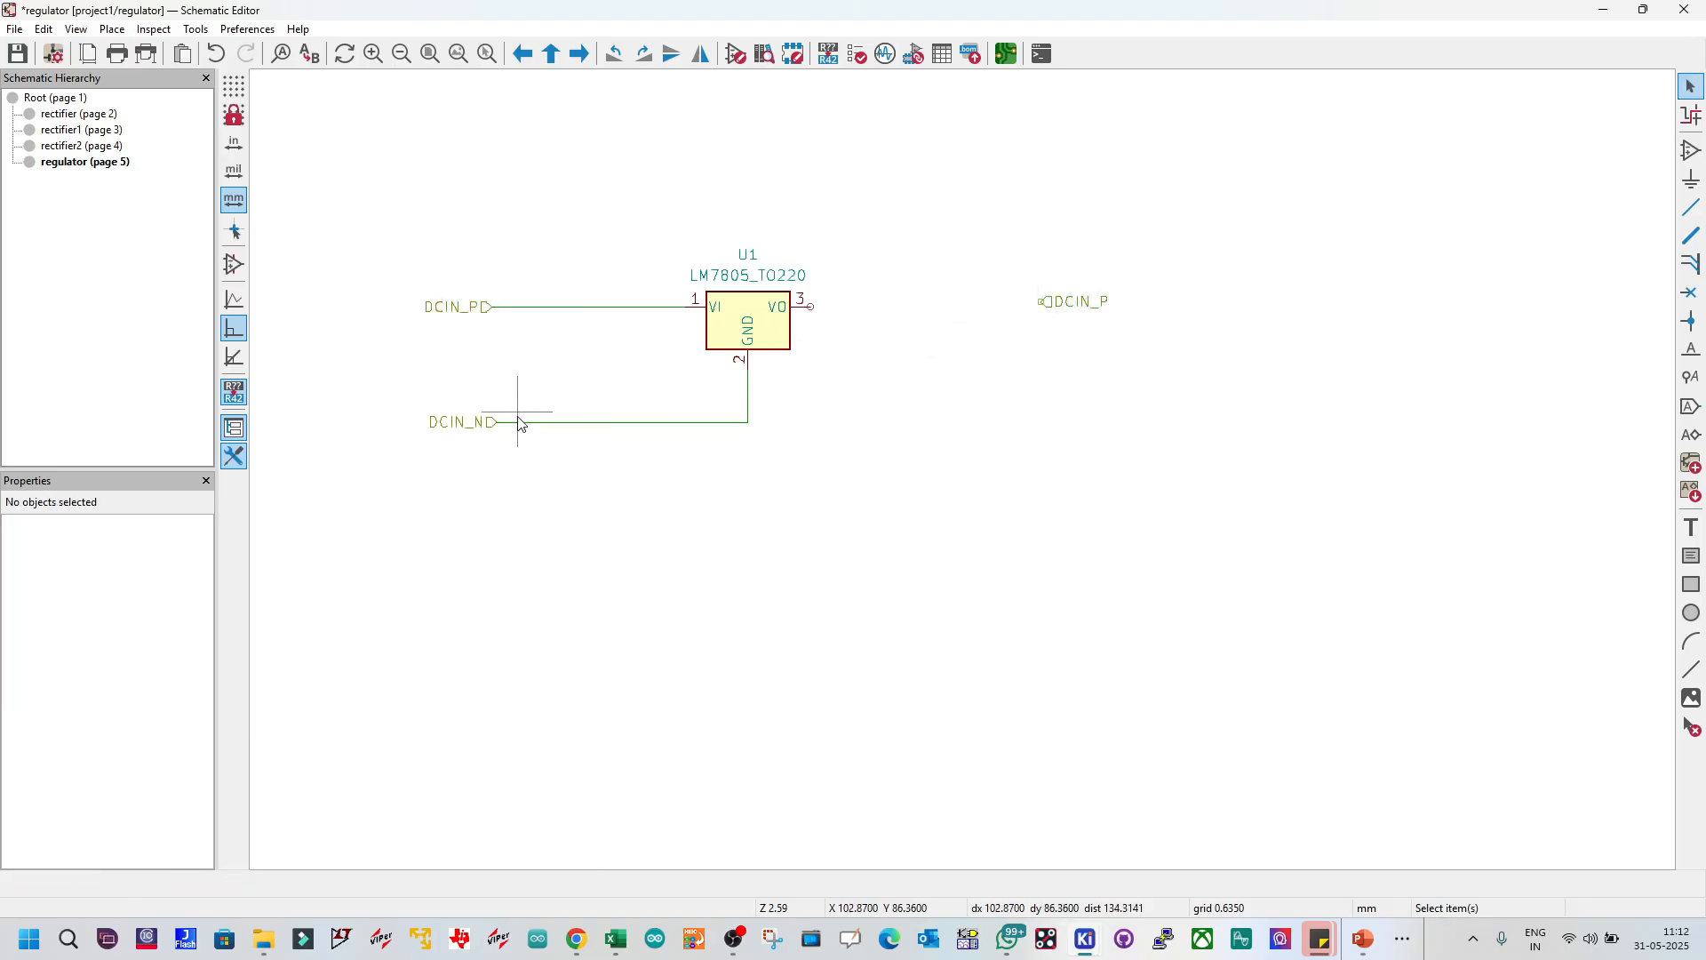
Step: Rename the DCIN_N label as GND and move it lower, with its wire, in line with the DCIN_P label
{"action": "double_click", "coordinate": [471, 421]}
{"action": "left_click", "coordinate": [1053, 398]}
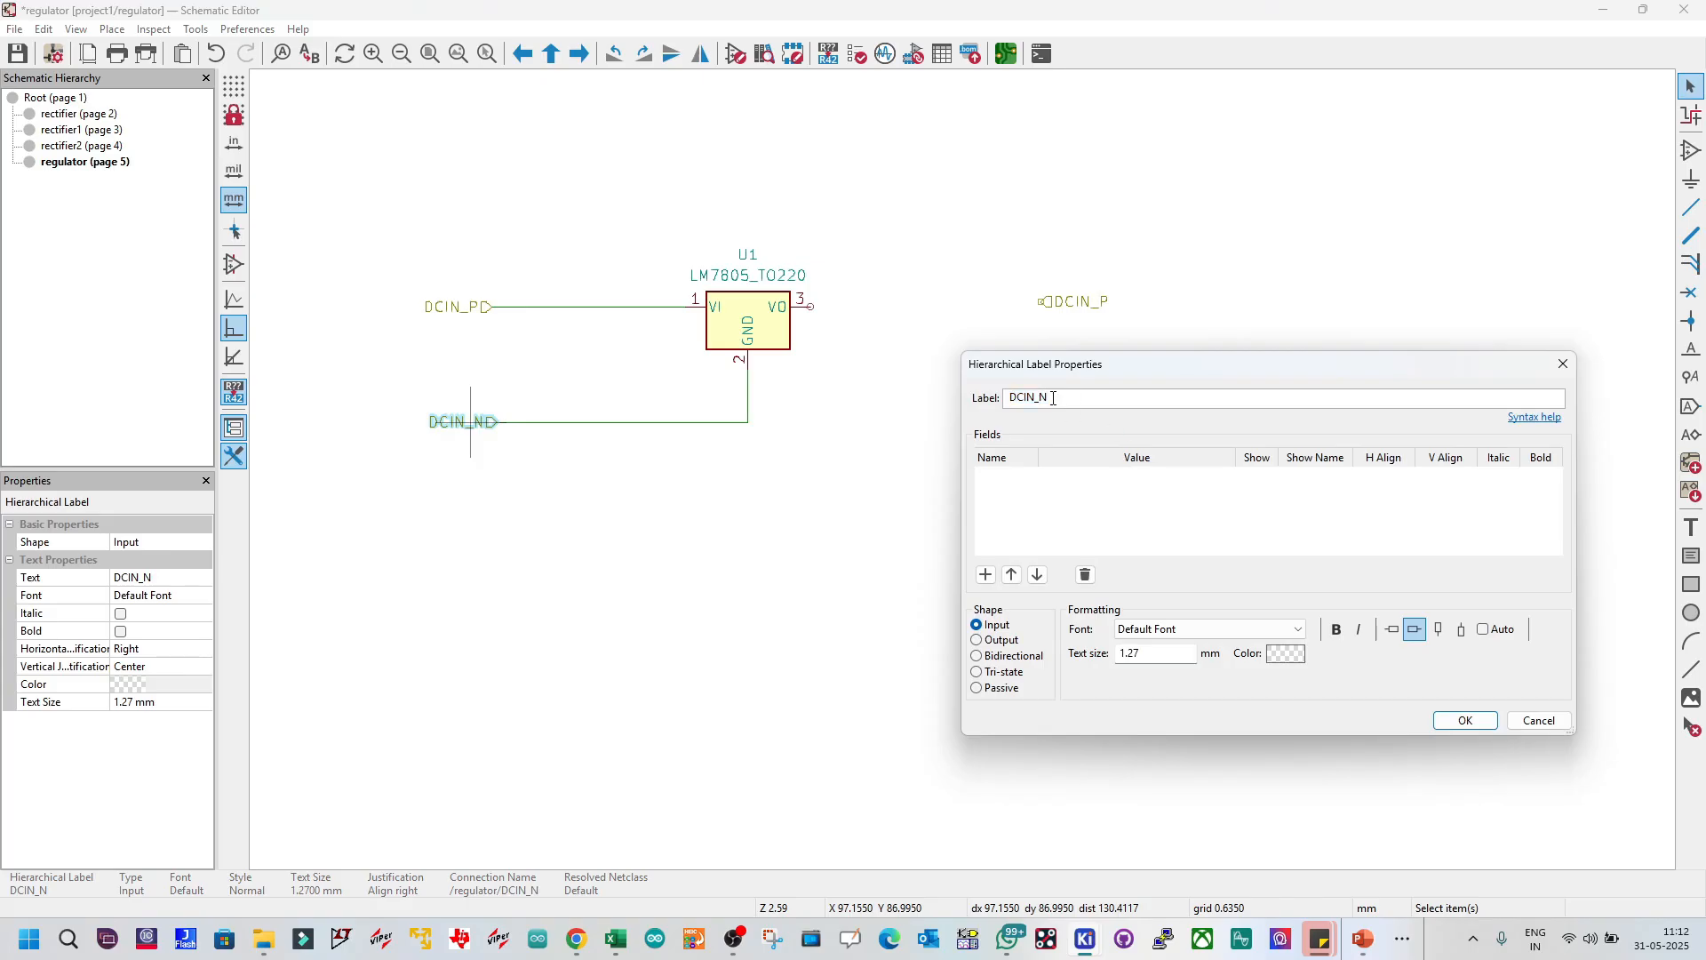
{"action": "left_click_drag", "start_coordinate": [1053, 398], "coordinate": [755, 413]}
{"action": "type", "text": "GND"}
{"action": "left_click", "coordinate": [1464, 721]}
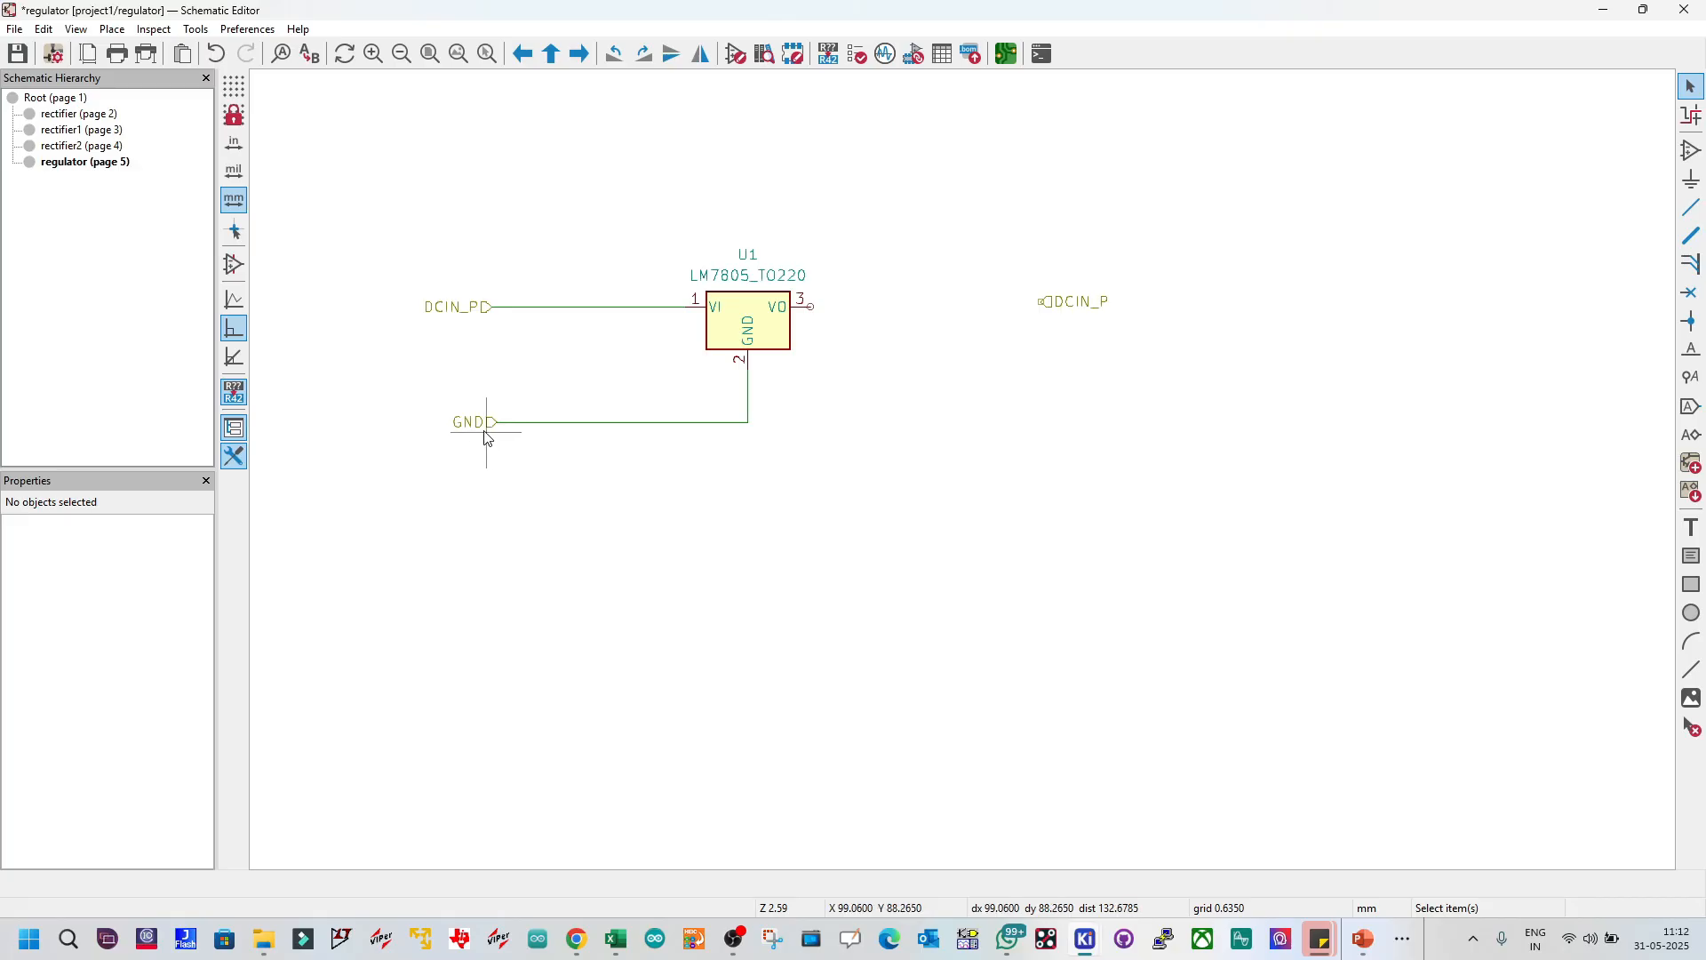
{"action": "left_click", "coordinate": [489, 423]}
{"action": "left_click_drag", "start_coordinate": [489, 421], "coordinate": [496, 462]}
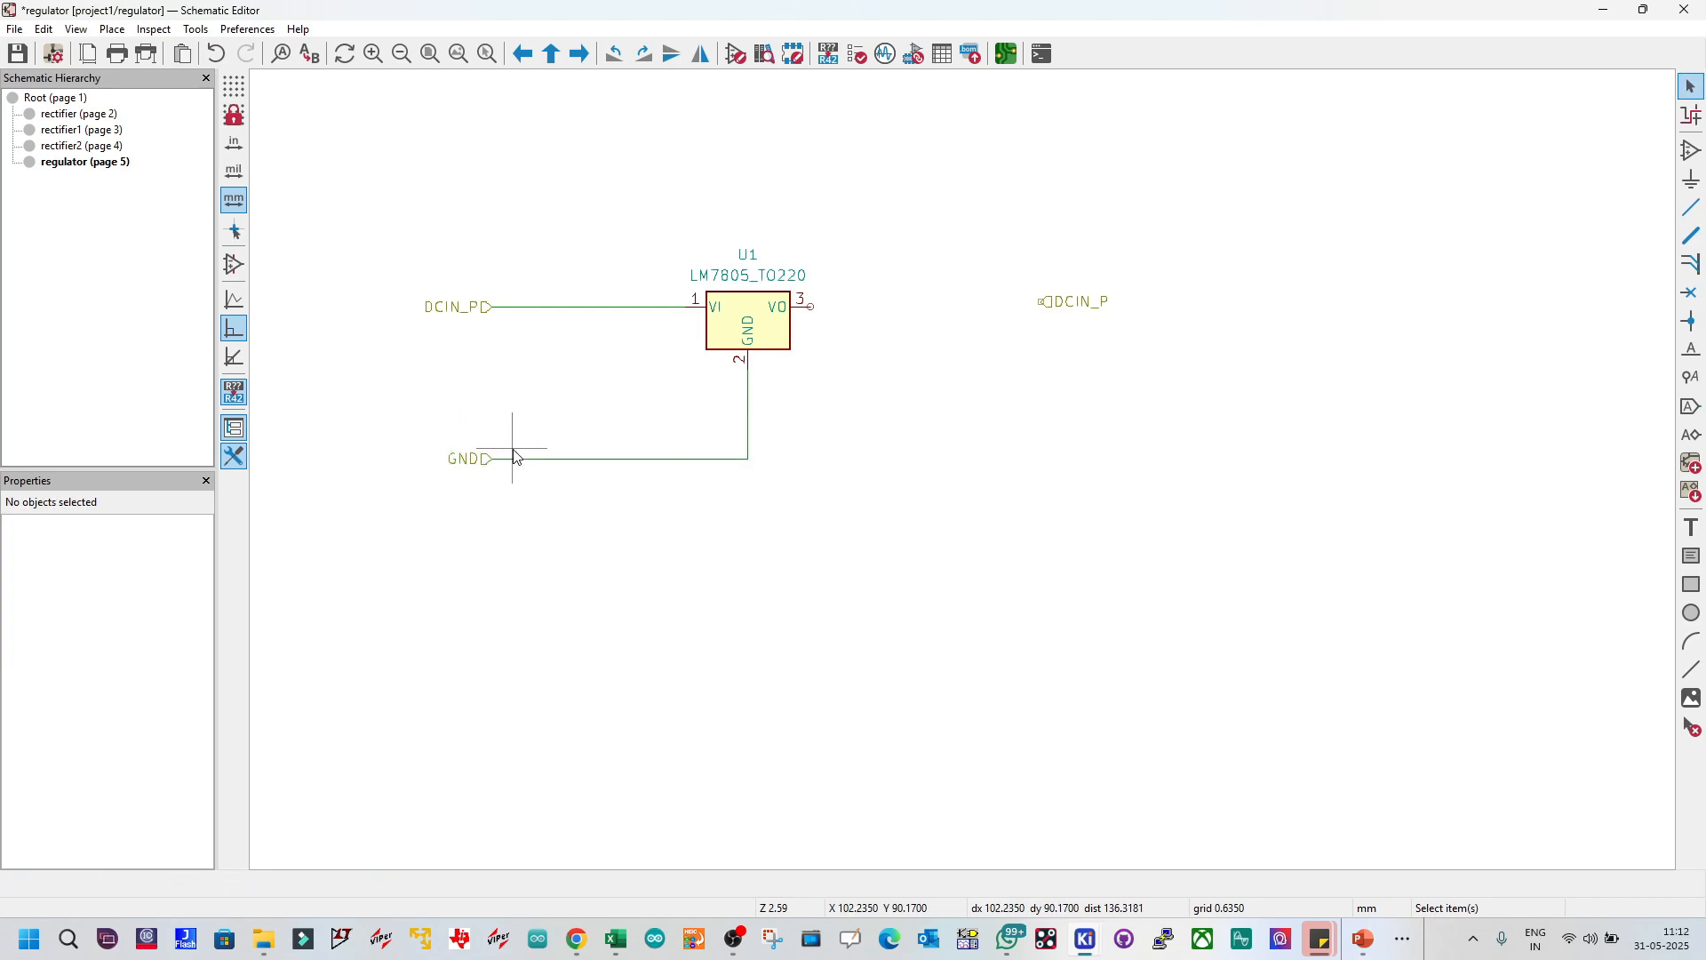
Step: Rename the mirrored label on the output side as DCOUT_P
{"action": "double_click", "coordinate": [1053, 304]}
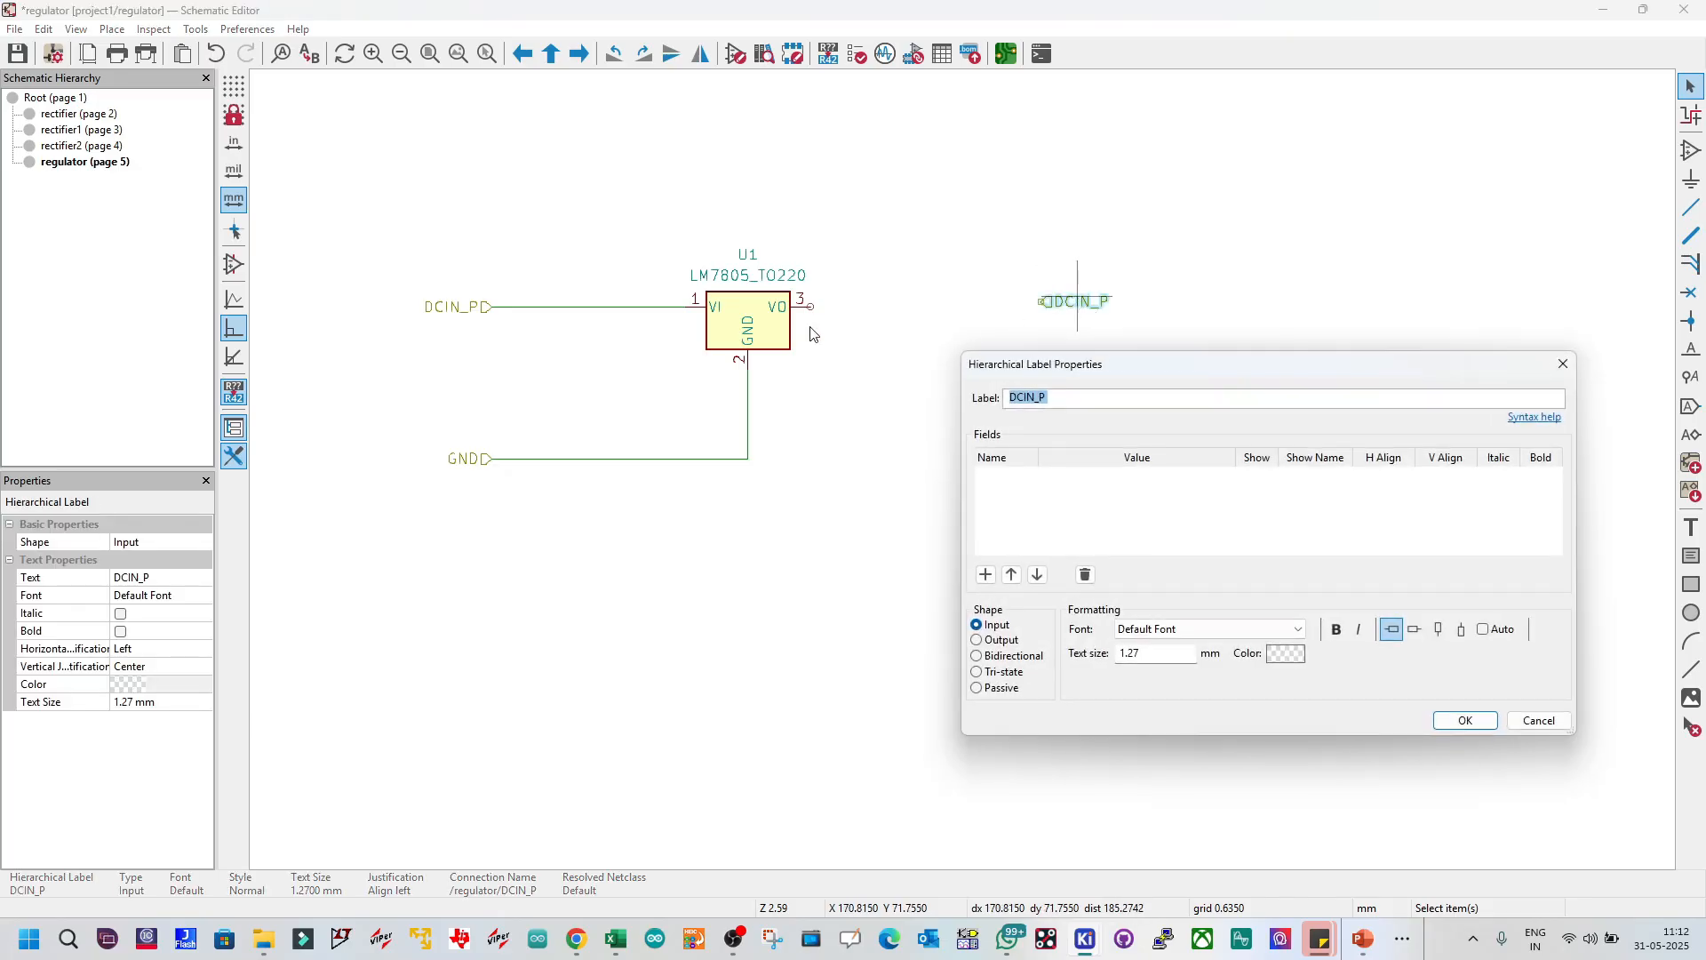
{"action": "left_click", "coordinate": [1037, 397]}
{"action": "type", "text": "OUT"}
{"action": "left_click", "coordinate": [1464, 721]}
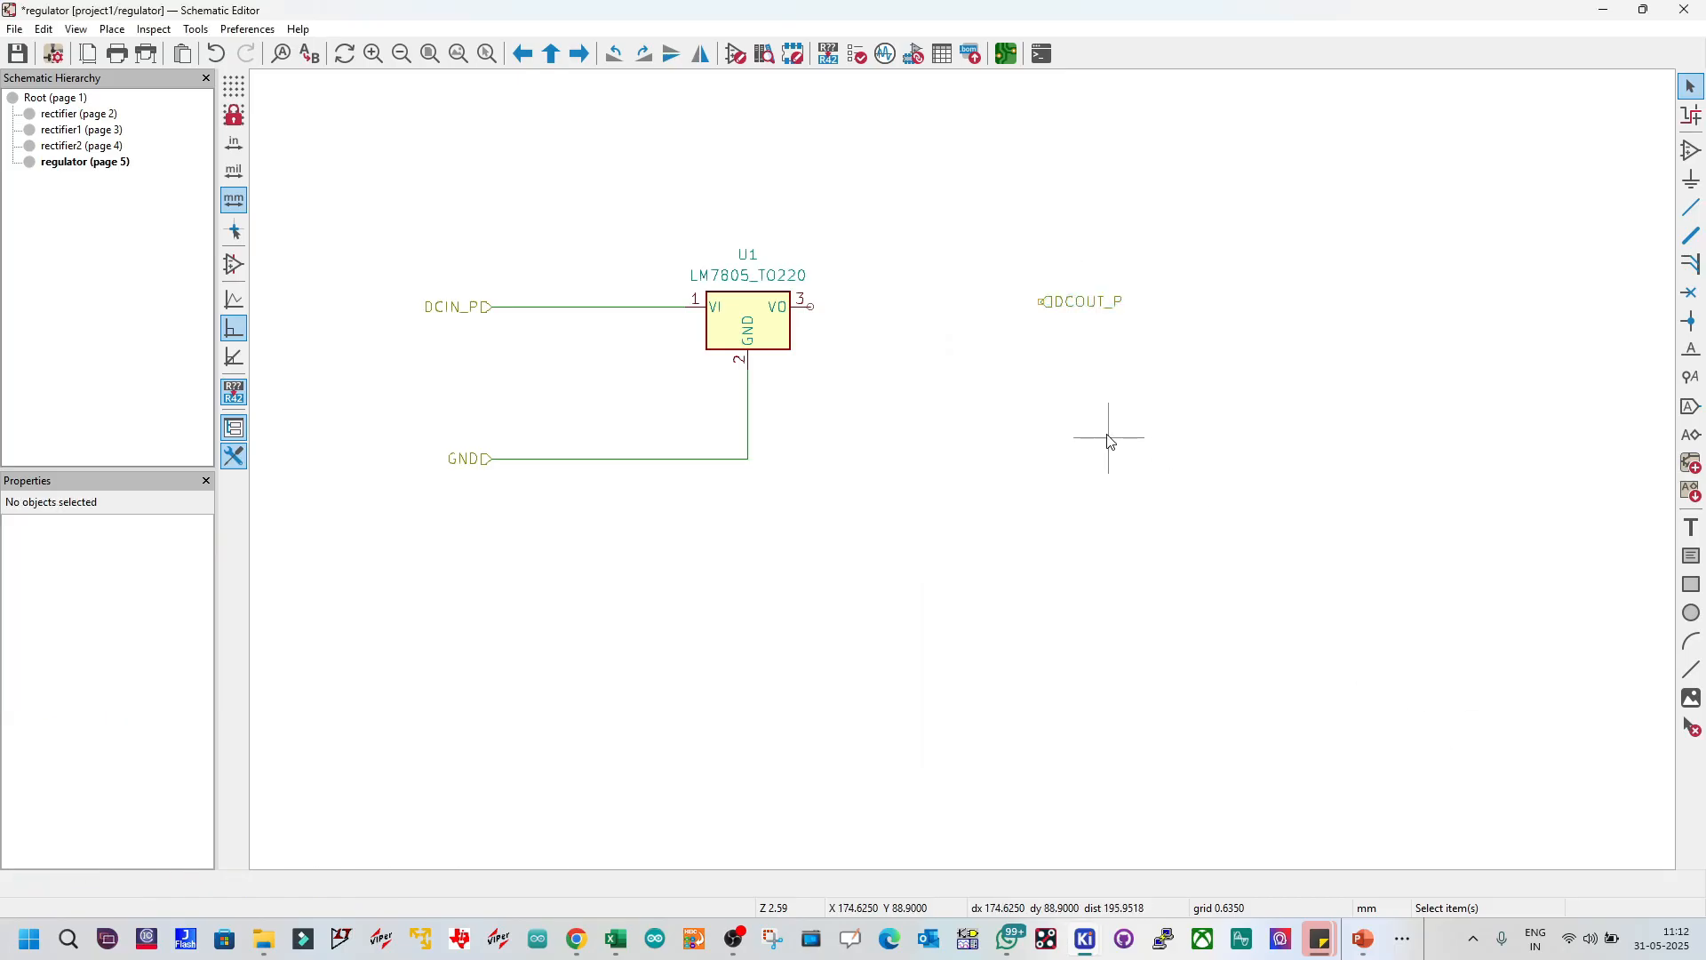
Step: Wire the DCOUT_P label to the VO pin of U1
{"action": "key", "text": "w"}
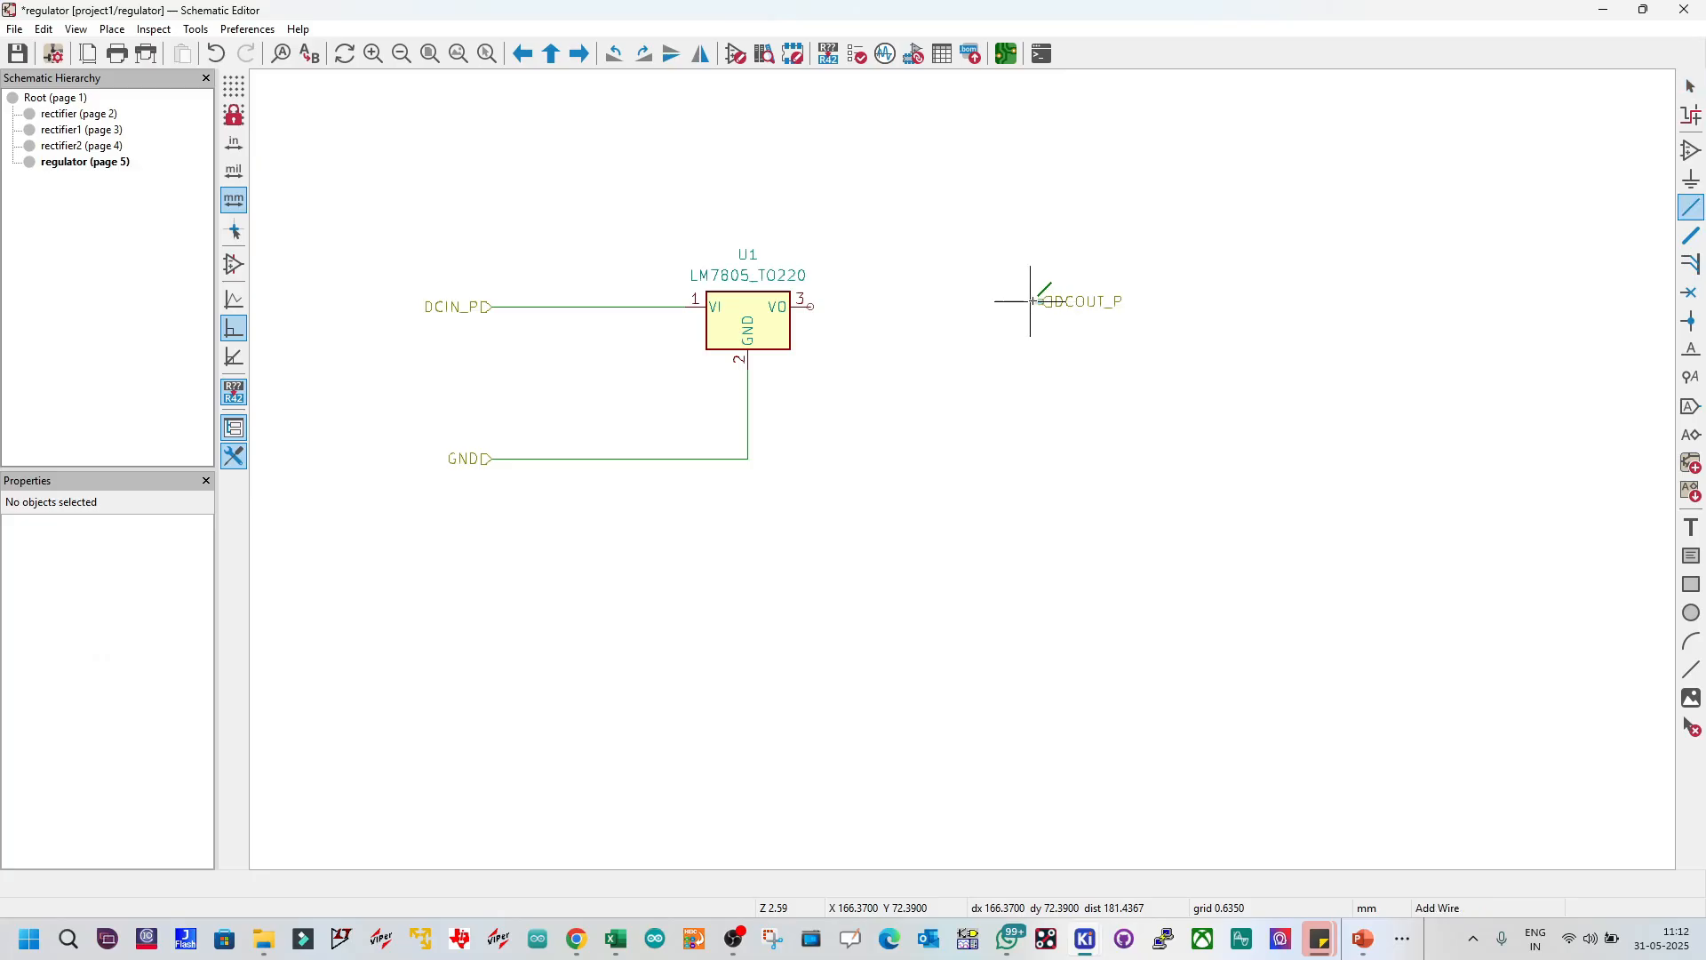
{"action": "left_click", "coordinate": [810, 305]}
{"action": "key", "text": "Escape"}
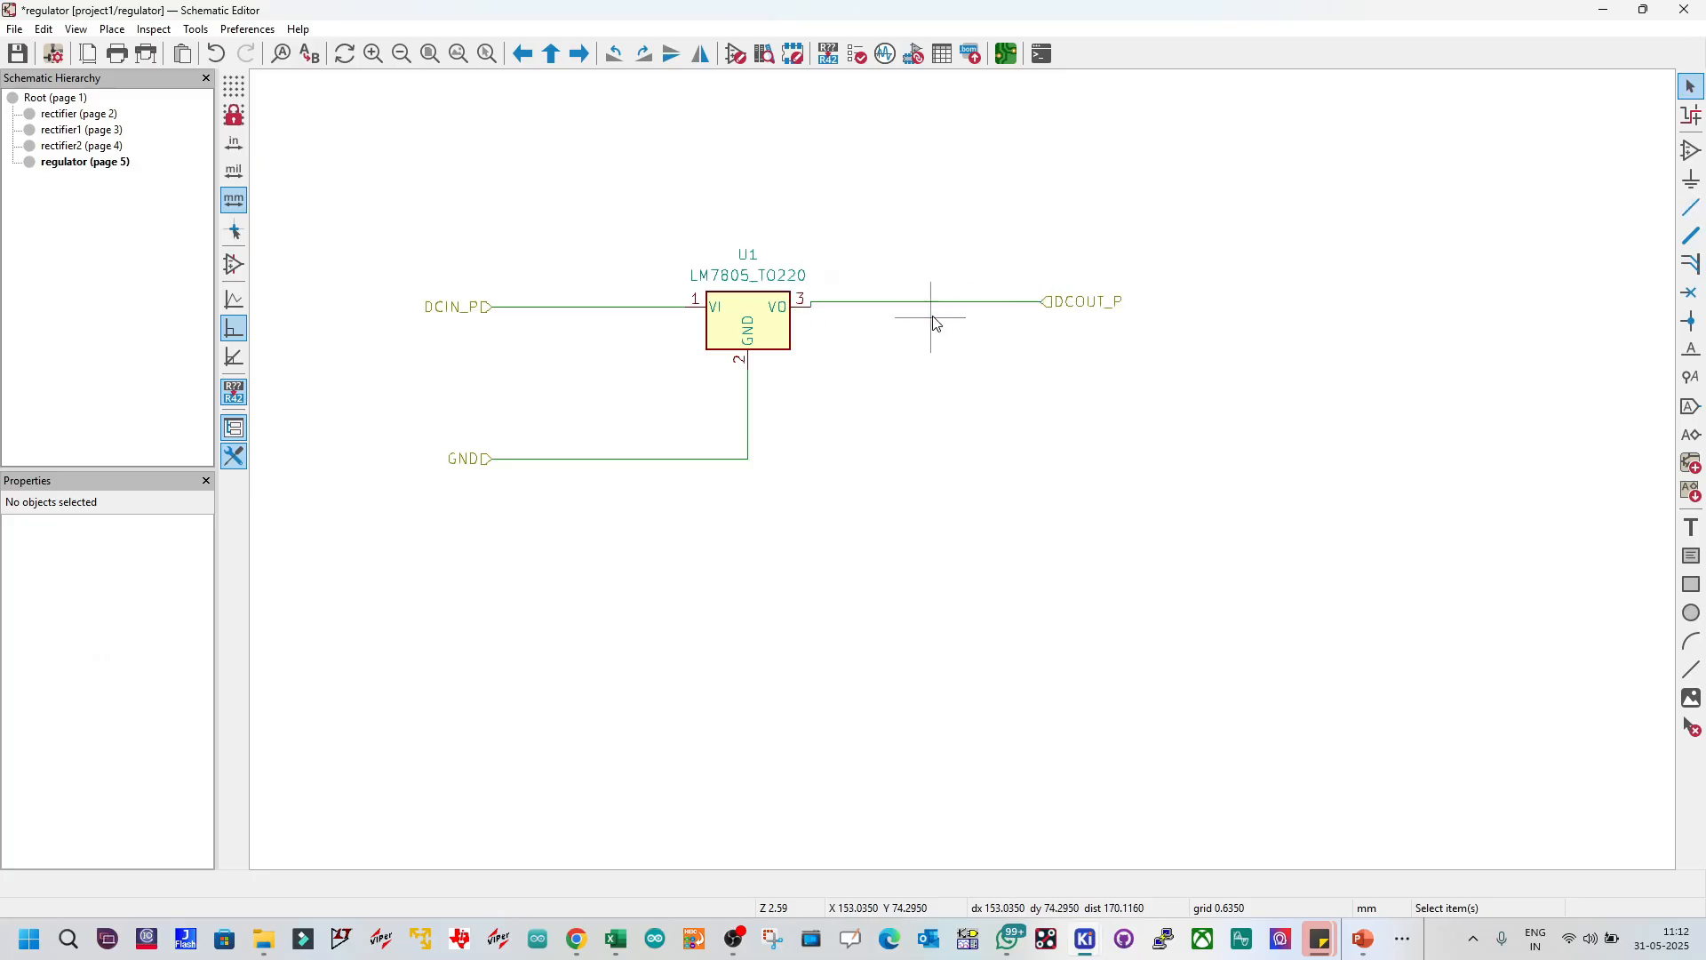
Step: Shift the DCOUT_P label down level with the VO pin so its wire runs straight, and save the schematic
{"action": "left_click", "coordinate": [1052, 303]}
{"action": "left_click_drag", "start_coordinate": [1052, 303], "coordinate": [1045, 312]}
{"action": "left_click", "coordinate": [1033, 364]}
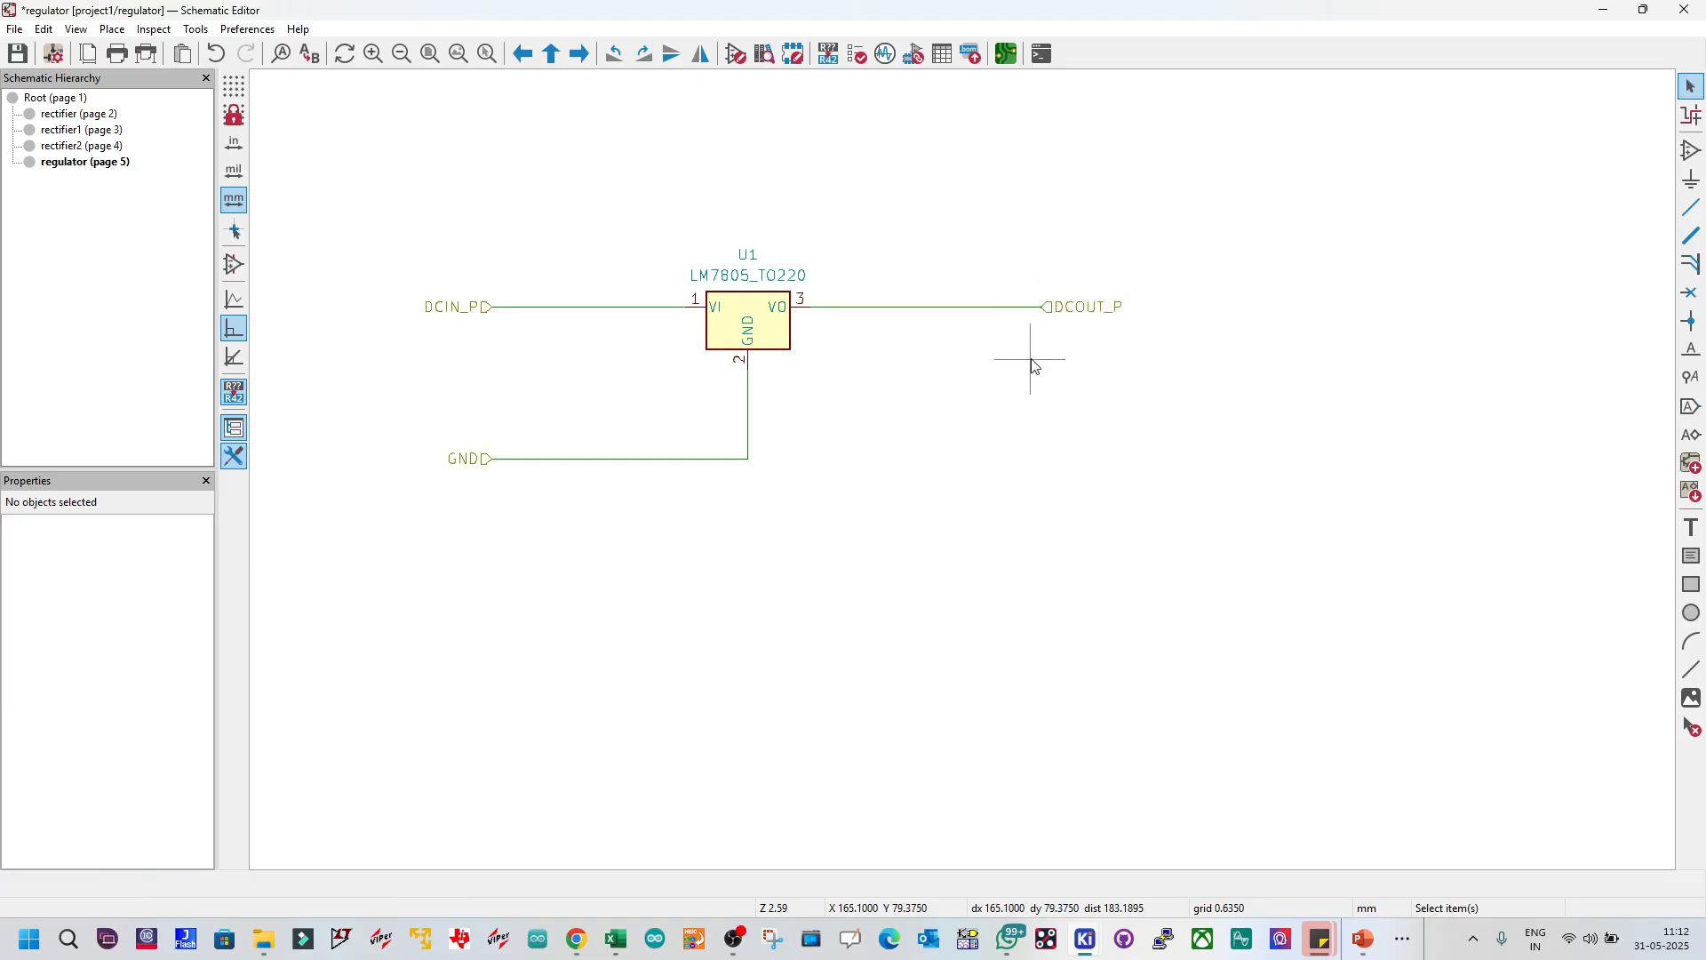
{"action": "key", "text": "ctrl+s"}
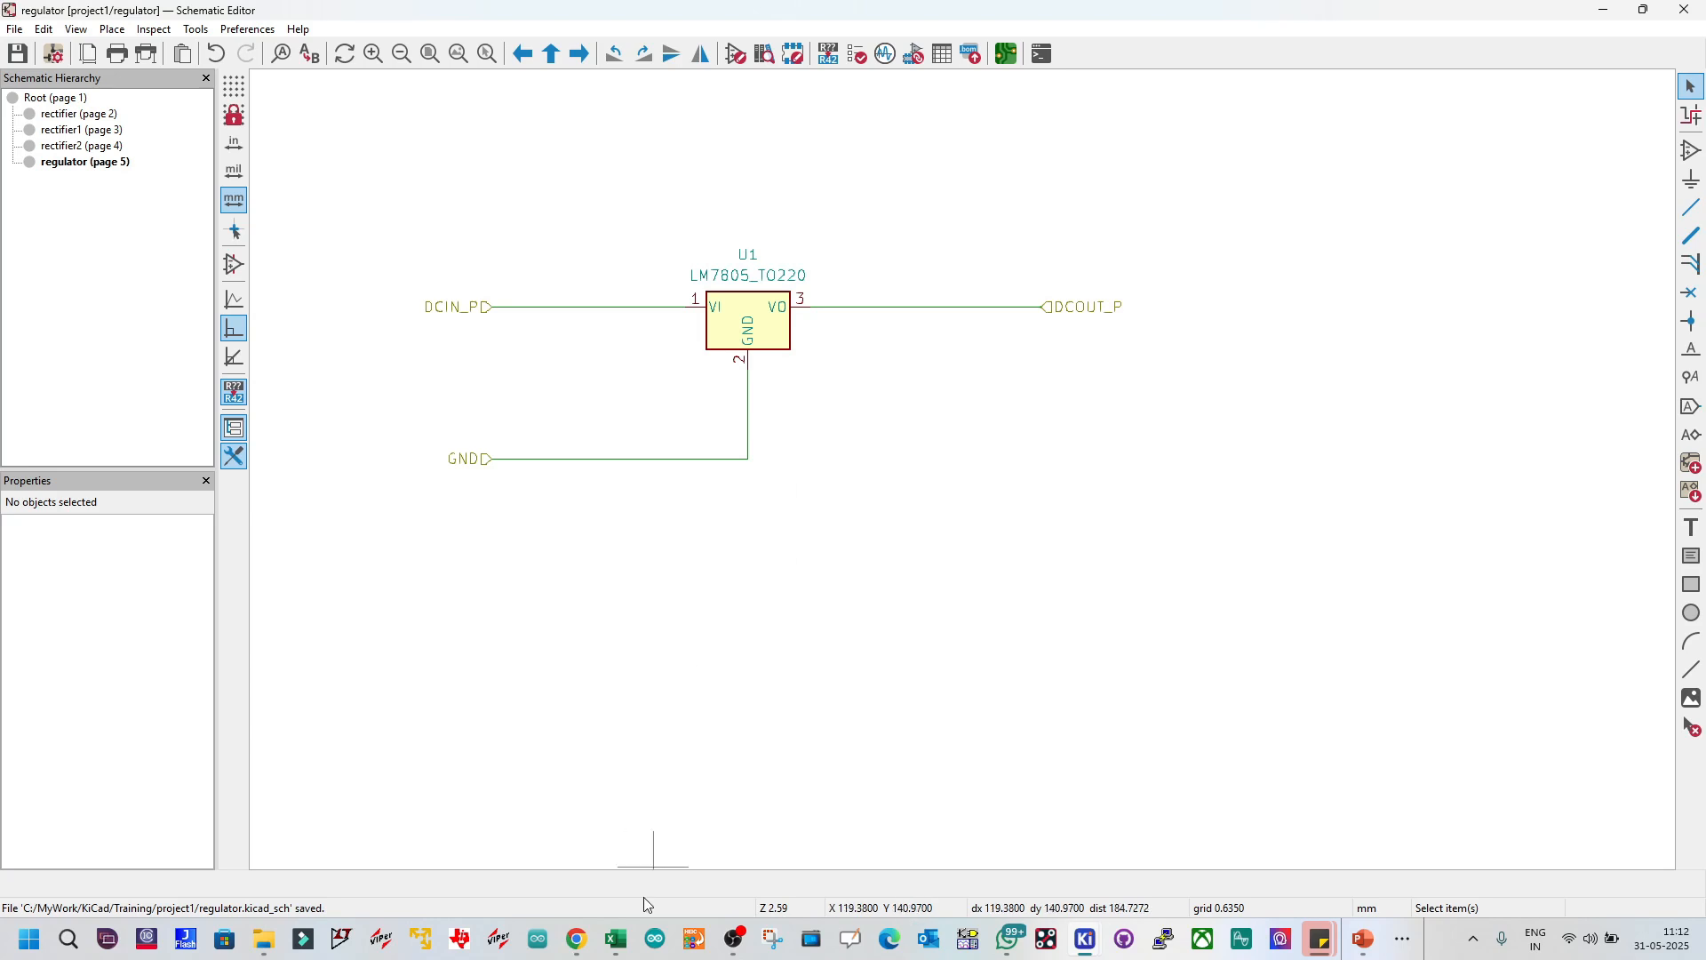
{"action": "mouse_move", "coordinate": [580, 941]}
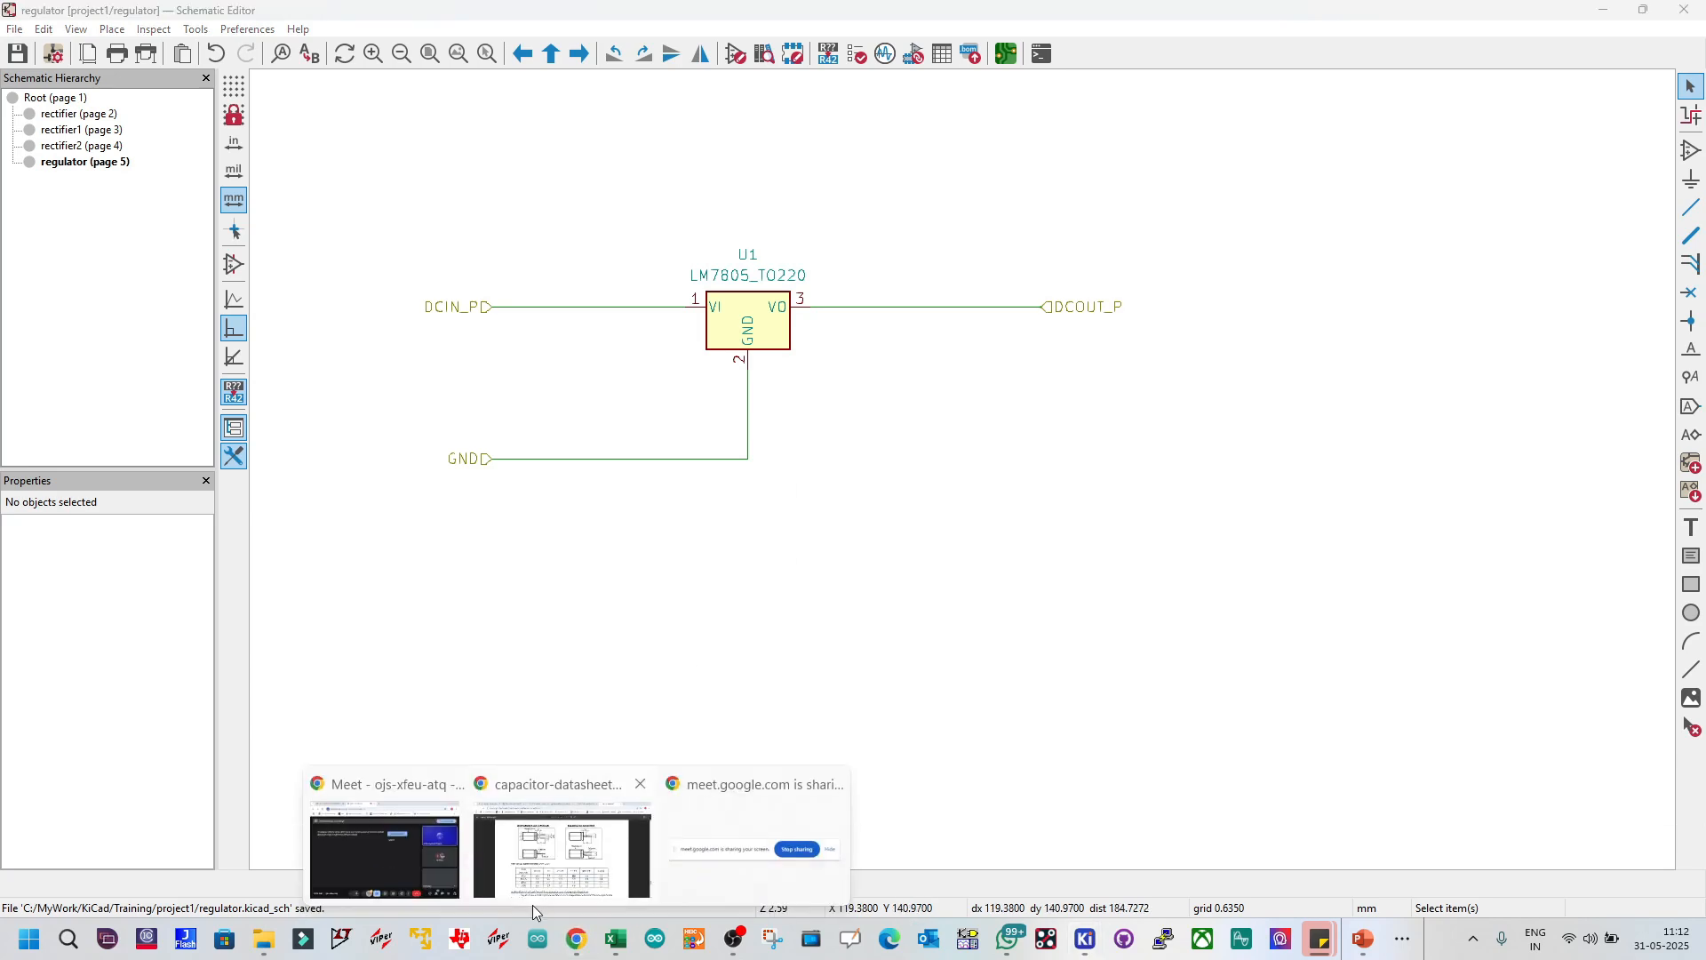
{"action": "left_click", "coordinate": [379, 855]}
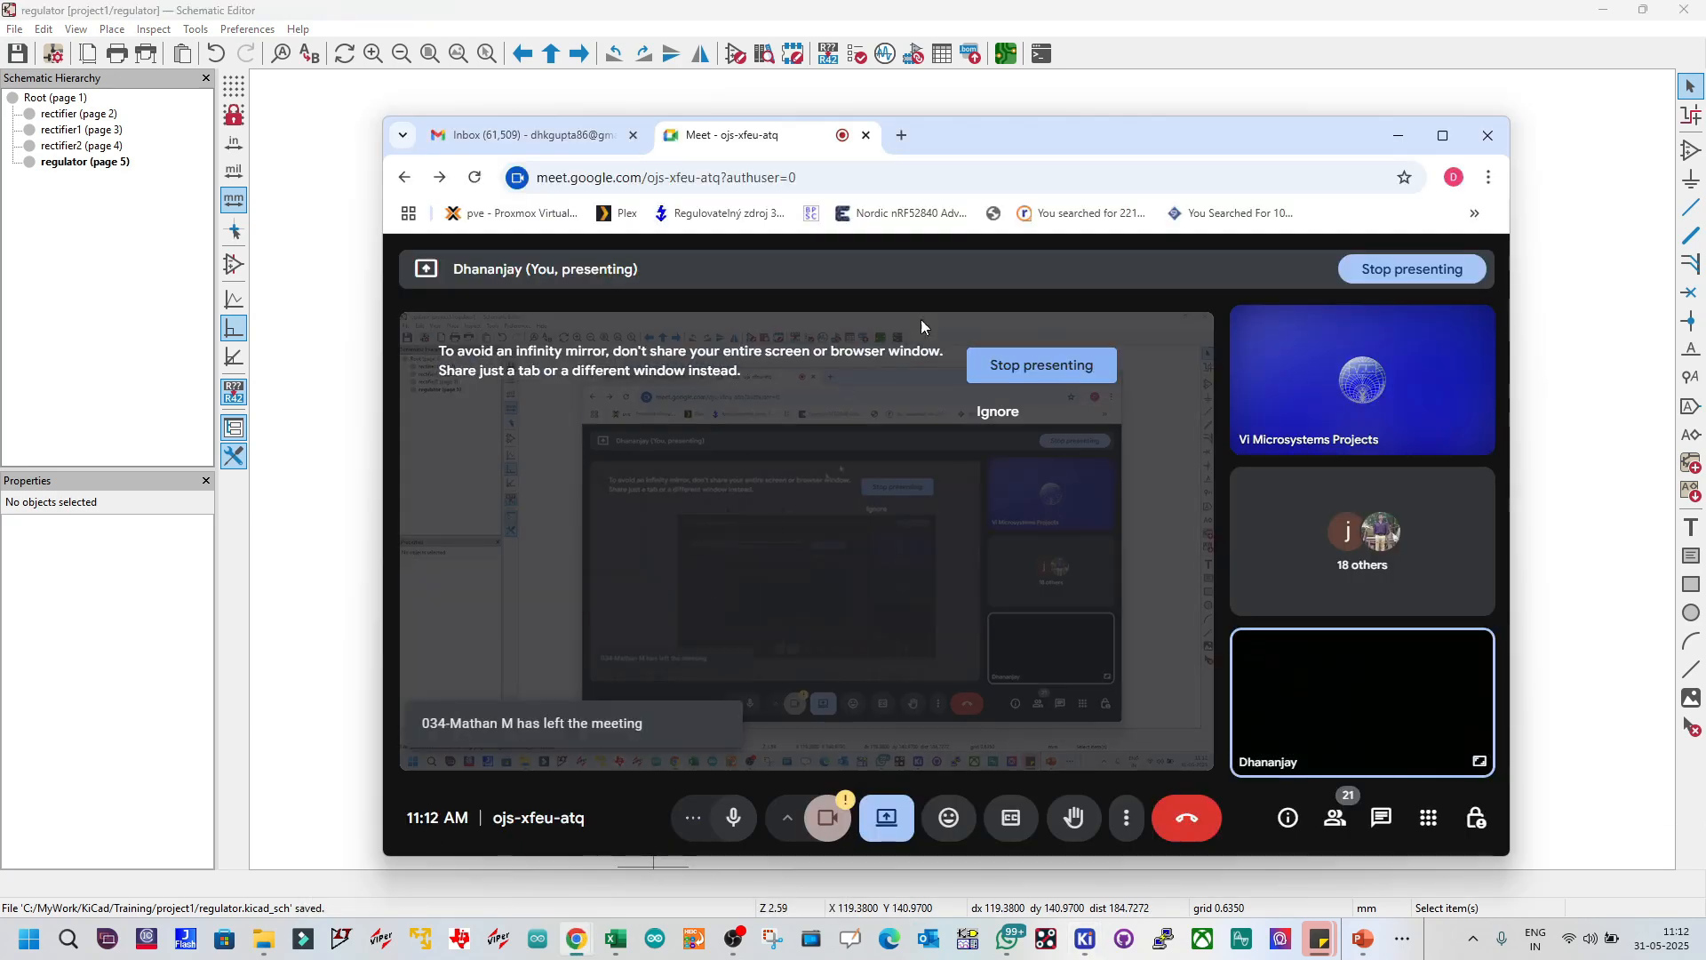
{"action": "left_click", "coordinate": [900, 138]}
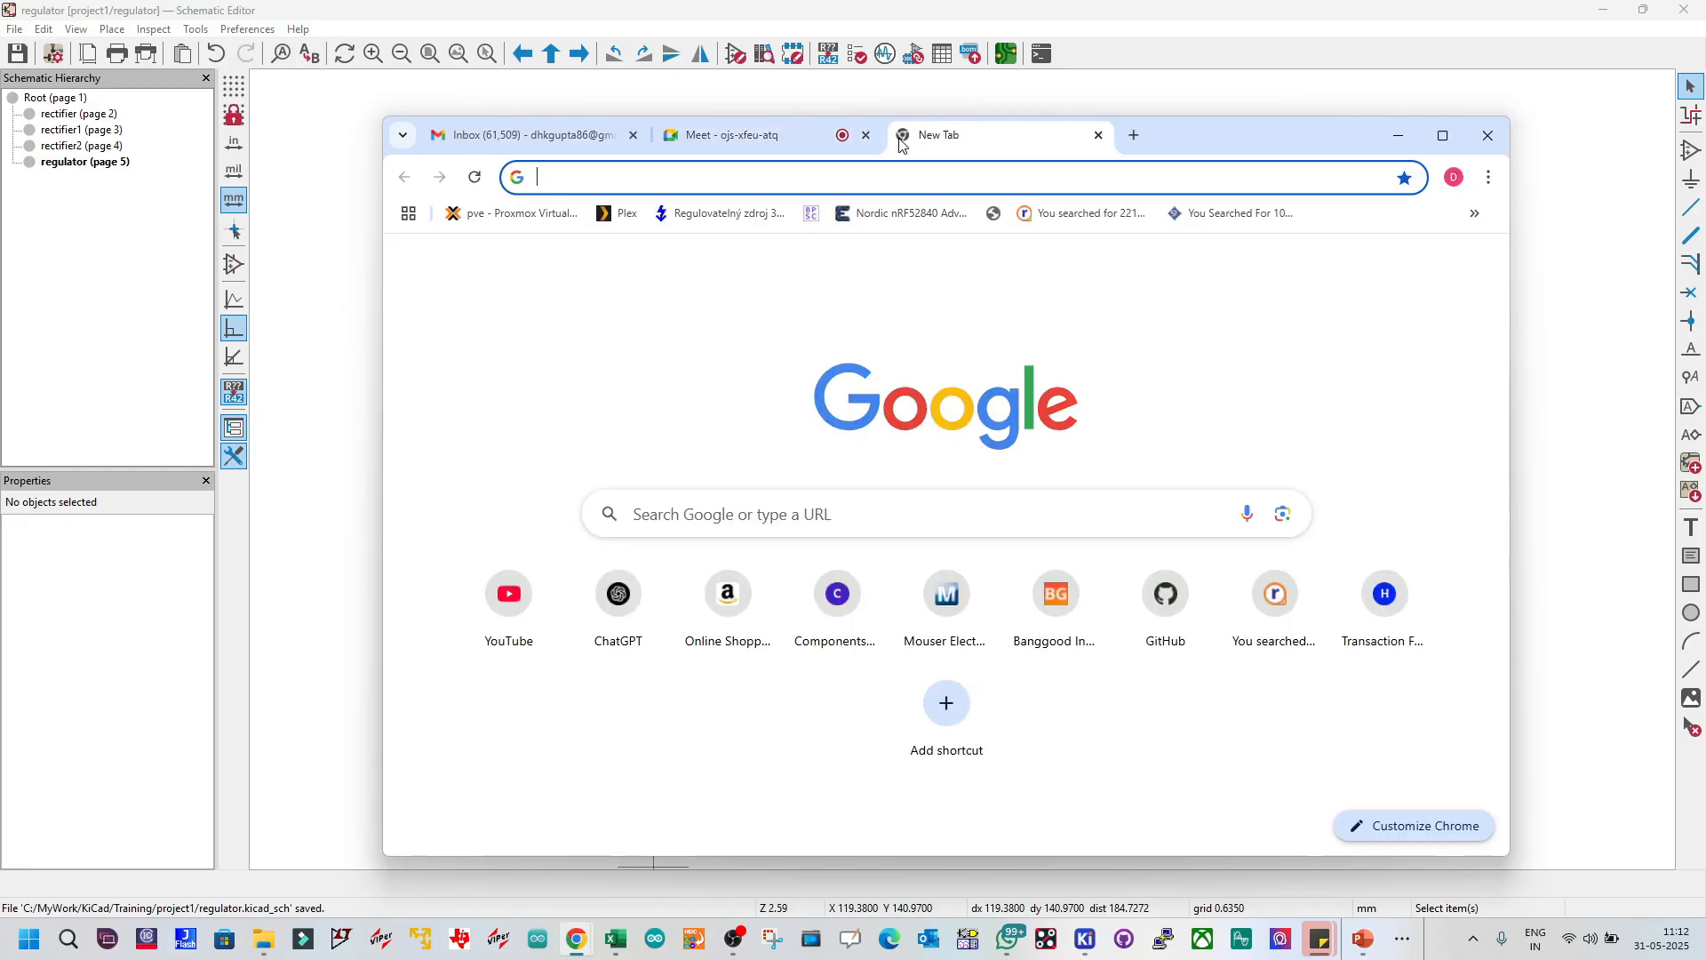
{"action": "left_click_drag", "start_coordinate": [1214, 145], "coordinate": [1143, 216]}
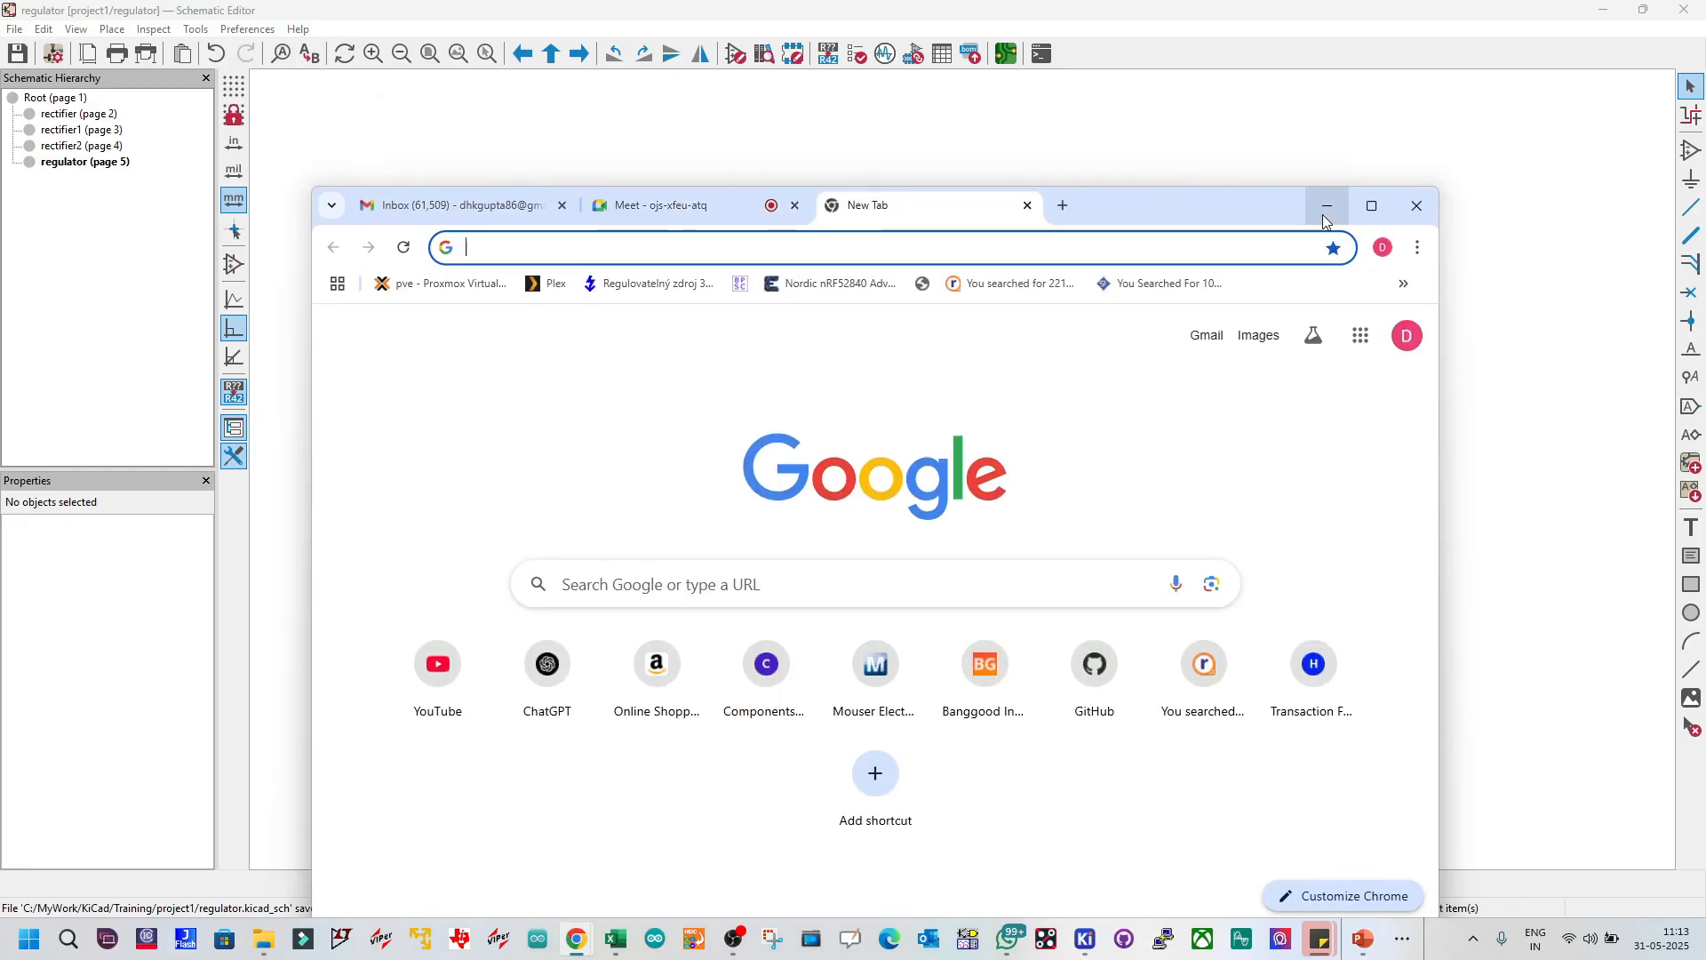
{"action": "left_click", "coordinate": [1326, 207]}
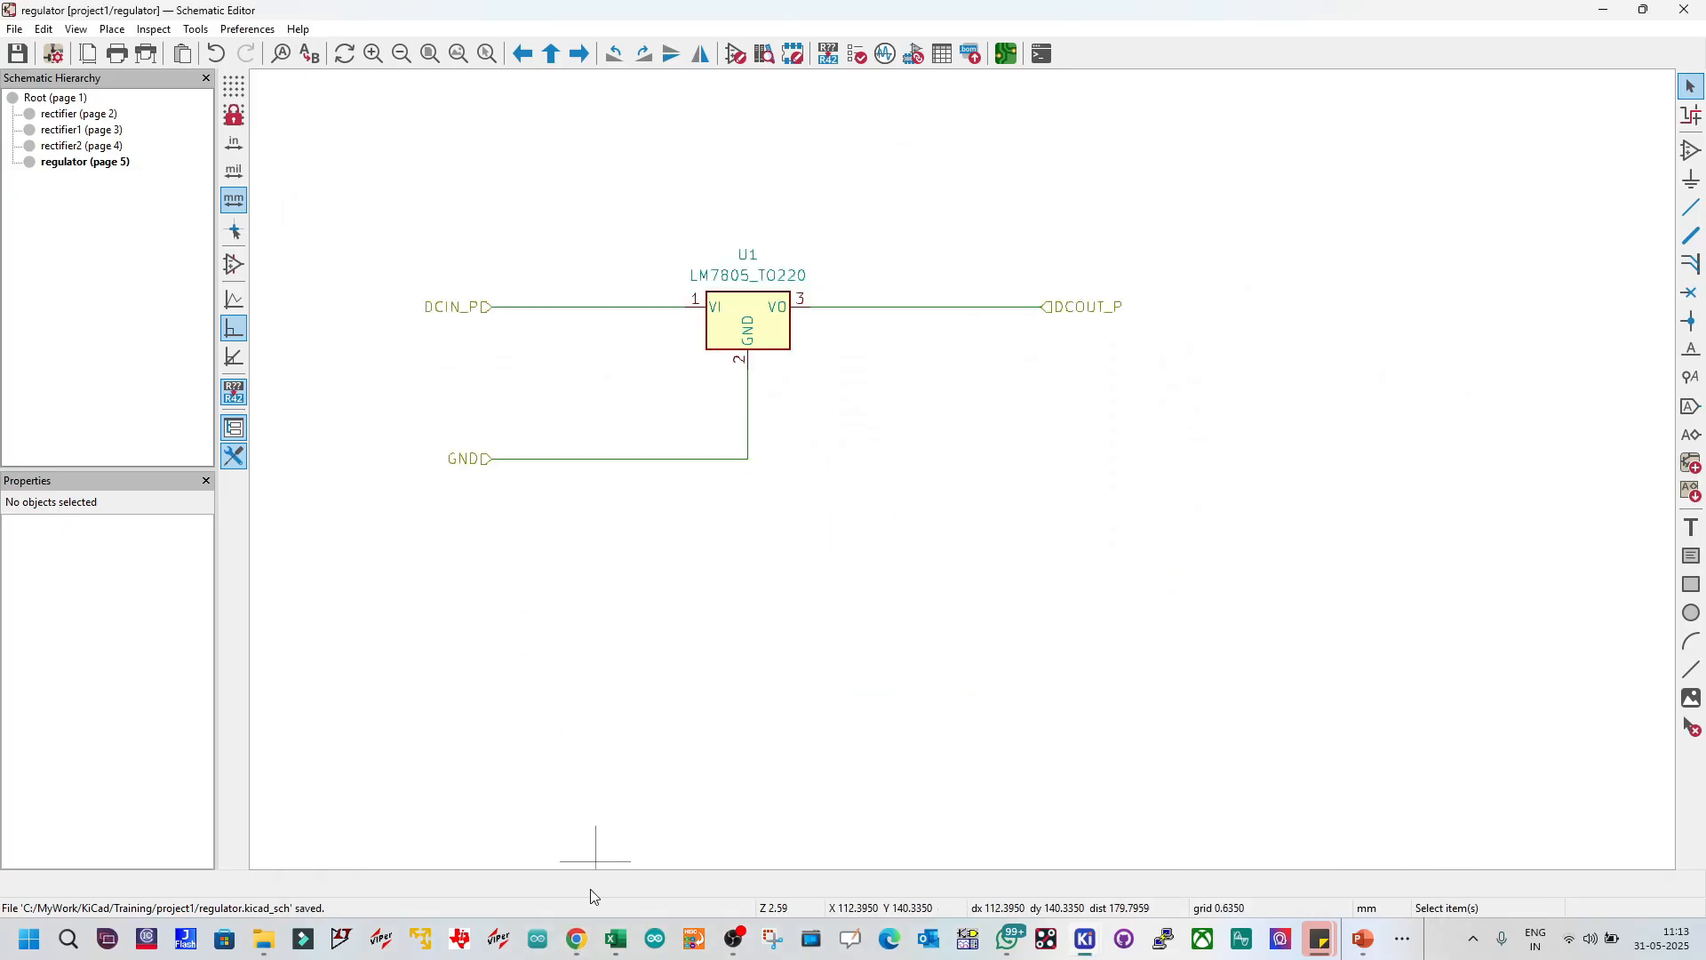
Step: Switch to the Chrome window with the capacitor datasheet, search Google for LM7805 in a new tab, and return to the schematic
{"action": "mouse_move", "coordinate": [578, 945]}
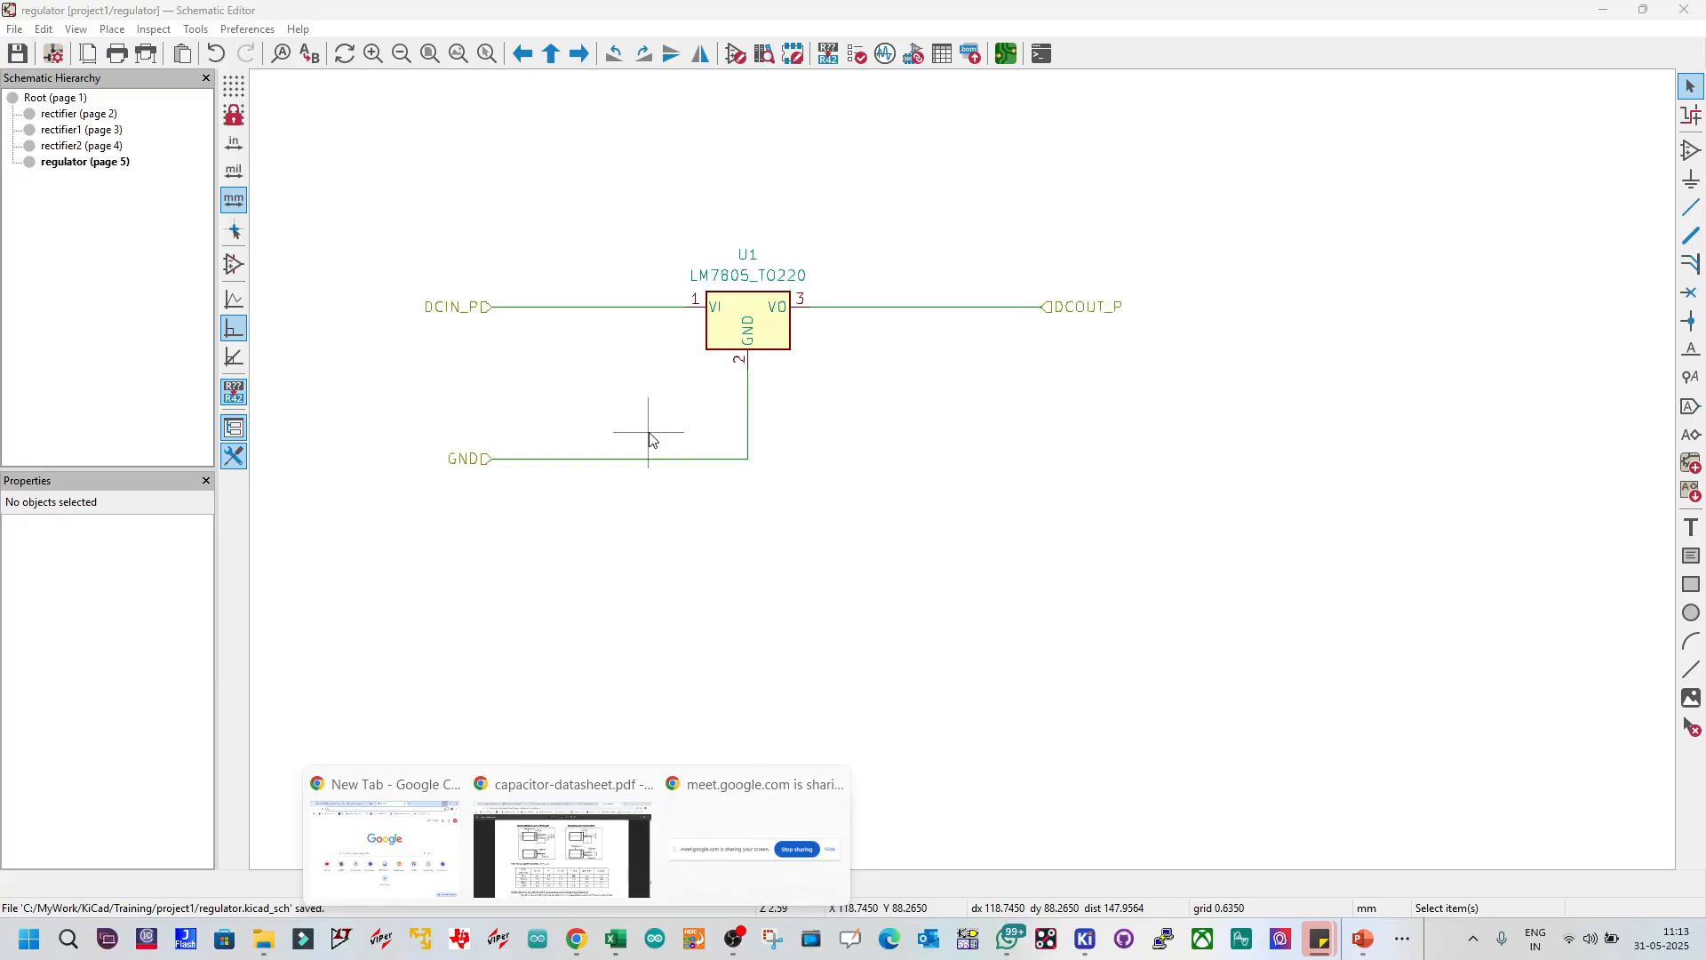
{"action": "left_click", "coordinate": [591, 778]}
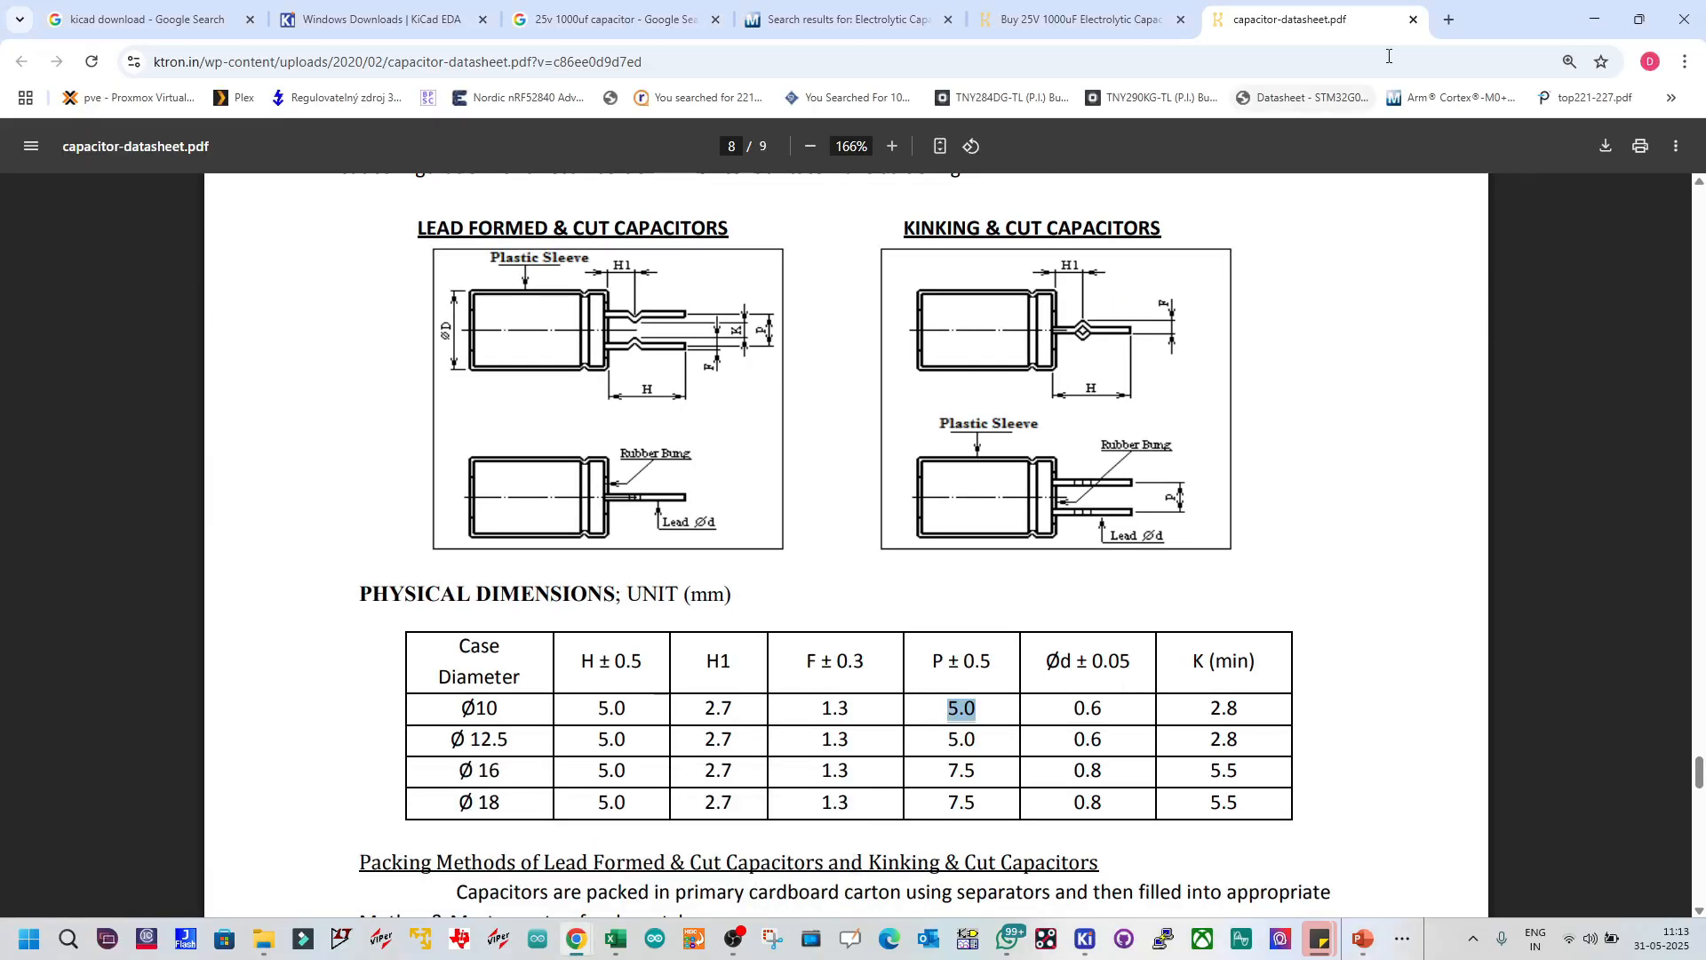
{"action": "left_click", "coordinate": [1451, 21]}
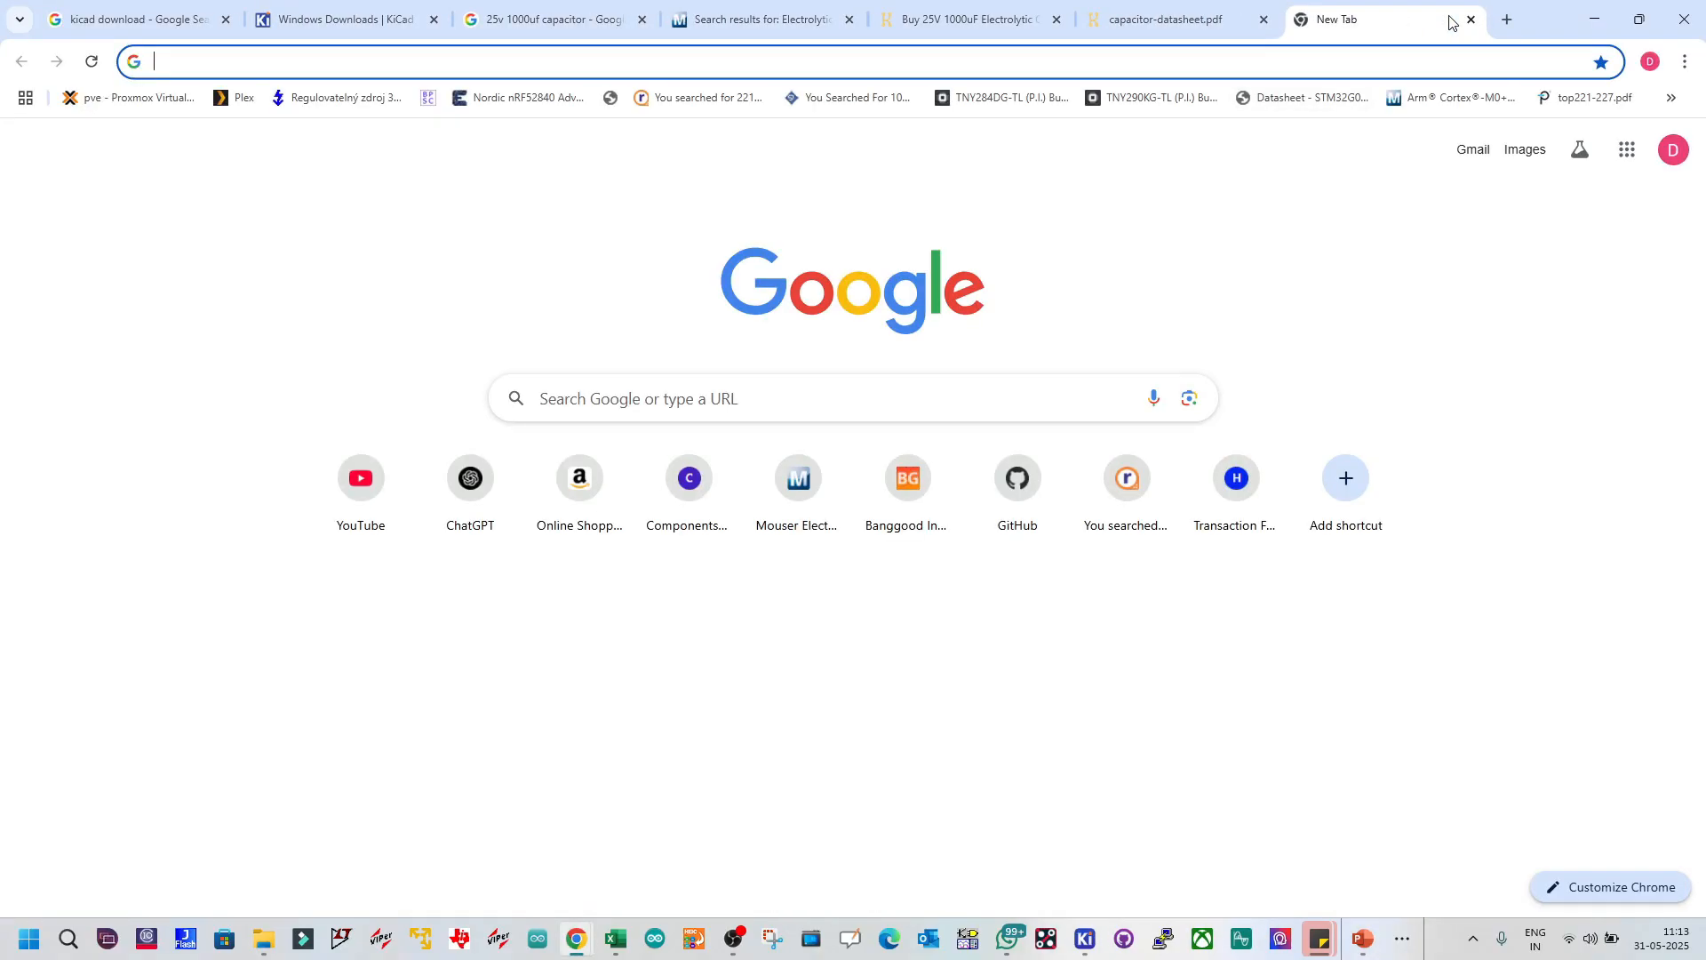
{"action": "type", "text": "LM7805"}
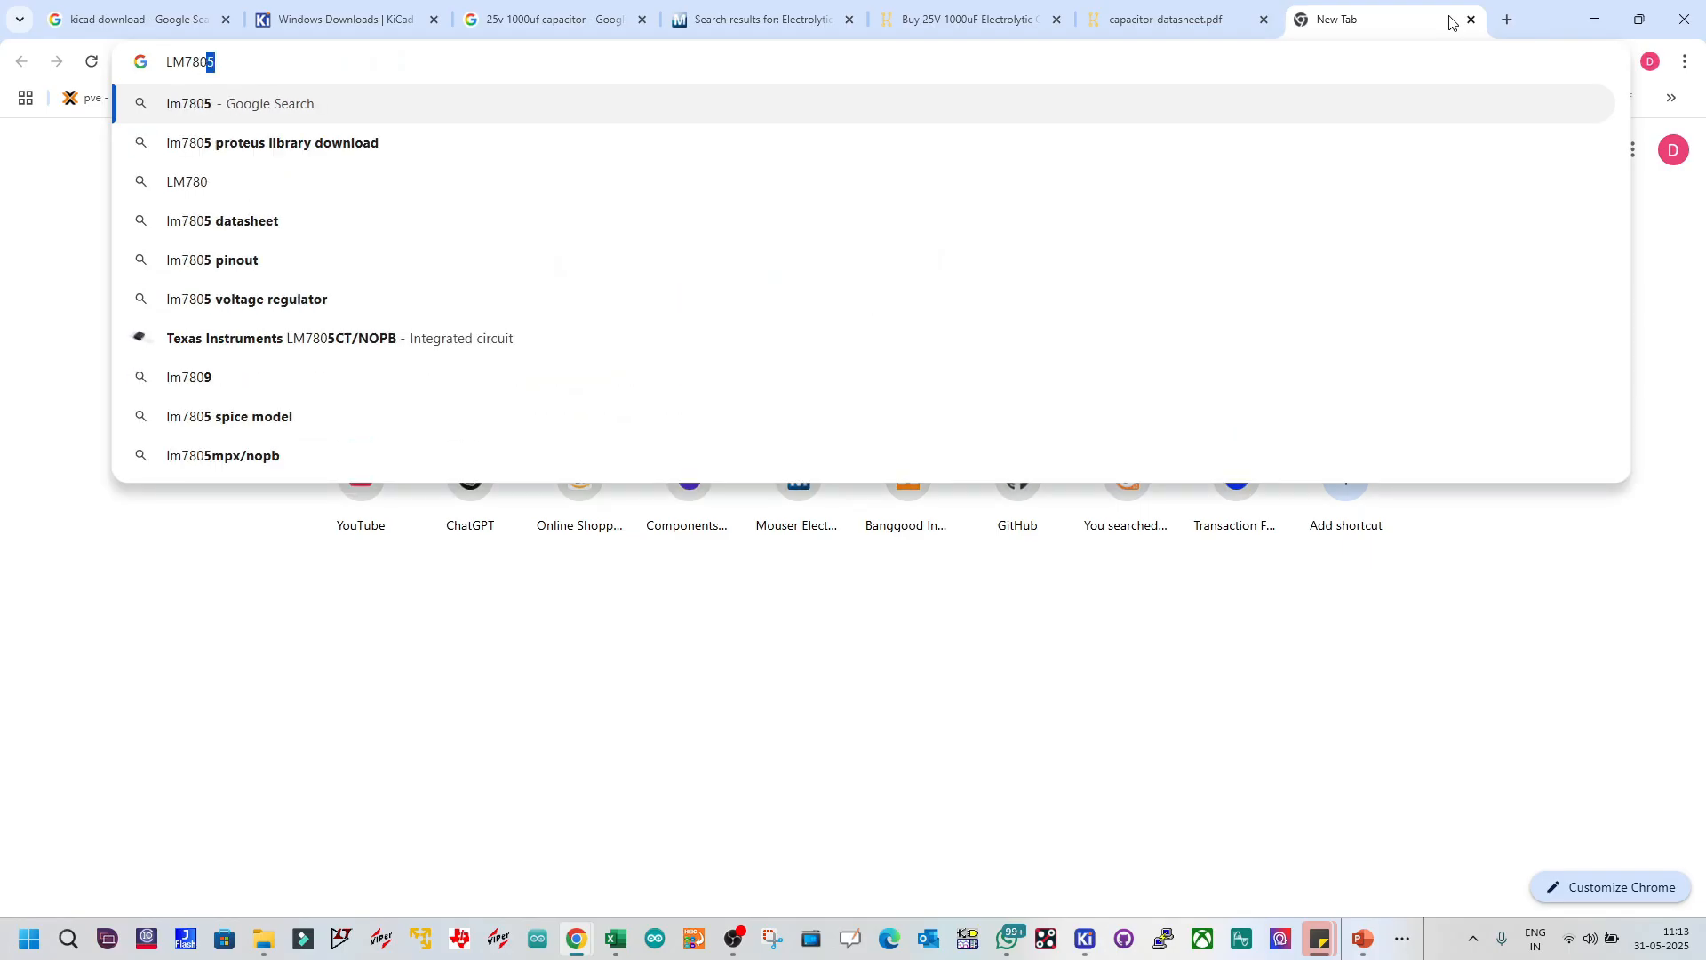
{"action": "key", "text": "Return"}
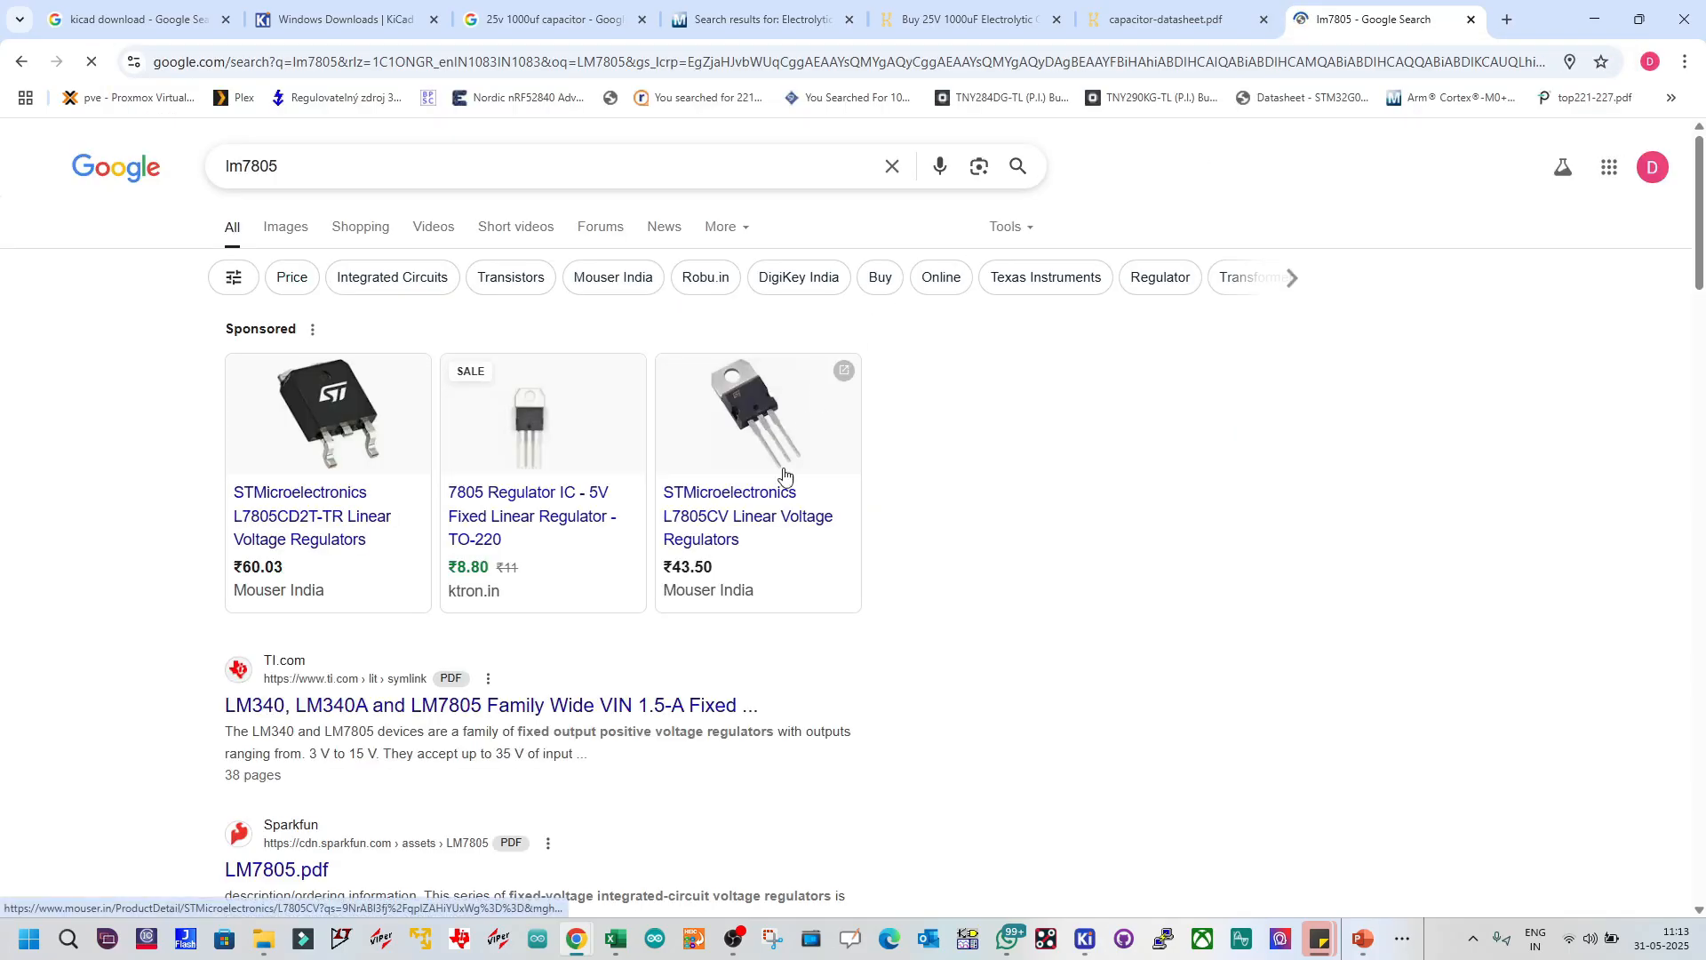
{"action": "left_click", "coordinate": [1470, 19]}
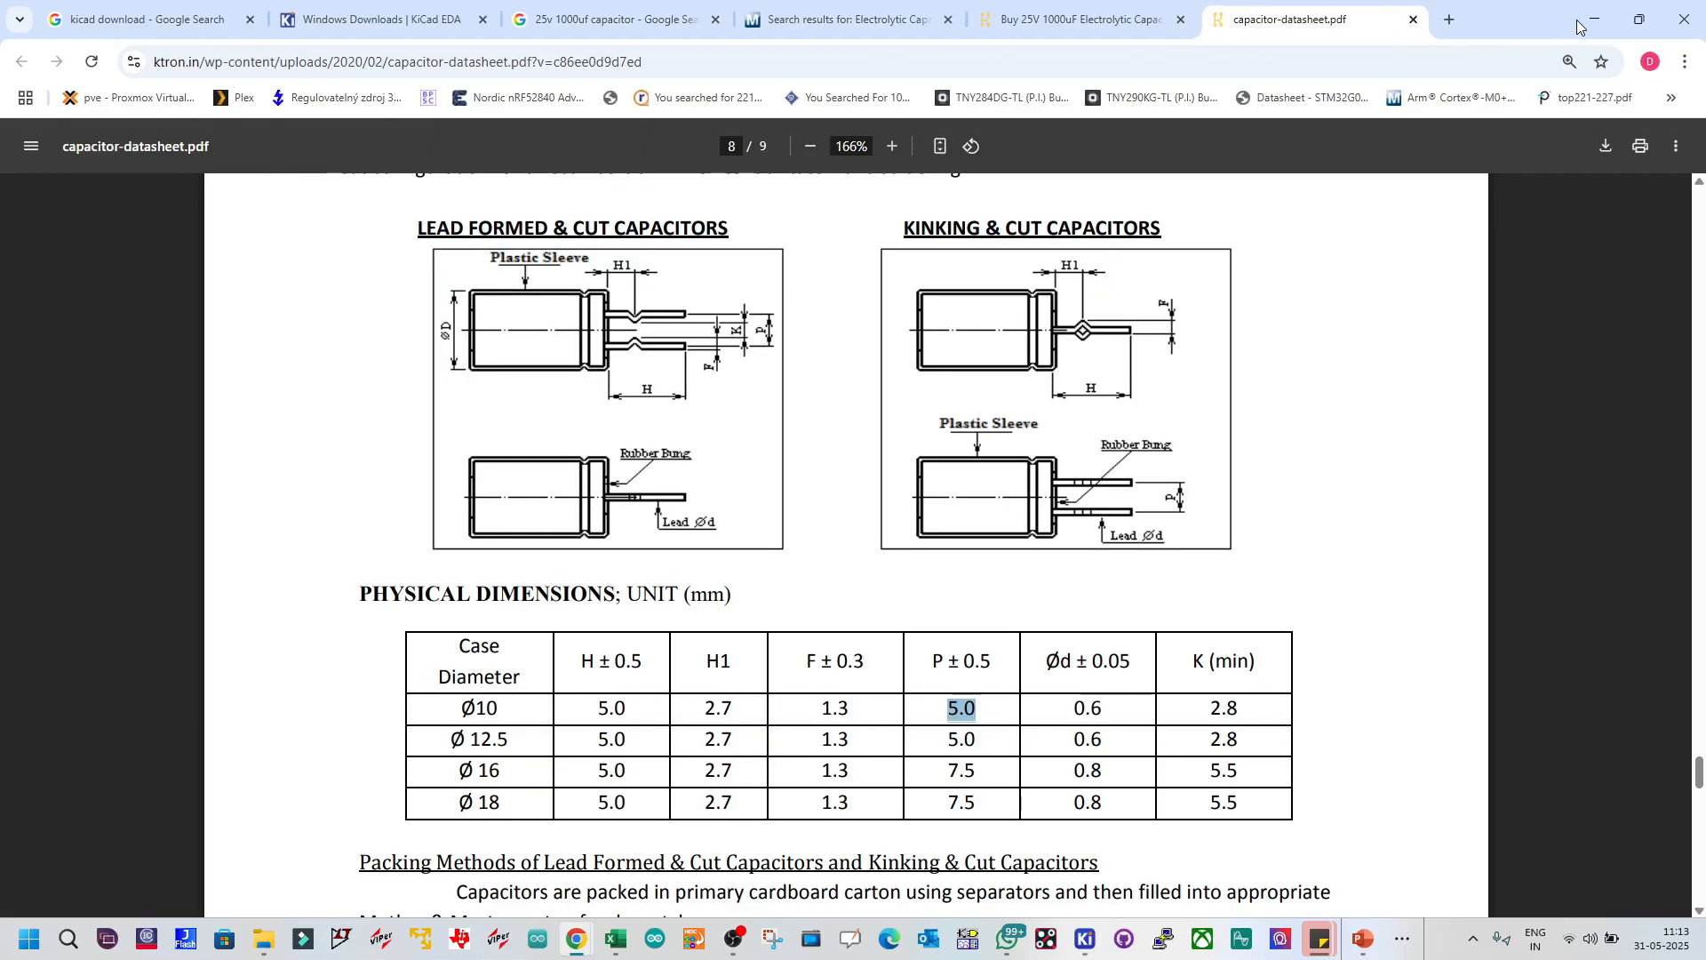
{"action": "left_click", "coordinate": [1595, 19]}
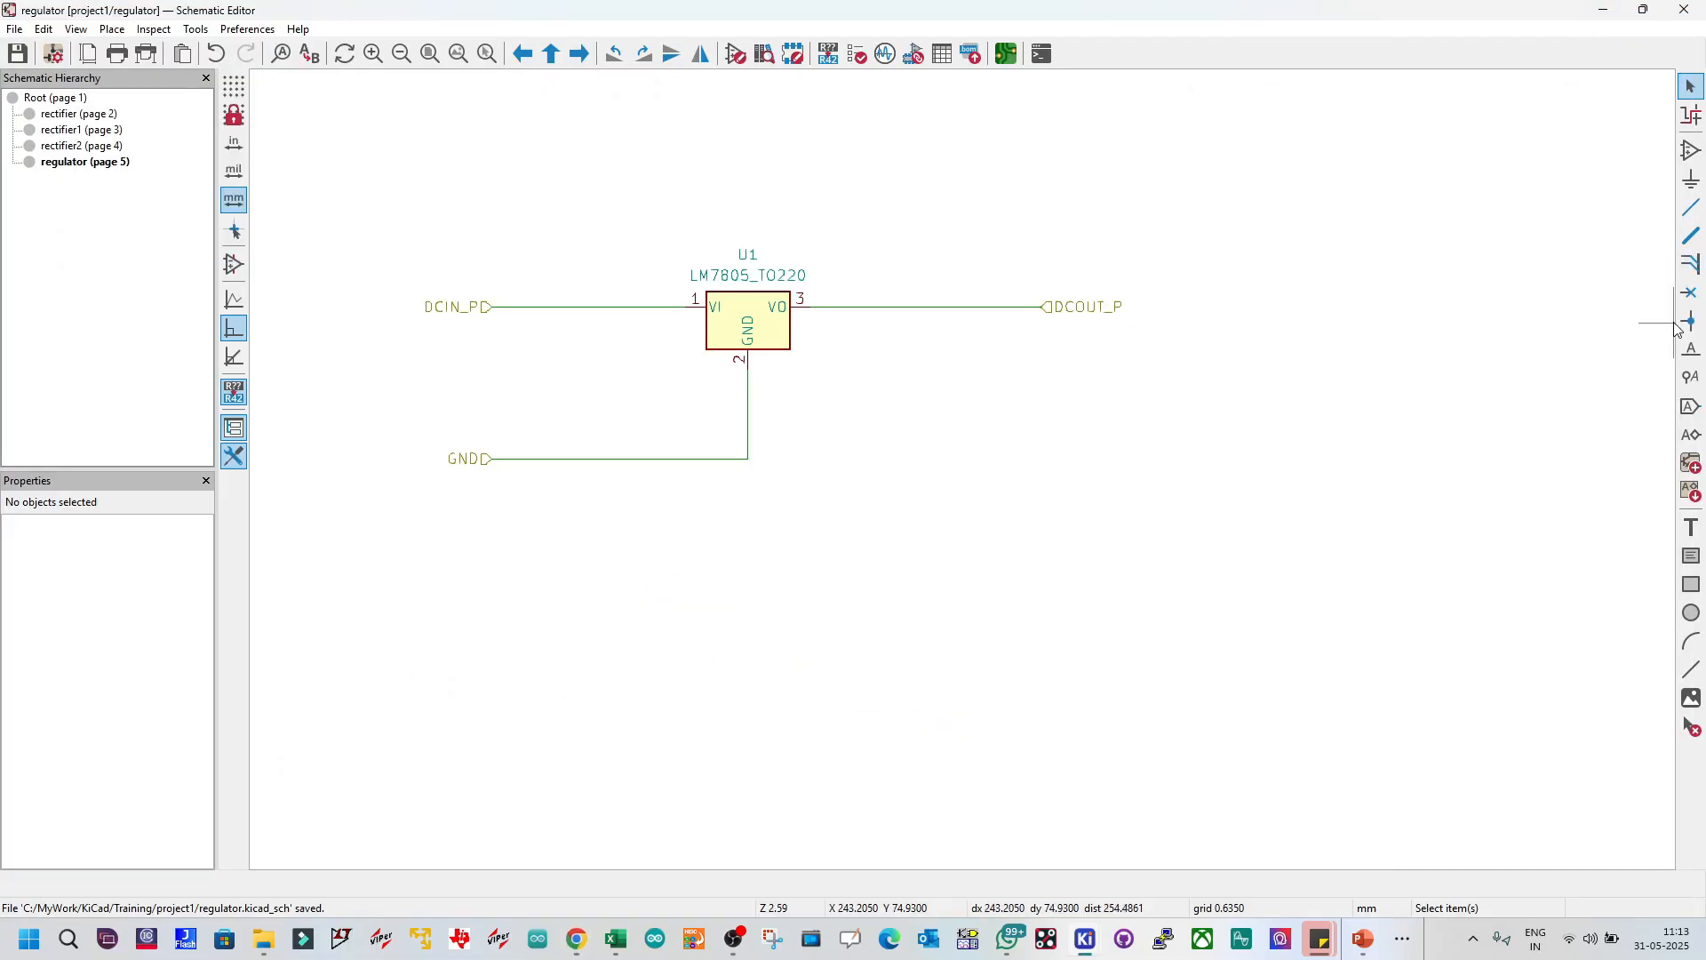
{"action": "left_click", "coordinate": [1687, 153]}
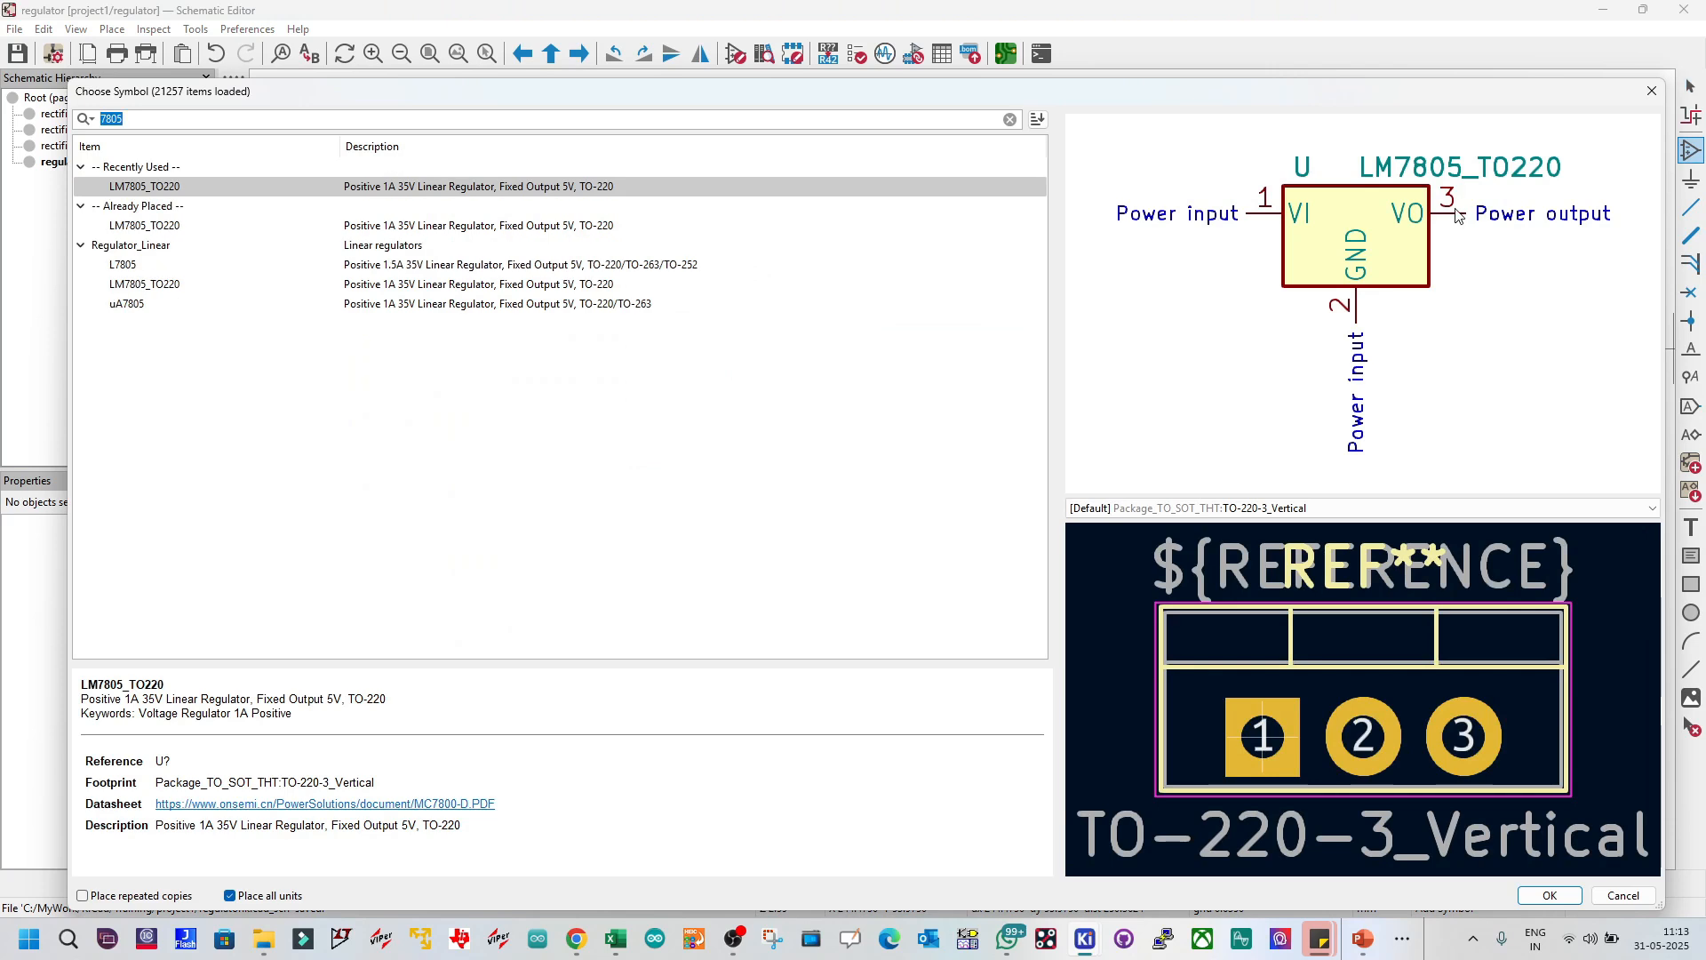
{"action": "type", "text": "cap"}
{"action": "key", "text": "Escape"}
{"action": "key", "text": "Escape"}
{"action": "key", "text": "Escape"}
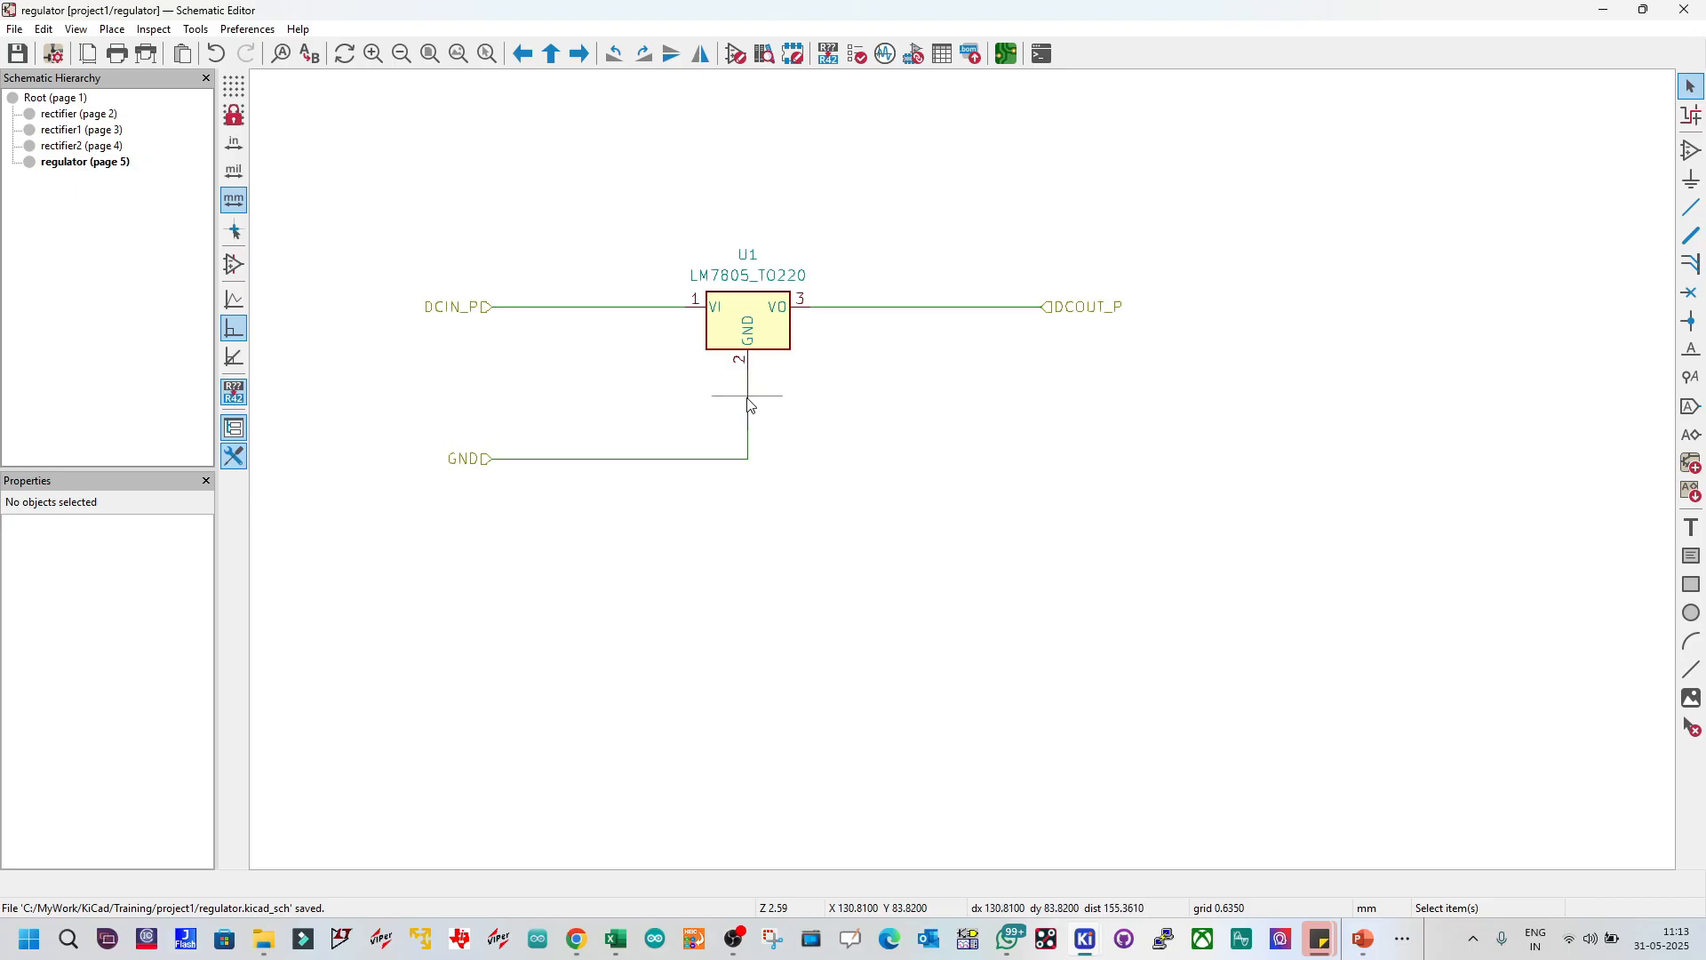
Step: Place a C_Polarized capacitor with footprint CP_Radial_D12.5mm_P5.00mm between the DCIN_P and GND wires, on the input side of U1
{"action": "left_click", "coordinate": [1691, 150]}
{"action": "left_click", "coordinate": [908, 278]}
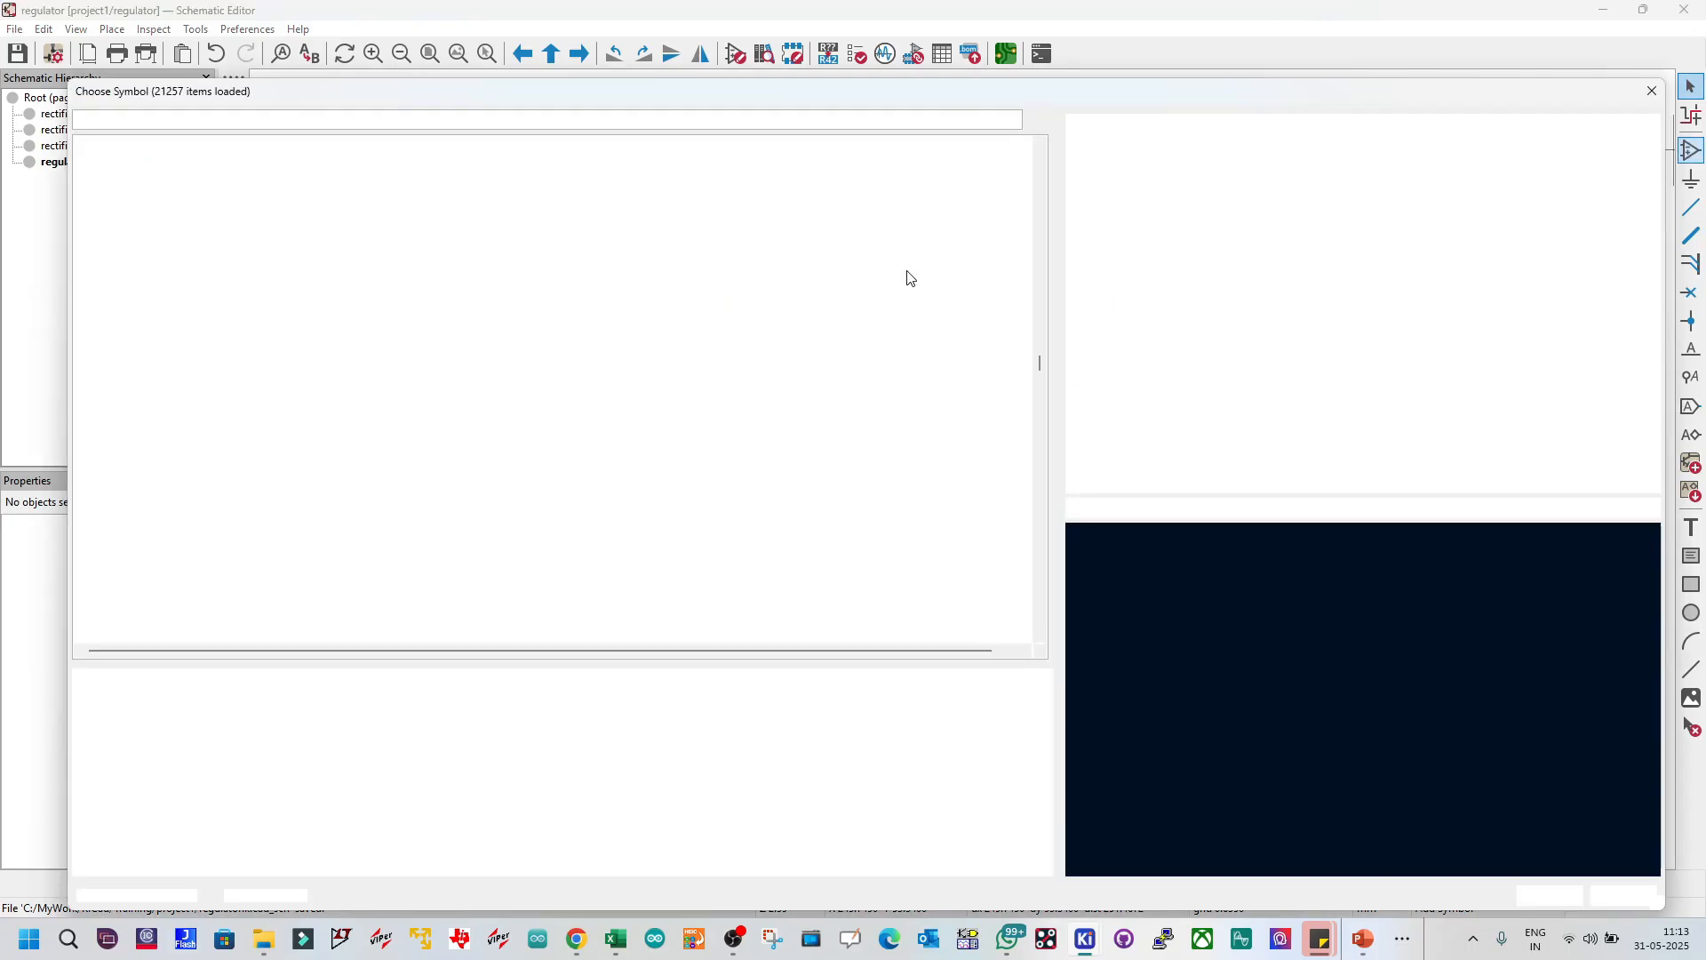
{"action": "type", "text": "cap"}
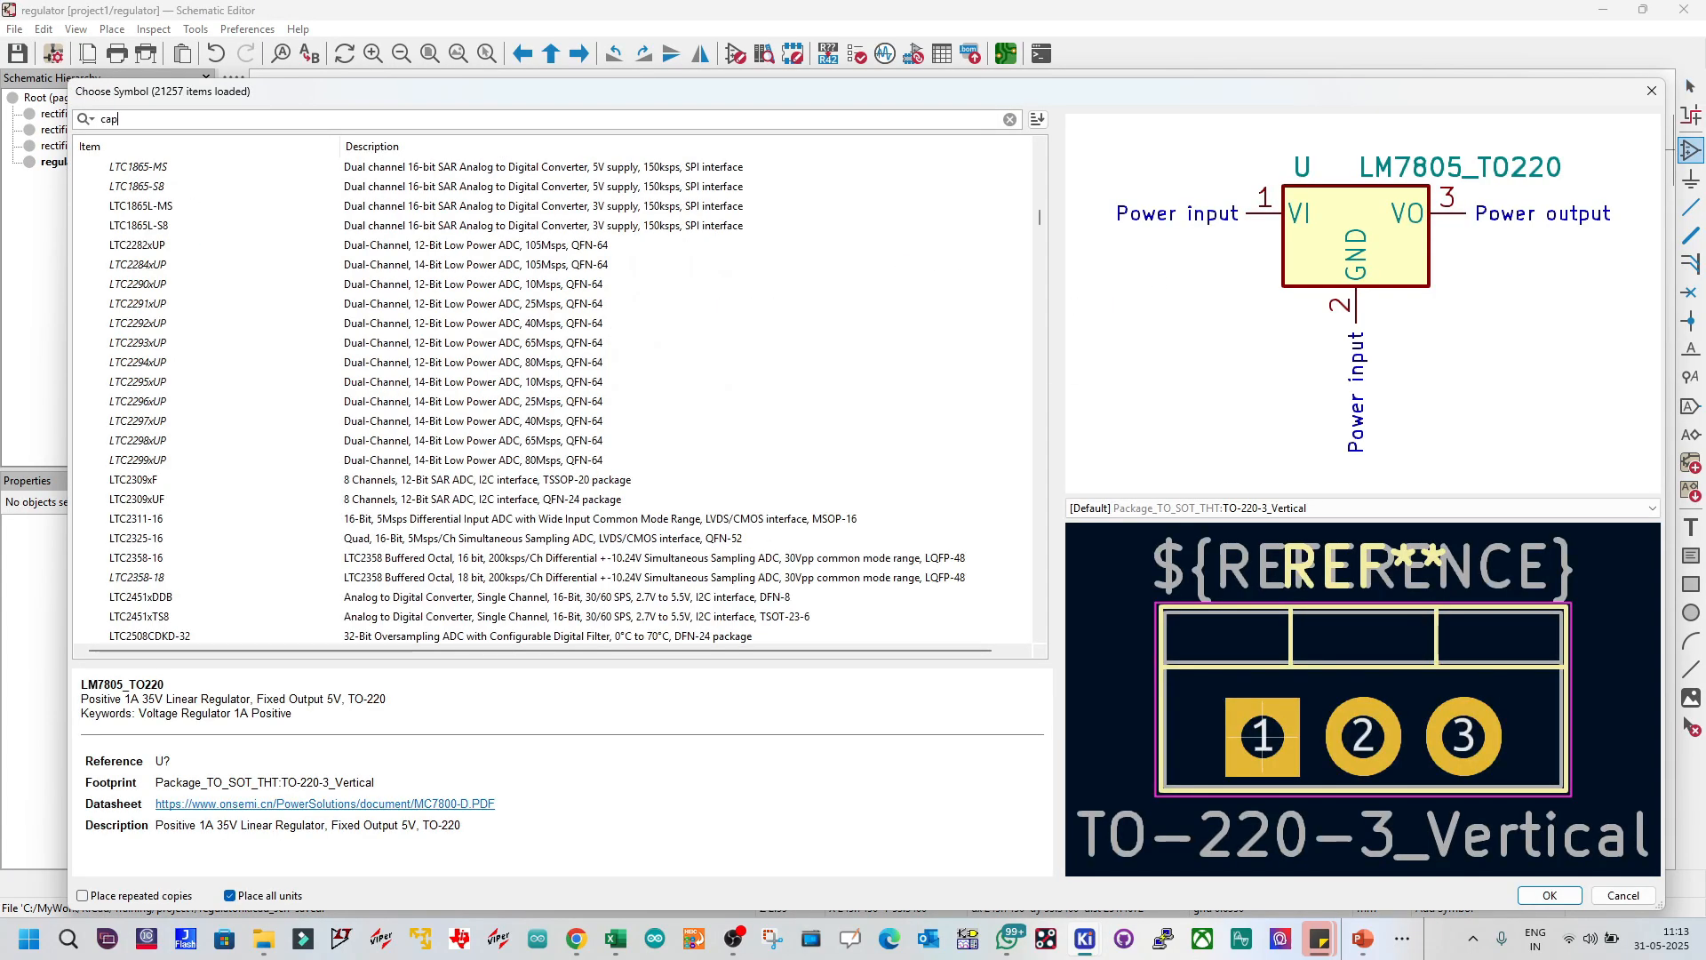
{"action": "left_click", "coordinate": [1227, 510]}
{"action": "scroll", "coordinate": [1225, 571], "scroll_direction": "down", "scroll_amount": 10}
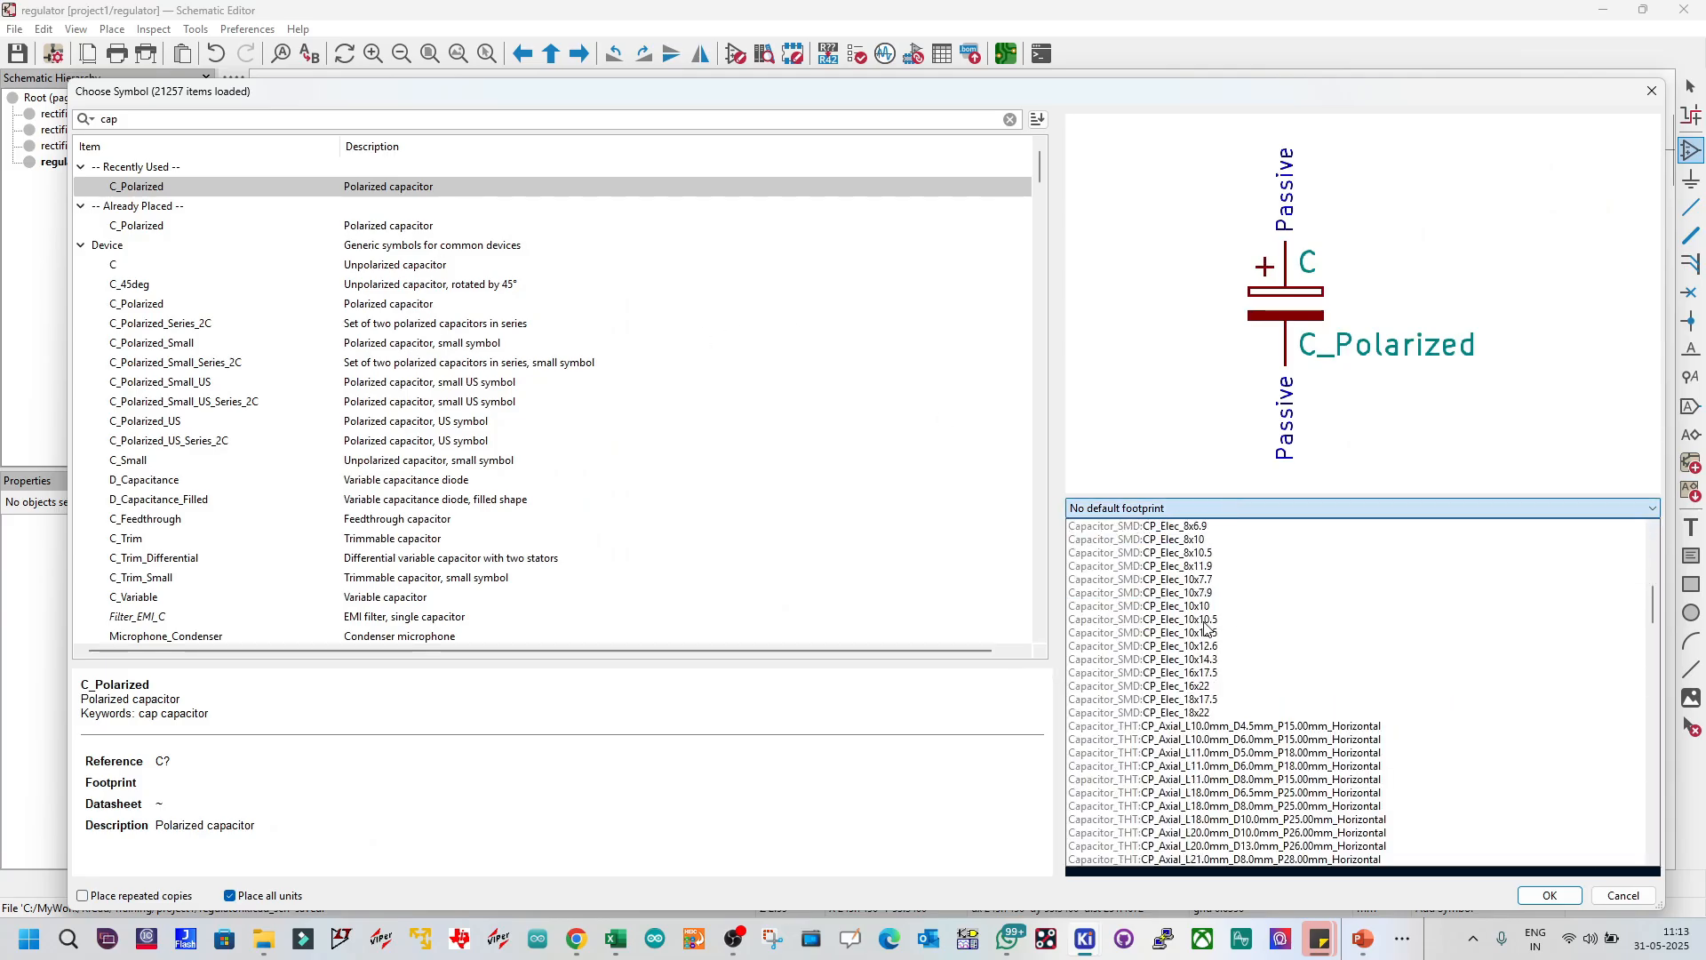
{"action": "scroll", "coordinate": [1205, 627], "scroll_direction": "down", "scroll_amount": 10}
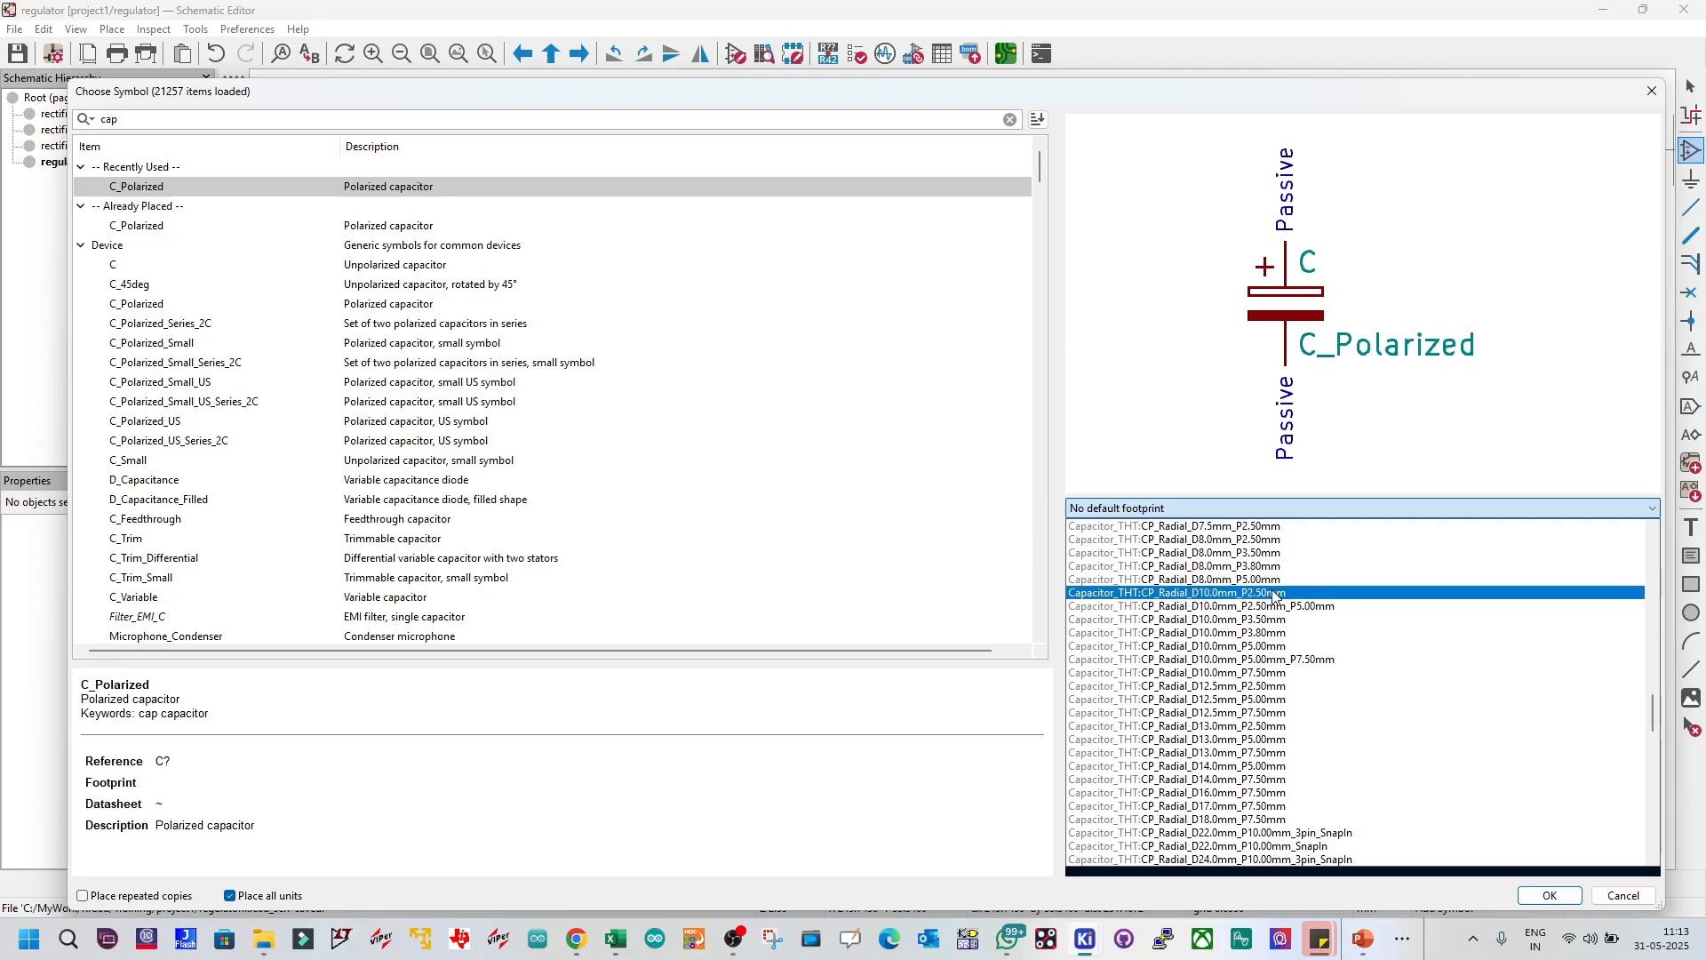
{"action": "scroll", "coordinate": [1274, 595], "scroll_direction": "up", "scroll_amount": 2}
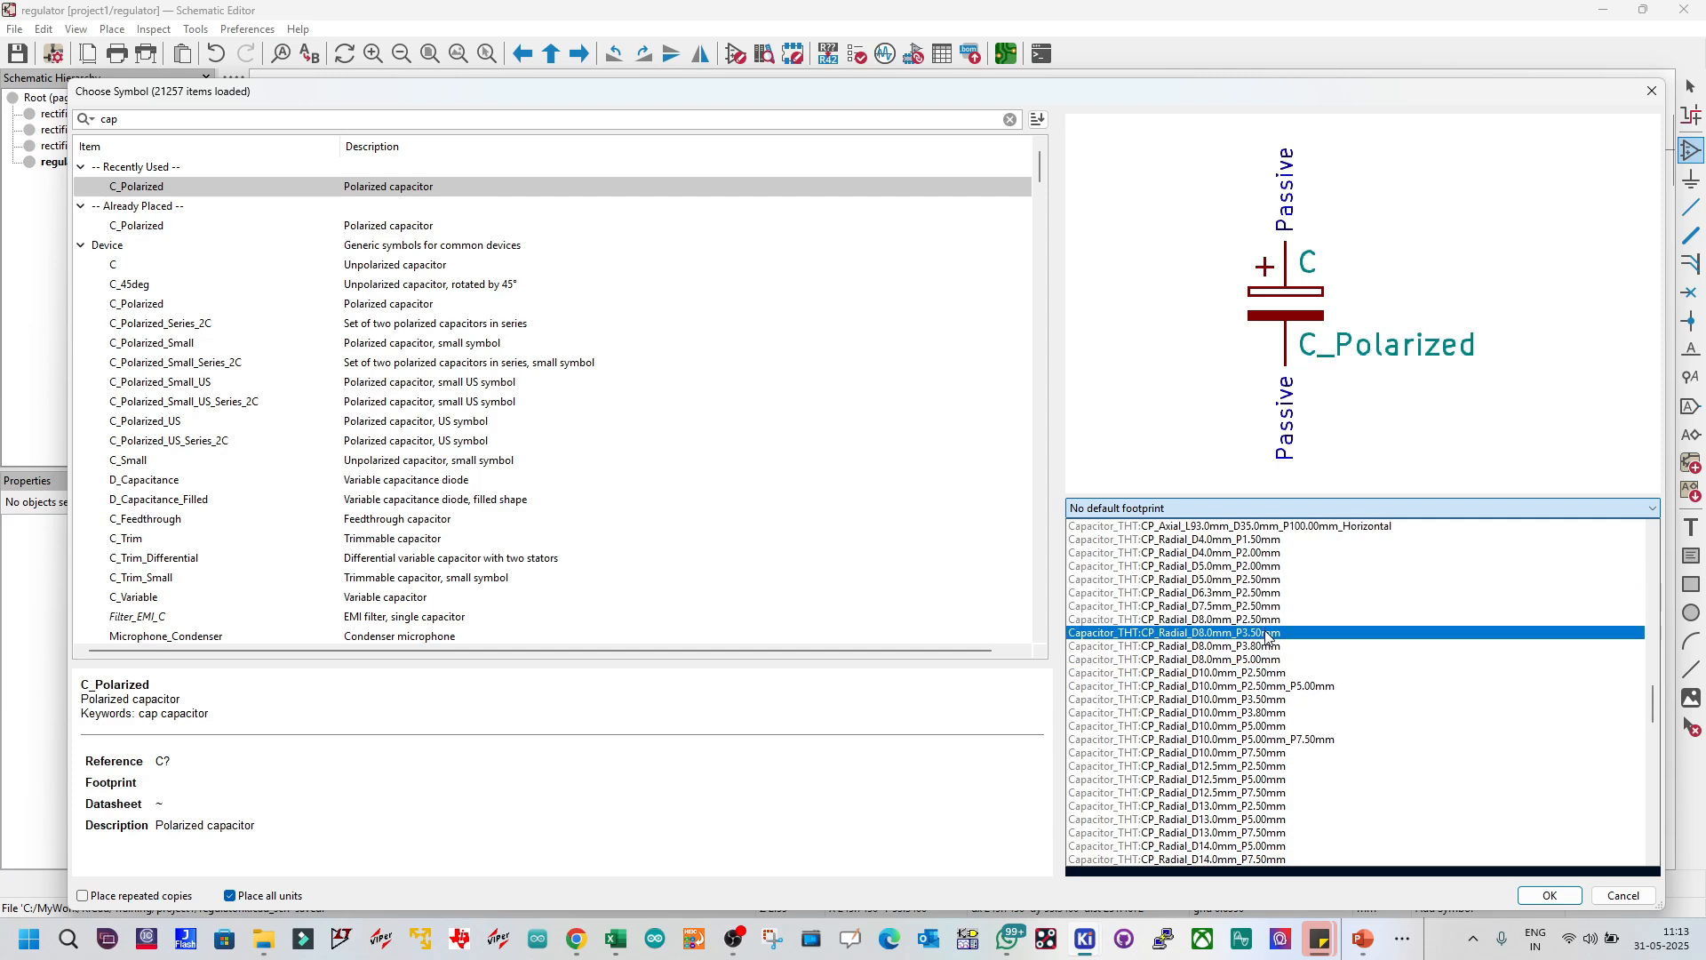
{"action": "scroll", "coordinate": [1268, 649], "scroll_direction": "down", "scroll_amount": 1}
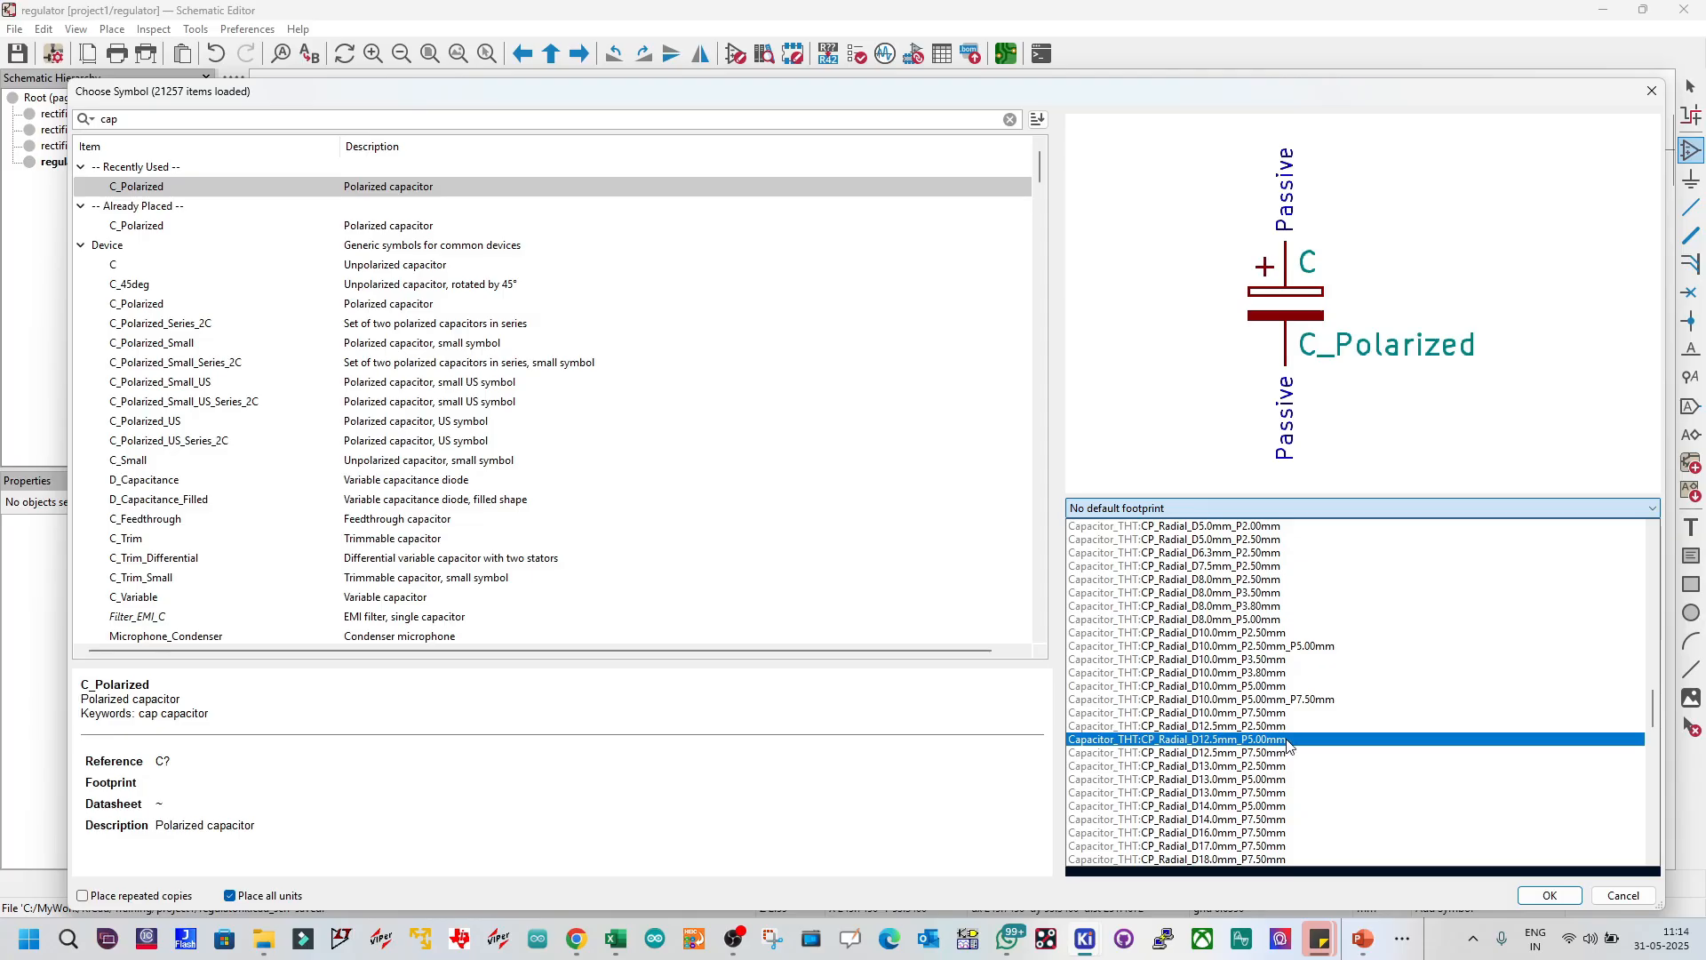
{"action": "left_click", "coordinate": [1289, 741]}
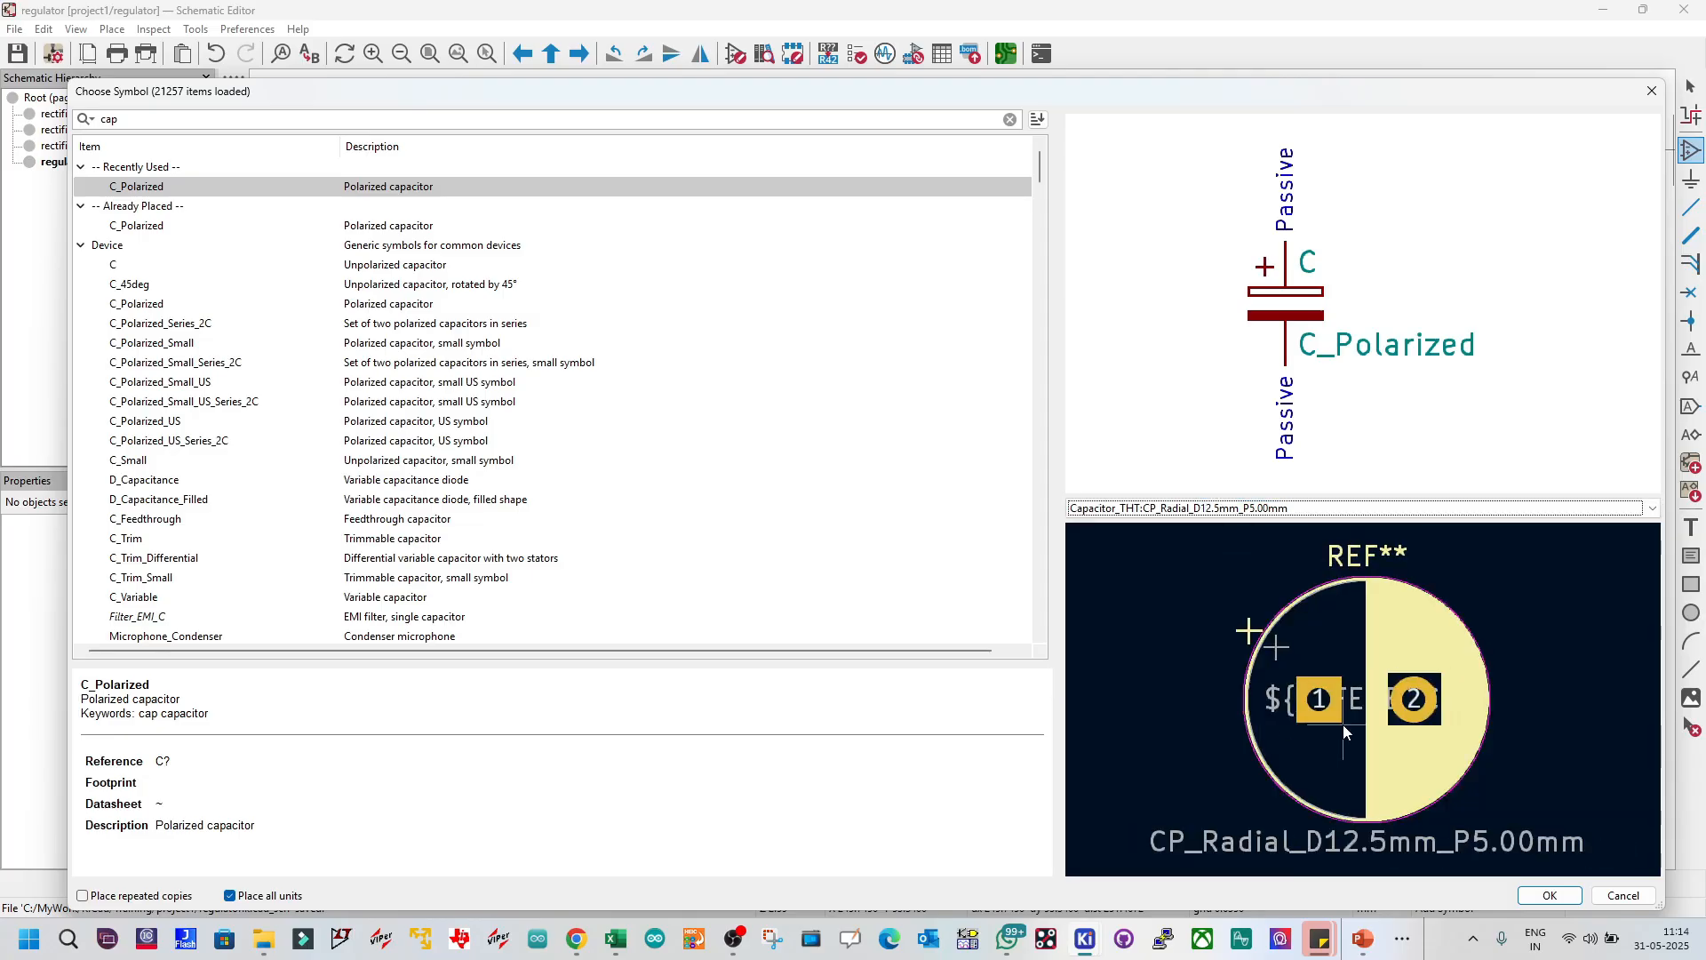
{"action": "left_click", "coordinate": [1549, 896]}
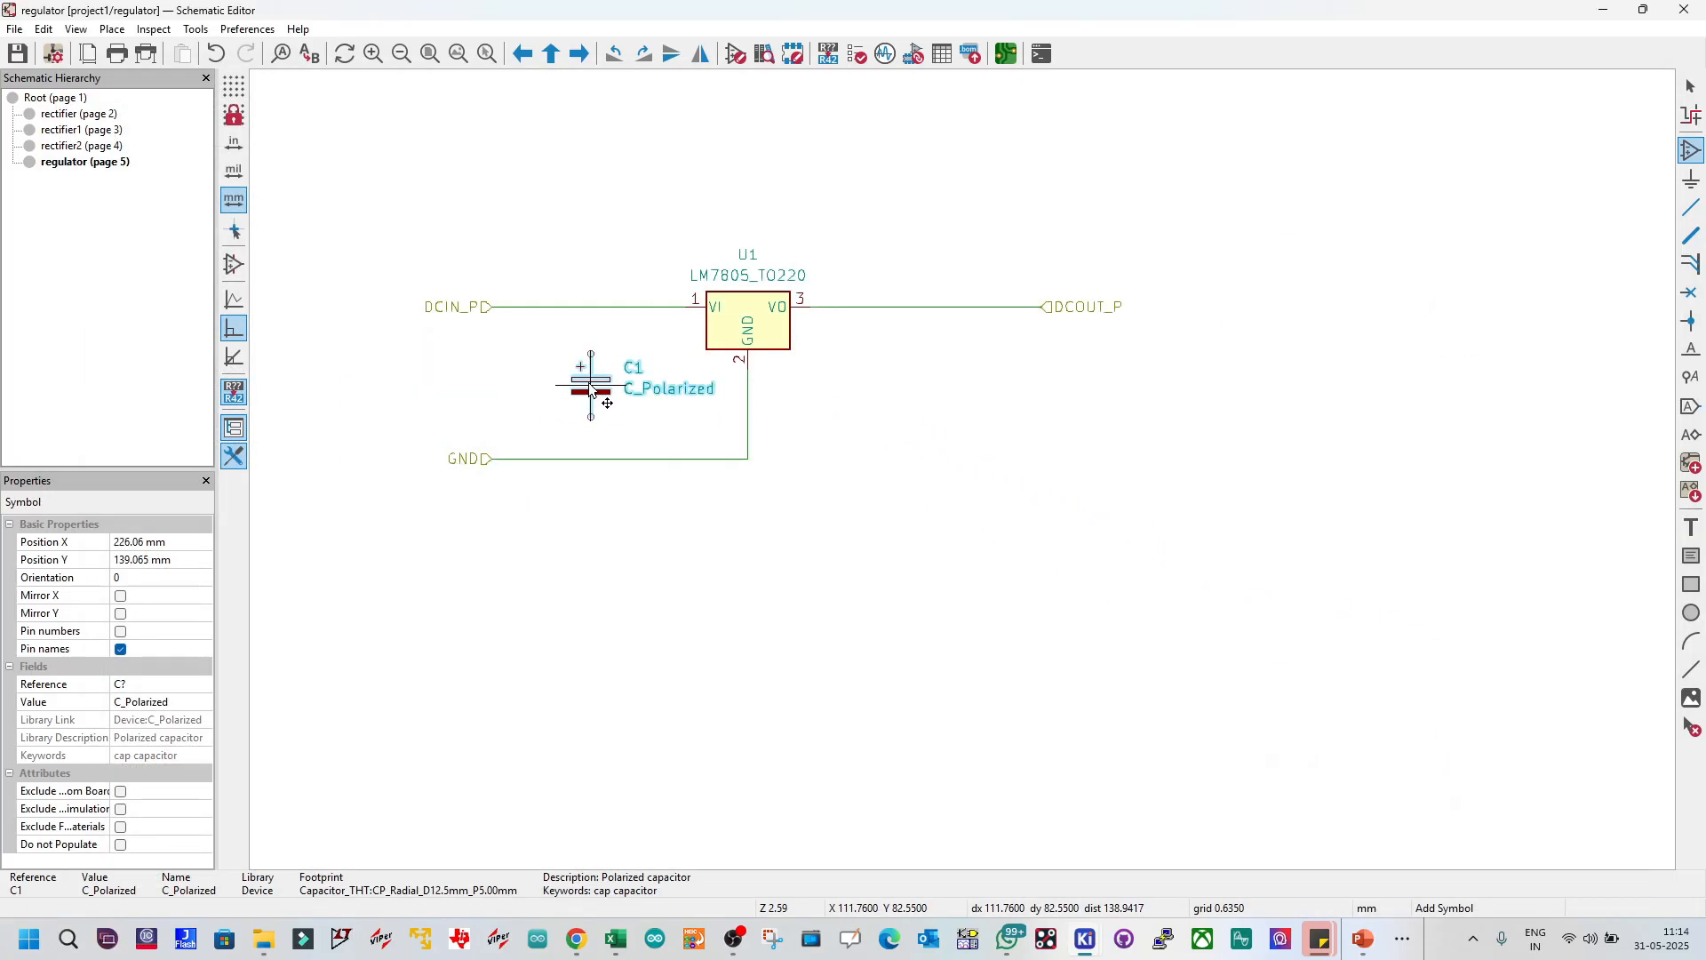
{"action": "left_click", "coordinate": [593, 391]}
{"action": "key", "text": "Escape"}
Step: Set the input capacitor's value to 2200uF/25V
{"action": "right_click", "coordinate": [593, 387]}
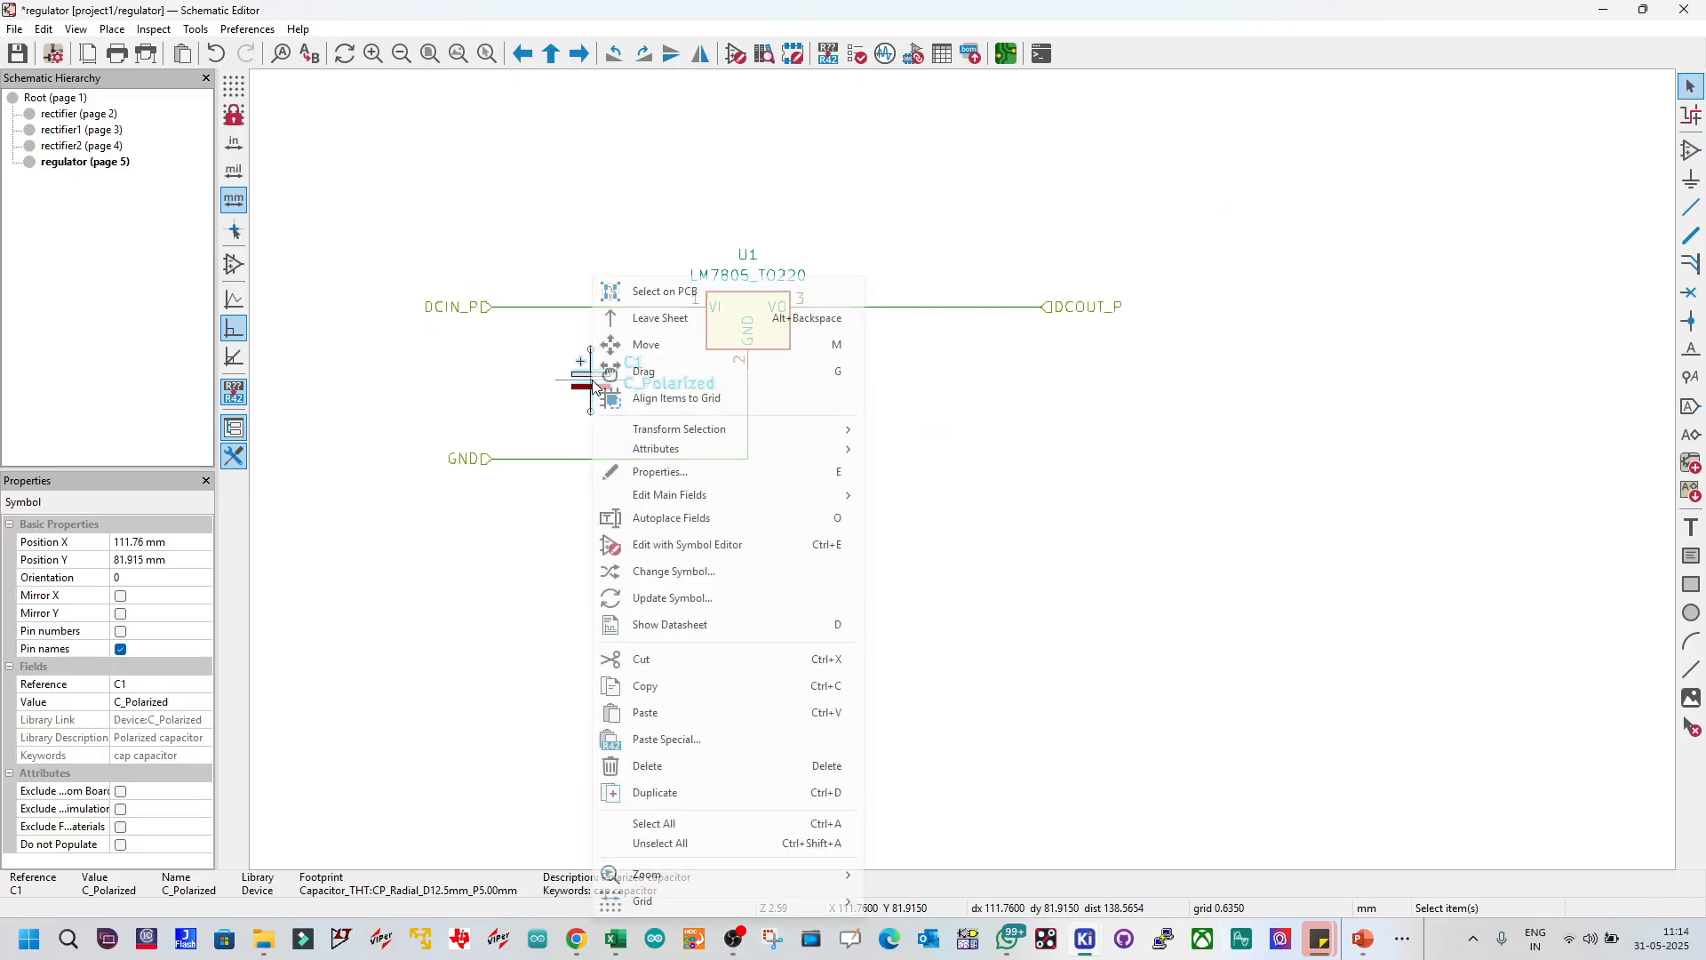
{"action": "key", "text": "Escape"}
{"action": "double_click", "coordinate": [665, 386]}
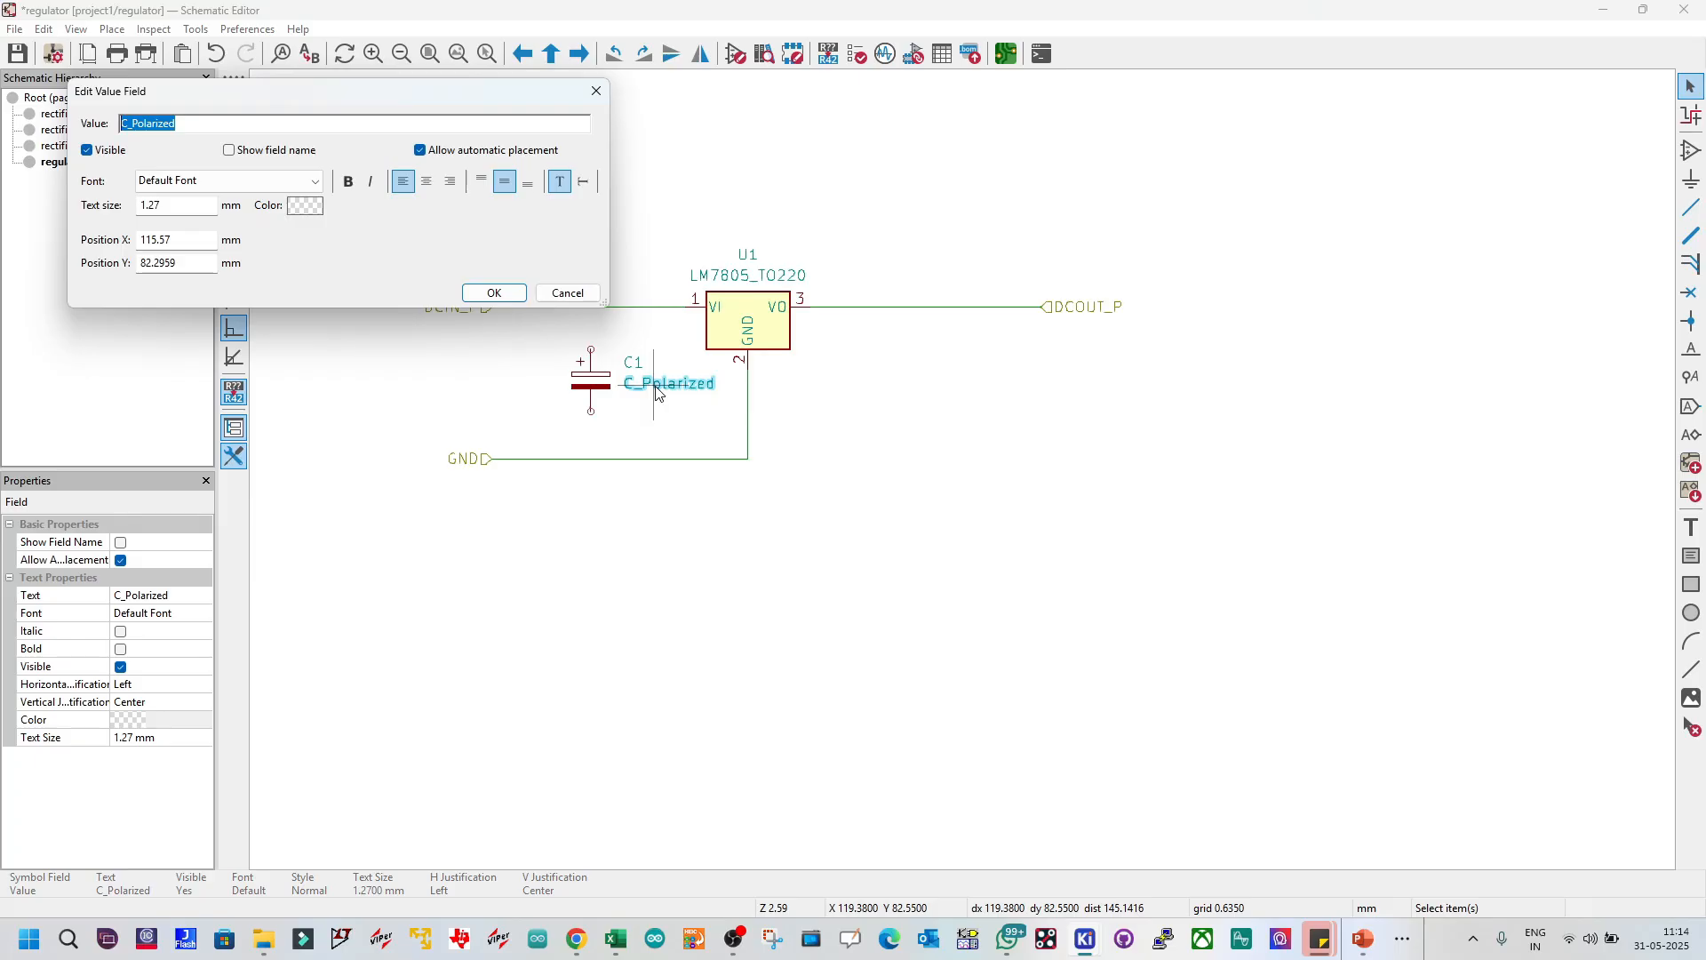
{"action": "type", "text": "2200uF/25V"}
{"action": "left_click", "coordinate": [495, 293]}
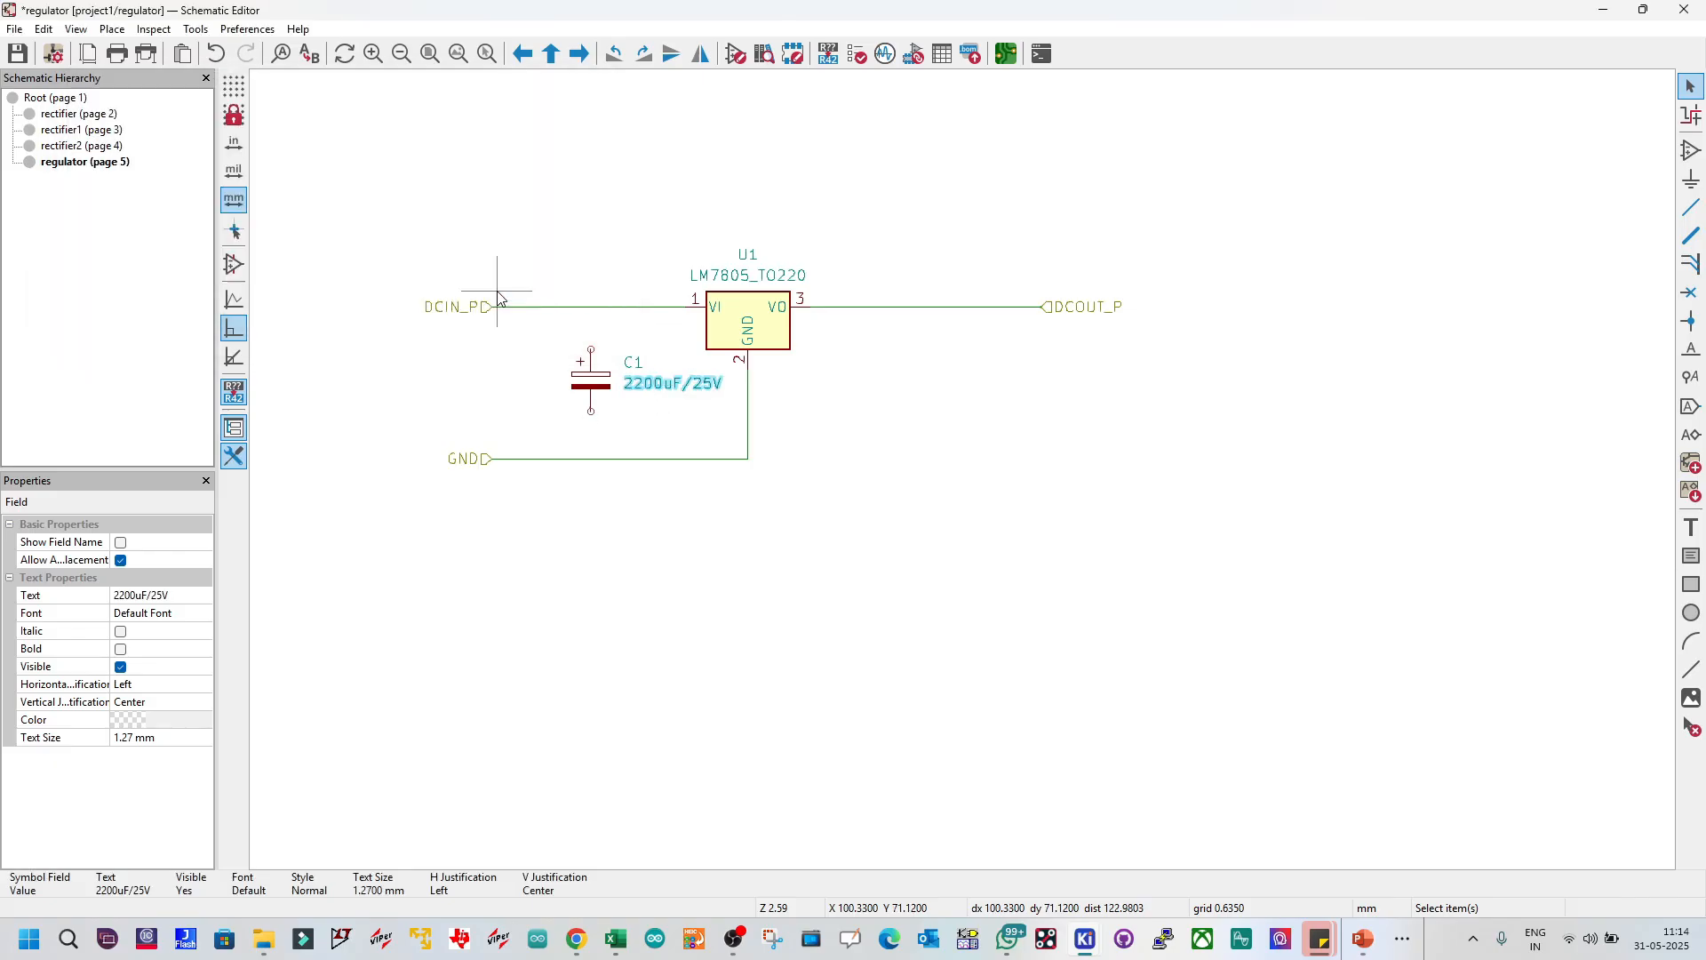
Step: Wire the input capacitor's positive pin to the DCIN_P line and its negative pin to the GND line, and save the schematic
{"action": "key", "text": "w"}
{"action": "left_click", "coordinate": [591, 348]}
{"action": "left_click", "coordinate": [591, 306]}
{"action": "key", "text": "Escape"}
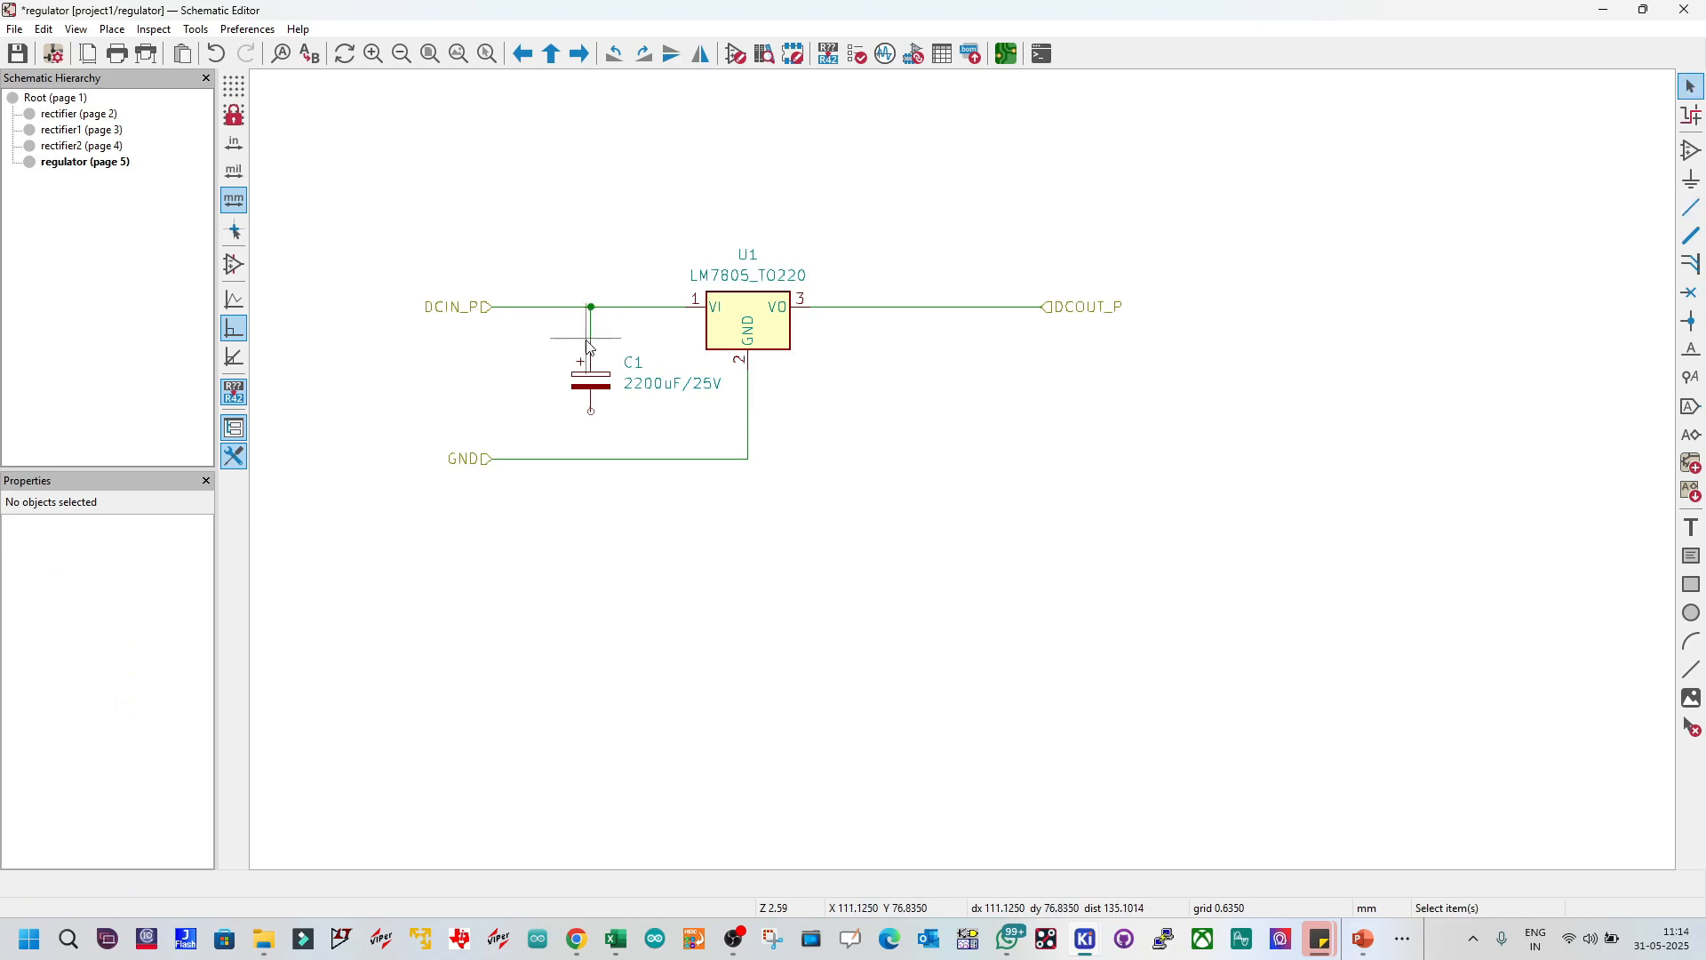
{"action": "key", "text": "w"}
{"action": "left_click", "coordinate": [591, 407]}
{"action": "left_click", "coordinate": [592, 459]}
{"action": "key", "text": "Escape"}
{"action": "middle_click_drag", "start_coordinate": [691, 421], "coordinate": [966, 476]}
{"action": "key", "text": "ctrl+s"}
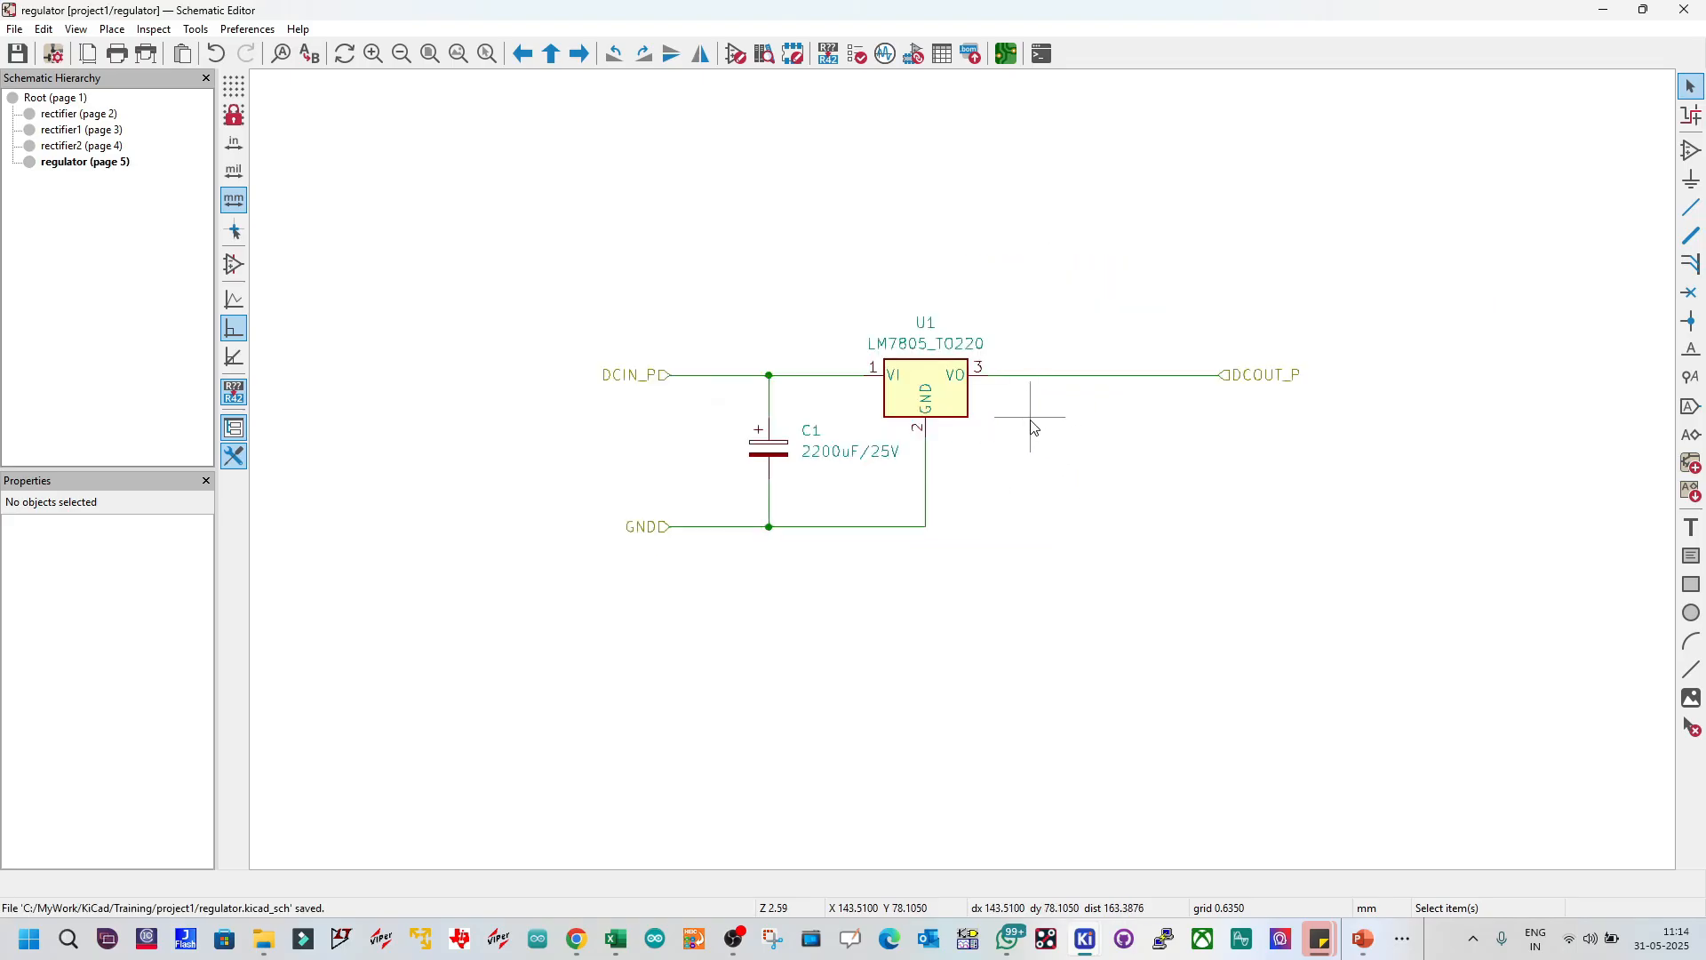
Step: Shift capacitor C1 together with its wires slightly away from the regulator, and save the schematic
{"action": "scroll", "coordinate": [1030, 426], "scroll_direction": "up", "scroll_amount": 2}
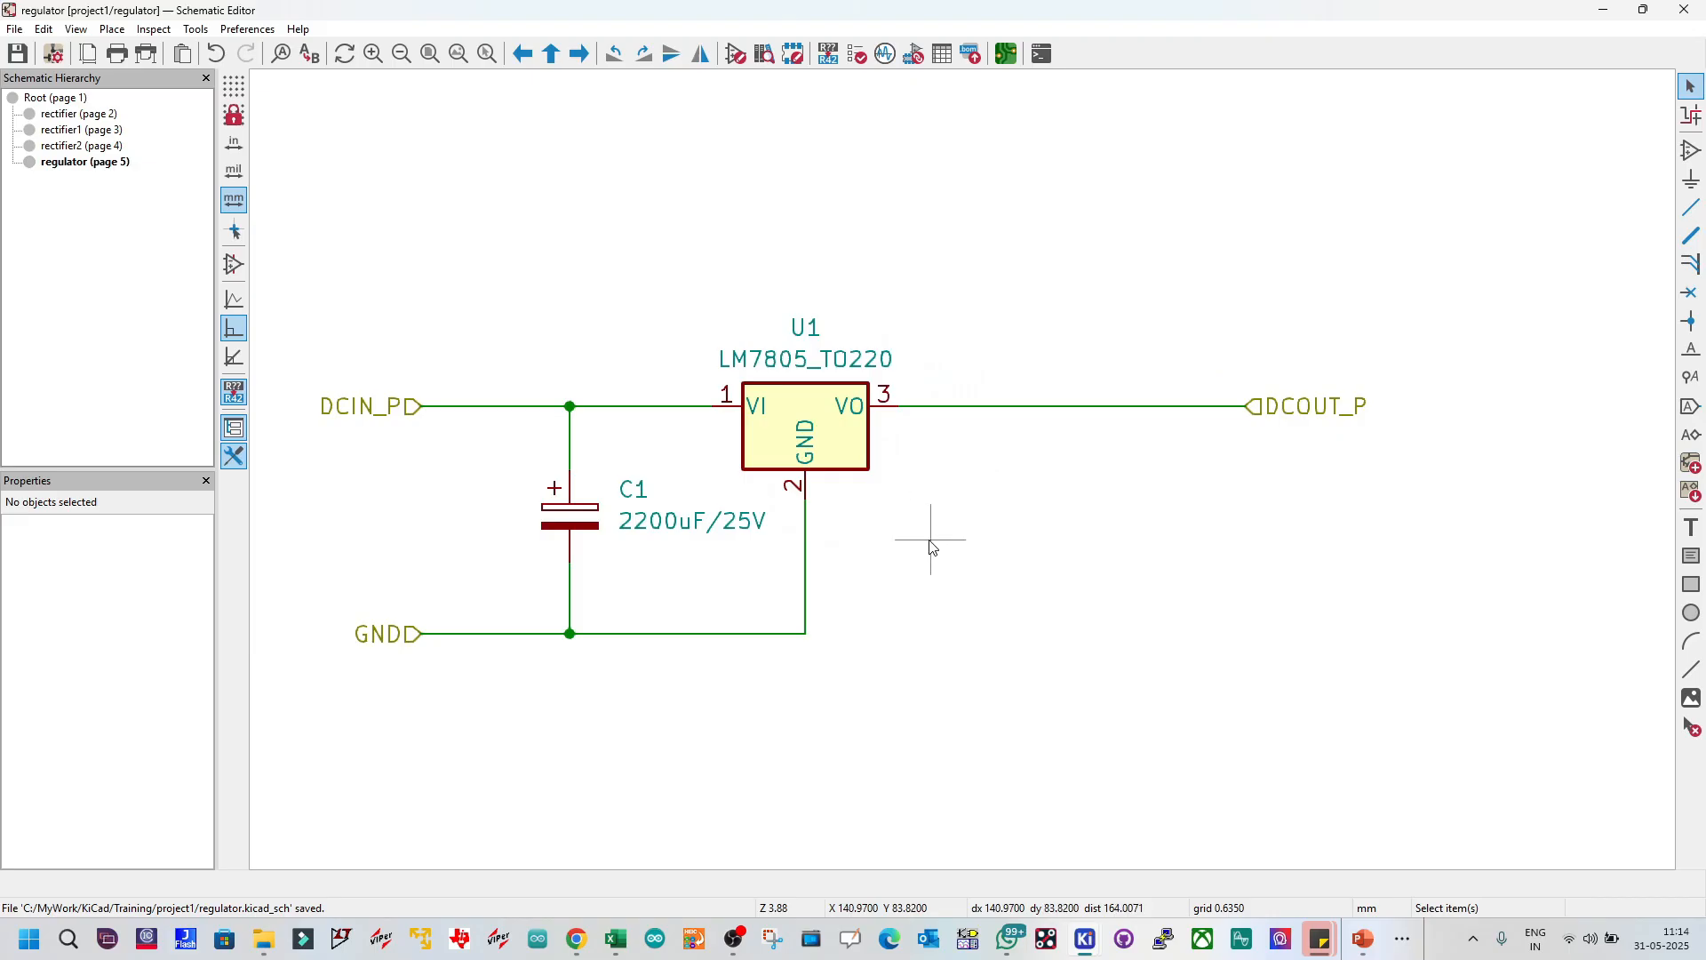
{"action": "left_click_drag", "start_coordinate": [570, 431], "coordinate": [554, 431]}
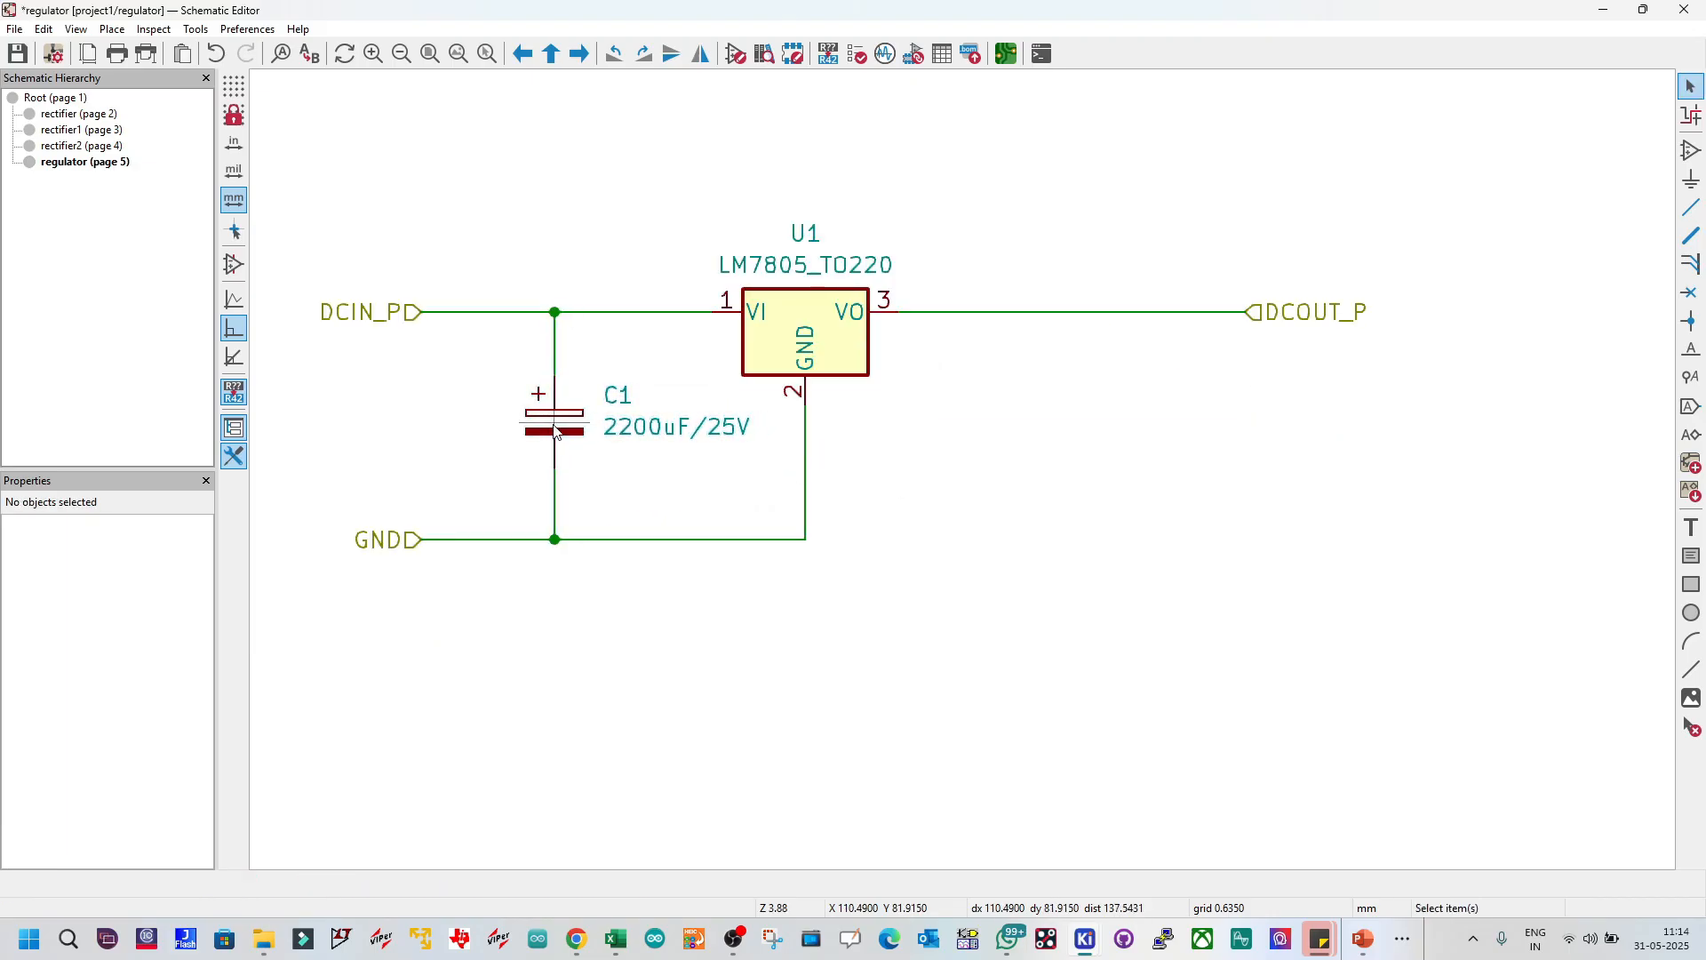
{"action": "key", "text": "ctrl+s"}
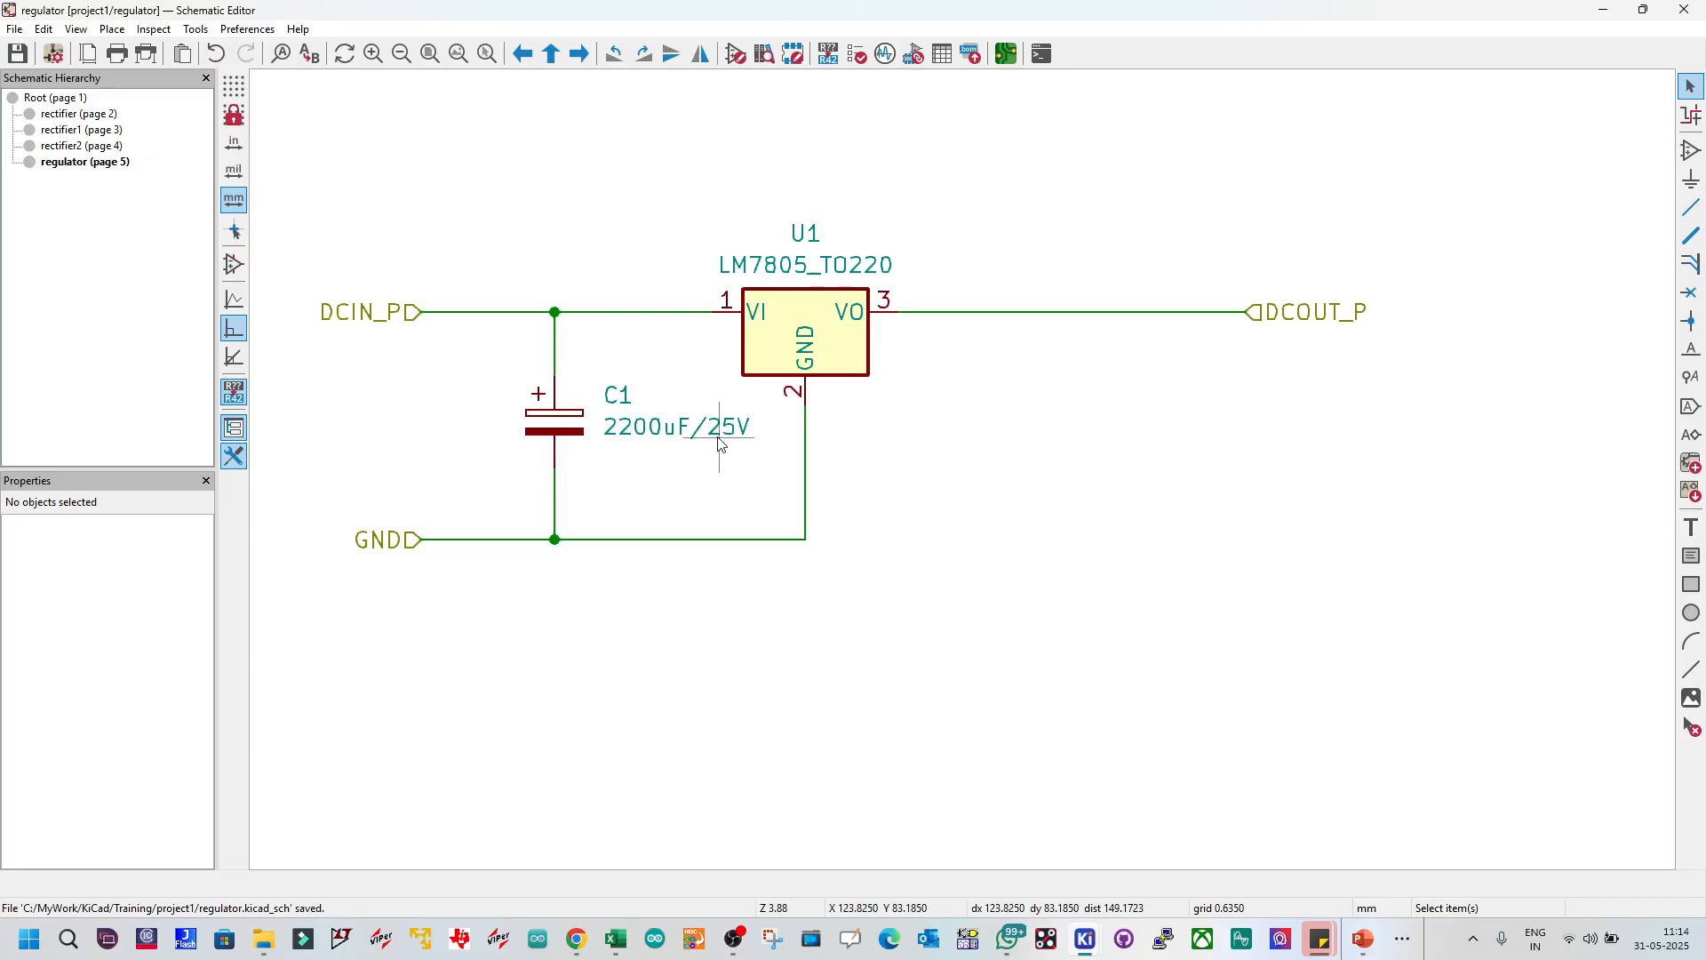
Step: Duplicate capacitor C1 and place the copy below the DCOUT_P wire, level with the original
{"action": "left_click", "coordinate": [570, 426]}
{"action": "key", "text": "ctrl+d"}
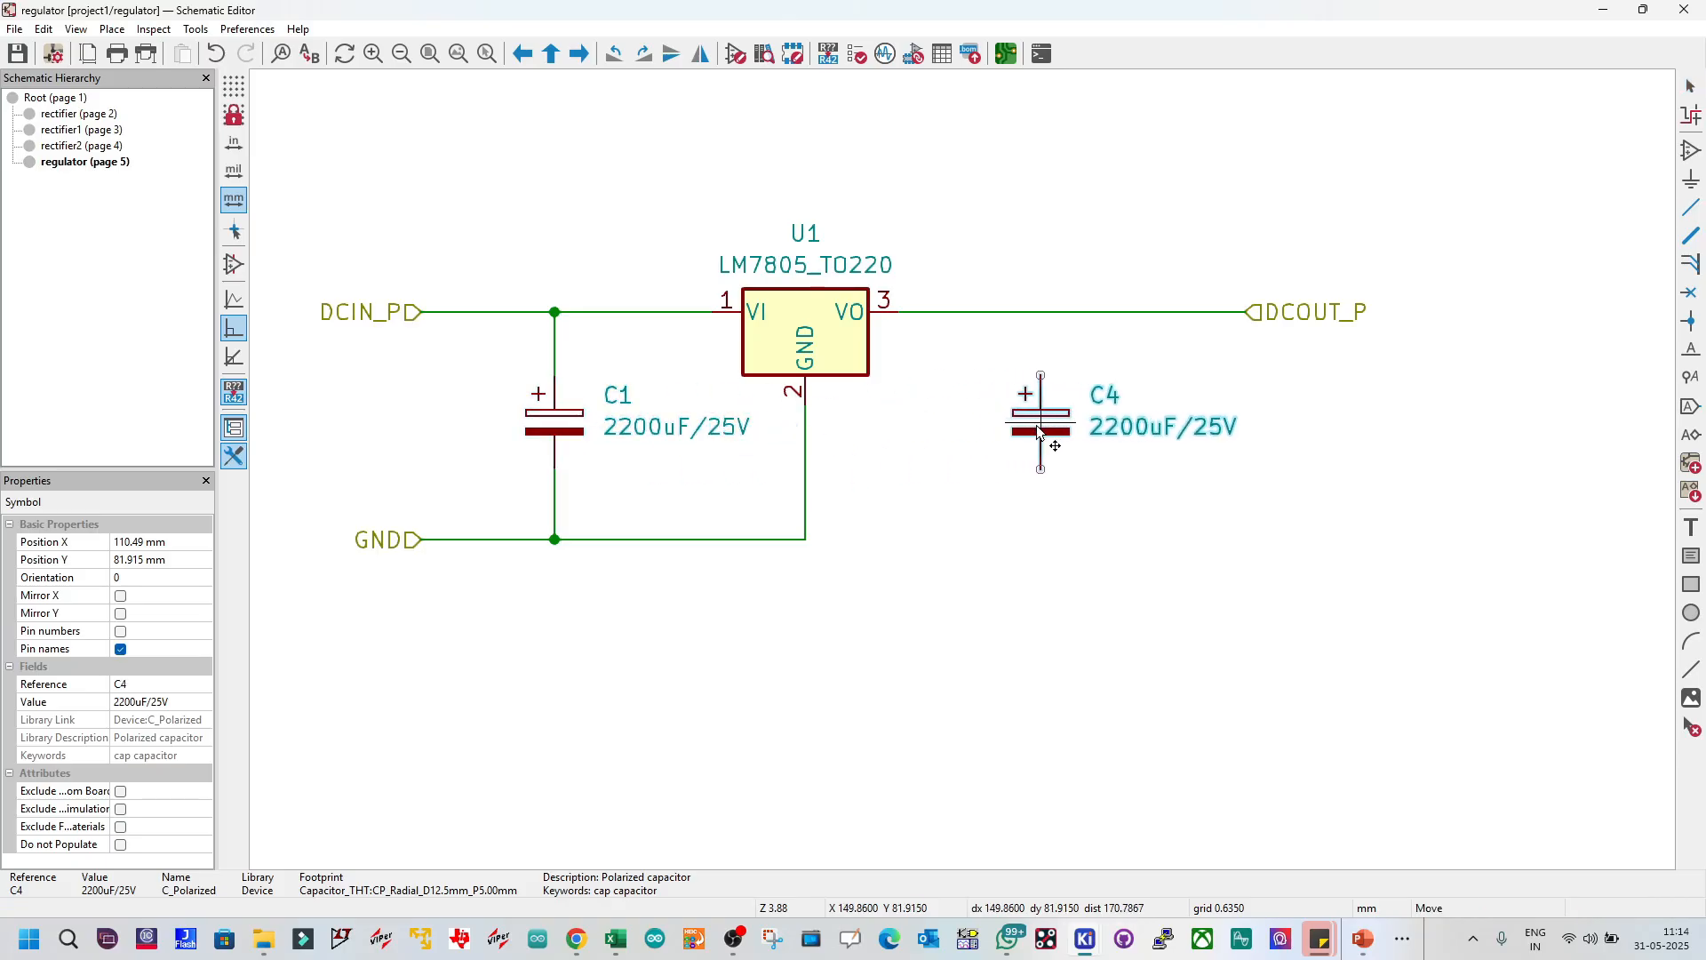
{"action": "left_click", "coordinate": [1041, 431]}
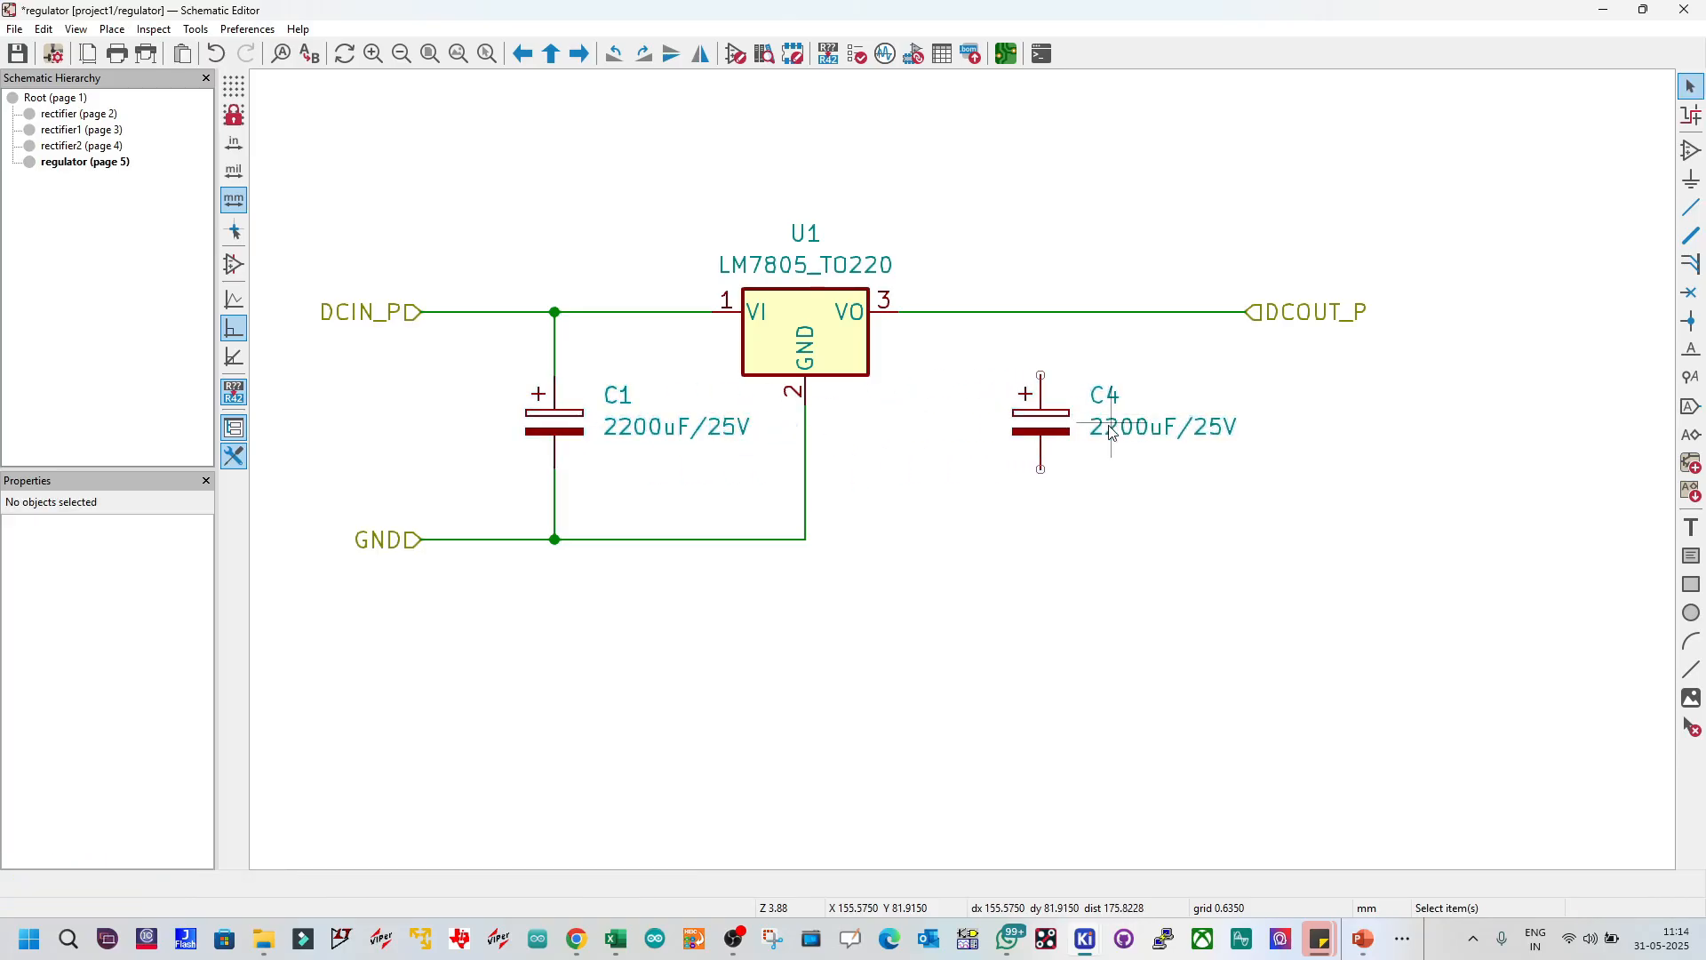
{"action": "double_click", "coordinate": [1106, 427]}
{"action": "key", "text": "Escape"}
{"action": "double_click", "coordinate": [1022, 432]}
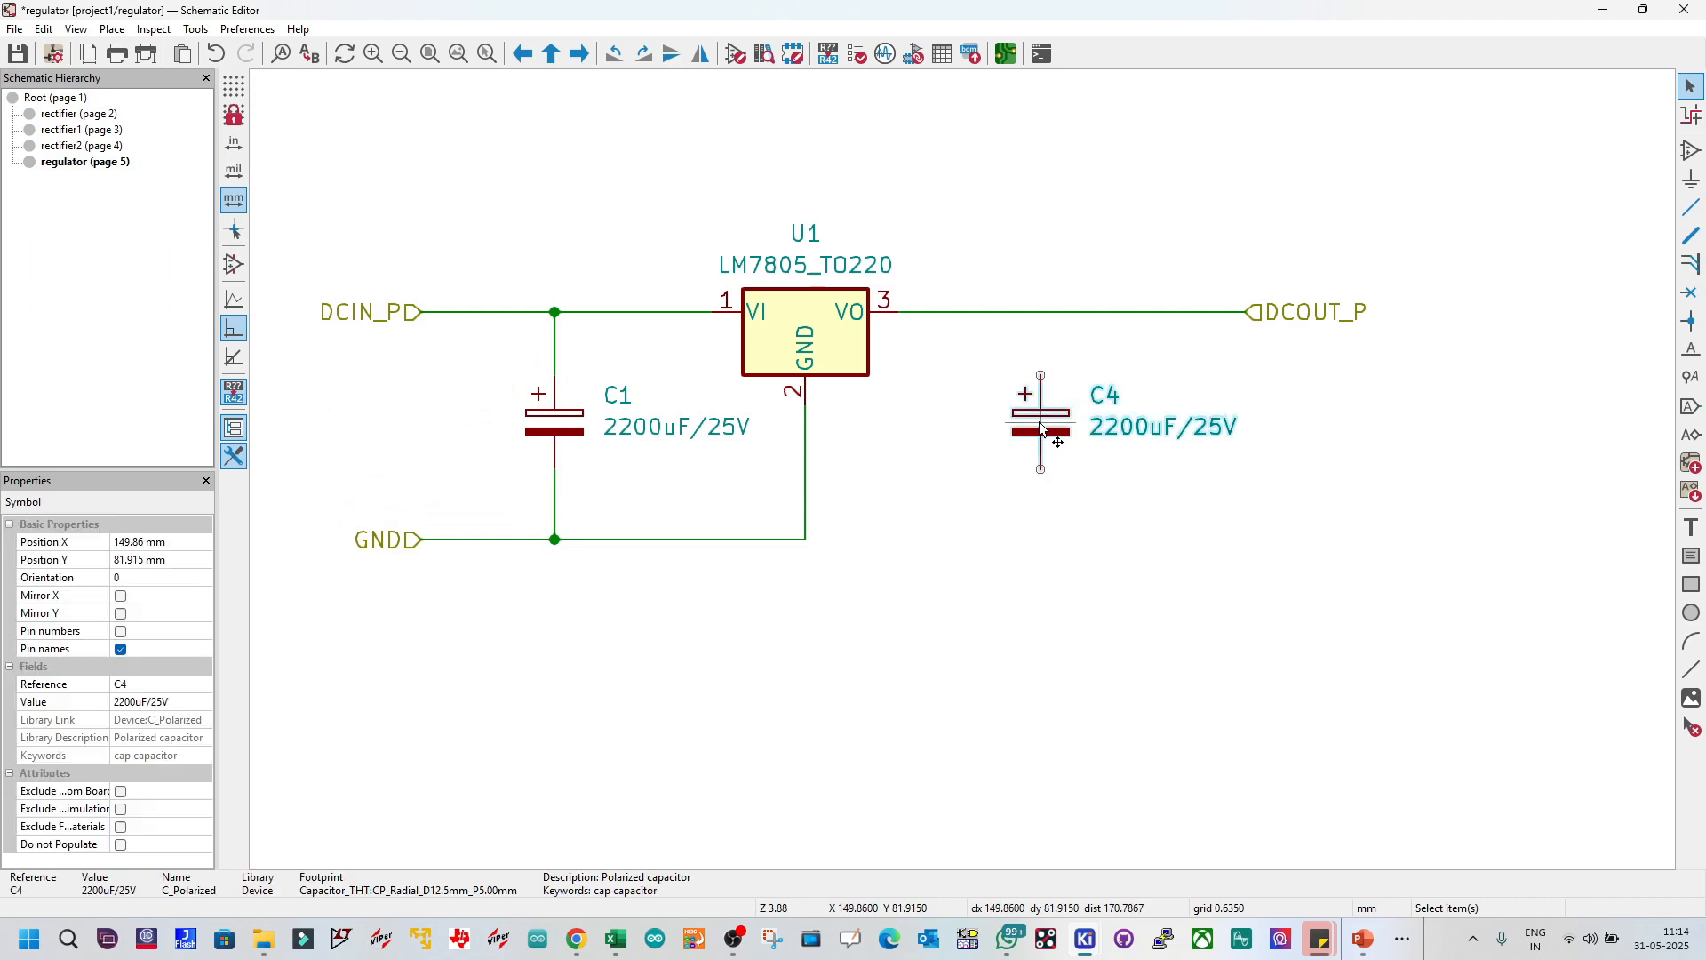
{"action": "key", "text": "Escape"}
Step: Change the output capacitor's footprint to CP_Radial_D5.0mm_P2.50mm, checking its 3D preview before accepting it
{"action": "double_click", "coordinate": [1066, 438]}
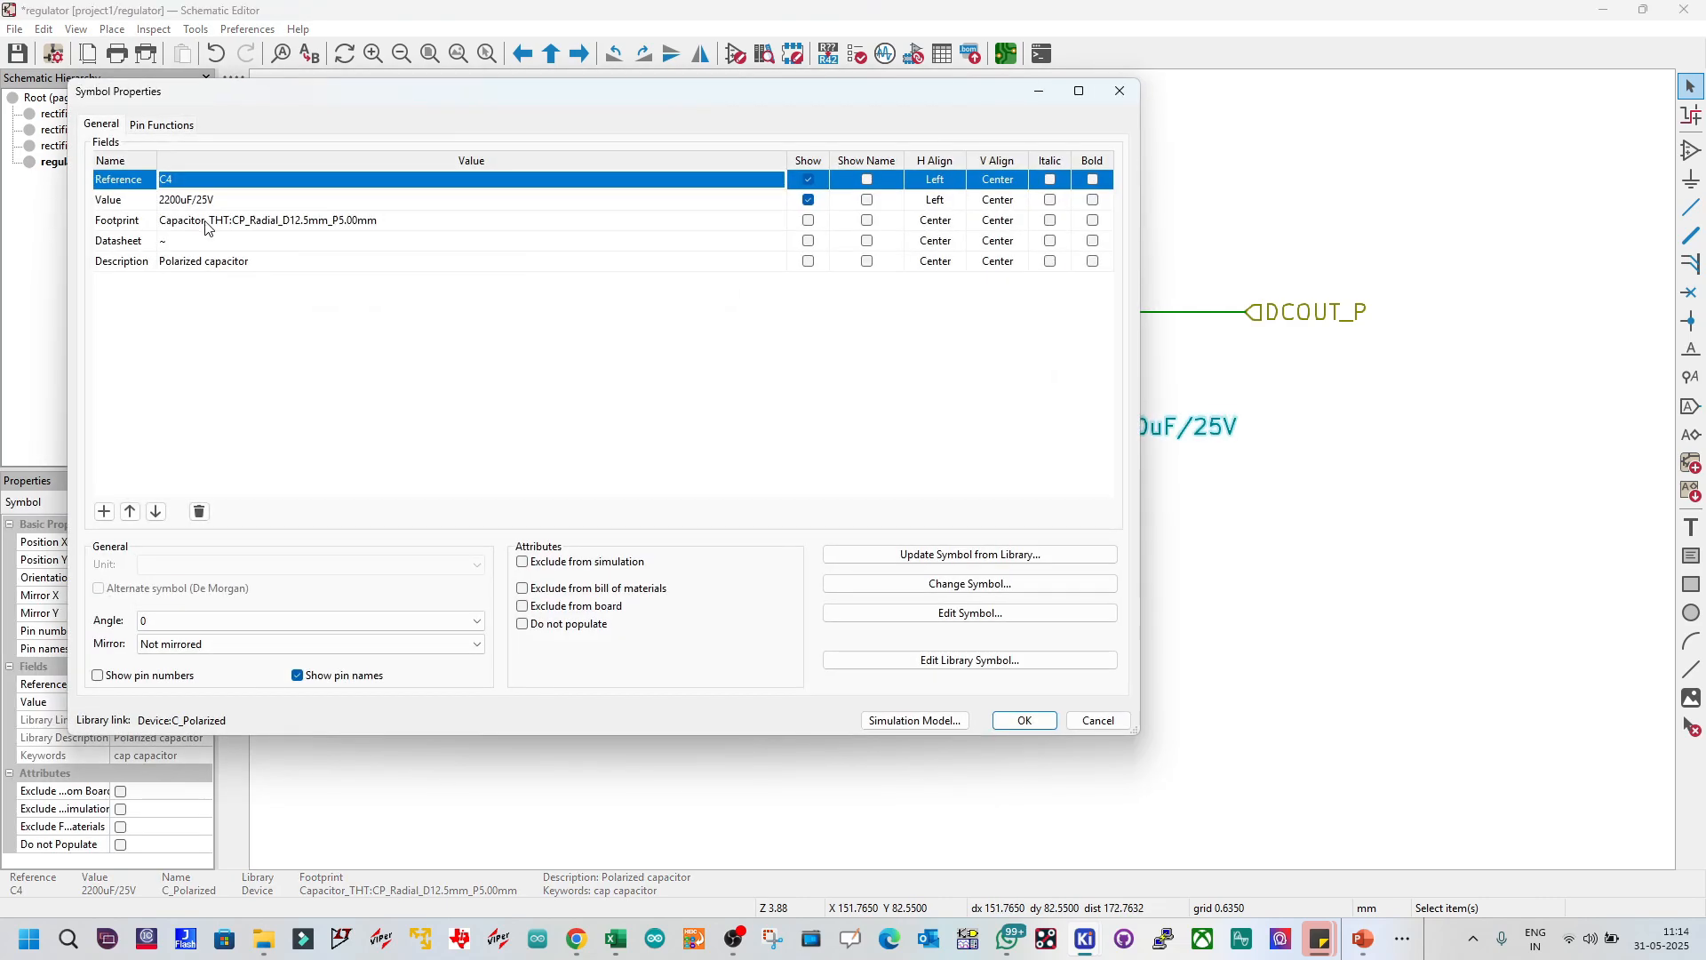
{"action": "left_click", "coordinate": [769, 226]}
{"action": "left_click", "coordinate": [775, 221]}
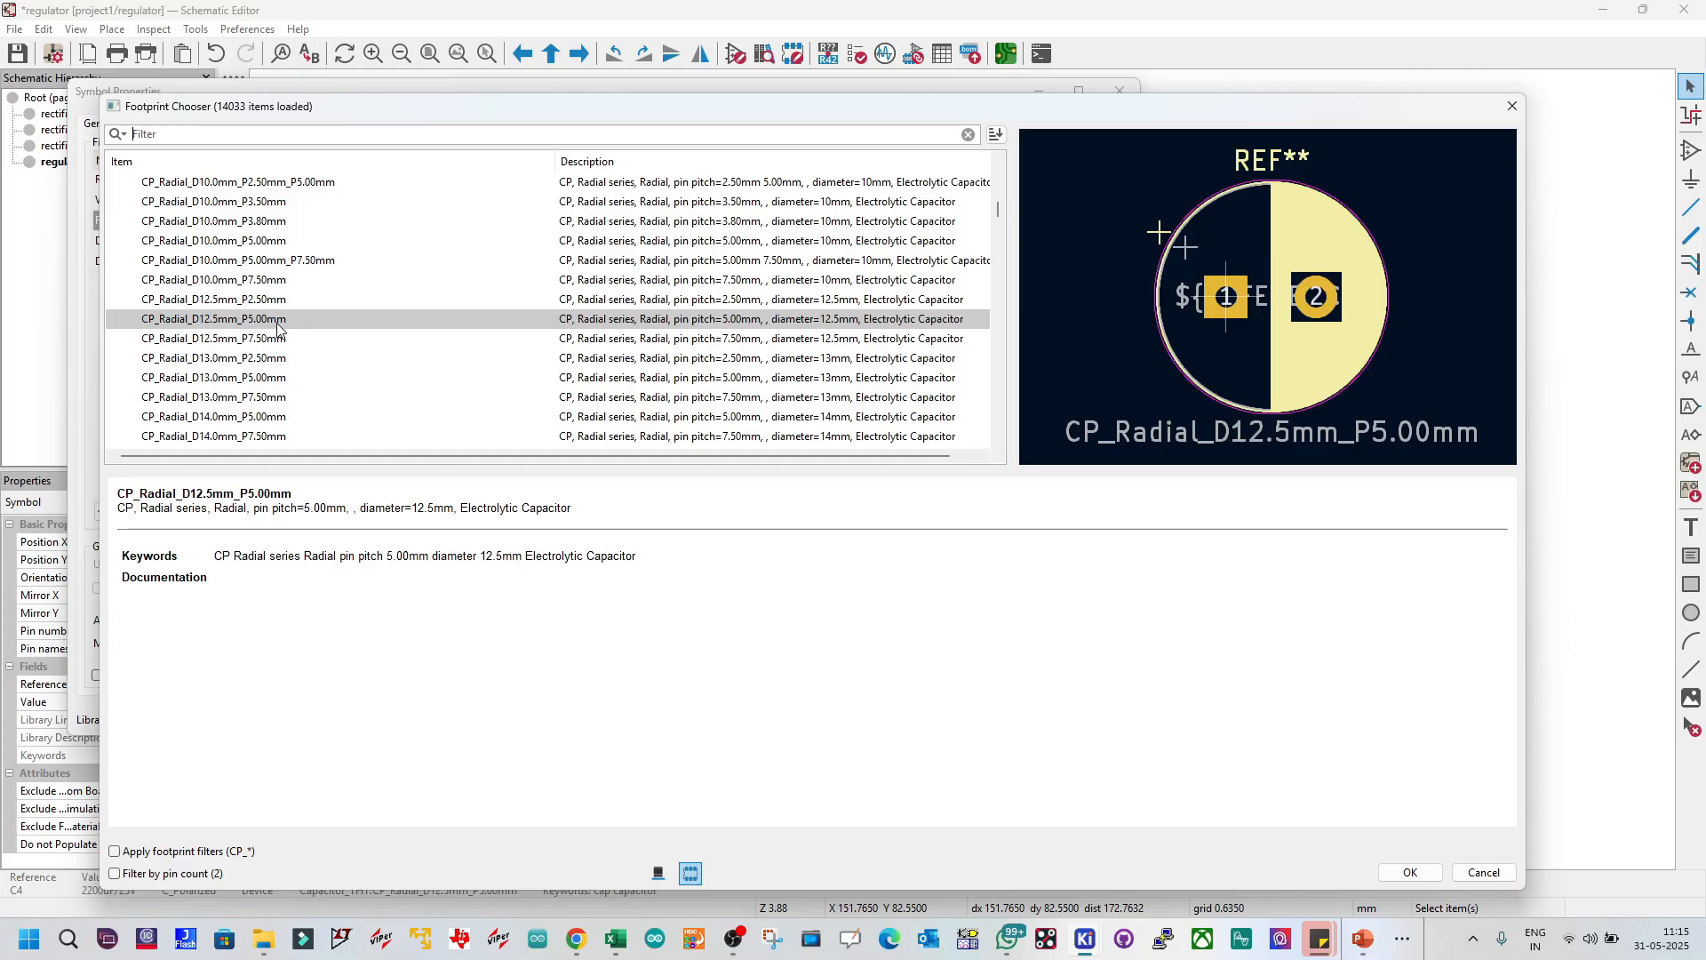
{"action": "scroll", "coordinate": [277, 327], "scroll_direction": "up", "scroll_amount": 1}
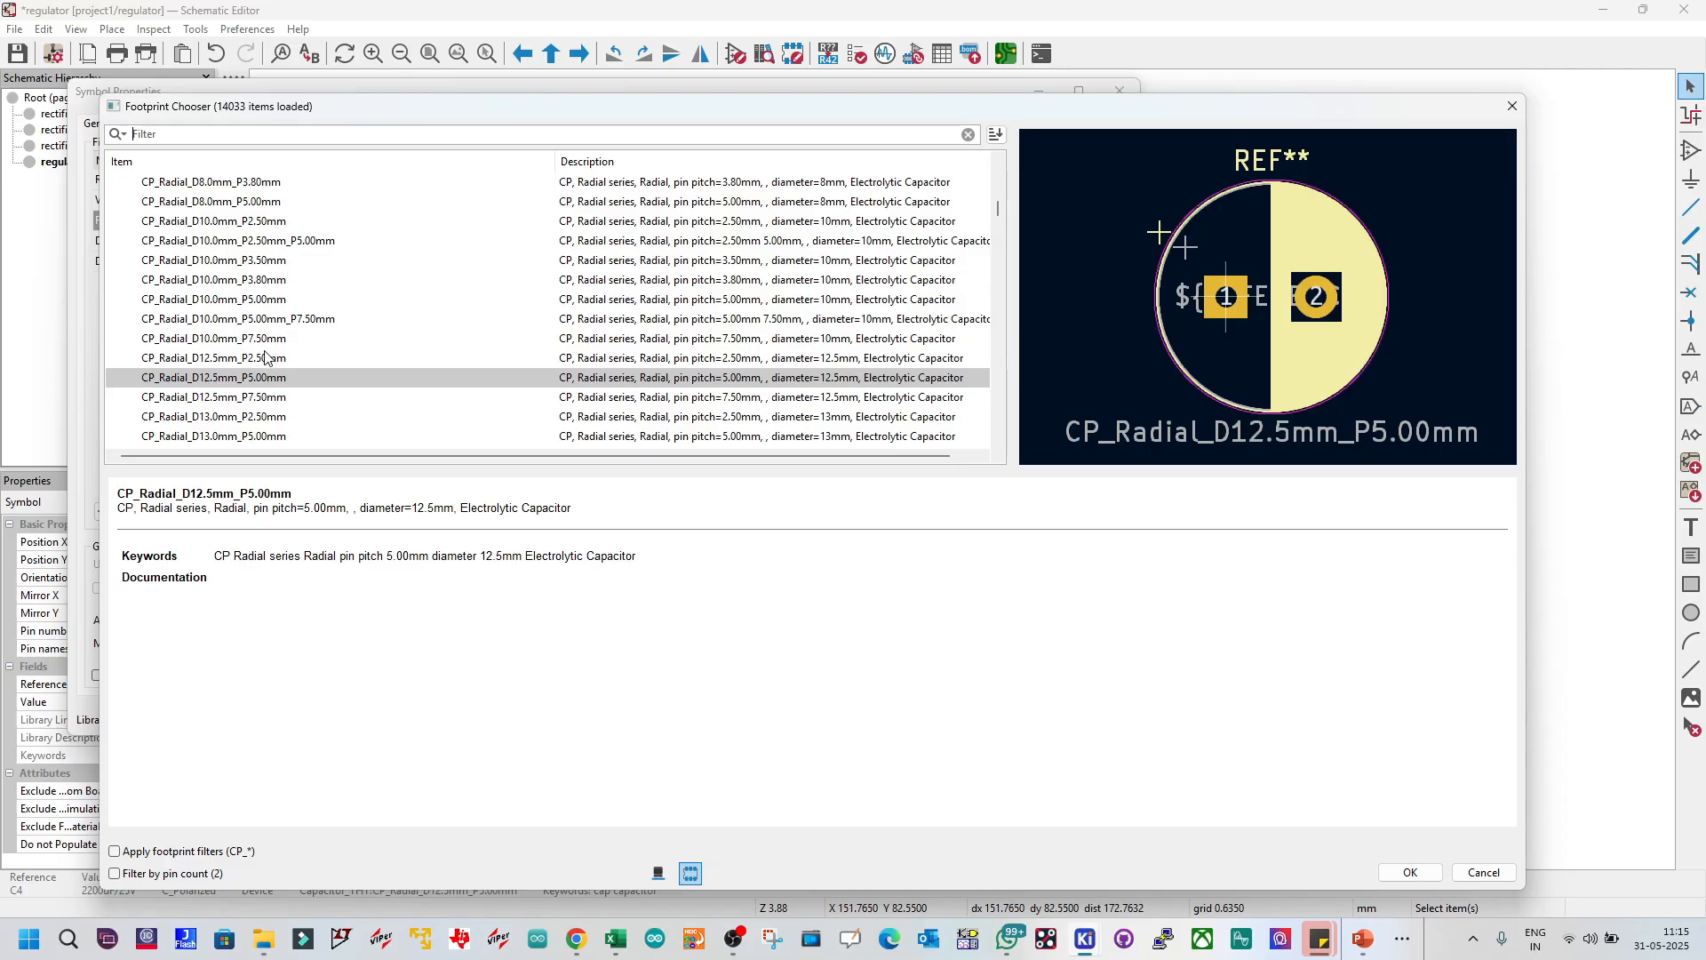
{"action": "scroll", "coordinate": [270, 329], "scroll_direction": "up", "scroll_amount": 4}
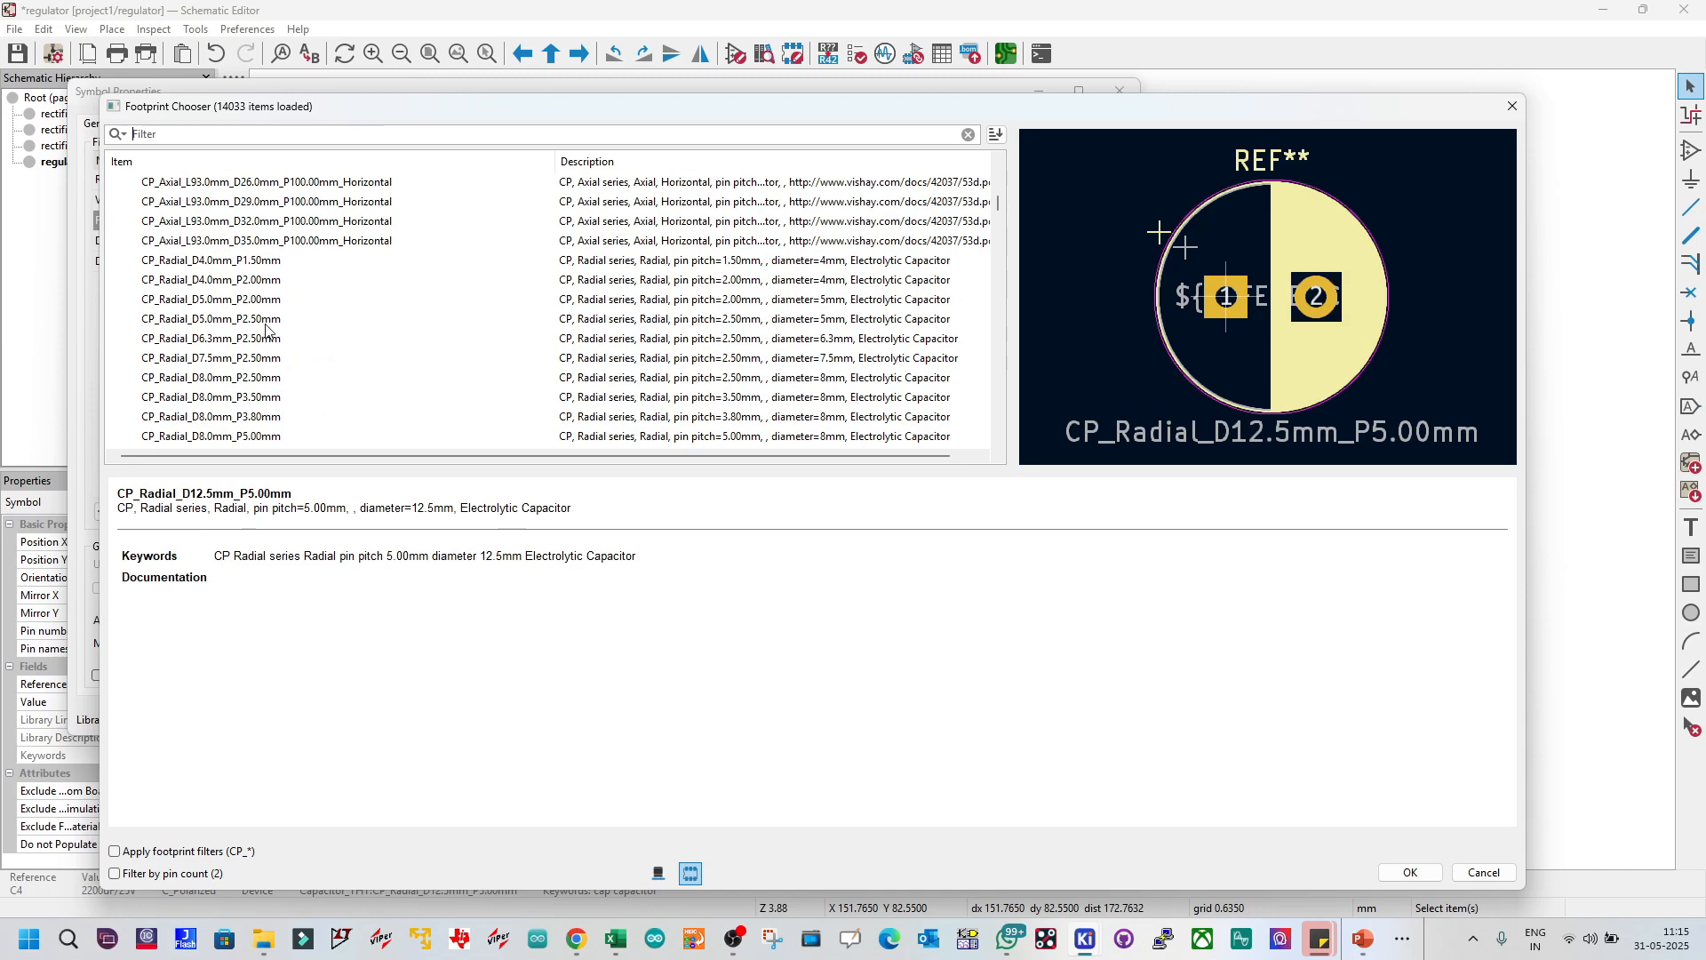
{"action": "left_click", "coordinate": [270, 322]}
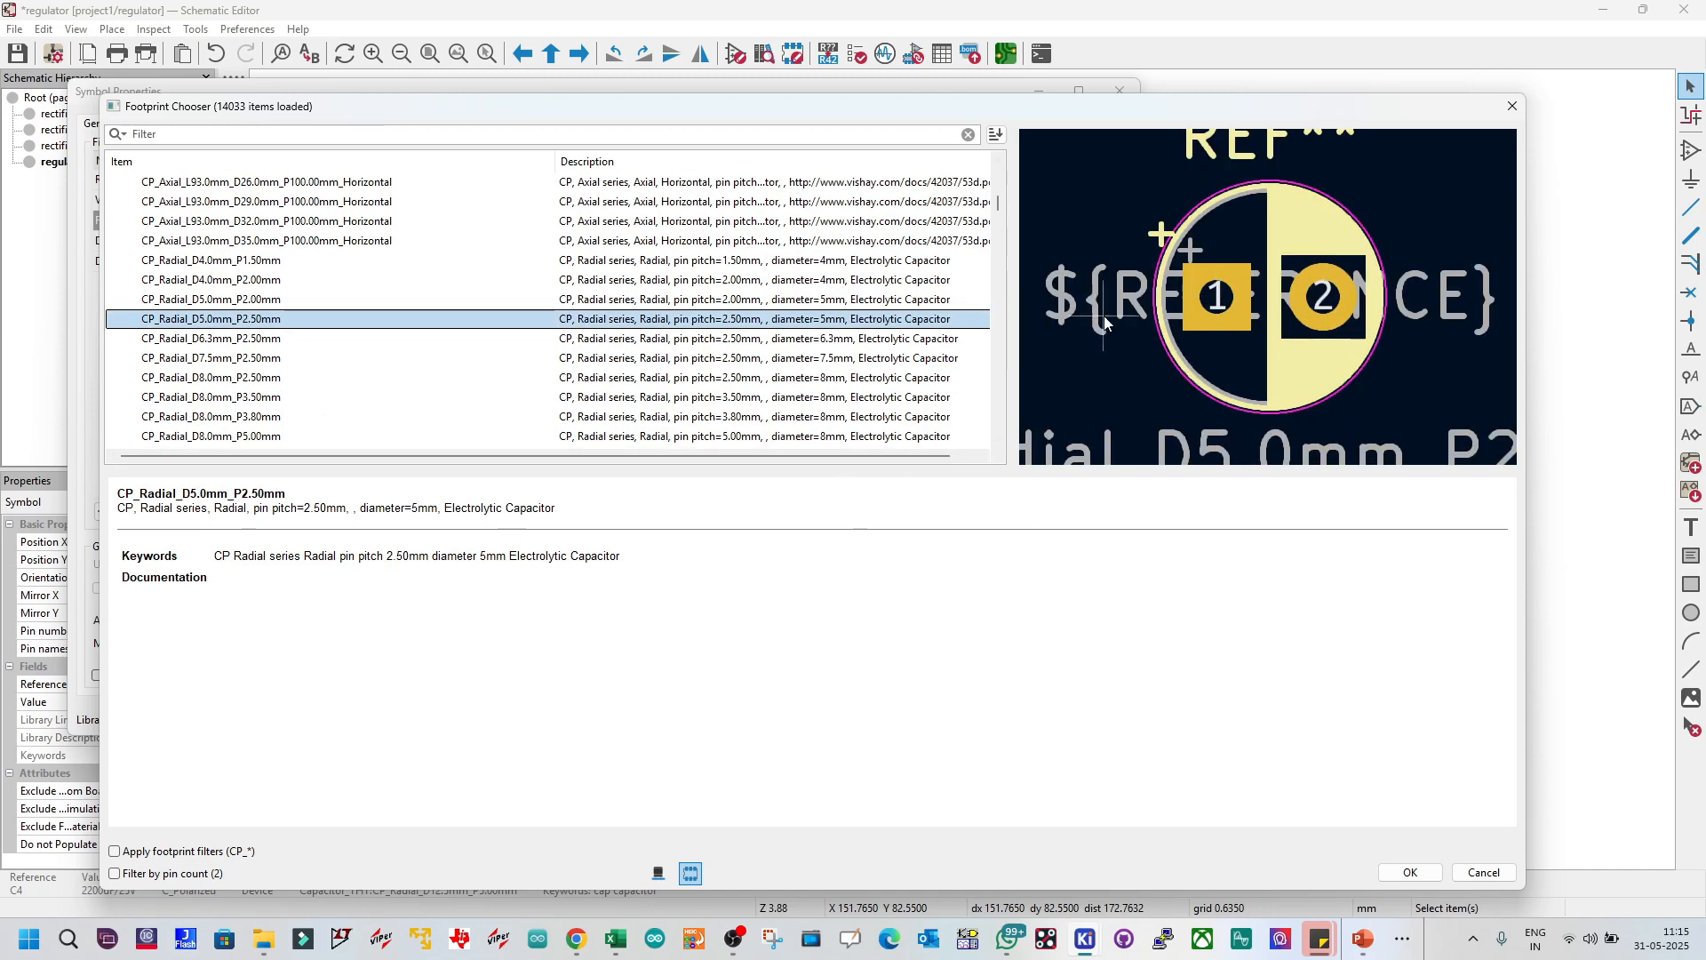
{"action": "left_click", "coordinate": [660, 877]}
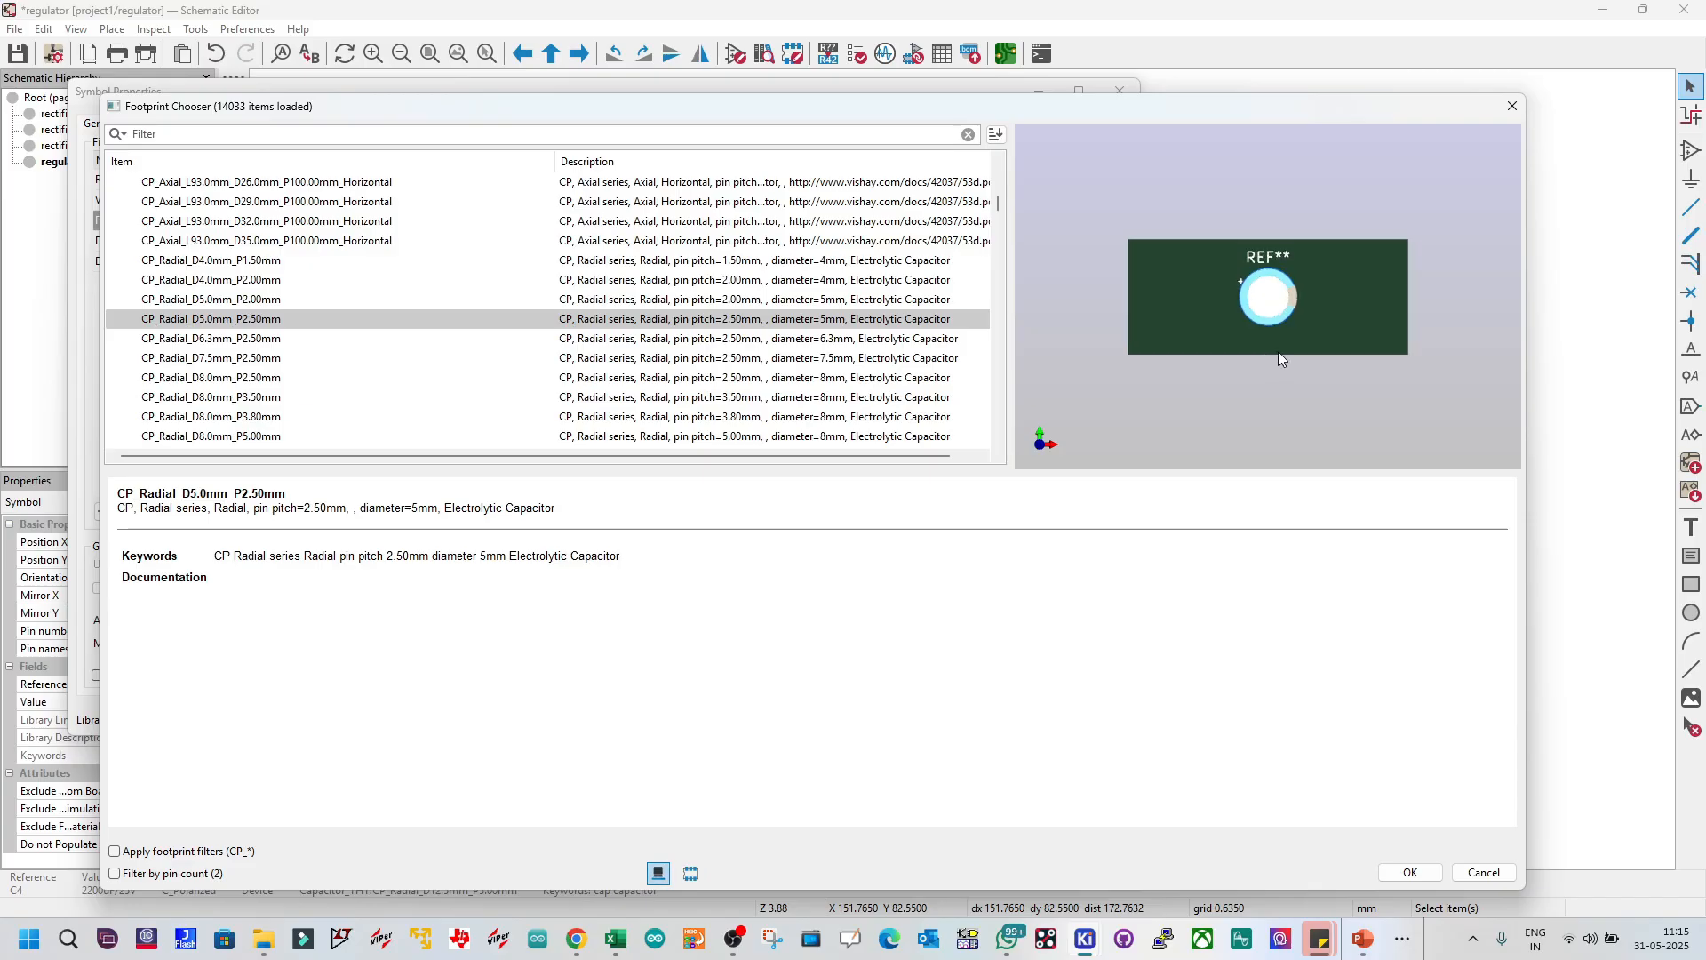
{"action": "left_click_drag", "start_coordinate": [1283, 338], "coordinate": [1187, 255]}
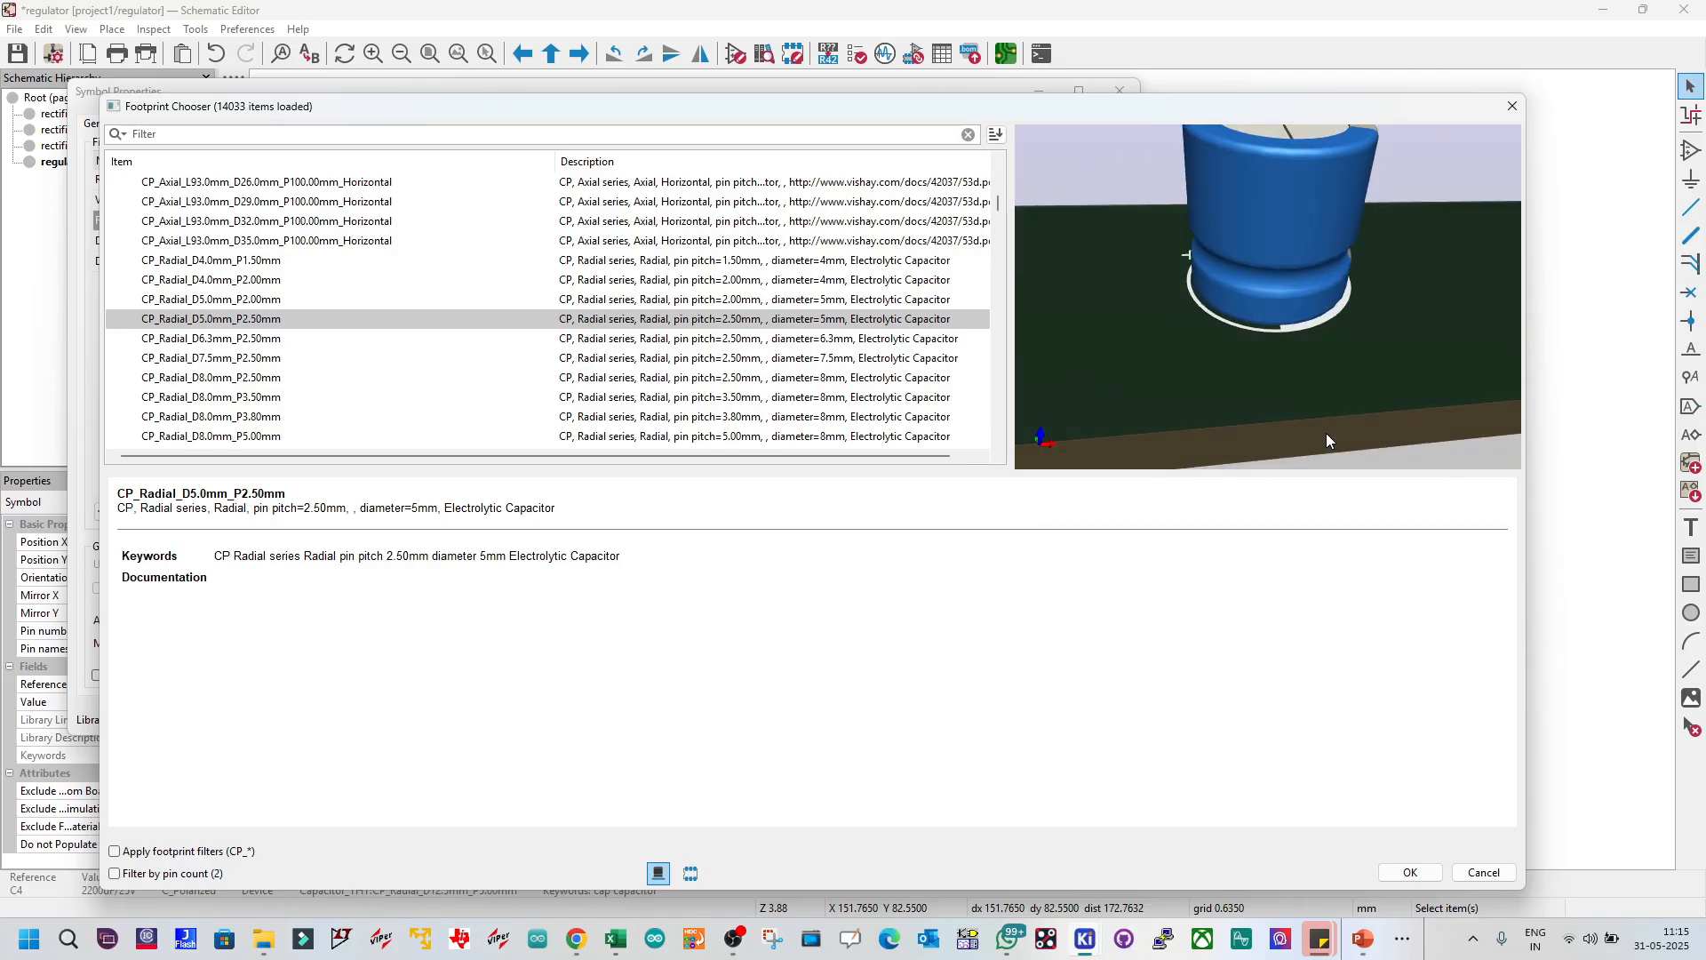
{"action": "left_click", "coordinate": [692, 876]}
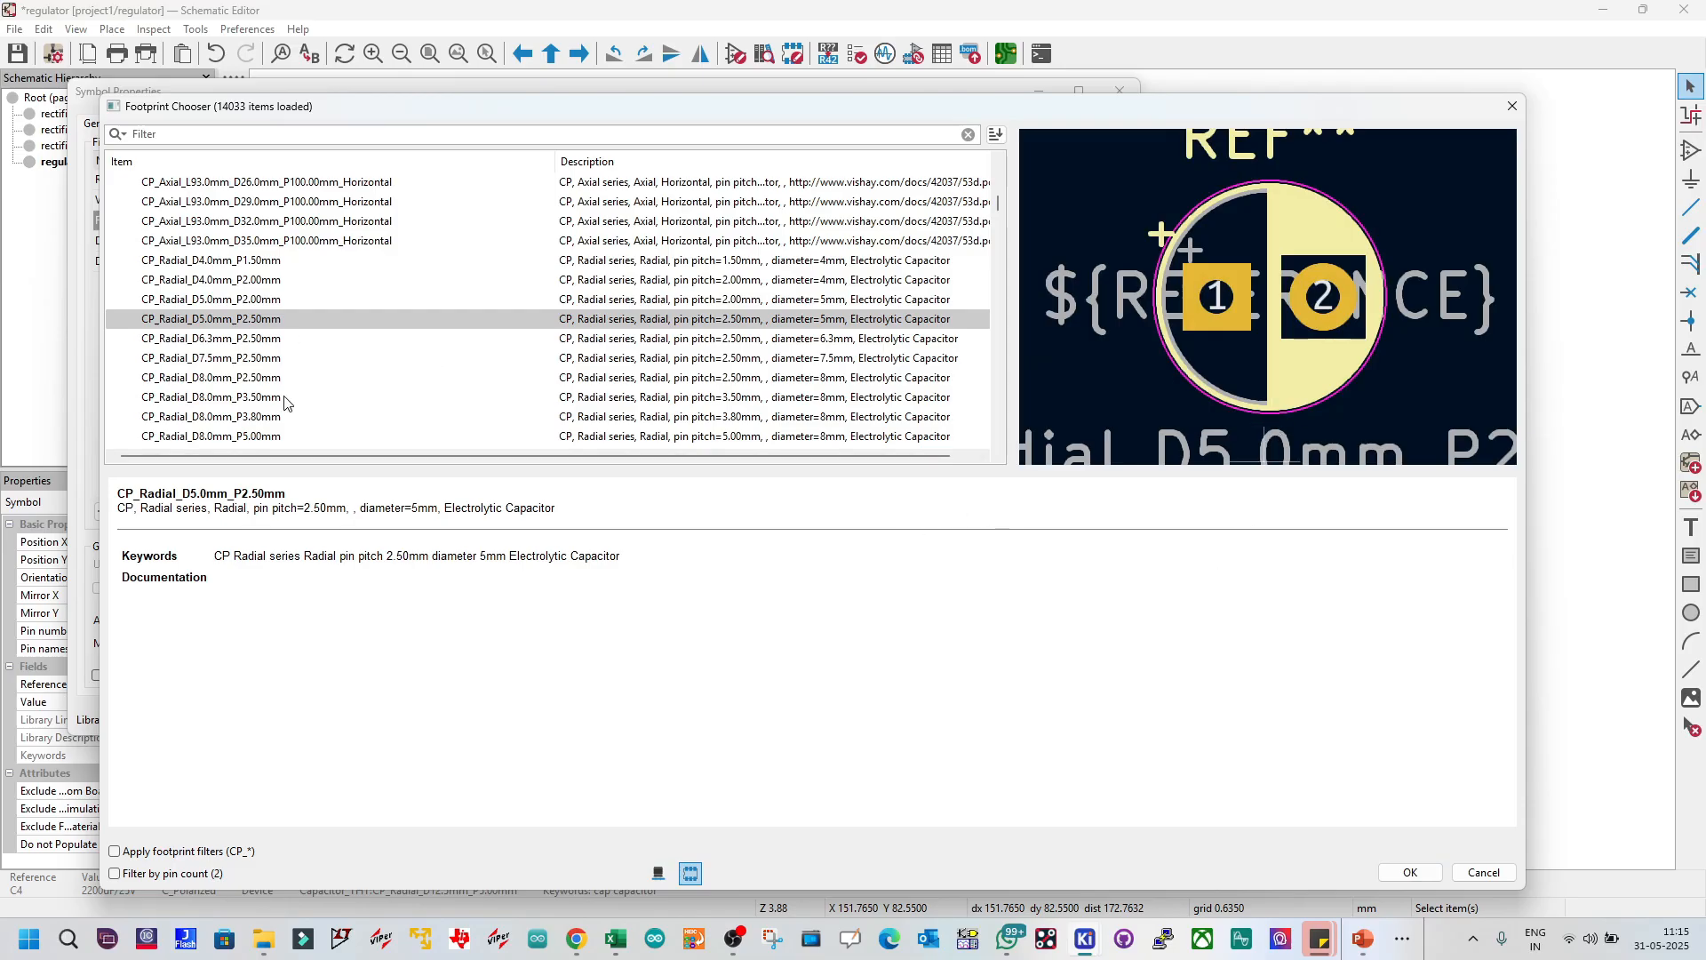
{"action": "left_click", "coordinate": [1407, 871]}
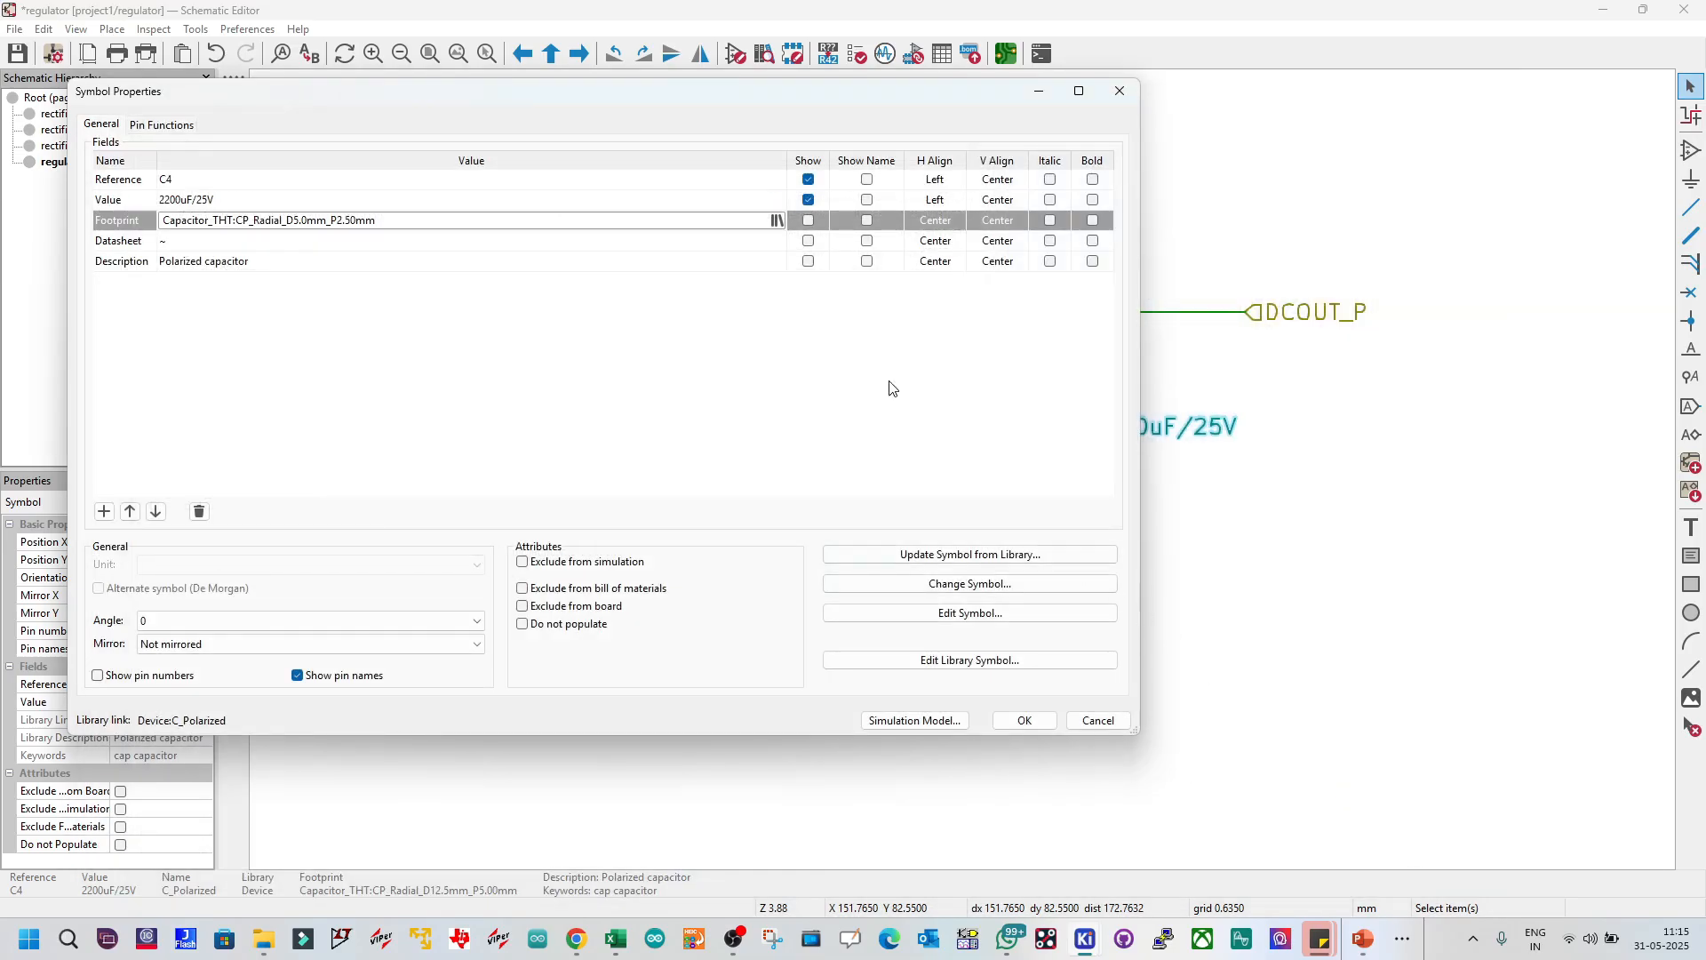
Step: Set the output capacitor's value to 10uF/63V, apply its properties and save the schematic
{"action": "left_click", "coordinate": [181, 200]}
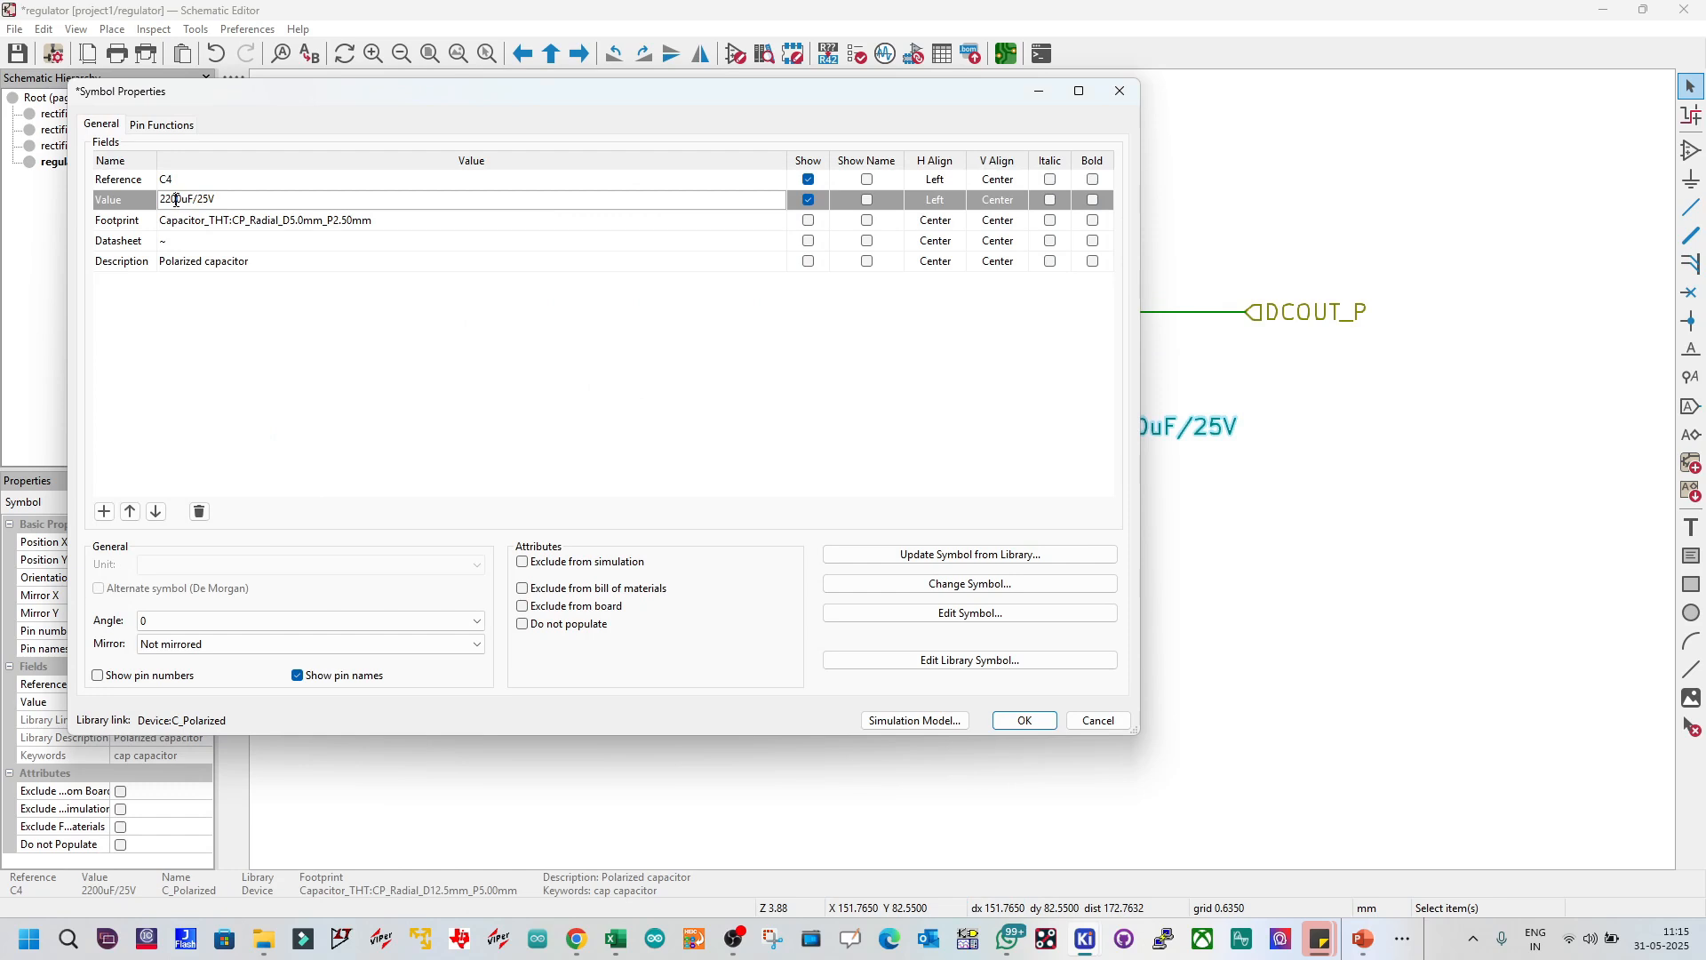
{"action": "type", "text": "1"}
{"action": "left_click", "coordinate": [312, 357]}
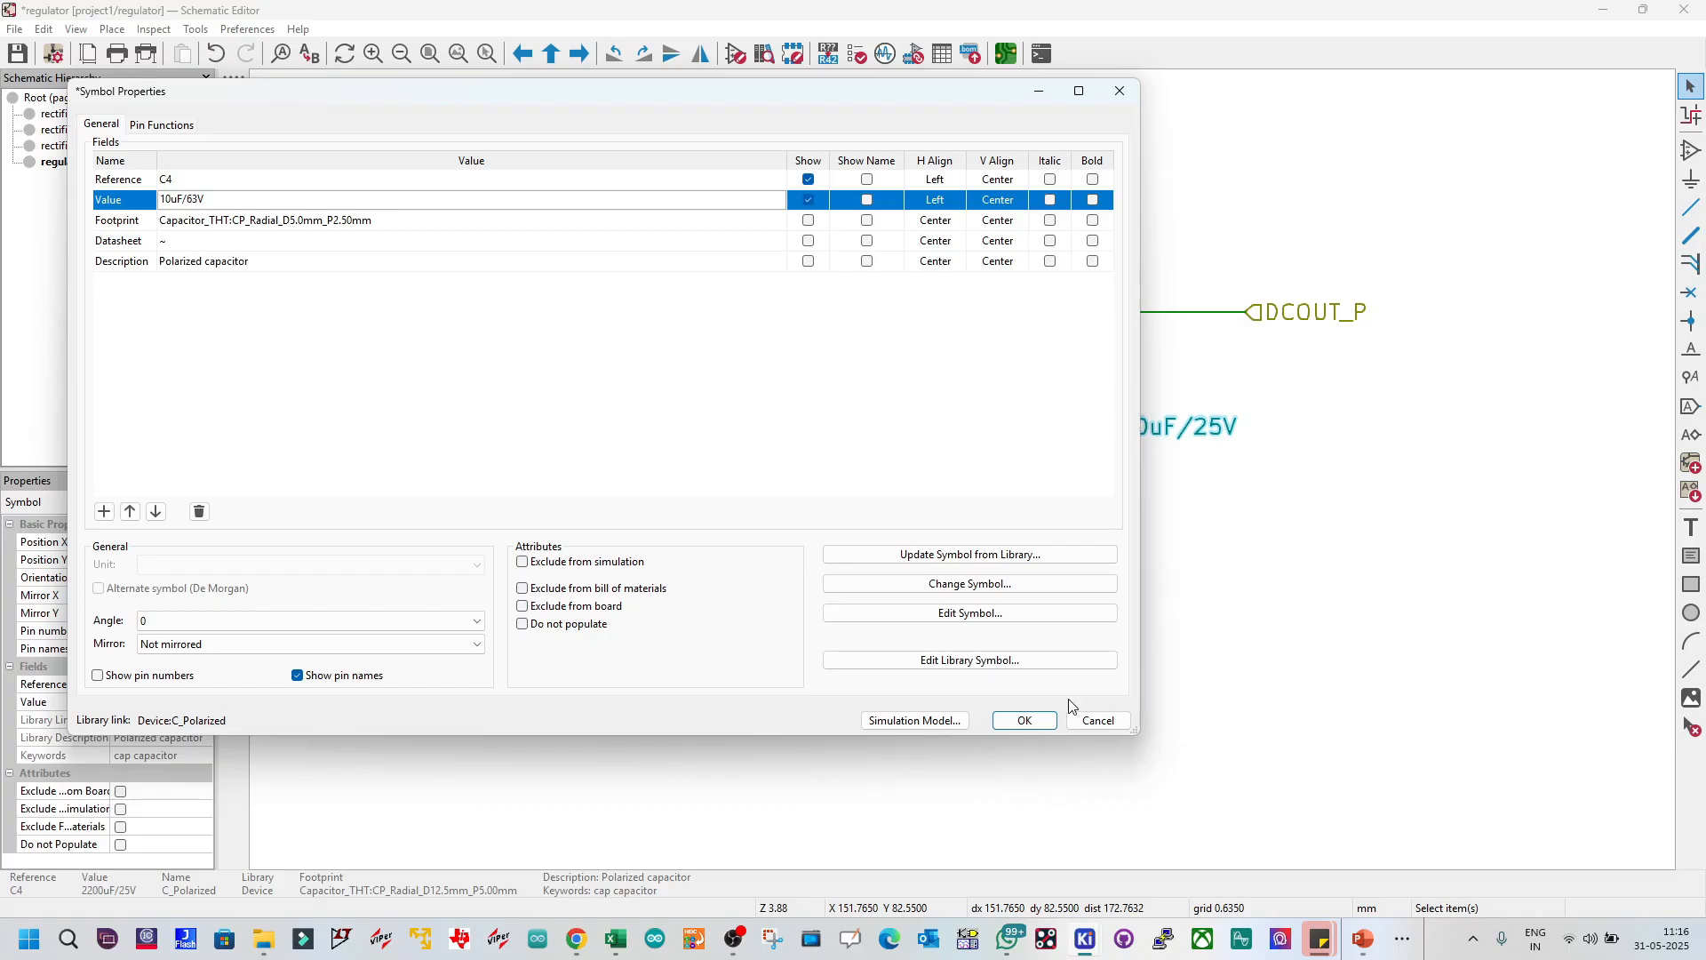
{"action": "left_click", "coordinate": [1020, 721]}
{"action": "key", "text": "ctrl+s"}
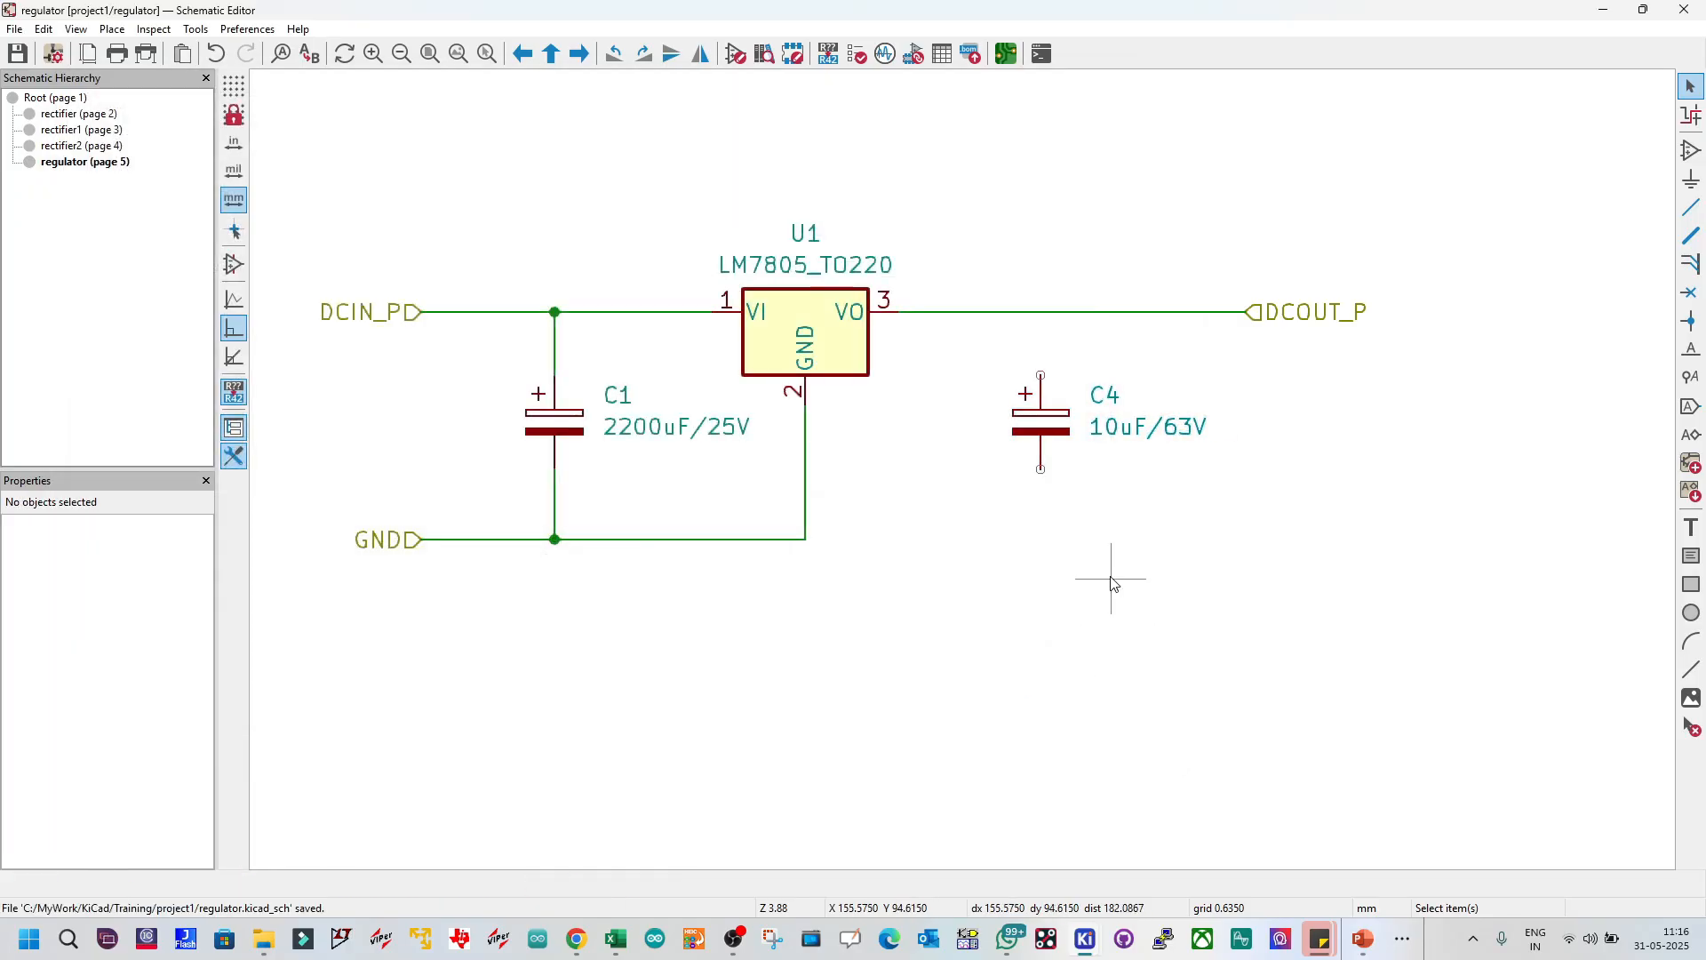
Step: Wire the output capacitor's positive pin to the DCOUT_P line and its negative pin to the ground line below U1, and save
{"action": "key", "text": "w"}
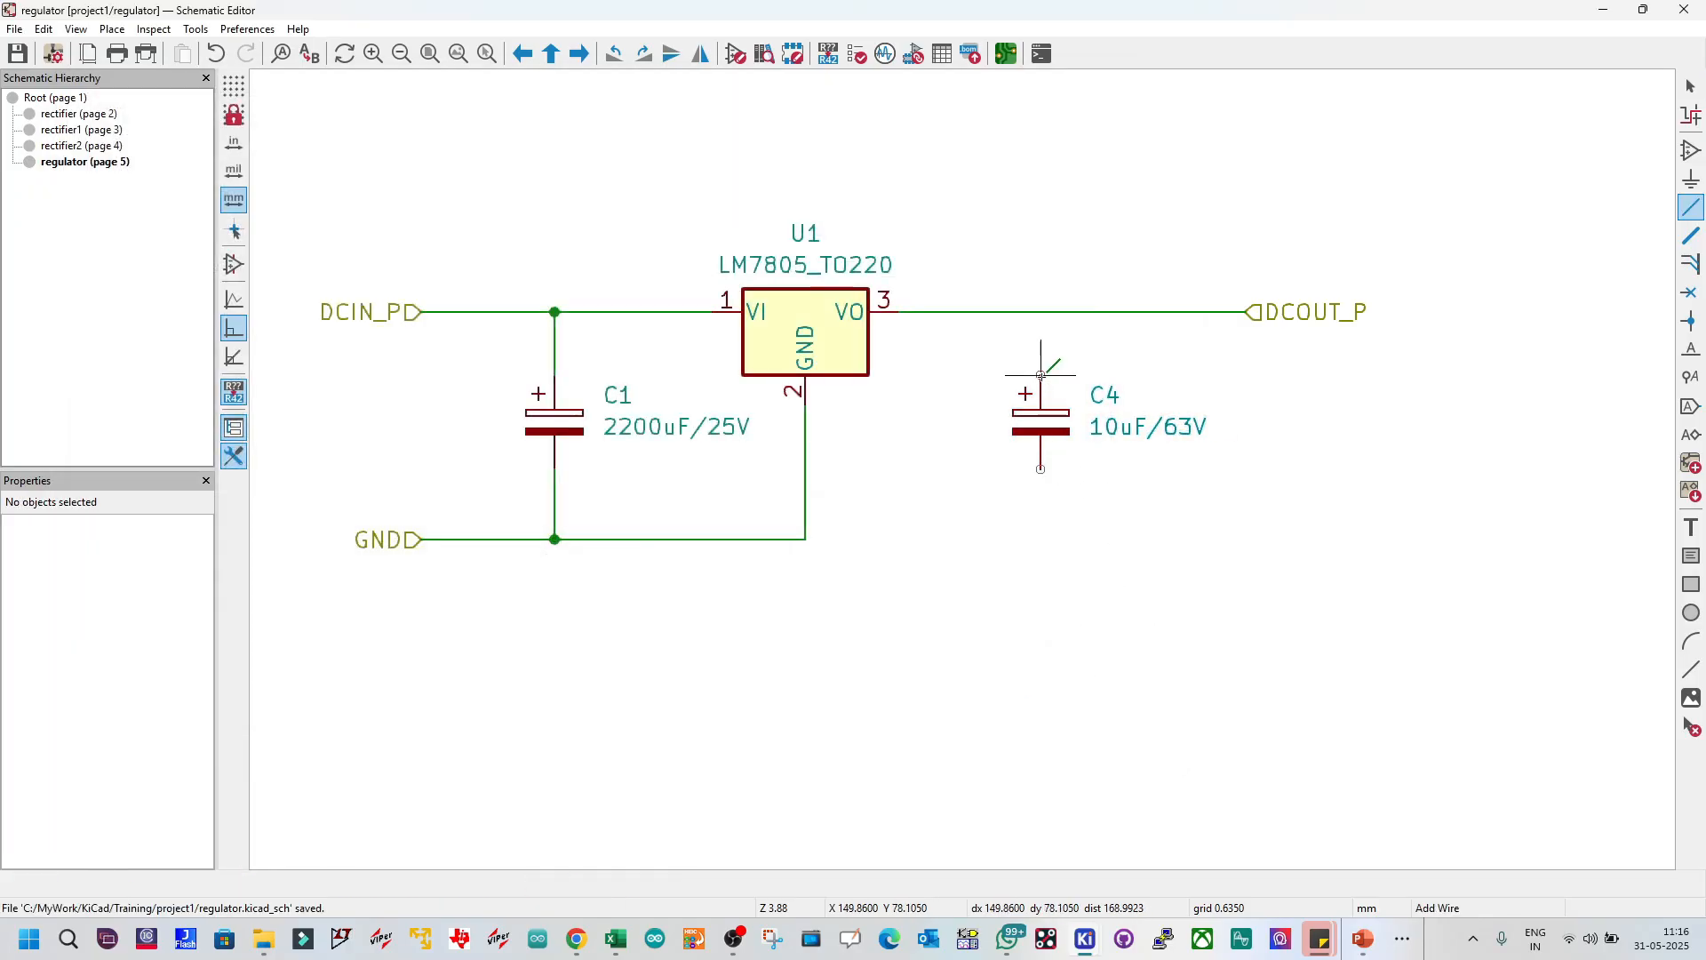
{"action": "left_click", "coordinate": [1040, 313]}
{"action": "left_click", "coordinate": [1041, 469]}
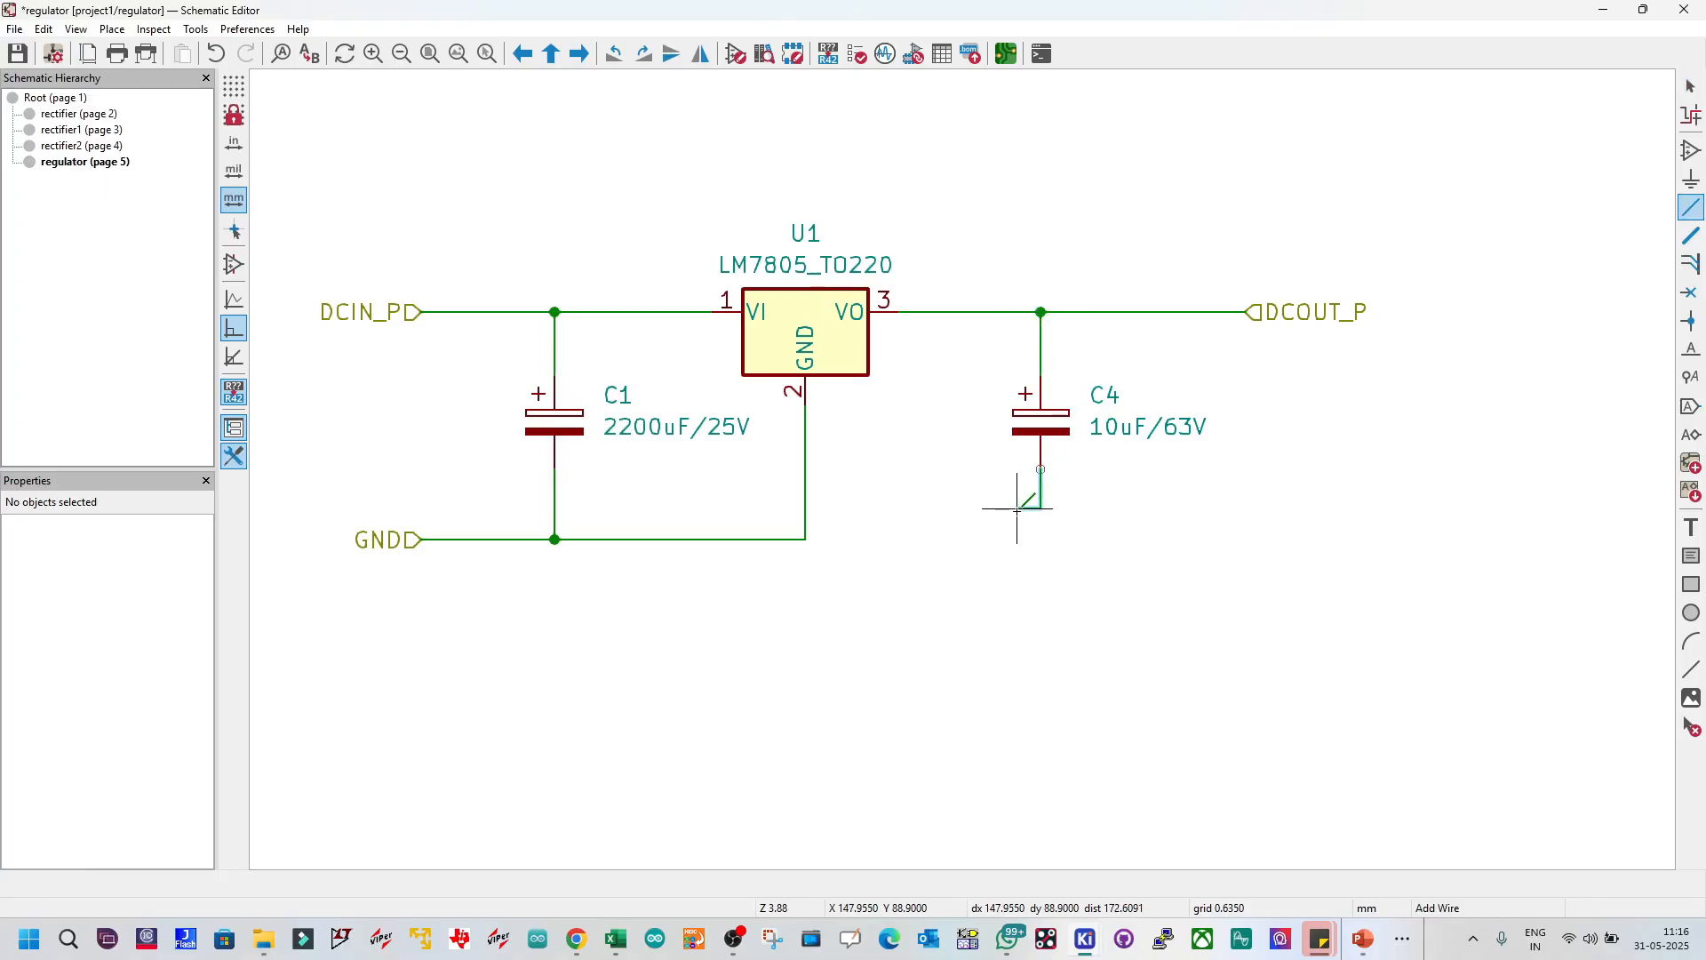
{"action": "left_click", "coordinate": [802, 536]}
{"action": "key", "text": "Escape"}
{"action": "key", "text": "ctrl+s"}
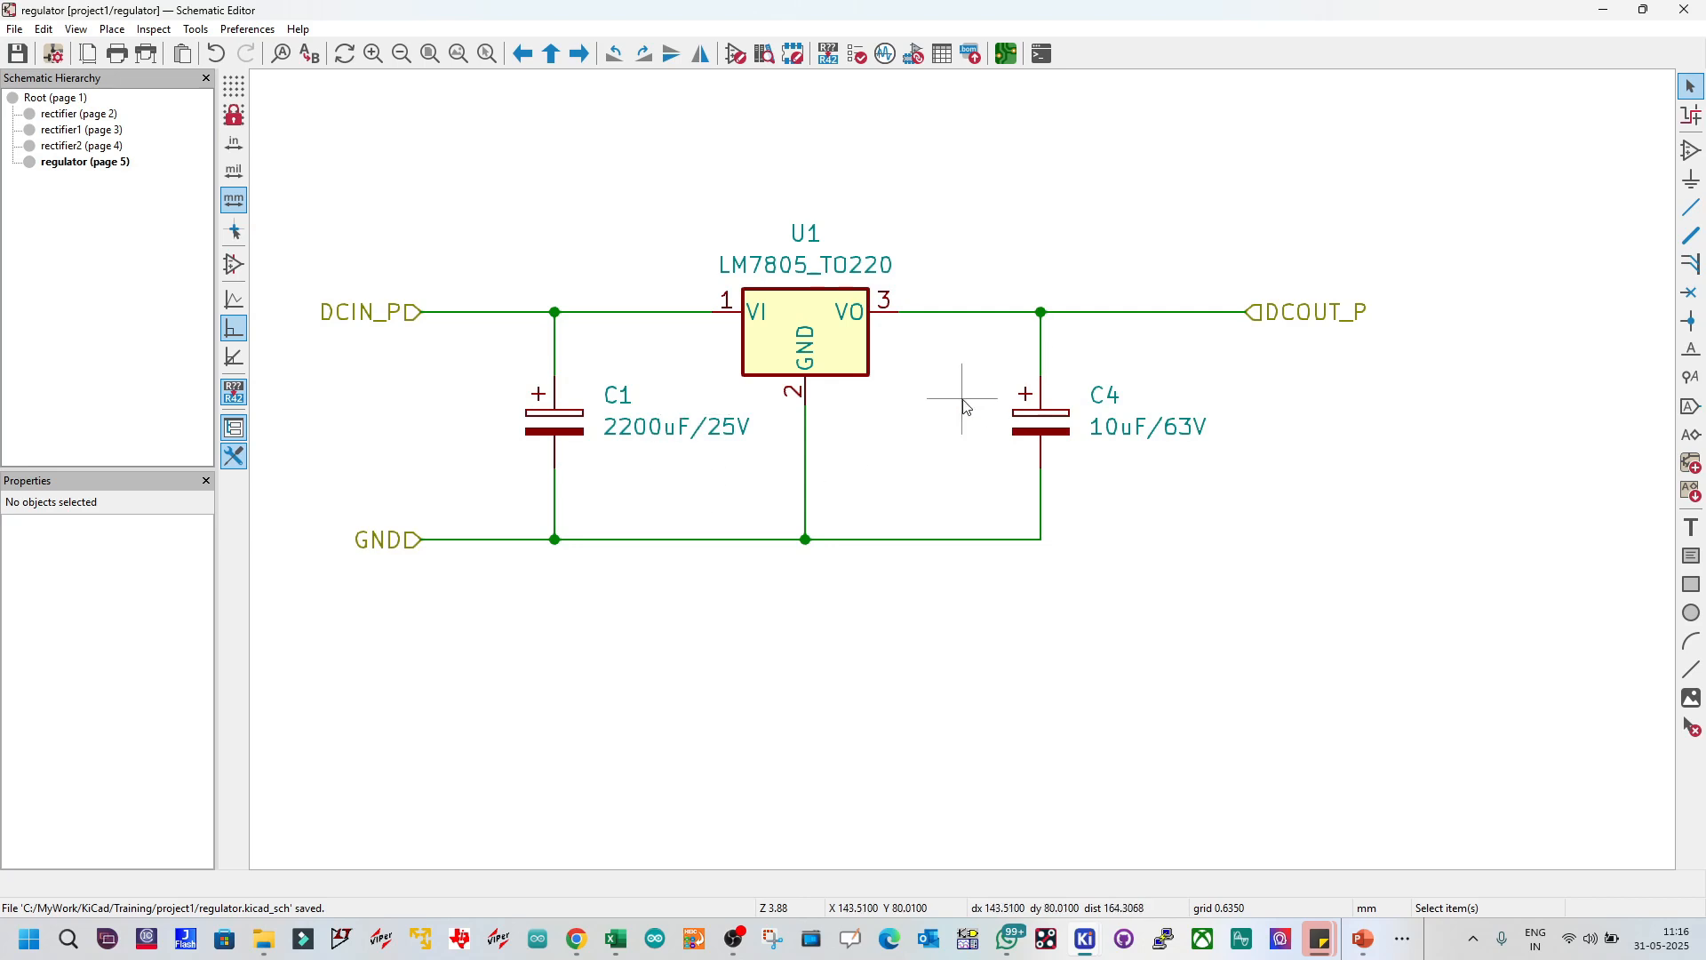
{"action": "scroll", "coordinate": [970, 474], "scroll_direction": "down", "scroll_amount": 2}
{"action": "scroll", "coordinate": [933, 472], "scroll_direction": "up", "scroll_amount": 2}
{"action": "scroll", "coordinate": [945, 490], "scroll_direction": "down", "scroll_amount": 2}
{"action": "scroll", "coordinate": [945, 490], "scroll_direction": "up", "scroll_amount": 2}
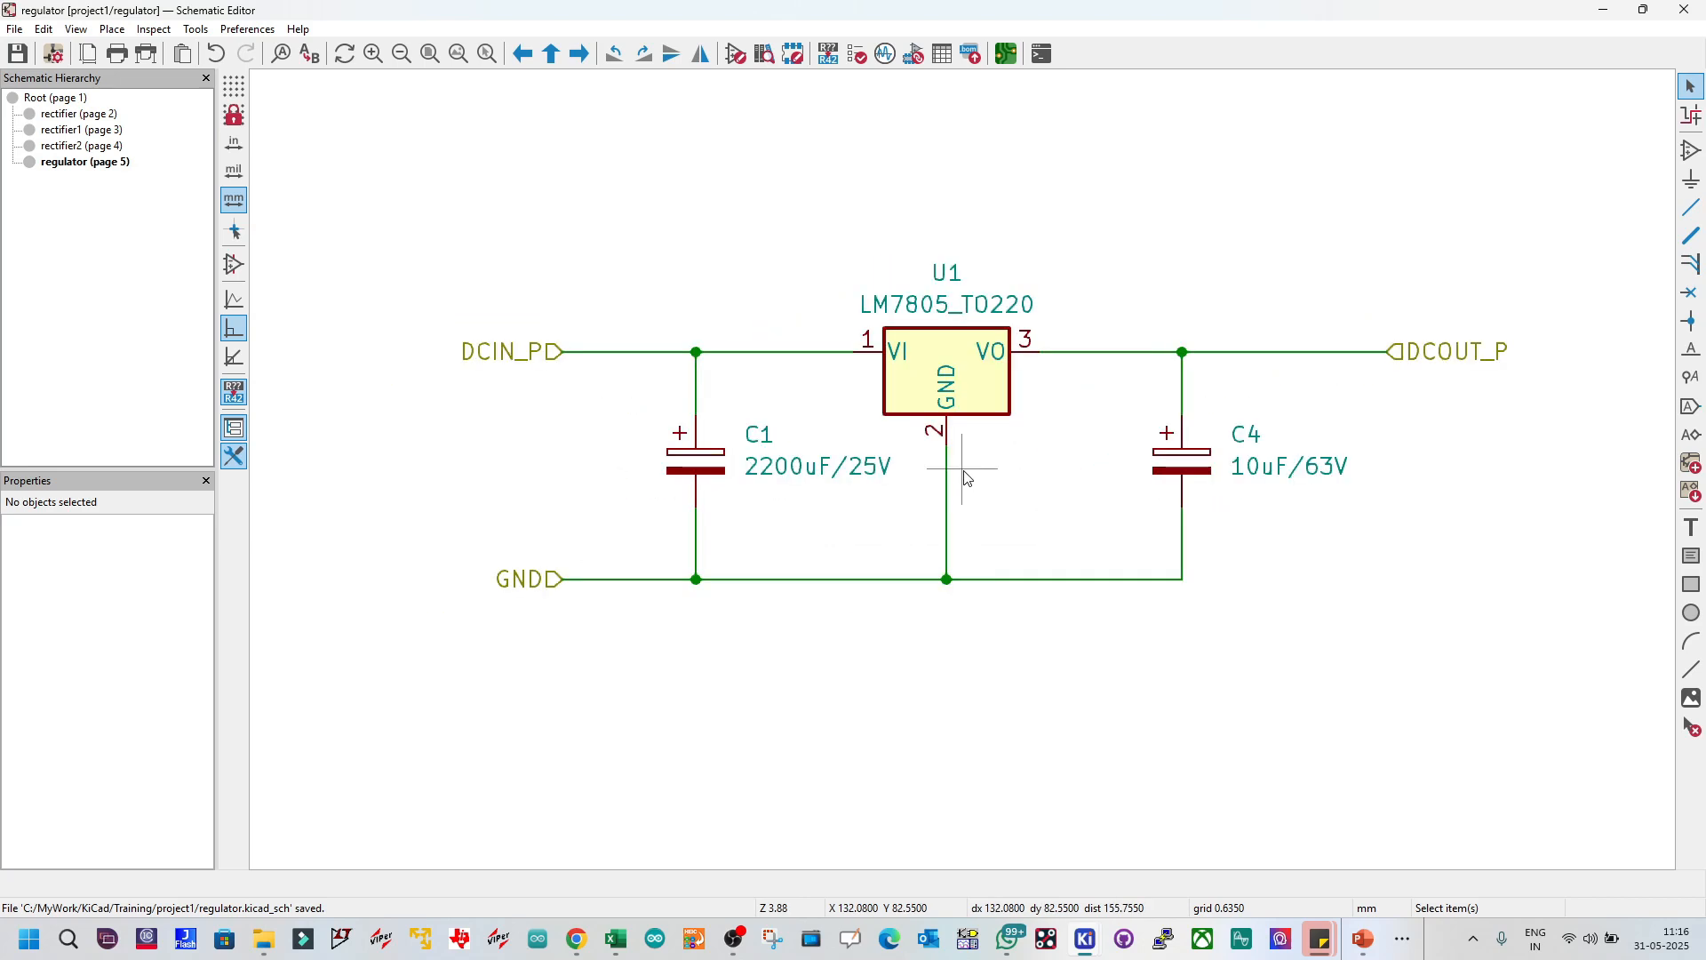
Step: Inspect the footprint assigned to regulator U1, including its 3D preview
{"action": "left_click", "coordinate": [955, 365]}
{"action": "double_click", "coordinate": [956, 364]}
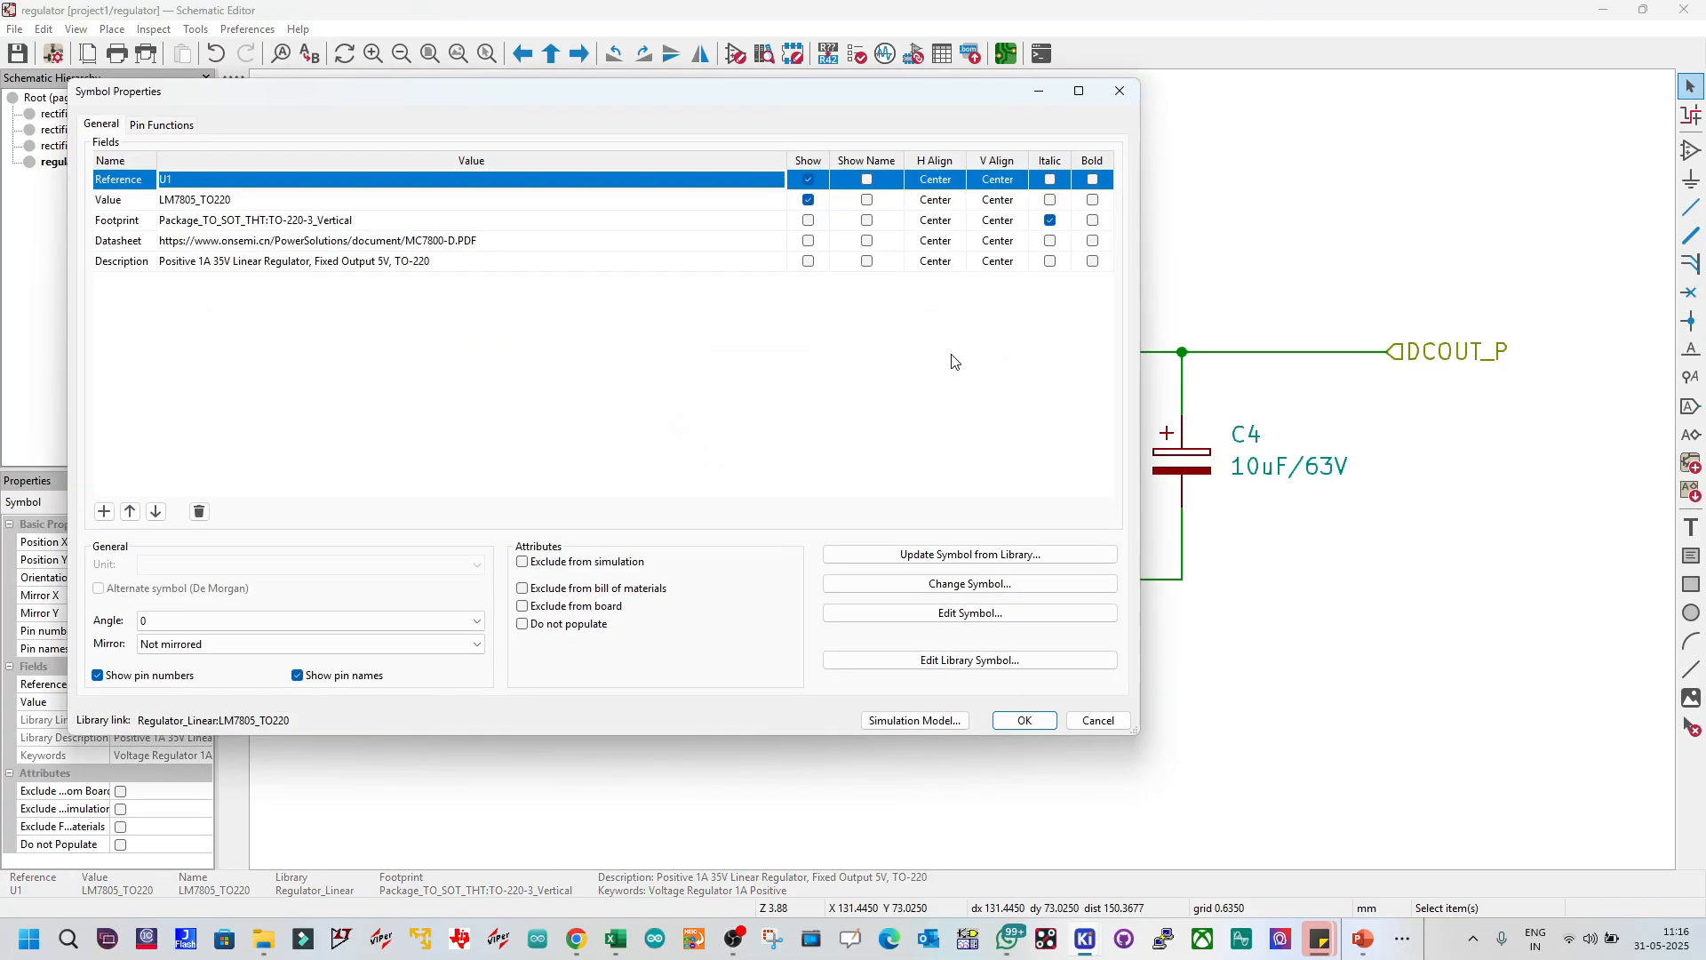
{"action": "left_click", "coordinate": [413, 222]}
{"action": "left_click", "coordinate": [777, 223]}
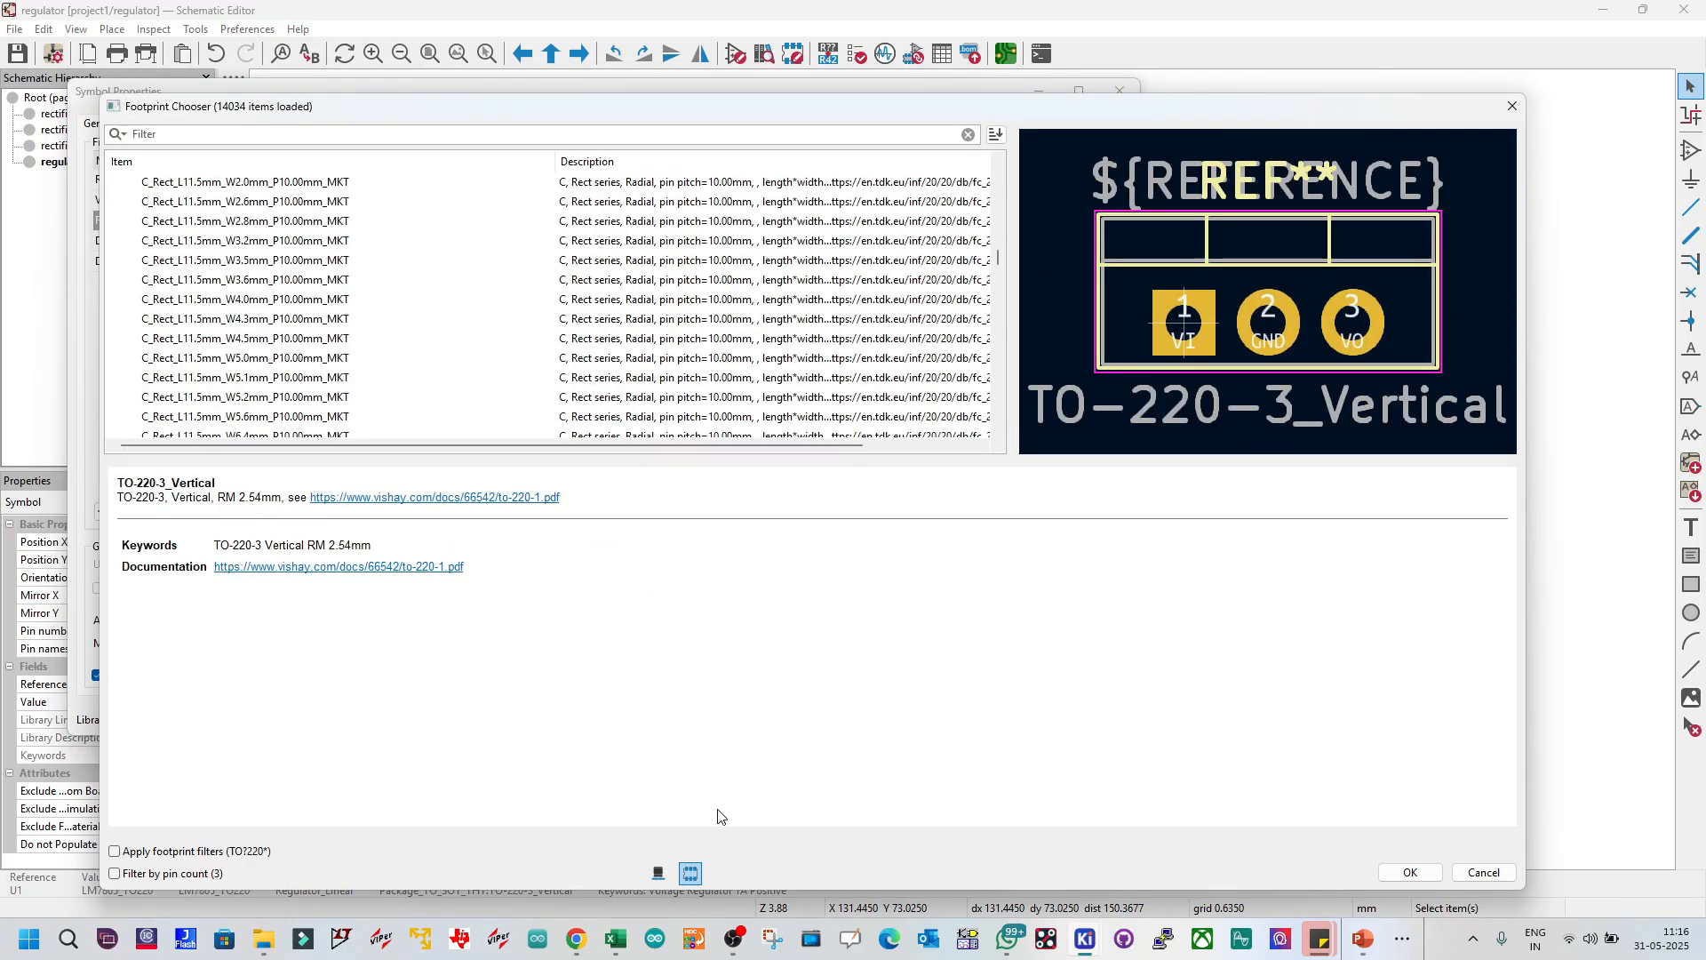
{"action": "scroll", "coordinate": [411, 305], "scroll_direction": "up", "scroll_amount": 5}
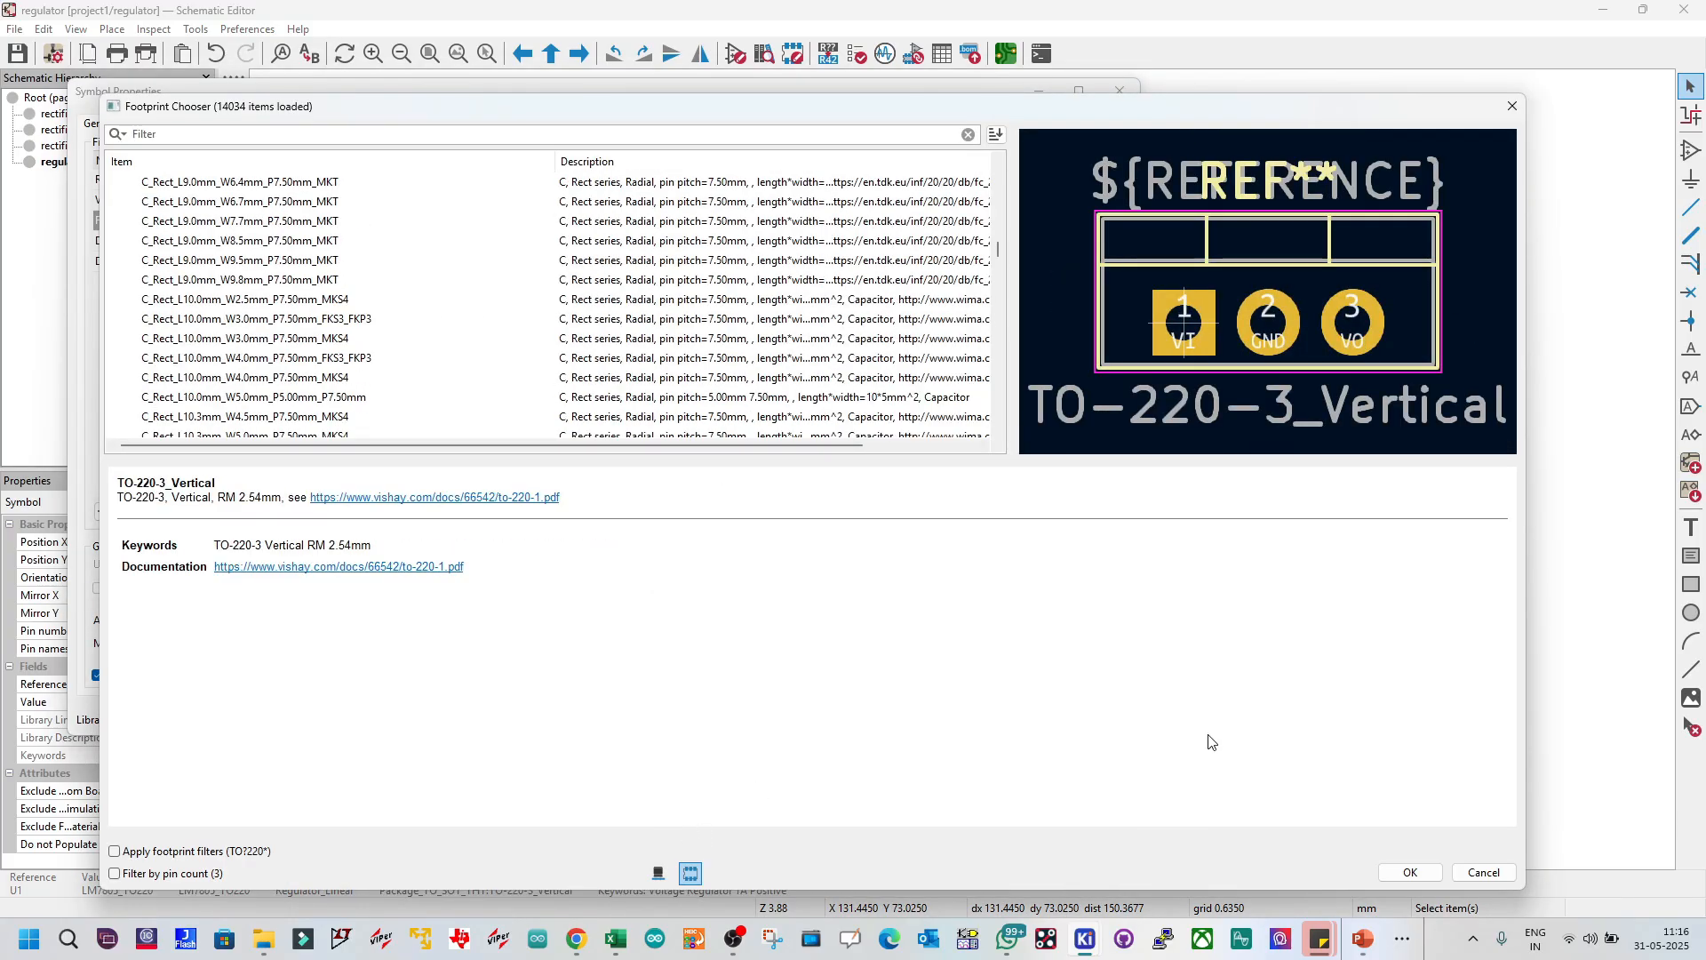
{"action": "key", "text": "Escape"}
{"action": "left_click", "coordinate": [777, 220]}
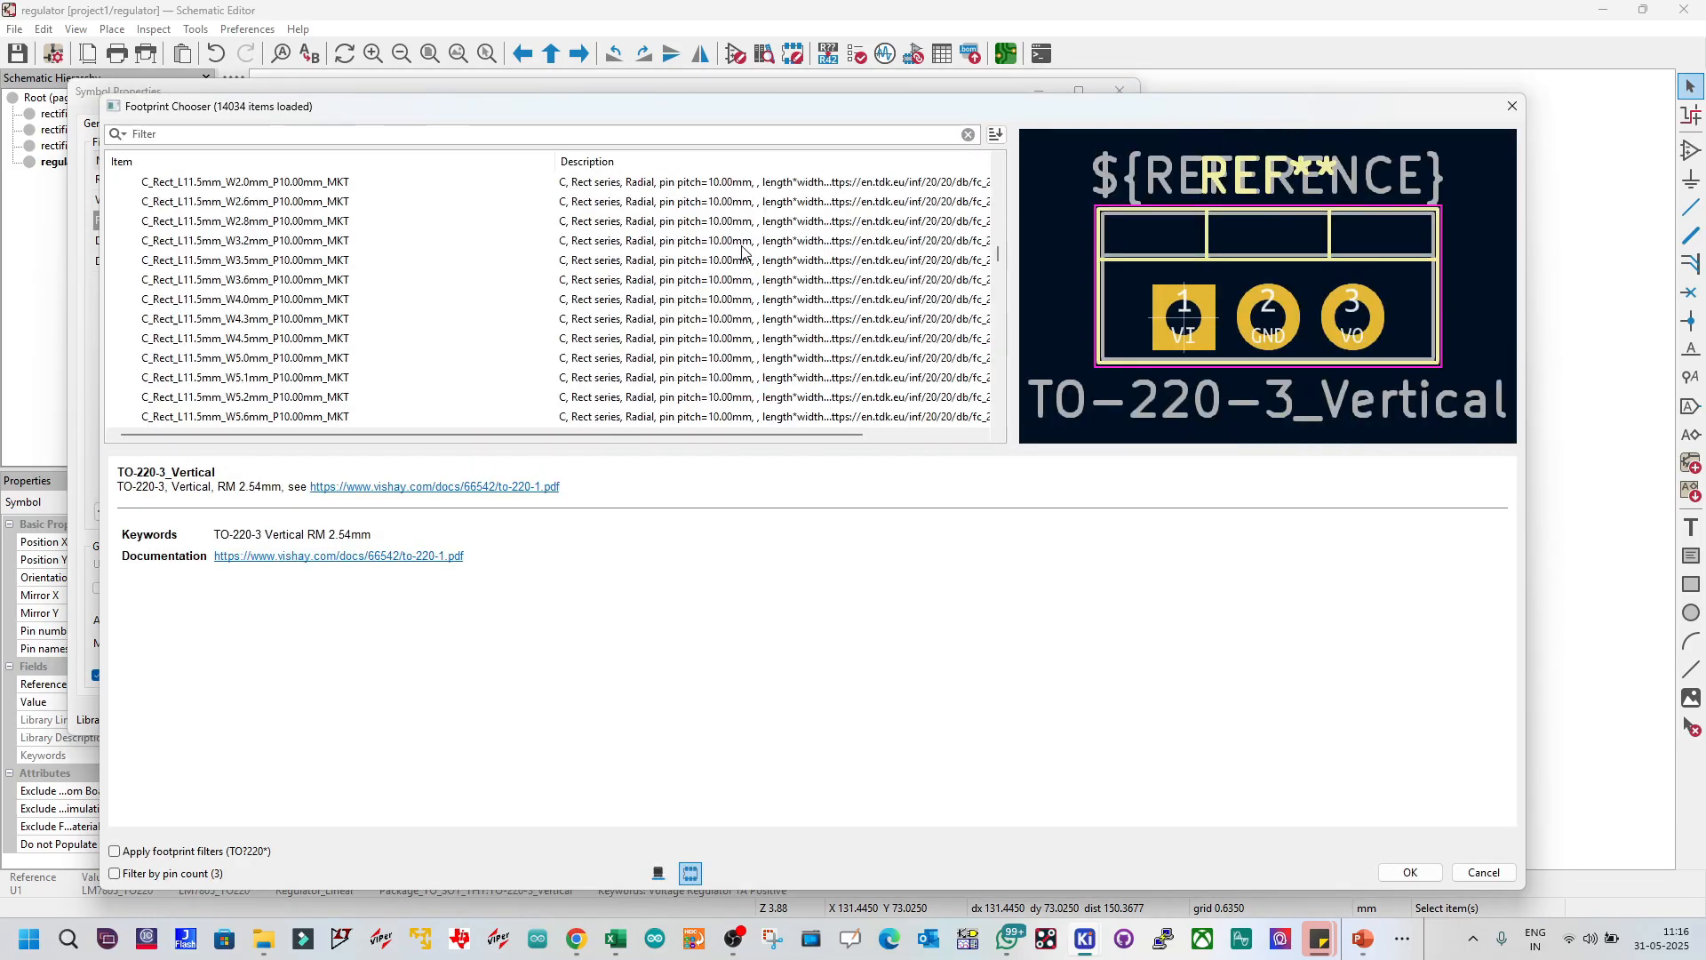
{"action": "left_click", "coordinate": [664, 881]}
{"action": "left_click_drag", "start_coordinate": [1255, 306], "coordinate": [1290, 302]}
{"action": "left_click", "coordinate": [1410, 871]}
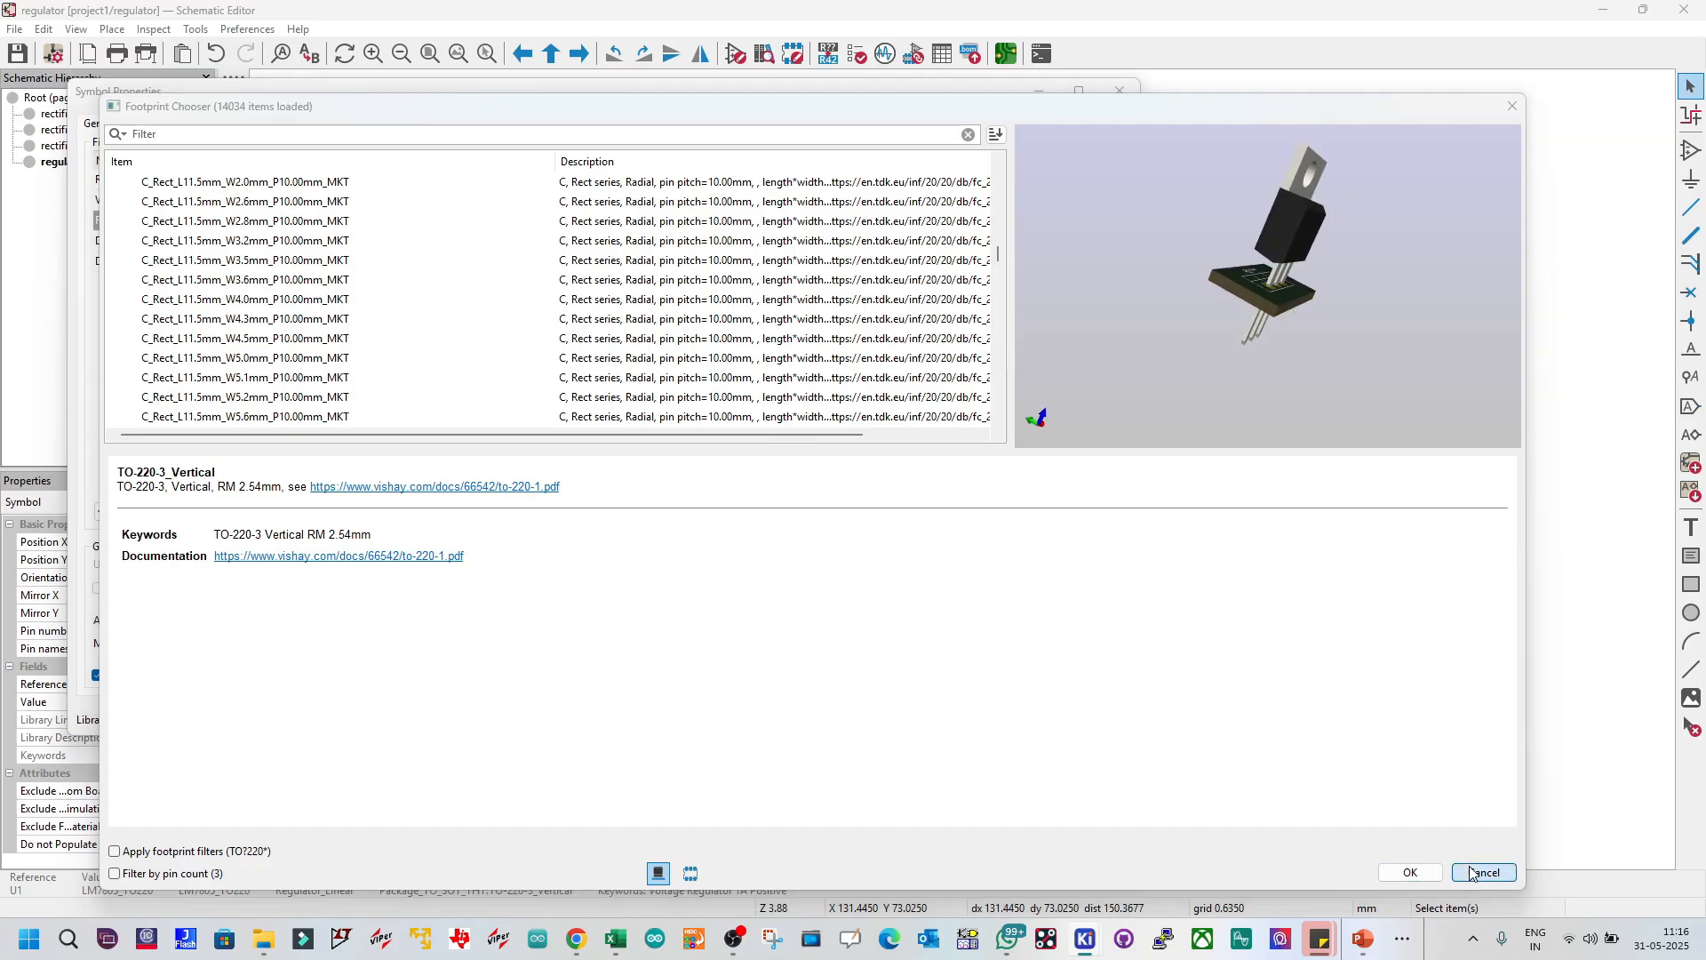
Step: Move the entire regulator circuit slightly down and to the right on its sheet
{"action": "key", "text": "Home"}
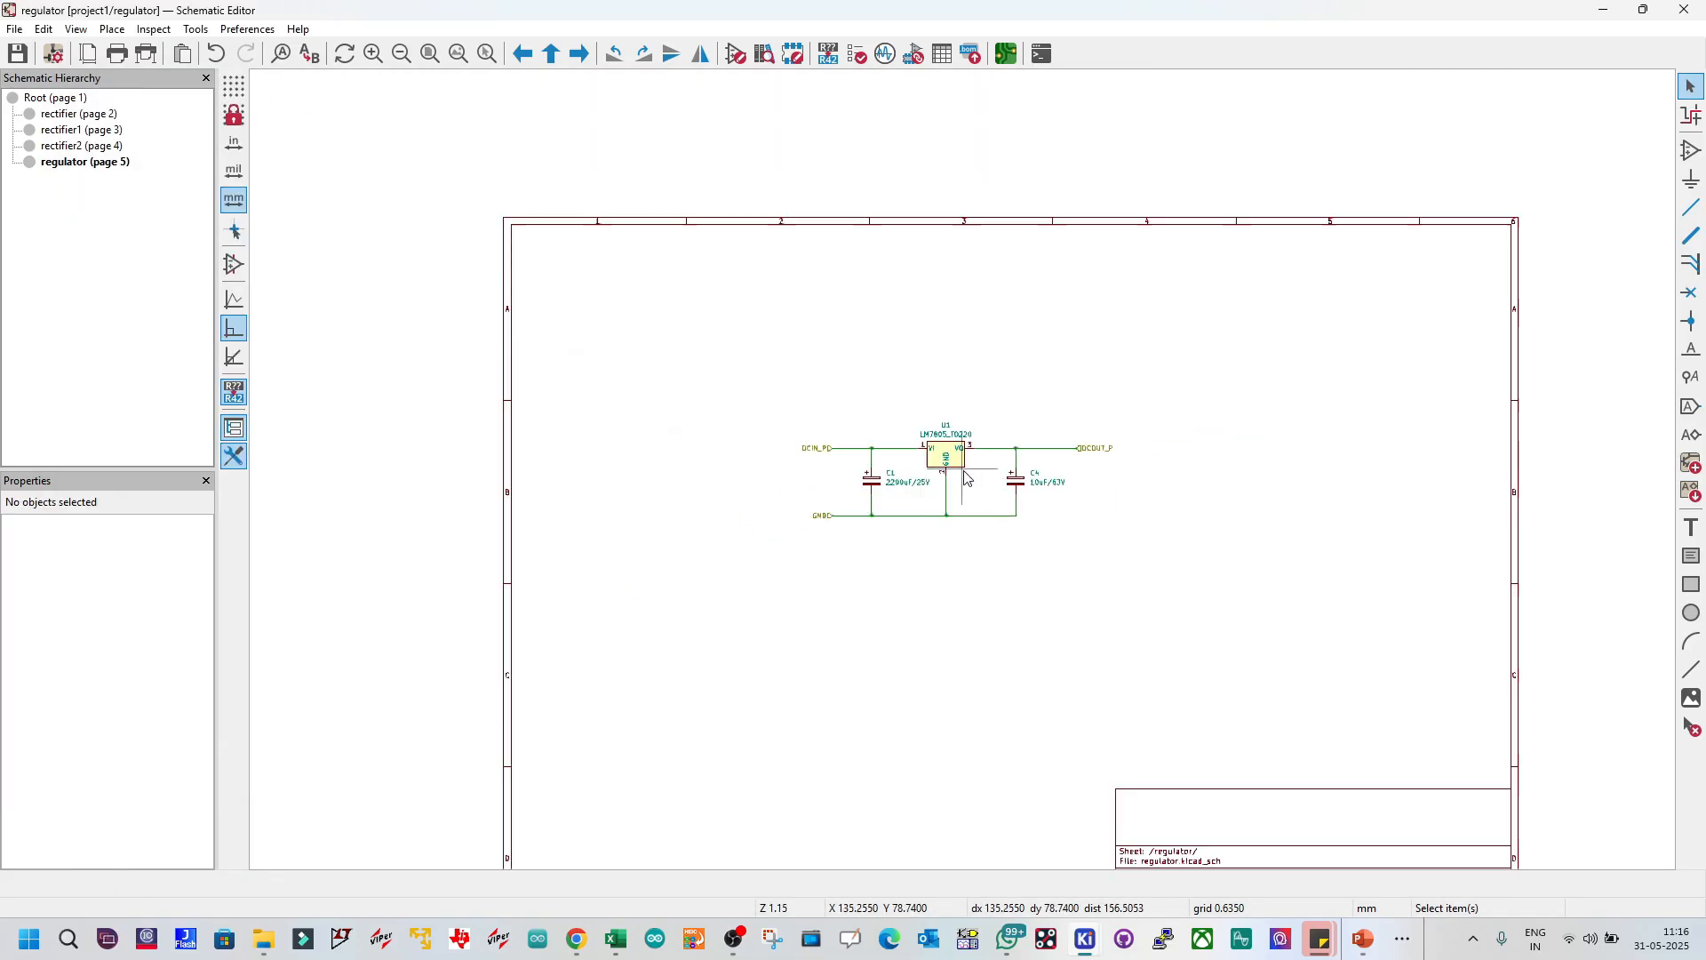
{"action": "scroll", "coordinate": [967, 478], "scroll_direction": "up", "scroll_amount": 1}
{"action": "left_click_drag", "start_coordinate": [1314, 648], "coordinate": [658, 335]}
{"action": "left_click_drag", "start_coordinate": [914, 413], "coordinate": [956, 465]}
{"action": "left_click", "coordinate": [823, 506]}
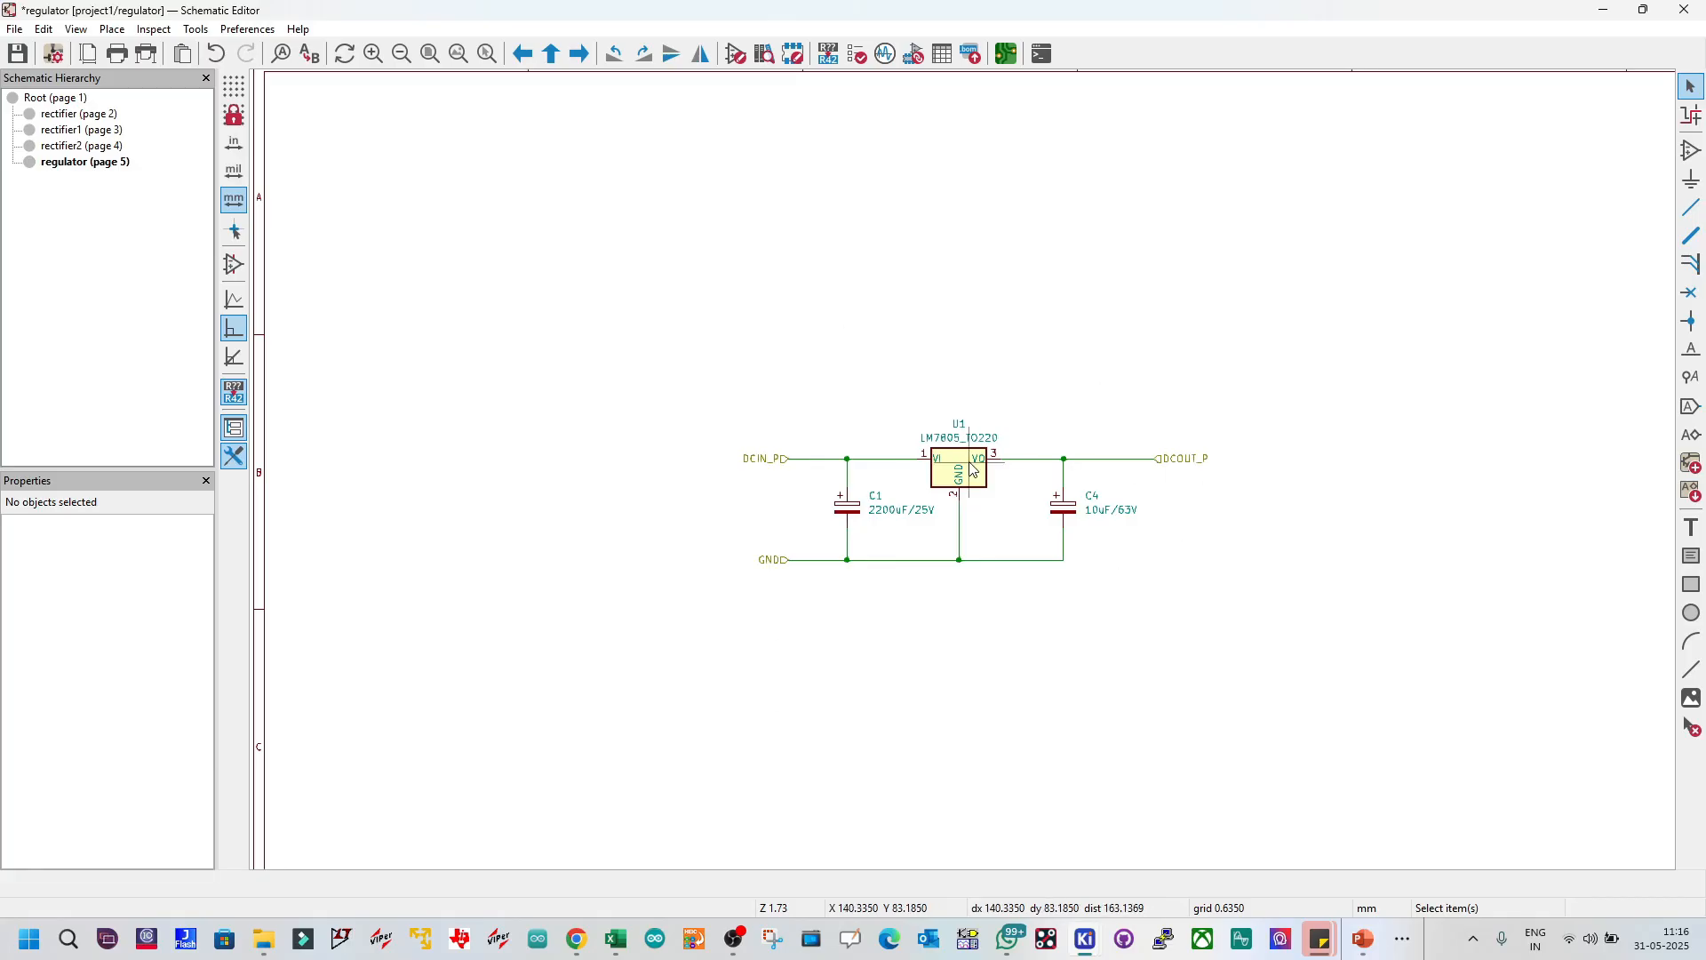
Step: Label the wire between U1's output and DCOUT_P as 5V_DC, save, and return to the root sheet
{"action": "scroll", "coordinate": [1075, 520], "scroll_direction": "up", "scroll_amount": 2}
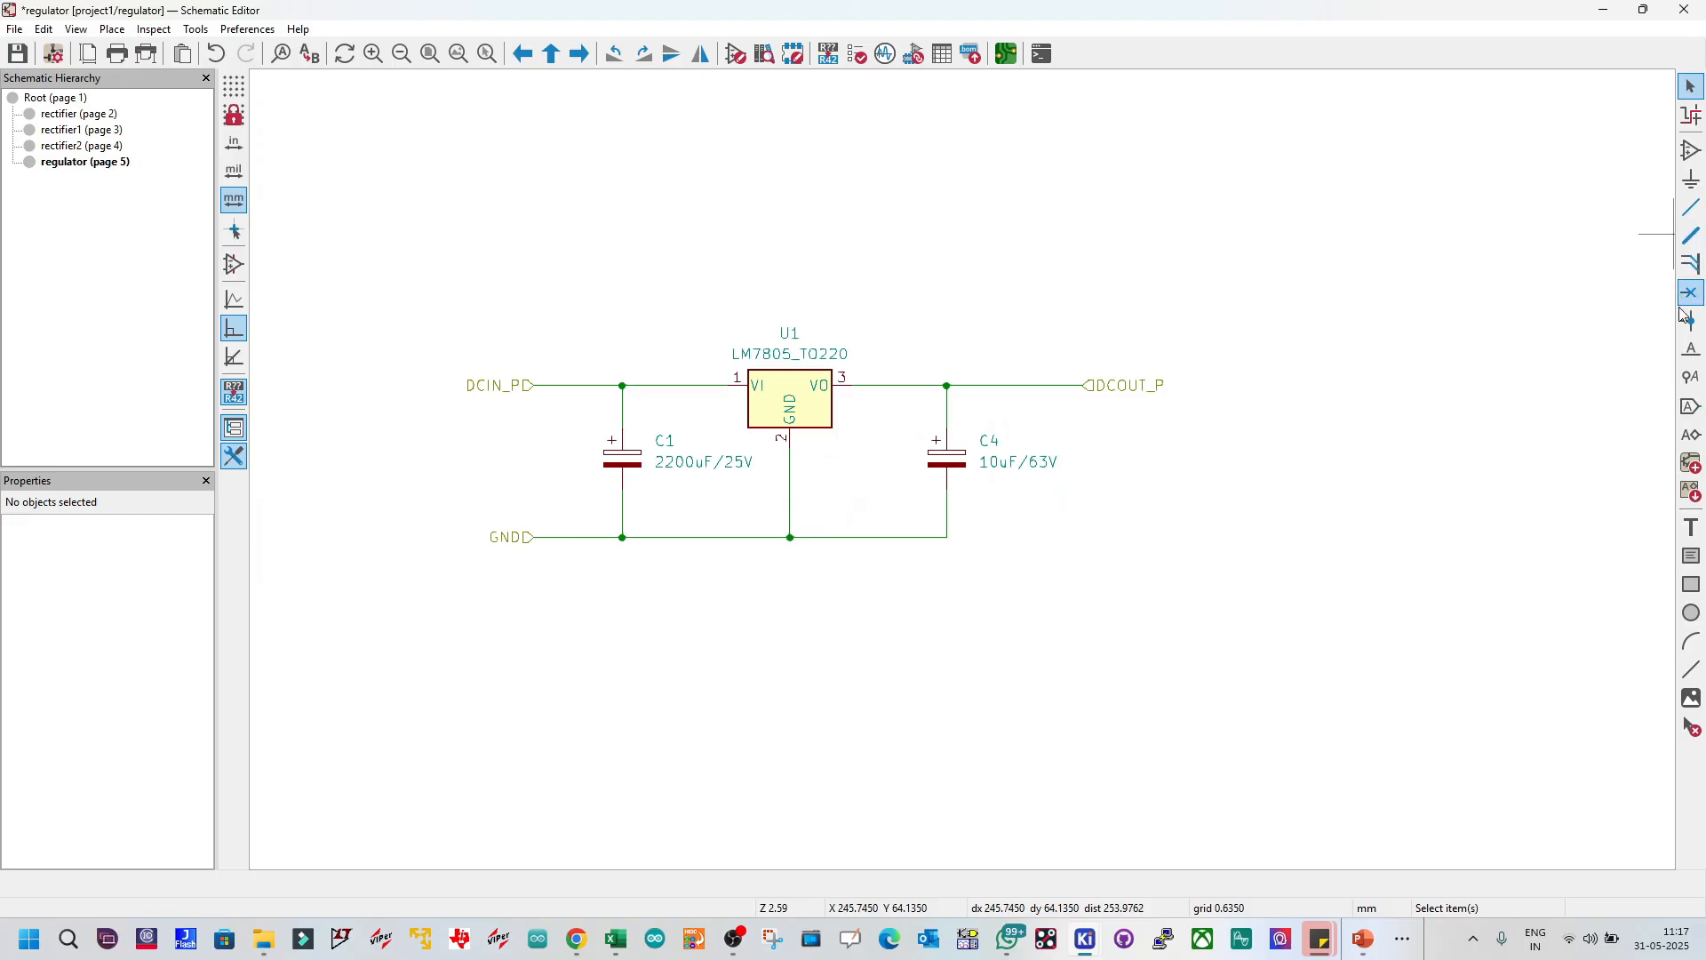
{"action": "left_click", "coordinate": [1684, 351]}
{"action": "left_click", "coordinate": [1431, 365]}
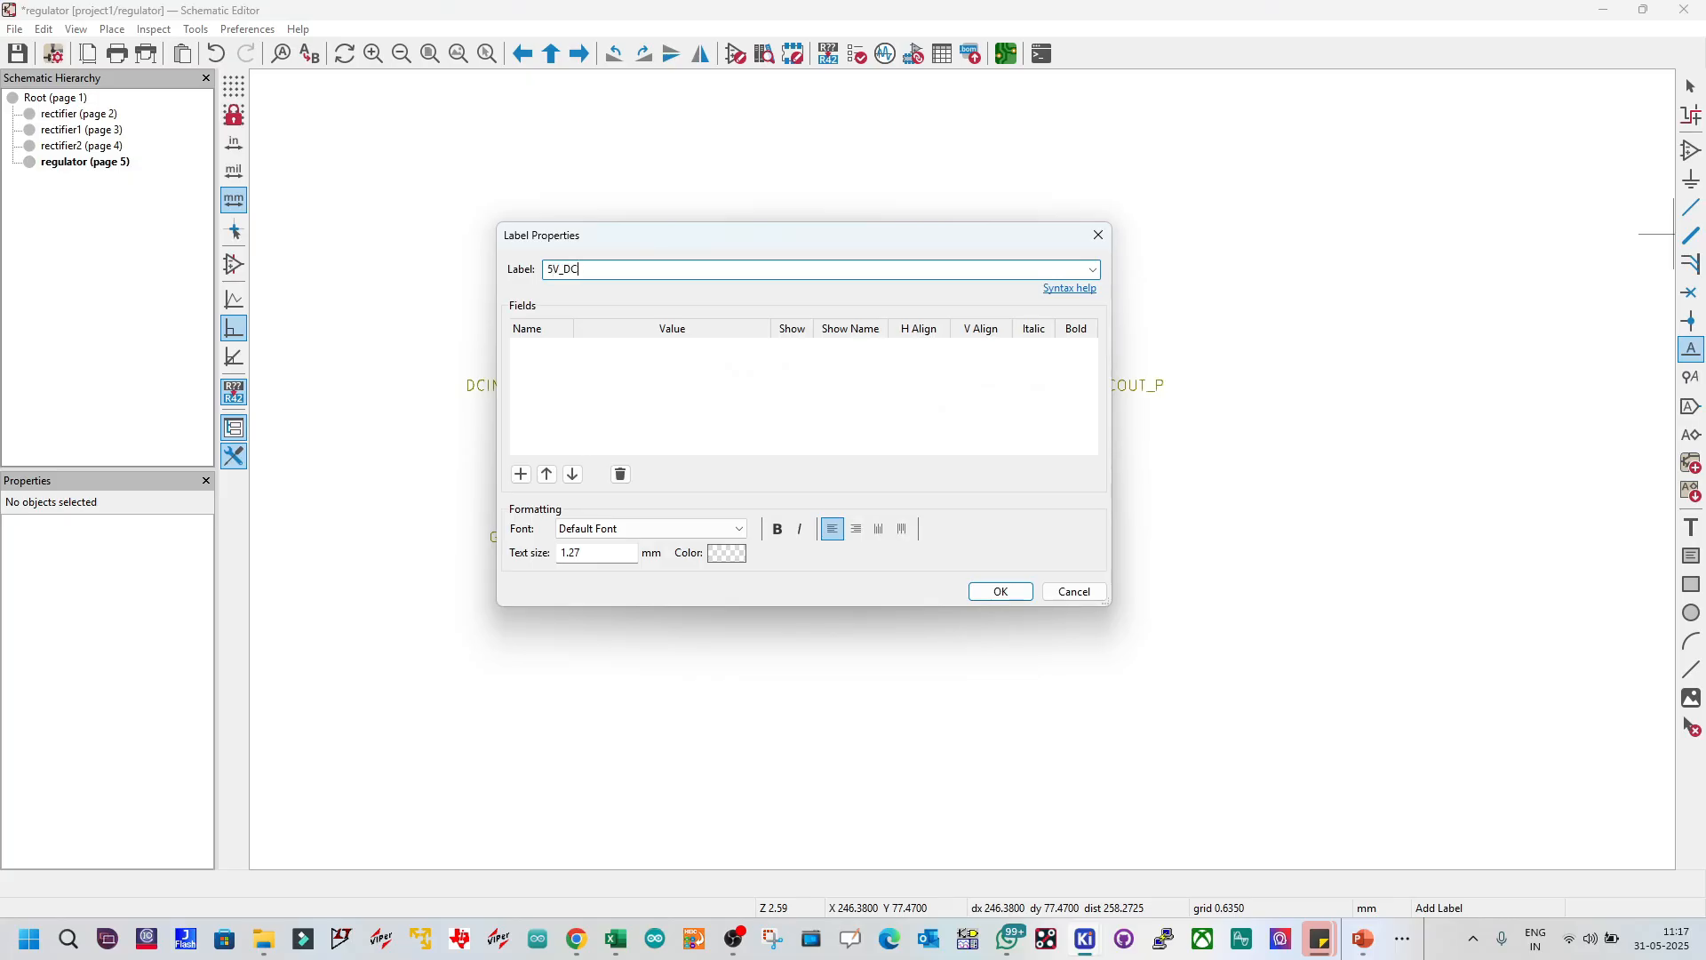
{"action": "left_click", "coordinate": [1000, 592]}
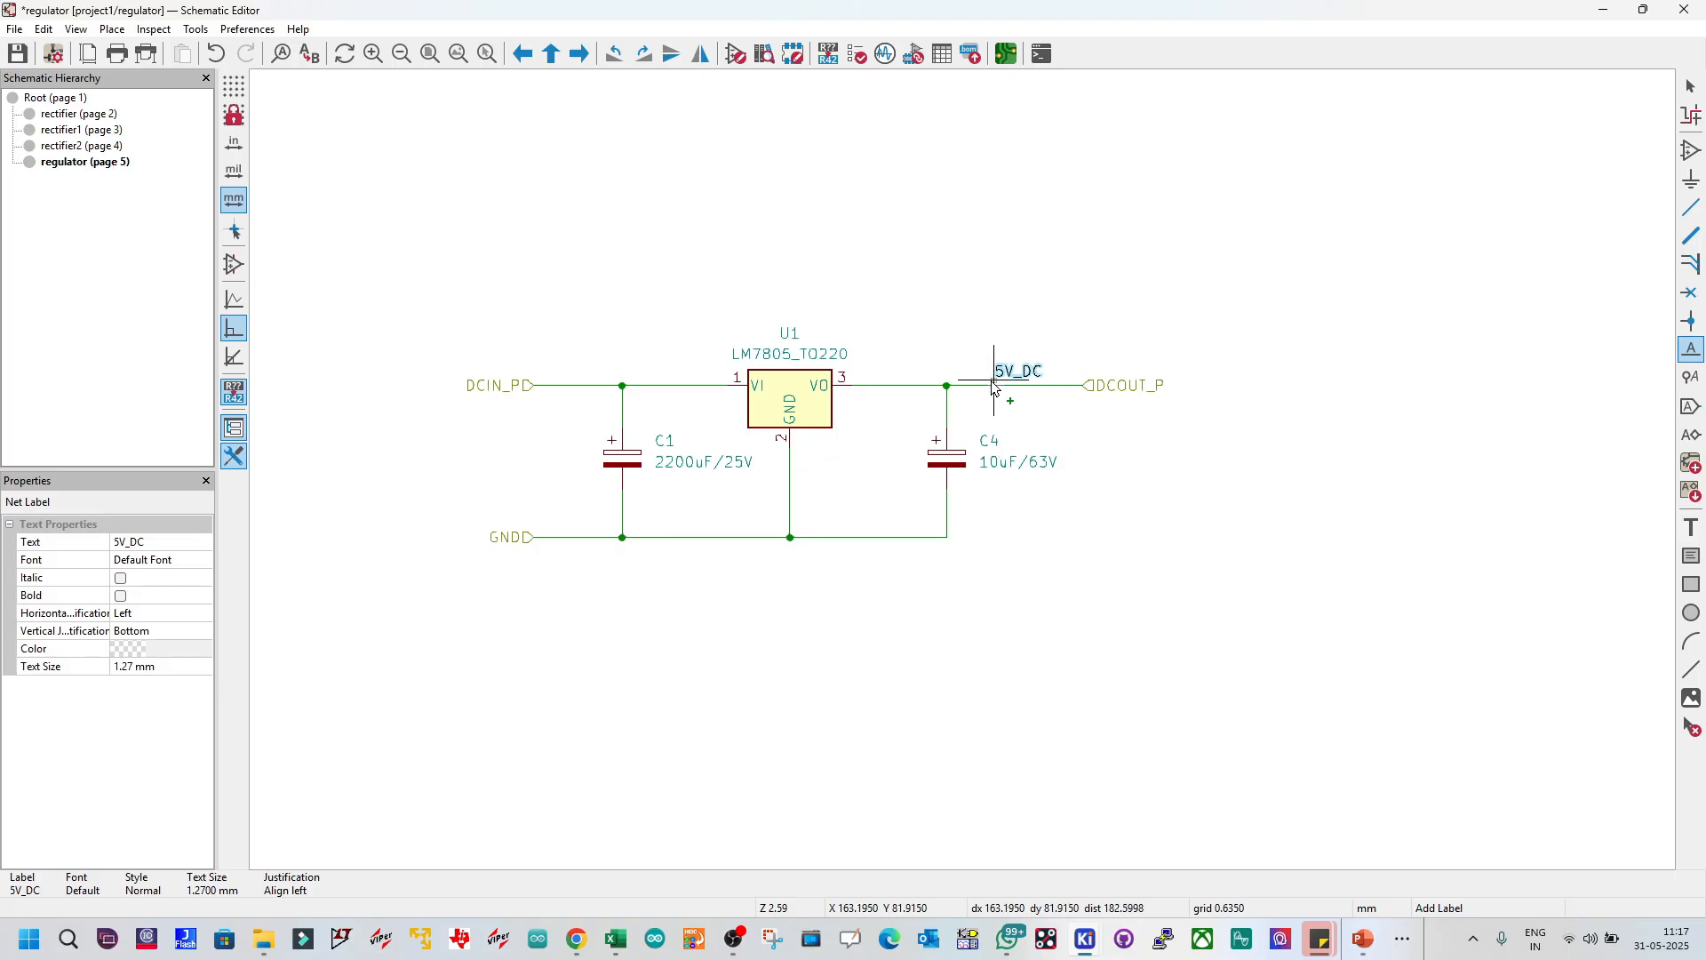
{"action": "left_click", "coordinate": [989, 389]}
{"action": "key", "text": "Escape"}
{"action": "key", "text": "ctrl+s"}
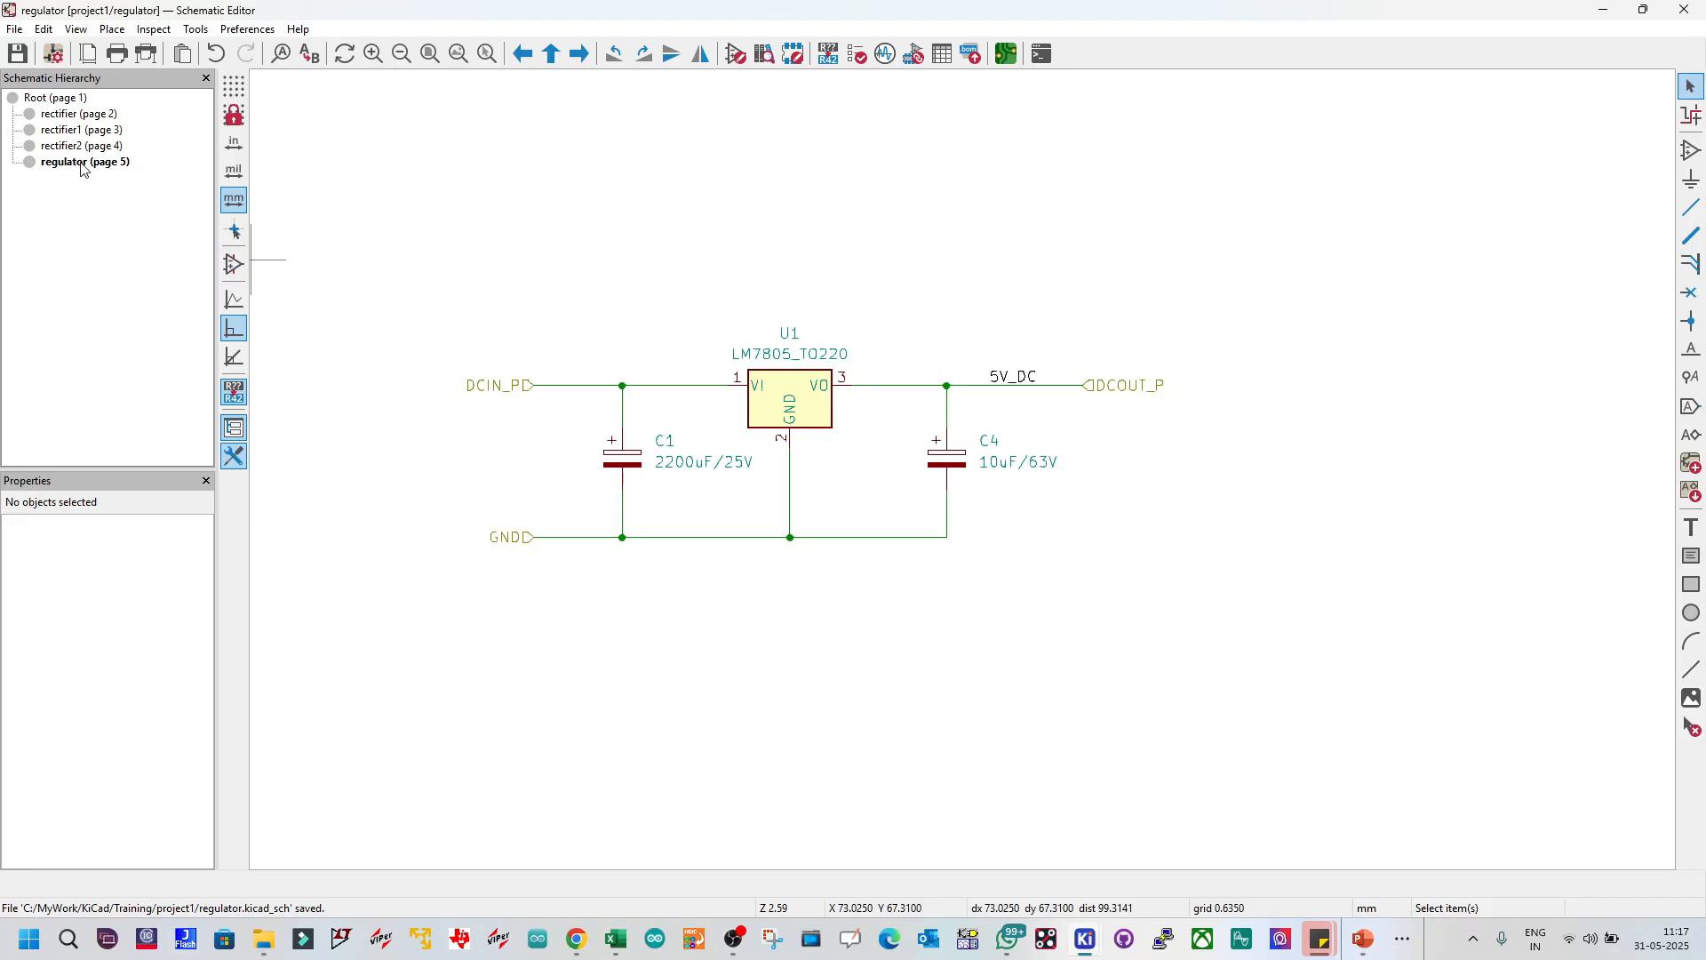
{"action": "left_click", "coordinate": [551, 53]}
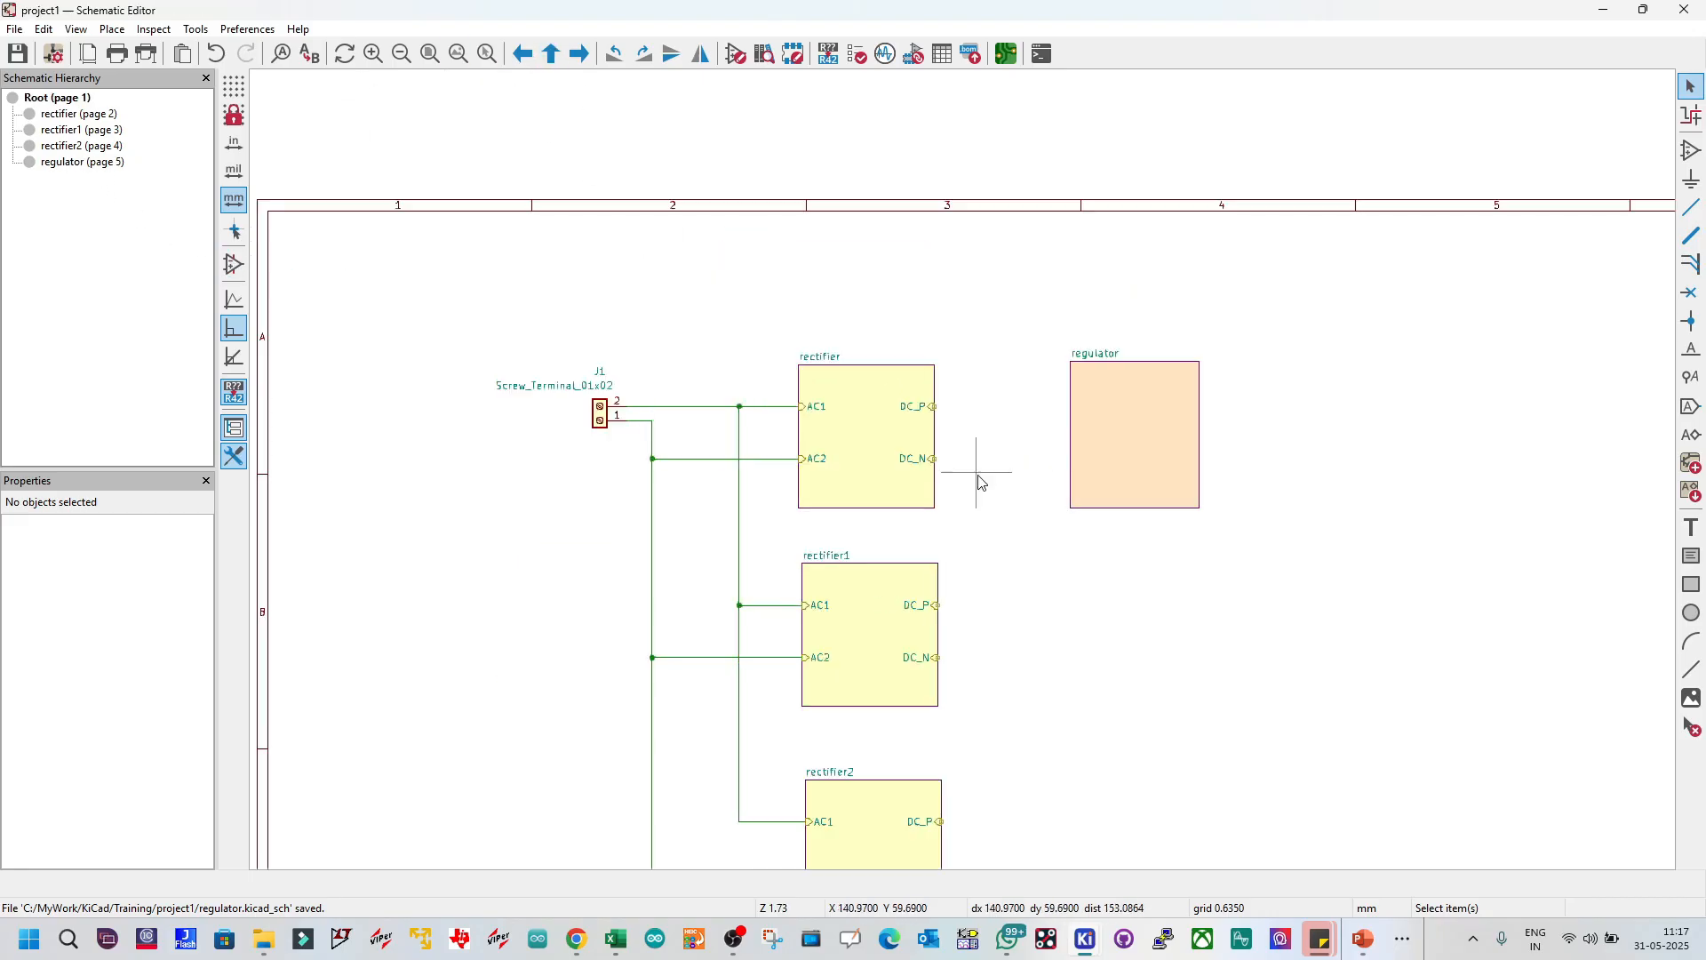
{"action": "scroll", "coordinate": [980, 482], "scroll_direction": "up", "scroll_amount": 2}
{"action": "left_click", "coordinate": [1017, 397]}
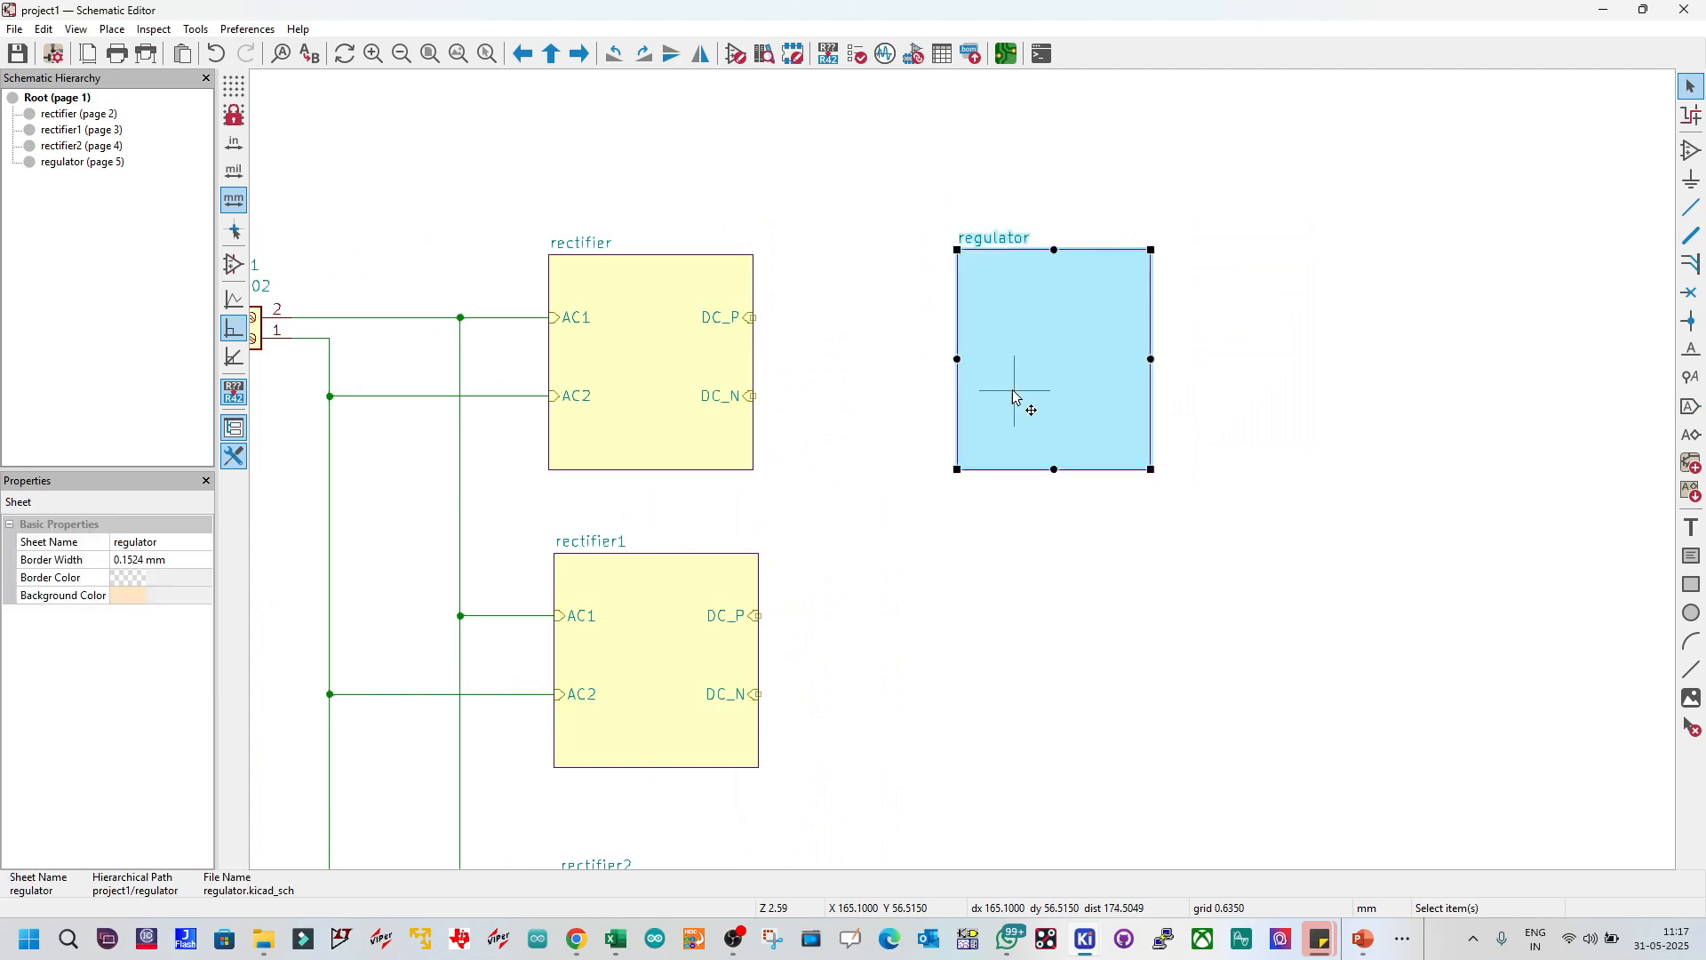
{"action": "key", "text": "ctrl+d"}
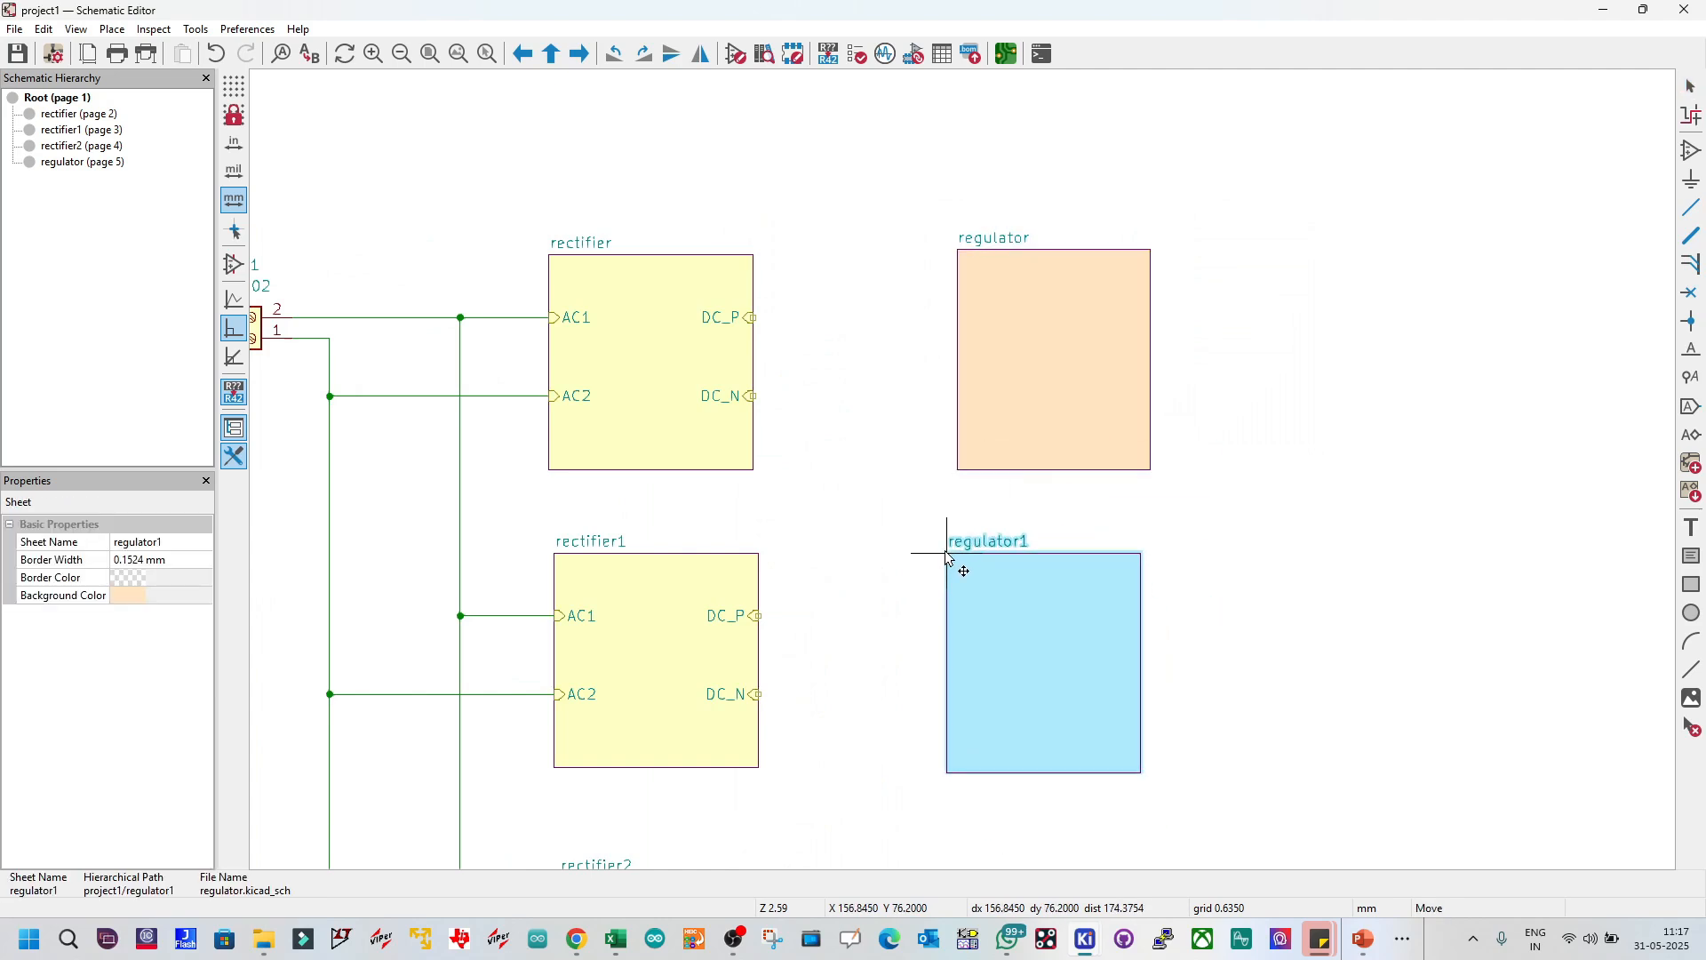
{"action": "left_click", "coordinate": [960, 558]}
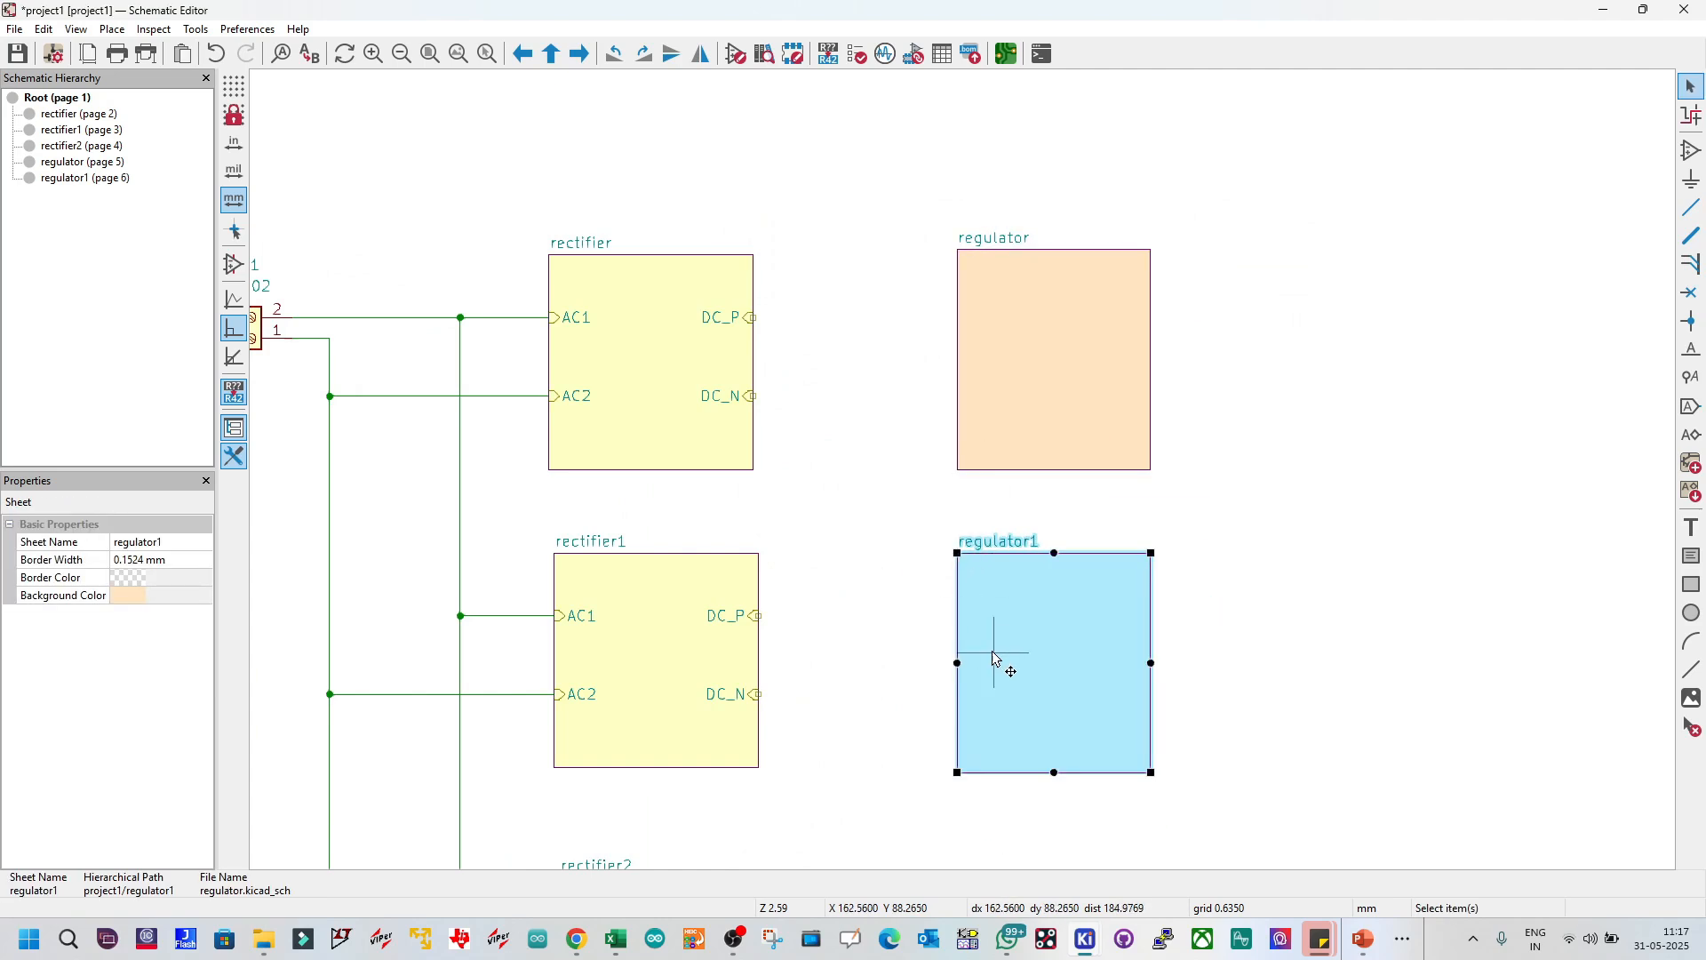
{"action": "middle_click_drag", "start_coordinate": [991, 653], "coordinate": [972, 477]}
{"action": "key", "text": "ctrl+d"}
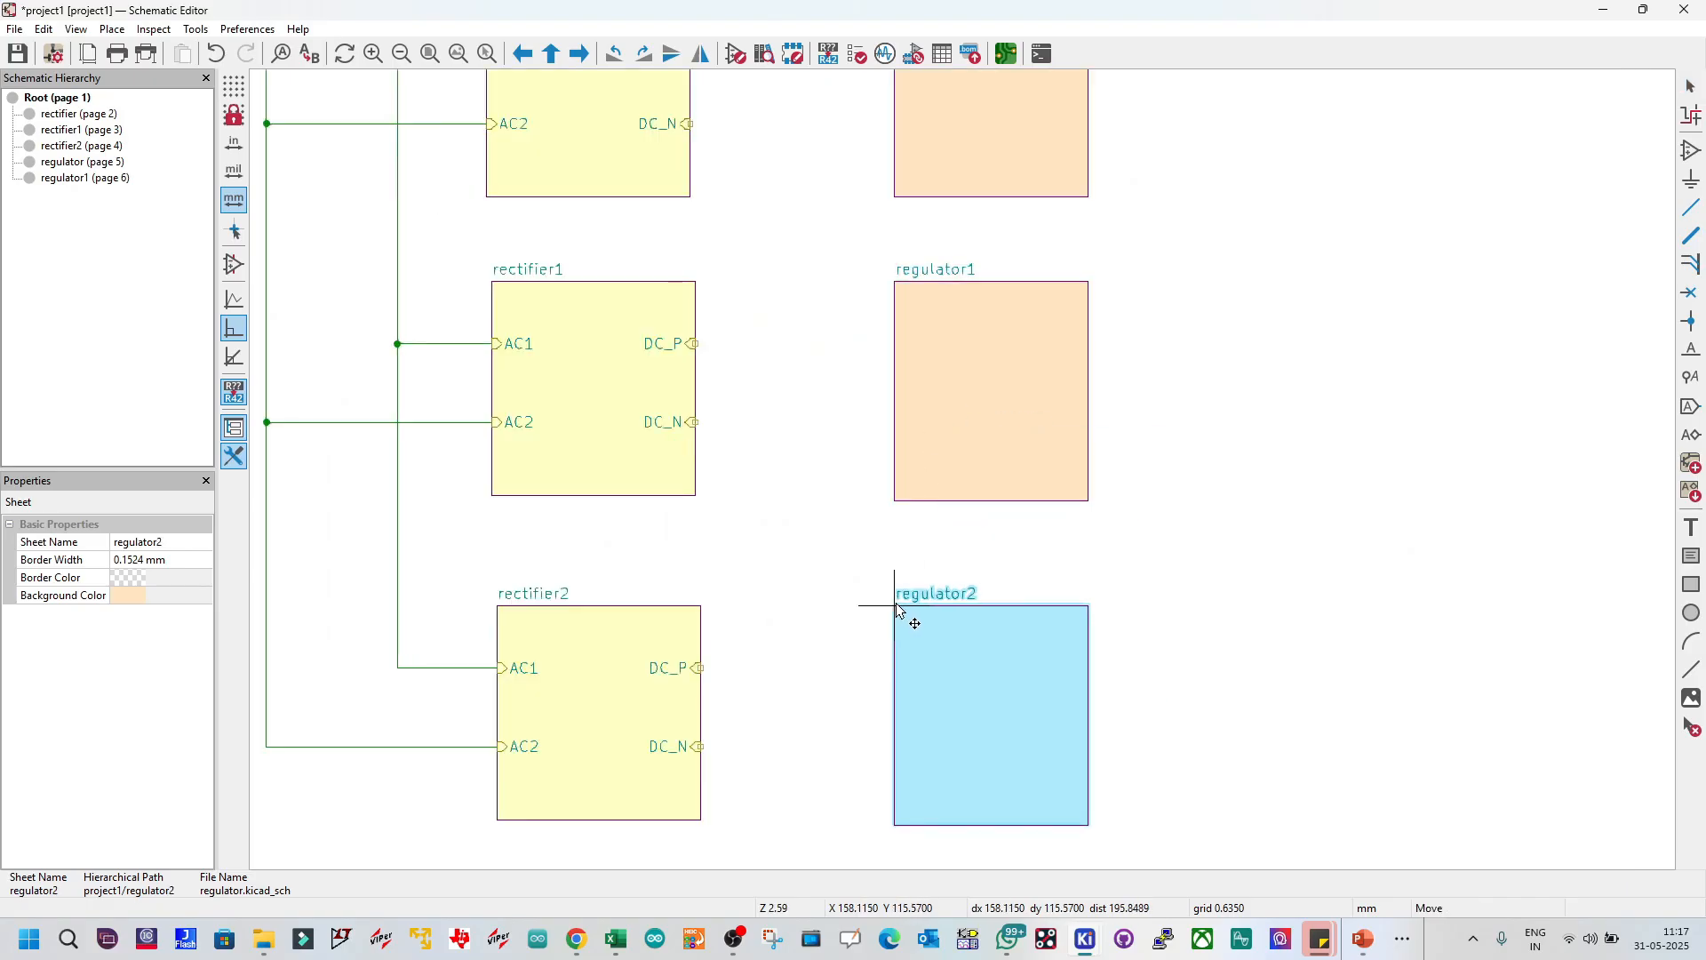
{"action": "left_click", "coordinate": [898, 611]}
{"action": "key", "text": "Escape"}
{"action": "key", "text": "ctrl+s"}
{"action": "middle_click_drag", "start_coordinate": [810, 321], "coordinate": [966, 478]}
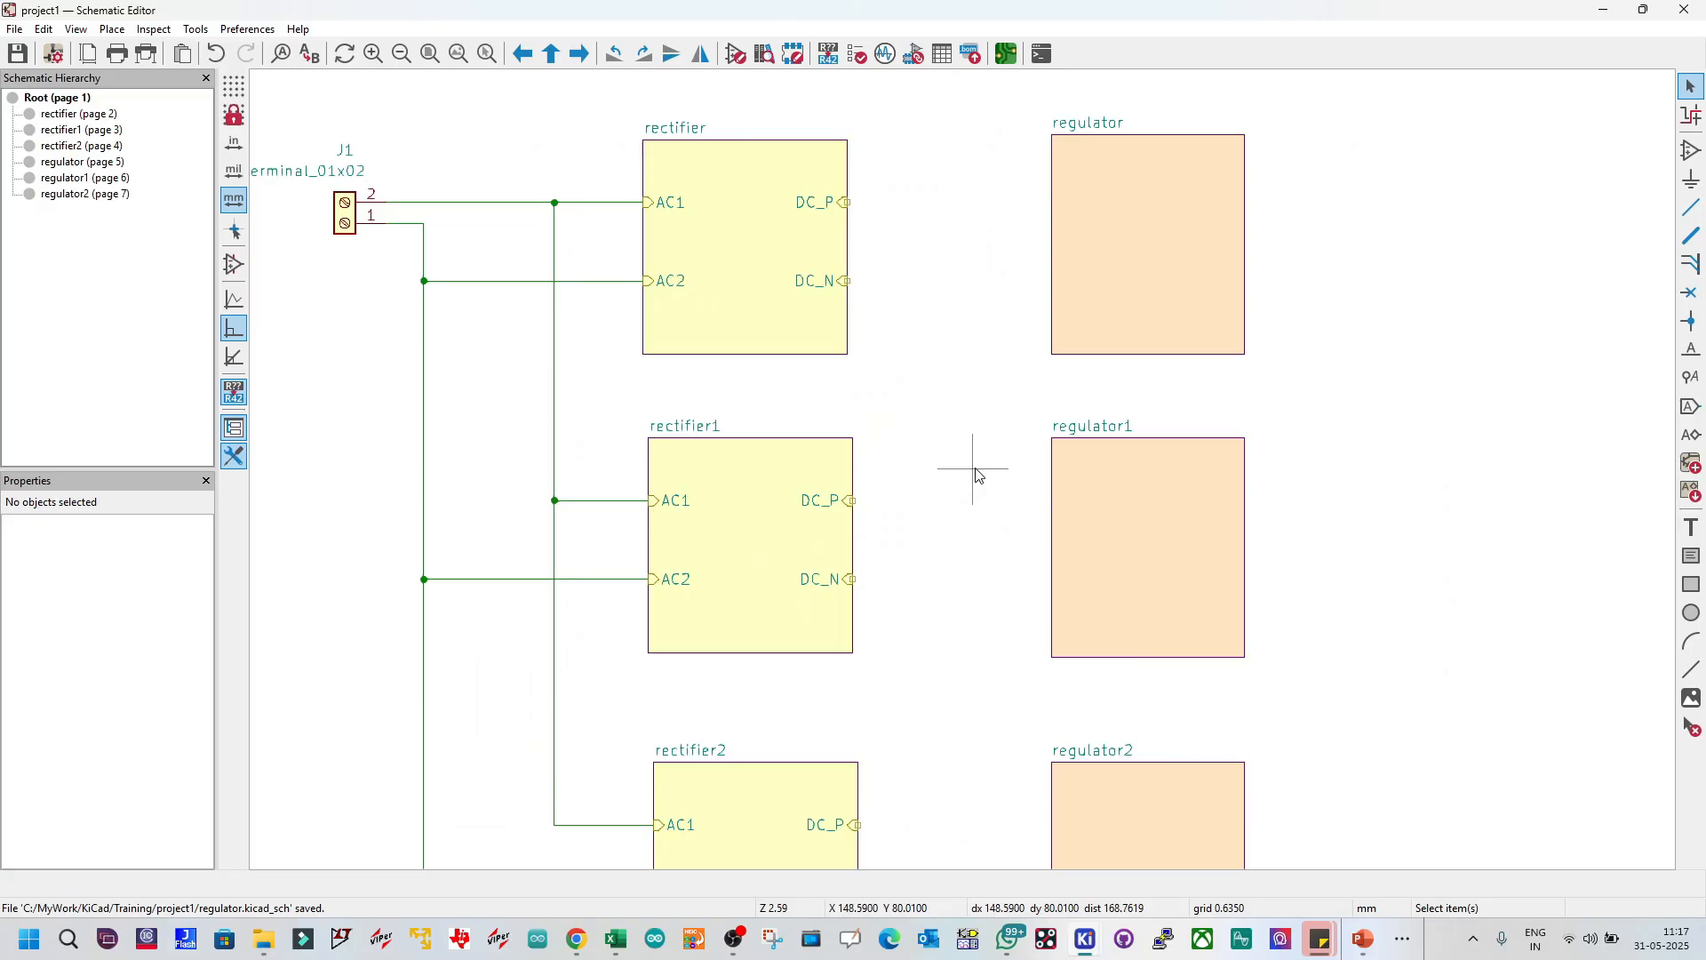
{"action": "key", "text": "ctrl+z"}
{"action": "key", "text": "ctrl+z"}
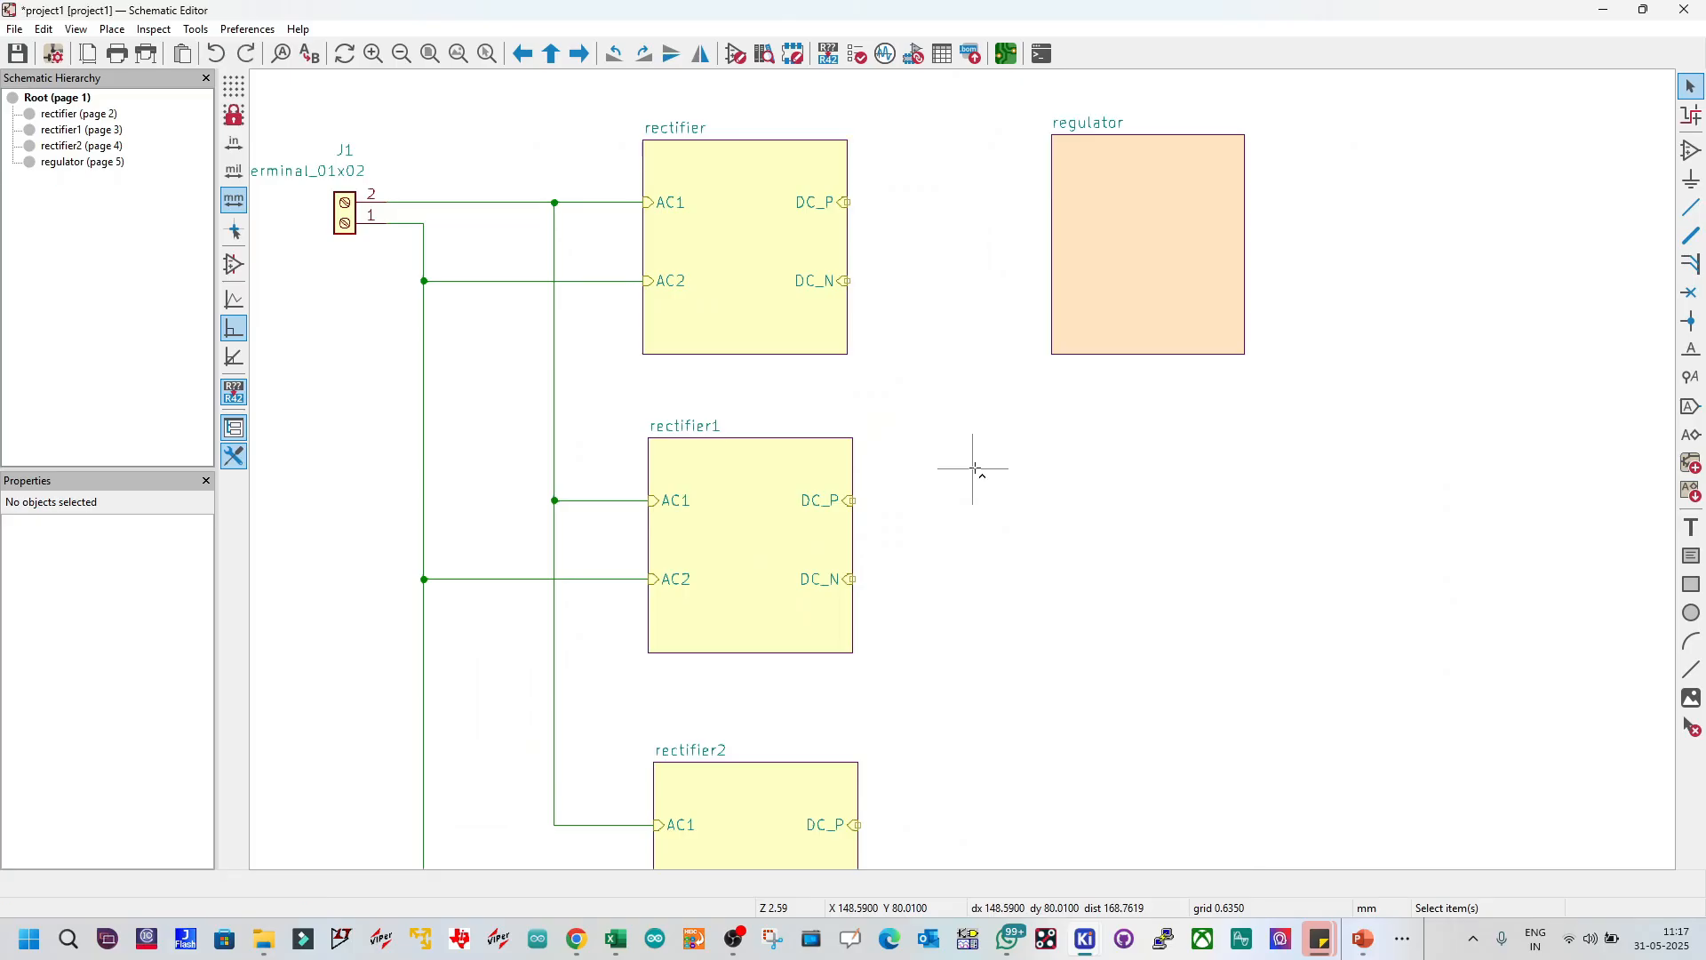
Step: Import the regulator sheet's pins, placing DCOUT_P on its right edge and DCIN_P and GND on its left edge
{"action": "left_click", "coordinate": [1160, 249]}
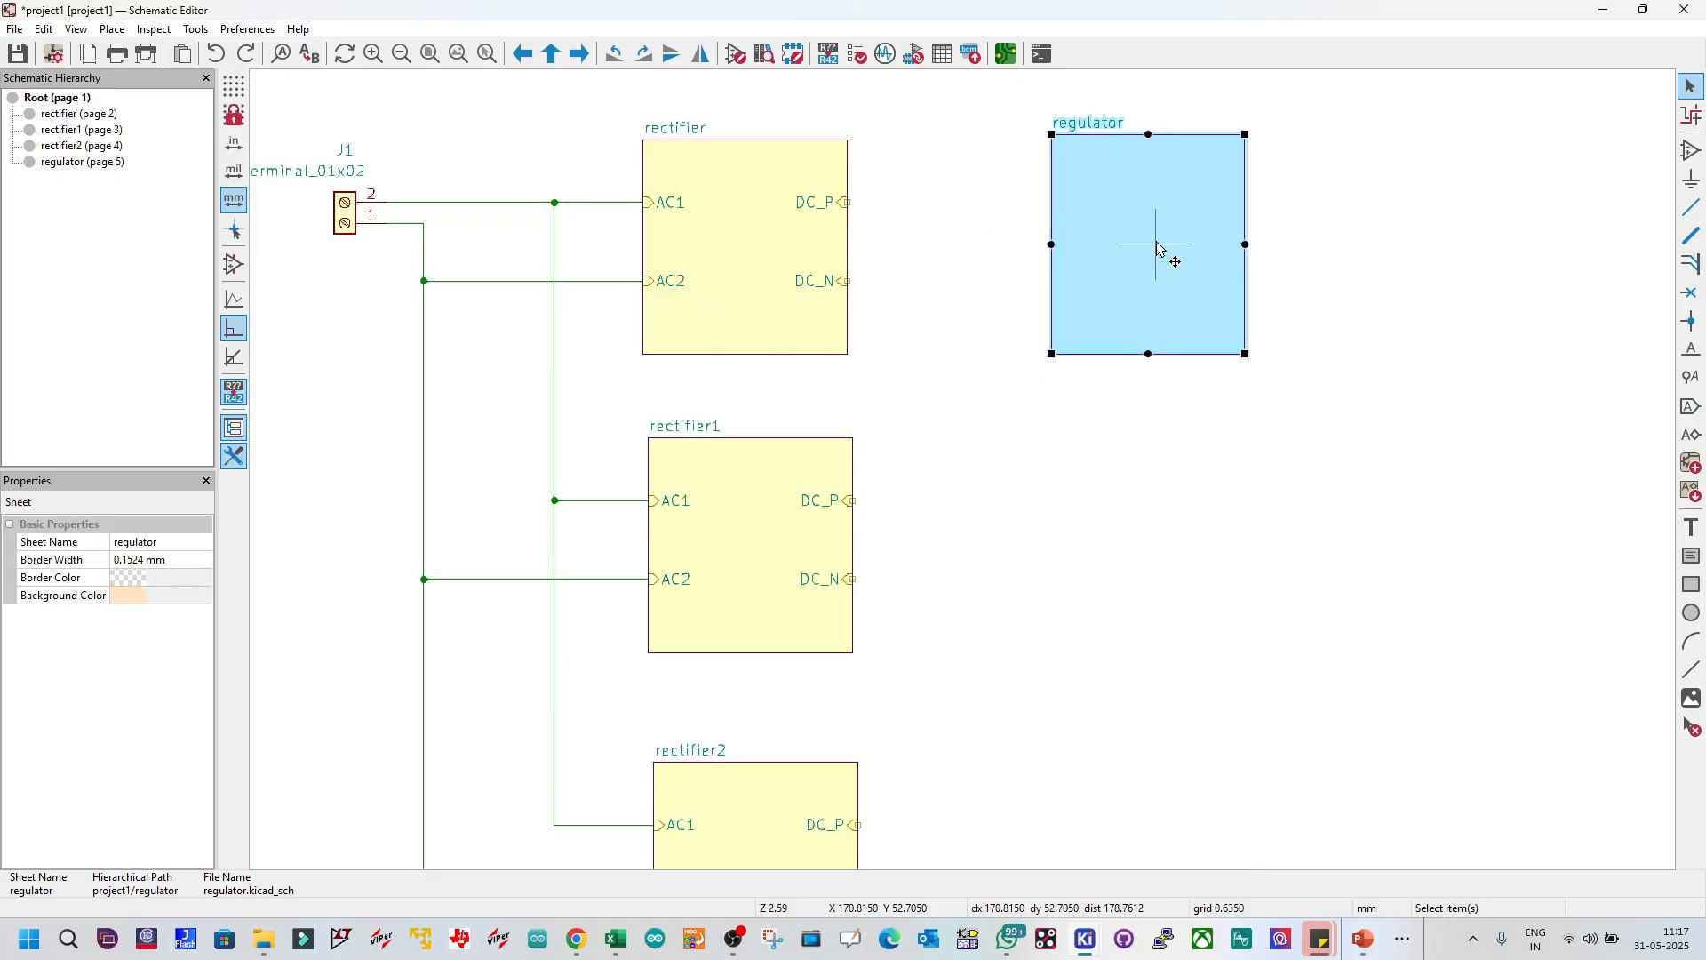
{"action": "right_click", "coordinate": [1160, 248]}
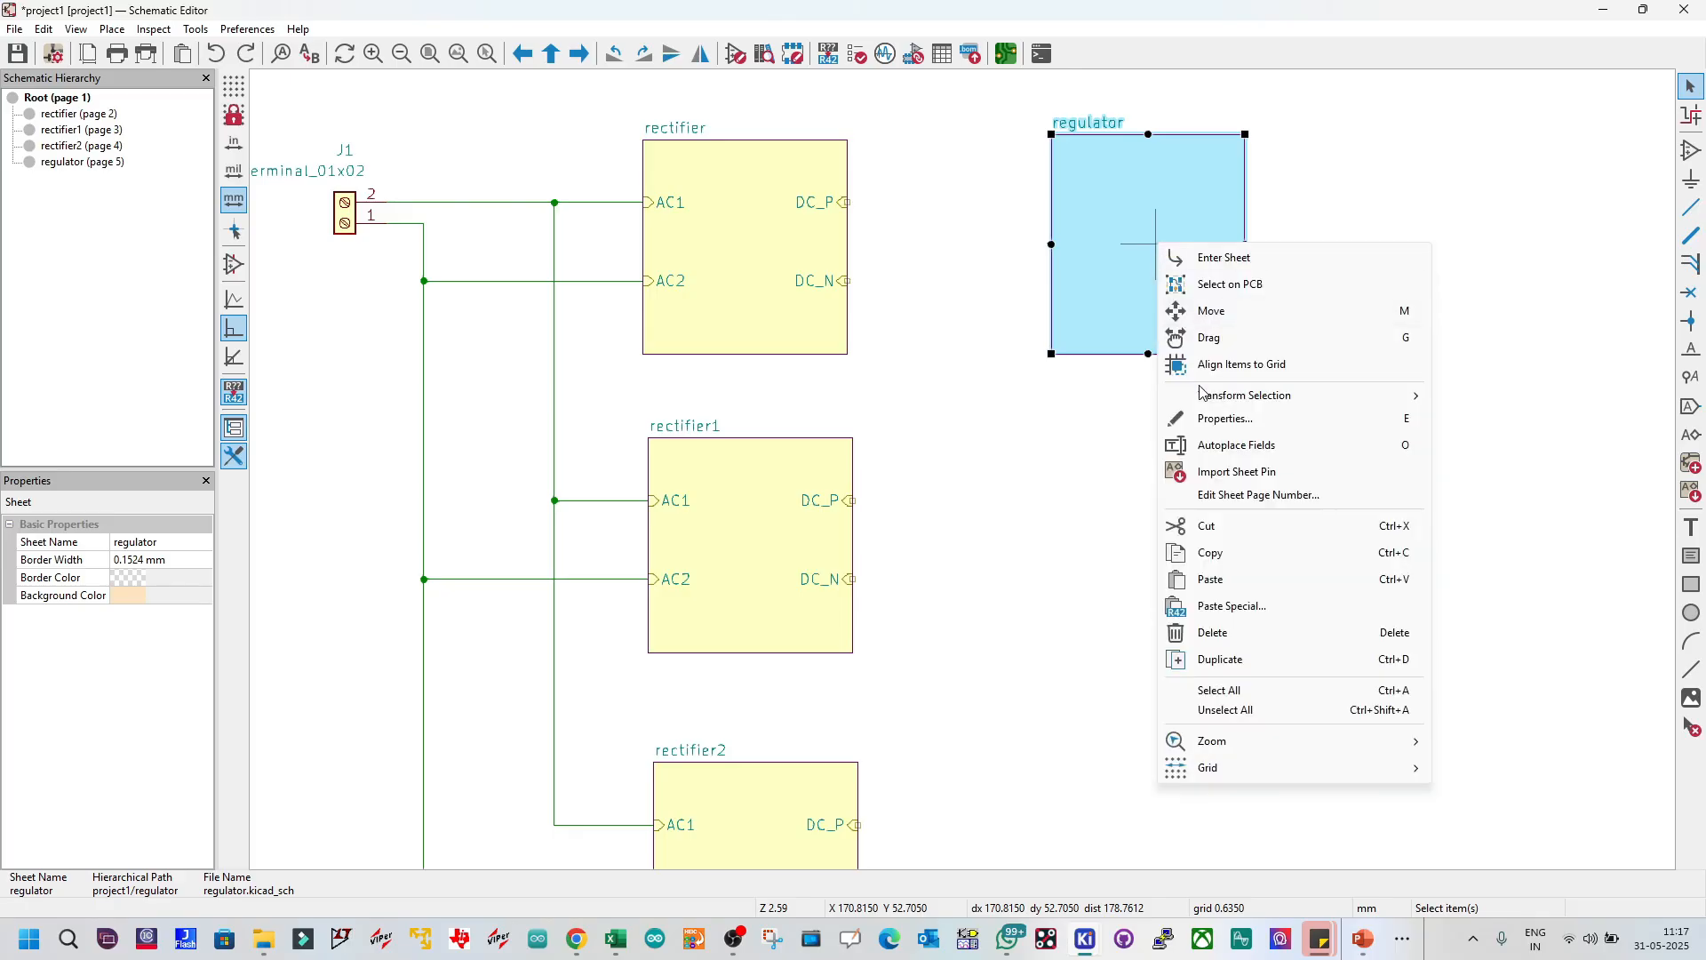
{"action": "left_click", "coordinate": [1256, 473]}
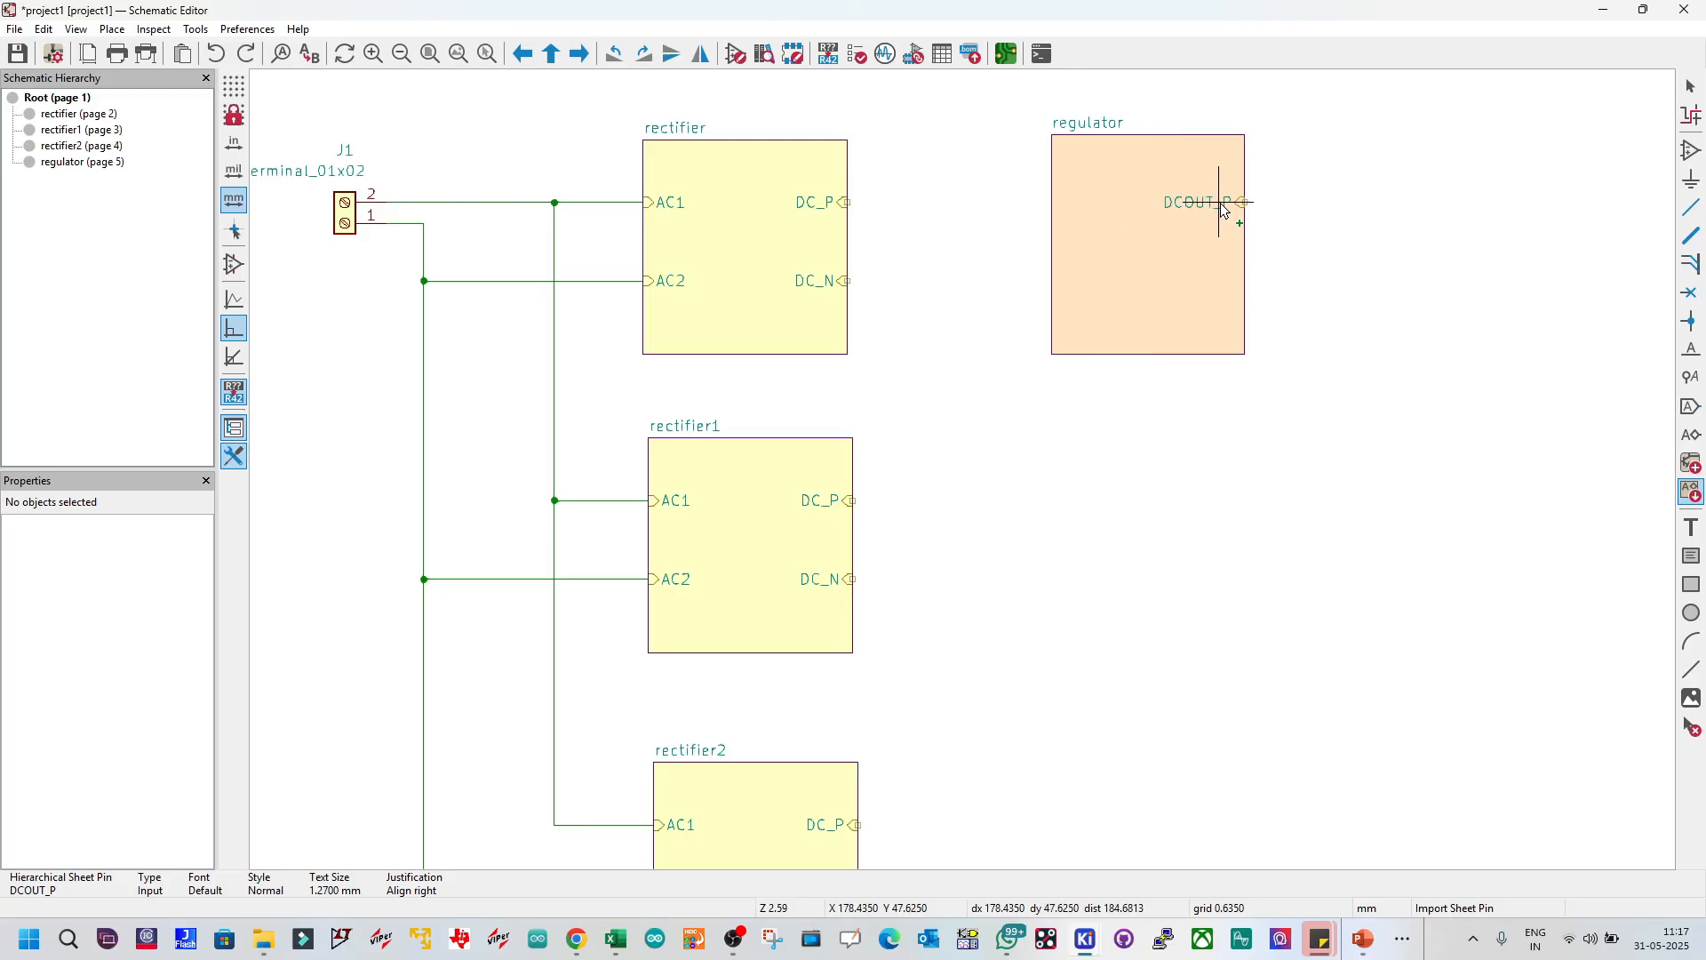
{"action": "left_click", "coordinate": [1219, 205]}
{"action": "left_click", "coordinate": [1074, 206]}
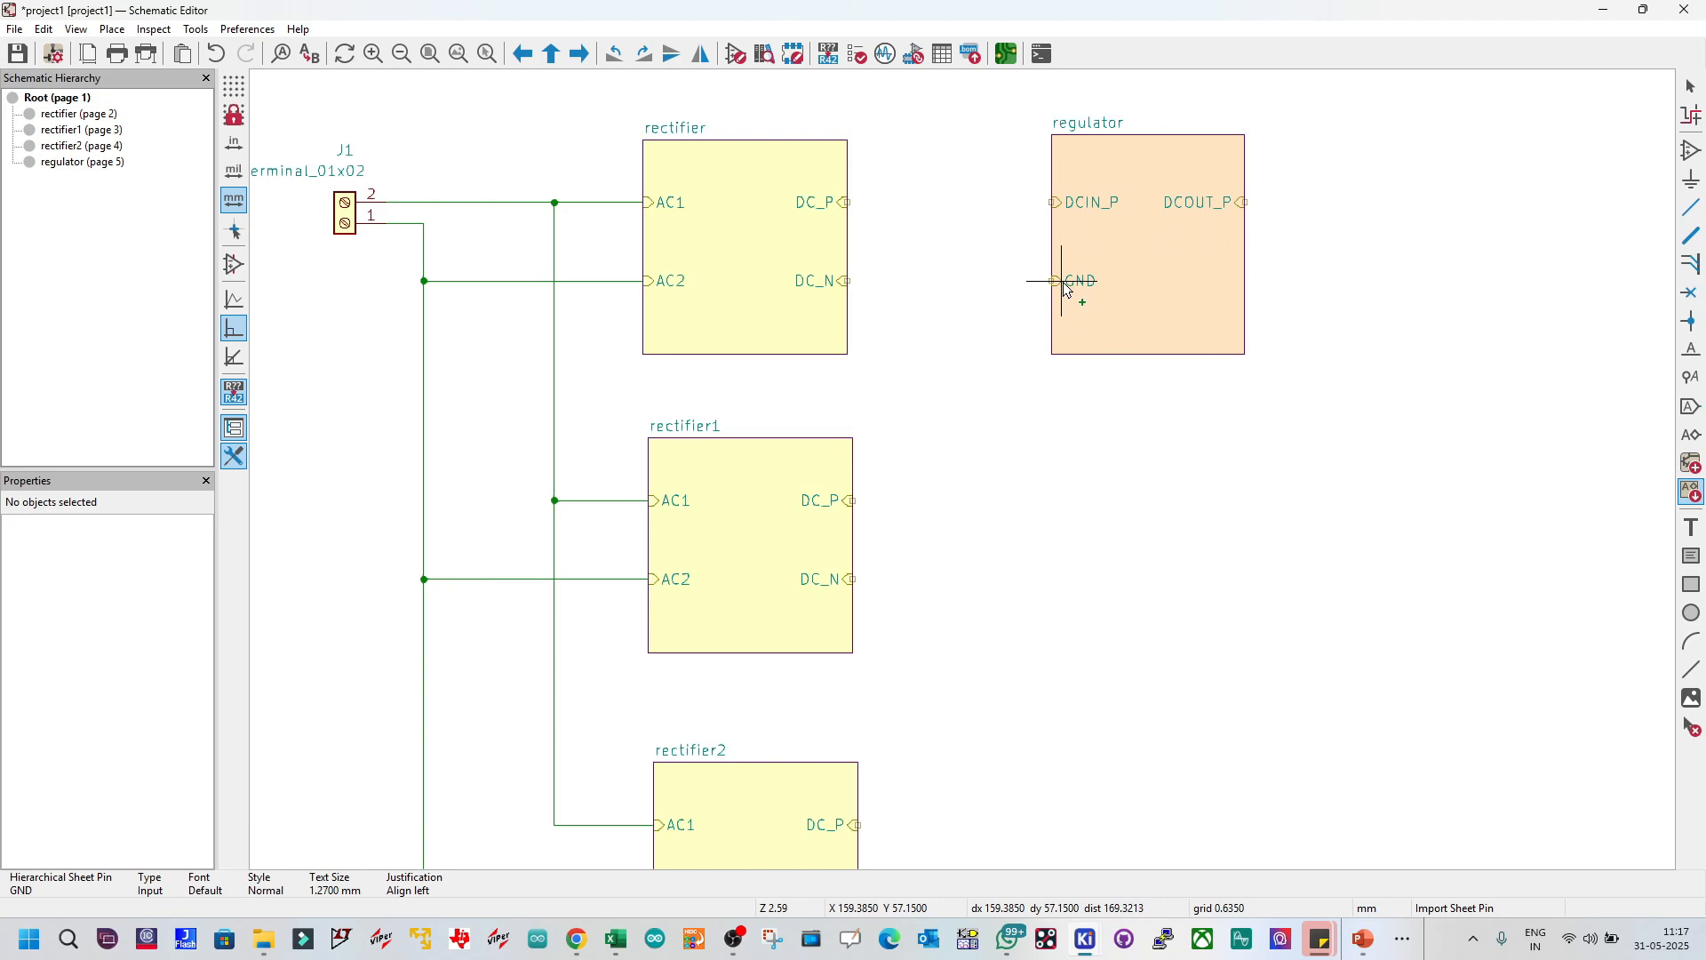
{"action": "left_click", "coordinate": [1067, 291]}
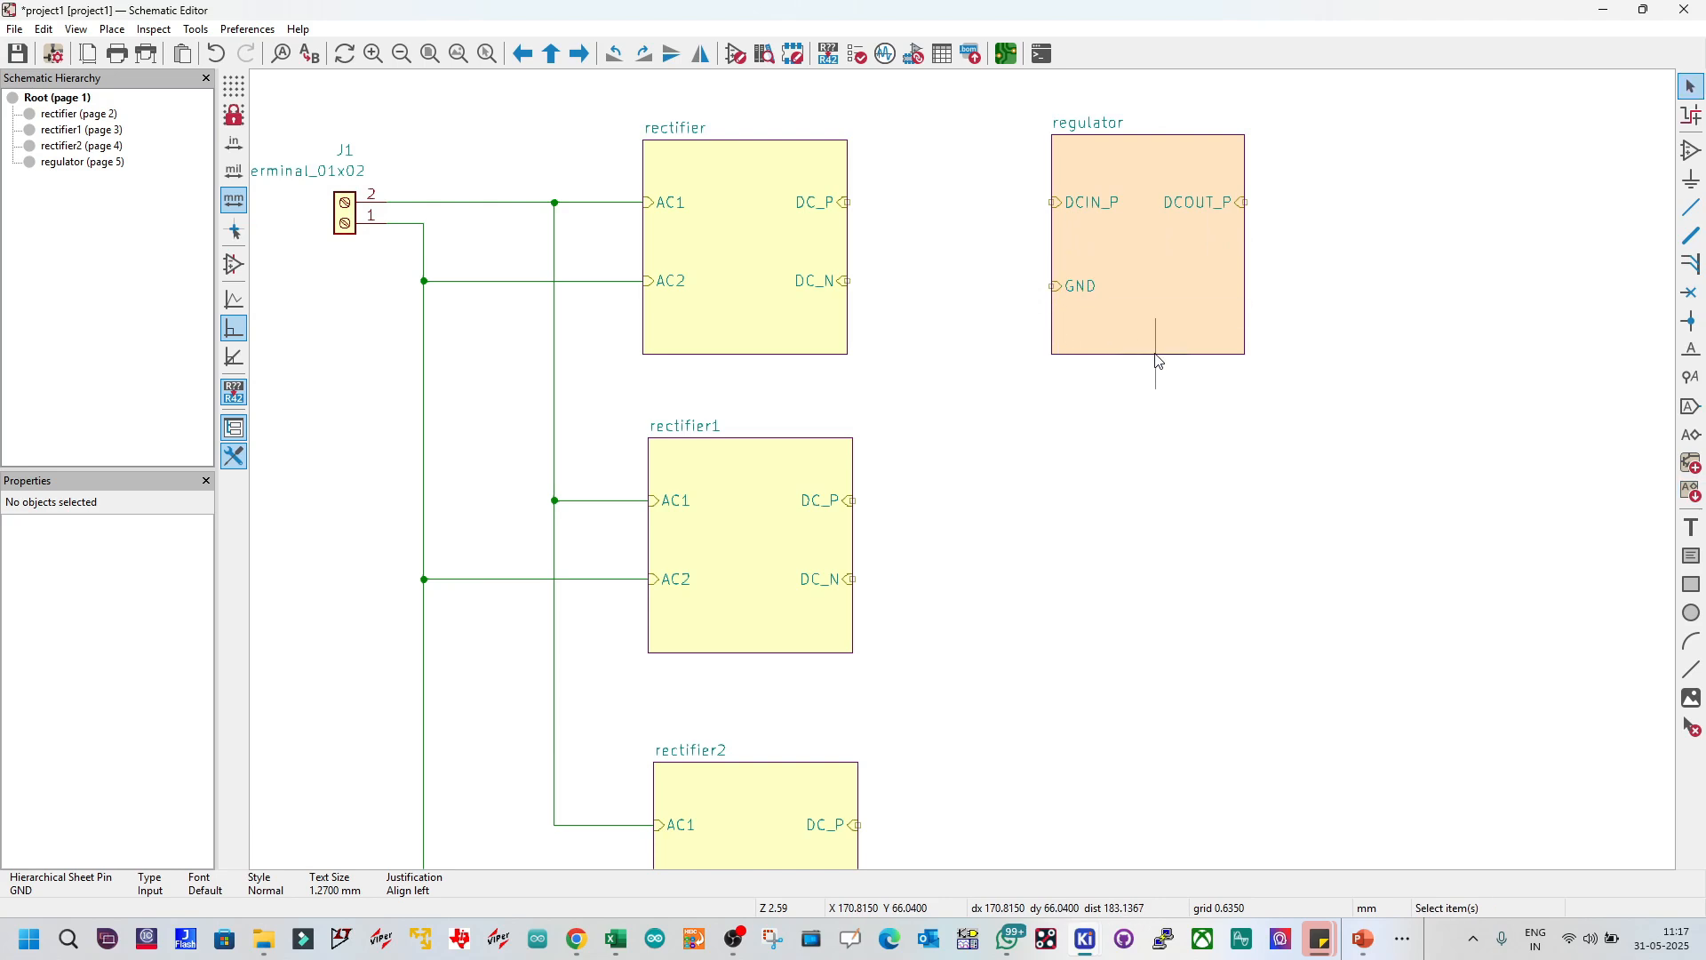
Step: Duplicate the regulator sheet with its pins twice, placing the copies beside rectifier1 and rectifier2, and save the schematic
{"action": "left_click", "coordinate": [1160, 309]}
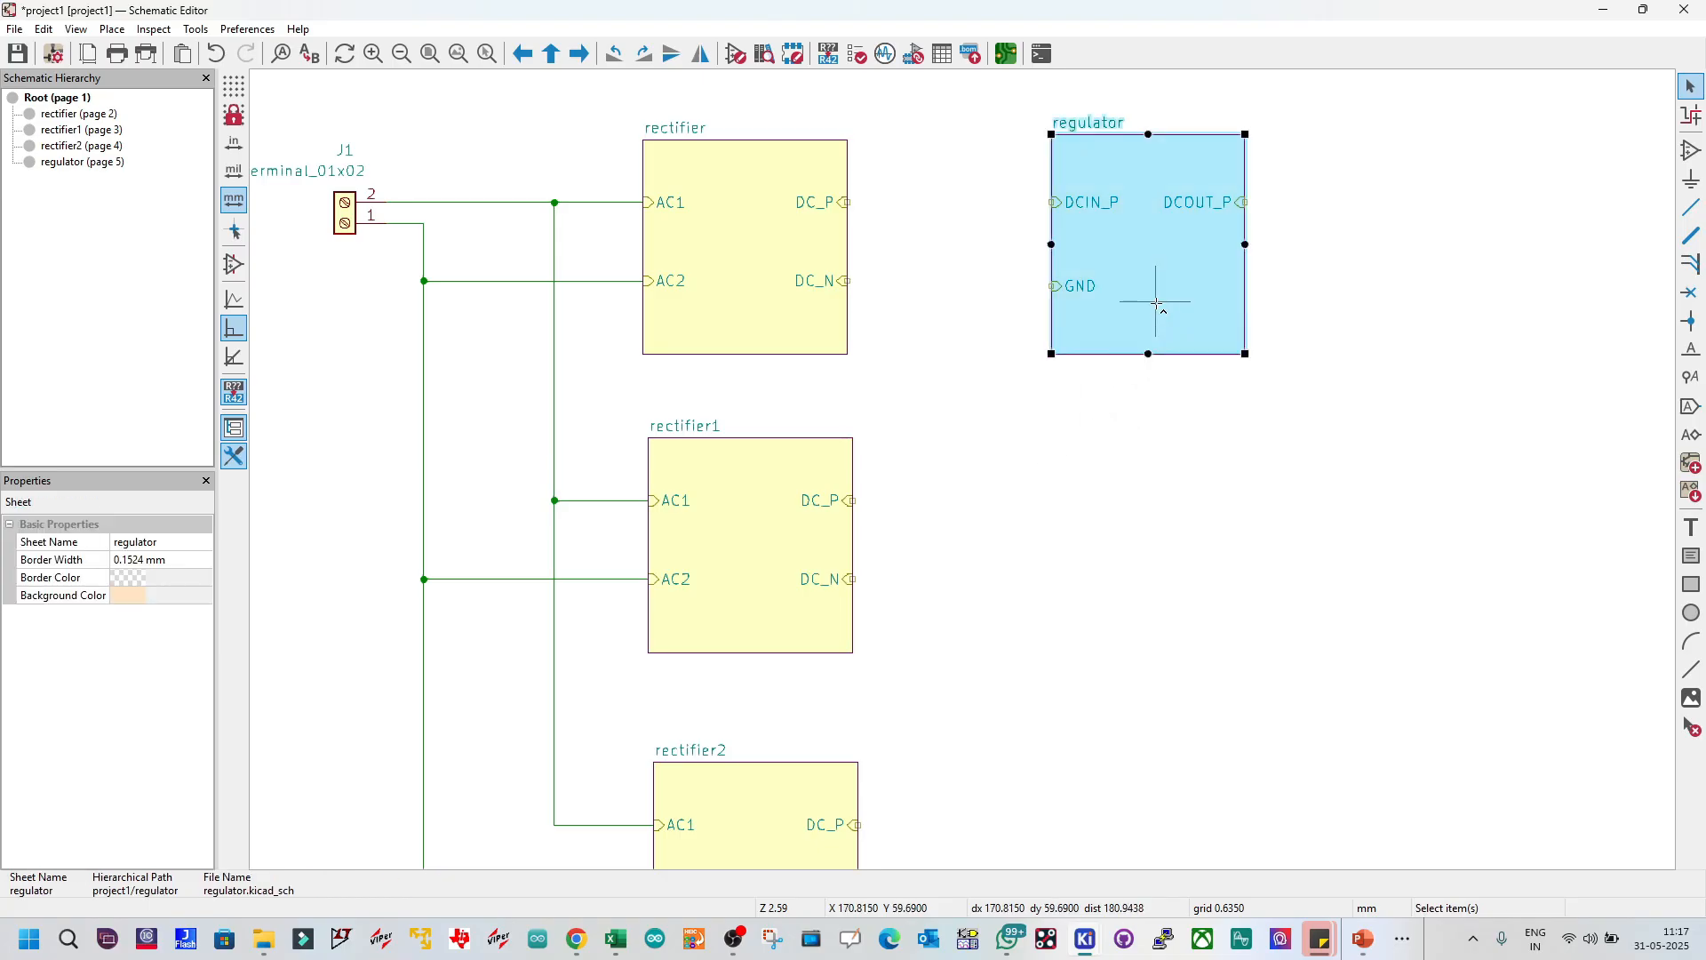
{"action": "key", "text": "ctrl+d"}
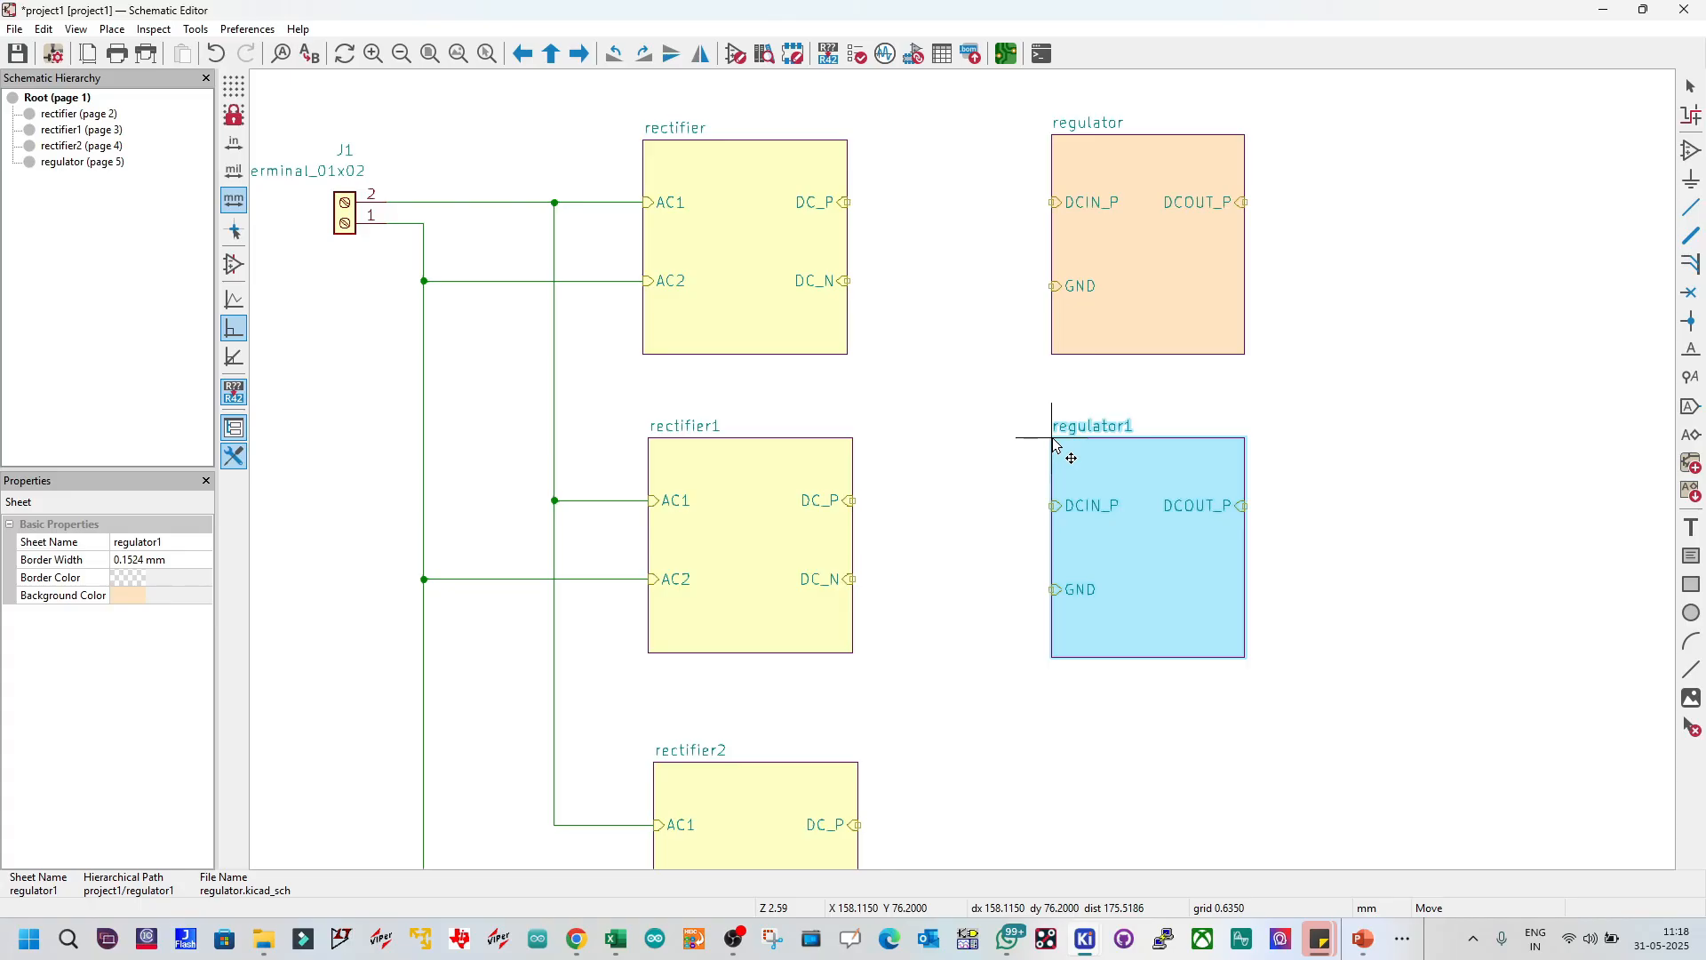
{"action": "left_click", "coordinate": [1055, 442]}
{"action": "key", "text": "ctrl+d"}
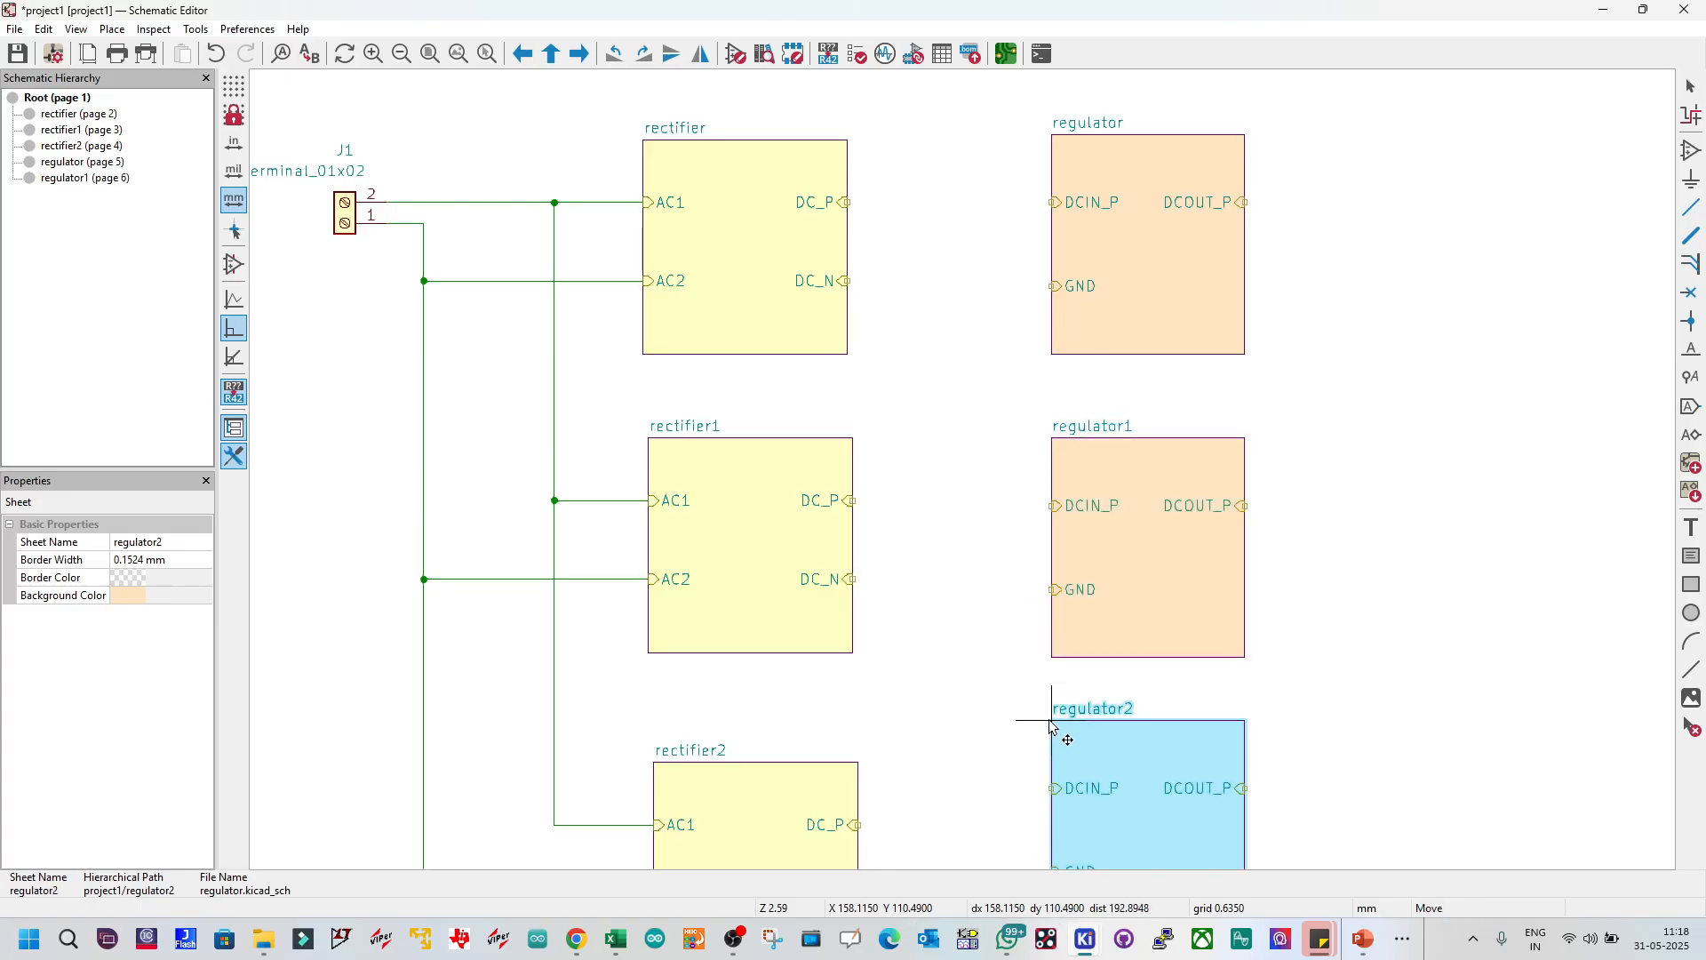
{"action": "scroll", "coordinate": [1056, 724], "scroll_direction": "down", "scroll_amount": 2}
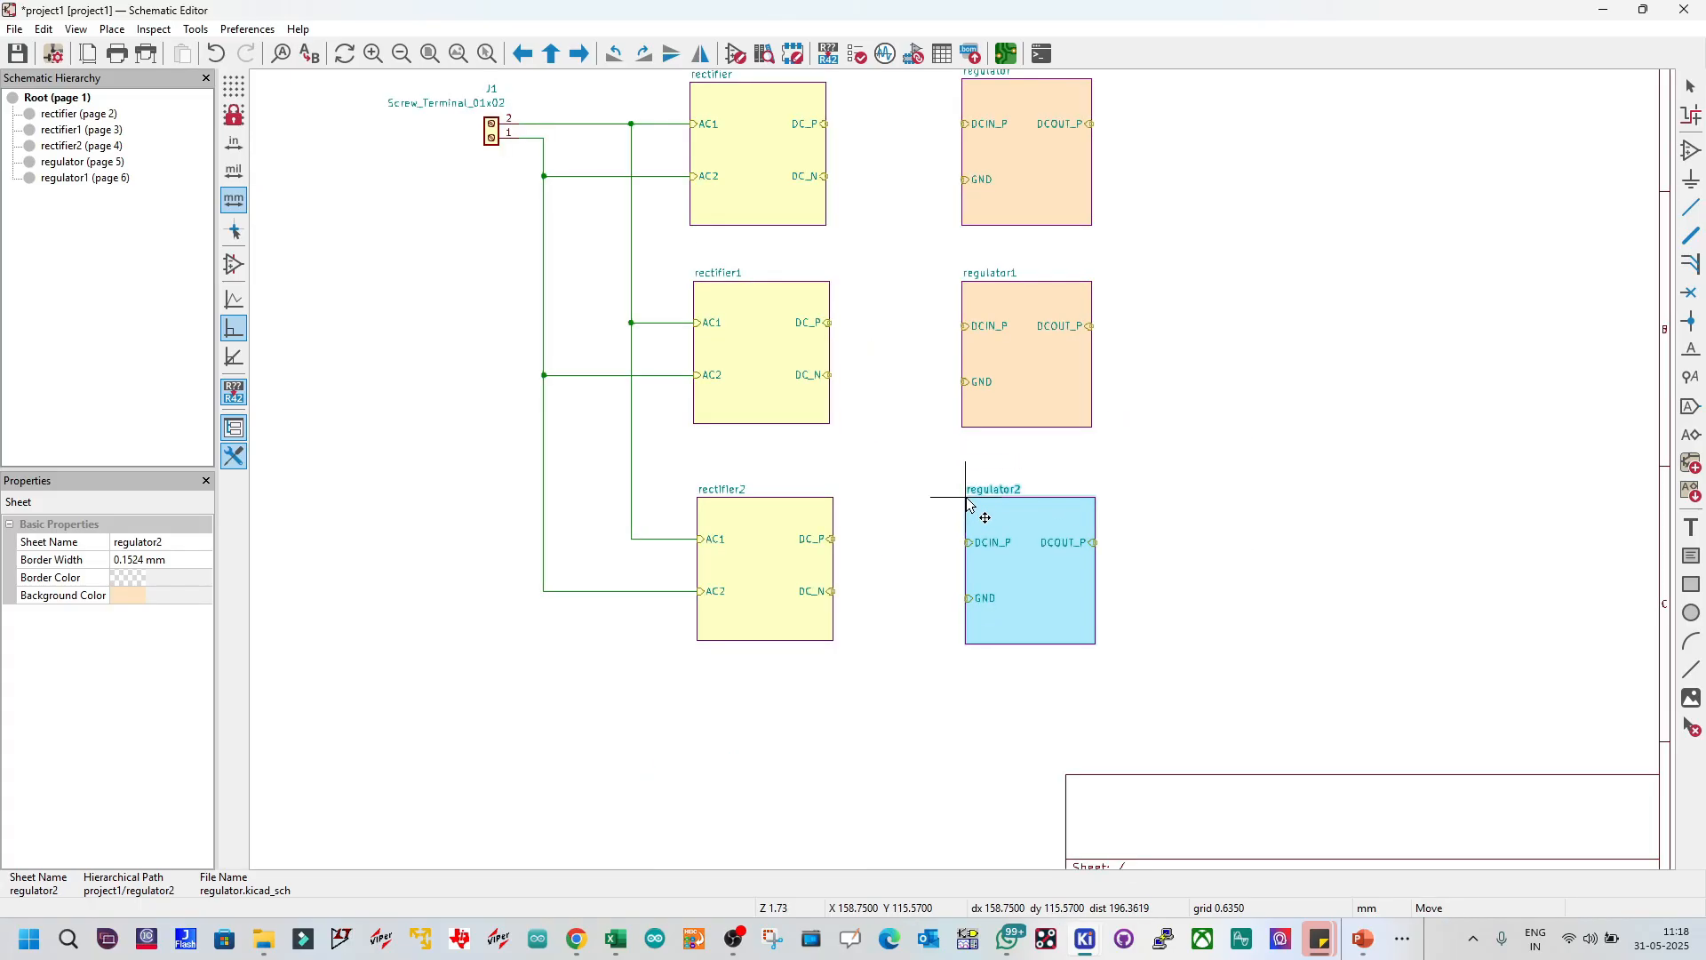
{"action": "left_click", "coordinate": [969, 500]}
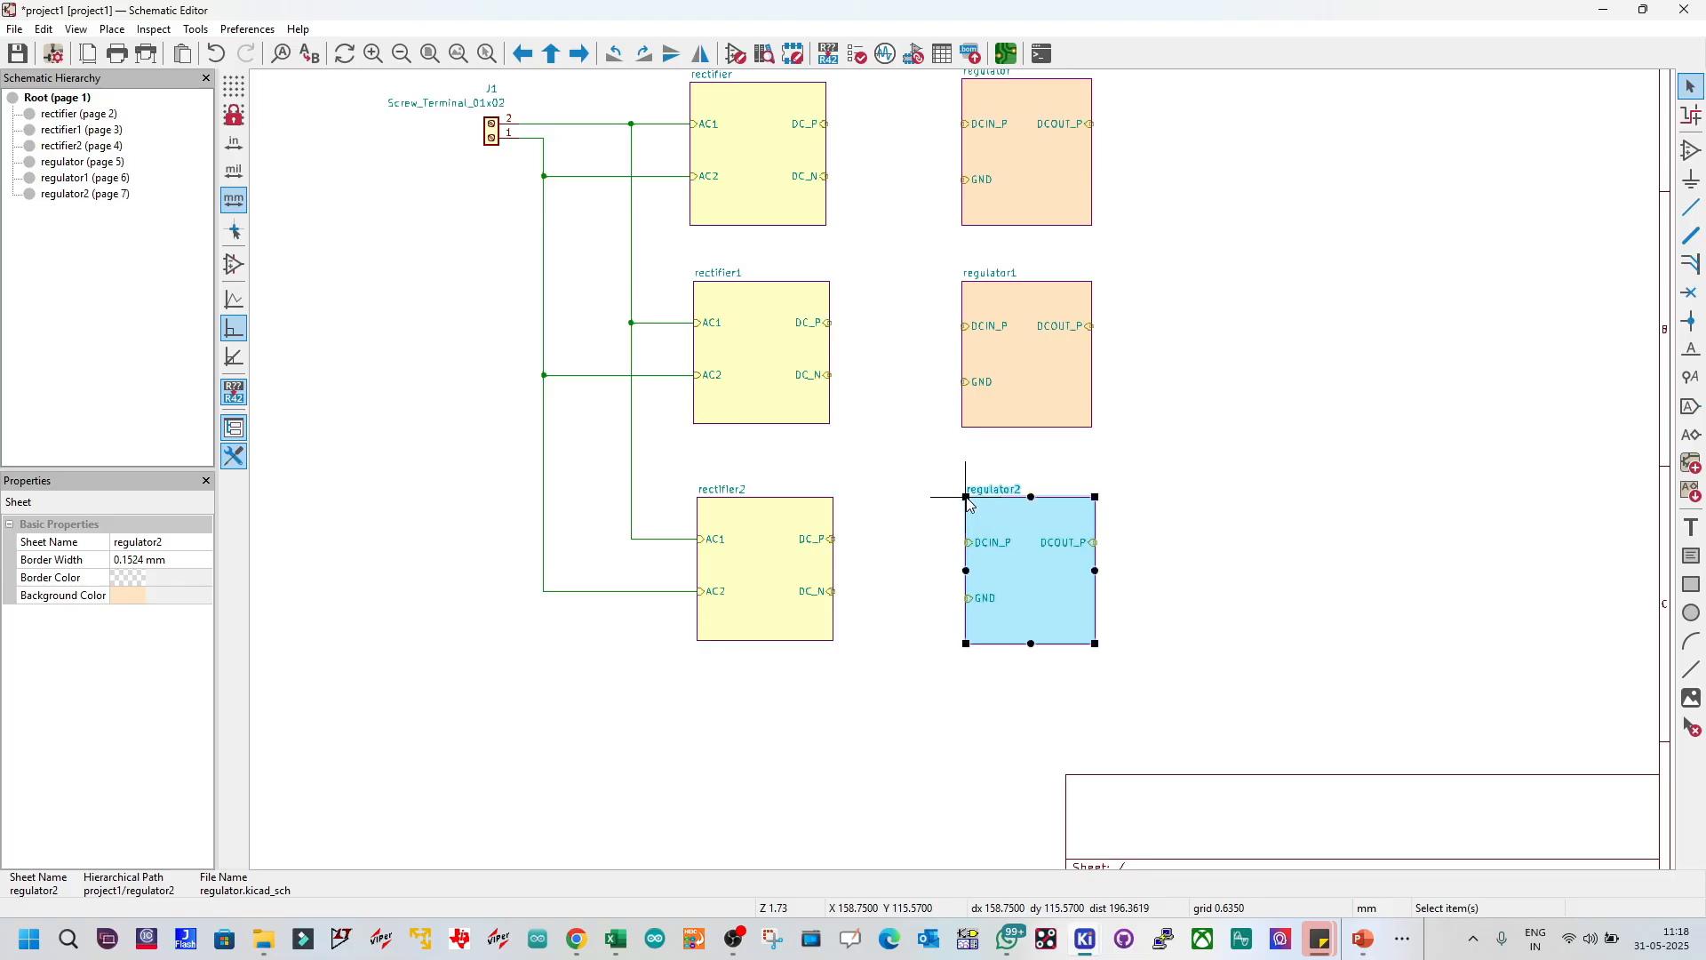
{"action": "key", "text": "Escape"}
{"action": "key", "text": "ctrl+s"}
Step: Wire the first rectifier sheet's DC_P pin to the first regulator sheet's DCIN_P pin
{"action": "scroll", "coordinate": [1004, 347], "scroll_direction": "up", "scroll_amount": 2}
{"action": "scroll", "coordinate": [963, 471], "scroll_direction": "down", "scroll_amount": 2}
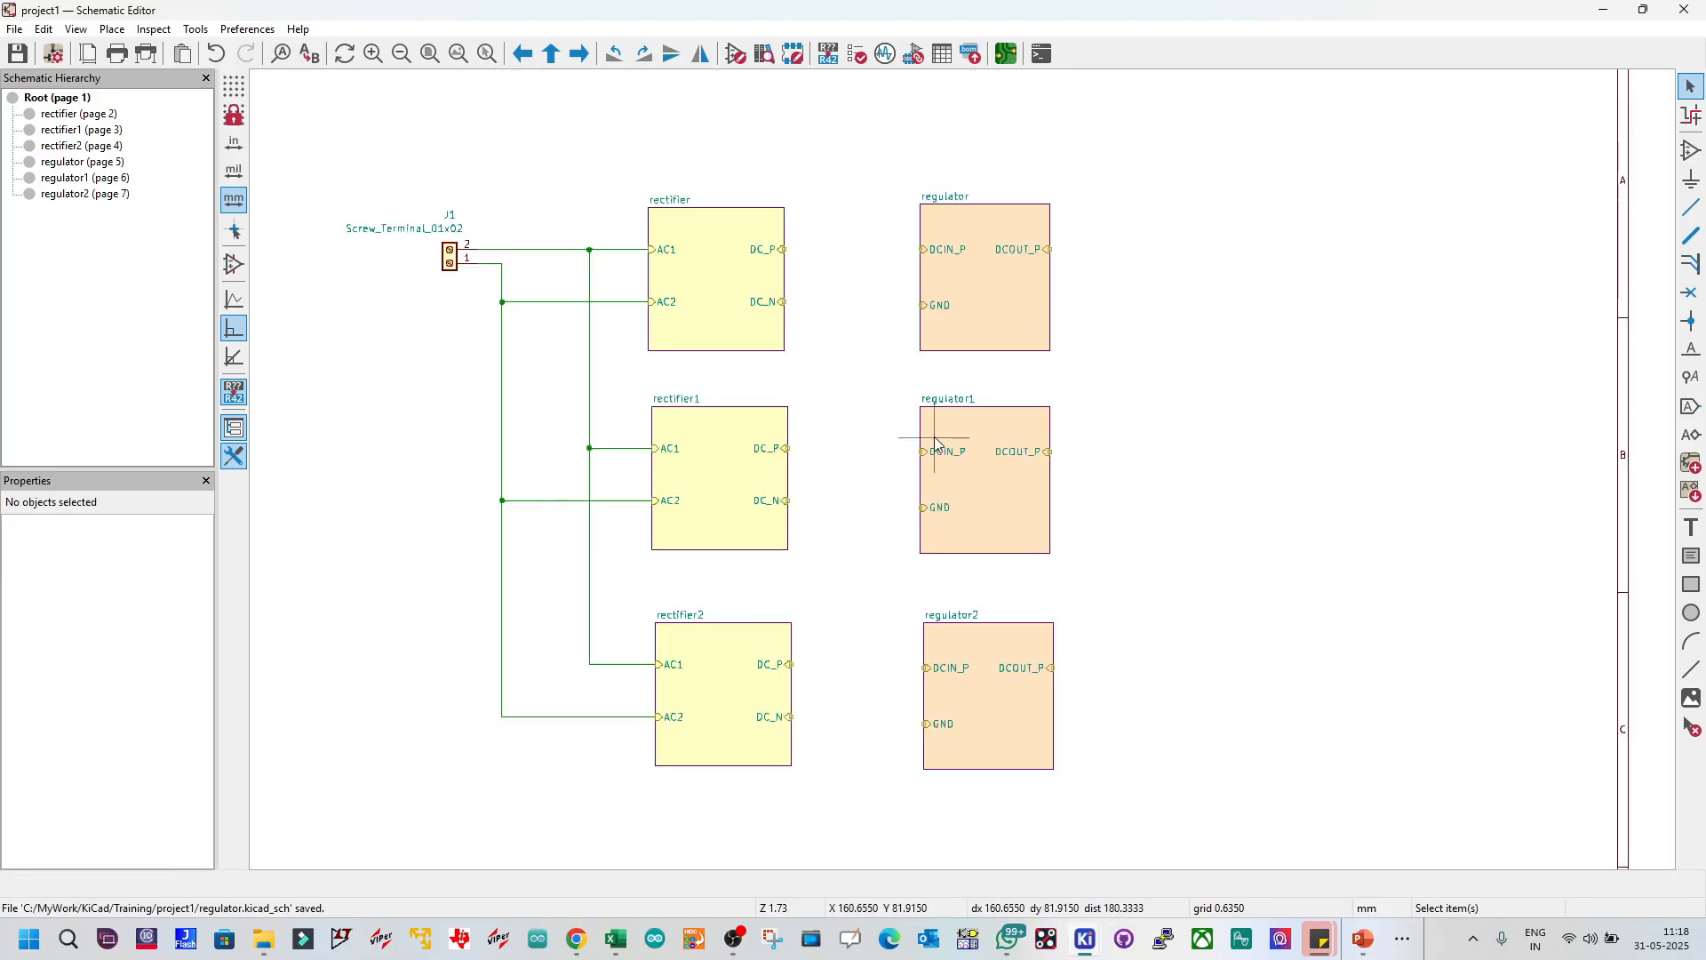
{"action": "scroll", "coordinate": [885, 311], "scroll_direction": "up", "scroll_amount": 2}
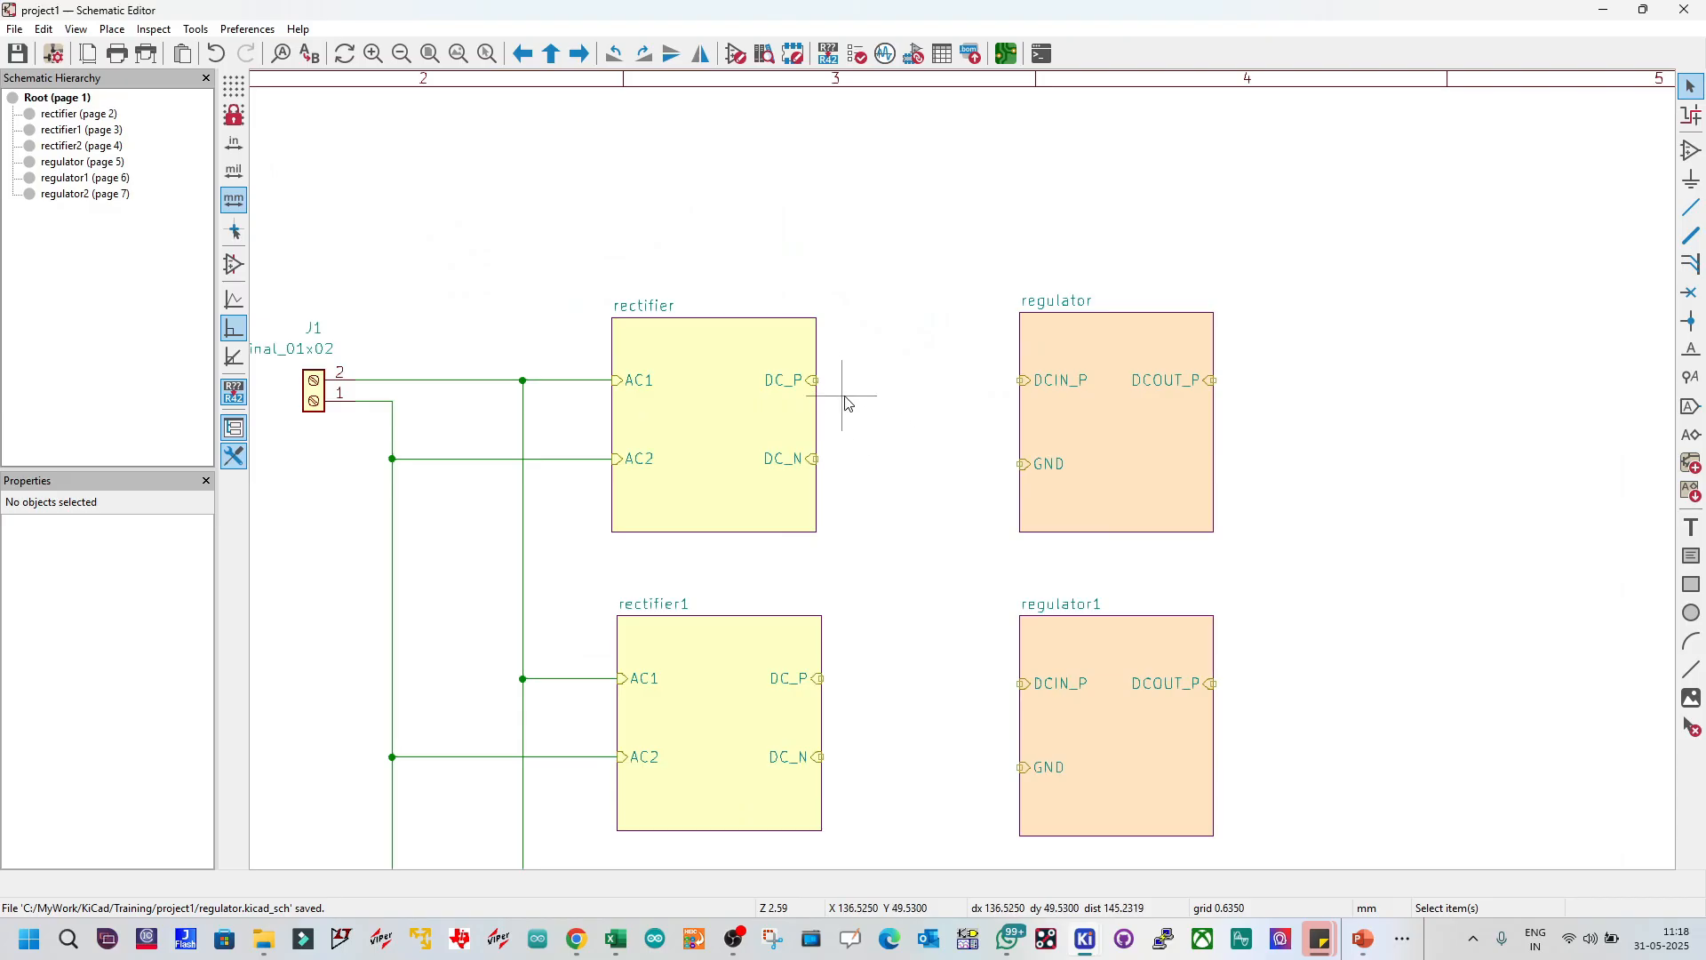
{"action": "key", "text": "w"}
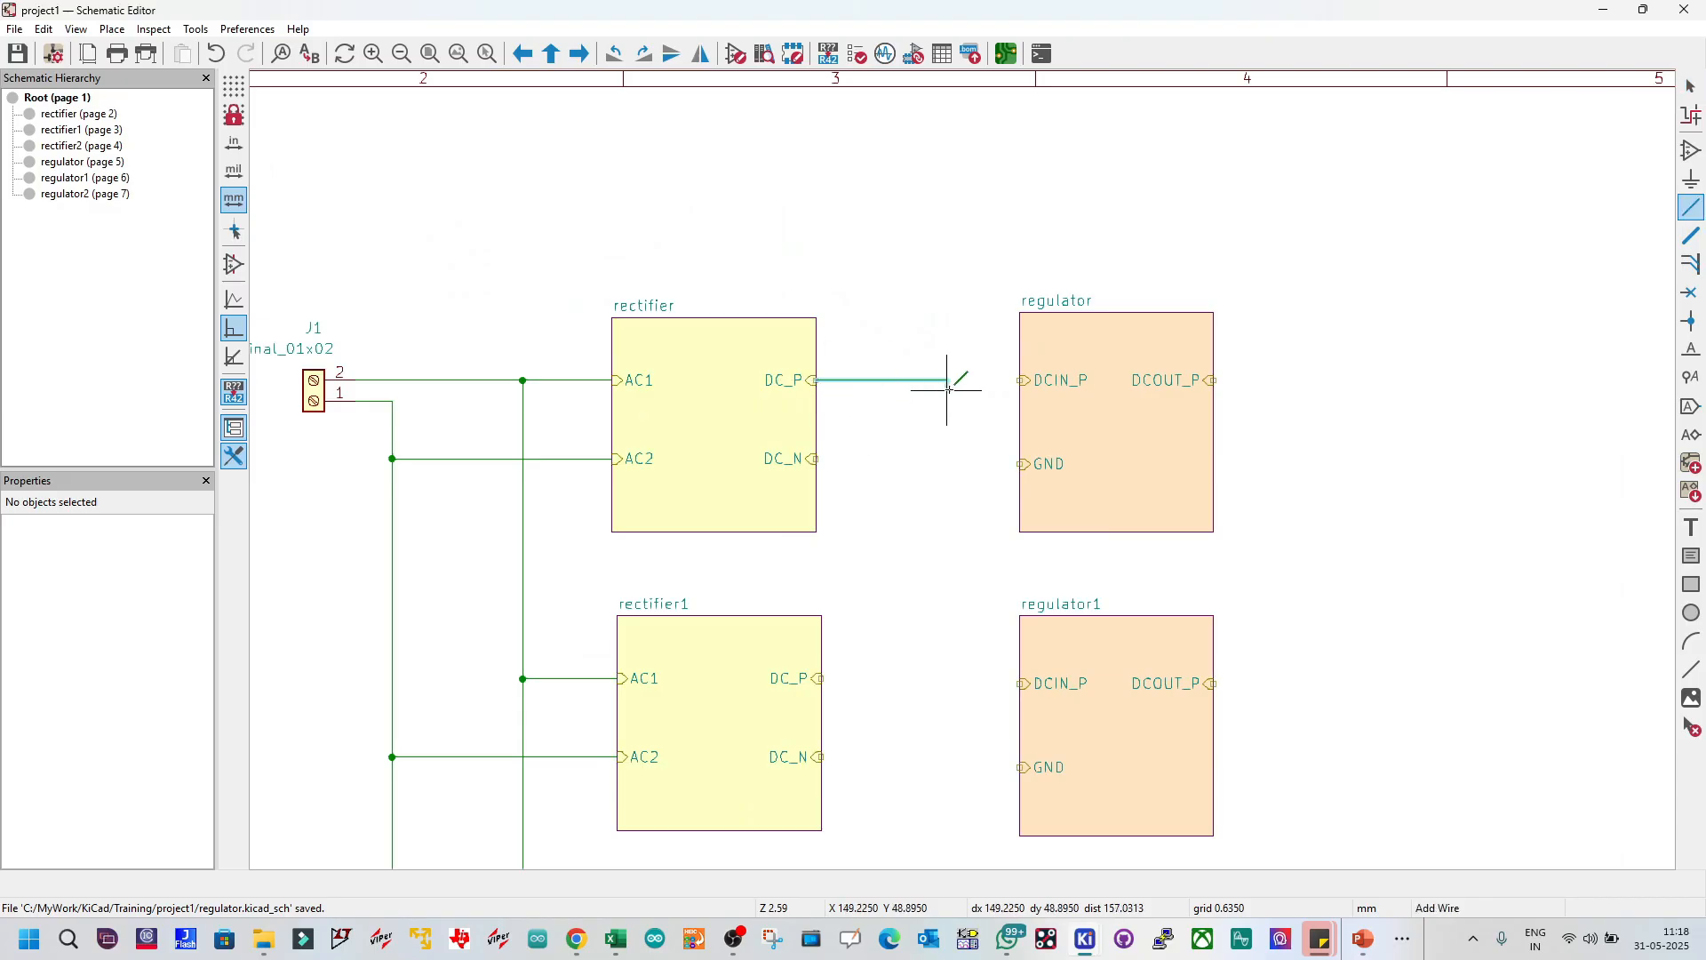
{"action": "left_click", "coordinate": [1023, 380]}
{"action": "key", "text": "Escape"}
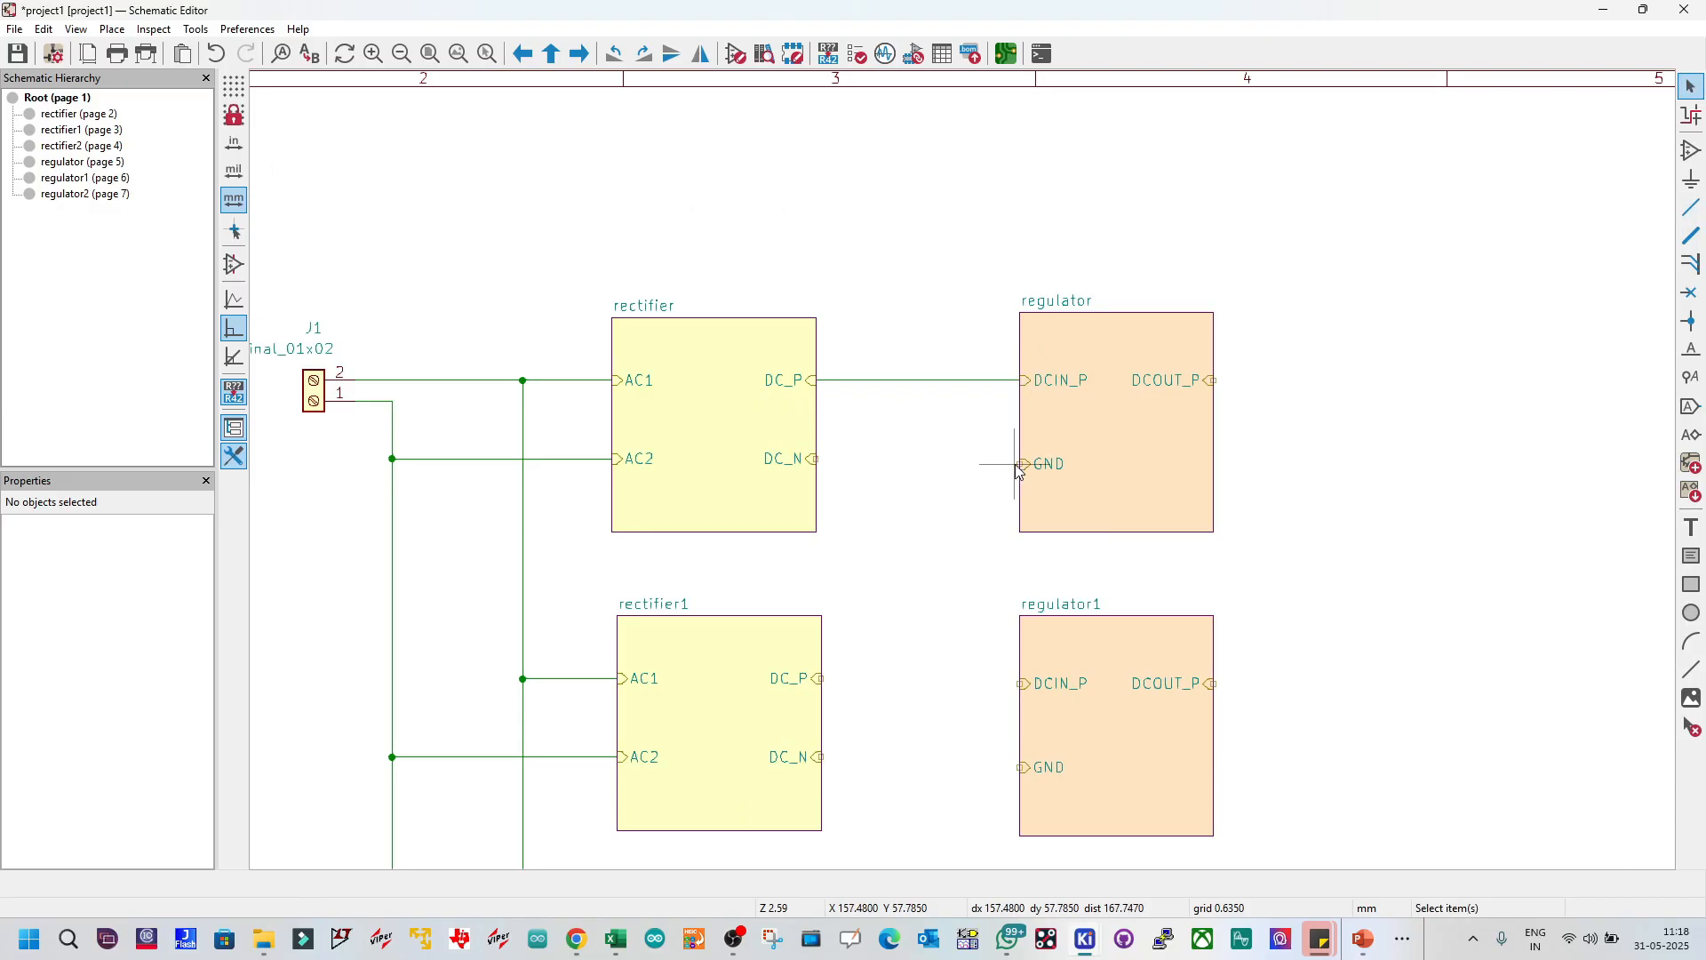
Step: Move the first regulator sheet's GND pin up so it is level with the rectifier's DC_N pin
{"action": "key", "text": "w"}
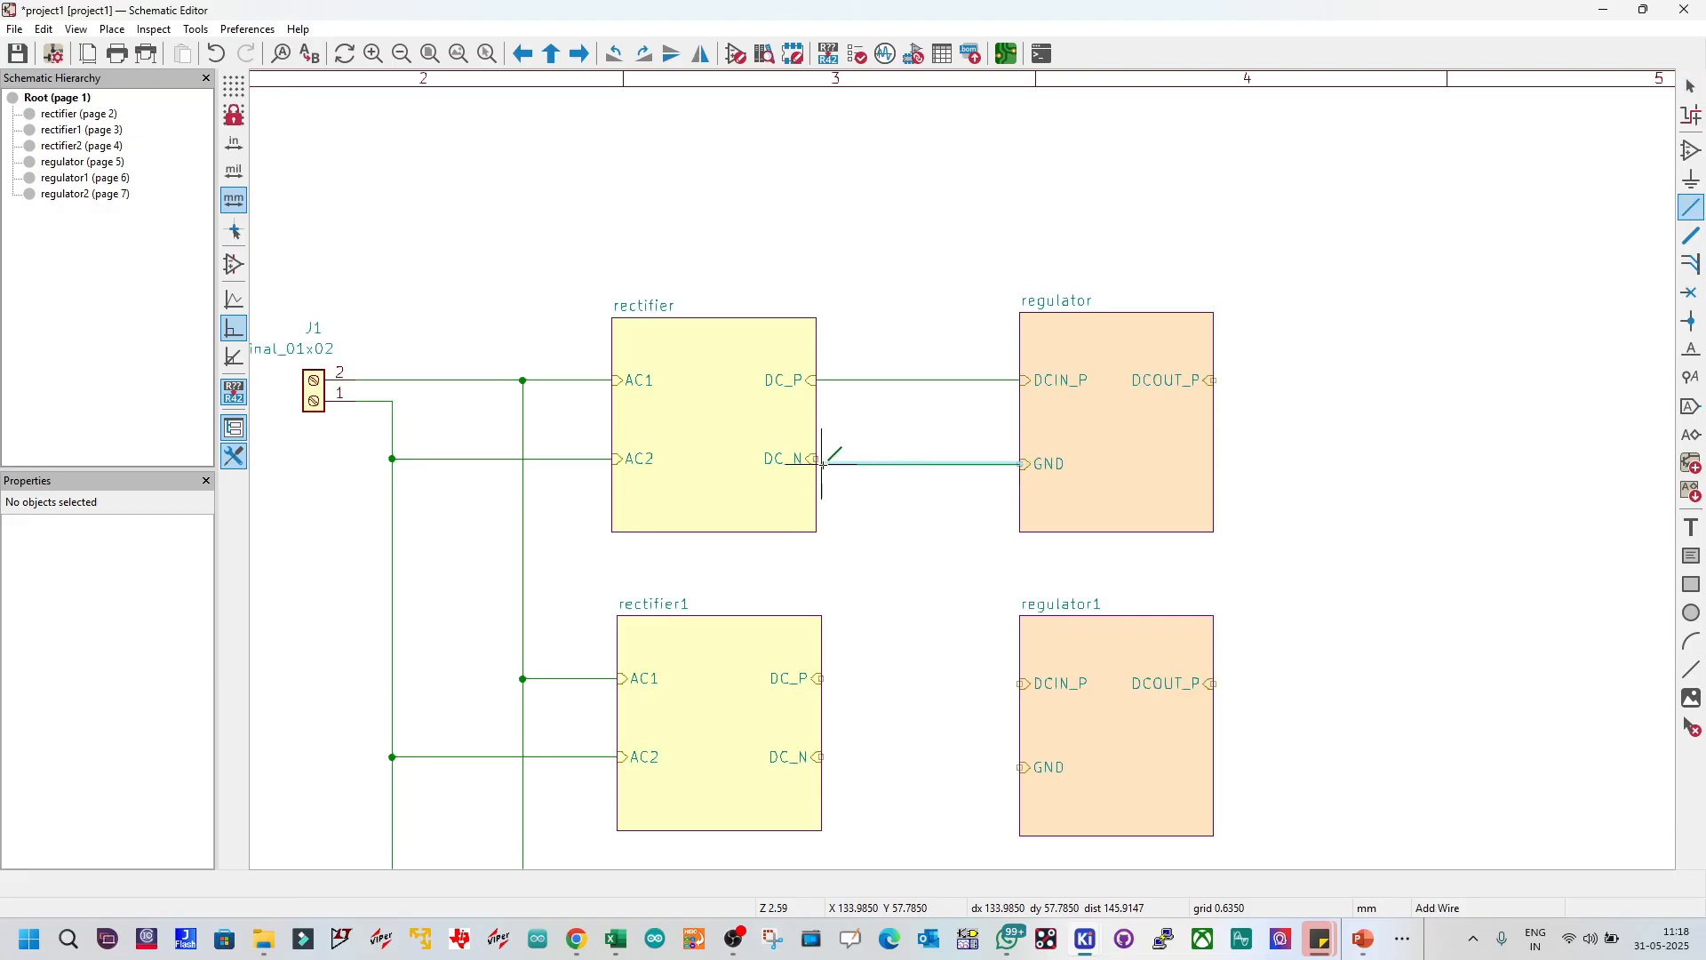
{"action": "key", "text": "Escape"}
{"action": "scroll", "coordinate": [898, 471], "scroll_direction": "up", "scroll_amount": 2}
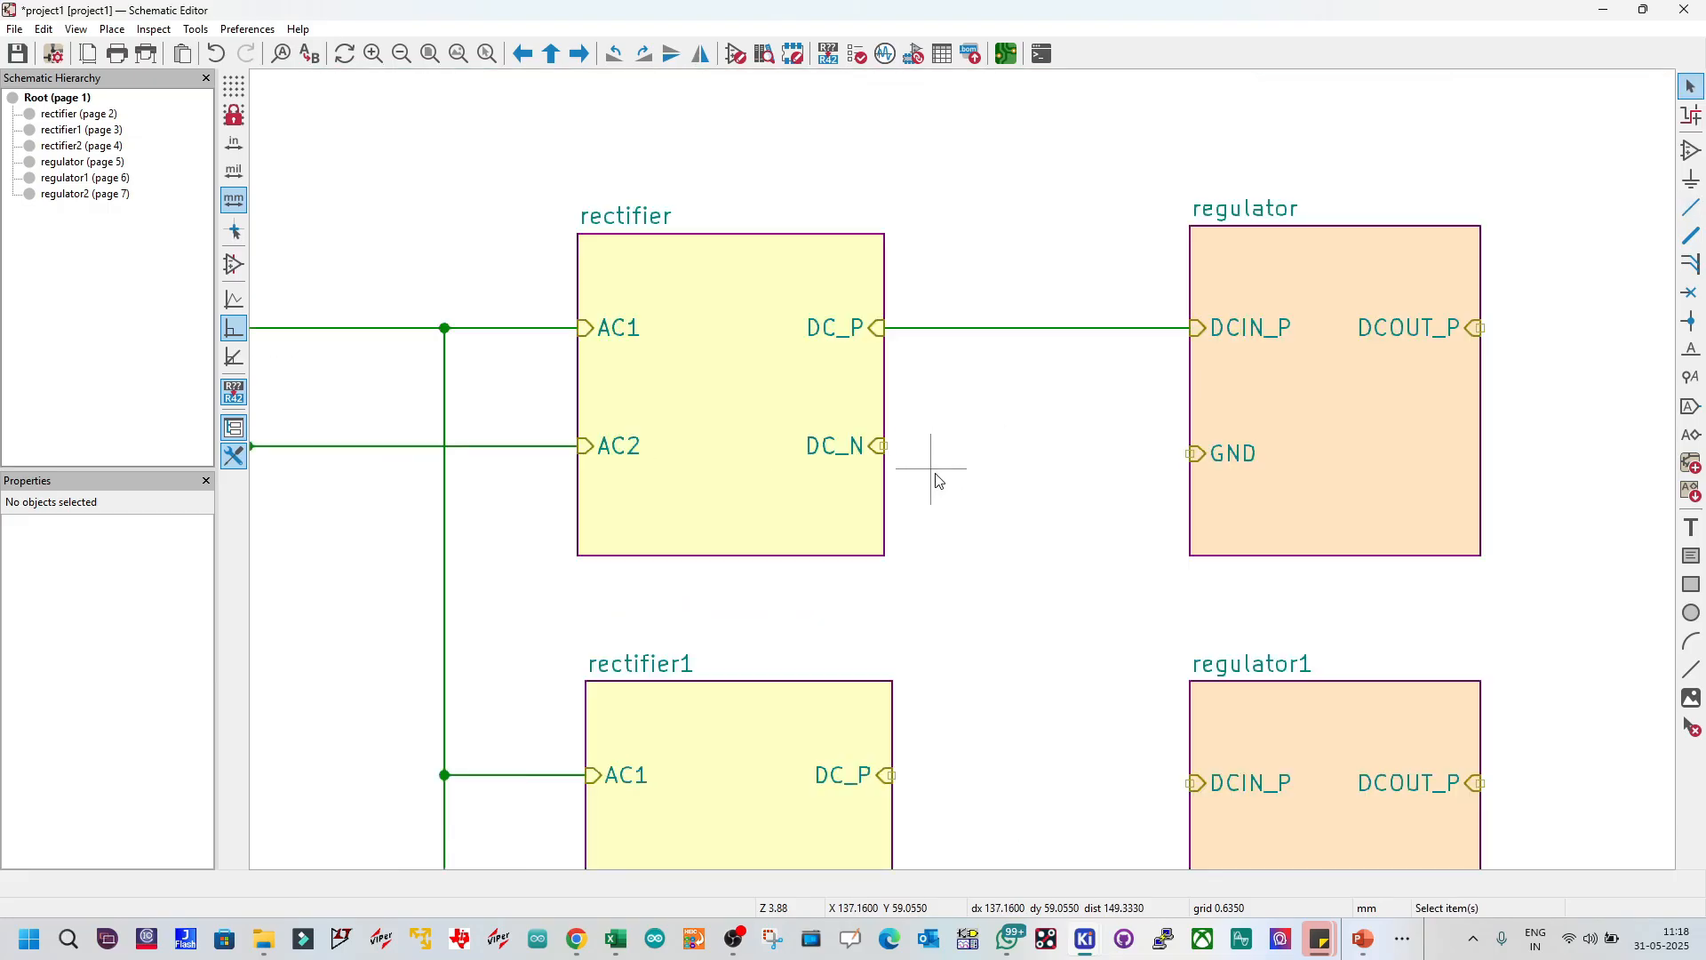
{"action": "left_click", "coordinate": [877, 445]}
{"action": "left_click", "coordinate": [876, 445]}
{"action": "left_click", "coordinate": [1224, 465]}
{"action": "left_click", "coordinate": [1204, 453]}
{"action": "left_click_drag", "start_coordinate": [1205, 453], "coordinate": [1144, 457]}
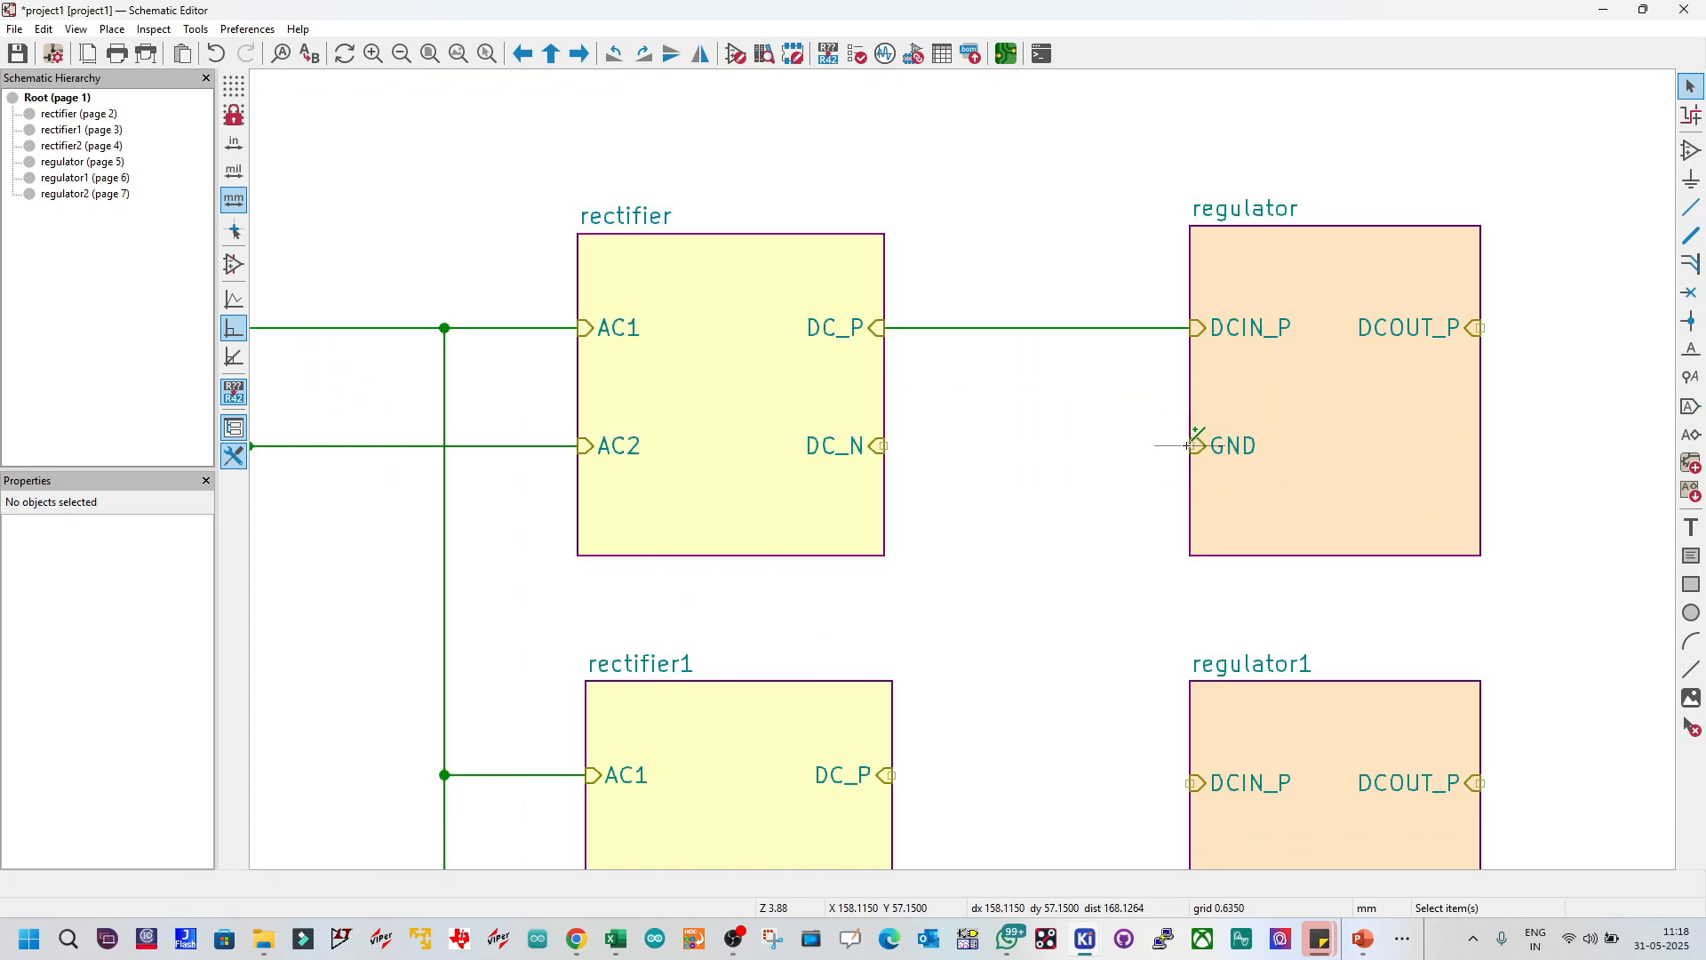
Step: Wire the first regulator sheet's GND pin to the first rectifier sheet's DC_N pin
{"action": "left_click", "coordinate": [1191, 445]}
{"action": "left_click", "coordinate": [885, 446]}
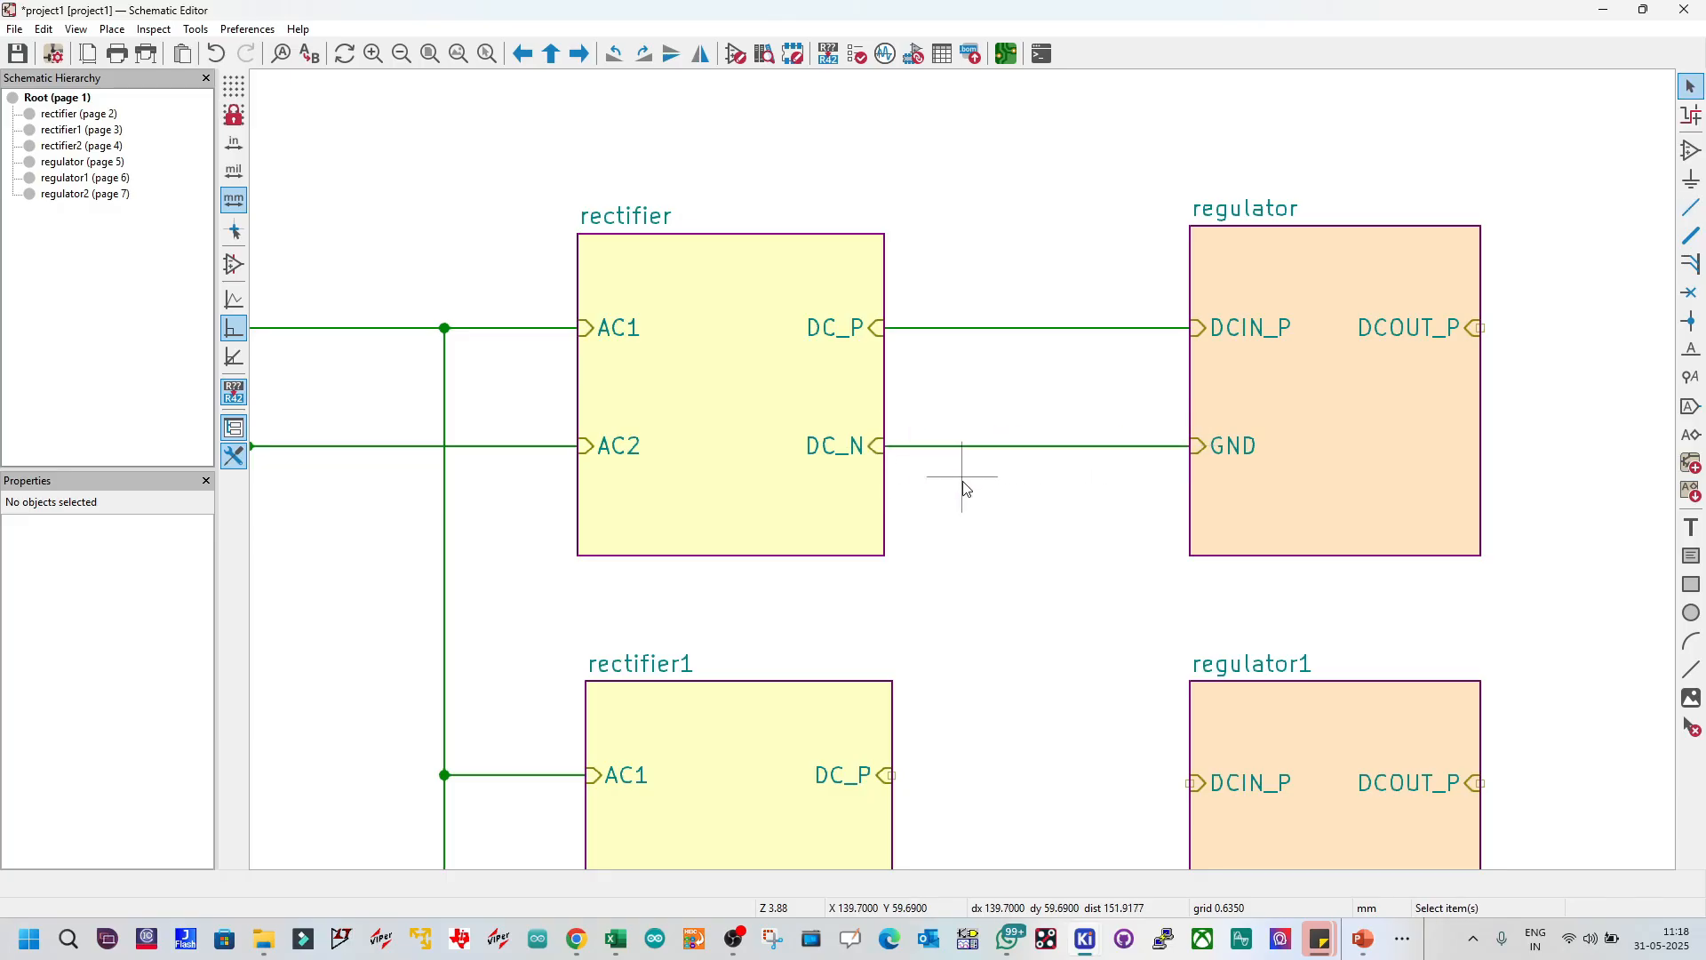
Step: Move the regulator1 sheet up so its DCIN_P pin is level with rectifier1's DC_P pin
{"action": "scroll", "coordinate": [963, 482], "scroll_direction": "down", "scroll_amount": 1}
{"action": "scroll", "coordinate": [1098, 561], "scroll_direction": "up", "scroll_amount": 1}
{"action": "scroll", "coordinate": [888, 524], "scroll_direction": "down", "scroll_amount": 1}
{"action": "scroll", "coordinate": [928, 516], "scroll_direction": "up", "scroll_amount": 1}
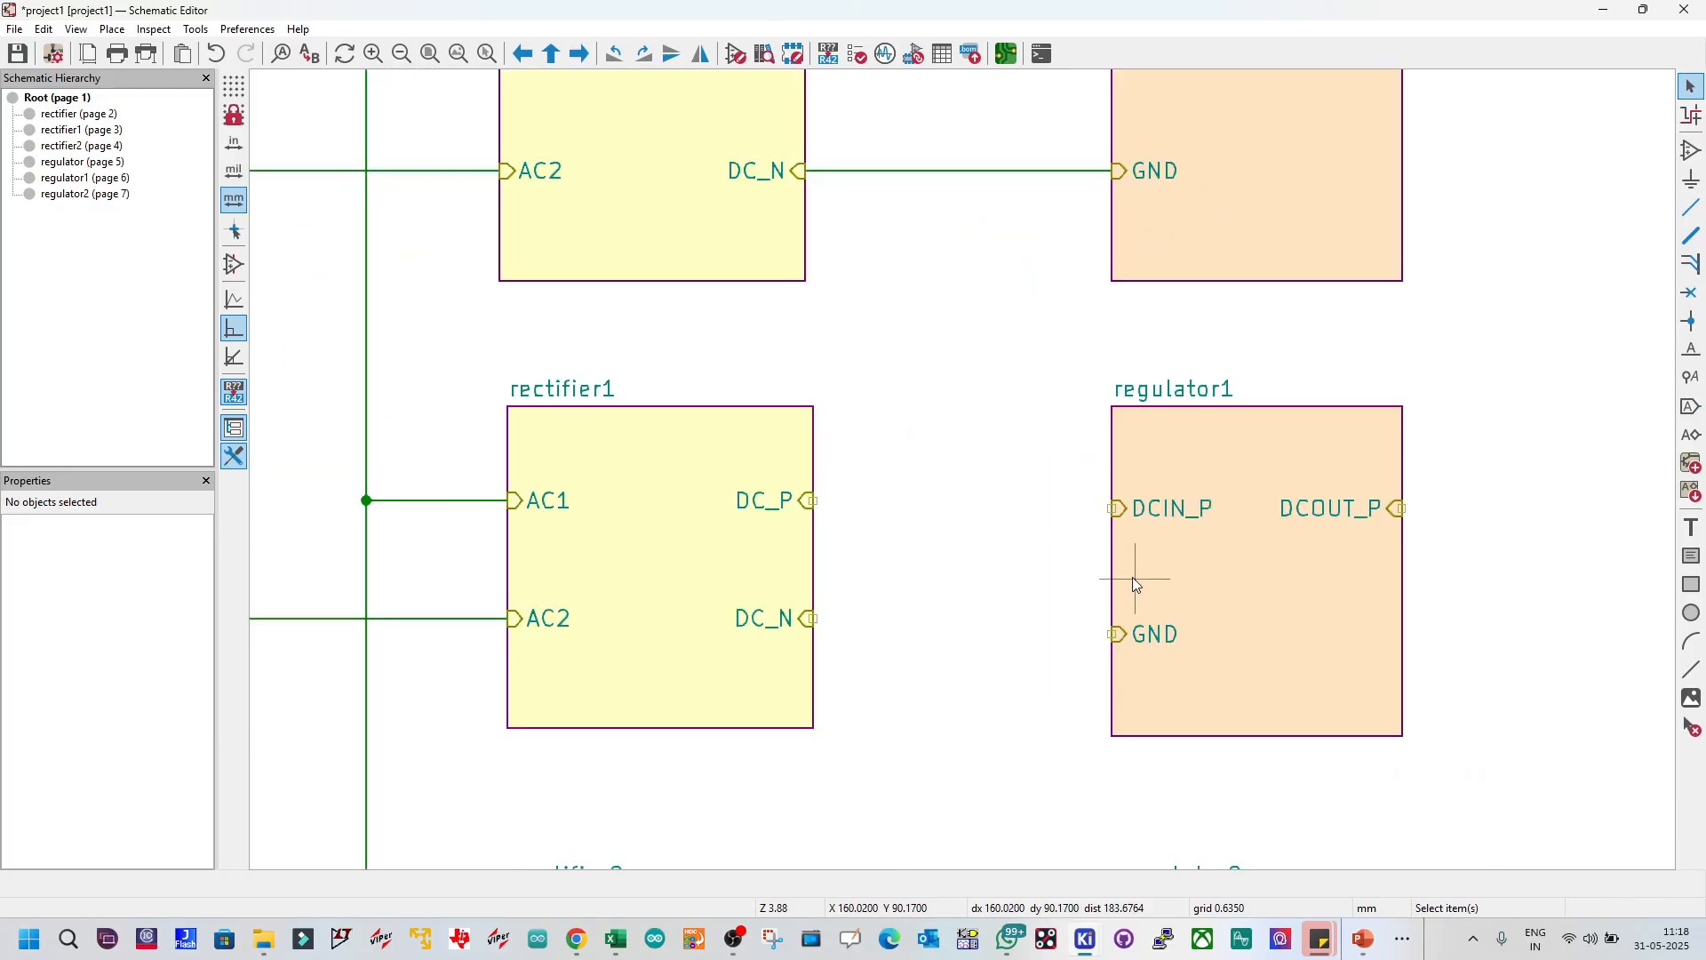
{"action": "left_click", "coordinate": [1116, 508]}
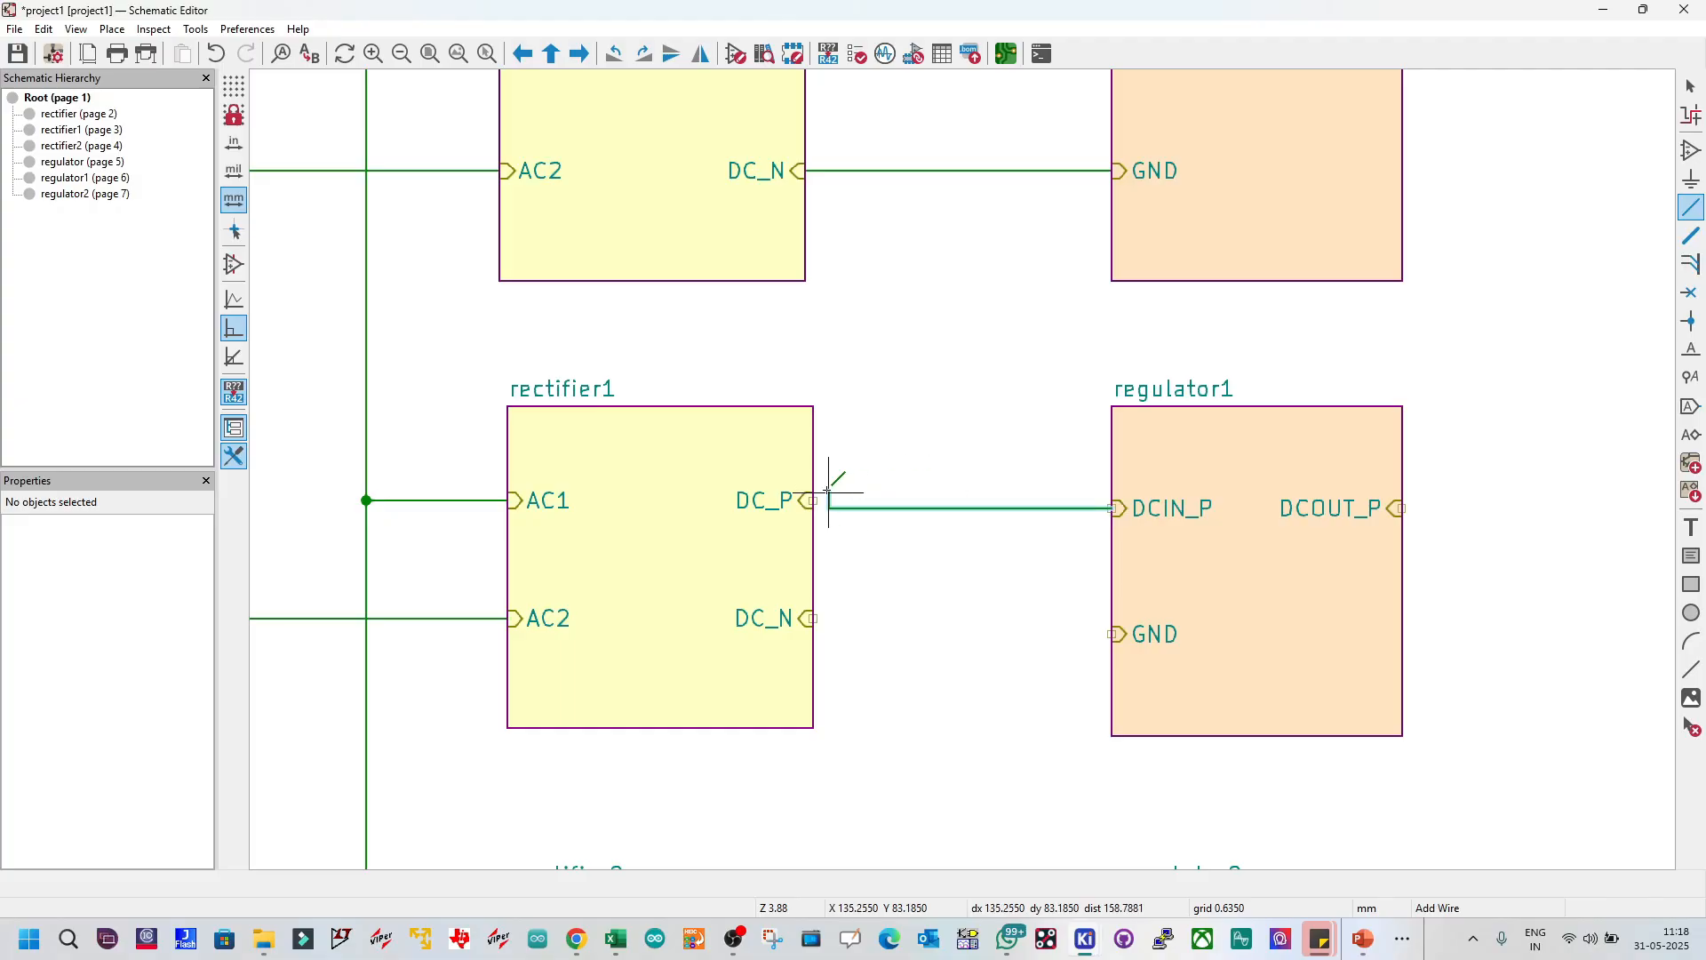
{"action": "key", "text": "Escape"}
{"action": "left_click", "coordinate": [1123, 518]}
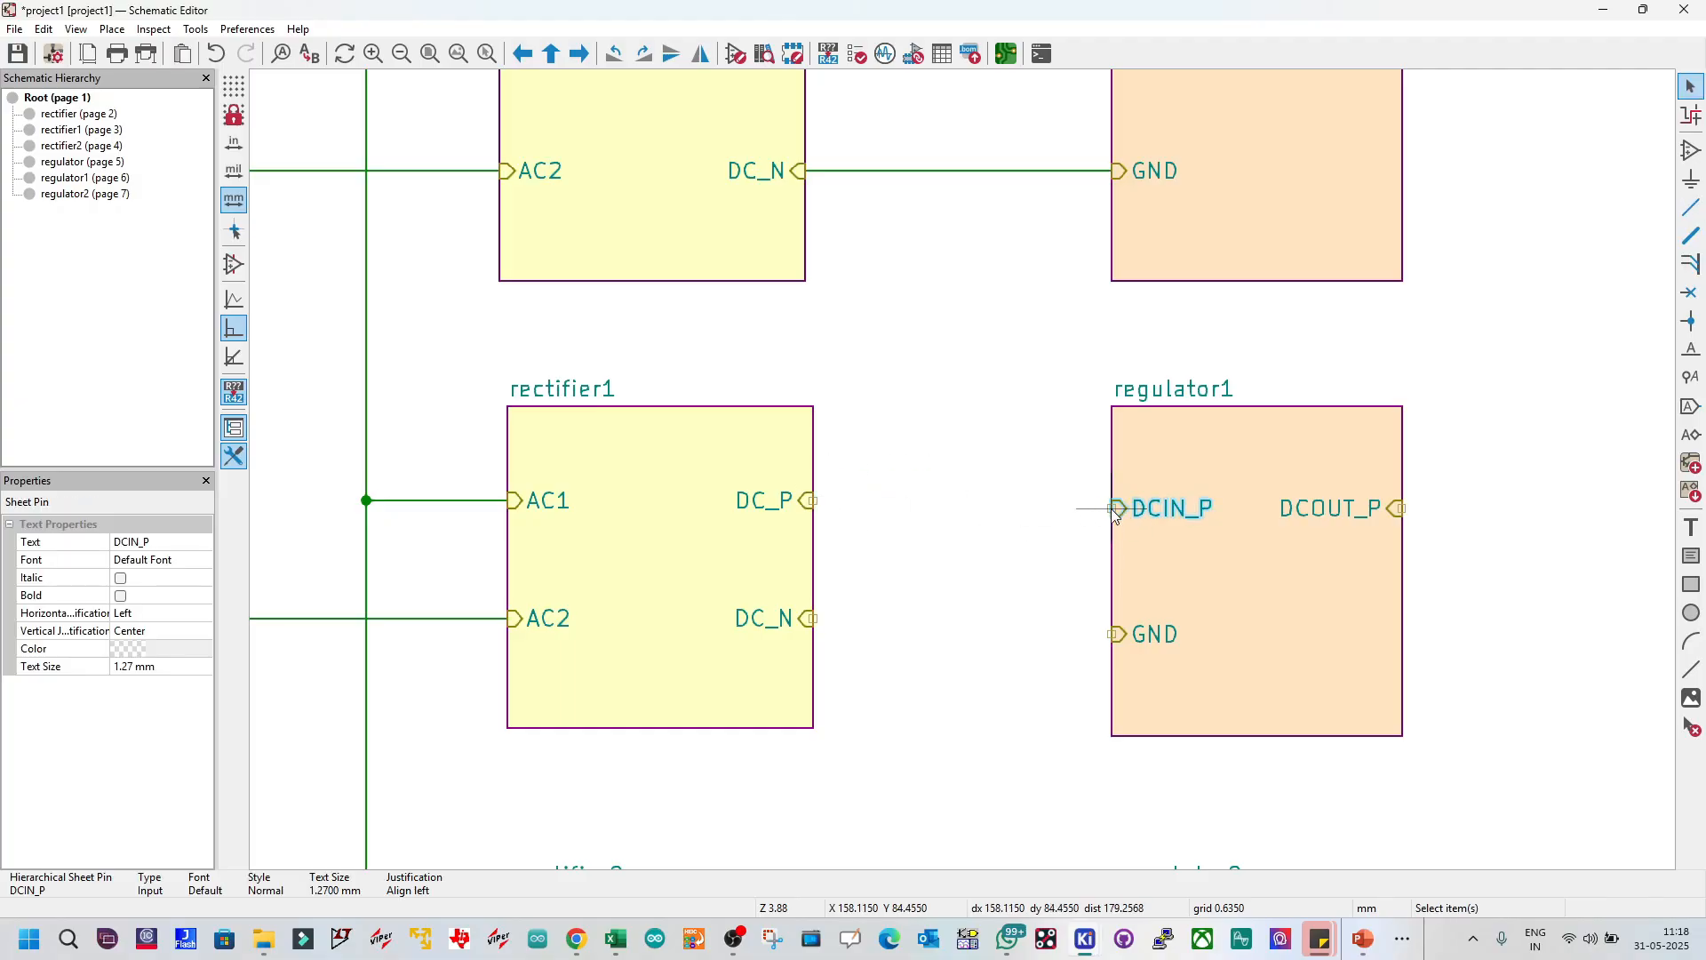
{"action": "left_click", "coordinate": [1209, 475]}
{"action": "key", "text": "Escape"}
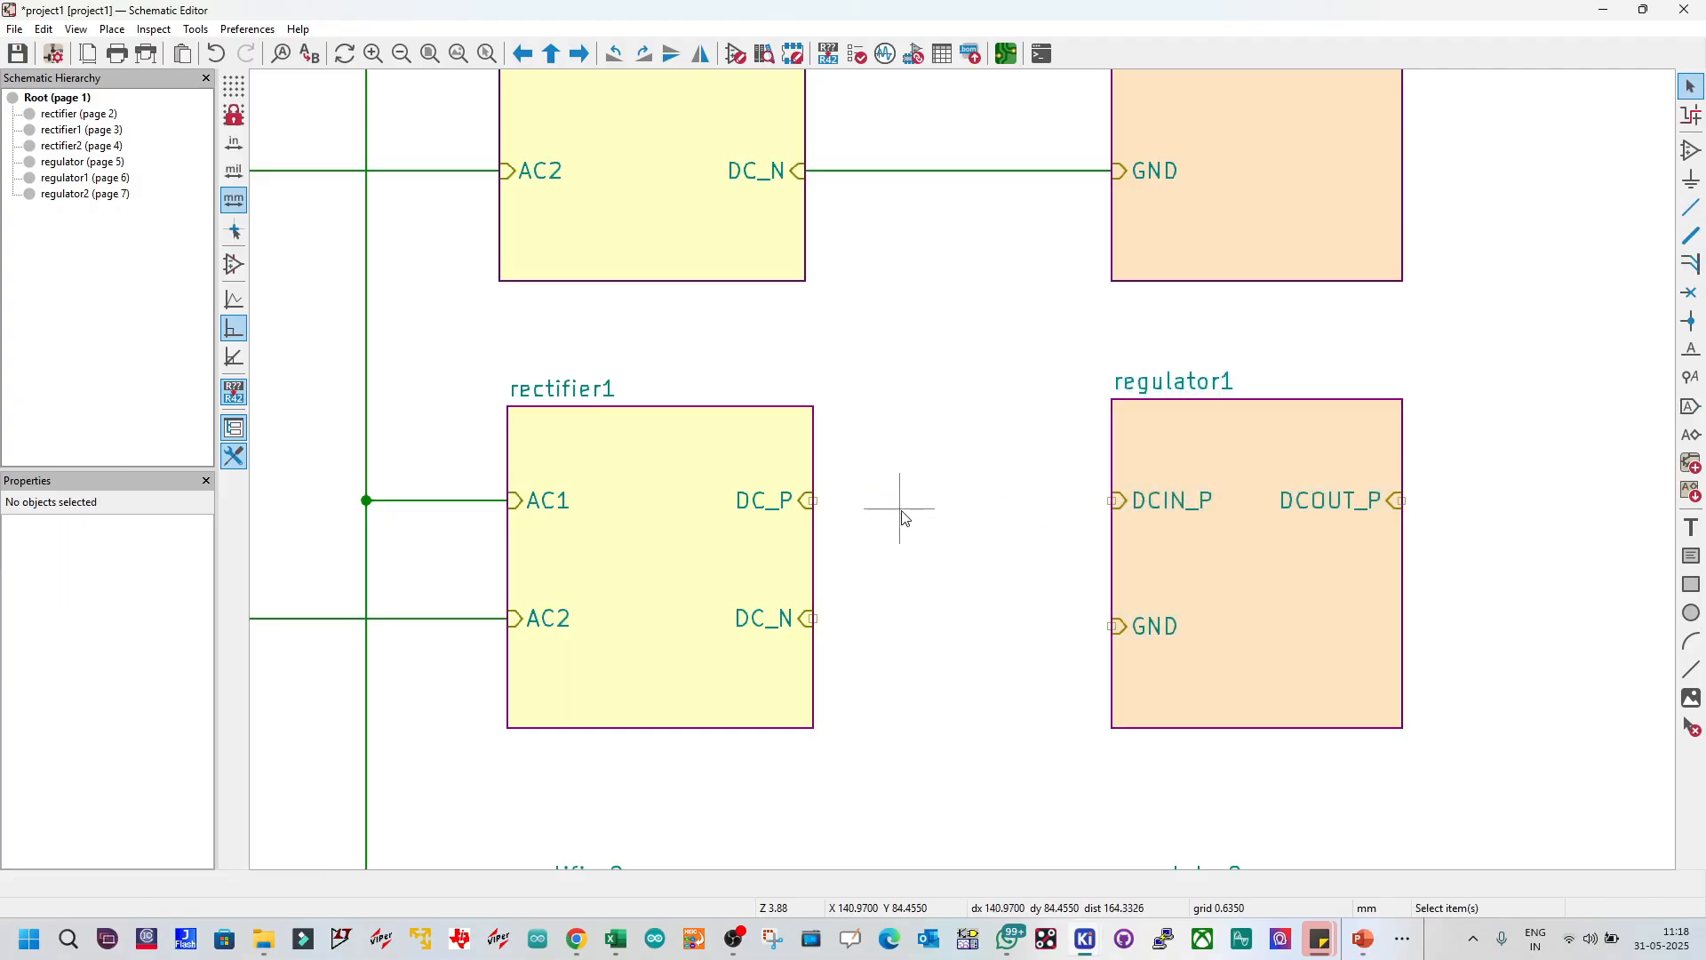
Step: Wire rectifier1's DC_P pin to regulator1's DCIN_P pin
{"action": "left_click", "coordinate": [812, 500]}
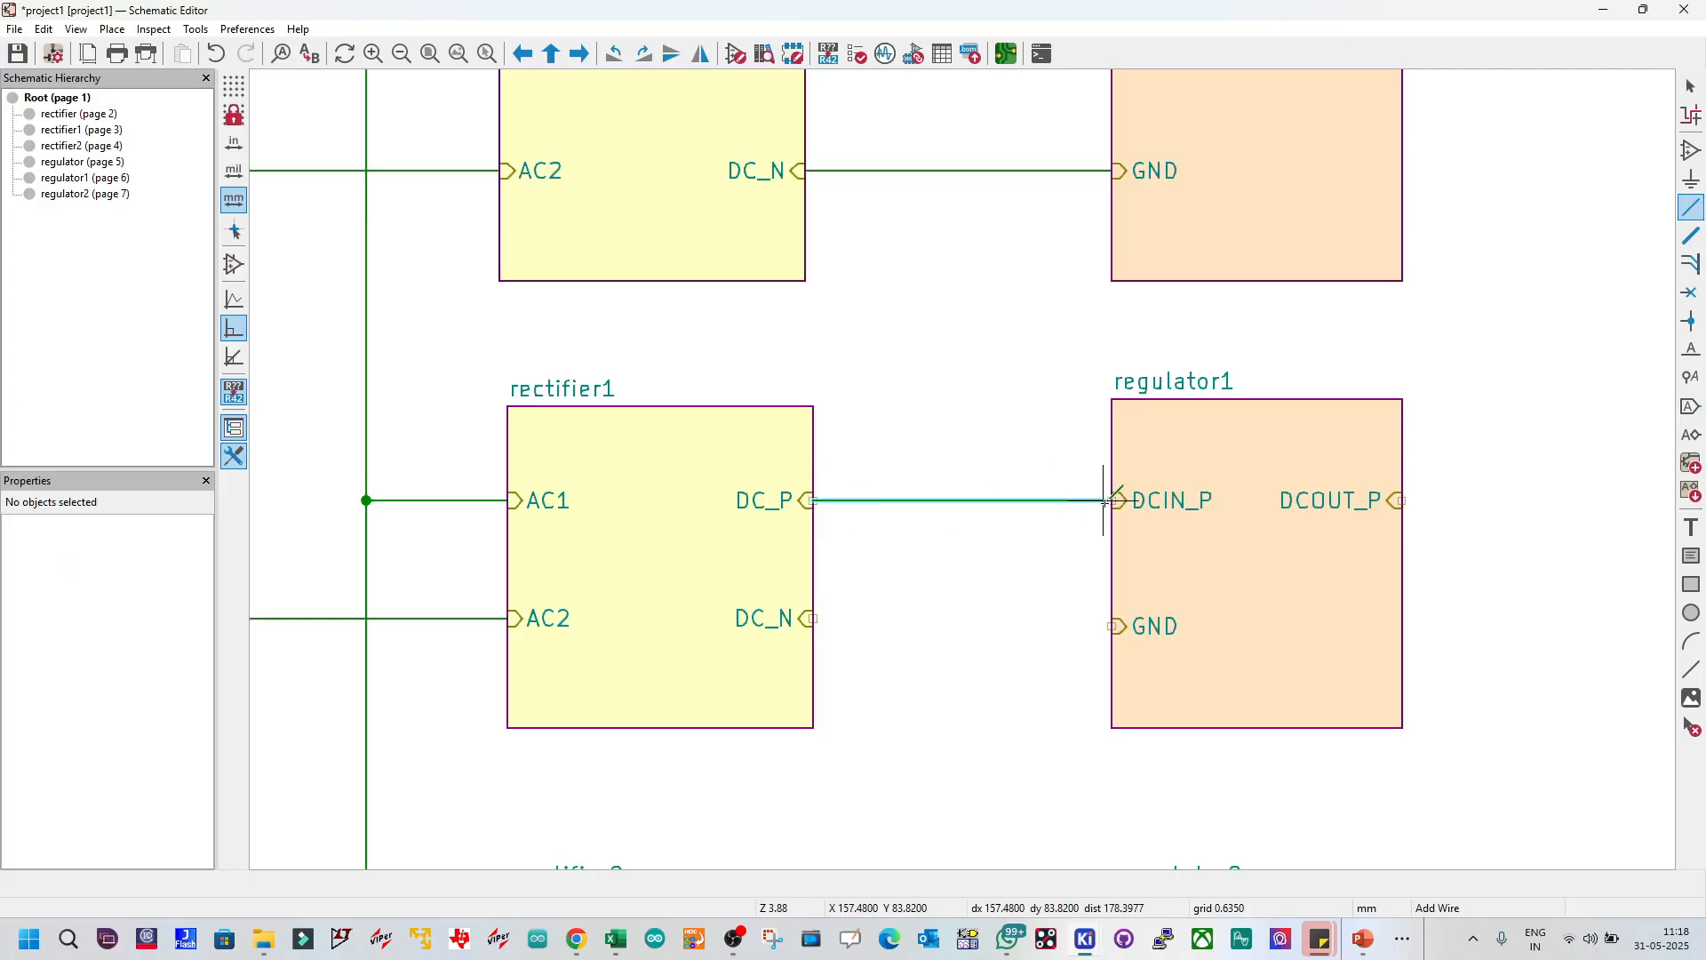
{"action": "left_click", "coordinate": [1112, 500]}
{"action": "key", "text": "Escape"}
Step: Move regulator1's GND pin level with rectifier1's DC_N pin and wire the two pins together
{"action": "left_click_drag", "start_coordinate": [1129, 634], "coordinate": [1115, 619]}
{"action": "key", "text": "Escape"}
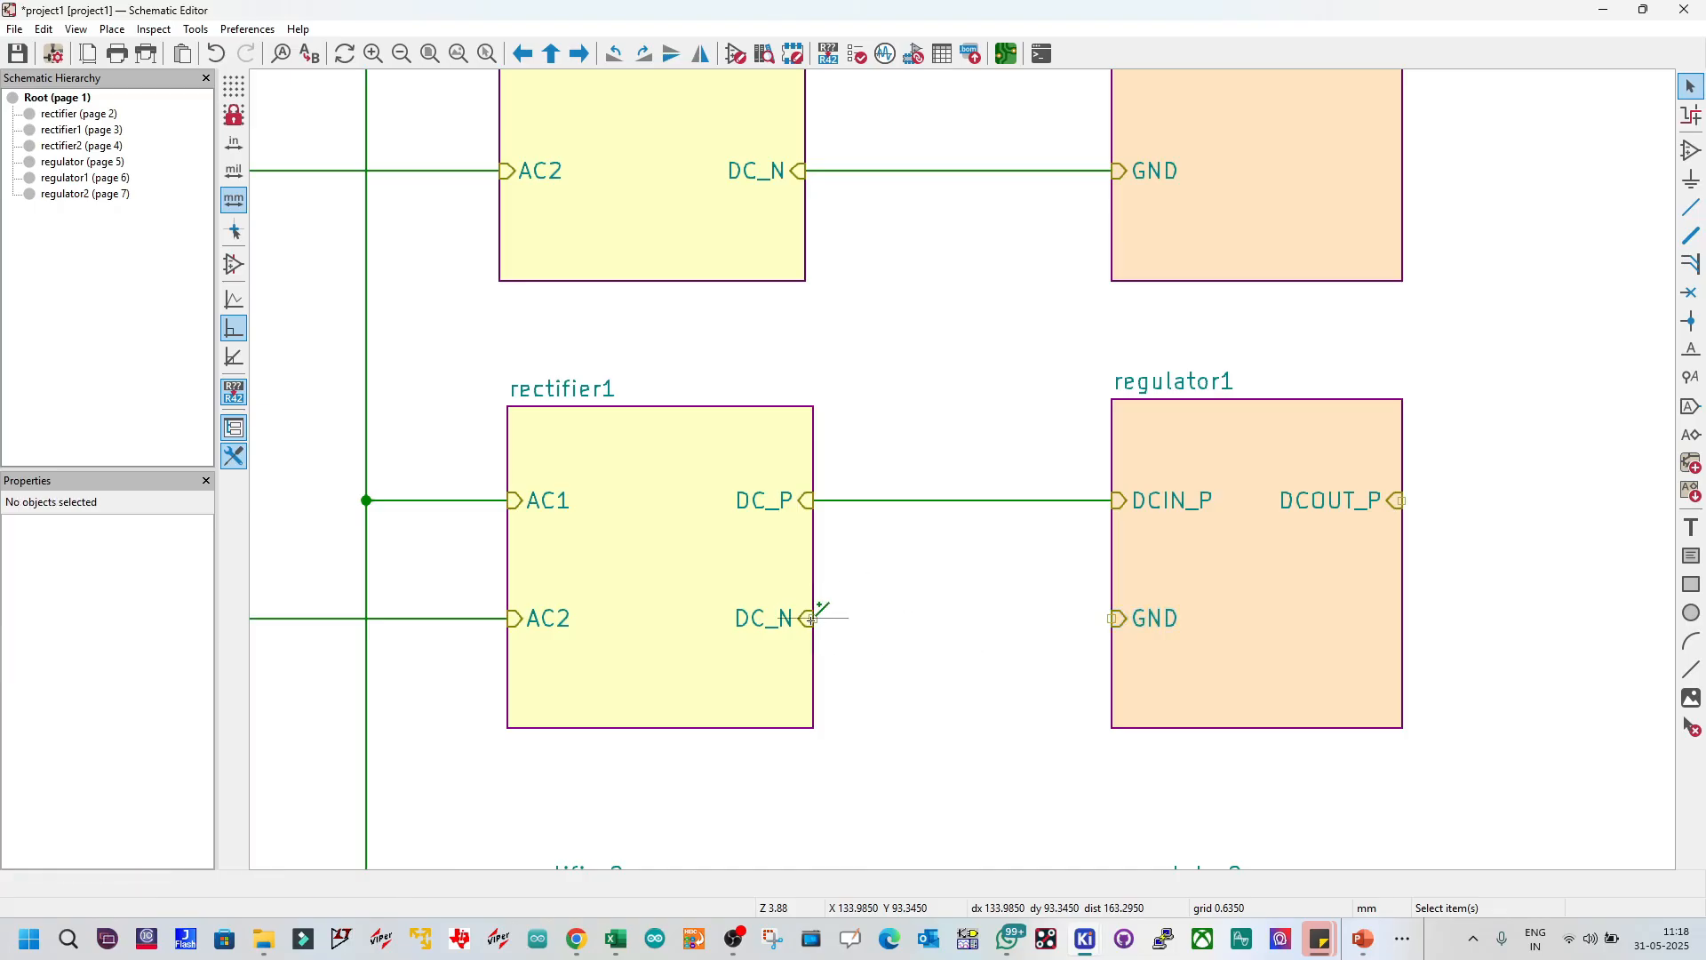
{"action": "left_click", "coordinate": [812, 619]}
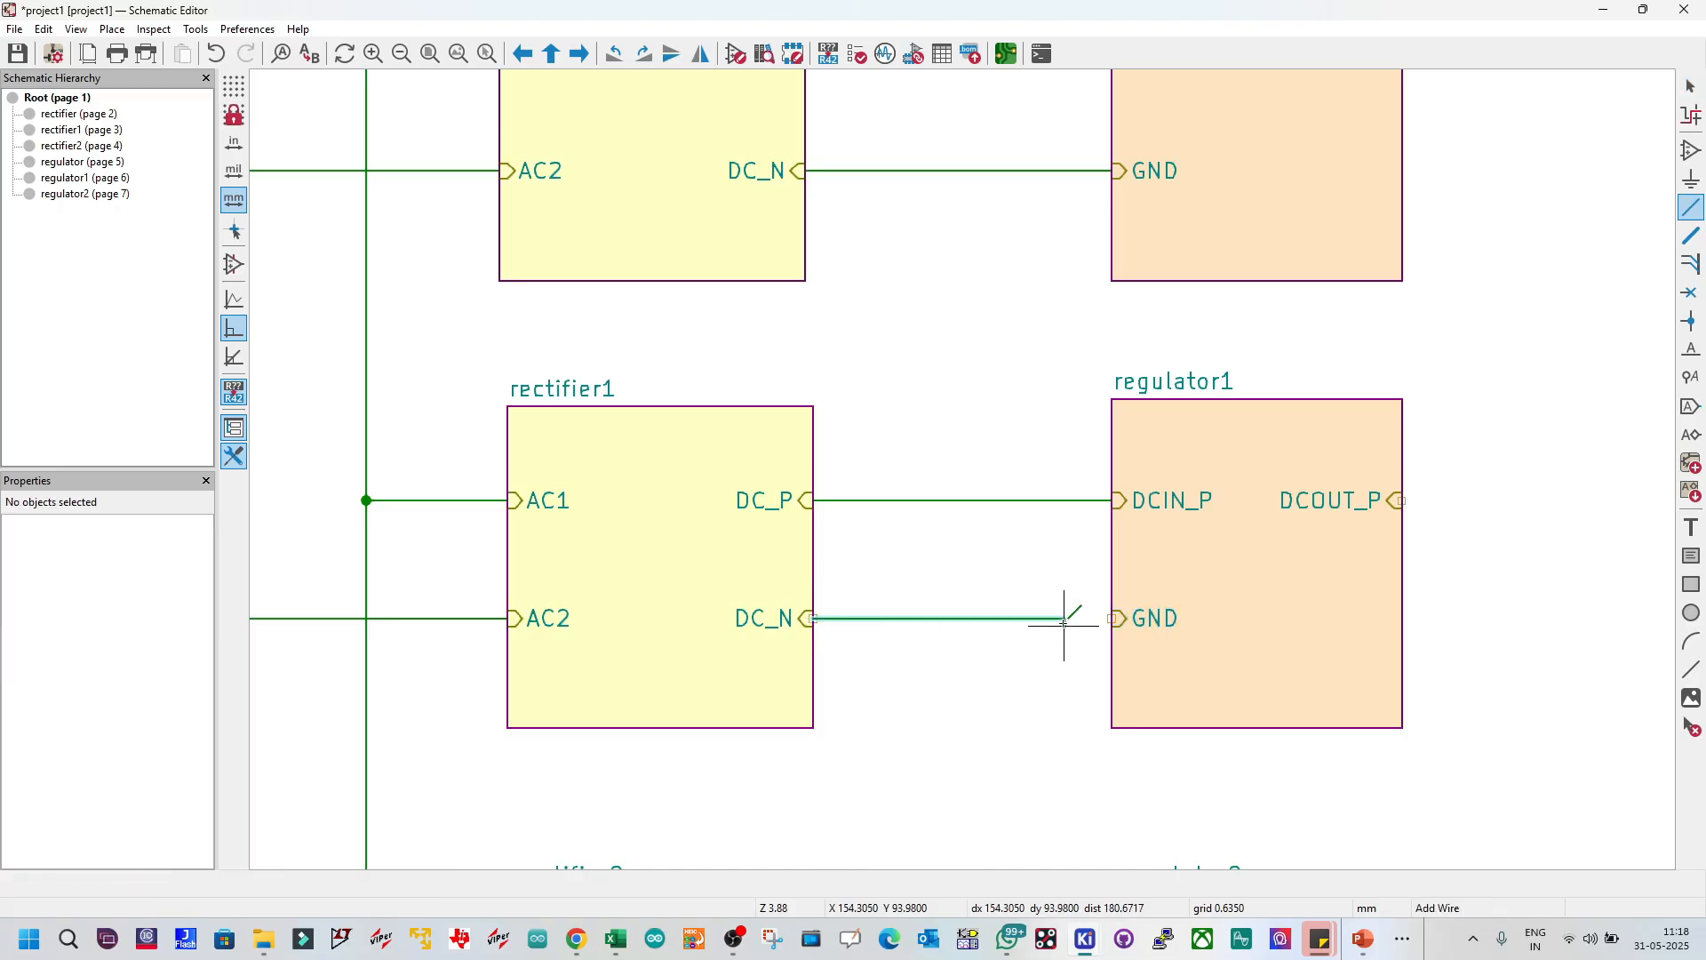
{"action": "left_click", "coordinate": [1112, 619]}
Step: Move regulator2's DCIN_P pin level with rectifier2's DC_P pin and wire the two pins together
{"action": "scroll", "coordinate": [1122, 618], "scroll_direction": "down", "scroll_amount": 2}
{"action": "scroll", "coordinate": [962, 518], "scroll_direction": "up", "scroll_amount": 1}
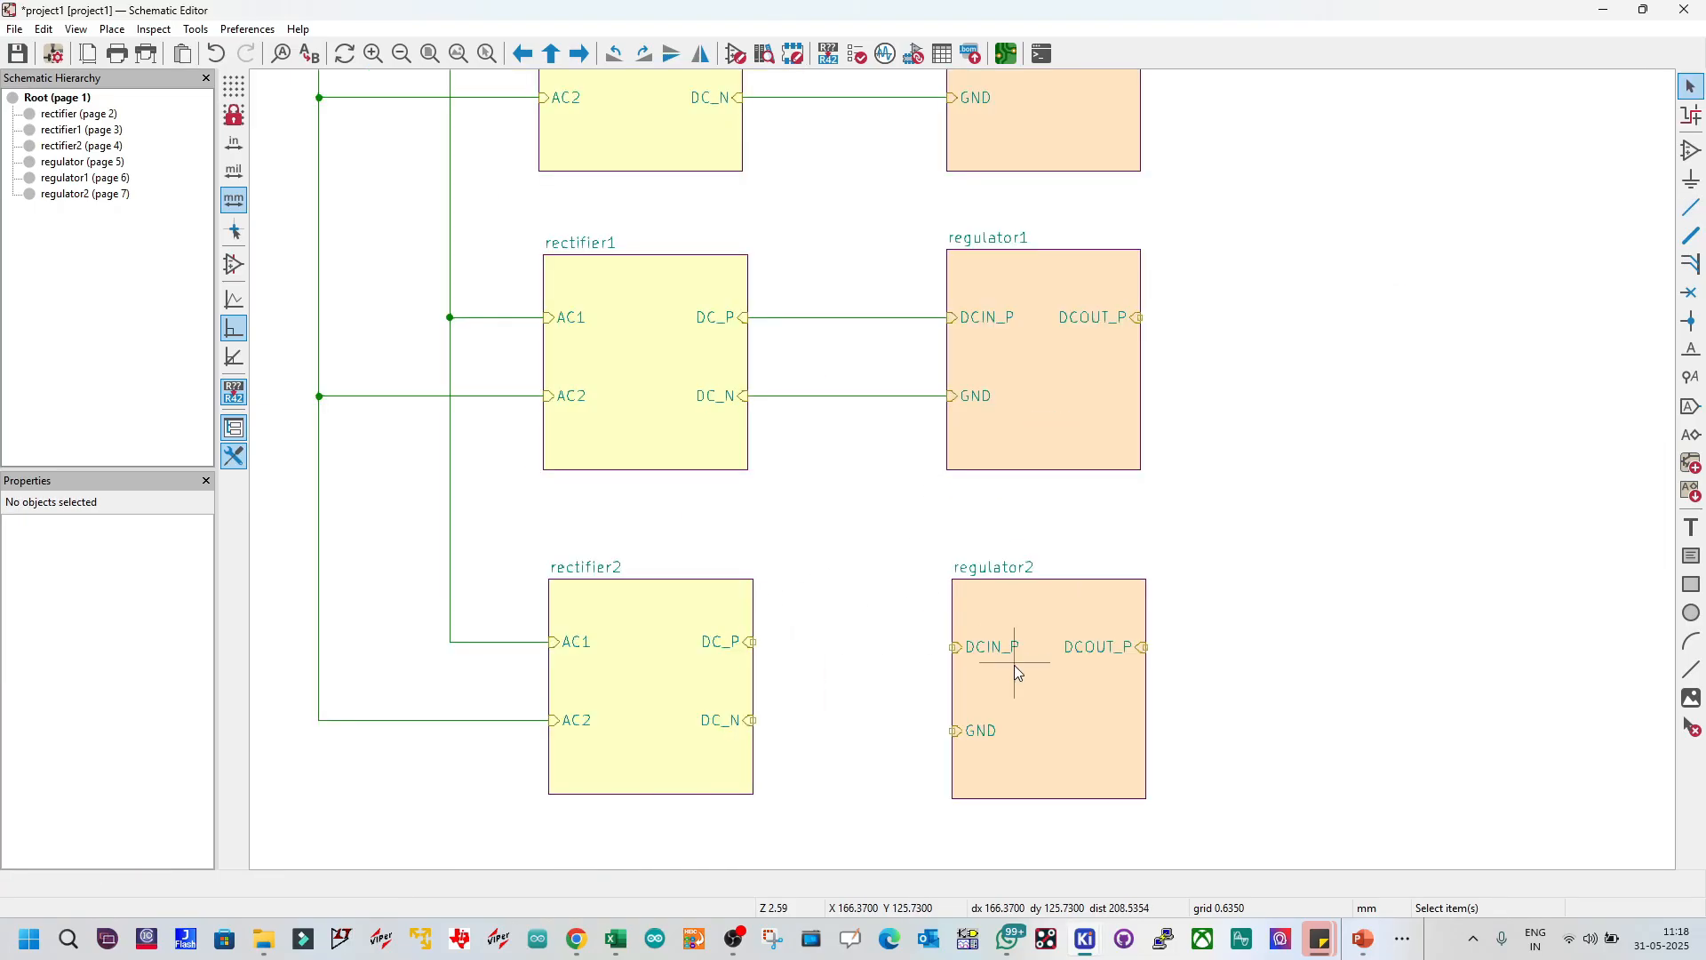
{"action": "scroll", "coordinate": [1017, 673], "scroll_direction": "up", "scroll_amount": 2}
{"action": "left_click", "coordinate": [1054, 471]}
{"action": "left_click_drag", "start_coordinate": [1045, 471], "coordinate": [1048, 464]}
{"action": "mouse_move", "coordinate": [1054, 598]}
{"action": "left_mouse_down"}
{"action": "mouse_move", "coordinate": [1066, 609]}
{"action": "mouse_move", "coordinate": [1044, 588]}
{"action": "left_mouse_up"}
{"action": "left_click", "coordinate": [795, 464]}
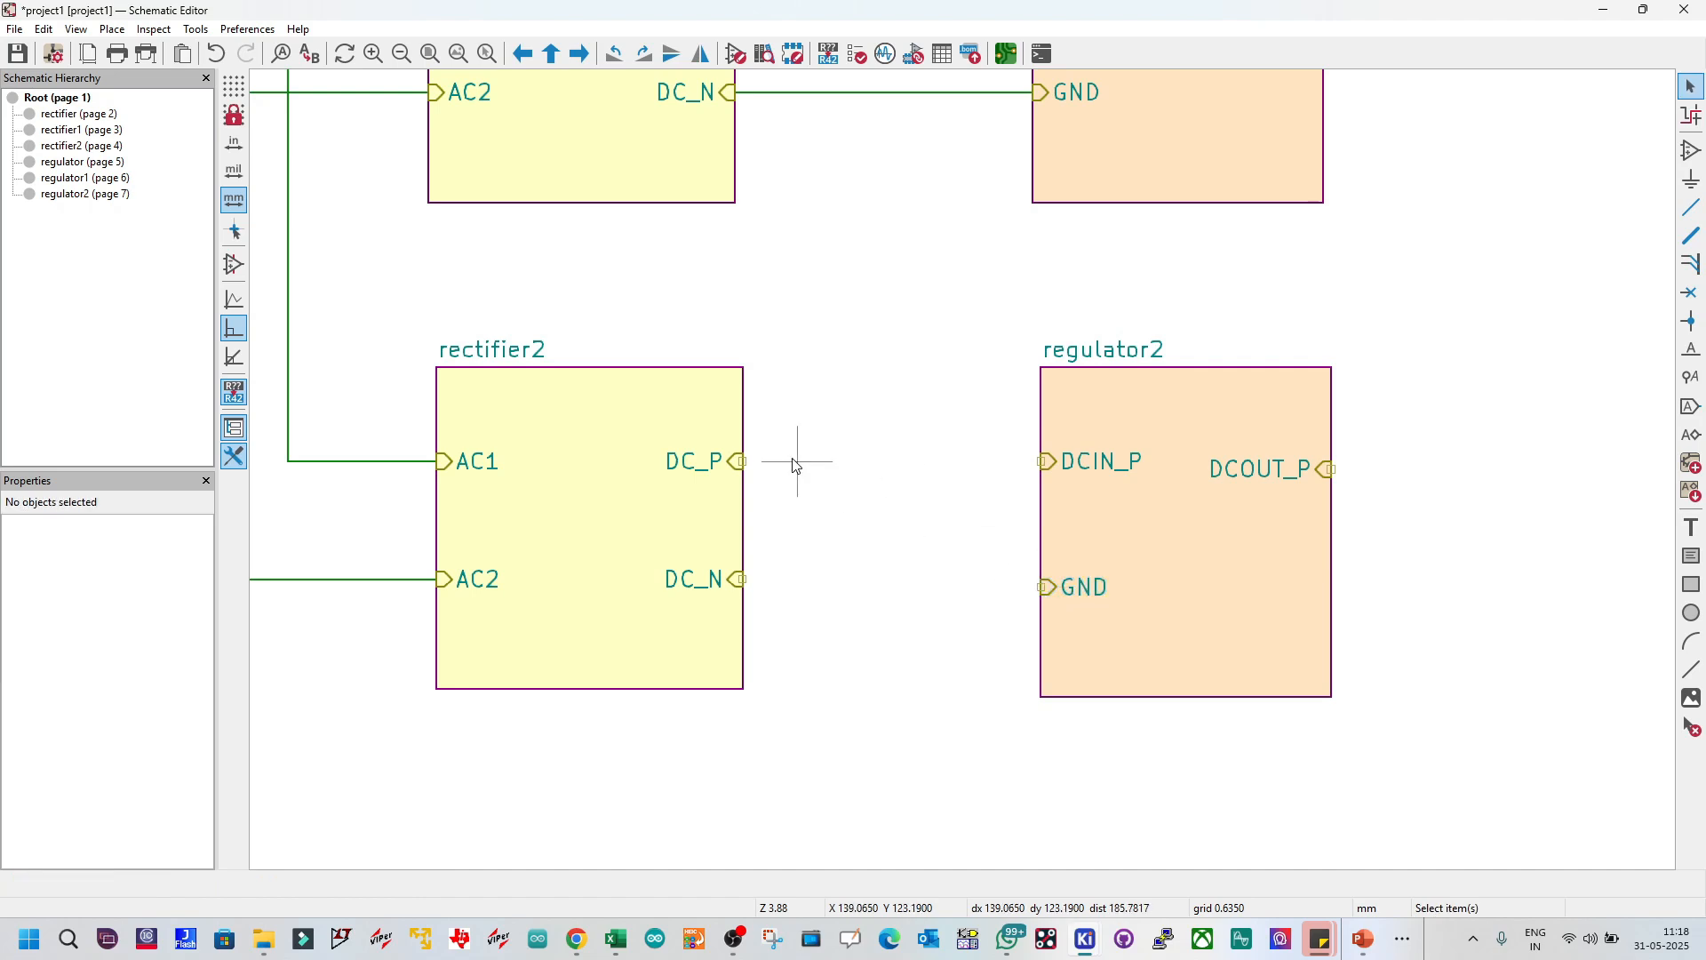
{"action": "left_click", "coordinate": [743, 461]}
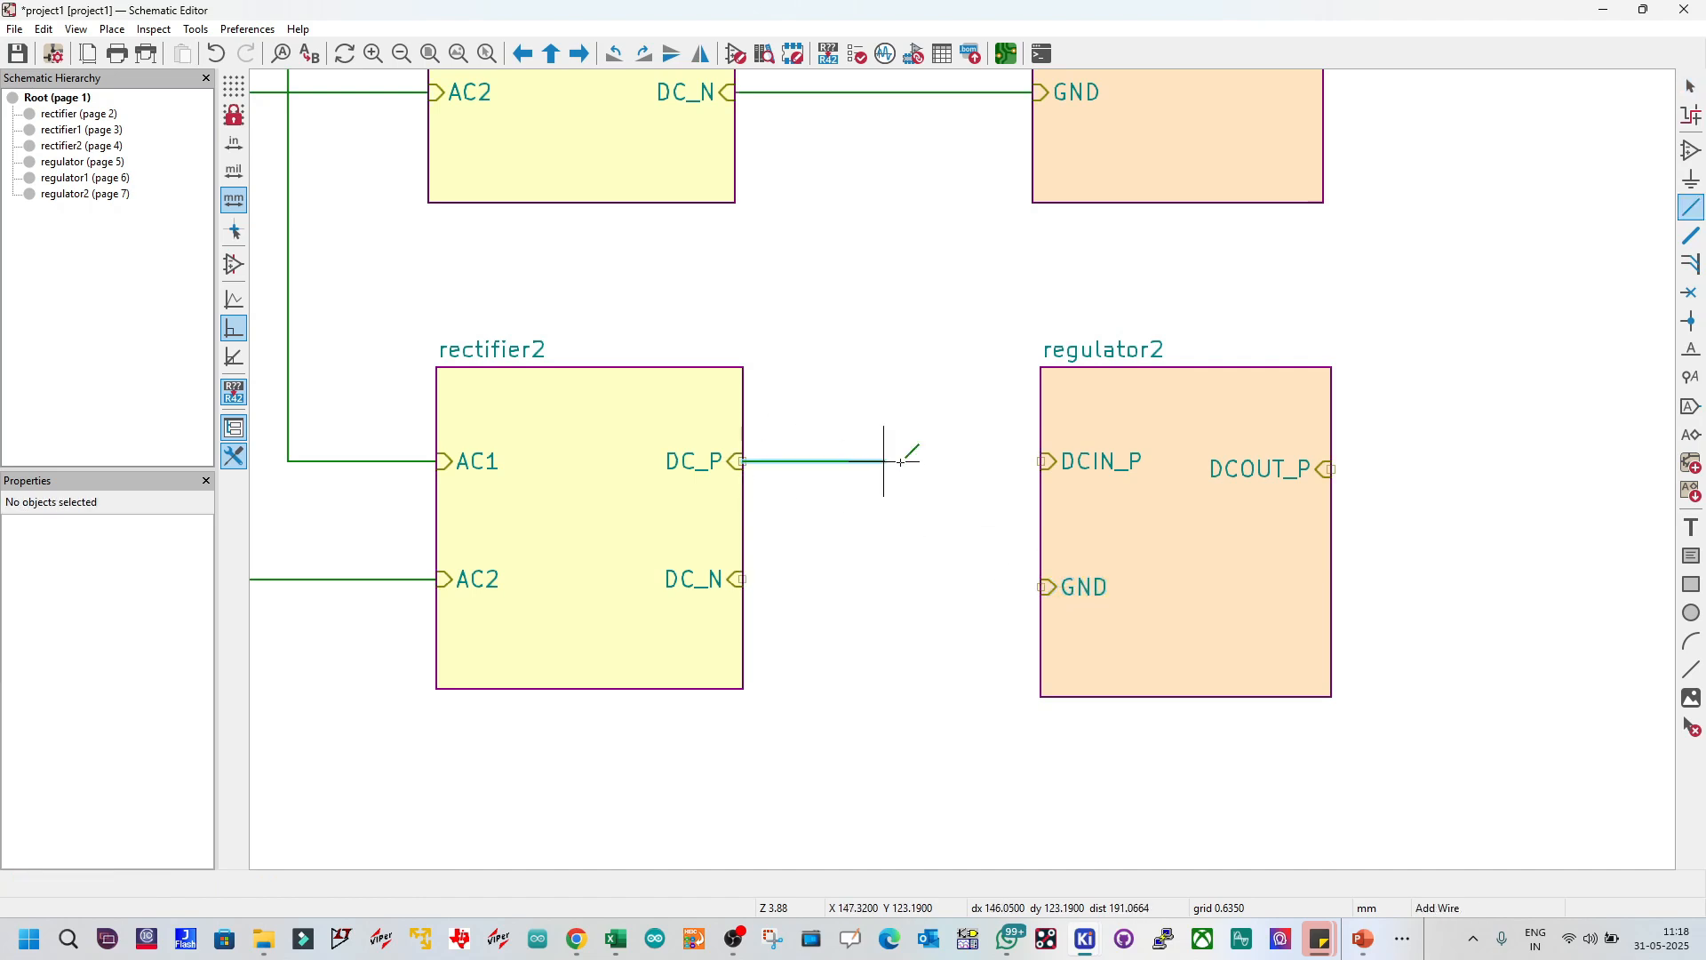
{"action": "left_click", "coordinate": [1040, 462]}
Step: Move regulator2's GND pin up so it is level with rectifier2's DC_N pin
{"action": "left_click", "coordinate": [742, 578]}
{"action": "key", "text": "Escape"}
{"action": "left_click", "coordinate": [1049, 588]}
{"action": "left_click_drag", "start_coordinate": [1049, 588], "coordinate": [1040, 585]}
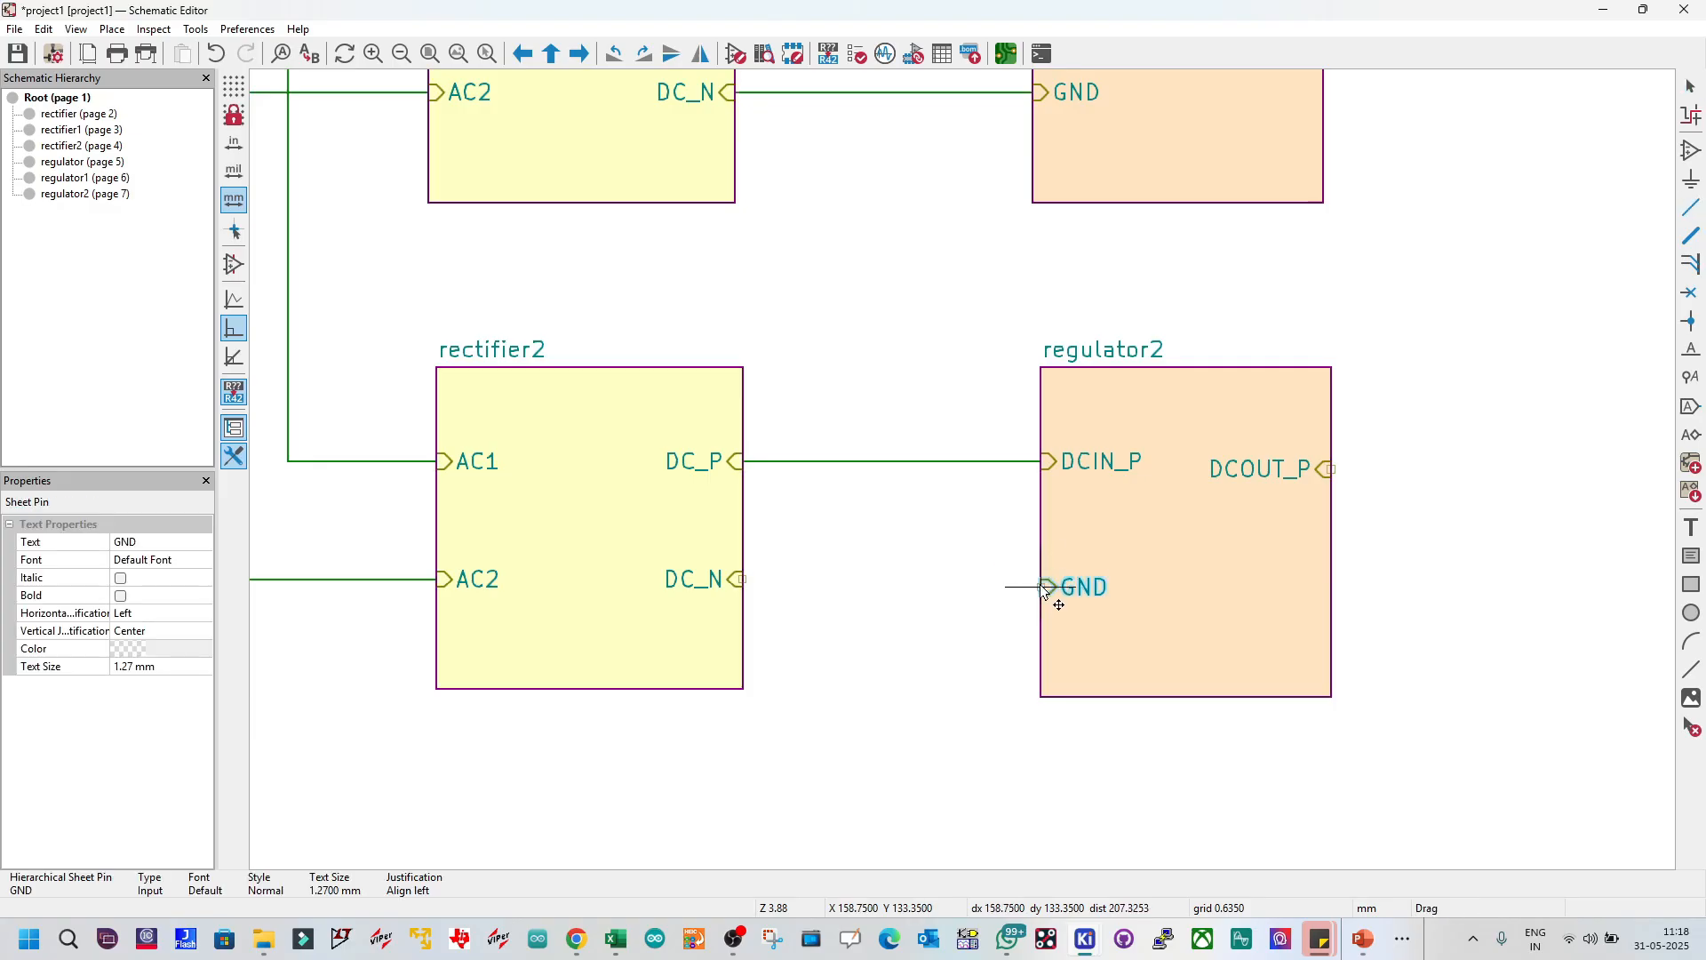
{"action": "key", "text": "Escape"}
Step: Wire rectifier2's DC_N pin to regulator2's GND pin and save the schematic
{"action": "key", "text": "w"}
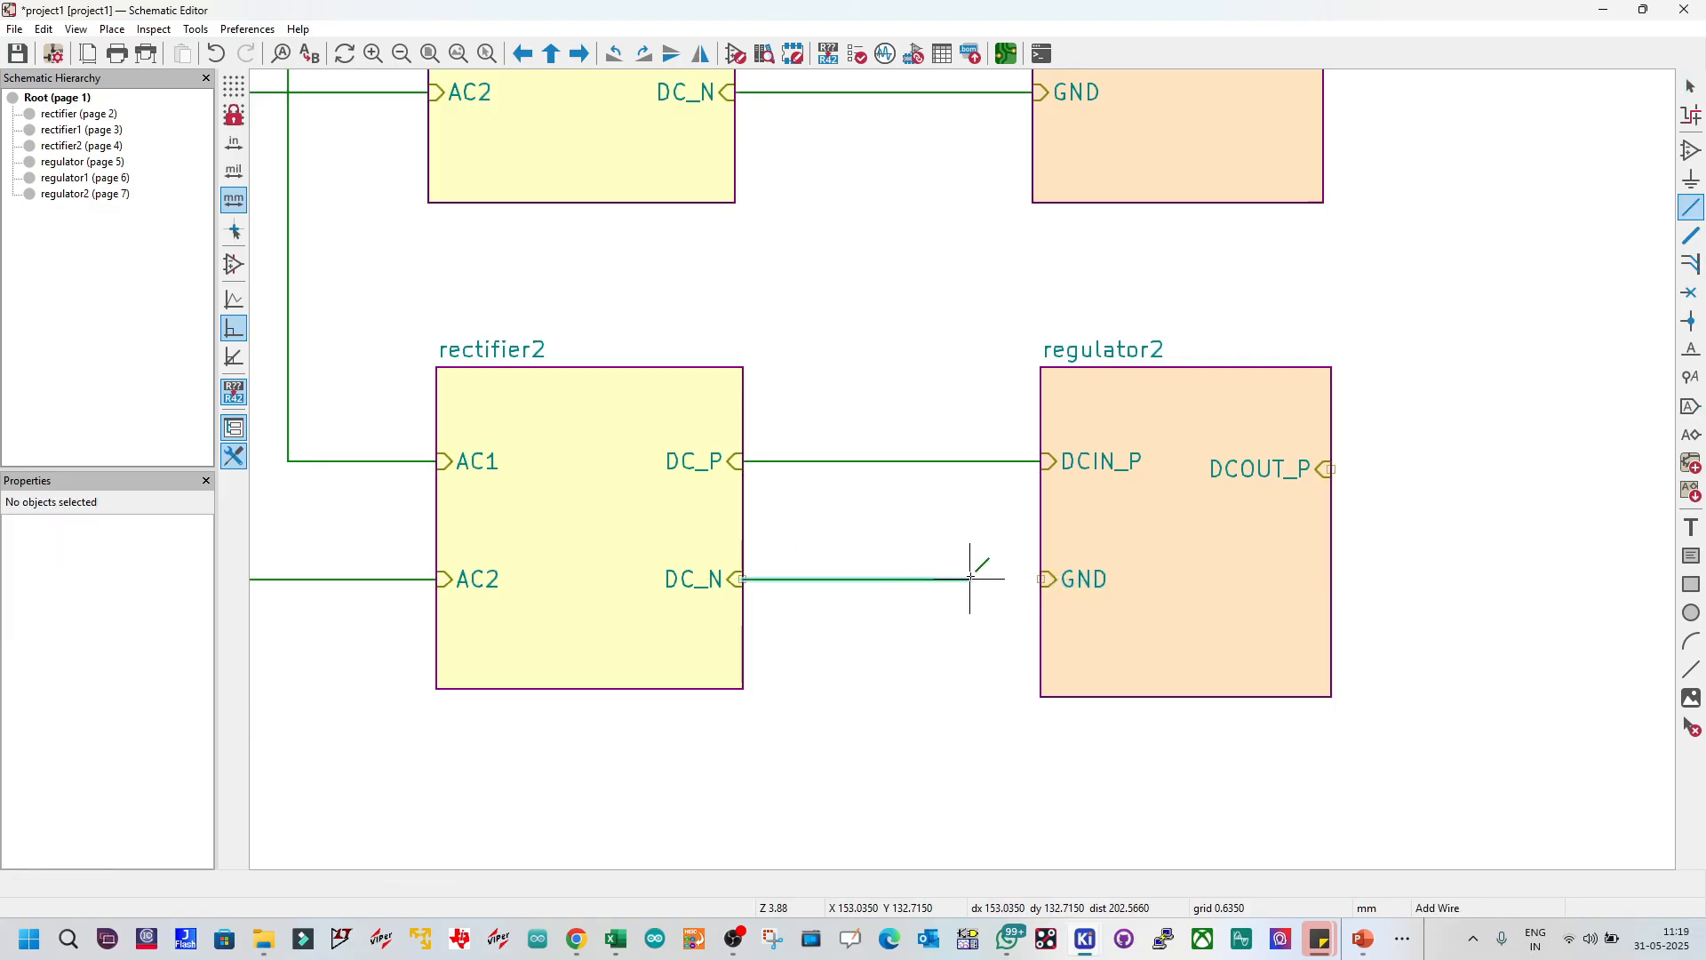
{"action": "left_click", "coordinate": [1043, 578]}
{"action": "key", "text": "ctrl+s"}
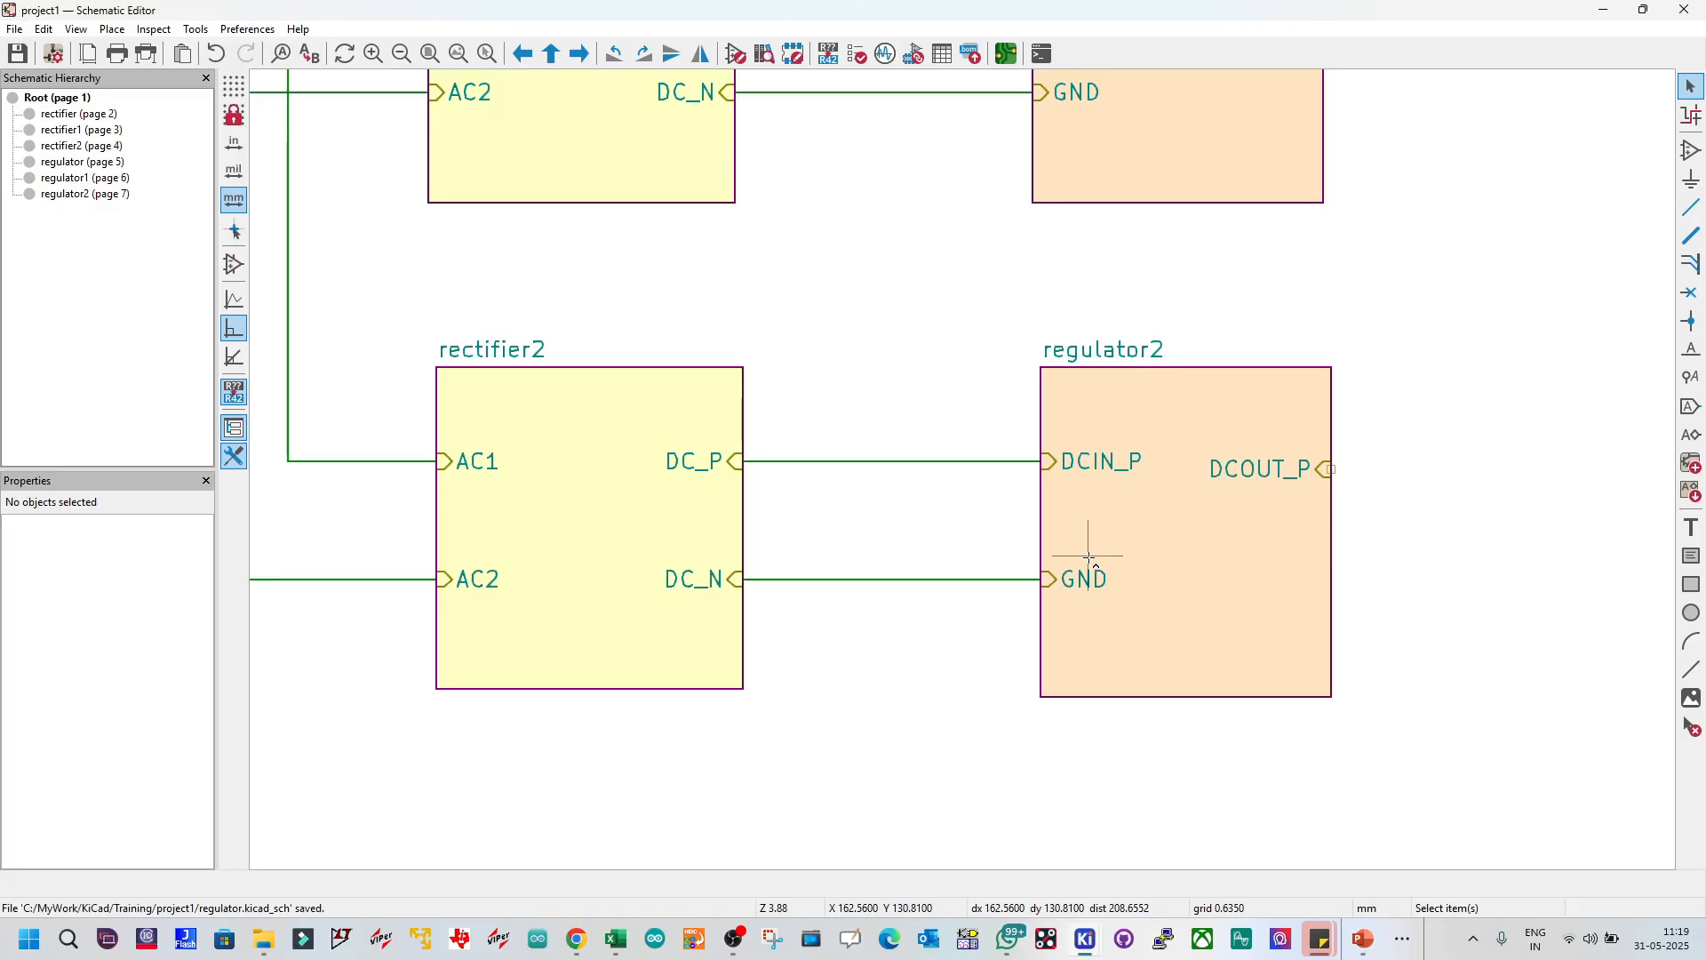
Step: Switch to Chrome to check the Google Meet call window, and return to the schematic
{"action": "scroll", "coordinate": [1092, 565], "scroll_direction": "down", "scroll_amount": 5}
{"action": "scroll", "coordinate": [951, 435], "scroll_direction": "up", "scroll_amount": 2}
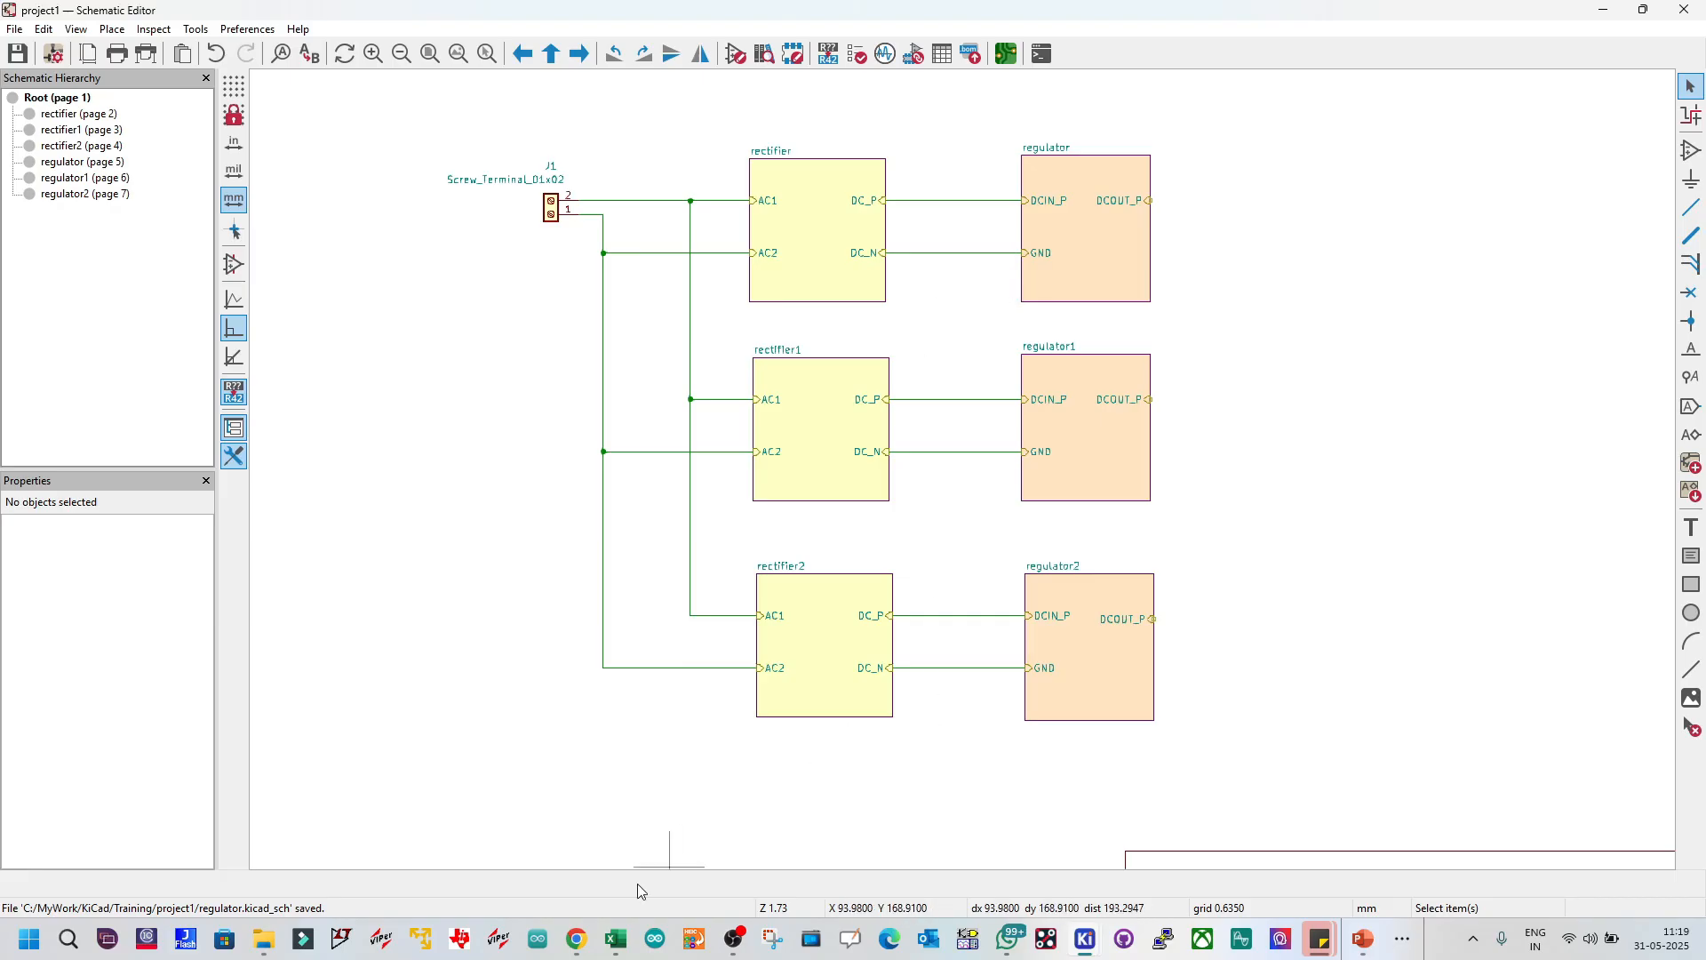
{"action": "mouse_move", "coordinate": [573, 942]}
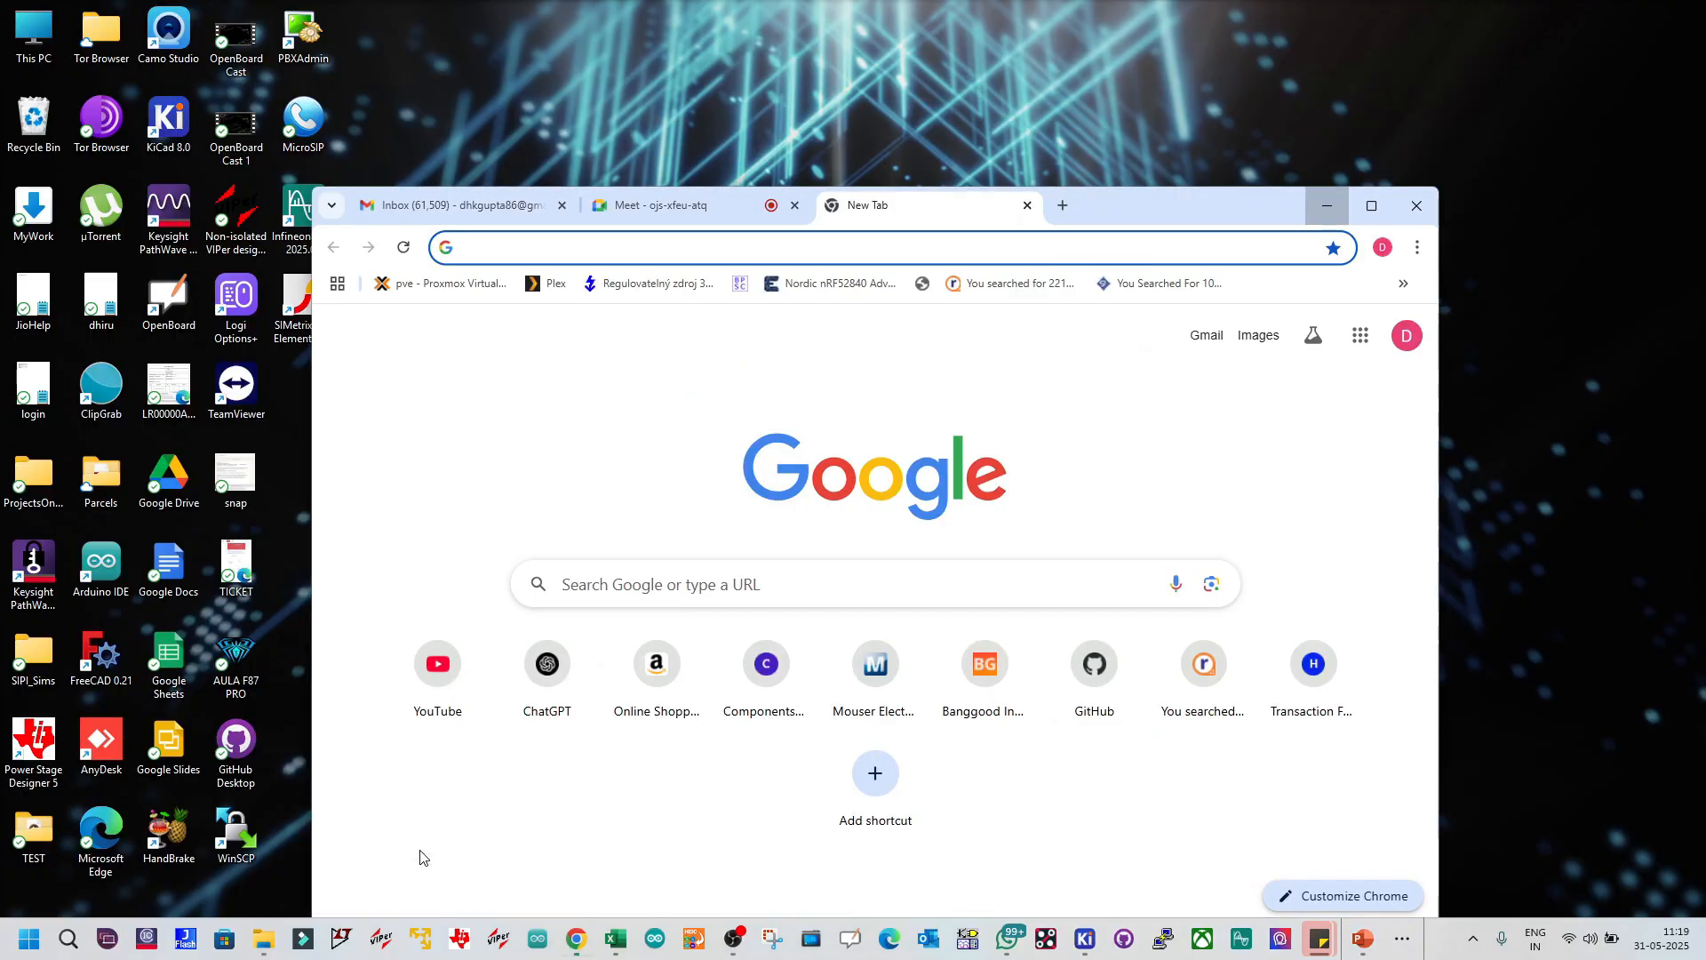
{"action": "left_click", "coordinate": [423, 853]}
{"action": "left_click", "coordinate": [686, 210]}
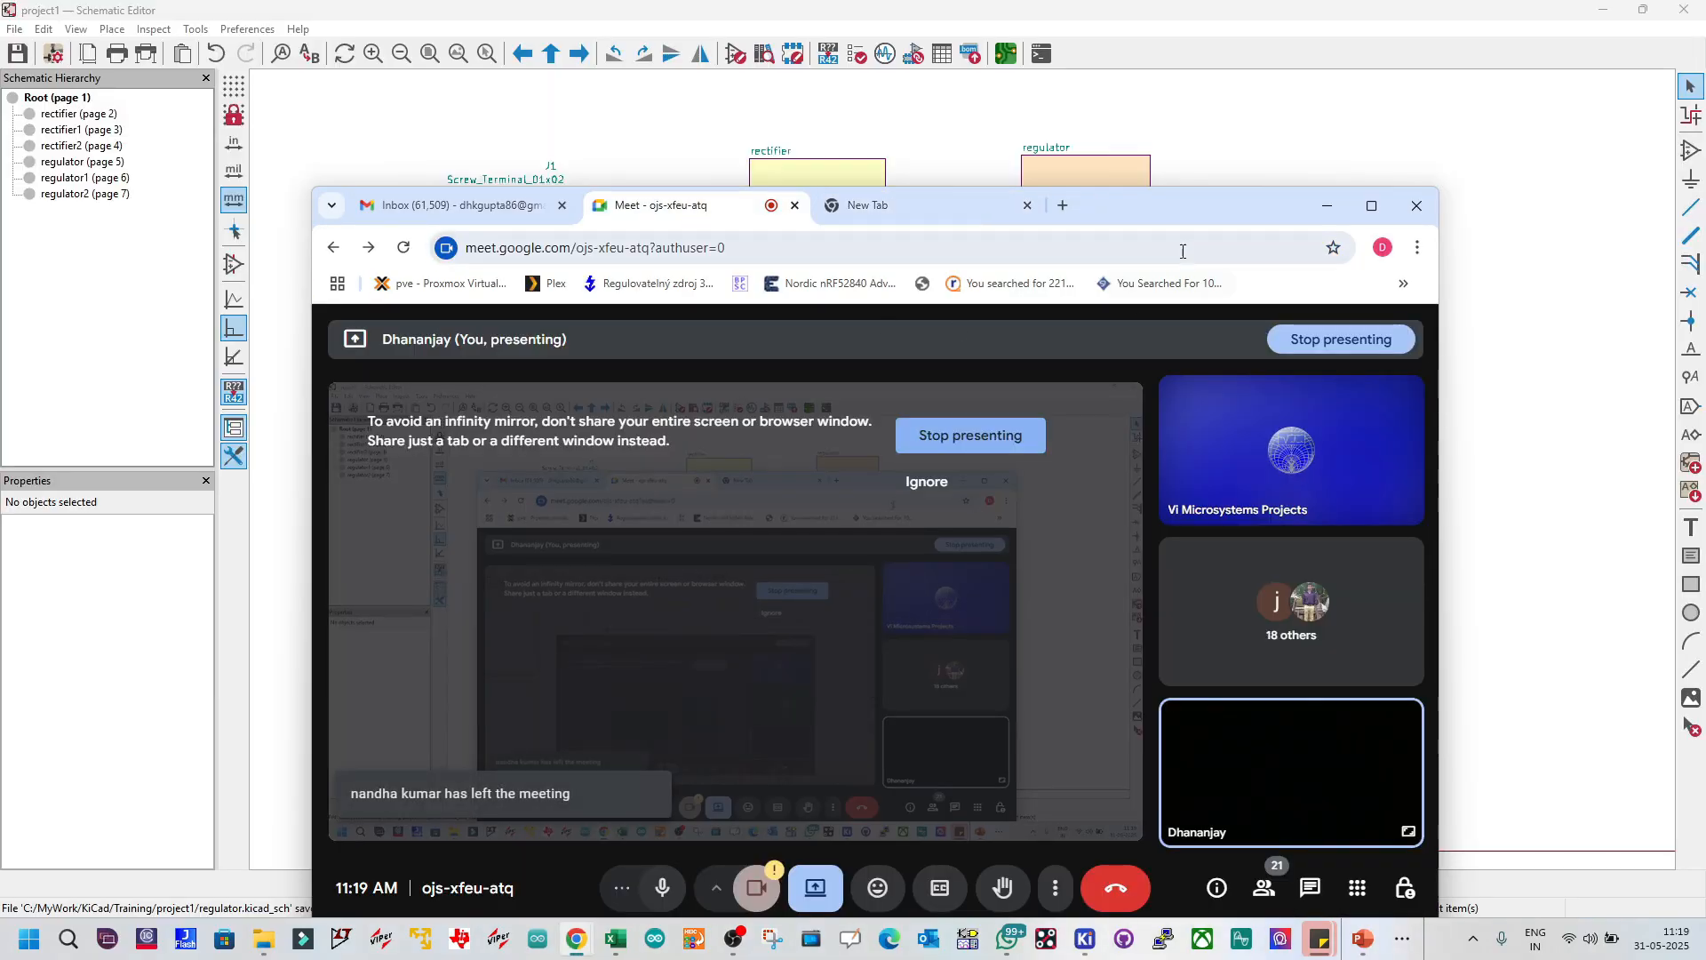
{"action": "left_click_drag", "start_coordinate": [1165, 206], "coordinate": [1043, 94]}
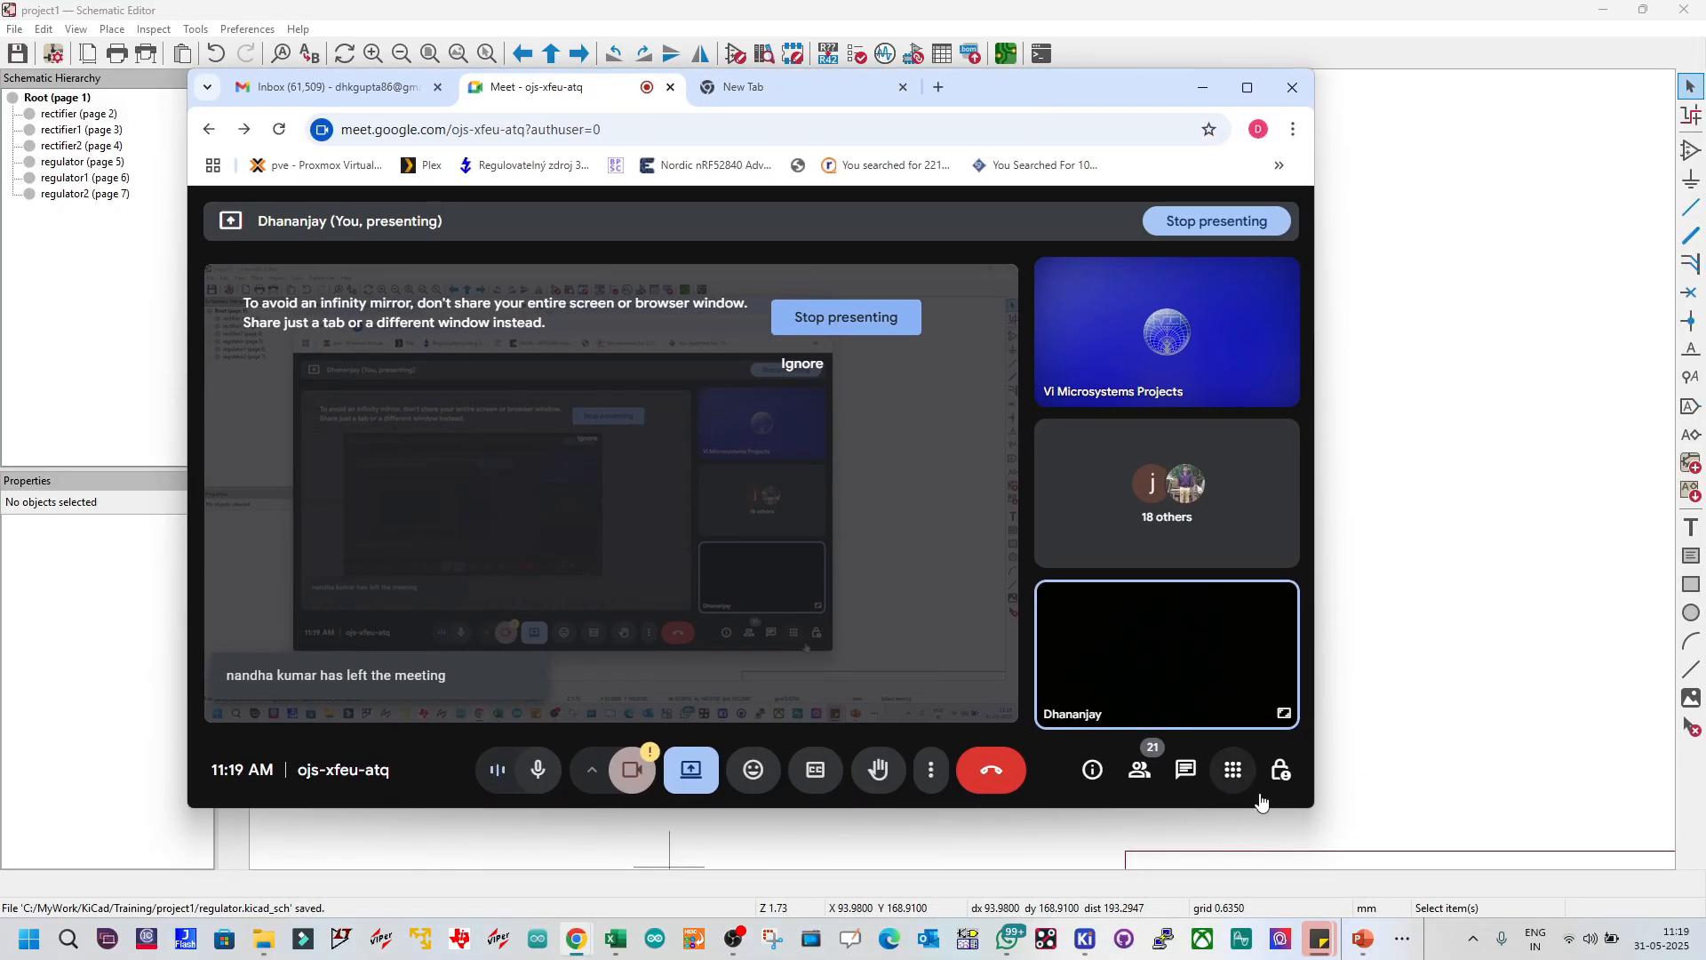
{"action": "left_click_drag", "start_coordinate": [1312, 811], "coordinate": [1352, 872]}
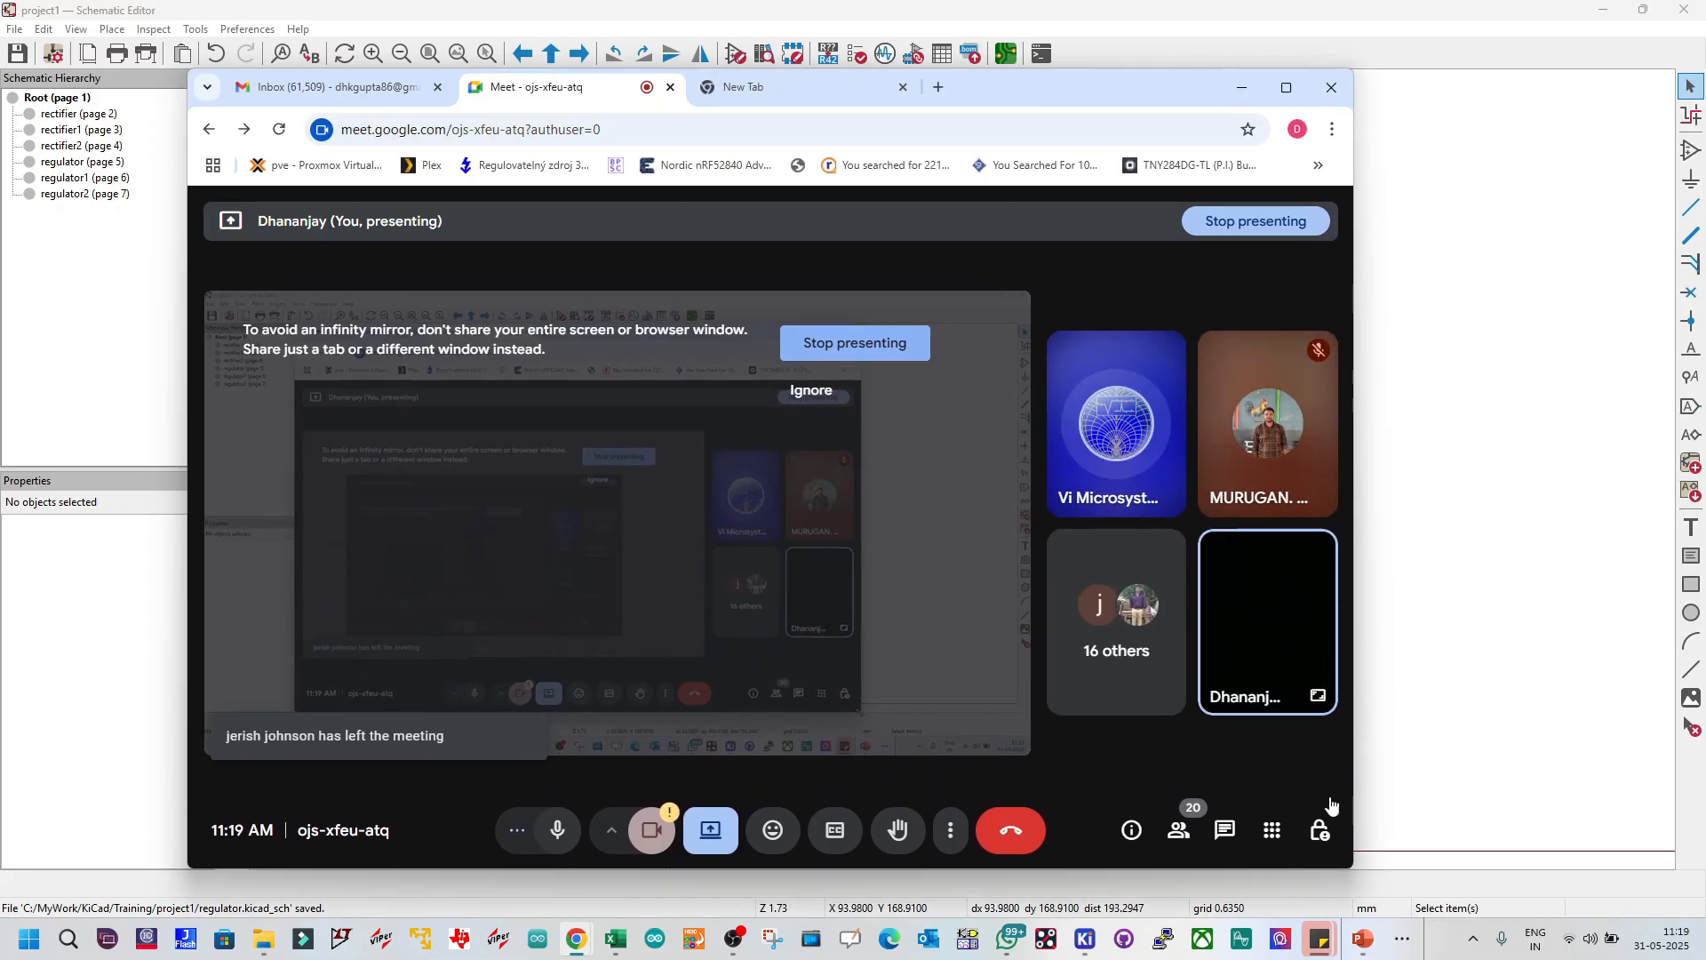
{"action": "left_click_drag", "start_coordinate": [1092, 99], "coordinate": [1105, 72]}
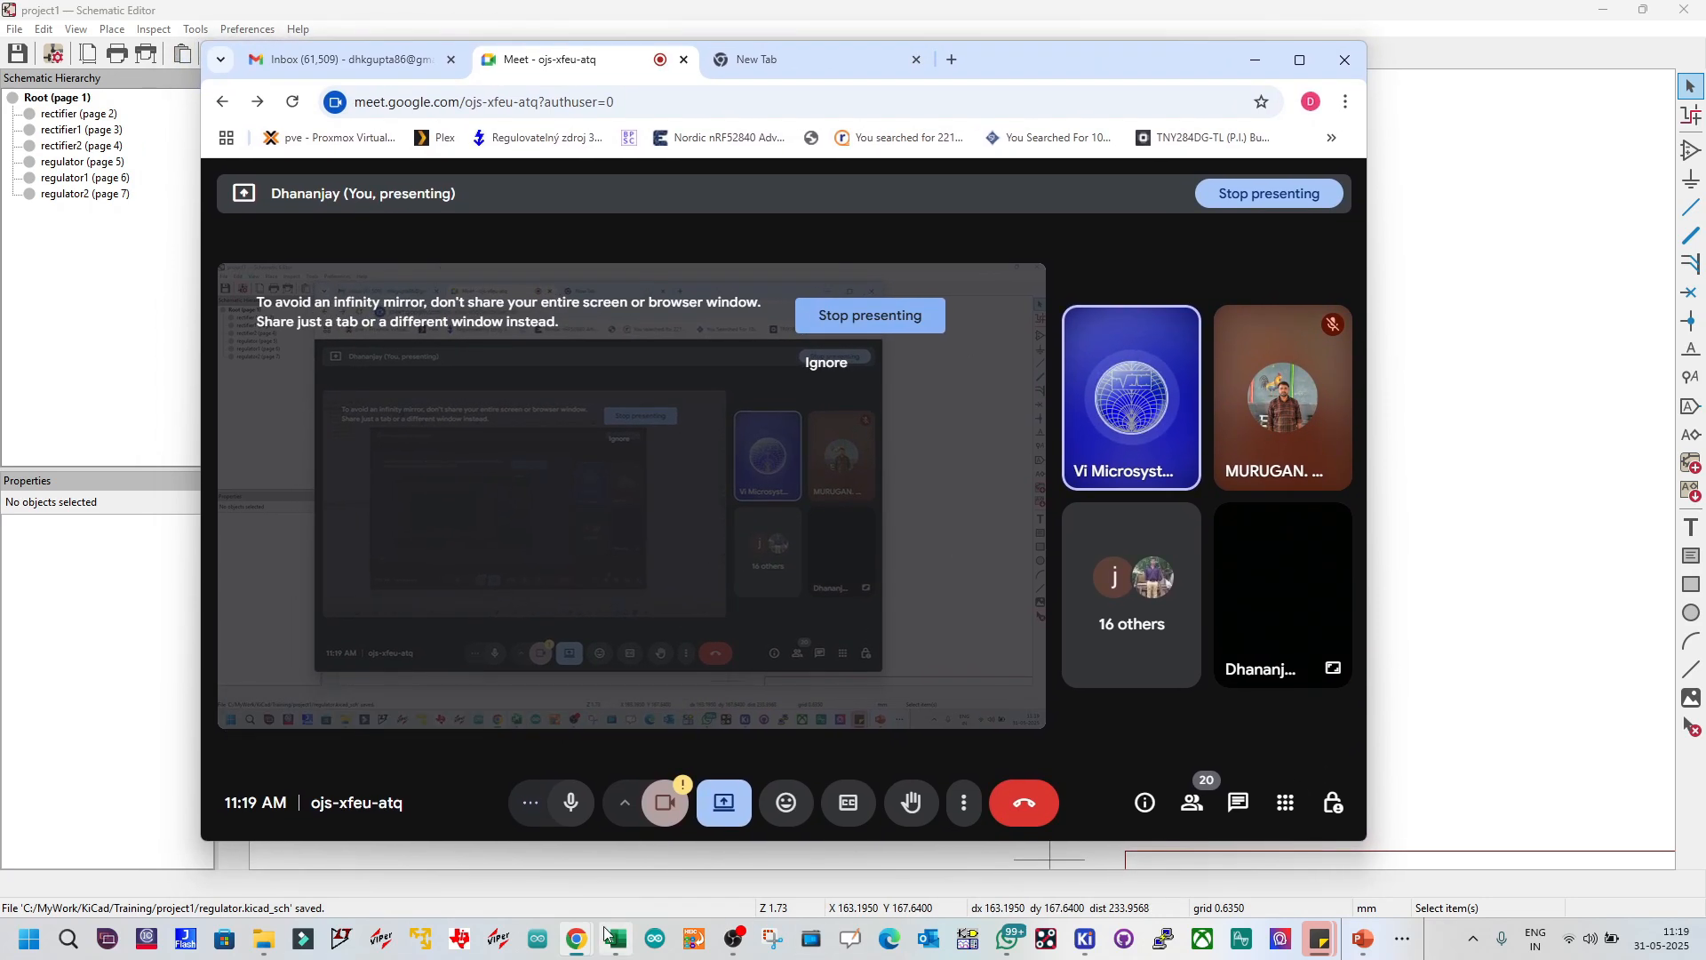
{"action": "mouse_move", "coordinate": [578, 940]}
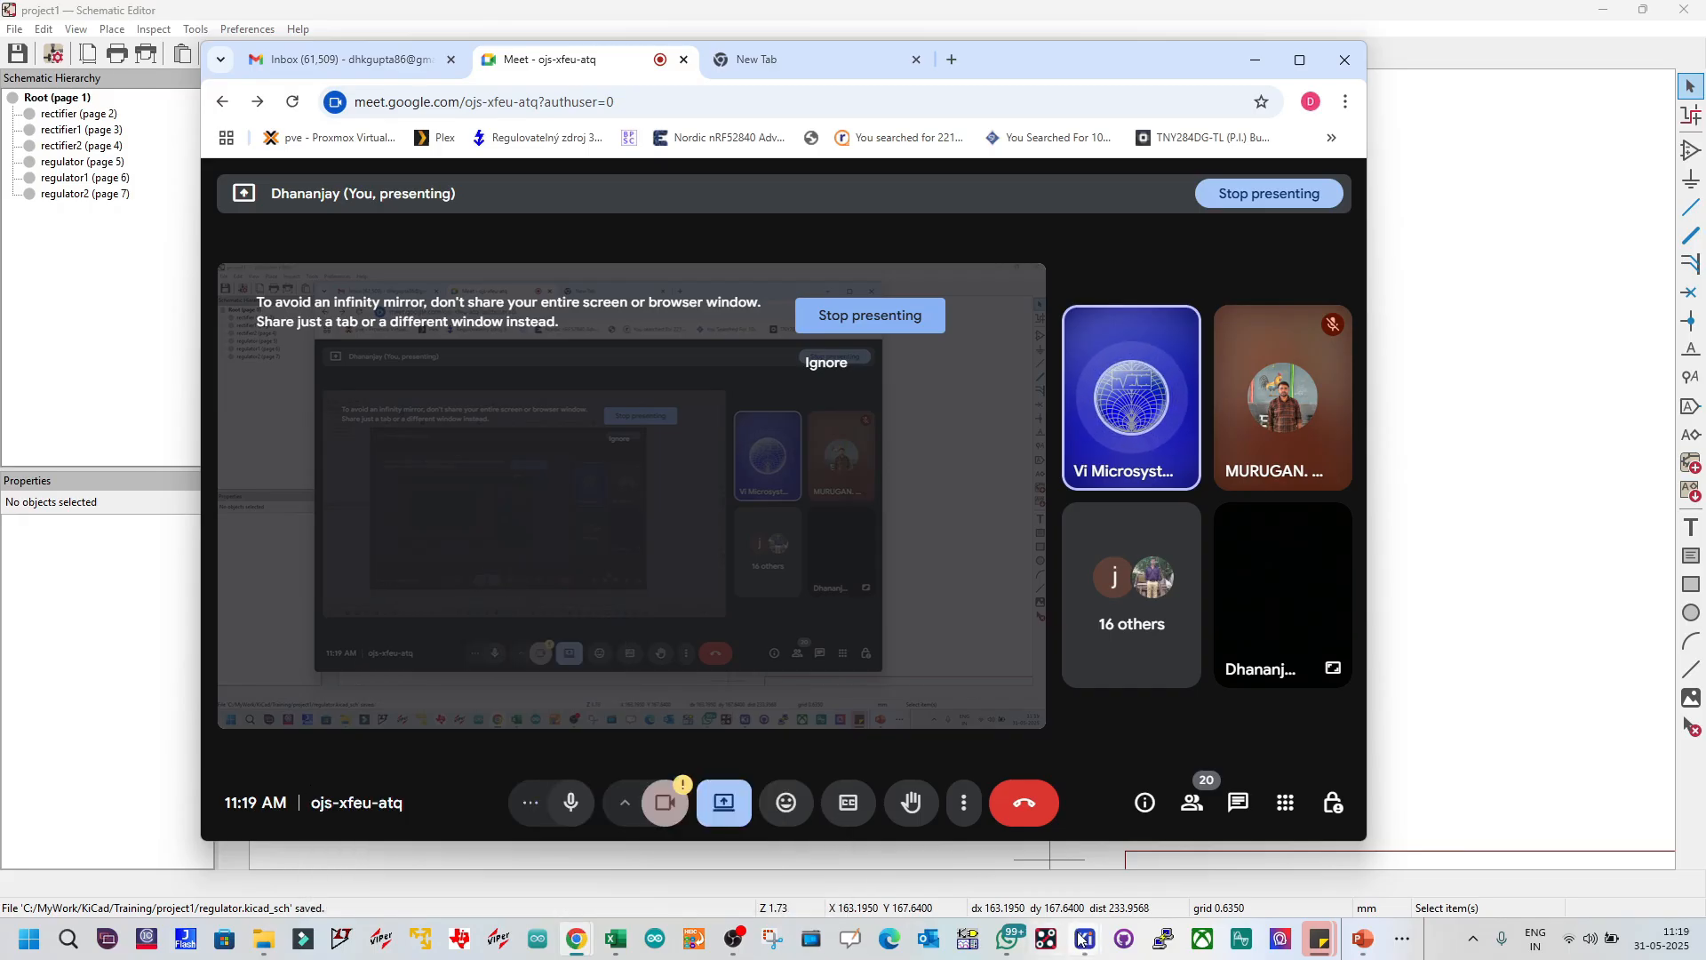
{"action": "mouse_move", "coordinate": [1086, 935]}
{"action": "left_click", "coordinate": [1182, 843]}
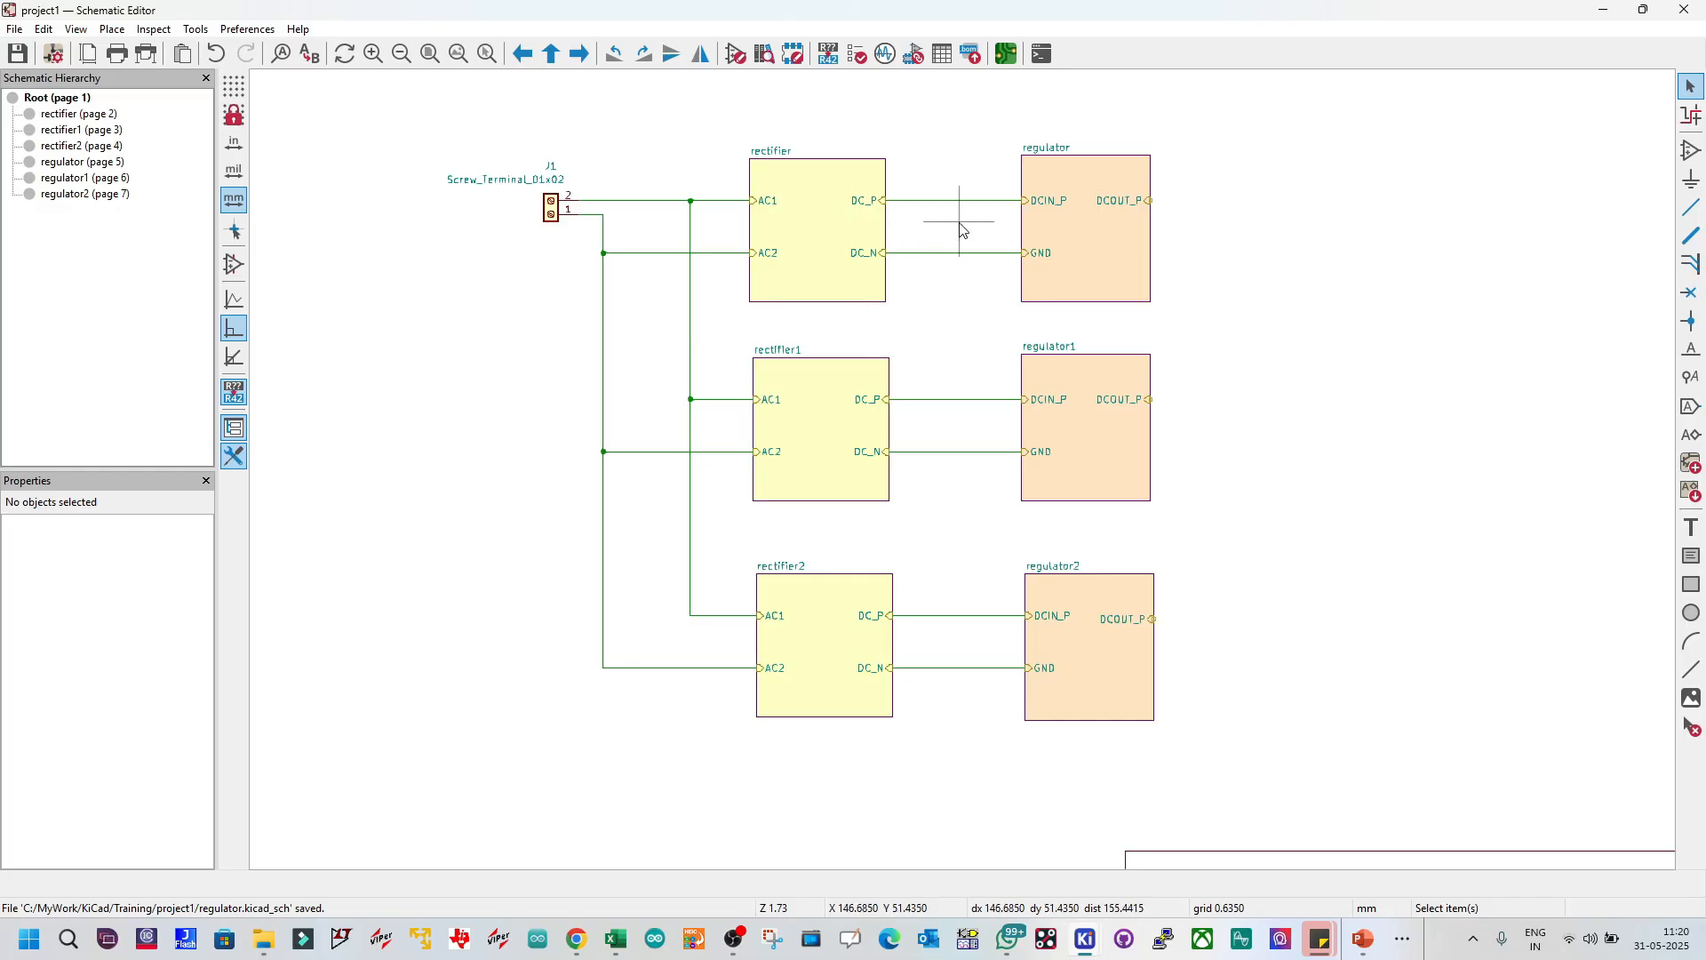
Step: Examine the regulator sheets and the circuits inside the rectifier and rectifier1 sheets, returning to the root sheet
{"action": "left_click", "coordinate": [1101, 227]}
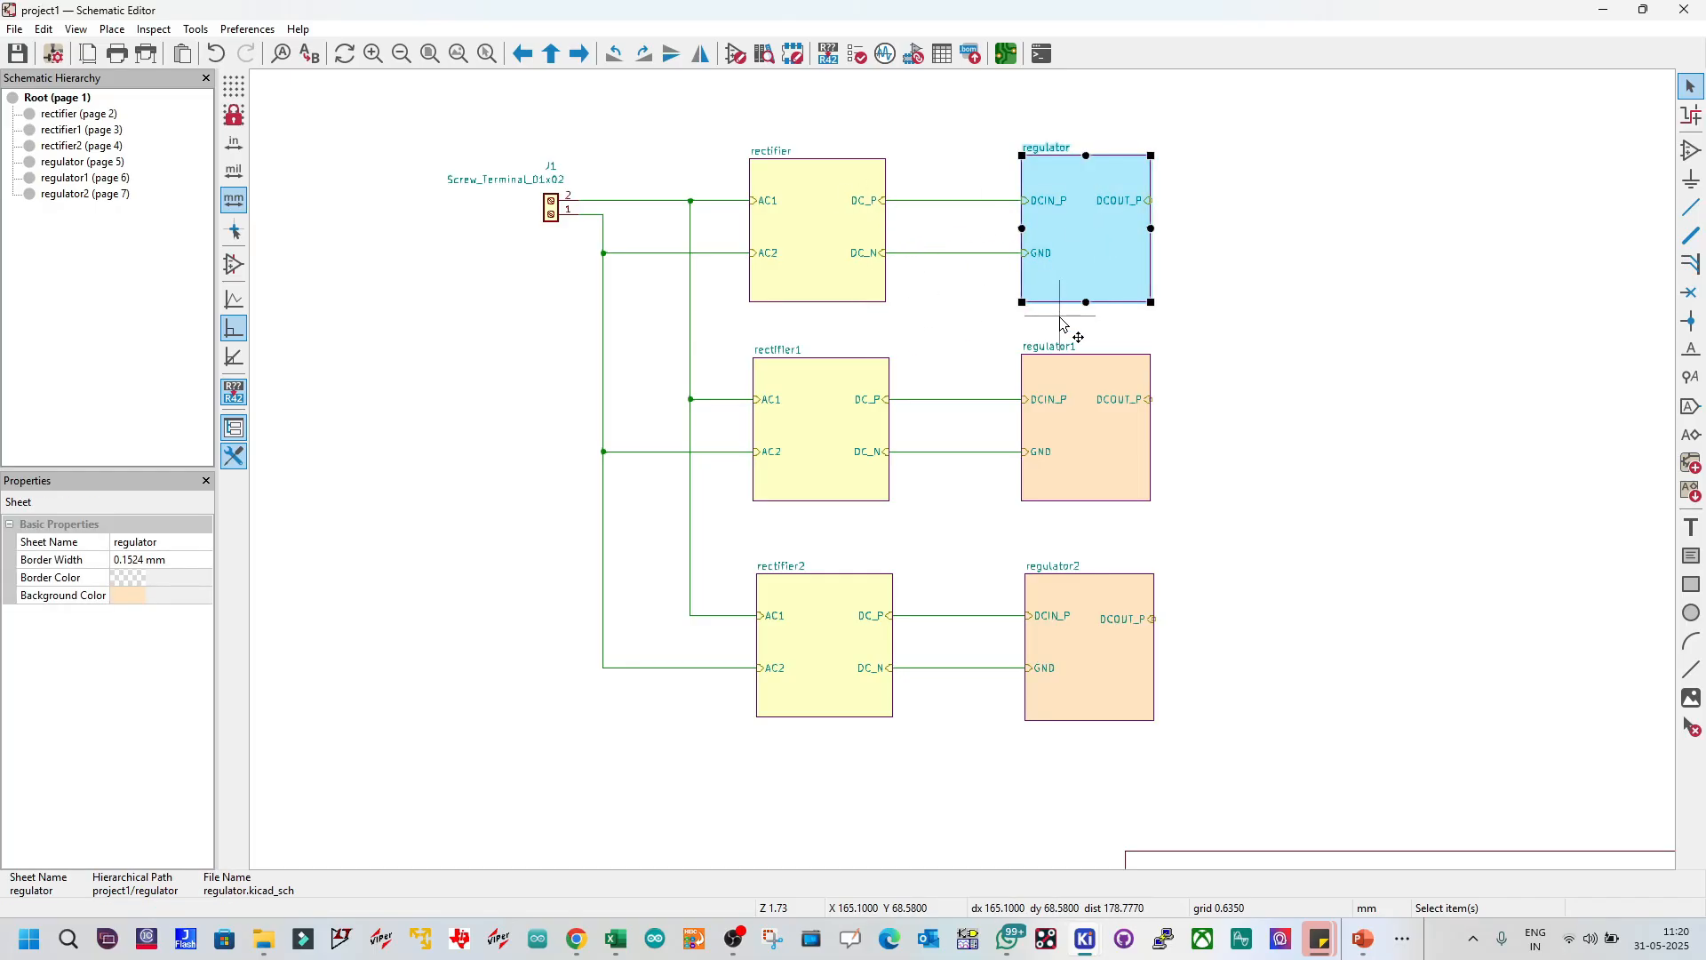
{"action": "left_click", "coordinate": [1071, 454]}
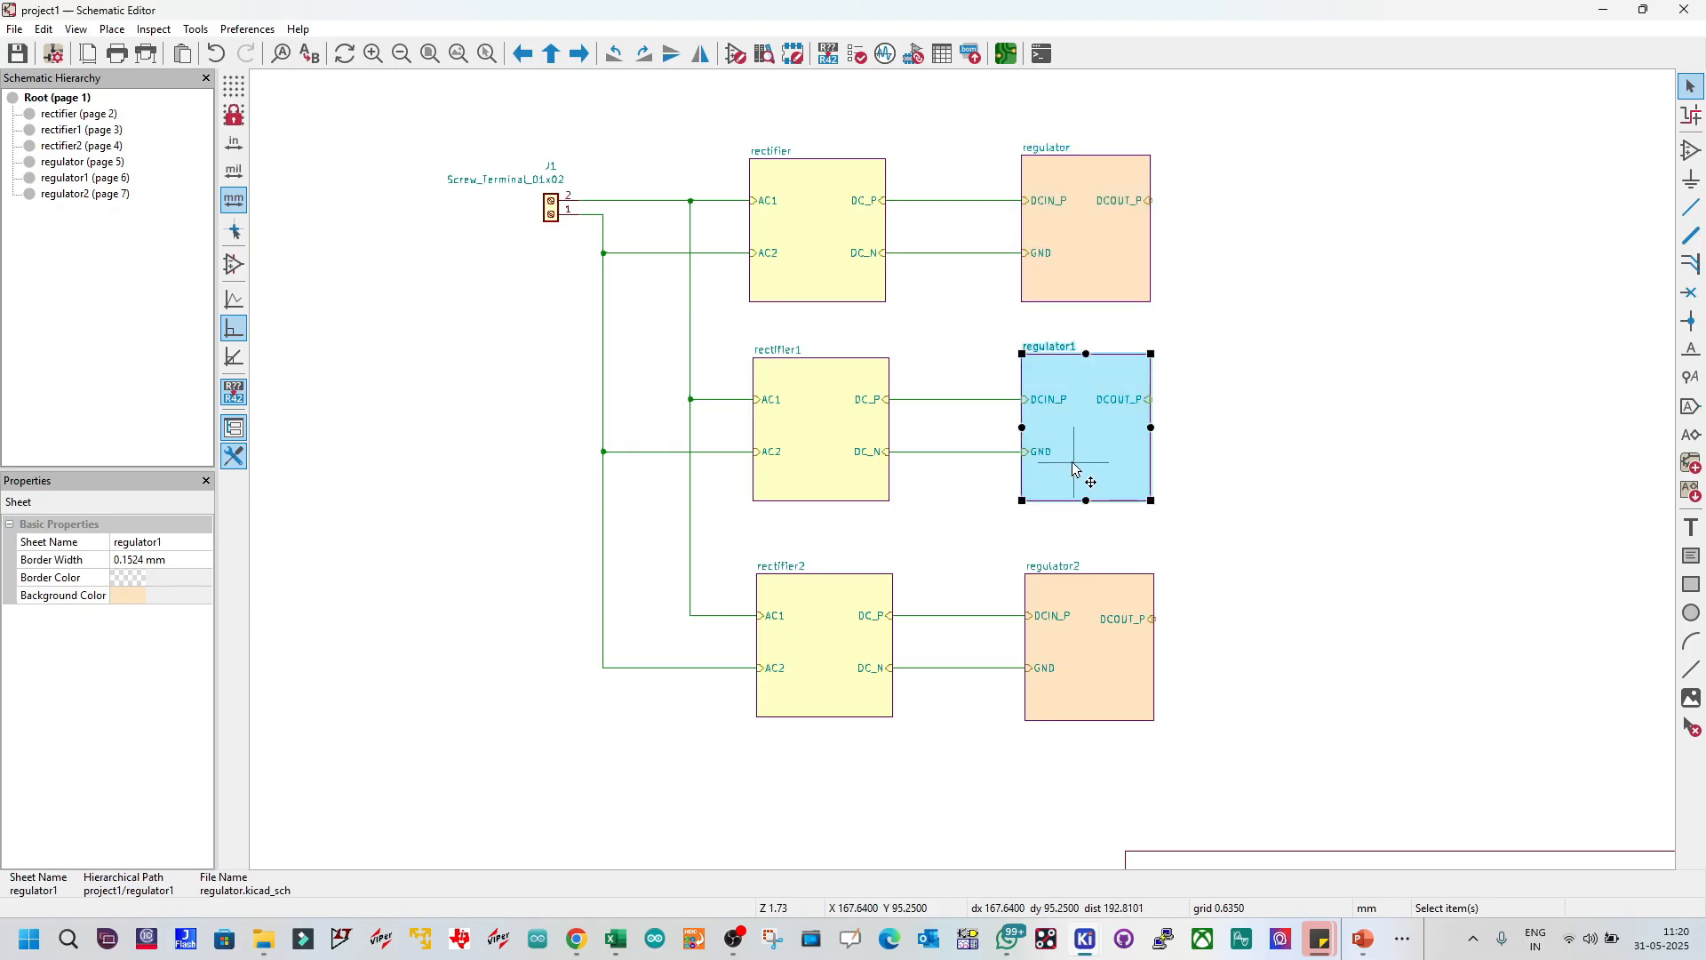
{"action": "left_click", "coordinate": [1213, 478]}
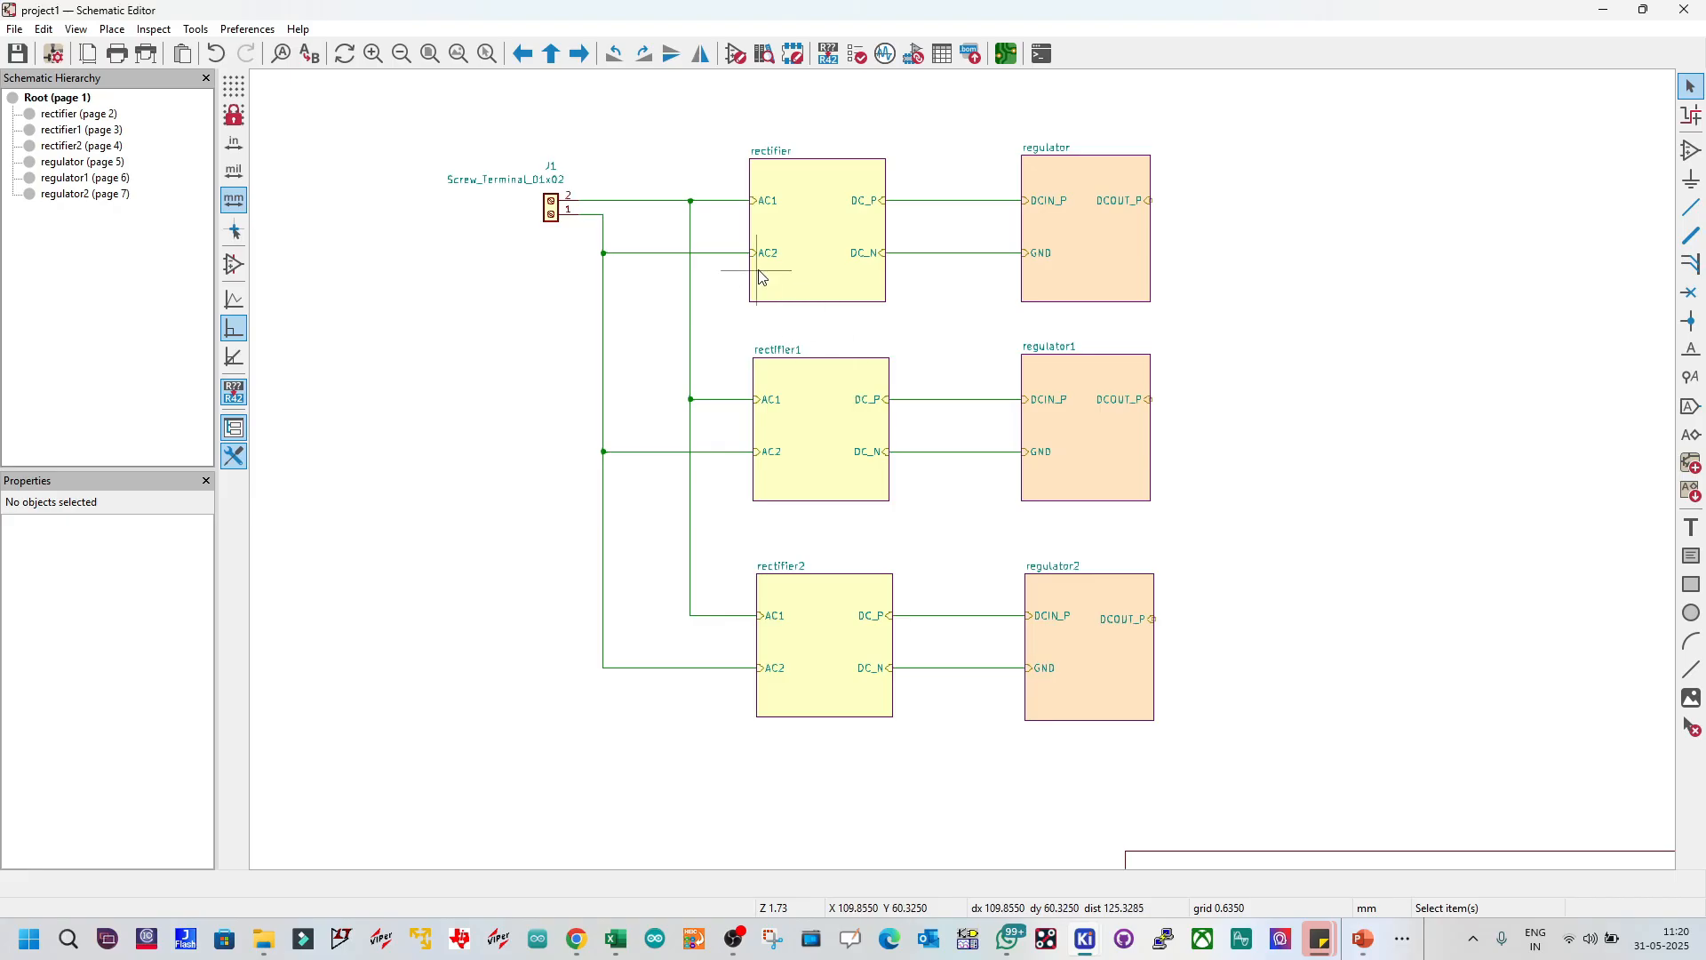
{"action": "double_click", "coordinate": [837, 283]}
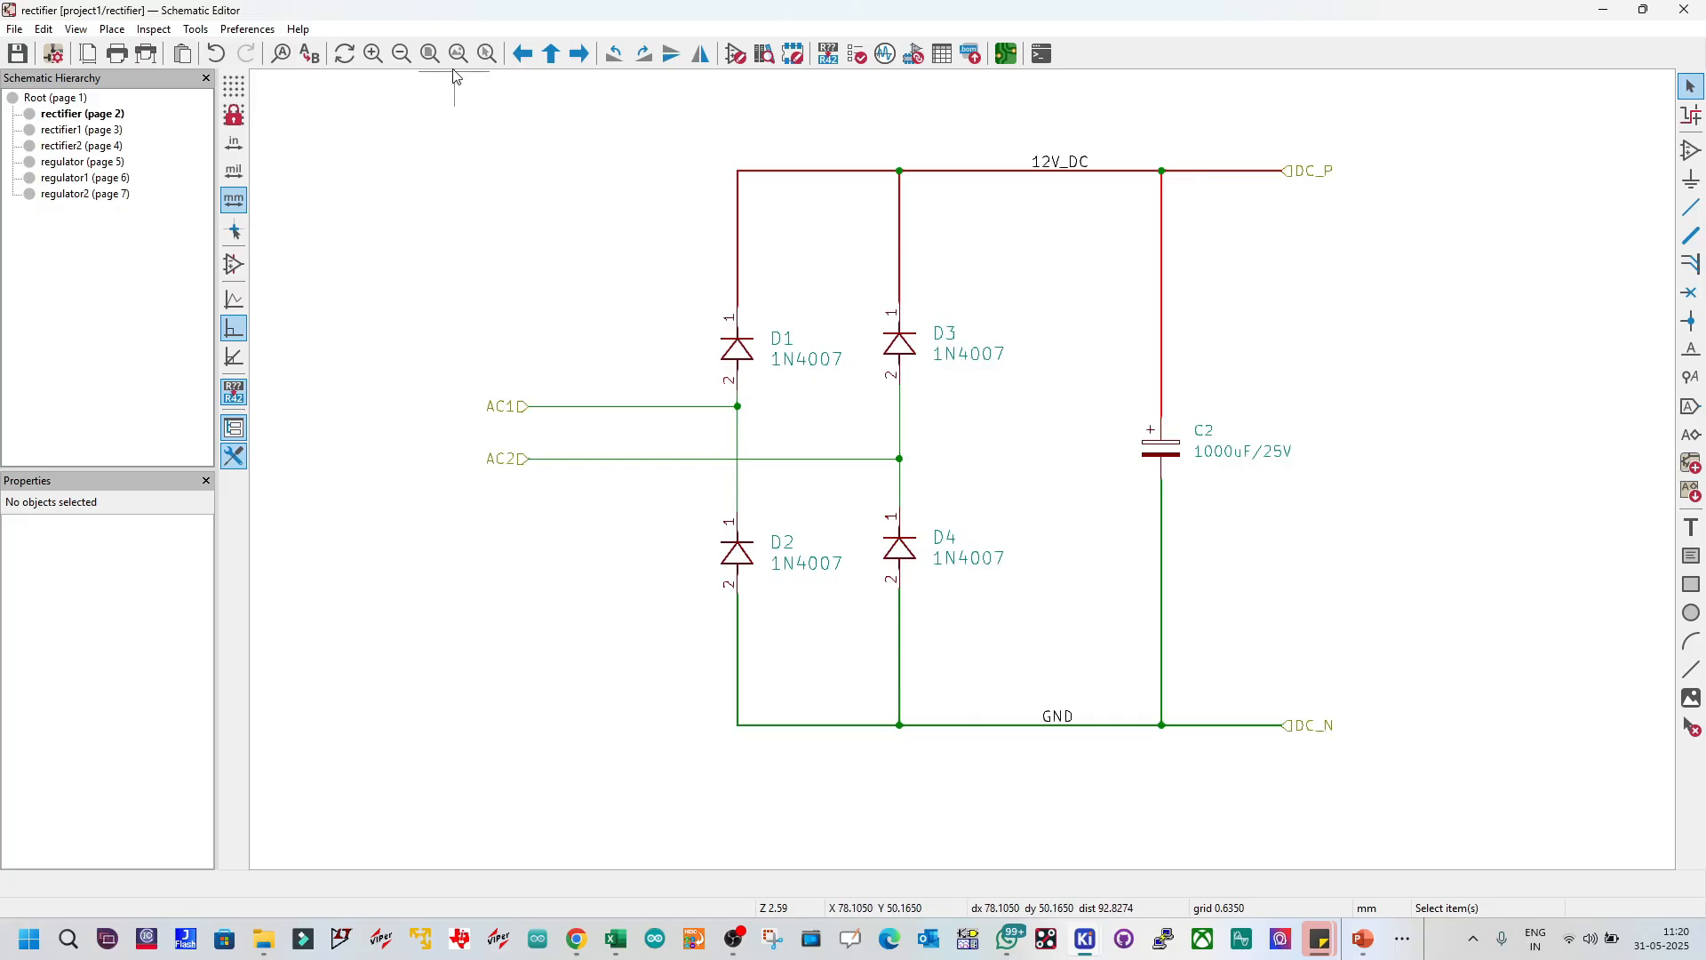
{"action": "left_click", "coordinate": [551, 53]}
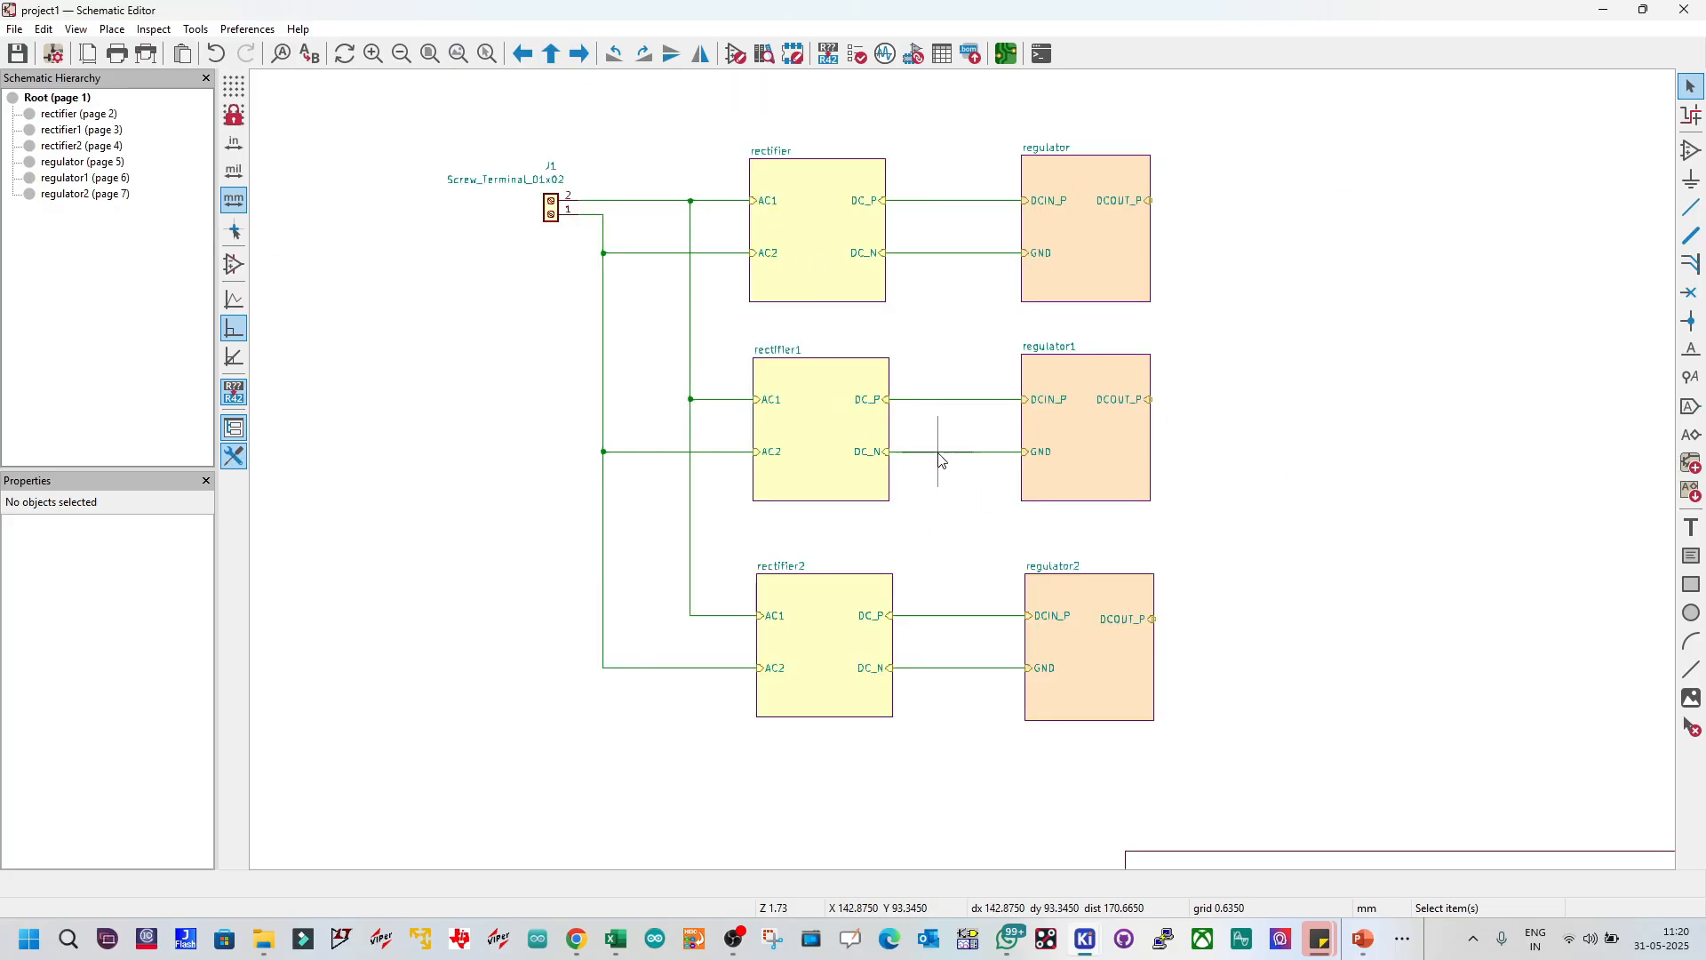
{"action": "double_click", "coordinate": [818, 430]}
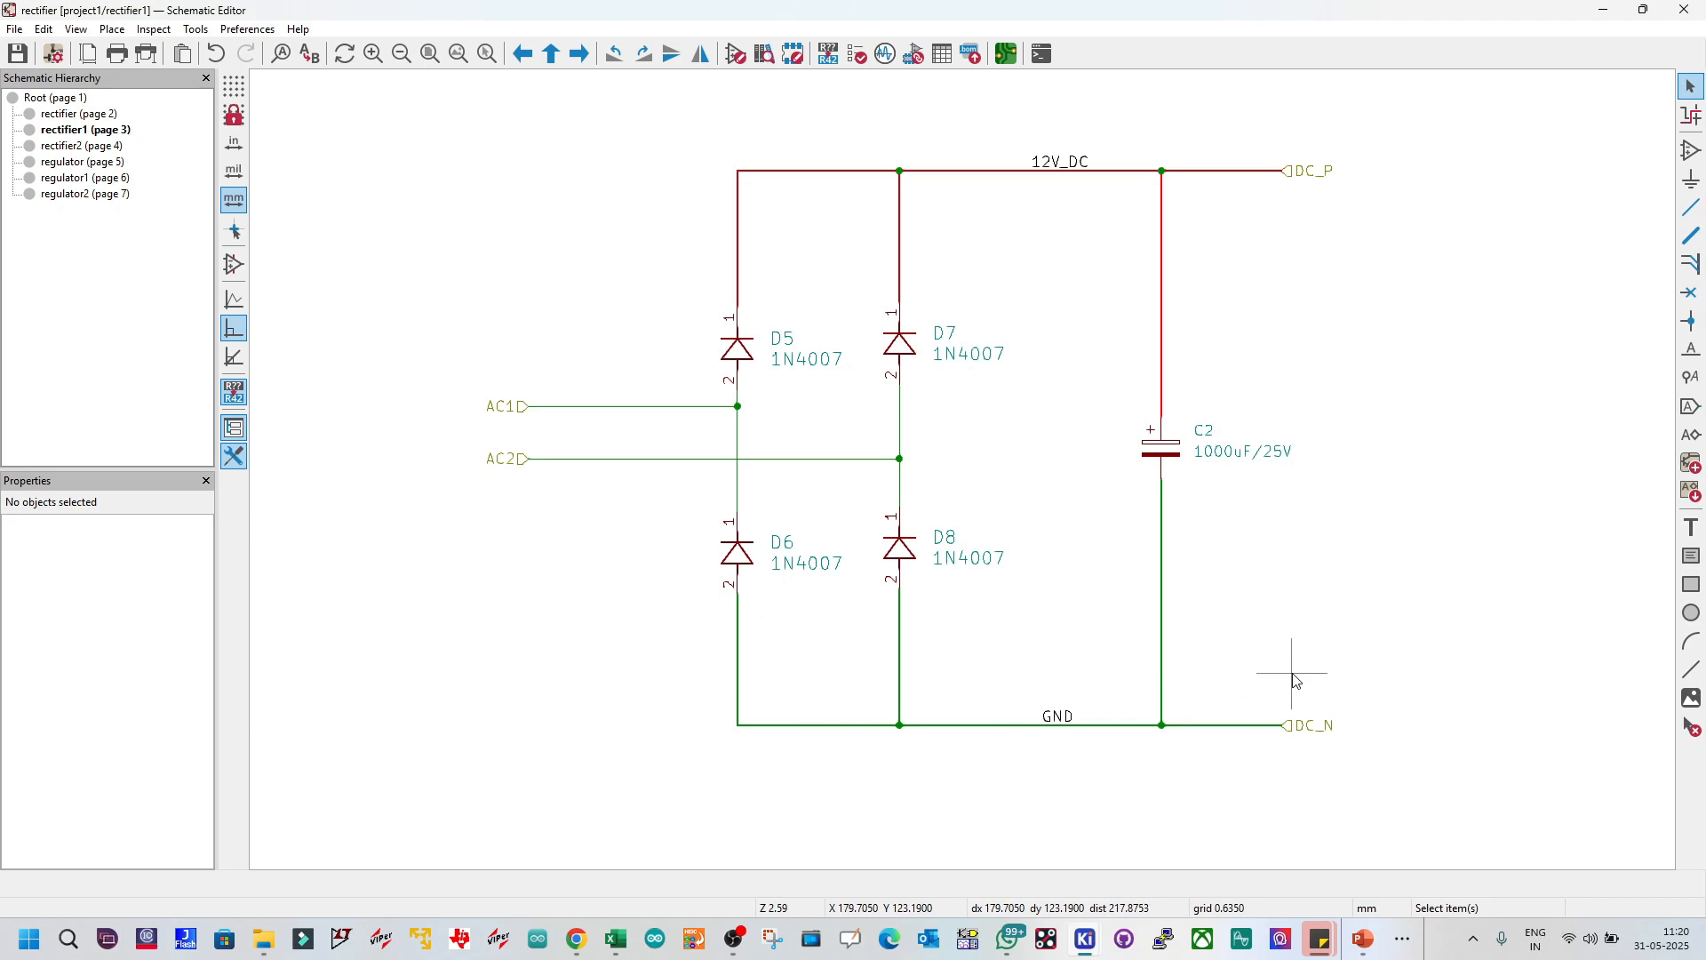
{"action": "left_click", "coordinate": [552, 57]}
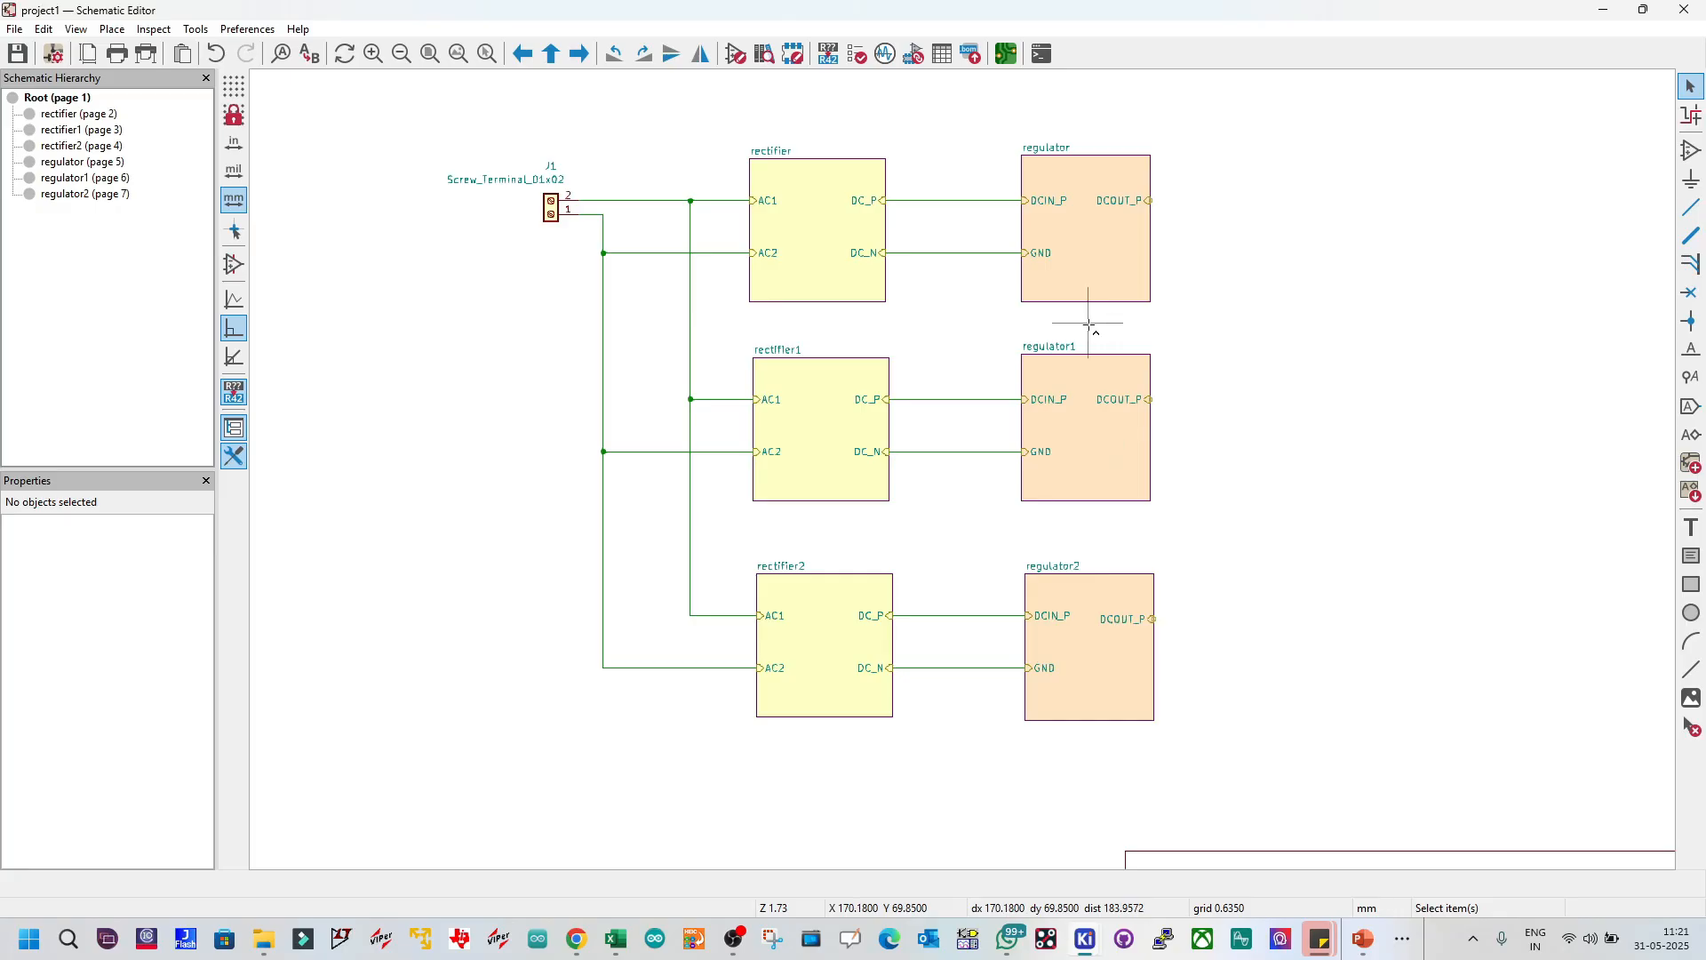
Step: Duplicate screw terminal J1, mirror the copy horizontally, and place it beside the first regulator sheet's DCOUT_P pin
{"action": "left_click", "coordinate": [553, 207]}
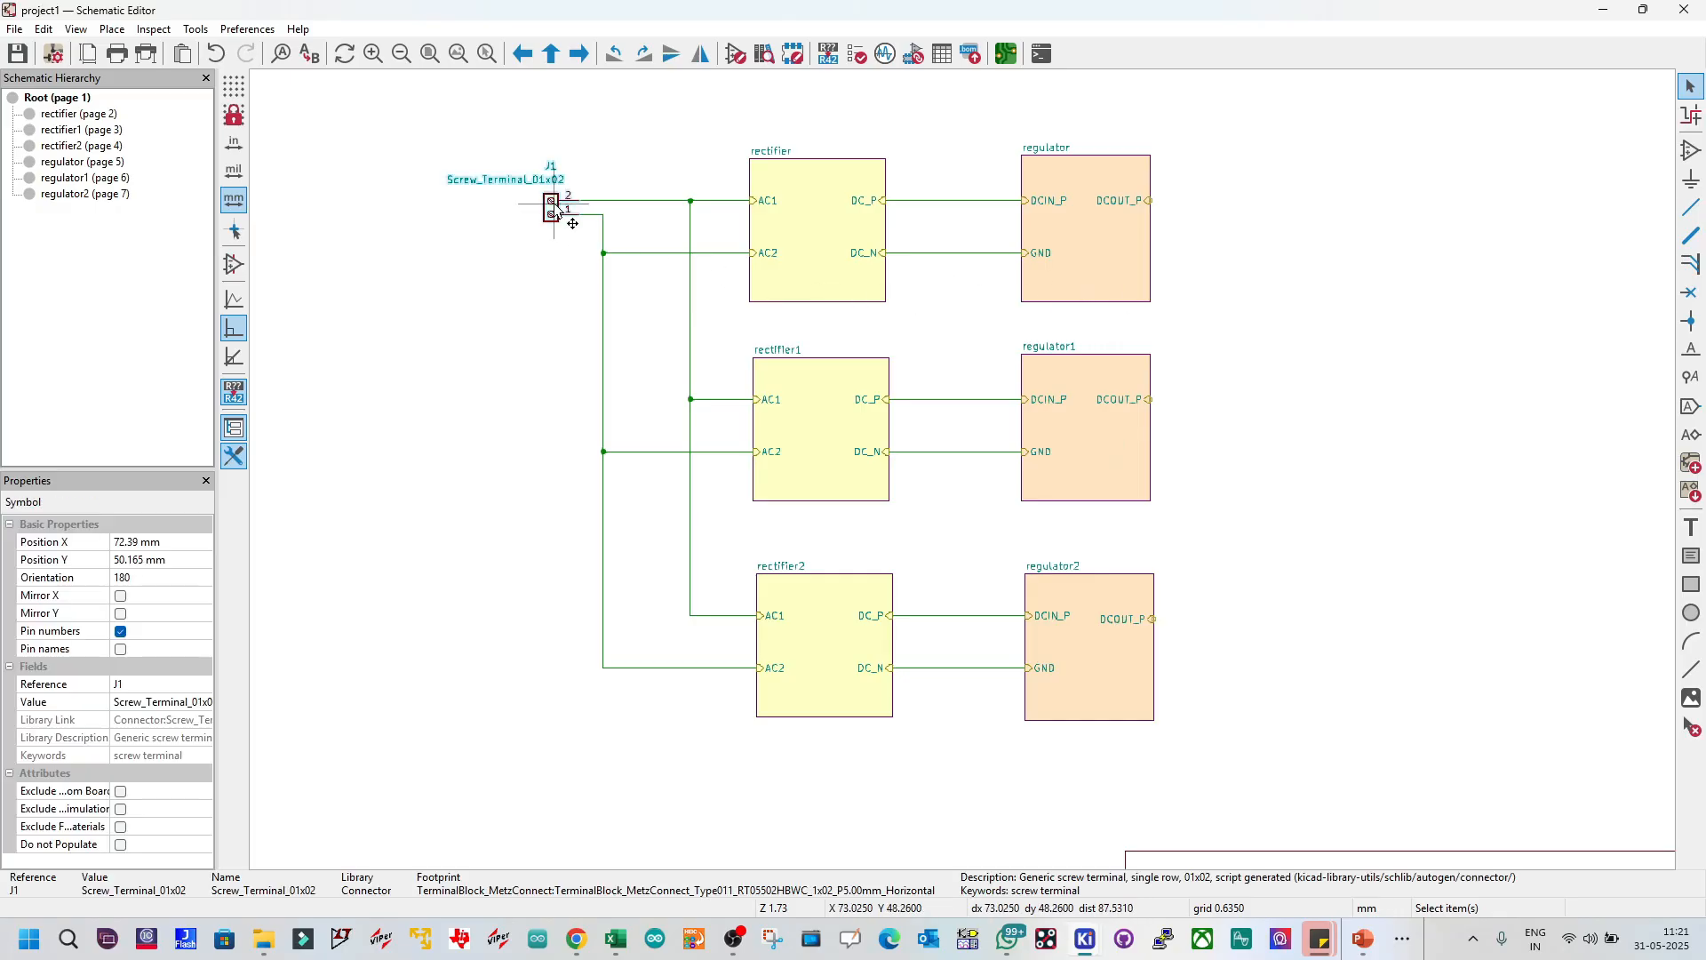
{"action": "key", "text": "ctrl+d"}
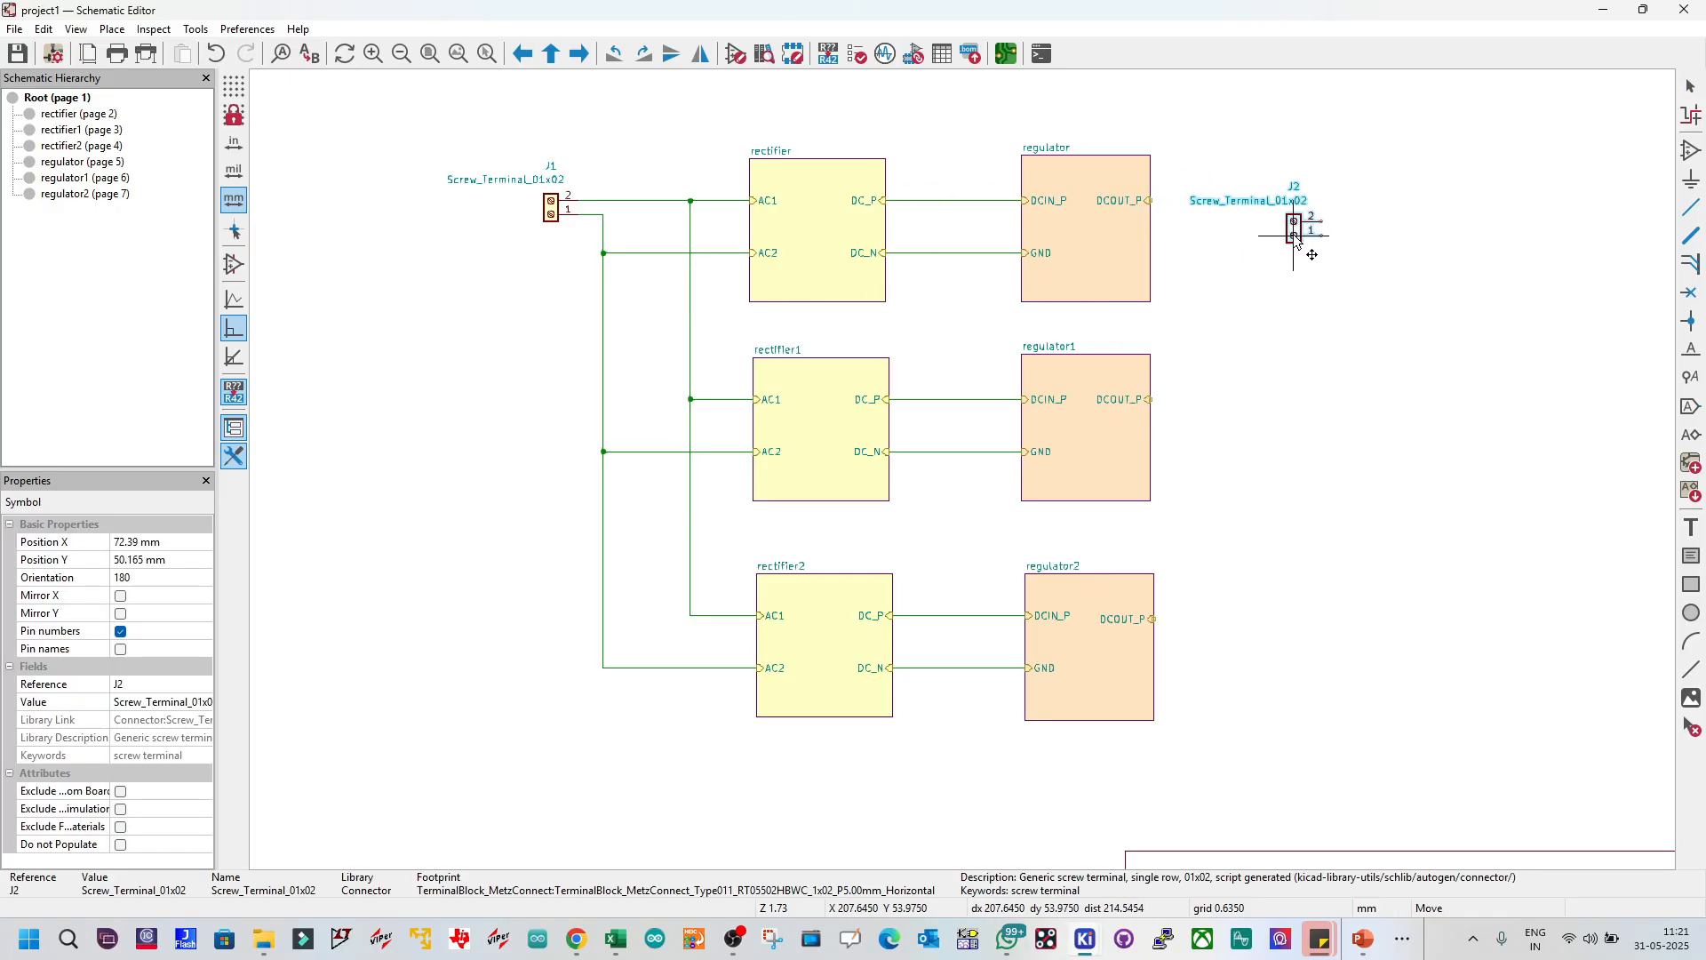
{"action": "right_click", "coordinate": [1295, 240]}
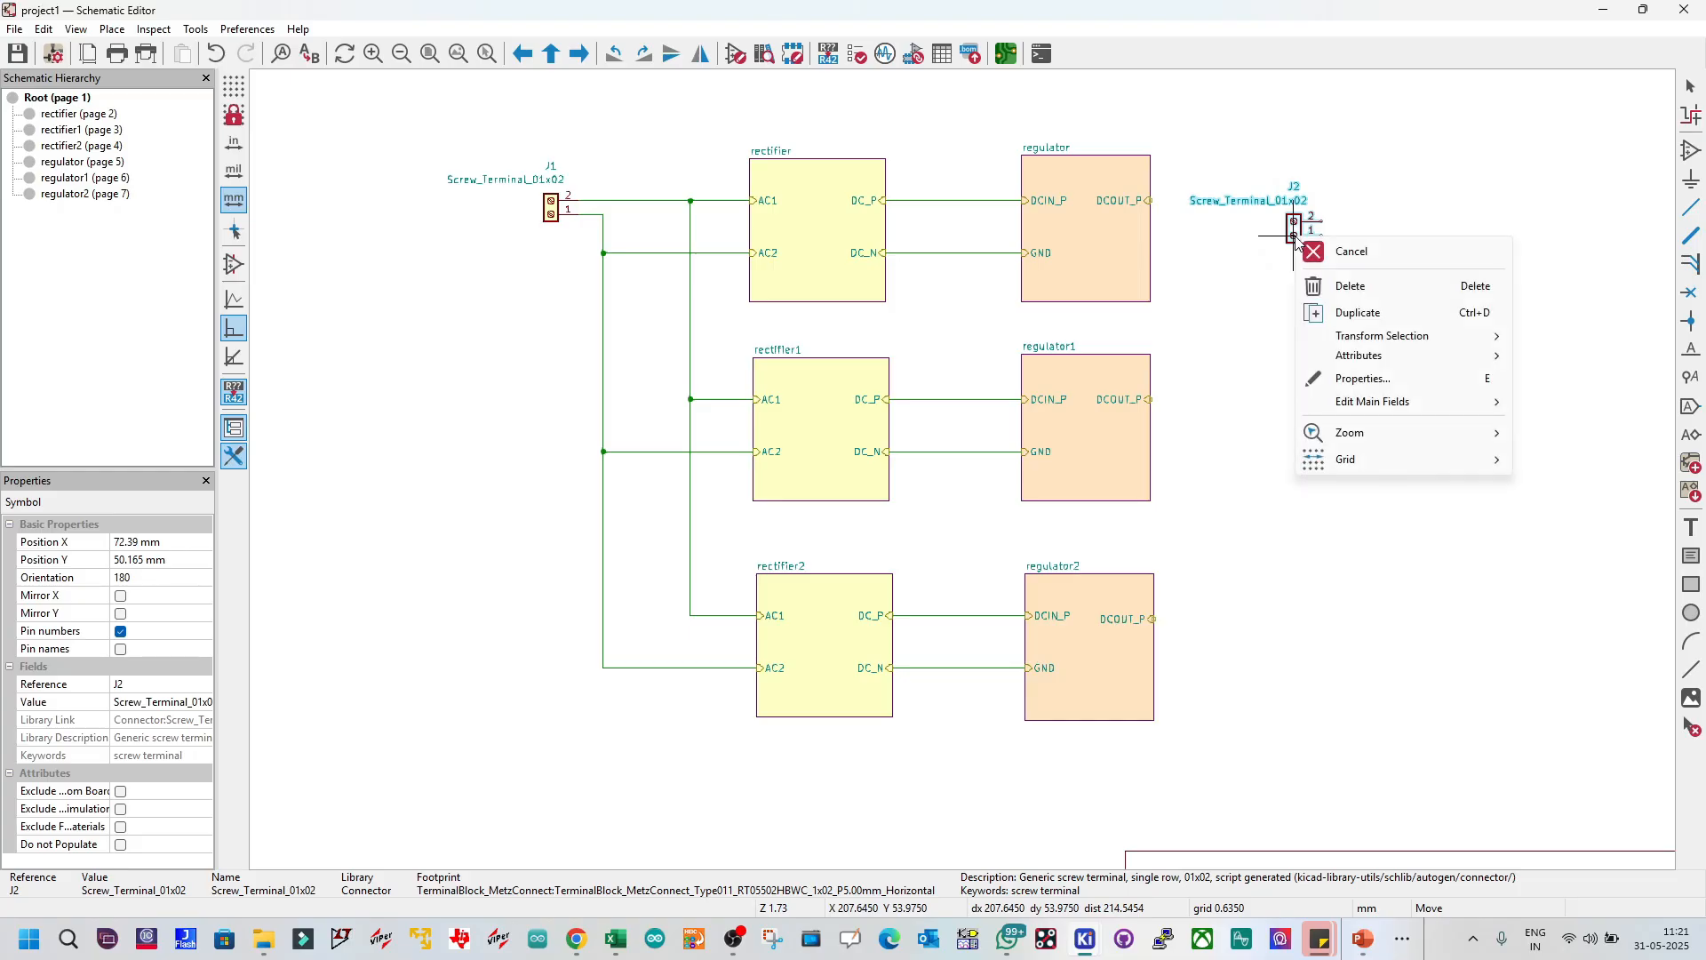
{"action": "mouse_move", "coordinate": [1415, 344]}
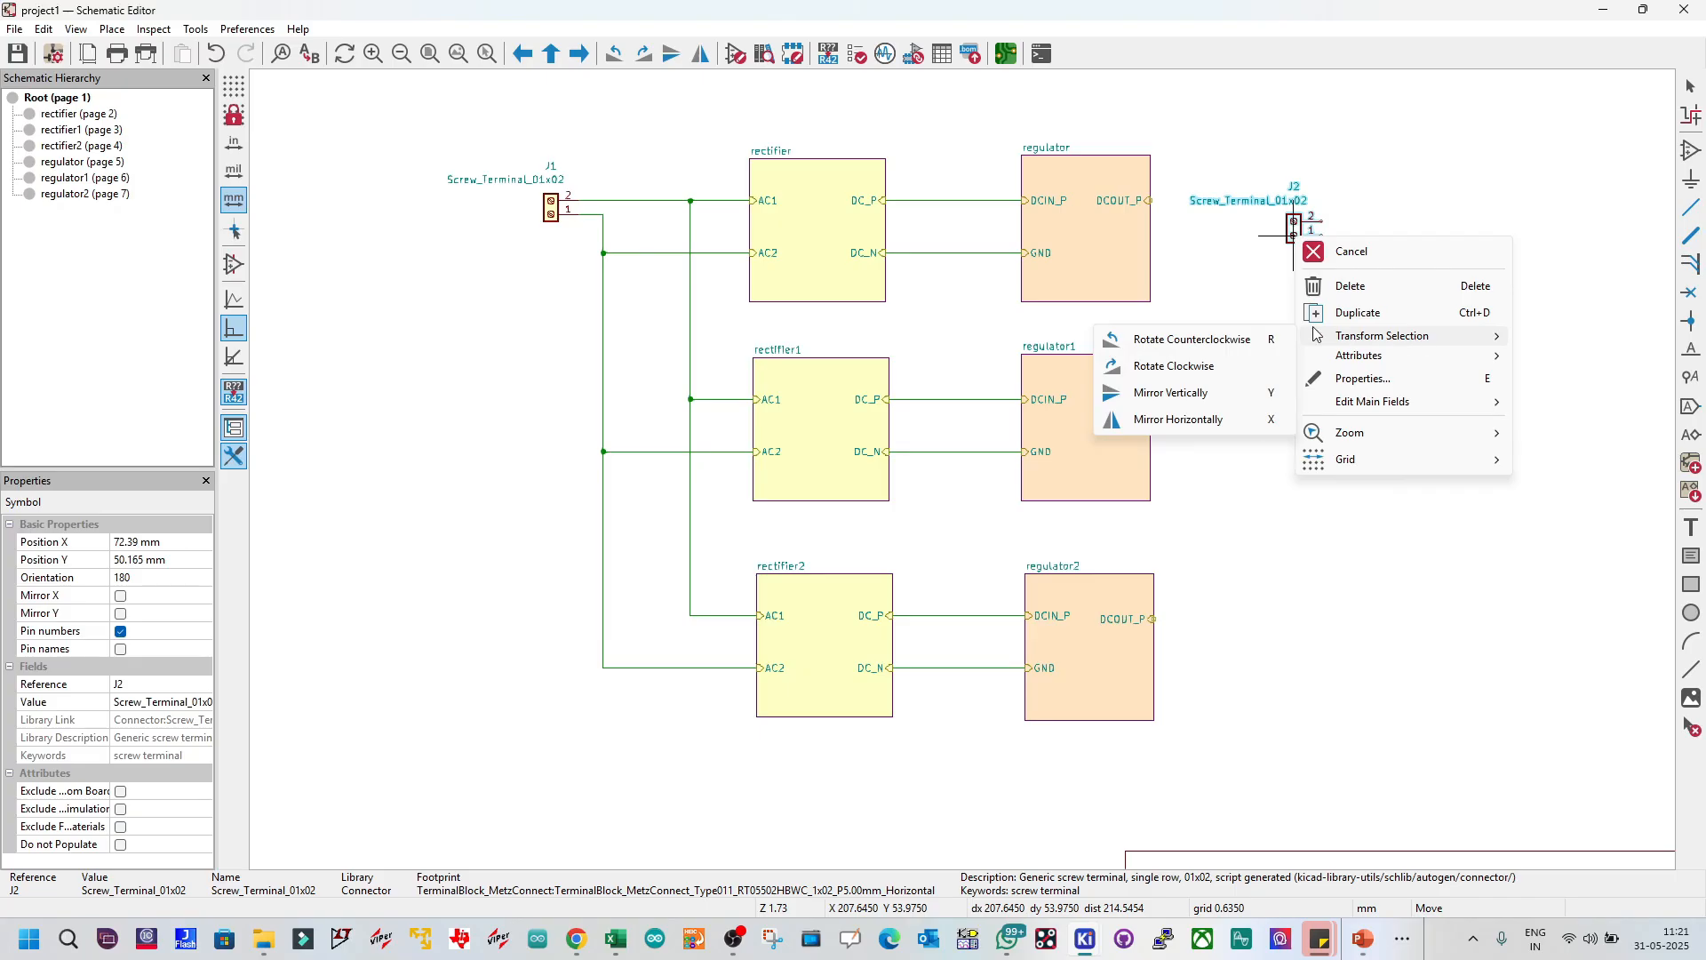
{"action": "left_click", "coordinate": [1194, 426]}
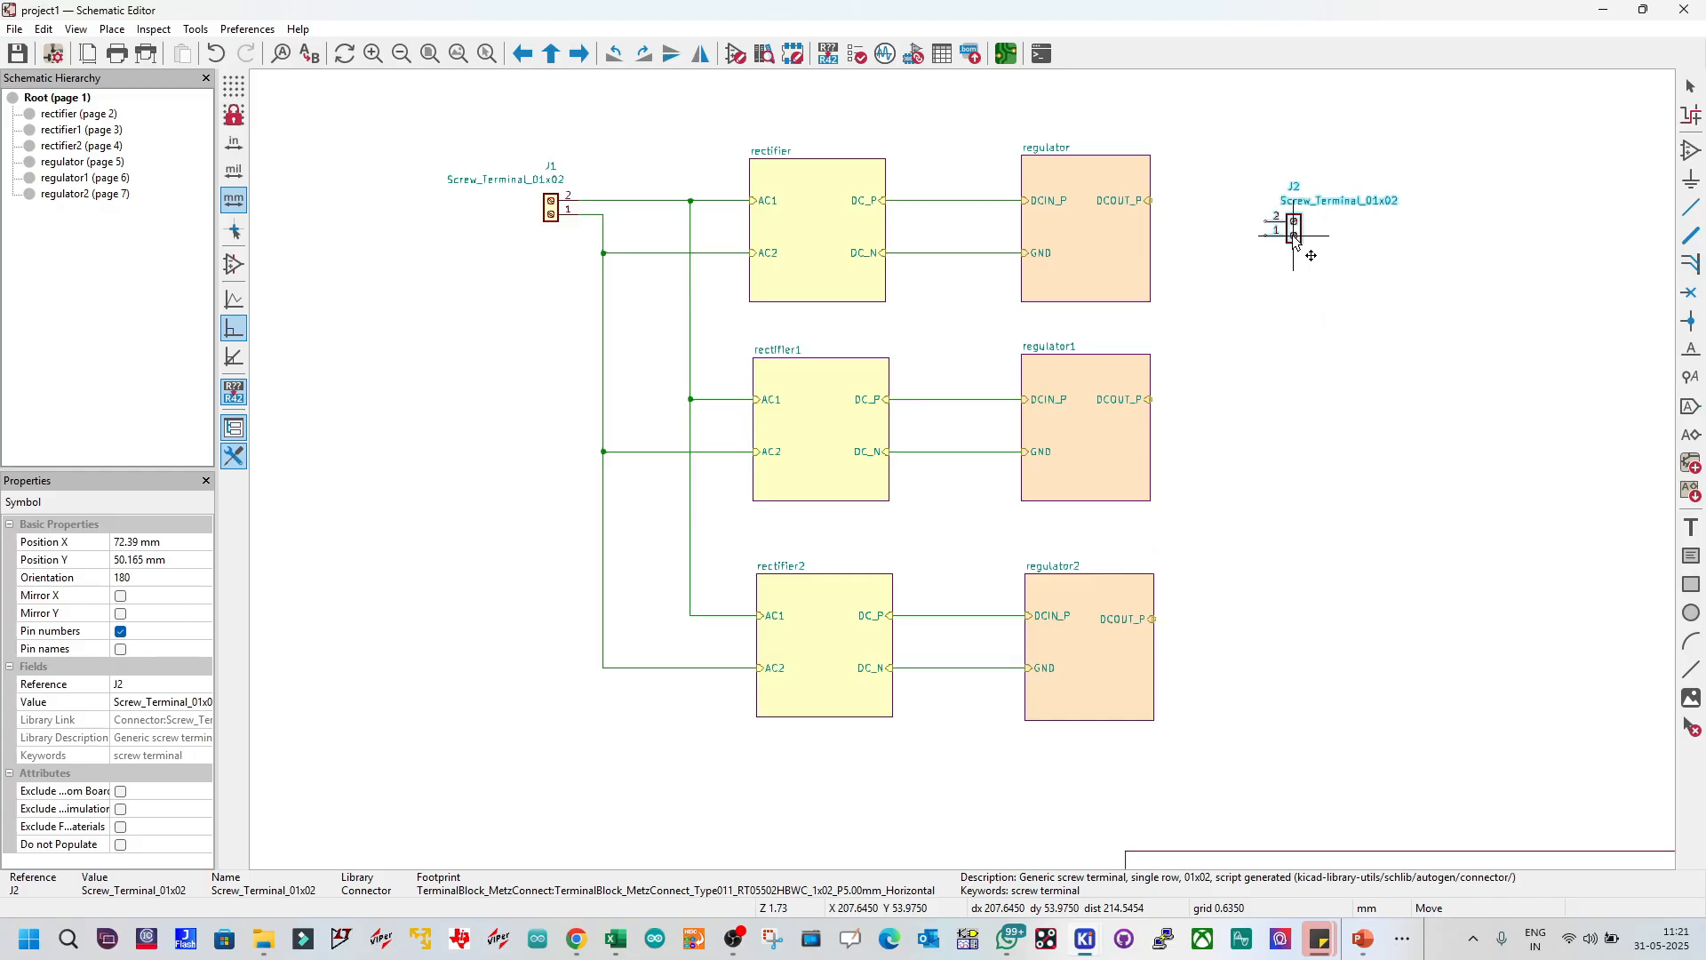
{"action": "left_click", "coordinate": [1294, 240]}
{"action": "left_click_drag", "start_coordinate": [1299, 246], "coordinate": [1300, 220]}
{"action": "left_click", "coordinate": [1270, 240]}
{"action": "scroll", "coordinate": [1231, 214], "scroll_direction": "up", "scroll_amount": 2}
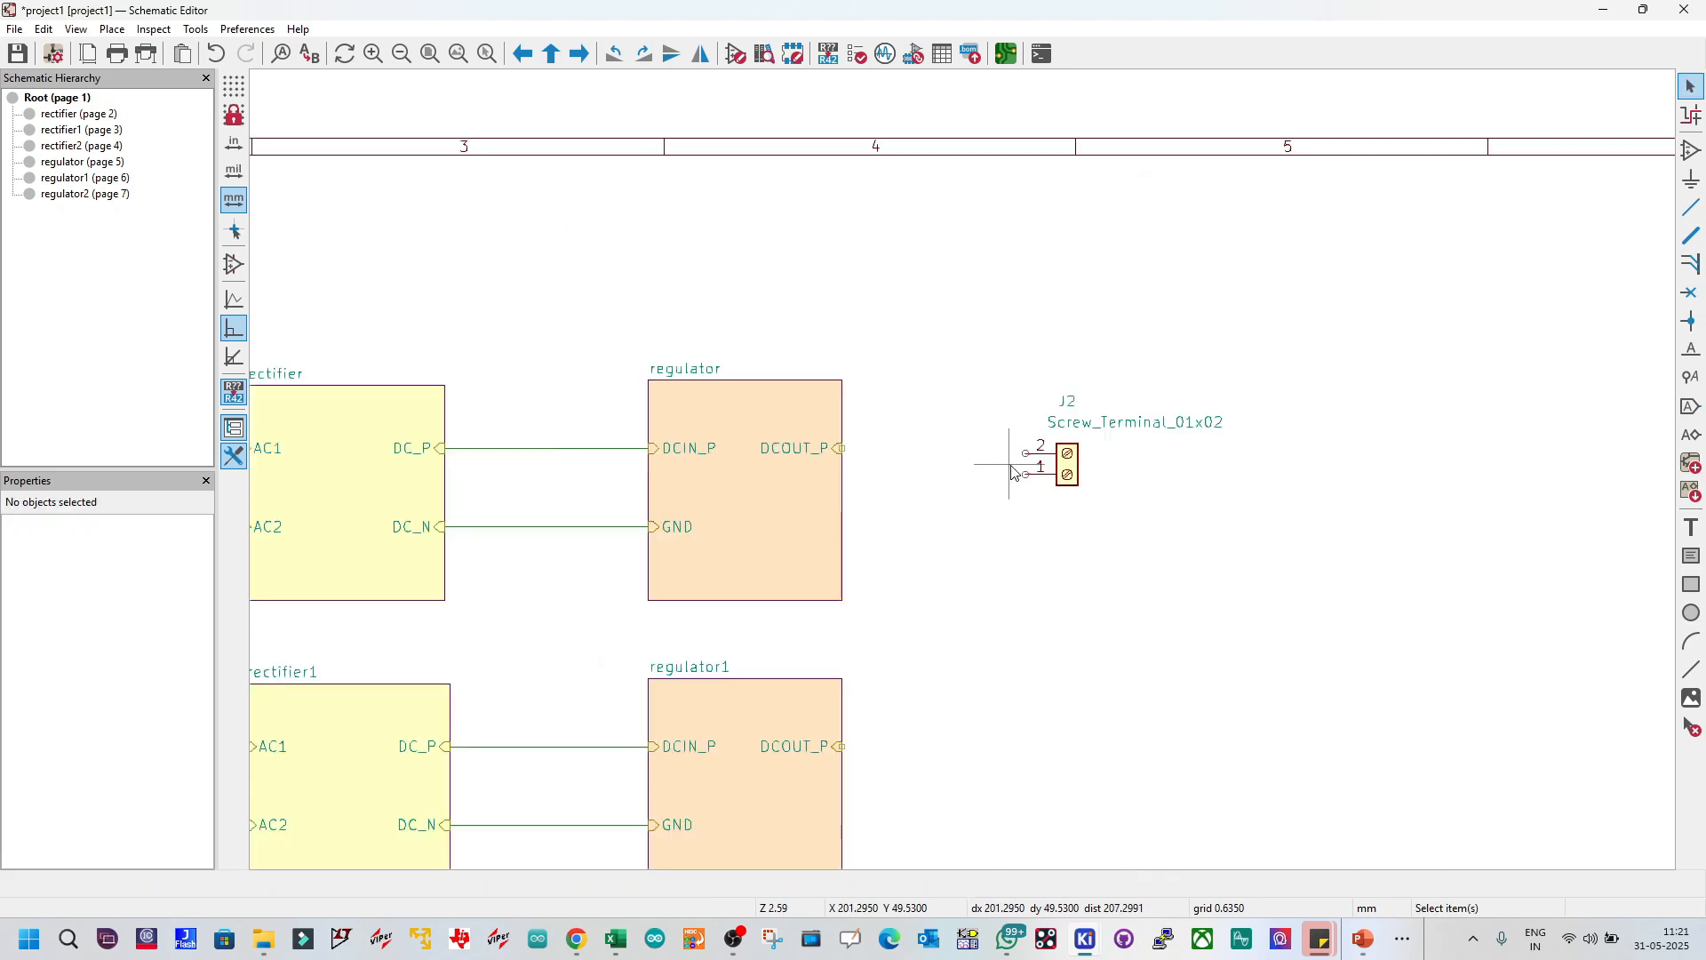
{"action": "key", "text": "w"}
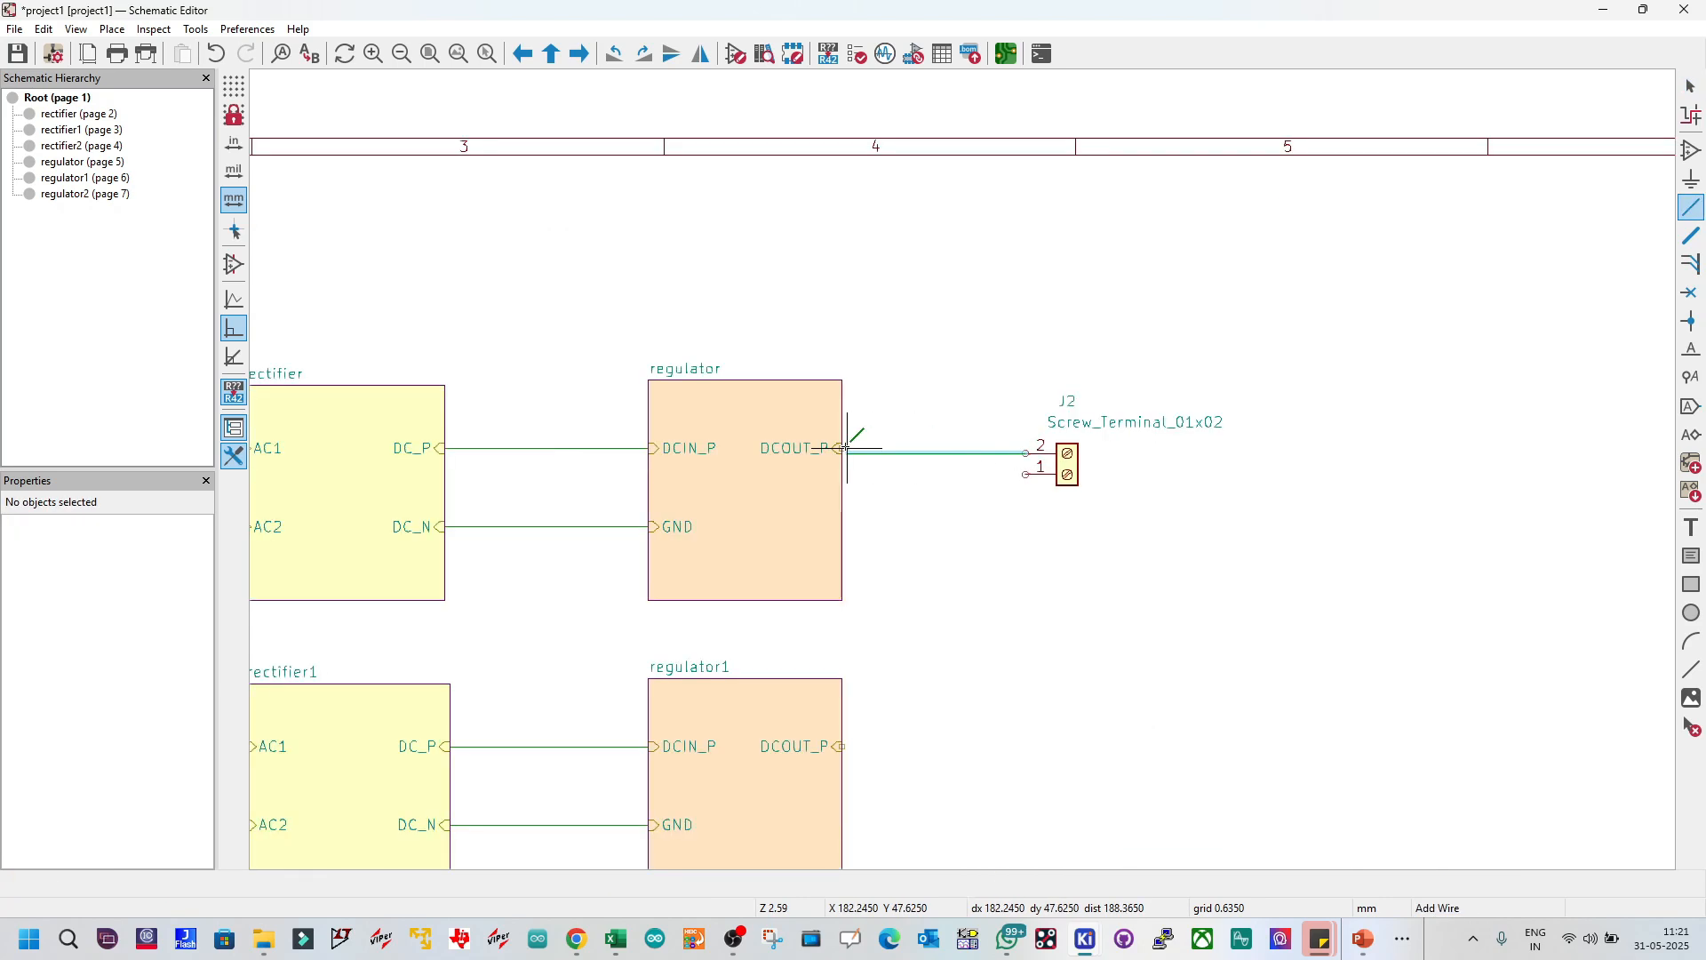
{"action": "key", "text": "Escape"}
{"action": "key", "text": "Escape"}
Step: Align screw terminal J2 with the first regulator's DCOUT_P pin, wire pin 2 to it, and save the schematic
{"action": "left_click_drag", "start_coordinate": [1067, 474], "coordinate": [1071, 471]}
{"action": "key", "text": "Escape"}
{"action": "left_click", "coordinate": [1027, 444]}
{"action": "key", "text": "Escape"}
{"action": "left_click", "coordinate": [1027, 448]}
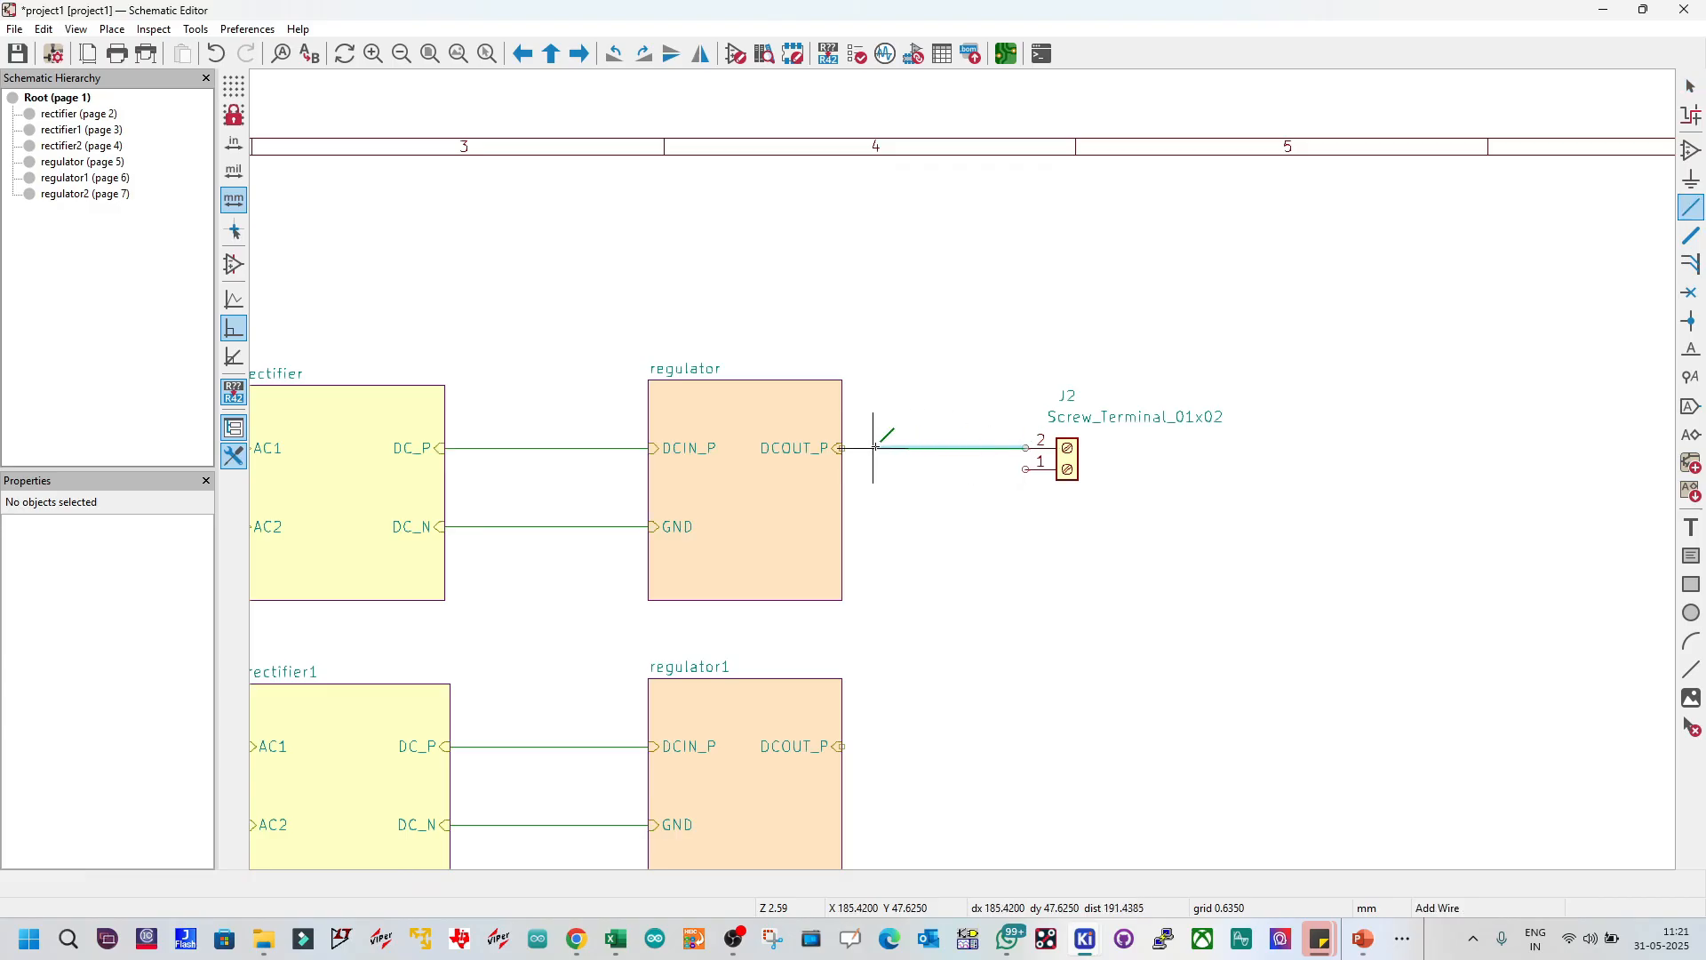
{"action": "left_click", "coordinate": [841, 449]}
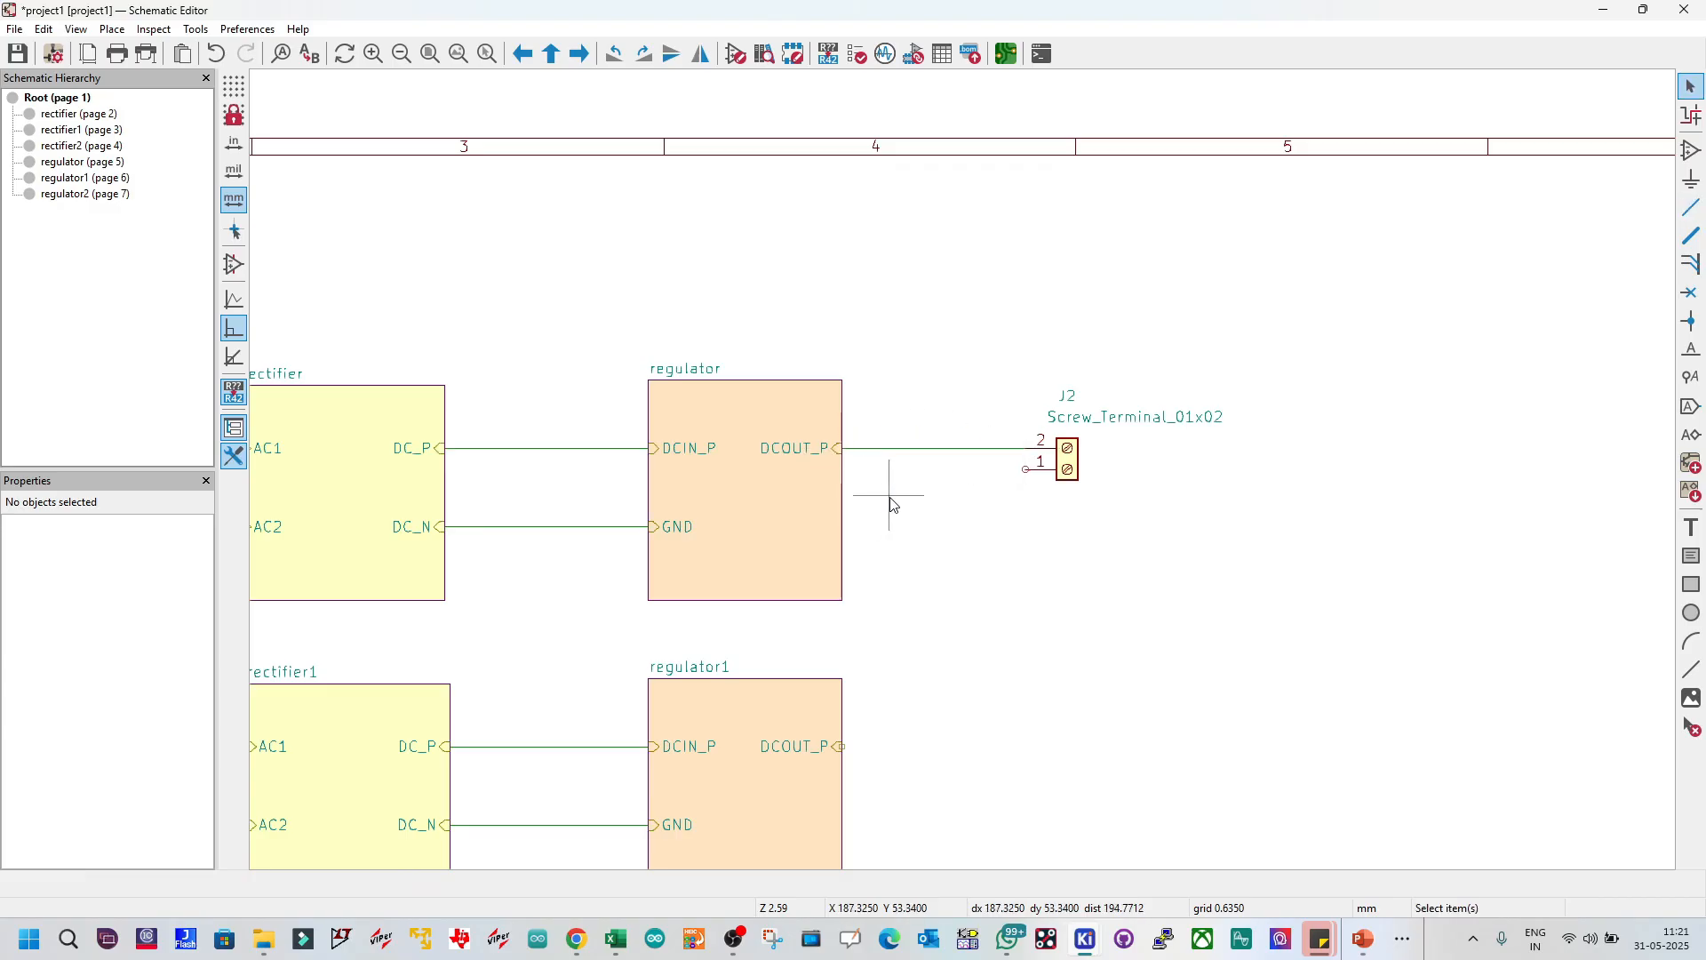
{"action": "scroll", "coordinate": [765, 560], "scroll_direction": "down", "scroll_amount": 2}
{"action": "scroll", "coordinate": [942, 480], "scroll_direction": "up", "scroll_amount": 2}
{"action": "key", "text": "ctrl+s"}
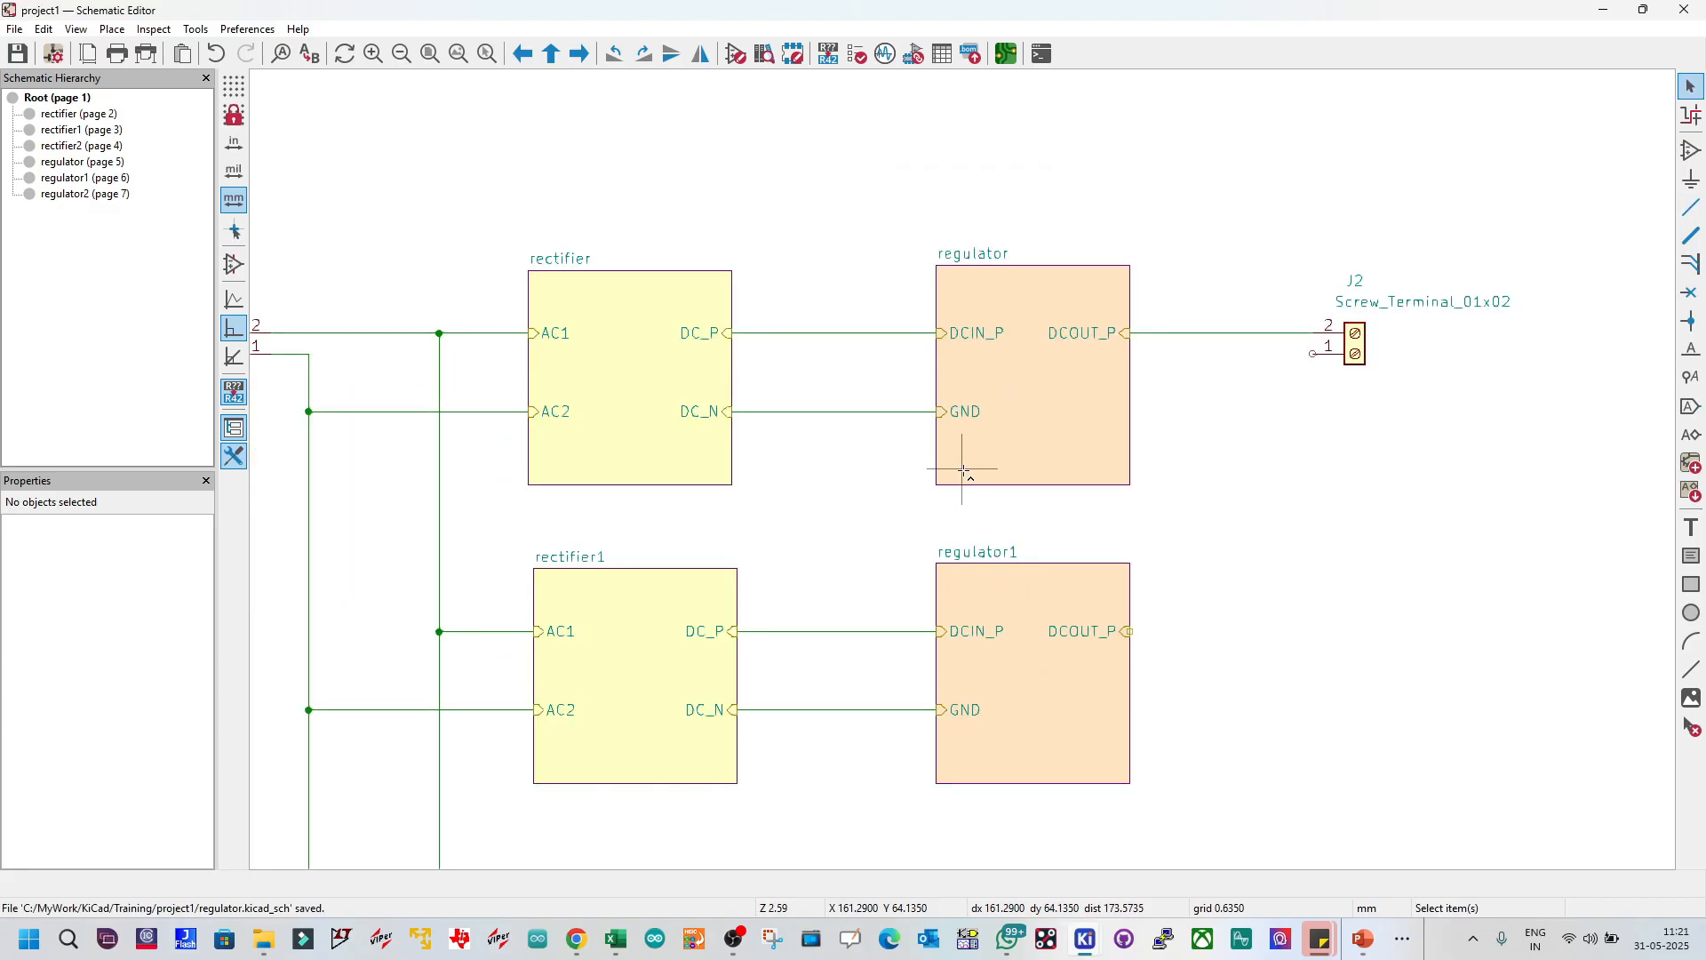
Step: Wire J2 pin 1 around beneath the first regulator sheet to the wire feeding its GND pin
{"action": "left_click", "coordinate": [1314, 354]}
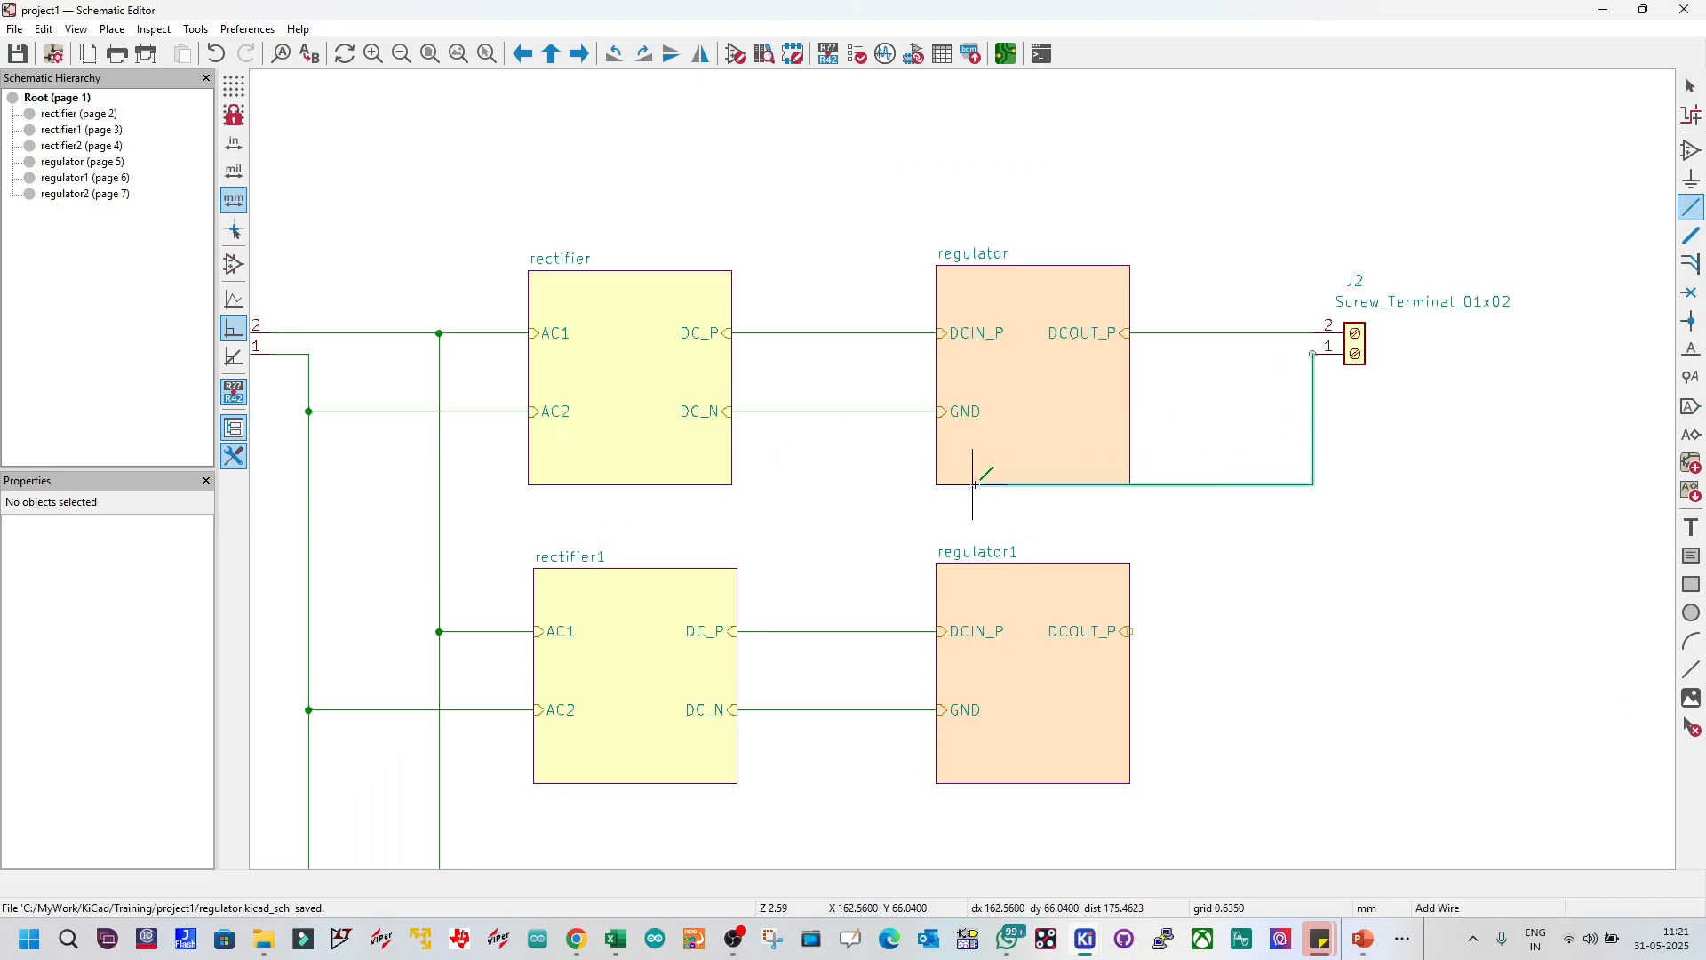
{"action": "left_click", "coordinate": [897, 501]}
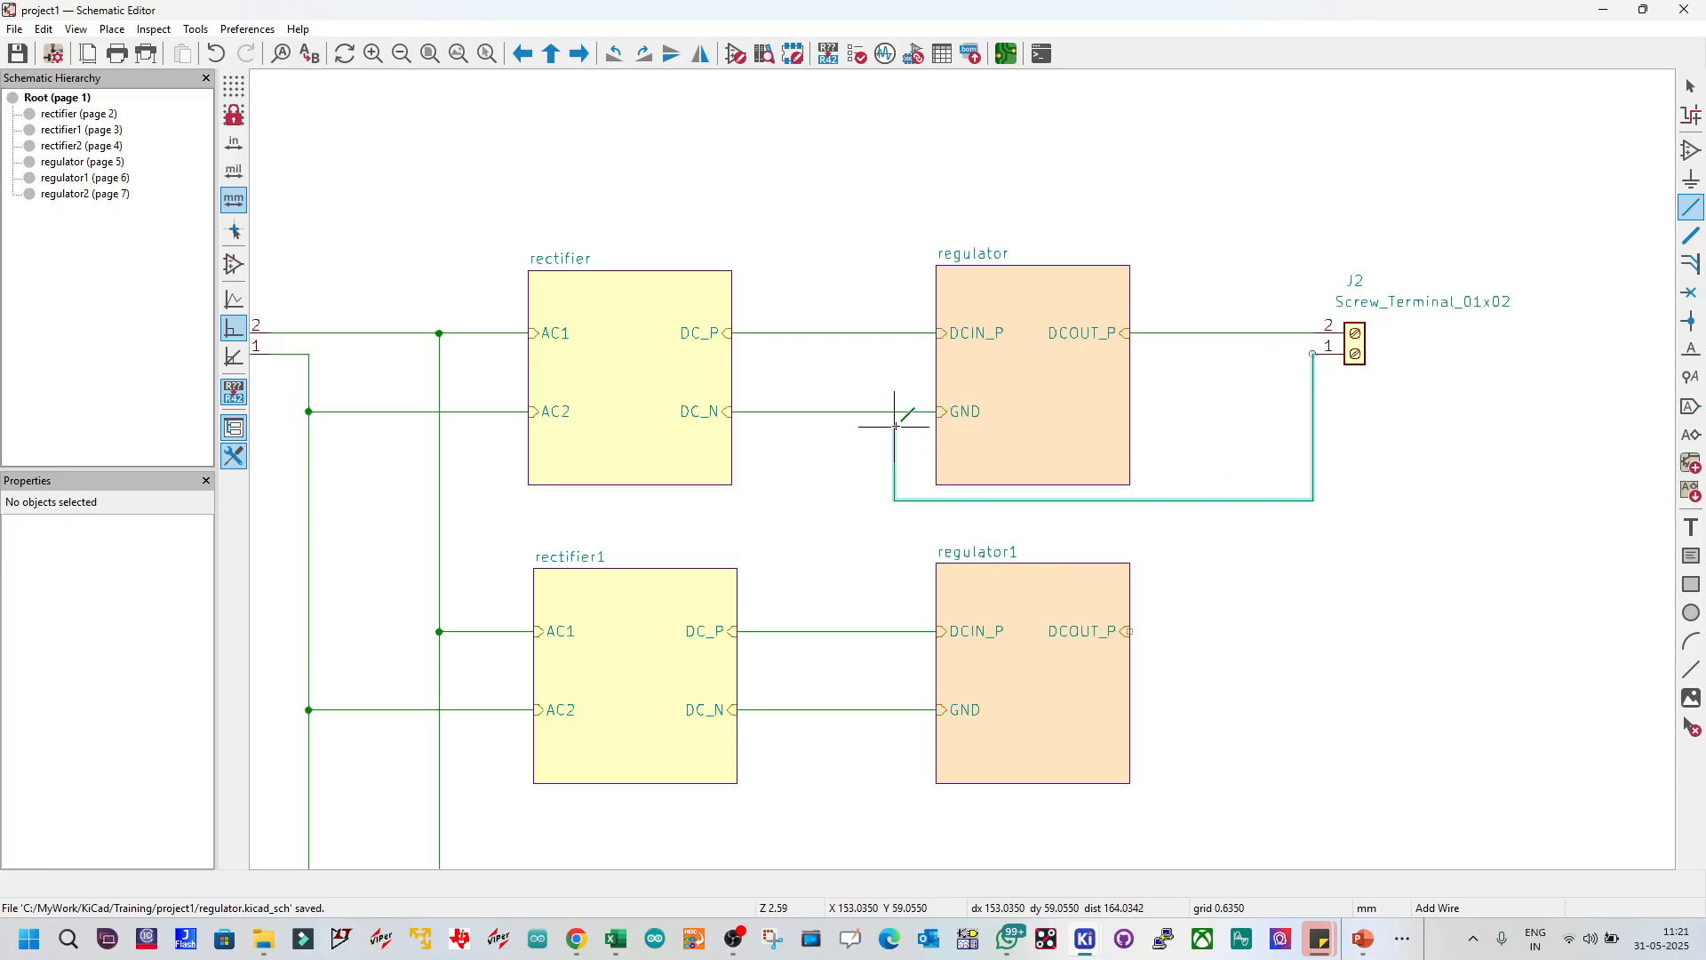
{"action": "left_click", "coordinate": [895, 411]}
{"action": "scroll", "coordinate": [963, 495], "scroll_direction": "down", "scroll_amount": 3}
{"action": "scroll", "coordinate": [971, 465], "scroll_direction": "up", "scroll_amount": 3}
{"action": "key", "text": "Escape"}
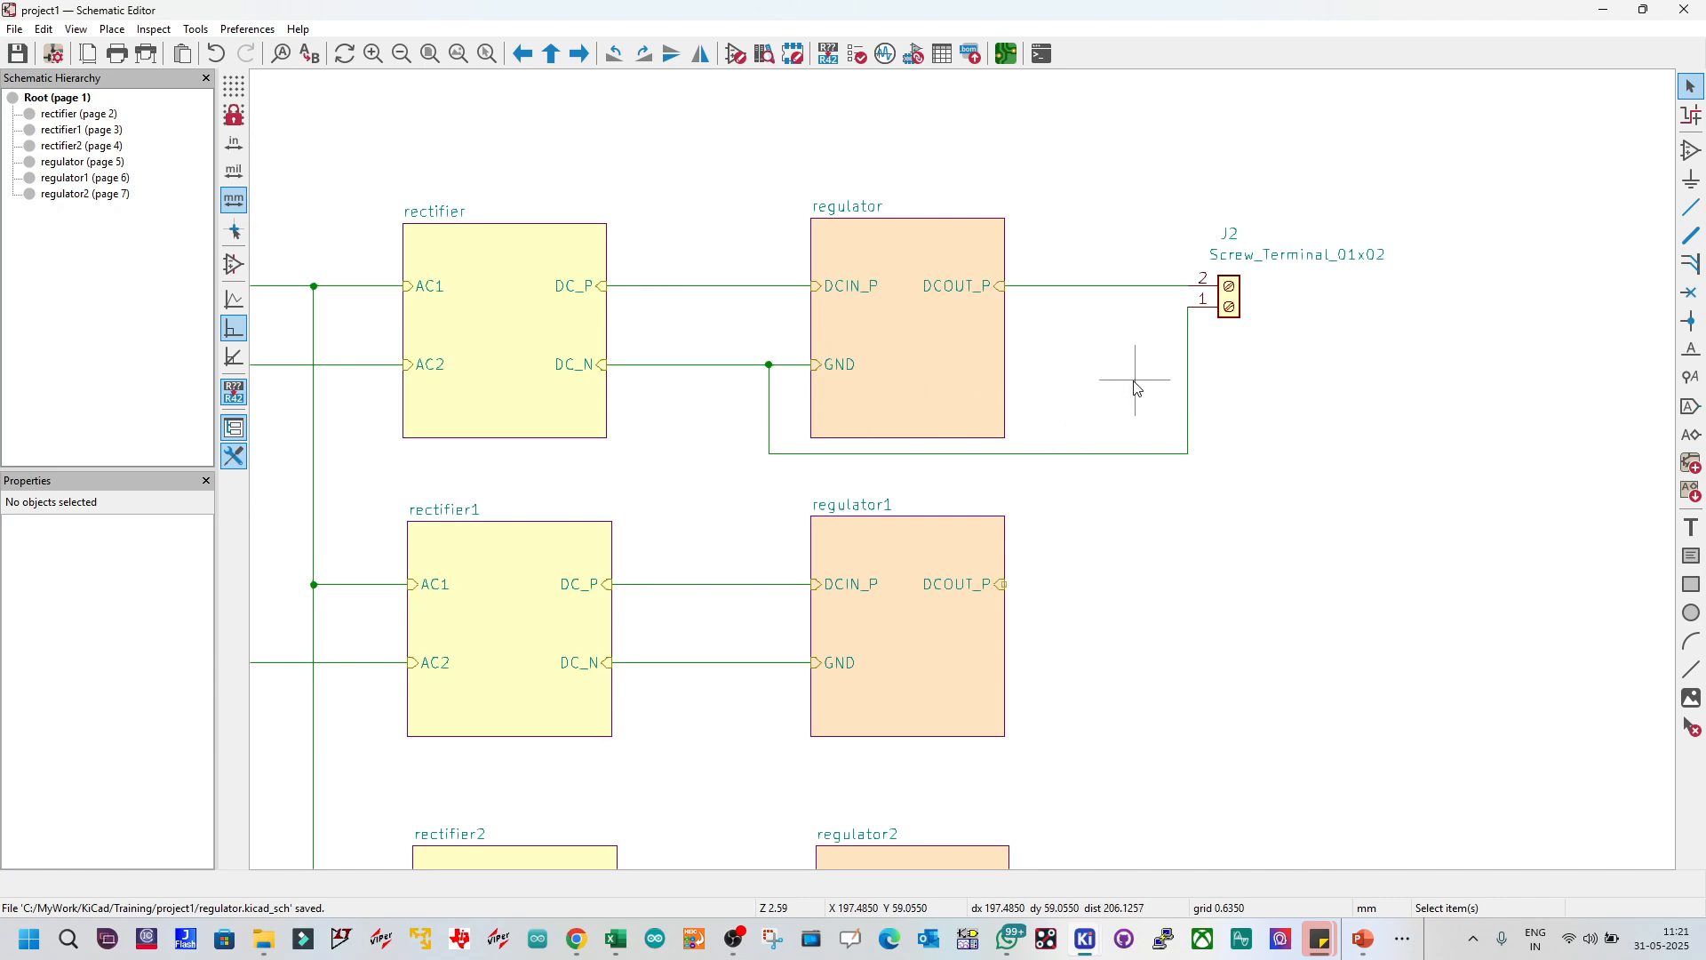
Step: Shift the vertical segment of J2's ground wire closer to the first regulator sheet and save the schematic
{"action": "left_click", "coordinate": [1190, 391]}
{"action": "left_click_drag", "start_coordinate": [1189, 386], "coordinate": [1147, 453]}
{"action": "left_click", "coordinate": [1157, 510]}
{"action": "key", "text": "ctrl+s"}
Step: Duplicate J2 with its output and ground wires and place the copy on regulator1's DCOUT_P pin and GND wire
{"action": "scroll", "coordinate": [1010, 513], "scroll_direction": "down", "scroll_amount": 3}
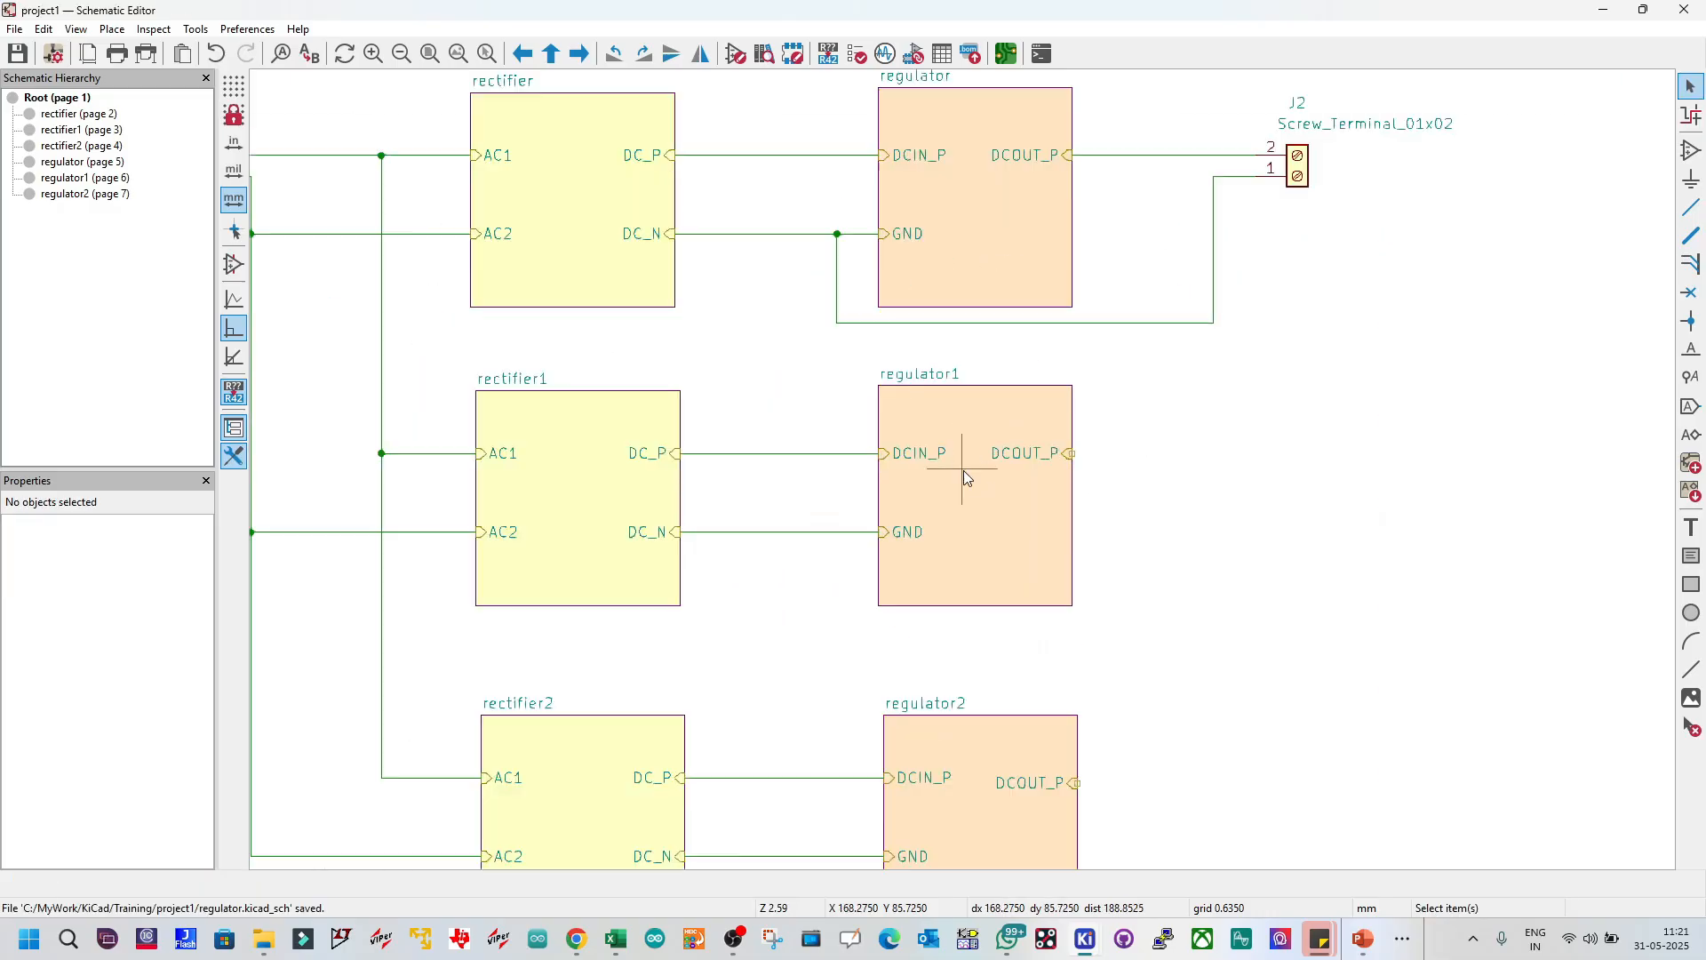
{"action": "left_click_drag", "start_coordinate": [1424, 451], "coordinate": [1132, 95]}
{"action": "left_click", "coordinate": [837, 297], "text": "shift"}
{"action": "key", "text": "ctrl+d"}
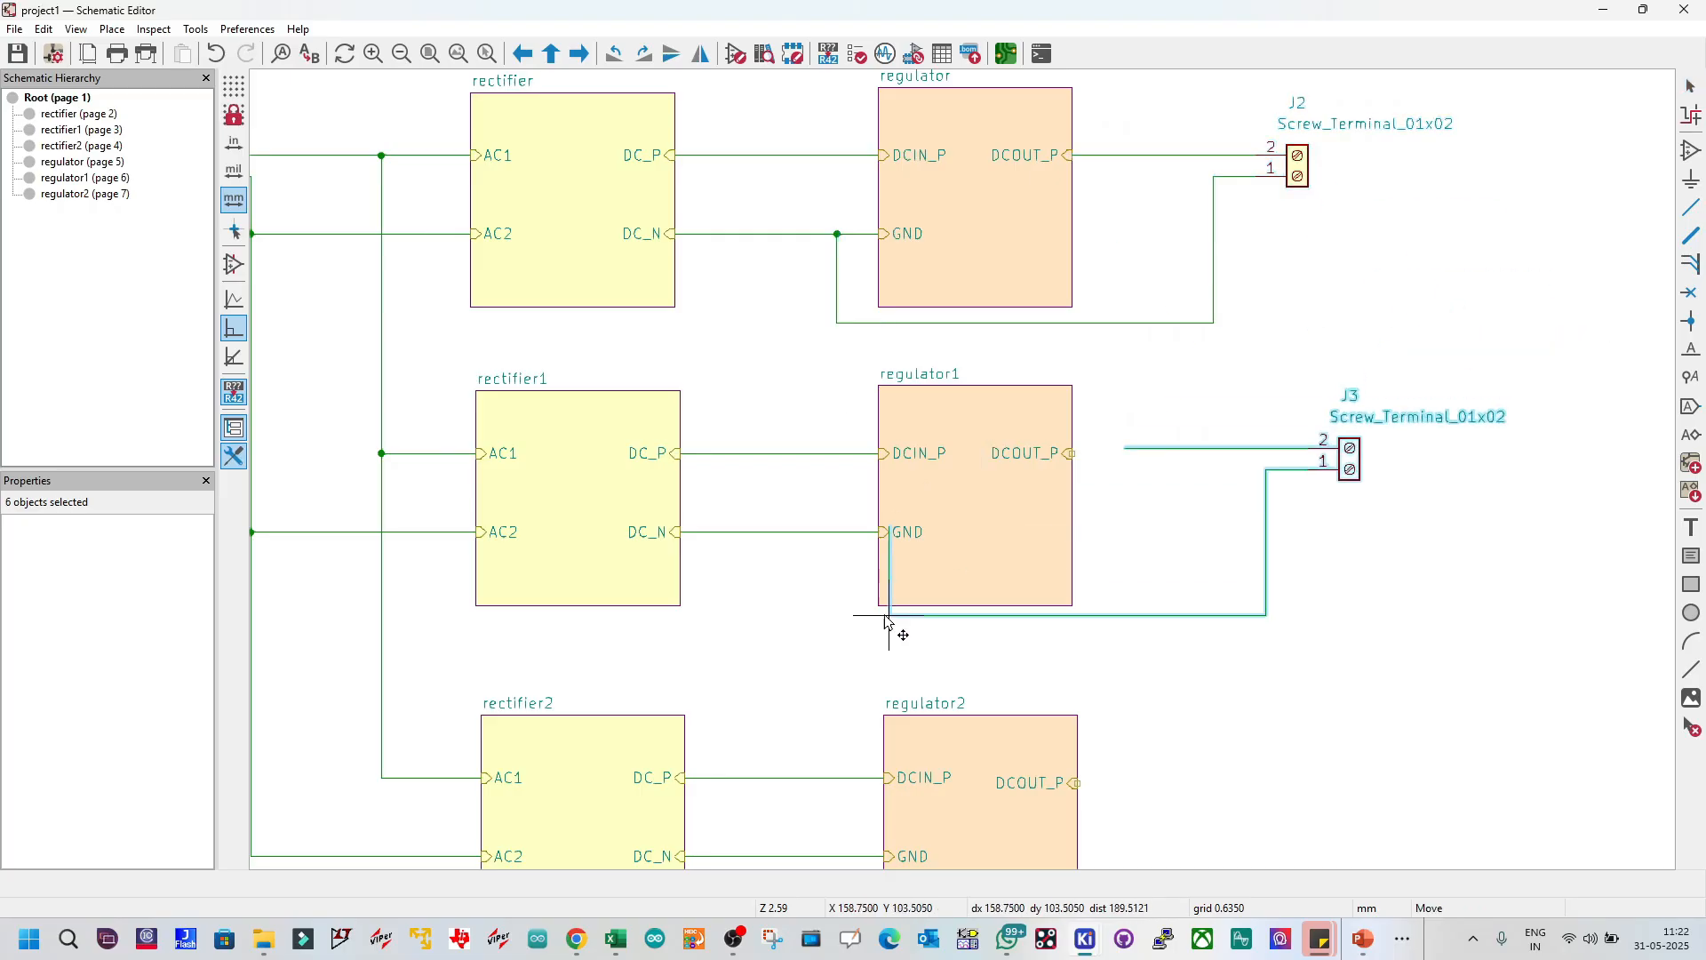
{"action": "left_click", "coordinate": [837, 620]}
{"action": "middle_click_drag", "start_coordinate": [1064, 701], "coordinate": [959, 476]}
Step: Duplicate the terminal and its wires onto regulator2's output, extend the ground wire to the GND line, and save the schematic
{"action": "key", "text": "ctrl+d"}
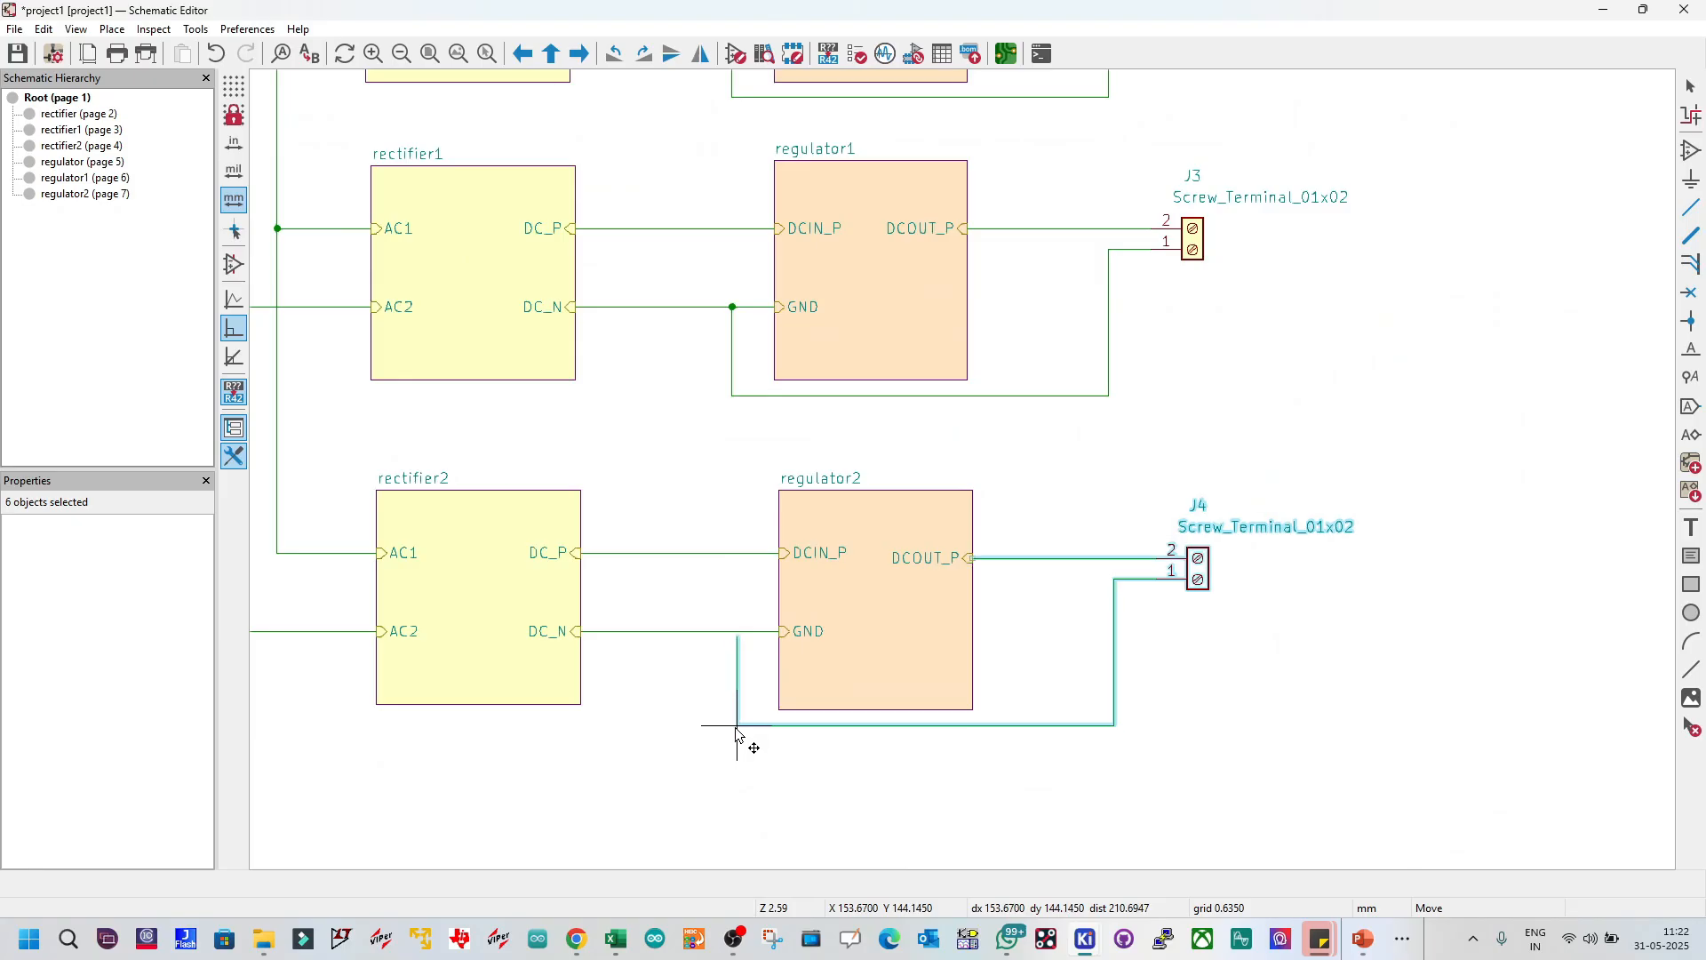
{"action": "left_click", "coordinate": [736, 727]}
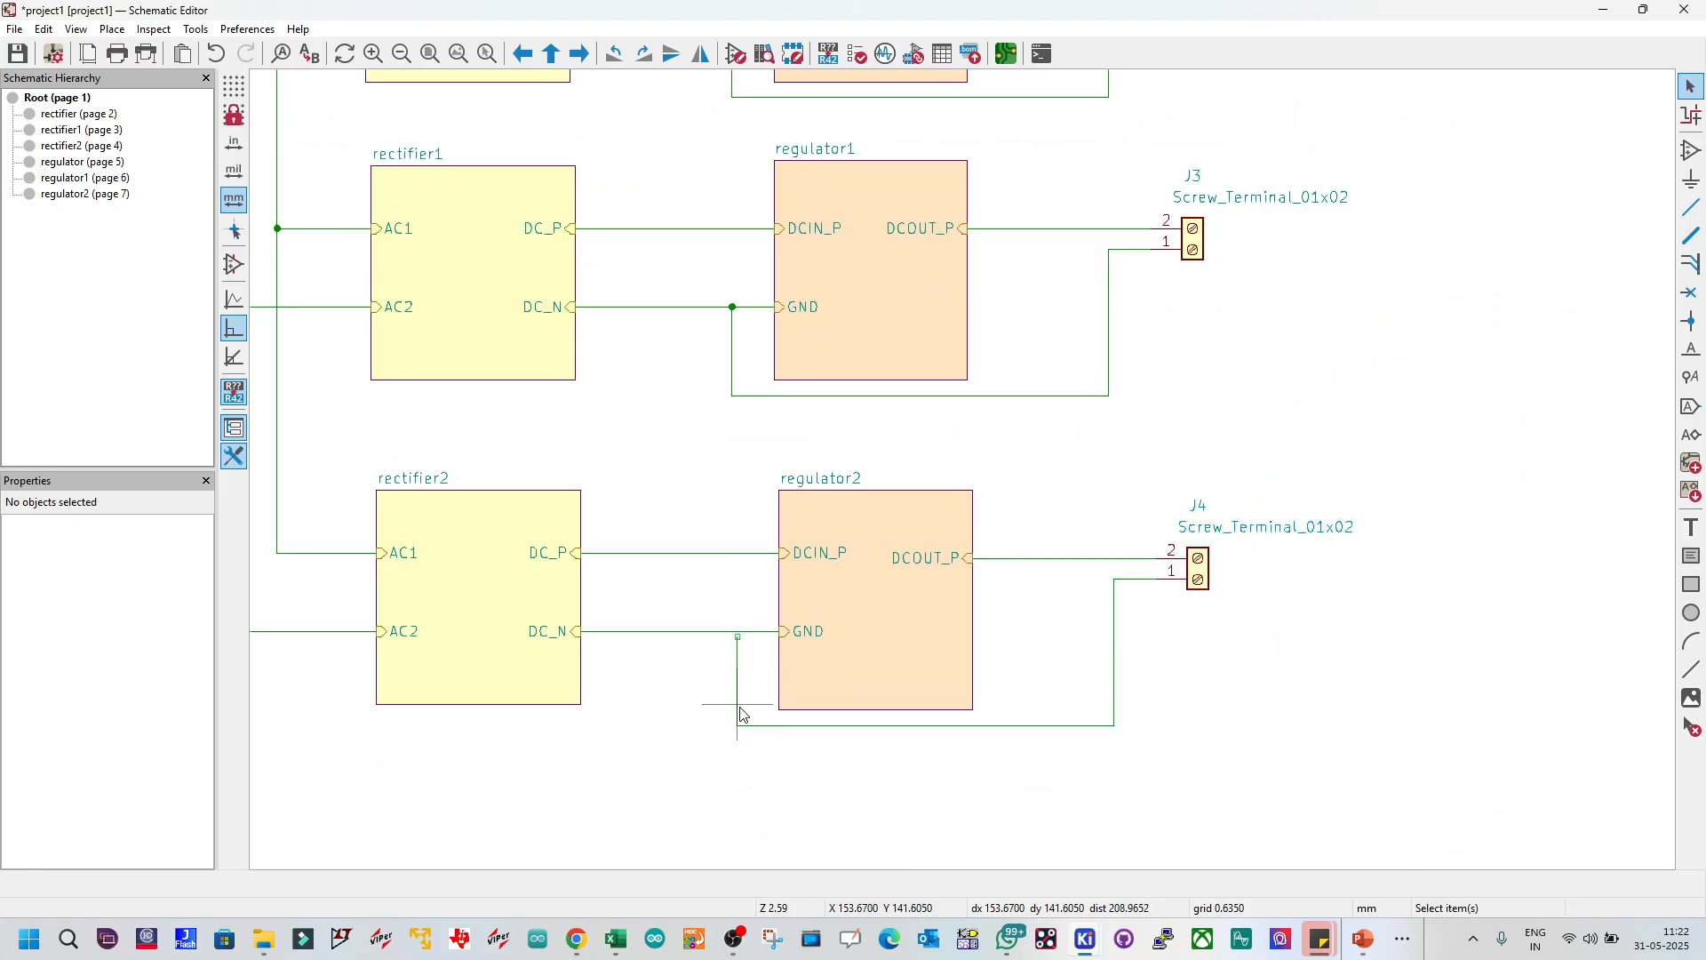
{"action": "left_click", "coordinate": [736, 637]}
{"action": "left_click", "coordinate": [737, 631]}
{"action": "key", "text": "ctrl+s"}
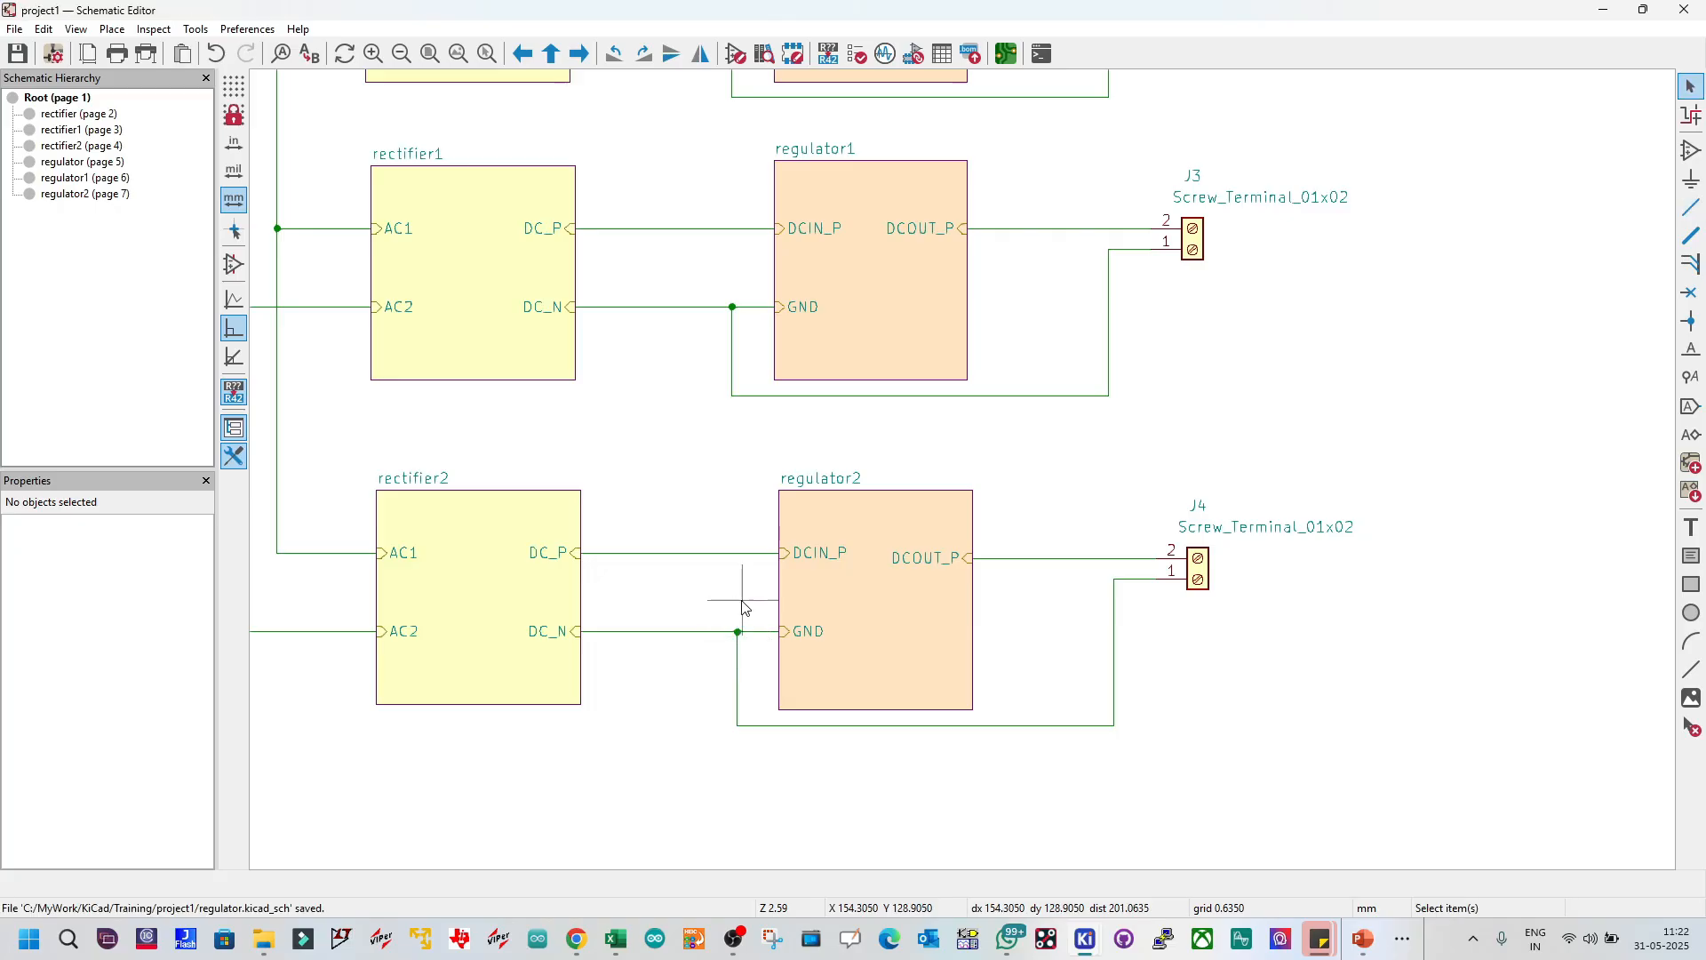
{"action": "scroll", "coordinate": [951, 481], "scroll_direction": "down", "scroll_amount": 3}
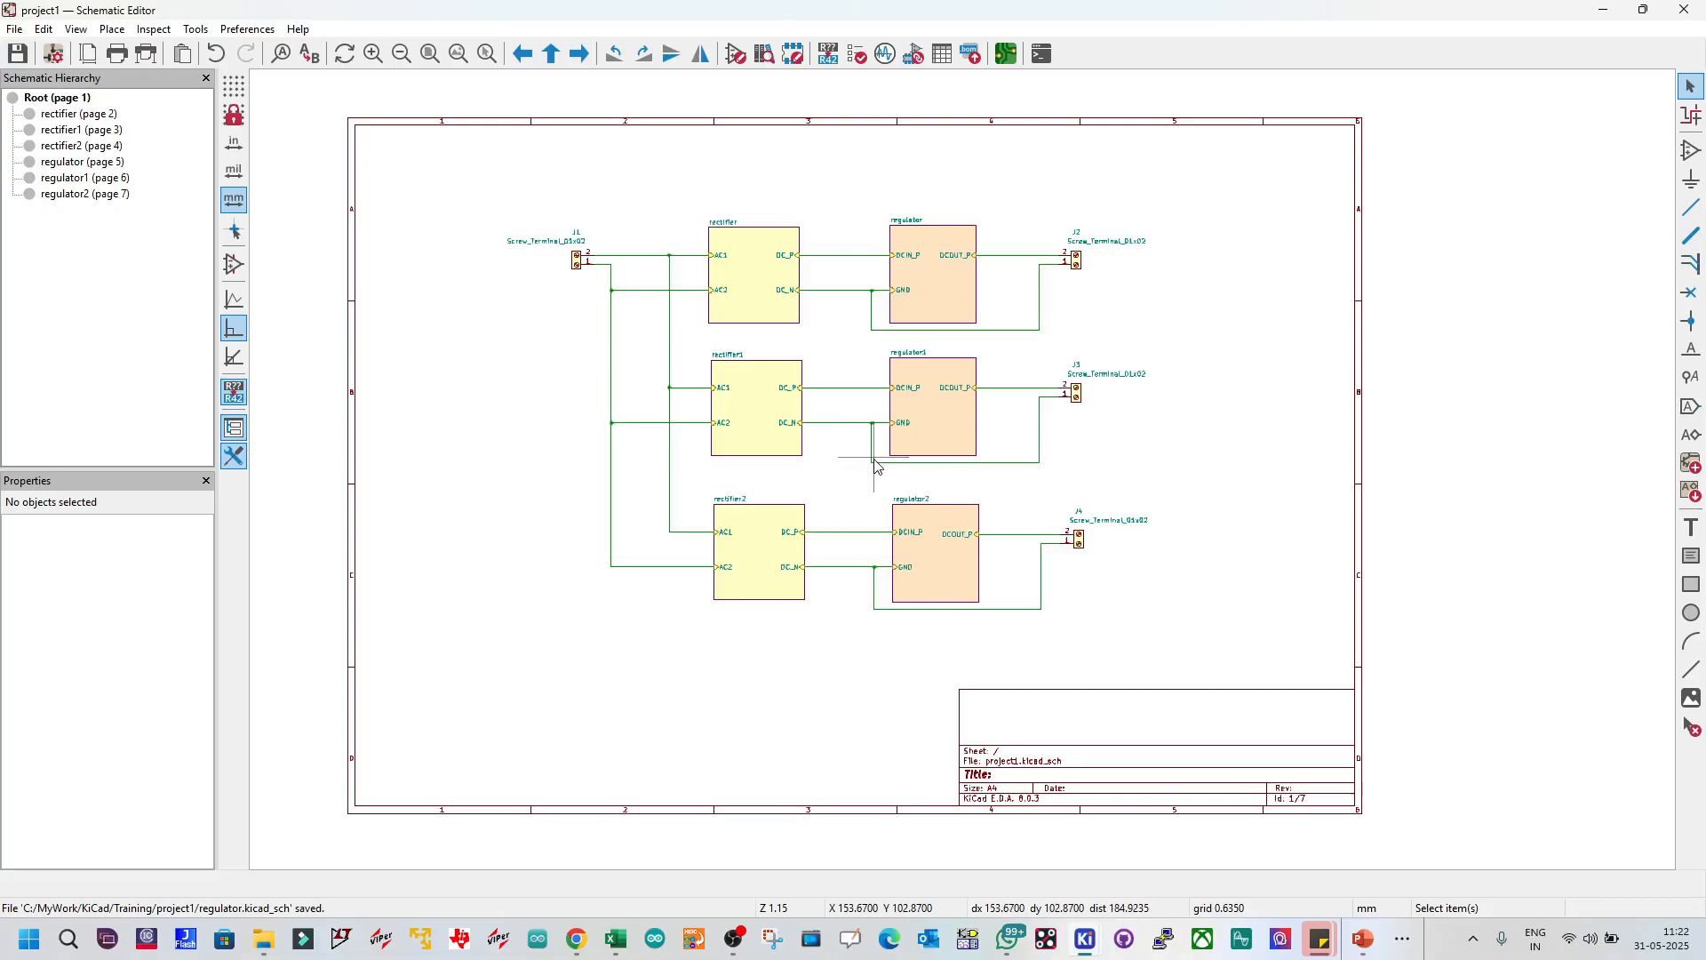
{"action": "scroll", "coordinate": [958, 476], "scroll_direction": "up", "scroll_amount": 2}
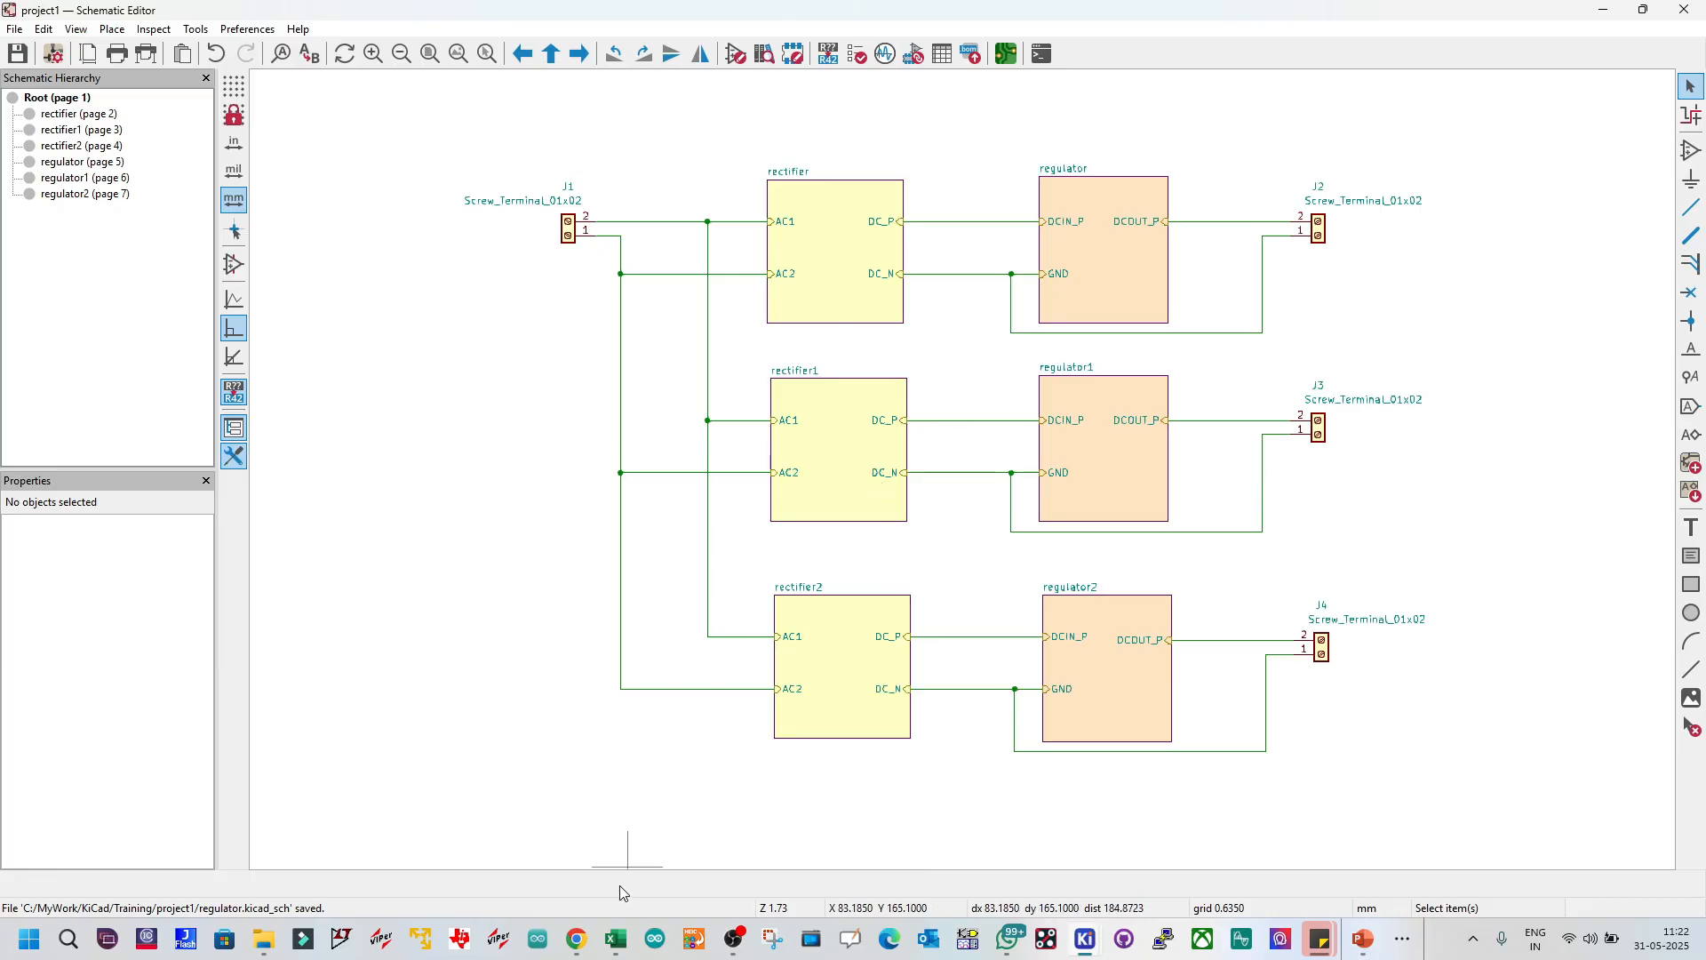
Step: Switch to the Google Meet call window in Chrome and enlarge it to see more participants
{"action": "mouse_move", "coordinate": [573, 924]}
{"action": "left_click", "coordinate": [398, 866]}
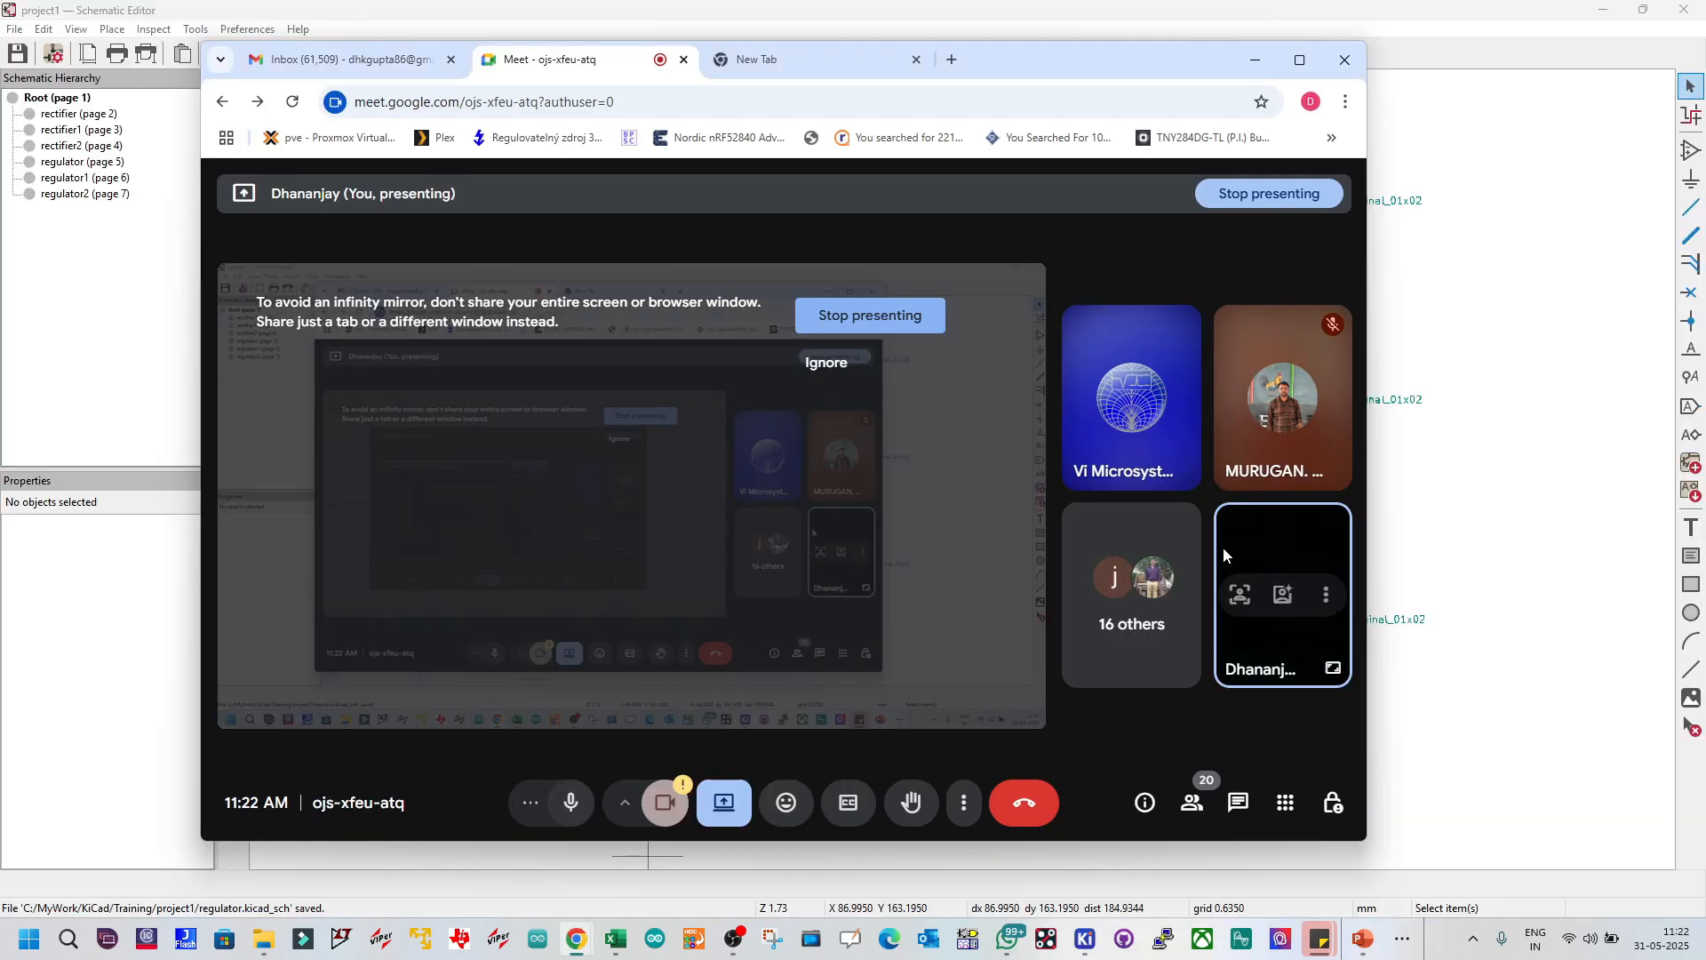
{"action": "left_click_drag", "start_coordinate": [1367, 564], "coordinate": [1627, 577]}
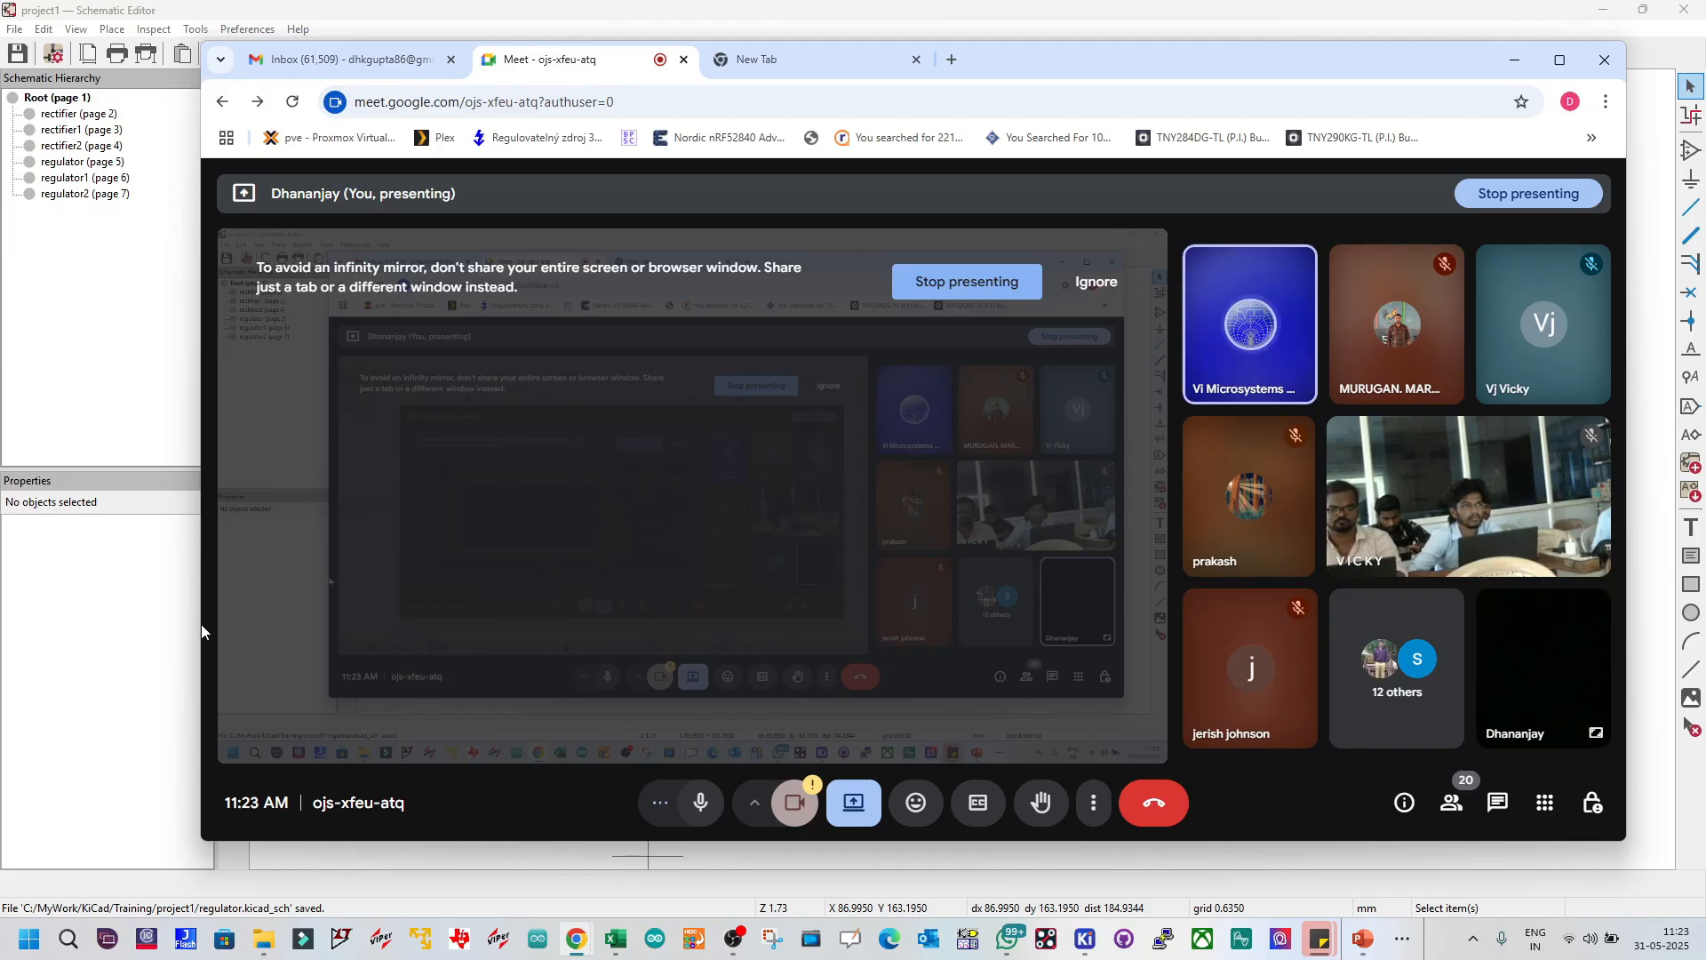
{"action": "left_click_drag", "start_coordinate": [210, 633], "coordinate": [98, 629]}
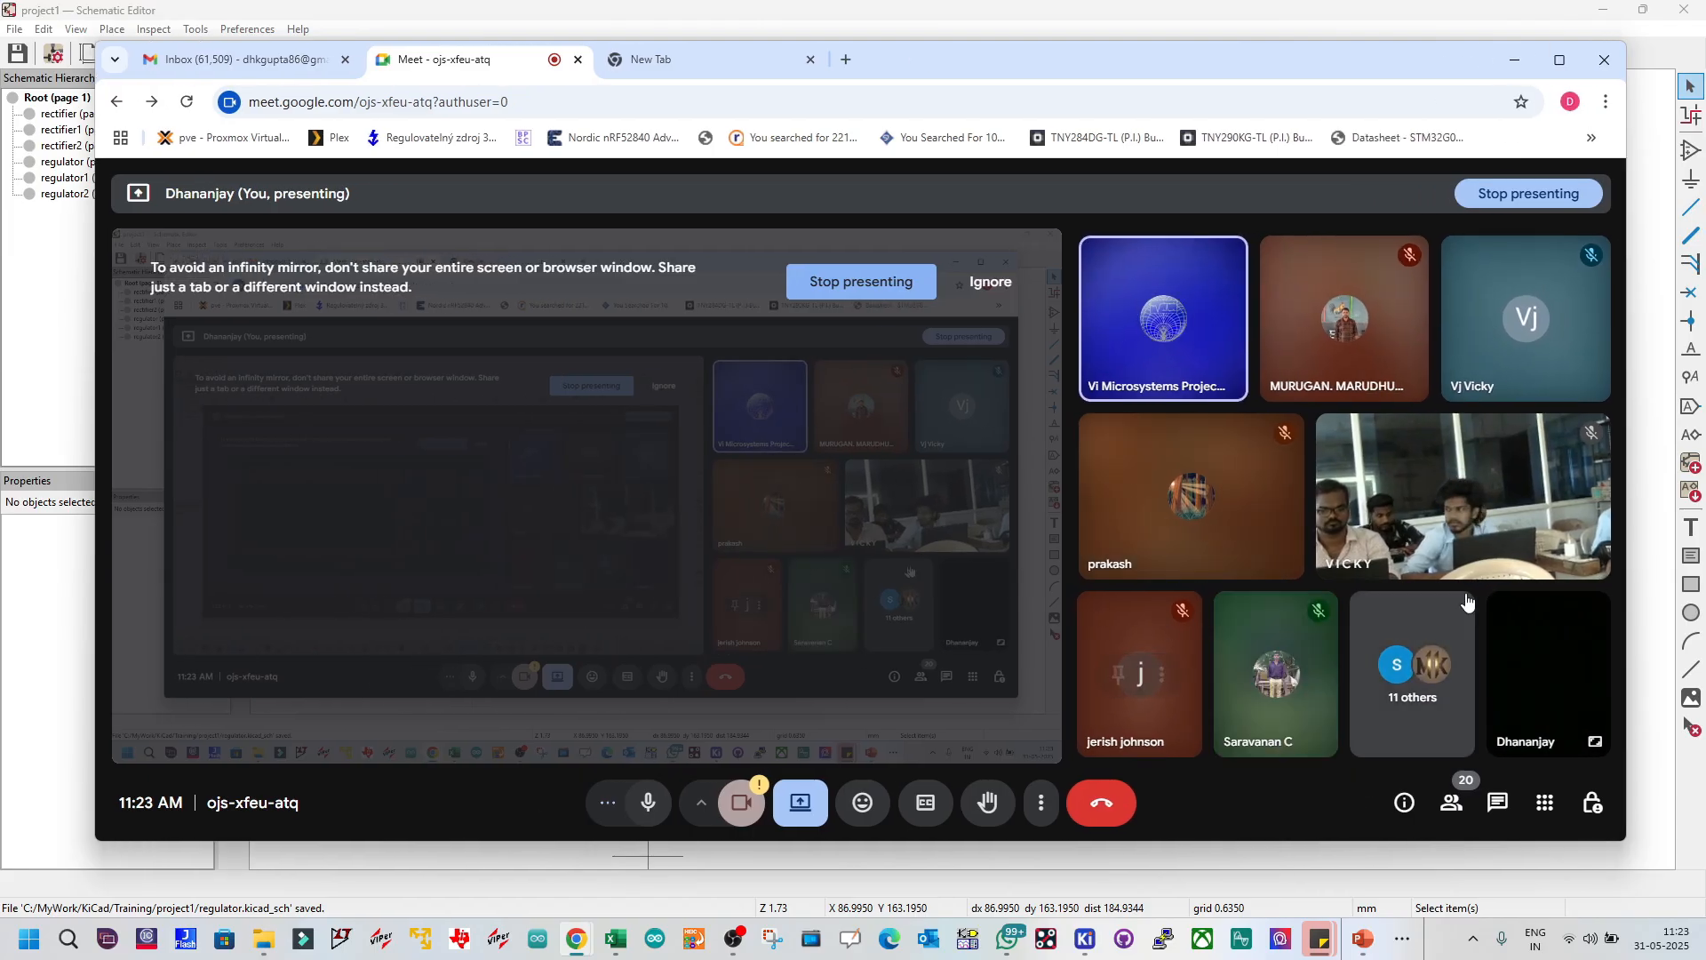
{"action": "mouse_move", "coordinate": [1571, 642]}
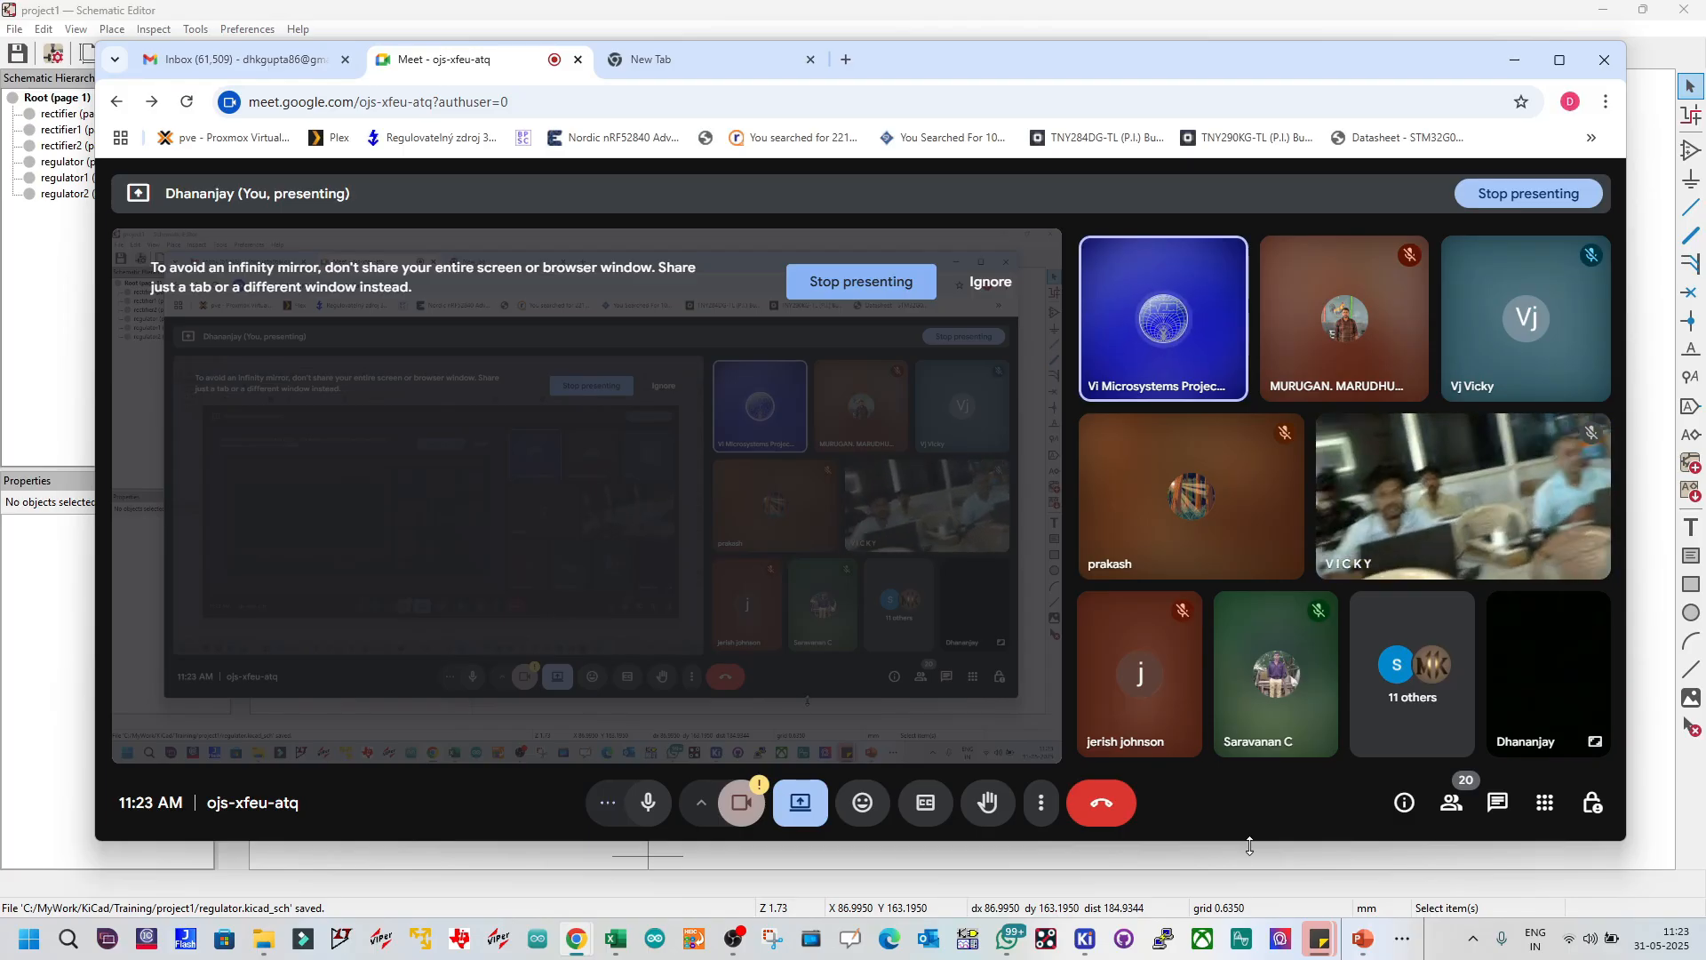
{"action": "left_click_drag", "start_coordinate": [1244, 840], "coordinate": [1251, 880]}
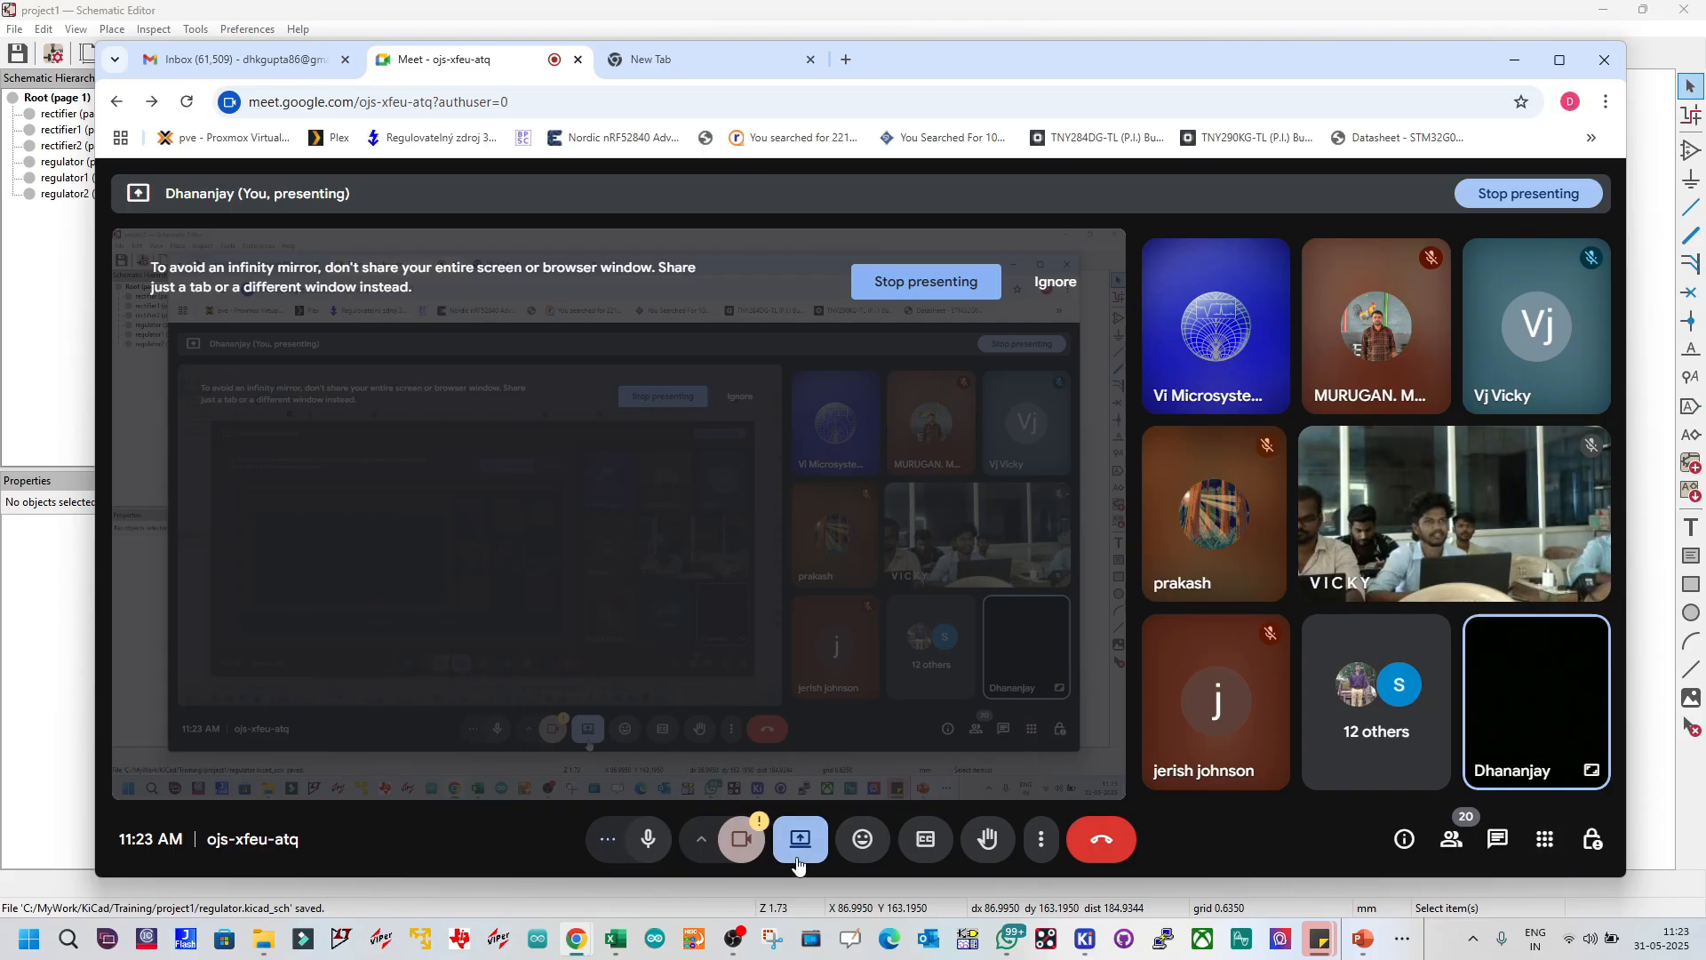
Step: Look through the meeting's participant list and close it
{"action": "left_click", "coordinate": [1502, 846]}
{"action": "left_click", "coordinate": [1455, 844]}
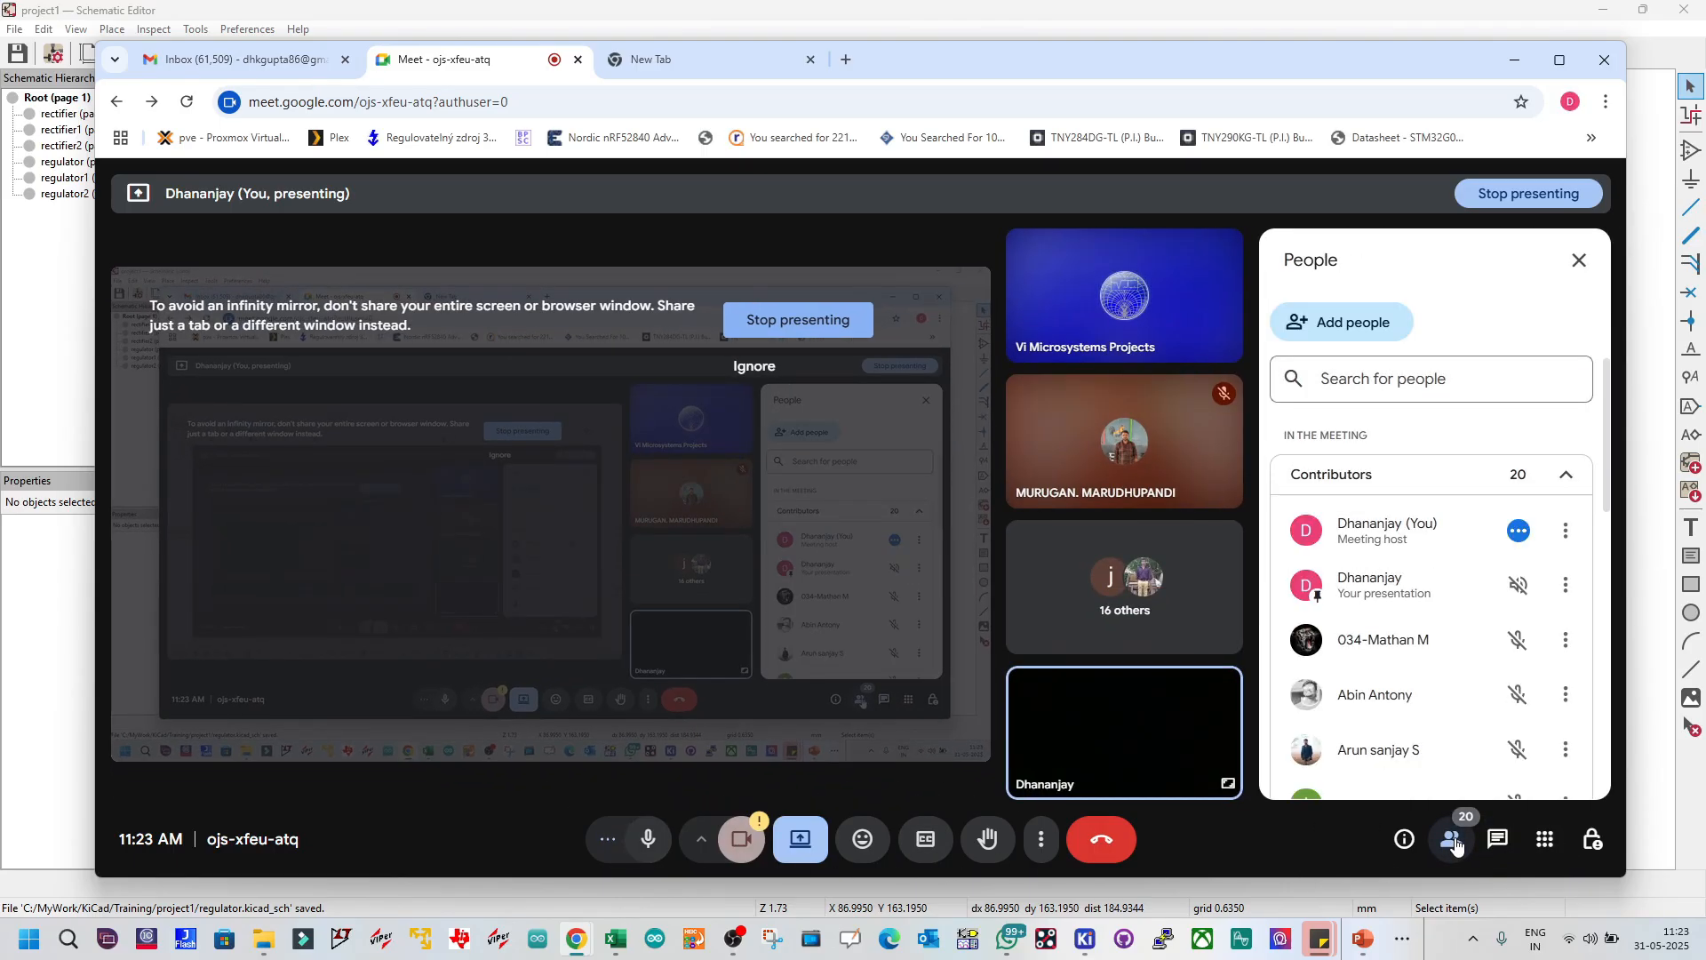
{"action": "scroll", "coordinate": [1493, 576], "scroll_direction": "down", "scroll_amount": 6}
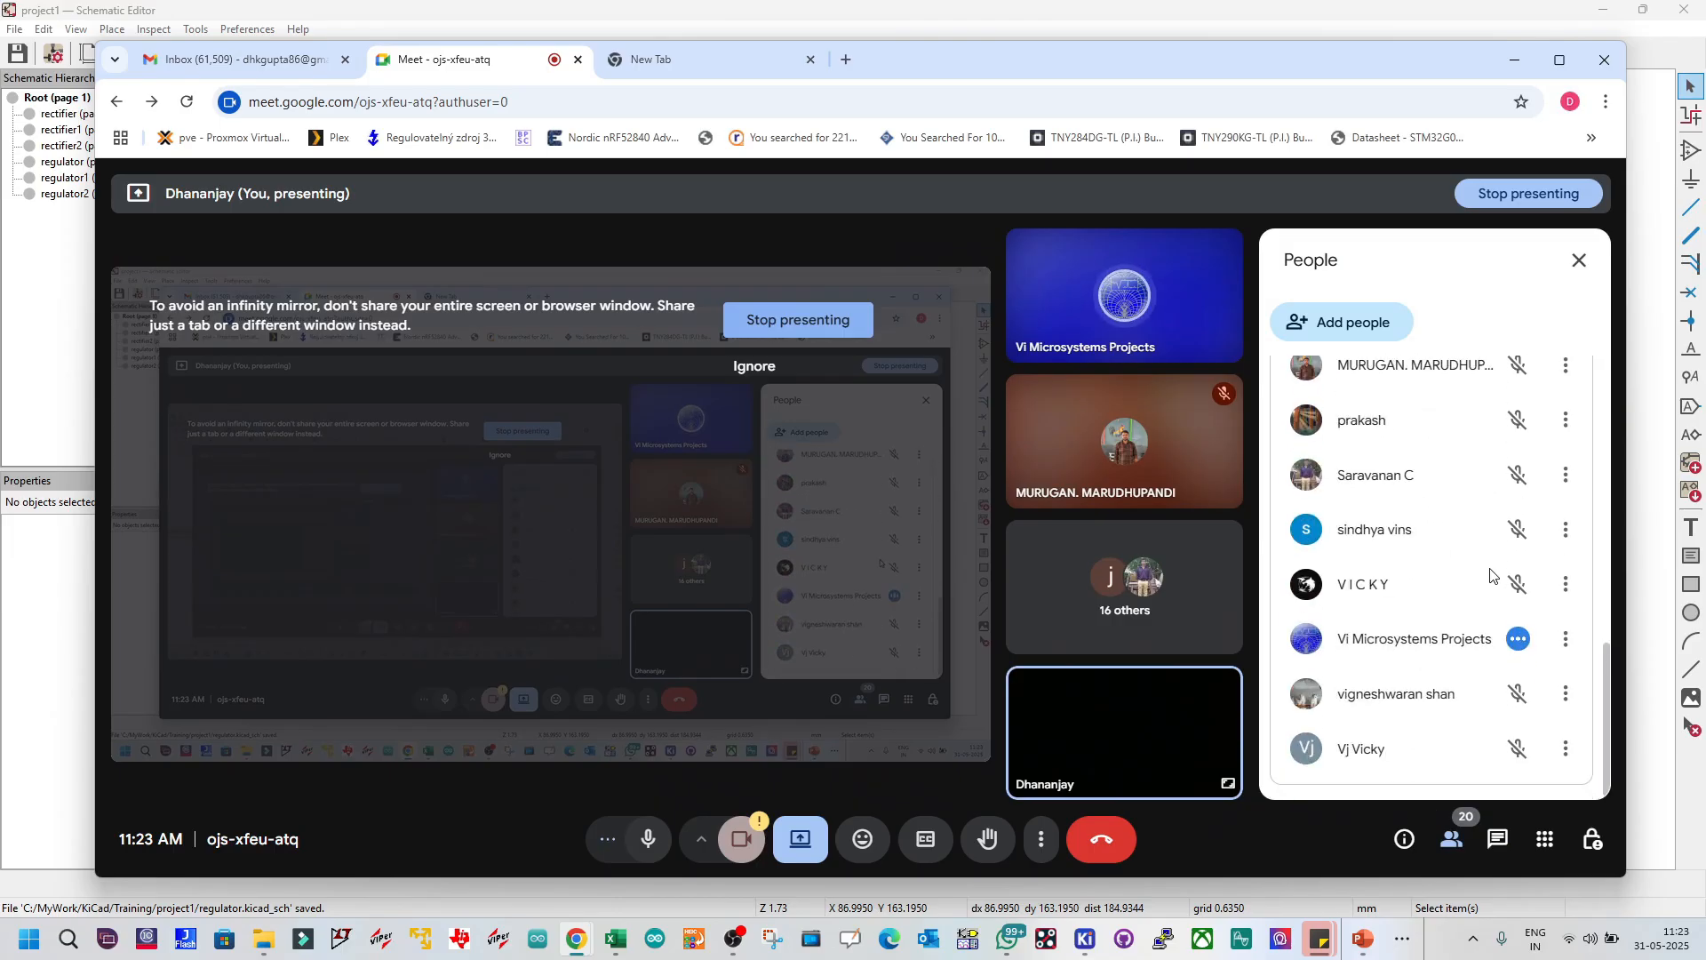
{"action": "scroll", "coordinate": [1493, 576], "scroll_direction": "up", "scroll_amount": 6}
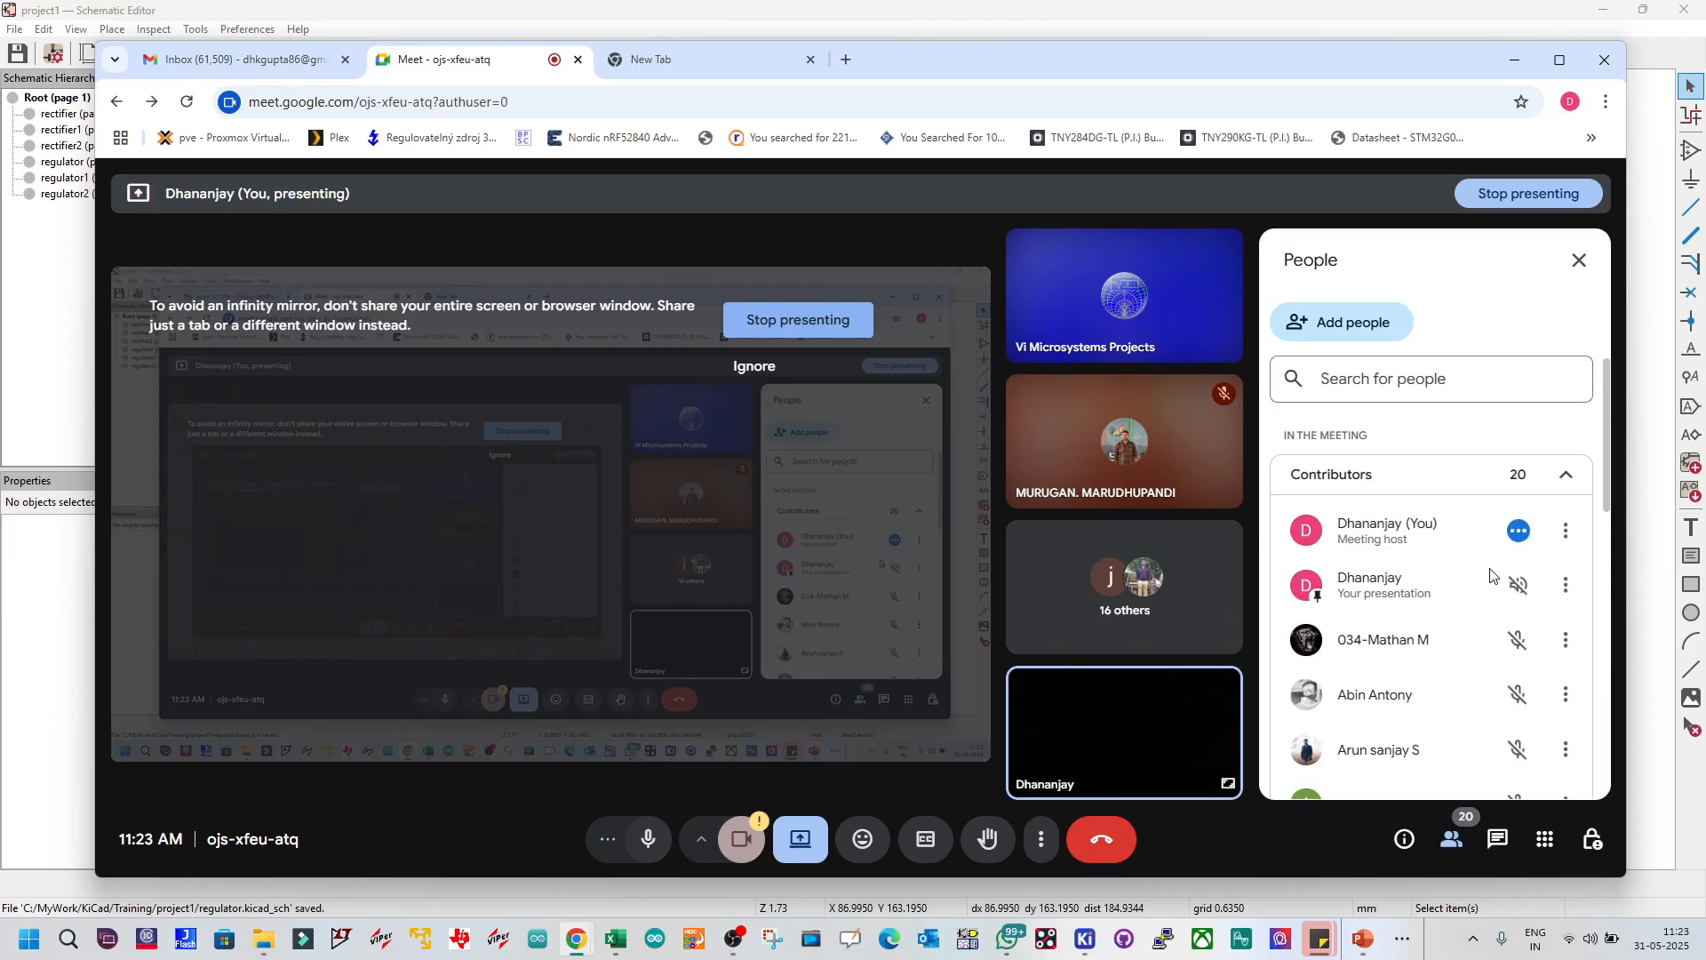
{"action": "scroll", "coordinate": [1491, 575], "scroll_direction": "down", "scroll_amount": 6}
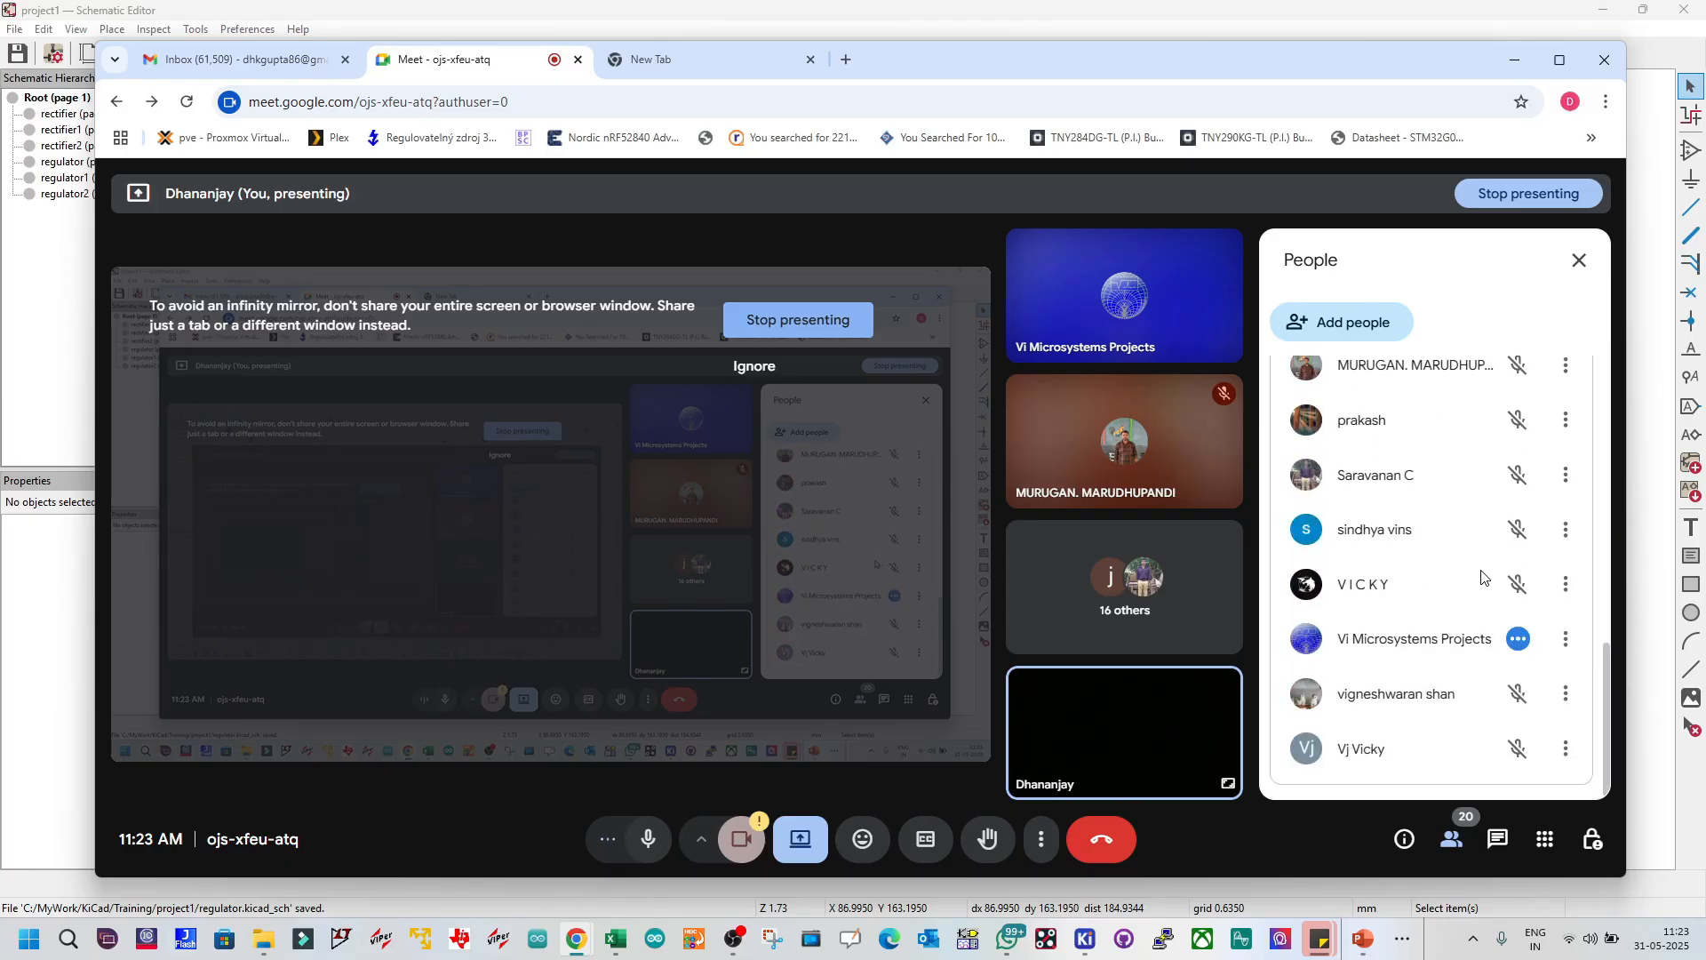
{"action": "left_click", "coordinate": [1578, 262]}
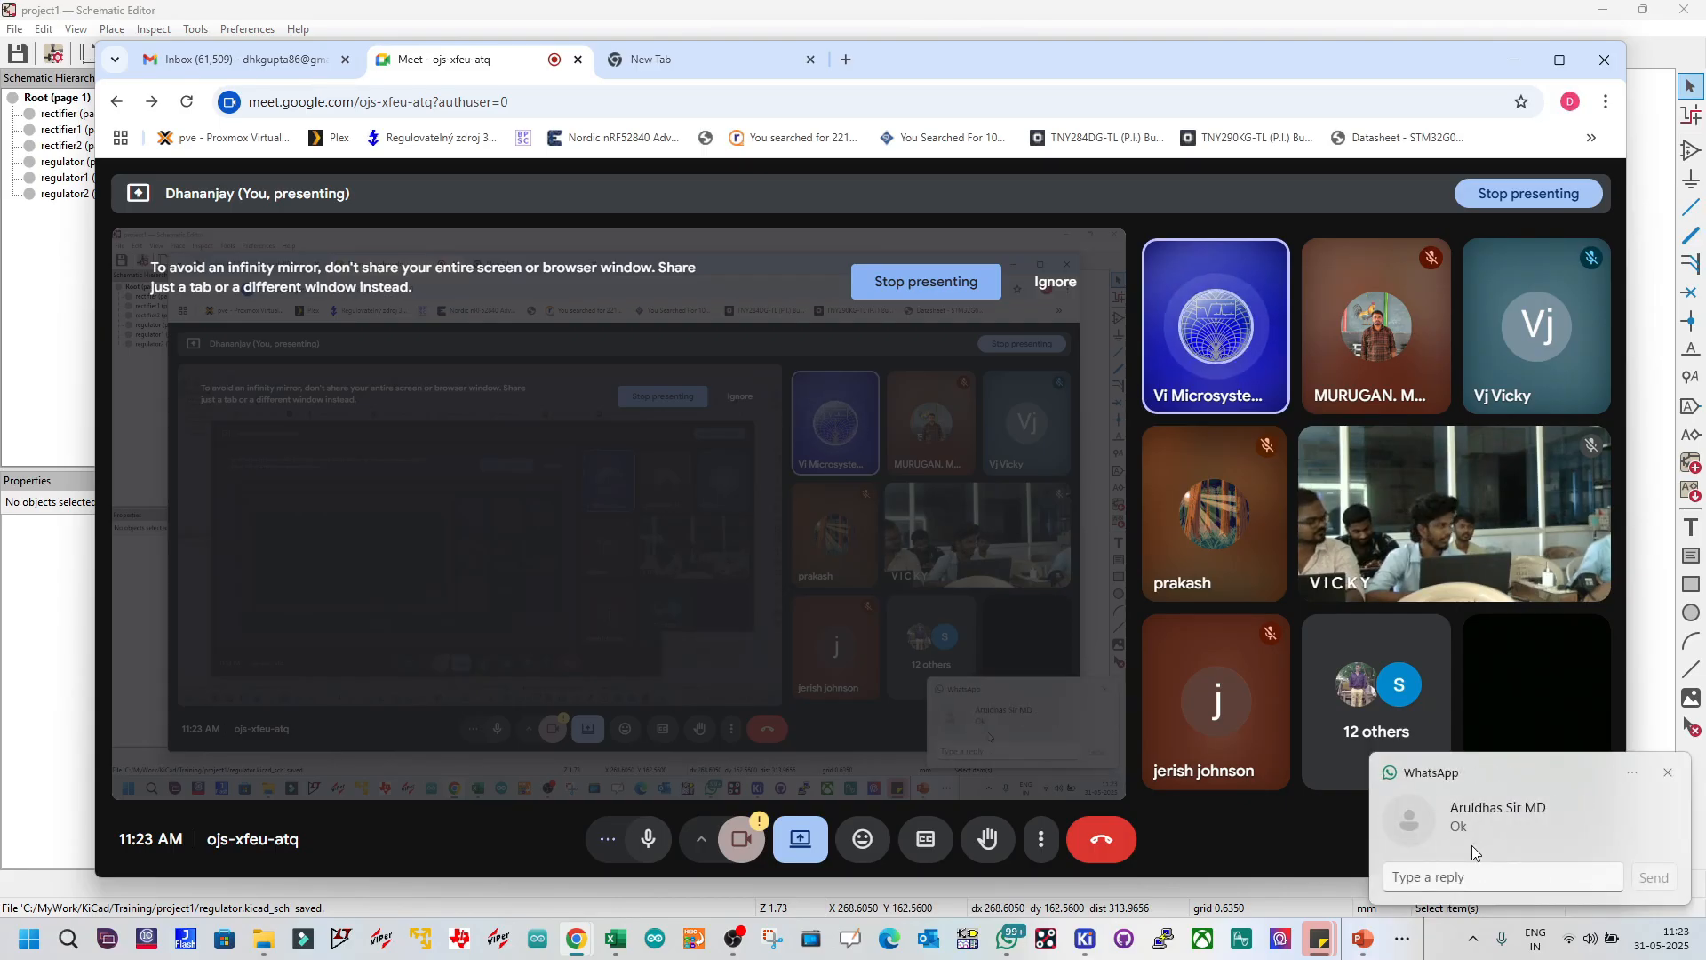
Step: Dismiss the WhatsApp notification and switch back to the project1 schematic in KiCad
{"action": "left_click", "coordinate": [1668, 772]}
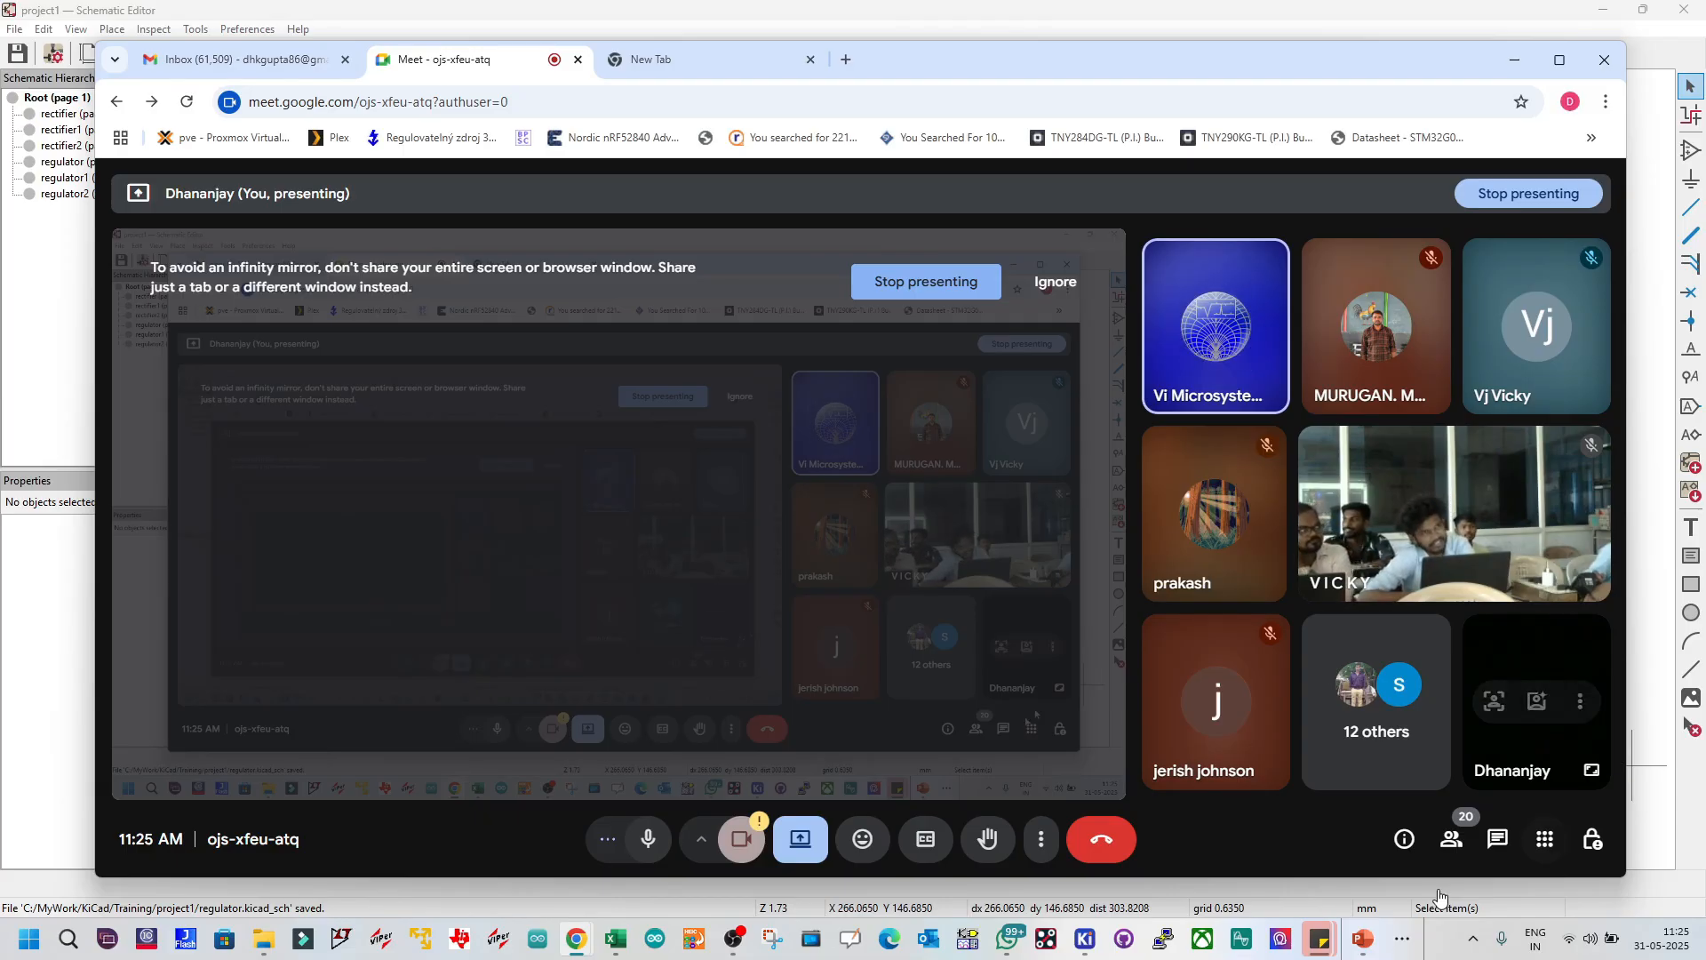
{"action": "mouse_move", "coordinate": [1085, 937]}
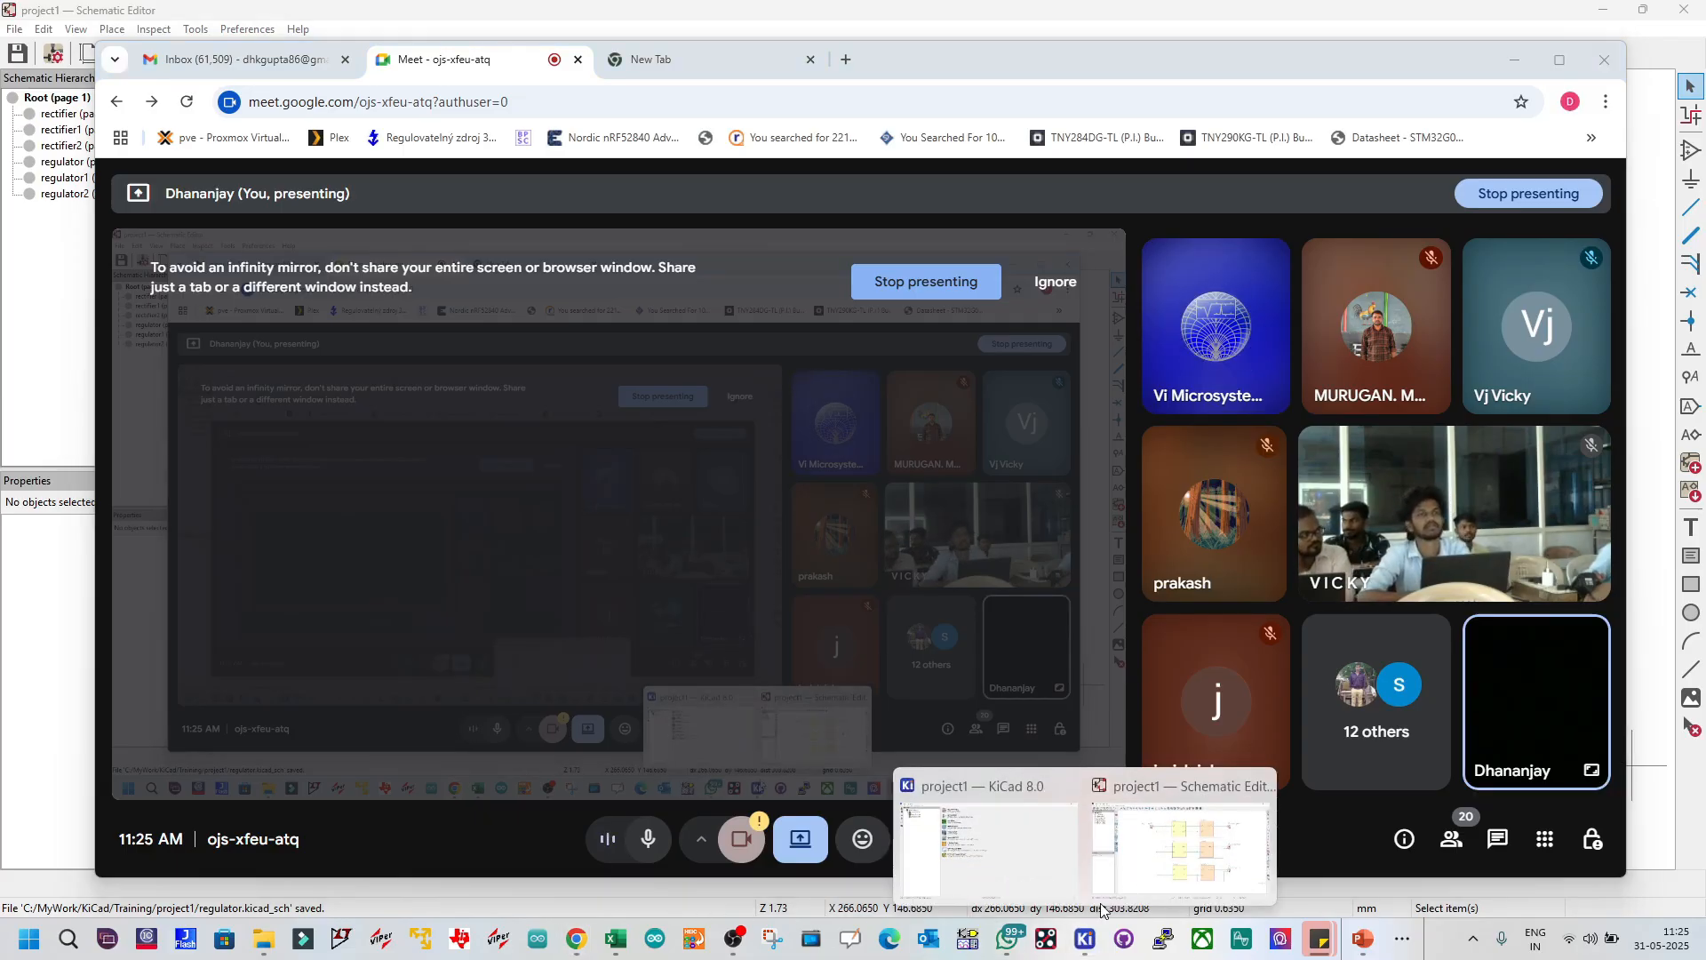
{"action": "left_click", "coordinate": [1147, 893]}
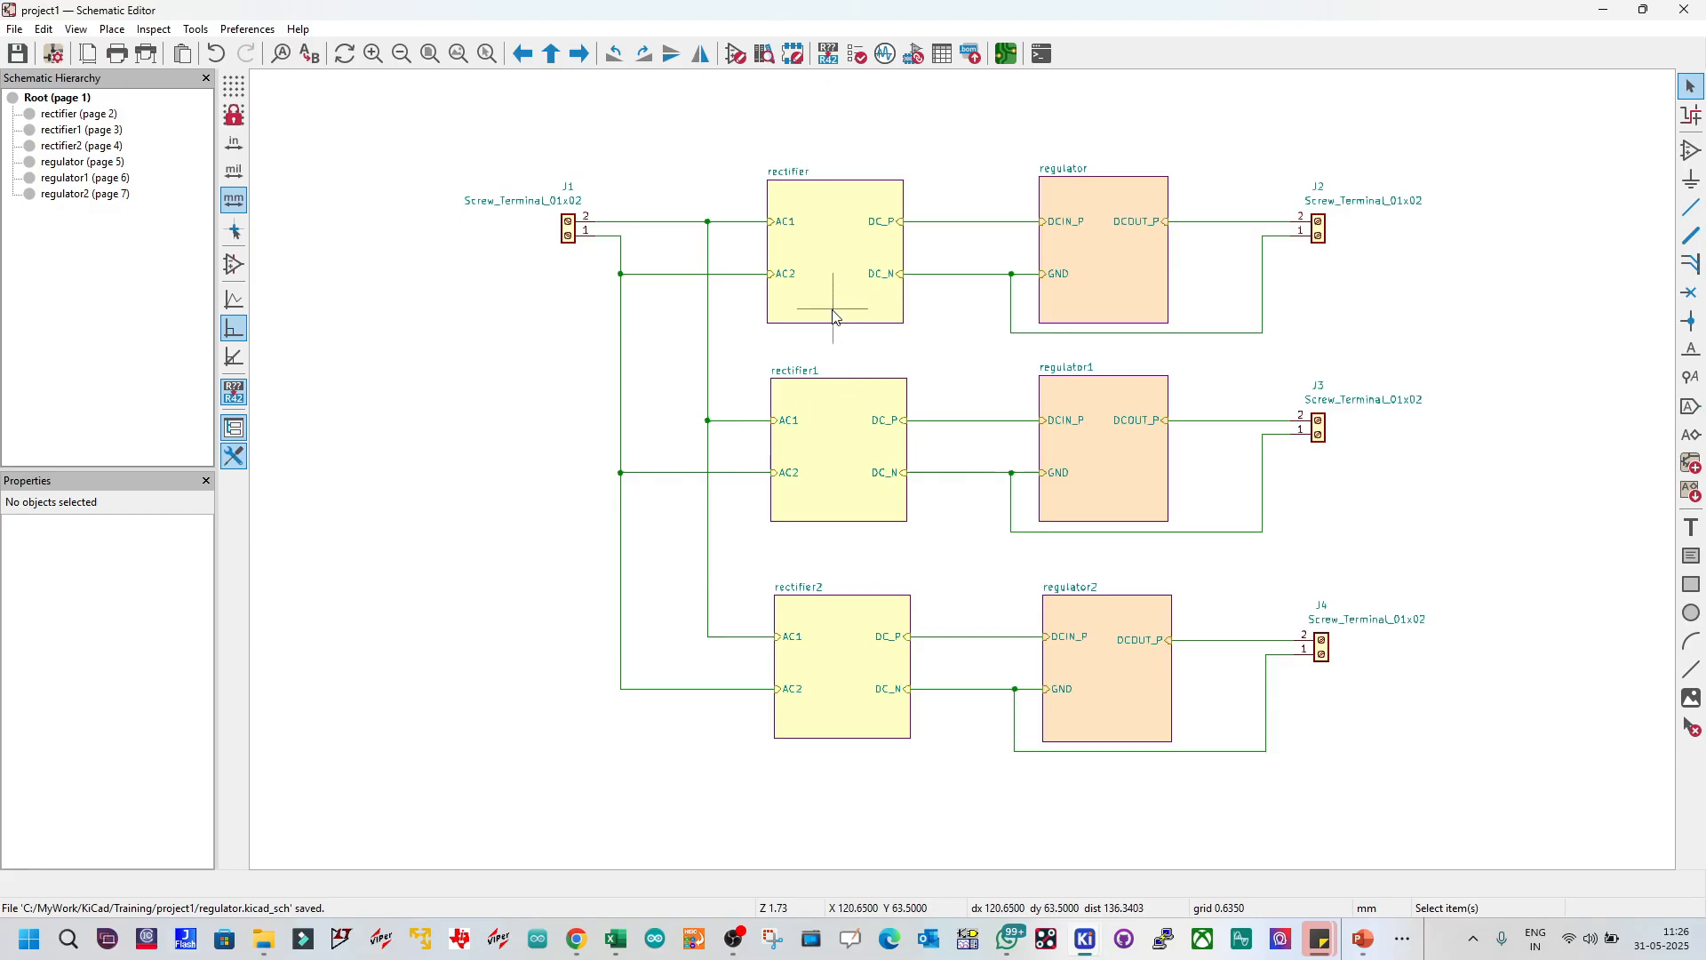
Step: Move diode D3 away from D1 in the rectifier sheet with its wires attached, save, and return to the root sheet
{"action": "double_click", "coordinate": [826, 276]}
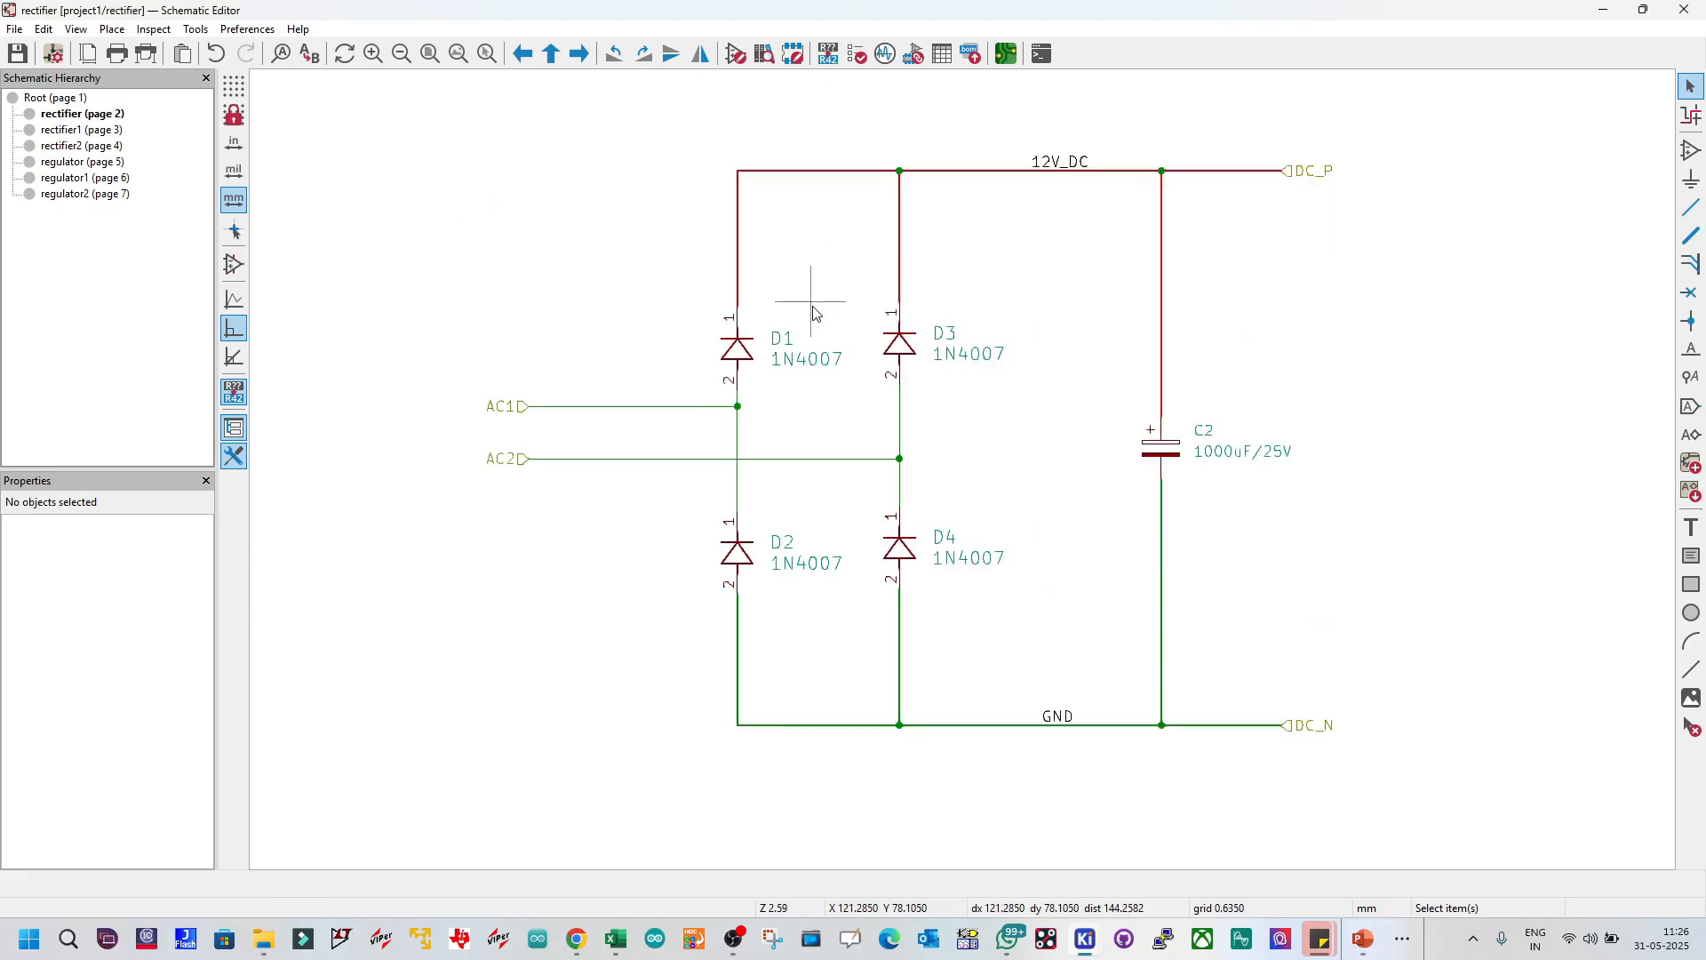
{"action": "left_click", "coordinate": [907, 352]}
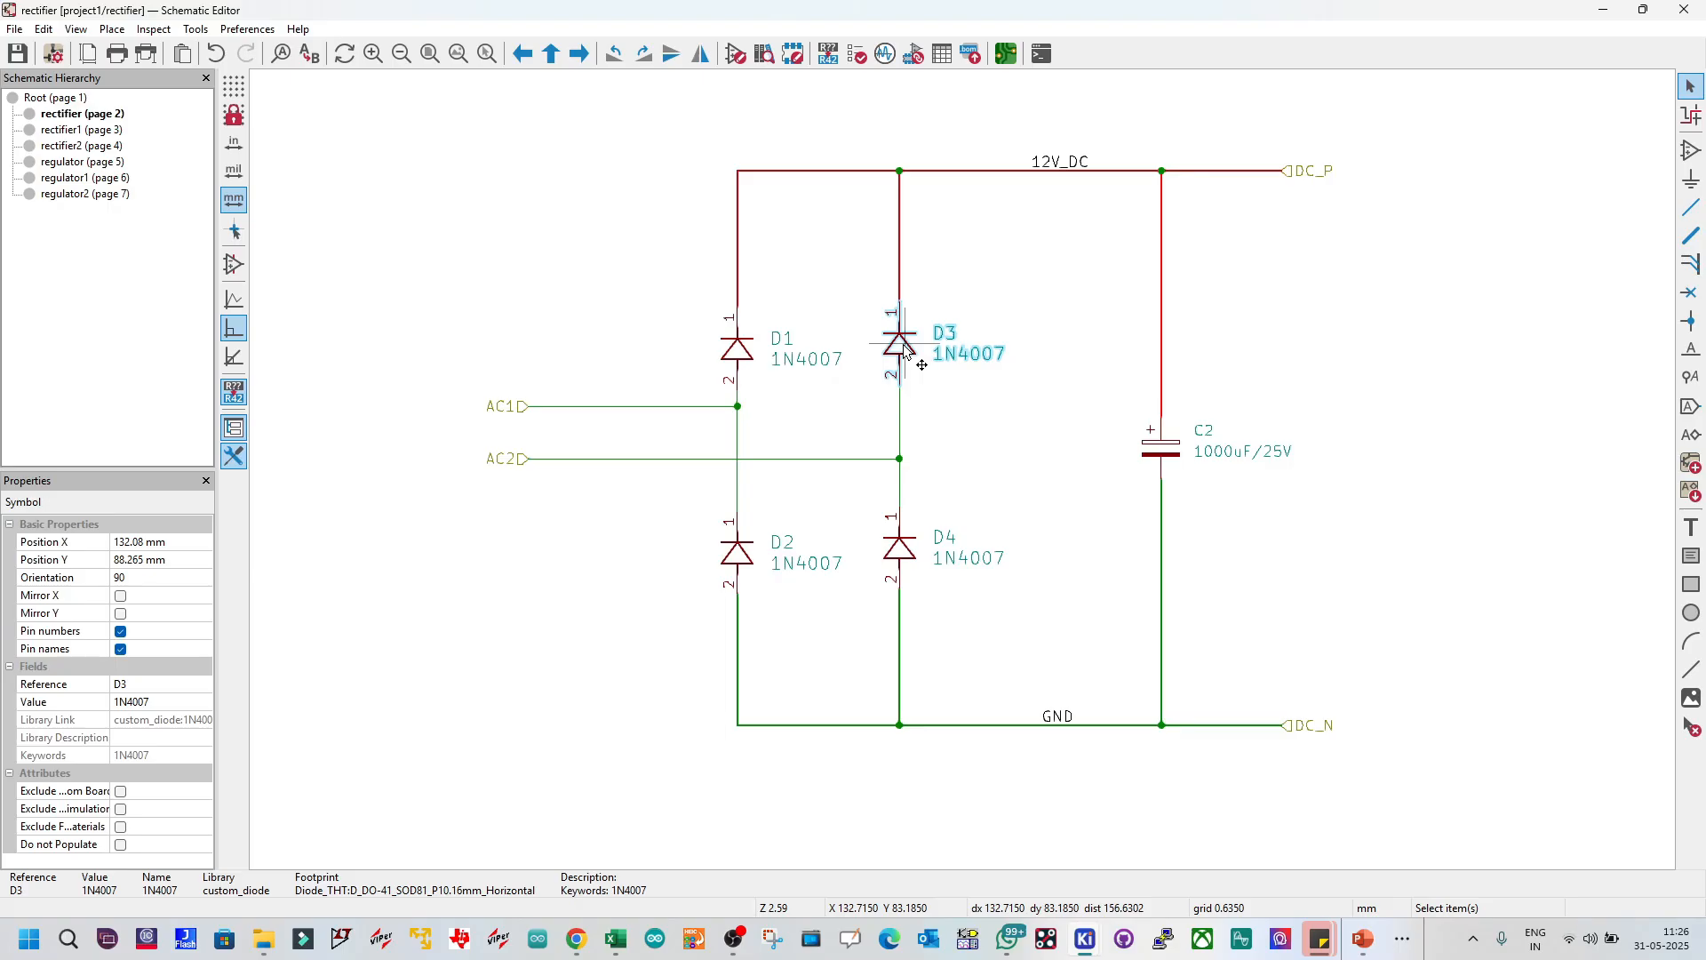
{"action": "left_click_drag", "start_coordinate": [904, 351], "coordinate": [961, 347]}
{"action": "left_click", "coordinate": [1029, 307]}
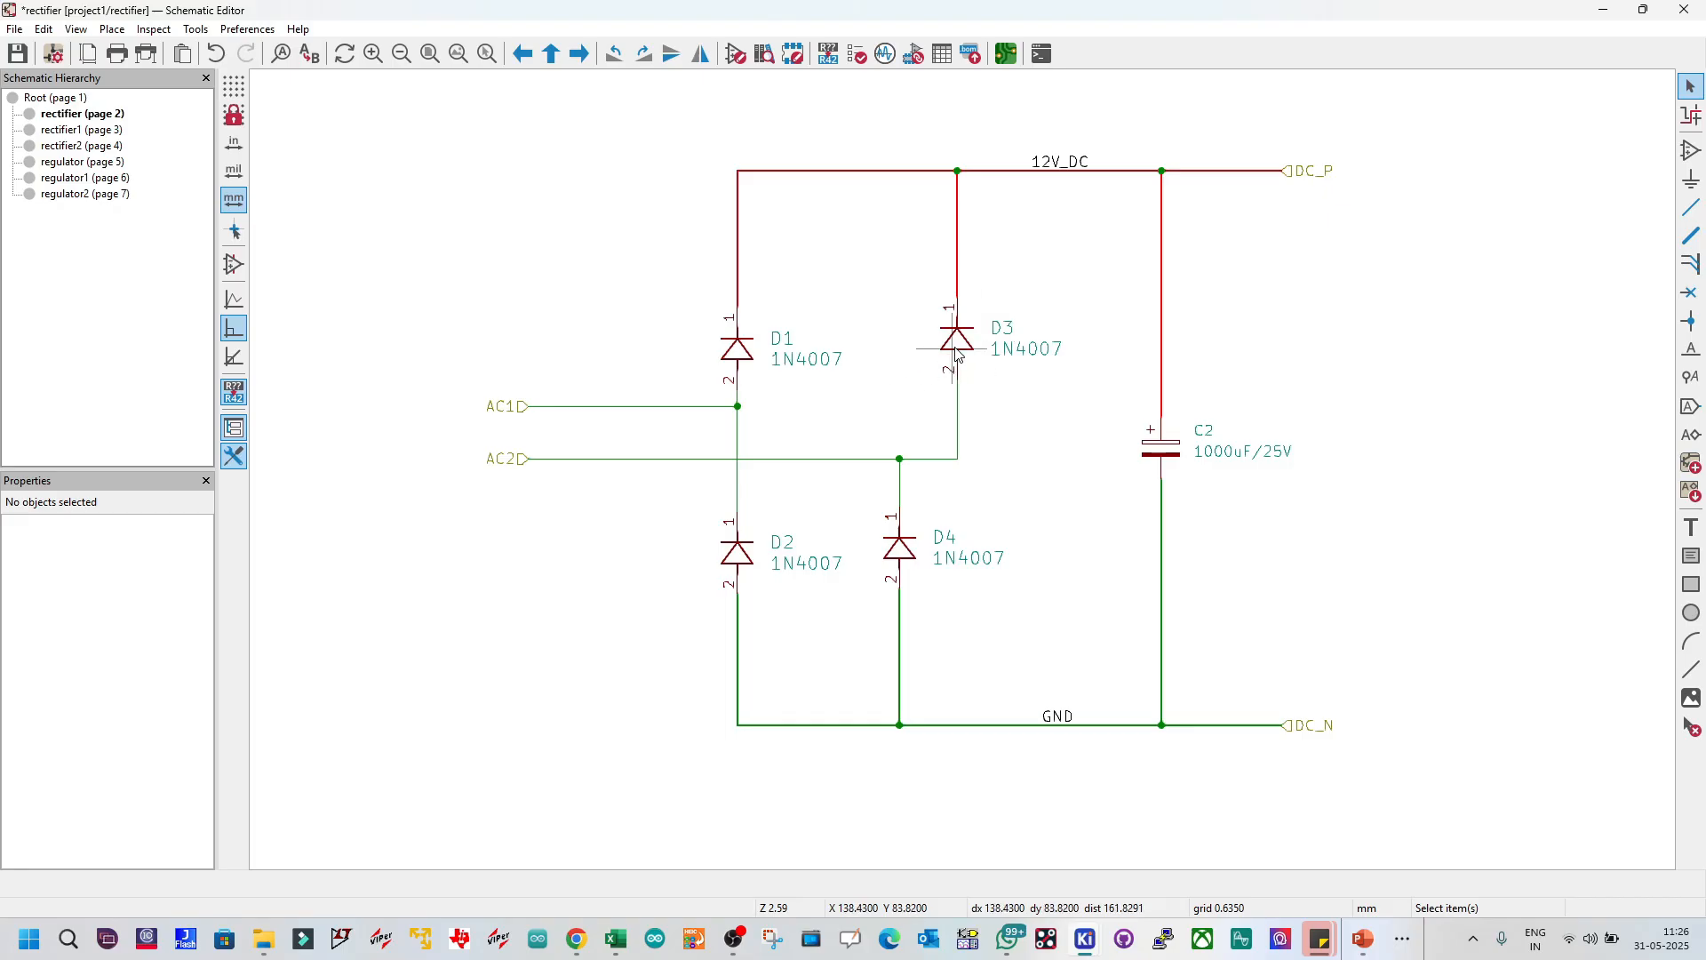
{"action": "key", "text": "ctrl+s"}
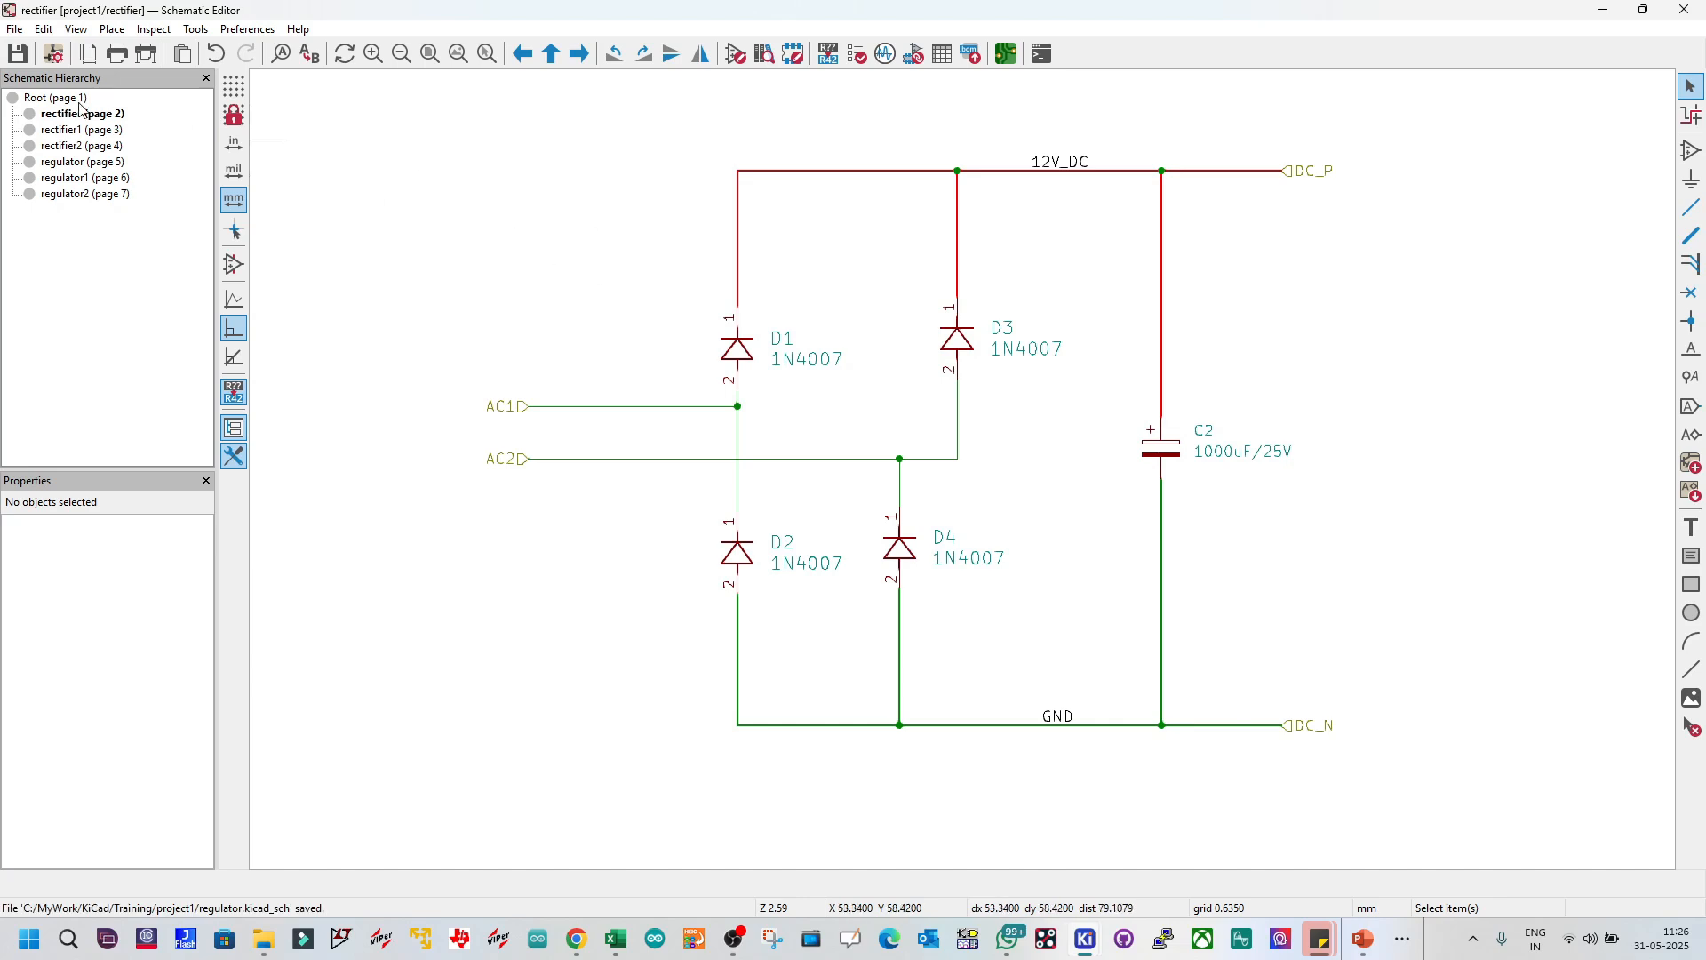
{"action": "left_click", "coordinate": [551, 53]}
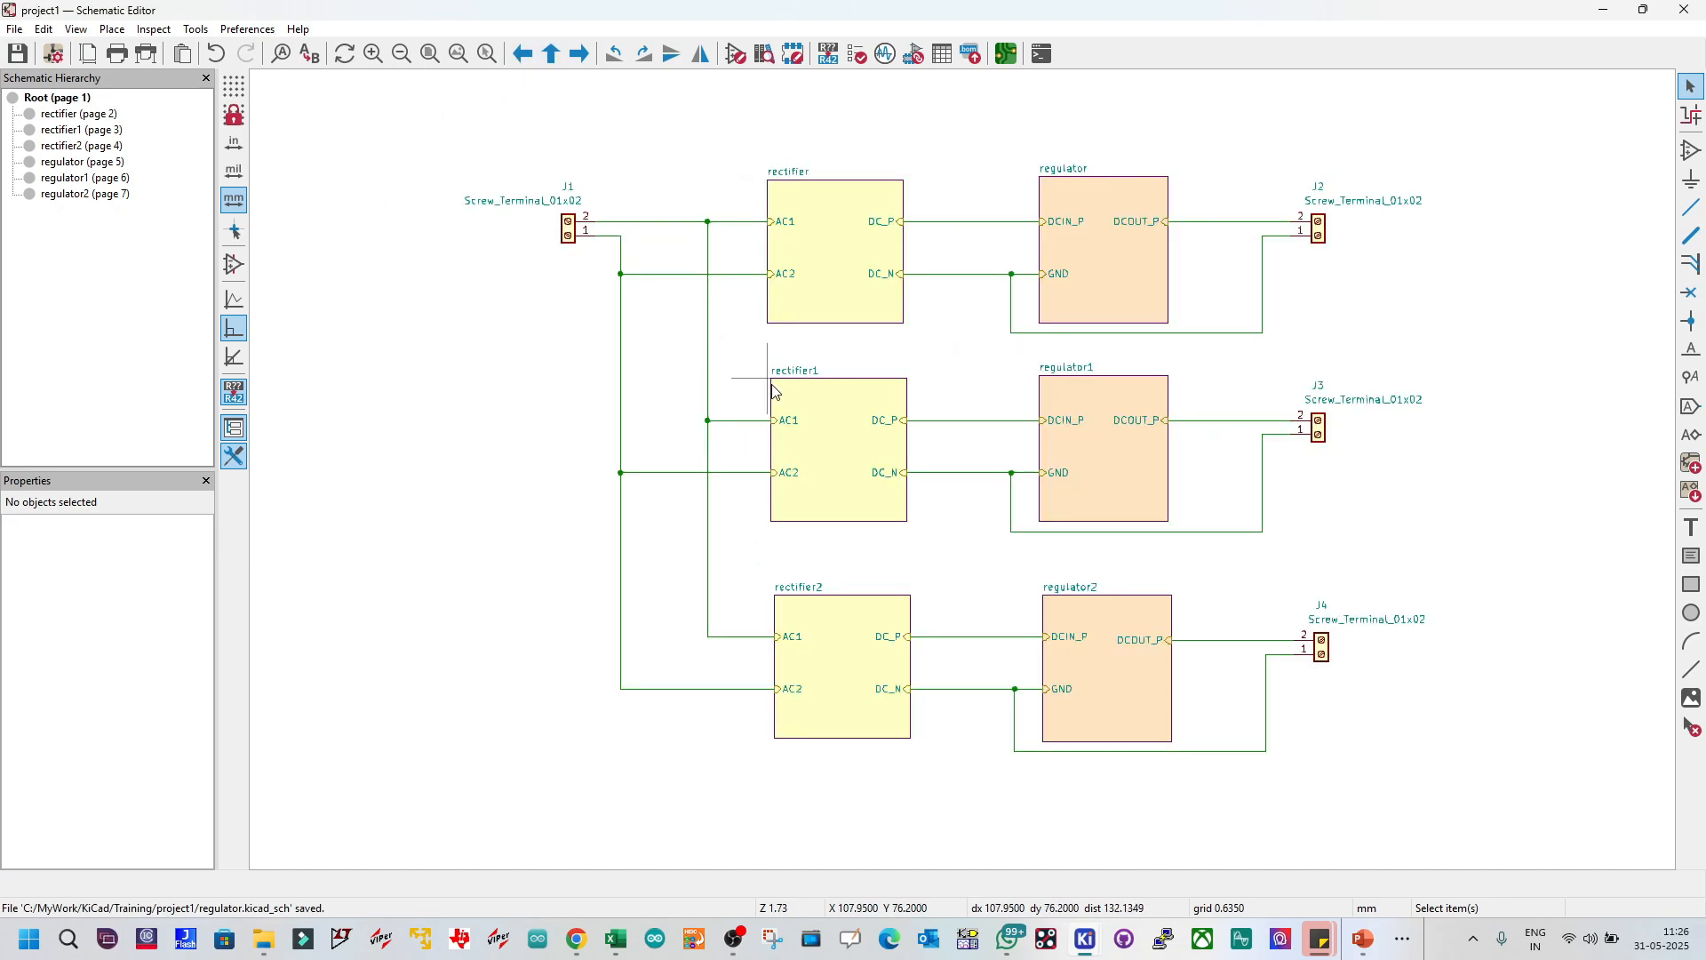
Step: Reopen the rectifier circuit to check diode D3's placement, returning to the root sheet
{"action": "double_click", "coordinate": [833, 304]}
{"action": "left_click", "coordinate": [551, 54]}
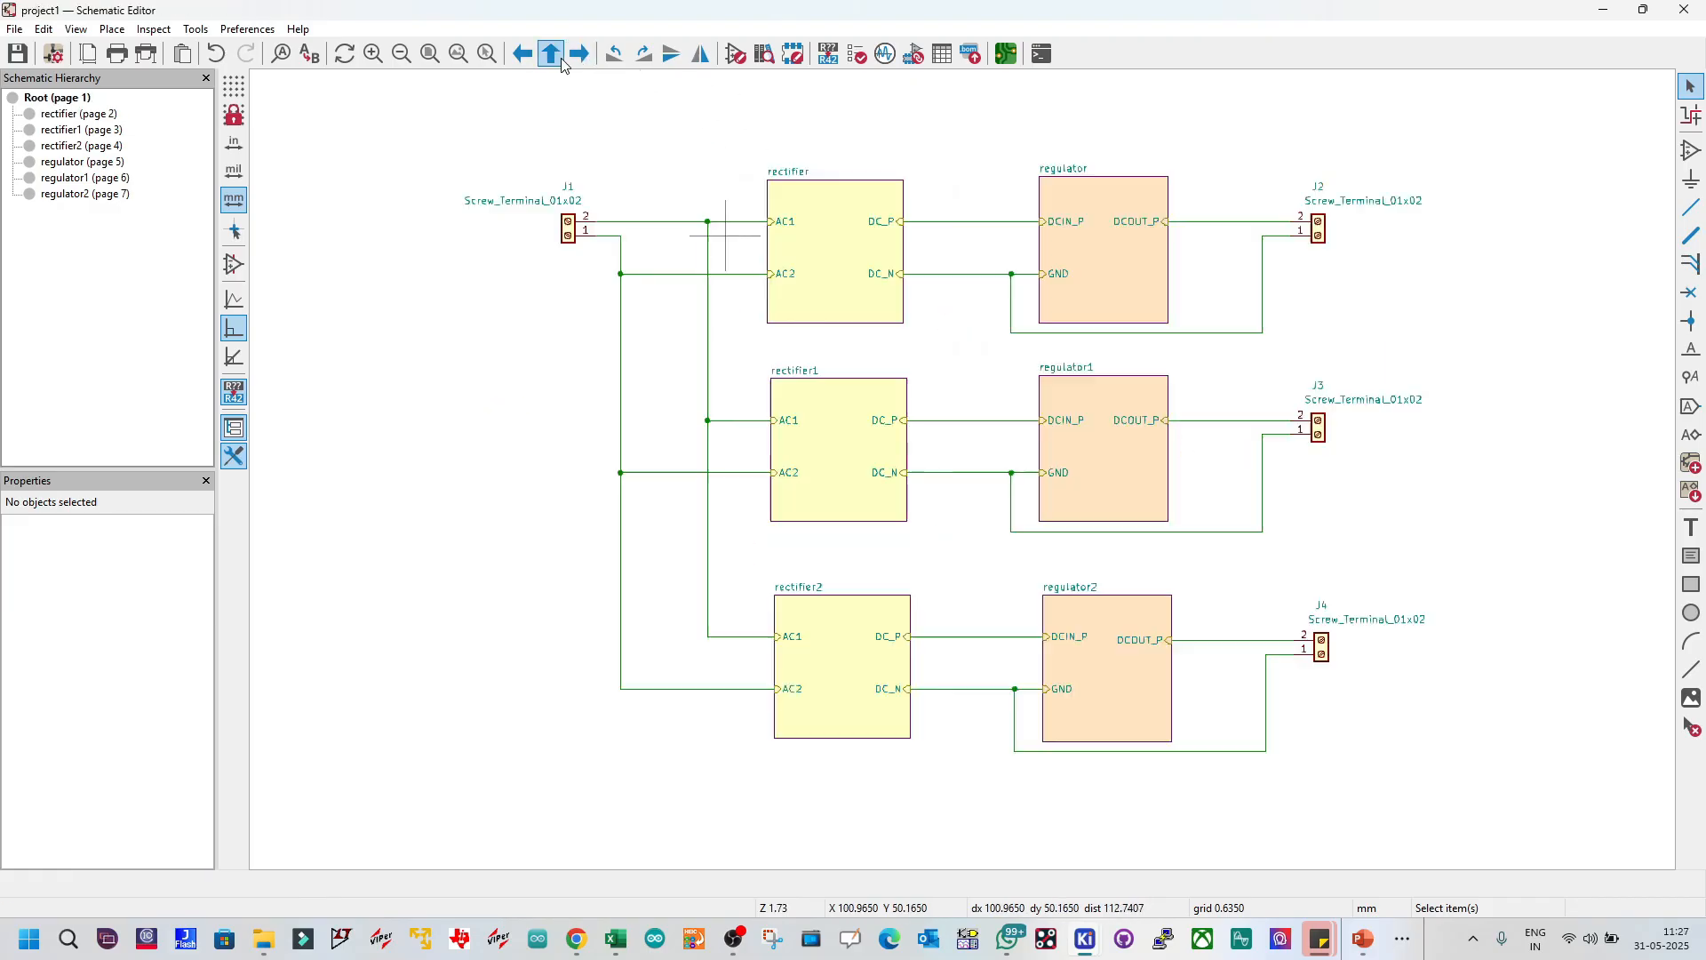
{"action": "double_click", "coordinate": [833, 304]}
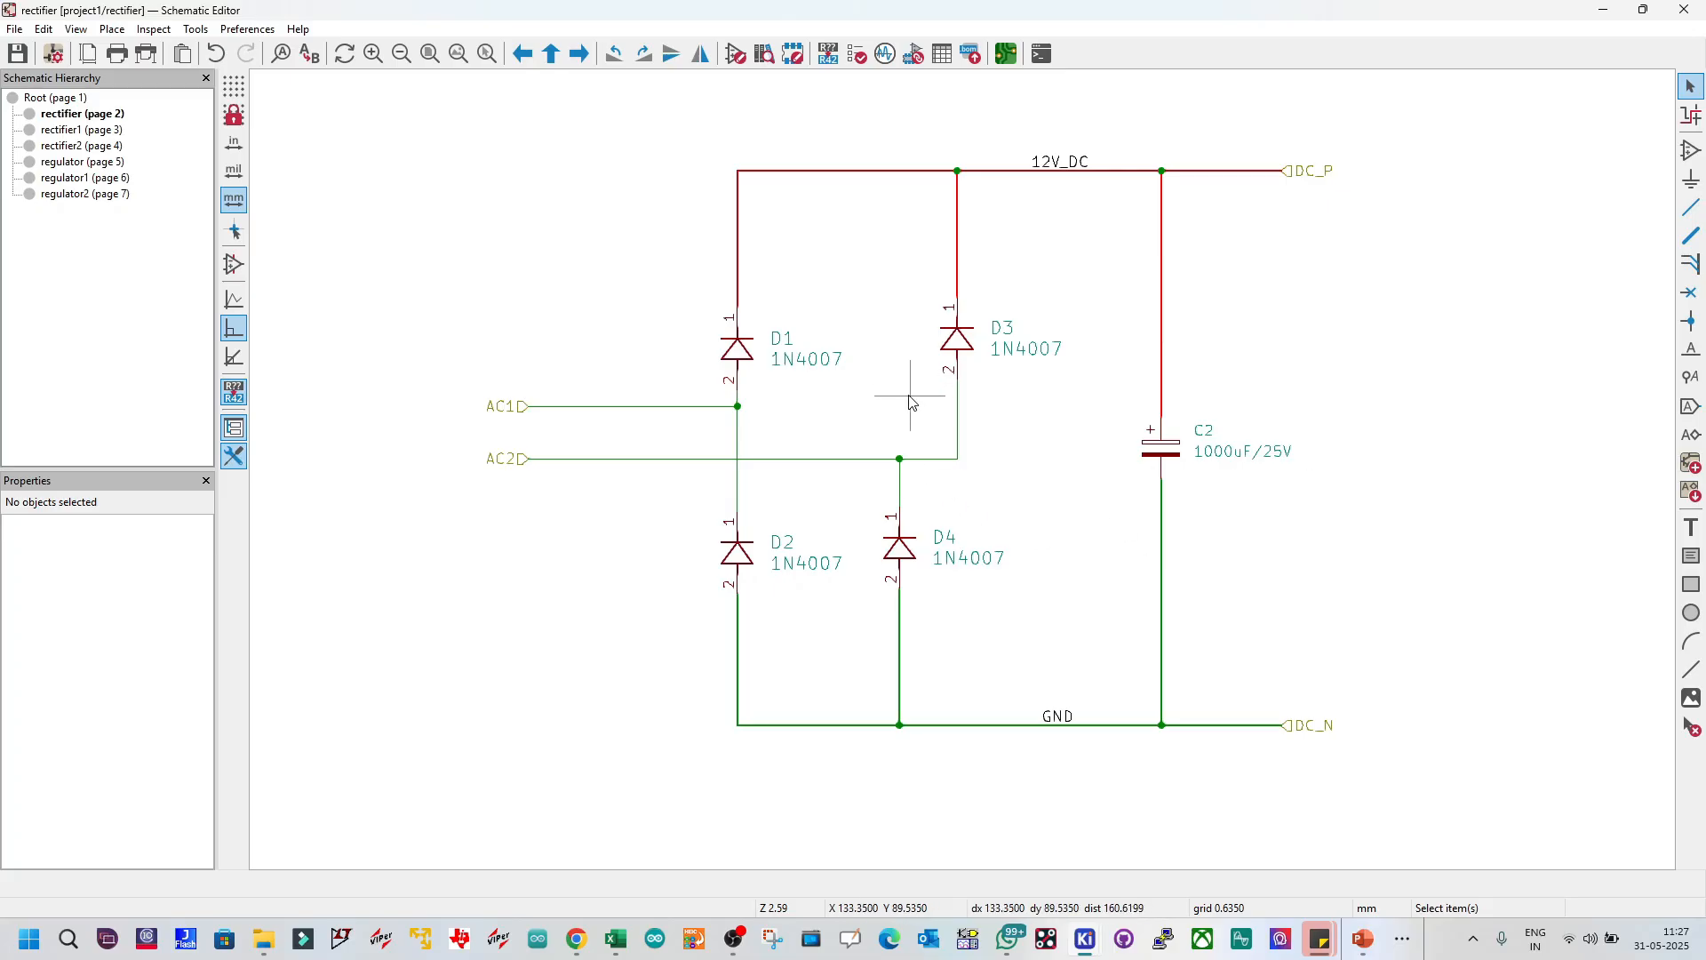
{"action": "left_click", "coordinate": [551, 53]}
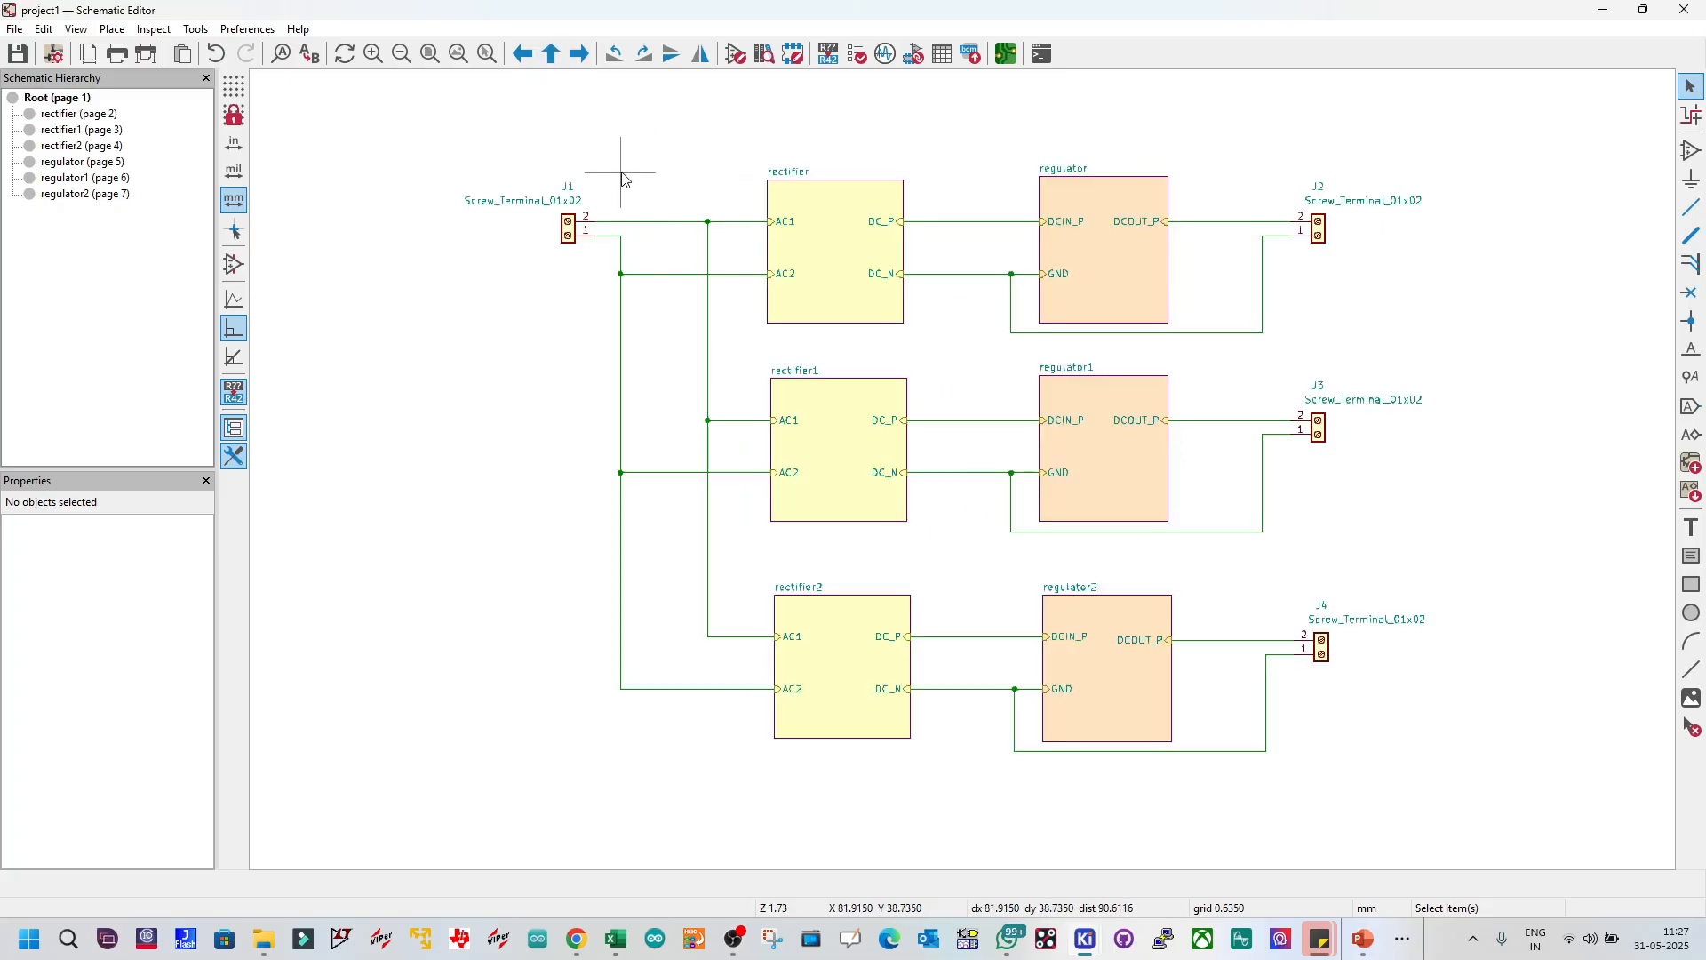
Step: Inspect the rectifier1 circuit, undo diode D3's move in the rectifier sheet, and return to the root sheet
{"action": "double_click", "coordinate": [831, 413]}
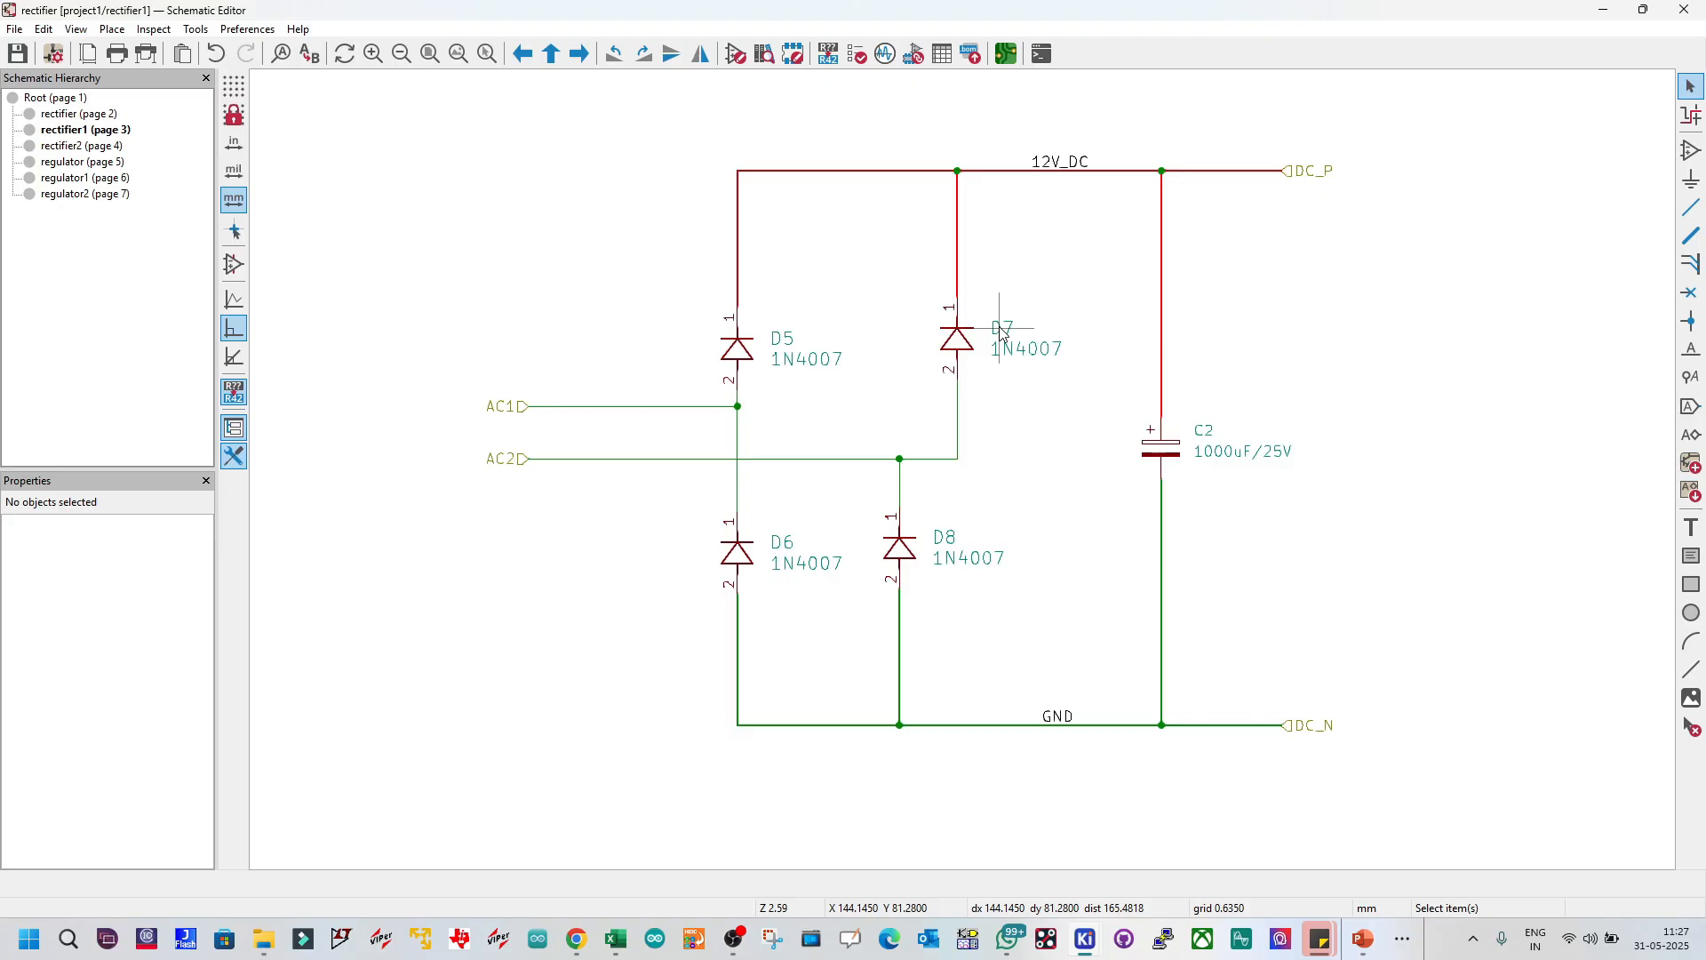
{"action": "left_click", "coordinate": [551, 53]}
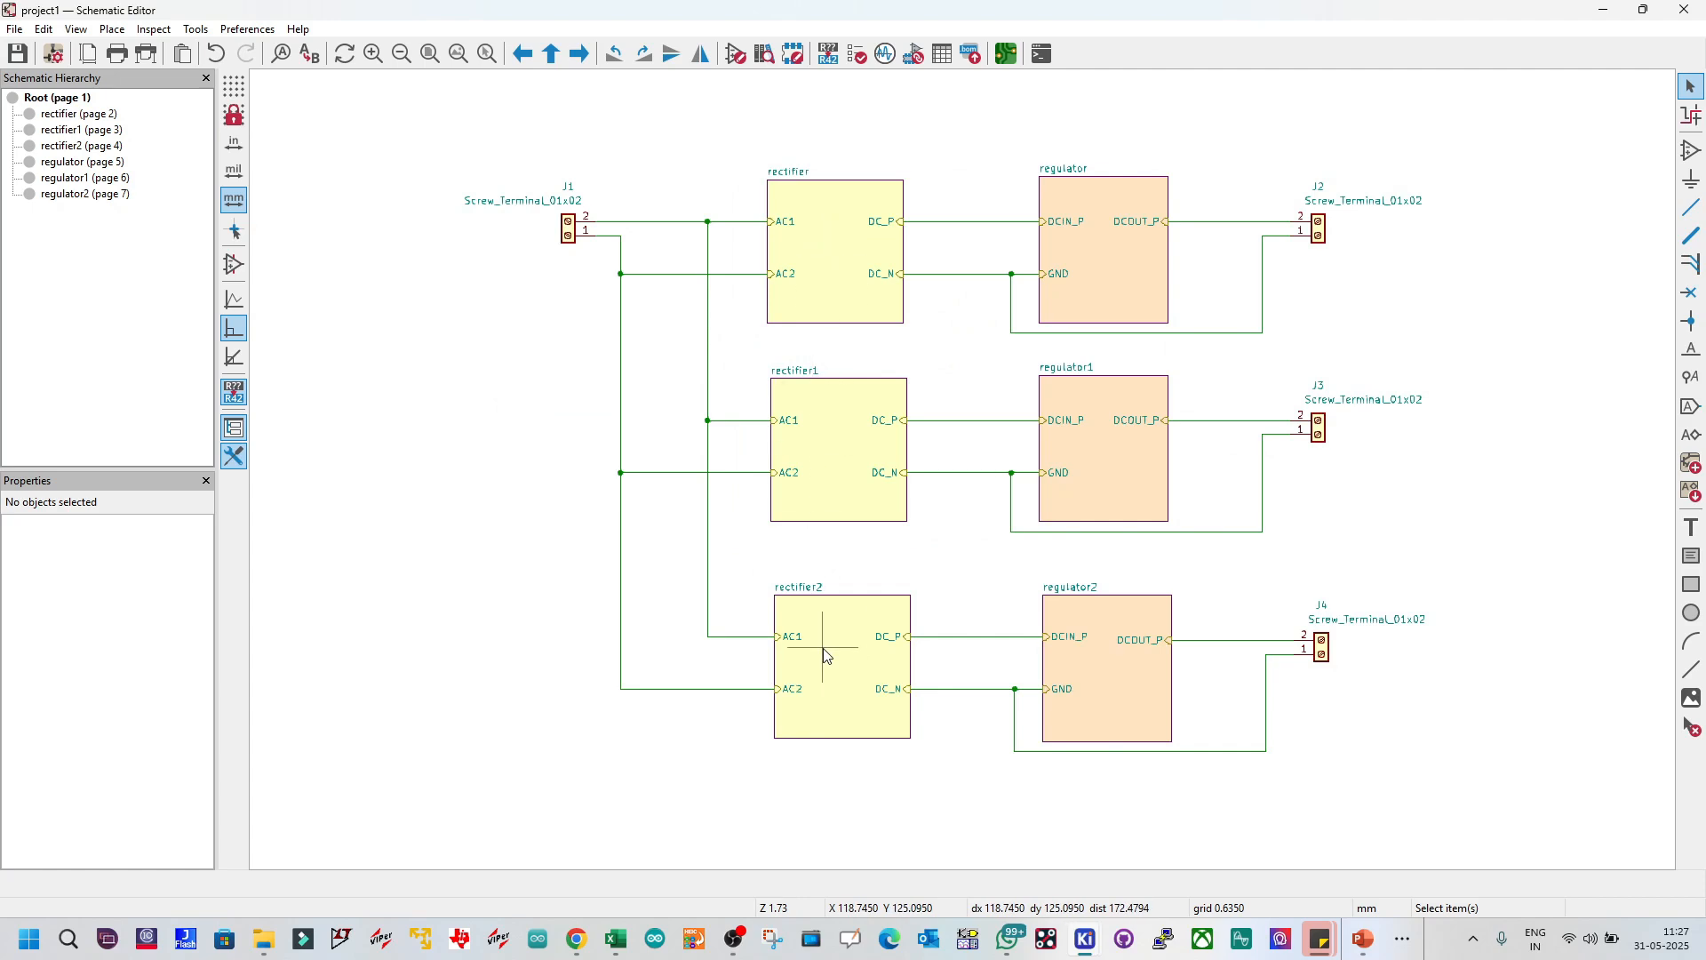
{"action": "double_click", "coordinate": [857, 267]}
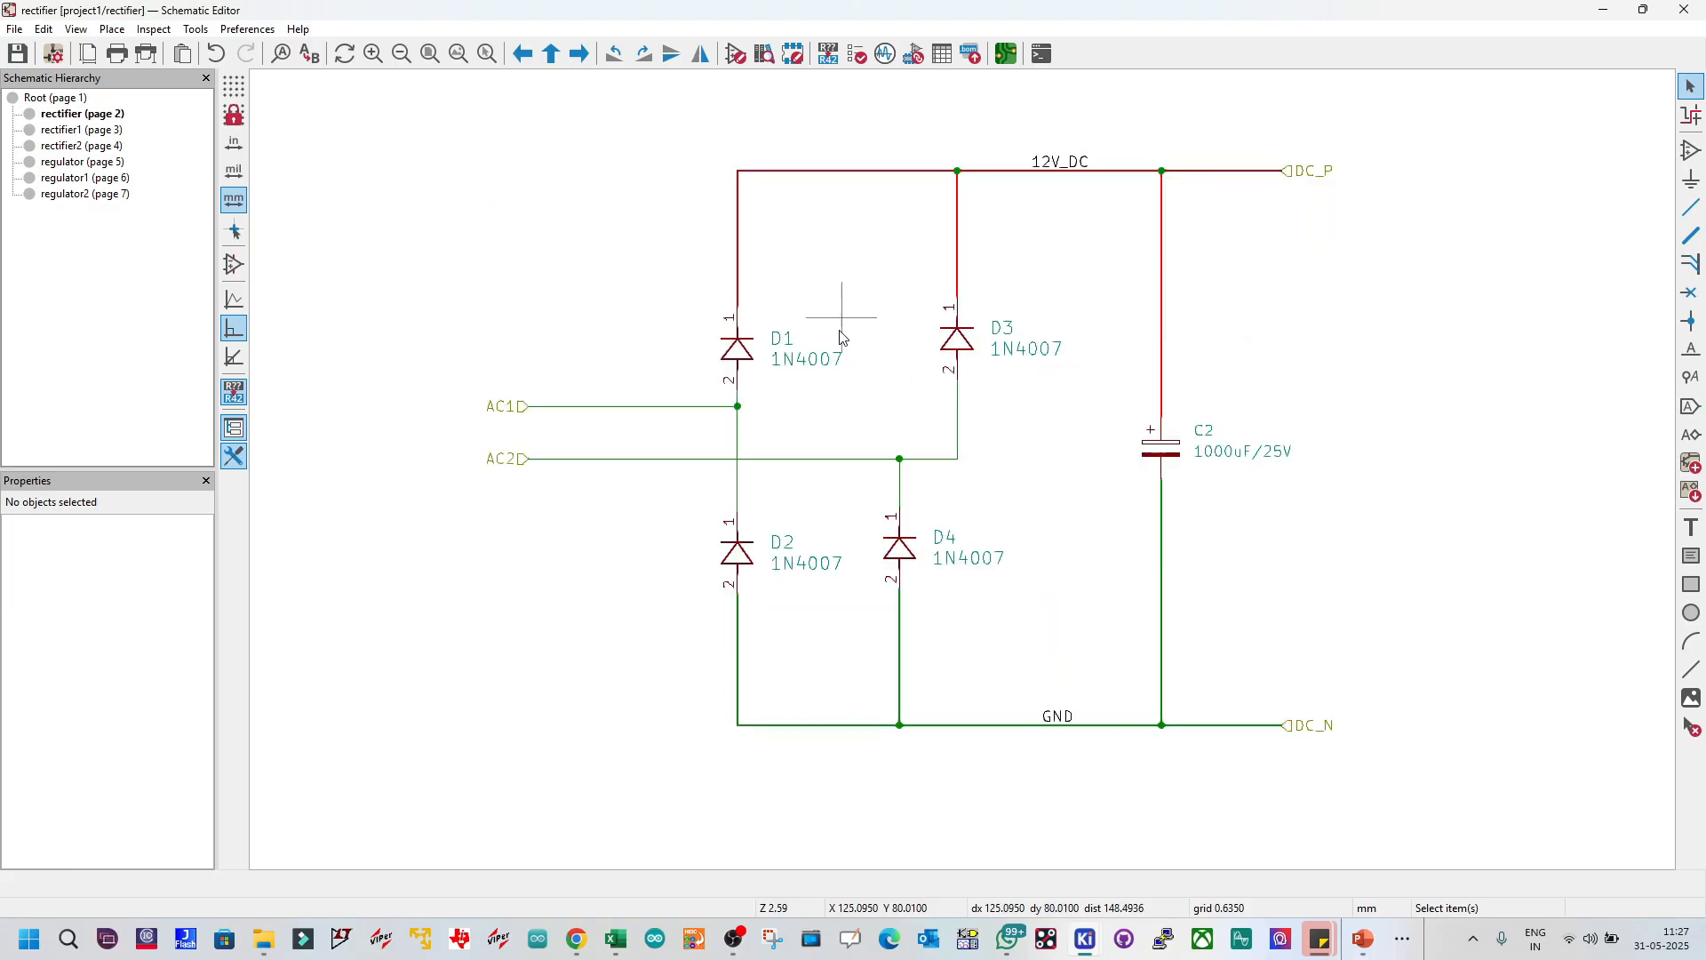
{"action": "key", "text": "ctrl+z"}
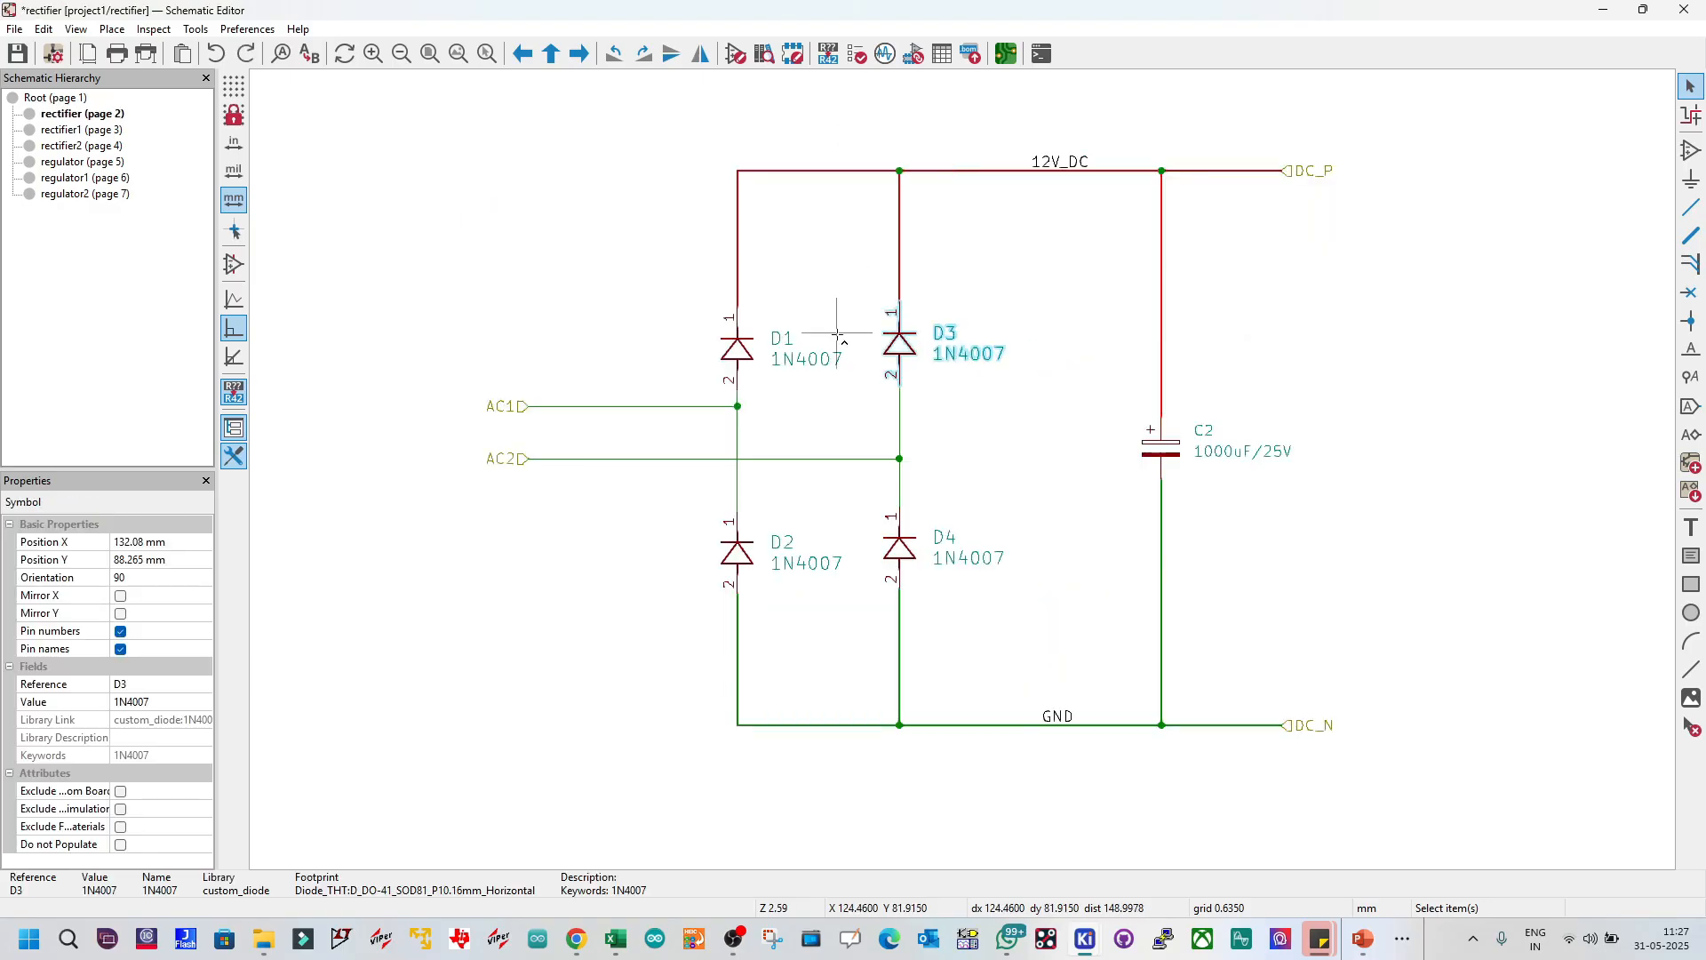
{"action": "key", "text": "Escape"}
{"action": "left_click", "coordinate": [552, 54]}
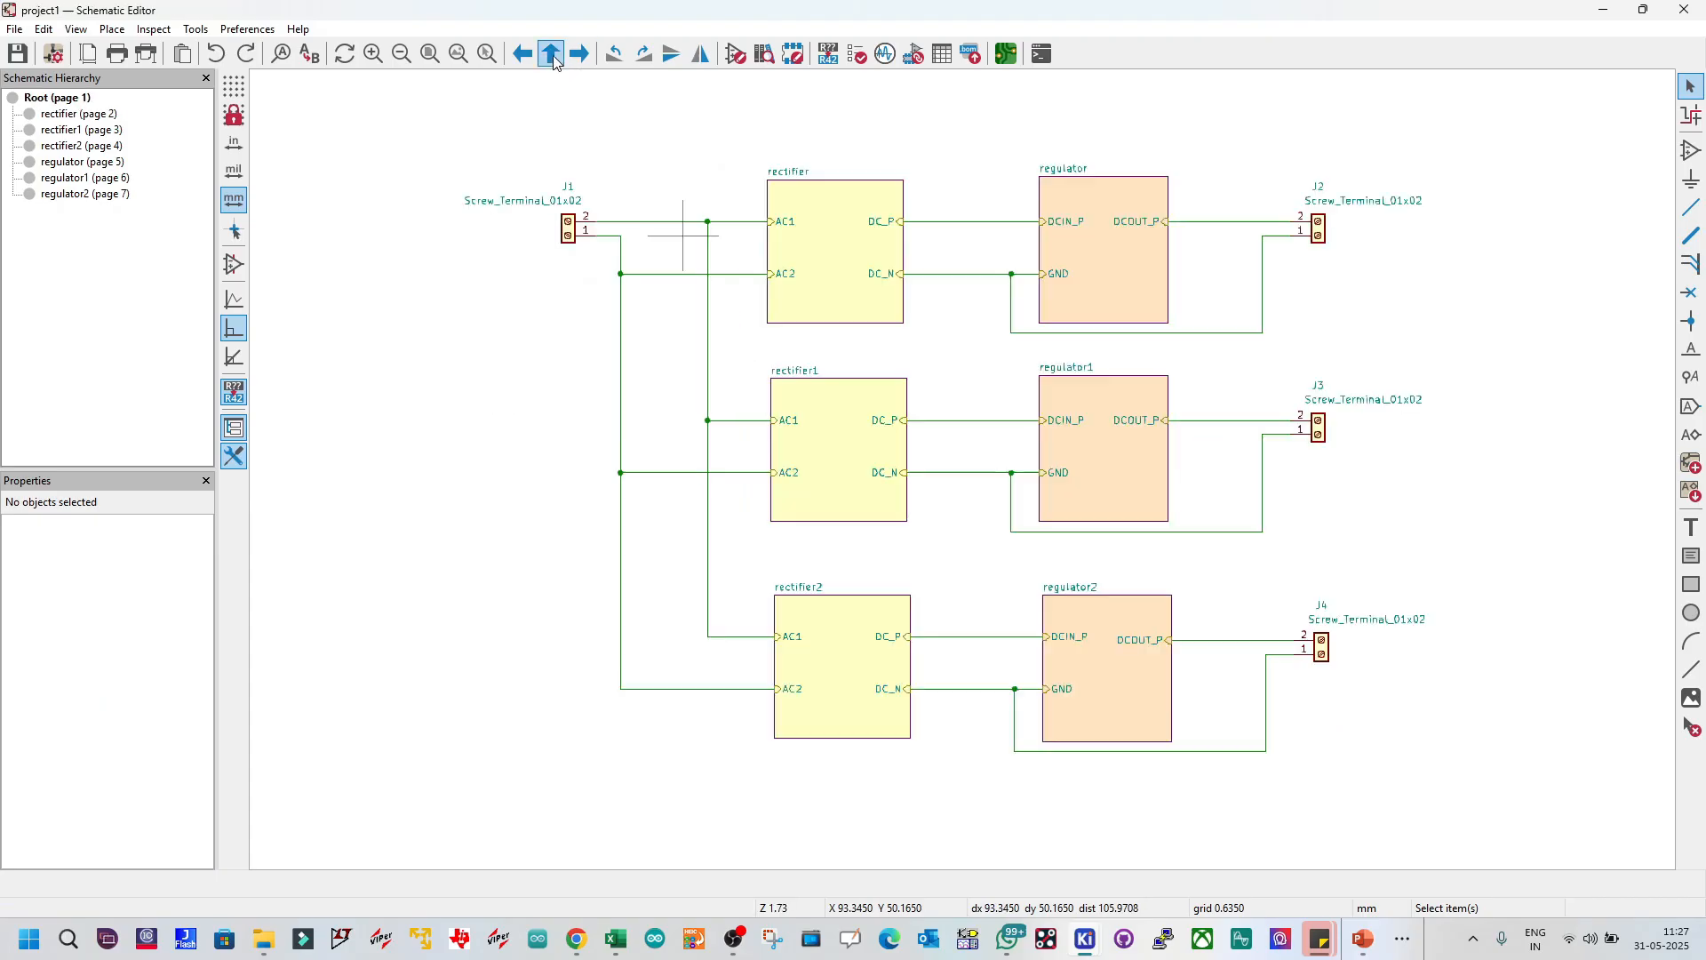
Step: Check diode placement in the rectifier1 and rectifier2 sheets and view the regulator circuit, returning to the root sheet
{"action": "double_click", "coordinate": [822, 444]}
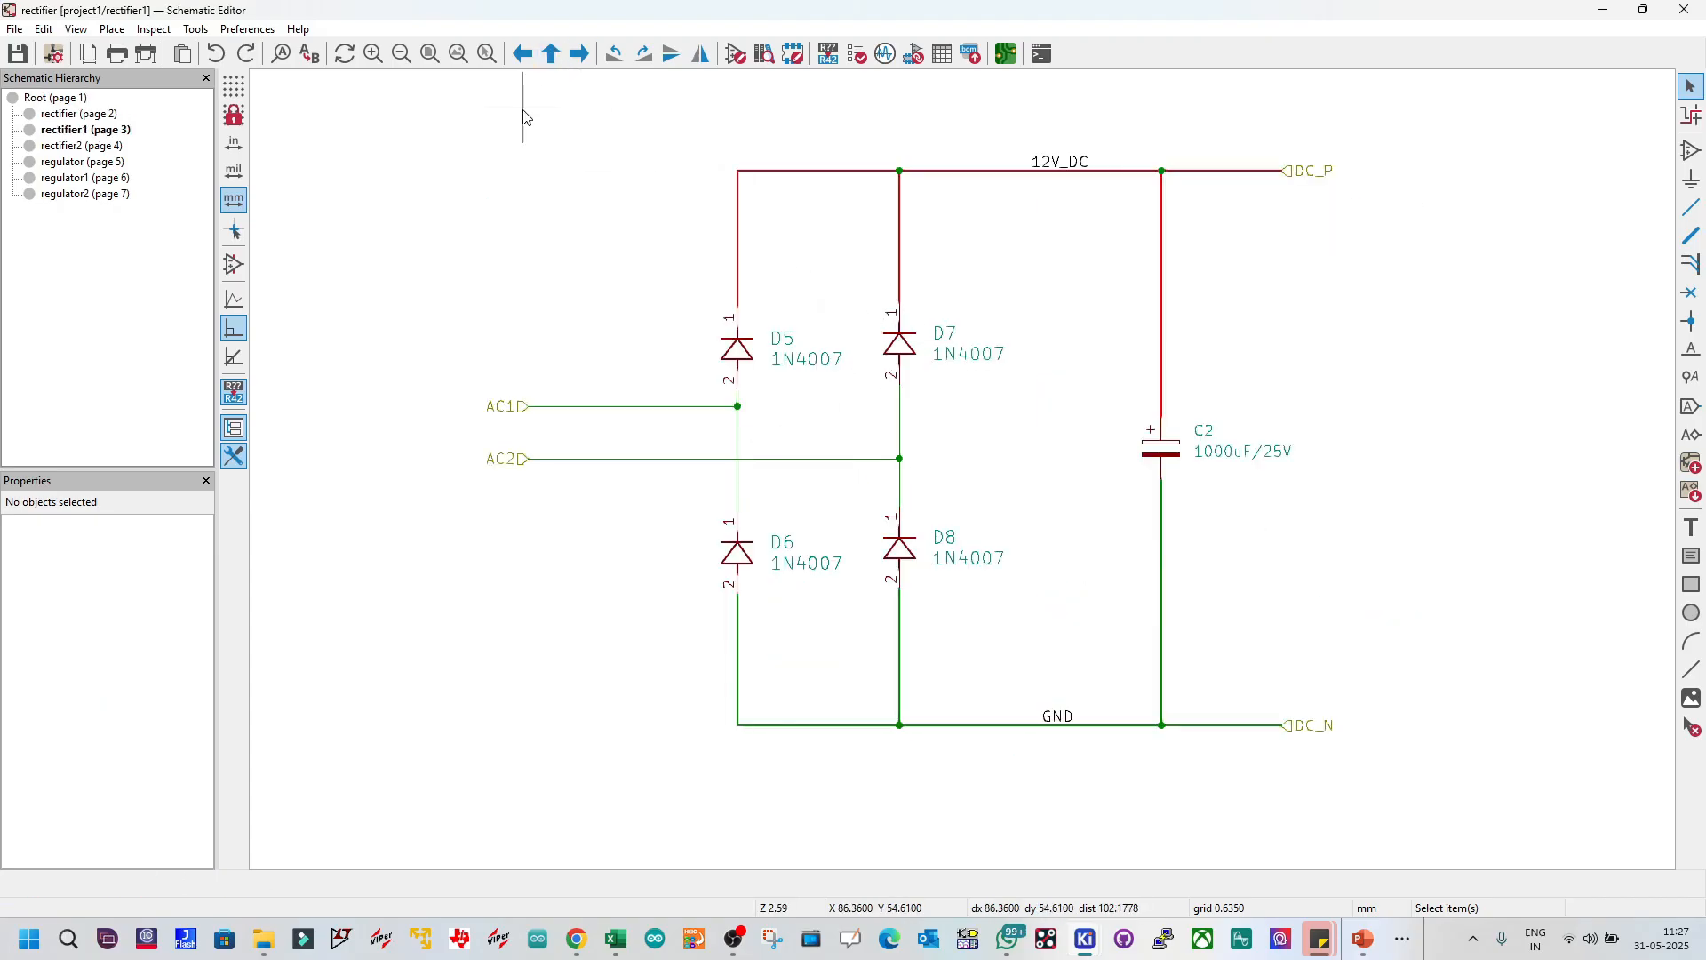
{"action": "left_click", "coordinate": [552, 54]}
{"action": "double_click", "coordinate": [808, 658]}
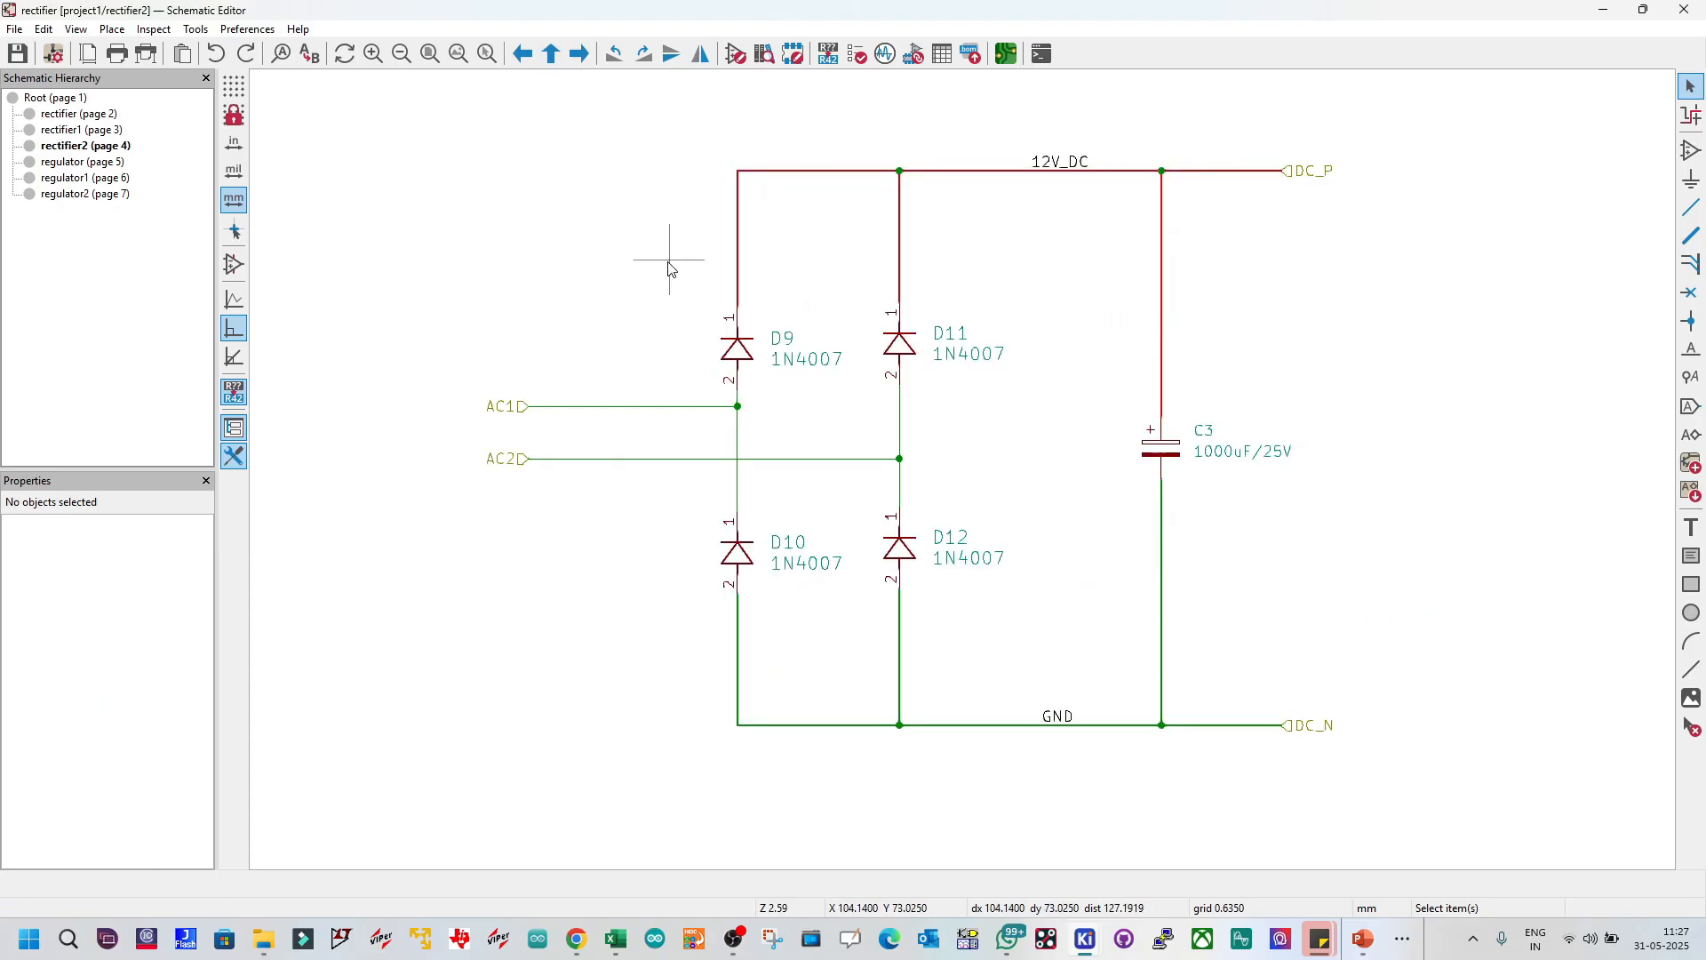
{"action": "left_click", "coordinate": [552, 54]}
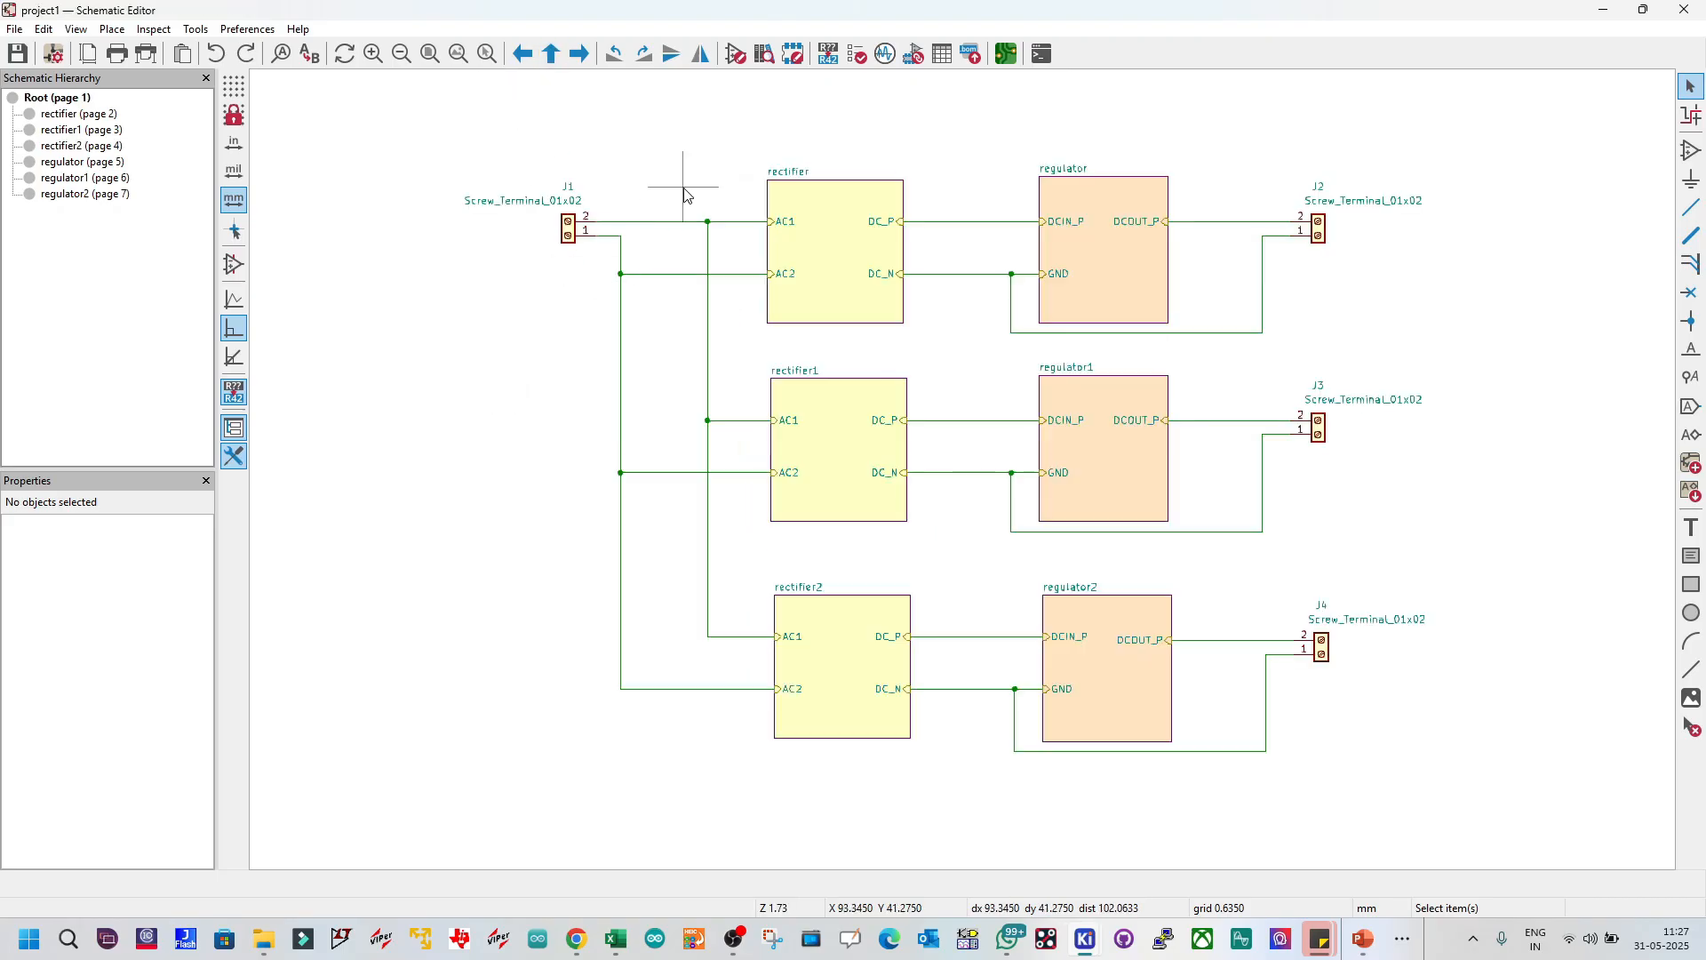
{"action": "double_click", "coordinate": [1098, 275]}
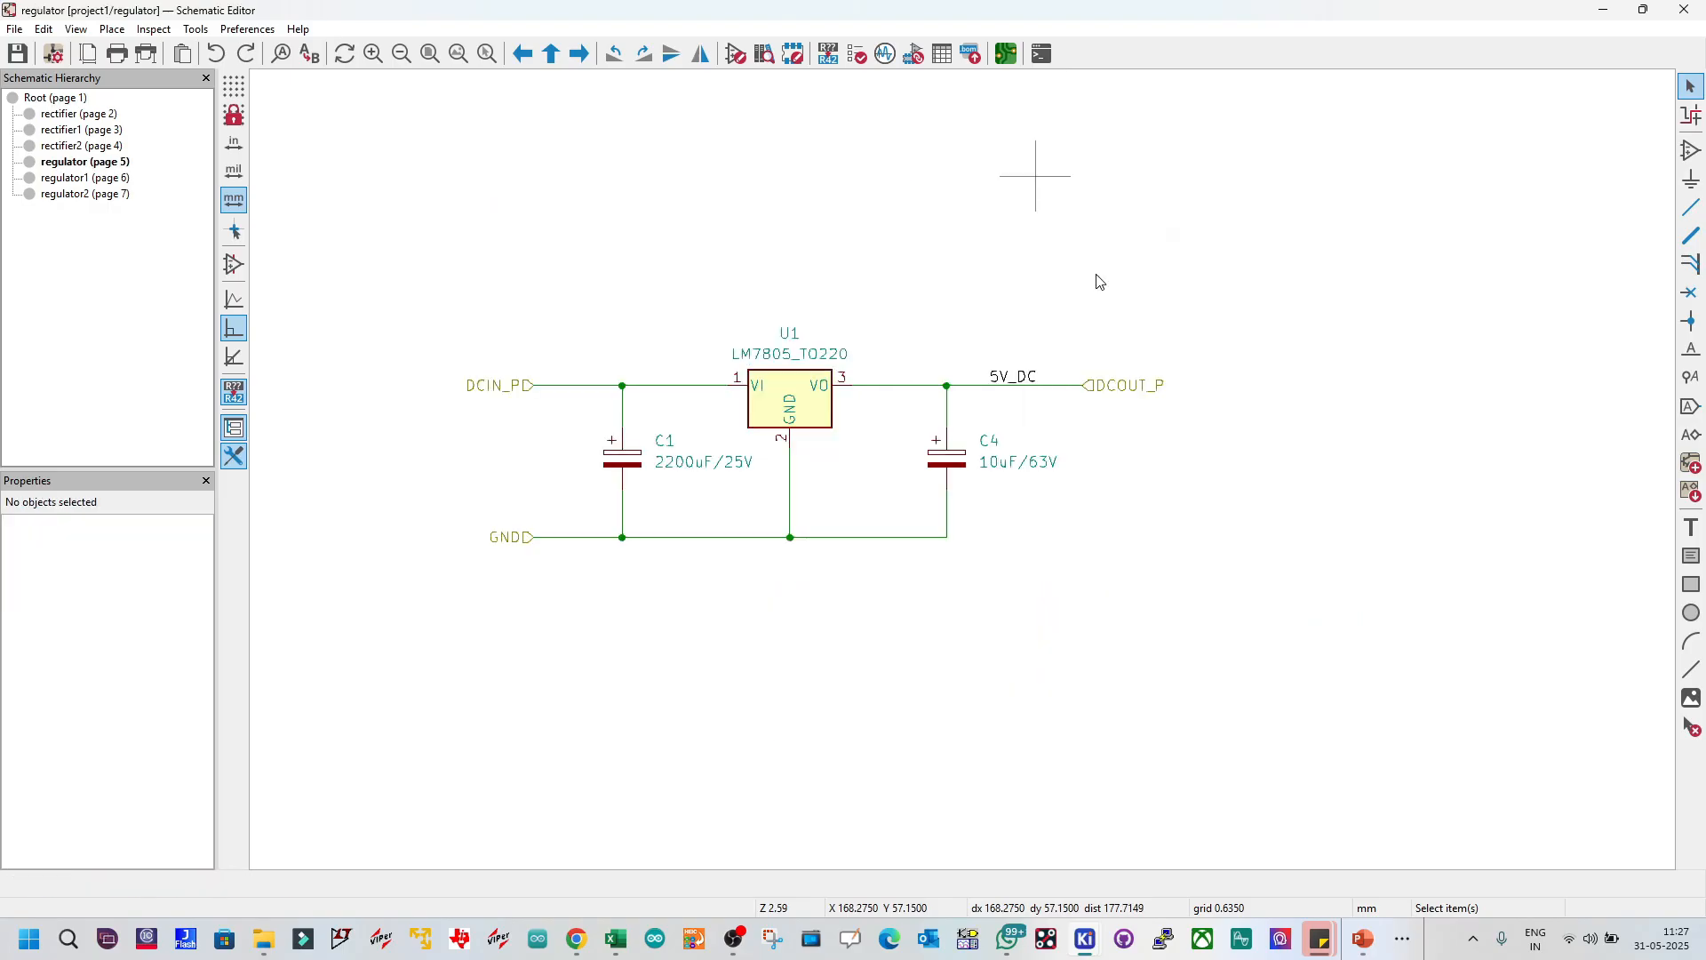
{"action": "left_click", "coordinate": [552, 54]}
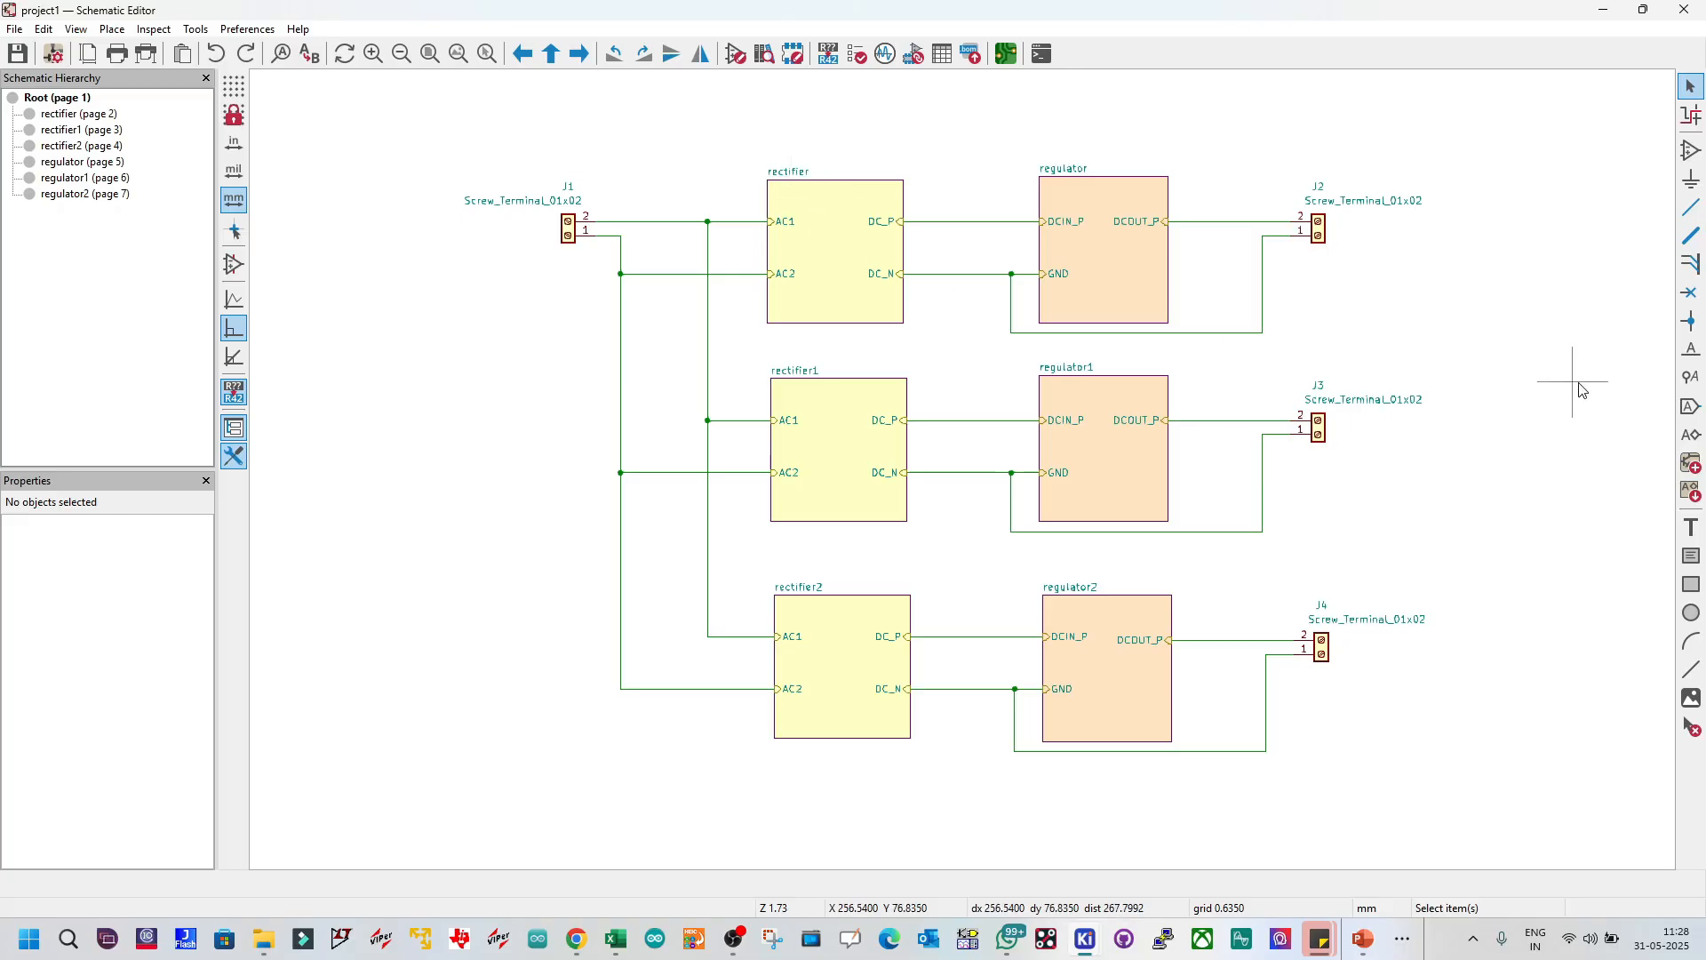
{"action": "left_click", "coordinate": [1692, 462]}
{"action": "left_click", "coordinate": [339, 379]}
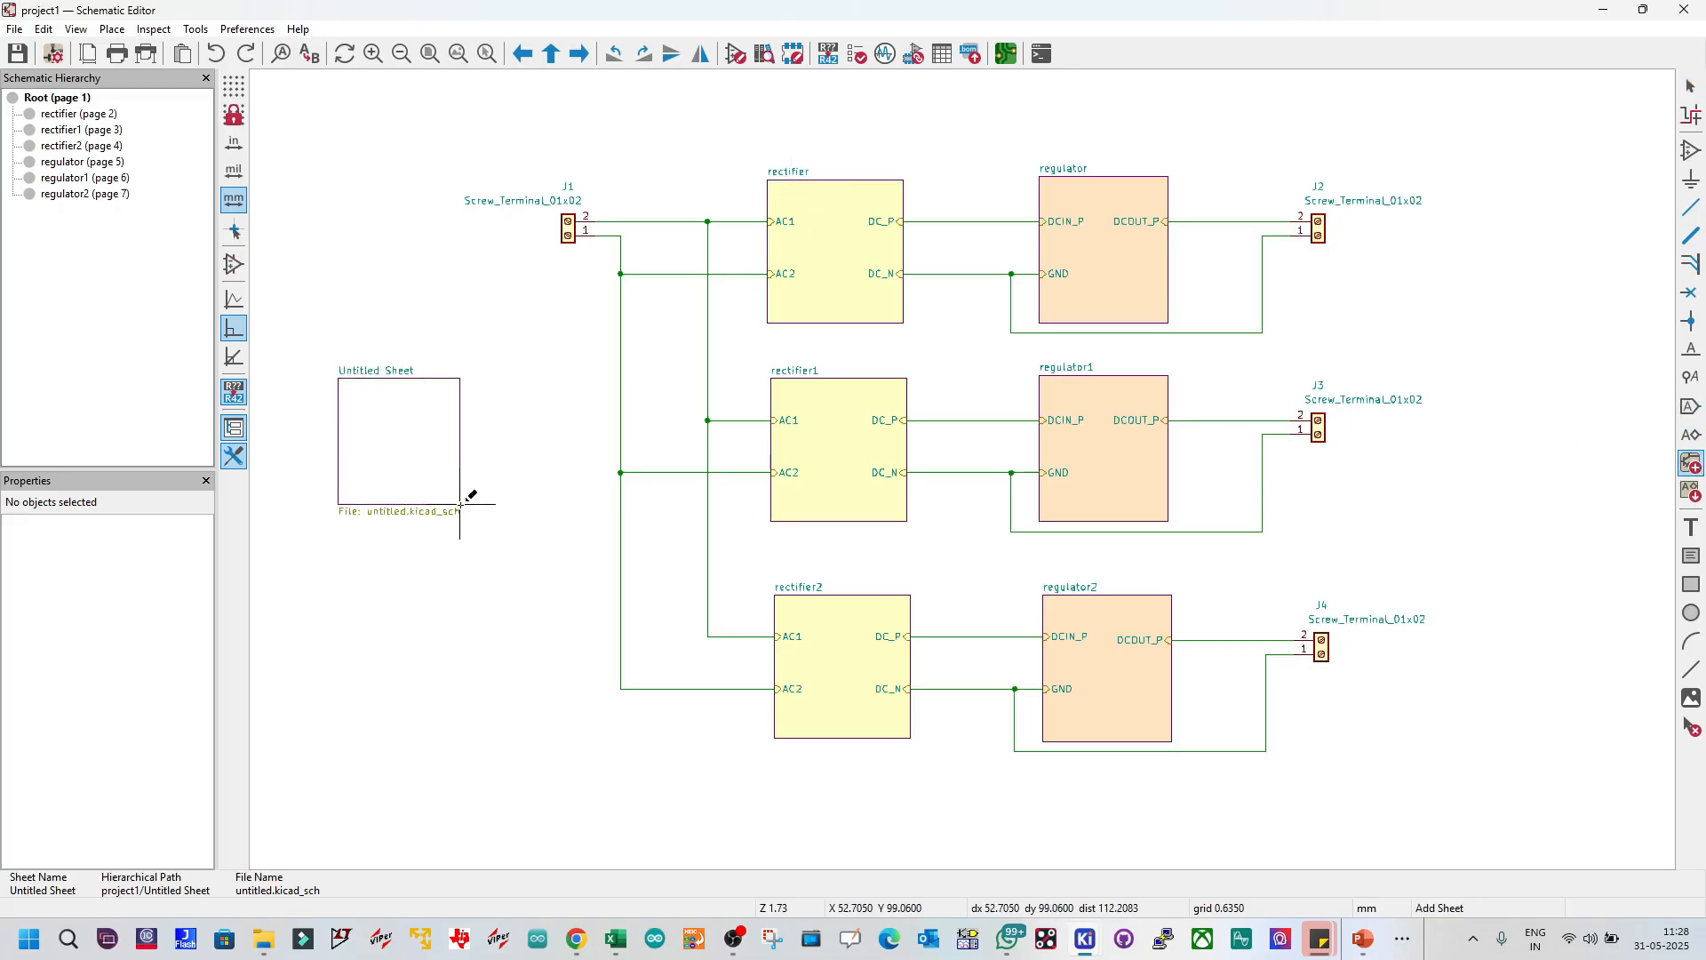
{"action": "key", "text": "Escape"}
{"action": "left_click", "coordinate": [346, 581]}
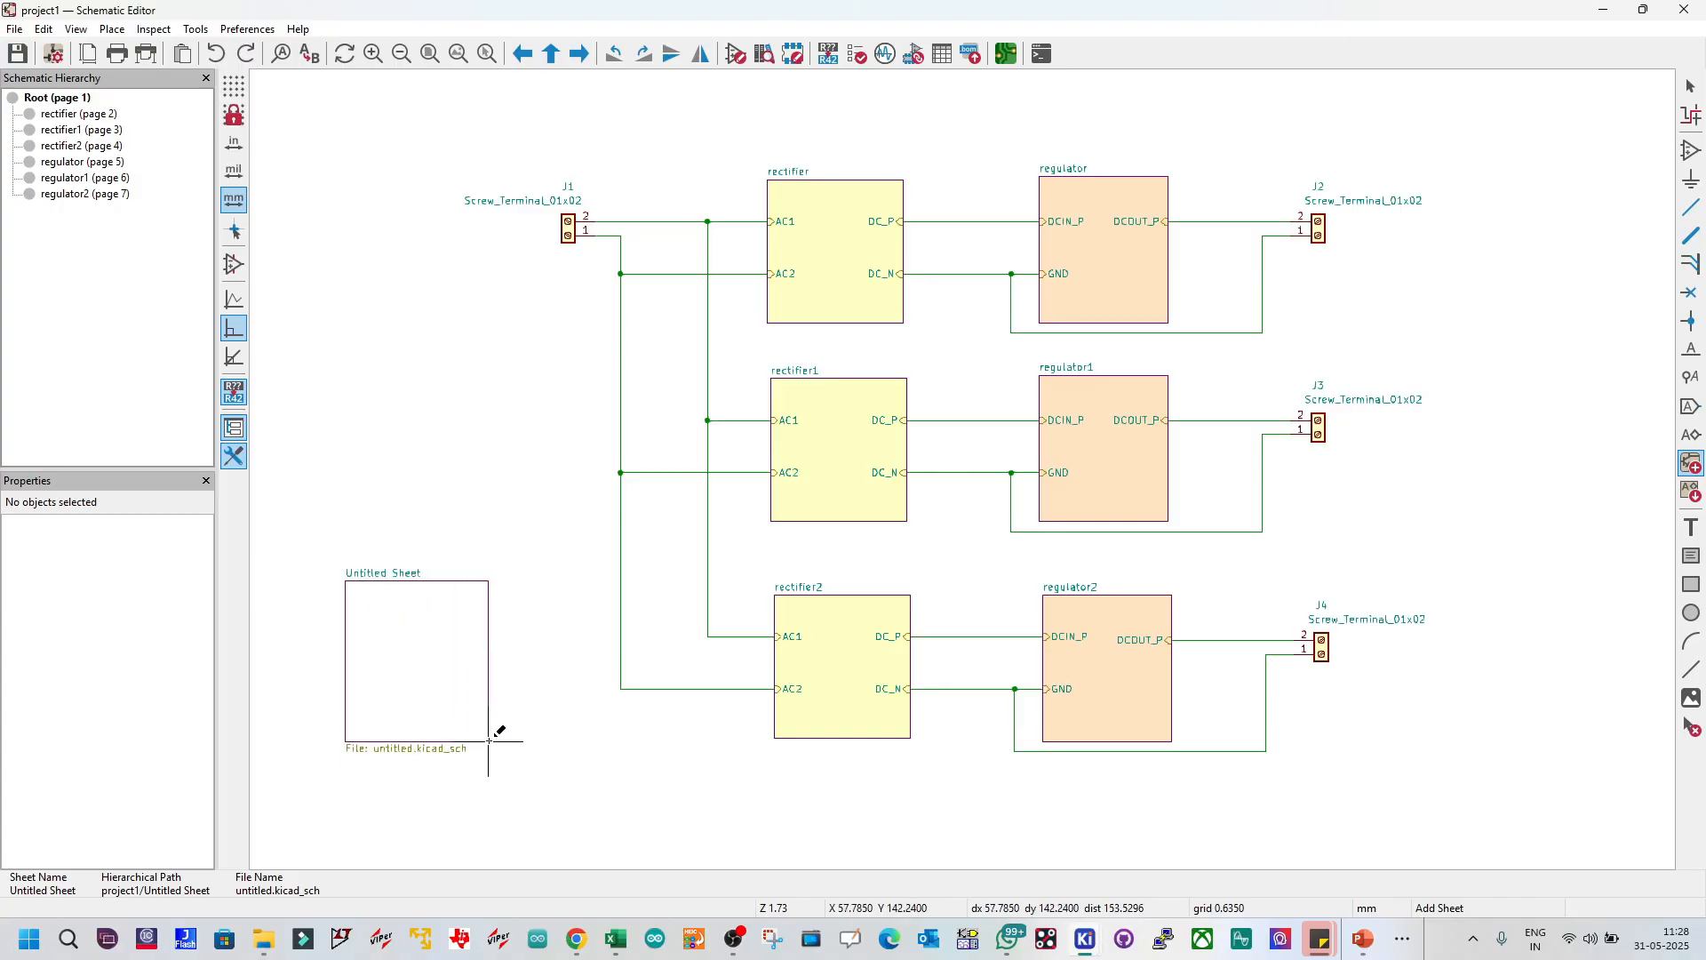
{"action": "key", "text": "Escape"}
{"action": "key", "text": "Escape"}
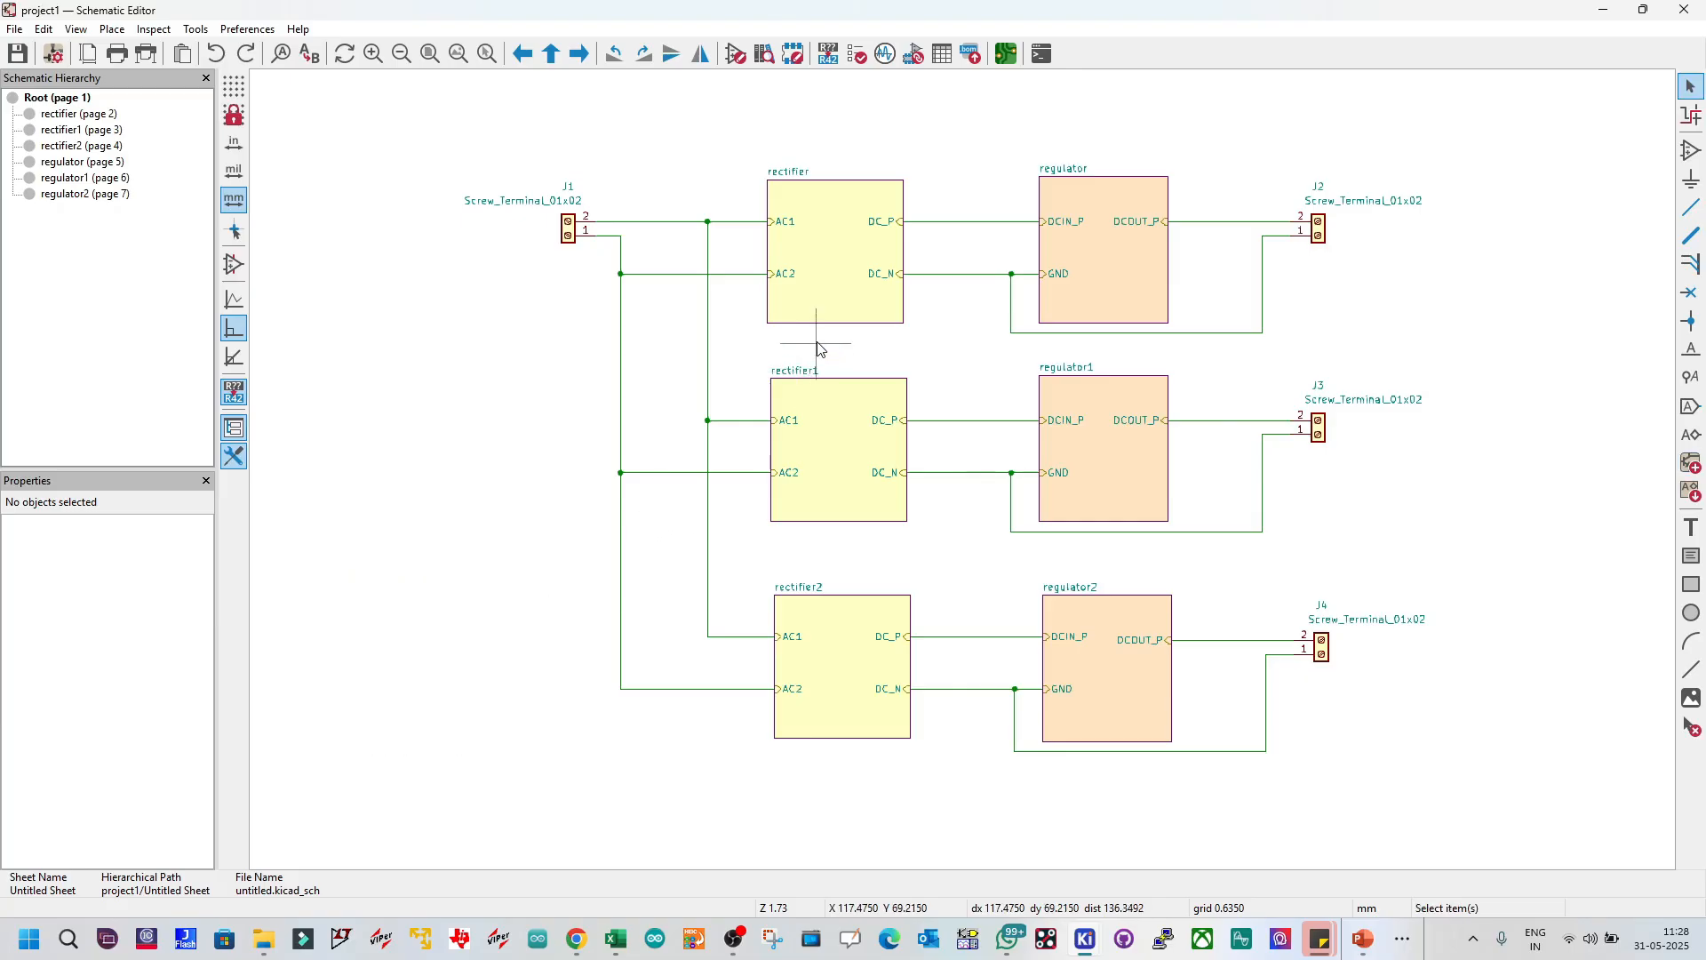
Step: Show the sheet file name on the rectifier sheet symbol
{"action": "left_click", "coordinate": [844, 287]}
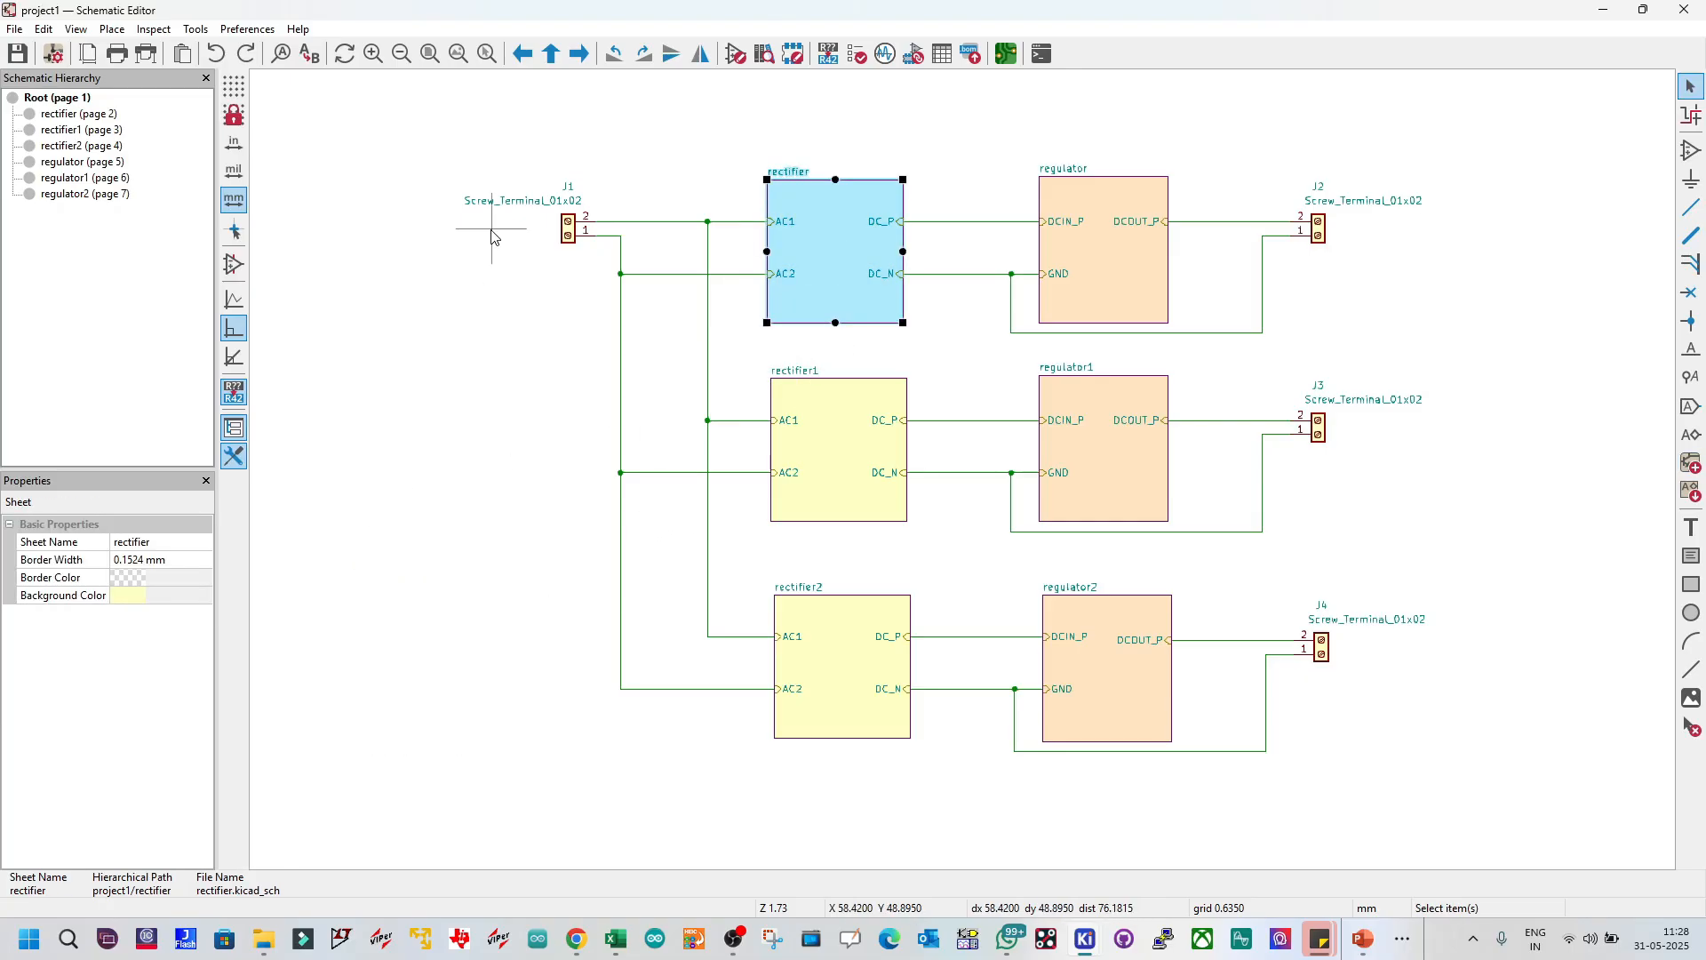
{"action": "right_click", "coordinate": [841, 234]}
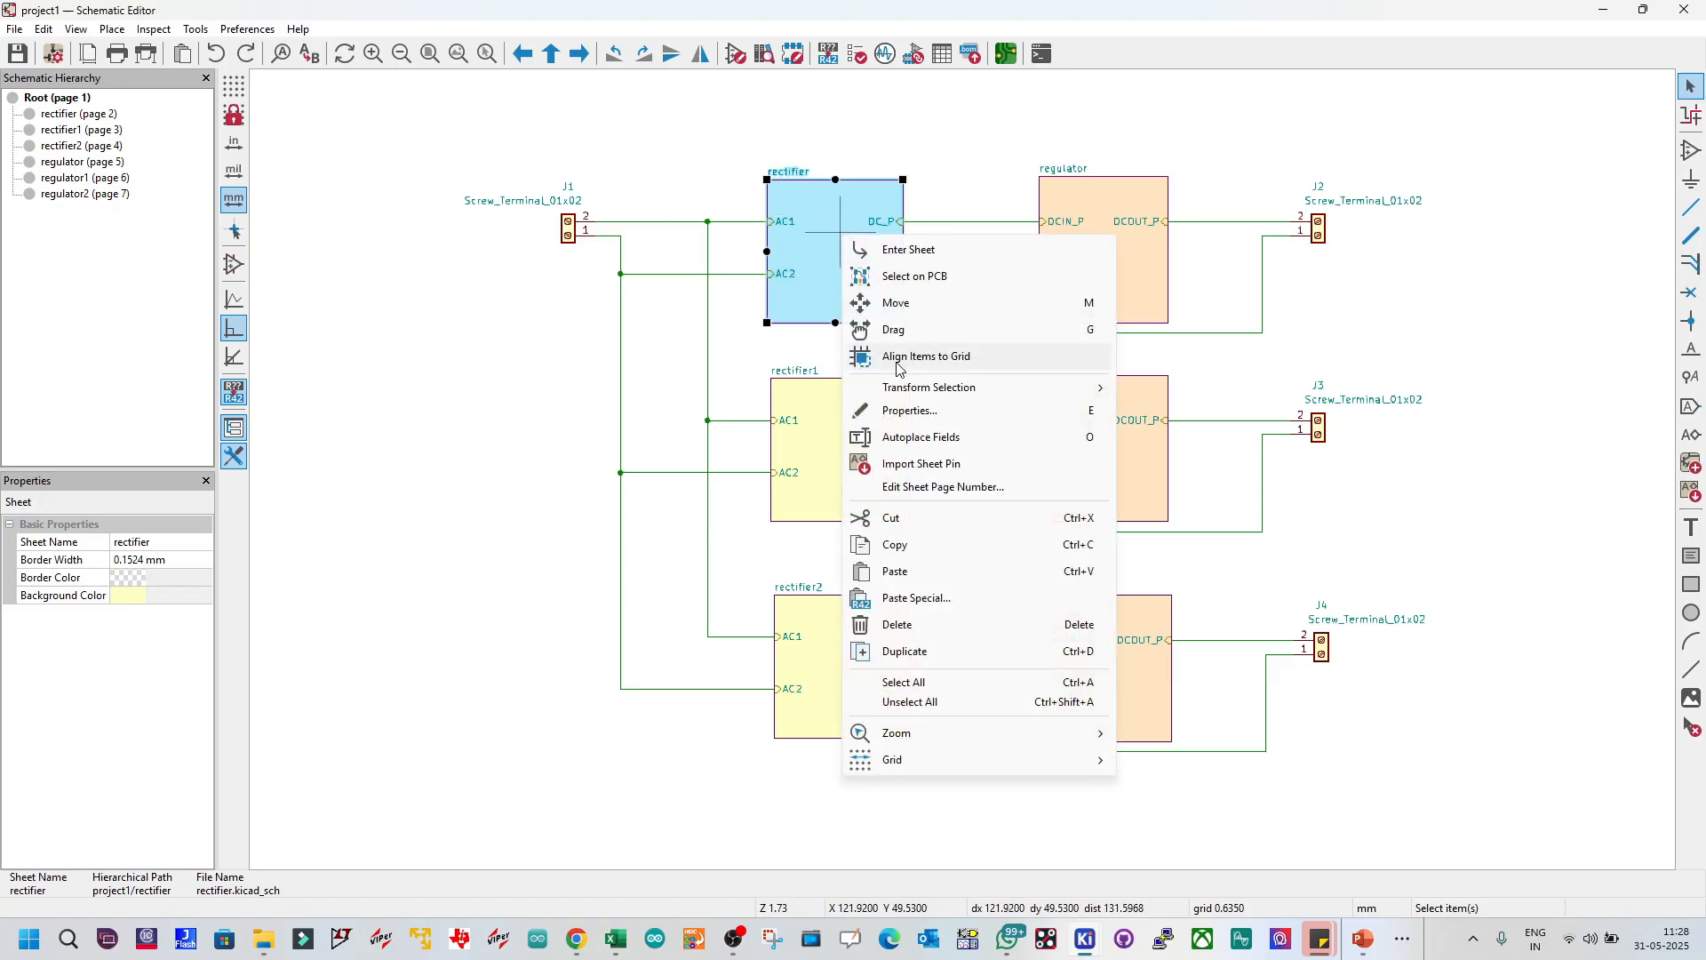
{"action": "left_click", "coordinate": [910, 410]}
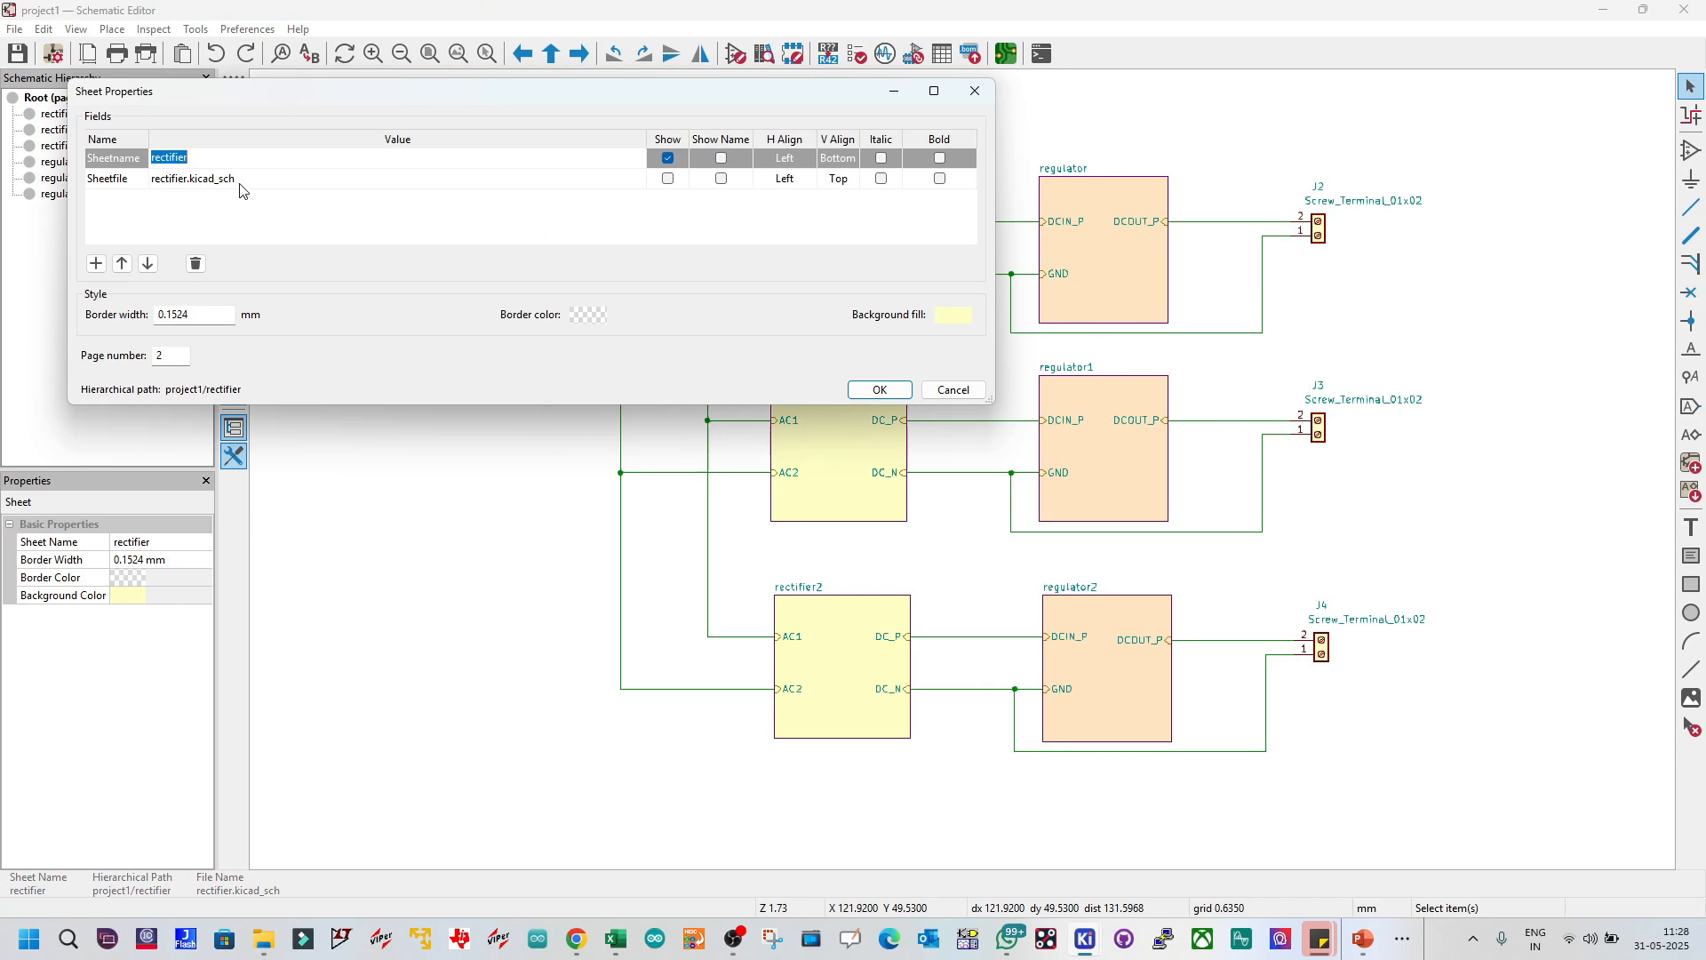
{"action": "left_click", "coordinate": [667, 179]}
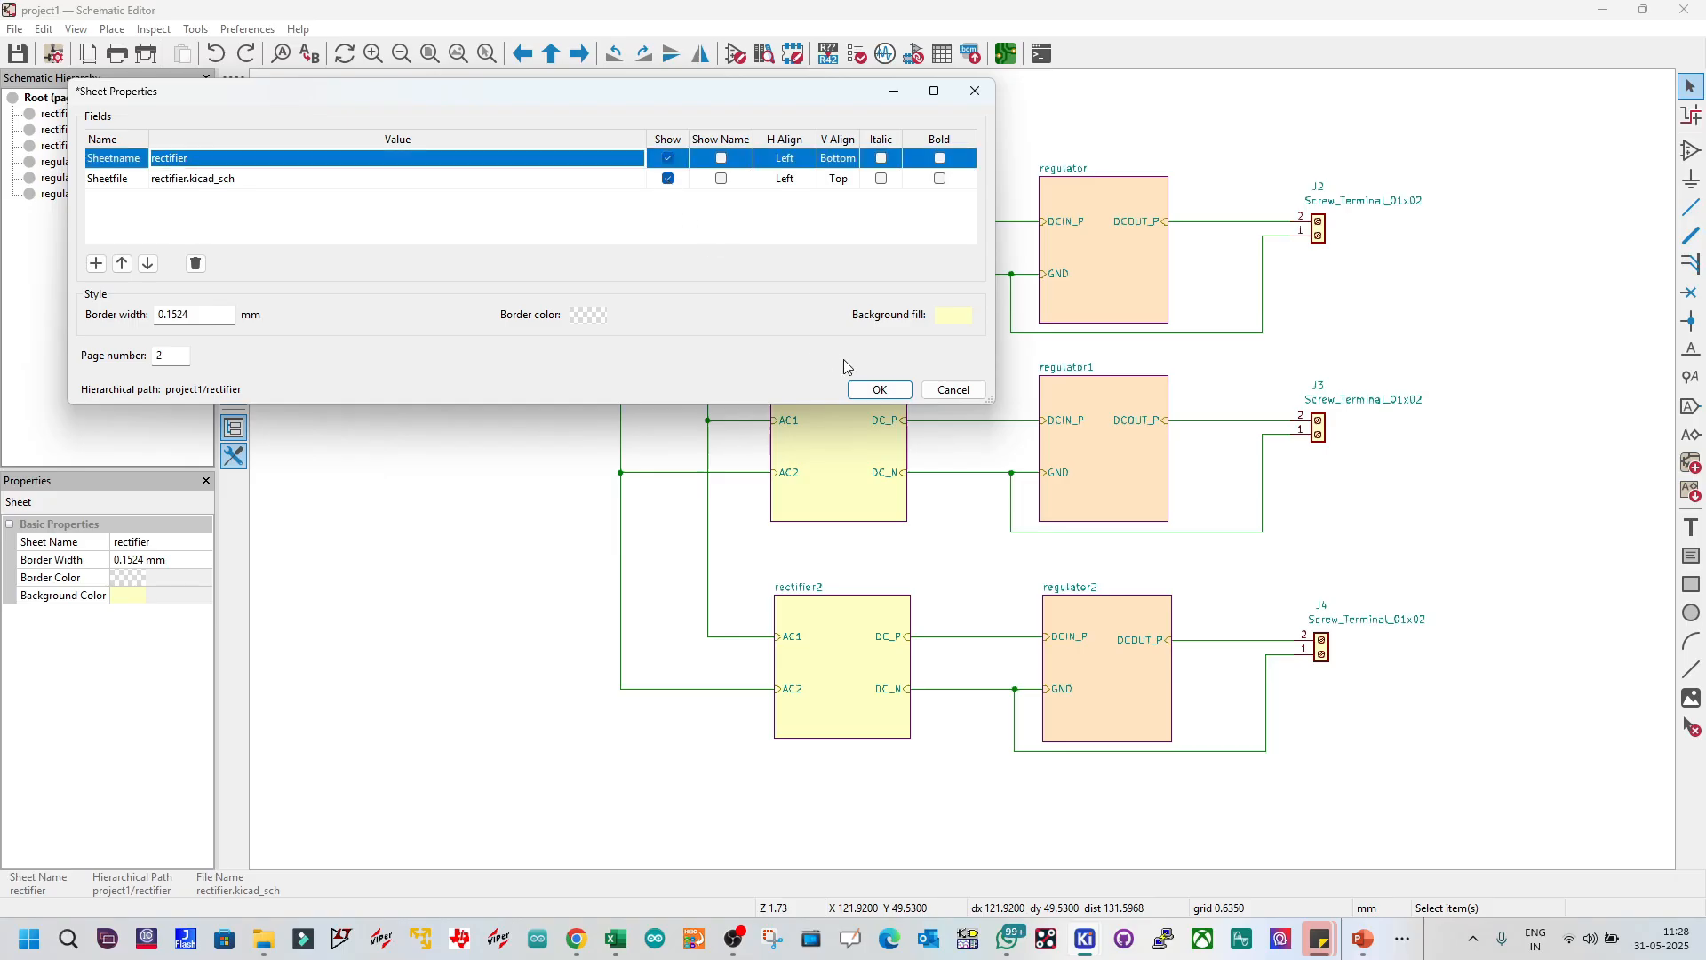
{"action": "left_click", "coordinate": [878, 391]}
{"action": "left_click", "coordinate": [495, 365]}
Step: Show the sheet file name on the rectifier1 sheet symbol as well
{"action": "left_click", "coordinate": [838, 445]}
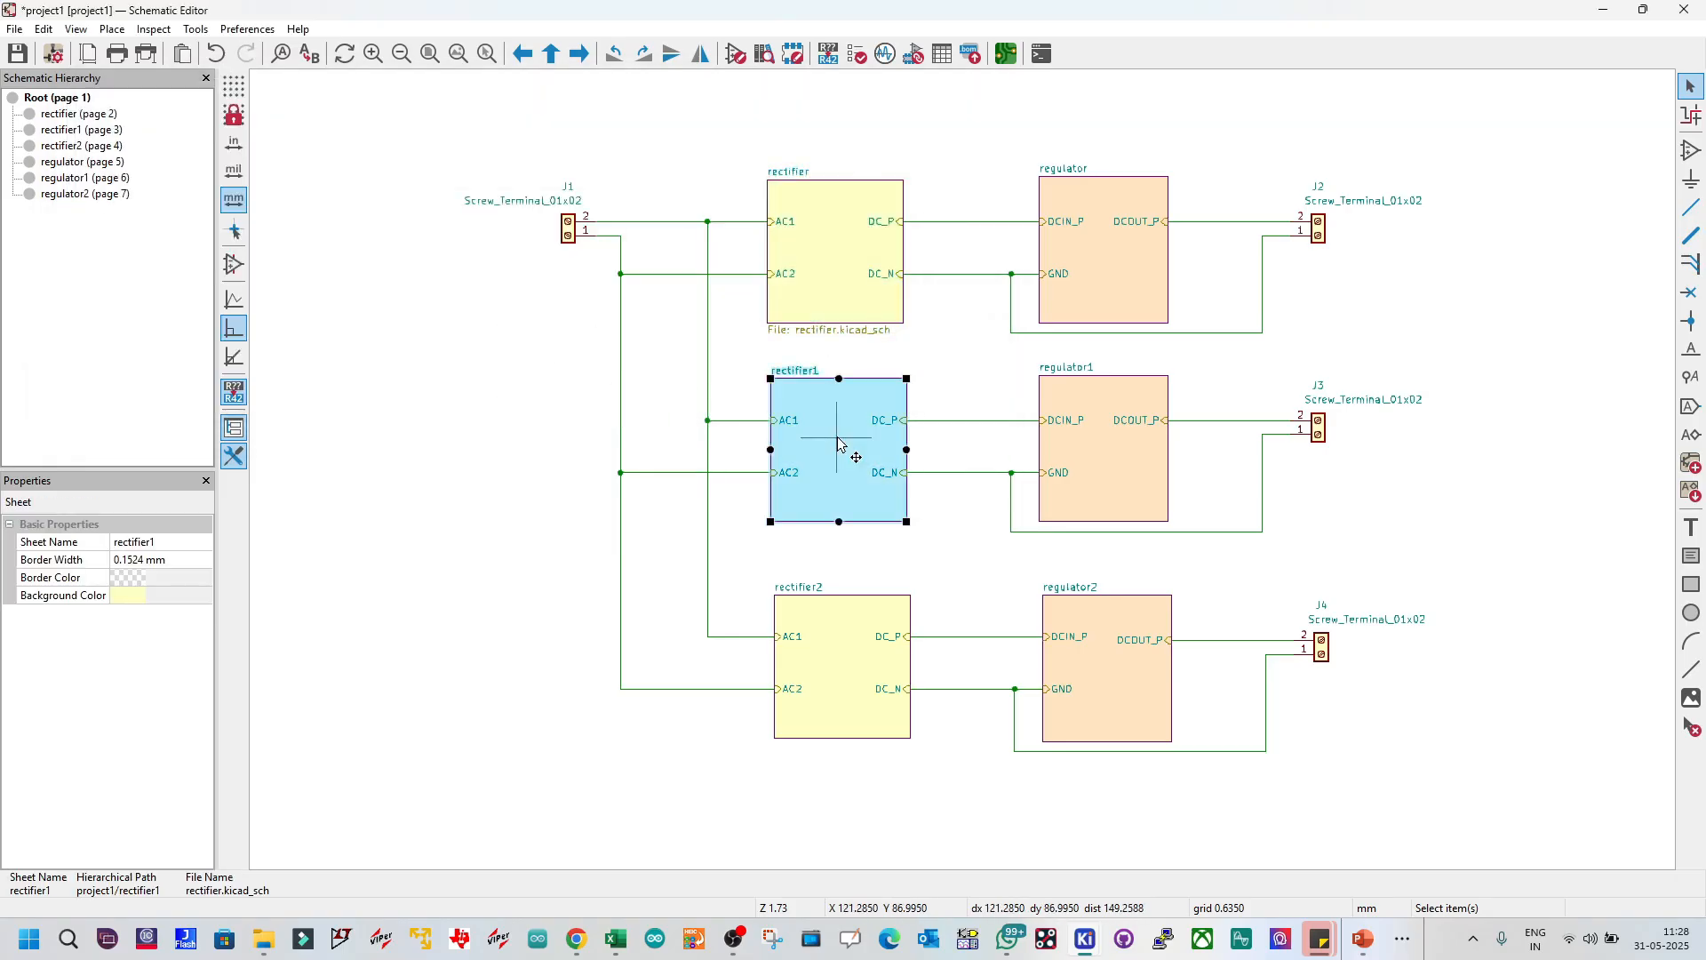
{"action": "right_click", "coordinate": [838, 444]}
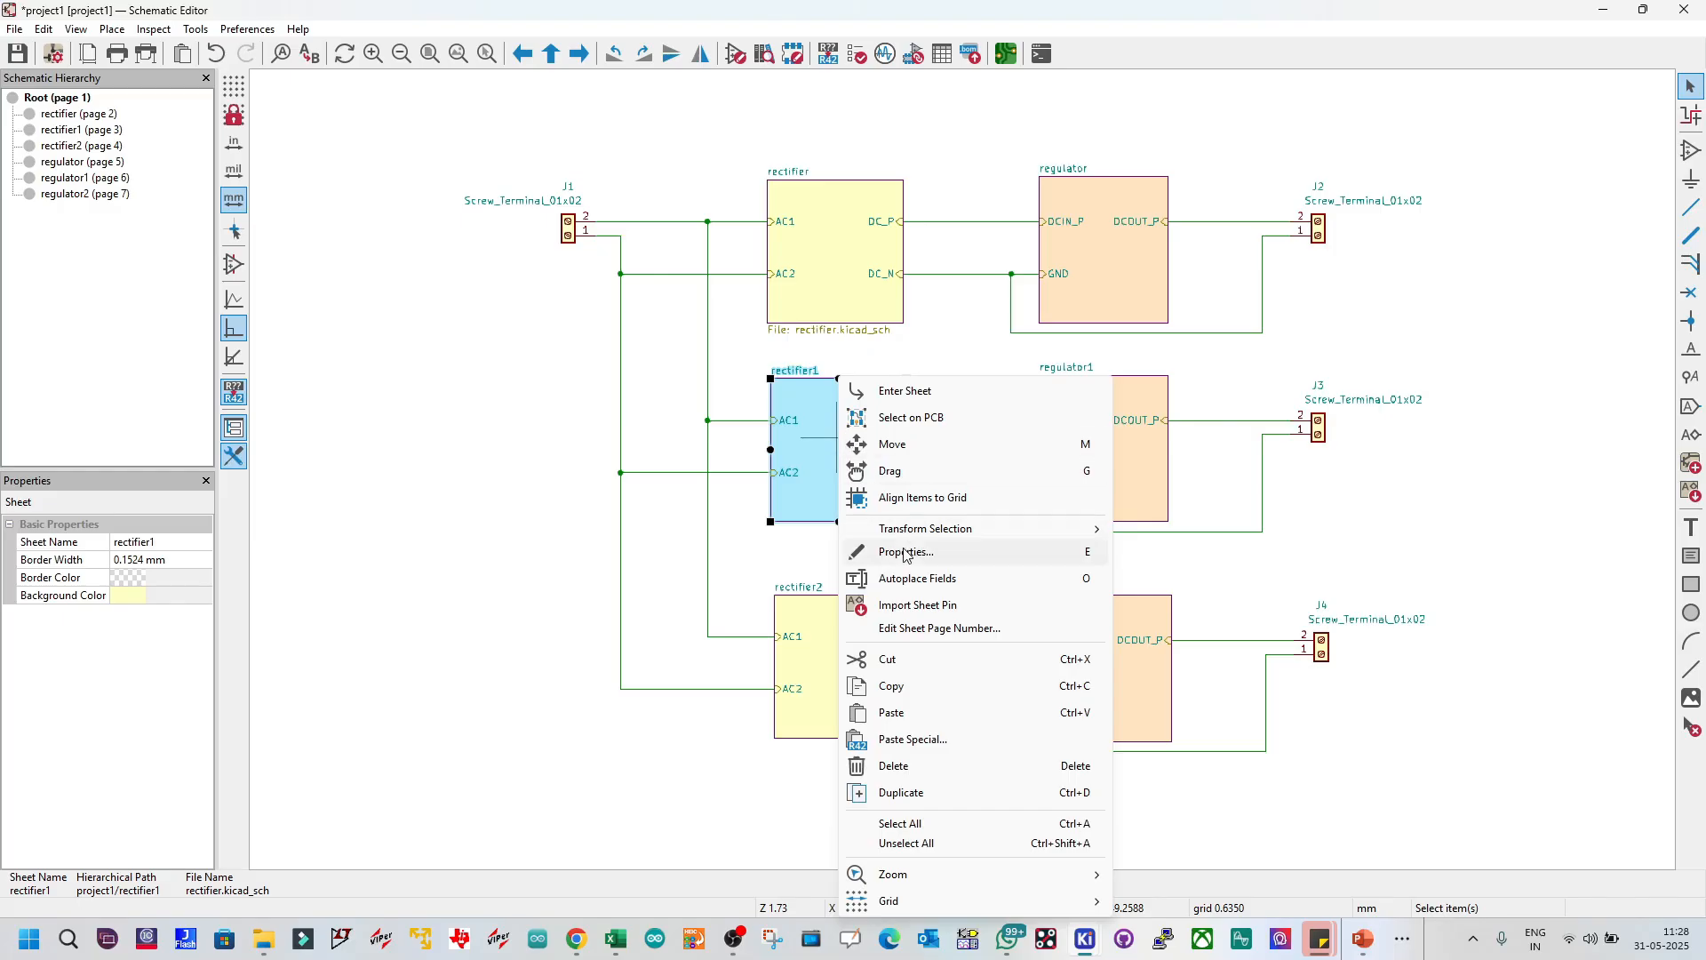
{"action": "left_click", "coordinate": [897, 553]}
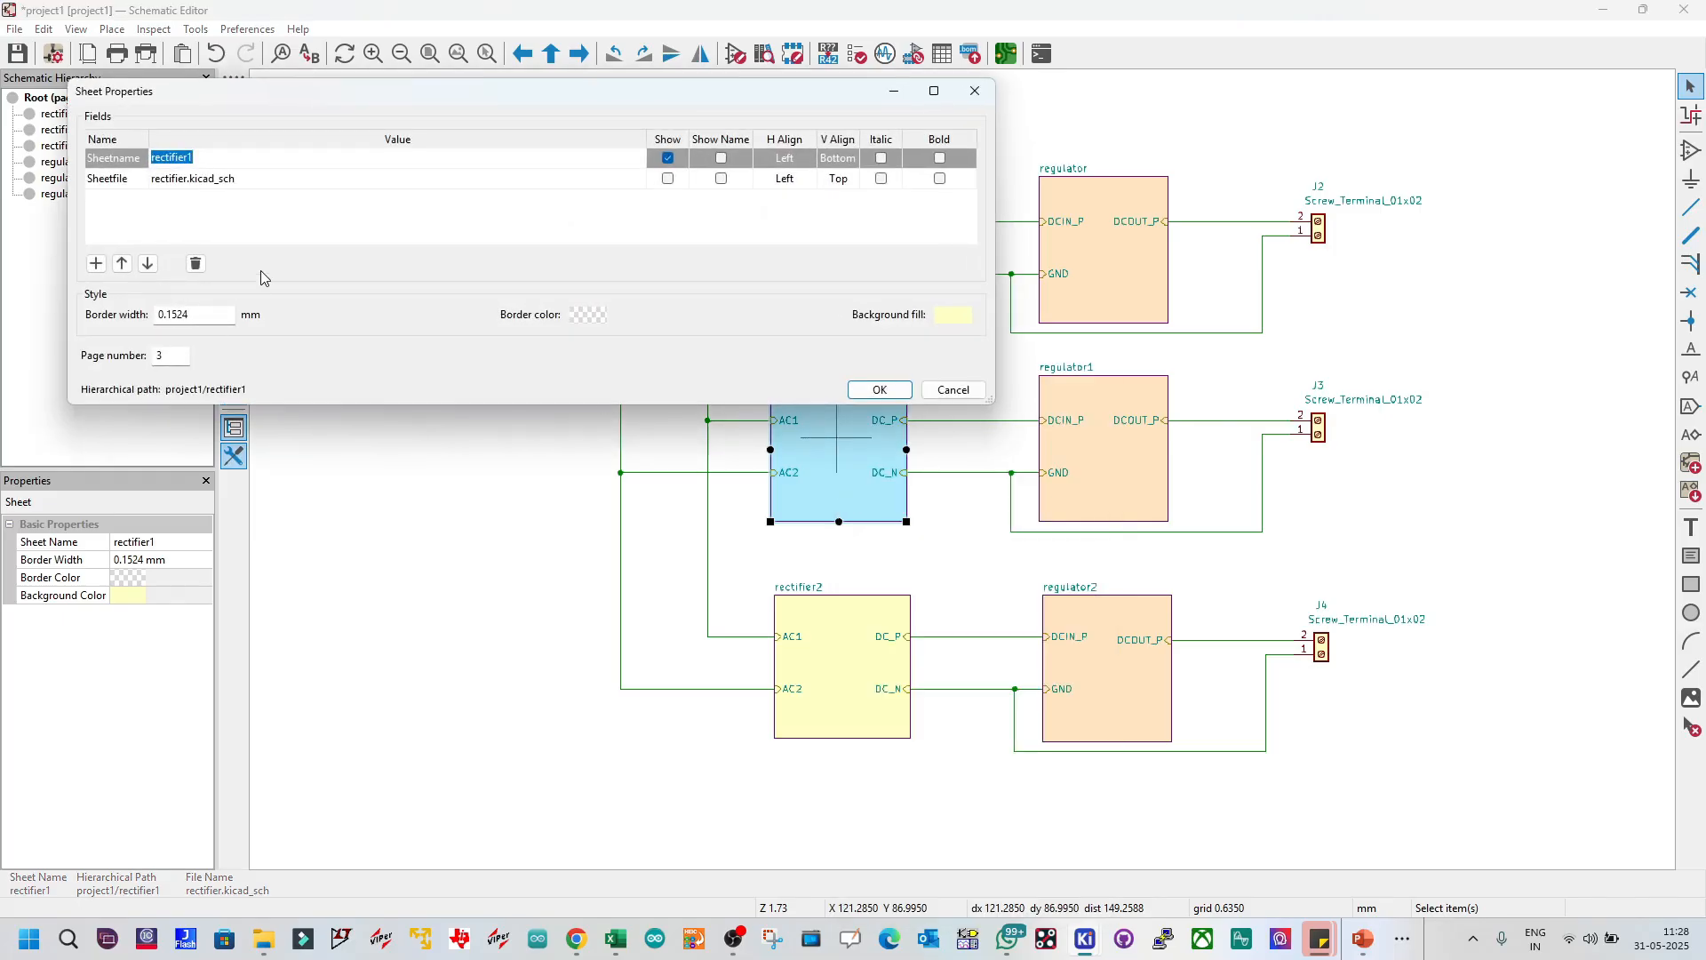
{"action": "left_click", "coordinate": [668, 178]}
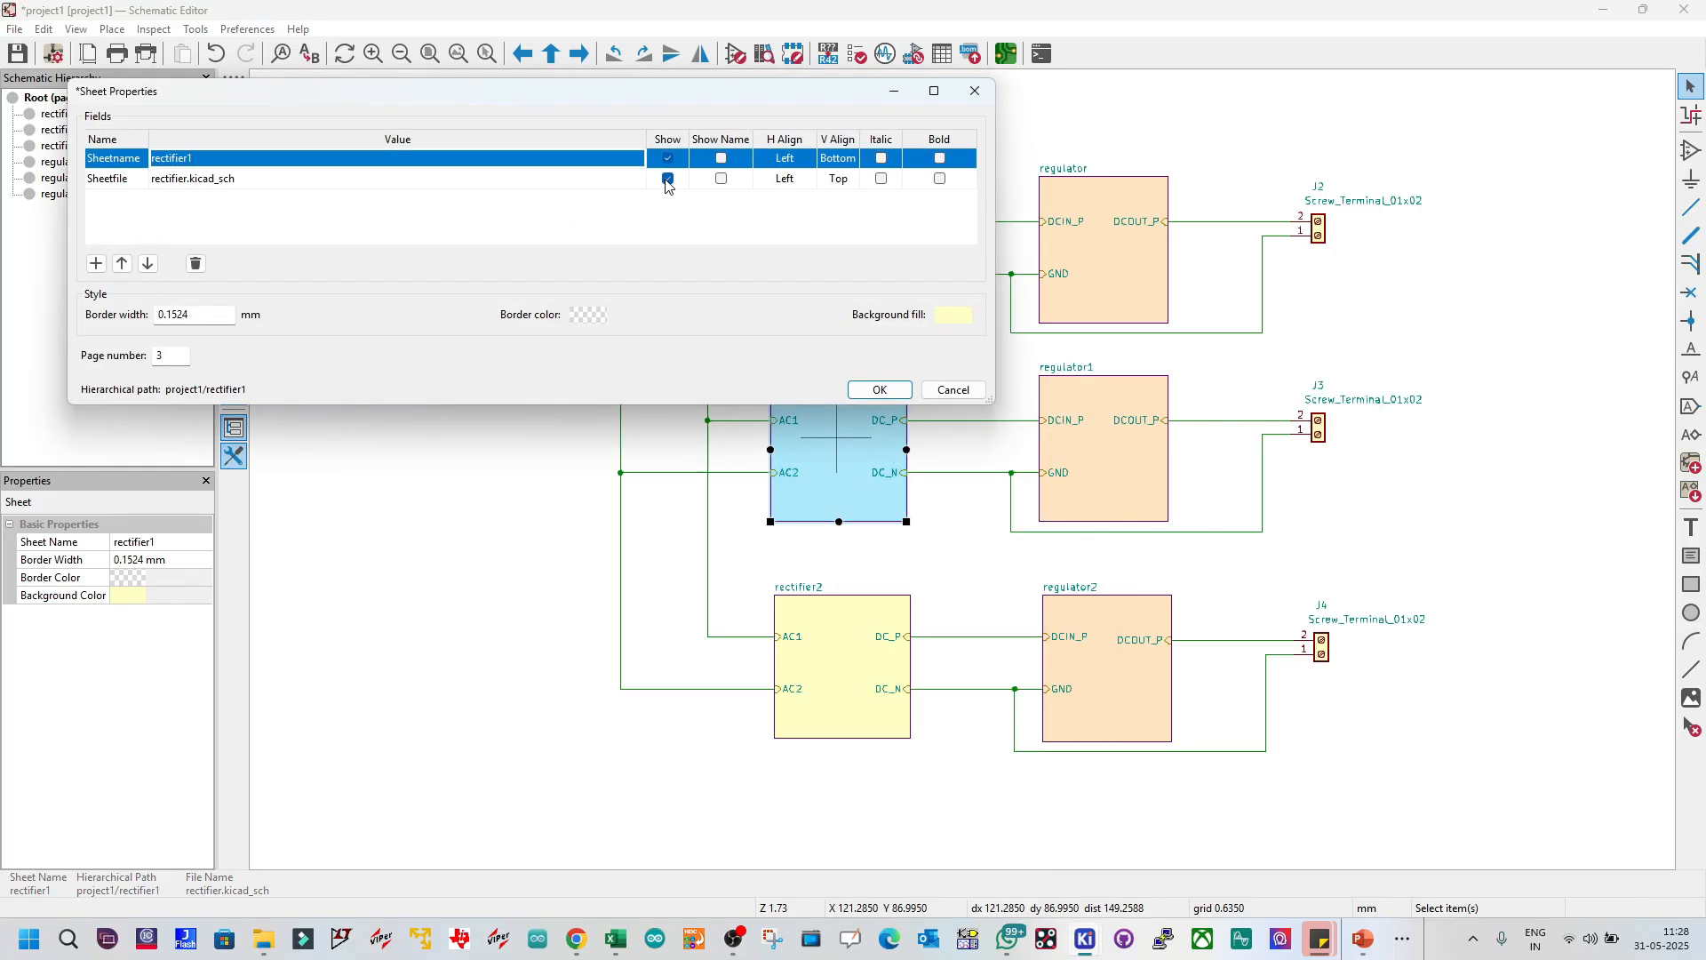
{"action": "left_click", "coordinate": [877, 390]}
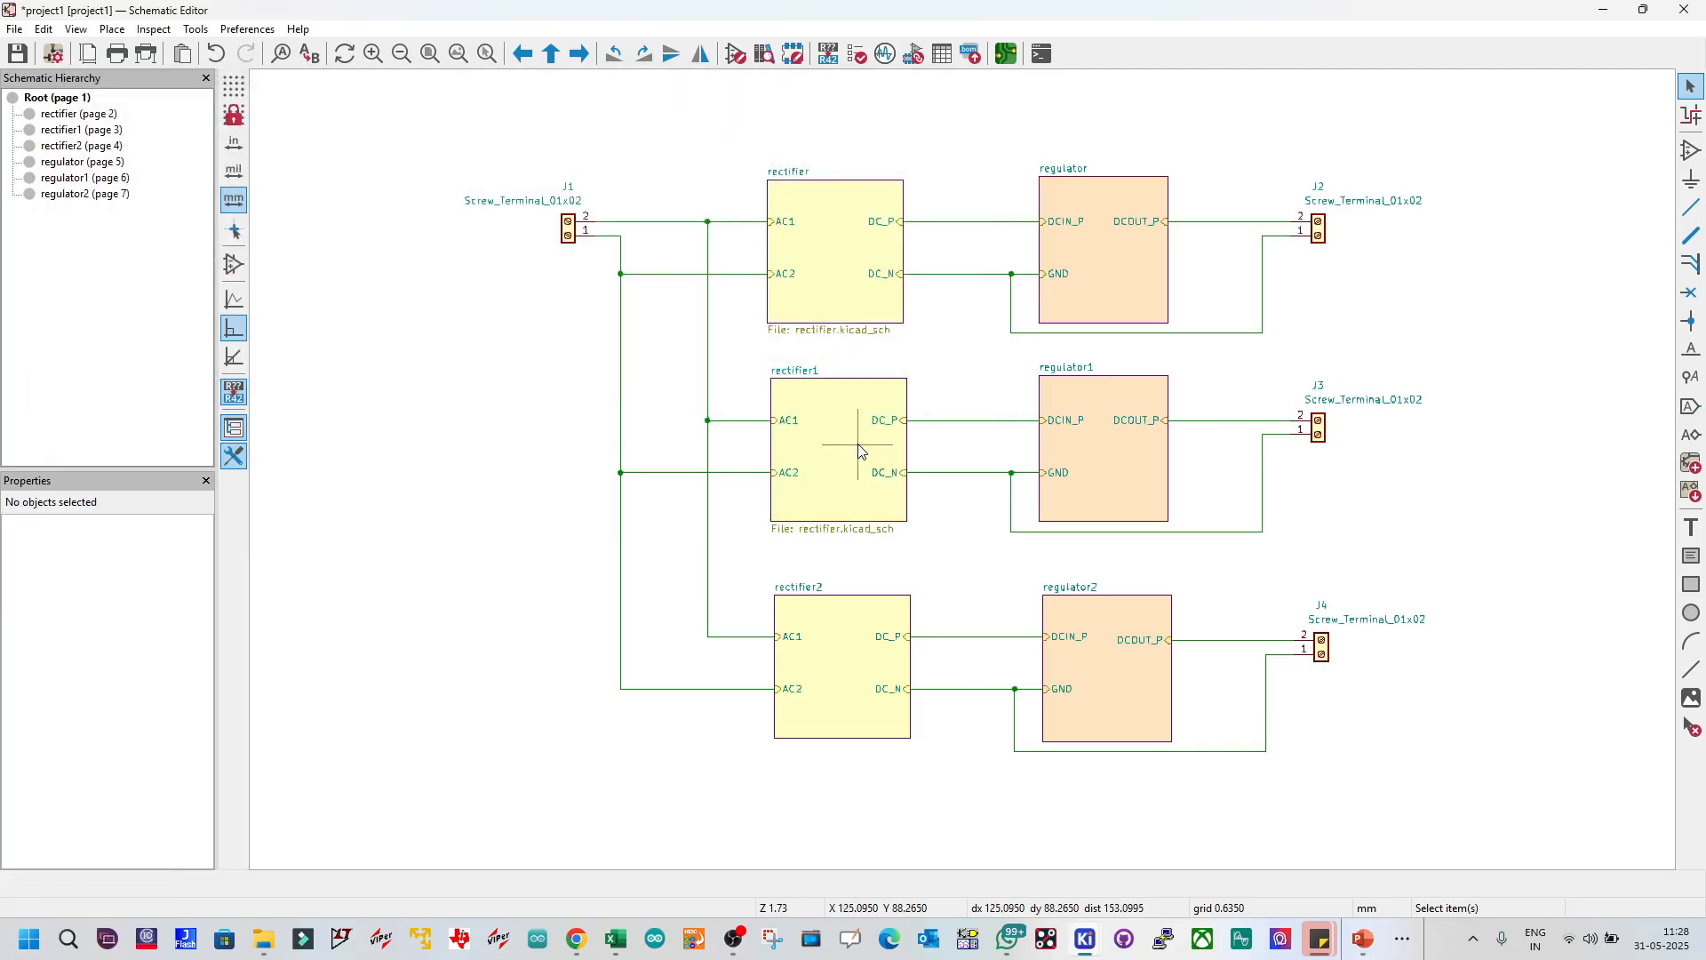
Step: Undo showing the file names on the rectifier and rectifier1 sheet symbols, and save the schematic
{"action": "scroll", "coordinate": [869, 487], "scroll_direction": "up", "scroll_amount": 2}
{"action": "scroll", "coordinate": [961, 453], "scroll_direction": "down", "scroll_amount": 2}
{"action": "scroll", "coordinate": [968, 474], "scroll_direction": "up", "scroll_amount": 2}
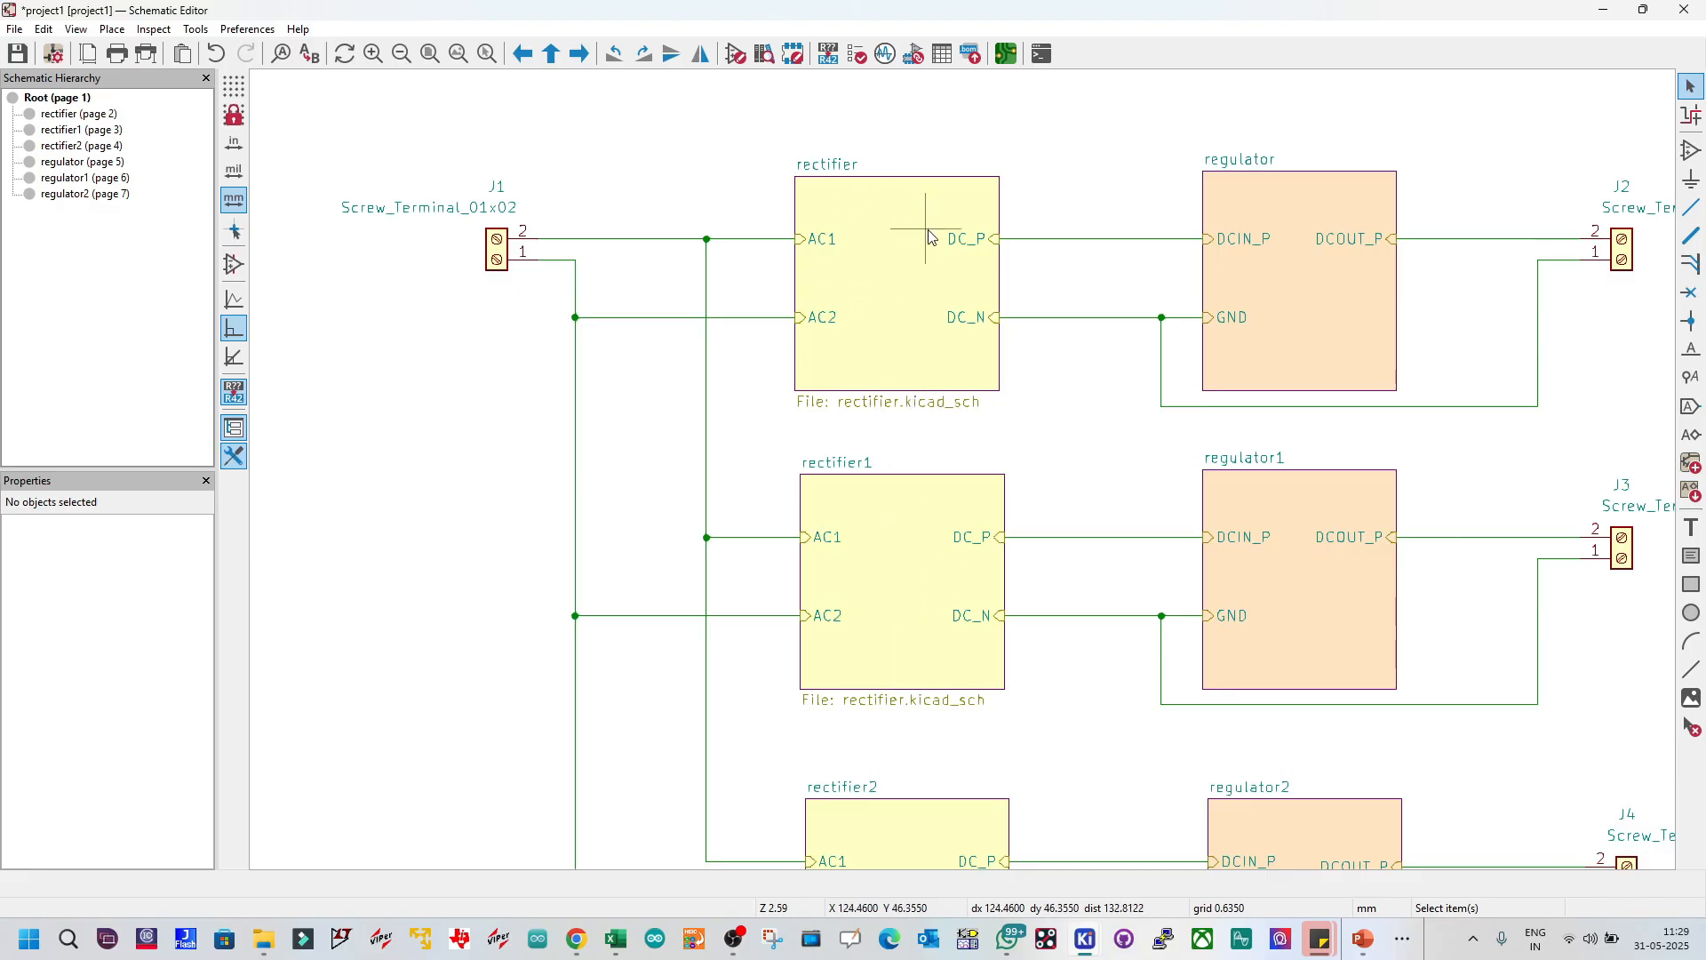
{"action": "left_click", "coordinate": [924, 572]}
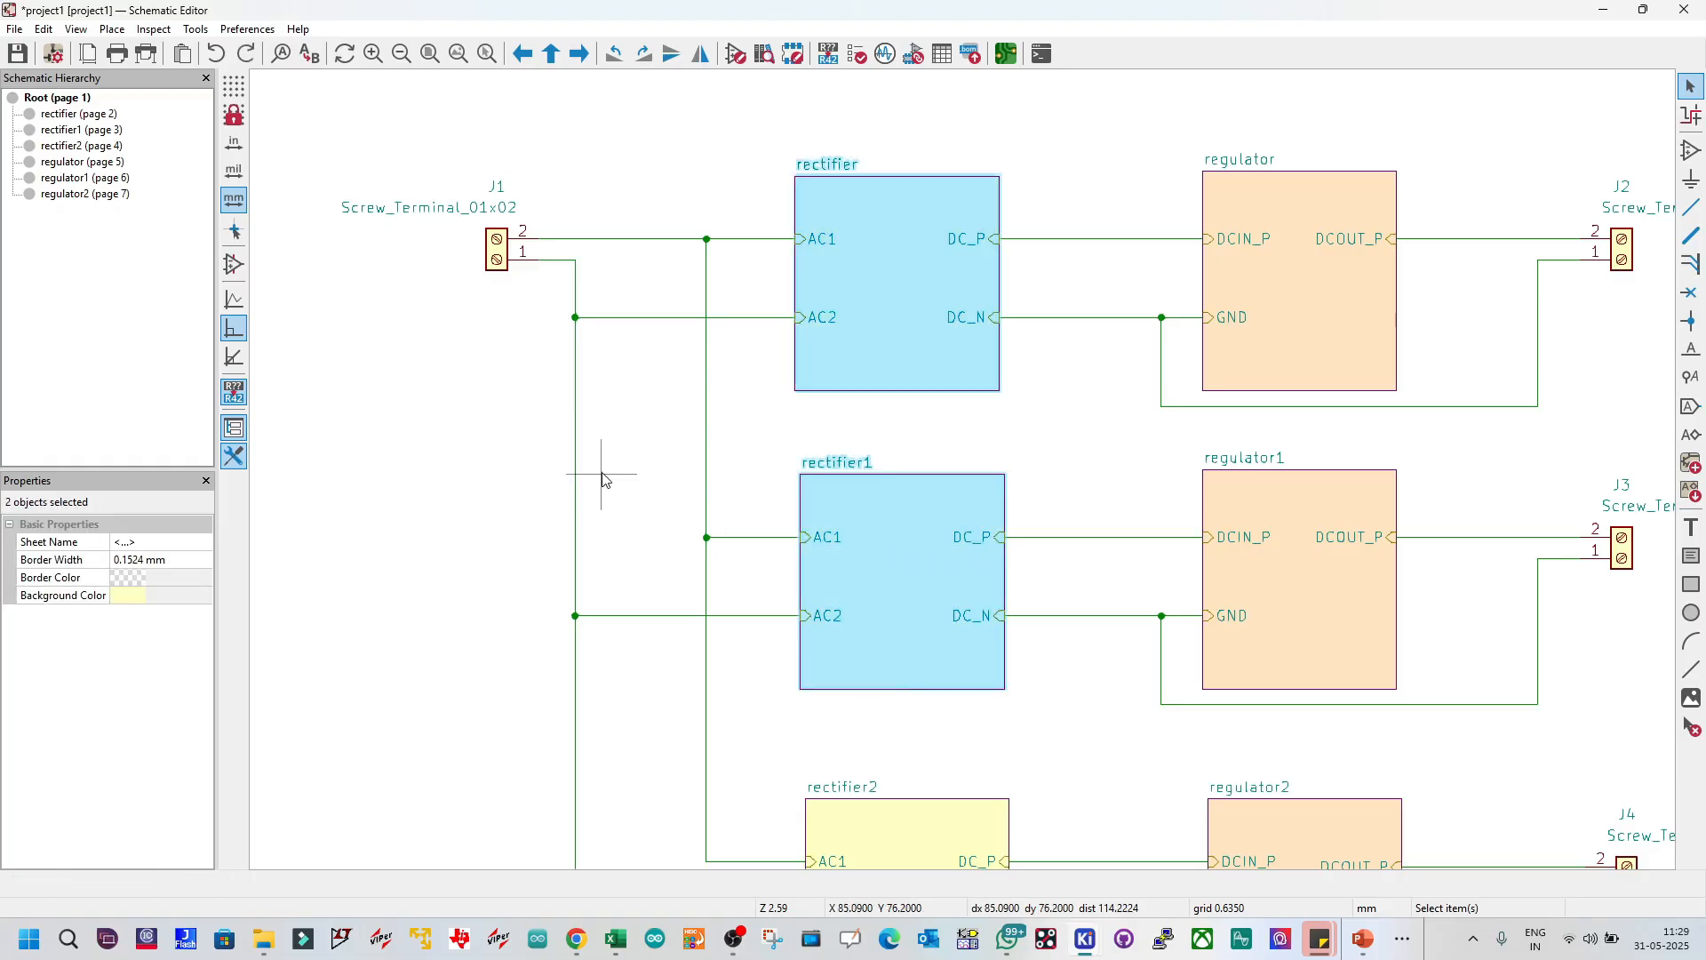
{"action": "left_click", "coordinate": [413, 433]}
{"action": "key", "text": "ctrl+s"}
{"action": "left_click", "coordinate": [906, 343]}
{"action": "left_click", "coordinate": [305, 487]}
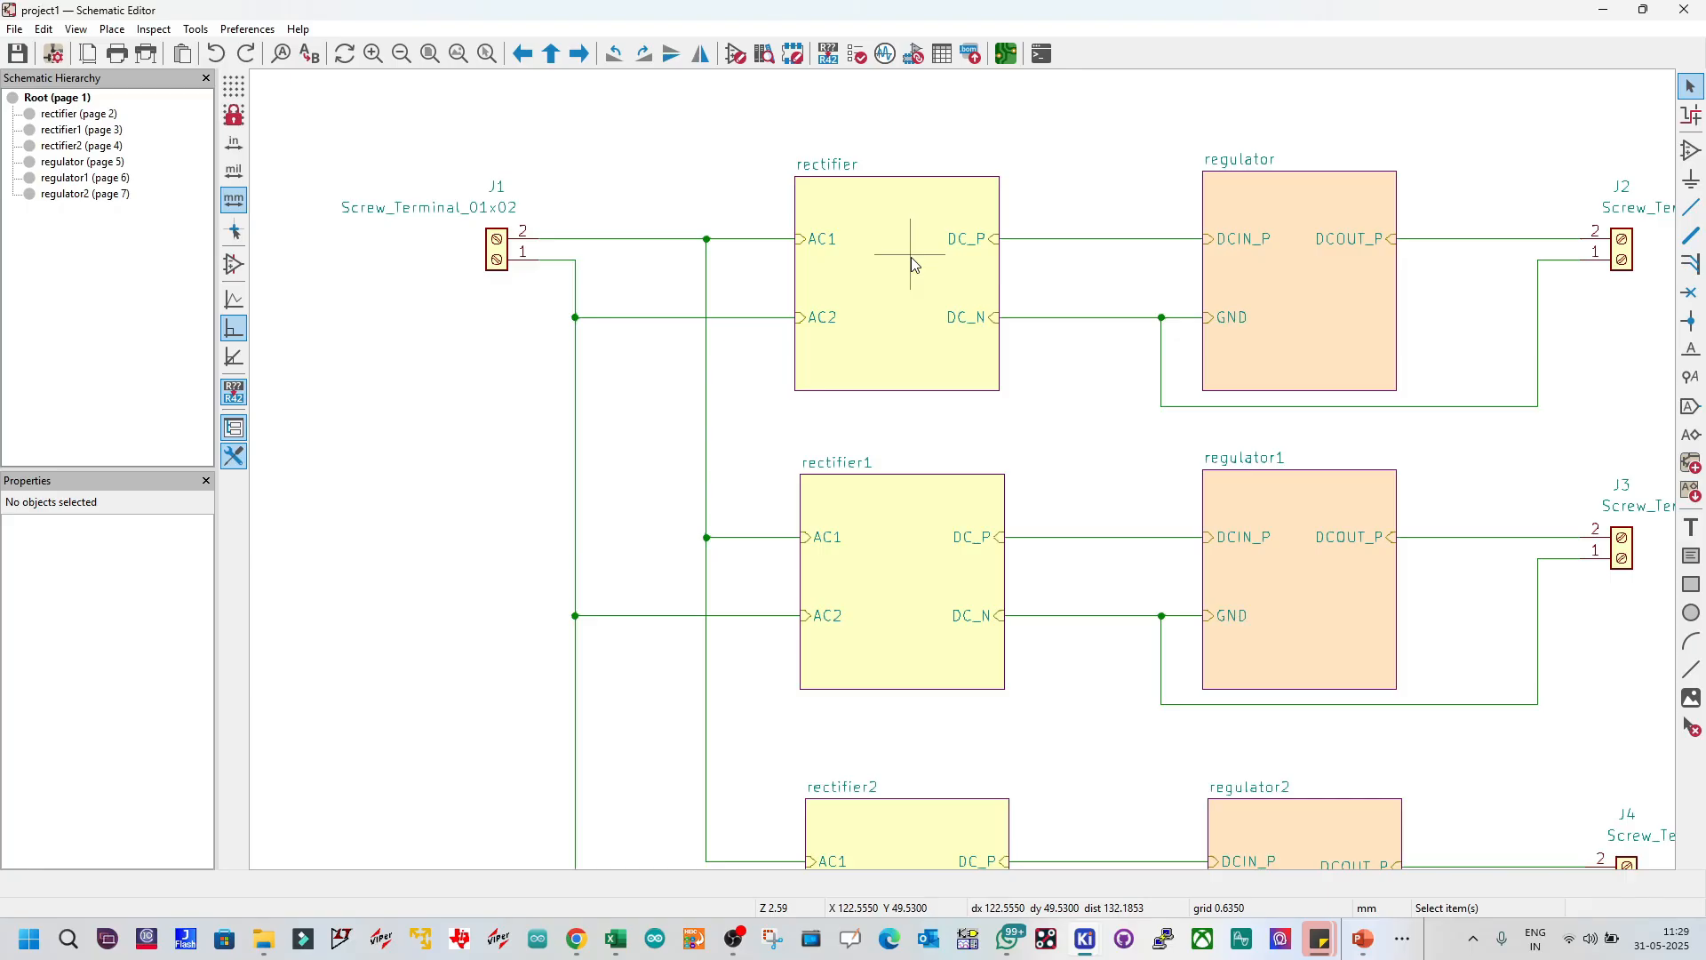
Step: Select the Root page in the schematic hierarchy
{"action": "scroll", "coordinate": [987, 489], "scroll_direction": "down", "scroll_amount": 3}
{"action": "scroll", "coordinate": [968, 481], "scroll_direction": "up", "scroll_amount": 1}
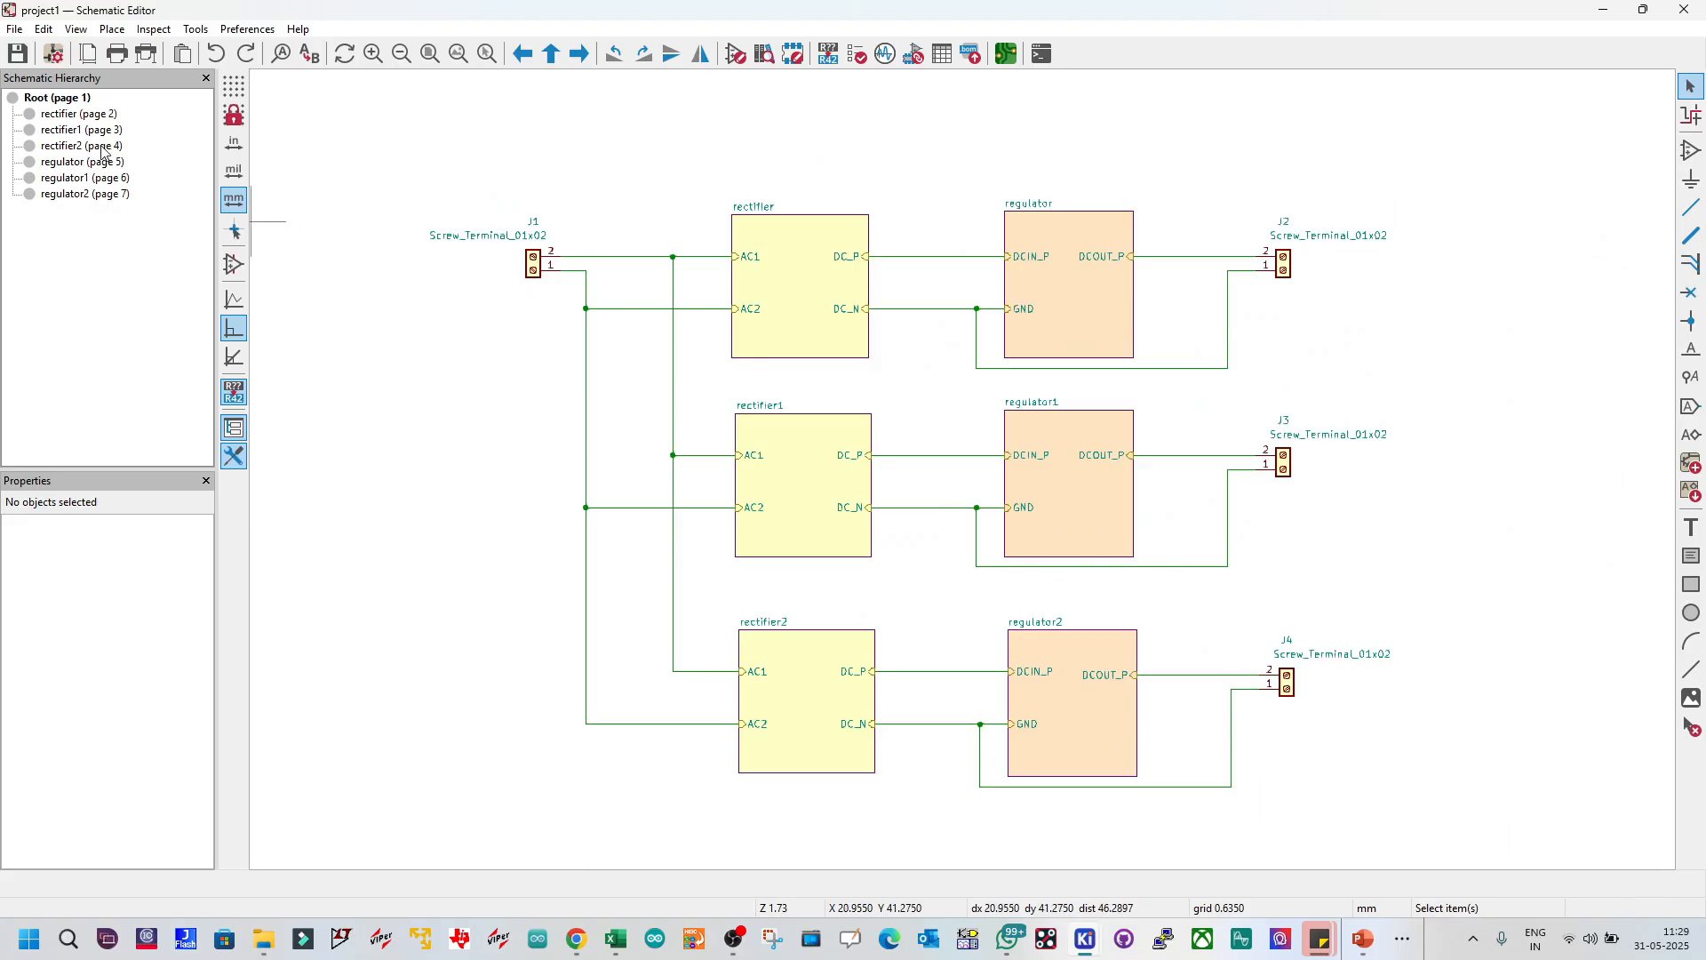
{"action": "left_click", "coordinate": [39, 116]}
{"action": "left_click", "coordinate": [40, 104]}
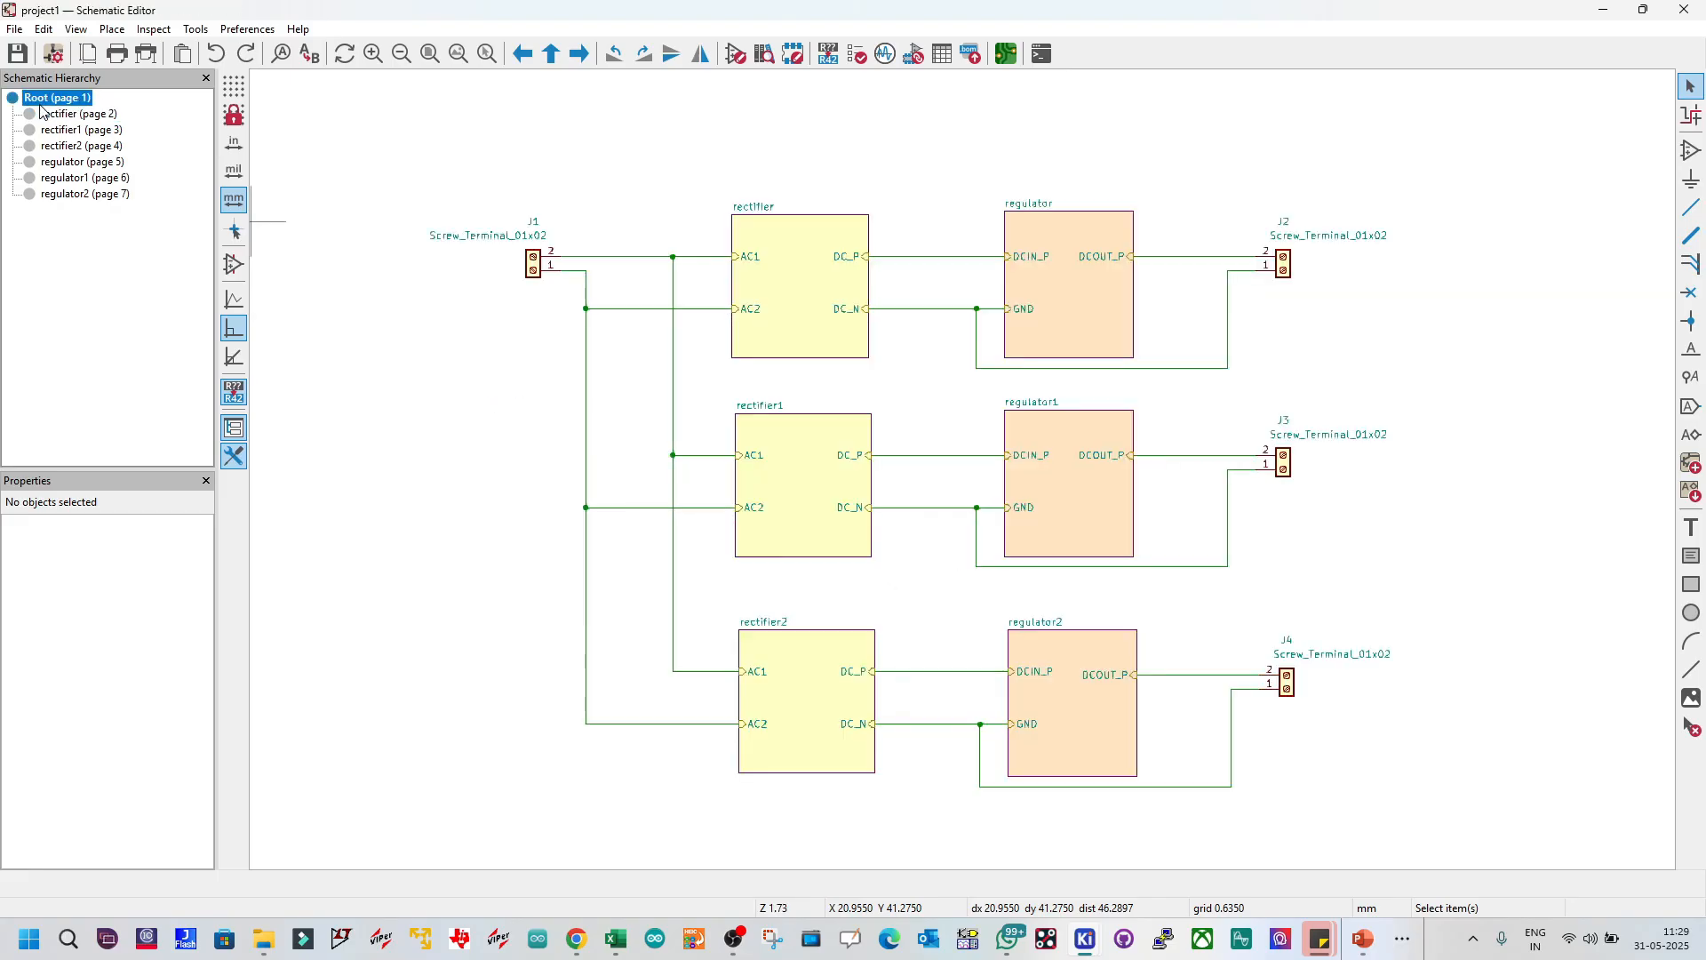
Step: Annotate the entire schematic including subsheets, resetting existing annotations, and close the annotation dialog
{"action": "left_click", "coordinate": [166, 34]}
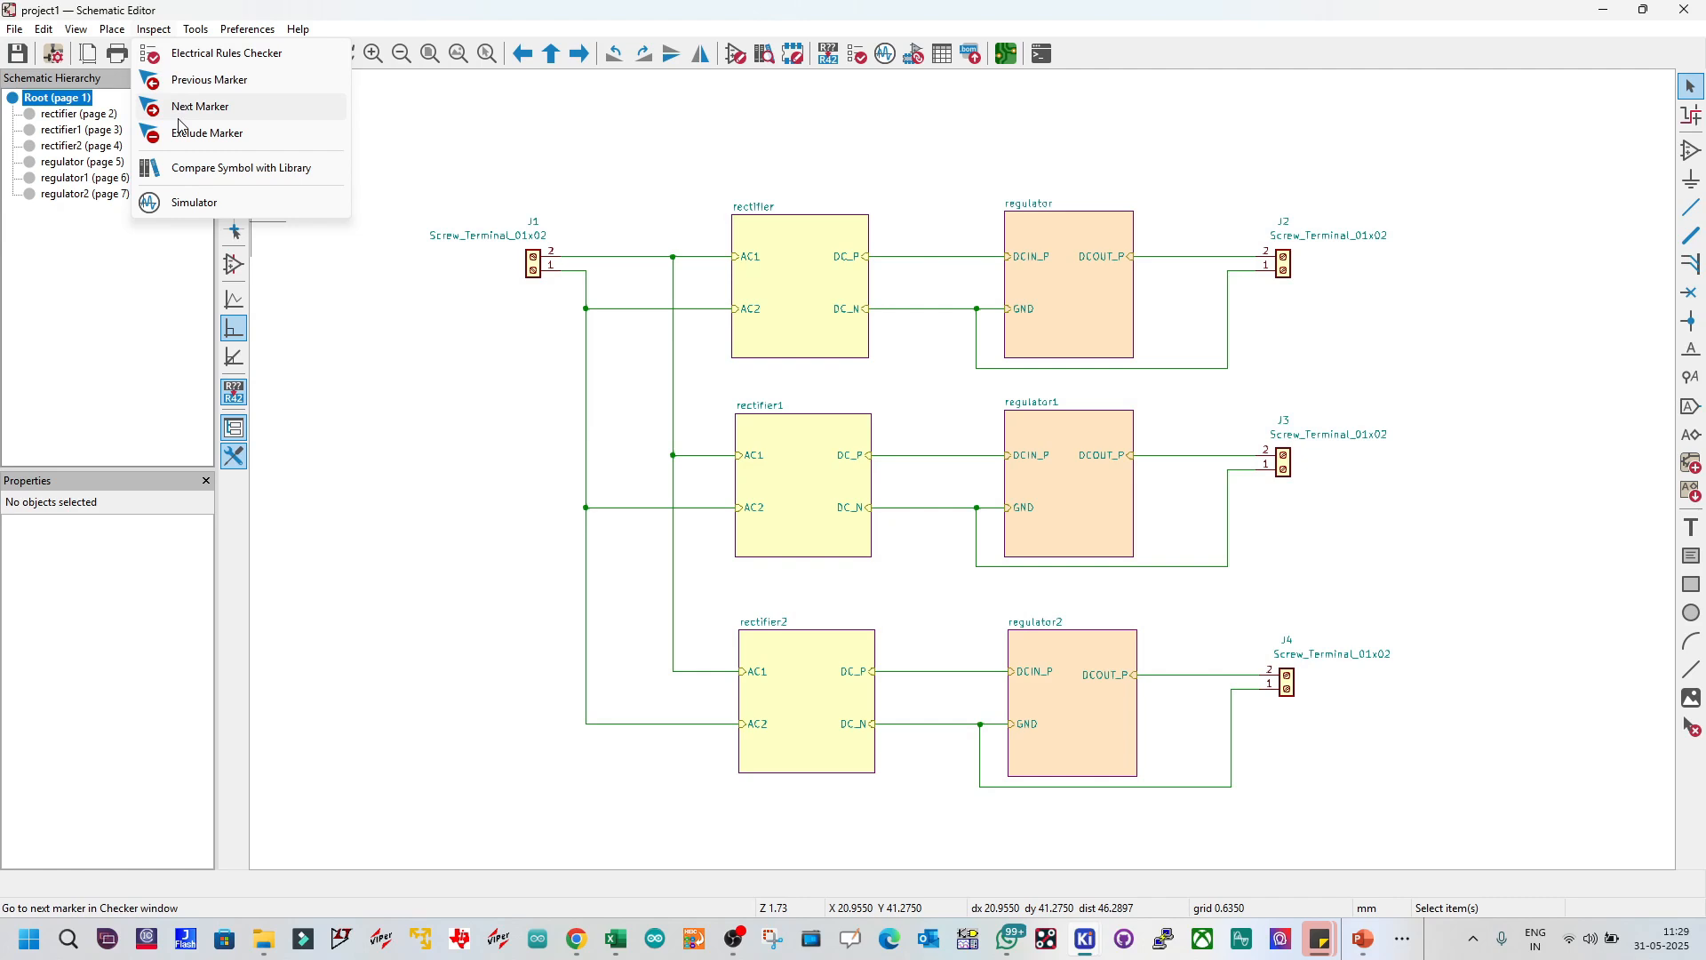
{"action": "mouse_move", "coordinate": [197, 33]}
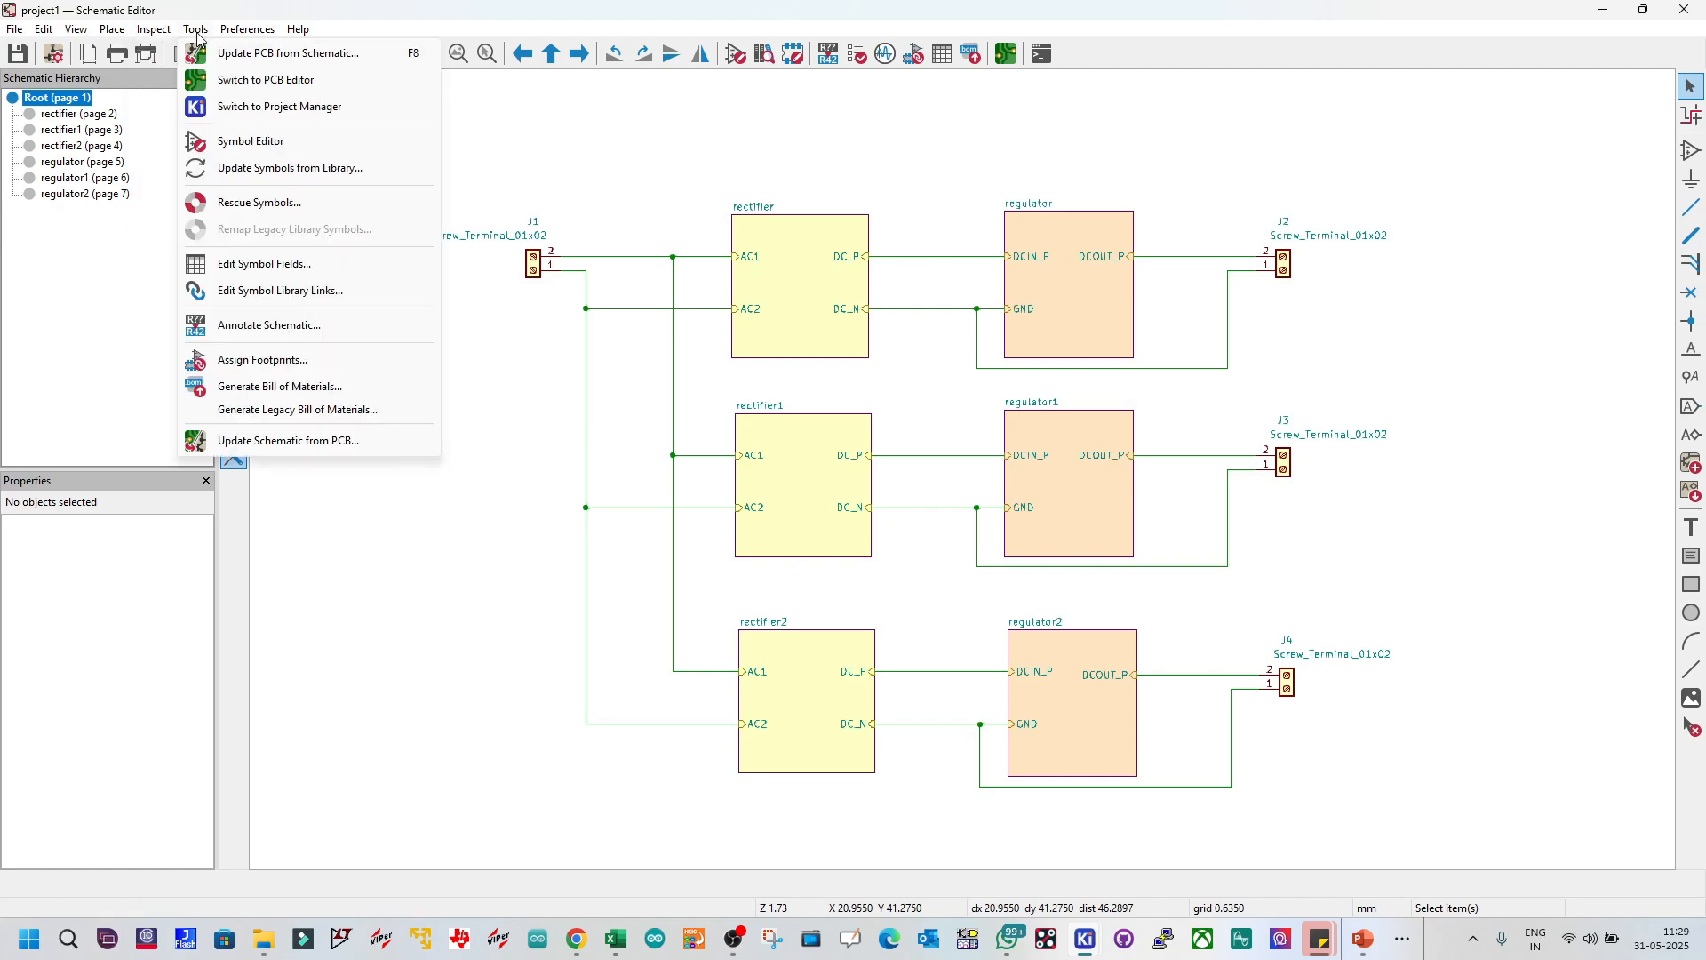
{"action": "left_click", "coordinate": [315, 330]}
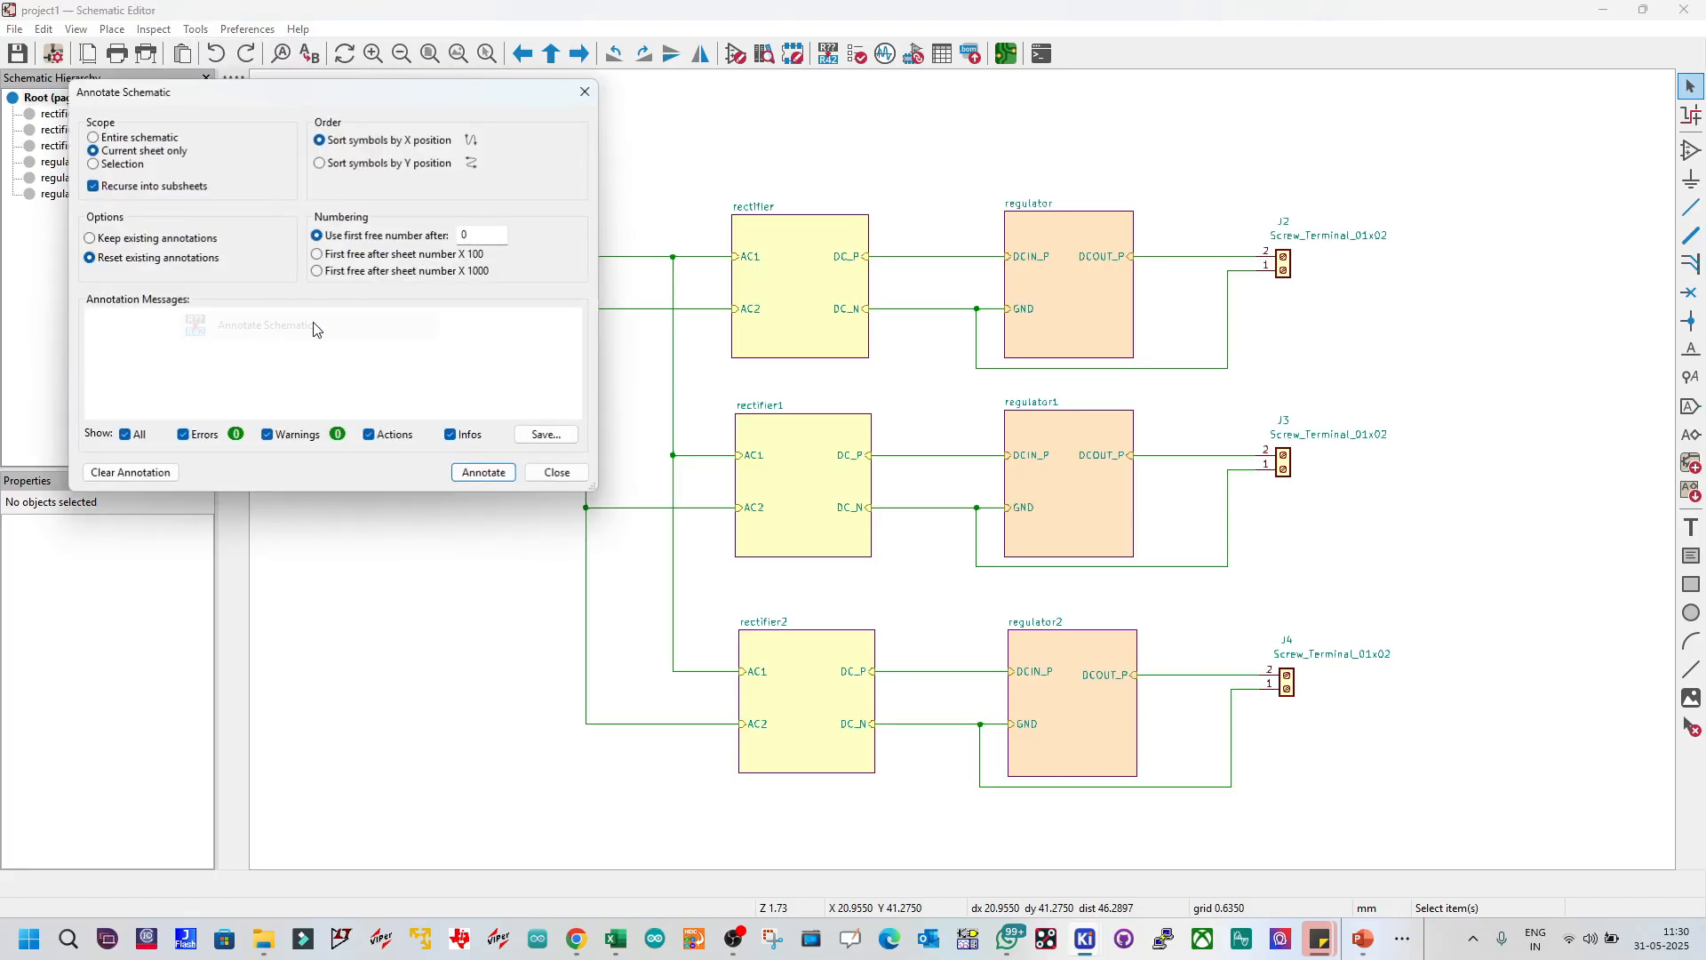
{"action": "left_click_drag", "start_coordinate": [360, 96], "coordinate": [584, 175]}
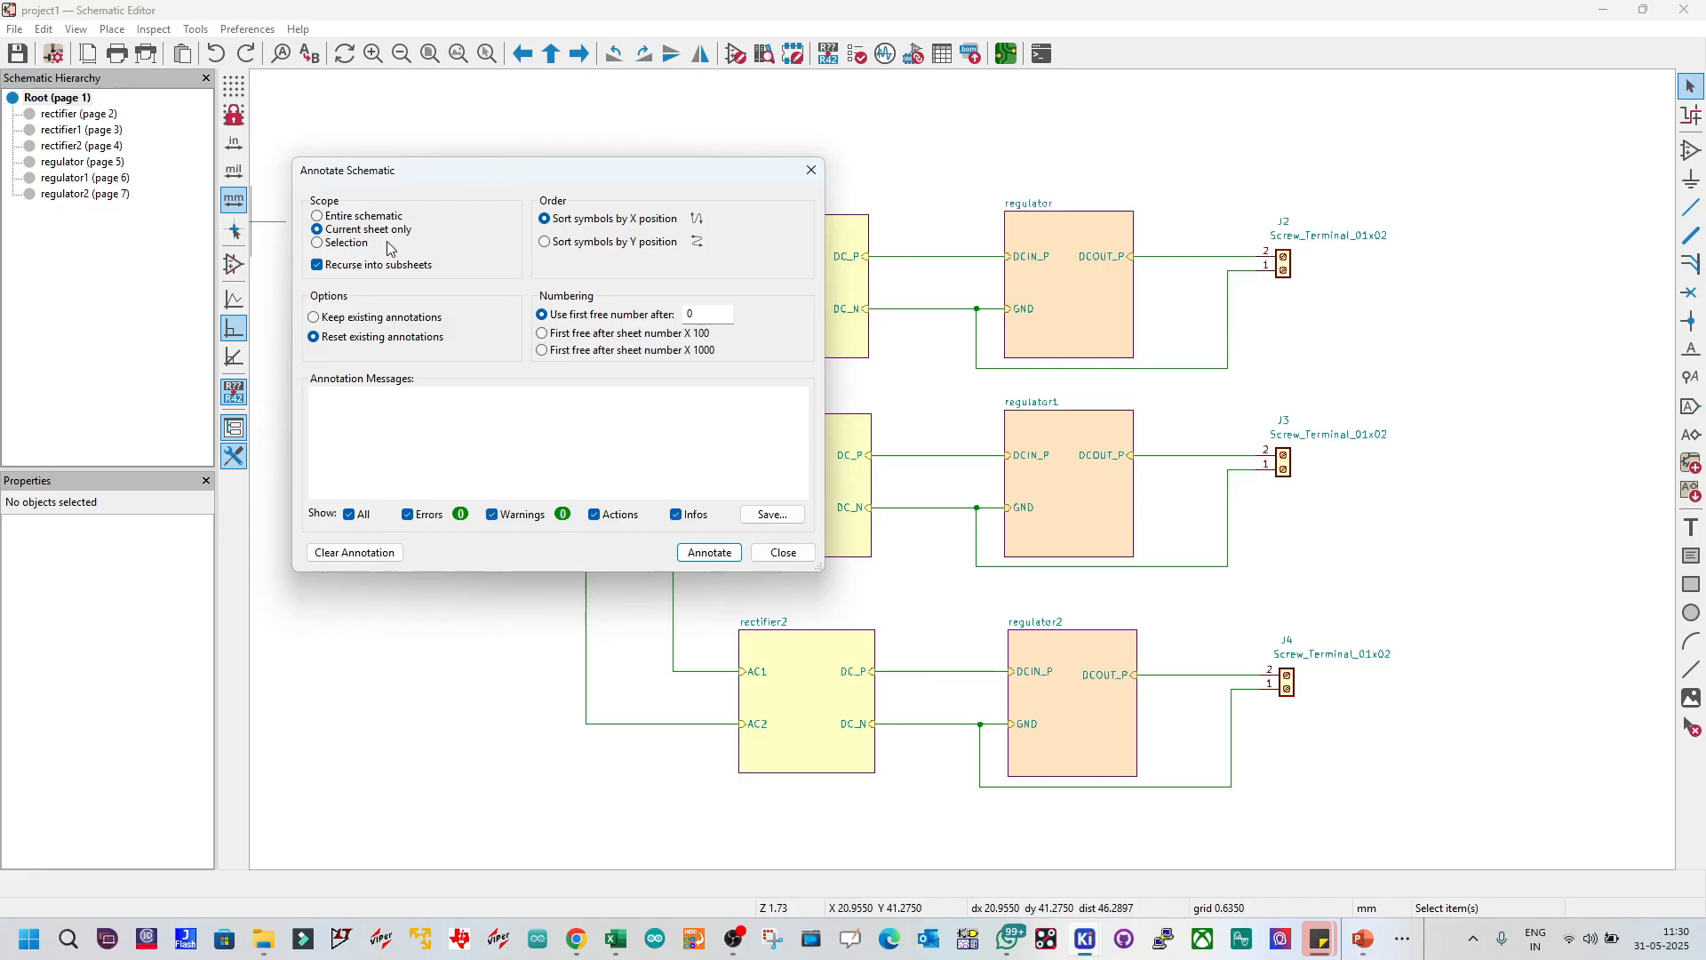
{"action": "left_click", "coordinate": [369, 218]}
{"action": "left_click", "coordinate": [699, 557]}
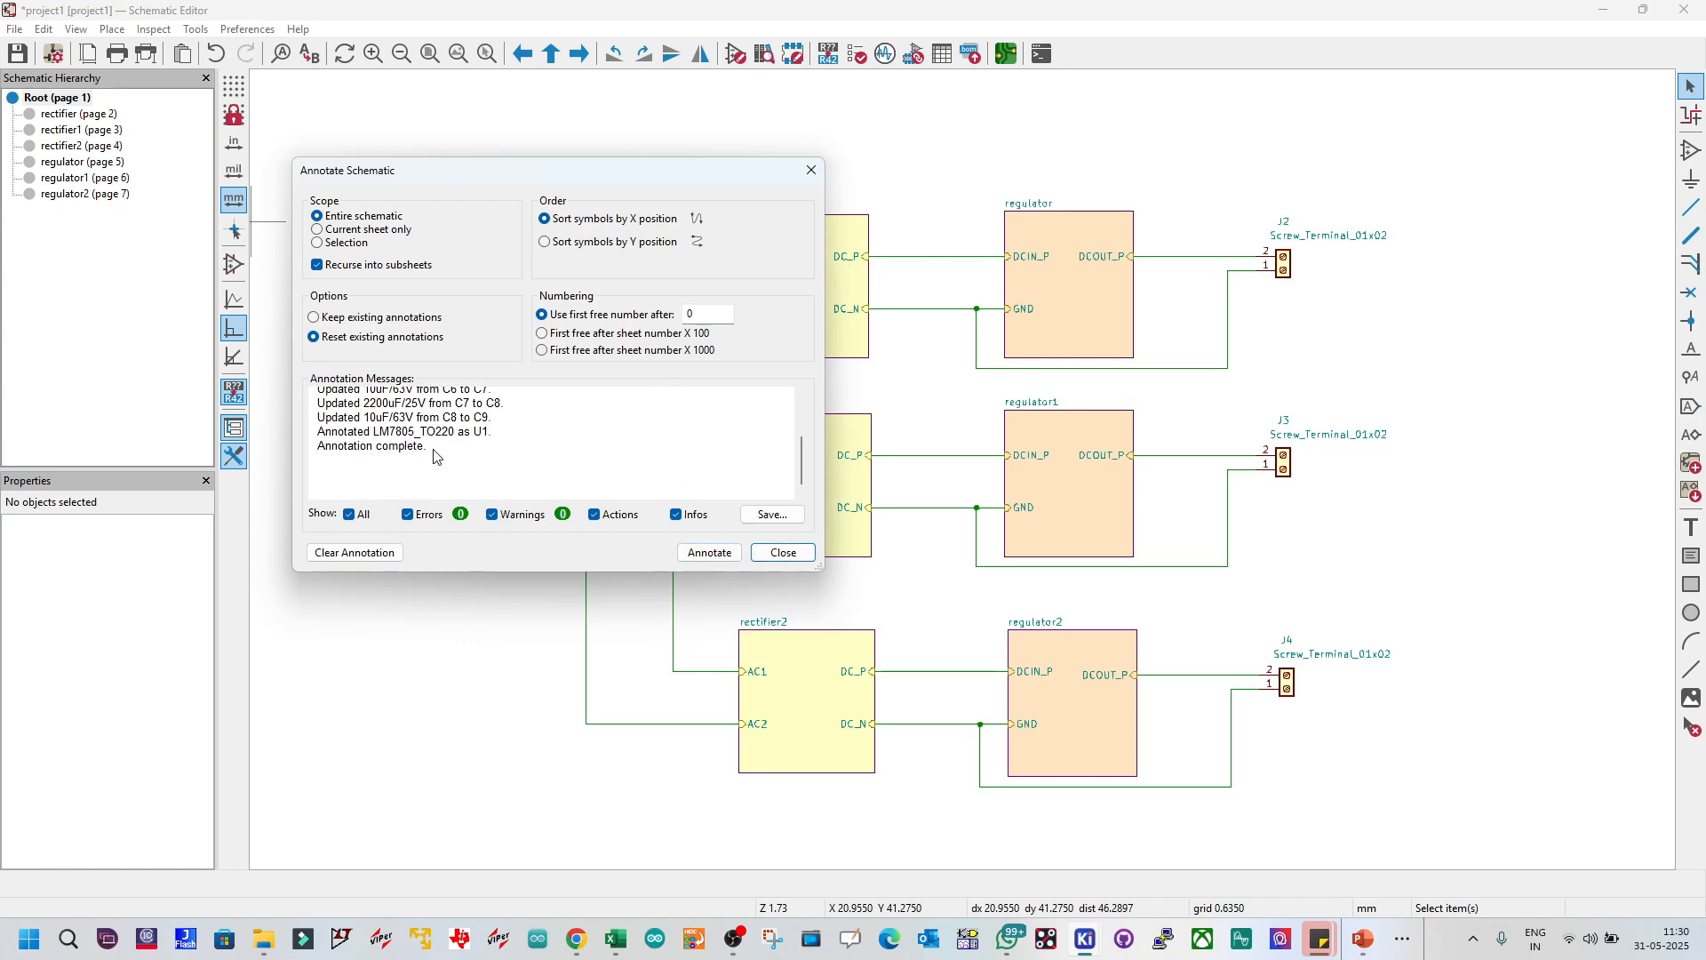
{"action": "left_click_drag", "start_coordinate": [436, 456], "coordinate": [318, 455]}
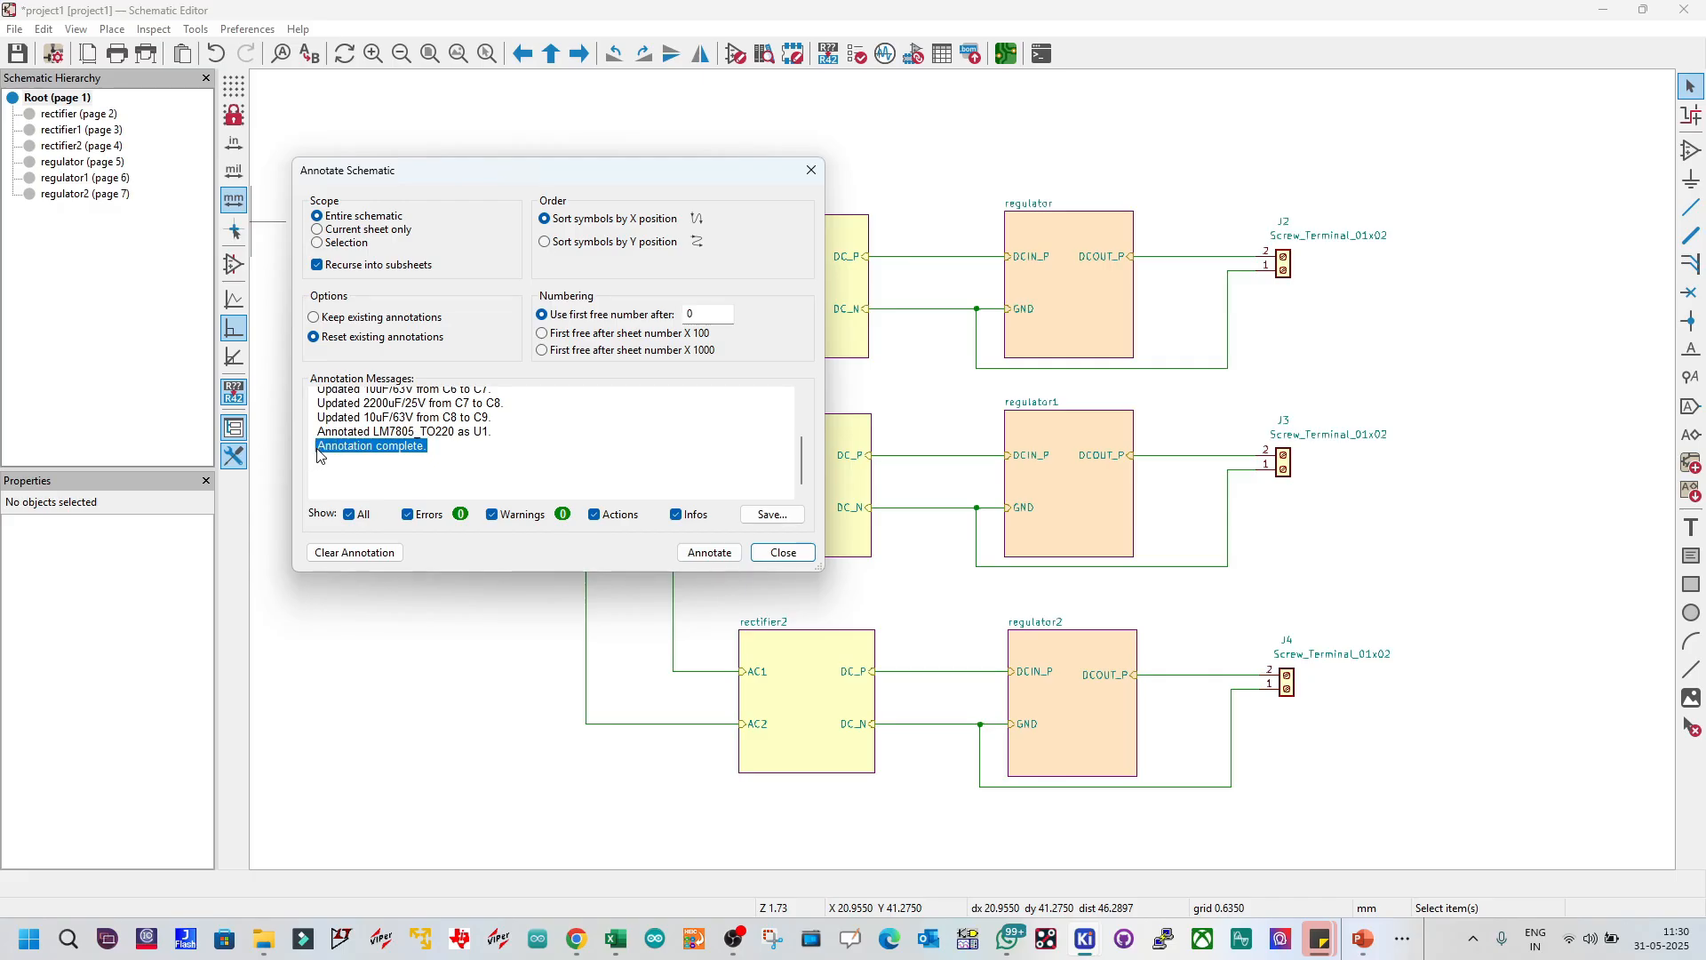
{"action": "left_click", "coordinate": [382, 452]}
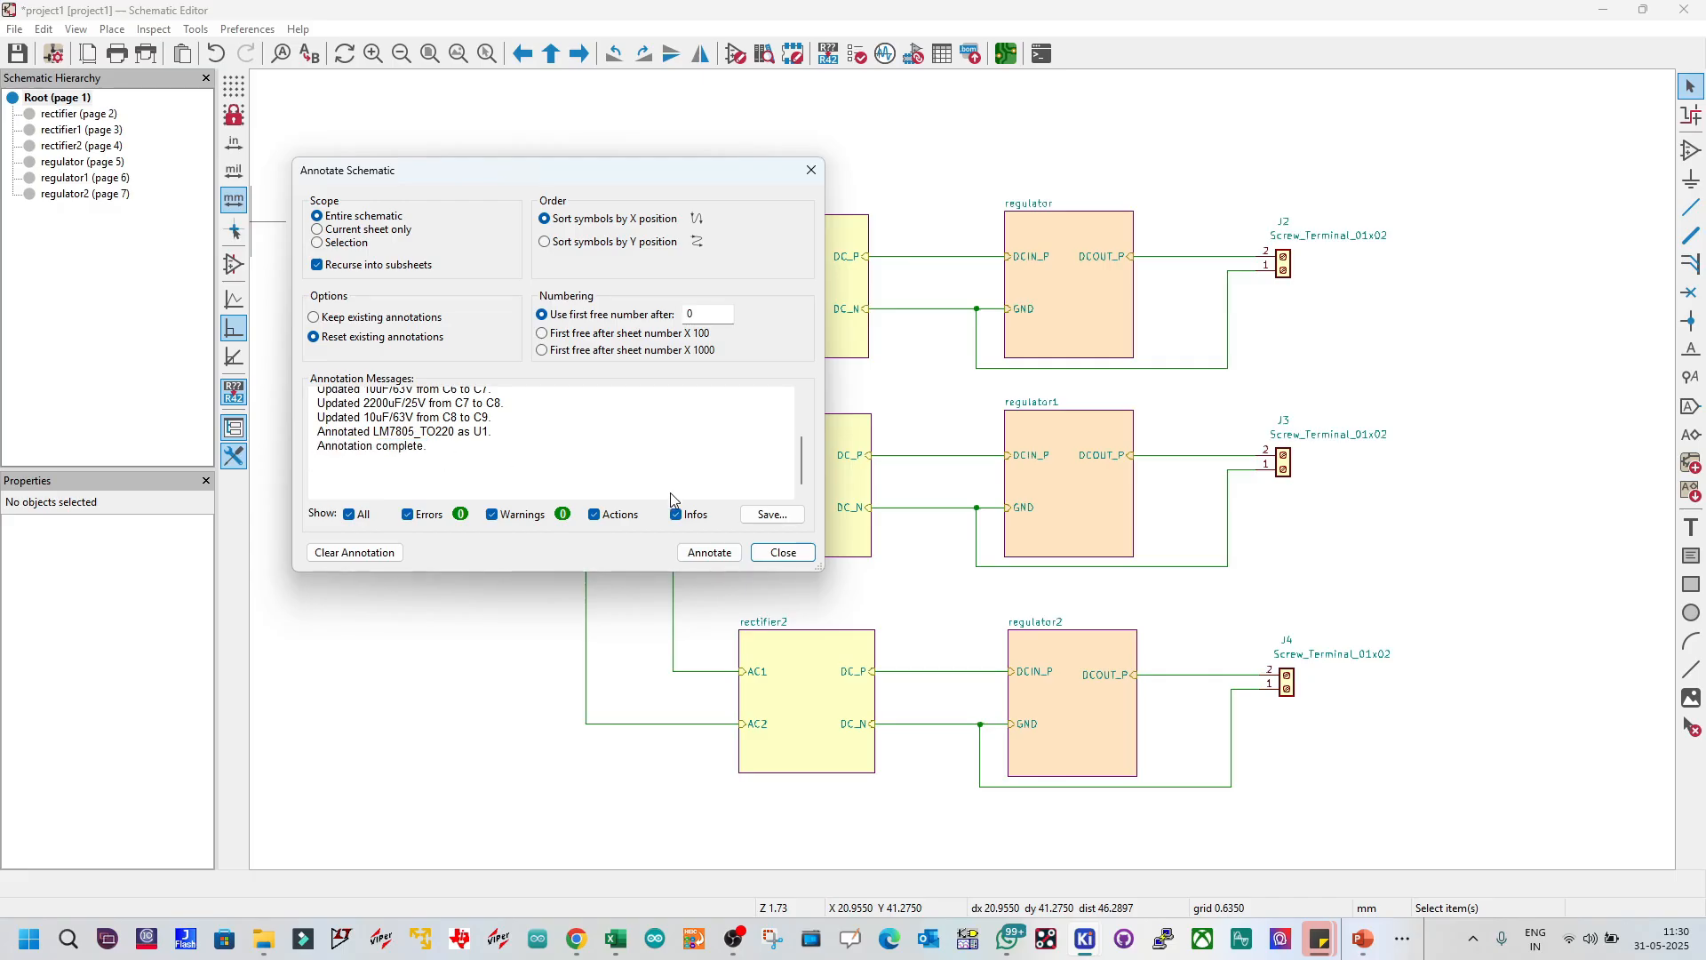
{"action": "left_click", "coordinate": [770, 556]}
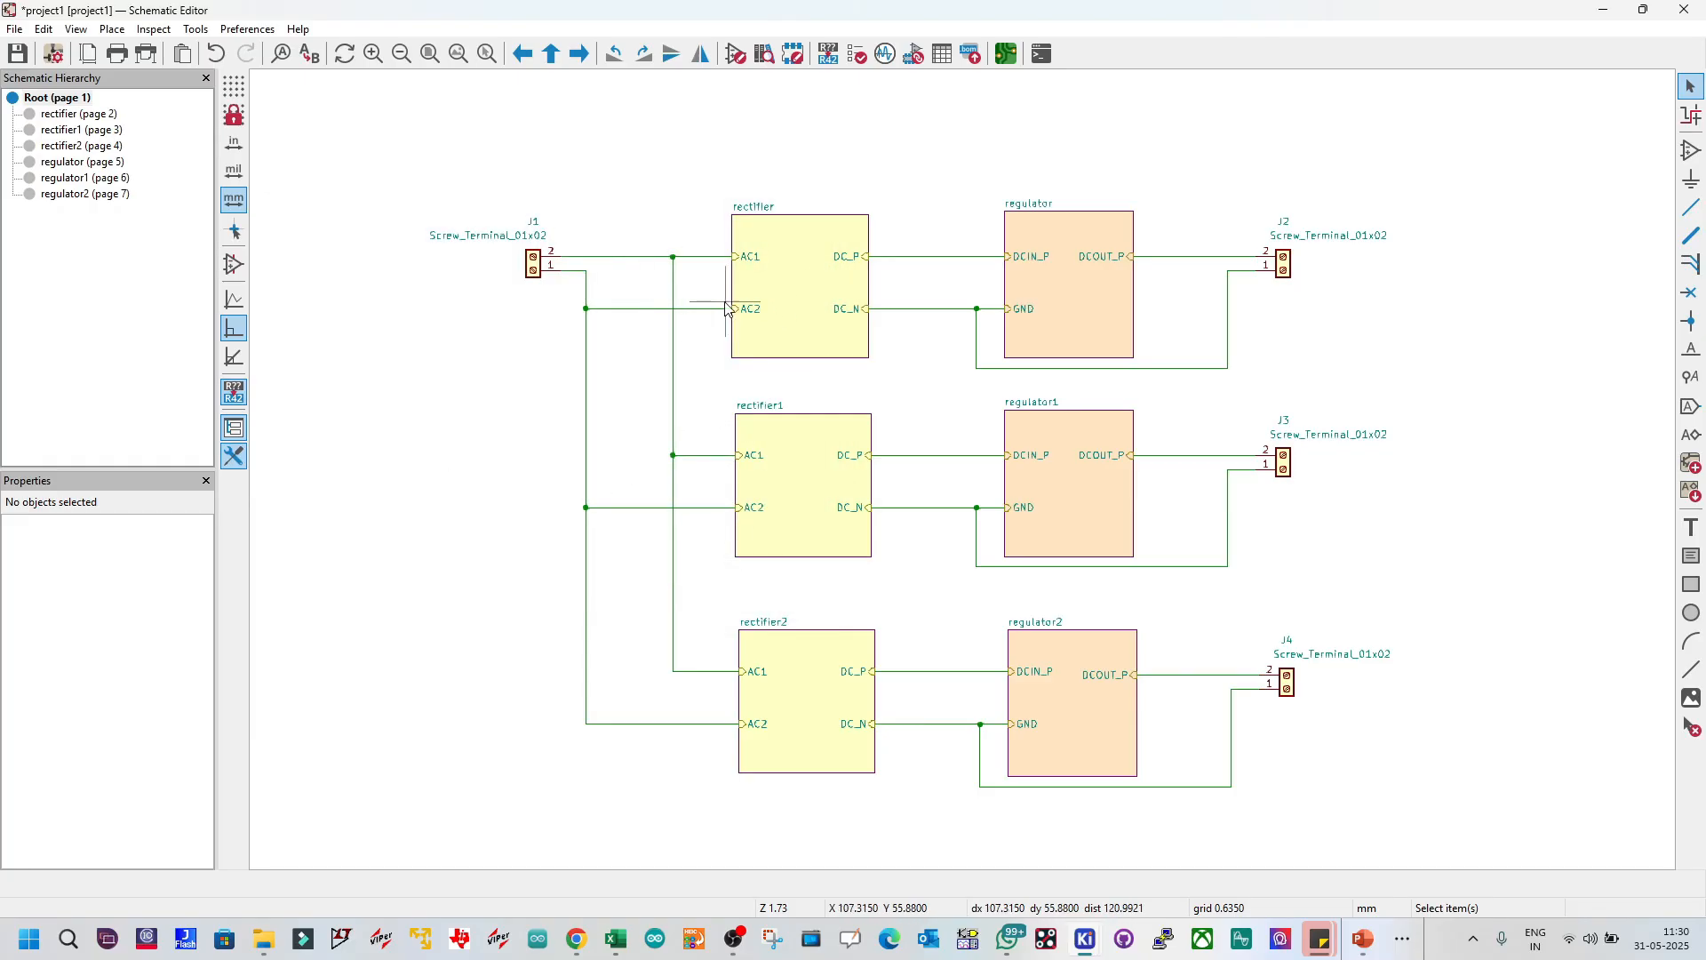
Step: Open the rectifier sheet to check its component references, and return to the Root page
{"action": "left_click", "coordinate": [785, 303]}
{"action": "double_click", "coordinate": [786, 303]}
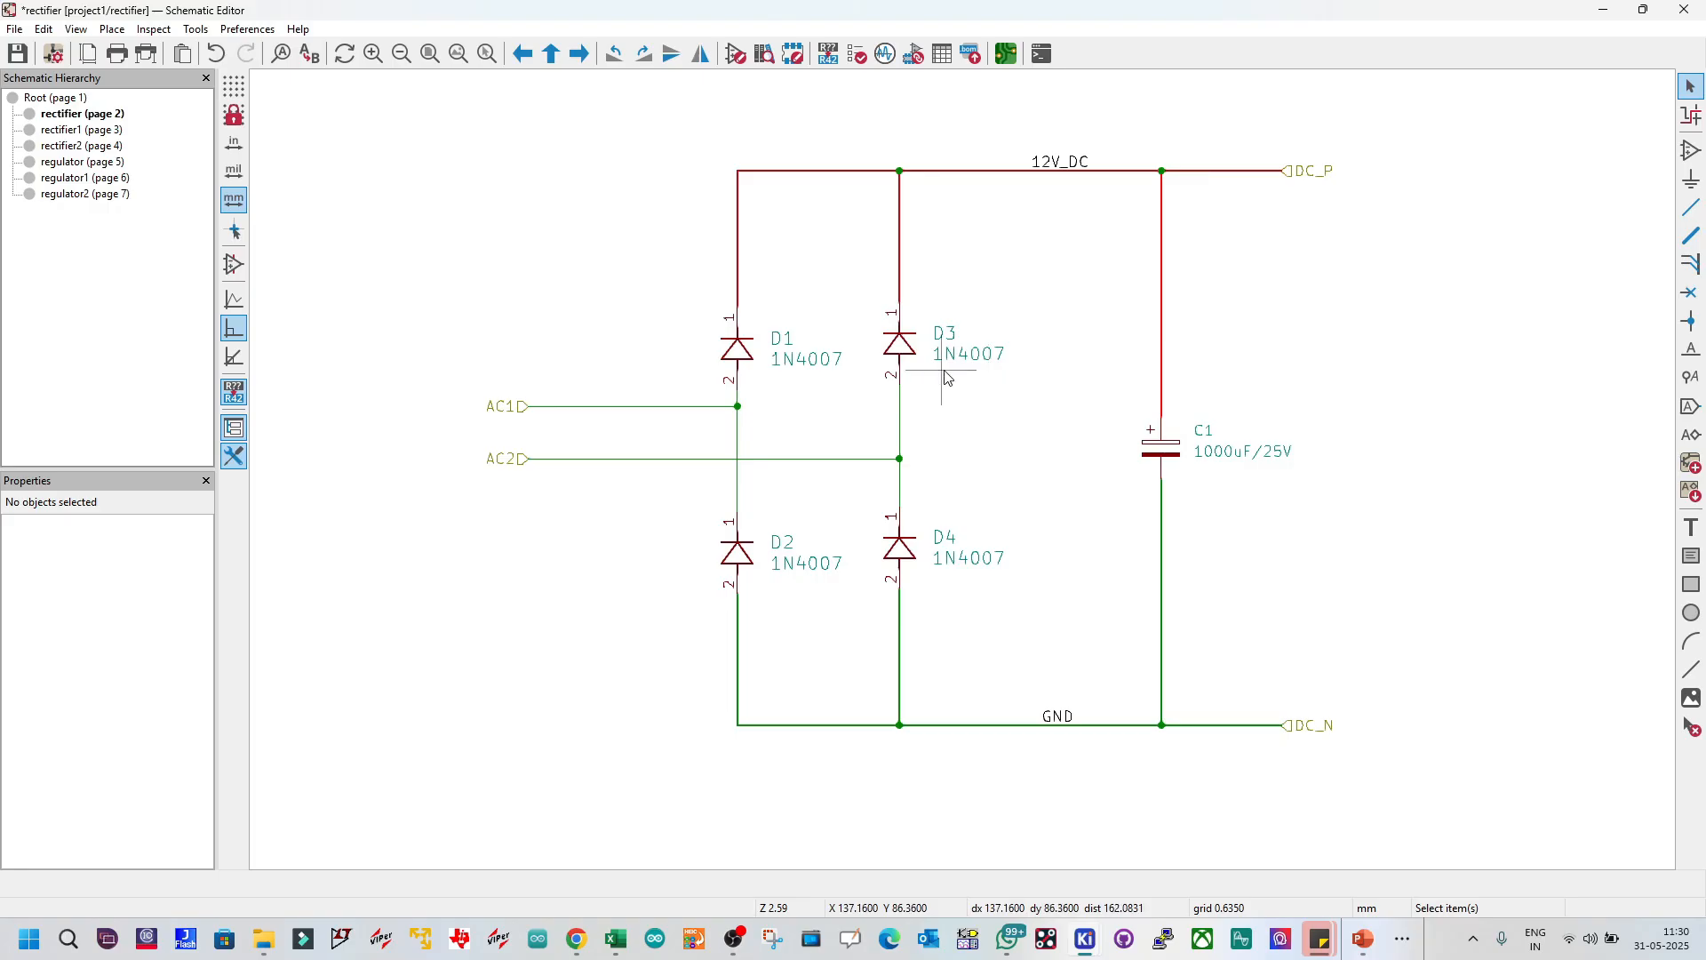
{"action": "left_click", "coordinate": [56, 98]}
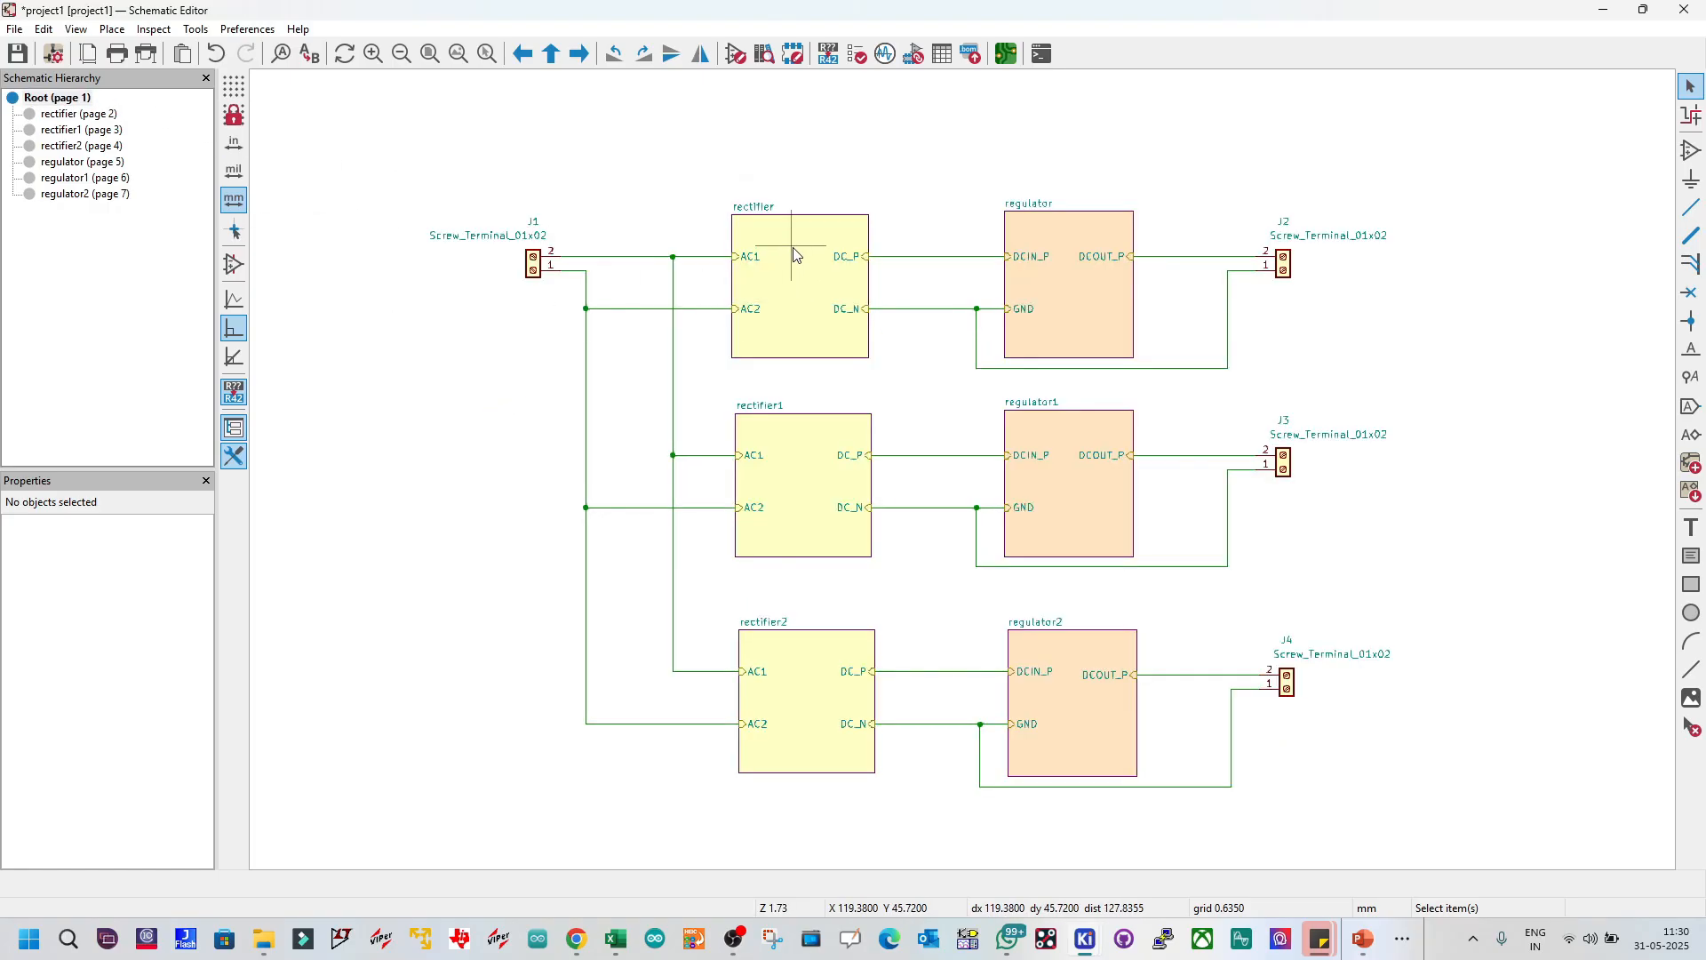
Step: Review the Annotate Schematic options, close the dialog without annotating, and save the schematic
{"action": "left_click", "coordinate": [47, 99]}
{"action": "left_click", "coordinate": [191, 29]}
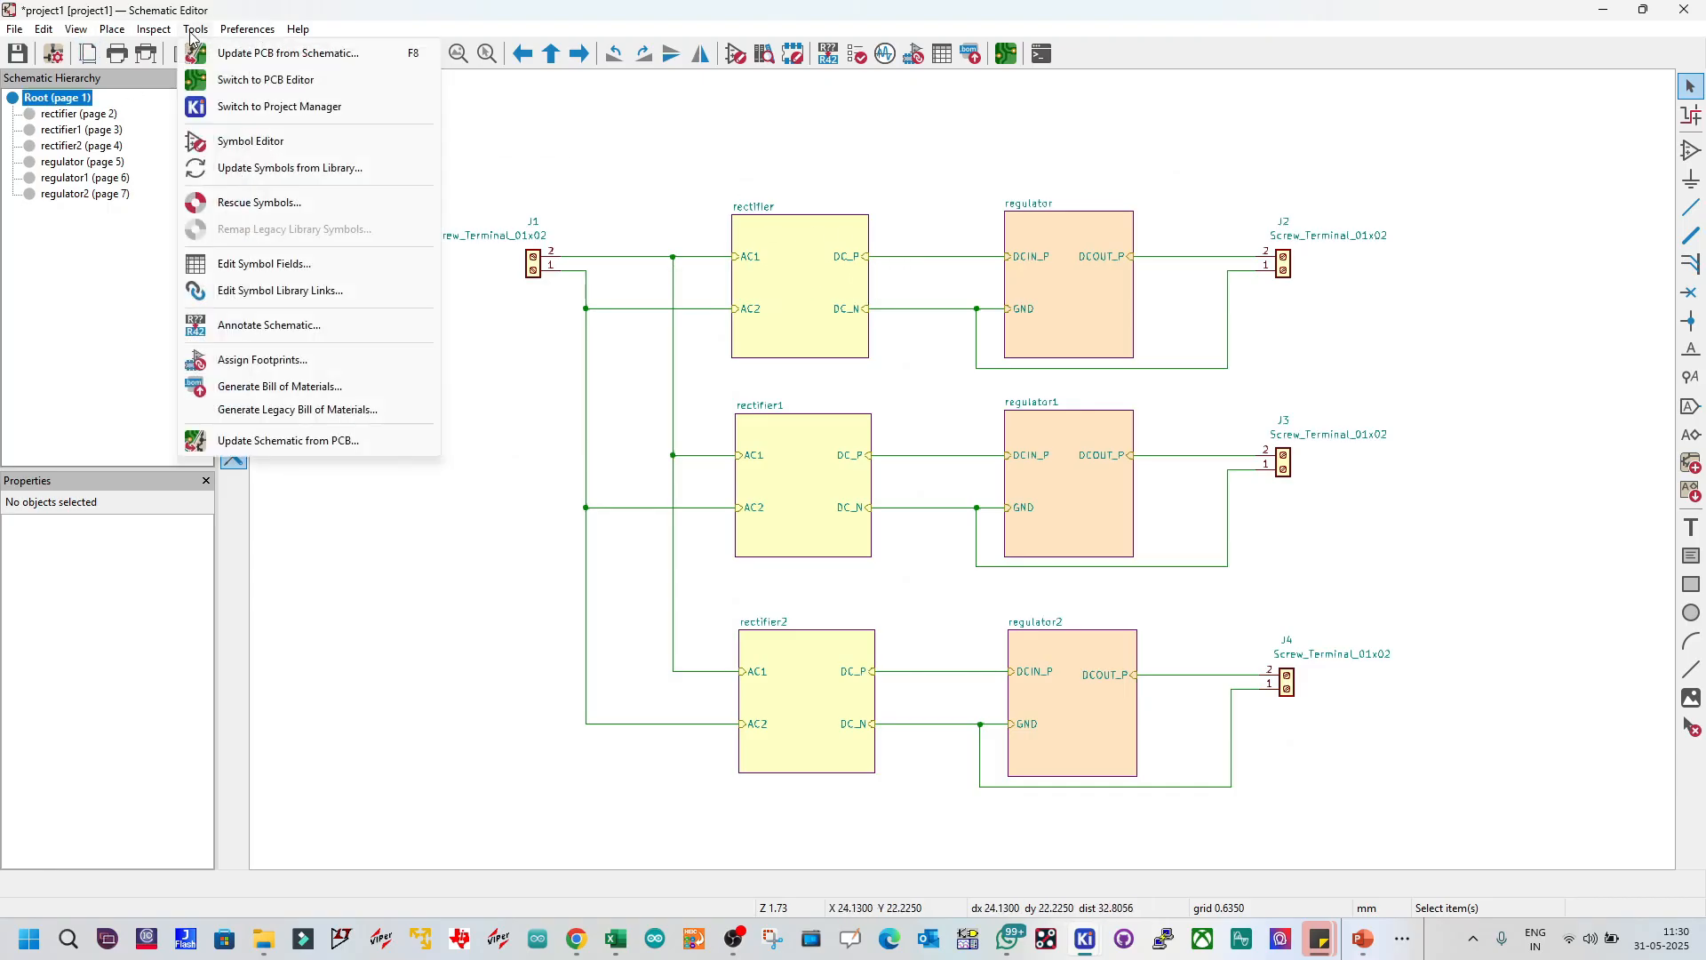
{"action": "left_click", "coordinate": [313, 329]}
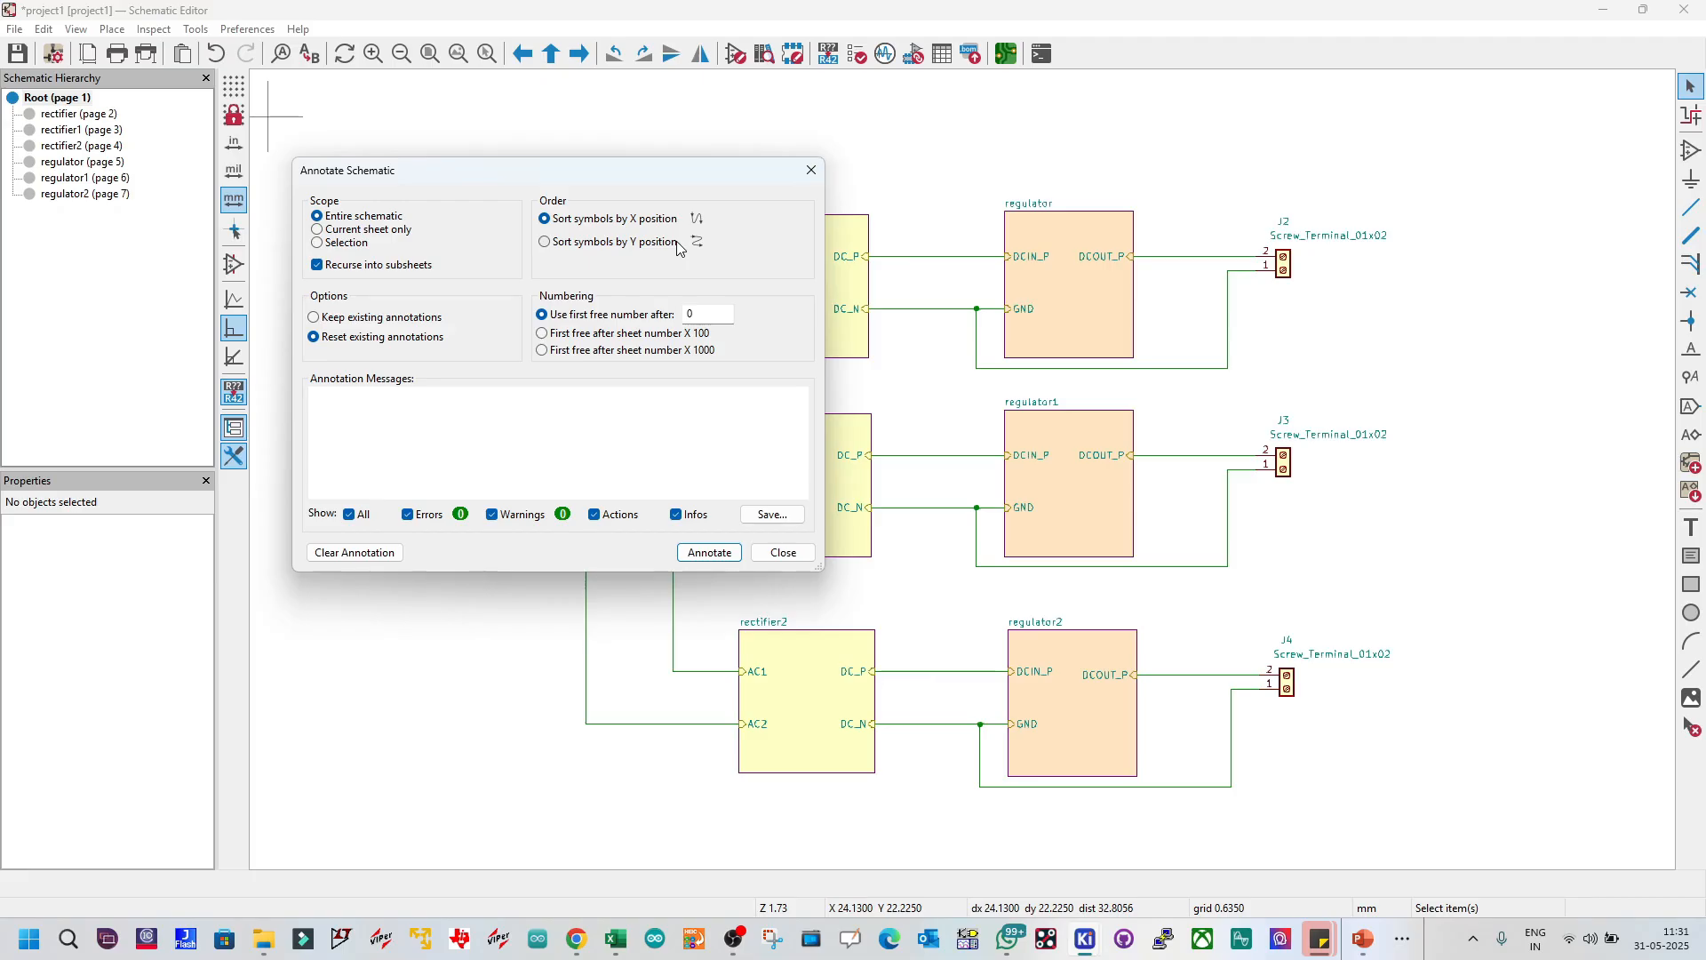
{"action": "left_click", "coordinate": [810, 174]}
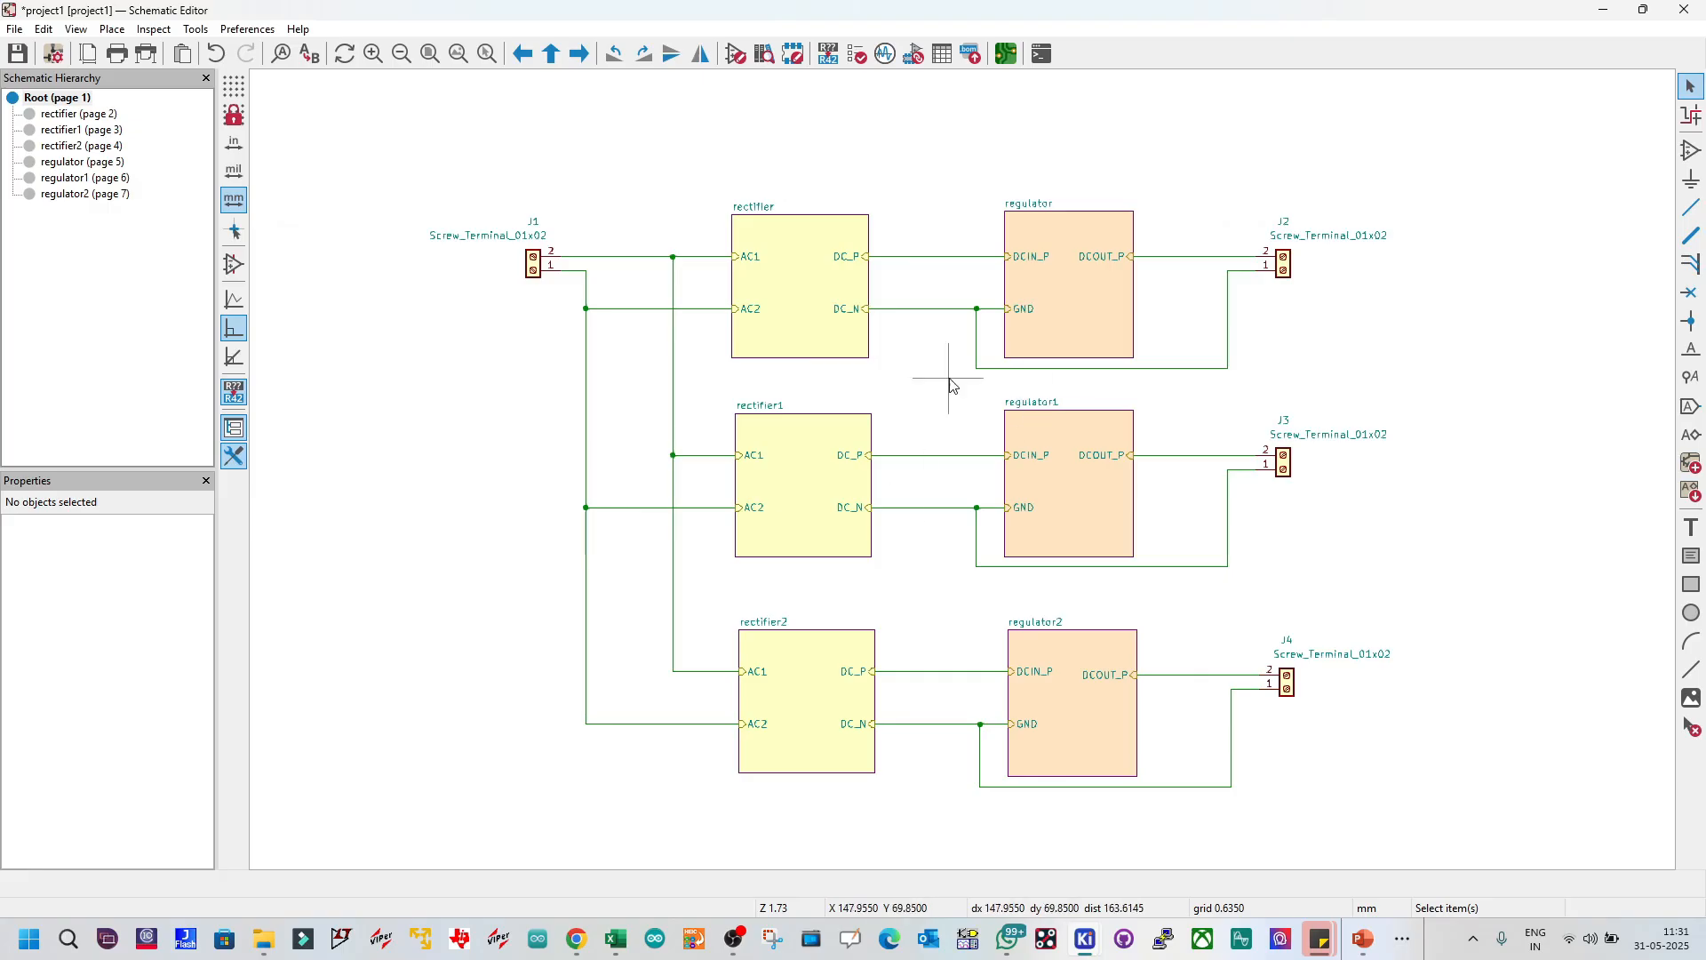
{"action": "left_click", "coordinate": [17, 55]}
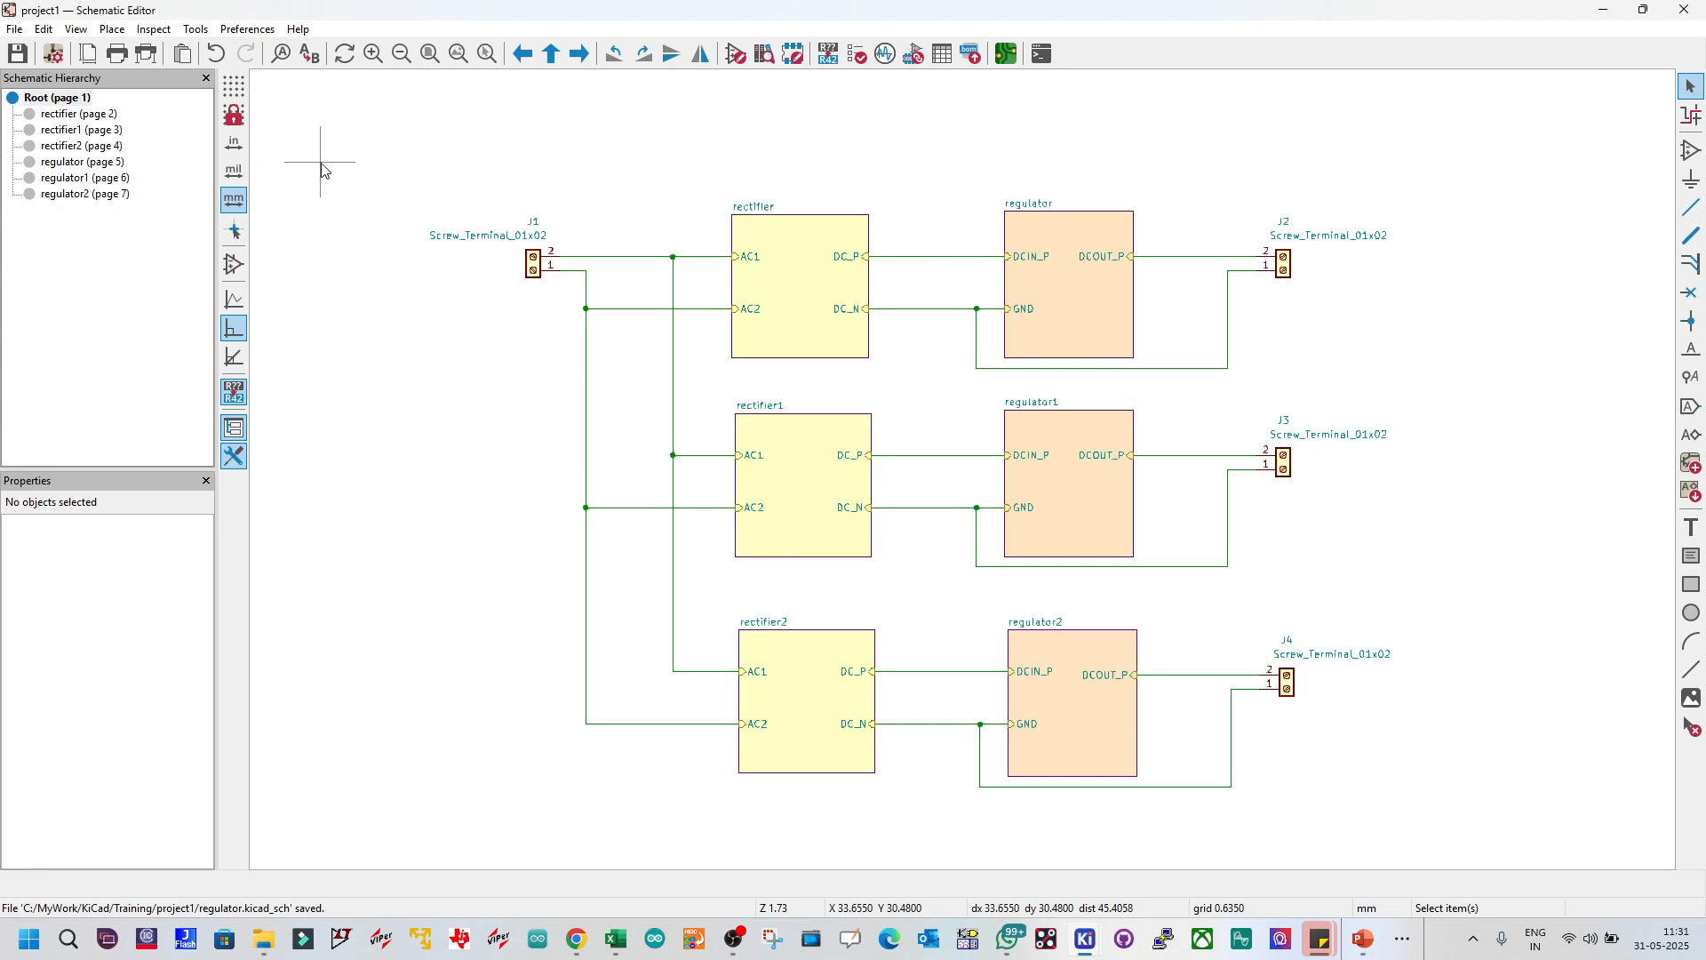
{"action": "left_click", "coordinate": [41, 101]}
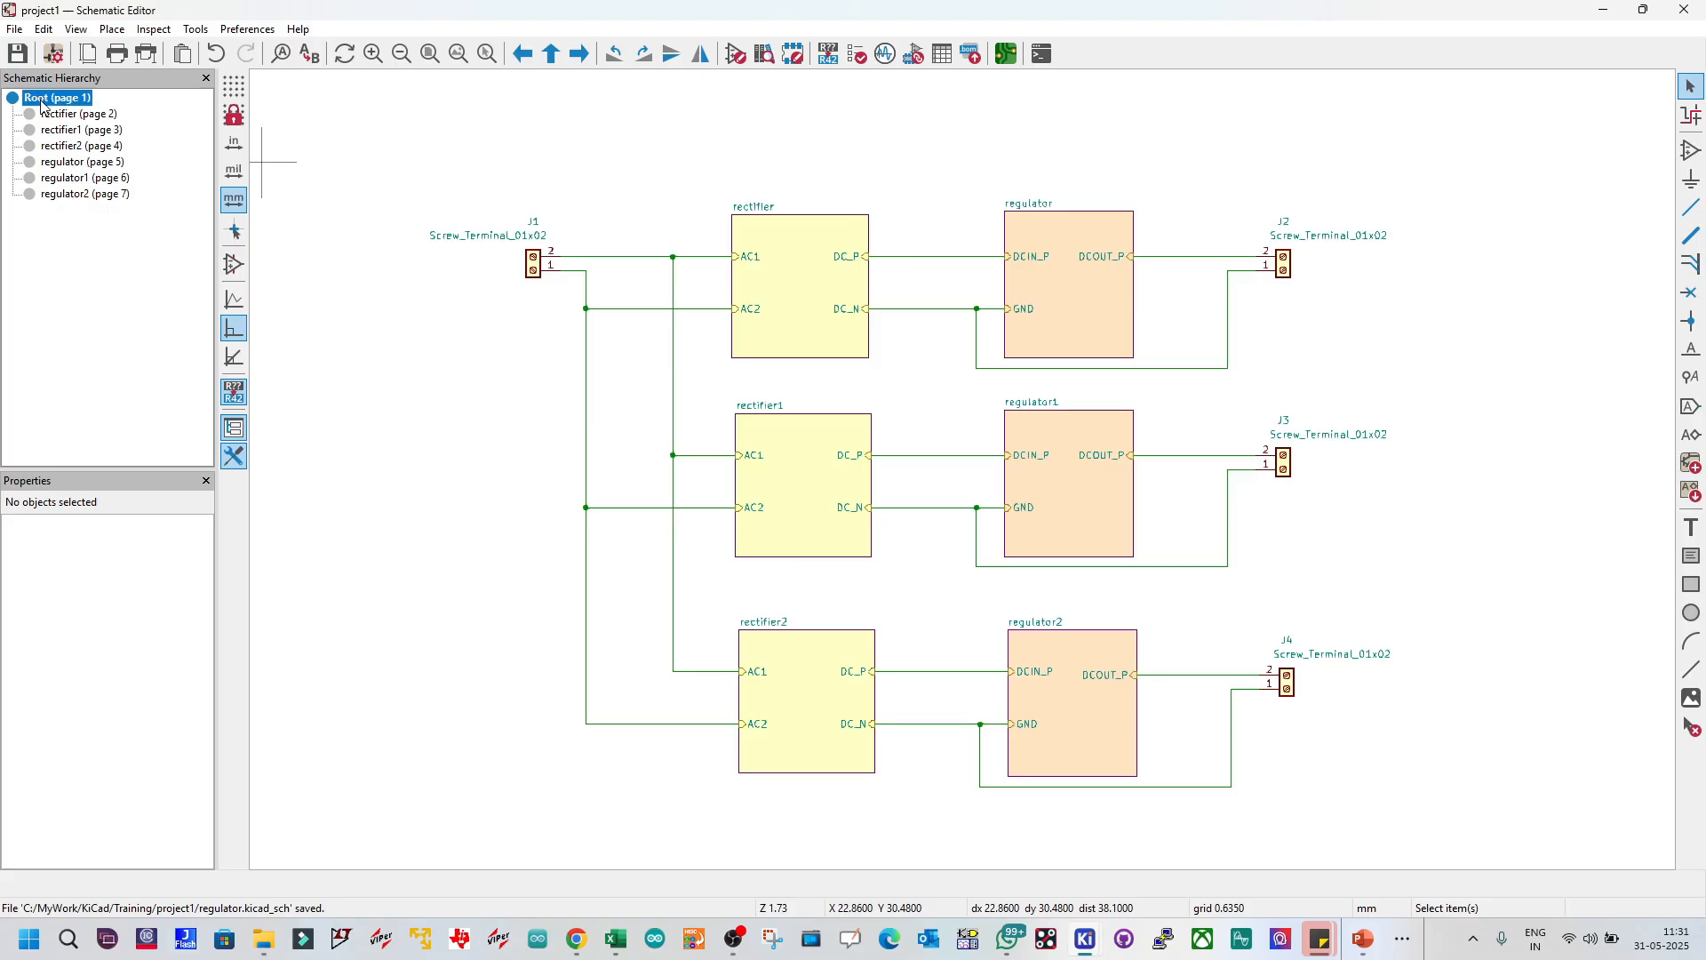
{"action": "left_click", "coordinate": [196, 30]}
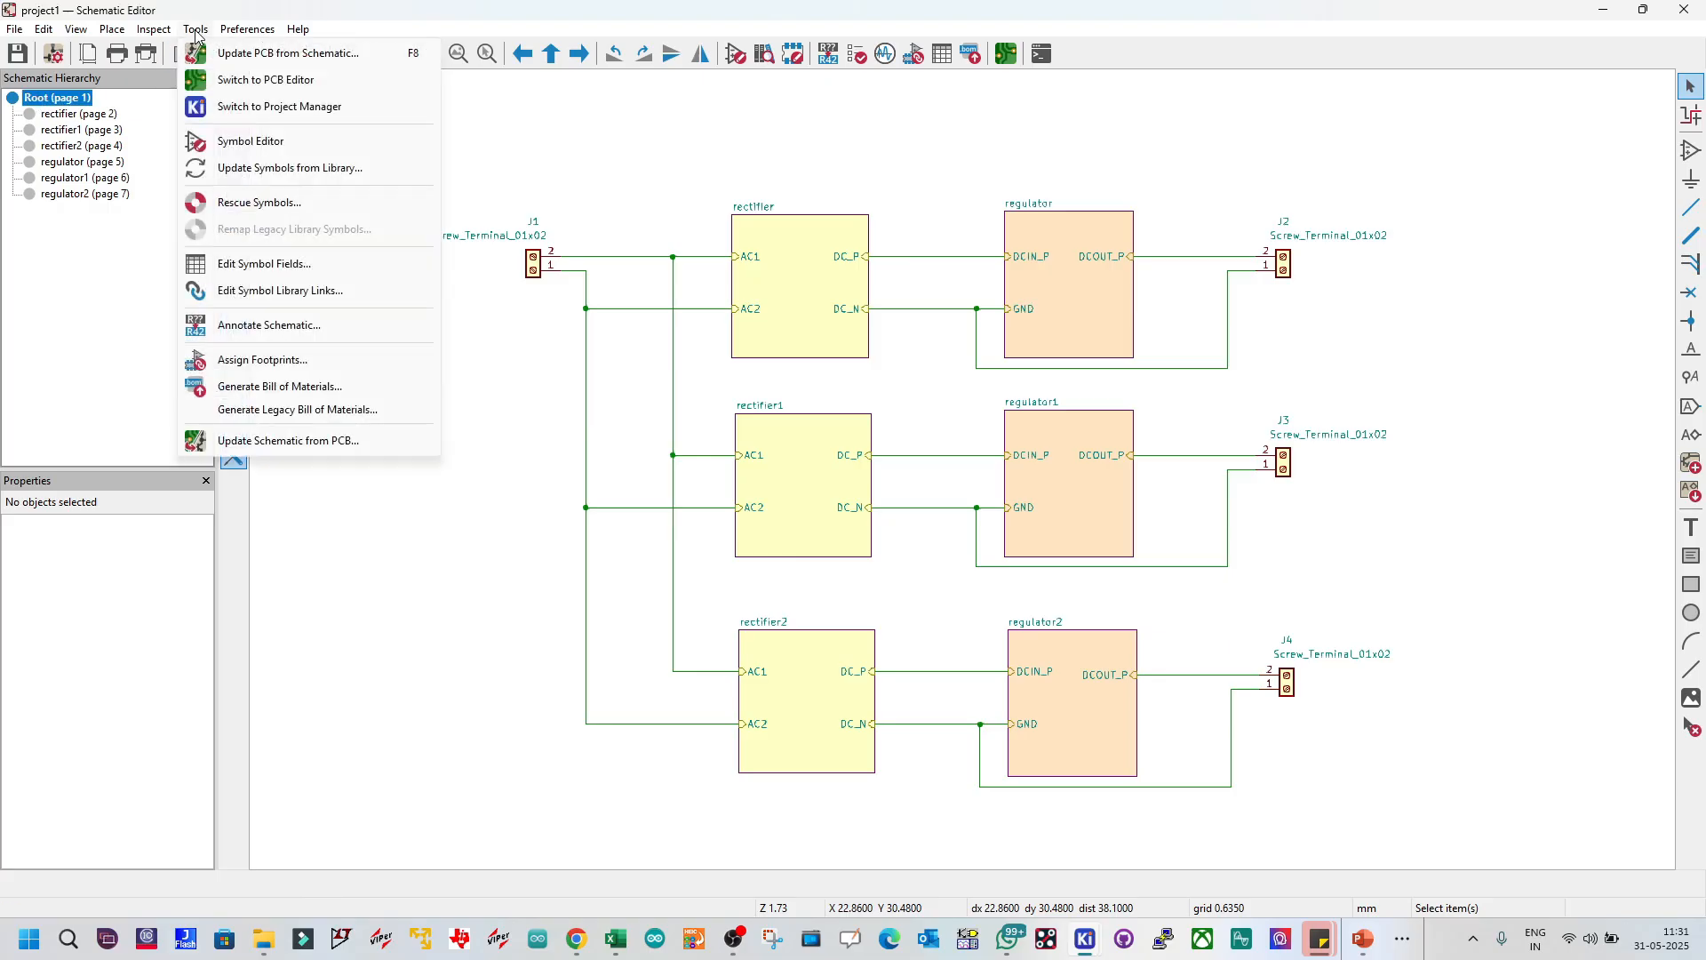
{"action": "left_click", "coordinate": [268, 55]}
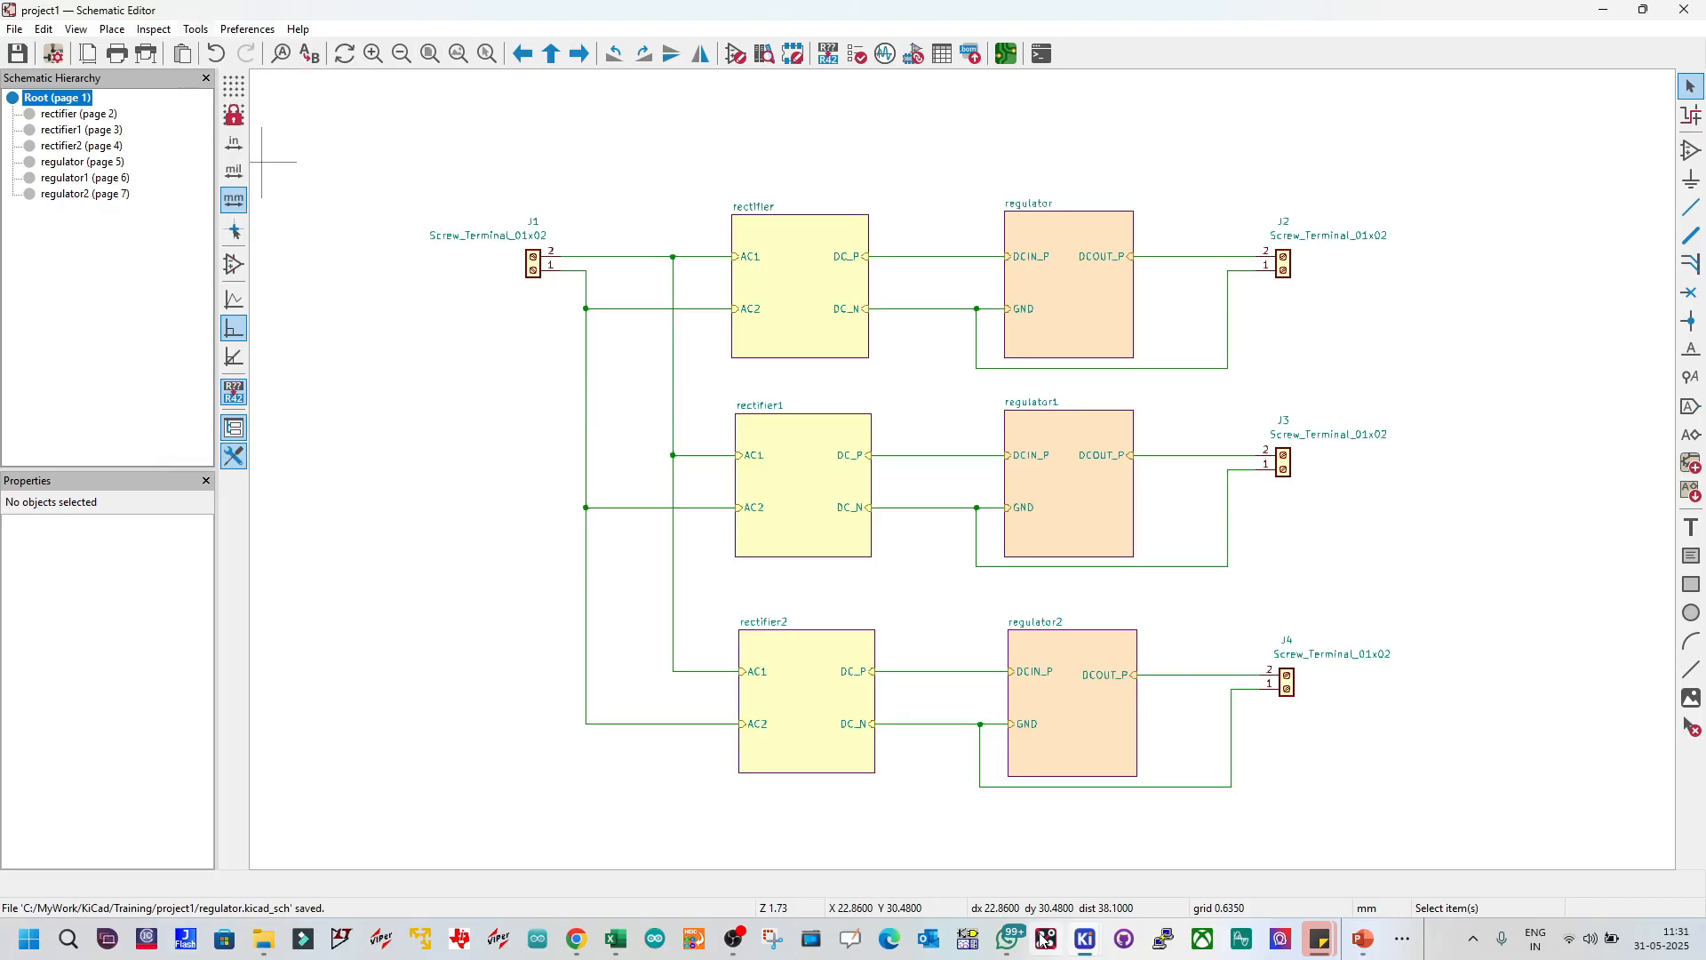
Step: Switch to the KiCad project manager and examine the board file, schematic file and backups folder of project1
{"action": "mouse_move", "coordinate": [1085, 939]}
{"action": "left_click", "coordinate": [999, 844]}
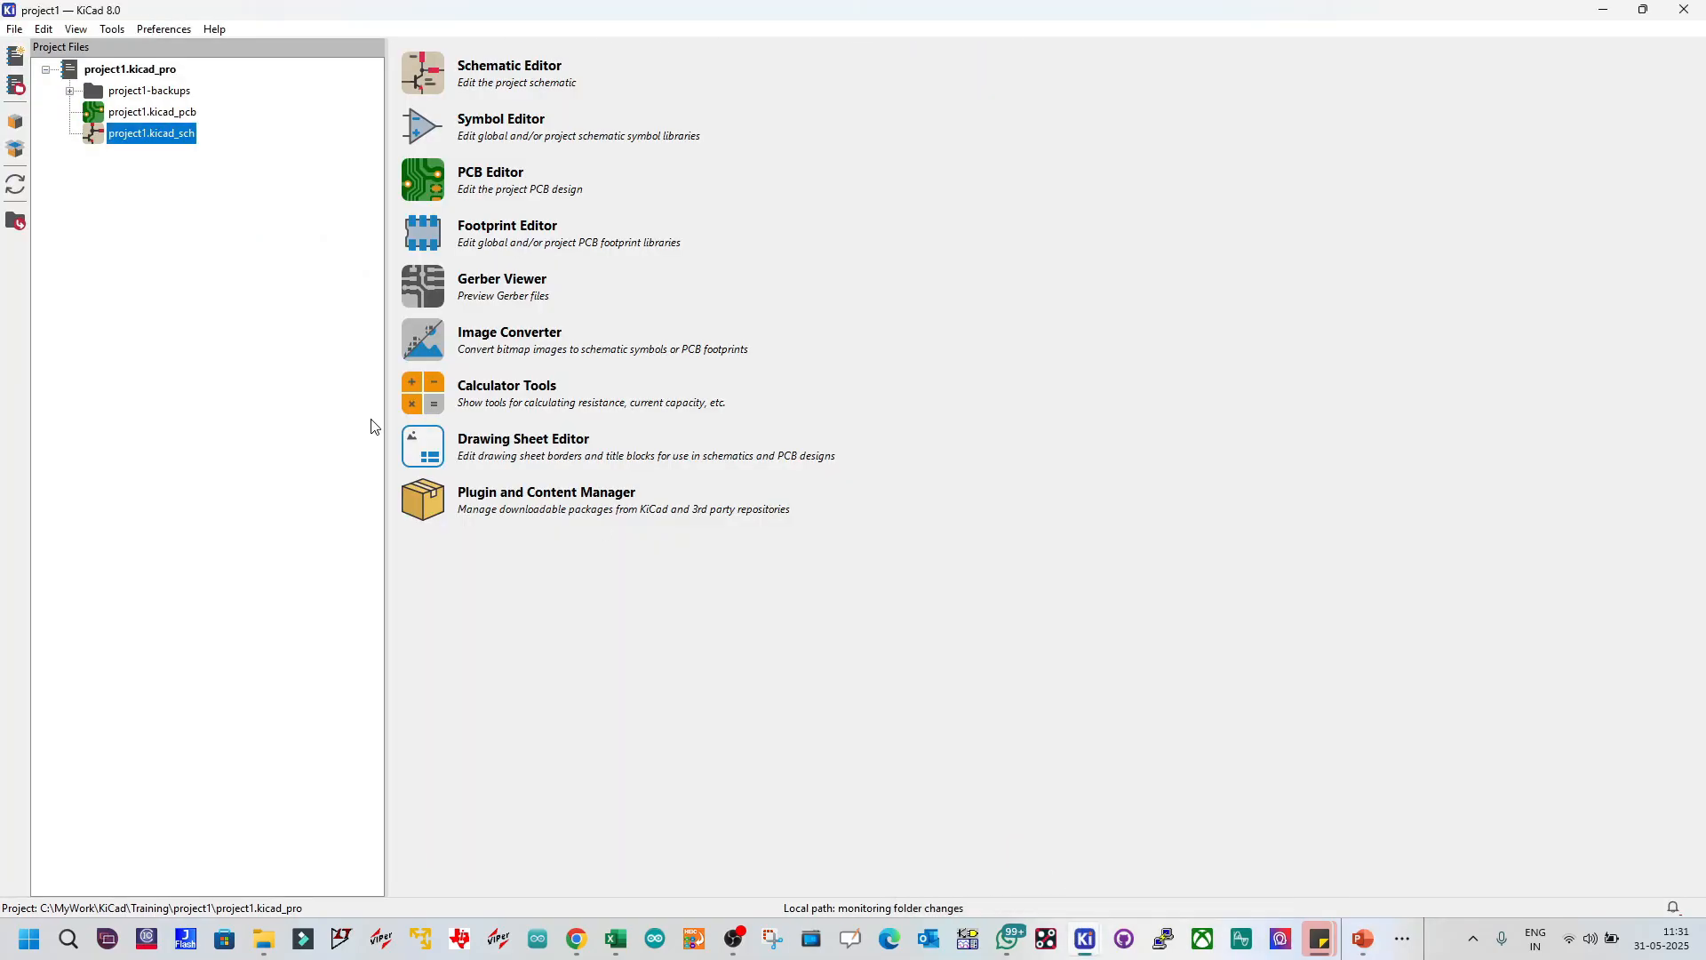
{"action": "left_click", "coordinate": [140, 120]}
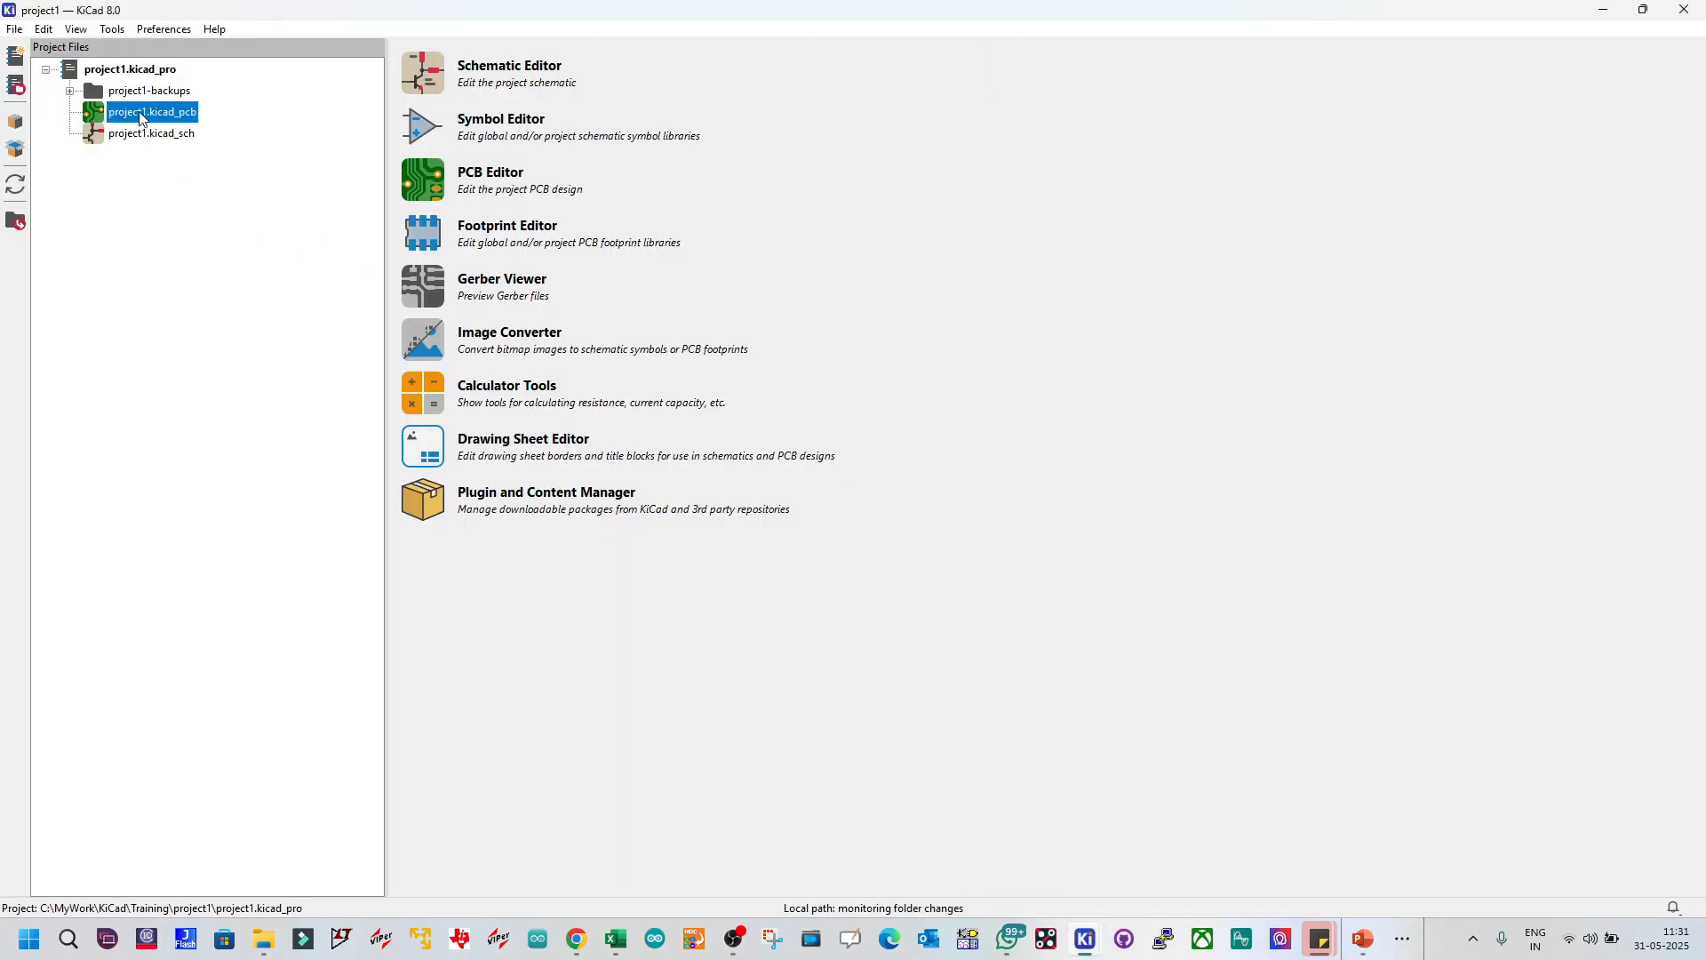
{"action": "left_click", "coordinate": [140, 92]}
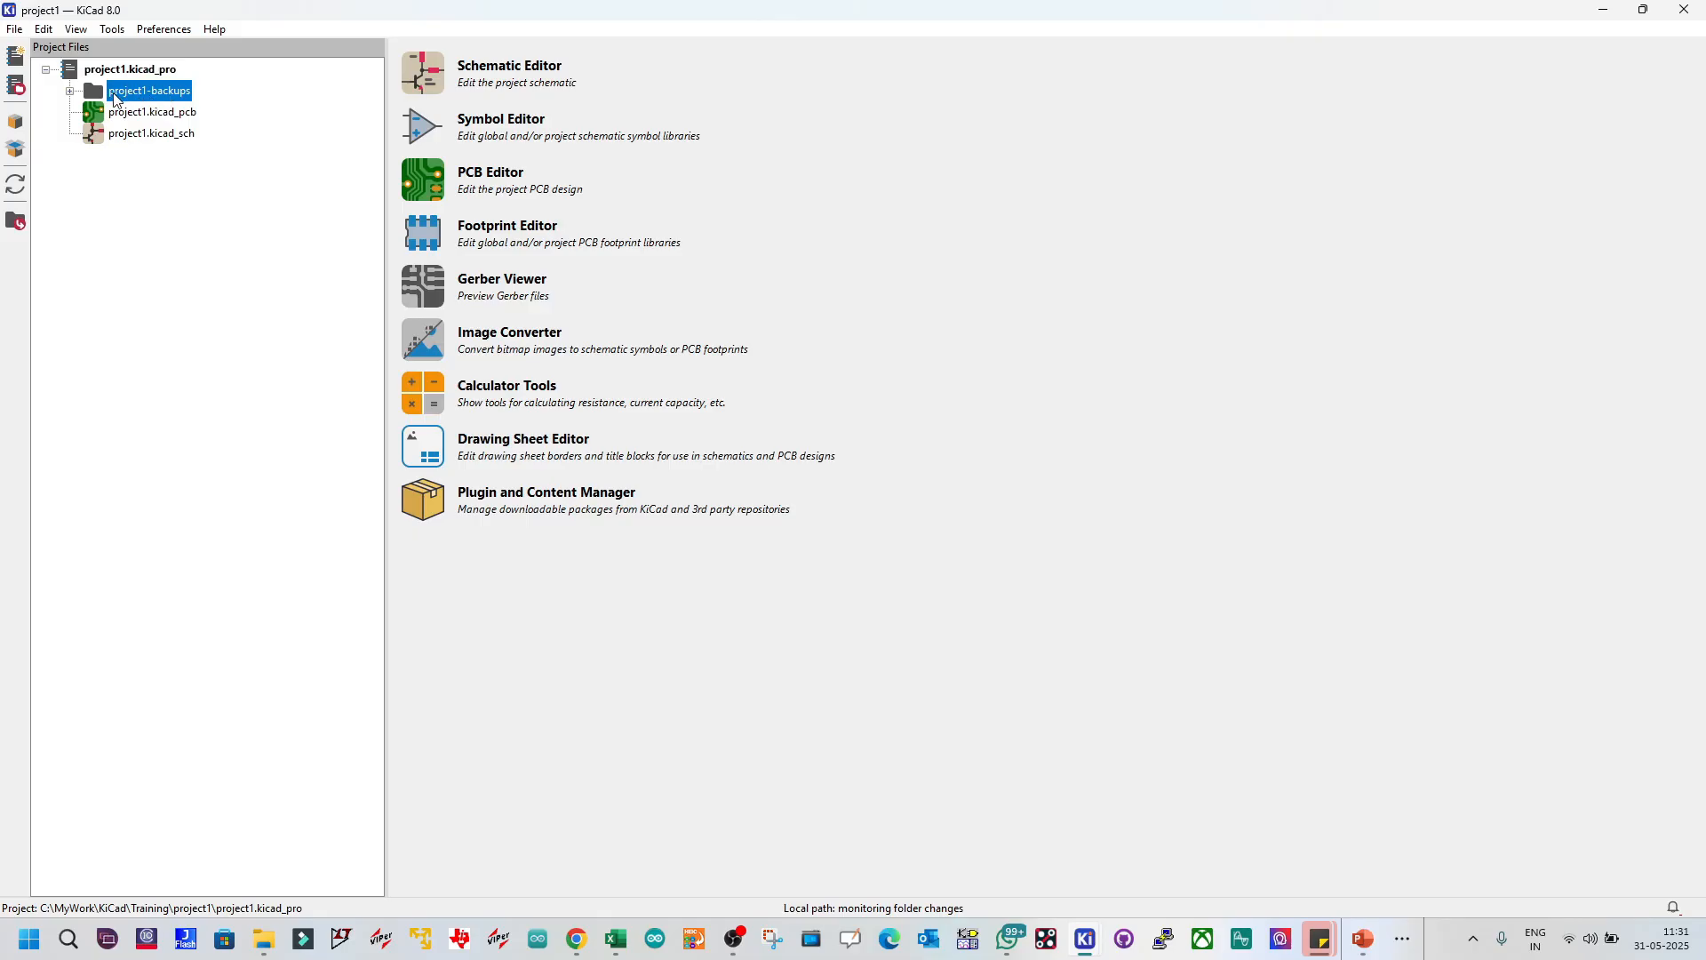
{"action": "left_click", "coordinate": [144, 118]}
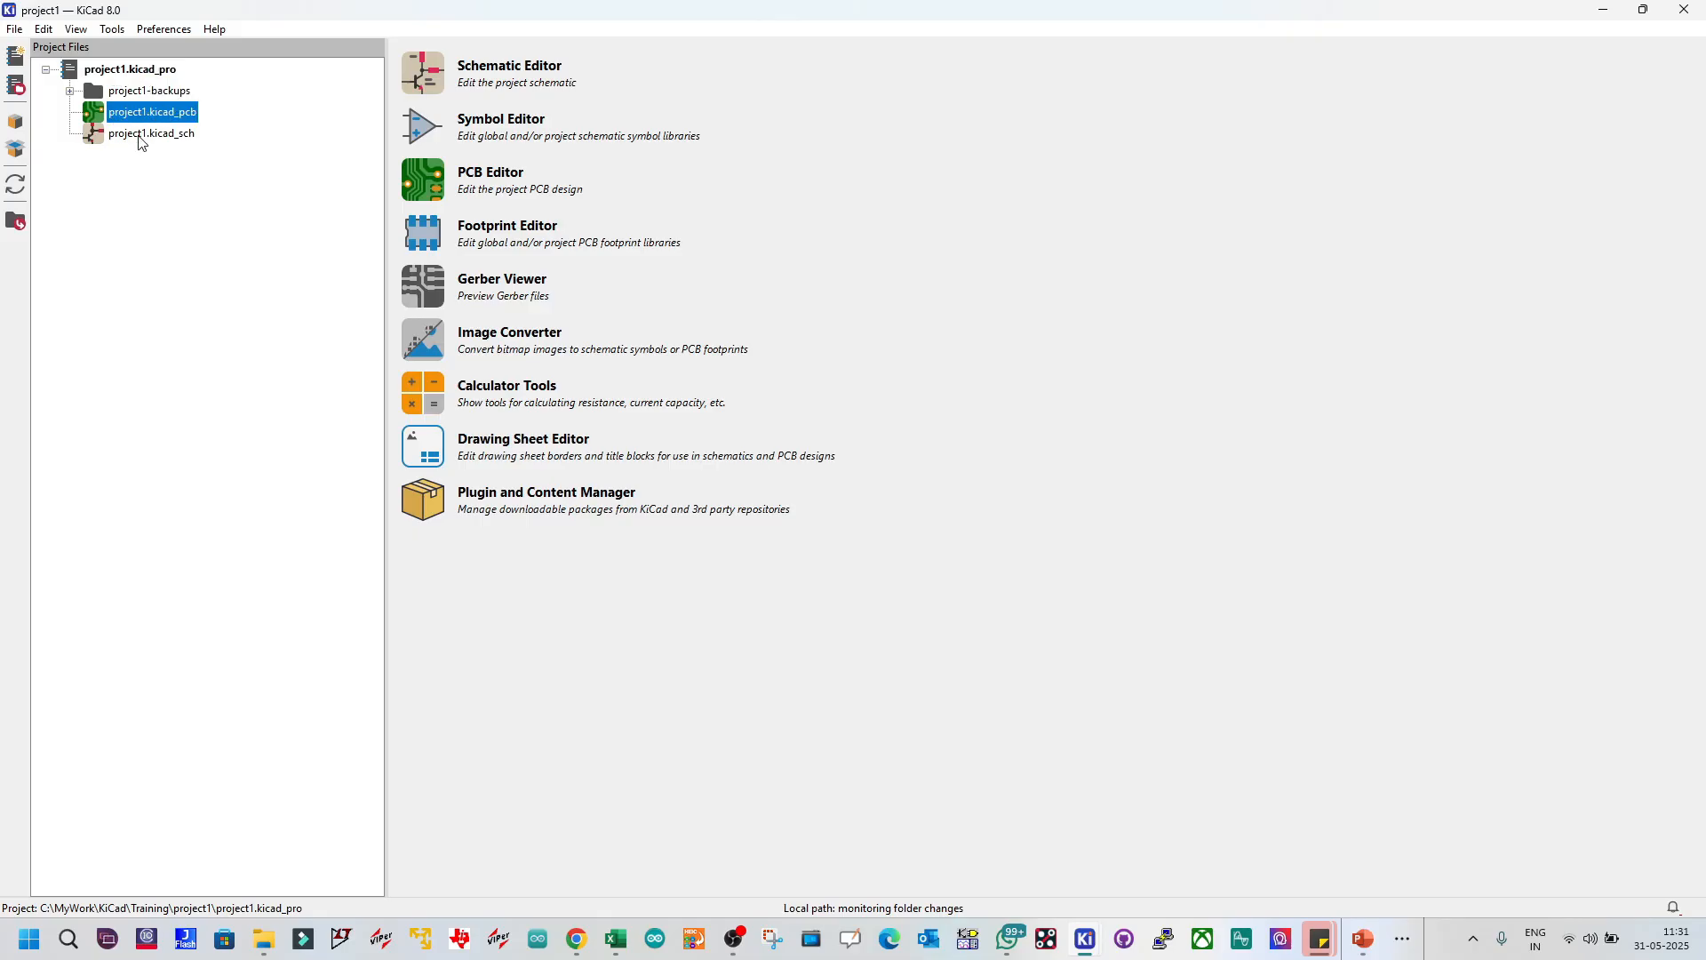
{"action": "left_click", "coordinate": [140, 136]}
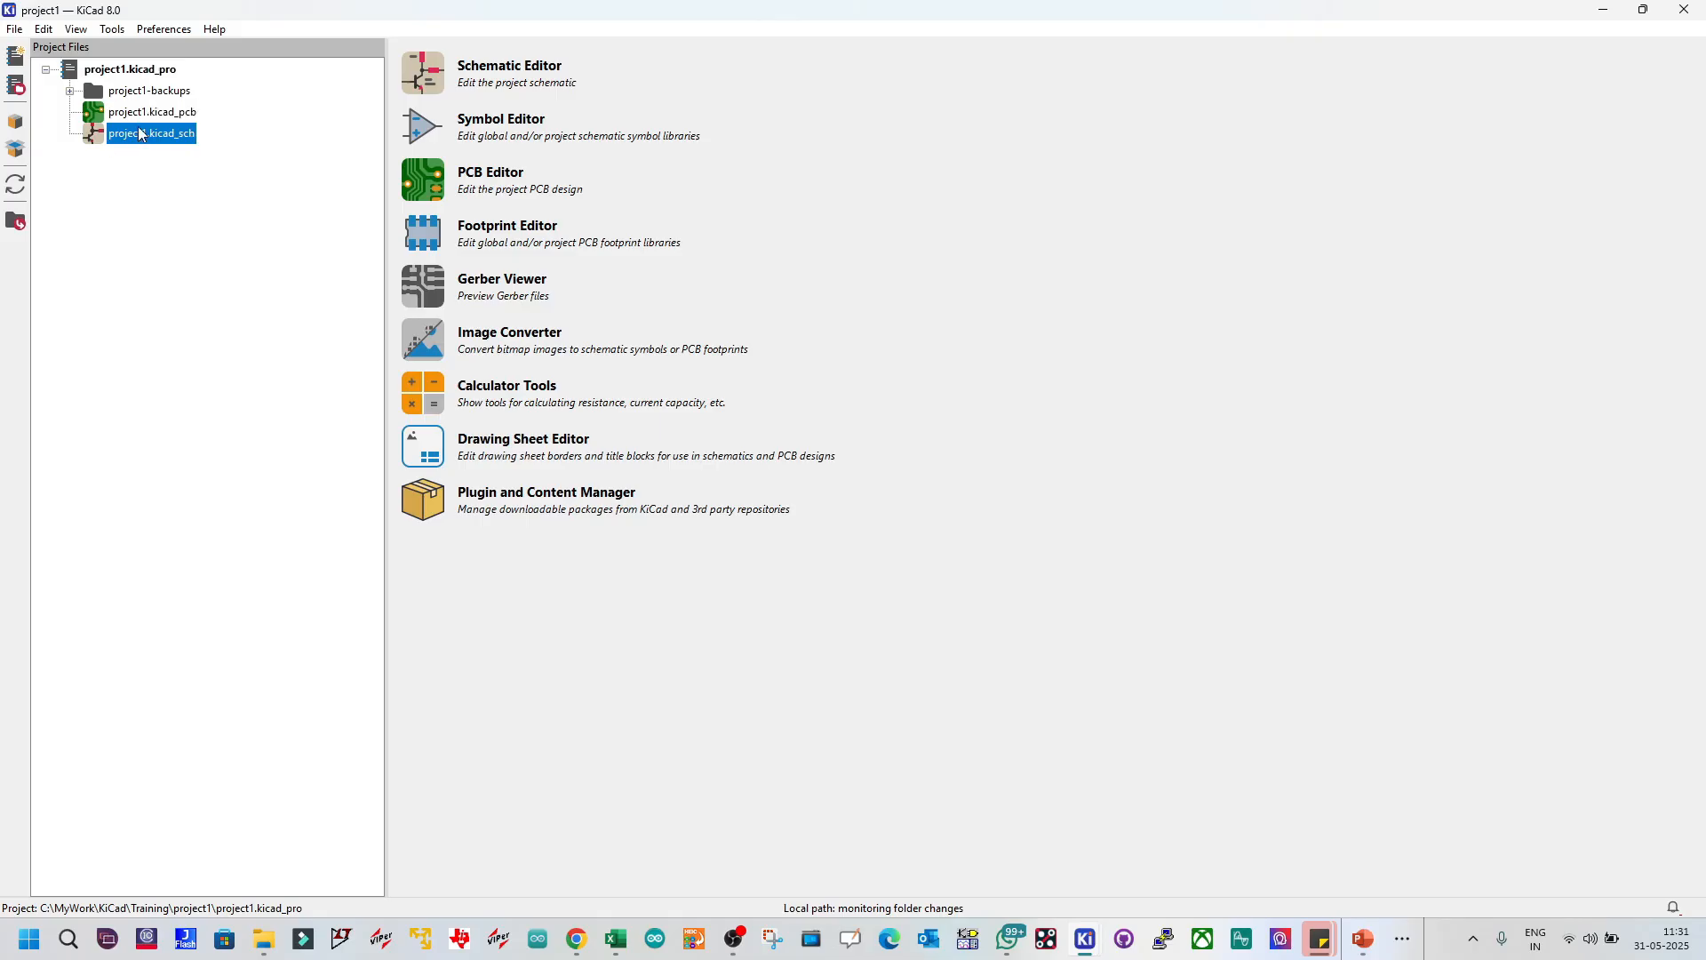
{"action": "left_click", "coordinate": [144, 119]}
{"action": "left_click", "coordinate": [138, 135]}
{"action": "left_click", "coordinate": [174, 119]}
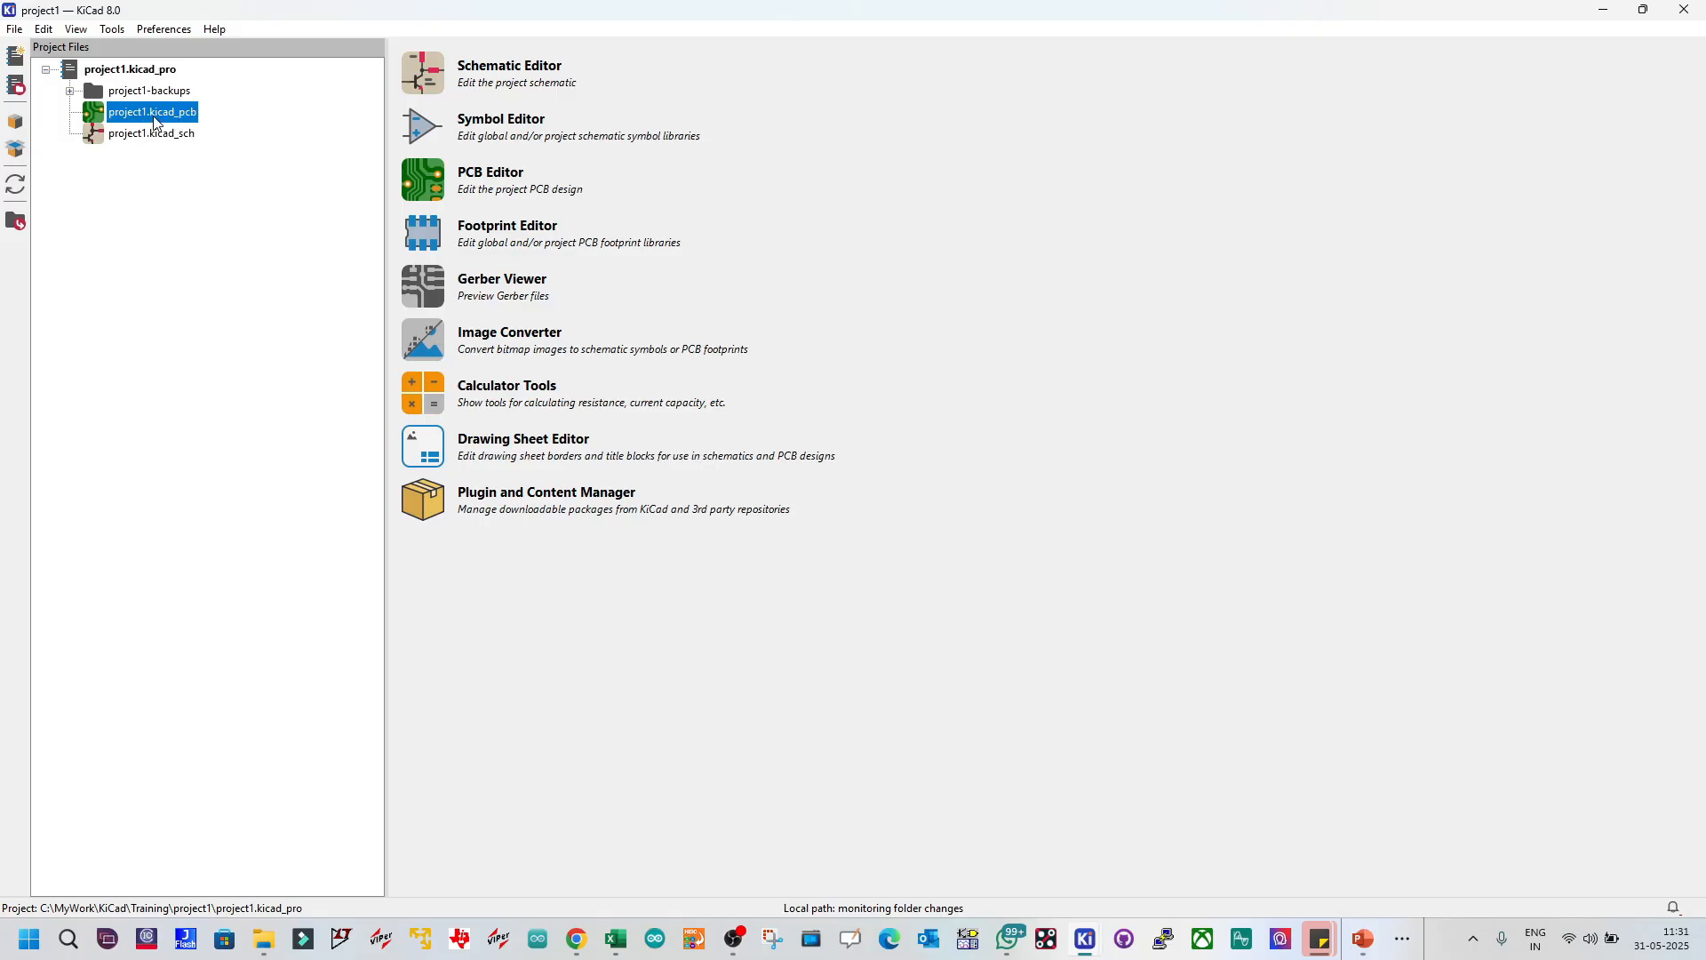
{"action": "left_click", "coordinate": [188, 139]}
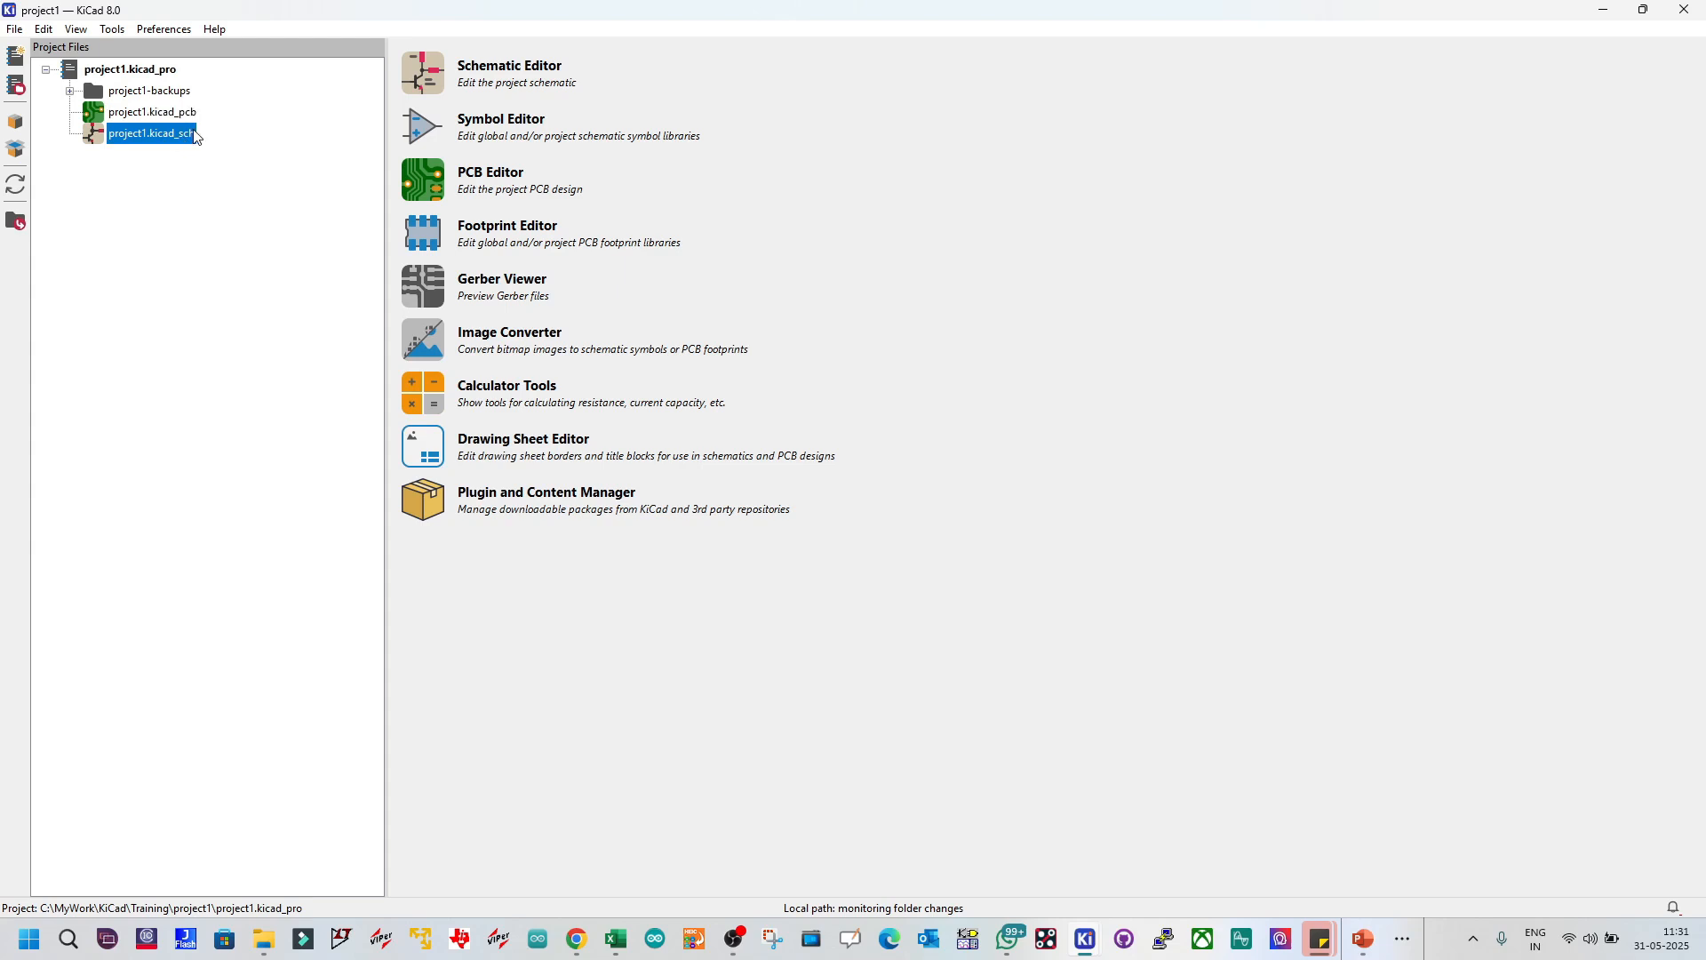
{"action": "left_click", "coordinate": [183, 119]}
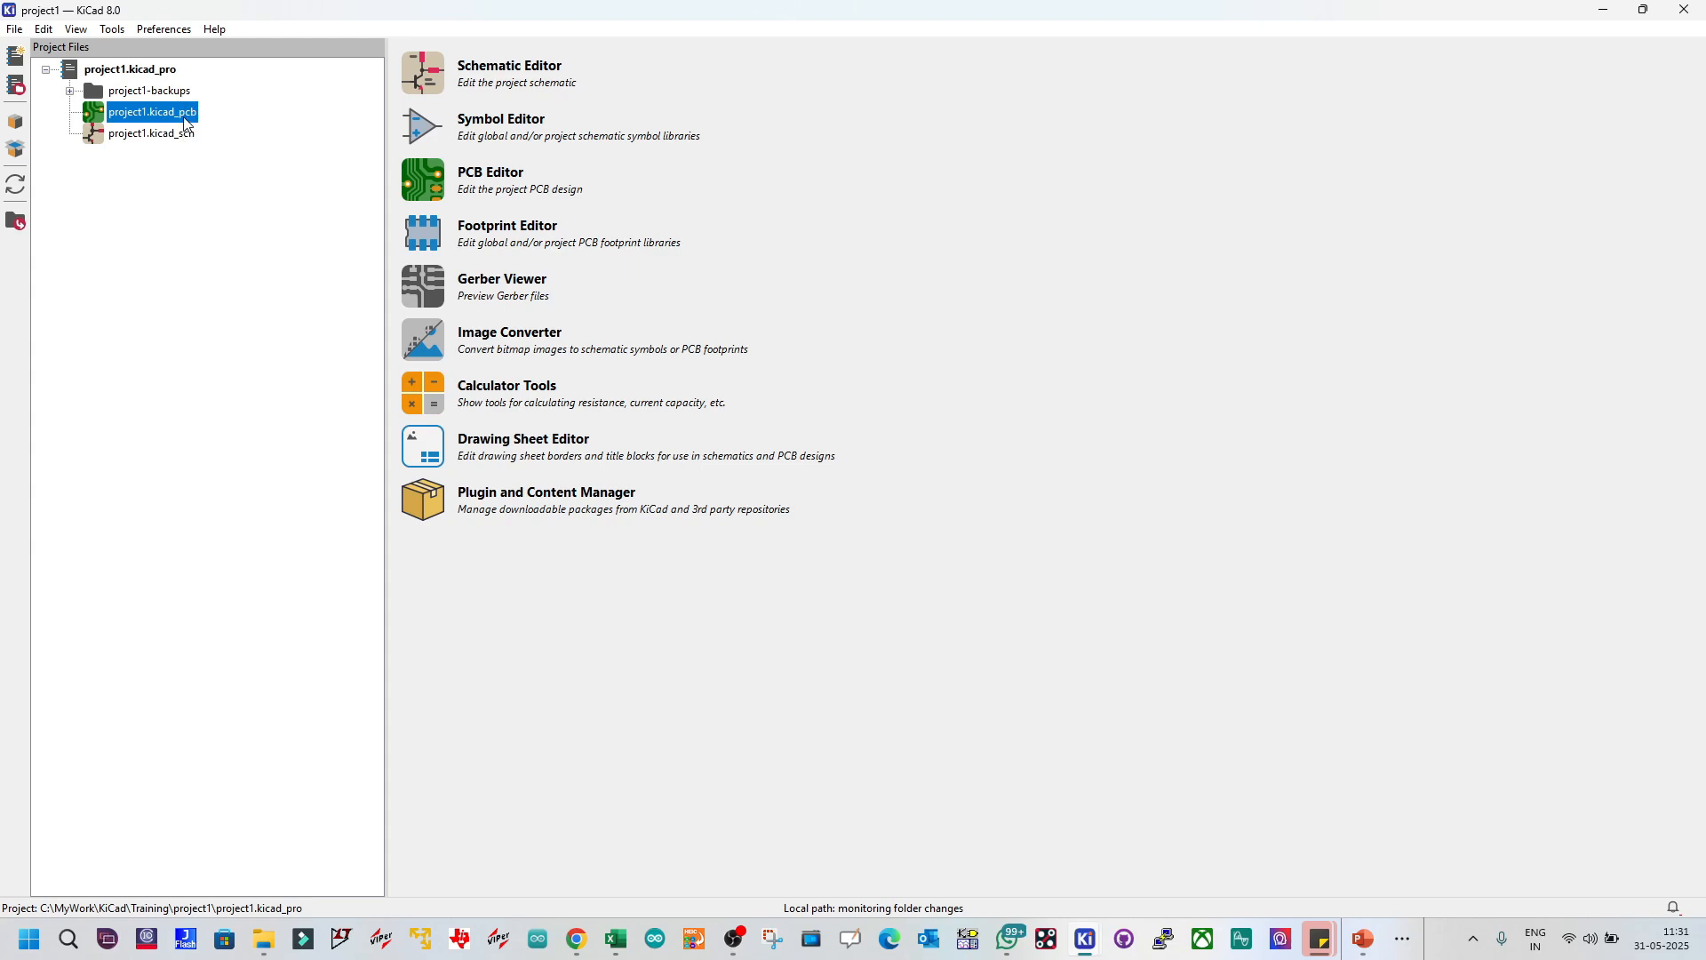
Step: Expand the project1-backups folder to view its backup archives, and collapse it again
{"action": "left_click", "coordinate": [142, 97]}
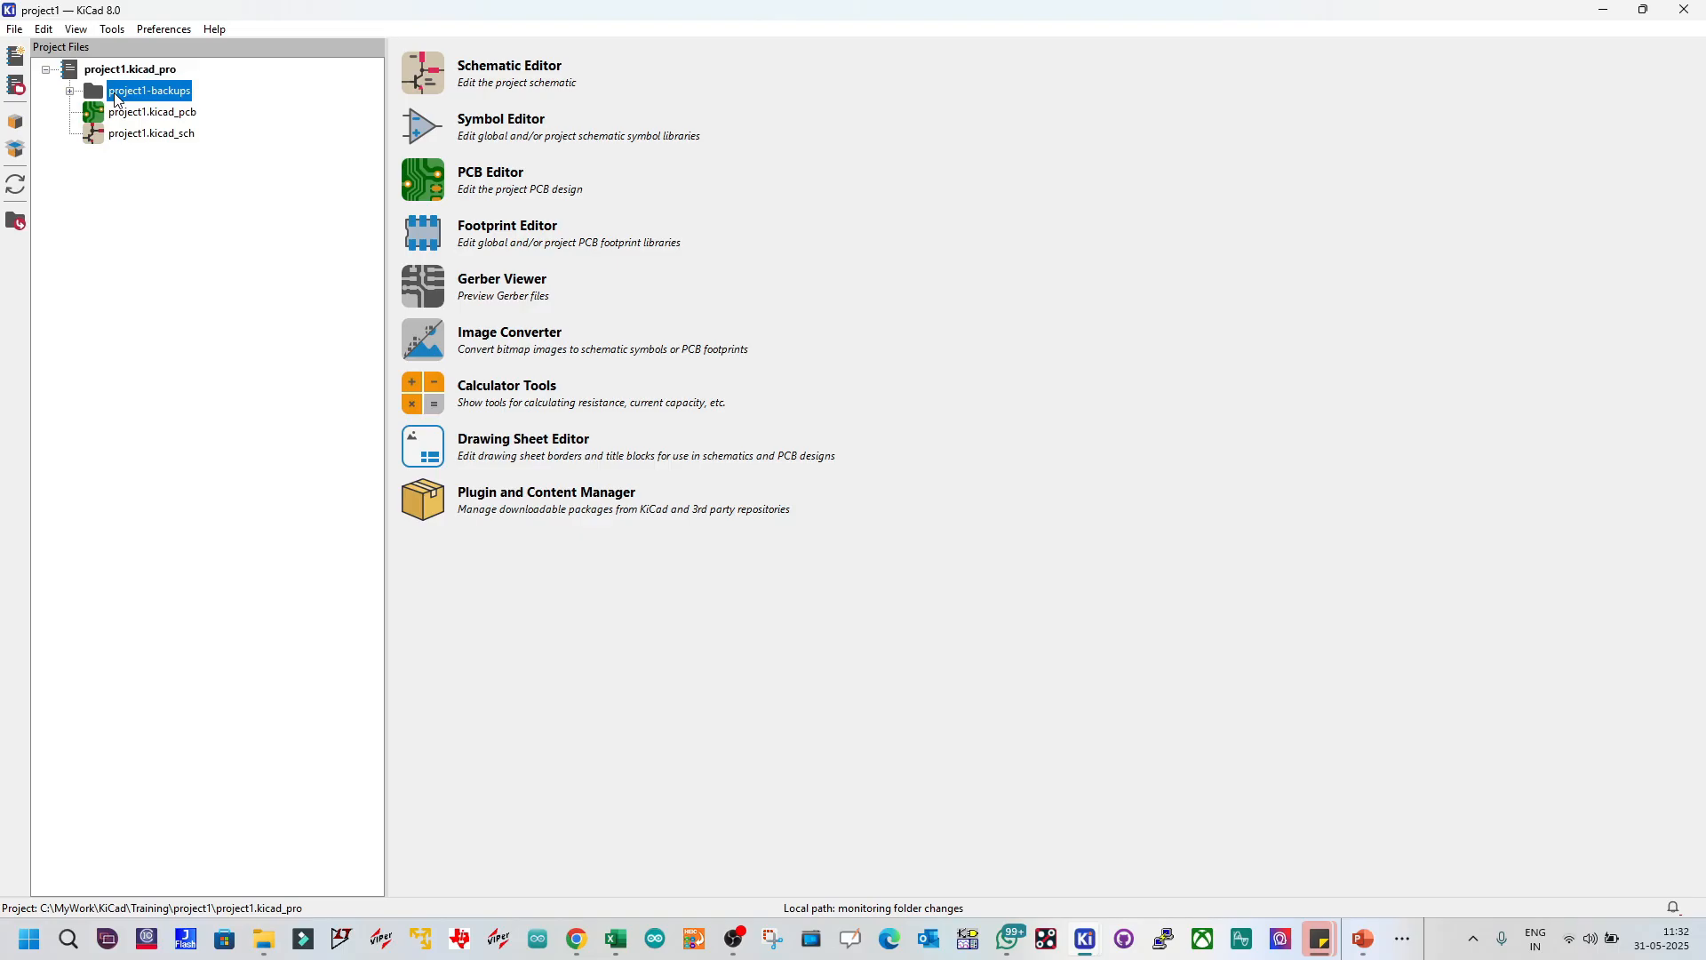
{"action": "double_click", "coordinate": [95, 97]}
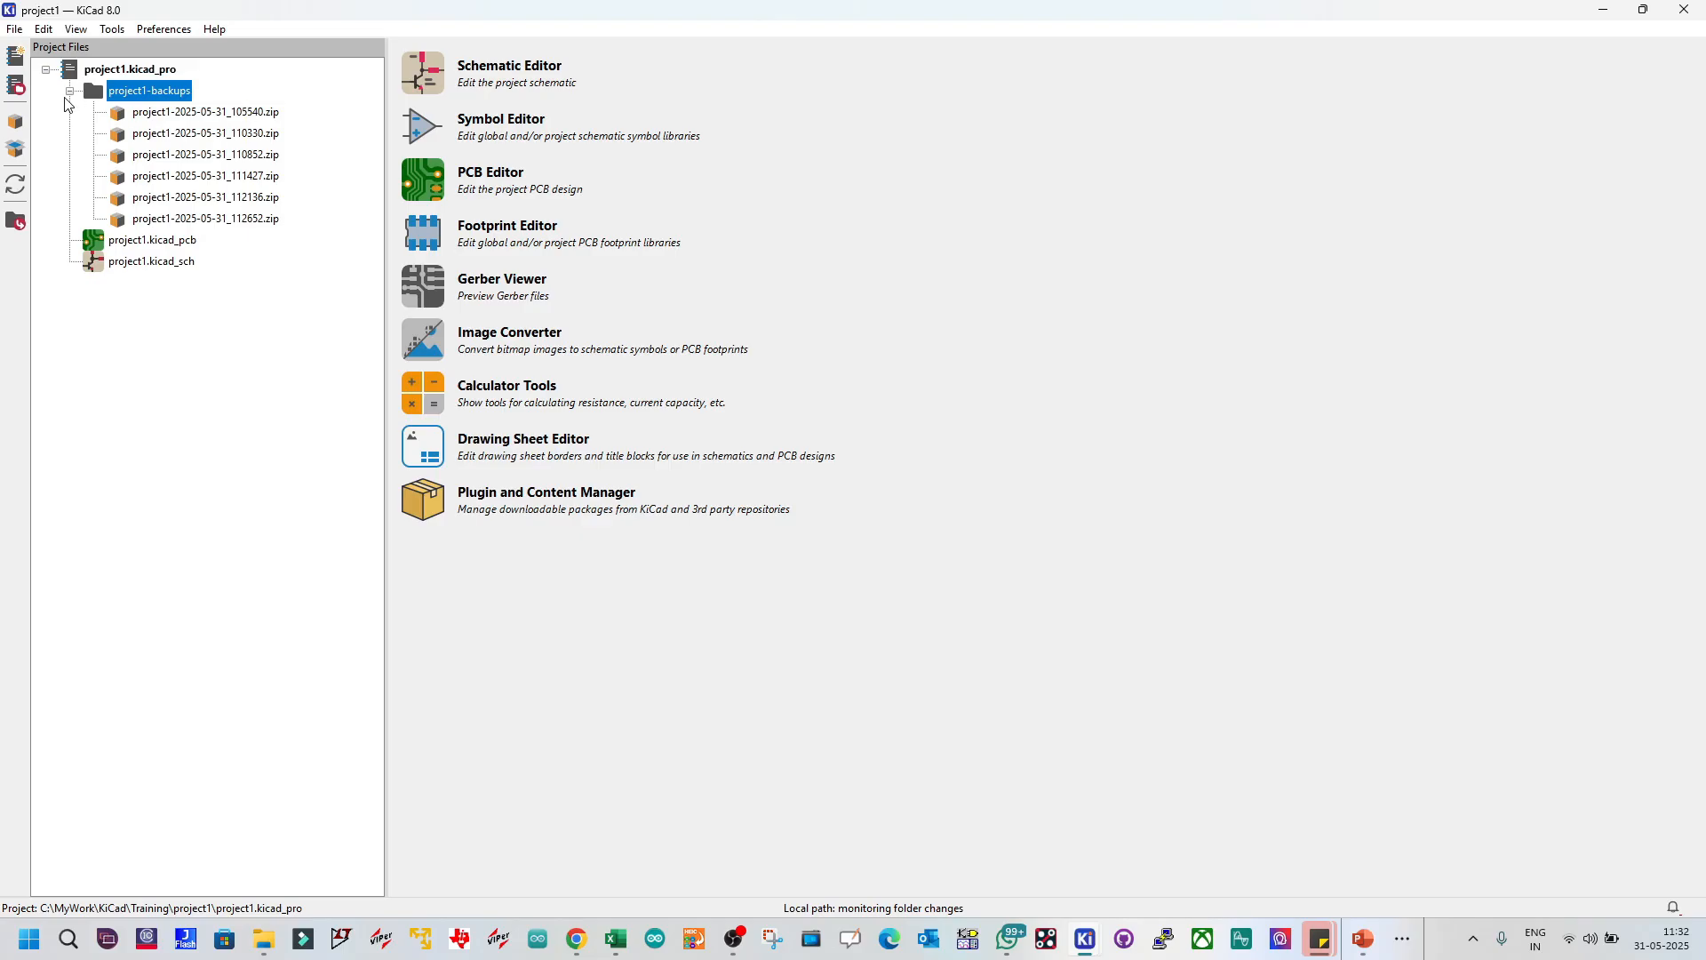
{"action": "left_click", "coordinate": [69, 92]}
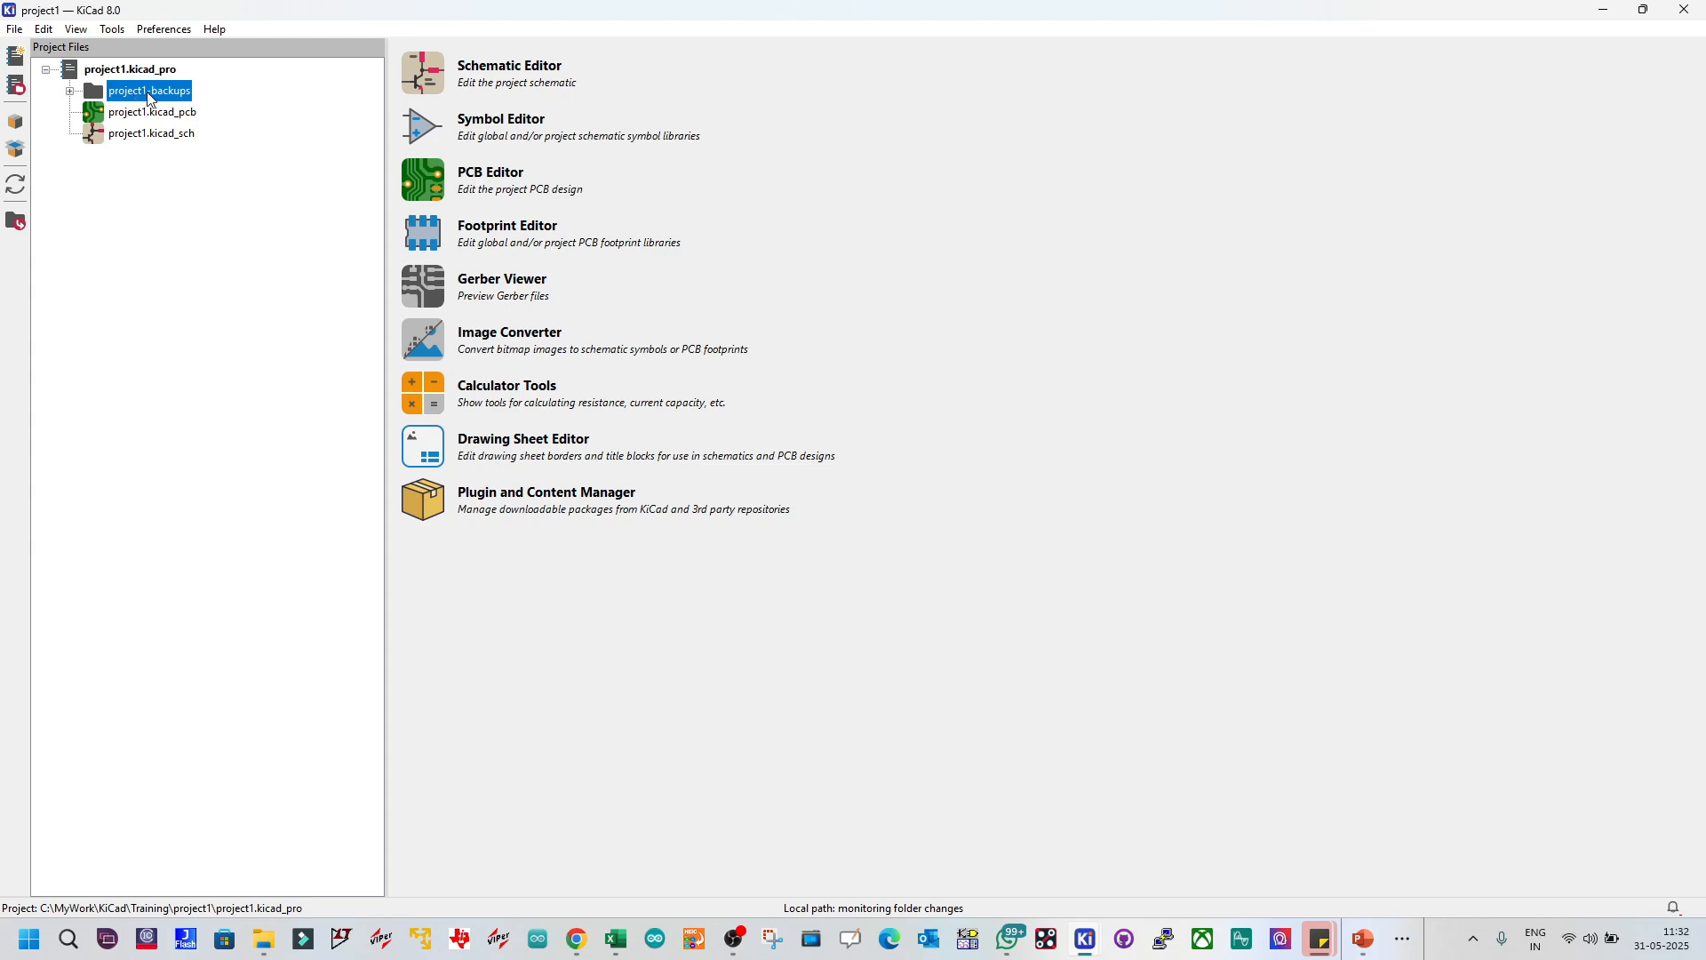
{"action": "double_click", "coordinate": [86, 91]}
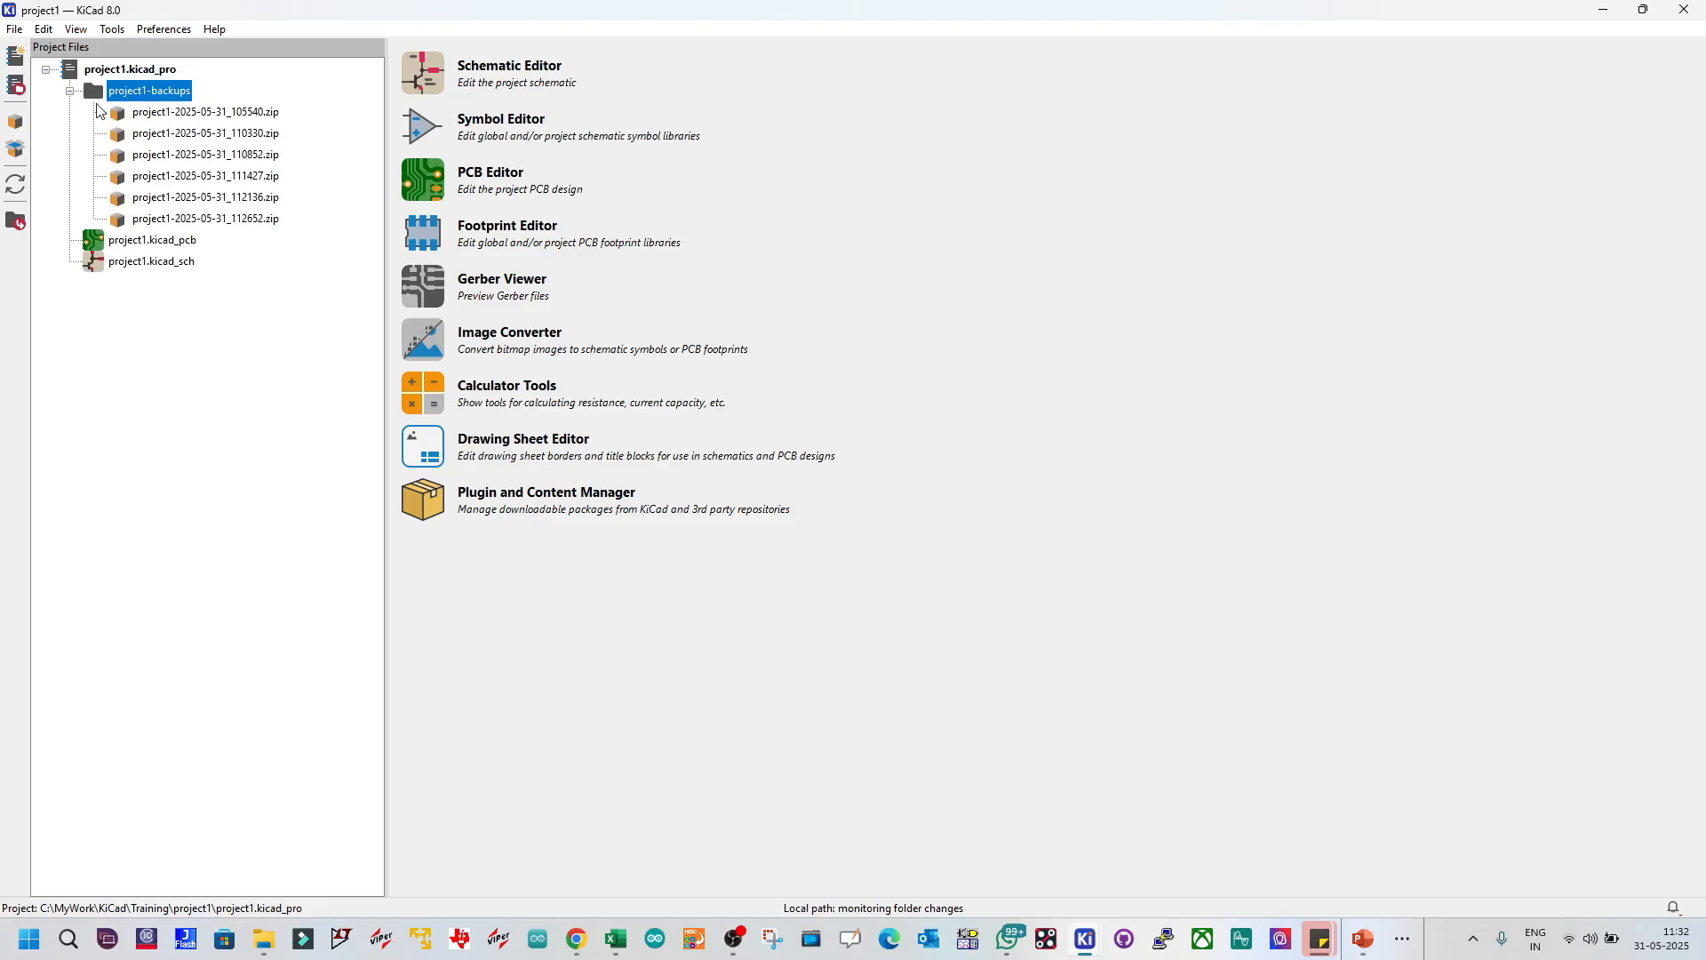
{"action": "left_click", "coordinate": [70, 91]}
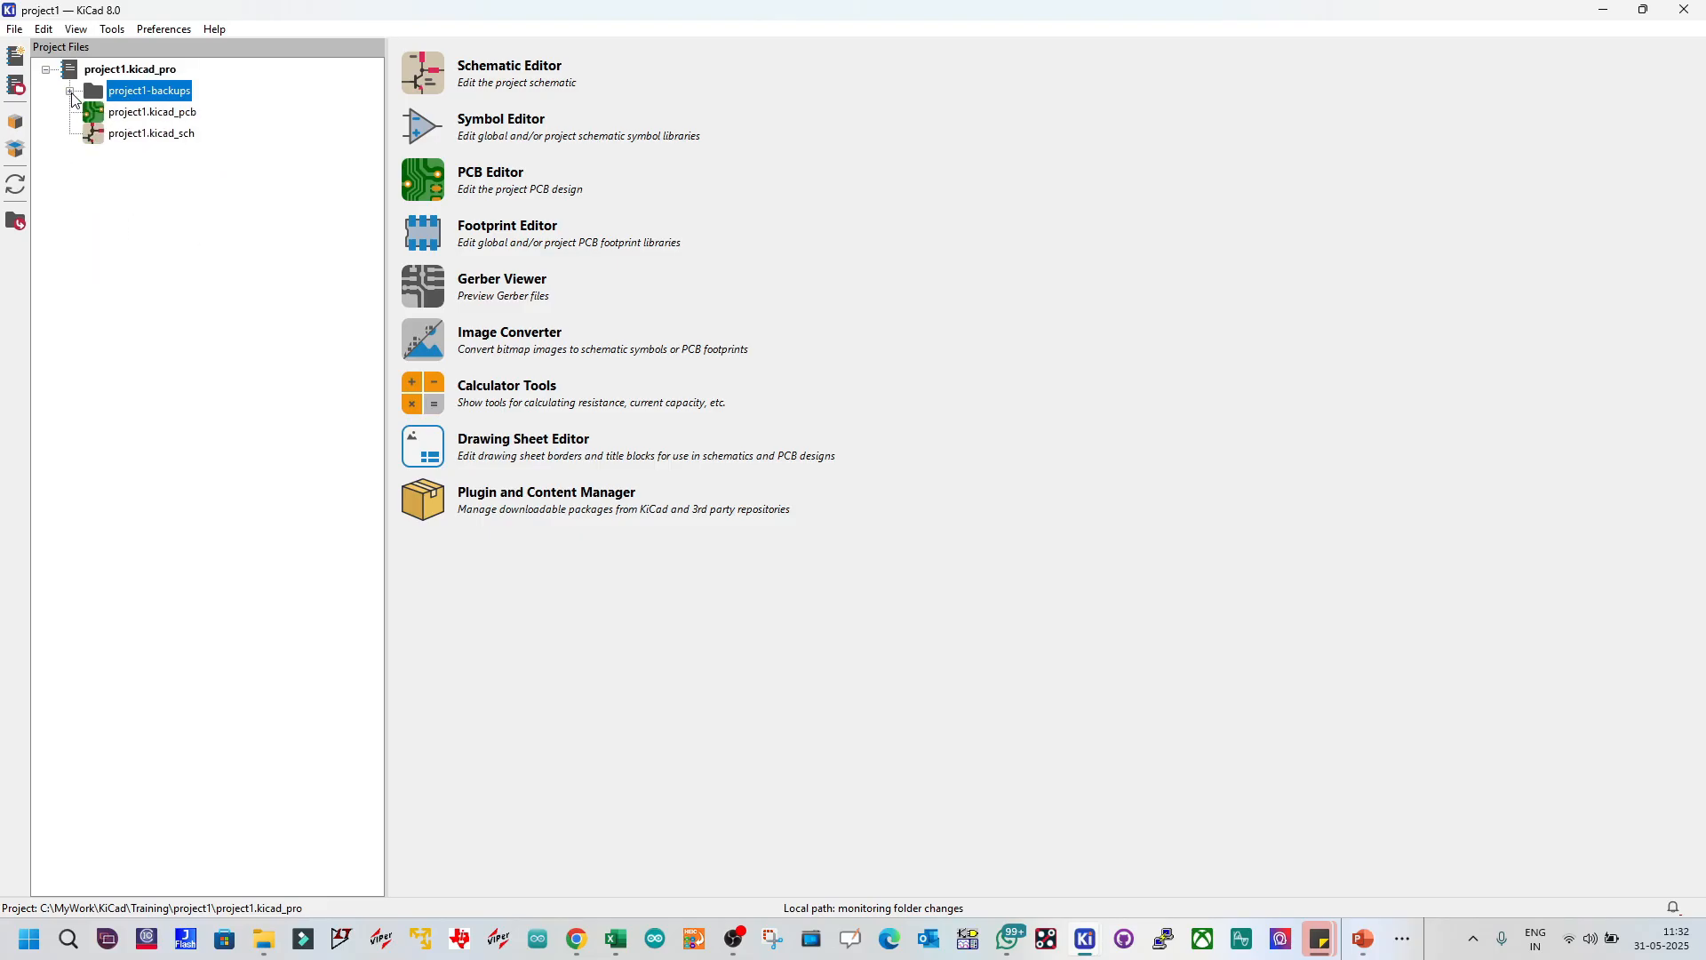
Step: Open project1.kicad_pcb to view the board's drawing sheet, and close the PCB Editor
{"action": "left_click", "coordinate": [155, 121]}
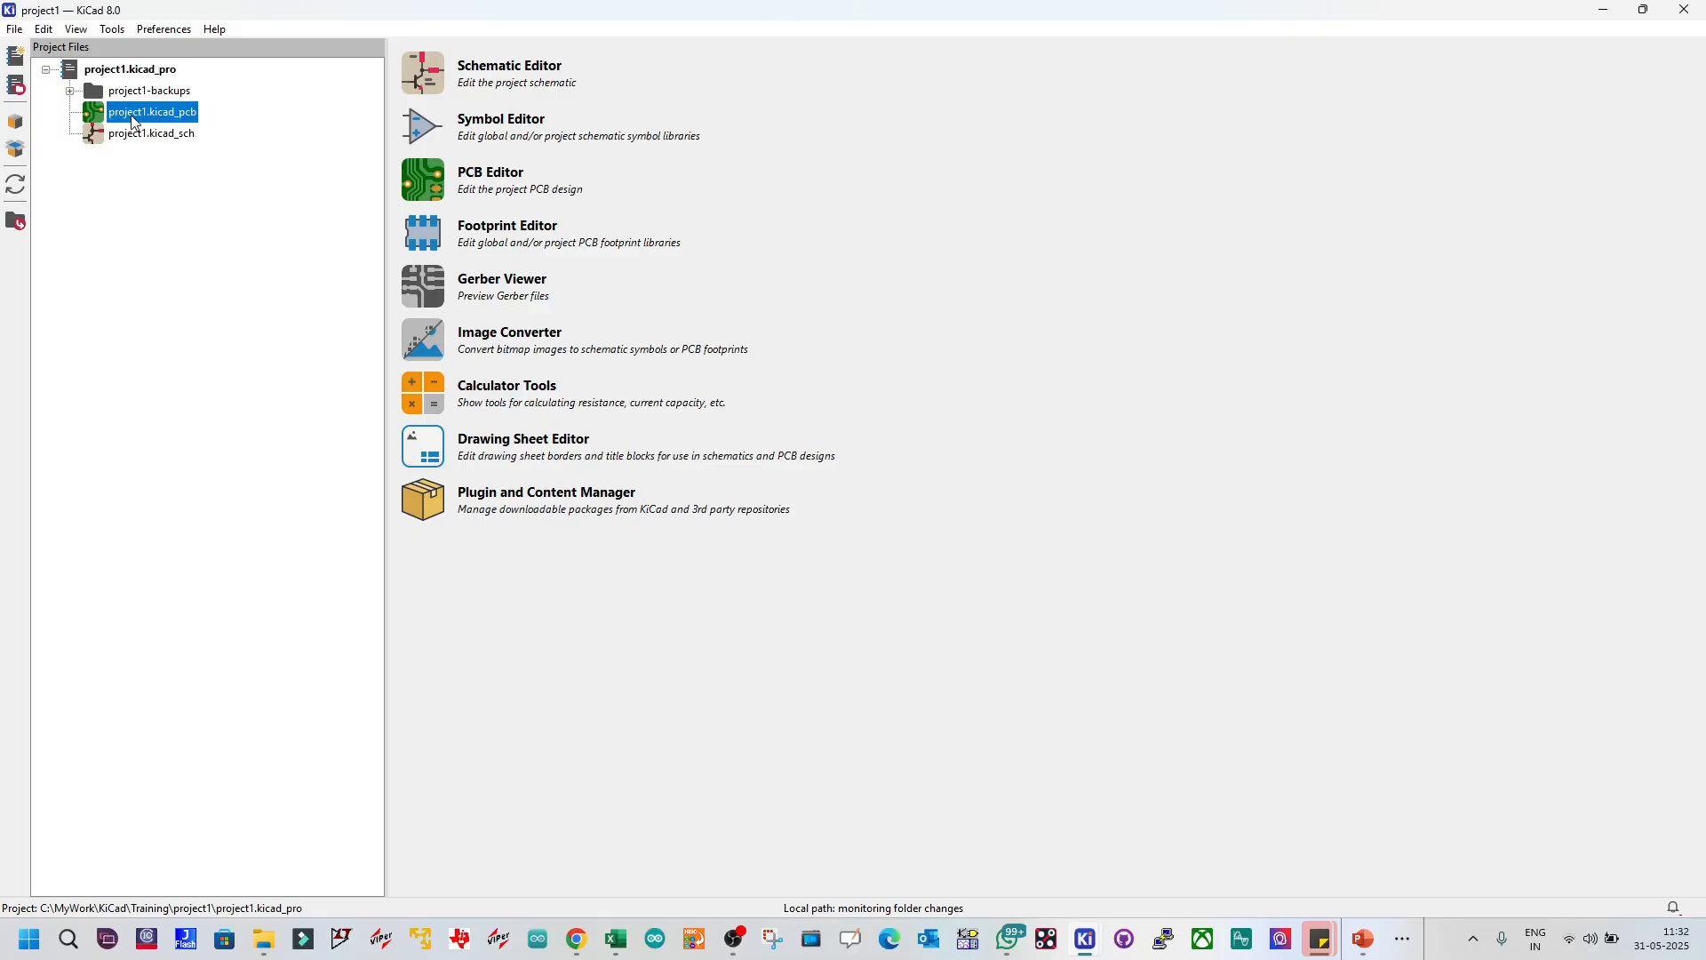
{"action": "double_click", "coordinate": [133, 116]}
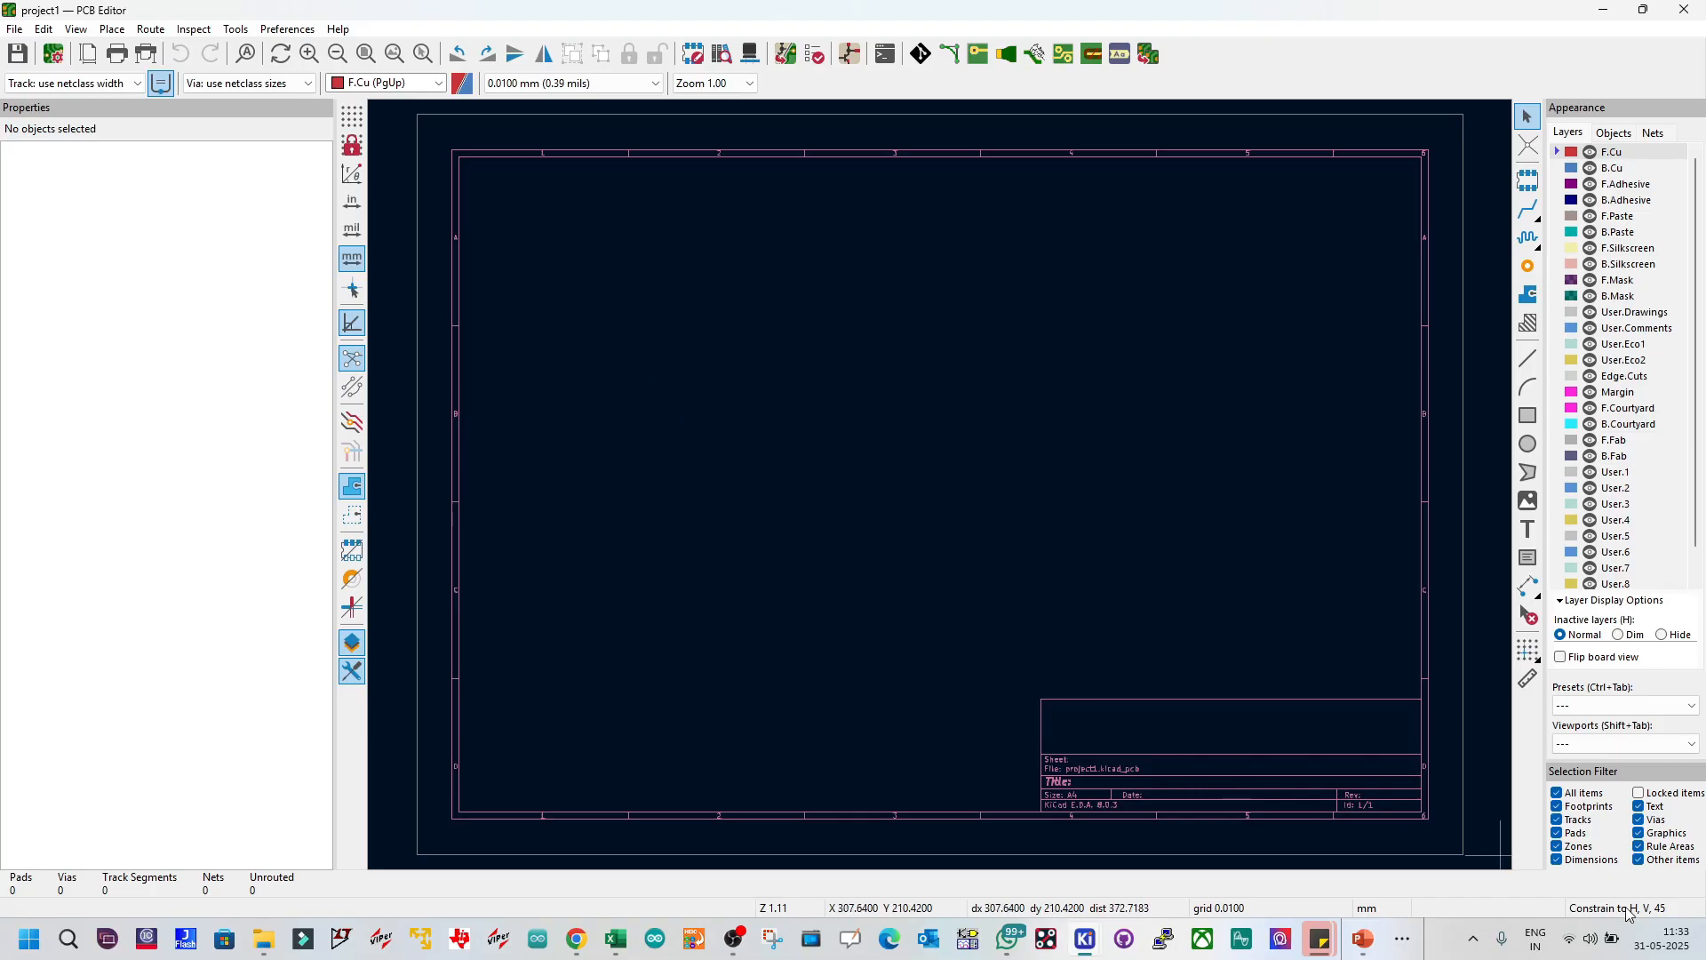
{"action": "mouse_move", "coordinate": [1667, 942]}
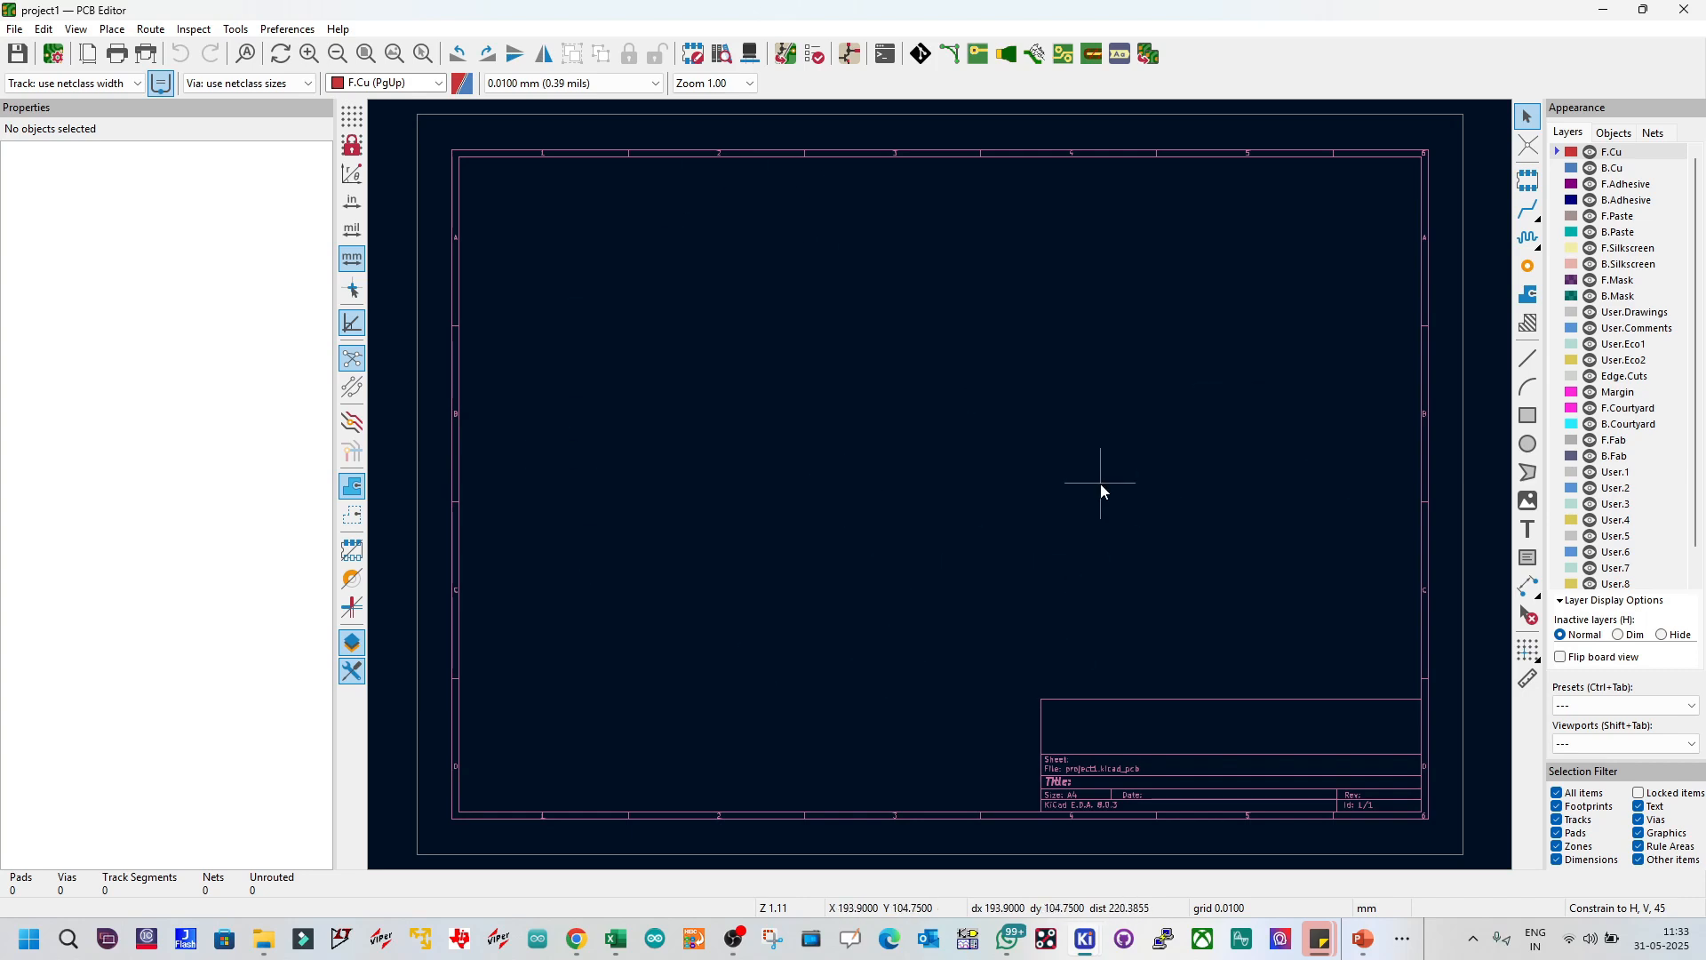
{"action": "scroll", "coordinate": [1102, 489], "scroll_direction": "down", "scroll_amount": 2}
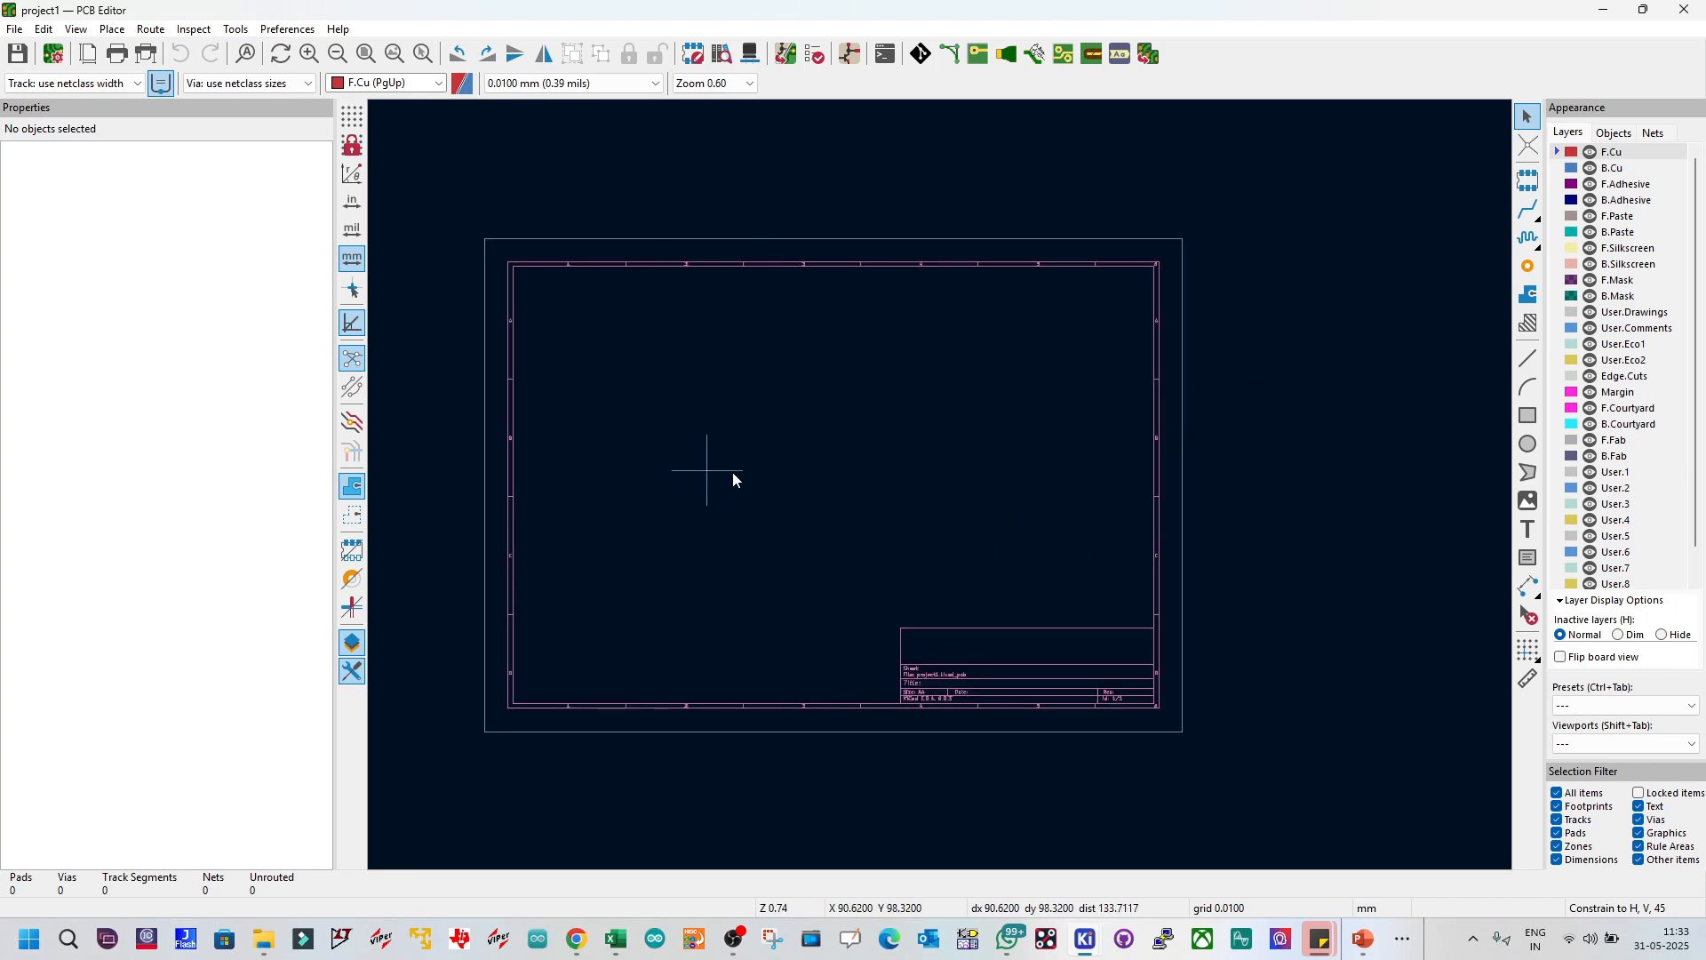
{"action": "left_click", "coordinate": [1686, 9]}
Step: Return to the project1.kicad_sch schematic and select the Root page in the hierarchy
{"action": "left_click", "coordinate": [151, 135]}
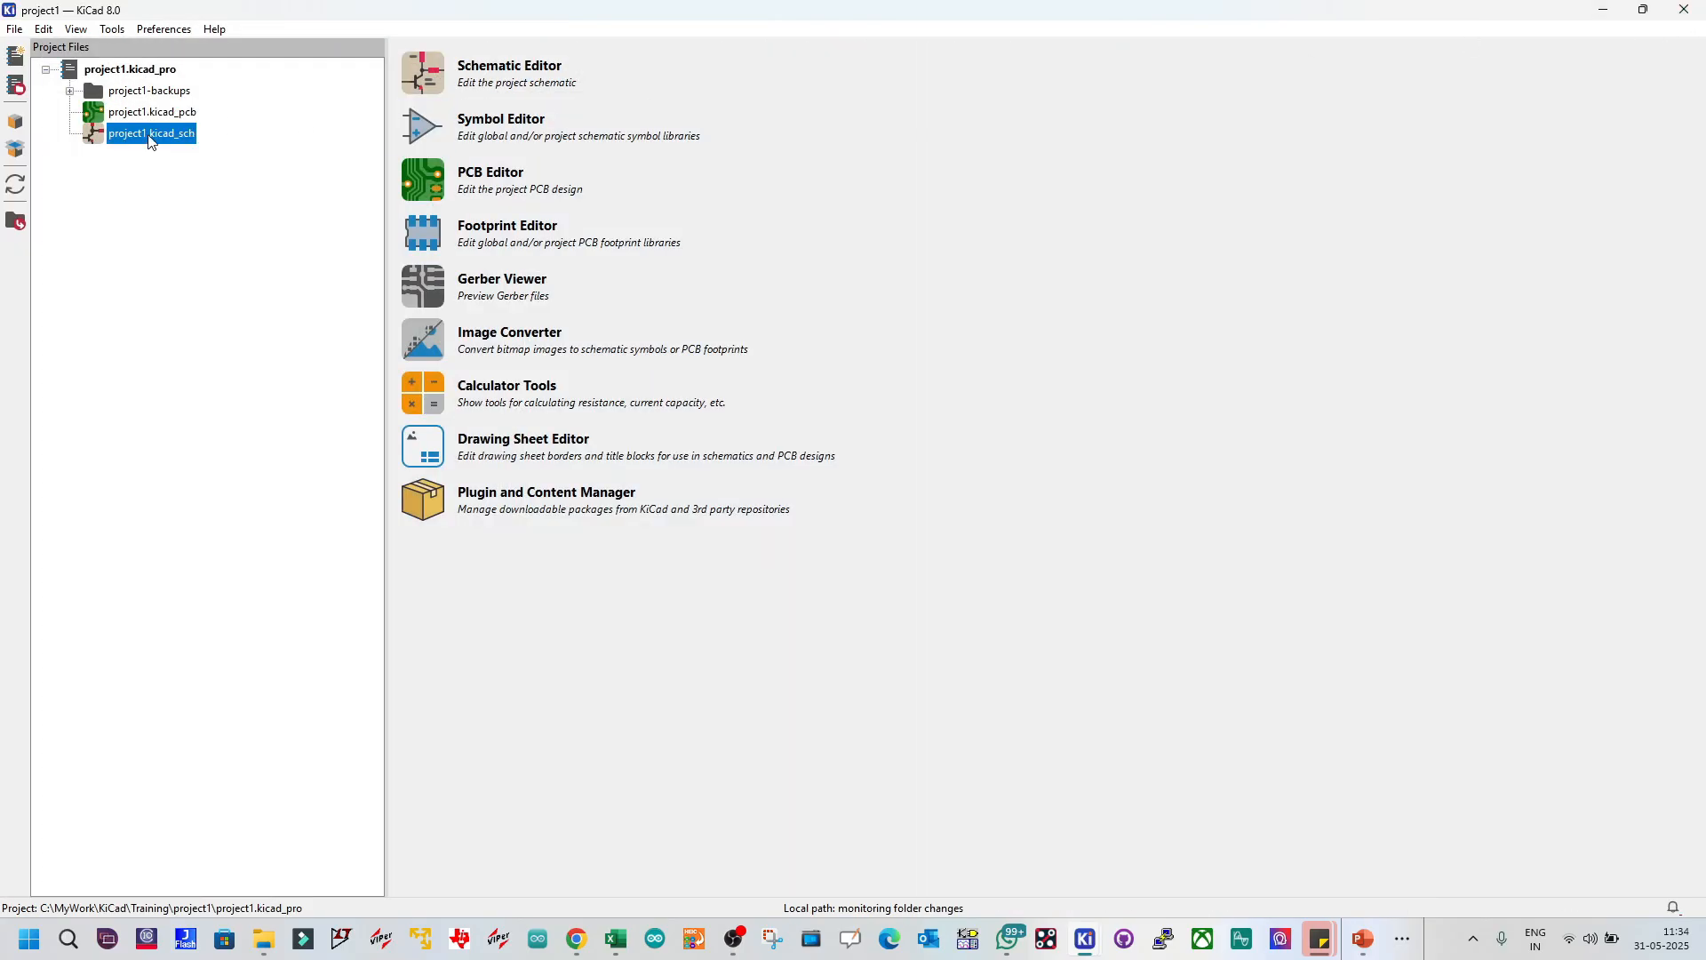
{"action": "double_click", "coordinate": [151, 135]}
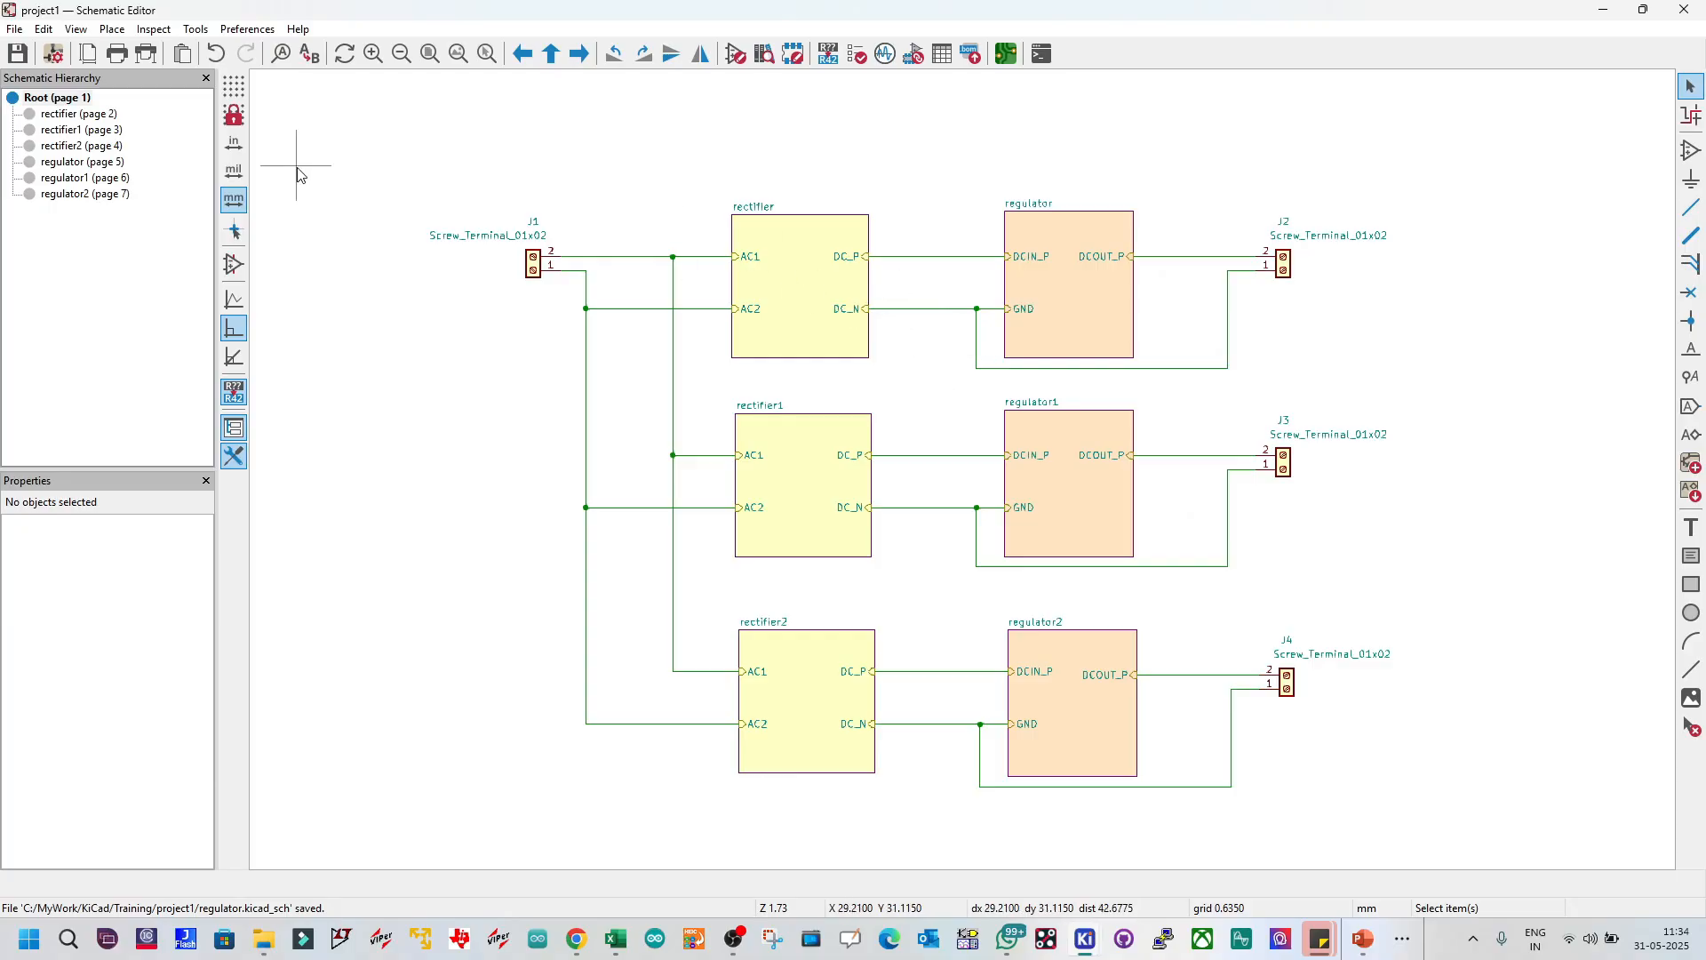
{"action": "left_click", "coordinate": [52, 100]}
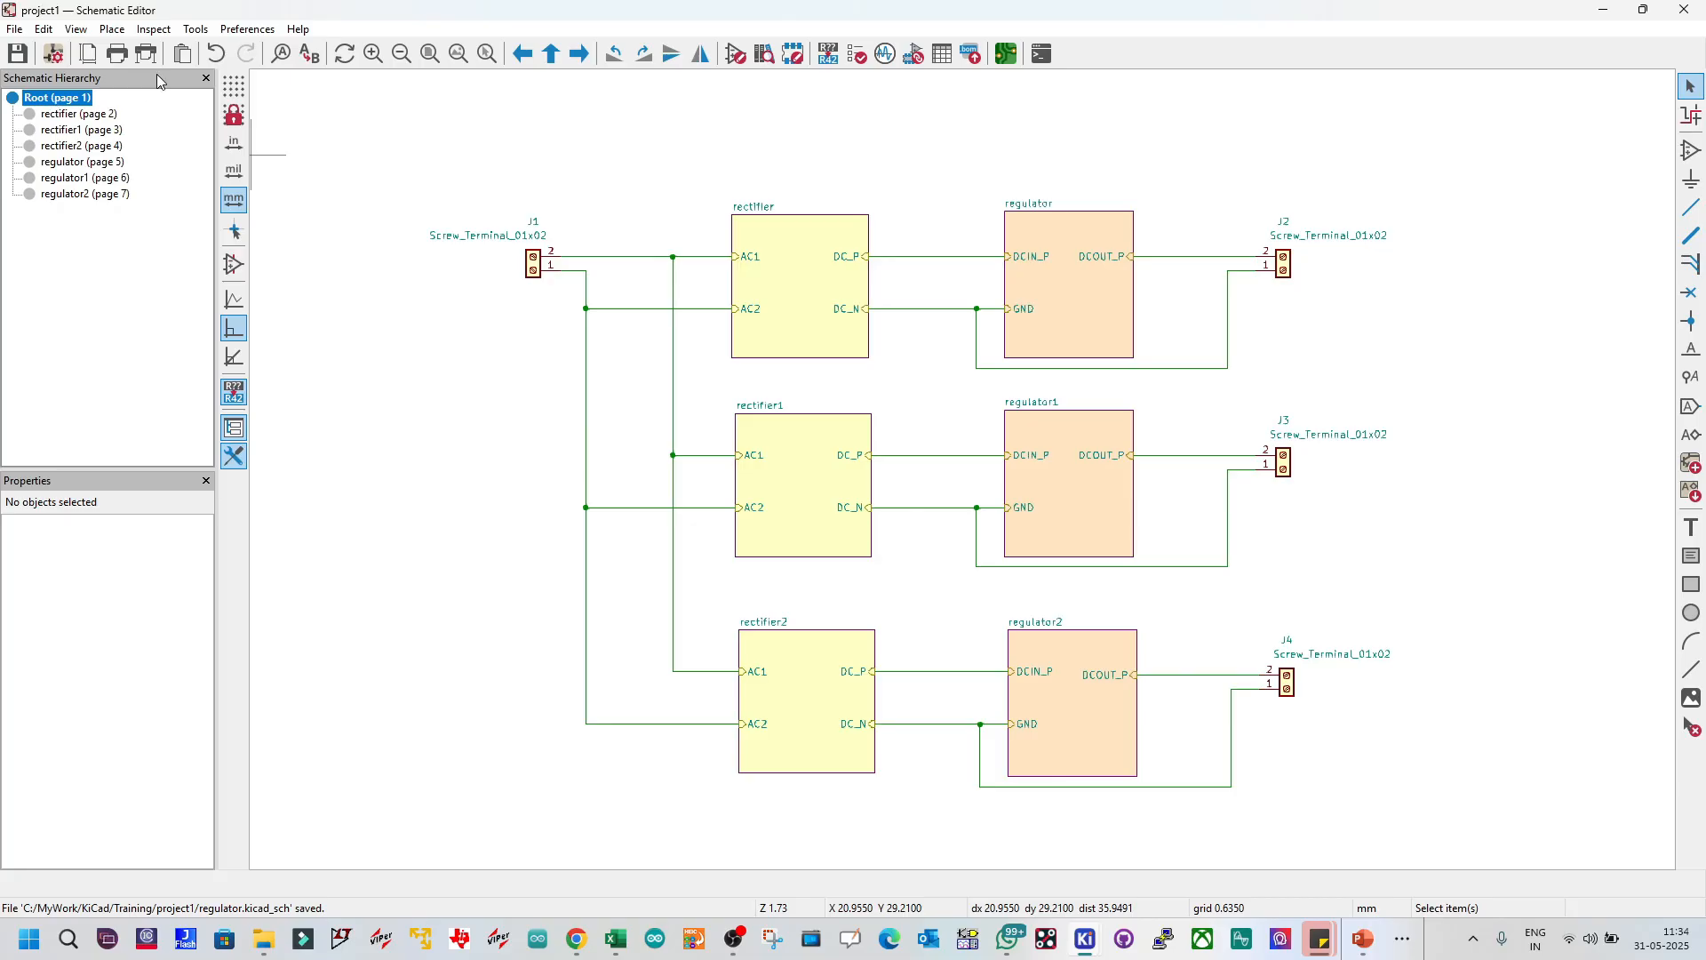
Step: Update the PCB from the schematic with footprint re-linking, deletion and replacement enabled, checking the warnings and errors, and close the dialog
{"action": "left_click", "coordinate": [196, 28]}
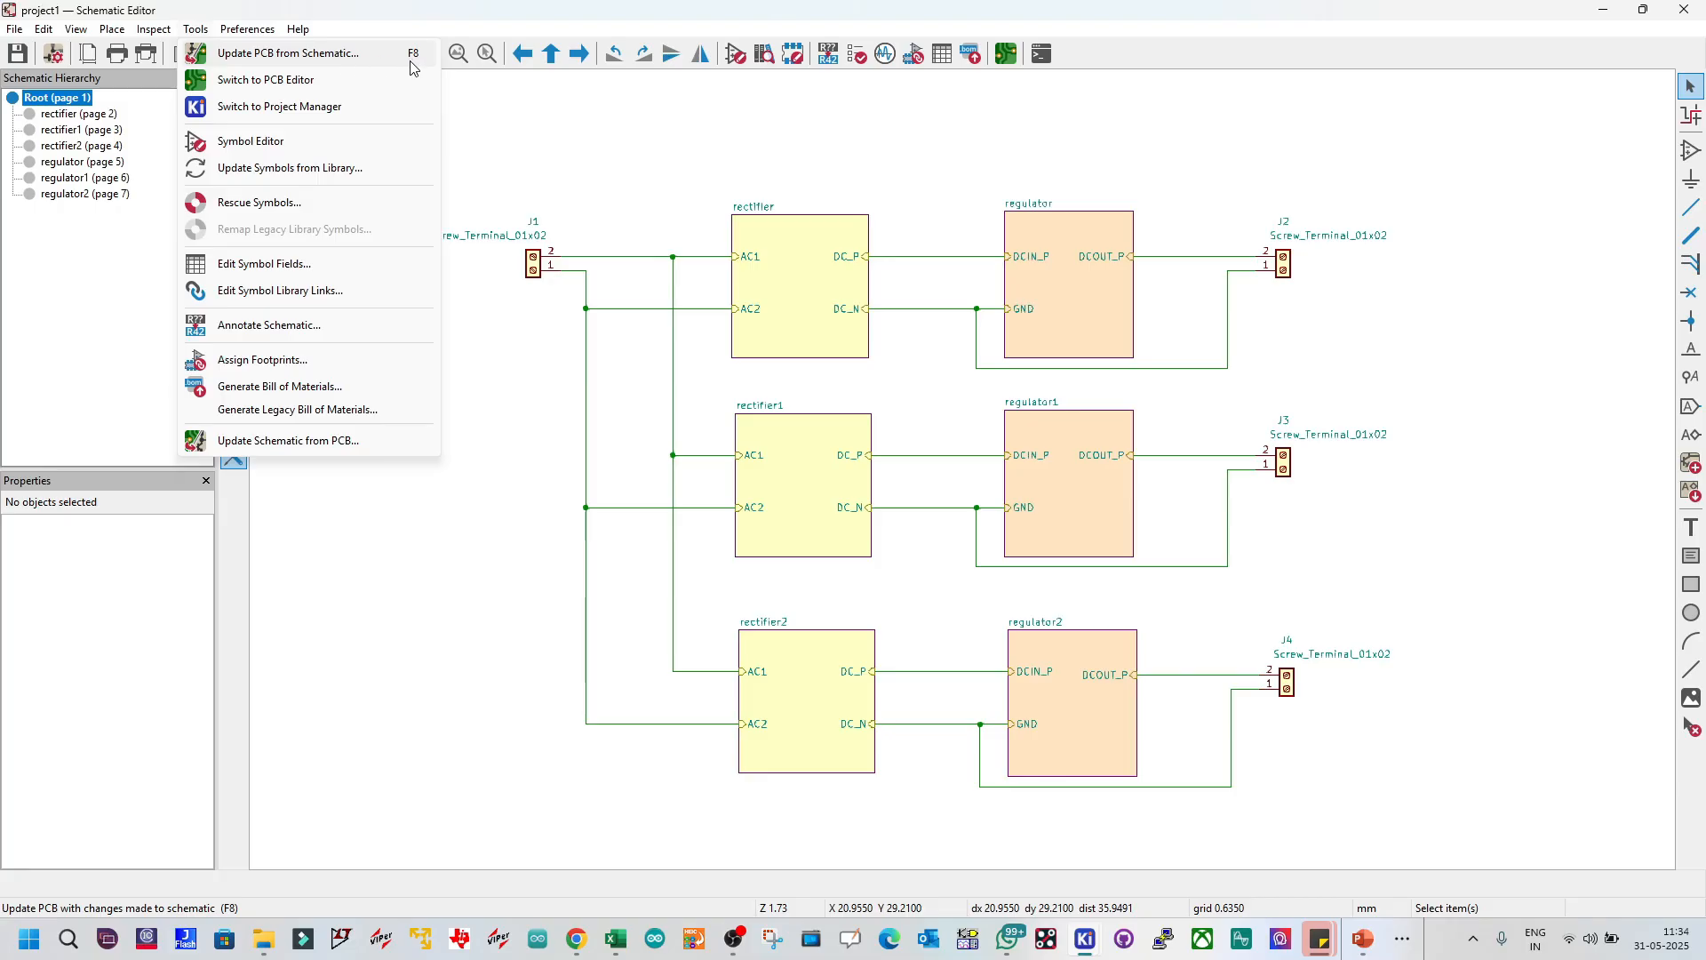
{"action": "left_click", "coordinate": [305, 54]}
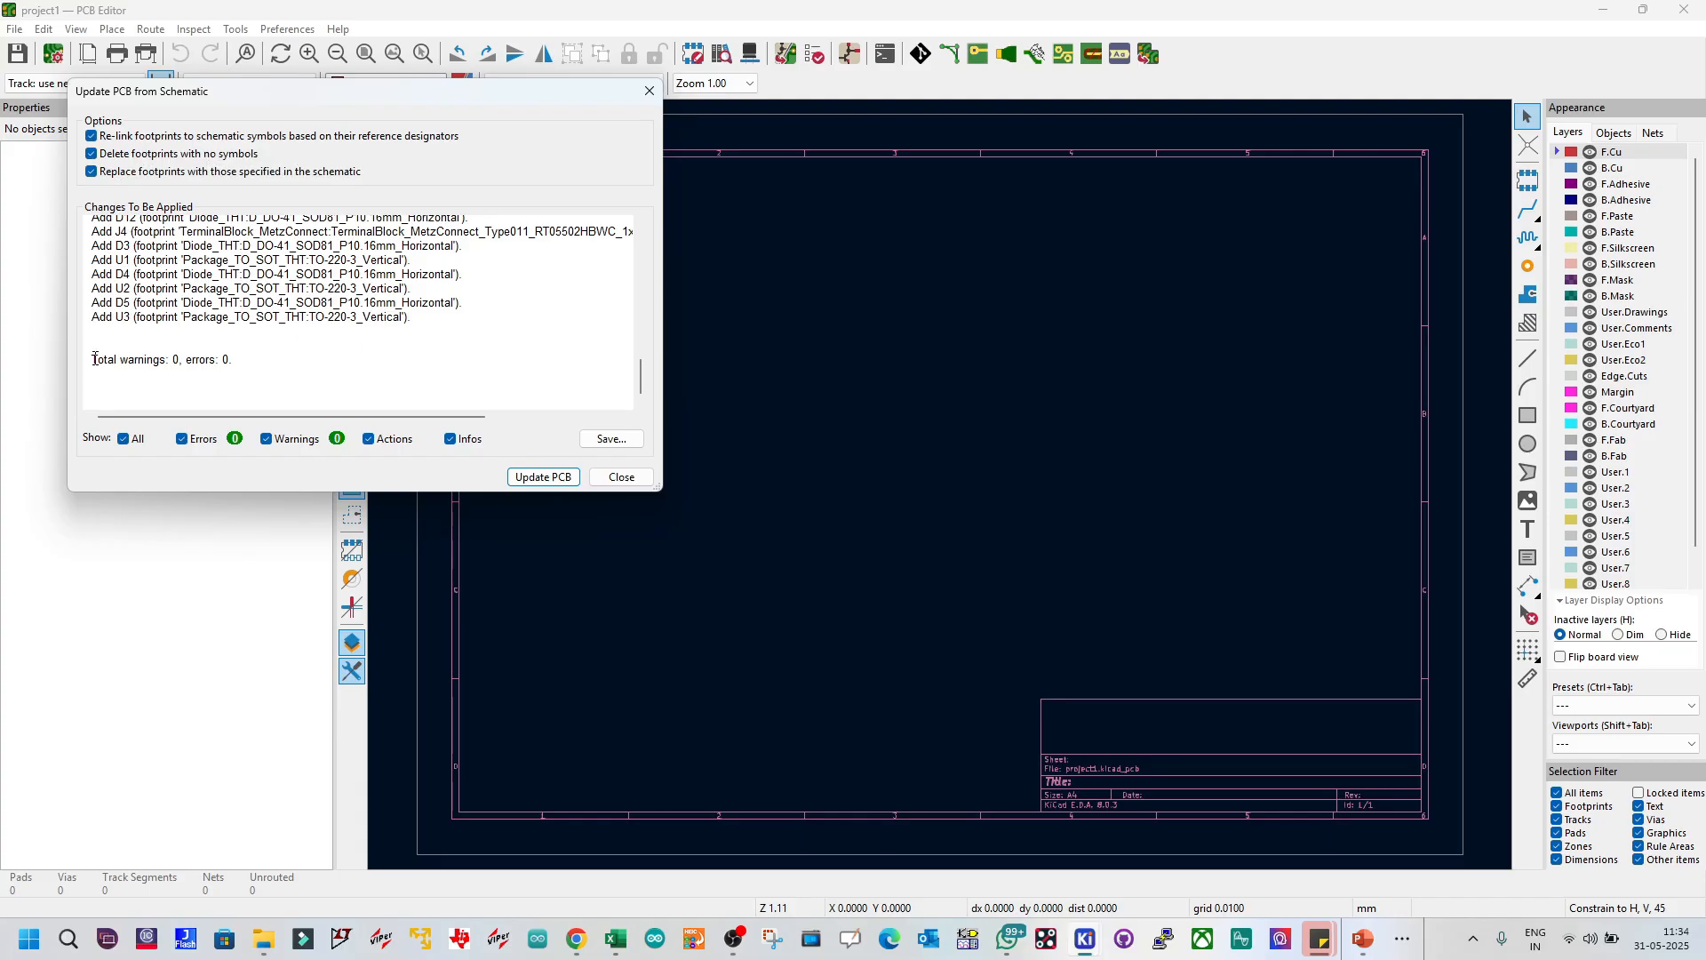
{"action": "left_click_drag", "start_coordinate": [94, 359], "coordinate": [233, 361]}
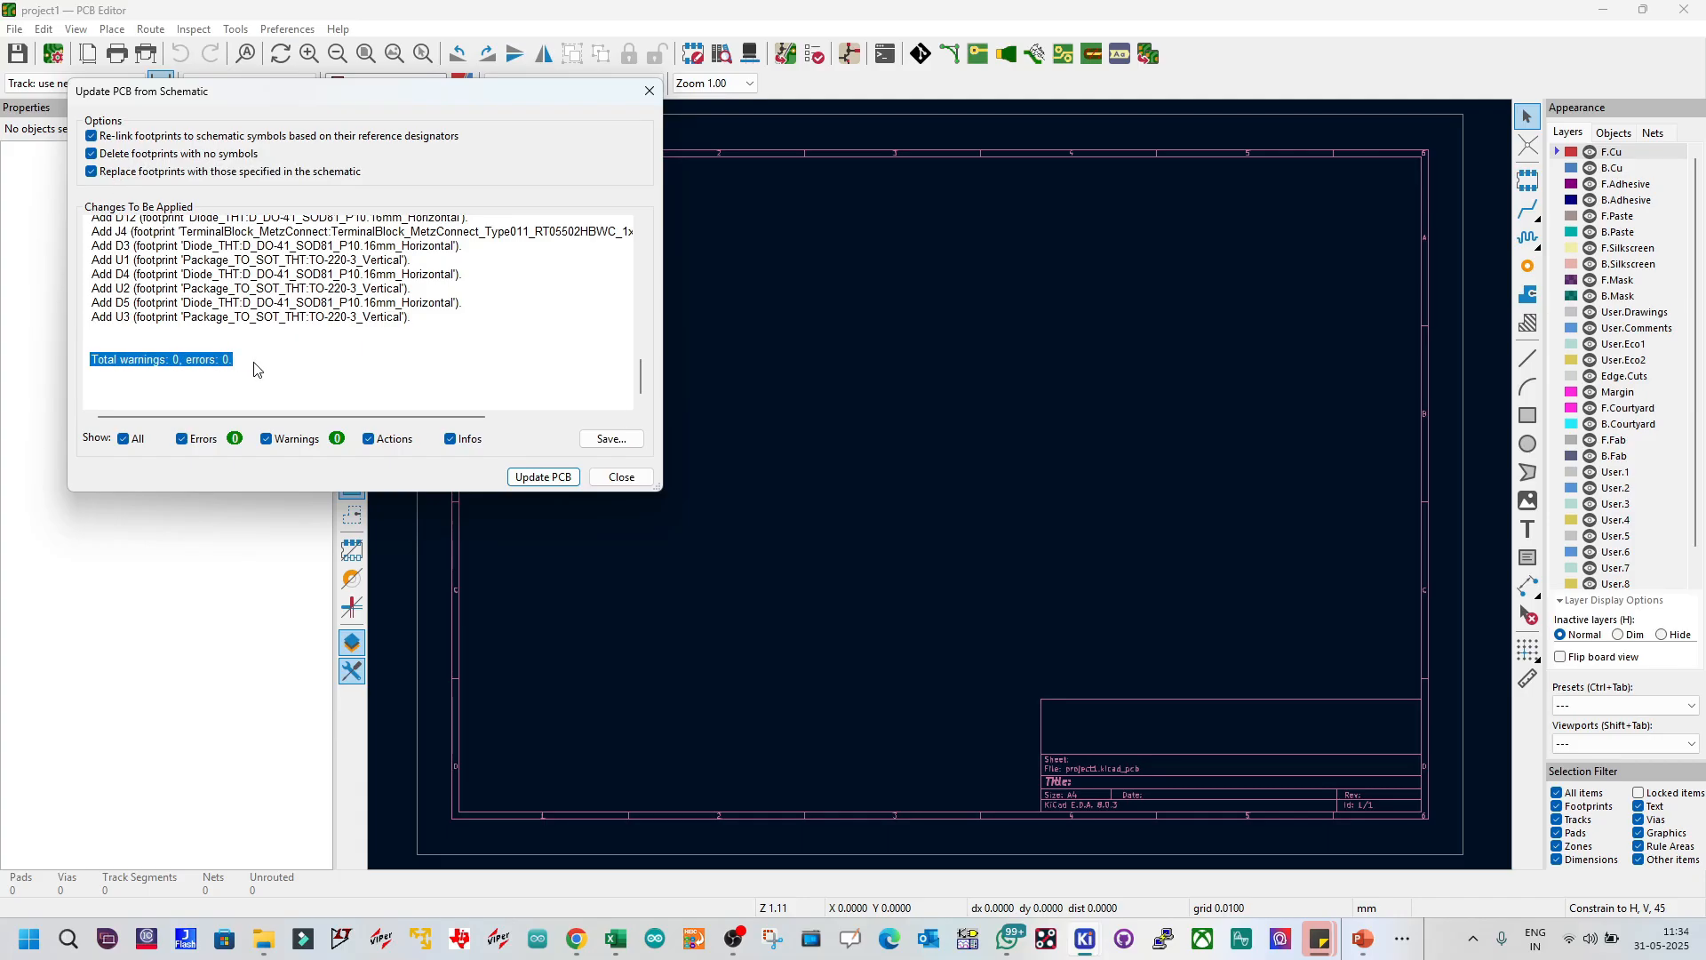
{"action": "left_click", "coordinate": [256, 373]}
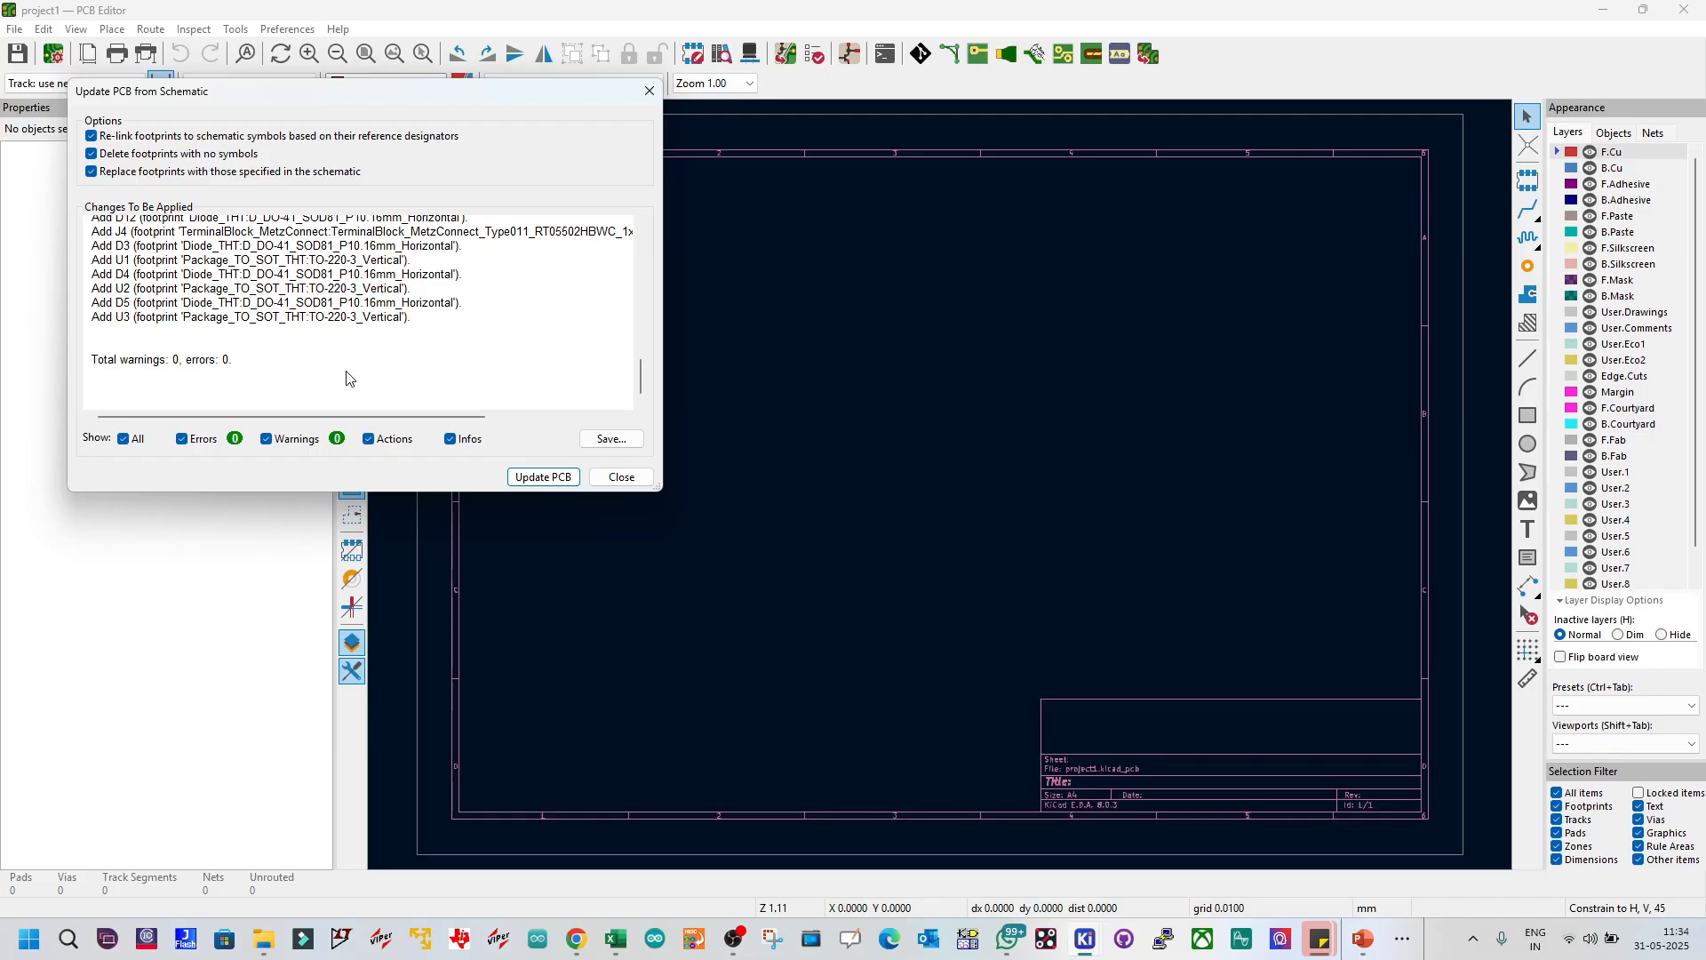
{"action": "left_click", "coordinate": [527, 480]}
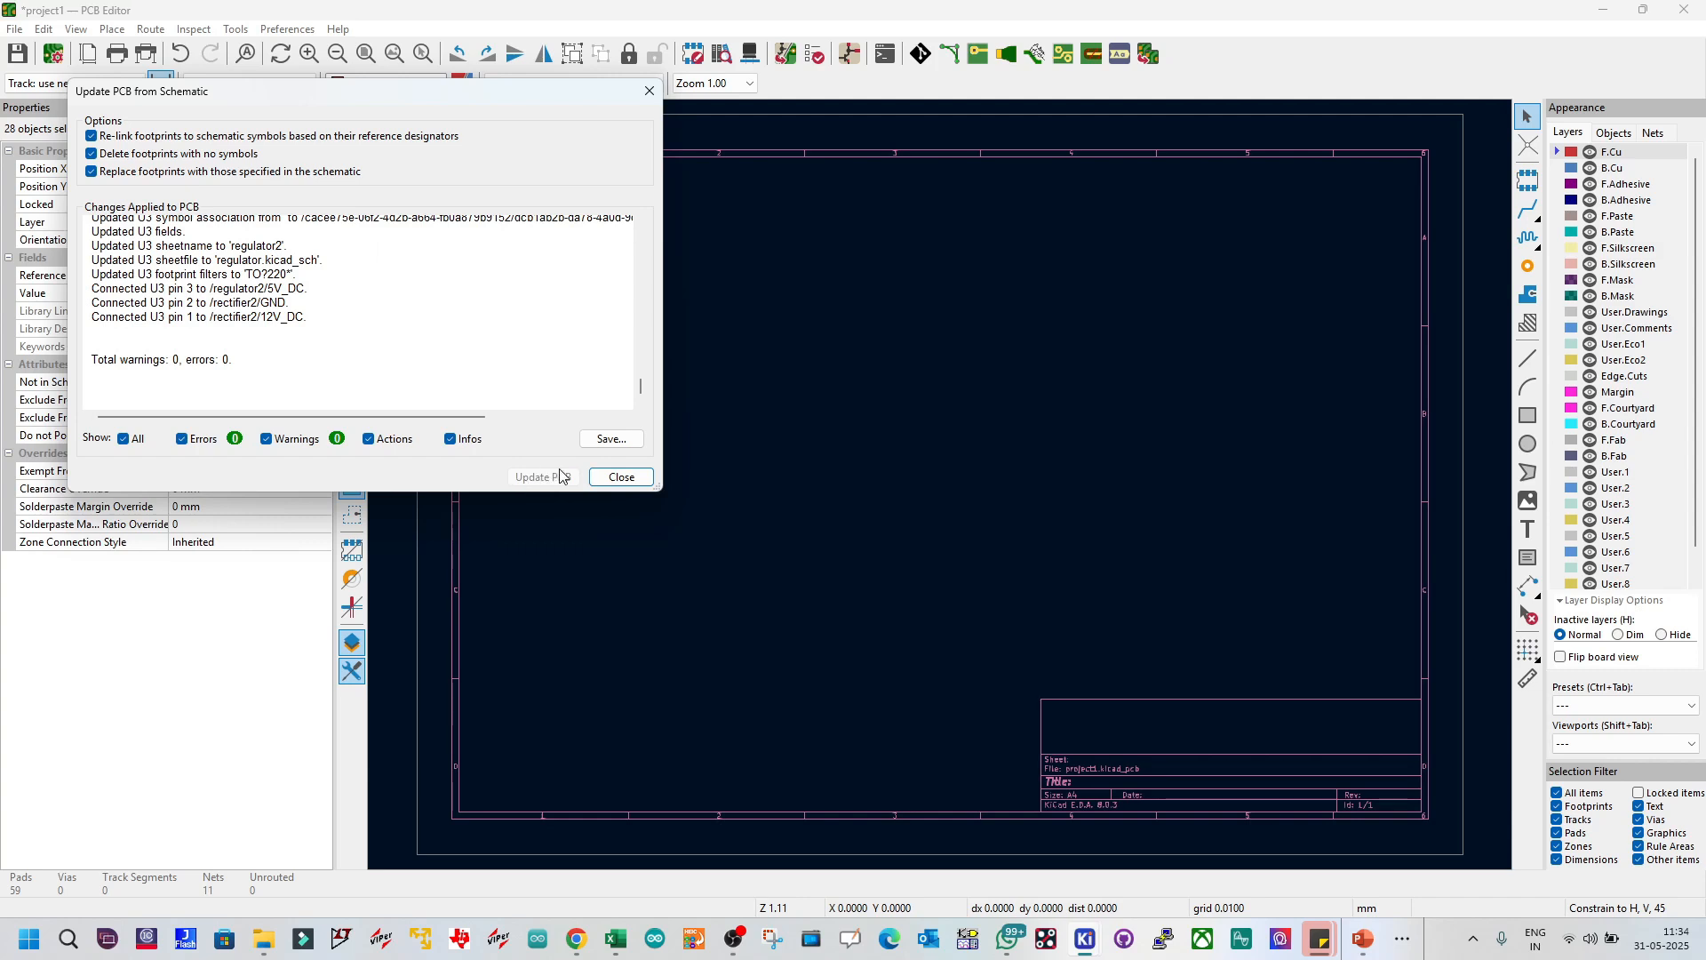
{"action": "left_click", "coordinate": [621, 478]}
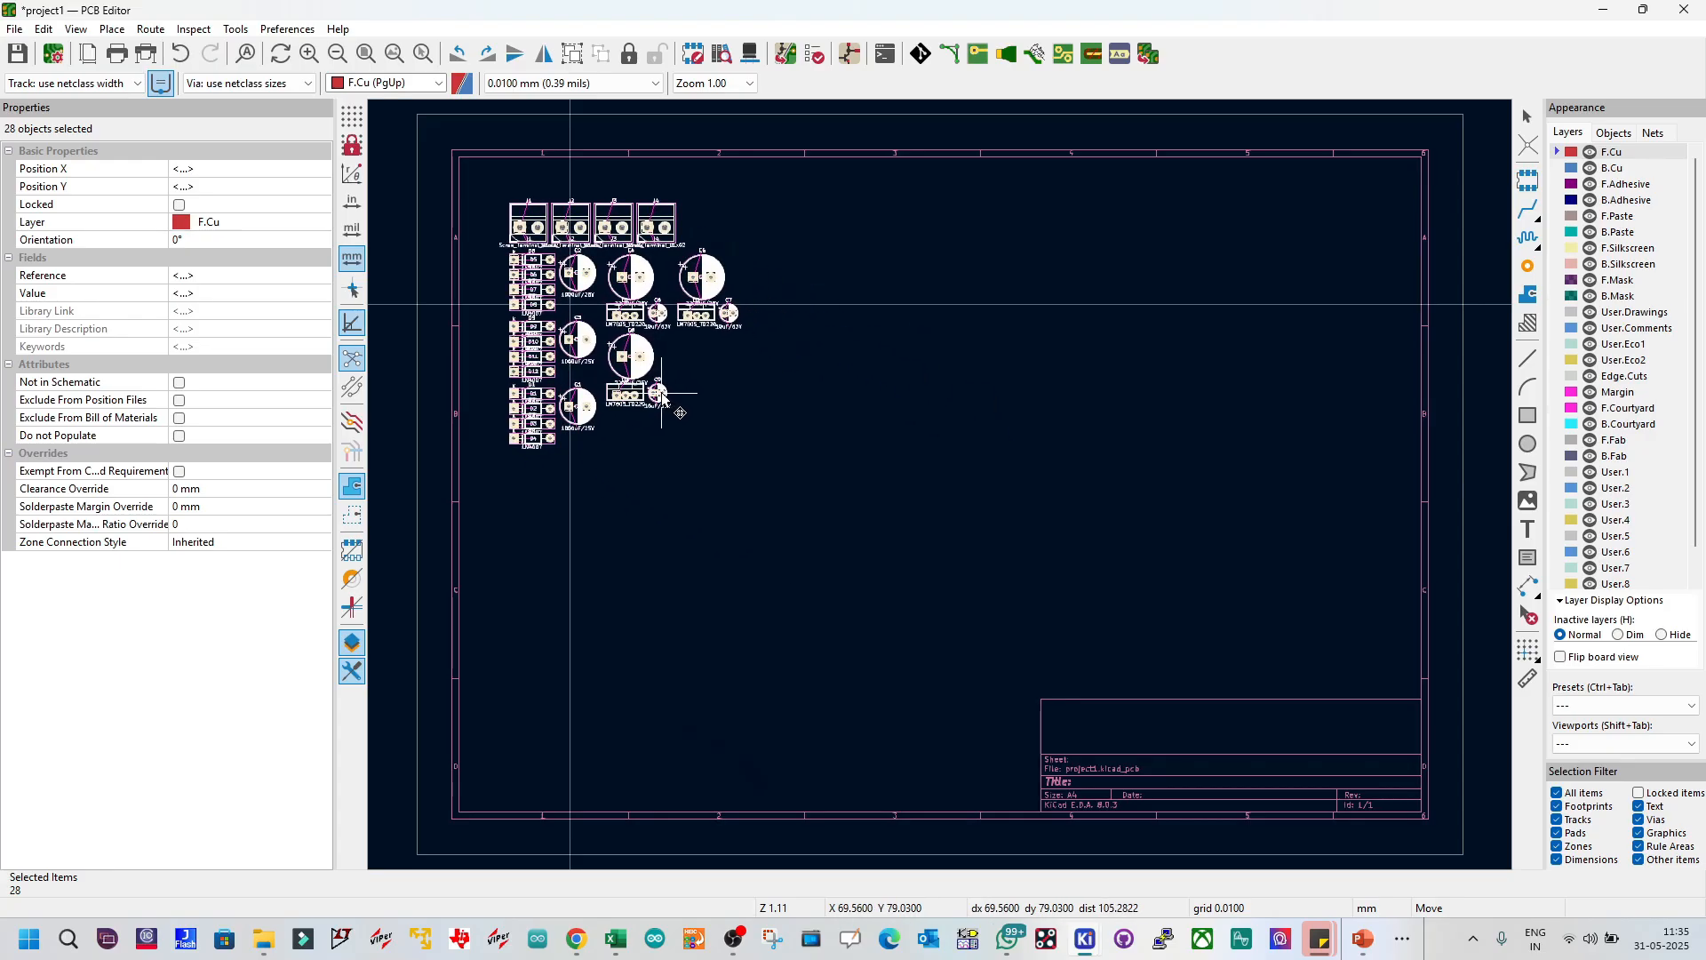
Step: Place the imported footprints in the upper-left area of the board's drawing sheet and clear the selection
{"action": "left_click", "coordinate": [662, 394]}
{"action": "right_click", "coordinate": [741, 405]}
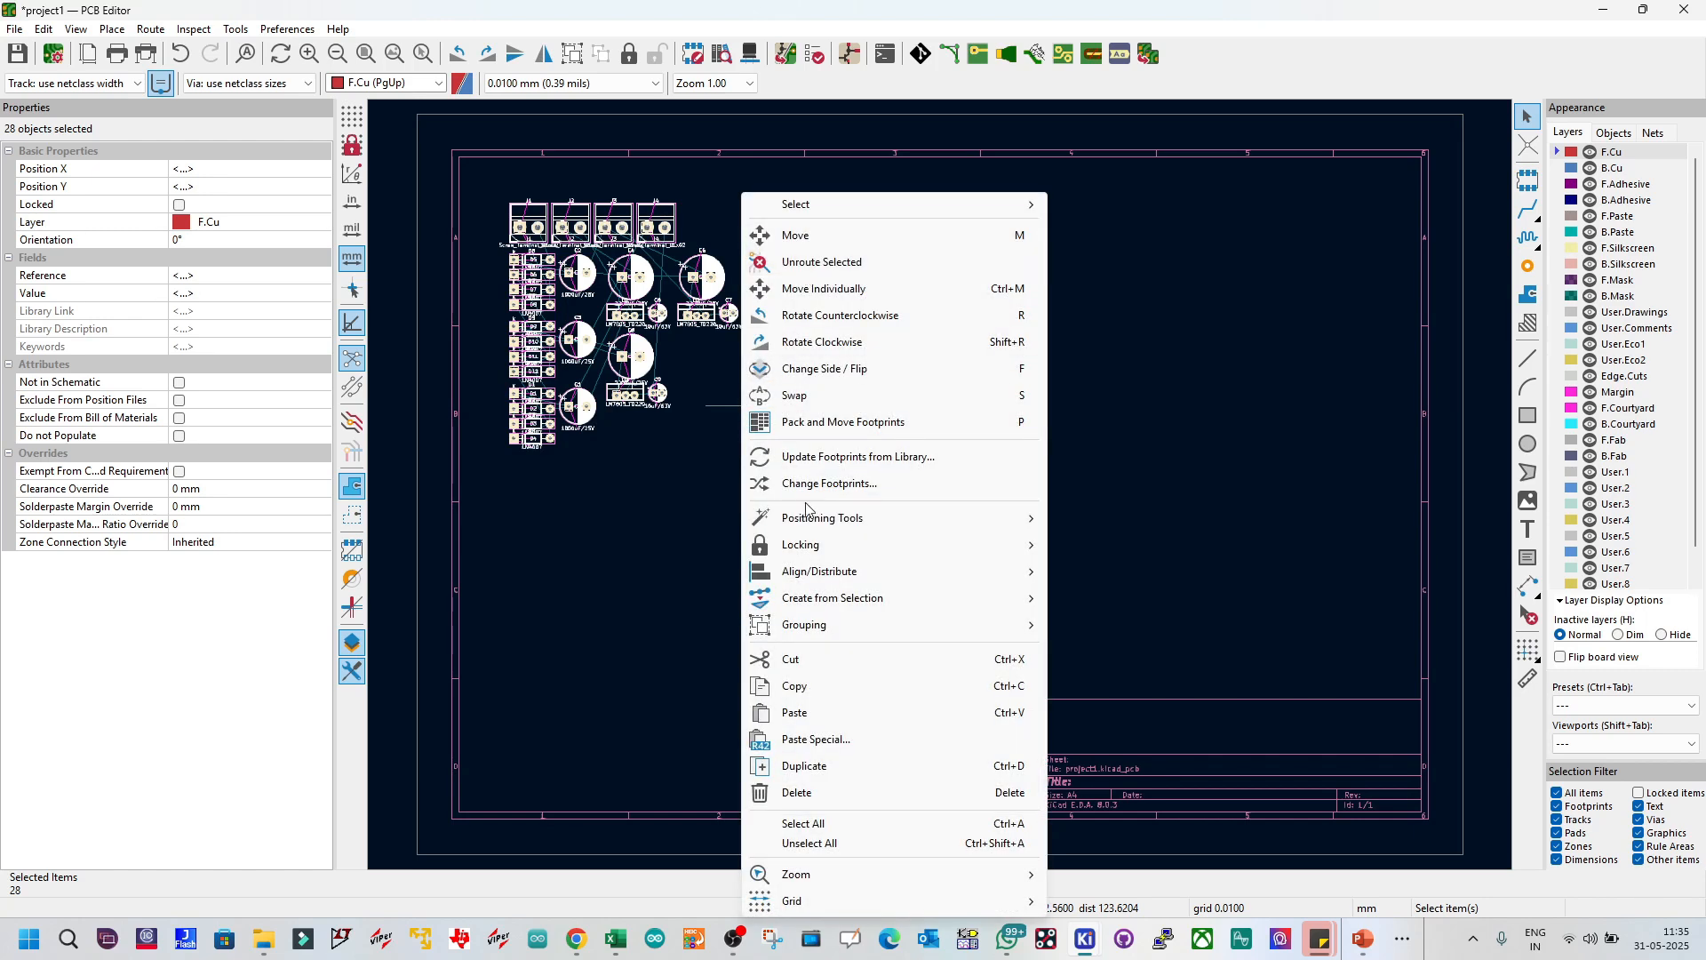
{"action": "left_click", "coordinate": [594, 488]}
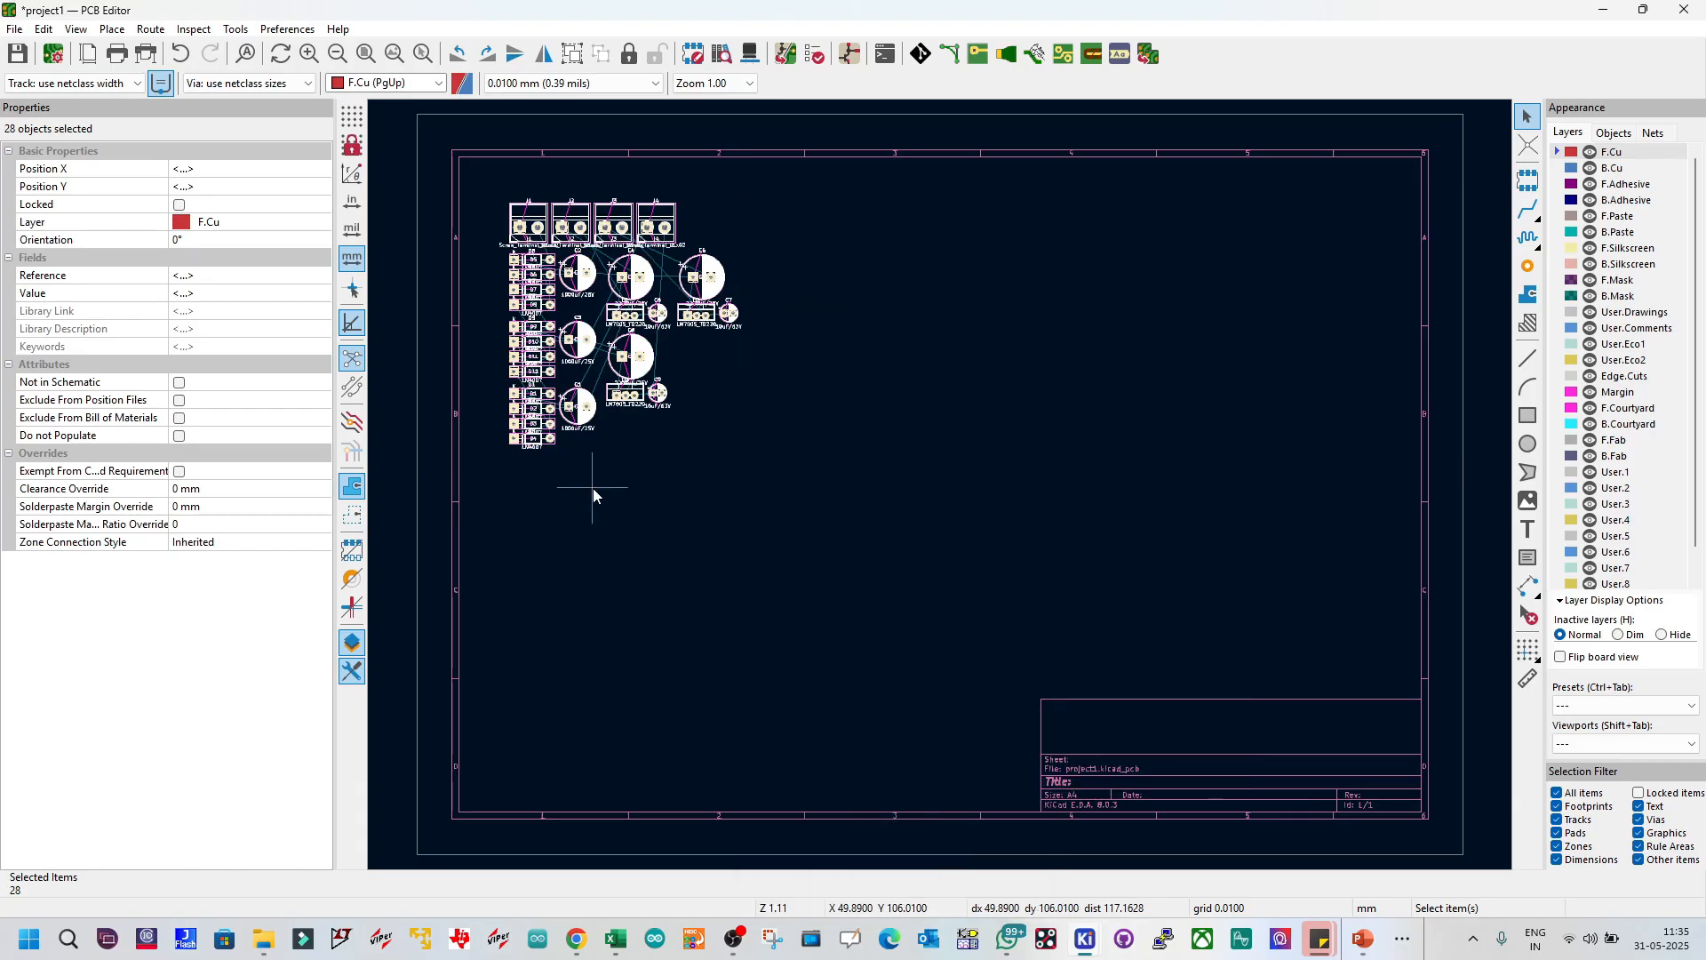
{"action": "left_click", "coordinate": [594, 488]}
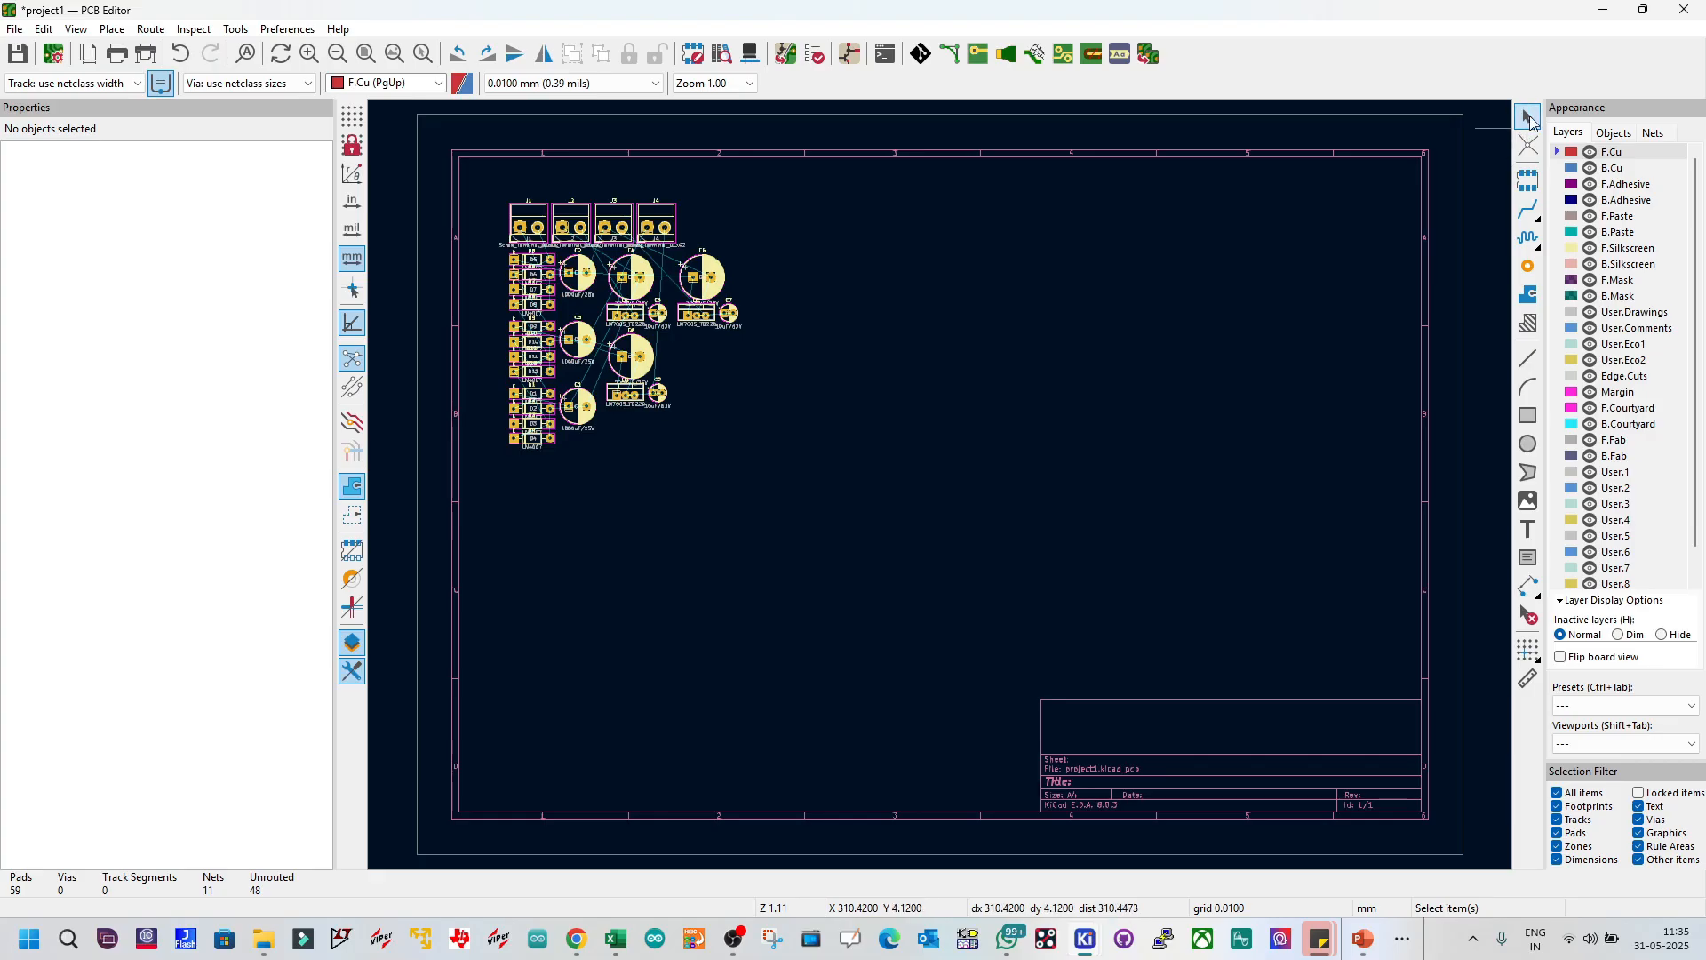
Step: Inspect the placed footprints and save the board
{"action": "scroll", "coordinate": [764, 294], "scroll_direction": "up", "scroll_amount": 1}
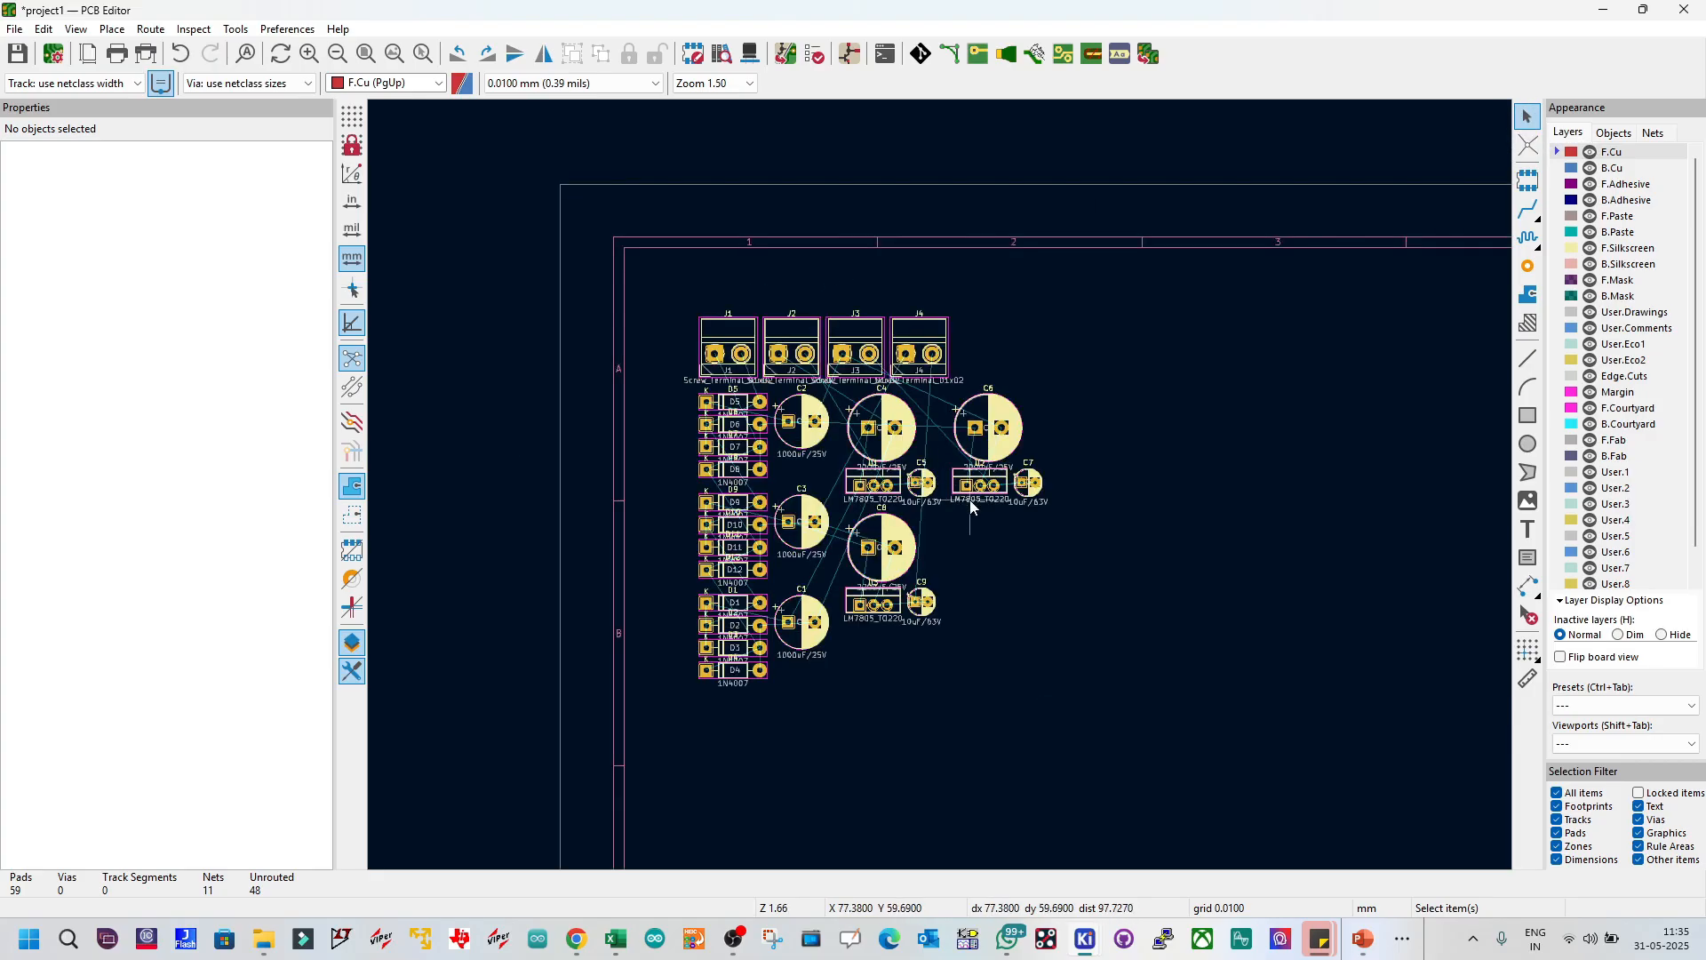
{"action": "key", "text": "F4"}
{"action": "scroll", "coordinate": [941, 485], "scroll_direction": "up", "scroll_amount": 1}
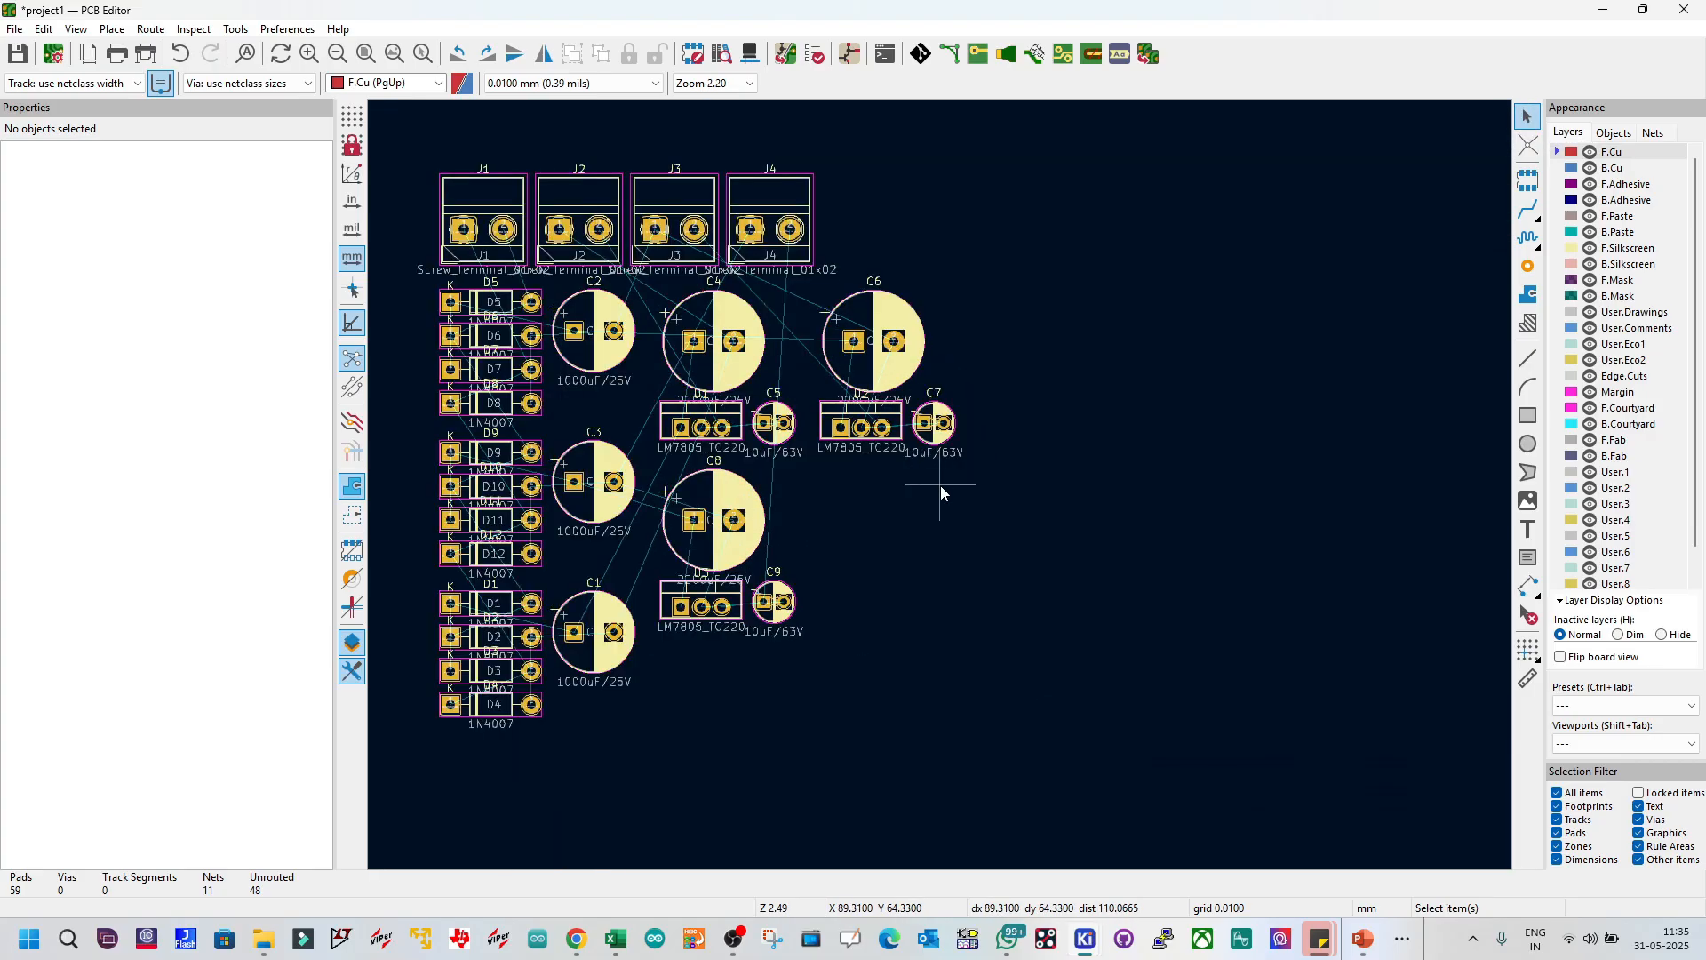
{"action": "scroll", "coordinate": [940, 486], "scroll_direction": "down", "scroll_amount": 1}
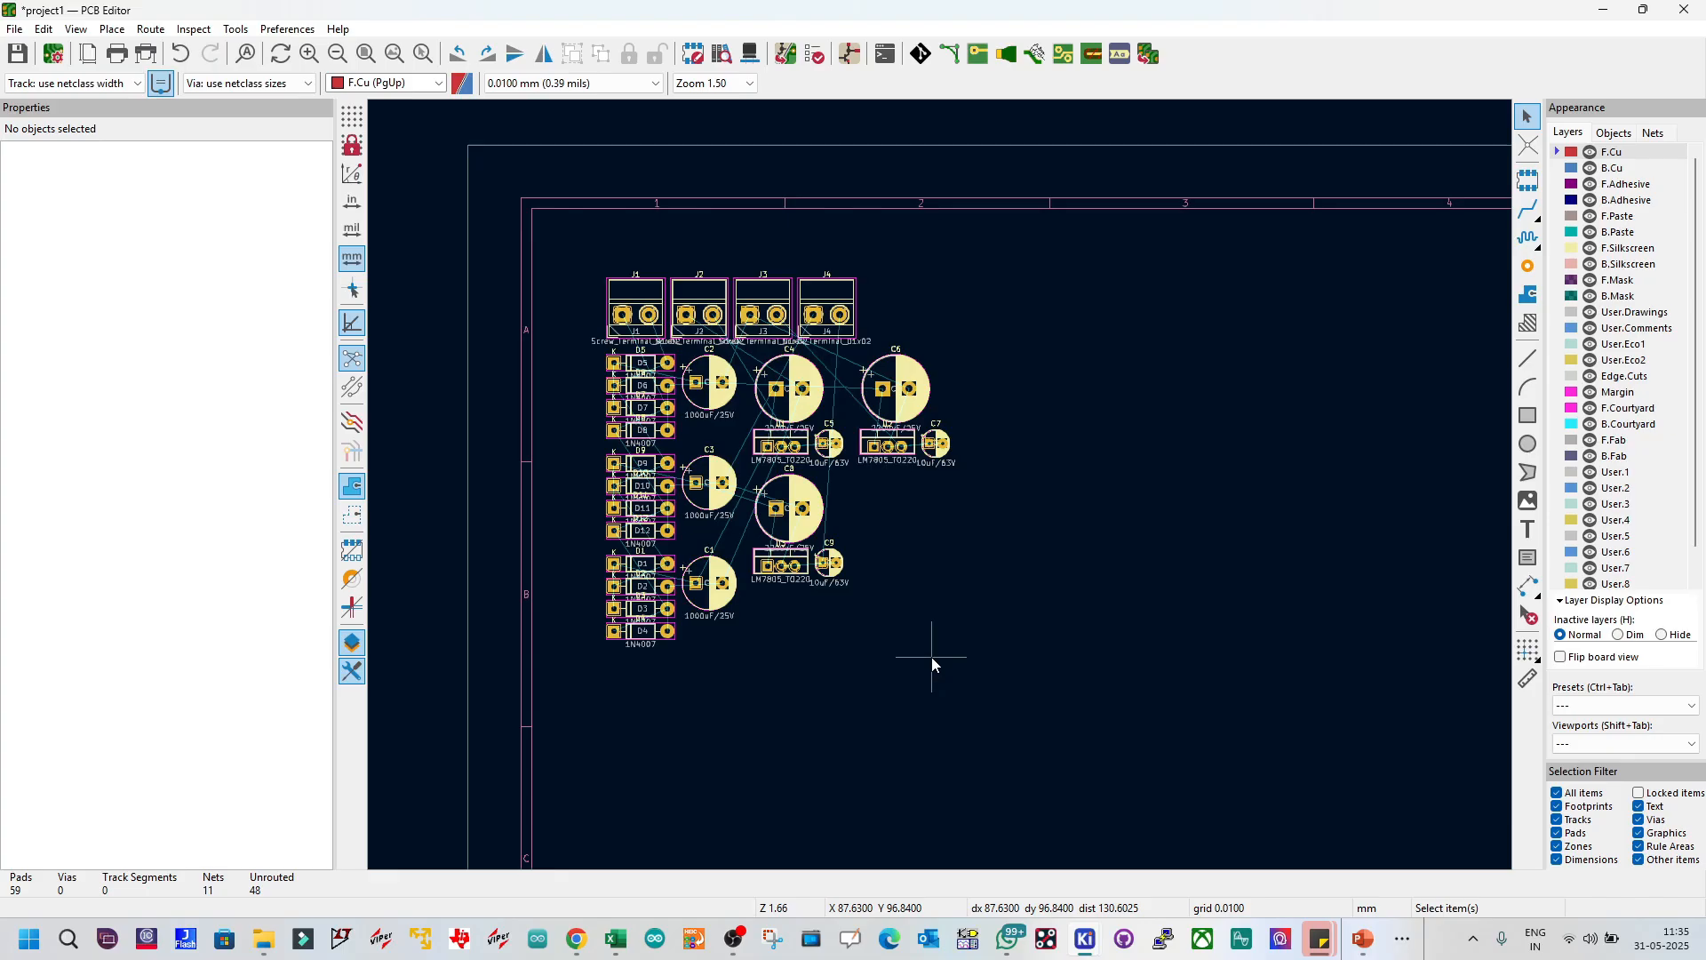
{"action": "key", "text": "ctrl+s"}
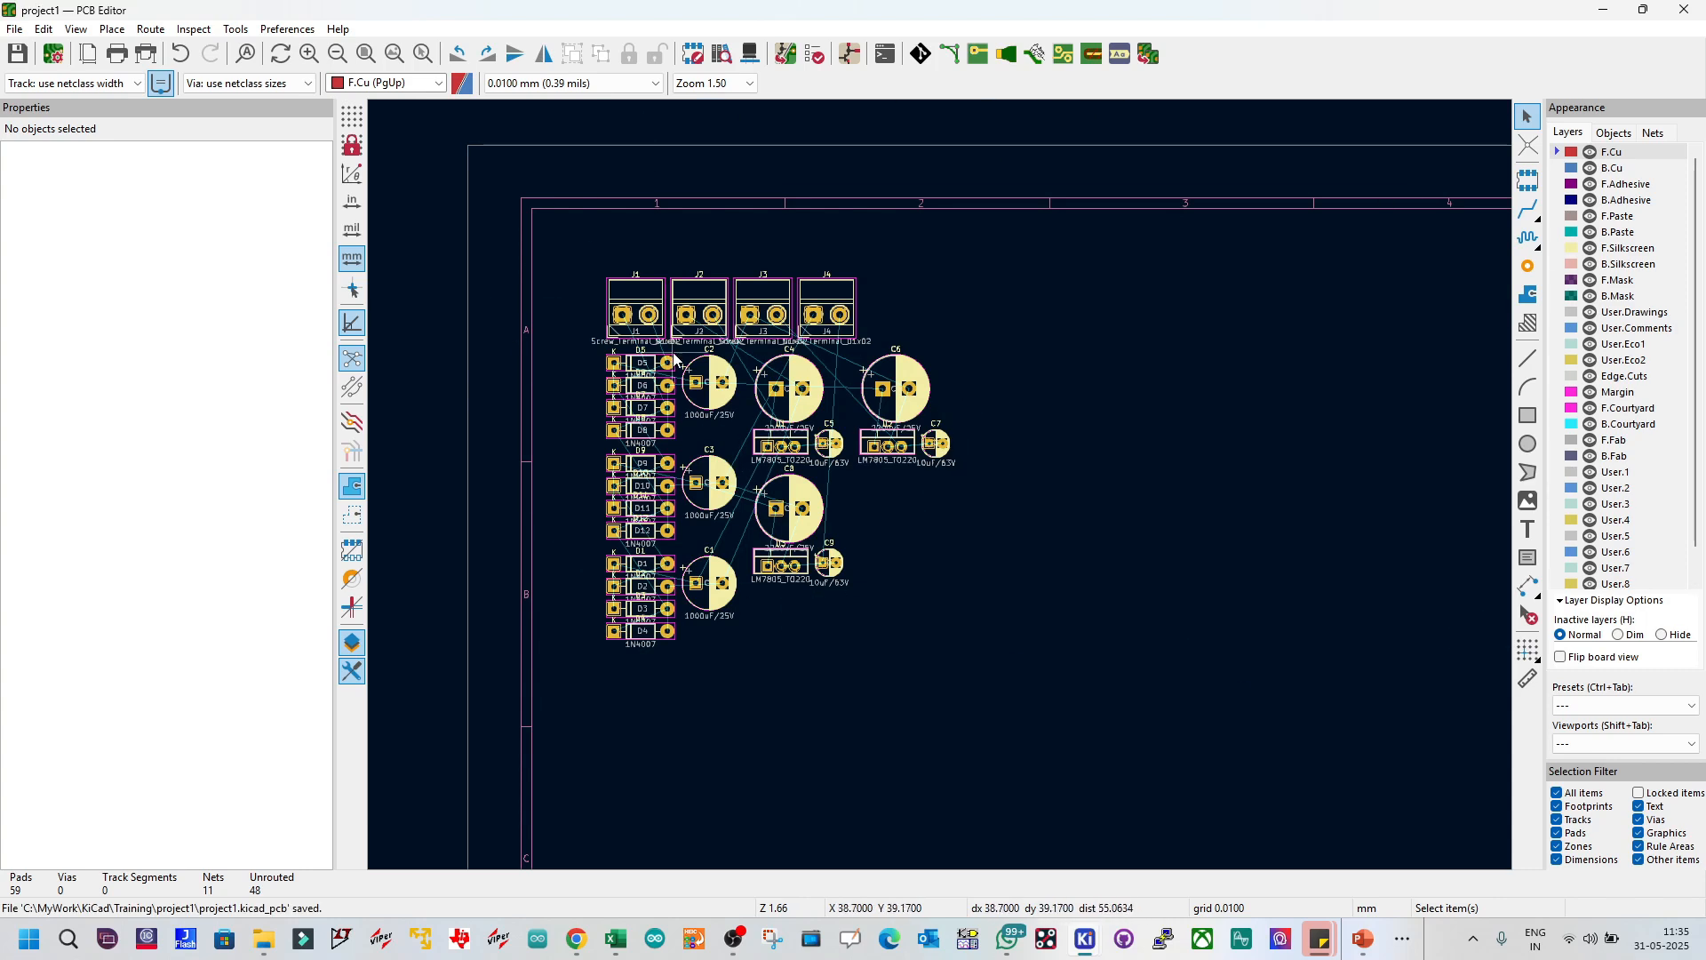
{"action": "scroll", "coordinate": [944, 491], "scroll_direction": "down", "scroll_amount": 2}
{"action": "scroll", "coordinate": [941, 487], "scroll_direction": "down", "scroll_amount": 1}
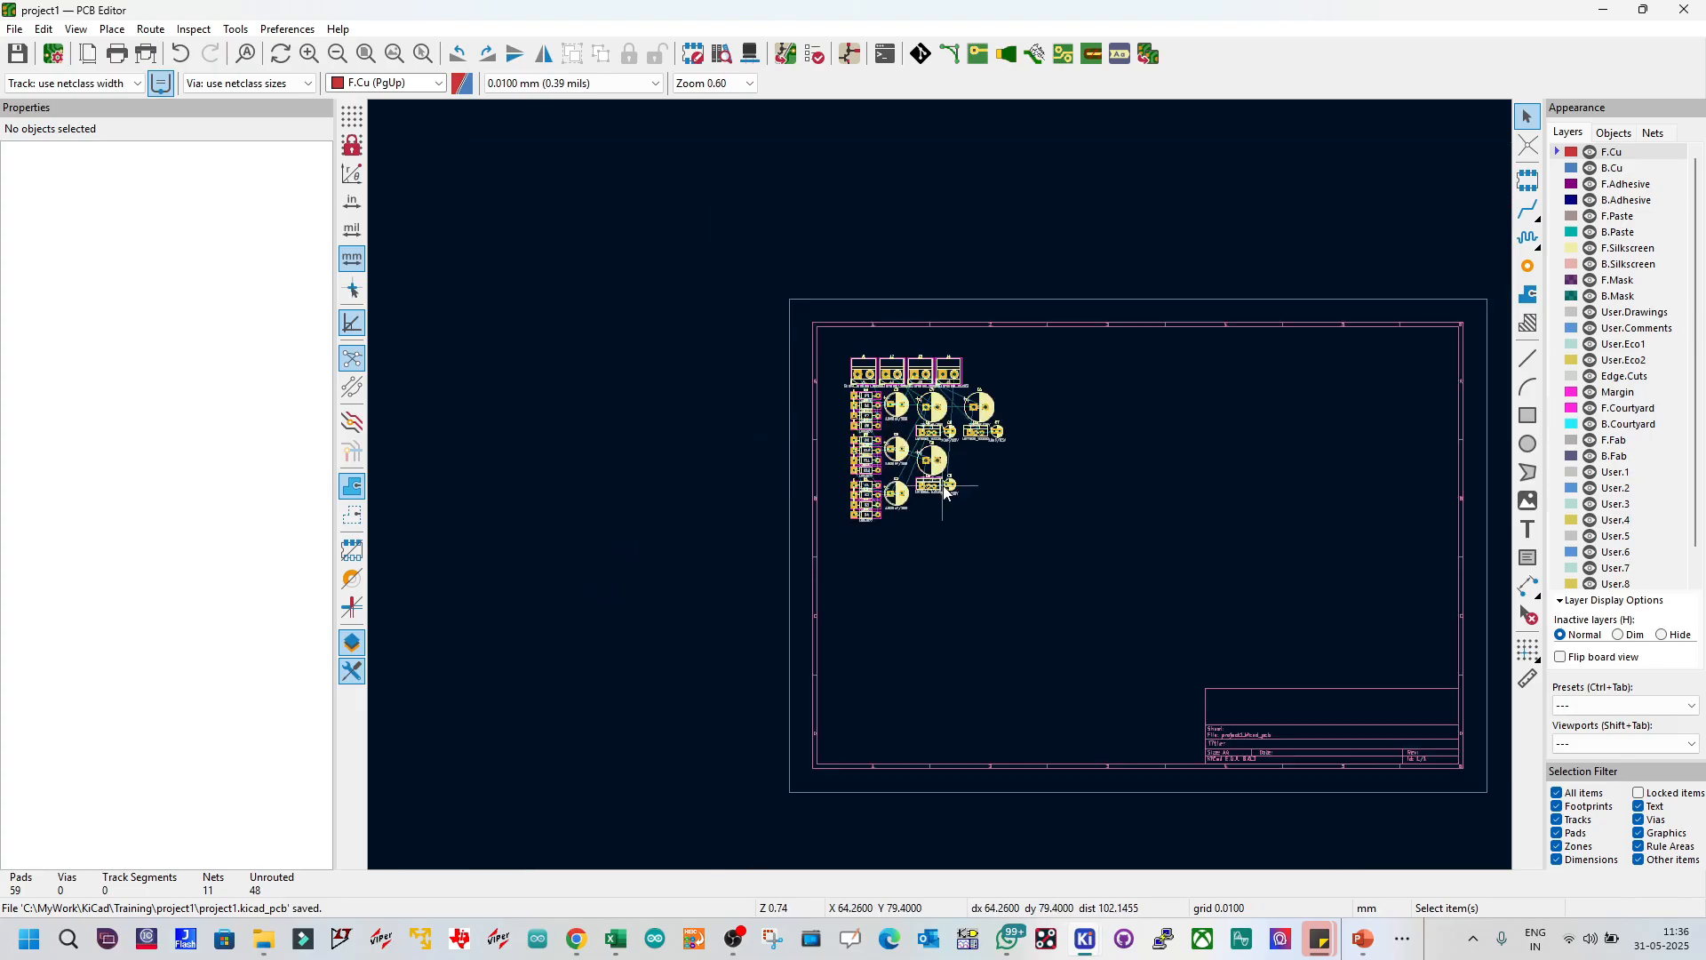
{"action": "scroll", "coordinate": [1141, 515], "scroll_direction": "up", "scroll_amount": 1}
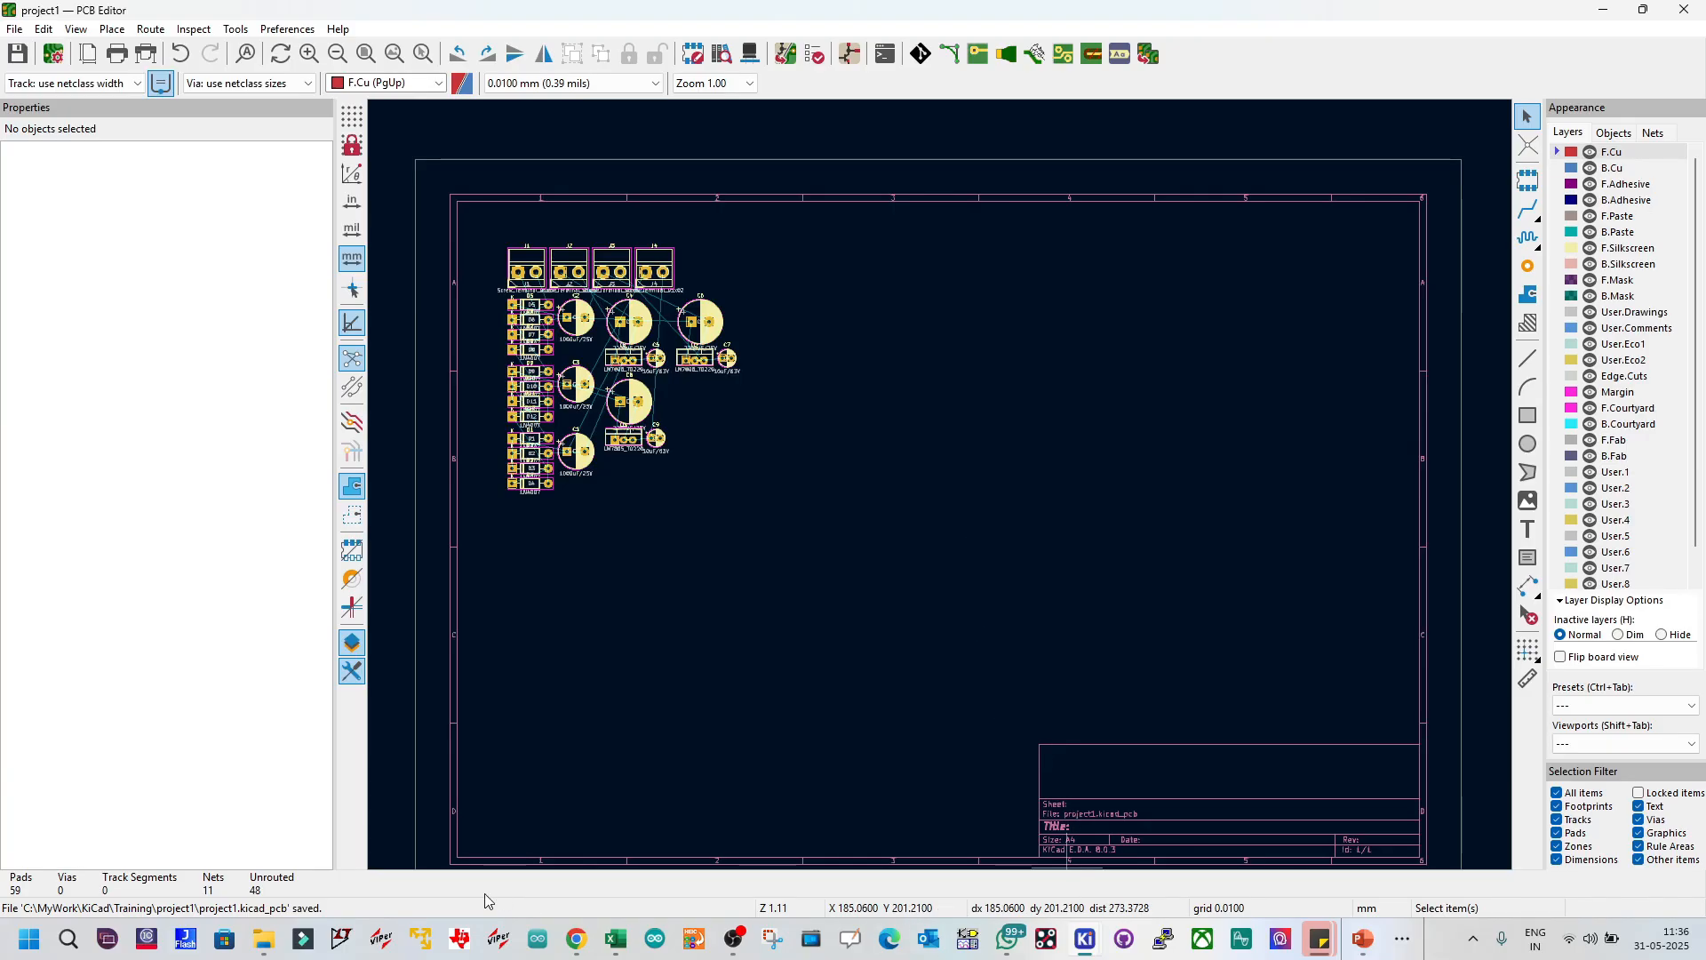
Step: Switch to the Google Meet call in Chrome, mute the microphone, and return to the PCB Editor
{"action": "mouse_move", "coordinate": [577, 947]}
{"action": "left_click", "coordinate": [389, 855]}
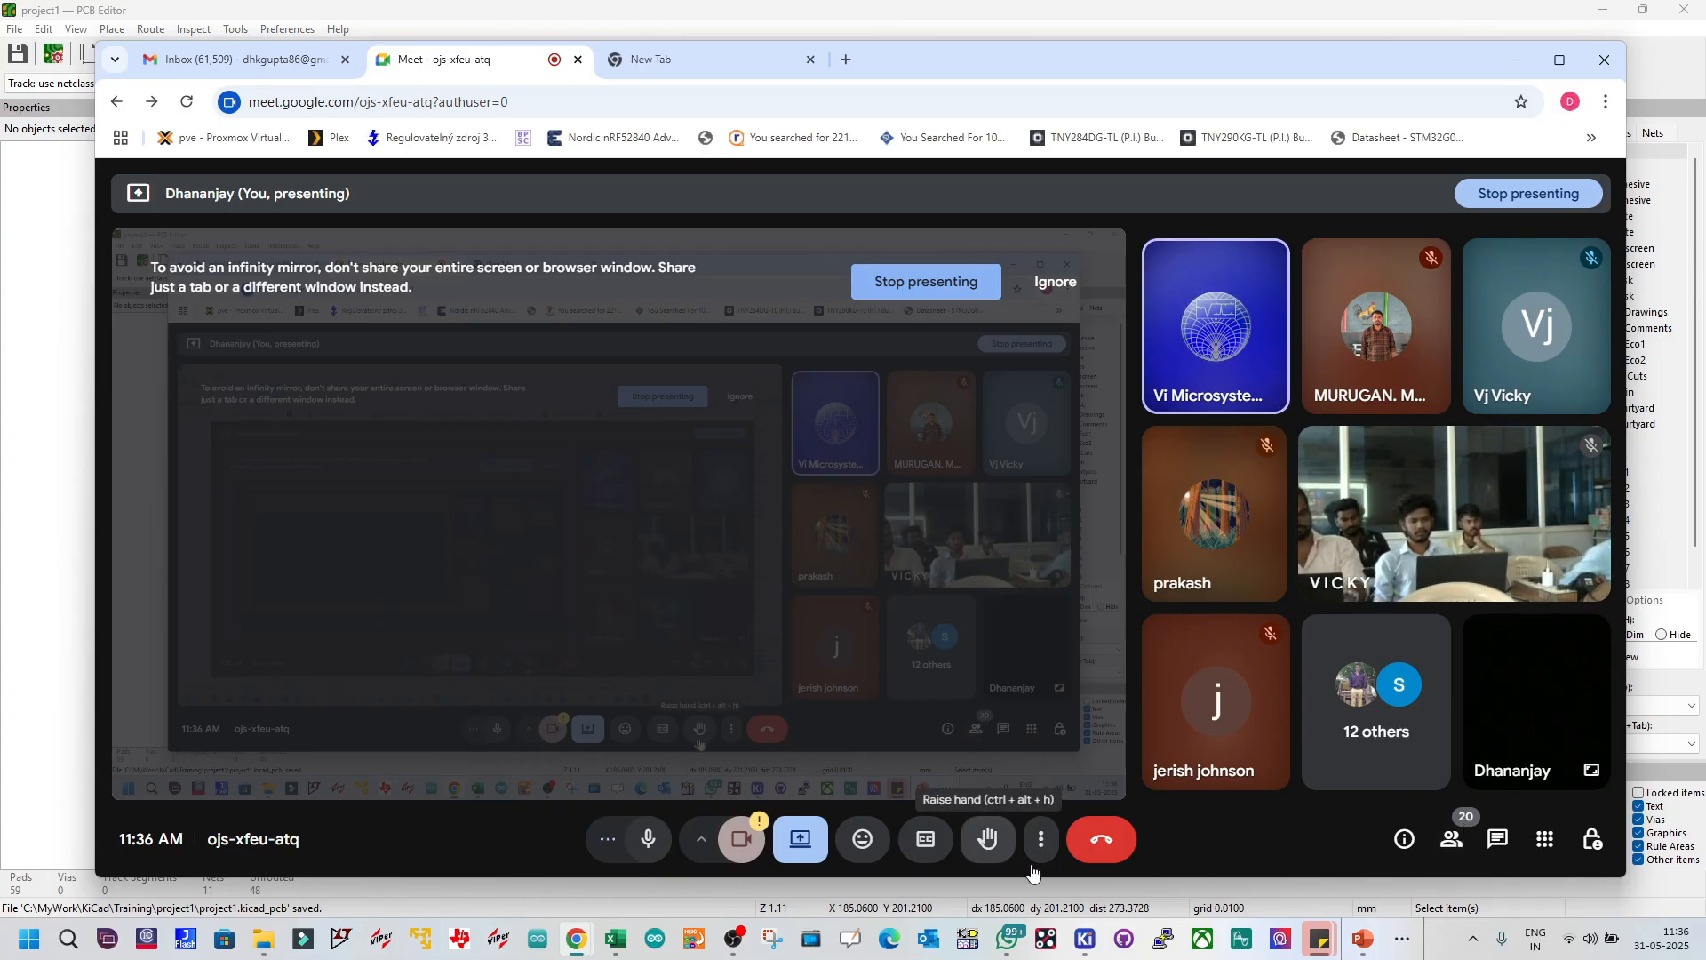
{"action": "left_click", "coordinate": [652, 846]}
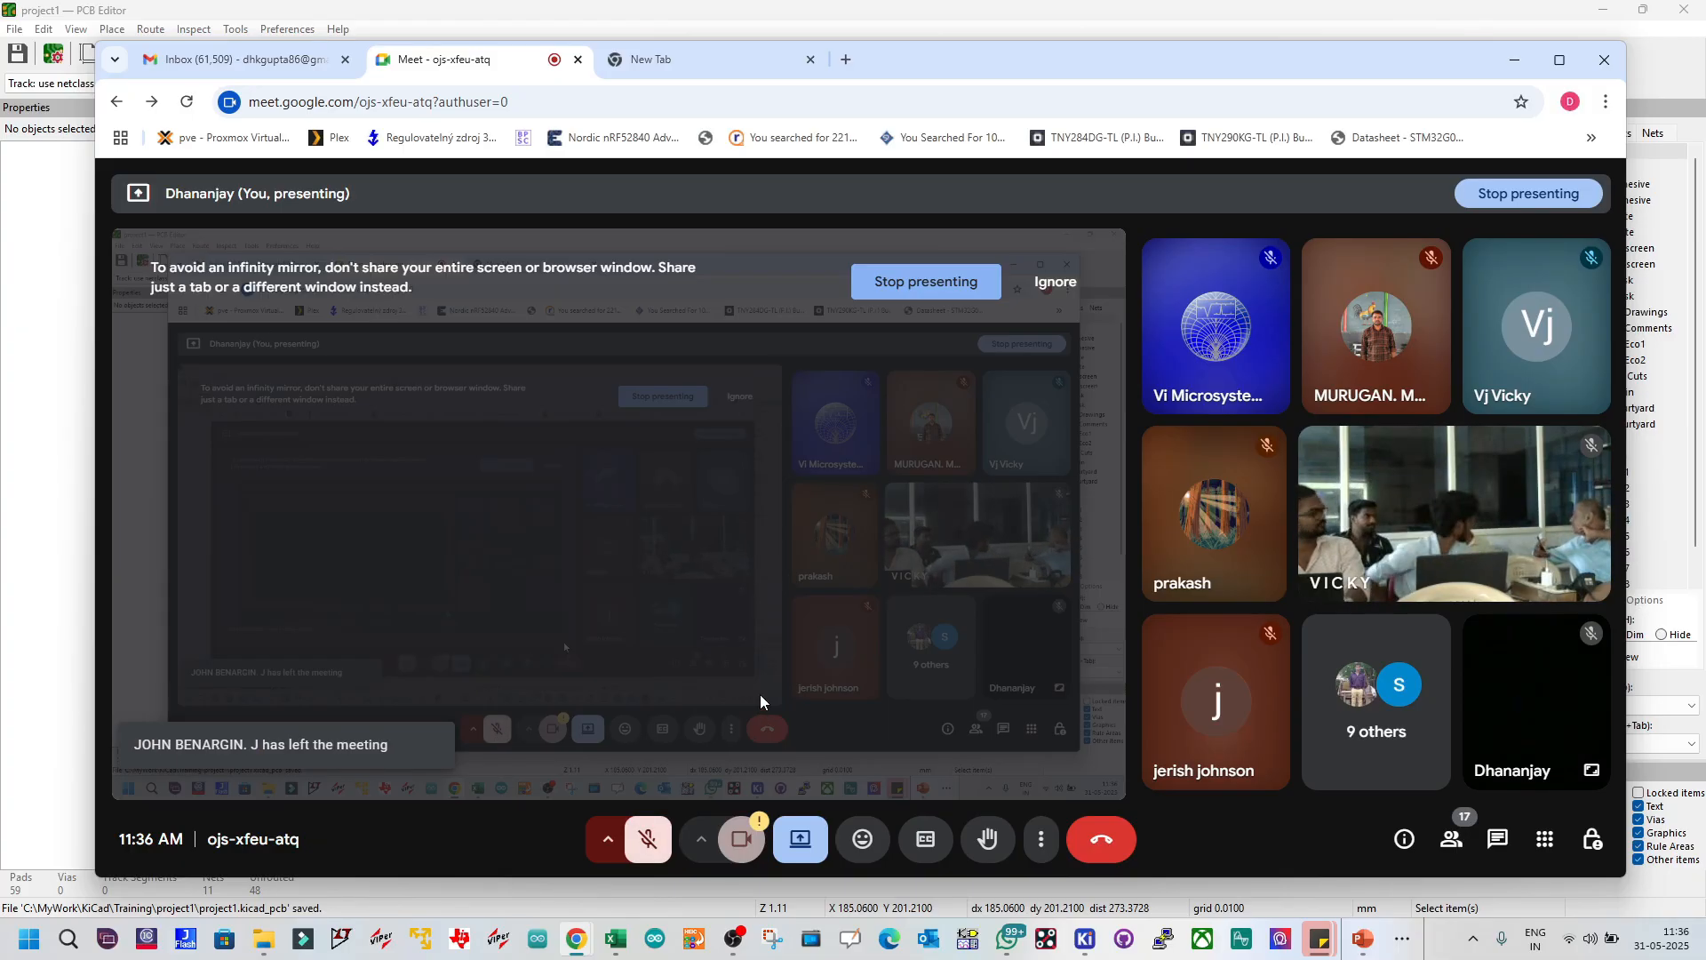
{"action": "left_click", "coordinate": [902, 8]}
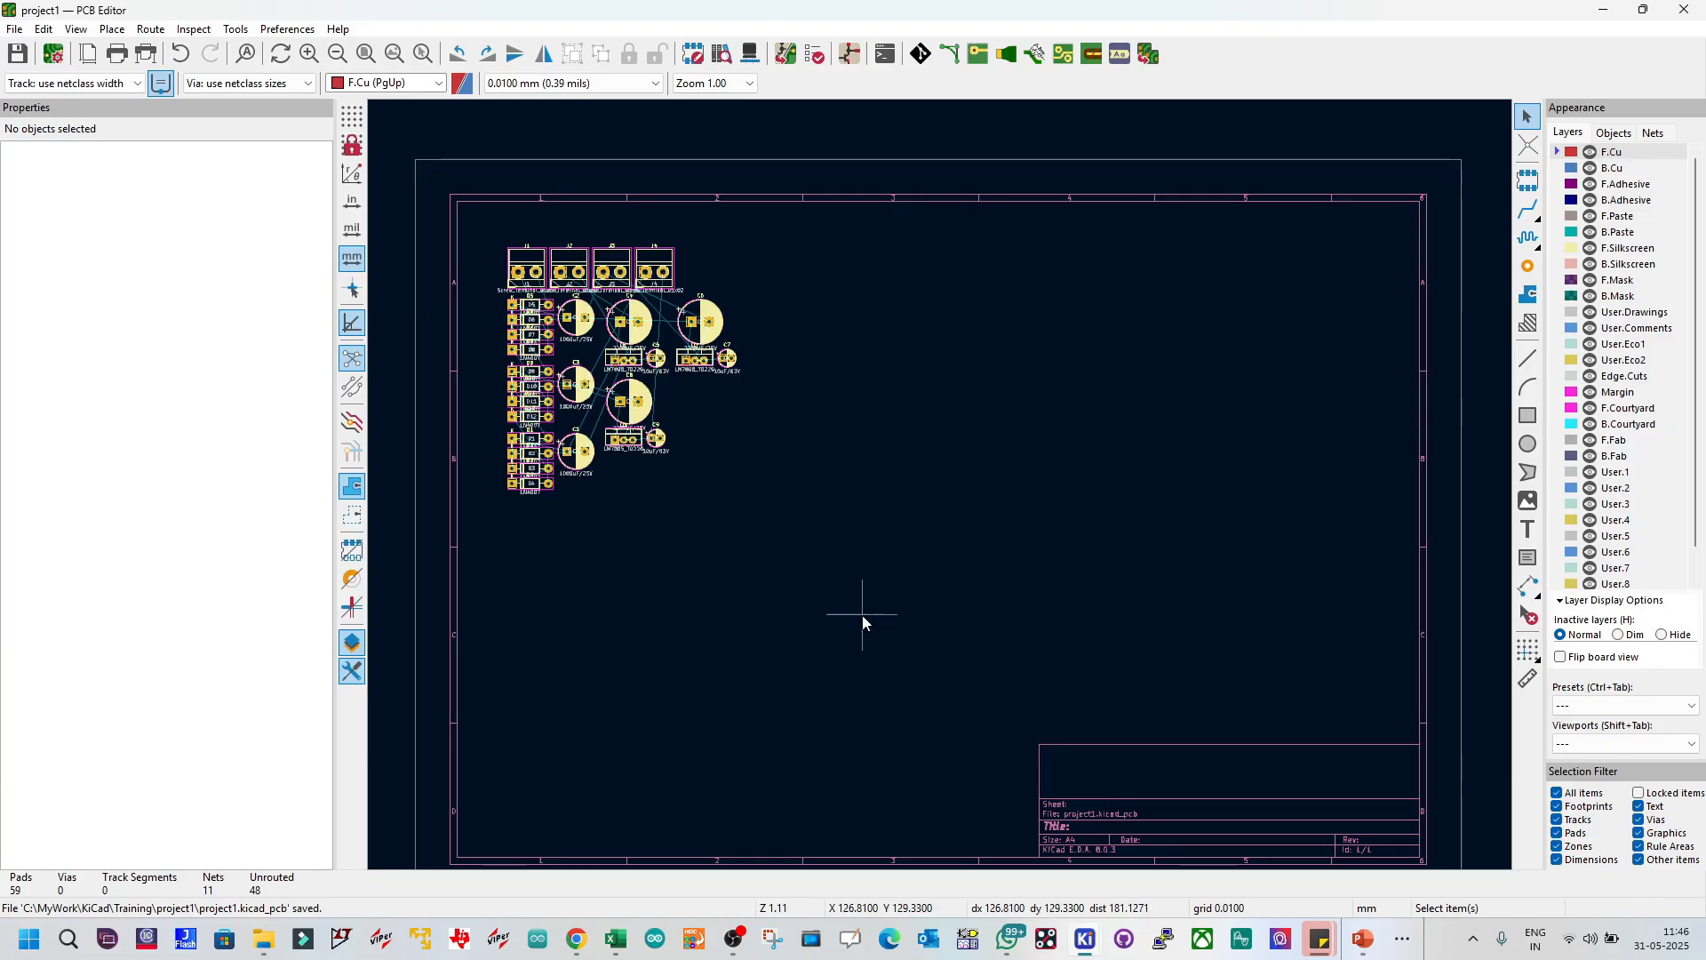
Step: Switch to the Google Meet call and send the chat message "please ping once ready"
{"action": "mouse_move", "coordinate": [577, 939]}
{"action": "left_click", "coordinate": [419, 846]}
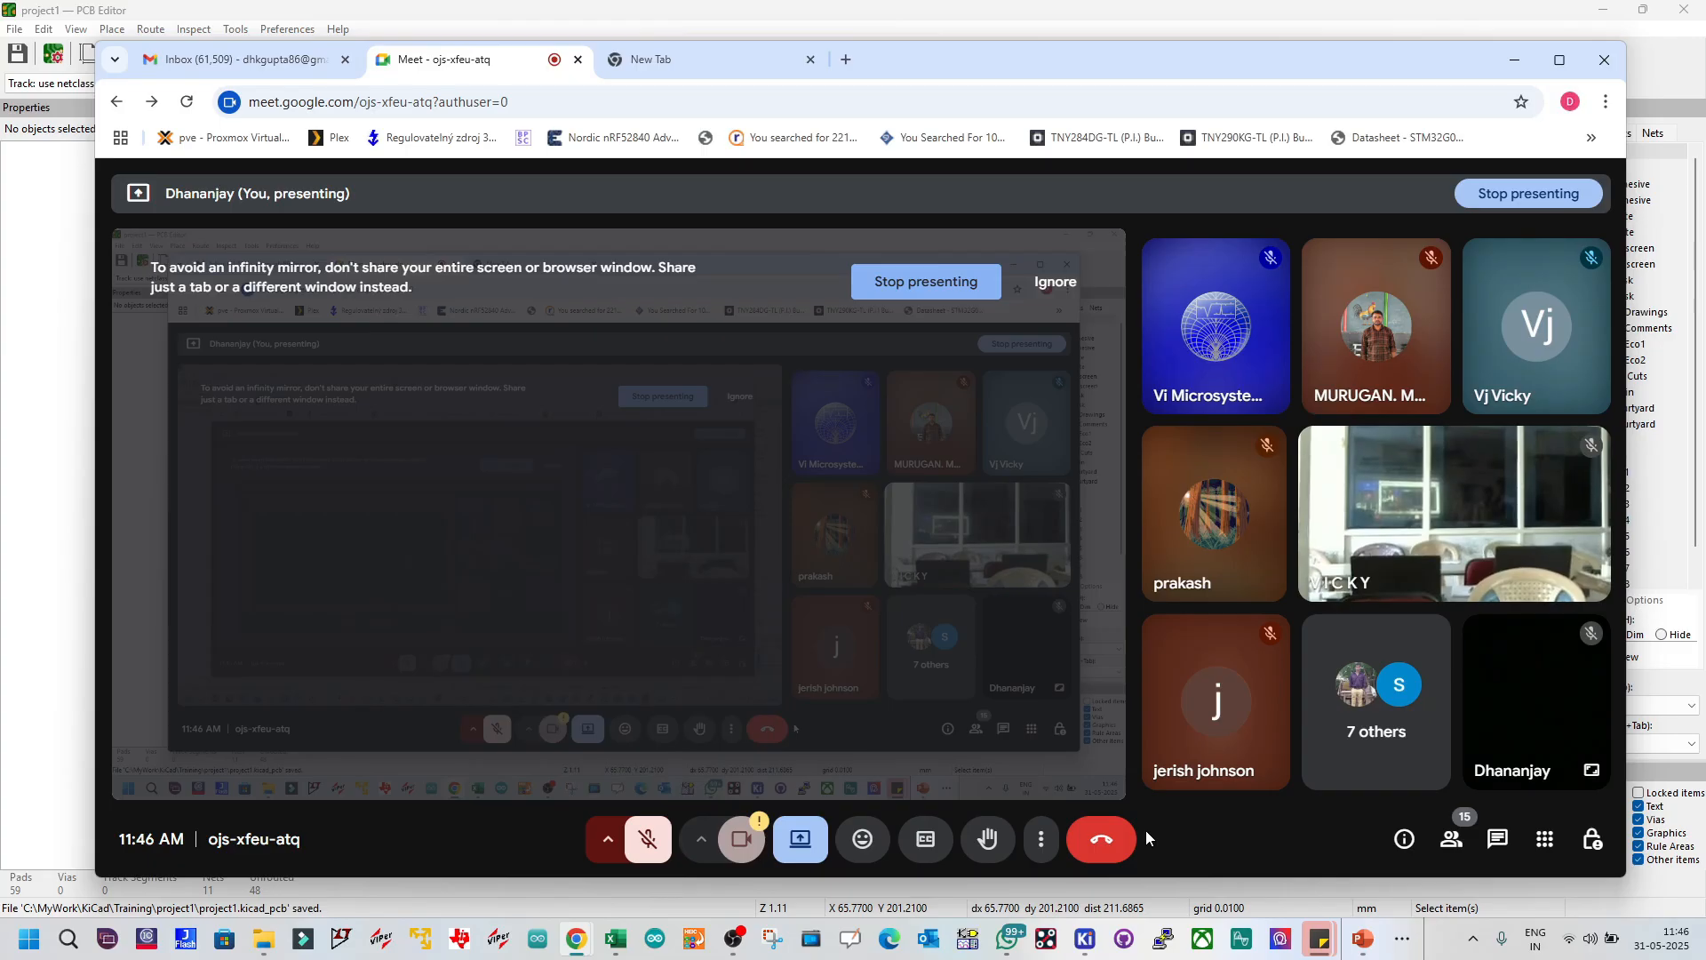
{"action": "left_click", "coordinate": [1497, 841]}
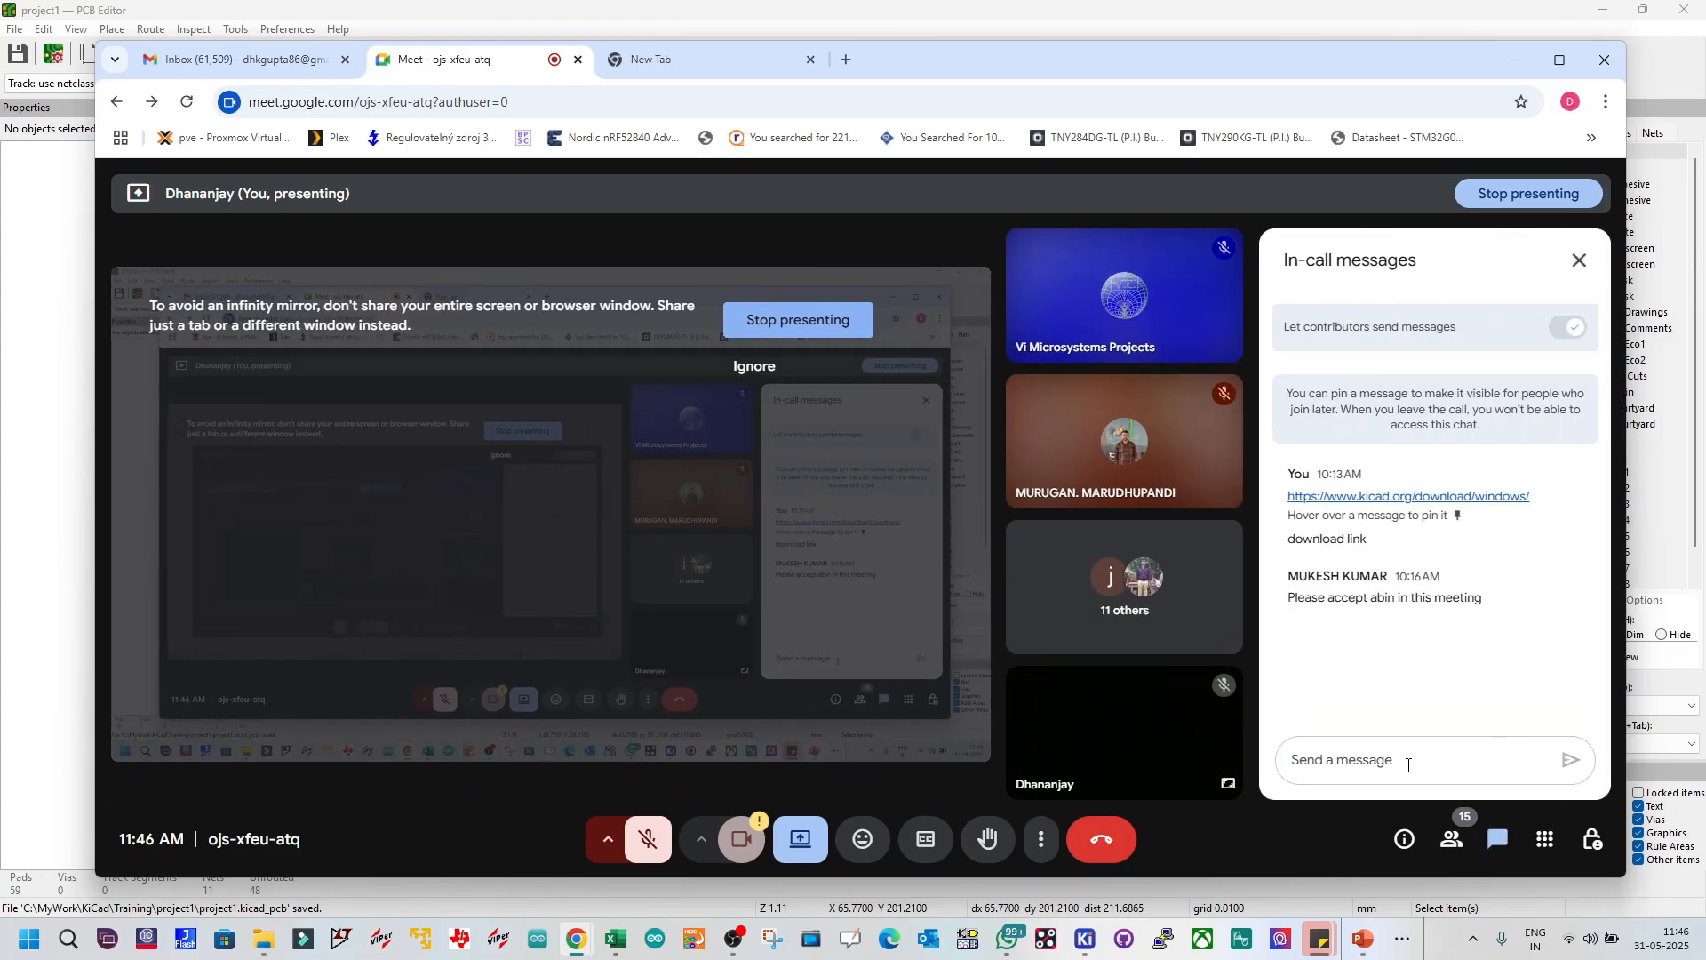
{"action": "type", "text": "Hey"}
{"action": "key", "text": "BackSpace"}
{"action": "key", "text": "BackSpace"}
{"action": "key", "text": "BackSpace"}
{"action": "type", "text": "pleasdde ping"}
{"action": "left_click", "coordinate": [1341, 760]}
{"action": "key", "text": "BackSpace"}
{"action": "key", "text": "BackSpace"}
{"action": "type", "text": "once "}
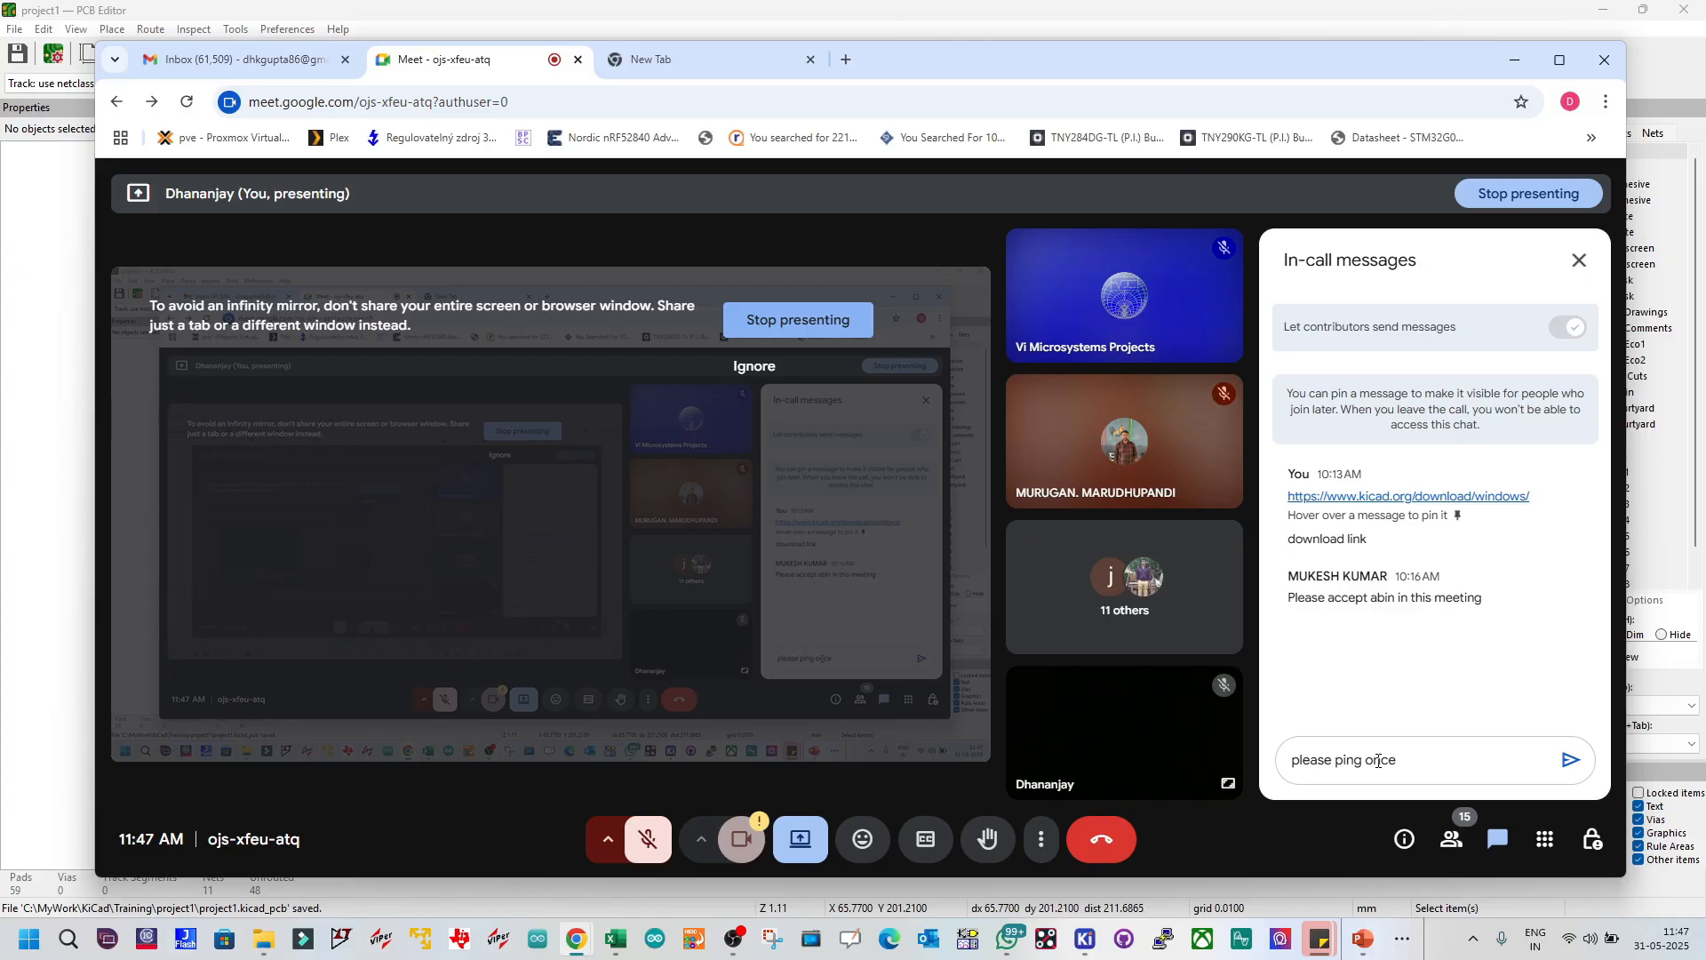
{"action": "type", "text": "ready"}
{"action": "key", "text": "Return"}
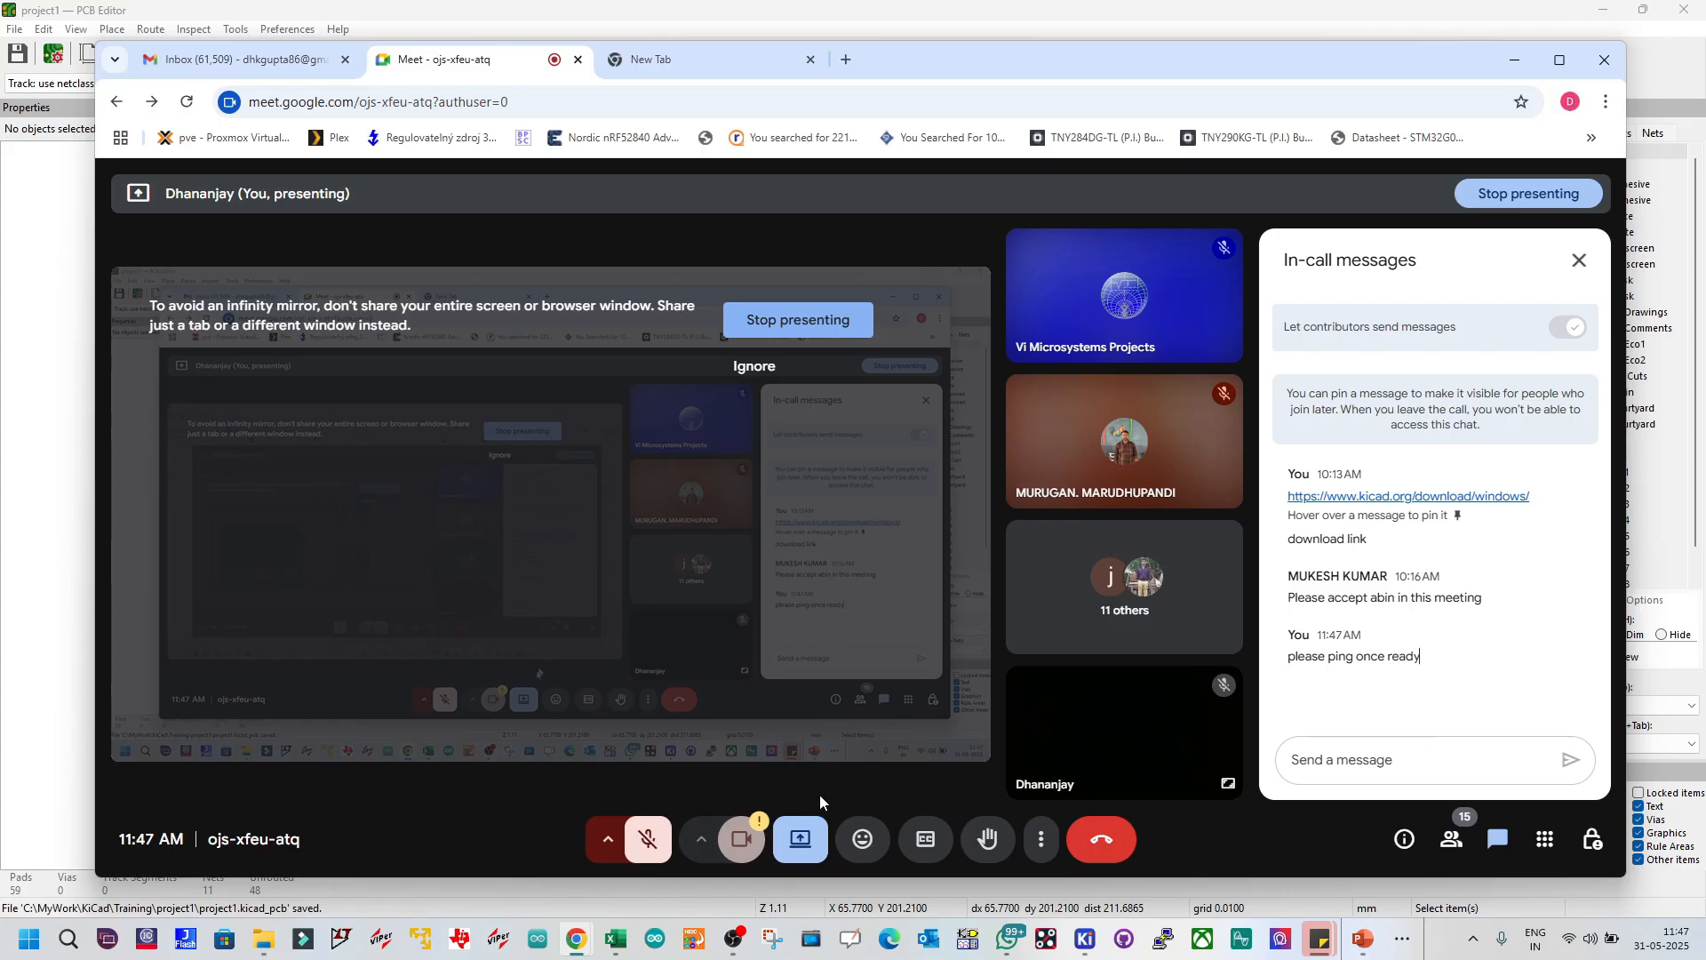
Step: Unmute the microphone in the call, view the available microphones, and return to the PCB Editor
{"action": "left_click", "coordinate": [644, 846]}
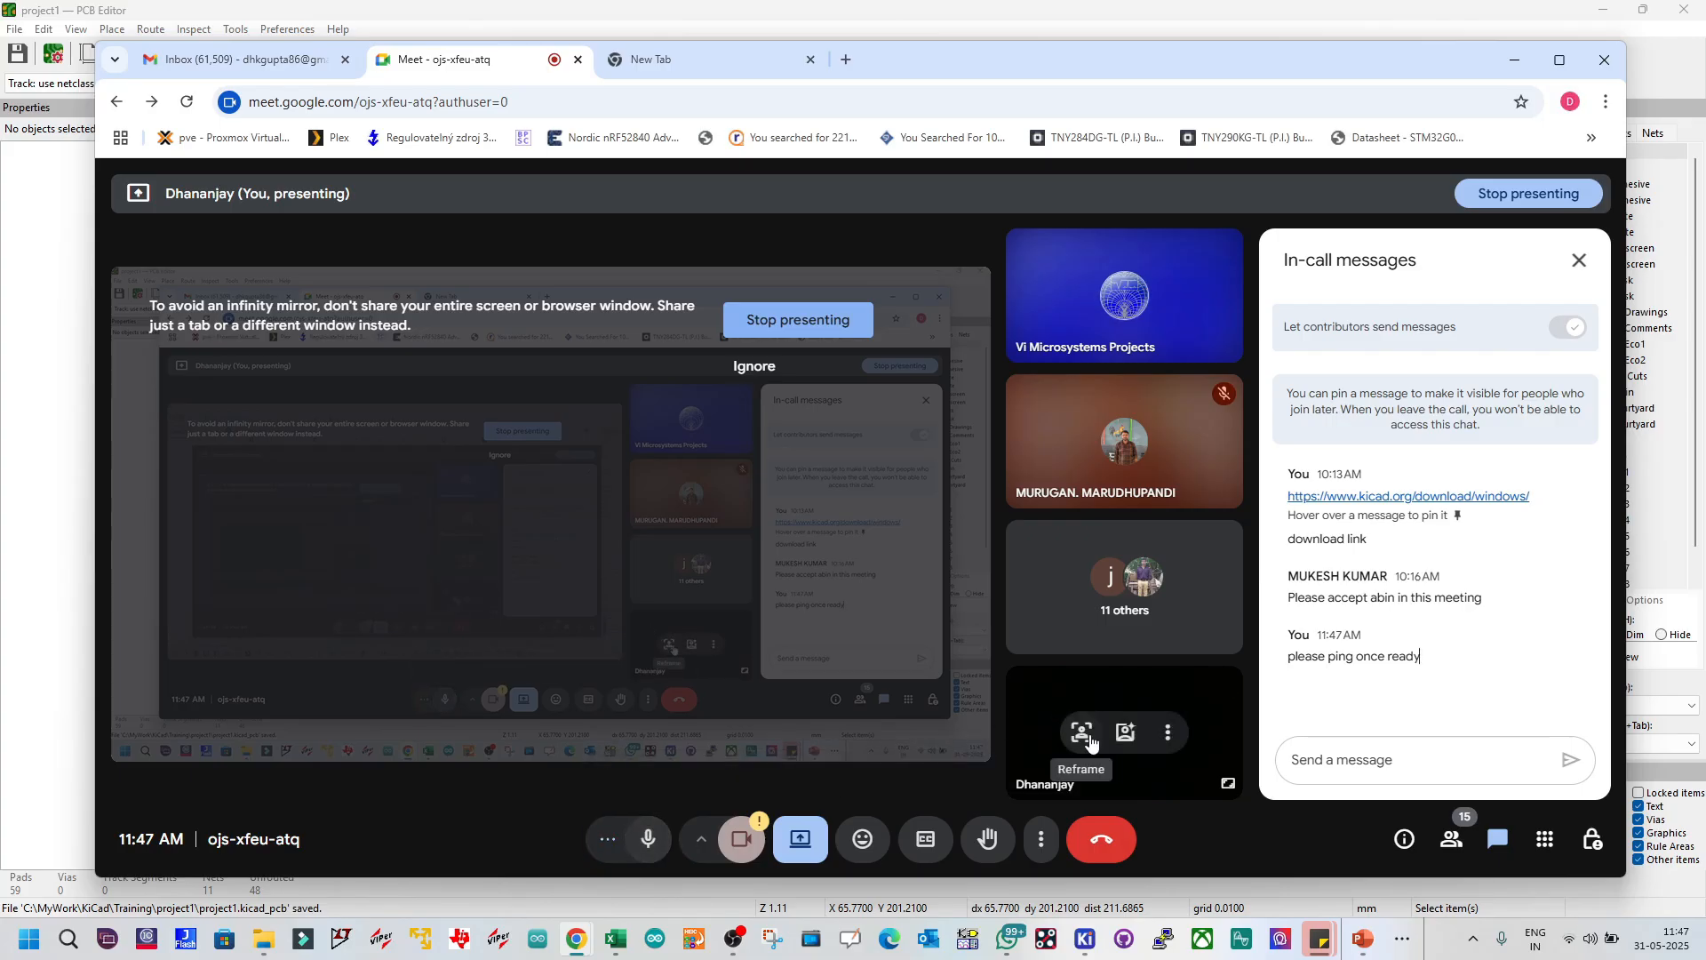
{"action": "left_click", "coordinate": [604, 836]}
{"action": "left_click", "coordinate": [809, 778]}
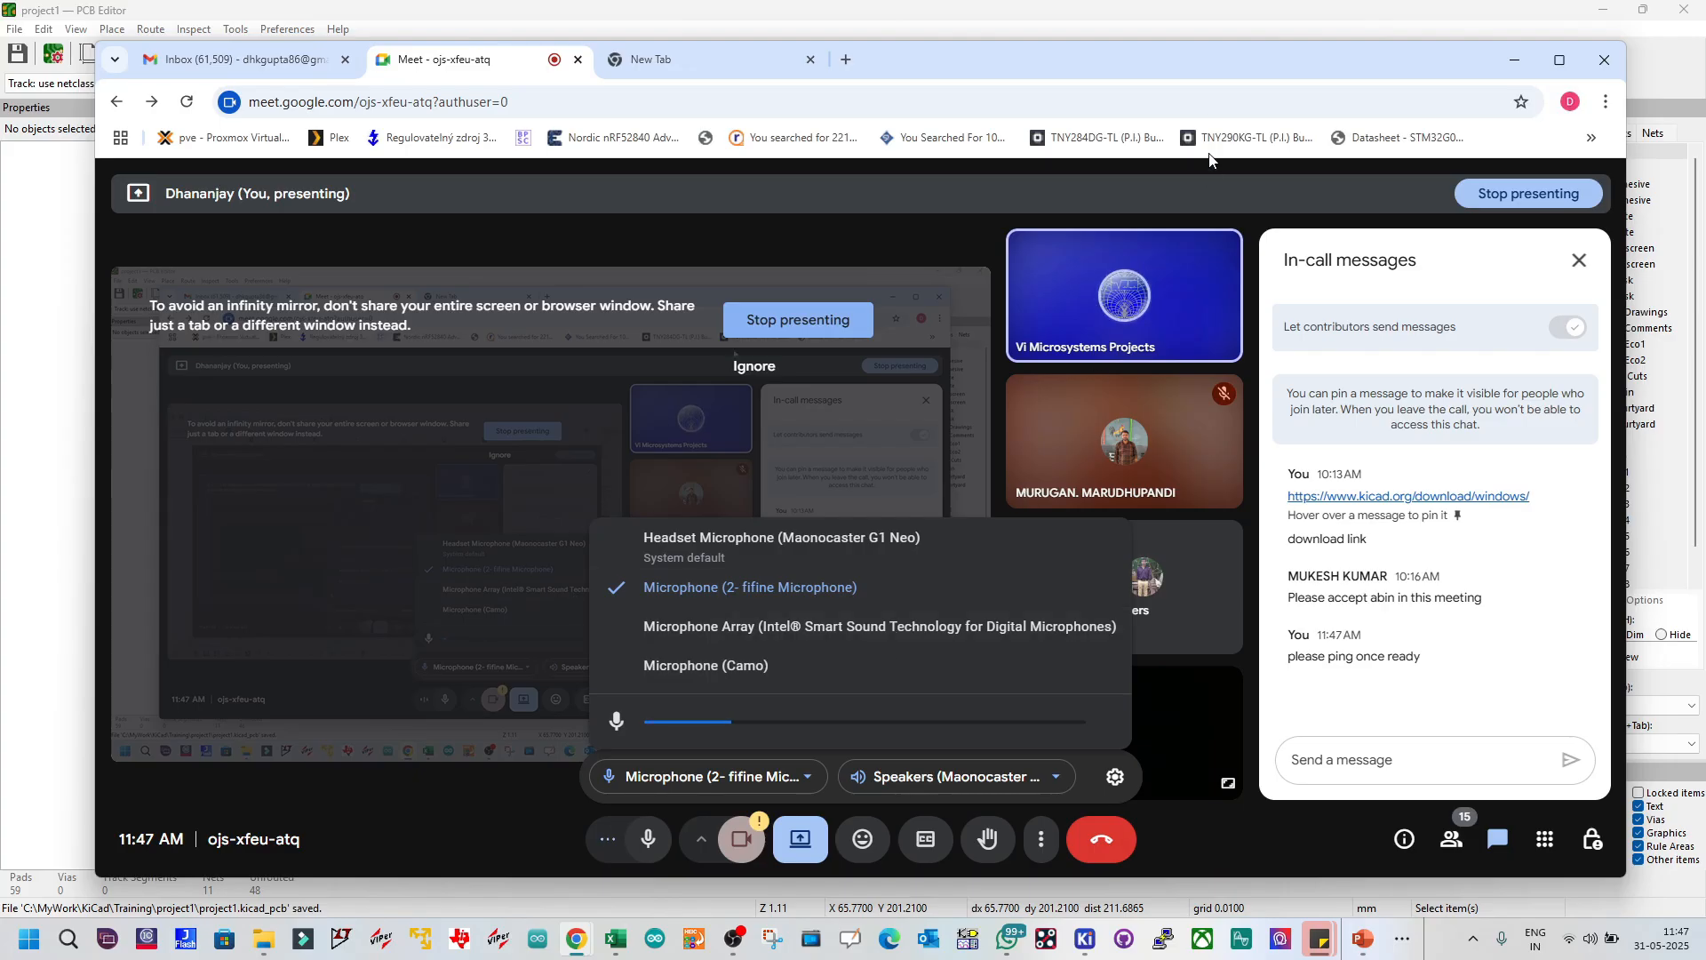
{"action": "left_click", "coordinate": [124, 606]}
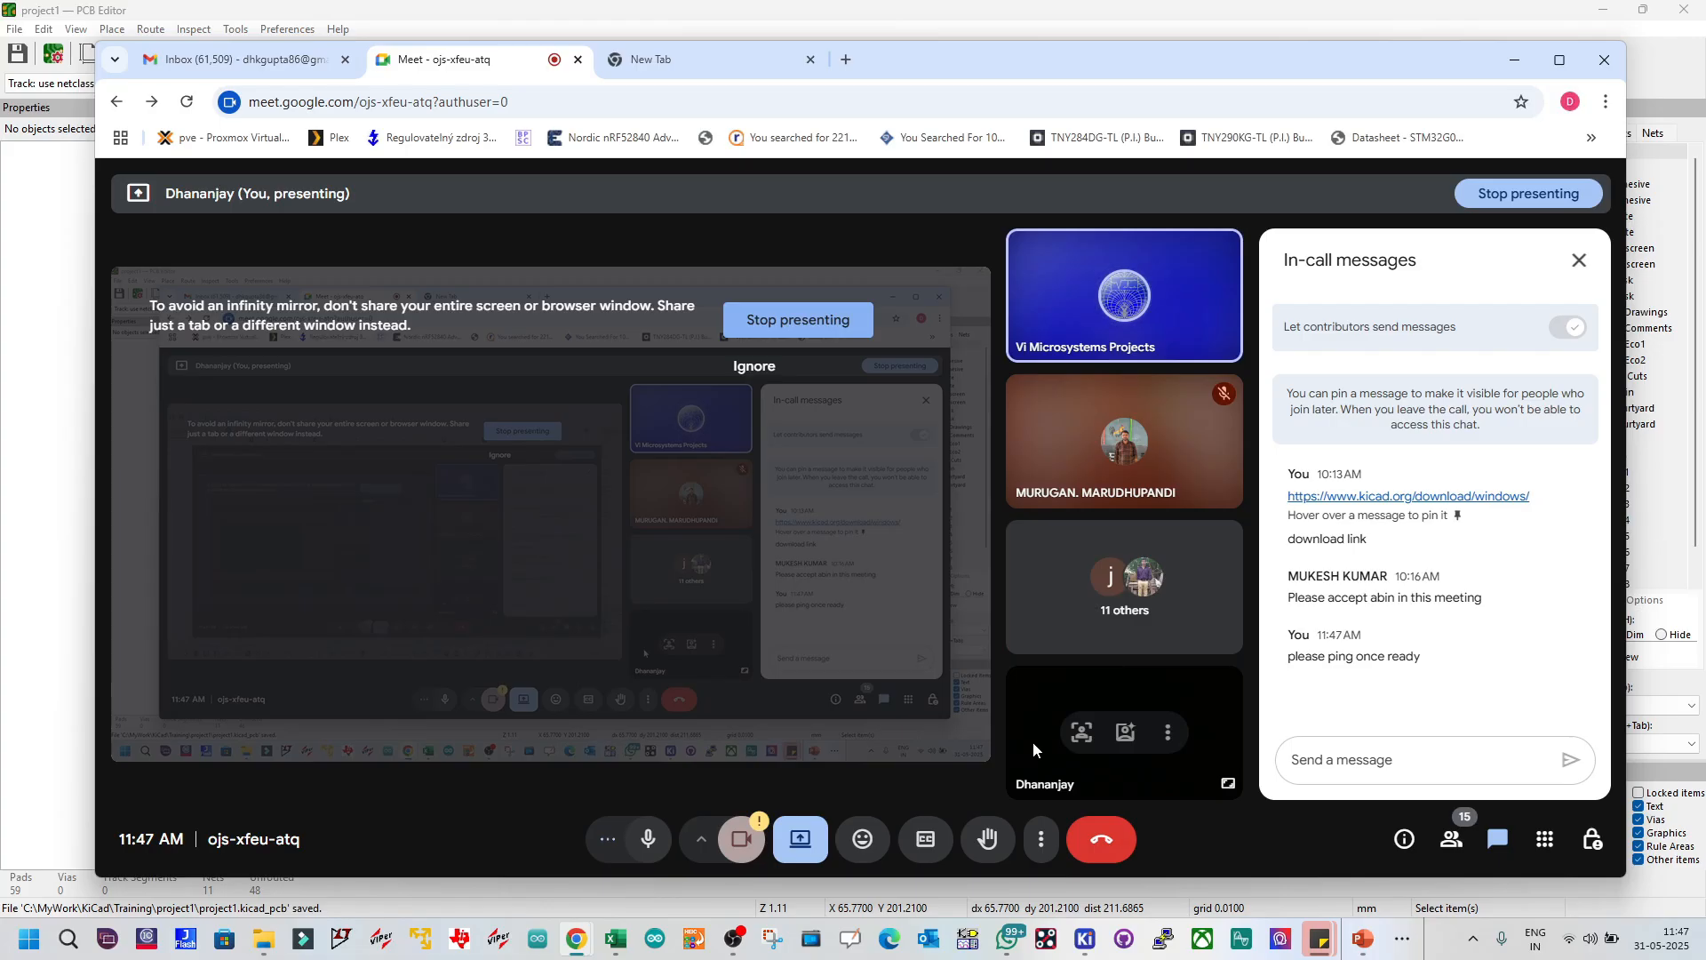
{"action": "mouse_move", "coordinate": [1085, 940]}
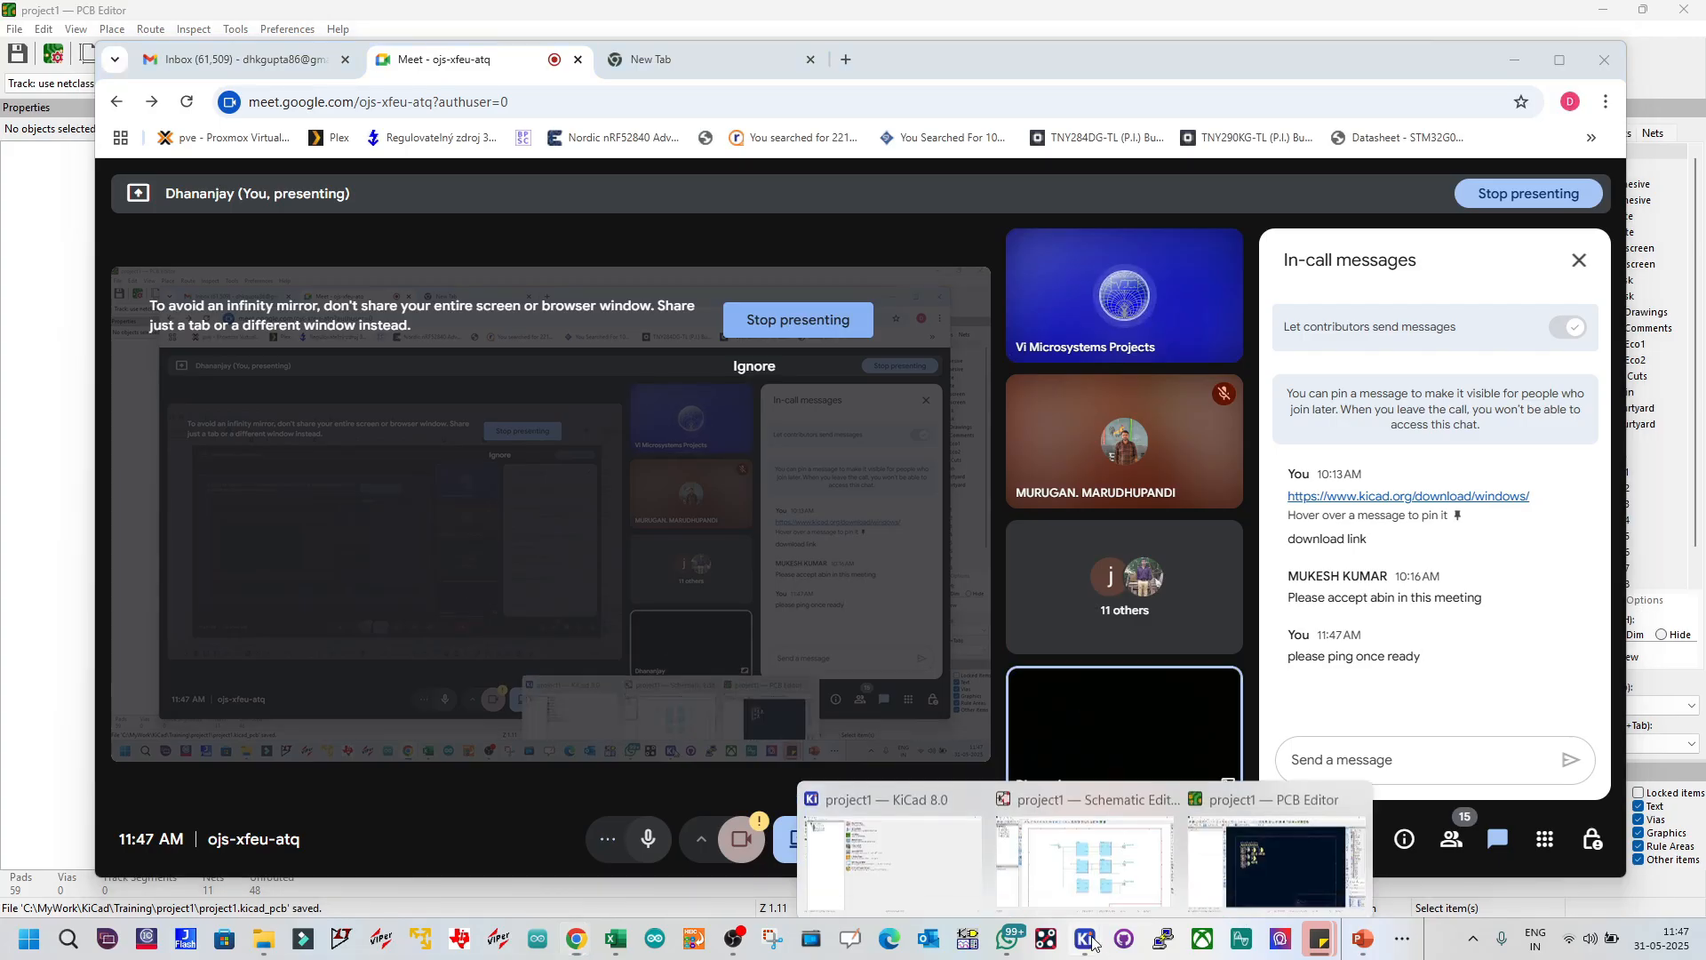
{"action": "left_click", "coordinate": [1231, 860]}
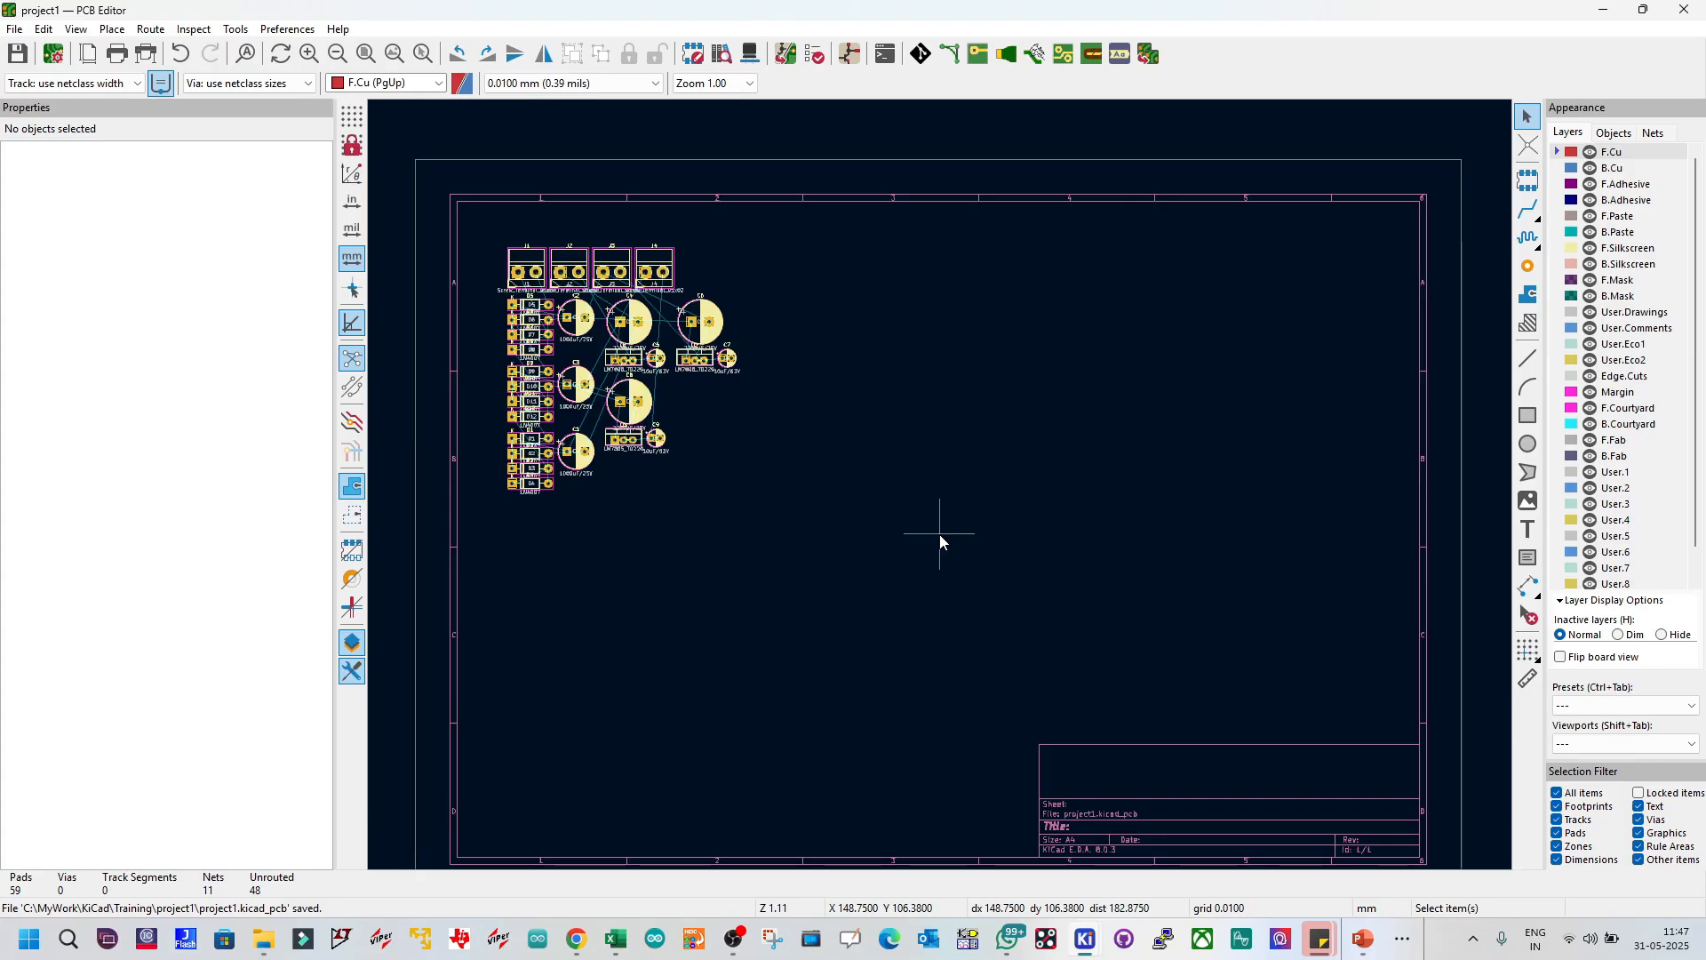
Step: Select all footprints on the board to point them out, and clear the selection
{"action": "left_click_drag", "start_coordinate": [951, 583], "coordinate": [475, 238]}
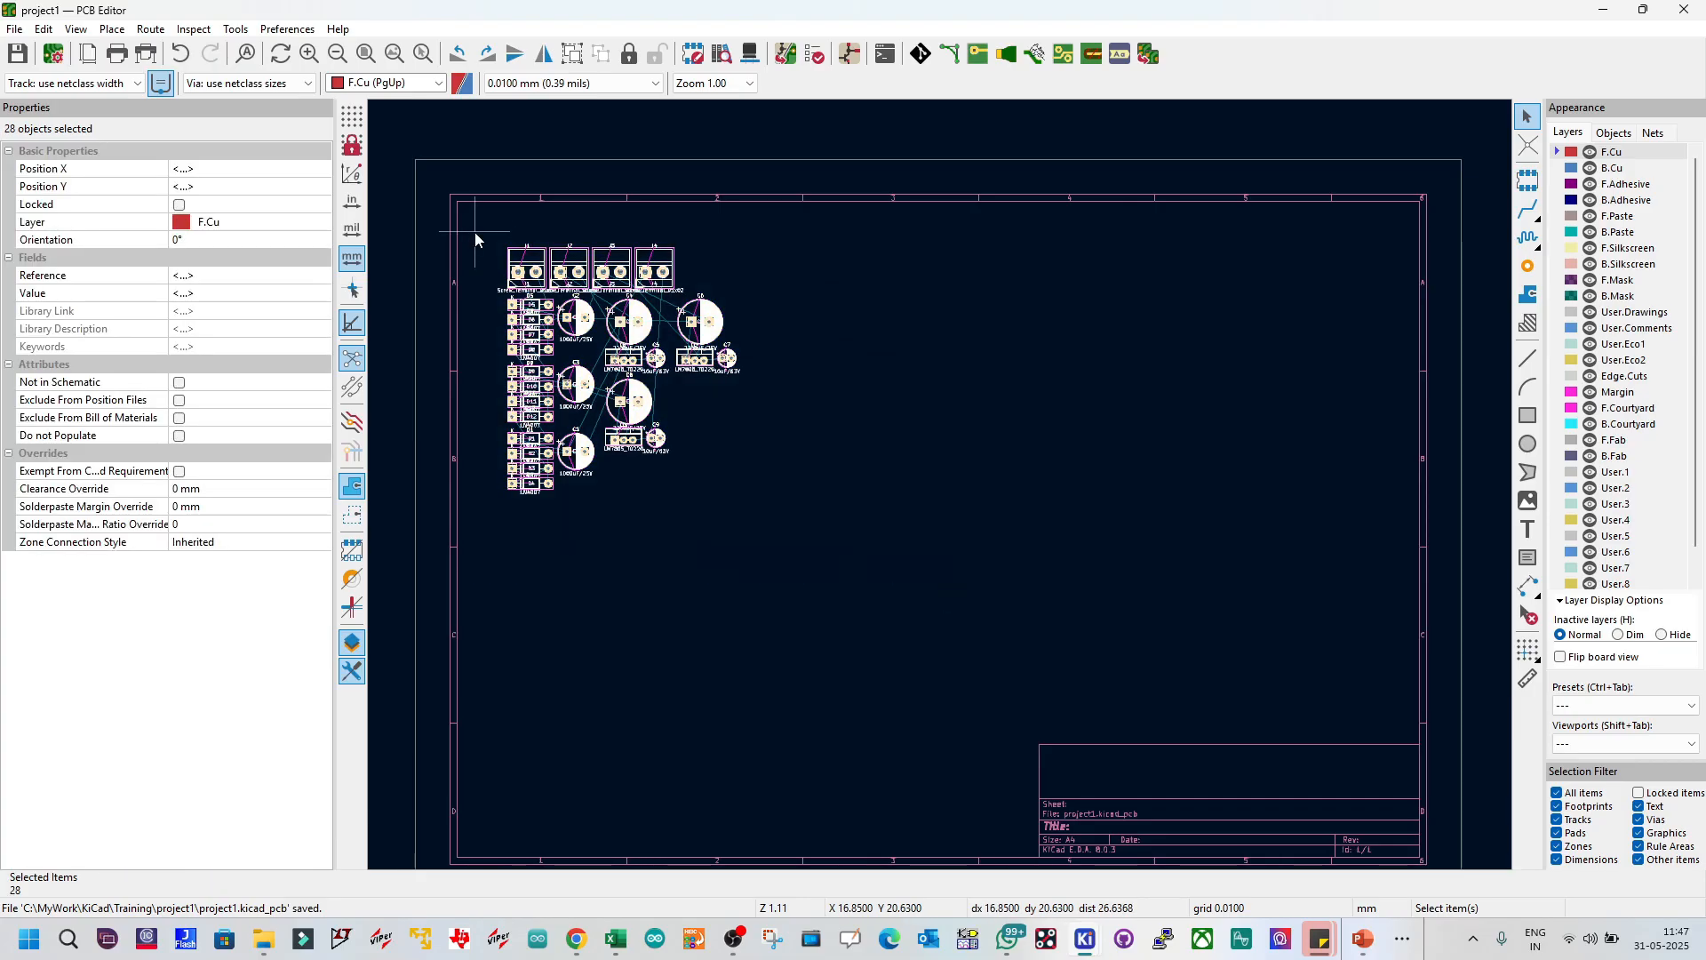
{"action": "key", "text": "Escape"}
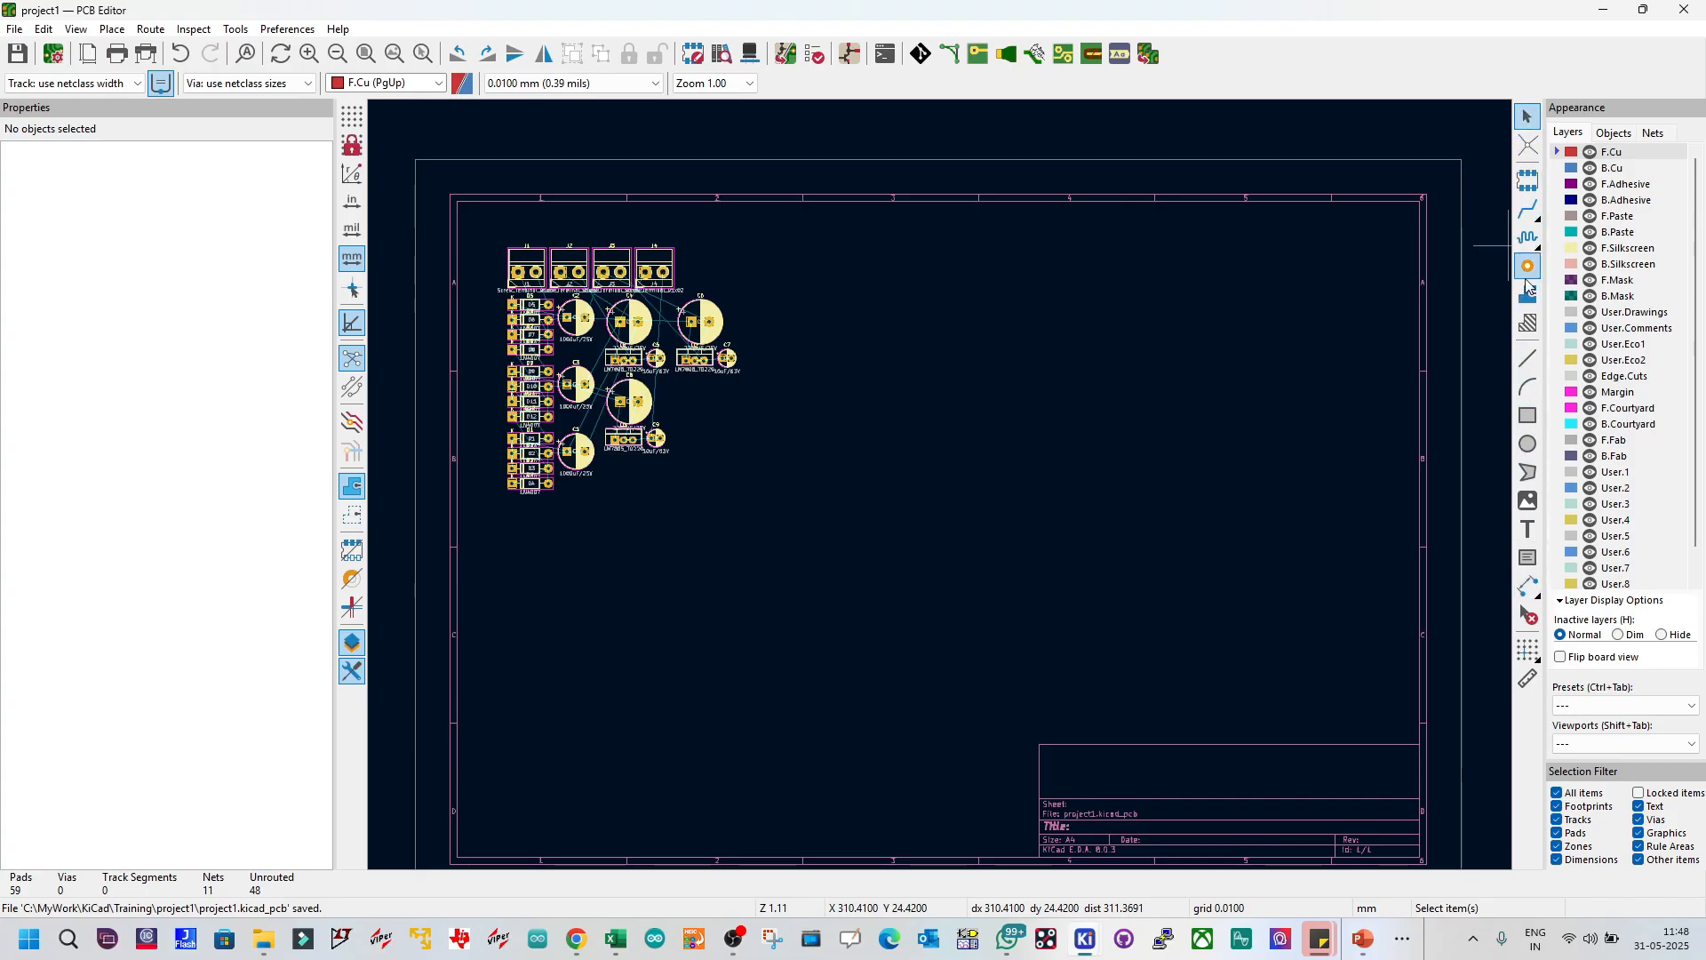
Step: Review the board's object and net lists, return to the layer list, and widen the Appearance panel
{"action": "left_click", "coordinate": [1614, 135]}
{"action": "left_click", "coordinate": [1655, 135]}
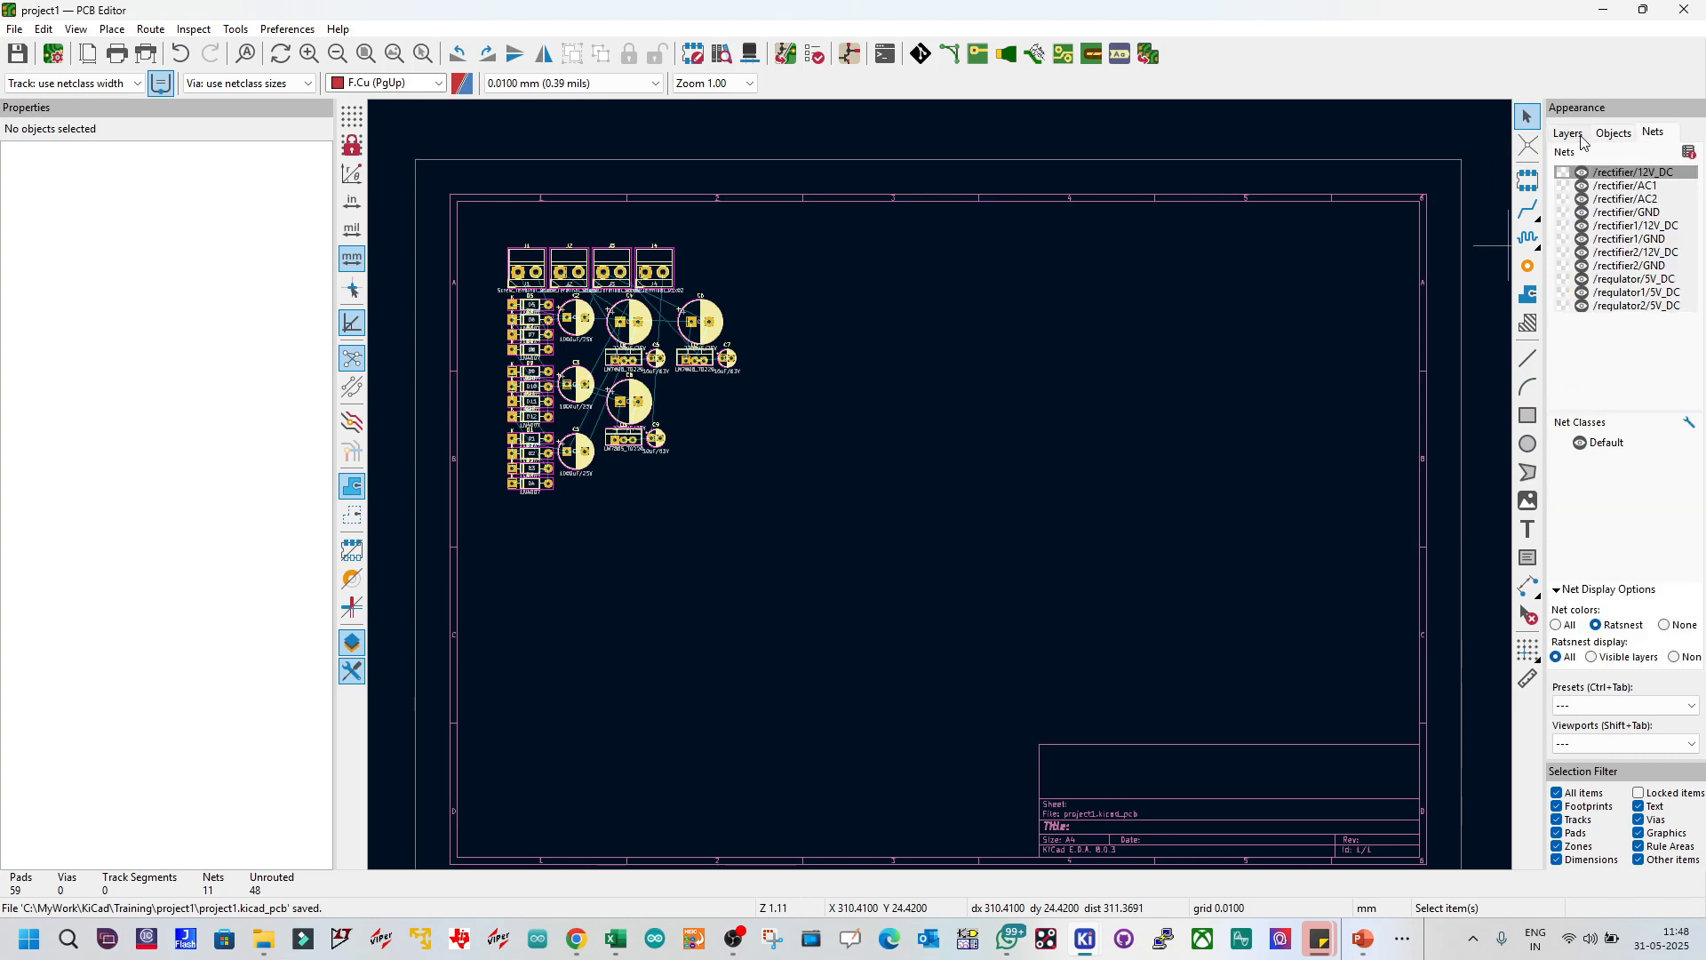
{"action": "left_click", "coordinate": [1582, 136]}
{"action": "left_click", "coordinate": [1614, 134]}
{"action": "left_click", "coordinate": [1655, 134]}
{"action": "left_click", "coordinate": [1582, 136]}
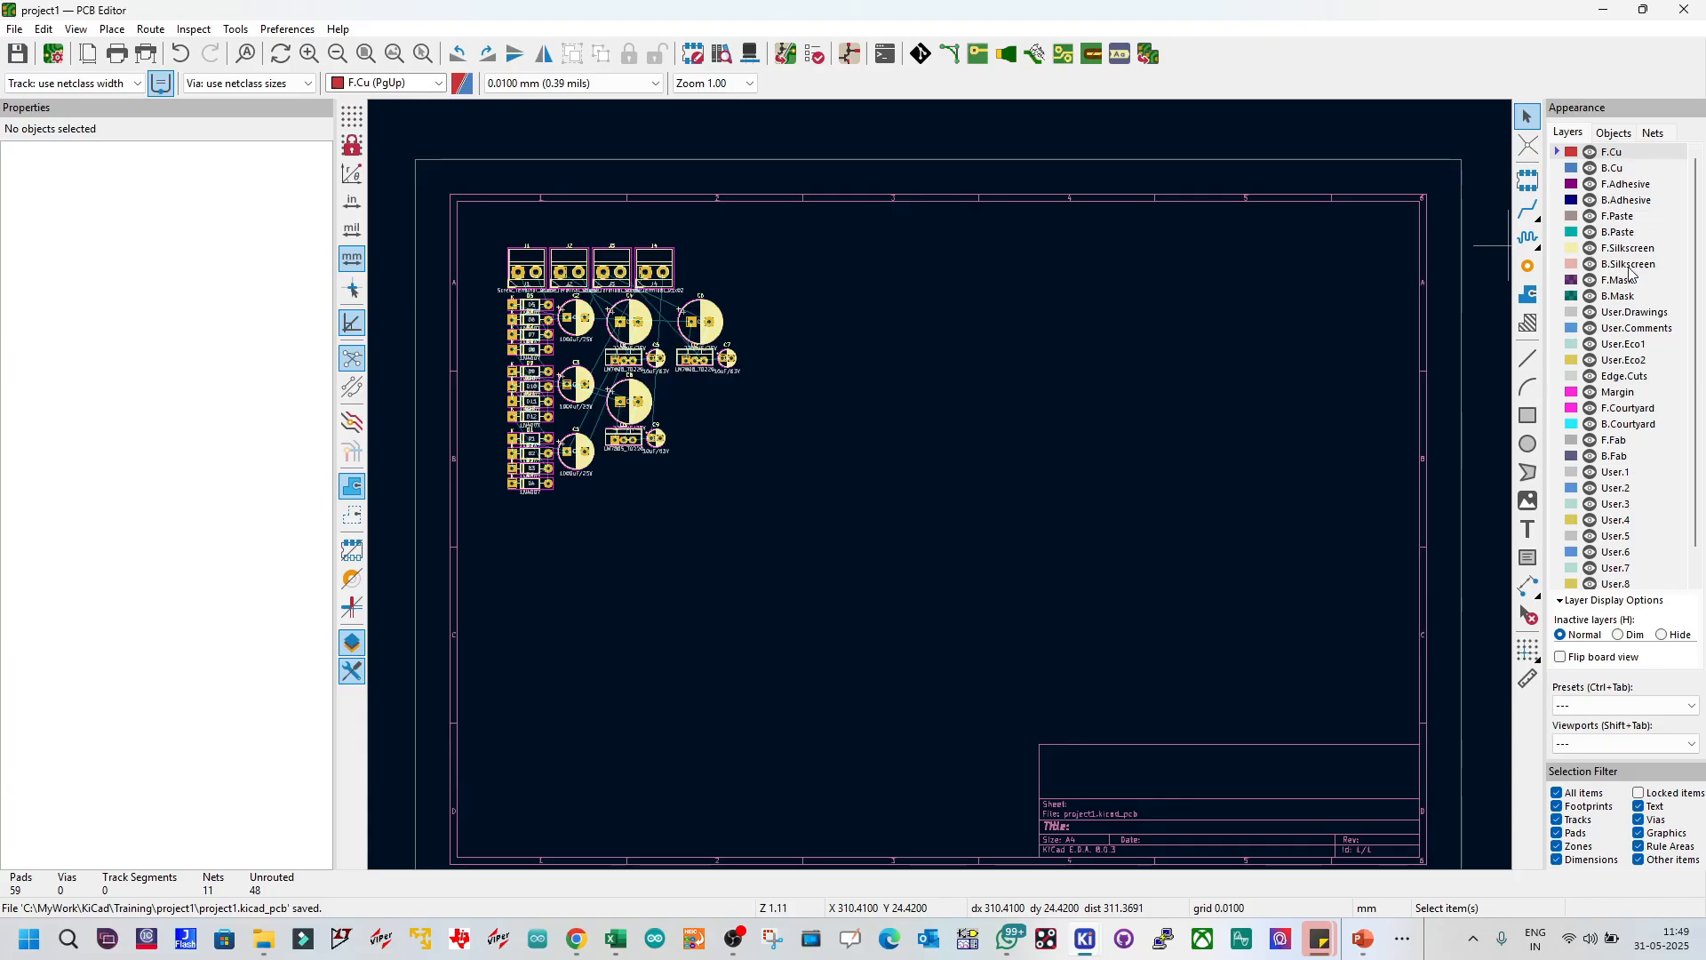
{"action": "left_click_drag", "start_coordinate": [1546, 343], "coordinate": [1456, 342]}
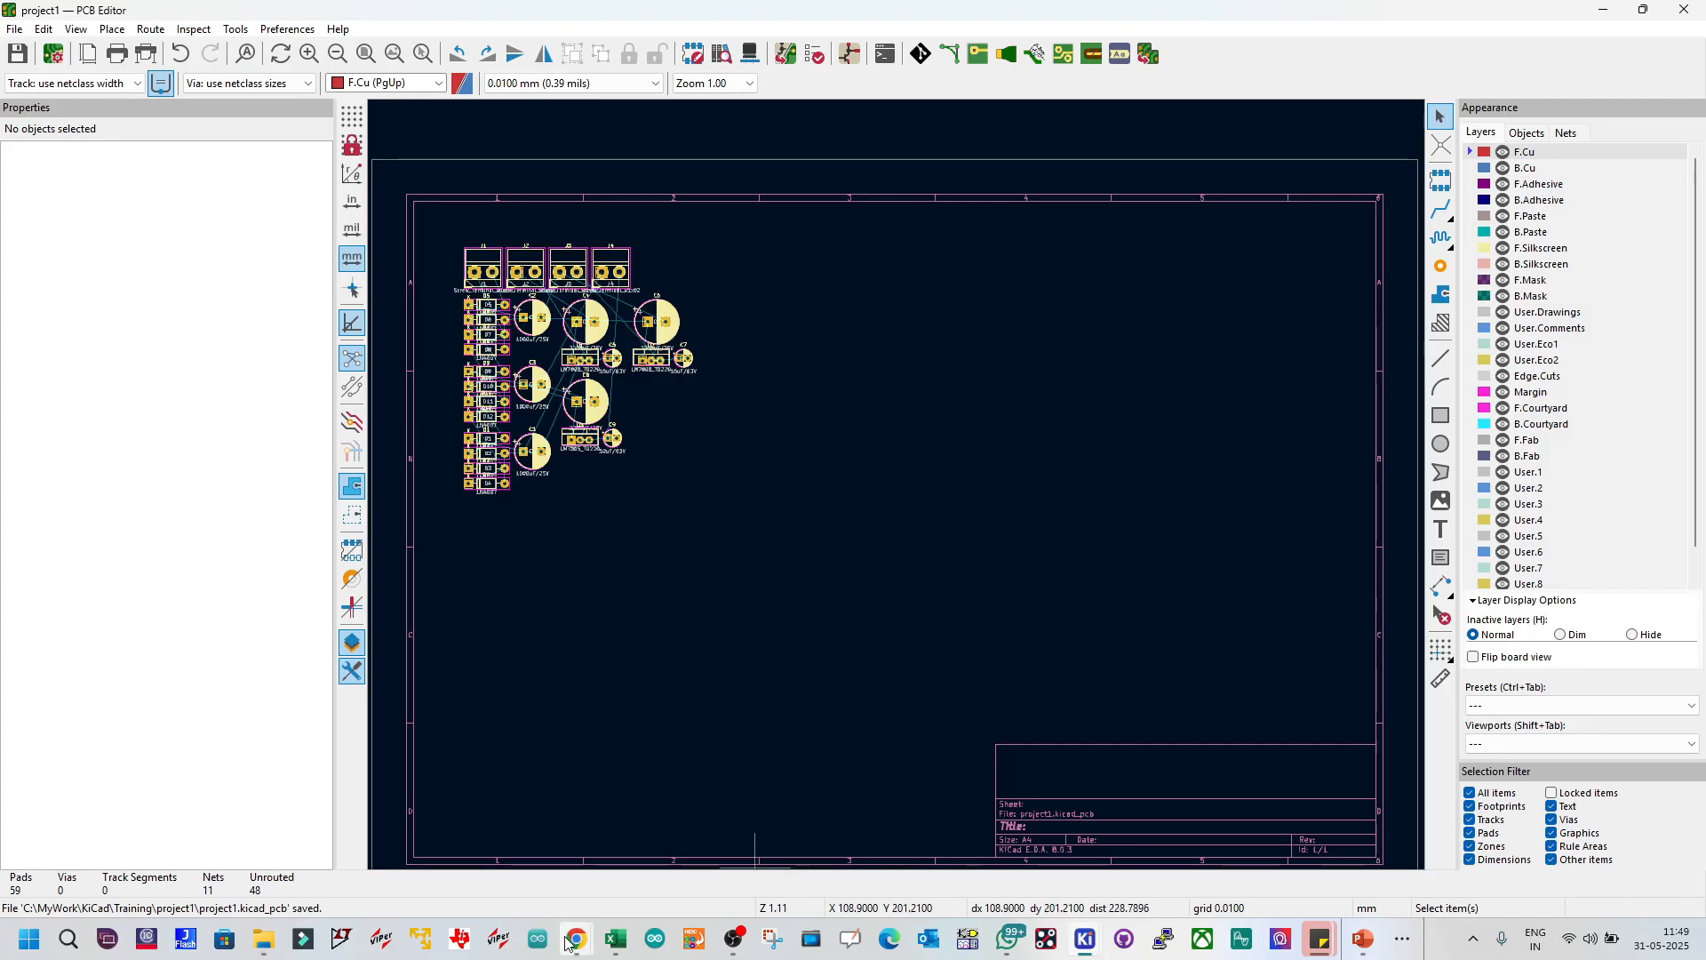
Step: Switch to the Google Meet call to check on the participants, and return to the PCB Editor
{"action": "mouse_move", "coordinate": [578, 940]}
{"action": "left_click", "coordinate": [385, 849]}
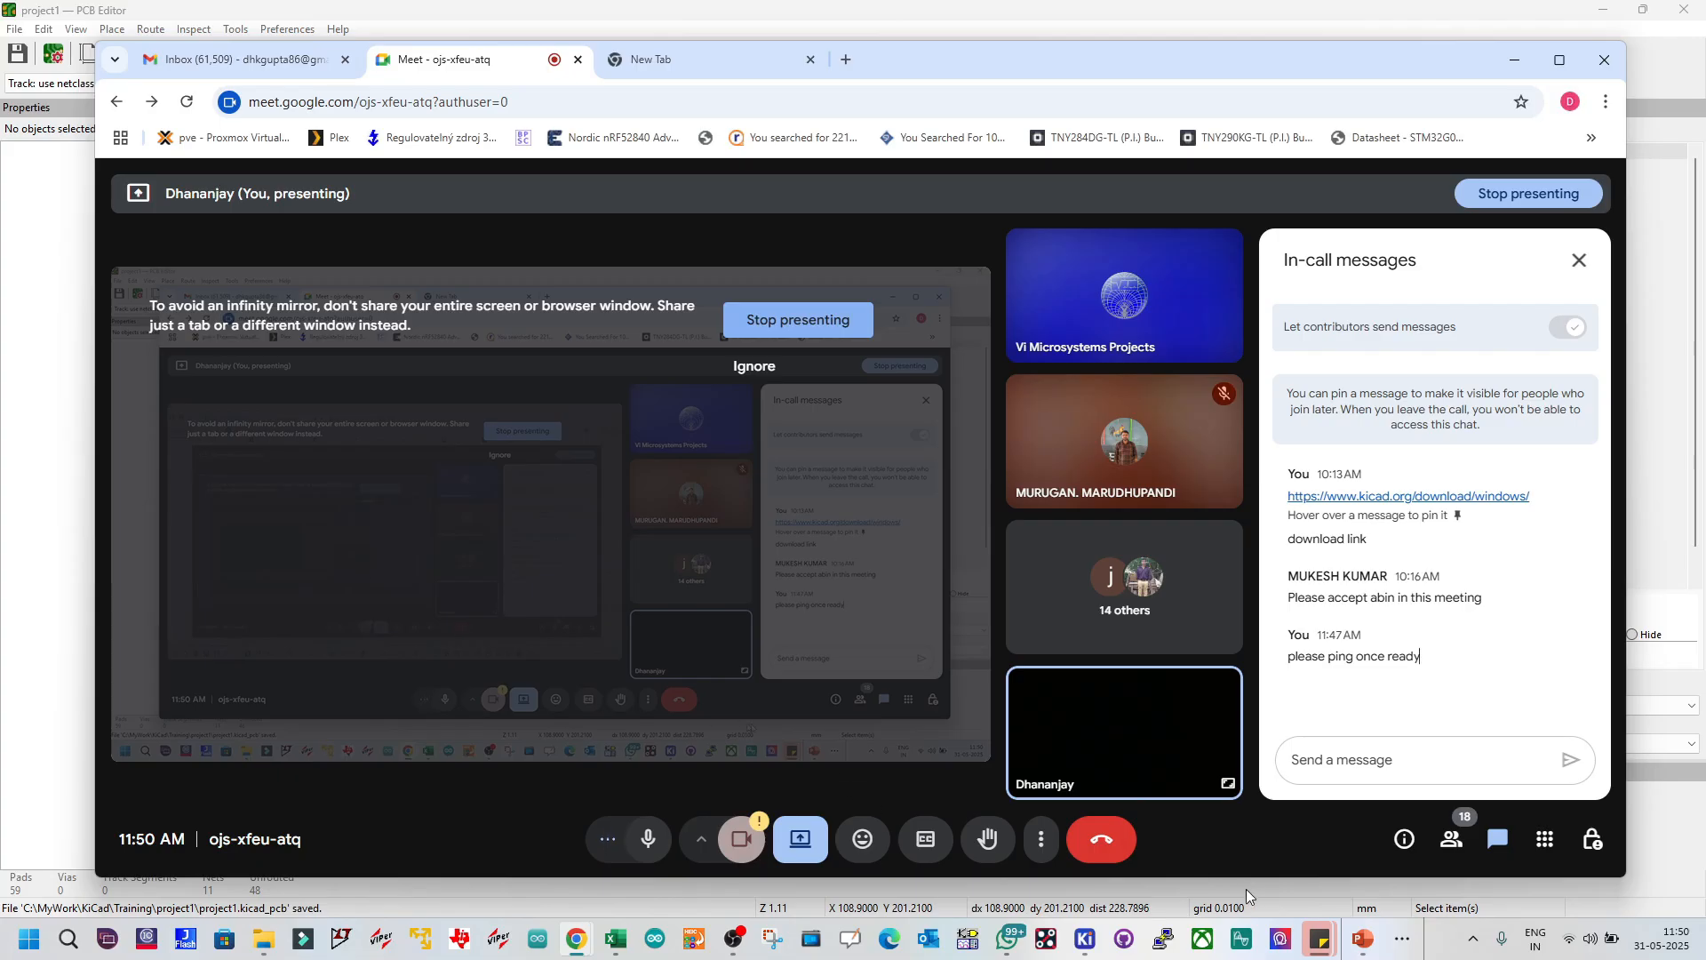
{"action": "left_click", "coordinate": [1092, 941]}
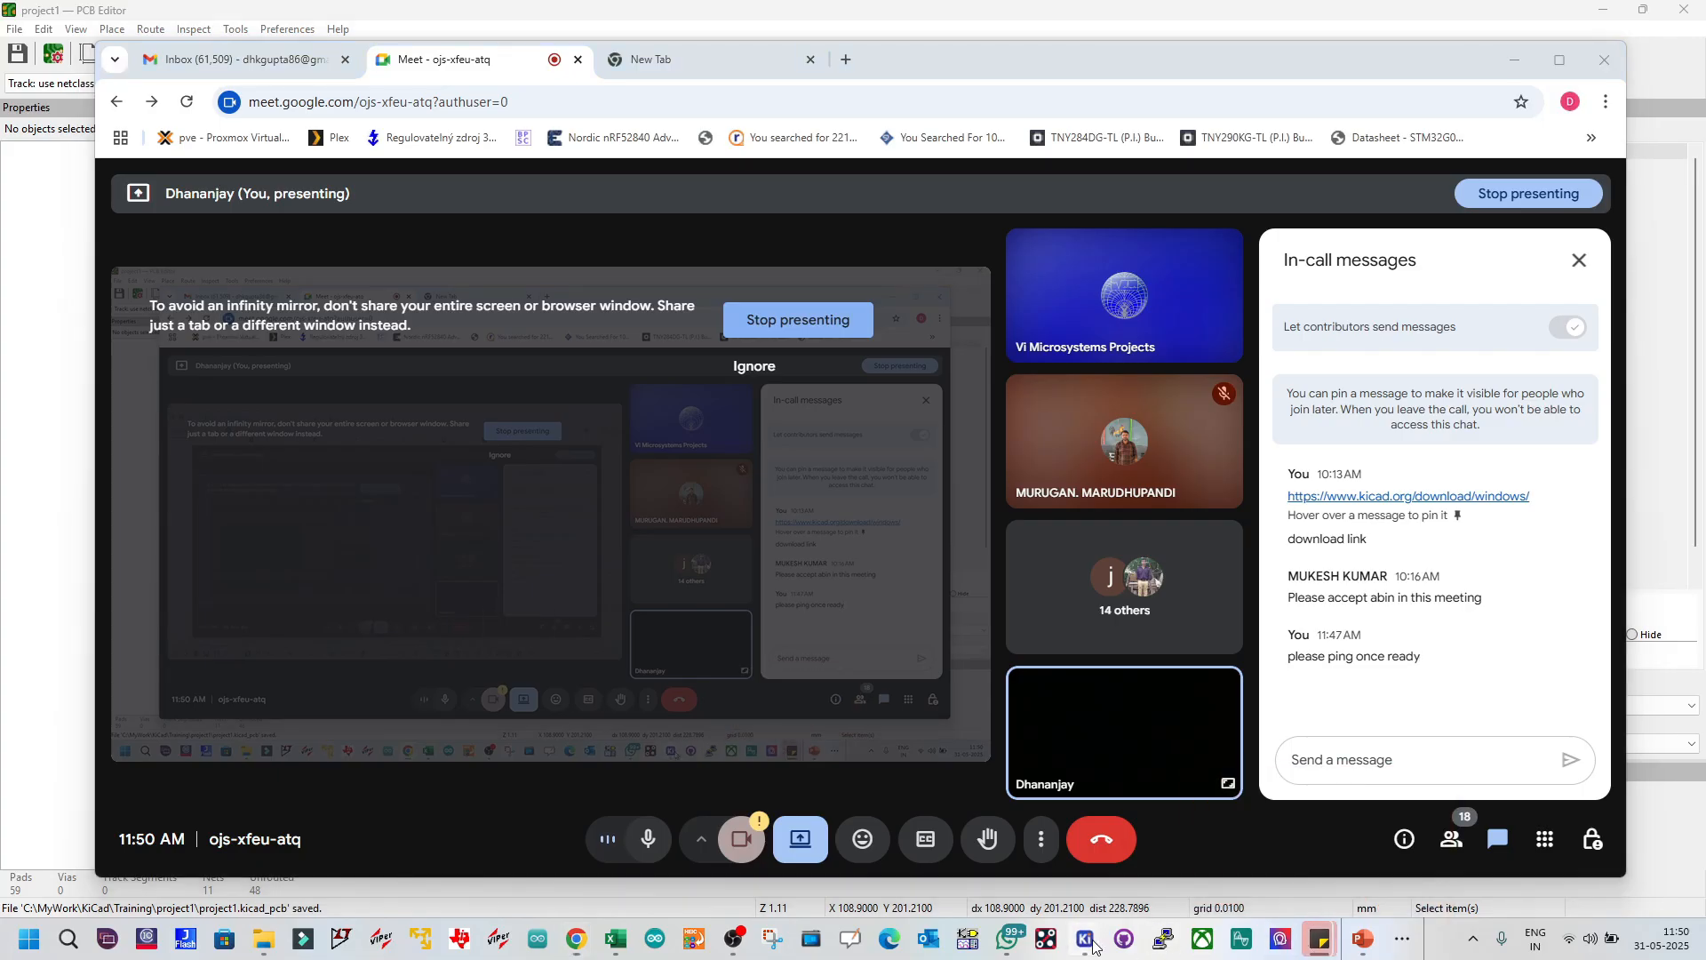
{"action": "left_click", "coordinate": [1273, 839]}
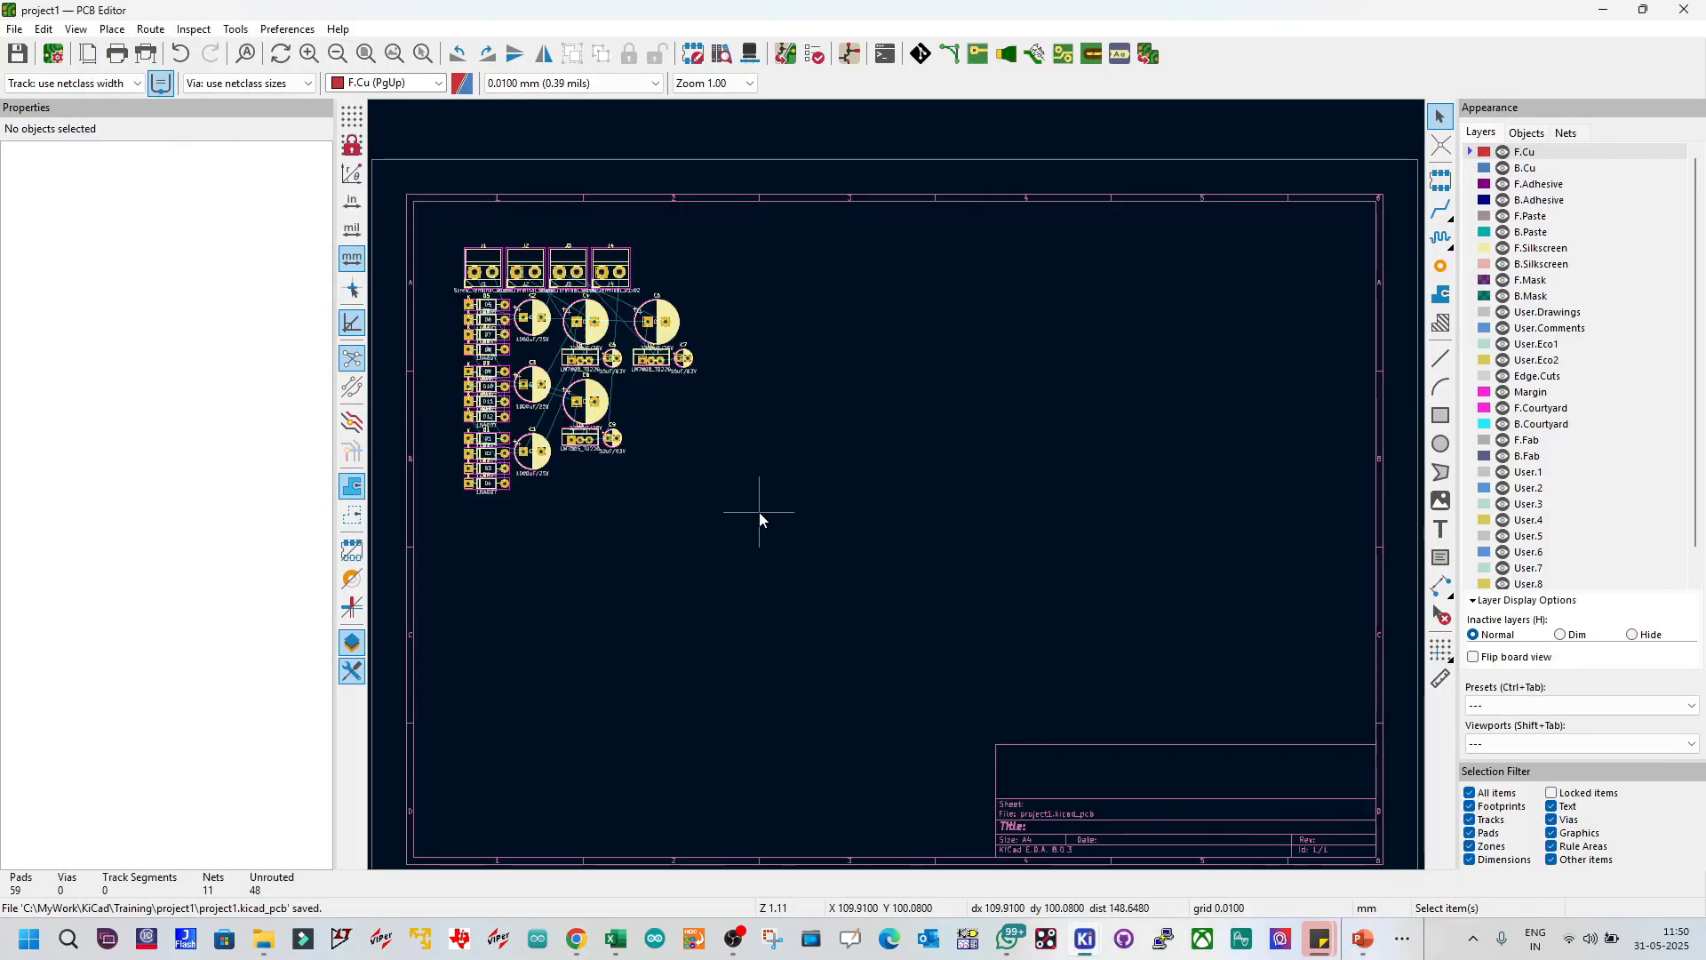
Step: Hide the Margin, F.Courtyard, B.Courtyard, F.Fab and B.Fab layers
{"action": "scroll", "coordinate": [897, 485], "scroll_direction": "up", "scroll_amount": 6}
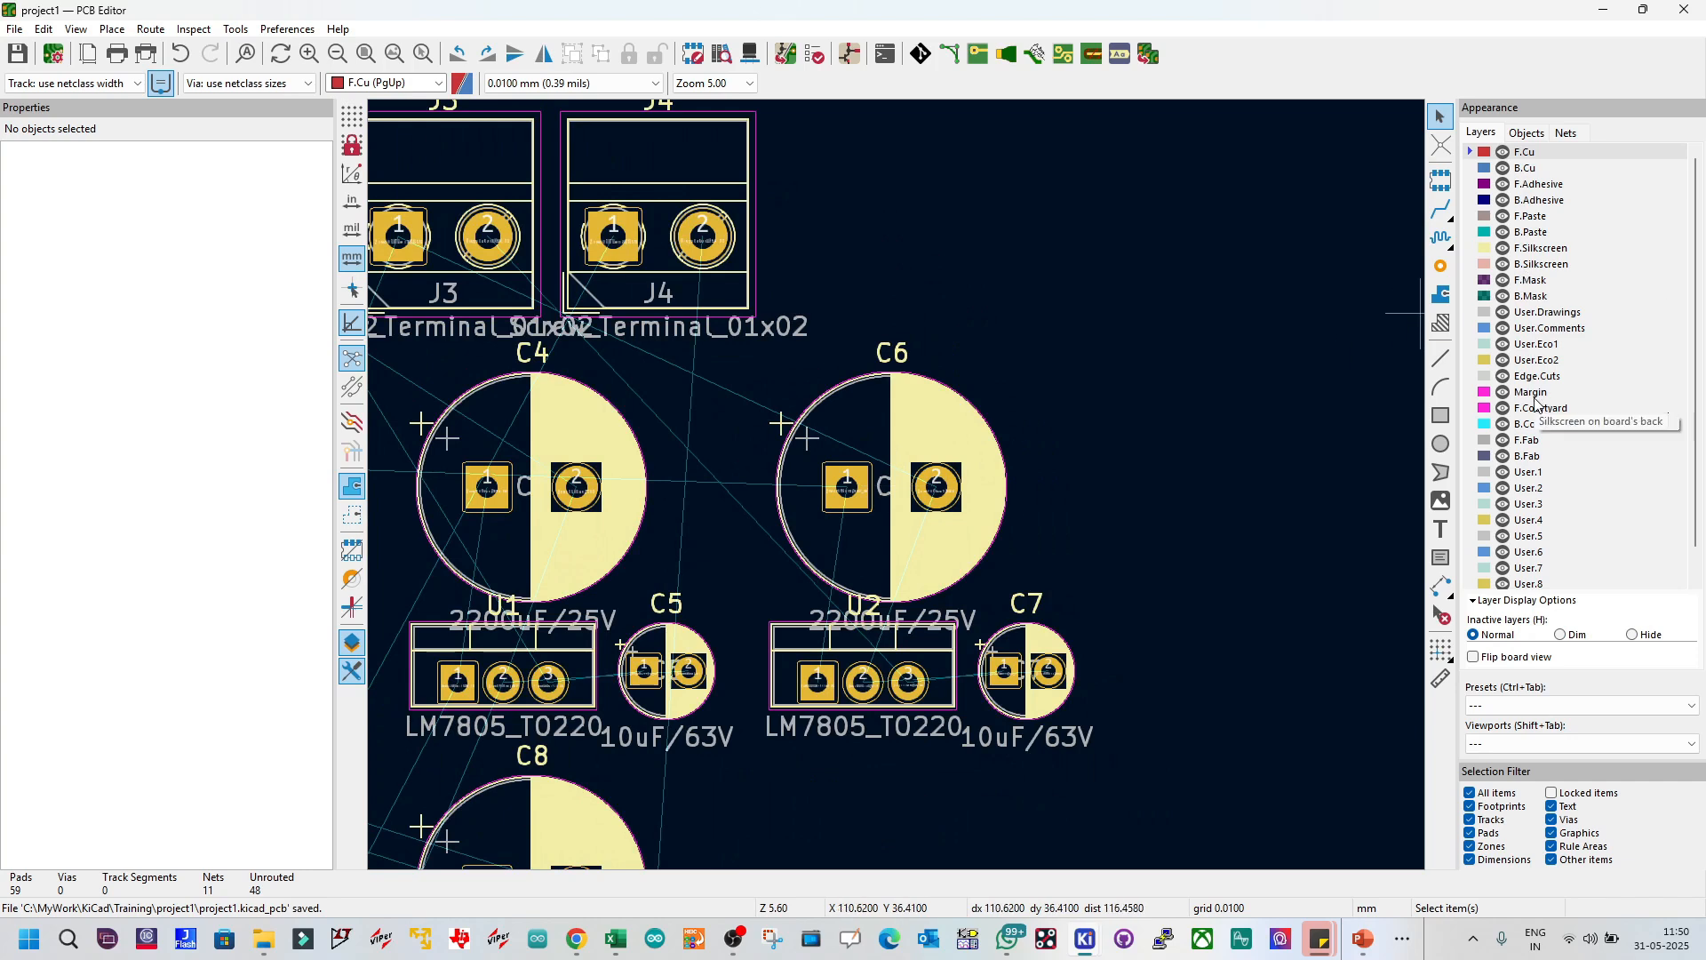
{"action": "left_click", "coordinate": [1502, 392]}
{"action": "left_click", "coordinate": [1503, 408]}
{"action": "left_click", "coordinate": [1503, 424]}
{"action": "left_click", "coordinate": [1503, 440]}
{"action": "left_click", "coordinate": [1502, 455]}
{"action": "key", "text": "F1"}
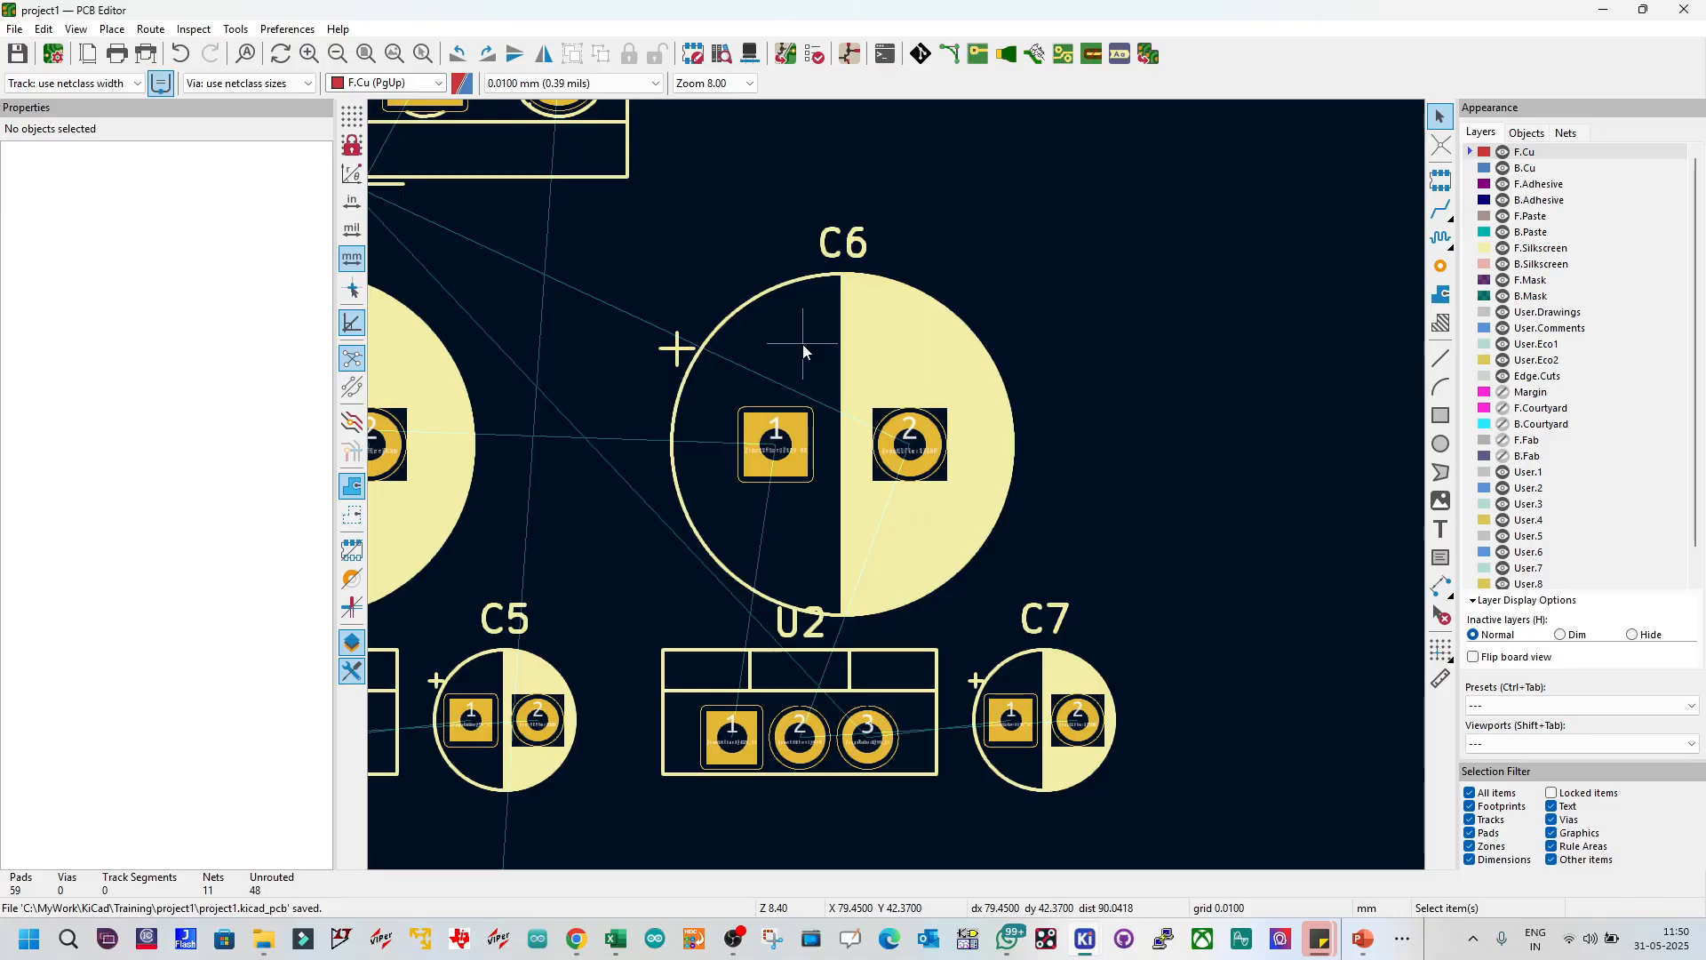
Step: Move the U2 regulator footprint slightly down and to the left, away from capacitor C6, and deselect it
{"action": "left_click", "coordinate": [825, 665]}
{"action": "left_click_drag", "start_coordinate": [824, 665], "coordinate": [788, 756]}
{"action": "left_click", "coordinate": [1076, 485]}
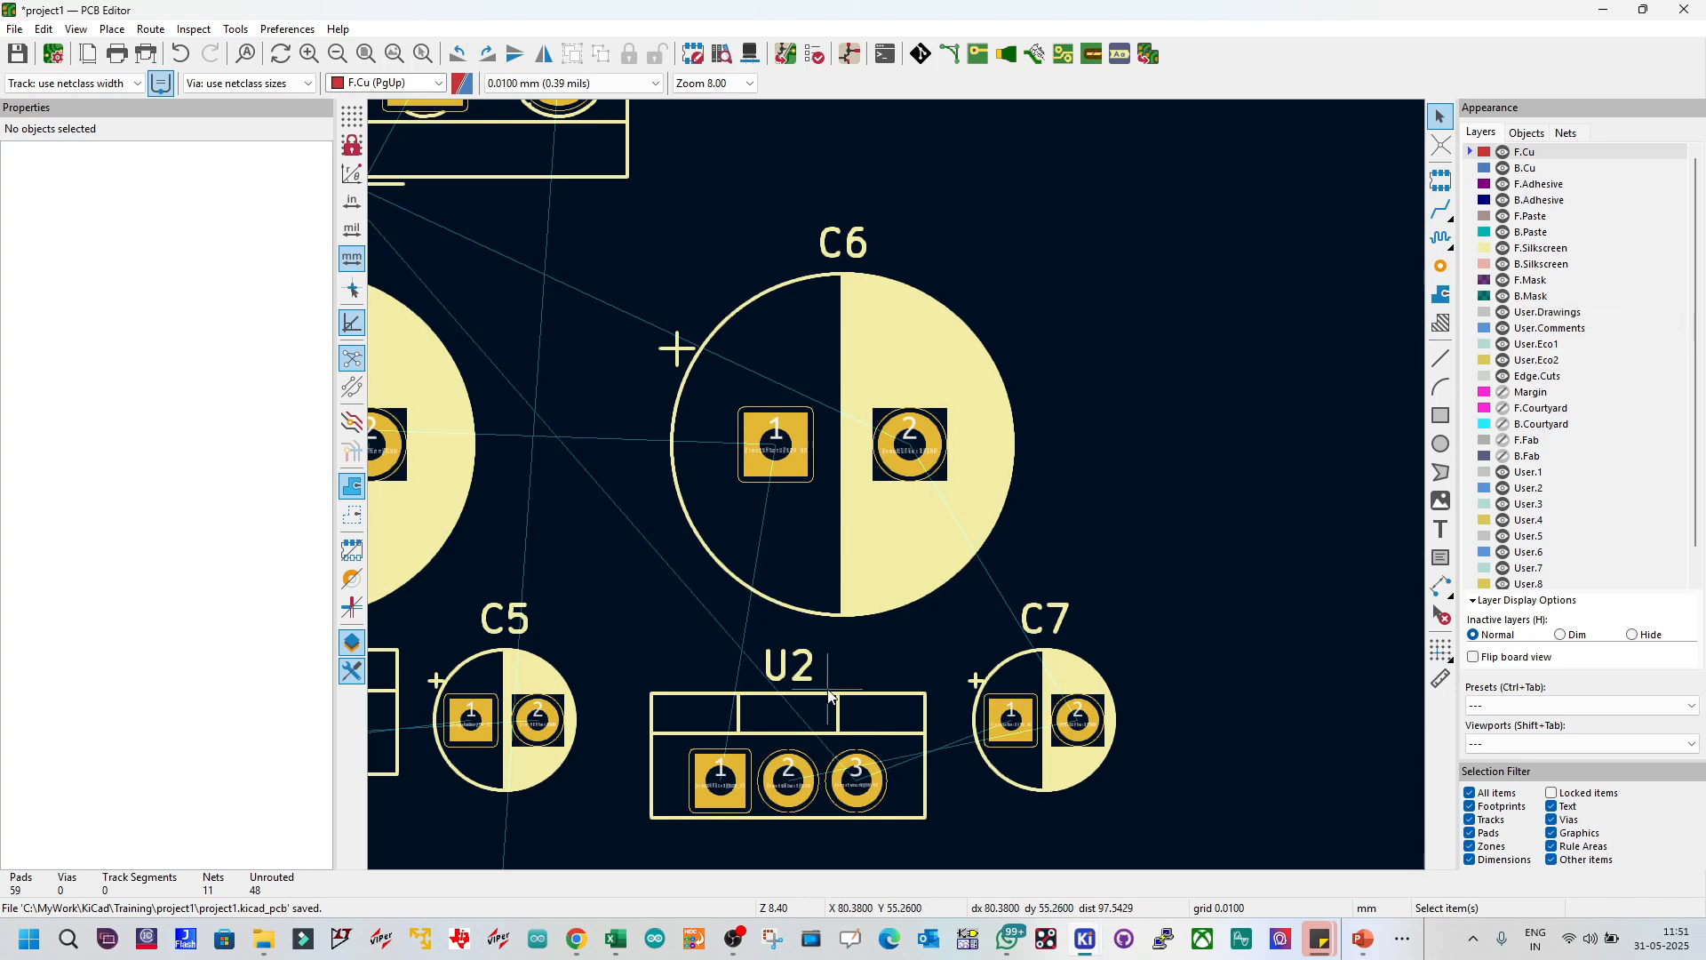
Step: Switch to the Google Meet call in Chrome and close the in-call messages
{"action": "left_click", "coordinate": [576, 937]}
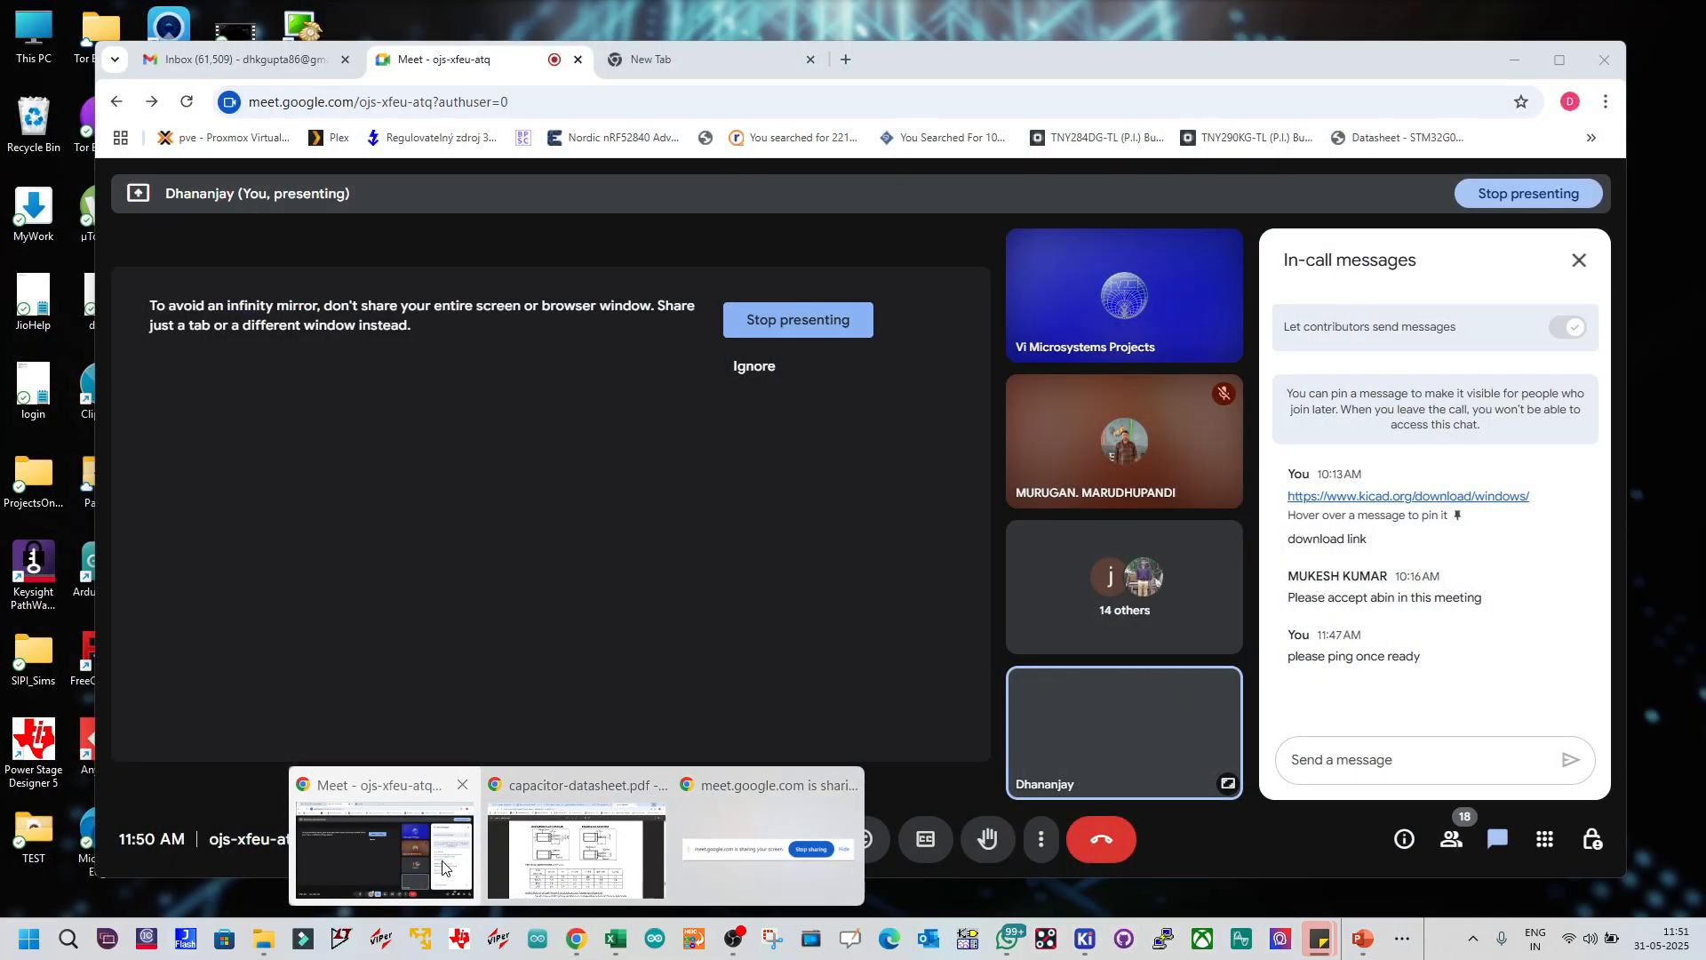
{"action": "left_click", "coordinate": [449, 862]}
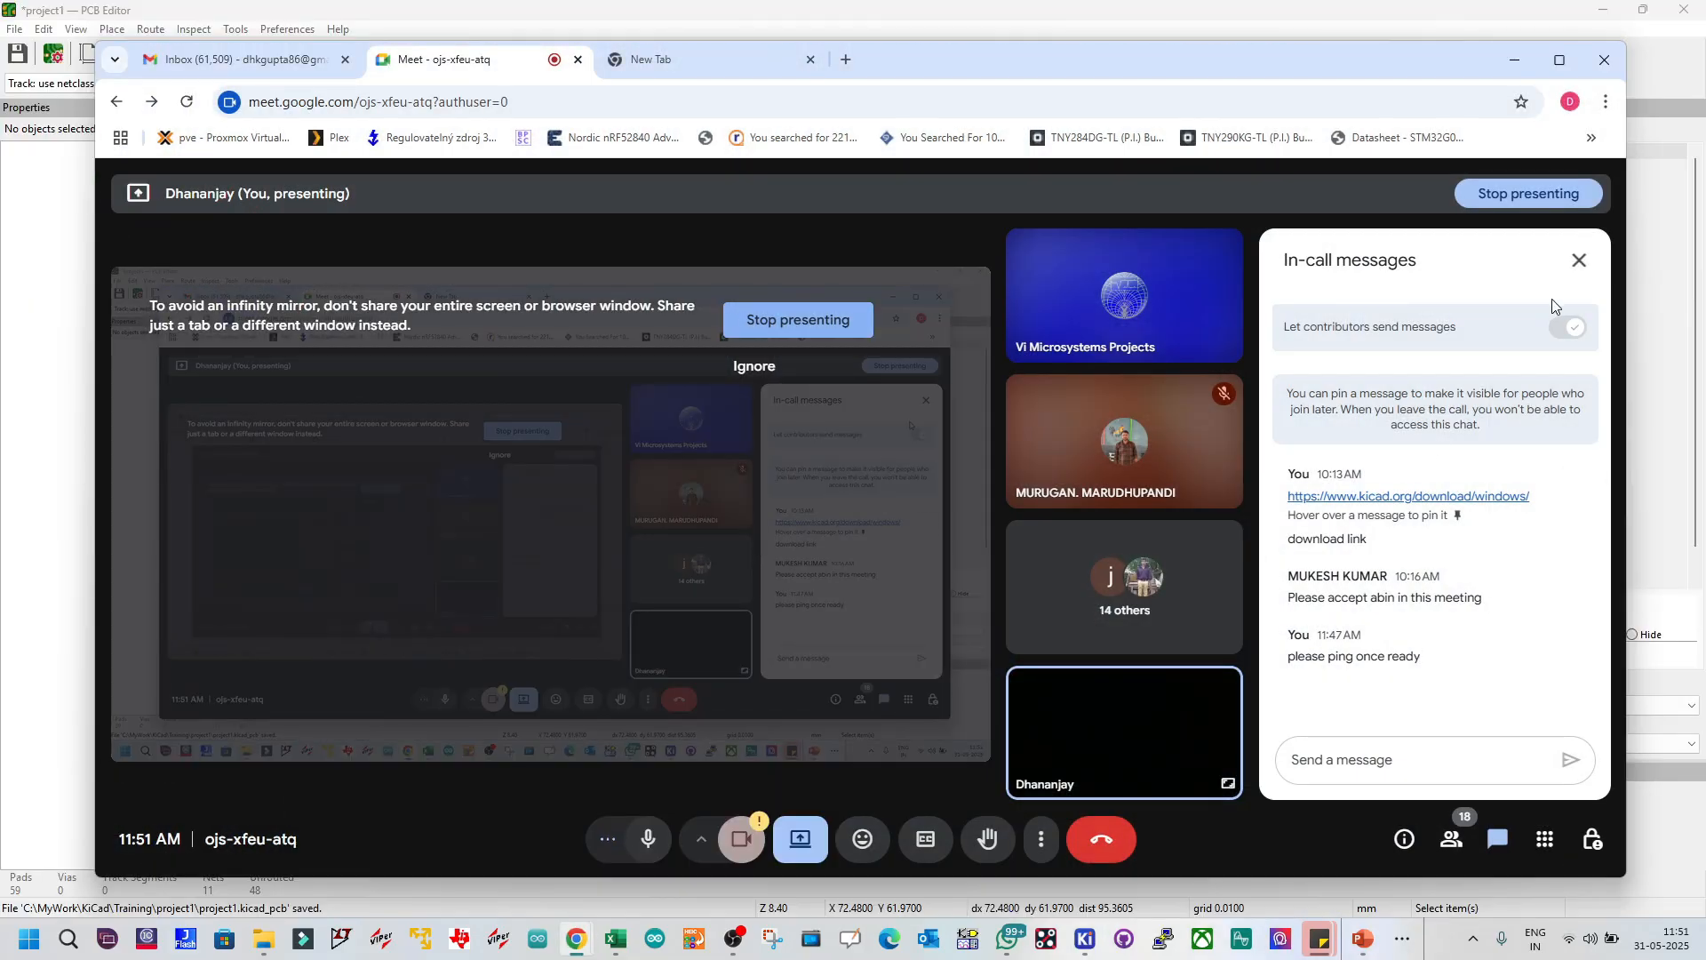
{"action": "left_click", "coordinate": [1579, 261]}
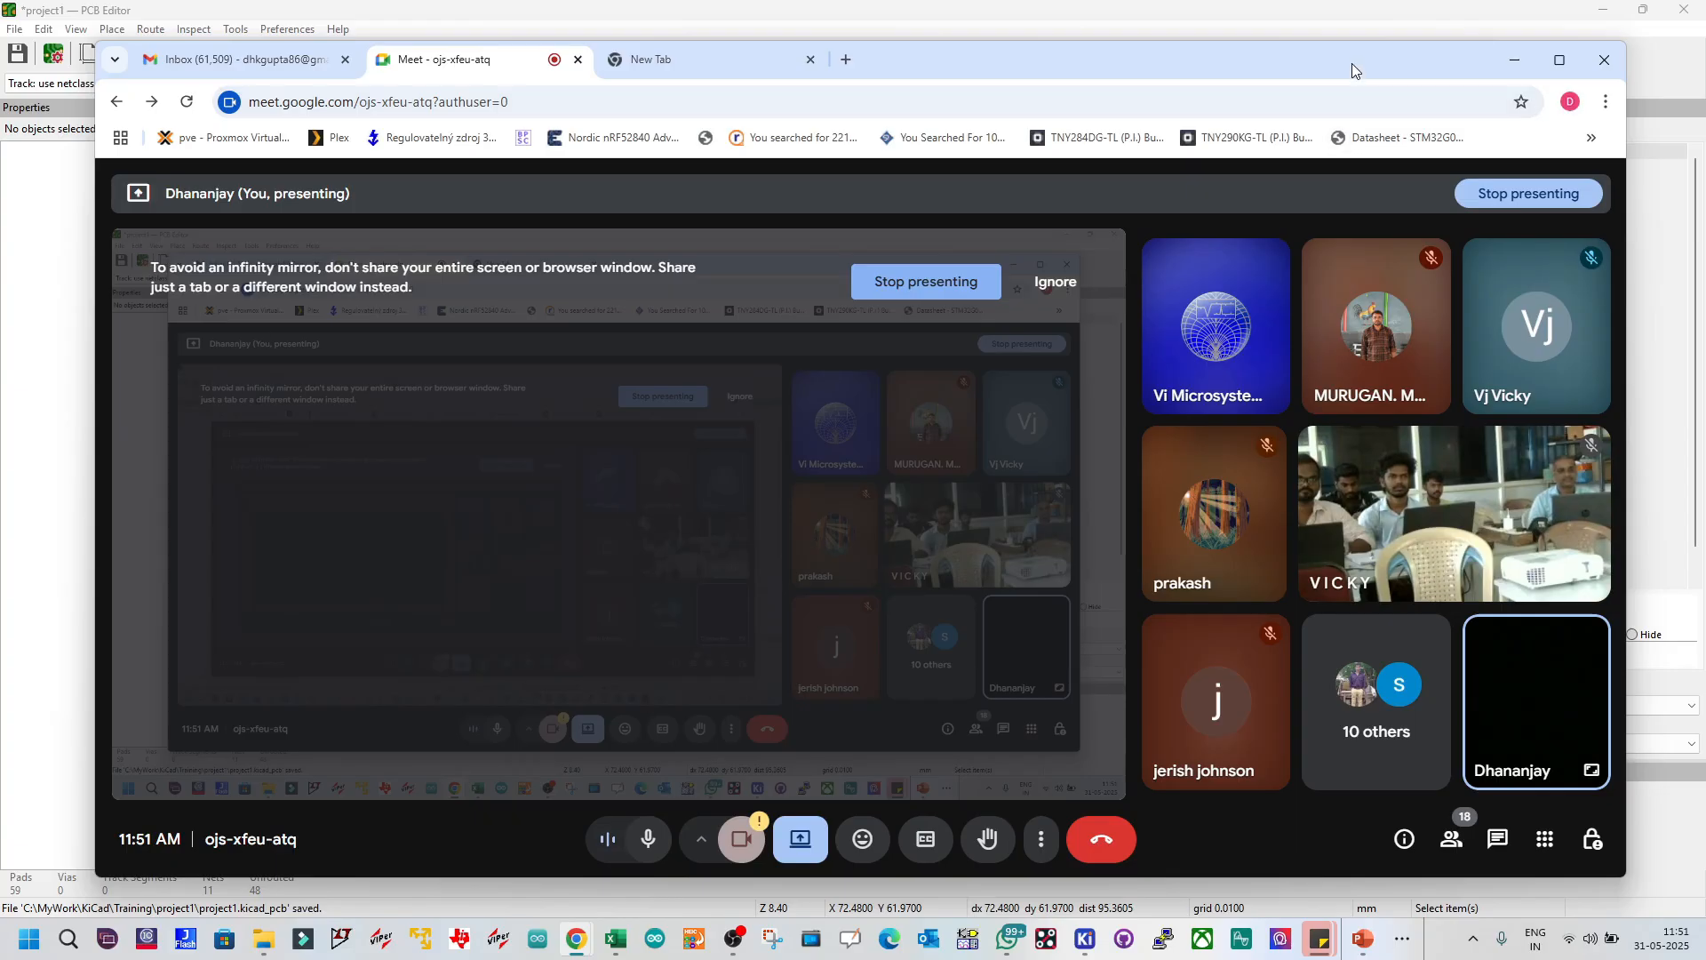
Step: Switch from the Google Meet call to the KiCad project window, minimize it, and bring the PCB Editor to the front
{"action": "left_click_drag", "start_coordinate": [1351, 62], "coordinate": [1331, 62]}
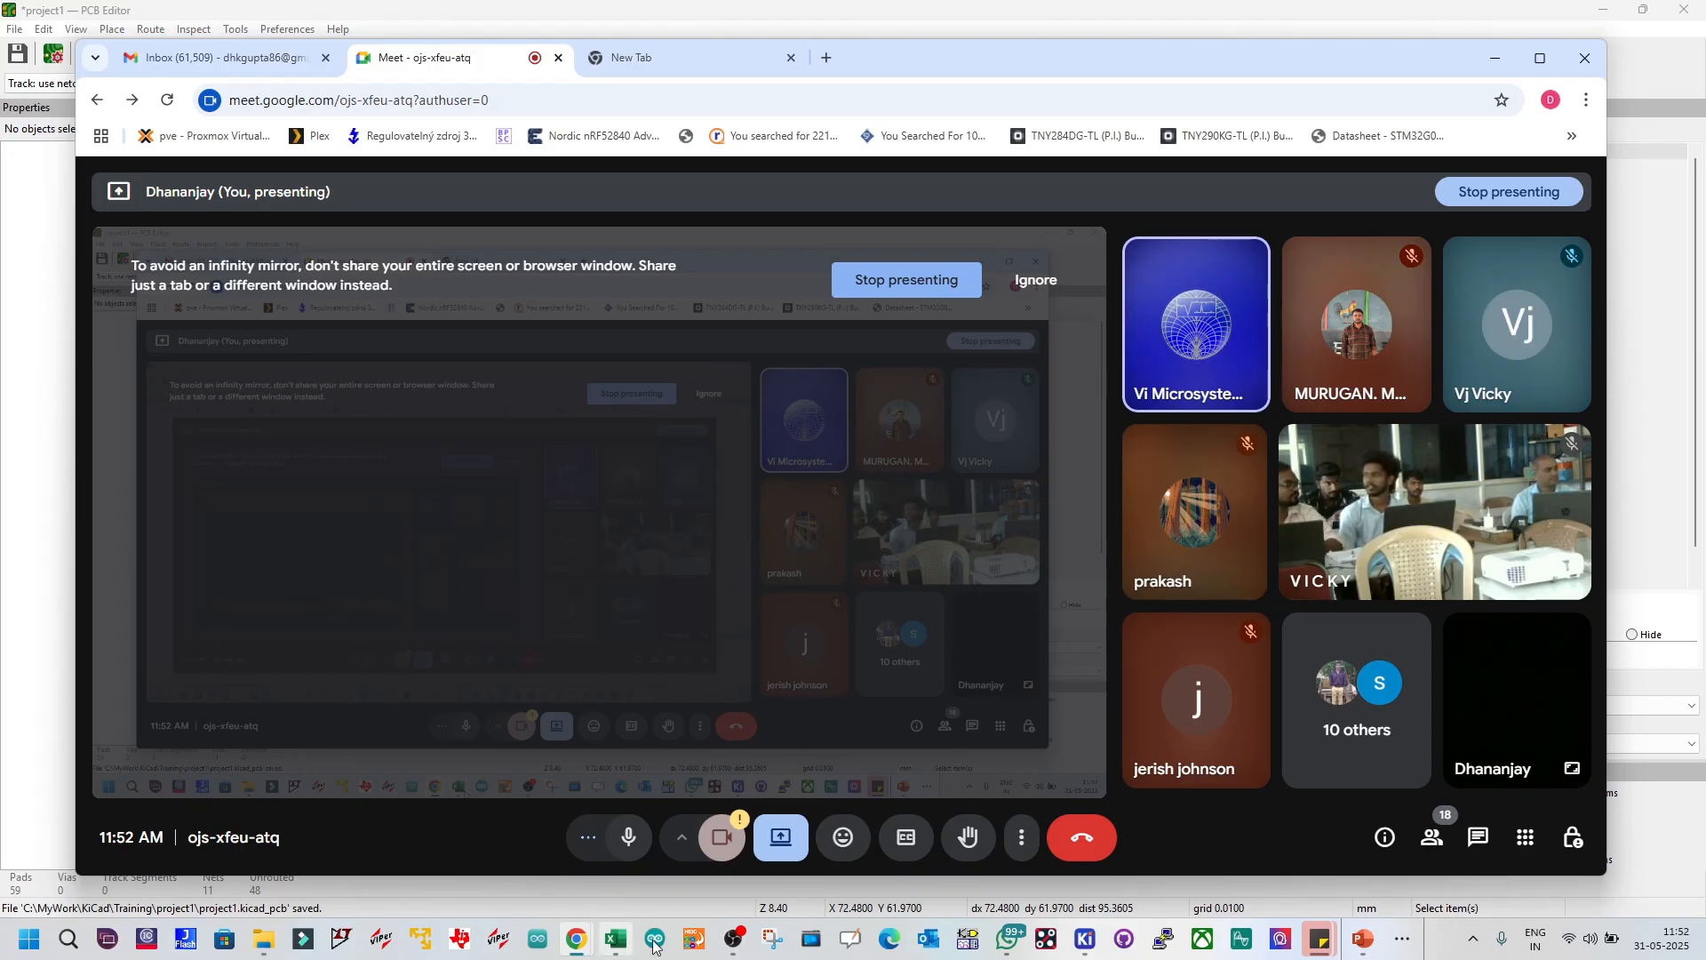
{"action": "mouse_move", "coordinate": [1086, 940]}
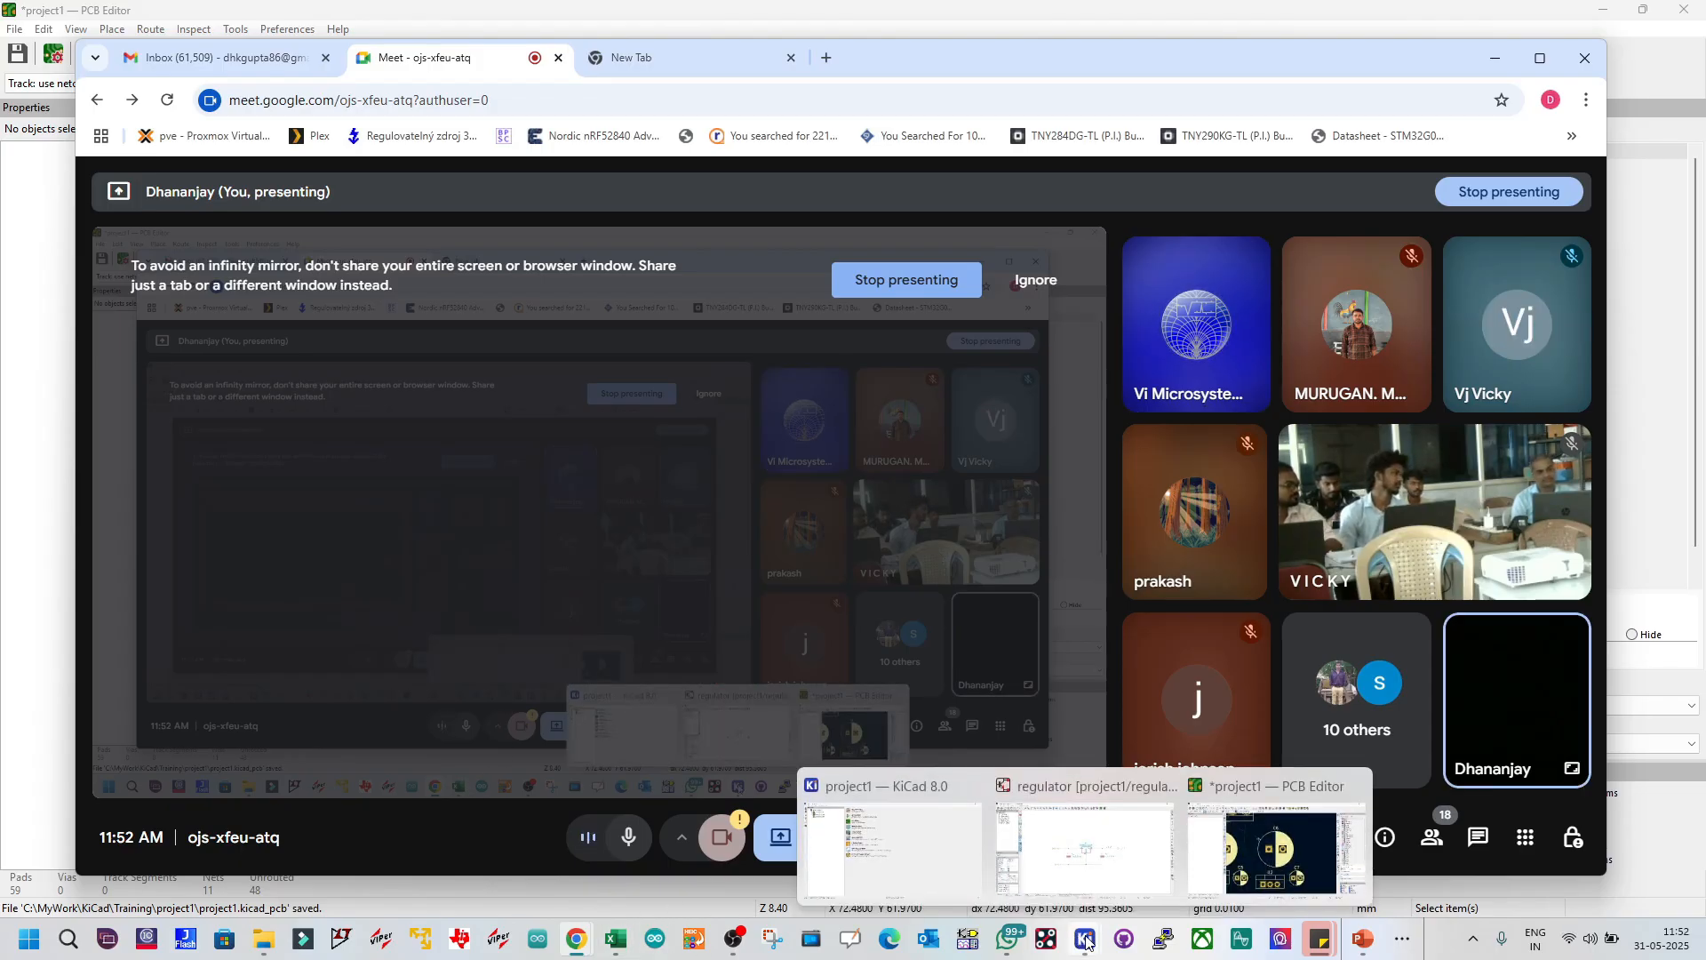
{"action": "left_click", "coordinate": [929, 868]}
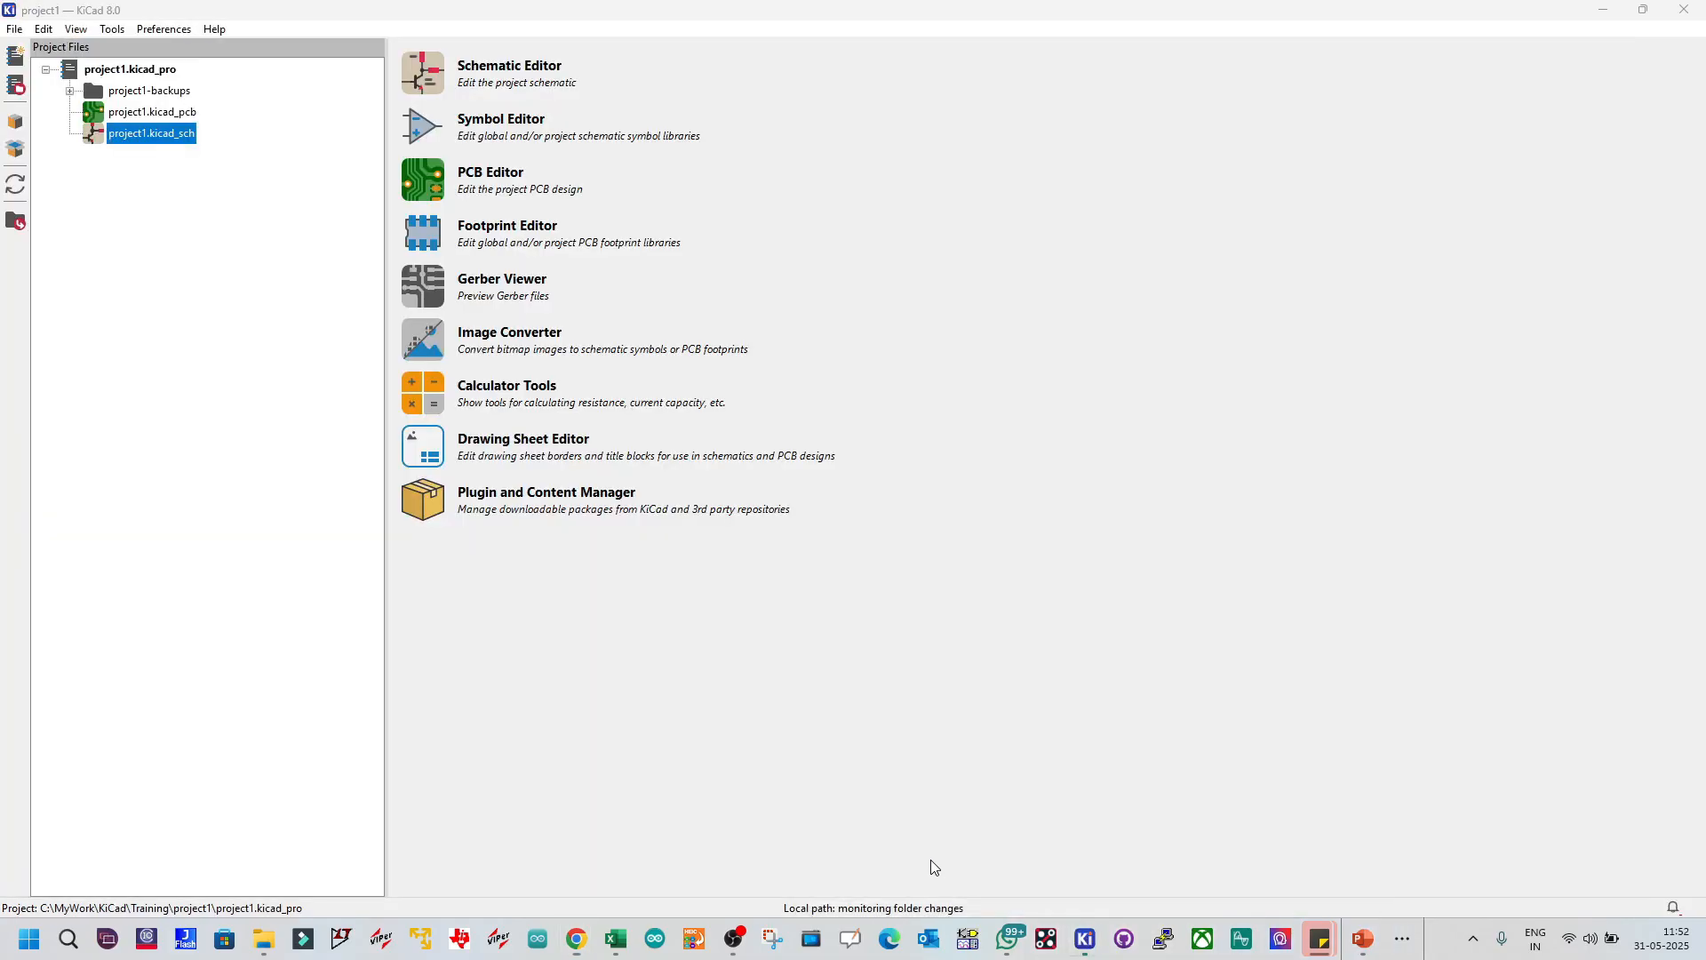
{"action": "left_click", "coordinate": [1604, 9]}
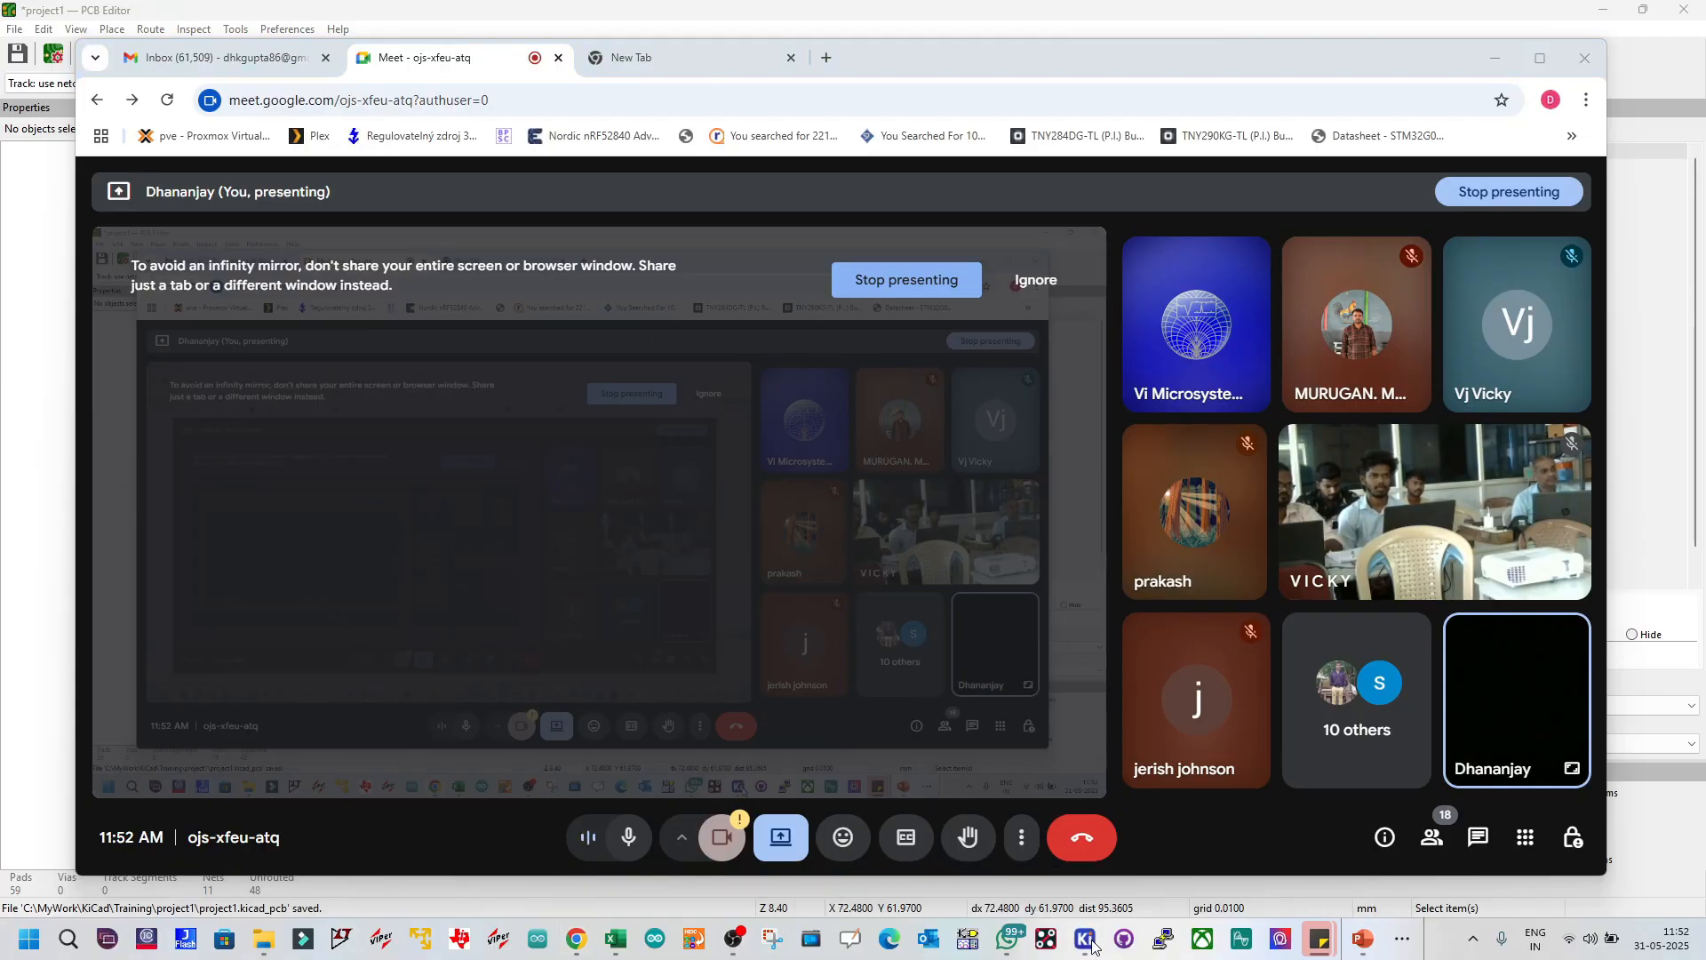
{"action": "mouse_move", "coordinate": [1088, 944]}
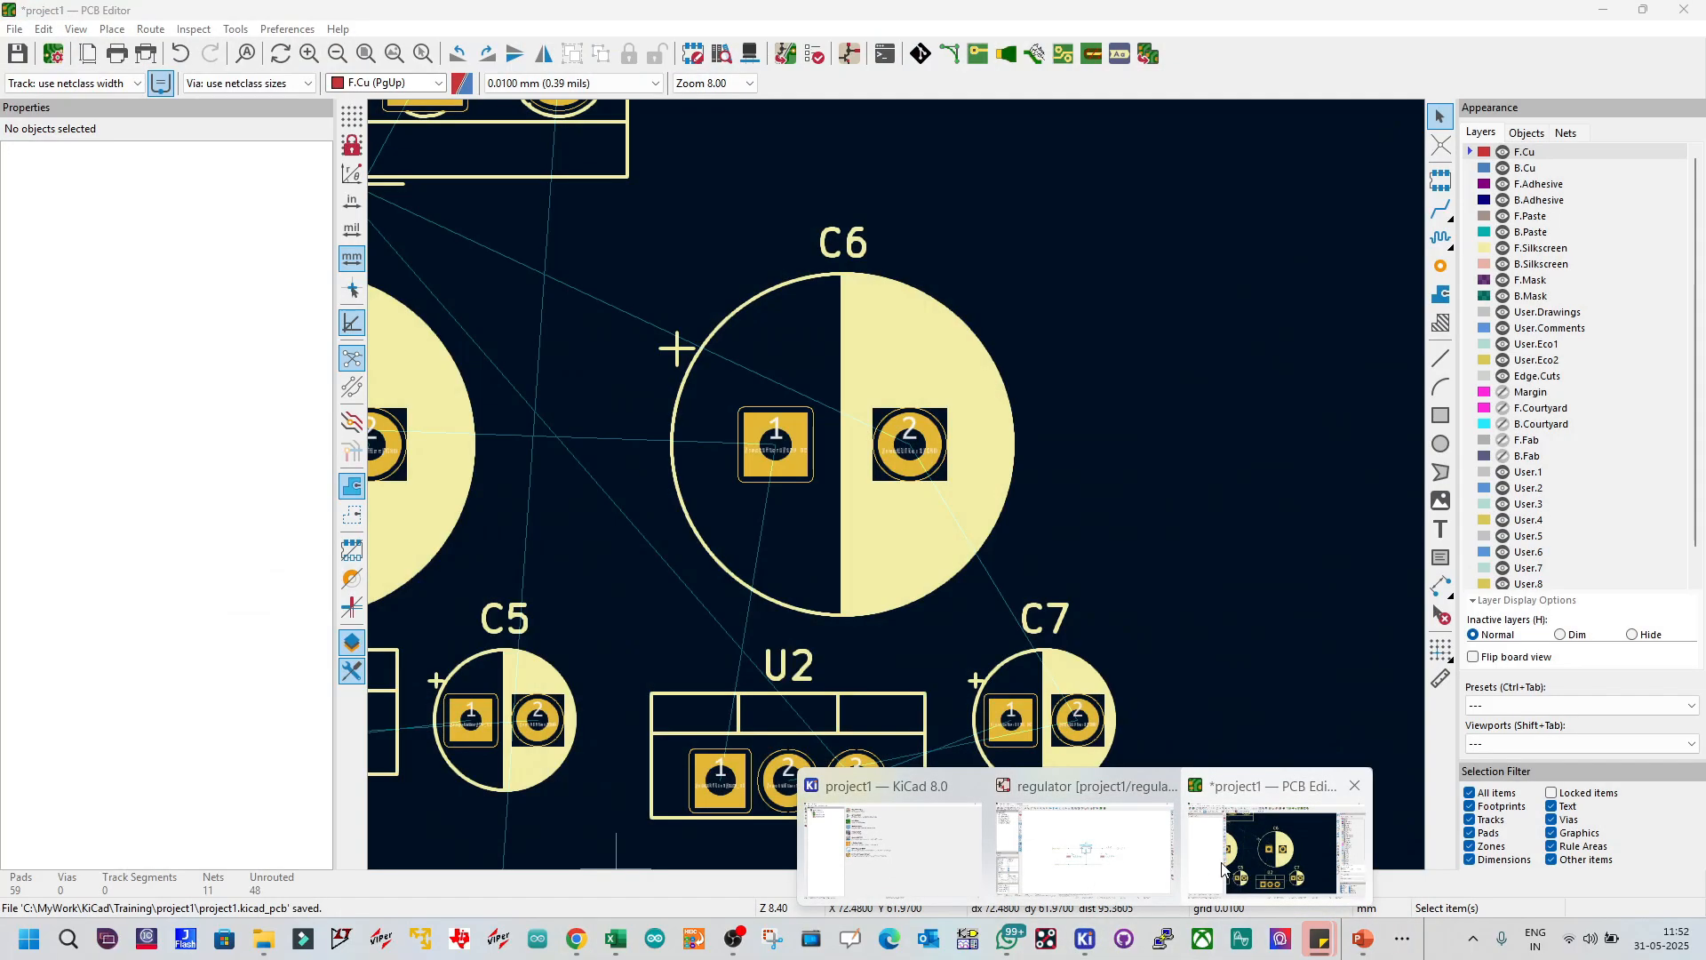
{"action": "left_click", "coordinate": [1226, 869]}
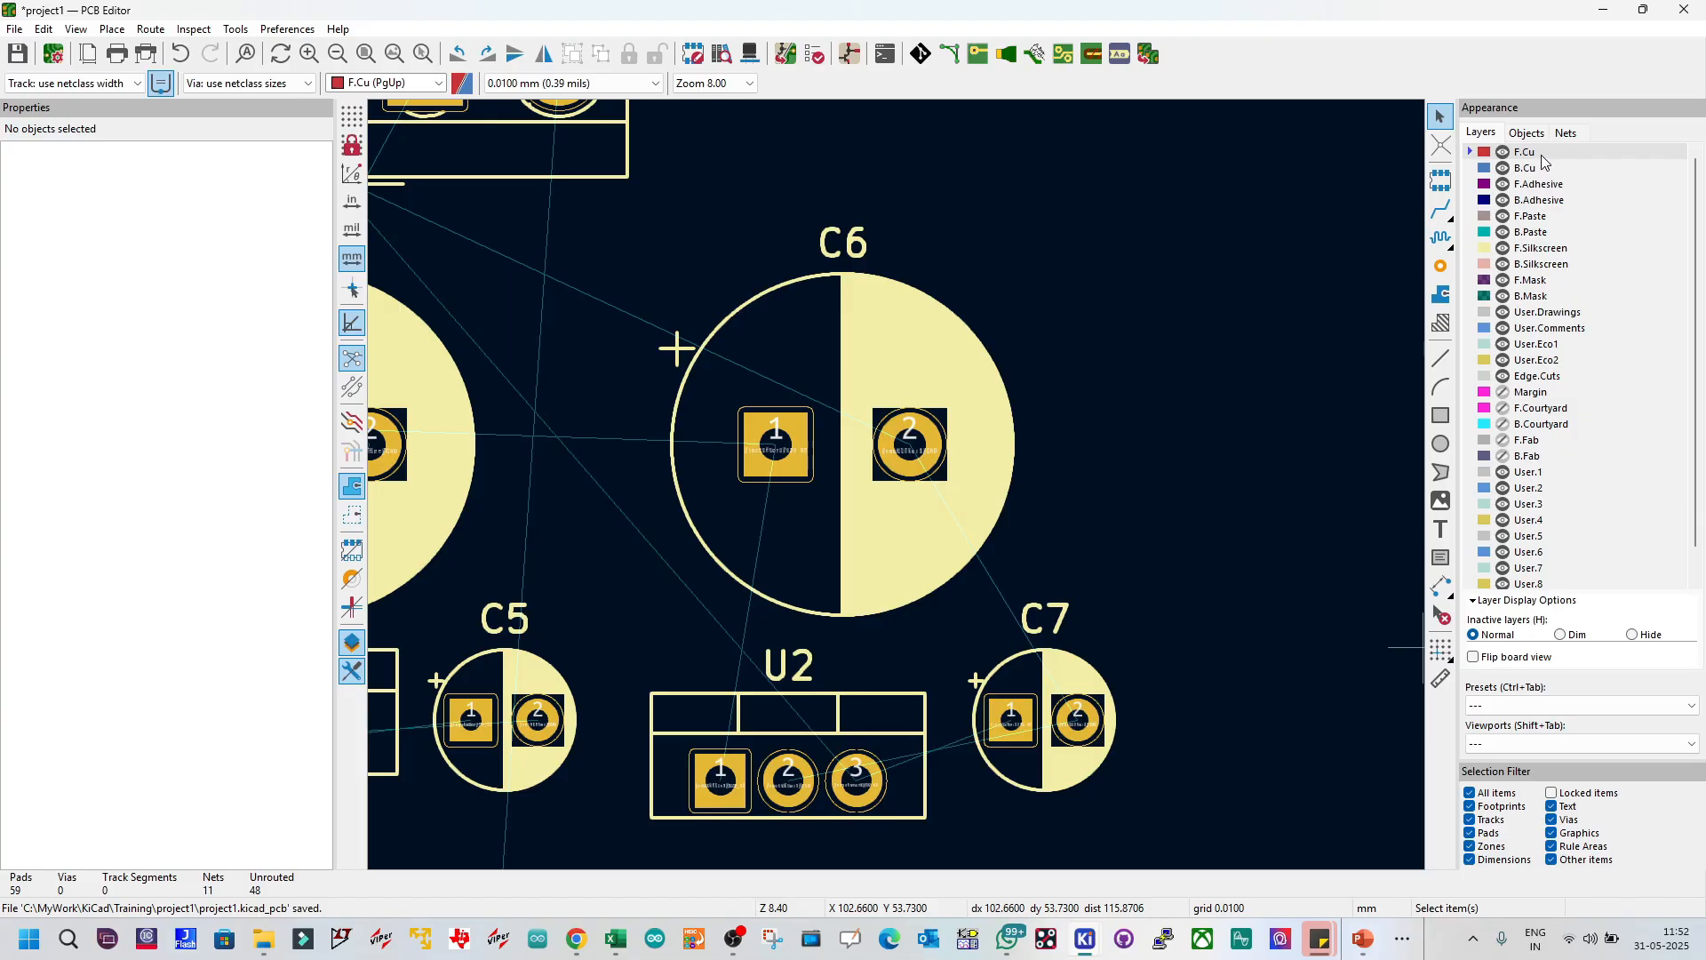
Step: Step through the B.Cu, F.Adhesive and B.Adhesive layers, making each the active layer, to review the back copper and adhesive layers
{"action": "left_click", "coordinate": [1544, 169]}
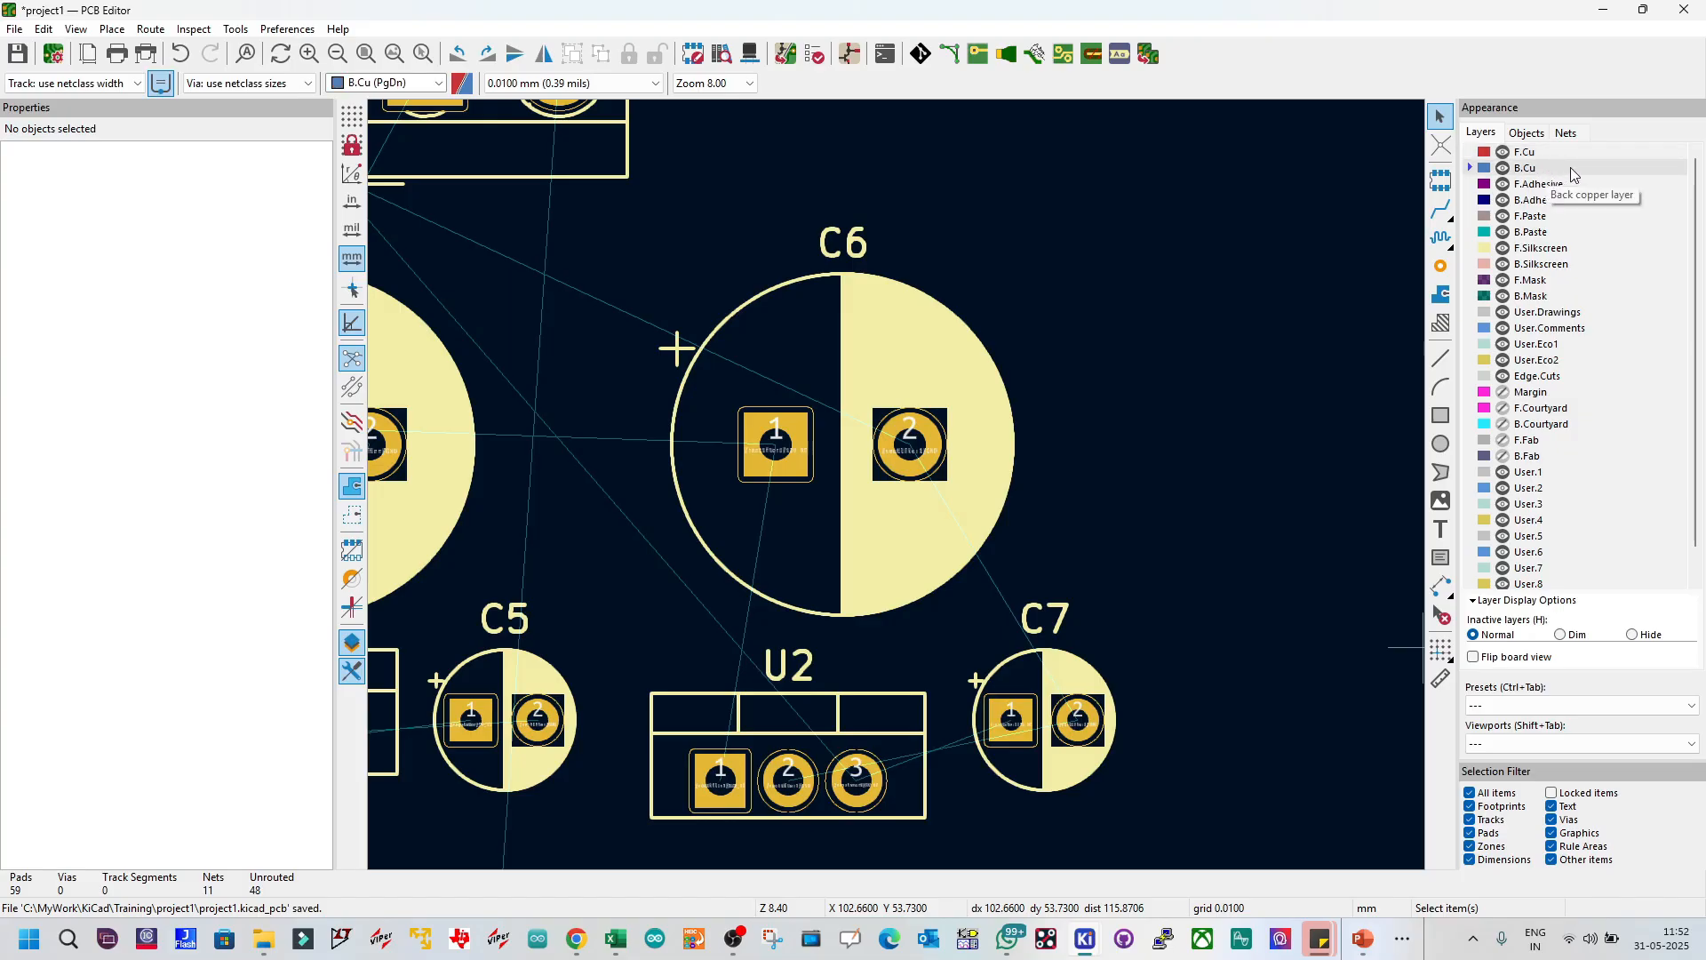
{"action": "left_click", "coordinate": [1573, 185]}
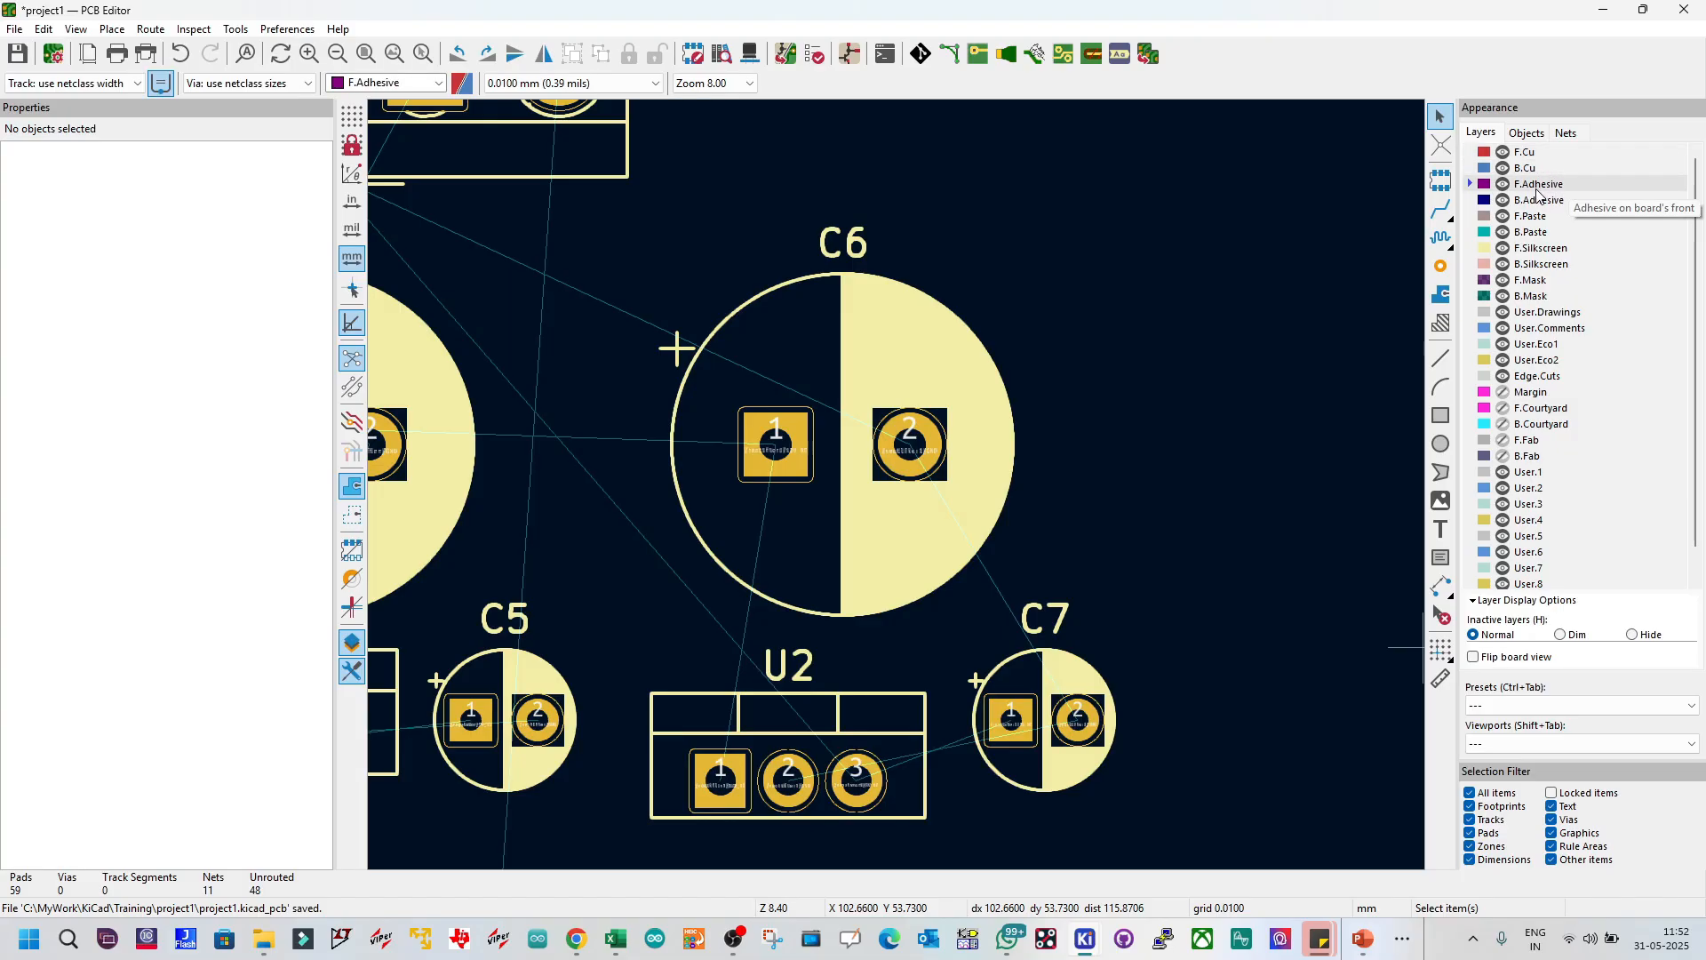
{"action": "left_click", "coordinate": [1533, 204]}
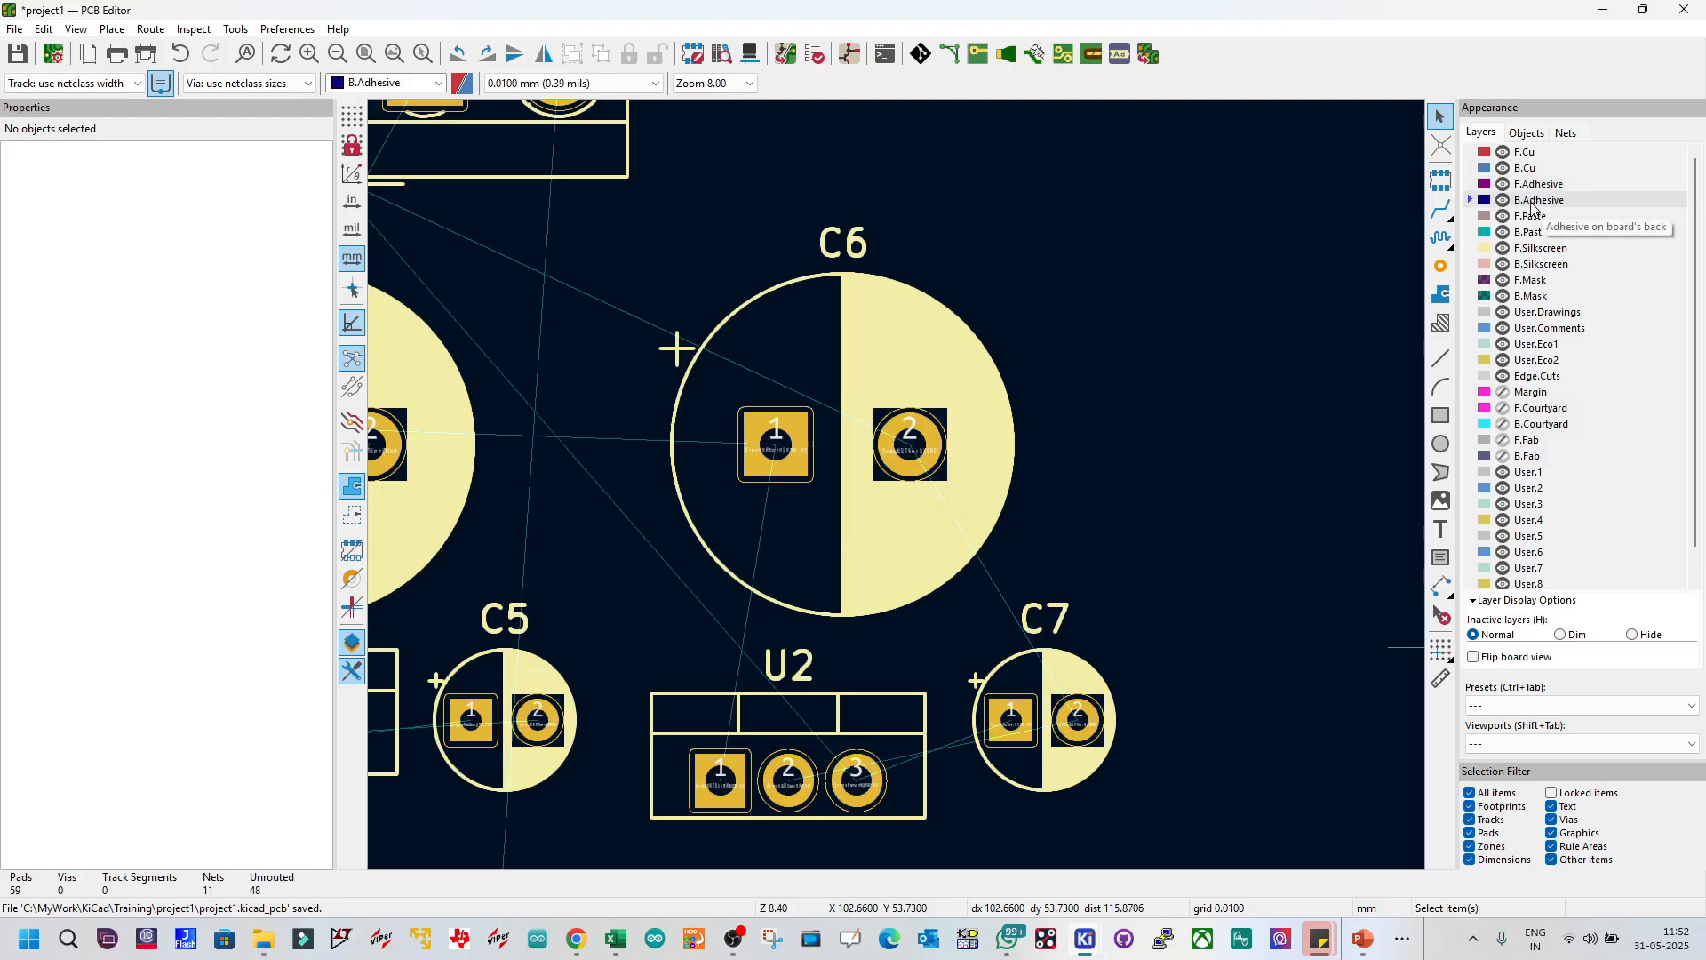
{"action": "left_click", "coordinate": [1555, 186]}
{"action": "left_click", "coordinate": [1554, 201]}
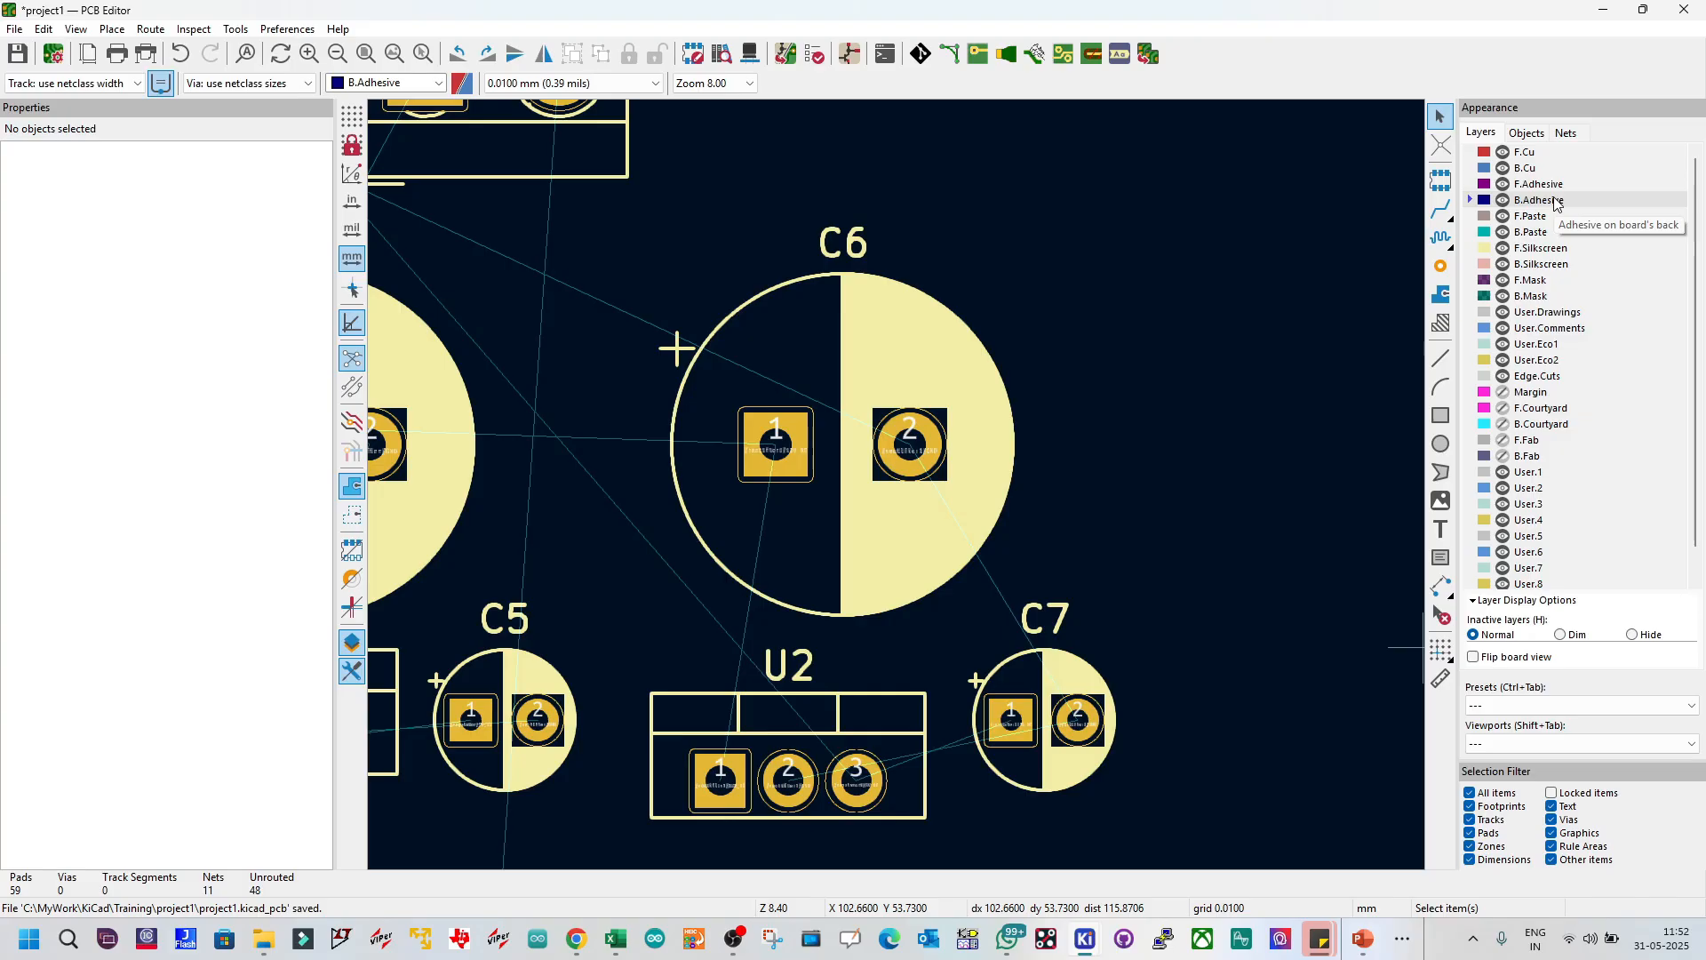
{"action": "left_click", "coordinate": [1555, 185]}
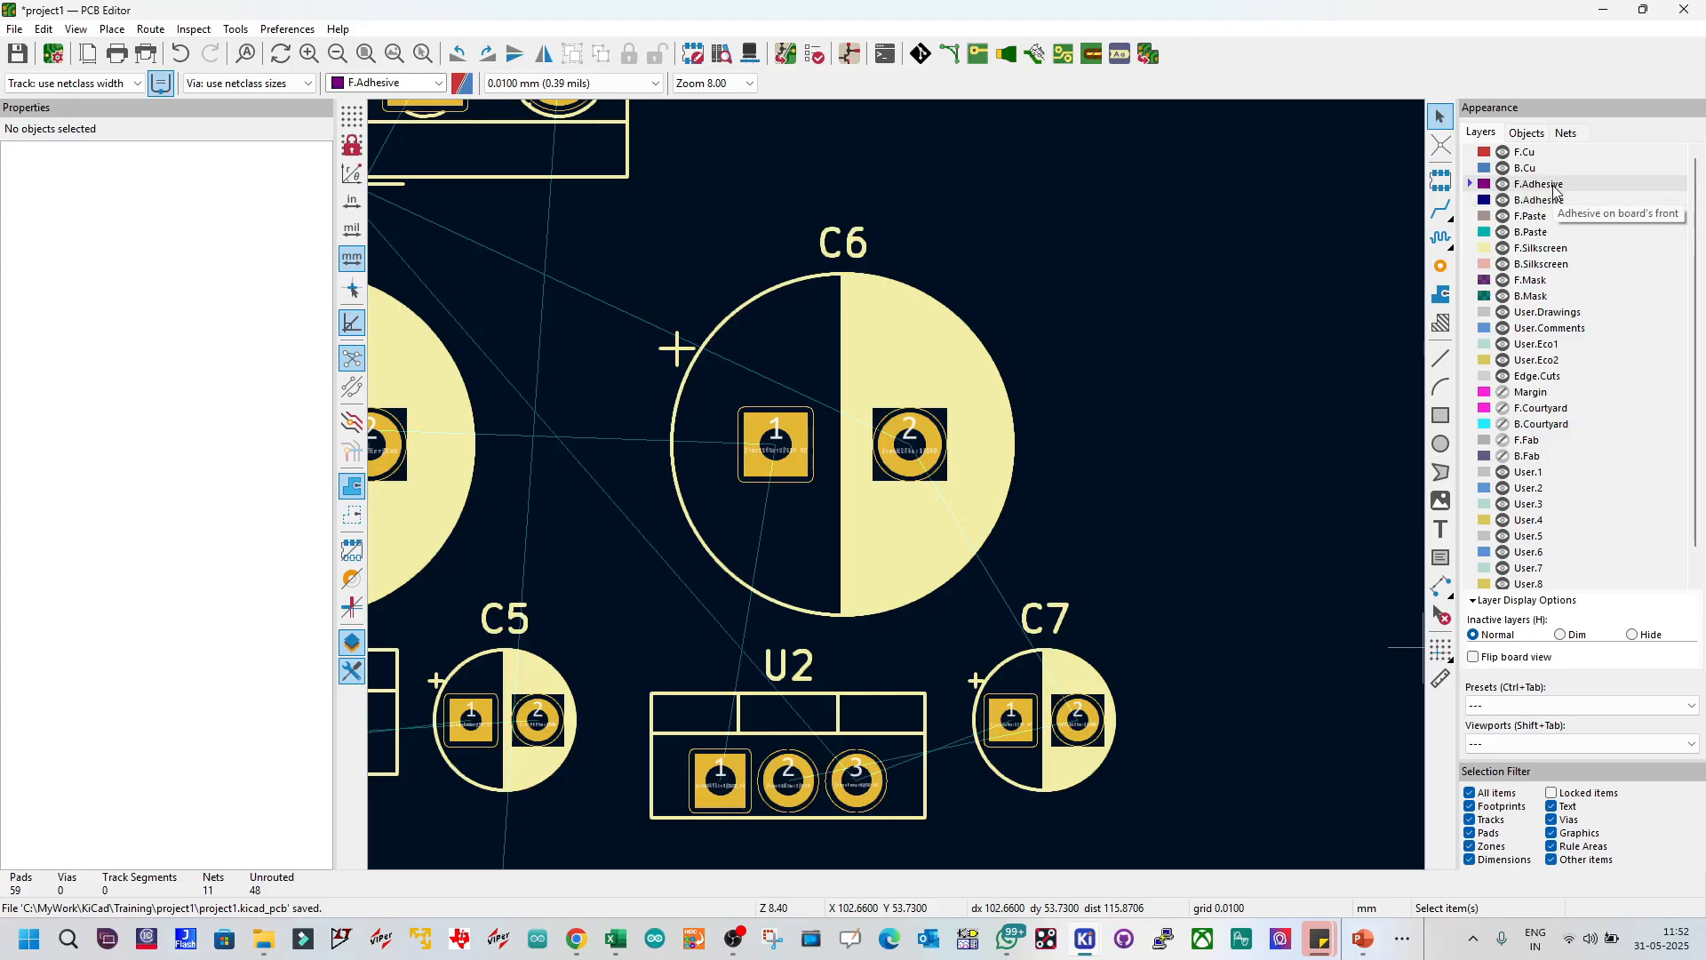
{"action": "left_click", "coordinate": [1553, 204]}
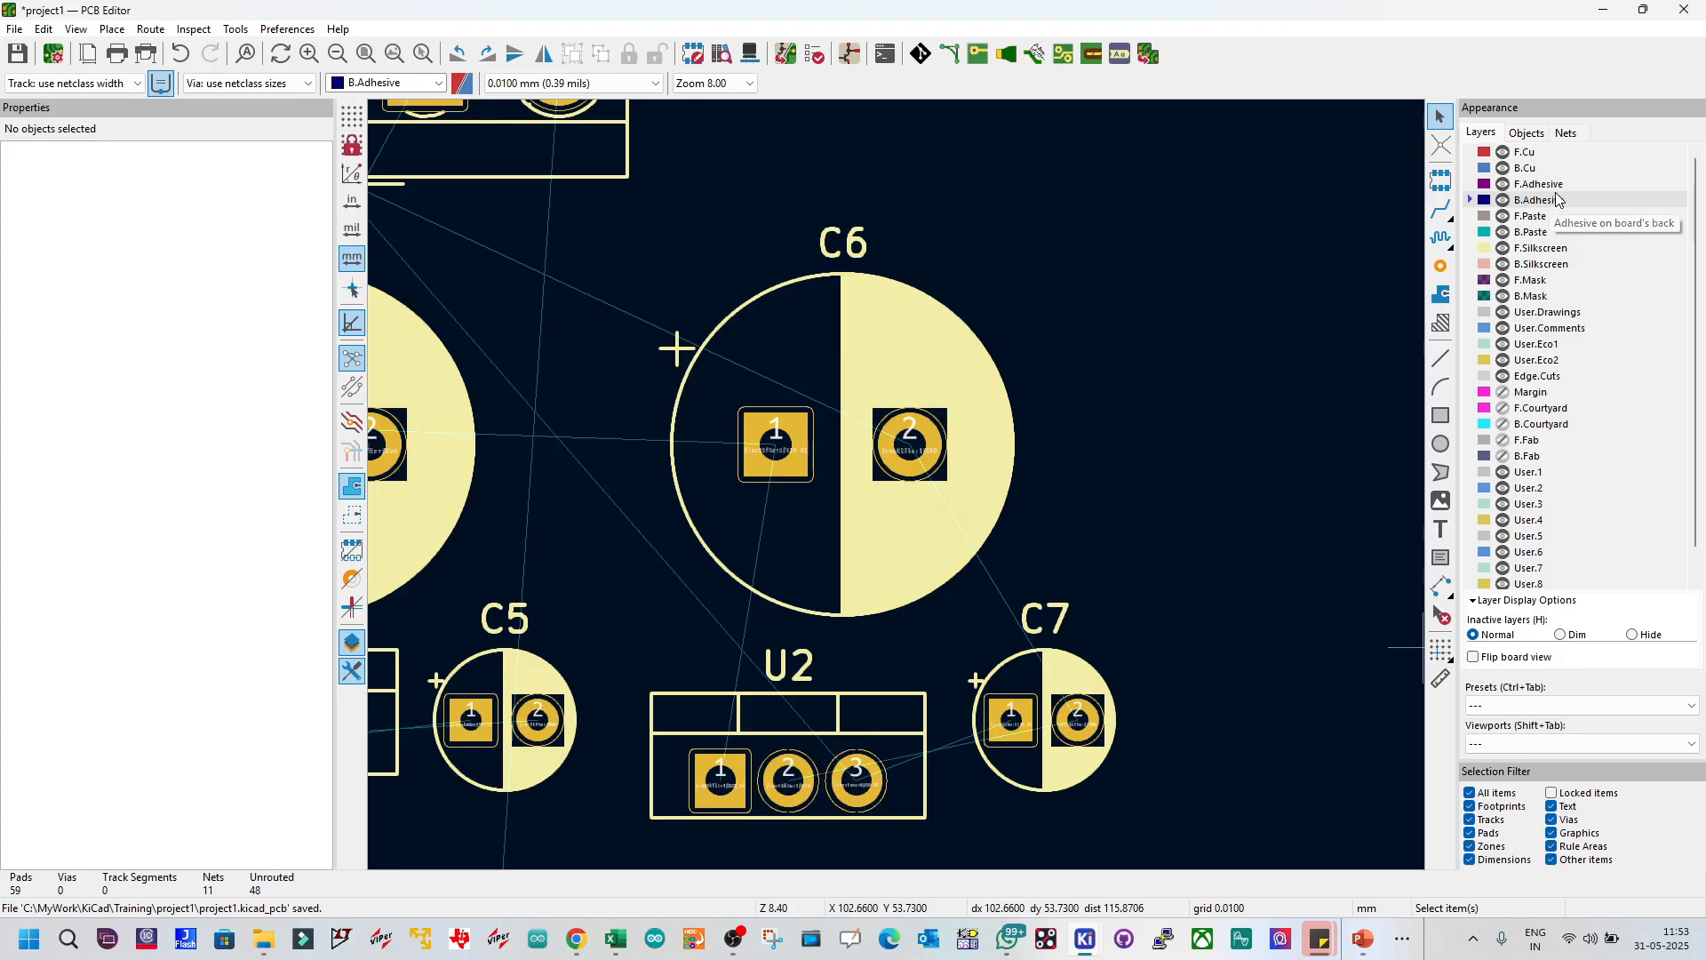
Step: Make the F.Paste, B.Paste, F.Silkscreen and B.Silkscreen layers active one after another to review them
{"action": "left_click", "coordinate": [1544, 218]}
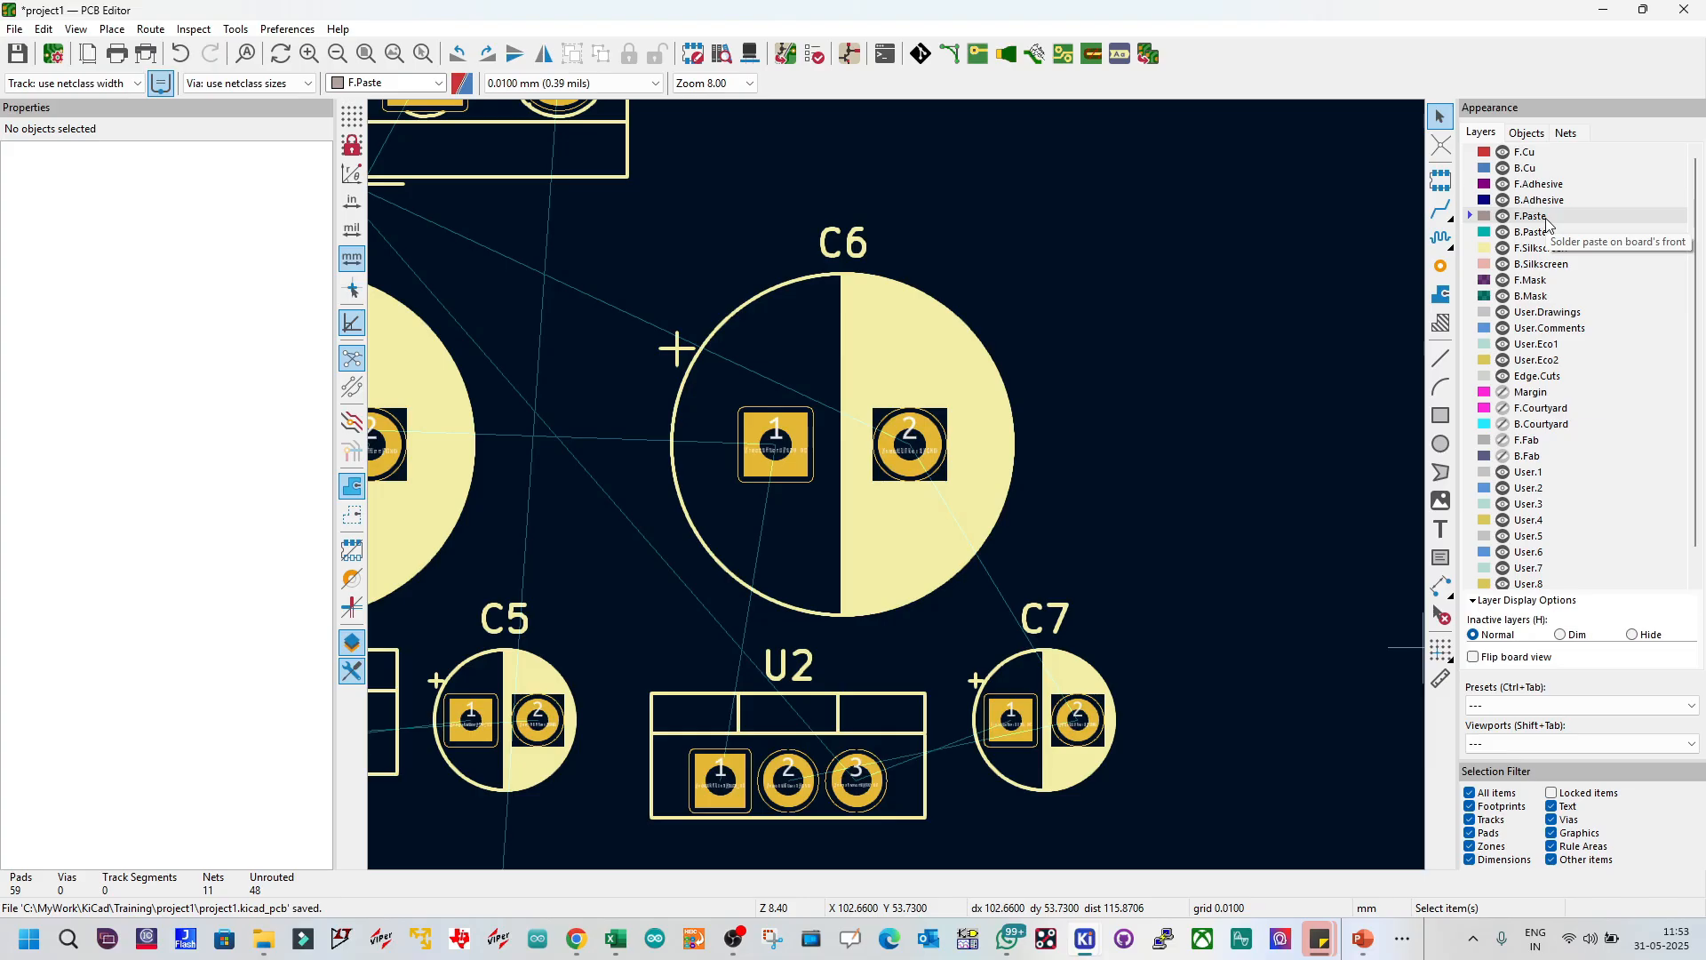
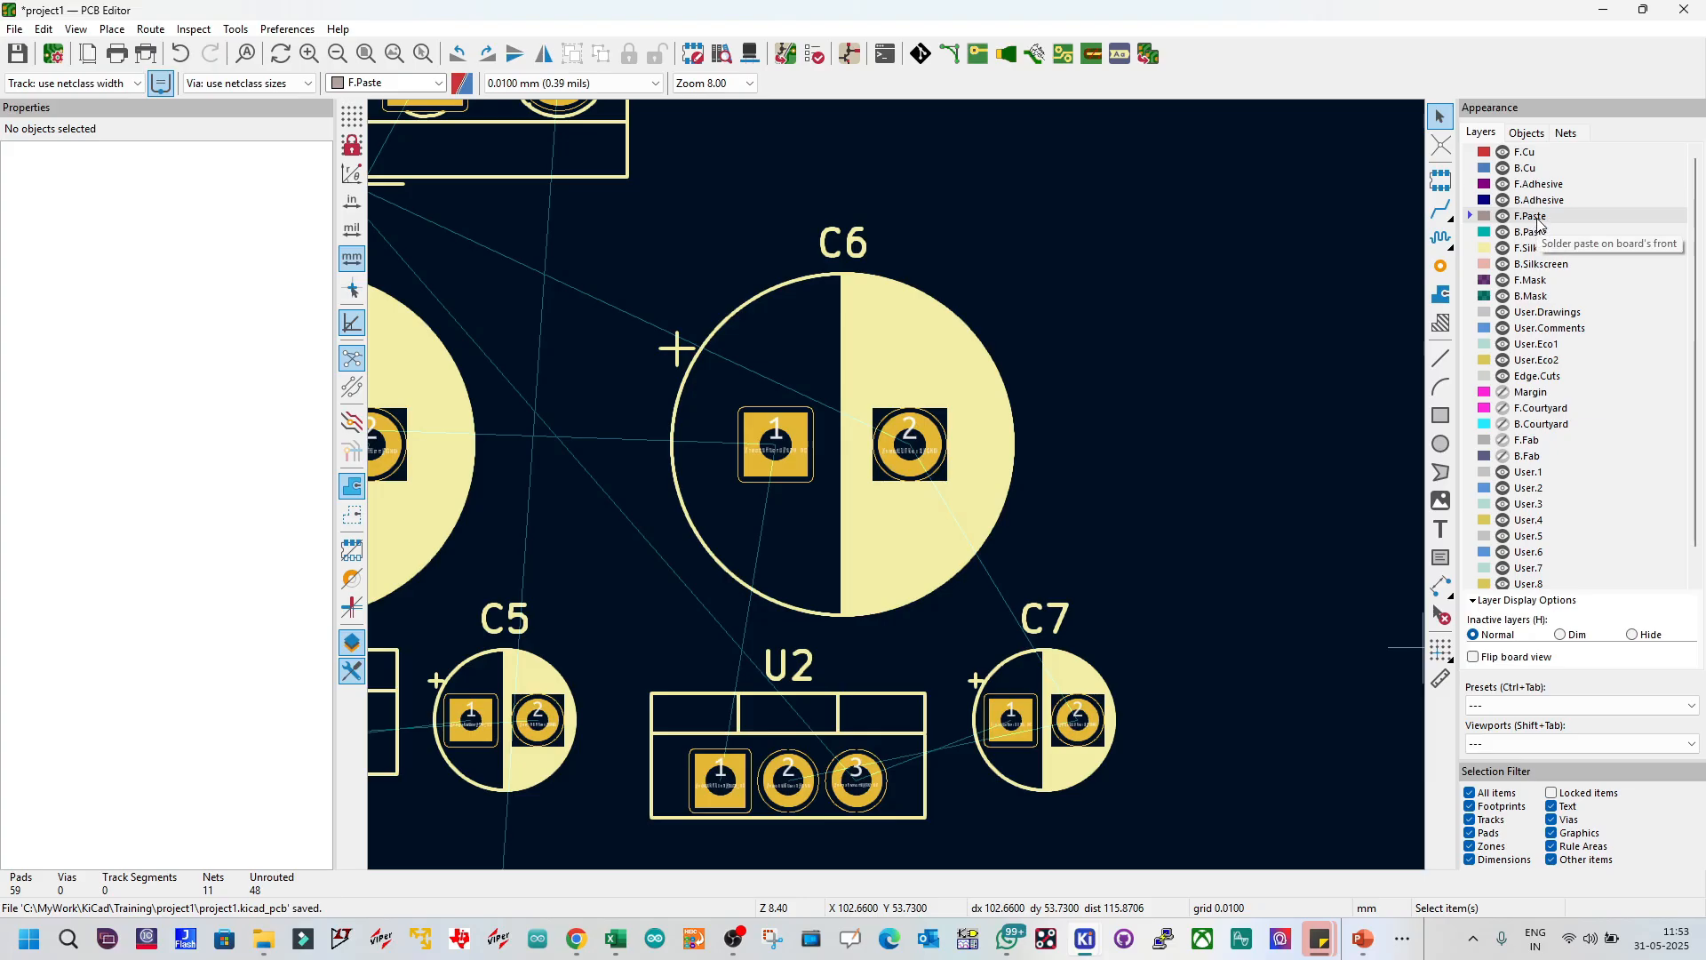
{"action": "left_click", "coordinate": [1539, 235]}
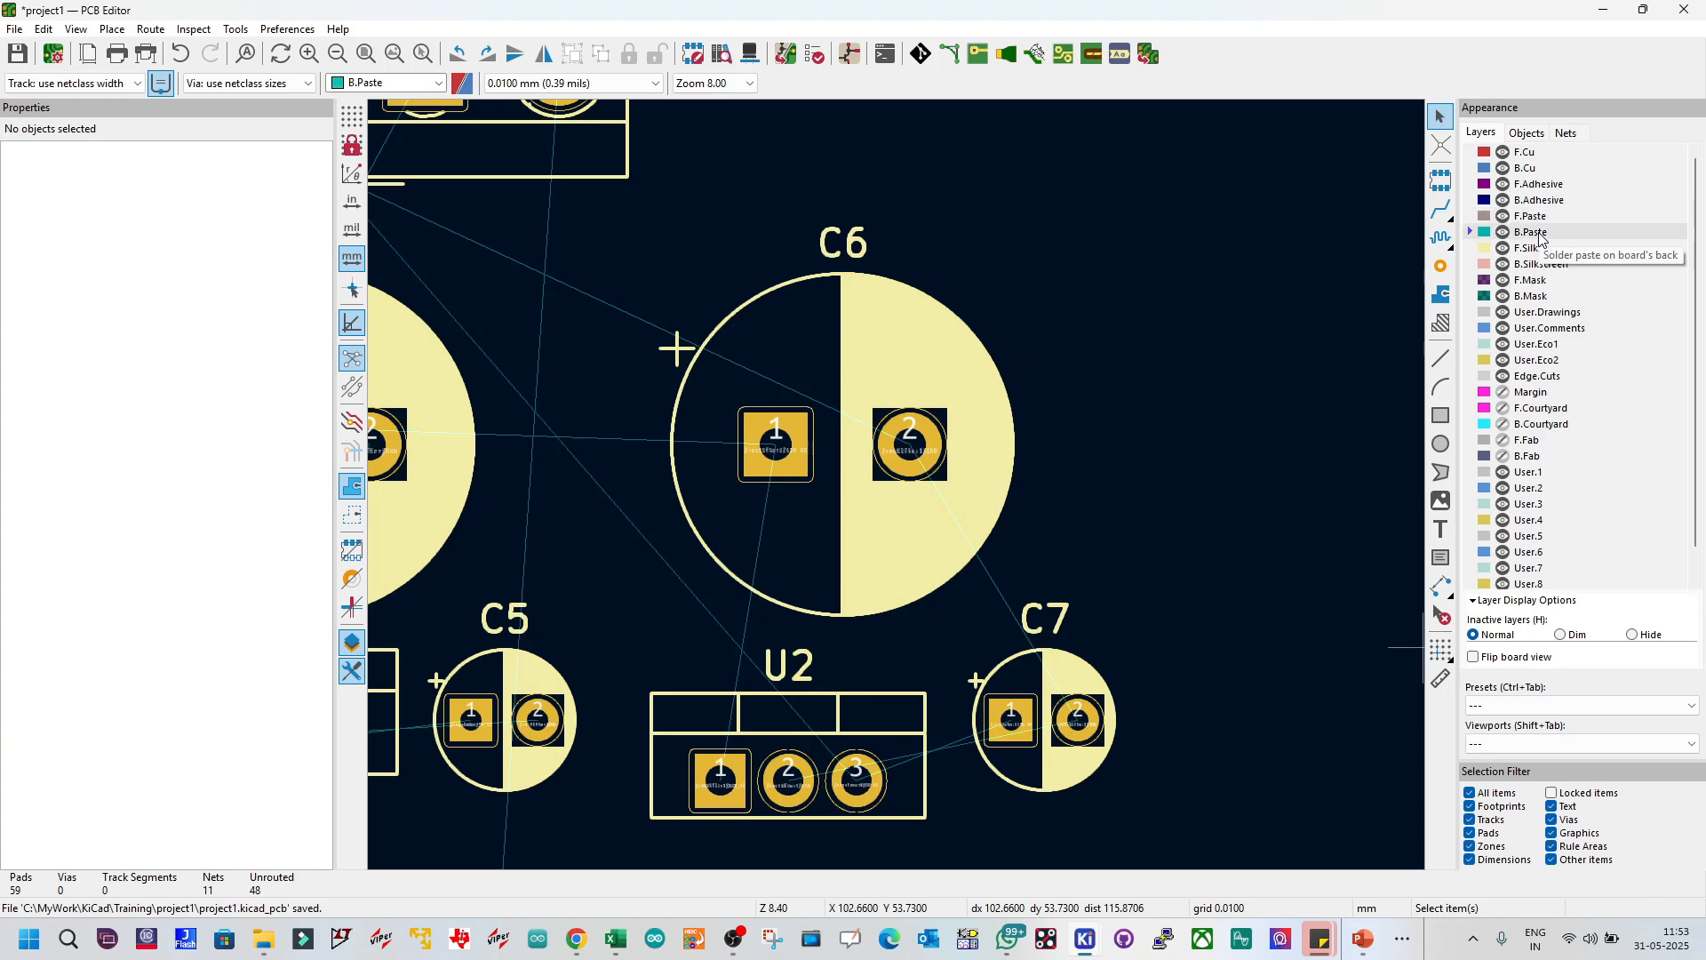
{"action": "left_click", "coordinate": [1545, 250]}
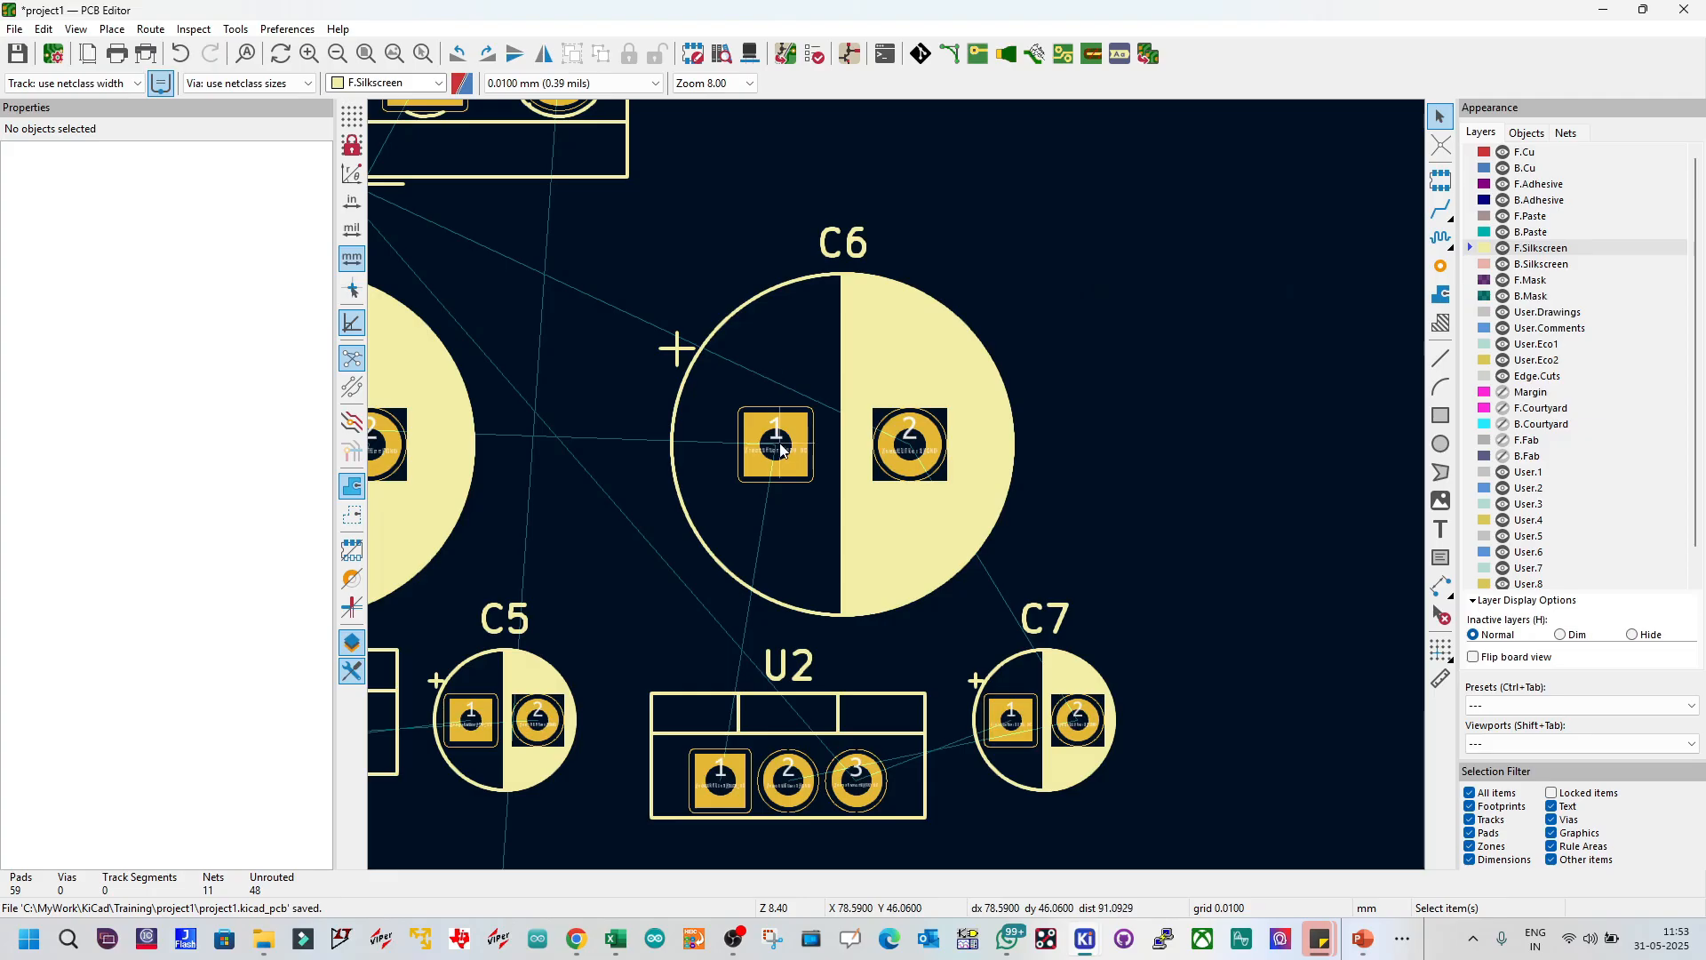
{"action": "left_click", "coordinate": [1566, 269]}
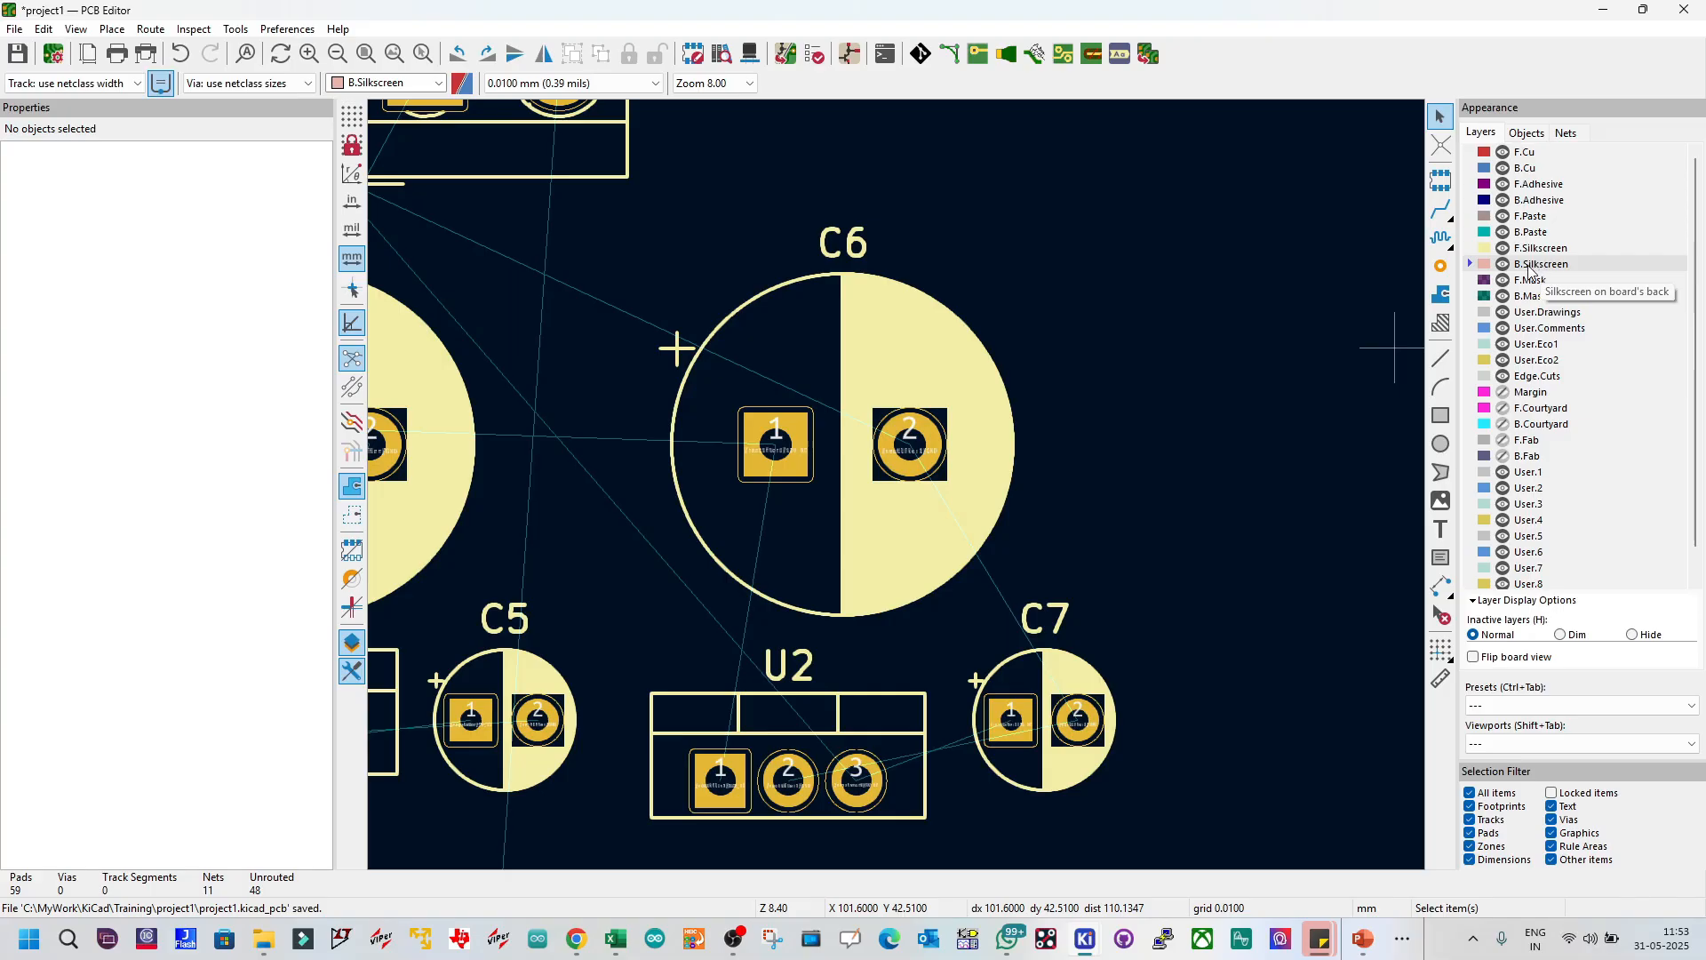
Step: Hide the F.Silkscreen layer to examine the bare pads across the whole board, and show the layer again
{"action": "left_click", "coordinate": [1502, 248]}
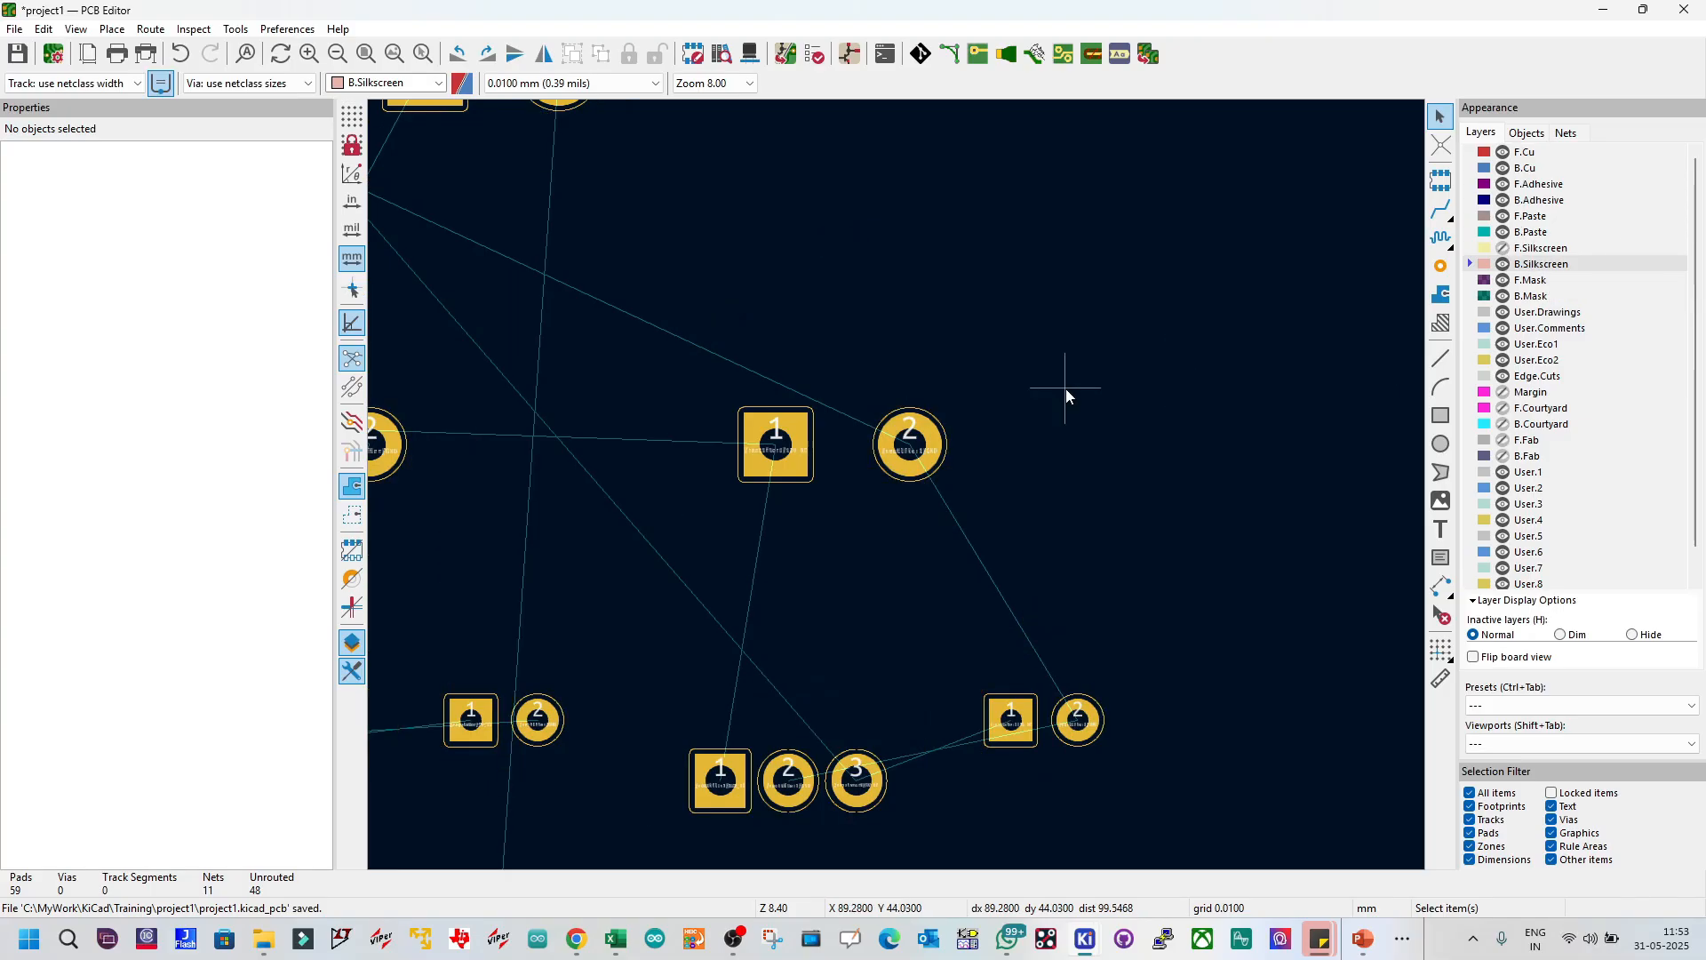
{"action": "scroll", "coordinate": [1066, 395], "scroll_direction": "down", "scroll_amount": 8}
{"action": "scroll", "coordinate": [897, 488], "scroll_direction": "up", "scroll_amount": 4}
{"action": "scroll", "coordinate": [898, 485], "scroll_direction": "down", "scroll_amount": 2}
{"action": "scroll", "coordinate": [897, 485], "scroll_direction": "up", "scroll_amount": 2}
{"action": "scroll", "coordinate": [898, 485], "scroll_direction": "down", "scroll_amount": 2}
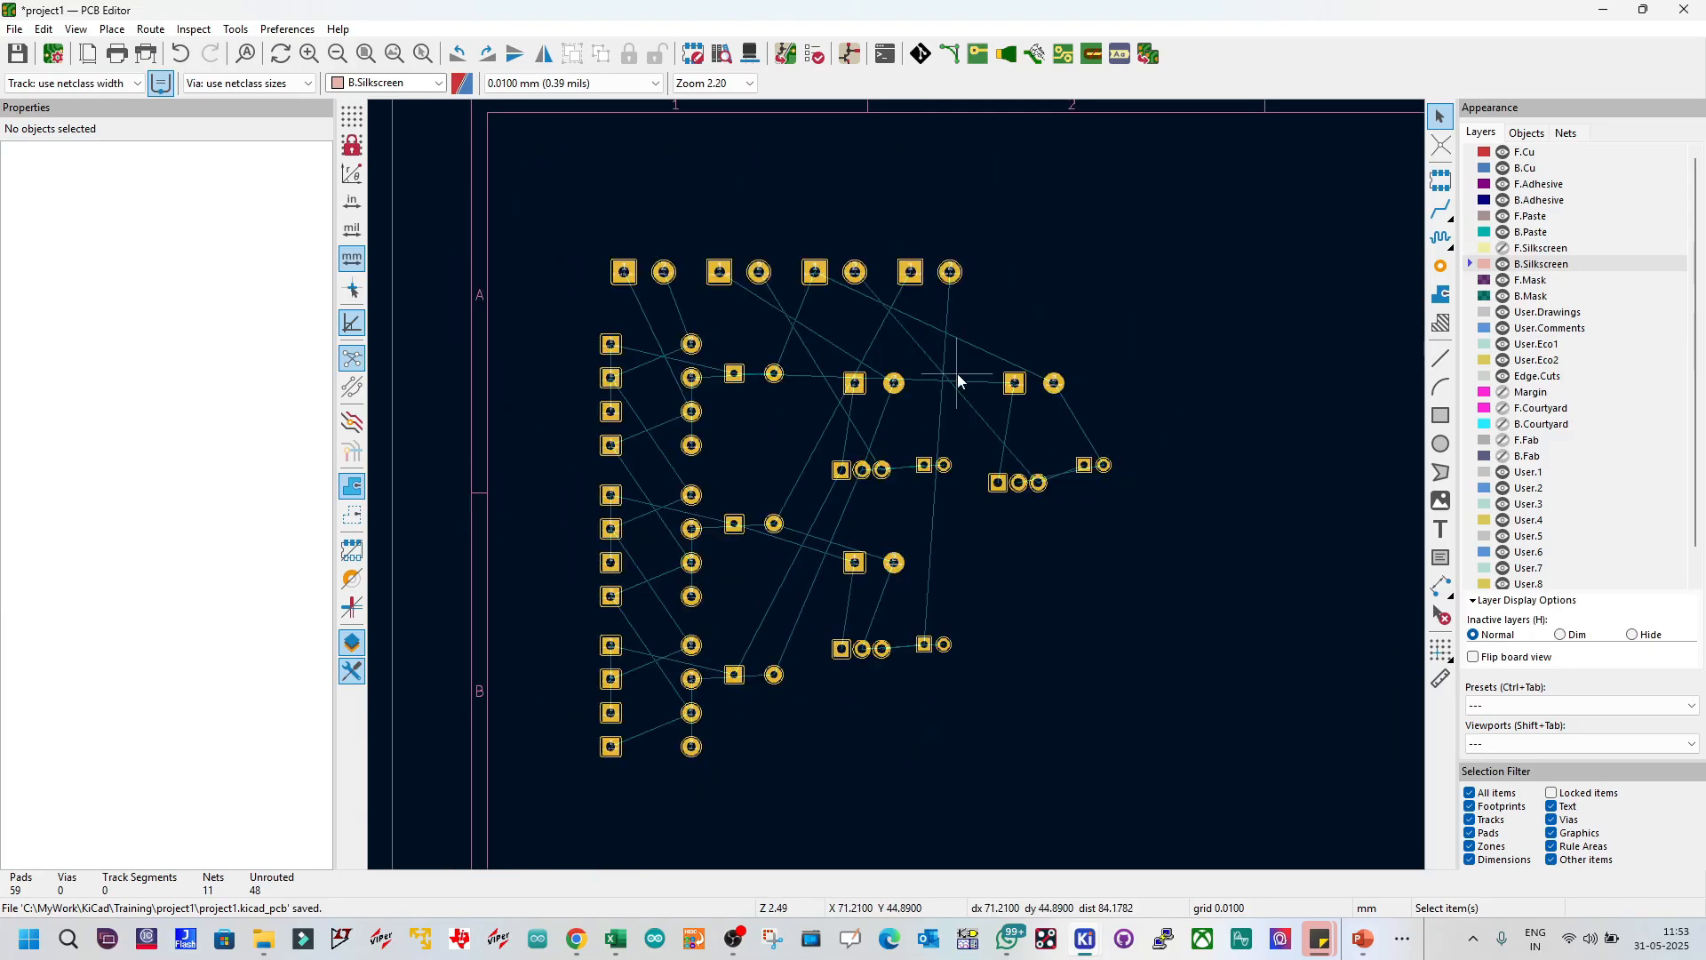
{"action": "left_click", "coordinate": [1503, 249]}
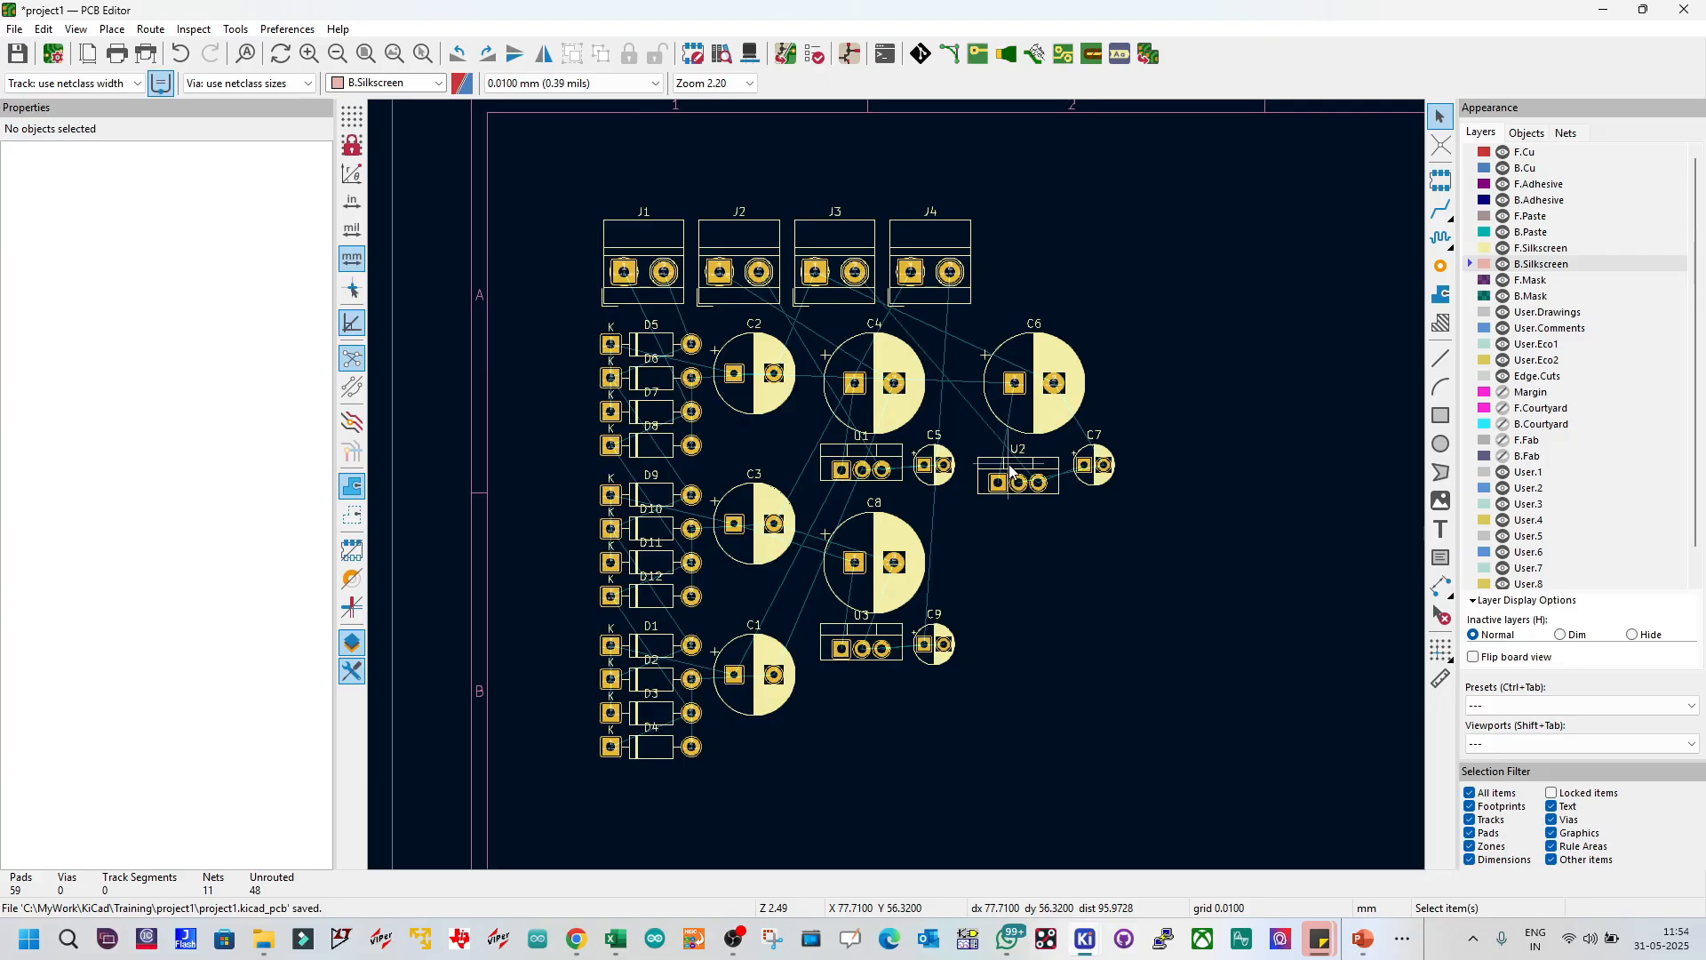
Step: Flip diode D5 to the back side of the board and move it into the space between connector J1 and diode D6
{"action": "scroll", "coordinate": [679, 350], "scroll_direction": "up", "scroll_amount": 3}
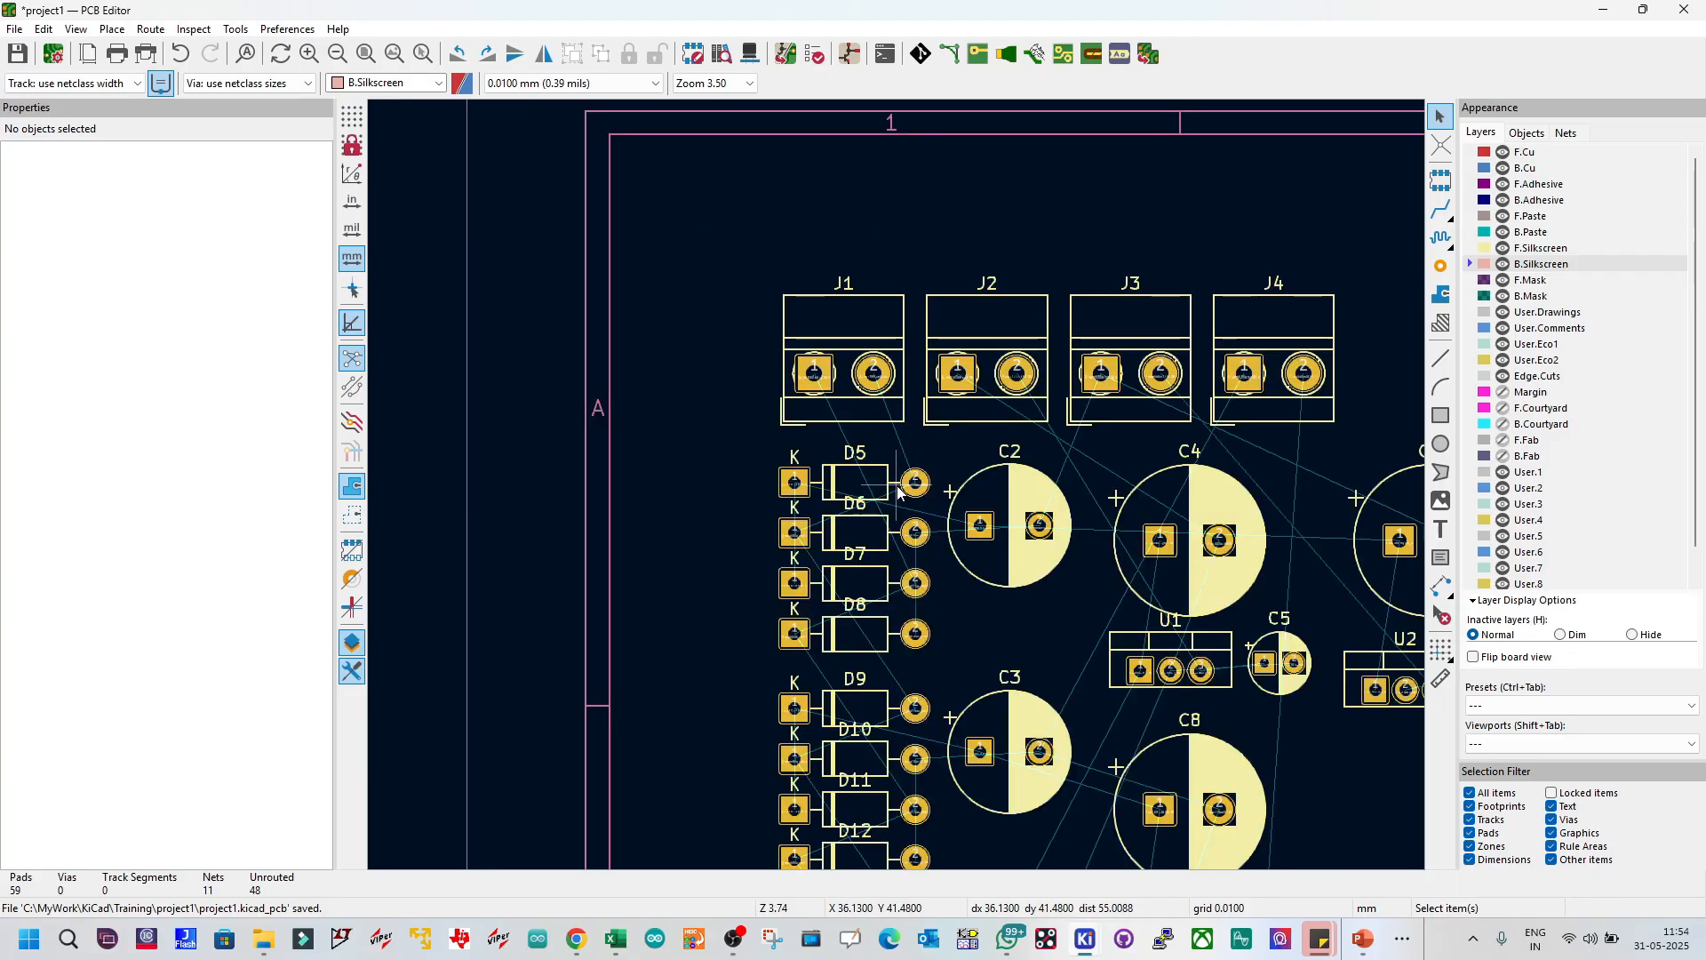
{"action": "scroll", "coordinate": [867, 484], "scroll_direction": "down", "scroll_amount": 2}
{"action": "scroll", "coordinate": [866, 484], "scroll_direction": "up", "scroll_amount": 2}
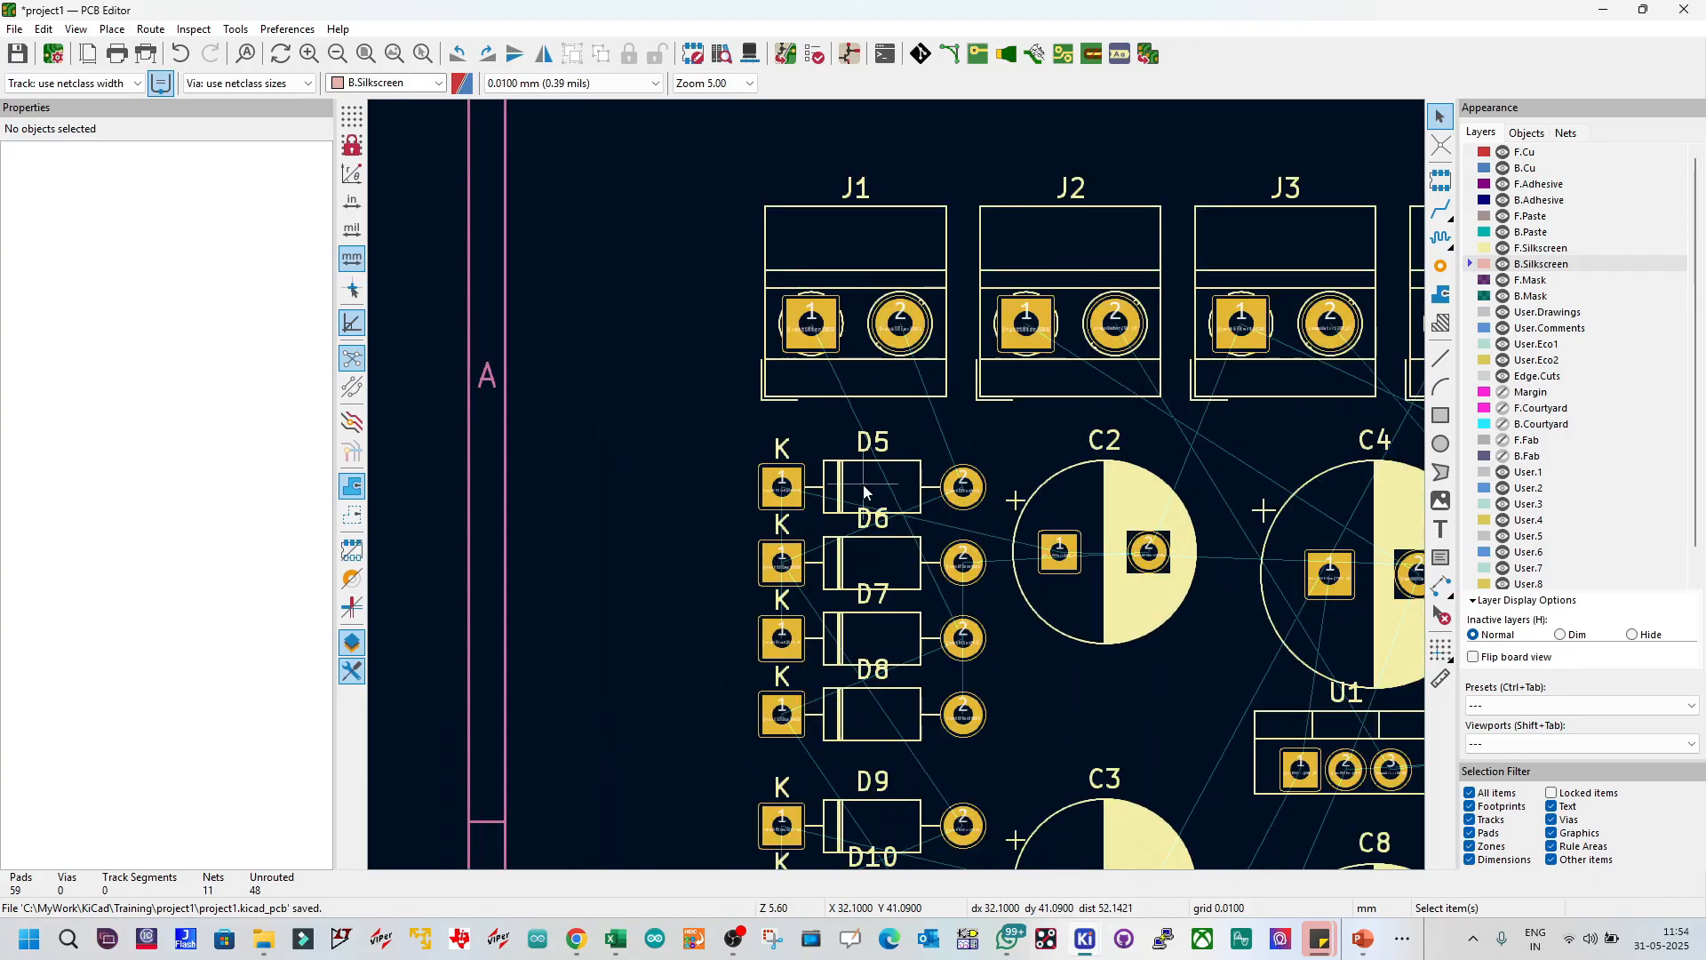
{"action": "left_click", "coordinate": [862, 485]}
{"action": "right_click", "coordinate": [864, 490]}
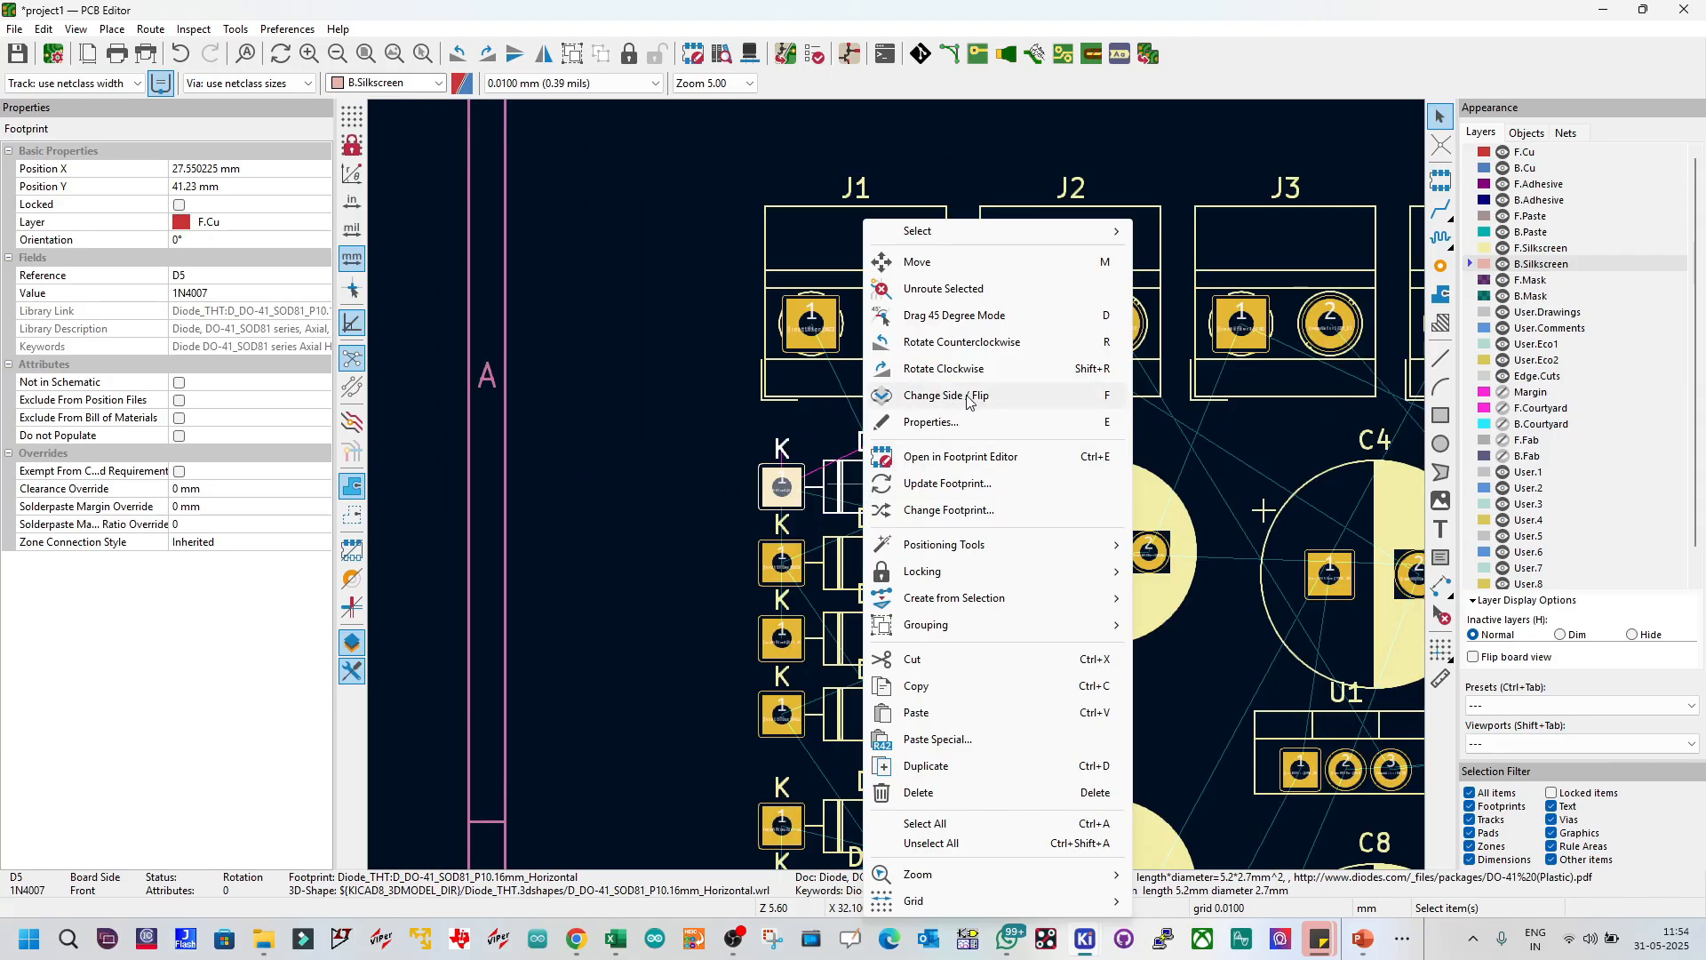
{"action": "left_click", "coordinate": [994, 401]}
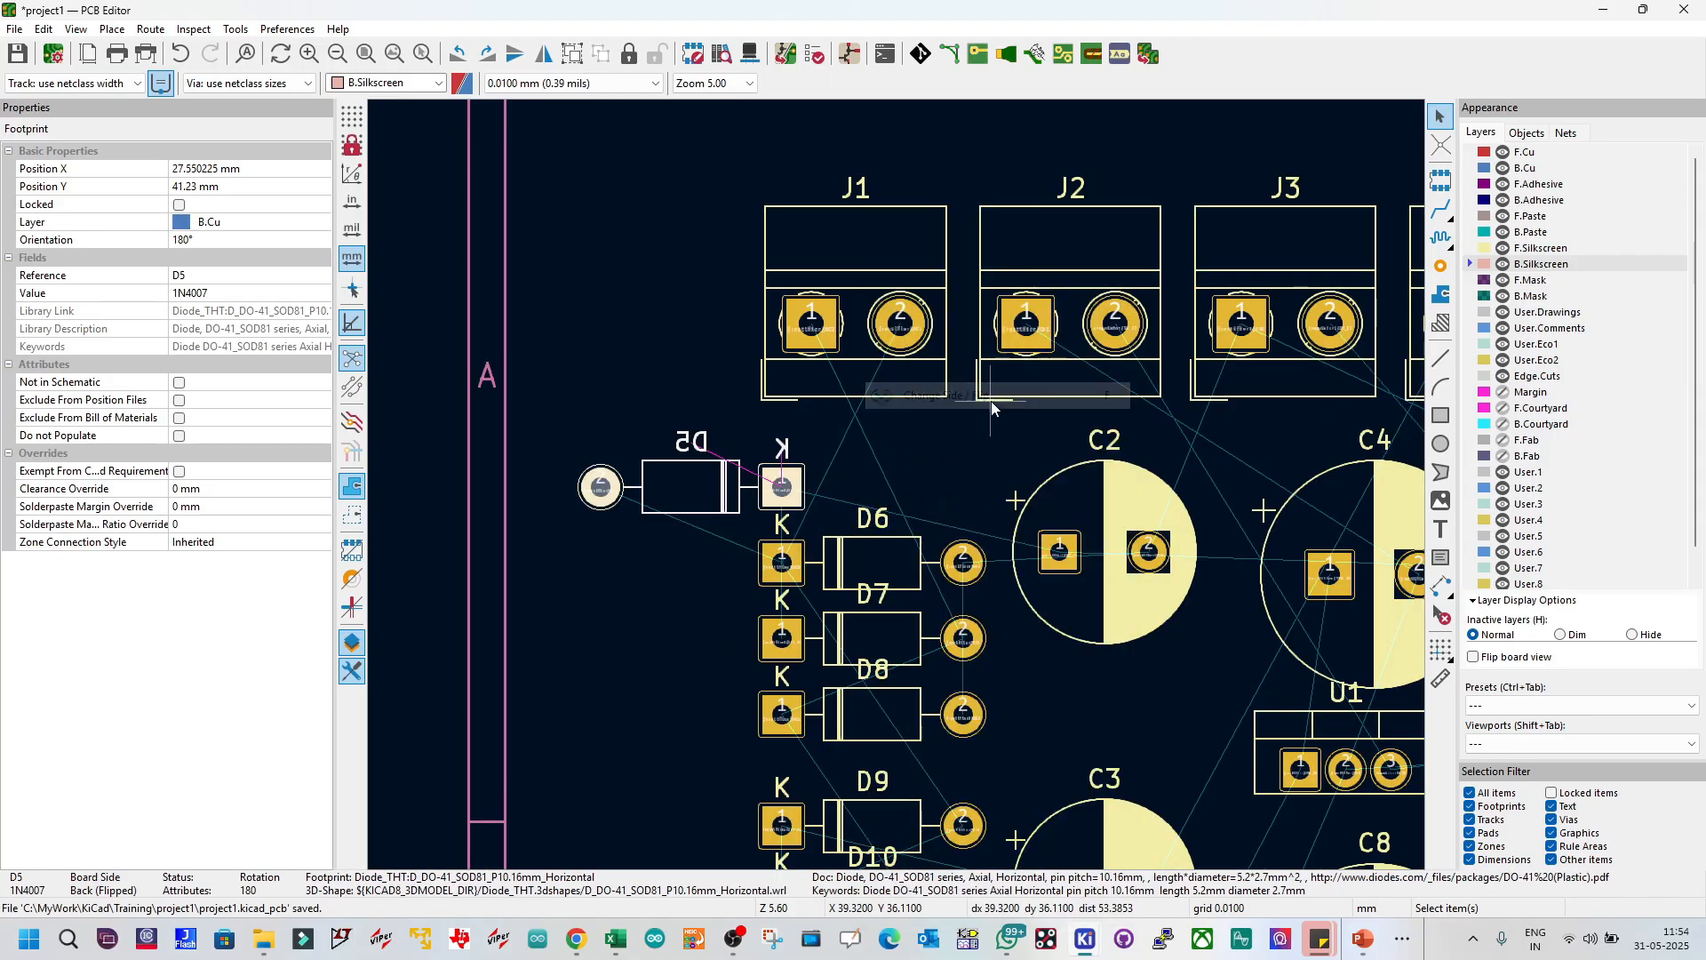
{"action": "key", "text": "Escape"}
{"action": "left_click", "coordinate": [723, 472]}
{"action": "left_click_drag", "start_coordinate": [796, 480], "coordinate": [860, 474]}
{"action": "left_click", "coordinate": [712, 444]}
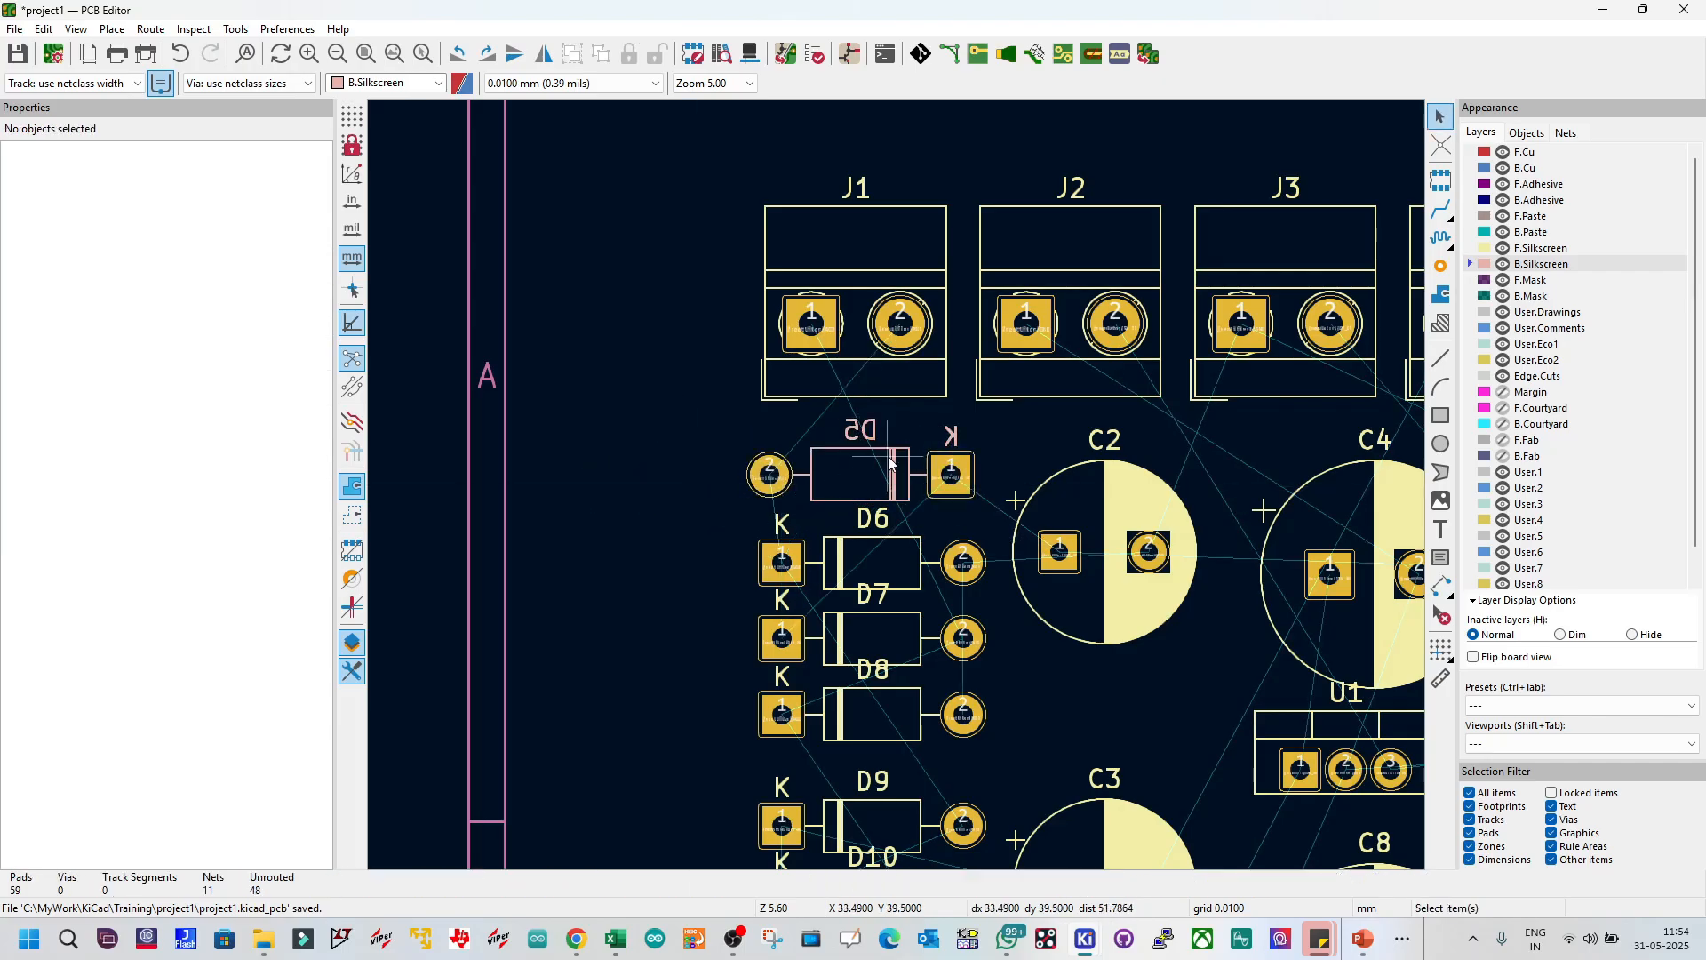
Step: Hide the F.Silkscreen layer to examine the back silkscreen of the flipped diode D5, and show the layer again
{"action": "left_click", "coordinate": [1503, 249]}
{"action": "scroll", "coordinate": [915, 509], "scroll_direction": "down", "scroll_amount": 4}
{"action": "scroll", "coordinate": [898, 491], "scroll_direction": "up", "scroll_amount": 3}
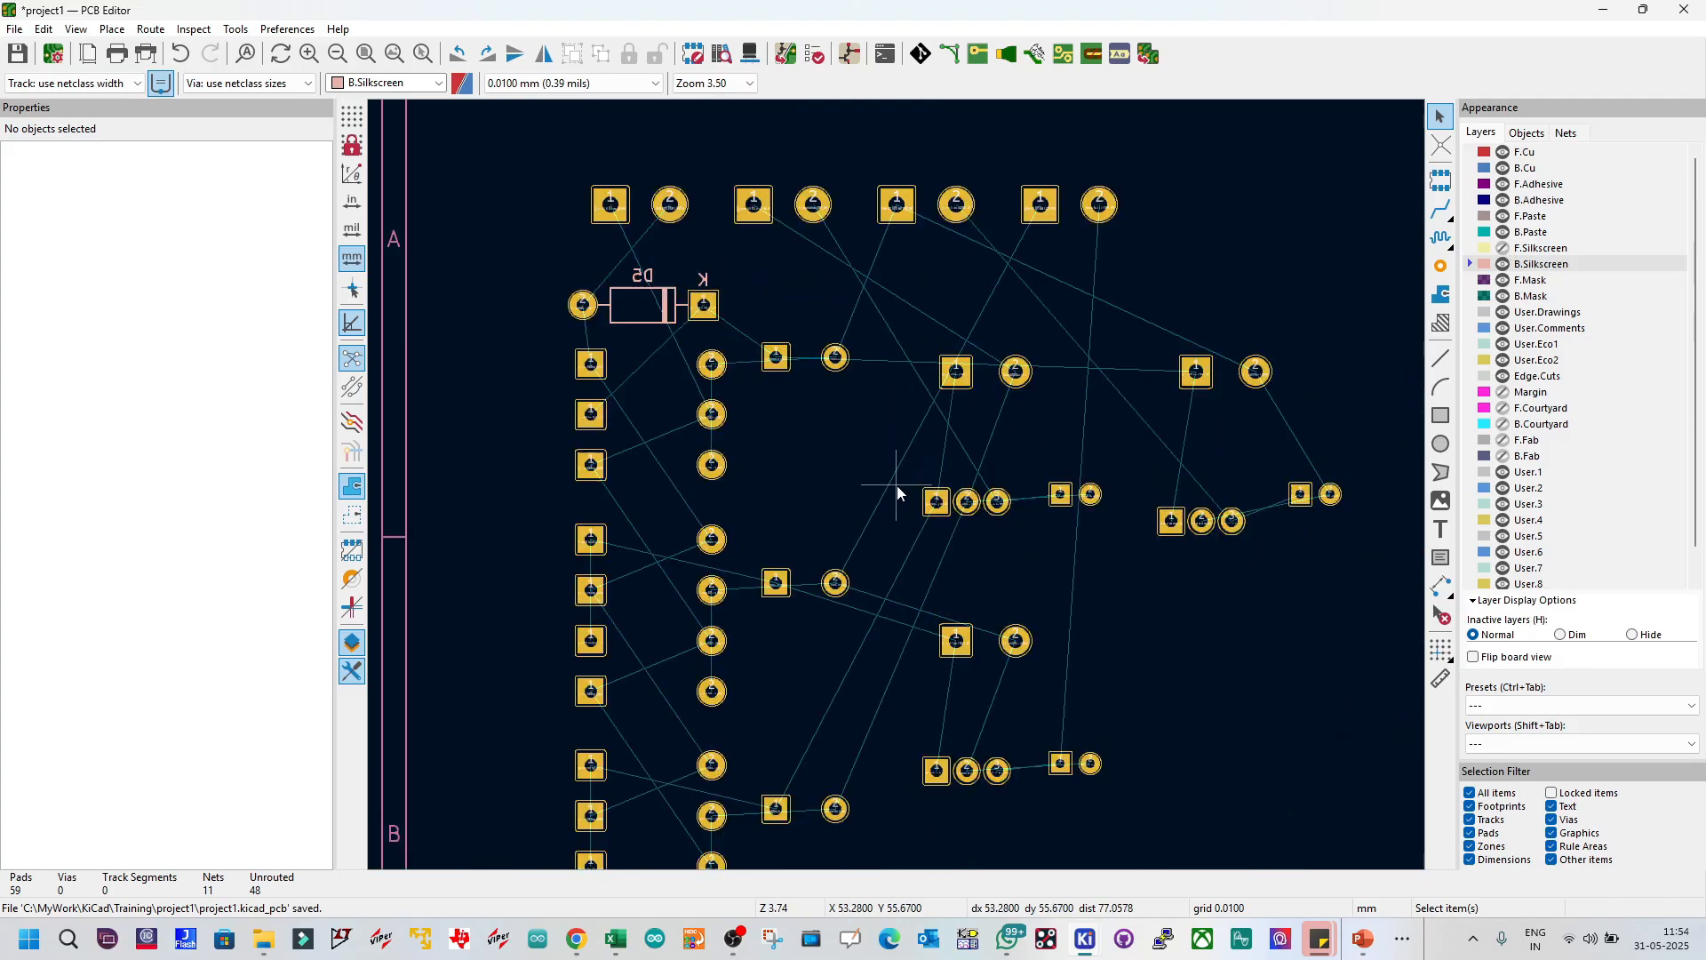
{"action": "left_click", "coordinate": [1503, 249]}
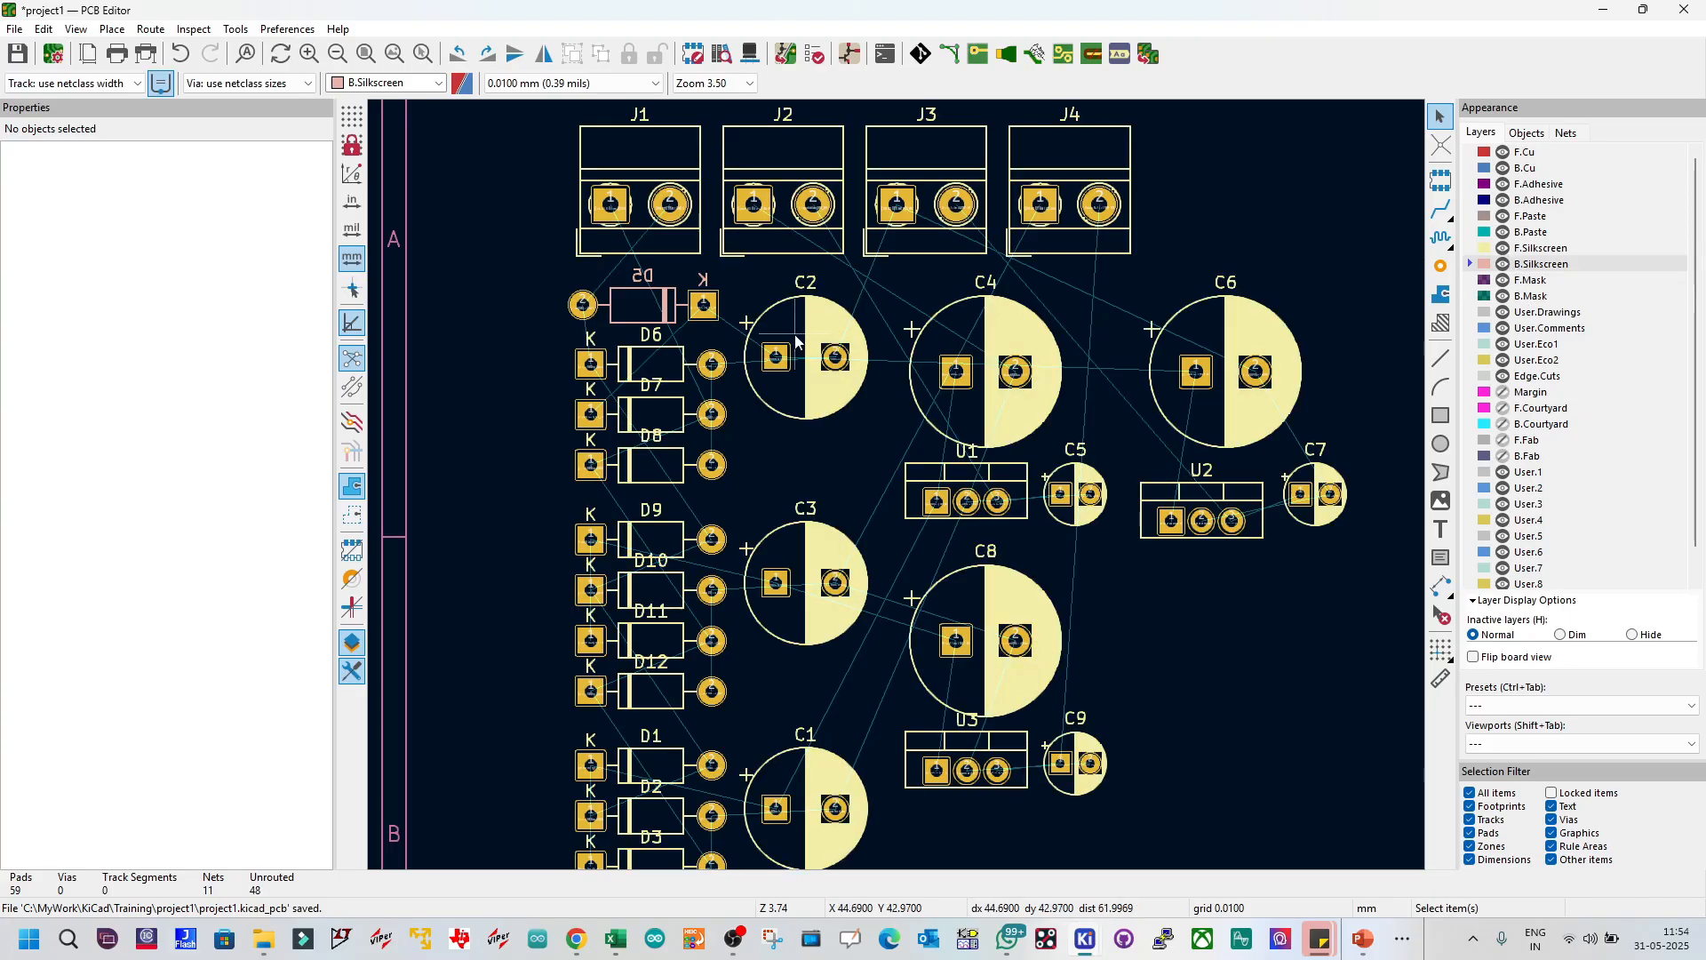
Step: Undo the move and flip of diode D5, and deselect it
{"action": "key", "text": "ctrl+z"}
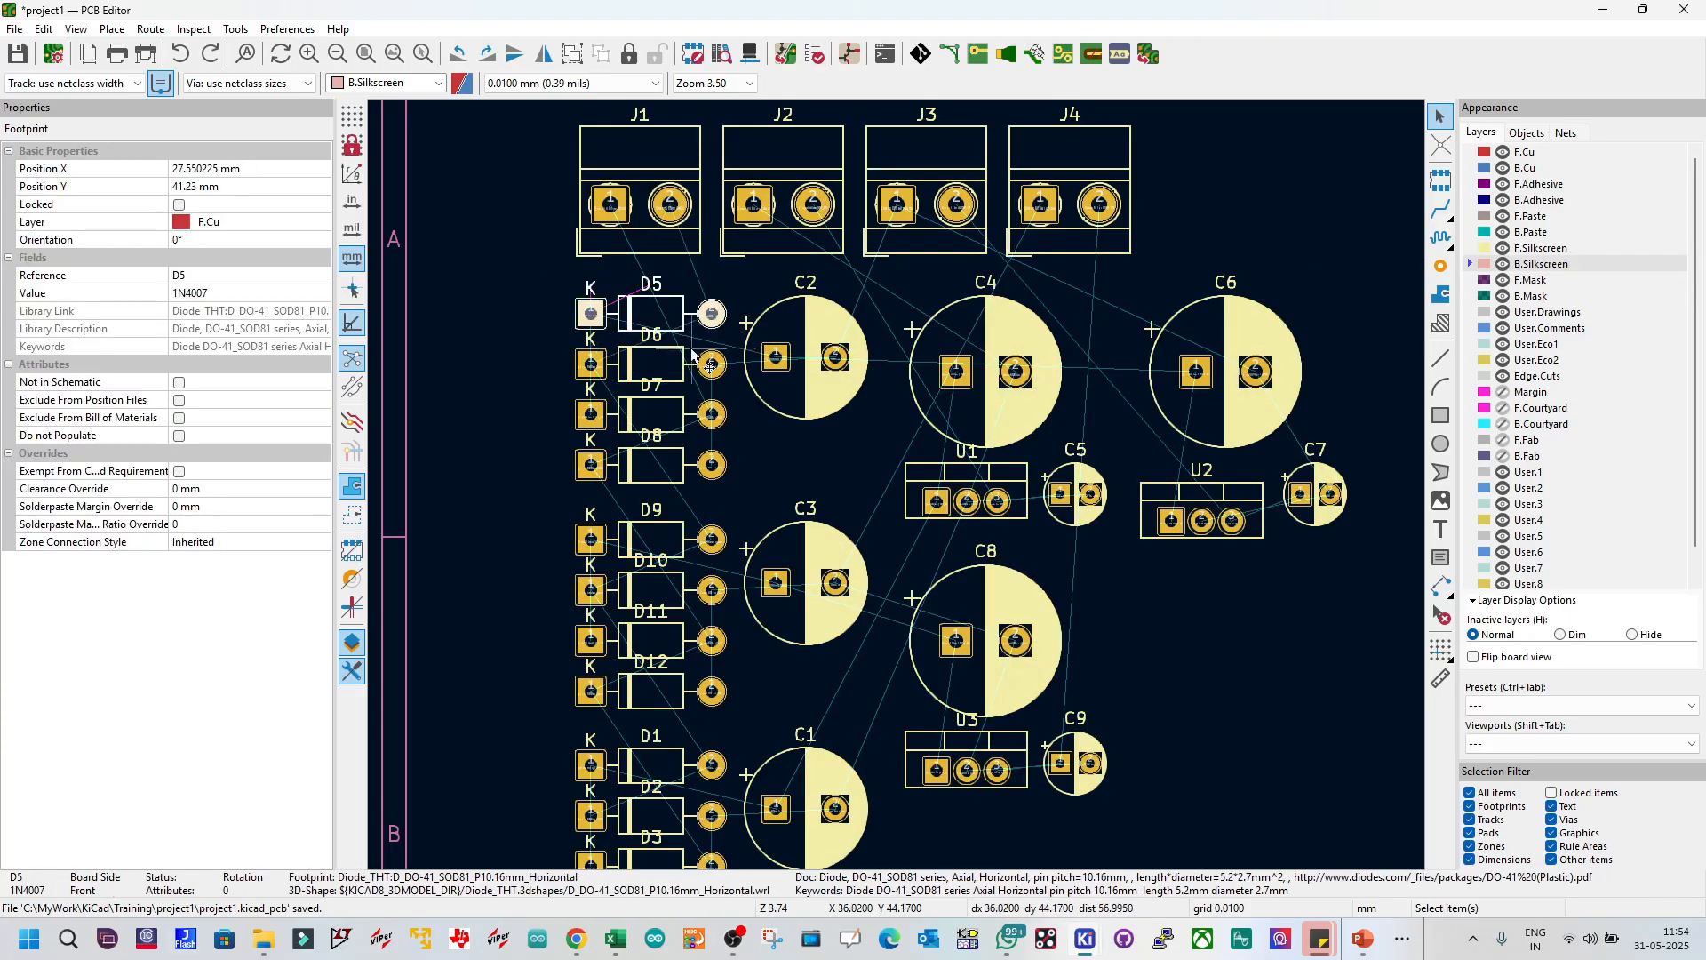
{"action": "key", "text": "Escape"}
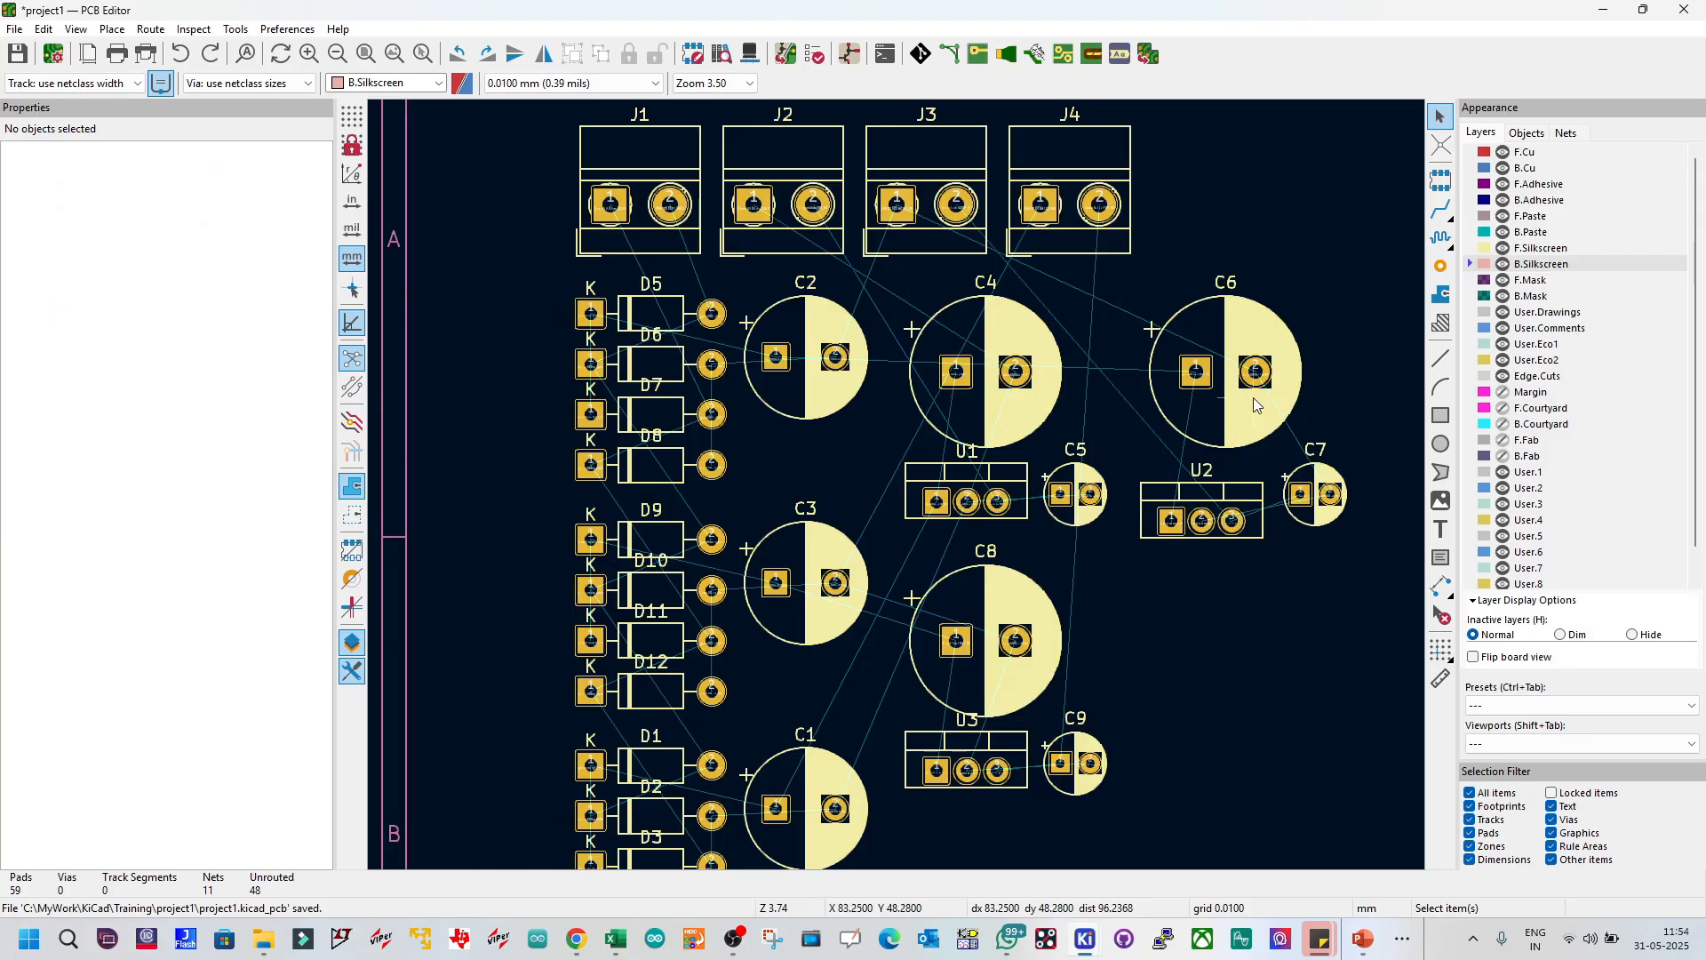
Step: Make F.Mask the active layer and examine the solder mask opening around pad 1 of diode D5 up close
{"action": "left_click", "coordinate": [1533, 282]}
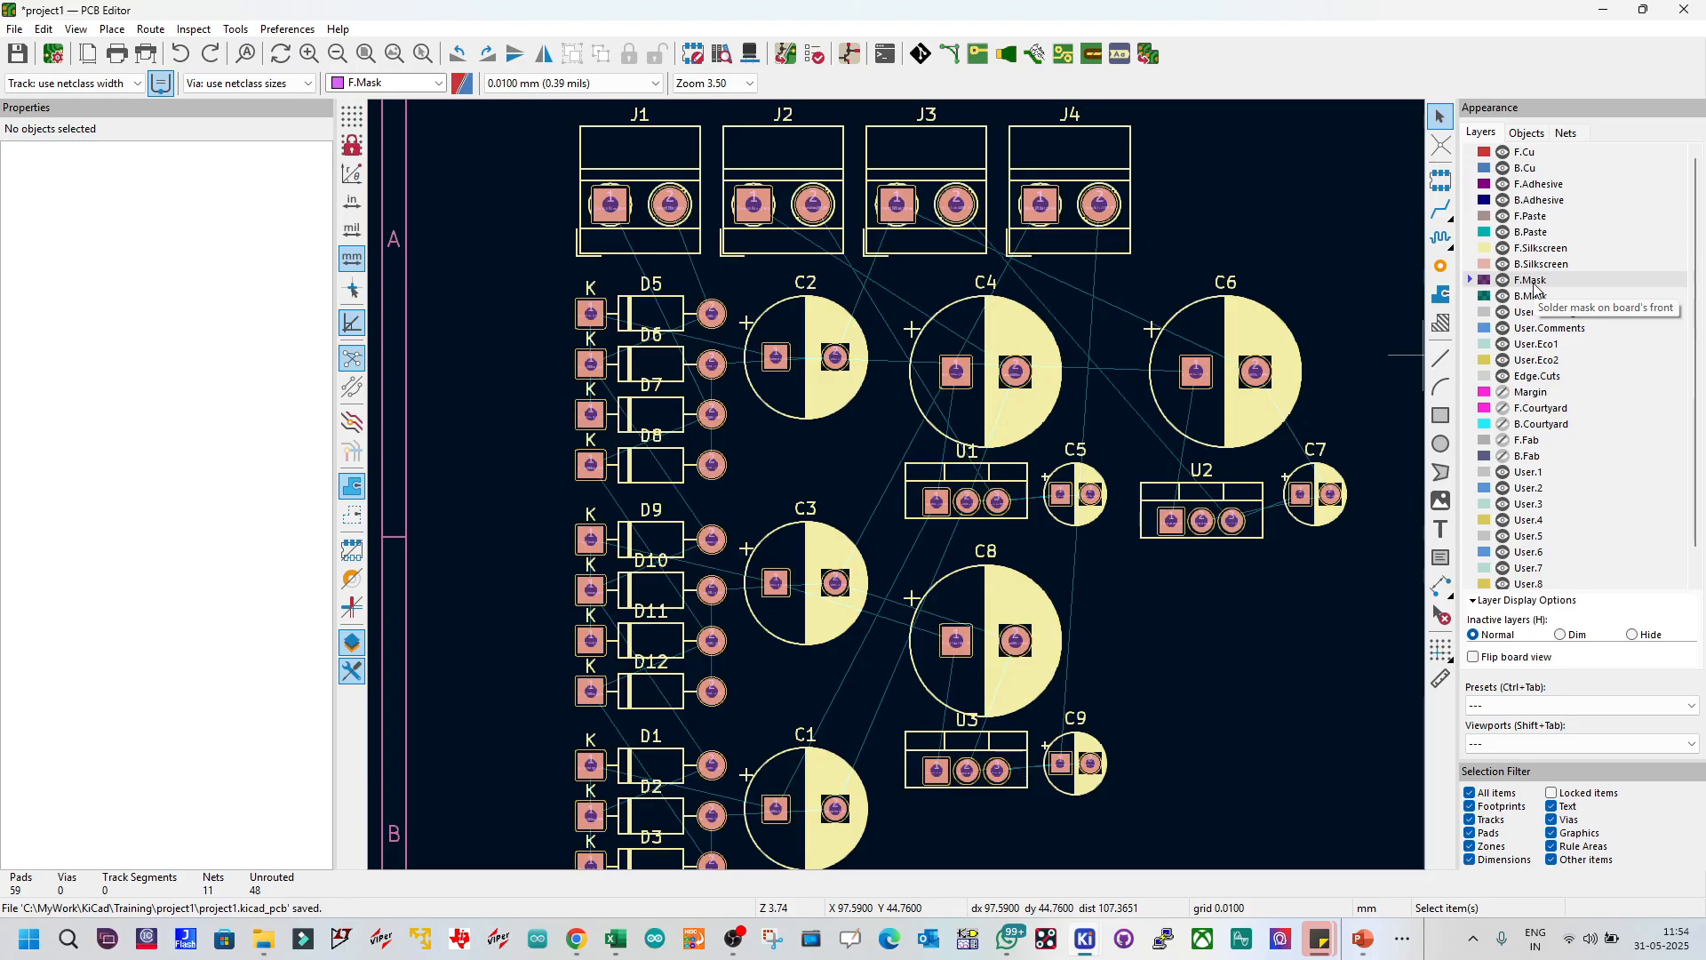
{"action": "scroll", "coordinate": [600, 316], "scroll_direction": "up", "scroll_amount": 5}
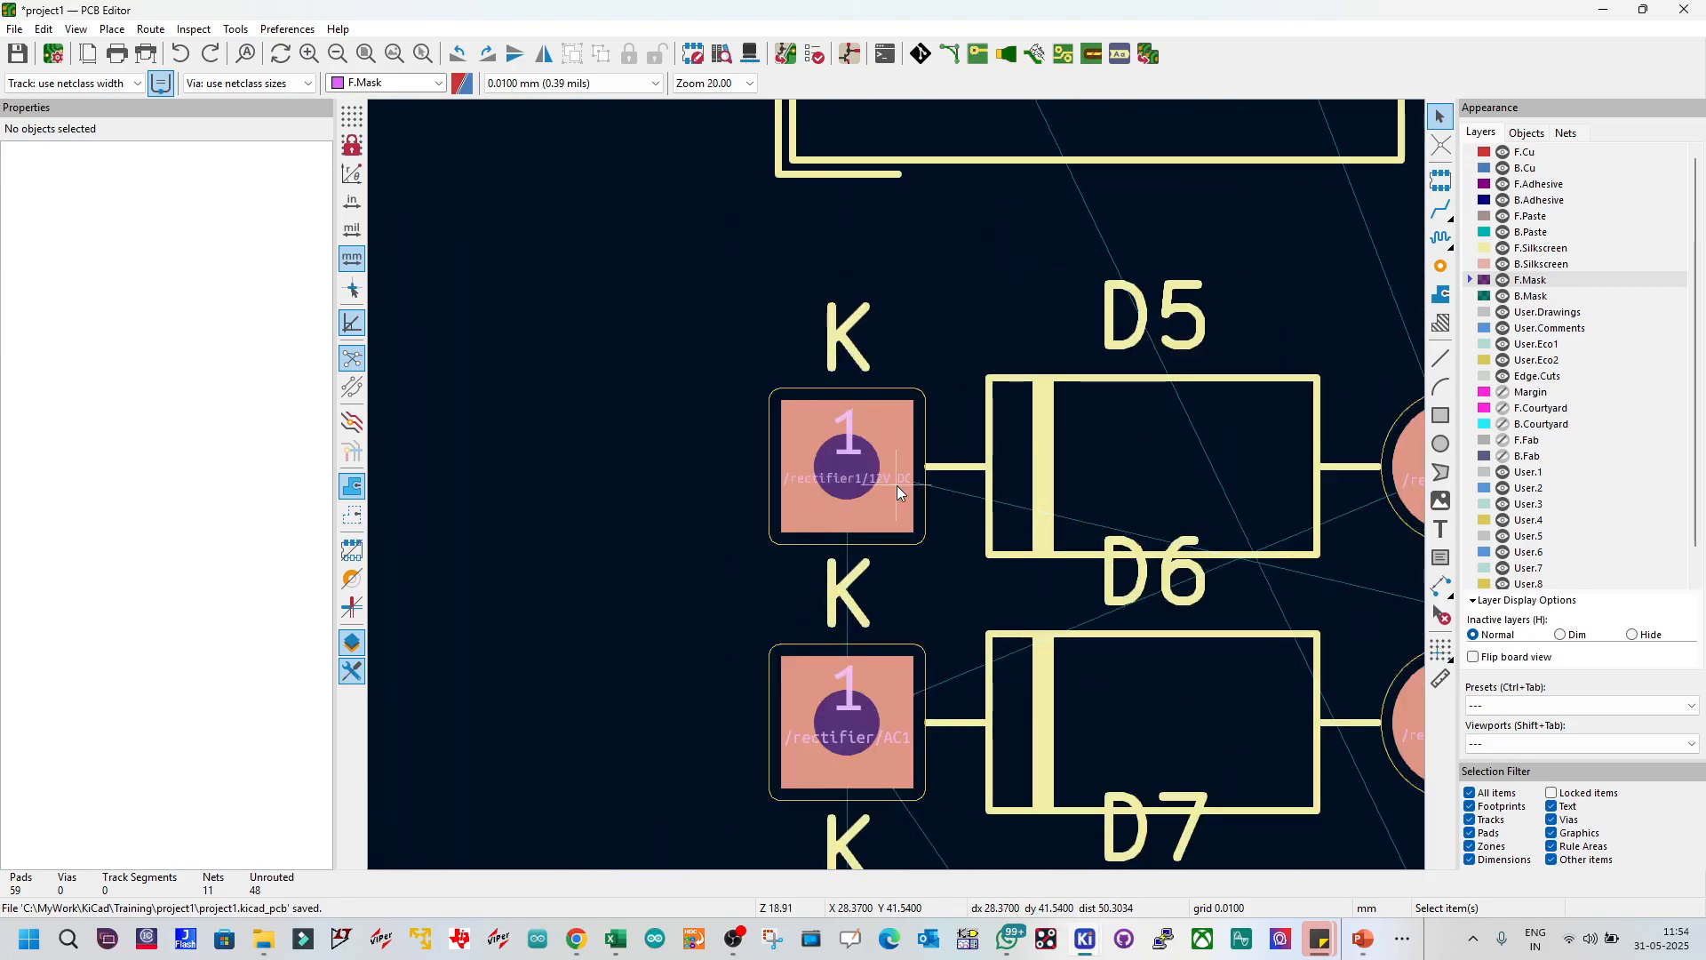
{"action": "scroll", "coordinate": [897, 485], "scroll_direction": "up", "scroll_amount": 2}
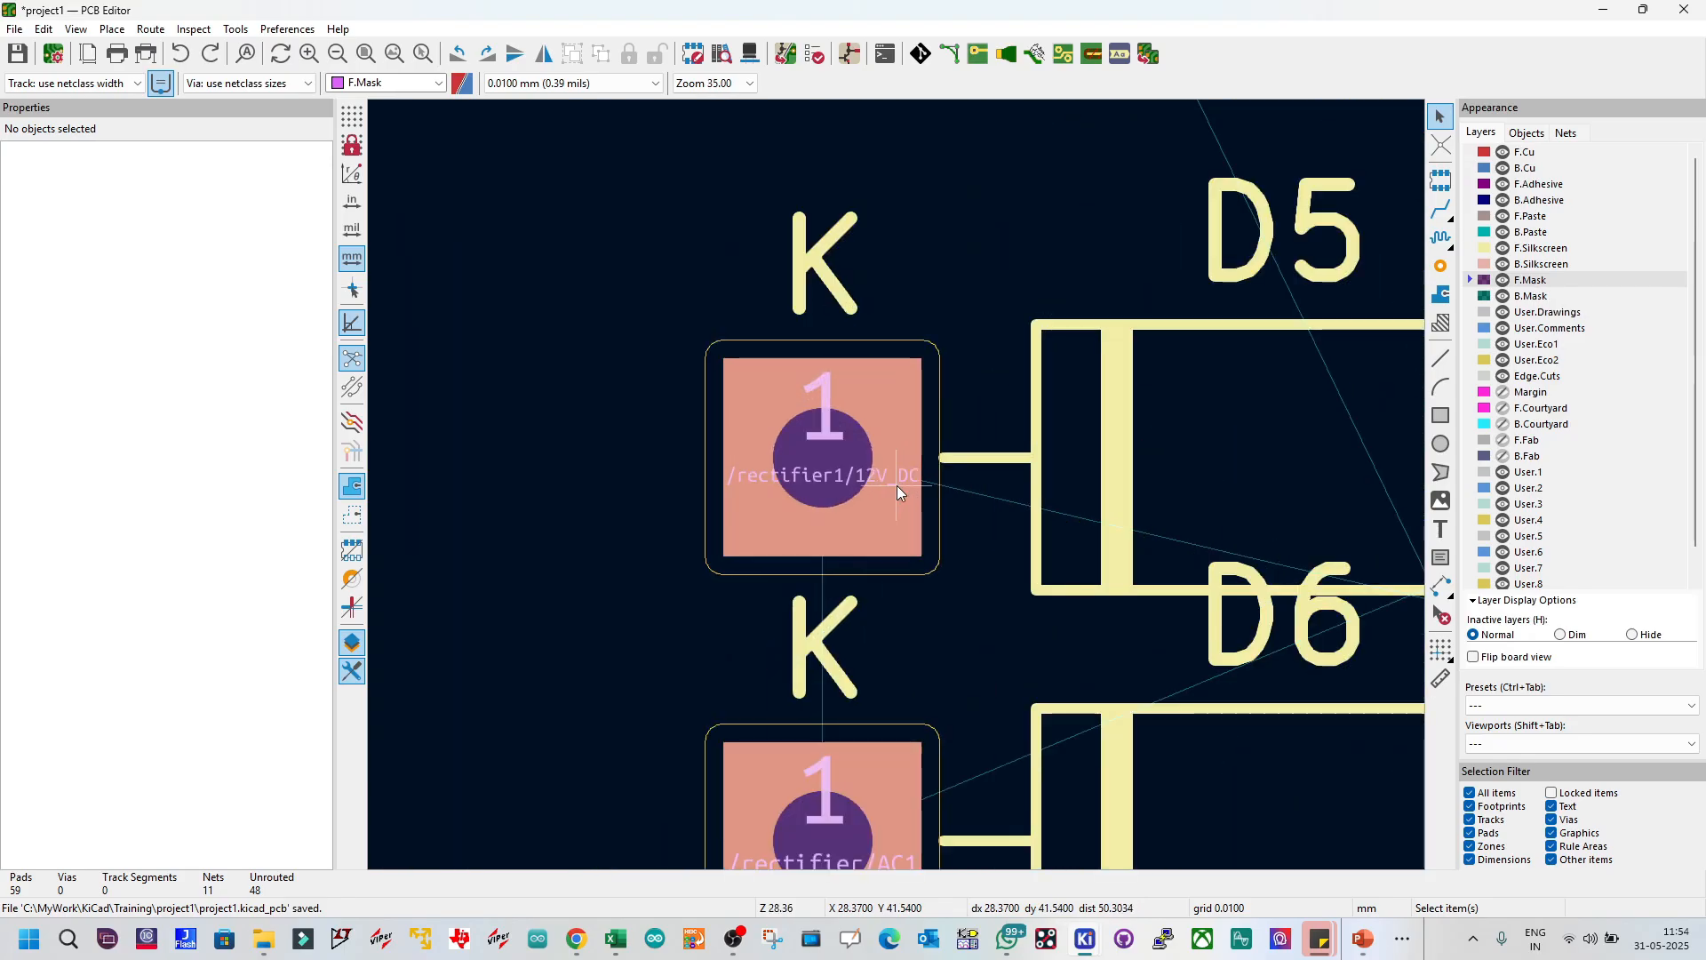
{"action": "left_click", "coordinate": [937, 395]}
{"action": "left_click", "coordinate": [1044, 249]}
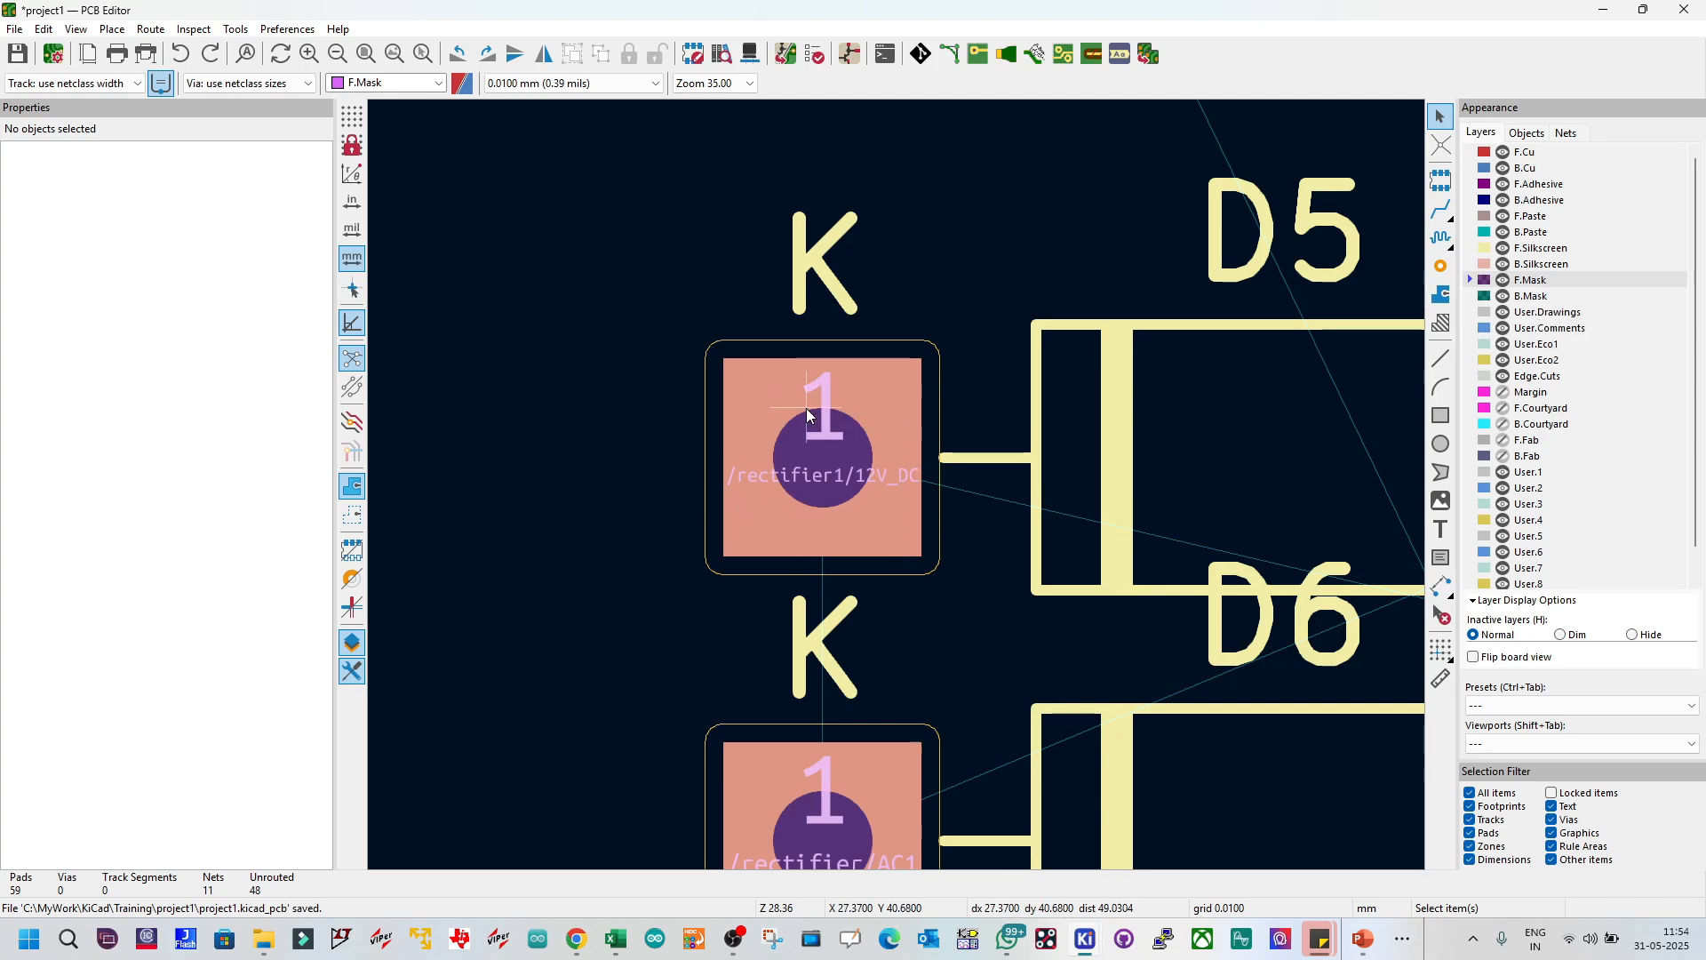
Step: Make the User.Drawings and User.Comments layers active one after the other to review them
{"action": "left_click", "coordinate": [1546, 312]}
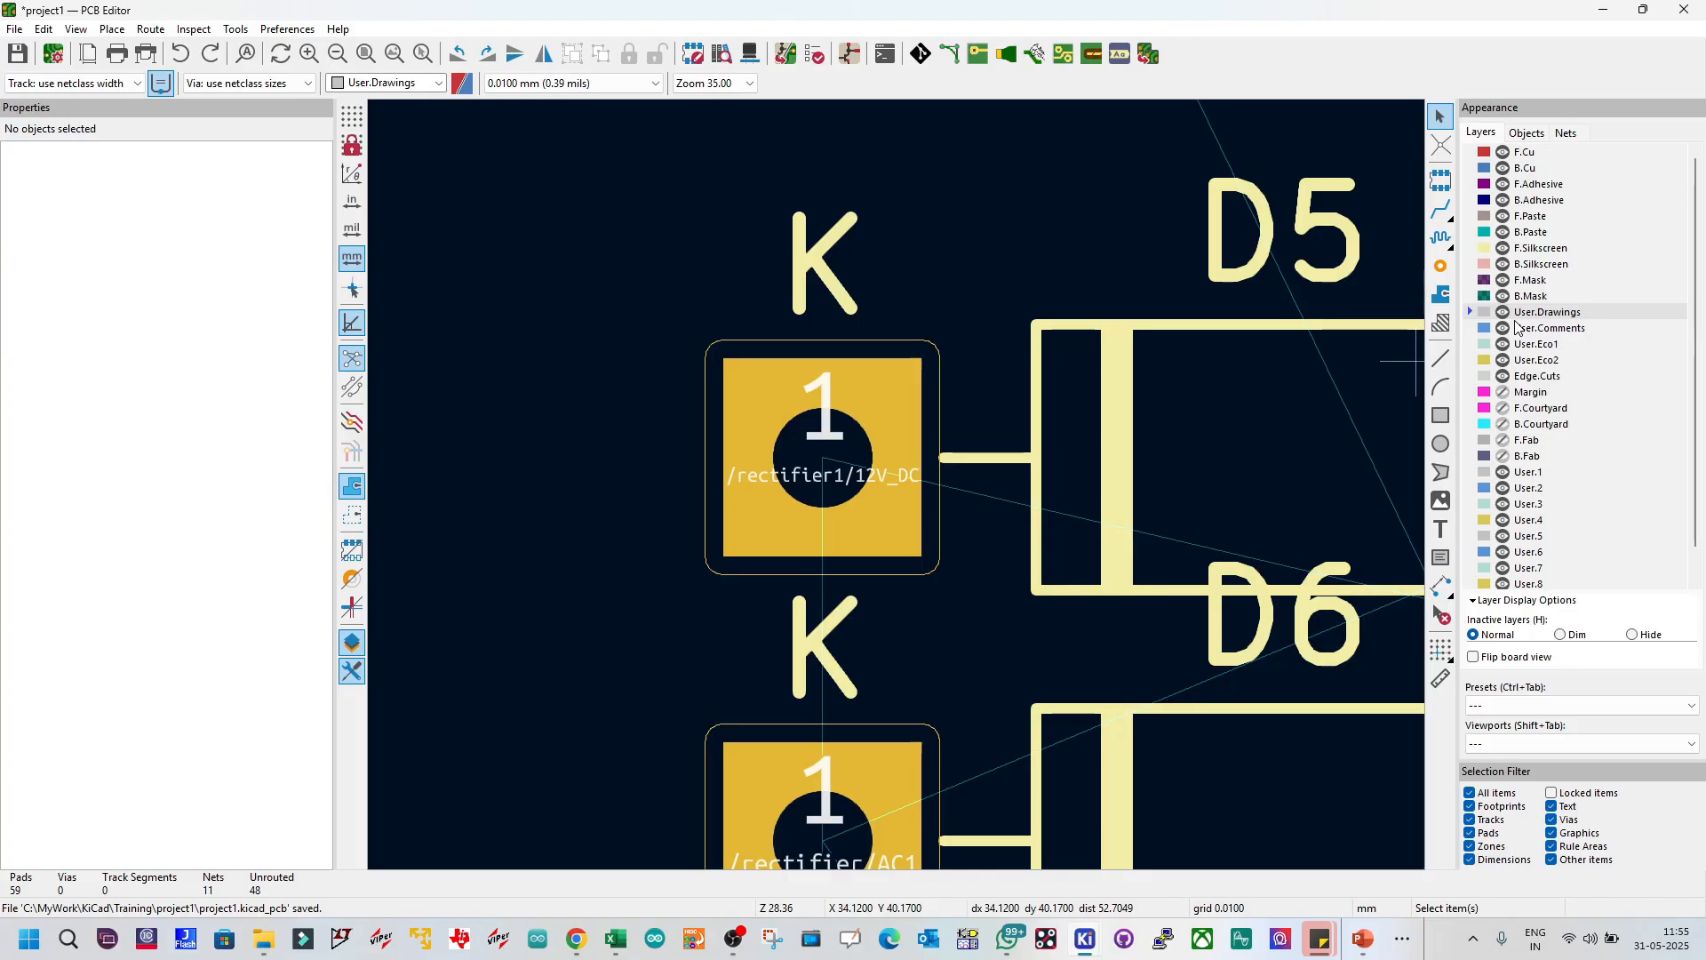
{"action": "left_click", "coordinate": [1591, 334]}
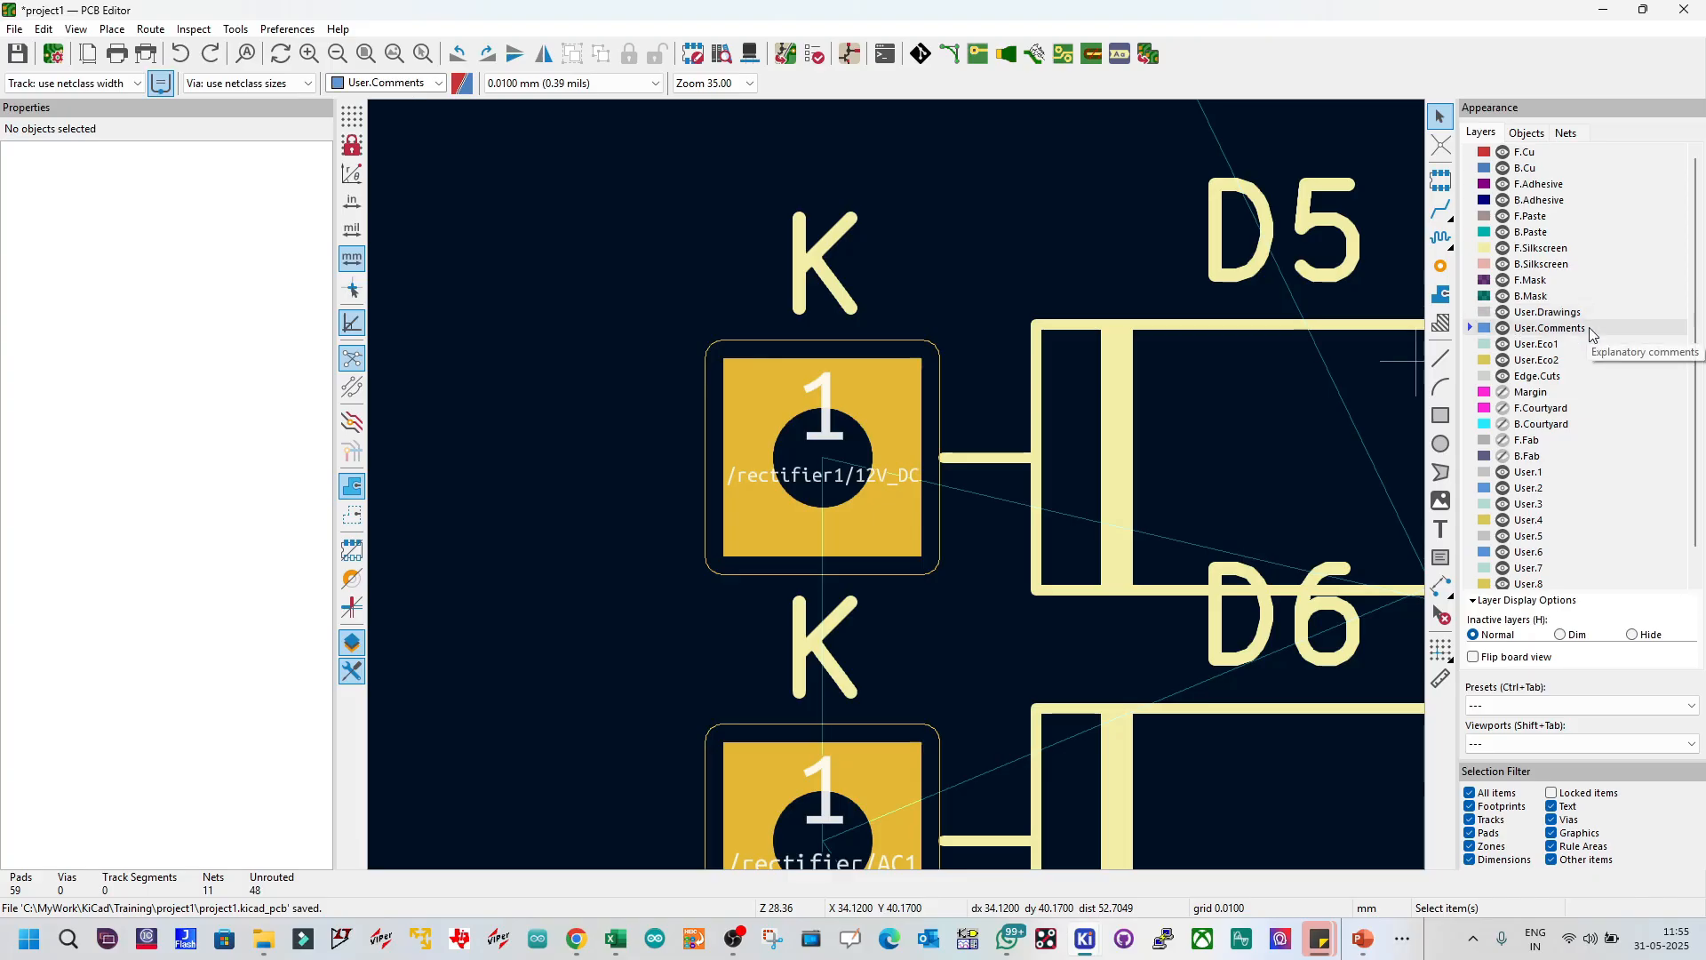
Step: Make the User.Eco1, User.Eco2, Edge.Cuts and Margin layers active one after the other to review them
{"action": "left_click", "coordinate": [1562, 345]}
{"action": "left_click", "coordinate": [1557, 361]}
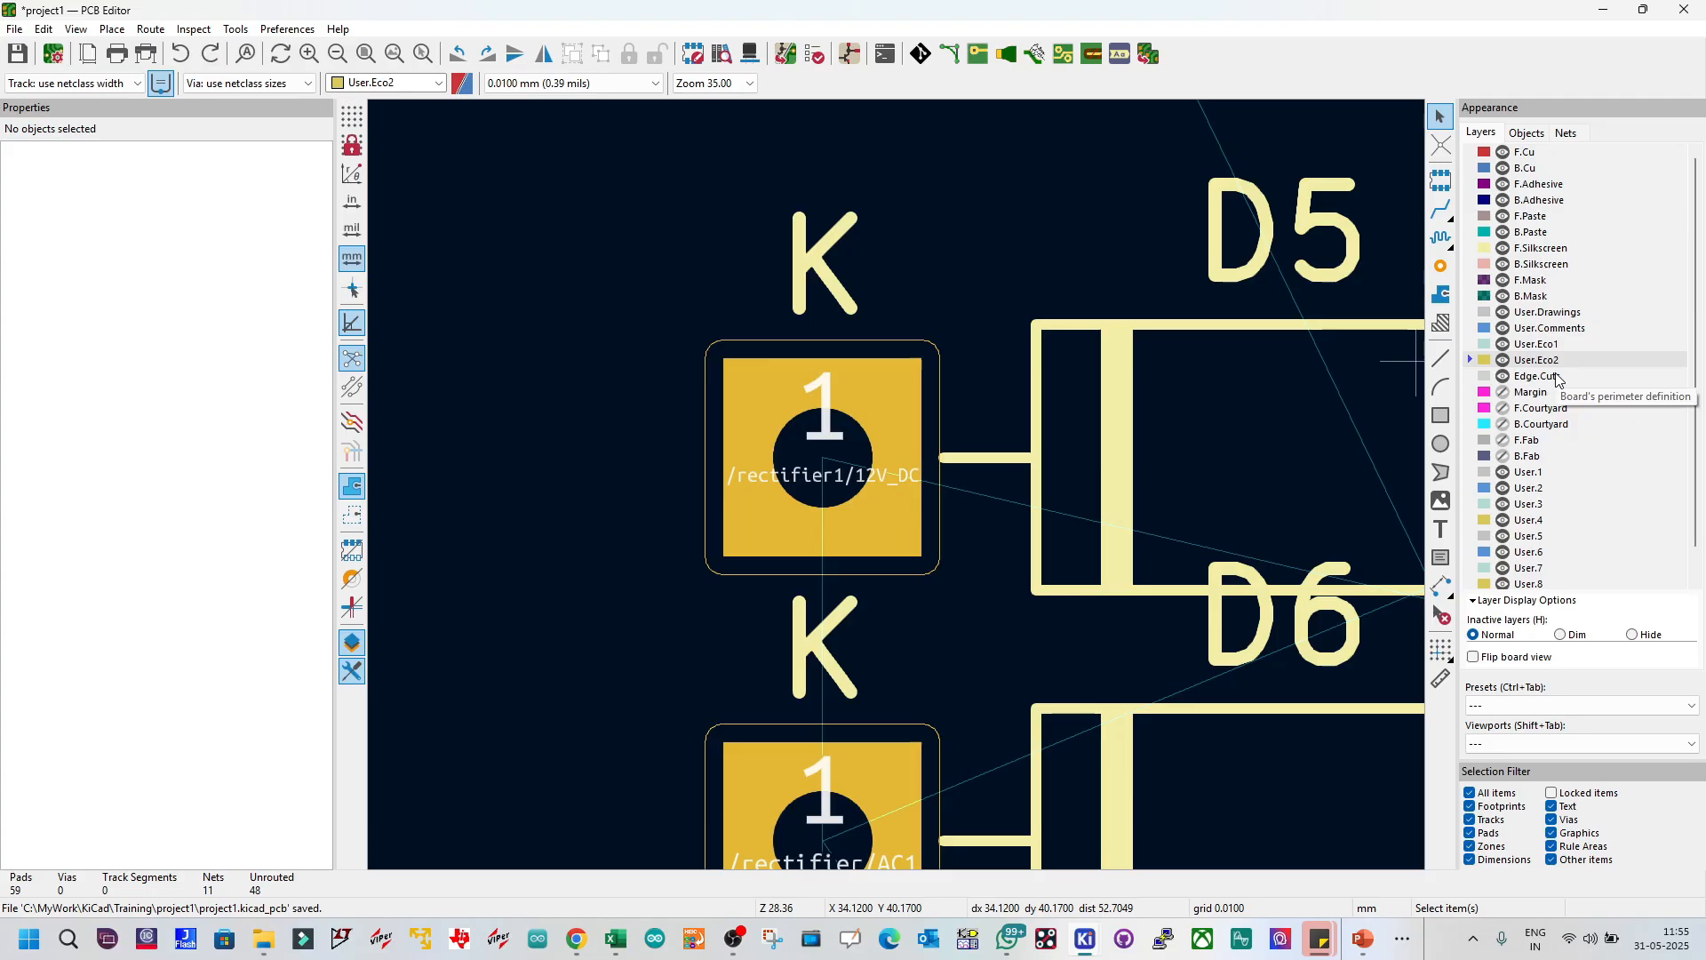
{"action": "left_click", "coordinate": [1566, 380]}
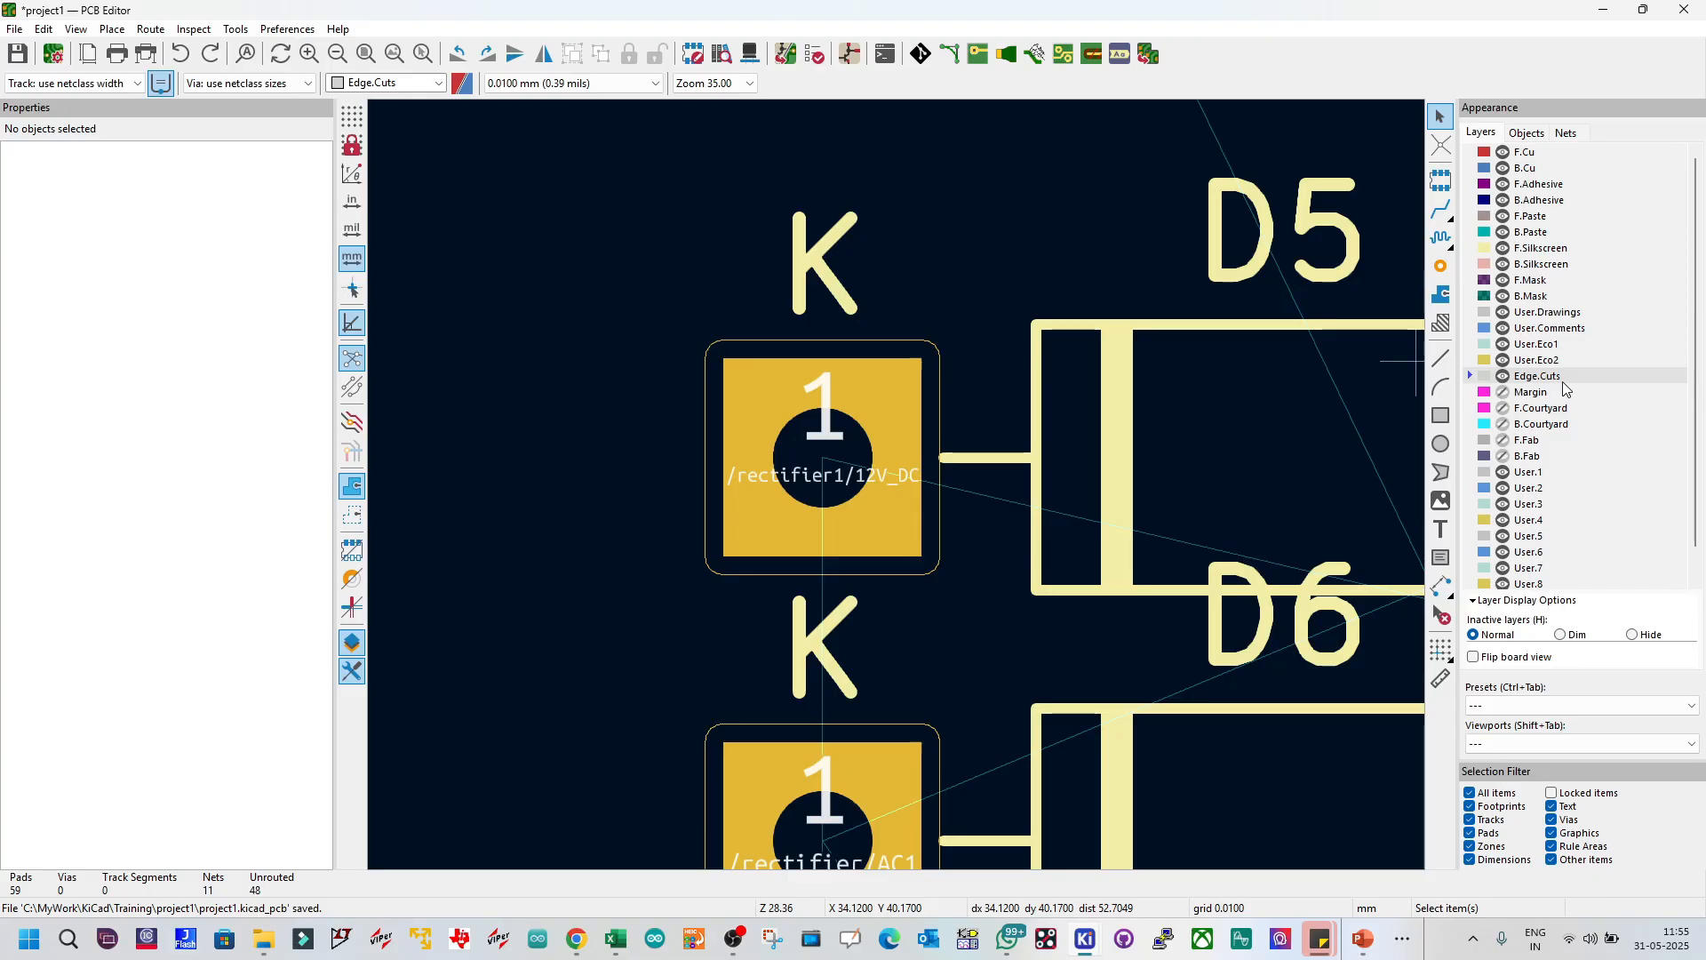
{"action": "left_click", "coordinate": [1554, 397]}
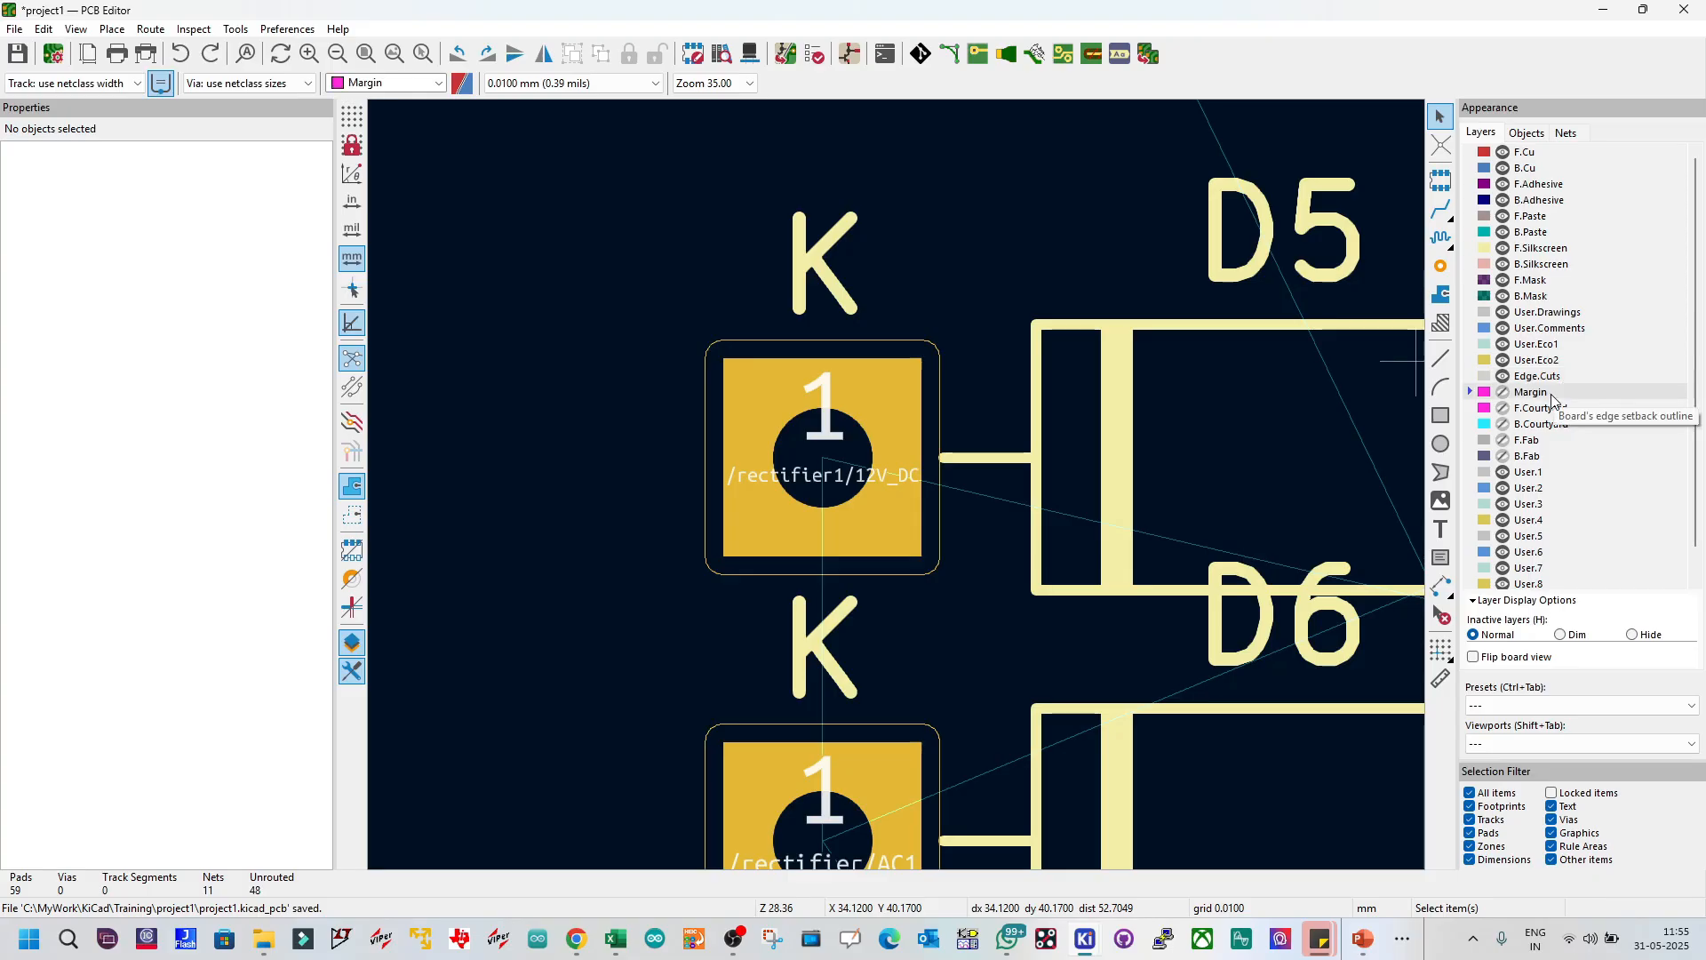
Step: Hide the F.Silkscreen layer, show the Margin layer and examine the bare connector pads up close
{"action": "scroll", "coordinate": [894, 527], "scroll_direction": "down", "scroll_amount": 3}
{"action": "scroll", "coordinate": [897, 485], "scroll_direction": "up", "scroll_amount": 2}
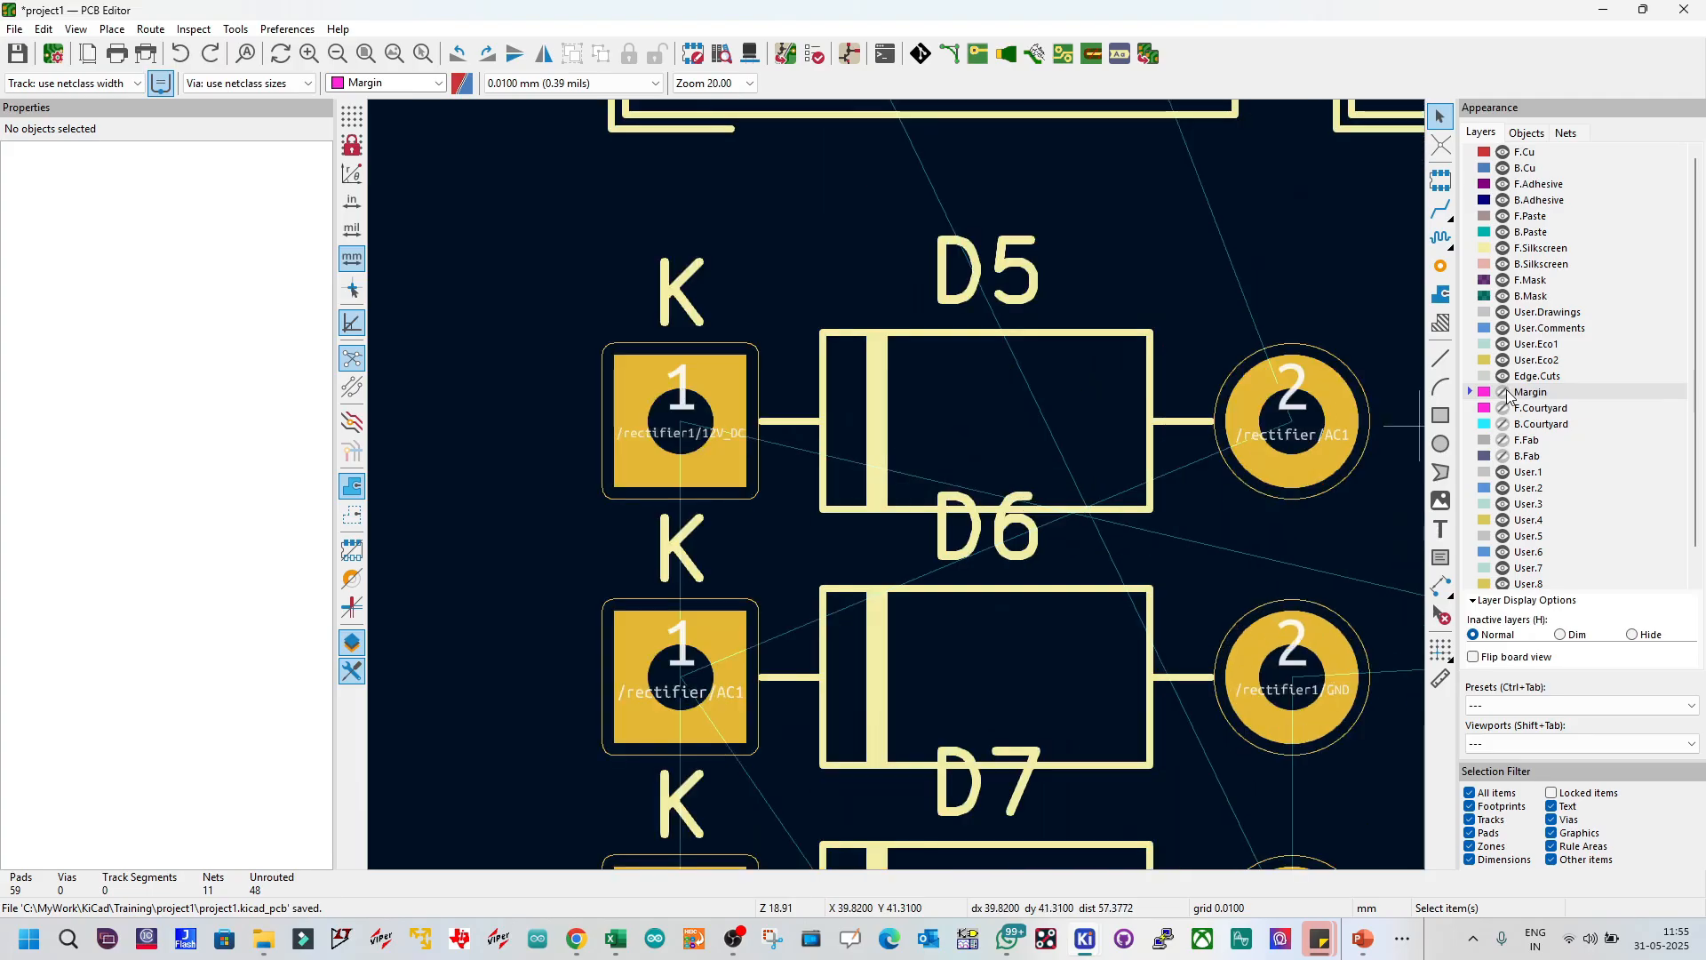
{"action": "scroll", "coordinate": [968, 557], "scroll_direction": "down", "scroll_amount": 4}
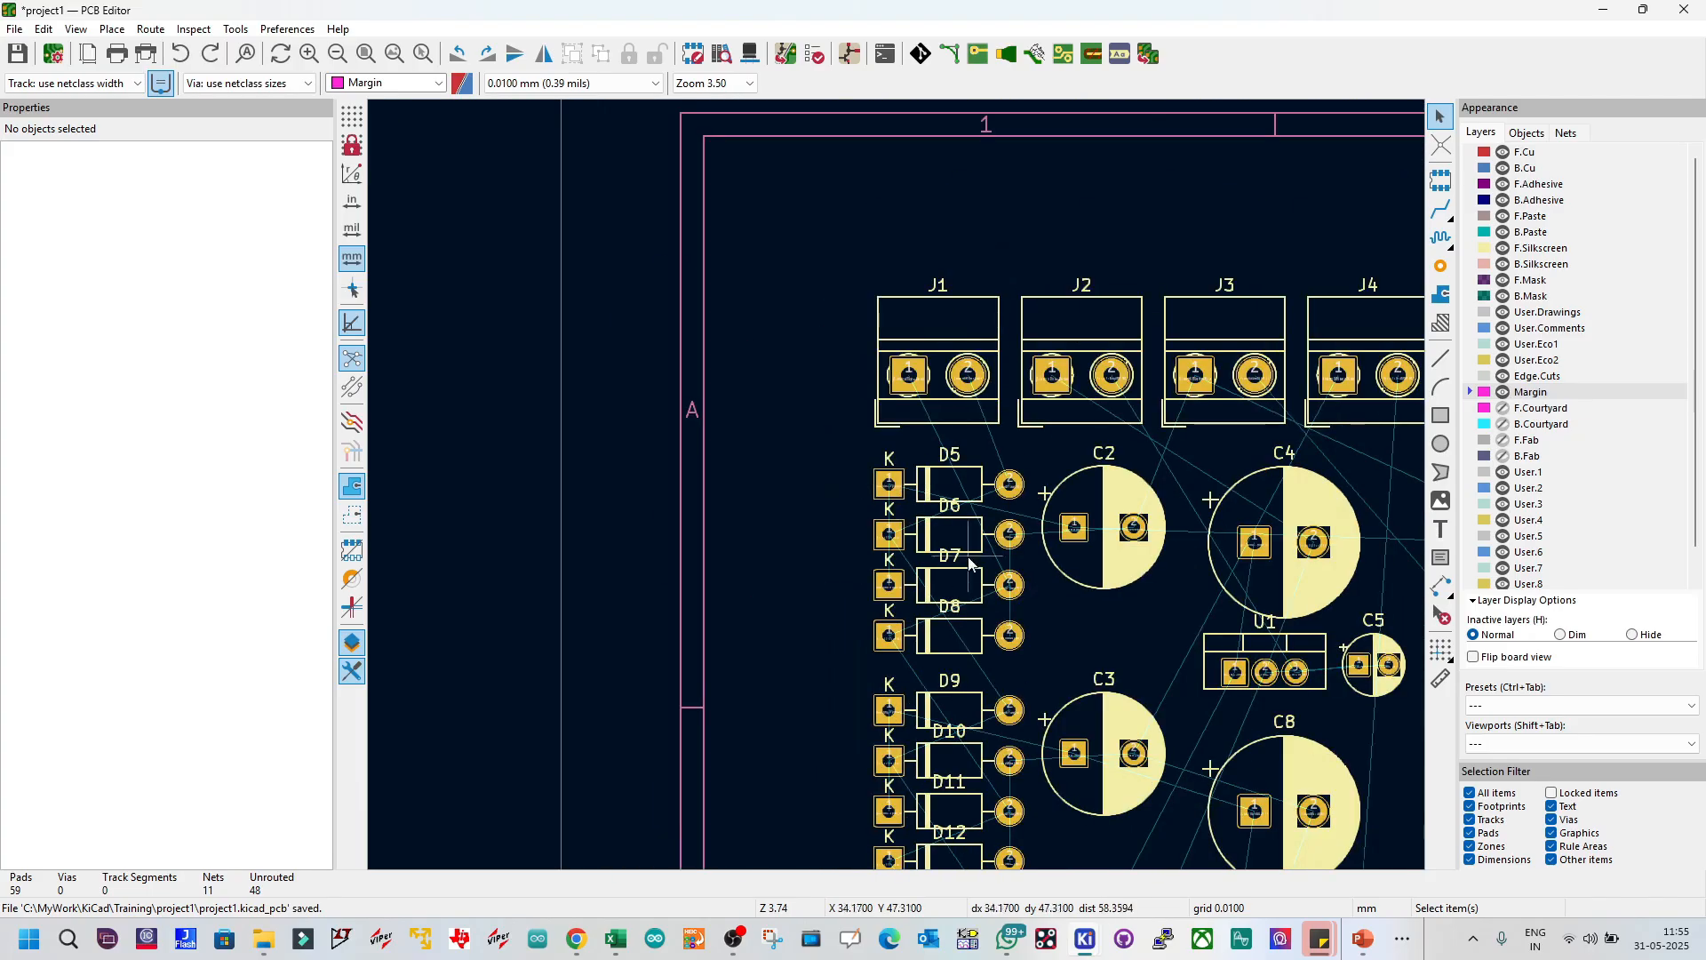
{"action": "scroll", "coordinate": [897, 485], "scroll_direction": "up", "scroll_amount": 2}
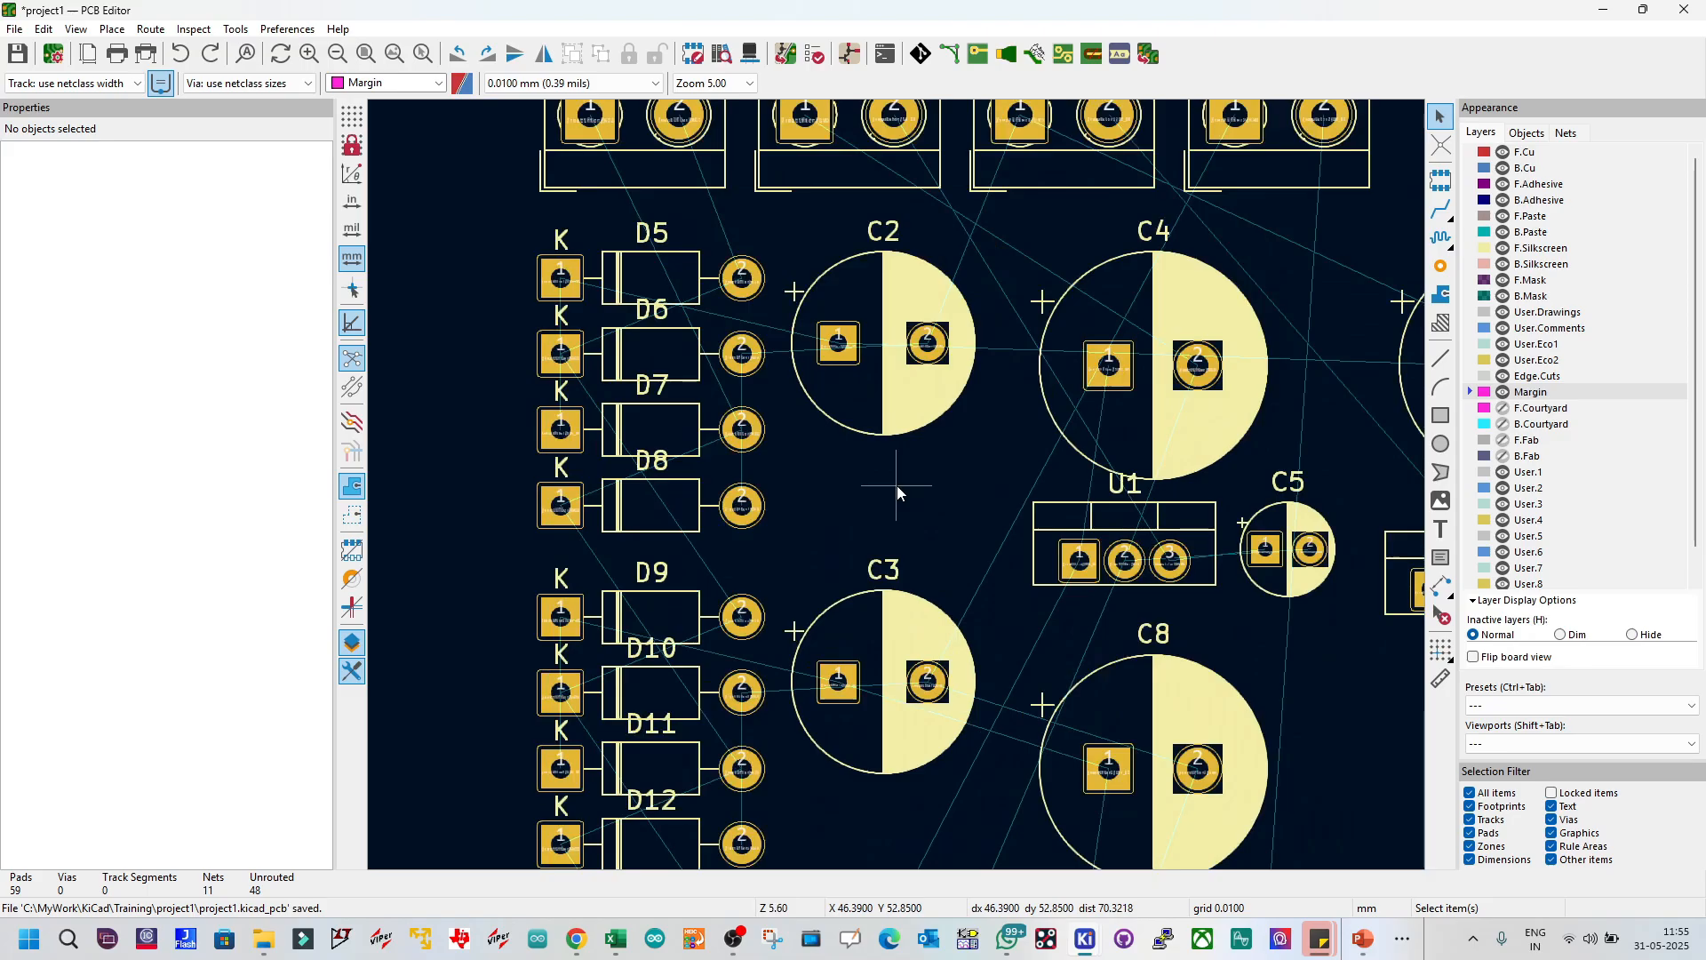
{"action": "left_click", "coordinate": [1504, 249]}
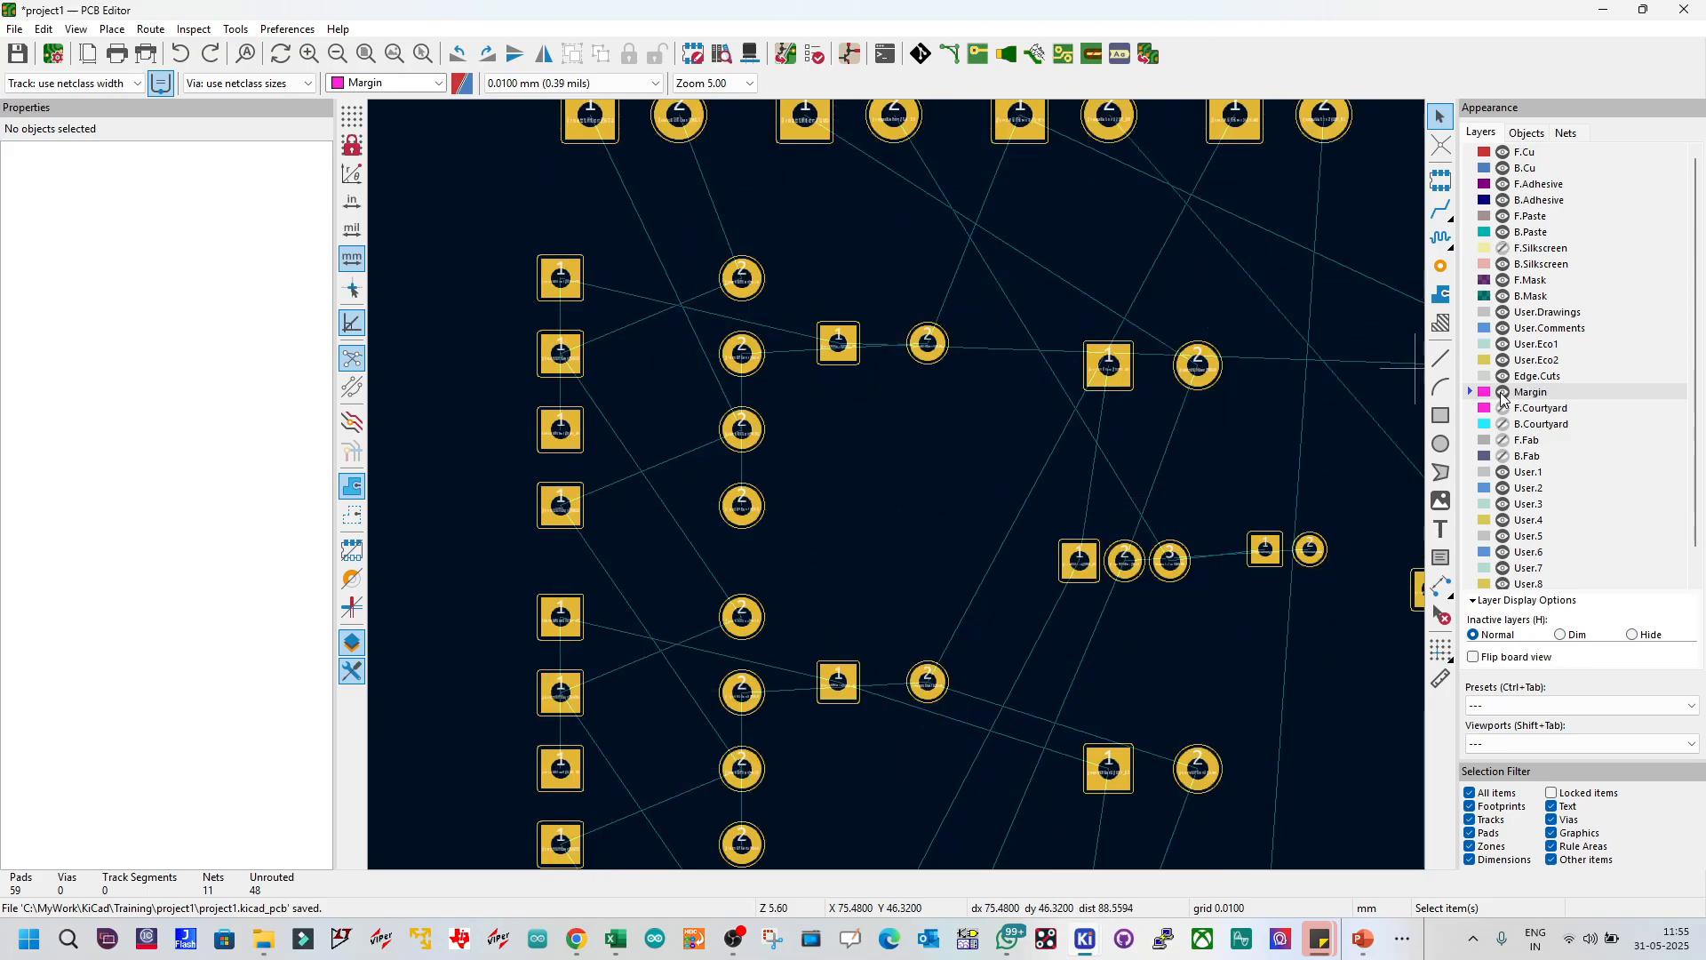
{"action": "scroll", "coordinate": [897, 494], "scroll_direction": "down", "scroll_amount": 2}
{"action": "scroll", "coordinate": [896, 487], "scroll_direction": "up", "scroll_amount": 6}
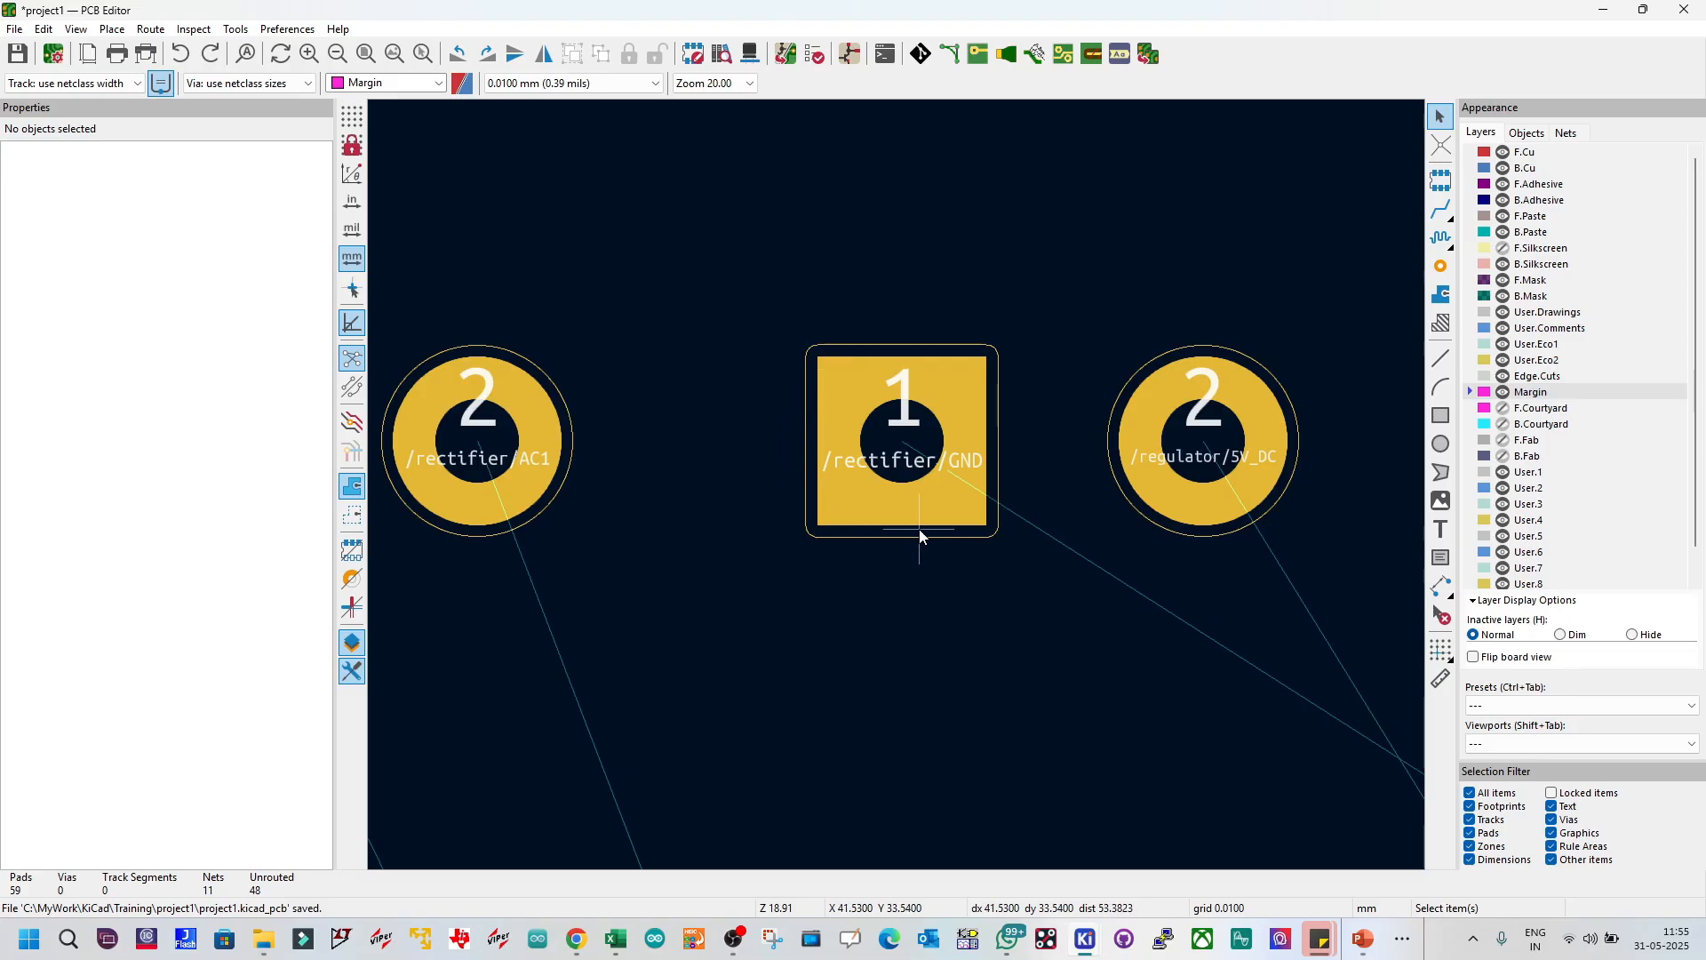
{"action": "scroll", "coordinate": [919, 533], "scroll_direction": "up", "scroll_amount": 2}
{"action": "scroll", "coordinate": [899, 417], "scroll_direction": "down", "scroll_amount": 2}
{"action": "scroll", "coordinate": [897, 485], "scroll_direction": "up", "scroll_amount": 2}
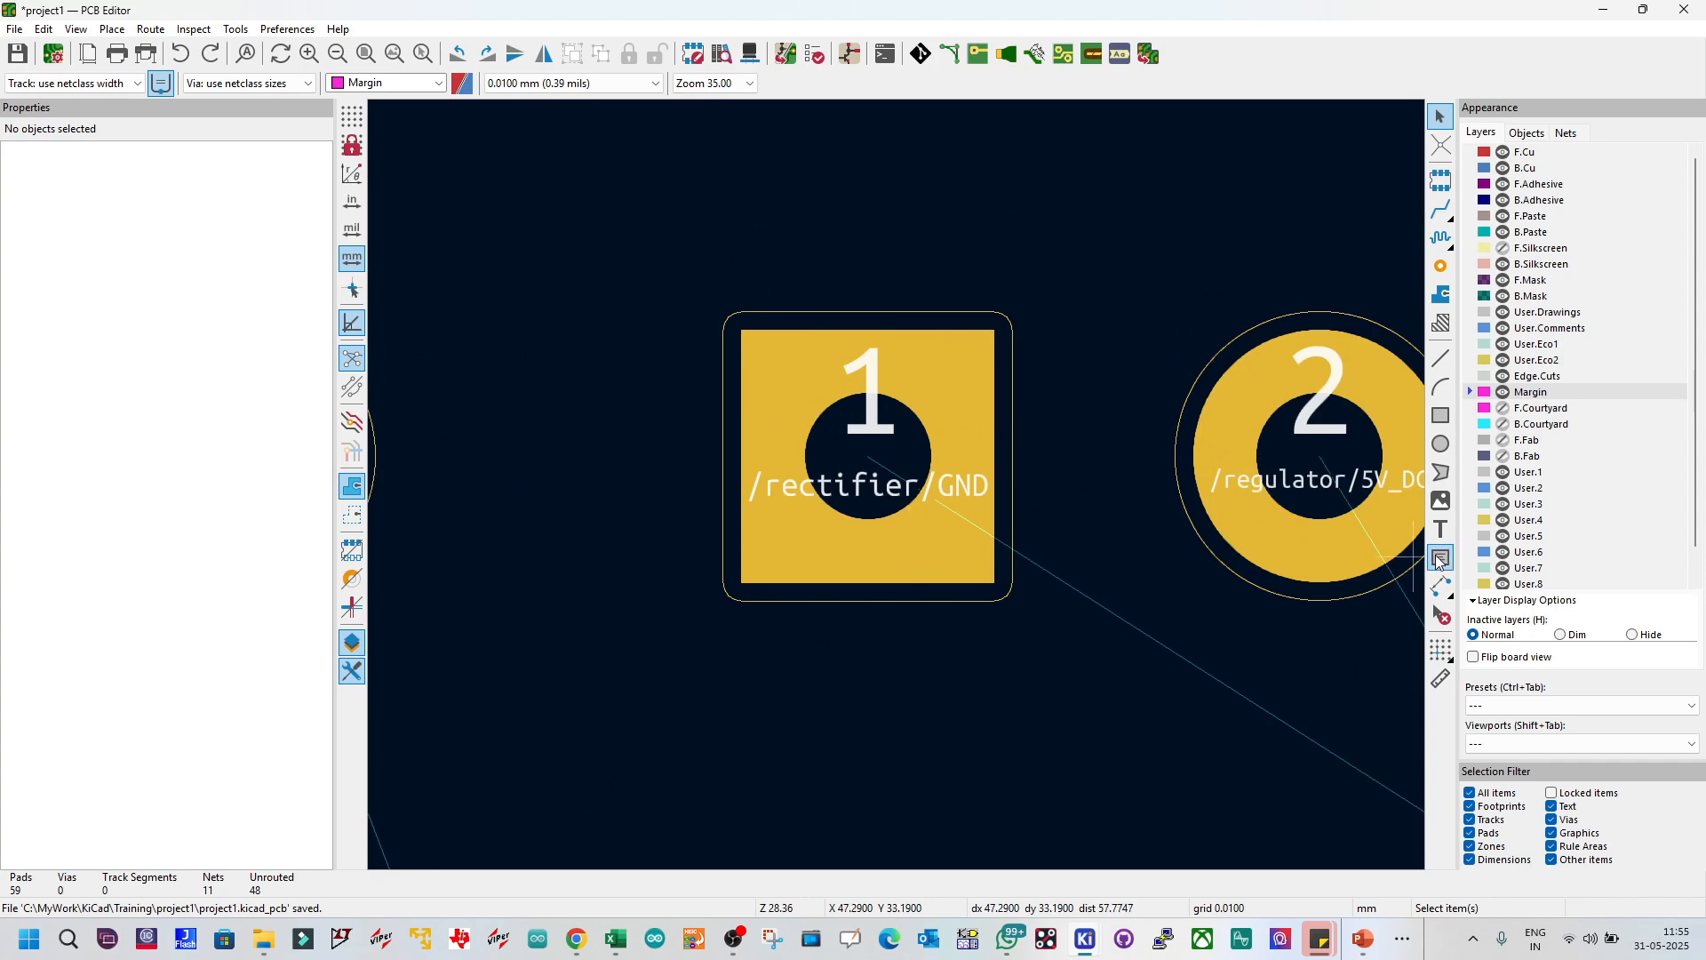
Step: Show the F.Courtyard layer and move terminal block J2 close to J1's courtyard, at X 40.59 mm, Y 32.08 mm, and deselect it
{"action": "left_click", "coordinate": [1504, 408]}
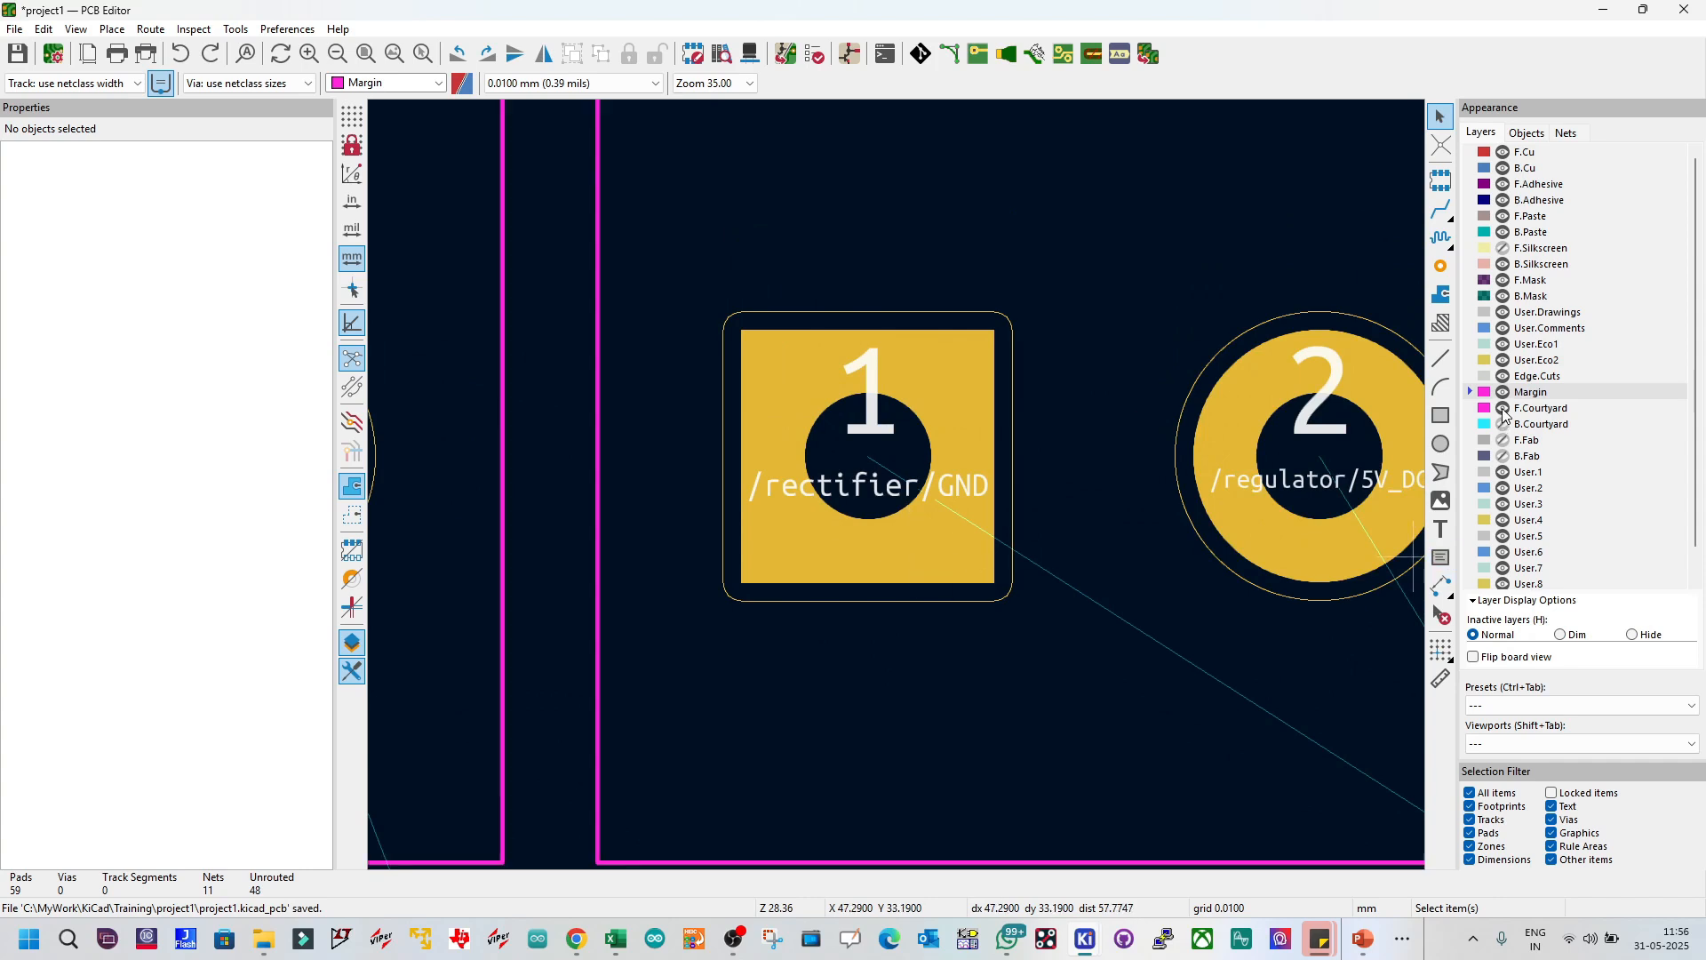
{"action": "scroll", "coordinate": [898, 486], "scroll_direction": "down", "scroll_amount": 4}
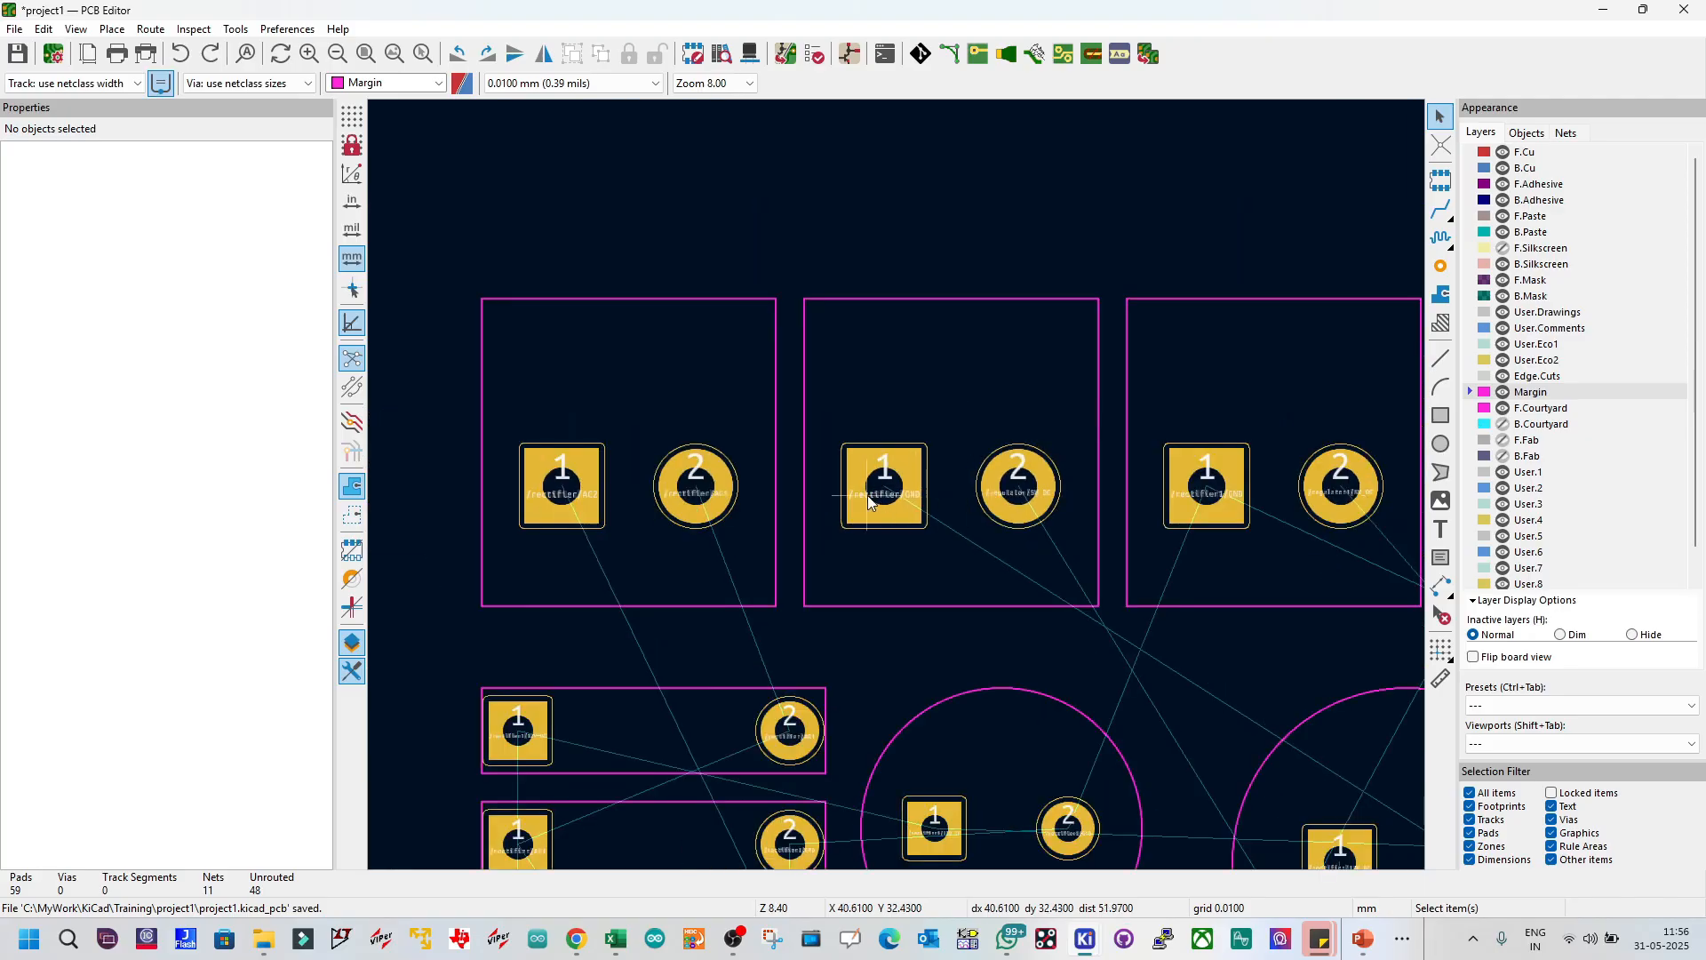
{"action": "scroll", "coordinate": [898, 487], "scroll_direction": "up", "scroll_amount": 2}
{"action": "left_click", "coordinate": [960, 388]}
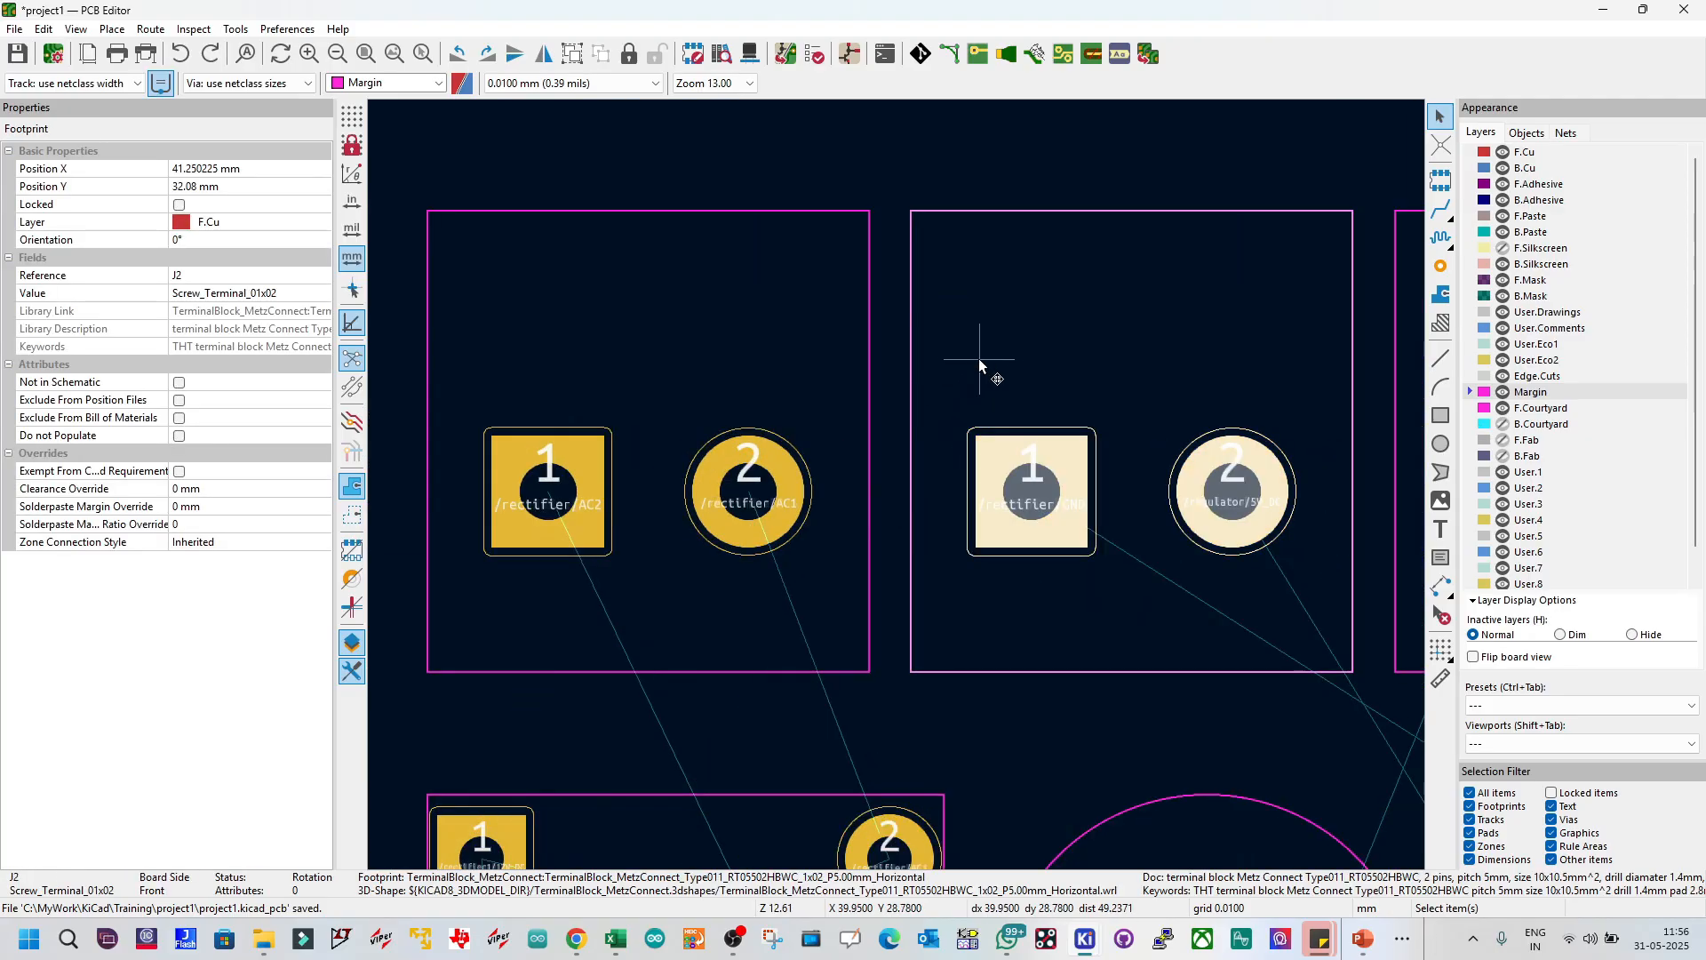
{"action": "key", "text": "m"}
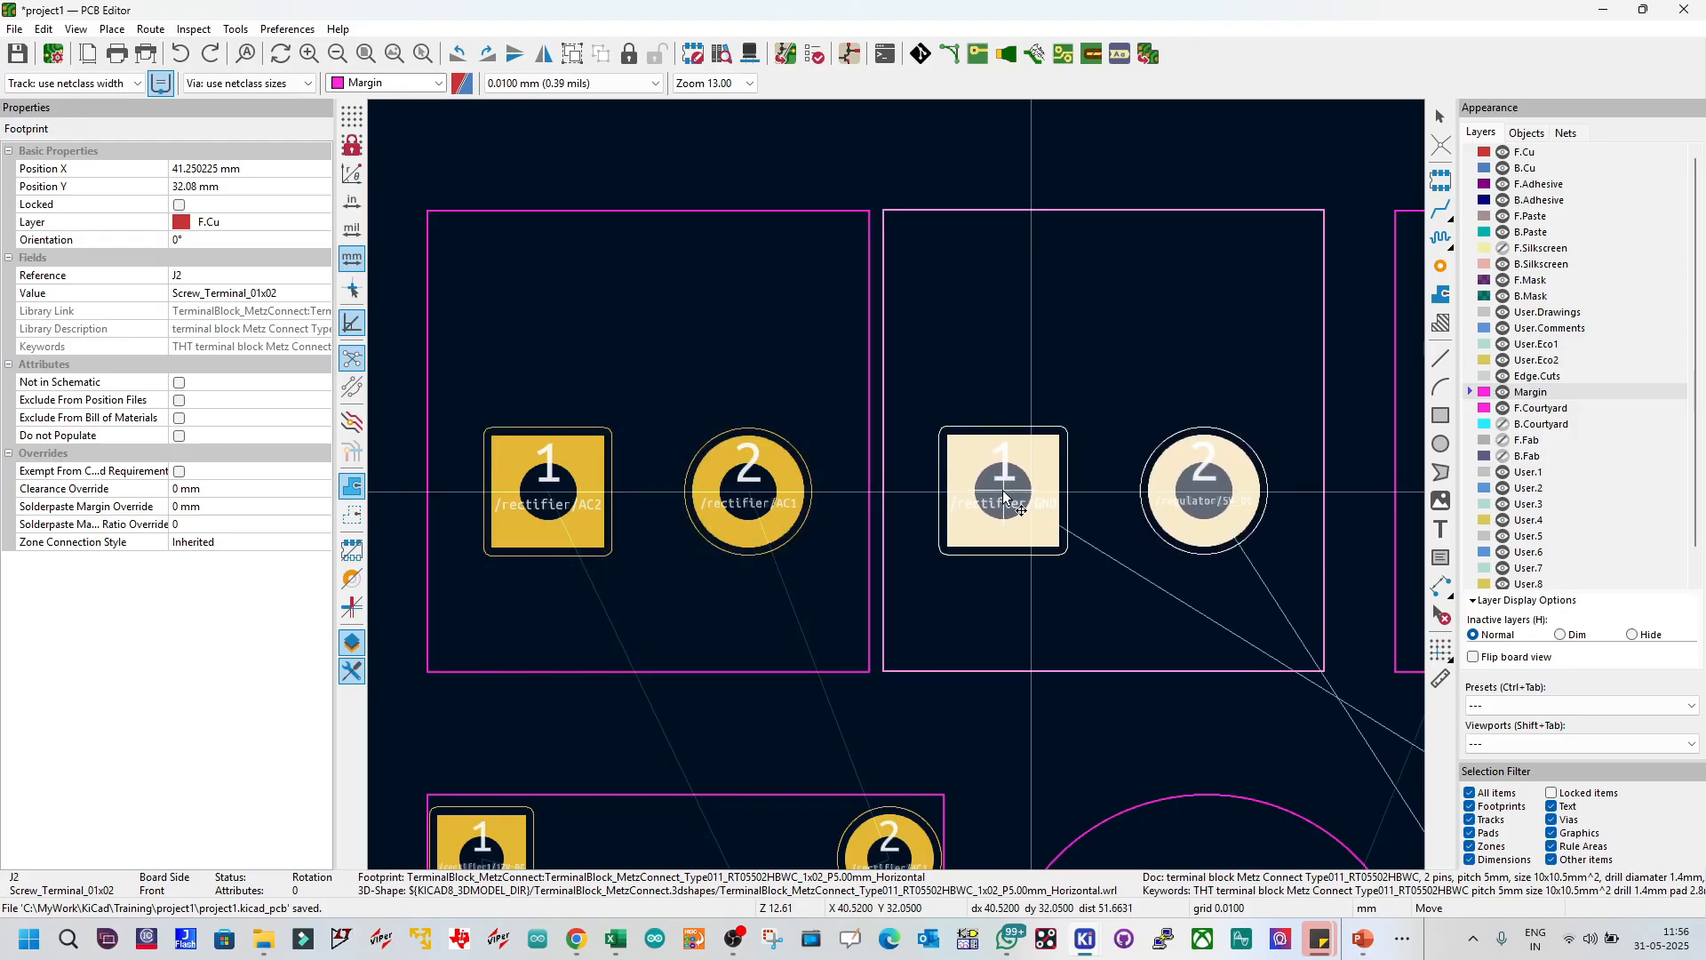
{"action": "left_click", "coordinate": [1005, 497]}
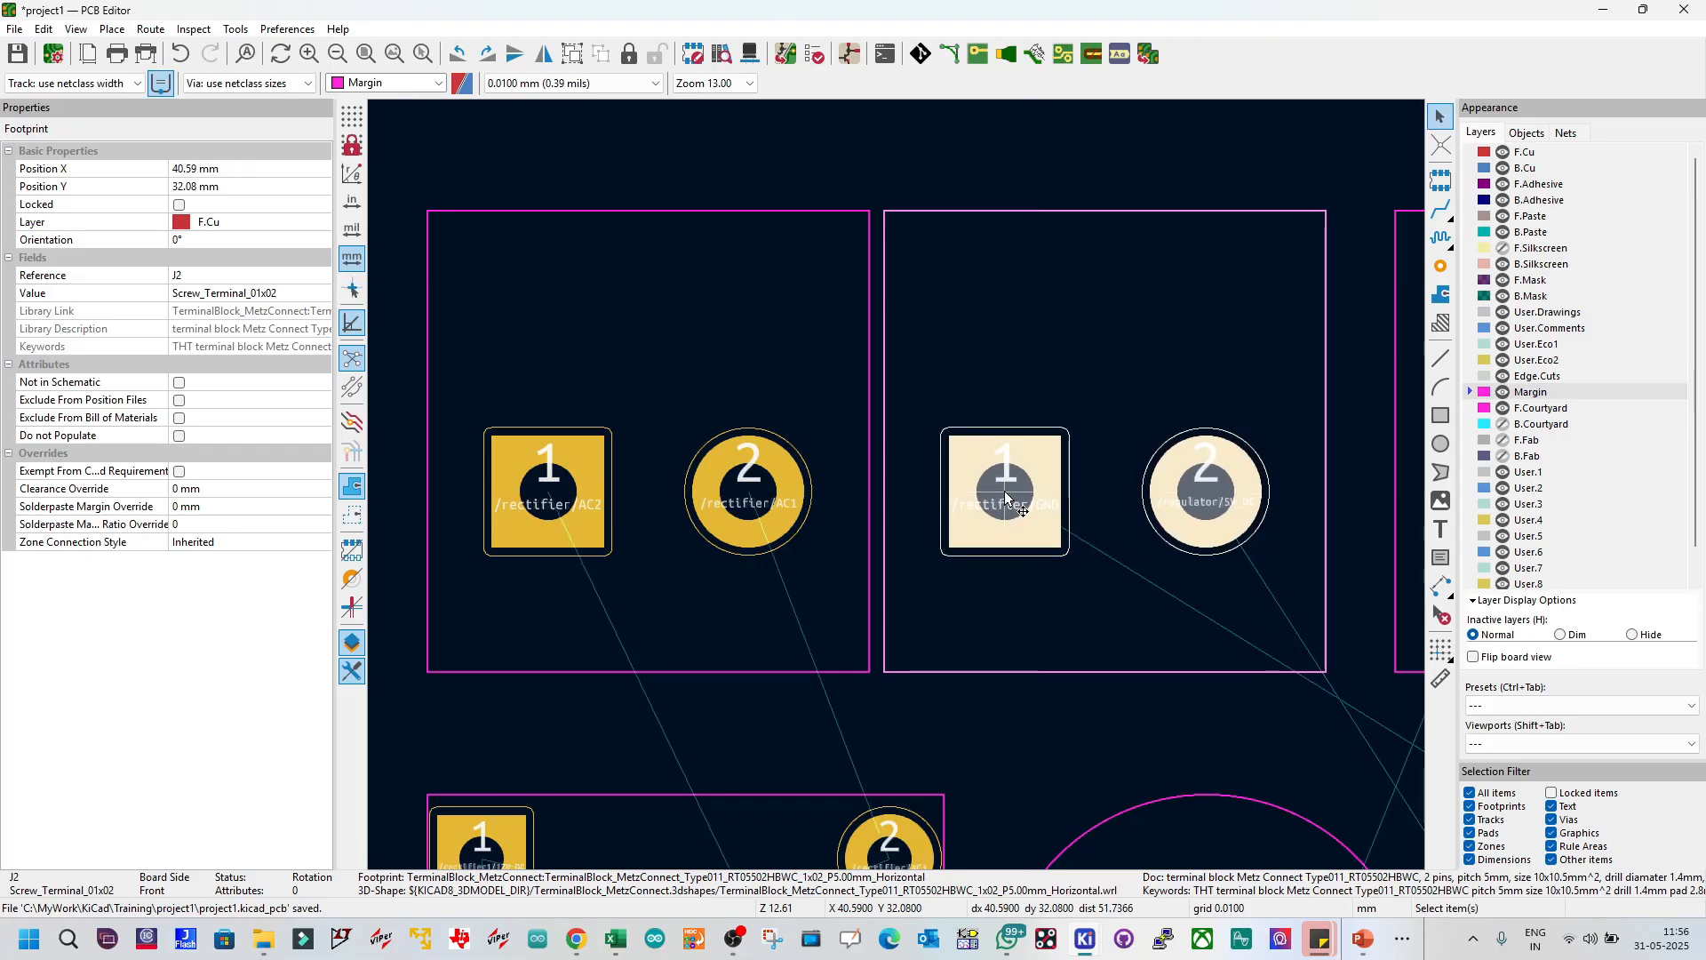
{"action": "left_click", "coordinate": [1293, 218]}
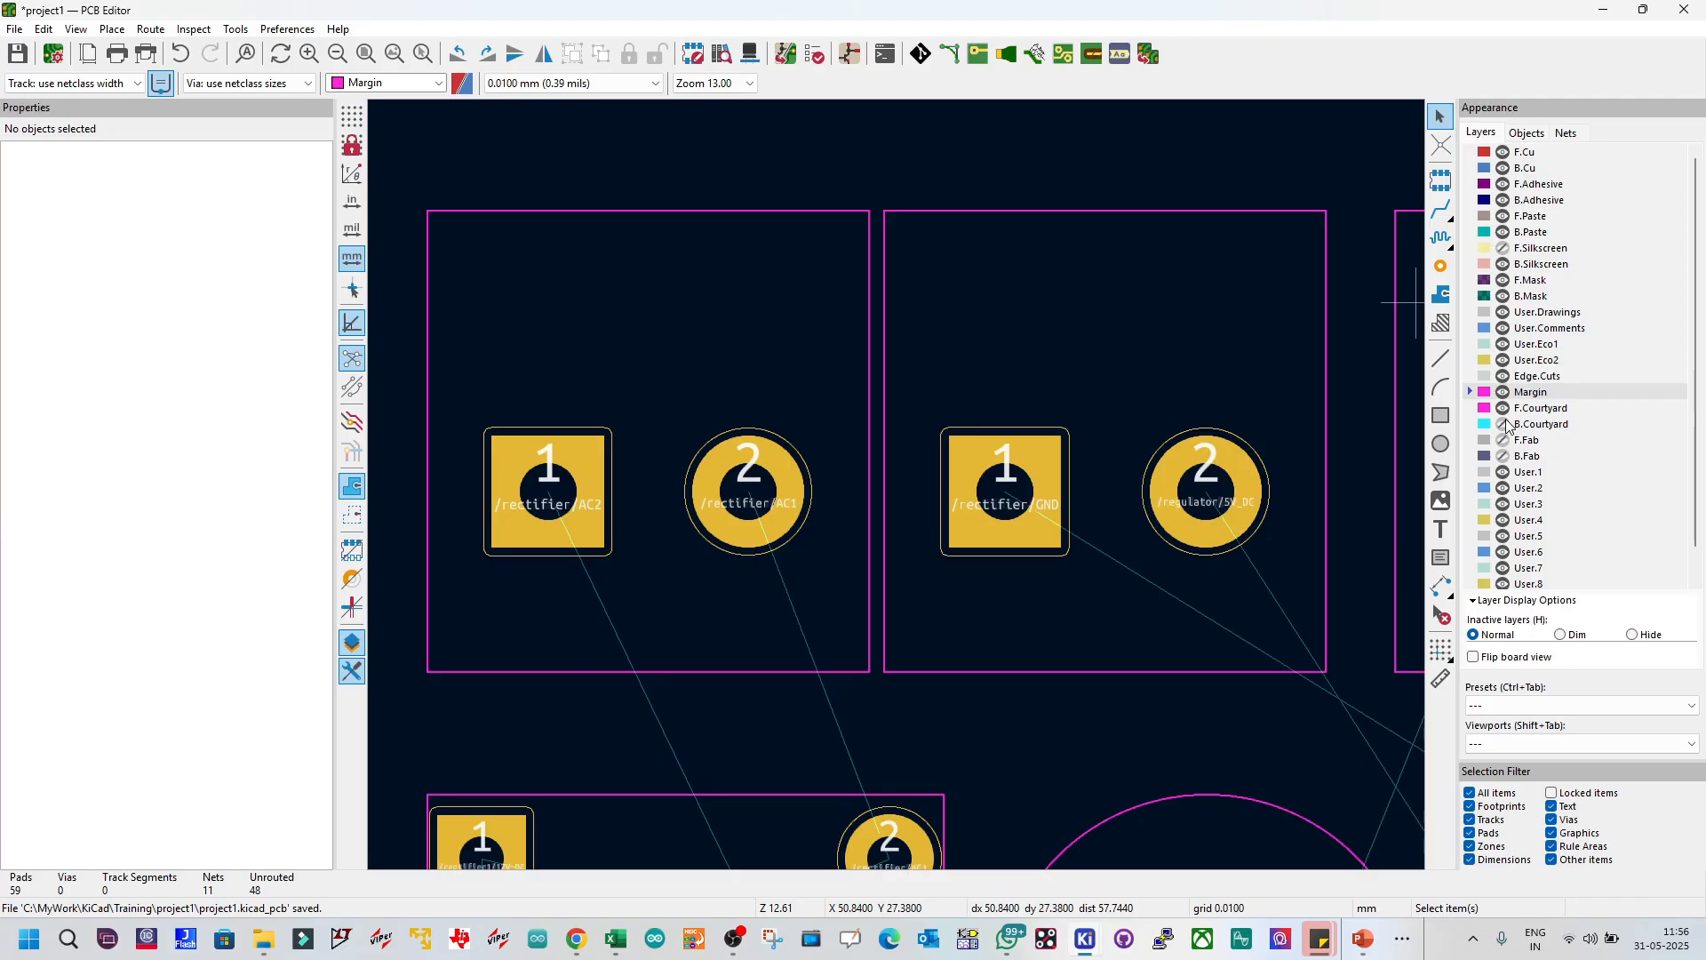
Step: Show the B.Courtyard layer, shift diode D6 slightly toward D5 while keeping their courtyards apart, and deselect it
{"action": "scroll", "coordinate": [1279, 487], "scroll_direction": "down", "scroll_amount": 4}
{"action": "scroll", "coordinate": [898, 485], "scroll_direction": "up", "scroll_amount": 3}
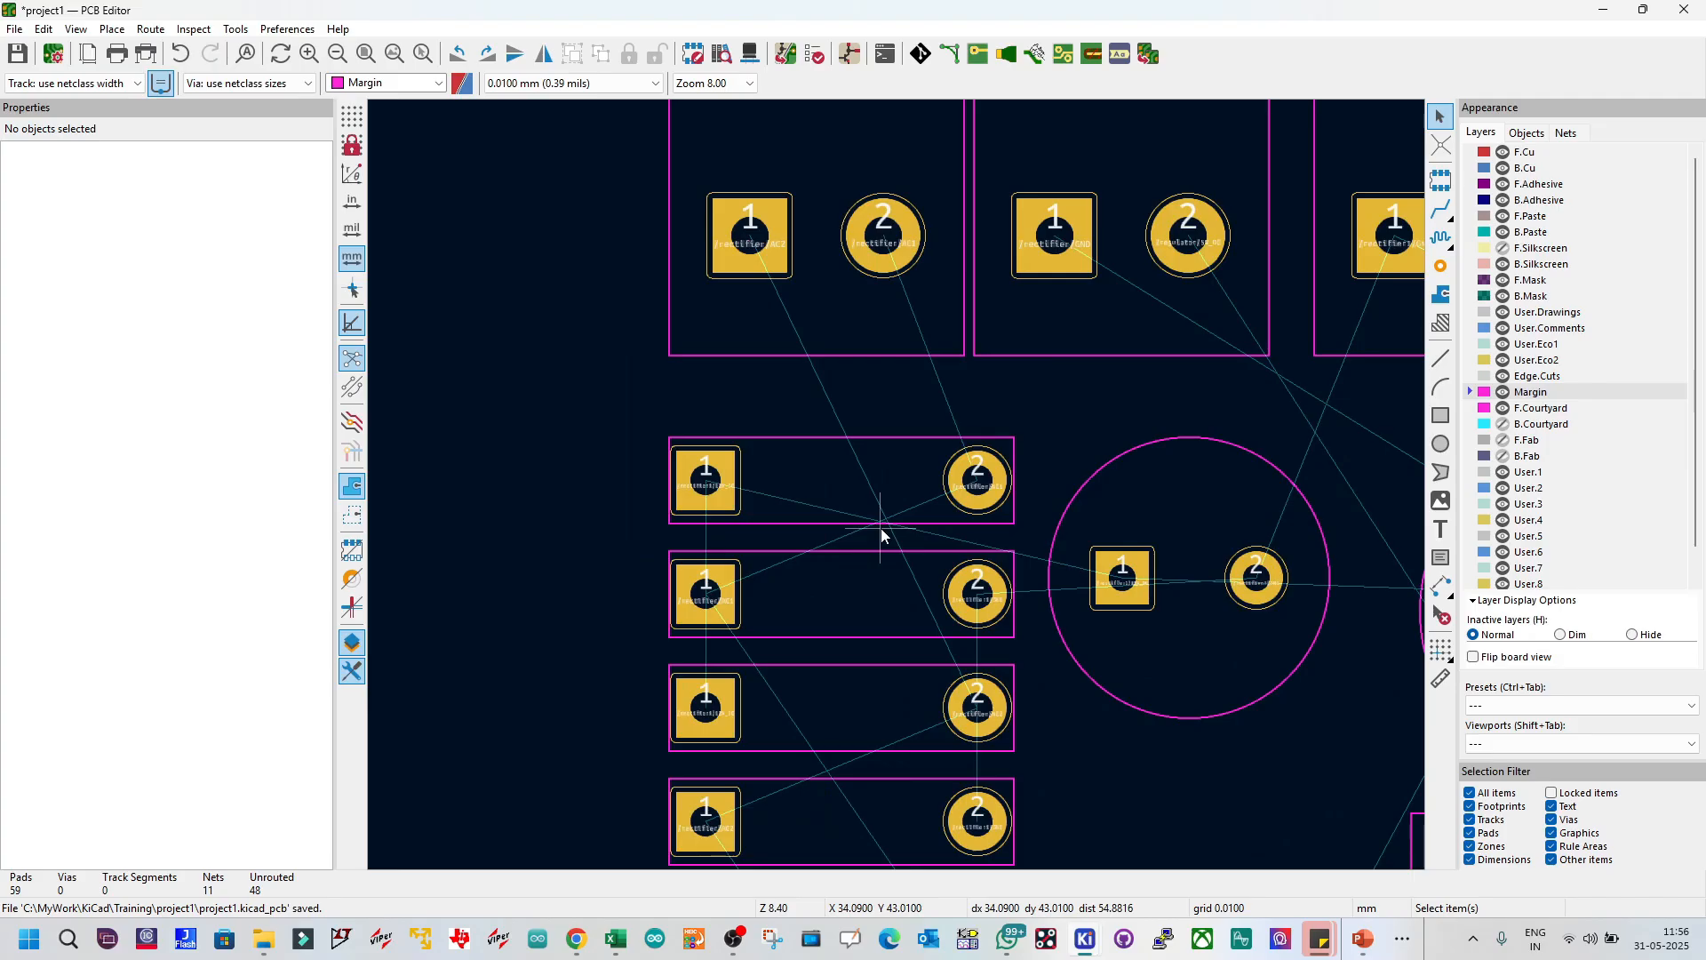
{"action": "mouse_move", "coordinate": [853, 589]}
{"action": "left_mouse_down"}
{"action": "mouse_move", "coordinate": [840, 562]}
{"action": "mouse_move", "coordinate": [841, 586]}
{"action": "left_mouse_up"}
{"action": "left_click", "coordinate": [572, 509]}
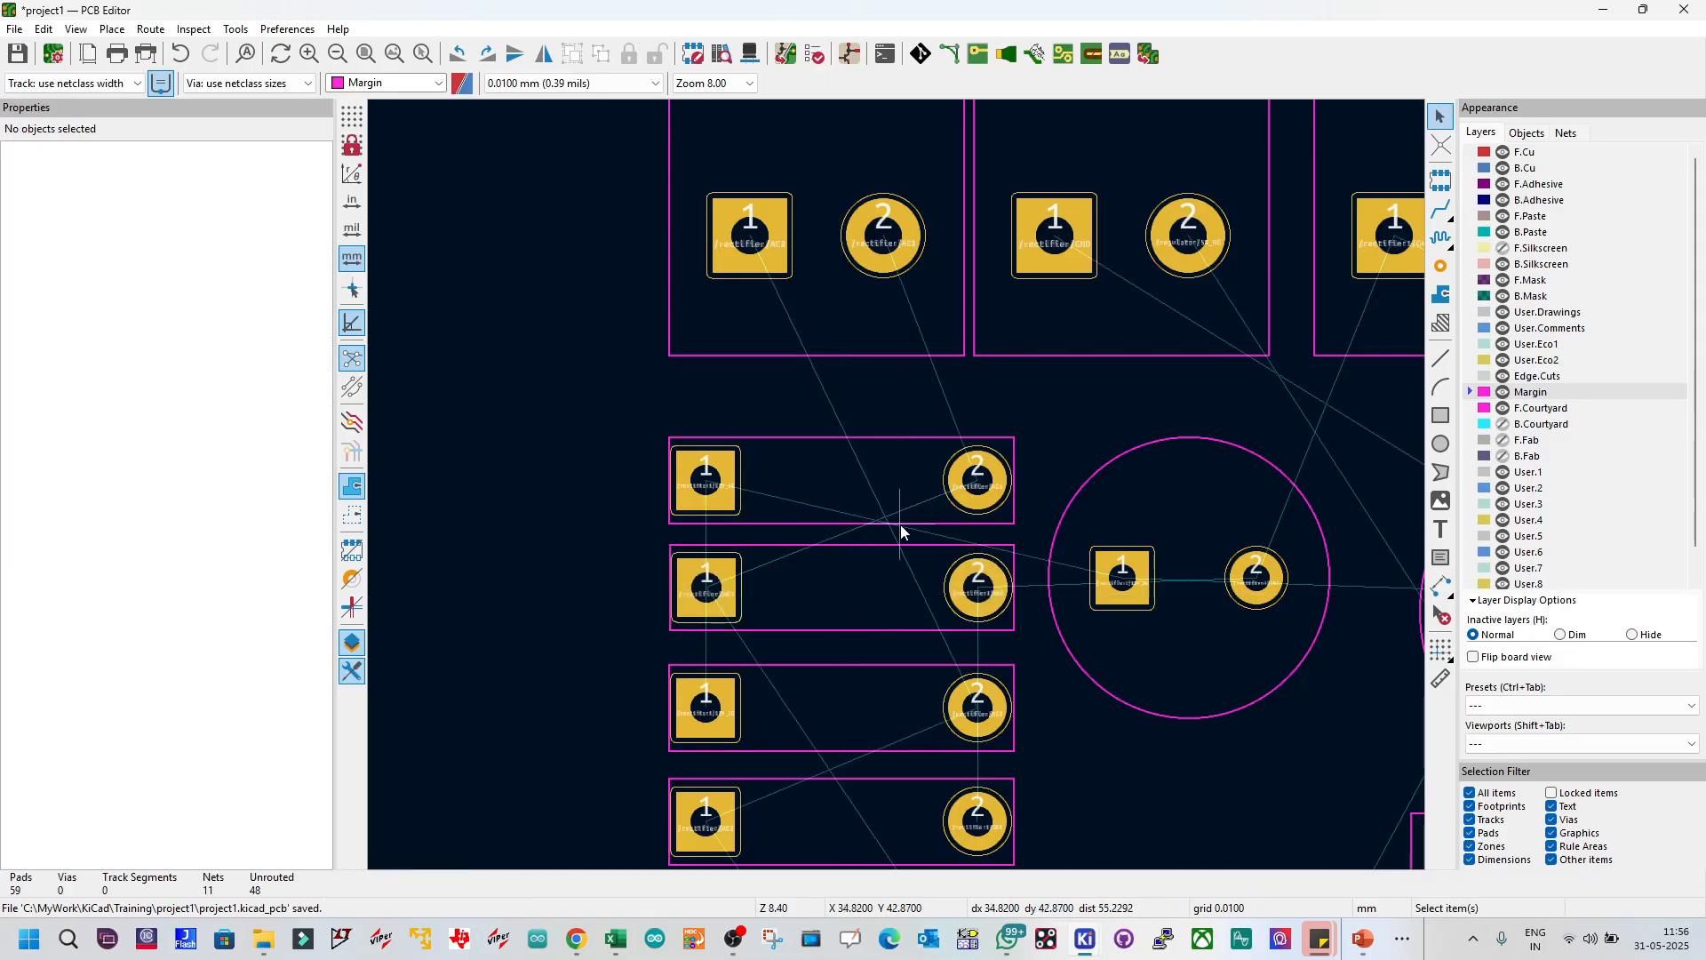
Step: Make F.Fab the active layer, review the remaining User layers, and show the F.Silkscreen layer again
{"action": "left_click", "coordinate": [1505, 442]}
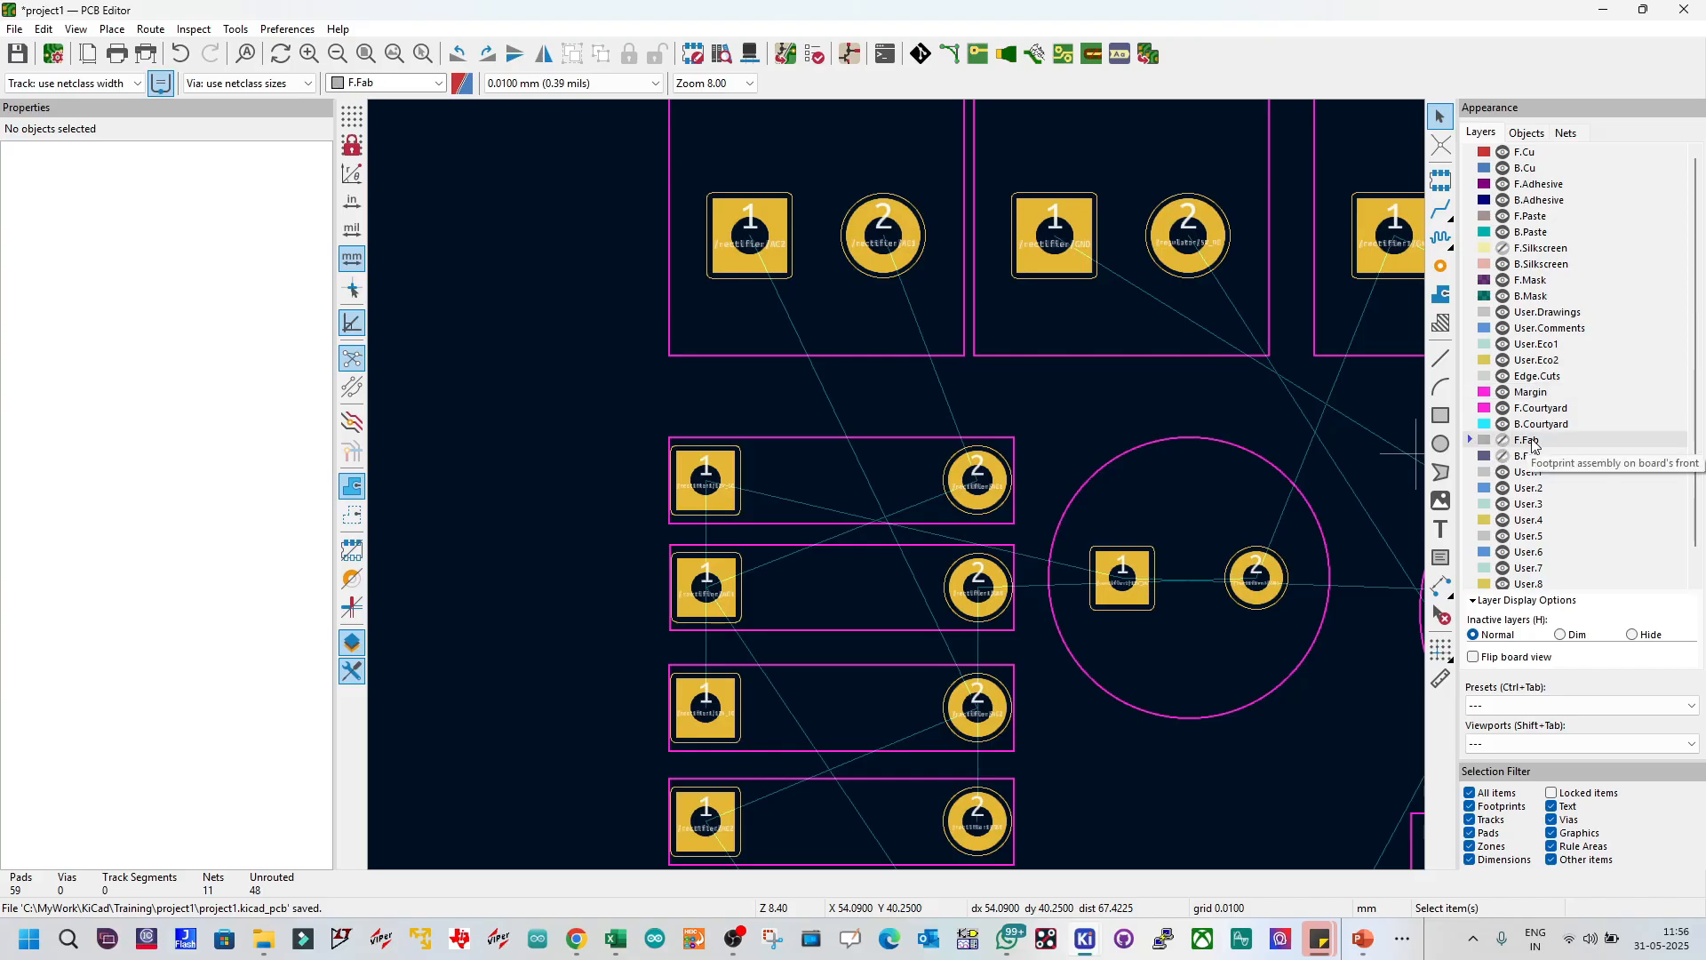
{"action": "scroll", "coordinate": [1530, 467], "scroll_direction": "down", "scroll_amount": 1}
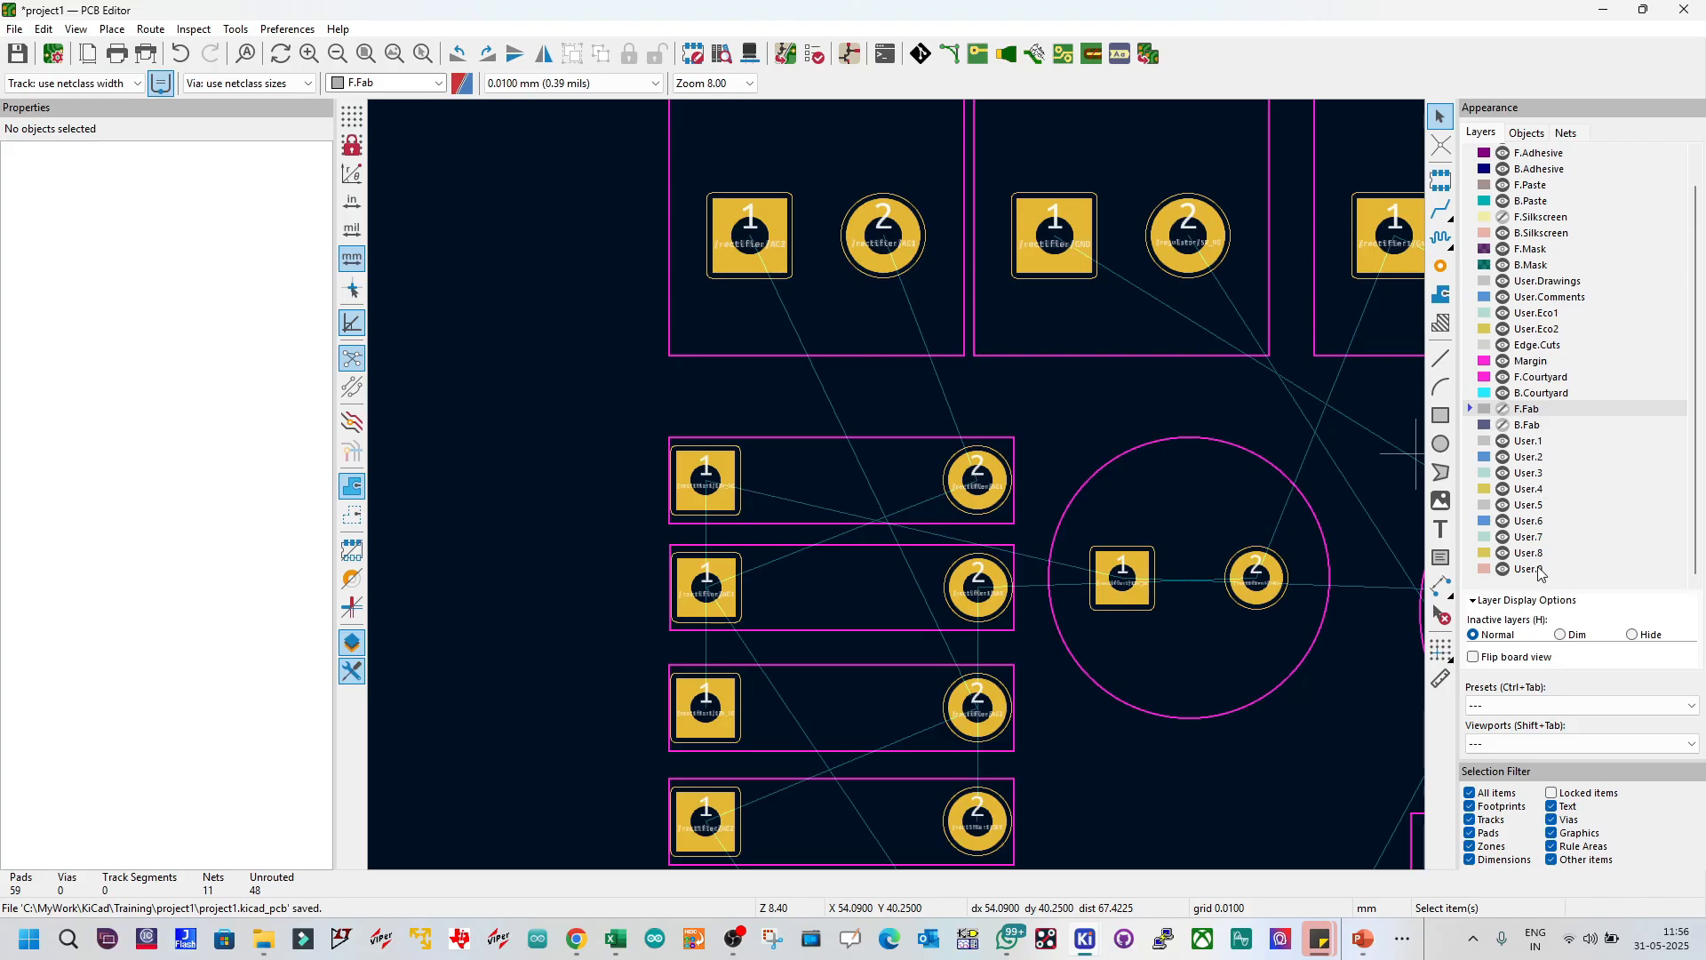
{"action": "scroll", "coordinate": [1530, 493], "scroll_direction": "up", "scroll_amount": 2}
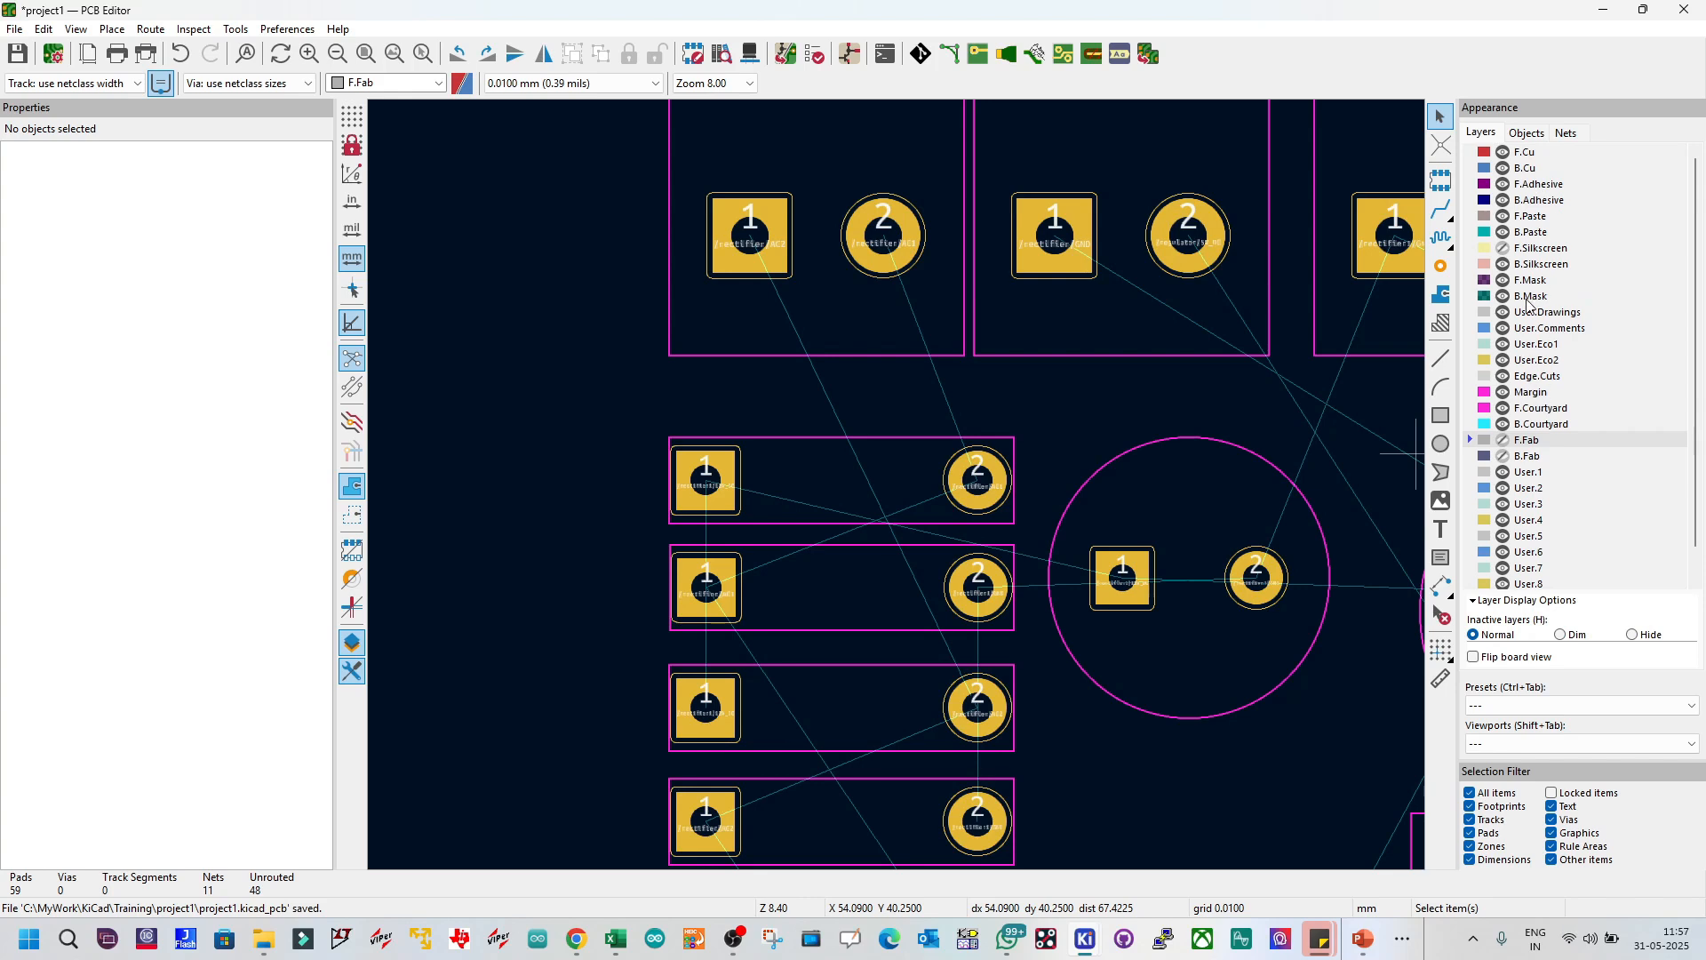
{"action": "left_click", "coordinate": [1502, 249]}
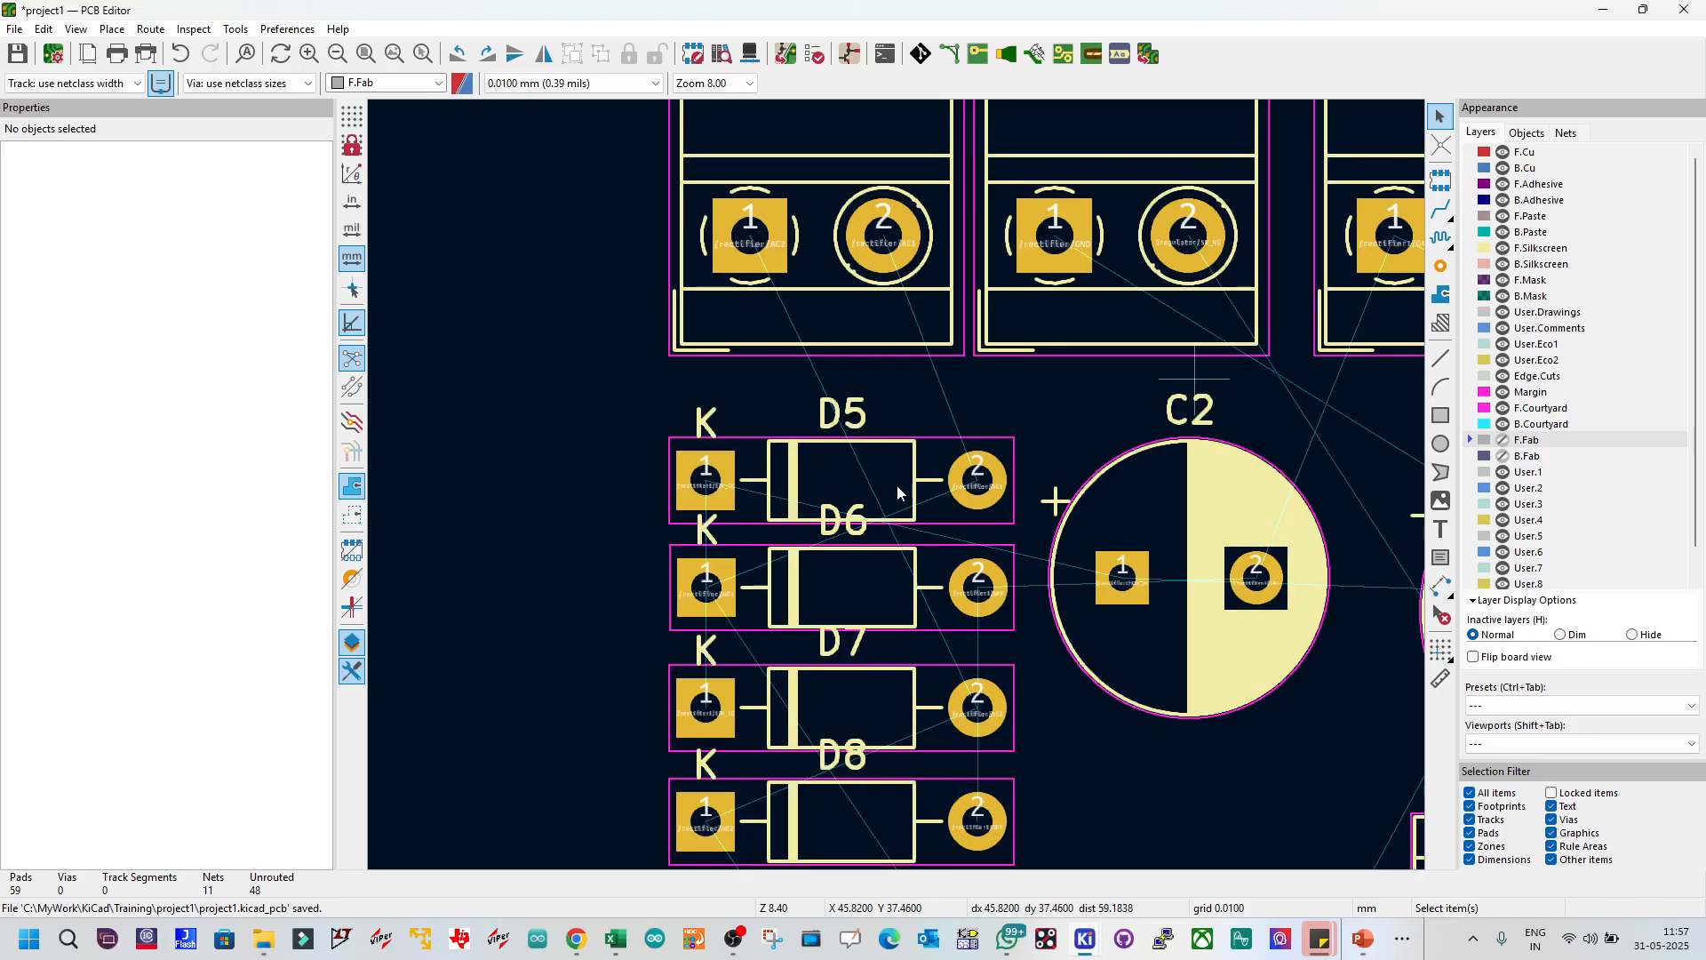
{"action": "key", "text": "F4"}
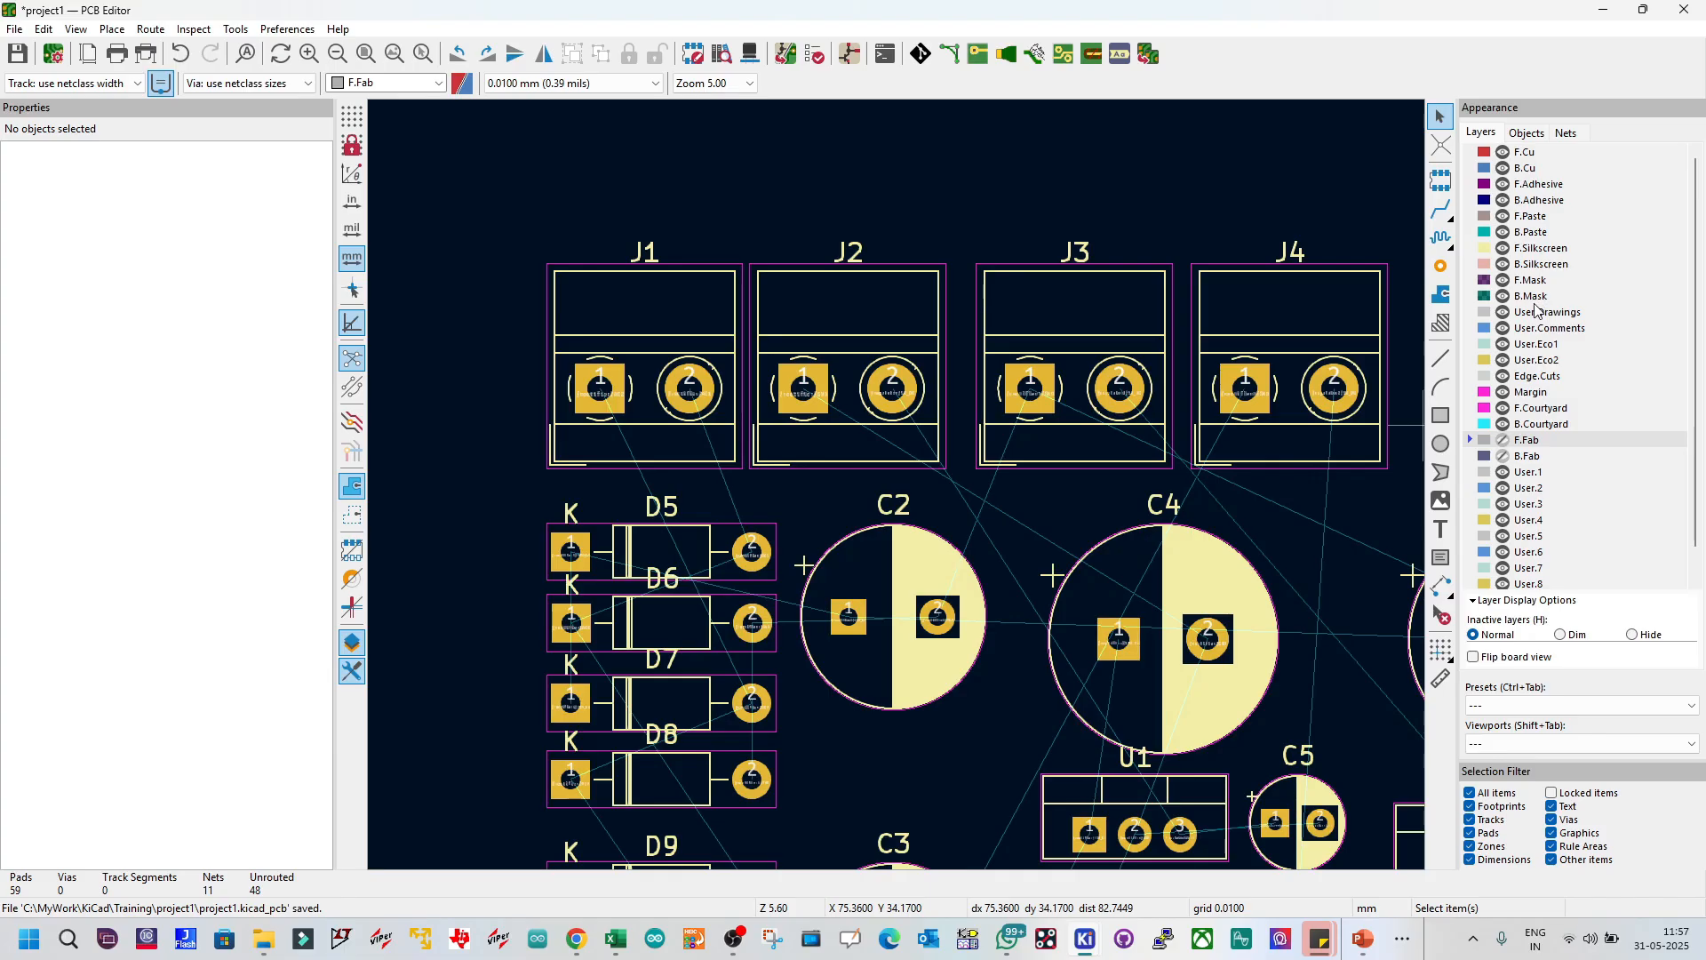
Step: Switch the active layer between F.Cu and B.Cu while examining the whole component placement on the sheet
{"action": "left_click", "coordinate": [1526, 156]}
{"action": "left_click", "coordinate": [1529, 170]}
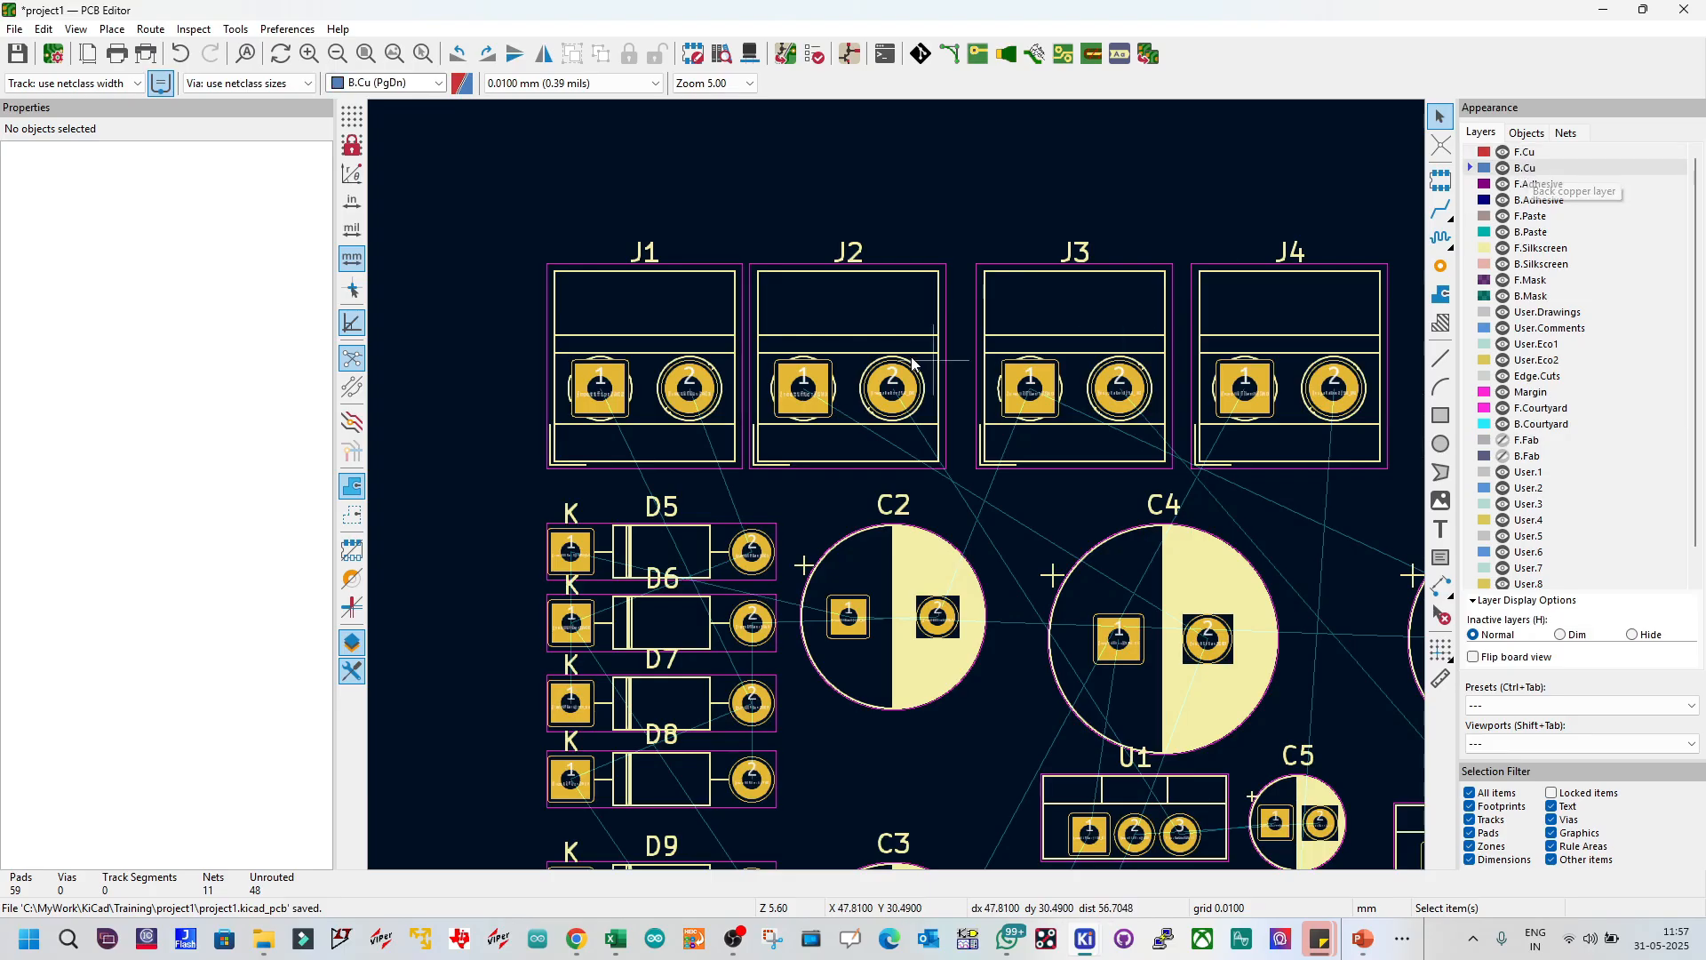
{"action": "scroll", "coordinate": [899, 481], "scroll_direction": "down", "scroll_amount": 5}
{"action": "scroll", "coordinate": [900, 482], "scroll_direction": "up", "scroll_amount": 2}
{"action": "scroll", "coordinate": [927, 541], "scroll_direction": "down", "scroll_amount": 1}
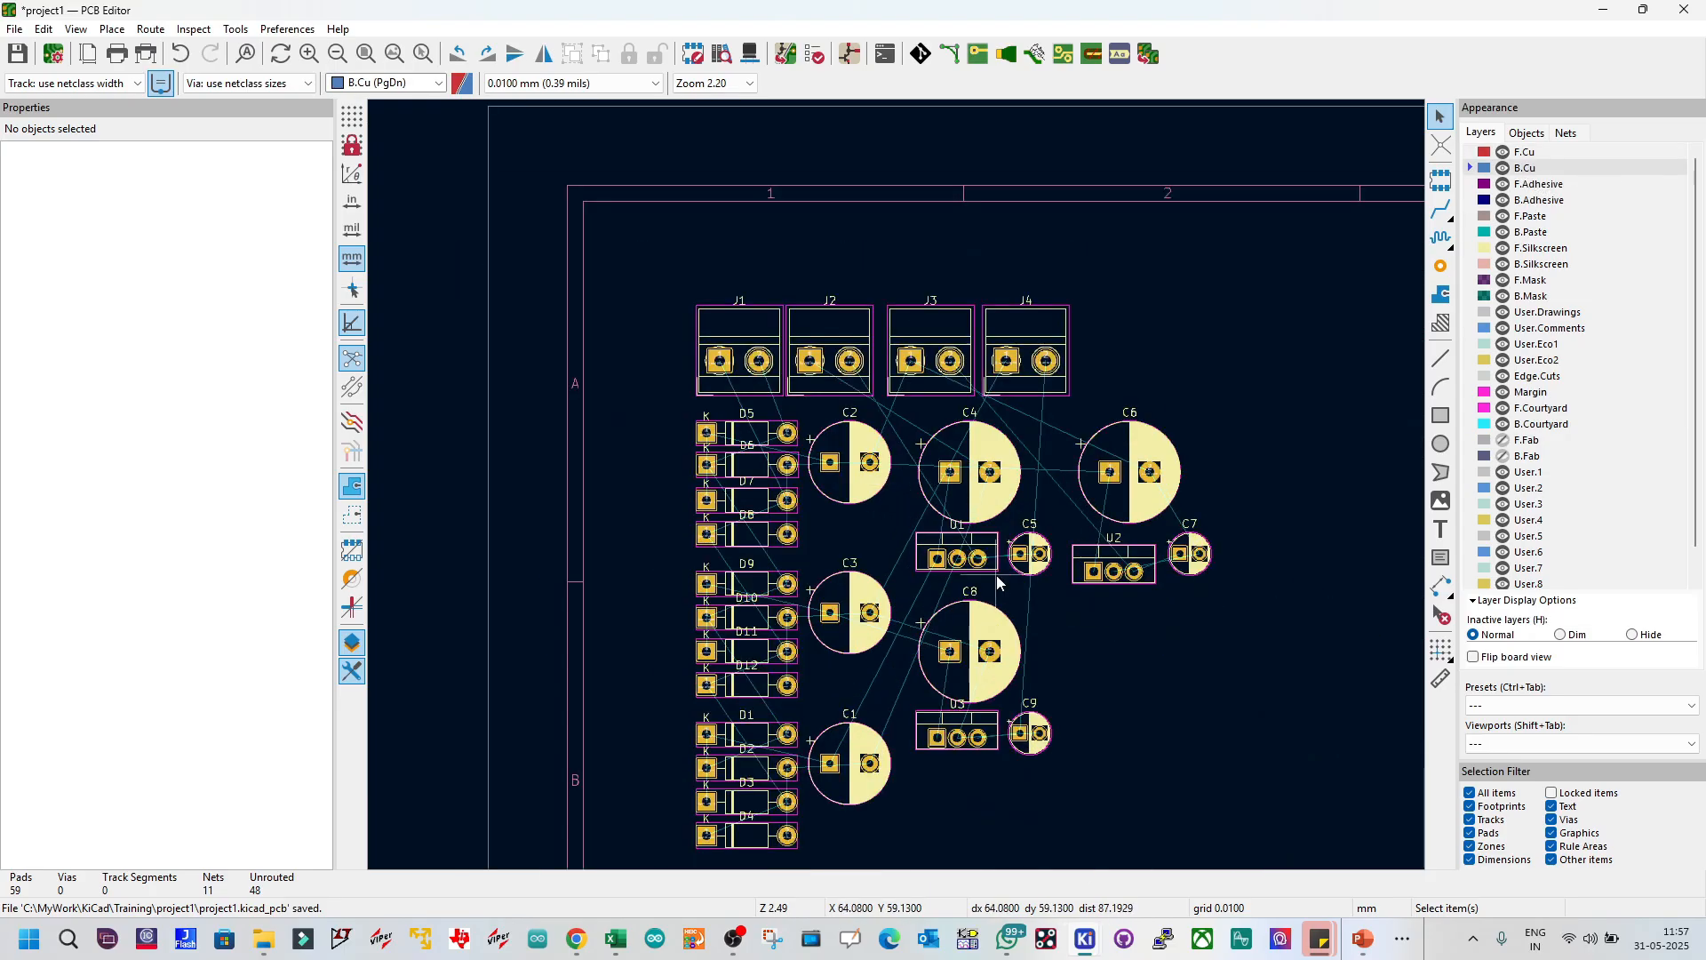
{"action": "scroll", "coordinate": [915, 520], "scroll_direction": "up", "scroll_amount": 2}
{"action": "scroll", "coordinate": [899, 492], "scroll_direction": "down", "scroll_amount": 3}
{"action": "scroll", "coordinate": [899, 492], "scroll_direction": "up", "scroll_amount": 2}
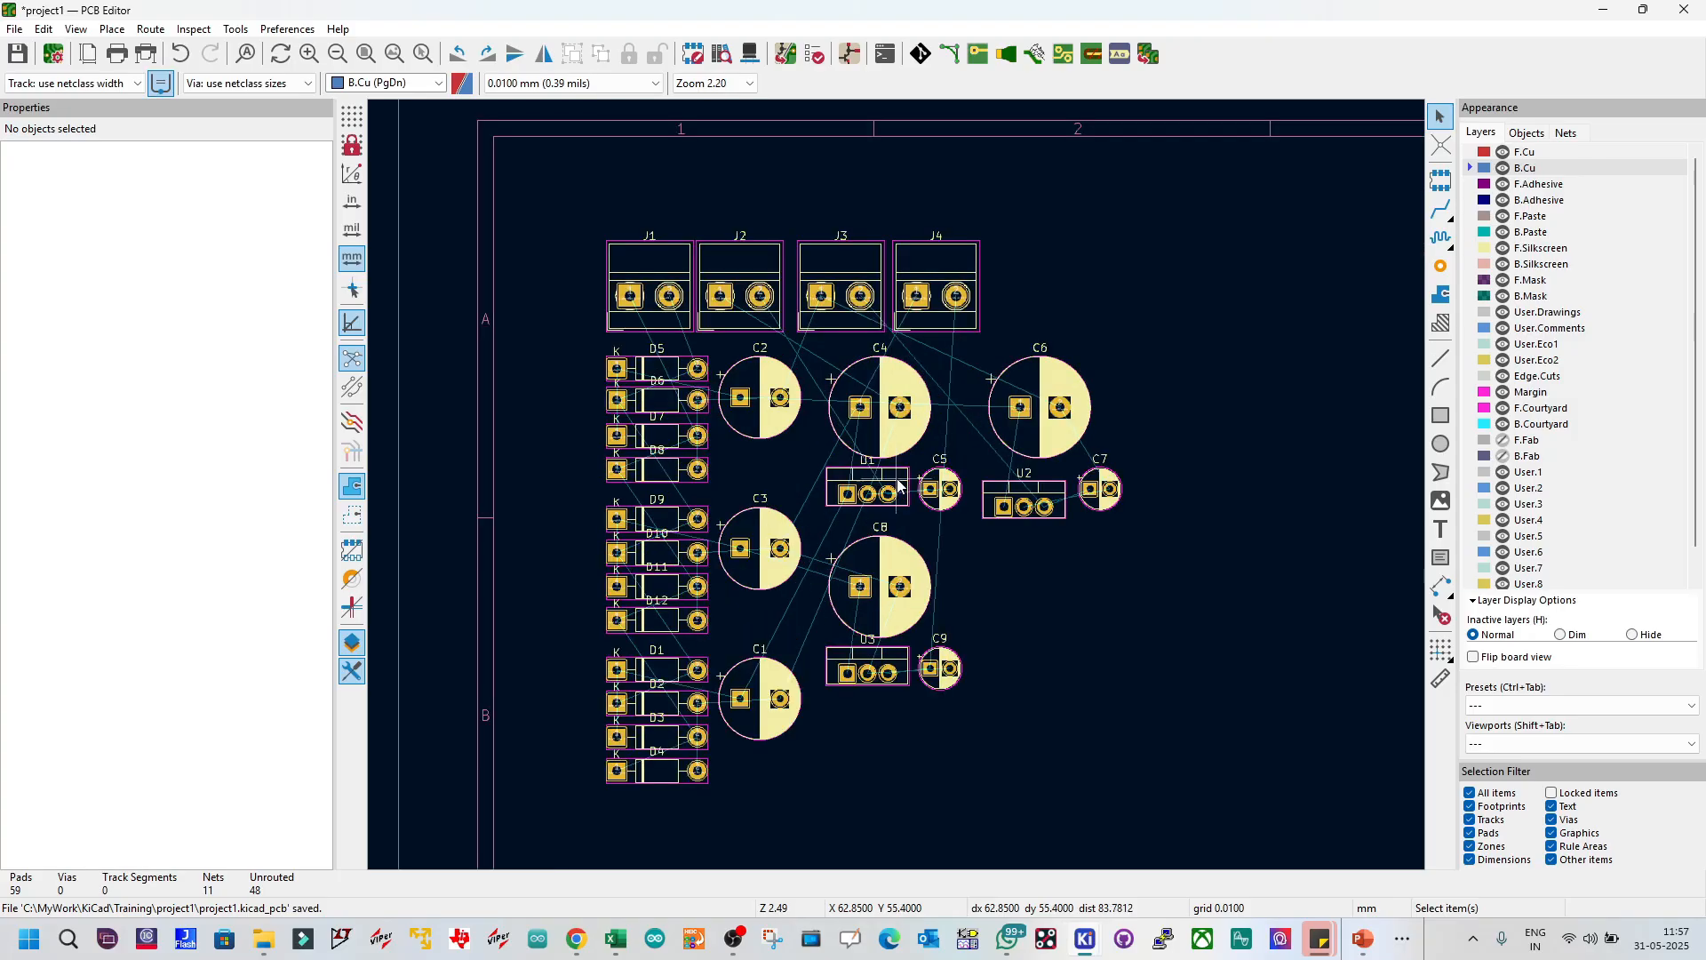
{"action": "scroll", "coordinate": [899, 491], "scroll_direction": "up", "scroll_amount": 2}
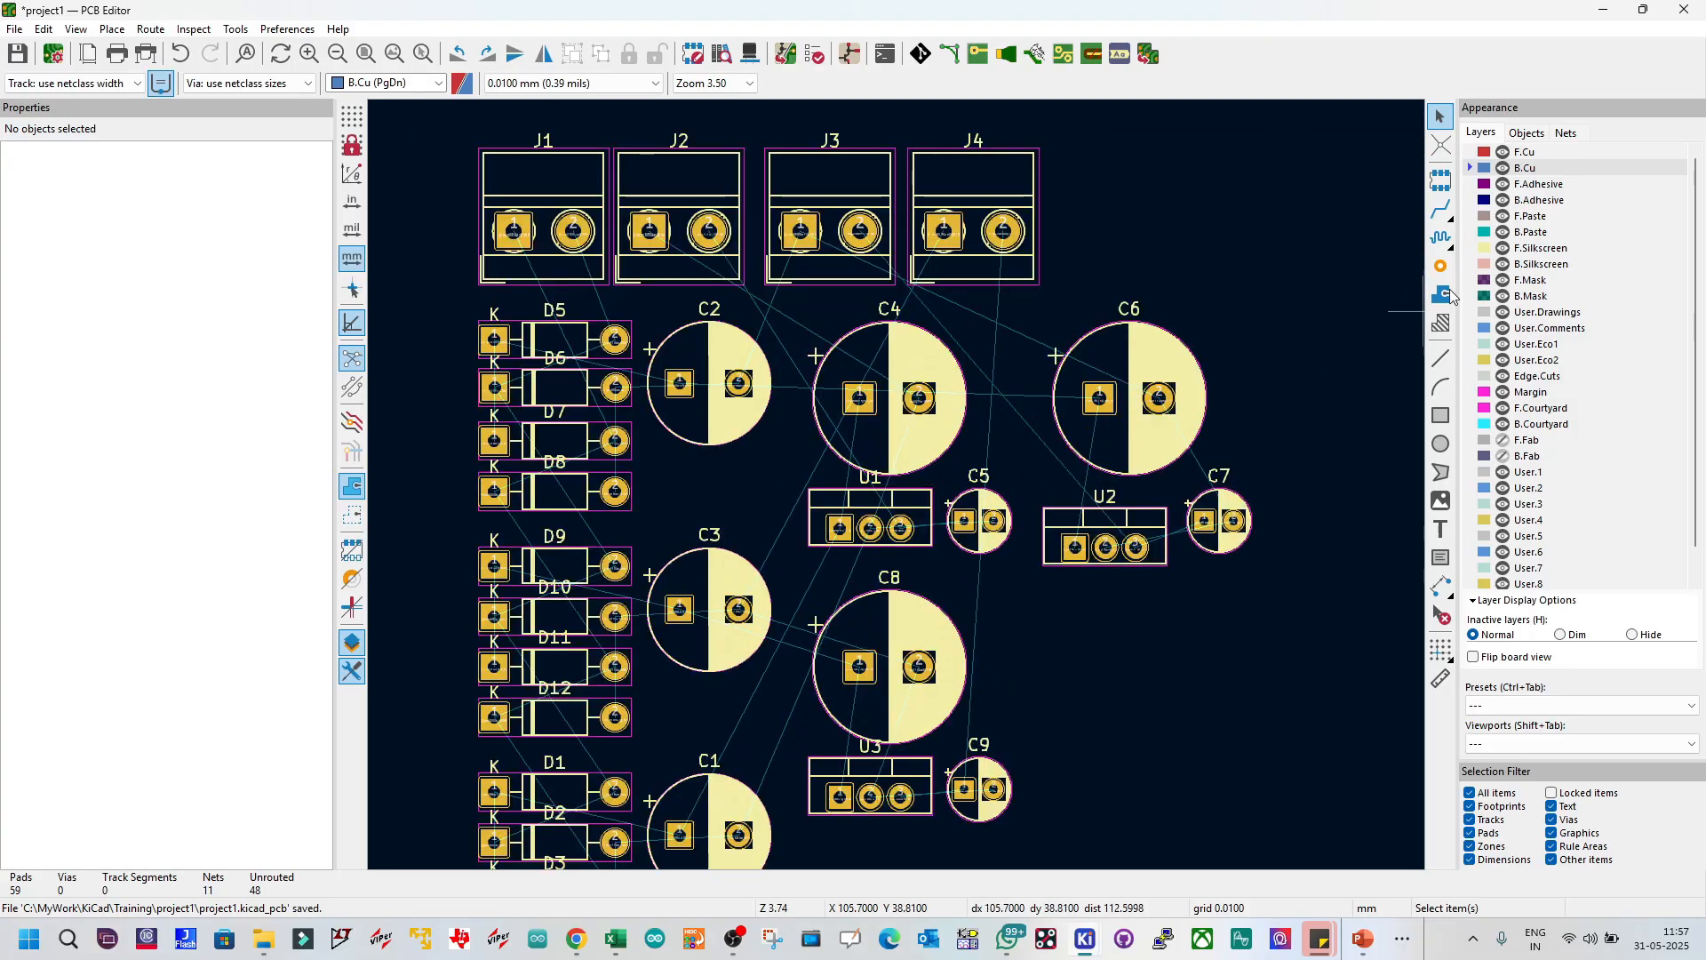
{"action": "left_click", "coordinate": [1534, 153]}
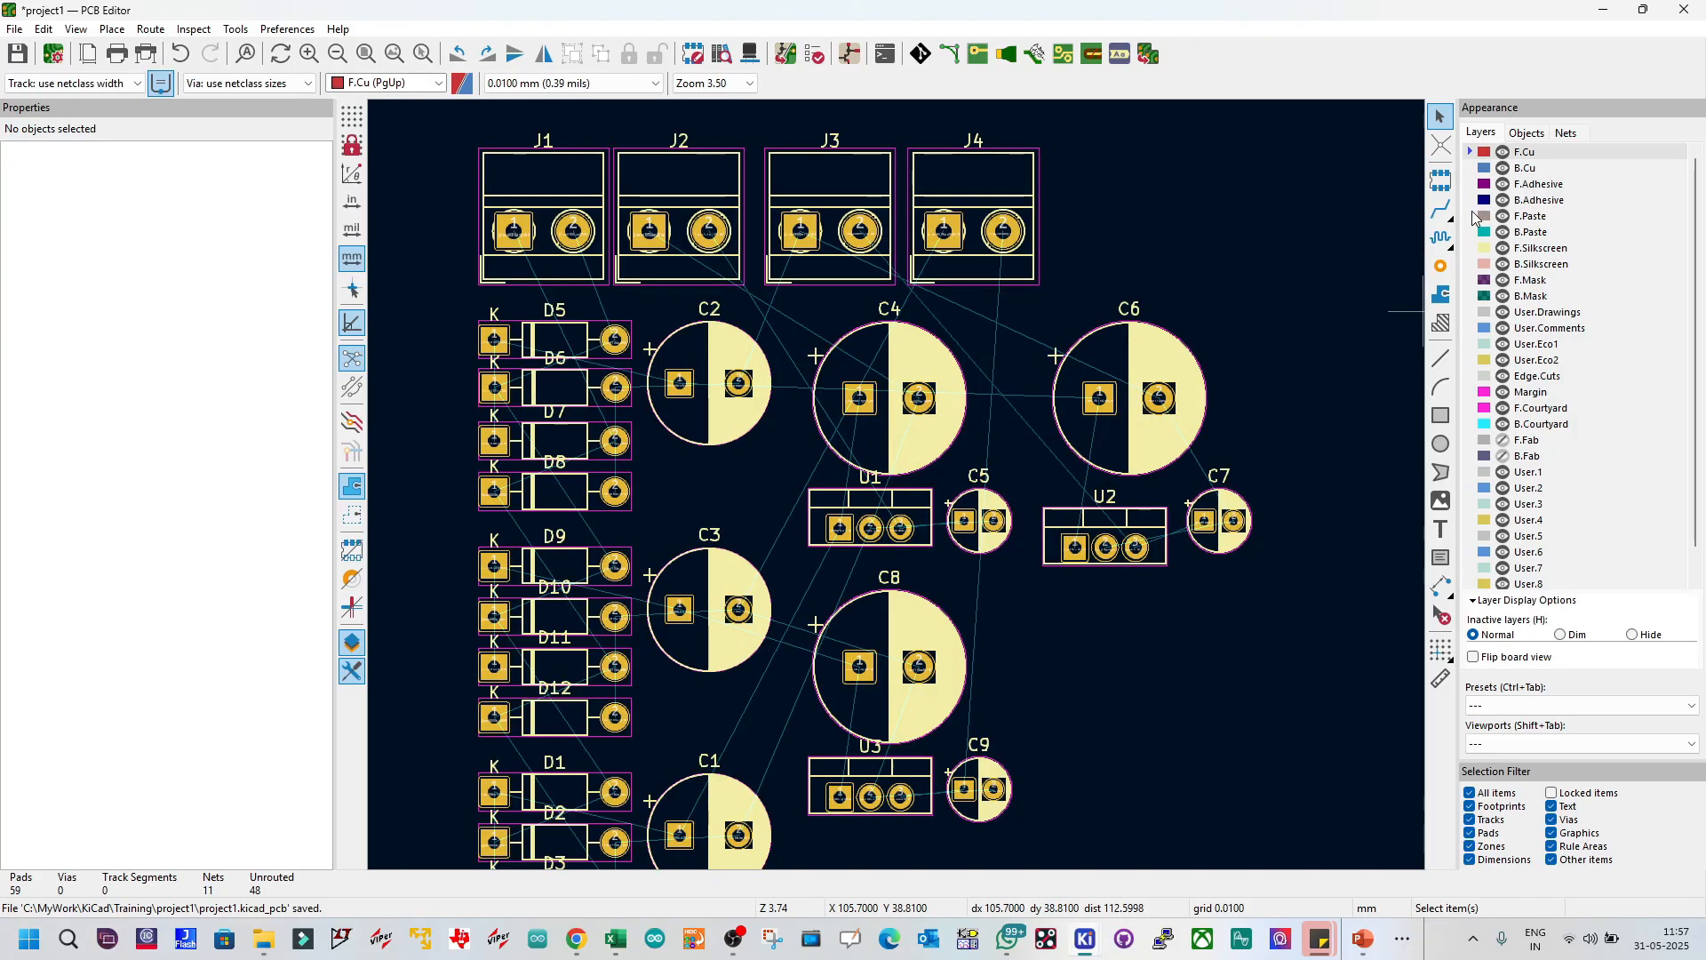
{"action": "left_click", "coordinate": [1542, 169]}
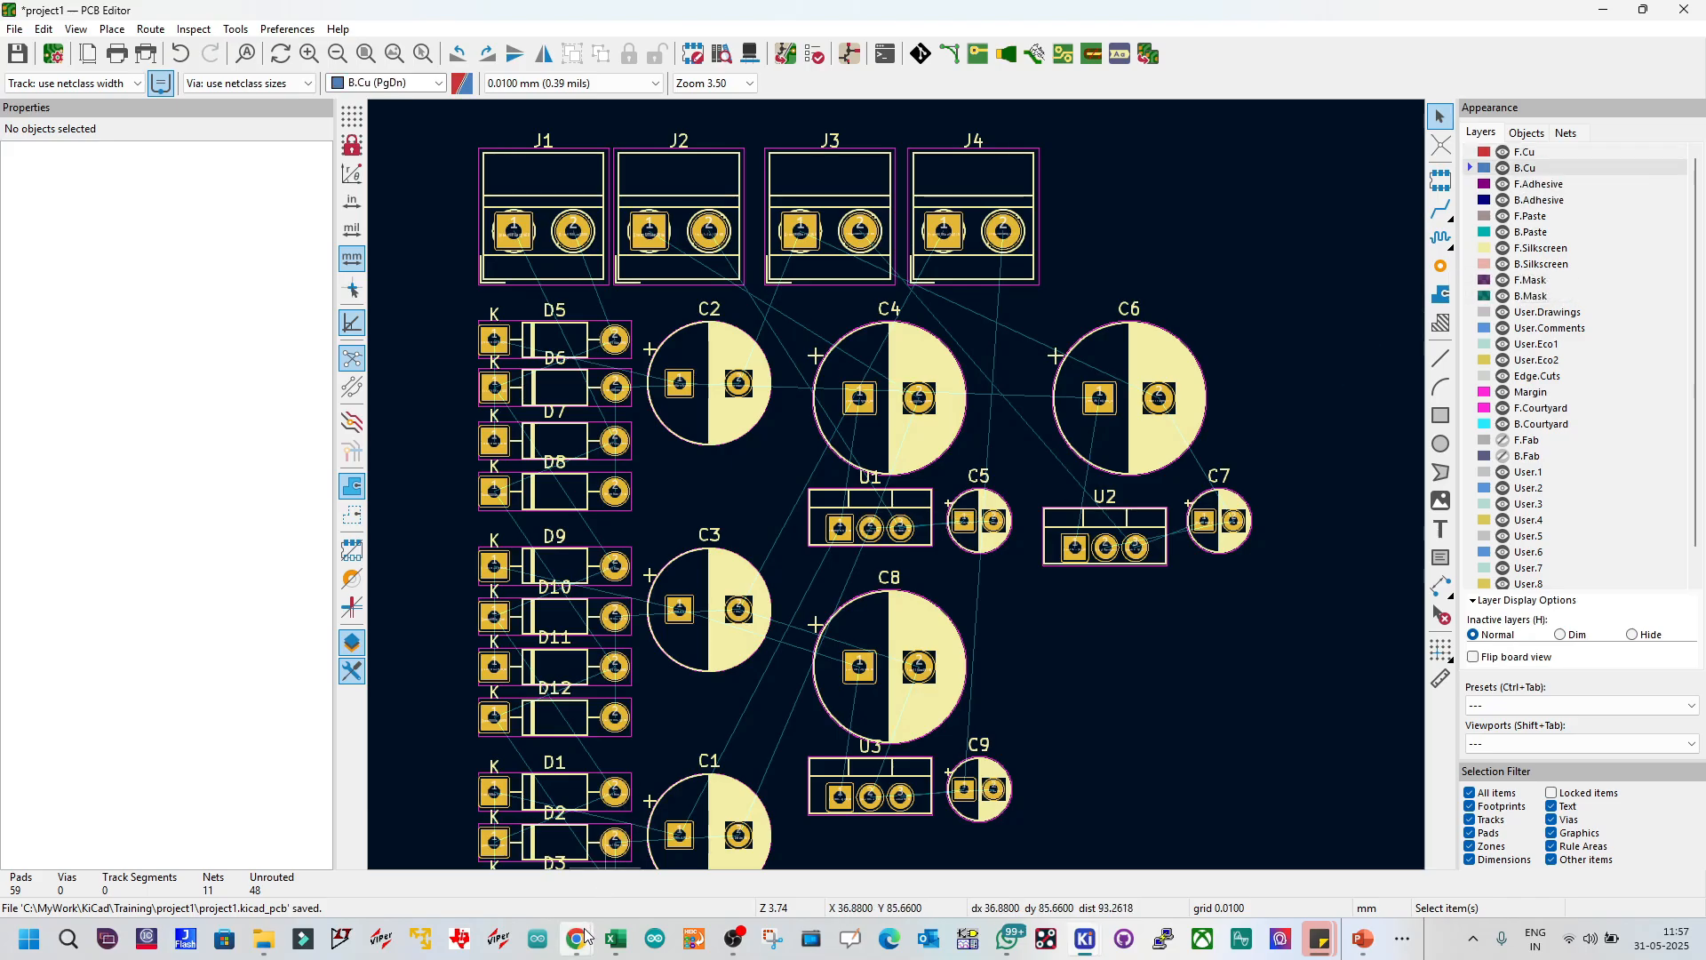
Step: Check the Google Meet call window twice, making F.Cu the active layer in between, and return to the PCB Editor
{"action": "mouse_move", "coordinate": [577, 940]}
{"action": "left_click", "coordinate": [643, 775]}
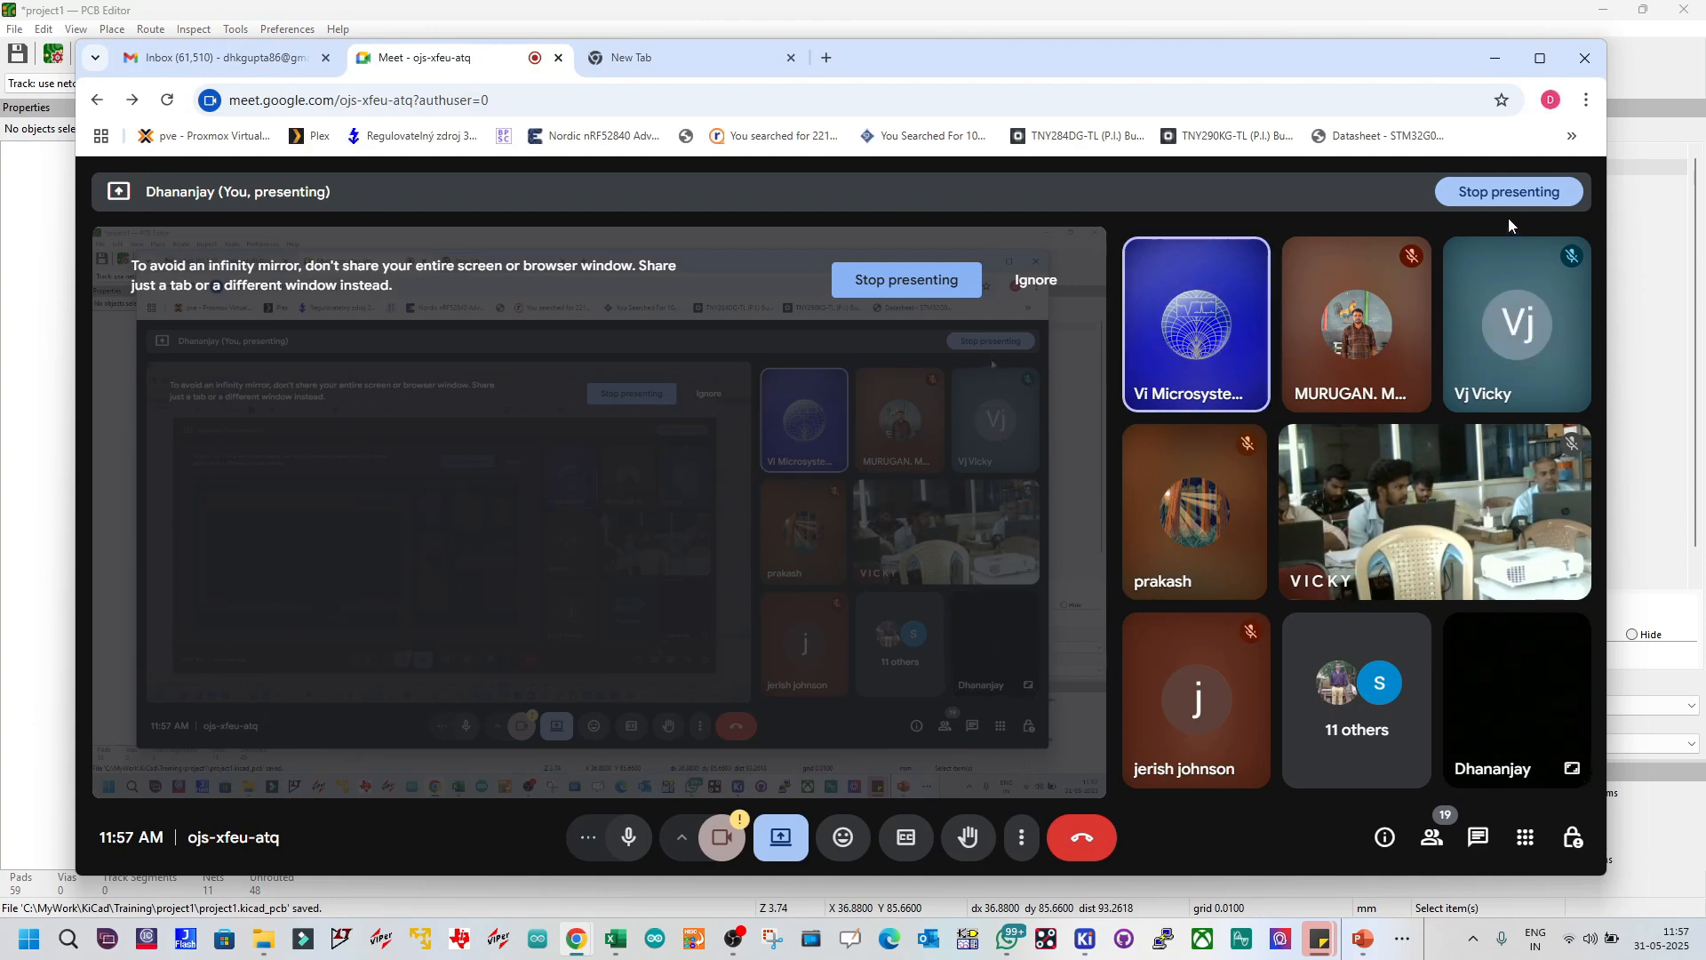
{"action": "left_click", "coordinate": [1495, 58]}
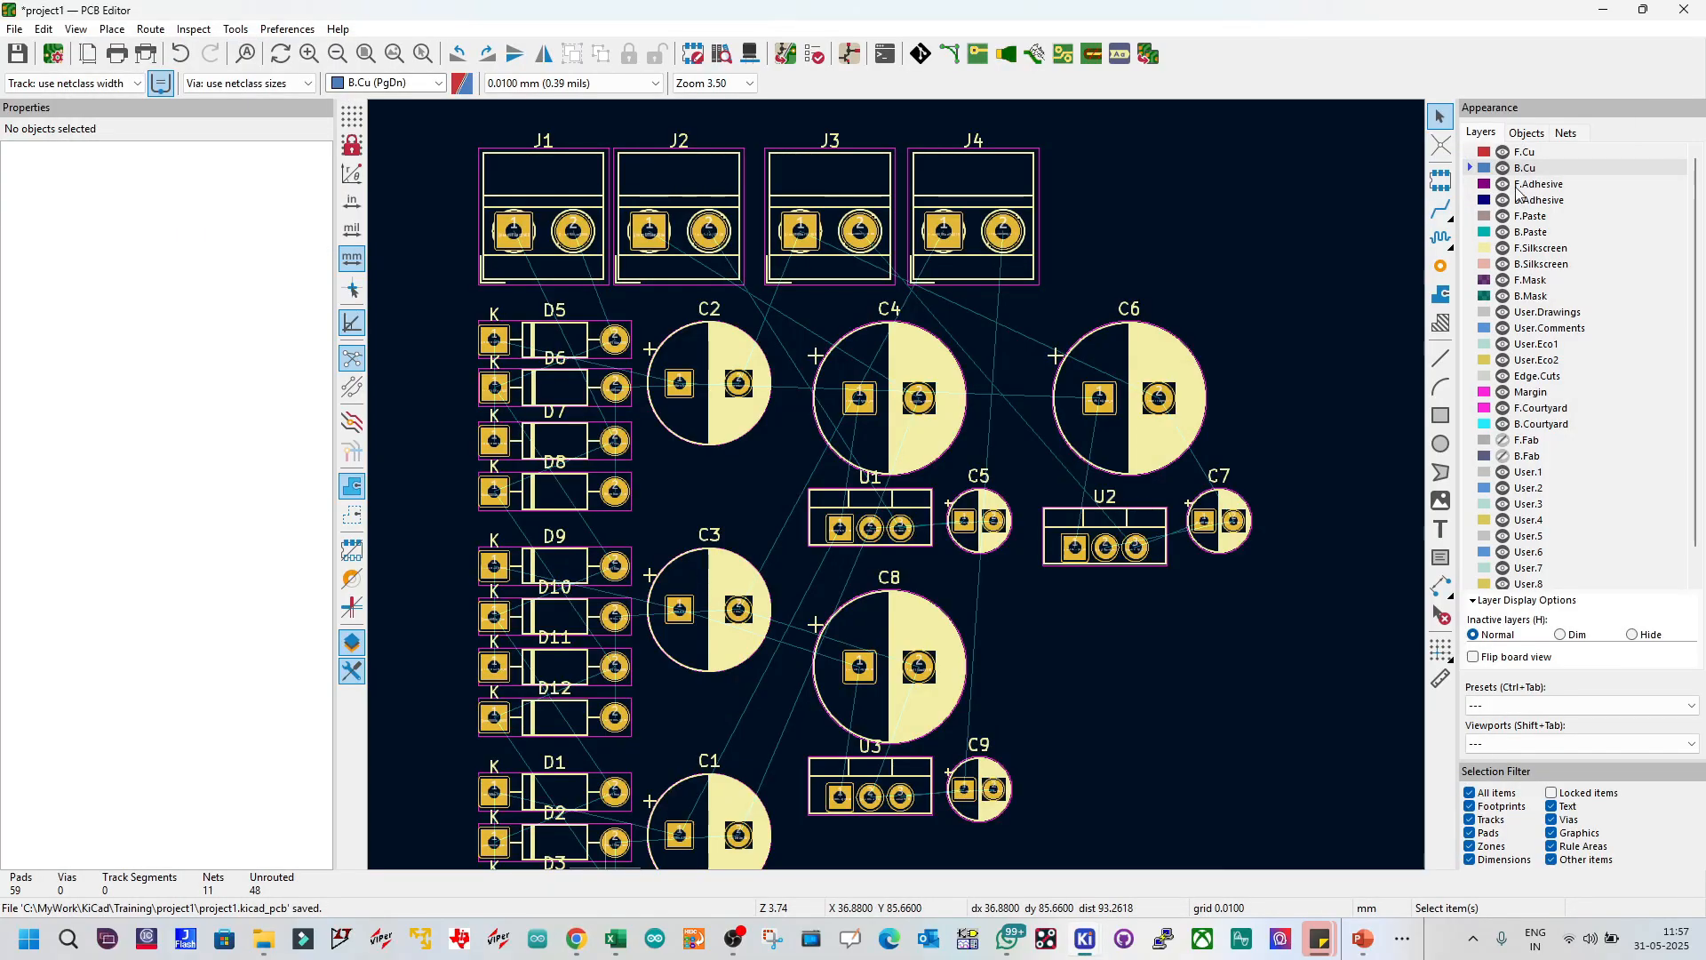
{"action": "left_click", "coordinate": [1529, 153]}
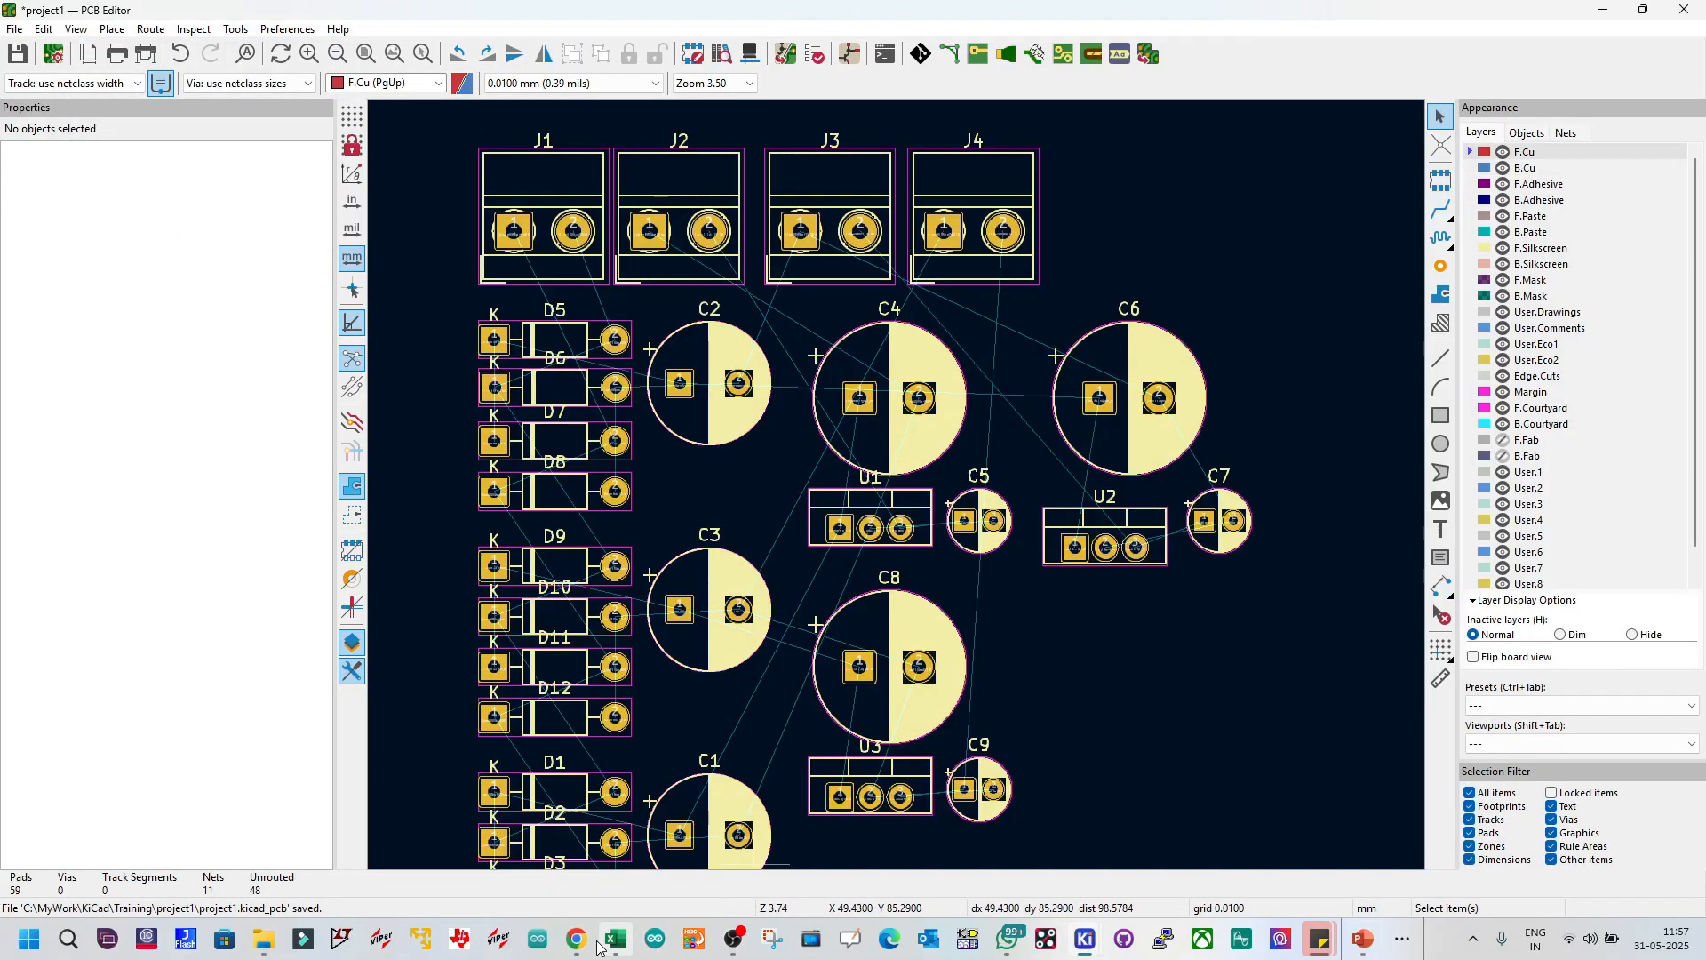
{"action": "mouse_move", "coordinate": [577, 940]}
{"action": "left_click", "coordinate": [444, 865]}
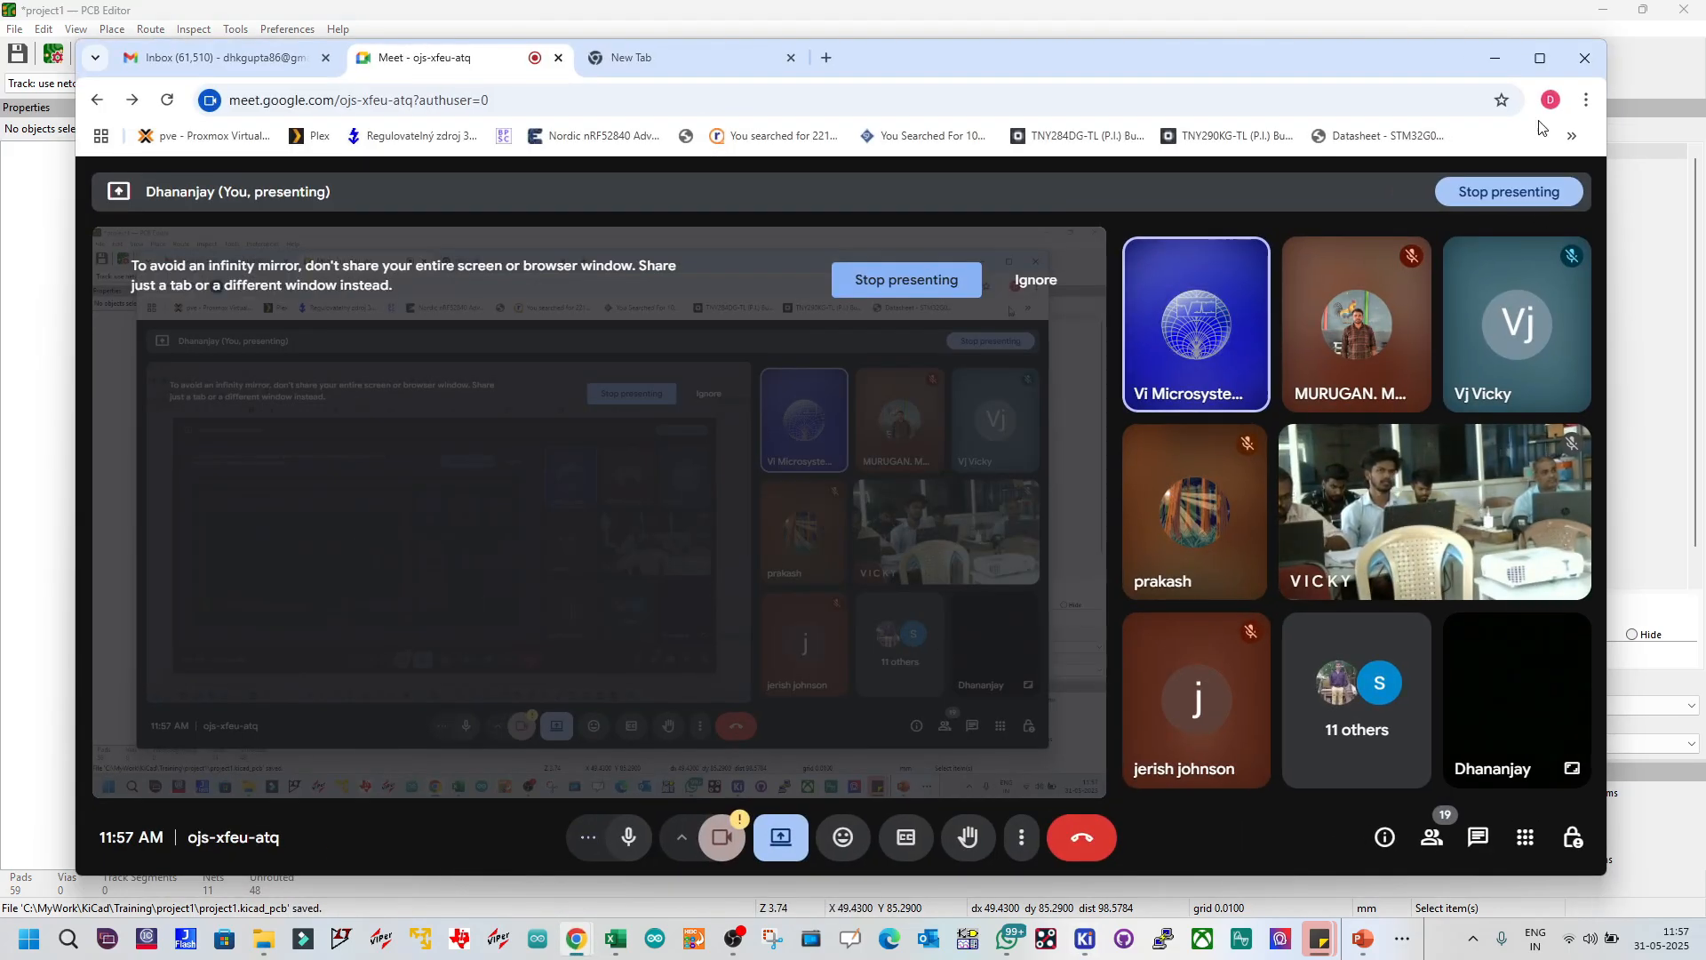
{"action": "left_click", "coordinate": [1493, 63]}
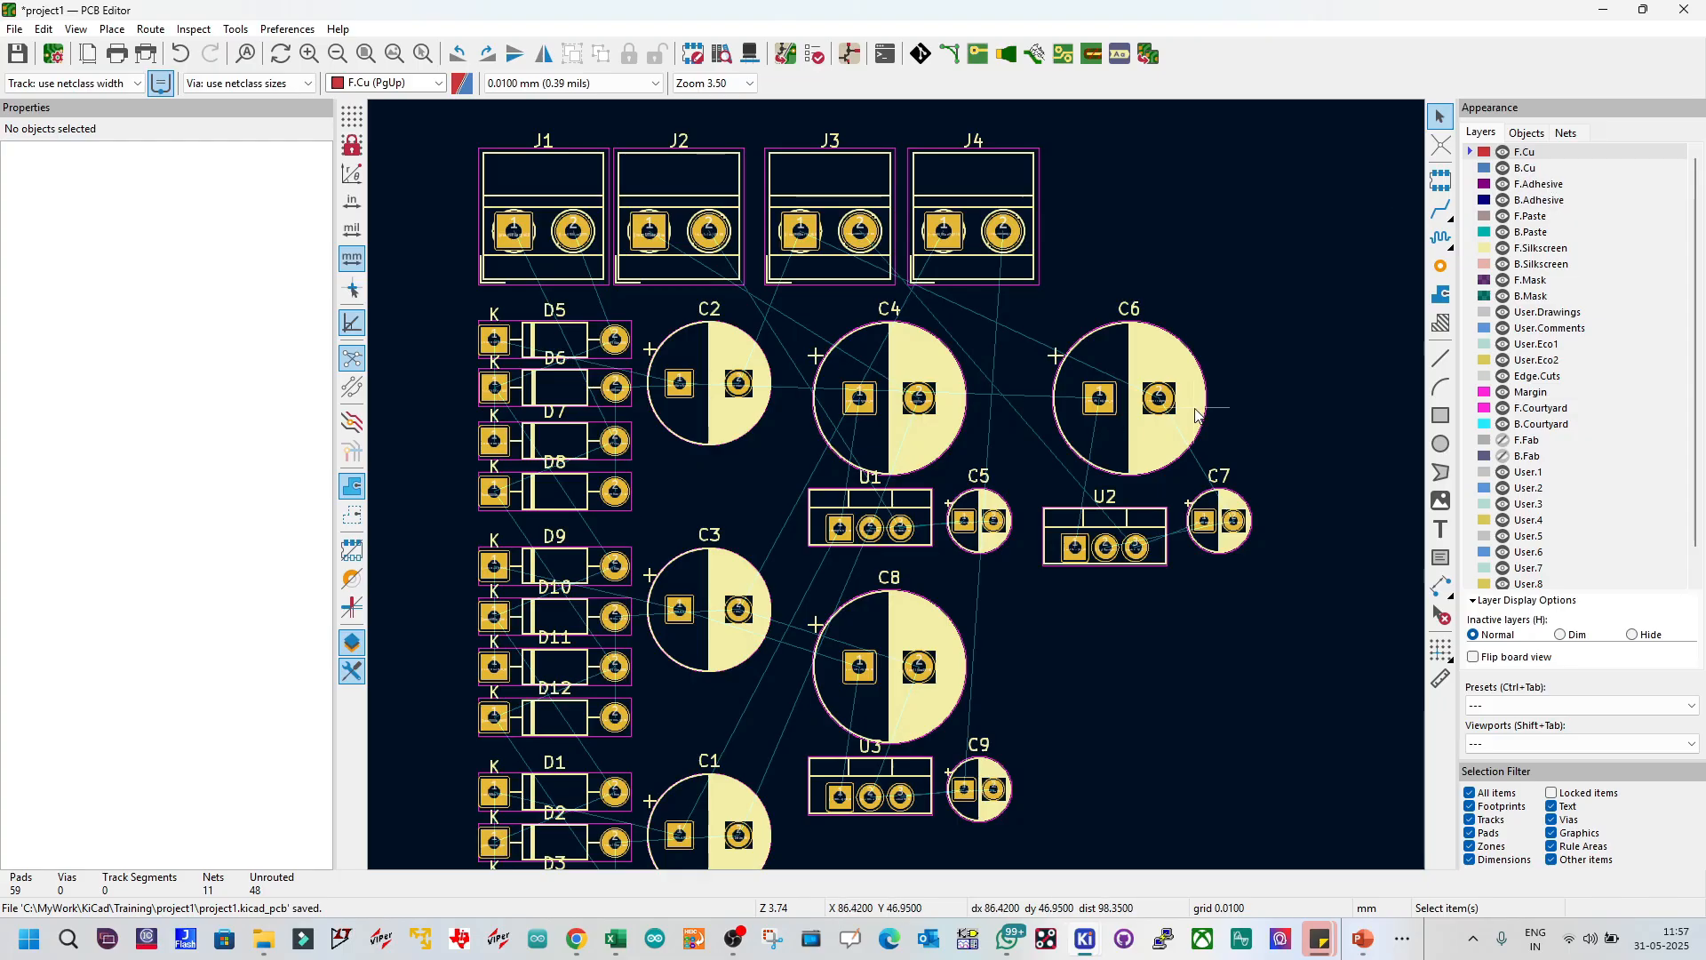
Step: Compare the front and back layer pairs by alternately activating F.Cu, B.Cu, F.Silkscreen and B.Silkscreen, ending on F.Silkscreen
{"action": "left_click", "coordinate": [1526, 168]}
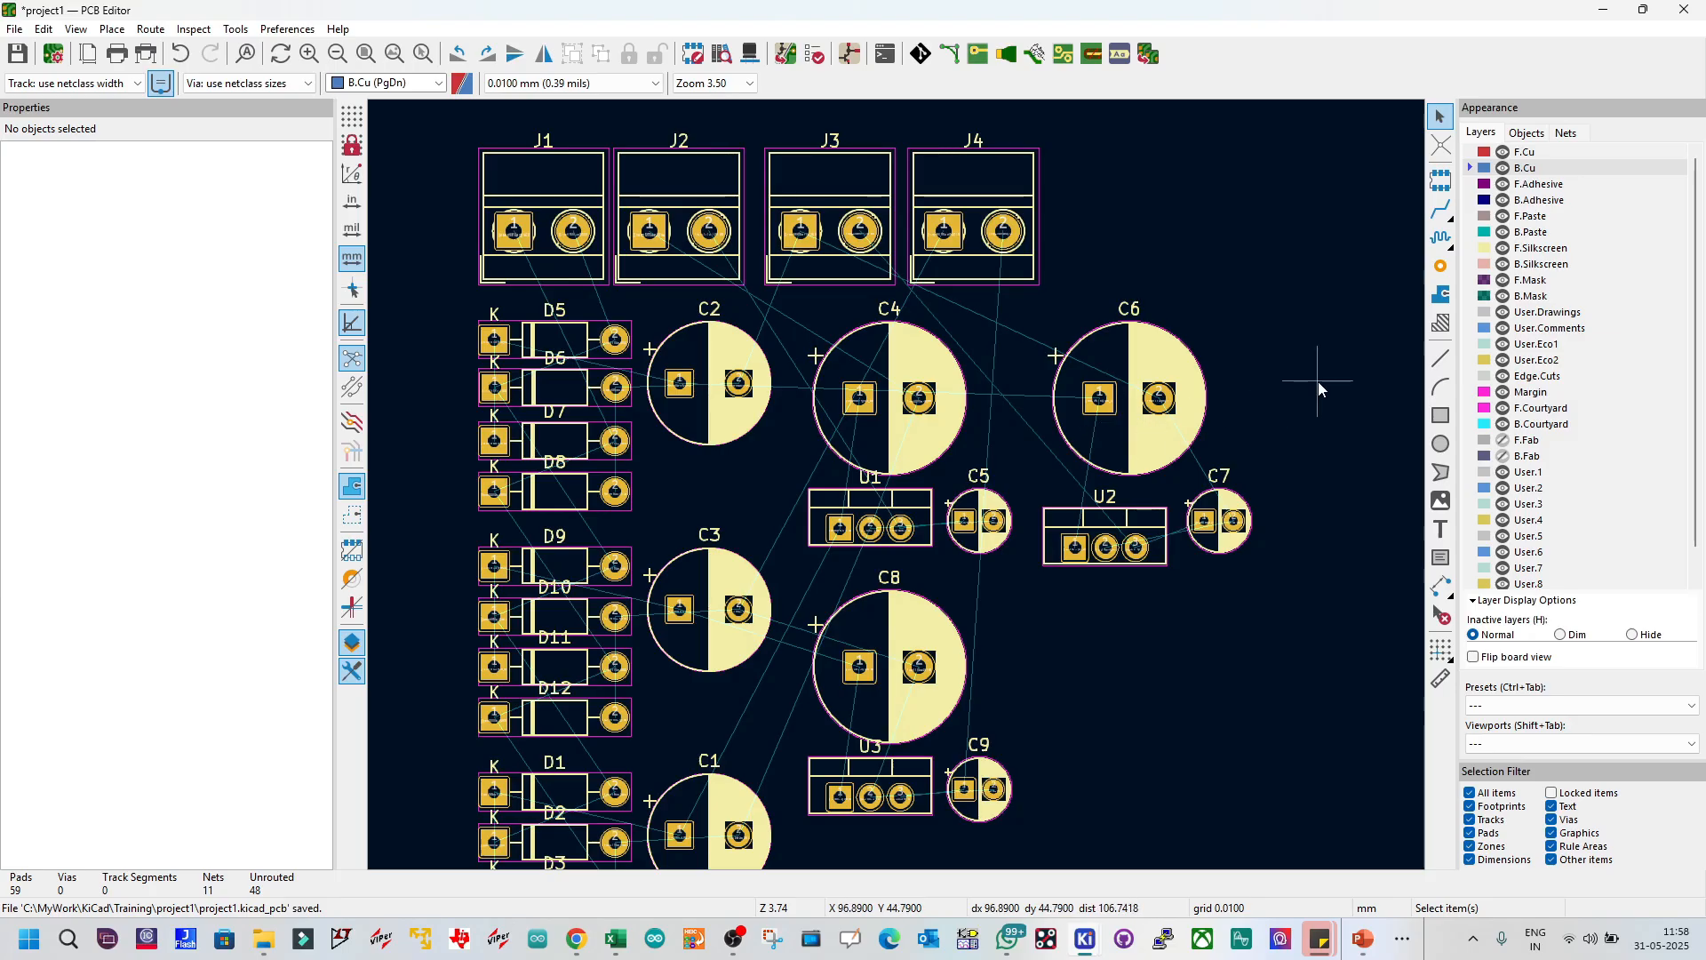
{"action": "left_click", "coordinate": [1554, 153]}
{"action": "left_click", "coordinate": [1549, 167]}
{"action": "left_click", "coordinate": [1538, 248]}
{"action": "left_click", "coordinate": [1537, 264]}
{"action": "left_click", "coordinate": [1543, 153]}
{"action": "left_click", "coordinate": [1538, 167]}
{"action": "left_click", "coordinate": [1542, 252]}
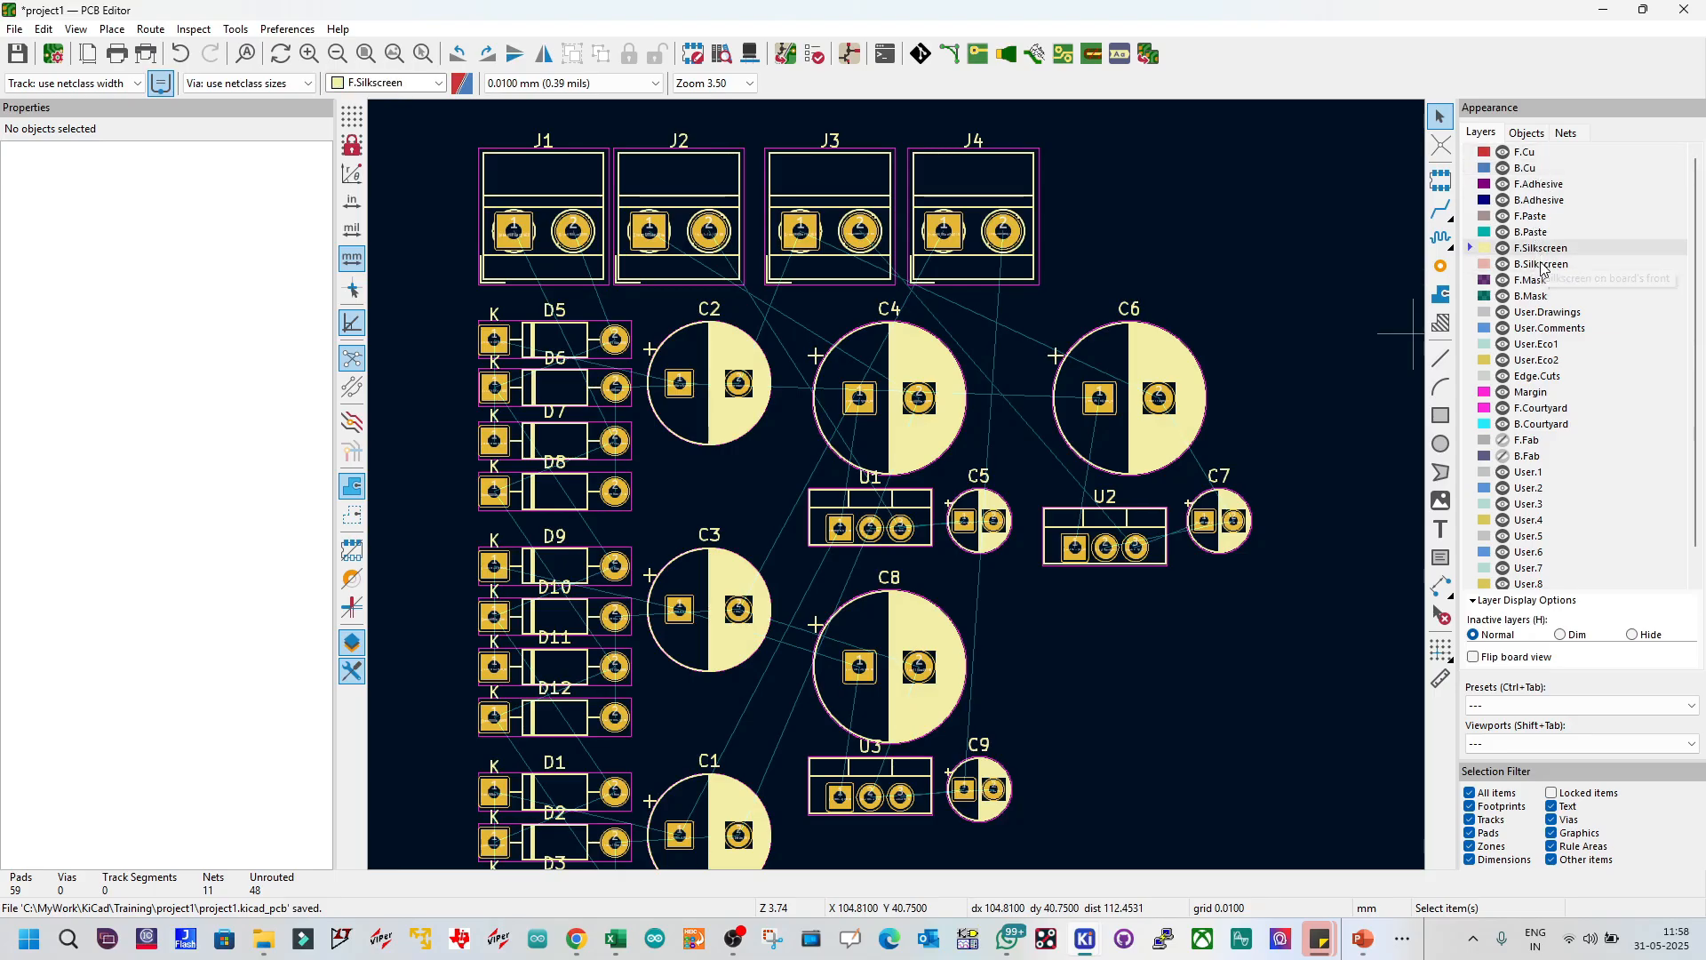
Step: Compare the paste and mask layer pairs by alternately activating F.Paste, B.Paste, F.Mask and B.Mask, ending on B.Mask
{"action": "left_click", "coordinate": [1543, 264]}
{"action": "left_click", "coordinate": [1542, 216]}
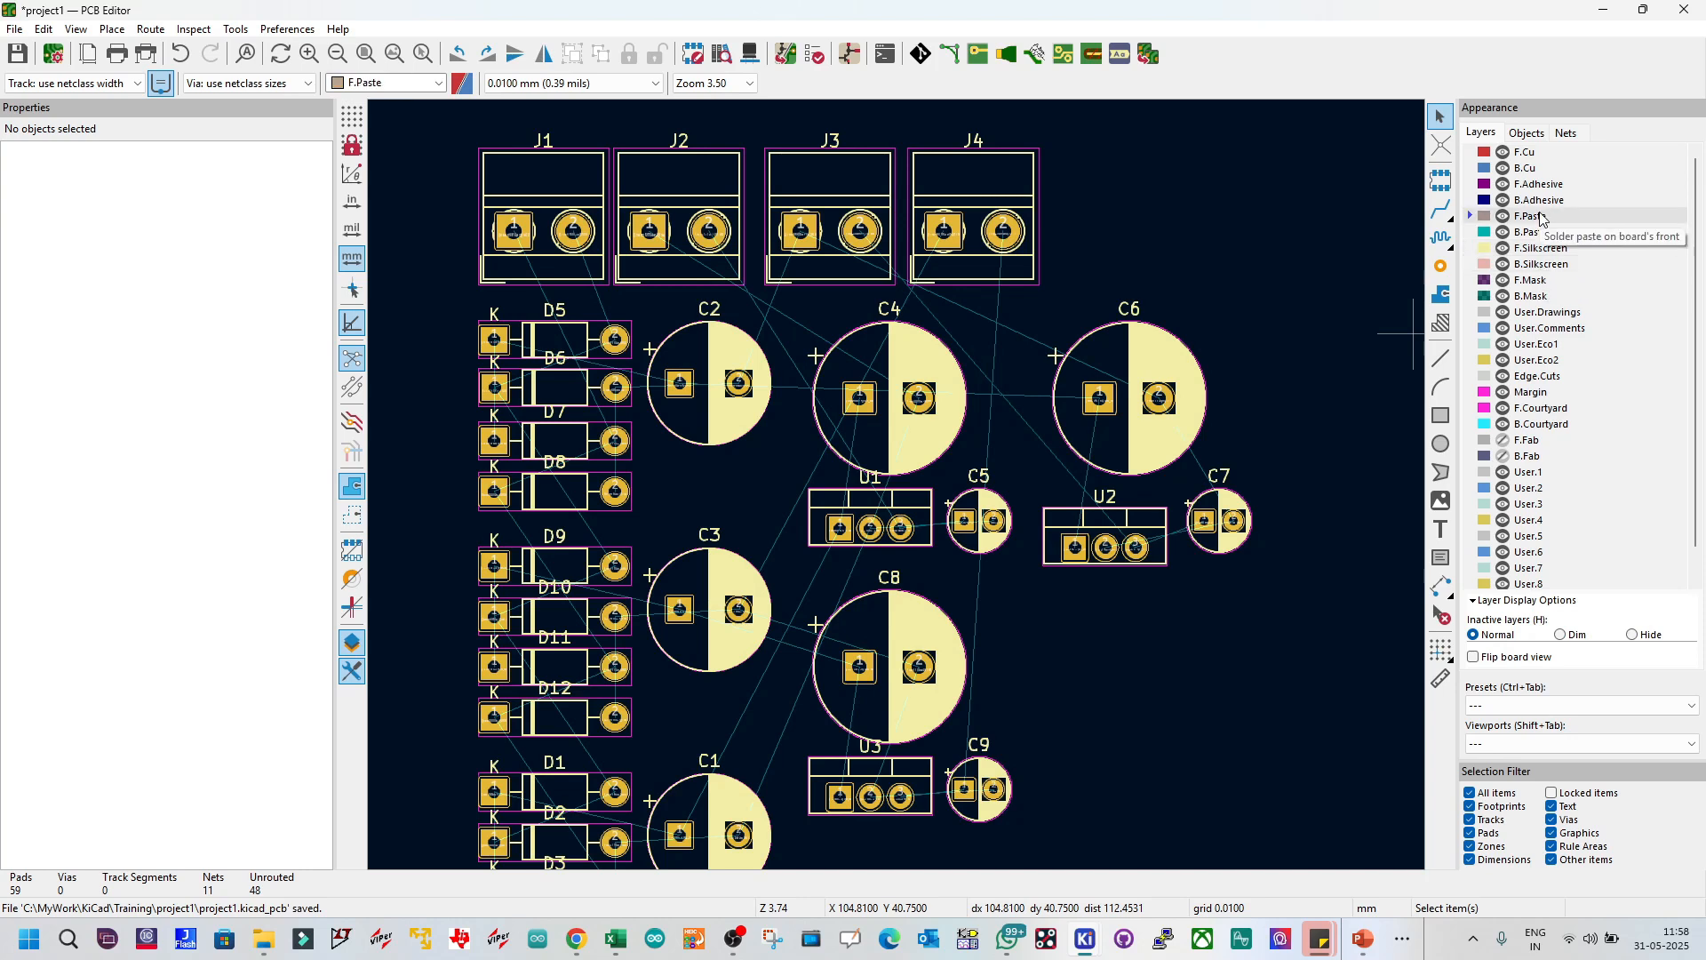
{"action": "left_click", "coordinate": [1540, 232]}
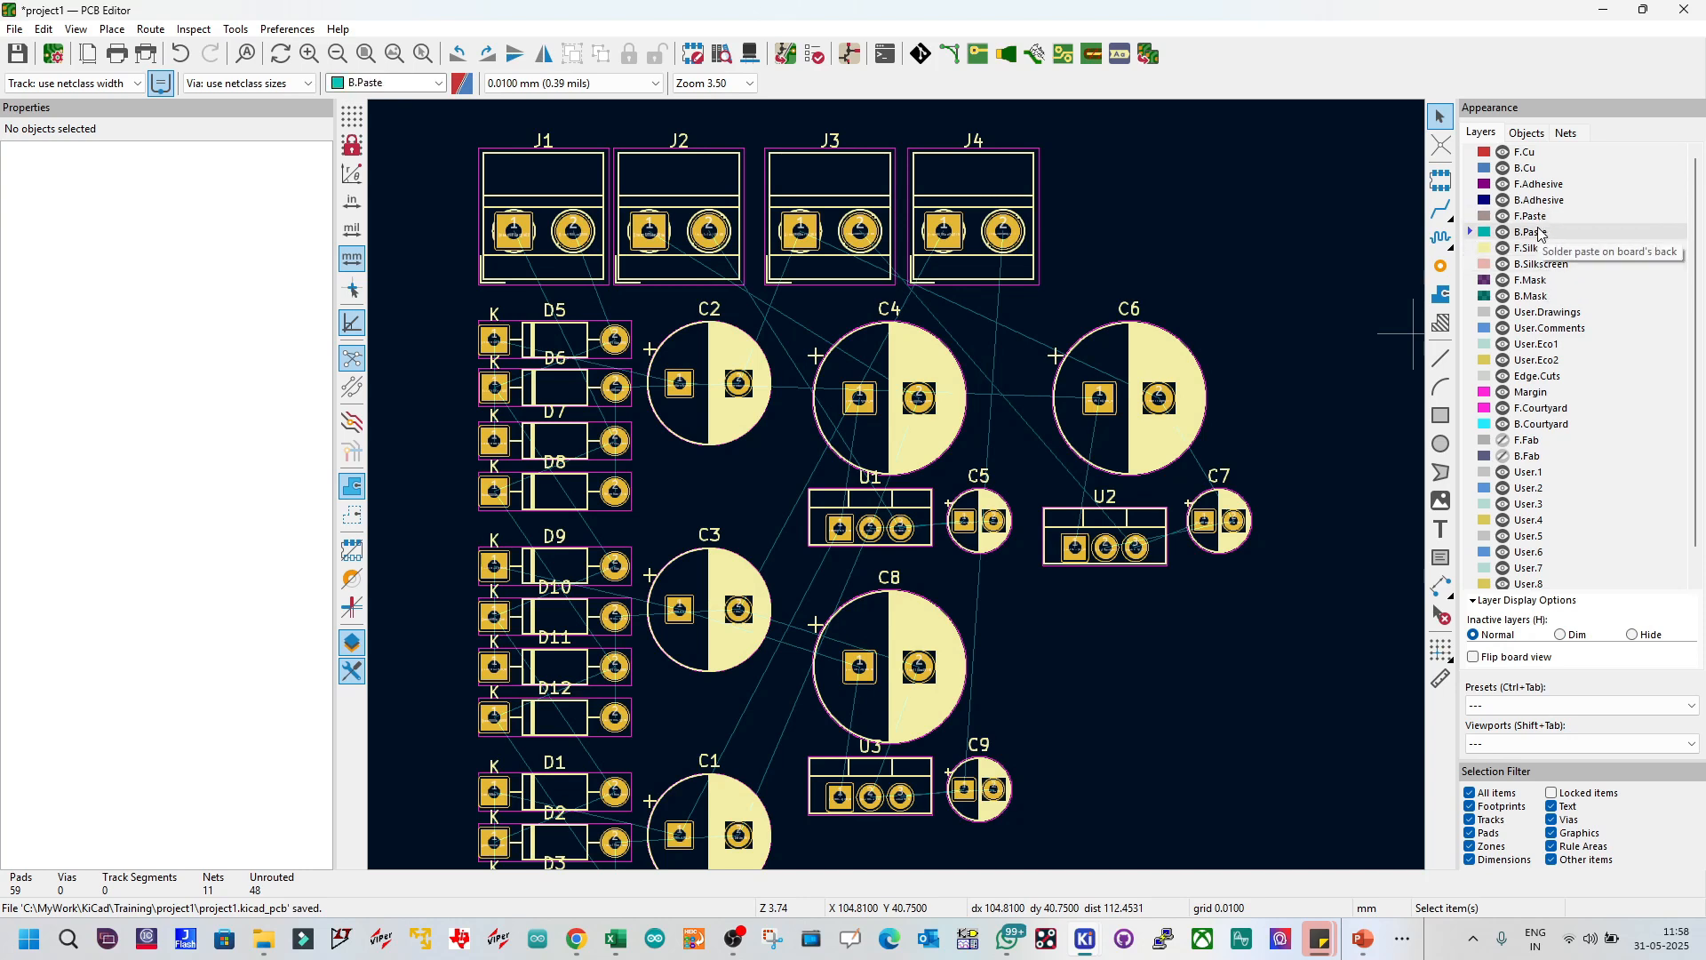
{"action": "left_click", "coordinate": [1540, 216]}
{"action": "left_click", "coordinate": [1542, 281]}
{"action": "left_click", "coordinate": [1540, 296]}
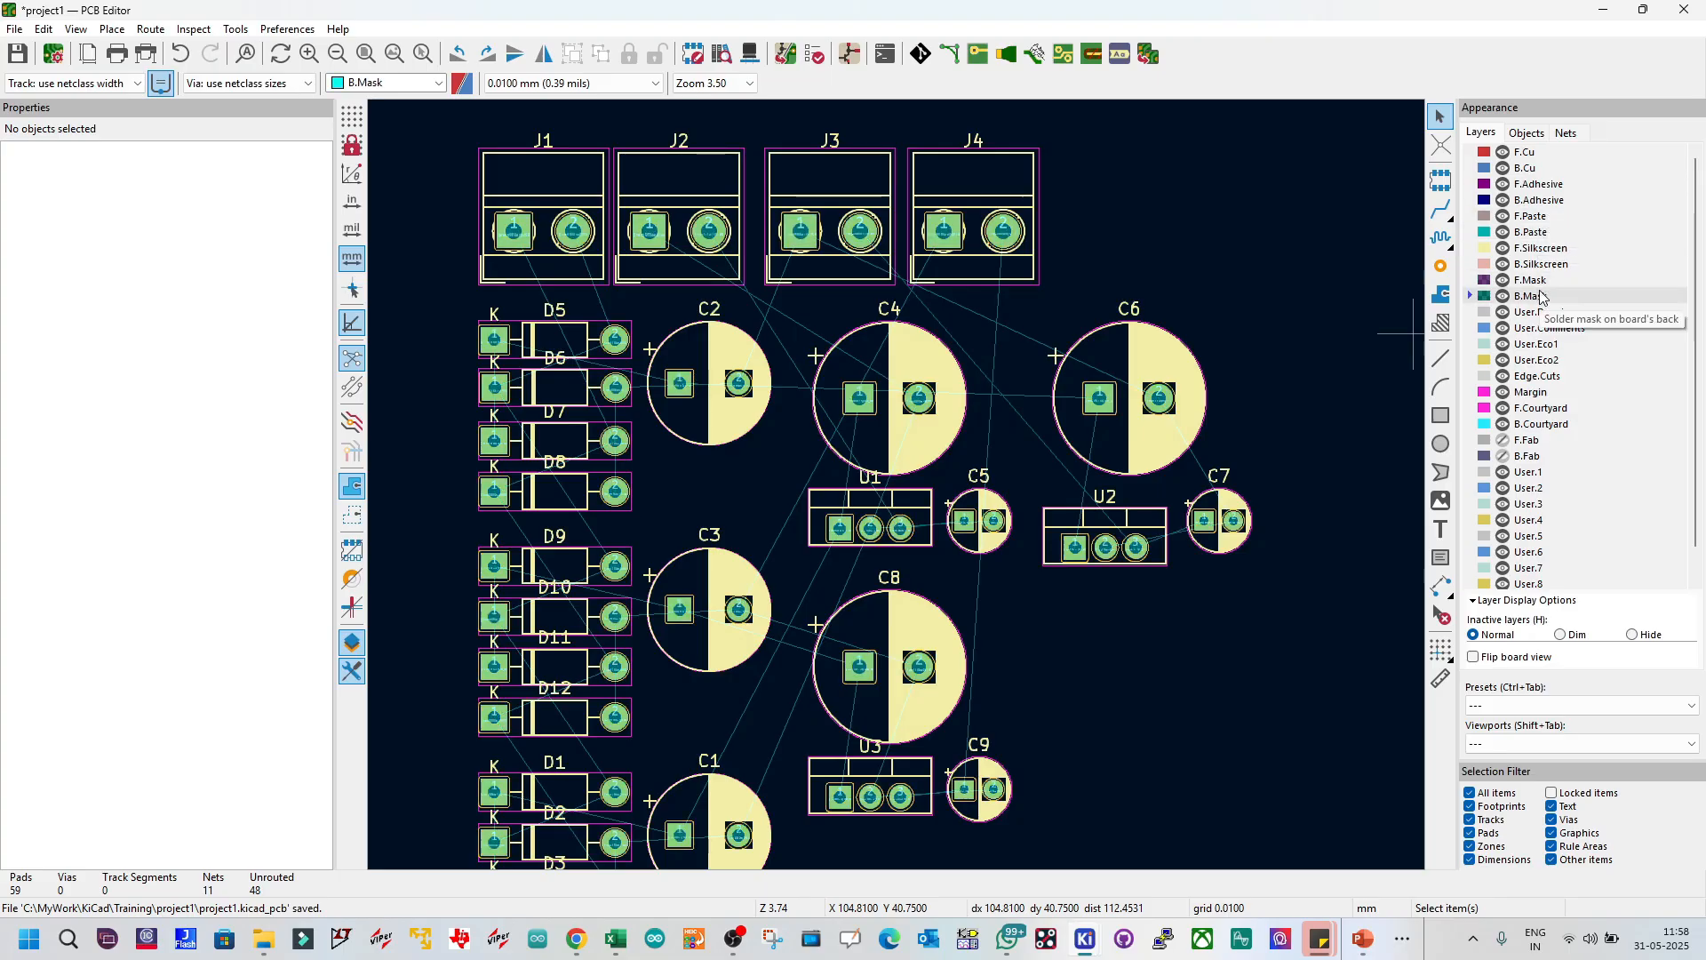
{"action": "left_click", "coordinate": [1538, 282]}
{"action": "left_click", "coordinate": [1538, 296]}
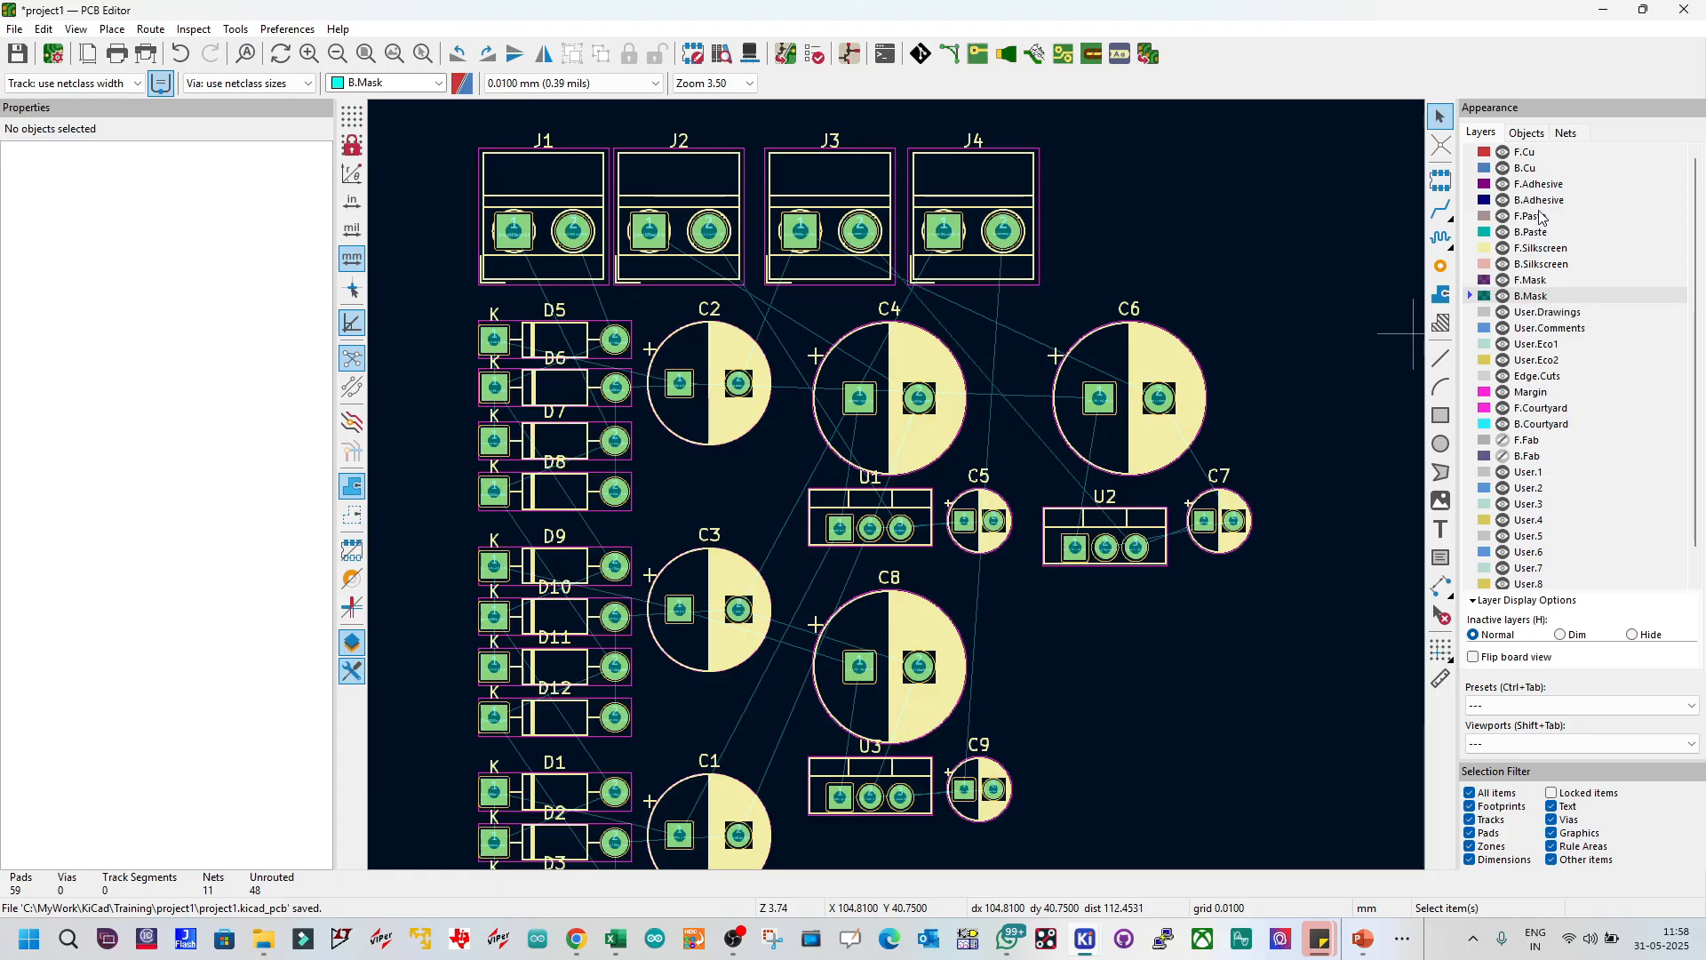
Step: Revisit the copper, silkscreen and mask layers by activating each in turn, ending with F.Courtyard as the active layer
{"action": "left_click", "coordinate": [1535, 153]}
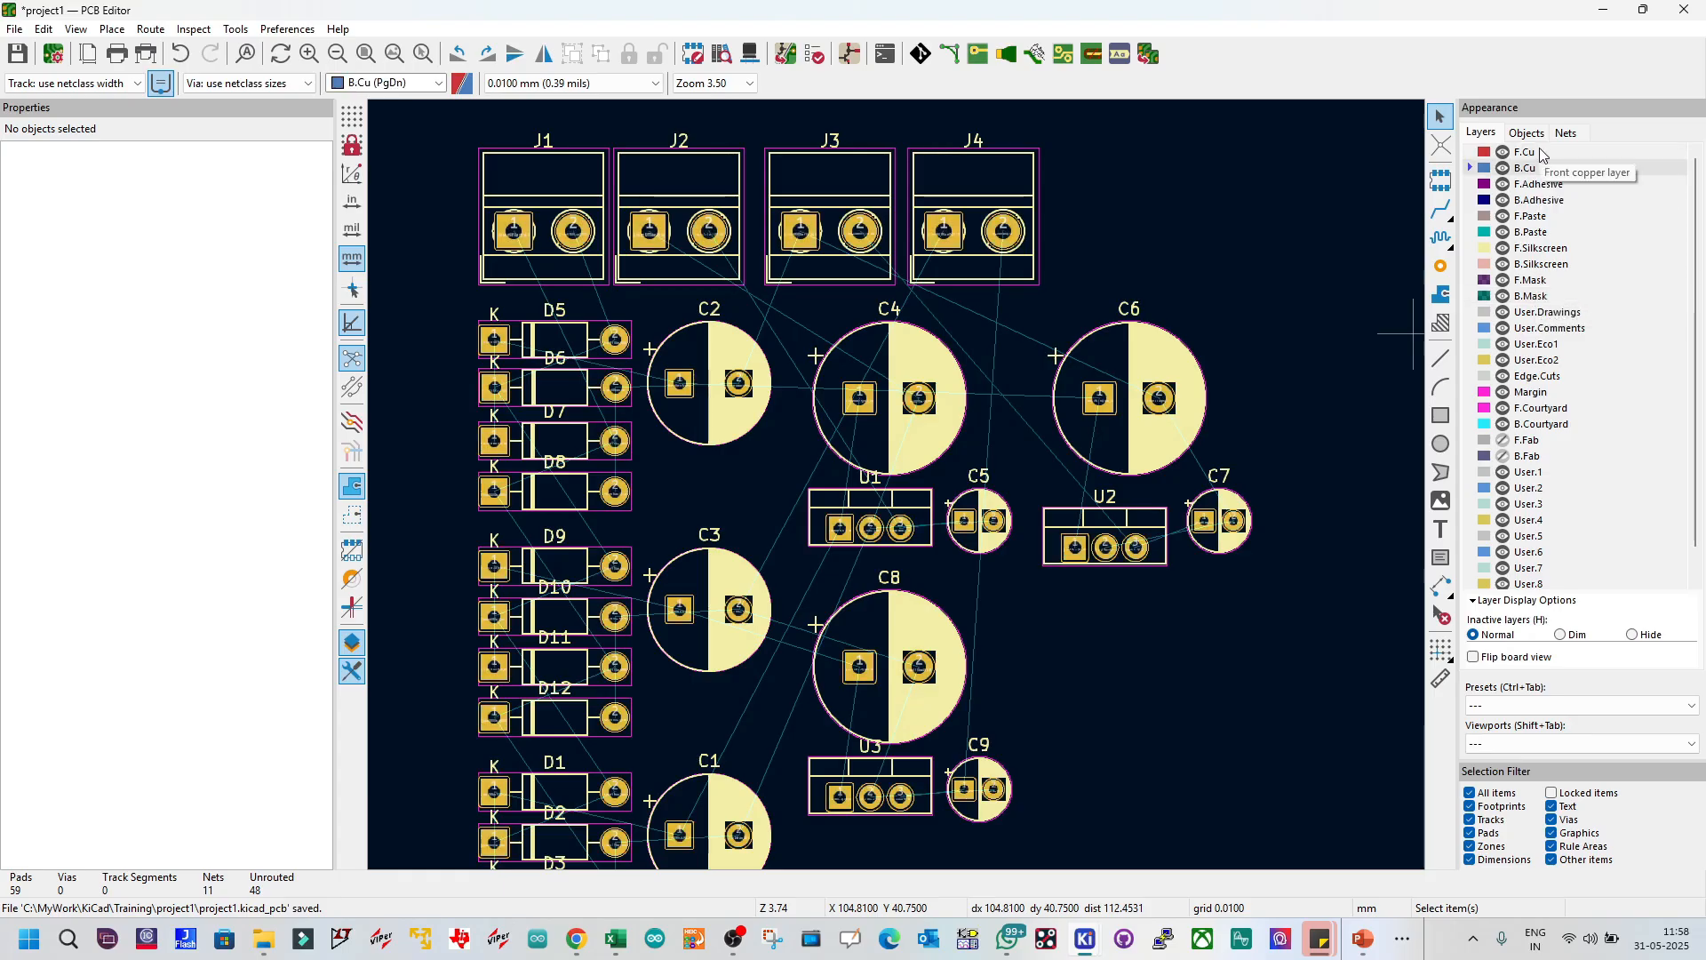
{"action": "left_click", "coordinate": [1540, 250]}
{"action": "left_click", "coordinate": [1539, 266]}
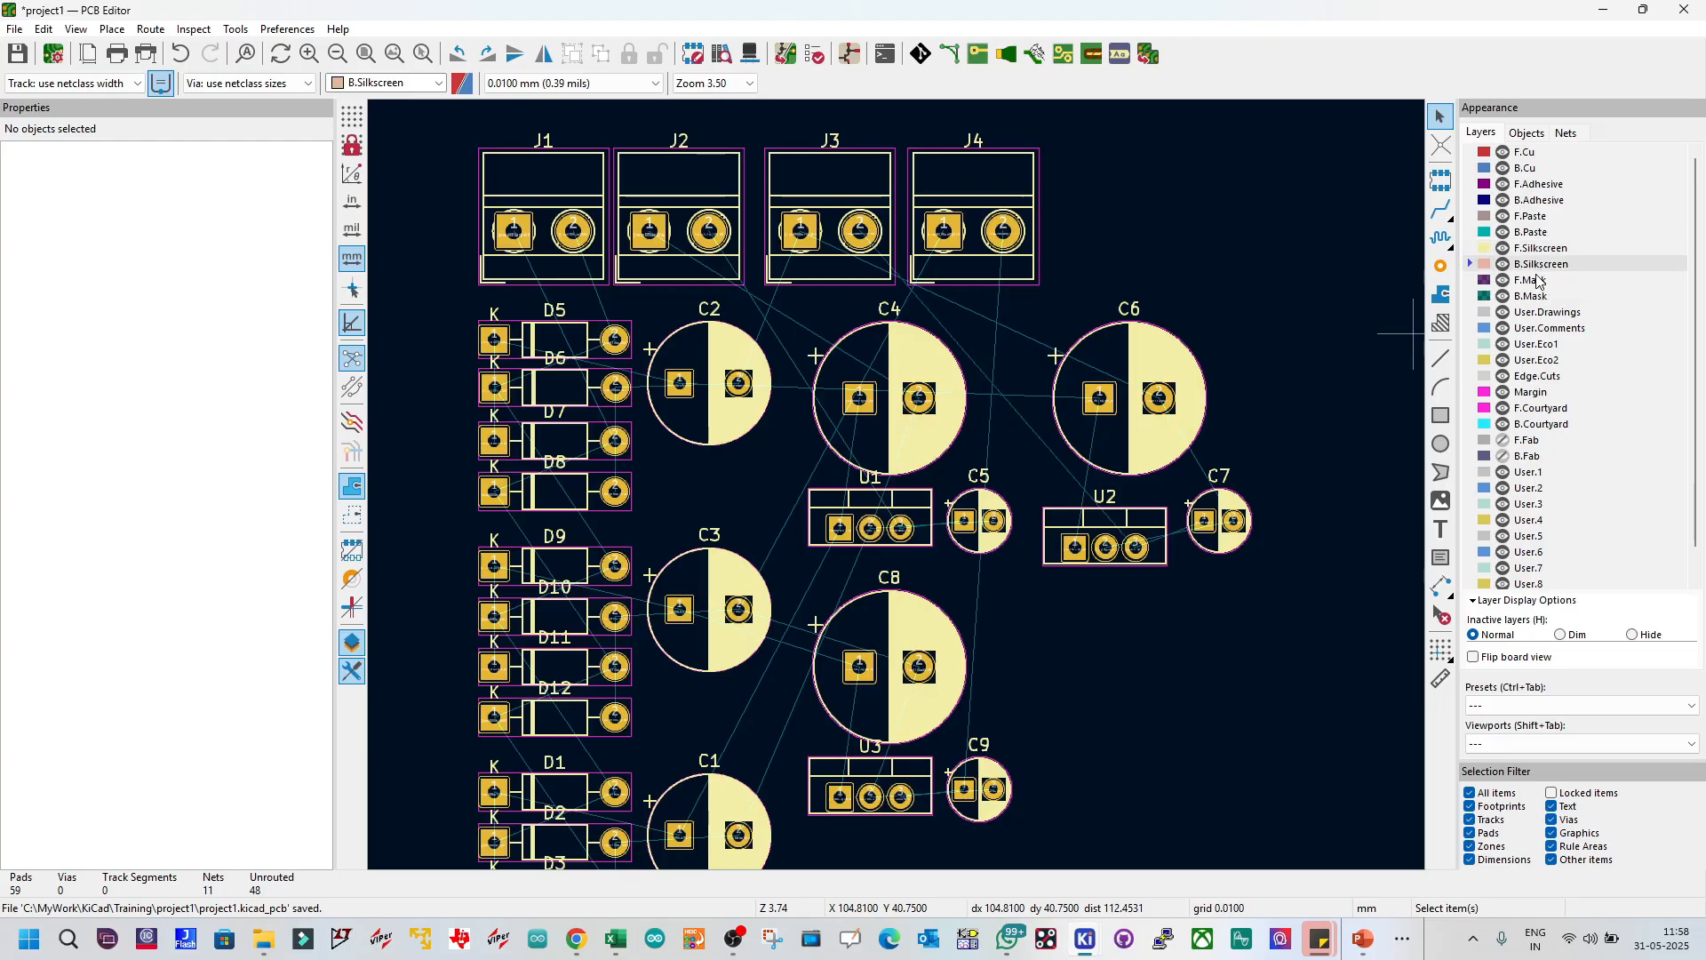
{"action": "left_click", "coordinate": [1538, 280]}
{"action": "left_click", "coordinate": [1538, 296]}
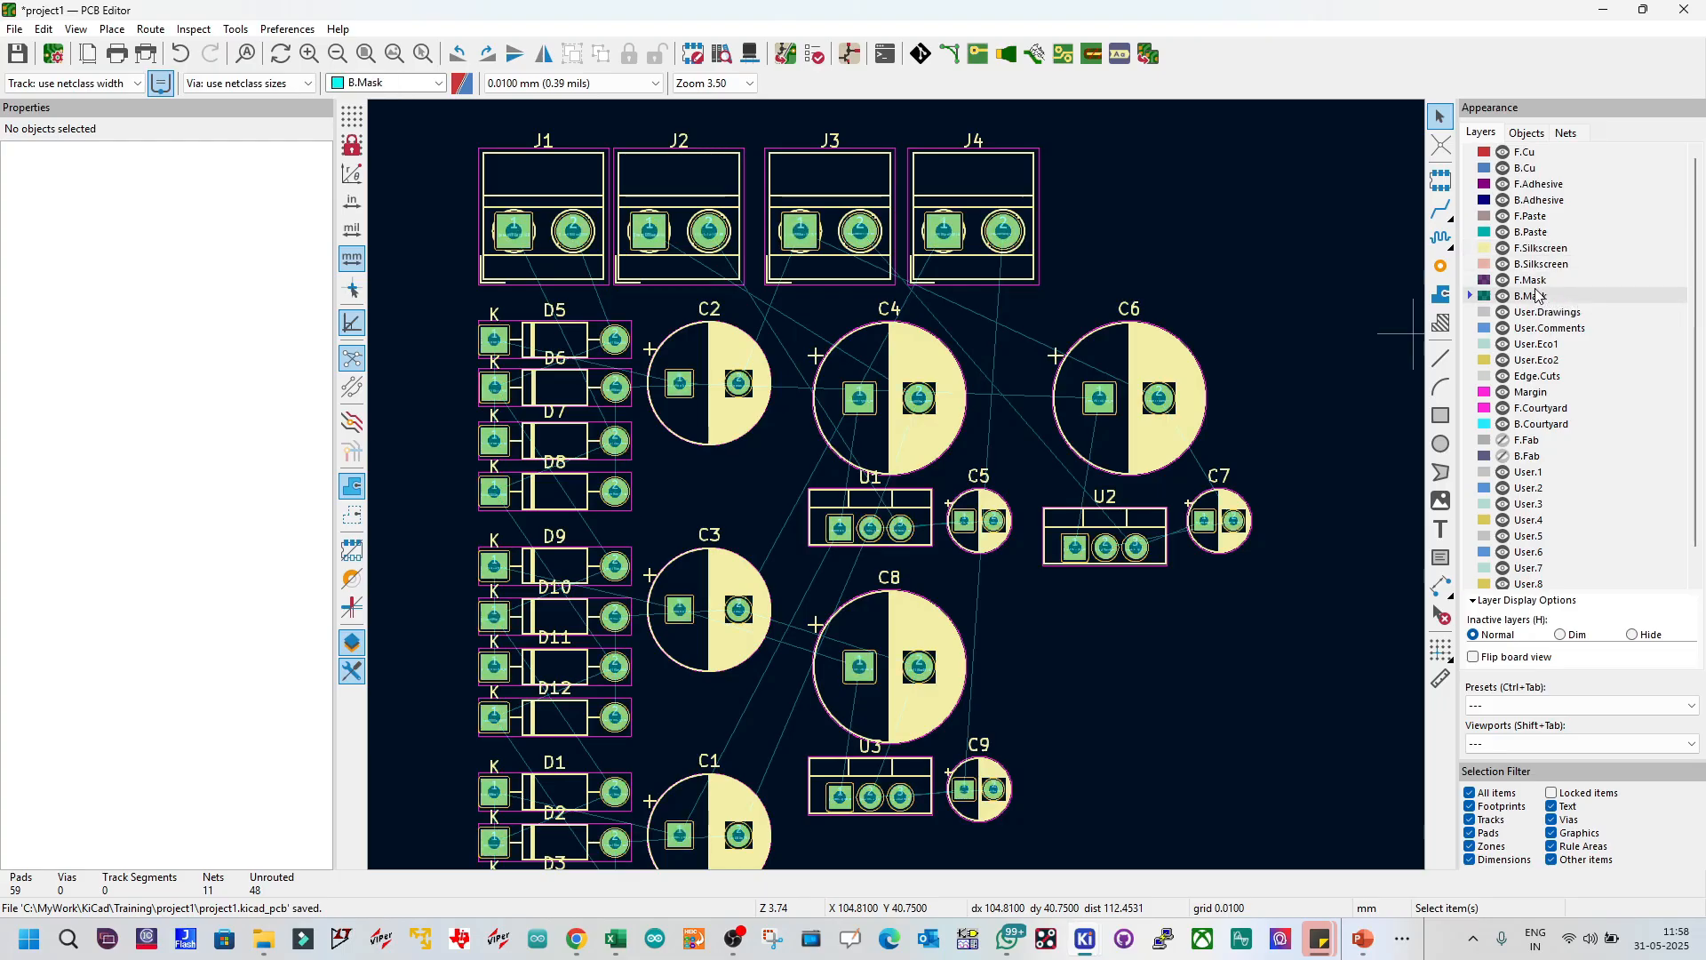
{"action": "left_click", "coordinate": [1537, 155]}
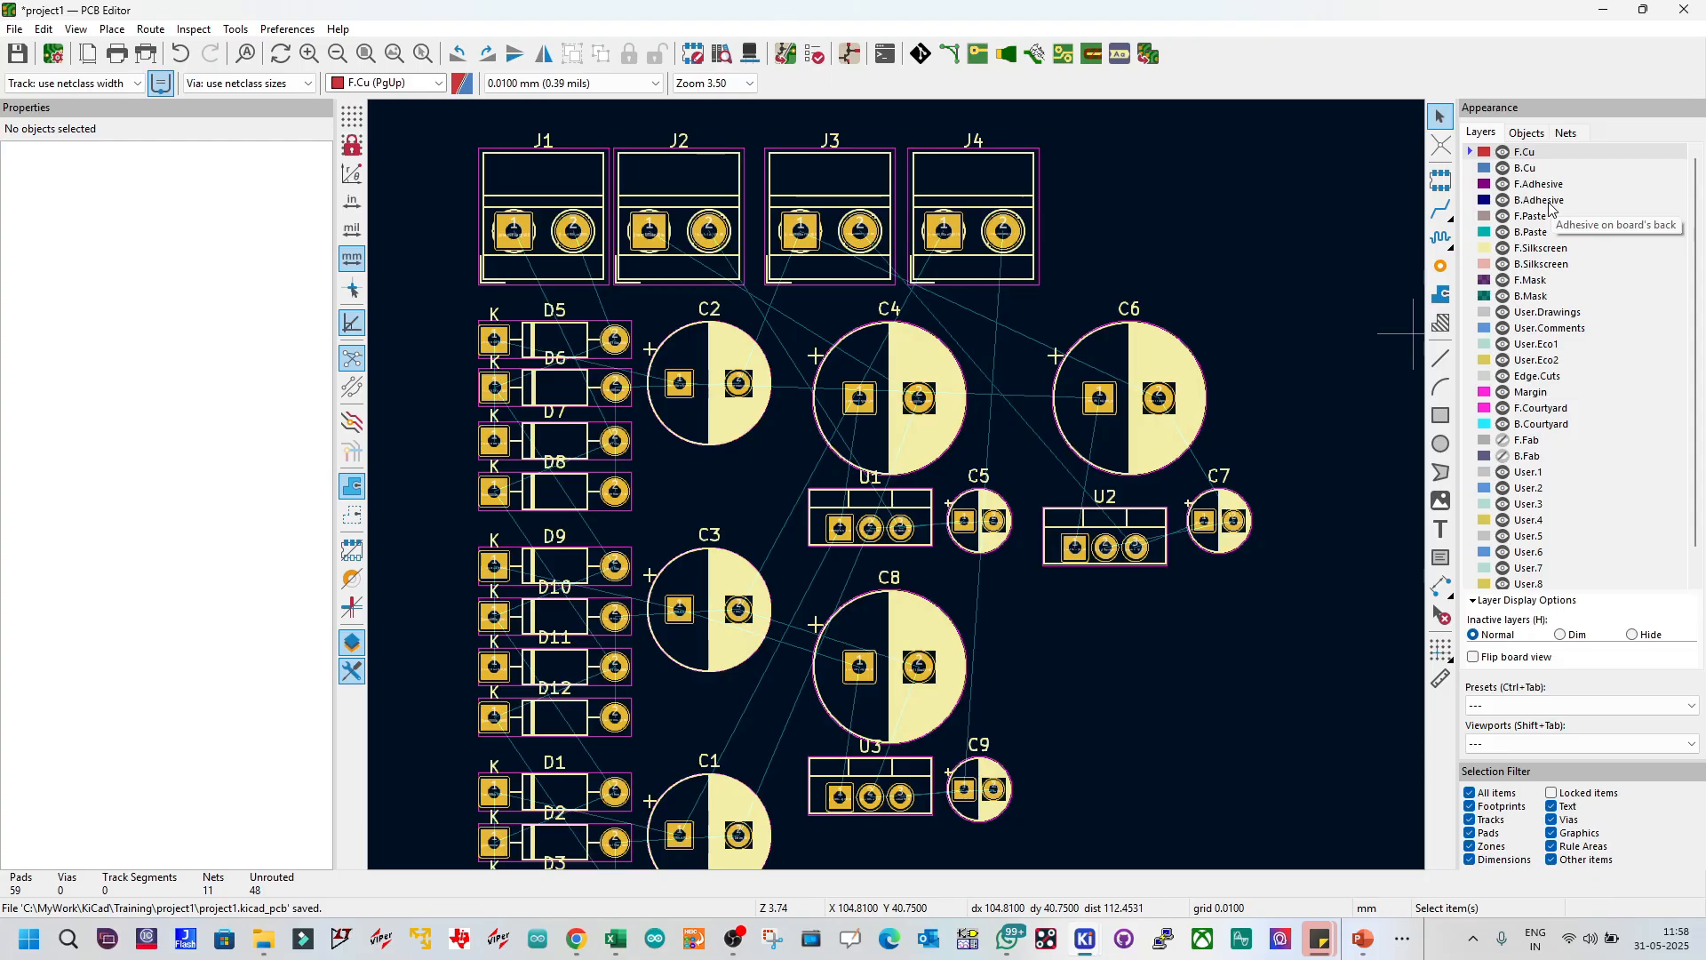
{"action": "left_click", "coordinate": [1551, 248]}
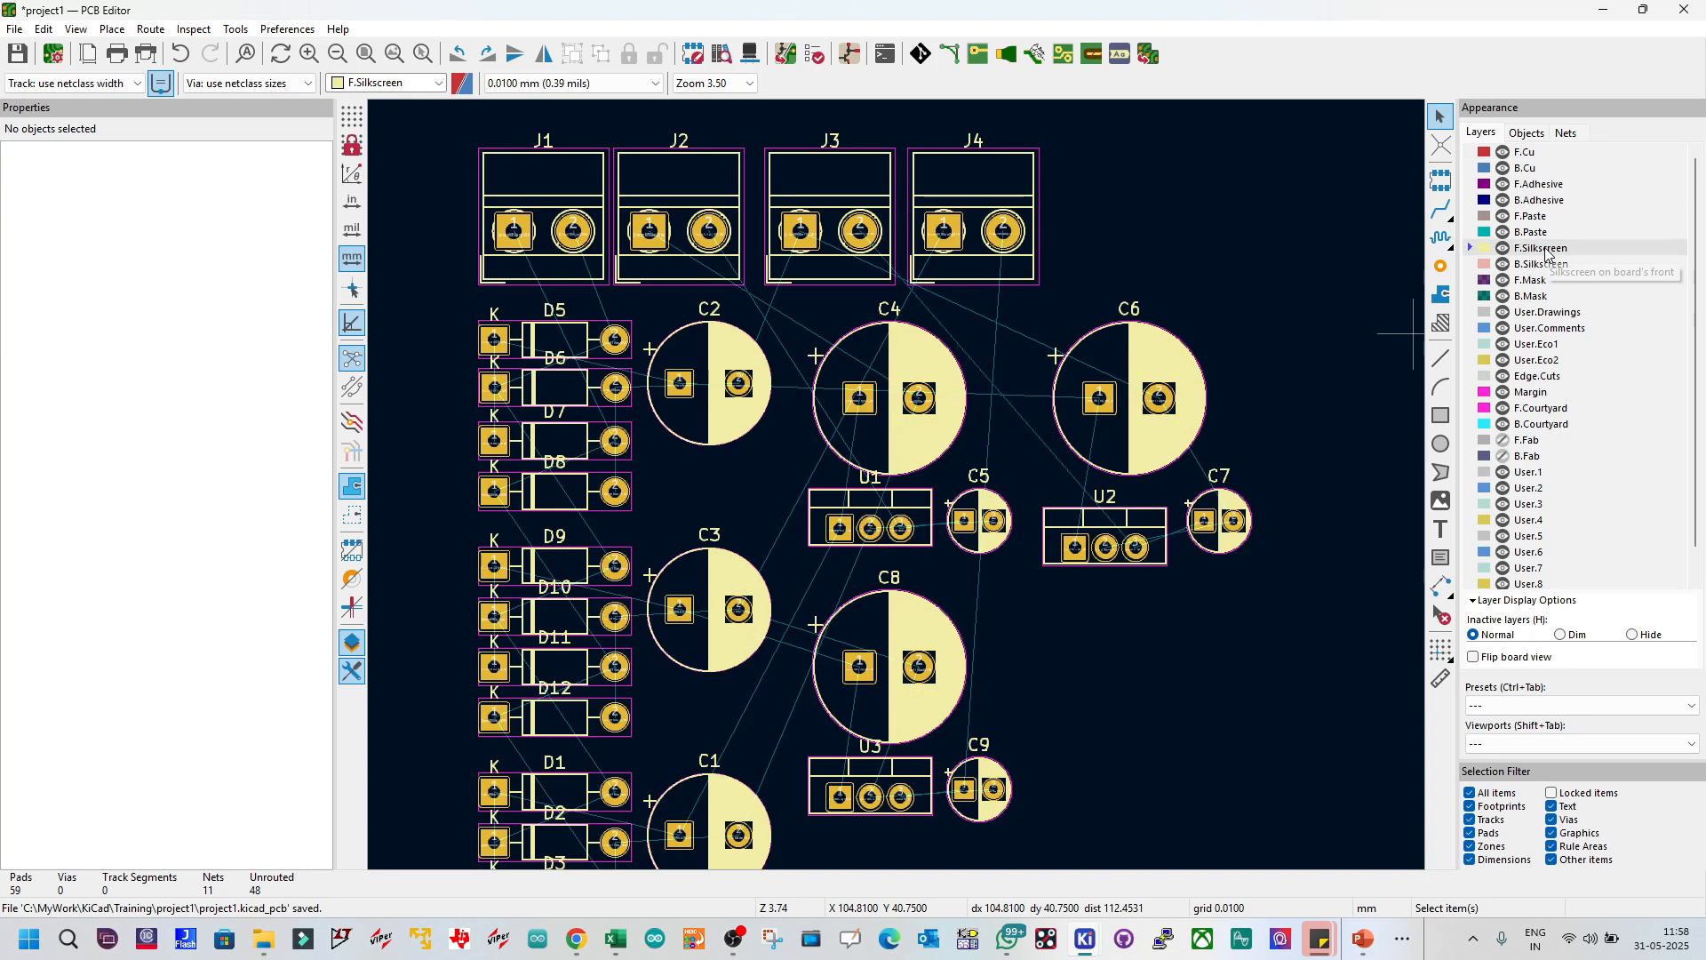
{"action": "left_click", "coordinate": [1550, 297]}
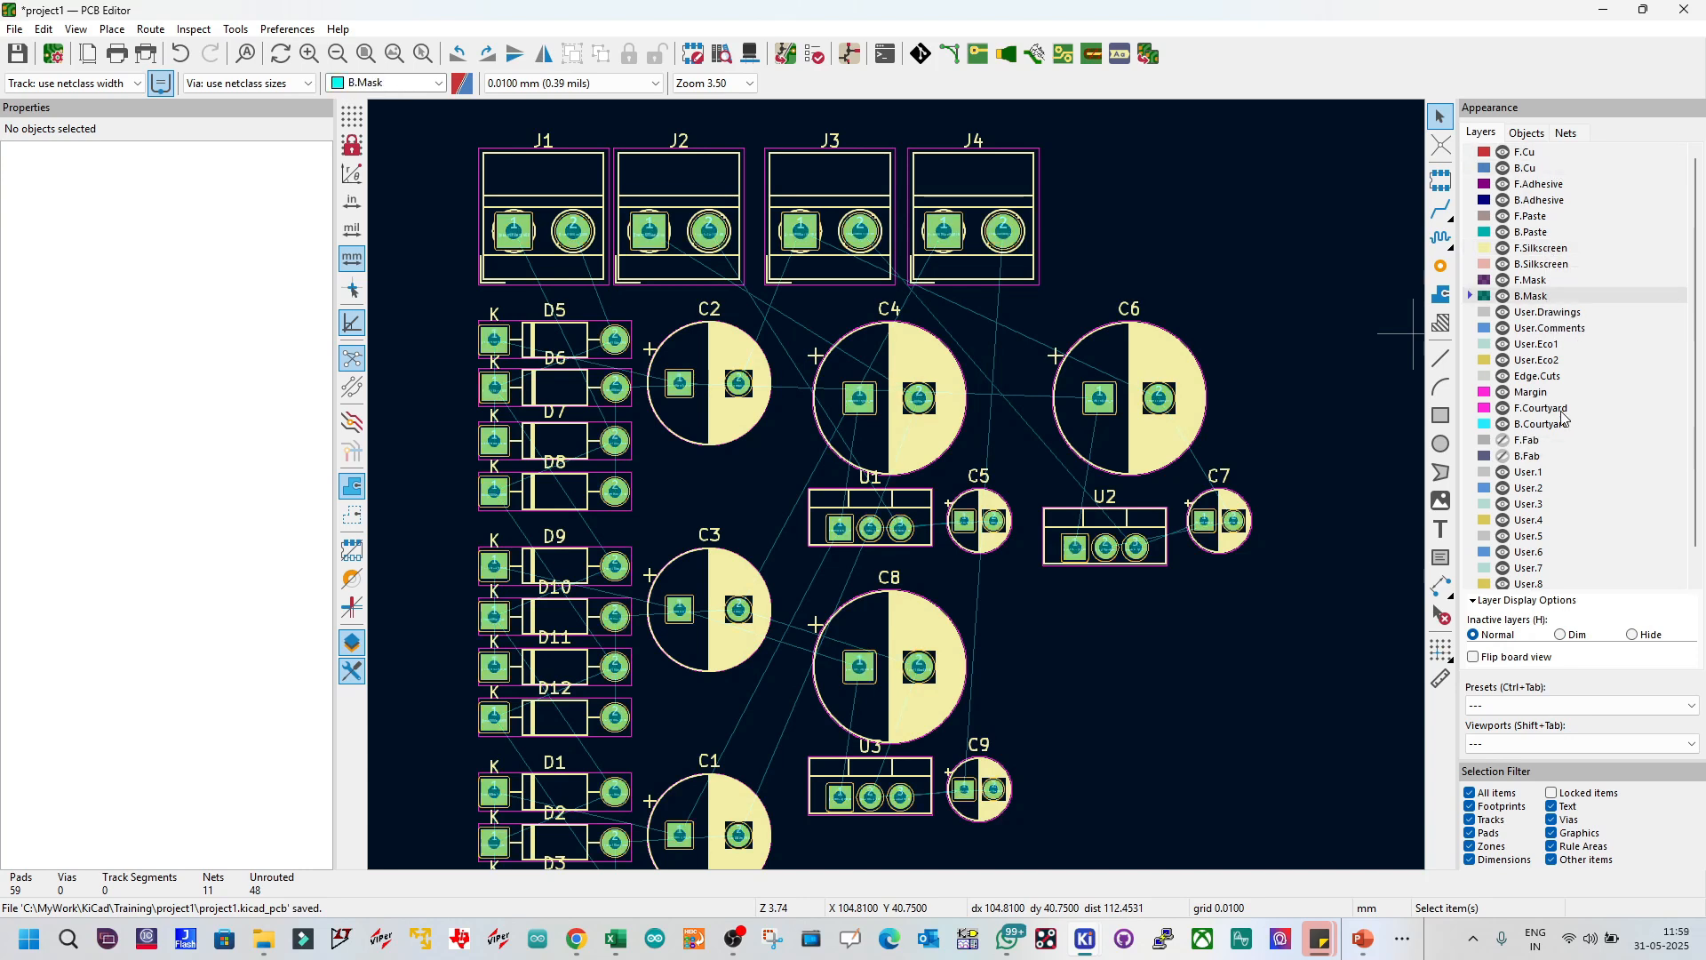
{"action": "left_click", "coordinate": [1546, 410]}
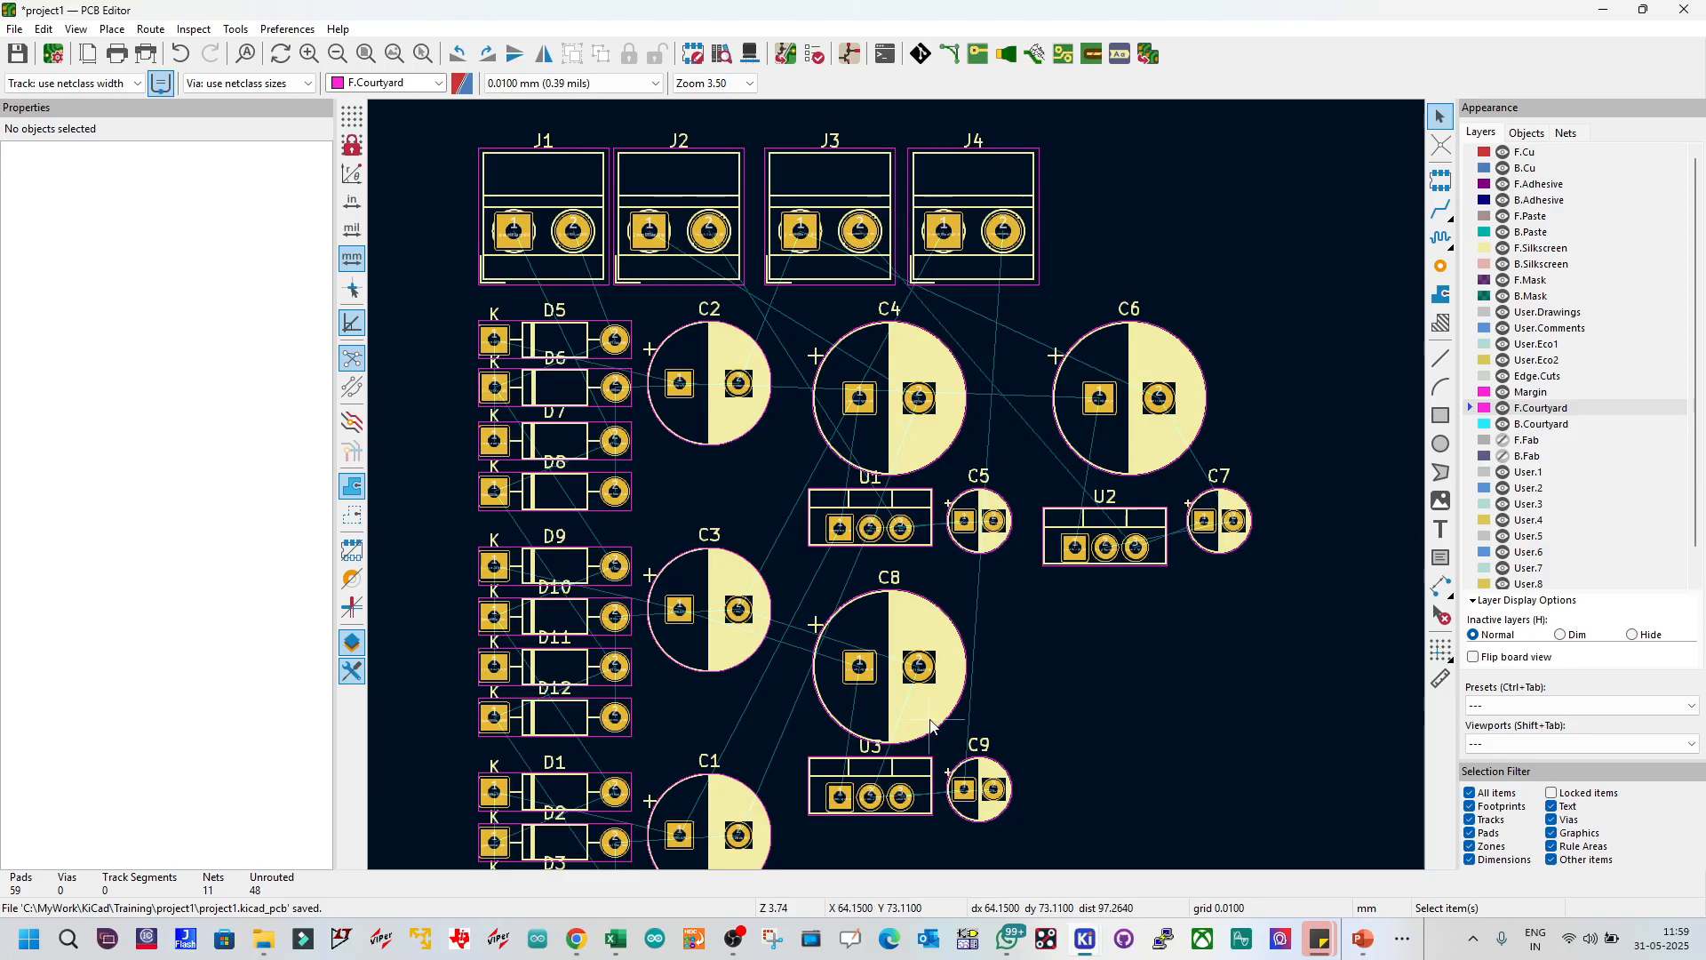
Step: Check the Google Meet call window and return to the PCB Editor
{"action": "mouse_move", "coordinate": [577, 940]}
{"action": "left_click", "coordinate": [410, 827]}
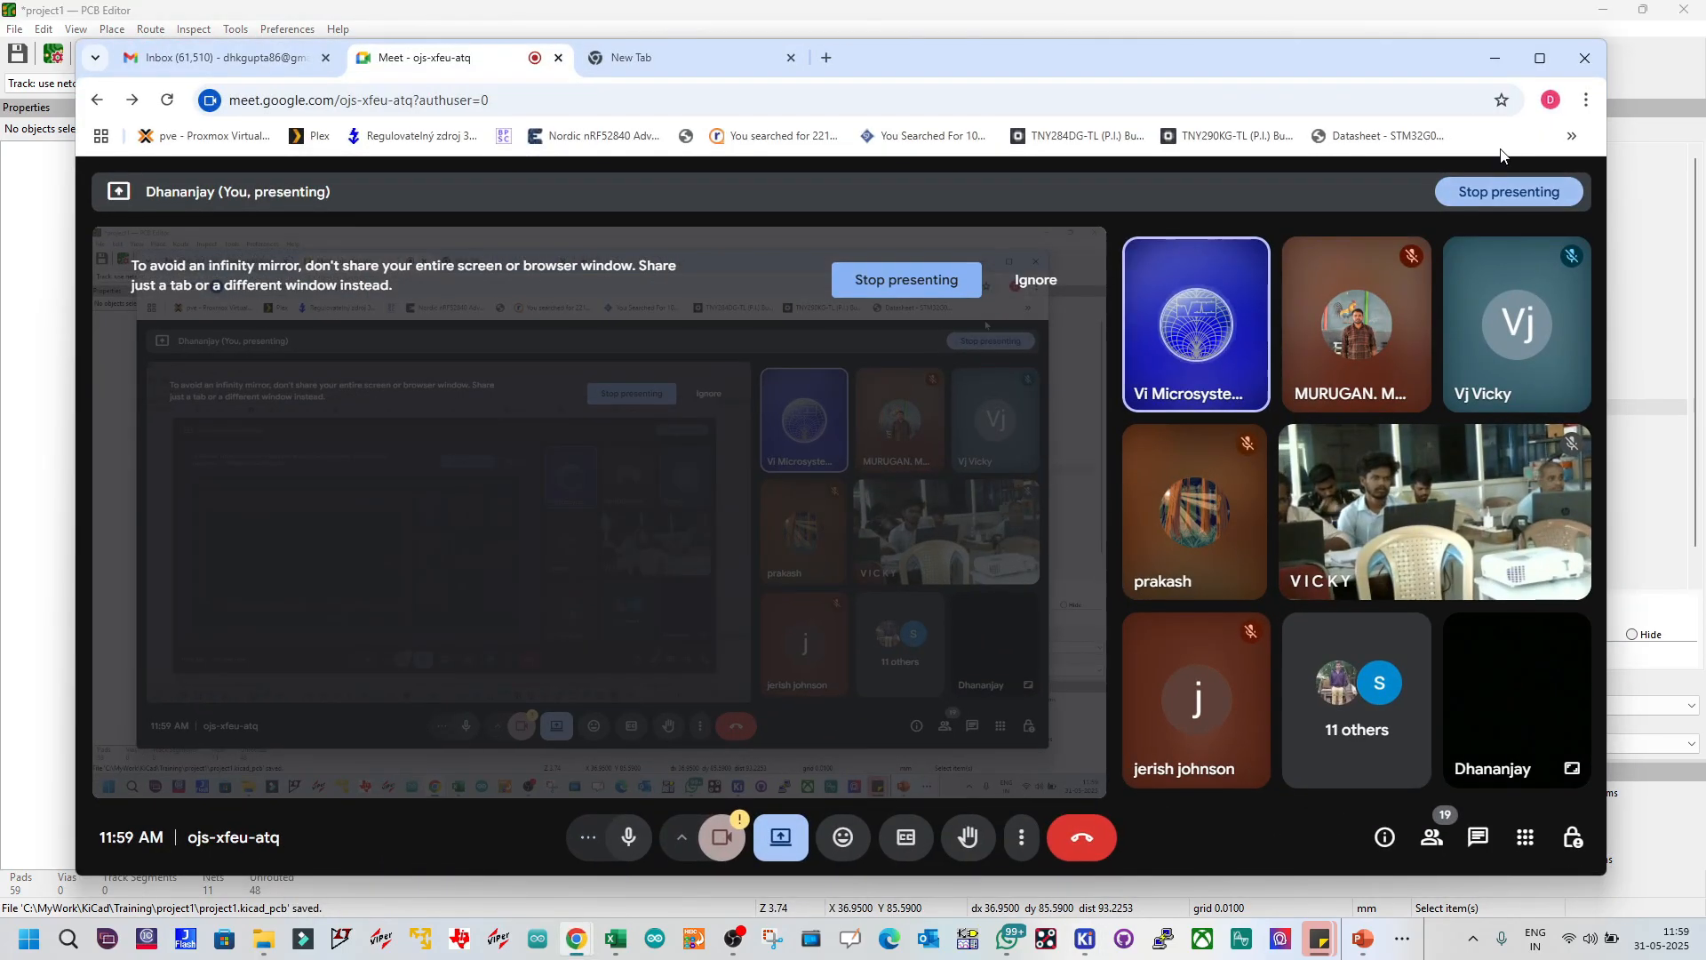
{"action": "left_click", "coordinate": [1495, 60]}
Step: Review the object visibility settings and net list, inspect the net names on the pads around U1 and C4, and return to the layer list
{"action": "left_click", "coordinate": [1528, 133]}
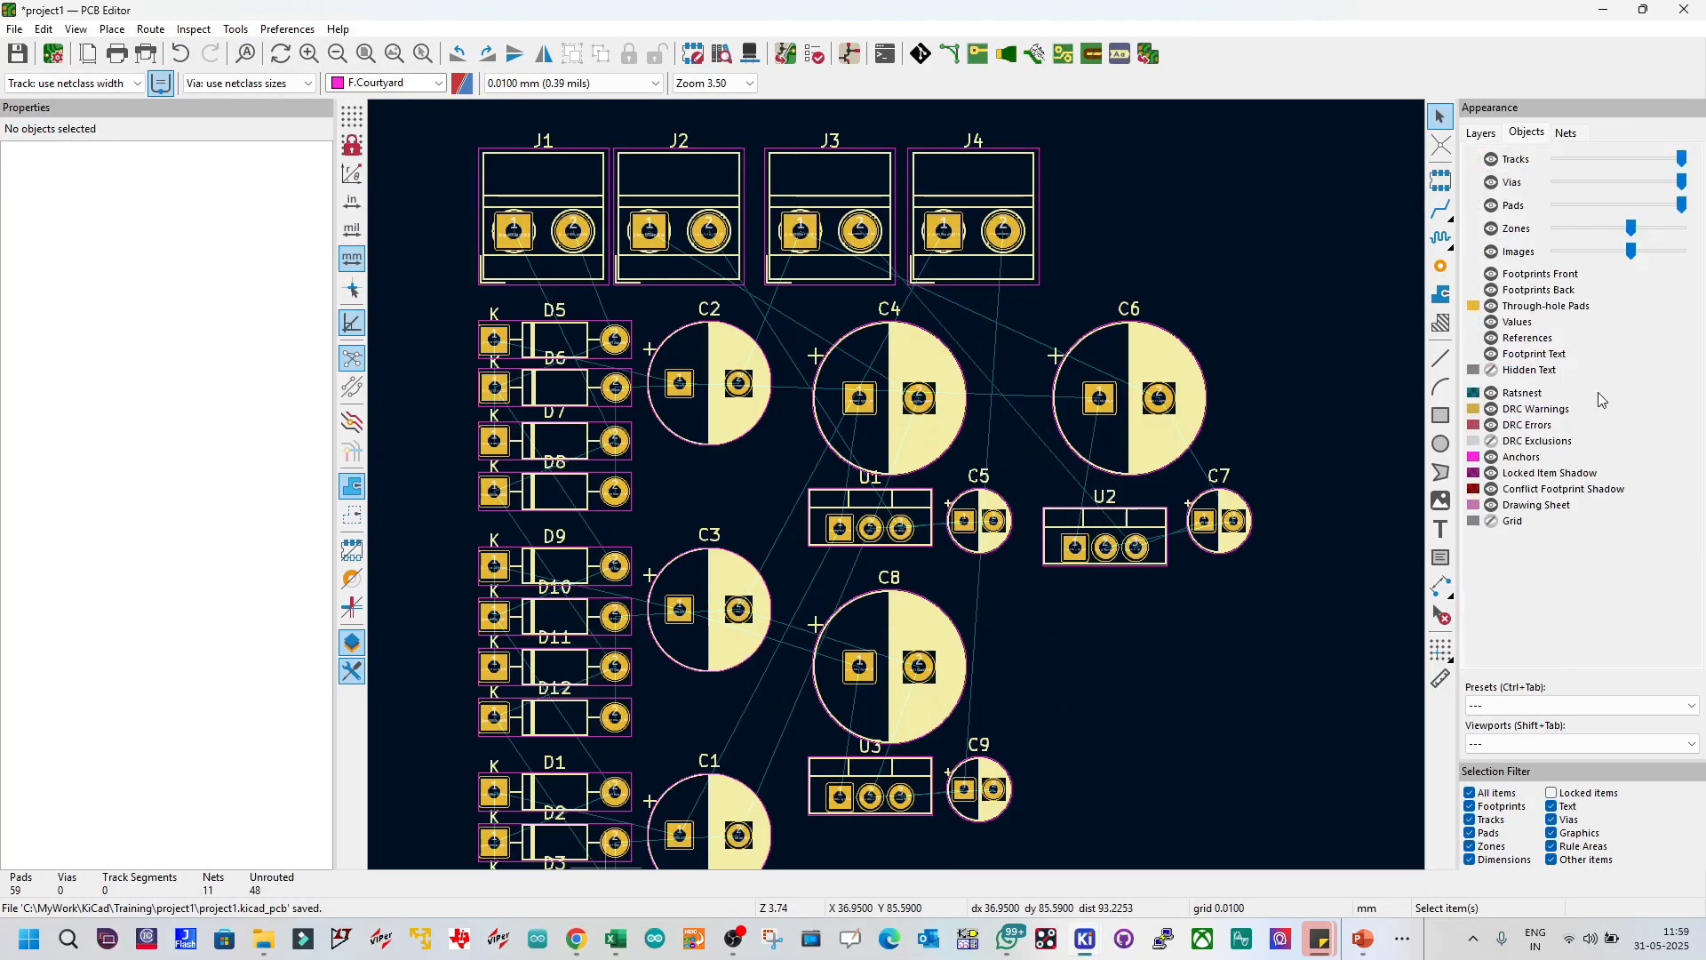
{"action": "left_click", "coordinate": [1564, 134]}
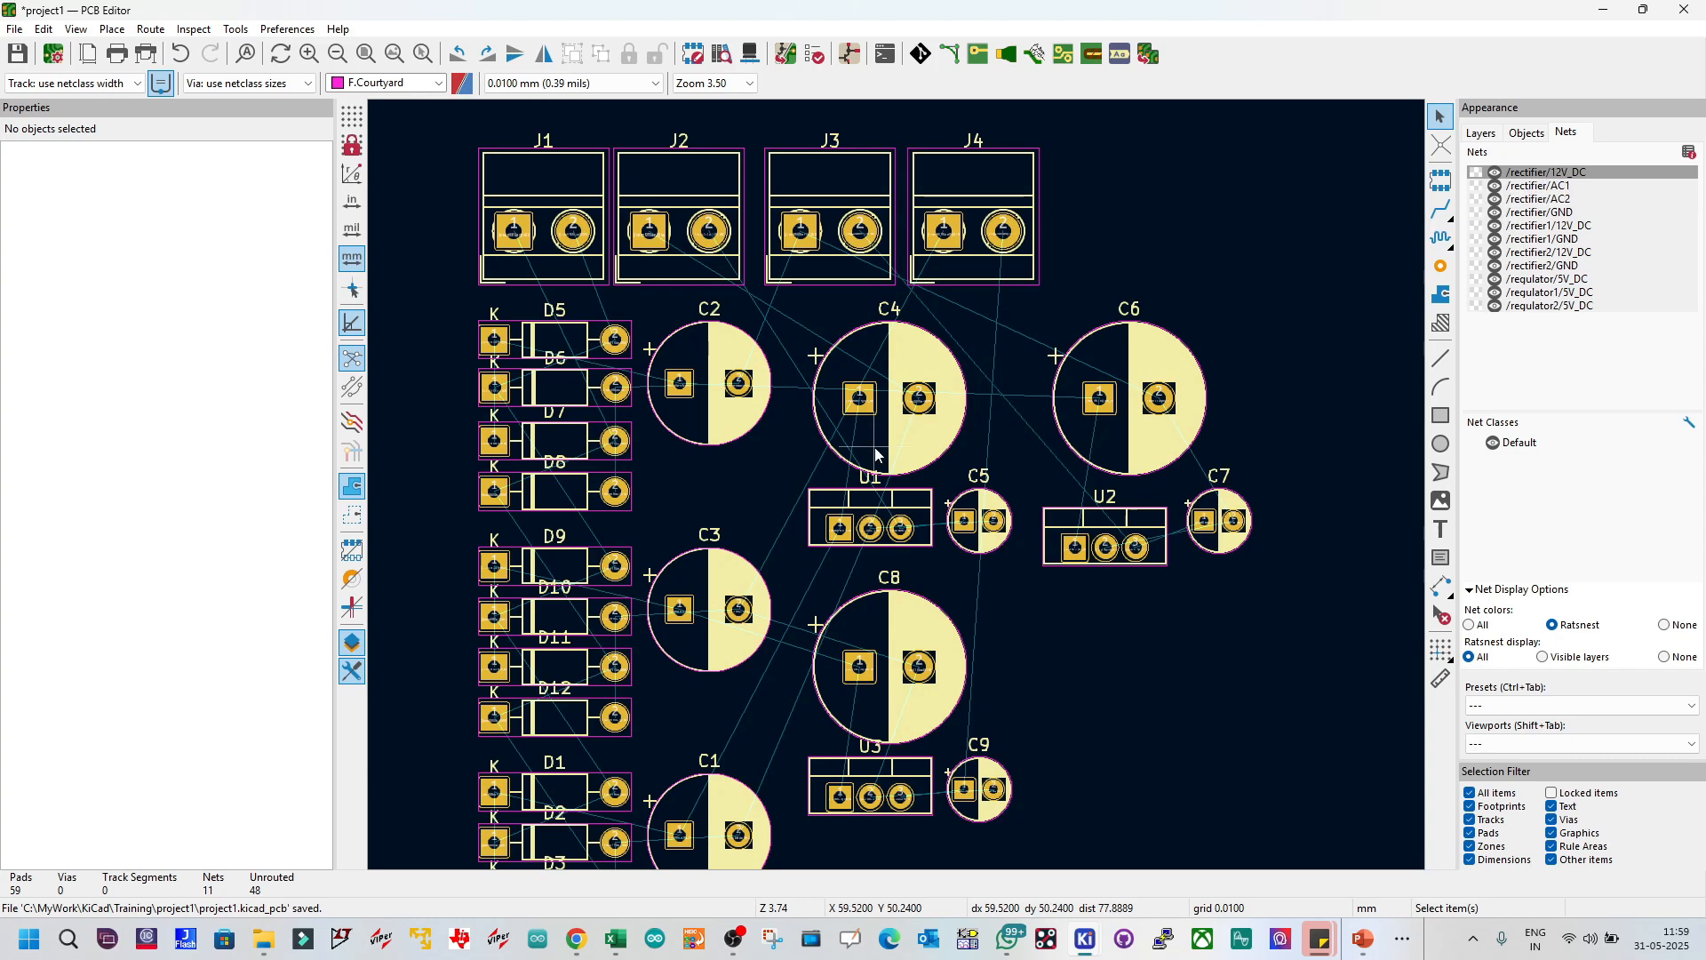
{"action": "scroll", "coordinate": [817, 459], "scroll_direction": "up", "scroll_amount": 1}
{"action": "scroll", "coordinate": [897, 487], "scroll_direction": "up", "scroll_amount": 4}
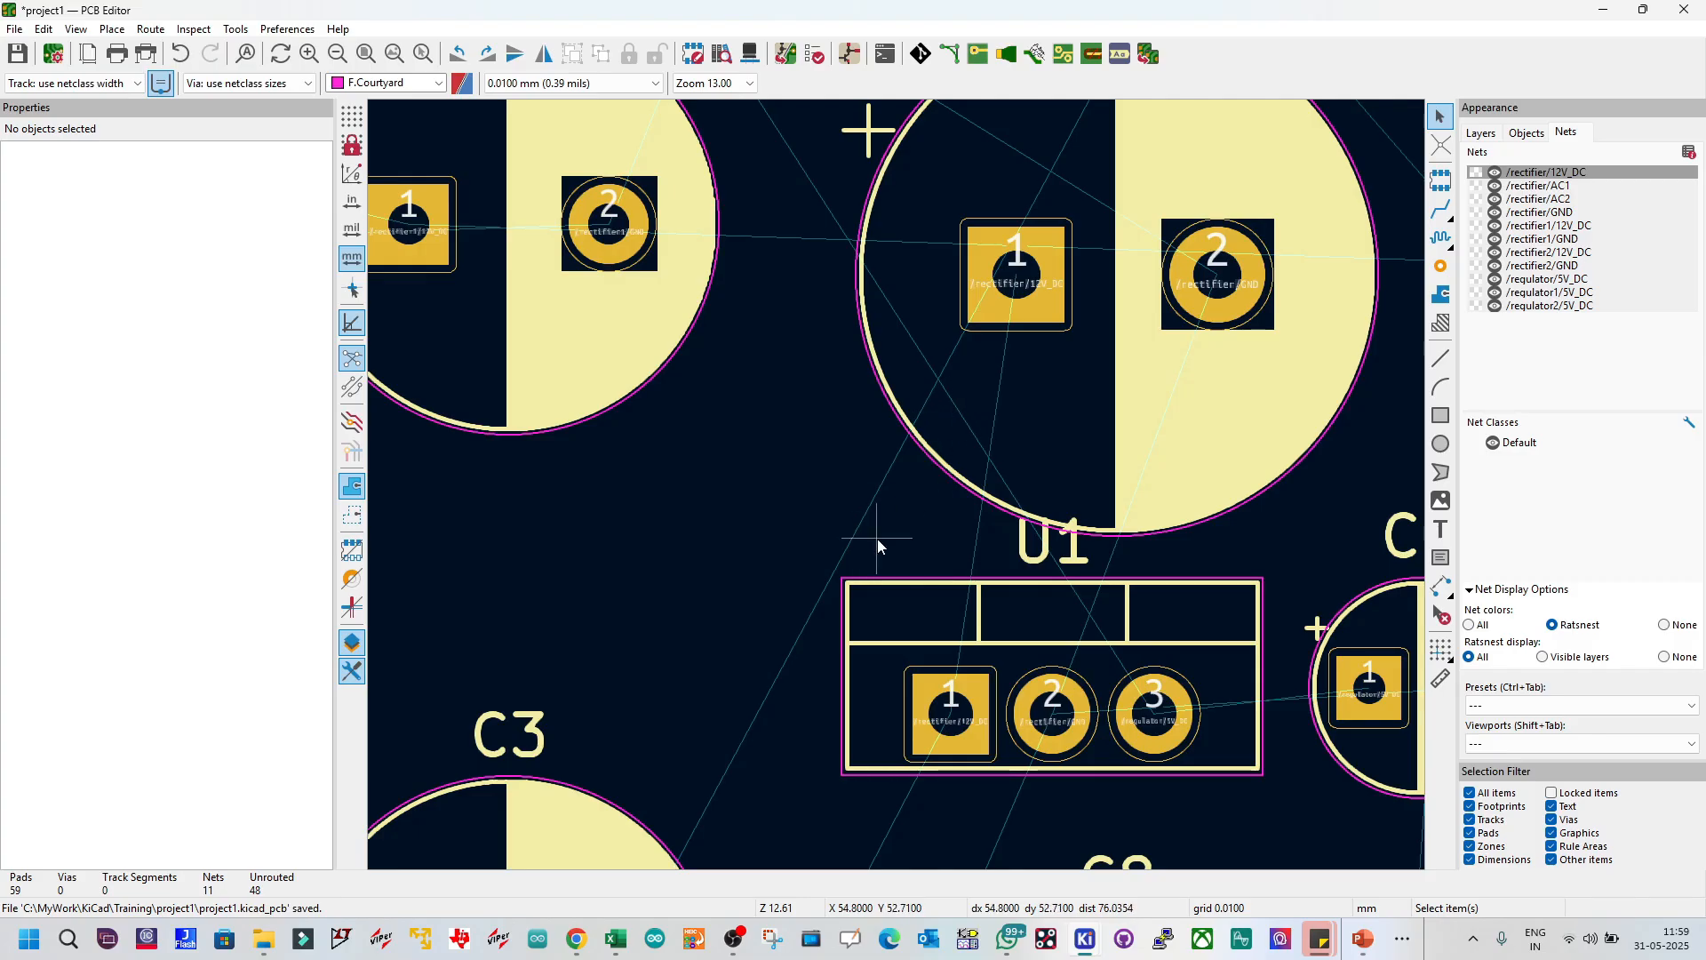
{"action": "scroll", "coordinate": [898, 485], "scroll_direction": "down", "scroll_amount": 5}
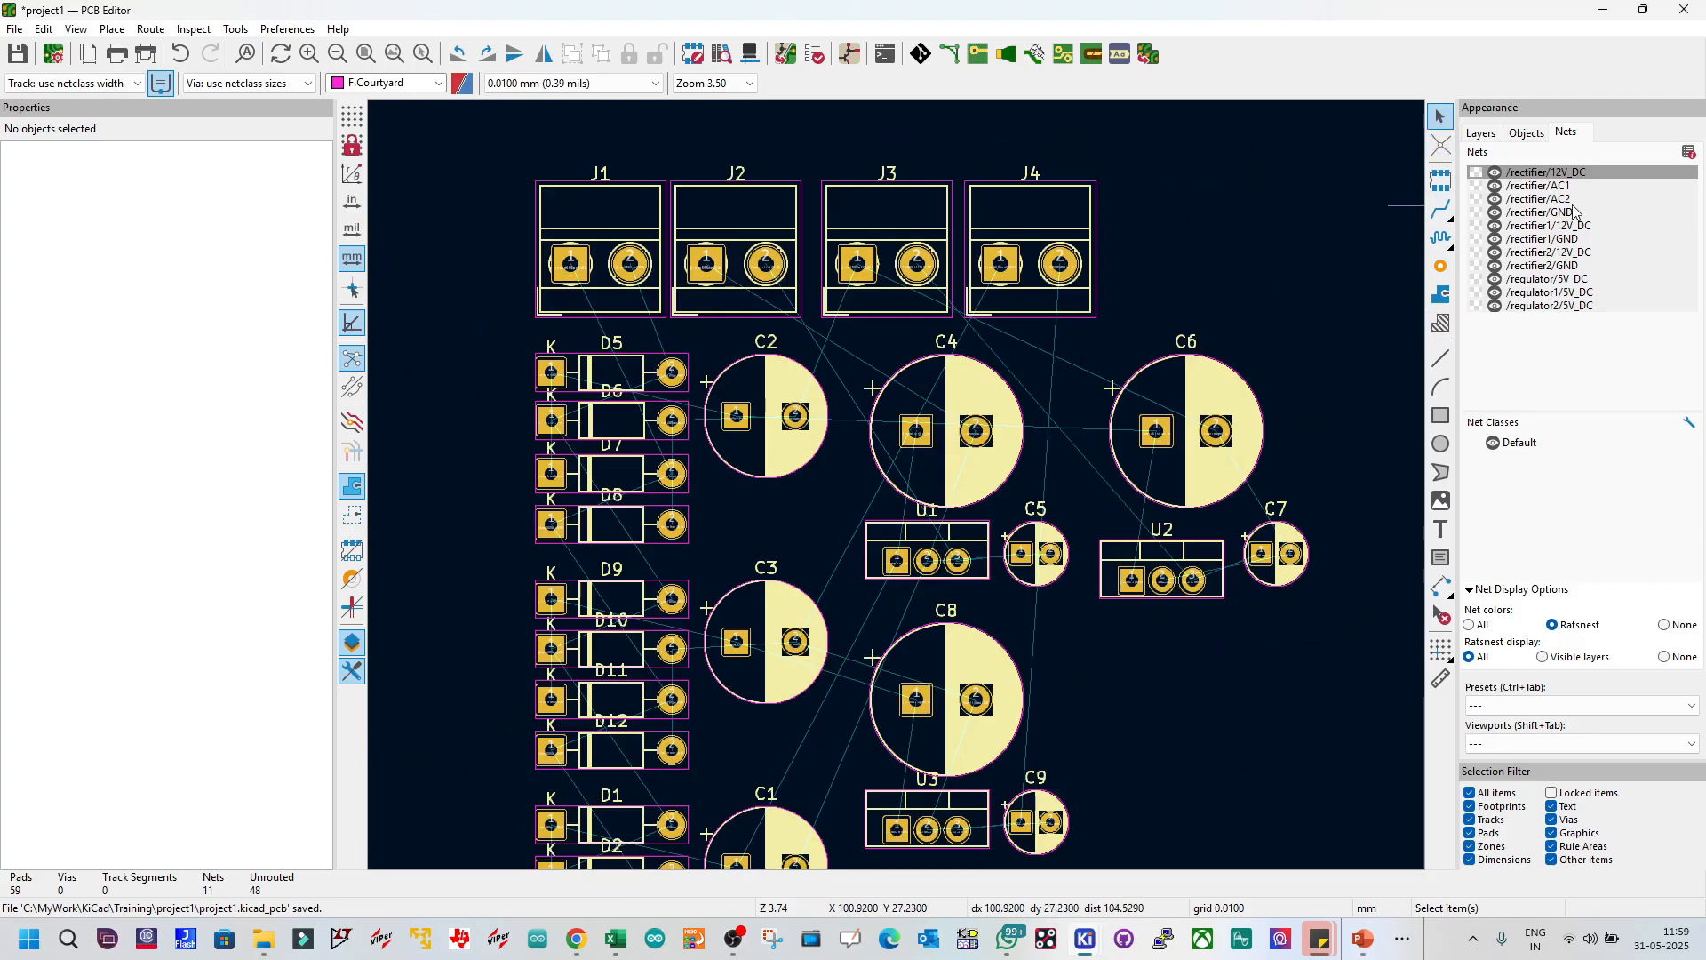
{"action": "left_click", "coordinate": [1483, 135]}
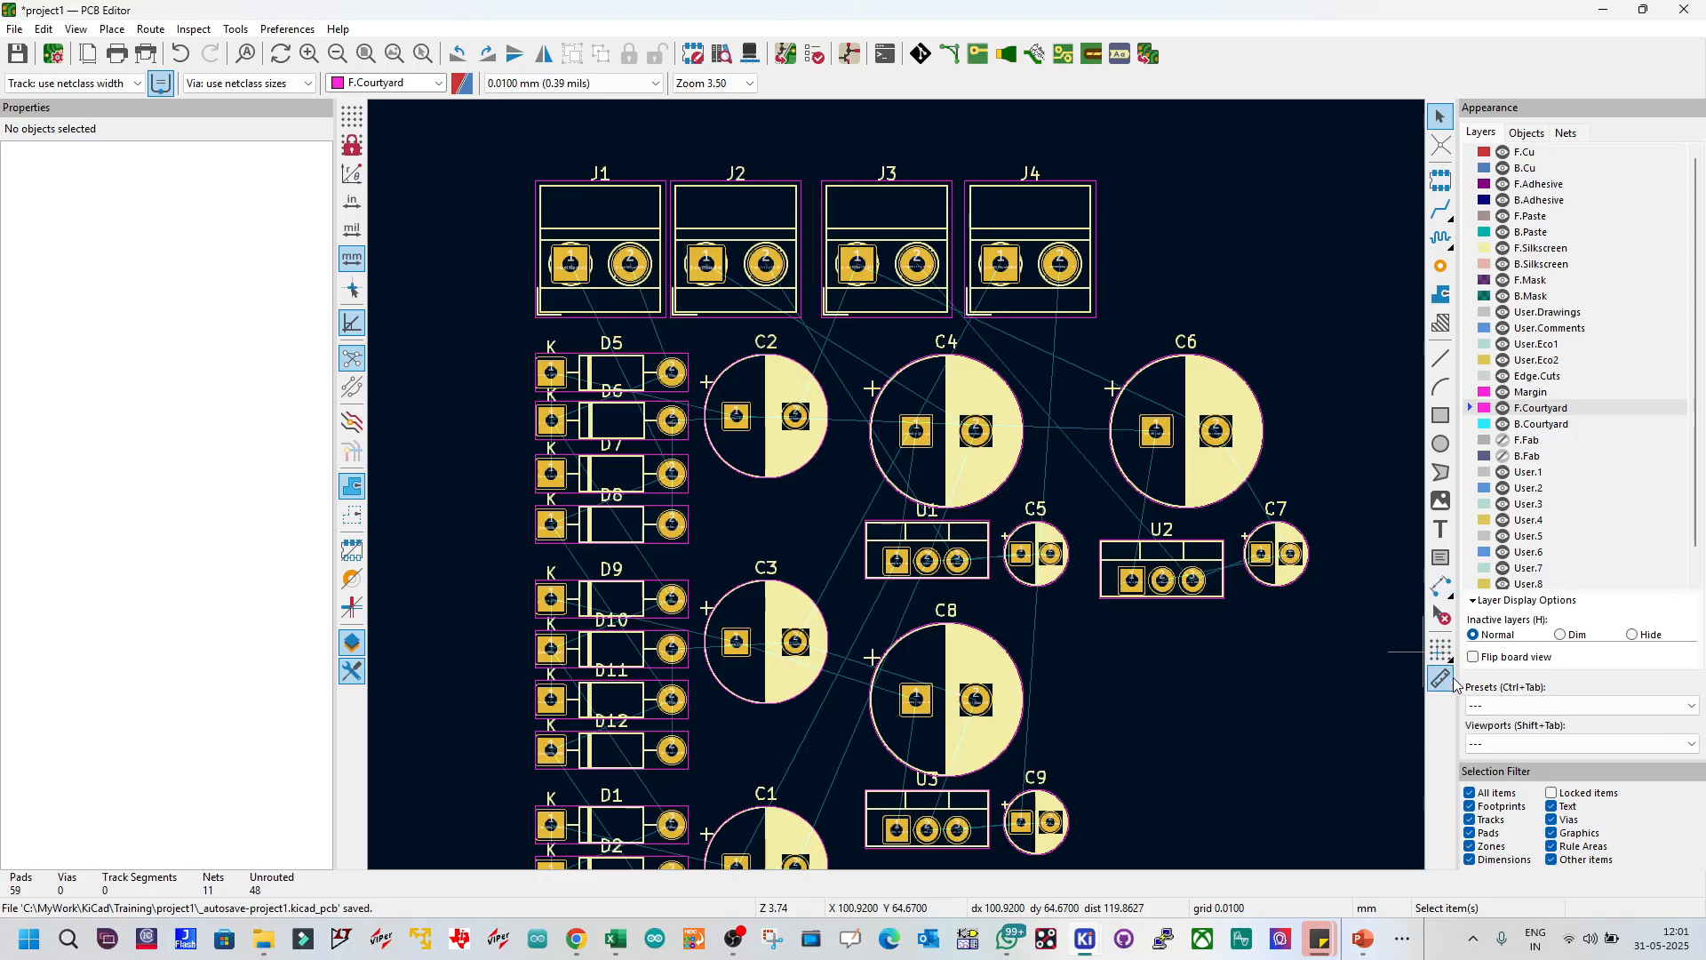
Step: Try an aligned dimension between the two pads of capacitor C6 and discard it
{"action": "left_click", "coordinate": [1442, 586]}
{"action": "scroll", "coordinate": [1266, 431], "scroll_direction": "up", "scroll_amount": 3}
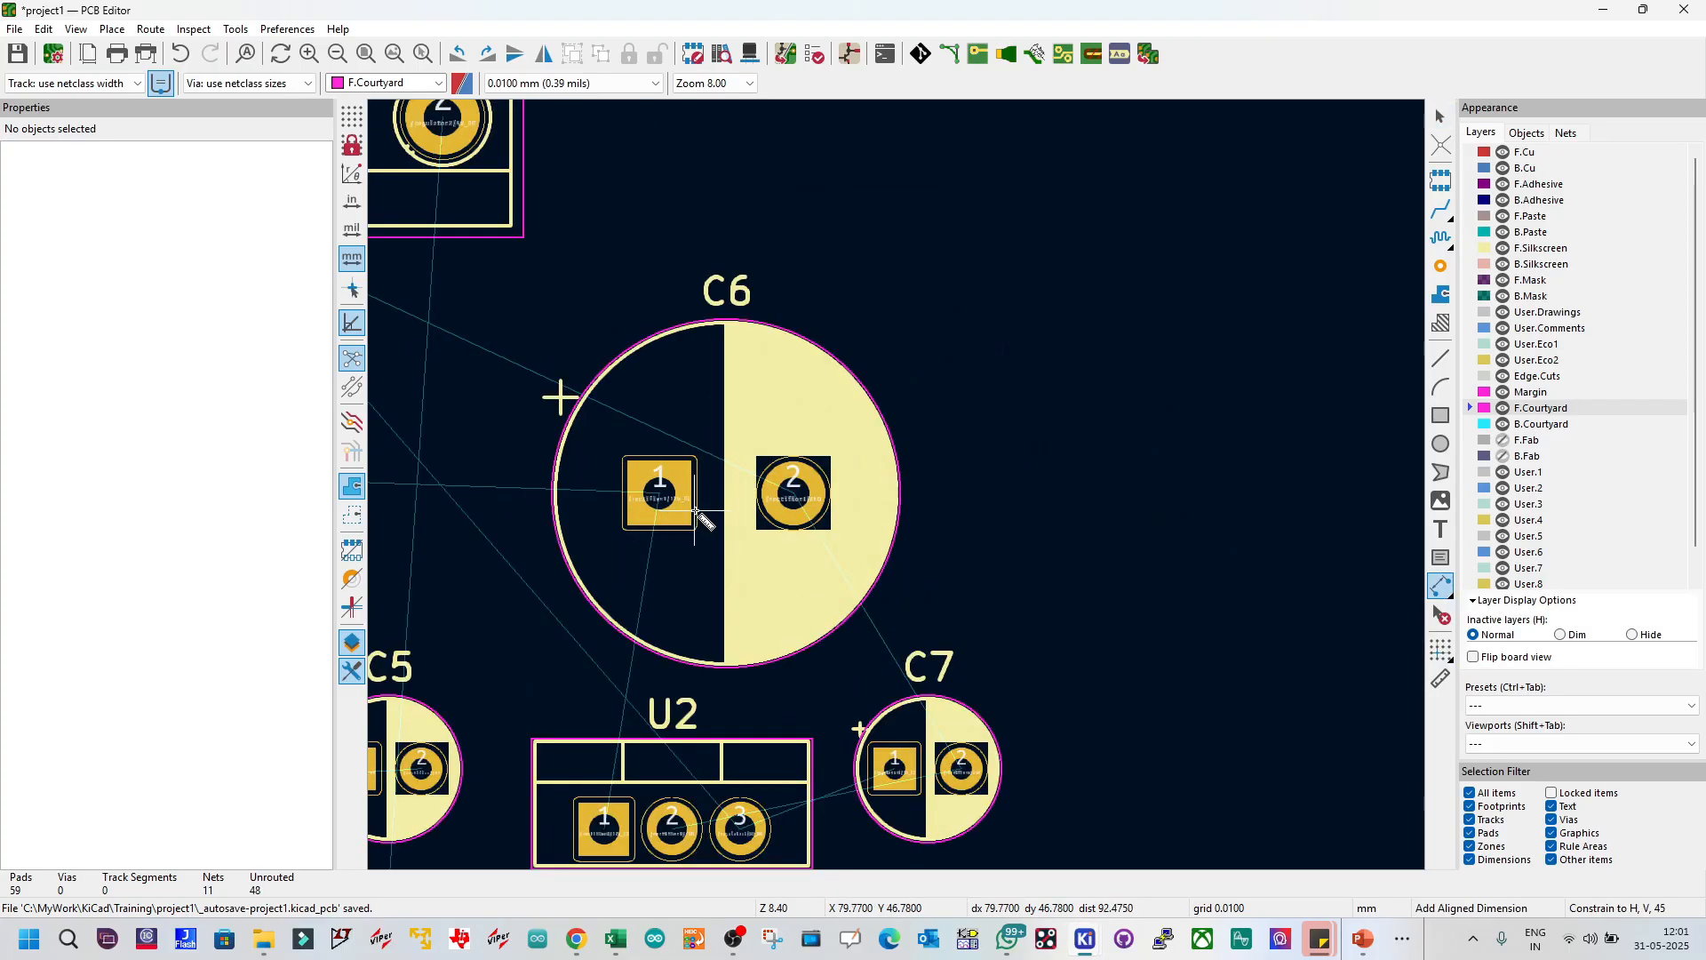
{"action": "scroll", "coordinate": [661, 498], "scroll_direction": "up", "scroll_amount": 2}
{"action": "left_click", "coordinate": [896, 484]}
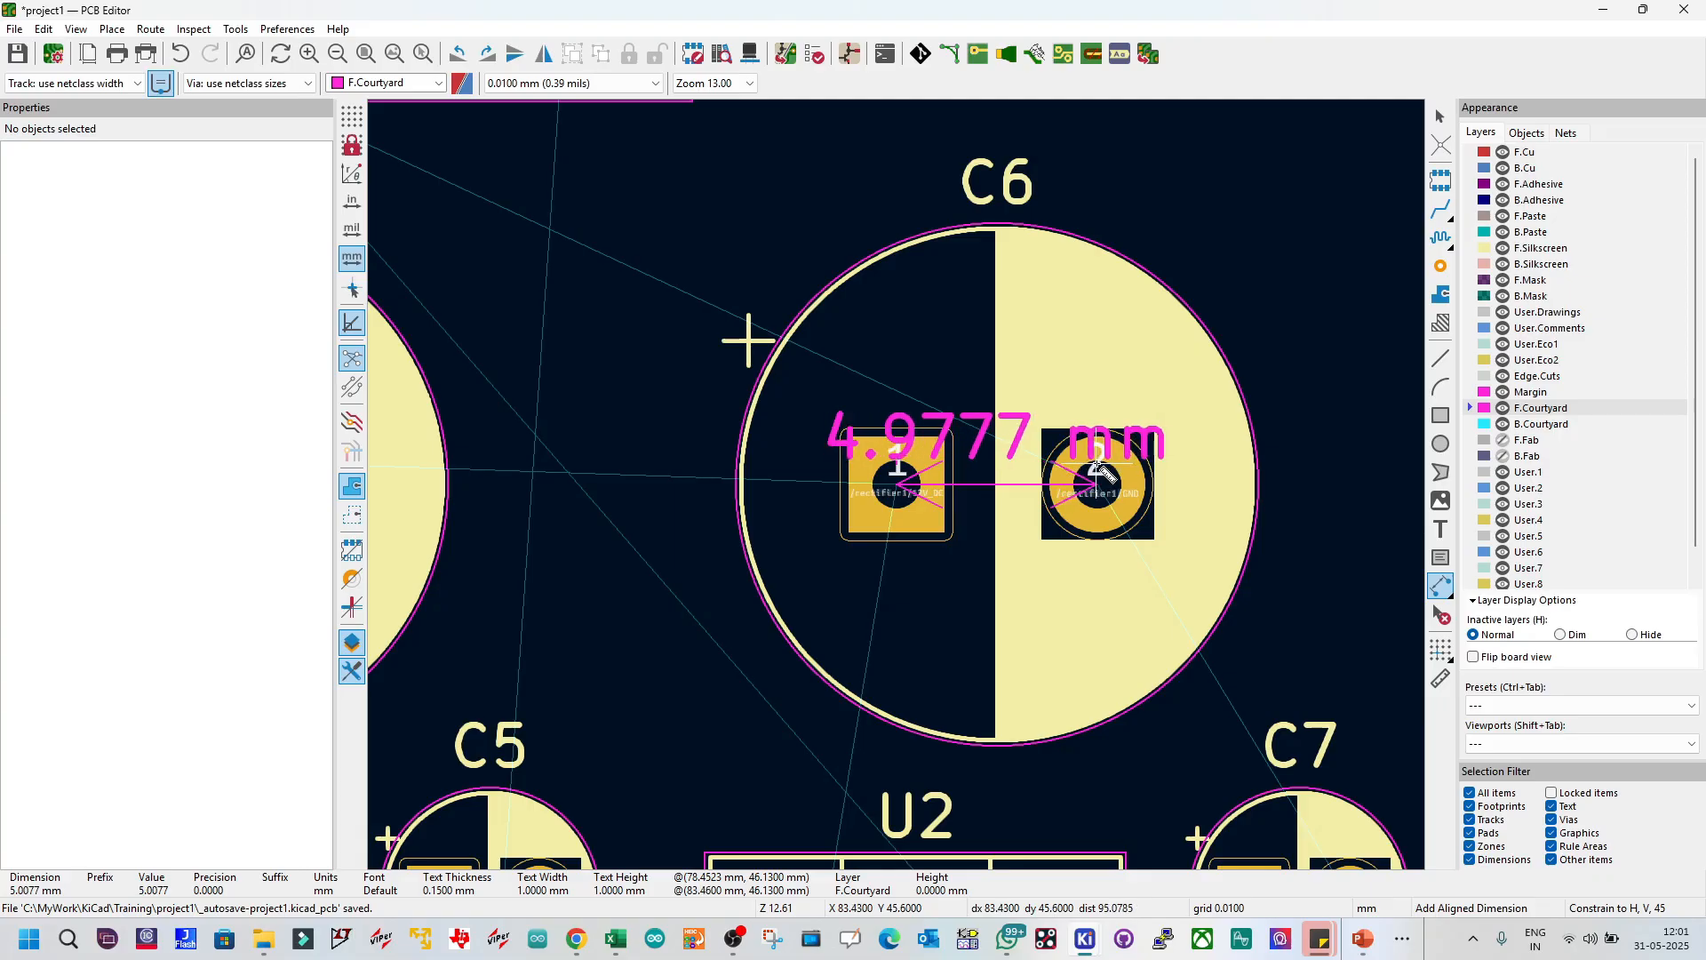
{"action": "left_click", "coordinate": [1101, 480]}
{"action": "scroll", "coordinate": [1100, 284], "scroll_direction": "down", "scroll_amount": 4}
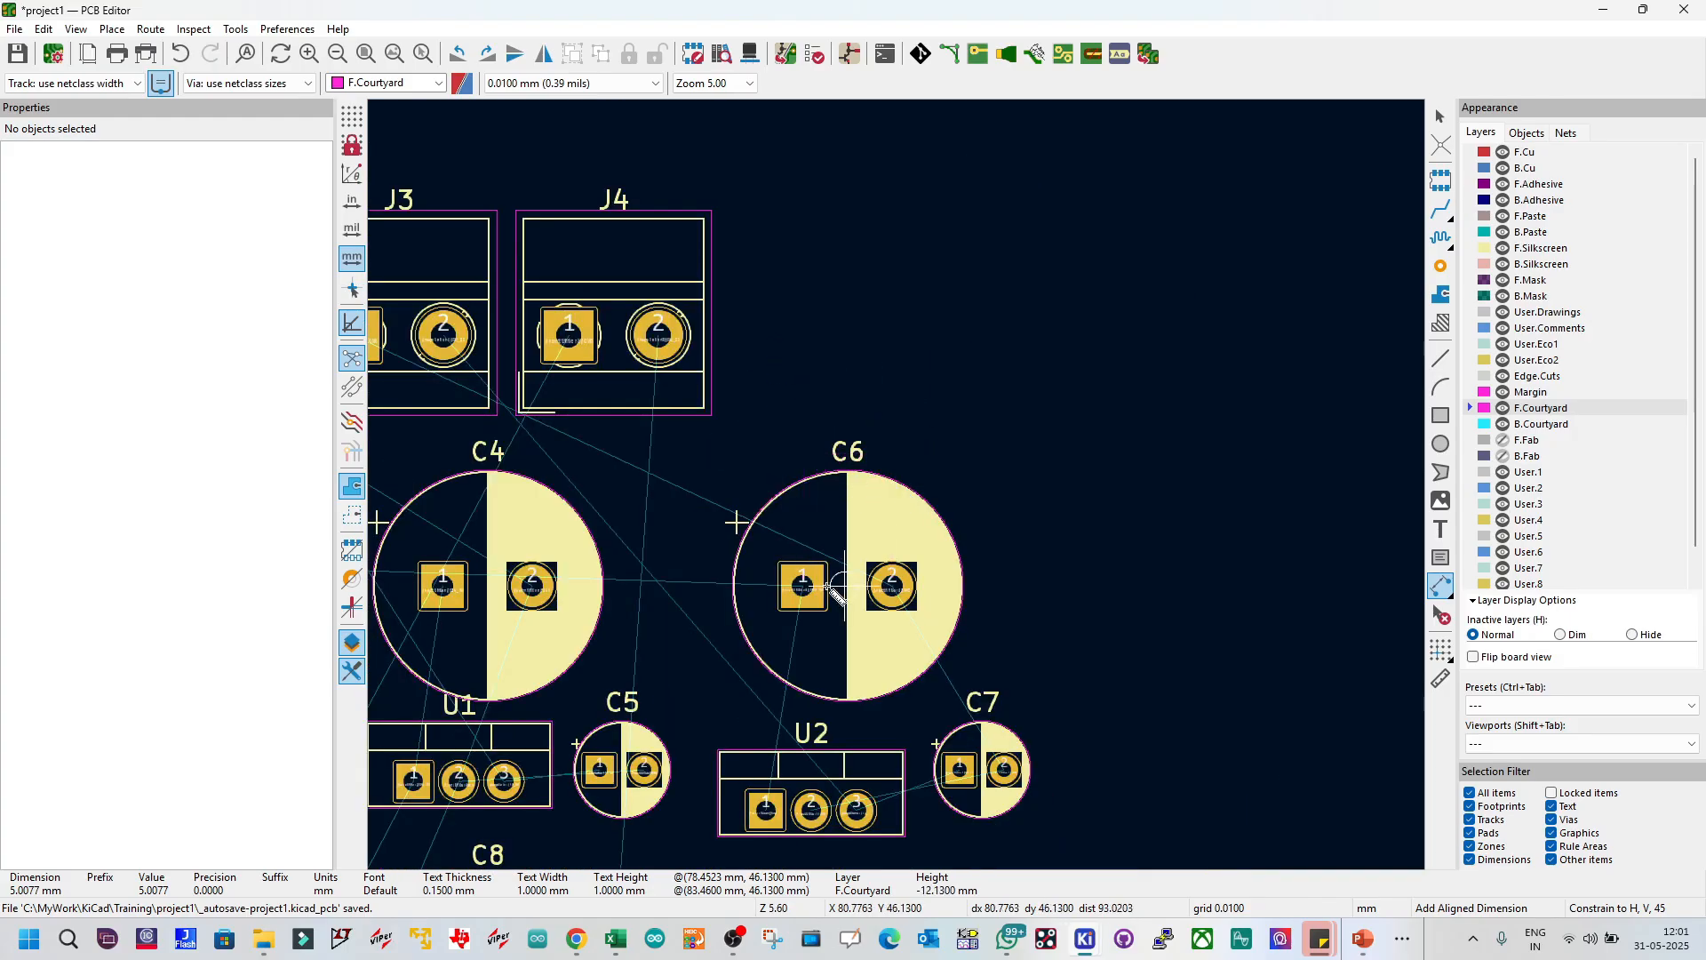
{"action": "scroll", "coordinate": [895, 549], "scroll_direction": "down", "scroll_amount": 3}
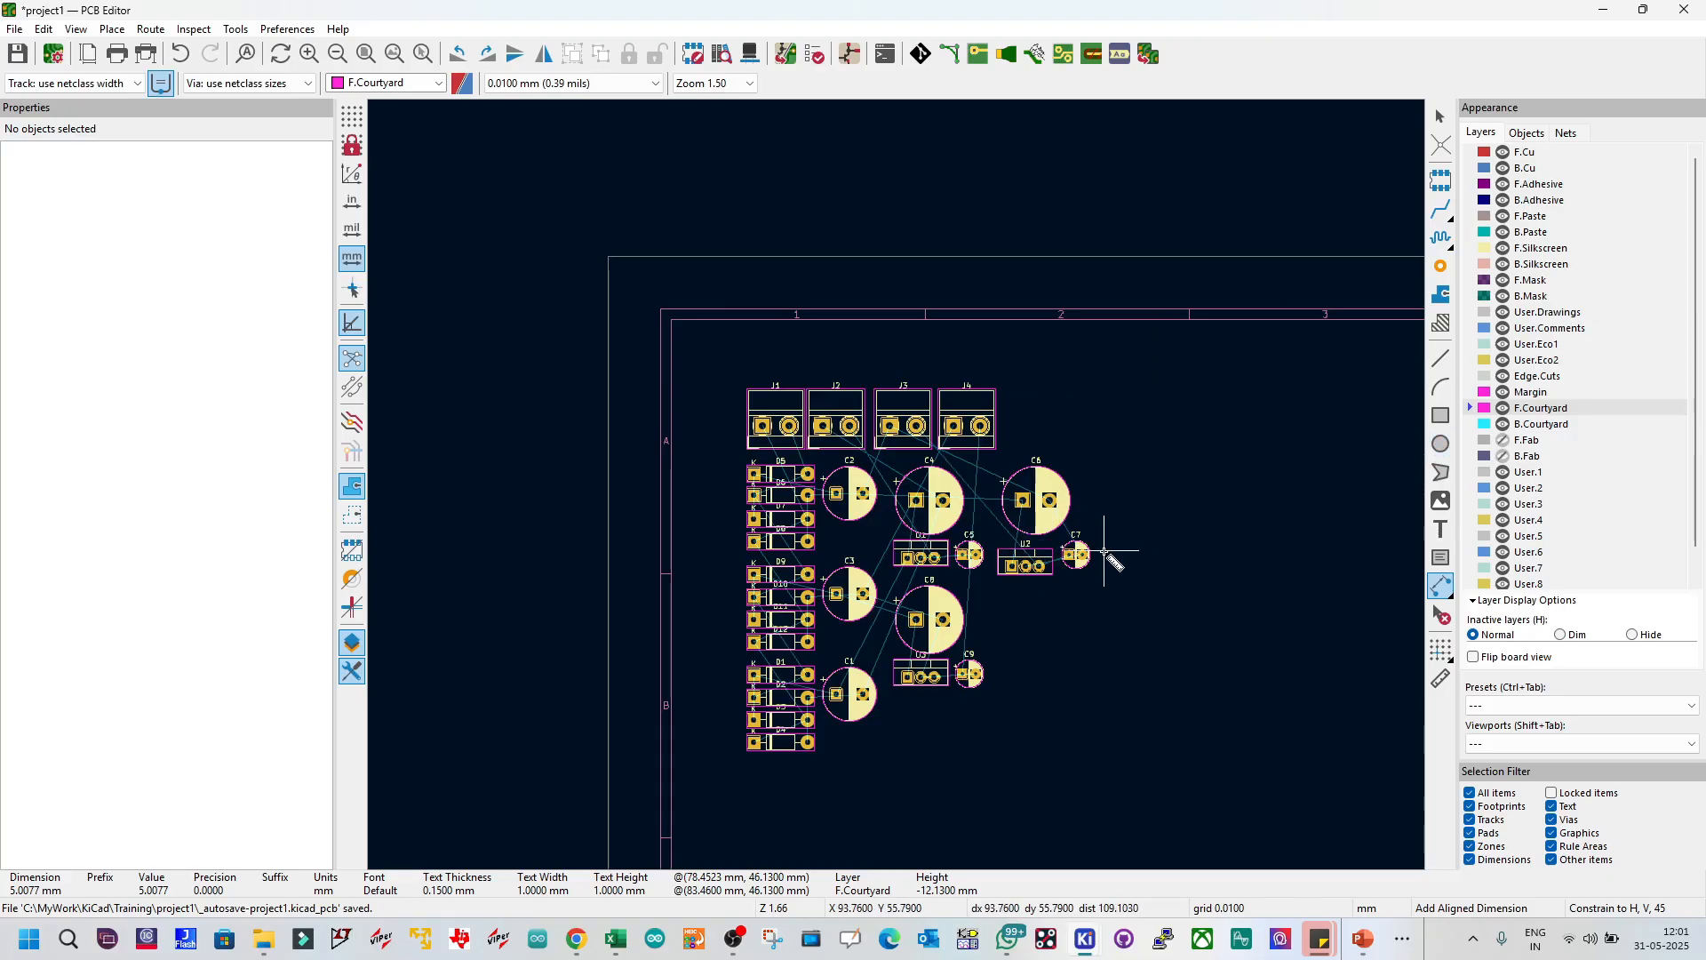
{"action": "key", "text": "Escape"}
Step: Draw a square board outline of about 73 mm per side on the Edge.Cuts layer and move it to the empty area beside the footprints
{"action": "scroll", "coordinate": [899, 486], "scroll_direction": "down", "scroll_amount": 4}
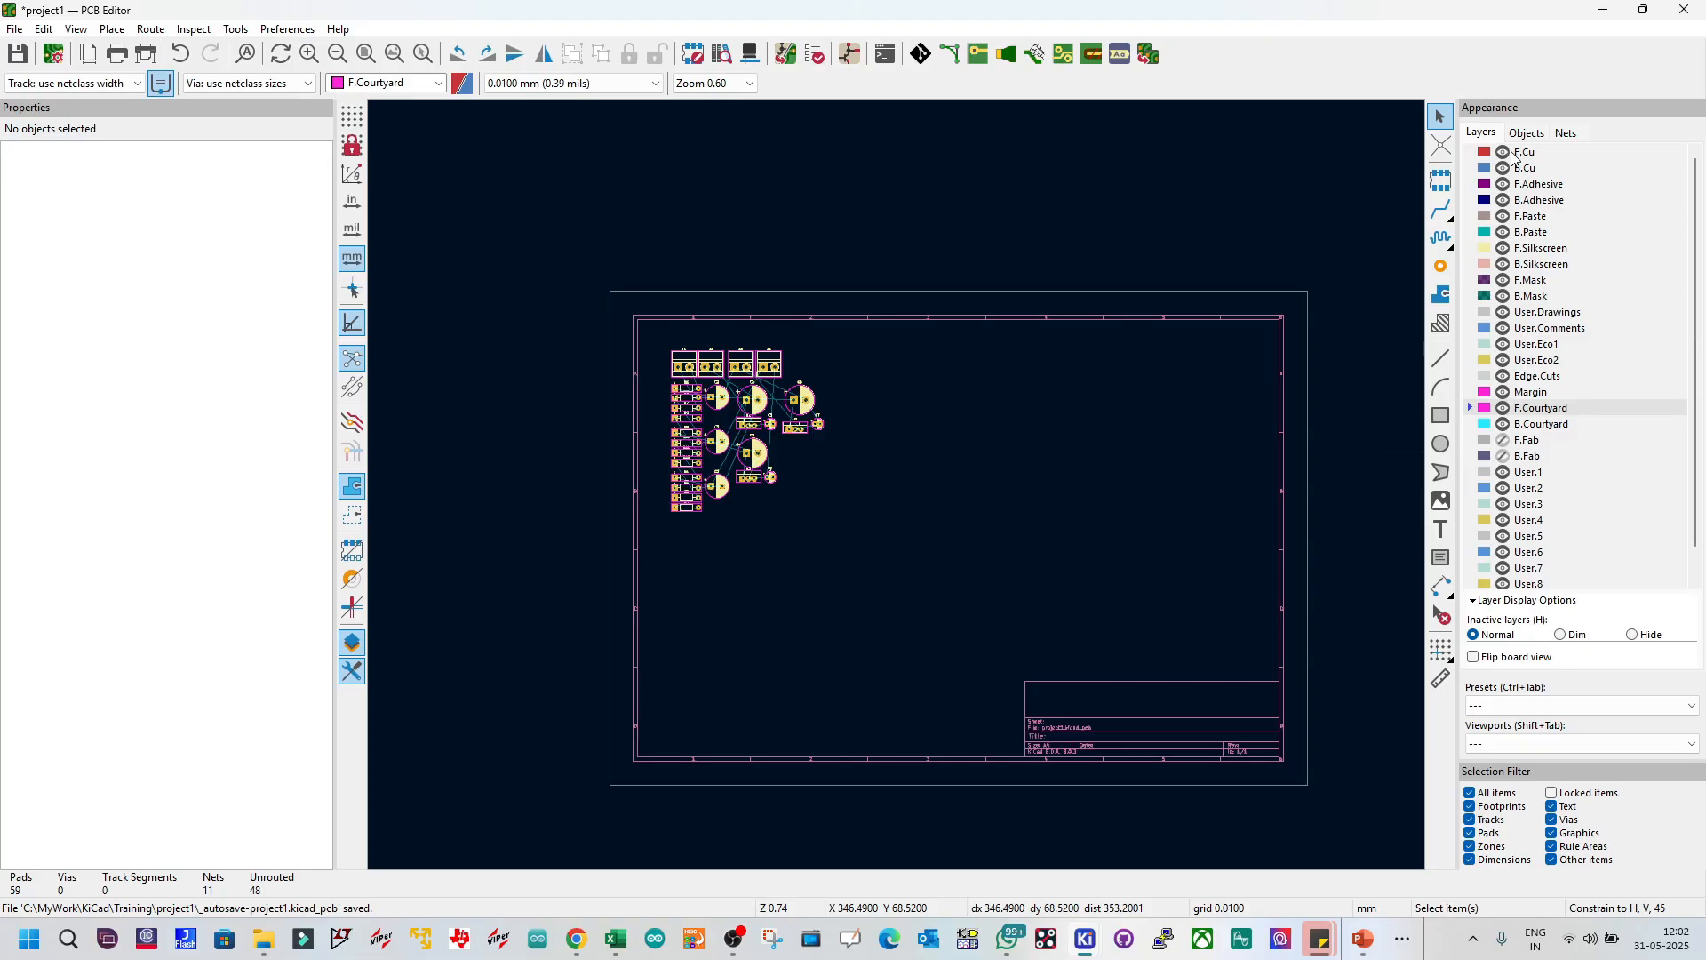
{"action": "left_click", "coordinate": [1473, 153]}
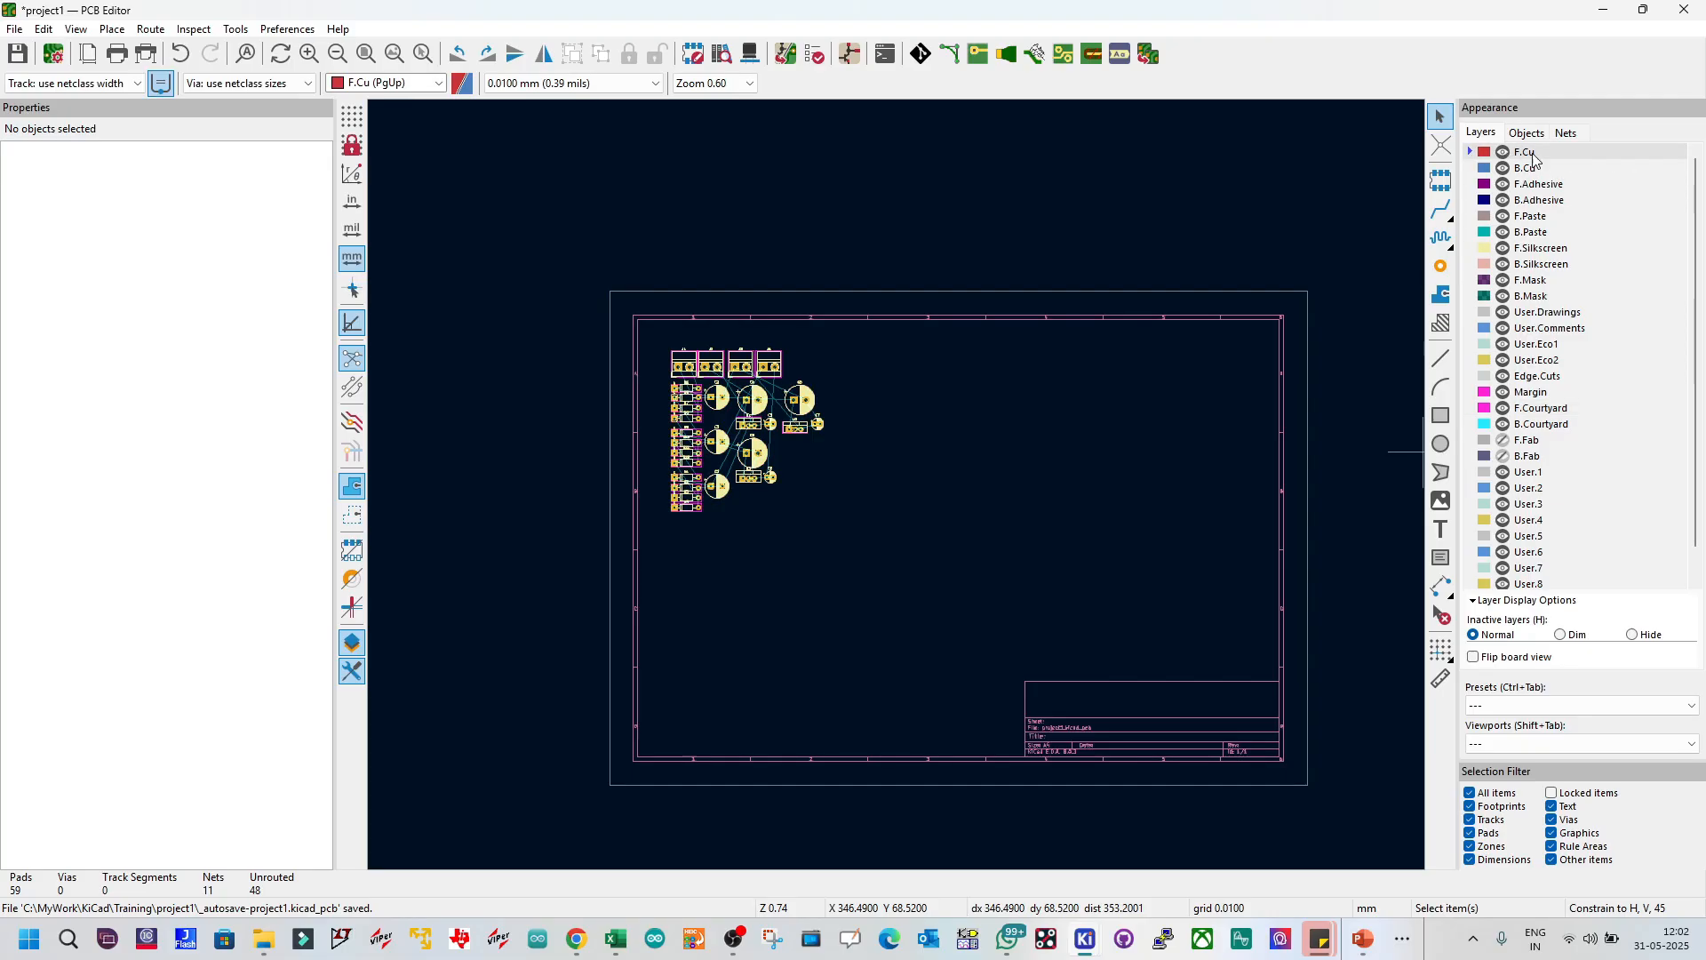
{"action": "left_click", "coordinate": [1476, 169]}
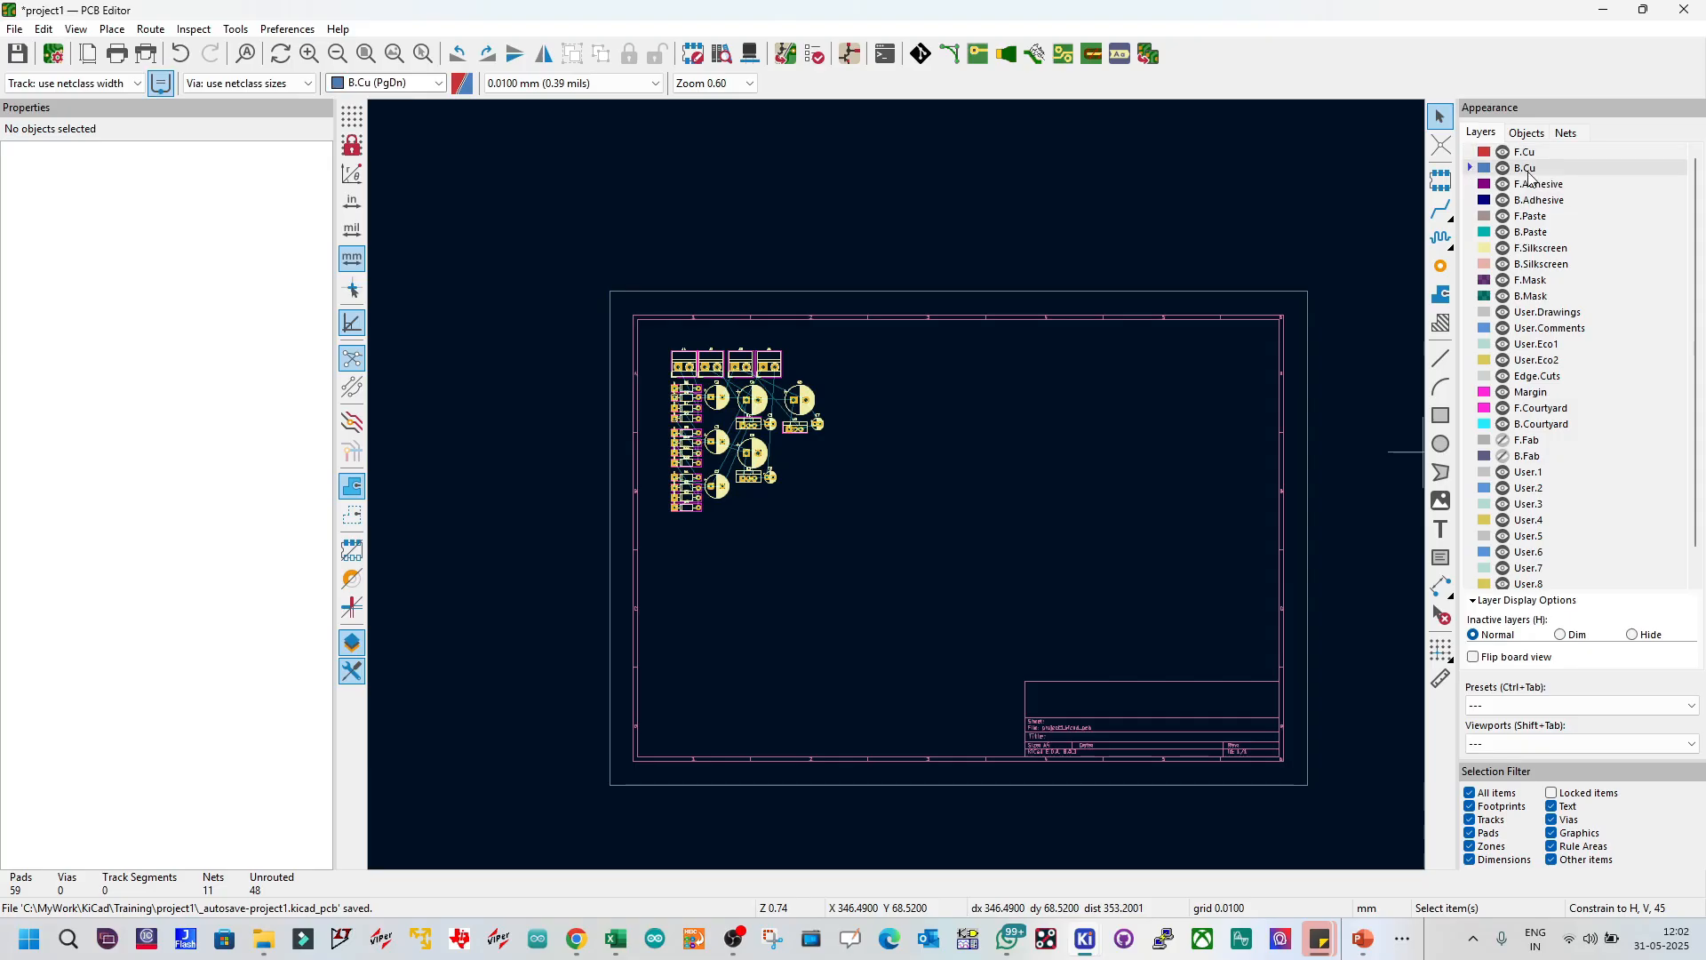
{"action": "left_click", "coordinate": [1474, 380]}
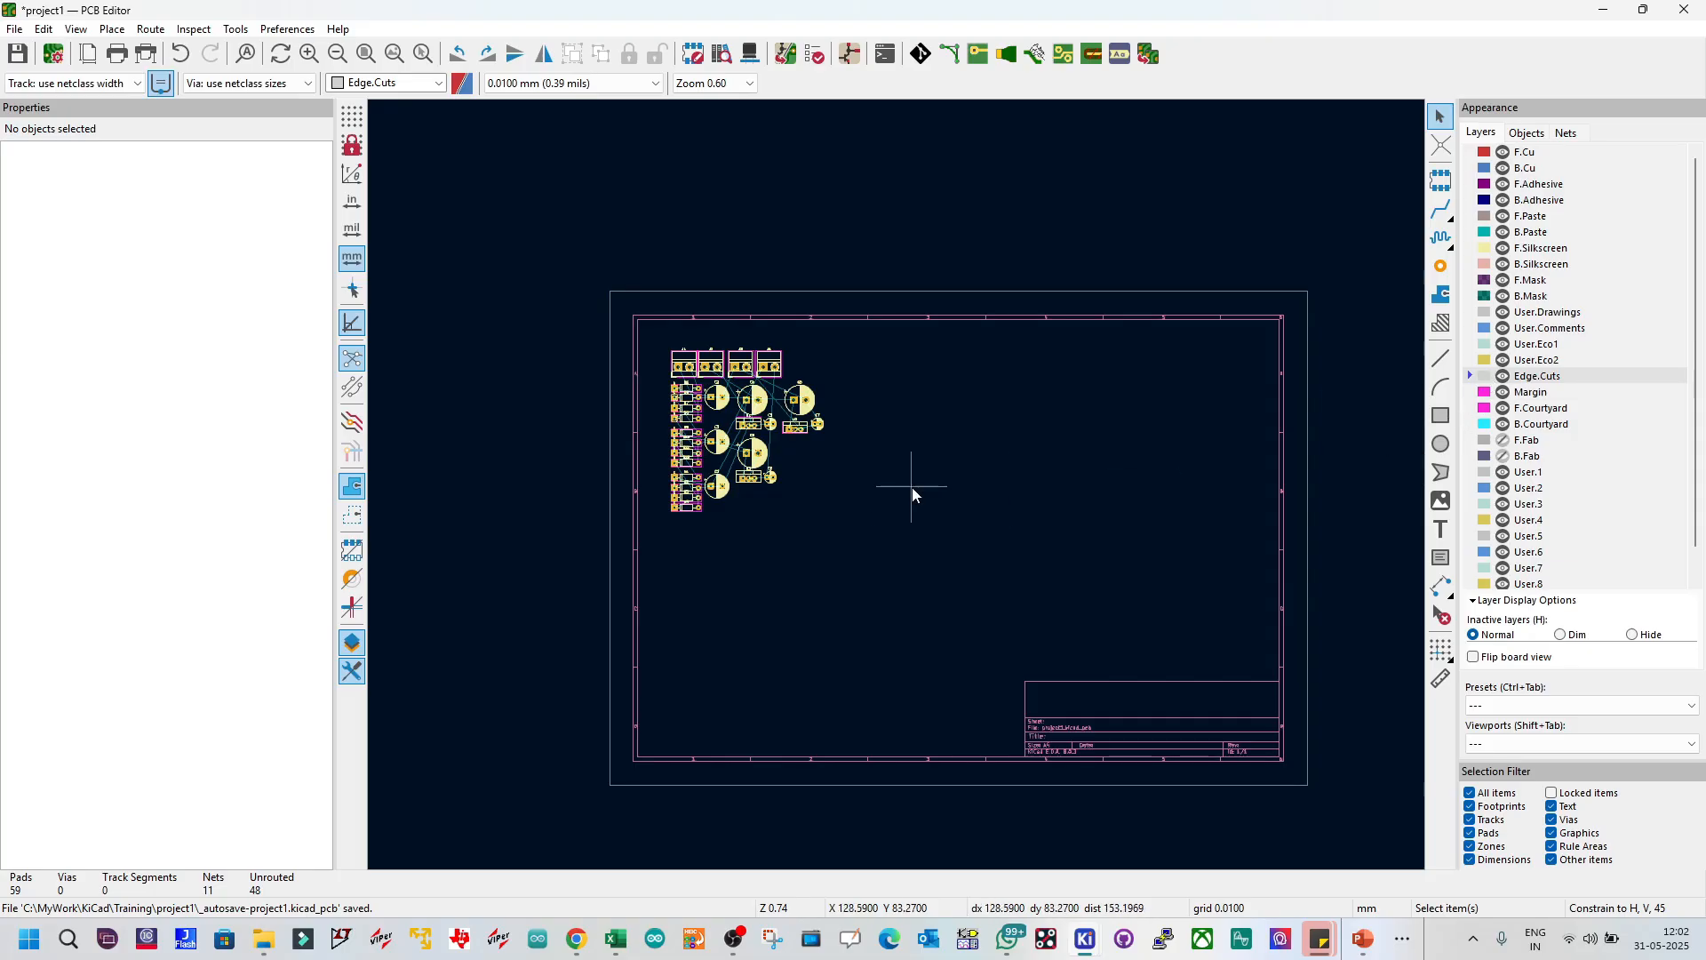
{"action": "left_click", "coordinate": [1441, 417]}
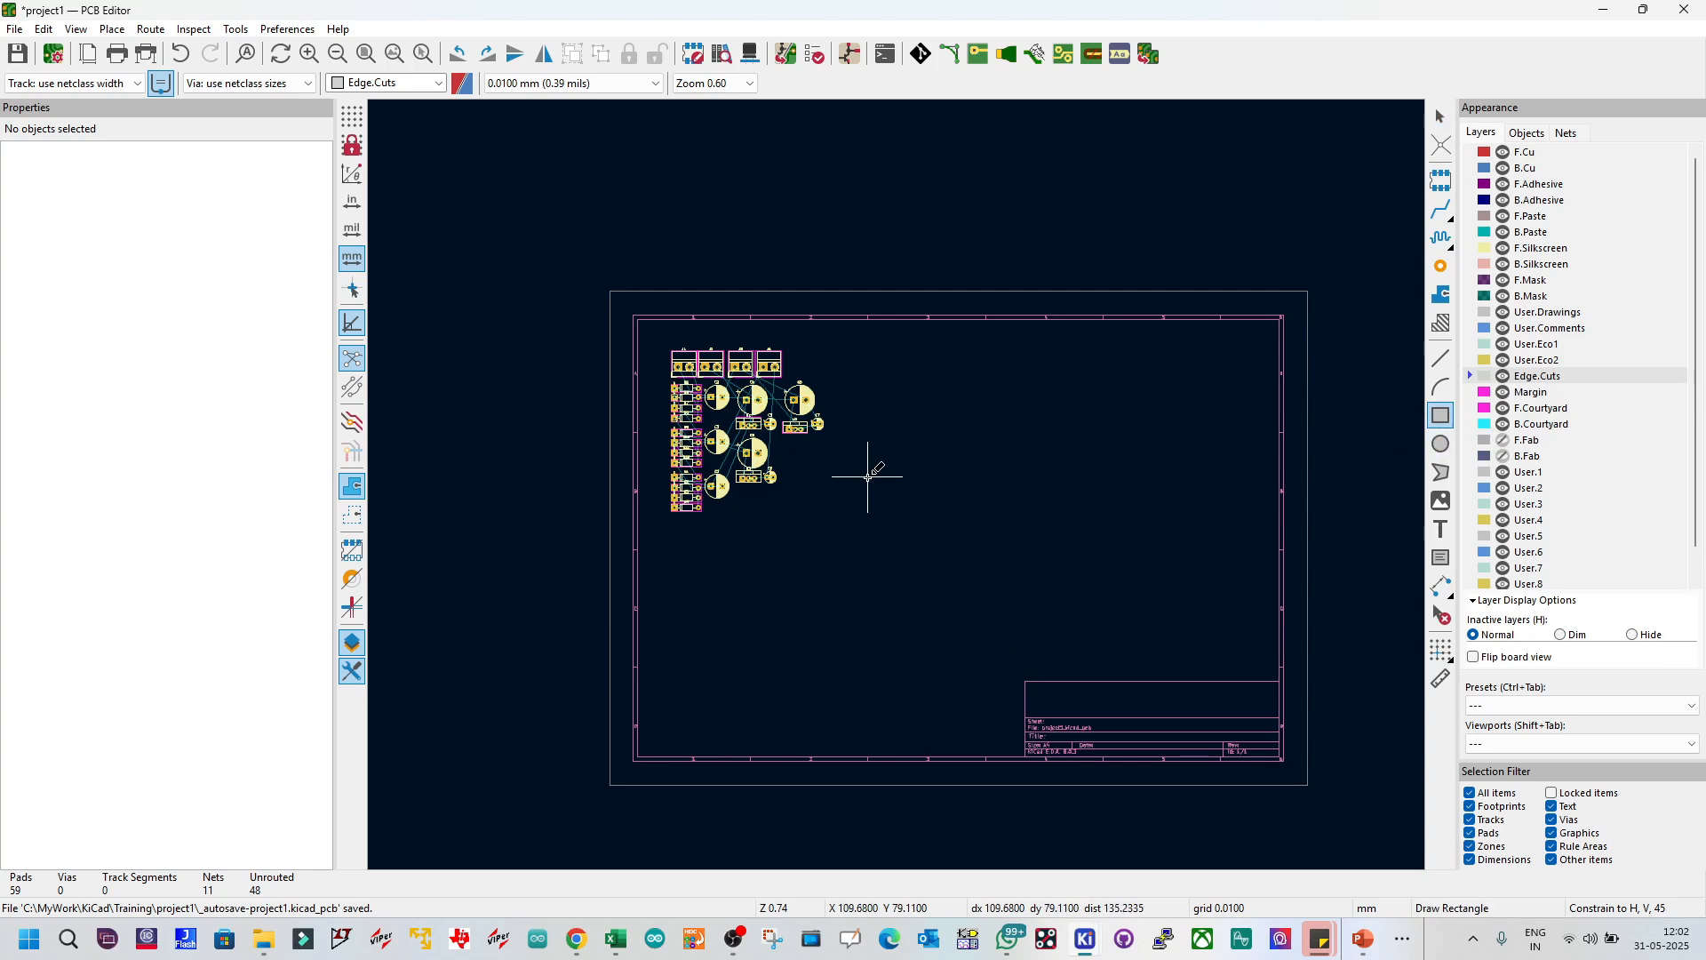
{"action": "left_click", "coordinate": [843, 454]}
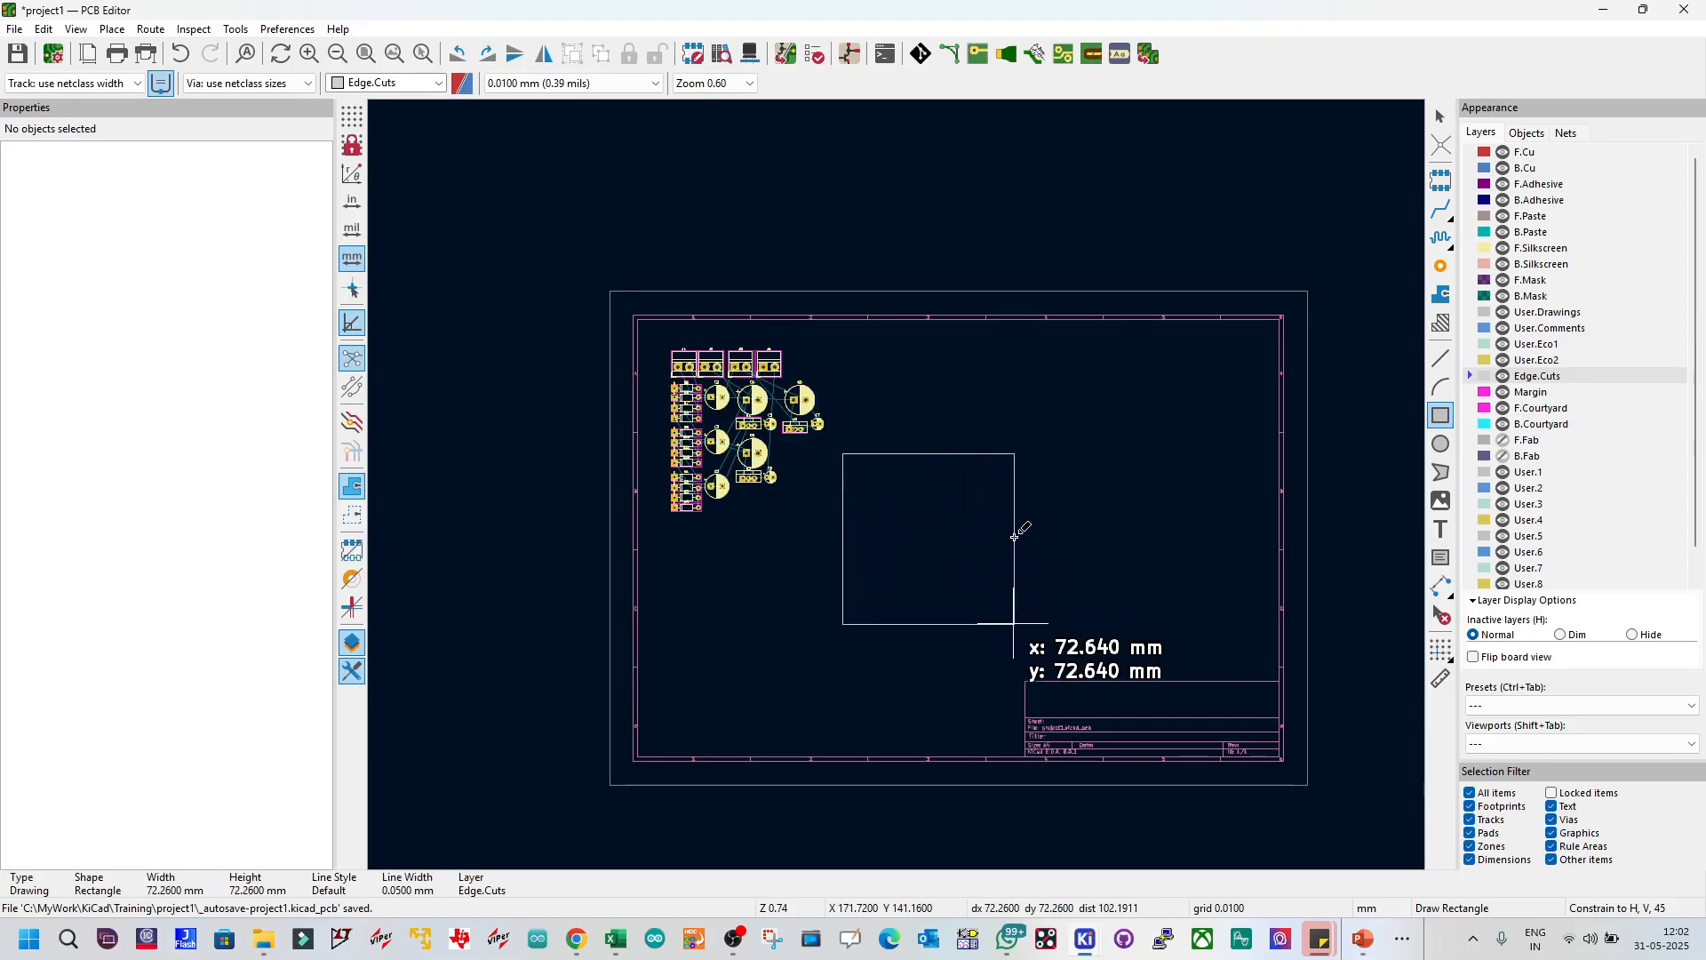
{"action": "left_click", "coordinate": [1013, 624]}
{"action": "key", "text": "Escape"}
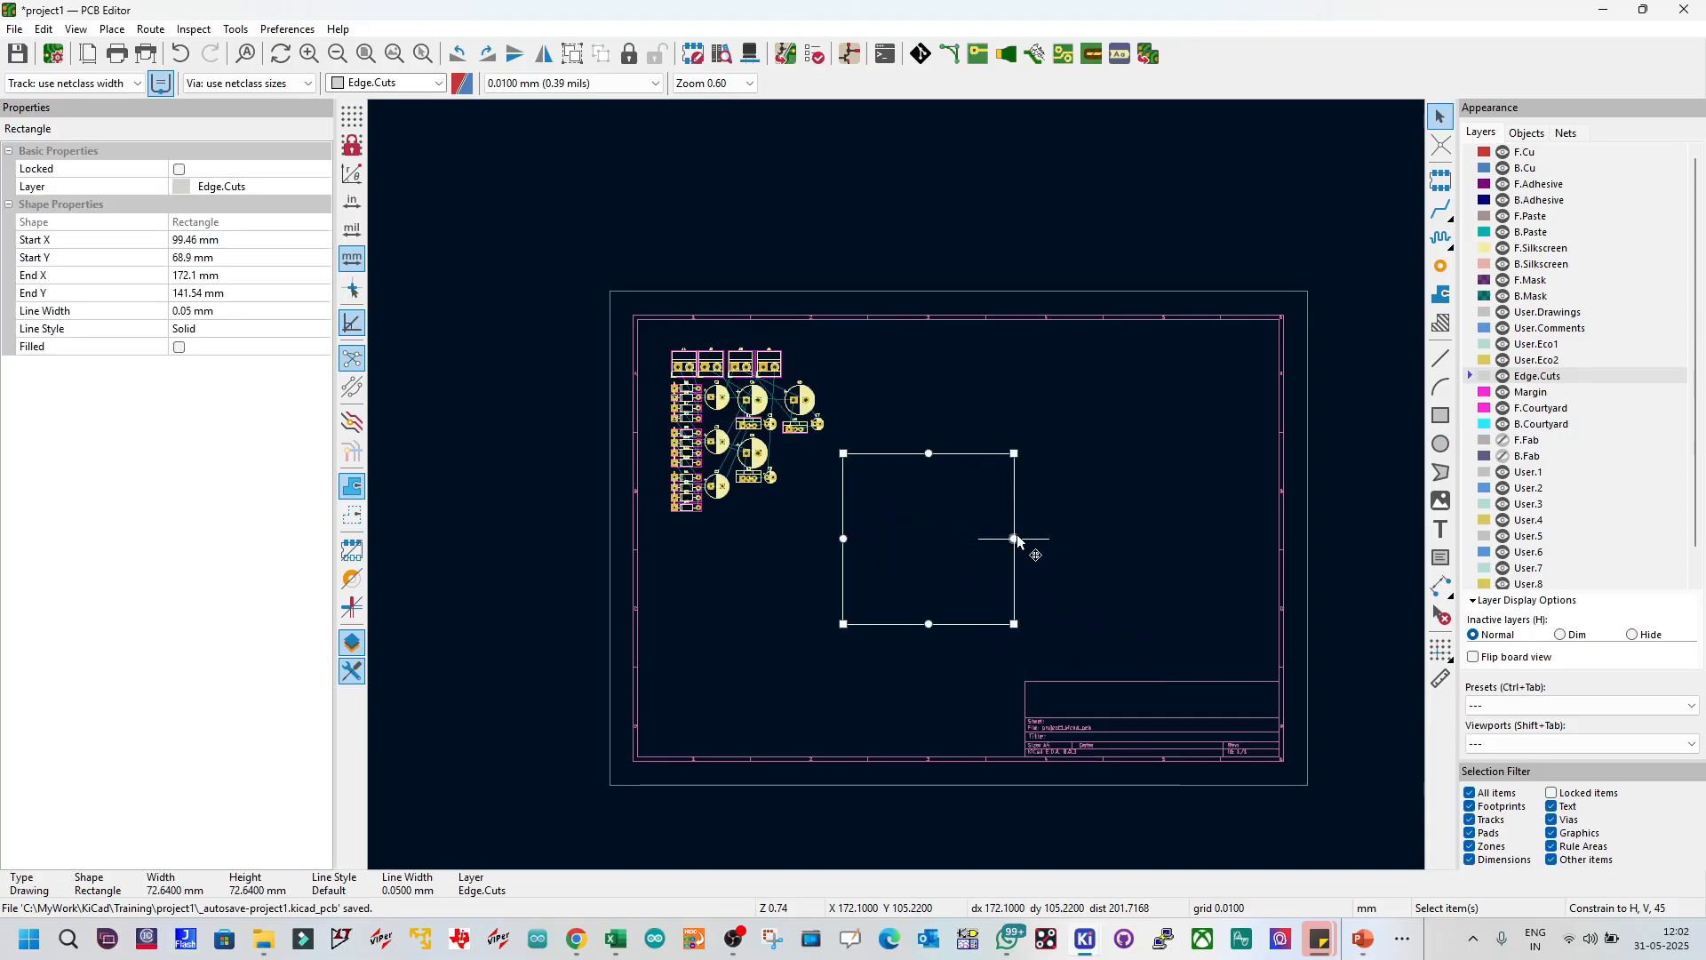
{"action": "left_click_drag", "start_coordinate": [974, 453], "coordinate": [1040, 419]}
{"action": "left_click", "coordinate": [984, 483]}
Step: Set the board outline rectangle's height to 60 mm and width to 50 mm
{"action": "scroll", "coordinate": [985, 483], "scroll_direction": "up", "scroll_amount": 2}
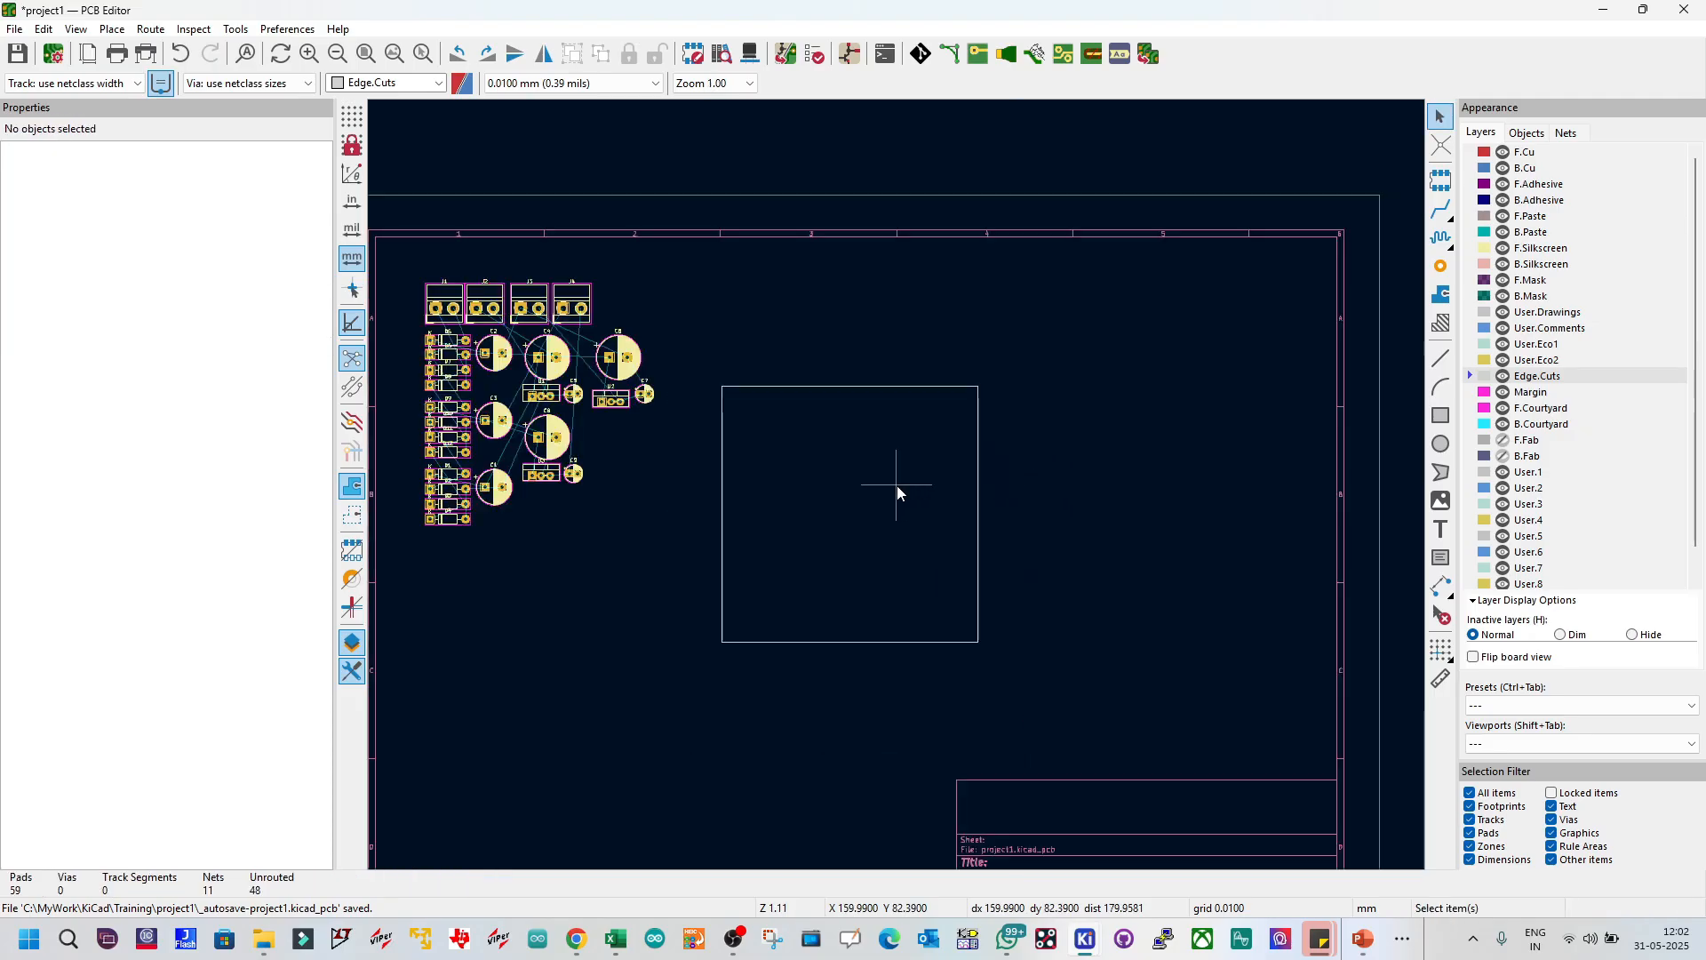
{"action": "left_click", "coordinate": [908, 387]}
{"action": "double_click", "coordinate": [908, 387]}
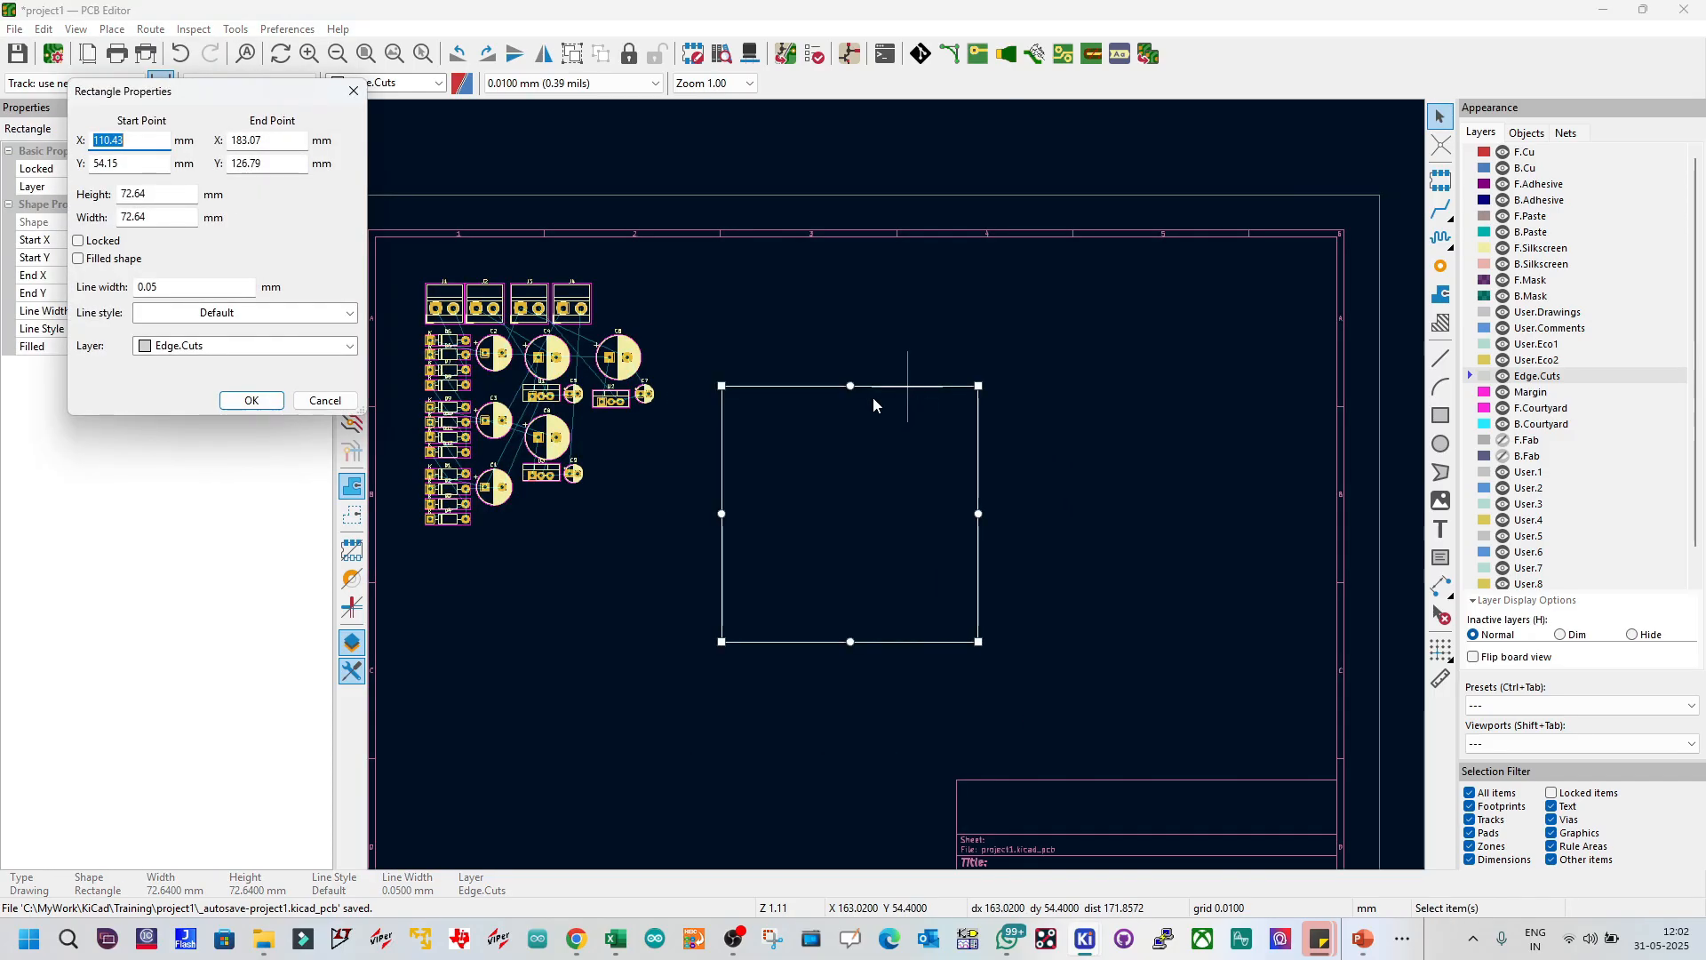
{"action": "left_click_drag", "start_coordinate": [204, 125], "coordinate": [1206, 290]}
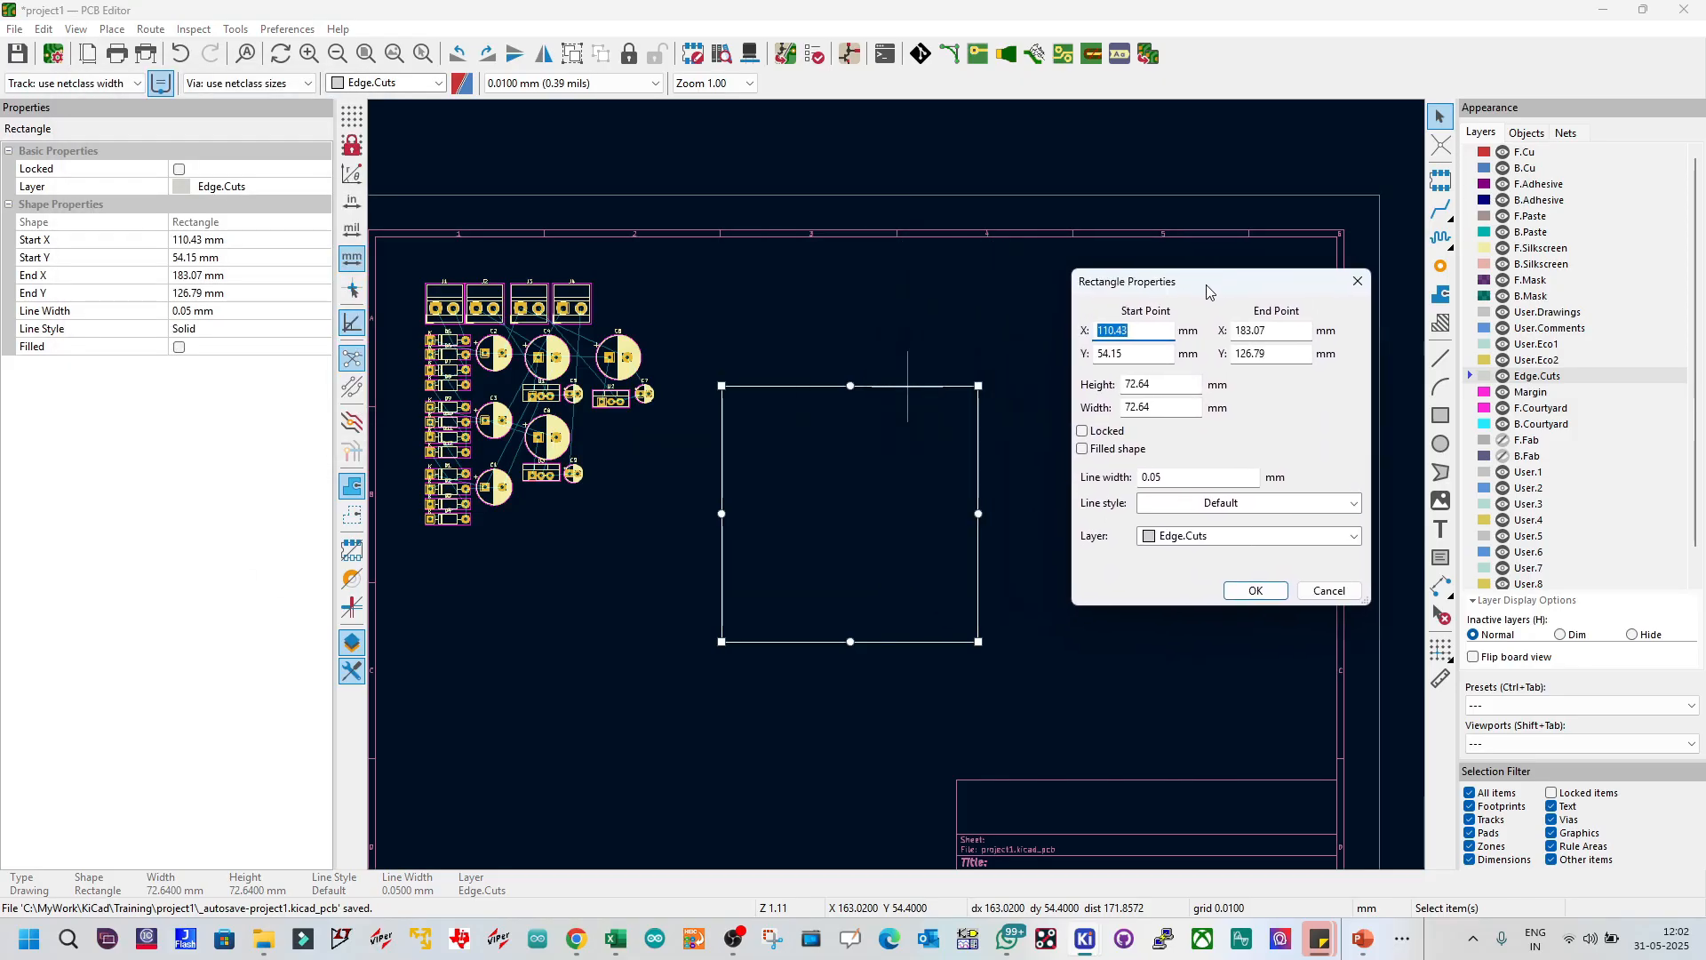
{"action": "left_click", "coordinate": [1171, 383]}
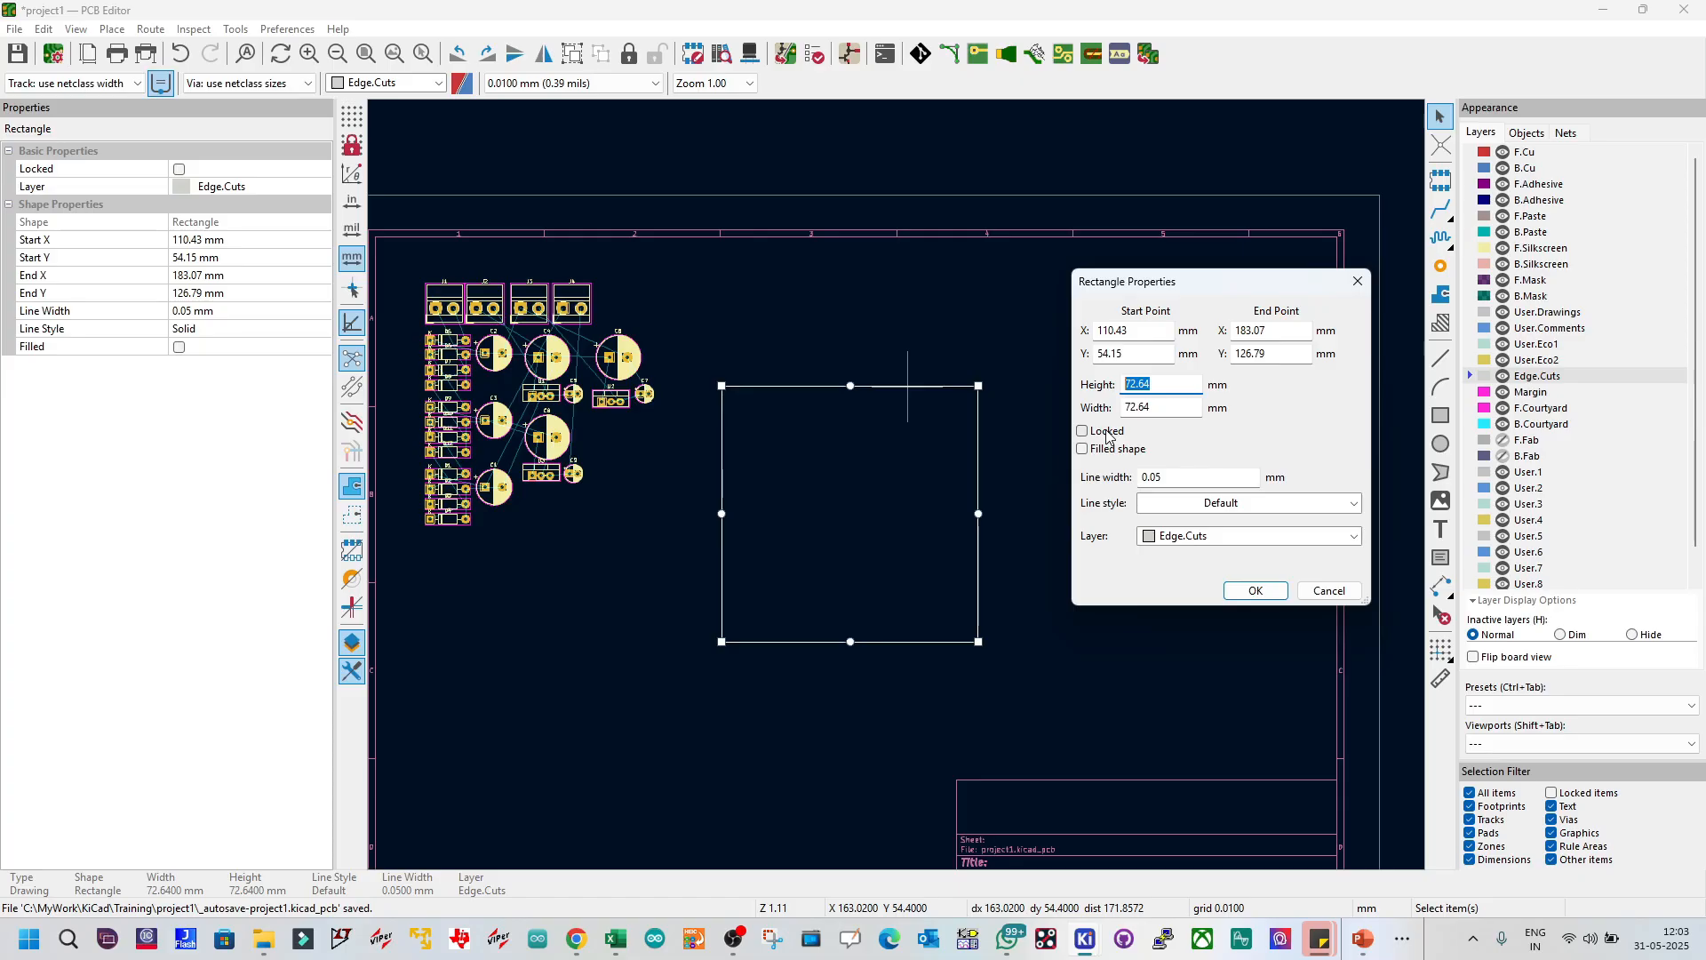
{"action": "type", "text": "60"}
{"action": "key", "text": "Tab"}
{"action": "type", "text": "50"}
{"action": "left_click", "coordinate": [1255, 590]}
Step: Set the board outline rectangle's height to 150 mm and width to 100 mm
{"action": "left_click", "coordinate": [850, 420]}
{"action": "double_click", "coordinate": [846, 388]}
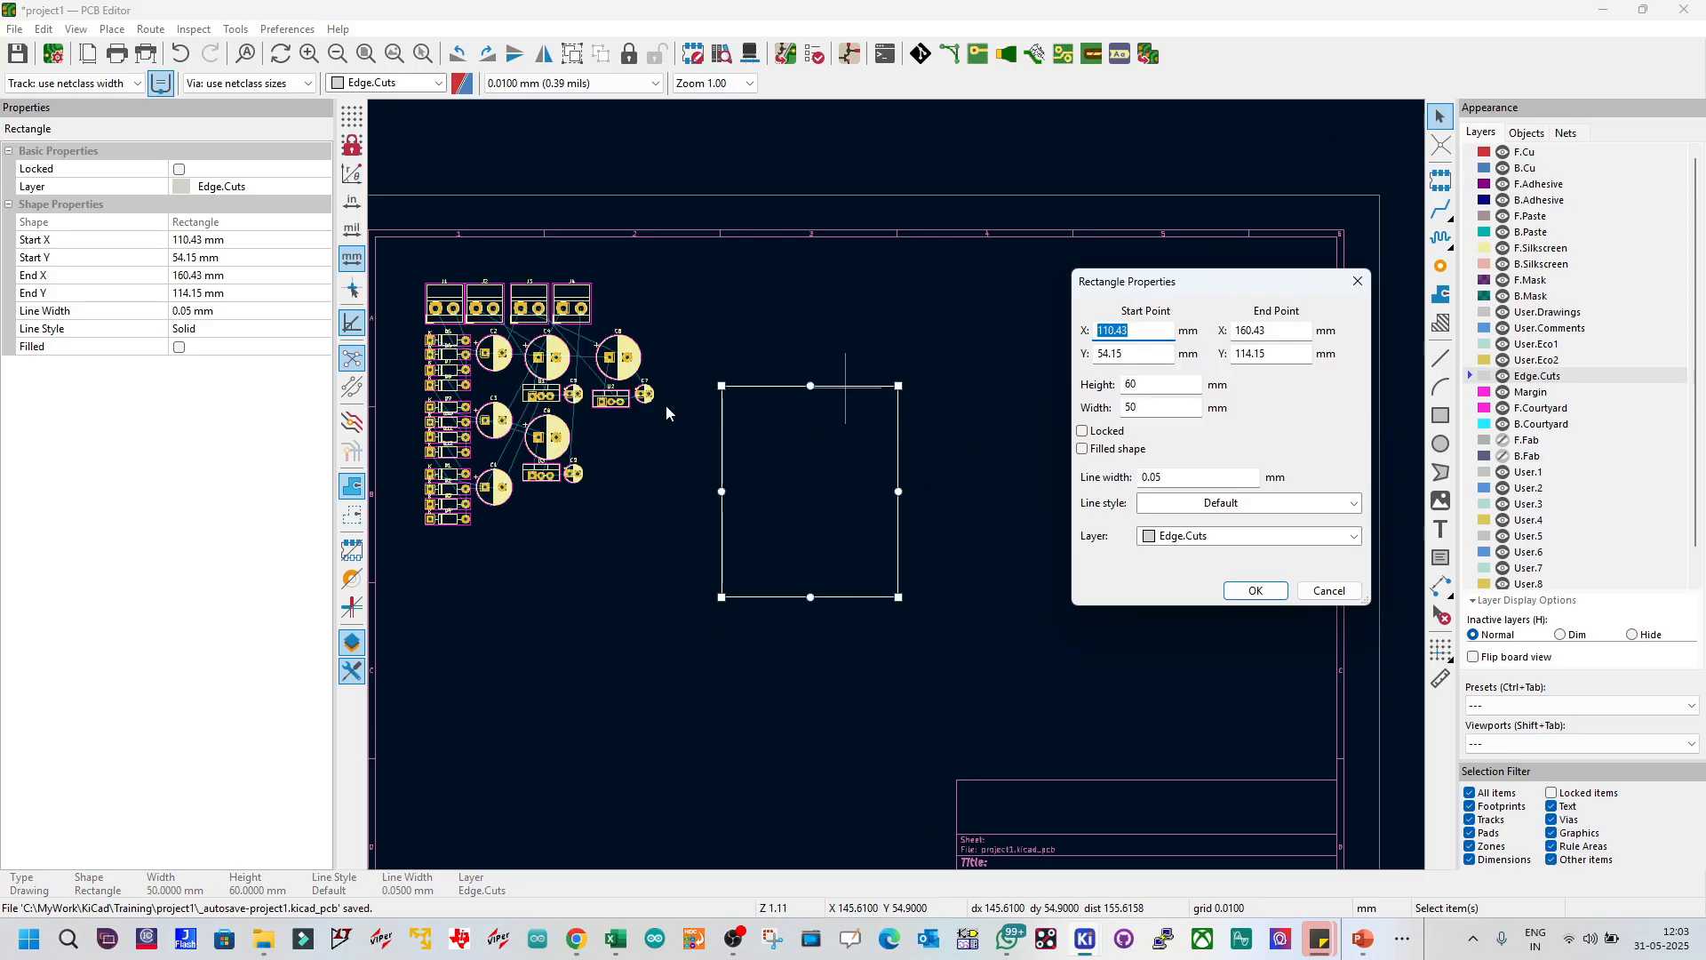
{"action": "double_click", "coordinate": [1137, 384]}
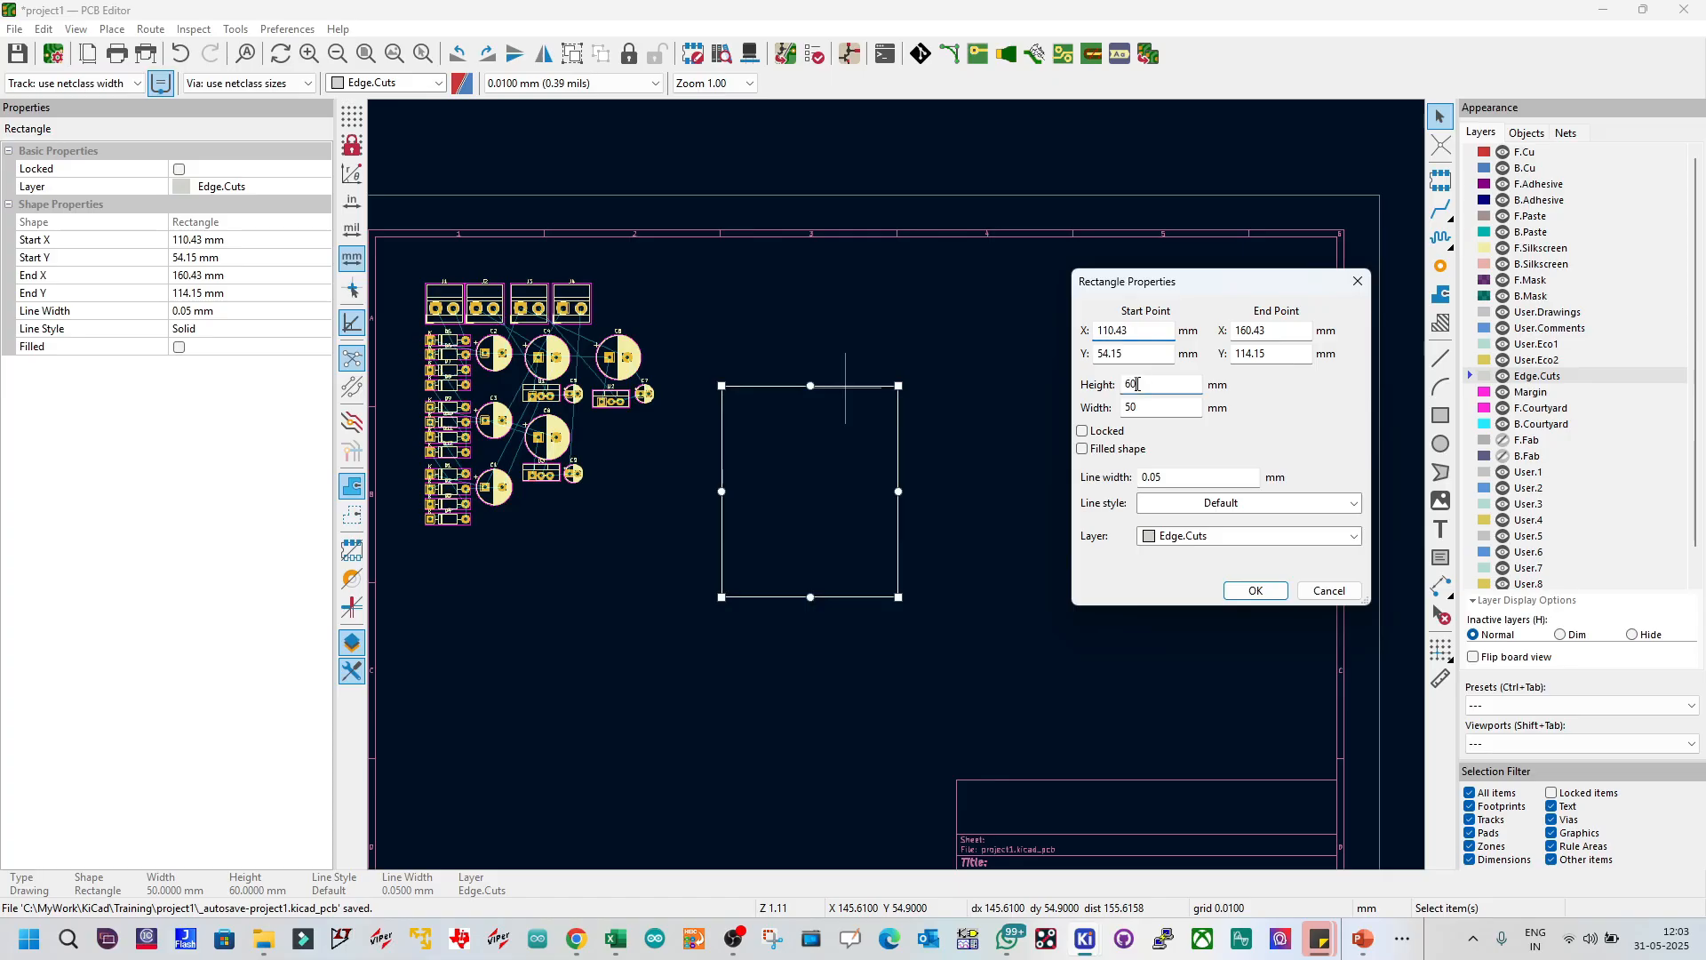
{"action": "type", "text": "100"}
{"action": "double_click", "coordinate": [1122, 408]}
{"action": "type", "text": "100"}
{"action": "left_click", "coordinate": [1133, 385]}
{"action": "left_click", "coordinate": [1151, 407]}
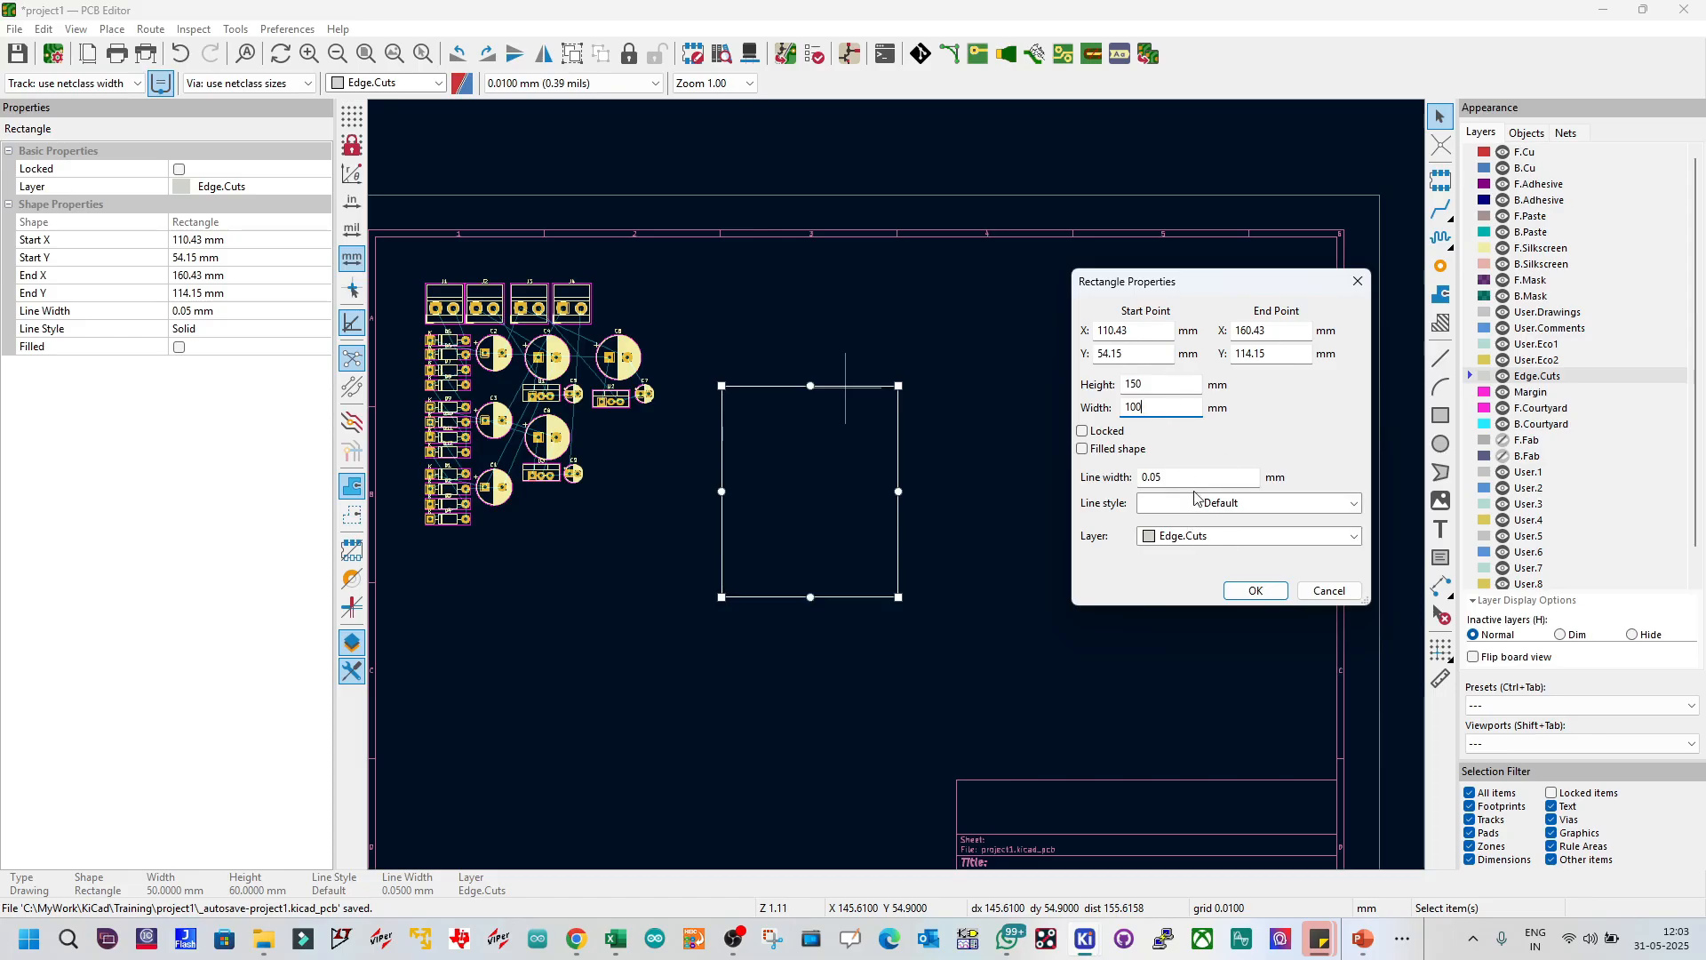
{"action": "left_click", "coordinate": [1256, 590]}
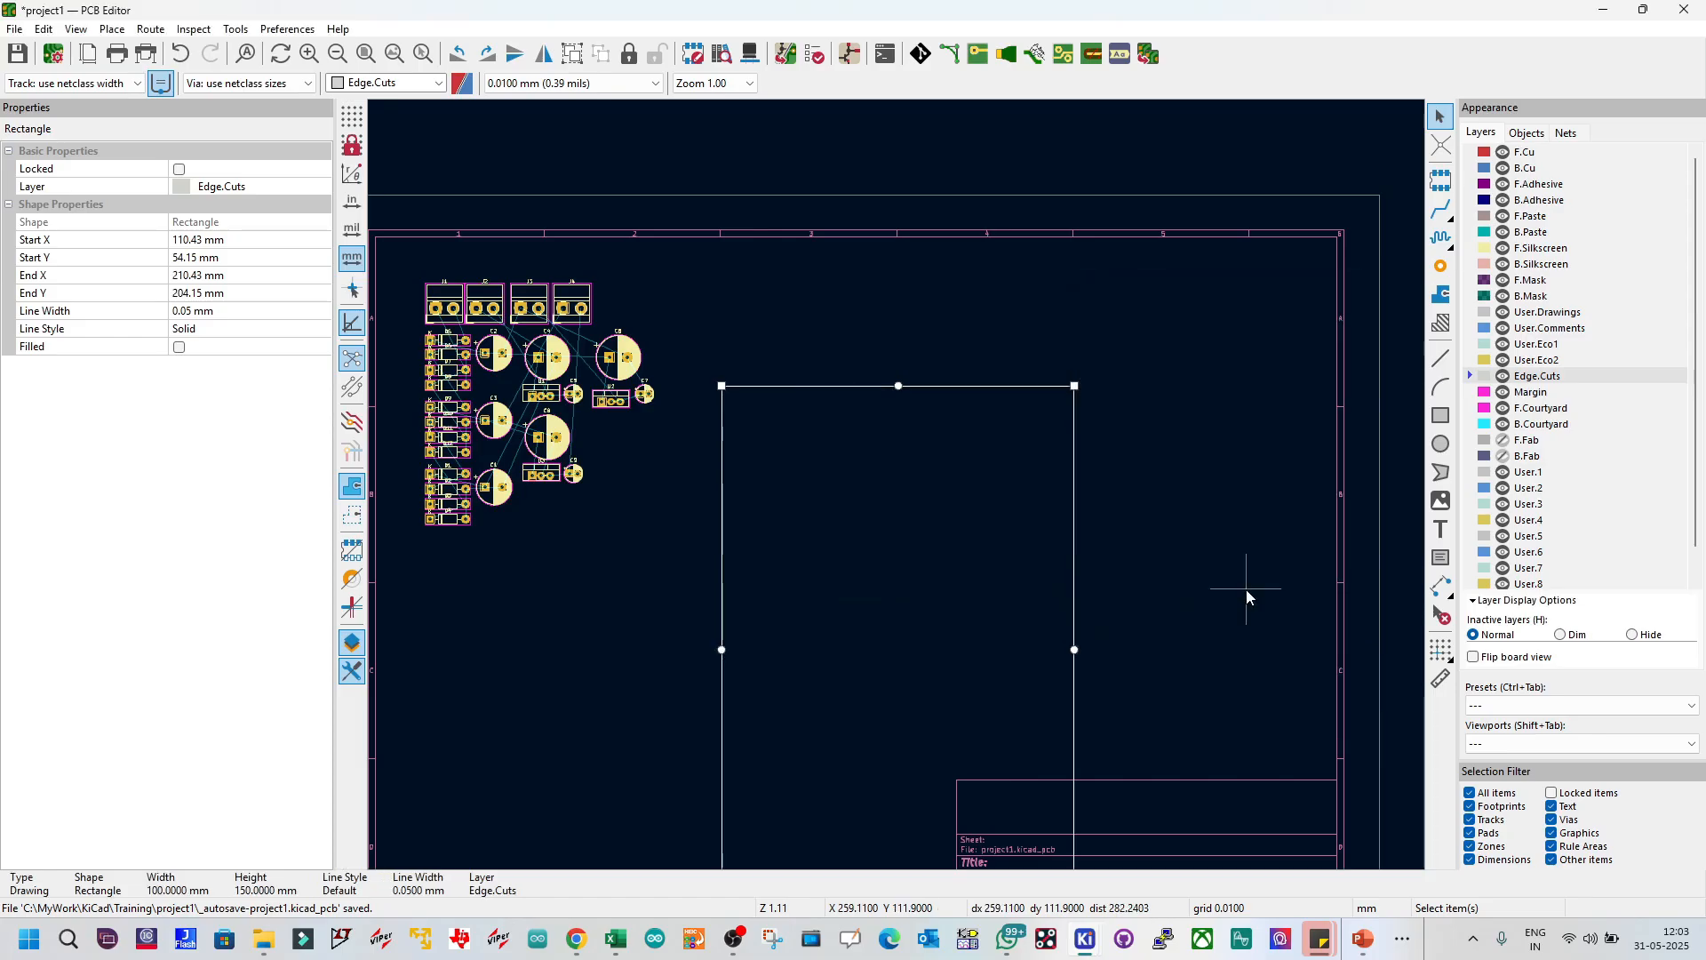
Step: Resize the board outline to 100 mm high and 150 mm wide, and shift it slightly up and left within the sheet frame
{"action": "double_click", "coordinate": [1042, 389]}
{"action": "left_click", "coordinate": [1133, 406]}
{"action": "left_click", "coordinate": [1131, 385]}
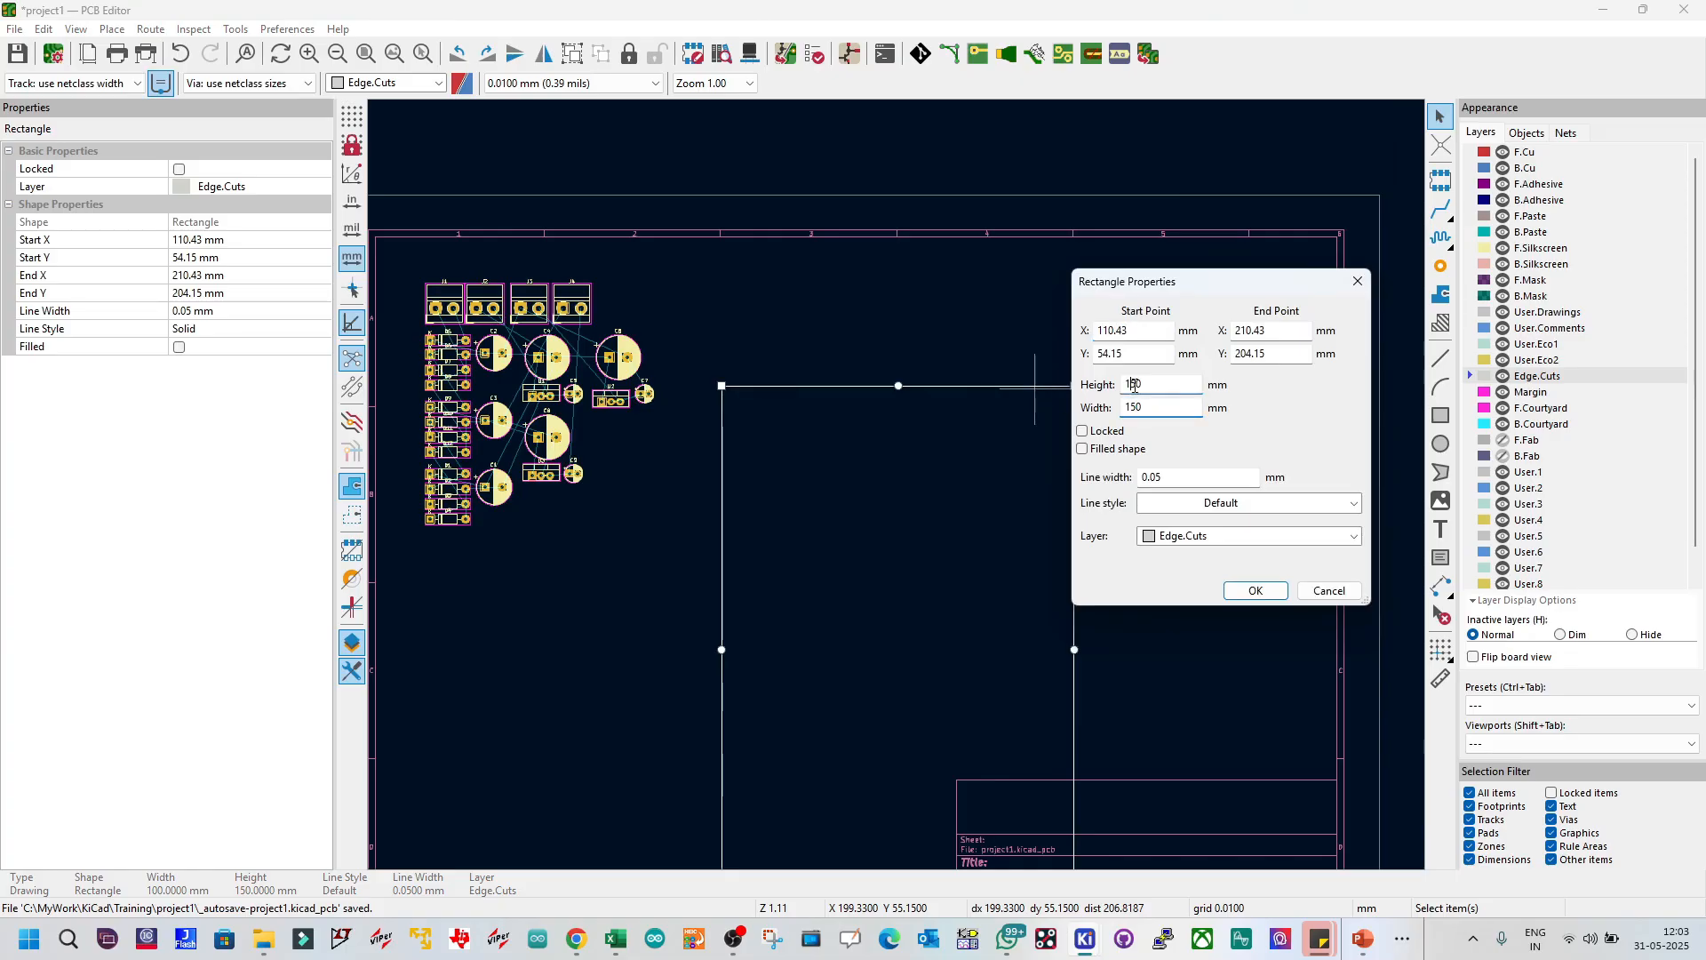
{"action": "left_click", "coordinate": [1255, 590]}
{"action": "left_click_drag", "start_coordinate": [1044, 391], "coordinate": [971, 354]}
{"action": "left_click", "coordinate": [677, 496]}
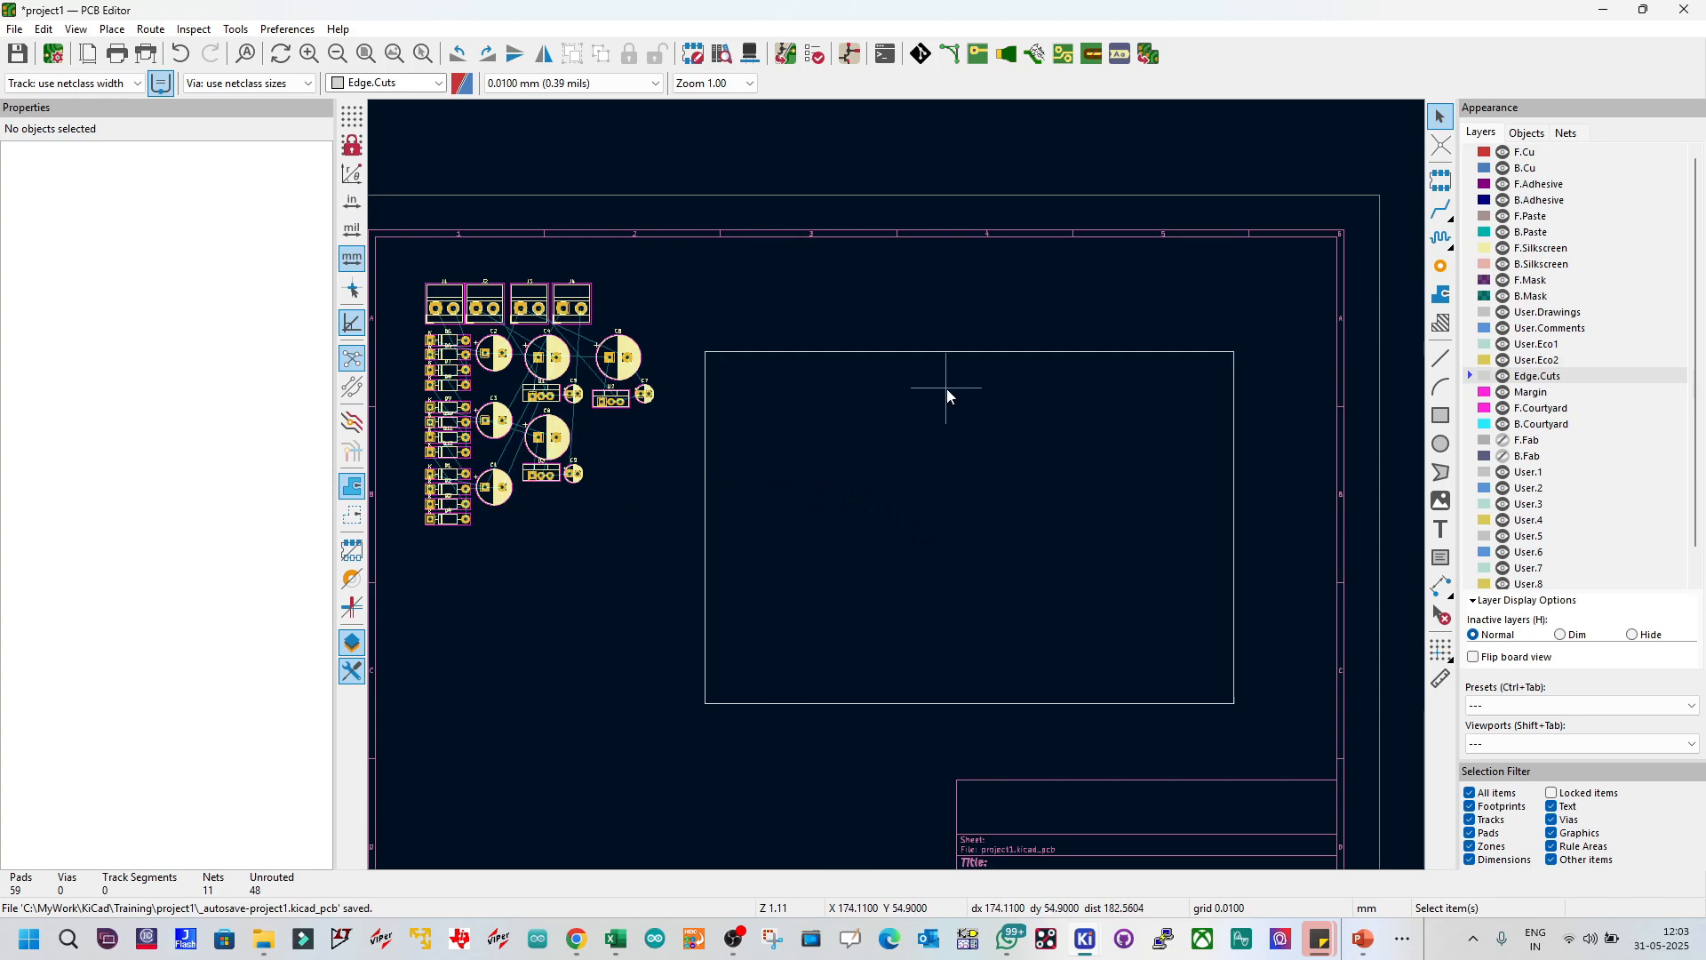
{"action": "left_click", "coordinate": [959, 352]}
Step: Select all the placed footprints and move them together inside the board outline
{"action": "left_click_drag", "start_coordinate": [409, 264], "coordinate": [698, 573]}
{"action": "key", "text": "m"}
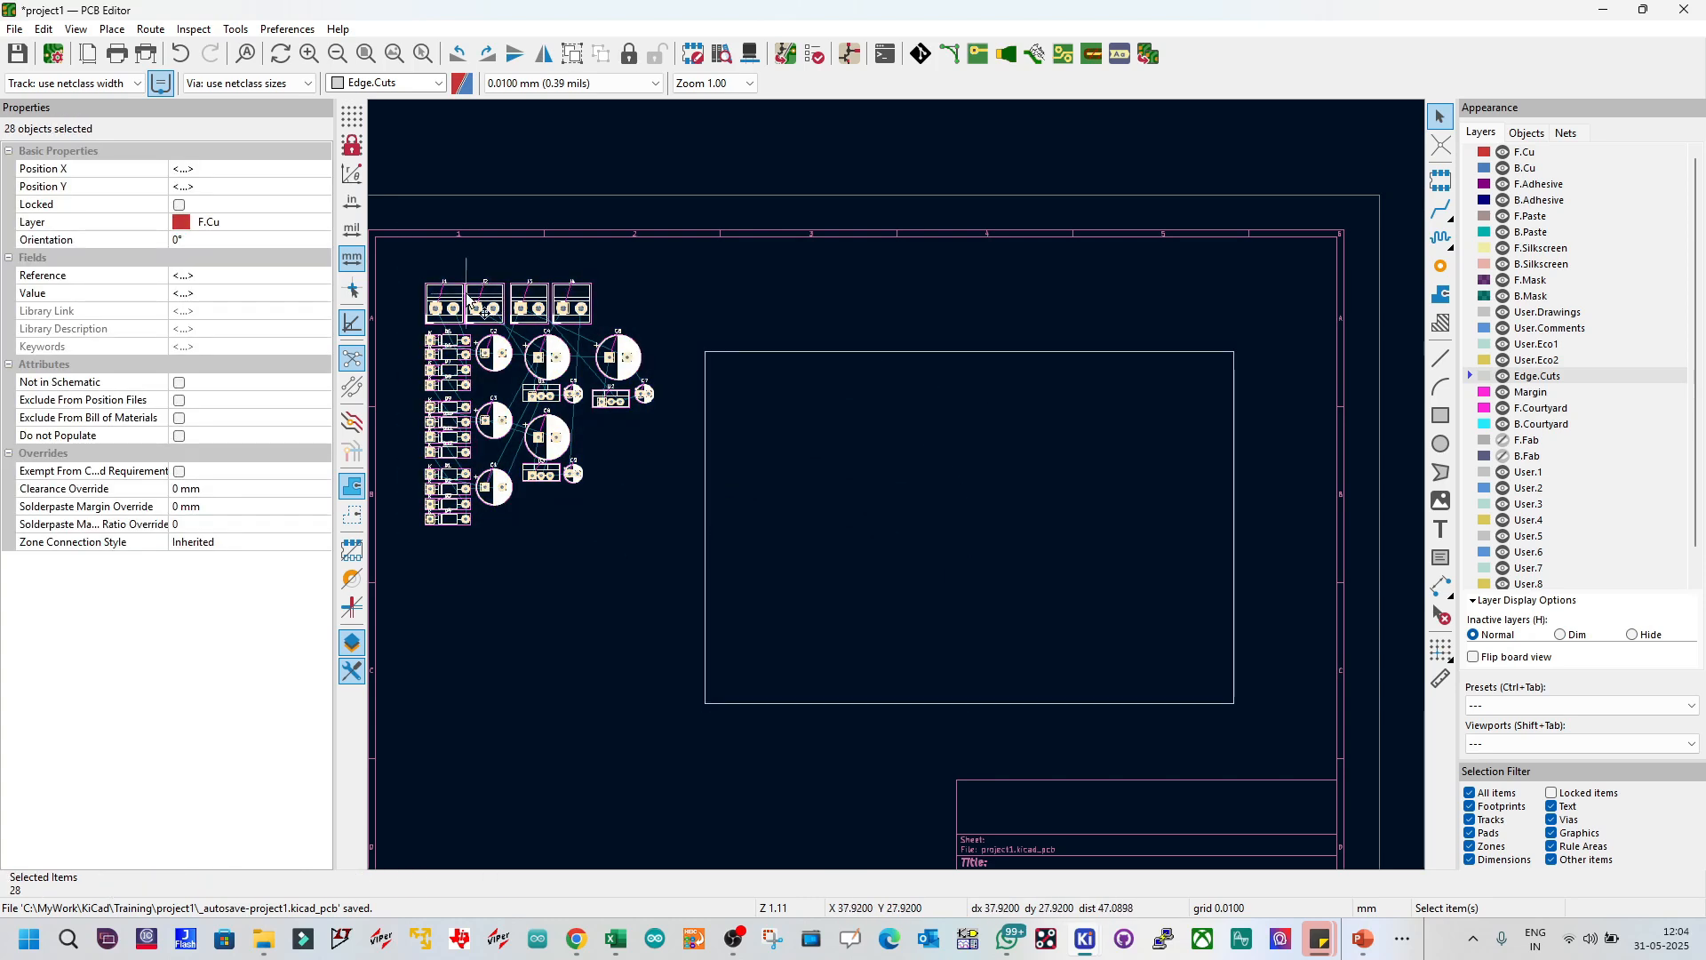
{"action": "left_click", "coordinate": [872, 419]}
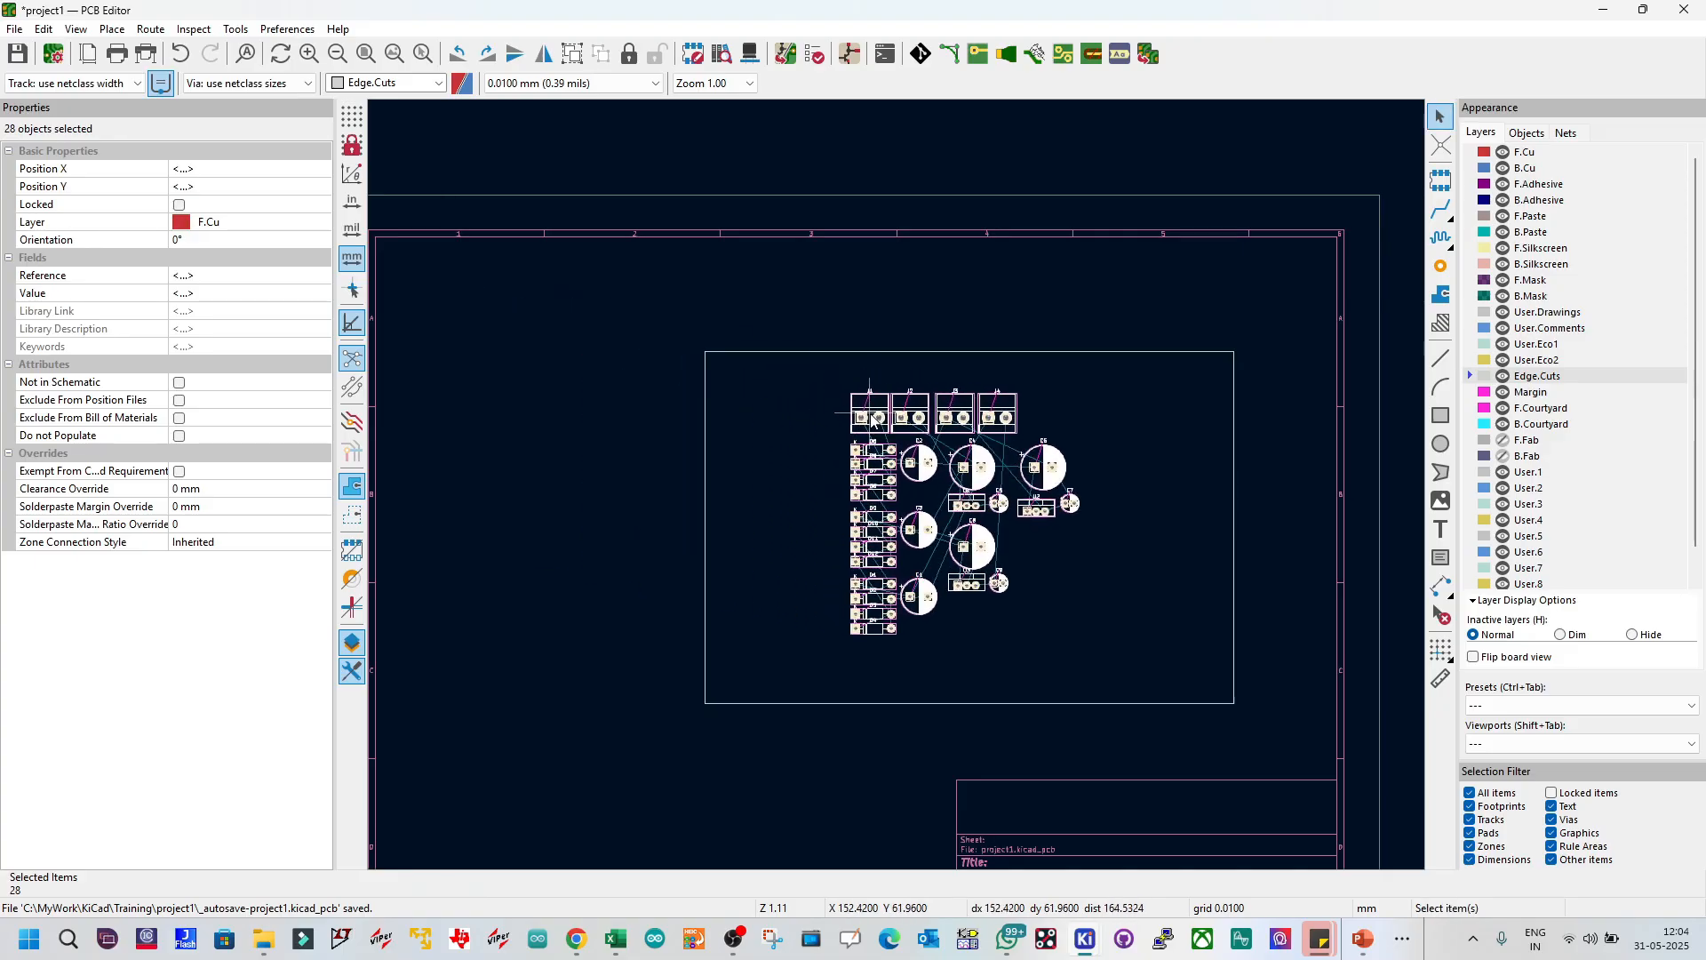
Step: Inspect the board and its component models from several angles in the 3D viewer, and close the viewer
{"action": "left_click", "coordinate": [575, 436]}
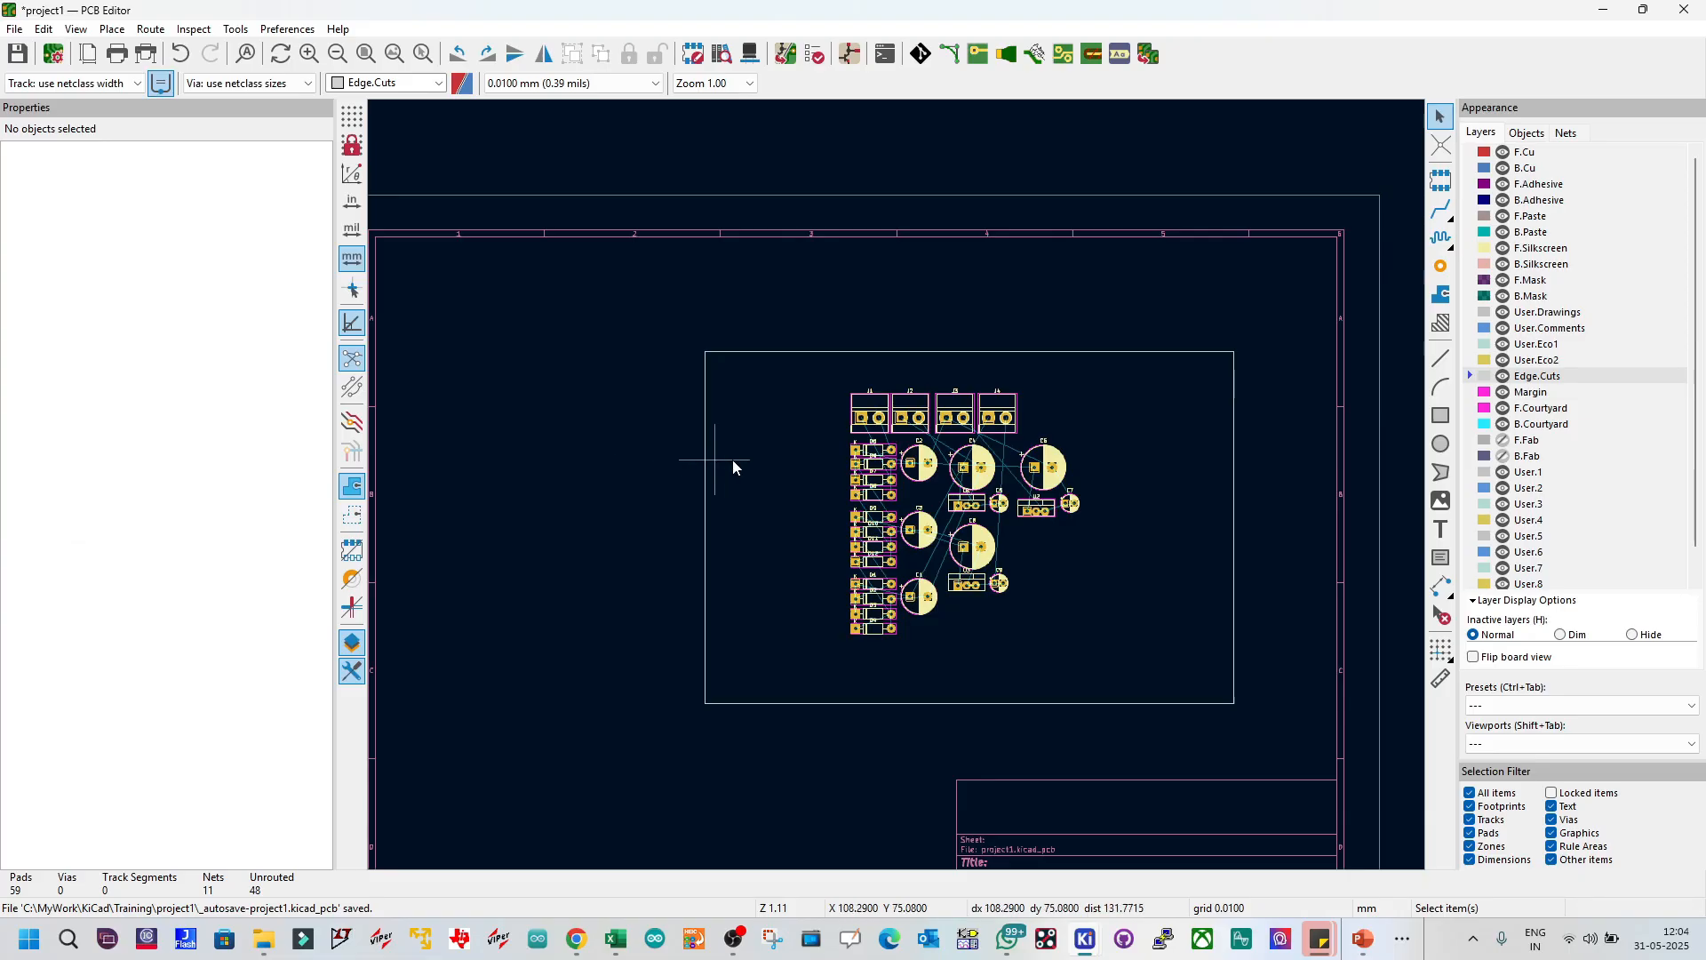
{"action": "left_click", "coordinate": [78, 32]}
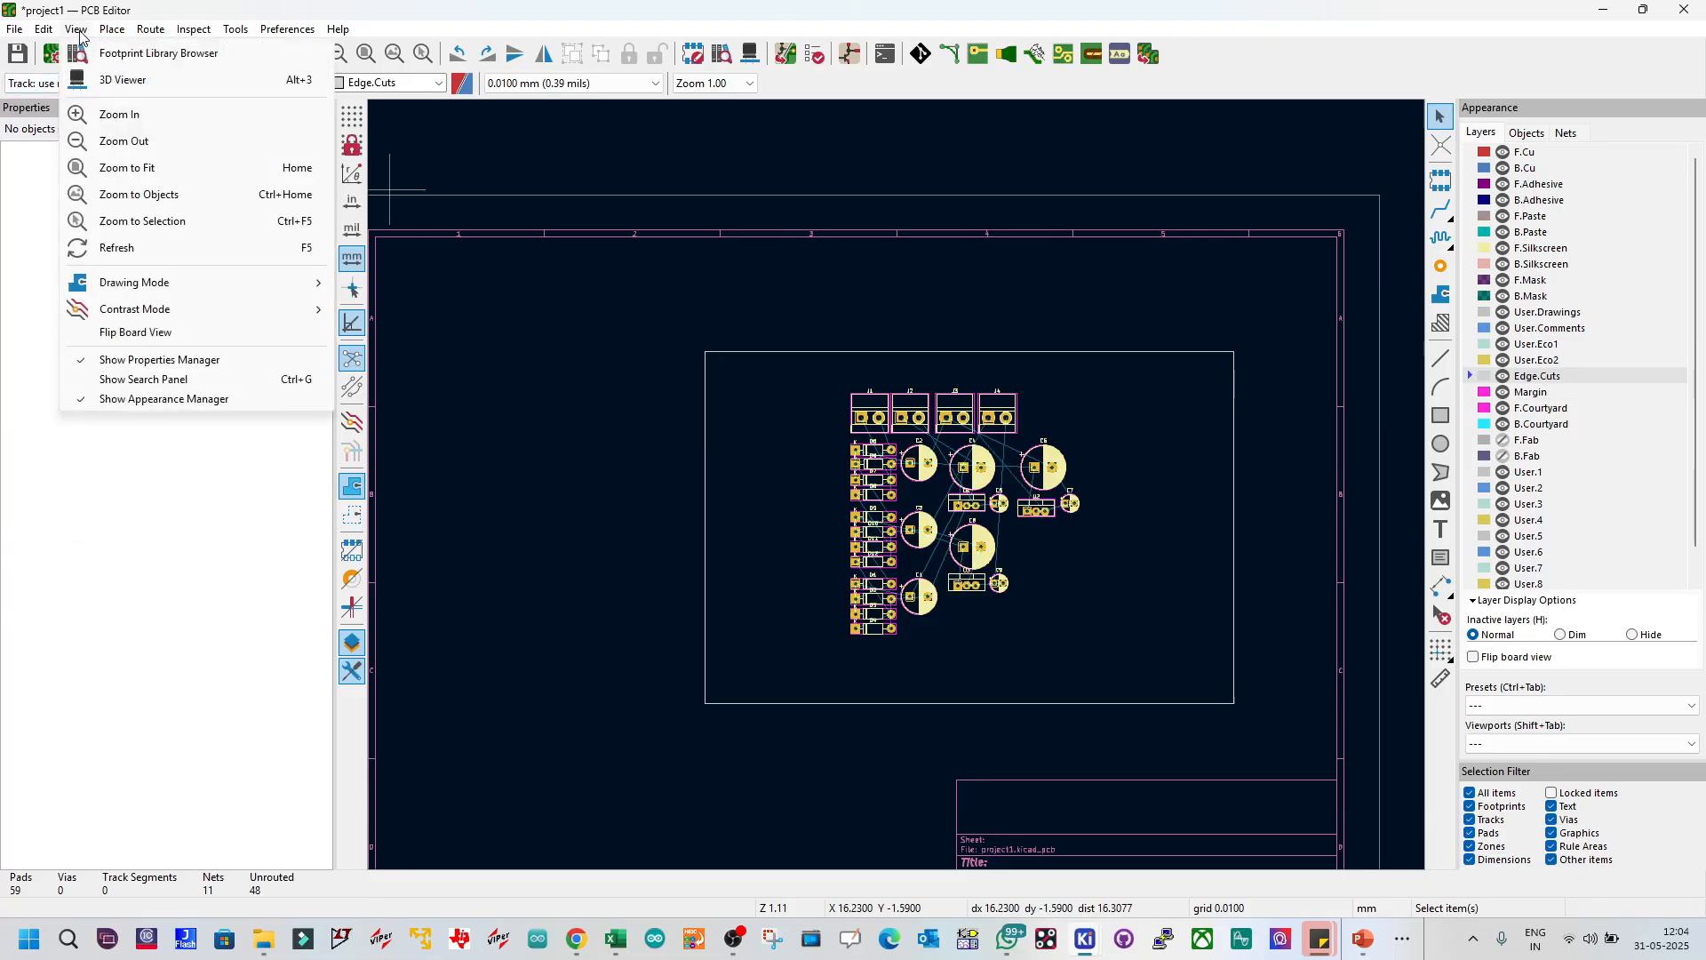
{"action": "left_click", "coordinate": [147, 79]}
{"action": "left_click_drag", "start_coordinate": [859, 520], "coordinate": [842, 558]}
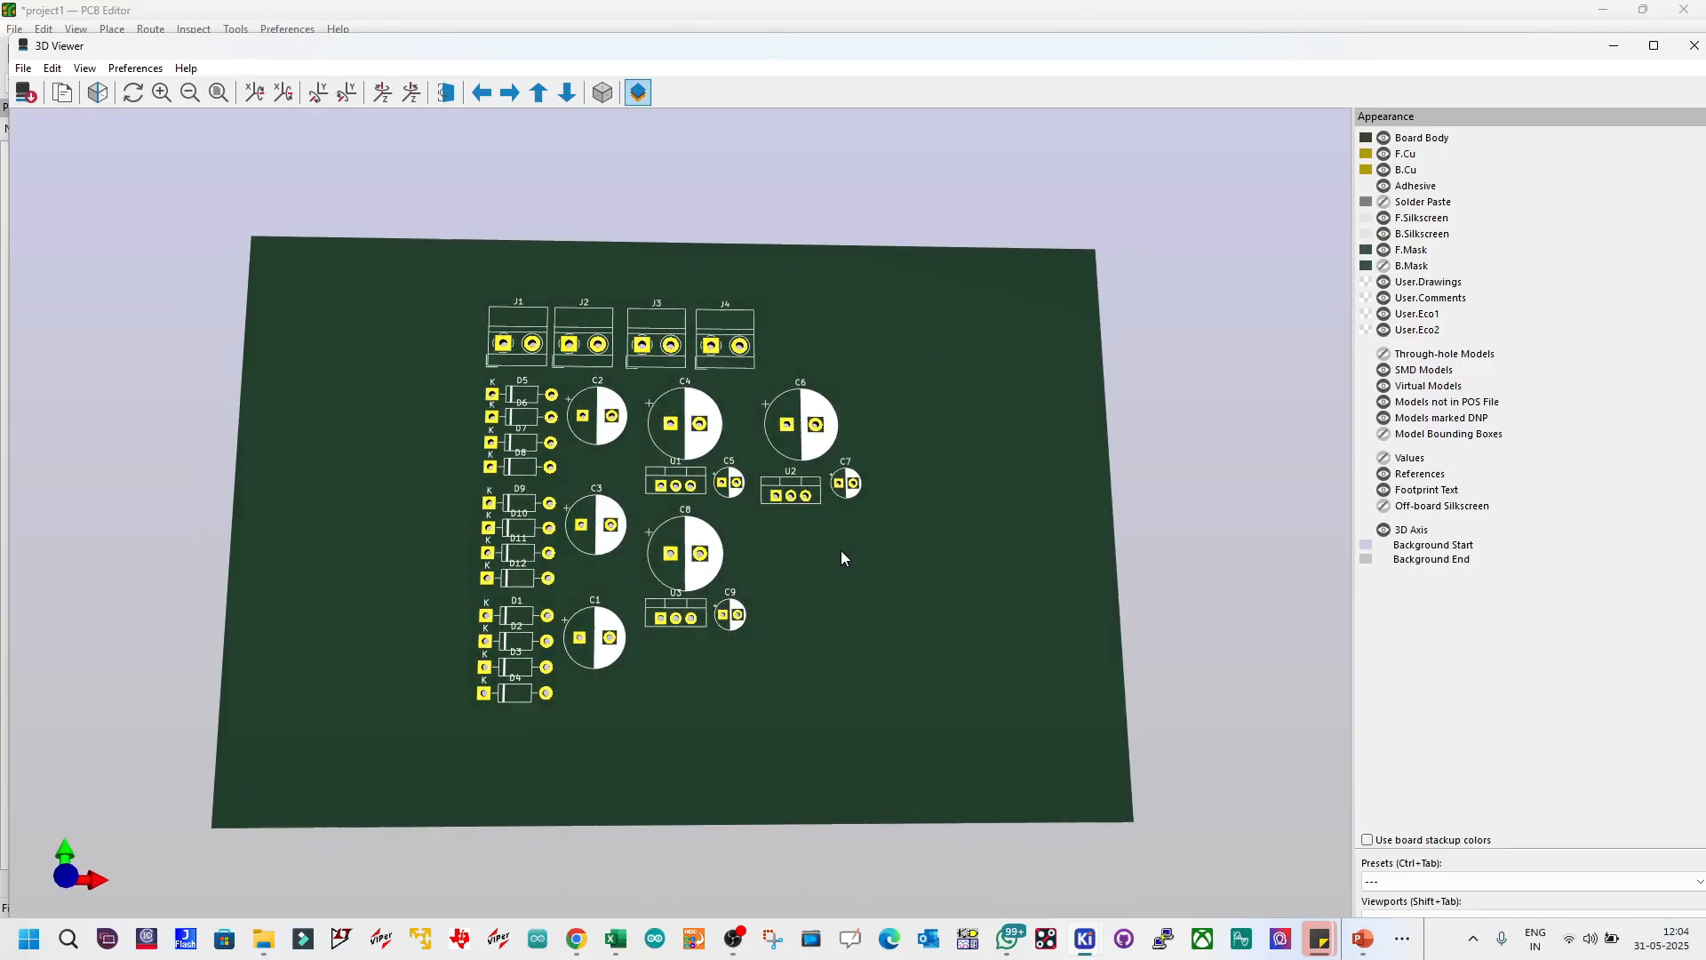
{"action": "scroll", "coordinate": [621, 491], "scroll_direction": "up", "scroll_amount": 2}
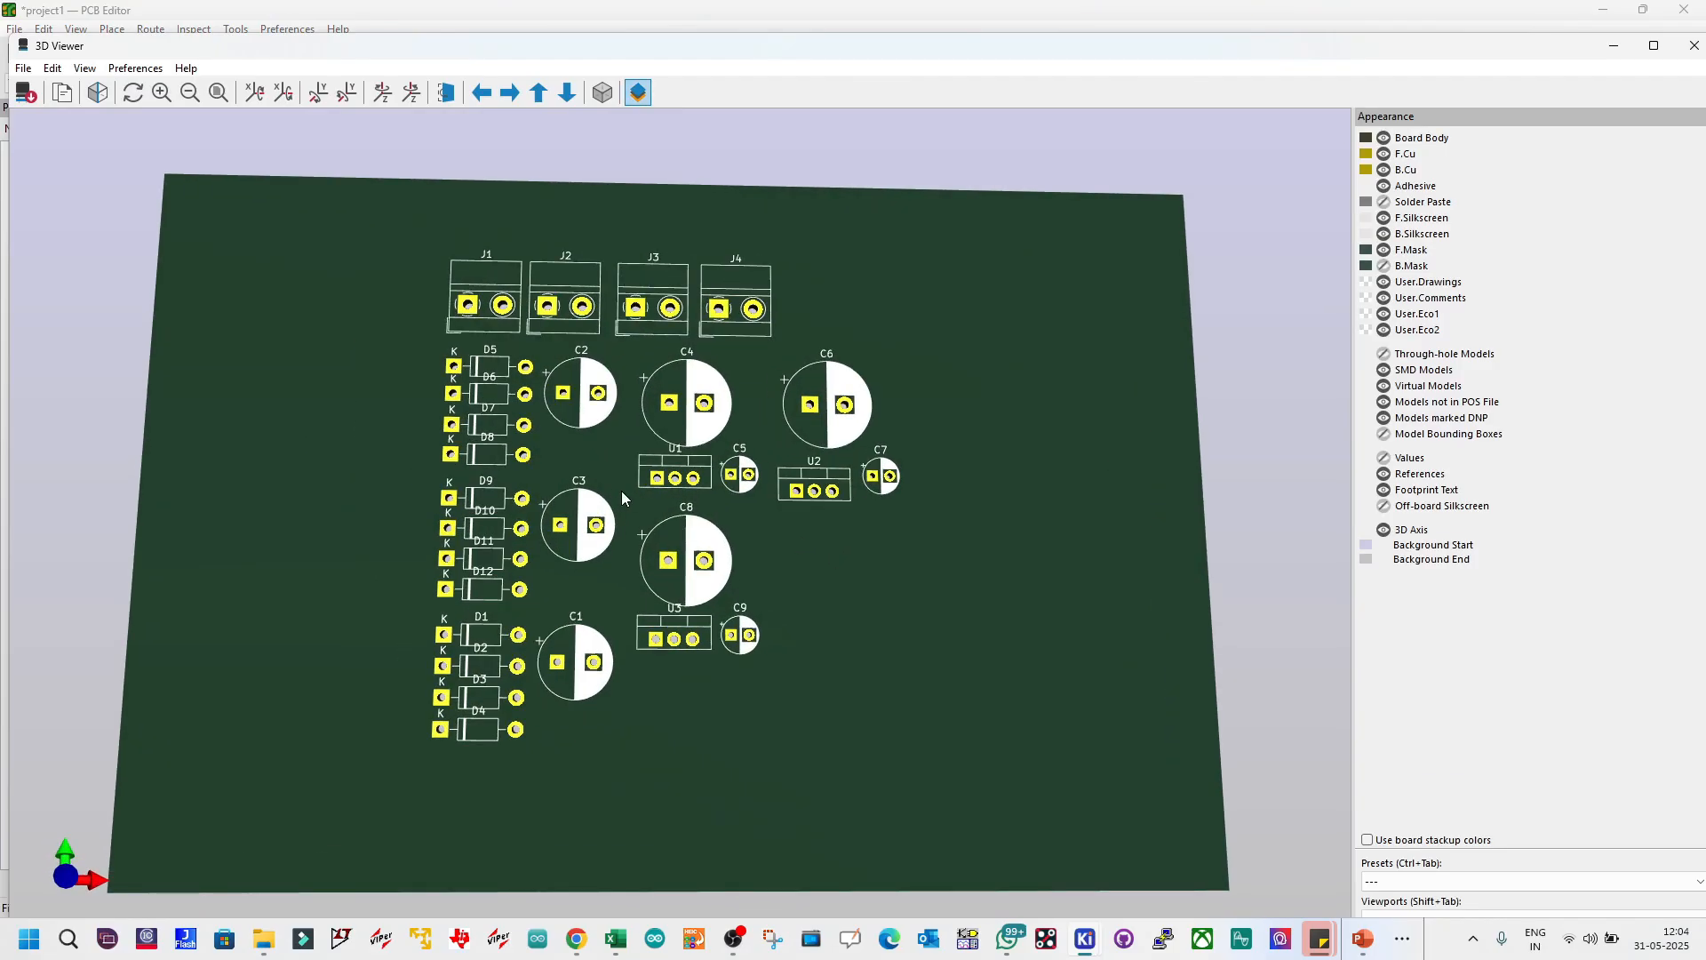
{"action": "left_click_drag", "start_coordinate": [1317, 380], "coordinate": [944, 555]}
{"action": "left_click_drag", "start_coordinate": [923, 535], "coordinate": [827, 622]}
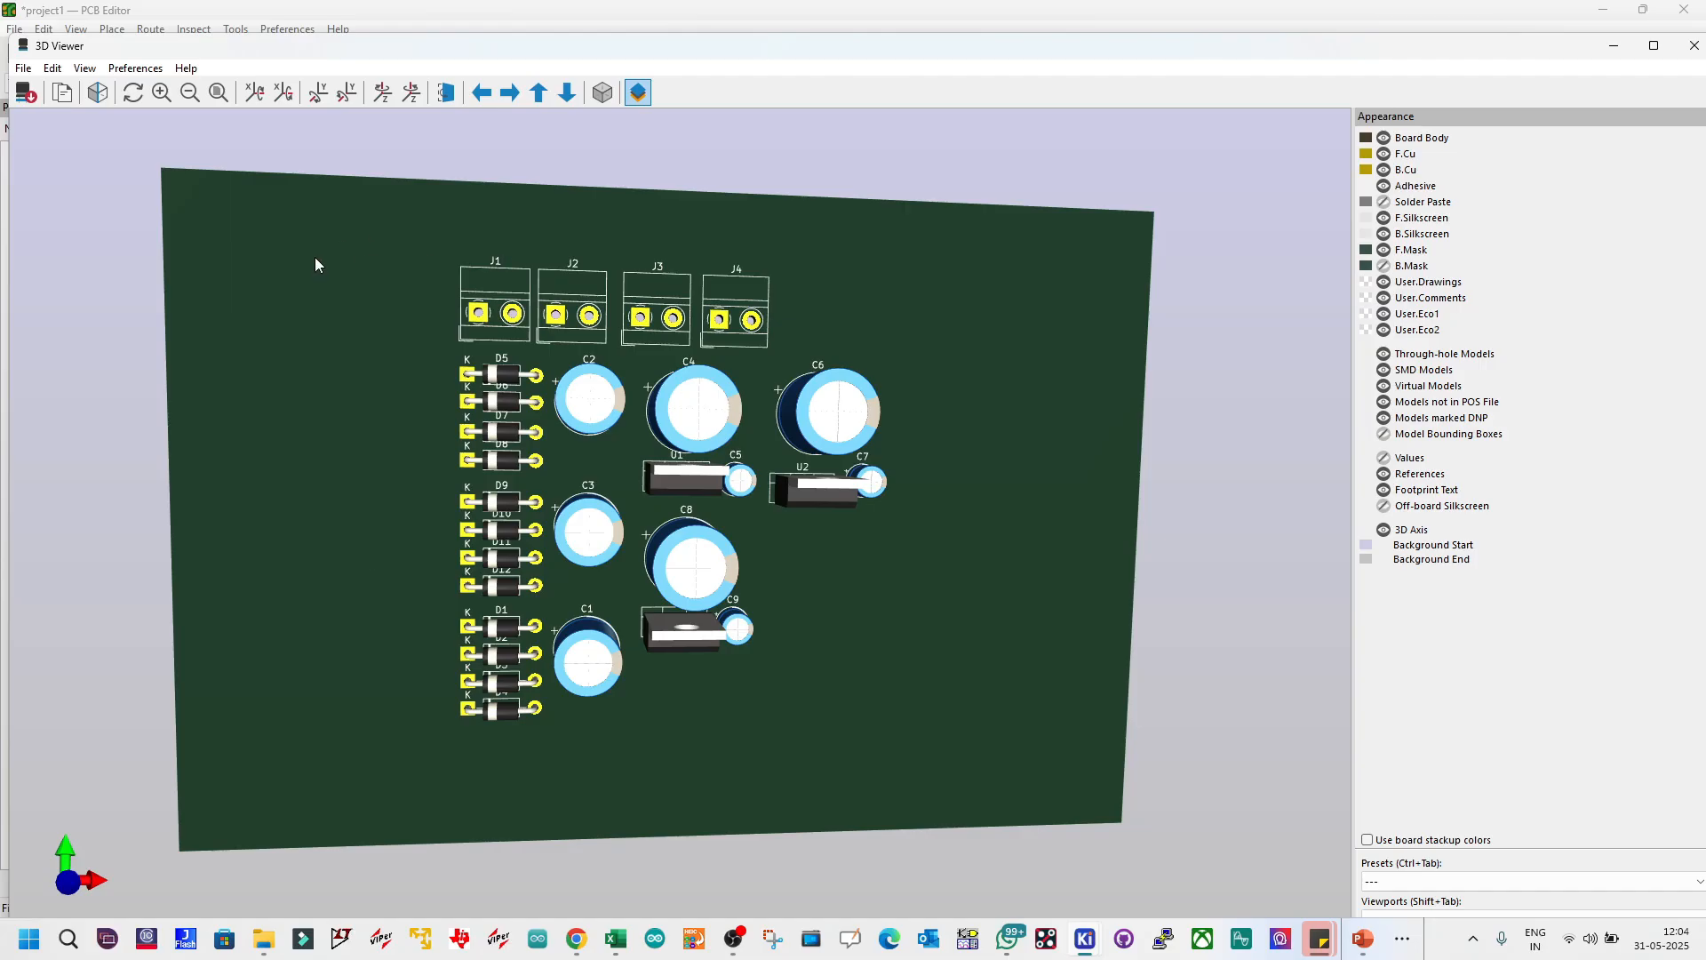
{"action": "left_click_drag", "start_coordinate": [963, 322], "coordinate": [805, 389]}
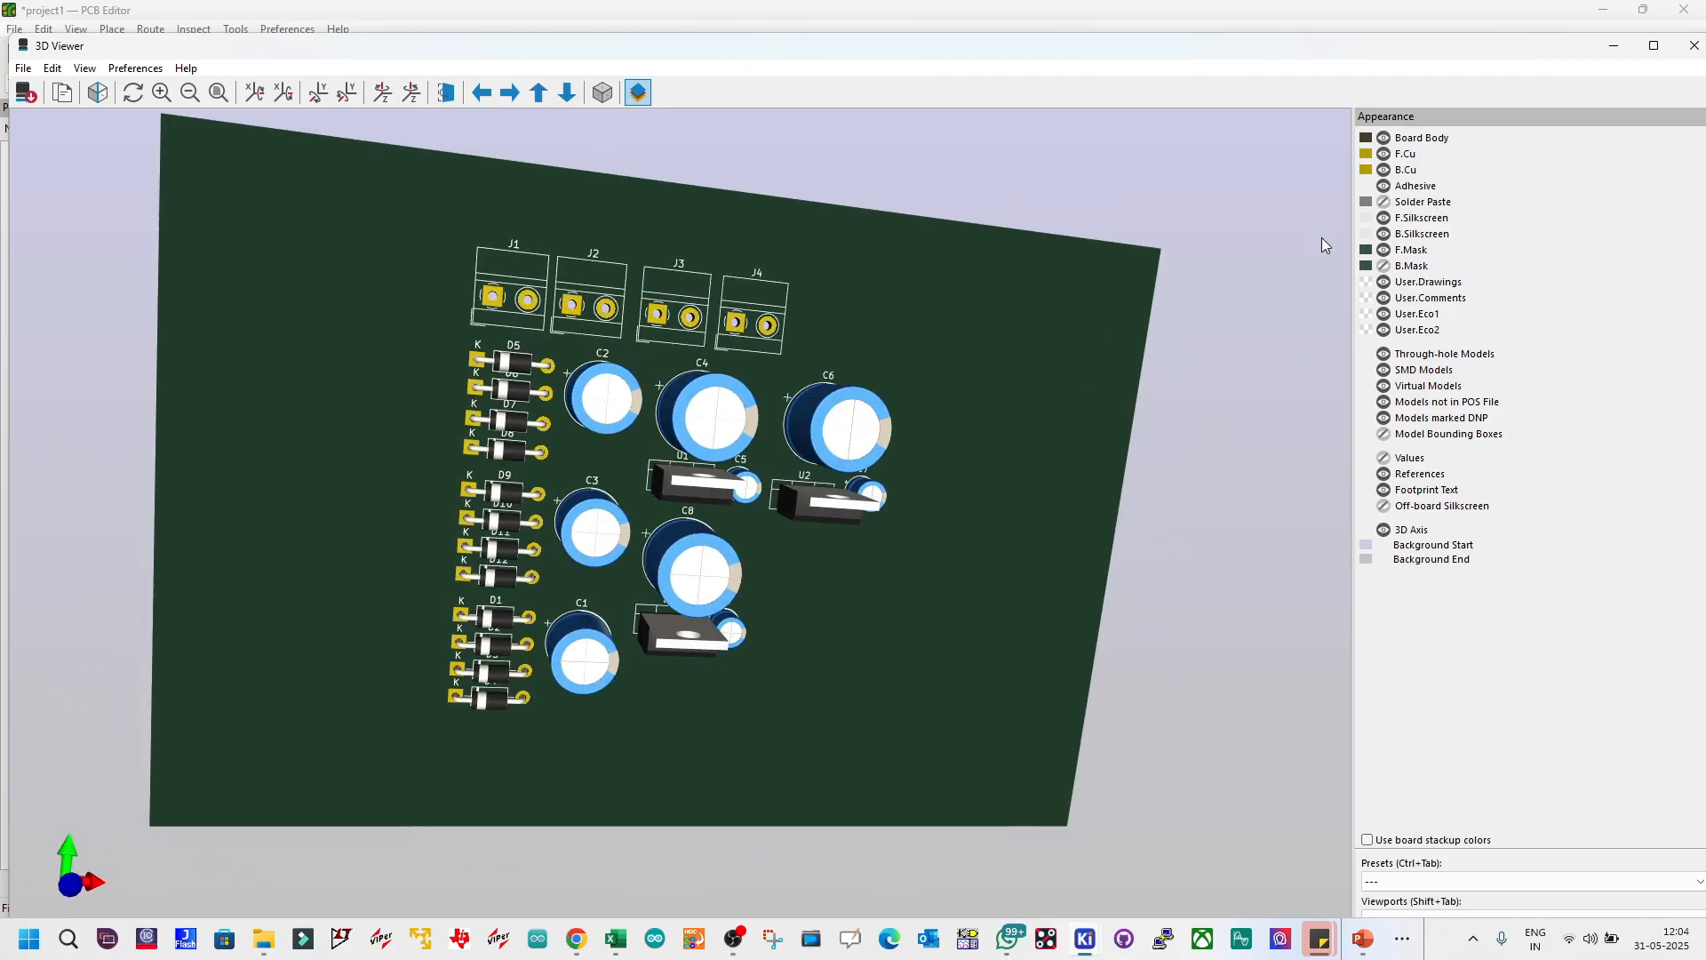
{"action": "left_click", "coordinate": [1695, 46]}
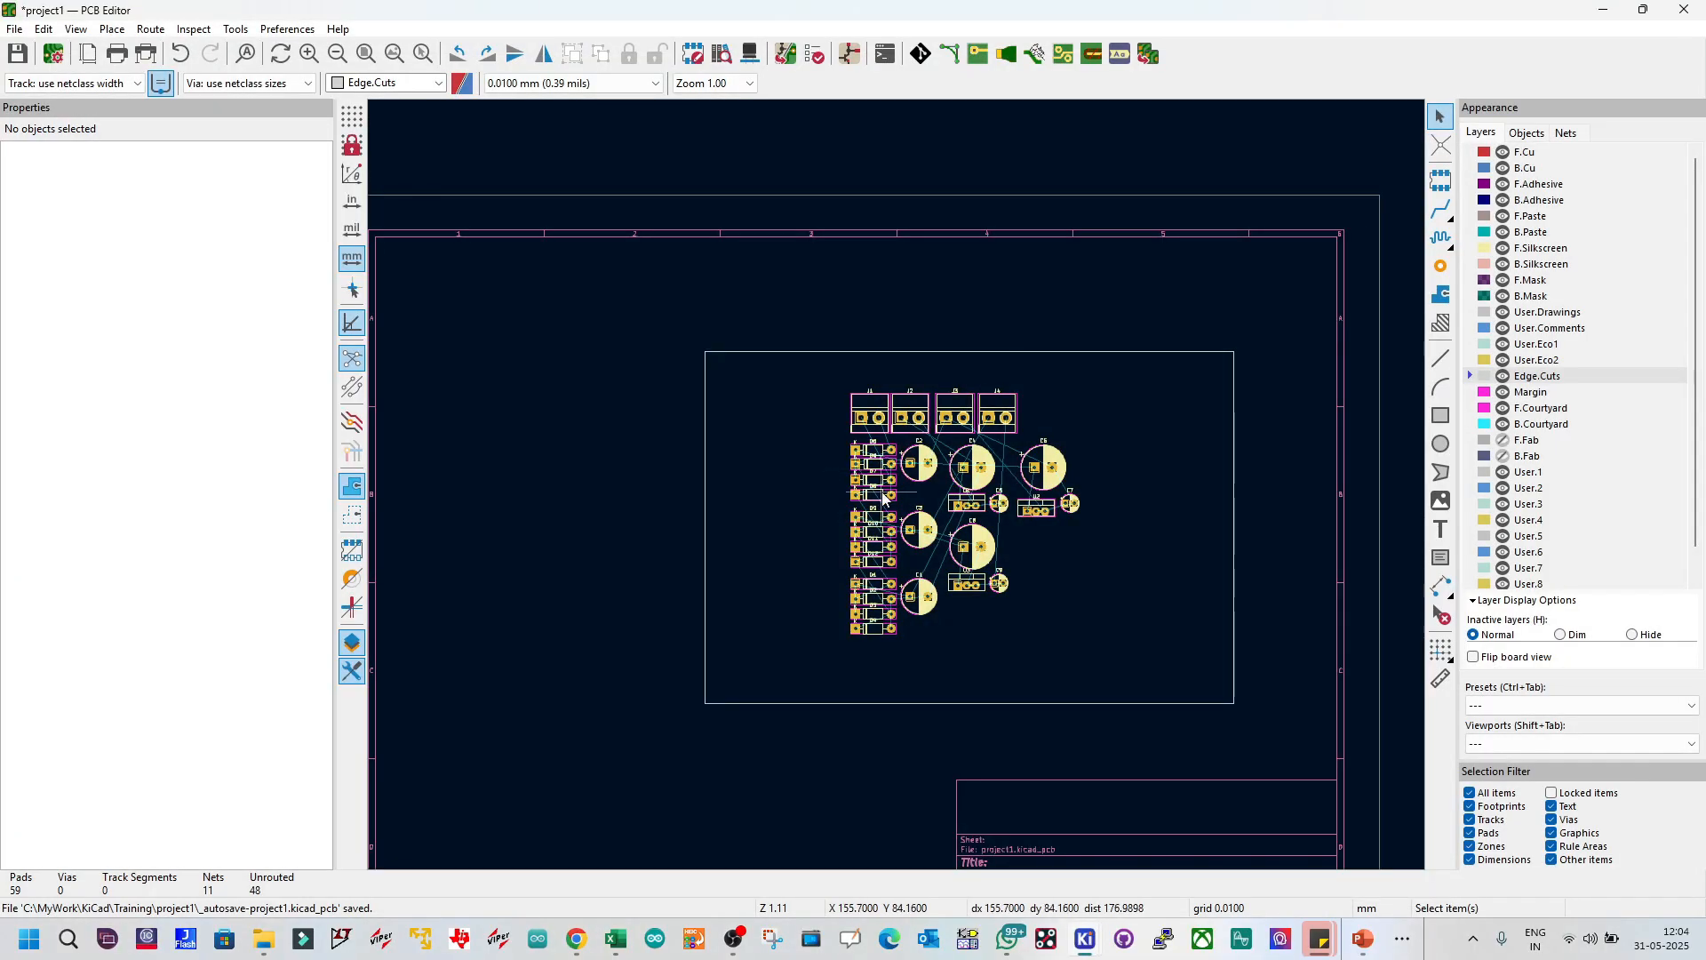
Step: Switch to the Schematic Editor and open the Root sheet showing the rectifier and regulator blocks
{"action": "scroll", "coordinate": [959, 509], "scroll_direction": "up", "scroll_amount": 2}
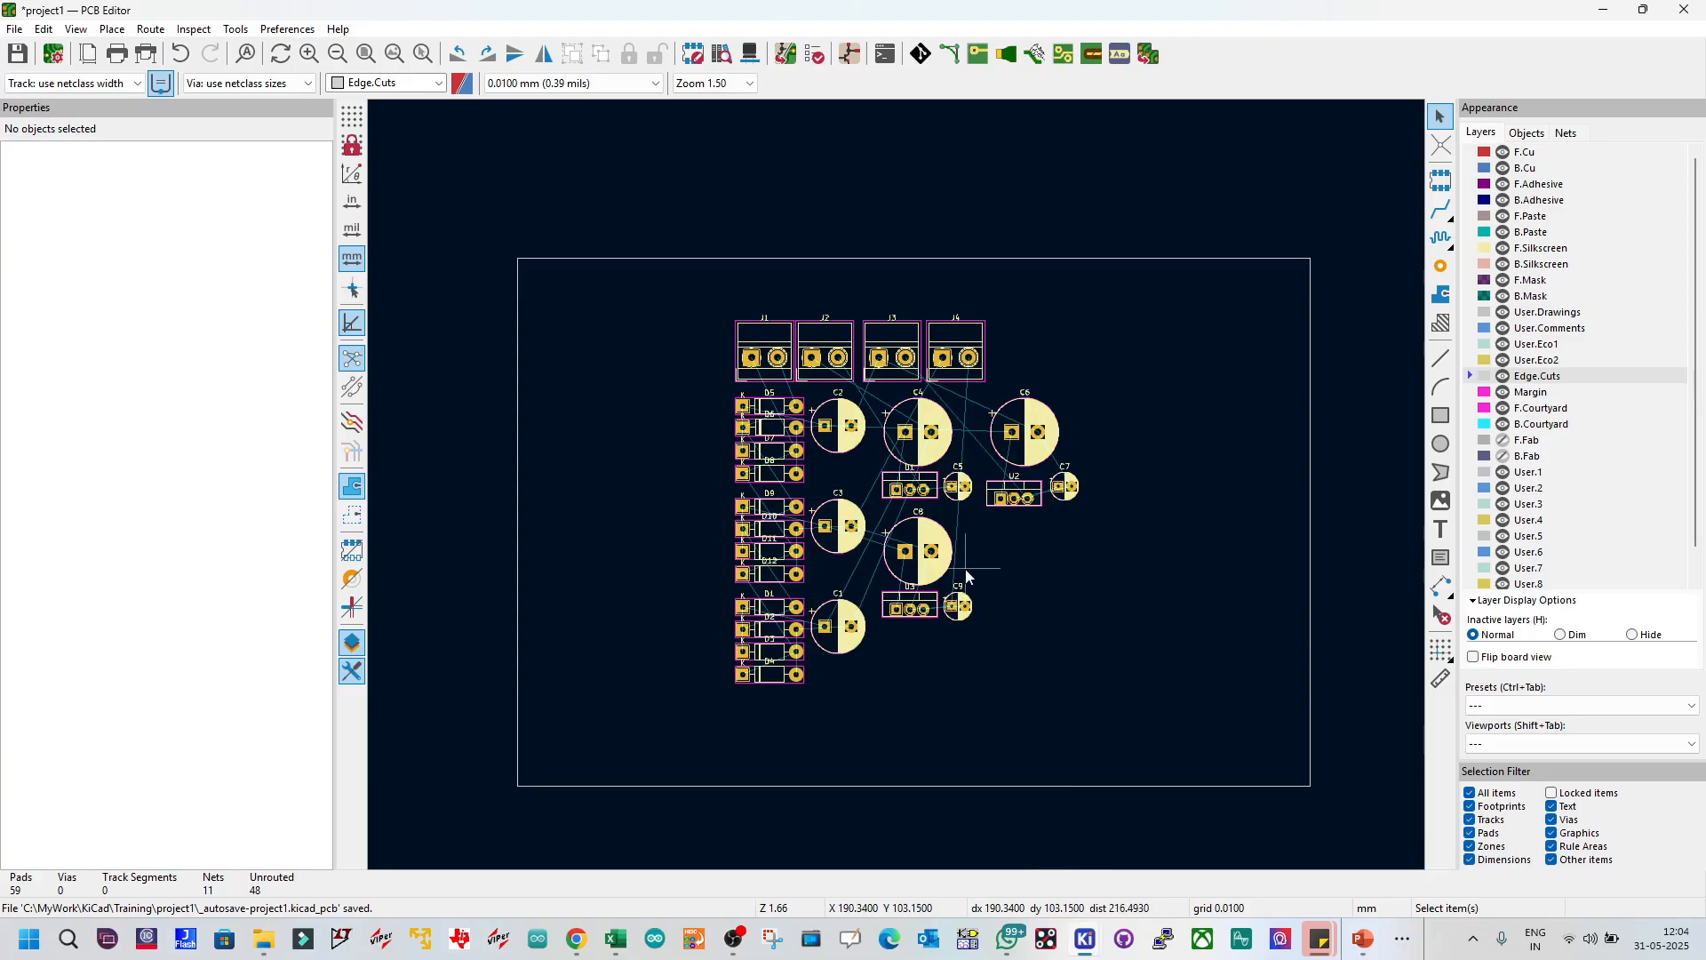
{"action": "mouse_move", "coordinate": [1086, 939]}
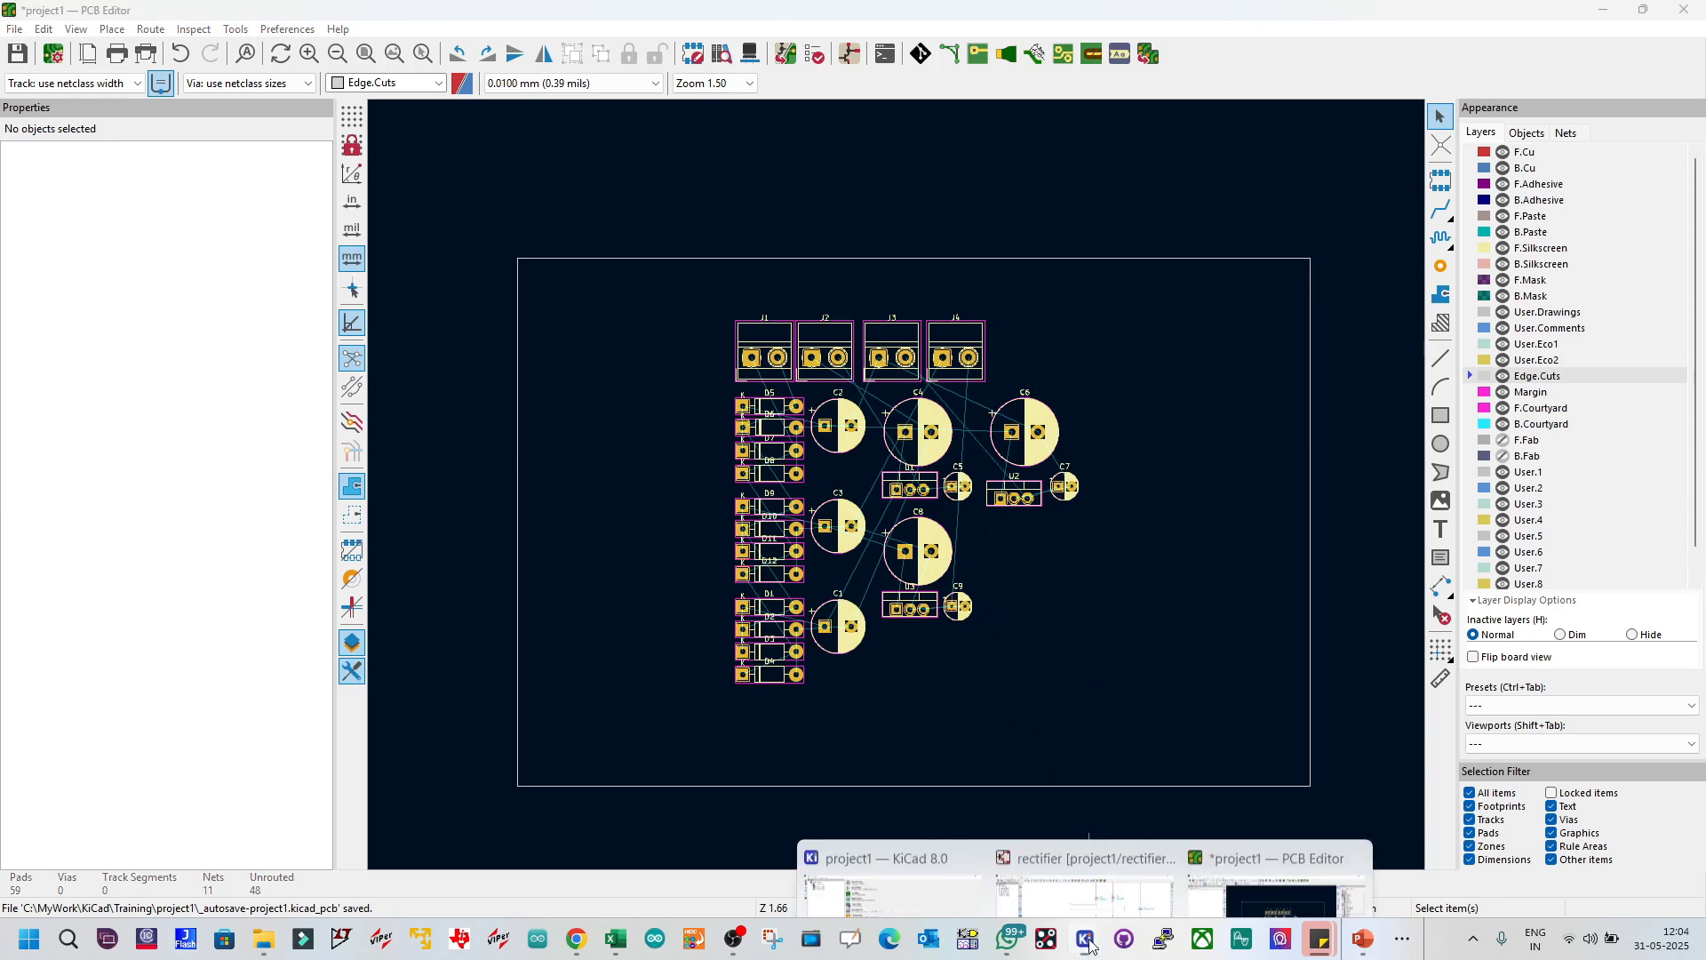
{"action": "left_click", "coordinate": [1071, 858]}
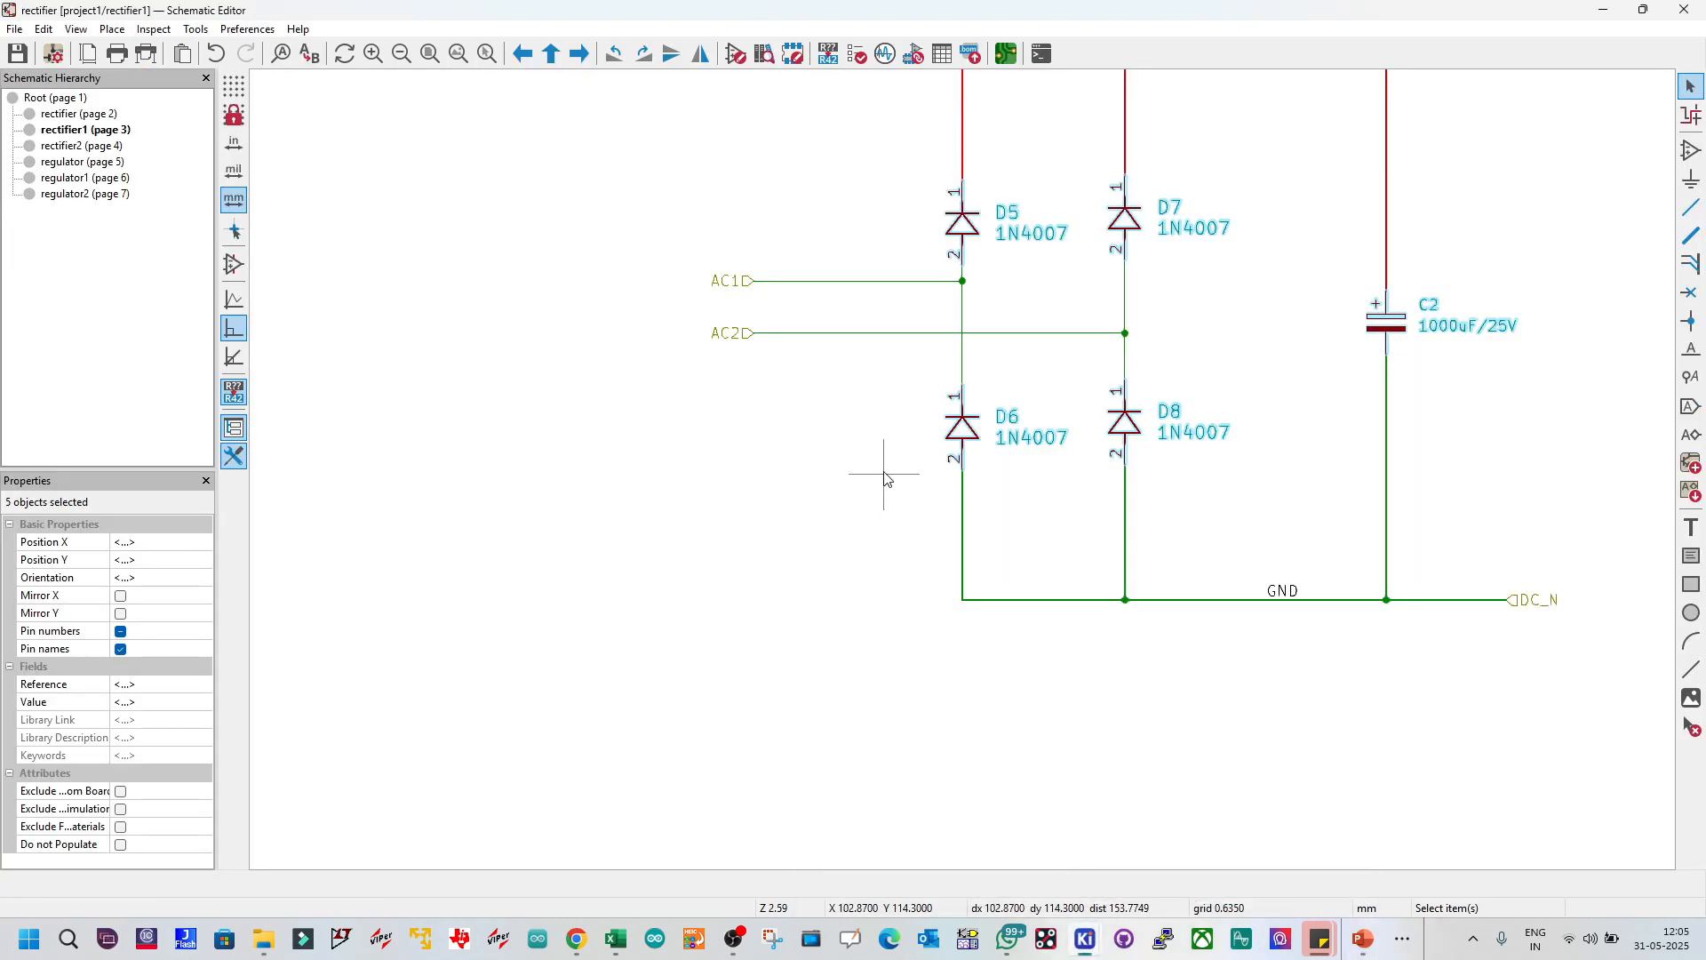
{"action": "scroll", "coordinate": [977, 445], "scroll_direction": "down", "scroll_amount": 5}
{"action": "scroll", "coordinate": [762, 373], "scroll_direction": "up", "scroll_amount": 4}
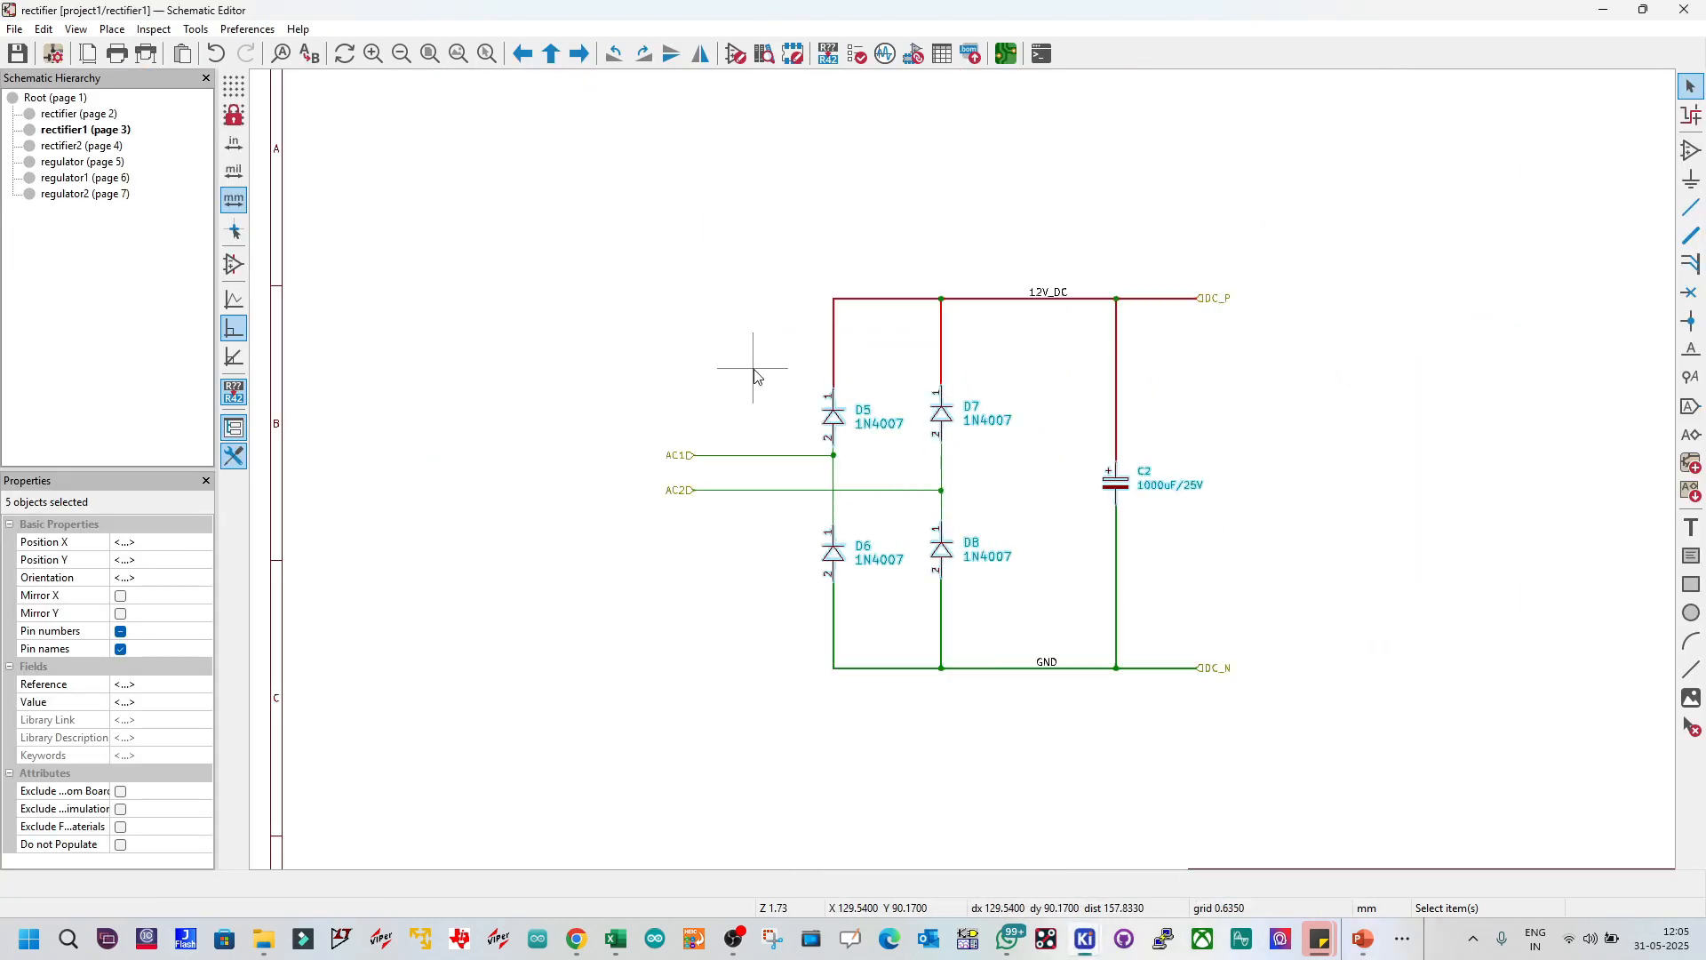
{"action": "left_click", "coordinate": [56, 98]}
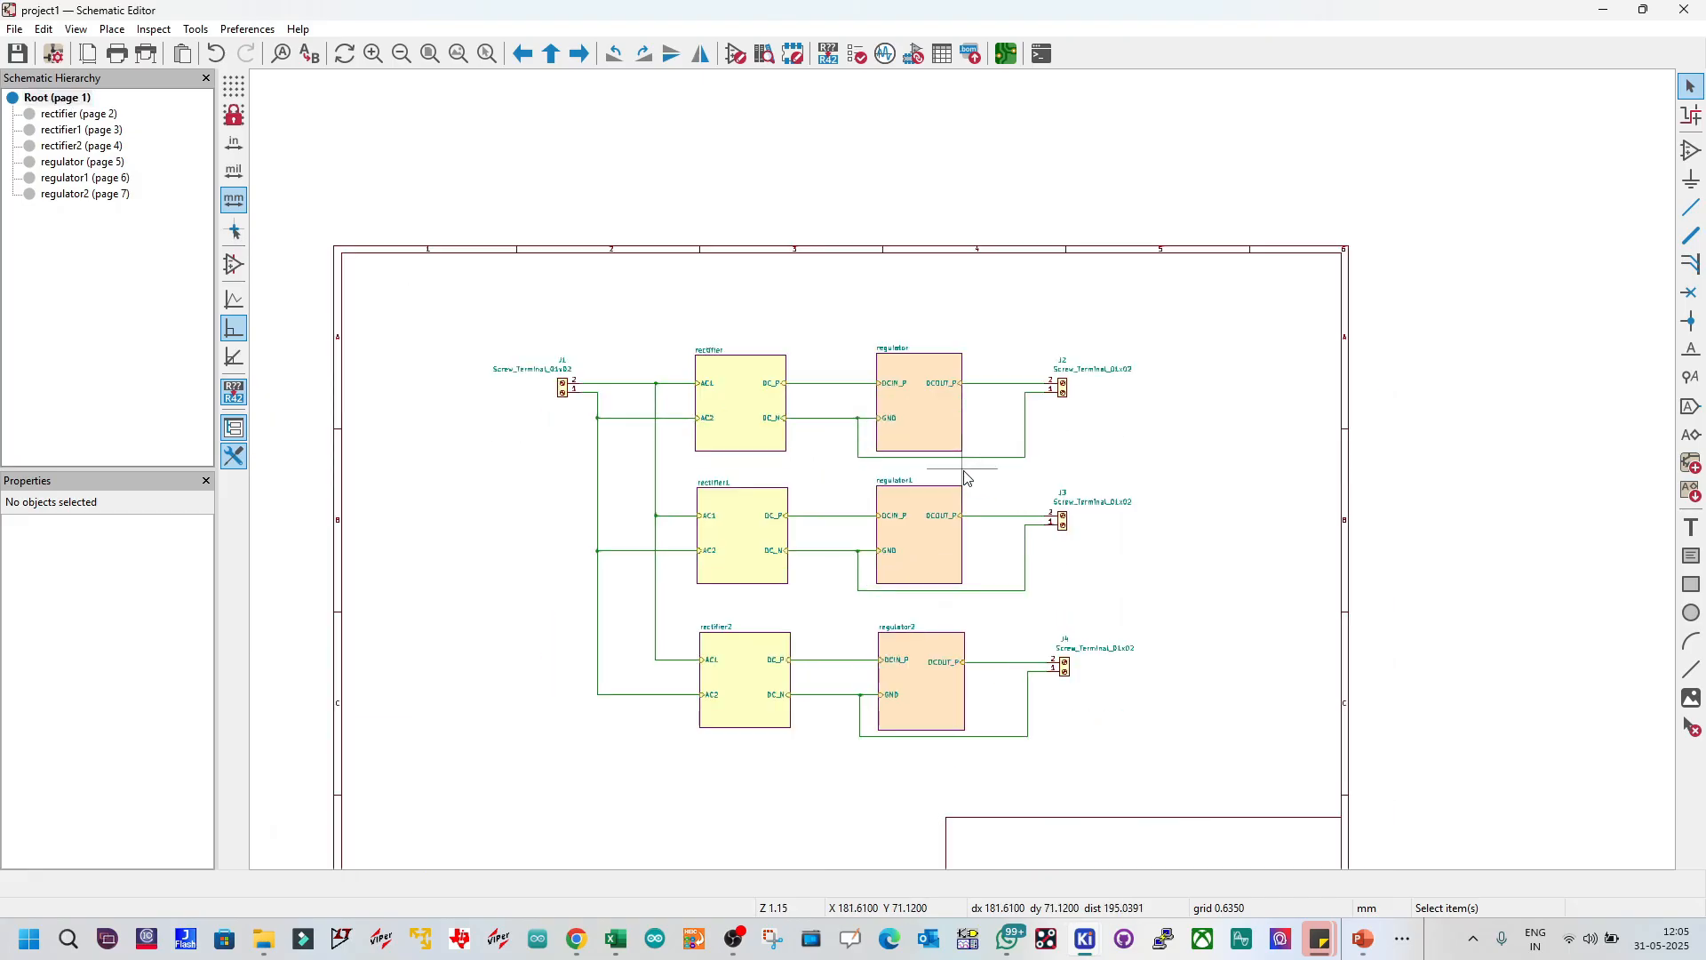
{"action": "scroll", "coordinate": [966, 477], "scroll_direction": "up", "scroll_amount": 2}
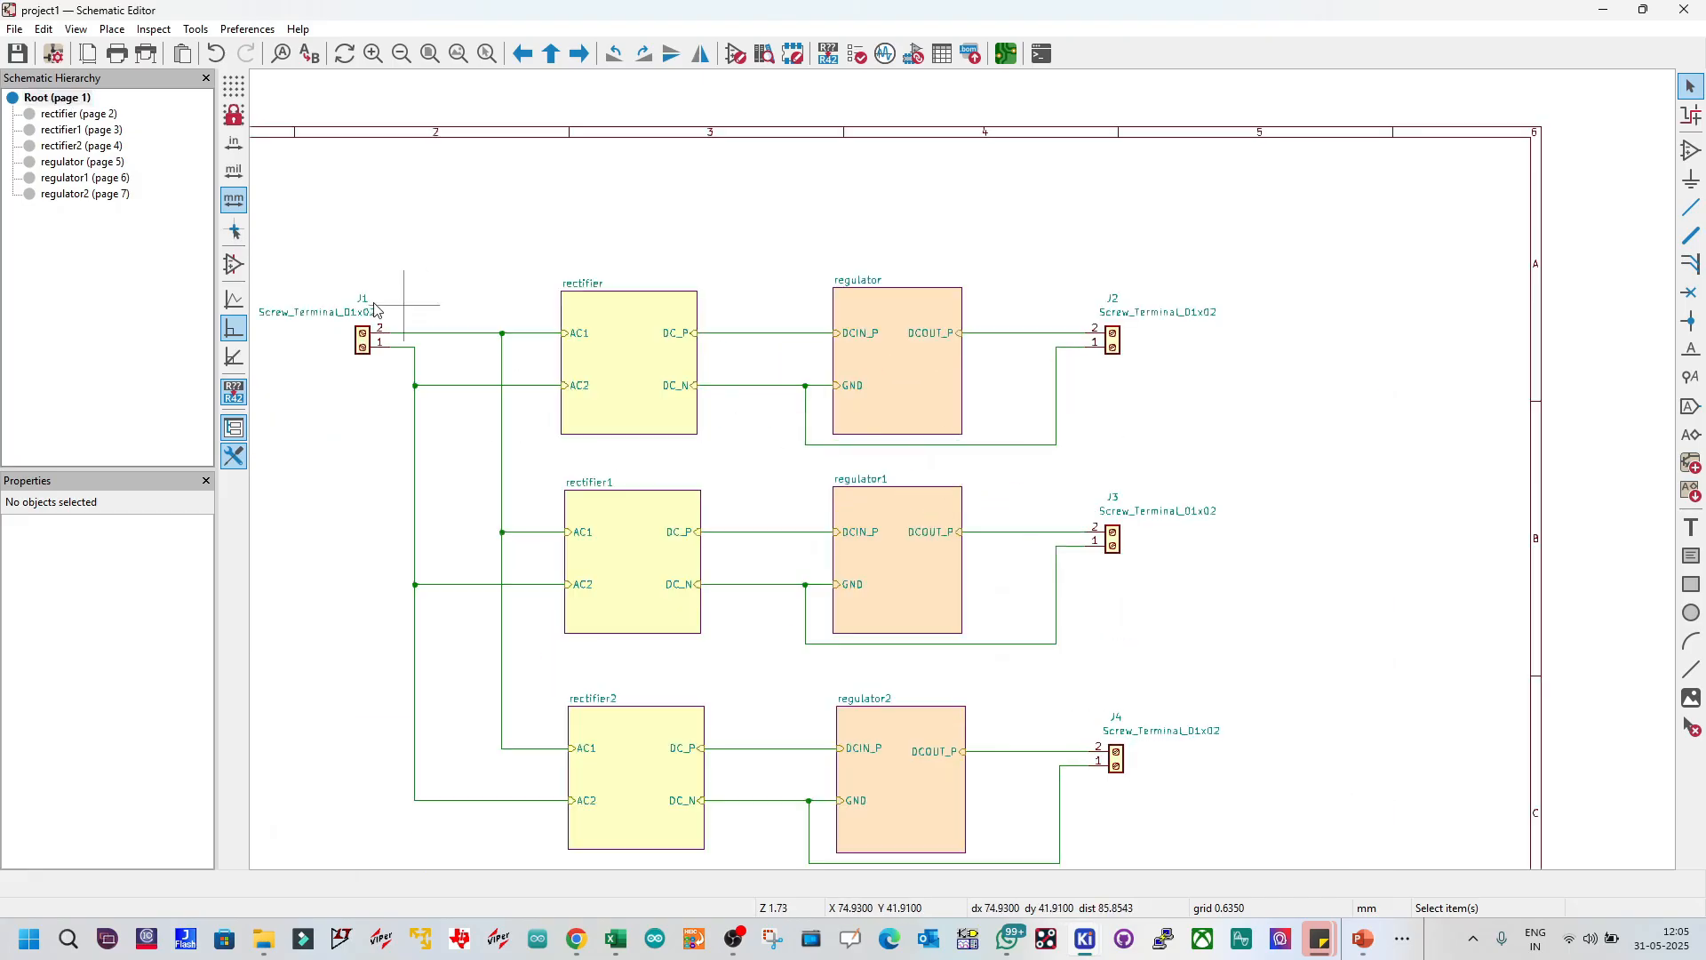
Step: Select the first channel (J1, rectifier, regulator, J2) in the schematic and move its footprints to the lower left of the PCB outline
{"action": "left_click_drag", "start_coordinate": [319, 268], "coordinate": [1168, 457]}
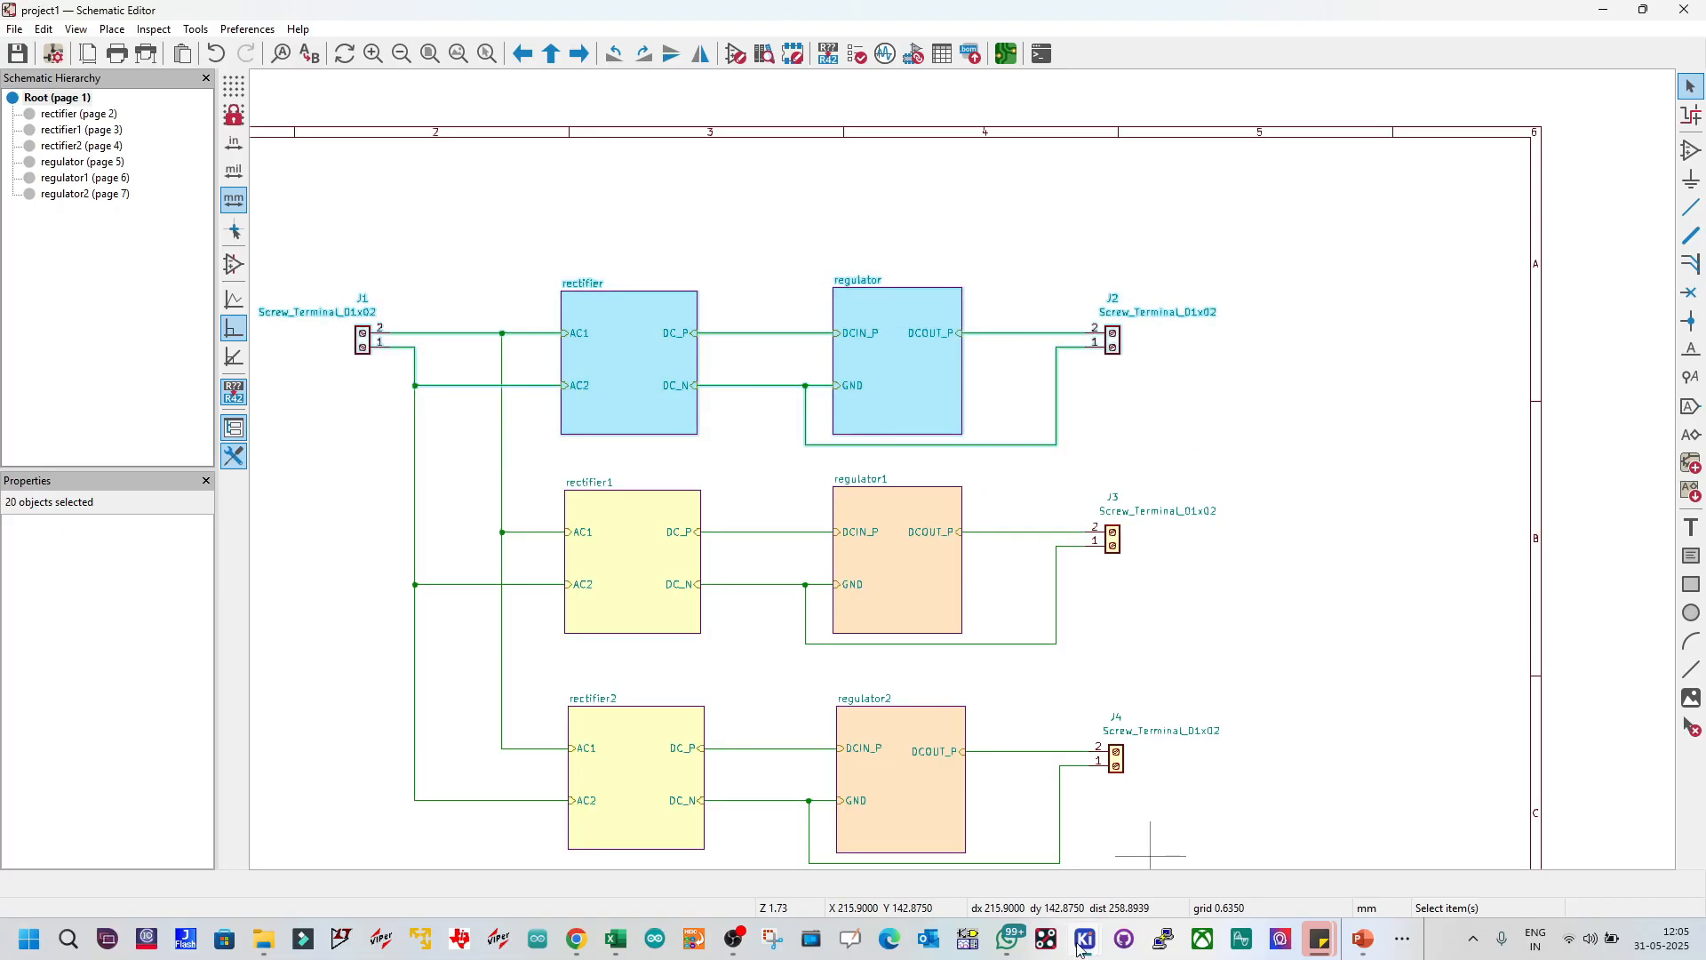
{"action": "mouse_move", "coordinate": [1078, 951]}
{"action": "left_click", "coordinate": [1288, 869]}
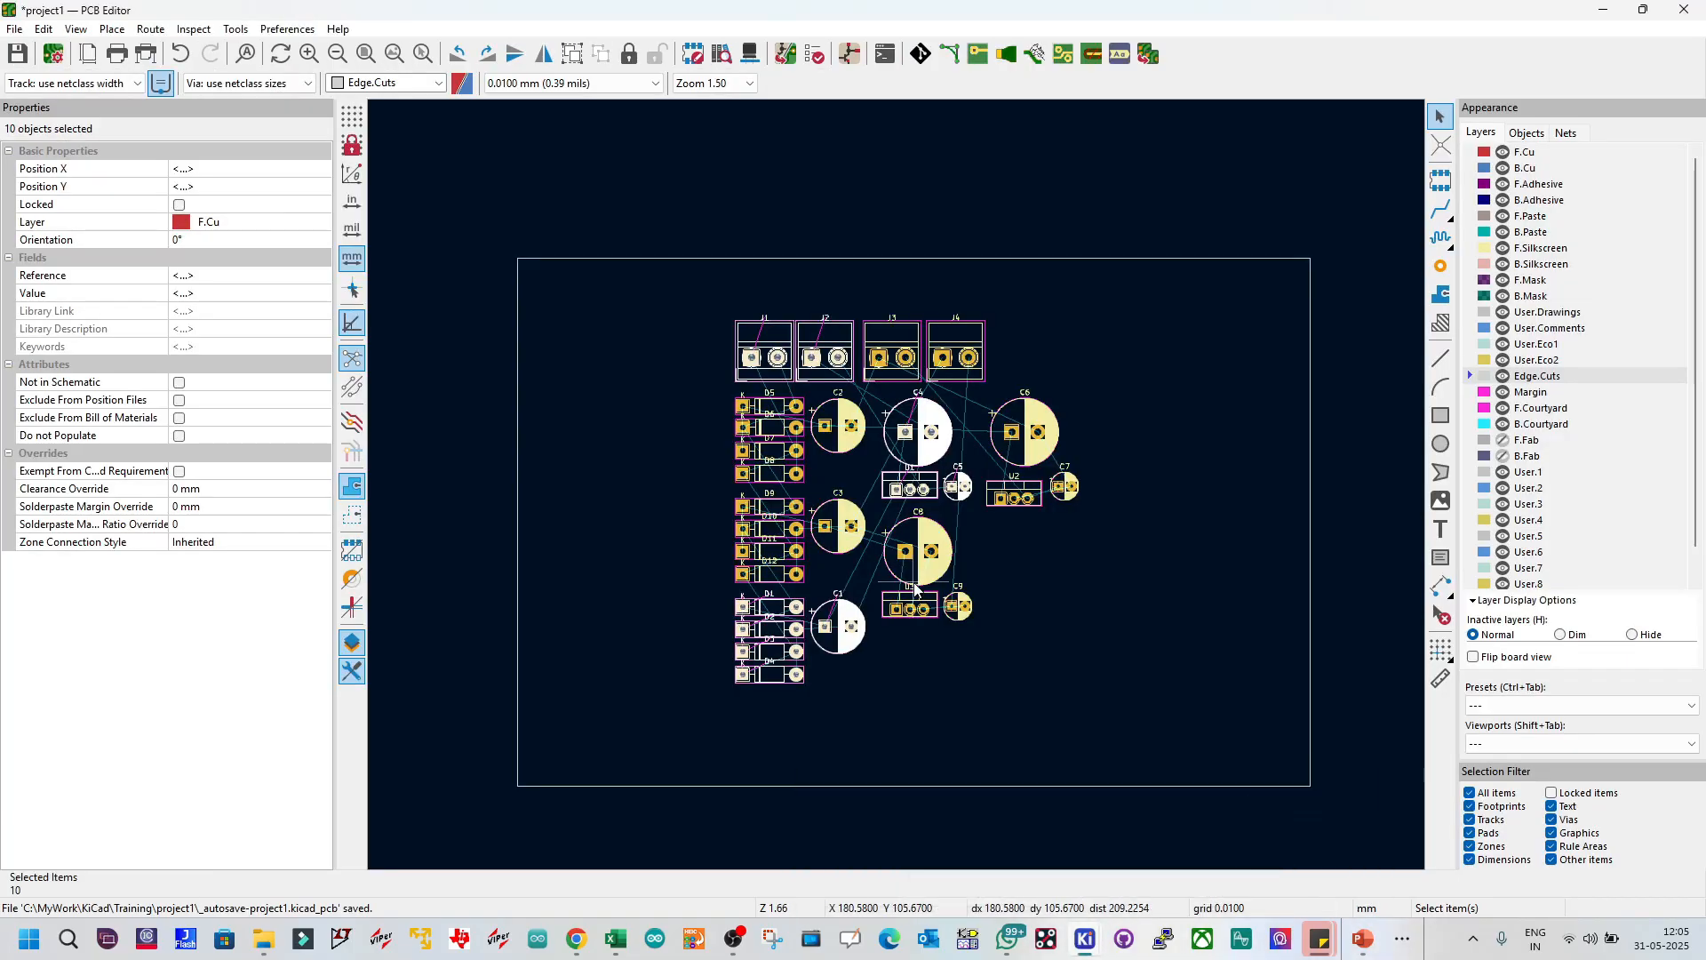
{"action": "scroll", "coordinate": [890, 549], "scroll_direction": "down", "scroll_amount": 2}
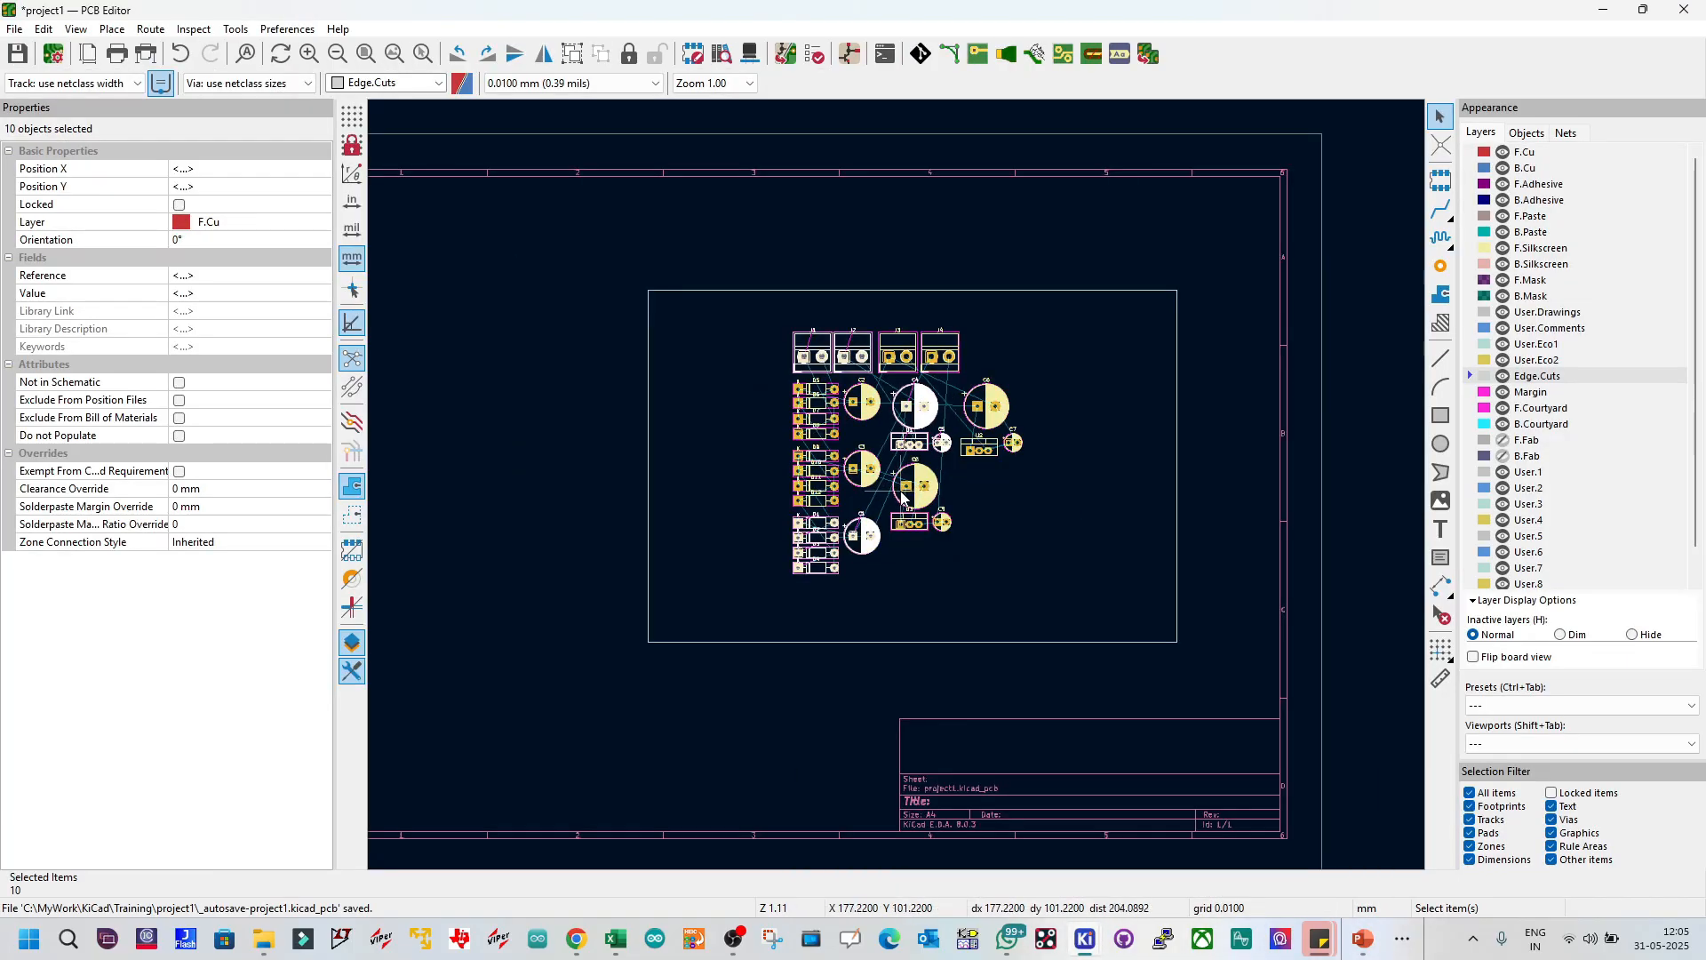
{"action": "left_click_drag", "start_coordinate": [812, 352], "coordinate": [634, 606]}
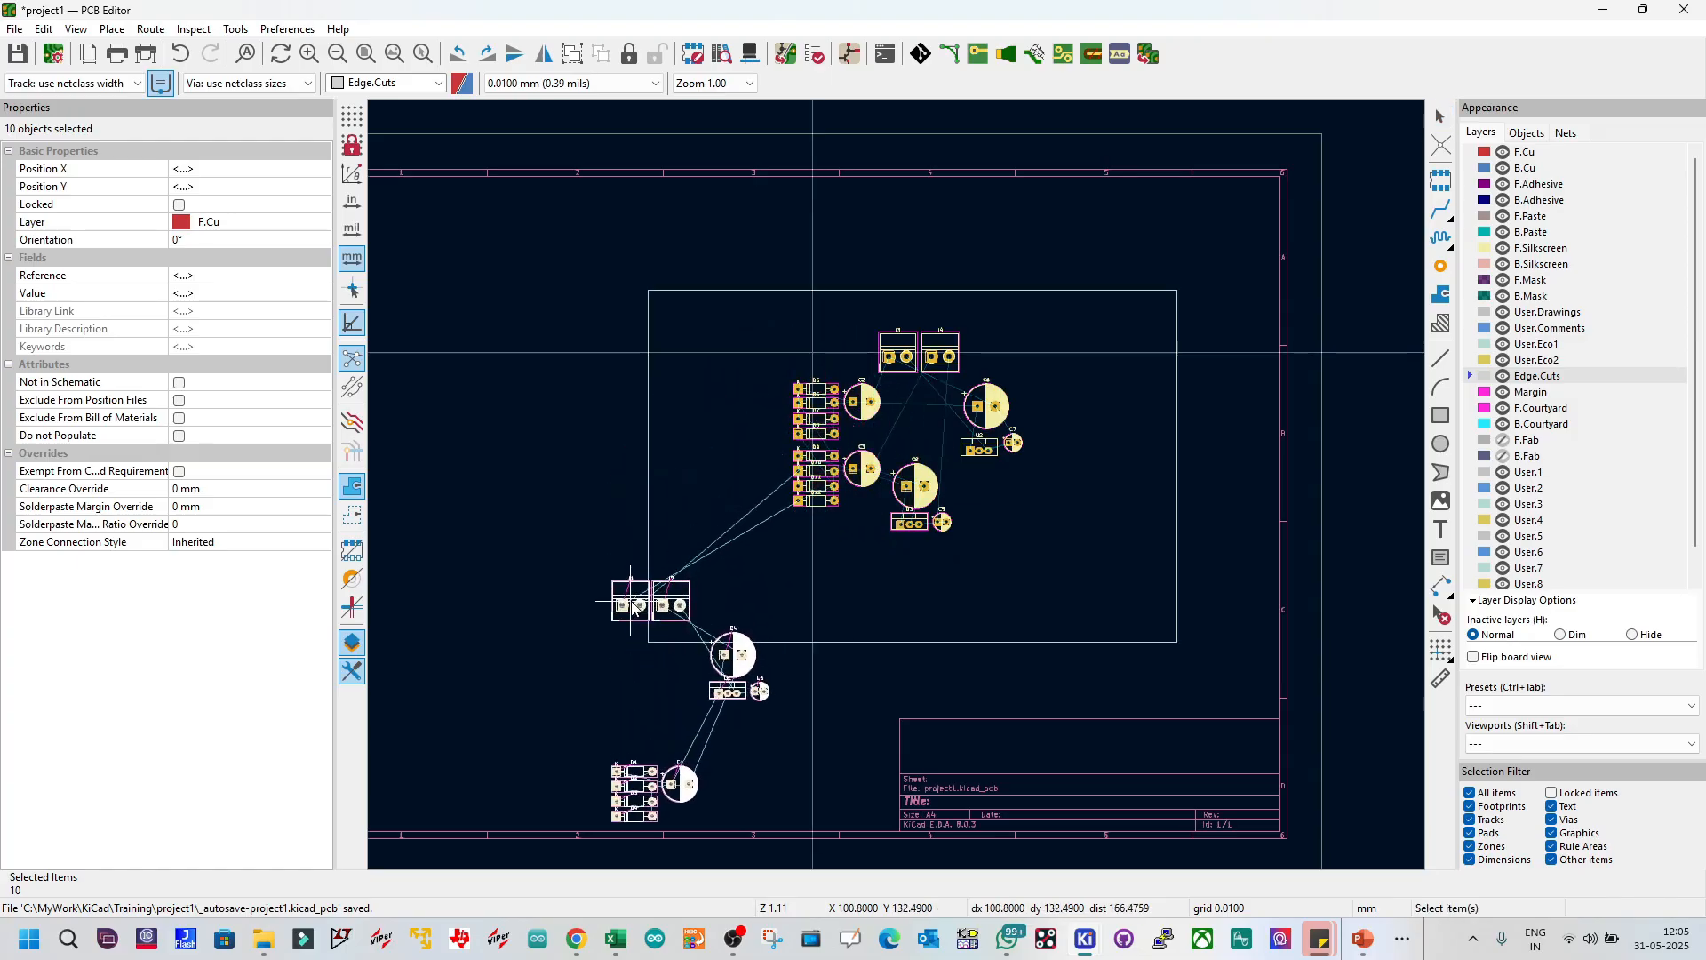
{"action": "left_click", "coordinate": [612, 500]}
Step: Move the remaining footprints of the other two channels outside the board outline, to its left
{"action": "left_click_drag", "start_coordinate": [742, 248], "coordinate": [1076, 569]}
{"action": "scroll", "coordinate": [1022, 594], "scroll_direction": "down", "scroll_amount": 1}
{"action": "scroll", "coordinate": [875, 482], "scroll_direction": "up", "scroll_amount": 1}
{"action": "left_click_drag", "start_coordinate": [893, 459], "coordinate": [469, 405]}
Step: Move the first channel's footprints (J1, J2, D1–D4, C1, C4, C5, U1) back inside the board outline
{"action": "scroll", "coordinate": [691, 685], "scroll_direction": "down", "scroll_amount": 1}
{"action": "scroll", "coordinate": [906, 495], "scroll_direction": "up", "scroll_amount": 1}
{"action": "left_click_drag", "start_coordinate": [785, 377], "coordinate": [1153, 752]}
{"action": "left_click_drag", "start_coordinate": [996, 491], "coordinate": [1180, 272]}
{"action": "scroll", "coordinate": [904, 491], "scroll_direction": "up", "scroll_amount": 2}
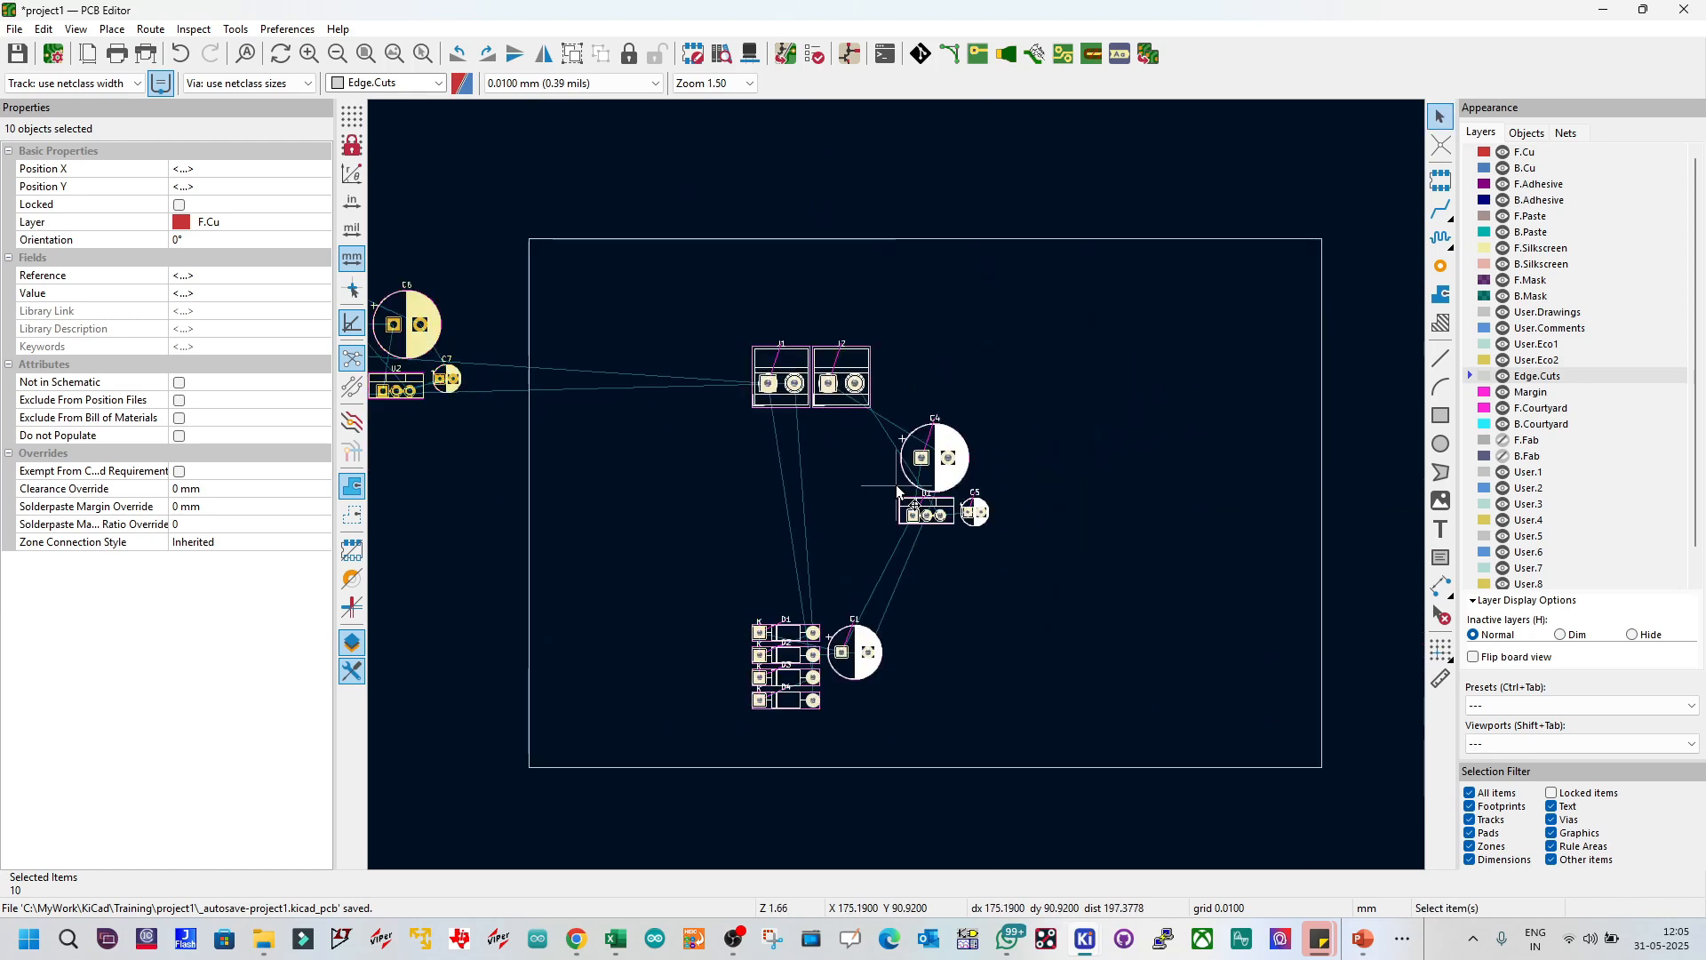
{"action": "left_click", "coordinate": [647, 494]}
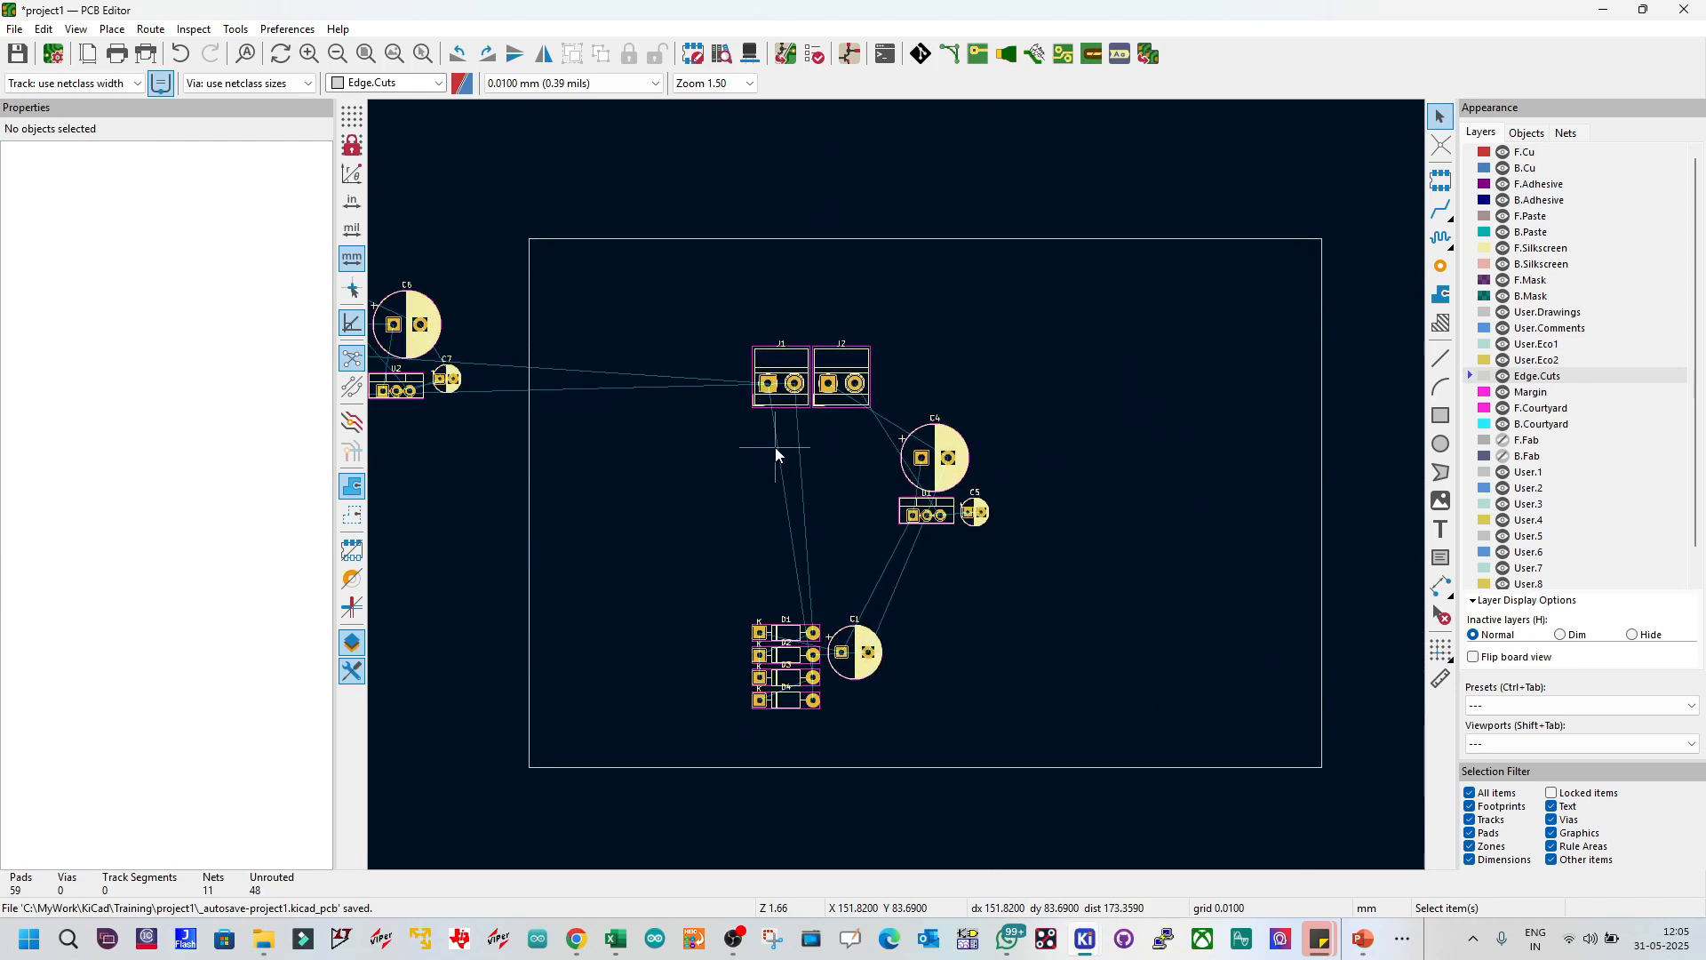
Step: Select J1 from the schematic, rotate its footprint to 90°, and place it against the board's left edge
{"action": "mouse_move", "coordinate": [1085, 948]}
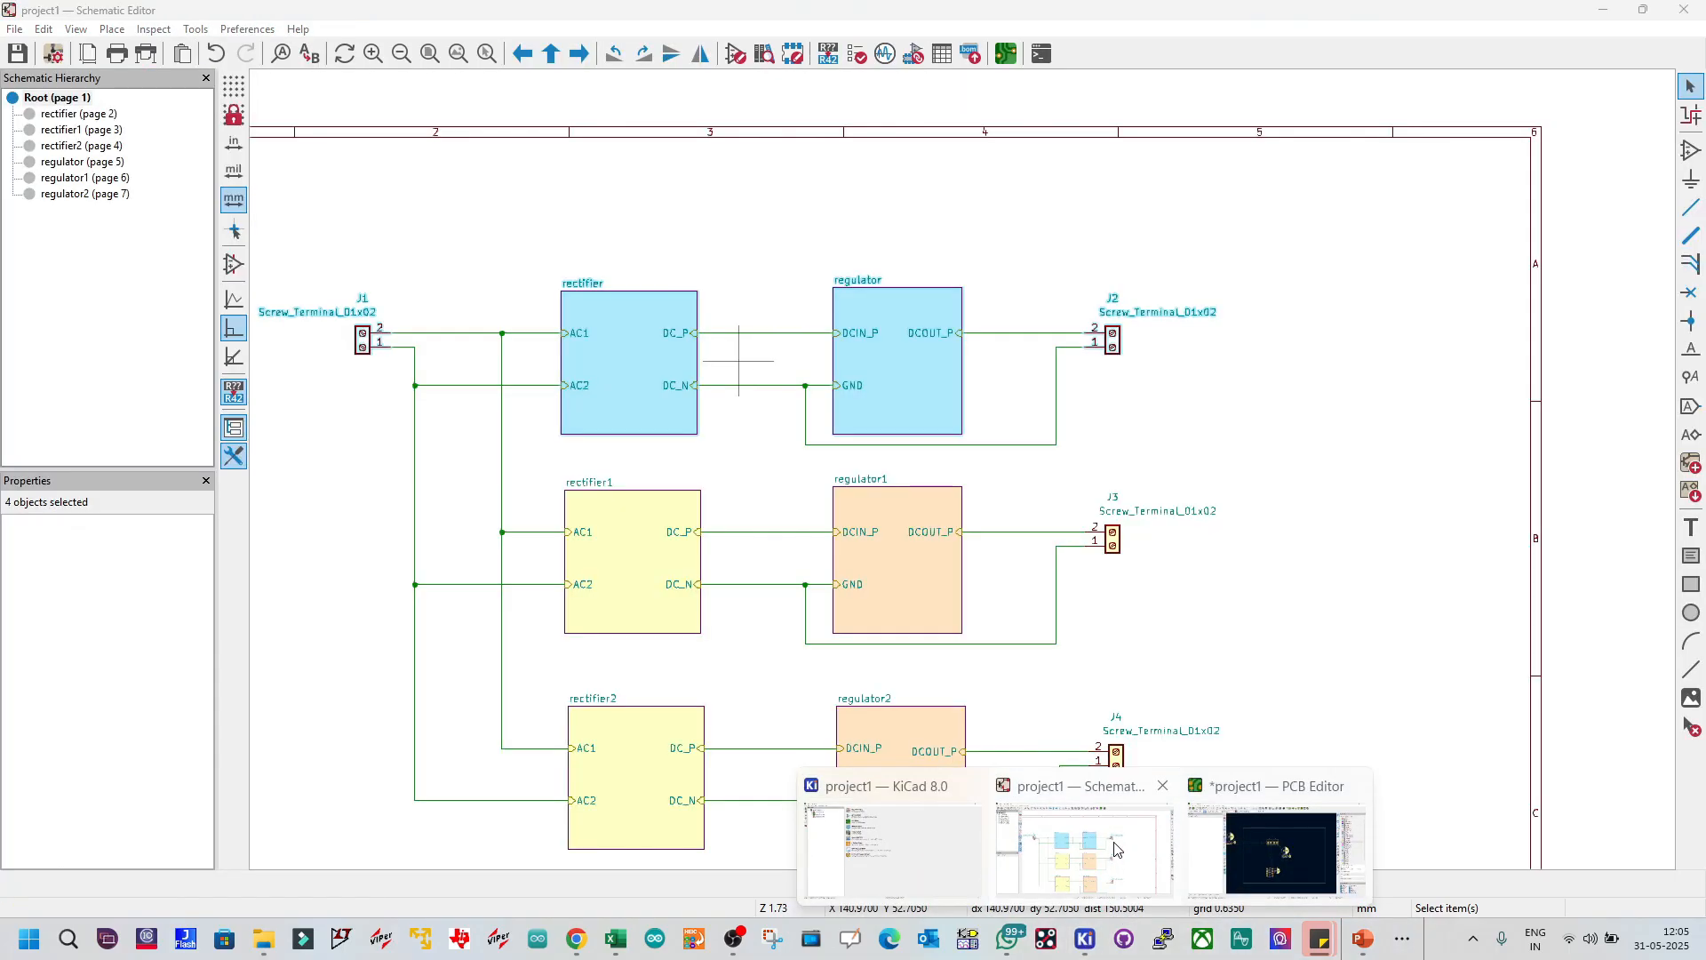
{"action": "left_click", "coordinate": [1080, 857]}
{"action": "left_click", "coordinate": [366, 345]}
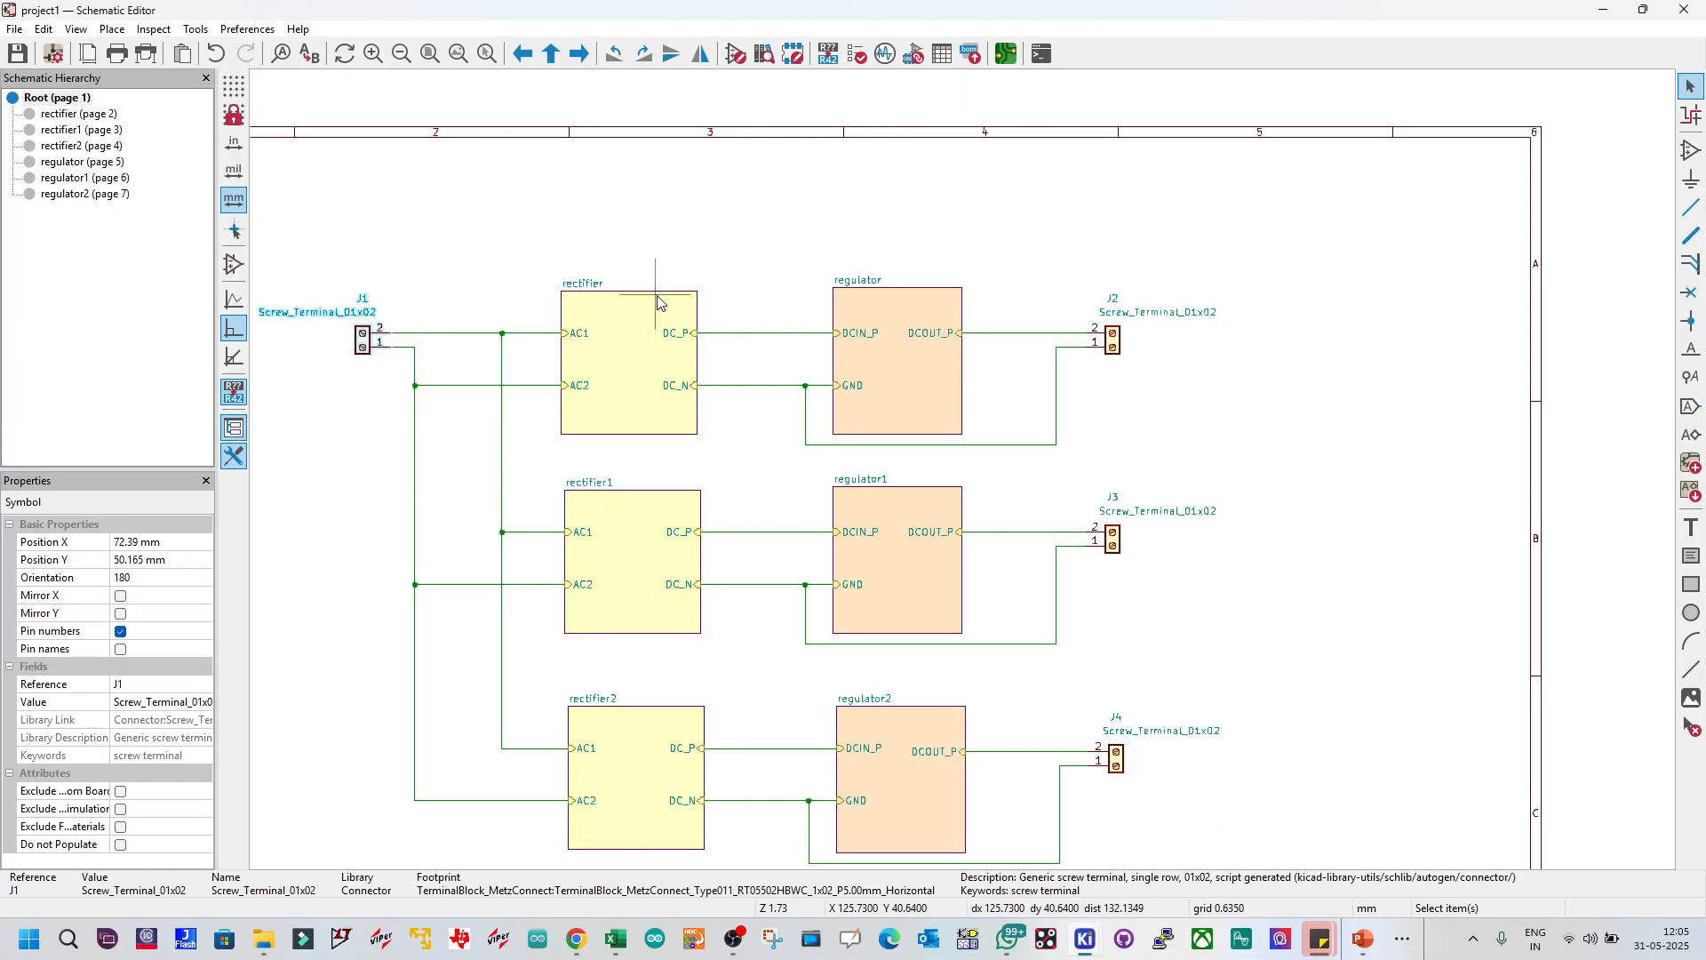
{"action": "left_click", "coordinate": [1603, 12]}
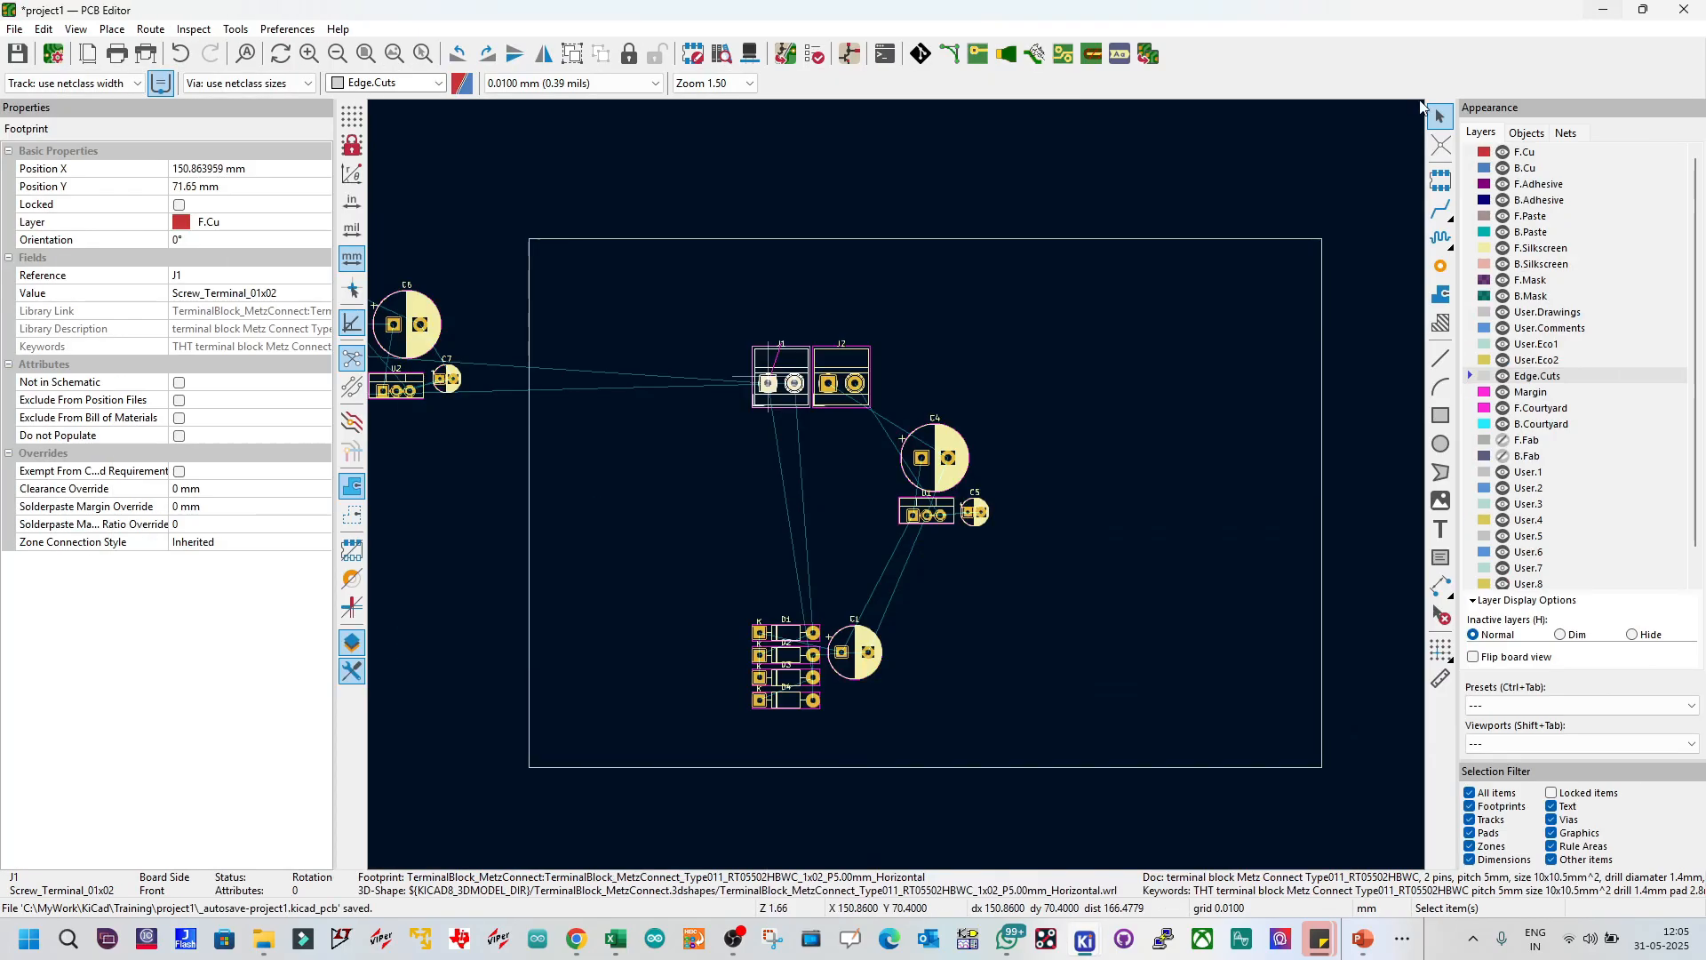
{"action": "scroll", "coordinate": [841, 397], "scroll_direction": "up", "scroll_amount": 1}
{"action": "key", "text": "m"}
{"action": "key", "text": "r"}
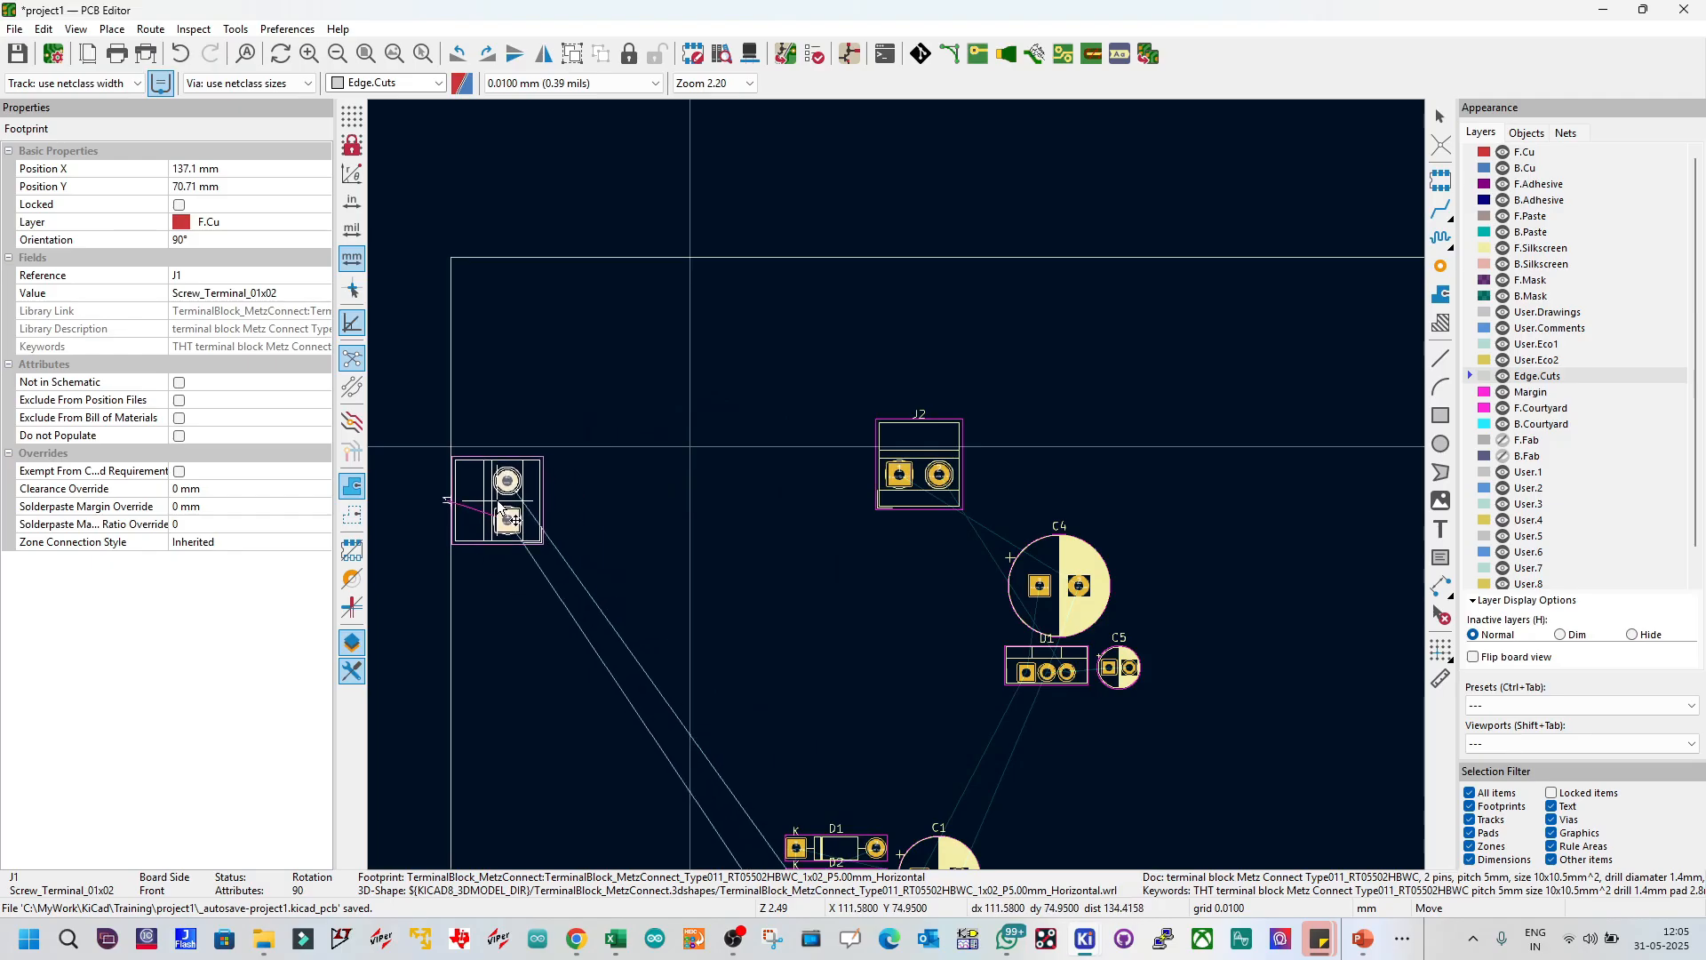
{"action": "left_click", "coordinate": [499, 509]}
{"action": "left_click", "coordinate": [409, 505]}
Step: Examine the net names on the two pads of connector J1
{"action": "scroll", "coordinate": [541, 495], "scroll_direction": "up", "scroll_amount": 3}
{"action": "scroll", "coordinate": [897, 488], "scroll_direction": "up", "scroll_amount": 5}
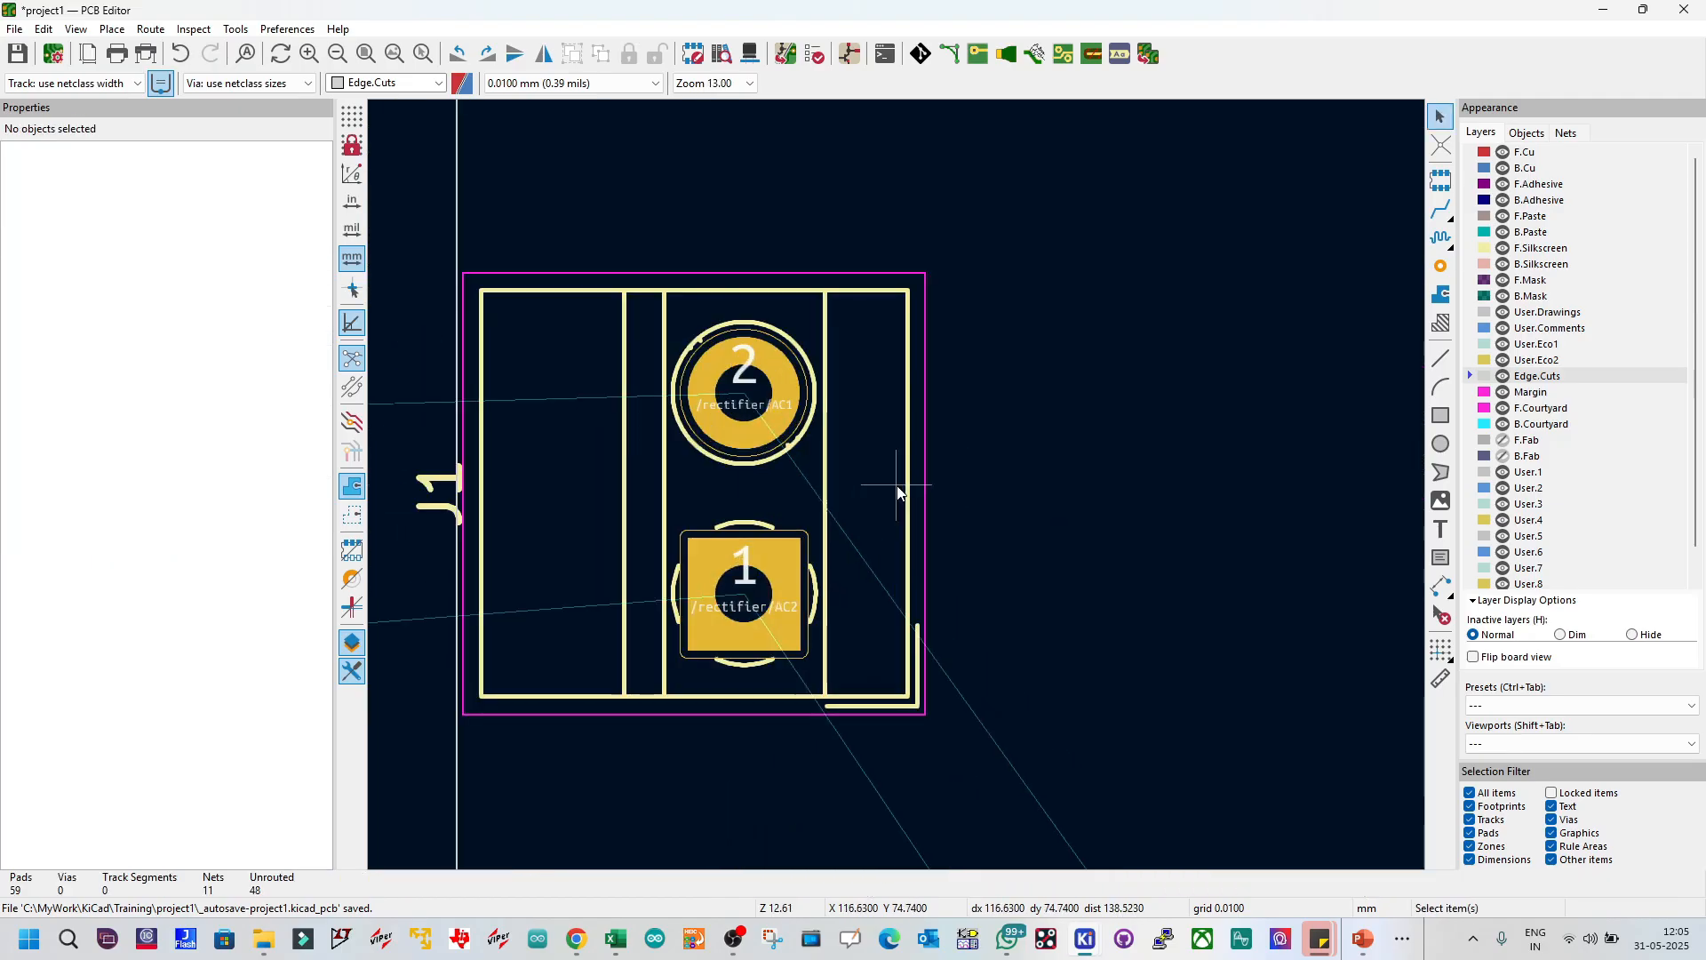
{"action": "scroll", "coordinate": [889, 491], "scroll_direction": "down", "scroll_amount": 2}
{"action": "scroll", "coordinate": [896, 489], "scroll_direction": "up", "scroll_amount": 3}
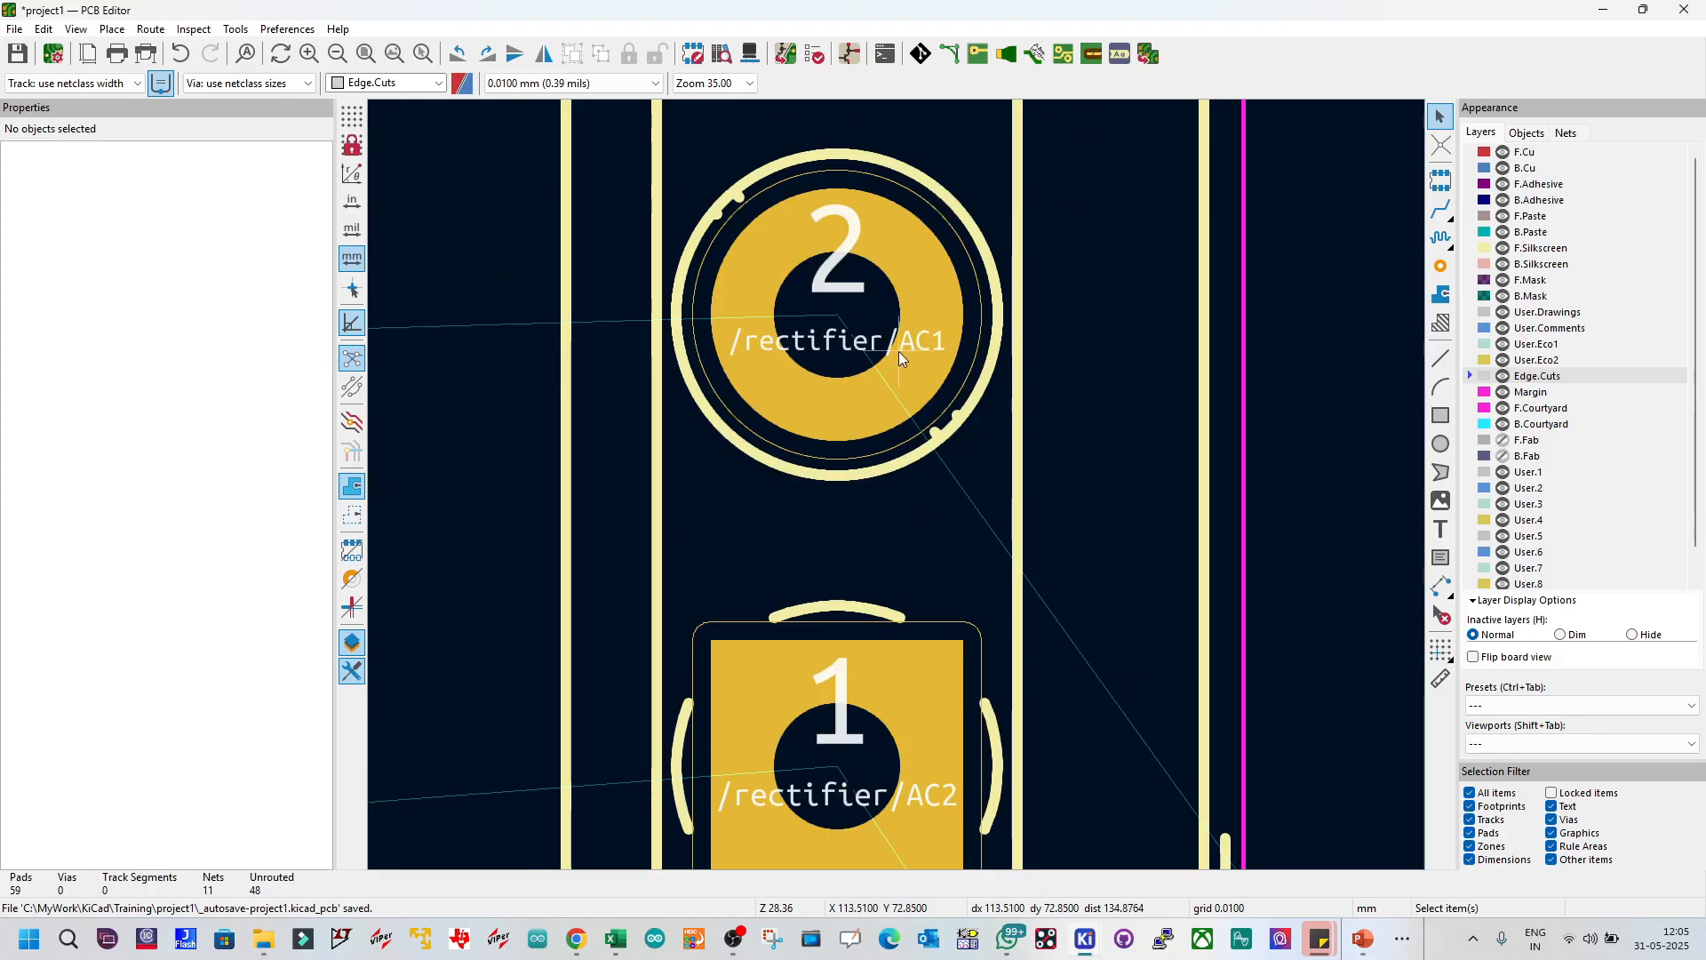
{"action": "scroll", "coordinate": [930, 352], "scroll_direction": "down", "scroll_amount": 10}
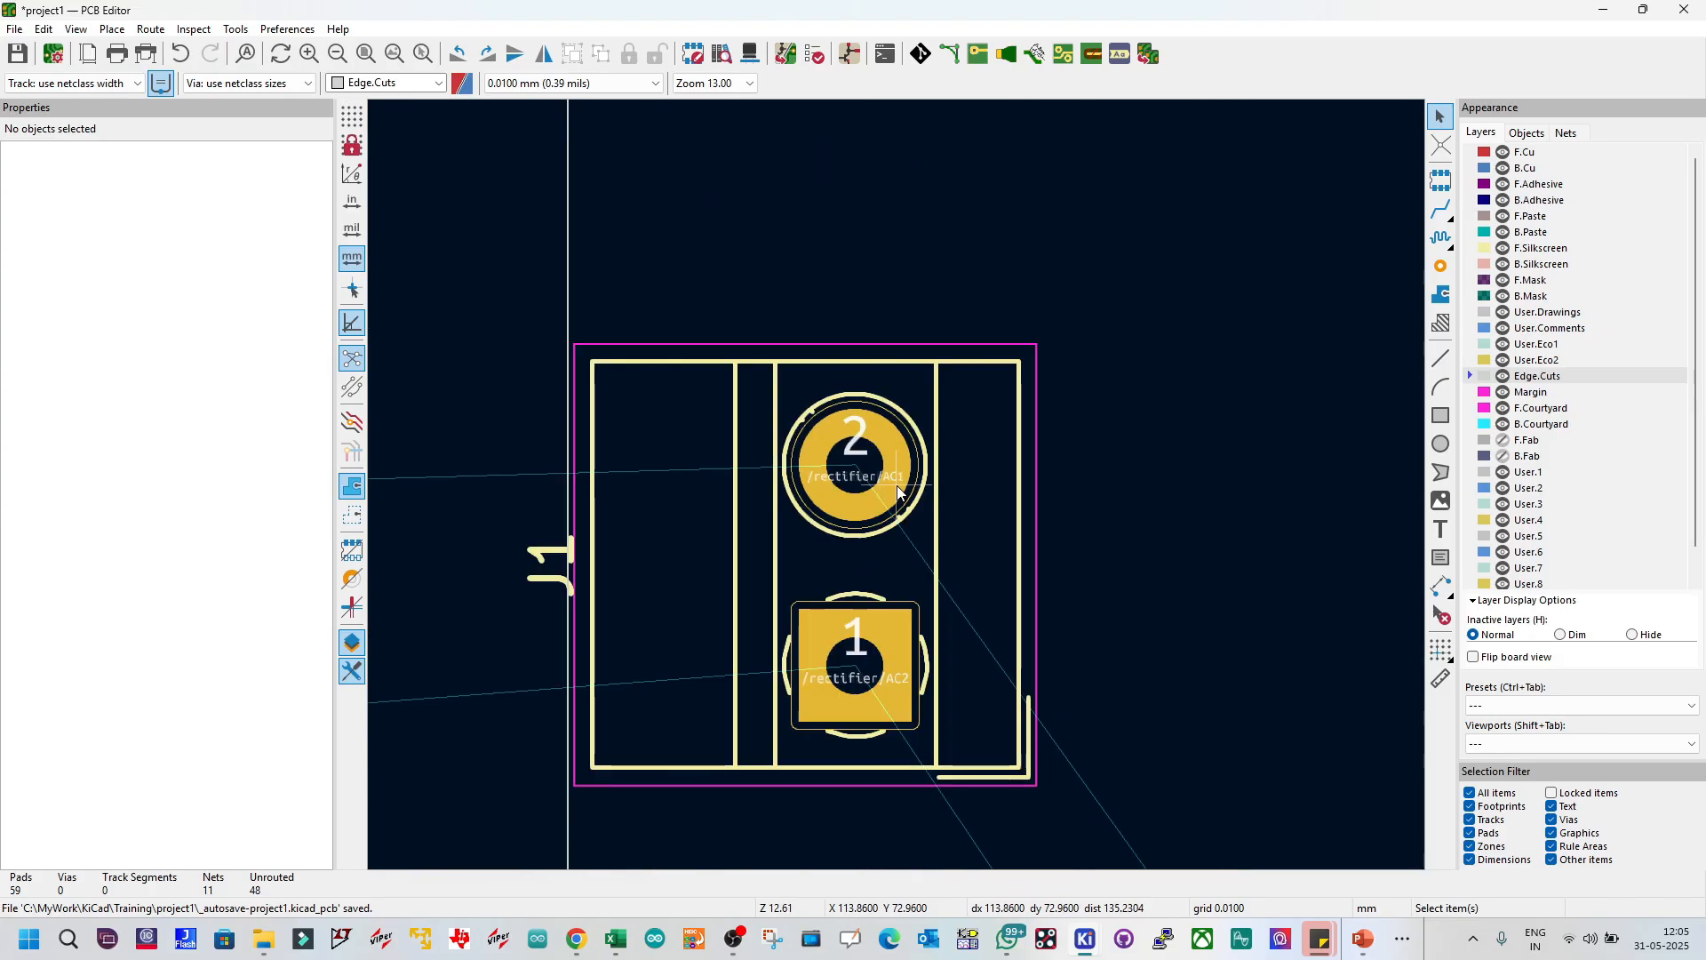
{"action": "scroll", "coordinate": [903, 503], "scroll_direction": "up", "scroll_amount": 8}
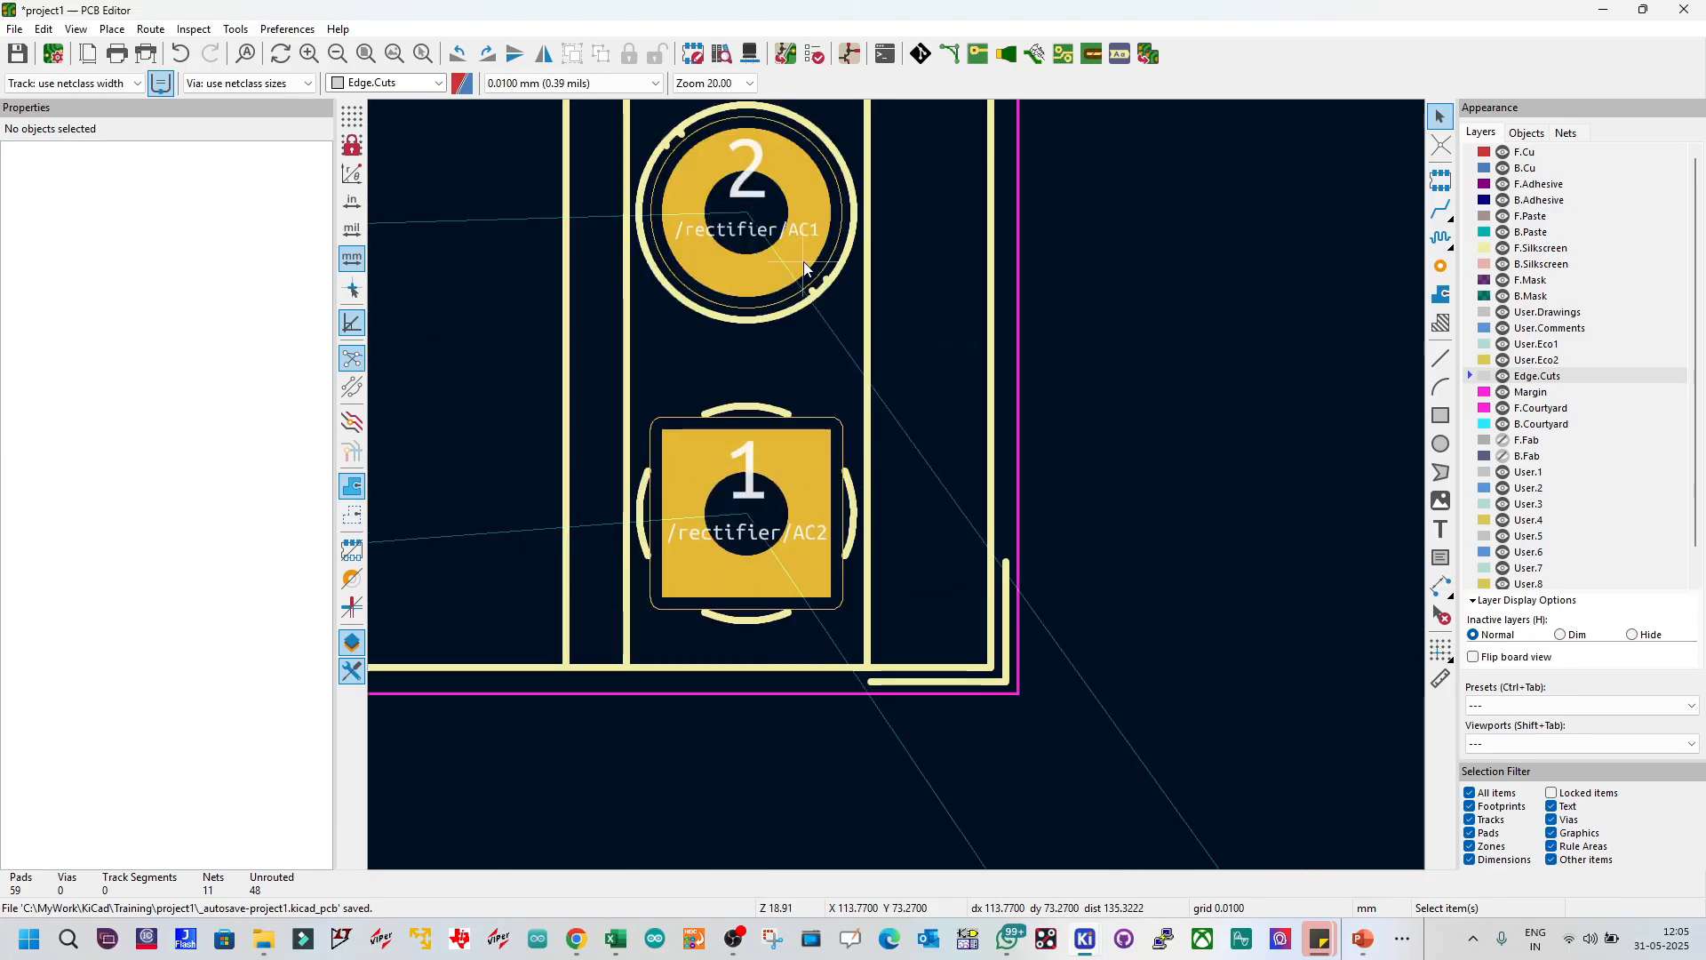
{"action": "scroll", "coordinate": [921, 503], "scroll_direction": "down", "scroll_amount": 10}
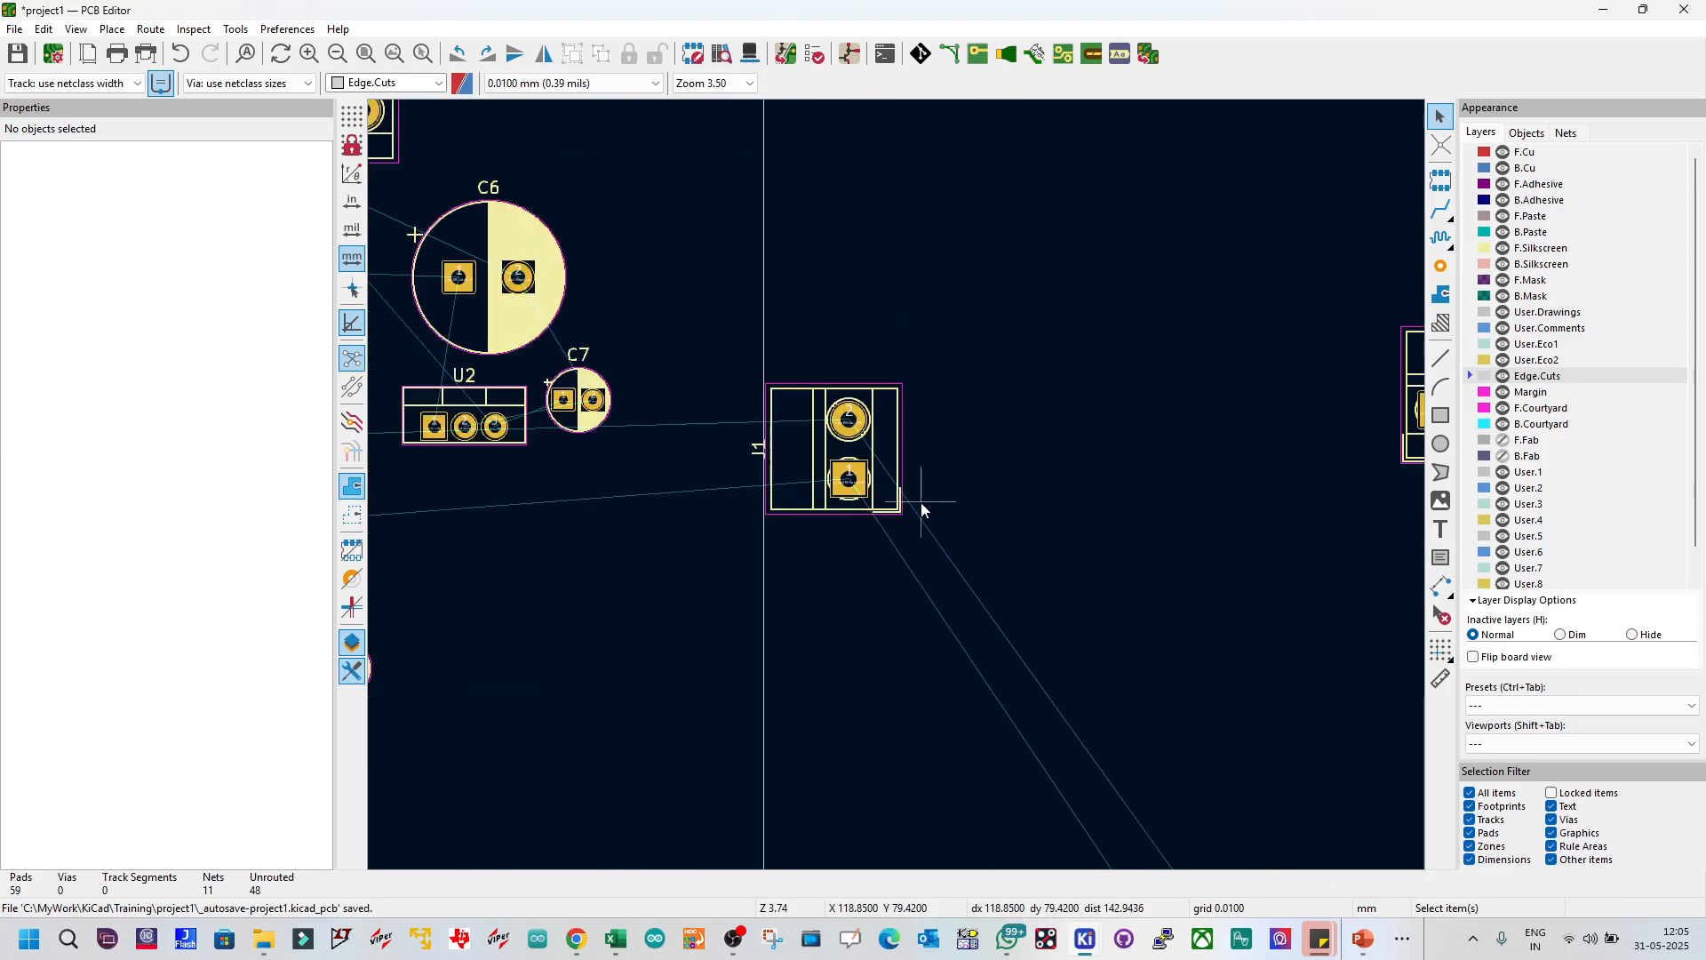
Step: Move diodes D1–D4 as a group to the right of connector J1
{"action": "scroll", "coordinate": [973, 542], "scroll_direction": "up", "scroll_amount": 2}
{"action": "left_click_drag", "start_coordinate": [862, 534], "coordinate": [986, 663]}
{"action": "left_click_drag", "start_coordinate": [939, 594], "coordinate": [864, 332]}
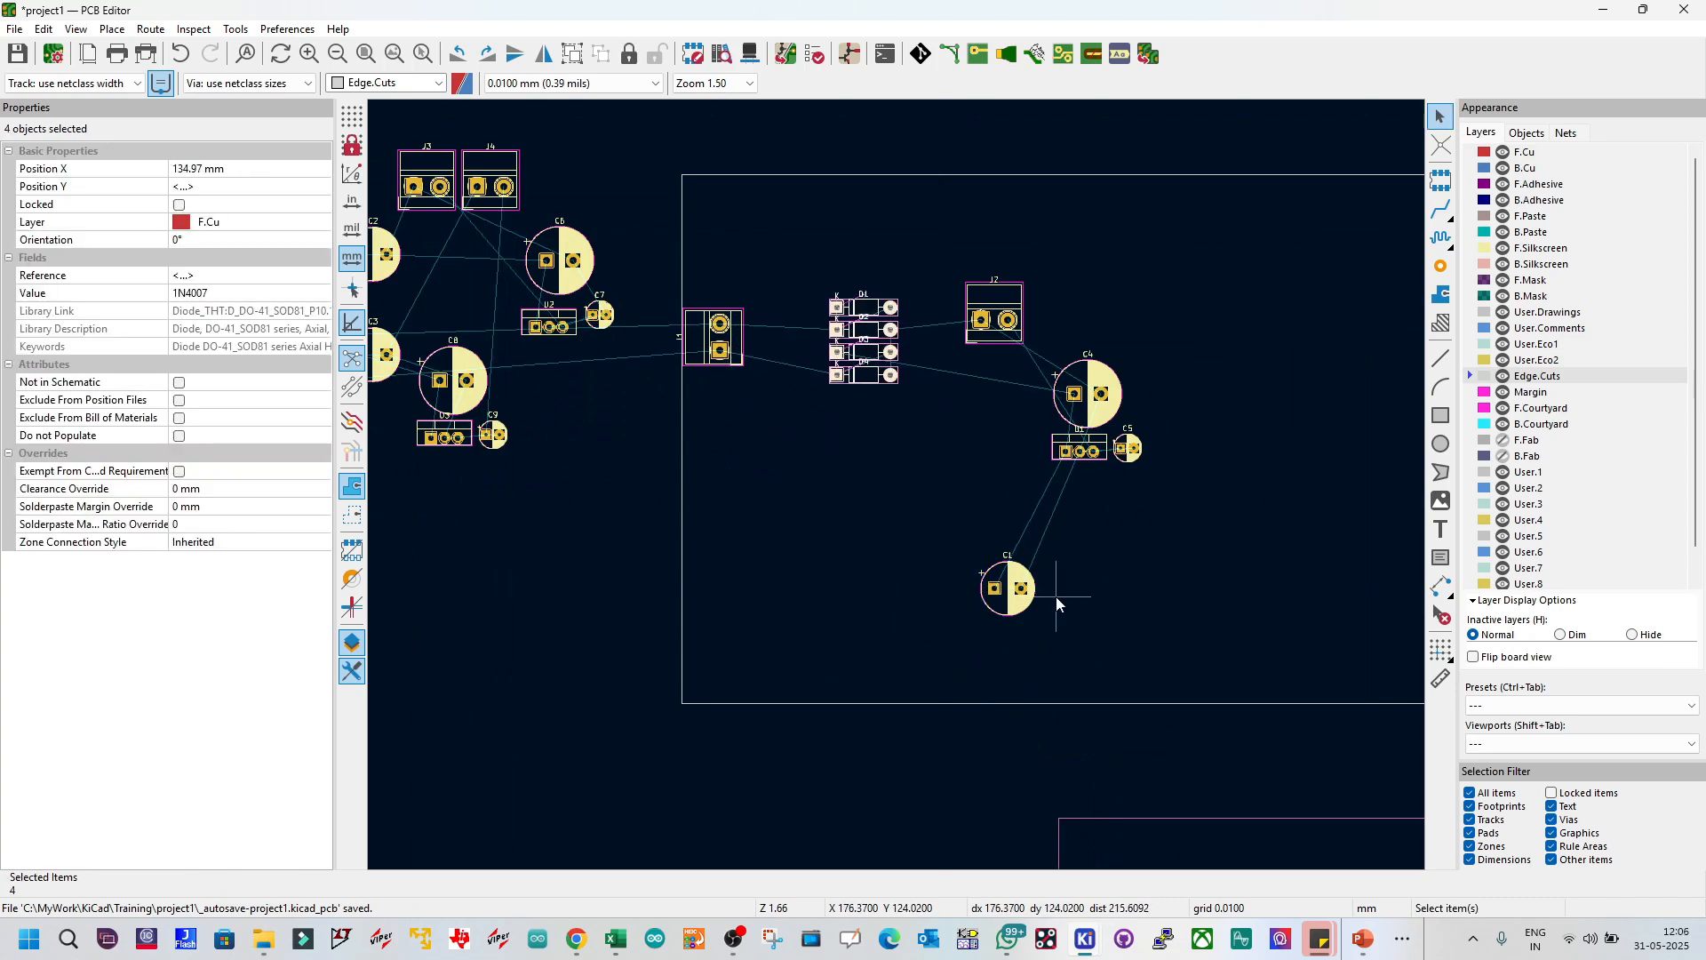
Step: Move capacitor C1 and output connector J2 toward the right side of the board
{"action": "left_click", "coordinate": [994, 587]}
{"action": "left_click_drag", "start_coordinate": [1000, 579], "coordinate": [1191, 488]}
{"action": "left_click_drag", "start_coordinate": [994, 315], "coordinate": [1311, 327]}
Step: Bring capacitor C4, regulator U1 and capacitor C5 up and closer to the diode group
{"action": "left_click_drag", "start_coordinate": [1099, 383], "coordinate": [1058, 280]}
{"action": "left_click_drag", "start_coordinate": [1075, 444], "coordinate": [1029, 360]}
{"action": "left_click", "coordinate": [1133, 432]}
{"action": "left_click", "coordinate": [1132, 443]}
{"action": "left_click_drag", "start_coordinate": [1131, 447], "coordinate": [1080, 396]}
{"action": "scroll", "coordinate": [1026, 368], "scroll_direction": "up", "scroll_amount": 5}
{"action": "scroll", "coordinate": [899, 492], "scroll_direction": "down", "scroll_amount": 4}
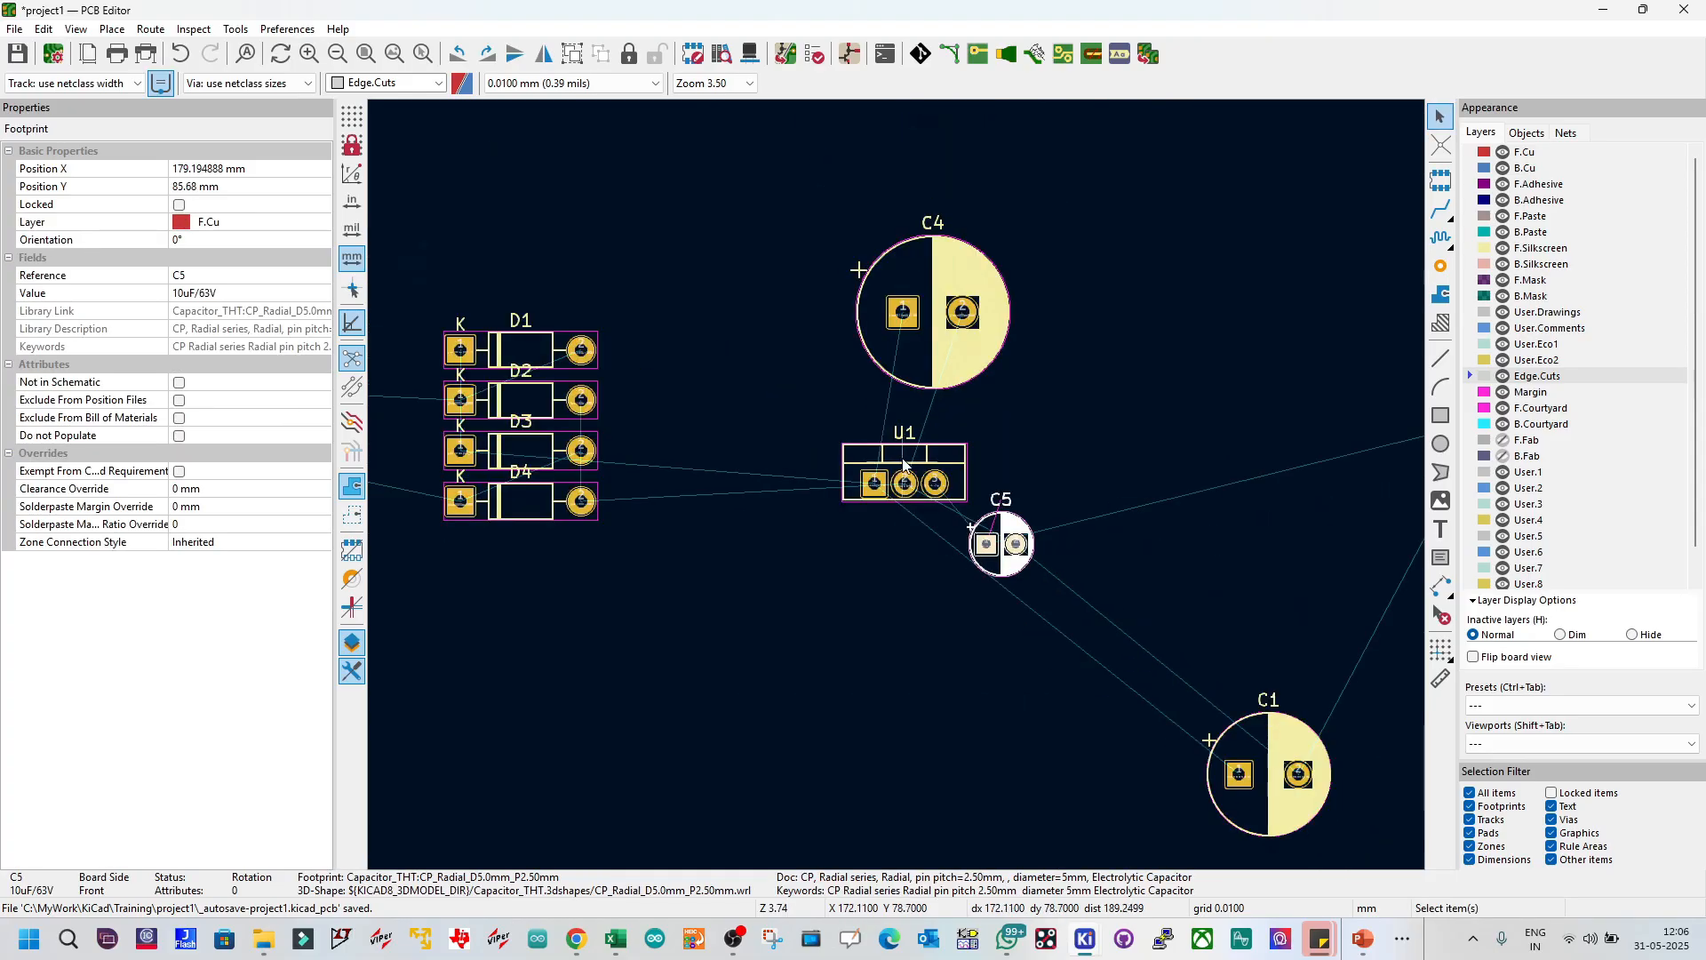
Step: Rotate capacitor C4 so its pads stand vertically and place it directly right of diodes D1–D4
{"action": "left_click", "coordinate": [922, 369]}
{"action": "key", "text": "r"}
{"action": "key", "text": "r"}
{"action": "left_click_drag", "start_coordinate": [935, 340], "coordinate": [741, 444]}
Step: Place C1 right of C4, U1 to the upper right of C1, and C5 to the lower right of U1
{"action": "left_click_drag", "start_coordinate": [905, 482], "coordinate": [1066, 368]}
{"action": "left_click_drag", "start_coordinate": [1018, 546], "coordinate": [1249, 493]}
{"action": "left_click_drag", "start_coordinate": [1253, 739], "coordinate": [940, 437]}
{"action": "left_click", "coordinate": [1047, 342]}
{"action": "left_click_drag", "start_coordinate": [1046, 342], "coordinate": [1083, 342]}
{"action": "left_click", "coordinate": [950, 349]}
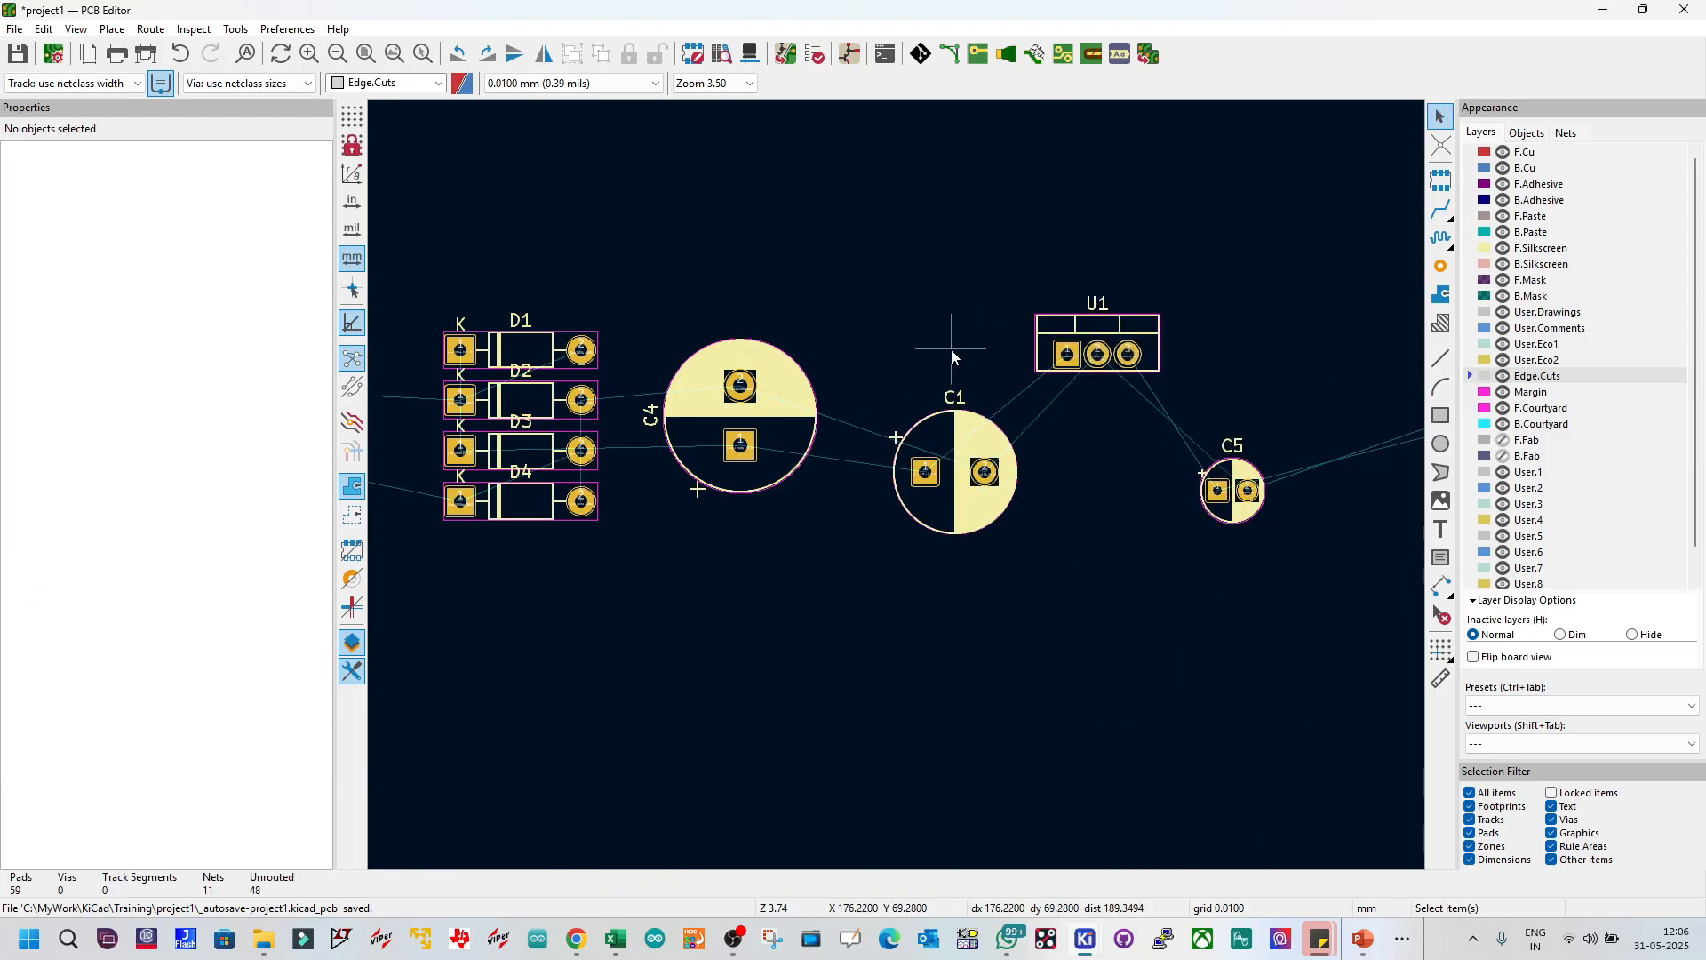
Step: Nudge capacitor C4 closer to diodes D1–D4 and move capacitor C1 up to align it with C4
{"action": "scroll", "coordinate": [883, 487], "scroll_direction": "down", "scroll_amount": 4}
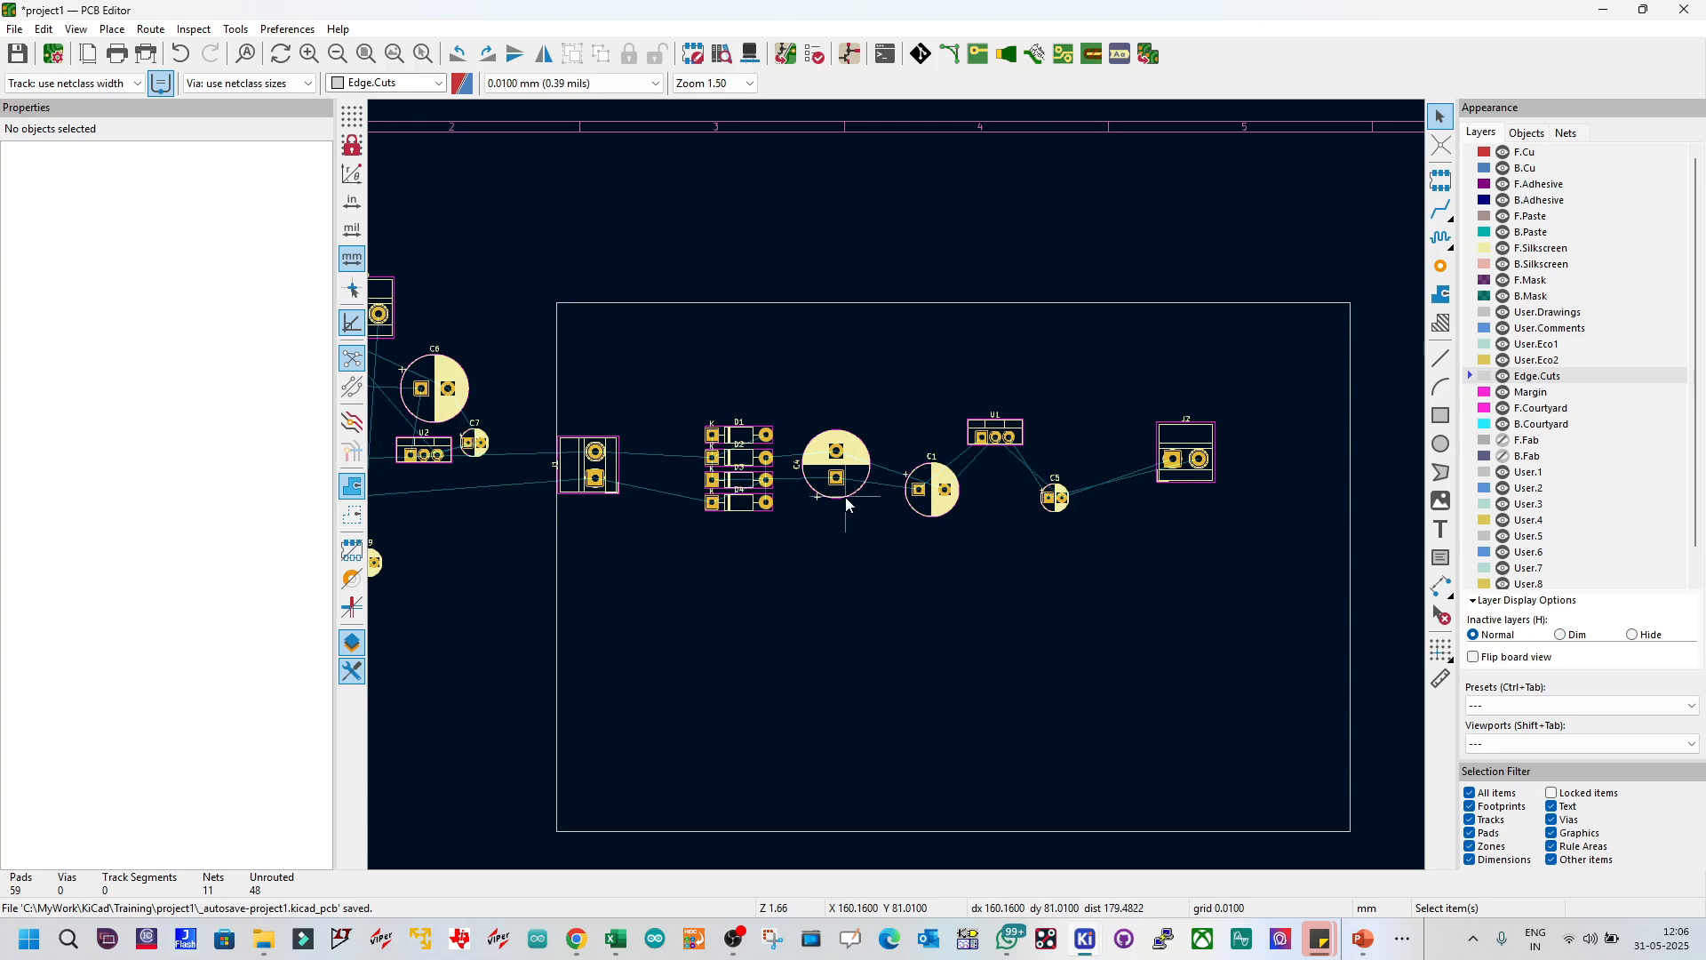
{"action": "scroll", "coordinate": [846, 505], "scroll_direction": "up", "scroll_amount": 4}
{"action": "scroll", "coordinate": [898, 486], "scroll_direction": "down", "scroll_amount": 3}
{"action": "scroll", "coordinate": [897, 486], "scroll_direction": "down", "scroll_amount": 2}
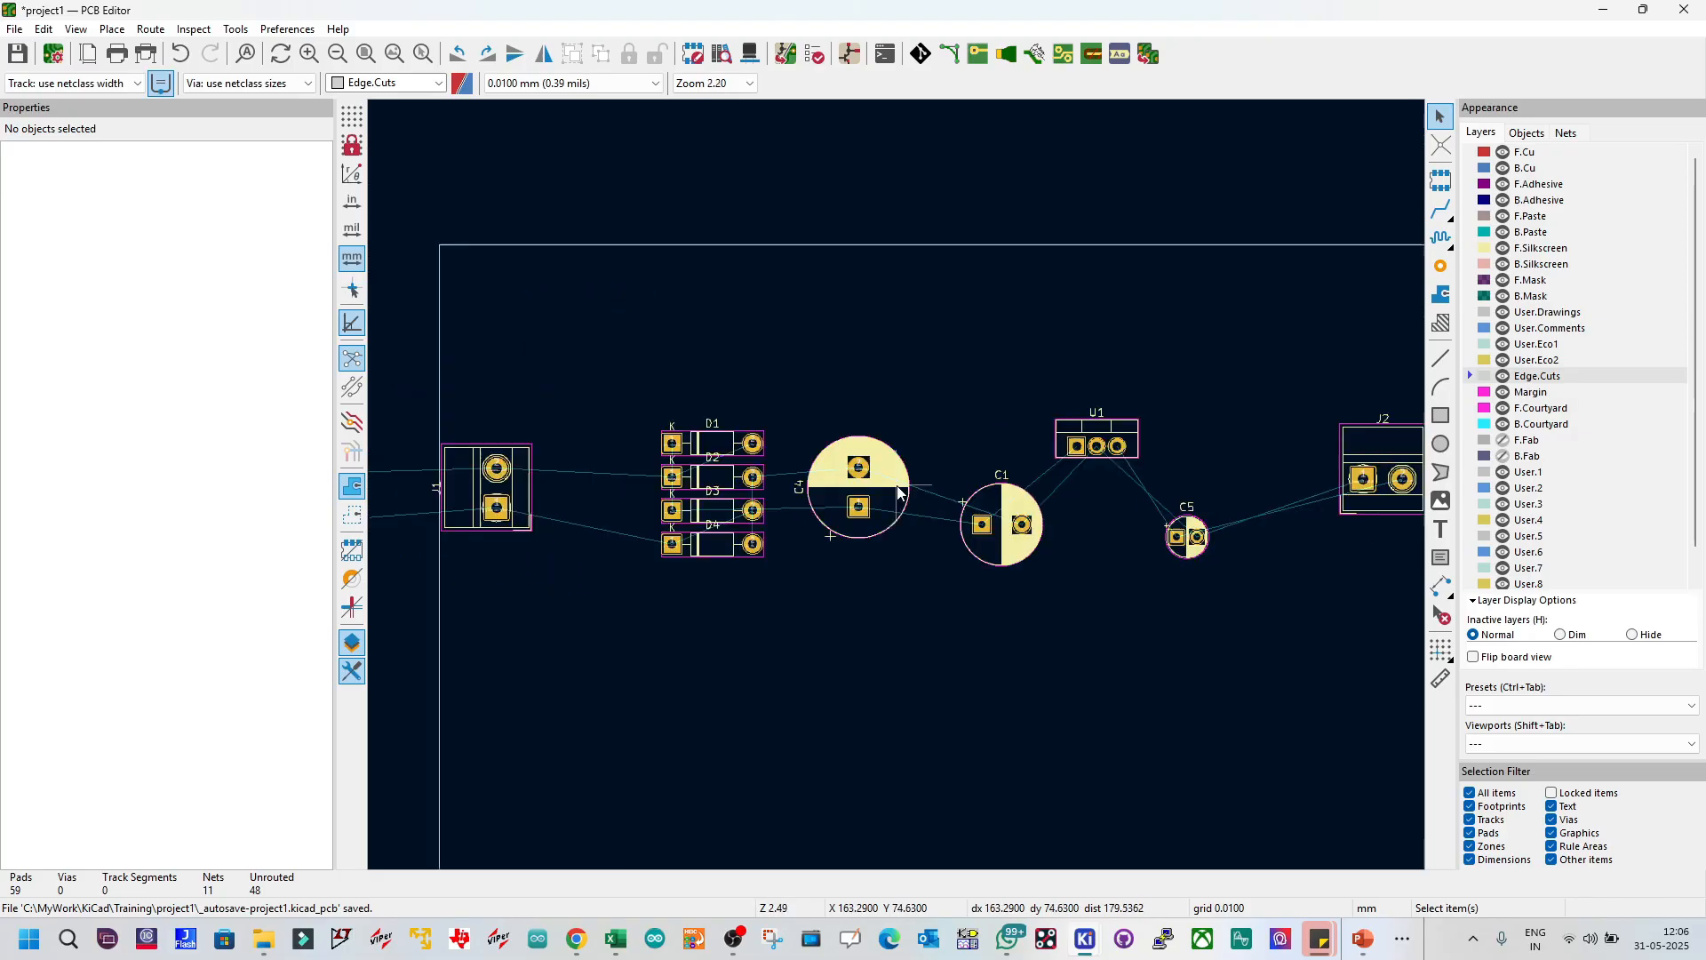
{"action": "left_click", "coordinate": [593, 473]}
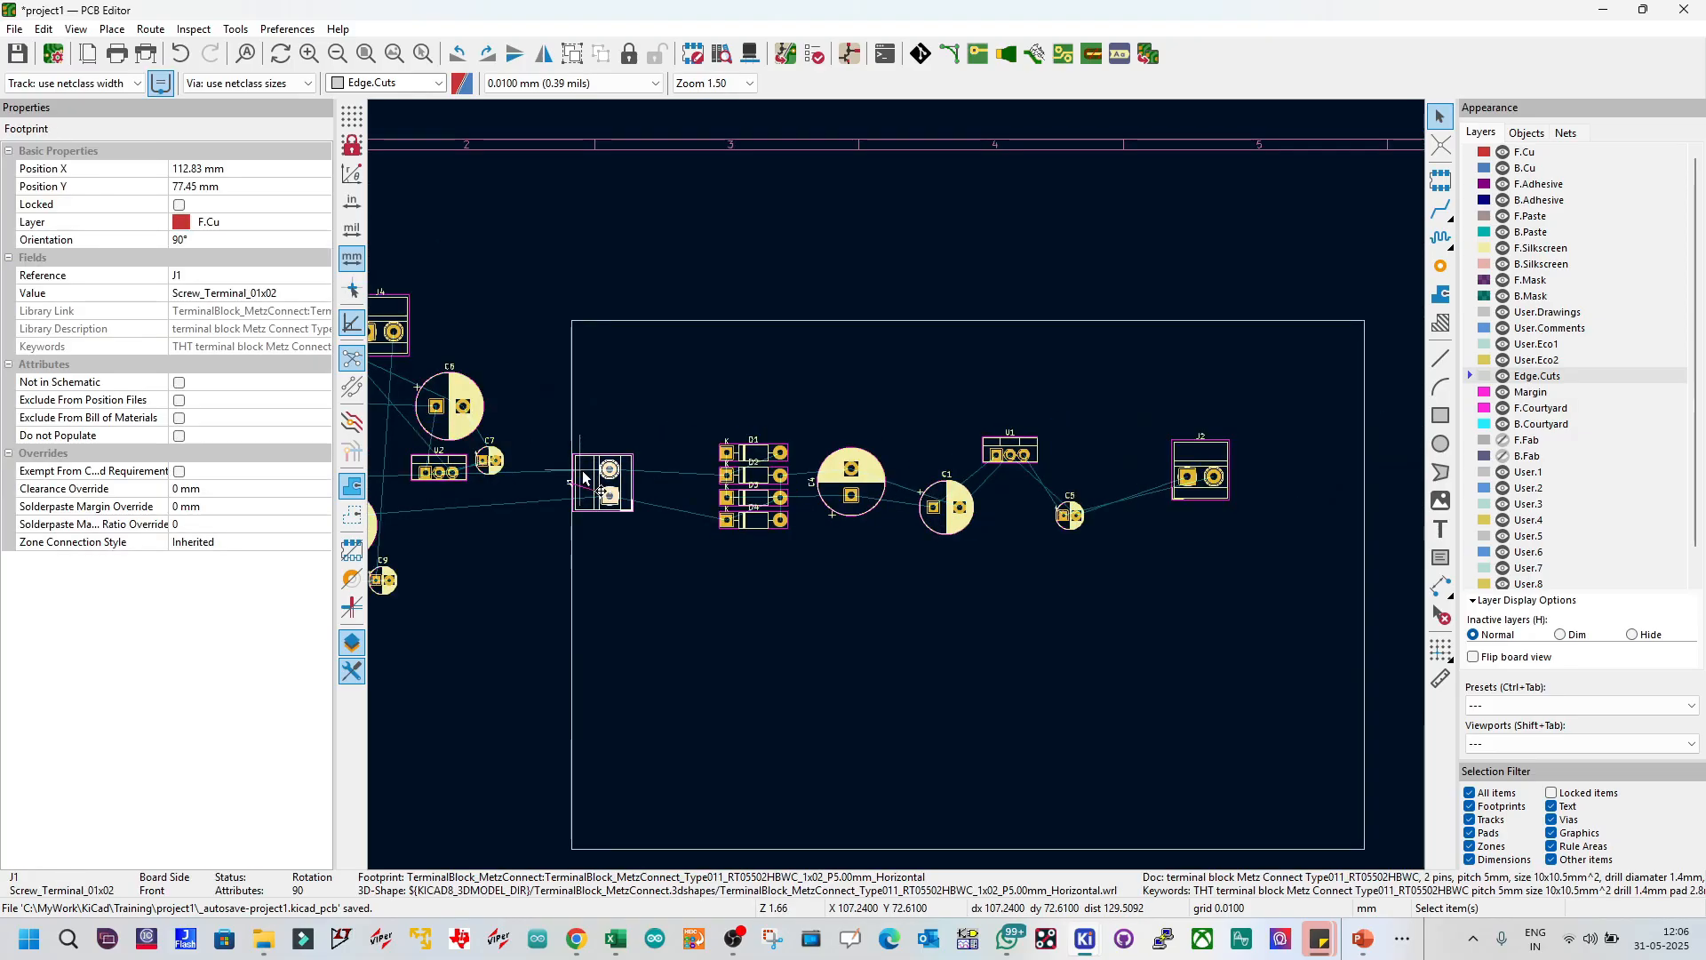
{"action": "scroll", "coordinate": [555, 462], "scroll_direction": "up", "scroll_amount": 2}
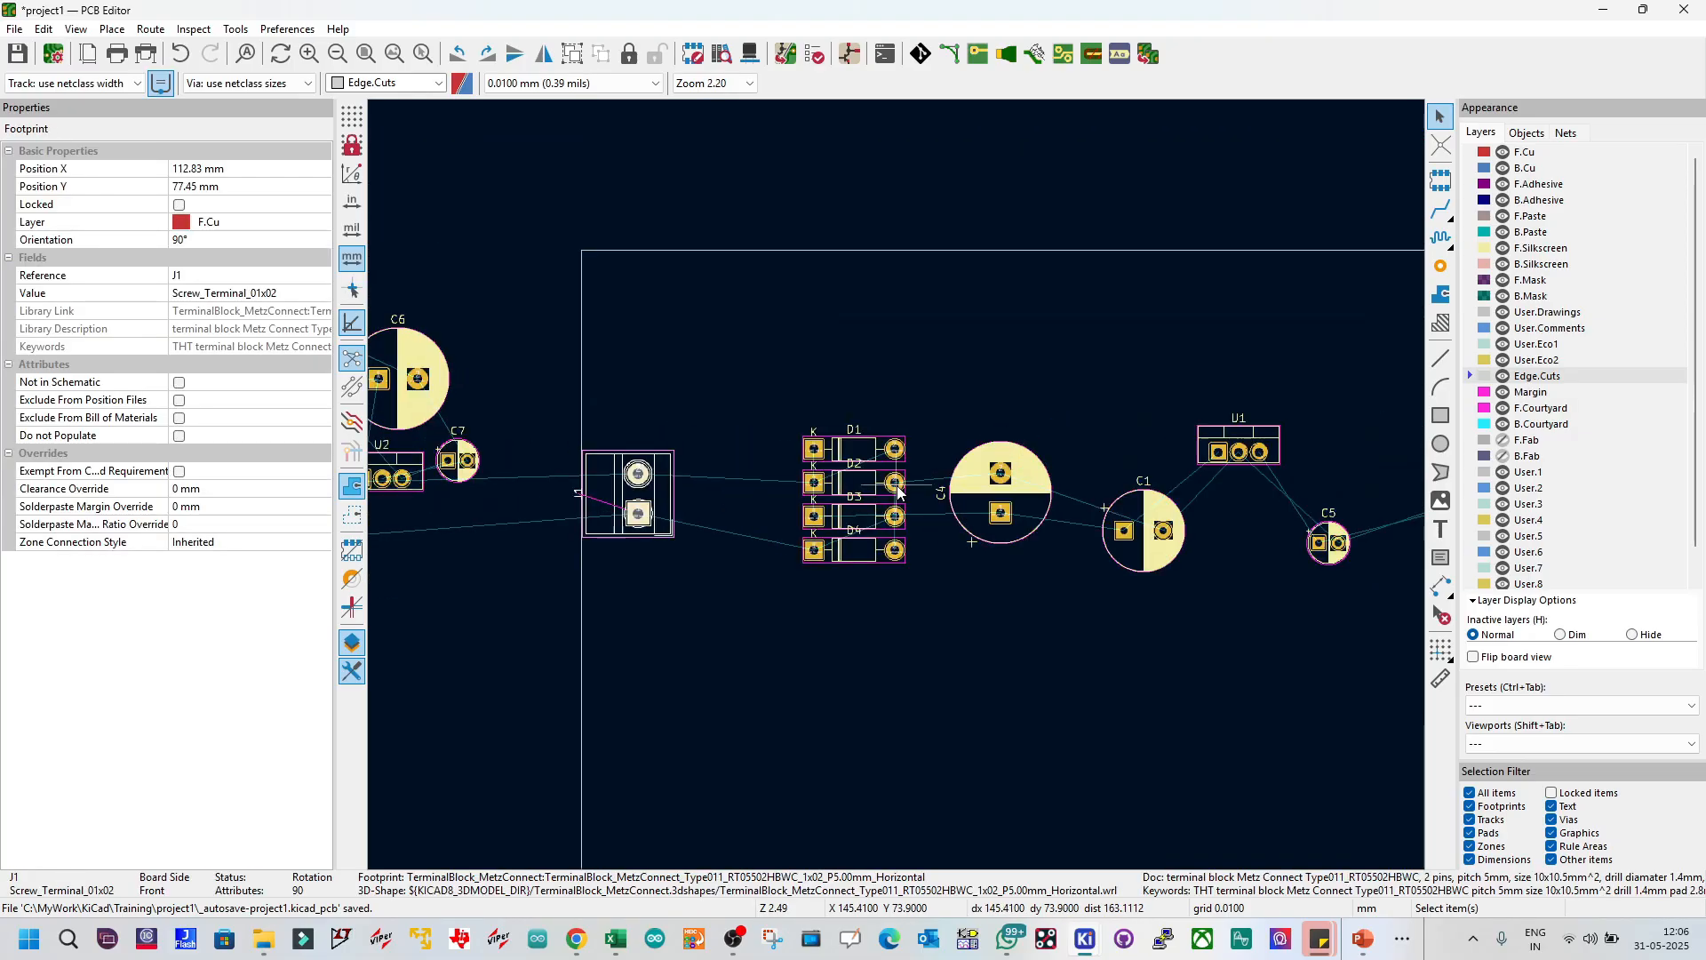
{"action": "left_click", "coordinate": [981, 485]}
{"action": "left_click_drag", "start_coordinate": [981, 491], "coordinate": [970, 493]}
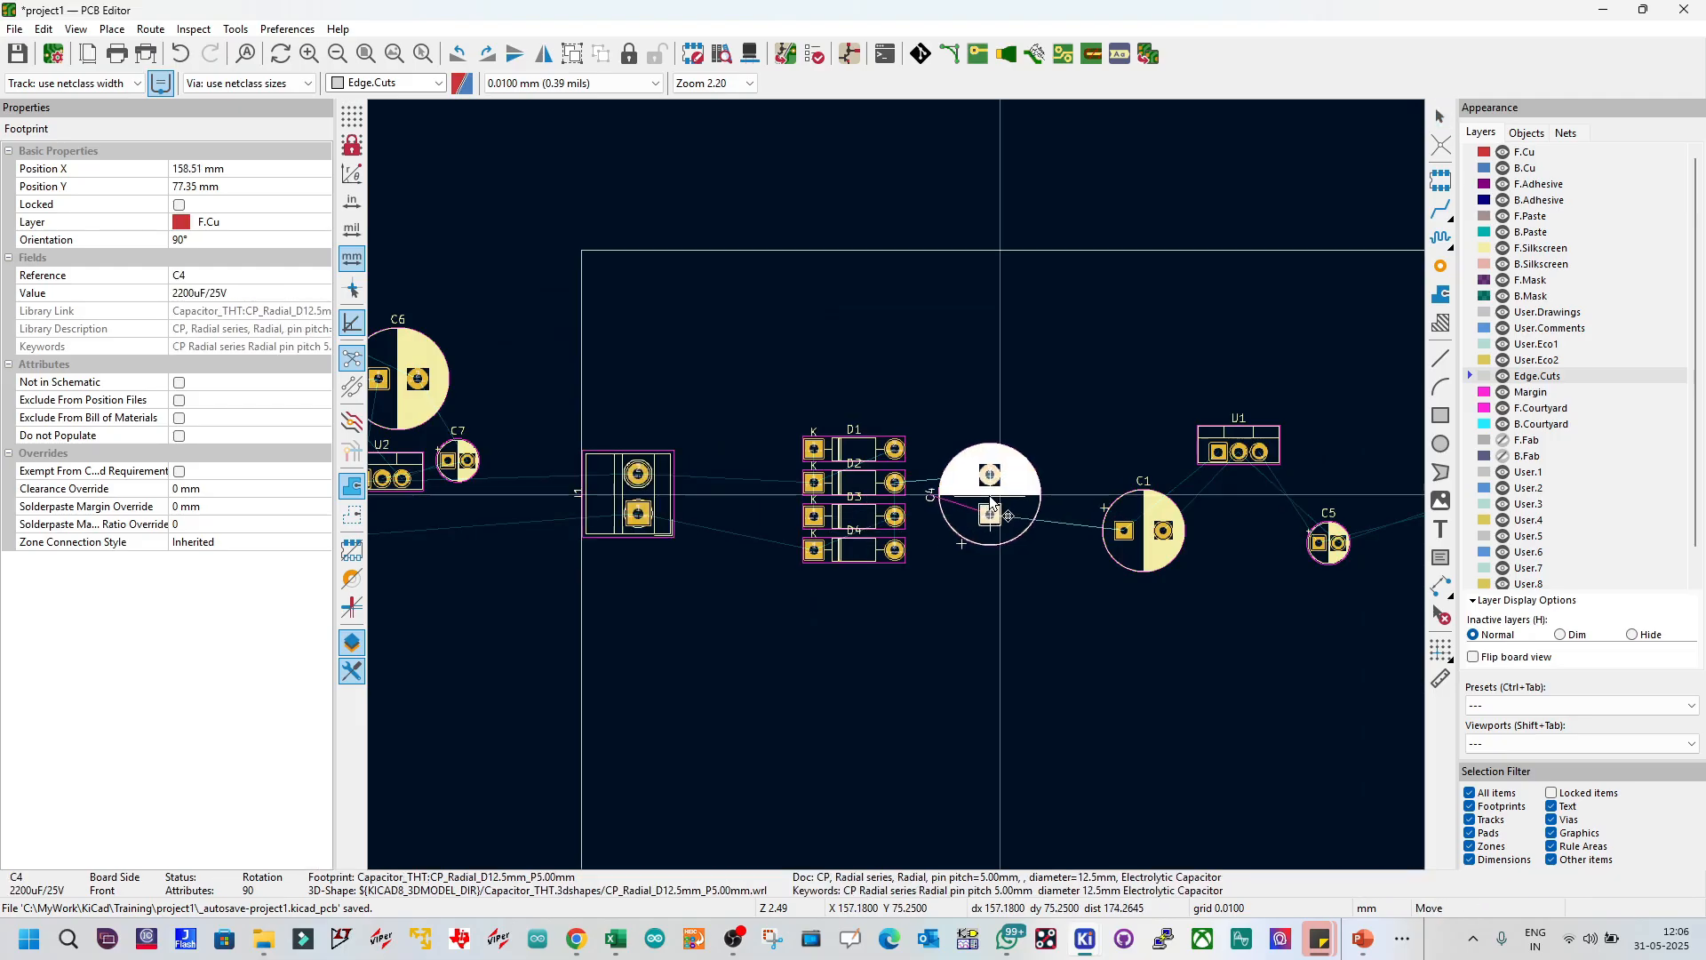
{"action": "left_click", "coordinate": [1157, 508]}
{"action": "left_click_drag", "start_coordinate": [1157, 509], "coordinate": [1167, 505]}
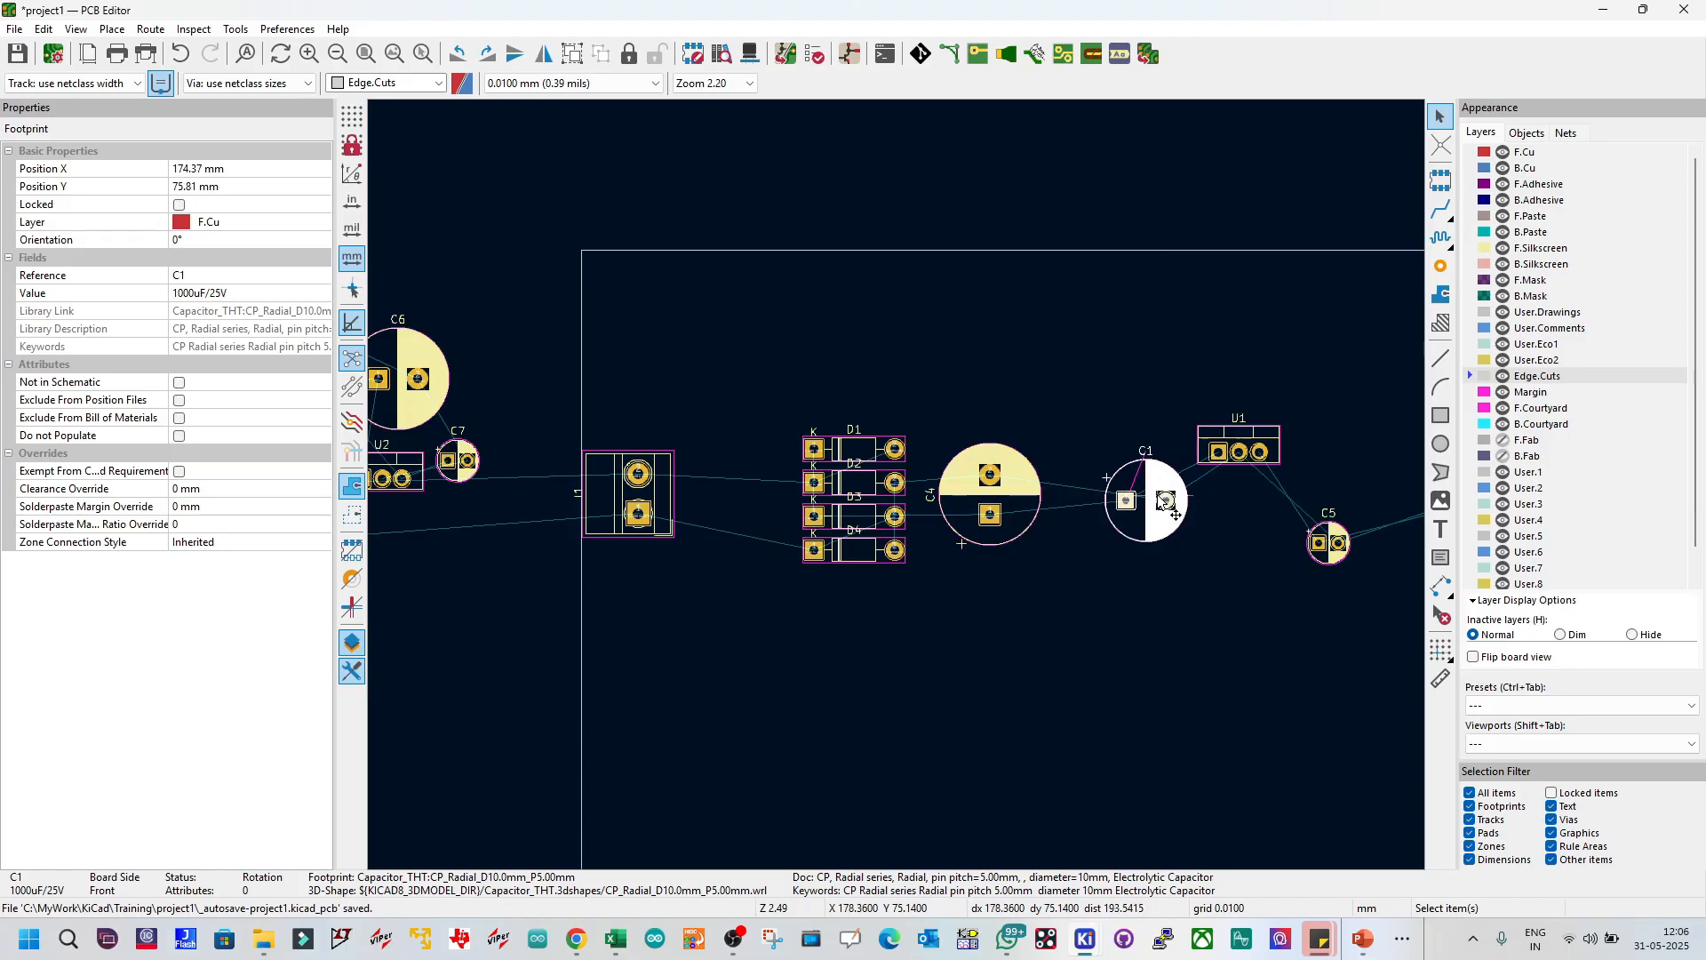
Step: Move C1, U1, C5 and connector J2 together to the right until J2 overlaps the board's right edge
{"action": "scroll", "coordinate": [1205, 495], "scroll_direction": "down", "scroll_amount": 2}
{"action": "scroll", "coordinate": [899, 483], "scroll_direction": "up", "scroll_amount": 2}
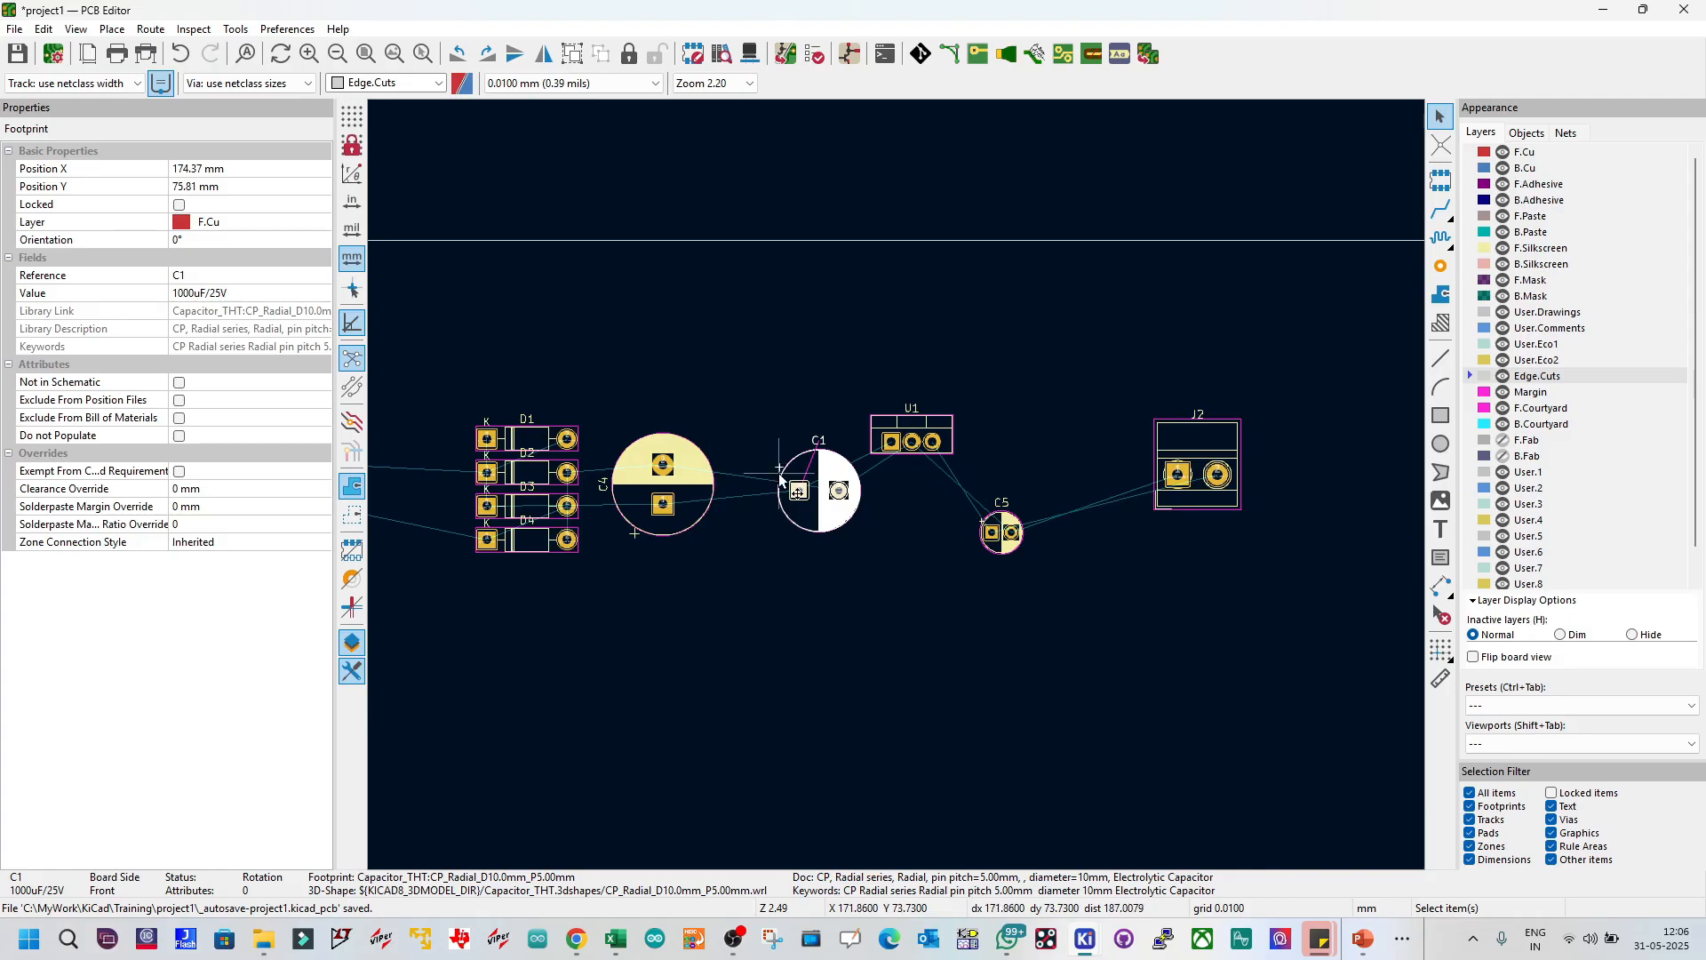
{"action": "scroll", "coordinate": [810, 350], "scroll_direction": "down", "scroll_amount": 2}
{"action": "left_click_drag", "start_coordinate": [855, 369], "coordinate": [1310, 718]}
{"action": "left_click_drag", "start_coordinate": [890, 594], "coordinate": [1059, 594]}
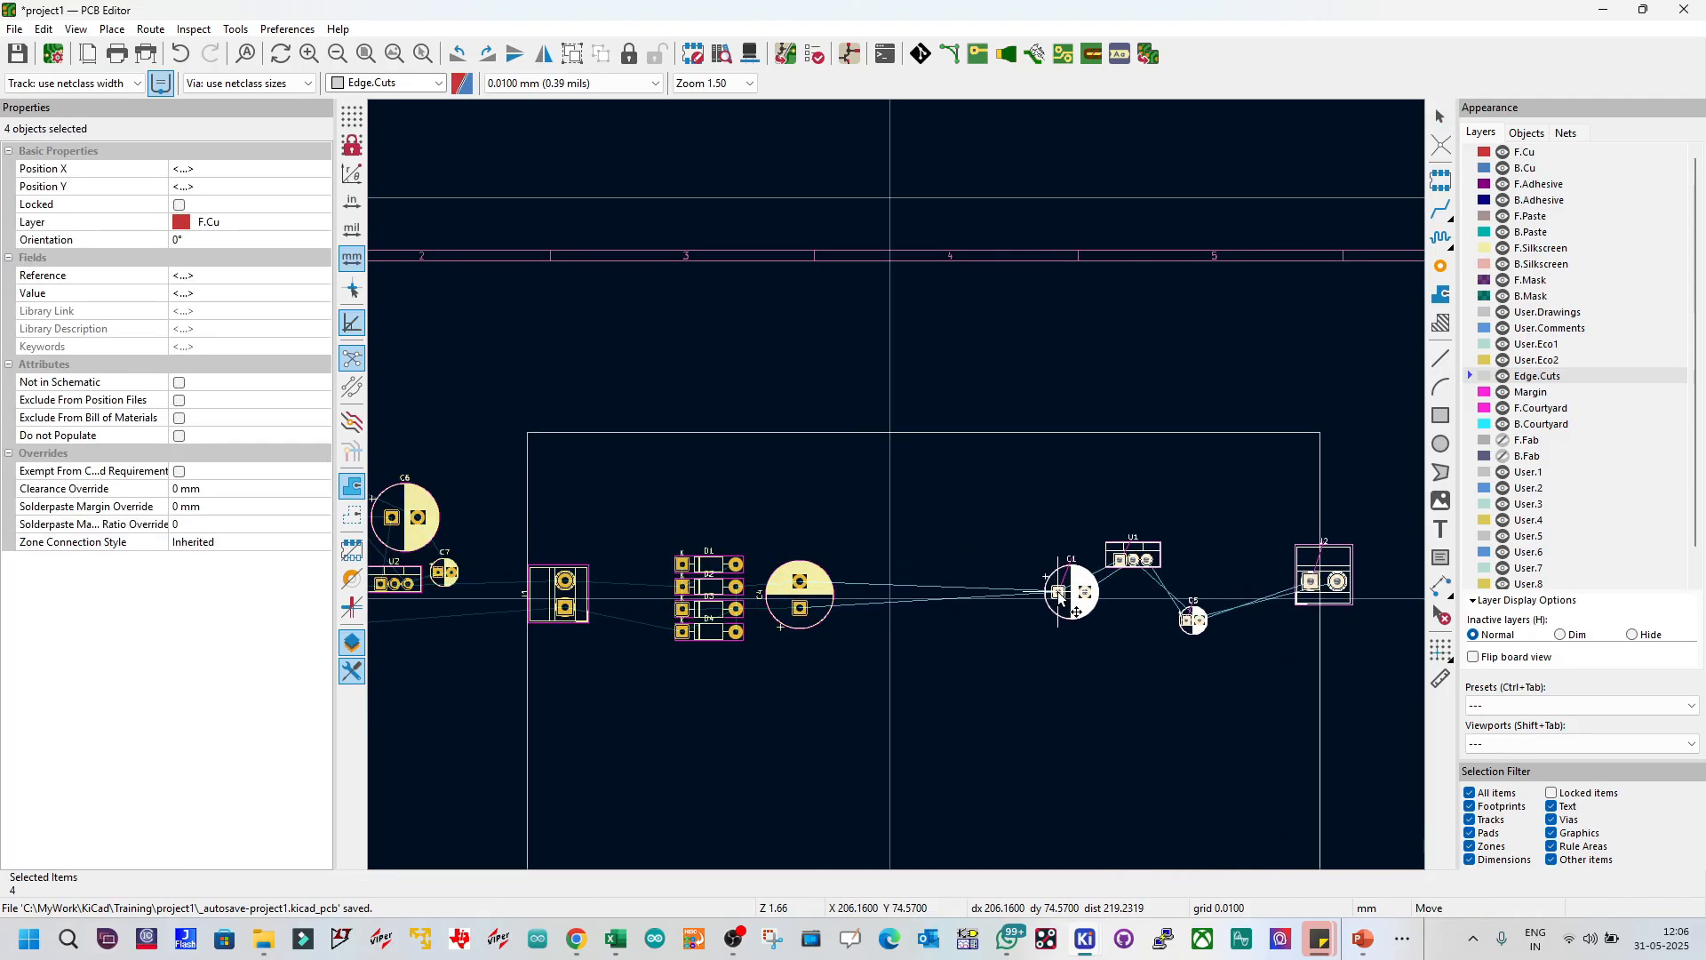
{"action": "left_click", "coordinate": [888, 455]}
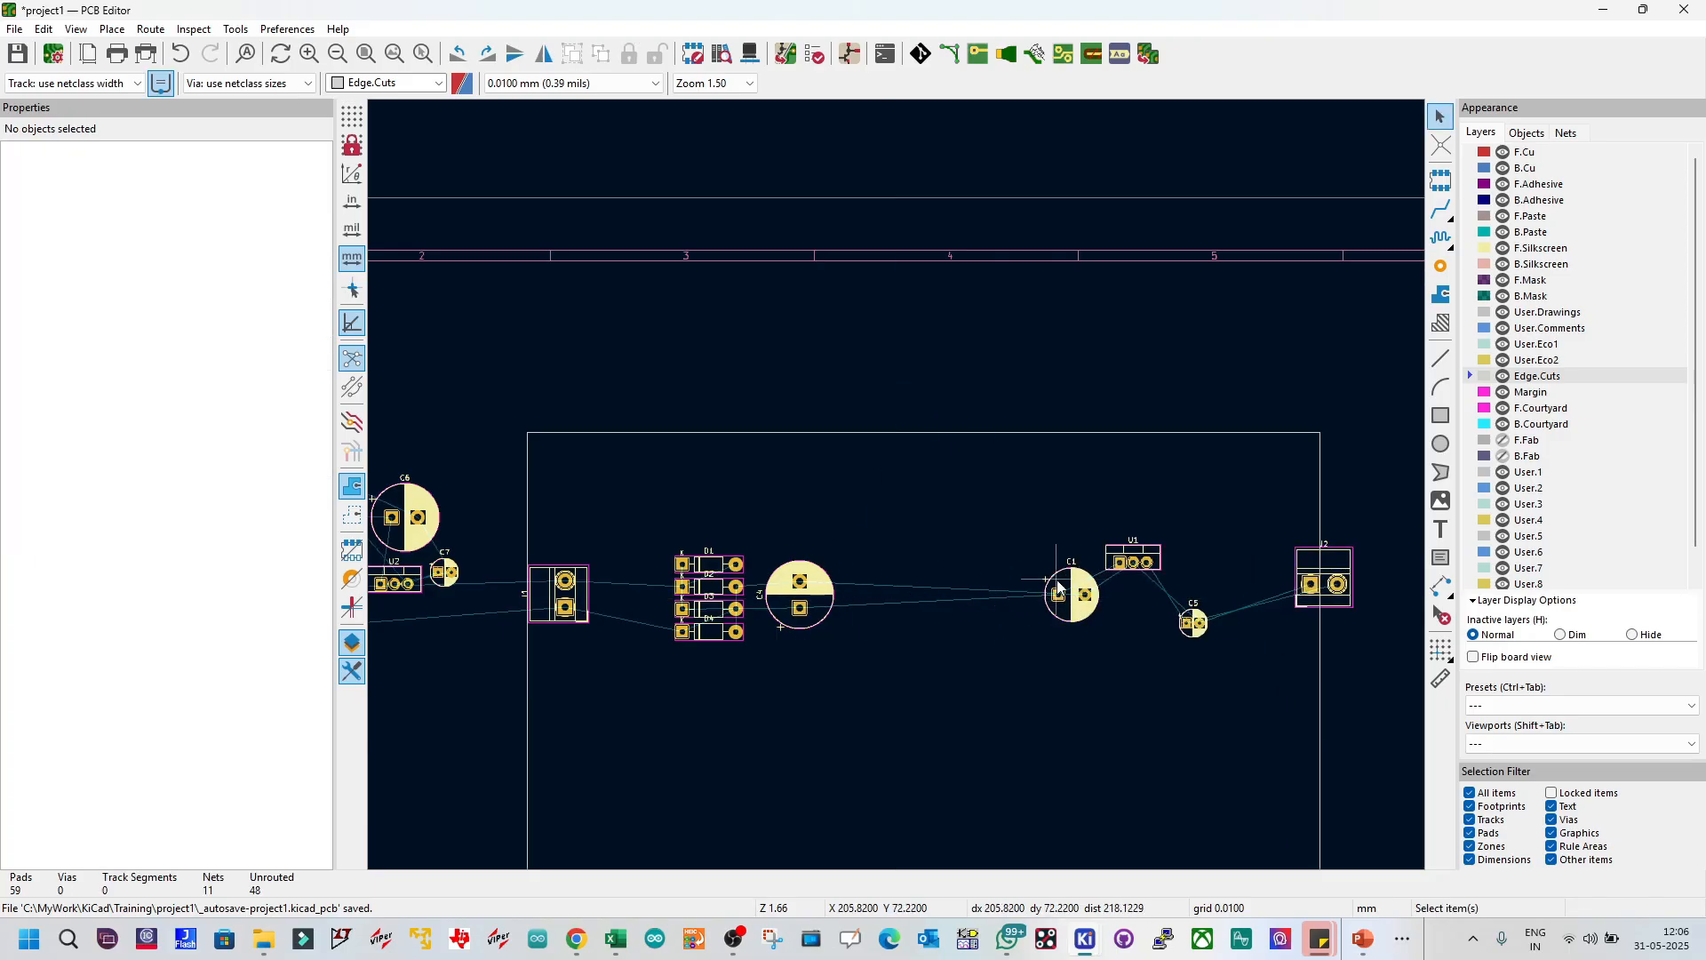
Step: Select C1, U1 and C5 without the board edge and J2's footprint, and move them back left beside C4
{"action": "left_click_drag", "start_coordinate": [1028, 362], "coordinate": [1411, 706]}
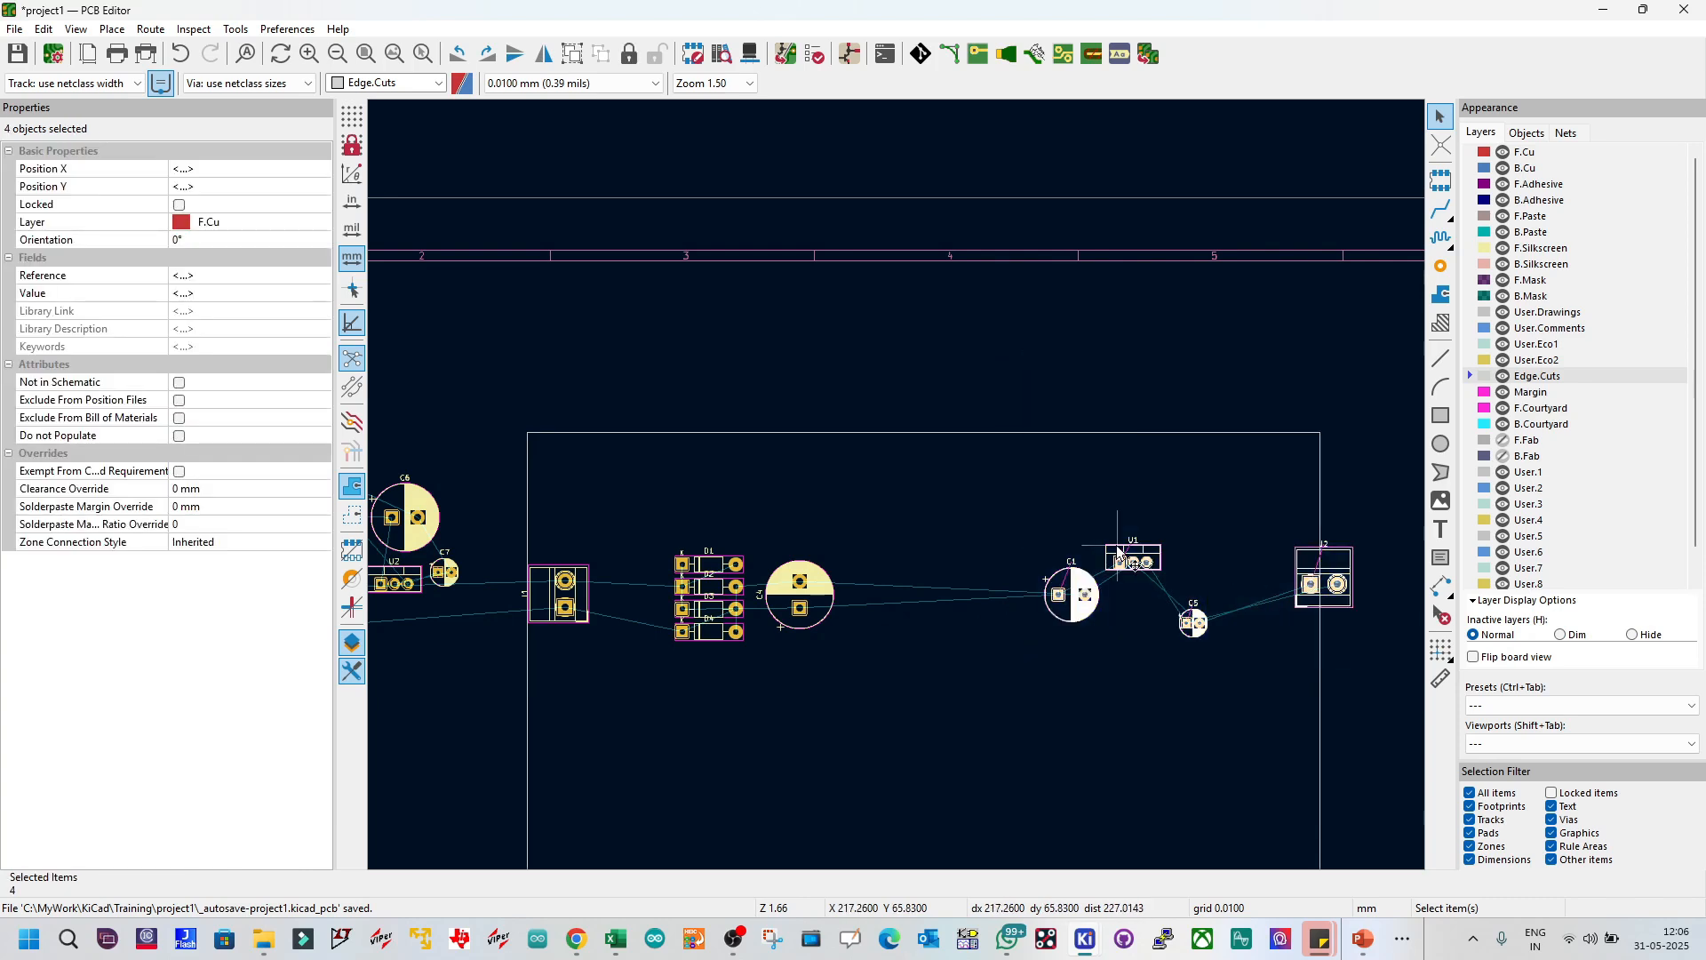
{"action": "key", "text": "Escape"}
{"action": "left_click_drag", "start_coordinate": [1028, 362], "coordinate": [1345, 706]}
{"action": "left_click", "coordinate": [1321, 674], "text": "shift"}
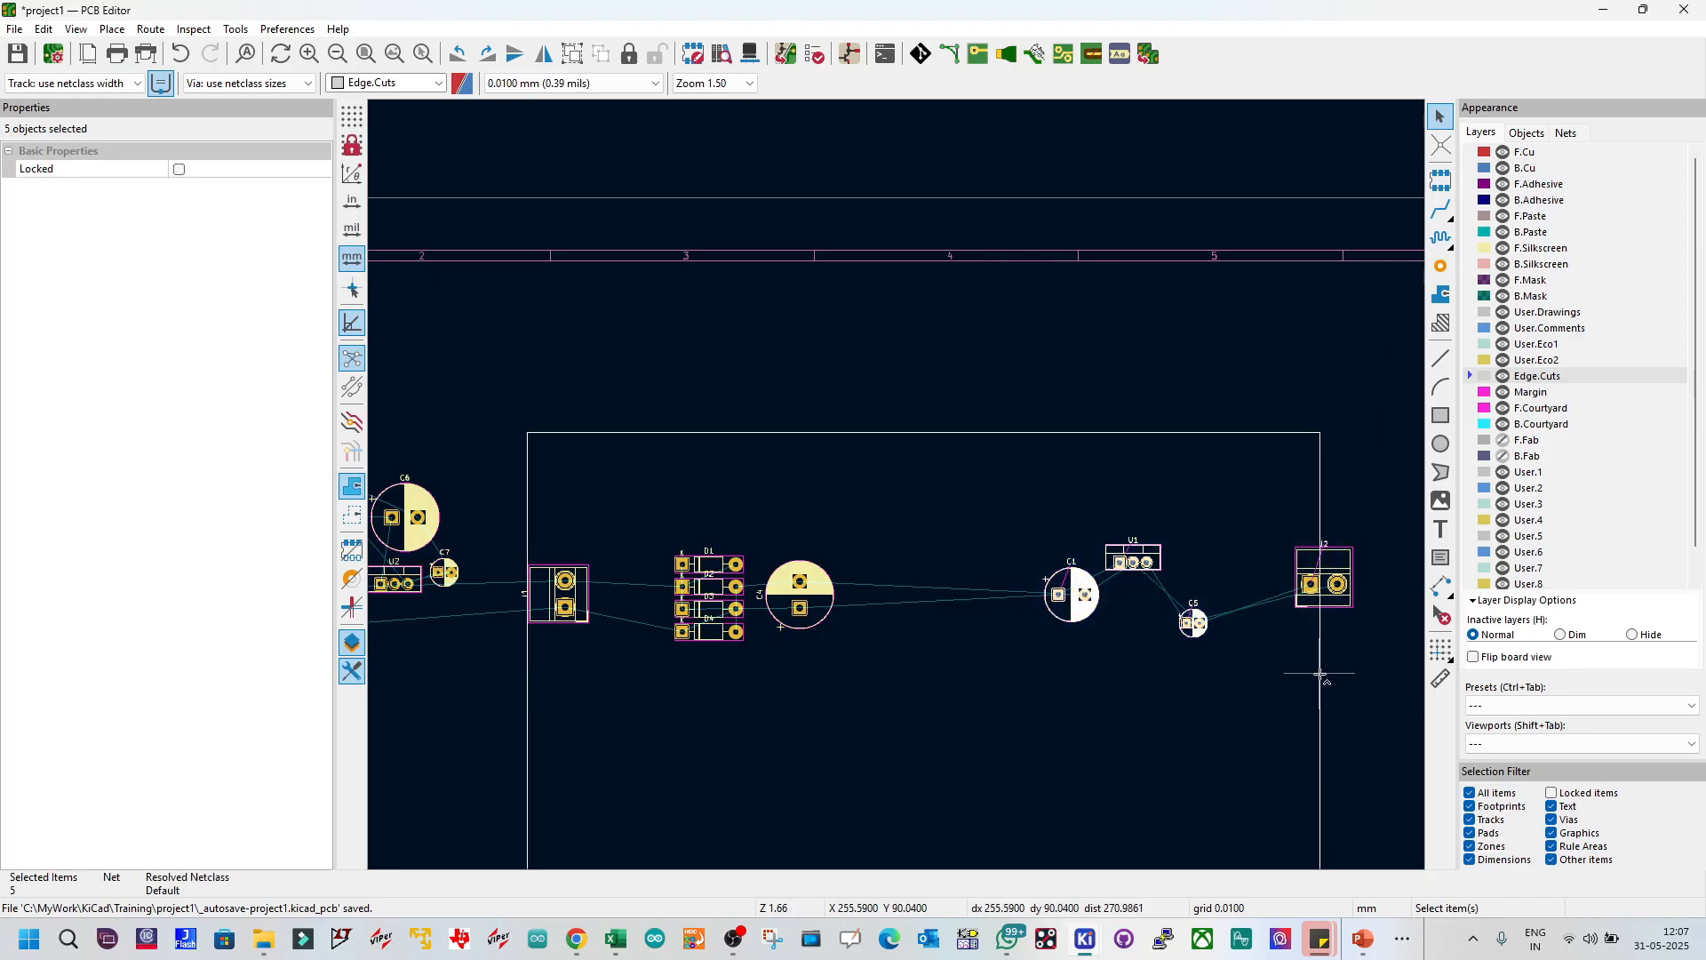
{"action": "left_click", "coordinate": [1321, 675], "text": "ctrl+shift"}
{"action": "key", "text": "m"}
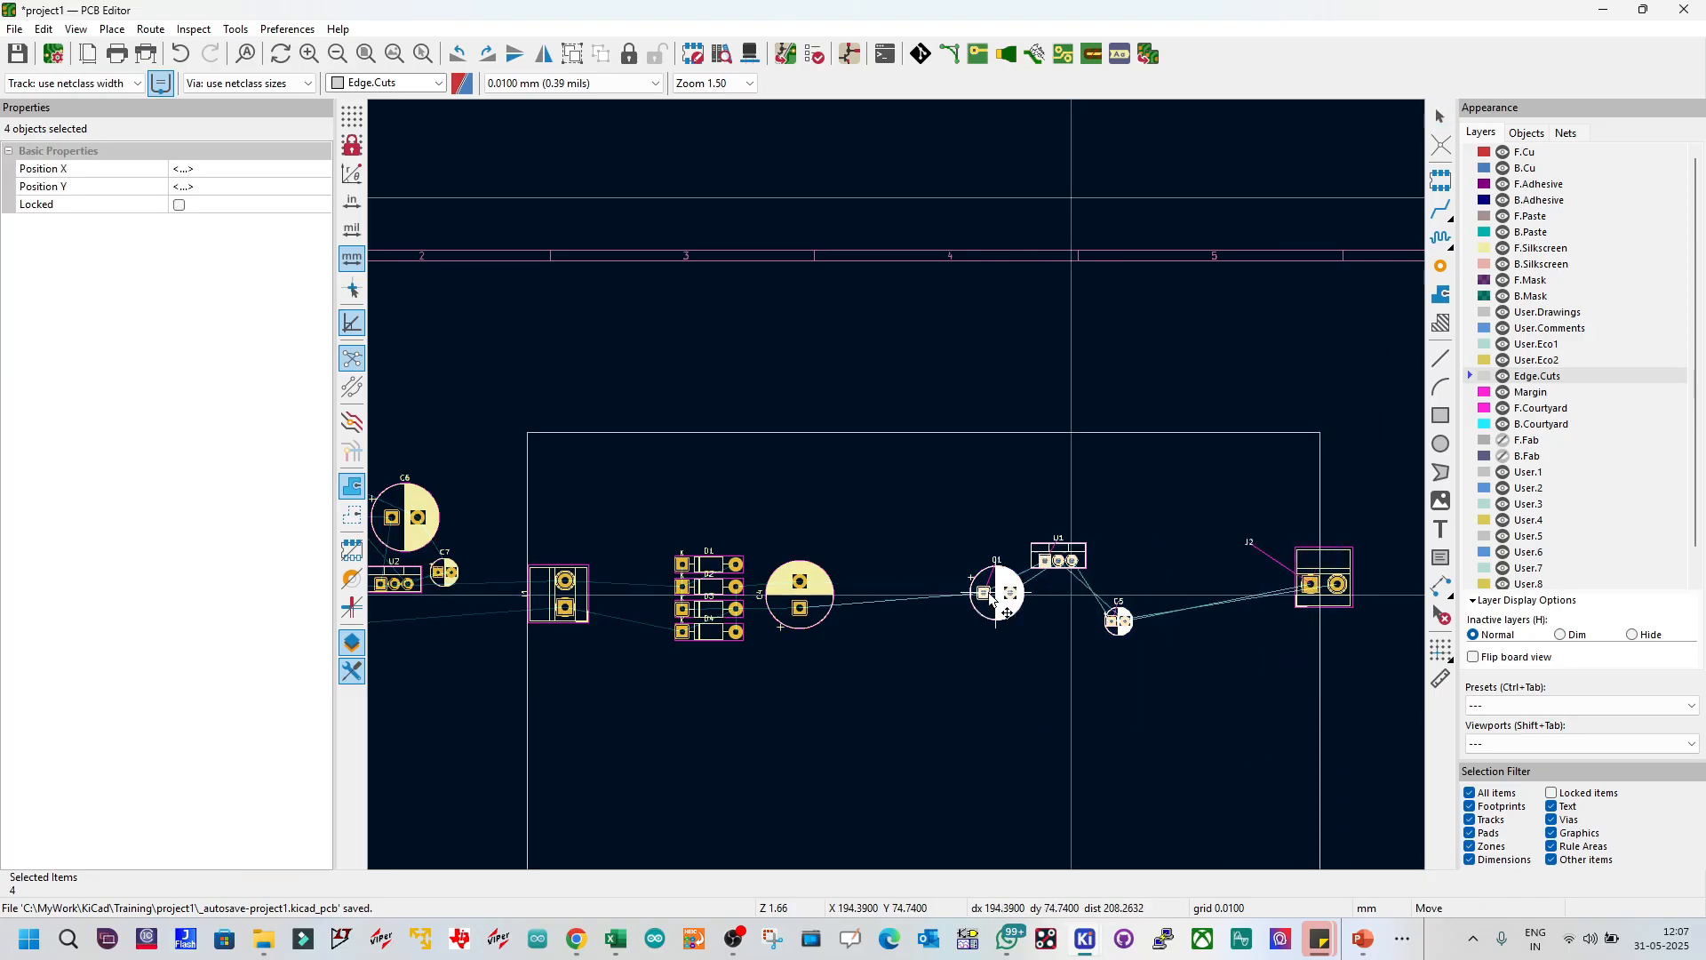
{"action": "left_click", "coordinate": [895, 603]}
{"action": "scroll", "coordinate": [895, 603], "scroll_direction": "up", "scroll_amount": 3}
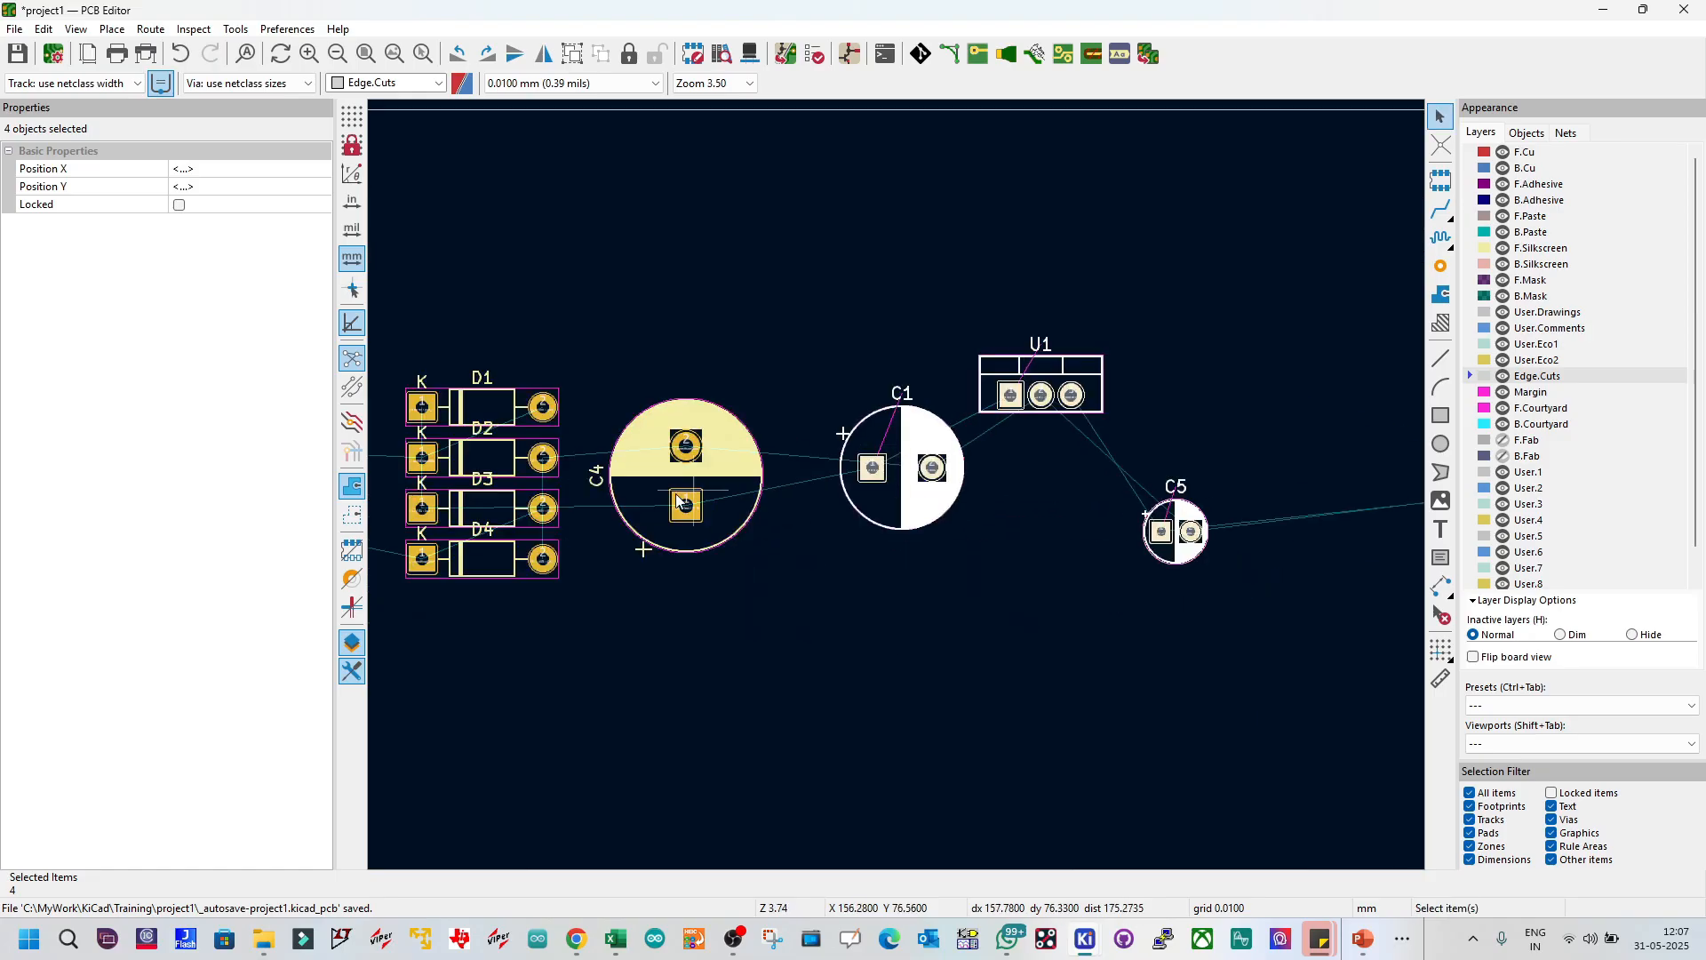
{"action": "key", "text": "Escape"}
Step: Shift regulator U1 slightly right of C1 and place capacitor C5 up and closer to the lower right of U1
{"action": "scroll", "coordinate": [782, 524], "scroll_direction": "down", "scroll_amount": 2}
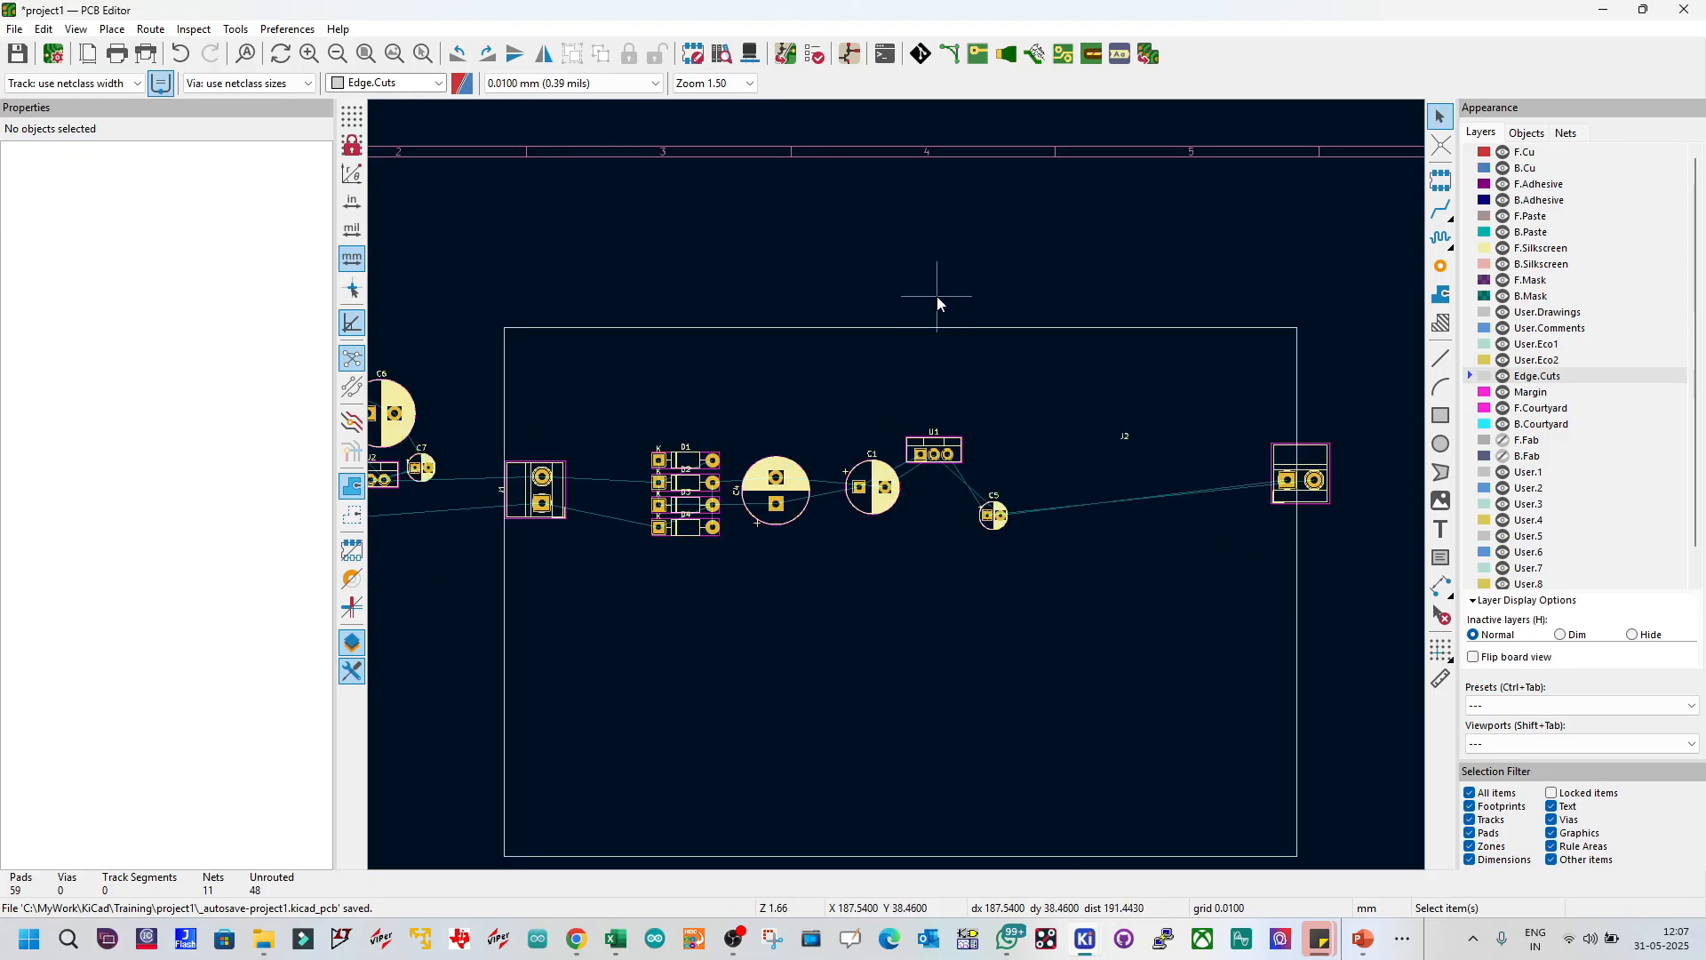
{"action": "left_click_drag", "start_coordinate": [933, 454], "coordinate": [945, 458]}
{"action": "left_click", "coordinate": [989, 501]}
{"action": "left_click", "coordinate": [994, 507]}
{"action": "left_click_drag", "start_coordinate": [998, 509], "coordinate": [1016, 488]}
Step: Bring connector J2 inside the board's right edge and place its reference label directly left of the footprint
{"action": "left_click", "coordinate": [1287, 483]}
{"action": "left_click_drag", "start_coordinate": [1287, 483], "coordinate": [1194, 445]}
{"action": "left_click", "coordinate": [1048, 413]}
{"action": "left_click_drag", "start_coordinate": [1036, 397], "coordinate": [1171, 431]}
{"action": "left_click", "coordinate": [1172, 431]}
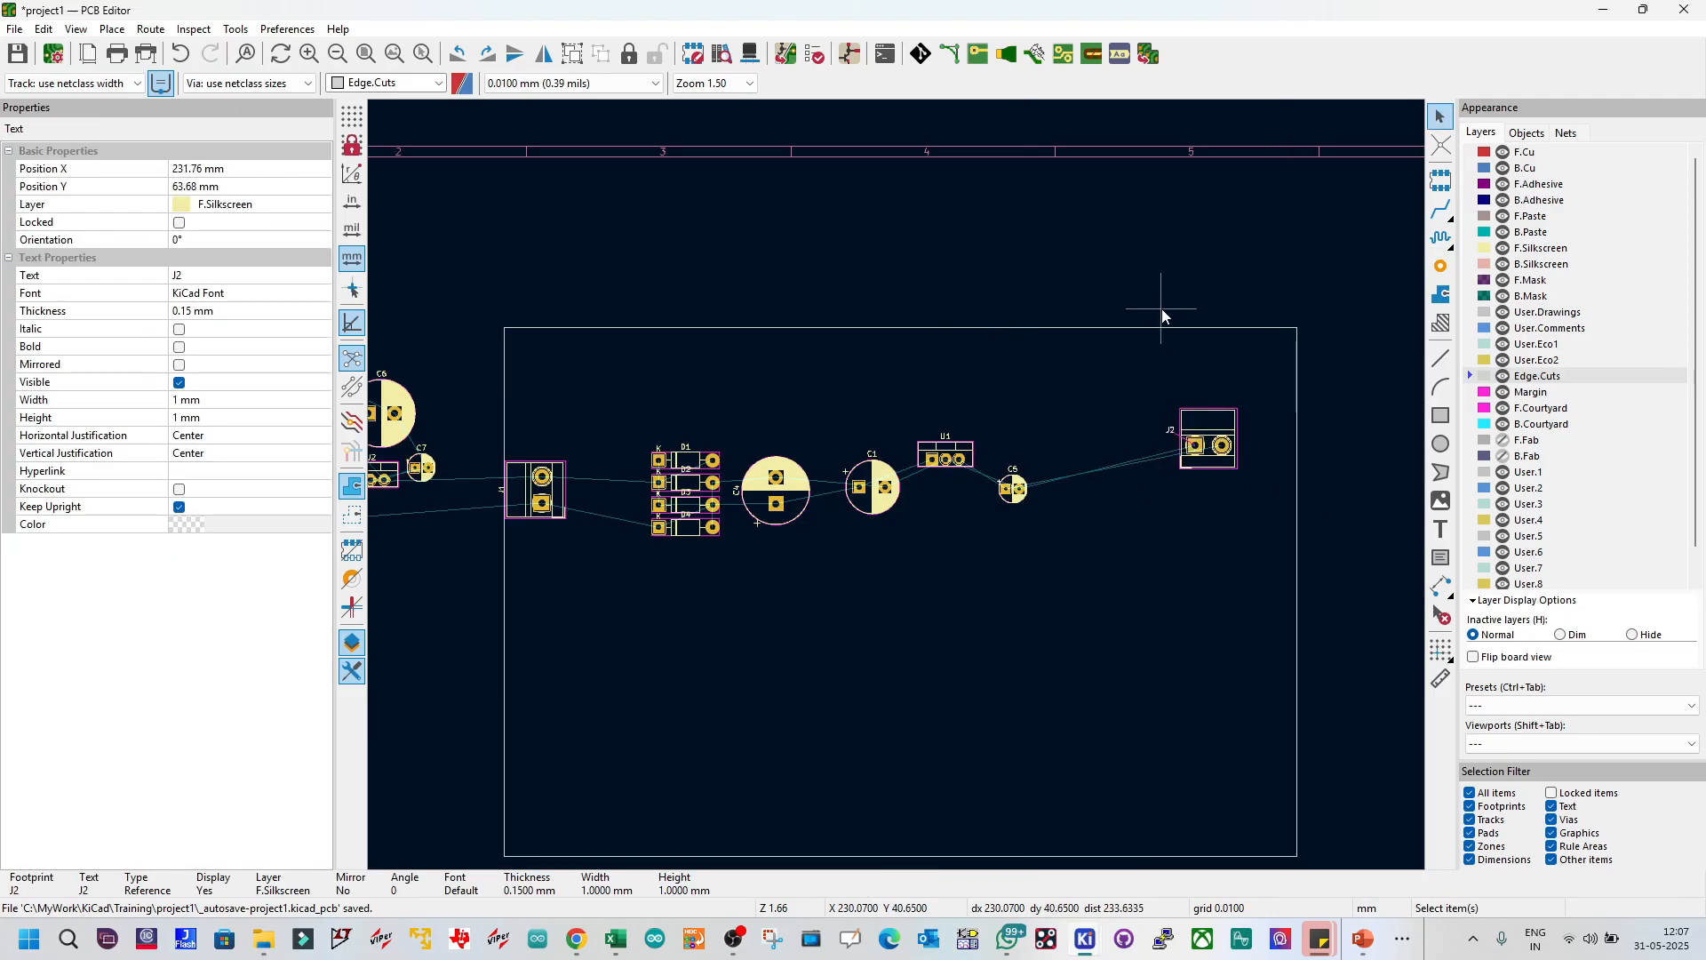
{"action": "left_click", "coordinate": [1161, 308]}
Step: Rotate connector J2 so its pads stand vertically and position it level with C5 near the board's right edge
{"action": "left_click", "coordinate": [1210, 432]}
{"action": "key", "text": "r"}
{"action": "key", "text": "r"}
{"action": "key", "text": "r"}
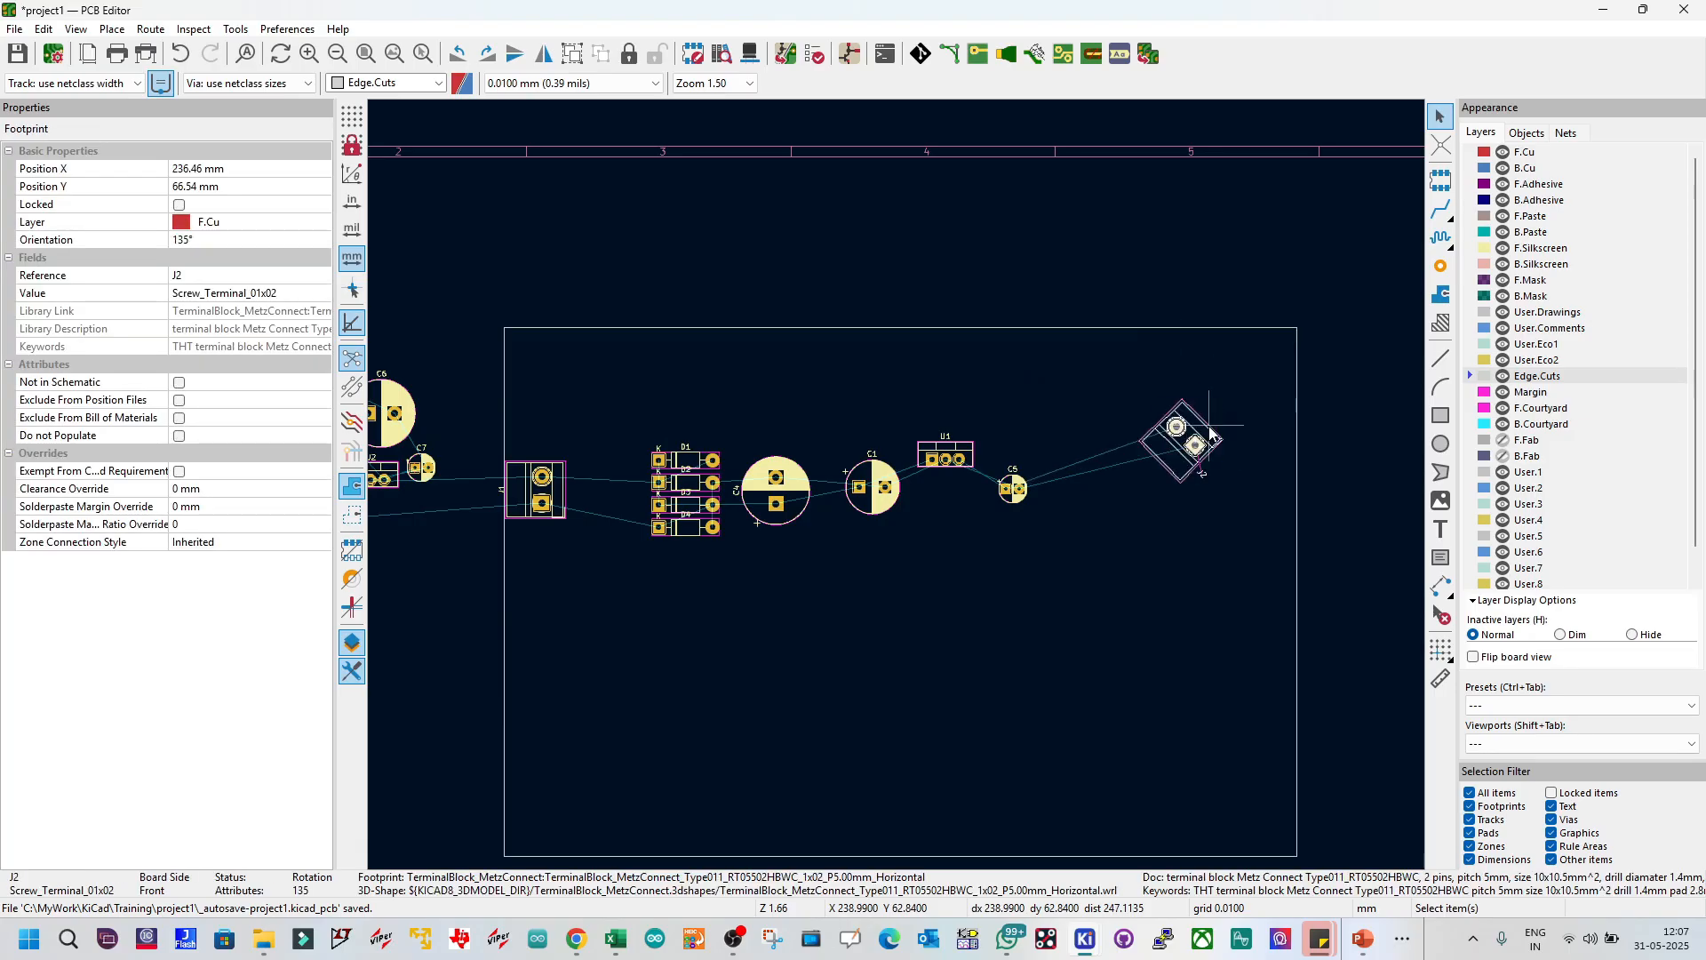
{"action": "left_click_drag", "start_coordinate": [1207, 462], "coordinate": [1230, 478]}
{"action": "left_click", "coordinate": [1037, 355]}
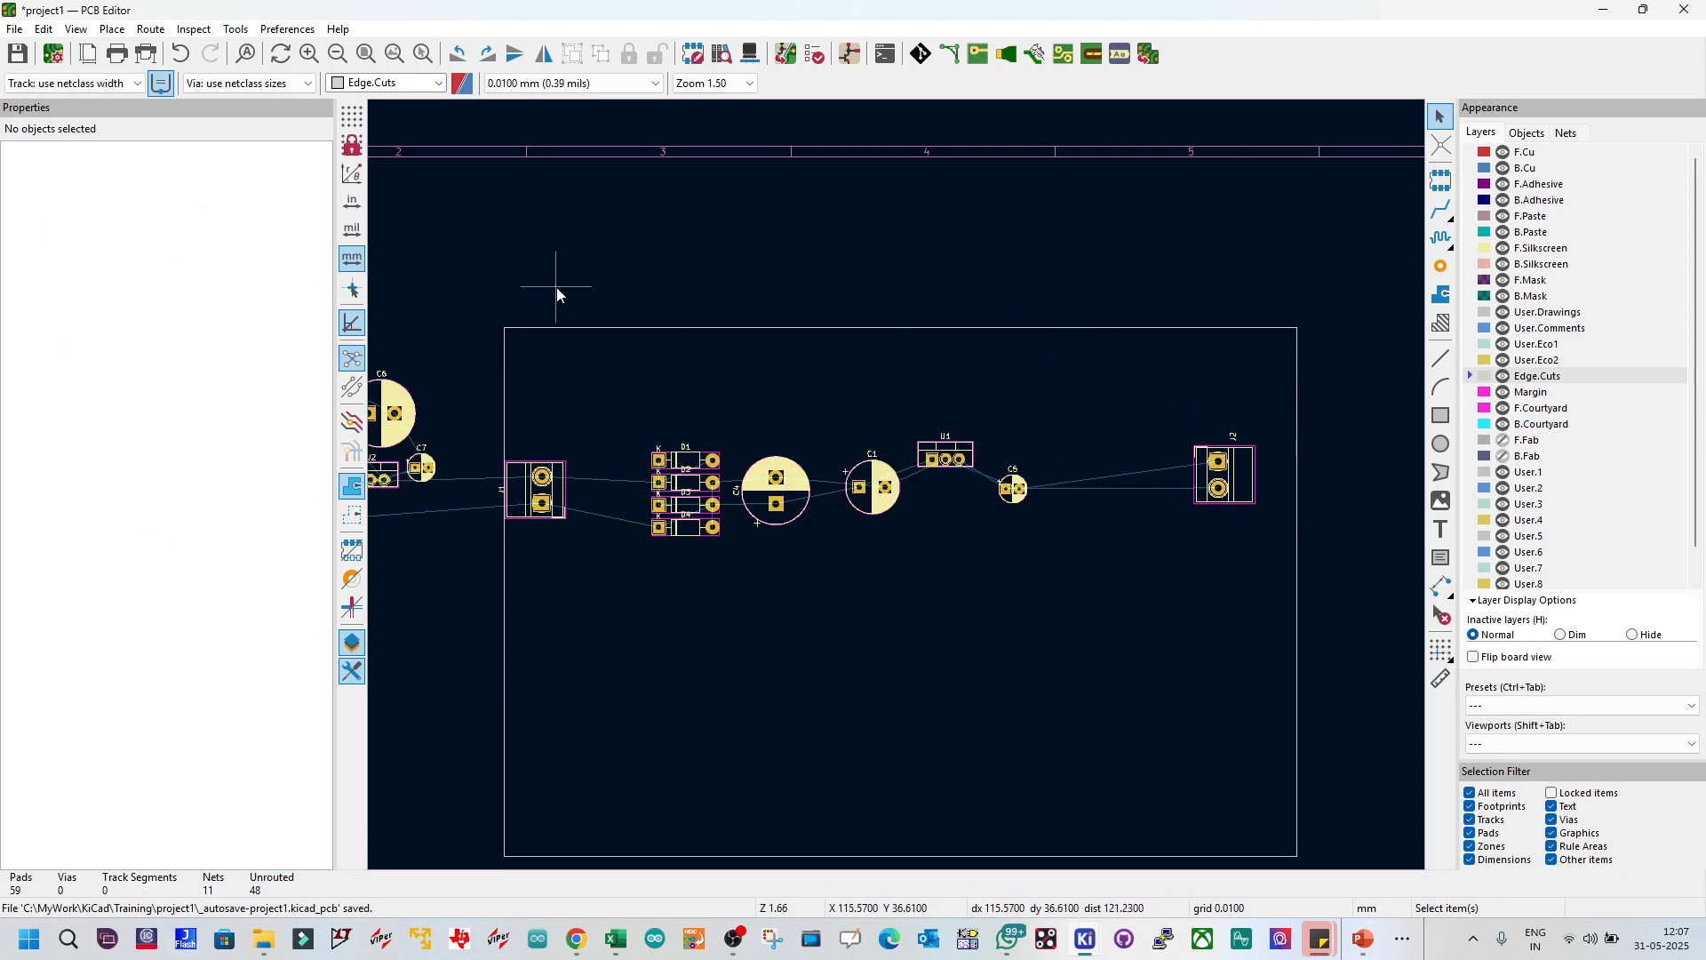
Step: Shift D1–D4, C4, C1, U1 and C5 together slightly right, away from J1, and save the board
{"action": "left_click_drag", "start_coordinate": [619, 302], "coordinate": [1120, 578]}
{"action": "left_click_drag", "start_coordinate": [708, 473], "coordinate": [750, 477]}
{"action": "left_click", "coordinate": [792, 337]}
{"action": "key", "text": "ctrl+s"}
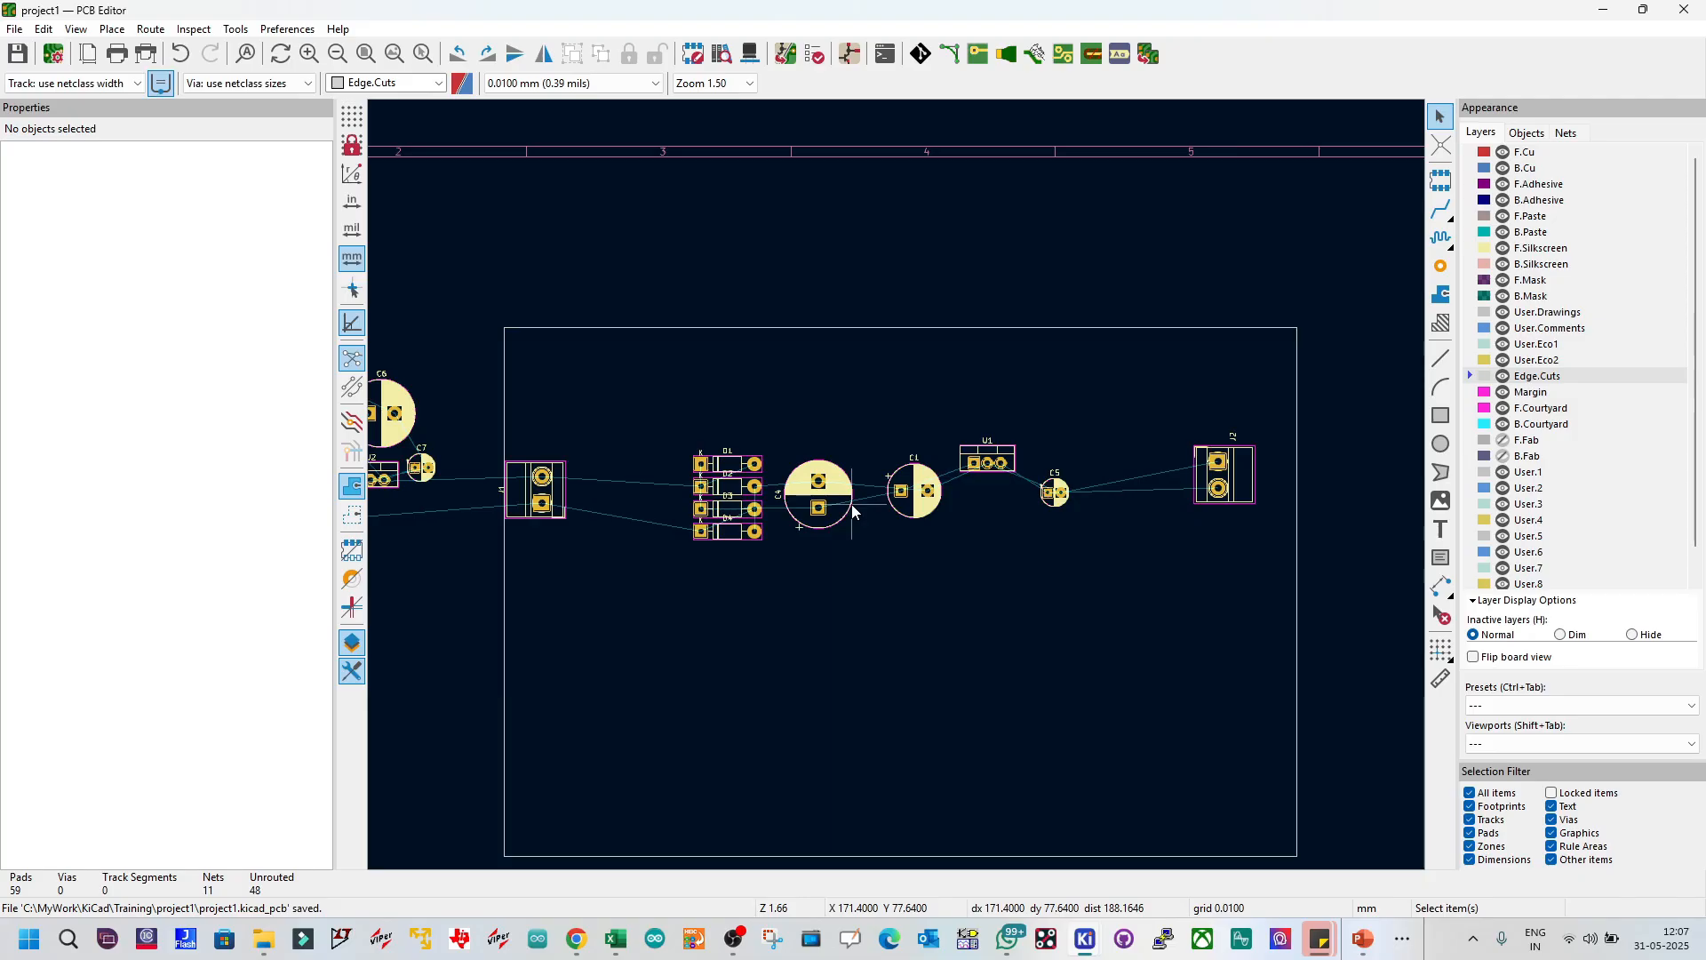
Step: Move connector J2 right so it sits just inside the board's right edge
{"action": "left_click", "coordinate": [1233, 486]}
{"action": "left_click_drag", "start_coordinate": [1233, 486], "coordinate": [1271, 487]}
{"action": "left_click", "coordinate": [1110, 305]}
Step: Move regulator U1 and capacitor C5 further right to widen the spacing between C1, U1 and C5
{"action": "scroll", "coordinate": [1107, 297], "scroll_direction": "up", "scroll_amount": 2}
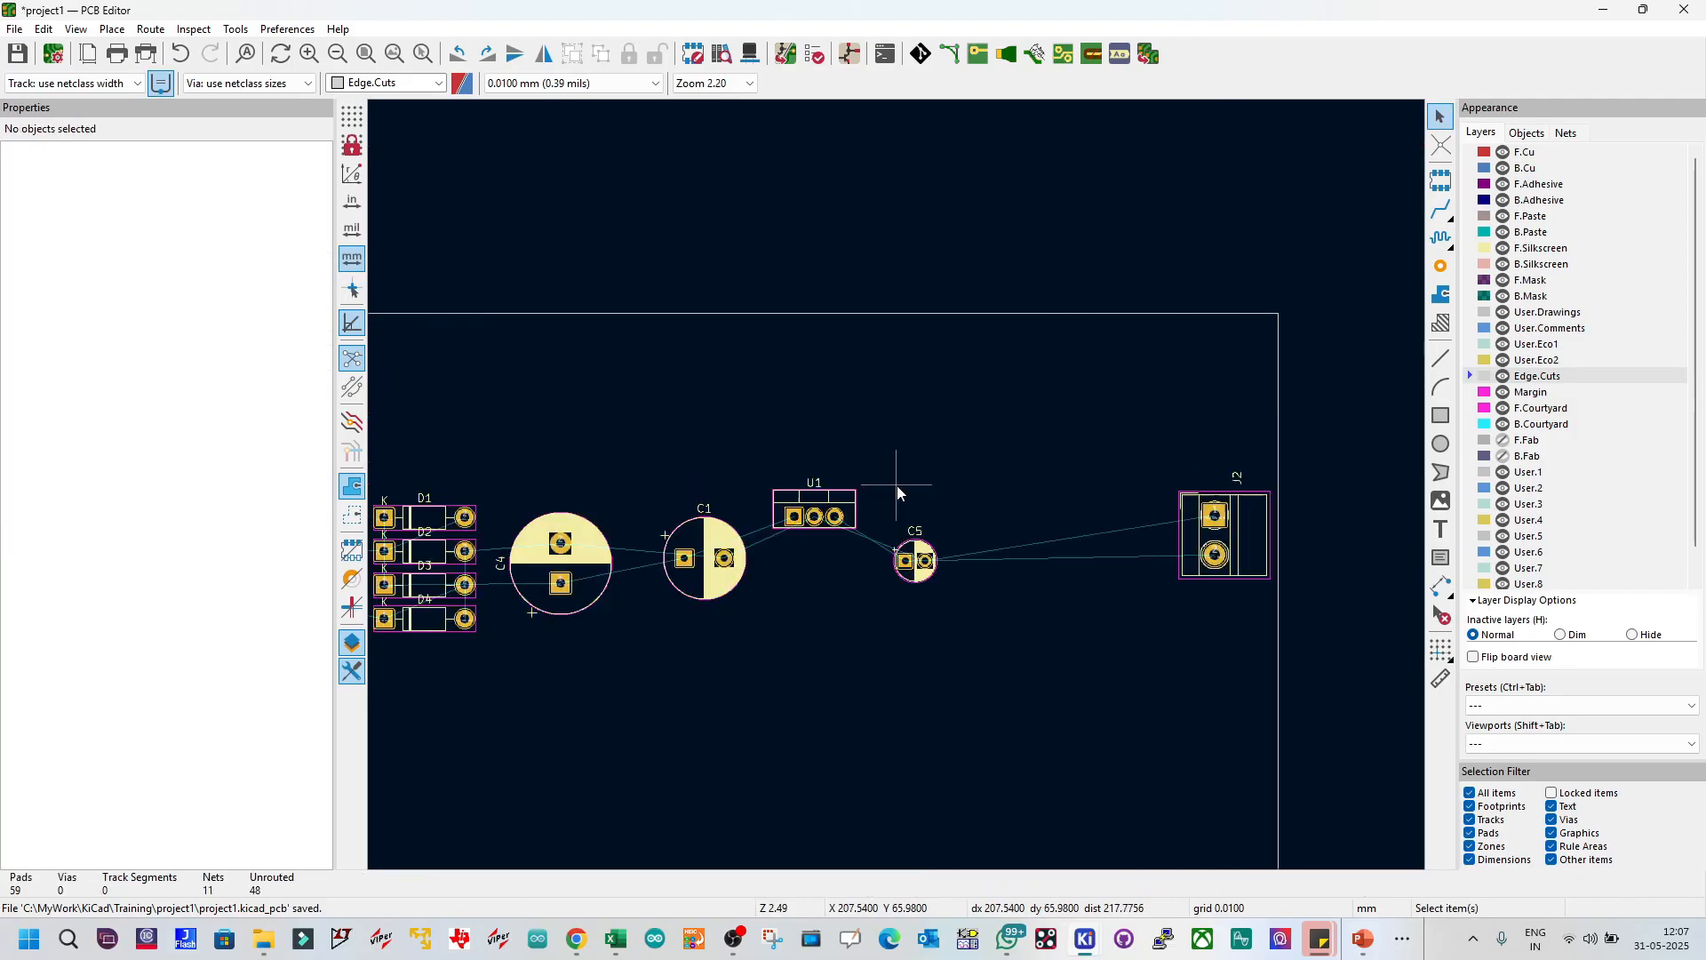
{"action": "left_click", "coordinate": [824, 513]}
{"action": "left_click_drag", "start_coordinate": [824, 513], "coordinate": [983, 560]}
{"action": "left_click", "coordinate": [925, 559]}
{"action": "left_click", "coordinate": [901, 274]}
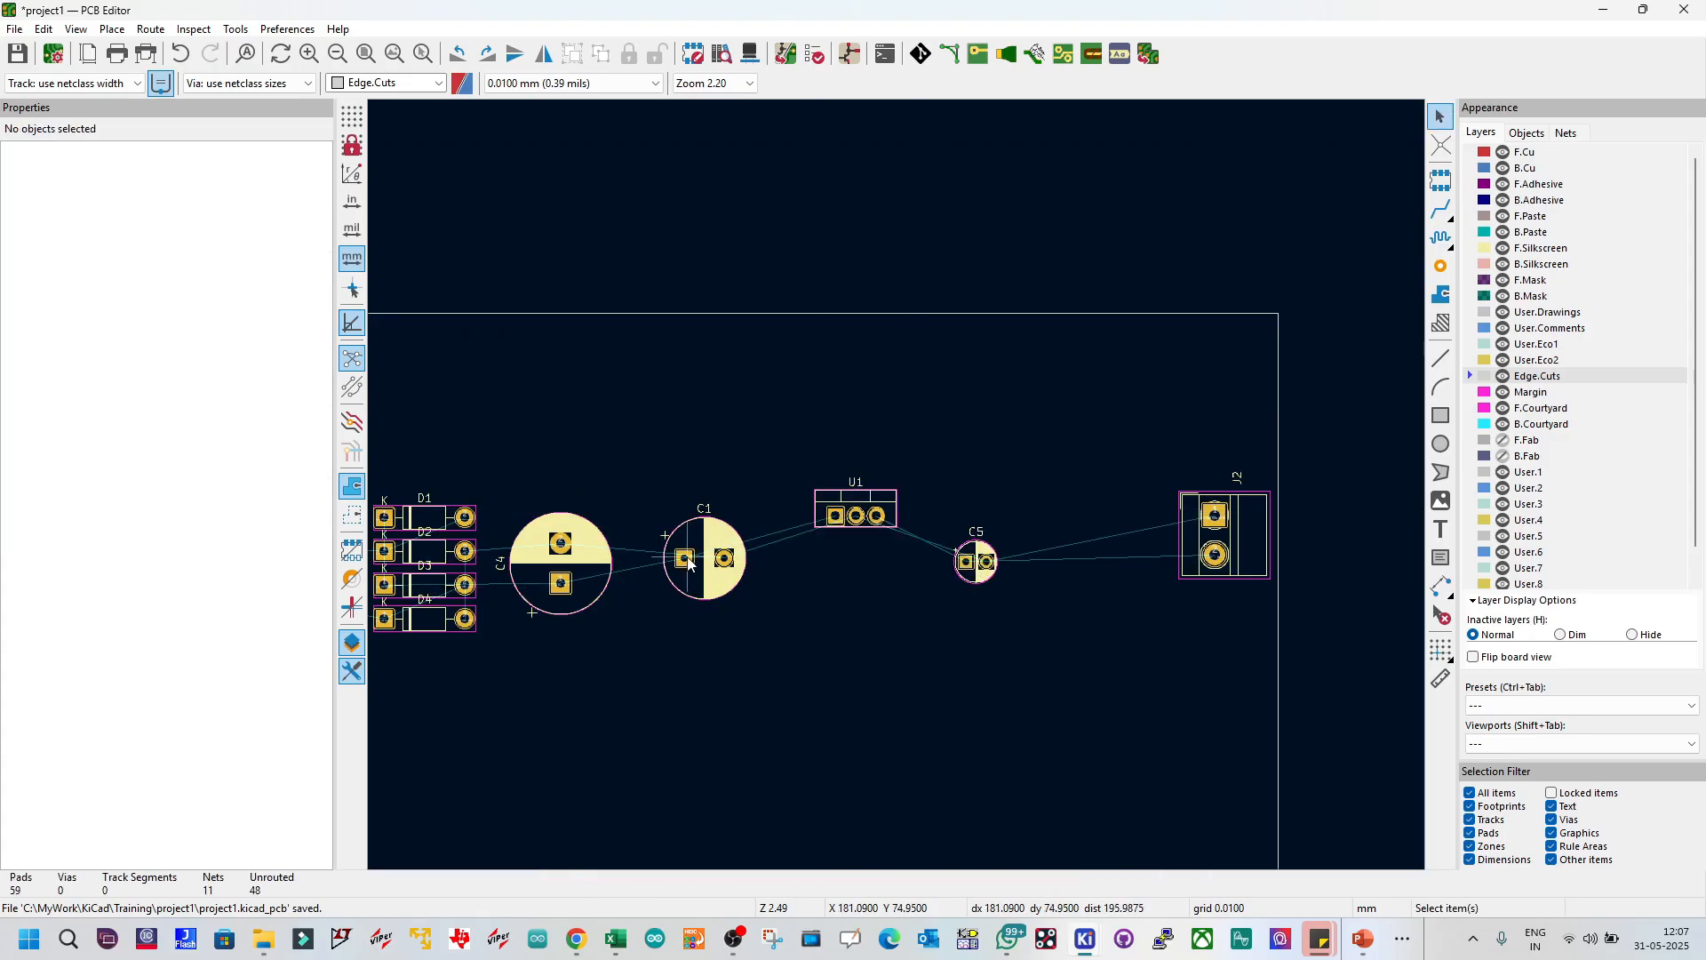
{"action": "scroll", "coordinate": [687, 558], "scroll_direction": "up", "scroll_amount": 1}
{"action": "scroll", "coordinate": [858, 524], "scroll_direction": "down", "scroll_amount": 1}
{"action": "scroll", "coordinate": [896, 485], "scroll_direction": "up", "scroll_amount": 1}
{"action": "scroll", "coordinate": [773, 475], "scroll_direction": "down", "scroll_amount": 1}
{"action": "scroll", "coordinate": [896, 485], "scroll_direction": "up", "scroll_amount": 1}
{"action": "scroll", "coordinate": [851, 472], "scroll_direction": "down", "scroll_amount": 1}
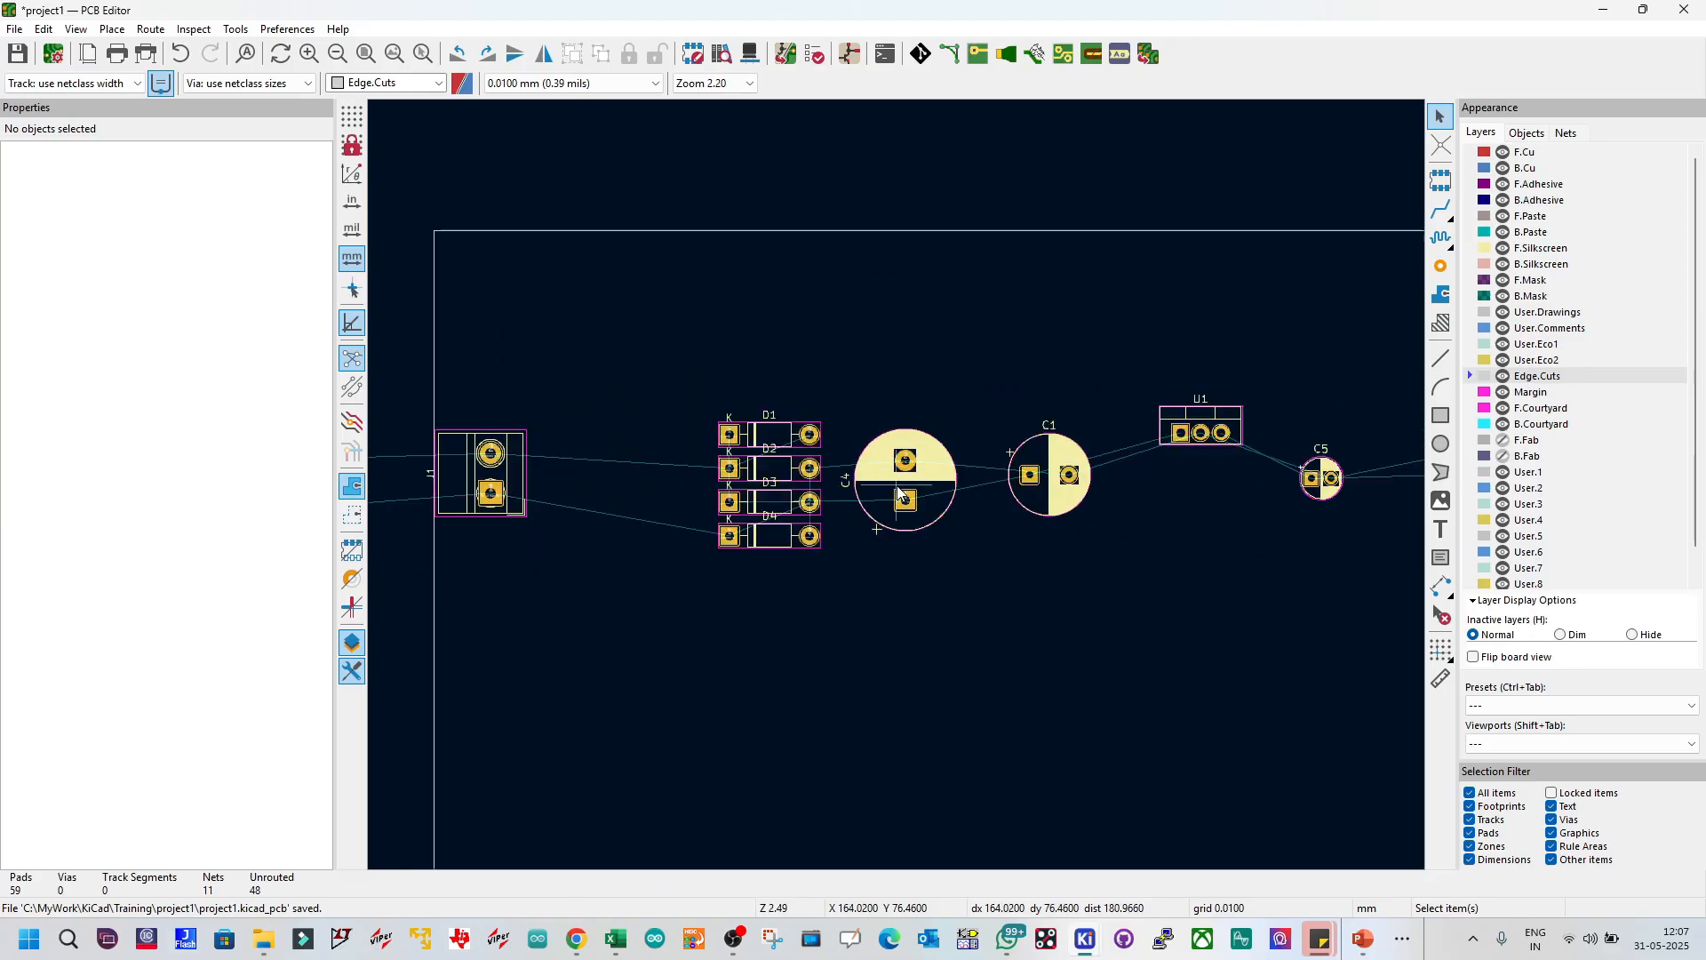
{"action": "scroll", "coordinate": [900, 494], "scroll_direction": "down", "scroll_amount": 3}
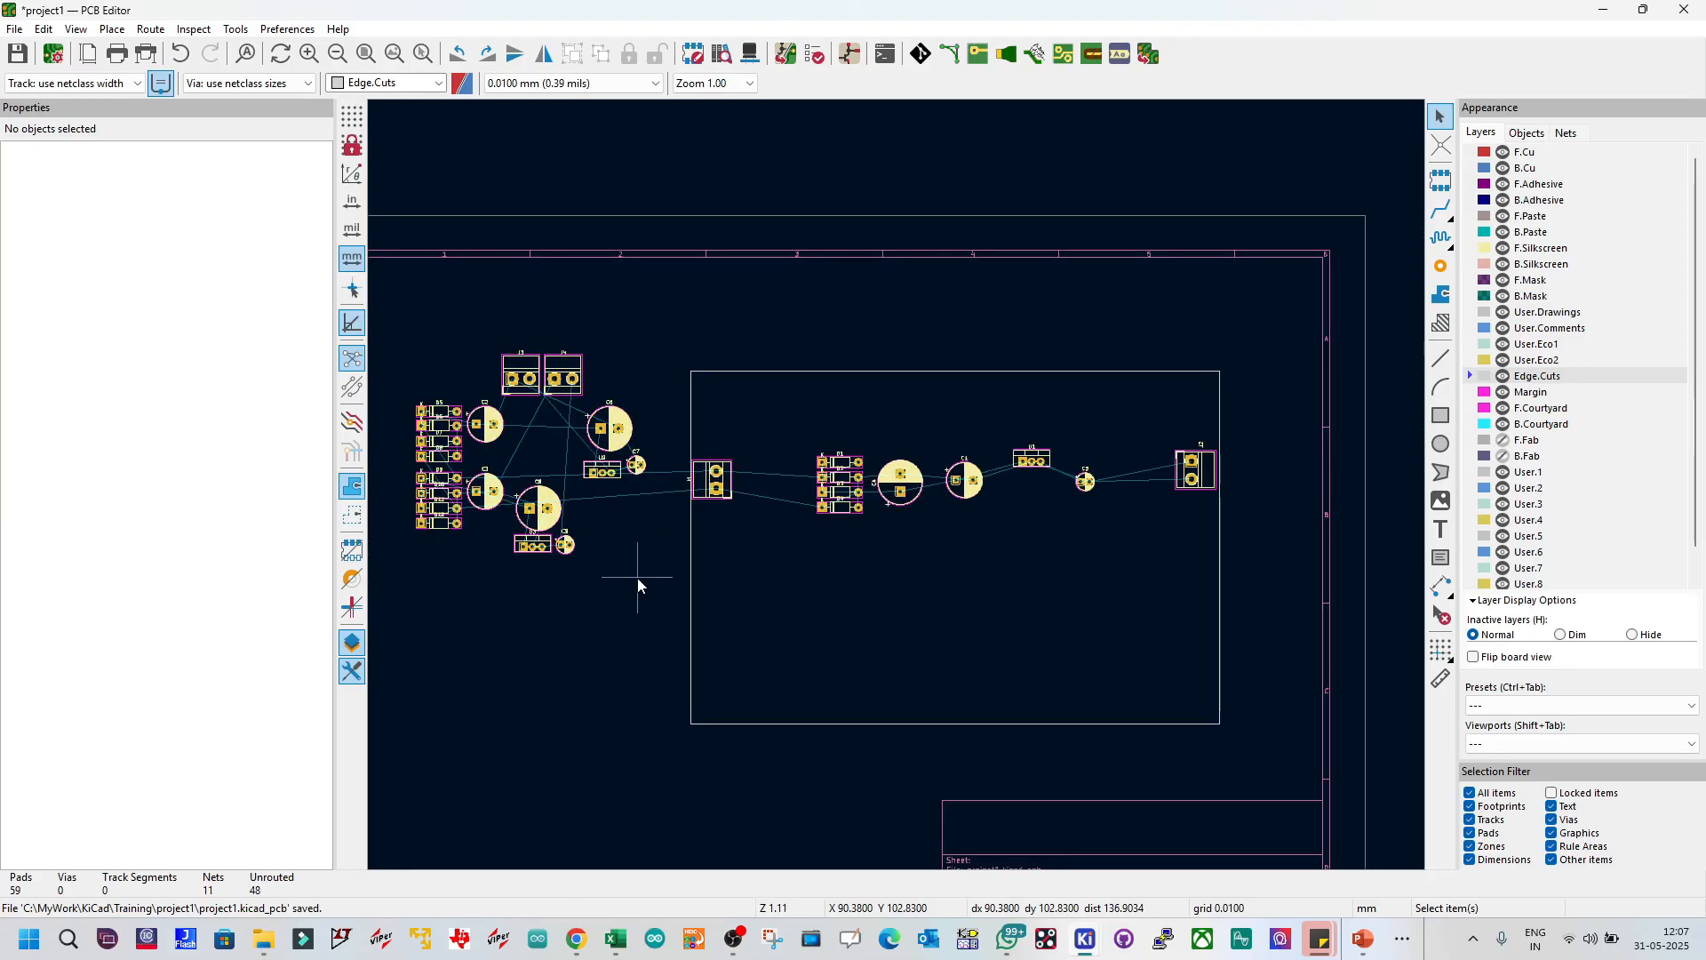
{"action": "left_click", "coordinate": [733, 940]}
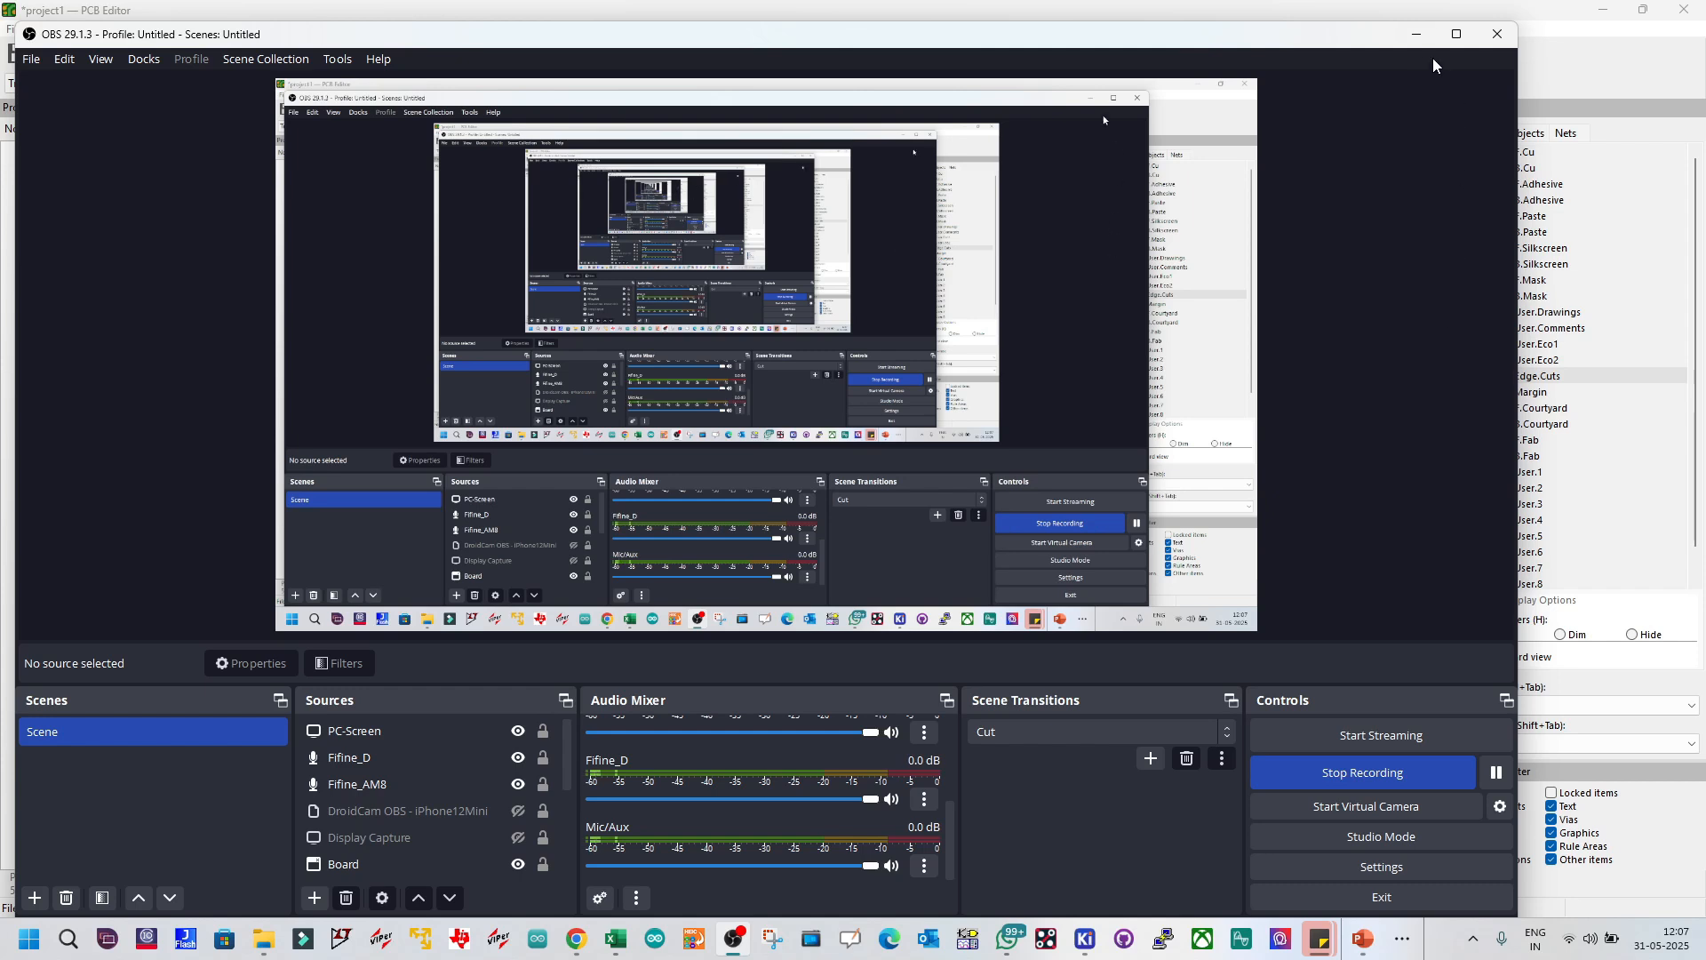
{"action": "left_click", "coordinate": [1416, 36]}
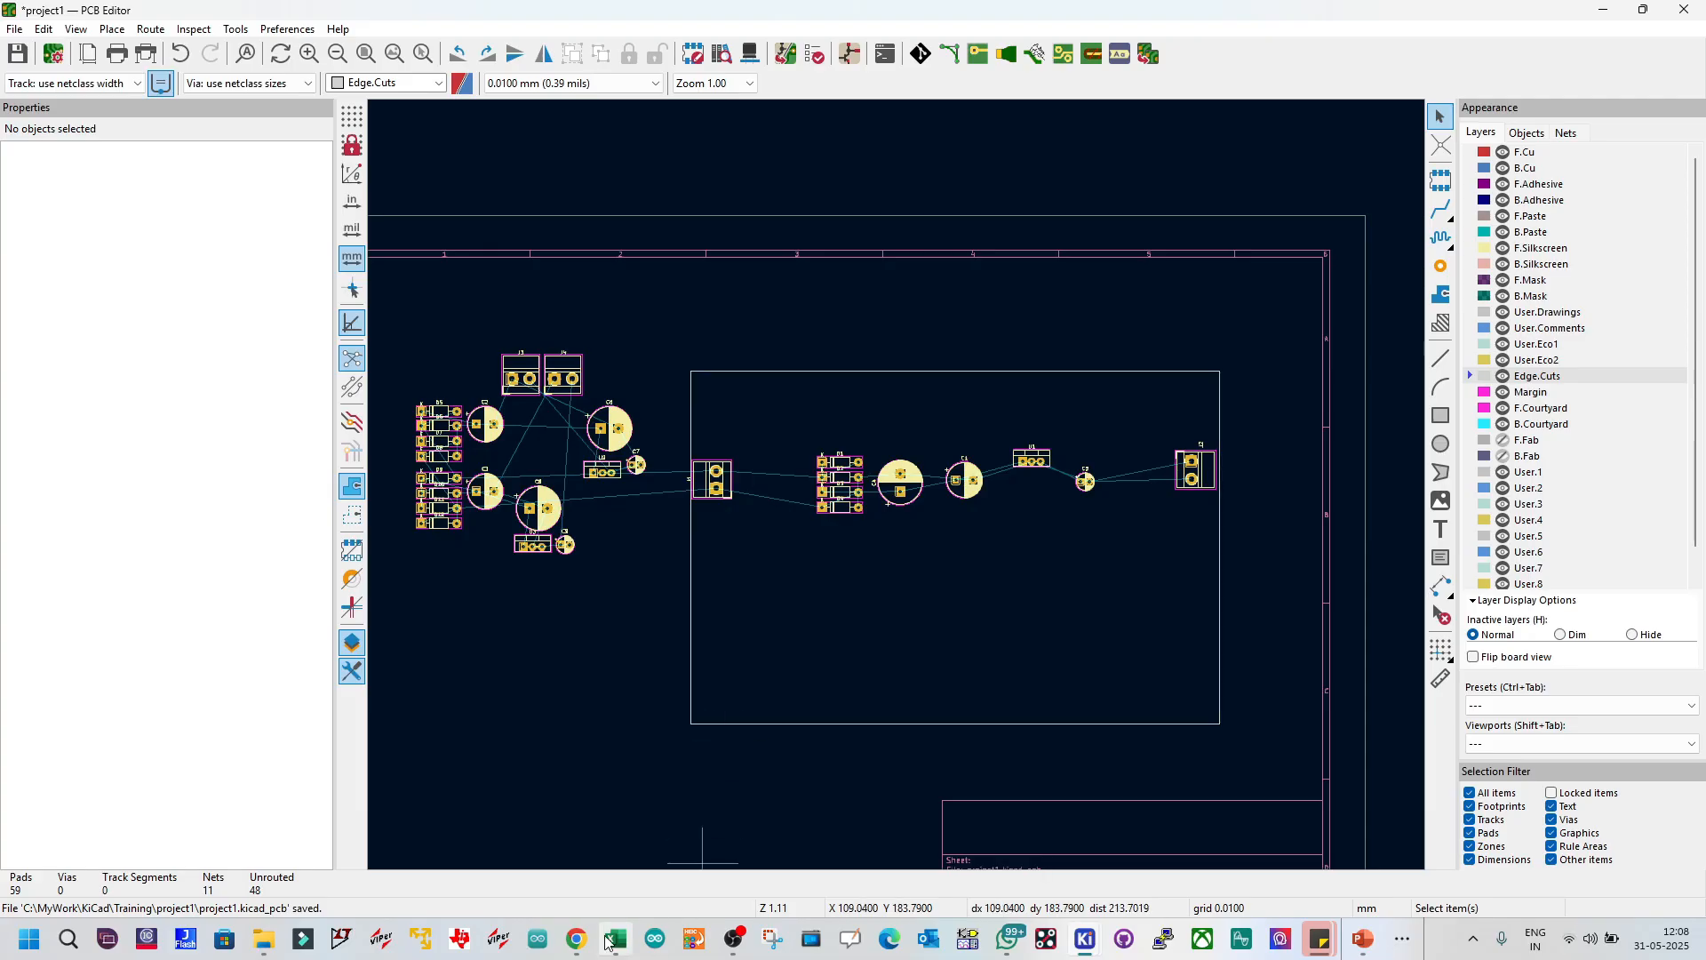
Step: Switch to the Google Meet call in Chrome
{"action": "mouse_move", "coordinate": [577, 939]}
{"action": "left_click", "coordinate": [442, 864]}
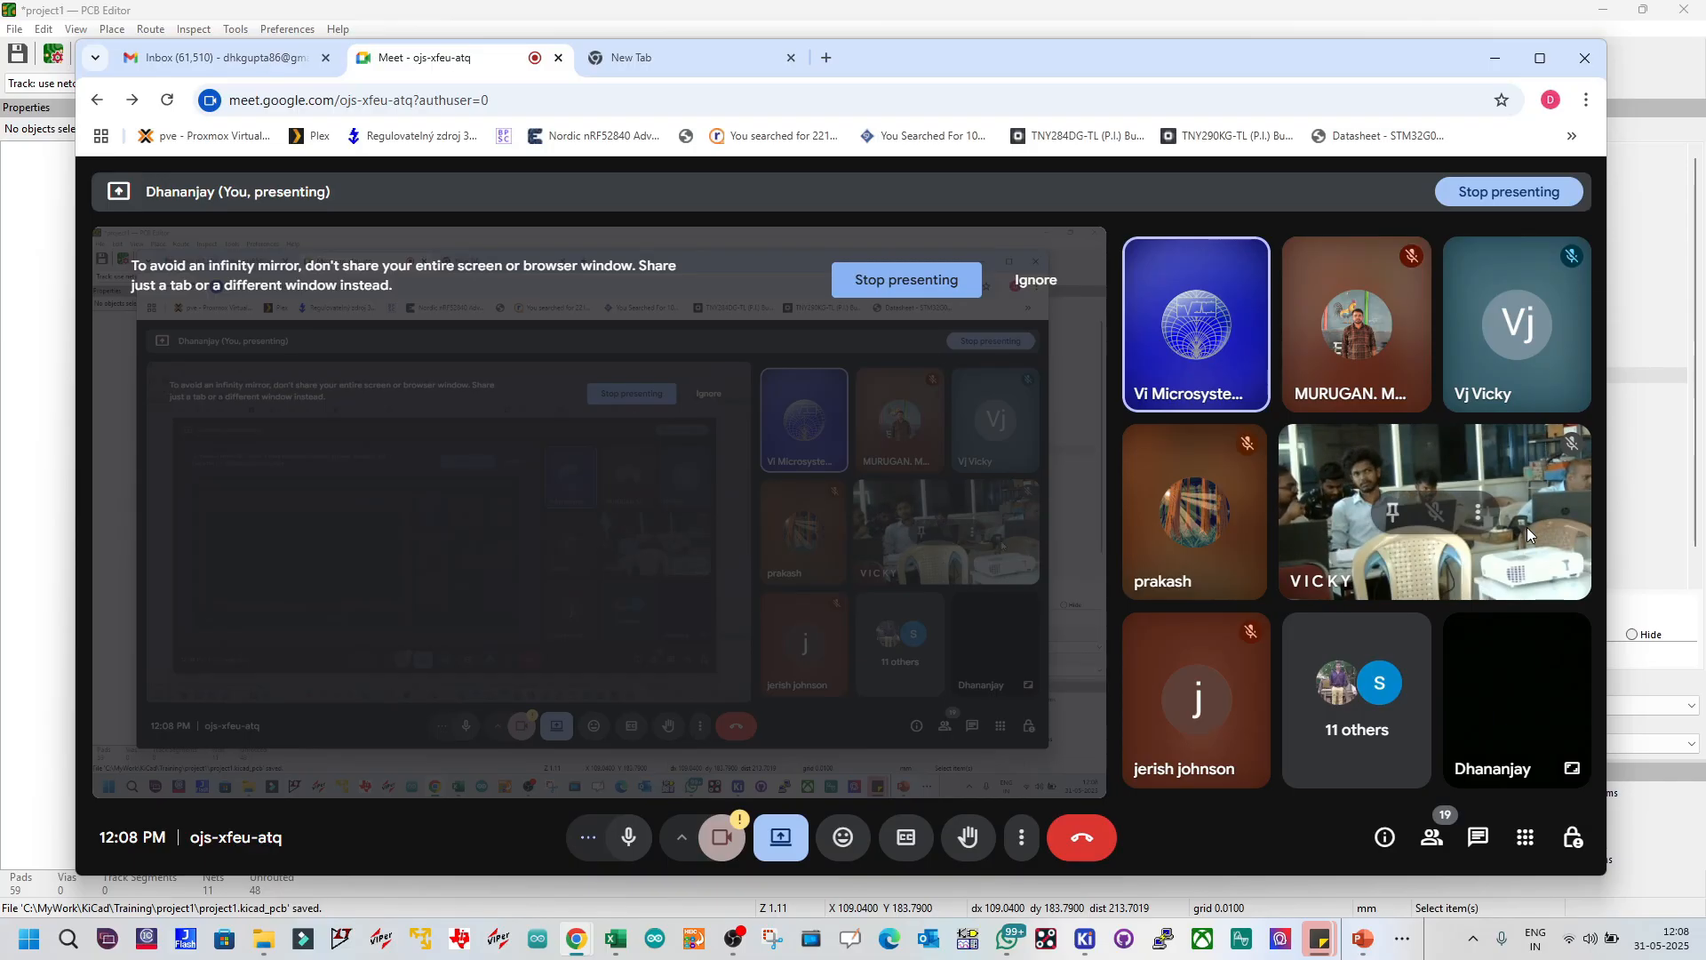
{"action": "left_click", "coordinate": [1393, 515]}
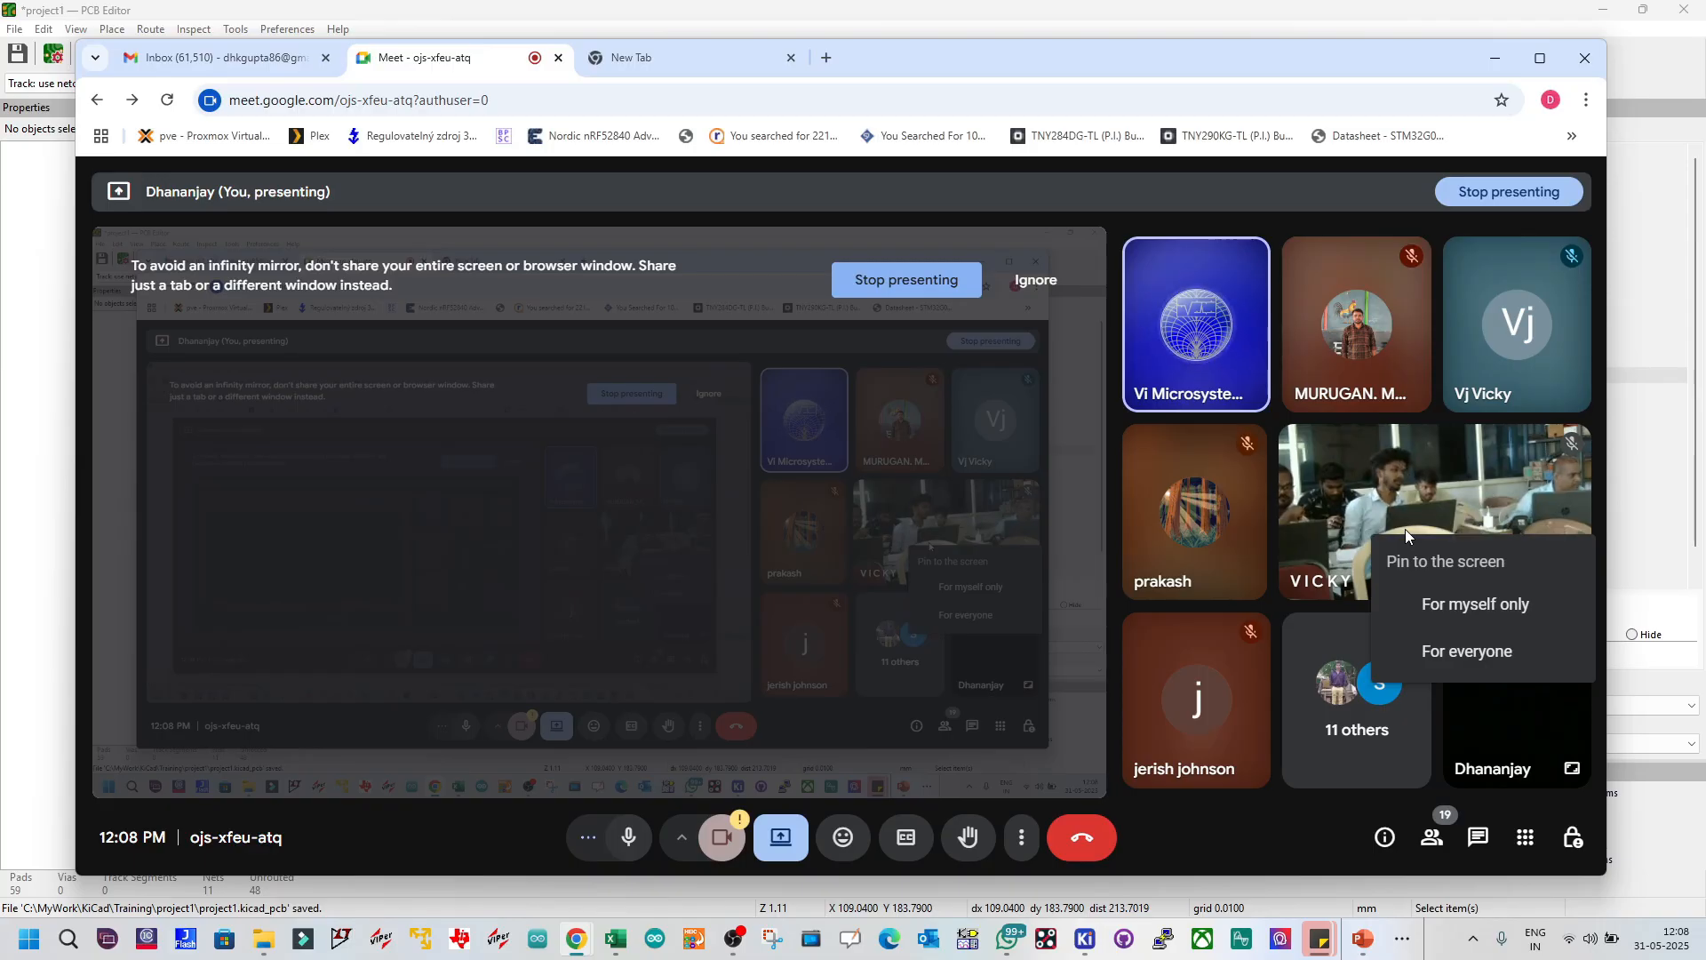
{"action": "left_click", "coordinate": [1443, 645]}
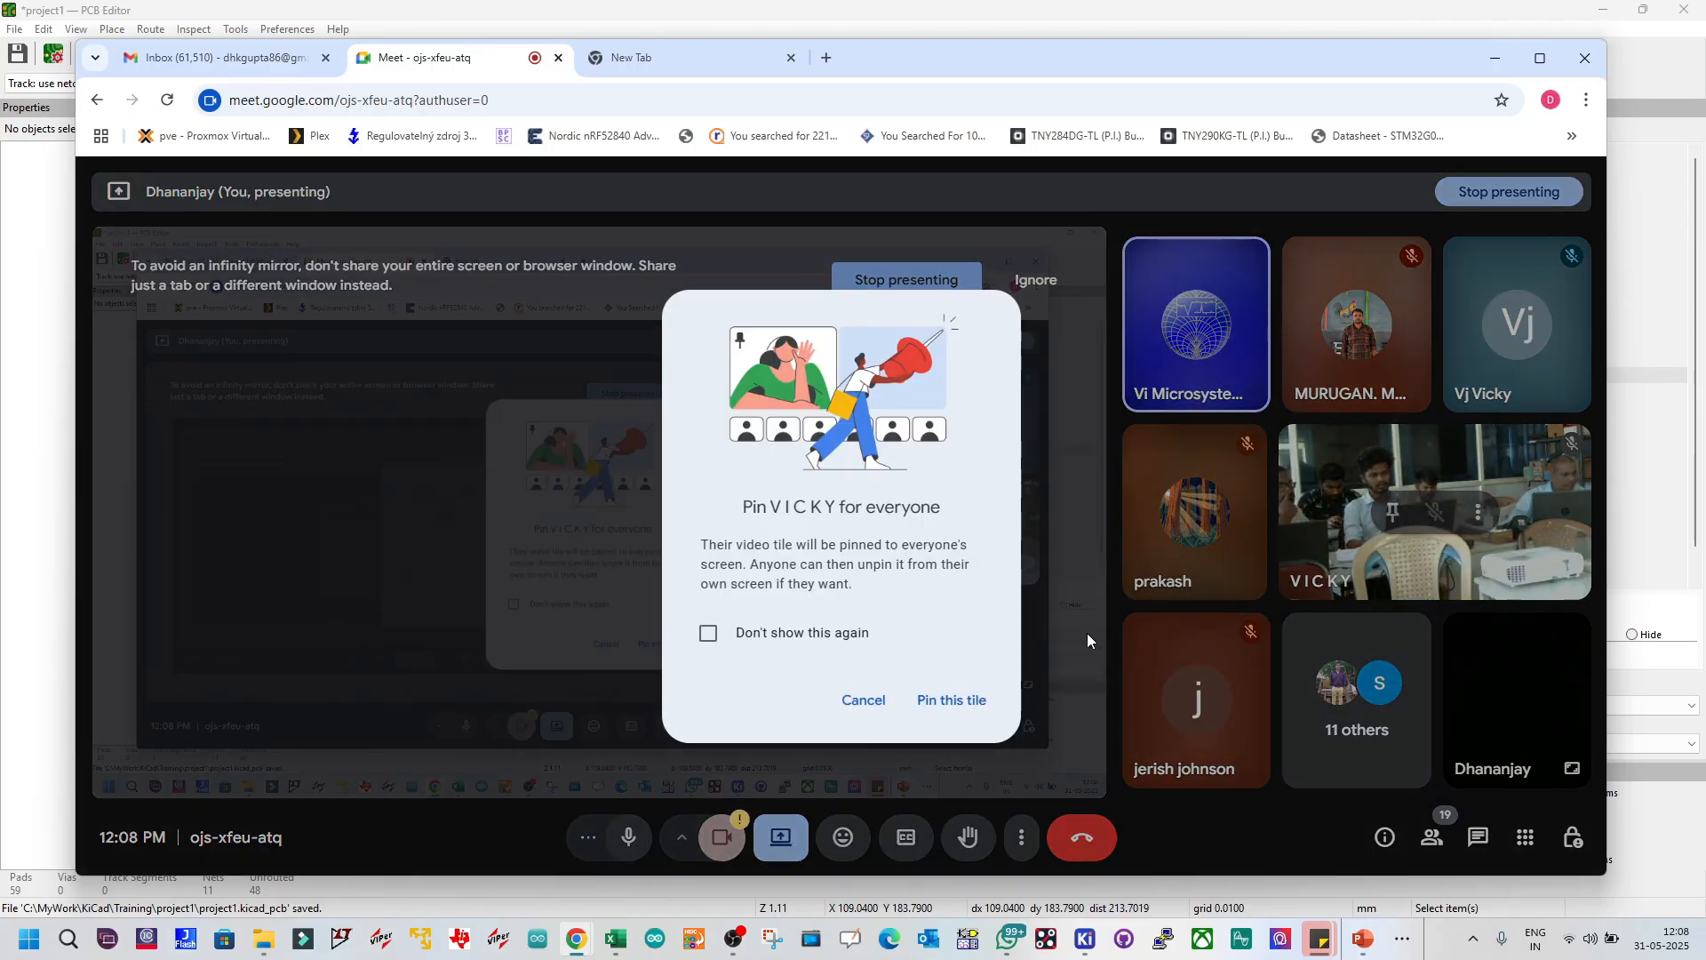
{"action": "left_click", "coordinate": [850, 702]}
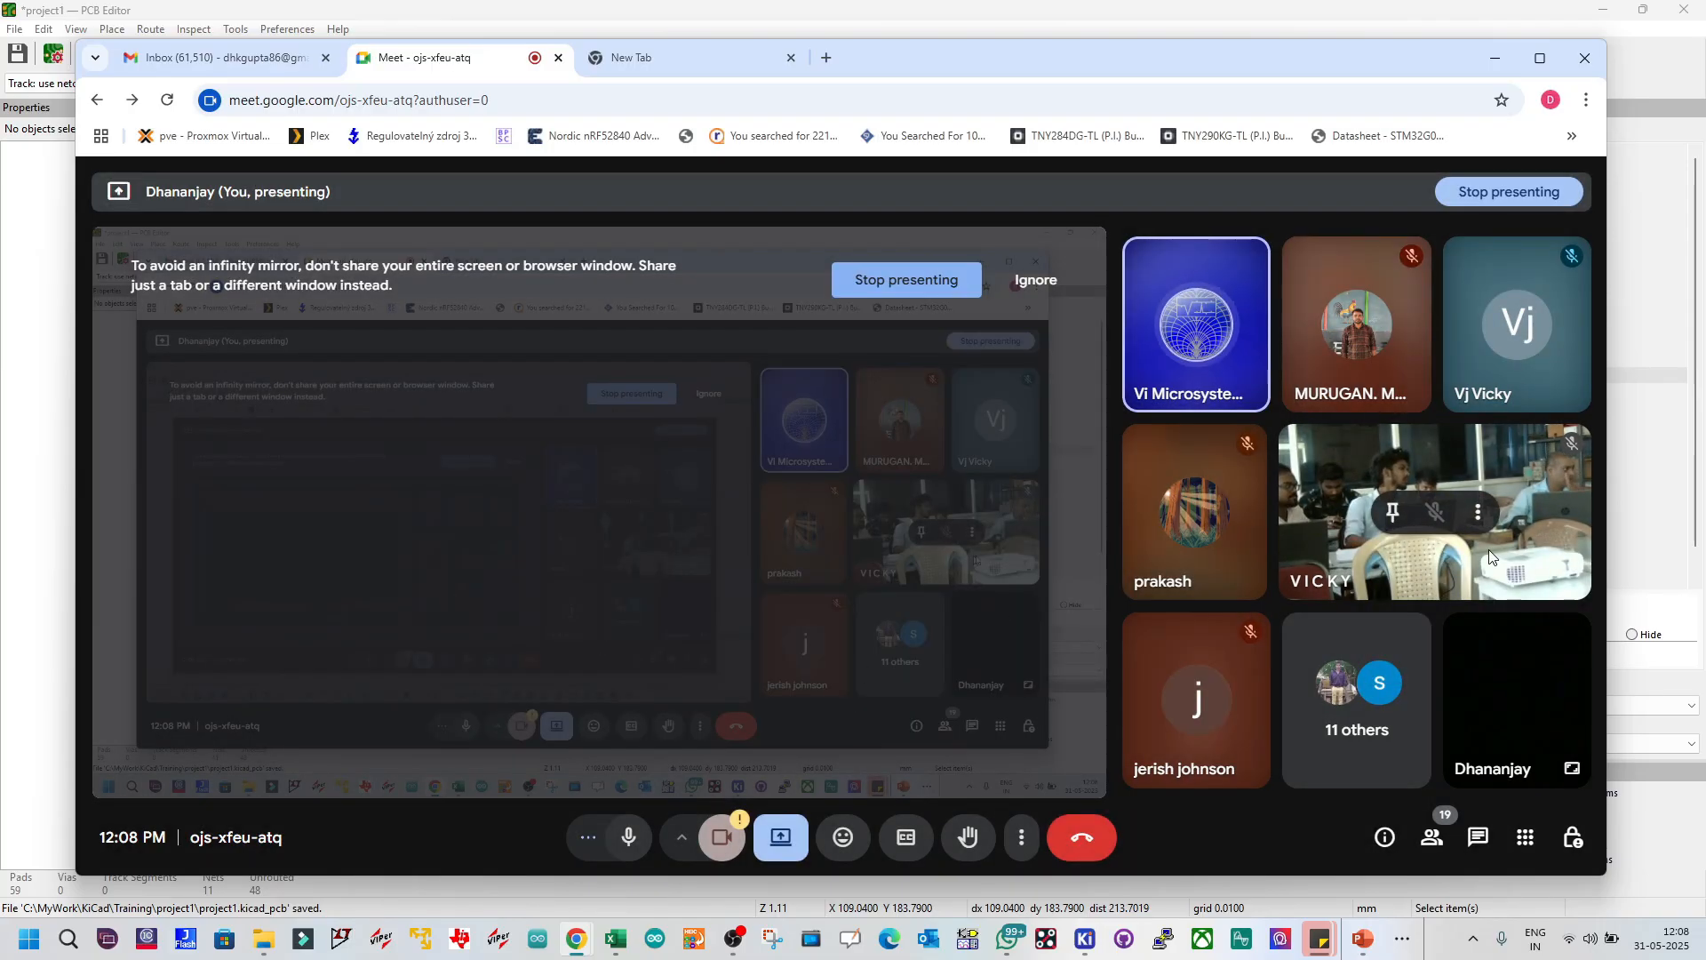
Step: Pin the classroom participant's video tile for myself only and return to the PCB Editor
{"action": "left_click", "coordinate": [1391, 516]}
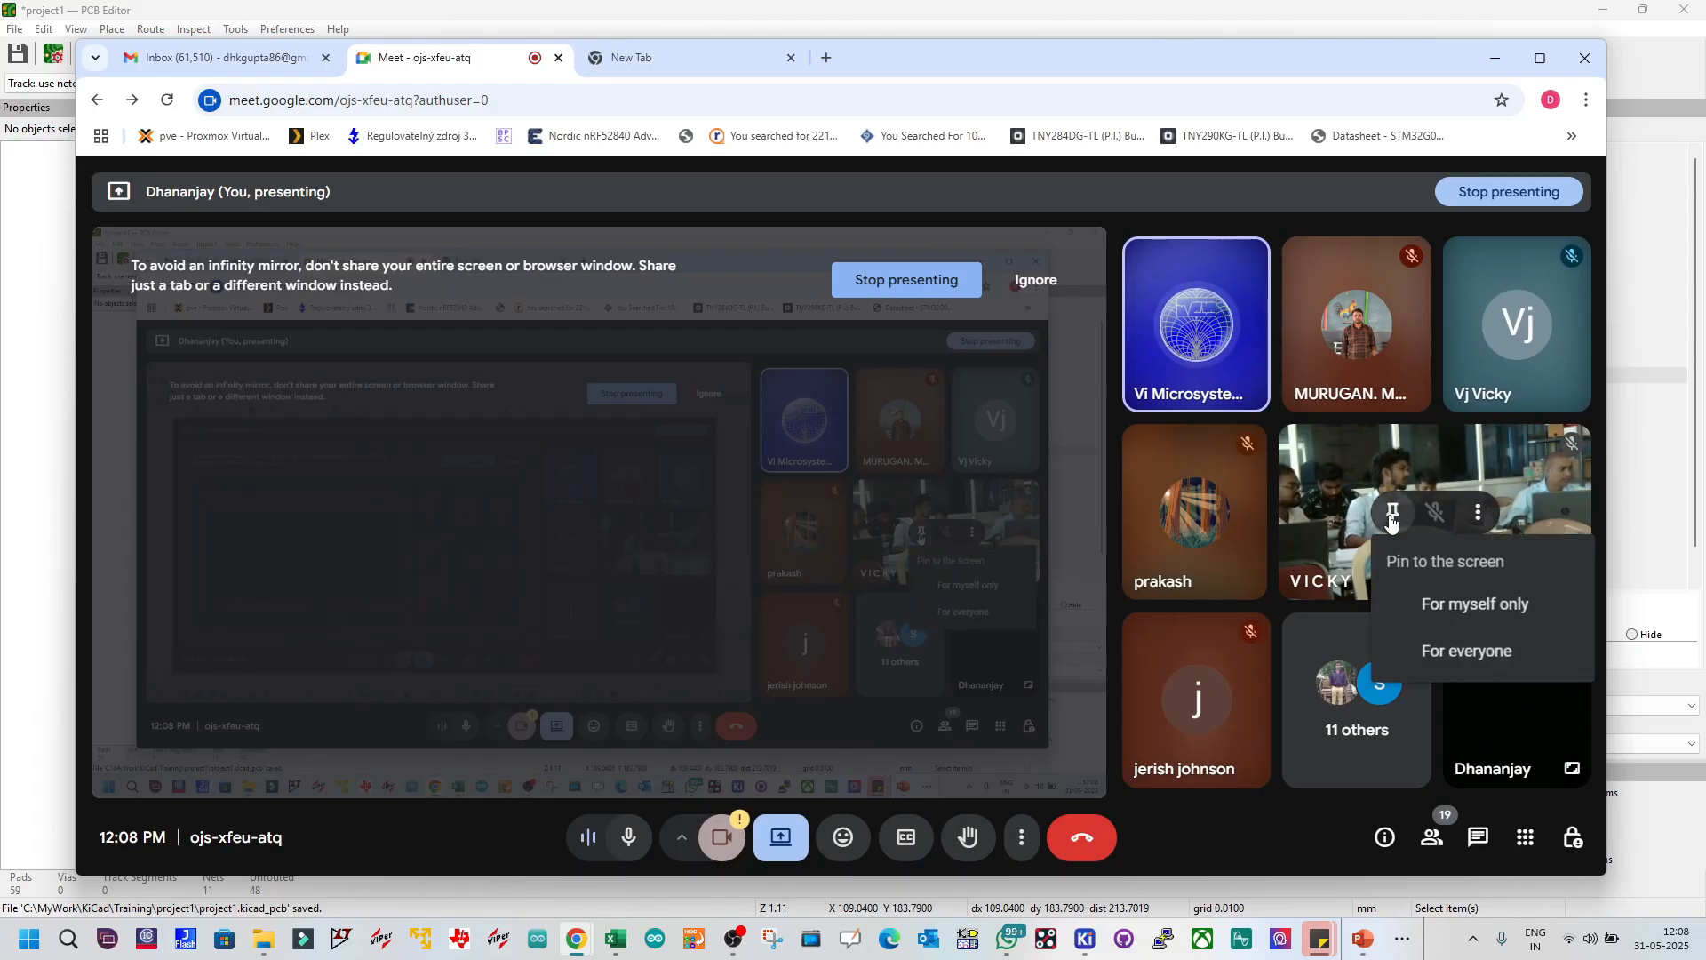
{"action": "left_click", "coordinate": [1429, 602]}
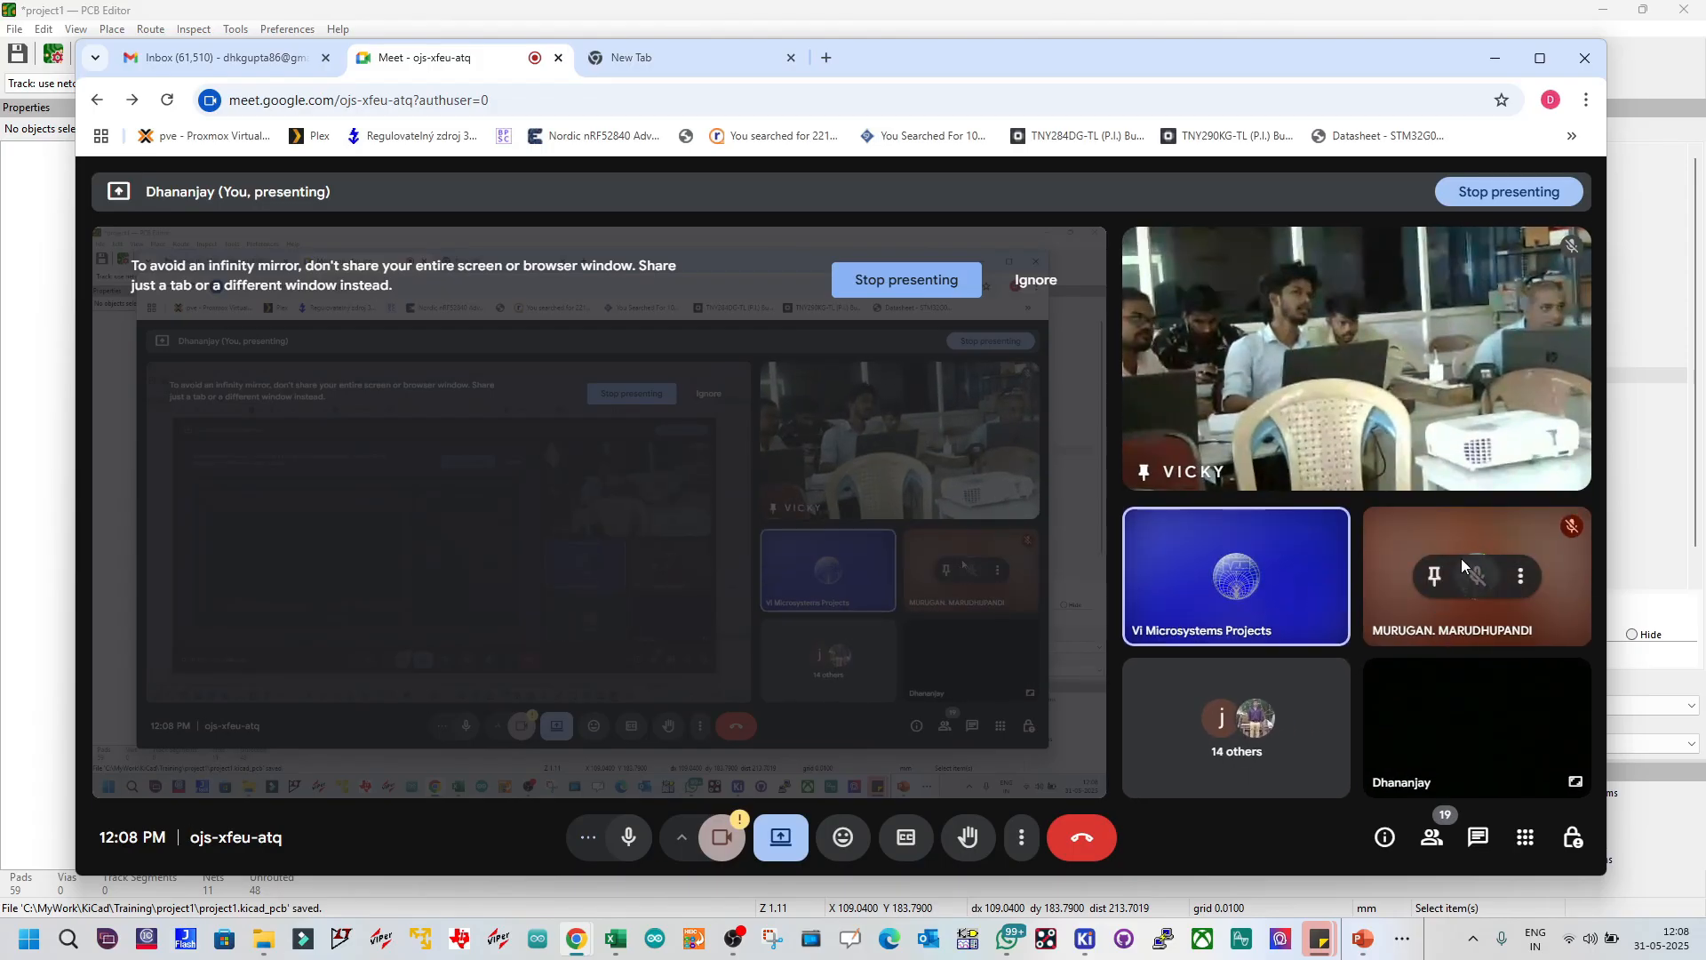
{"action": "left_click", "coordinate": [1495, 63]}
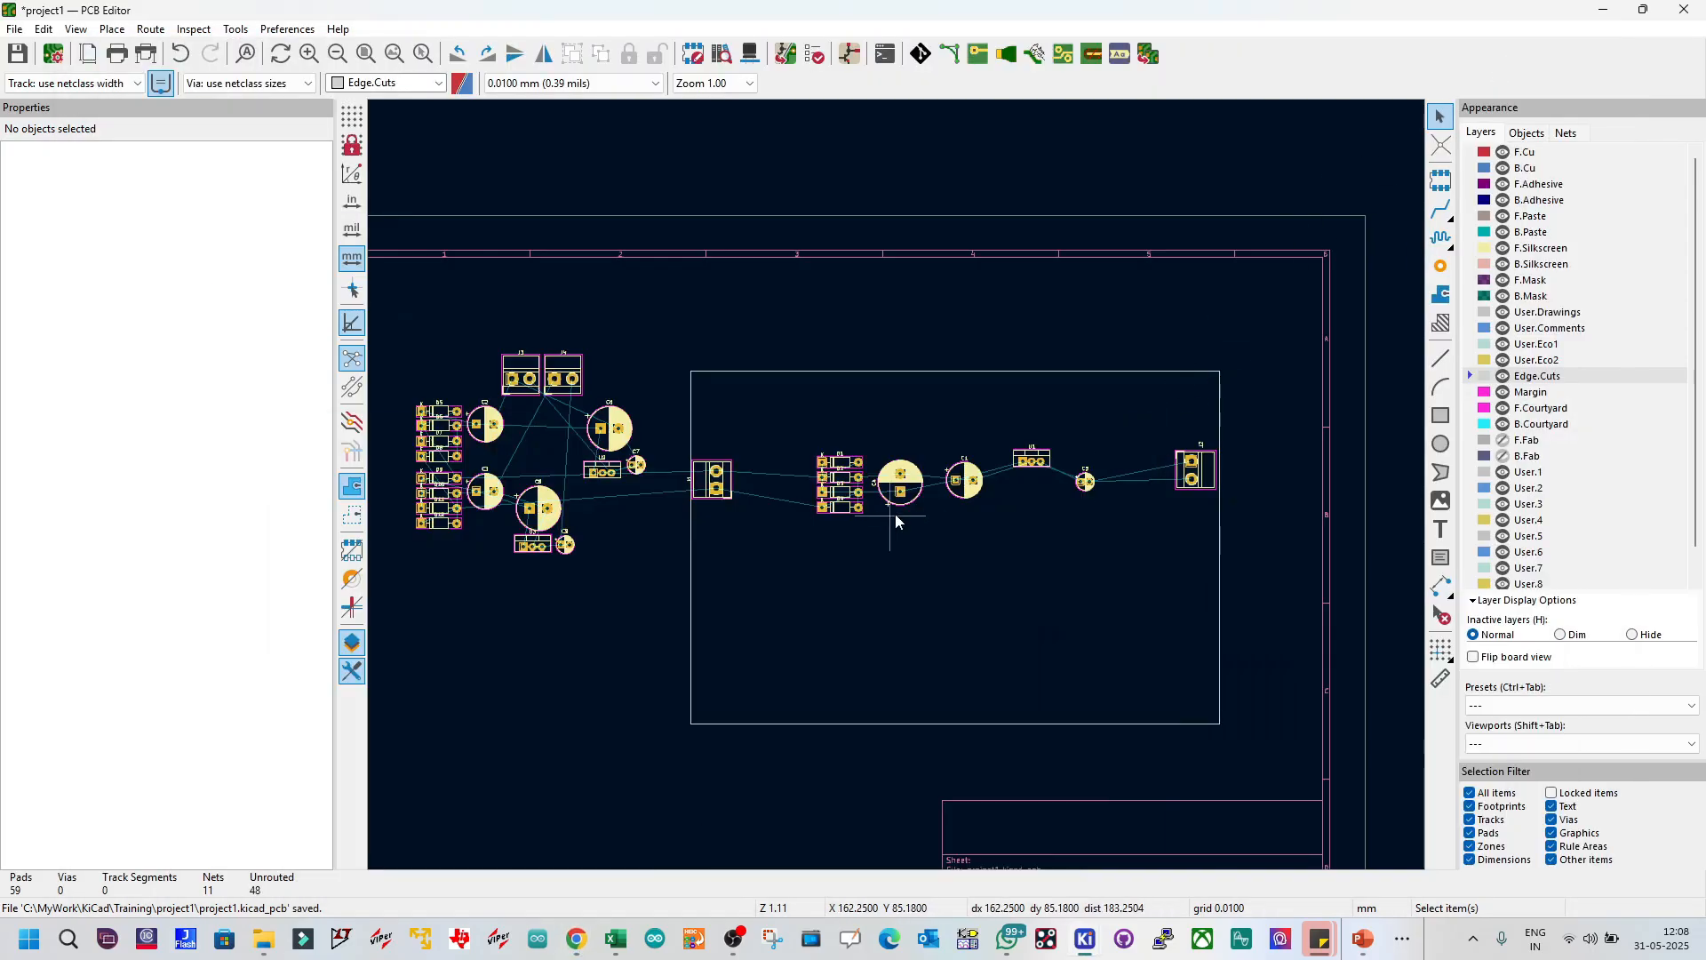
Step: Narrow the properties pane to give the board canvas more room, and review the placed channel from J1 to J2
{"action": "scroll", "coordinate": [894, 497], "scroll_direction": "up", "scroll_amount": 2}
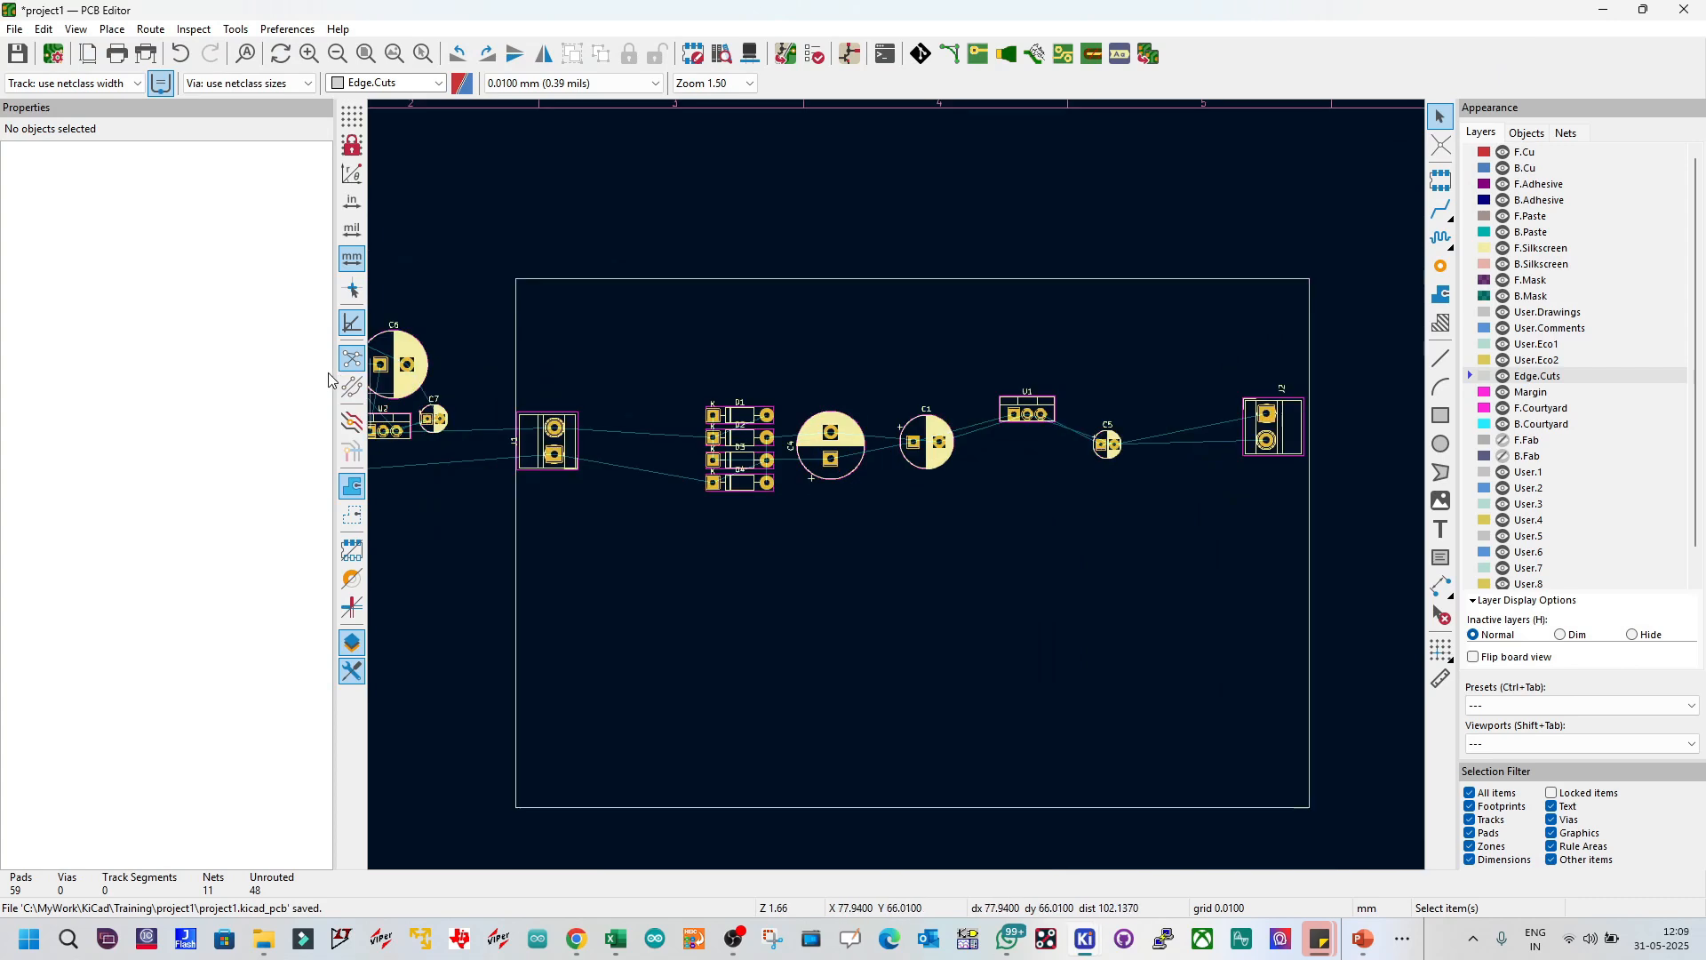
{"action": "left_click_drag", "start_coordinate": [331, 373], "coordinate": [211, 371]}
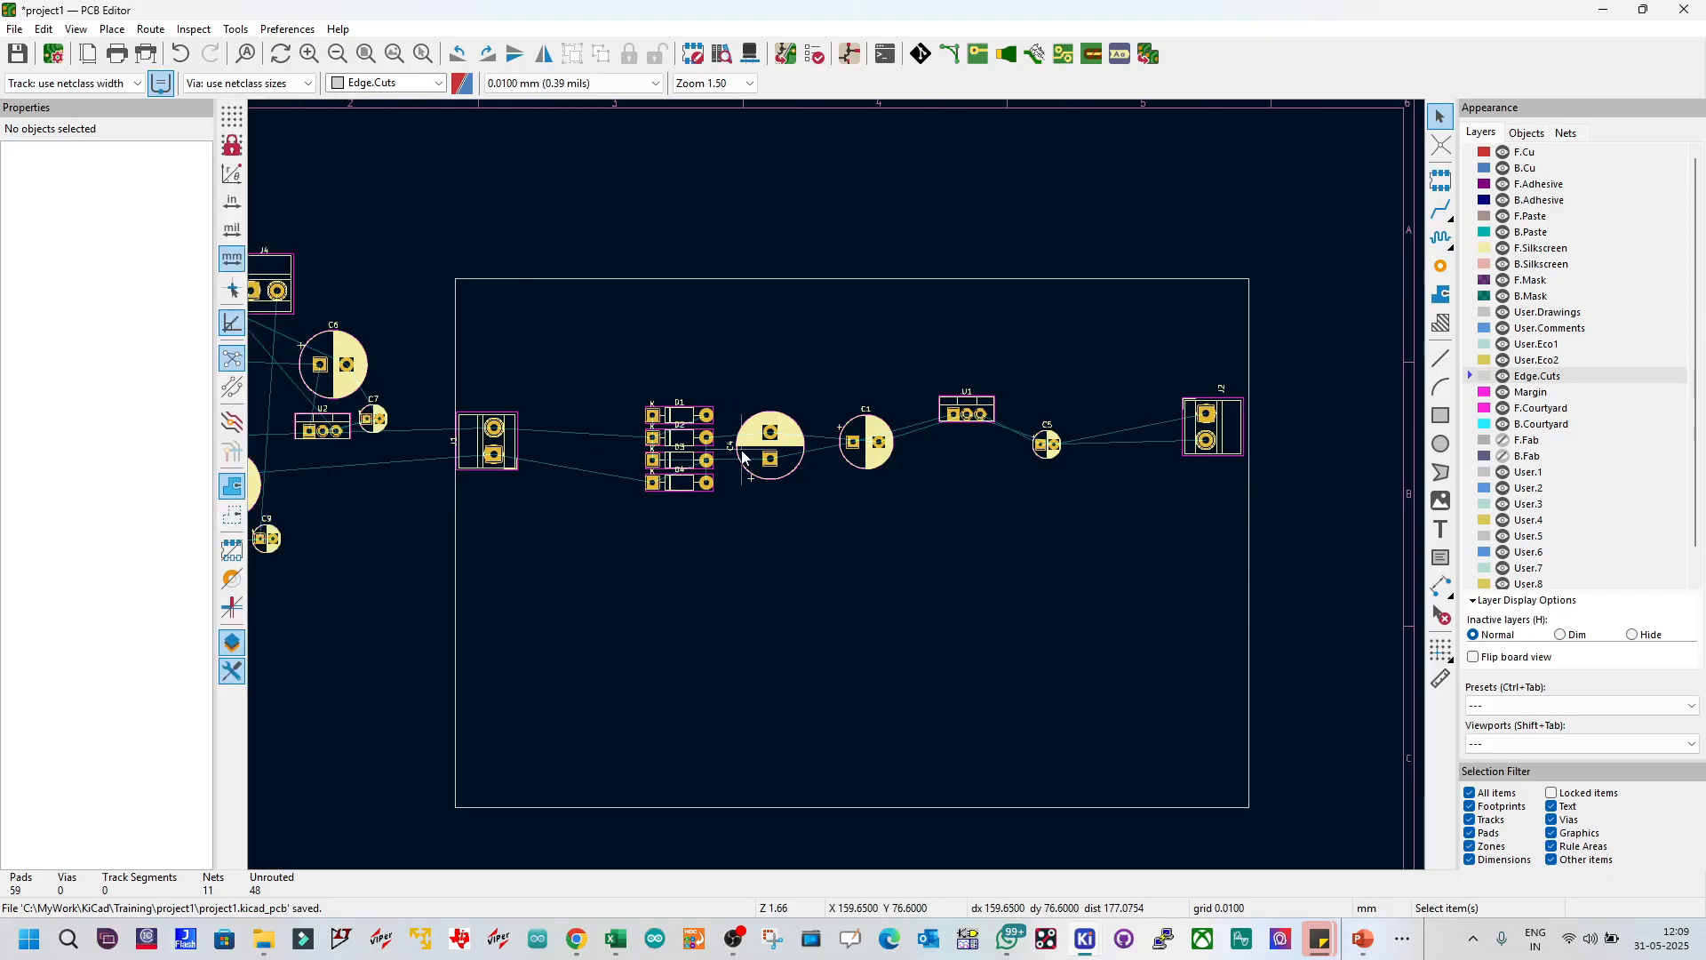
{"action": "scroll", "coordinate": [736, 457], "scroll_direction": "up", "scroll_amount": 2}
{"action": "middle_click_drag", "start_coordinate": [1050, 503], "coordinate": [837, 485]}
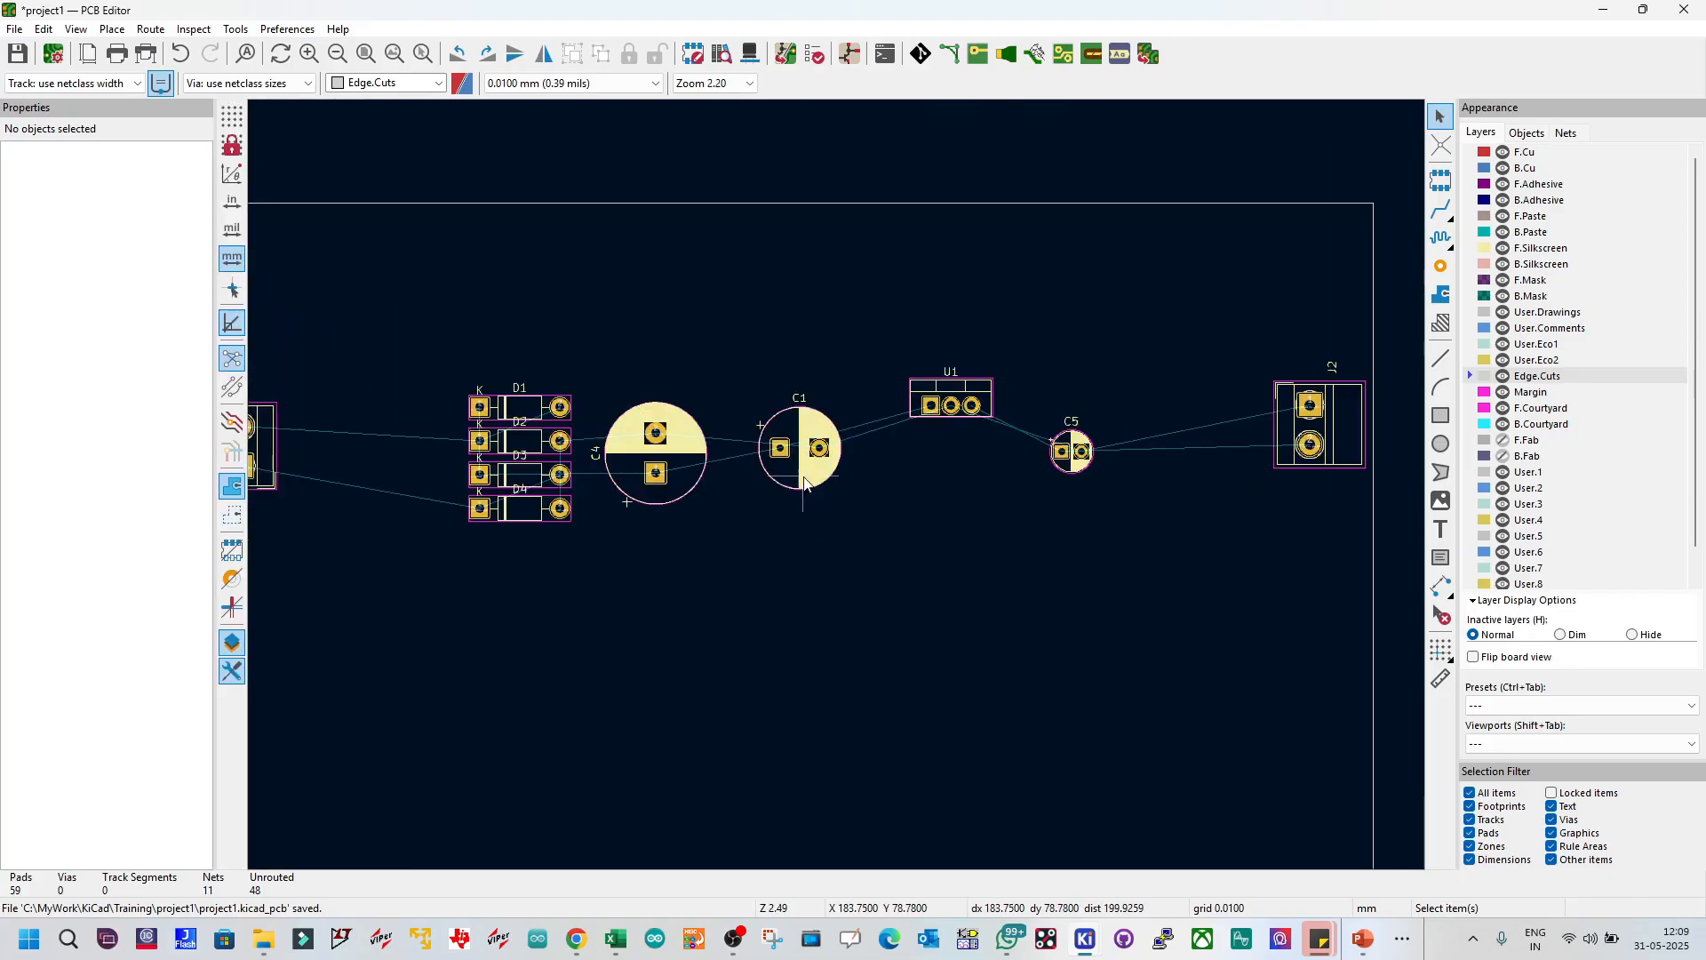
{"action": "scroll", "coordinate": [946, 475], "scroll_direction": "down", "scroll_amount": 2}
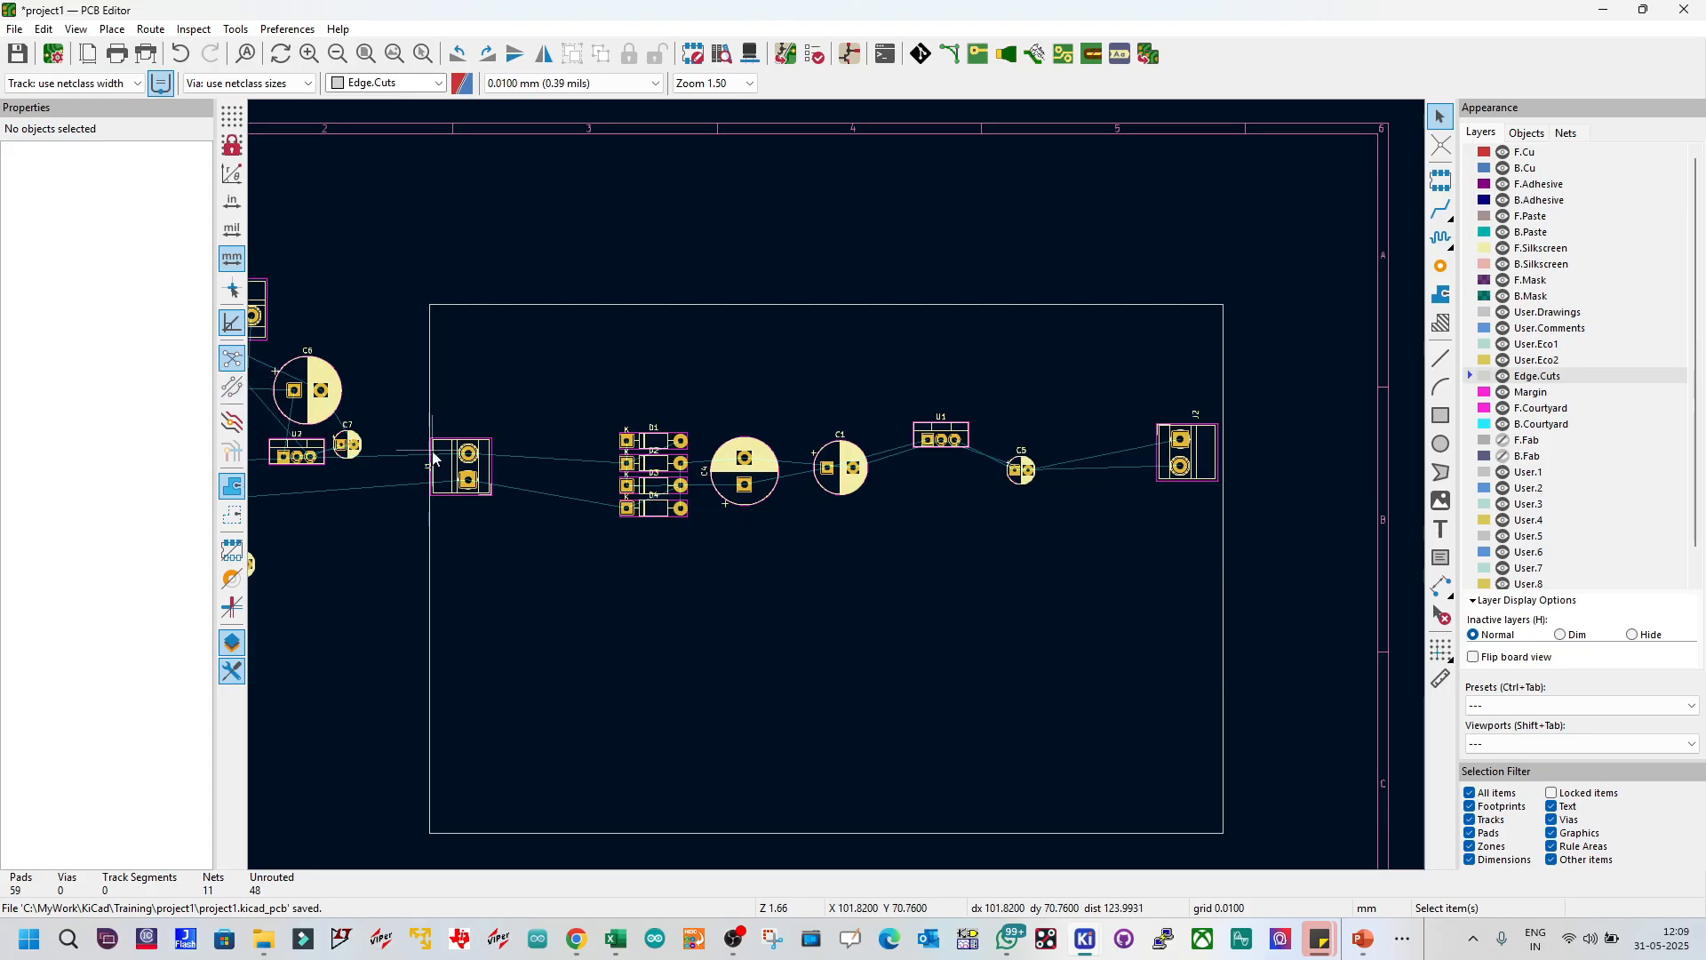
Step: Move regulator U1 down so its pads line up horizontally between C1 and C5
{"action": "scroll", "coordinate": [837, 485], "scroll_direction": "up", "scroll_amount": 2}
{"action": "scroll", "coordinate": [838, 485], "scroll_direction": "down", "scroll_amount": 2}
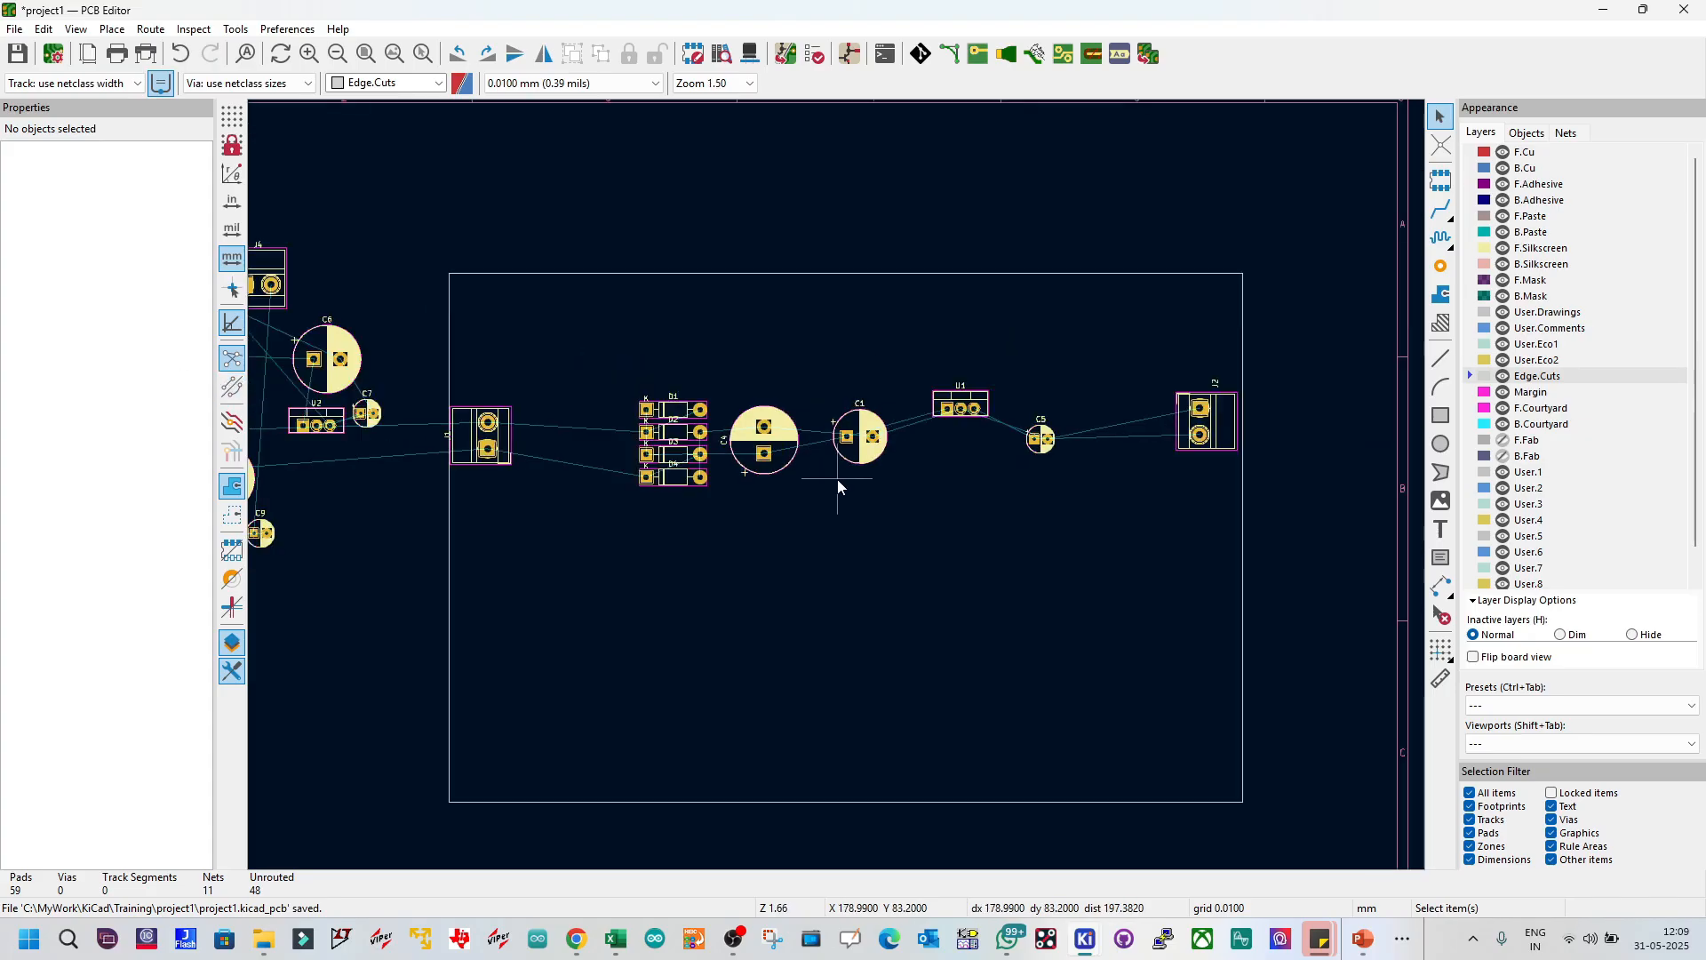
{"action": "scroll", "coordinate": [838, 486], "scroll_direction": "up", "scroll_amount": 2}
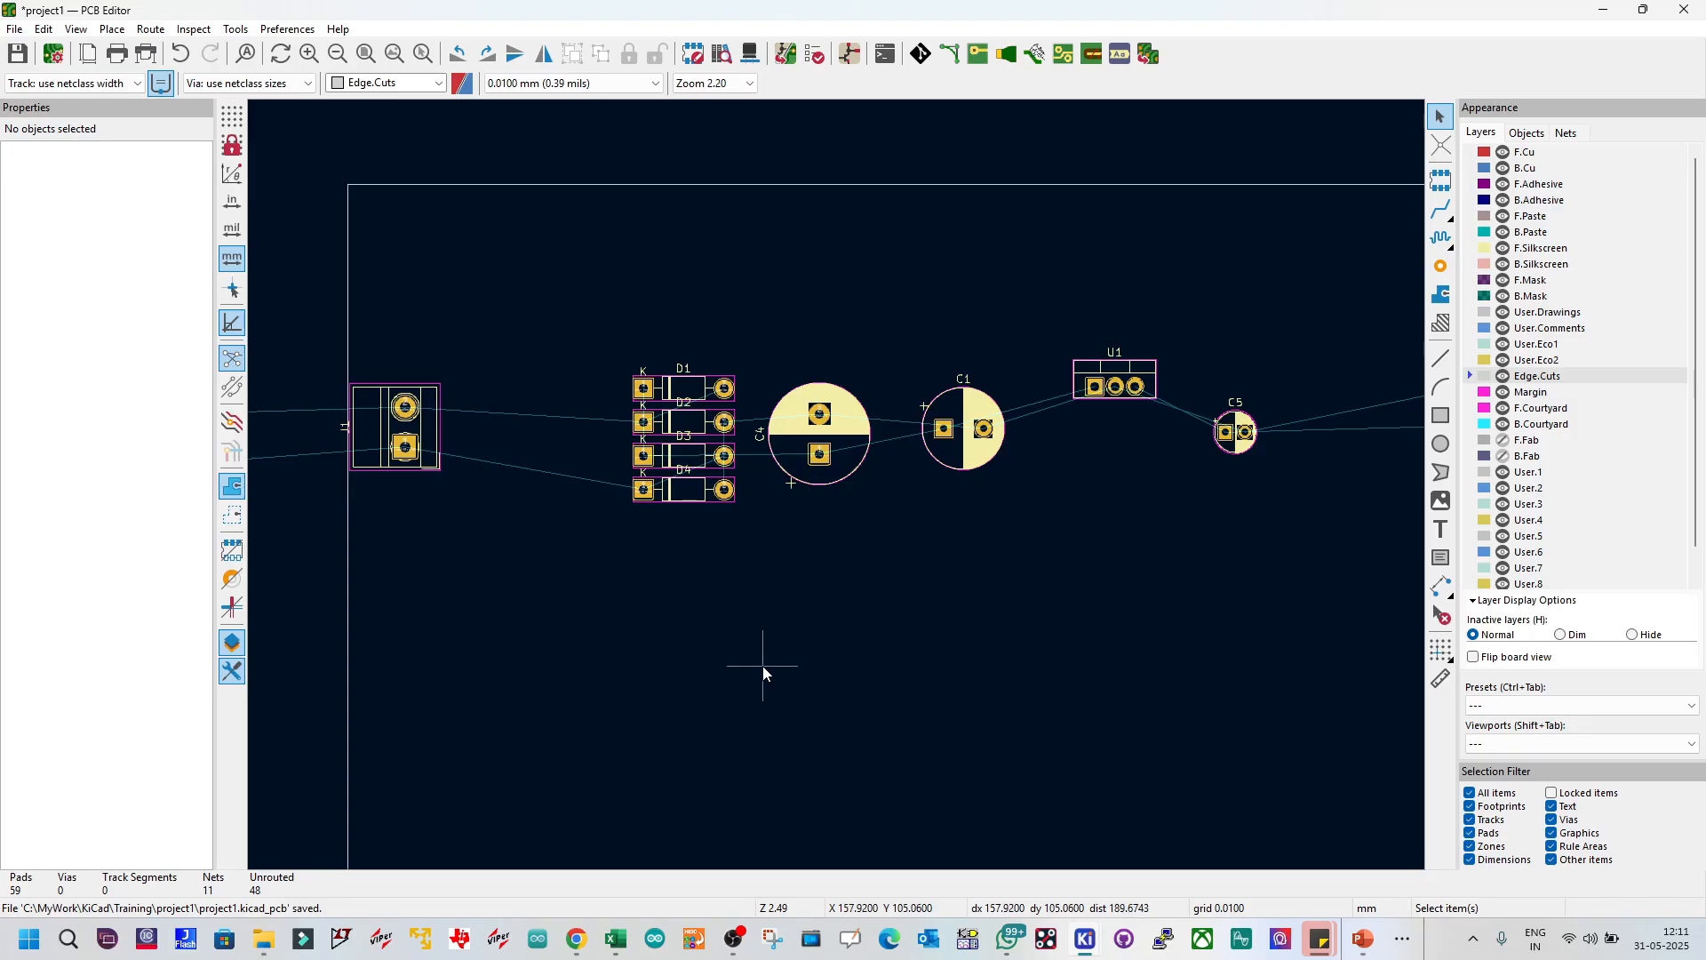
{"action": "scroll", "coordinate": [733, 526], "scroll_direction": "down", "scroll_amount": 2}
{"action": "scroll", "coordinate": [813, 476], "scroll_direction": "up", "scroll_amount": 2}
{"action": "scroll", "coordinate": [837, 485], "scroll_direction": "down", "scroll_amount": 2}
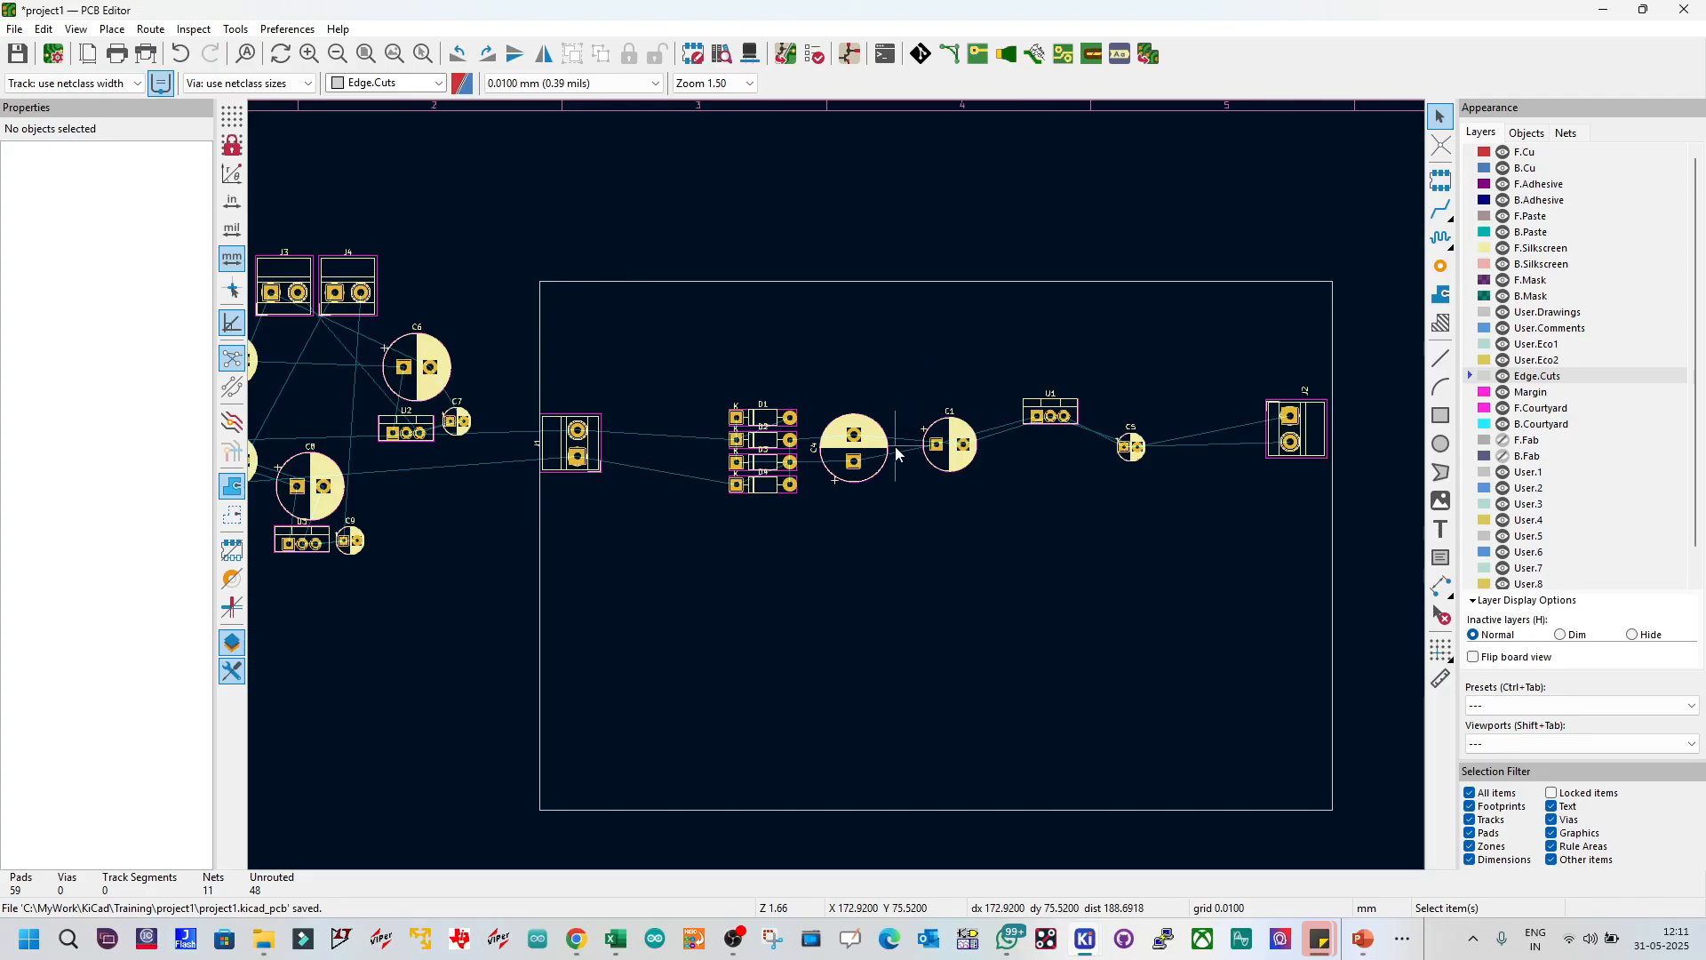
{"action": "scroll", "coordinate": [1020, 423], "scroll_direction": "up", "scroll_amount": 3}
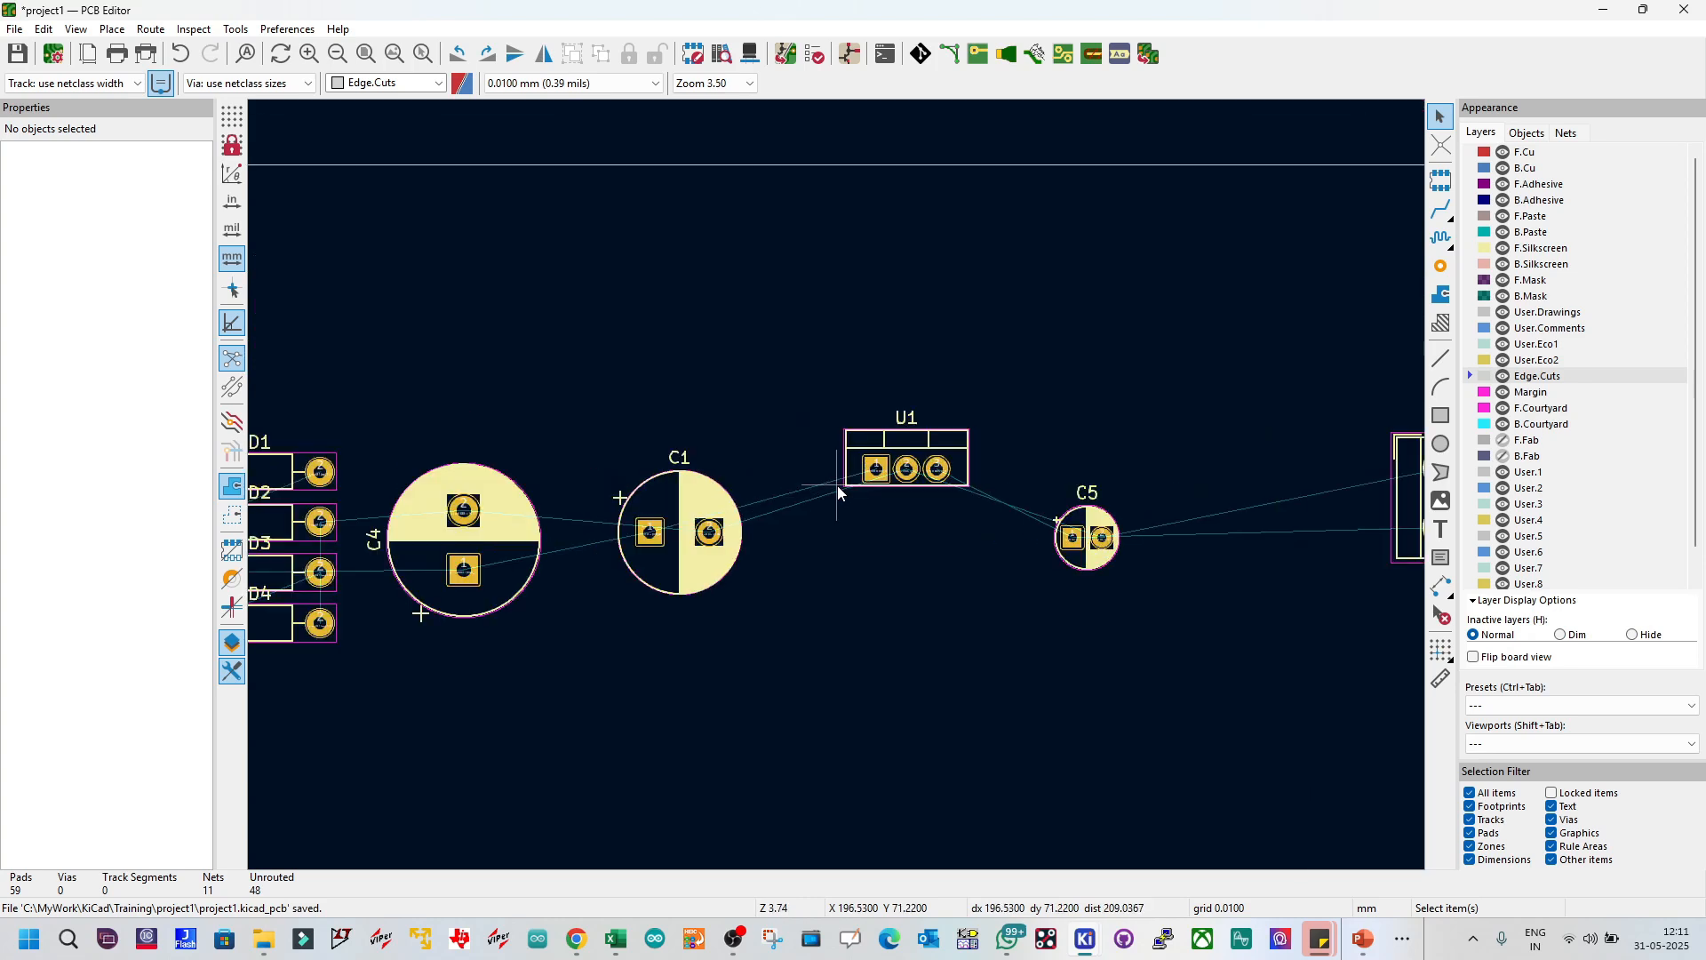
{"action": "left_click", "coordinate": [905, 449]}
{"action": "left_click_drag", "start_coordinate": [905, 449], "coordinate": [893, 523]}
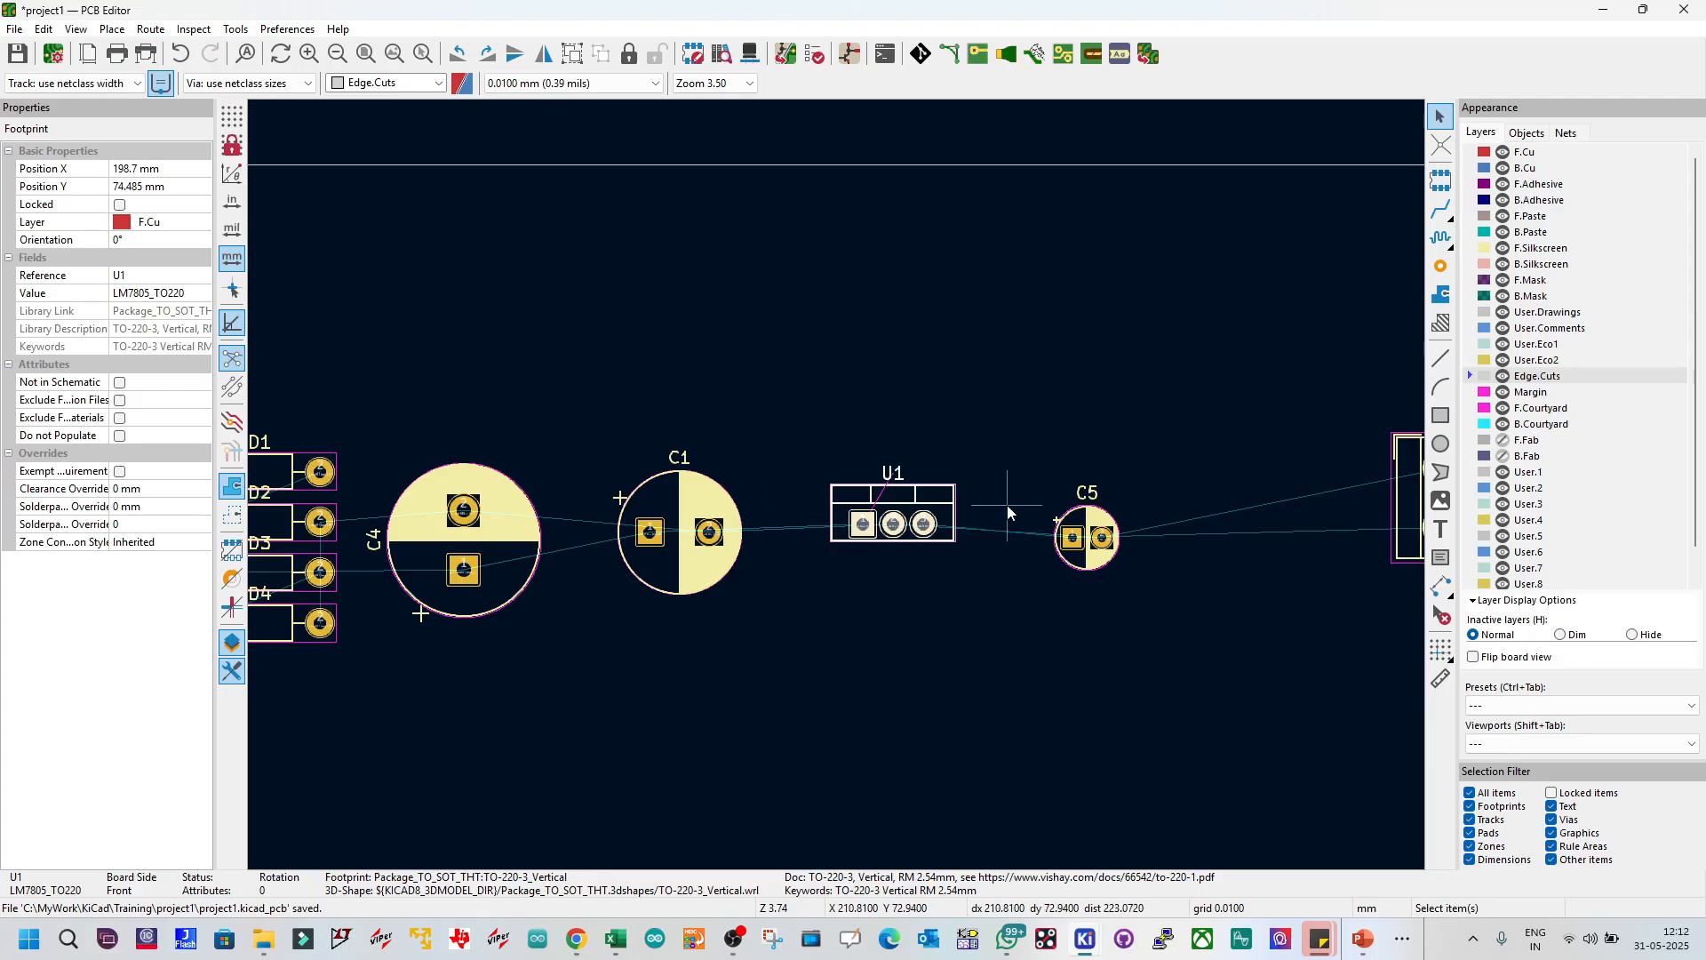
Step: Examine U1's pads and the ratsnest connections from C1 back through C4 and diodes D1–D4 to connector J1
{"action": "scroll", "coordinate": [828, 489], "scroll_direction": "down", "scroll_amount": 3}
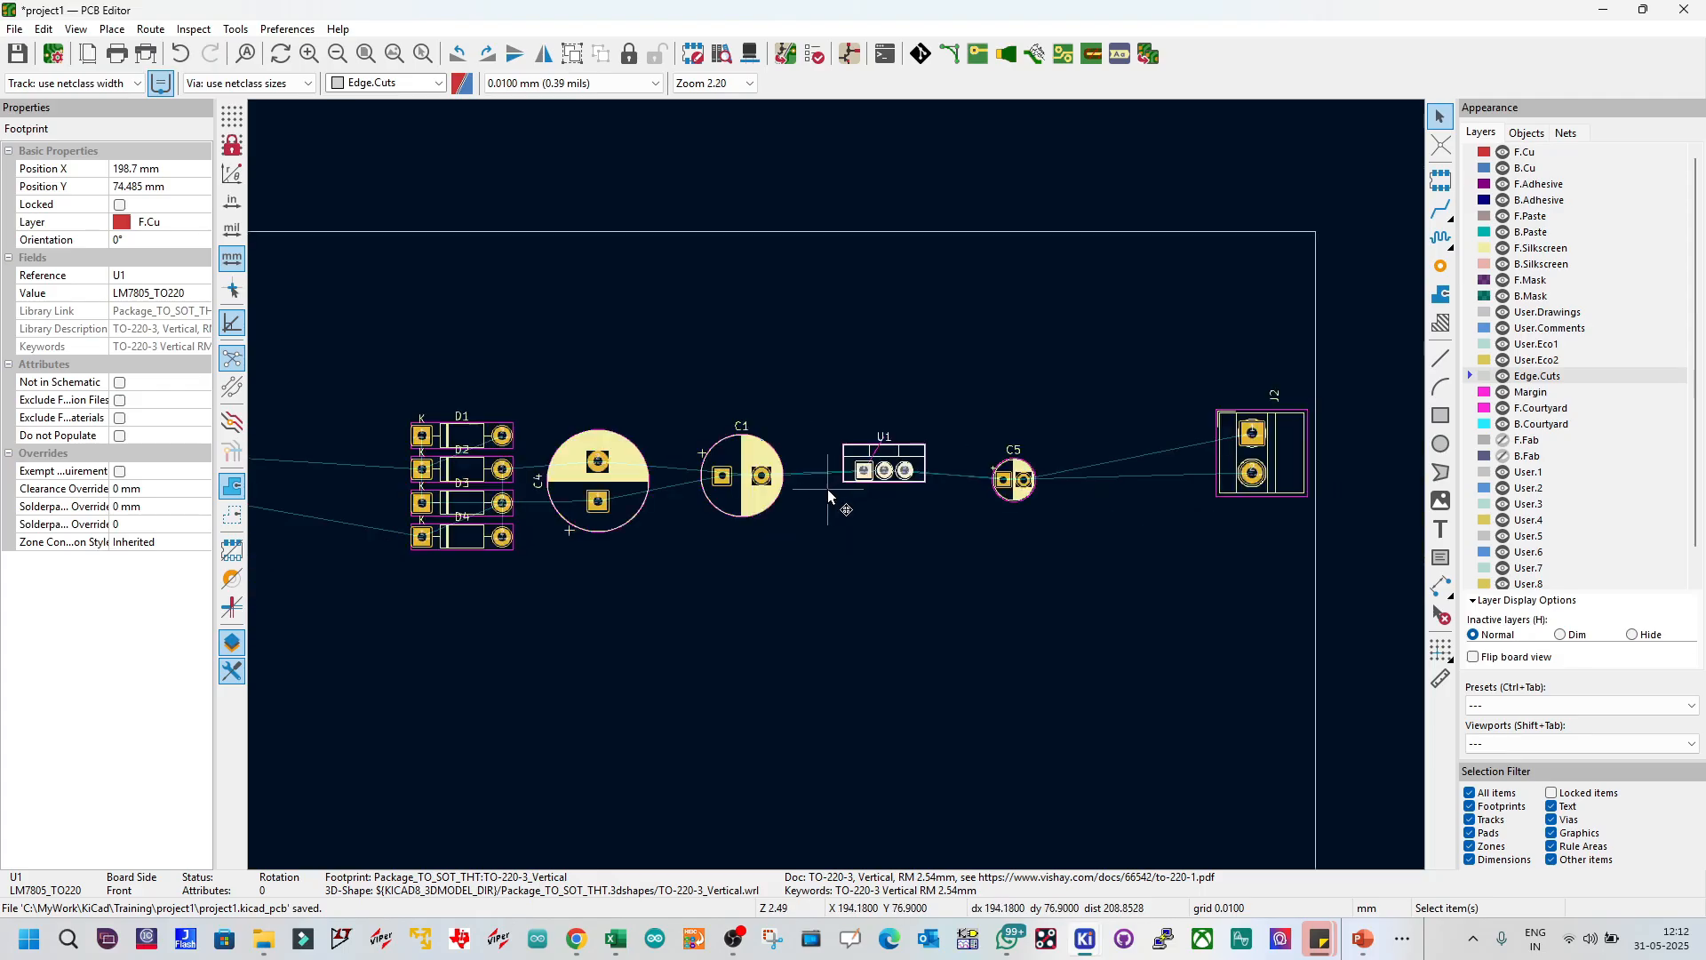
{"action": "scroll", "coordinate": [837, 485], "scroll_direction": "up", "scroll_amount": 3}
{"action": "scroll", "coordinate": [851, 481], "scroll_direction": "up", "scroll_amount": 4}
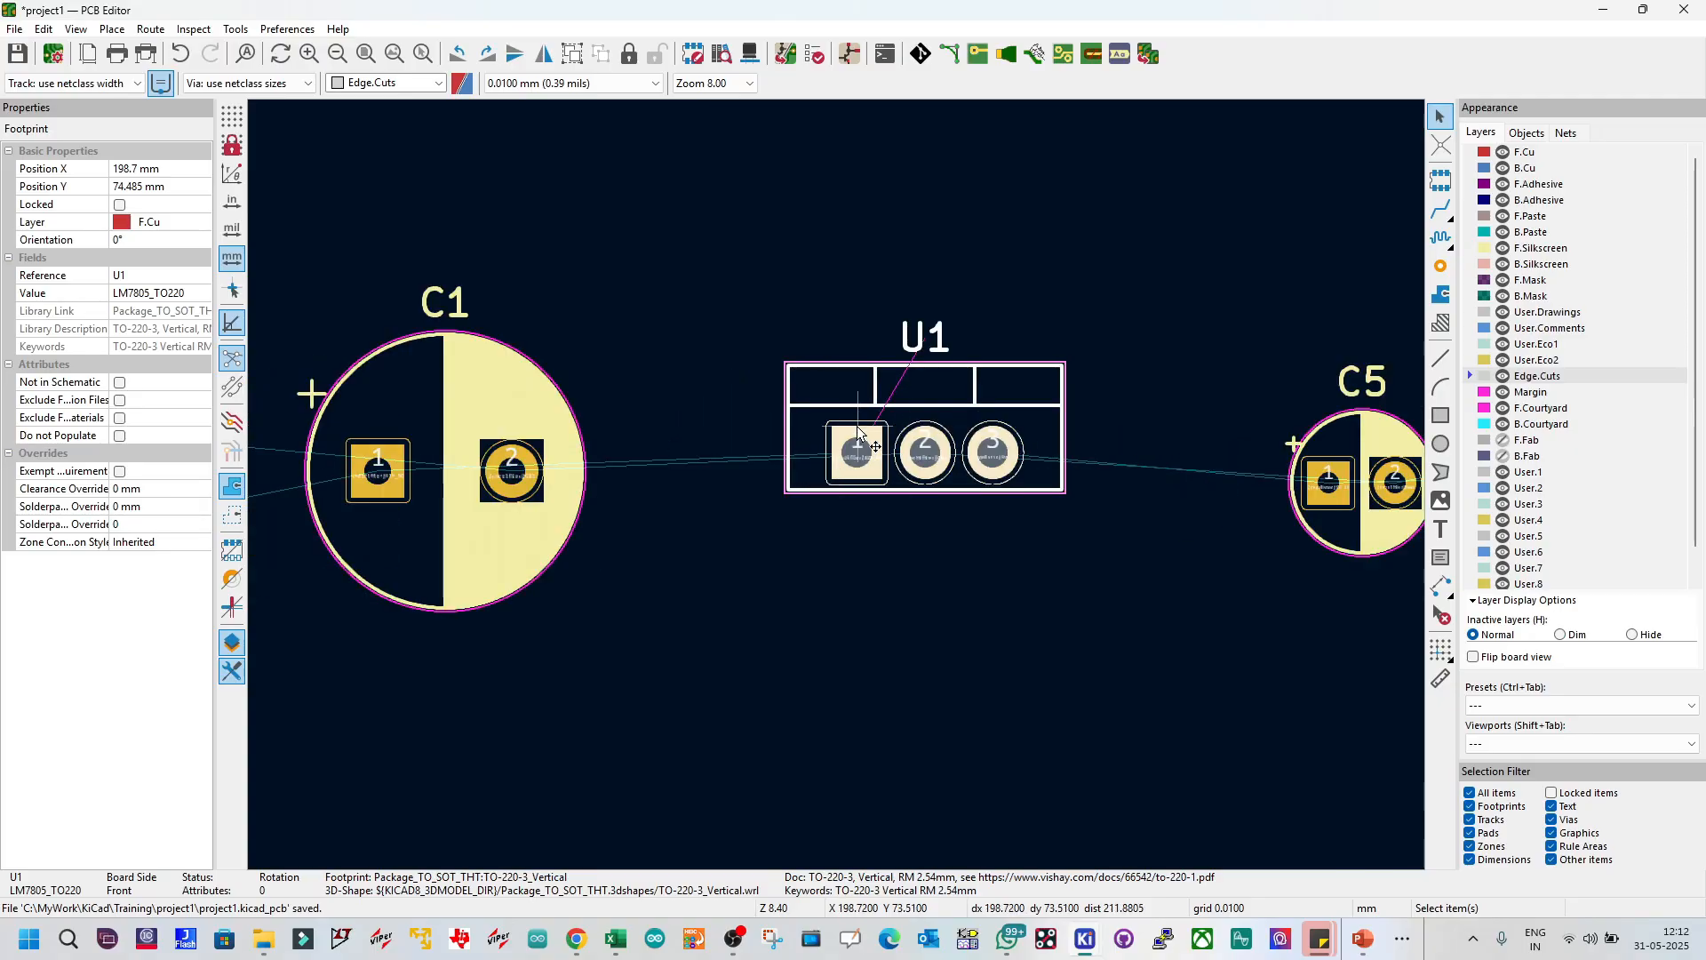
{"action": "scroll", "coordinate": [855, 487], "scroll_direction": "up", "scroll_amount": 2}
{"action": "left_click", "coordinate": [869, 555]}
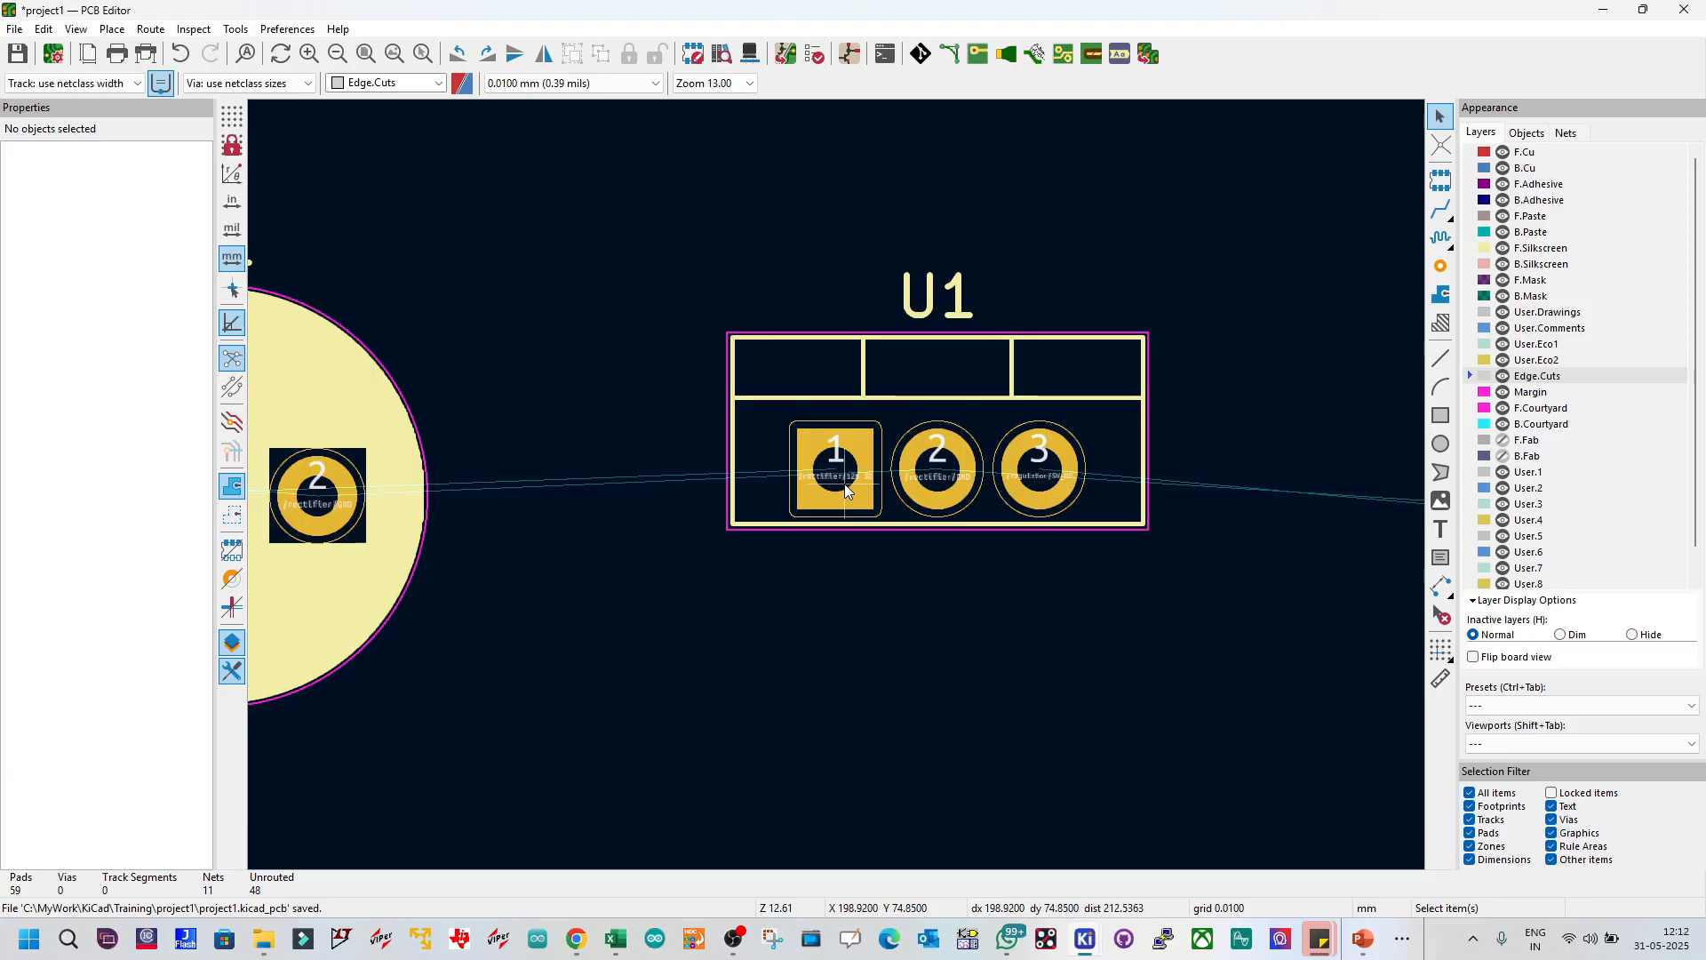
{"action": "scroll", "coordinate": [837, 483], "scroll_direction": "down", "scroll_amount": 7}
{"action": "scroll", "coordinate": [797, 490], "scroll_direction": "up", "scroll_amount": 3}
{"action": "scroll", "coordinate": [837, 485], "scroll_direction": "down", "scroll_amount": 2}
{"action": "scroll", "coordinate": [837, 485], "scroll_direction": "up", "scroll_amount": 2}
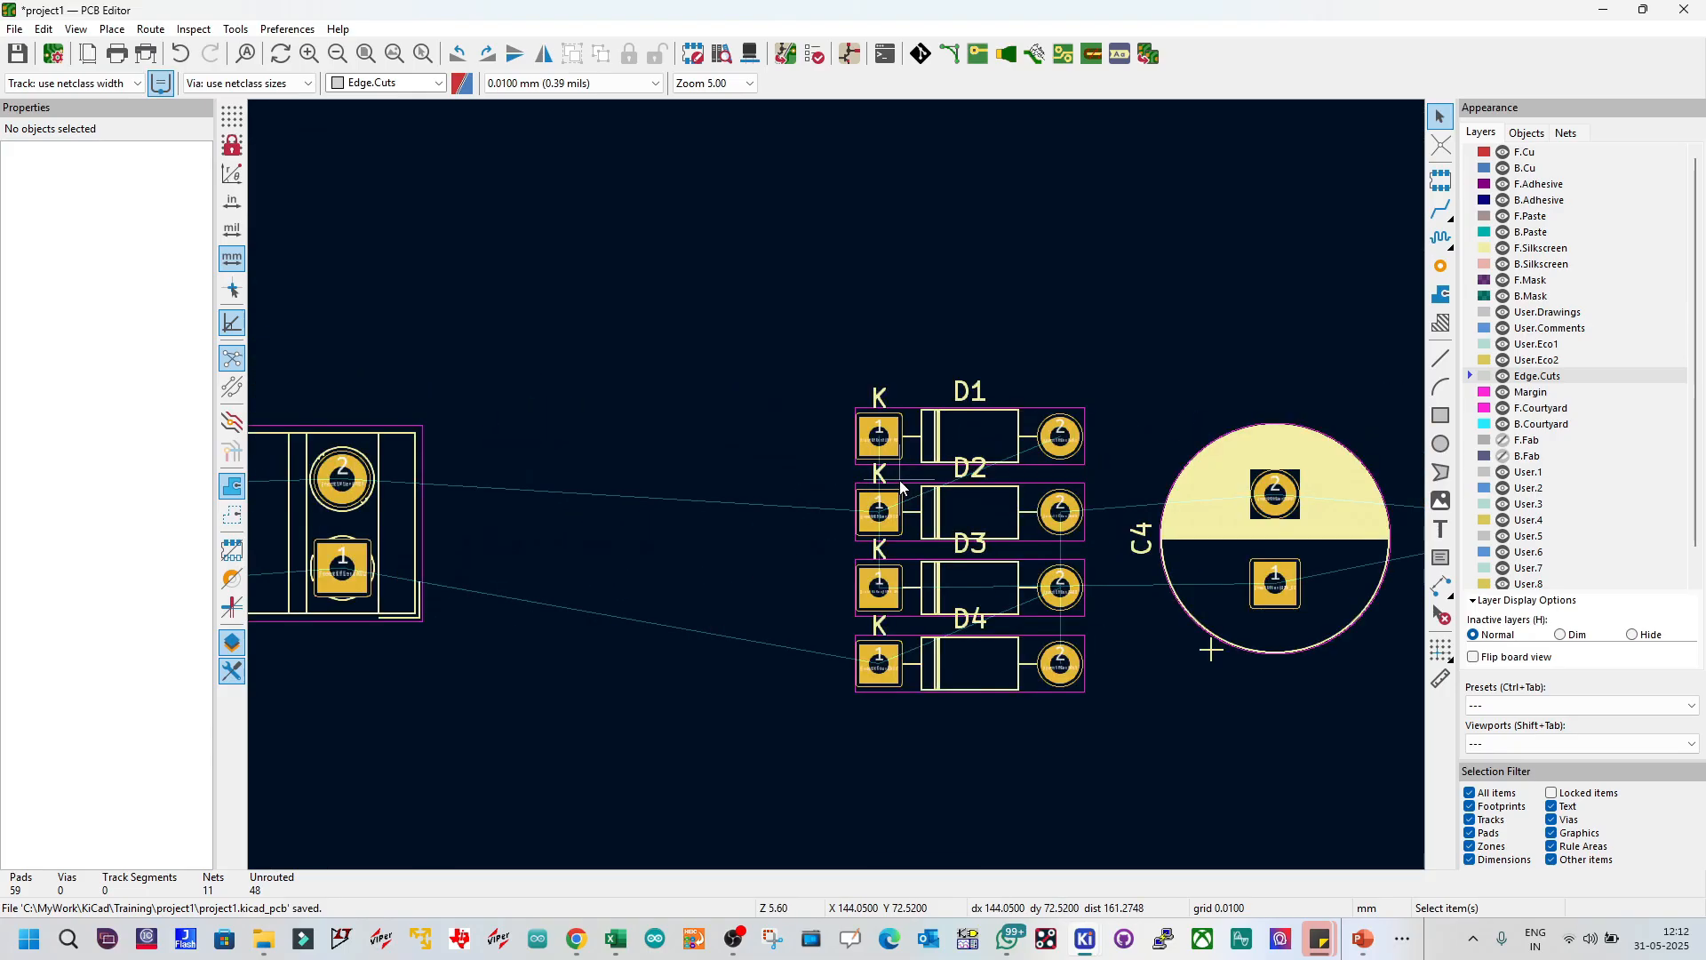
{"action": "scroll", "coordinate": [889, 489], "scroll_direction": "down", "scroll_amount": 3}
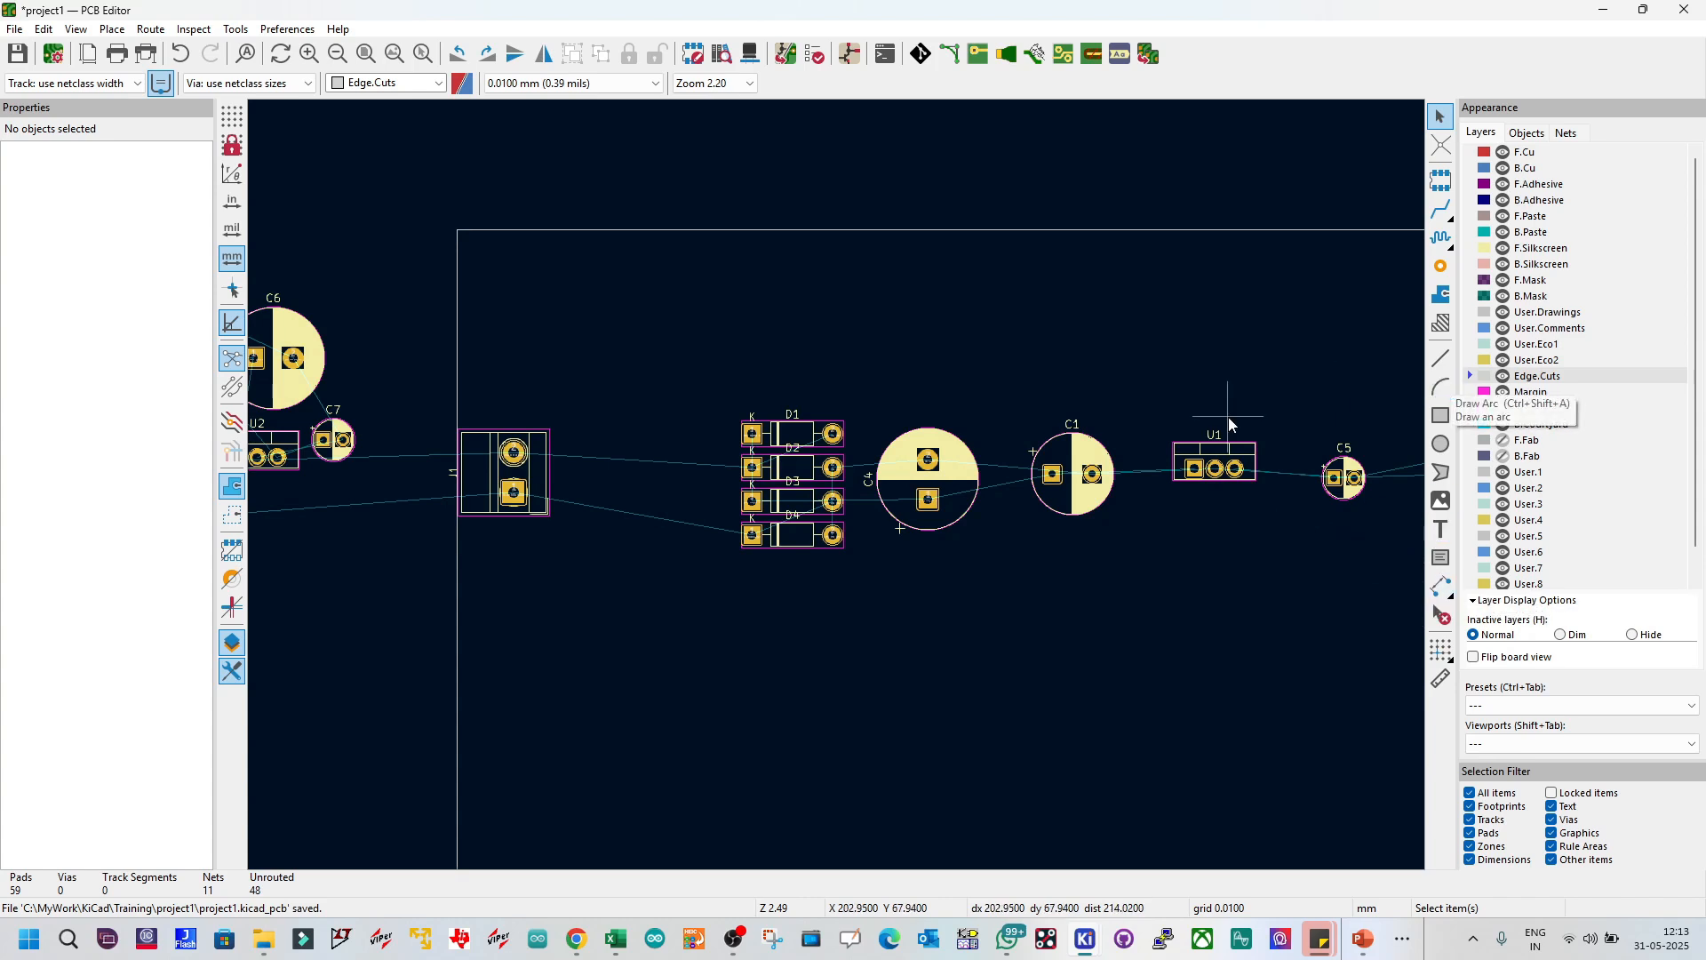
Step: Hide and restore the F.Courtyard layer, then the F.Silkscreen layer, to examine what each one draws around the footprints
{"action": "scroll", "coordinate": [678, 424], "scroll_direction": "up", "scroll_amount": 2}
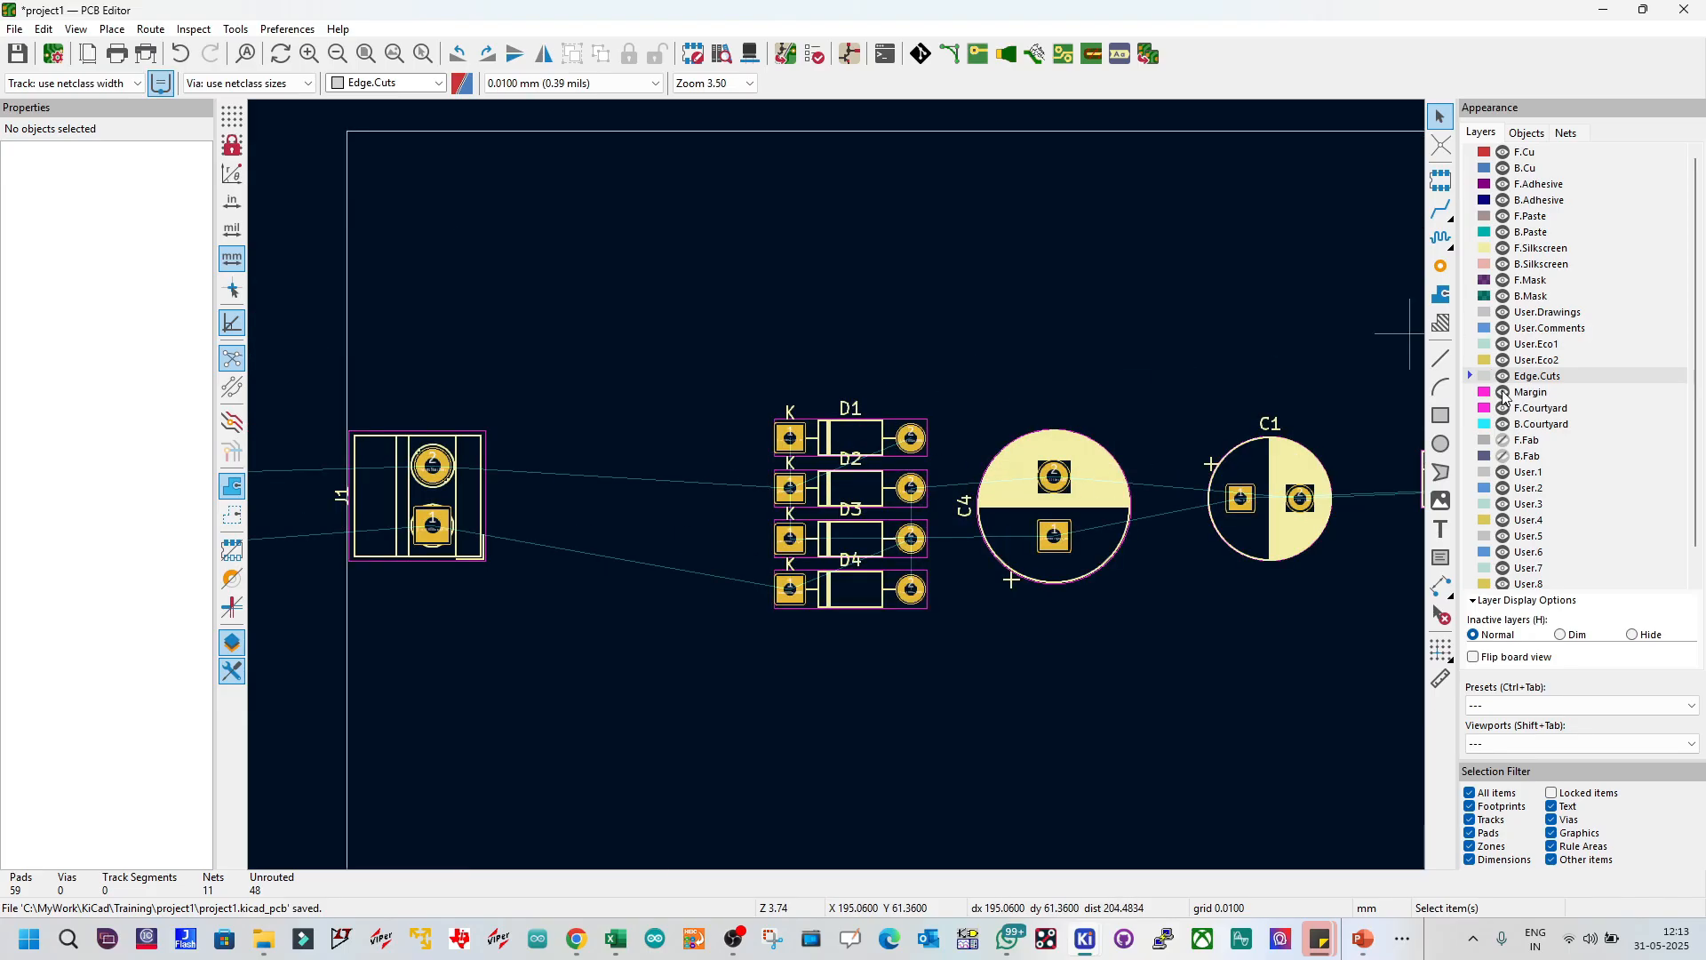
{"action": "left_click", "coordinate": [1503, 408]}
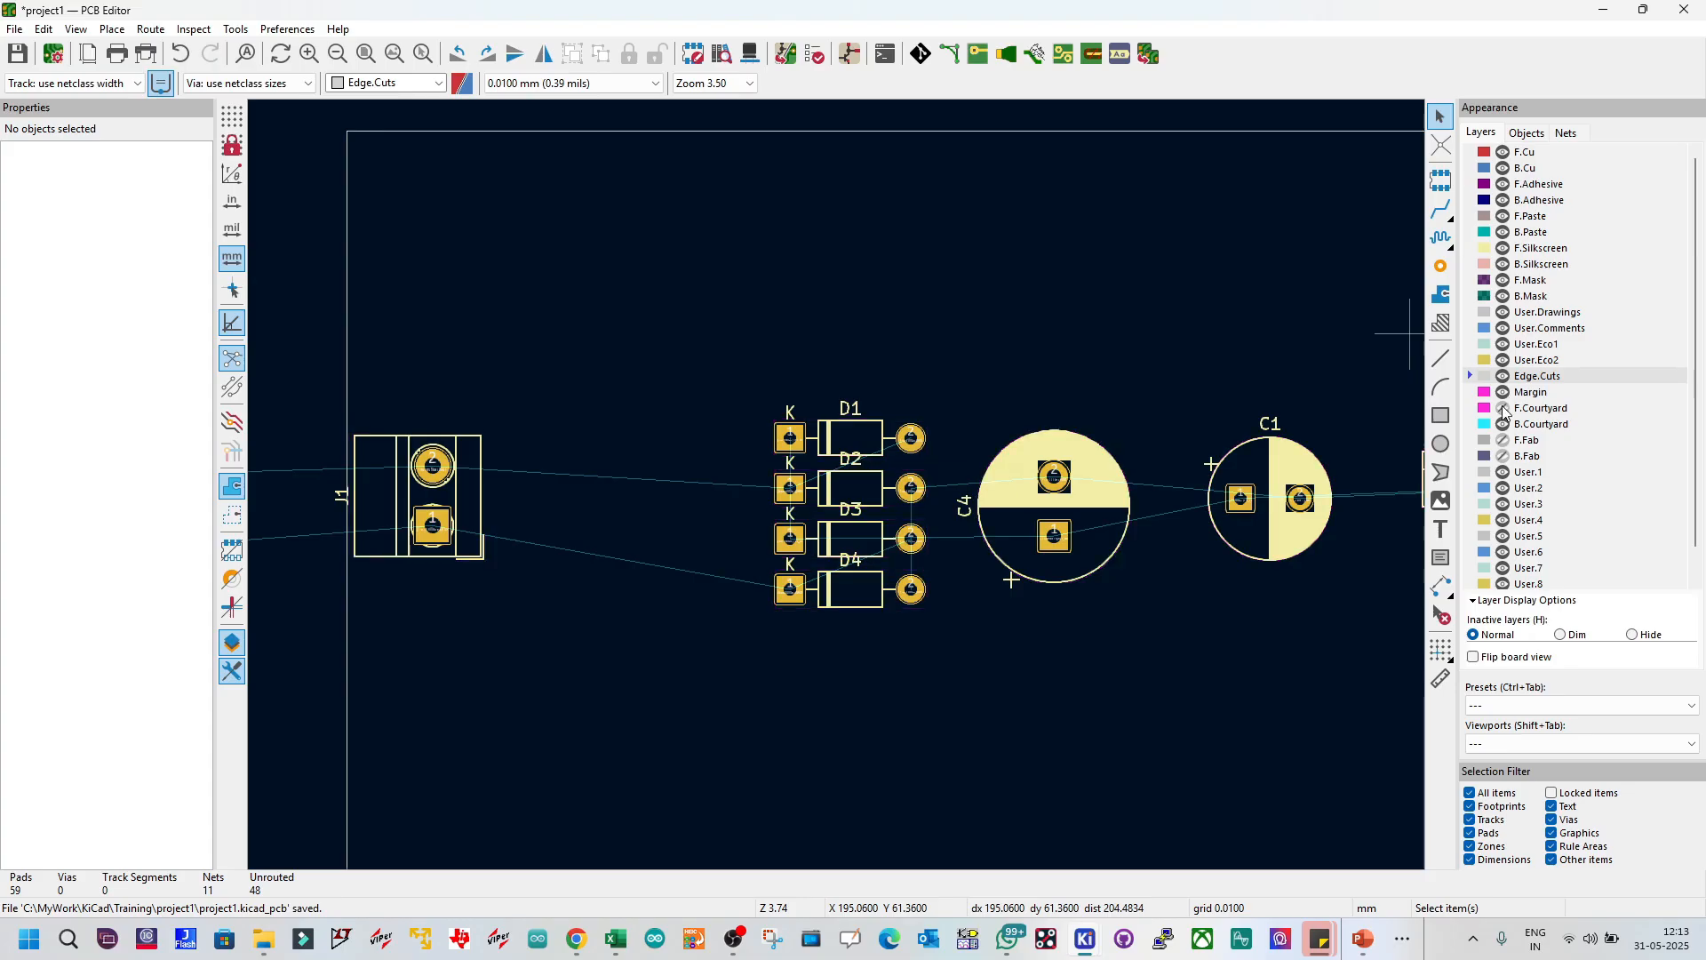
{"action": "left_click", "coordinate": [1503, 409]}
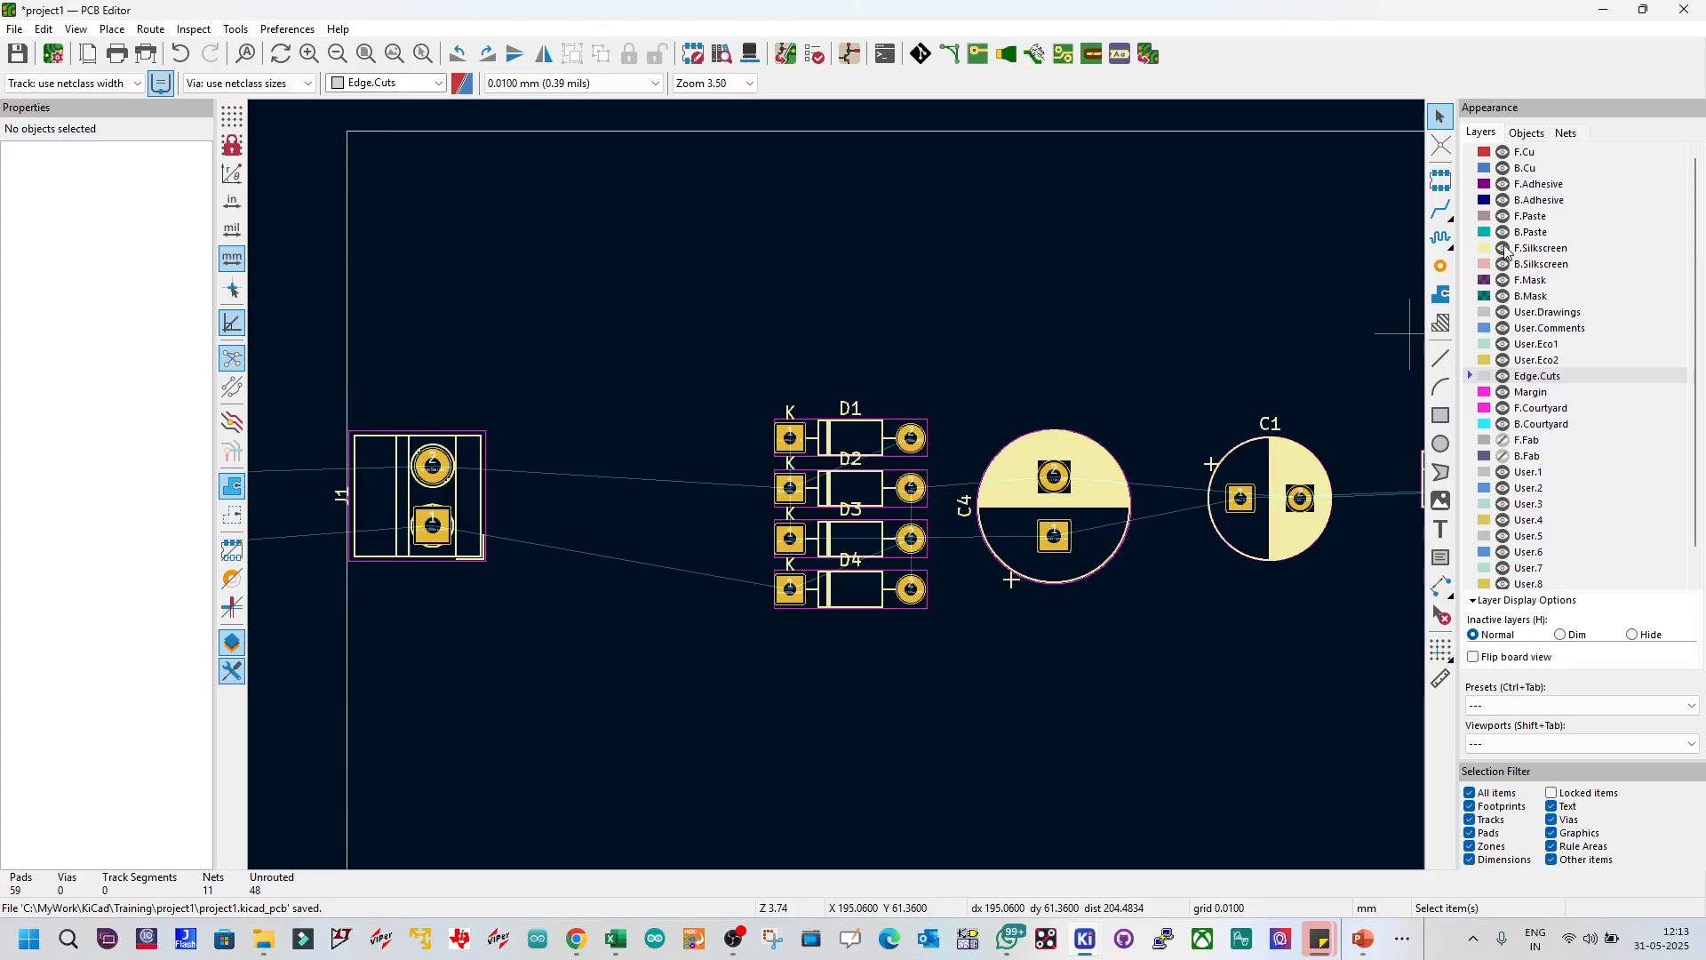
{"action": "left_click", "coordinate": [1503, 248]}
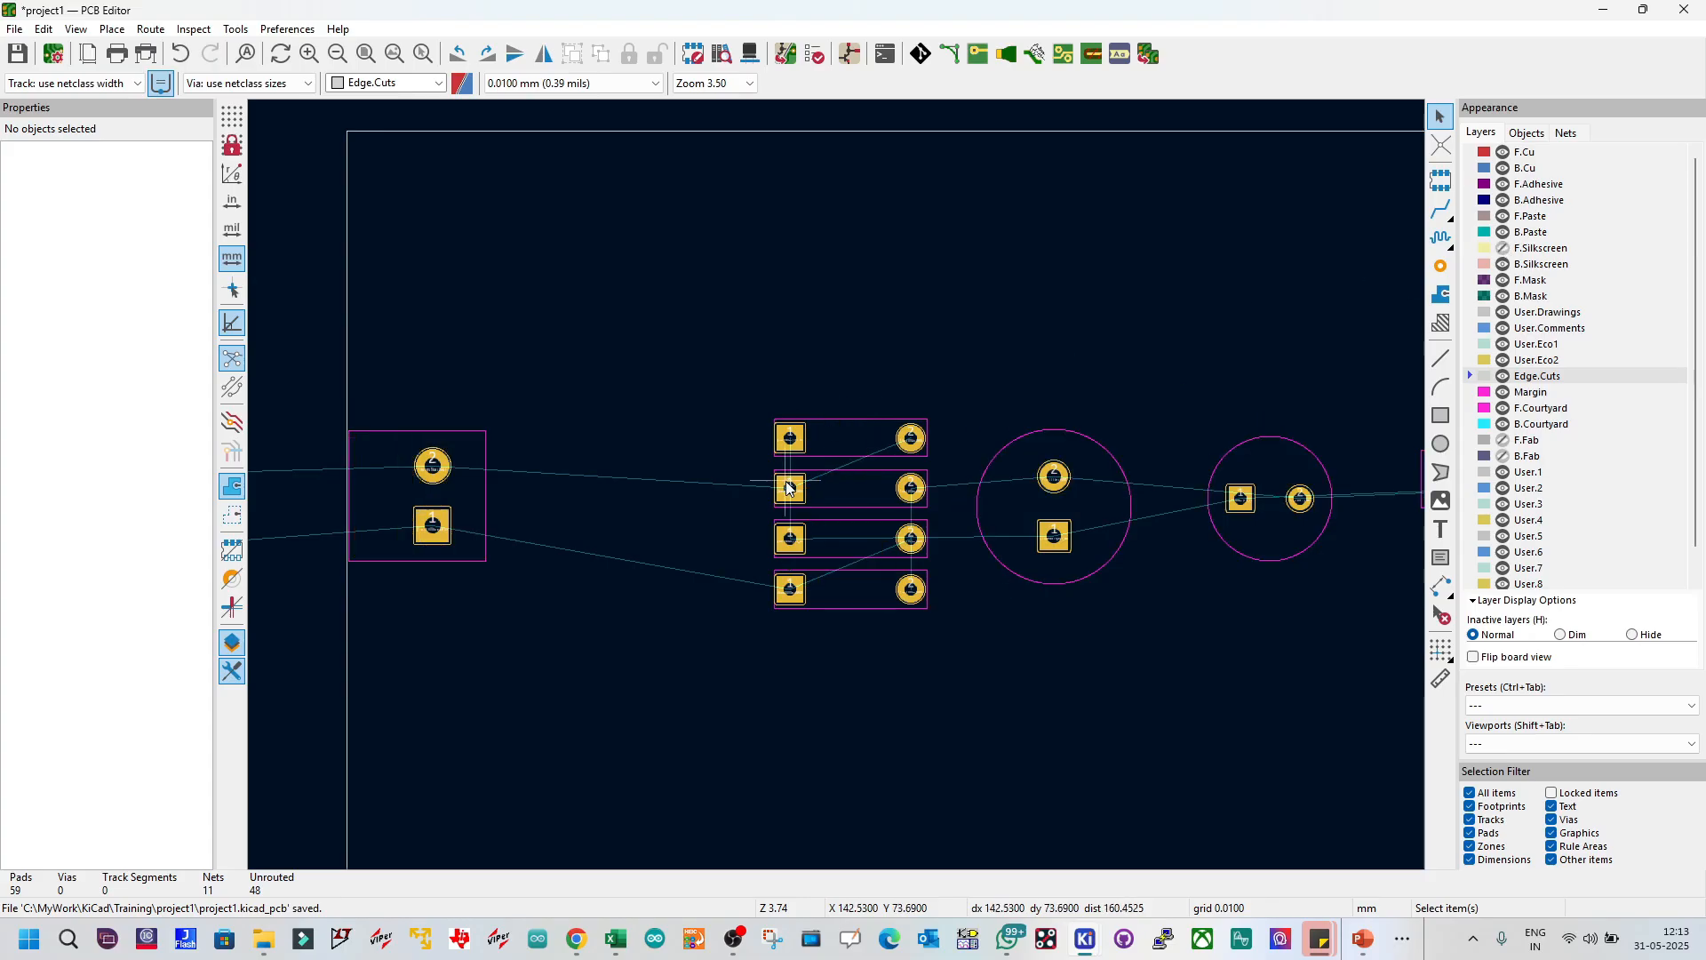
{"action": "left_click", "coordinate": [835, 446]}
{"action": "left_click", "coordinate": [754, 419]}
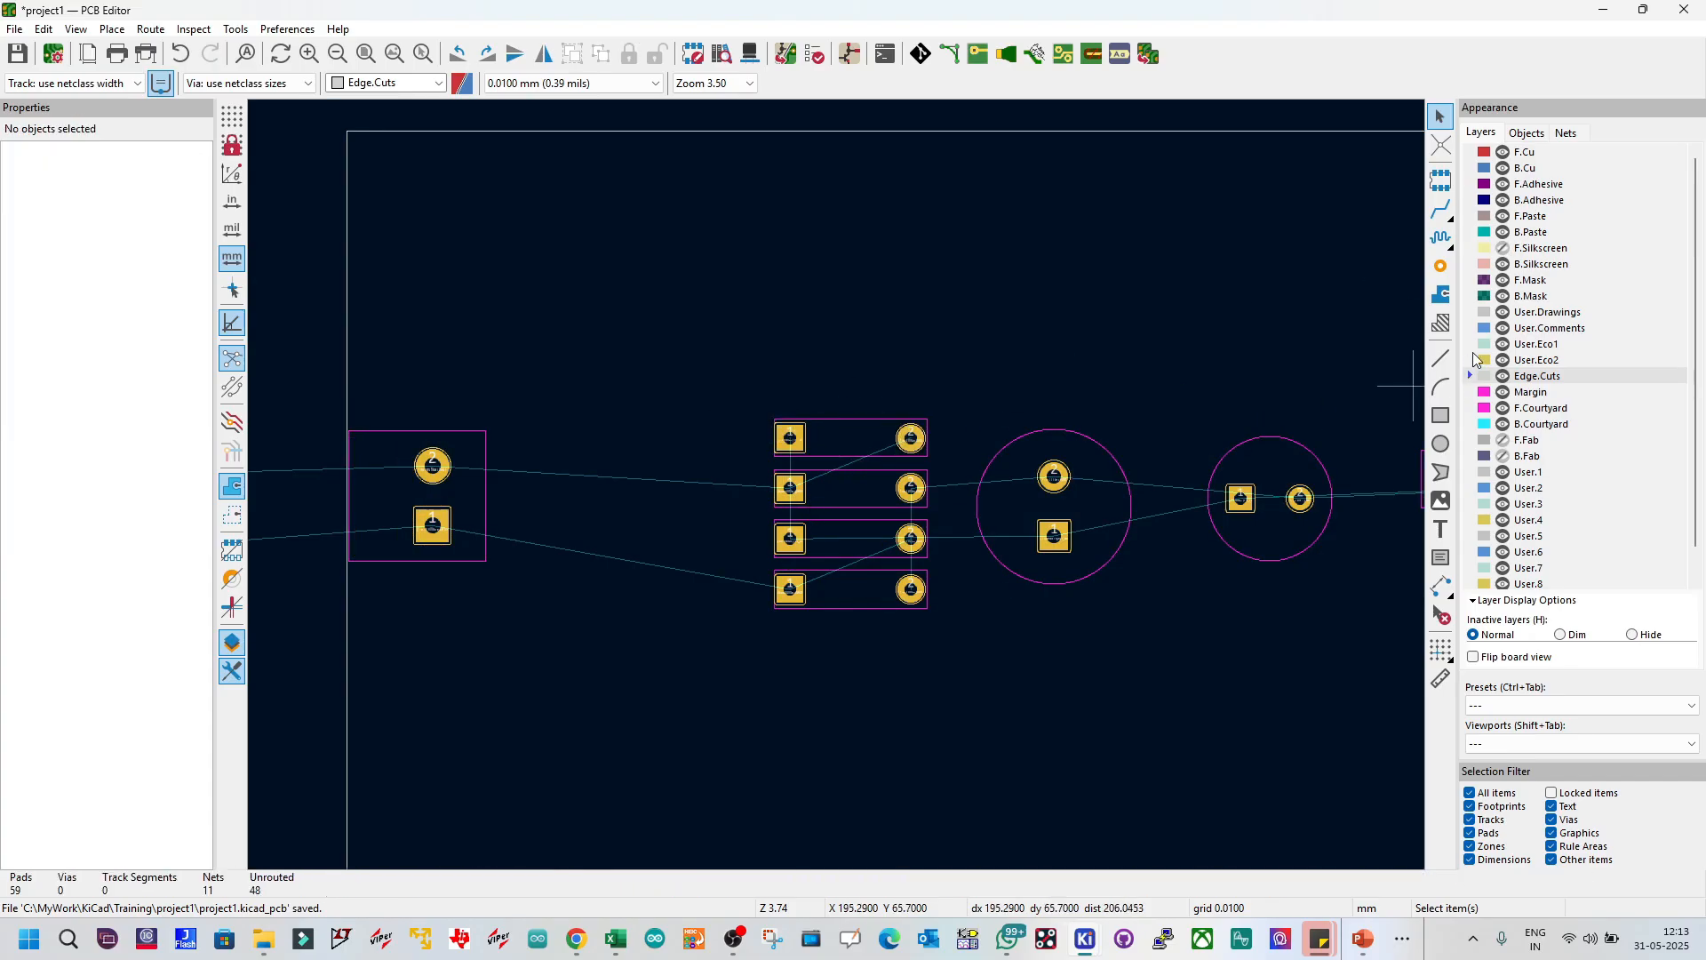
{"action": "left_click", "coordinate": [1503, 248]}
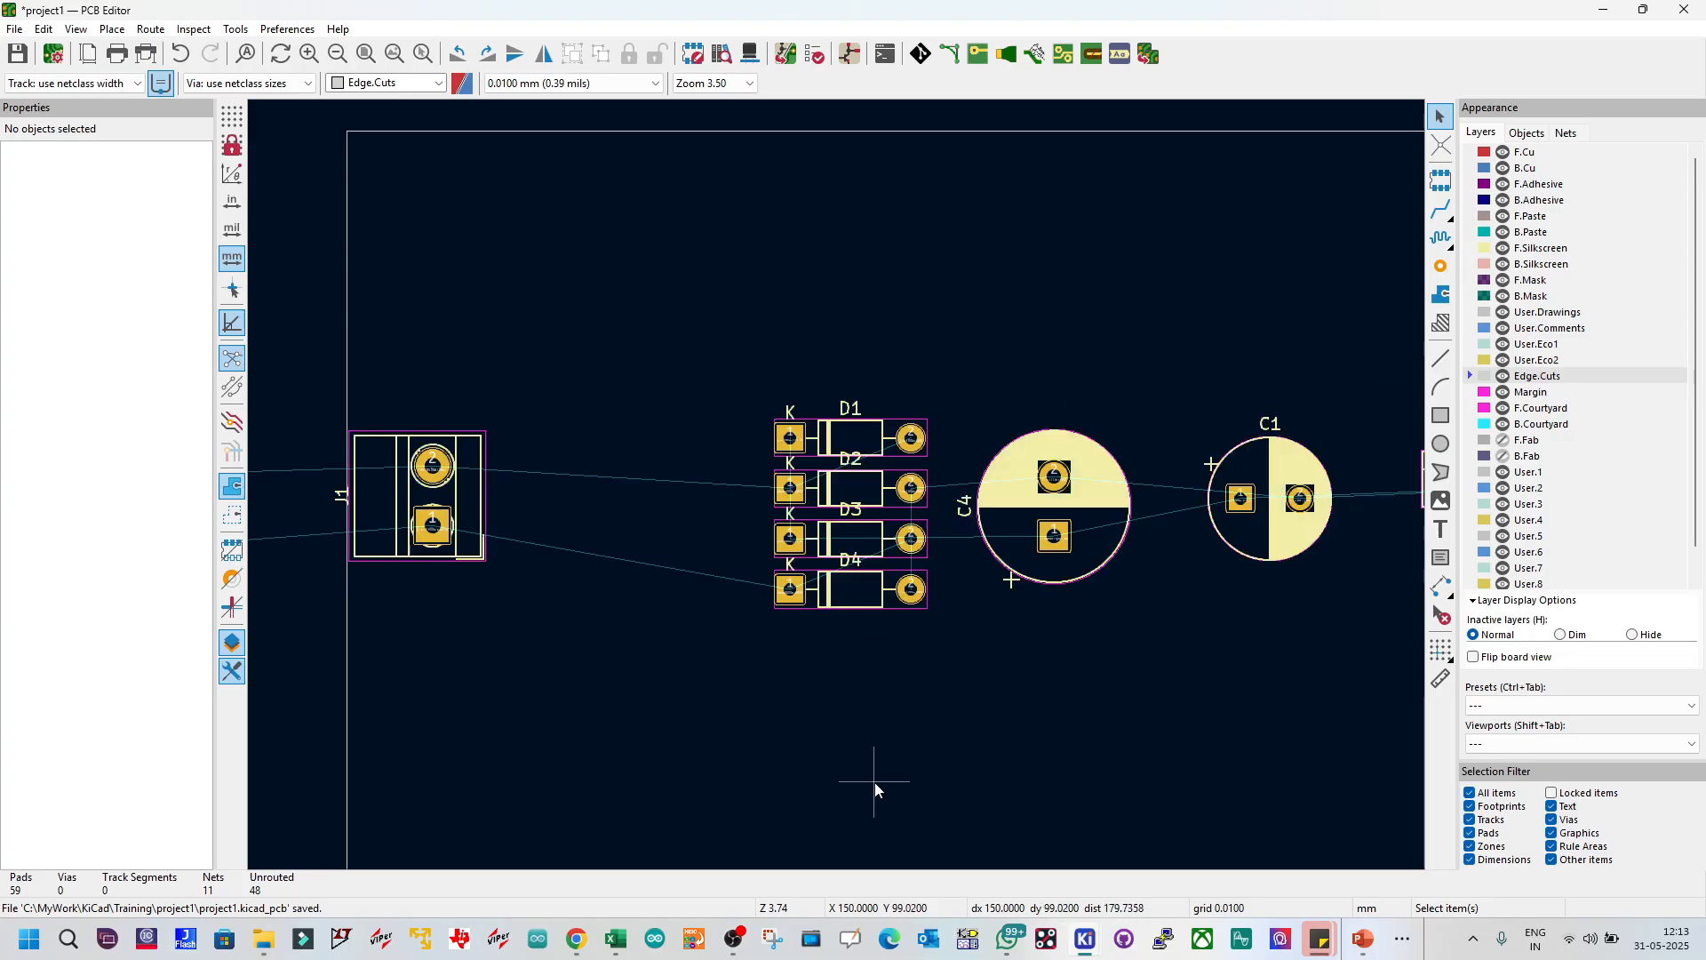
Step: Select diodes D1–D4, check their bridge arrangement in the Schematic Editor's rectifier sheet, and return to the PCB Editor
{"action": "left_click_drag", "start_coordinate": [749, 354], "coordinate": [978, 693]}
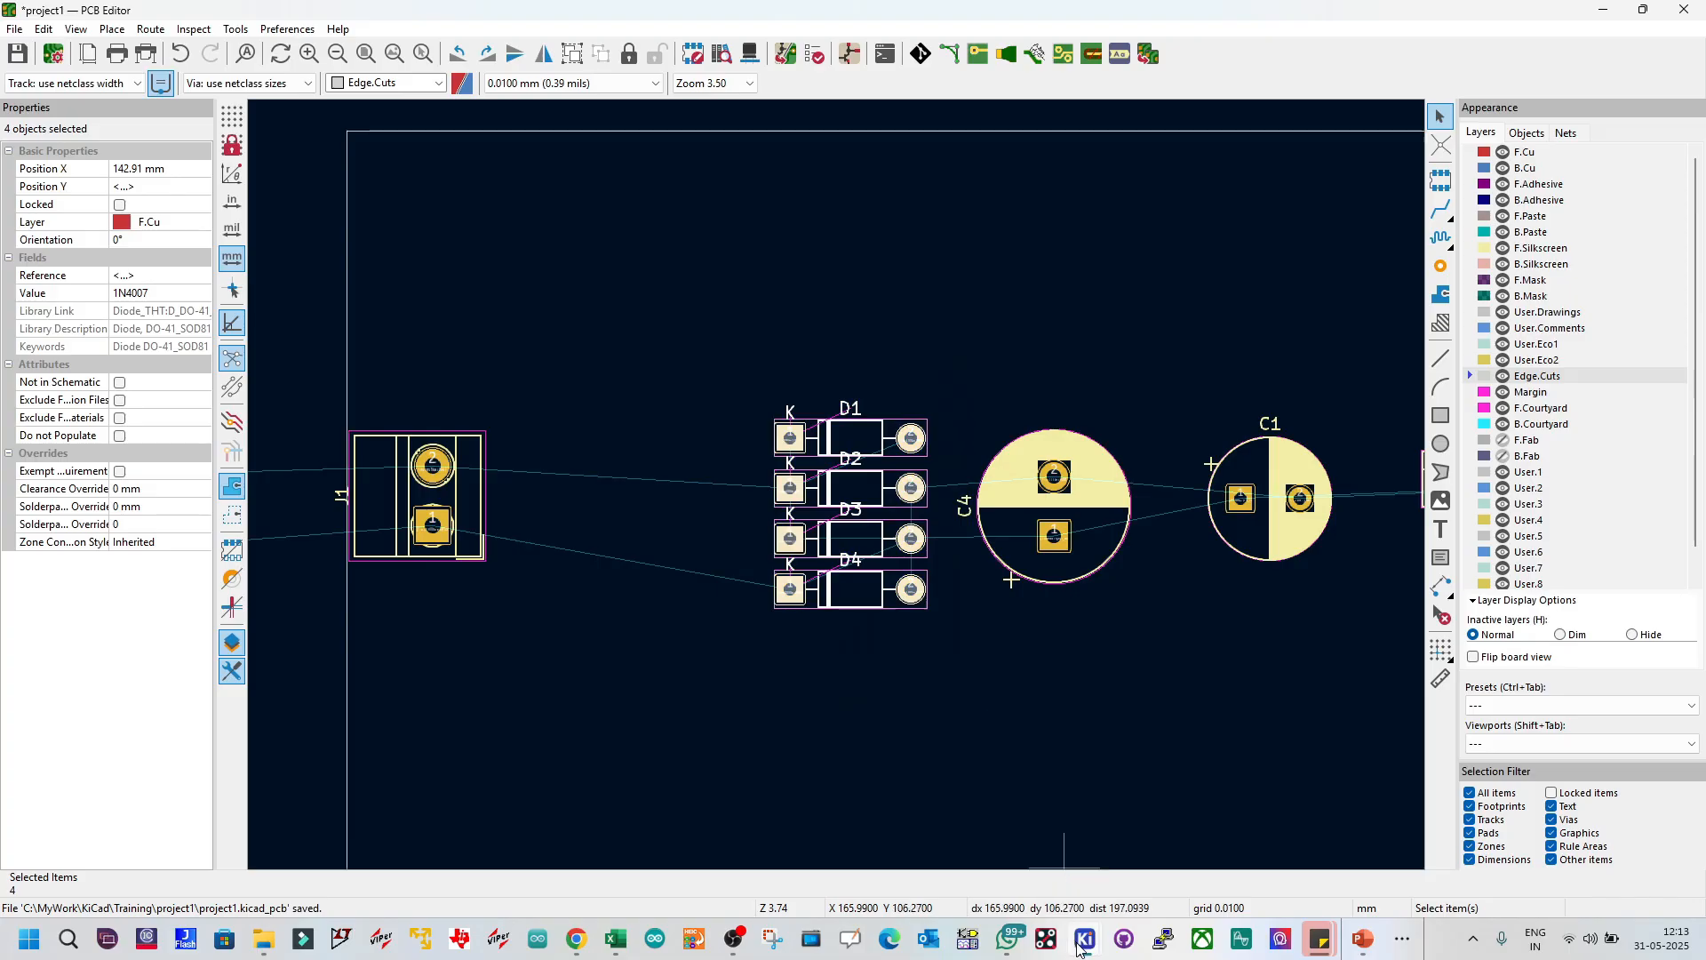
{"action": "mouse_move", "coordinate": [1081, 944]}
{"action": "left_click", "coordinate": [1073, 842]}
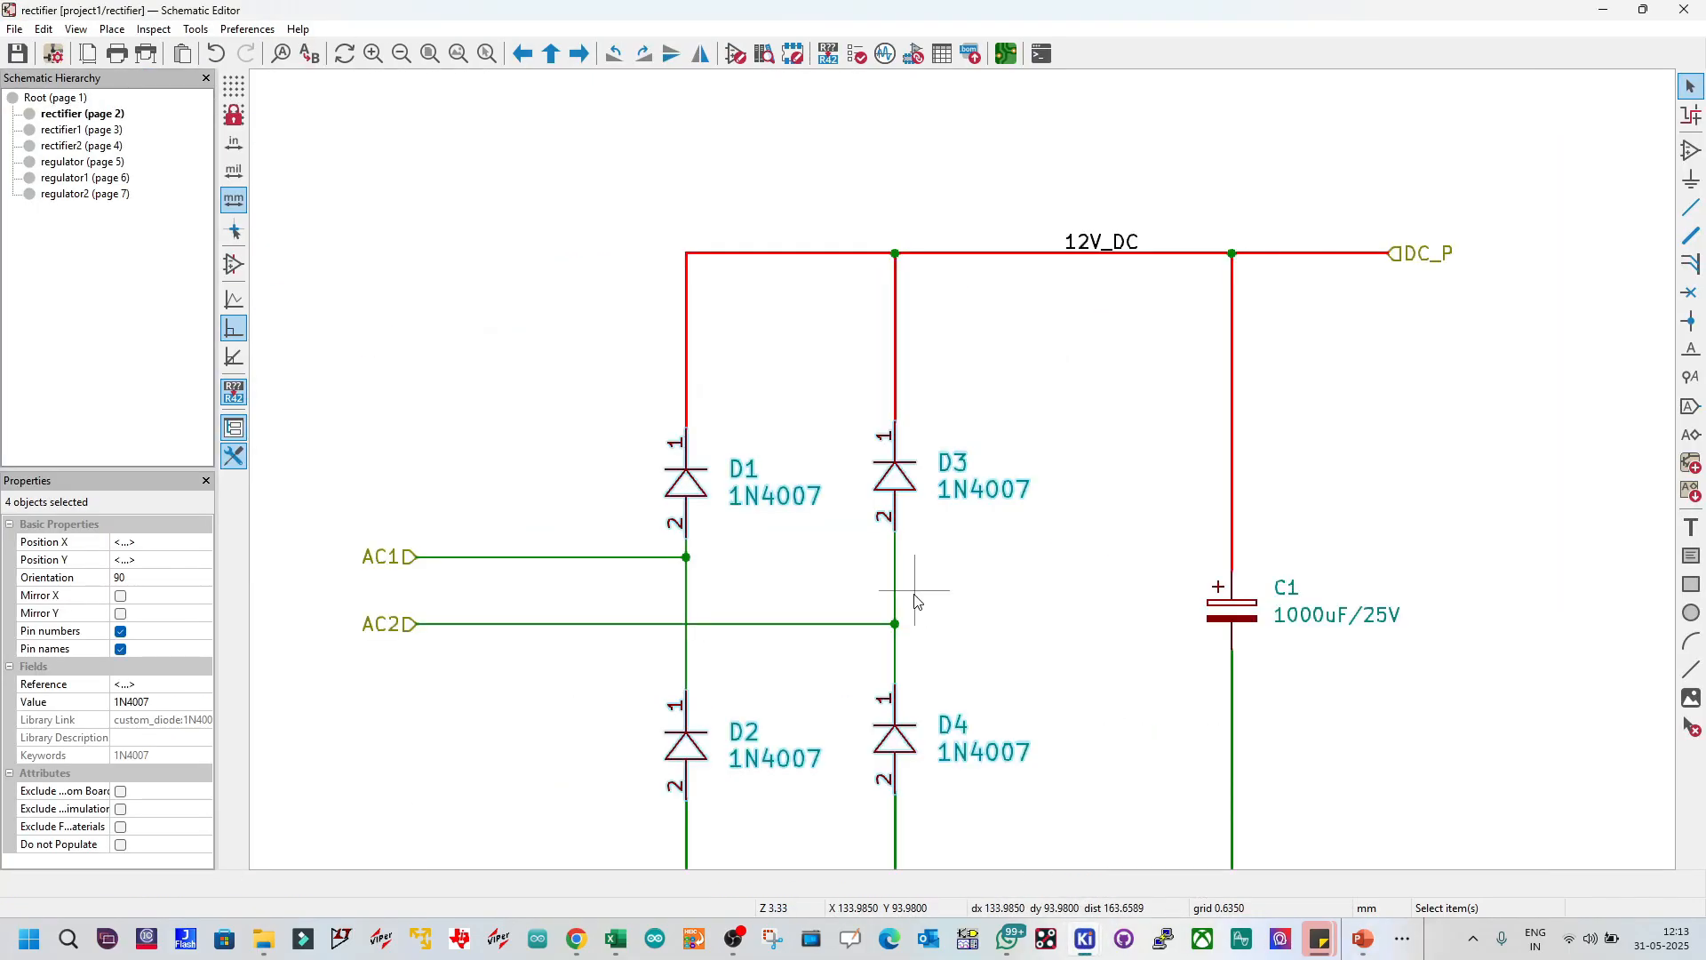
{"action": "scroll", "coordinate": [916, 601], "scroll_direction": "down", "scroll_amount": 4}
{"action": "scroll", "coordinate": [883, 339], "scroll_direction": "up", "scroll_amount": 2}
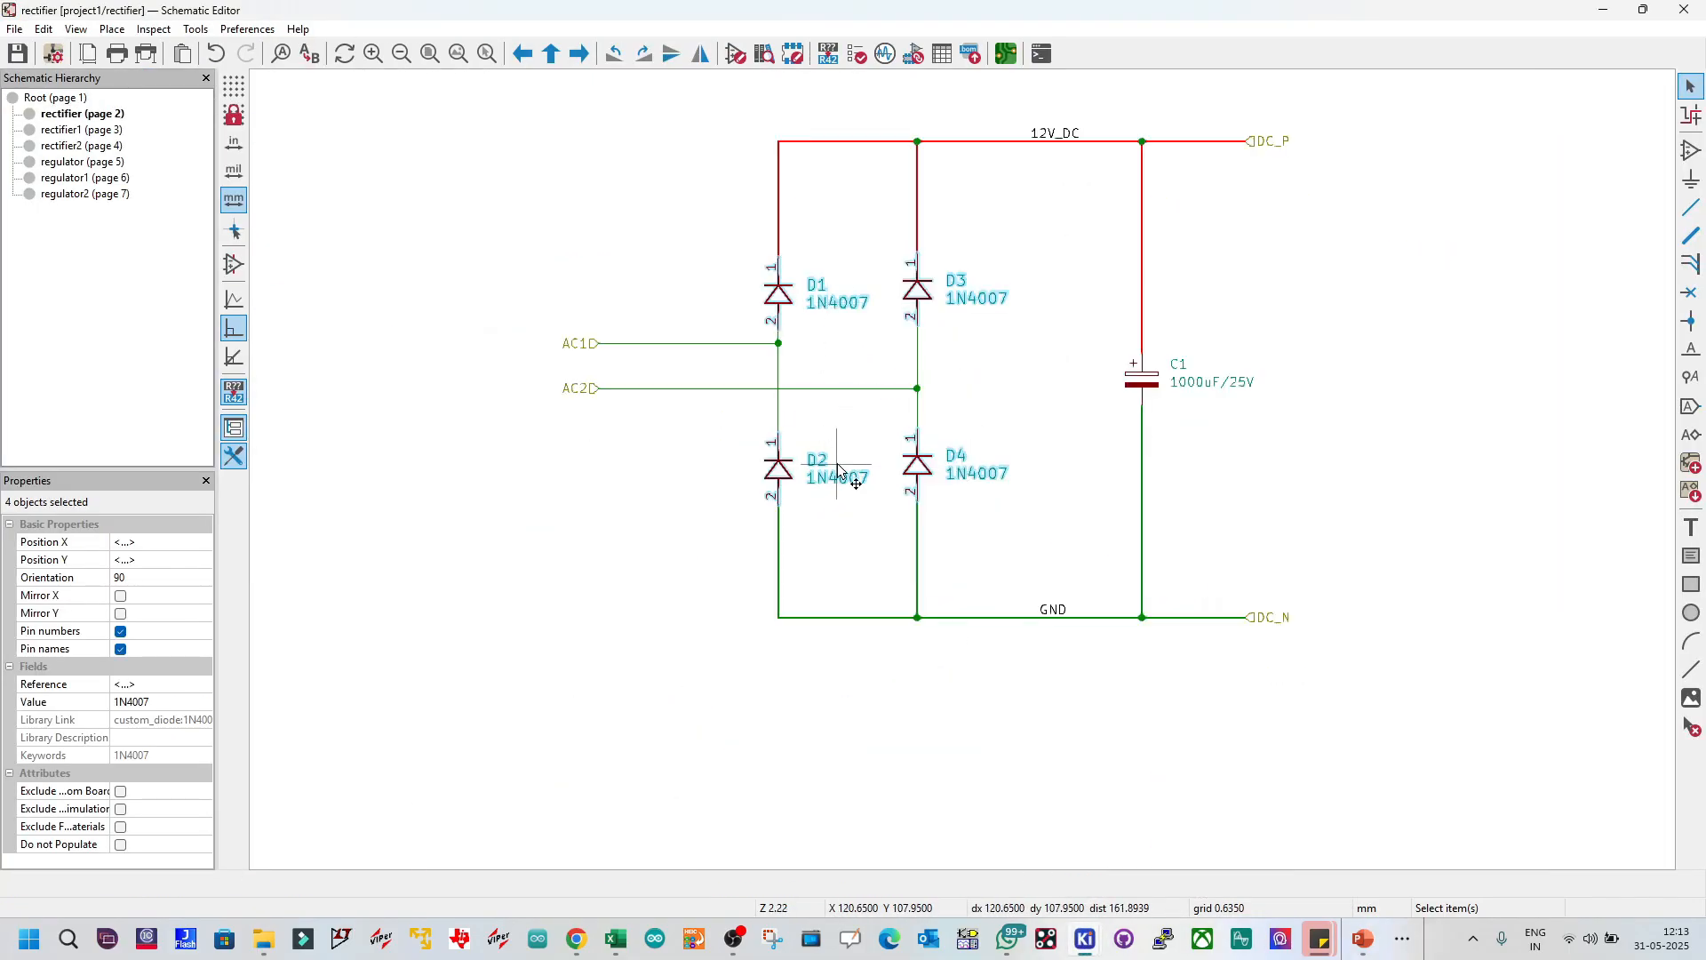
{"action": "left_click", "coordinate": [1604, 10]}
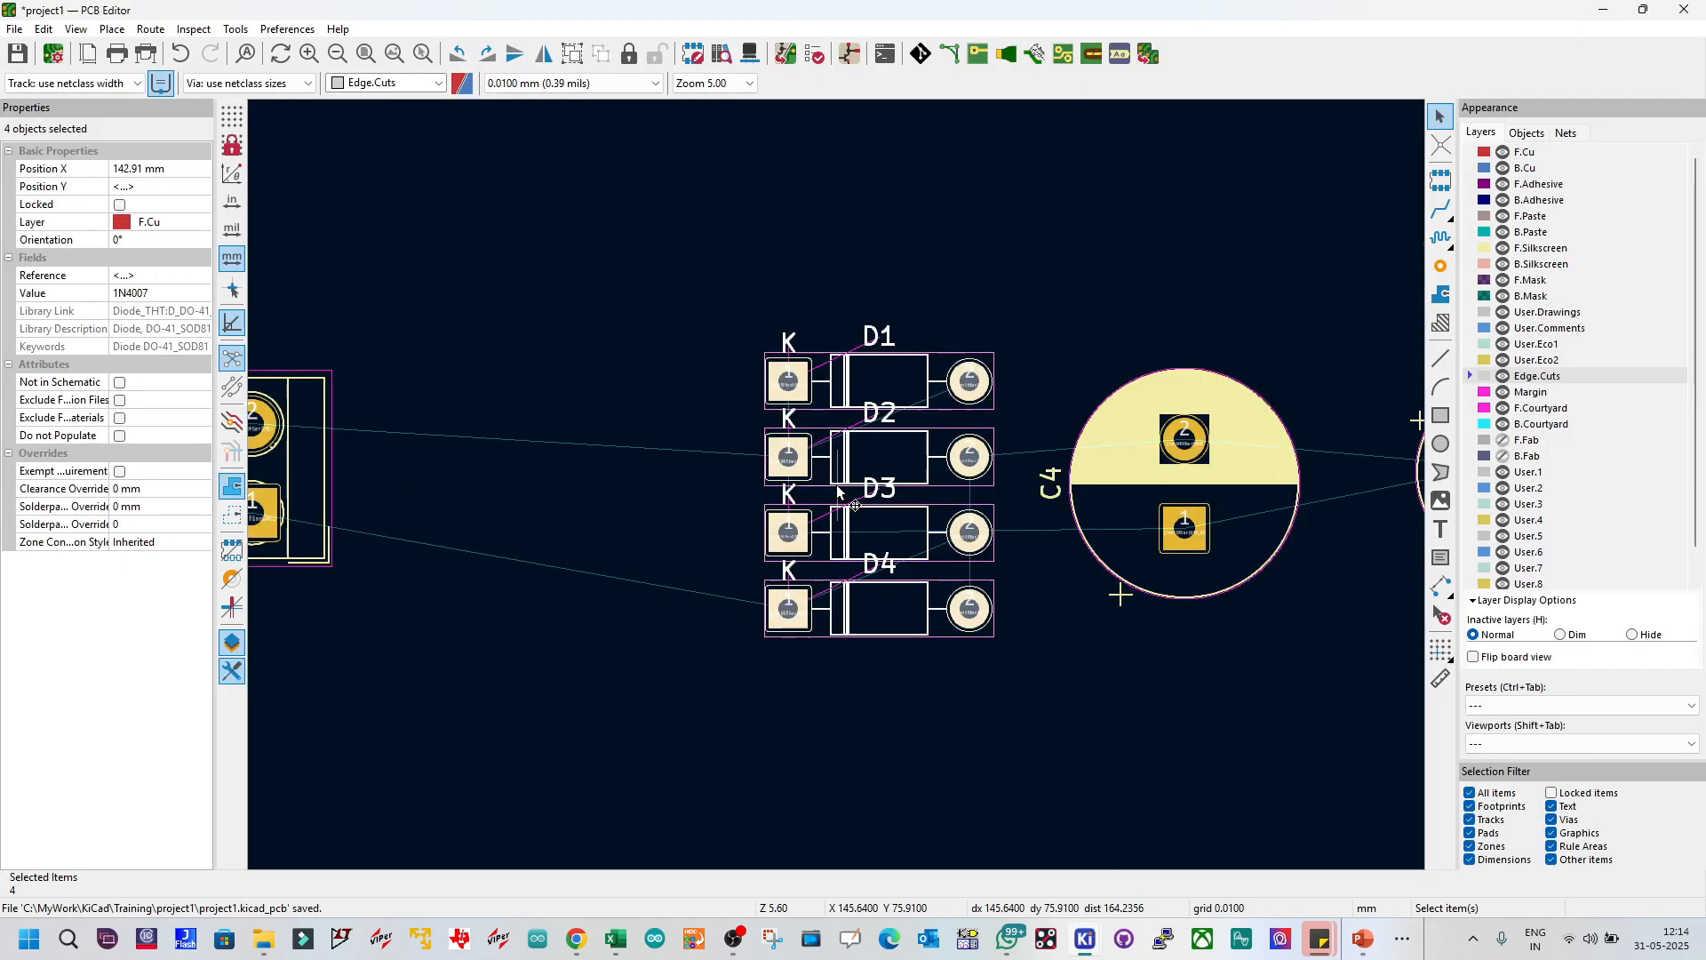
Step: Rotate diode D1 to -90° and place it between J1 and the diode stack, above J1's pads
{"action": "left_click", "coordinate": [849, 336]}
{"action": "left_click", "coordinate": [878, 371]}
{"action": "key", "text": "r"}
{"action": "key", "text": "r"}
{"action": "key", "text": "r"}
{"action": "key", "text": "r"}
{"action": "key", "text": "r"}
{"action": "key", "text": "r"}
{"action": "key", "text": "m"}
{"action": "left_click", "coordinate": [638, 281]}
Step: Rotate diode D2 to -90° and place it directly below D1
{"action": "left_click", "coordinate": [872, 458]}
{"action": "key", "text": "r"}
{"action": "key", "text": "r"}
{"action": "key", "text": "r"}
{"action": "key", "text": "r"}
{"action": "key", "text": "r"}
{"action": "key", "text": "r"}
{"action": "key", "text": "r"}
{"action": "key", "text": "m"}
{"action": "left_click", "coordinate": [639, 531]}
Step: Rotate diode D3 to -90° and place it right beside D1, with their pads level
{"action": "left_click", "coordinate": [871, 539]}
{"action": "key", "text": "r"}
{"action": "key", "text": "r"}
{"action": "key", "text": "r"}
{"action": "key", "text": "r"}
{"action": "key", "text": "r"}
{"action": "key", "text": "r"}
{"action": "key", "text": "m"}
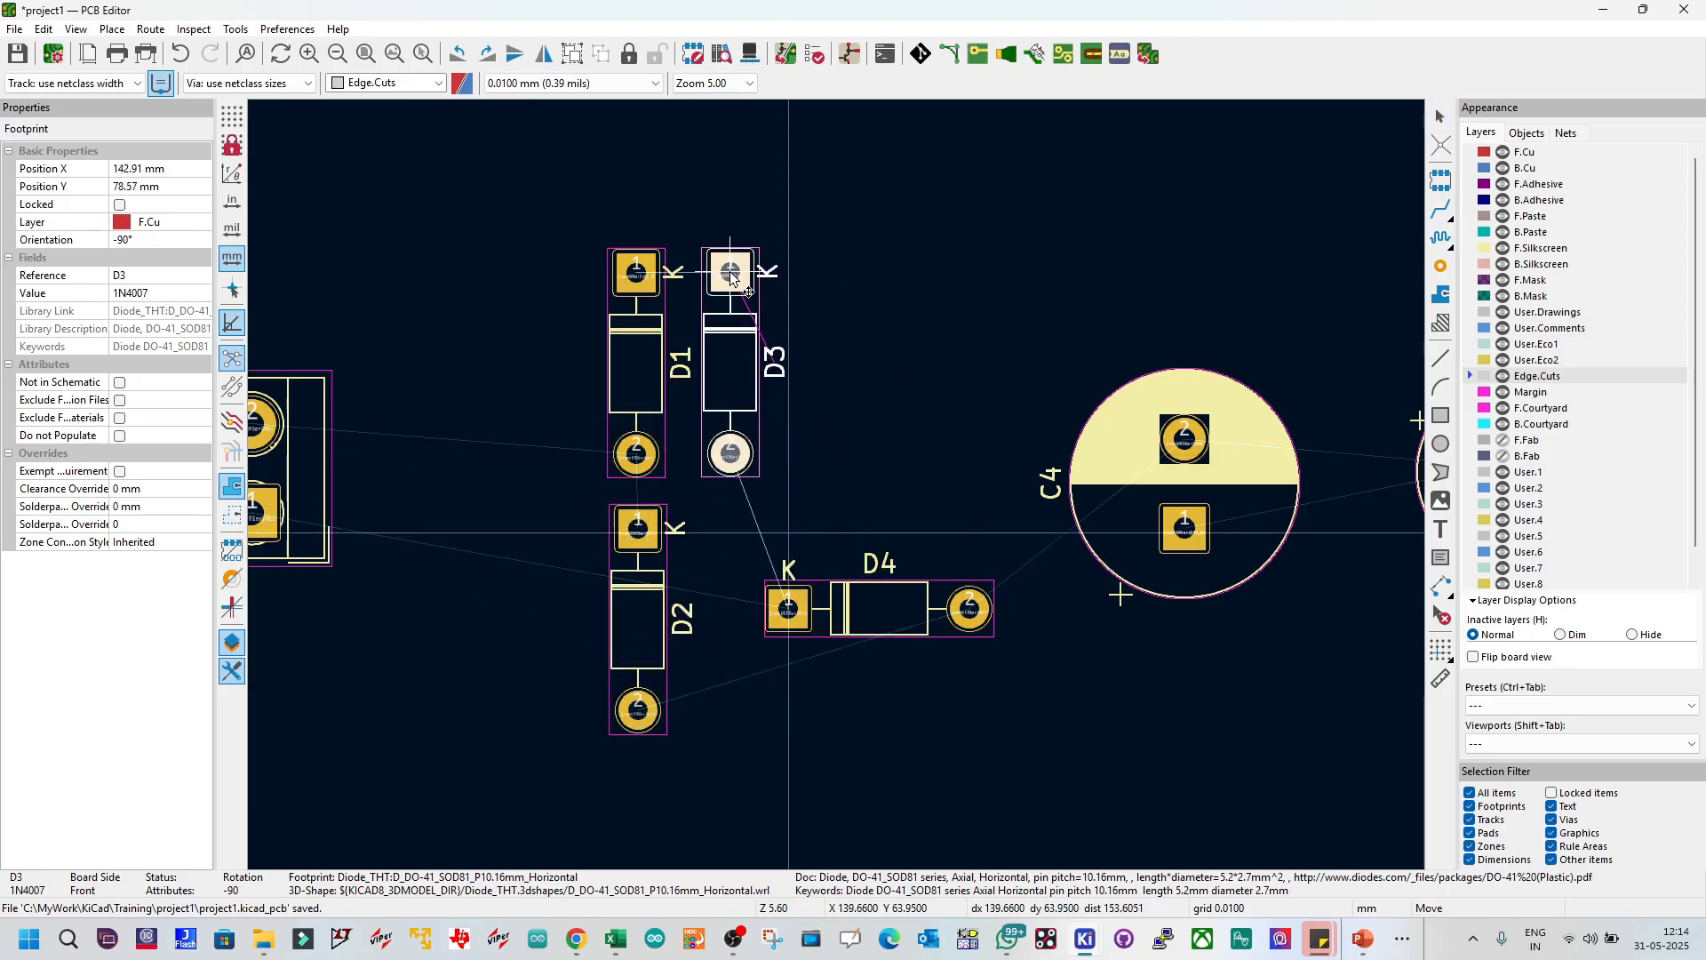
{"action": "left_click", "coordinate": [727, 277]}
Step: Rotate diode D4 to -90° and place it below D3, level with D2, to complete the bridge block
{"action": "left_click", "coordinate": [873, 598]}
{"action": "key", "text": "r"}
{"action": "key", "text": "r"}
{"action": "key", "text": "r"}
{"action": "key", "text": "r"}
{"action": "key", "text": "r"}
{"action": "key", "text": "r"}
{"action": "key", "text": "m"}
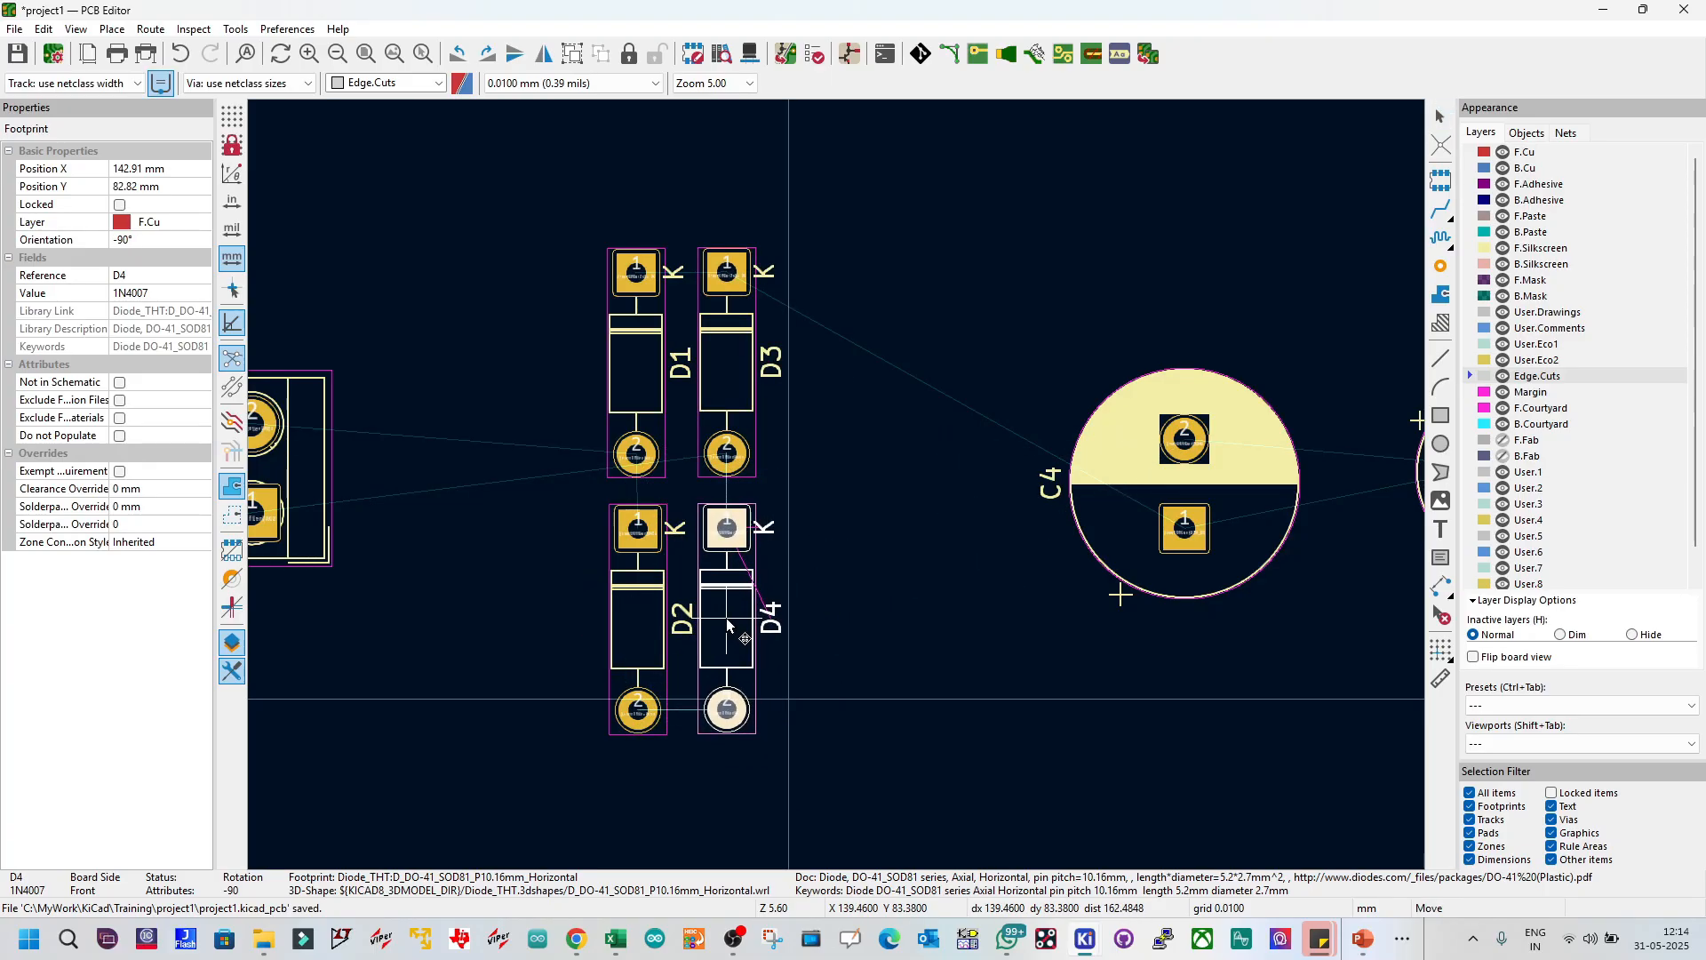
{"action": "left_click", "coordinate": [727, 625]}
{"action": "left_click", "coordinate": [818, 592]}
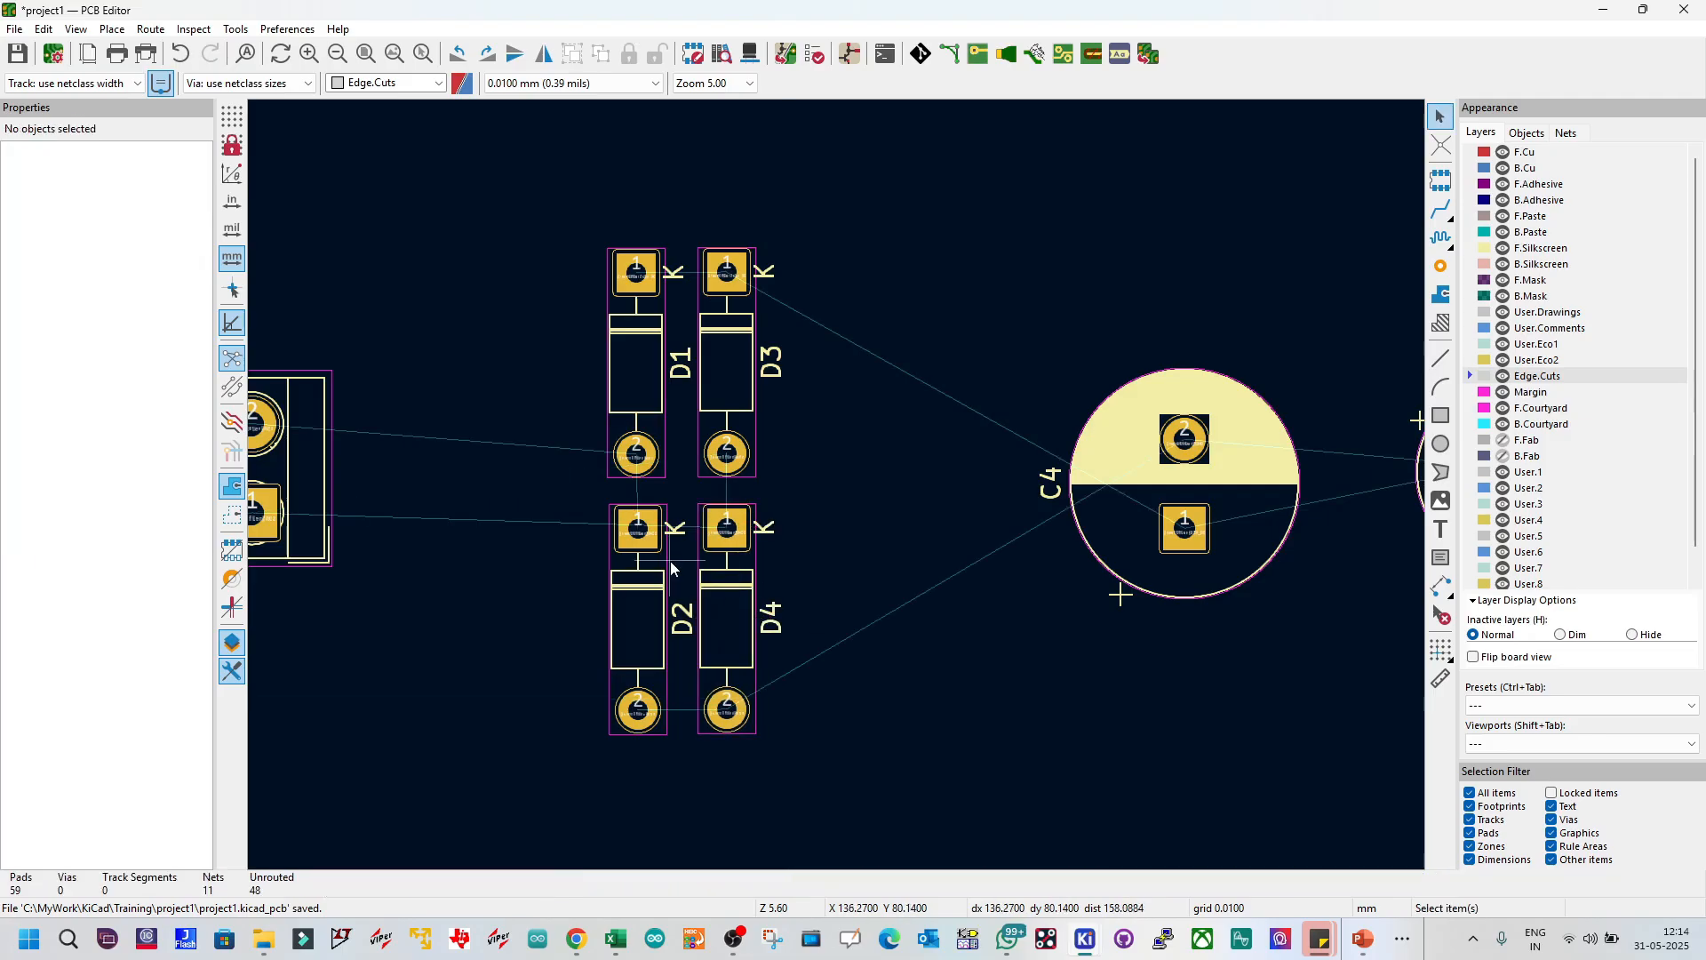
Step: Move the four-diode block slightly right and up so D2's cathode pad lines up with J1's pad 1
{"action": "scroll", "coordinate": [1132, 549], "scroll_direction": "down", "scroll_amount": 2}
{"action": "left_click_drag", "start_coordinate": [778, 362], "coordinate": [968, 741]}
{"action": "key", "text": "m"}
{"action": "left_click", "coordinate": [869, 413]}
{"action": "left_click", "coordinate": [925, 434]}
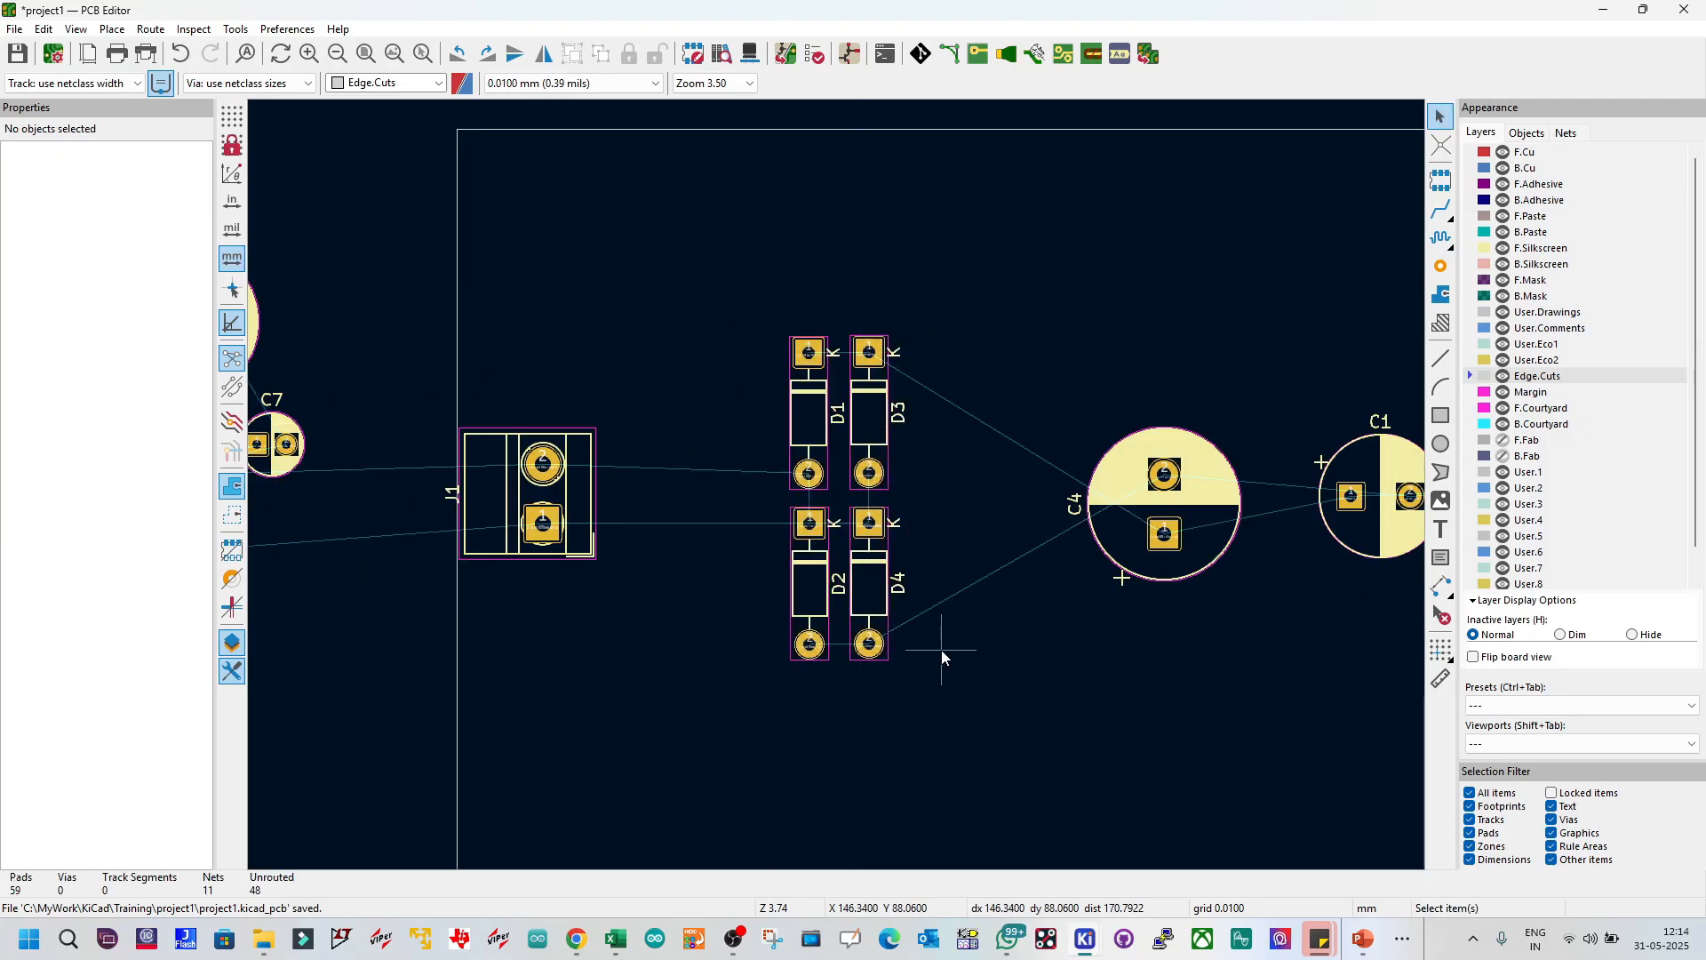
Step: Rotate capacitor C4 to -90° and move it left, close to diodes D3 and D4
{"action": "left_click", "coordinate": [1121, 521]}
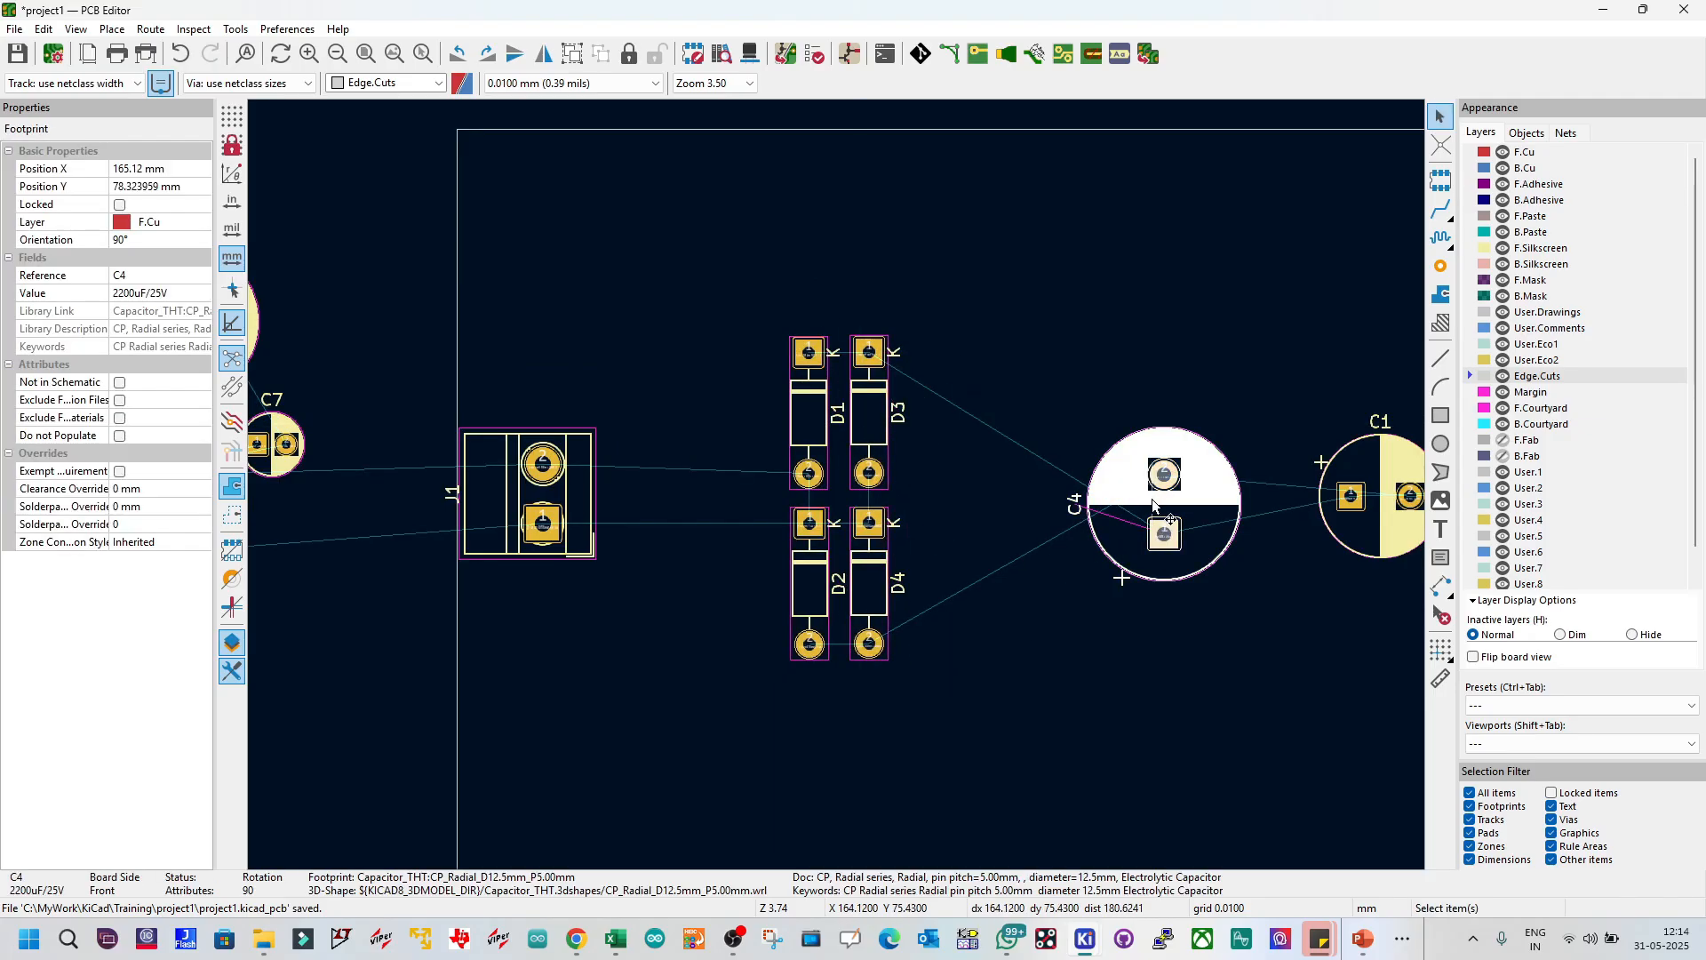
{"action": "key", "text": "r"}
{"action": "key", "text": "r"}
{"action": "key", "text": "r"}
{"action": "key", "text": "r"}
{"action": "left_click", "coordinate": [1010, 477]}
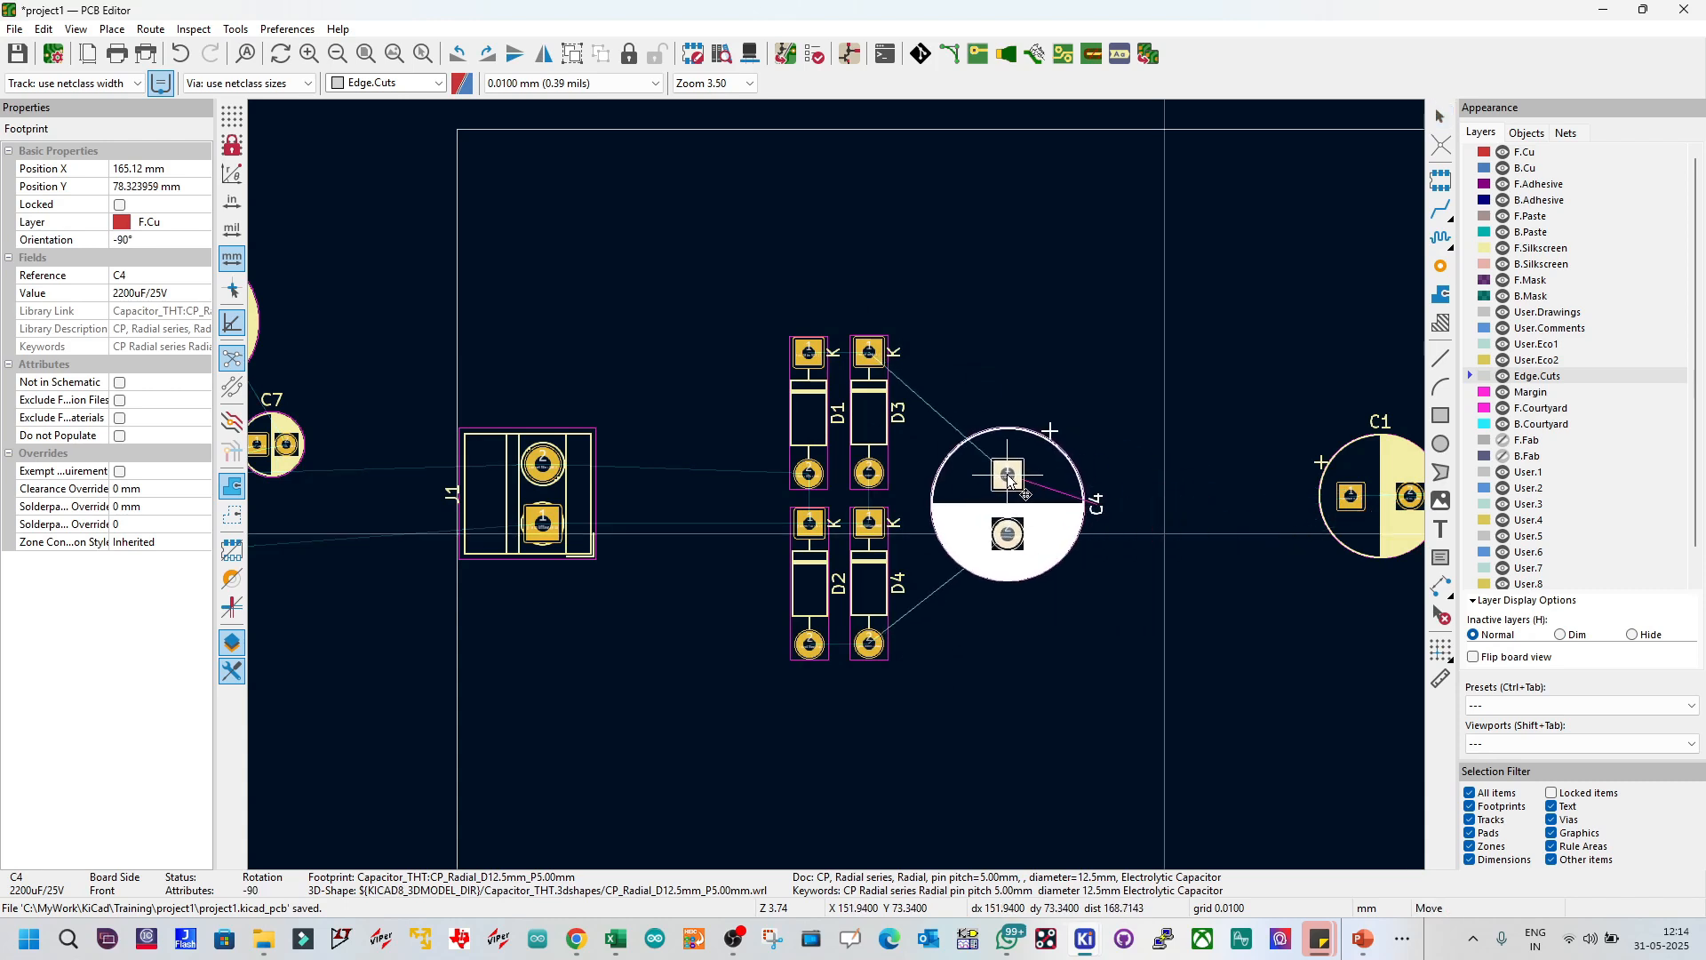
{"action": "left_click", "coordinate": [1054, 344]}
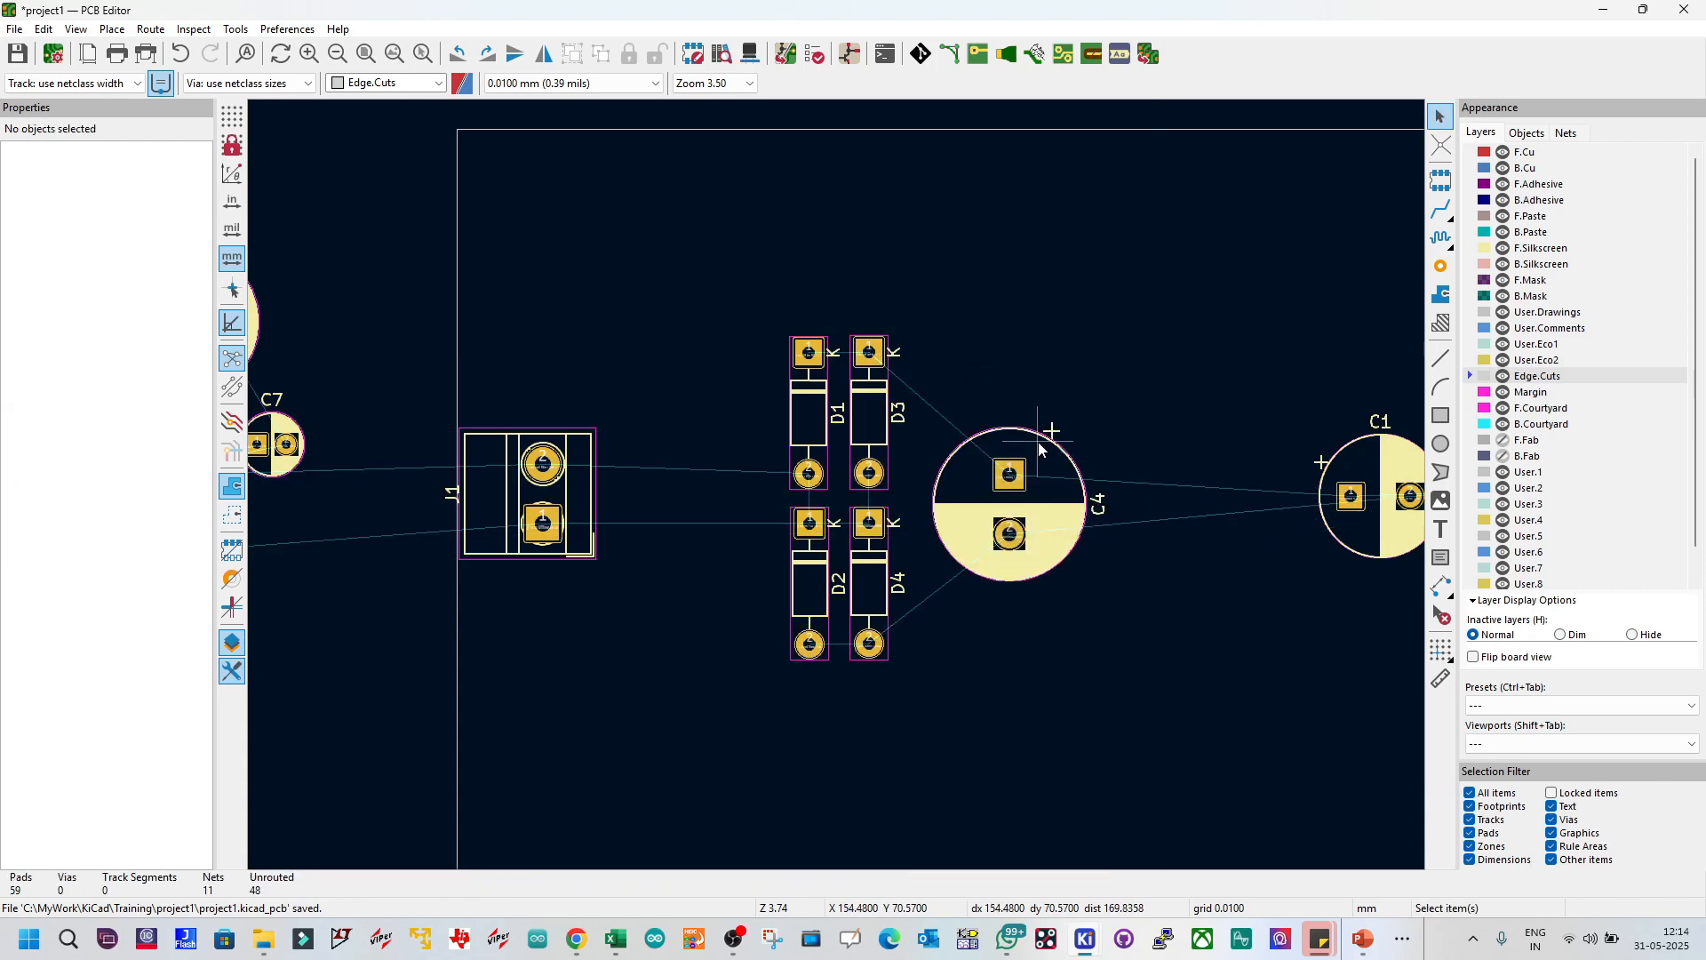
Step: Shift capacitor C4 right in two small moves to widen its gap from the diode bridge
{"action": "left_click", "coordinate": [1046, 494]}
{"action": "key", "text": "m"}
{"action": "left_click", "coordinate": [1037, 508]}
{"action": "left_click", "coordinate": [1036, 374]}
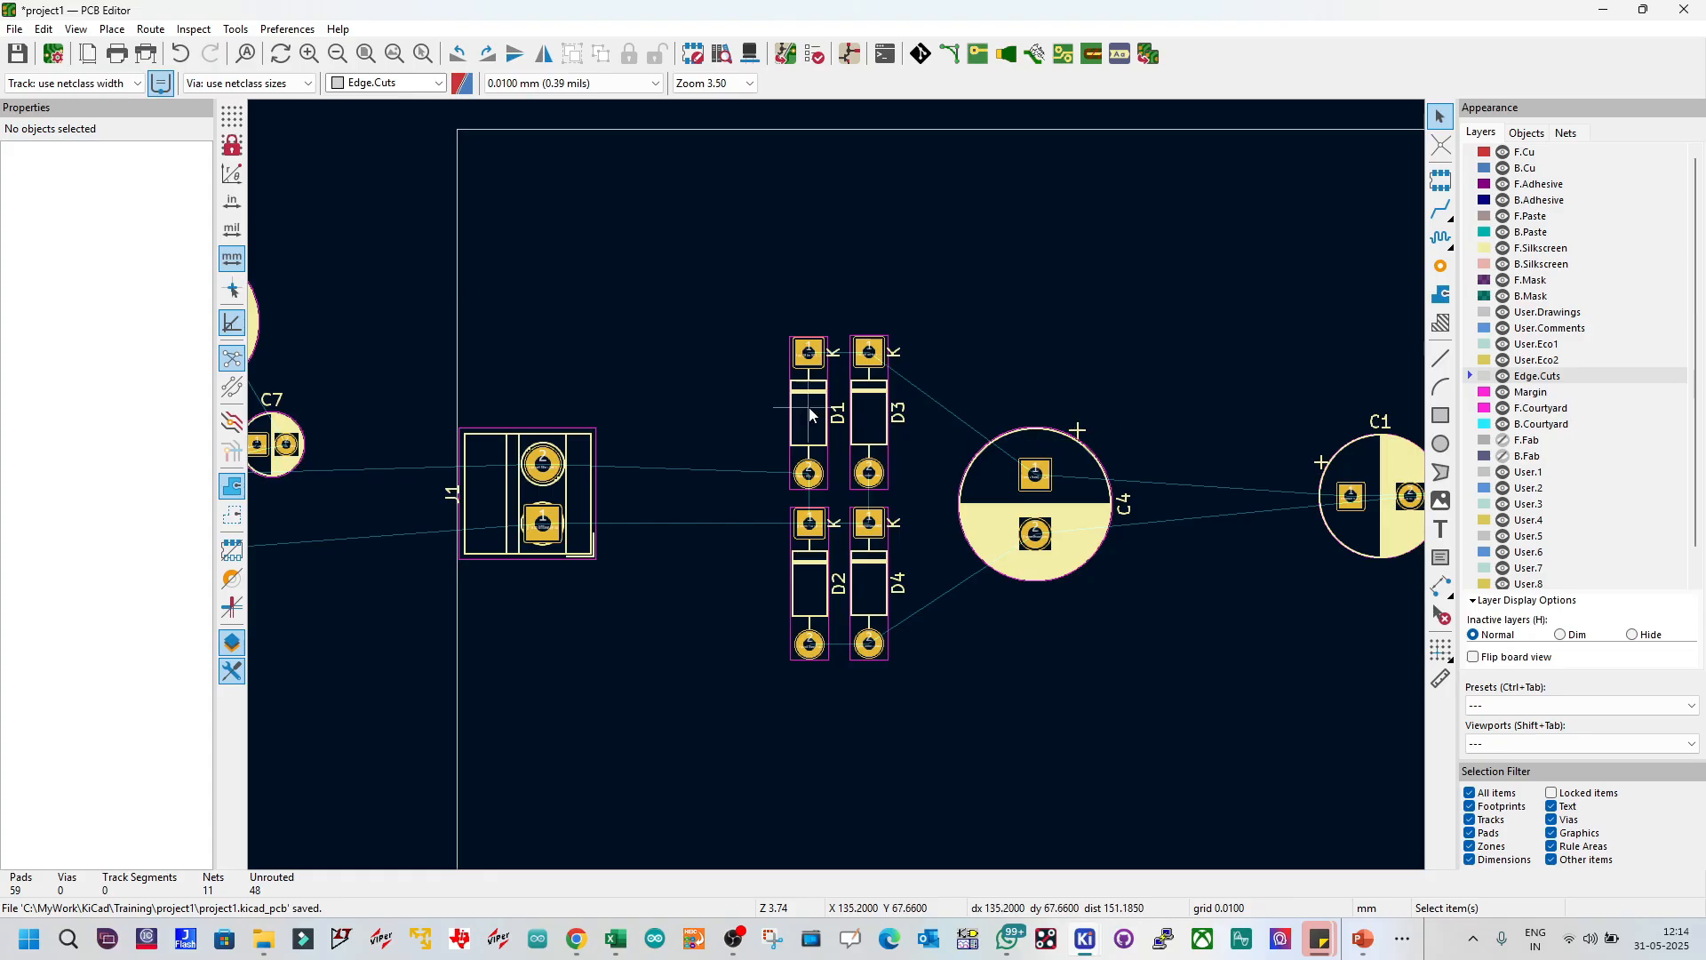
{"action": "scroll", "coordinate": [775, 456], "scroll_direction": "down", "scroll_amount": 3}
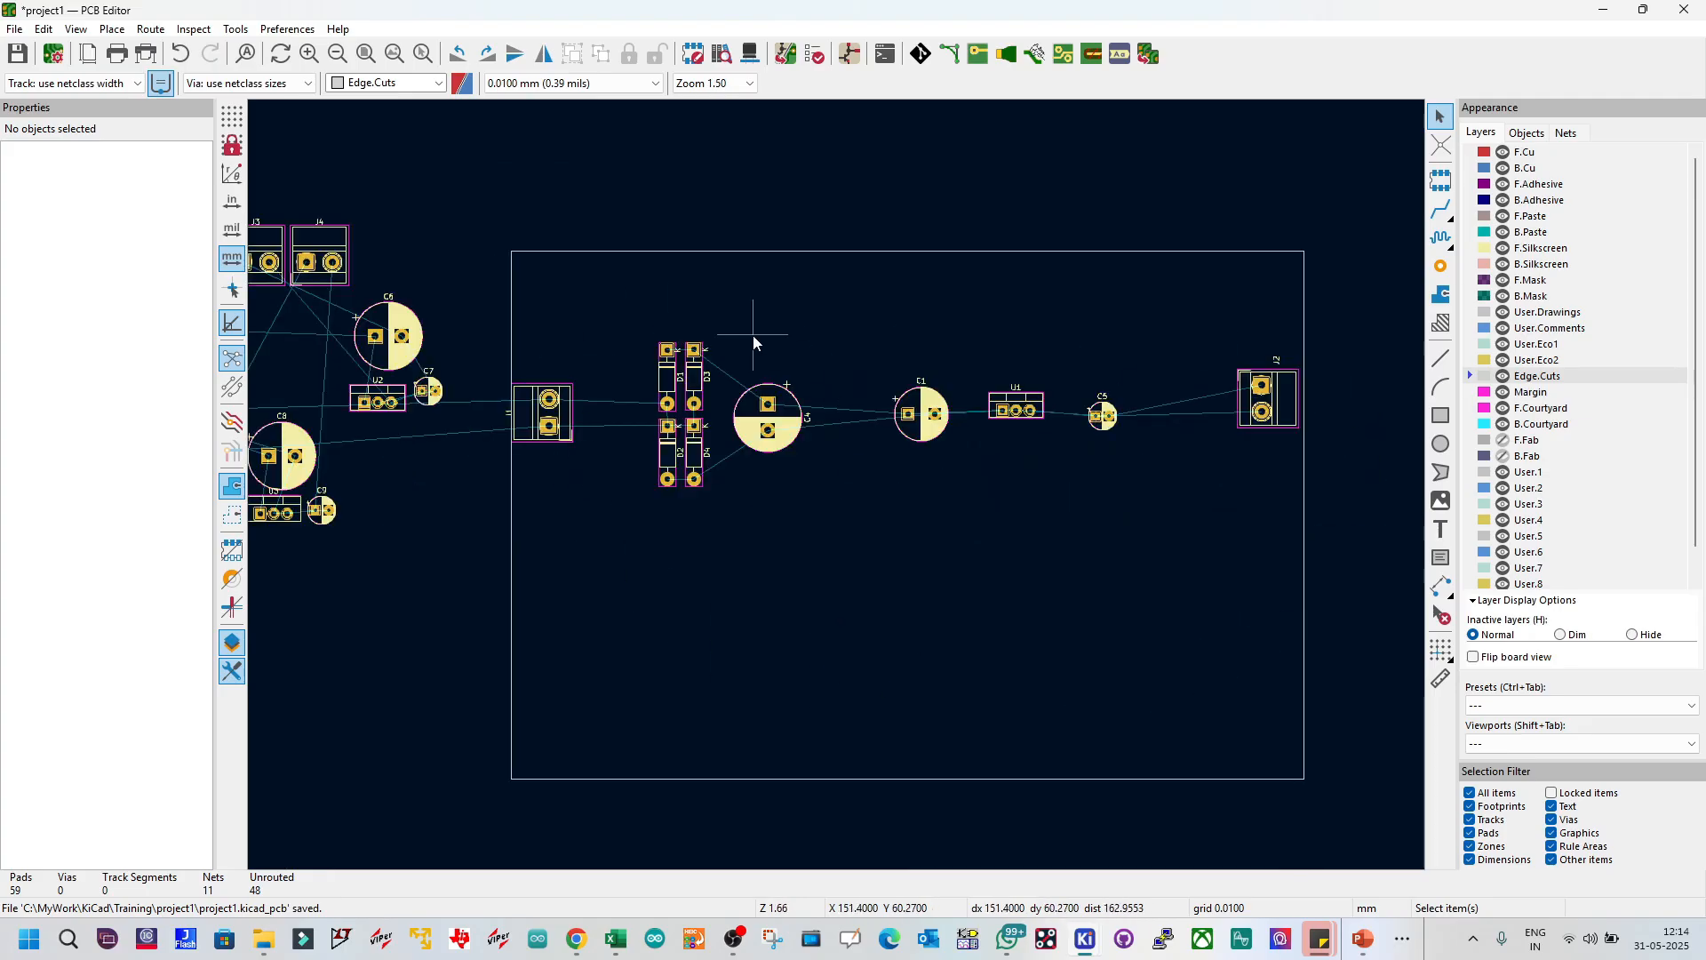
{"action": "left_click", "coordinate": [785, 418]}
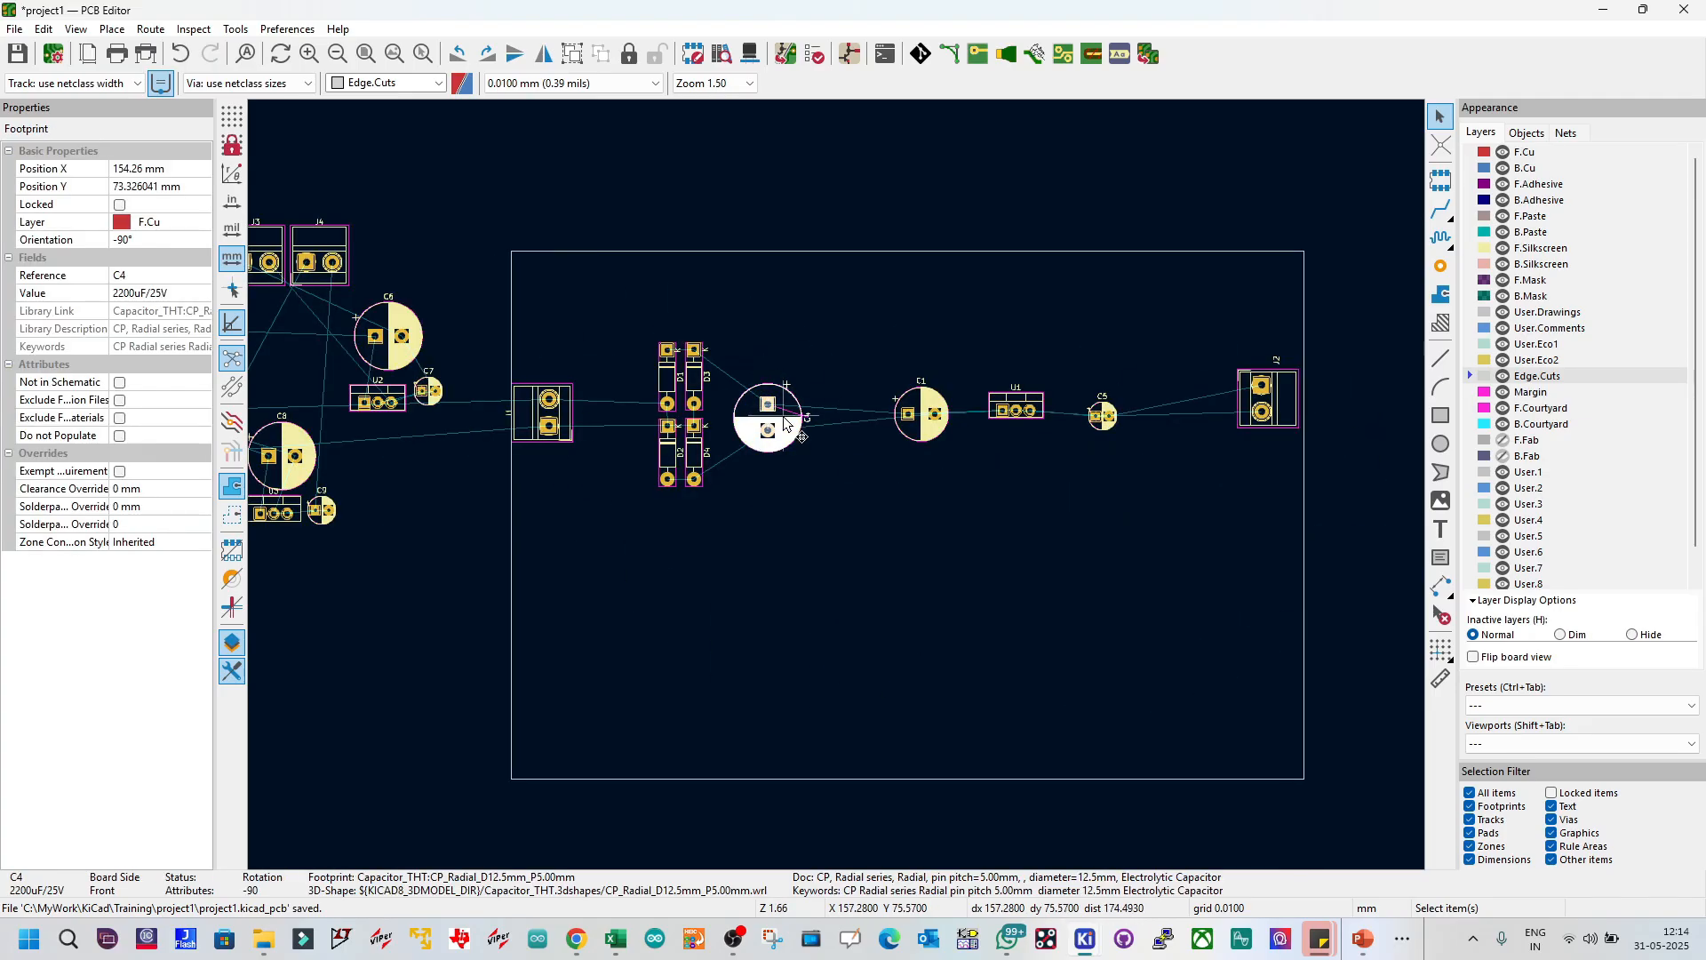
{"action": "key", "text": "m"}
{"action": "left_click", "coordinate": [785, 418]}
{"action": "left_click", "coordinate": [769, 353]}
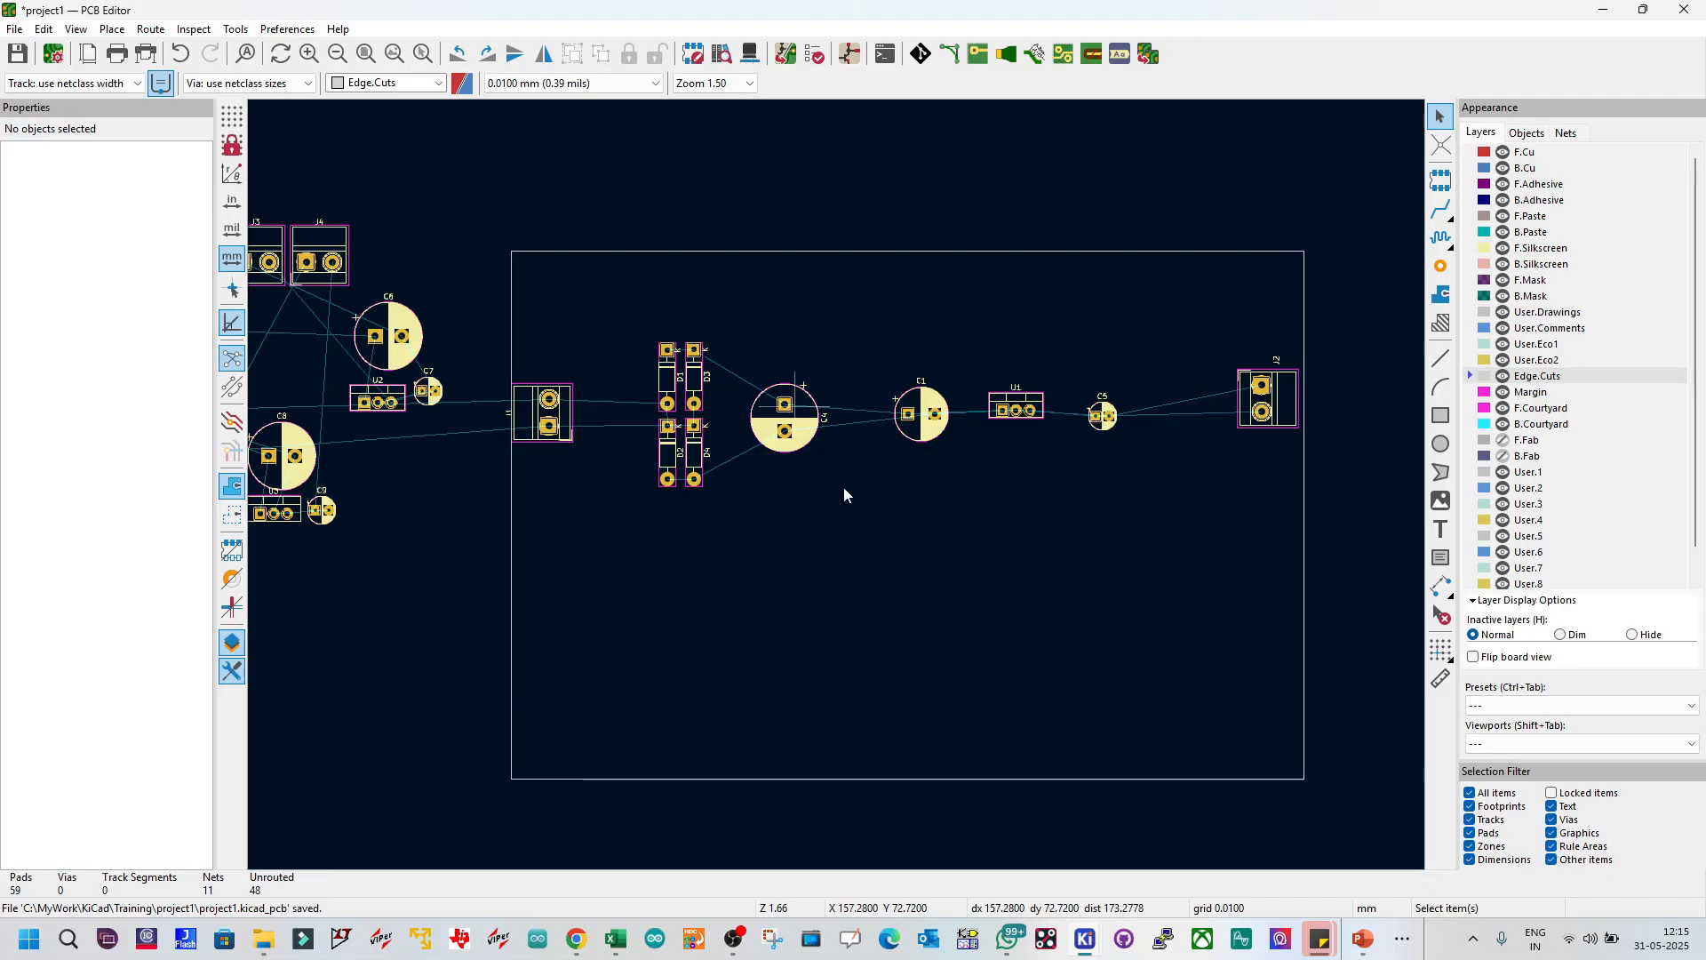
Step: Rotate capacitor C1 to -90° and move it left so its pads line up horizontally with C4's
{"action": "scroll", "coordinate": [844, 487], "scroll_direction": "up", "scroll_amount": 3}
{"action": "left_click", "coordinate": [1096, 463]}
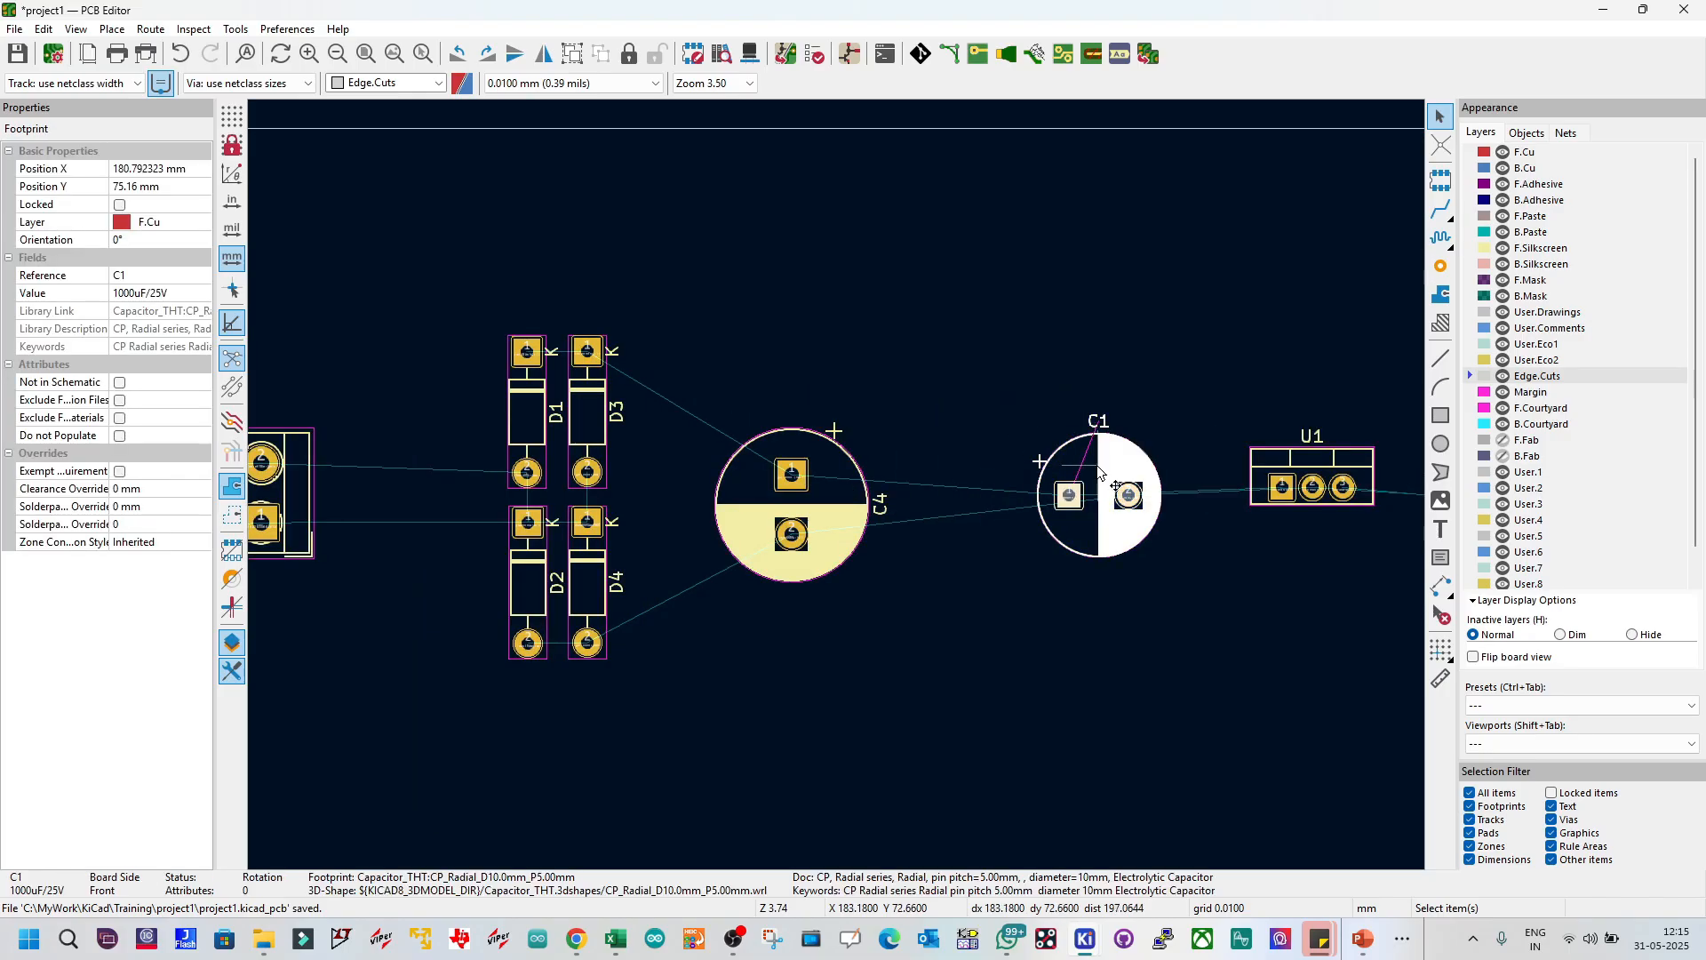
{"action": "key", "text": "r"}
{"action": "key", "text": "r"}
{"action": "key", "text": "r"}
{"action": "key", "text": "r"}
{"action": "key", "text": "r"}
{"action": "key", "text": "r"}
{"action": "key", "text": "m"}
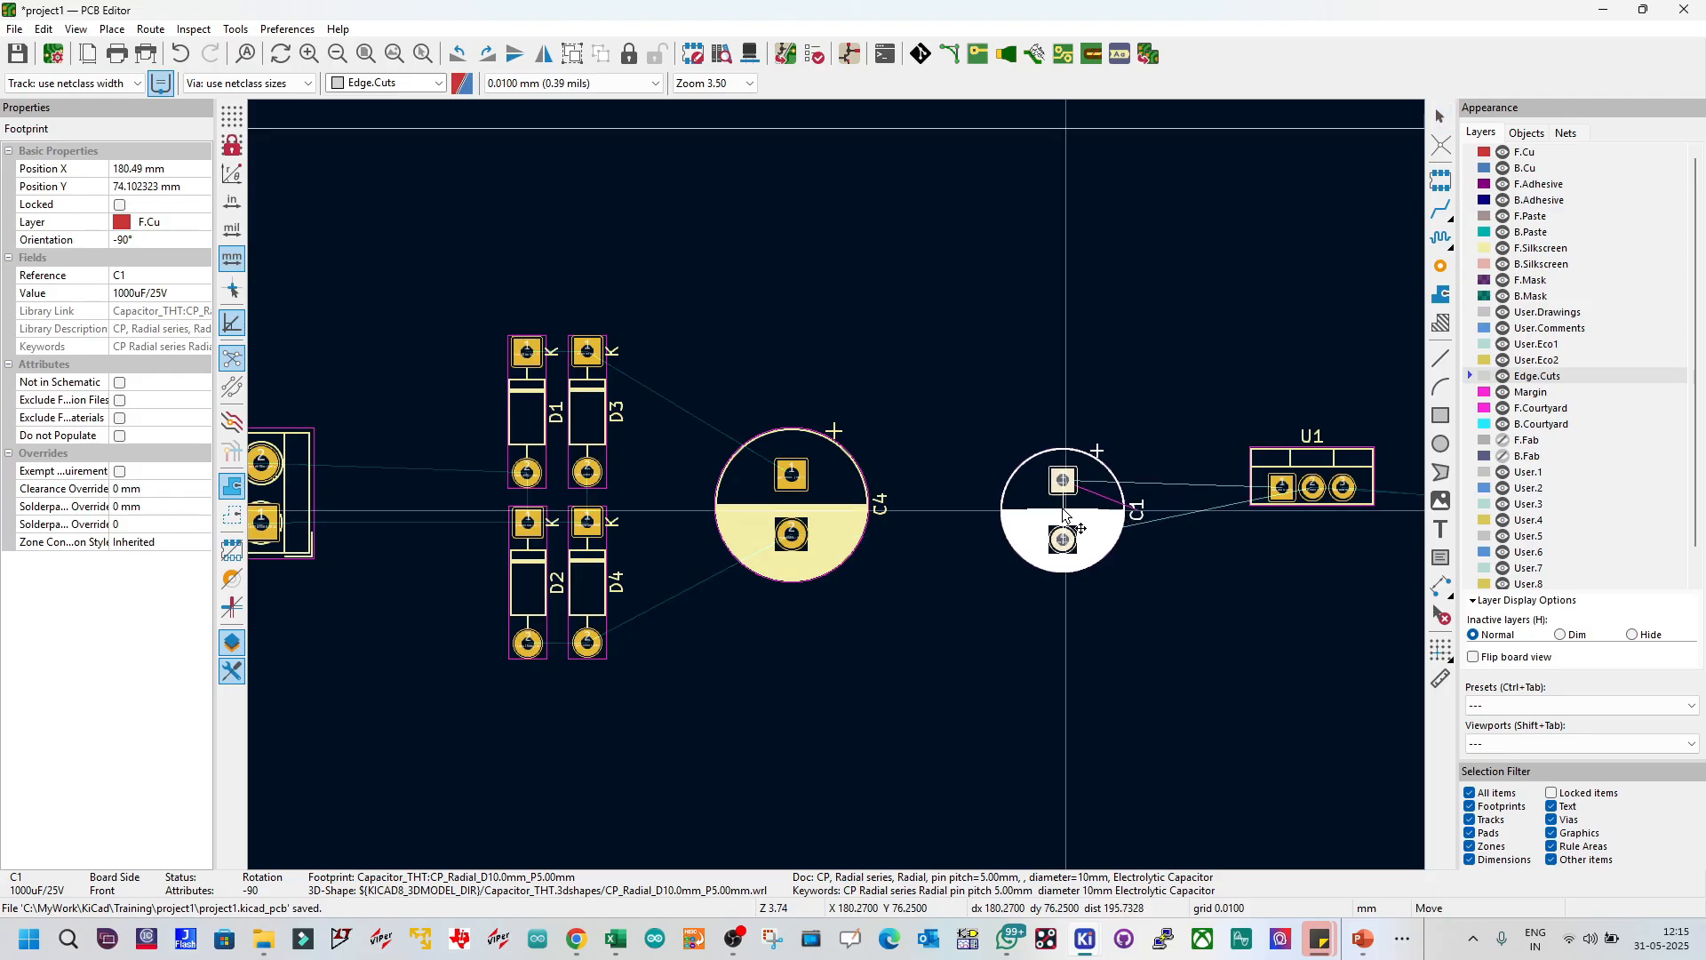
{"action": "left_click", "coordinate": [1030, 509]}
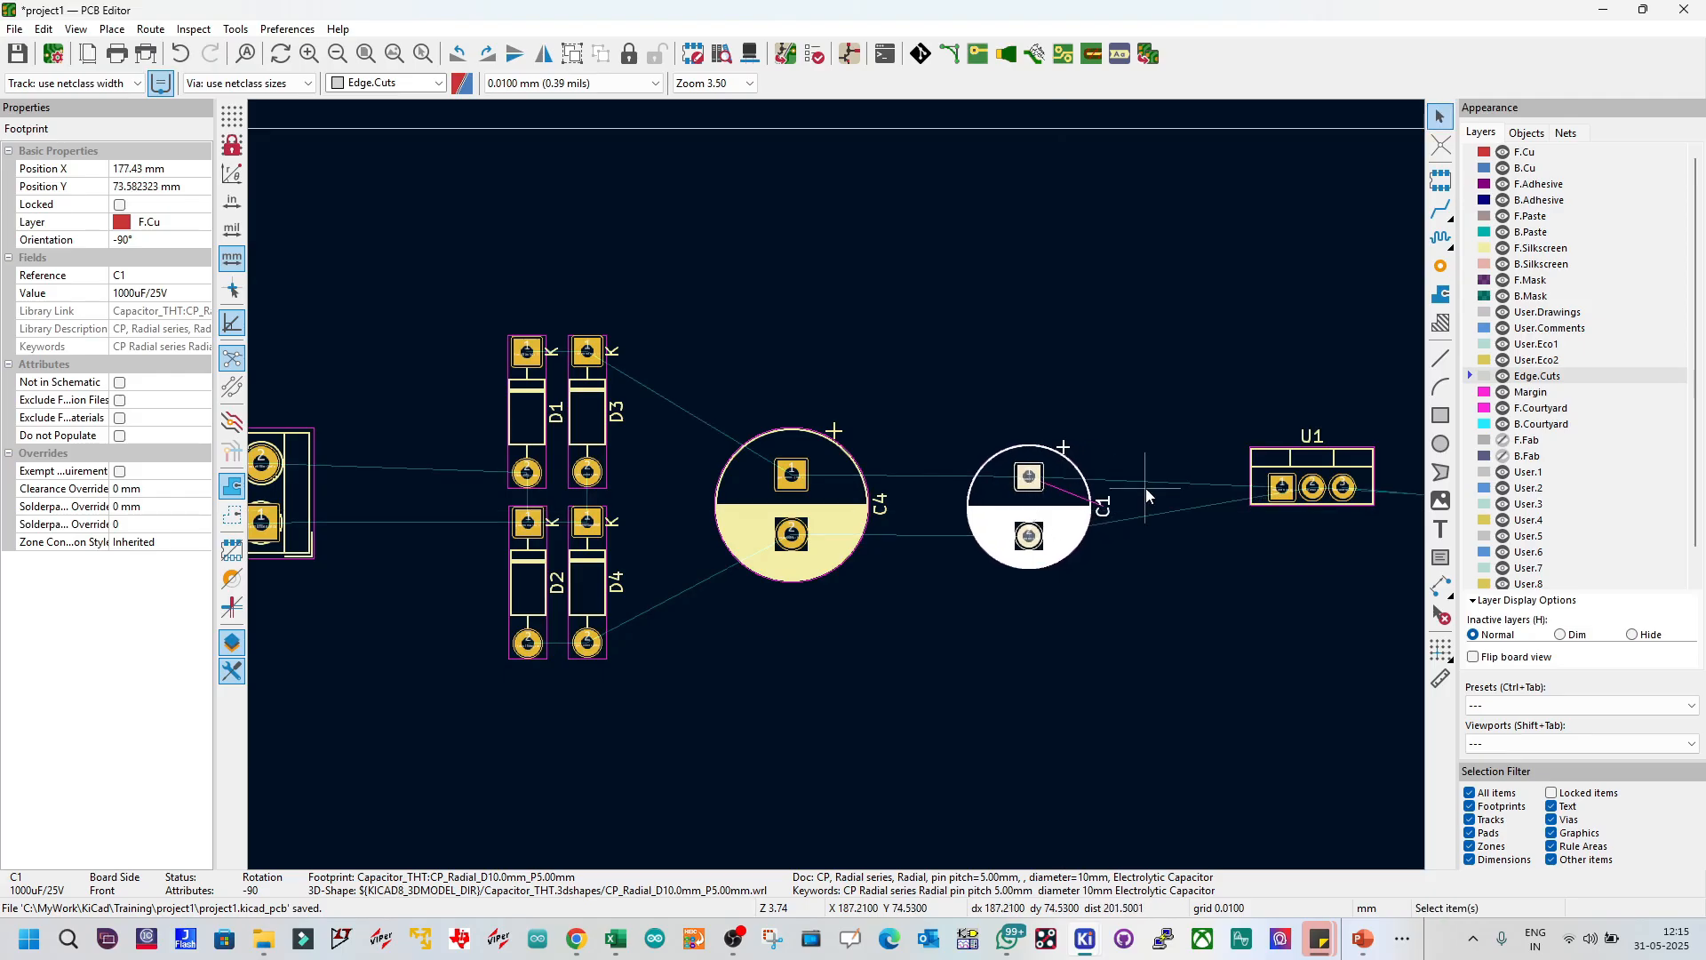
Step: Rotate regulator U1 to -90° and move it left toward C1, centring its three pads vertically against C1's pads
{"action": "left_click", "coordinate": [1303, 470]}
{"action": "key", "text": "r"}
{"action": "key", "text": "r"}
{"action": "key", "text": "r"}
{"action": "key", "text": "r"}
{"action": "key", "text": "r"}
{"action": "key", "text": "r"}
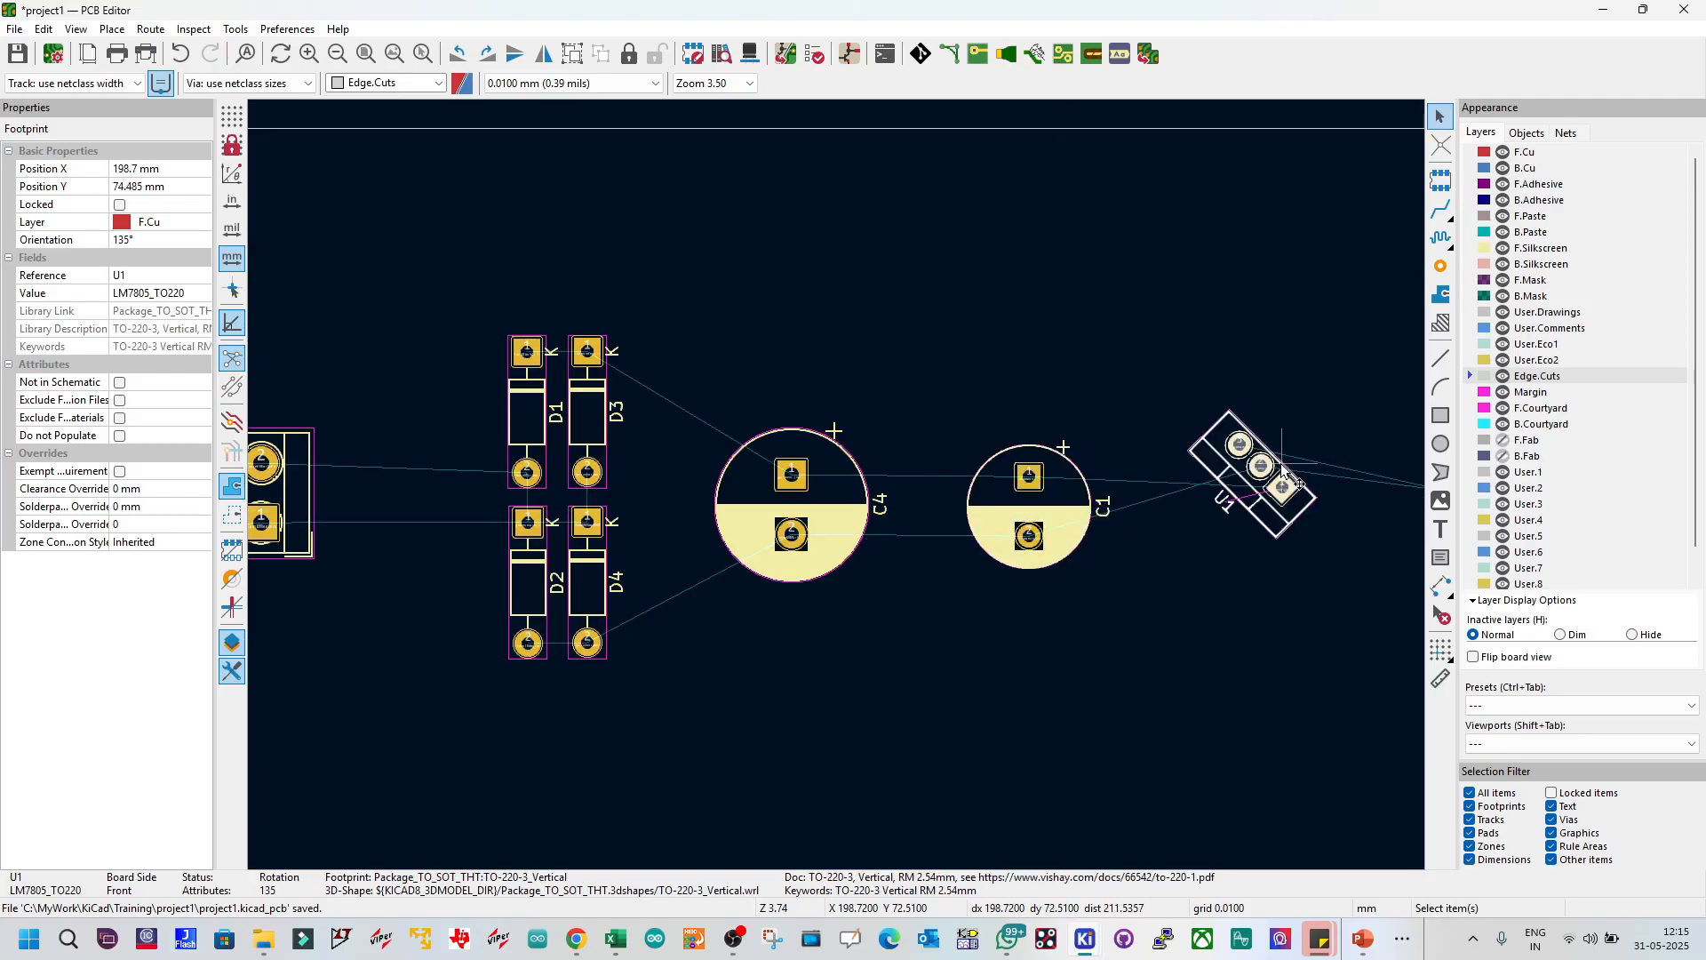
{"action": "left_click_drag", "start_coordinate": [1285, 524], "coordinate": [1203, 524]}
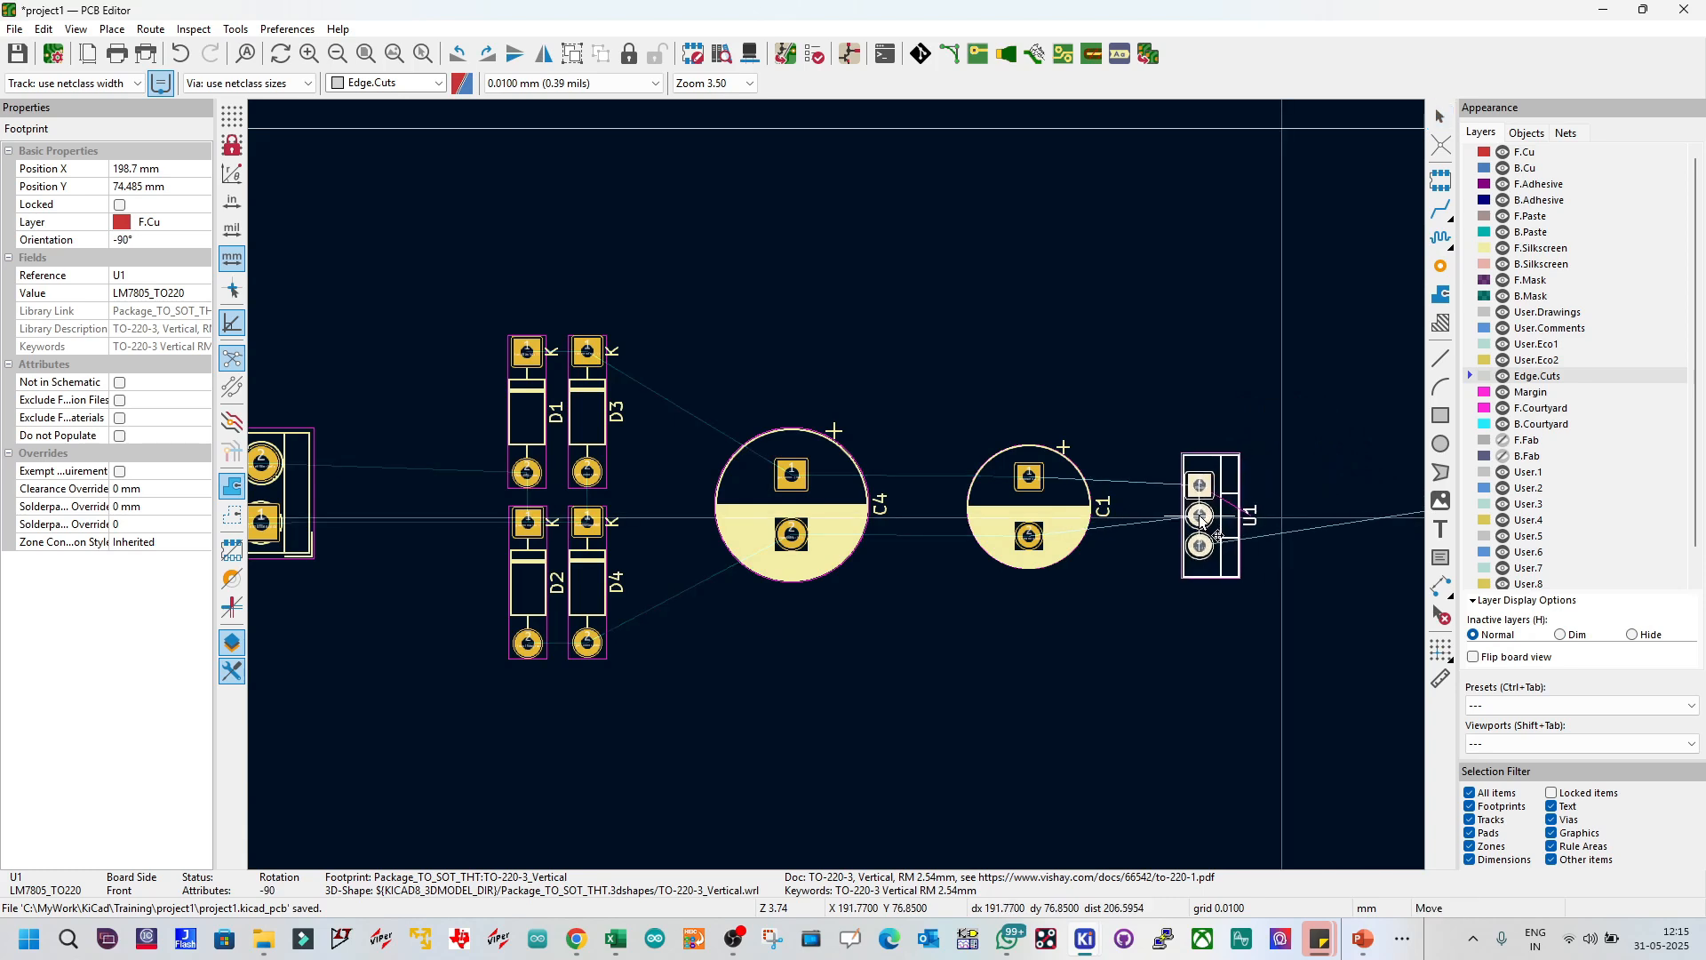
{"action": "scroll", "coordinate": [1203, 524], "scroll_direction": "up", "scroll_amount": 3}
{"action": "scroll", "coordinate": [627, 427], "scroll_direction": "up", "scroll_amount": 2}
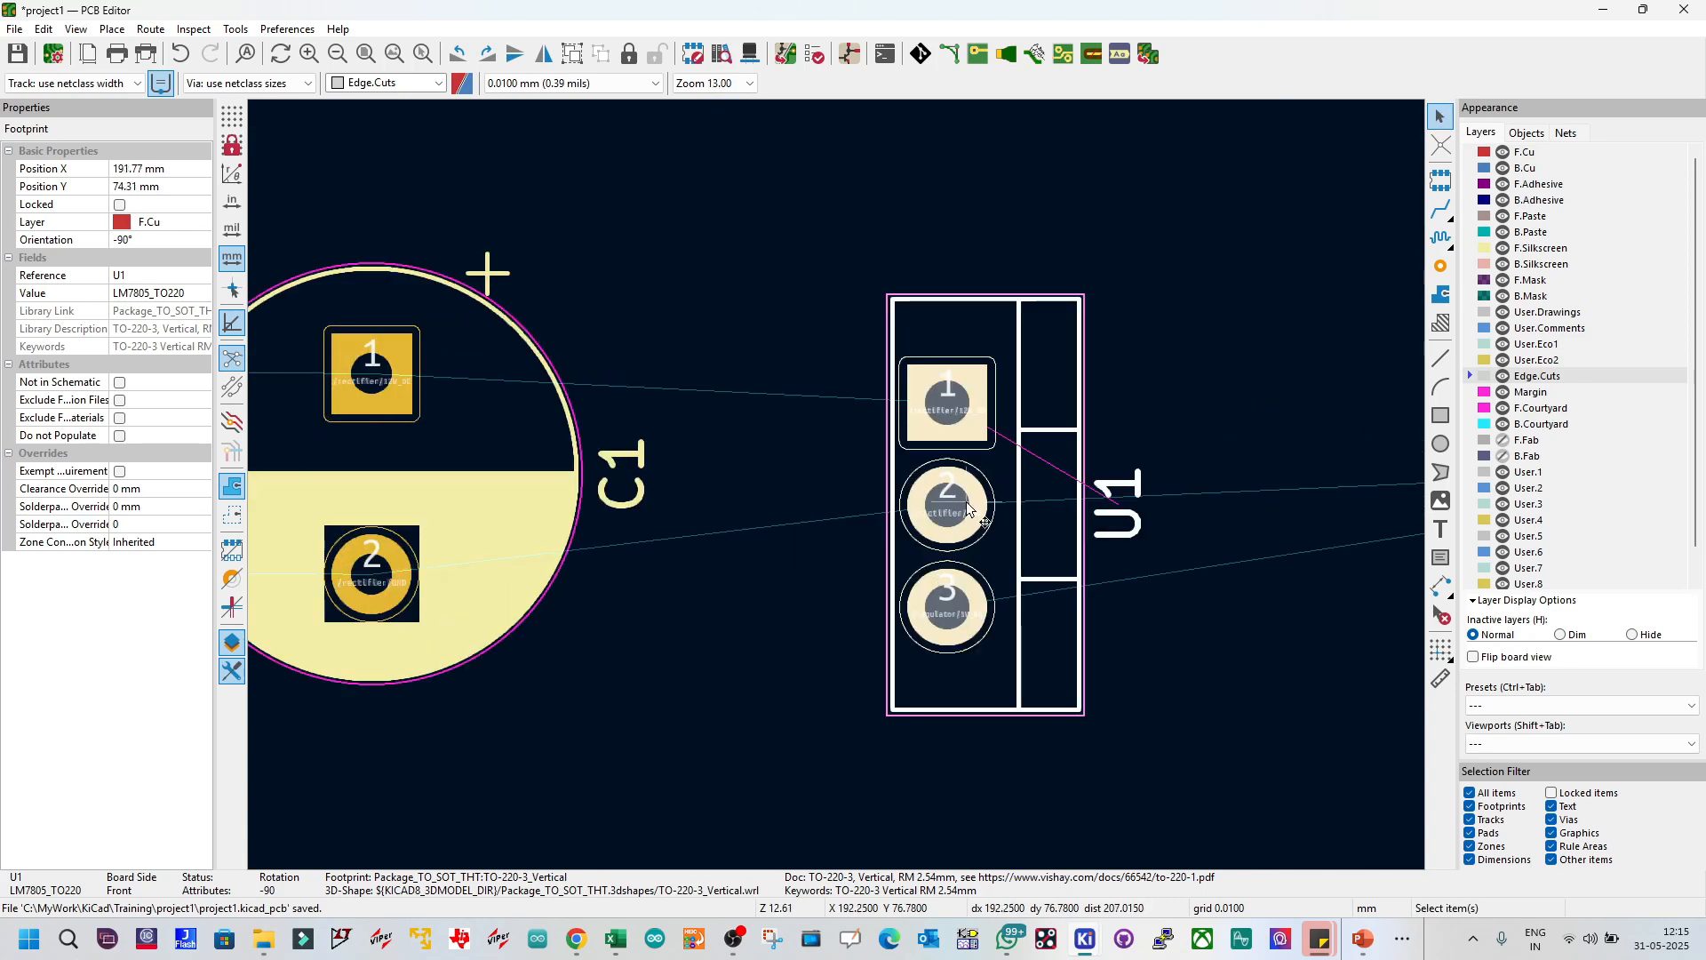
{"action": "left_click", "coordinate": [1115, 489]}
{"action": "key", "text": "Escape"}
Step: Move capacitor C1 slightly left toward C4, keeping its two pads level with C4's pads
{"action": "scroll", "coordinate": [932, 455], "scroll_direction": "down", "scroll_amount": 5}
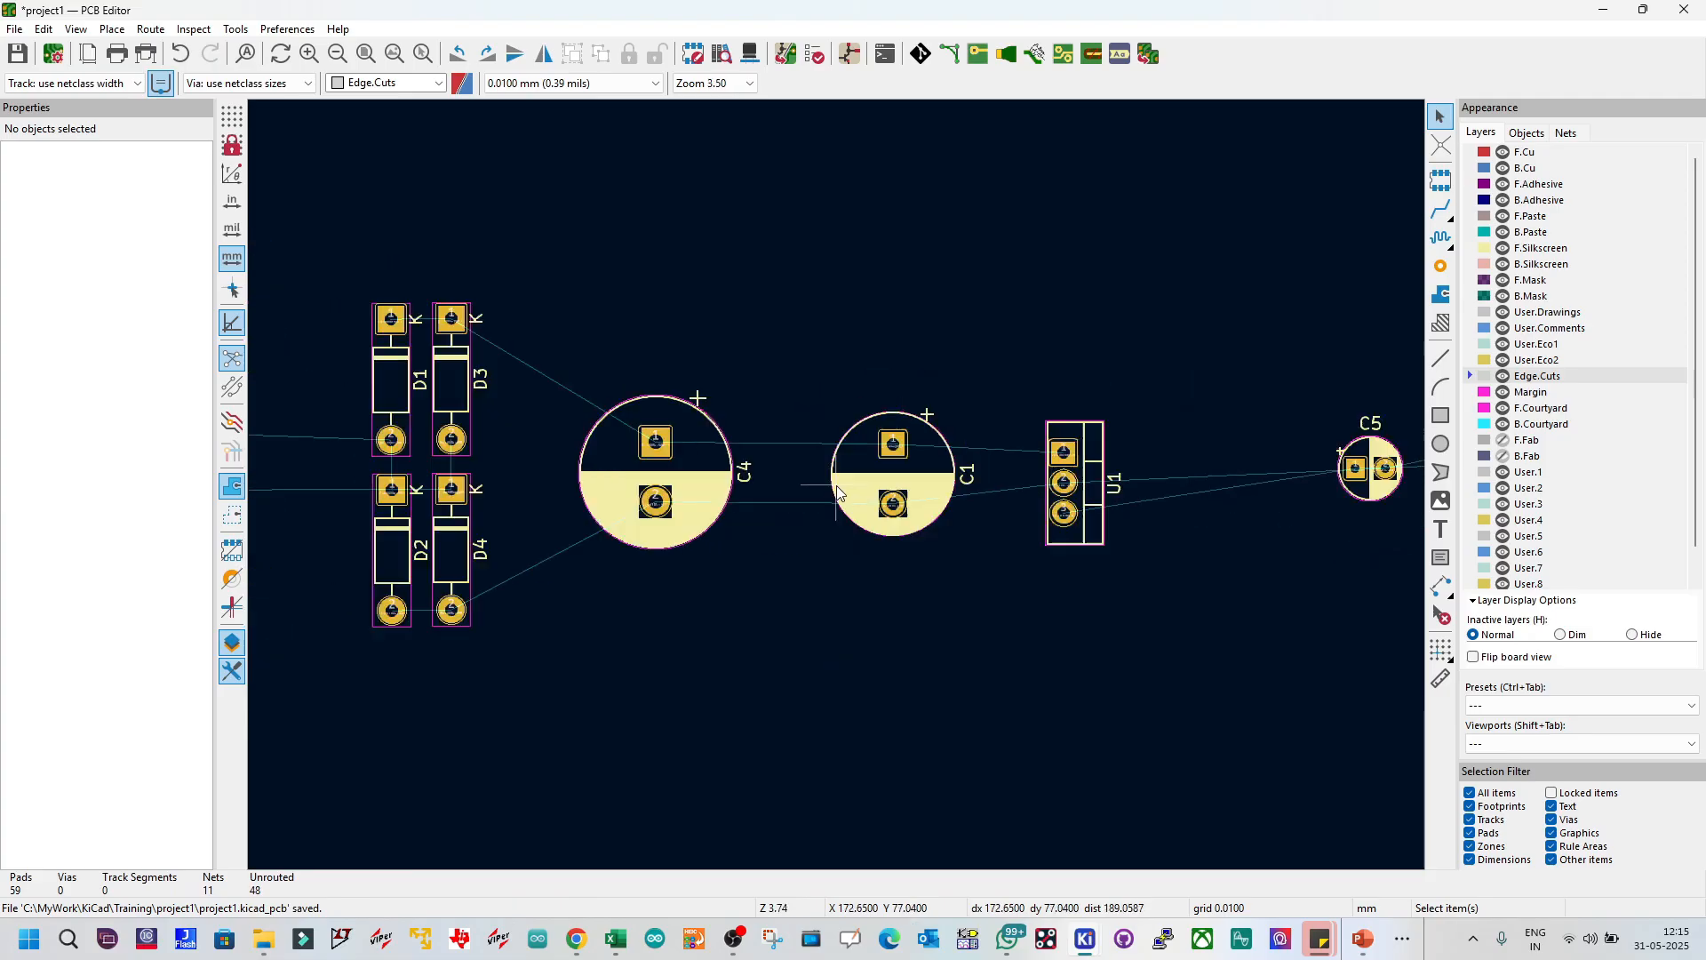
{"action": "scroll", "coordinate": [798, 488], "scroll_direction": "down", "scroll_amount": 3}
{"action": "scroll", "coordinate": [838, 488], "scroll_direction": "up", "scroll_amount": 4}
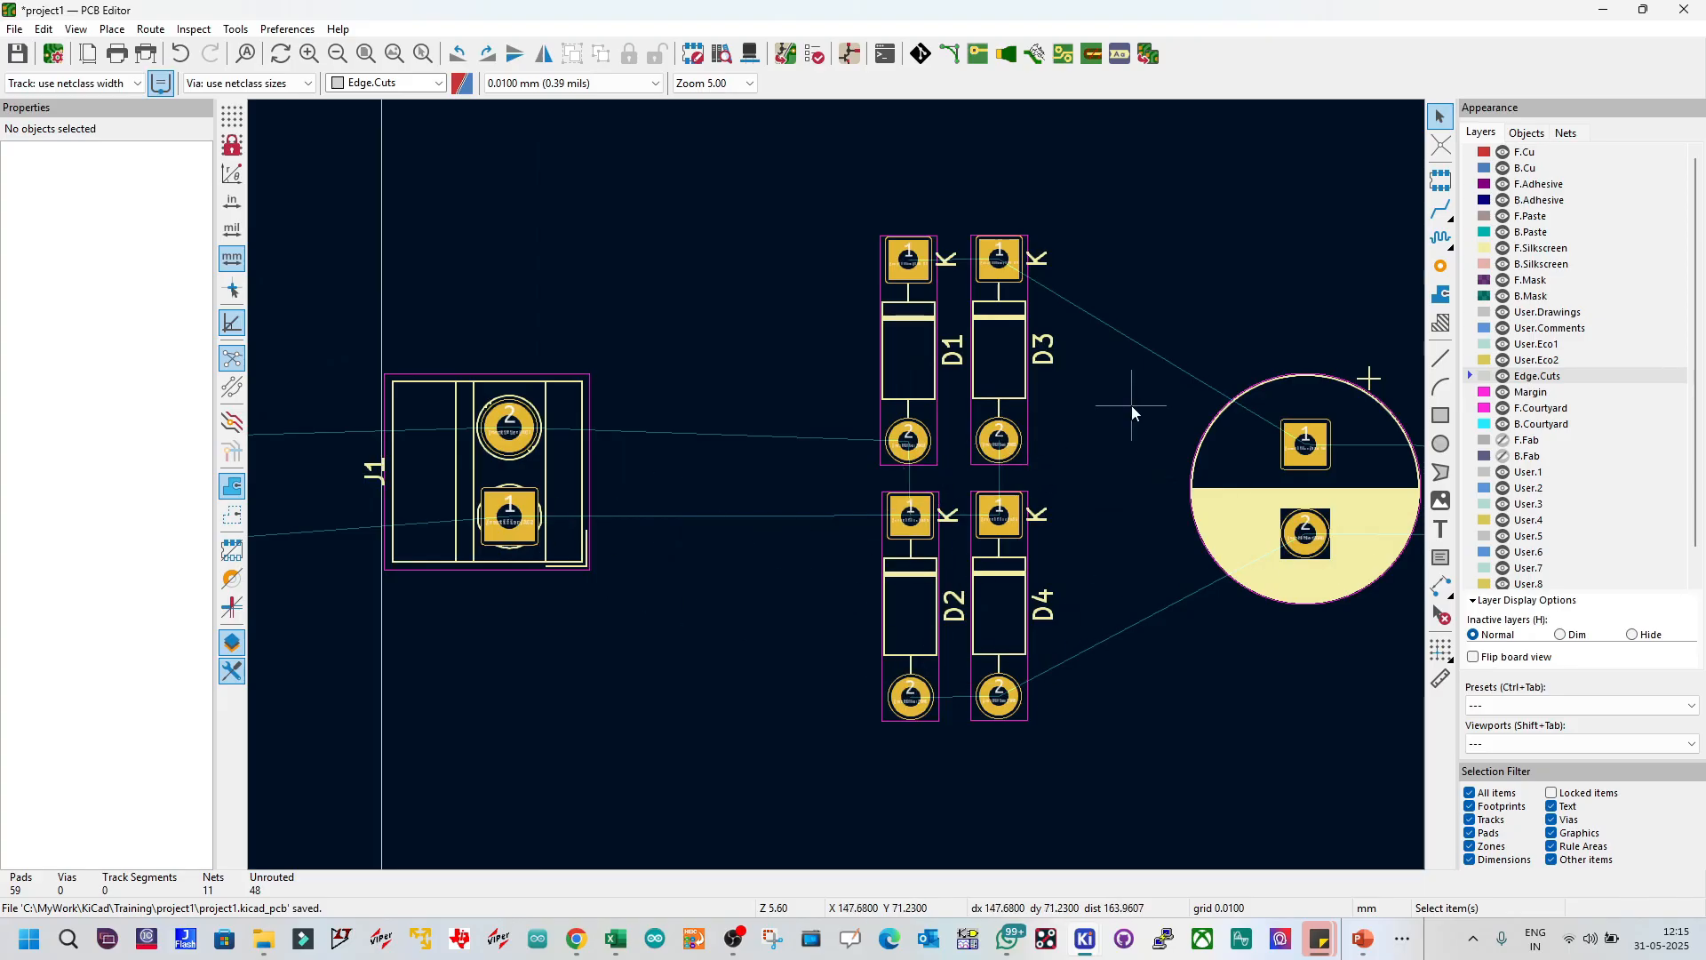
{"action": "scroll", "coordinate": [1000, 450], "scroll_direction": "down", "scroll_amount": 2}
{"action": "scroll", "coordinate": [949, 502], "scroll_direction": "up", "scroll_amount": 1}
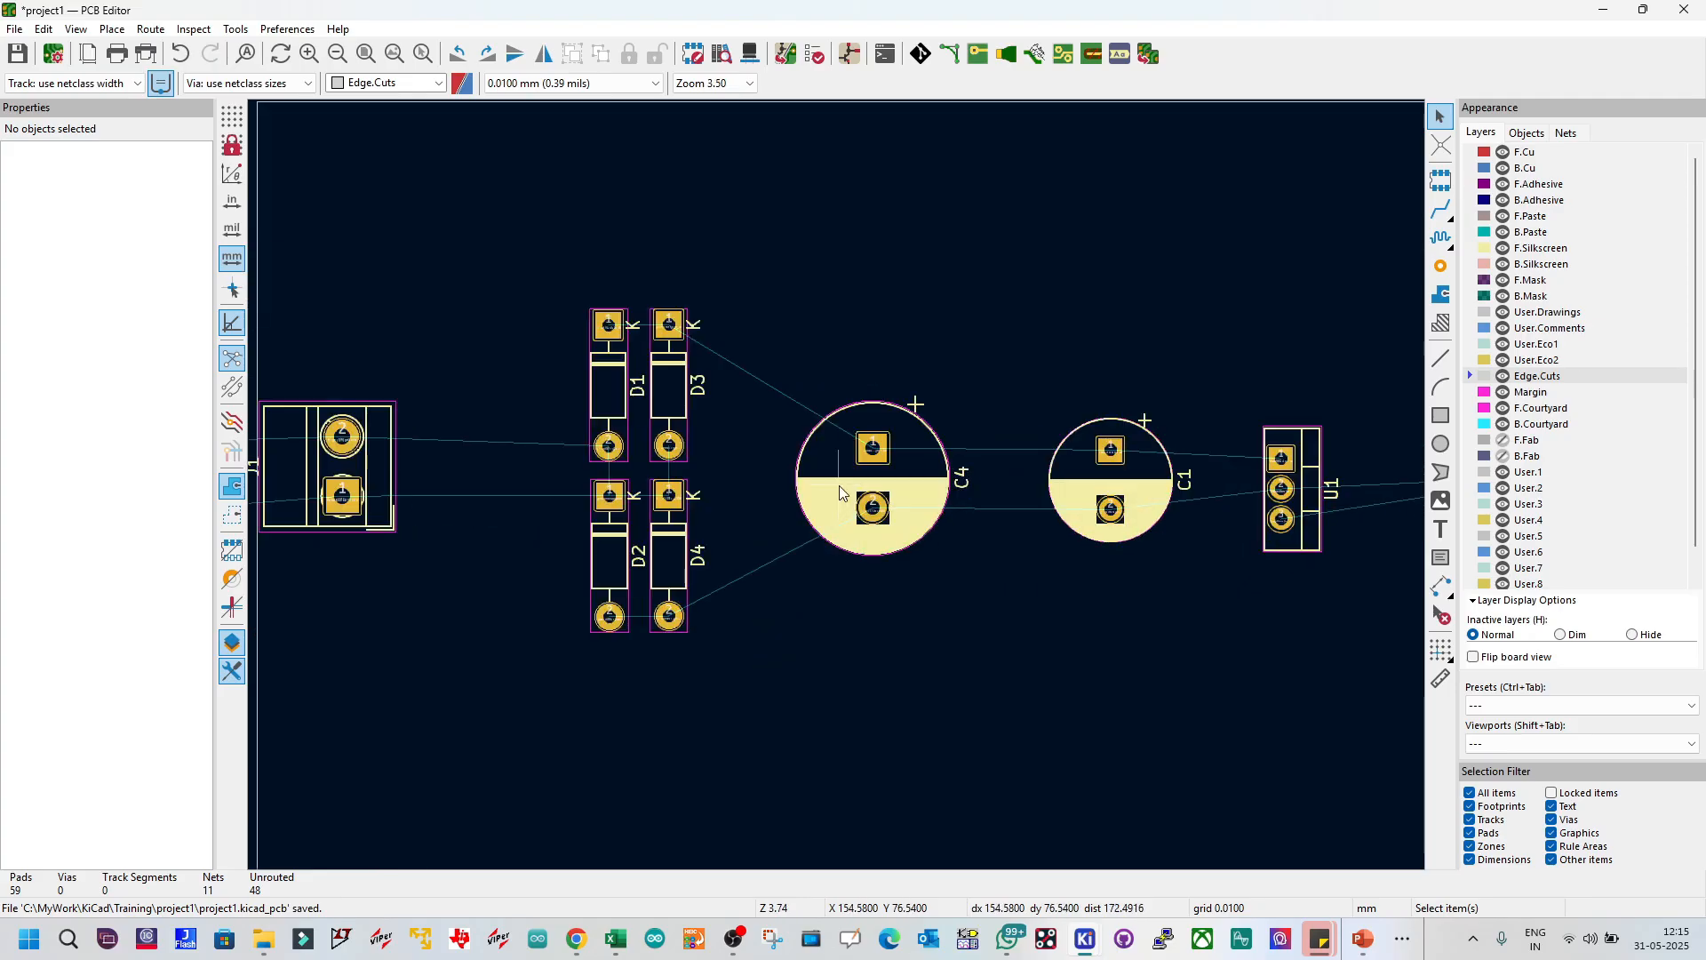
{"action": "left_click", "coordinate": [1074, 483]}
{"action": "key", "text": "m"}
{"action": "left_click", "coordinate": [1085, 485]}
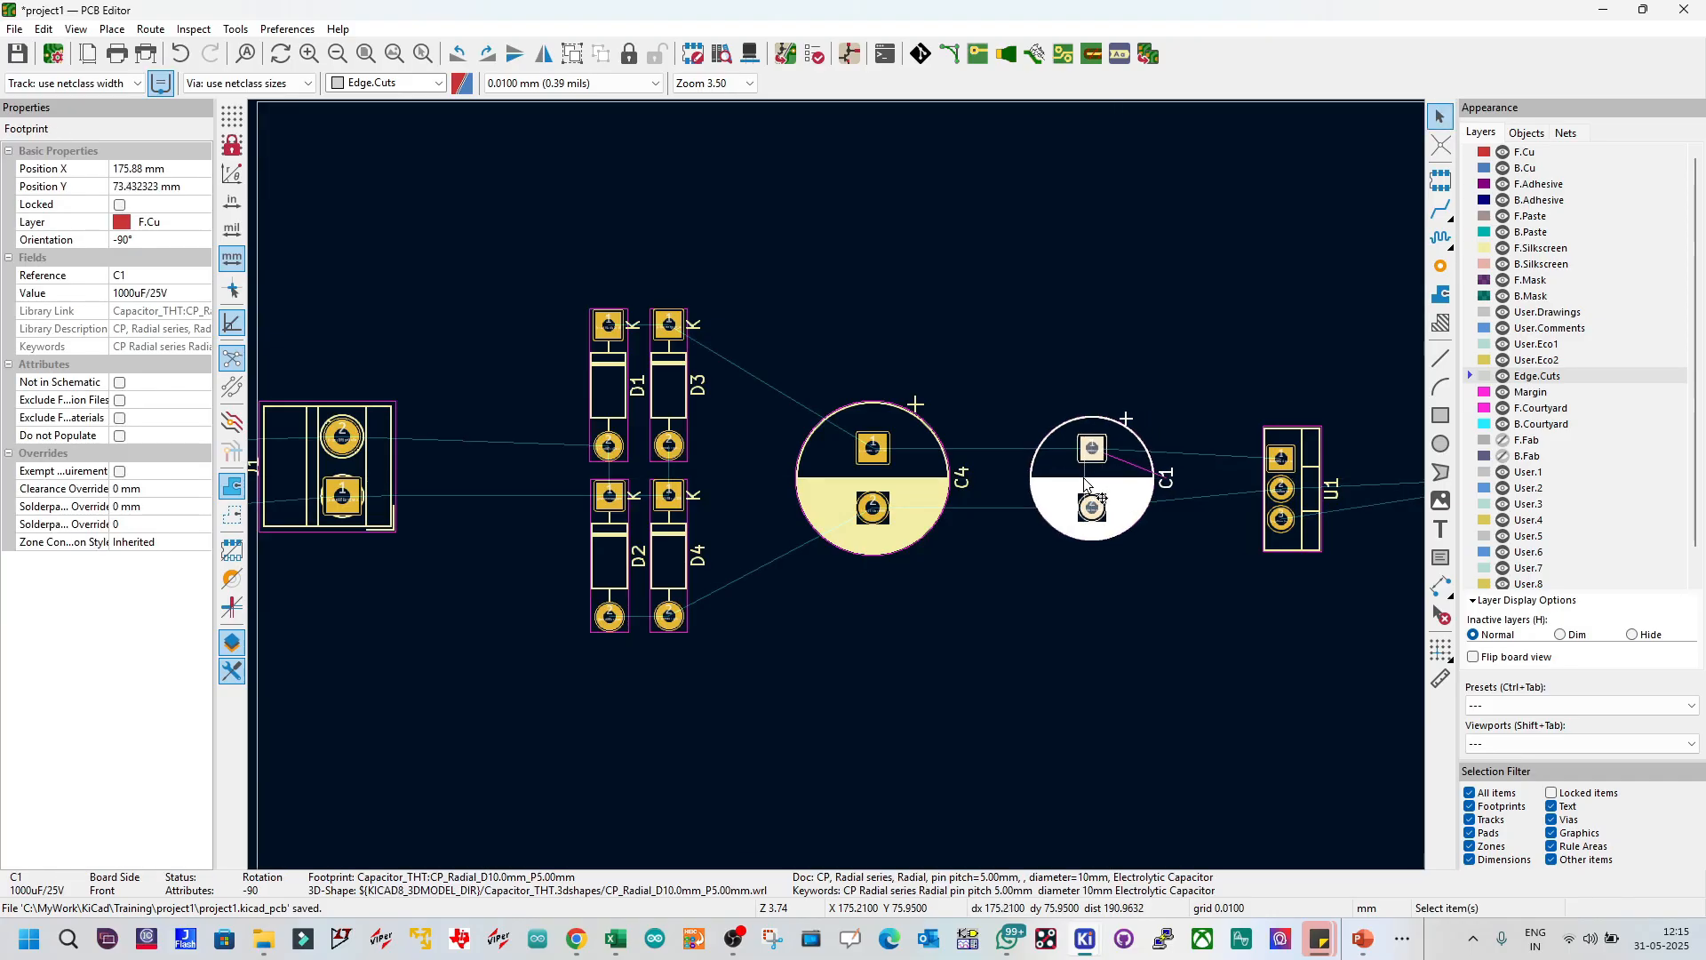
{"action": "left_click", "coordinate": [1029, 382]}
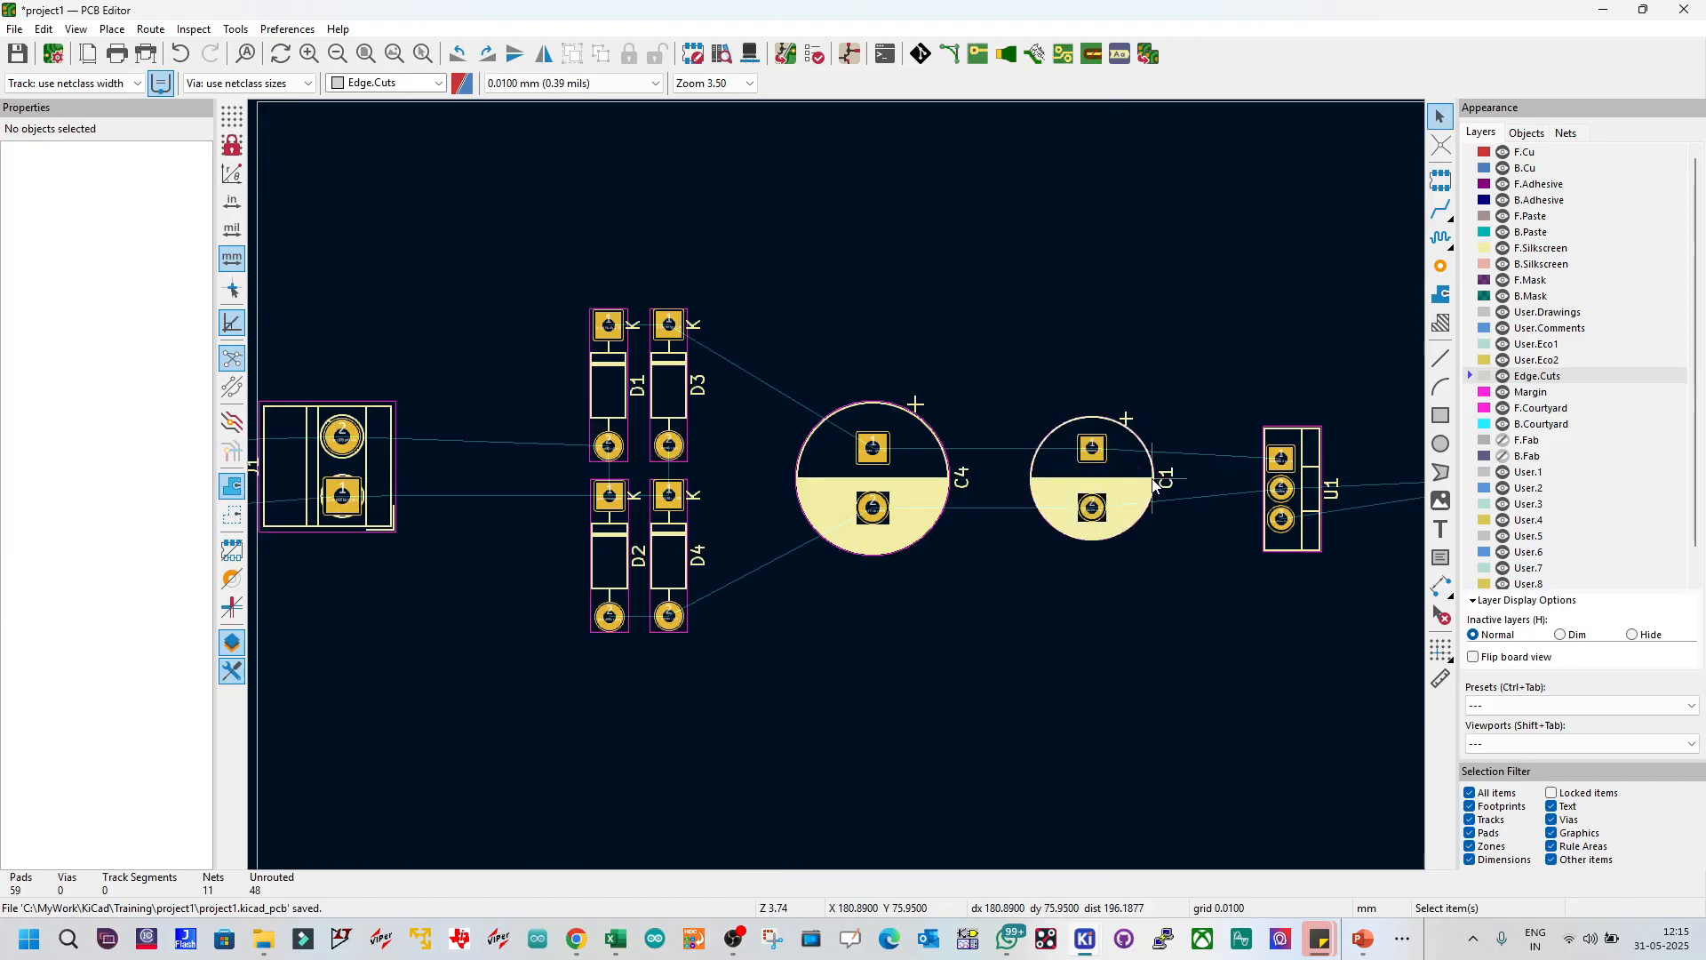
Step: Shift regulator U1 left toward C1, then back right to leave a wider gap between them
{"action": "scroll", "coordinate": [1195, 488], "scroll_direction": "up", "scroll_amount": 2}
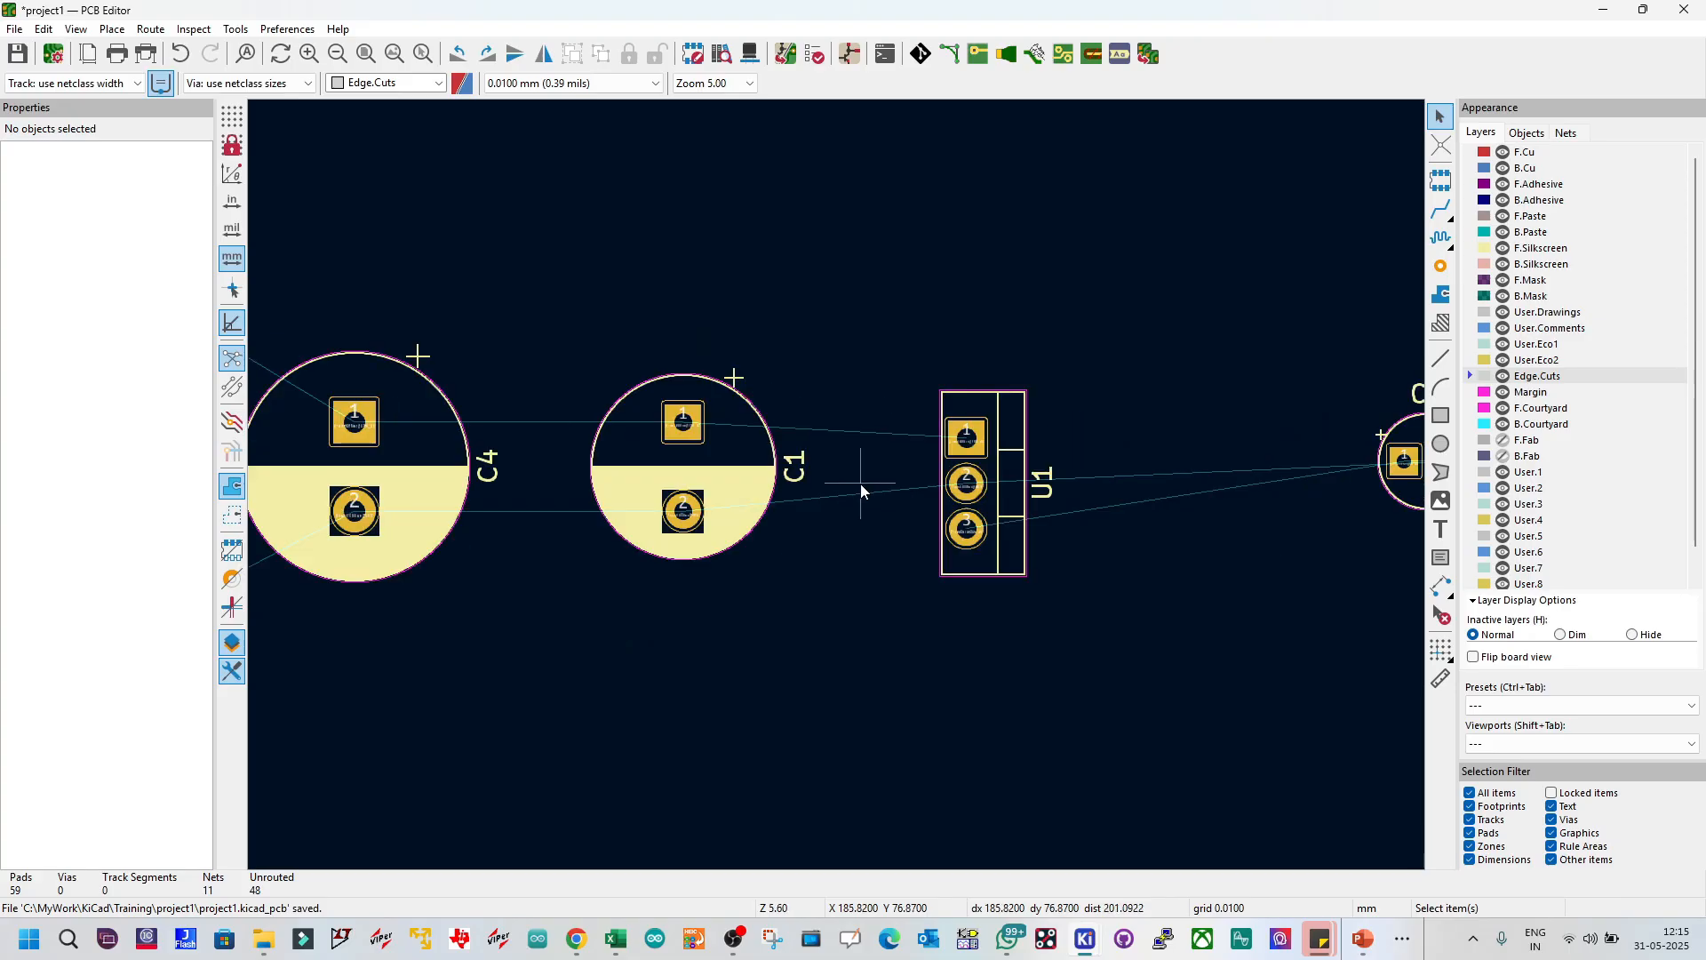
{"action": "left_click", "coordinate": [929, 460]}
{"action": "key", "text": "m"}
{"action": "left_click", "coordinate": [927, 488]}
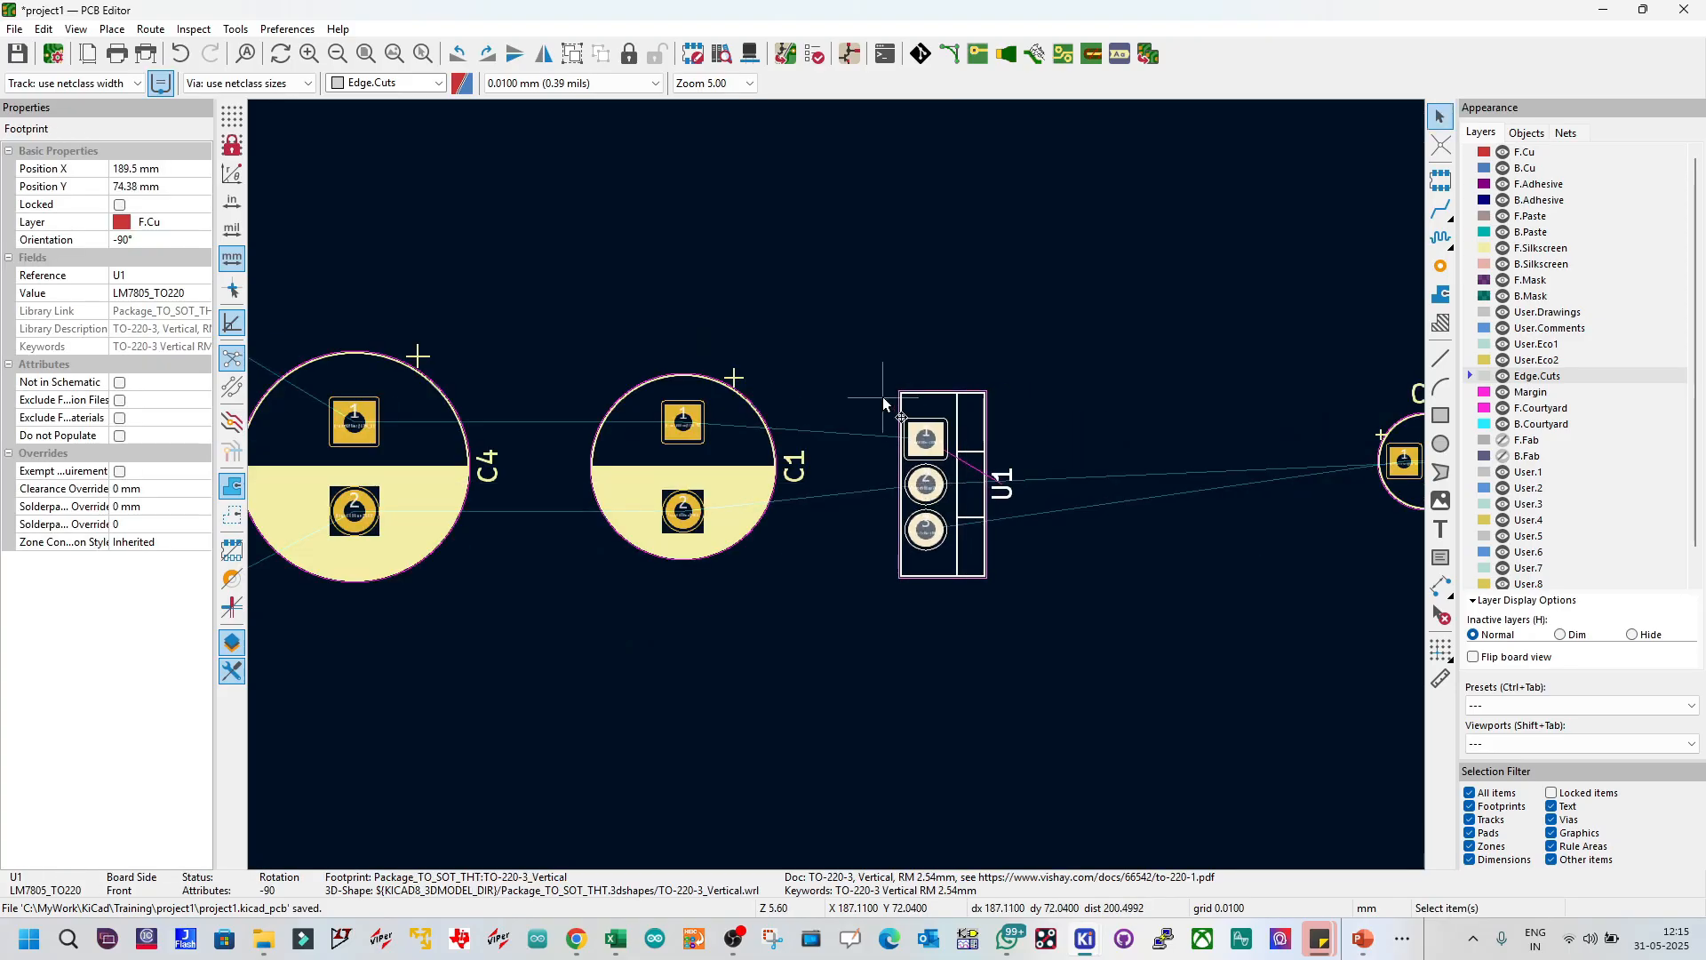
{"action": "left_click", "coordinate": [883, 380]}
{"action": "left_click", "coordinate": [925, 481]}
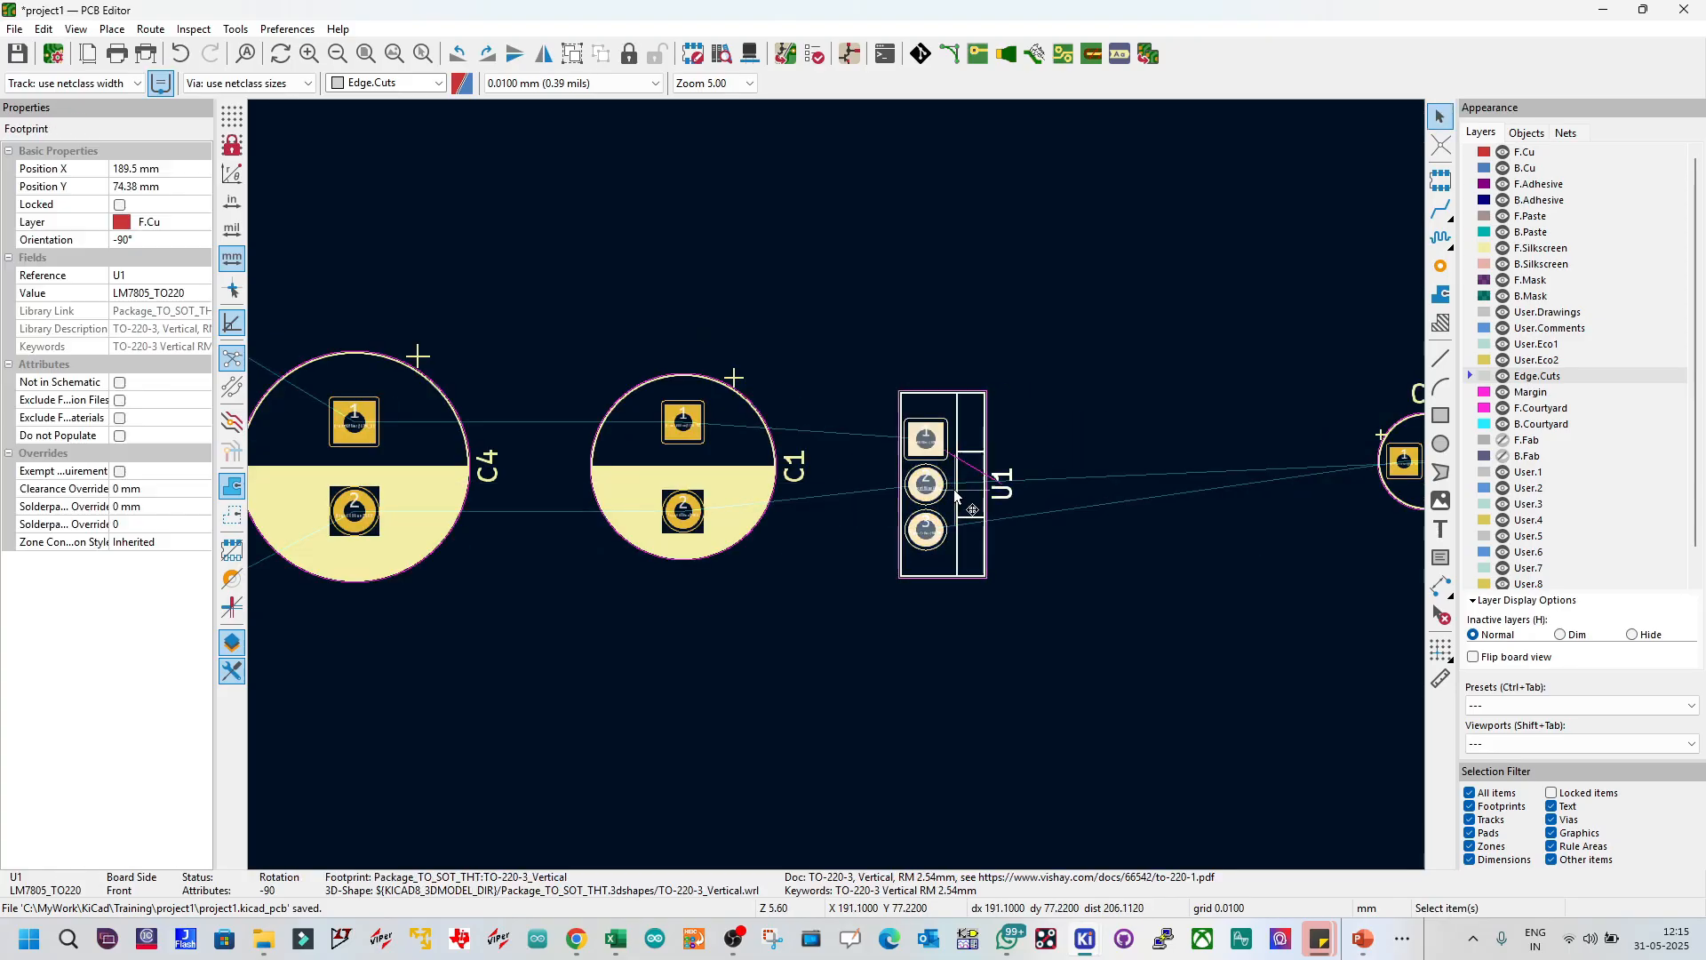
{"action": "left_click", "coordinate": [873, 372]}
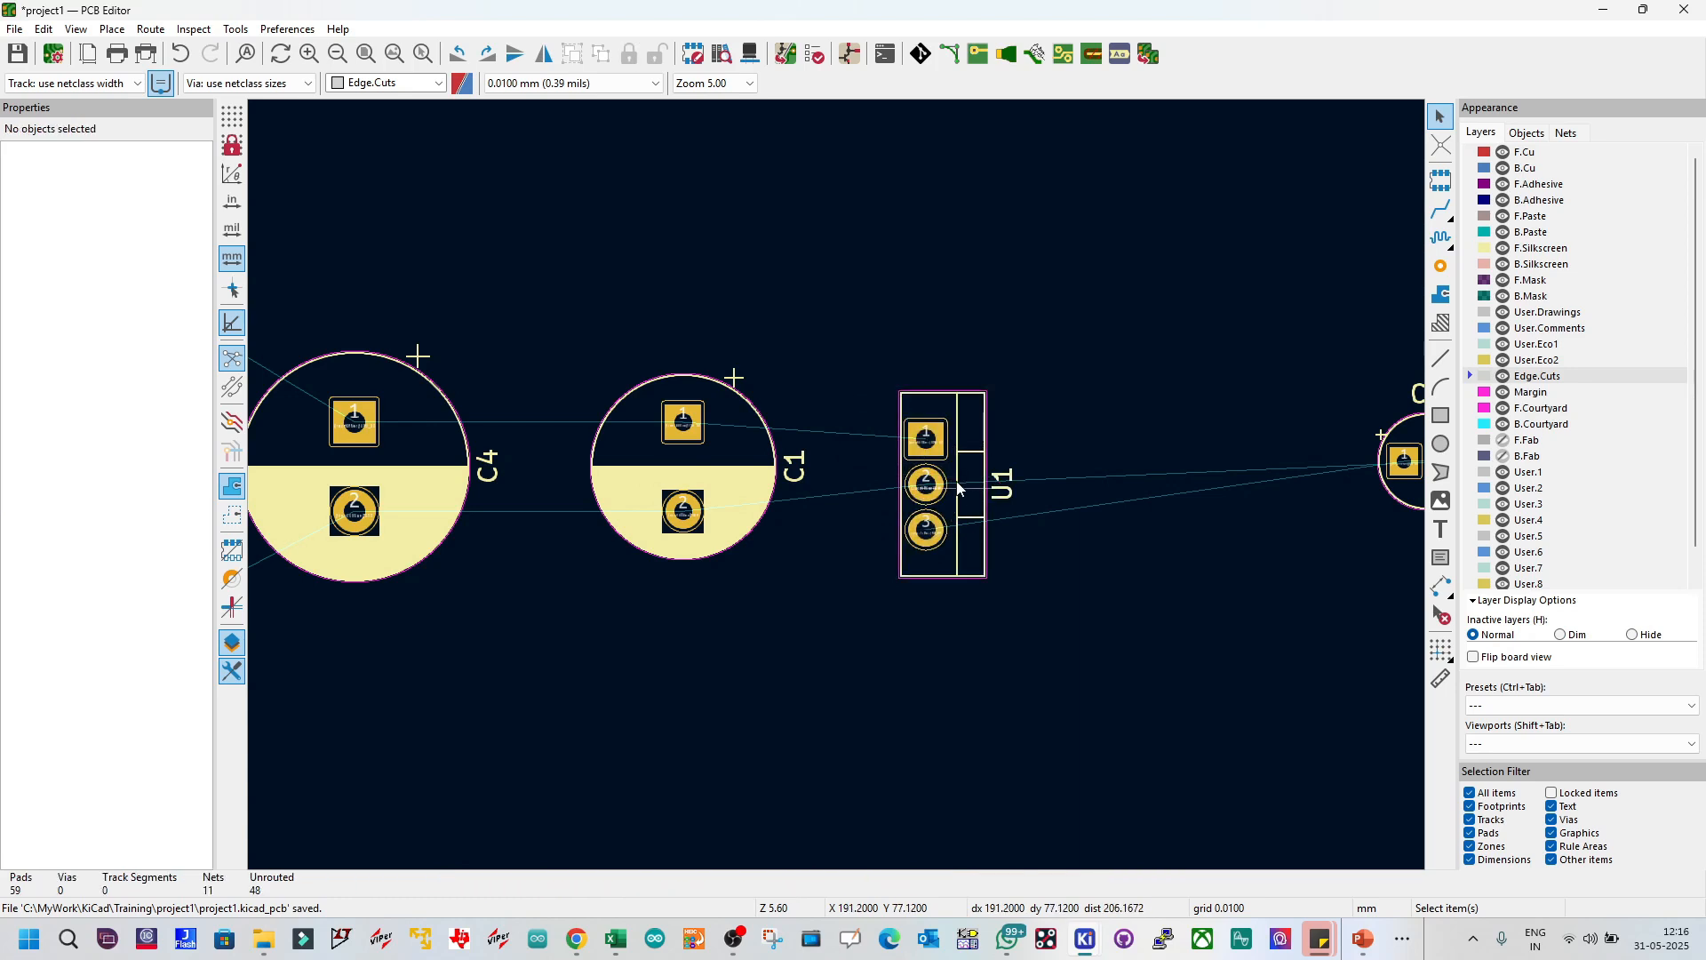
{"action": "left_click_drag", "start_coordinate": [960, 477], "coordinate": [987, 484]}
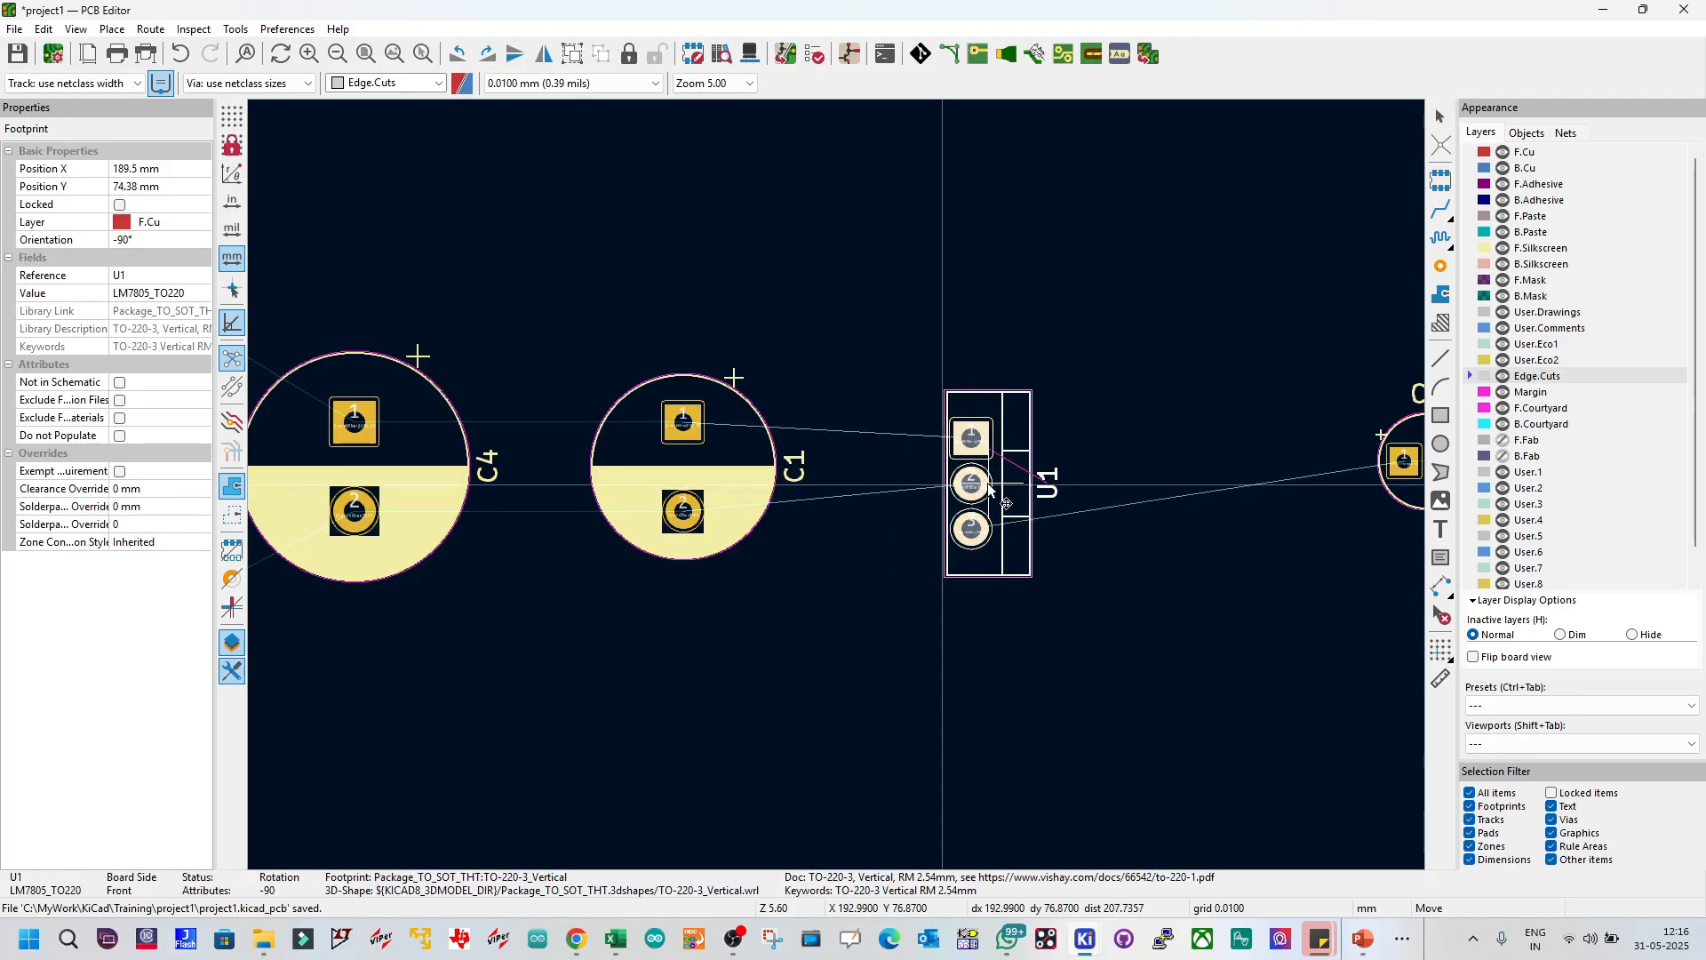
{"action": "left_click", "coordinate": [989, 487]}
Step: Open the 3D viewer, tilt the board to examine U1's orientation beside the capacitors, and close the viewer
{"action": "left_click", "coordinate": [76, 28]}
{"action": "left_click", "coordinate": [109, 81]}
{"action": "left_click_drag", "start_coordinate": [759, 451], "coordinate": [845, 298]}
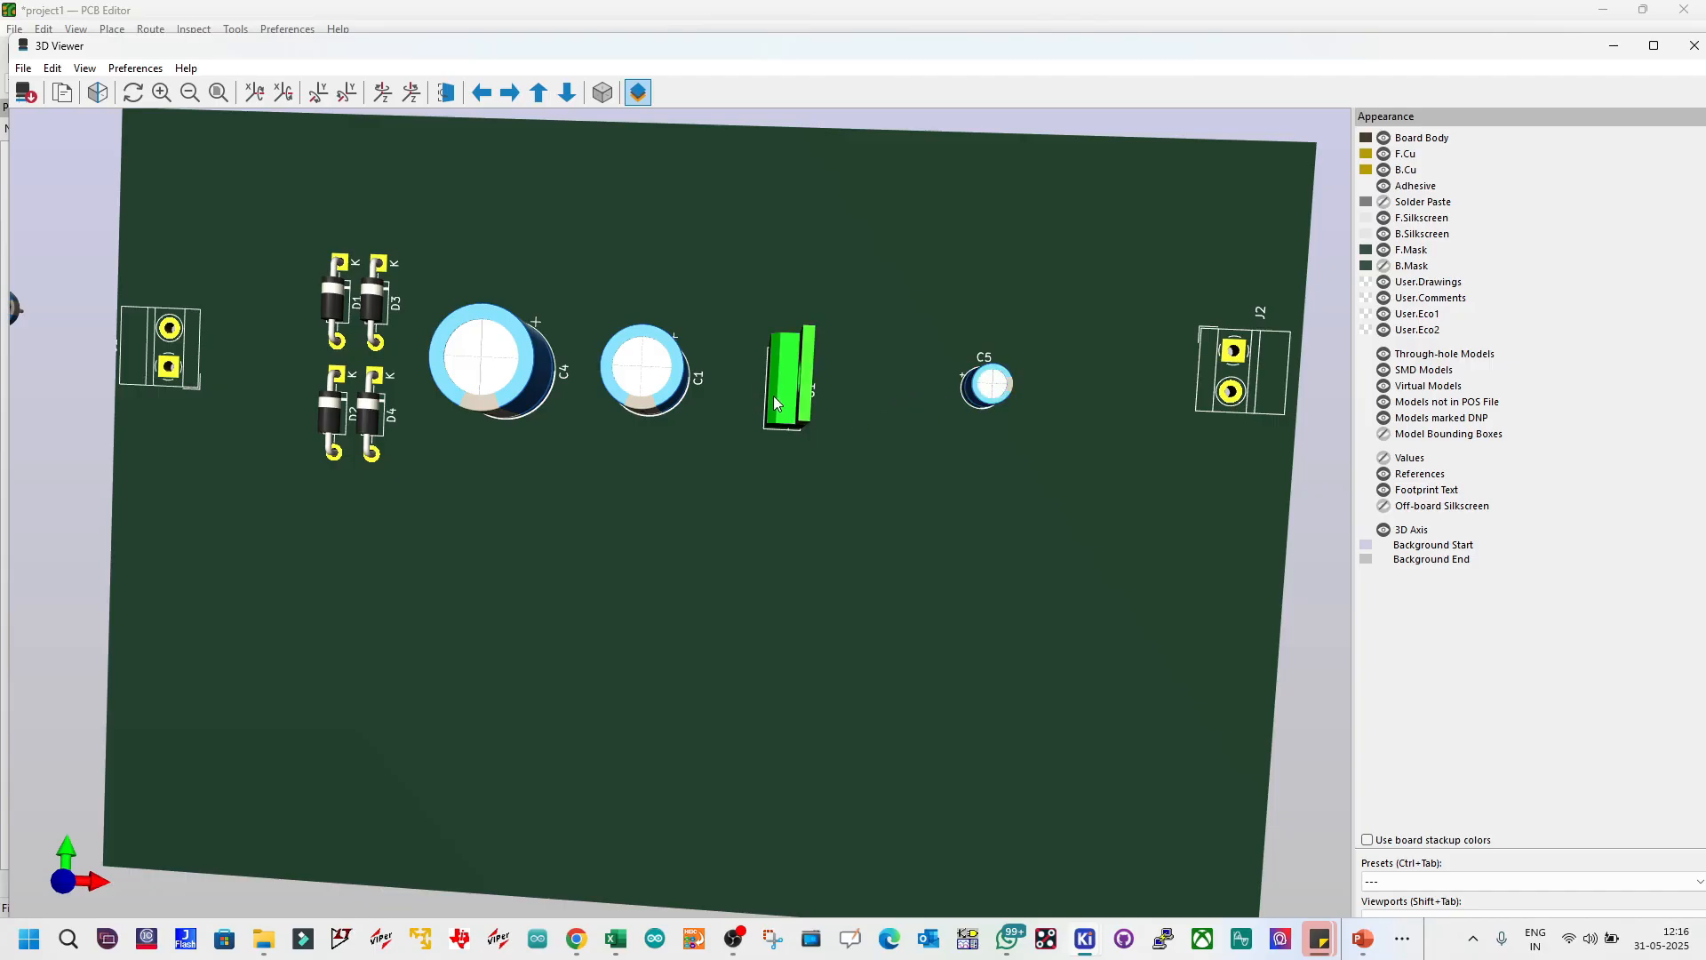
{"action": "left_click_drag", "start_coordinate": [777, 409], "coordinate": [407, 193]}
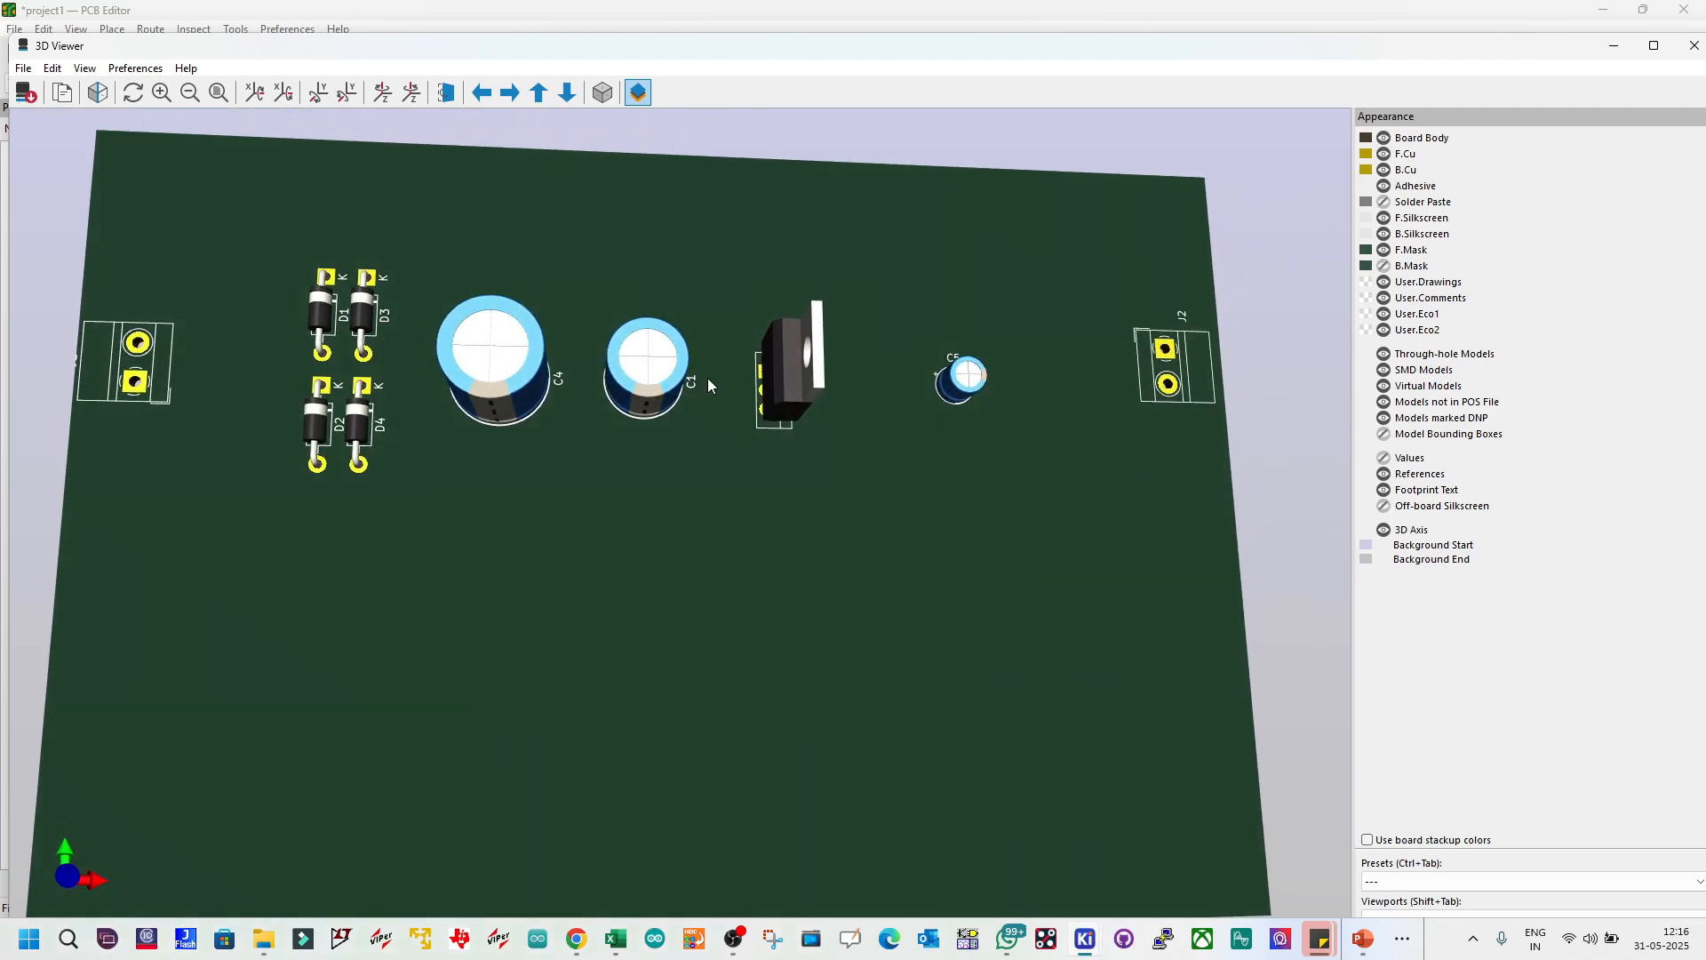
{"action": "scroll", "coordinate": [709, 381], "scroll_direction": "up", "scroll_amount": 2}
{"action": "left_click_drag", "start_coordinate": [727, 318], "coordinate": [695, 413]}
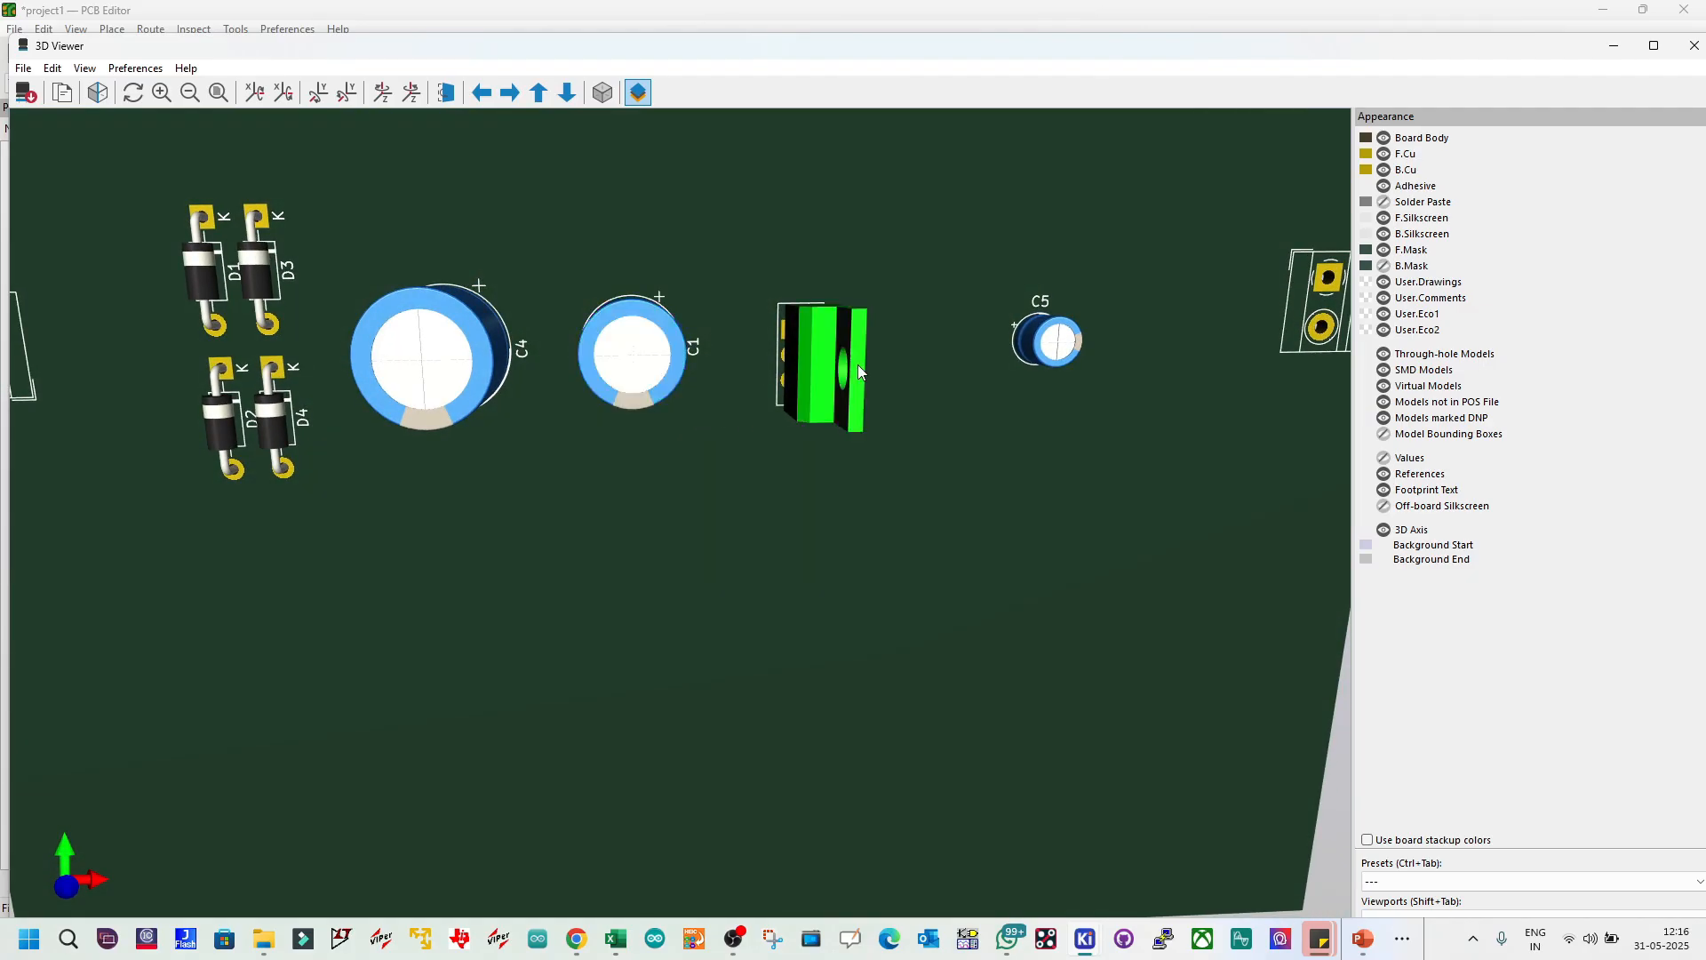
{"action": "left_click_drag", "start_coordinate": [857, 500], "coordinate": [887, 483]}
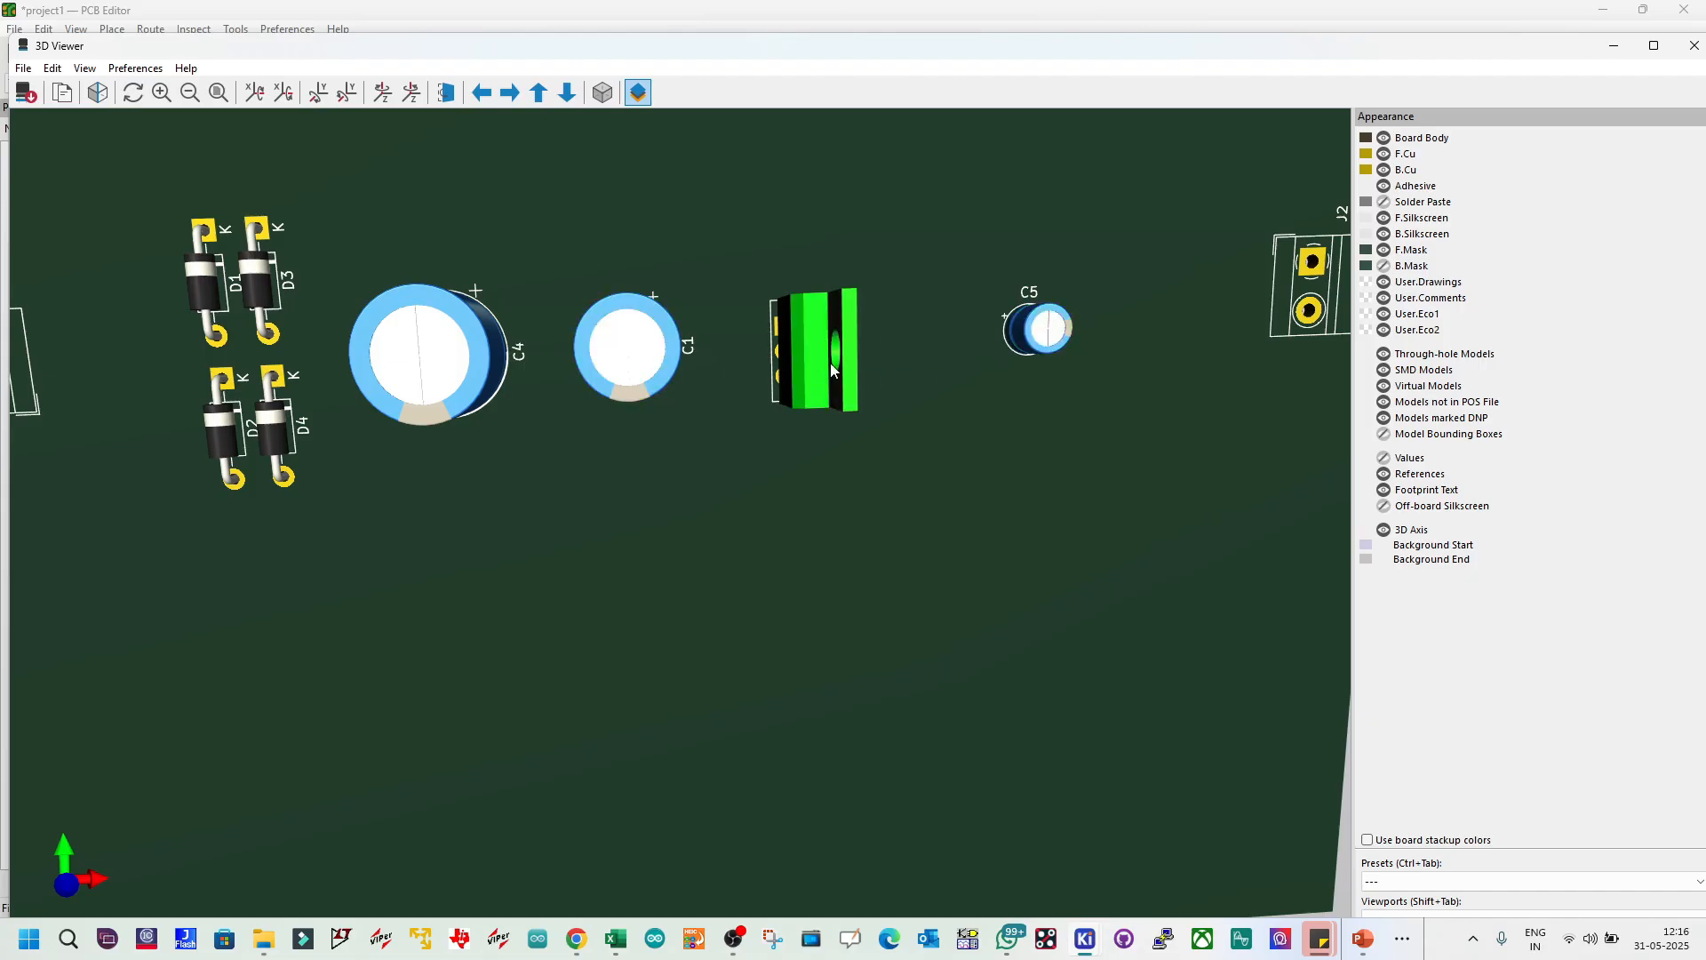
{"action": "left_click", "coordinate": [1694, 45]}
Step: Rotate capacitor C5 upright with pad 1 at the bottom and move it down so that pad is roughly level with U1's pad 3
{"action": "middle_click_drag", "start_coordinate": [1077, 509], "coordinate": [837, 485]}
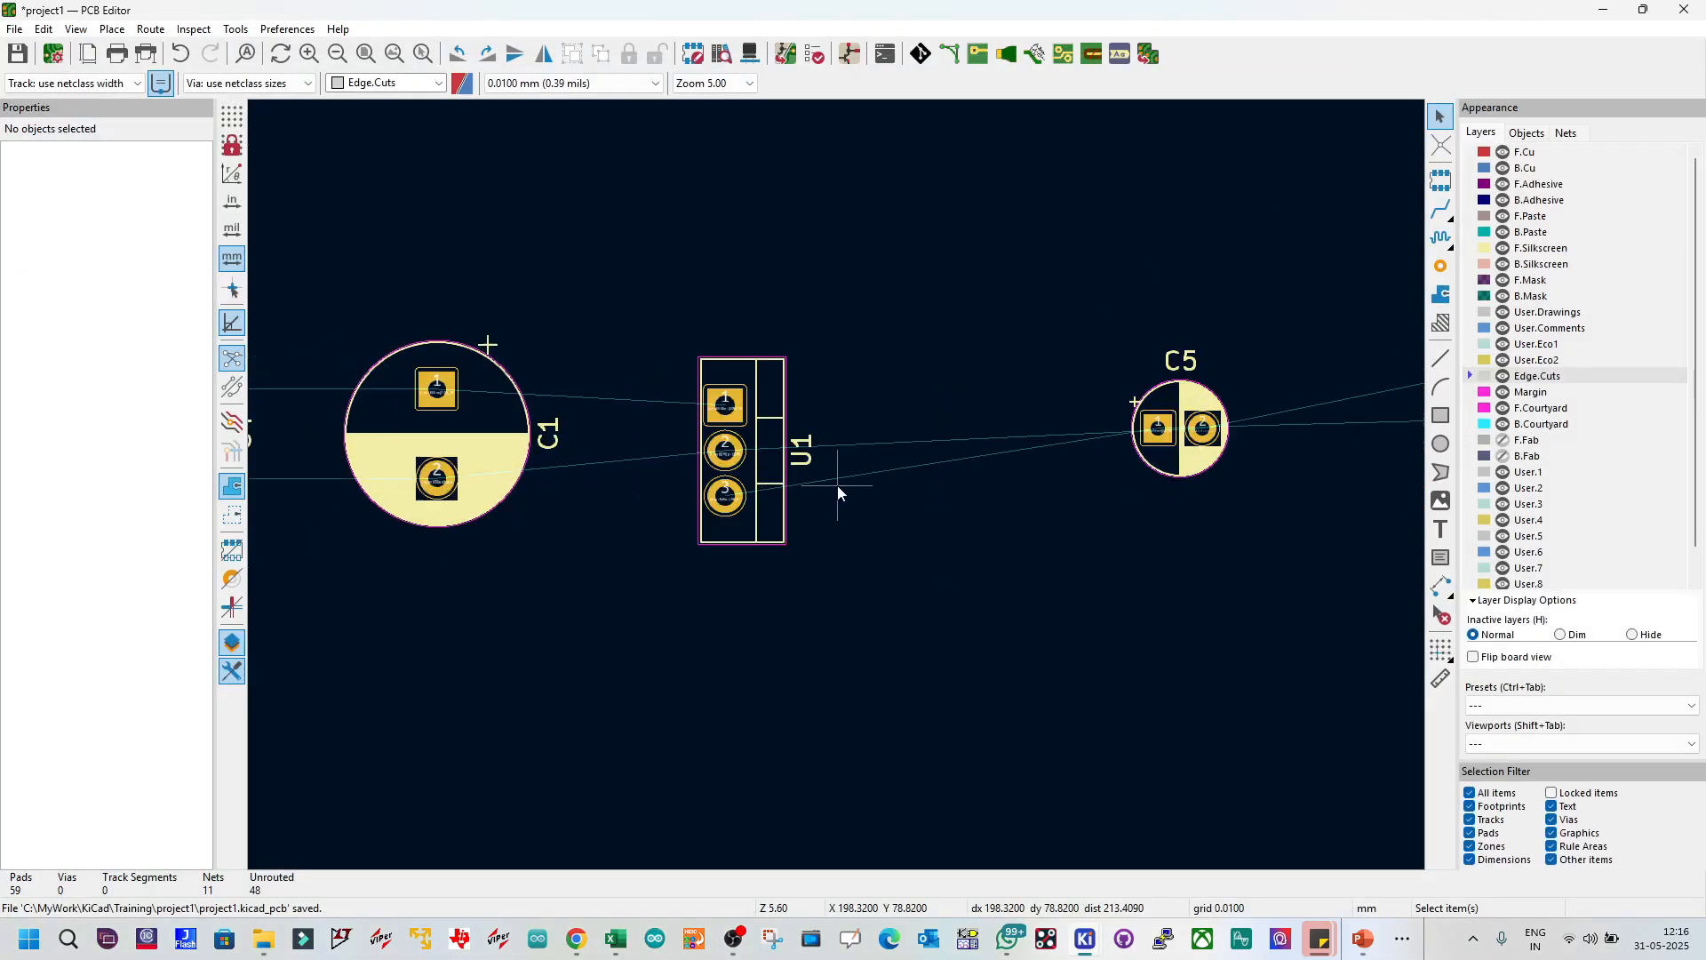
{"action": "left_click", "coordinate": [1156, 452]}
{"action": "key", "text": "r"}
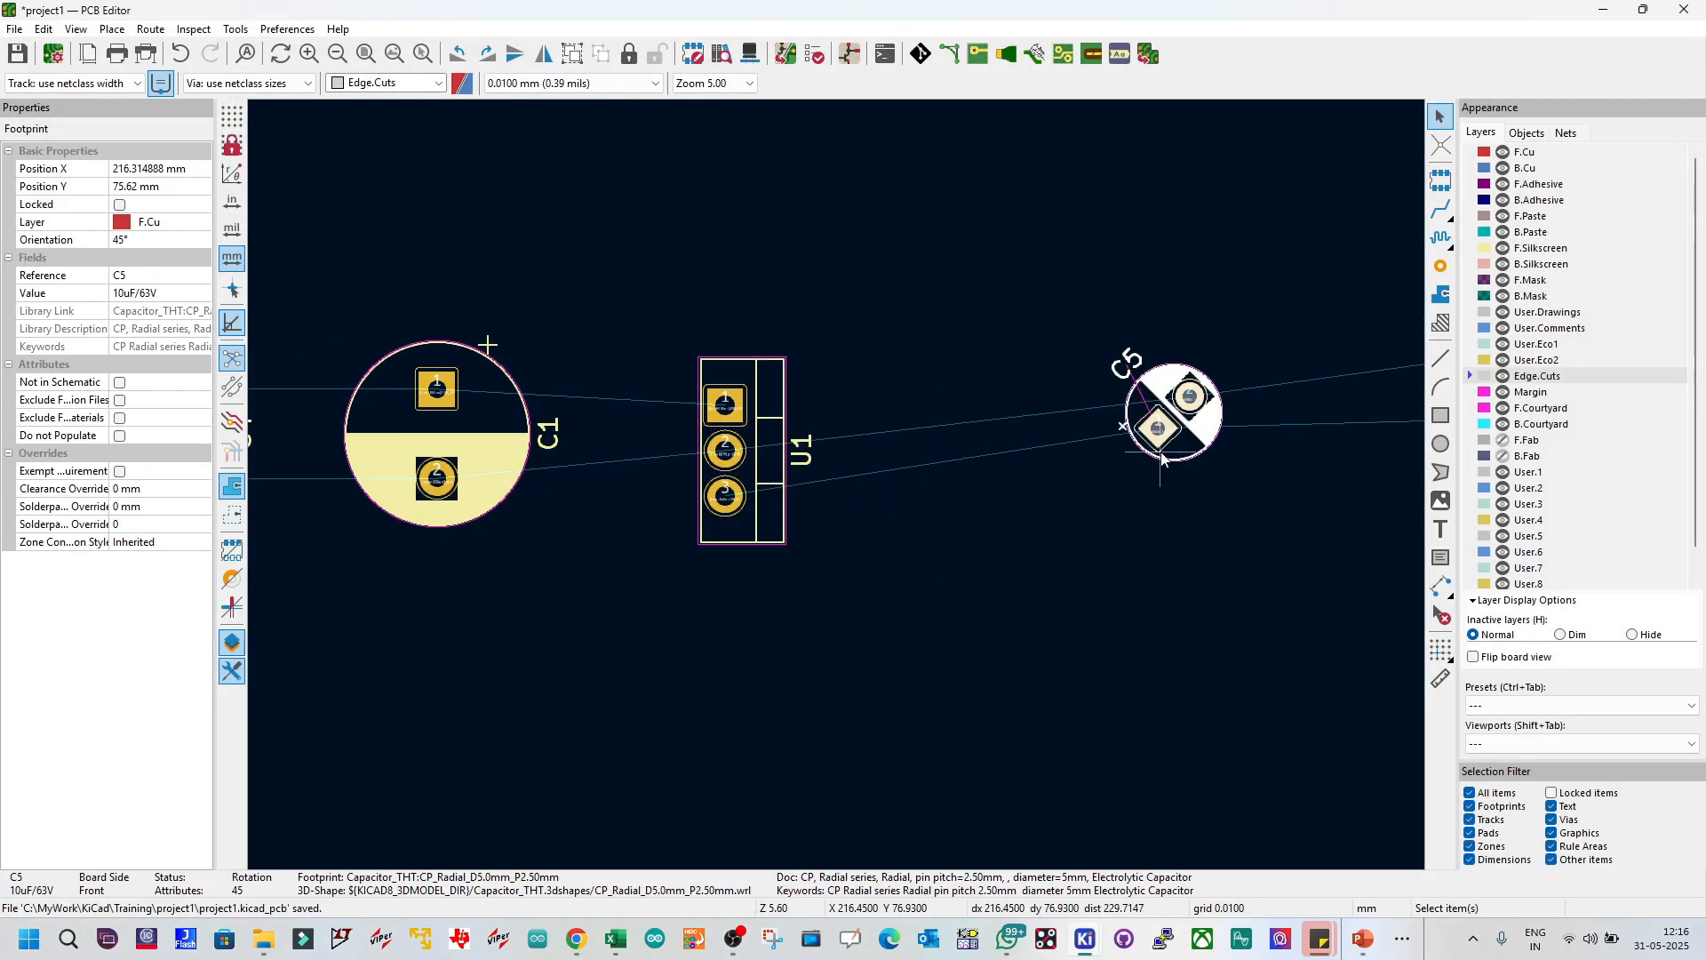
{"action": "key", "text": "r"}
{"action": "left_click_drag", "start_coordinate": [1166, 460], "coordinate": [1152, 463]}
{"action": "left_click", "coordinate": [1148, 328]}
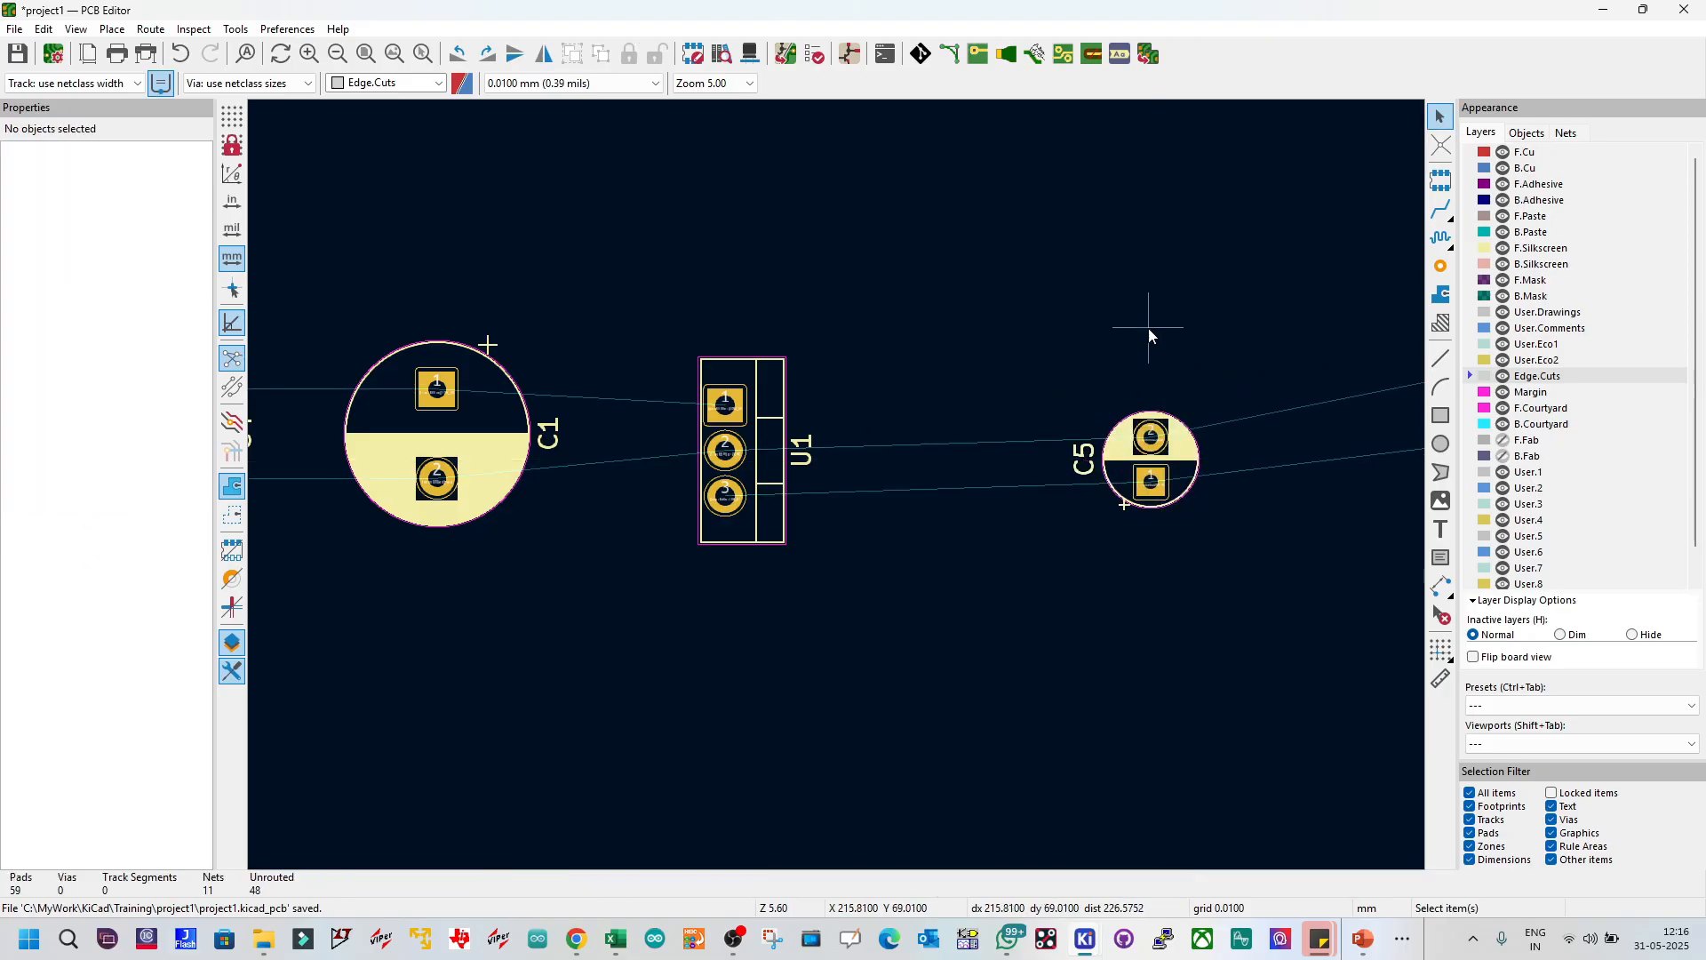
Step: Rotate regulator U1 to 0° and move it down so its pad row sits midway between C1's two pads
{"action": "scroll", "coordinate": [1149, 333], "scroll_direction": "down", "scroll_amount": 2}
{"action": "scroll", "coordinate": [840, 493], "scroll_direction": "up", "scroll_amount": 2}
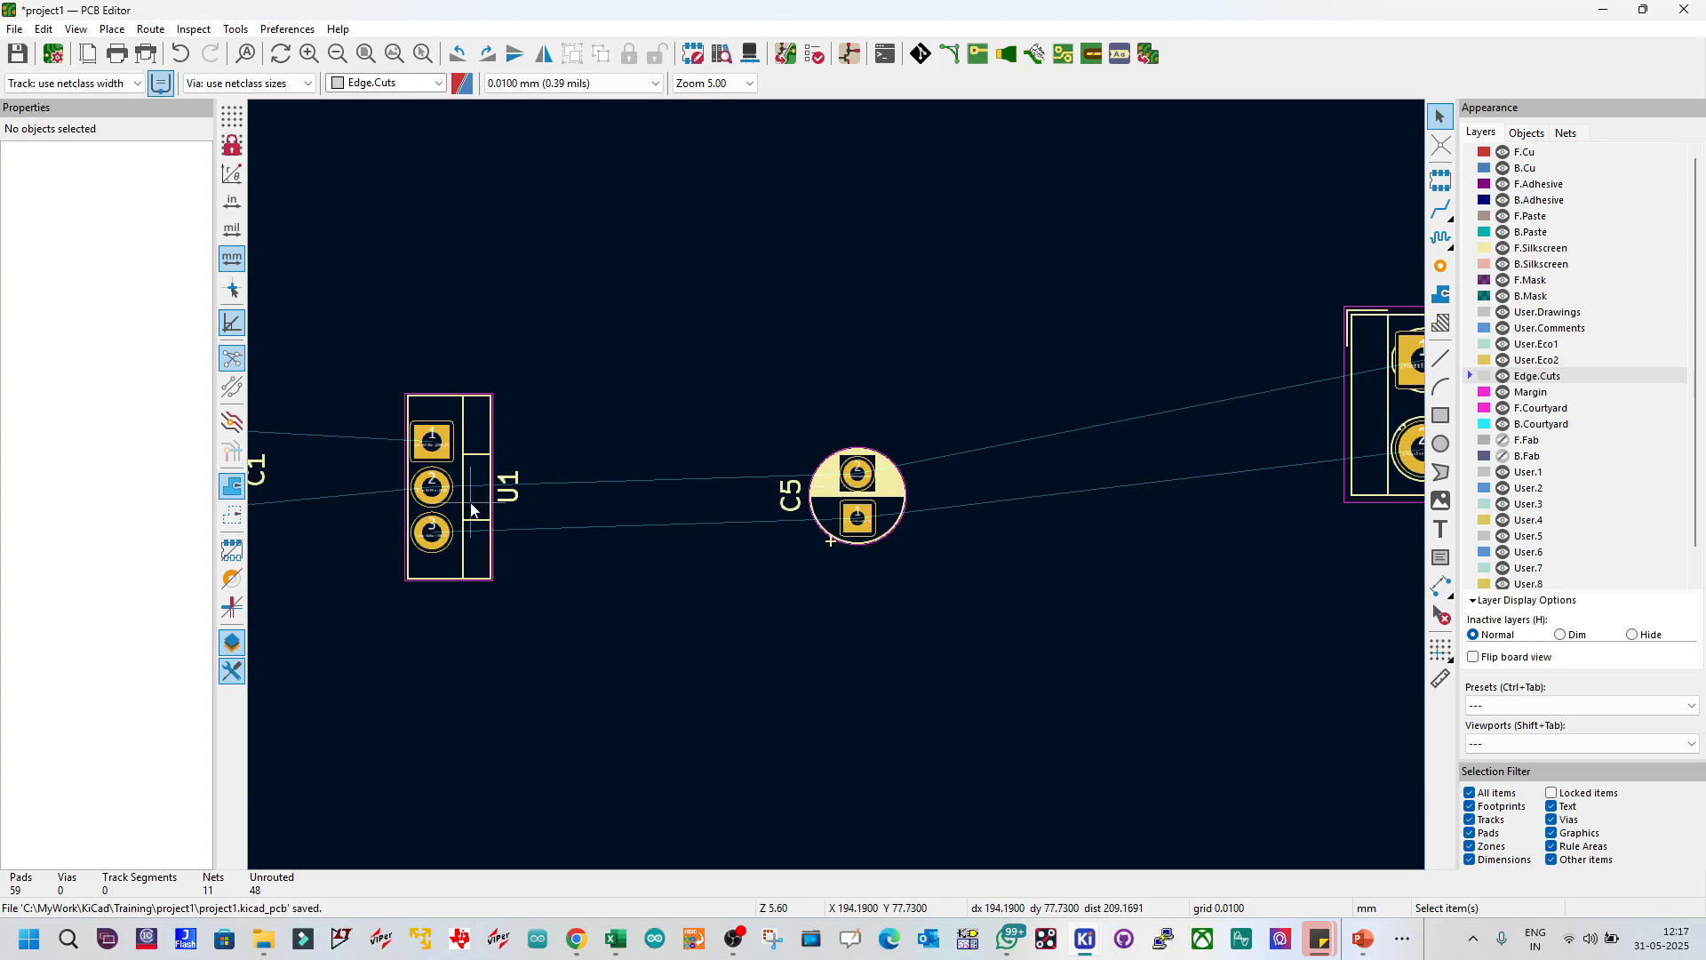
{"action": "scroll", "coordinate": [490, 500], "scroll_direction": "down", "scroll_amount": 1}
{"action": "scroll", "coordinate": [840, 493], "scroll_direction": "up", "scroll_amount": 1}
{"action": "left_click", "coordinate": [835, 484]}
{"action": "key", "text": "r"}
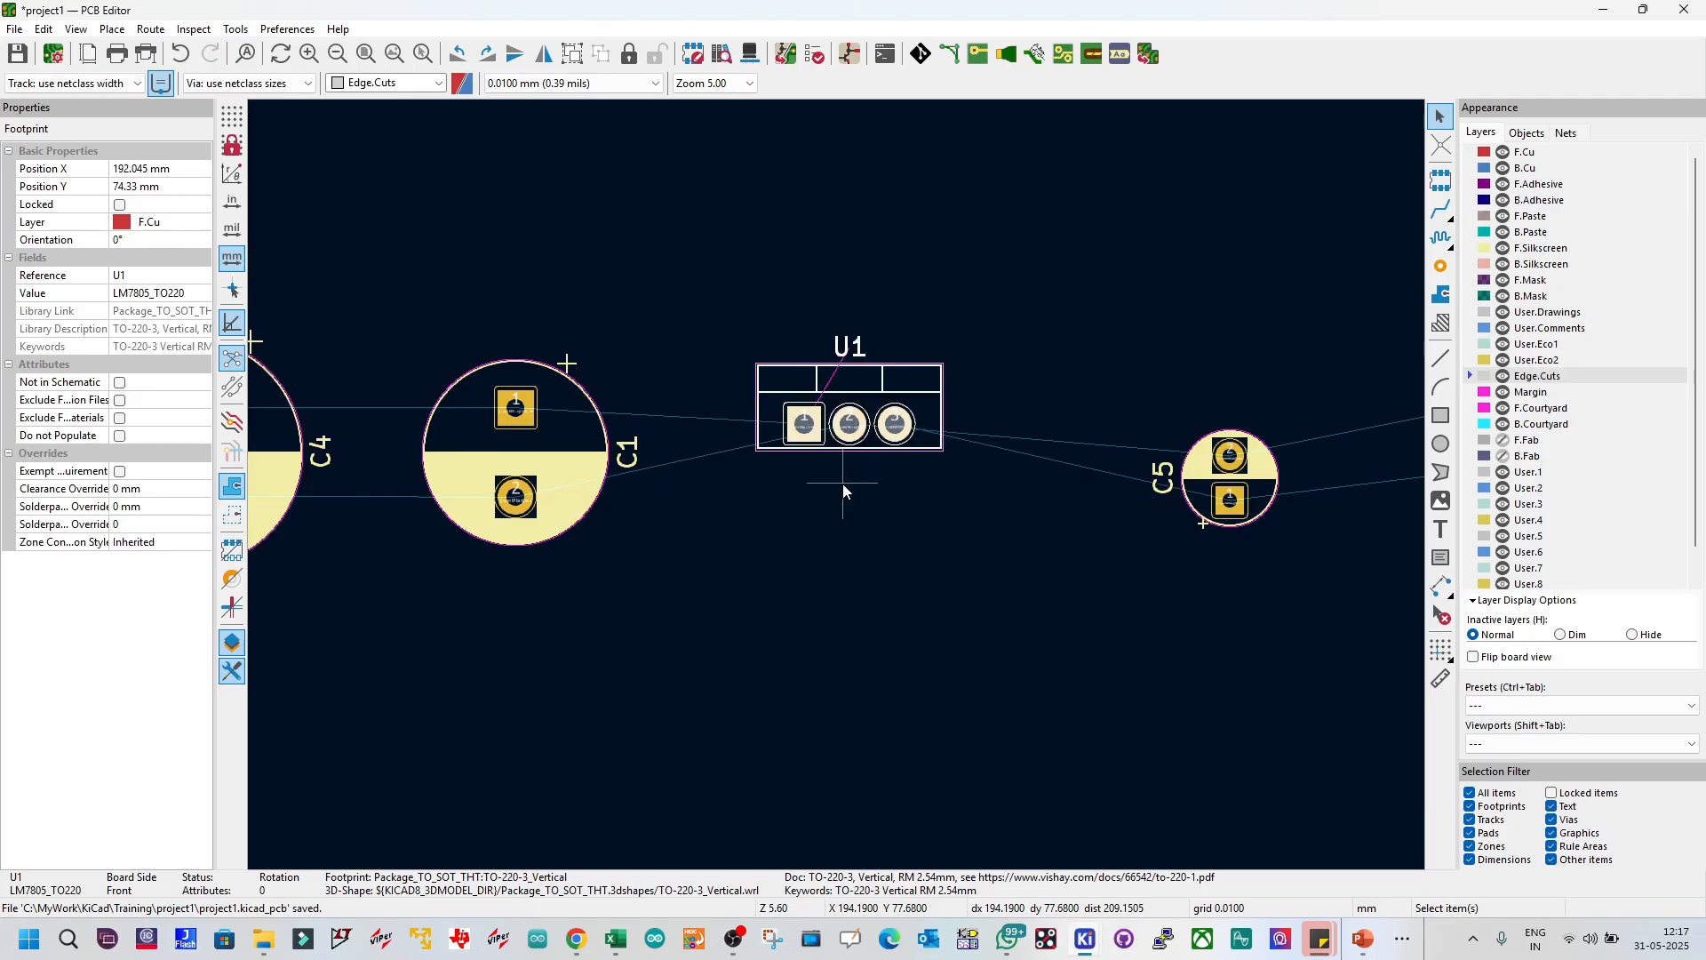
{"action": "left_click_drag", "start_coordinate": [853, 436], "coordinate": [848, 468]}
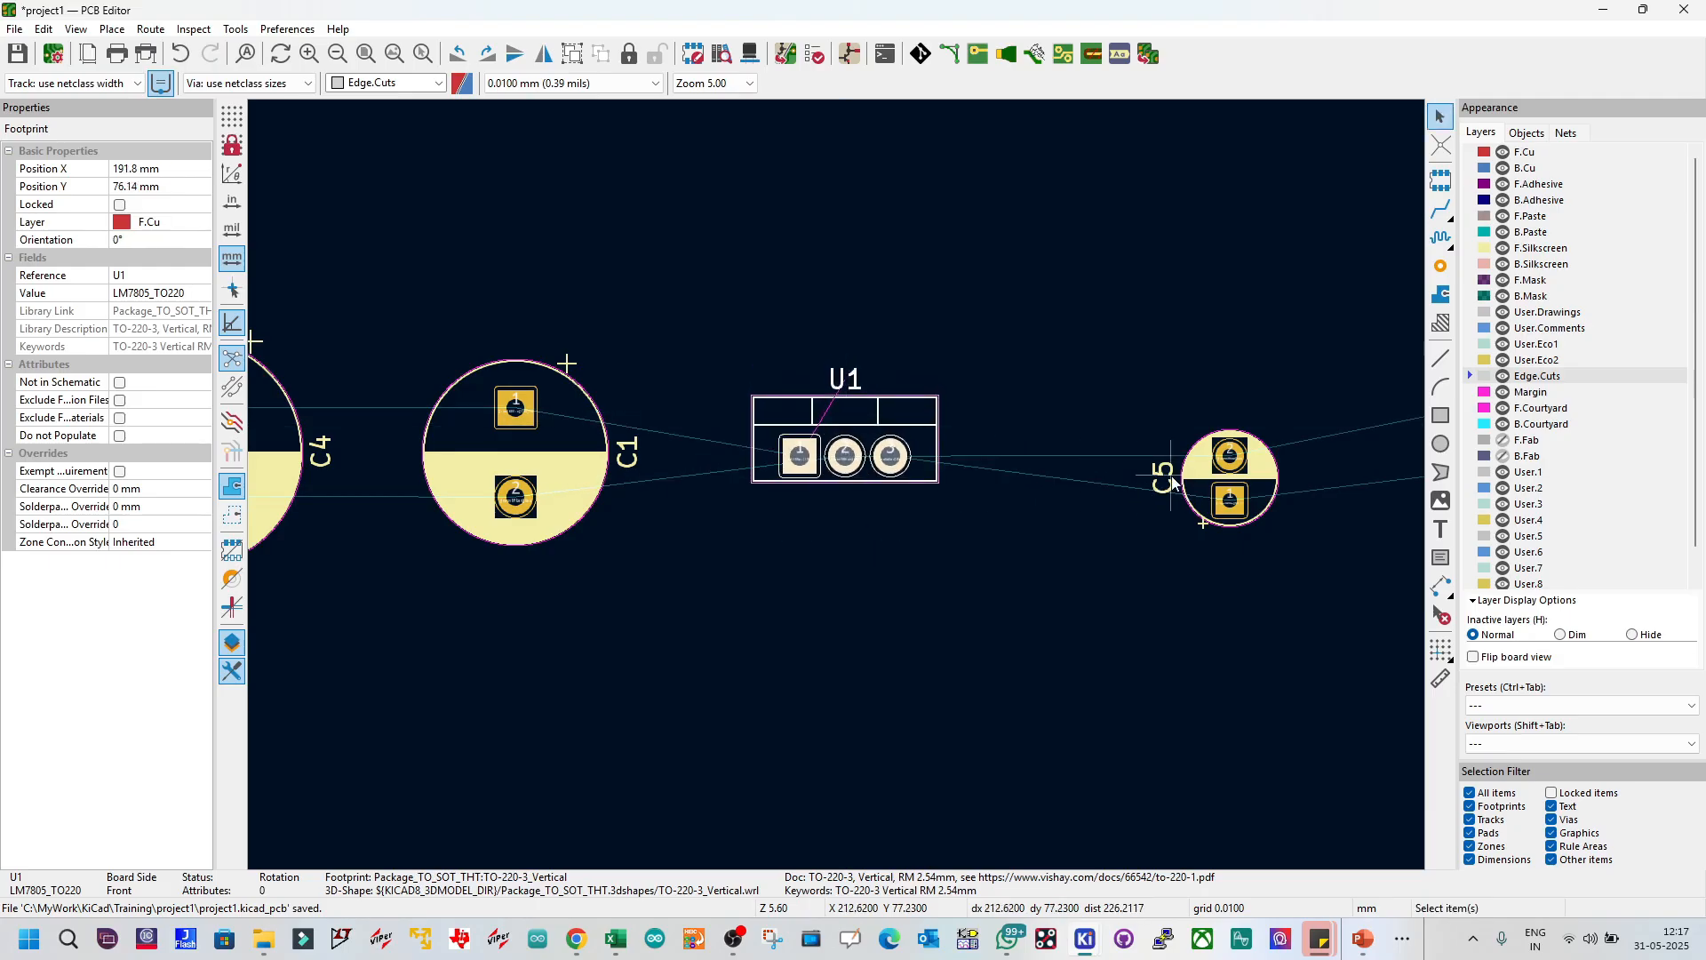
Step: Turn capacitor C5 around so pad 1 is on top, and move it left close to U1
{"action": "left_click", "coordinate": [1217, 478]}
{"action": "key", "text": "r"}
{"action": "key", "text": "r"}
{"action": "left_click_drag", "start_coordinate": [1219, 493], "coordinate": [1166, 425]}
{"action": "scroll", "coordinate": [1199, 447], "scroll_direction": "down", "scroll_amount": 2}
{"action": "left_click_drag", "start_coordinate": [812, 481], "coordinate": [779, 484]}
Step: Nudge regulator U1 slightly right, toward capacitor C5
{"action": "double_click", "coordinate": [657, 475]}
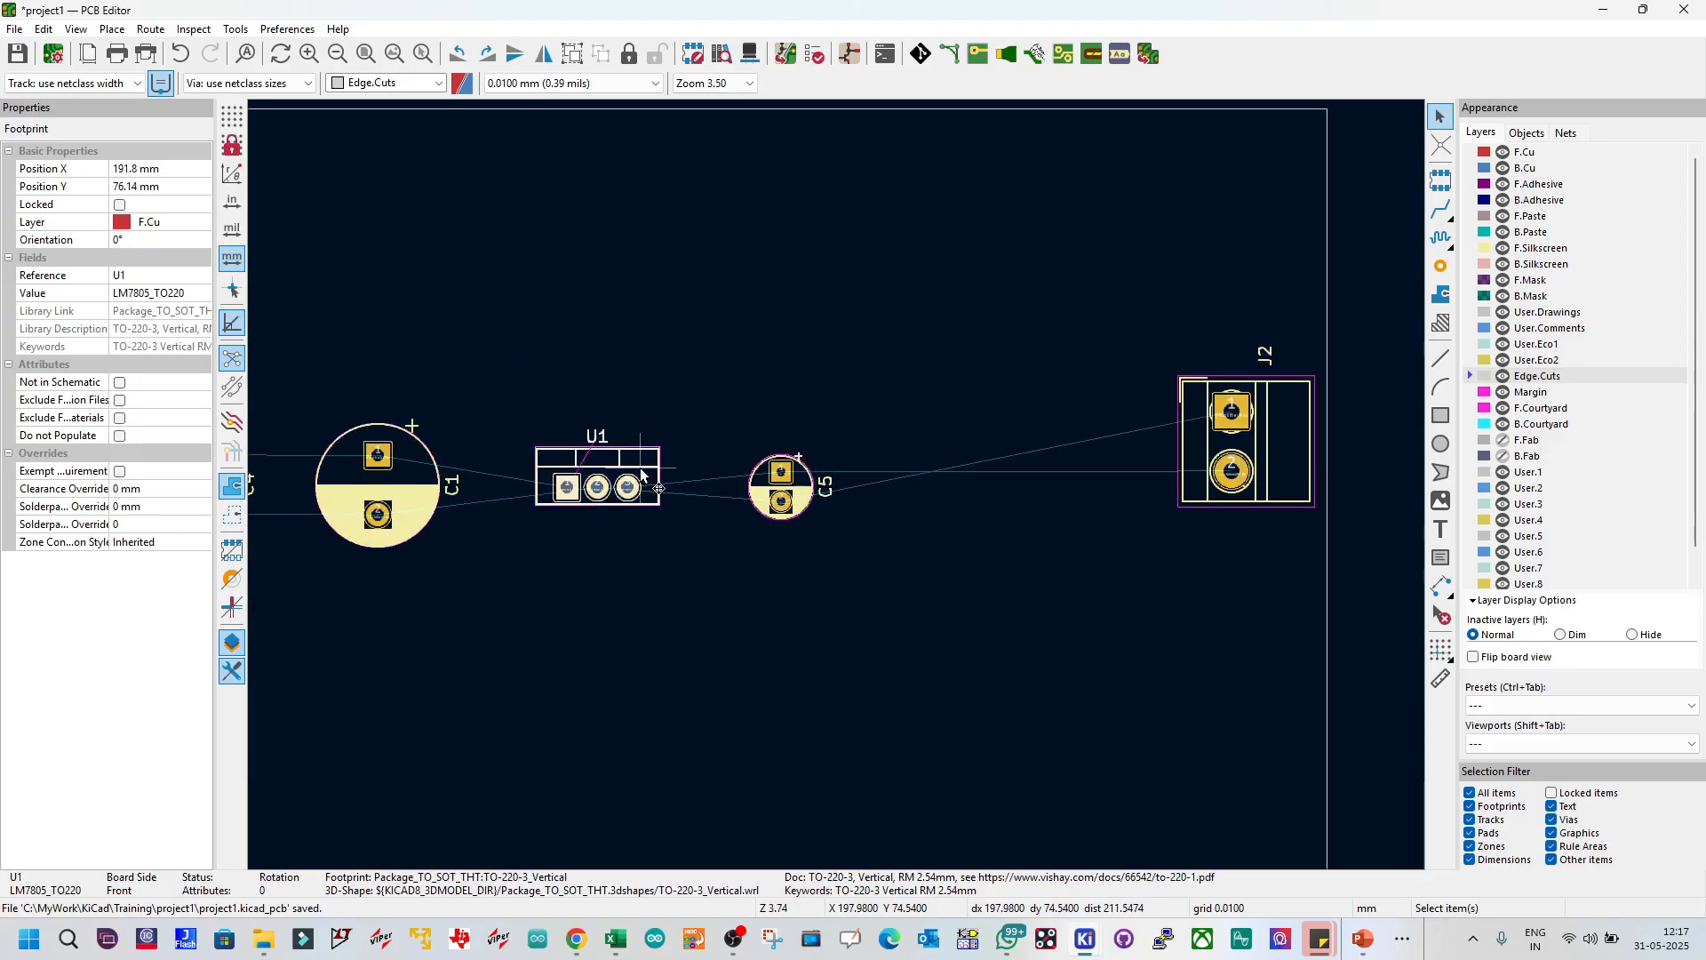
{"action": "key", "text": "Escape"}
{"action": "left_click_drag", "start_coordinate": [628, 486], "coordinate": [638, 486]}
{"action": "left_click", "coordinate": [778, 447]}
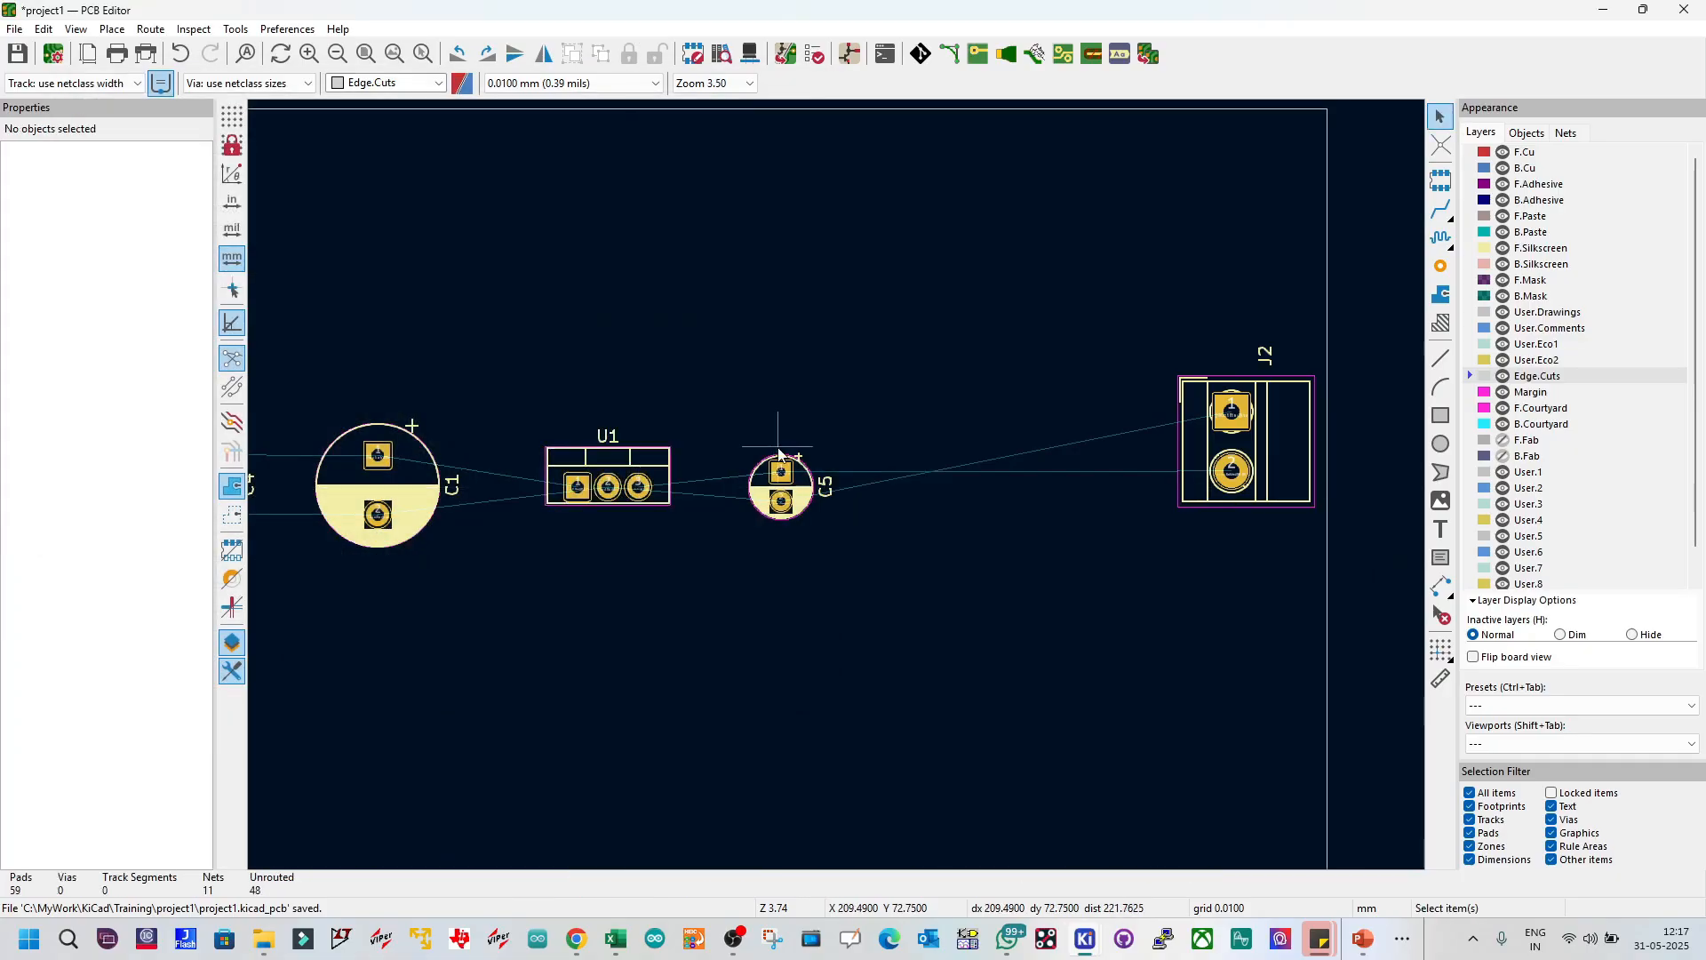
Step: Rotate output terminal J2 to 90° near the board's right edge so pad 2 is above pad 1
{"action": "scroll", "coordinate": [1095, 487], "scroll_direction": "down", "scroll_amount": 3}
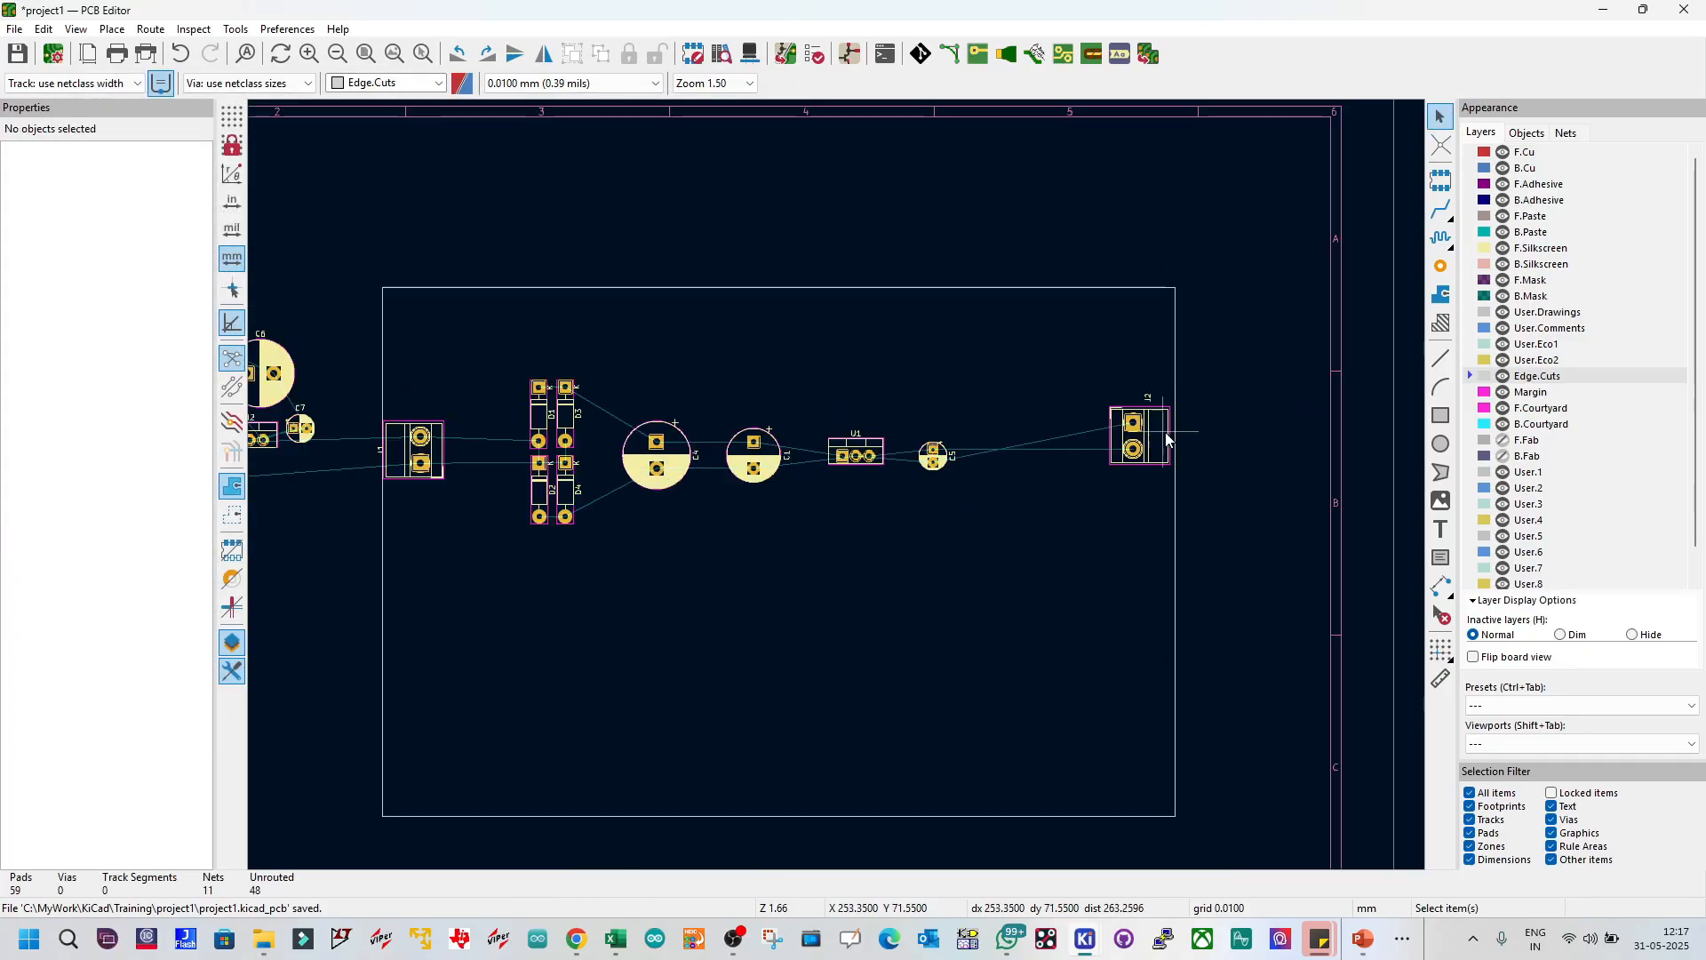
{"action": "left_click", "coordinate": [1161, 440]}
{"action": "mouse_move", "coordinate": [1162, 440]}
{"action": "left_mouse_down"}
{"action": "mouse_move", "coordinate": [1141, 470]}
{"action": "mouse_move", "coordinate": [1146, 441]}
{"action": "left_mouse_up"}
{"action": "key", "text": "r"}
{"action": "key", "text": "r"}
{"action": "left_click", "coordinate": [915, 451]}
Step: Move terminal J2 slightly up against the board's right edge, level with J1, and save the board
{"action": "scroll", "coordinate": [916, 454], "scroll_direction": "up", "scroll_amount": 3}
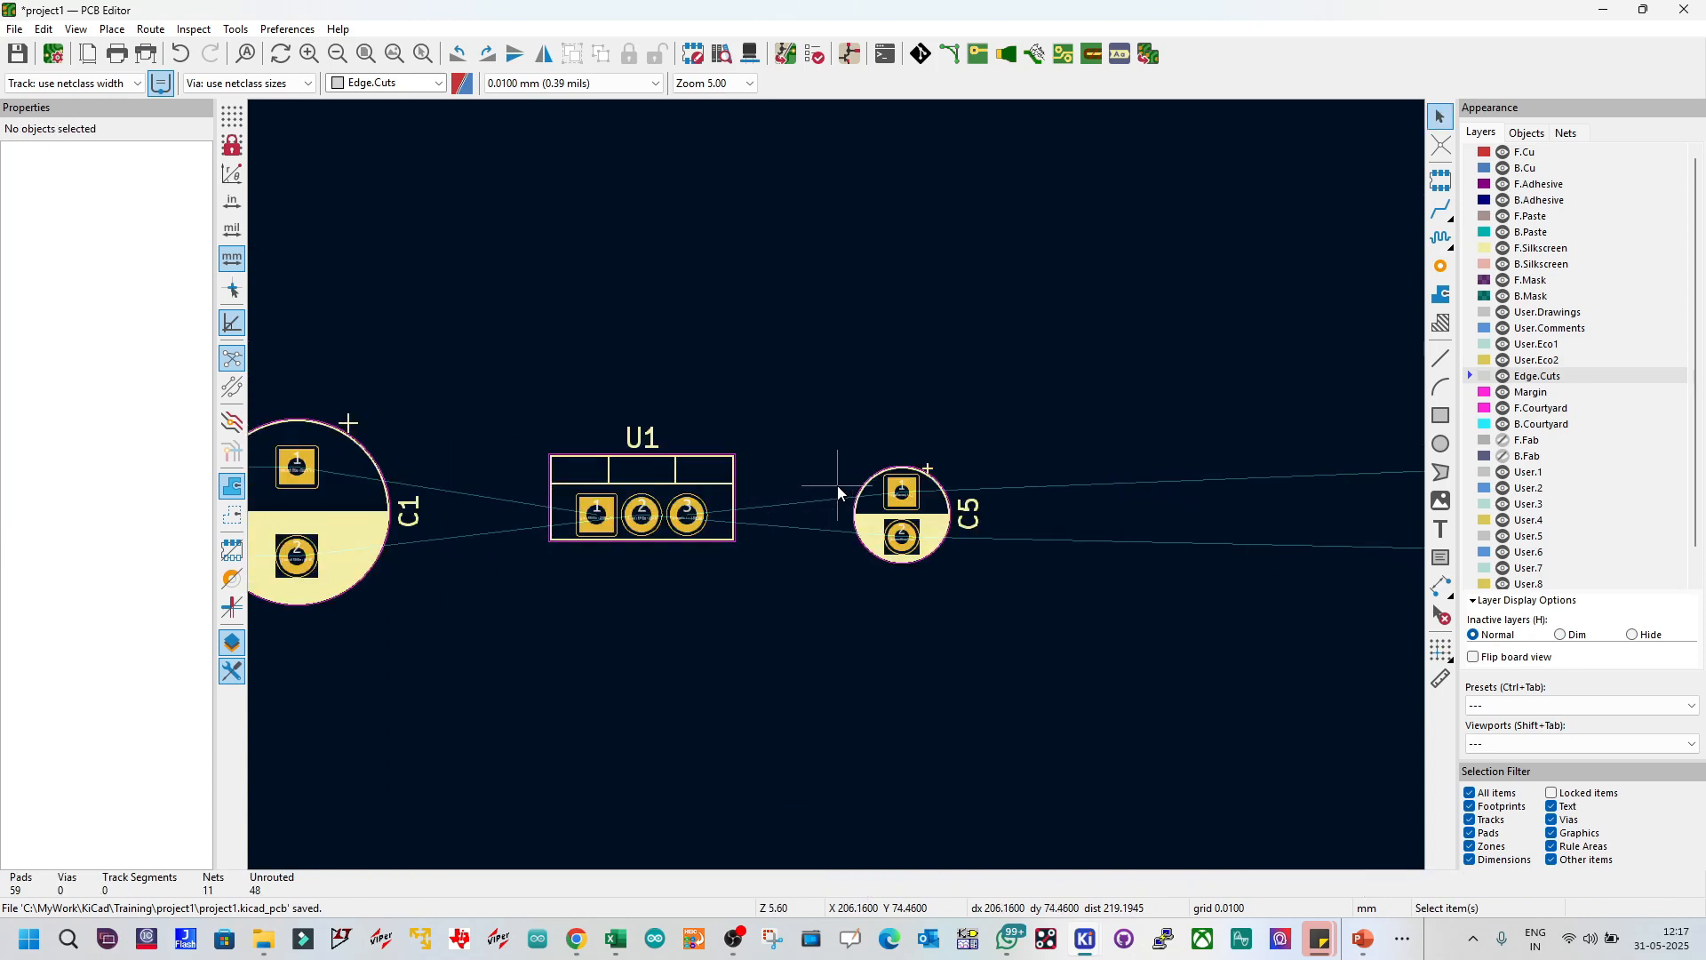
{"action": "scroll", "coordinate": [930, 514], "scroll_direction": "down", "scroll_amount": 3}
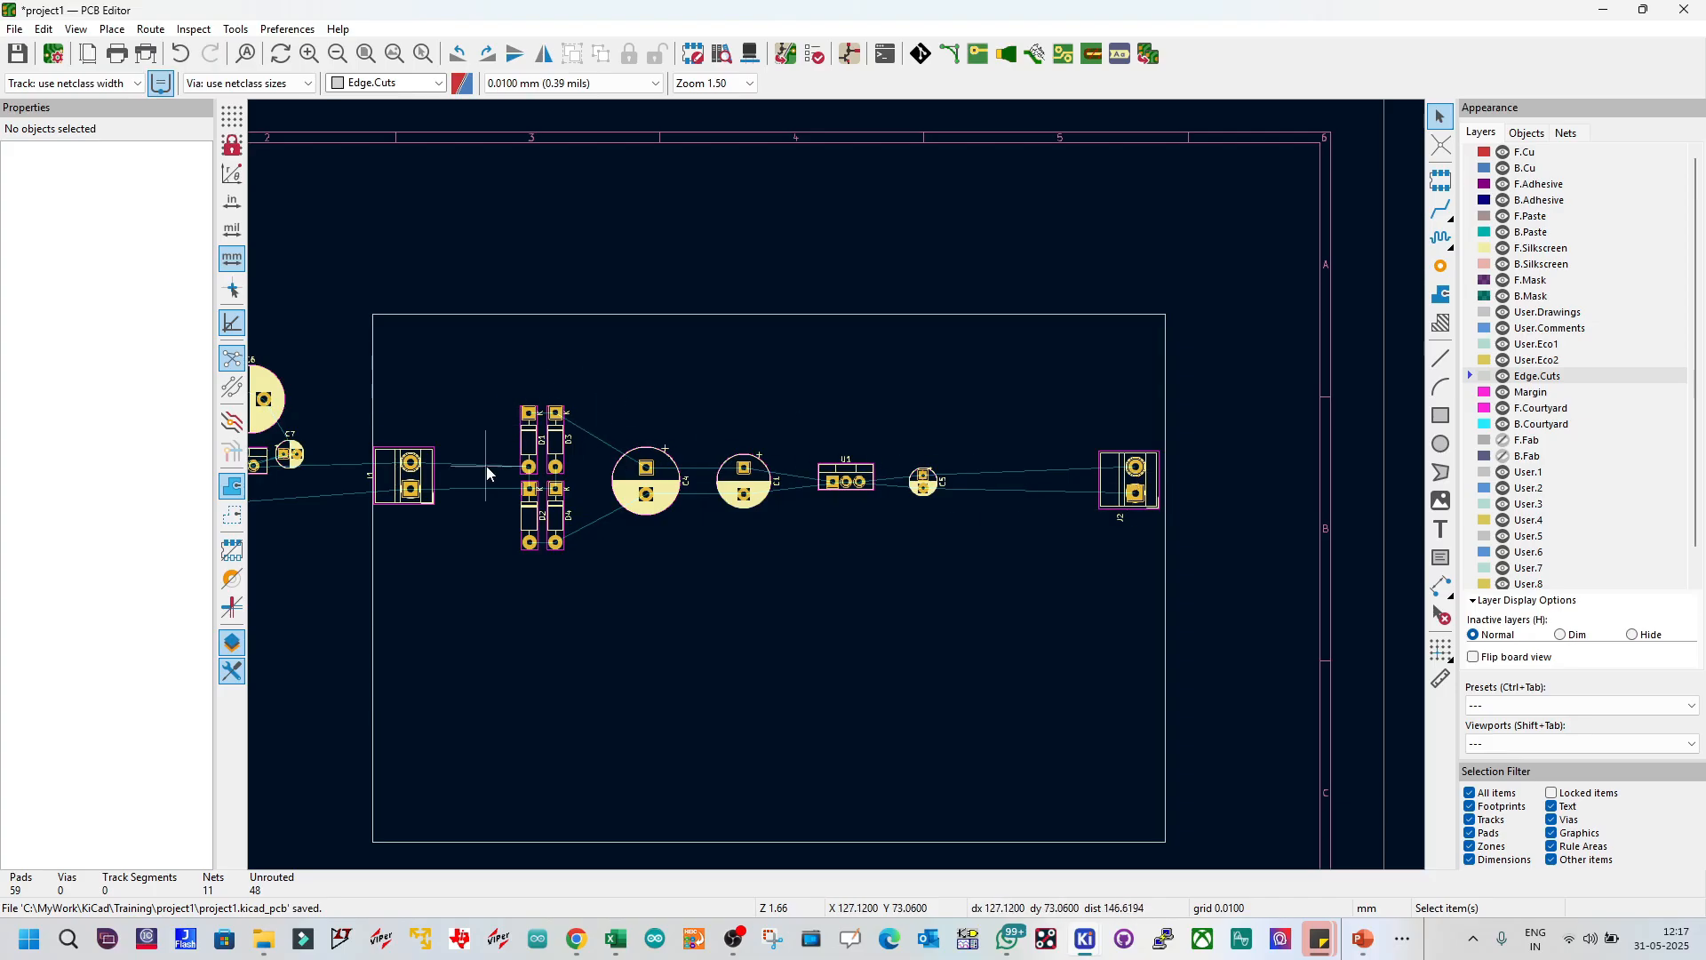
{"action": "left_click", "coordinate": [1112, 473]}
{"action": "left_click_drag", "start_coordinate": [1111, 473], "coordinate": [1115, 468]}
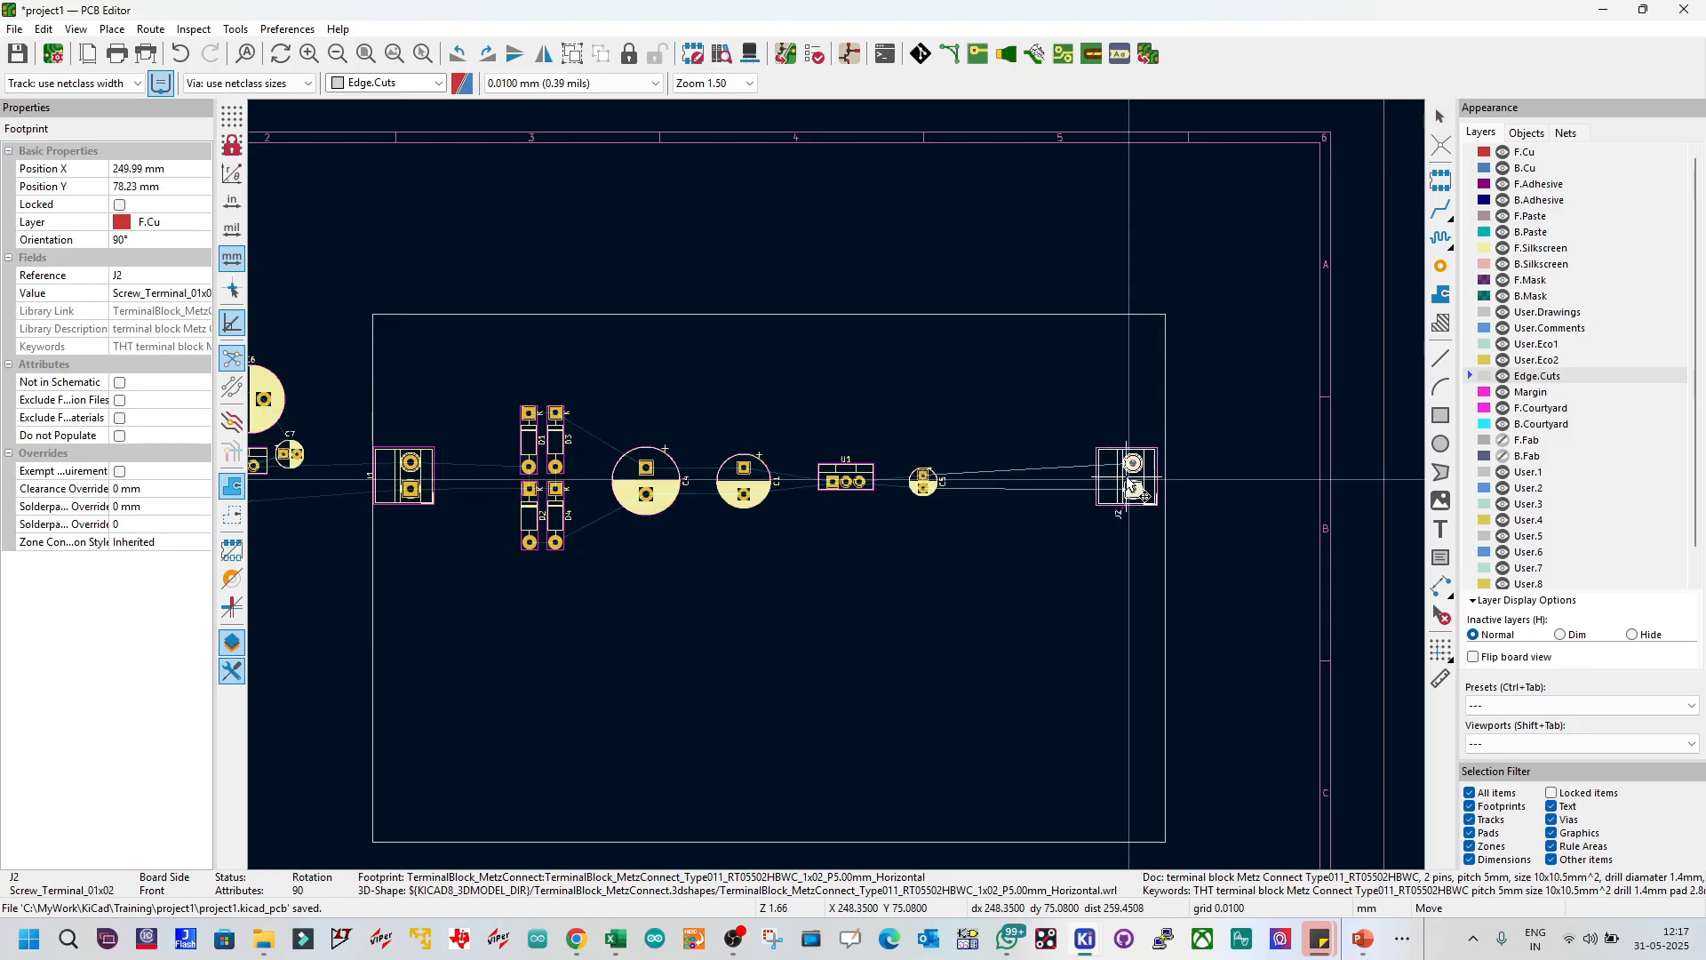
{"action": "left_click", "coordinate": [1226, 490]}
{"action": "key", "text": "ctrl+s"}
Step: Switch to the Schematic Editor and examine the first channel from J1 through the rectifier and regulator sheets to J2
{"action": "scroll", "coordinate": [817, 480], "scroll_direction": "down", "scroll_amount": 5}
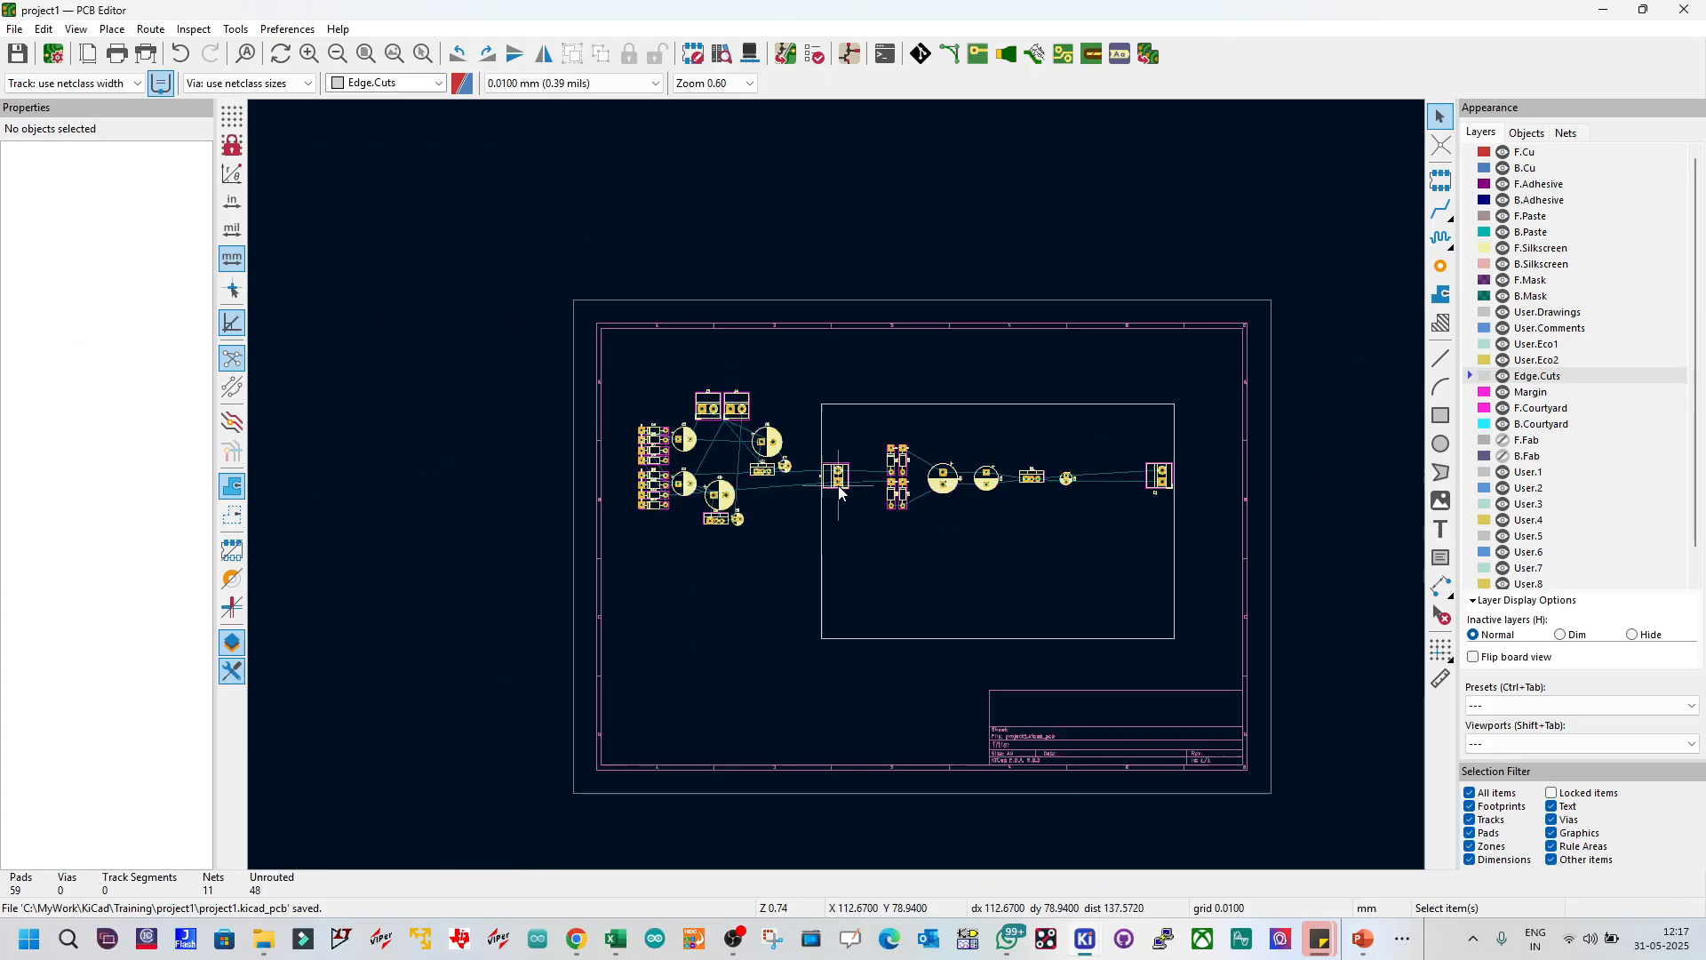
{"action": "scroll", "coordinate": [840, 491], "scroll_direction": "up", "scroll_amount": 5}
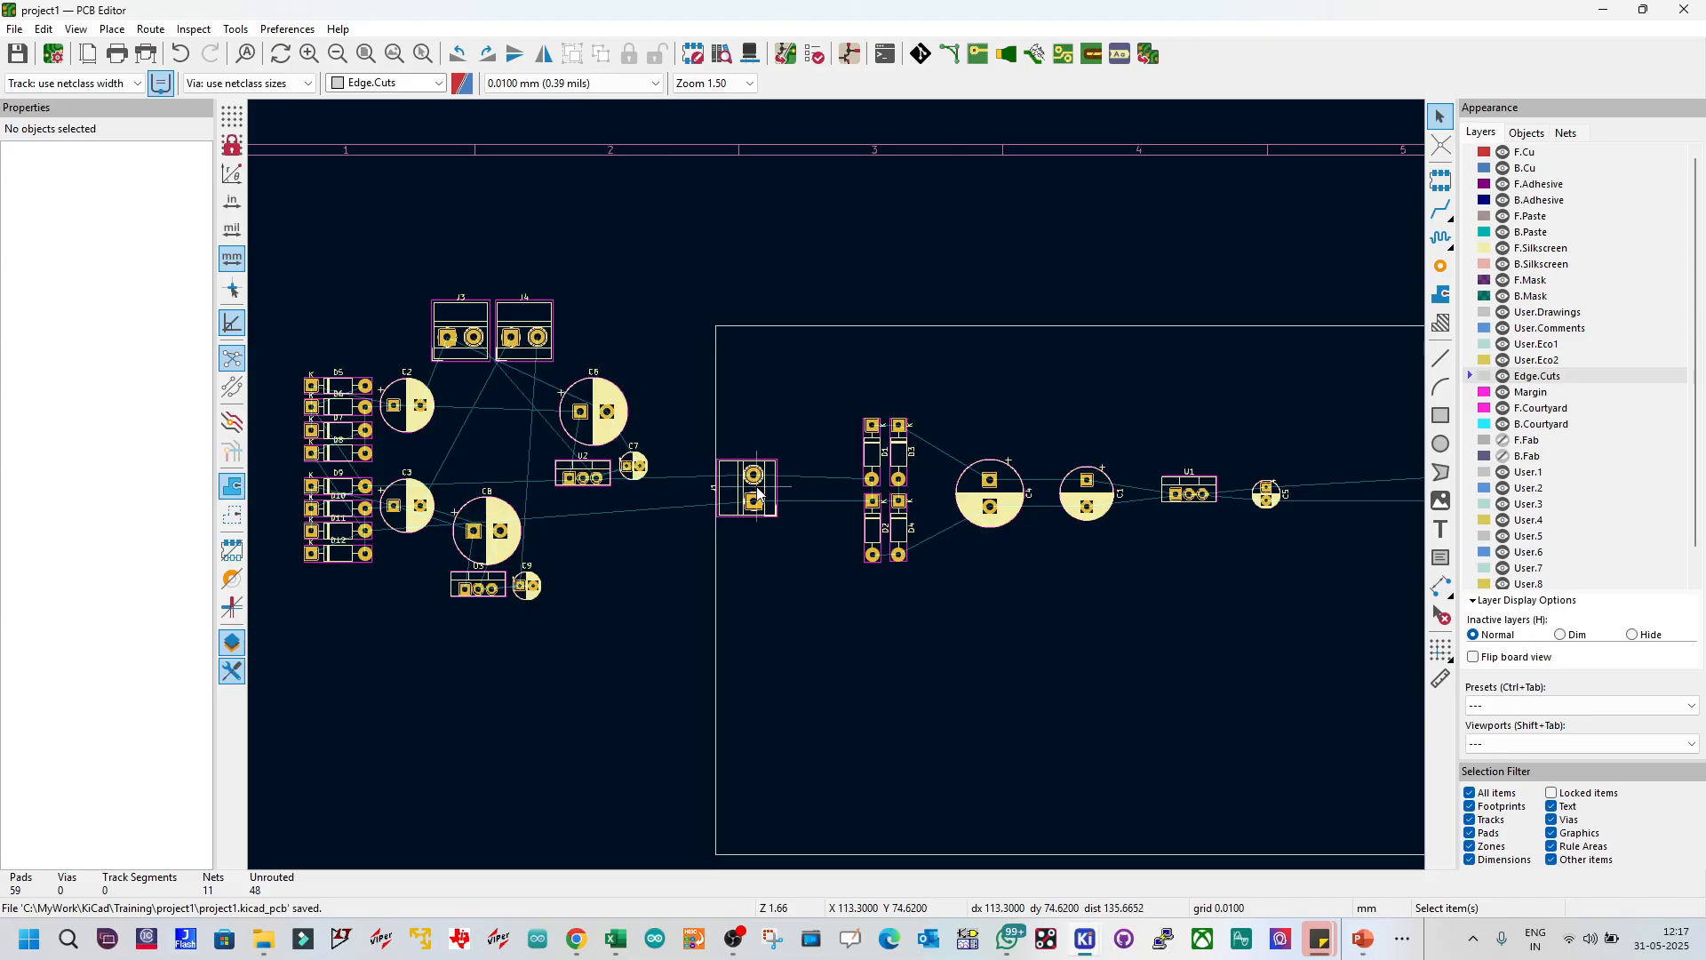
{"action": "scroll", "coordinate": [1045, 538], "scroll_direction": "up", "scroll_amount": 1}
{"action": "scroll", "coordinate": [837, 485], "scroll_direction": "down", "scroll_amount": 1}
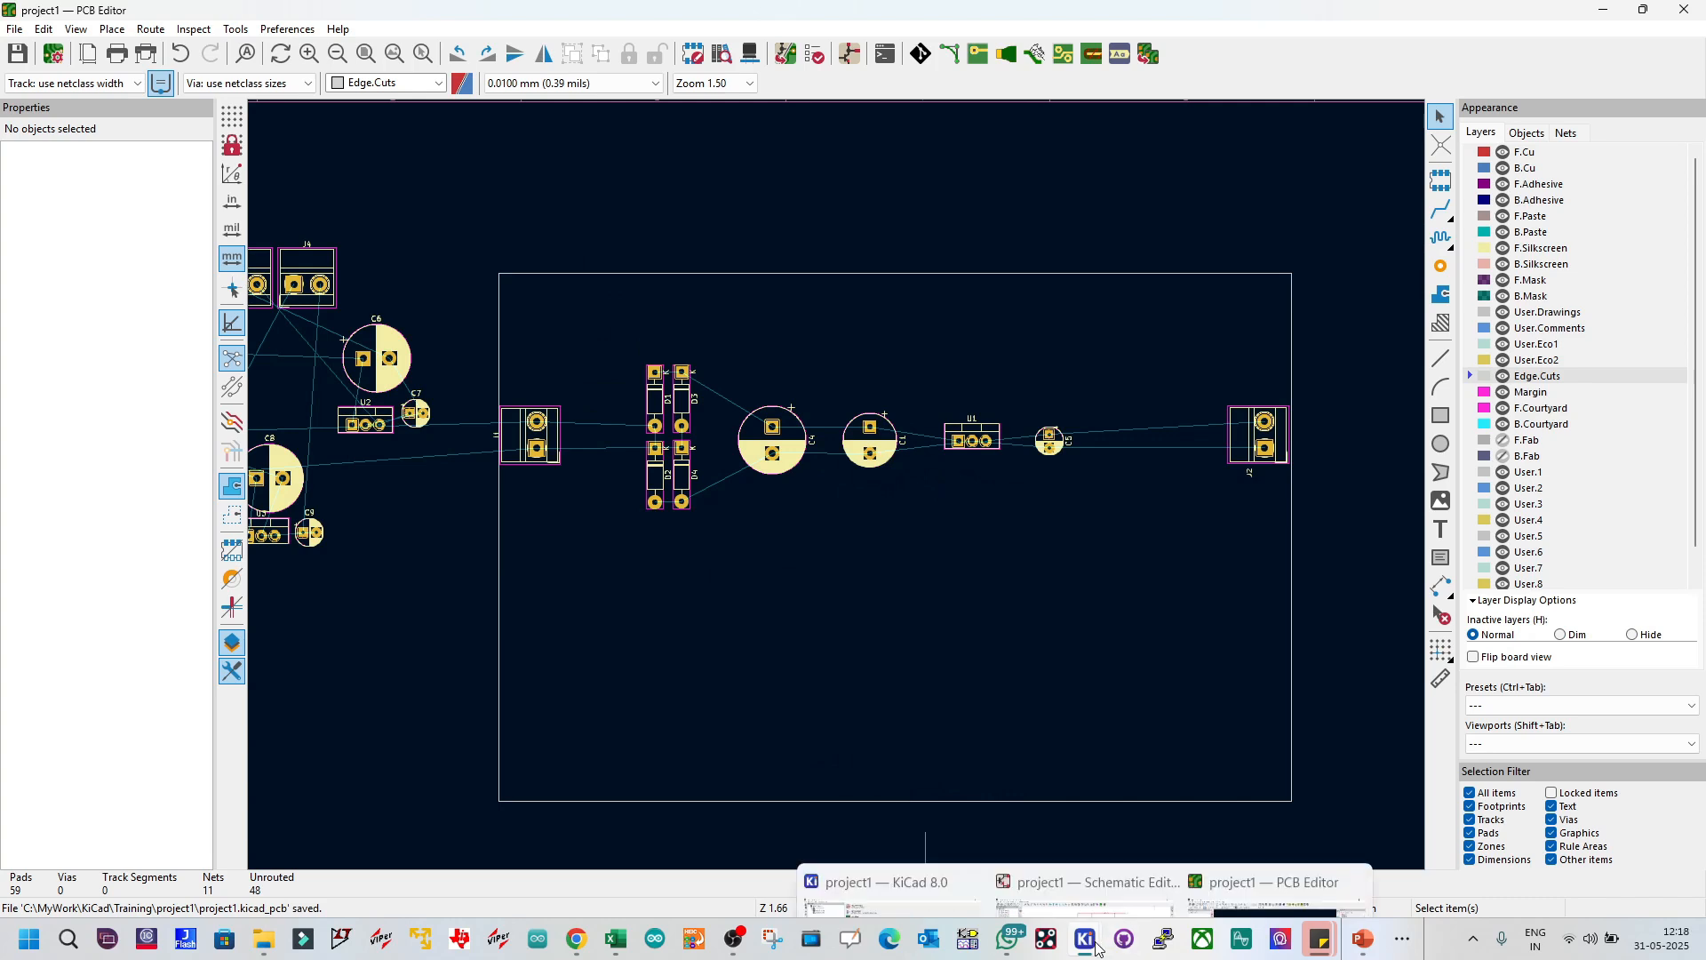
{"action": "mouse_move", "coordinate": [1090, 942]}
{"action": "left_click", "coordinate": [1084, 839]}
{"action": "key", "text": "Escape"}
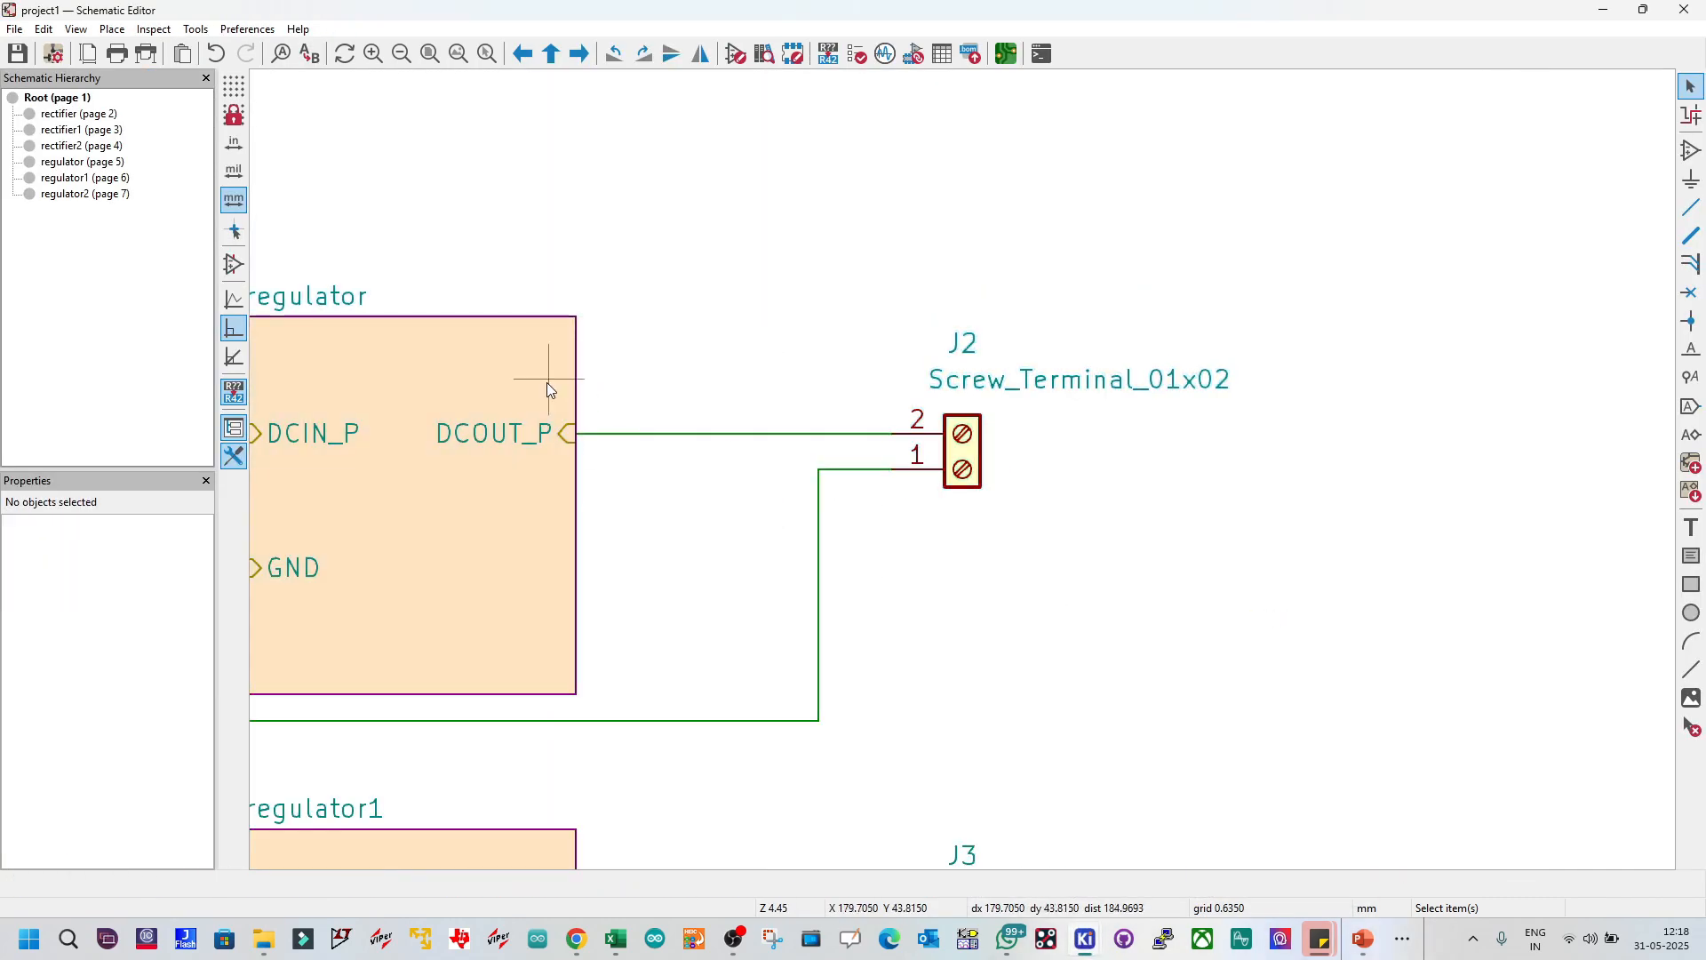
{"action": "scroll", "coordinate": [547, 382], "scroll_direction": "down", "scroll_amount": 5}
{"action": "left_click_drag", "start_coordinate": [653, 396], "coordinate": [1383, 574]}
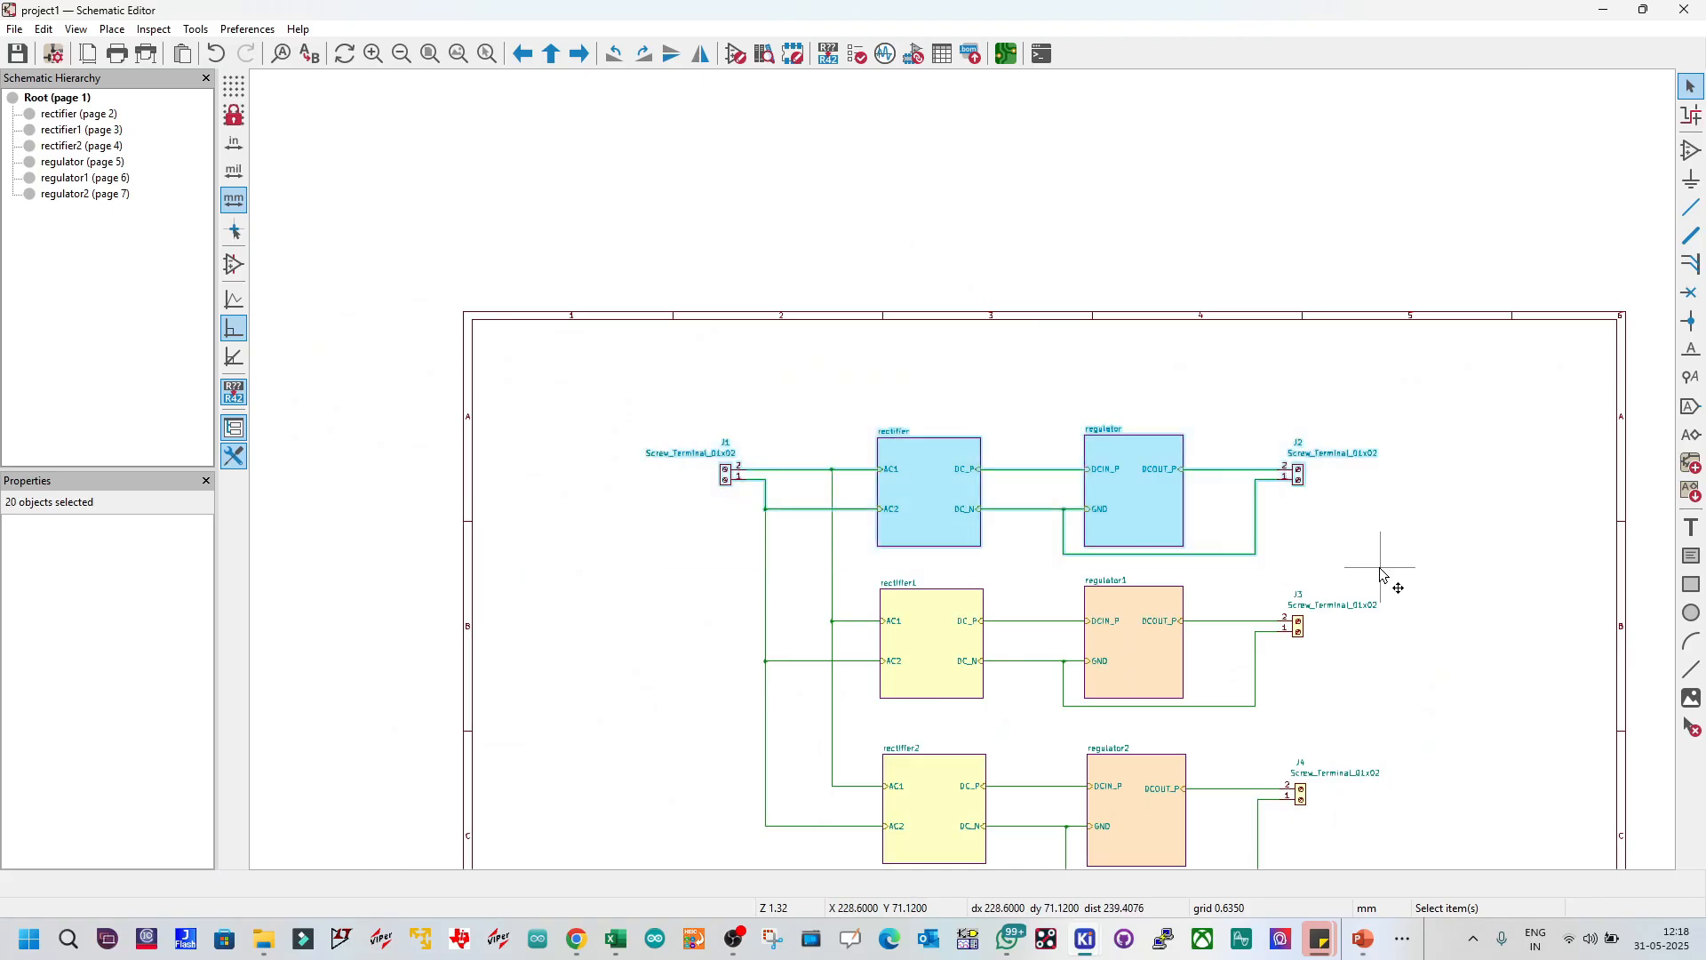
{"action": "left_click", "coordinate": [1045, 331]}
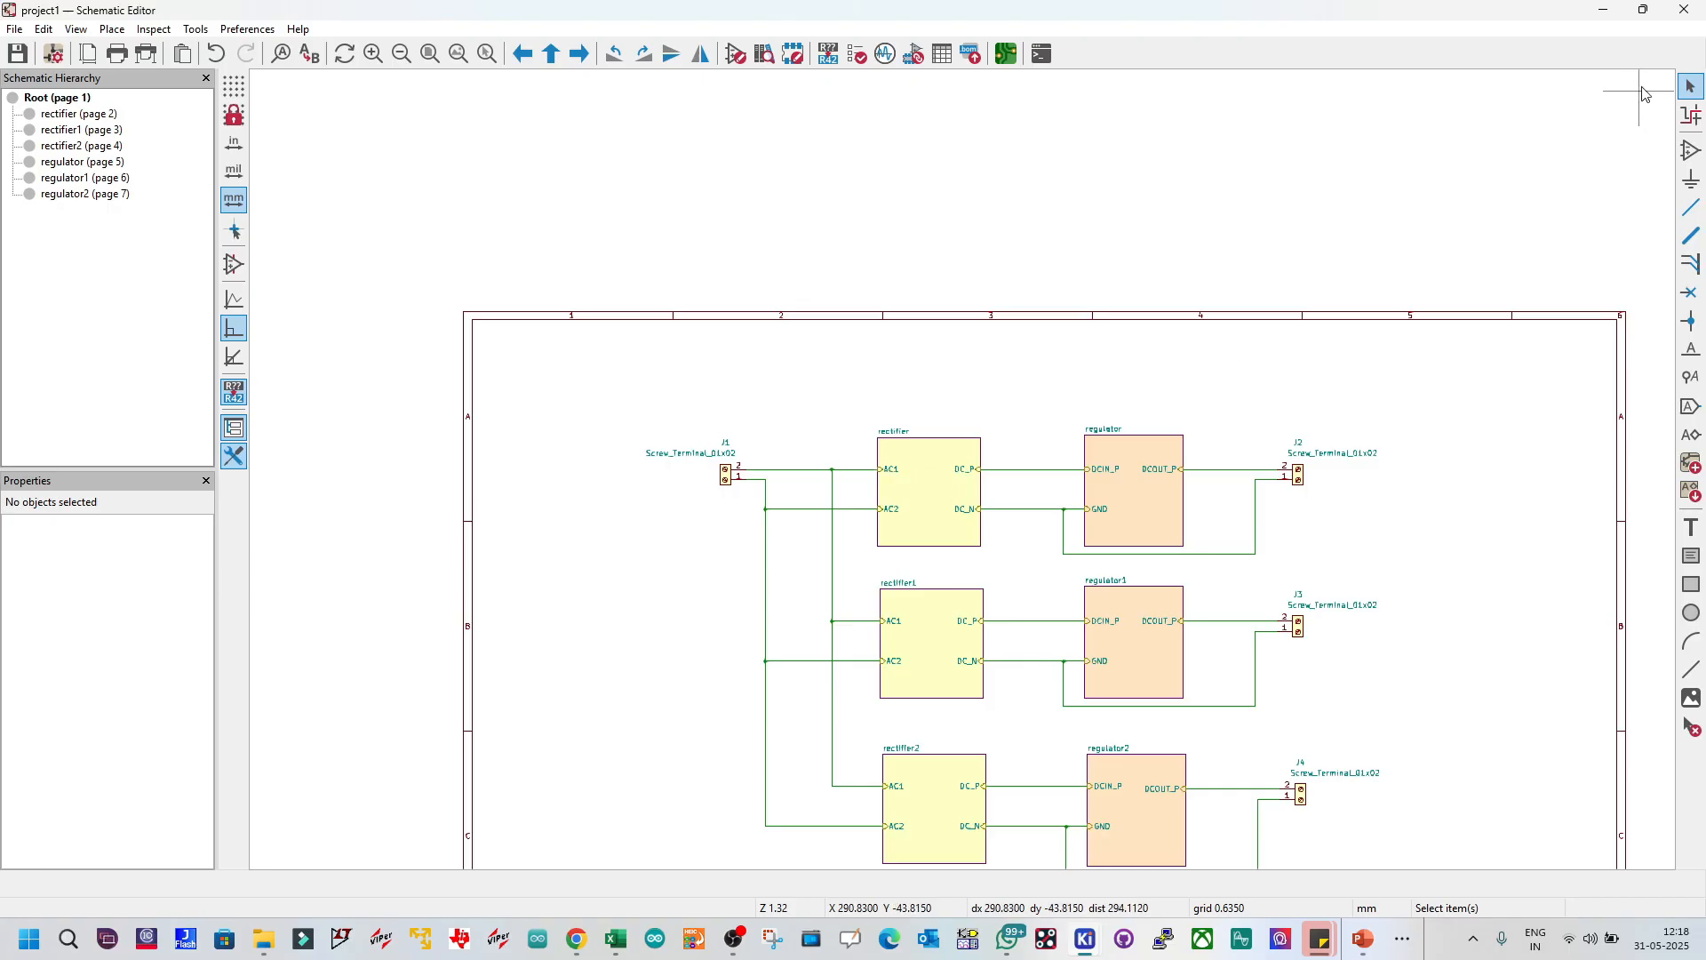
Step: Return to the PCB Editor and hide the F.Silkscreen and F.Courtyard layers to examine the first channel's pads and connections from J1 to J2
{"action": "left_click", "coordinate": [1602, 8]}
{"action": "scroll", "coordinate": [727, 501], "scroll_direction": "up", "scroll_amount": 2}
{"action": "left_click", "coordinate": [984, 567]}
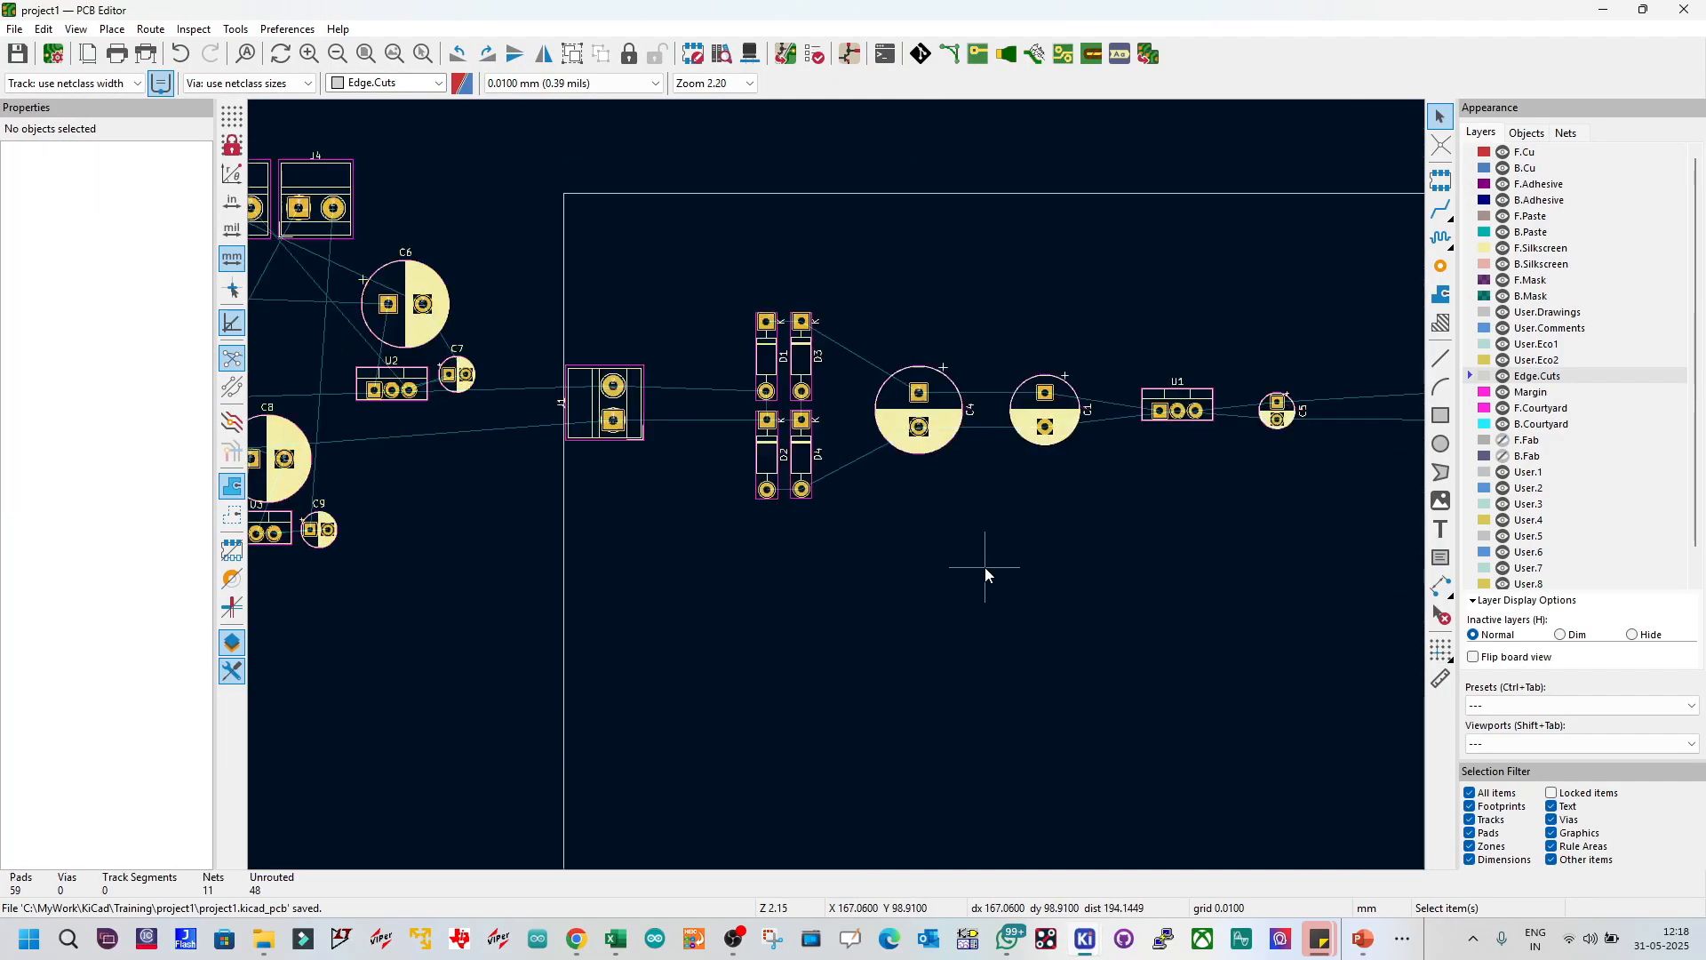
{"action": "scroll", "coordinate": [706, 344], "scroll_direction": "up", "scroll_amount": 3}
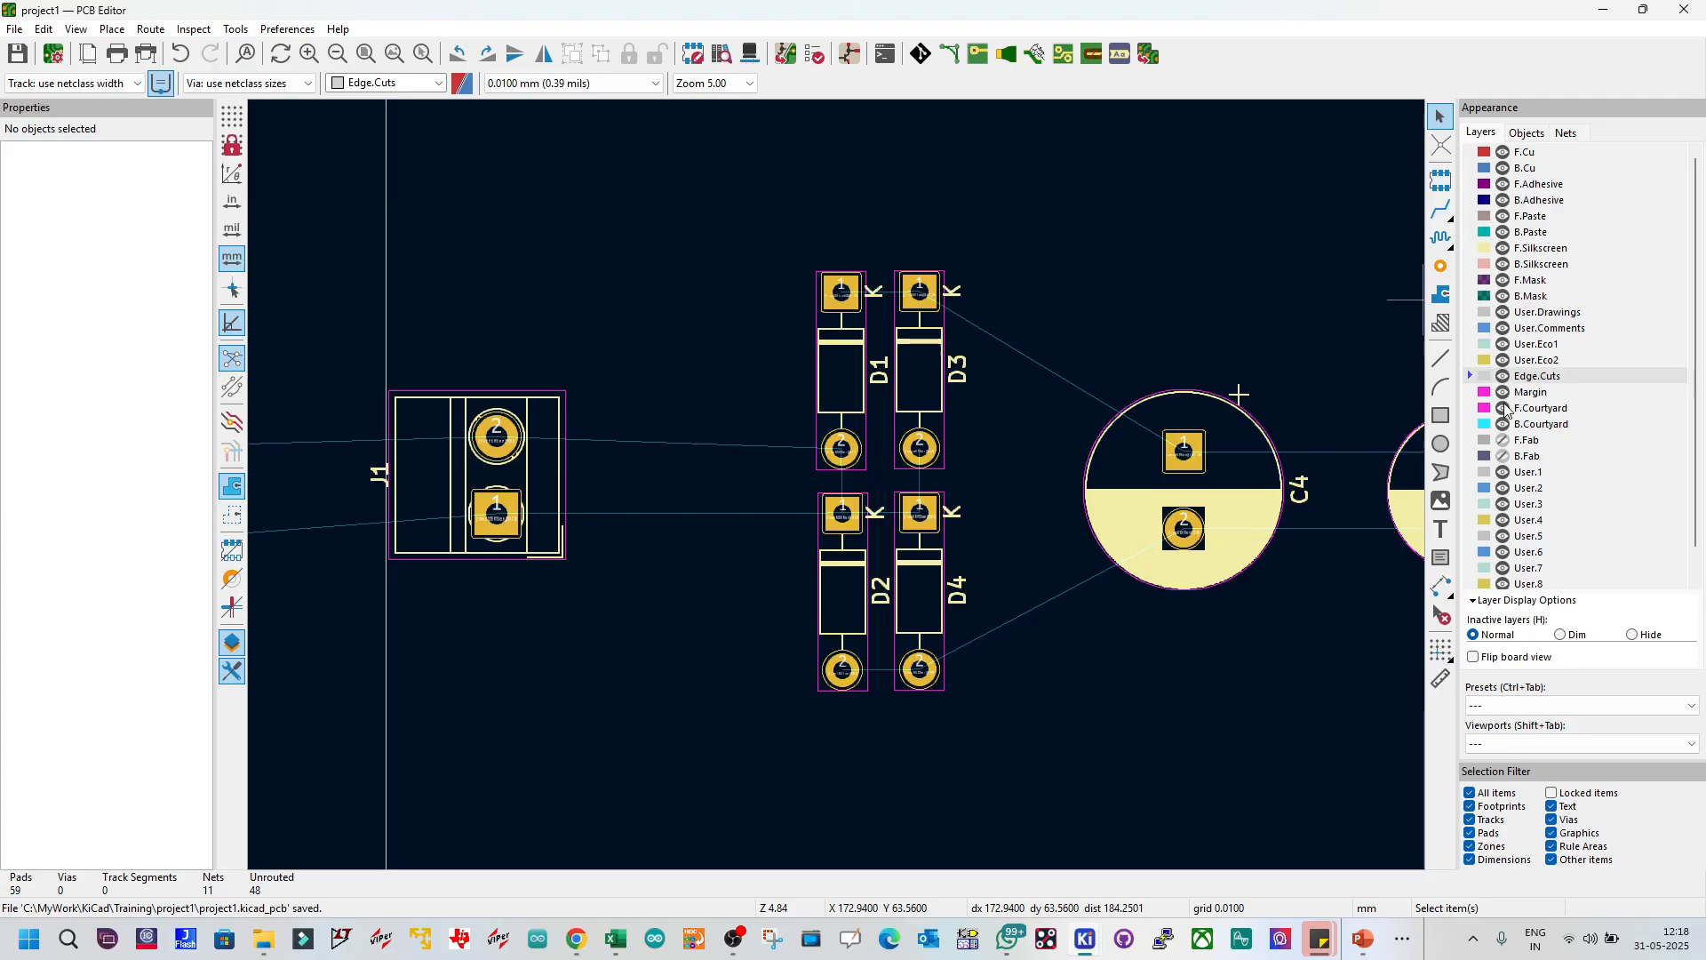
{"action": "left_click", "coordinate": [1502, 249]}
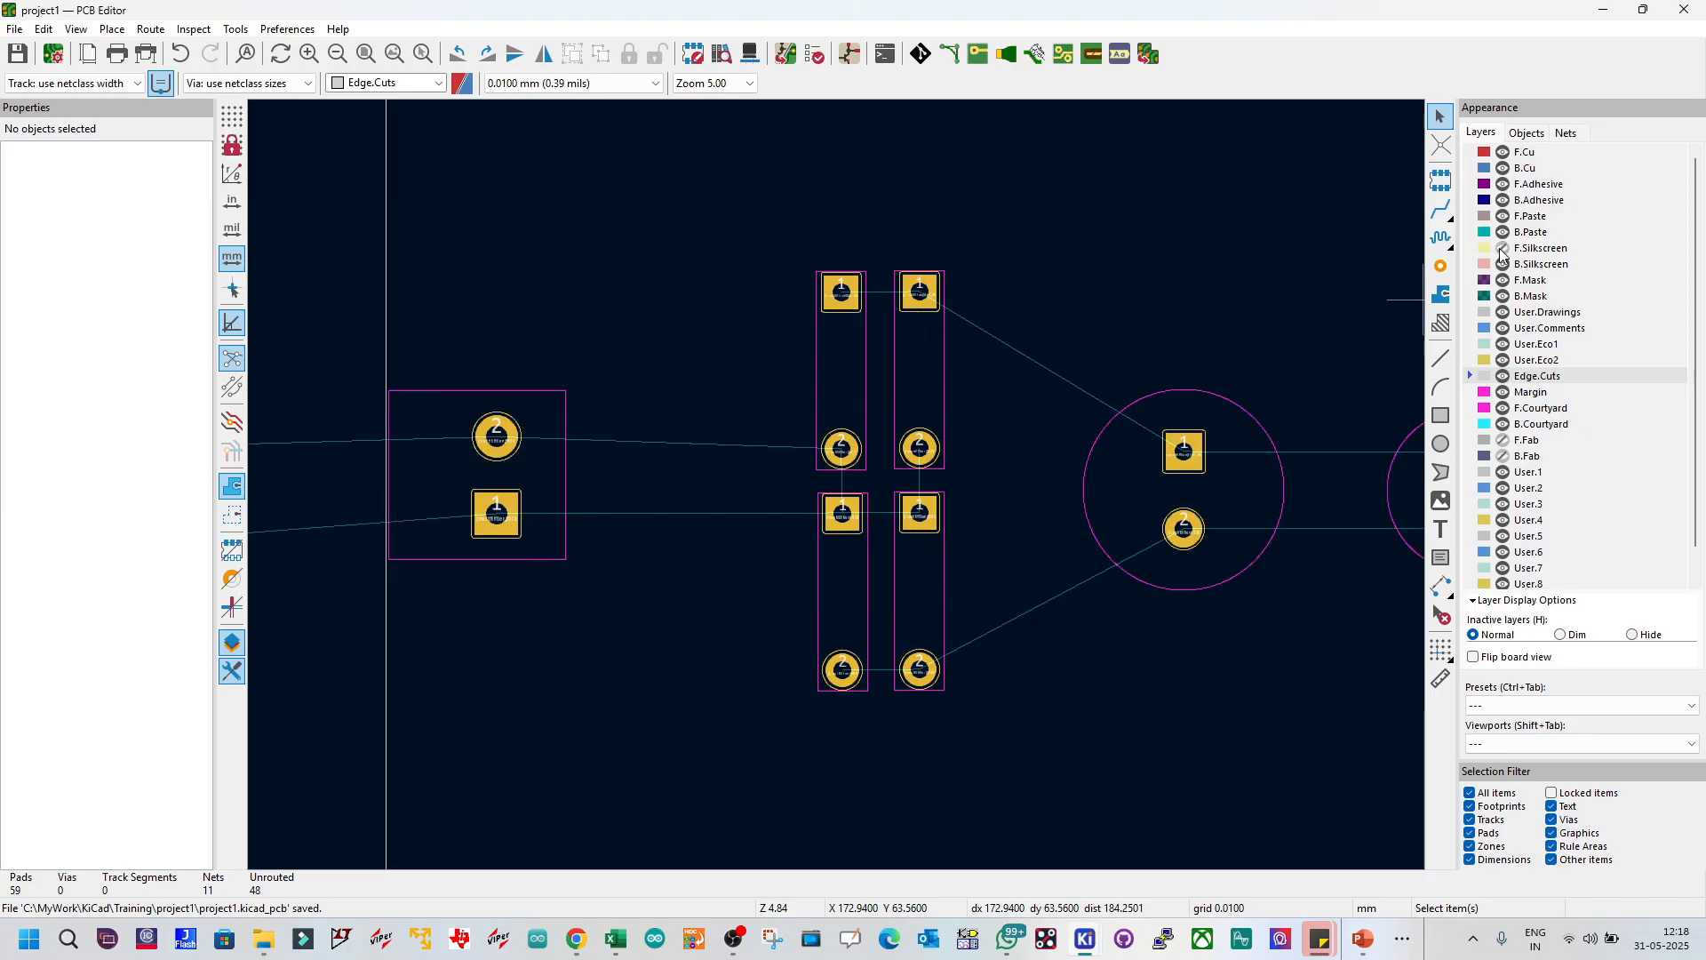
{"action": "left_click", "coordinate": [1503, 411]}
{"action": "scroll", "coordinate": [827, 480], "scroll_direction": "down", "scroll_amount": 3}
{"action": "scroll", "coordinate": [839, 489], "scroll_direction": "up", "scroll_amount": 2}
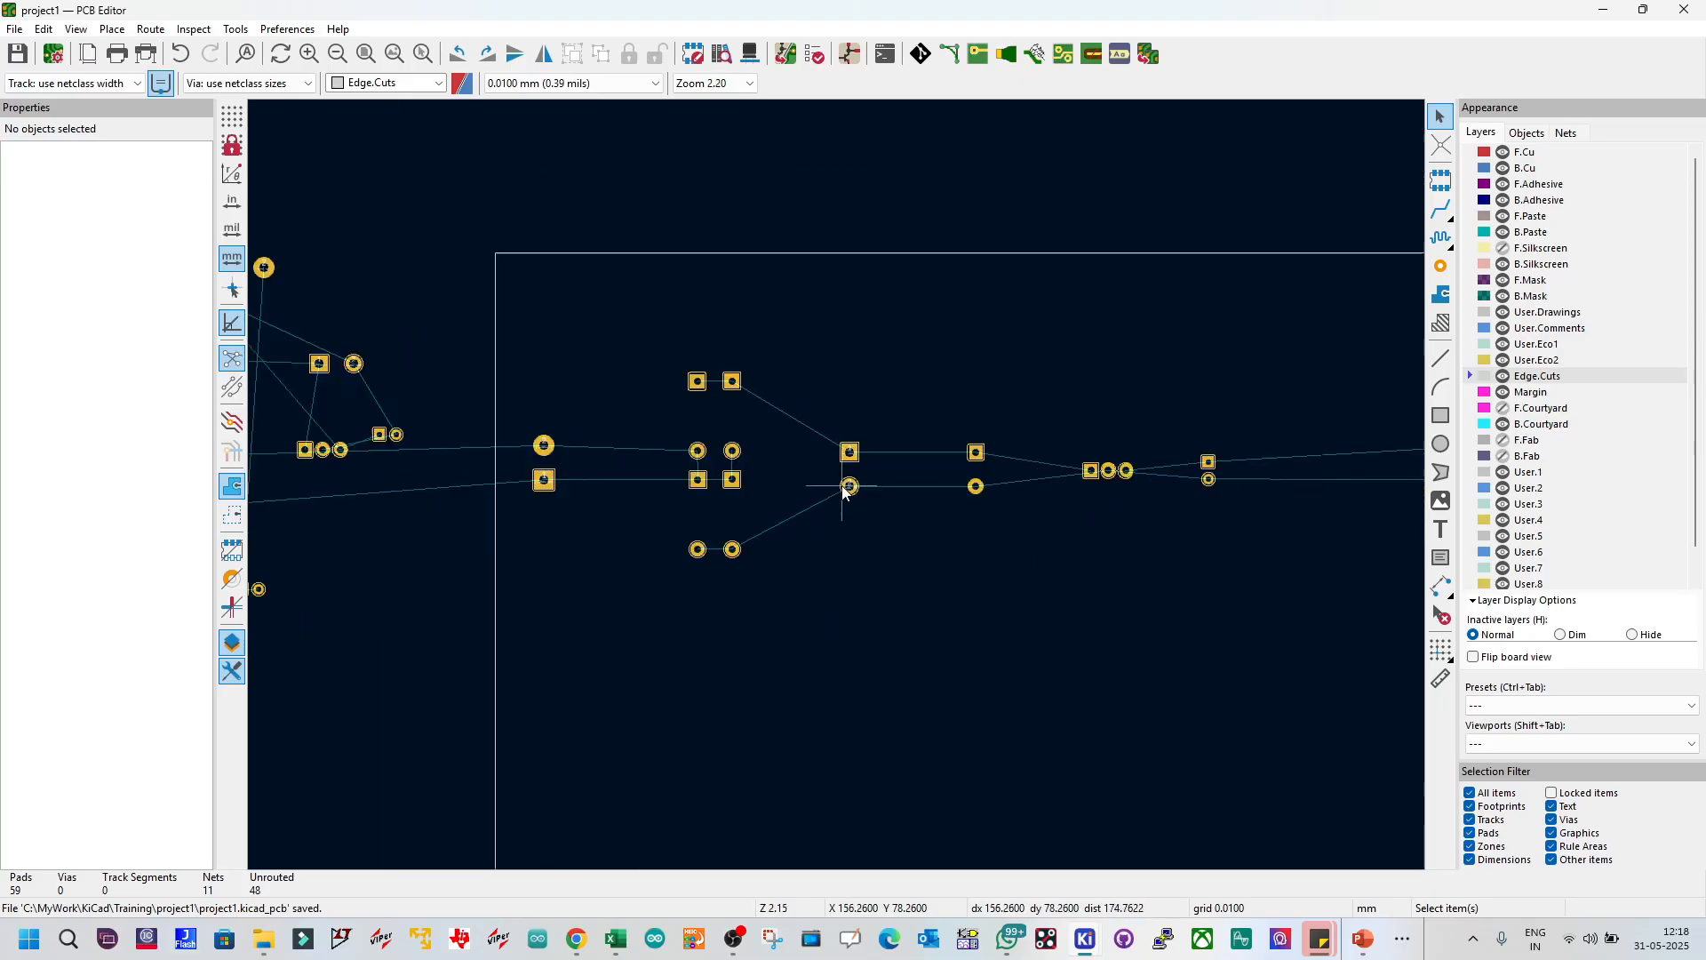
{"action": "scroll", "coordinate": [586, 438], "scroll_direction": "up", "scroll_amount": 1}
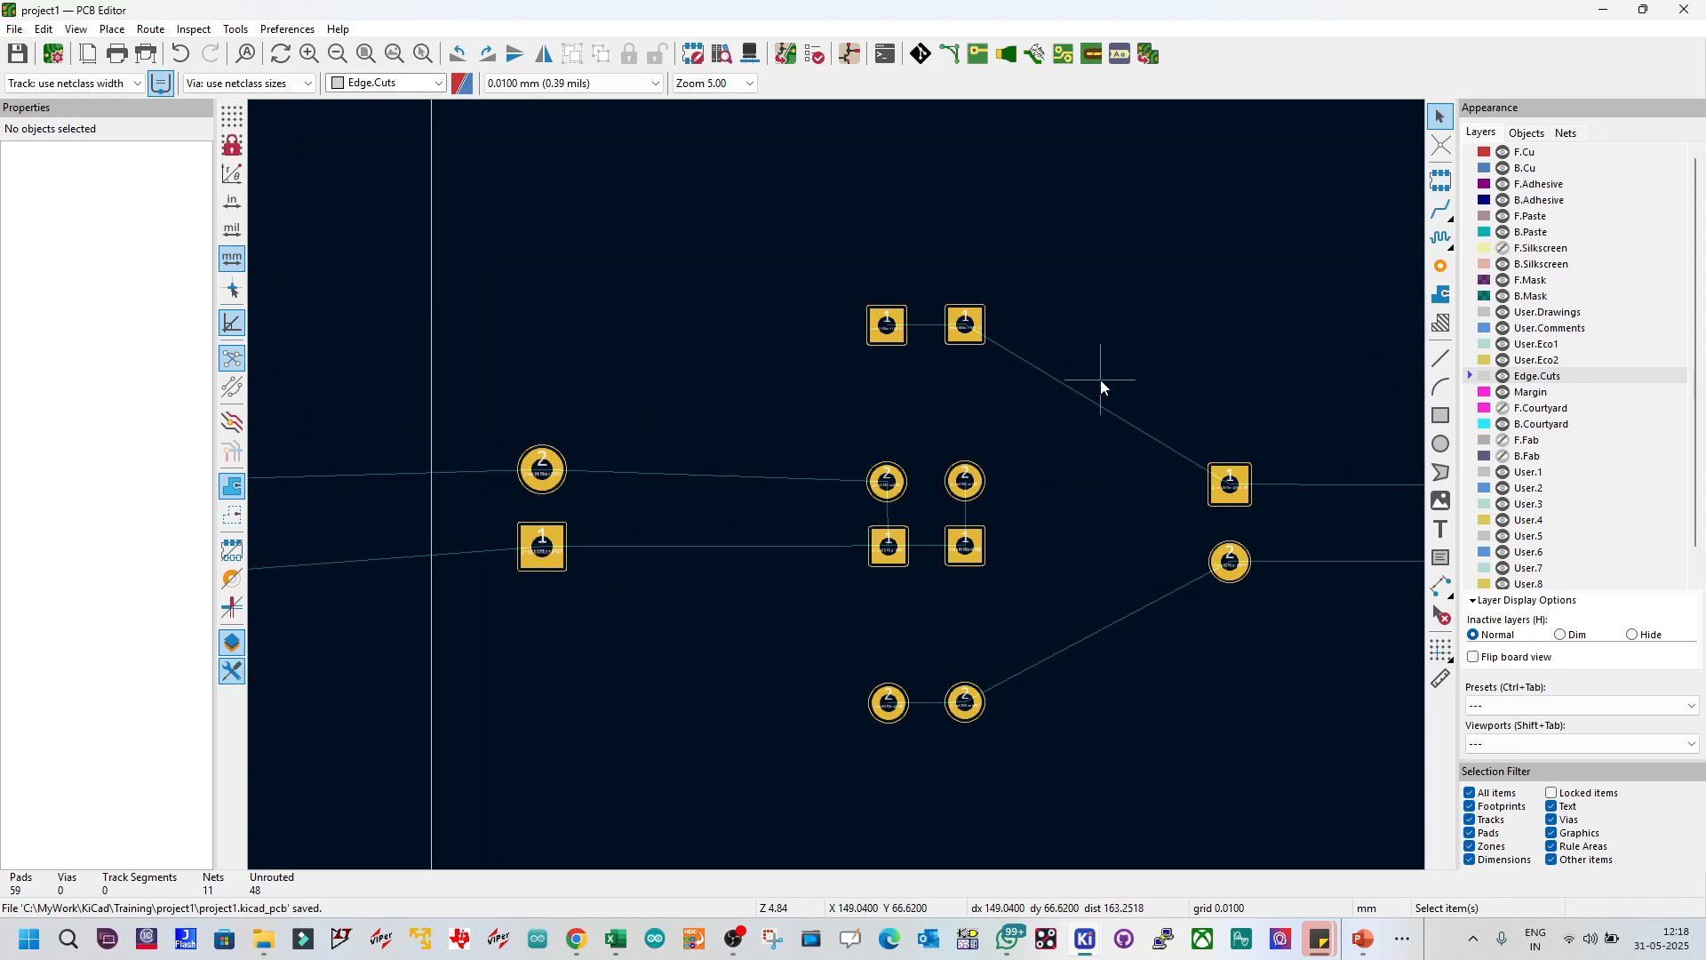
{"action": "scroll", "coordinate": [837, 485], "scroll_direction": "down", "scroll_amount": 5}
{"action": "scroll", "coordinate": [871, 530], "scroll_direction": "up", "scroll_amount": 1}
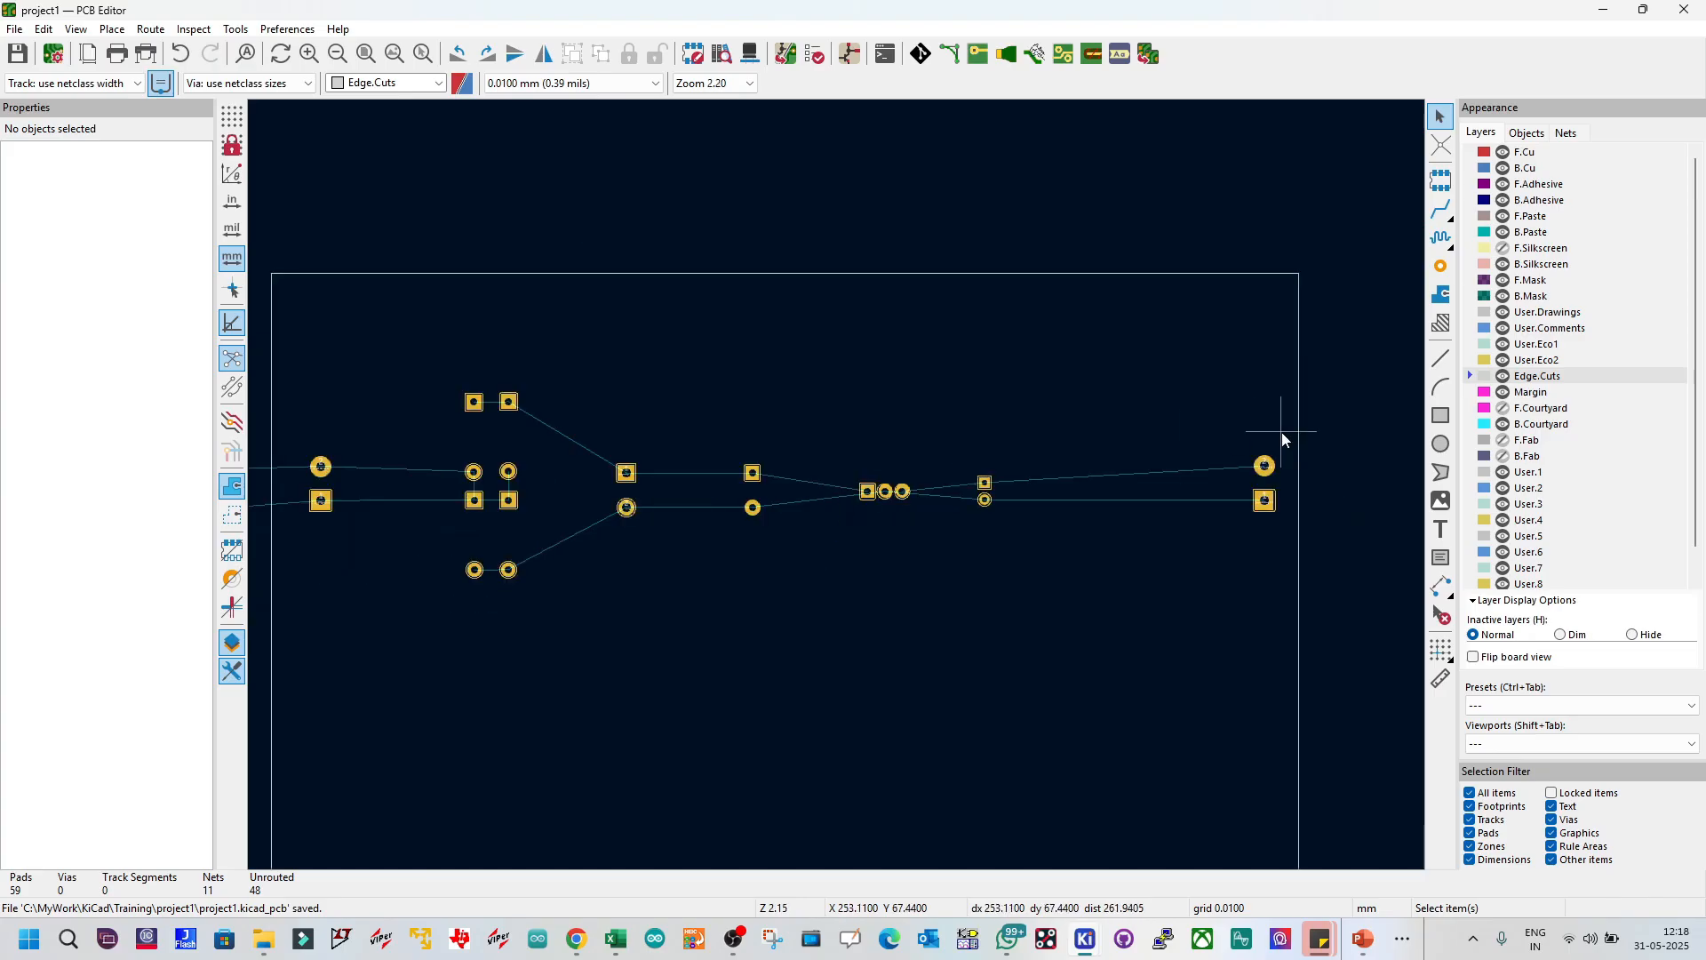
Step: Show the F.Courtyard and F.Silkscreen layers again and check the channel layout and the board outline rectangle
{"action": "left_click", "coordinate": [1503, 410]}
{"action": "left_click", "coordinate": [1504, 248]}
{"action": "scroll", "coordinate": [485, 455], "scroll_direction": "down", "scroll_amount": 1}
{"action": "scroll", "coordinate": [816, 443], "scroll_direction": "up", "scroll_amount": 1}
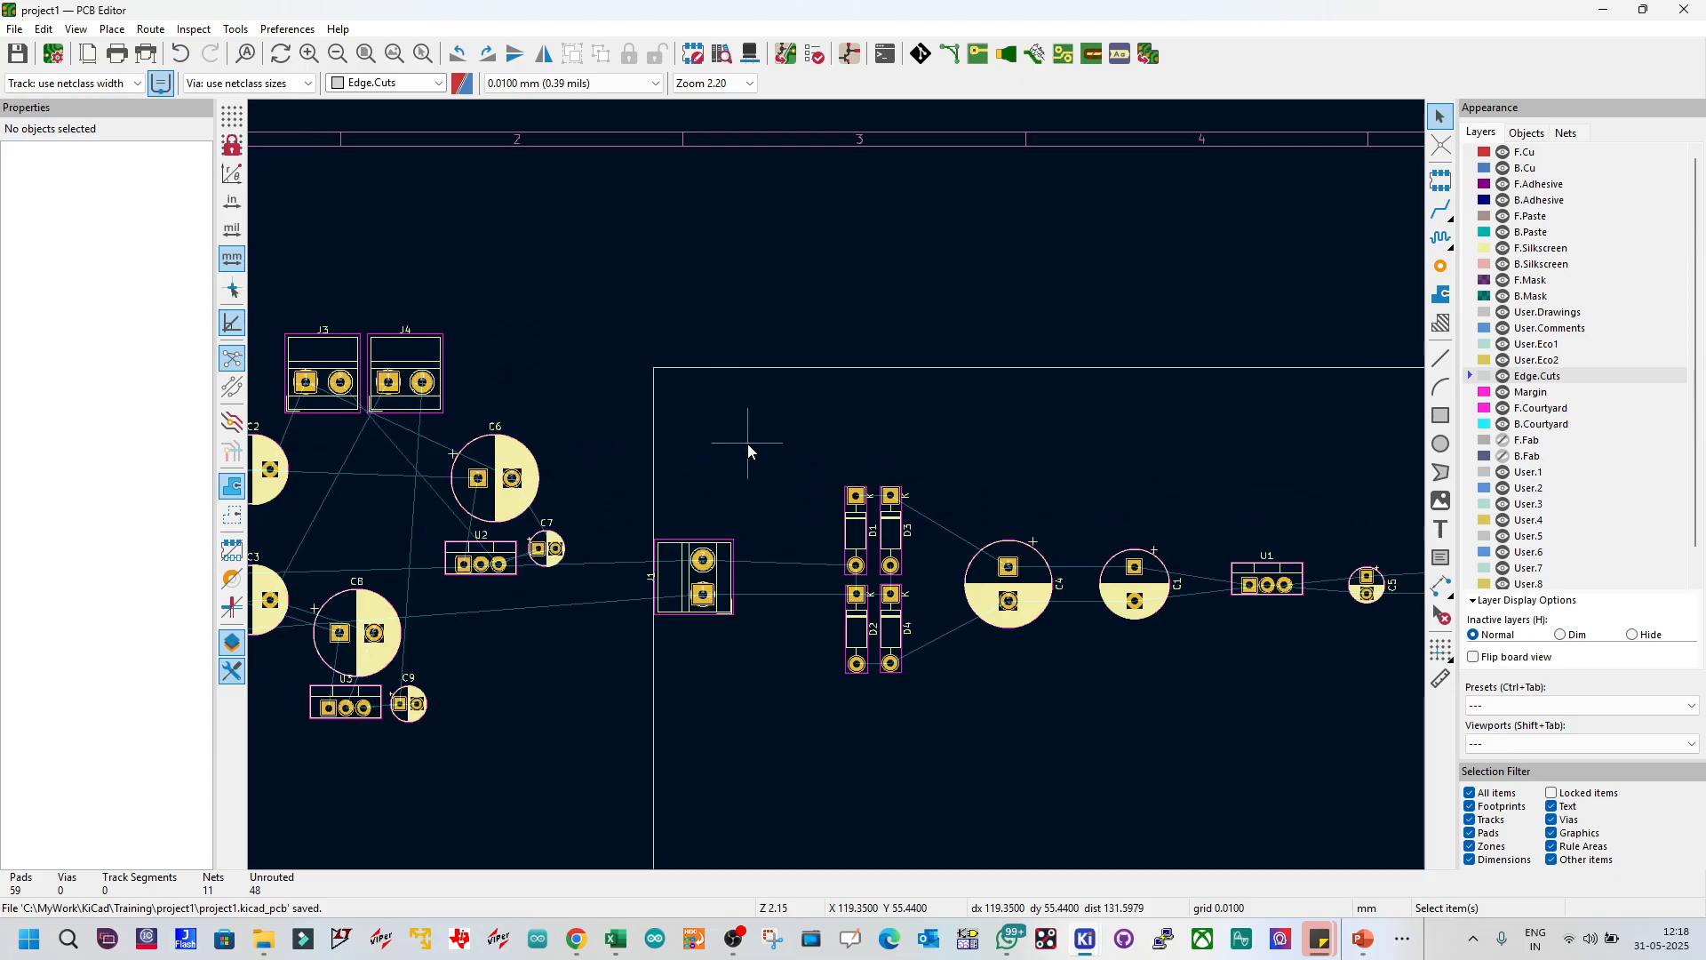
{"action": "scroll", "coordinate": [748, 444], "scroll_direction": "down", "scroll_amount": 1}
{"action": "scroll", "coordinate": [839, 485], "scroll_direction": "up", "scroll_amount": 1}
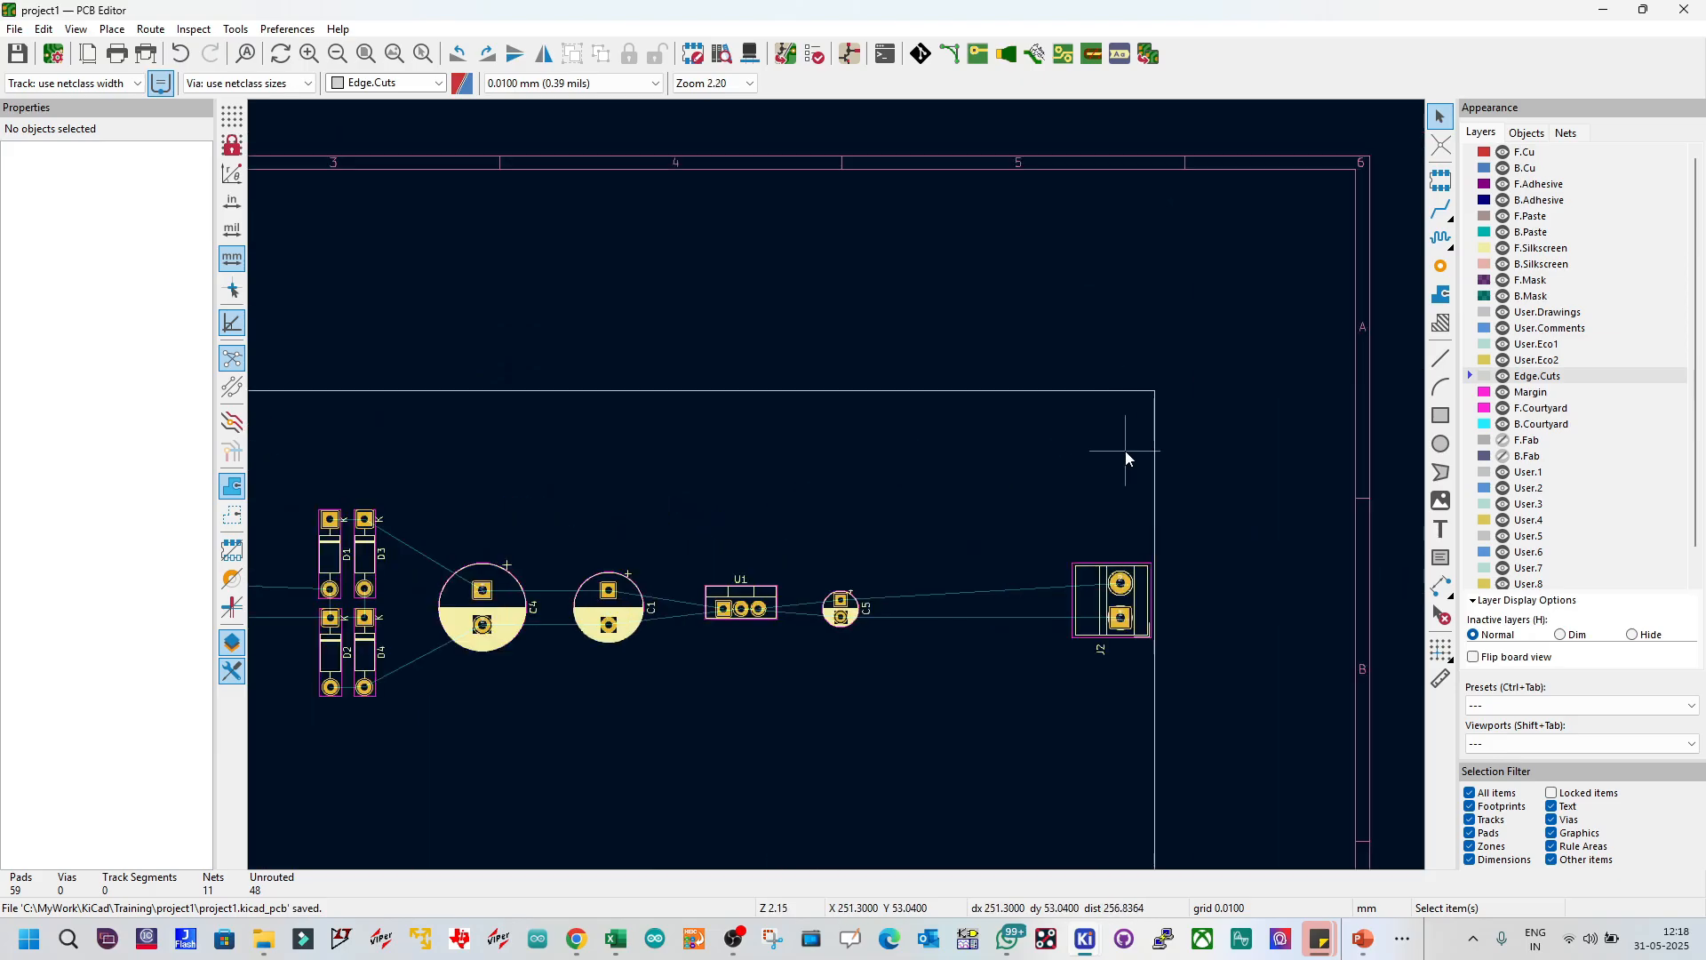
{"action": "scroll", "coordinate": [1126, 457], "scroll_direction": "down", "scroll_amount": 2}
{"action": "scroll", "coordinate": [839, 491], "scroll_direction": "up", "scroll_amount": 1}
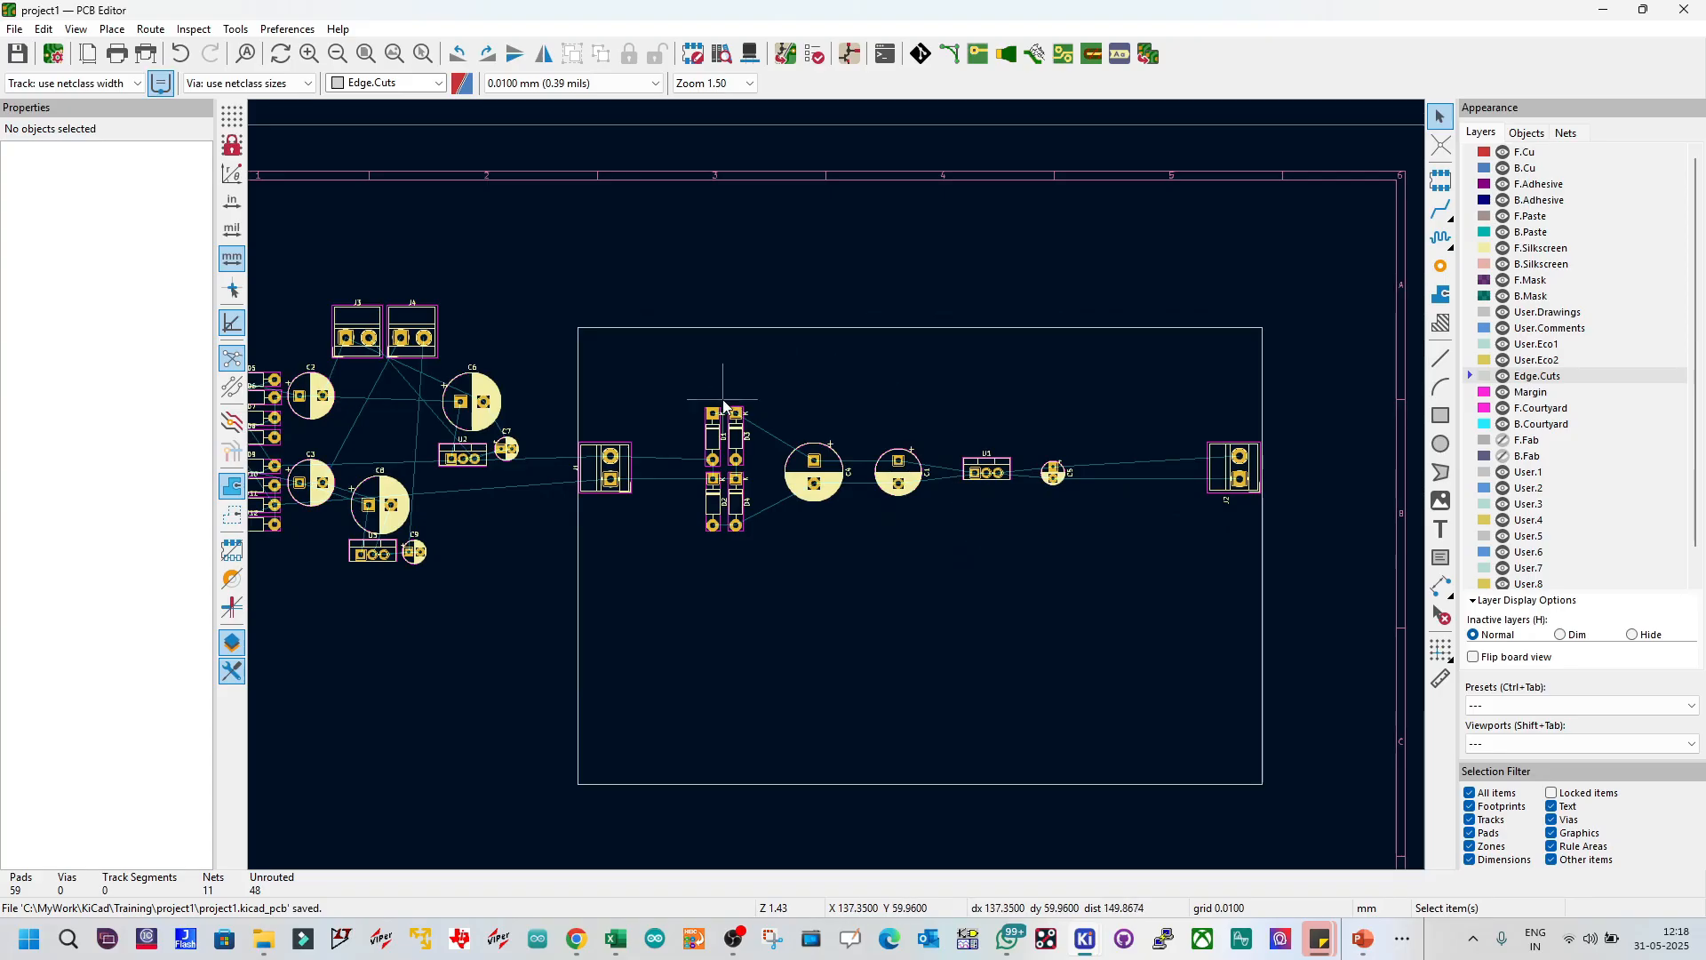
{"action": "left_click", "coordinate": [732, 328]}
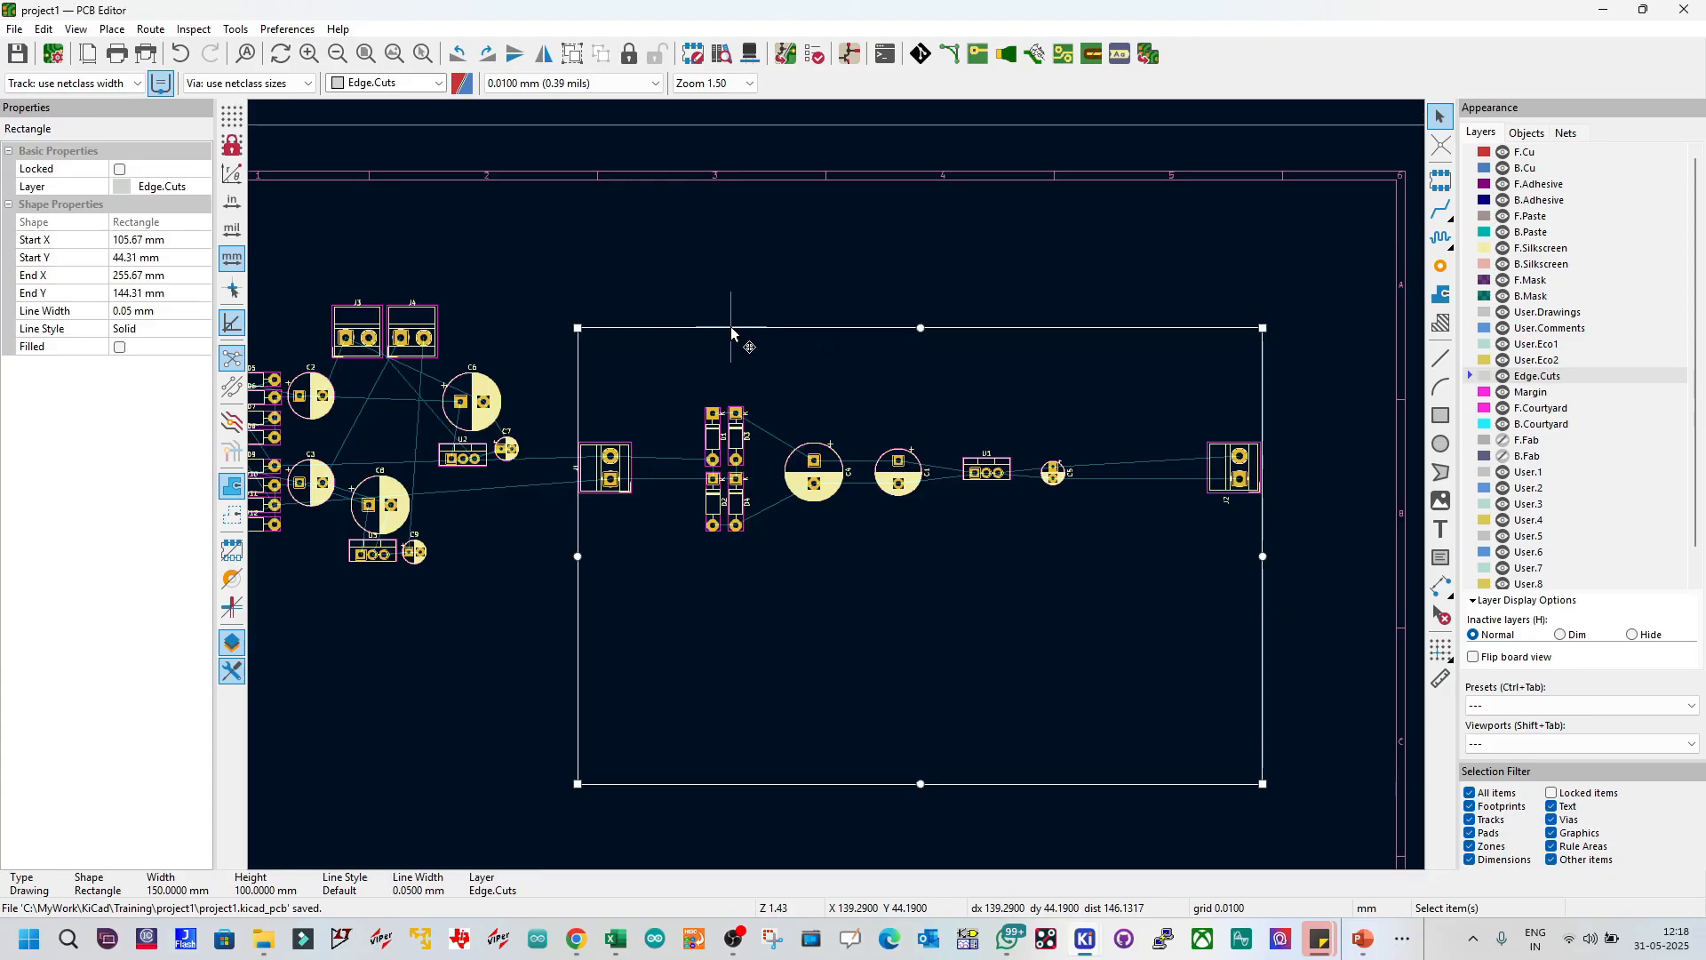
{"action": "left_click", "coordinate": [787, 320]}
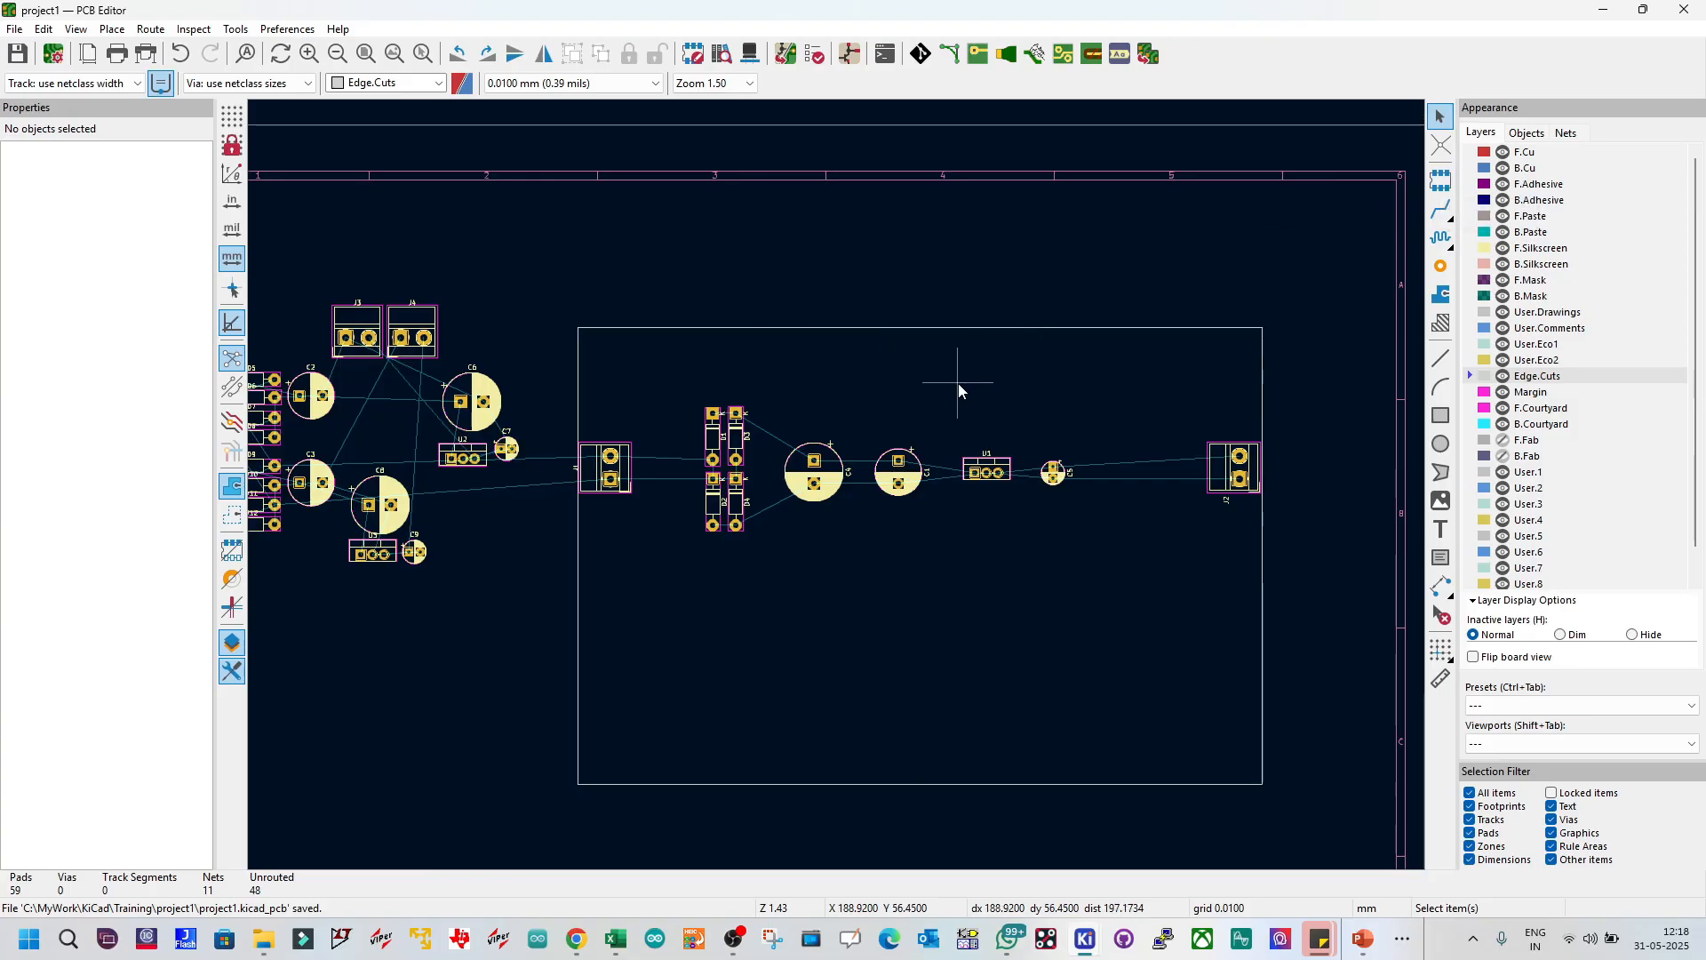
Step: Start adding a footprint, filter the libraries for "hole" and select MountingHole_3.2mm_M3
{"action": "left_click", "coordinate": [1440, 181]}
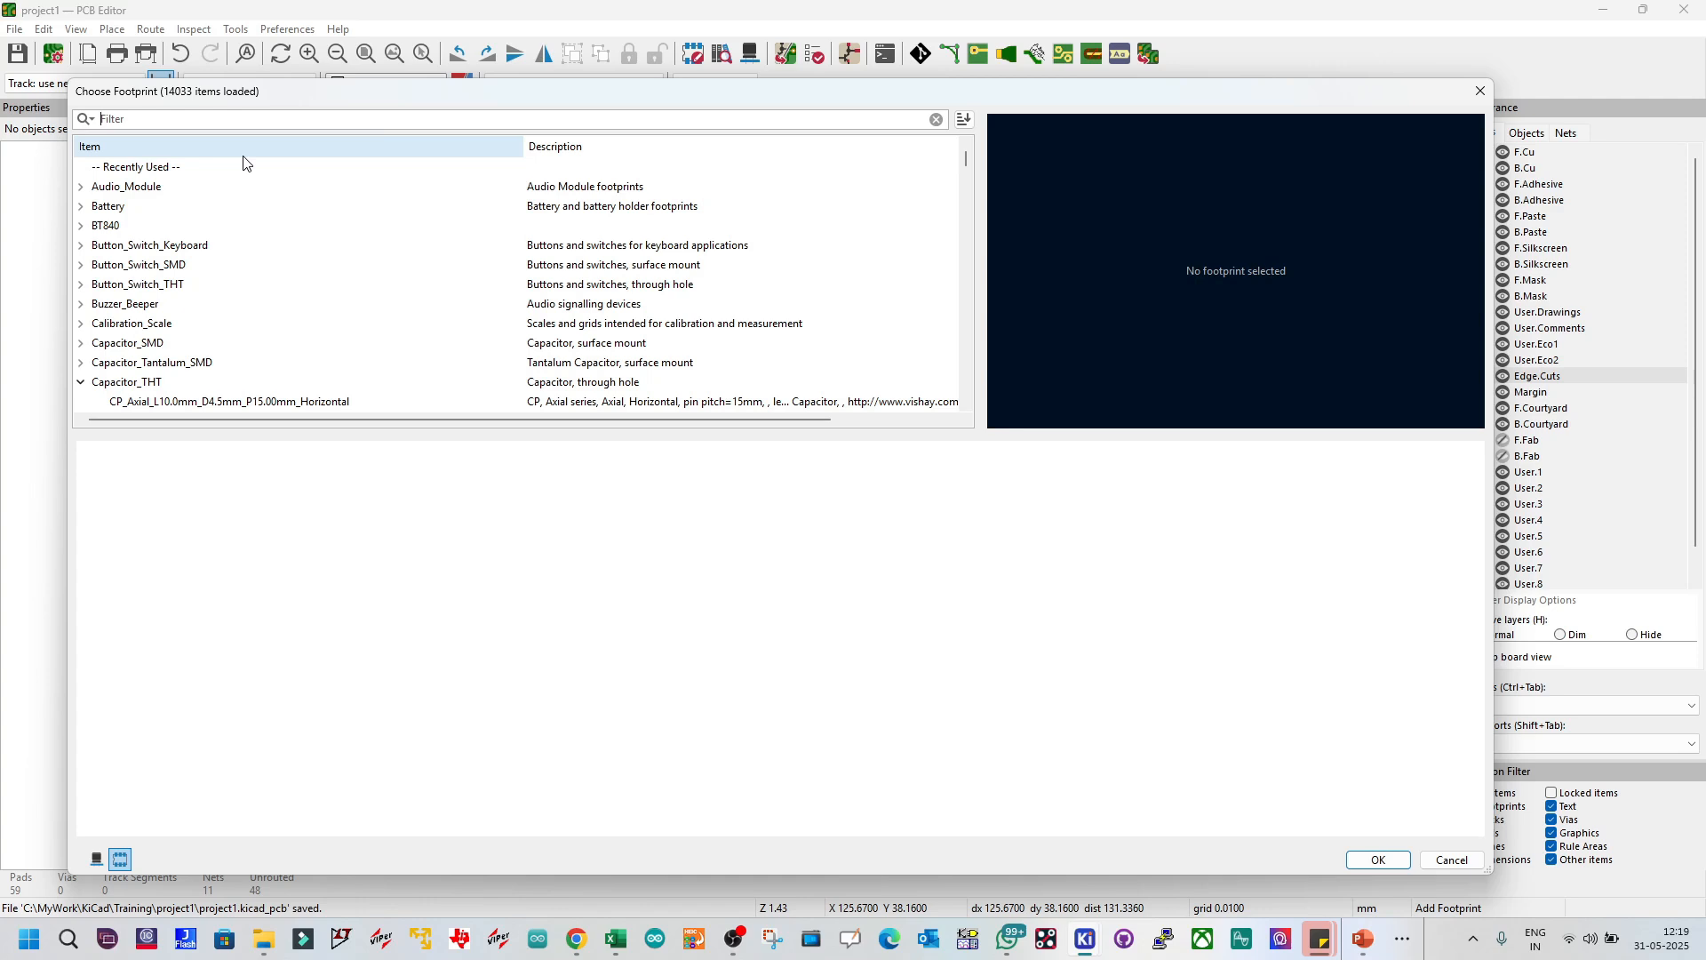
{"action": "type", "text": "hole"}
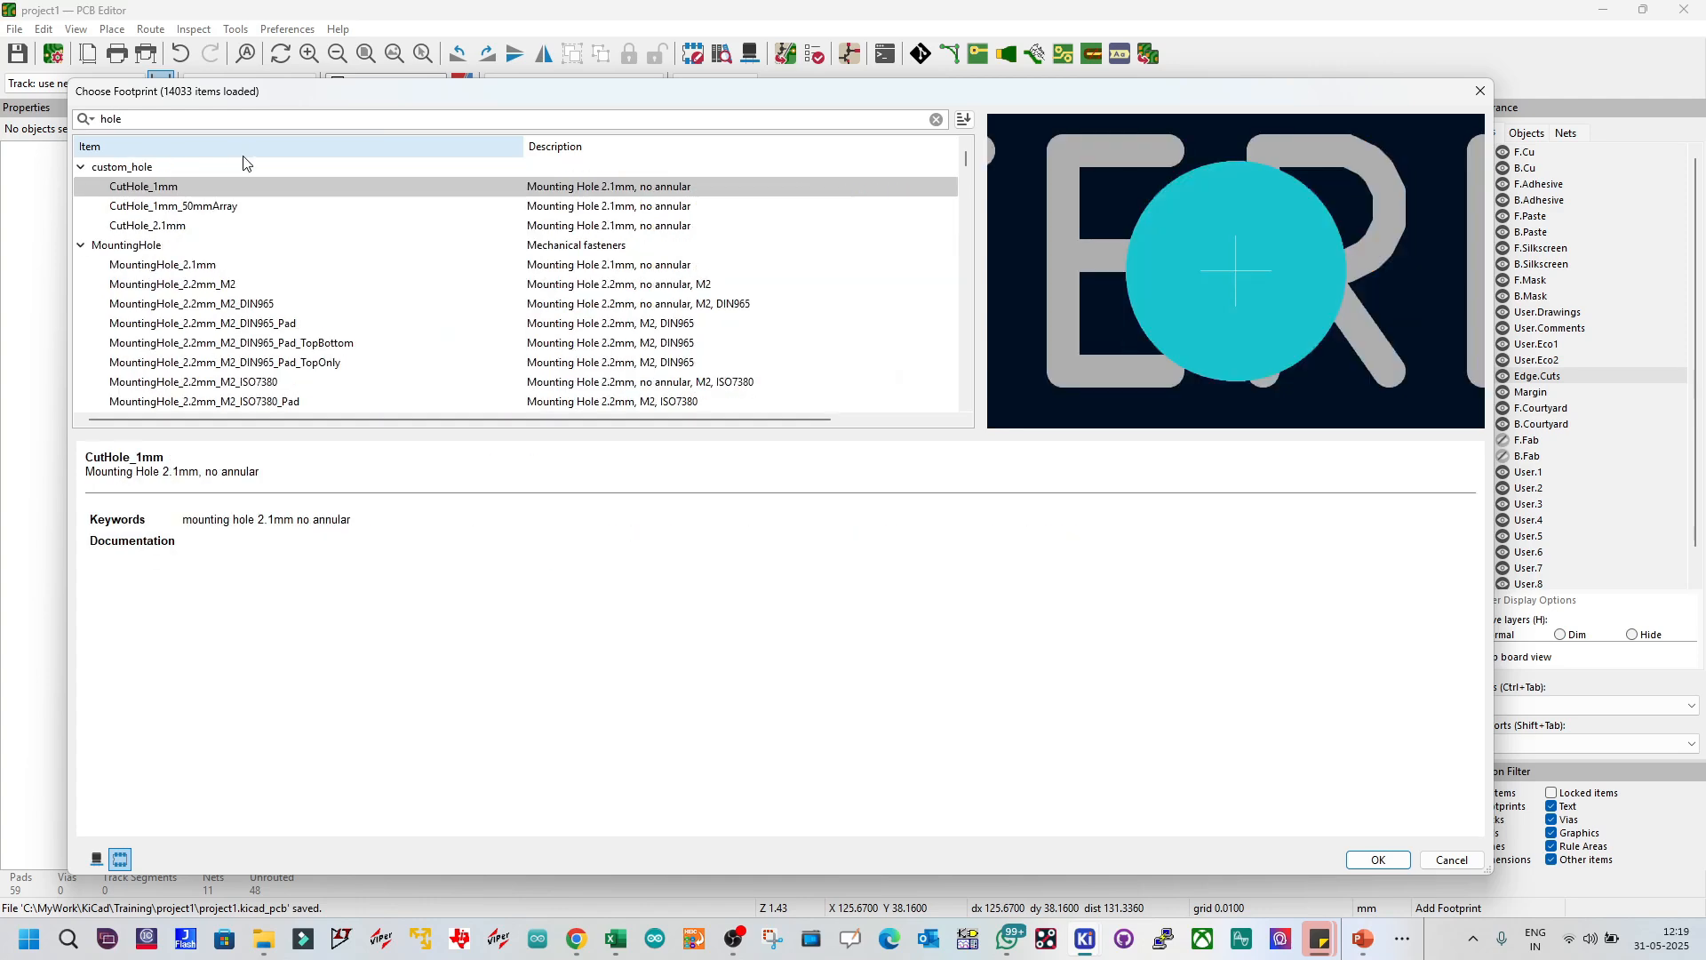
{"action": "left_click", "coordinate": [205, 265]}
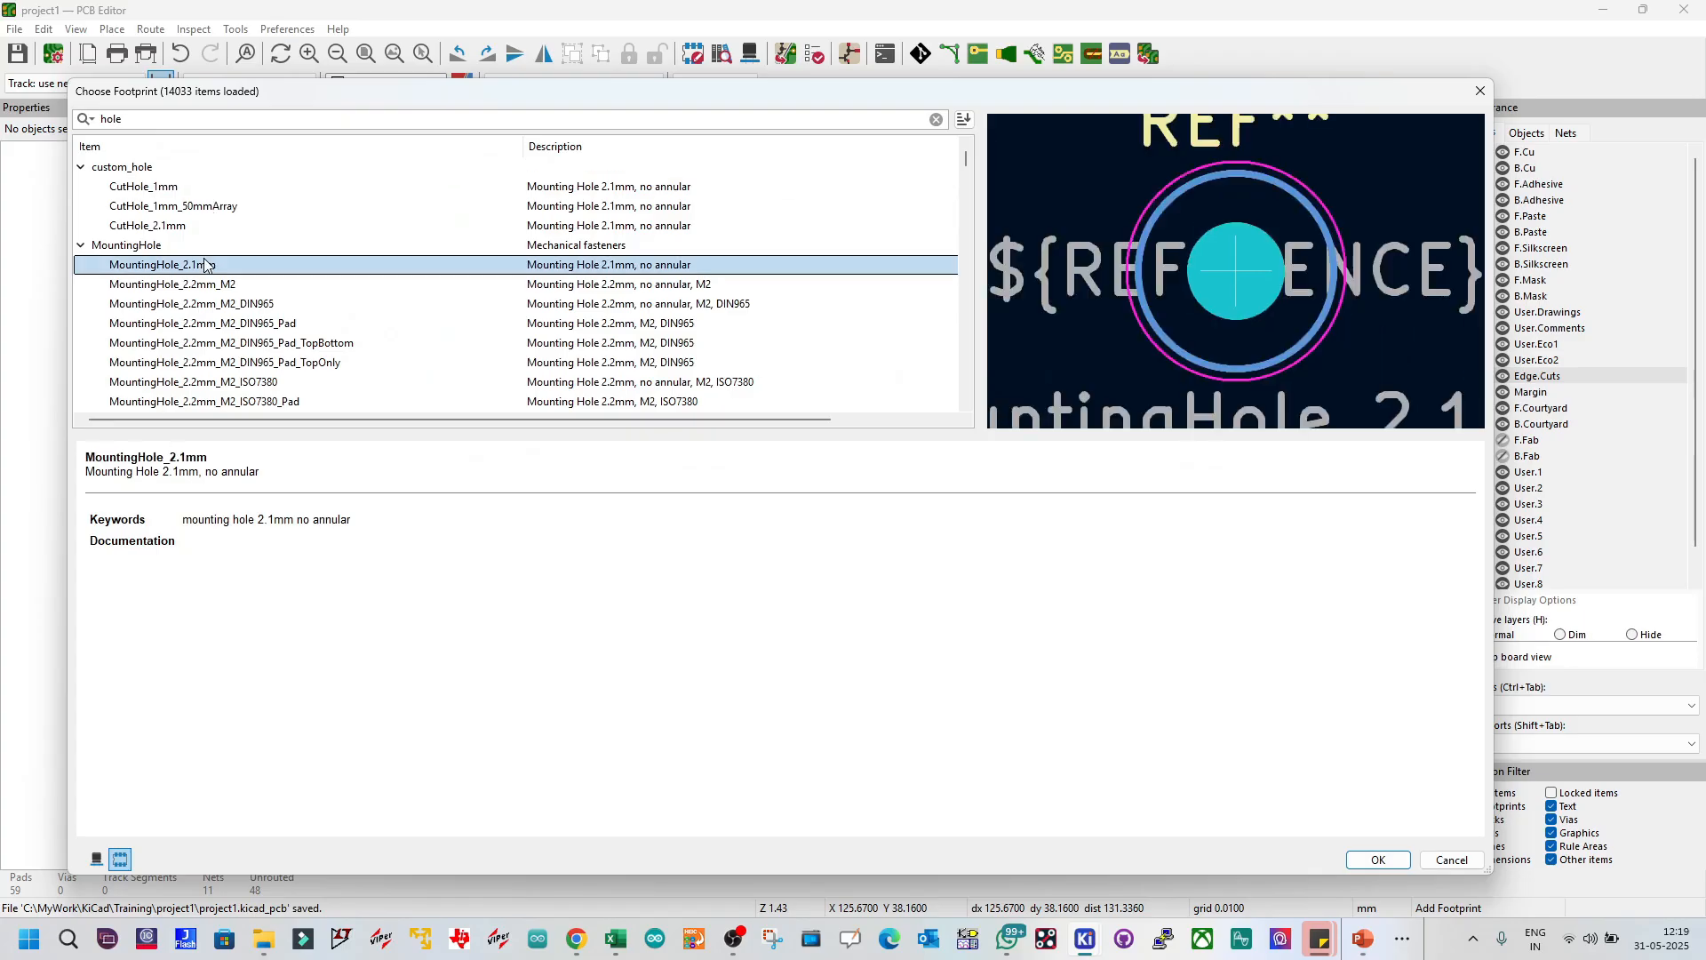
{"action": "scroll", "coordinate": [215, 304], "scroll_direction": "down", "scroll_amount": 6}
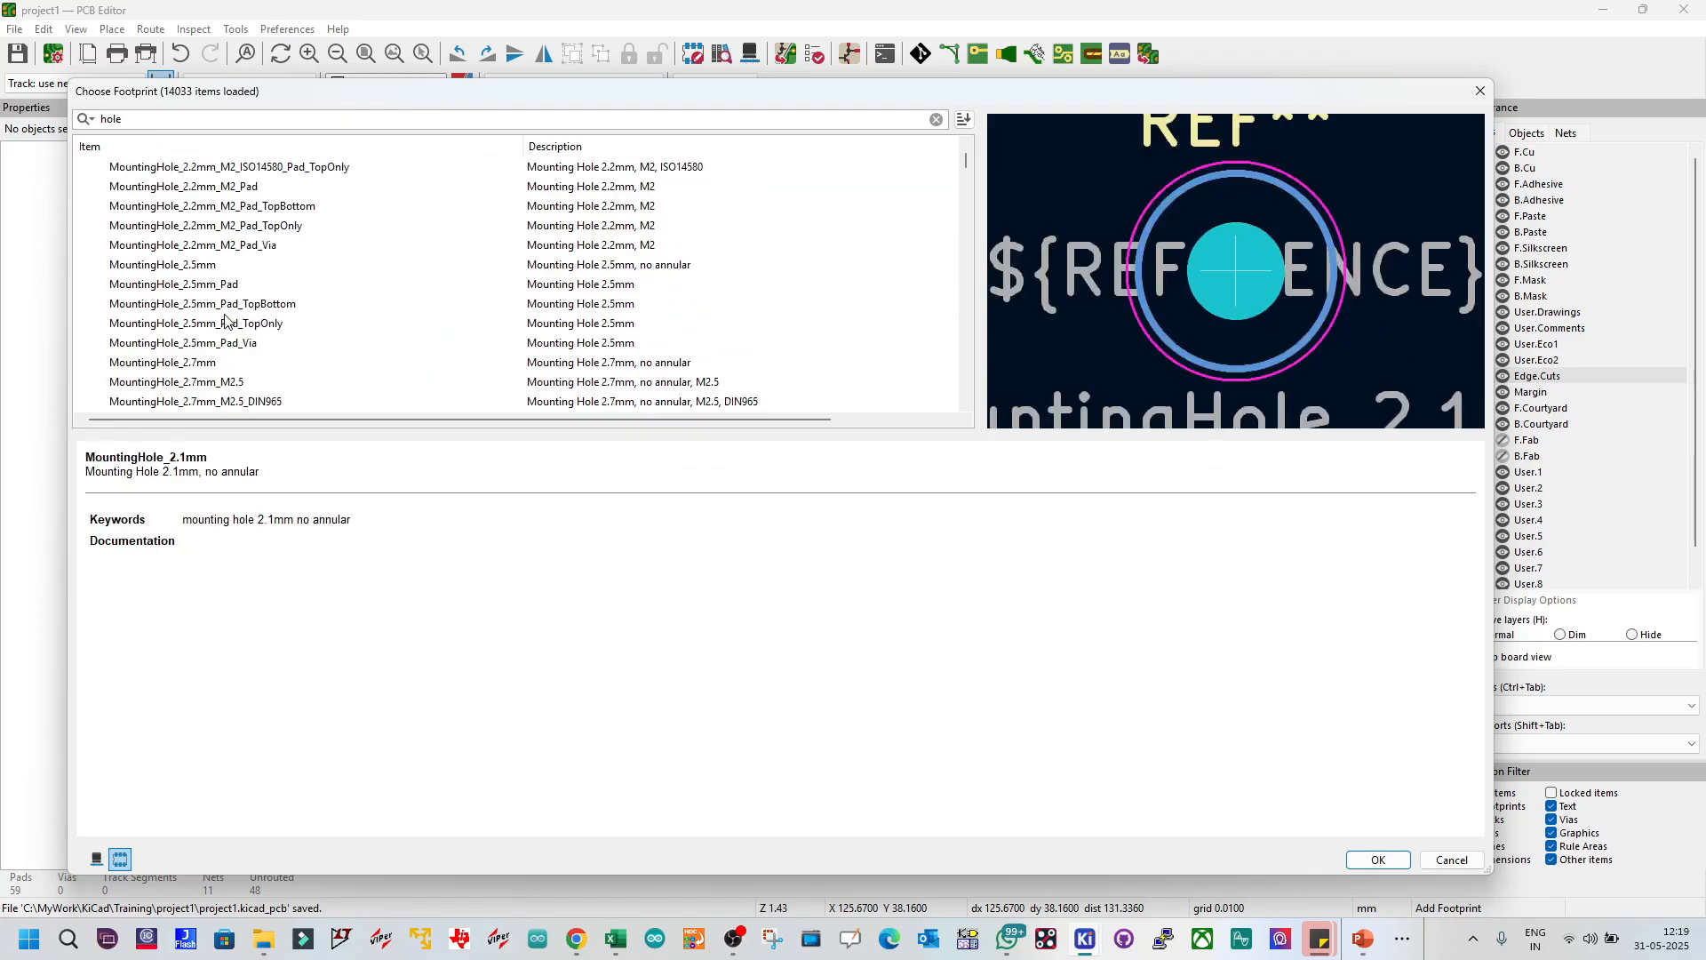
{"action": "scroll", "coordinate": [227, 311], "scroll_direction": "down", "scroll_amount": 6}
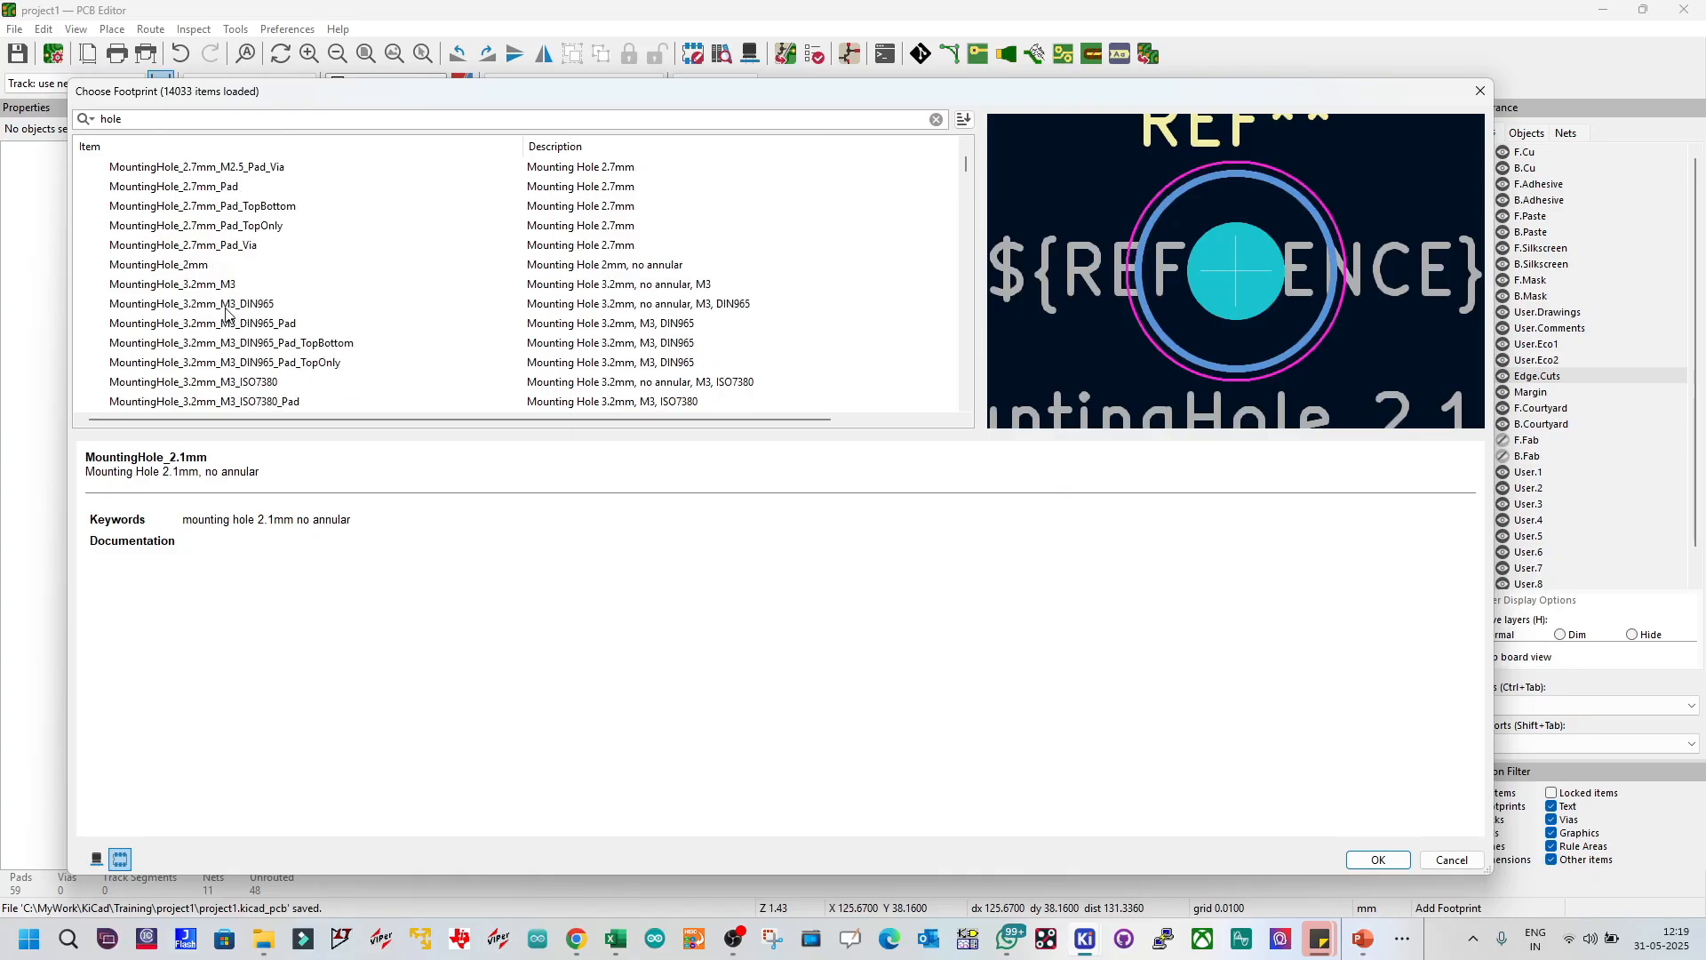
{"action": "left_click", "coordinate": [232, 286]}
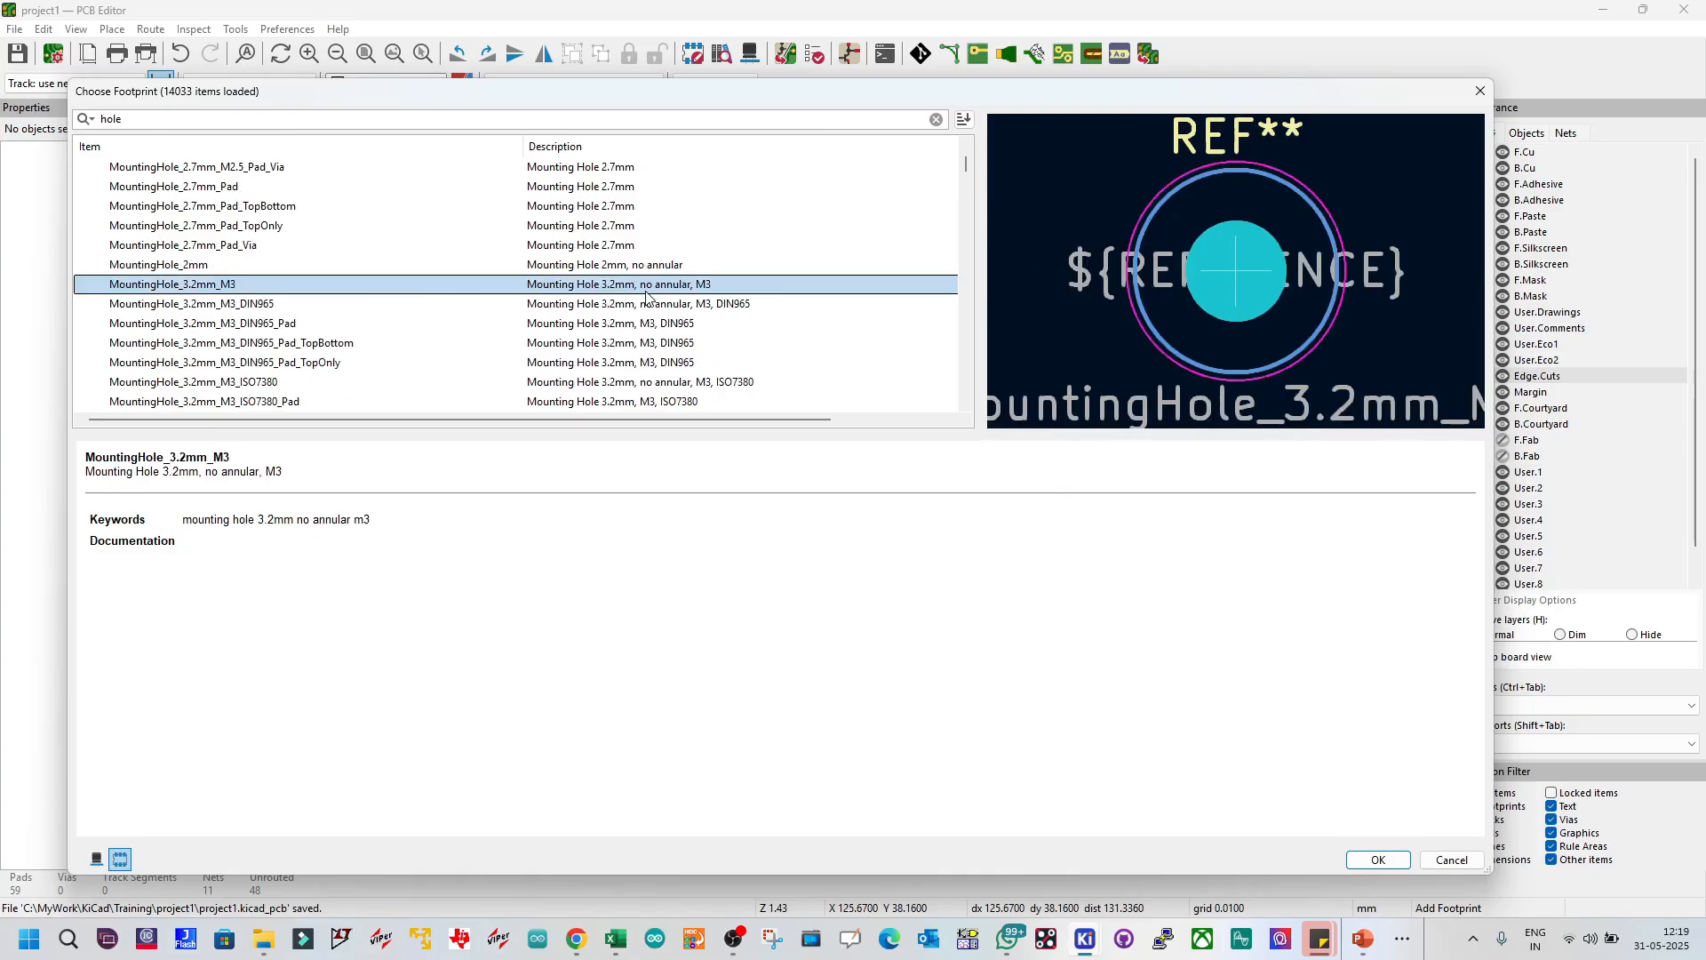
Step: Compare the DIN965, ISO7380 and ISO14580 variants of the 3.2 mm M3 mounting hole in the footprint preview
{"action": "left_click", "coordinate": [711, 307]}
{"action": "left_click", "coordinate": [699, 325]}
{"action": "left_click", "coordinate": [686, 344]}
{"action": "scroll", "coordinate": [686, 342], "scroll_direction": "down", "scroll_amount": 1}
{"action": "left_click", "coordinate": [691, 307]}
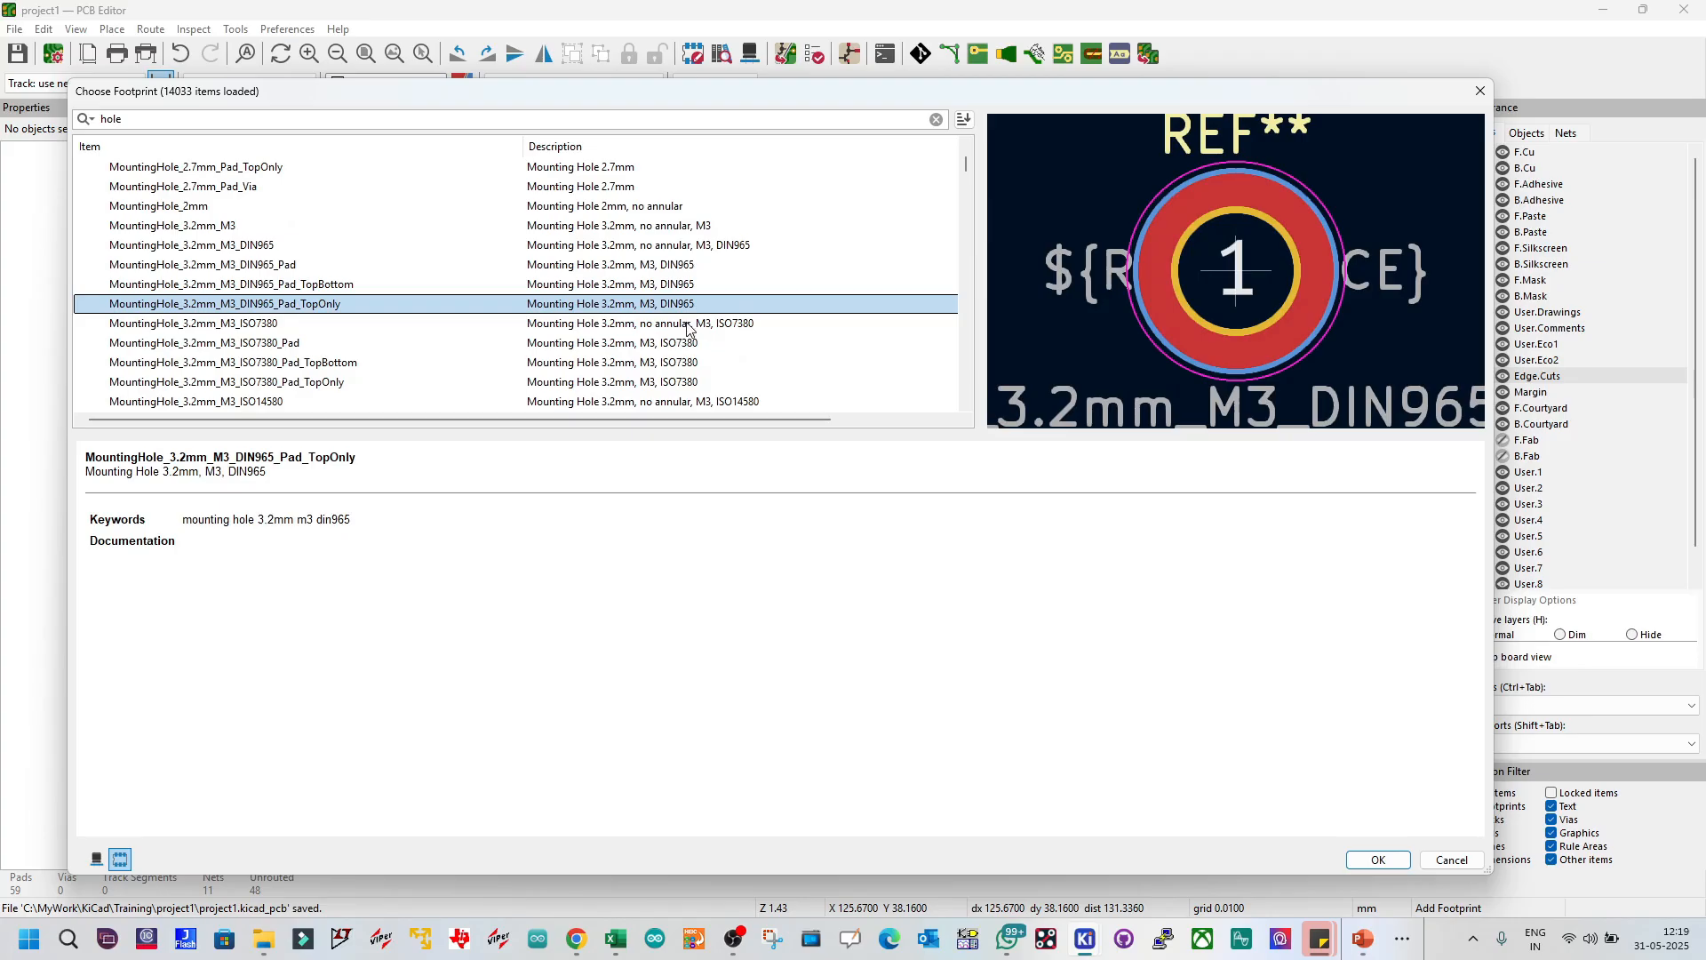
{"action": "left_click", "coordinate": [686, 323]}
{"action": "left_click", "coordinate": [686, 342]}
{"action": "left_click", "coordinate": [685, 361]}
{"action": "scroll", "coordinate": [684, 356], "scroll_direction": "down", "scroll_amount": 1}
{"action": "left_click", "coordinate": [693, 325]}
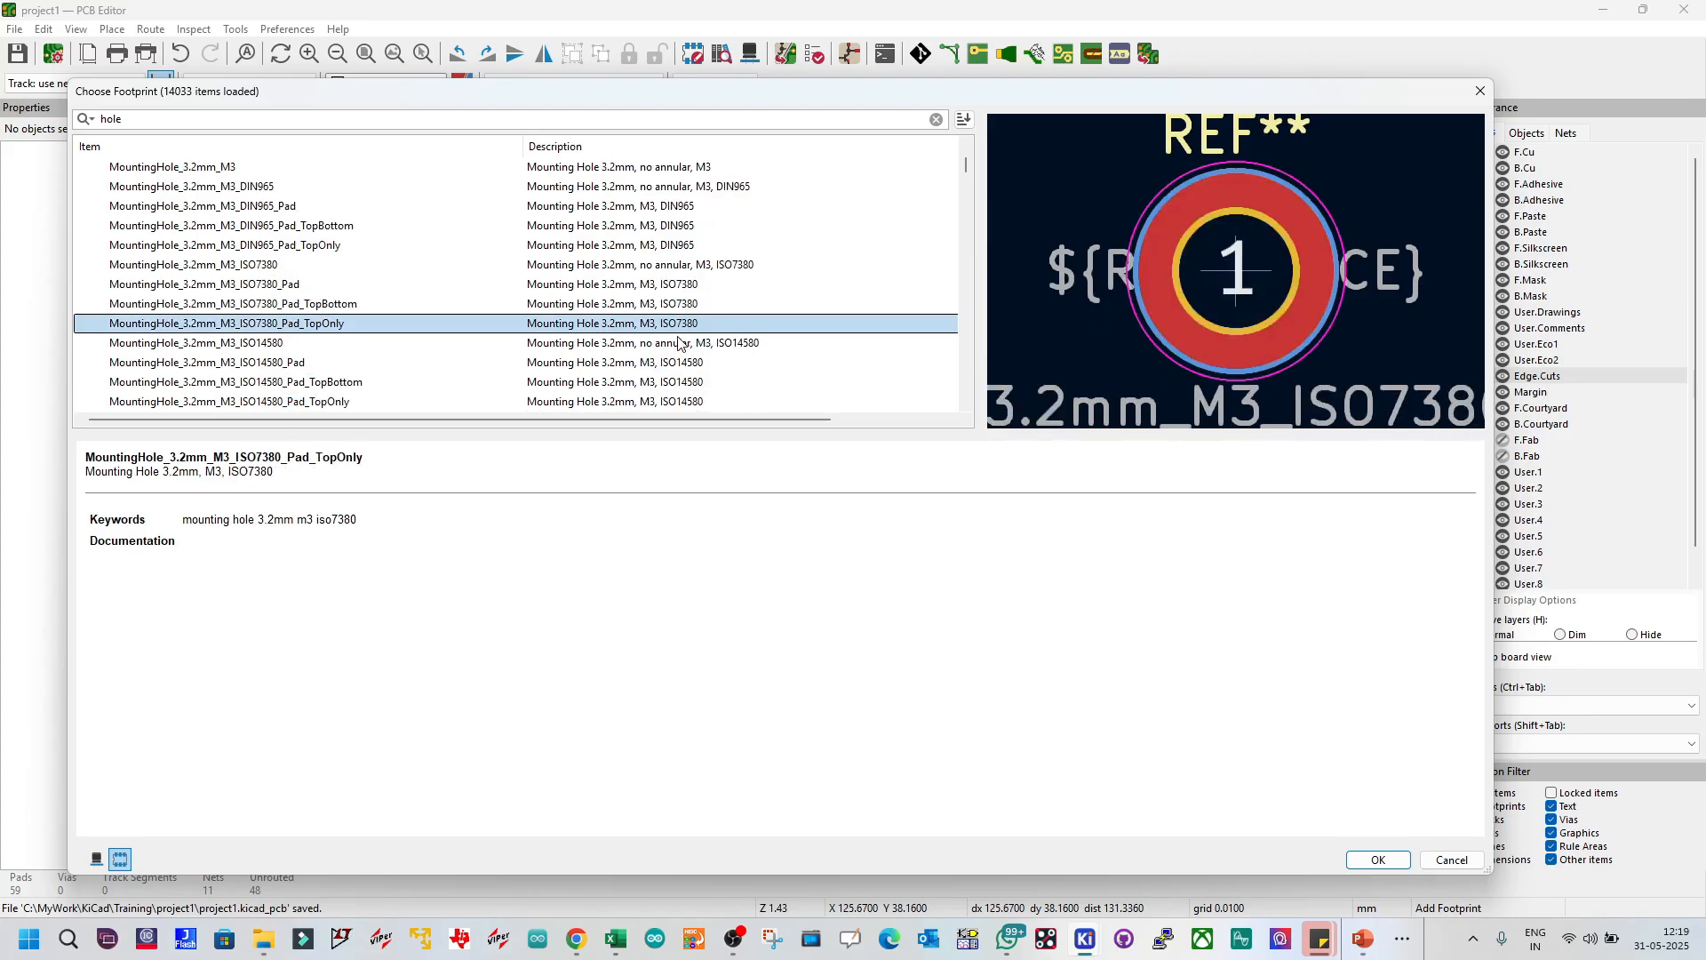
{"action": "left_click", "coordinate": [680, 342]}
{"action": "scroll", "coordinate": [676, 337], "scroll_direction": "up", "scroll_amount": 1}
{"action": "left_click", "coordinate": [620, 283]}
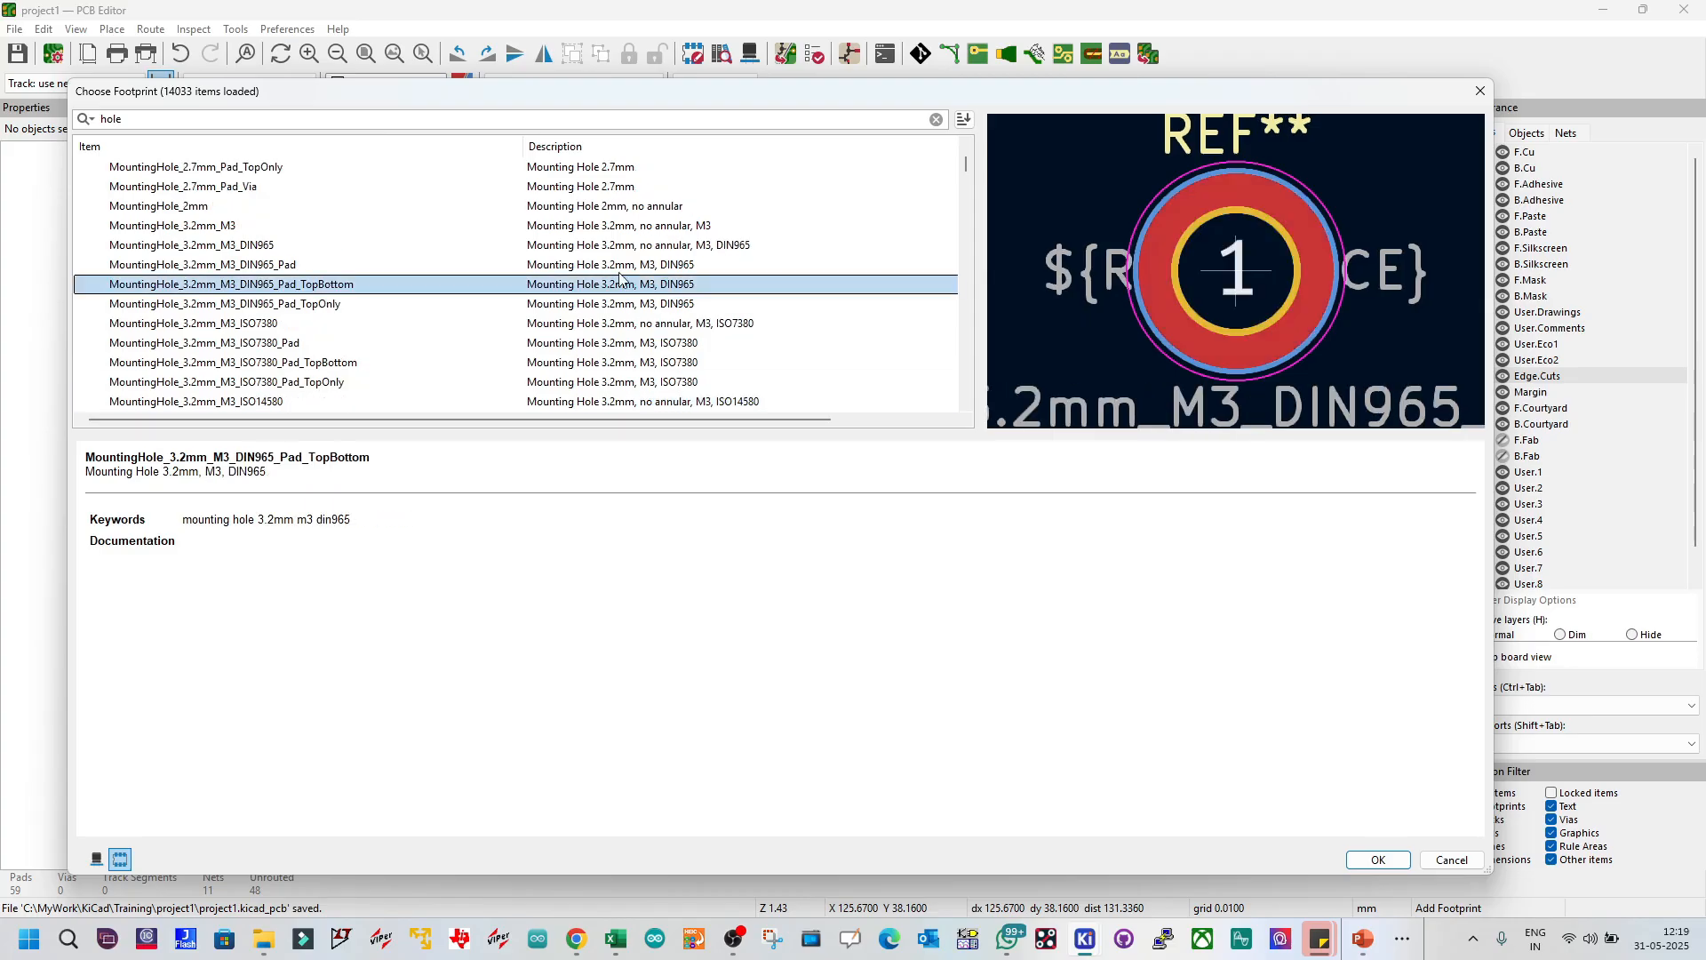
Step: Preview the plain and DIN965 3.2 mm M3 mounting holes in 3D, comparing the versions with and without pads
{"action": "left_click", "coordinate": [311, 228]}
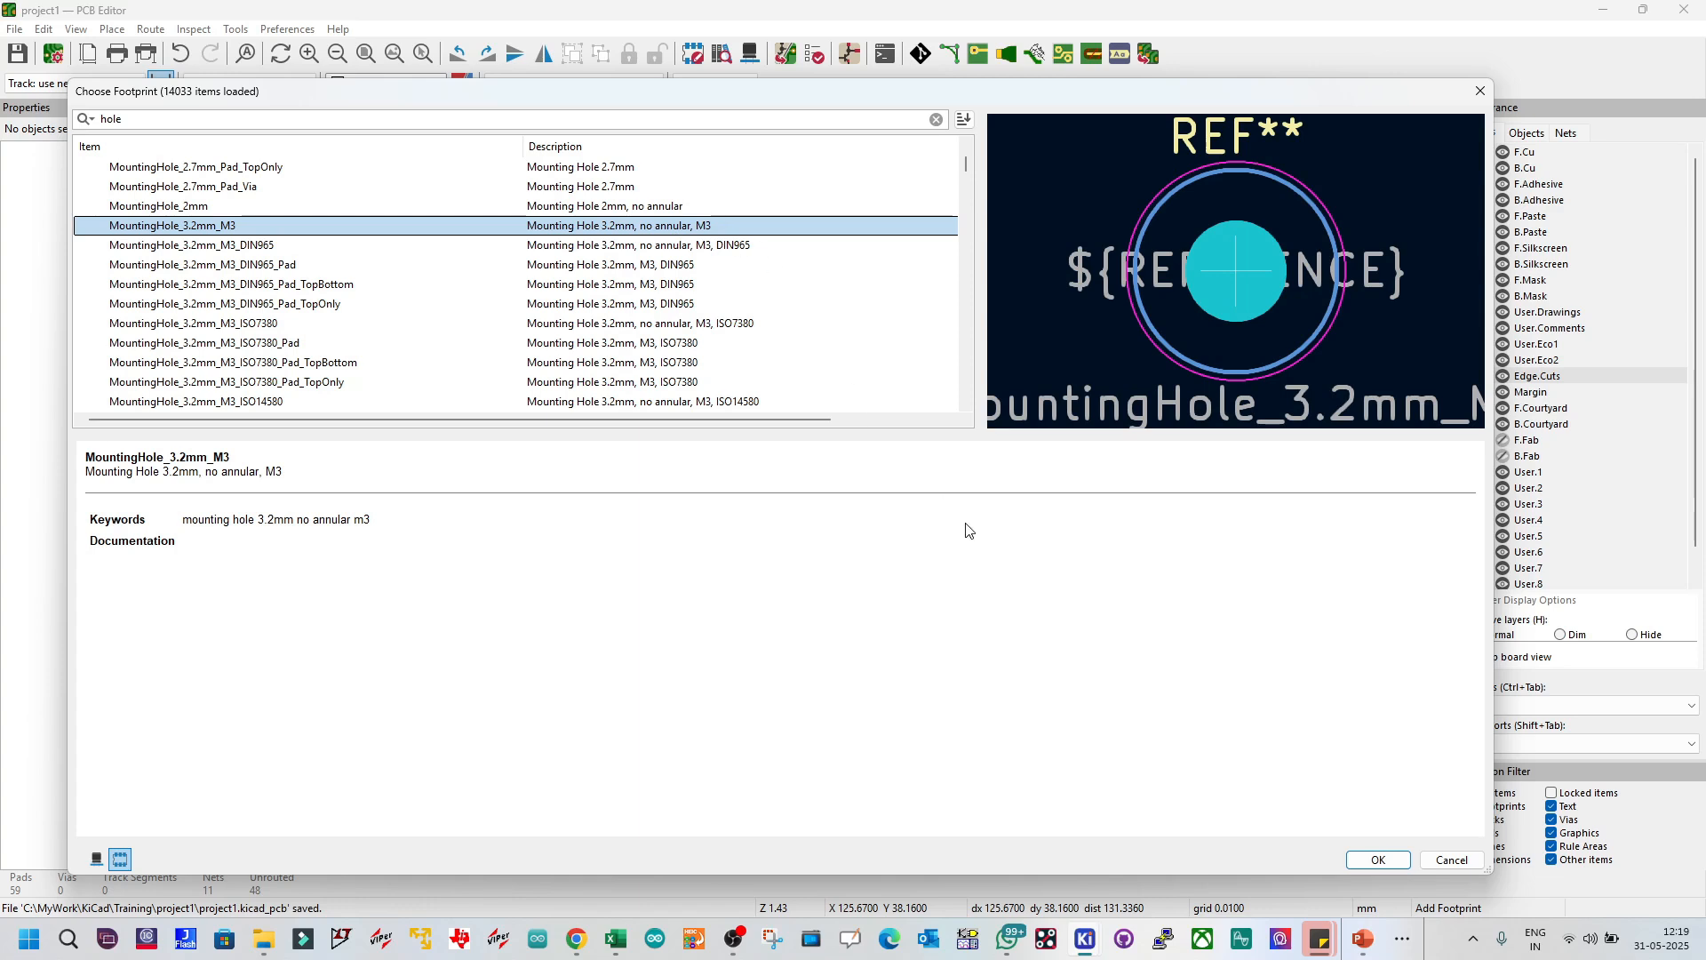
{"action": "left_click", "coordinate": [98, 860]}
{"action": "left_click_drag", "start_coordinate": [1226, 259], "coordinate": [1198, 329]}
{"action": "left_click", "coordinate": [650, 246]}
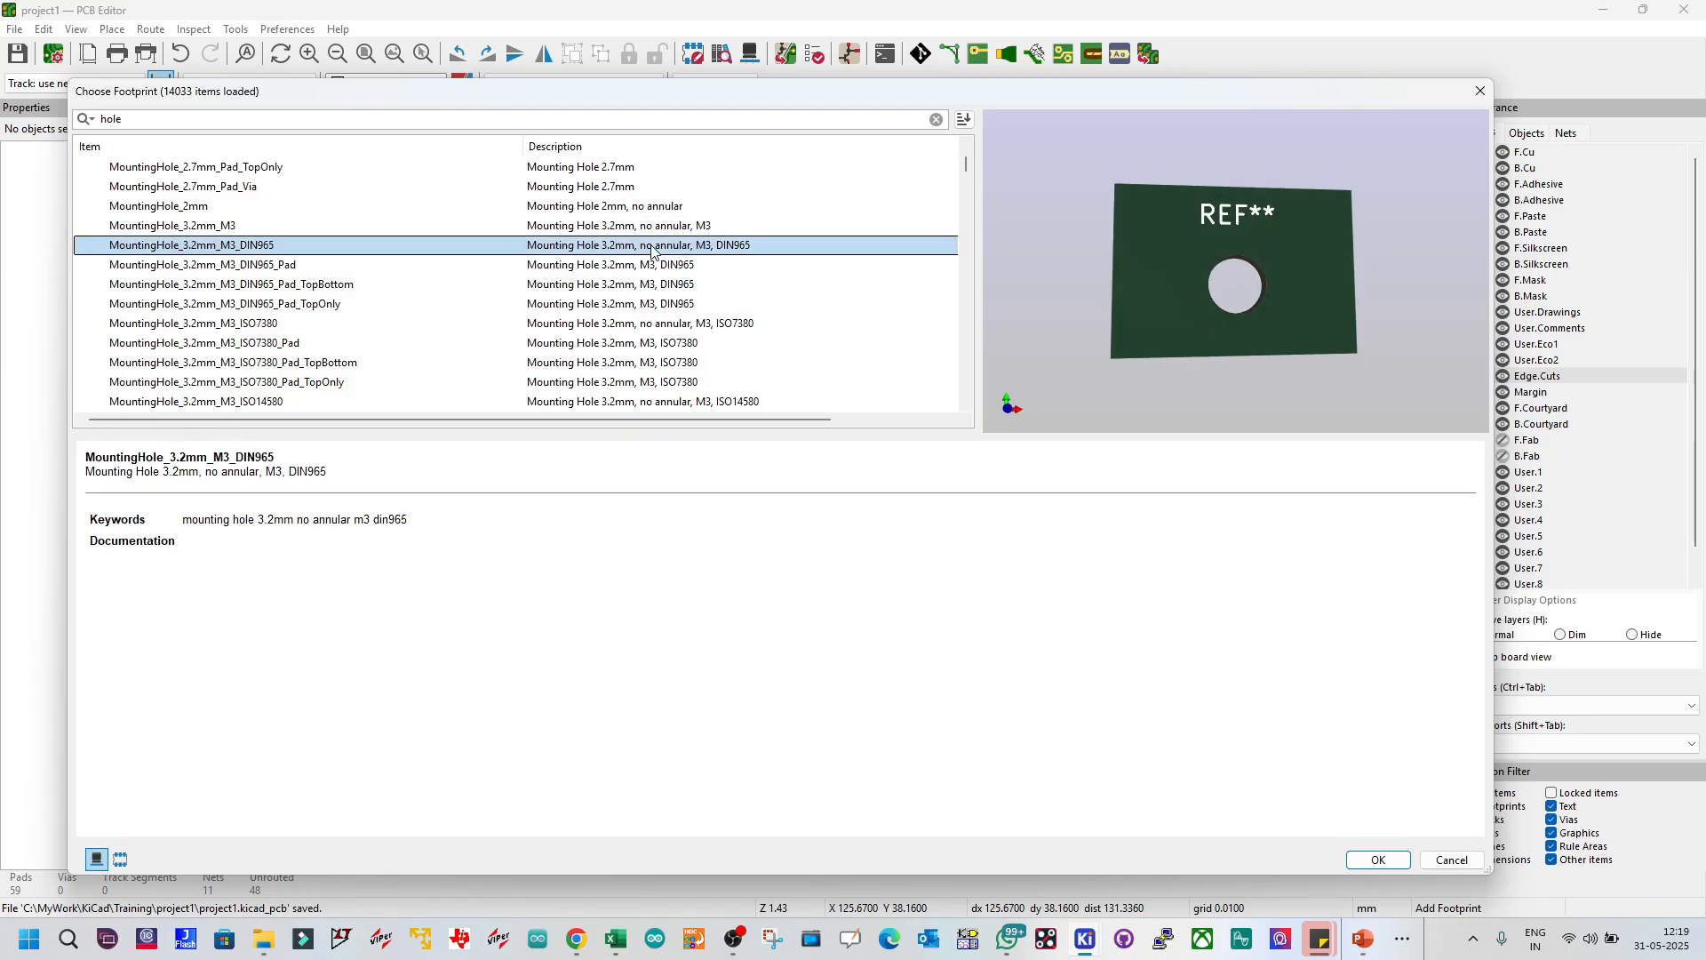
{"action": "left_click", "coordinate": [647, 258]}
{"action": "left_click", "coordinate": [644, 285]}
{"action": "left_click", "coordinate": [645, 303]}
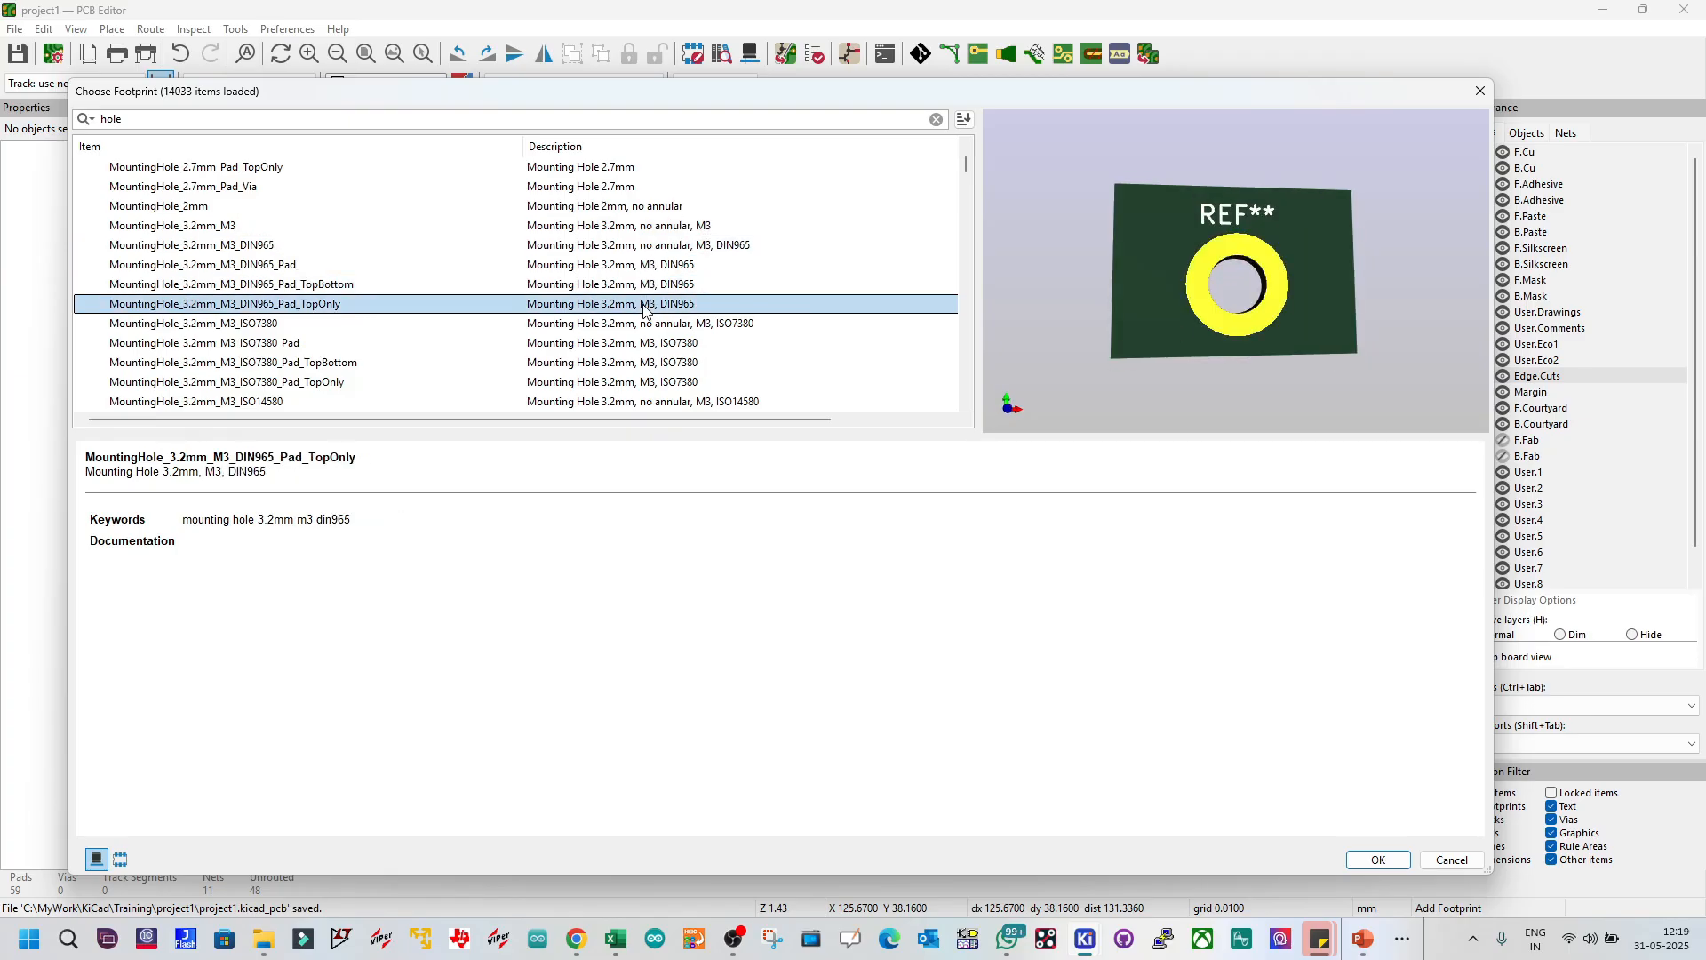
{"action": "left_click", "coordinate": [645, 323]}
{"action": "left_click", "coordinate": [650, 307]}
{"action": "left_click_drag", "start_coordinate": [1317, 290], "coordinate": [1181, 295]}
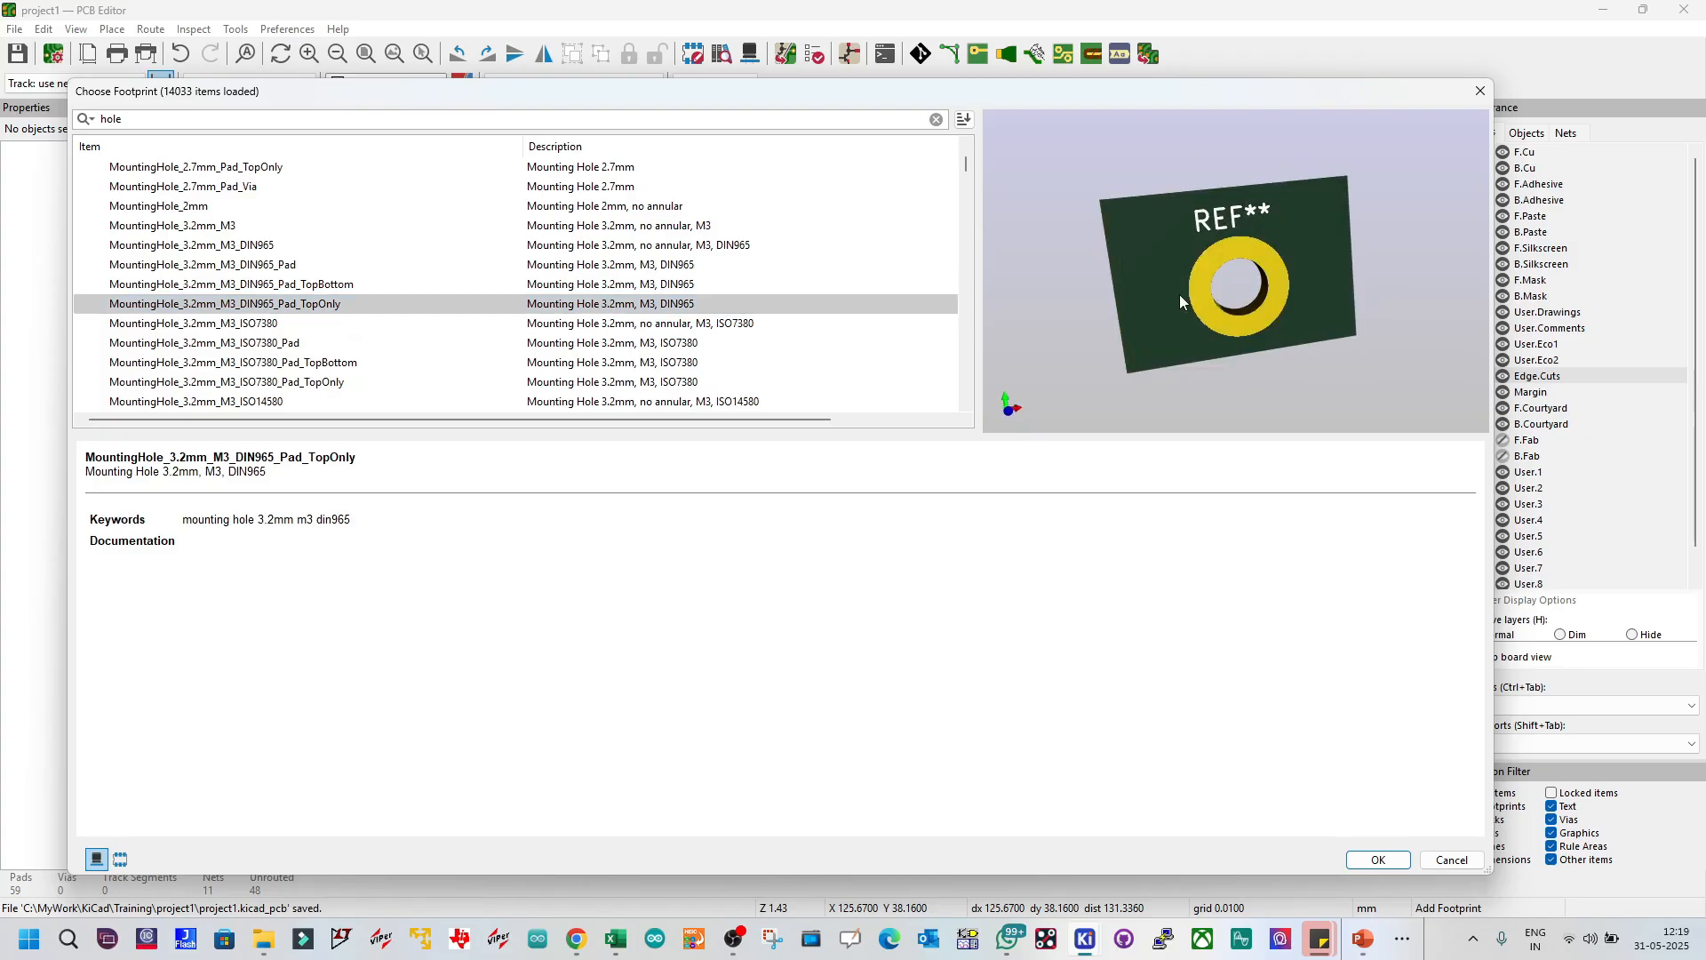
{"action": "left_click", "coordinate": [645, 264]}
{"action": "left_click", "coordinate": [634, 245]}
Step: Choose MountingHole_3.2mm_M3 and place it inside the board's upper-left corner at about X 111.4 mm, Y 50.1 mm
{"action": "left_click", "coordinate": [626, 225]}
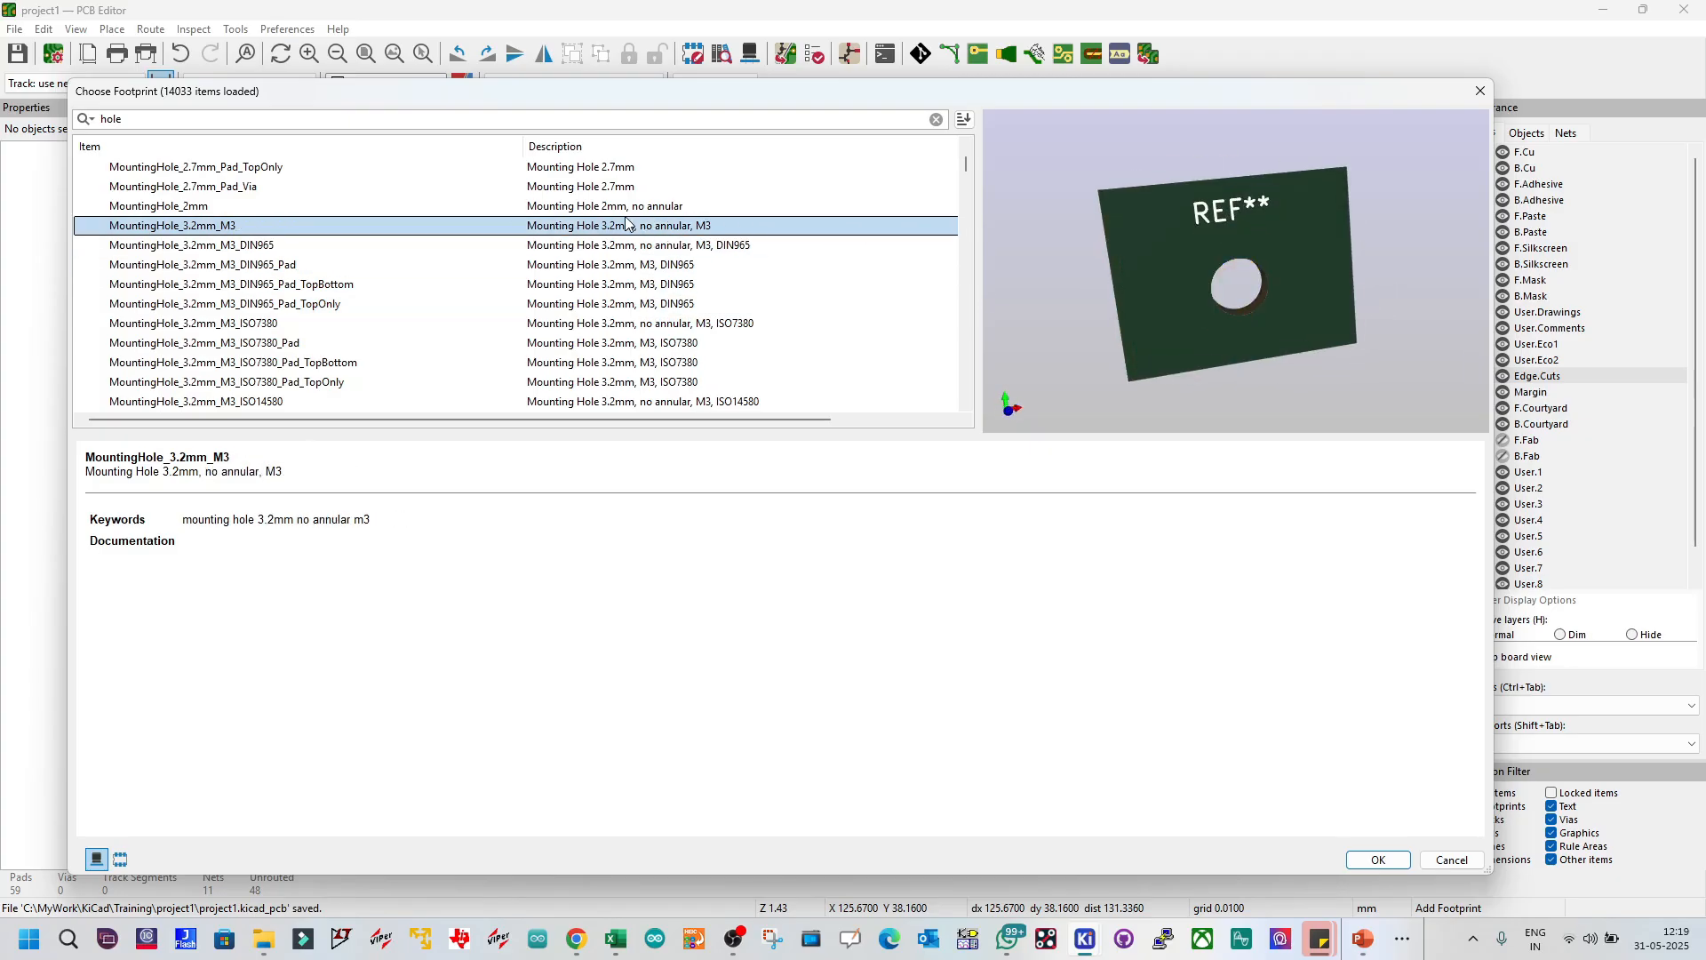
{"action": "left_click_drag", "start_coordinate": [1320, 283], "coordinate": [1211, 282]}
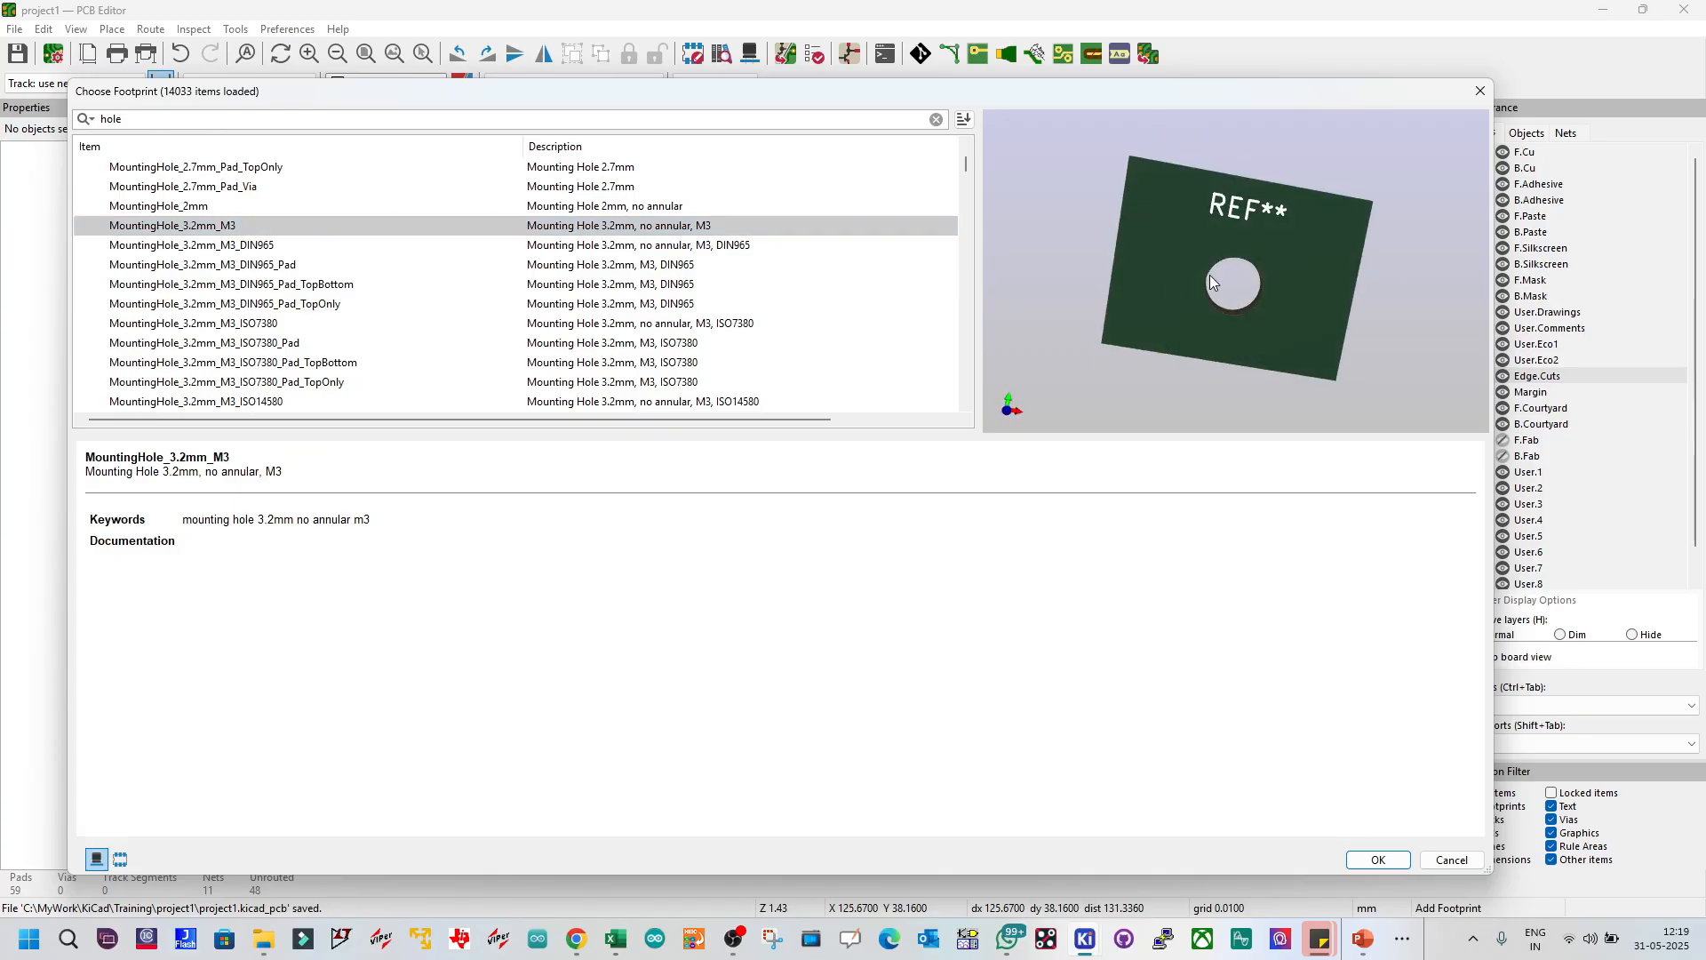
{"action": "left_click", "coordinate": [1378, 860]}
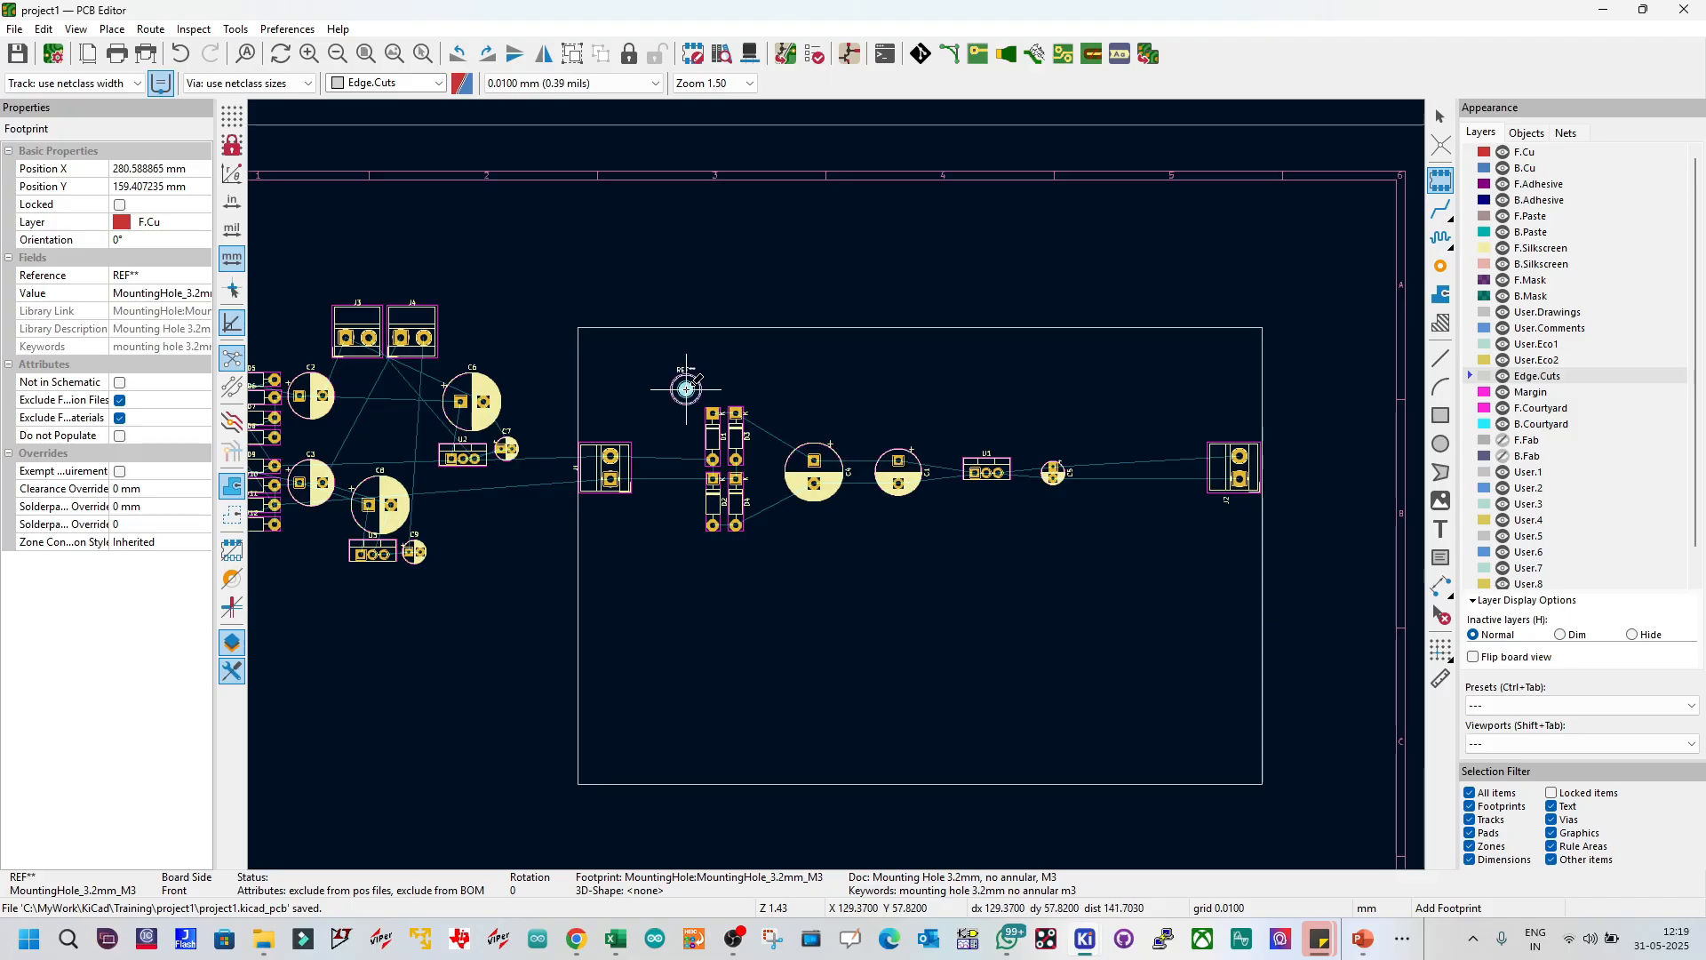
{"action": "scroll", "coordinate": [685, 381], "scroll_direction": "up", "scroll_amount": 2}
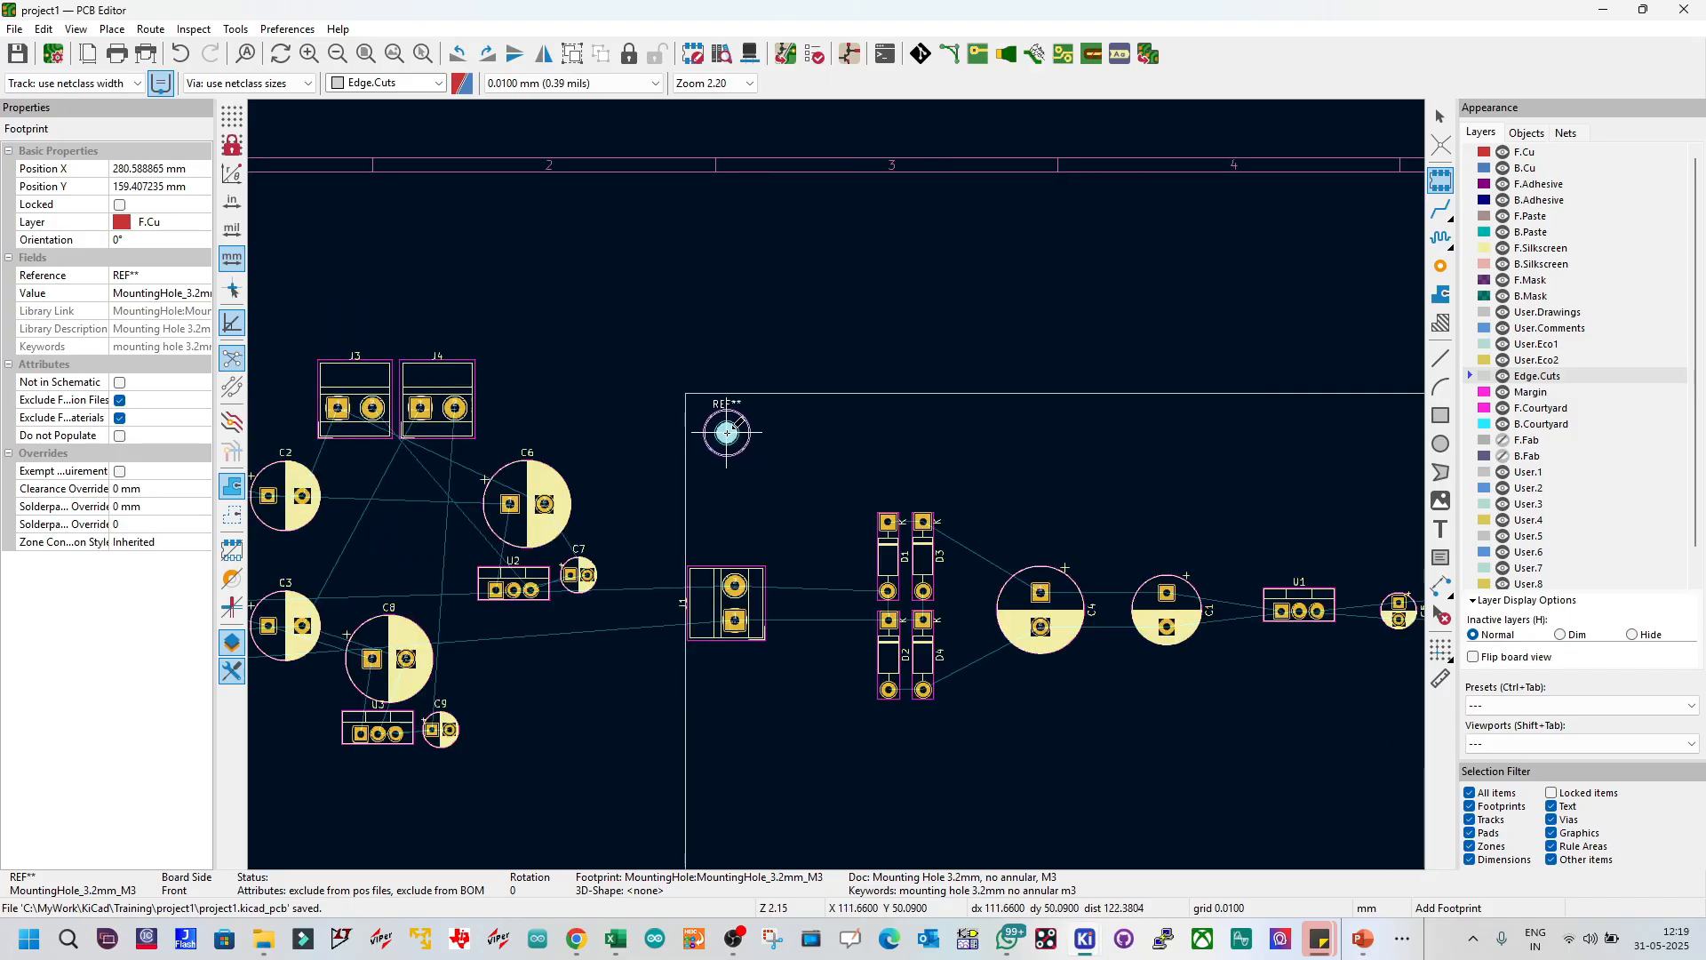
{"action": "left_click", "coordinate": [725, 433]}
{"action": "key", "text": "Escape"}
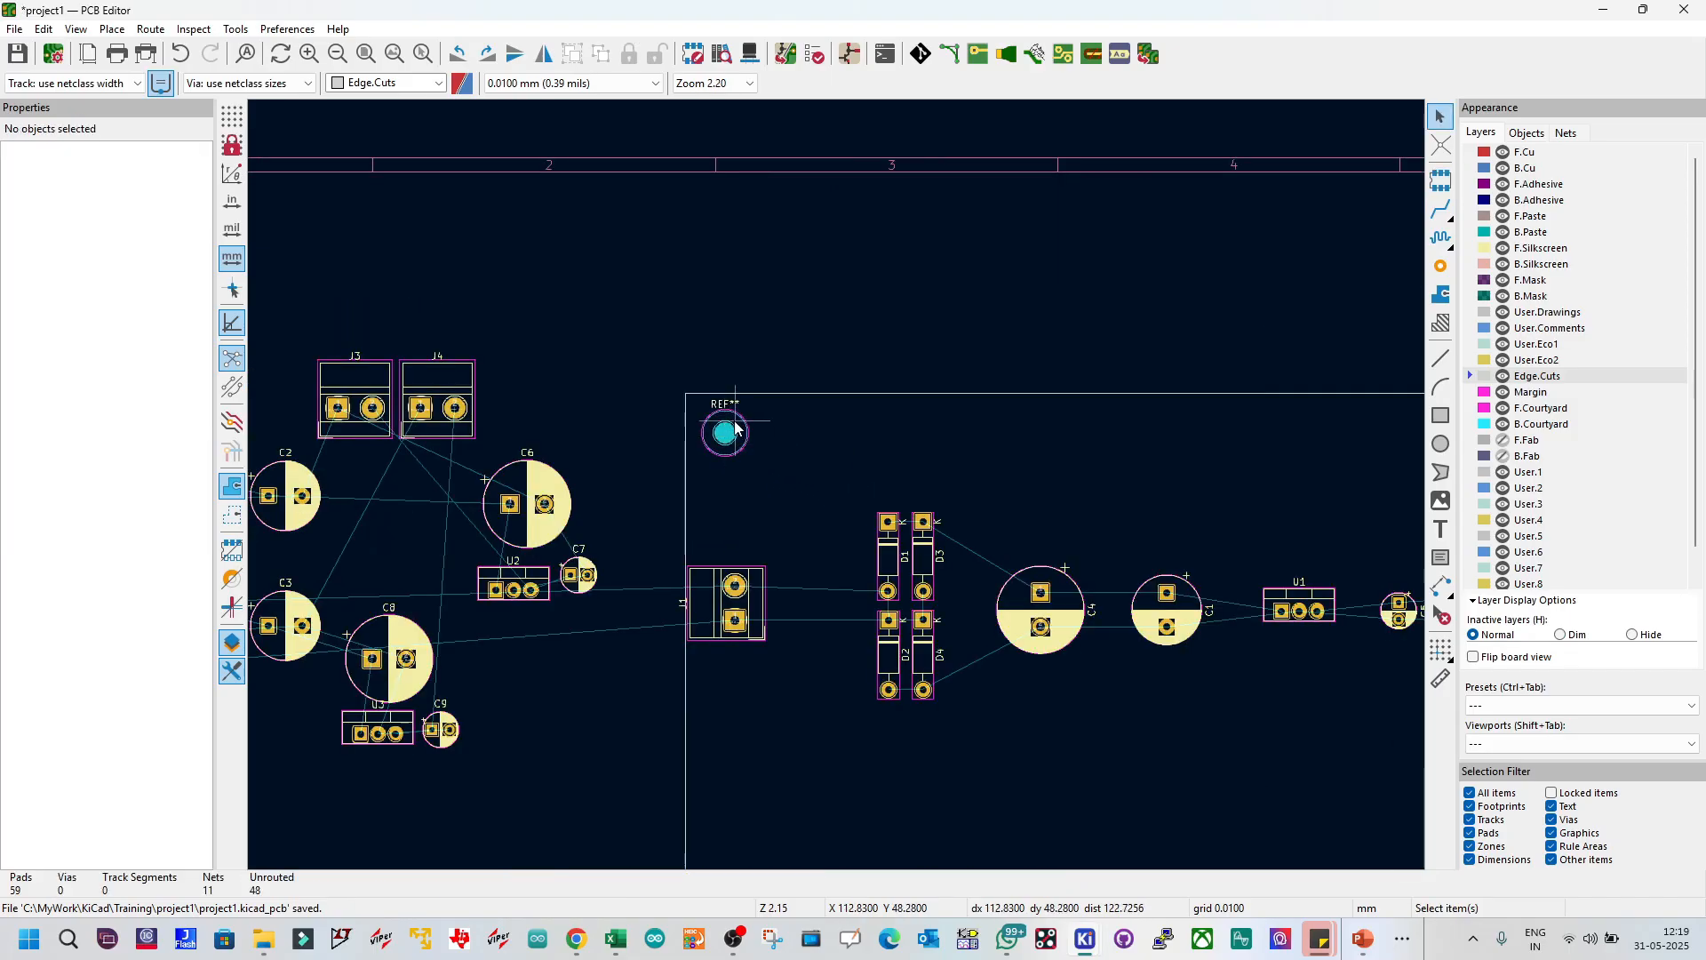
Step: Mark the upper-left mounting hole footprint as Not in schematic in its properties
{"action": "double_click", "coordinate": [731, 430]}
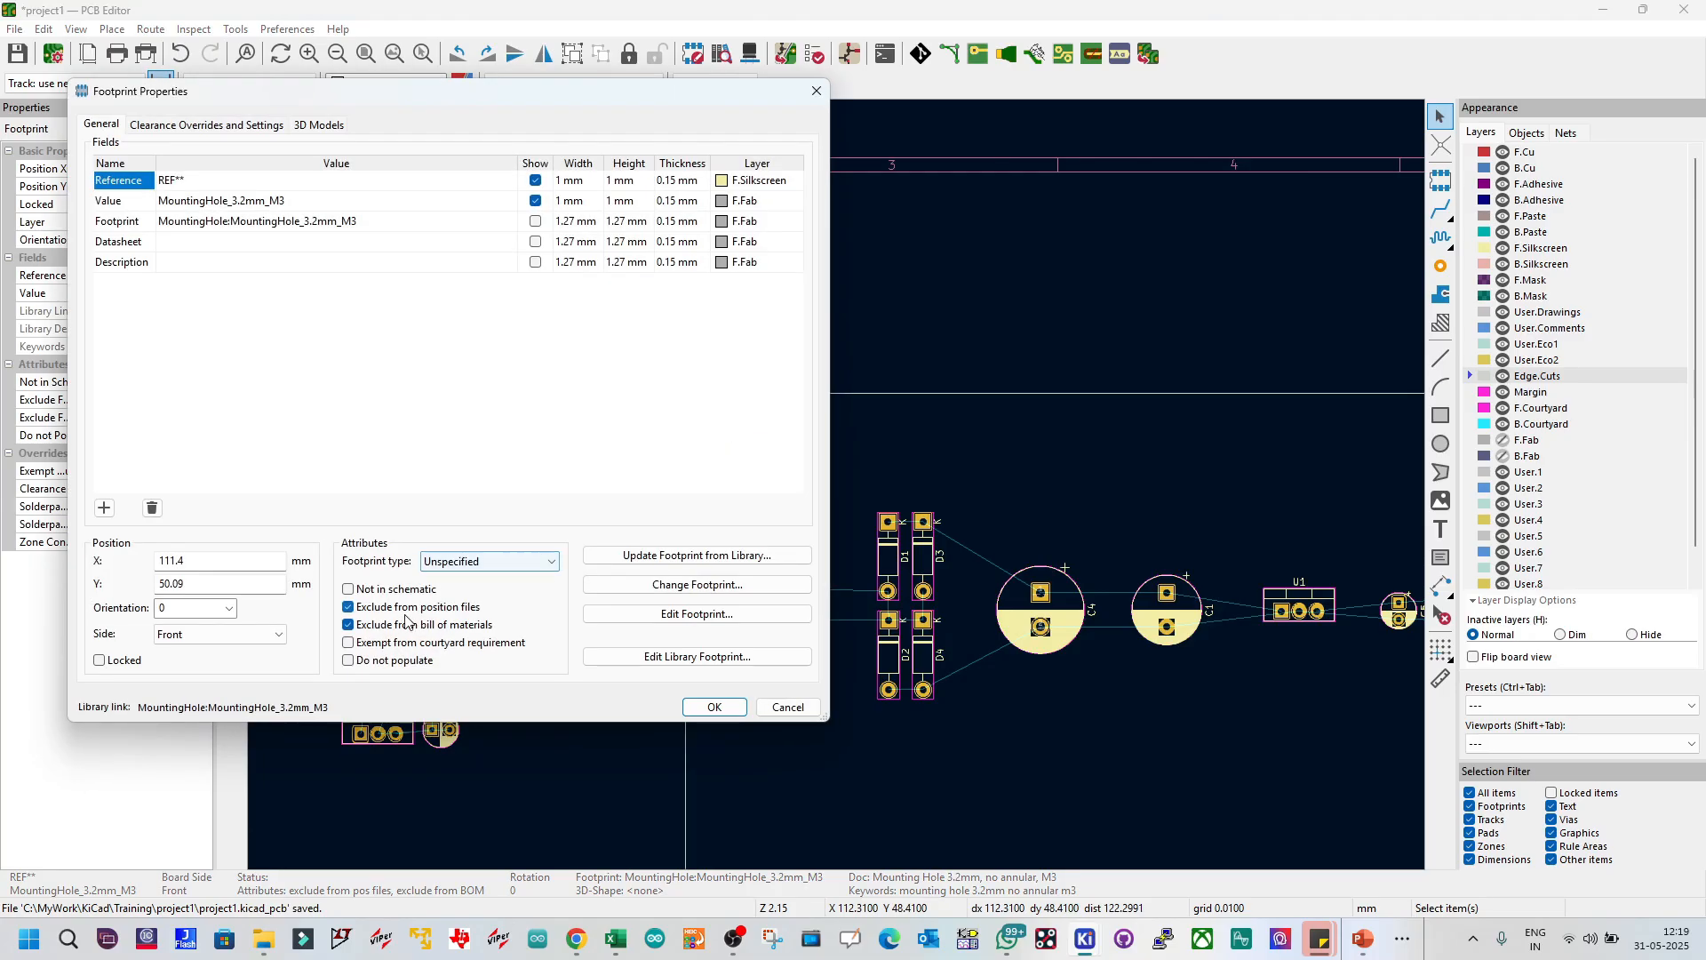
{"action": "left_click", "coordinate": [353, 589]}
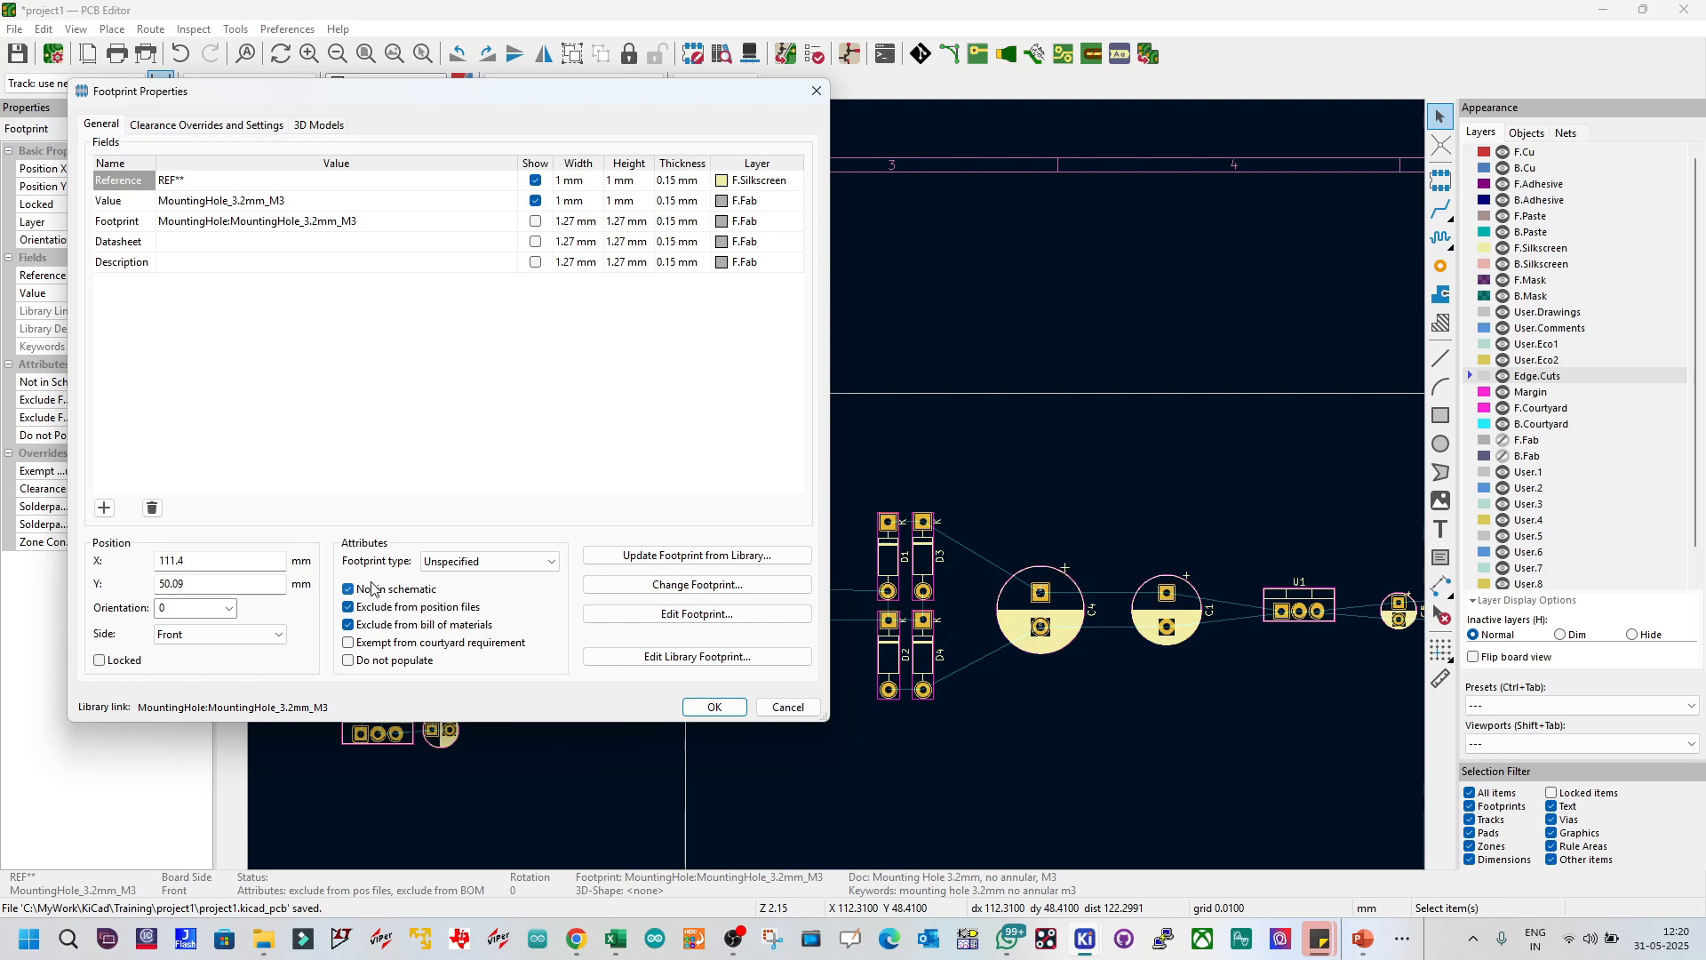
{"action": "left_click", "coordinate": [715, 707]}
Step: Copy the mounting hole and place the duplicate inside the board's lower-left corner at about X 110 mm, Y 139.9 mm
{"action": "key", "text": "ctrl+c"}
{"action": "key", "text": "ctrl+v"}
{"action": "scroll", "coordinate": [786, 640], "scroll_direction": "down", "scroll_amount": 2}
{"action": "scroll", "coordinate": [825, 571], "scroll_direction": "up", "scroll_amount": 3}
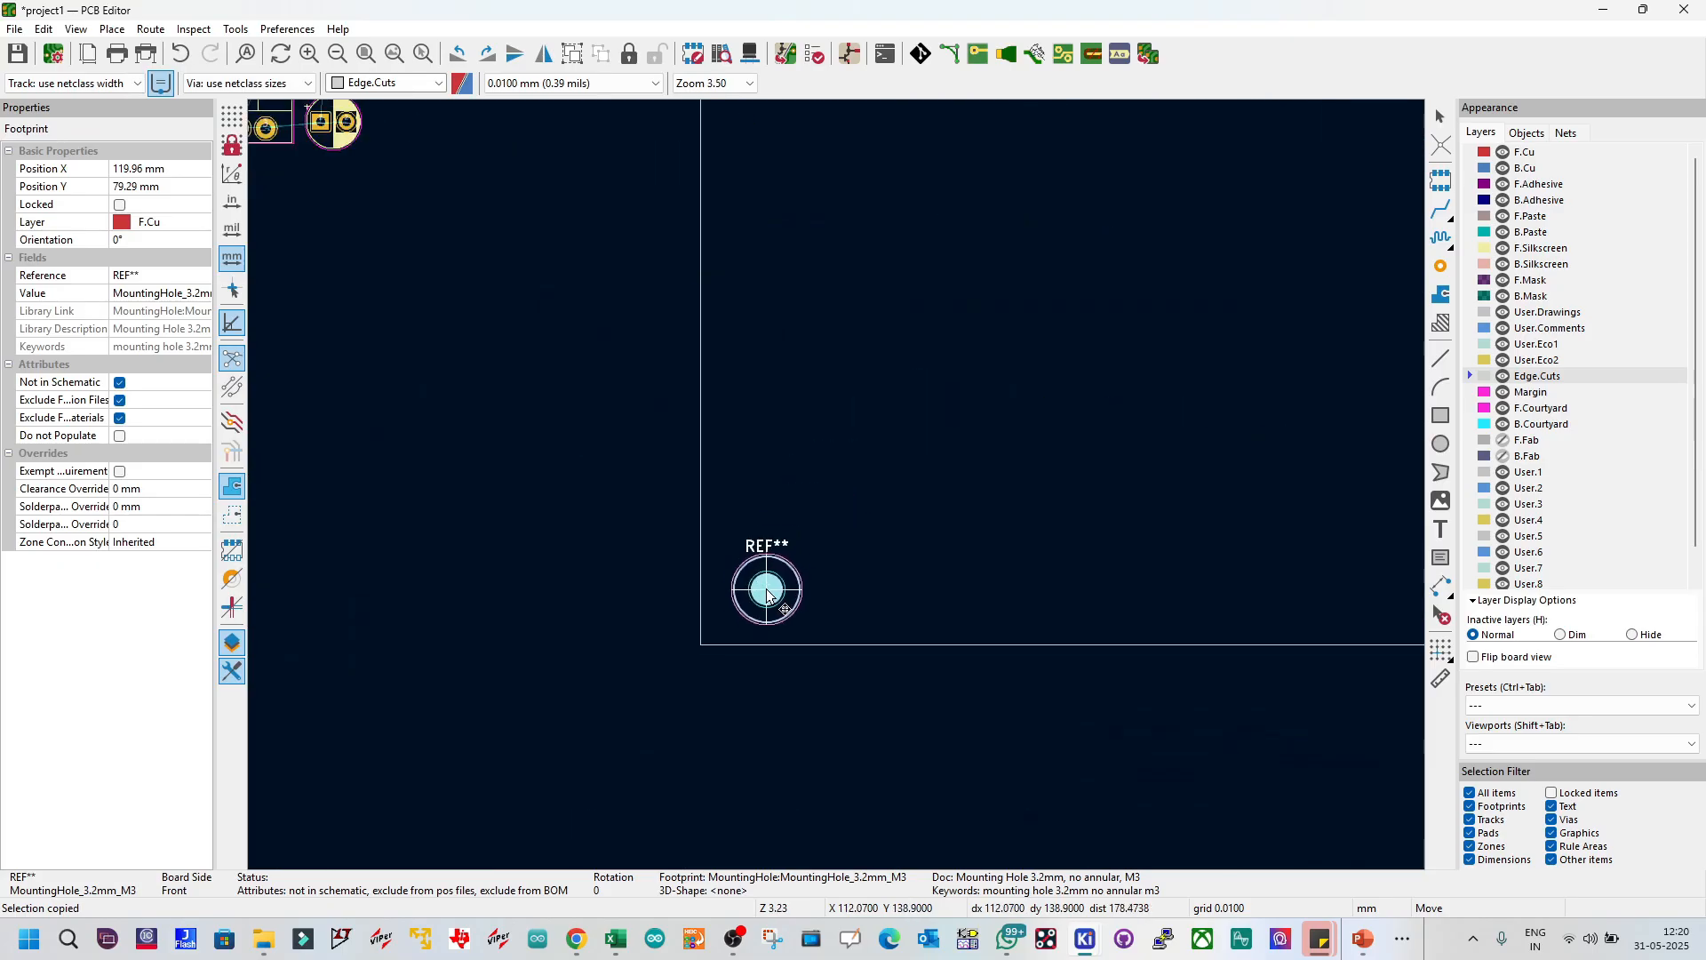
{"action": "left_click", "coordinate": [746, 604]}
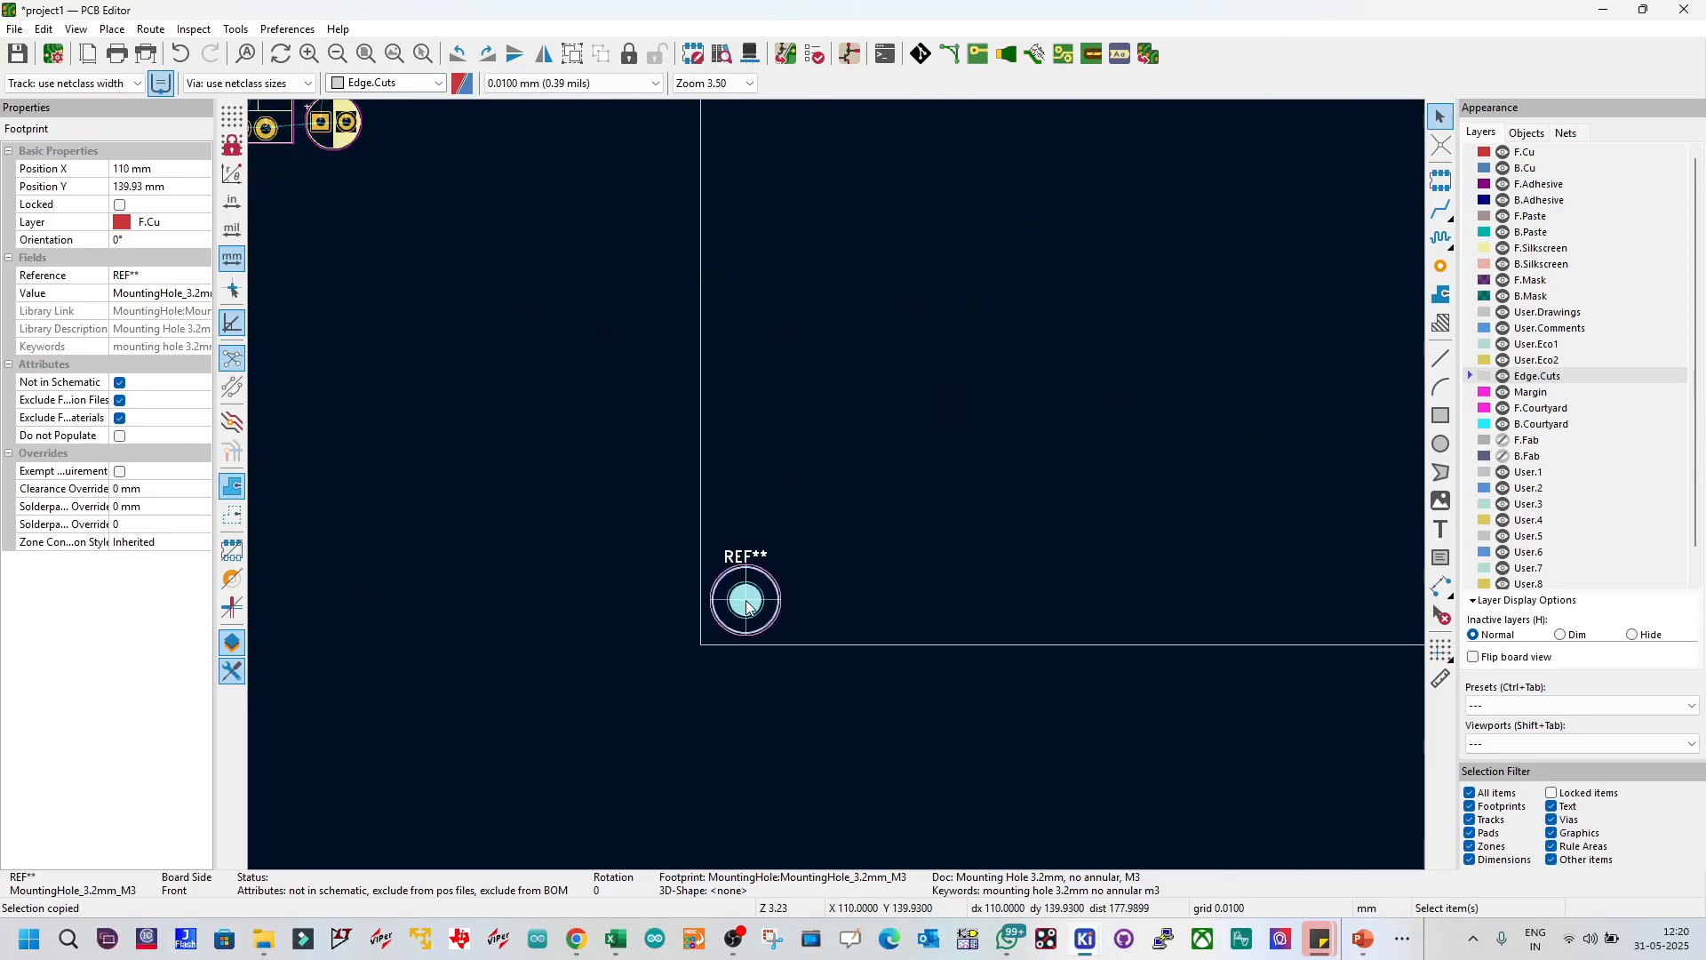
{"action": "key", "text": "Escape"}
Step: Nudge the upper-left and lower-left mounting holes slightly to adjust their positions inside the board corners, and save the board
{"action": "scroll", "coordinate": [752, 593], "scroll_direction": "down", "scroll_amount": 4}
{"action": "scroll", "coordinate": [867, 374], "scroll_direction": "up", "scroll_amount": 1}
{"action": "left_click", "coordinate": [784, 246]}
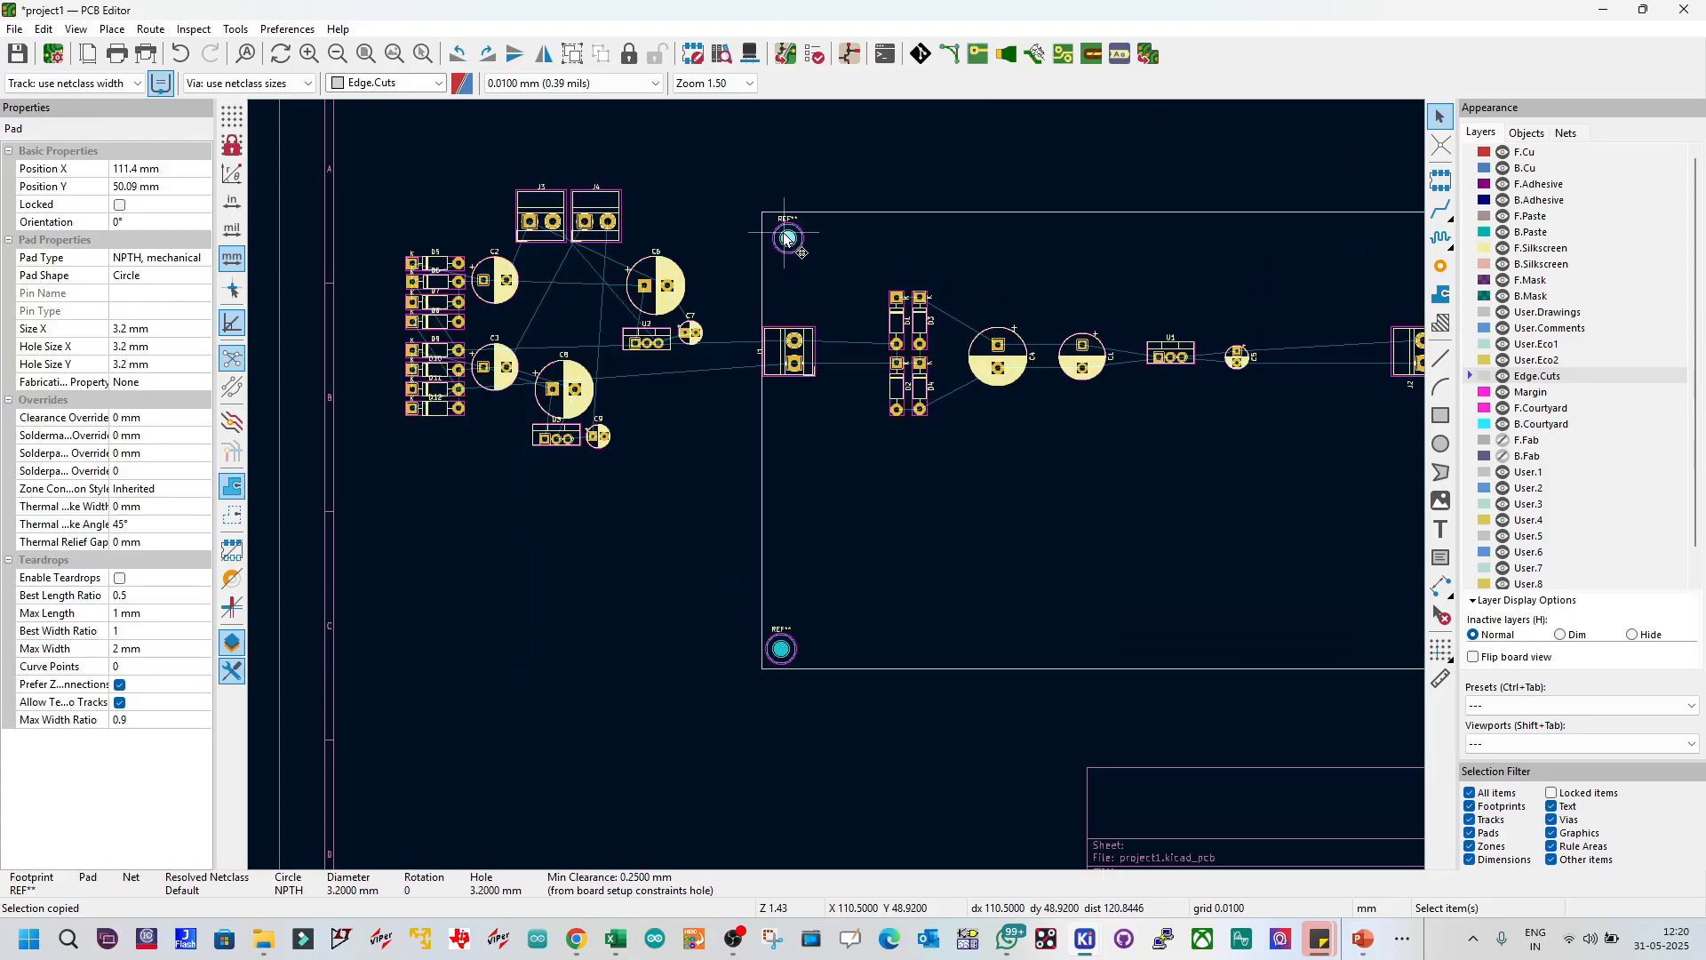
{"action": "left_click", "coordinate": [780, 234]}
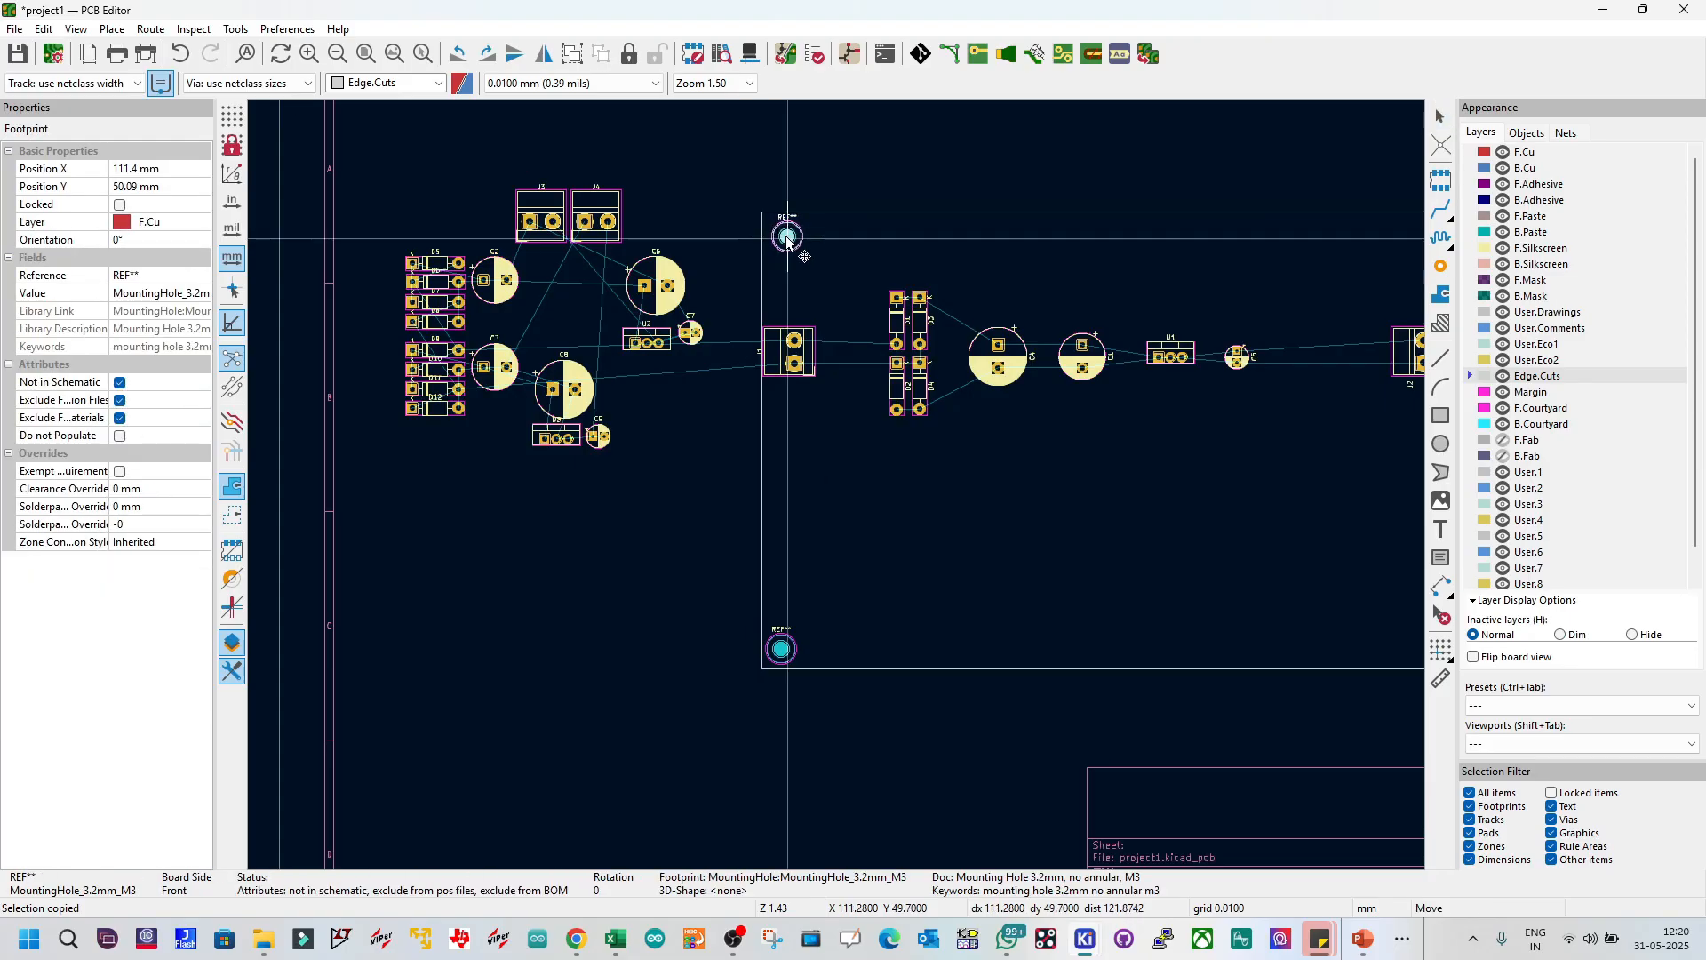
{"action": "key", "text": "Escape"}
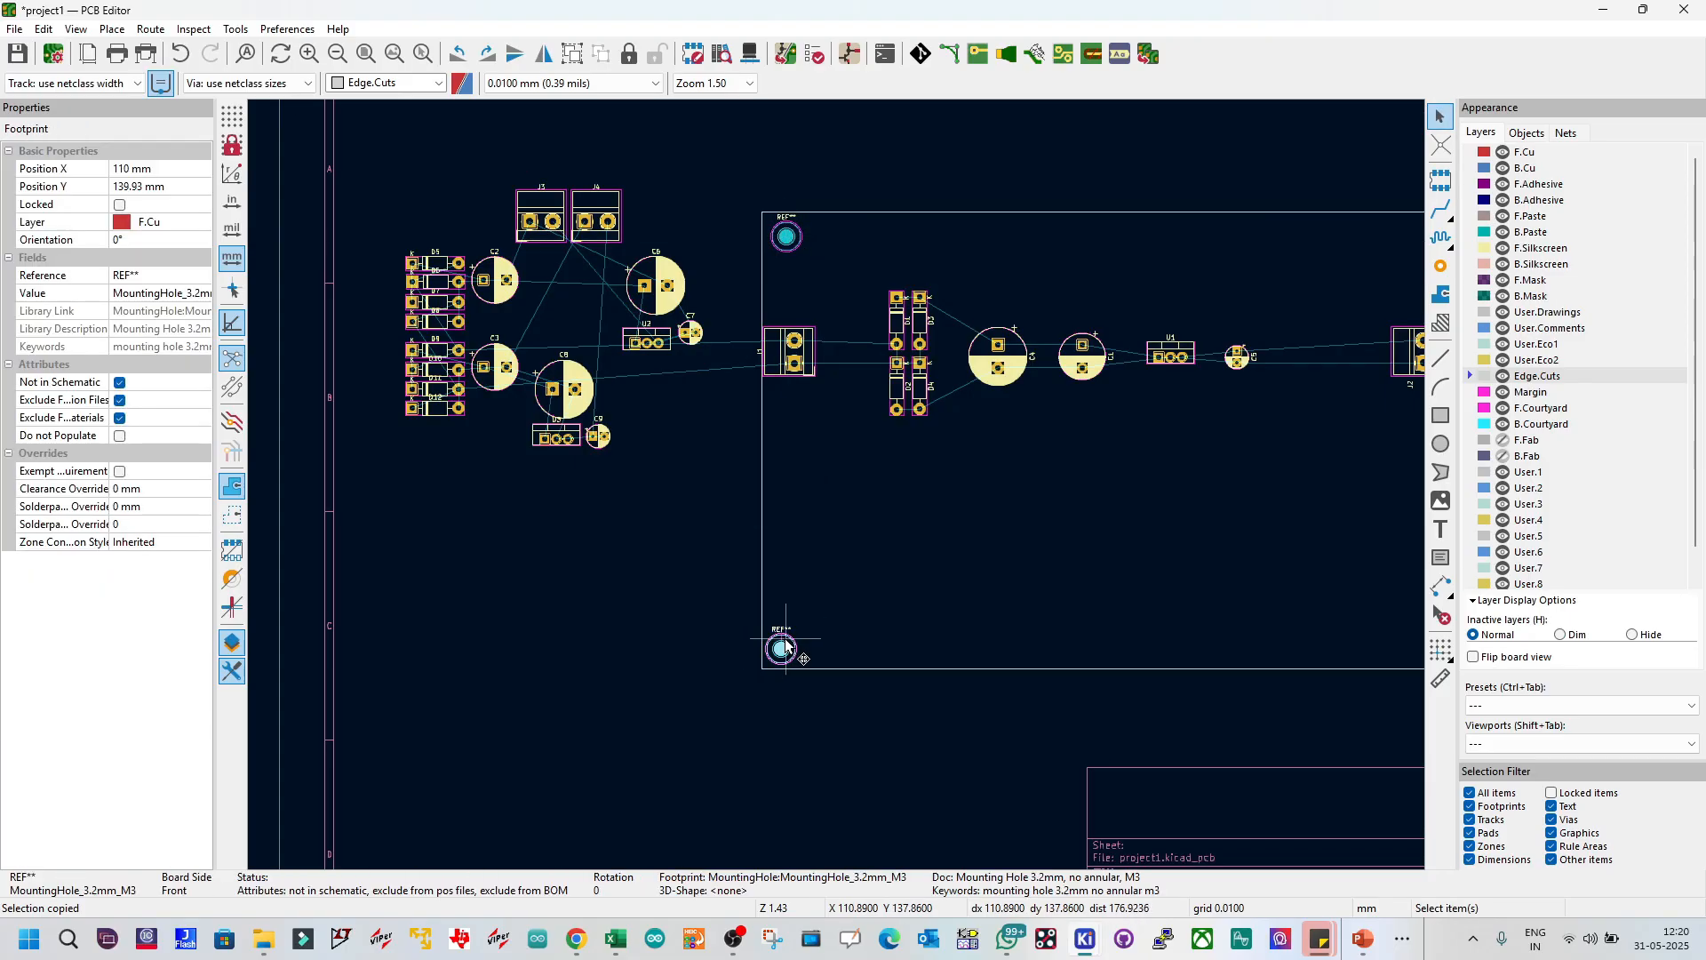
{"action": "double_click", "coordinate": [786, 647]}
{"action": "key", "text": "Escape"}
{"action": "key", "text": "ctrl+v"}
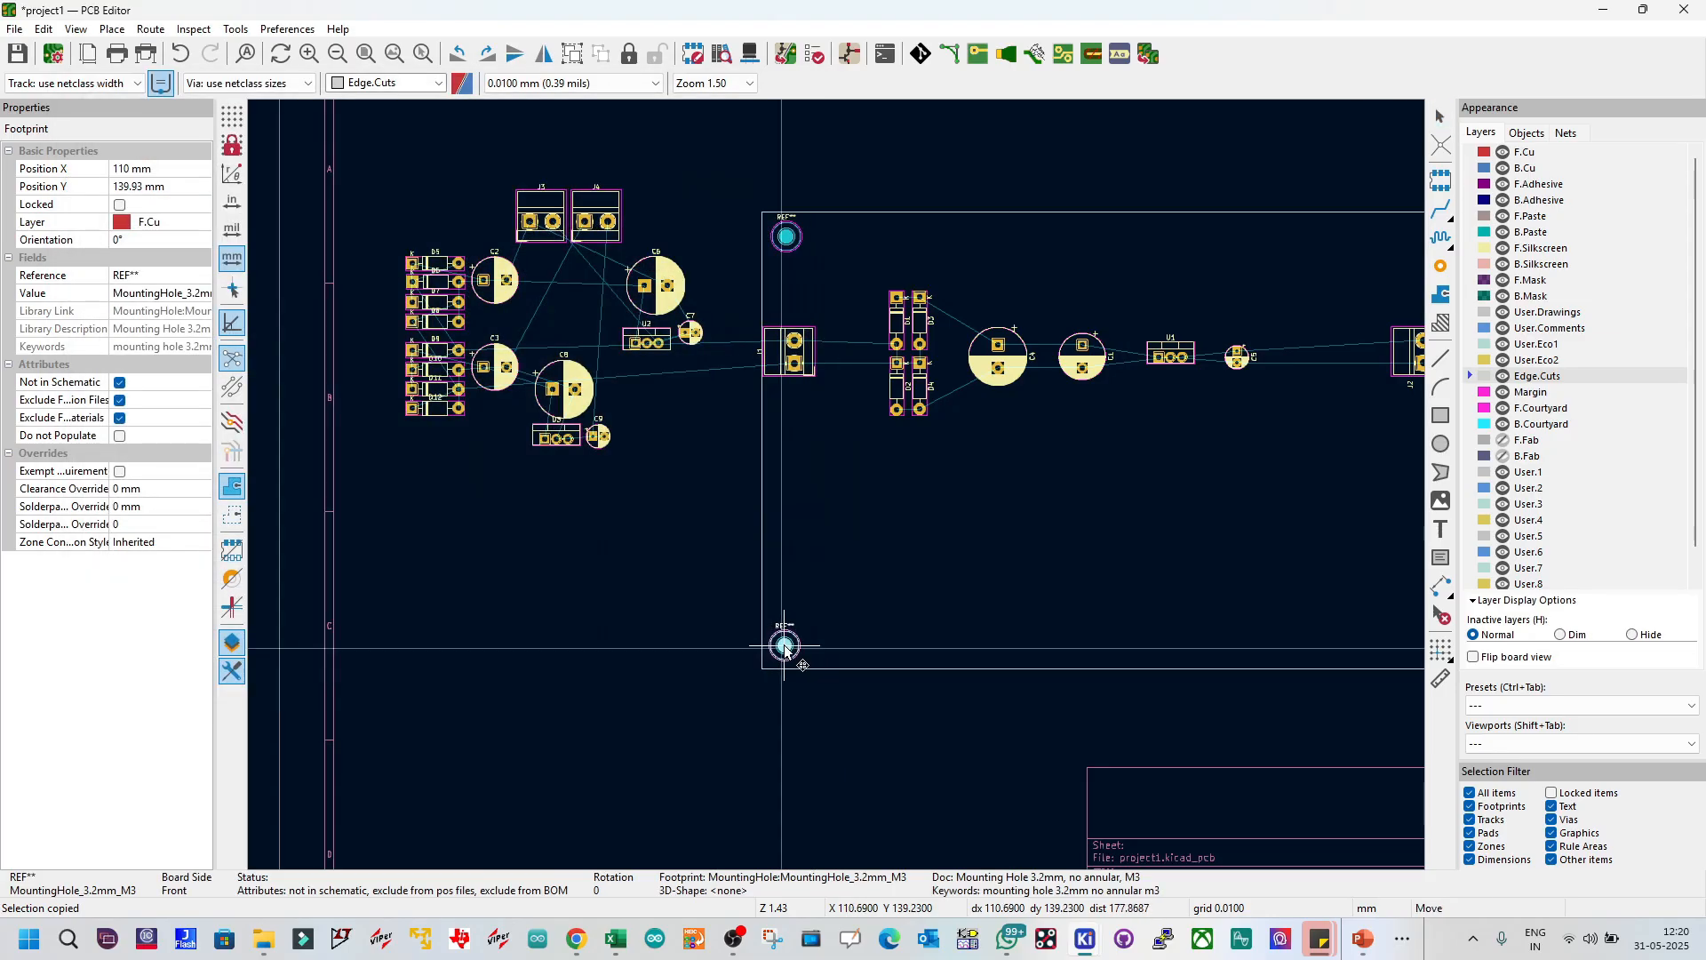
{"action": "left_click", "coordinate": [786, 647]}
{"action": "left_click", "coordinate": [711, 629]}
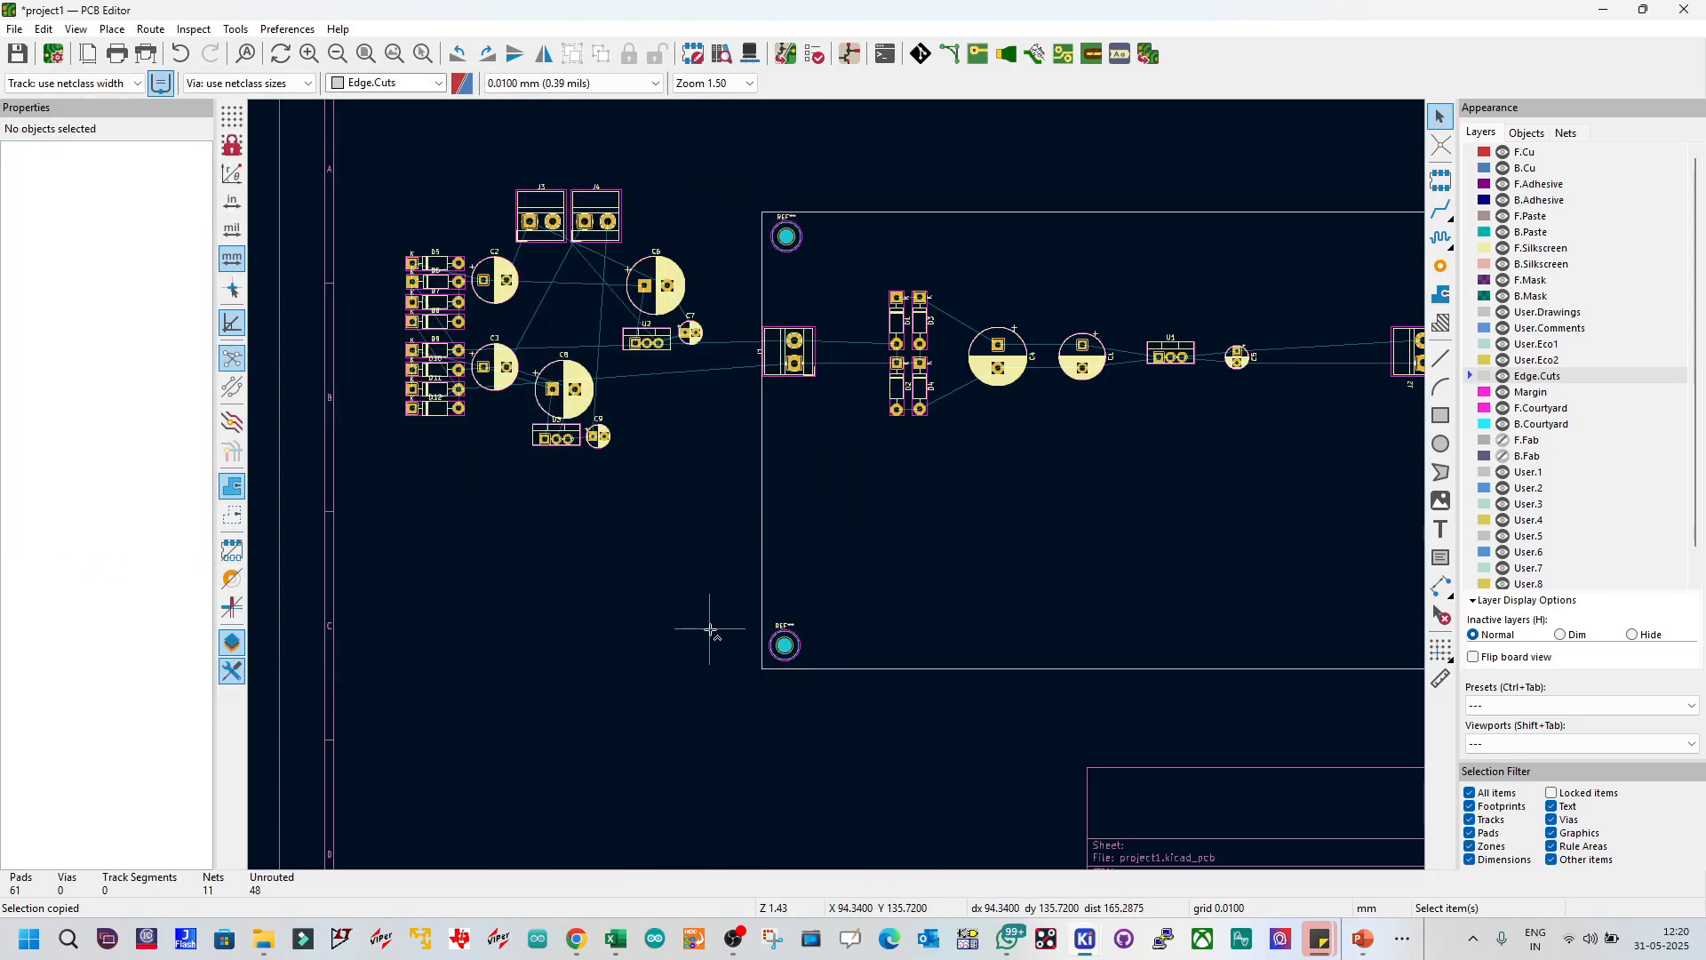
{"action": "key", "text": "ctrl+s"}
Step: Draw an F.Silkscreen guide rectangle about 139.7 × 89.9 mm inside the board outline, starting at the upper-left mounting hole's centre
{"action": "key", "text": "Home"}
{"action": "scroll", "coordinate": [839, 485], "scroll_direction": "up", "scroll_amount": 2}
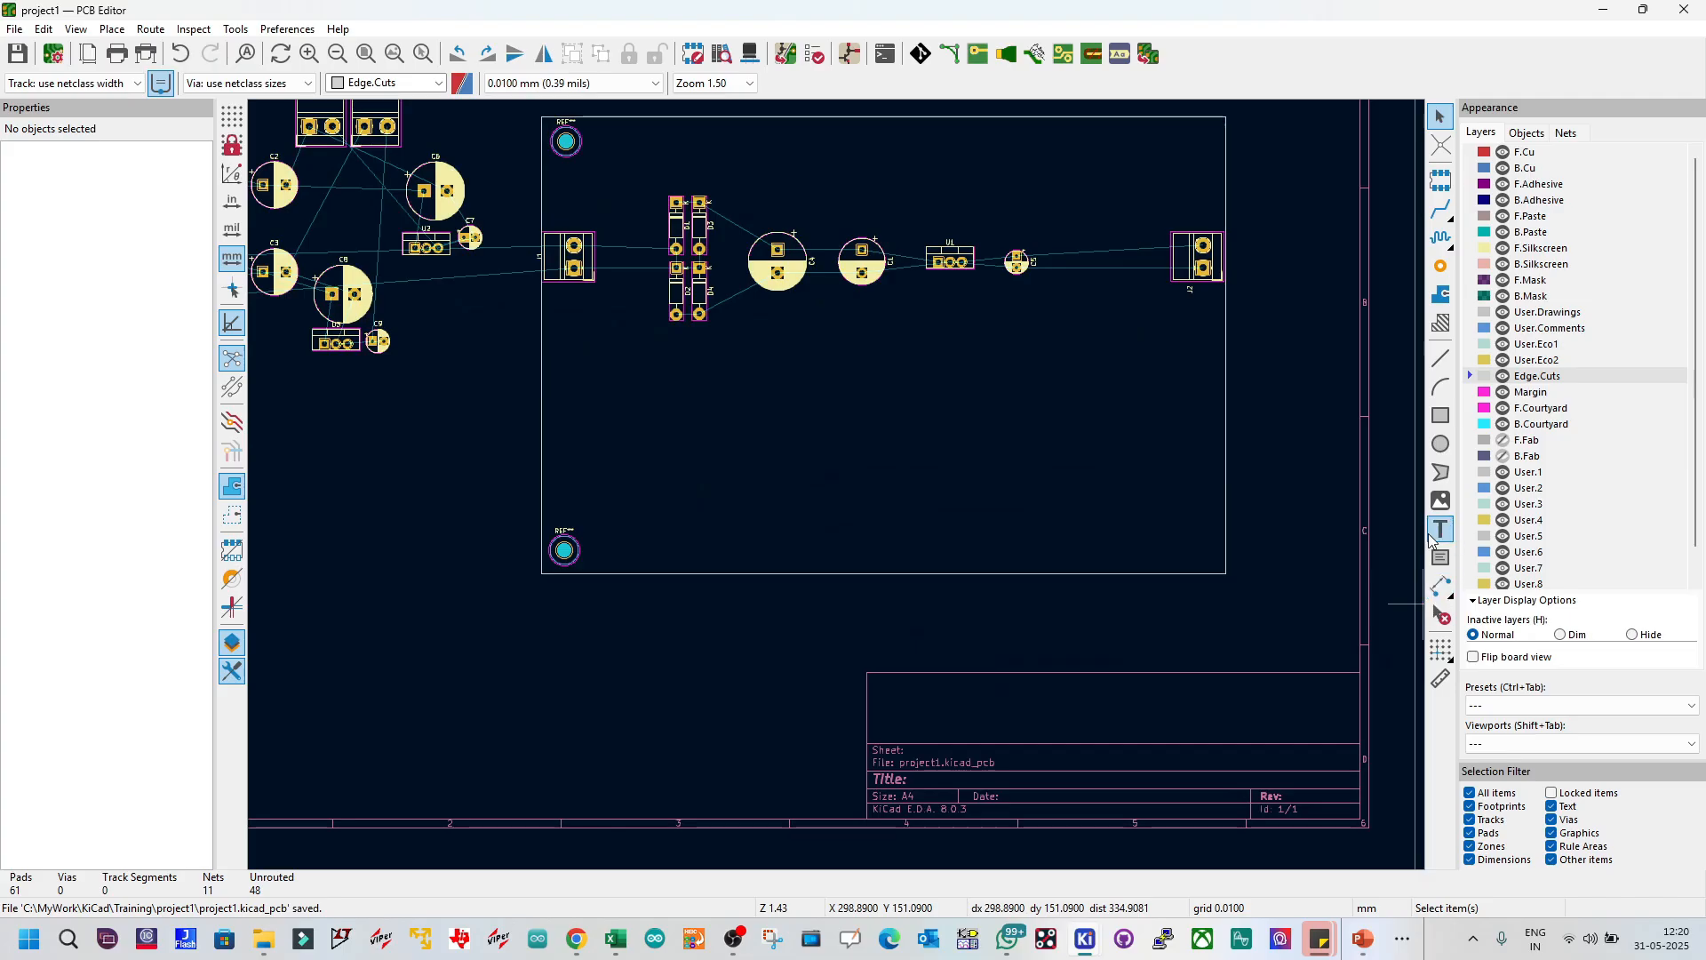
{"action": "left_click", "coordinate": [1442, 415]}
{"action": "middle_click_drag", "start_coordinate": [906, 439], "coordinate": [830, 484]}
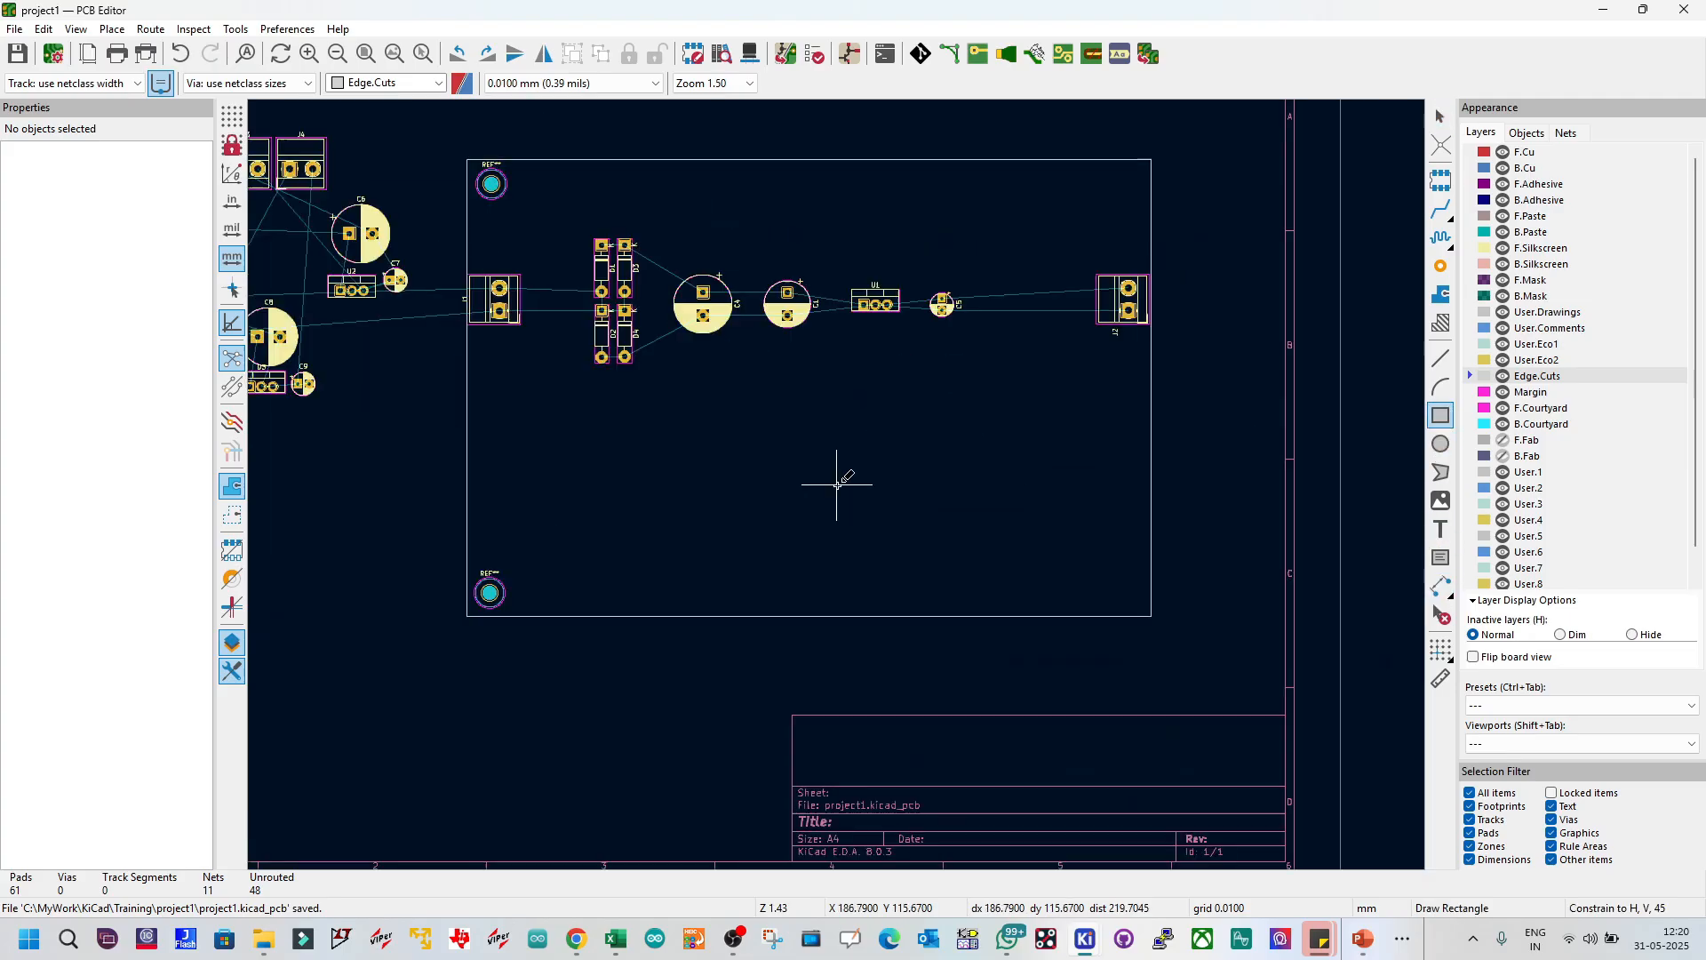
{"action": "key", "text": "Escape"}
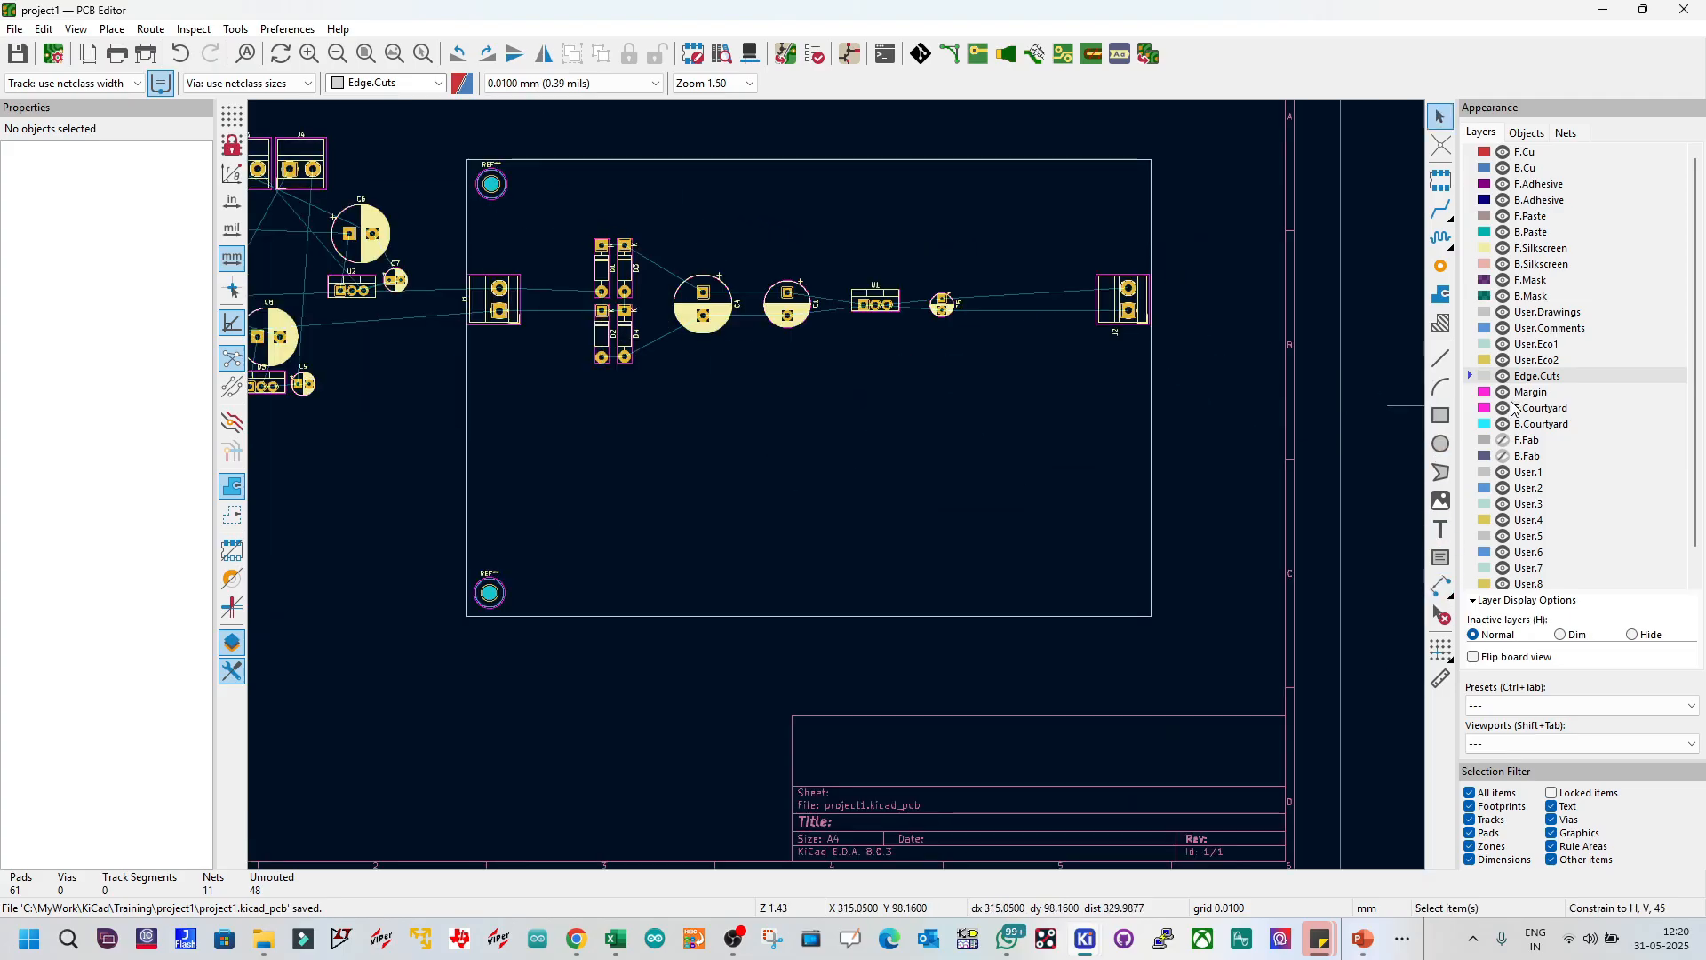
{"action": "left_click", "coordinate": [1521, 249]}
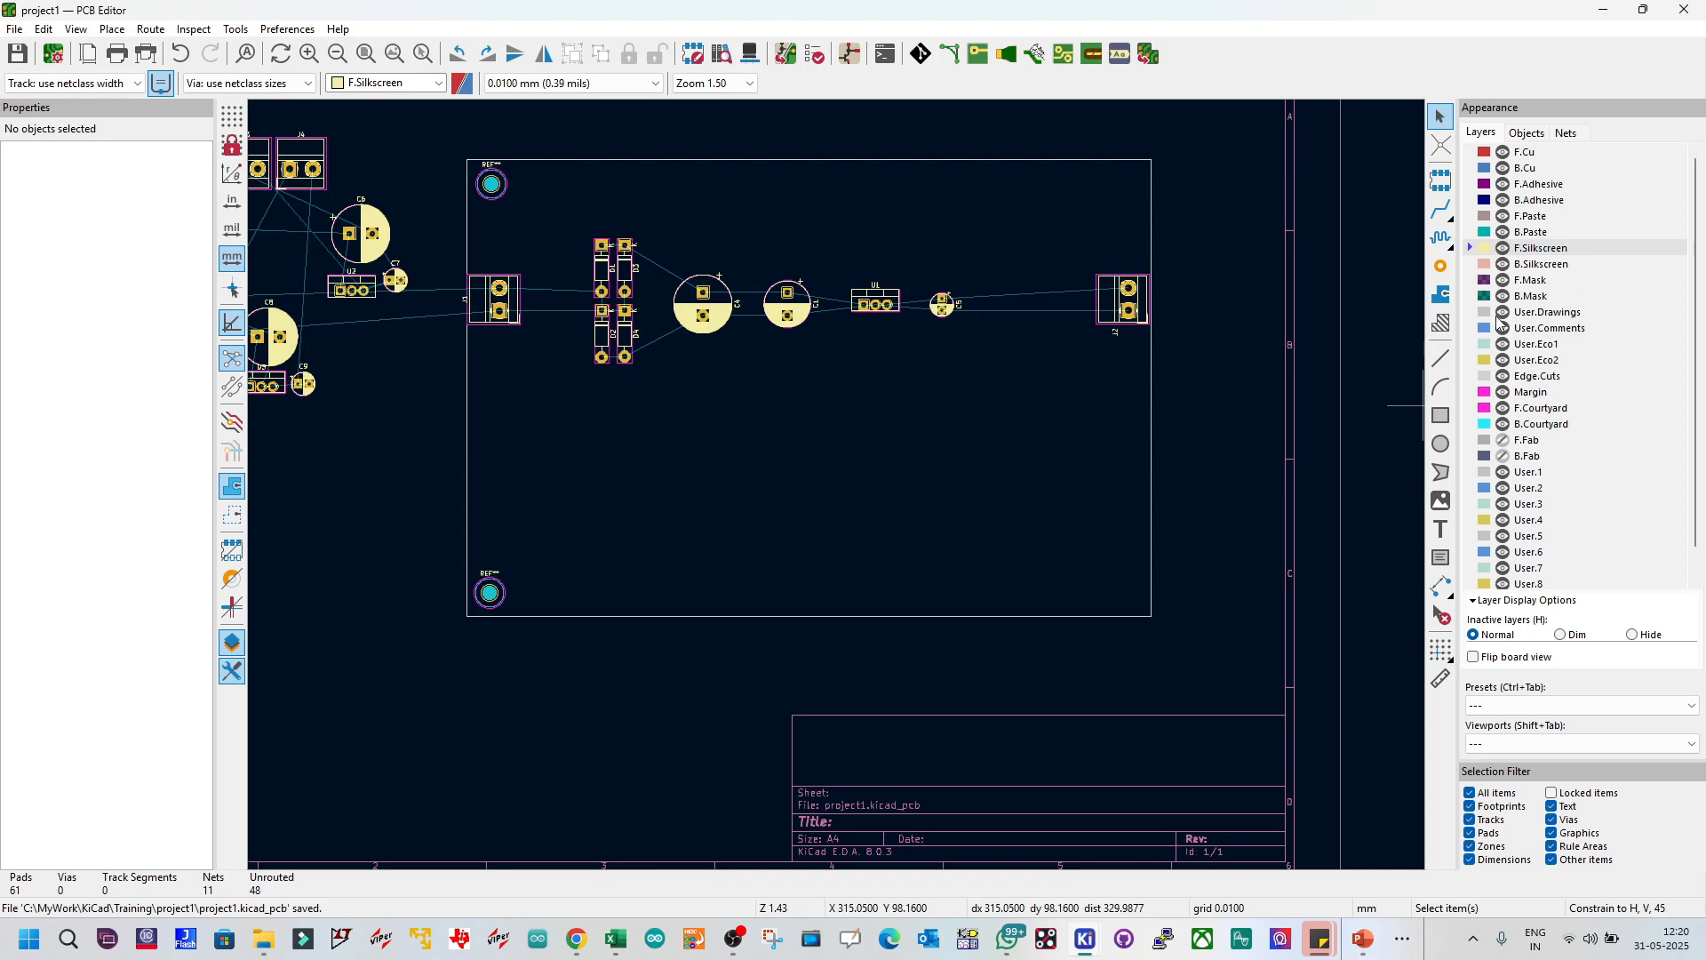
{"action": "left_click", "coordinate": [1441, 415]}
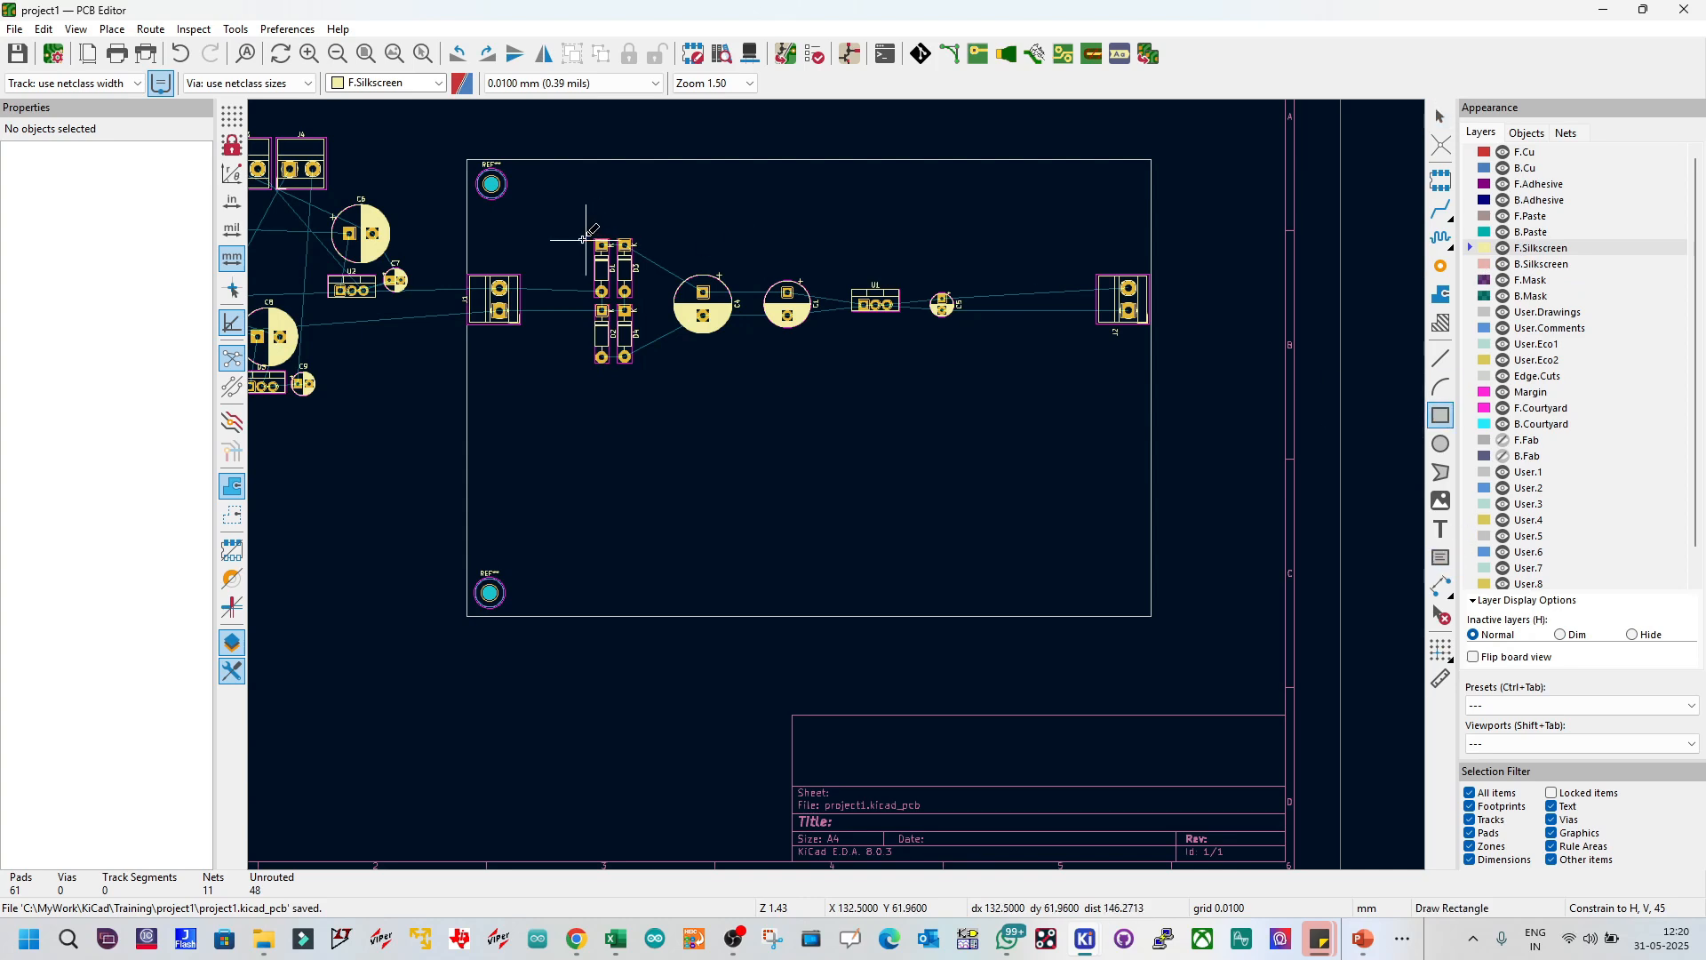
{"action": "left_click", "coordinate": [492, 184]}
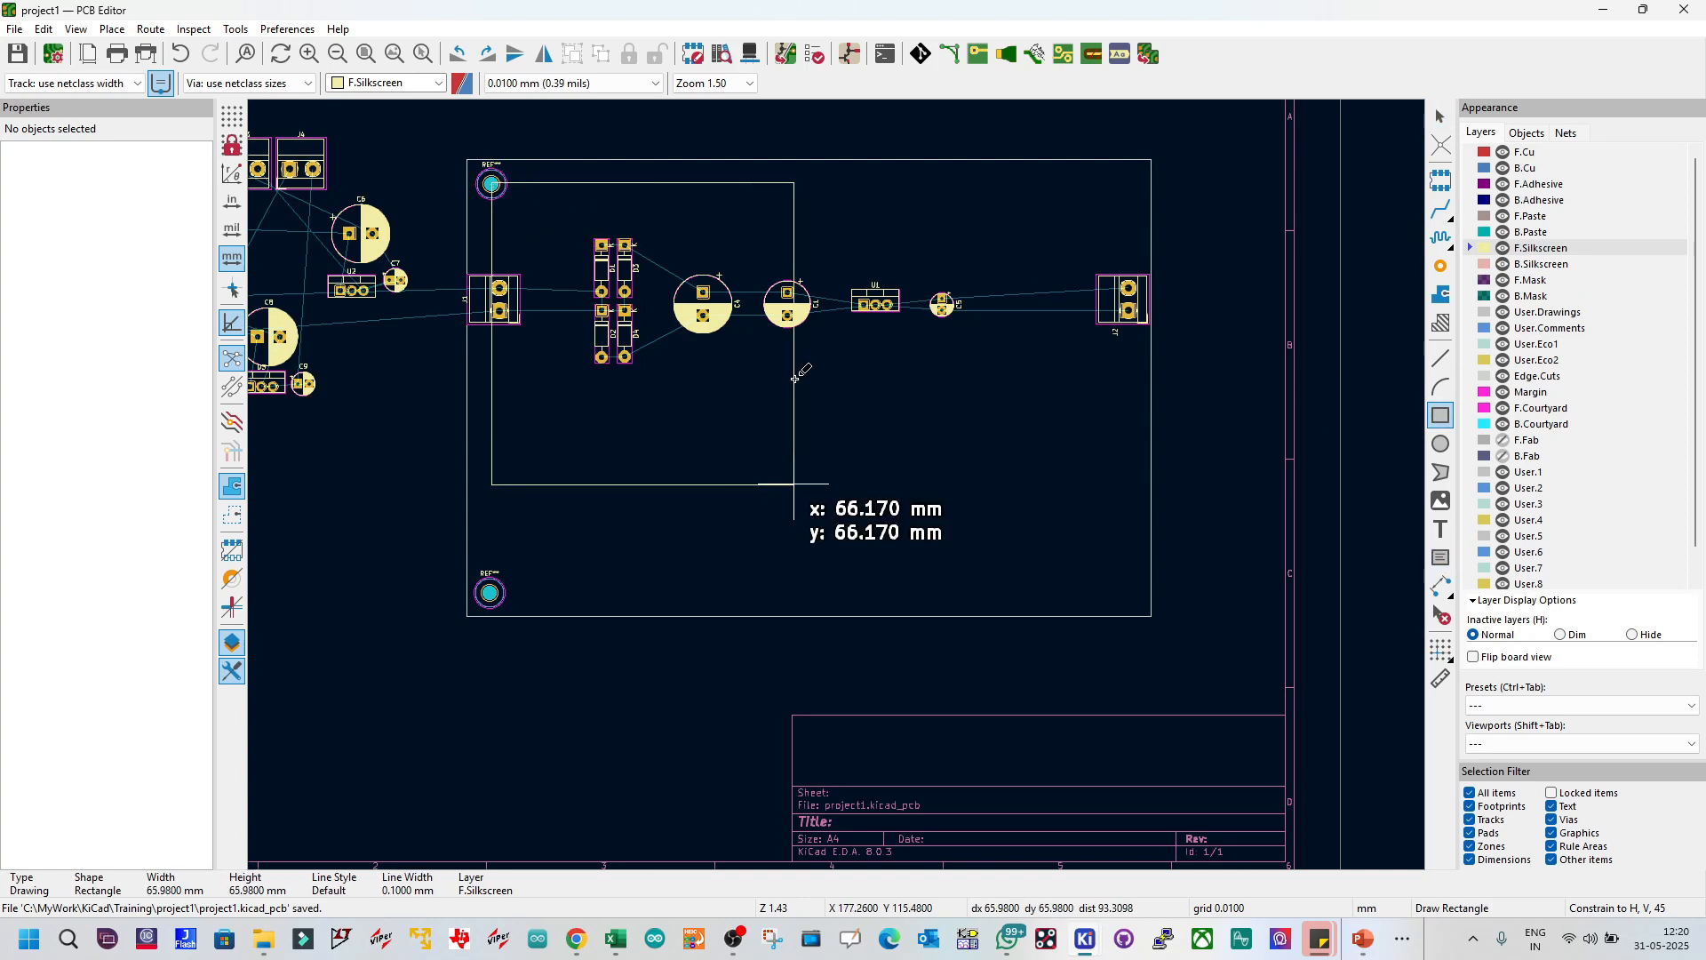
{"action": "left_click", "coordinate": [903, 384]}
{"action": "key", "text": "Escape"}
{"action": "left_click_drag", "start_coordinate": [903, 388], "coordinate": [1130, 389]}
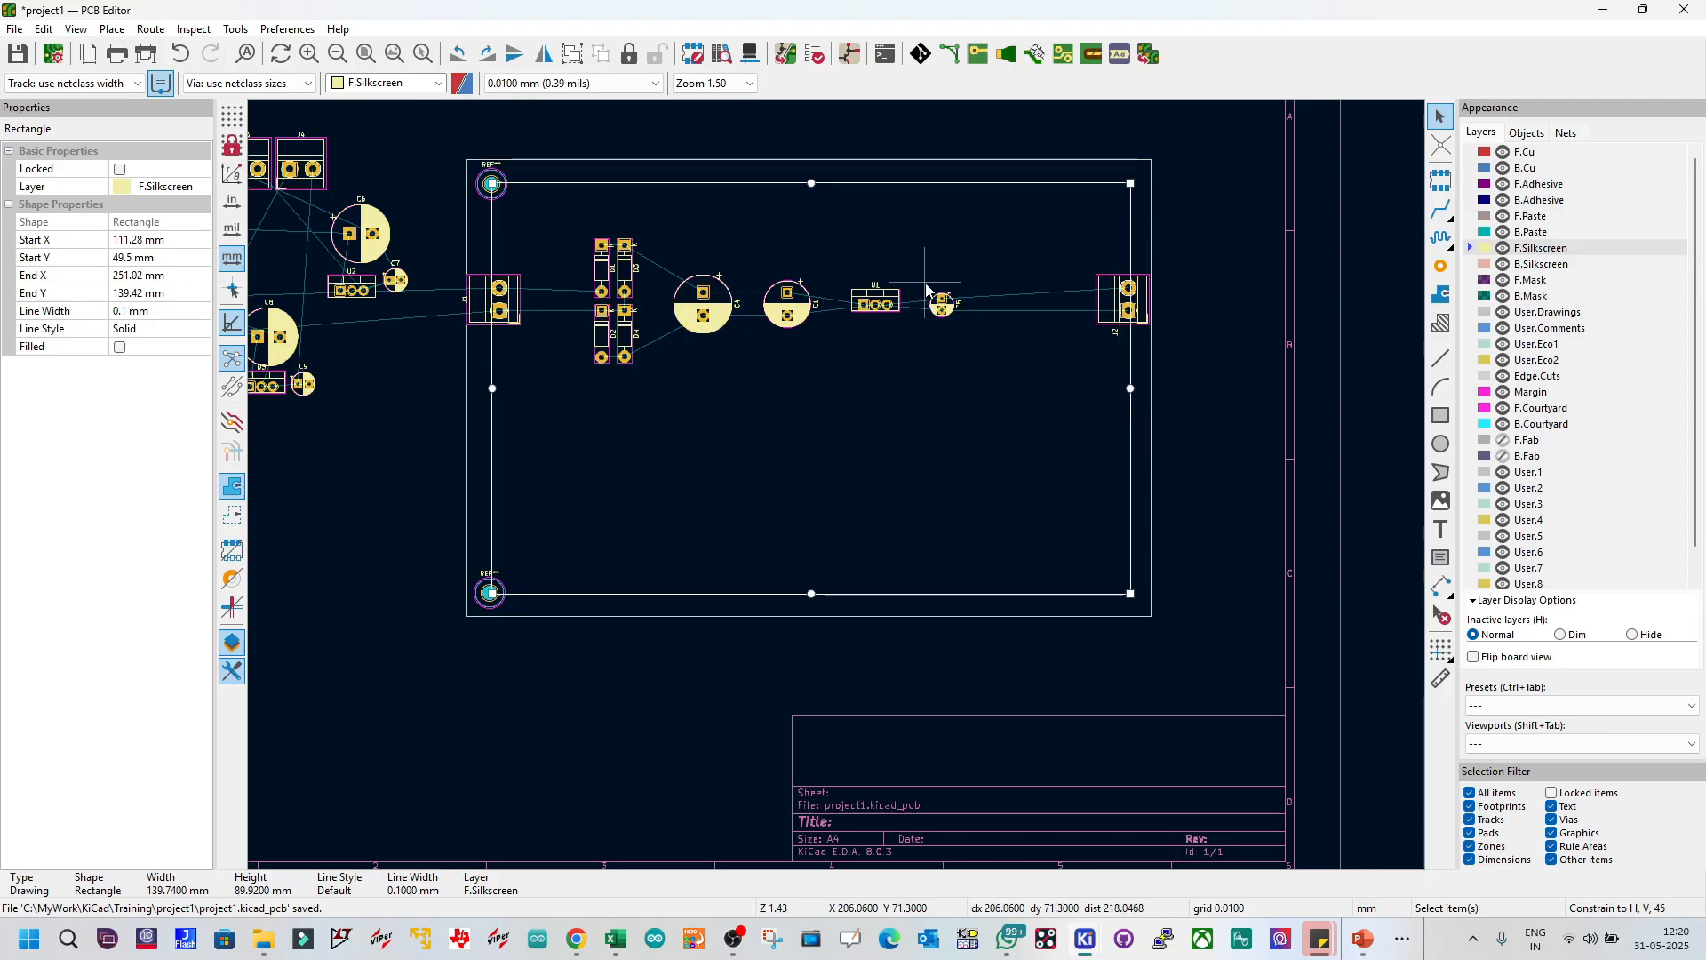
Step: Set the silkscreen guide rectangle's height to 90 mm and its width to 140 mm in its properties
{"action": "left_click", "coordinate": [734, 212]}
{"action": "left_click", "coordinate": [734, 181]}
{"action": "double_click", "coordinate": [734, 182]}
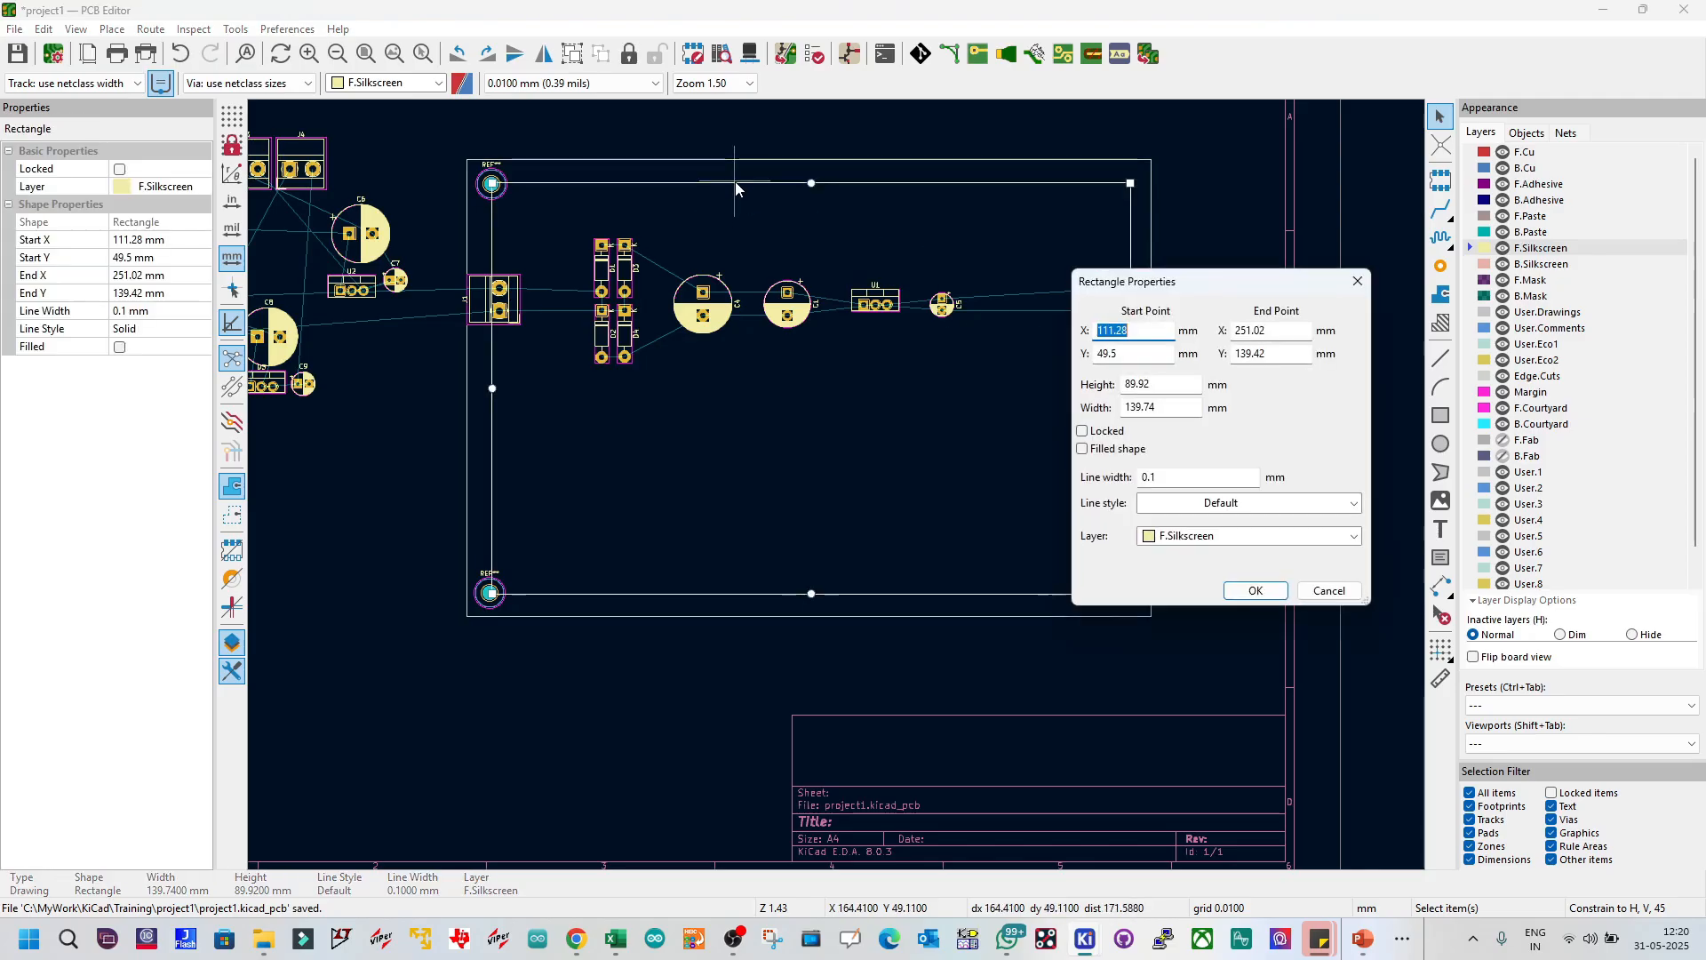
{"action": "left_click", "coordinate": [1122, 386]}
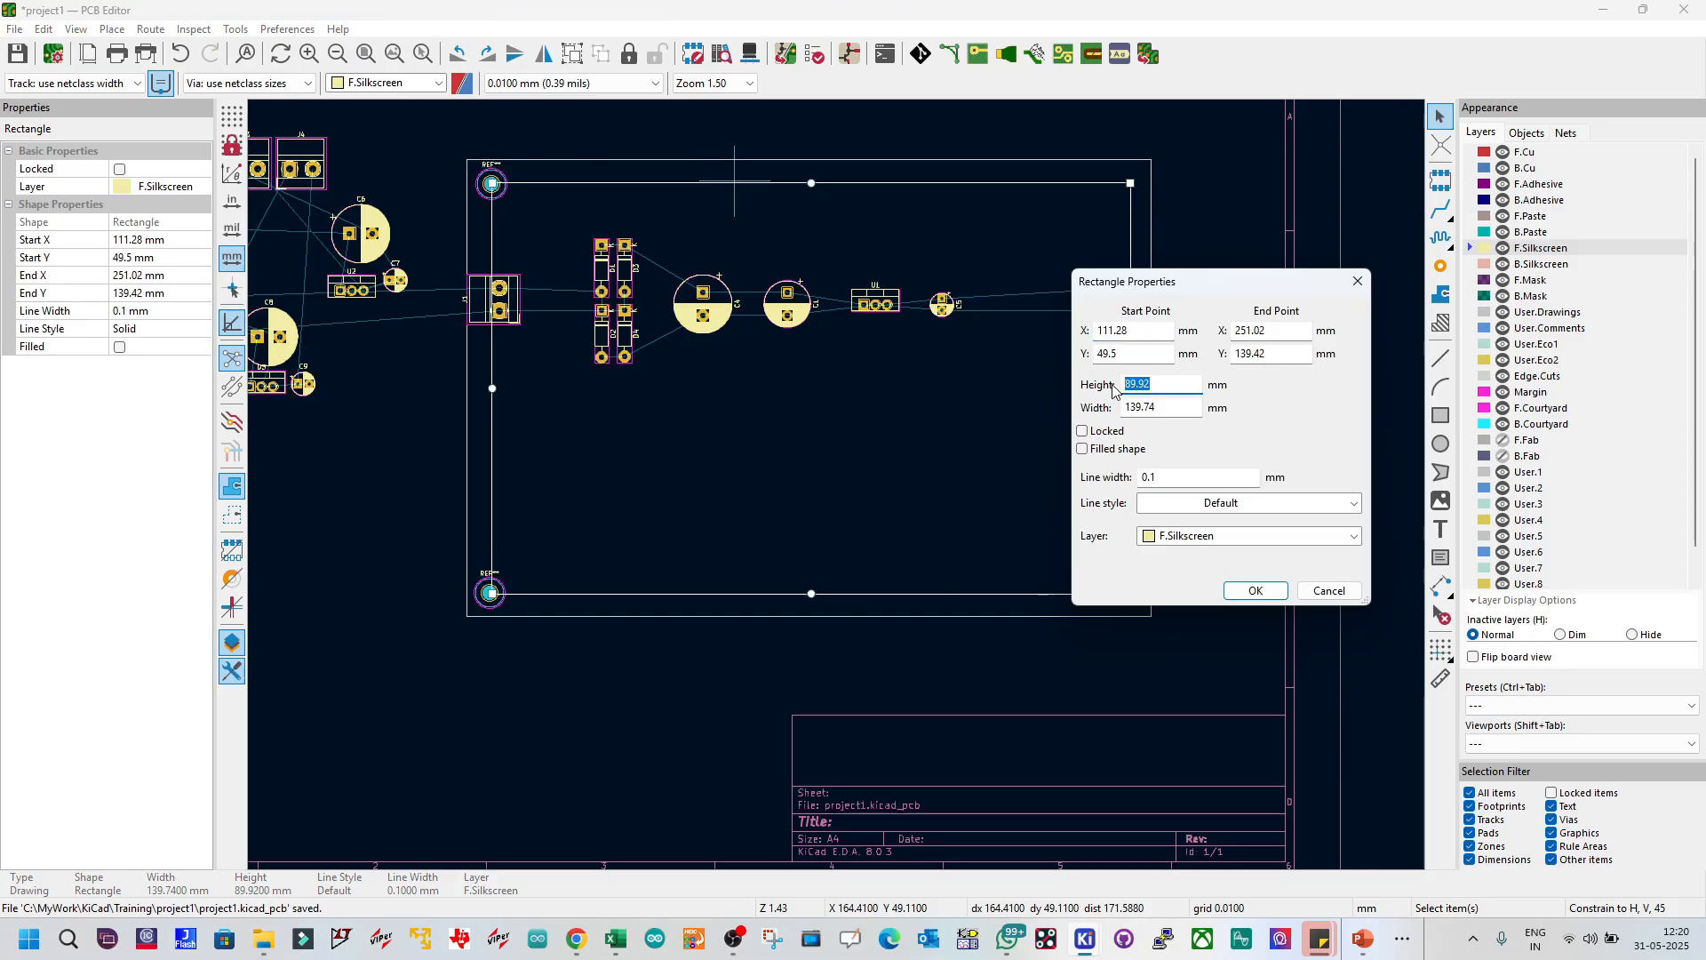
{"action": "type", "text": "0"}
{"action": "key", "text": "BackSpace"}
{"action": "type", "text": "90"}
{"action": "left_click_drag", "start_coordinate": [1187, 408], "coordinate": [1104, 419]}
{"action": "type", "text": "140"}
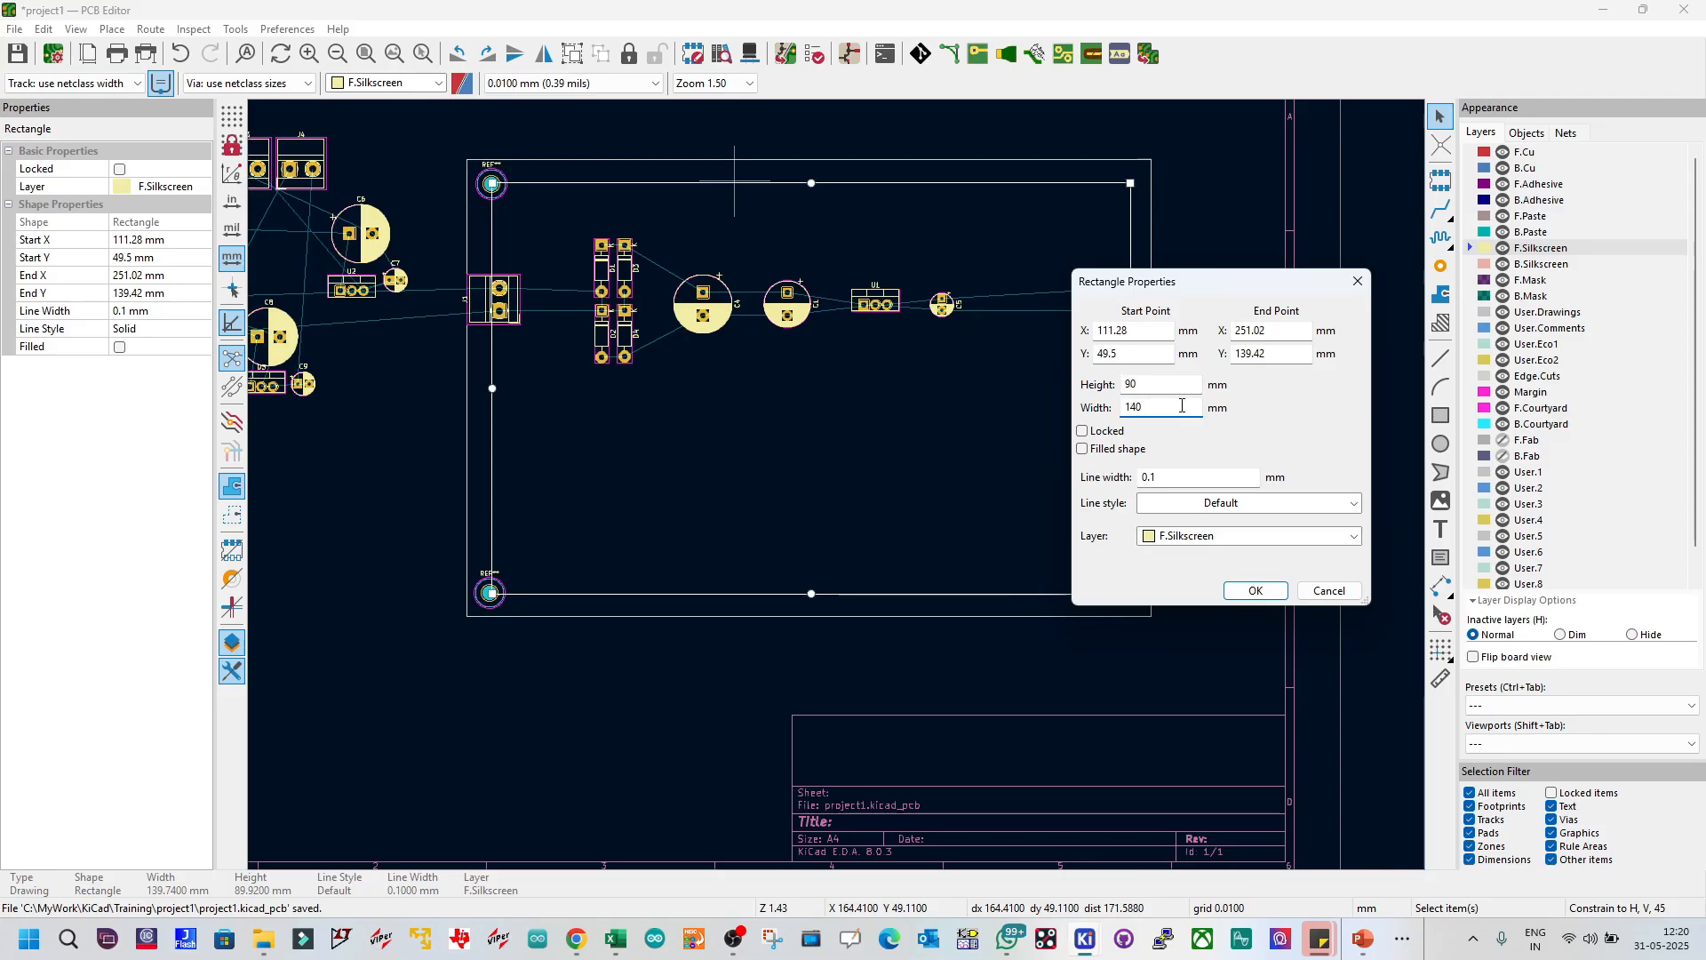
{"action": "left_click", "coordinate": [1253, 591]}
{"action": "left_click", "coordinate": [1196, 515]}
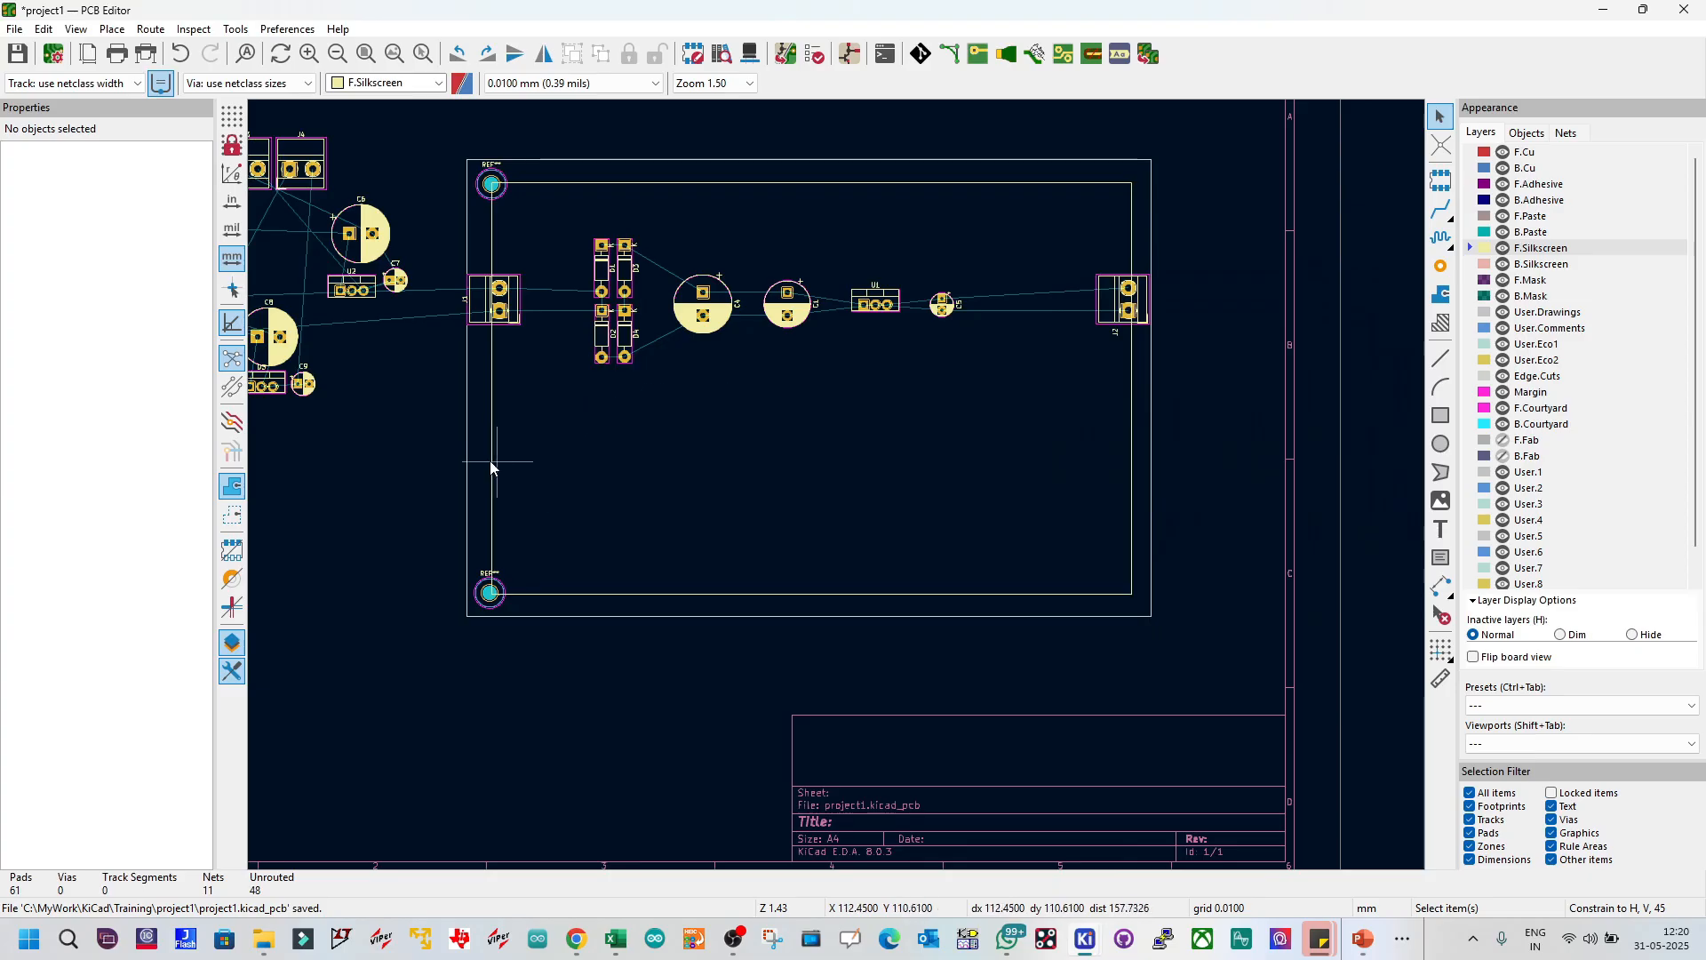
Step: Measure the gap between the board's left edge and the guide rectangle's left side
{"action": "scroll", "coordinate": [489, 461], "scroll_direction": "up", "scroll_amount": 4}
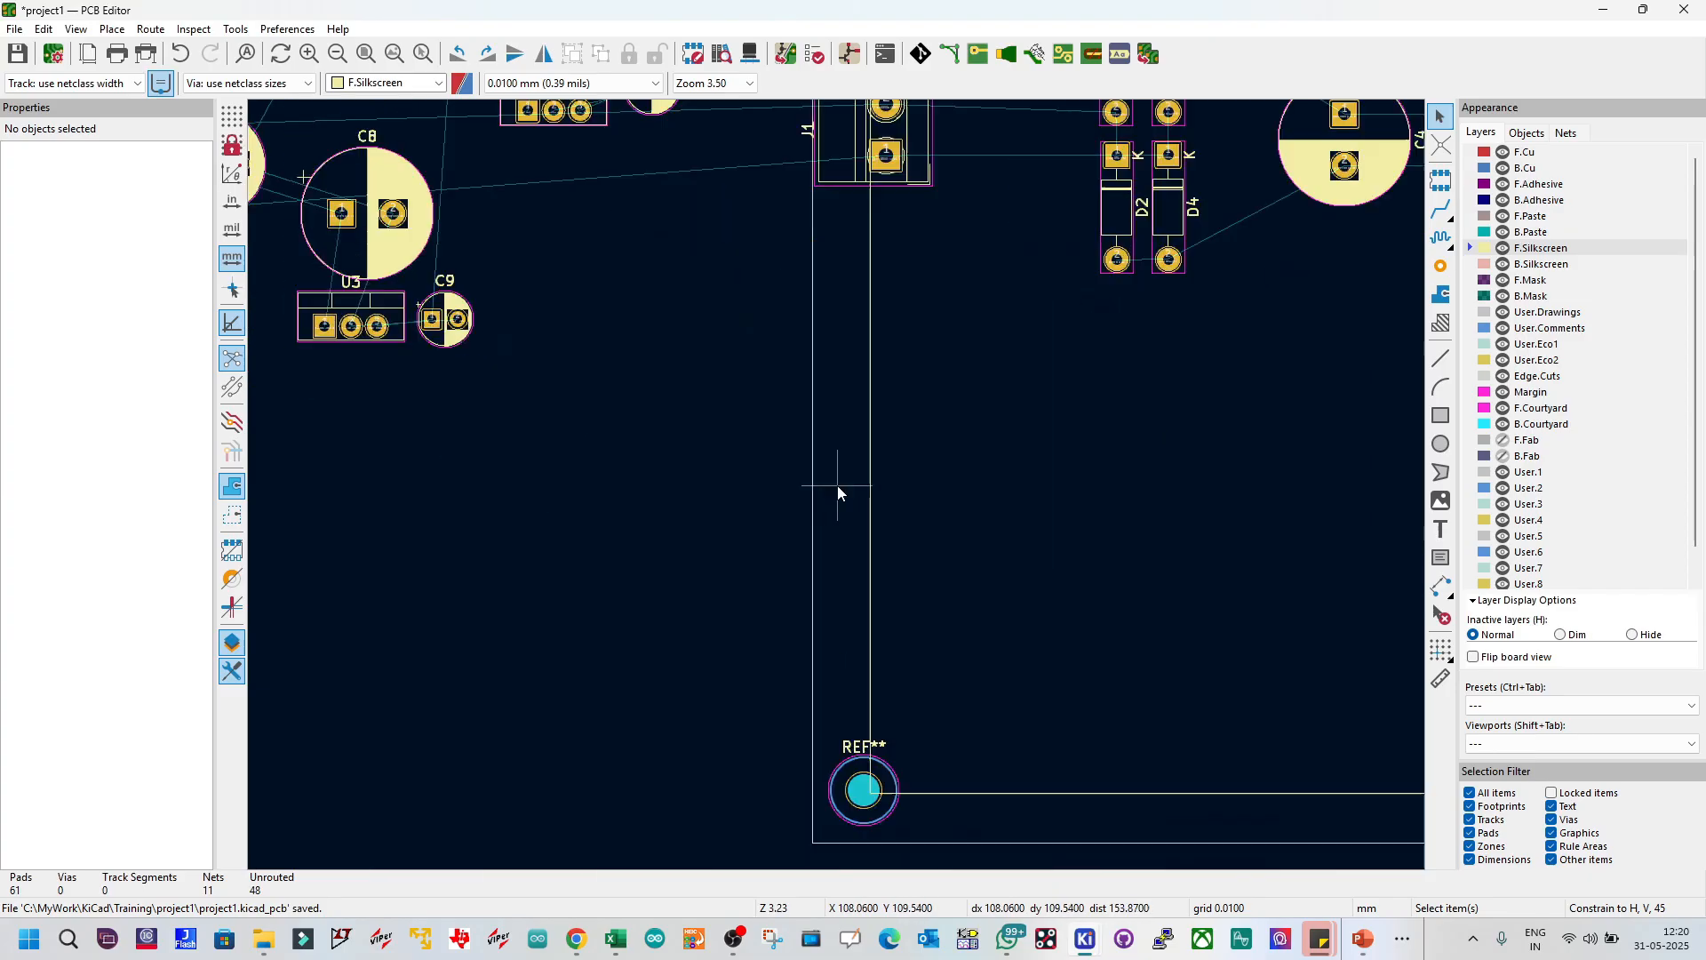
{"action": "left_click", "coordinate": [1442, 679]}
{"action": "left_click", "coordinate": [802, 556]}
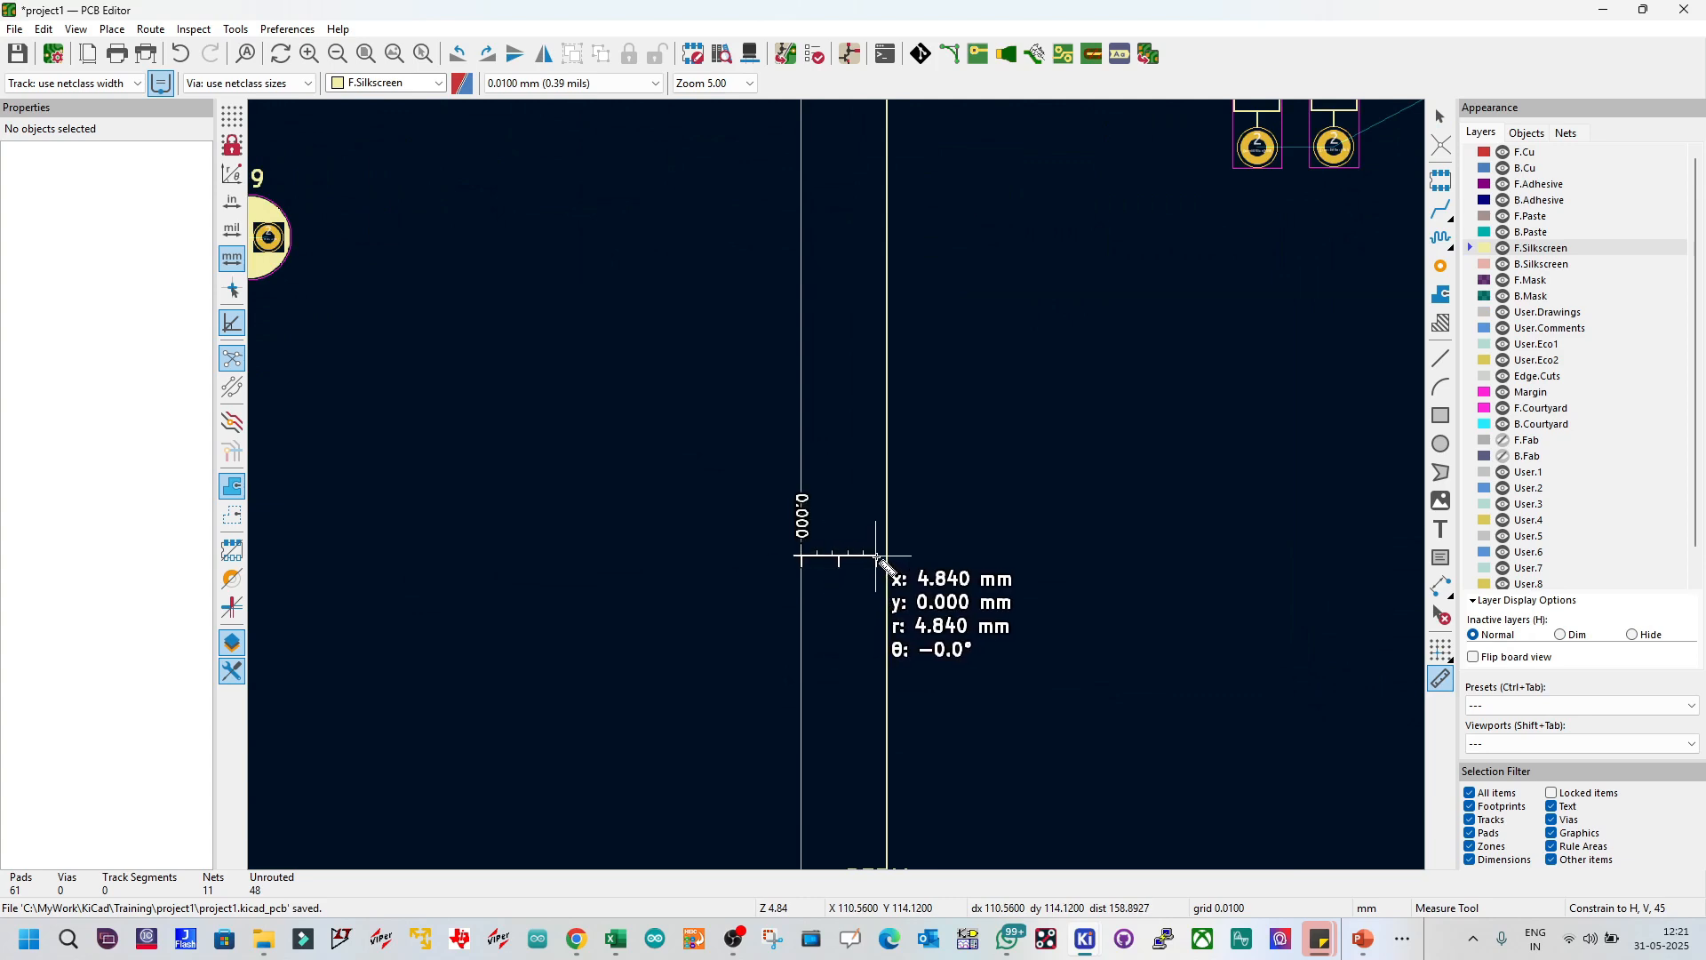
{"action": "key", "text": "Escape"}
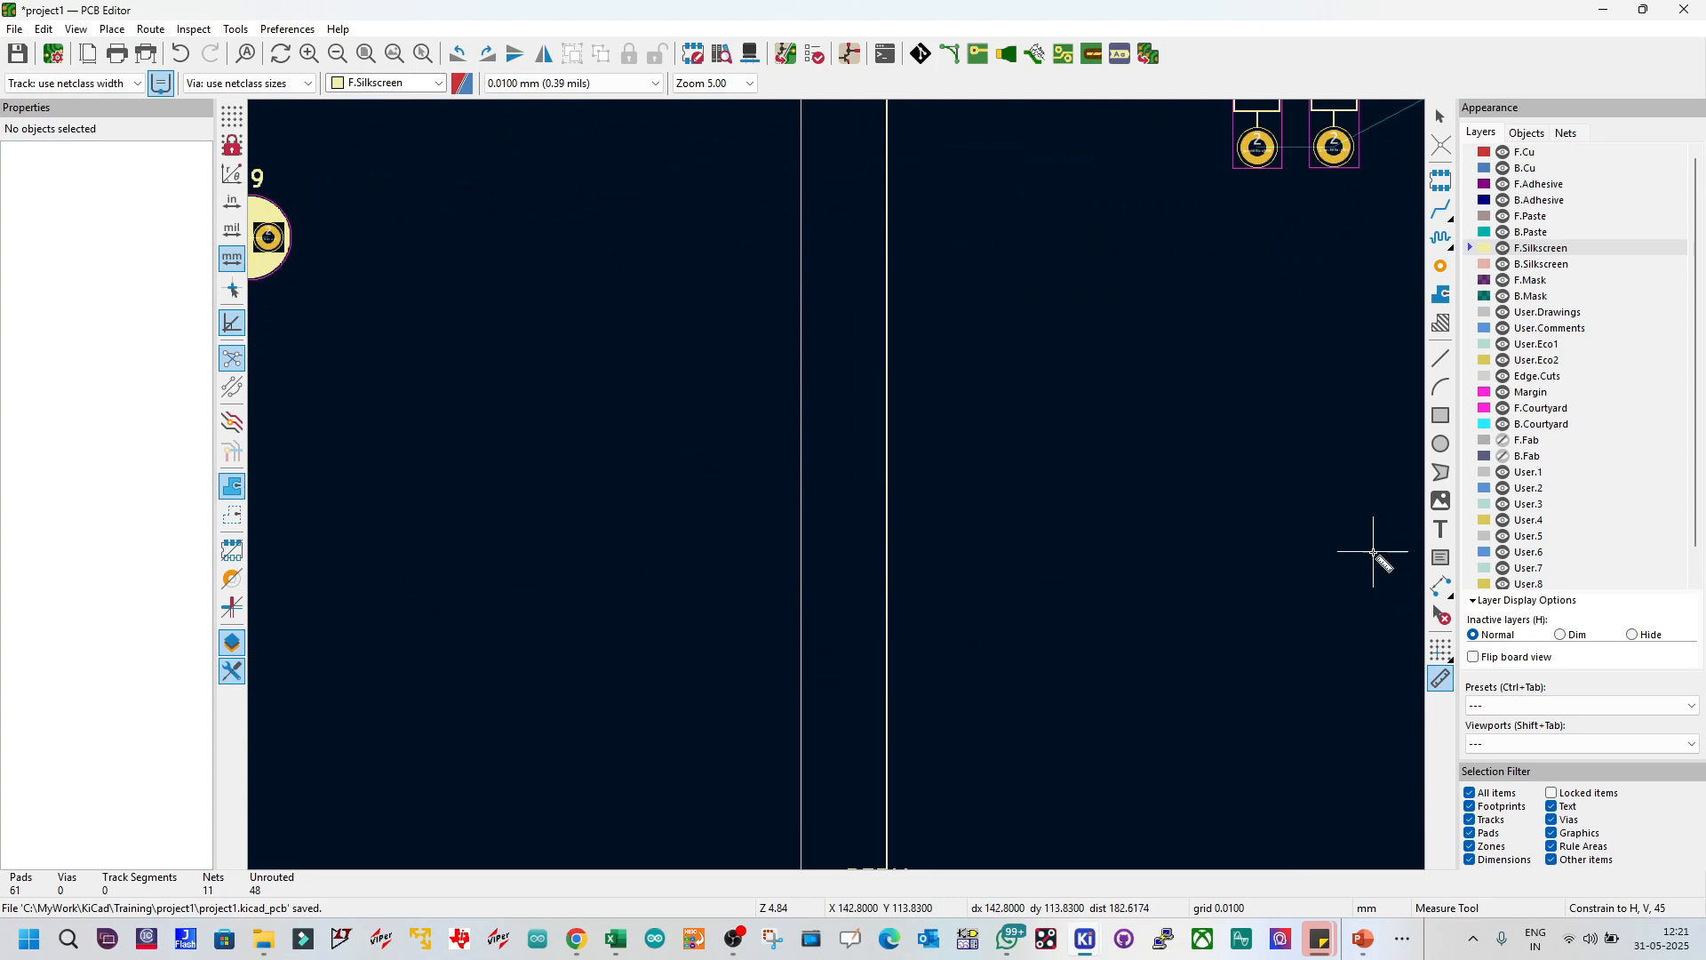
Step: Draw a 5 × 5 mm silkscreen spacer square against the board's left edge and move the guide rectangle's left side onto it
{"action": "left_click", "coordinate": [1442, 415]}
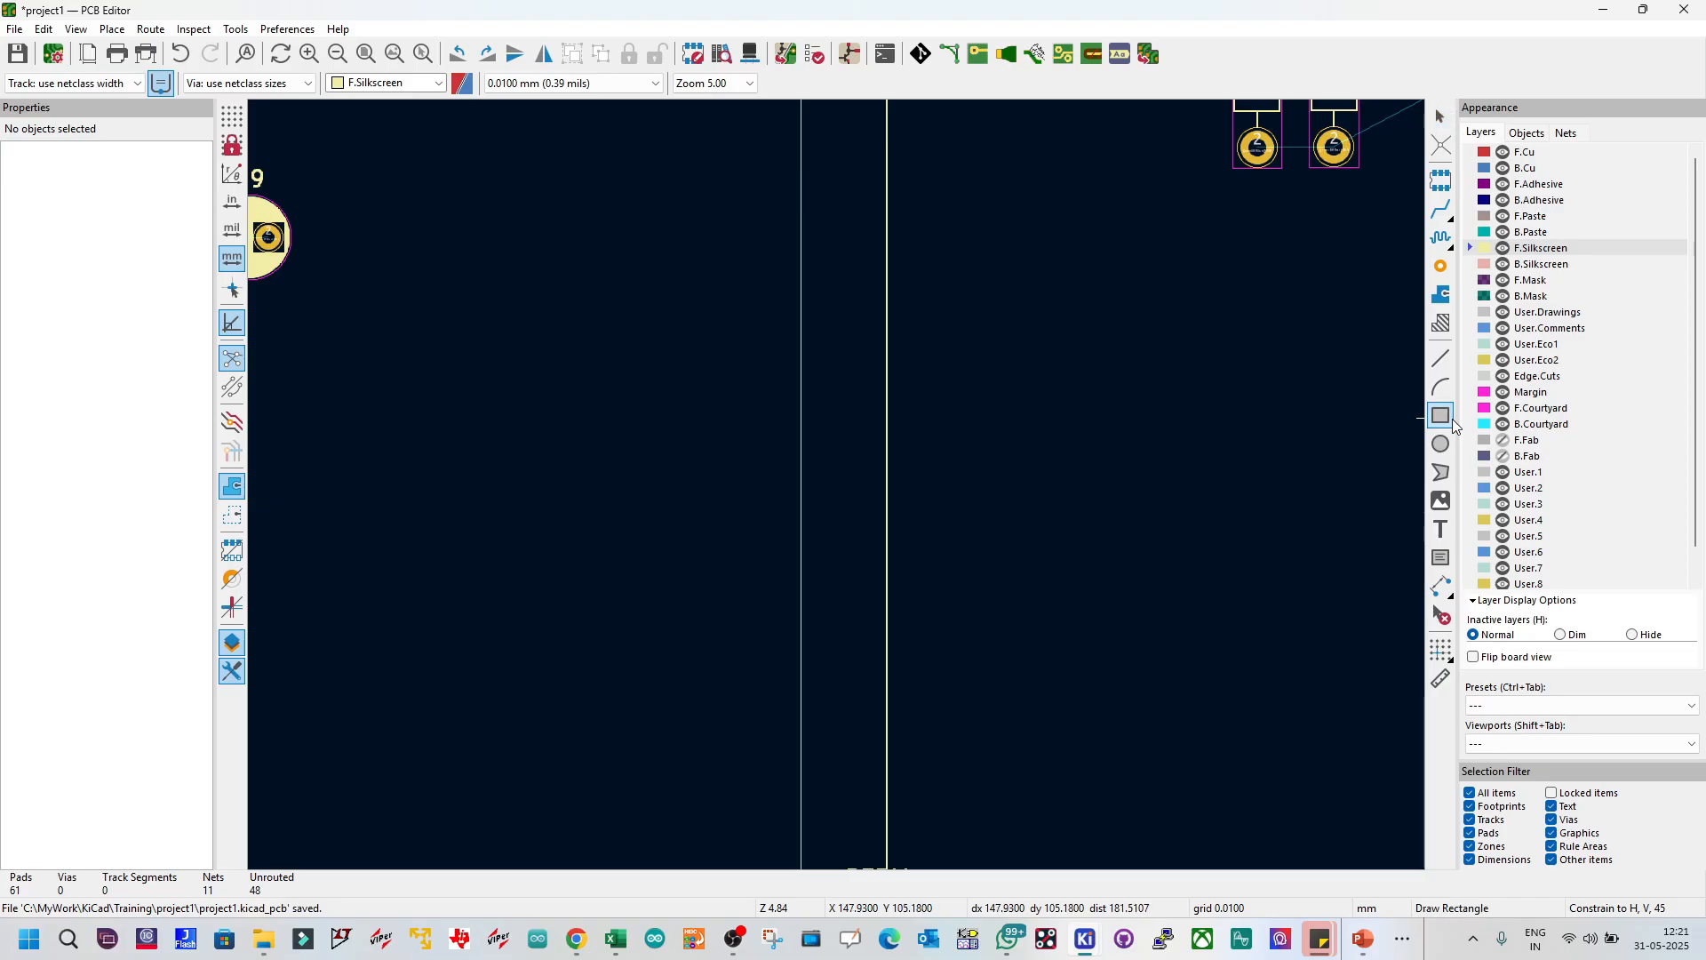
{"action": "left_click", "coordinate": [802, 439]}
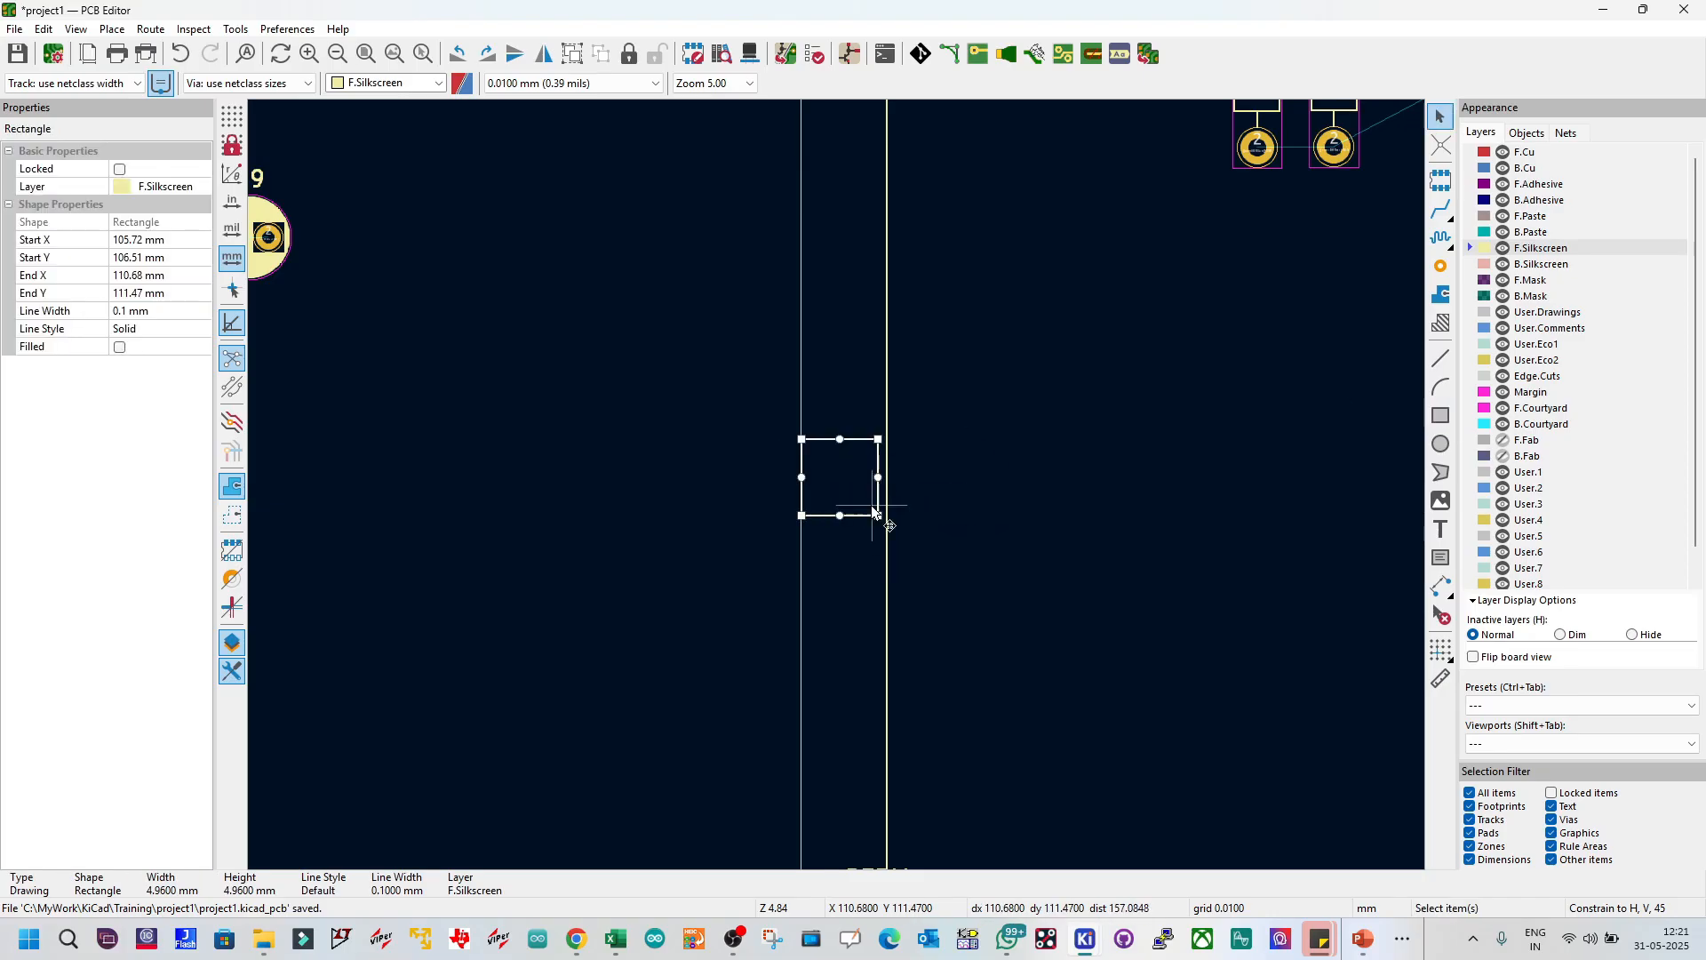
{"action": "double_click", "coordinate": [857, 440]}
{"action": "left_click", "coordinate": [1147, 384]}
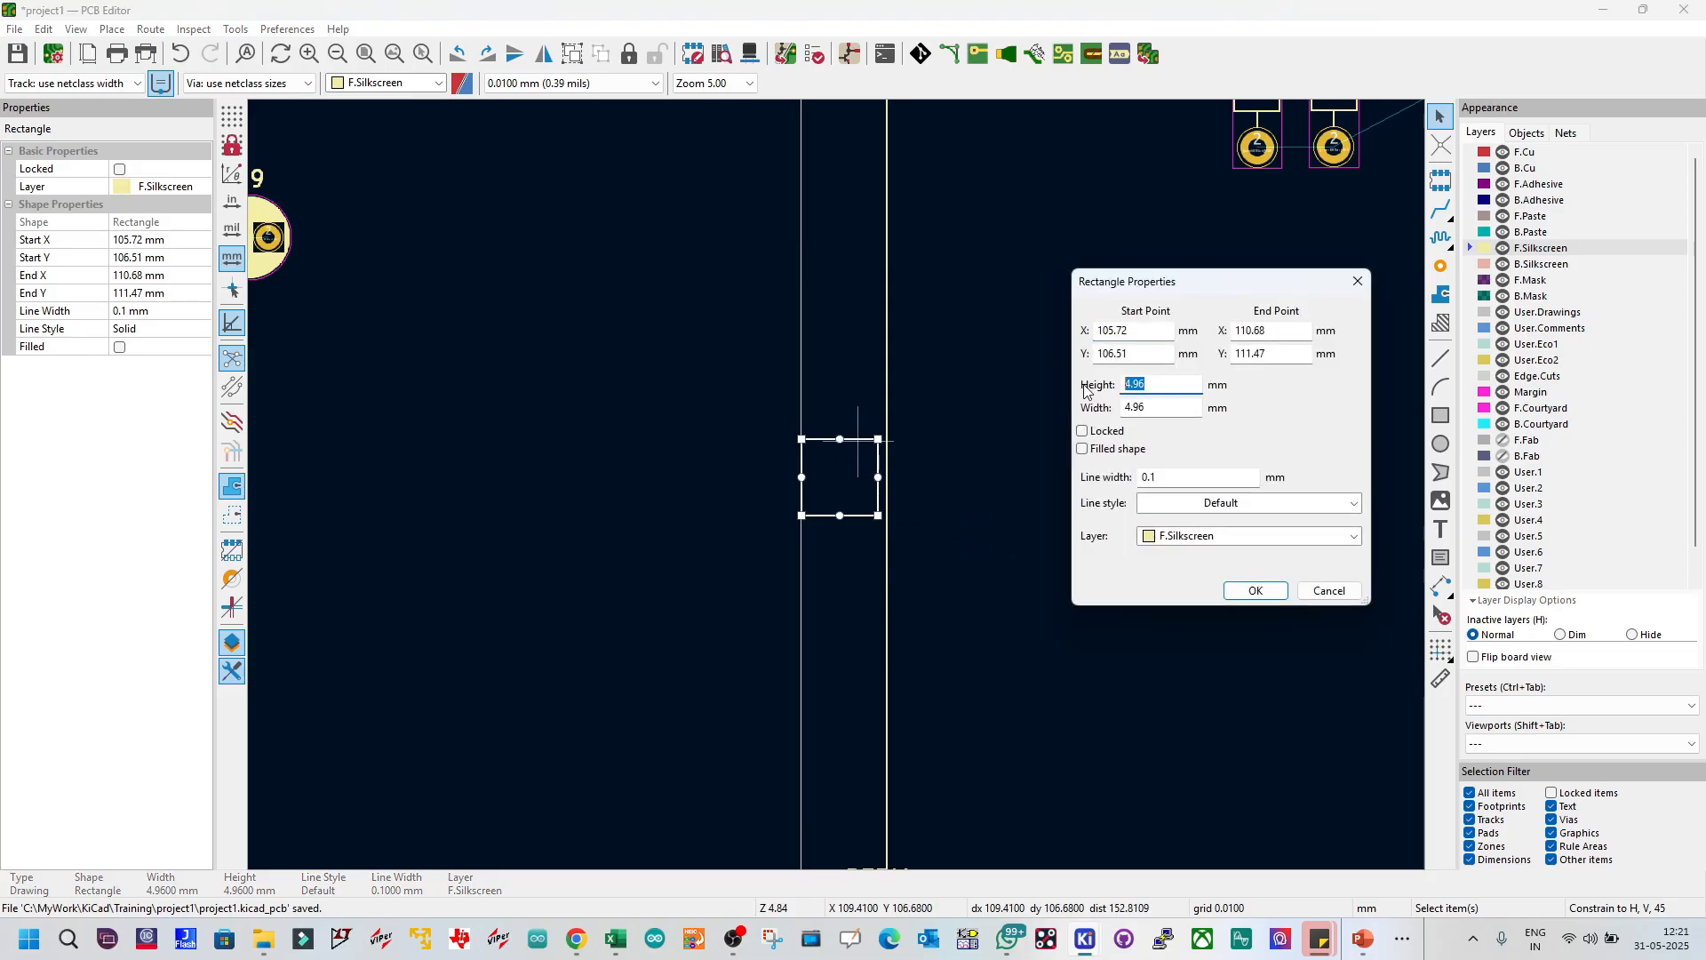
{"action": "key", "text": "Tab"}
{"action": "left_click", "coordinate": [1229, 591]}
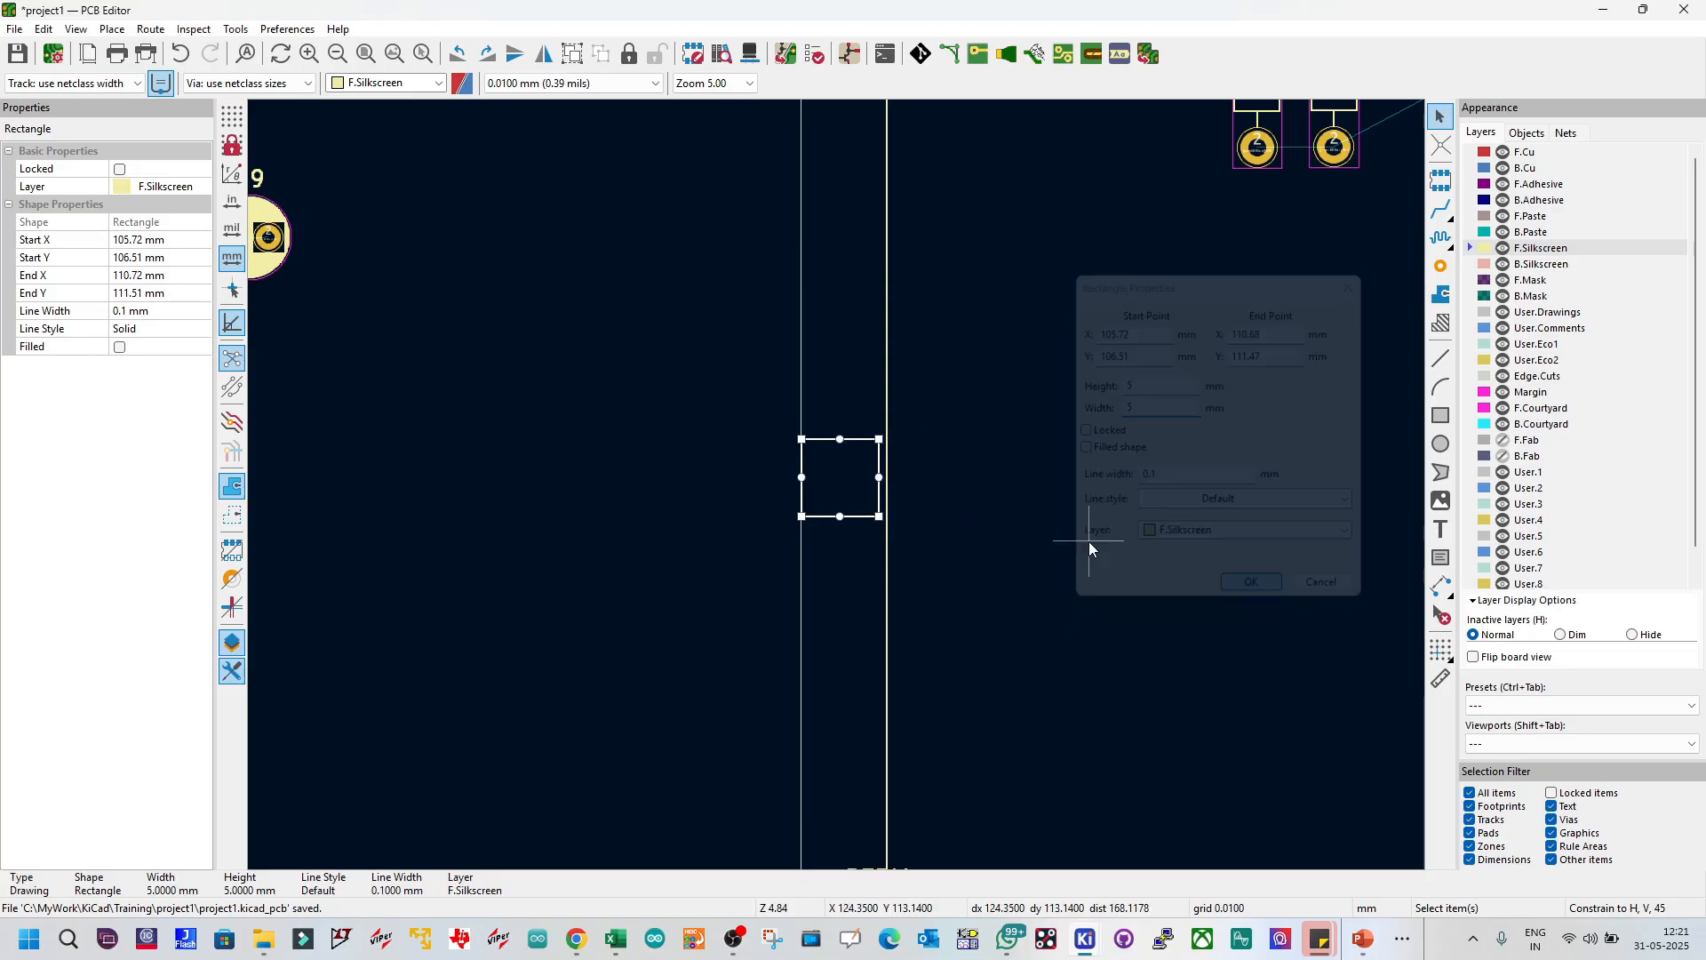
{"action": "key", "text": "Escape"}
{"action": "left_click", "coordinate": [888, 408]}
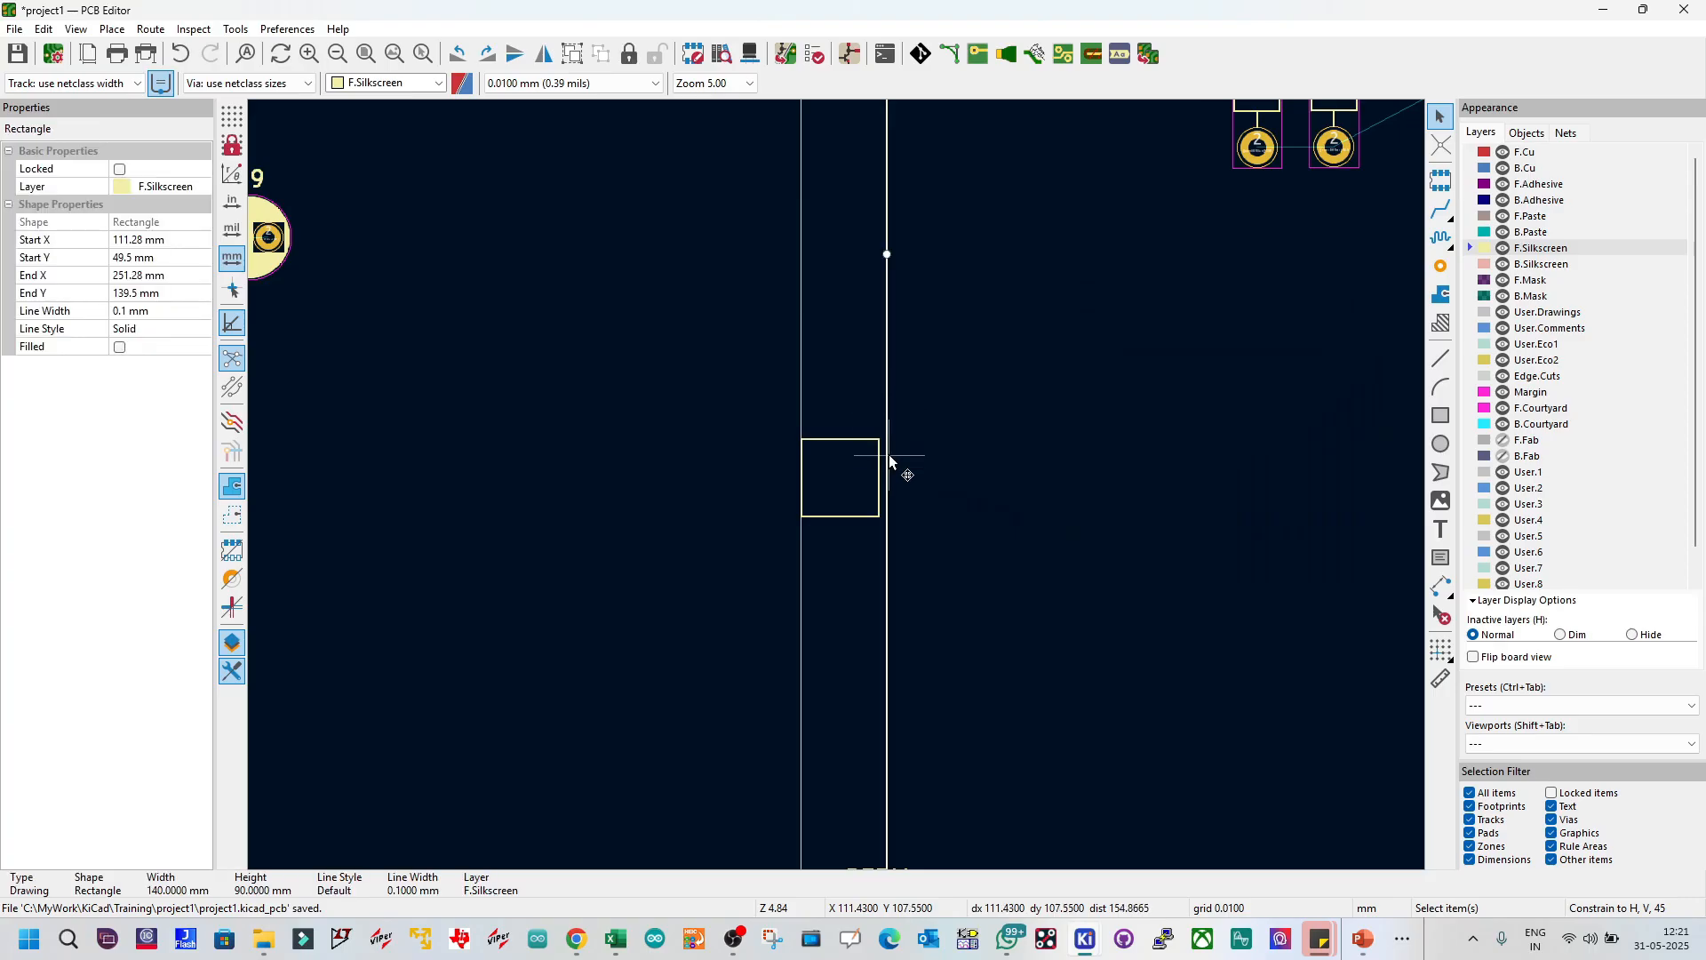
{"action": "left_click_drag", "start_coordinate": [886, 265], "coordinate": [880, 265]}
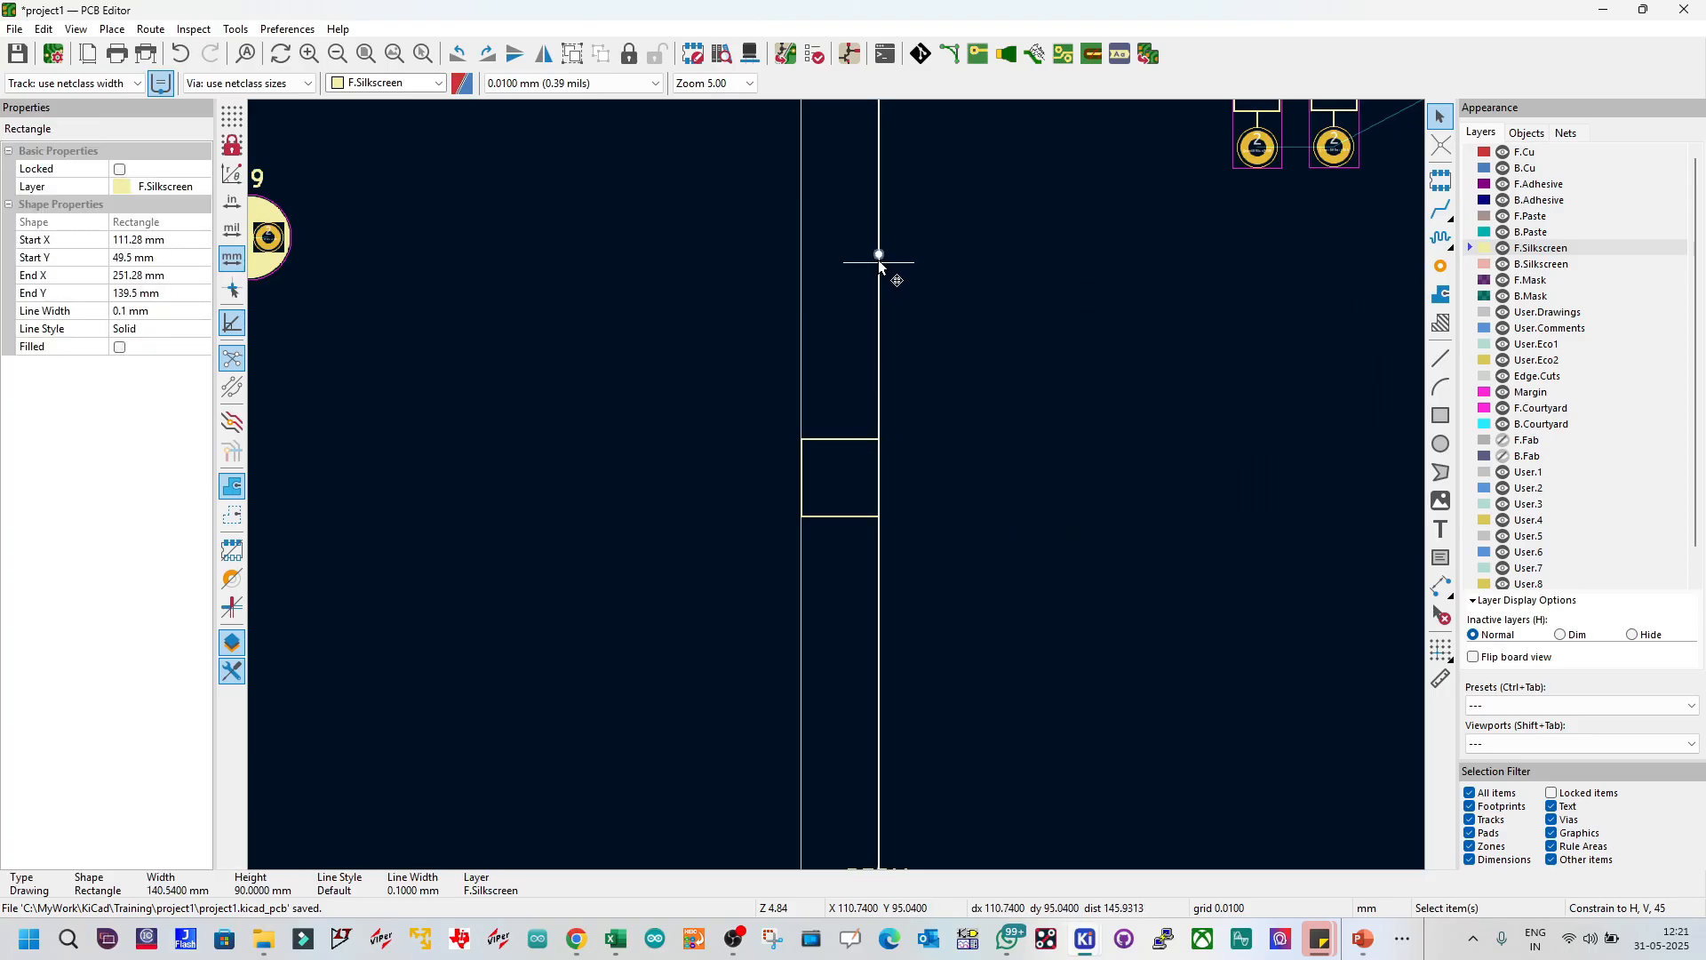
Step: Cut the 5 mm spacer square and paste it against the inside of the board's upper edge, above D1
{"action": "left_click", "coordinate": [841, 442]}
{"action": "key", "text": "ctrl+x"}
{"action": "scroll", "coordinate": [950, 419], "scroll_direction": "down", "scroll_amount": 3}
{"action": "scroll", "coordinate": [839, 482], "scroll_direction": "up", "scroll_amount": 4}
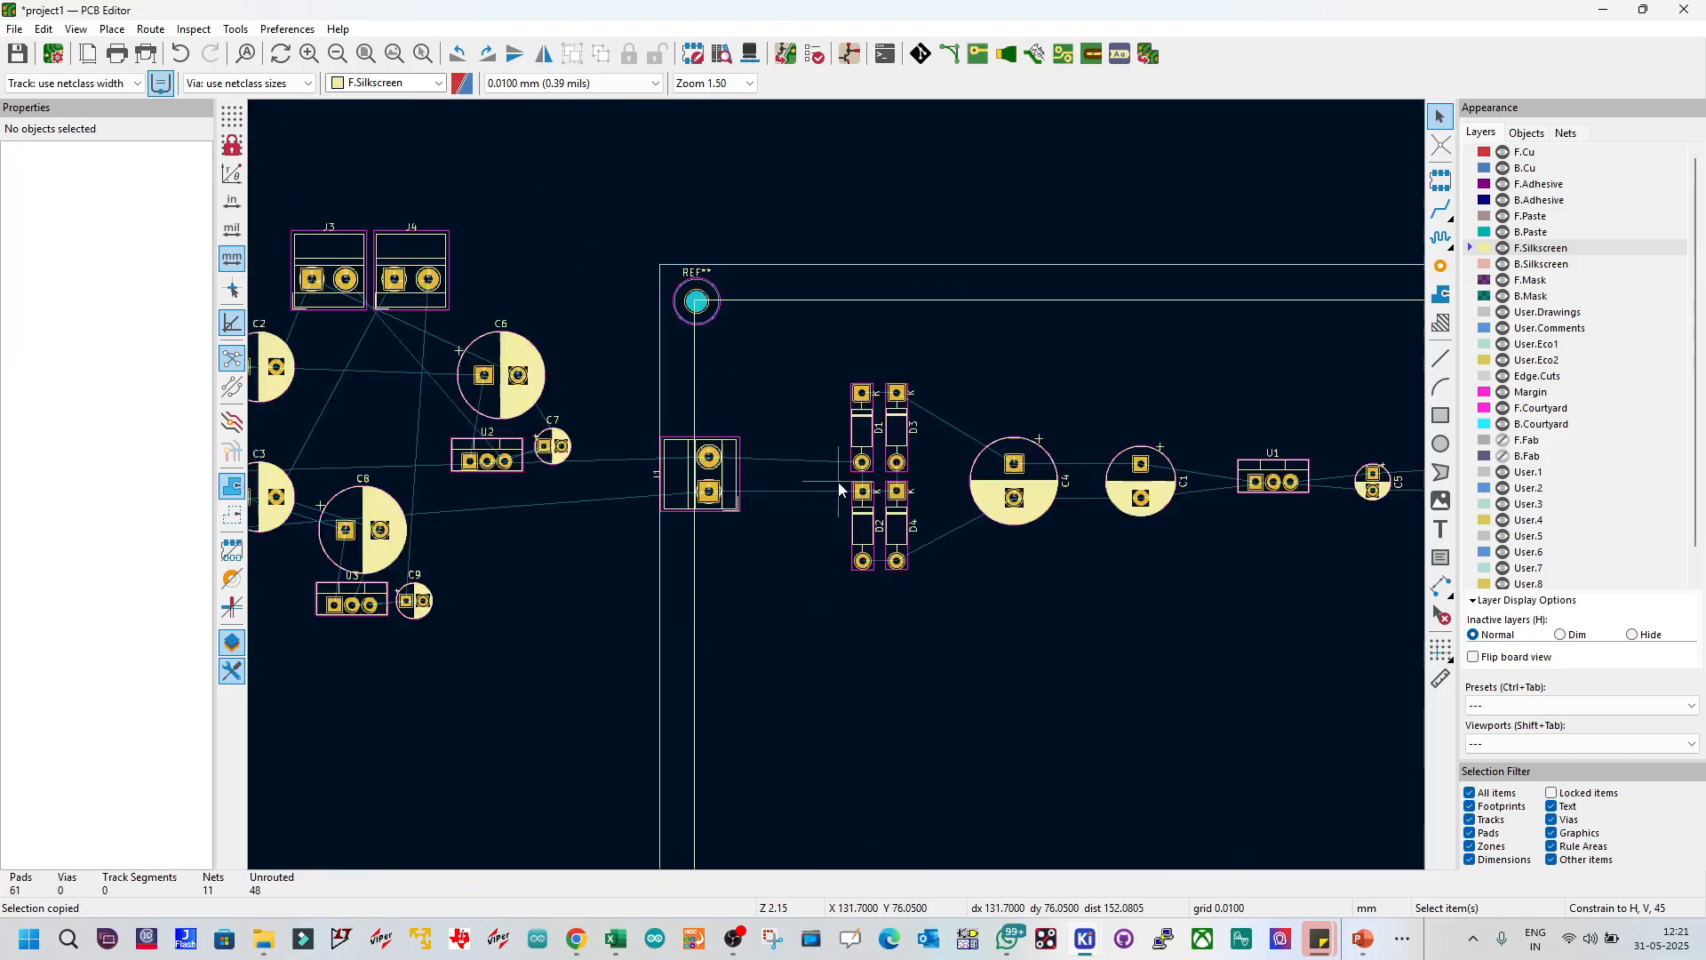
{"action": "key", "text": "ctrl+v"}
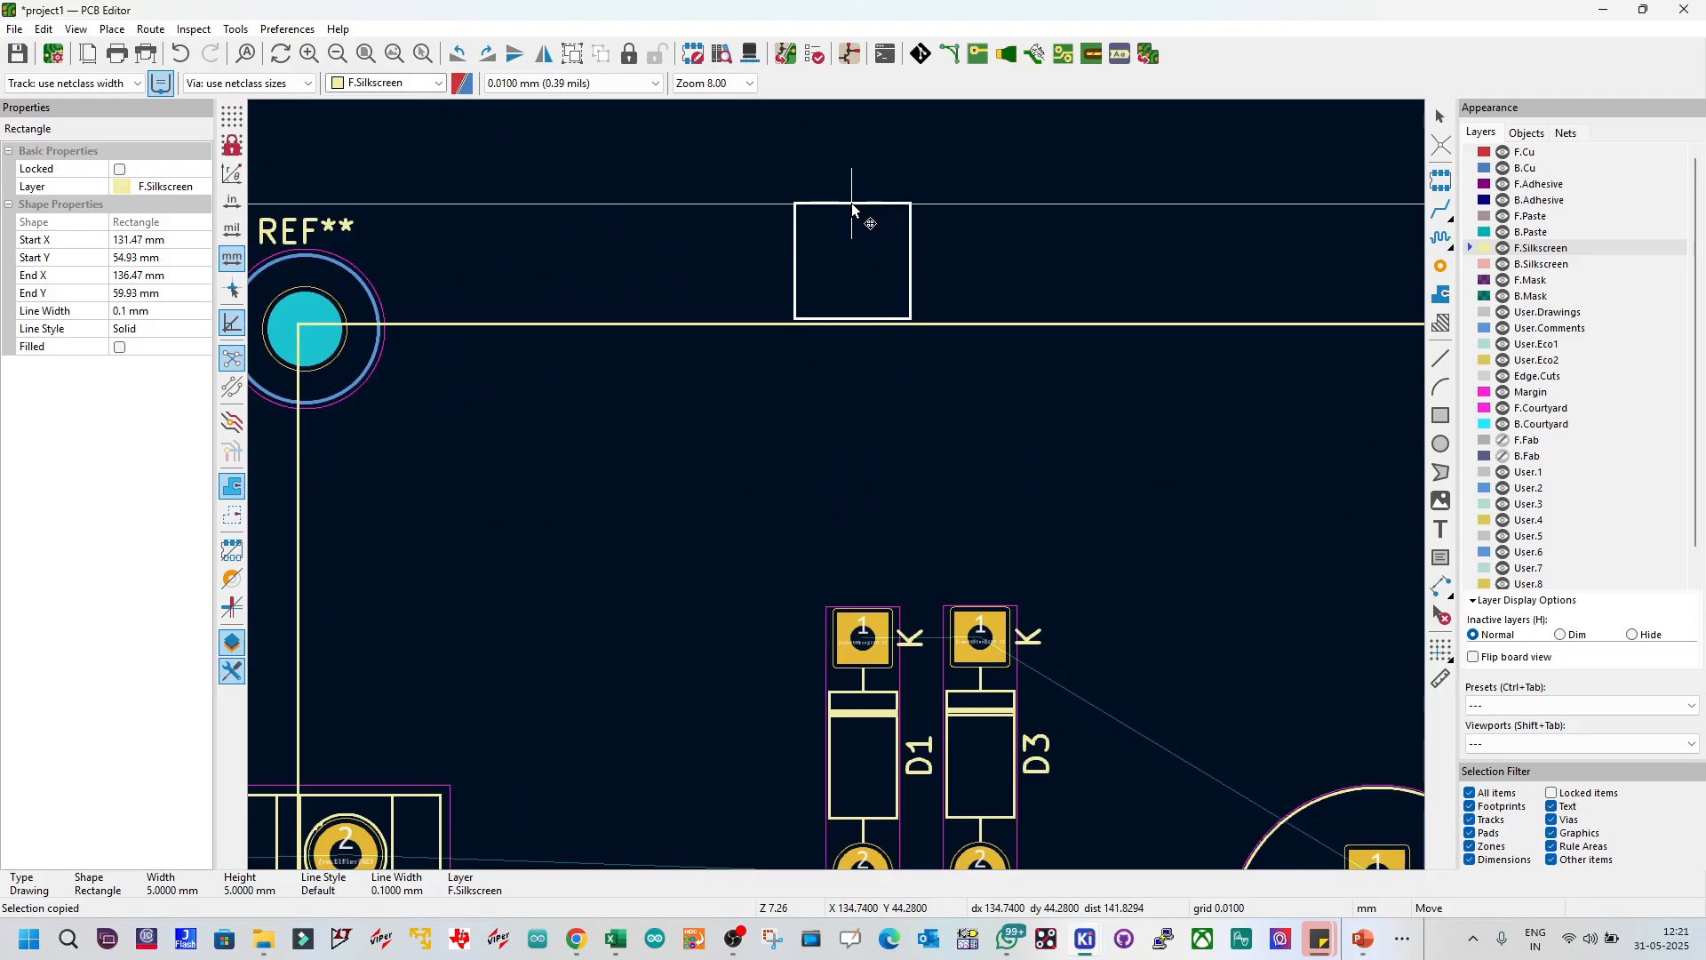
{"action": "left_click", "coordinate": [852, 202]}
Step: Move the guide rectangle's upper side to the spacer square's lower side at Y 49.22 mm and inspect the alignment up close
{"action": "left_click", "coordinate": [872, 322]}
{"action": "left_click", "coordinate": [855, 328]}
{"action": "left_click", "coordinate": [862, 324]}
{"action": "scroll", "coordinate": [861, 322], "scroll_direction": "down", "scroll_amount": 3}
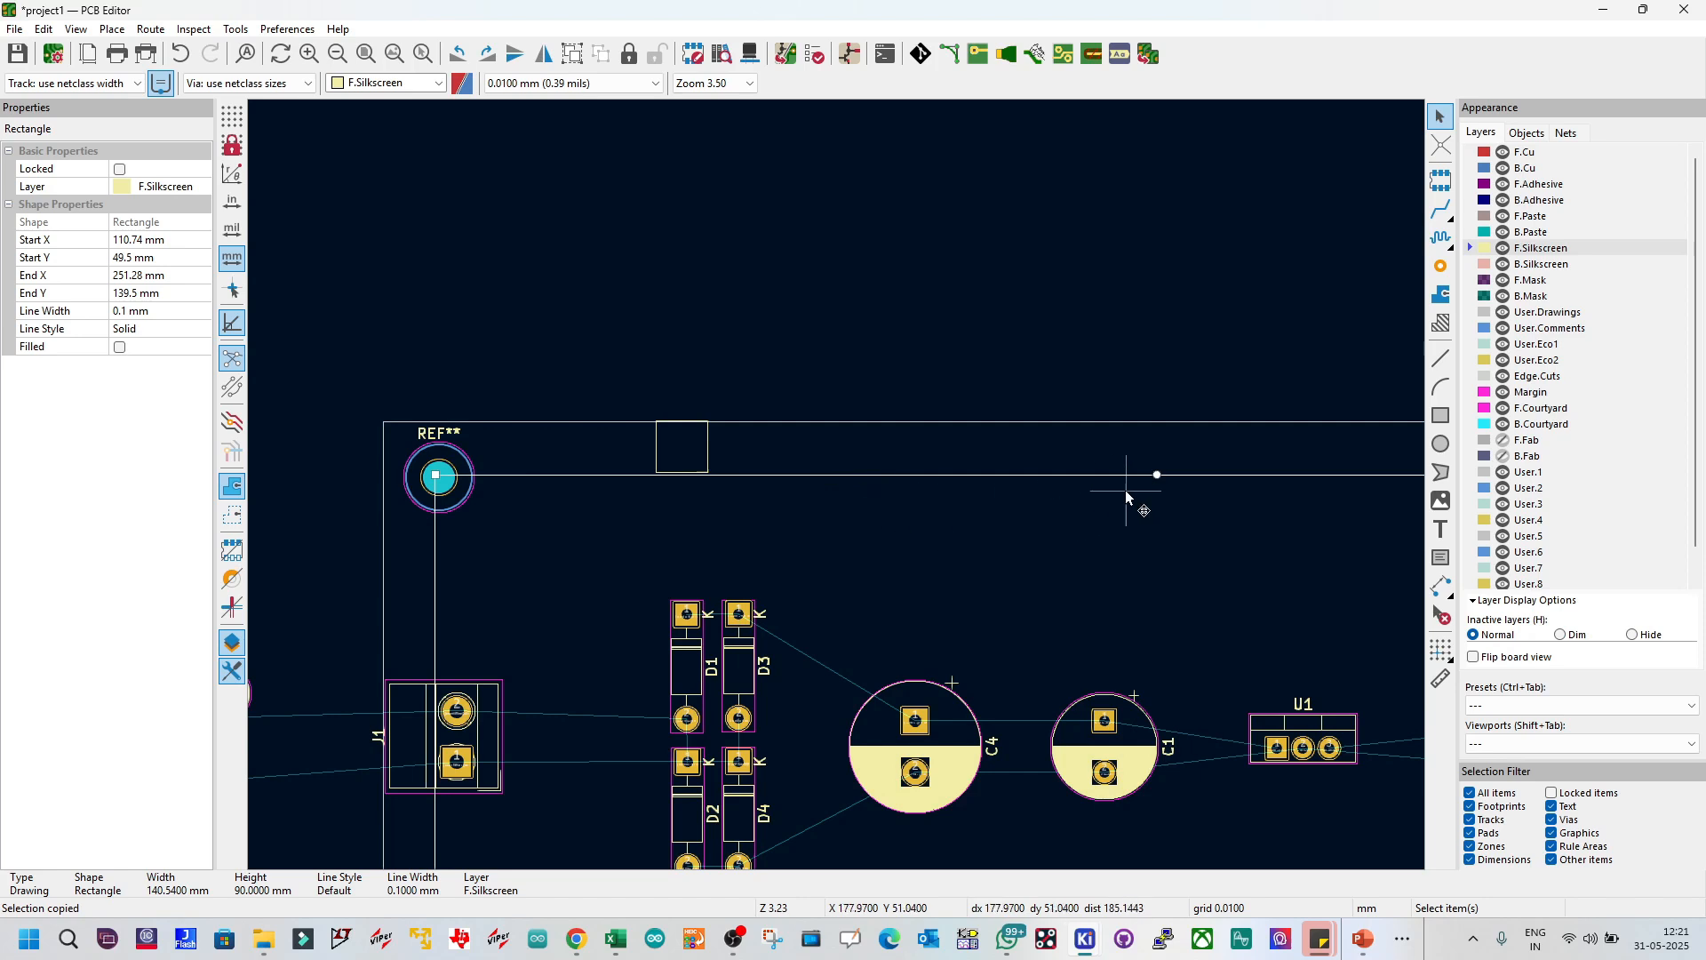
{"action": "left_click_drag", "start_coordinate": [1159, 475], "coordinate": [1159, 471]}
{"action": "key", "text": "Escape"}
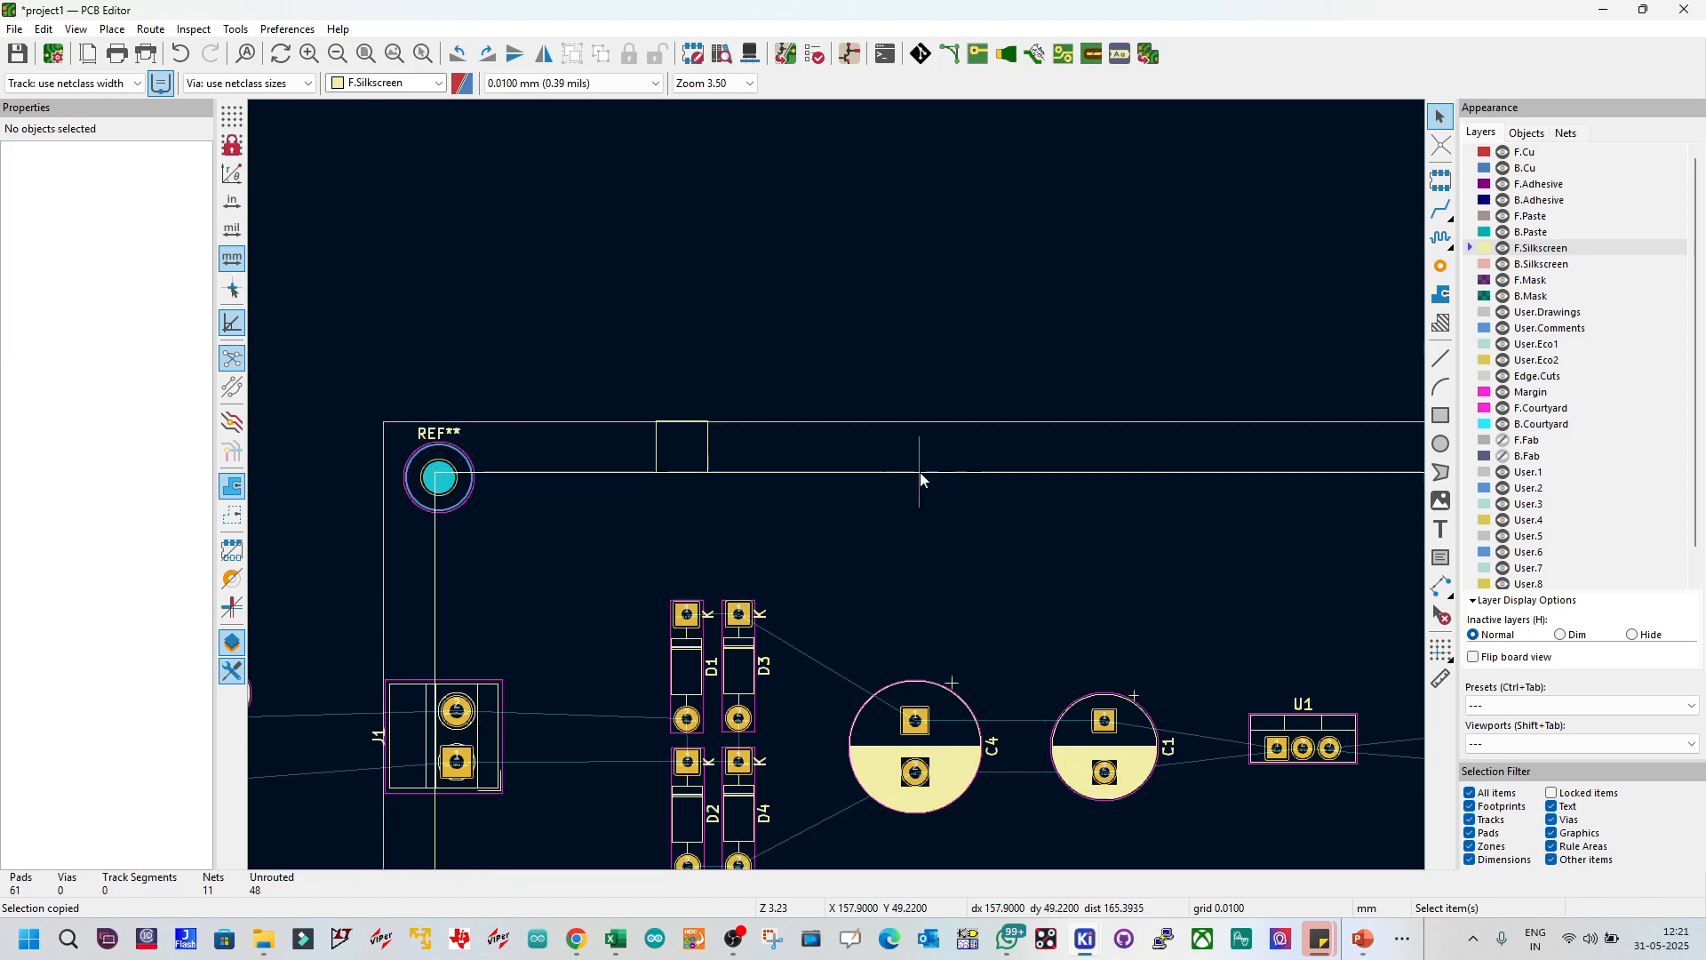
{"action": "scroll", "coordinate": [720, 452], "scroll_direction": "up", "scroll_amount": 5}
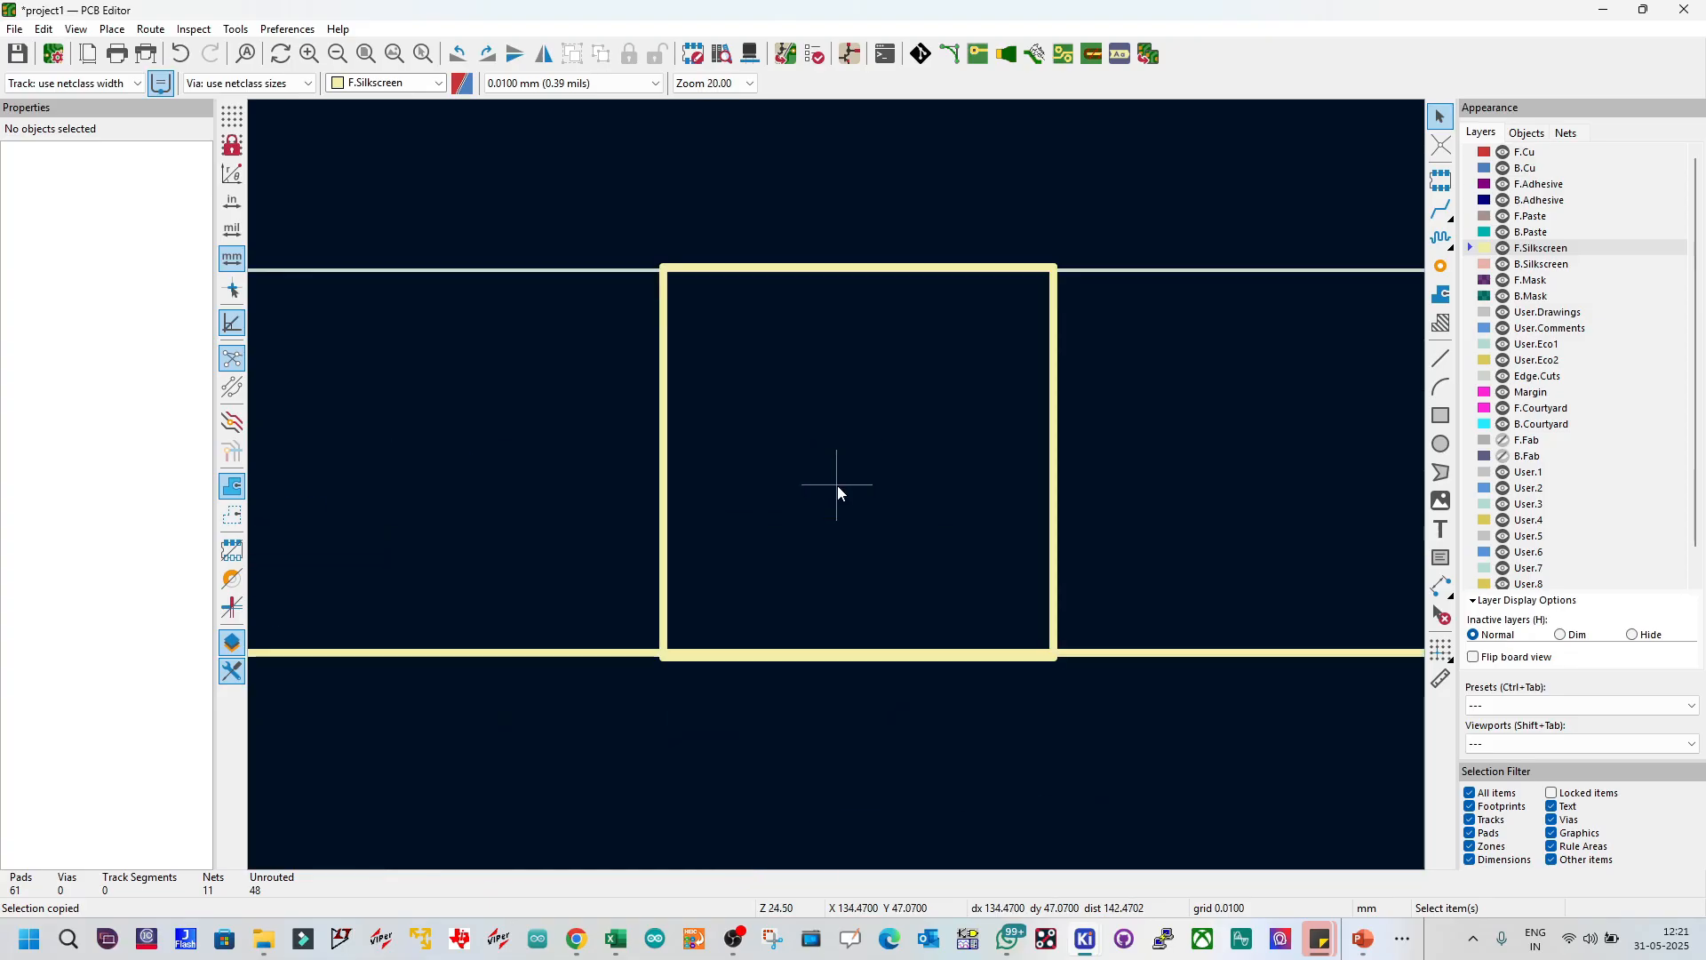
{"action": "left_click", "coordinate": [1059, 448]}
{"action": "scroll", "coordinate": [1059, 449], "scroll_direction": "down", "scroll_amount": 4}
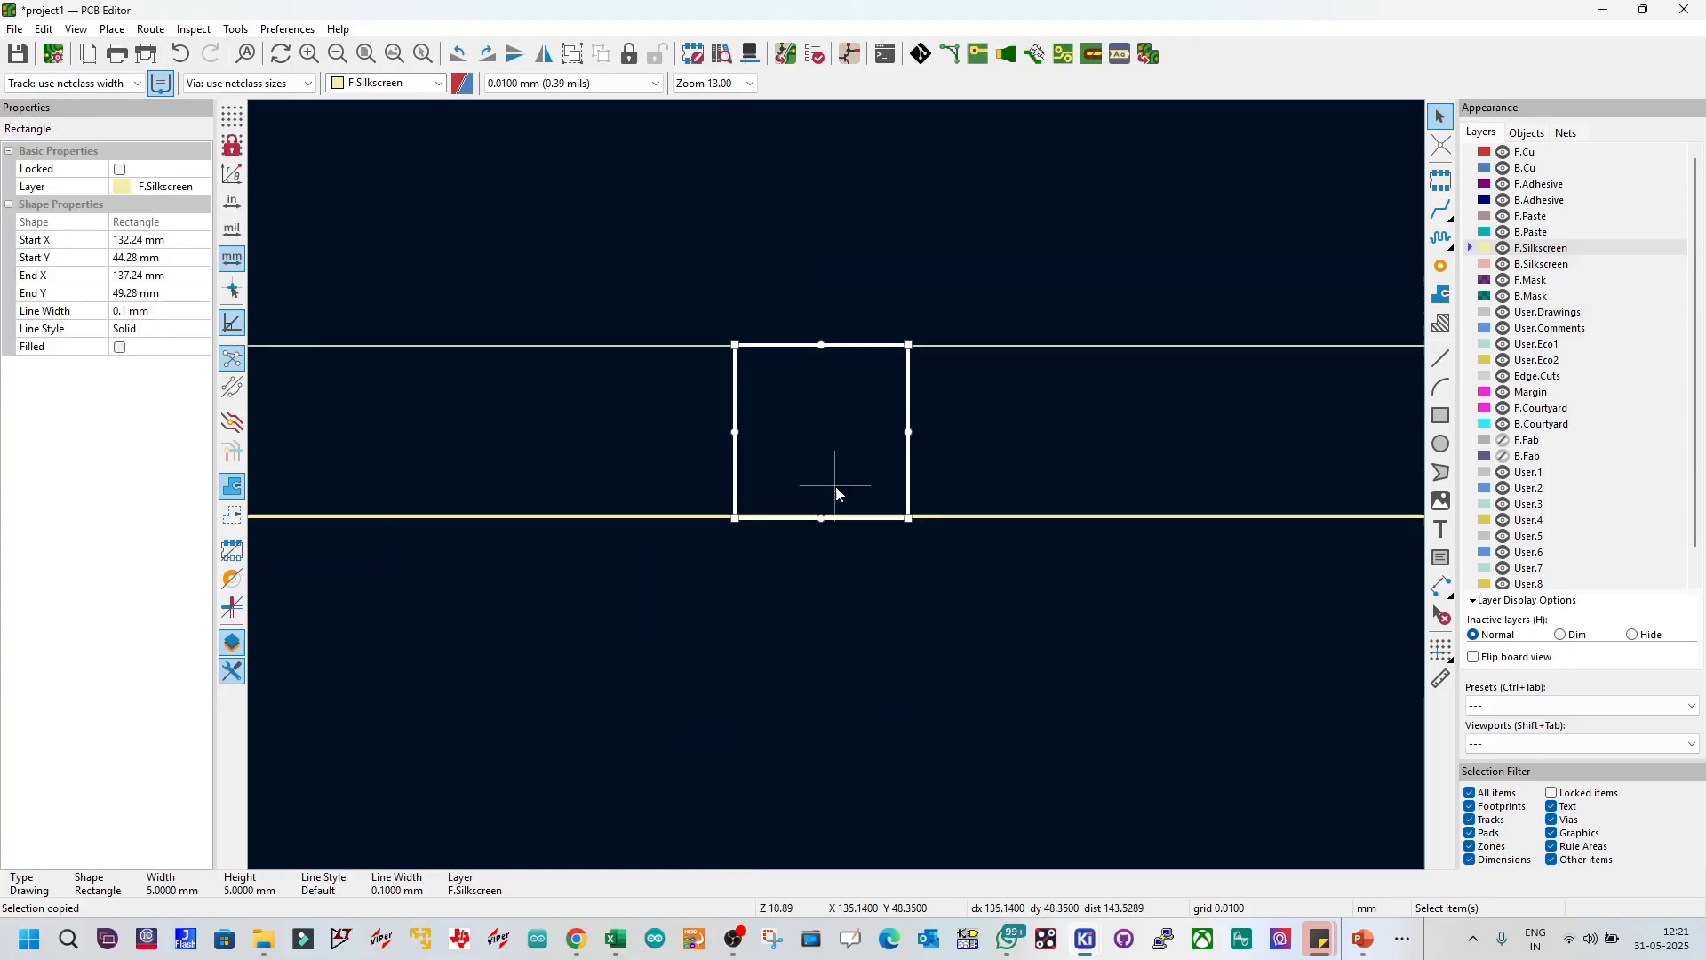
Step: Restore the realigned guide rectangle's size to 90 mm high and 140 mm wide in its properties
{"action": "left_click", "coordinate": [701, 494]}
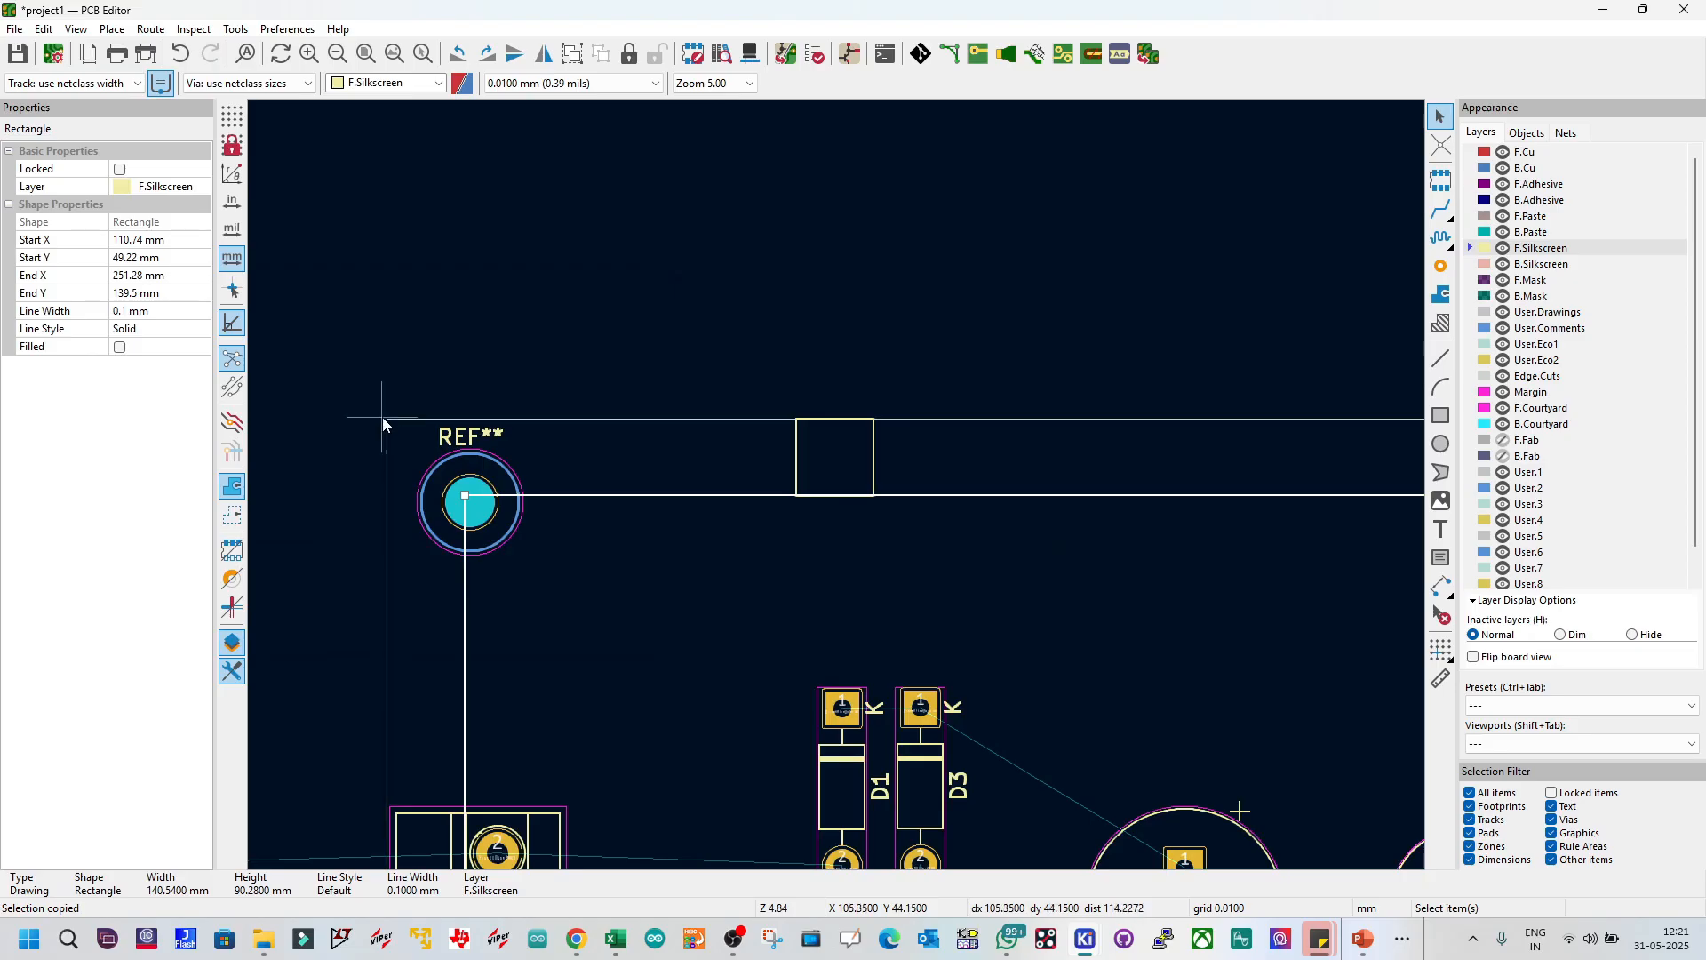
{"action": "double_click", "coordinate": [696, 495]}
{"action": "double_click", "coordinate": [1159, 387]}
{"action": "type", "text": "90"}
{"action": "key", "text": "Tab"}
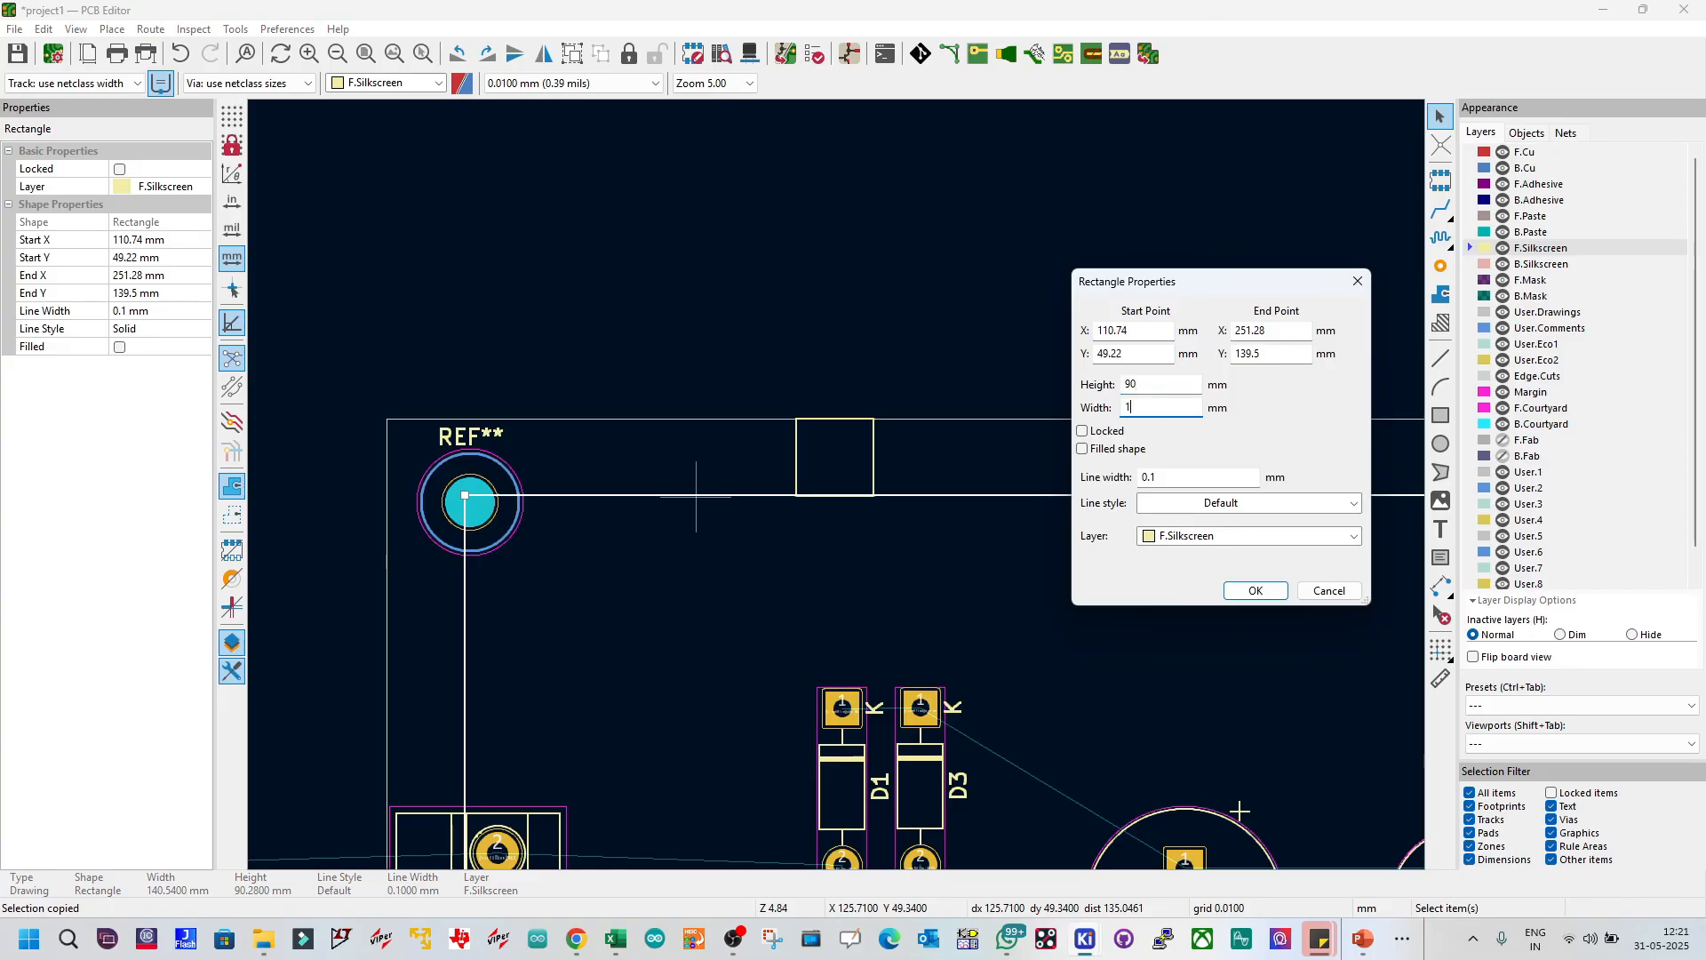
{"action": "type", "text": "140"}
{"action": "left_click", "coordinate": [1255, 591]}
{"action": "key", "text": "Escape"}
Step: Delete the spacer square above D1 and hold a pasted copy against the board's right and lower margins to check the gaps
{"action": "left_click", "coordinate": [872, 449]}
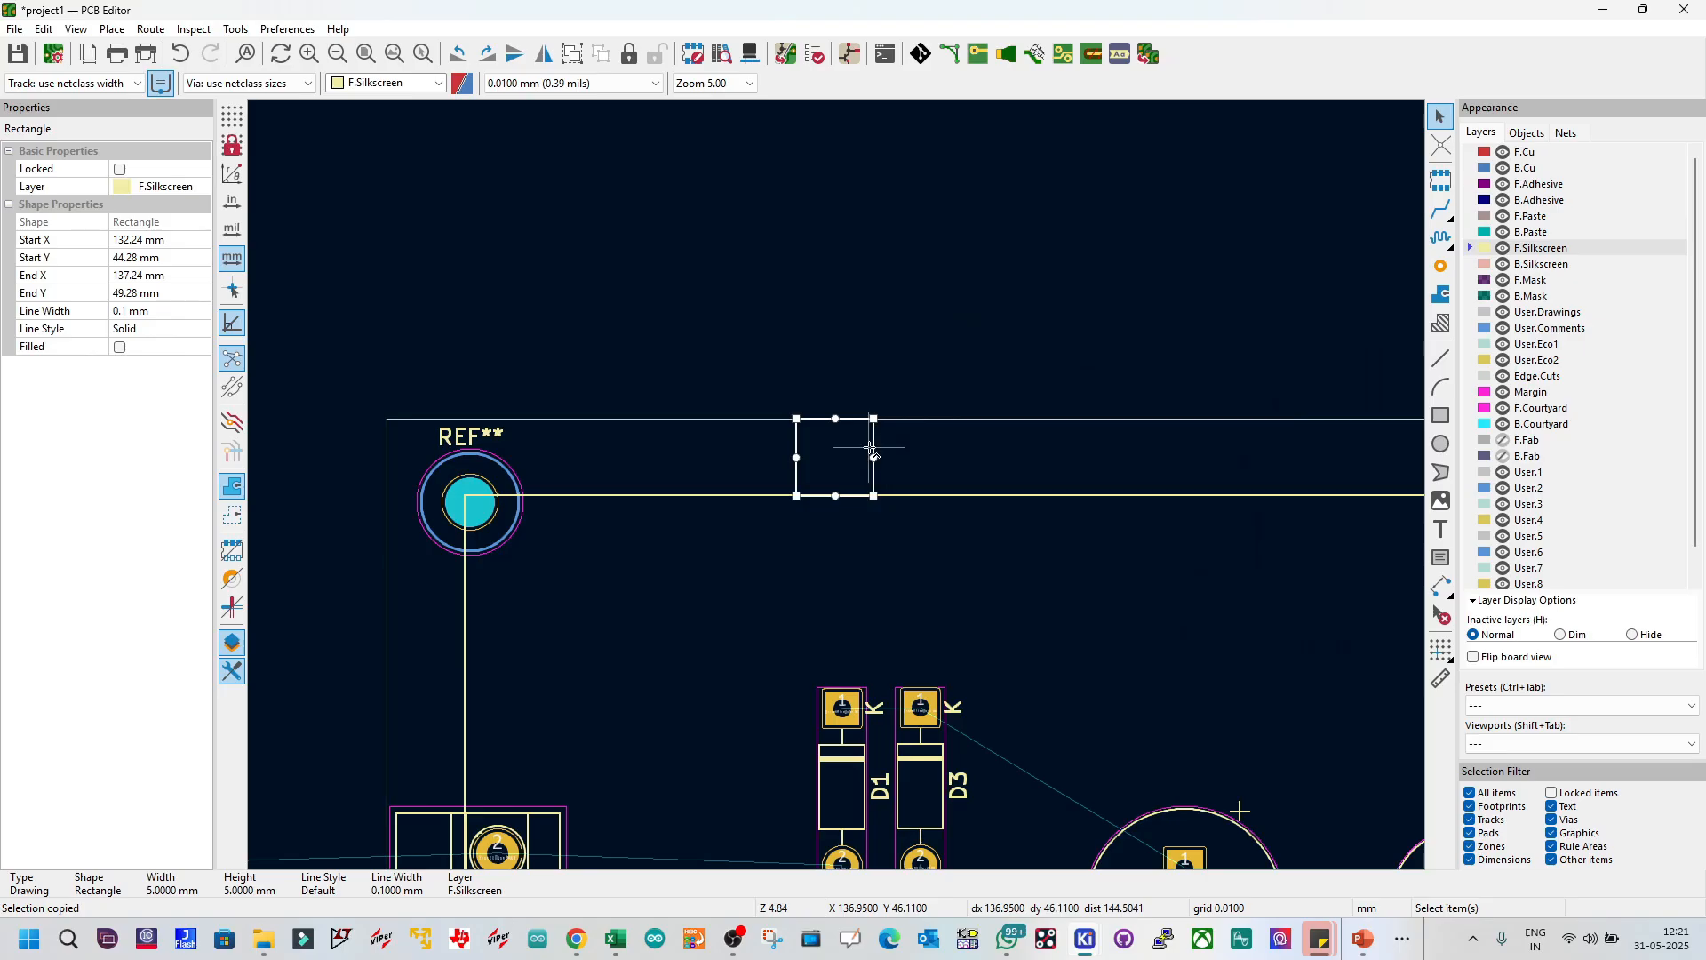
{"action": "key", "text": "Delete"}
{"action": "scroll", "coordinate": [862, 496], "scroll_direction": "down", "scroll_amount": 5}
{"action": "scroll", "coordinate": [1047, 584], "scroll_direction": "up", "scroll_amount": 5}
{"action": "key", "text": "ctrl+v"}
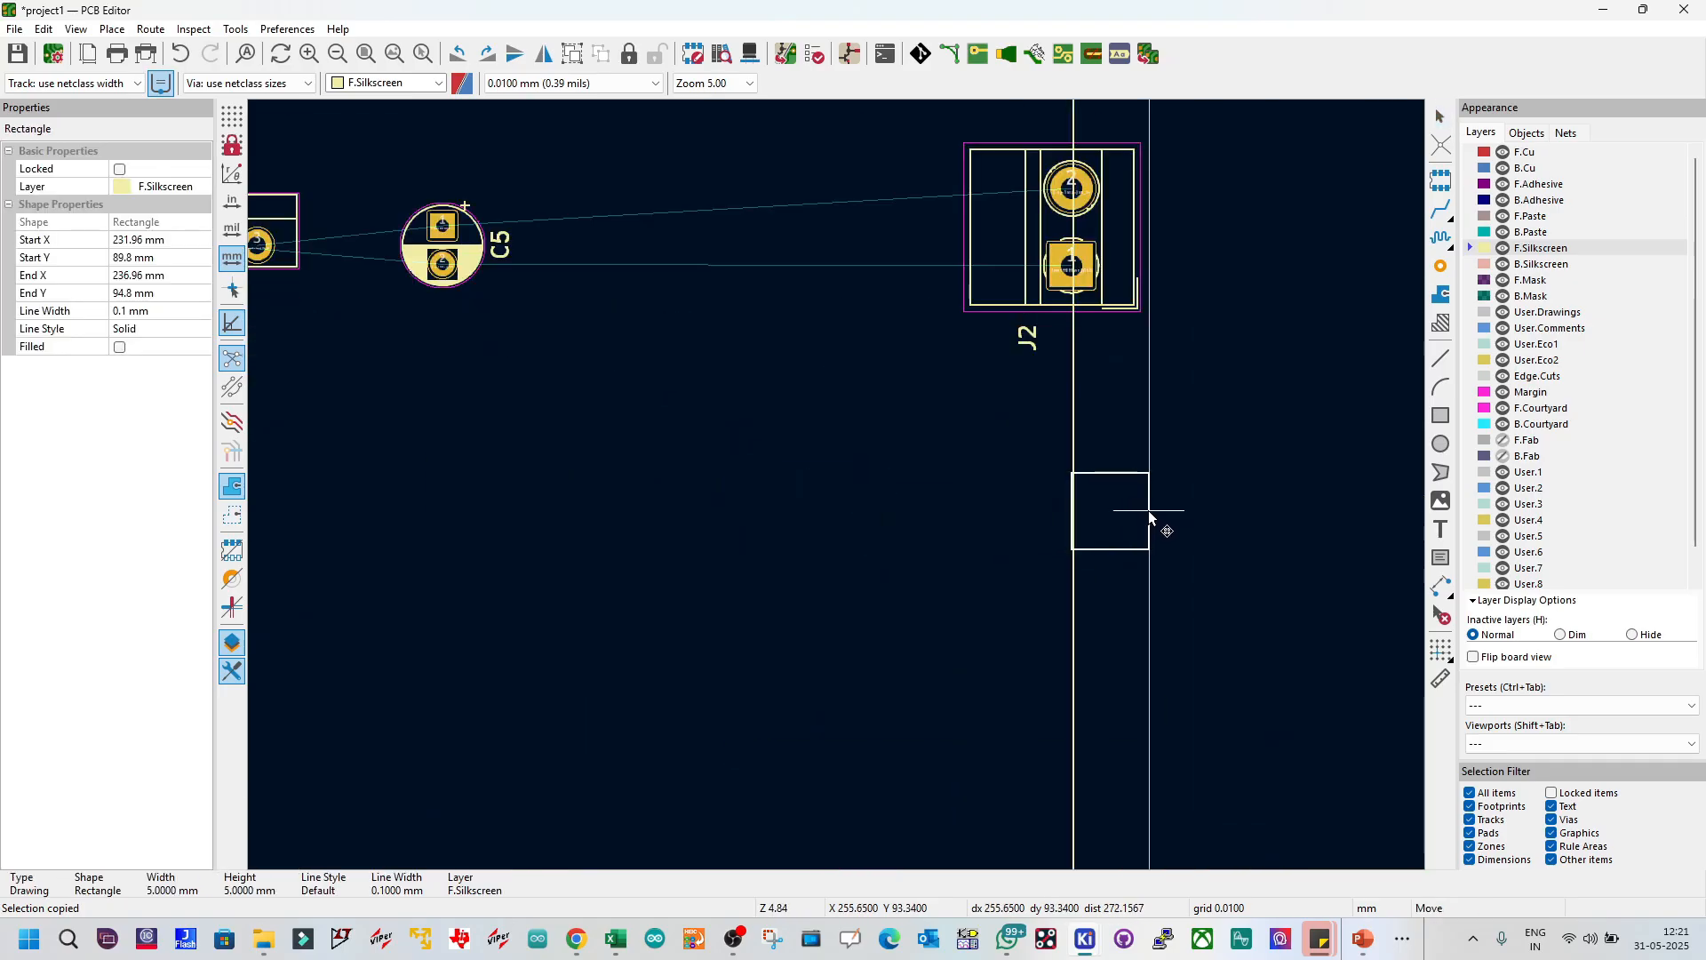
{"action": "scroll", "coordinate": [731, 676], "scroll_direction": "down", "scroll_amount": 3}
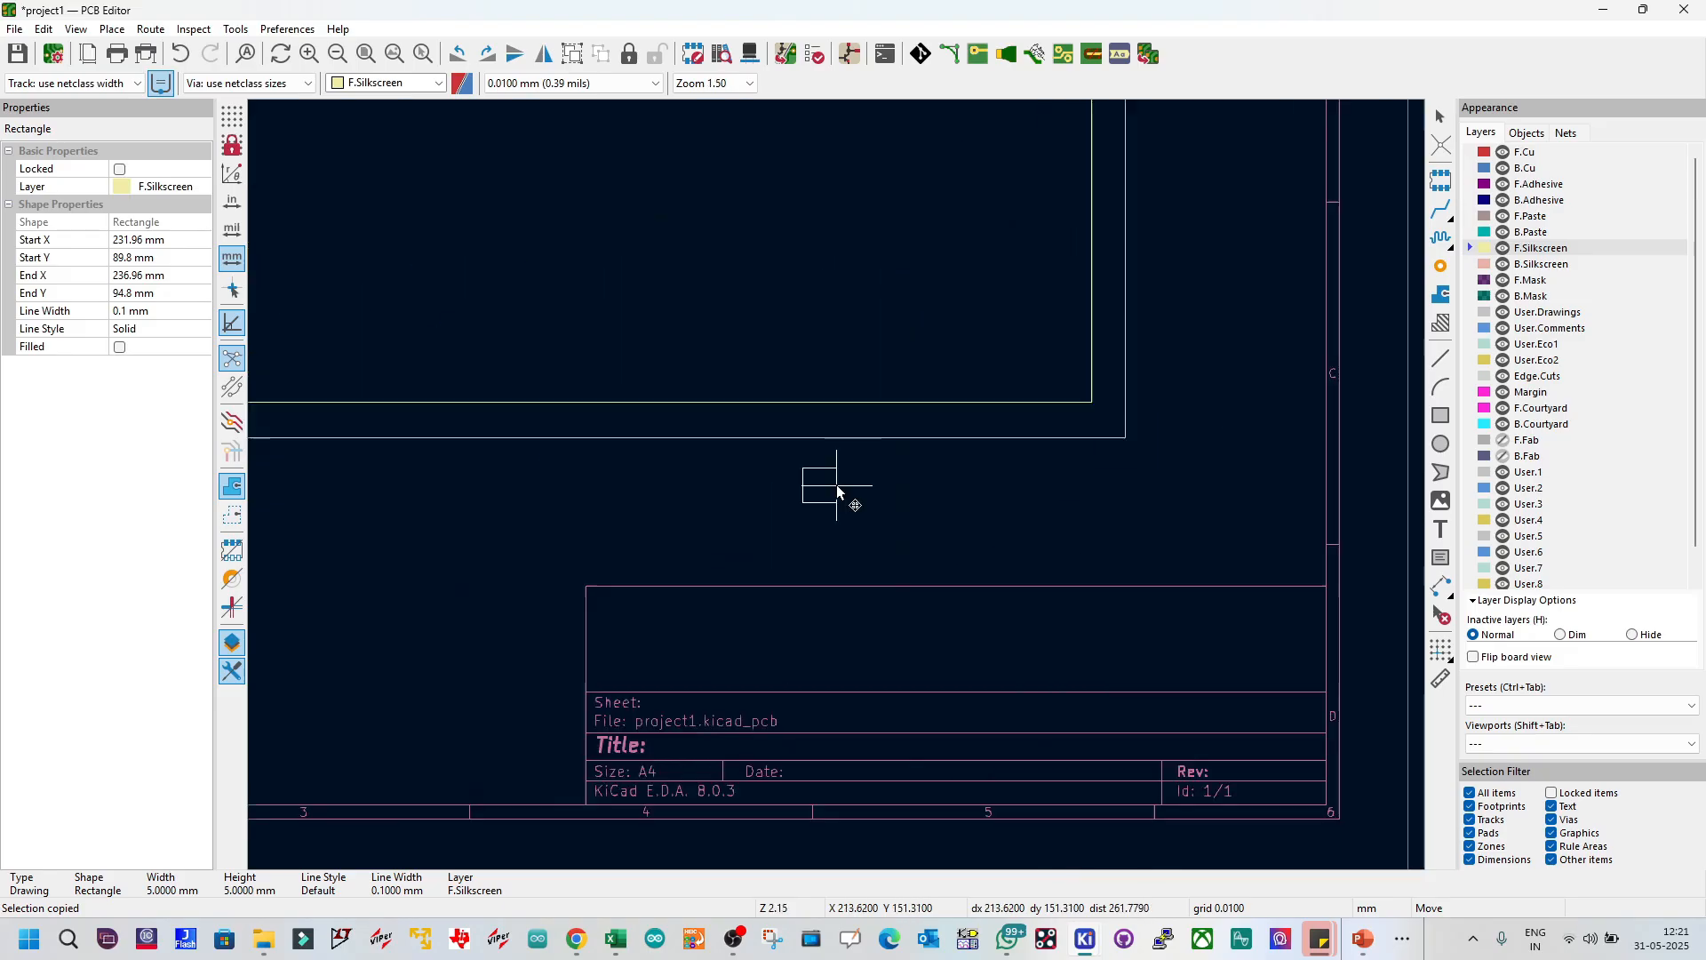
{"action": "scroll", "coordinate": [836, 485], "scroll_direction": "up", "scroll_amount": 2}
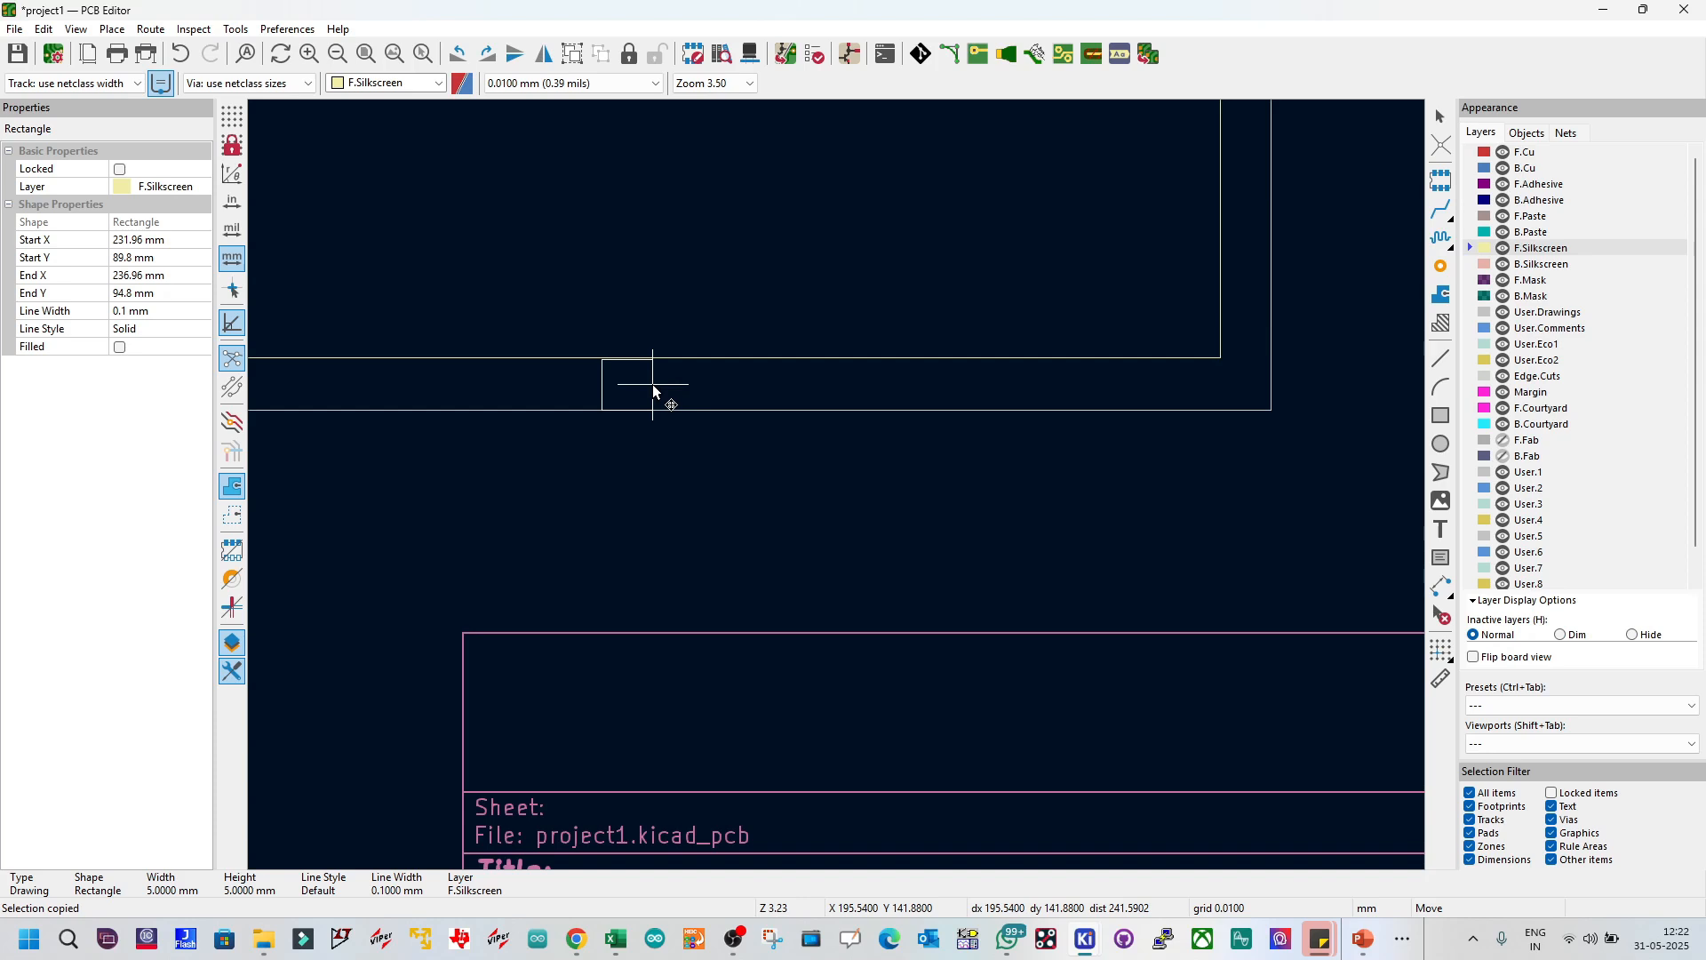
{"action": "key", "text": "Escape"}
Step: Measure the gap between the board's lower edge and the guide rectangle's lower side, and save the board
{"action": "left_click", "coordinate": [1441, 678]}
{"action": "scroll", "coordinate": [842, 488], "scroll_direction": "up", "scroll_amount": 5}
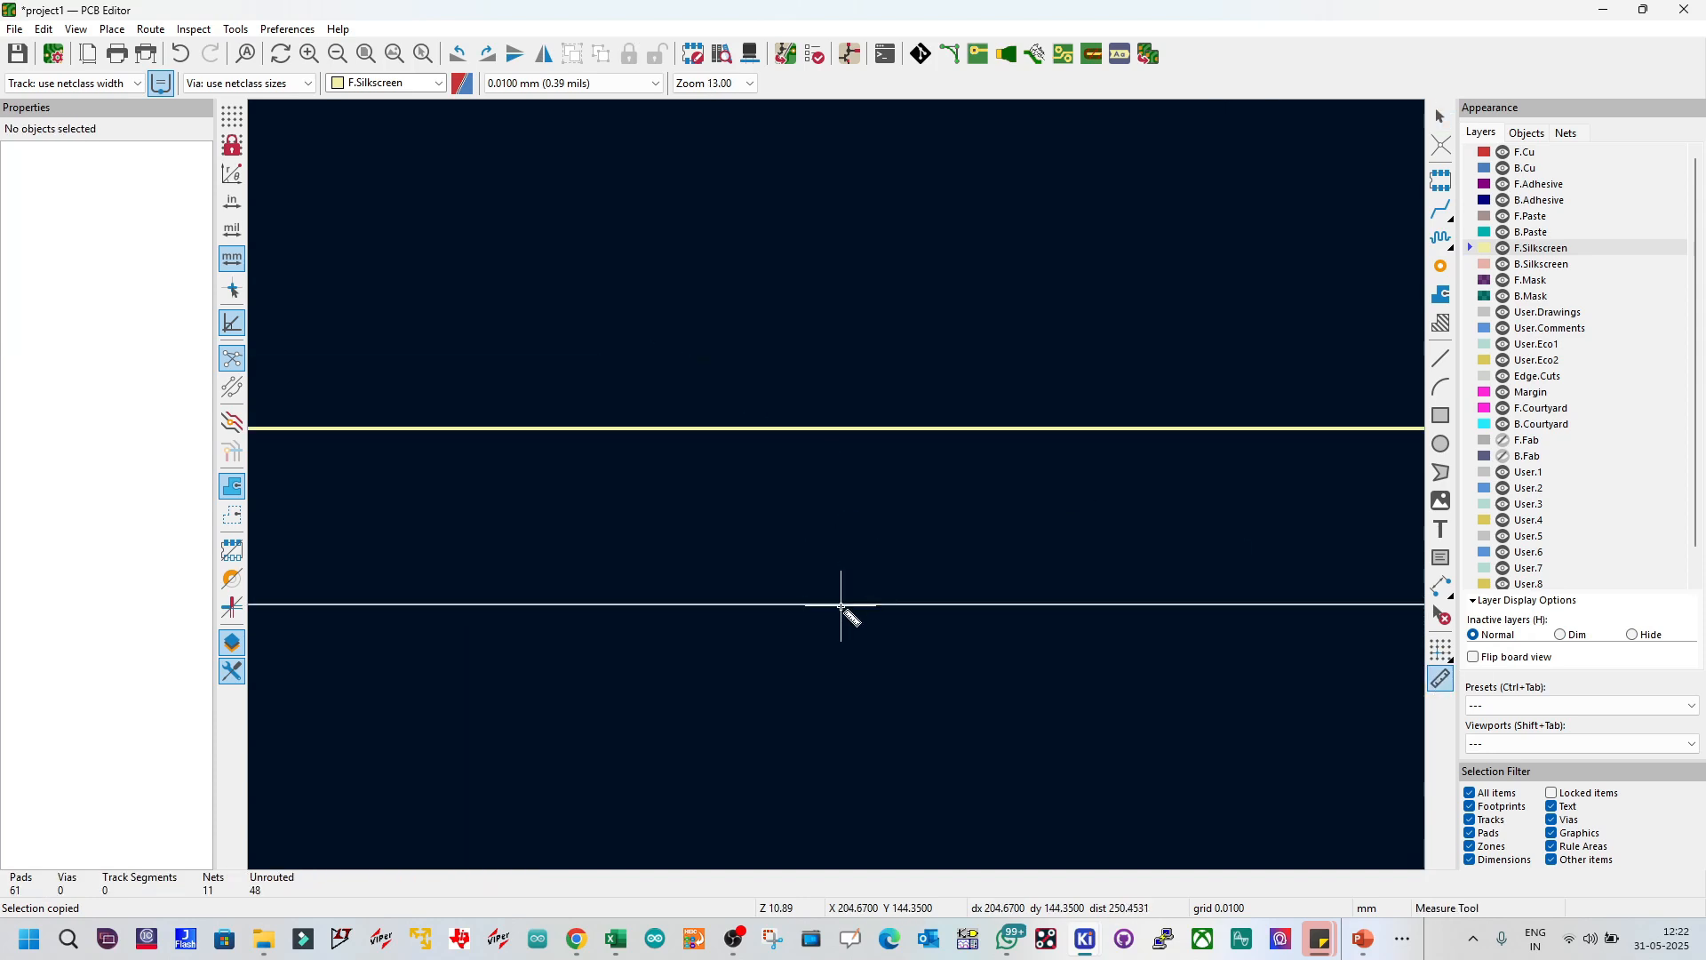
{"action": "left_click", "coordinate": [840, 605]}
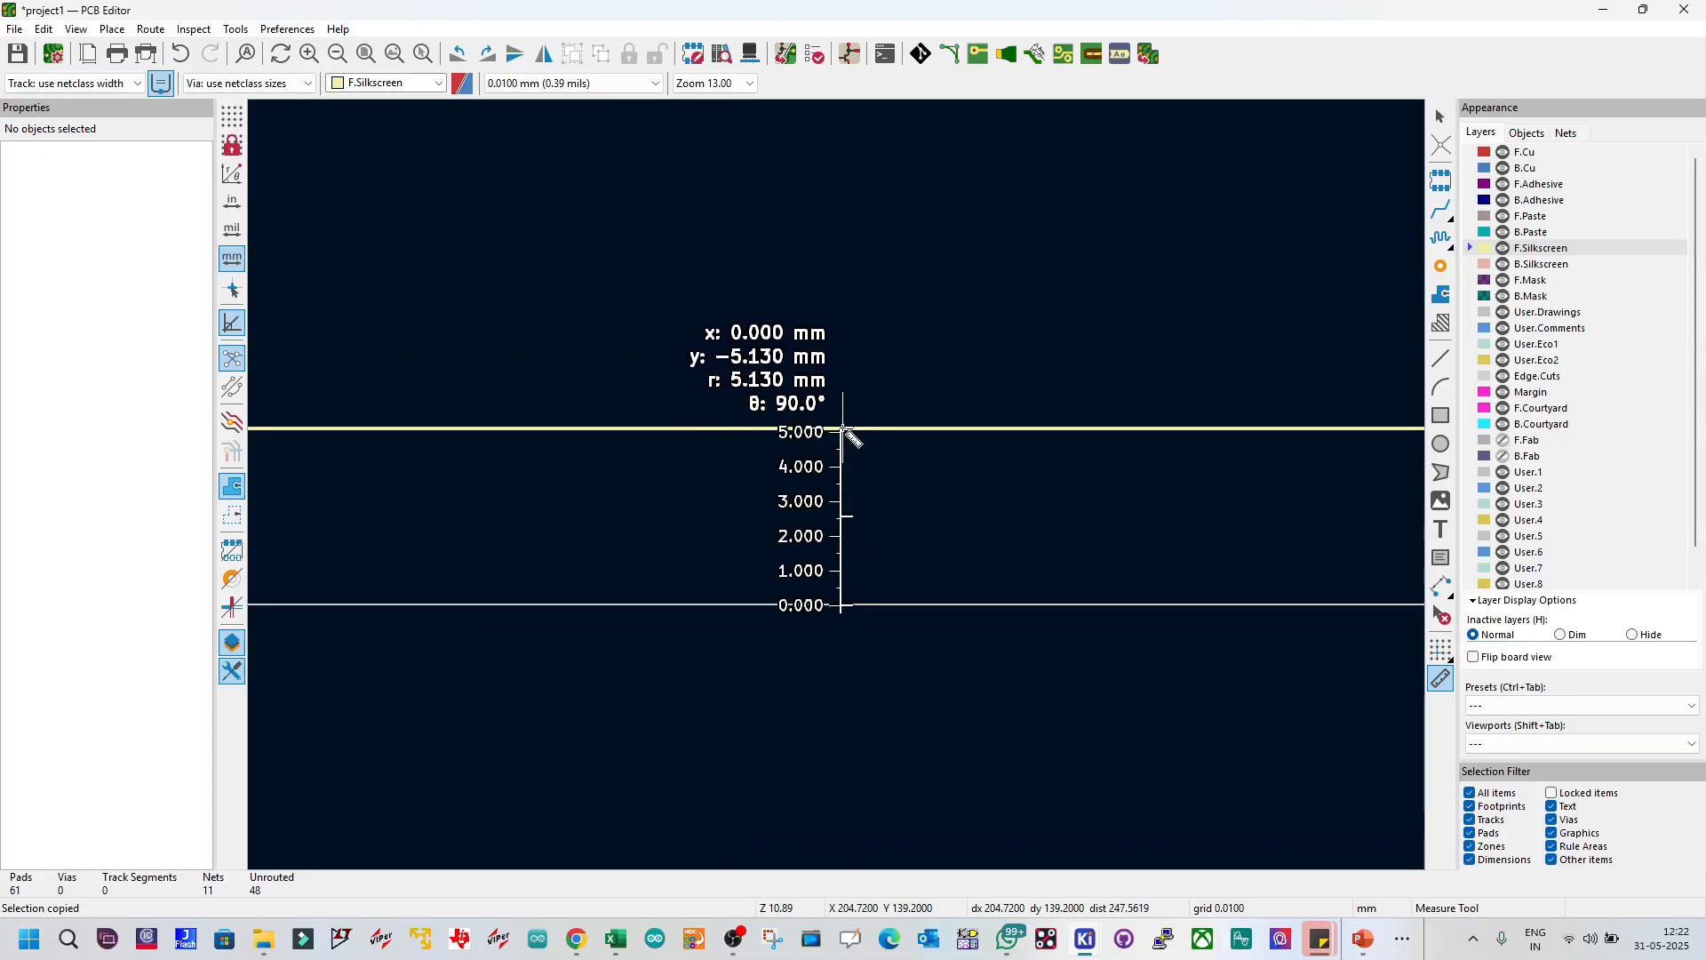
{"action": "key", "text": "Escape"}
{"action": "scroll", "coordinate": [831, 509], "scroll_direction": "down", "scroll_amount": 15}
{"action": "scroll", "coordinate": [782, 405], "scroll_direction": "up", "scroll_amount": 7}
{"action": "scroll", "coordinate": [994, 625], "scroll_direction": "down", "scroll_amount": 4}
{"action": "scroll", "coordinate": [844, 489], "scroll_direction": "up", "scroll_amount": 2}
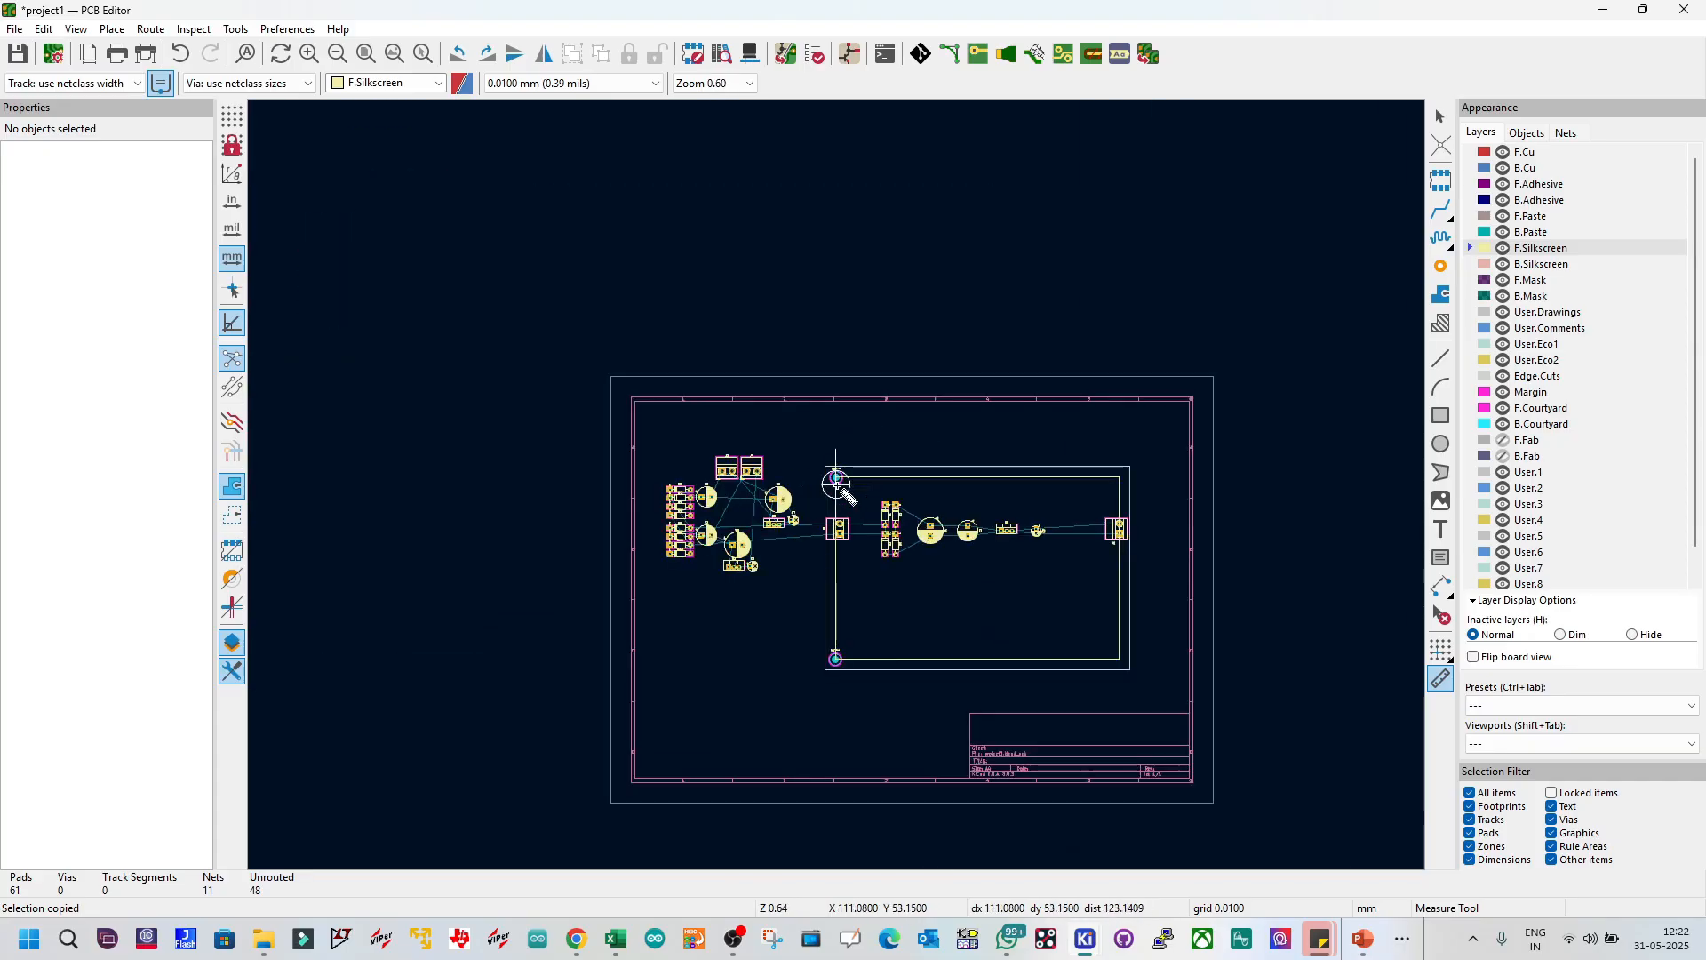
{"action": "key", "text": "Escape"}
{"action": "scroll", "coordinate": [837, 485], "scroll_direction": "up", "scroll_amount": 3}
{"action": "key", "text": "ctrl+s"}
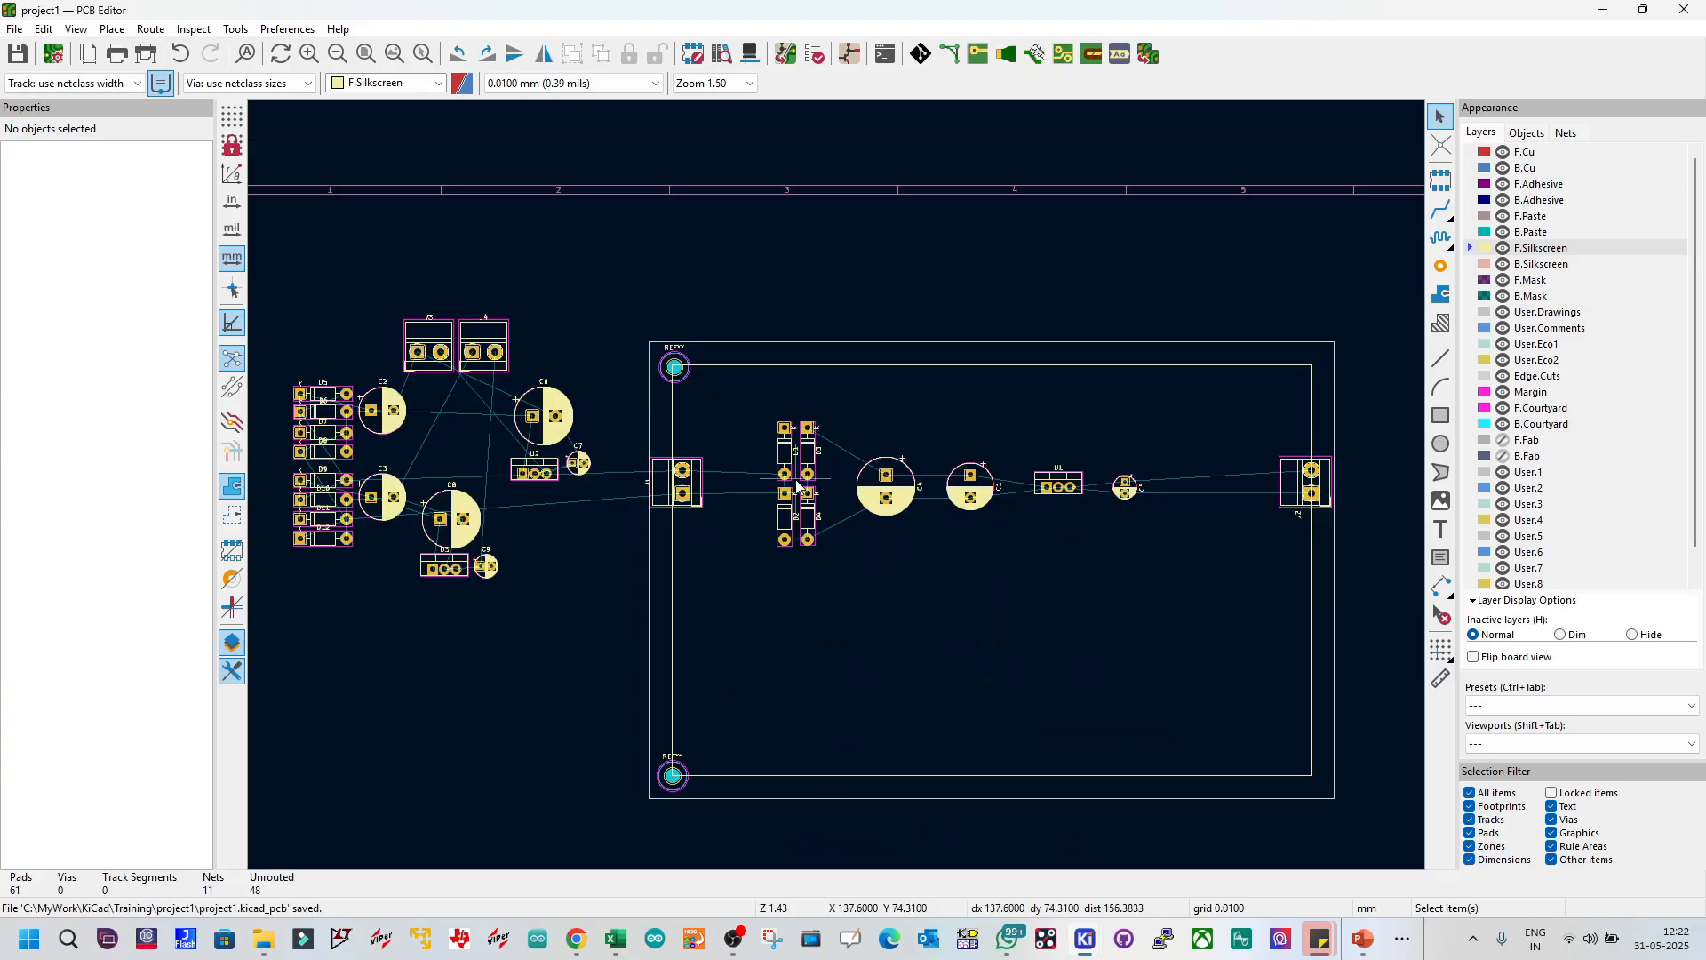
Step: Move the two left mounting holes so their centres sit on the guide rectangle's upper-left and lower-left corners
{"action": "scroll", "coordinate": [751, 416], "scroll_direction": "up", "scroll_amount": 8}
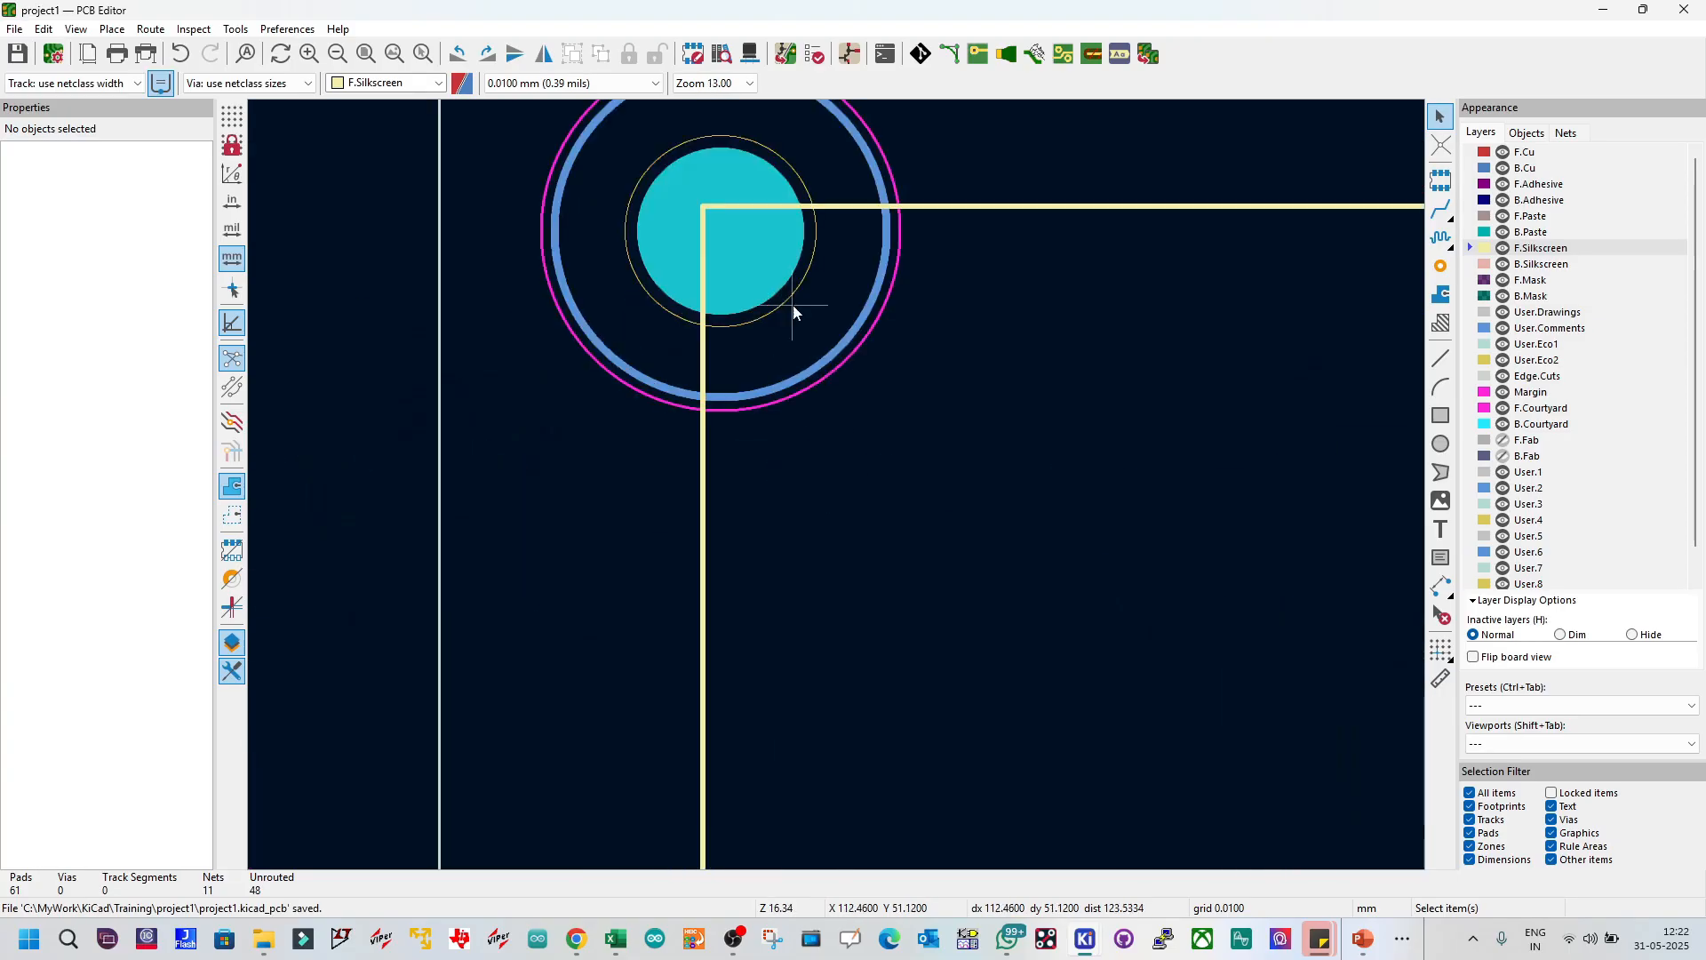
{"action": "left_click", "coordinate": [742, 272]}
{"action": "left_click_drag", "start_coordinate": [743, 267], "coordinate": [703, 207]}
{"action": "scroll", "coordinate": [769, 341], "scroll_direction": "down", "scroll_amount": 8}
{"action": "scroll", "coordinate": [832, 809], "scroll_direction": "up", "scroll_amount": 2}
{"action": "scroll", "coordinate": [791, 498], "scroll_direction": "up", "scroll_amount": 5}
{"action": "left_click", "coordinate": [814, 492]}
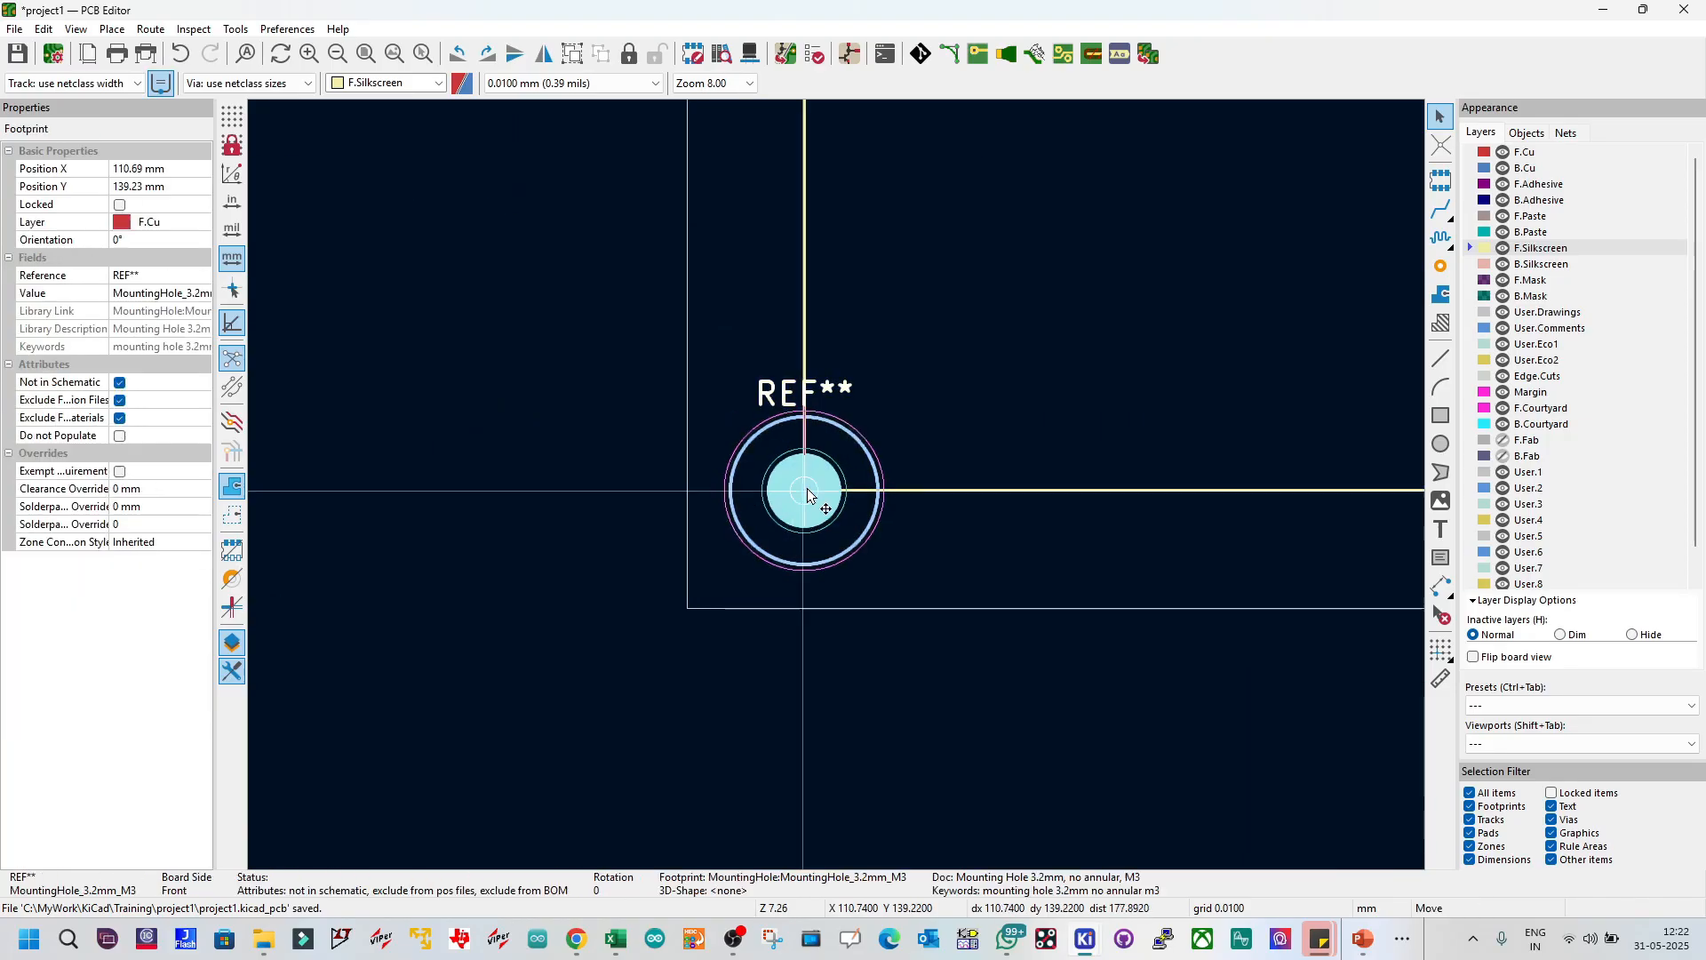
{"action": "left_click_drag", "start_coordinate": [810, 486], "coordinate": [804, 490]}
{"action": "left_click", "coordinate": [887, 472]}
Step: Copy both left mounting holes onto the guide rectangle's upper-right and lower-right corners and save the board
{"action": "scroll", "coordinate": [888, 473], "scroll_direction": "down", "scroll_amount": 5}
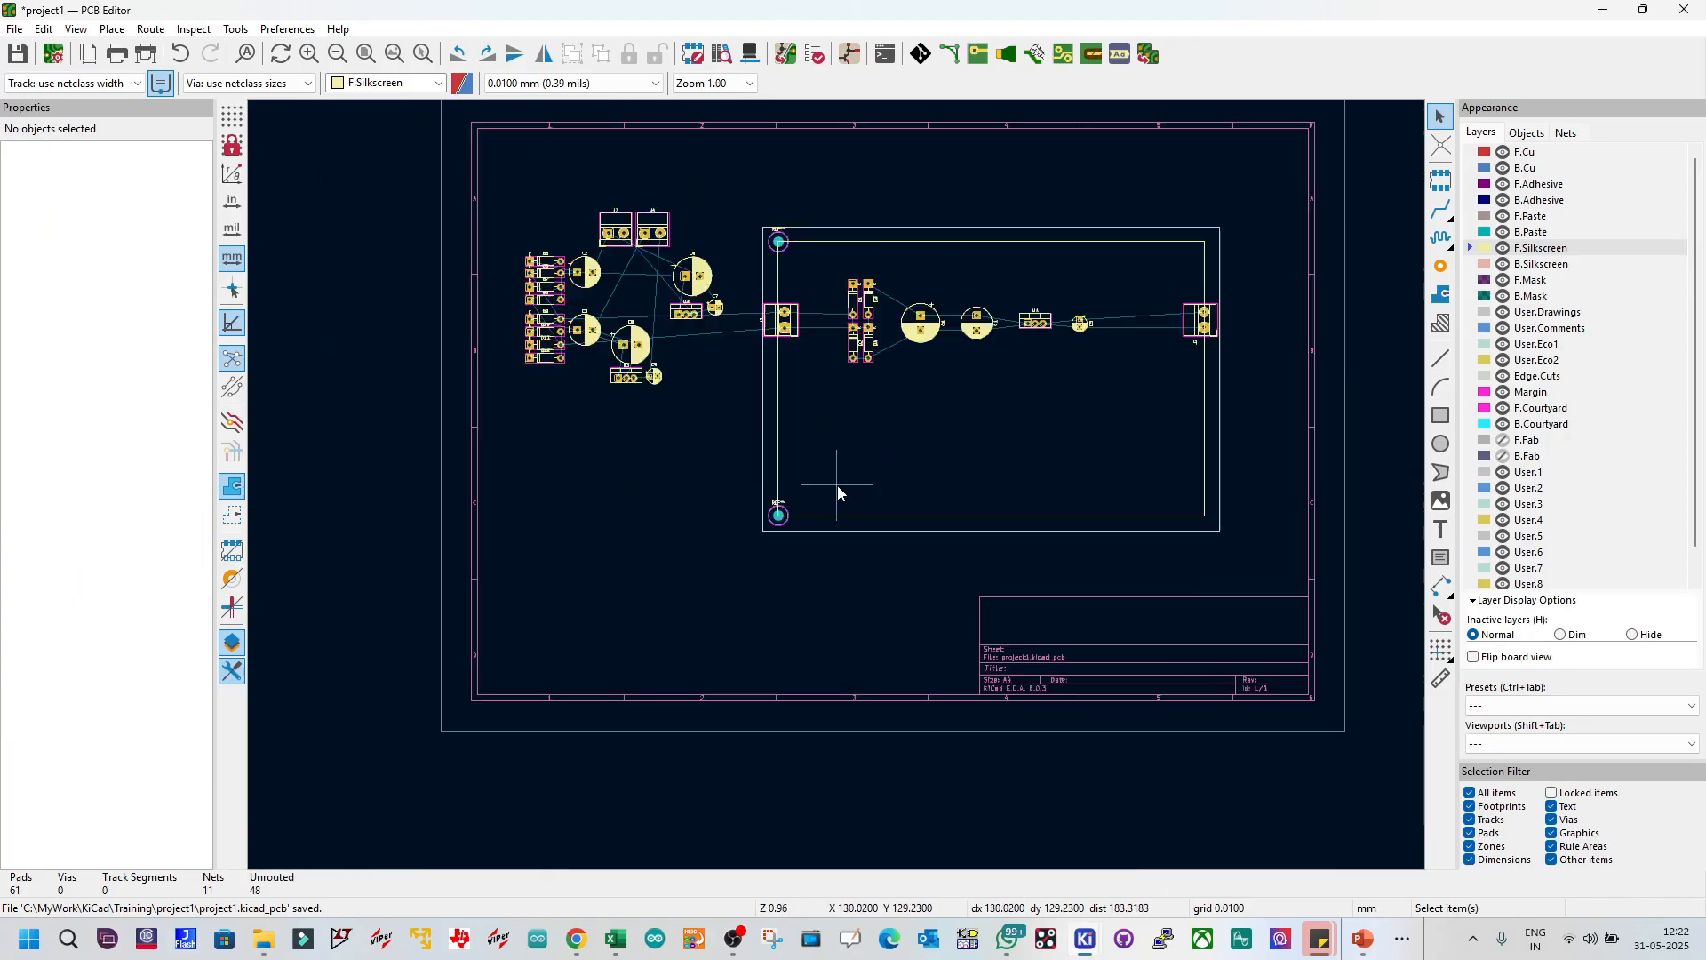
{"action": "scroll", "coordinate": [893, 453], "scroll_direction": "up", "scroll_amount": 1}
{"action": "left_click", "coordinate": [654, 160]}
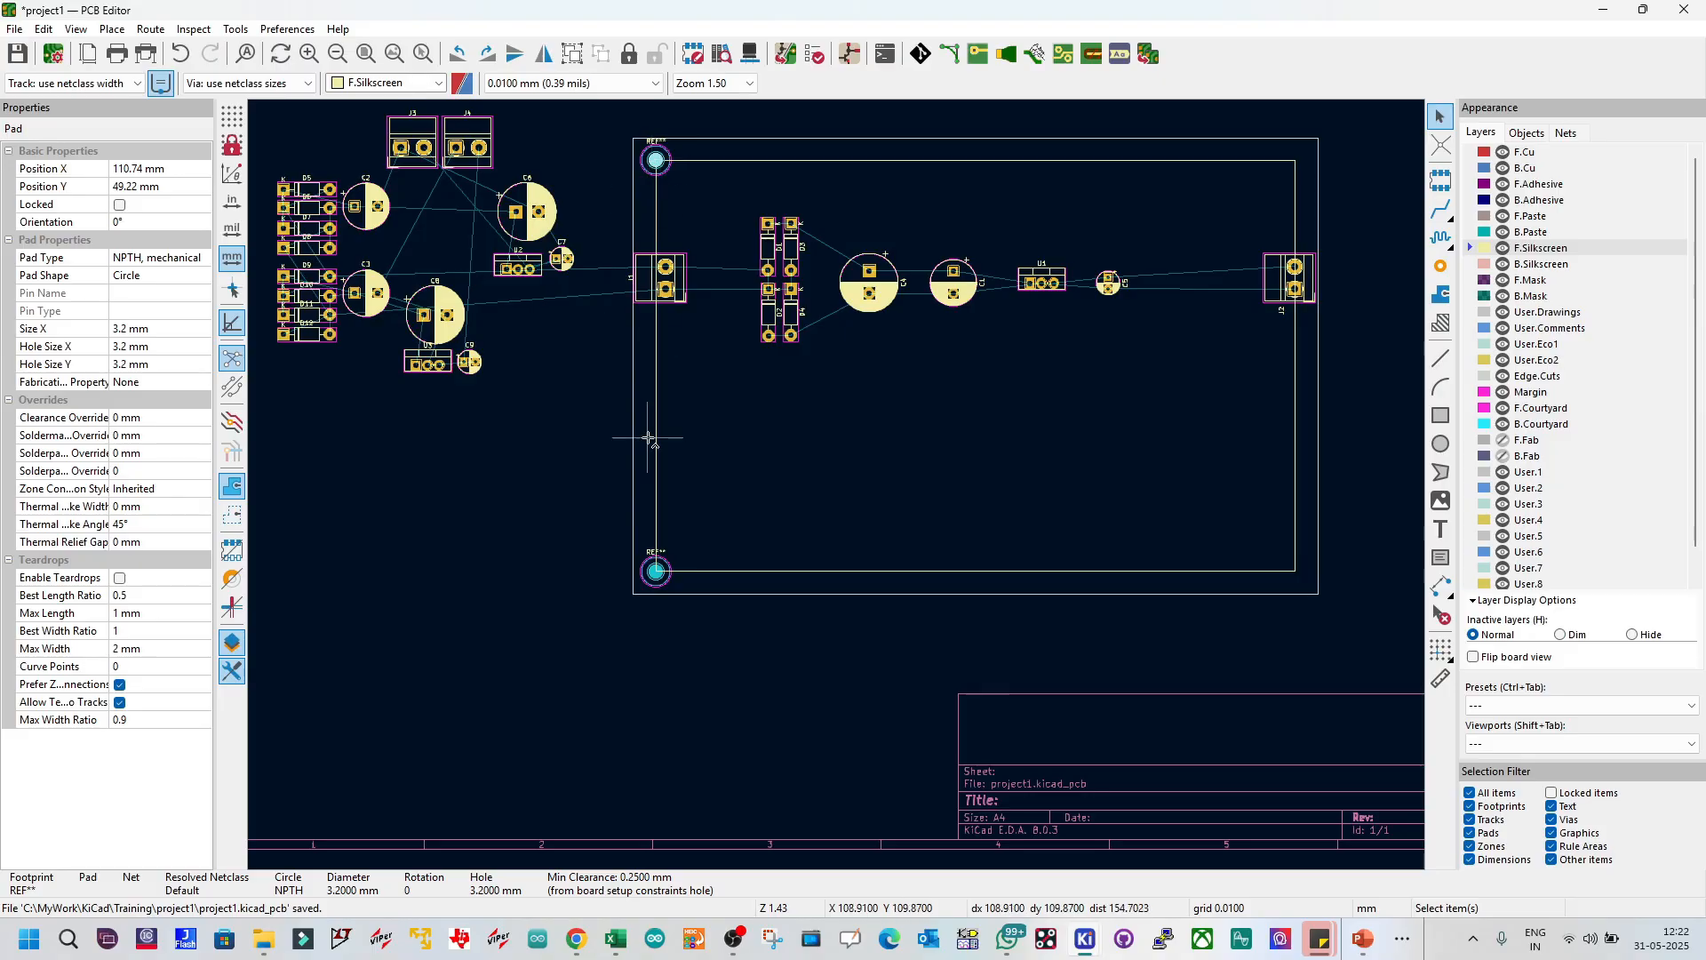
{"action": "left_click", "coordinate": [655, 160]}
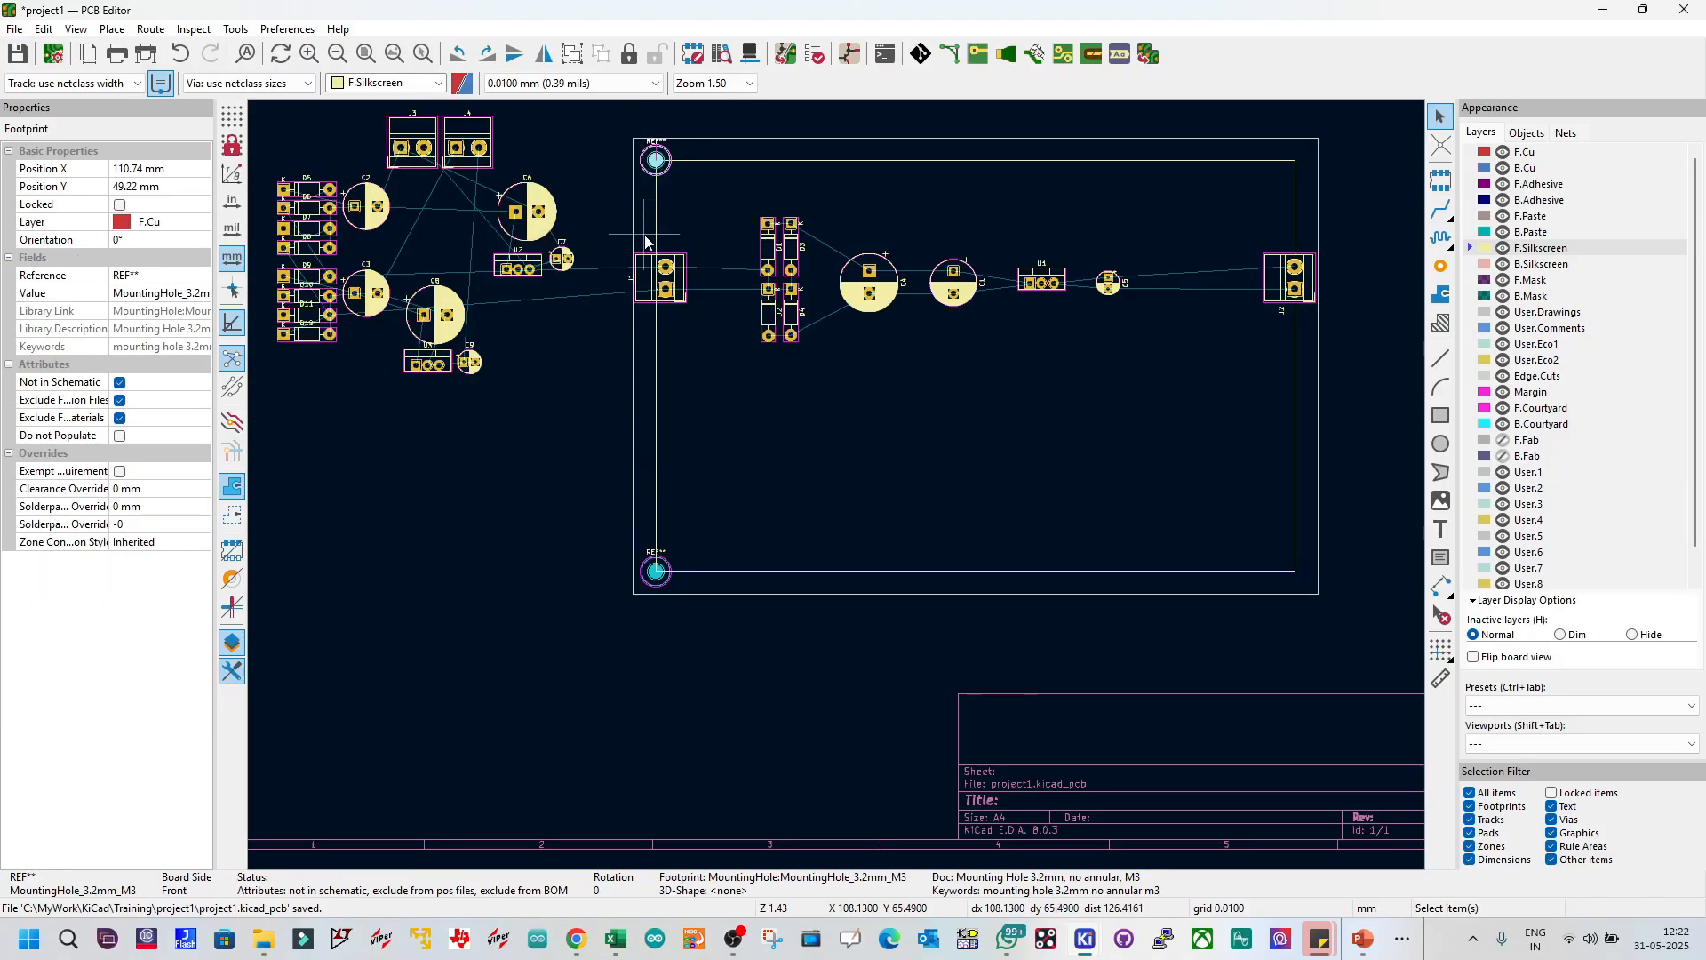
{"action": "left_click", "coordinate": [654, 573], "text": "shift"}
{"action": "key", "text": "ctrl+c"}
{"action": "key", "text": "ctrl+v"}
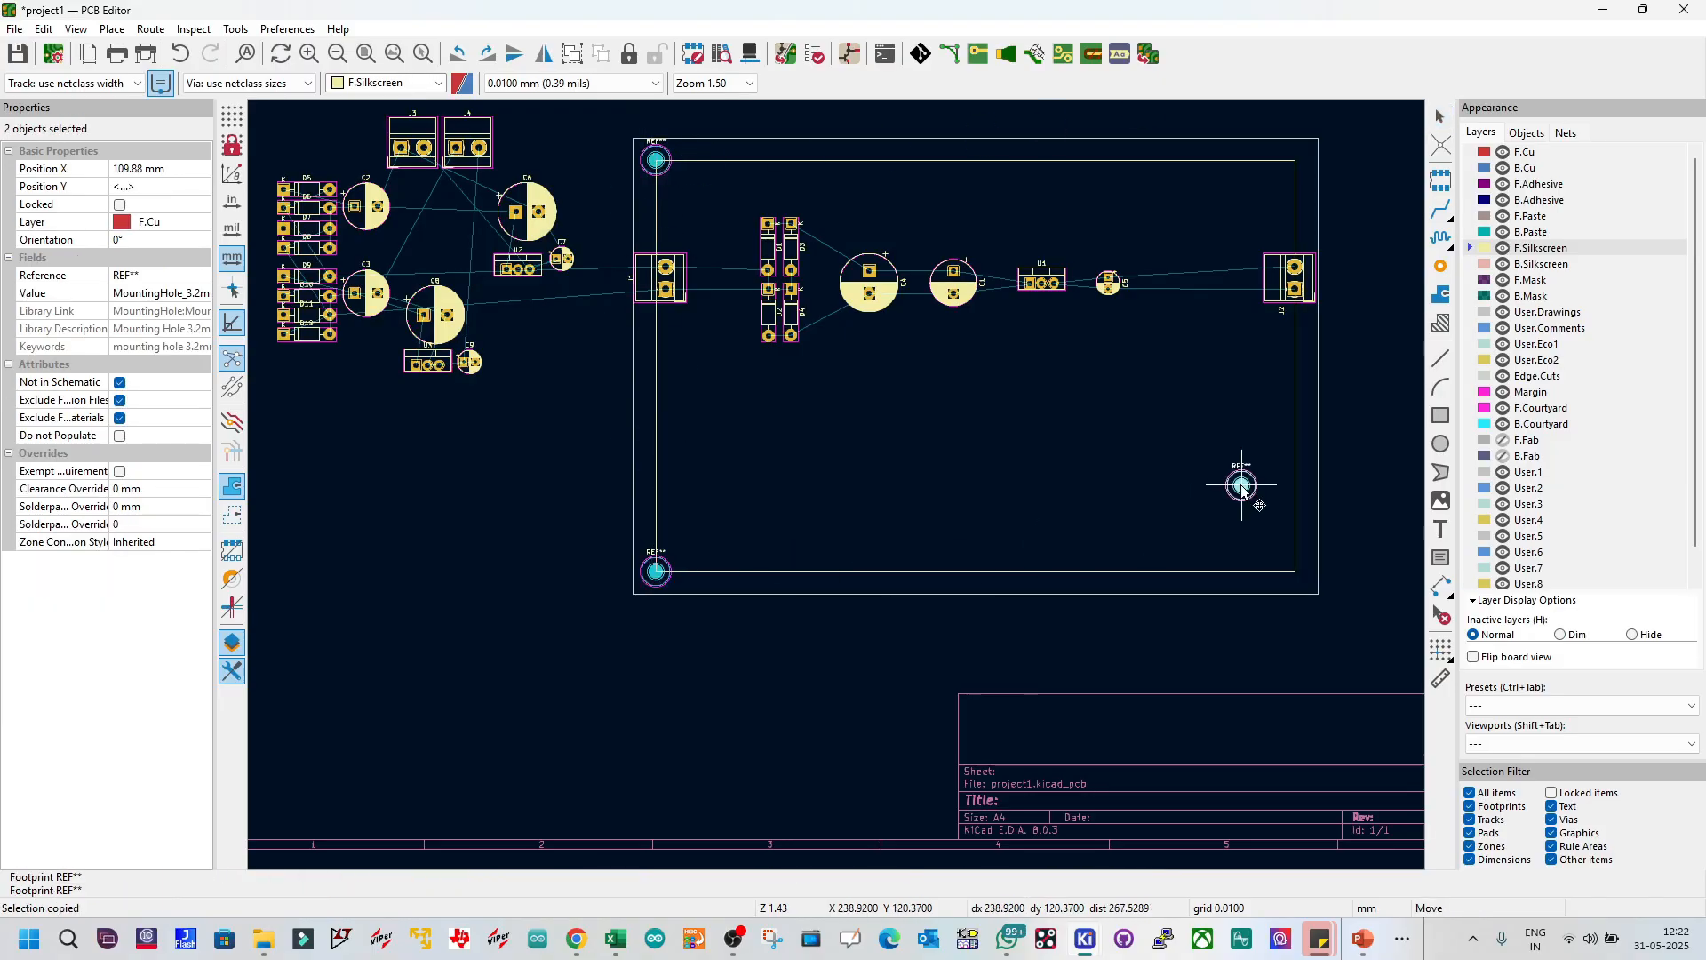
{"action": "left_click", "coordinate": [1289, 573]}
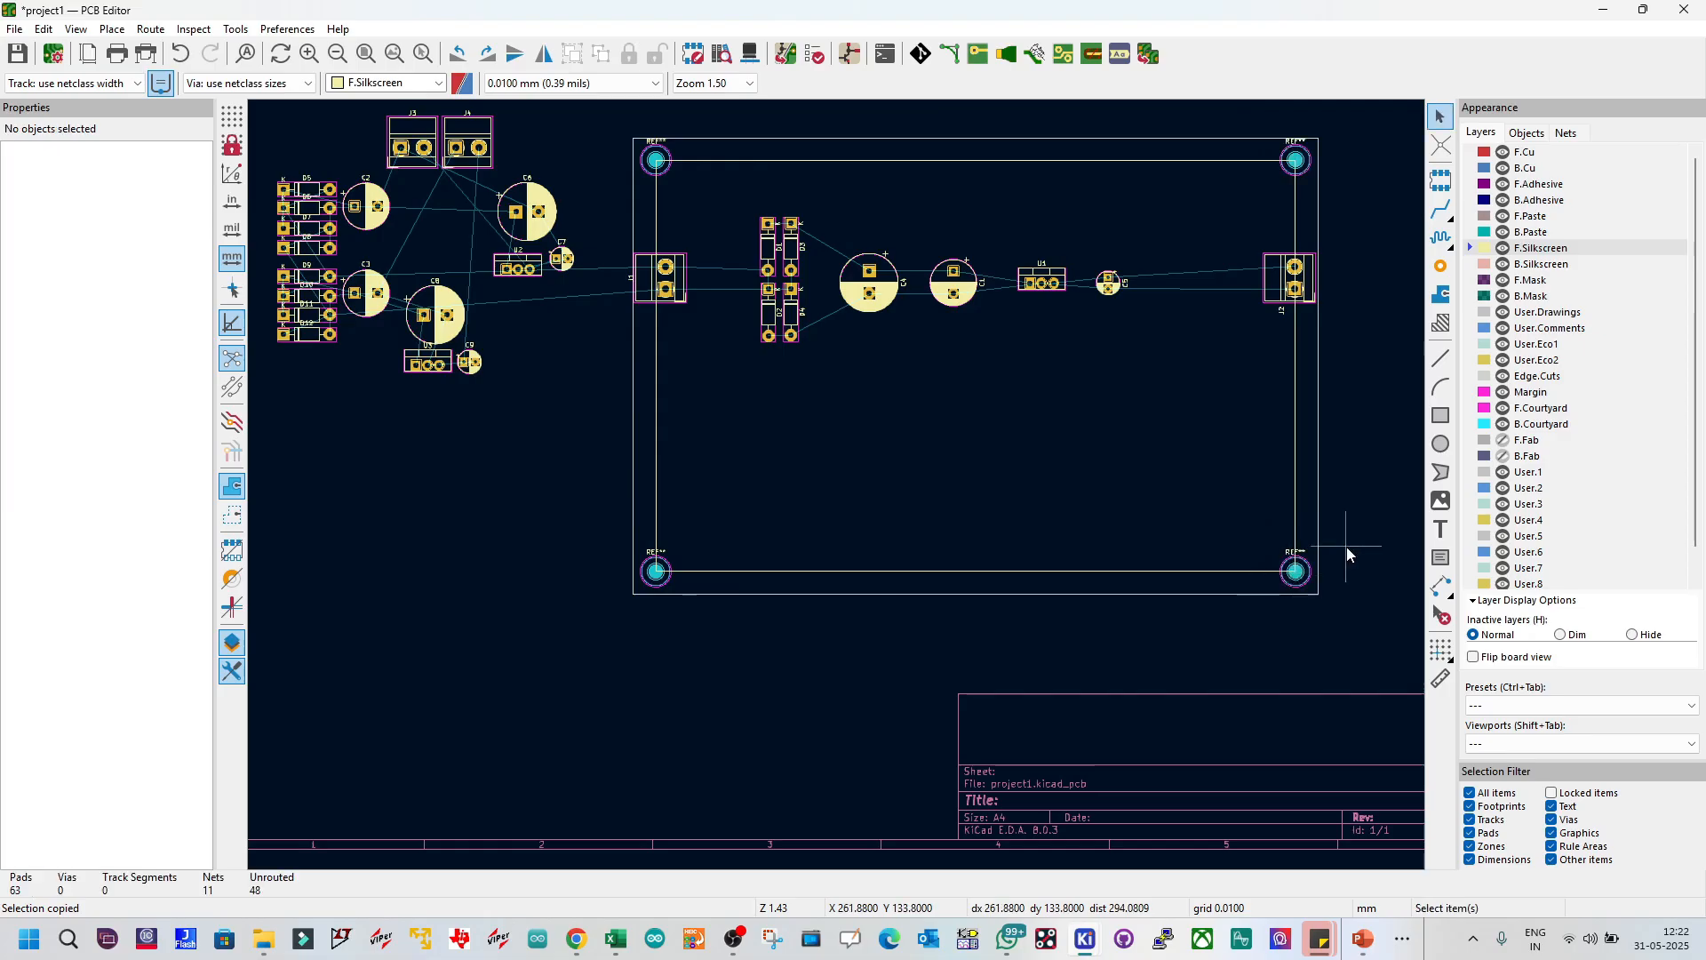
{"action": "key", "text": "ctrl+s"}
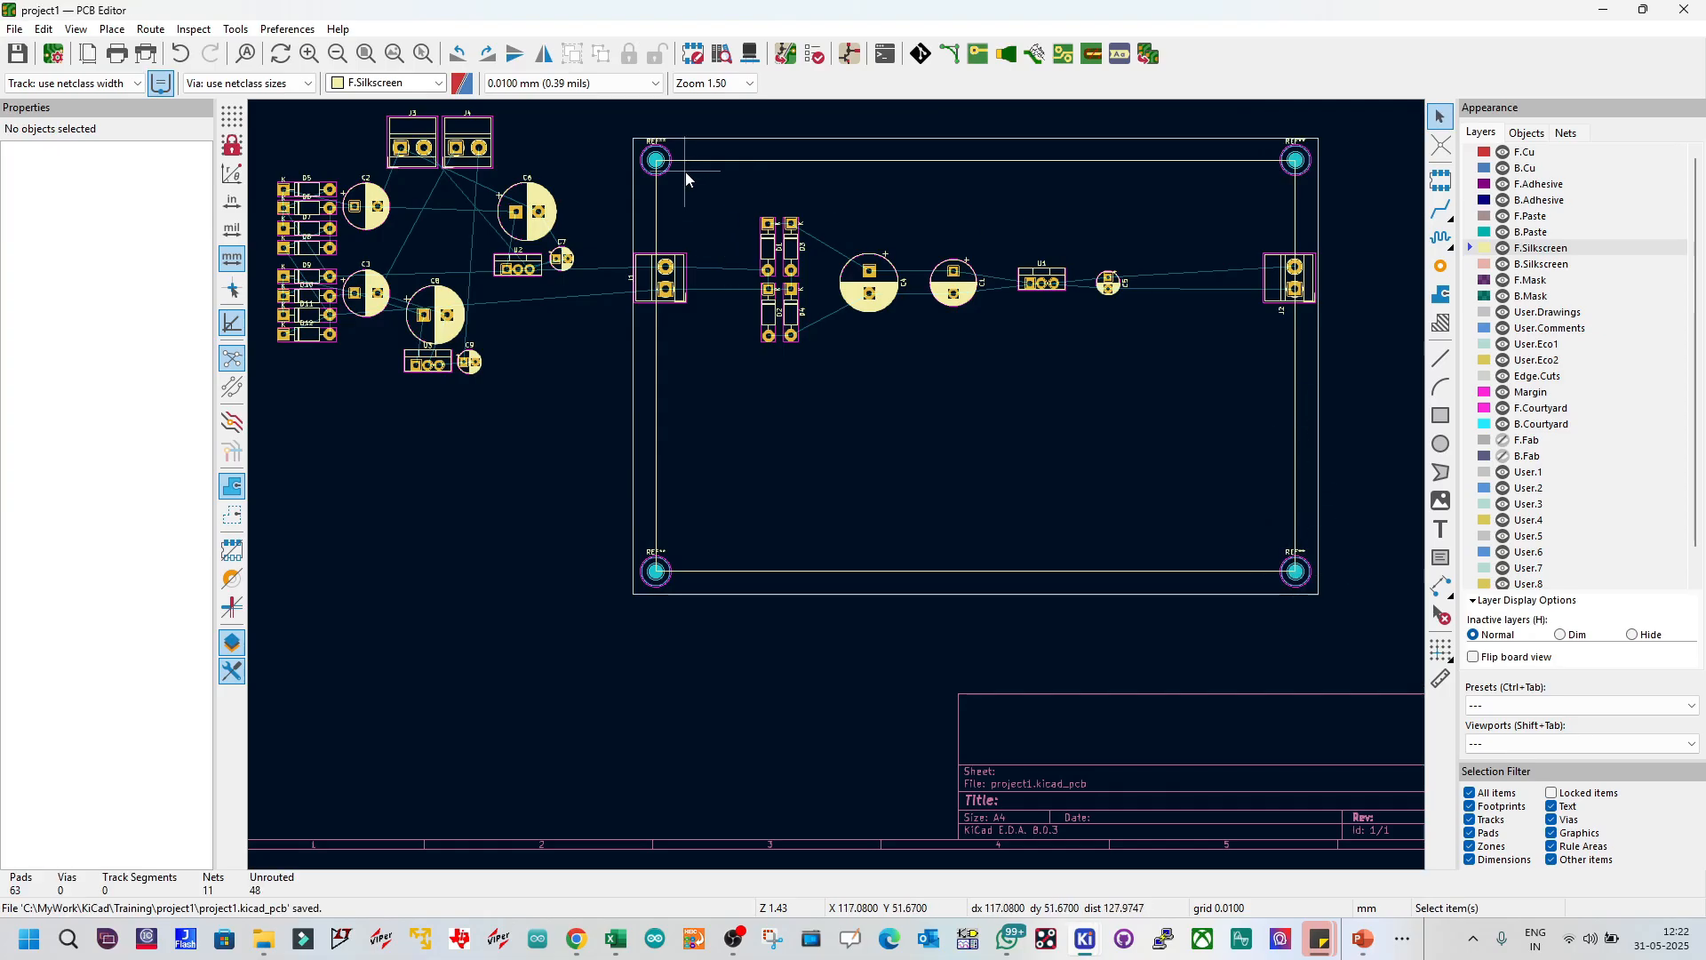
Step: Change the layer of the 140 × 90 mm guide rectangle to User.Drawings in its properties
{"action": "scroll", "coordinate": [686, 173], "scroll_direction": "up", "scroll_amount": 4}
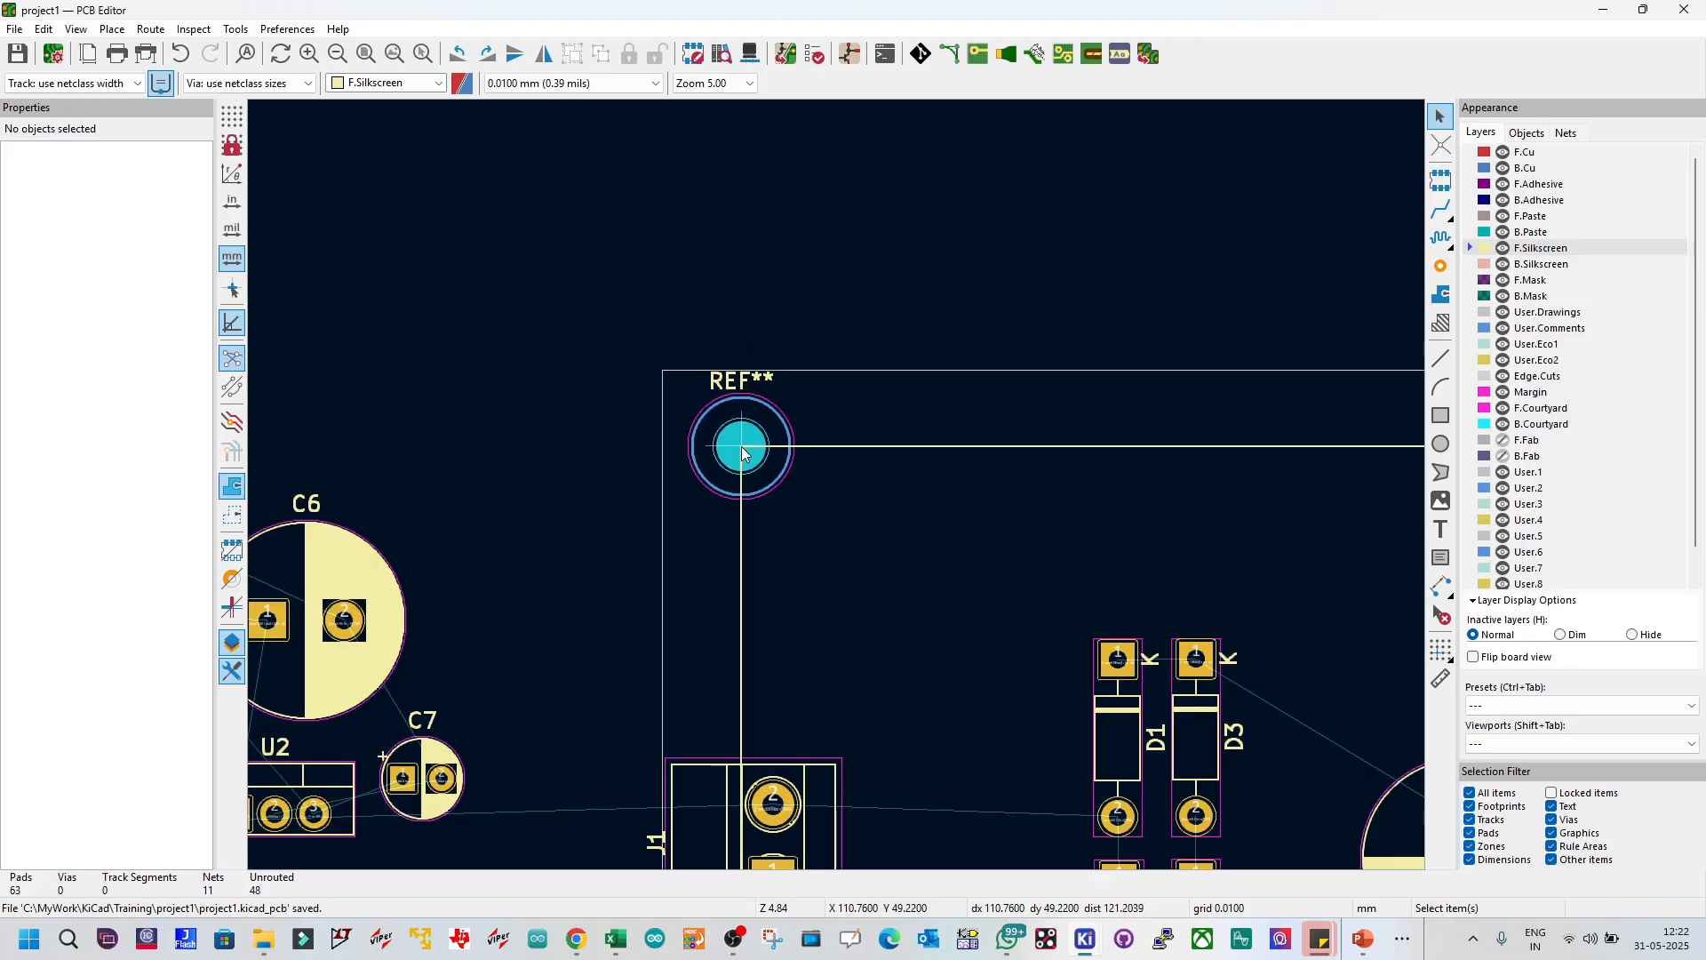
{"action": "scroll", "coordinate": [741, 446], "scroll_direction": "down", "scroll_amount": 4}
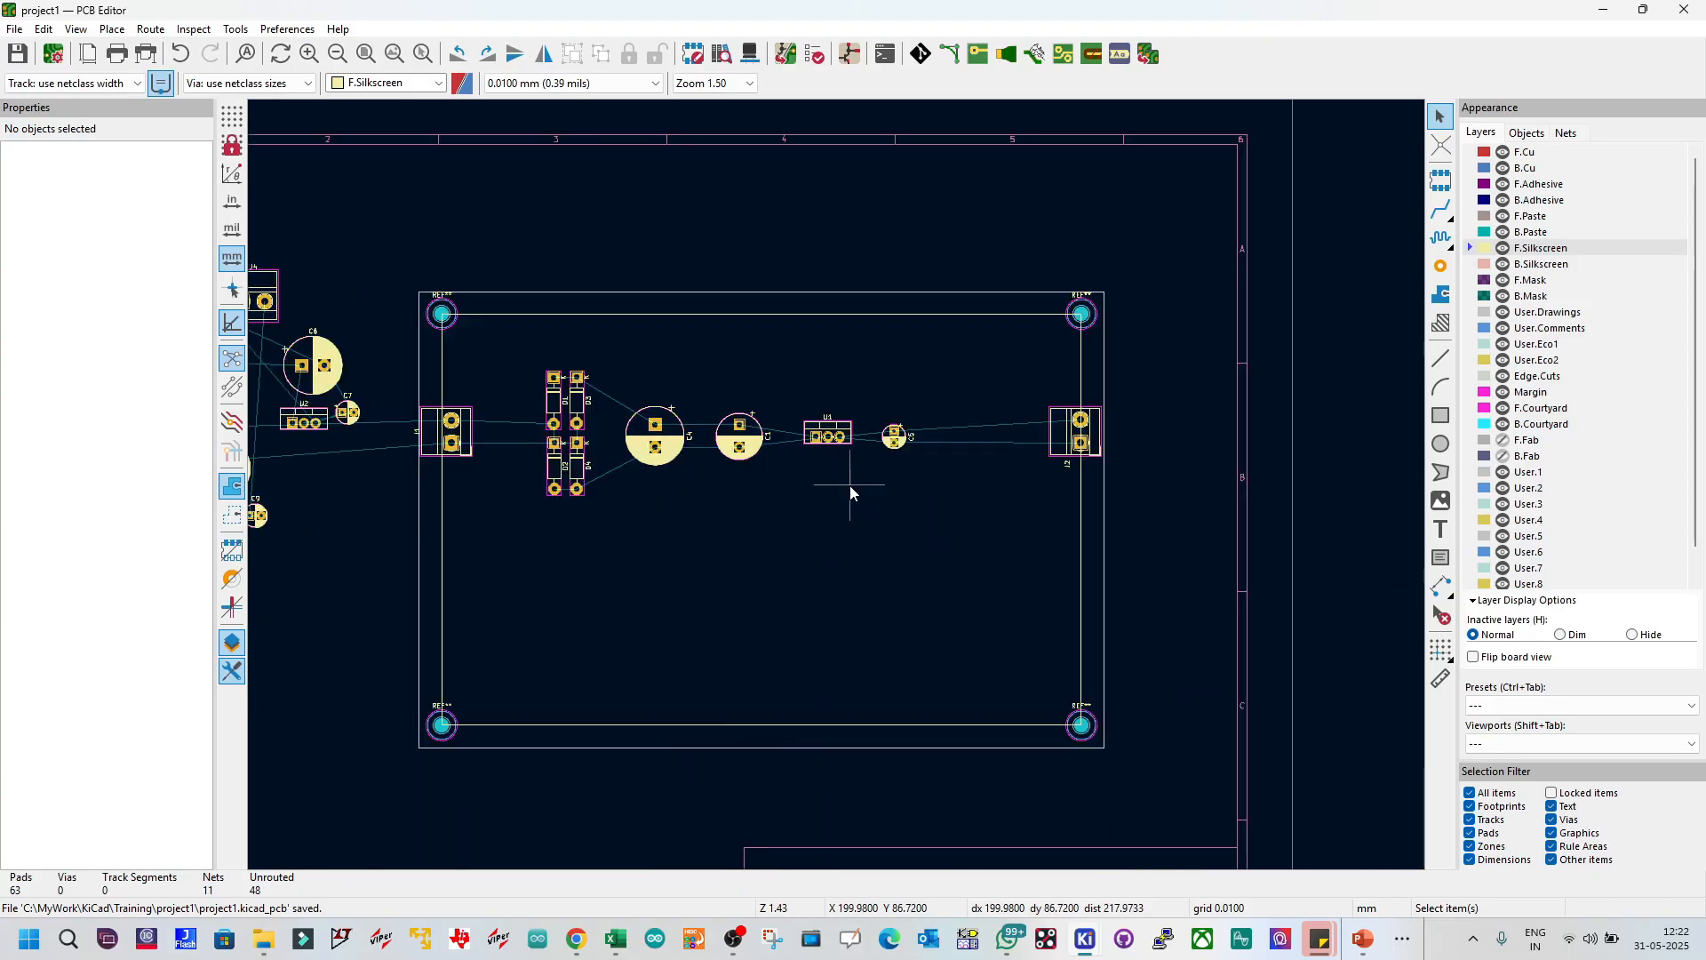
{"action": "left_click", "coordinate": [749, 316]}
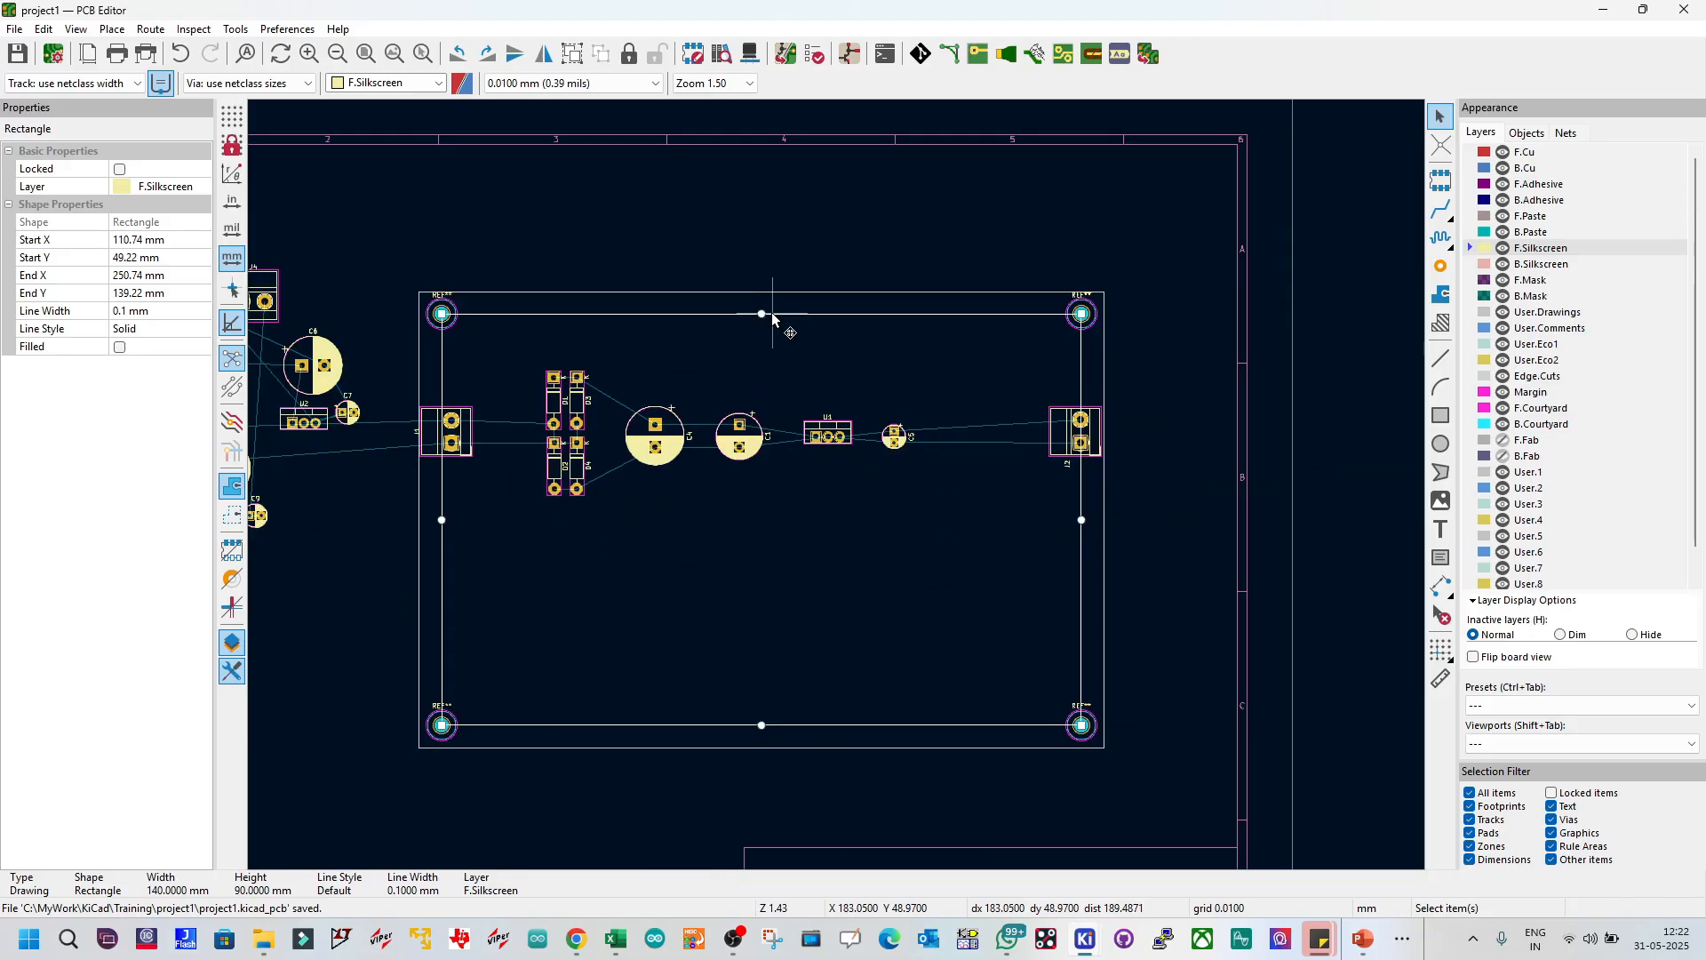
{"action": "double_click", "coordinate": [773, 320]}
{"action": "left_click", "coordinate": [1216, 534]}
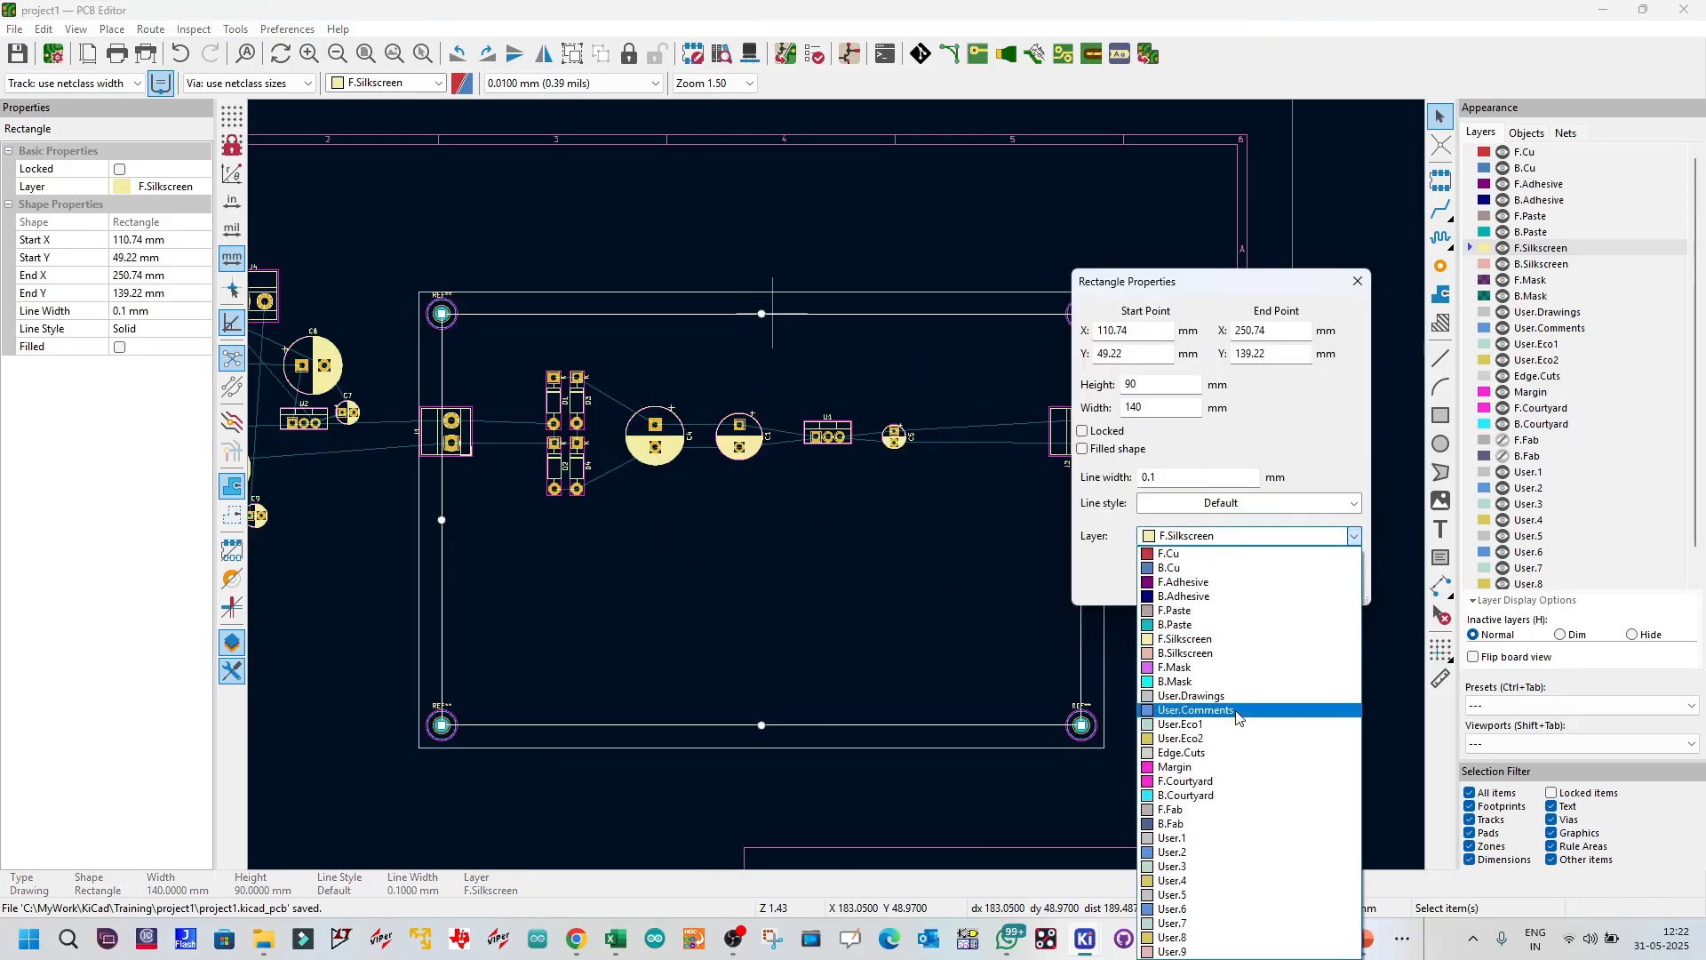
{"action": "left_click", "coordinate": [1240, 693]}
{"action": "left_click", "coordinate": [1254, 591]}
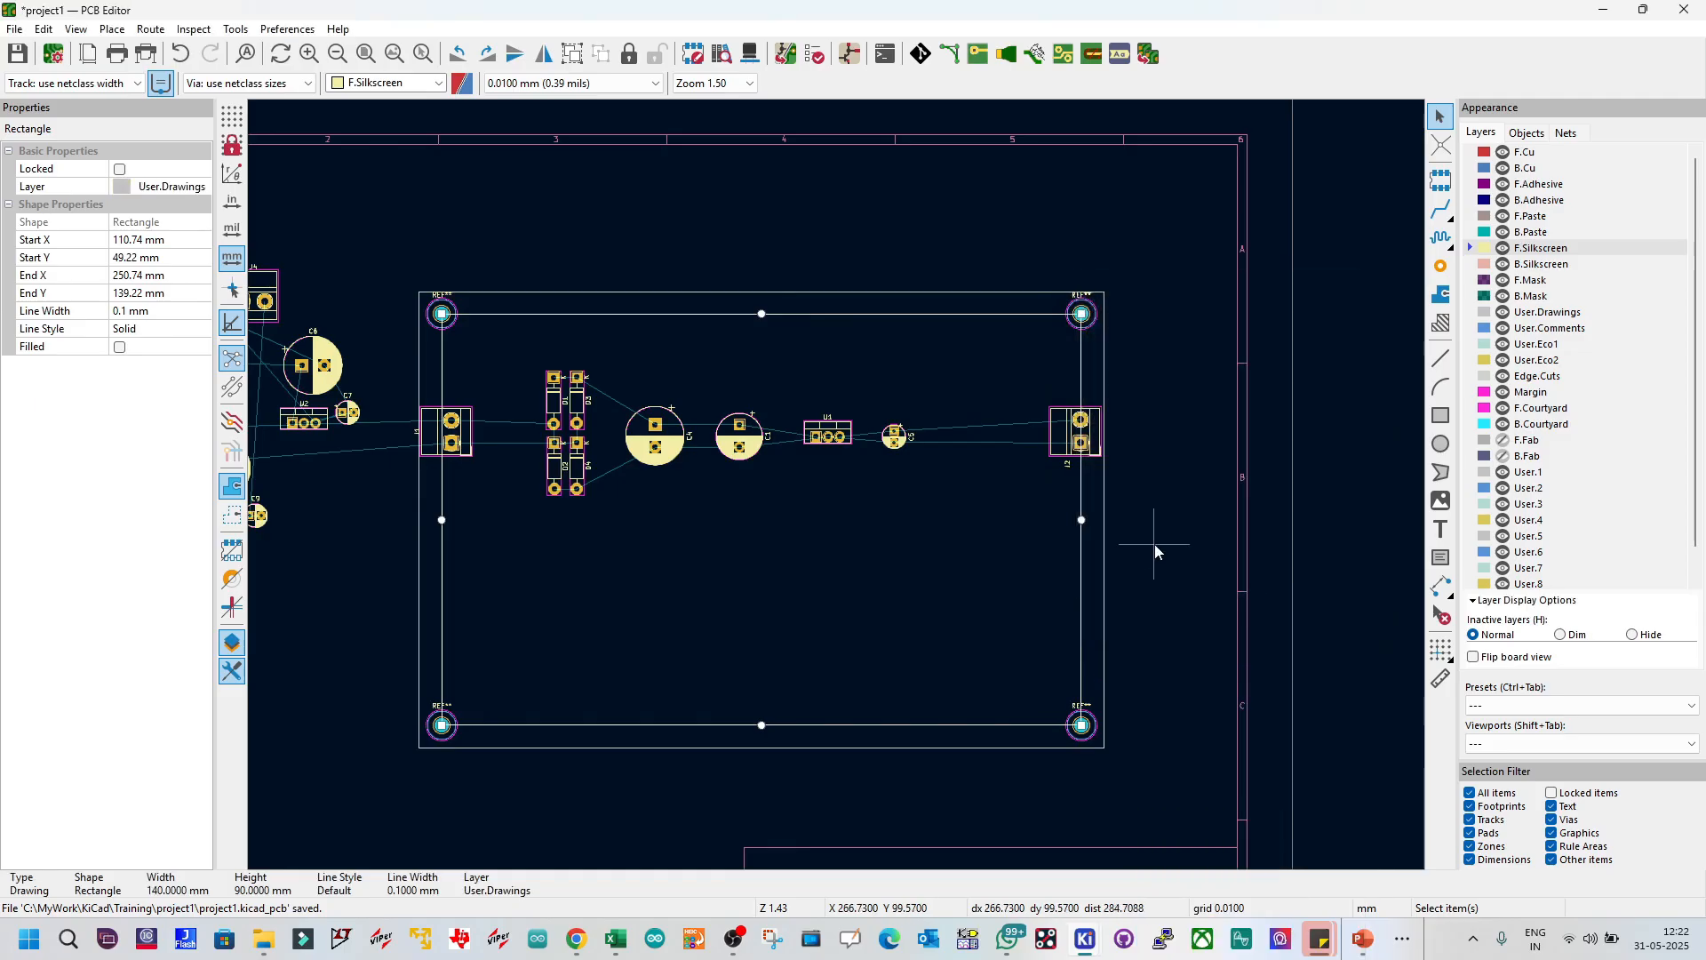
{"action": "left_click", "coordinate": [1154, 544]}
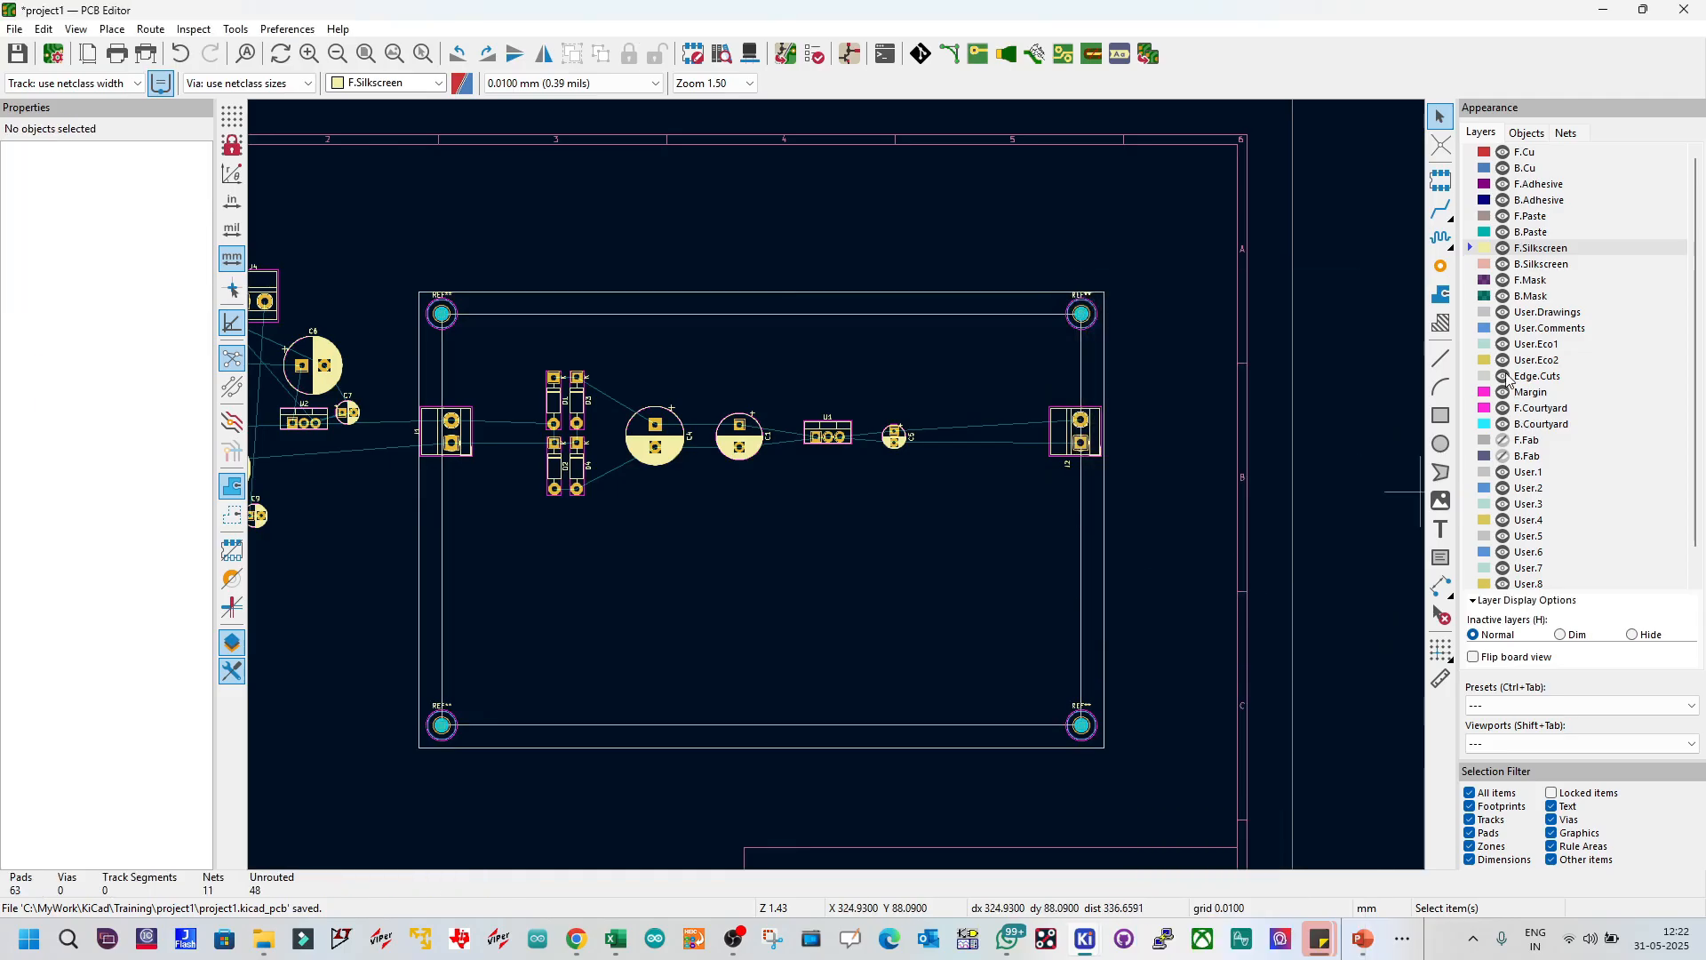
Step: Hide the User.Drawings layer and save the board
{"action": "left_click", "coordinate": [1502, 316]}
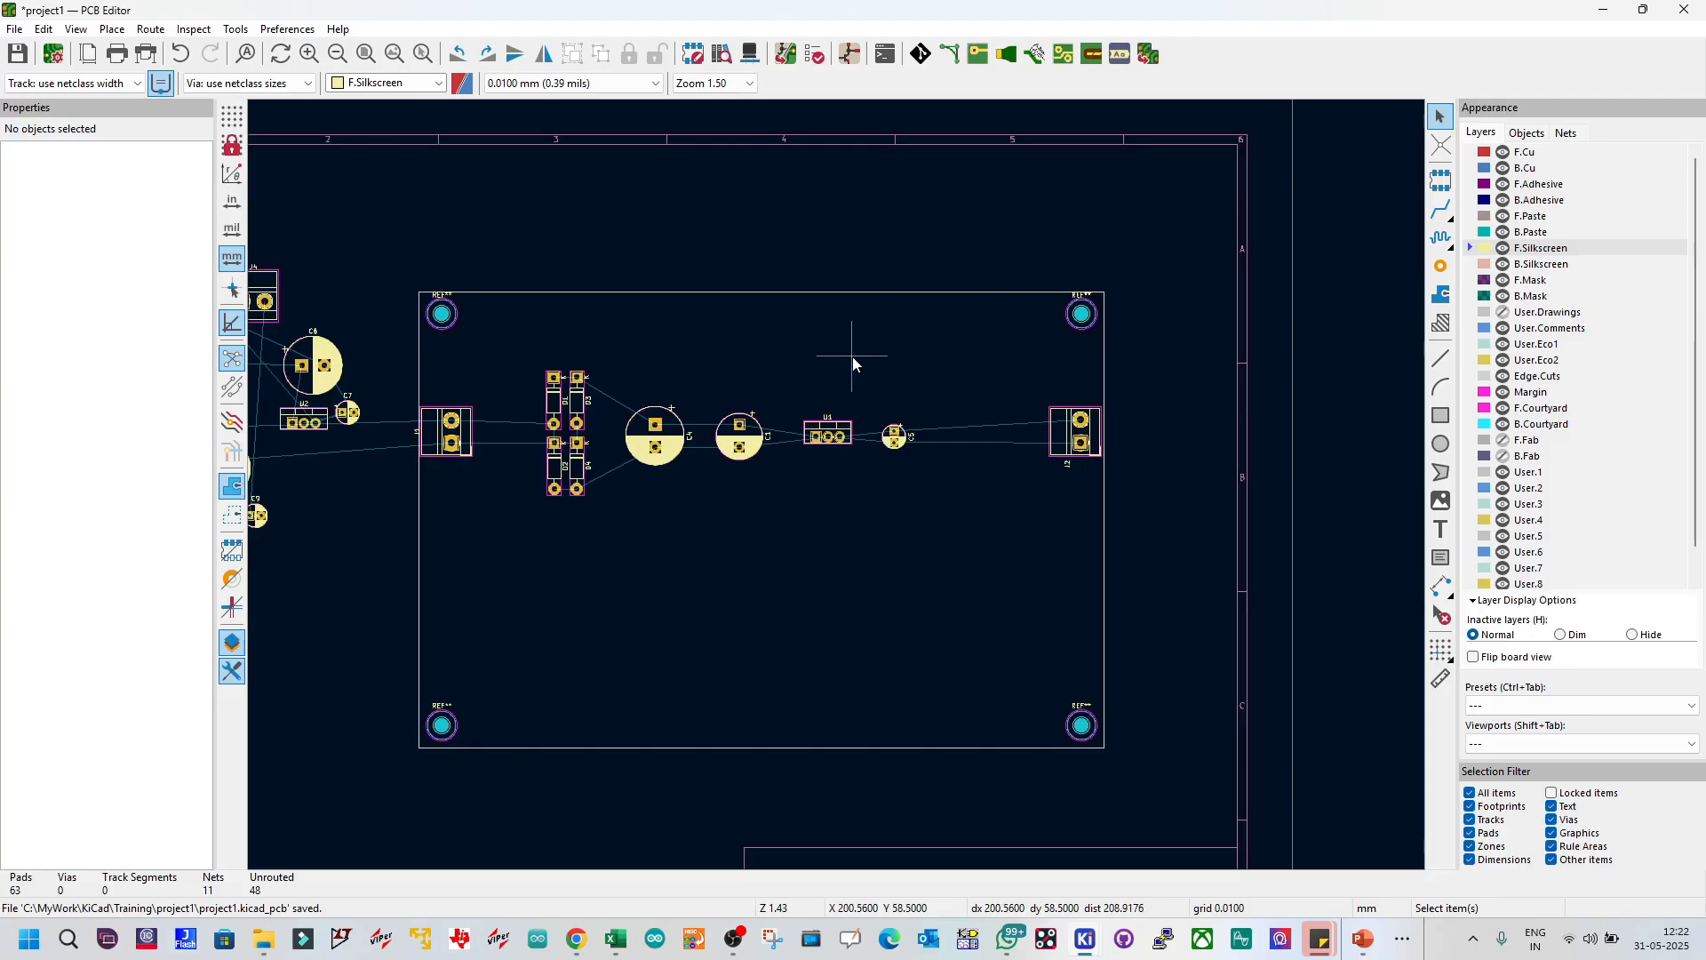
{"action": "key", "text": "ctrl+s"}
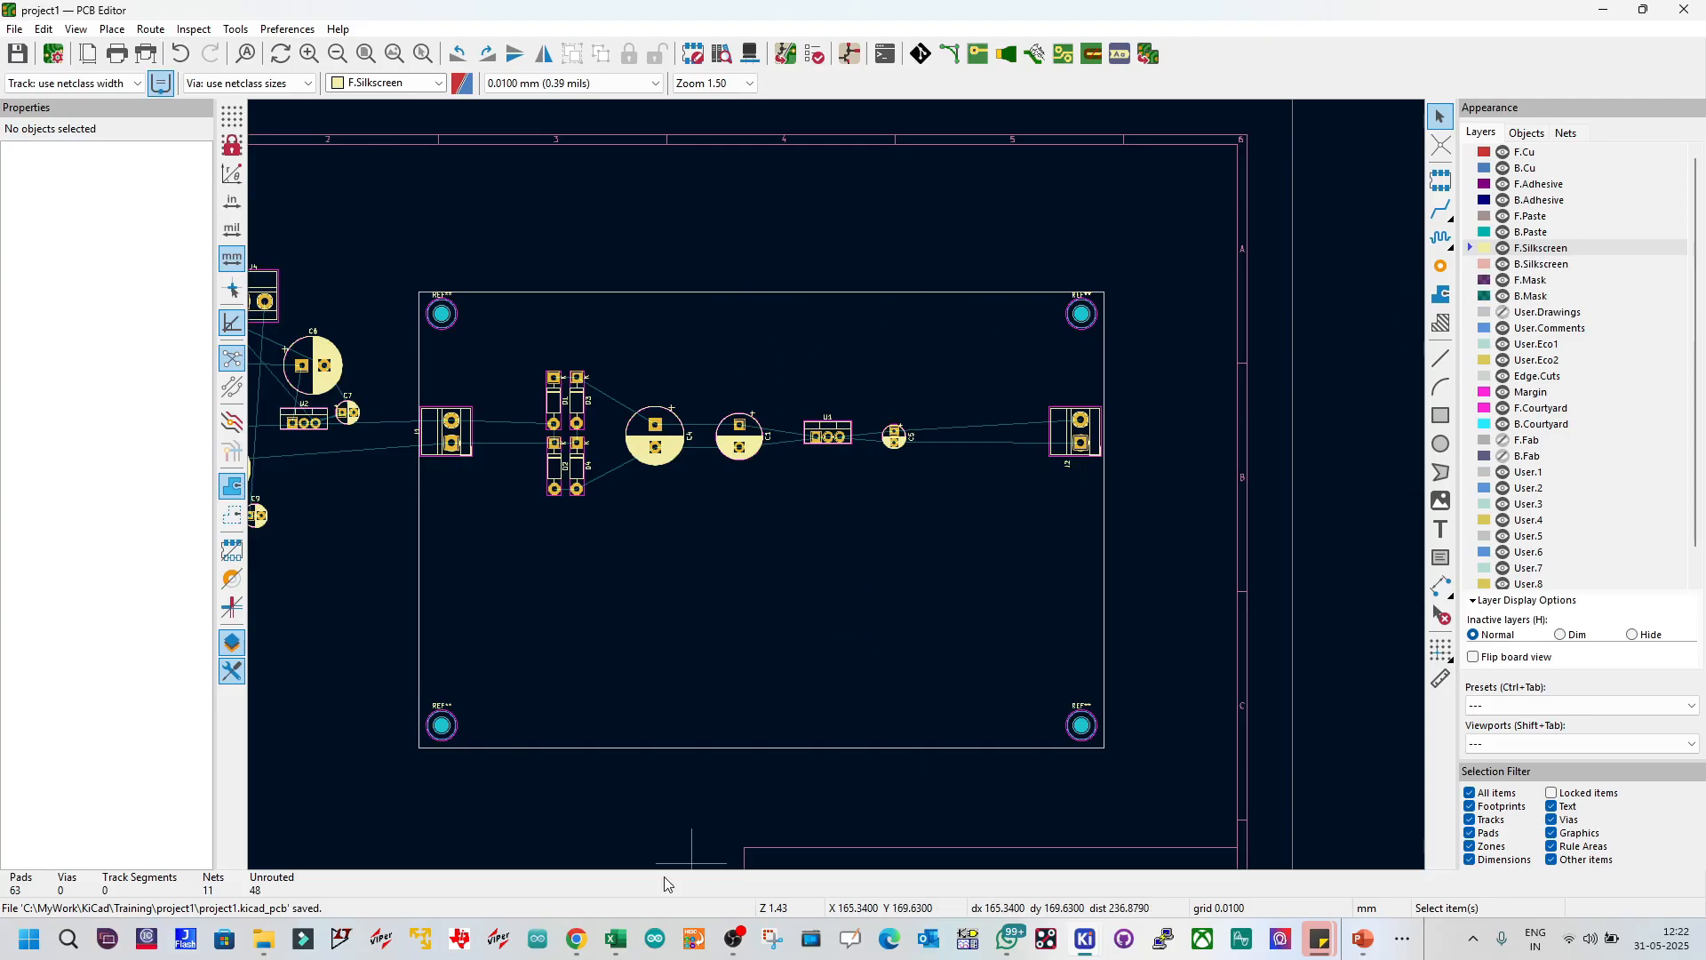
Step: Switch to the Google Meet call in Chrome and review the raised-hand queue and participant list
{"action": "mouse_move", "coordinate": [570, 948]}
{"action": "left_click", "coordinate": [382, 738]}
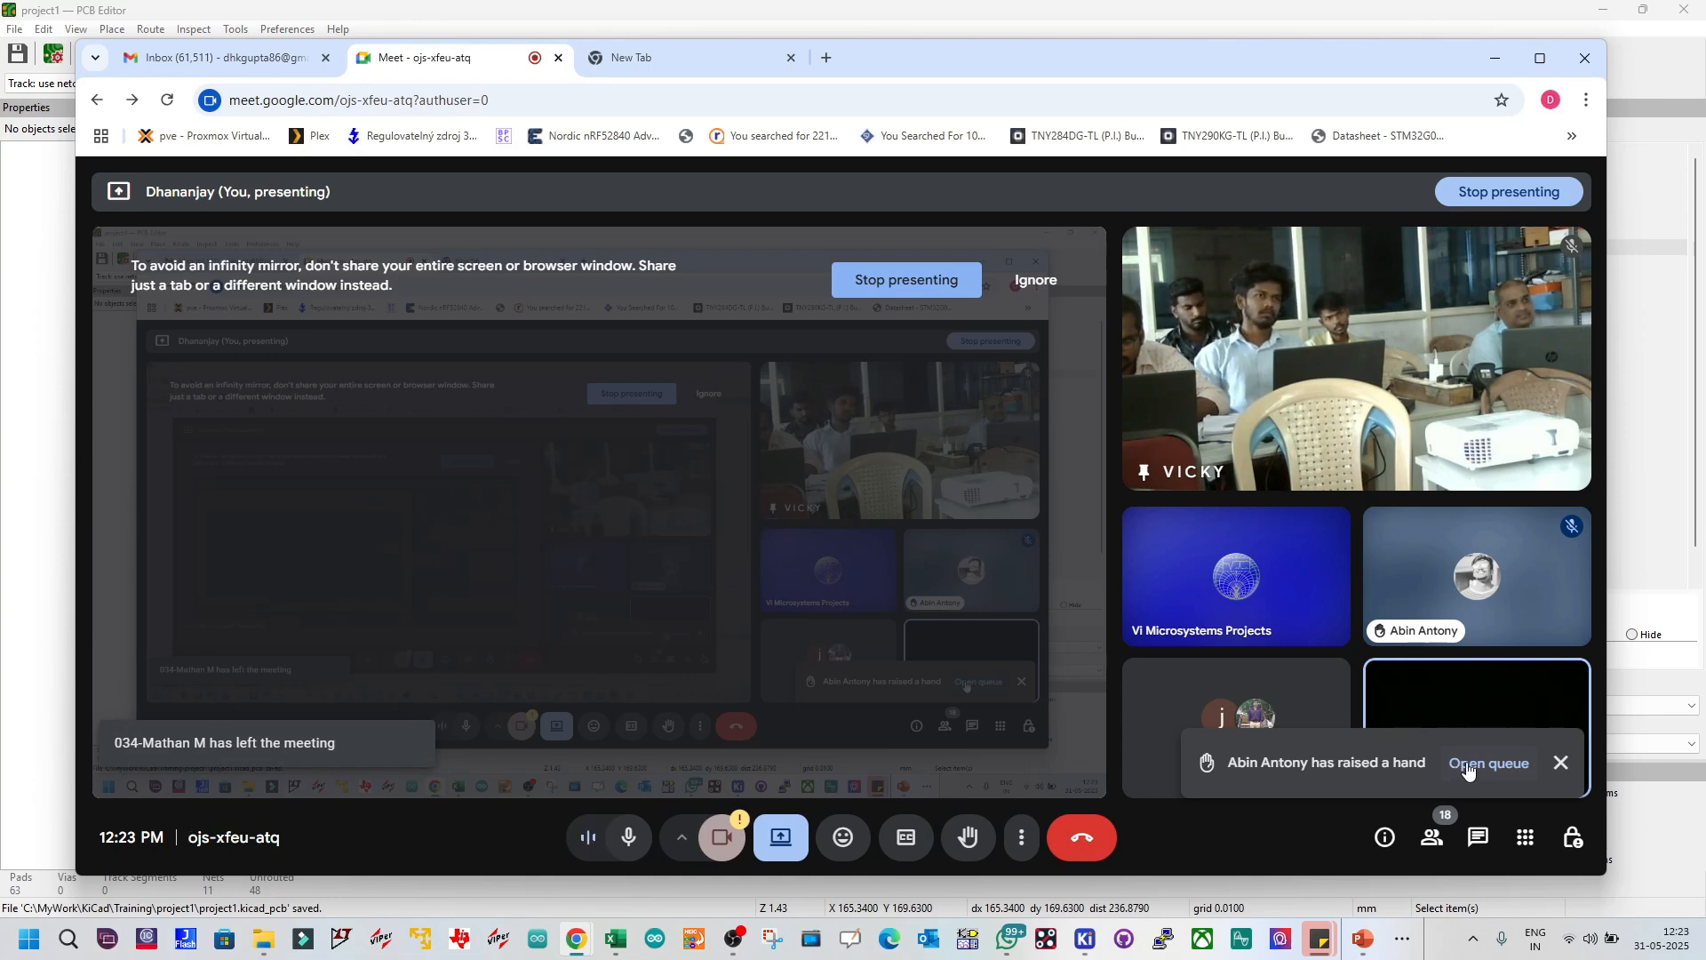
{"action": "left_click", "coordinate": [1468, 771]}
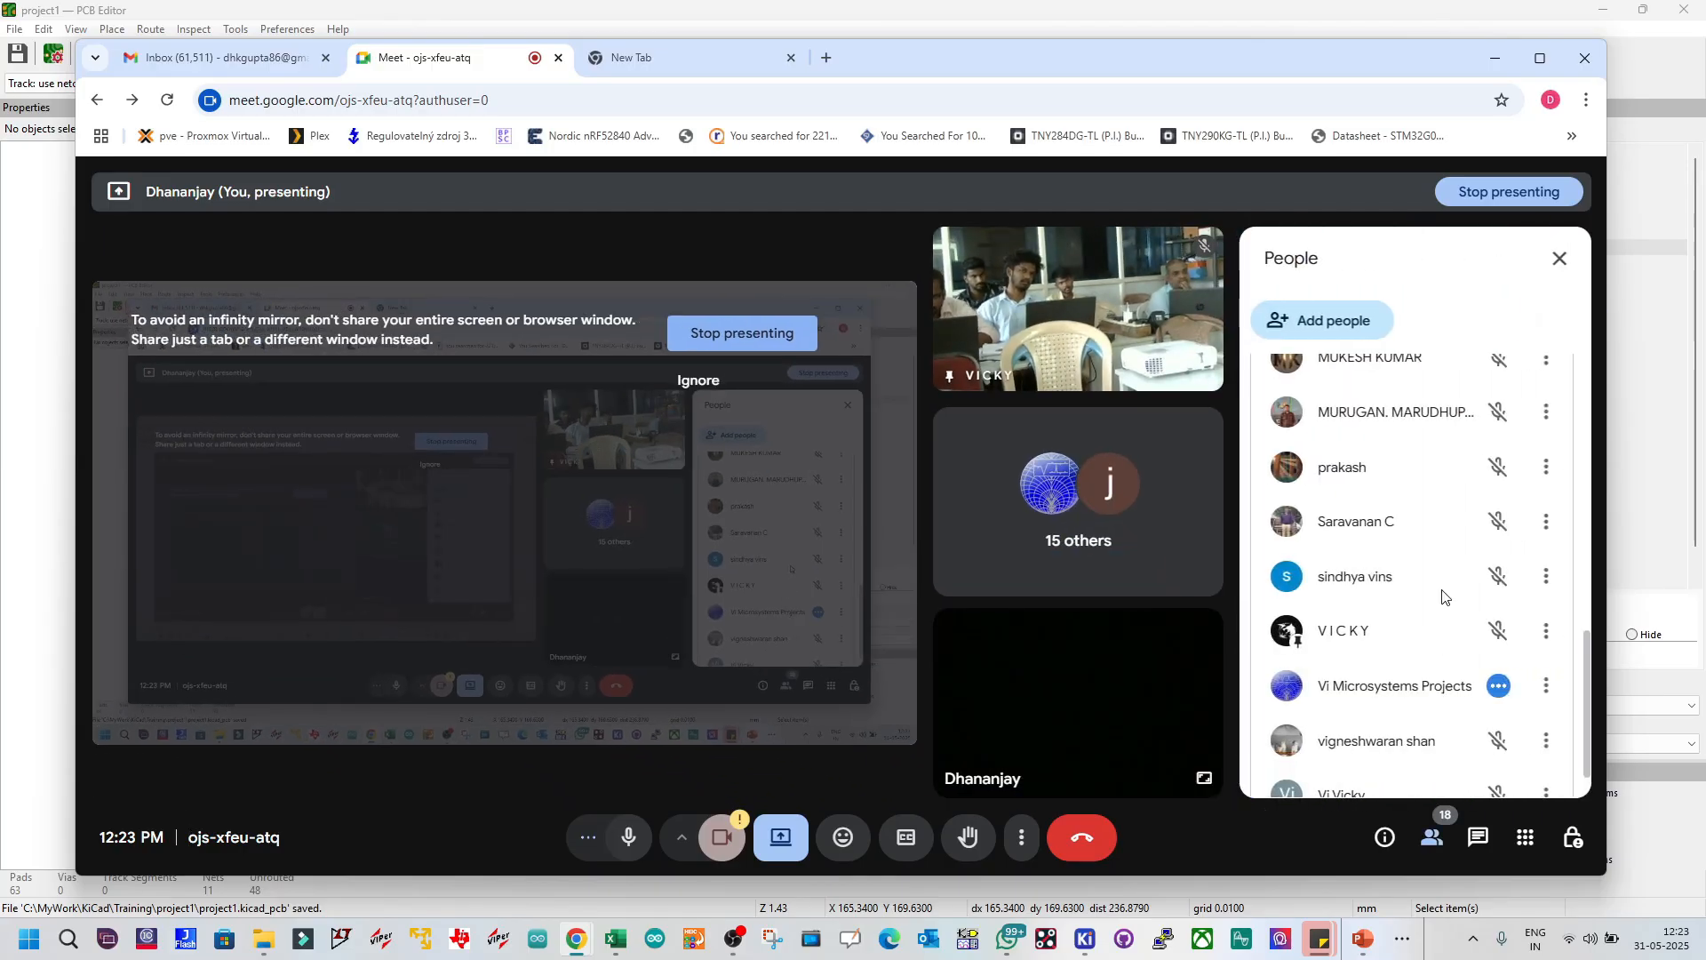
{"action": "scroll", "coordinate": [1443, 596], "scroll_direction": "up", "scroll_amount": 5}
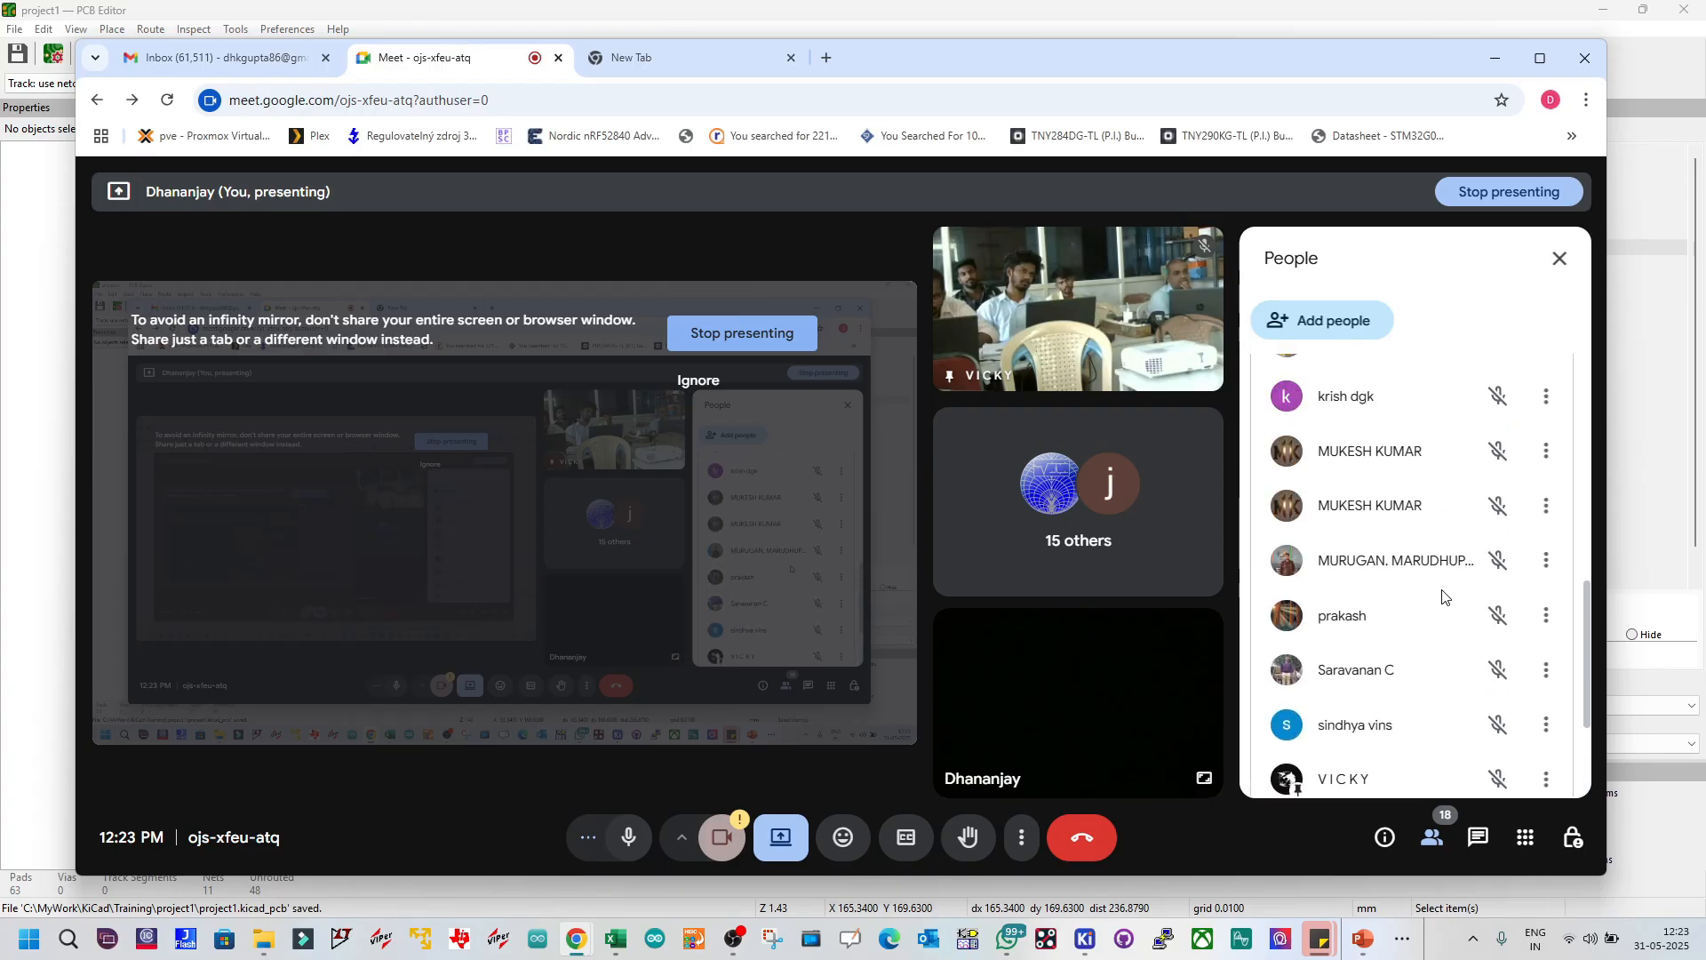
{"action": "scroll", "coordinate": [1443, 597], "scroll_direction": "up", "scroll_amount": 5}
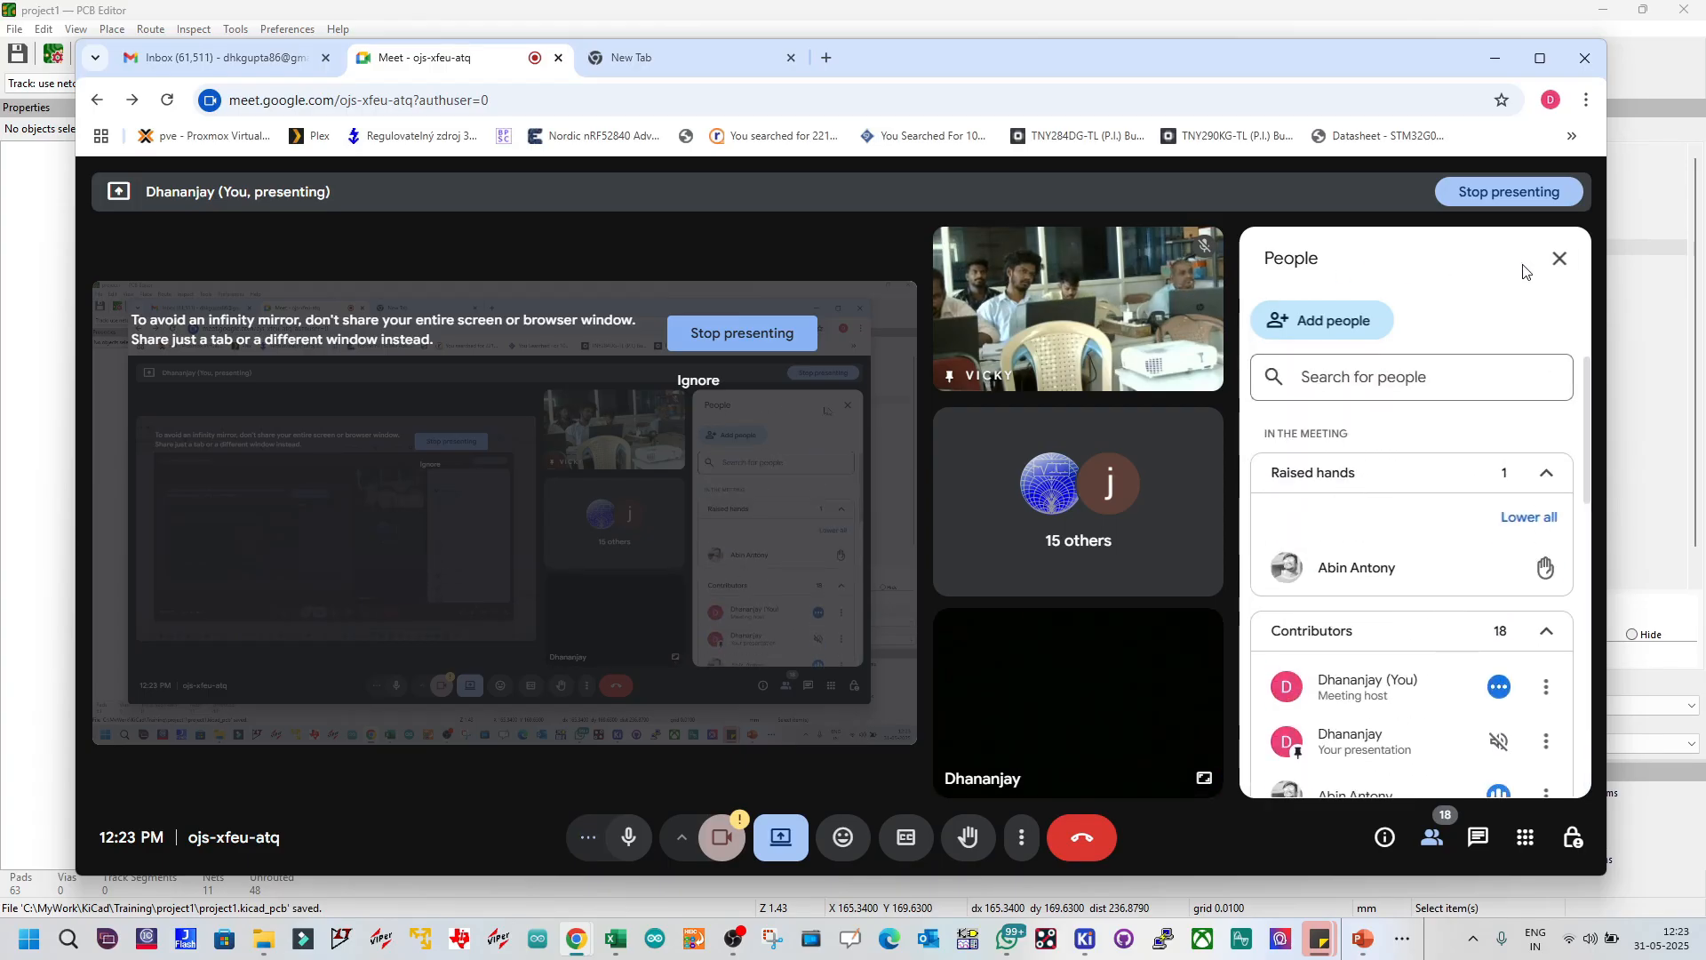
{"action": "left_click", "coordinate": [1561, 260]}
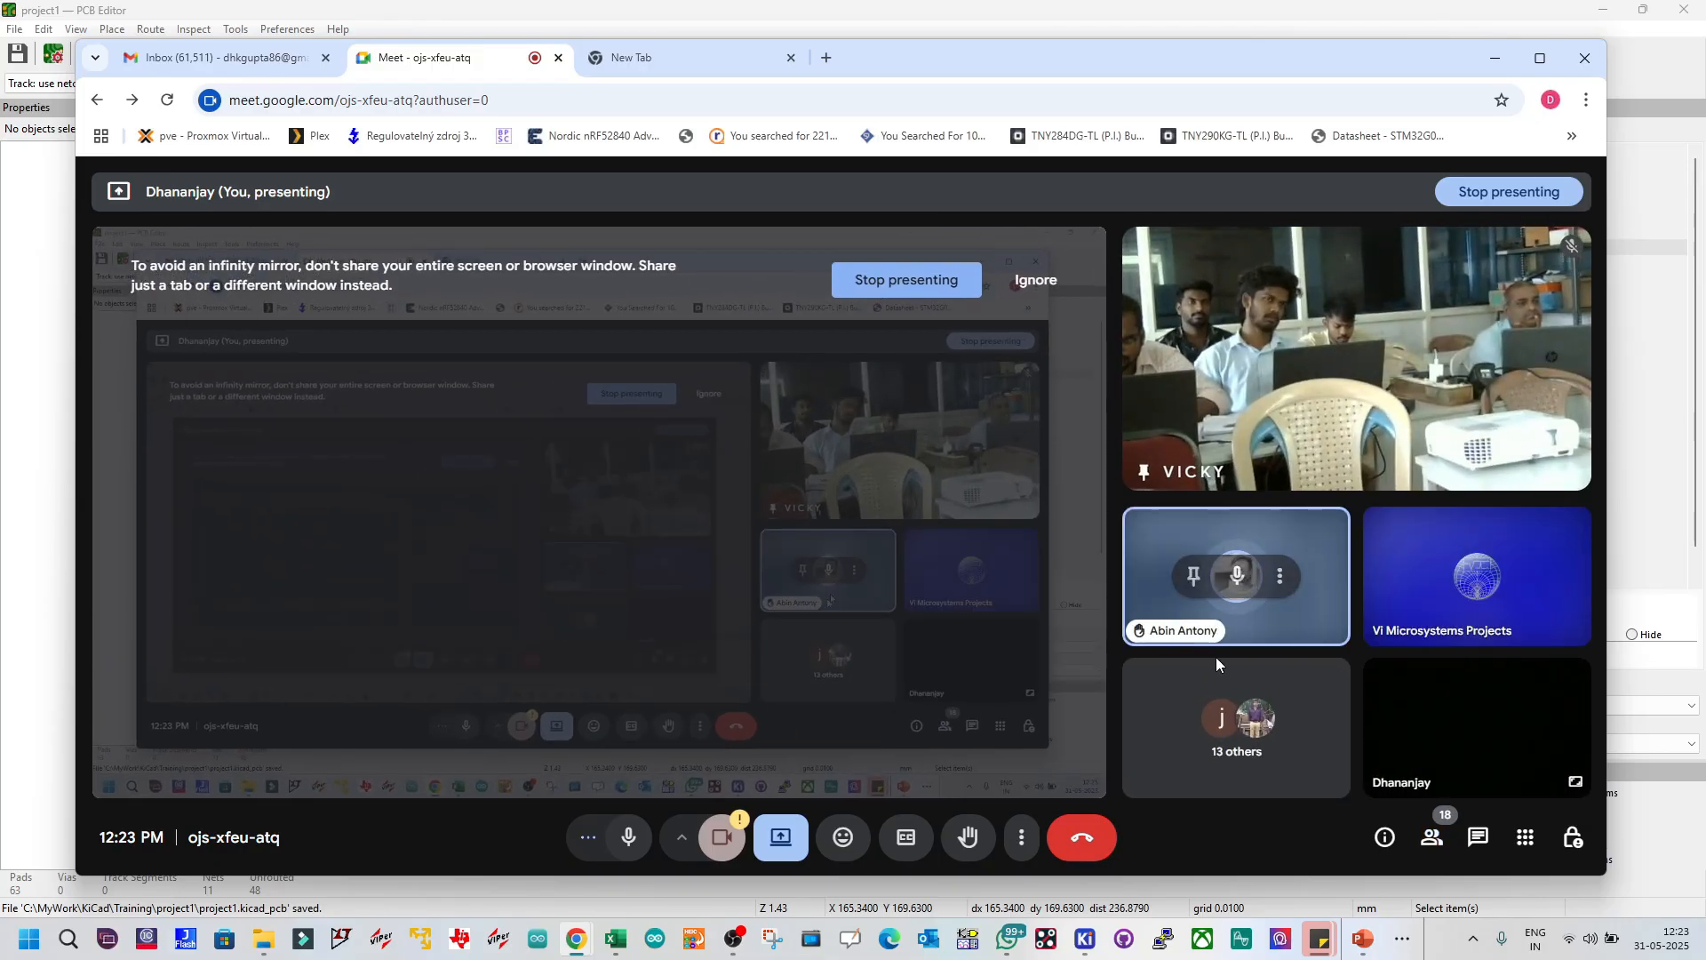
Step: Switch back to the PCB Editor and measure from the board's left edge to the centre of the upper-left mounting hole
{"action": "left_click", "coordinate": [1084, 938]}
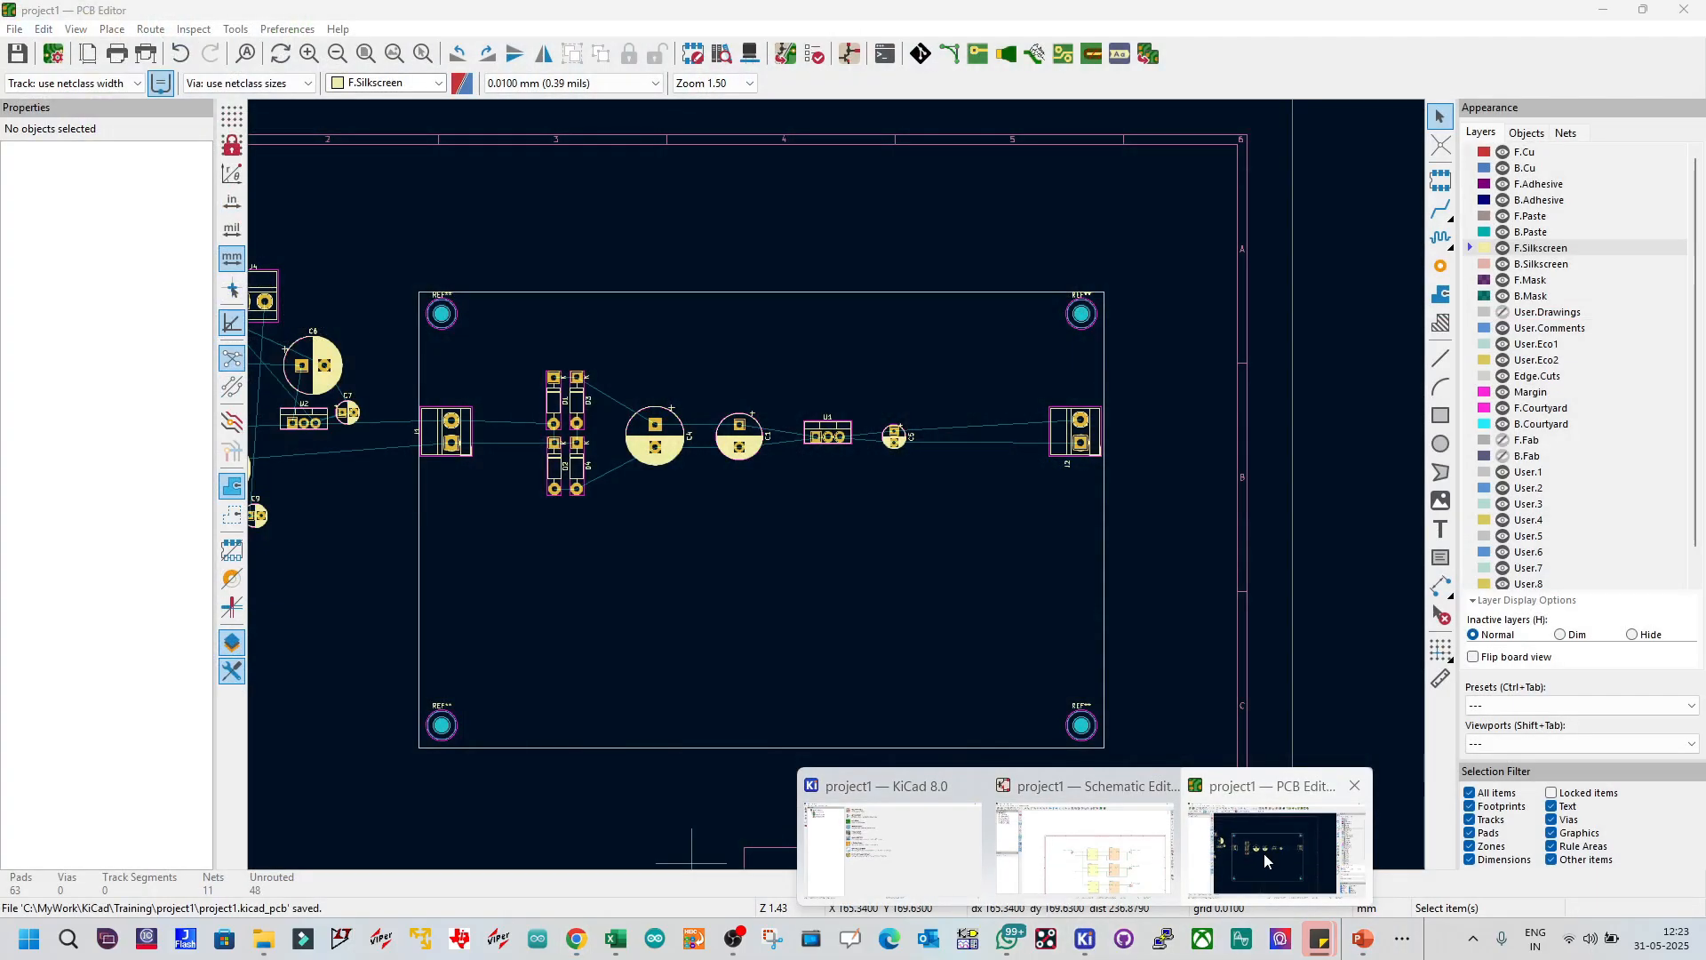
{"action": "left_click", "coordinate": [1264, 853]}
{"action": "scroll", "coordinate": [818, 403], "scroll_direction": "up", "scroll_amount": 4}
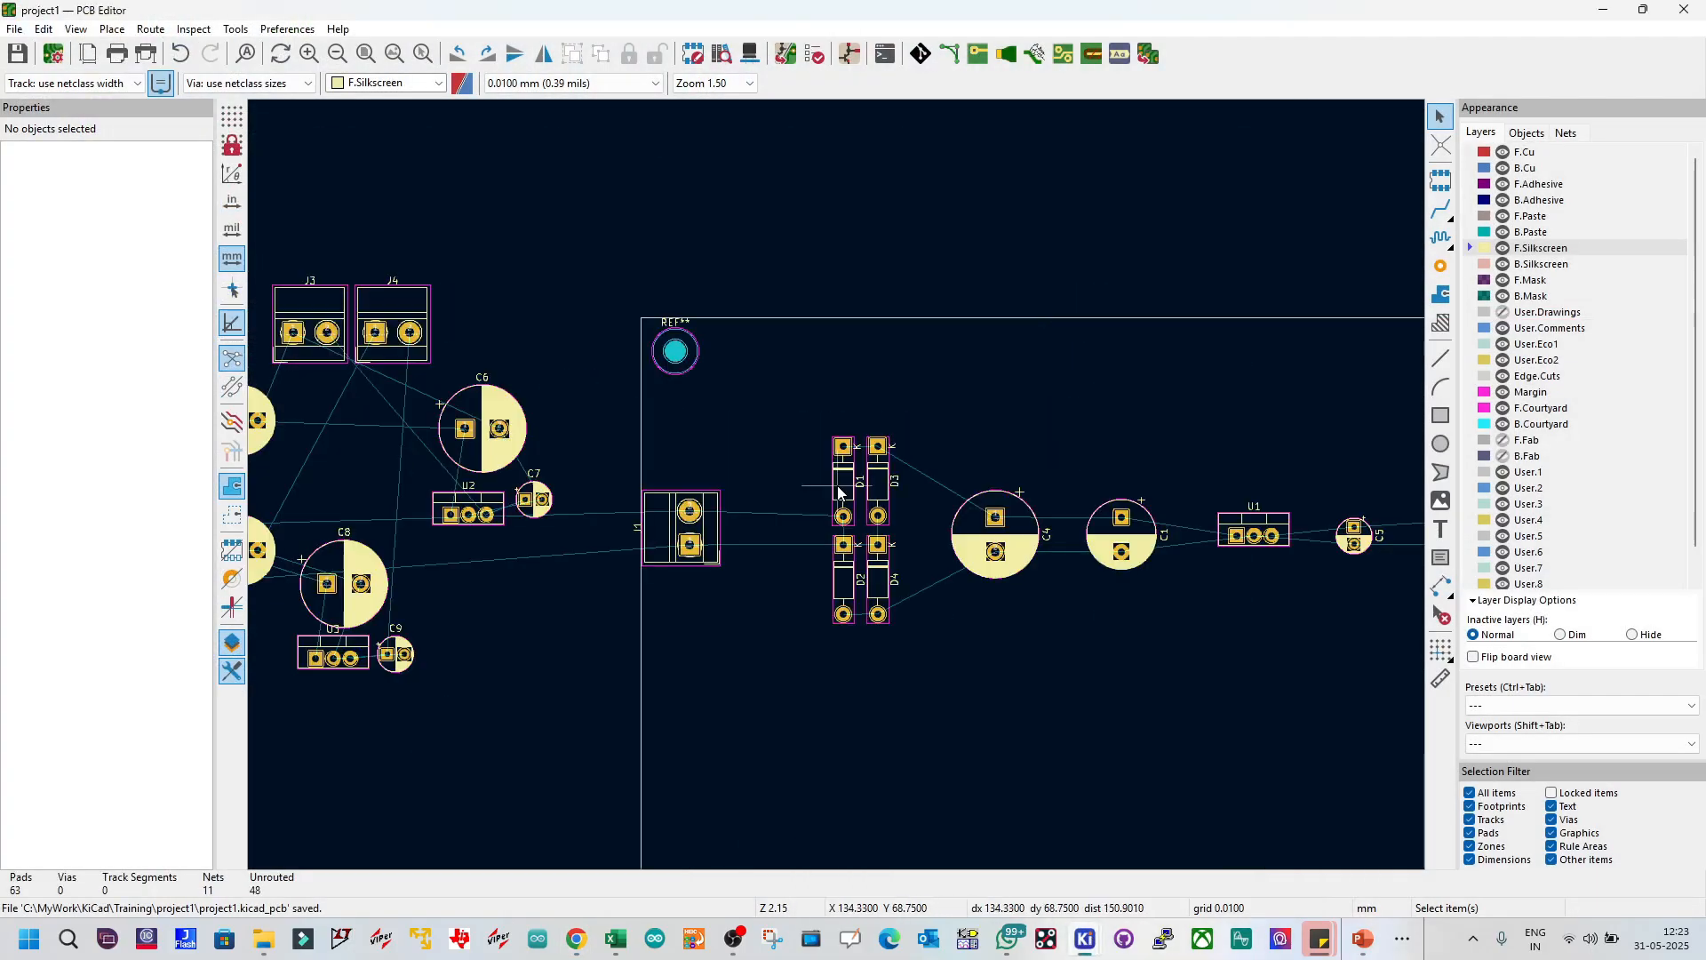
{"action": "scroll", "coordinate": [826, 444], "scroll_direction": "down", "scroll_amount": 5}
{"action": "scroll", "coordinate": [837, 485], "scroll_direction": "up", "scroll_amount": 3}
{"action": "scroll", "coordinate": [837, 483], "scroll_direction": "down", "scroll_amount": 1}
{"action": "scroll", "coordinate": [837, 482], "scroll_direction": "up", "scroll_amount": 3}
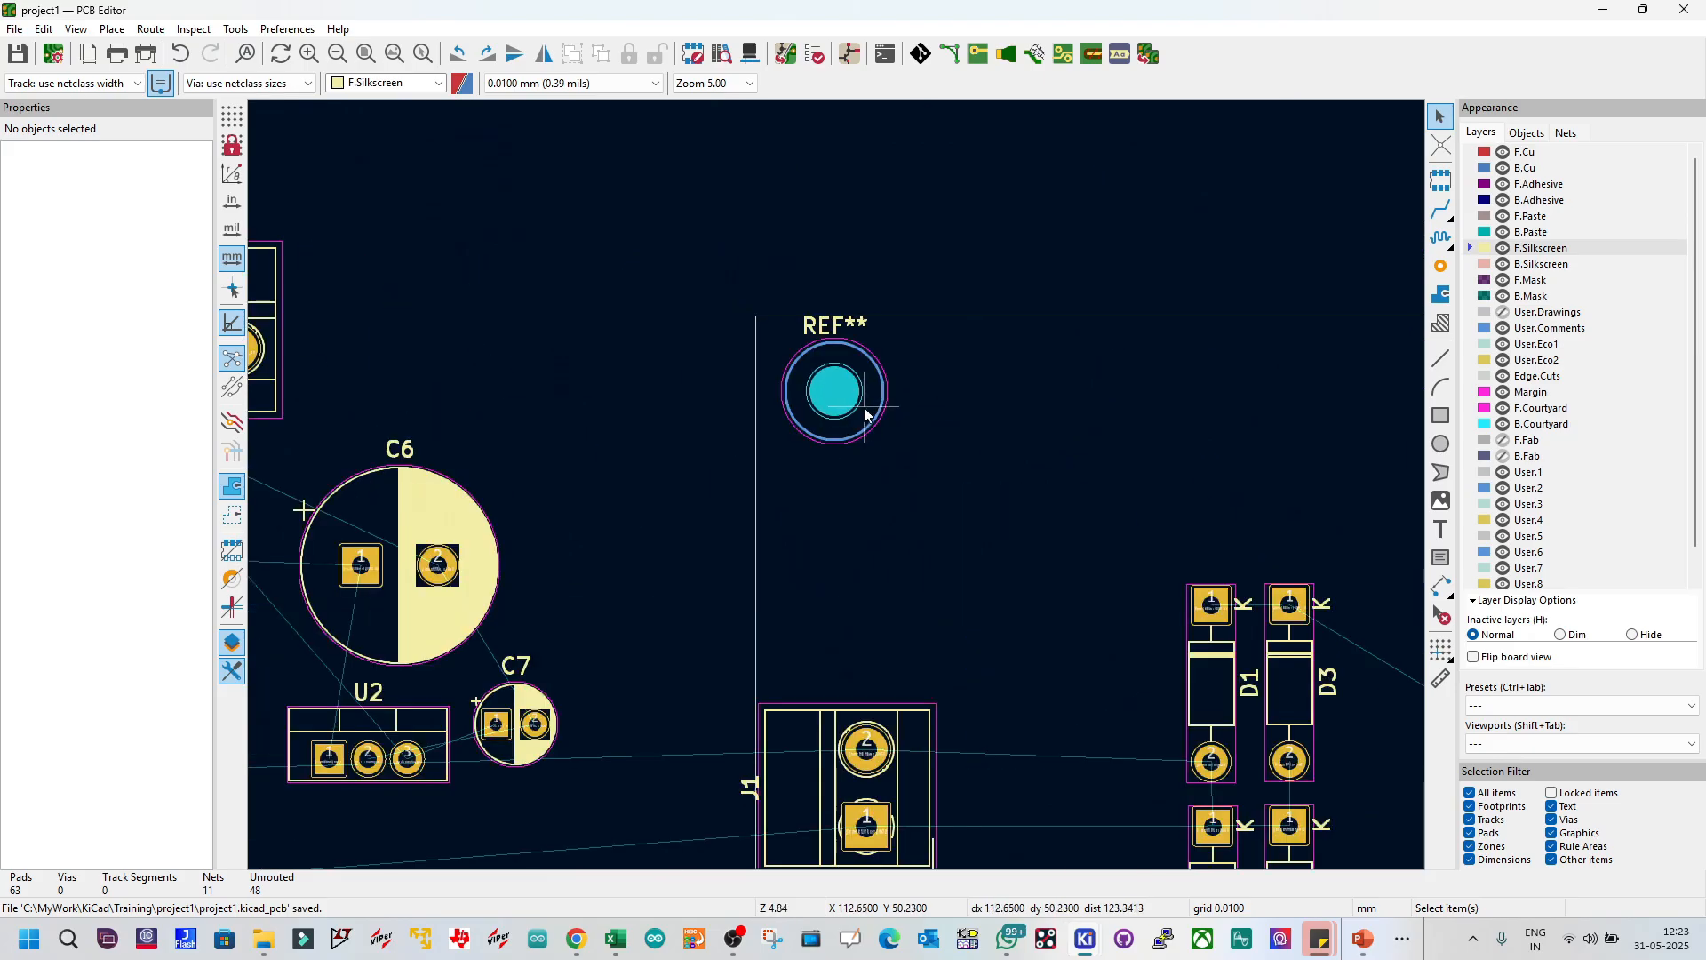
{"action": "scroll", "coordinate": [853, 462], "scroll_direction": "up", "scroll_amount": 4}
{"action": "scroll", "coordinate": [852, 500], "scroll_direction": "down", "scroll_amount": 1}
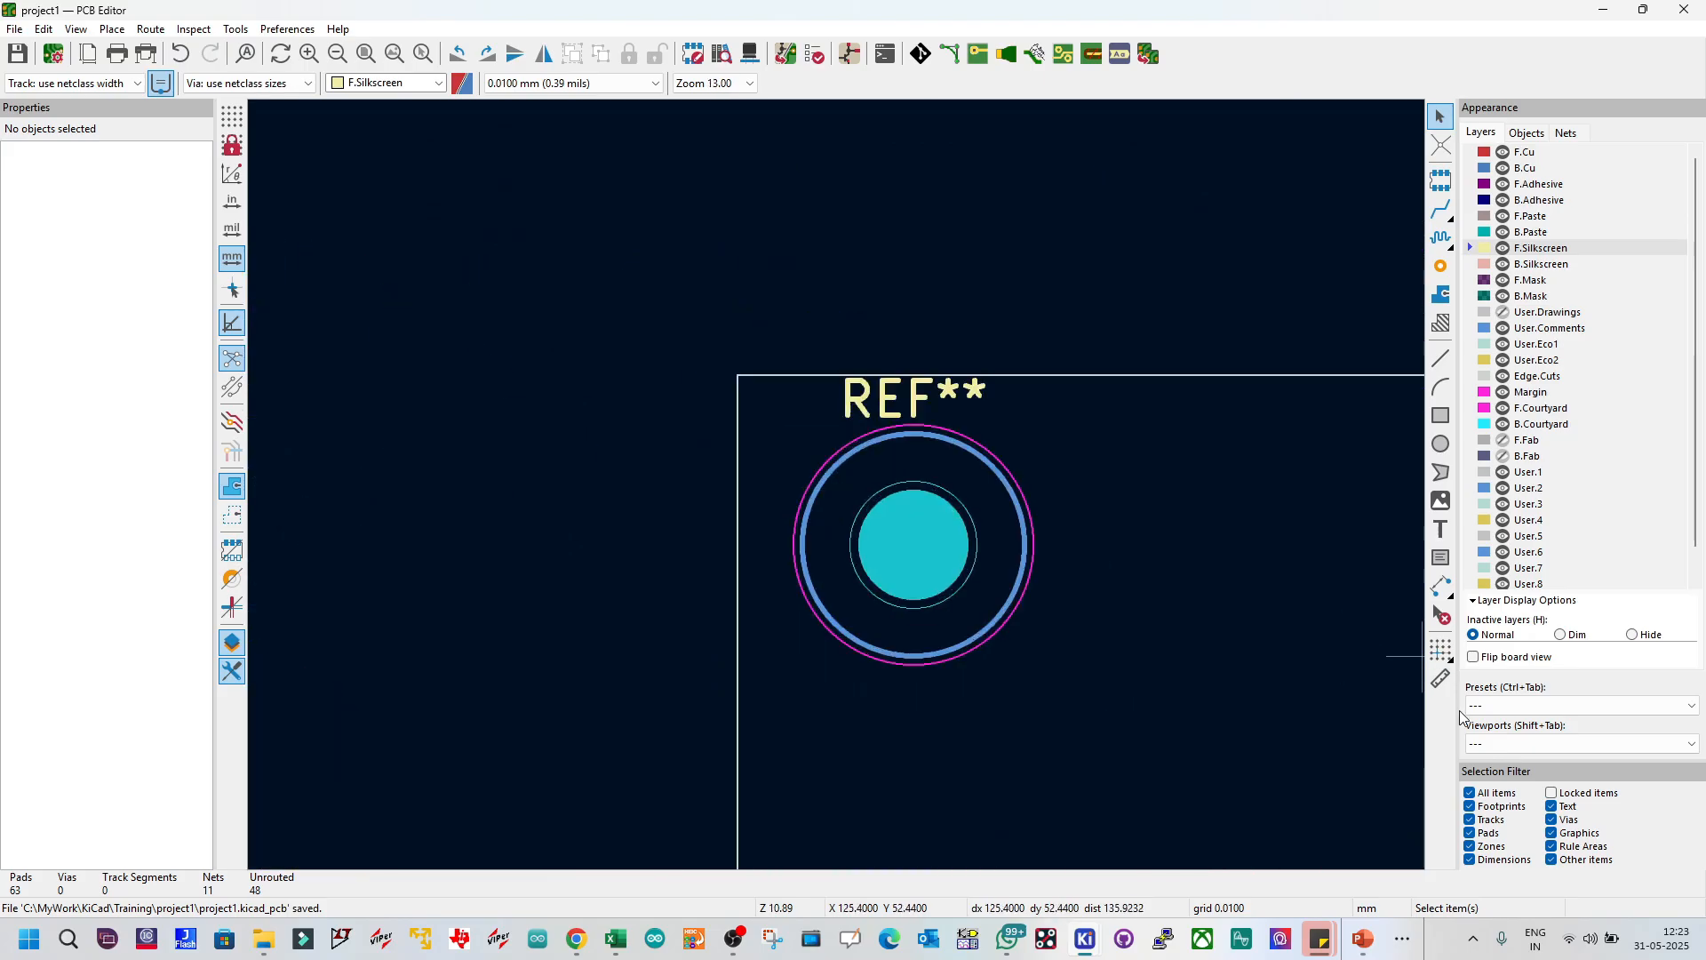
{"action": "left_click", "coordinate": [1440, 678]}
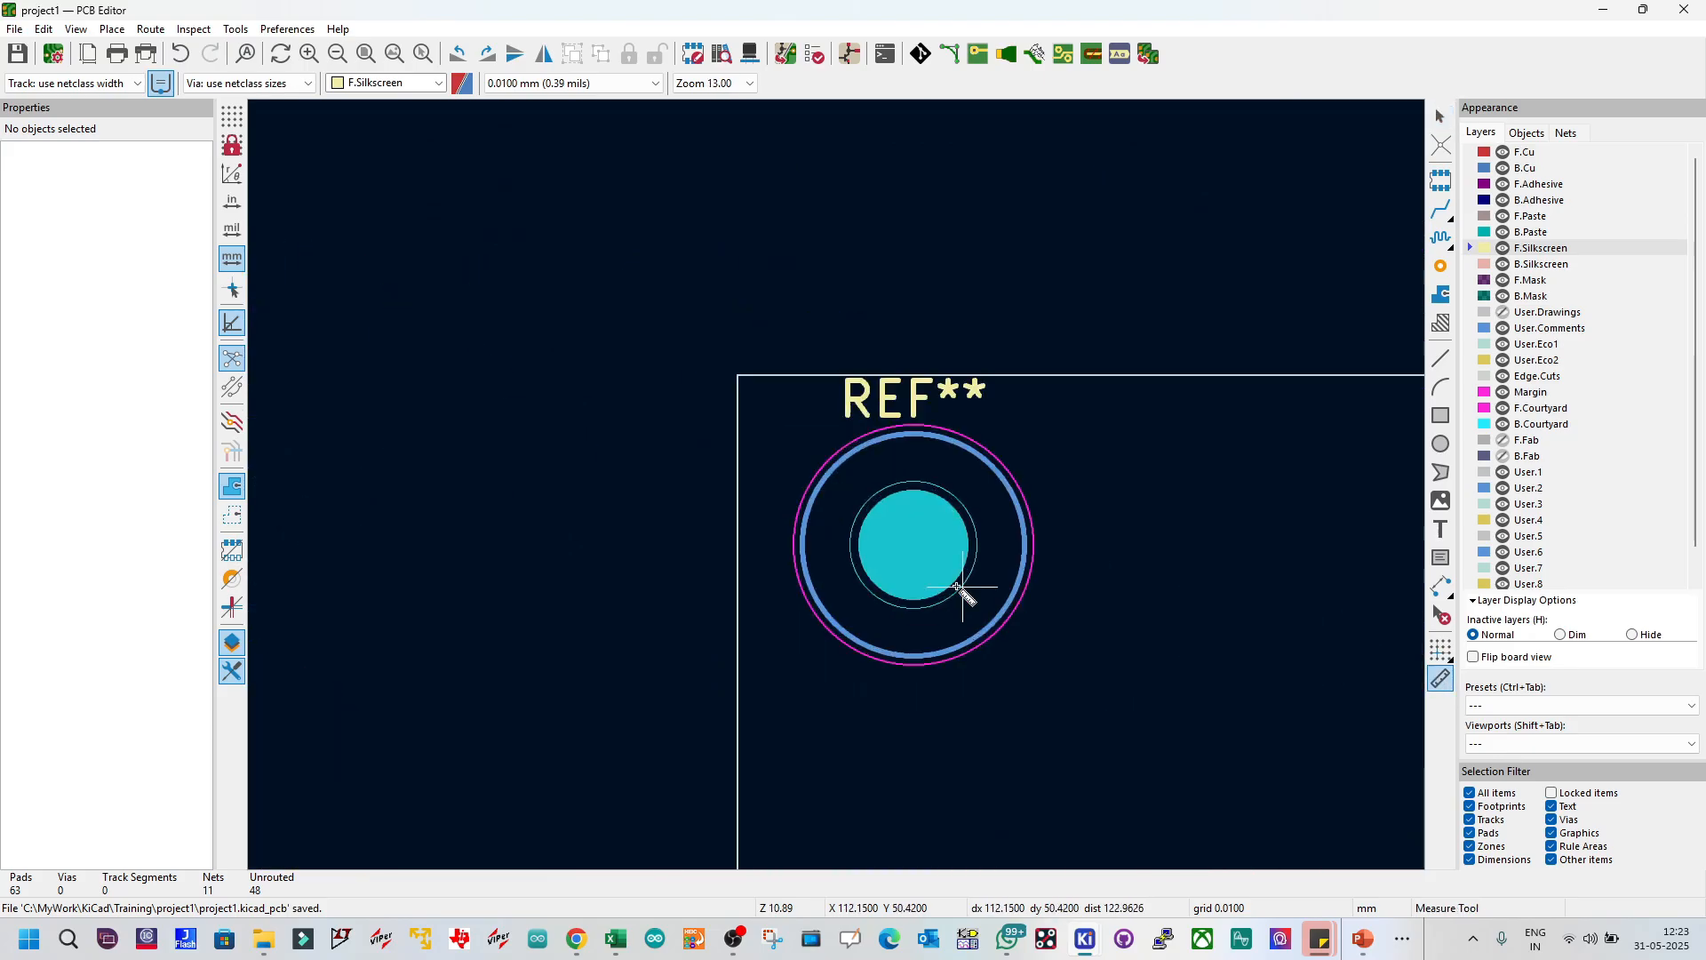
{"action": "left_click", "coordinate": [738, 540]}
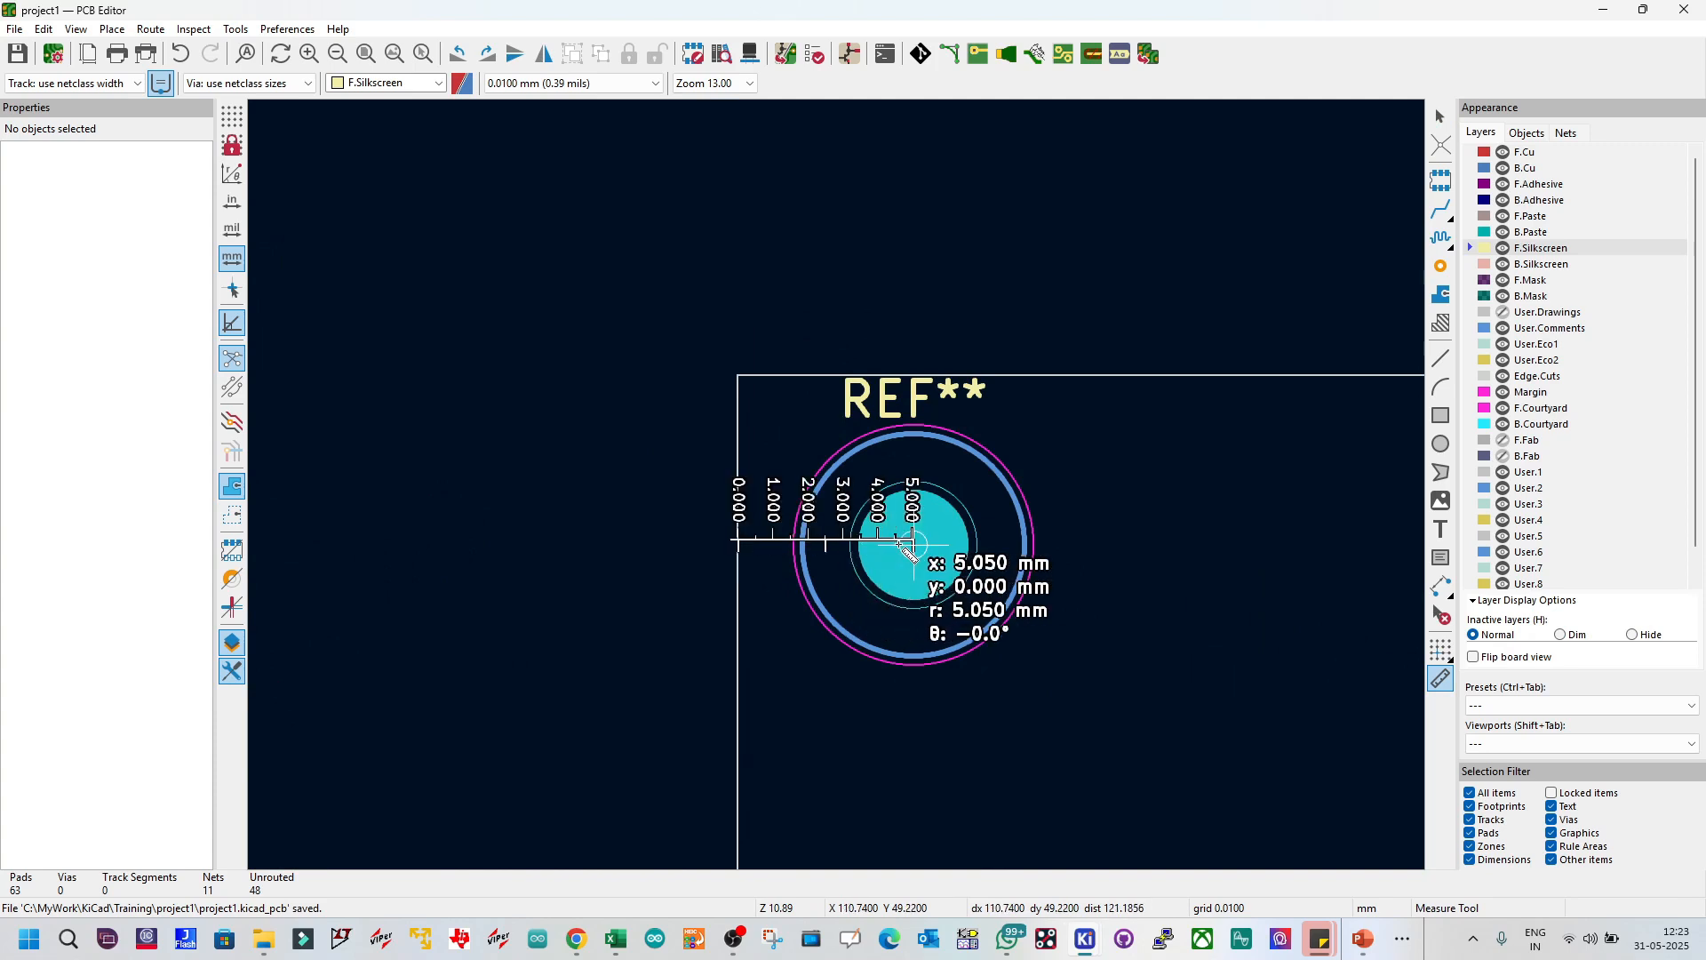
Step: Measure from the centre of the upper-left mounting hole to the board's top edge
{"action": "left_click", "coordinate": [915, 544]}
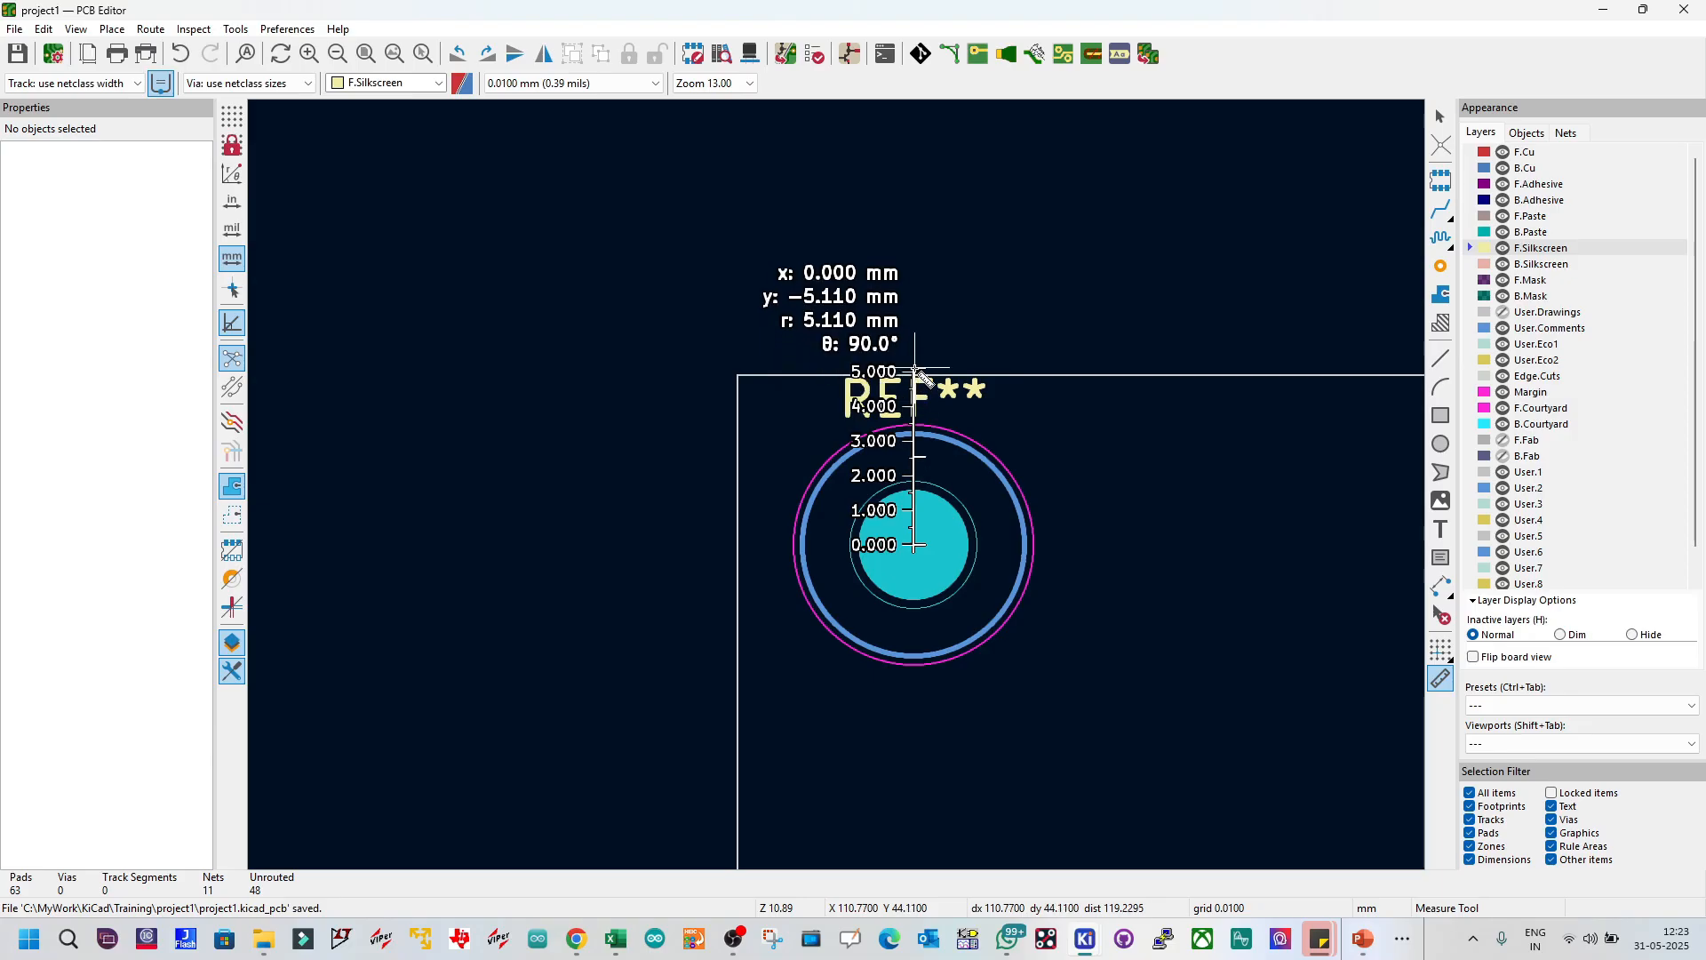
{"action": "key", "text": "Escape"}
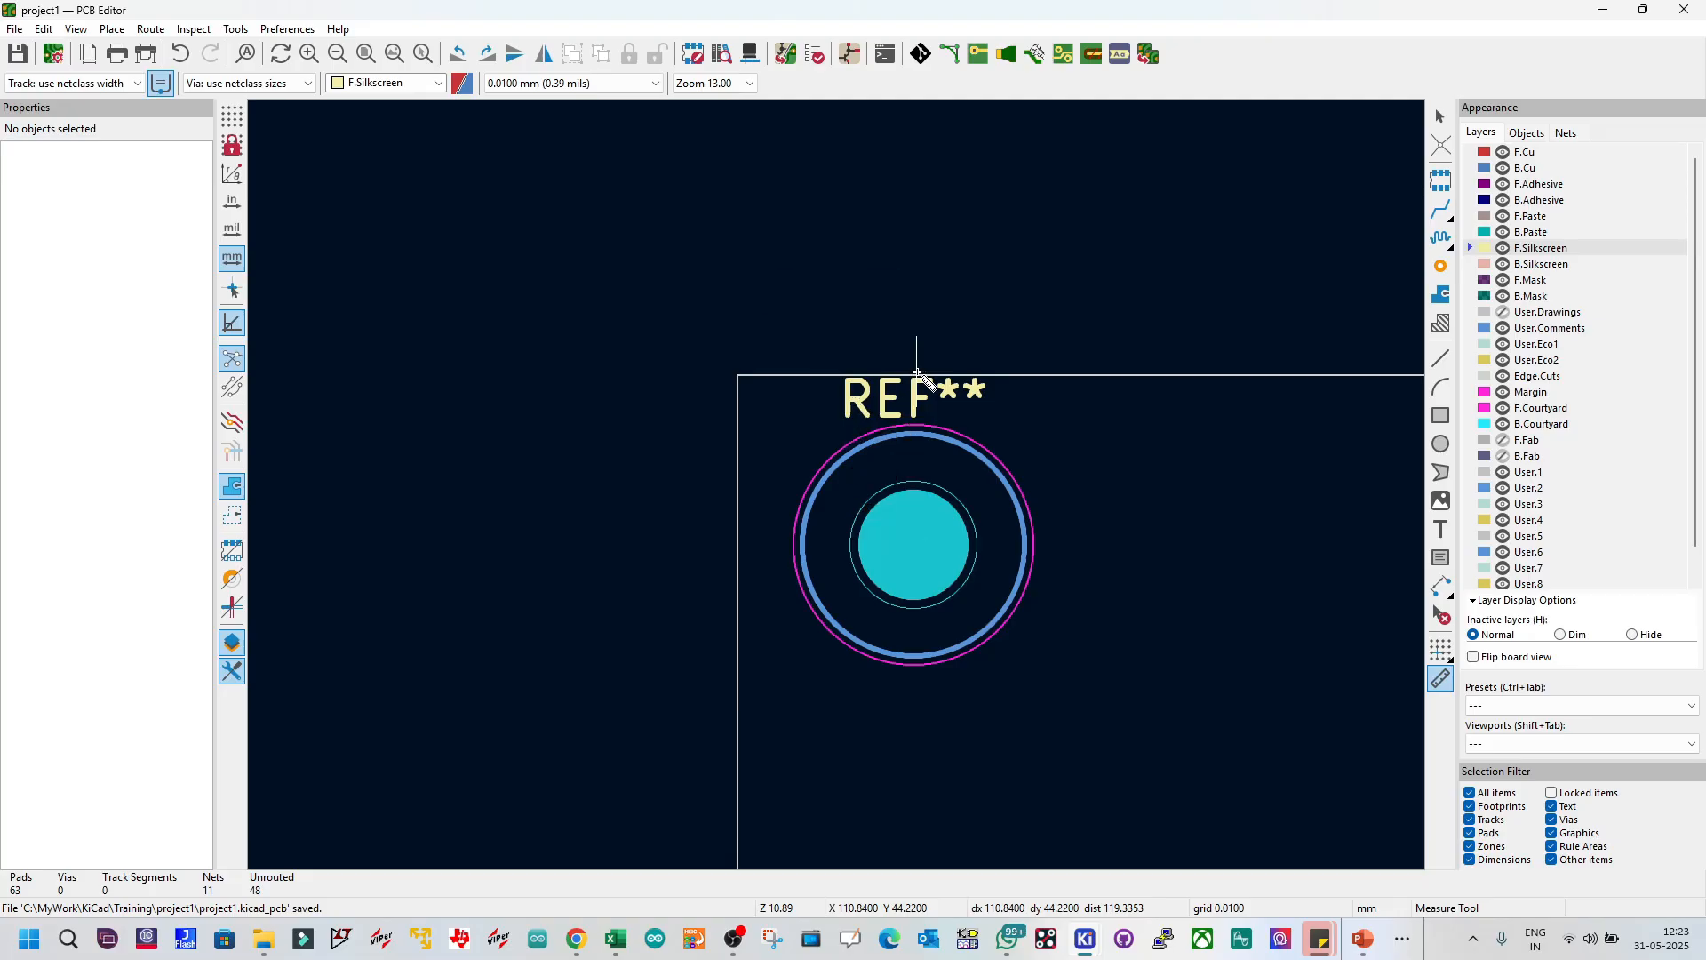
{"action": "scroll", "coordinate": [931, 519], "scroll_direction": "down", "scroll_amount": 8}
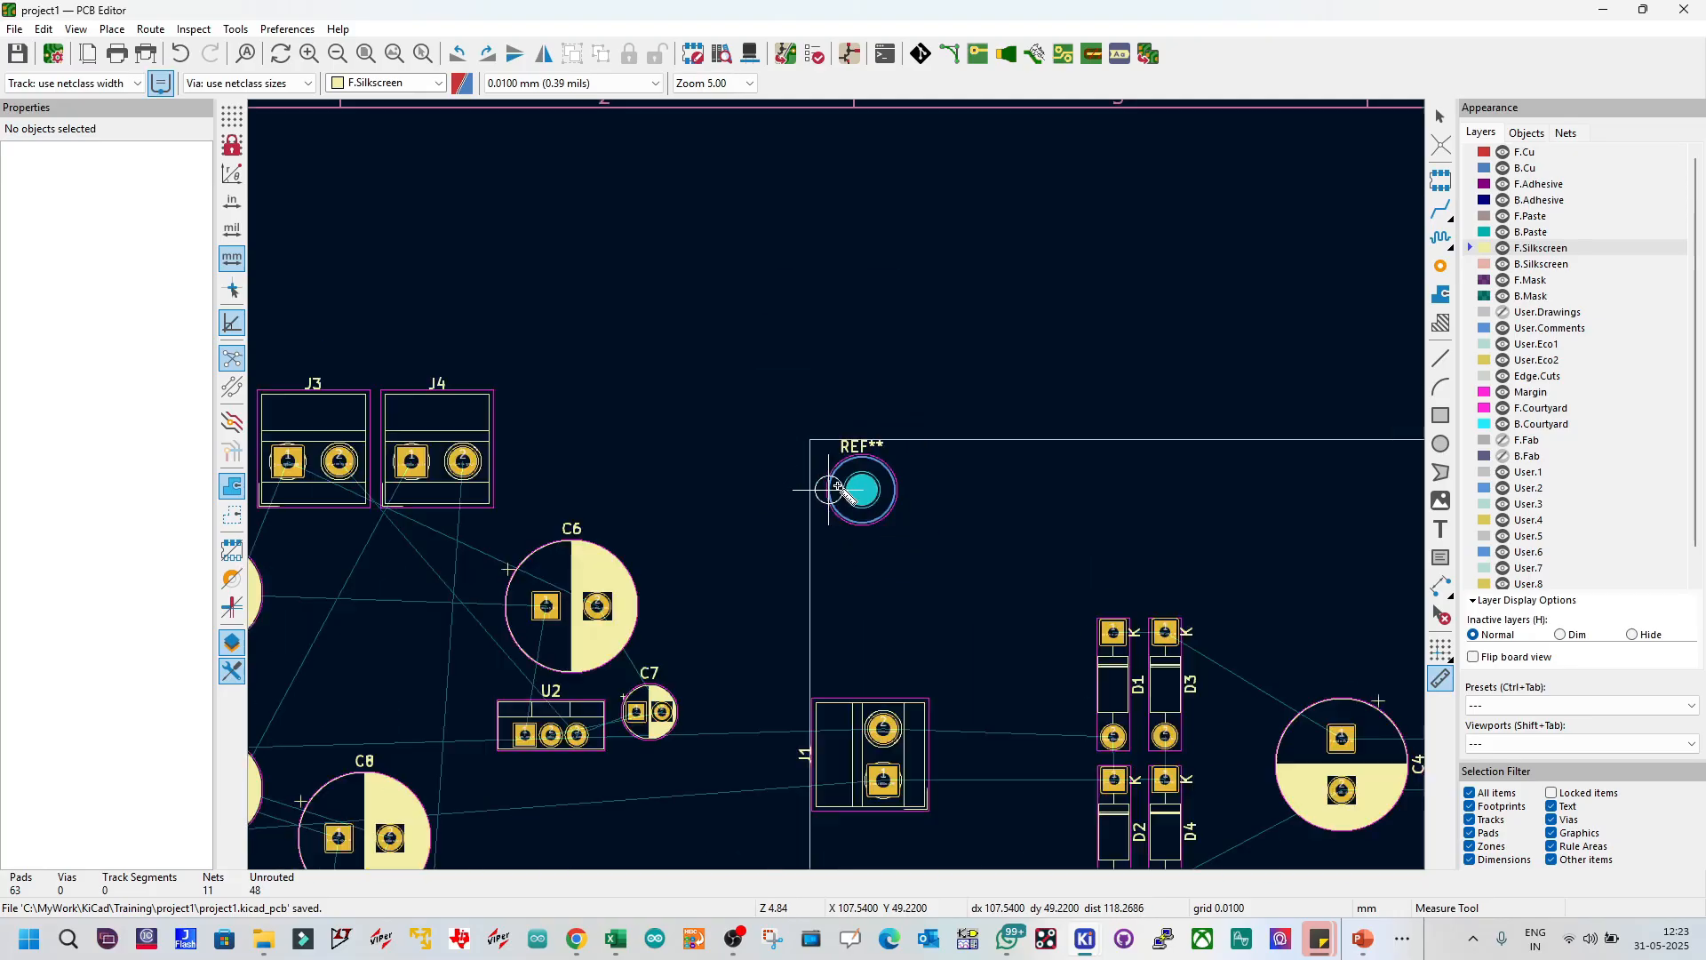
{"action": "key", "text": "Escape"}
{"action": "scroll", "coordinate": [930, 526], "scroll_direction": "down", "scroll_amount": 4}
{"action": "scroll", "coordinate": [837, 492], "scroll_direction": "up", "scroll_amount": 4}
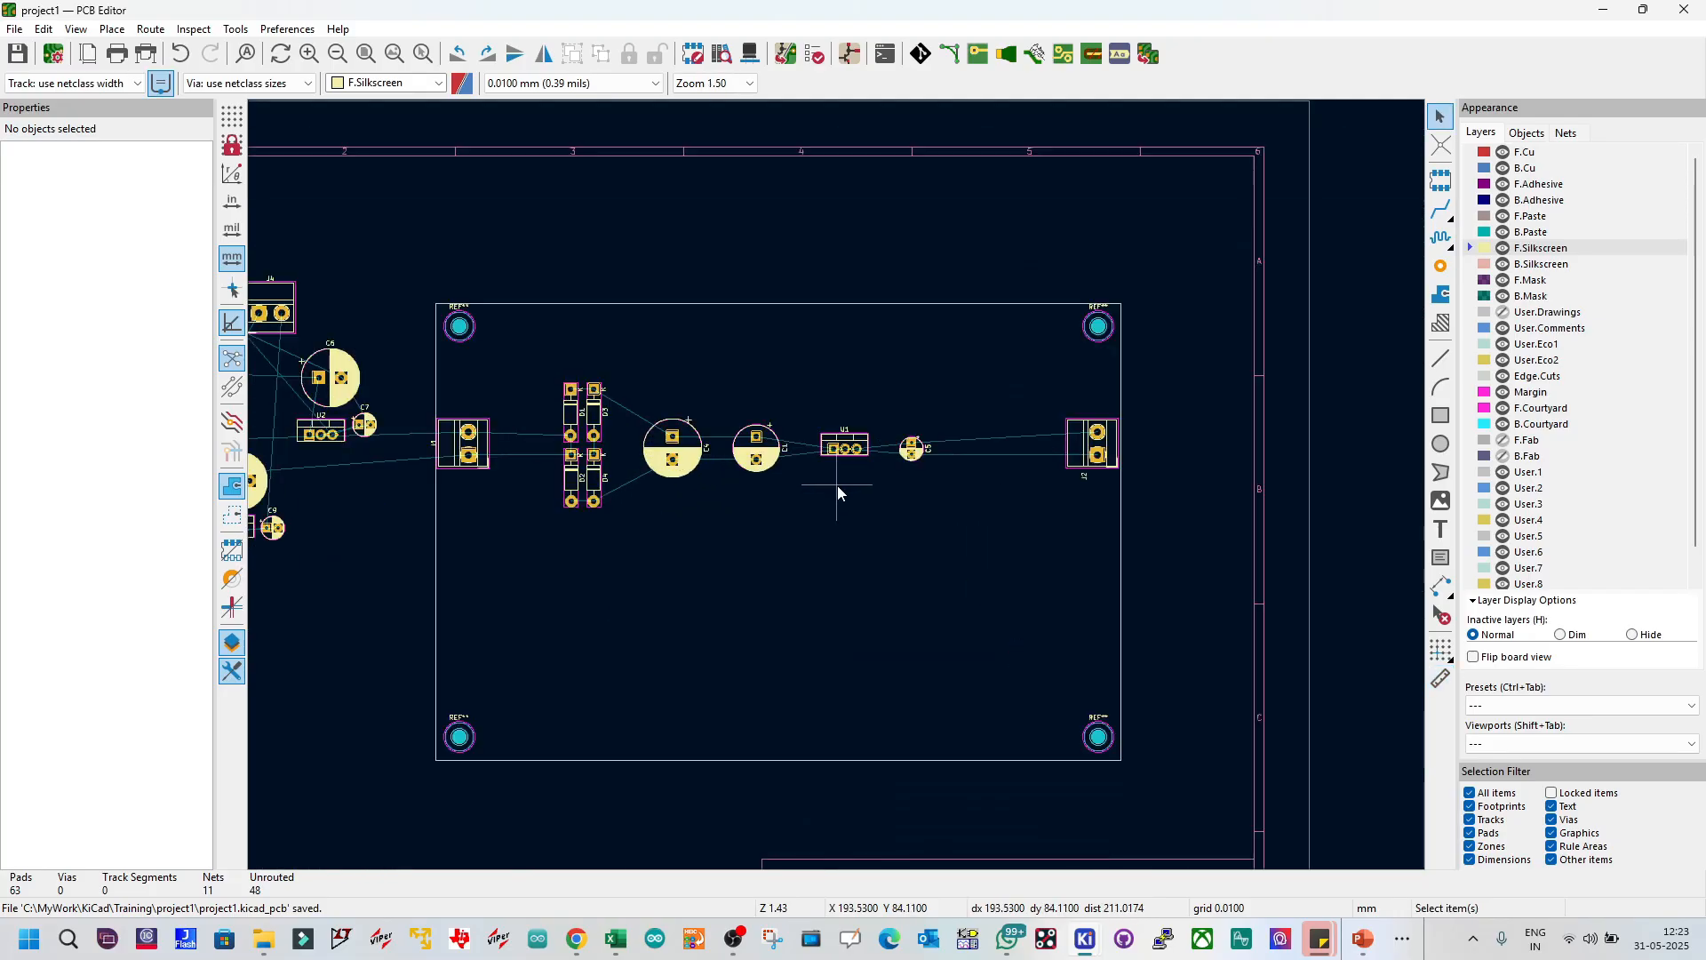
Step: Show the User.Drawings layer and delete the 140 × 90 mm guide rectangle running through the mounting holes
{"action": "left_click", "coordinate": [1504, 313]}
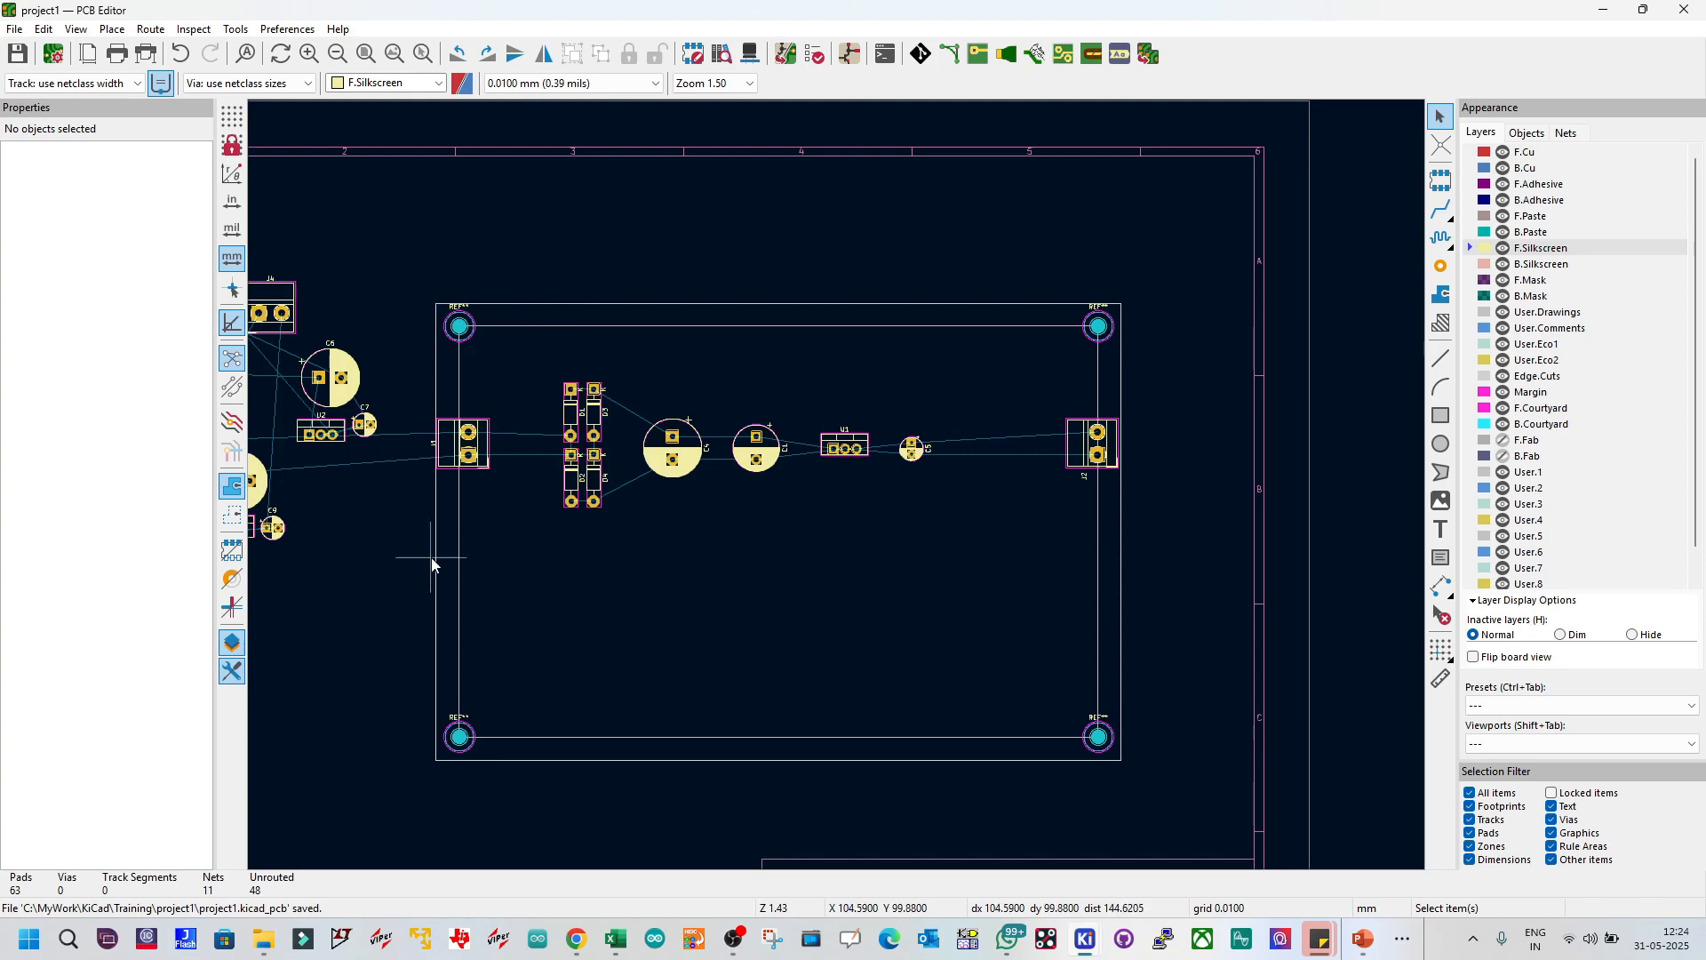
{"action": "left_click", "coordinate": [584, 329]}
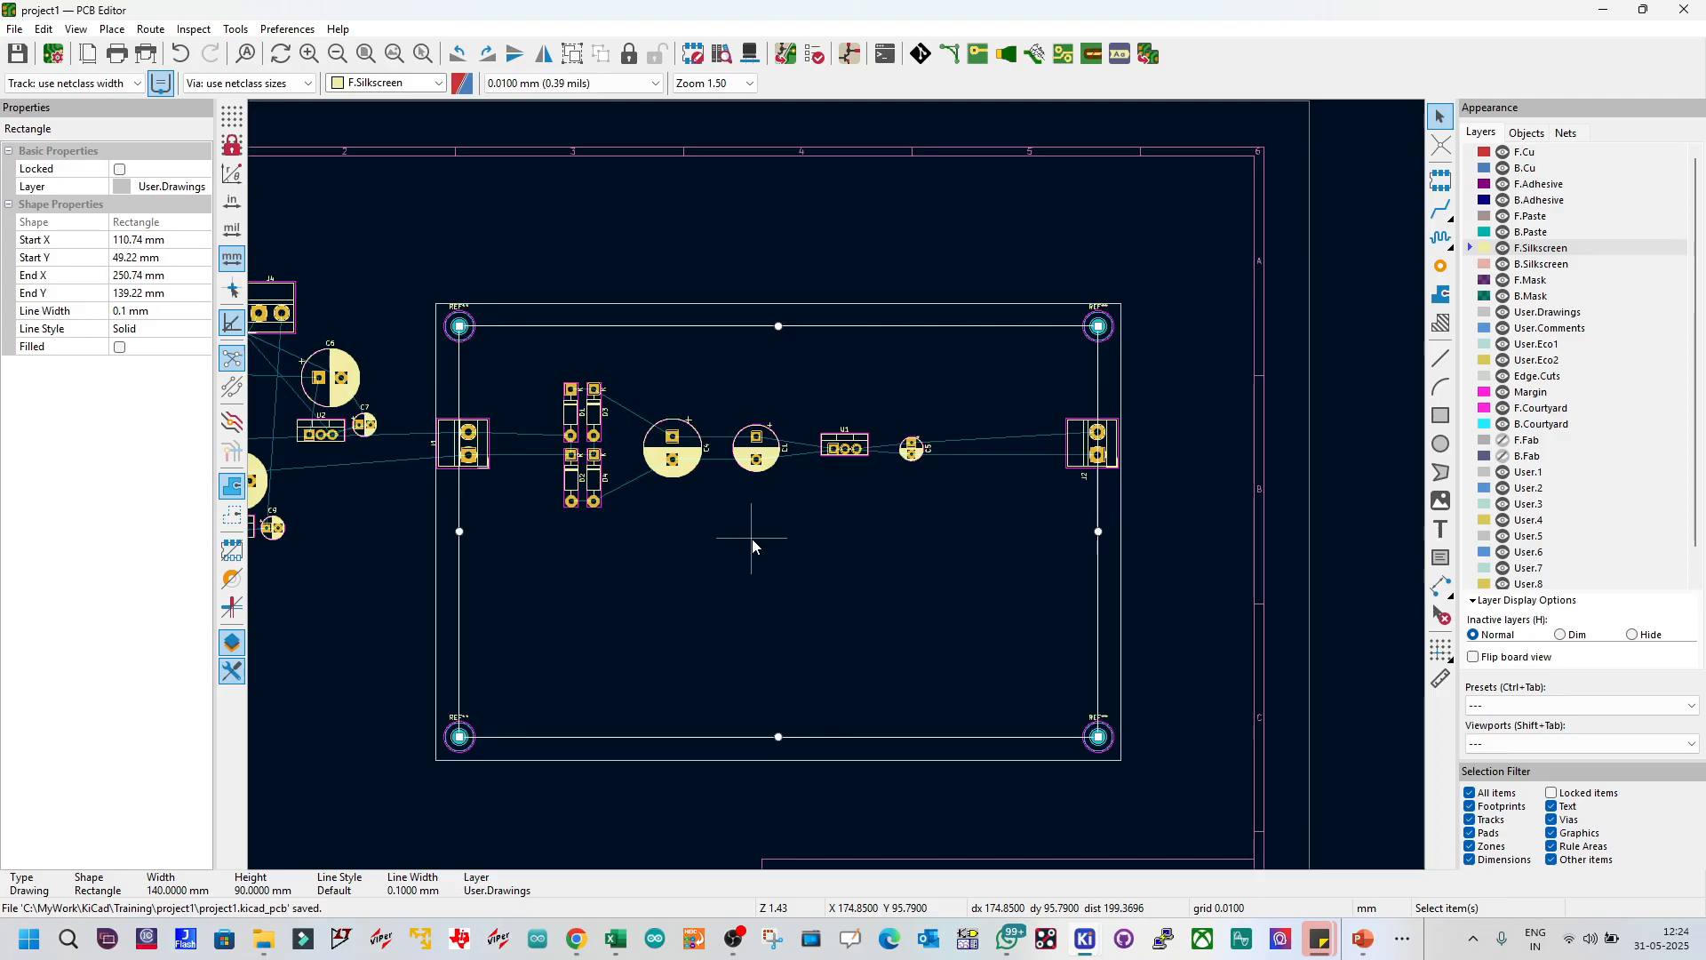
{"action": "key", "text": "Escape"}
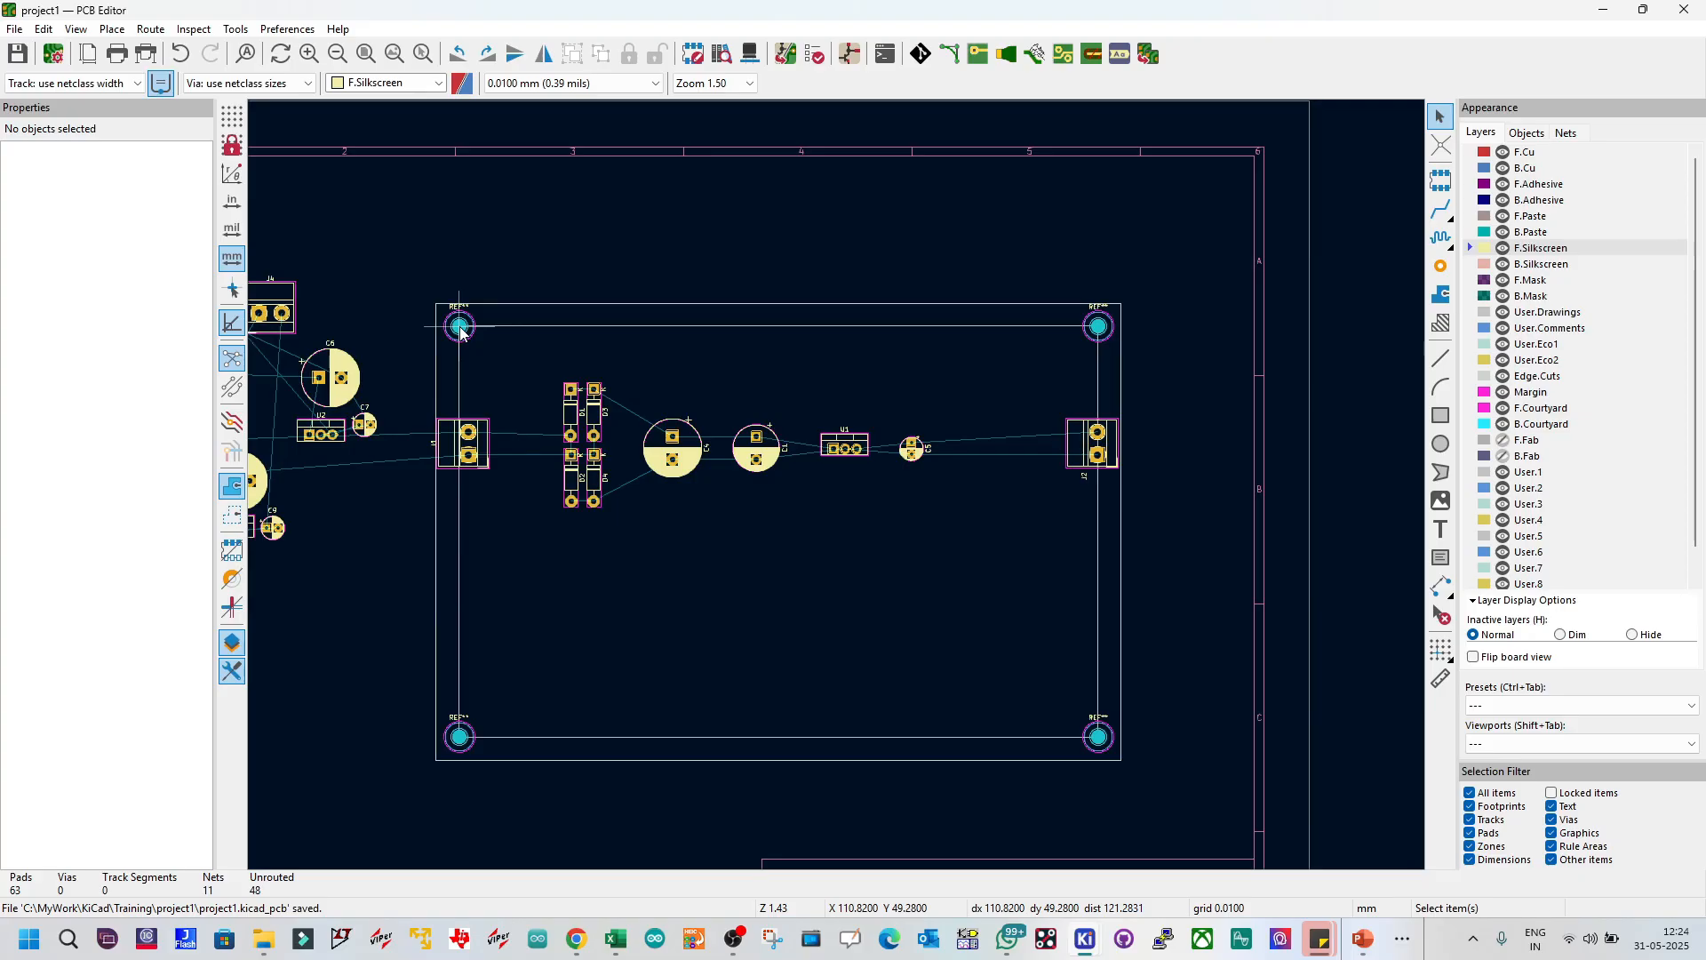
{"action": "left_click", "coordinate": [552, 325]}
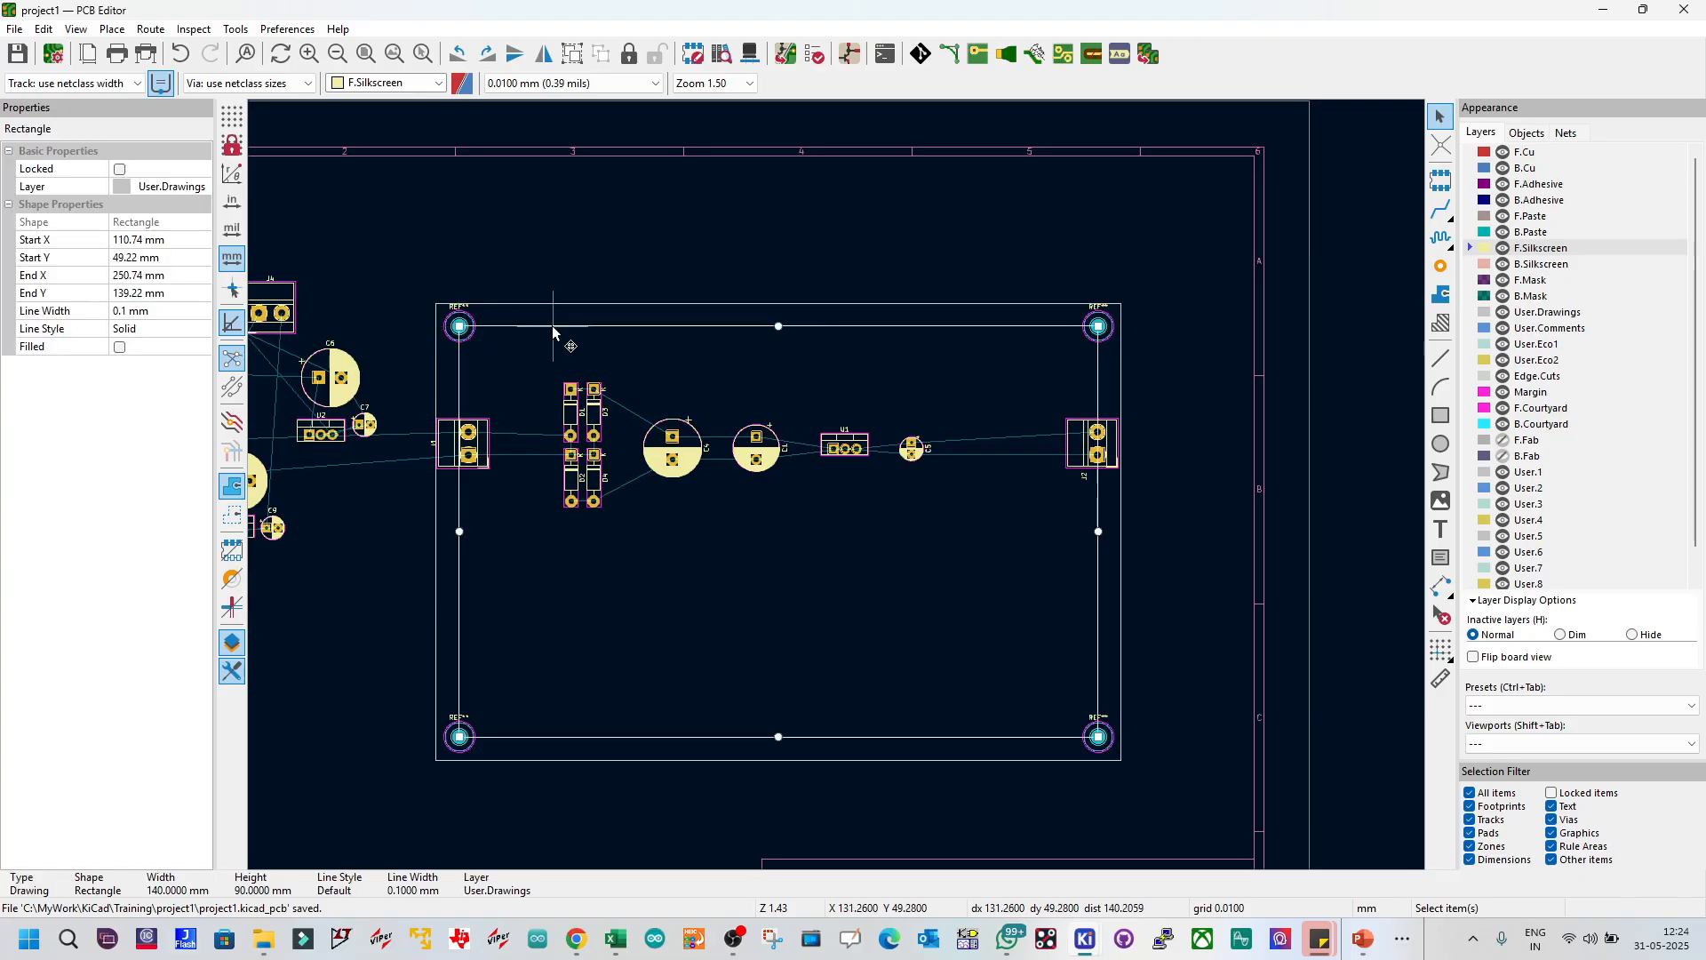
{"action": "key", "text": "Delete"}
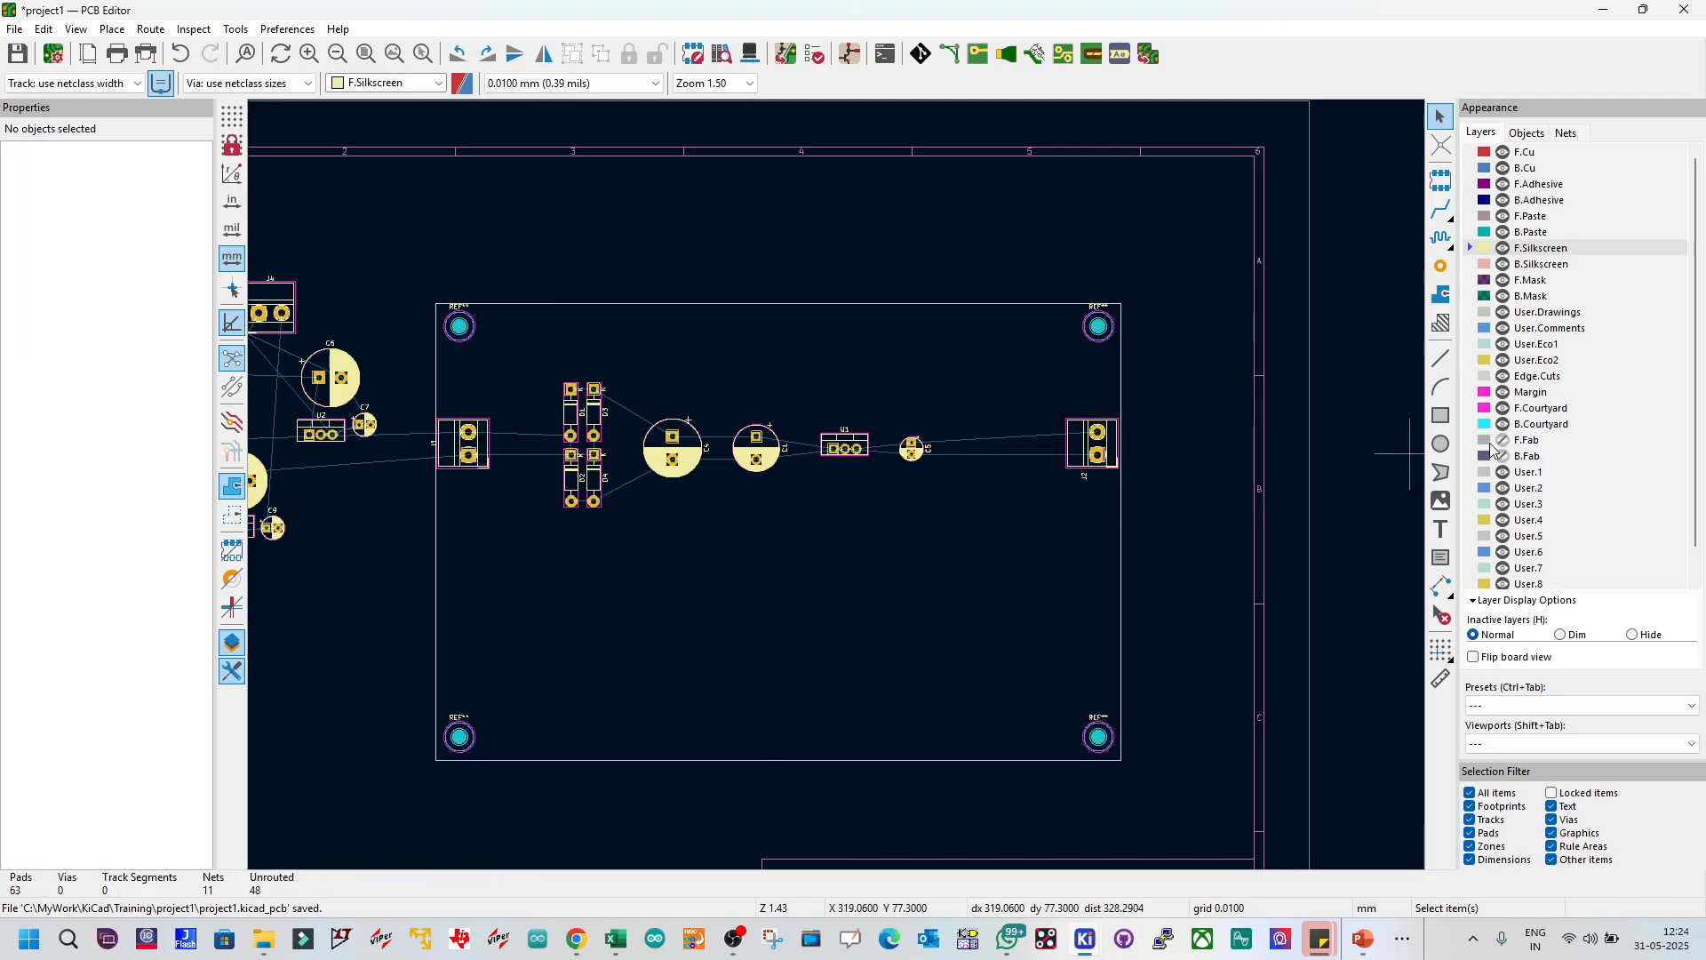
Step: Draw a rectangle about 76 × 76 mm on the User.Drawings layer inside the board outline
{"action": "left_click", "coordinate": [1476, 313]}
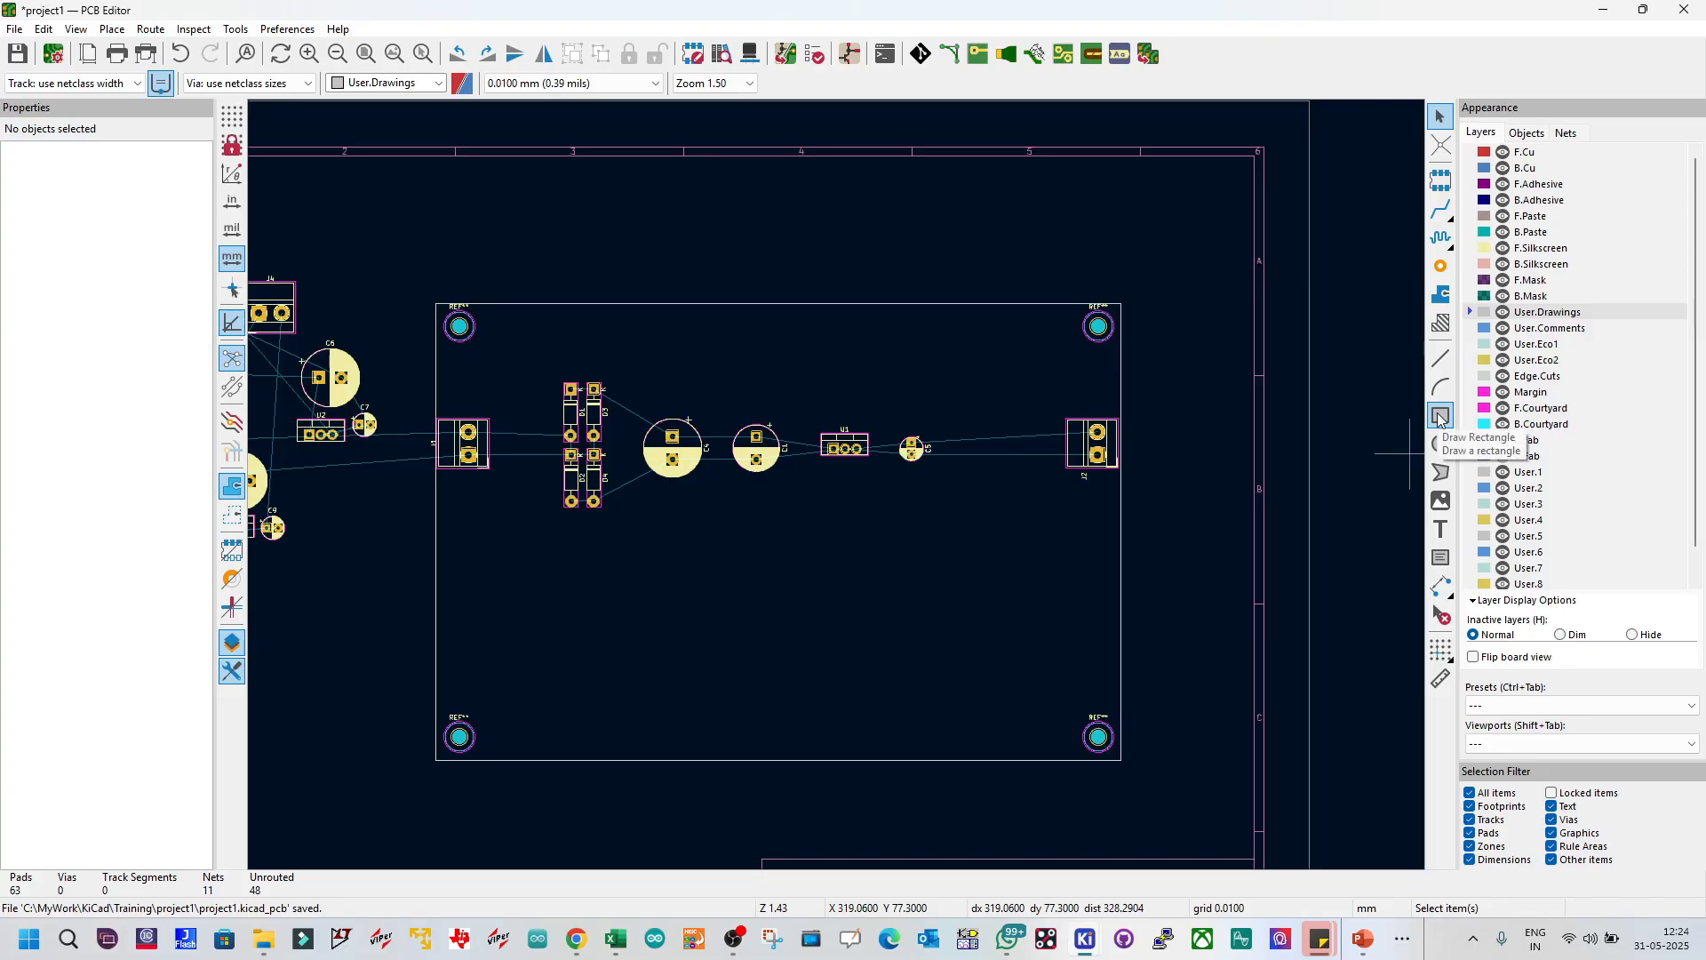
{"action": "left_click", "coordinate": [1440, 416]}
{"action": "left_click", "coordinate": [534, 360]}
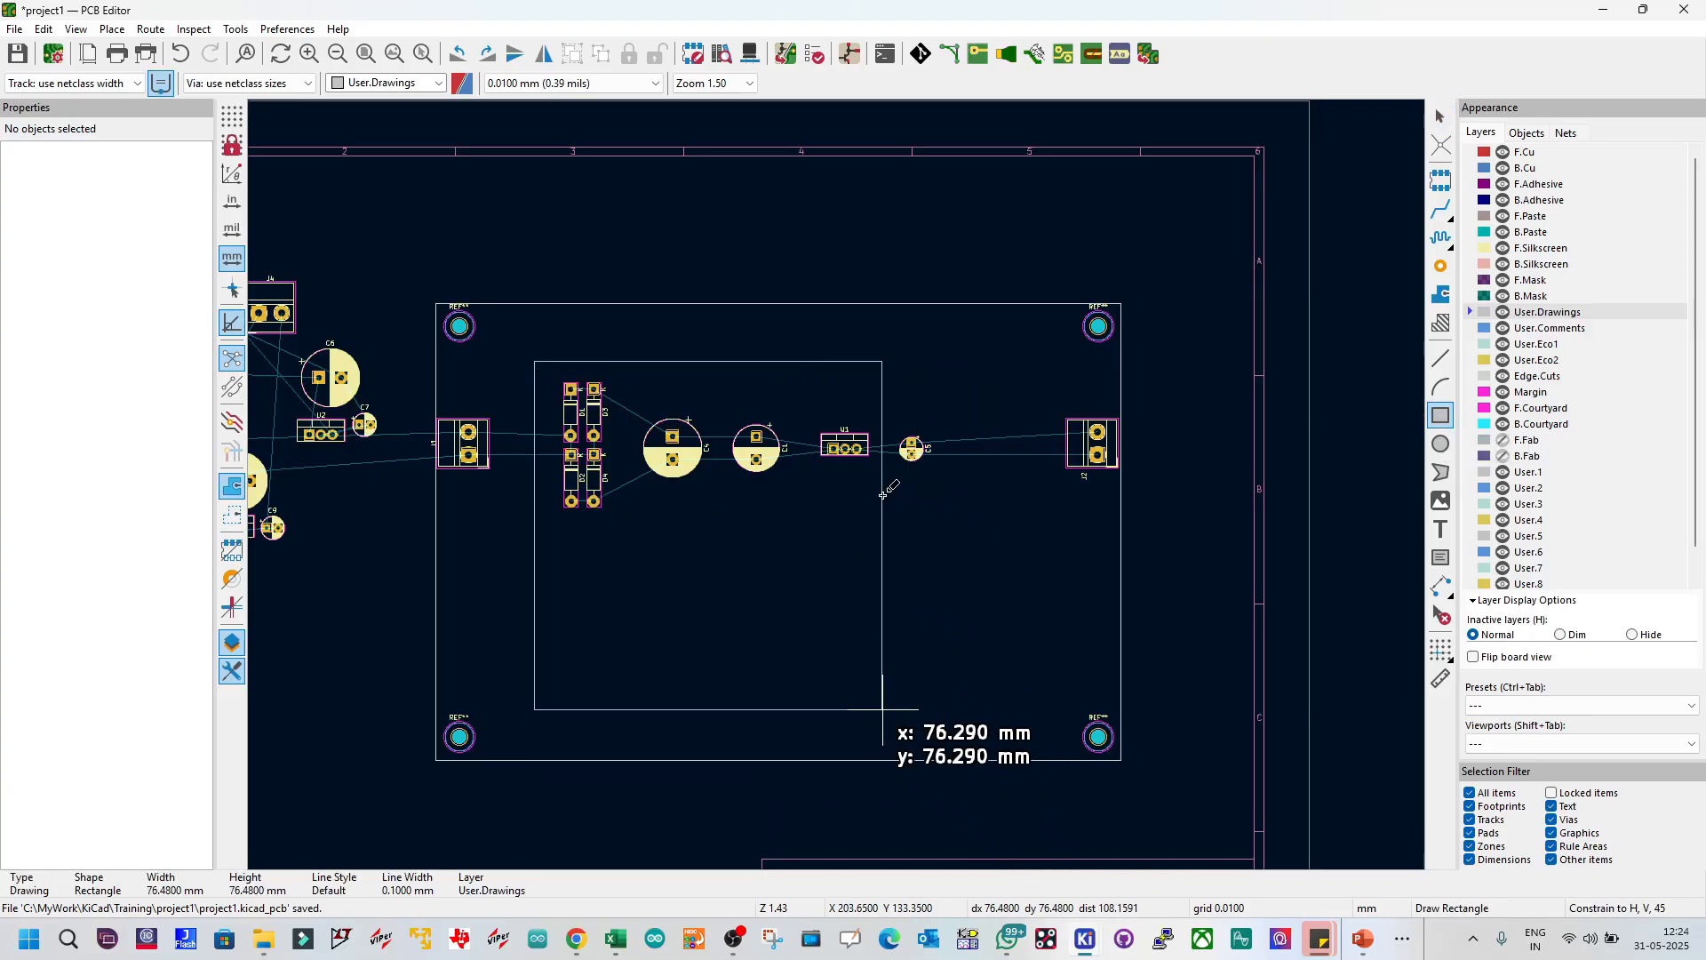
{"action": "left_click", "coordinate": [882, 533]}
{"action": "key", "text": "Escape"}
Step: Set the new rectangle's height to 90 mm and width to 140 mm, and move its corners near the mounting-hole centres
{"action": "double_click", "coordinate": [885, 514]}
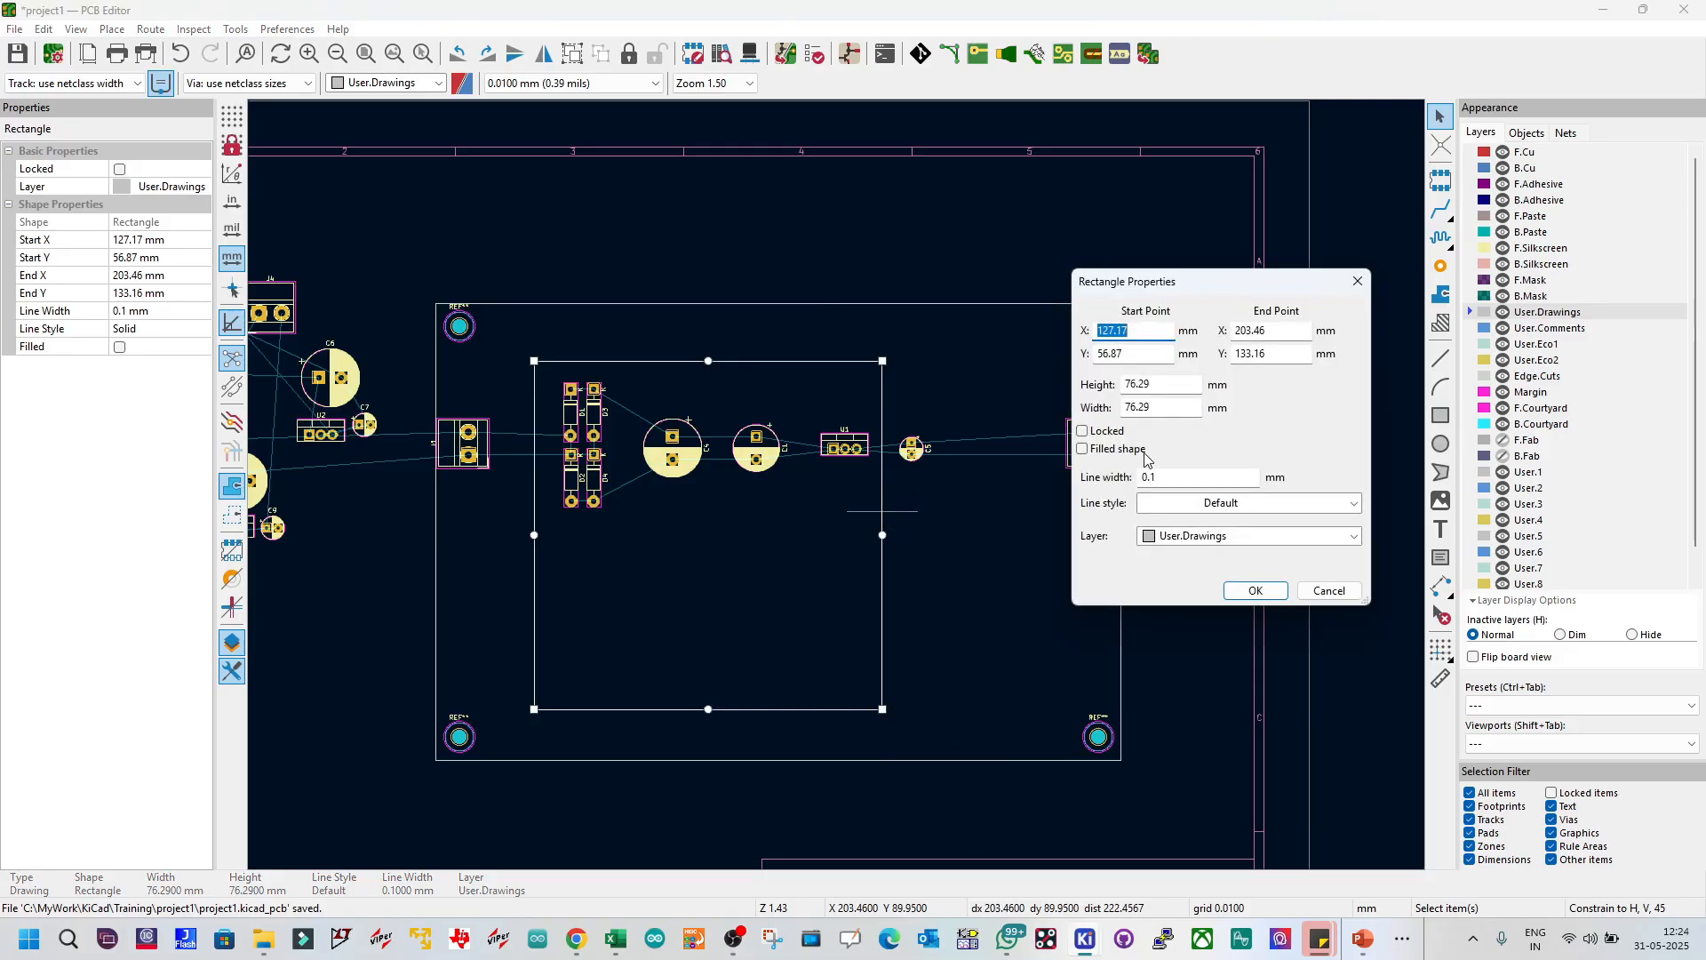
{"action": "left_click", "coordinate": [1151, 389]}
{"action": "type", "text": "90"}
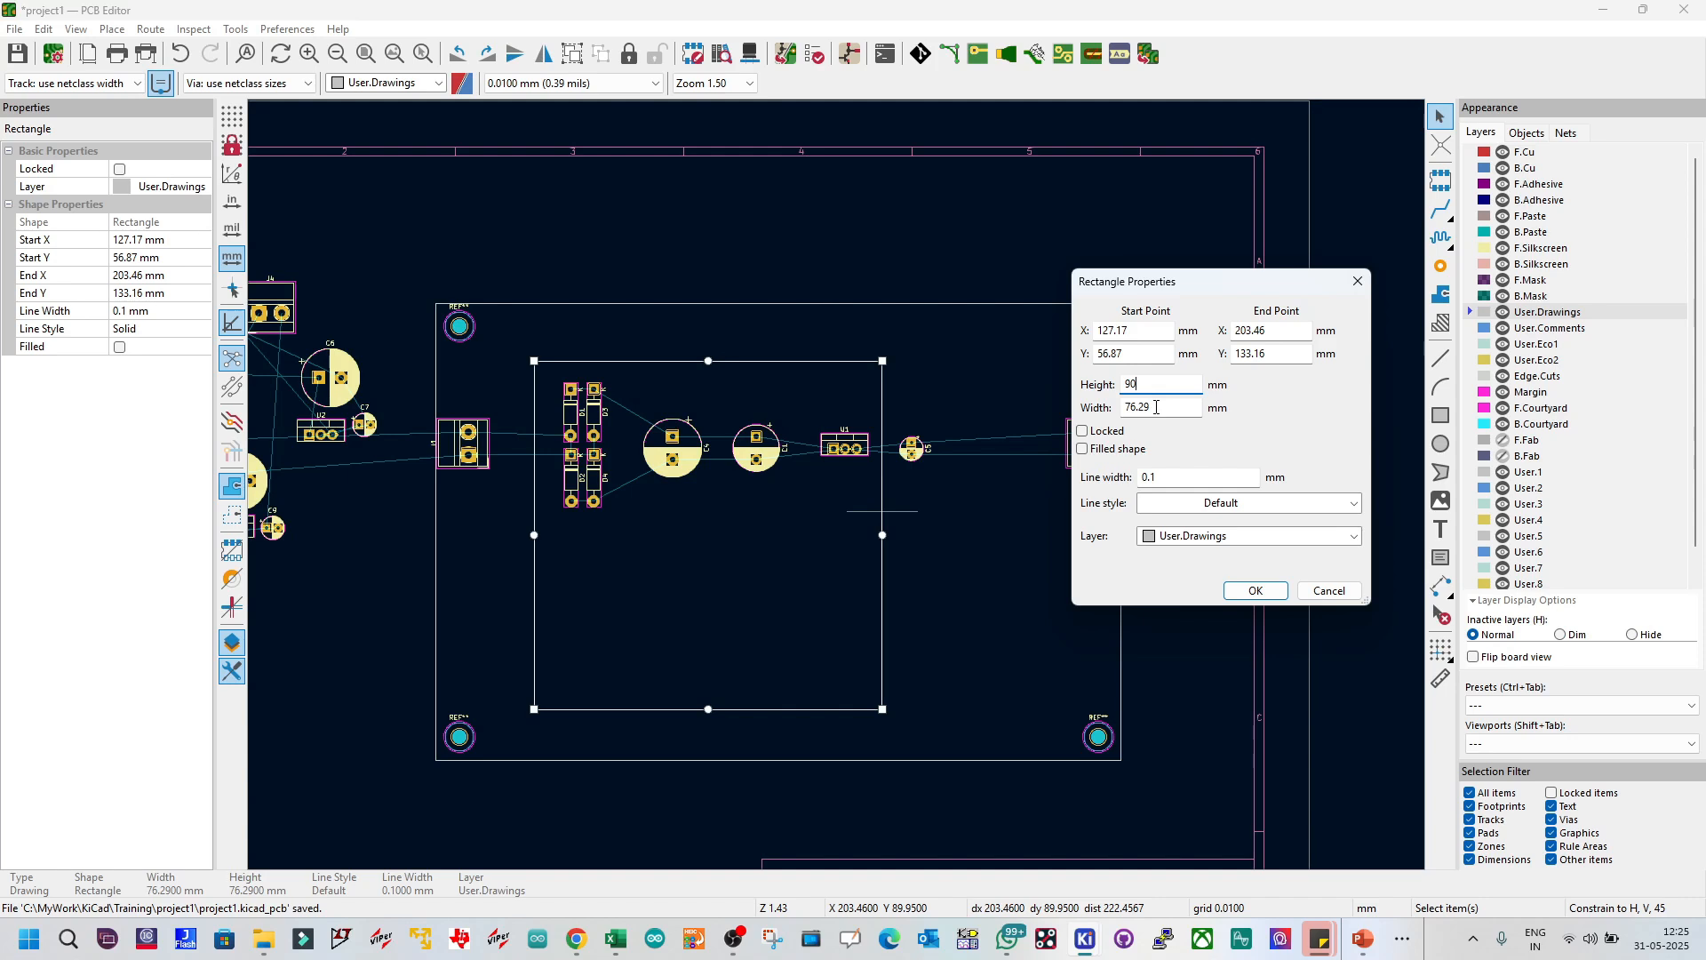
{"action": "left_click_drag", "start_coordinate": [1156, 407], "coordinate": [1123, 408]}
{"action": "type", "text": "140"}
{"action": "left_click", "coordinate": [1256, 590]}
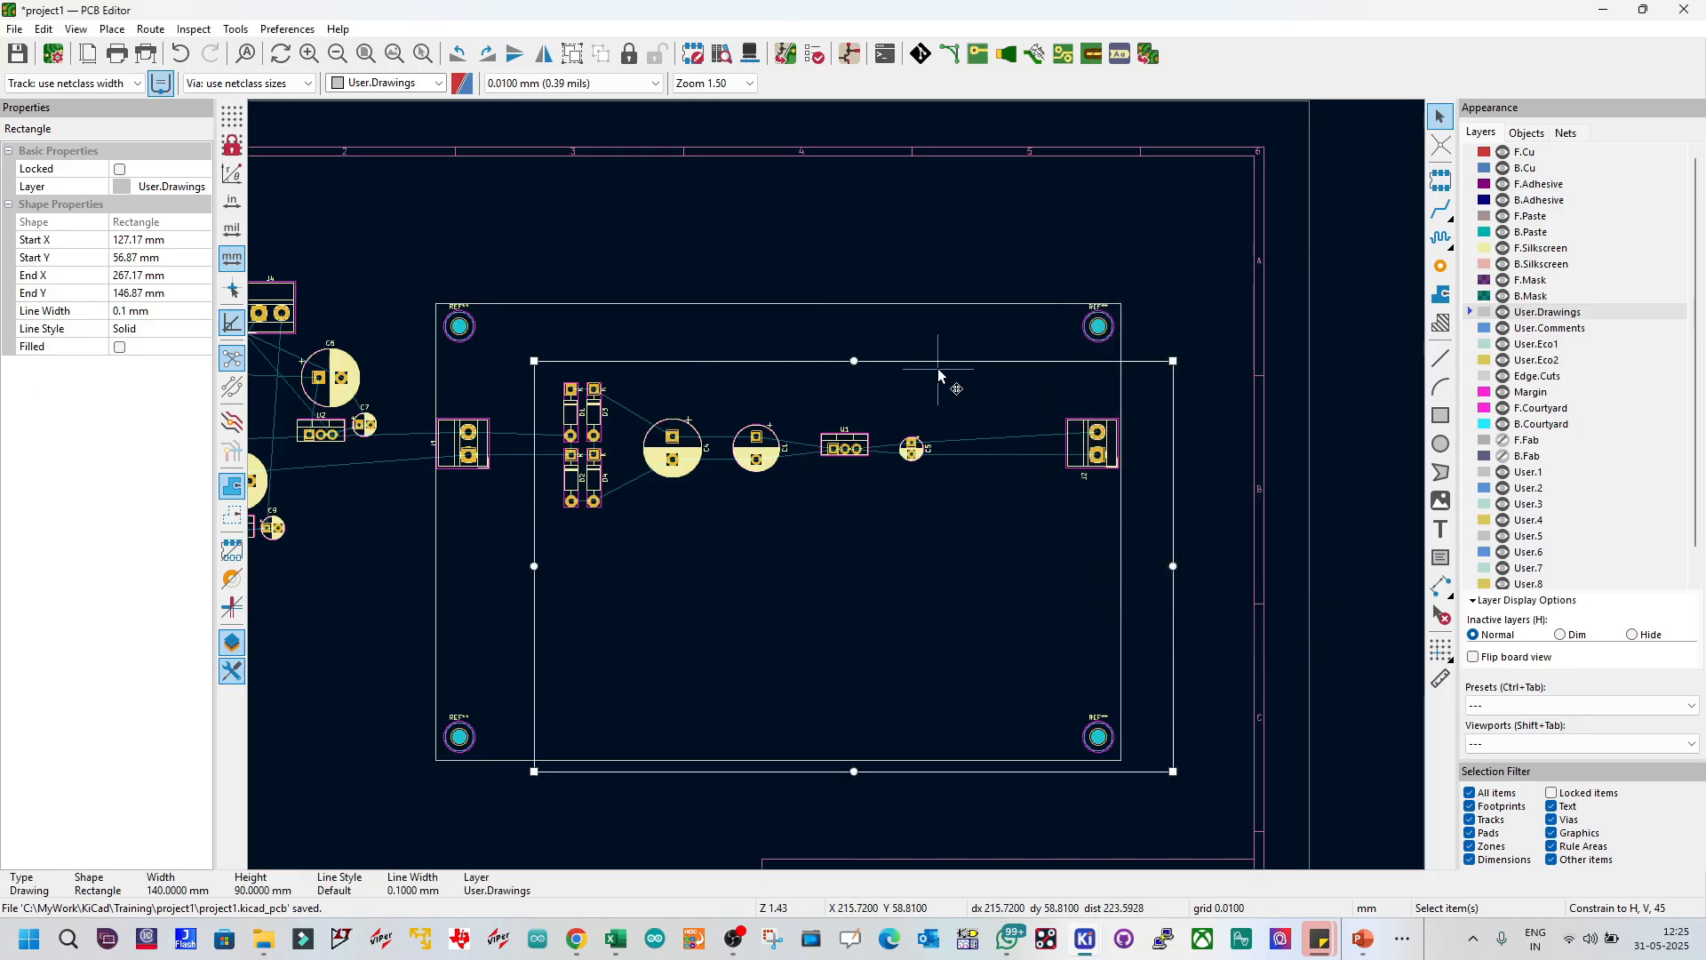
{"action": "left_click_drag", "start_coordinate": [940, 374], "coordinate": [784, 338]}
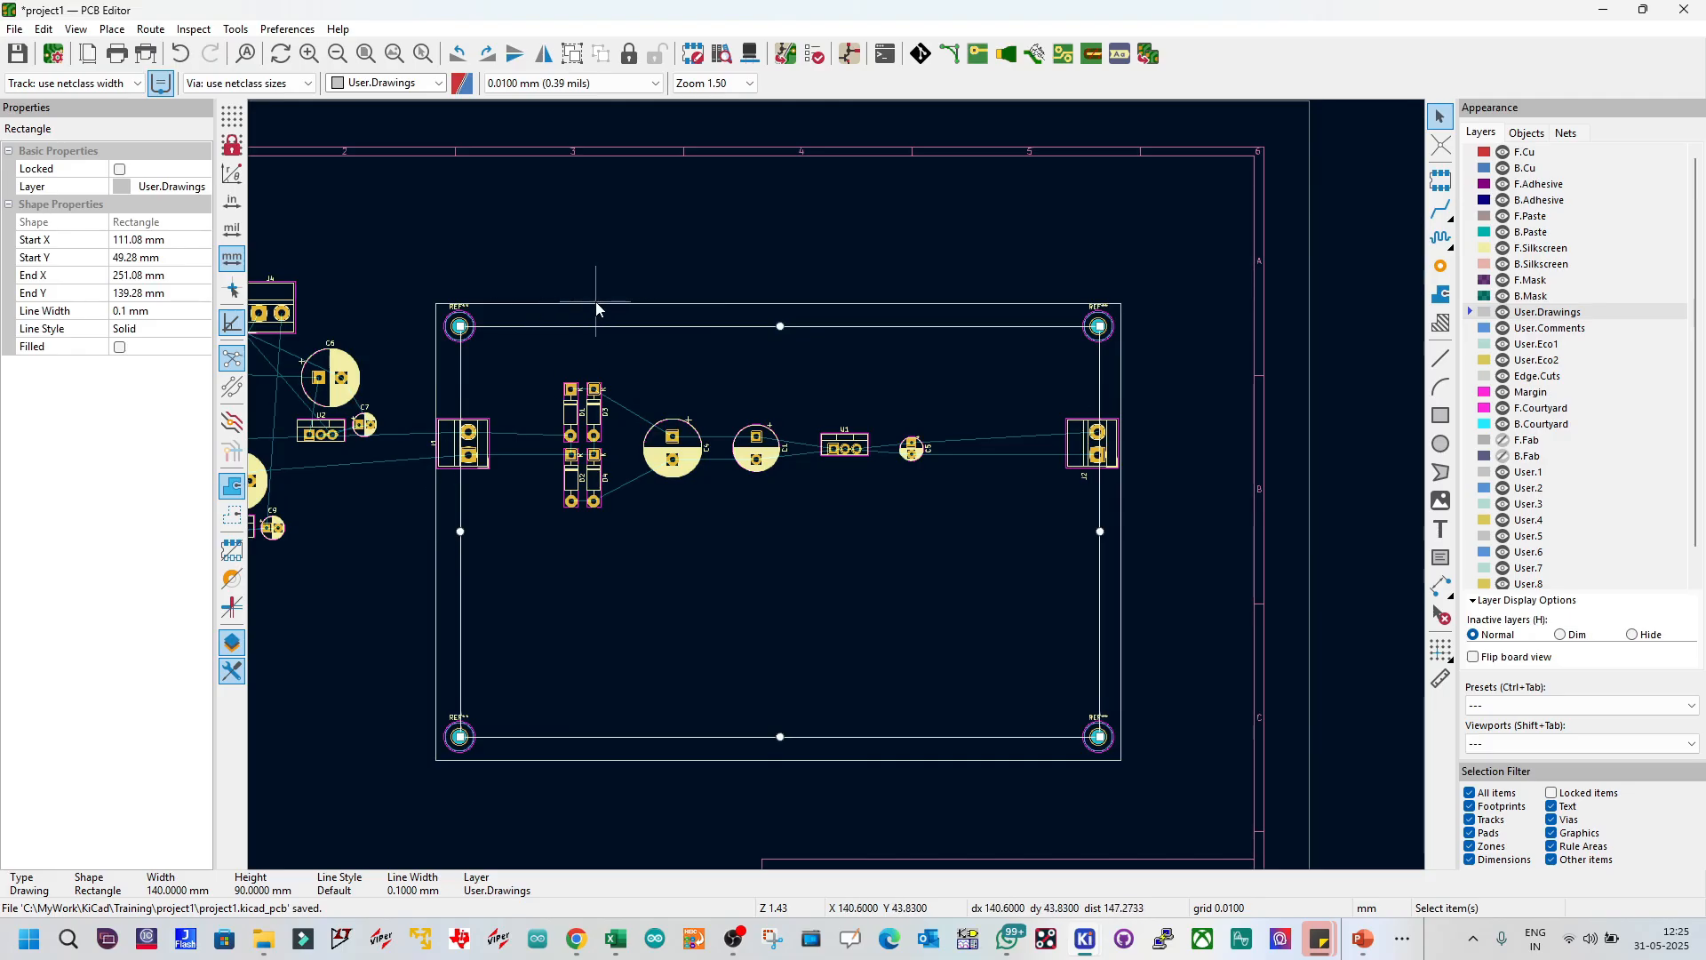
{"action": "left_click", "coordinate": [1341, 635]}
Step: Draw a square about 10 × 10 mm on User.Drawings, across the board's top edge
{"action": "left_click", "coordinate": [1442, 416]}
{"action": "left_click", "coordinate": [824, 271]}
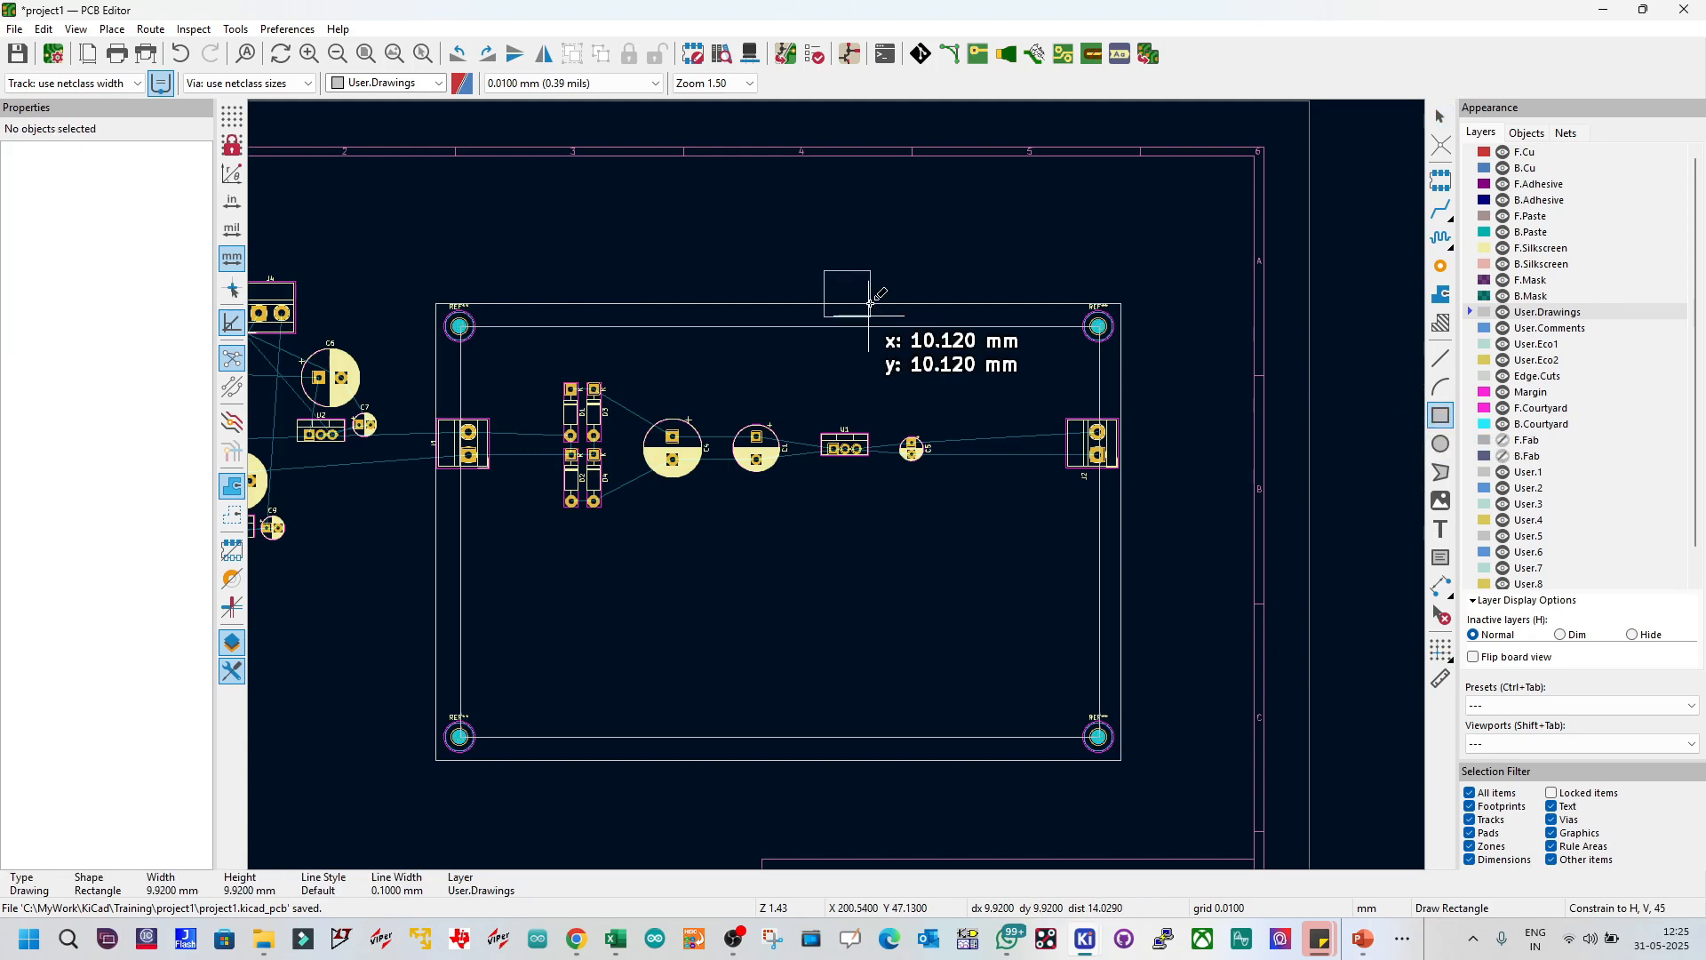
{"action": "left_click", "coordinate": [871, 317]}
{"action": "key", "text": "Escape"}
{"action": "key", "text": "Escape"}
Step: Set the small square's height and width to 5 mm in its properties
{"action": "double_click", "coordinate": [858, 274]}
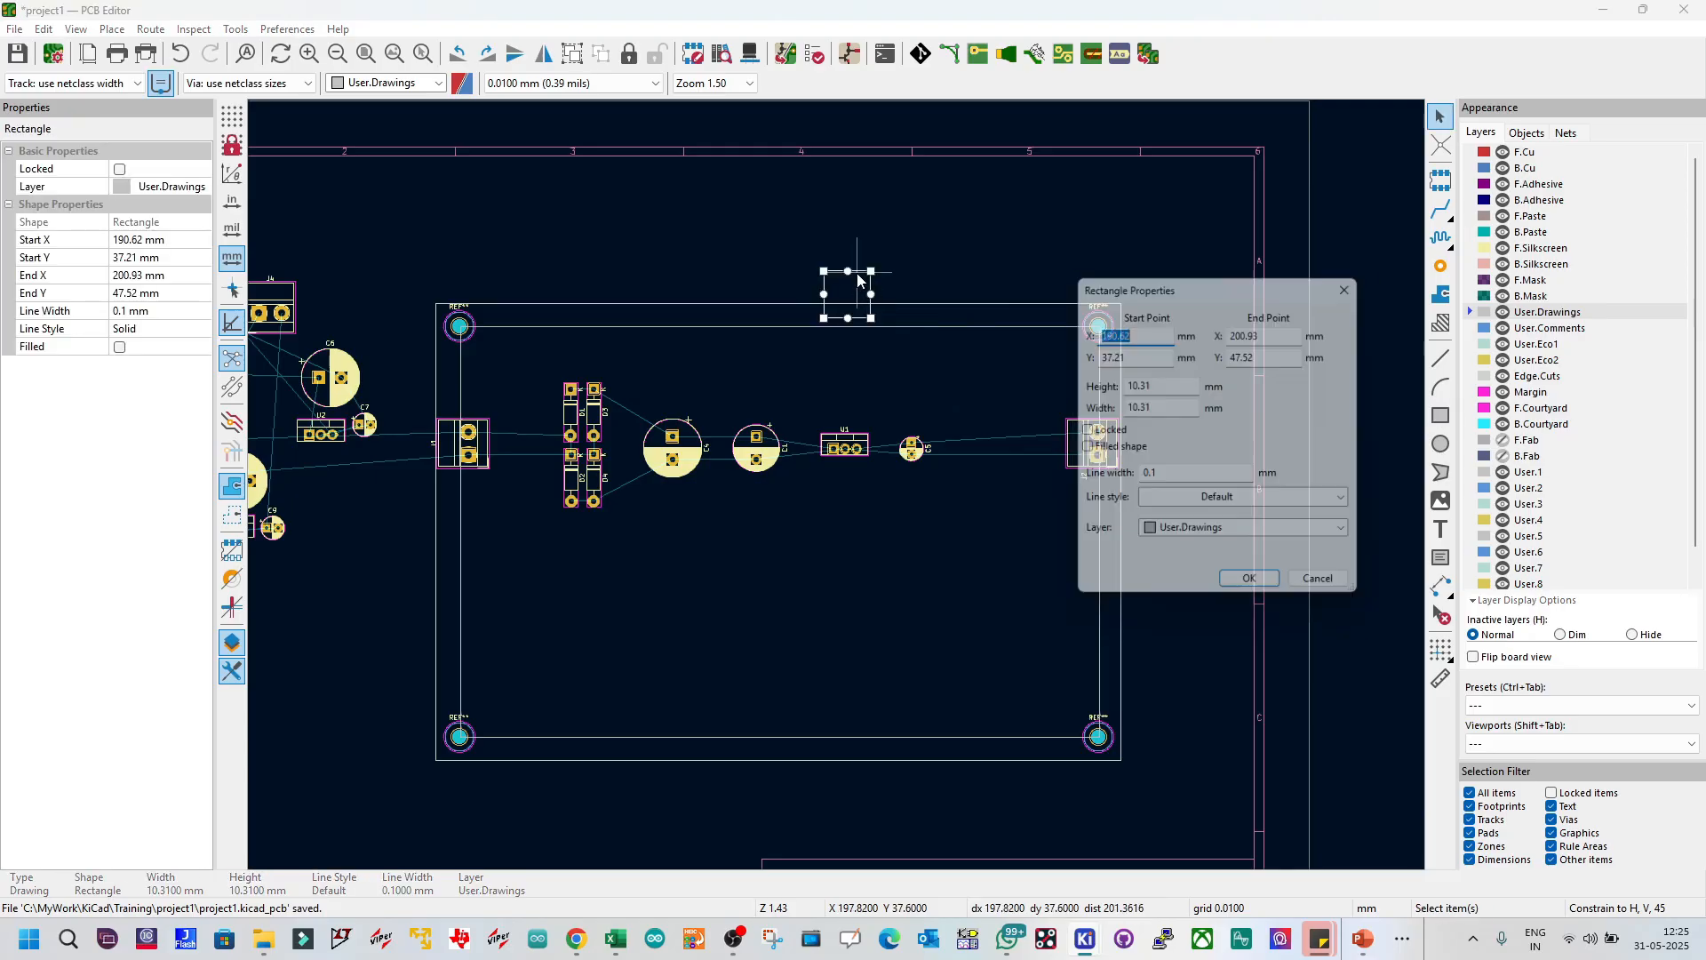
{"action": "left_click_drag", "start_coordinate": [1190, 385], "coordinate": [1078, 398]}
{"action": "type", "text": "5"}
{"action": "key", "text": "Tab"}
{"action": "type", "text": "5"}
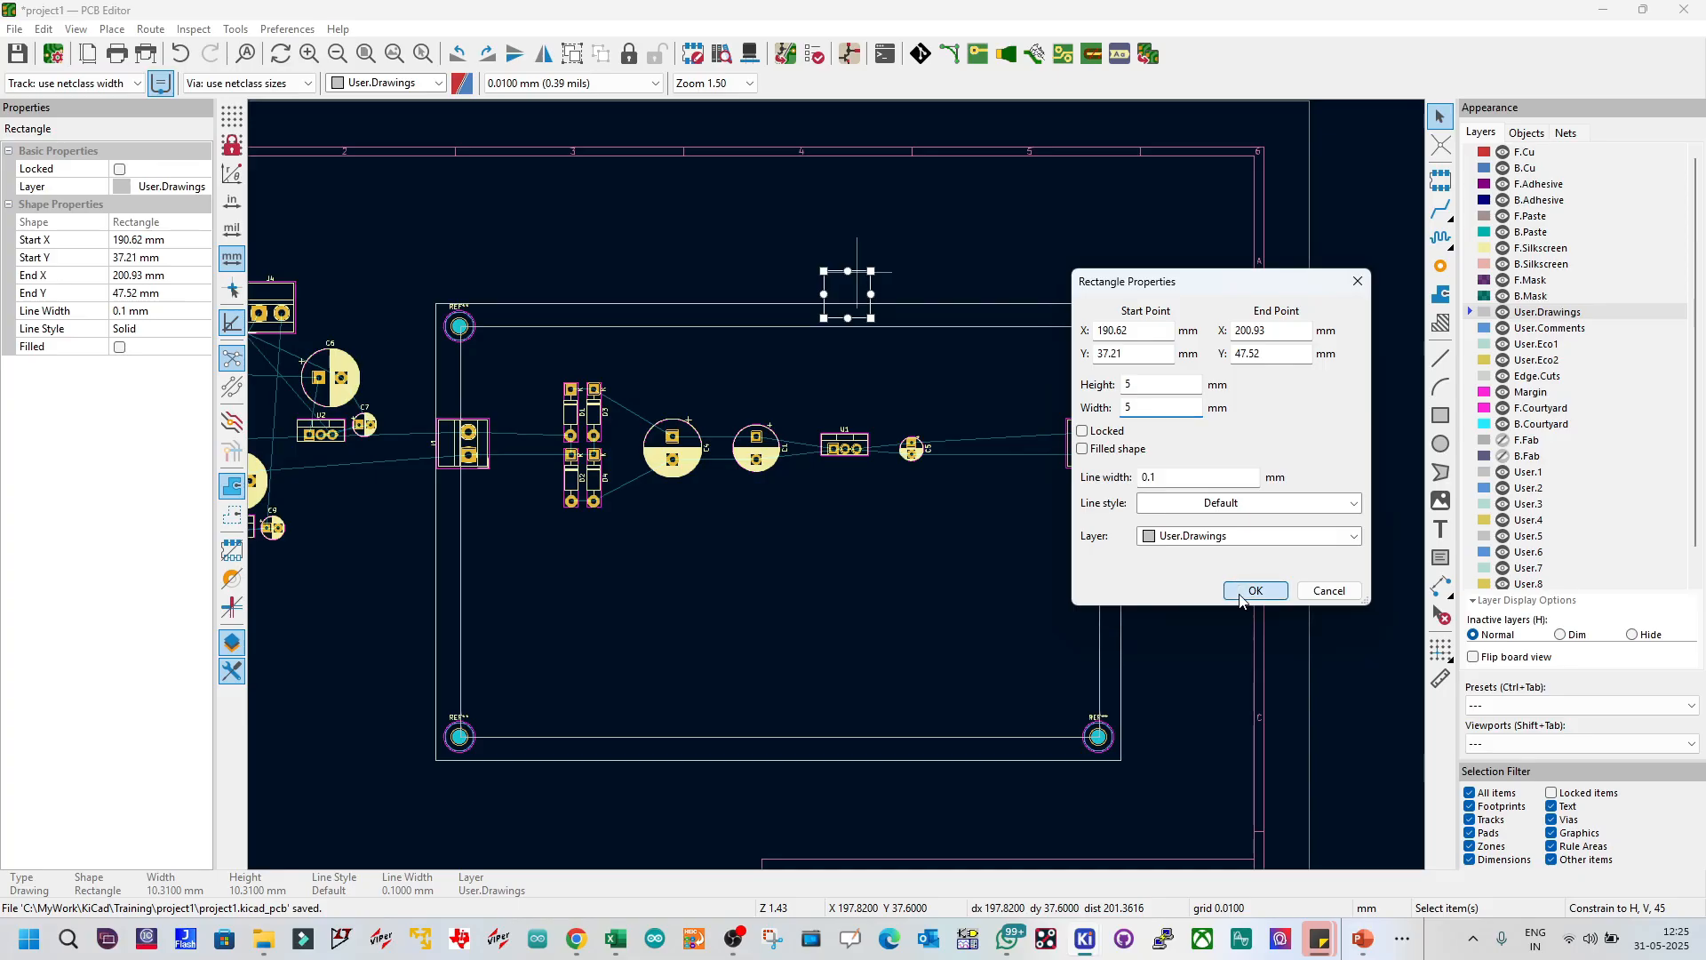
{"action": "left_click", "coordinate": [1252, 590]}
Step: Cut the 5 mm square and paste it between the board's top edge and the guide rectangle's top side
{"action": "left_click", "coordinate": [800, 313]}
{"action": "scroll", "coordinate": [800, 313], "scroll_direction": "up", "scroll_amount": 3}
{"action": "scroll", "coordinate": [838, 485], "scroll_direction": "down", "scroll_amount": 3}
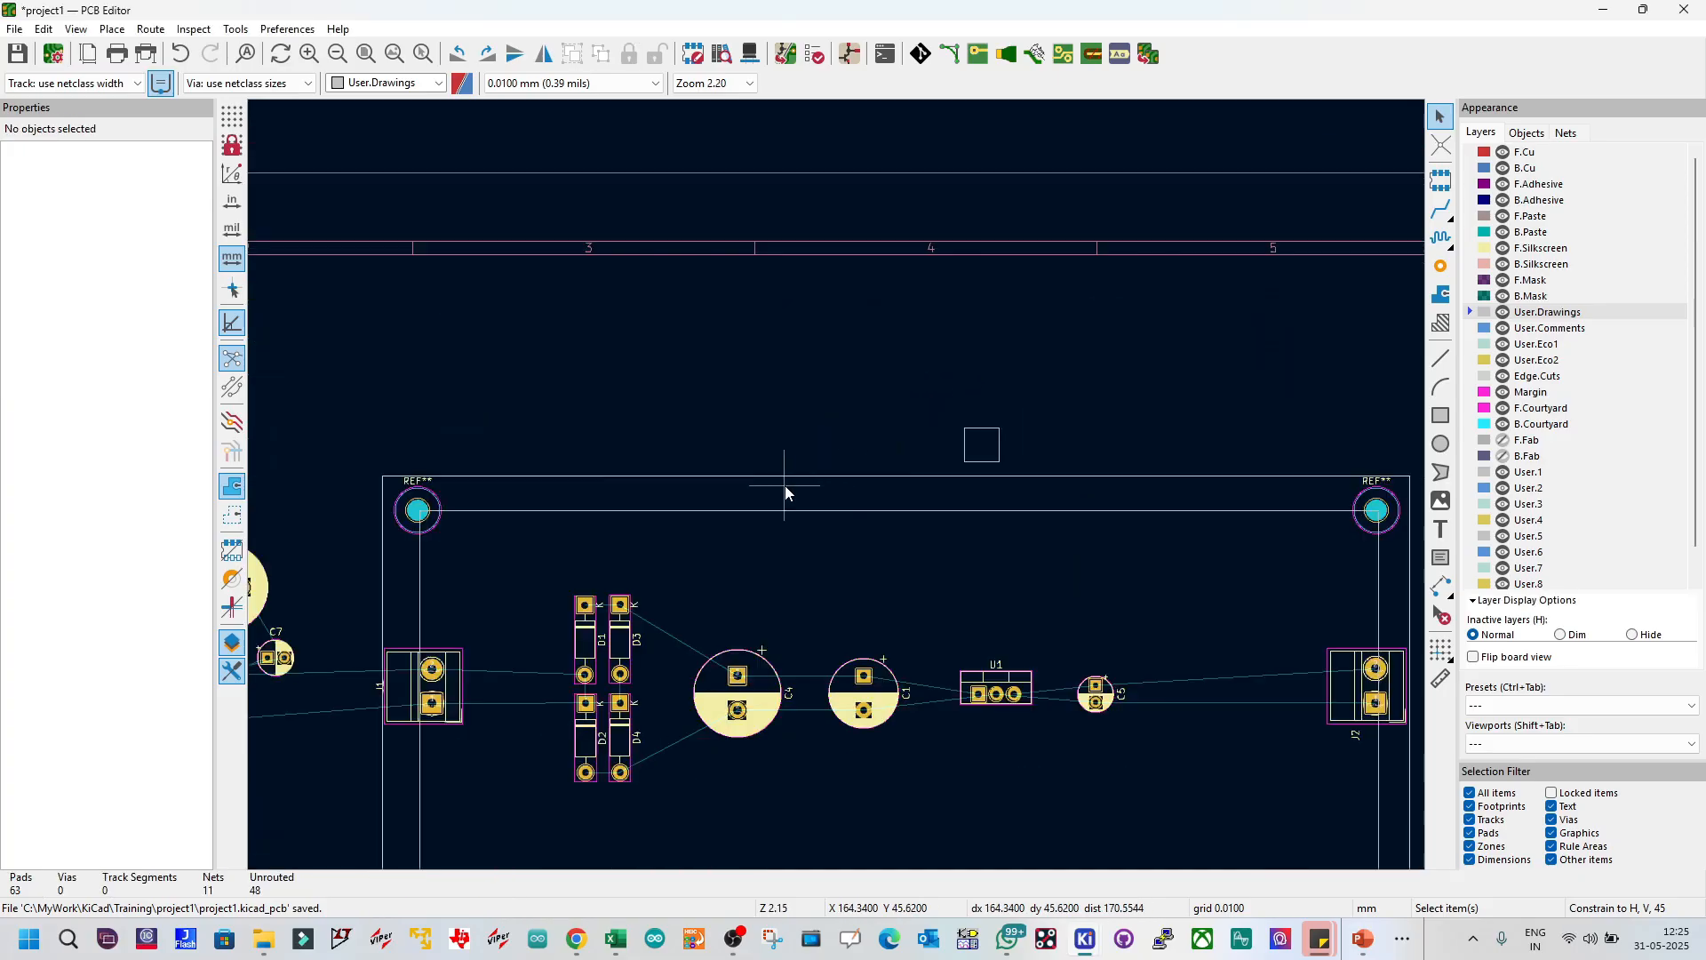
{"action": "scroll", "coordinate": [786, 485], "scroll_direction": "up", "scroll_amount": 2}
{"action": "scroll", "coordinate": [834, 485], "scroll_direction": "down", "scroll_amount": 1}
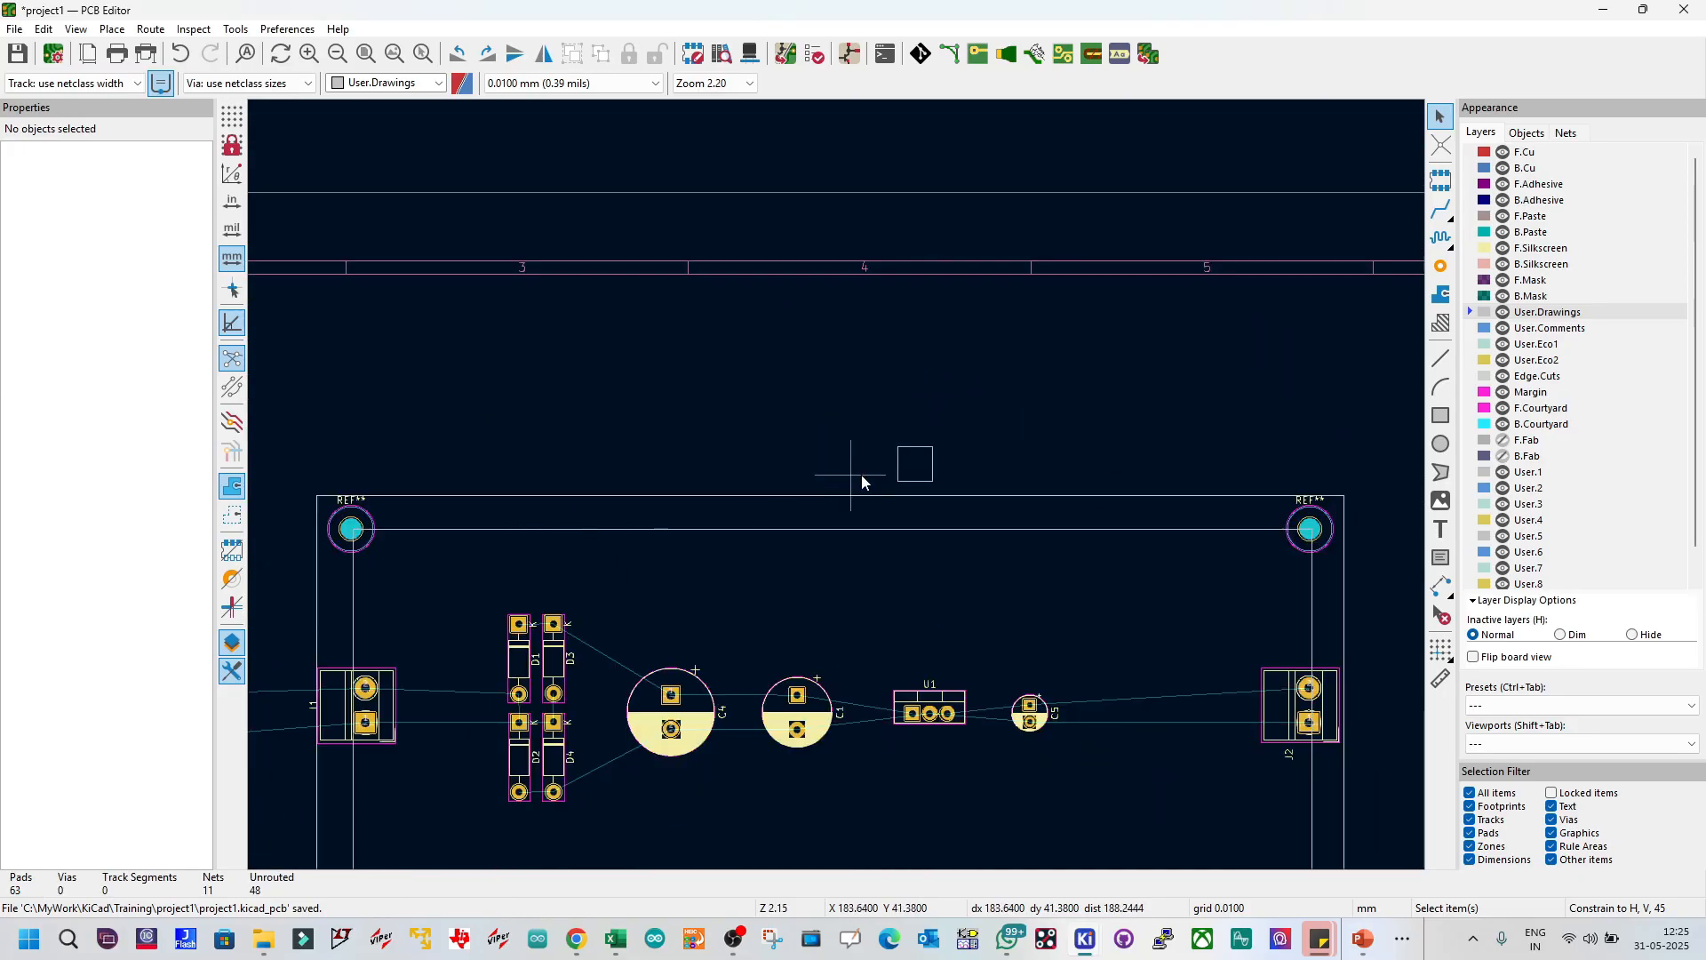
{"action": "left_click", "coordinate": [898, 468]}
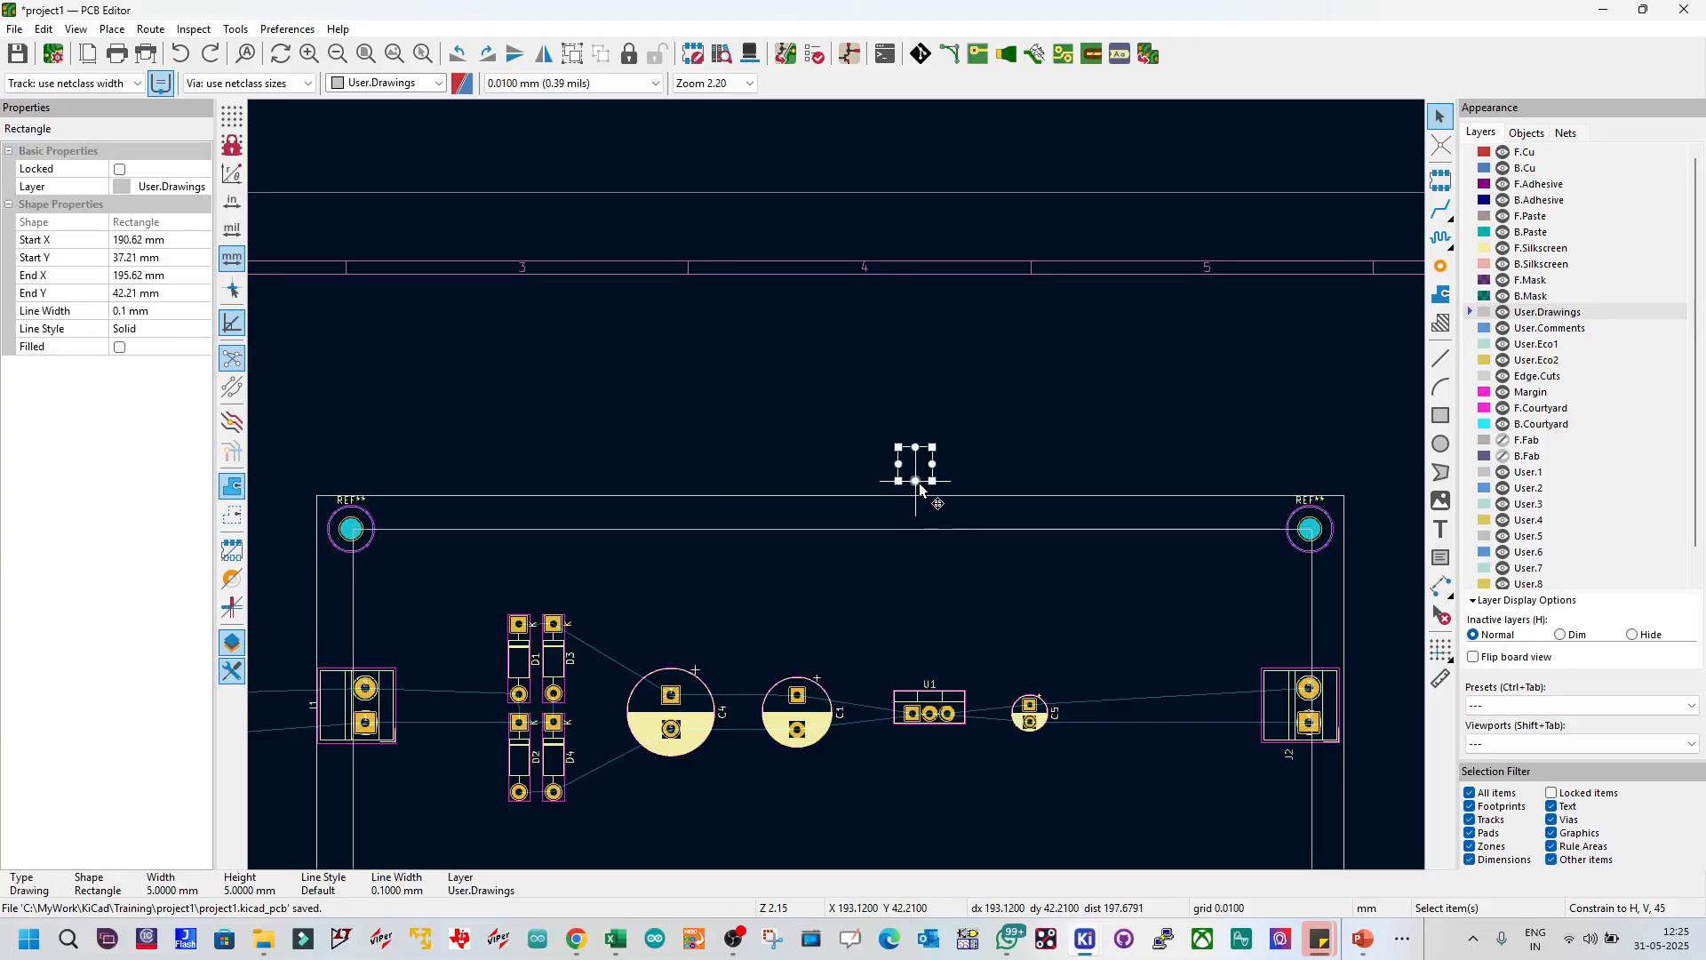
{"action": "scroll", "coordinate": [917, 483], "scroll_direction": "up", "scroll_amount": 3}
{"action": "key", "text": "ctrl+x"}
{"action": "key", "text": "ctrl+v"}
{"action": "scroll", "coordinate": [718, 553], "scroll_direction": "down", "scroll_amount": 1}
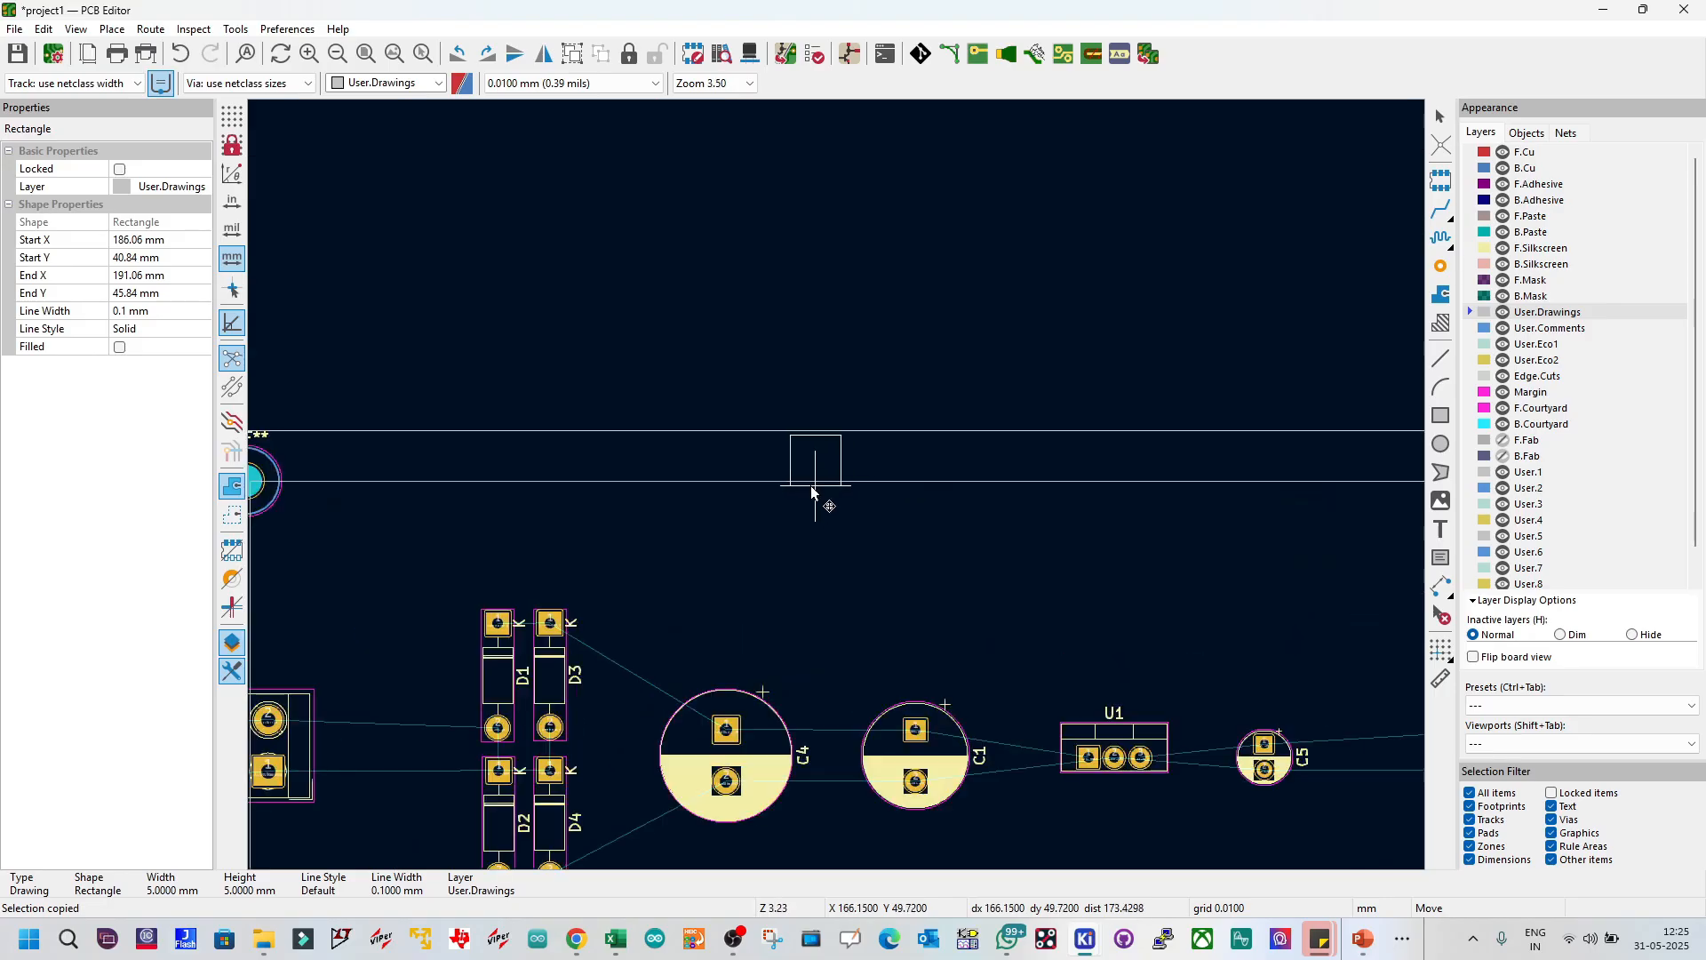
{"action": "scroll", "coordinate": [696, 472], "scroll_direction": "up", "scroll_amount": 1}
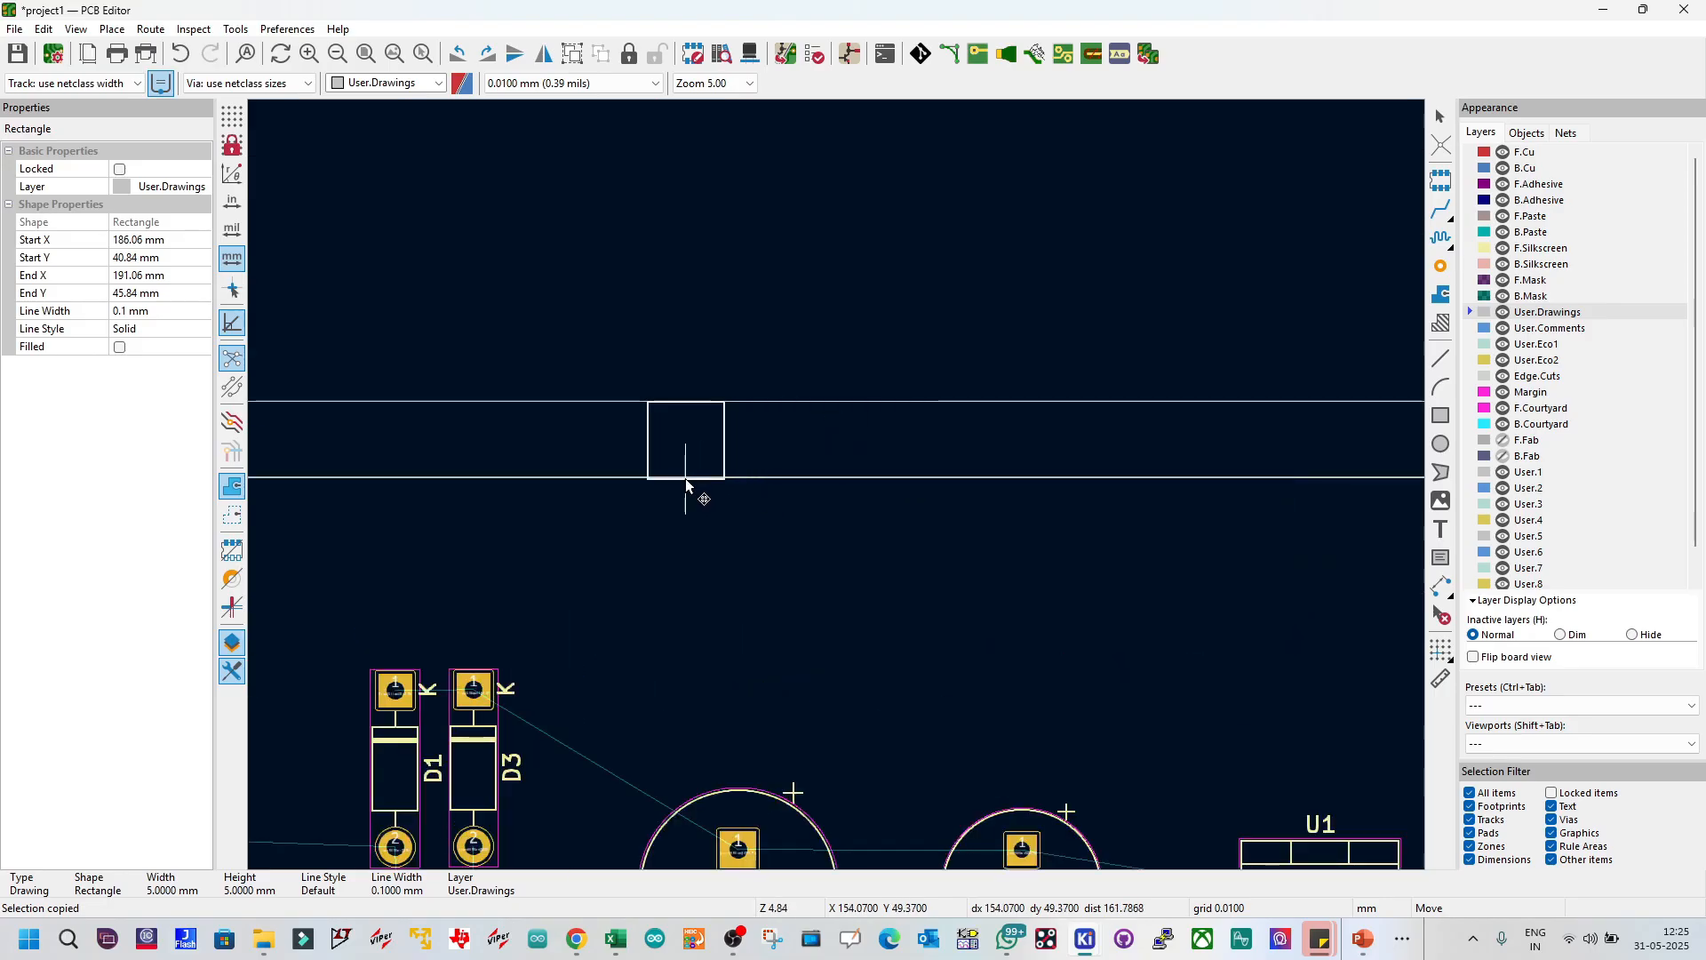
{"action": "left_click", "coordinate": [685, 478]}
{"action": "scroll", "coordinate": [669, 485], "scroll_direction": "up", "scroll_amount": 4}
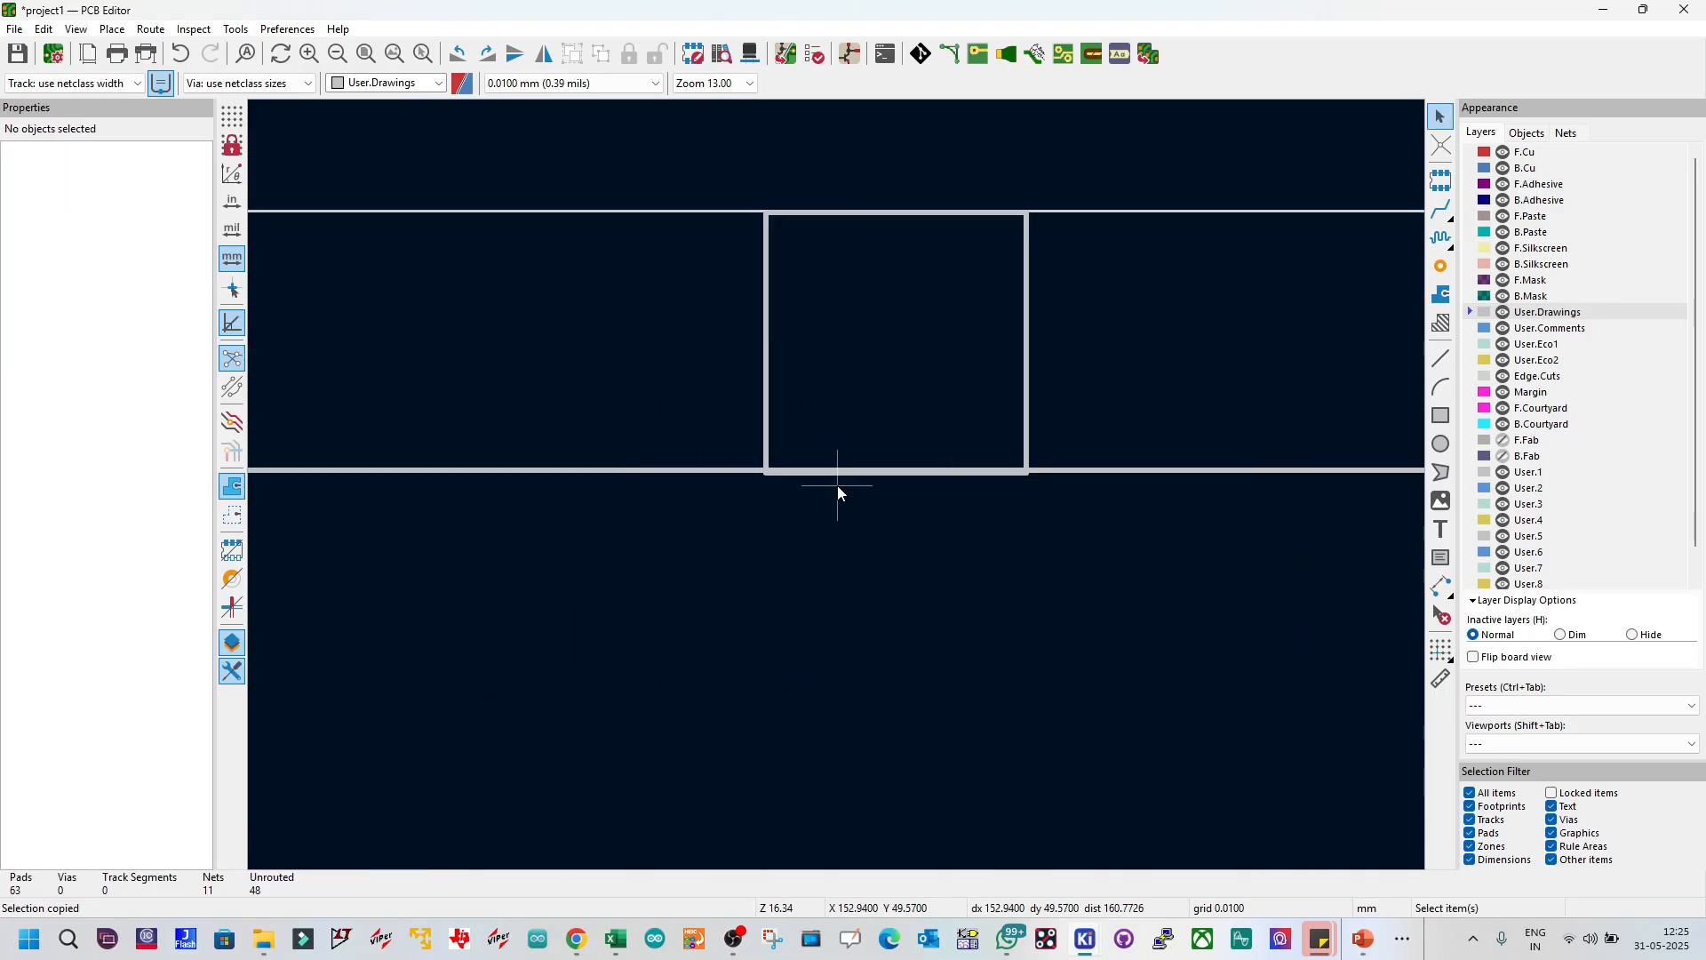
Step: Move the 5 mm square slightly so its bottom side lines up with the guide rectangle's top side
{"action": "left_click", "coordinate": [839, 475]}
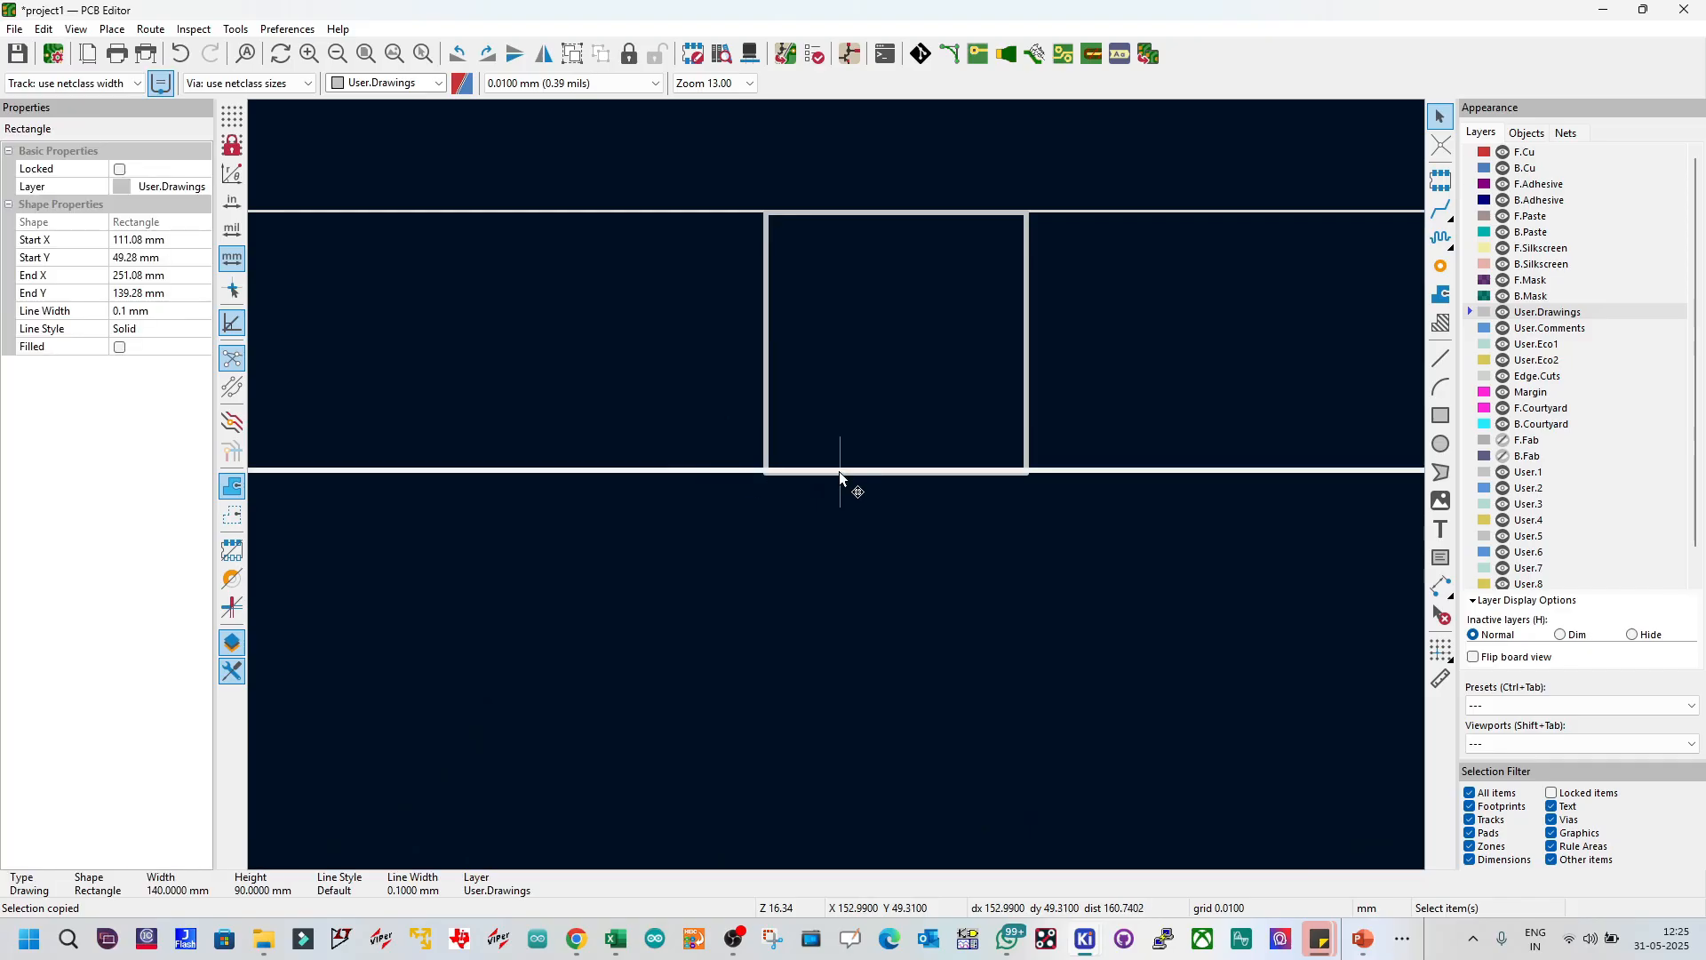
{"action": "left_click", "coordinate": [869, 401]}
{"action": "left_click", "coordinate": [1022, 347]}
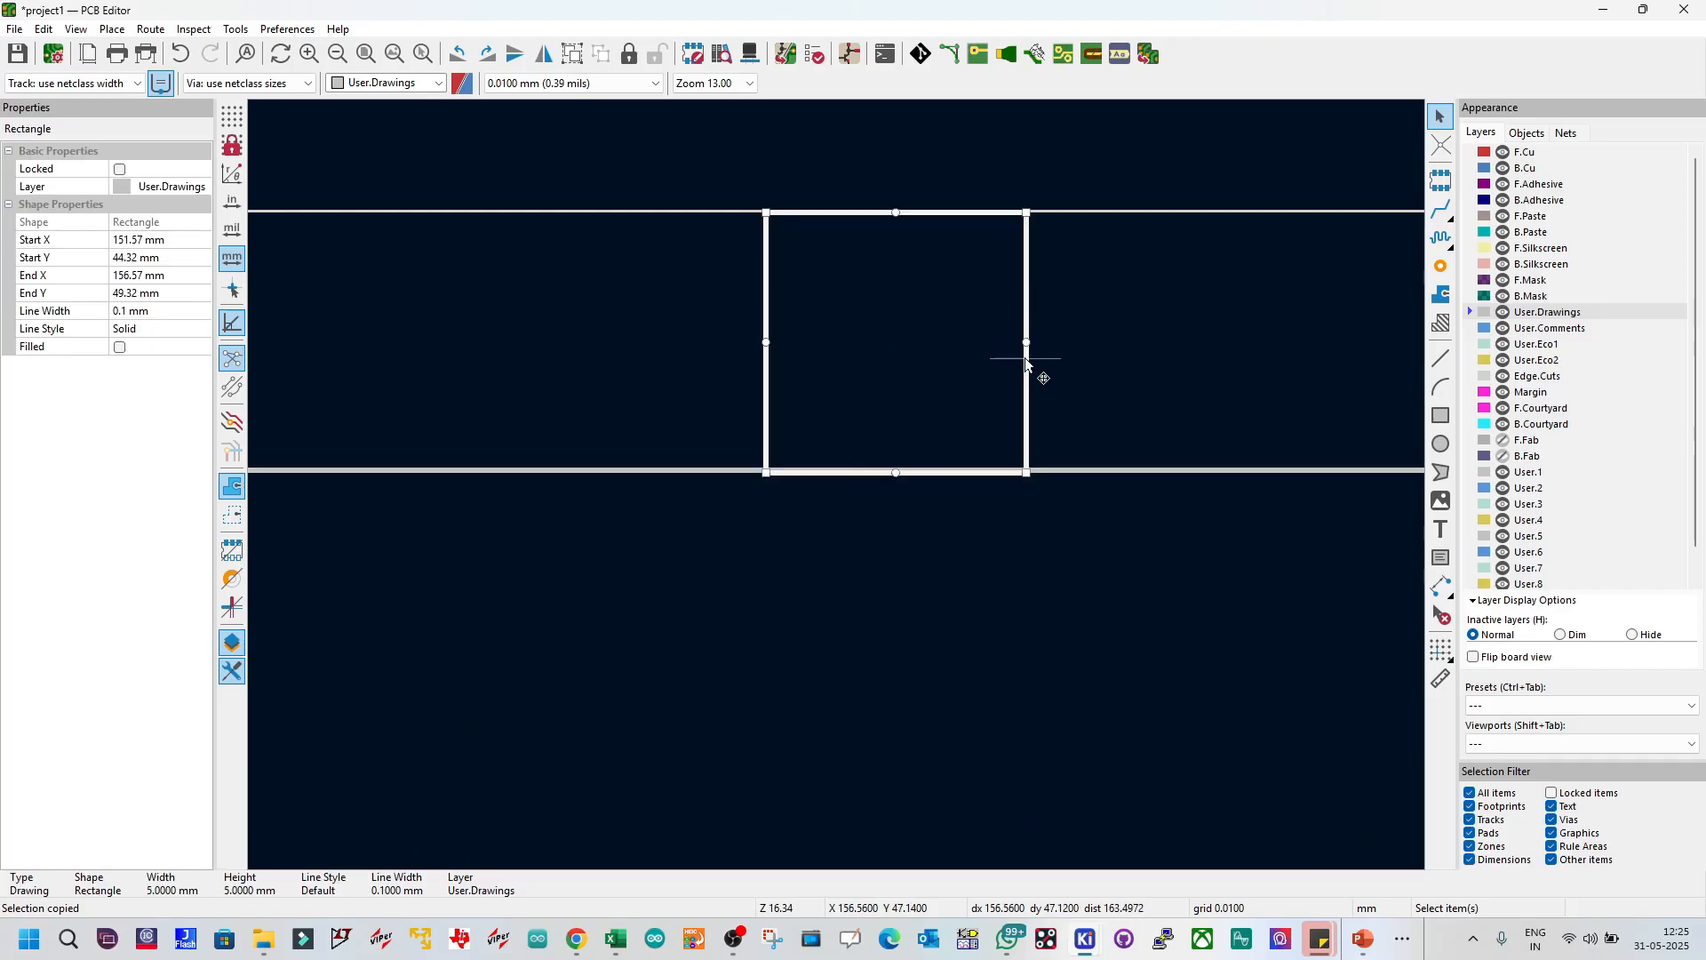
{"action": "key", "text": "m"}
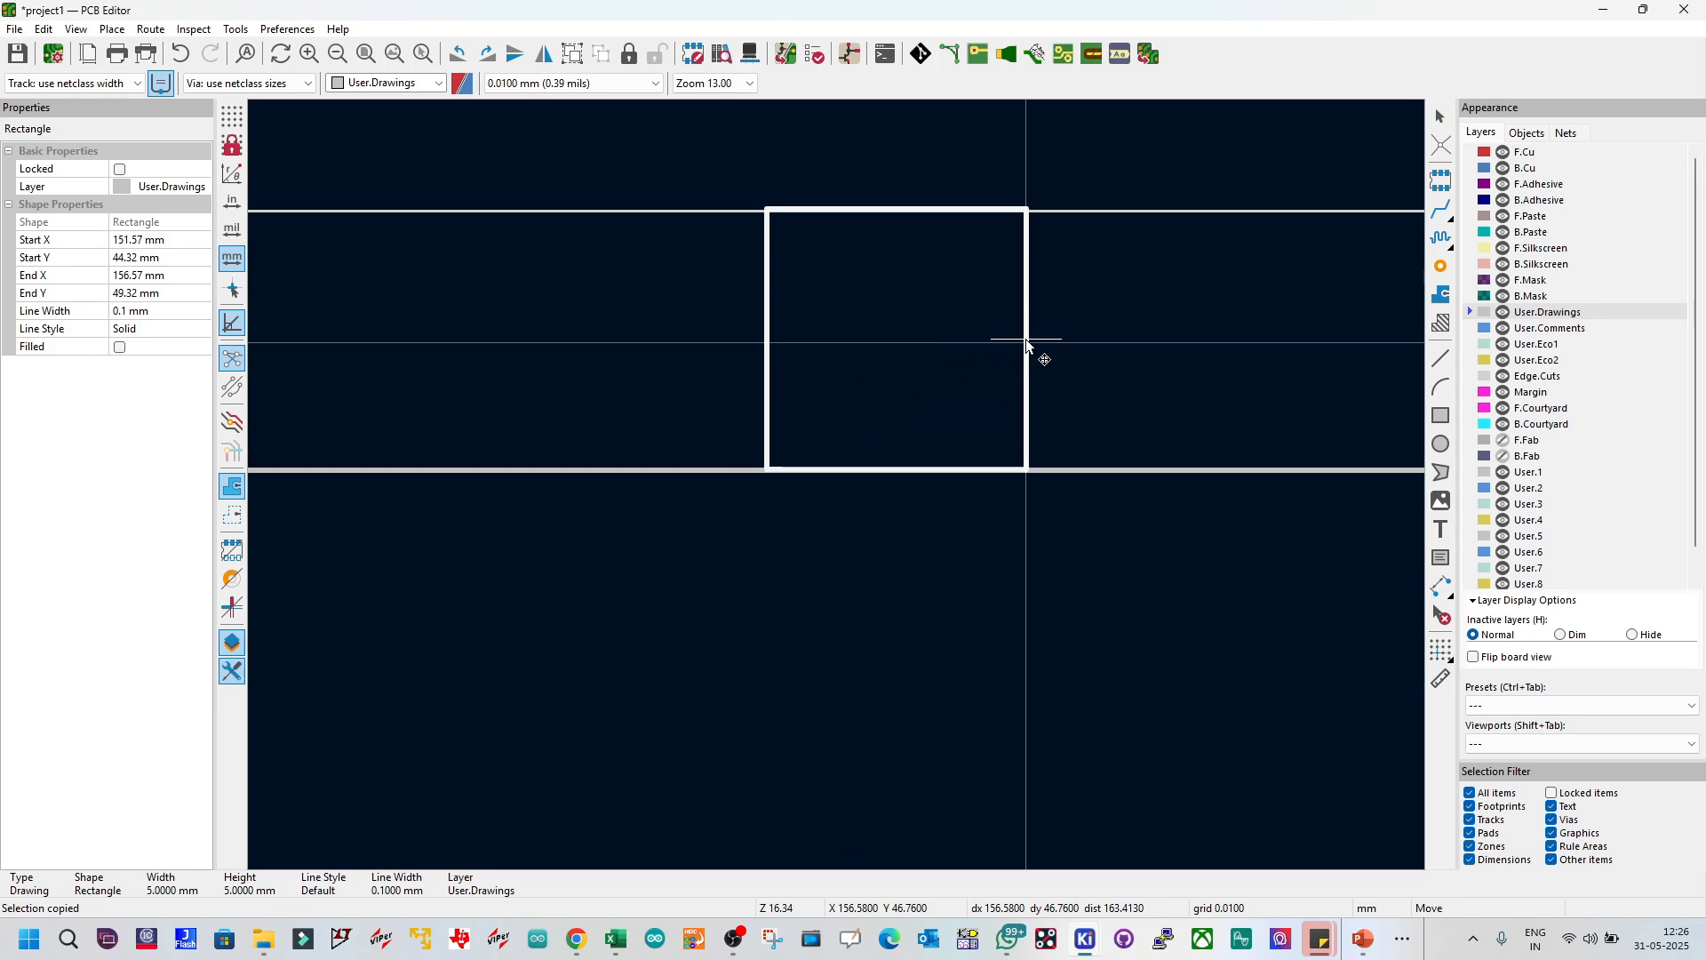
{"action": "left_click", "coordinate": [1027, 340]}
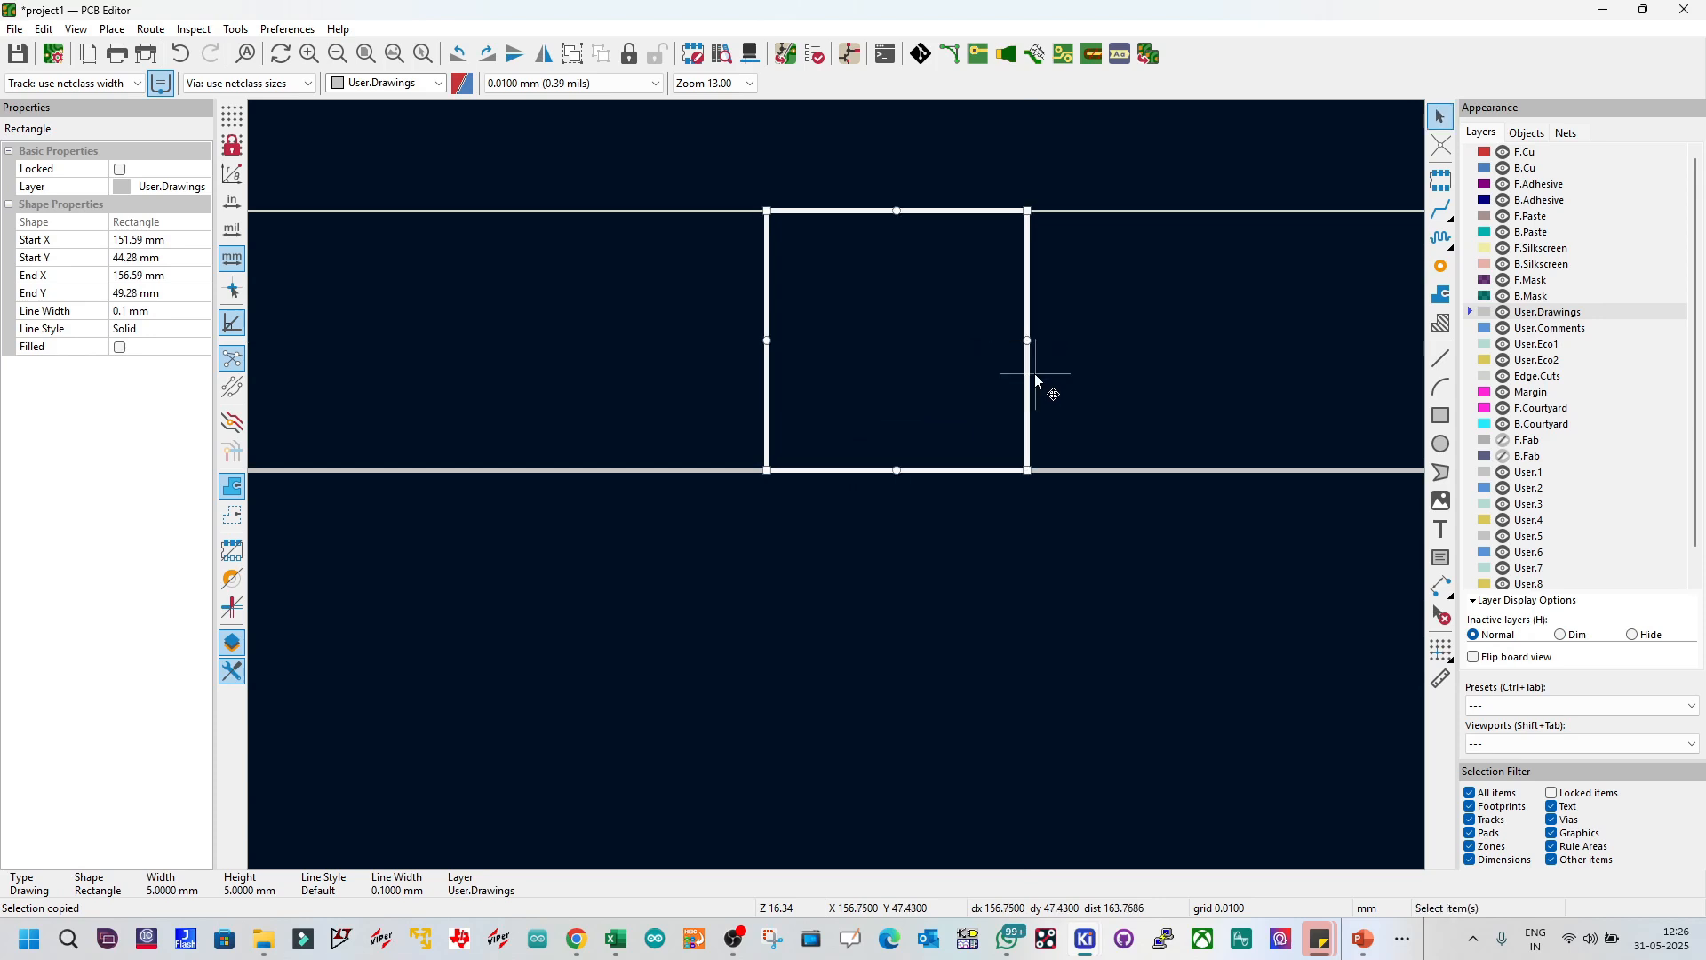
Step: Delete the 5 mm square at the top edge and paste a copy against the board's left edge, above J1
{"action": "key", "text": "Delete"}
{"action": "scroll", "coordinate": [812, 497], "scroll_direction": "down", "scroll_amount": 4}
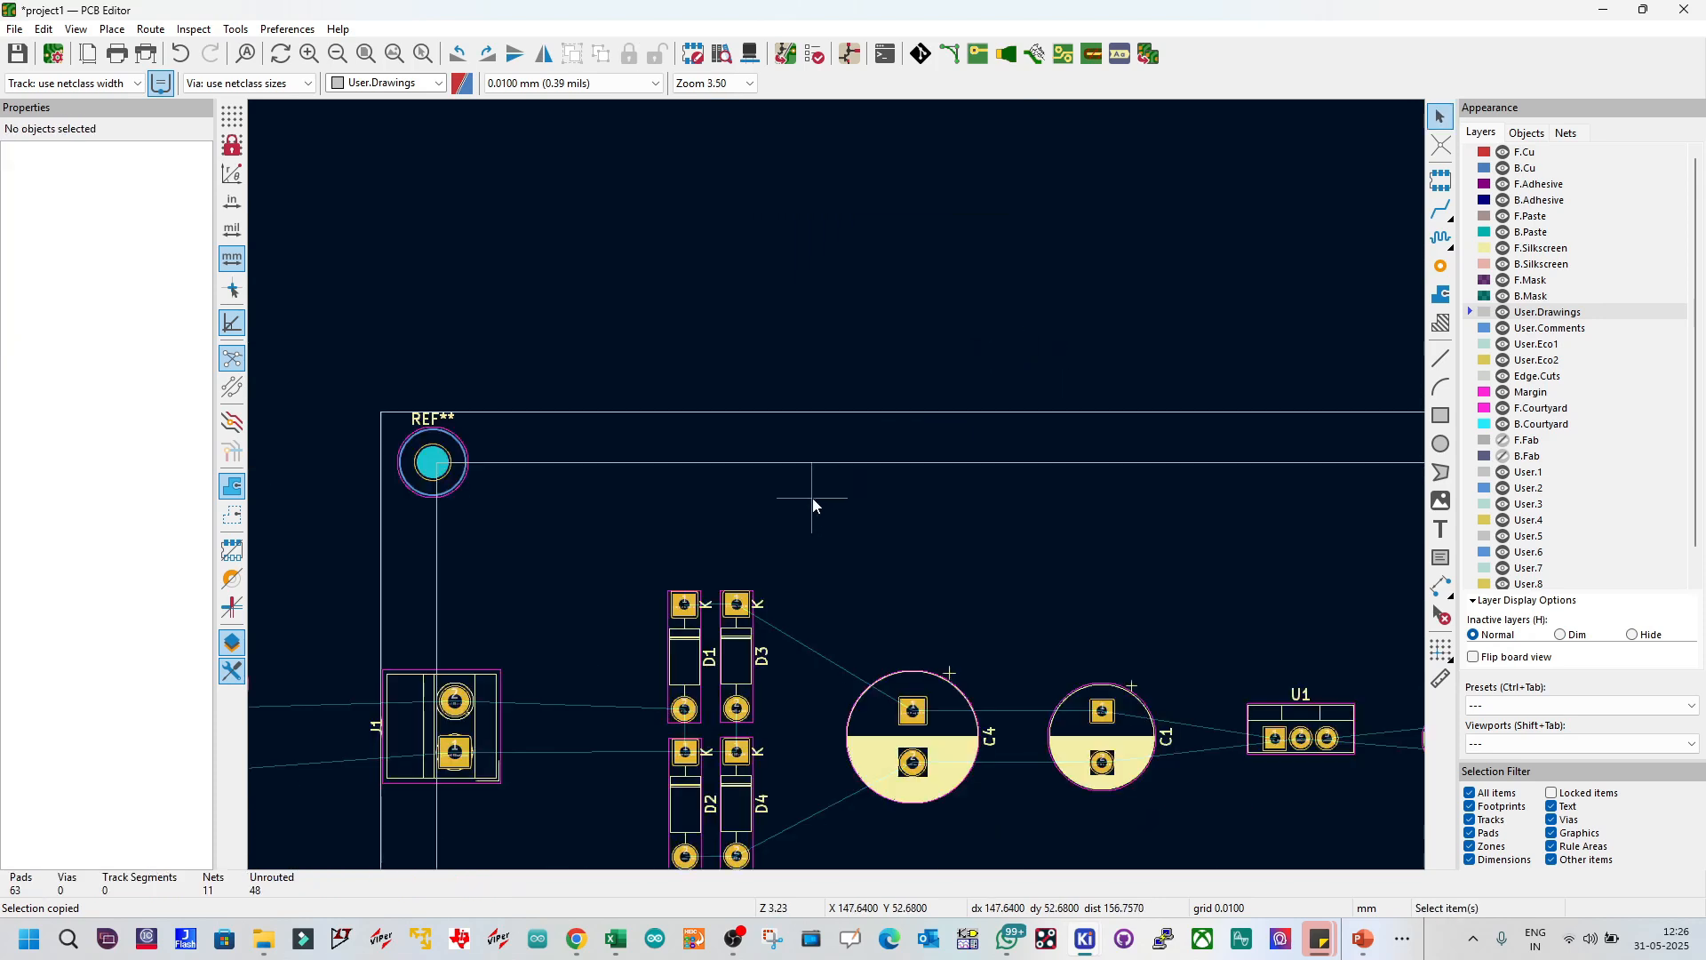
{"action": "scroll", "coordinate": [837, 485], "scroll_direction": "up", "scroll_amount": 4}
{"action": "key", "text": "ctrl+v"}
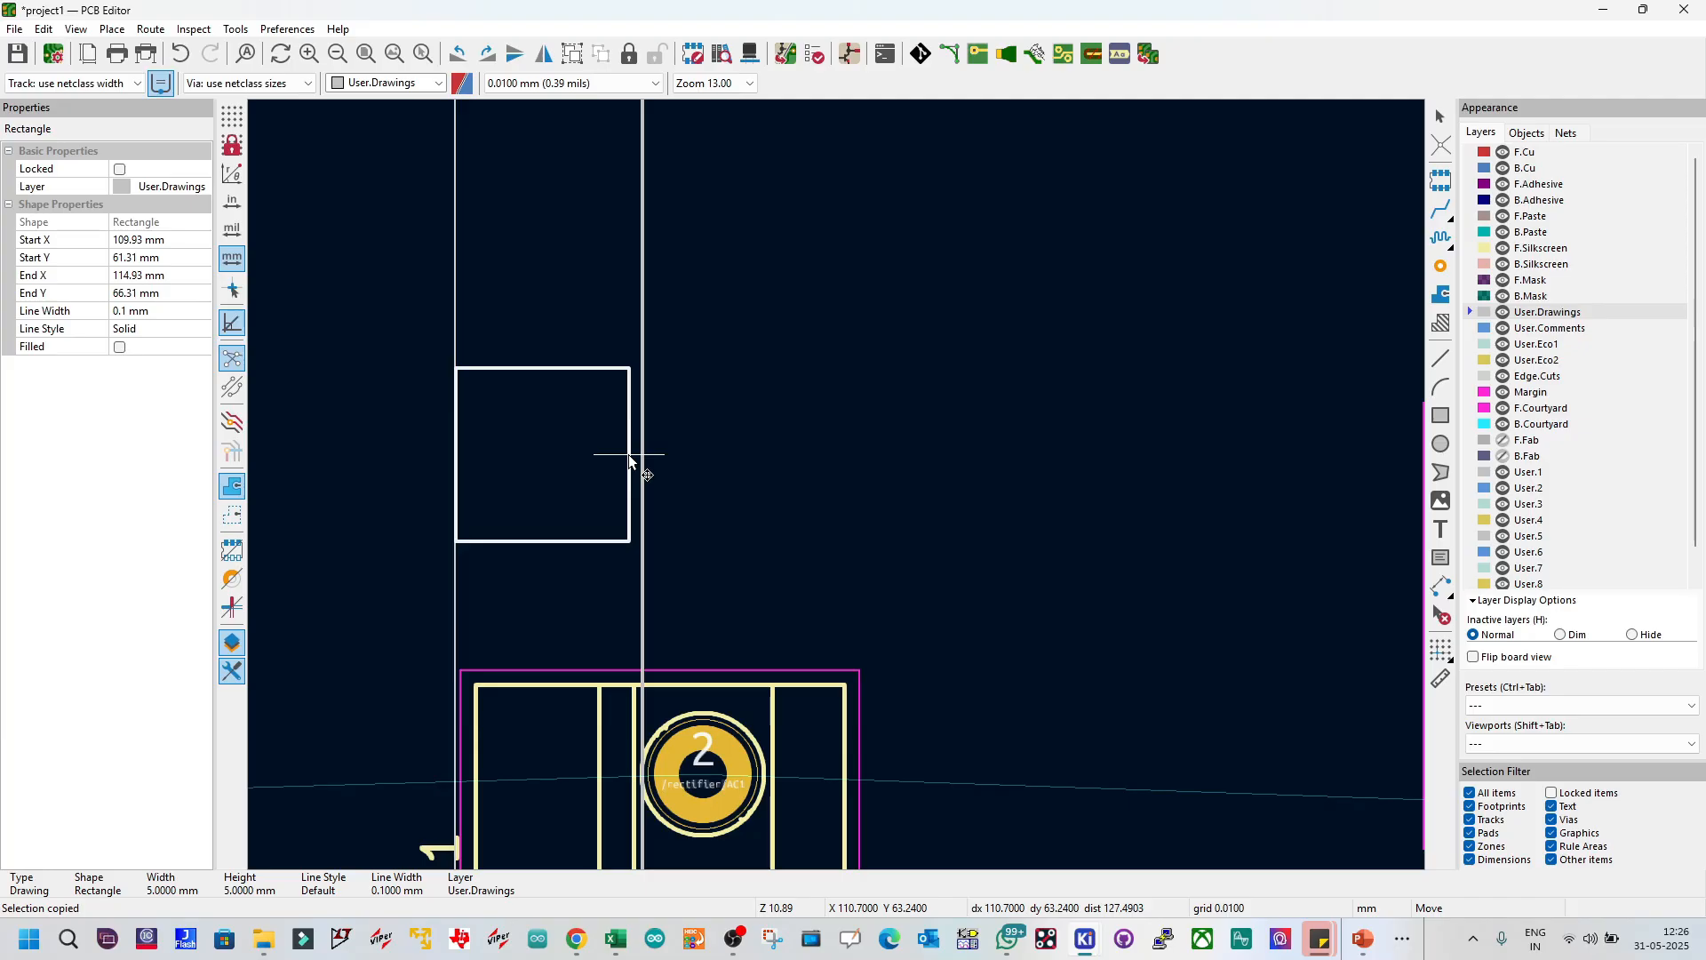
{"action": "left_click", "coordinate": [627, 455]}
{"action": "scroll", "coordinate": [838, 487], "scroll_direction": "down", "scroll_amount": 5}
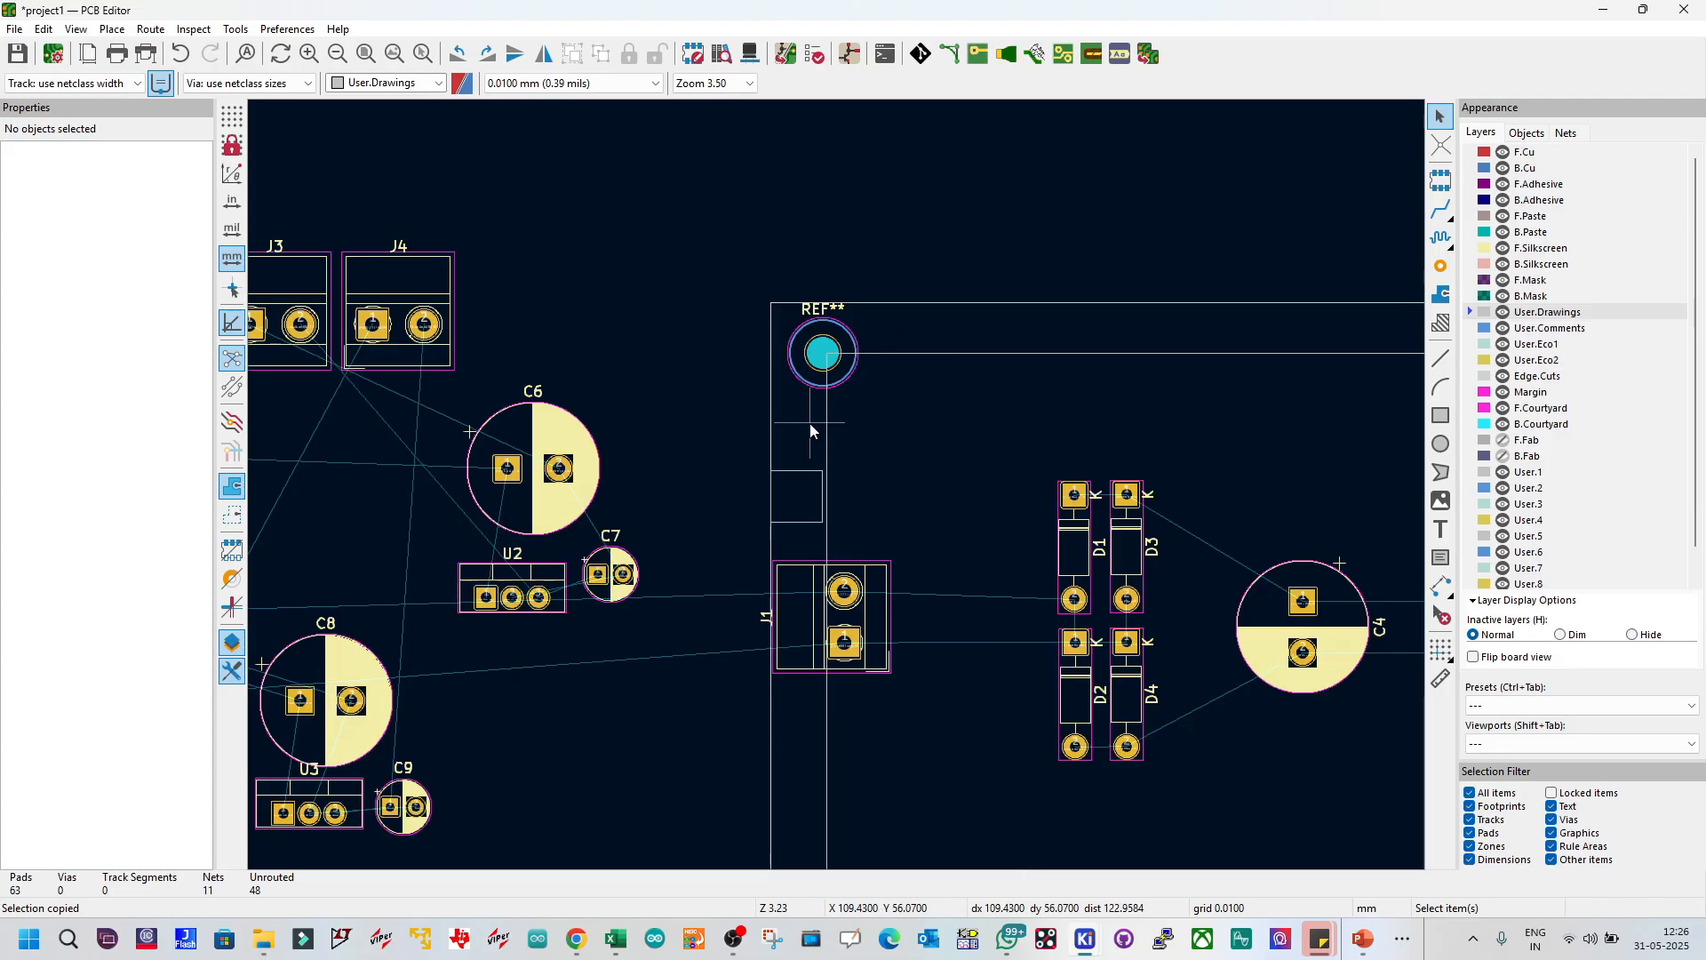
Step: Examine how the 5 mm square at the left edge lines up with the guide rectangle and the upper-left mounting hole
{"action": "scroll", "coordinate": [700, 262], "scroll_direction": "down", "scroll_amount": 5}
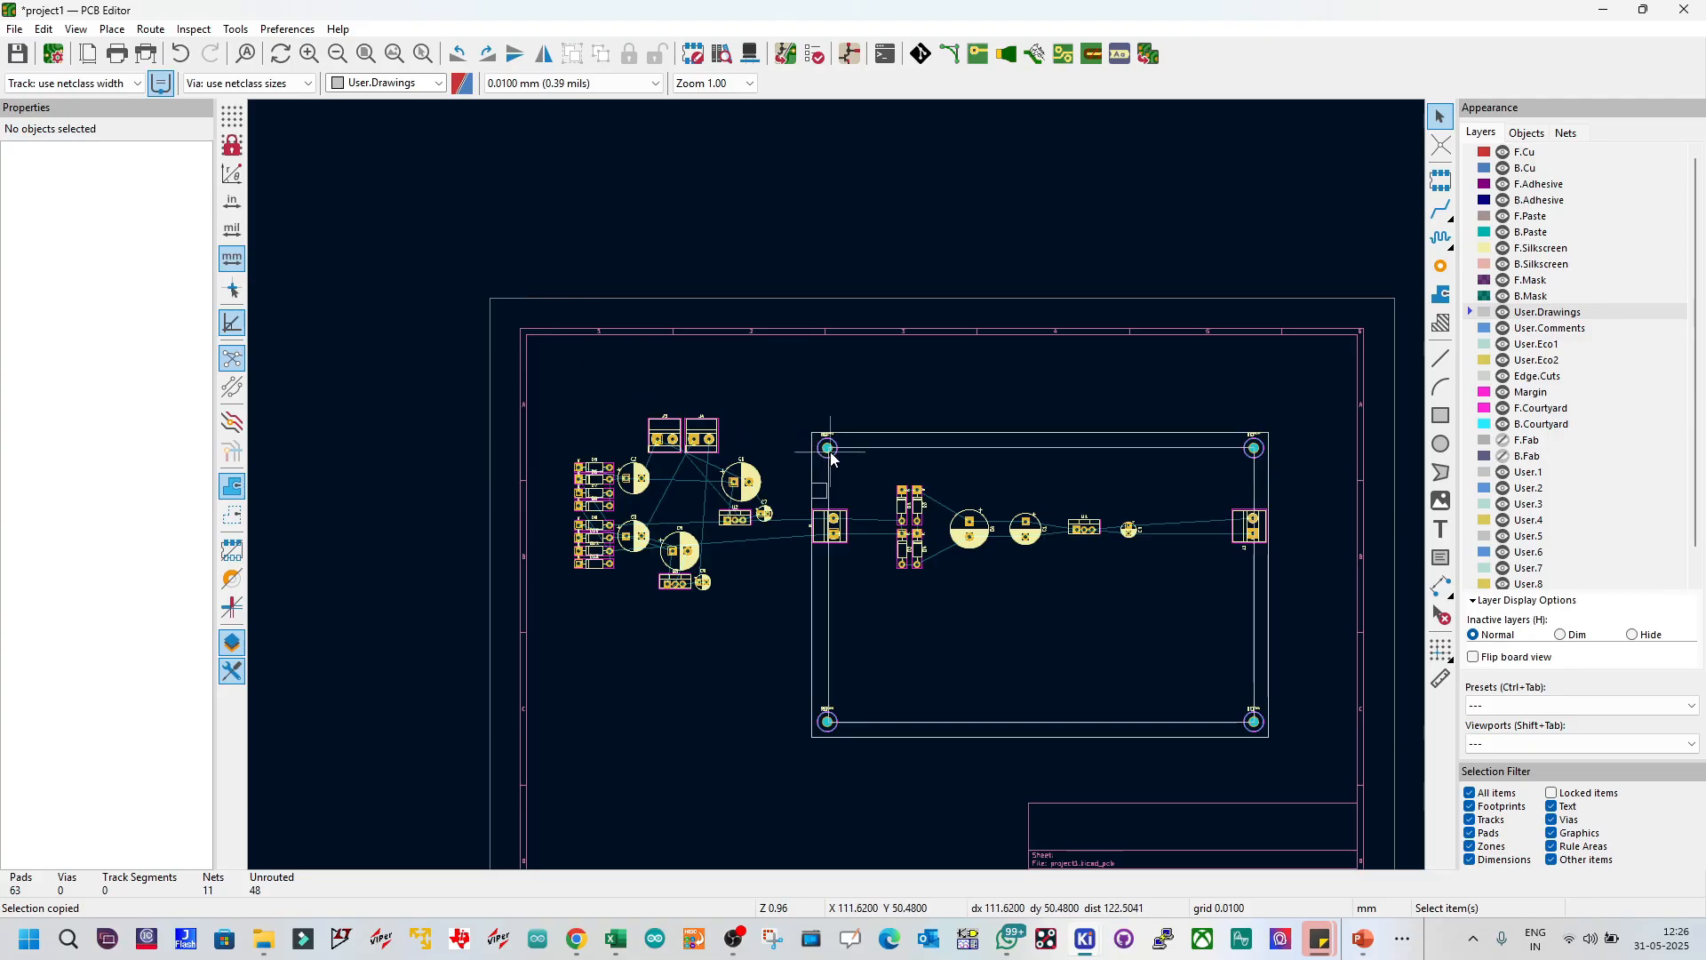
{"action": "scroll", "coordinate": [831, 457], "scroll_direction": "up", "scroll_amount": 3}
{"action": "scroll", "coordinate": [837, 487], "scroll_direction": "down", "scroll_amount": 3}
{"action": "scroll", "coordinate": [837, 486], "scroll_direction": "up", "scroll_amount": 3}
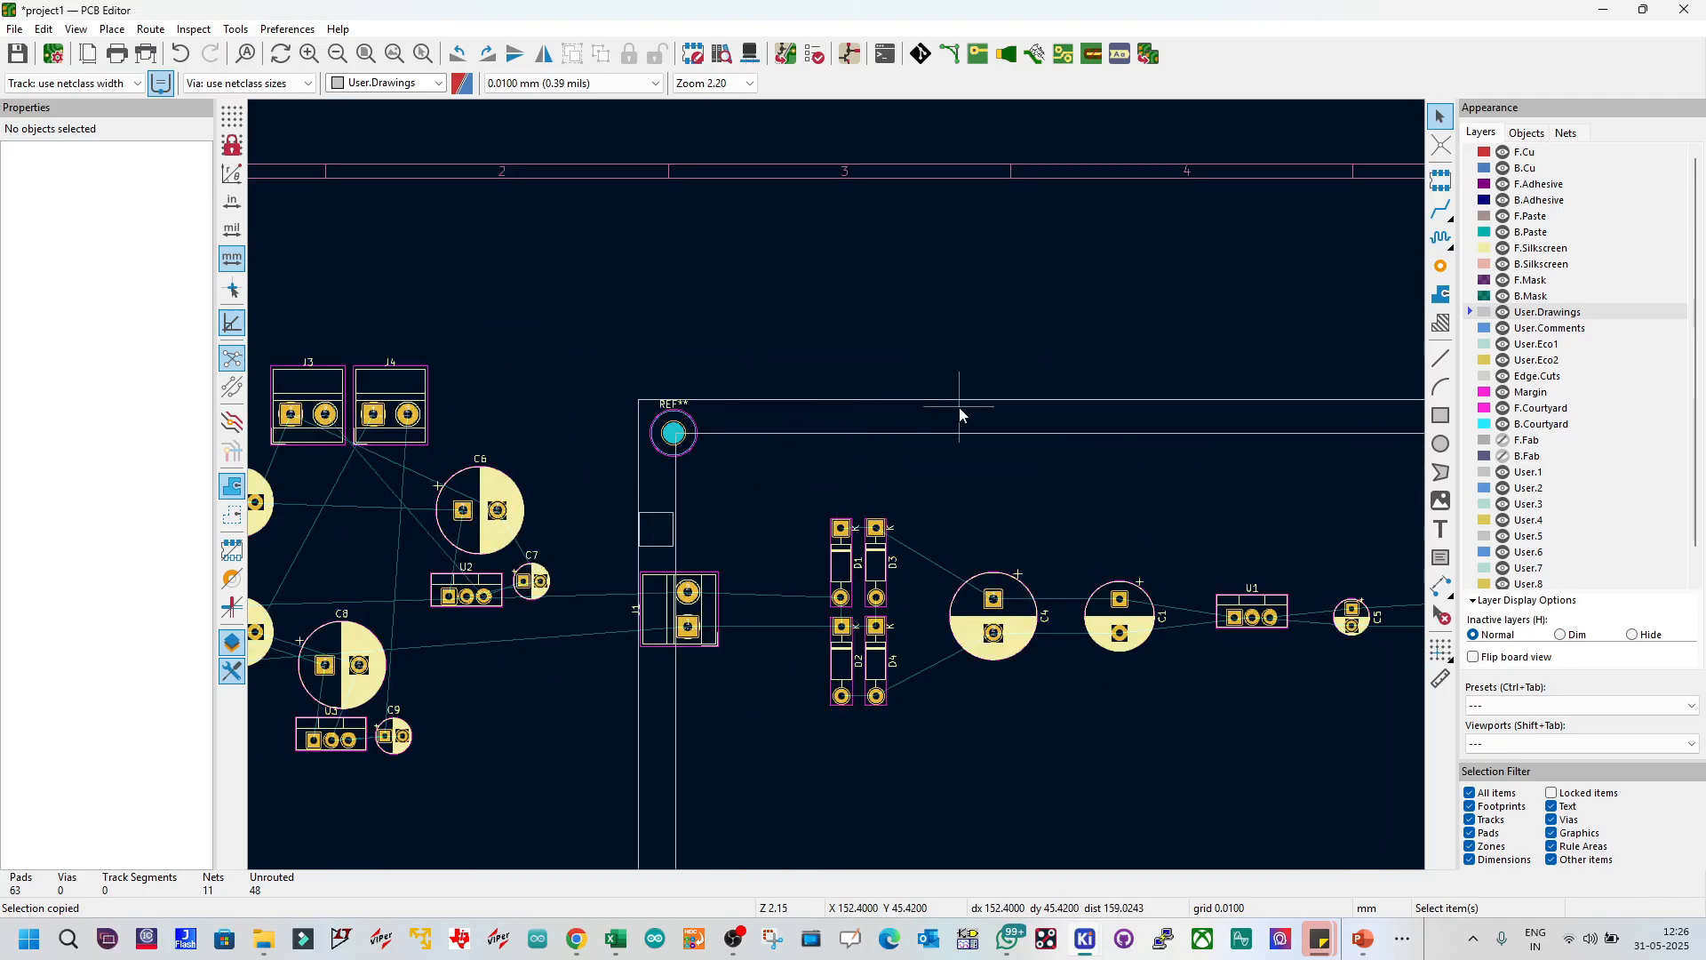
{"action": "scroll", "coordinate": [680, 439], "scroll_direction": "up", "scroll_amount": 2}
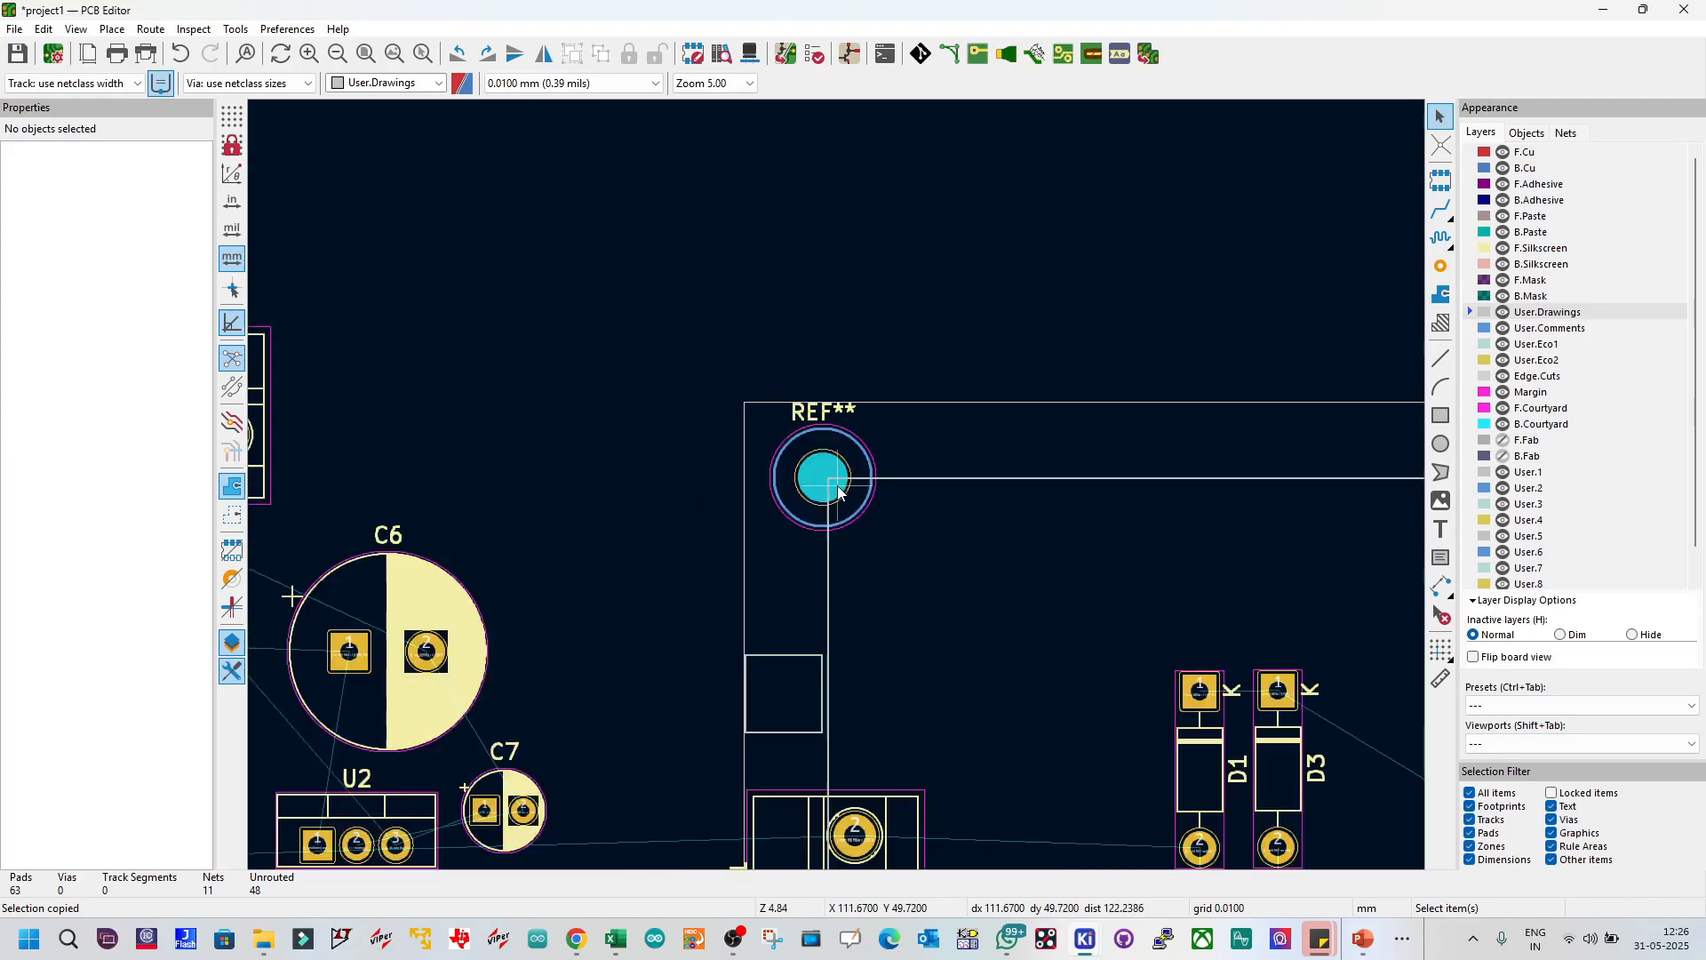
{"action": "scroll", "coordinate": [812, 578], "scroll_direction": "up", "scroll_amount": 4}
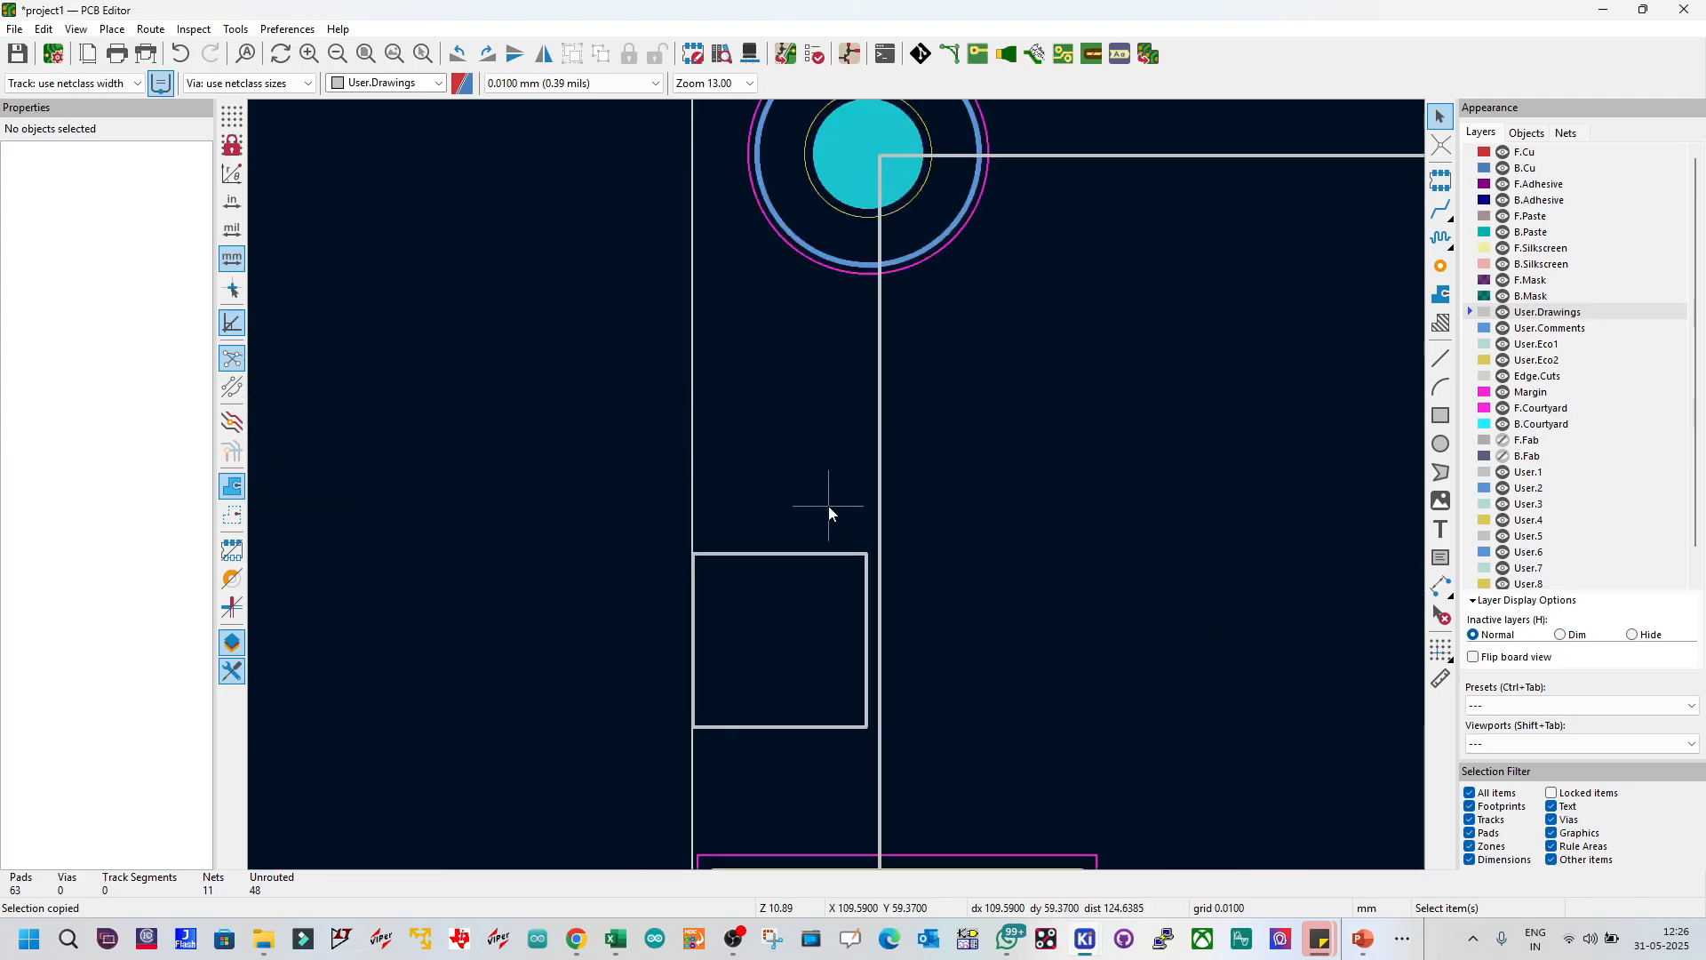
Step: Shift the guide rectangle's left side outward to line up with the right side of the 5 mm square
{"action": "left_click", "coordinate": [796, 555]}
{"action": "left_click", "coordinate": [878, 576]}
{"action": "scroll", "coordinate": [868, 689], "scroll_direction": "down", "scroll_amount": 4}
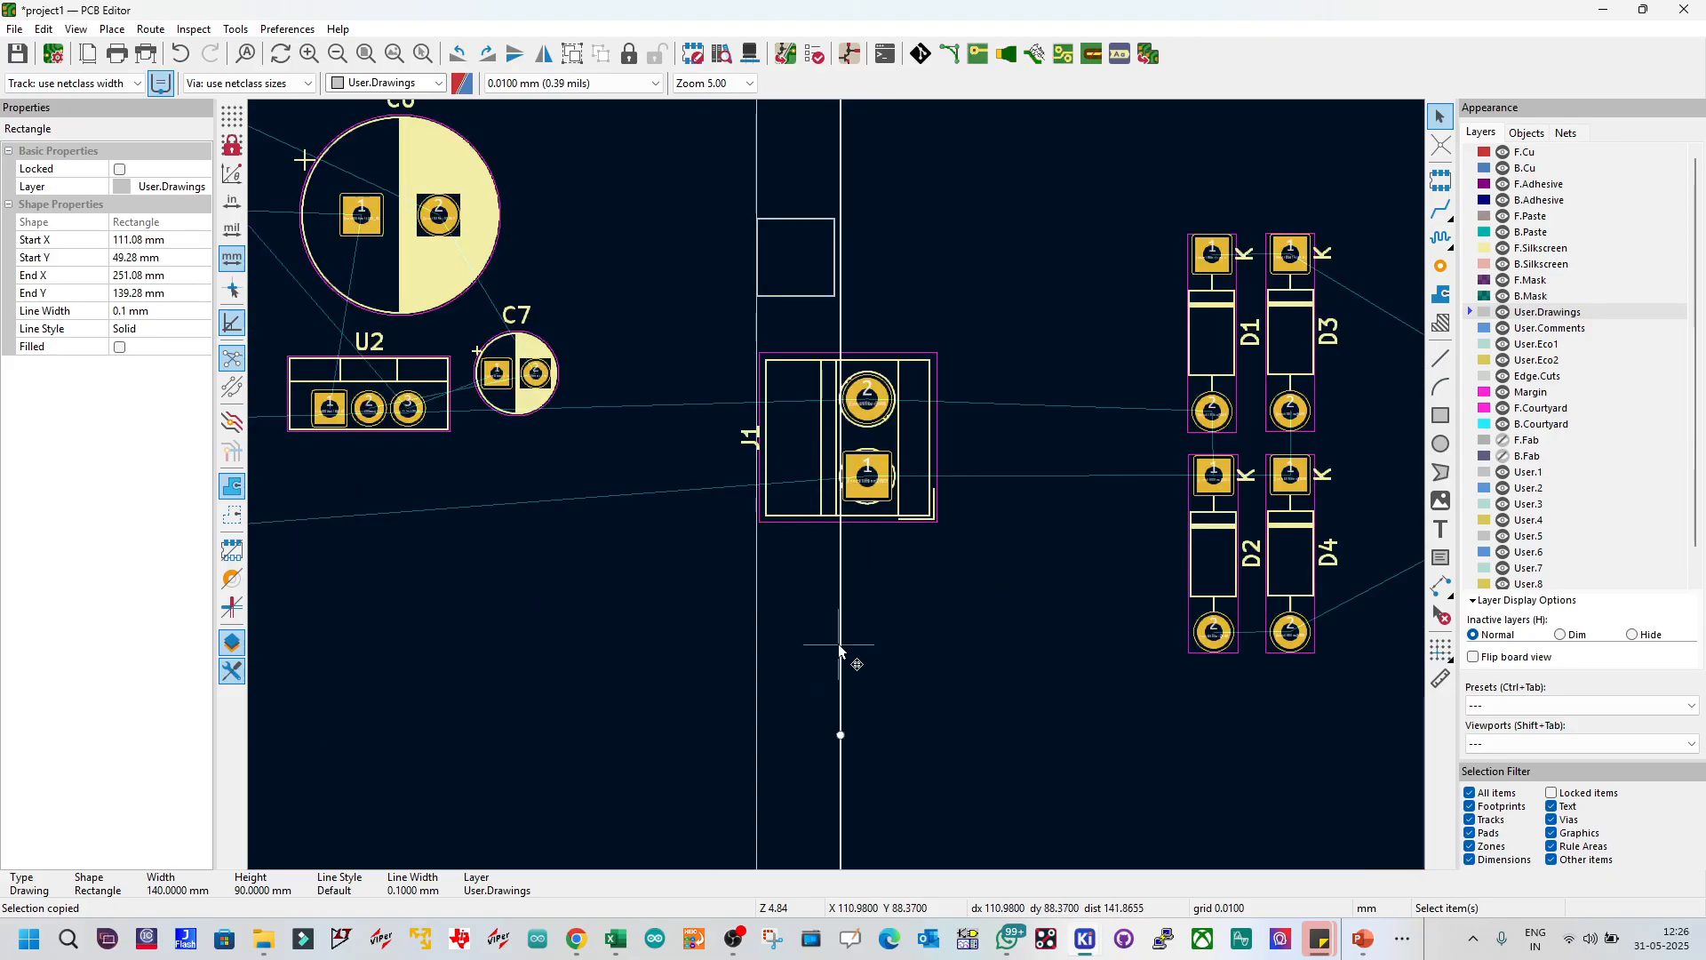
{"action": "left_click_drag", "start_coordinate": [840, 736], "coordinate": [835, 737]}
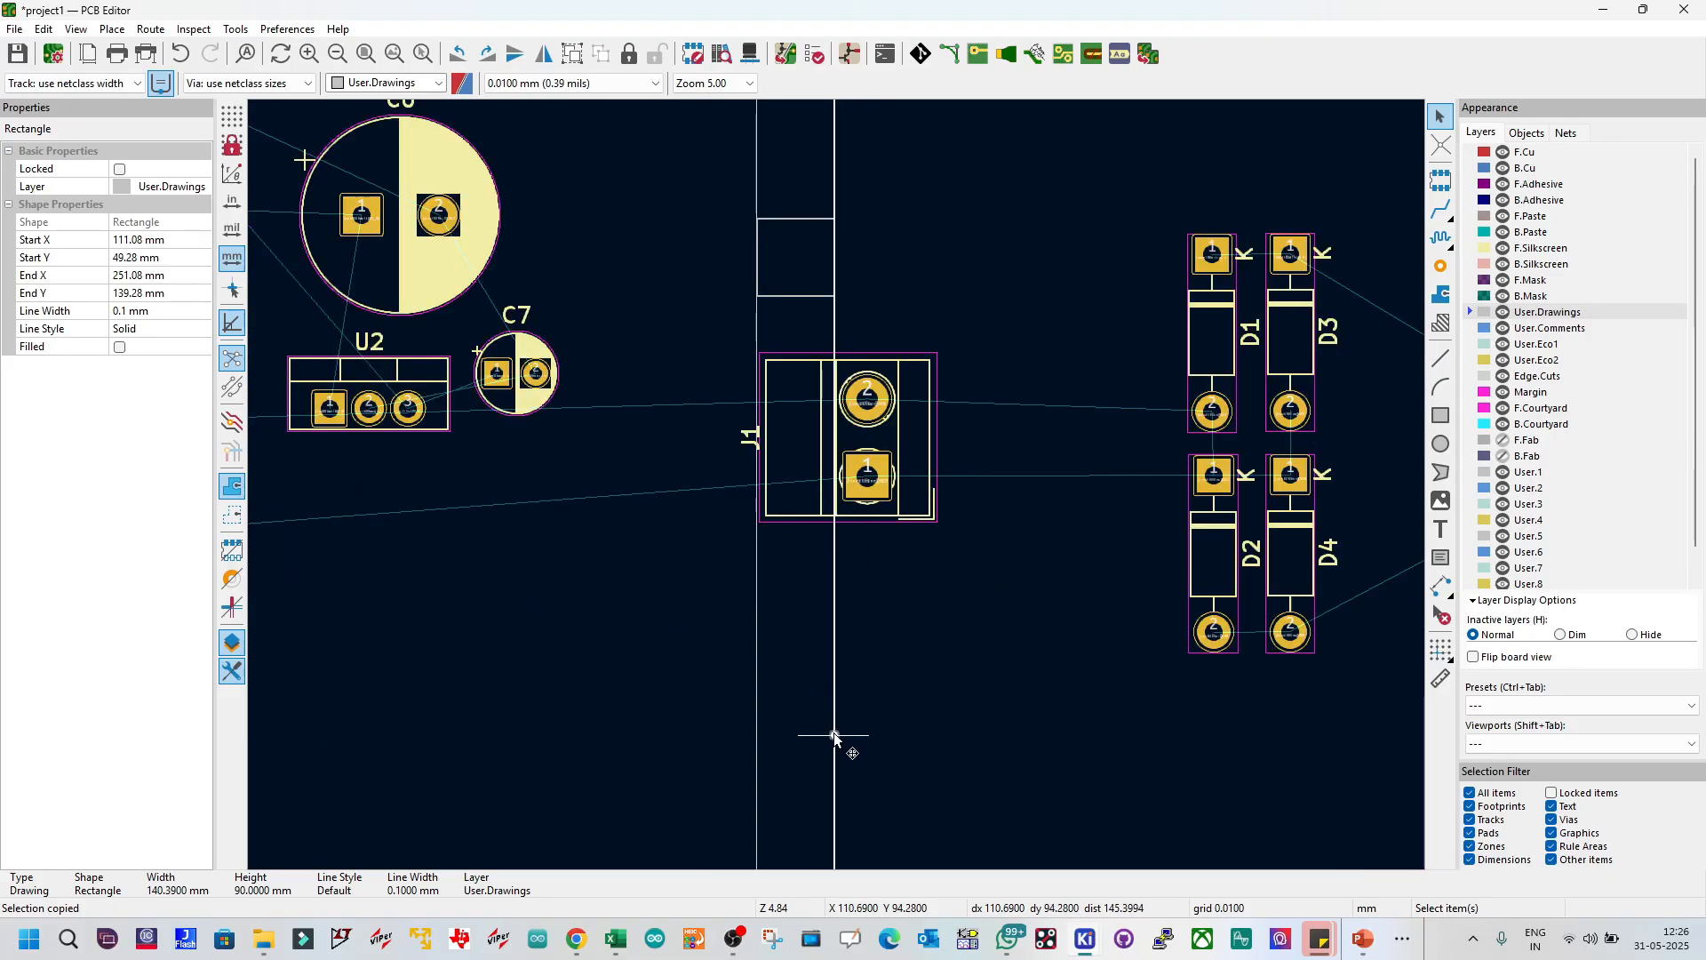
{"action": "key", "text": "Escape"}
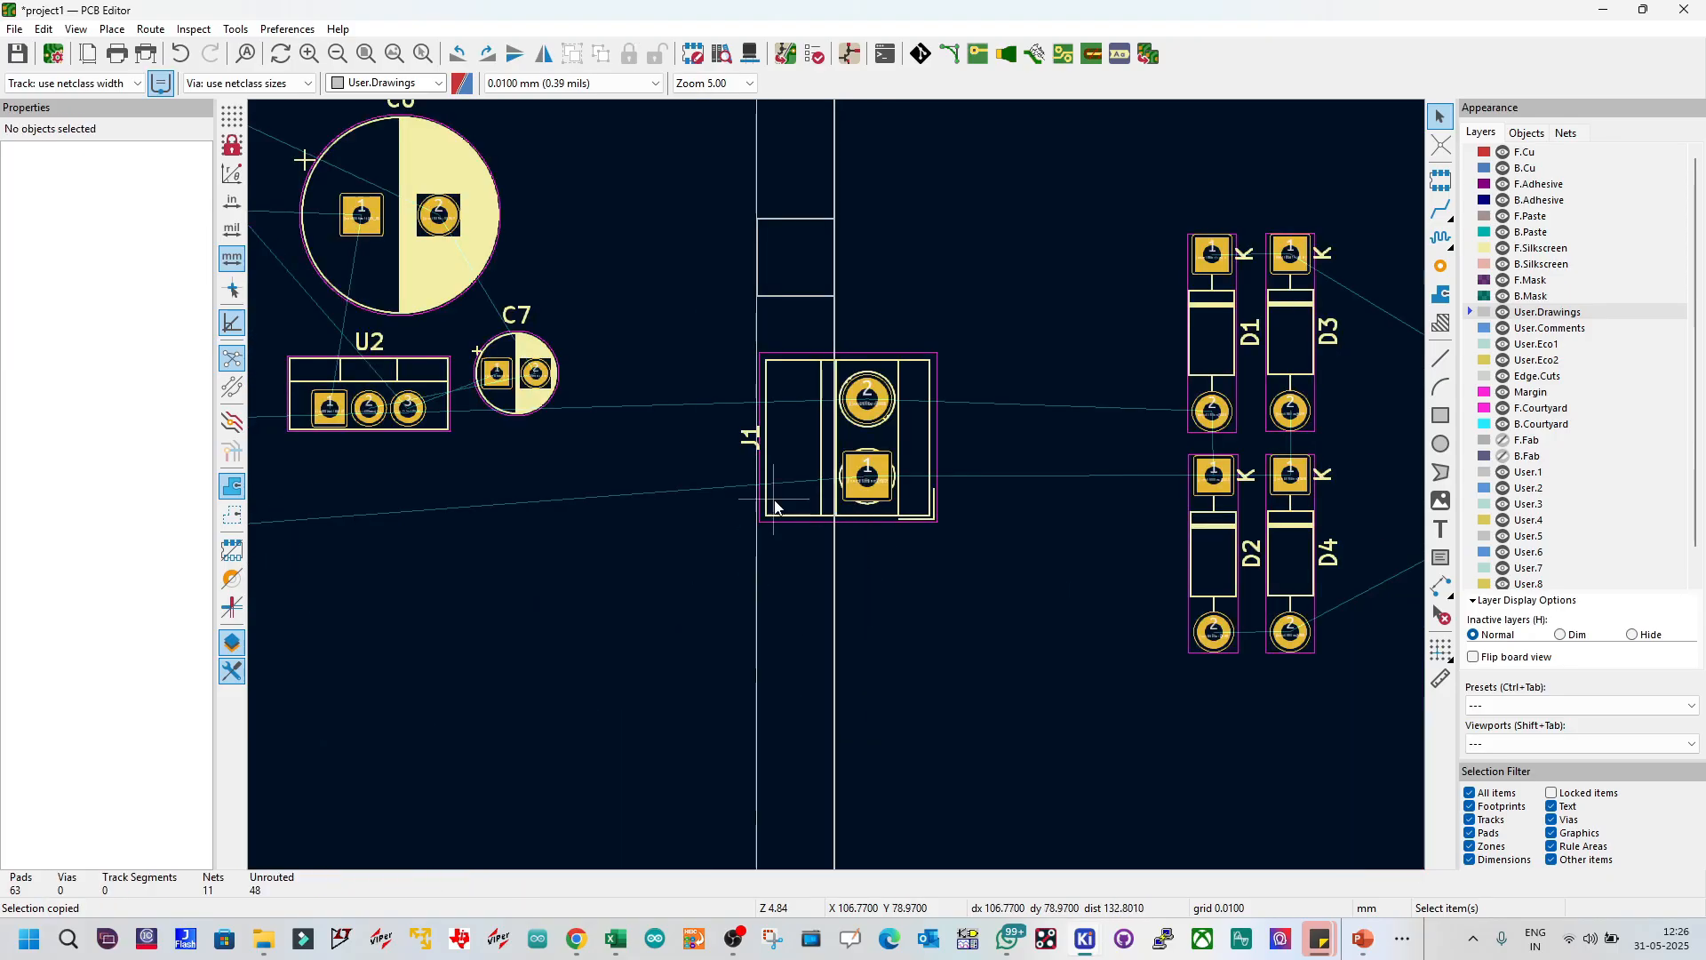
Step: Delete the 5 mm square at the board's left edge
{"action": "left_click", "coordinate": [807, 299]}
{"action": "scroll", "coordinate": [1039, 244], "scroll_direction": "down", "scroll_amount": 2}
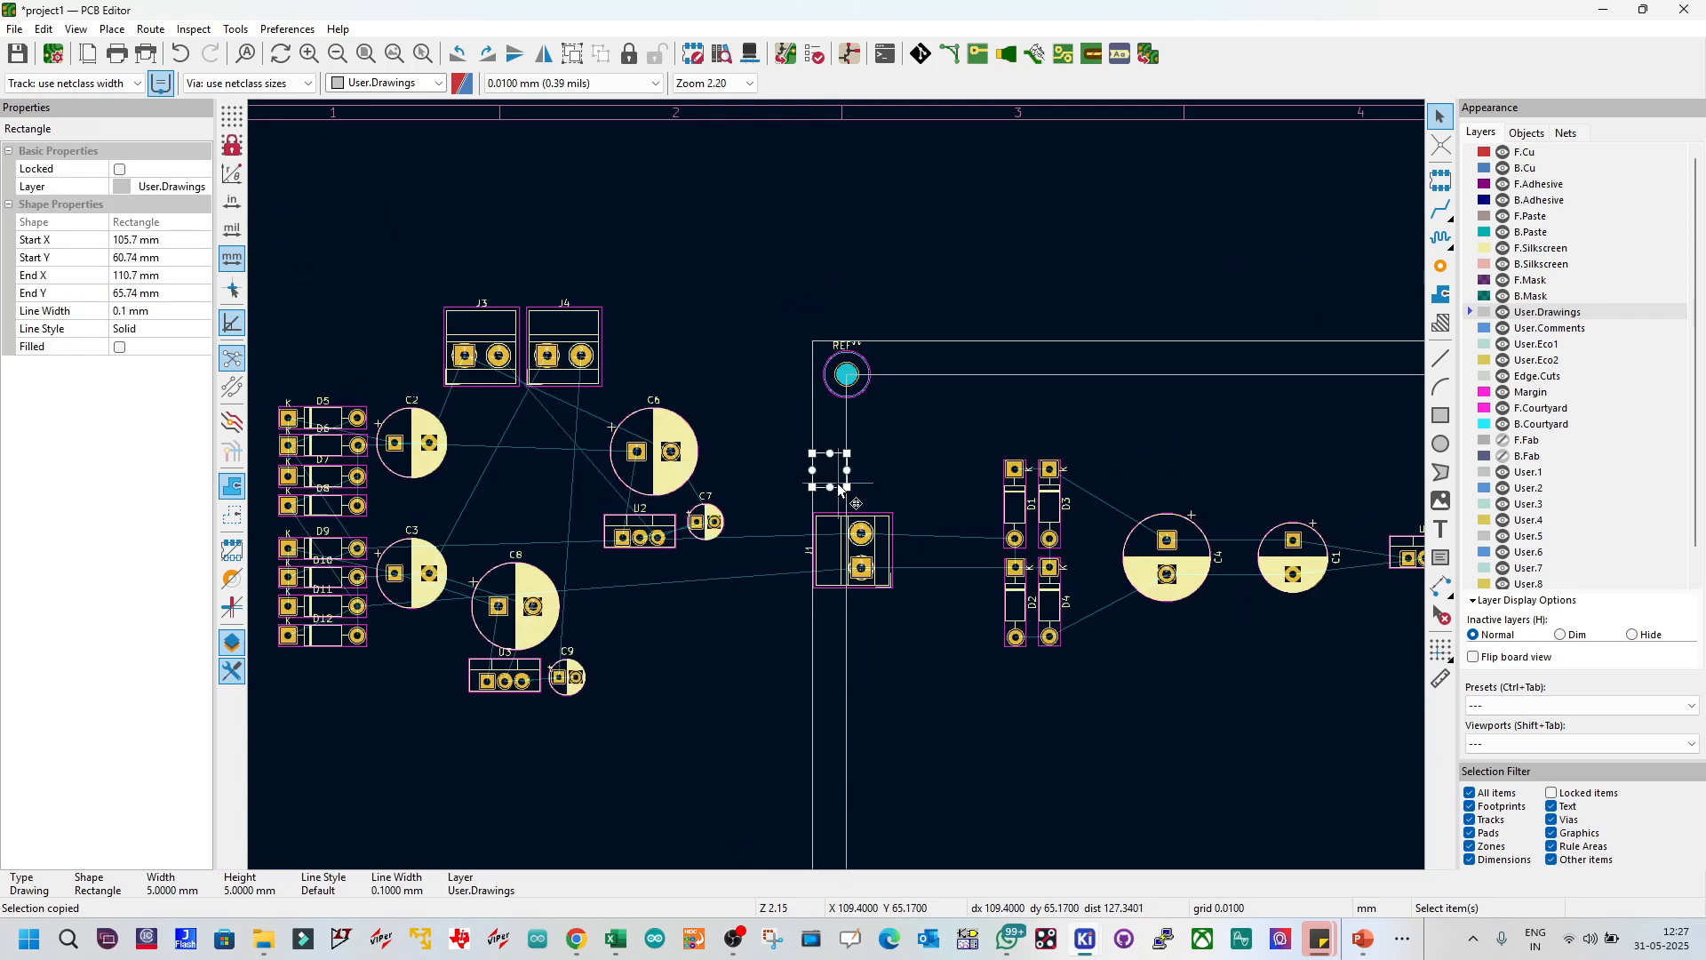
{"action": "key", "text": "Delete"}
Step: Check the guide rectangle's spacing from the board's top and right edges using temporary copies of the 5 mm square
{"action": "key", "text": "ctrl+v"}
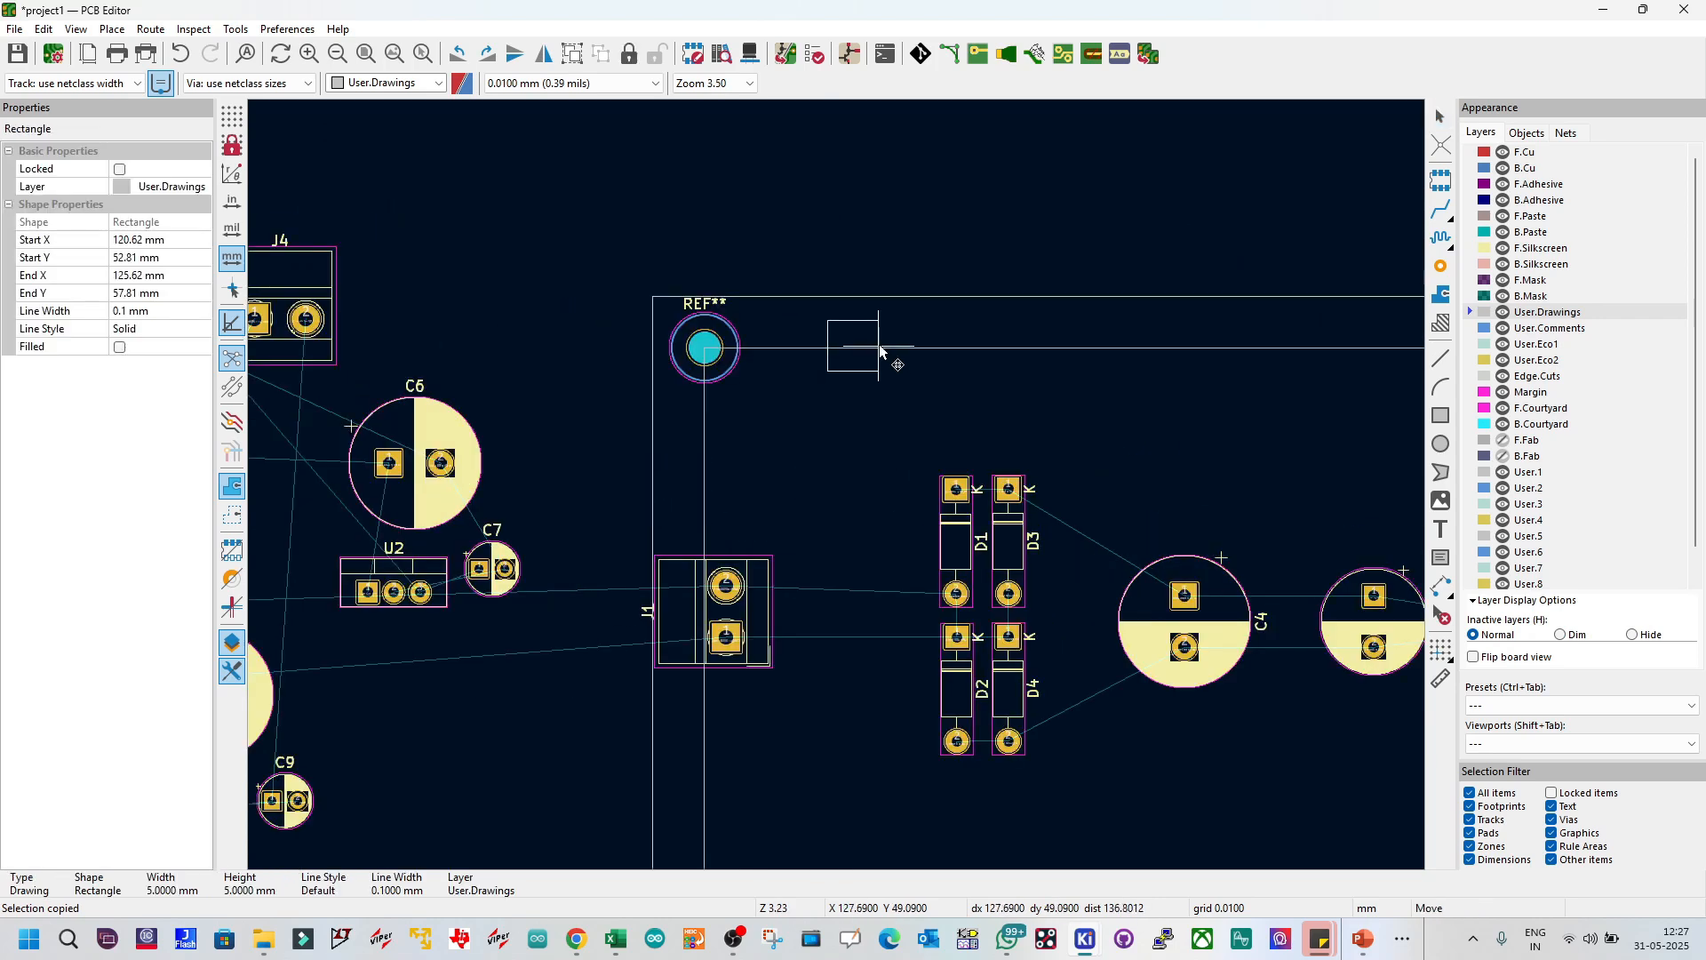
{"action": "key", "text": "Escape"}
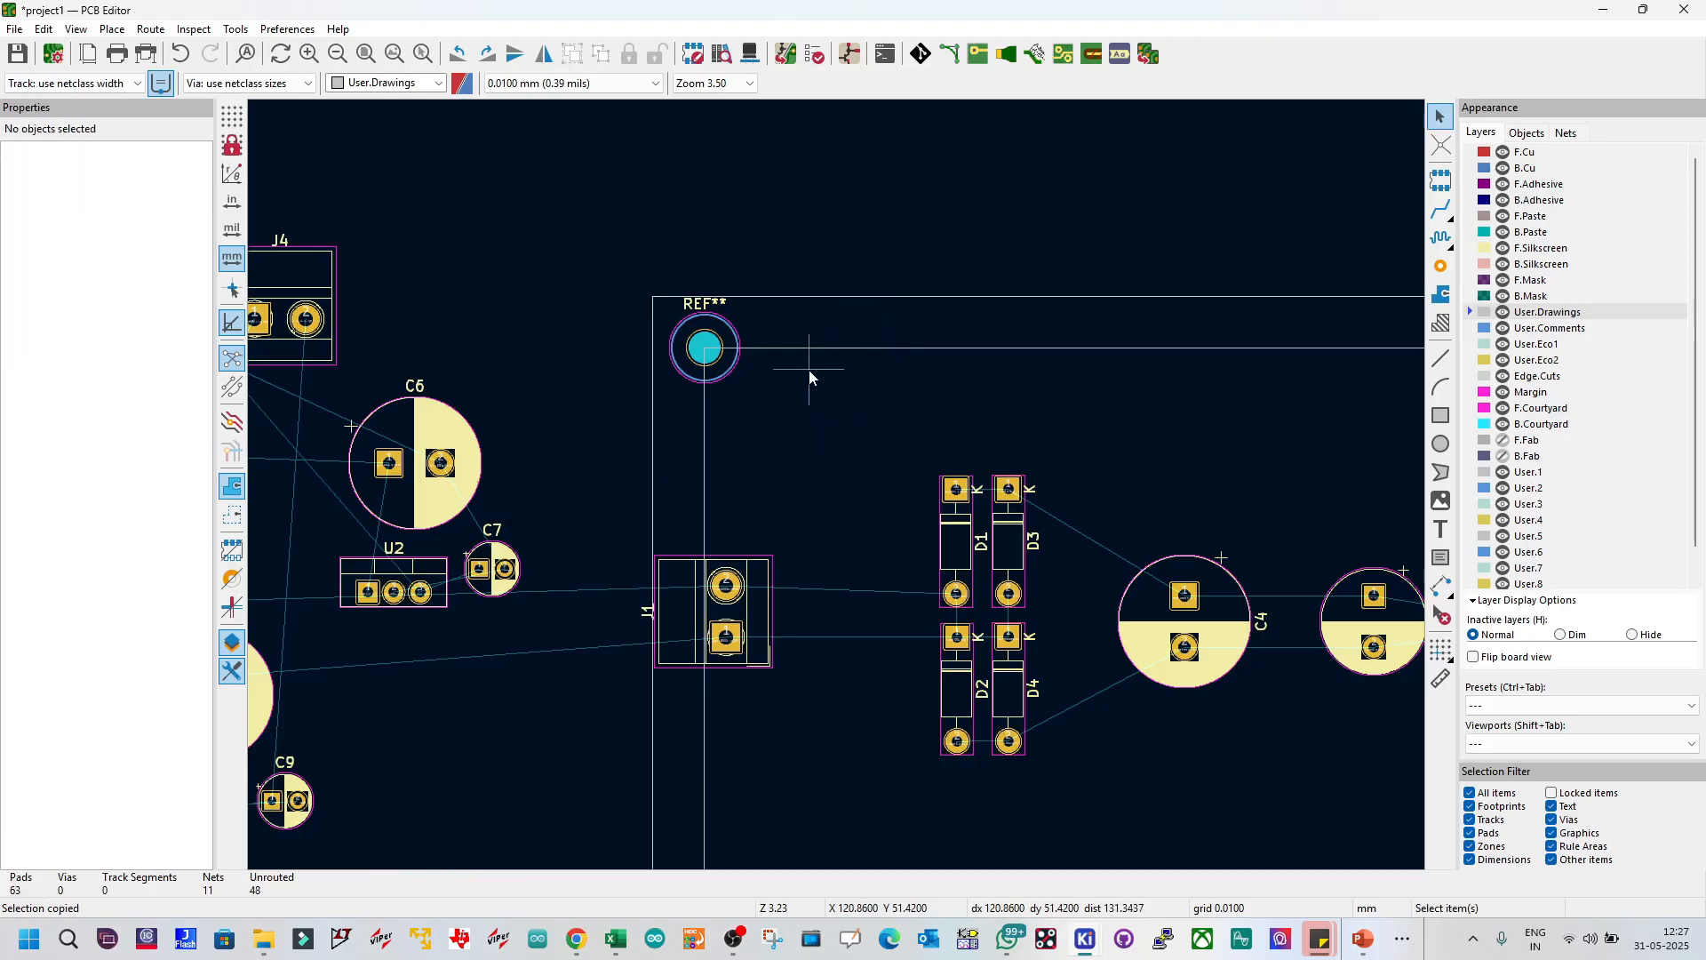
{"action": "left_click", "coordinate": [871, 346]}
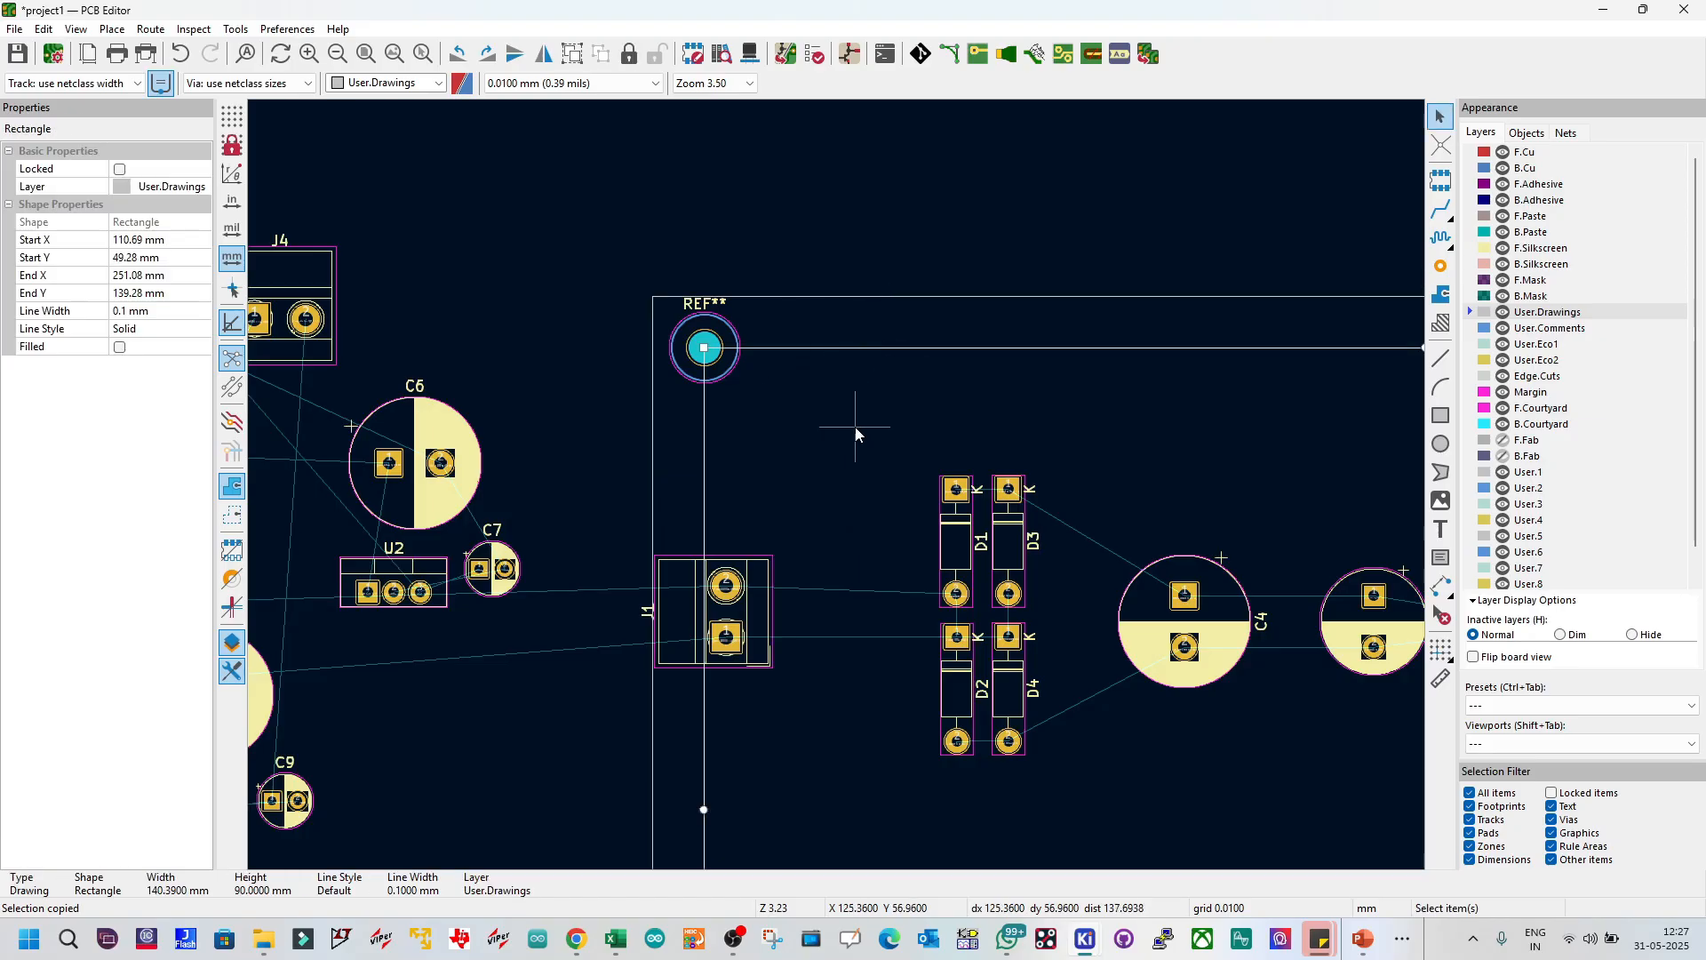
{"action": "scroll", "coordinate": [853, 426], "scroll_direction": "down", "scroll_amount": 5}
{"action": "scroll", "coordinate": [1078, 564], "scroll_direction": "up", "scroll_amount": 3}
{"action": "key", "text": "Escape"}
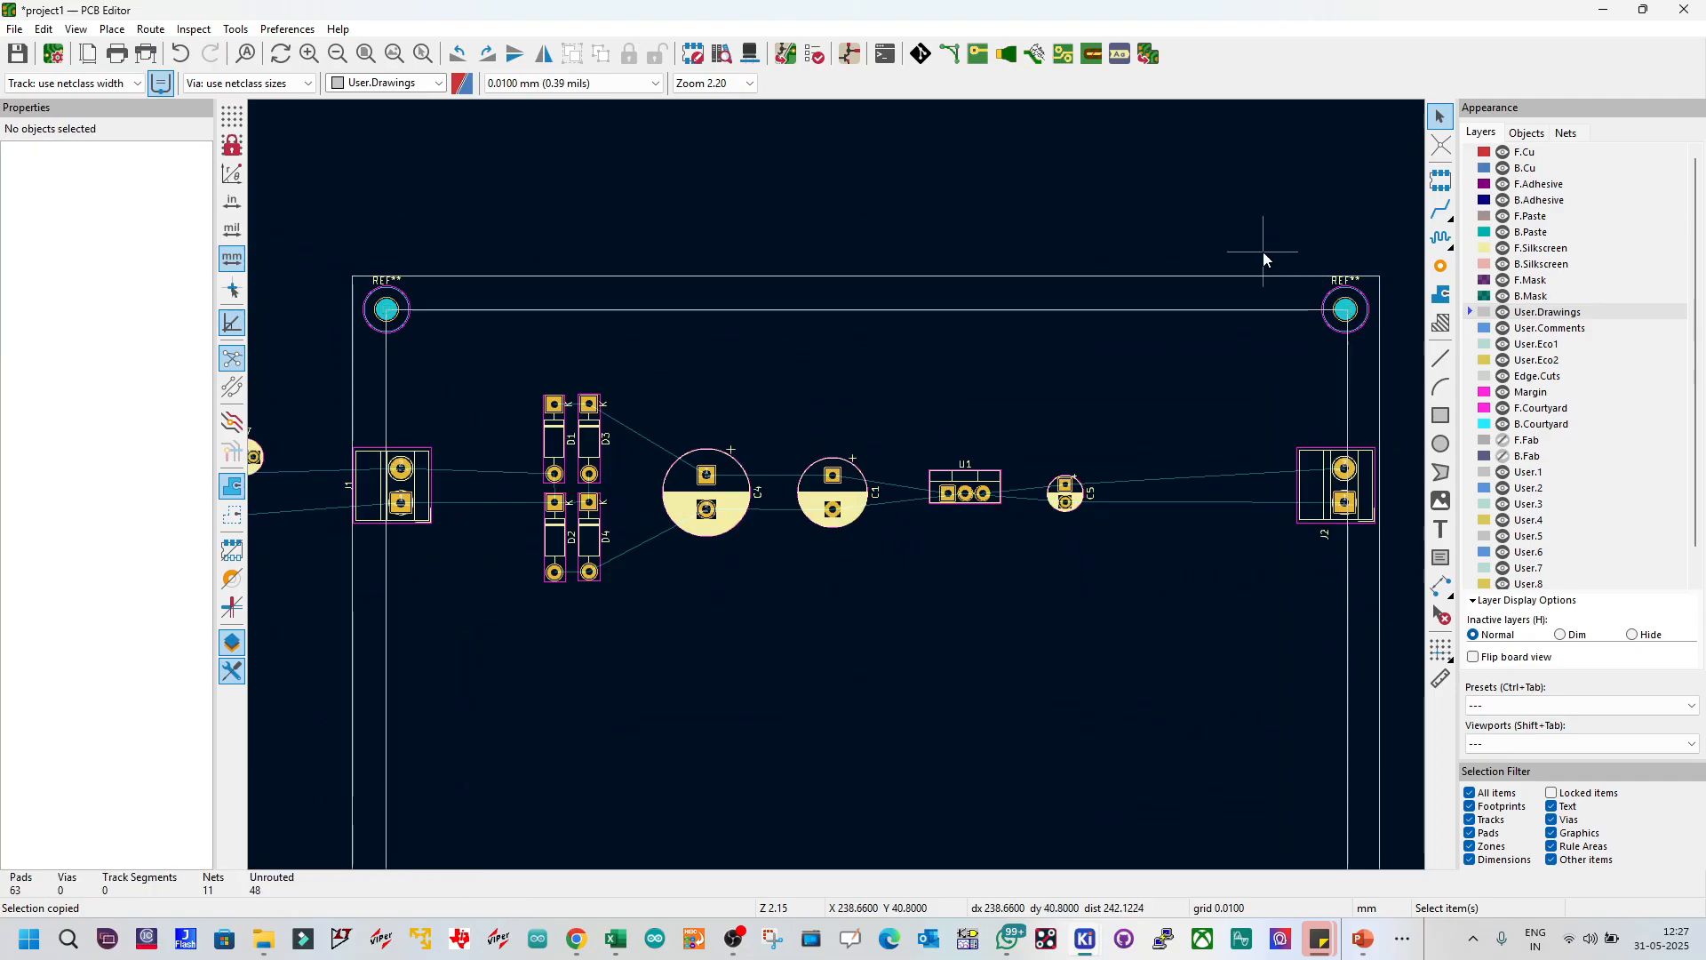
{"action": "key", "text": "ctrl+v"}
{"action": "scroll", "coordinate": [1339, 591], "scroll_direction": "up", "scroll_amount": 5}
{"action": "scroll", "coordinate": [837, 490], "scroll_direction": "up", "scroll_amount": 2}
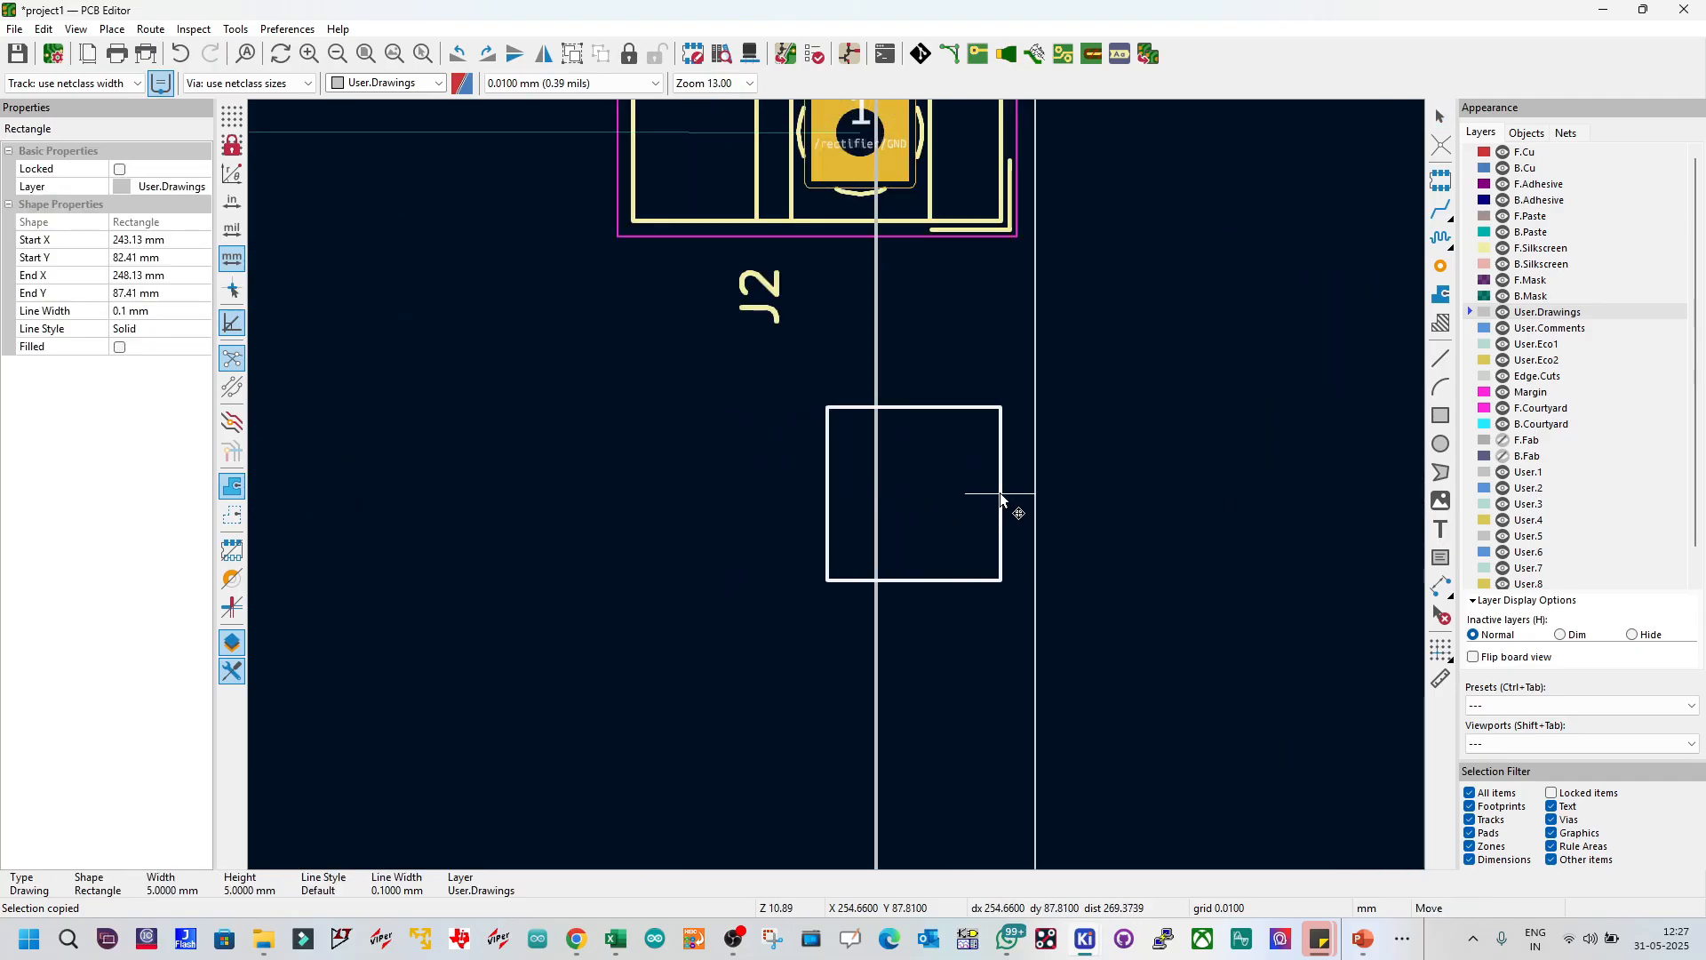
{"action": "key", "text": "Escape"}
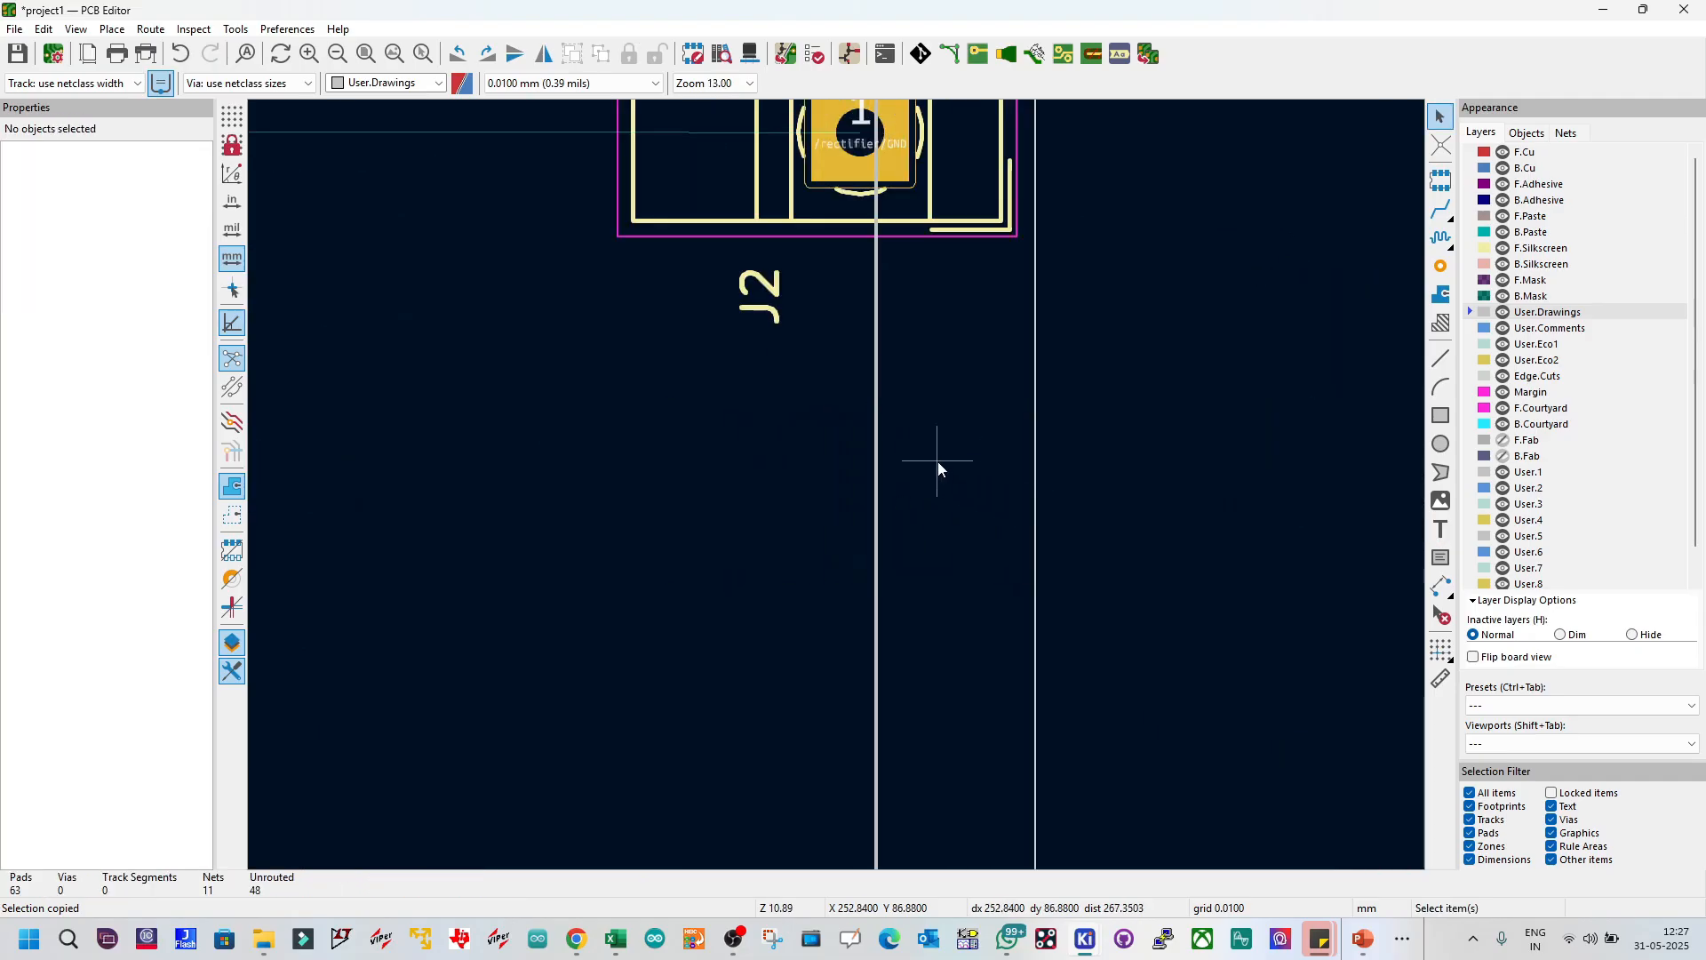
Step: Set the guide rectangle's width to 140 mm
{"action": "double_click", "coordinate": [875, 455]}
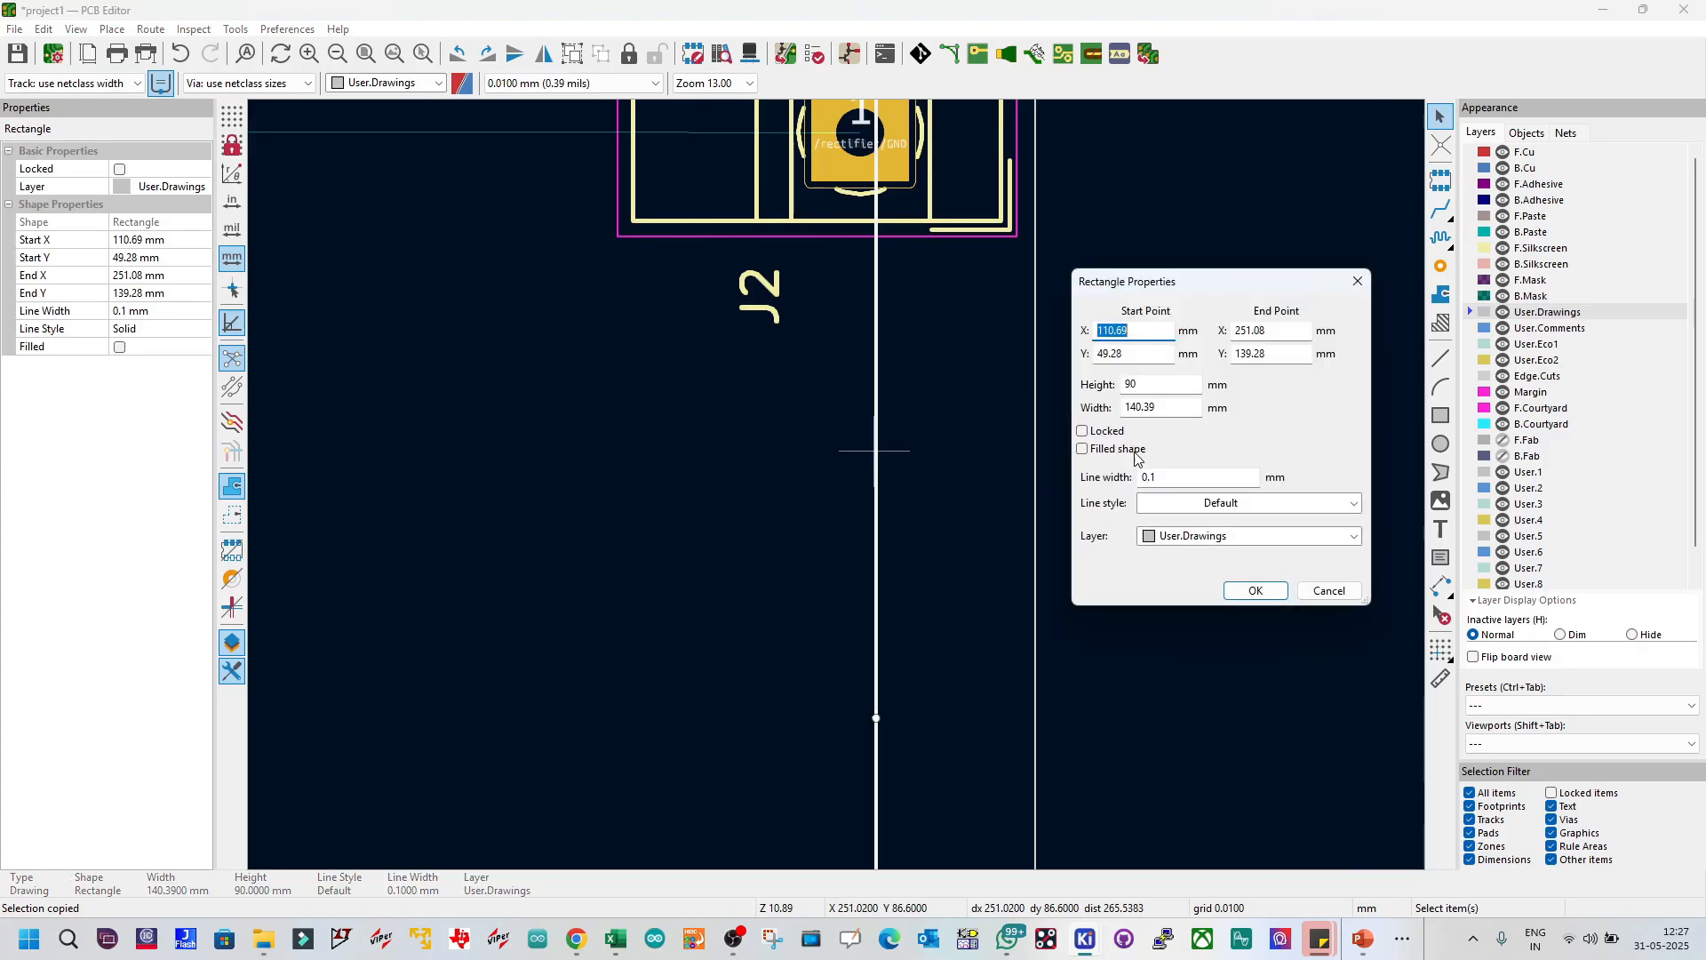
{"action": "left_click_drag", "start_coordinate": [1156, 407], "coordinate": [1145, 413]}
{"action": "type", "text": "0"}
{"action": "left_click", "coordinate": [1253, 591]}
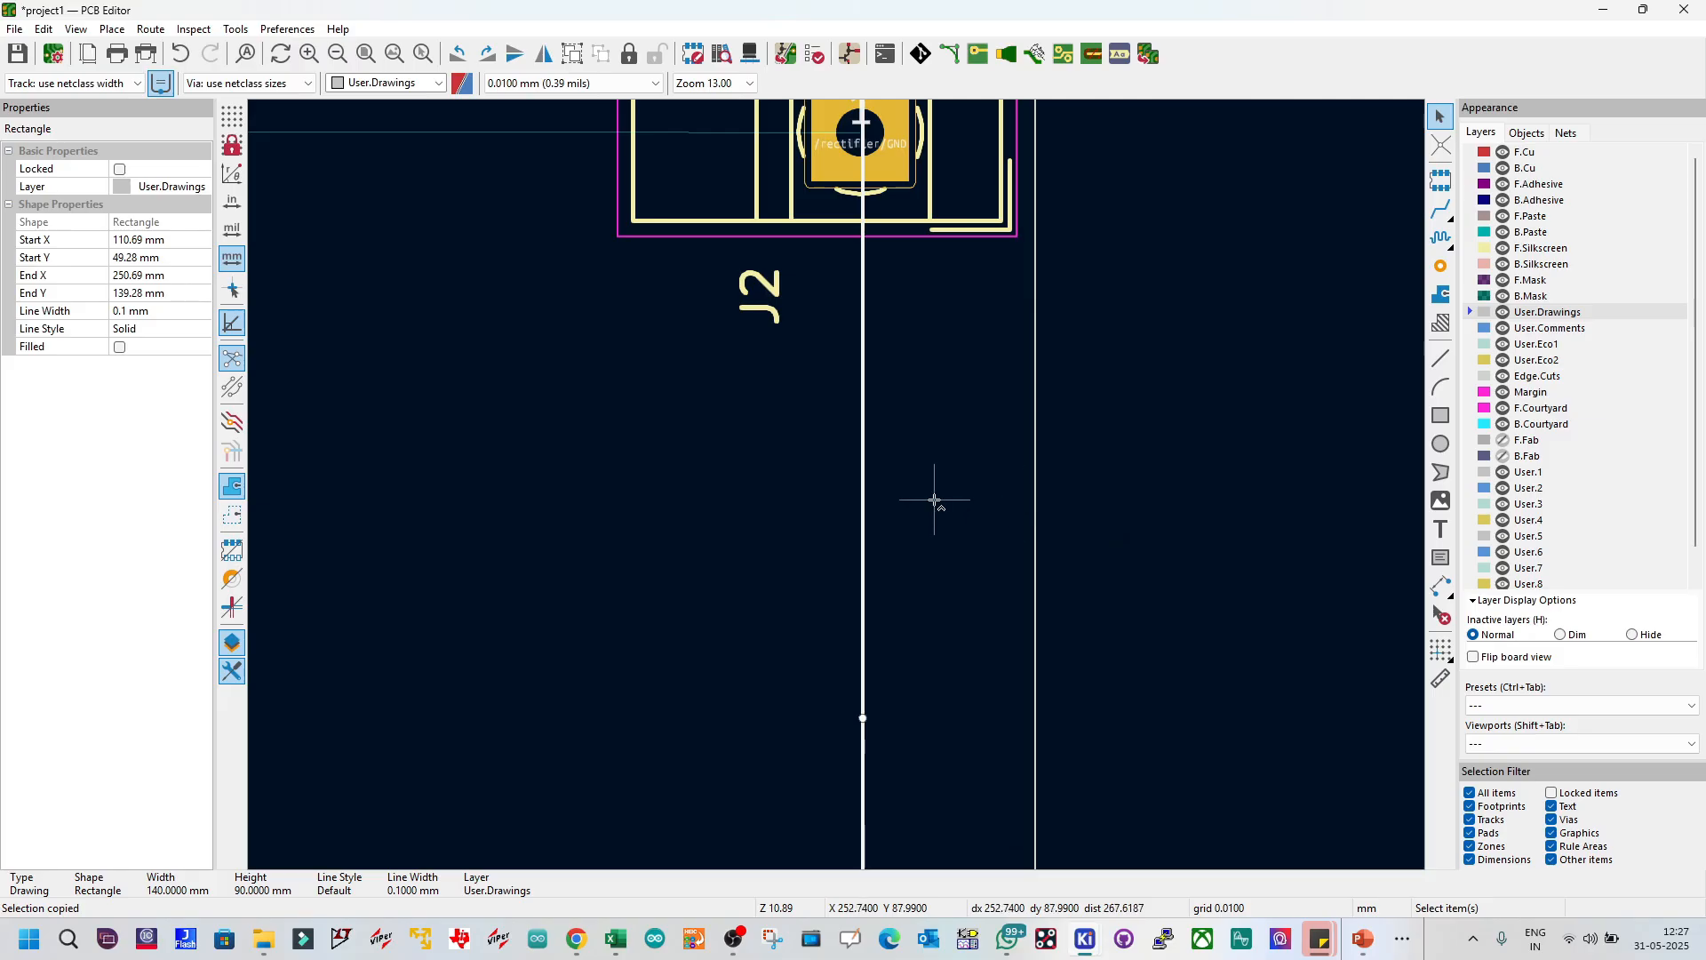
Step: Check the guide rectangle's spacing from the board's right and bottom edges with temporary 5 mm squares
{"action": "key", "text": "ctrl+v"}
{"action": "key", "text": "Escape"}
{"action": "scroll", "coordinate": [837, 487], "scroll_direction": "down", "scroll_amount": 6}
{"action": "scroll", "coordinate": [837, 487], "scroll_direction": "down", "scroll_amount": 3}
{"action": "scroll", "coordinate": [804, 507], "scroll_direction": "up", "scroll_amount": 7}
{"action": "key", "text": "ctrl+v"}
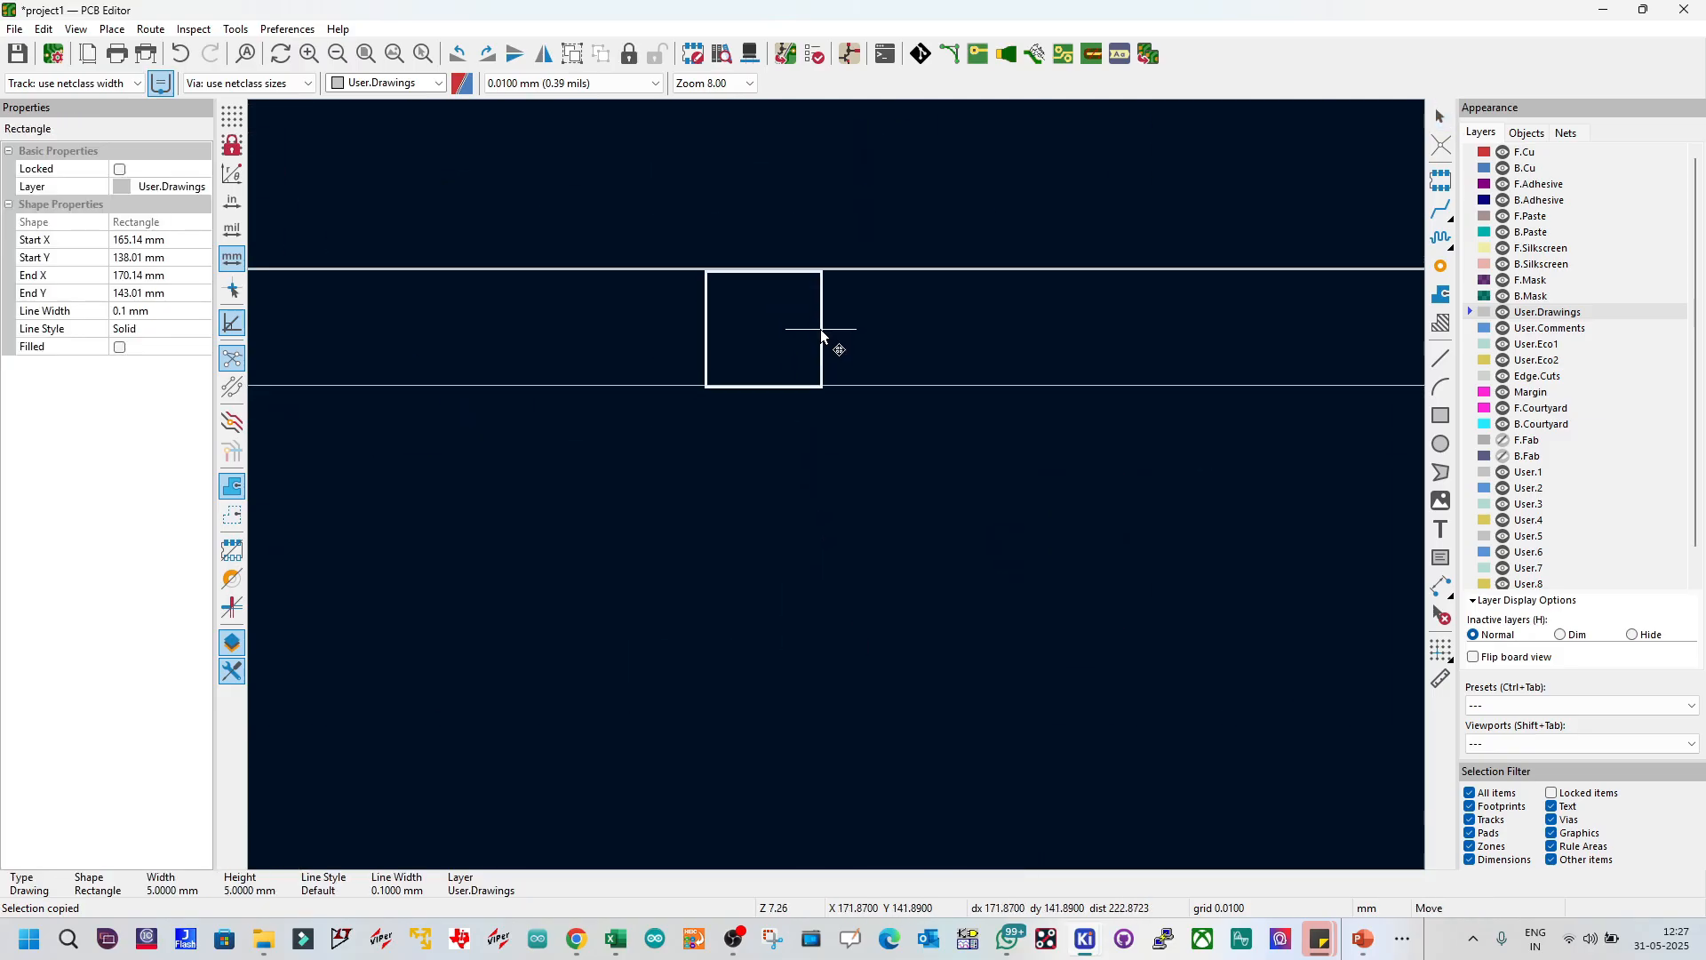
{"action": "key", "text": "Escape"}
{"action": "scroll", "coordinate": [819, 476], "scroll_direction": "down", "scroll_amount": 10}
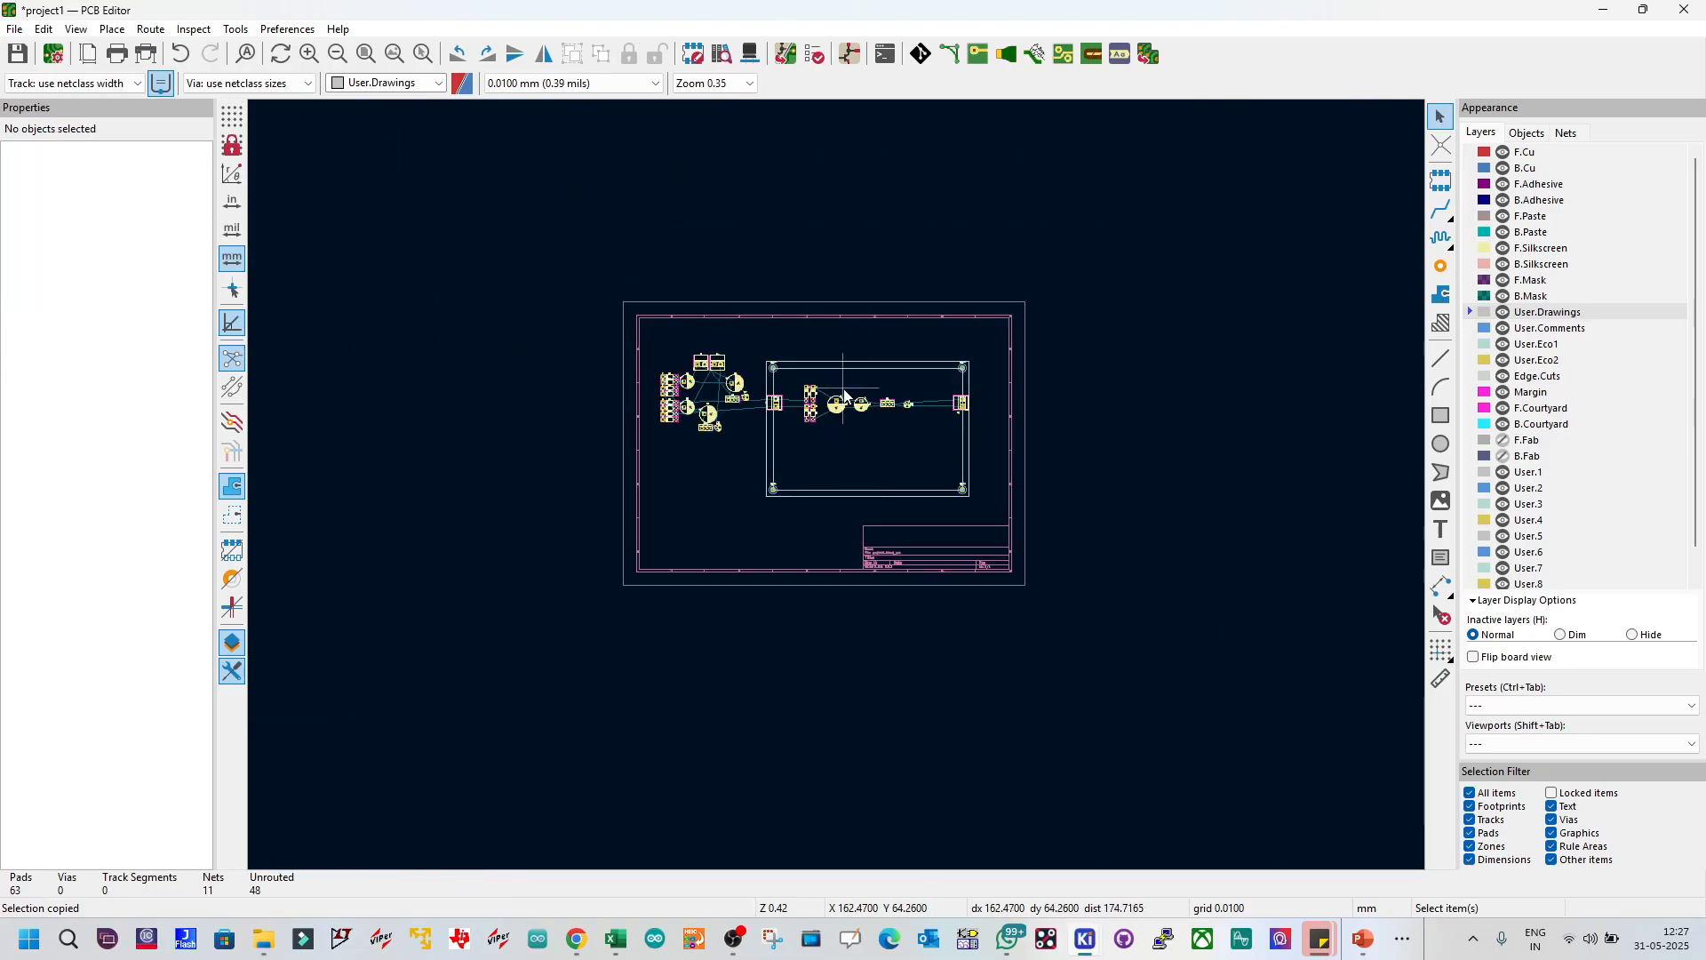
Step: Save the board and hide the User.Drawings layer
{"action": "scroll", "coordinate": [845, 392], "scroll_direction": "up", "scroll_amount": 3}
{"action": "key", "text": "ctrl+s"}
{"action": "scroll", "coordinate": [839, 484], "scroll_direction": "up", "scroll_amount": 1}
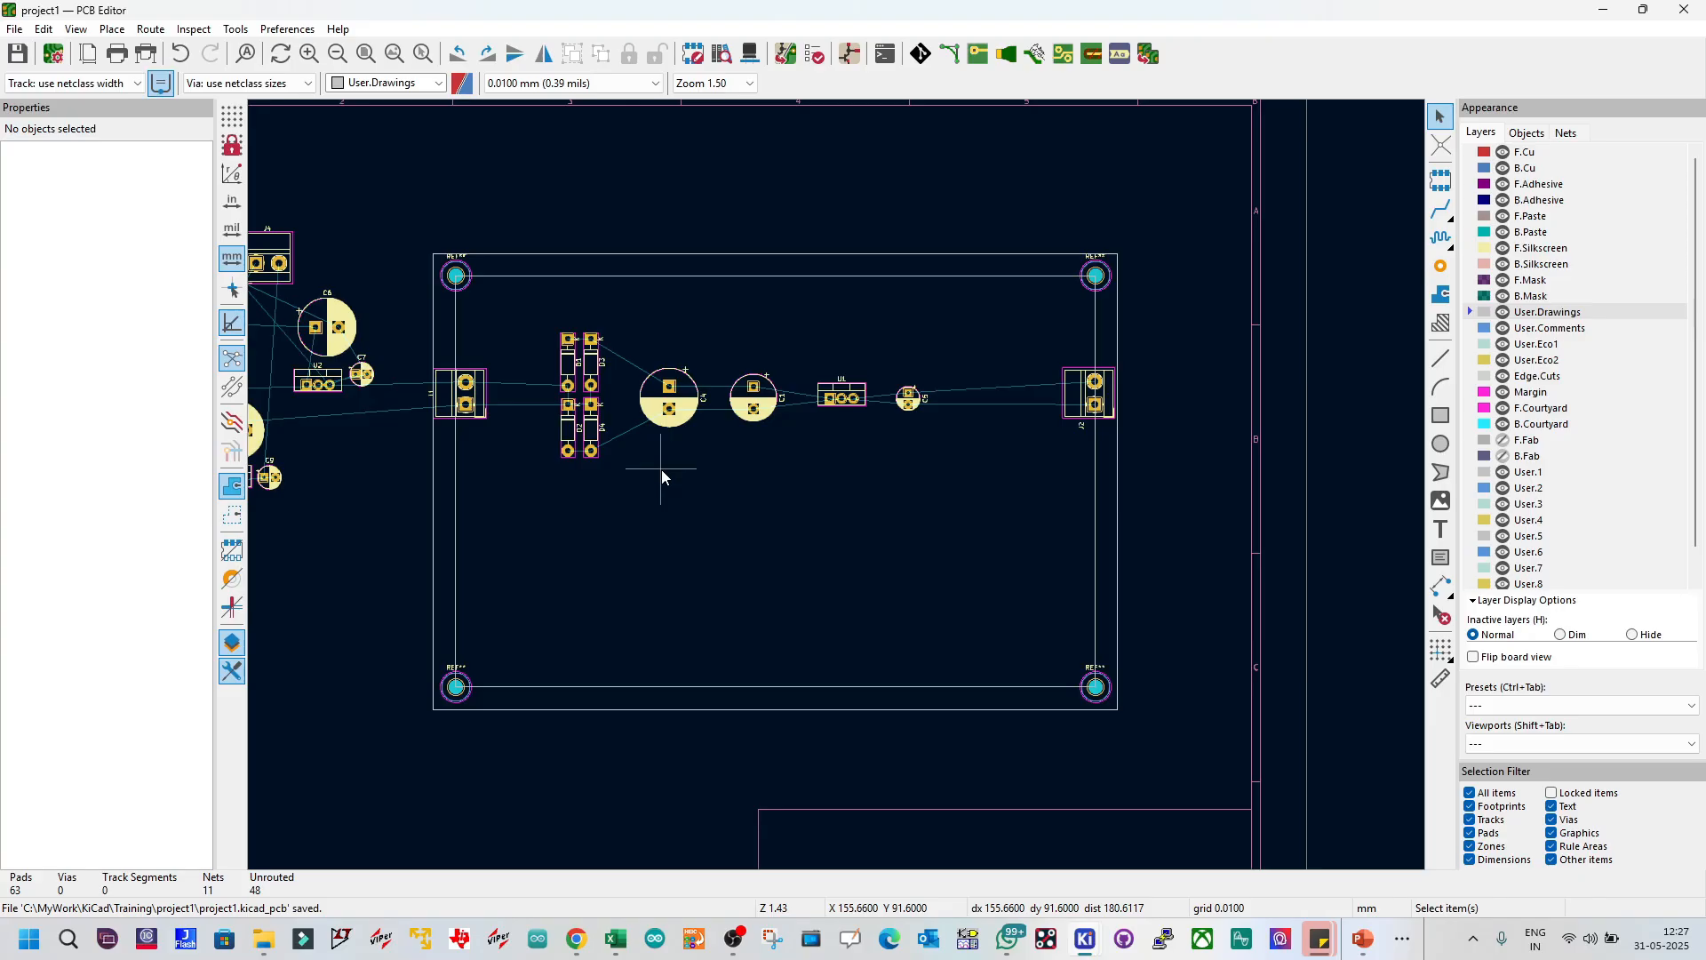
{"action": "left_click", "coordinate": [1501, 314]}
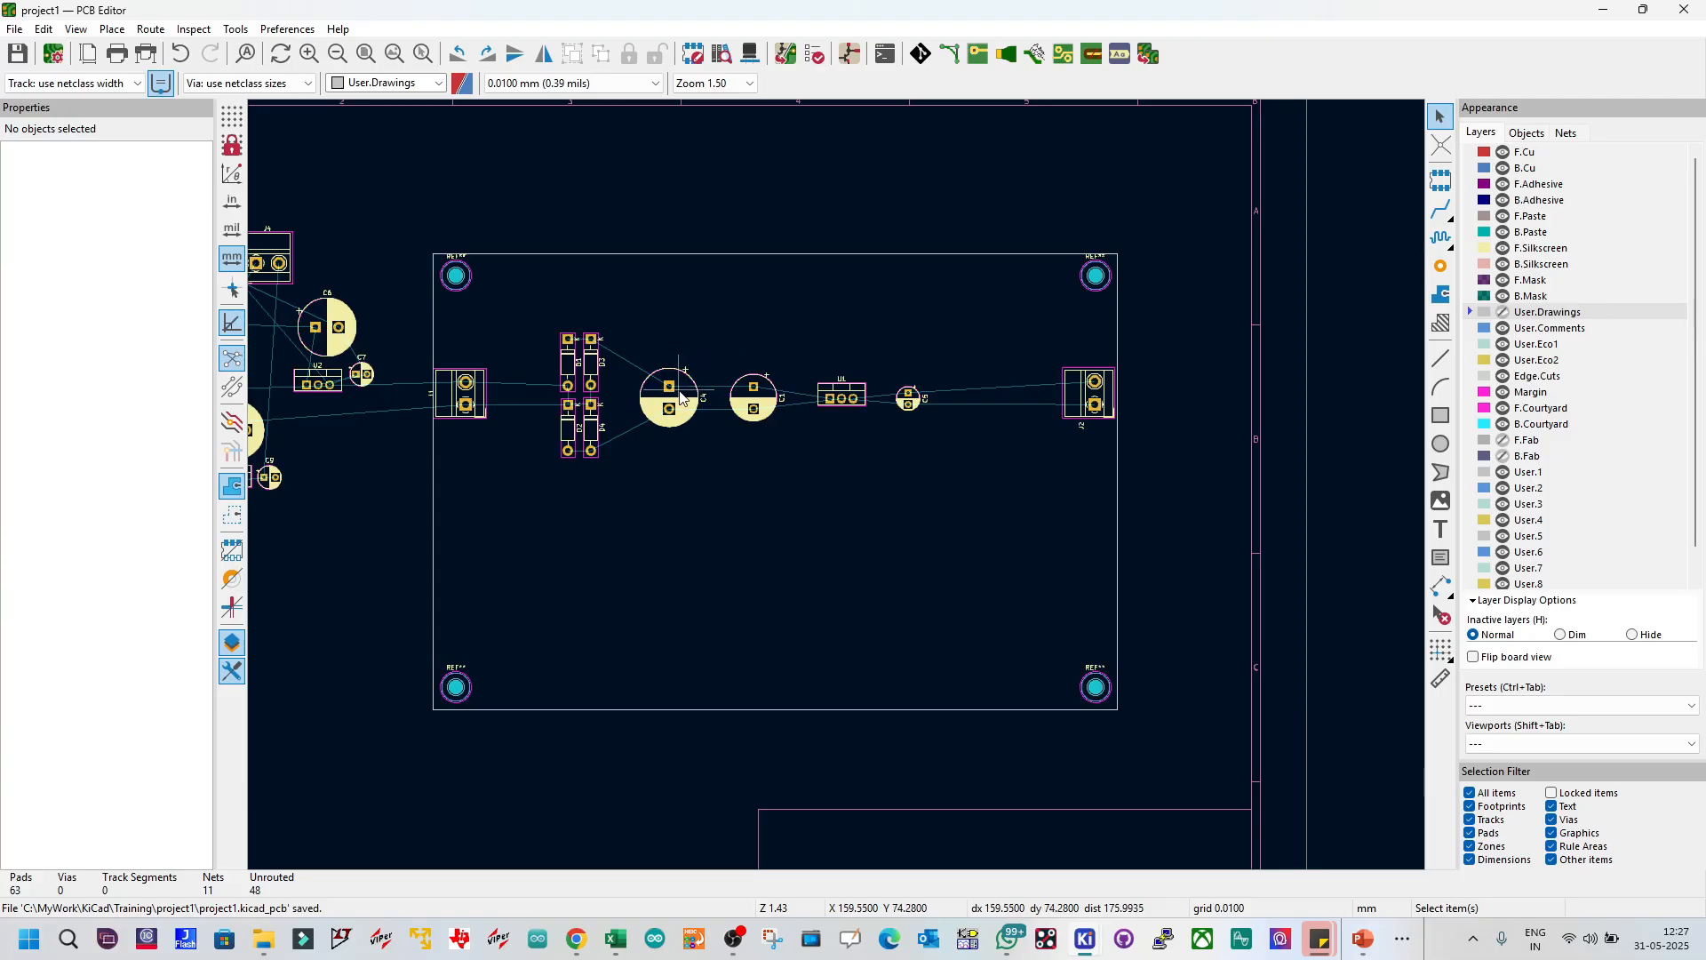
Step: Hide the F.Silkscreen layer and make B.Cu the active layer
{"action": "scroll", "coordinate": [679, 391], "scroll_direction": "up", "scroll_amount": 2}
{"action": "scroll", "coordinate": [837, 485], "scroll_direction": "down", "scroll_amount": 1}
{"action": "scroll", "coordinate": [837, 485], "scroll_direction": "up", "scroll_amount": 1}
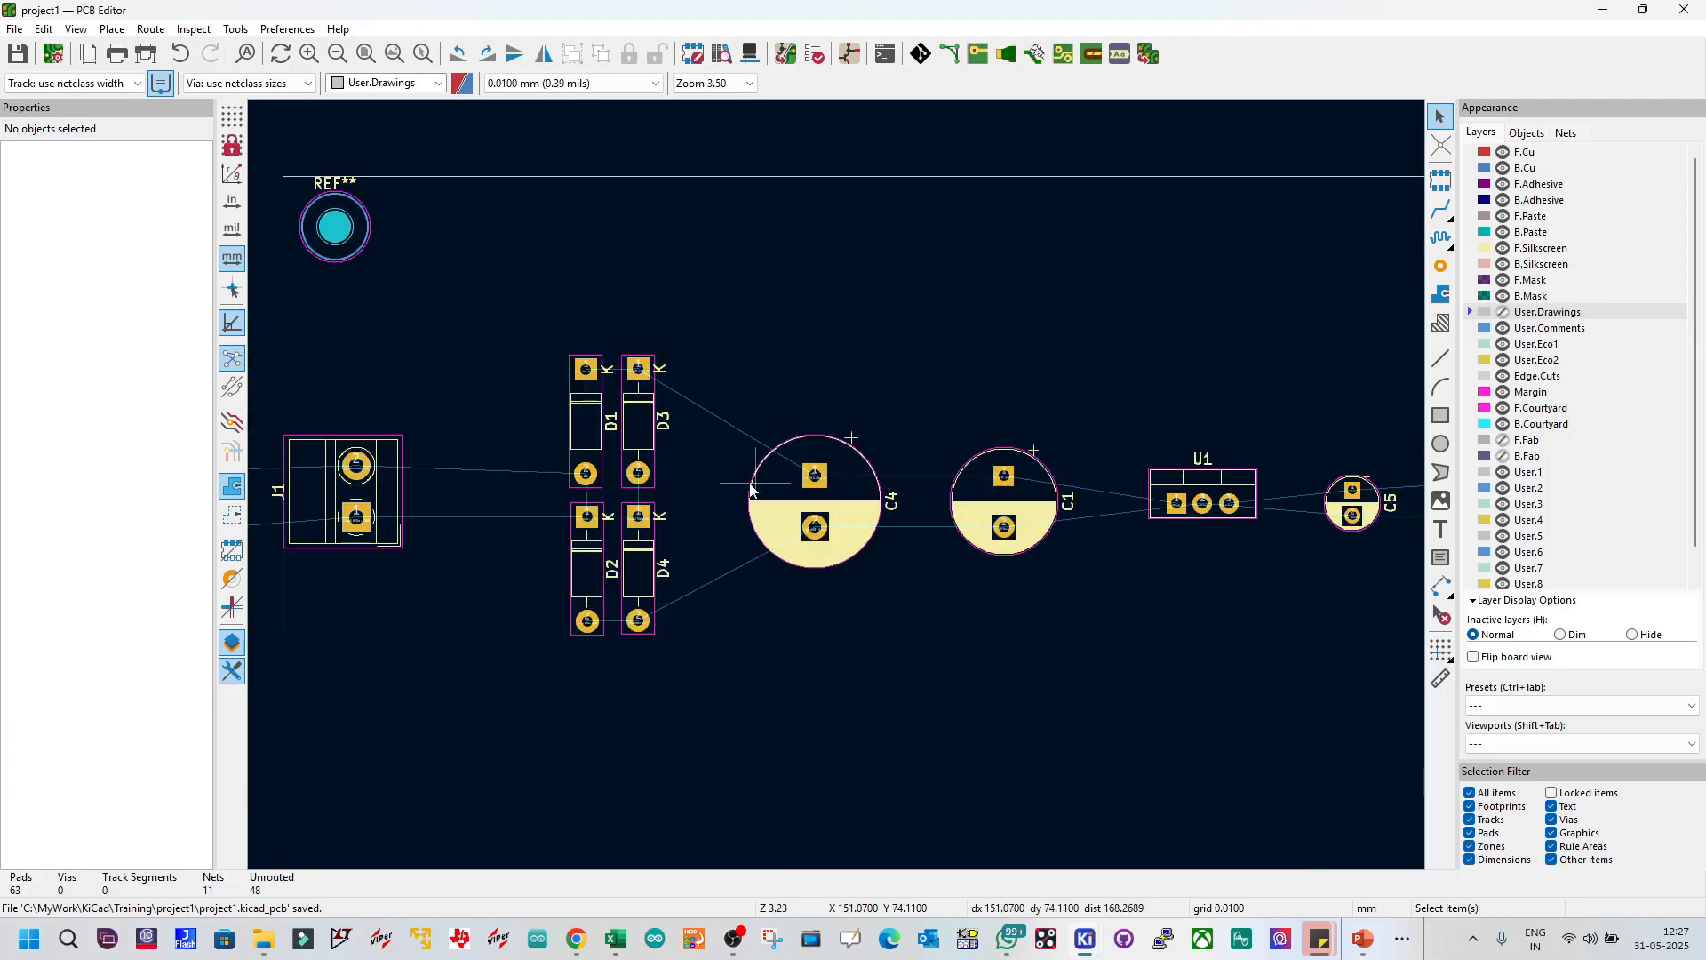
{"action": "scroll", "coordinate": [738, 487], "scroll_direction": "down", "scroll_amount": 1}
{"action": "scroll", "coordinate": [735, 517], "scroll_direction": "up", "scroll_amount": 1}
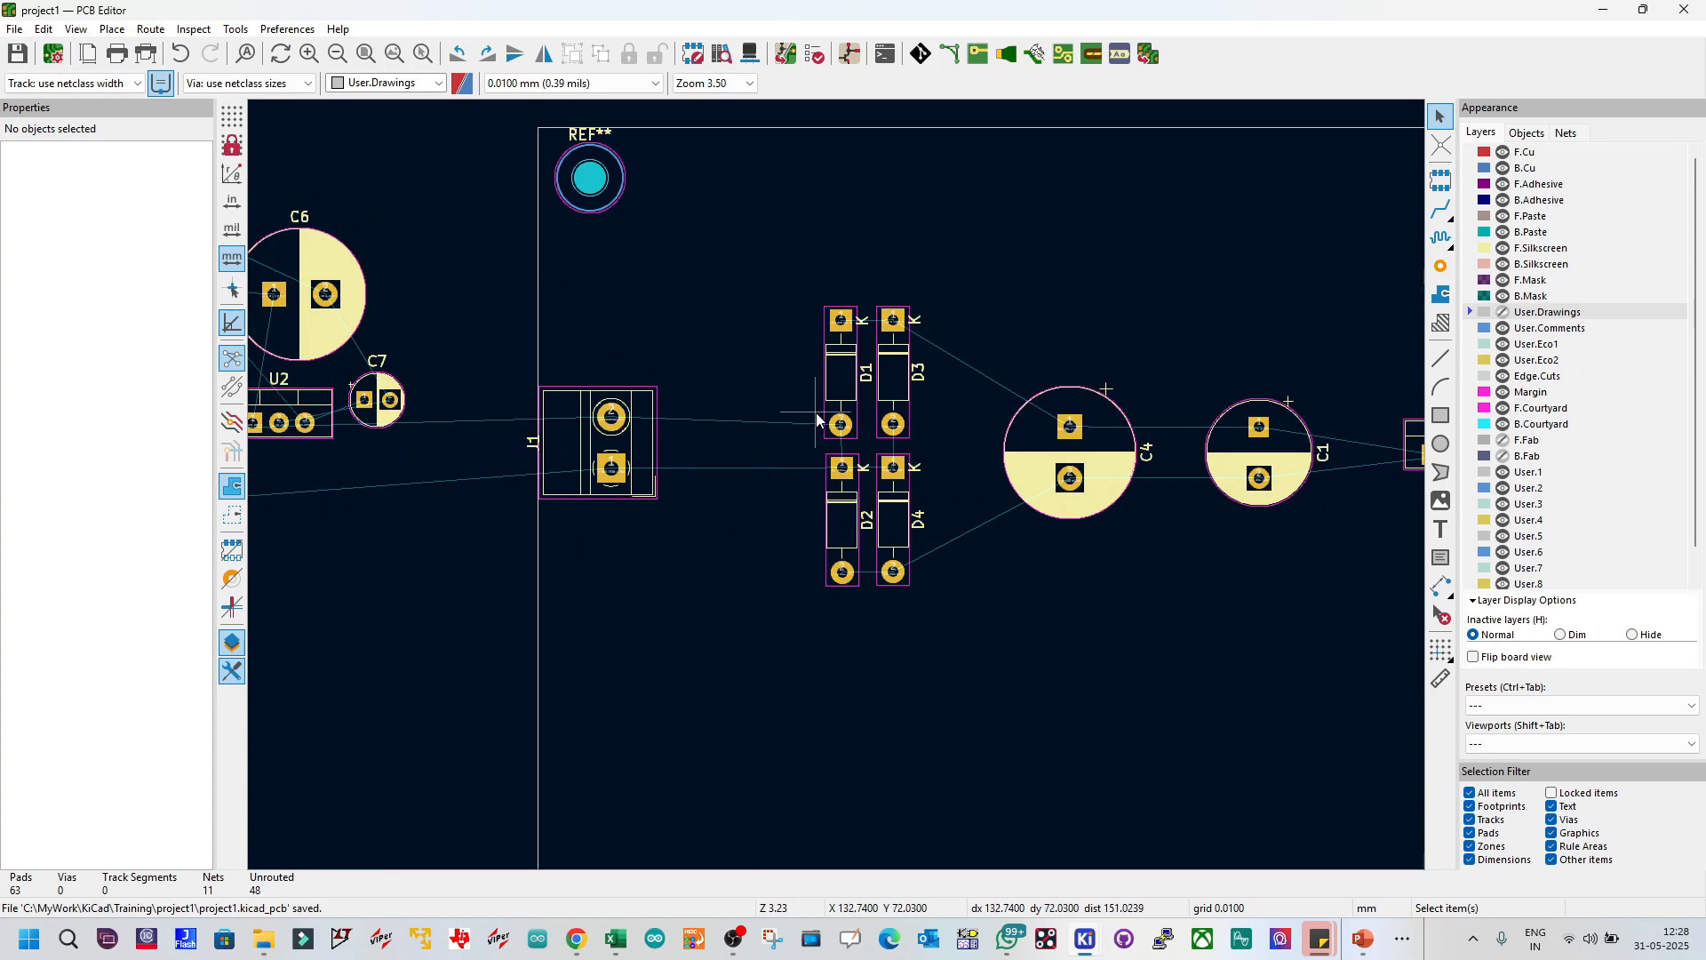
{"action": "scroll", "coordinate": [903, 385], "scroll_direction": "up", "scroll_amount": 1}
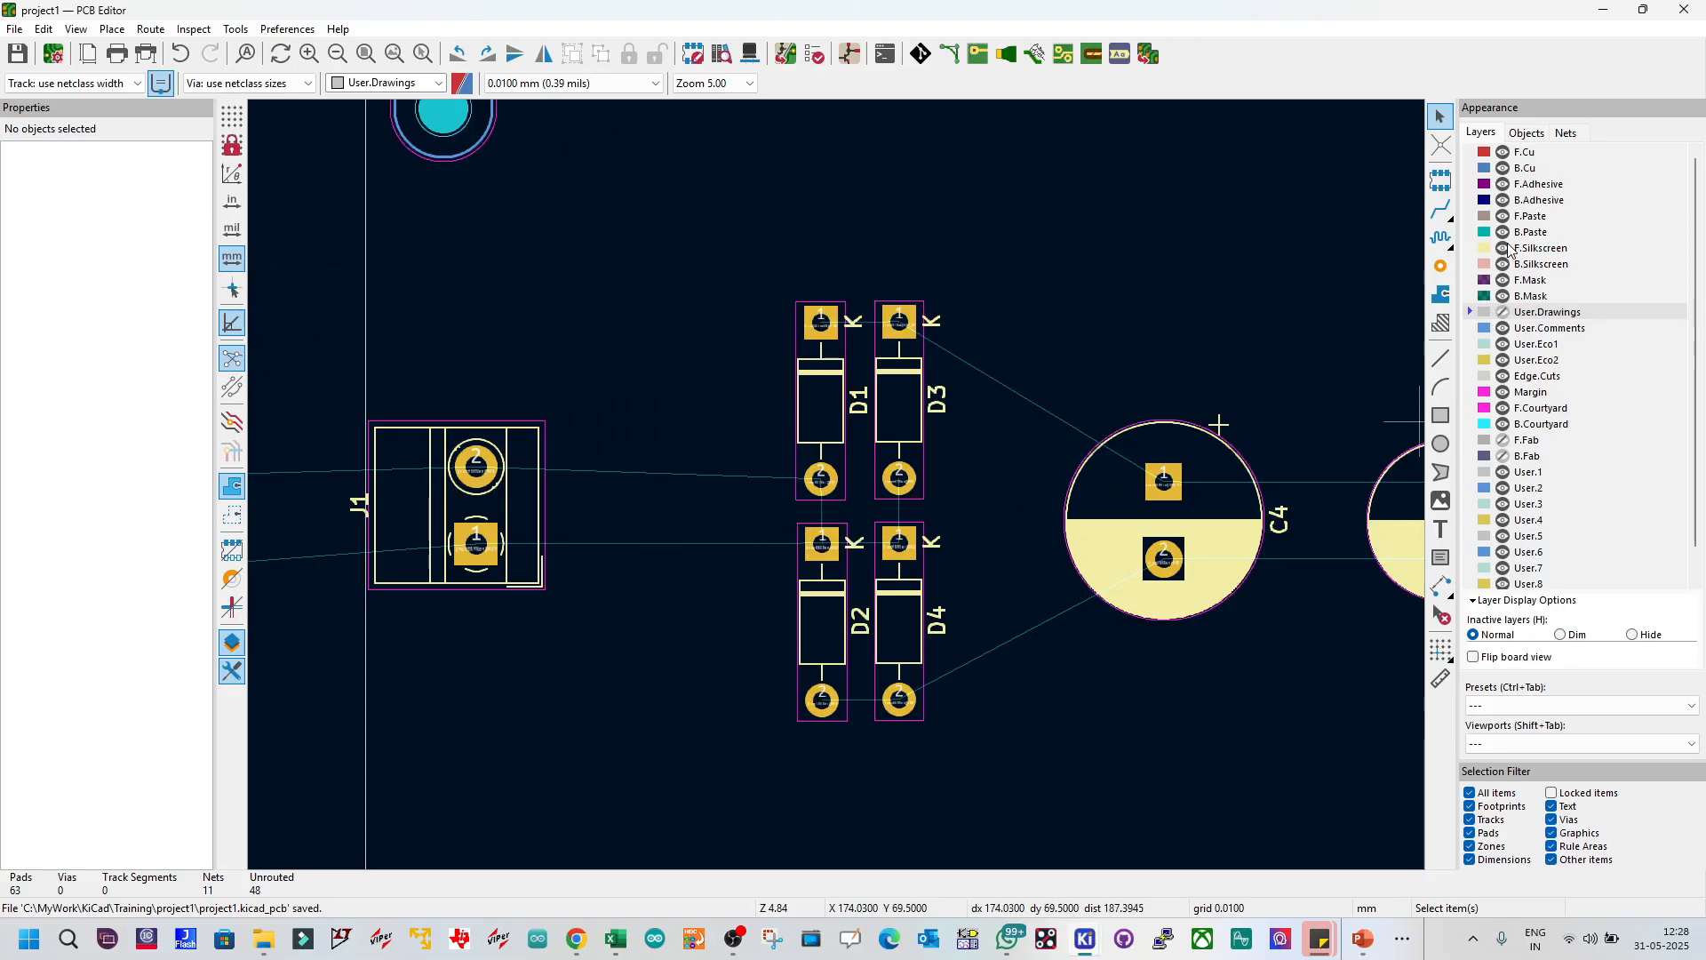
{"action": "left_click", "coordinate": [1503, 249]}
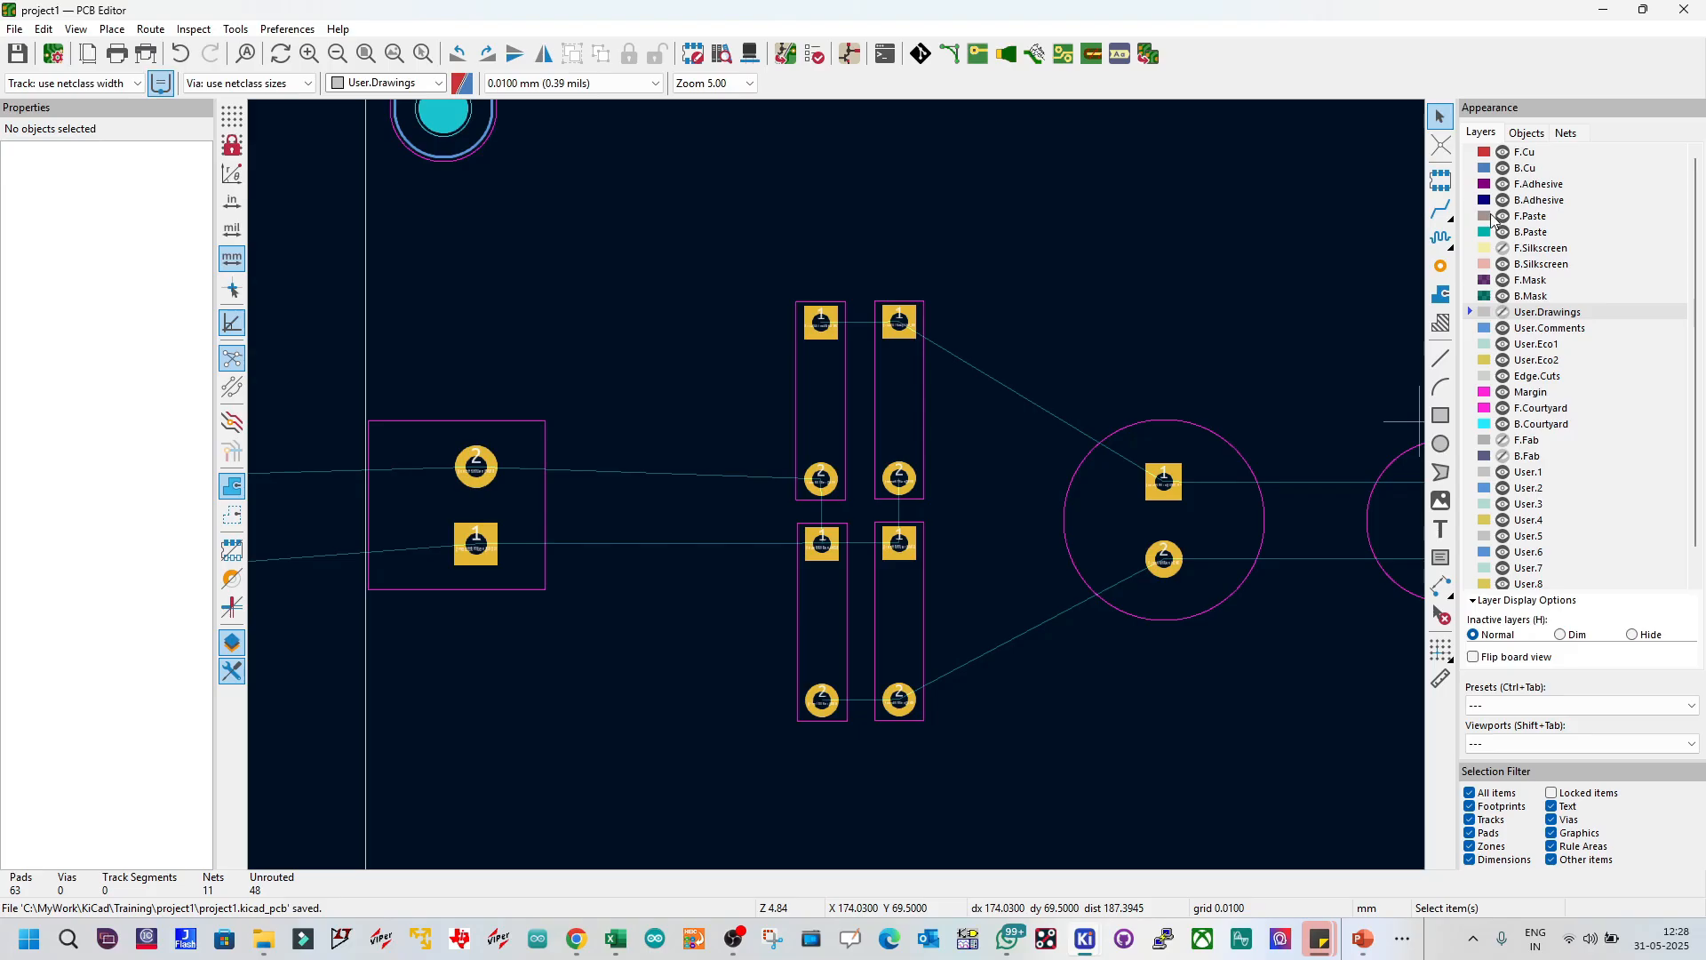
{"action": "left_click", "coordinate": [1471, 174]}
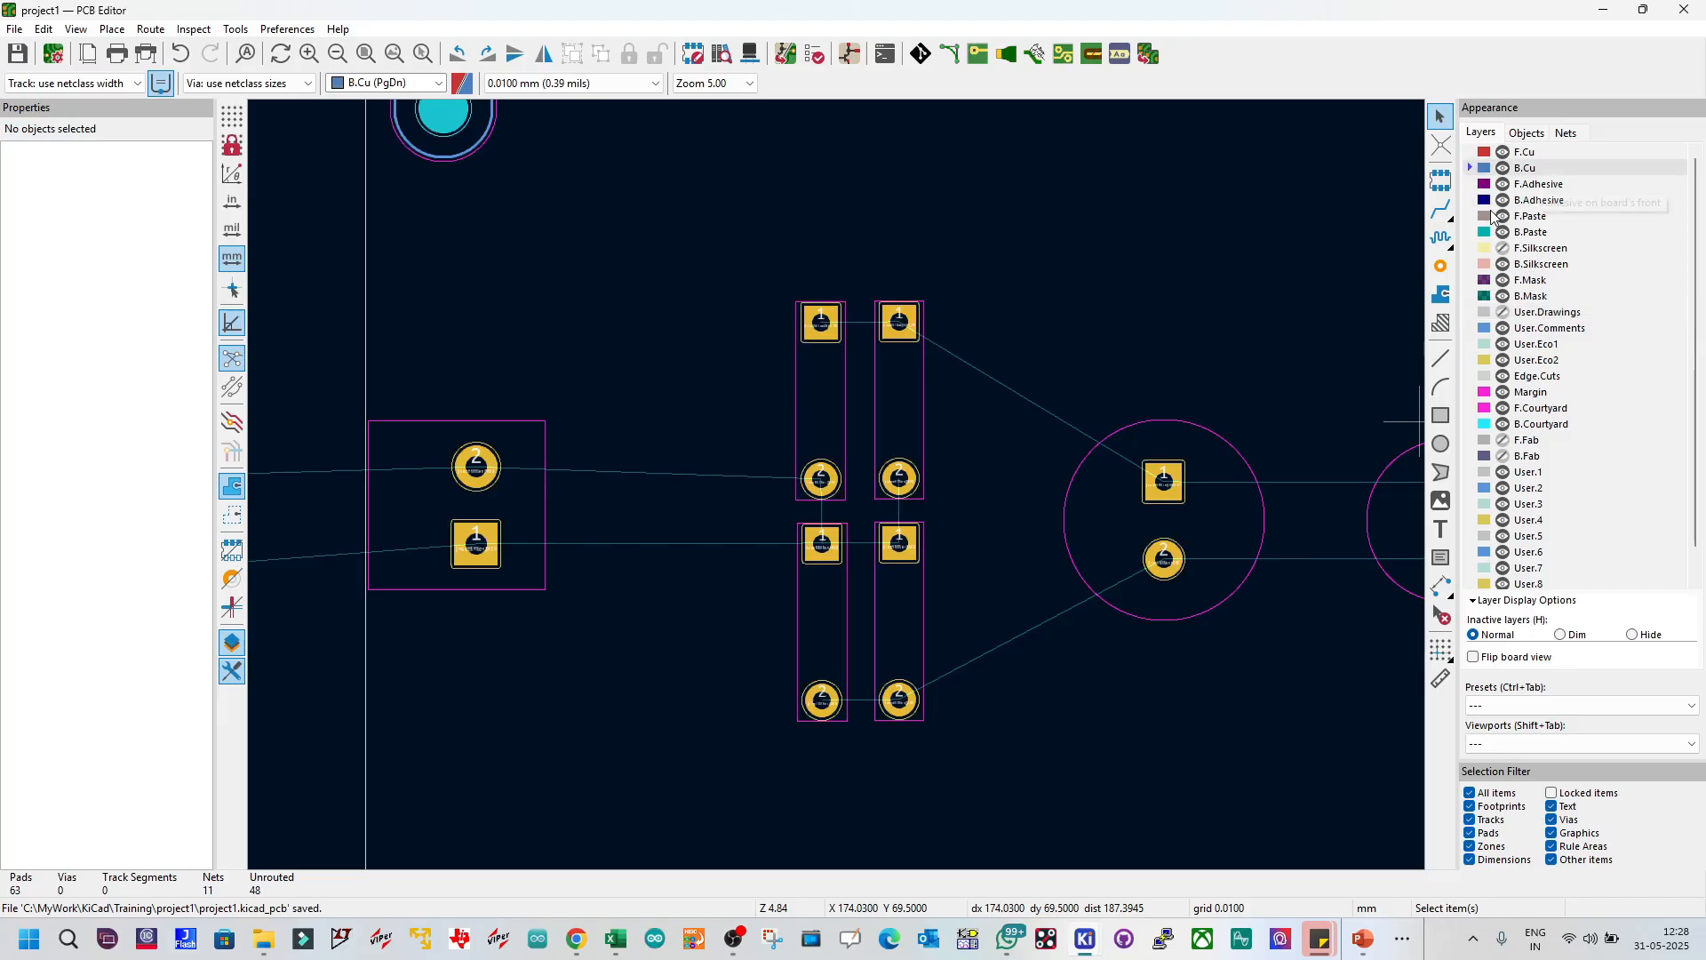
Step: Route B.Cu tracks from J1 pad 2 to D1 pad 2 and from J1 pad 1, passing below D2 pad 1, to D4 pad 1
{"action": "left_click", "coordinate": [1441, 209]}
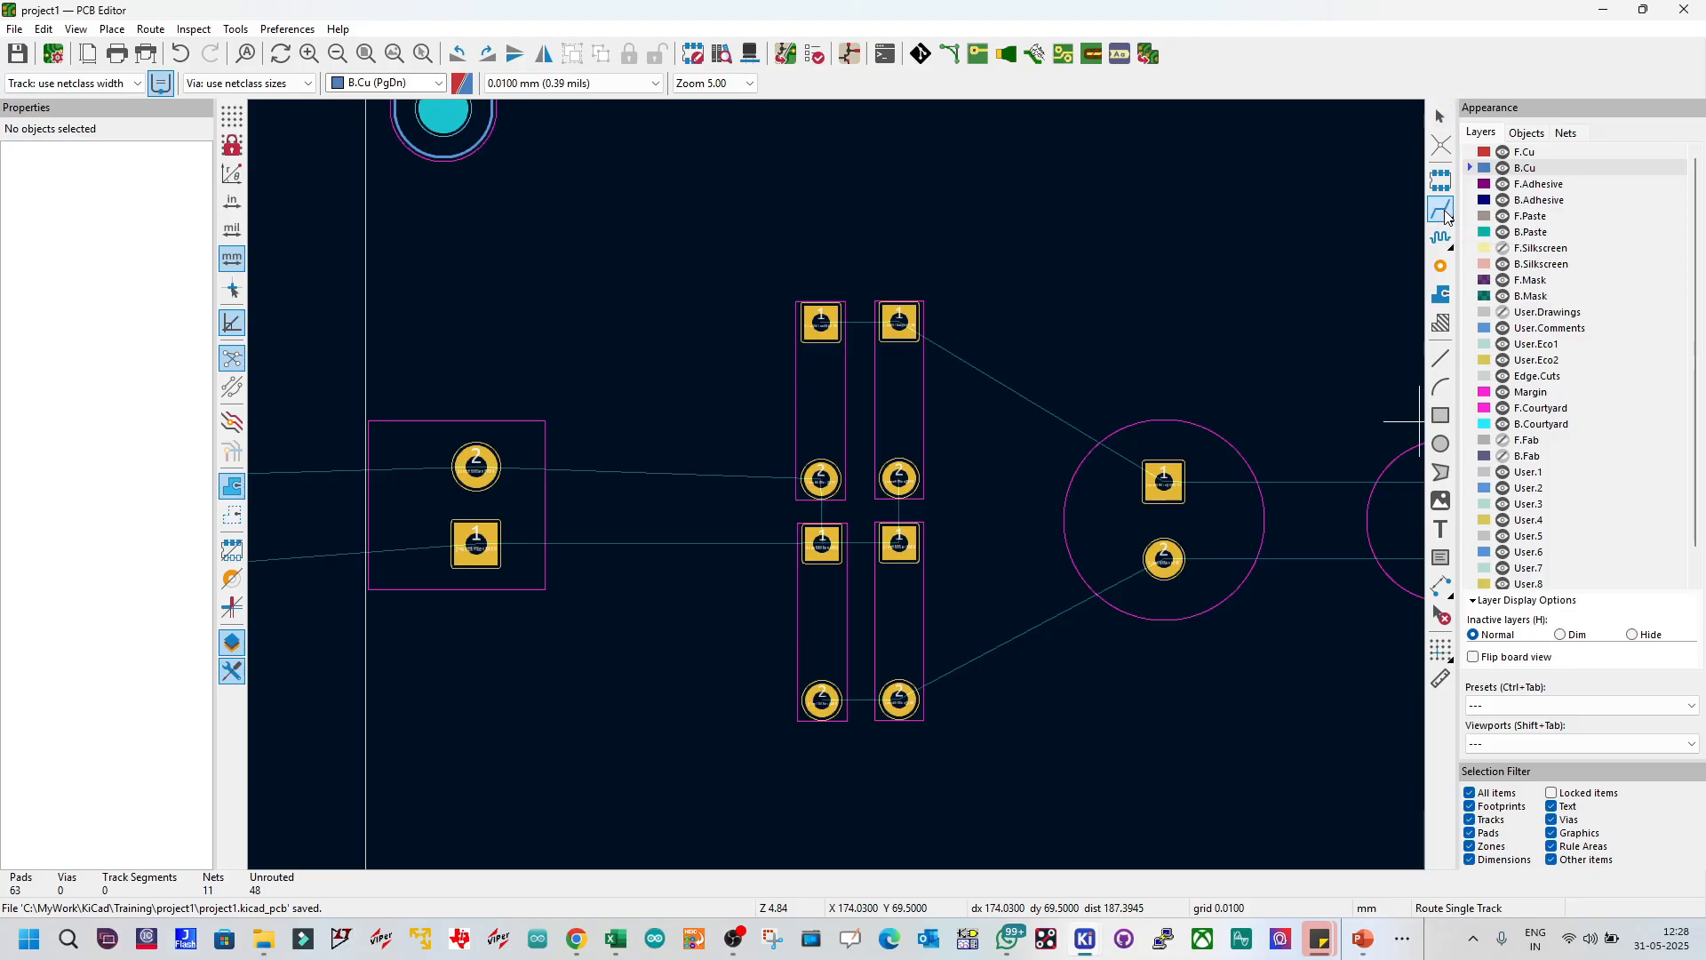
{"action": "left_click", "coordinate": [477, 463]}
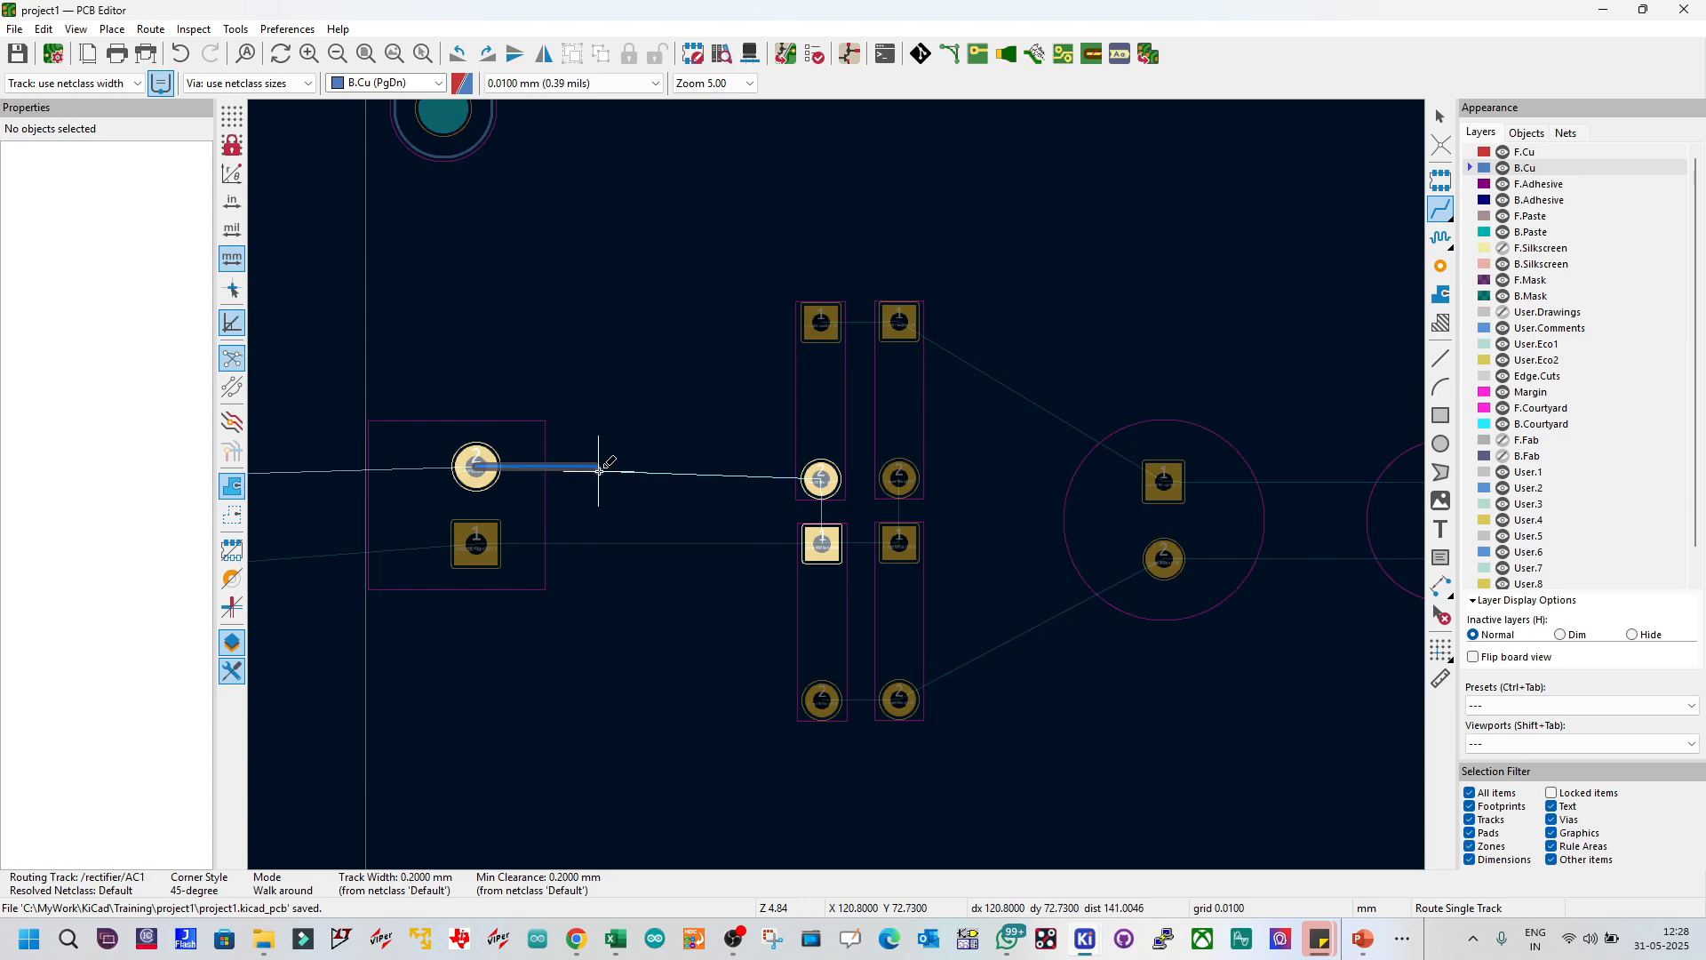
{"action": "left_click", "coordinate": [820, 479]}
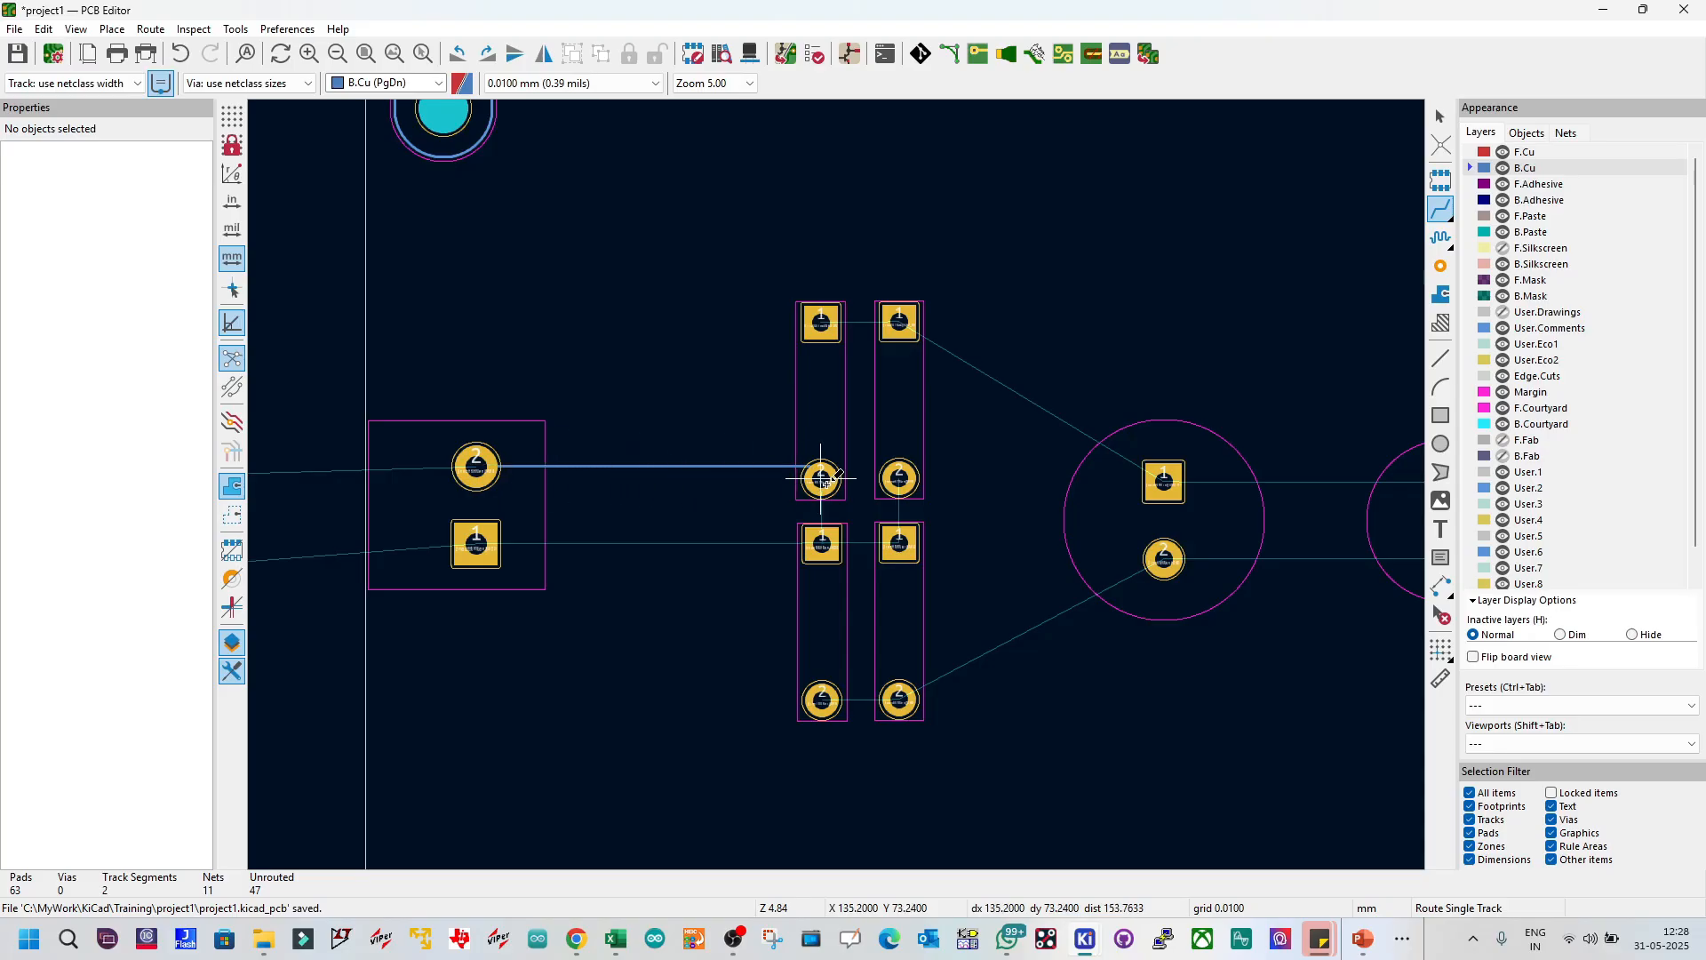
{"action": "left_click", "coordinate": [476, 544]}
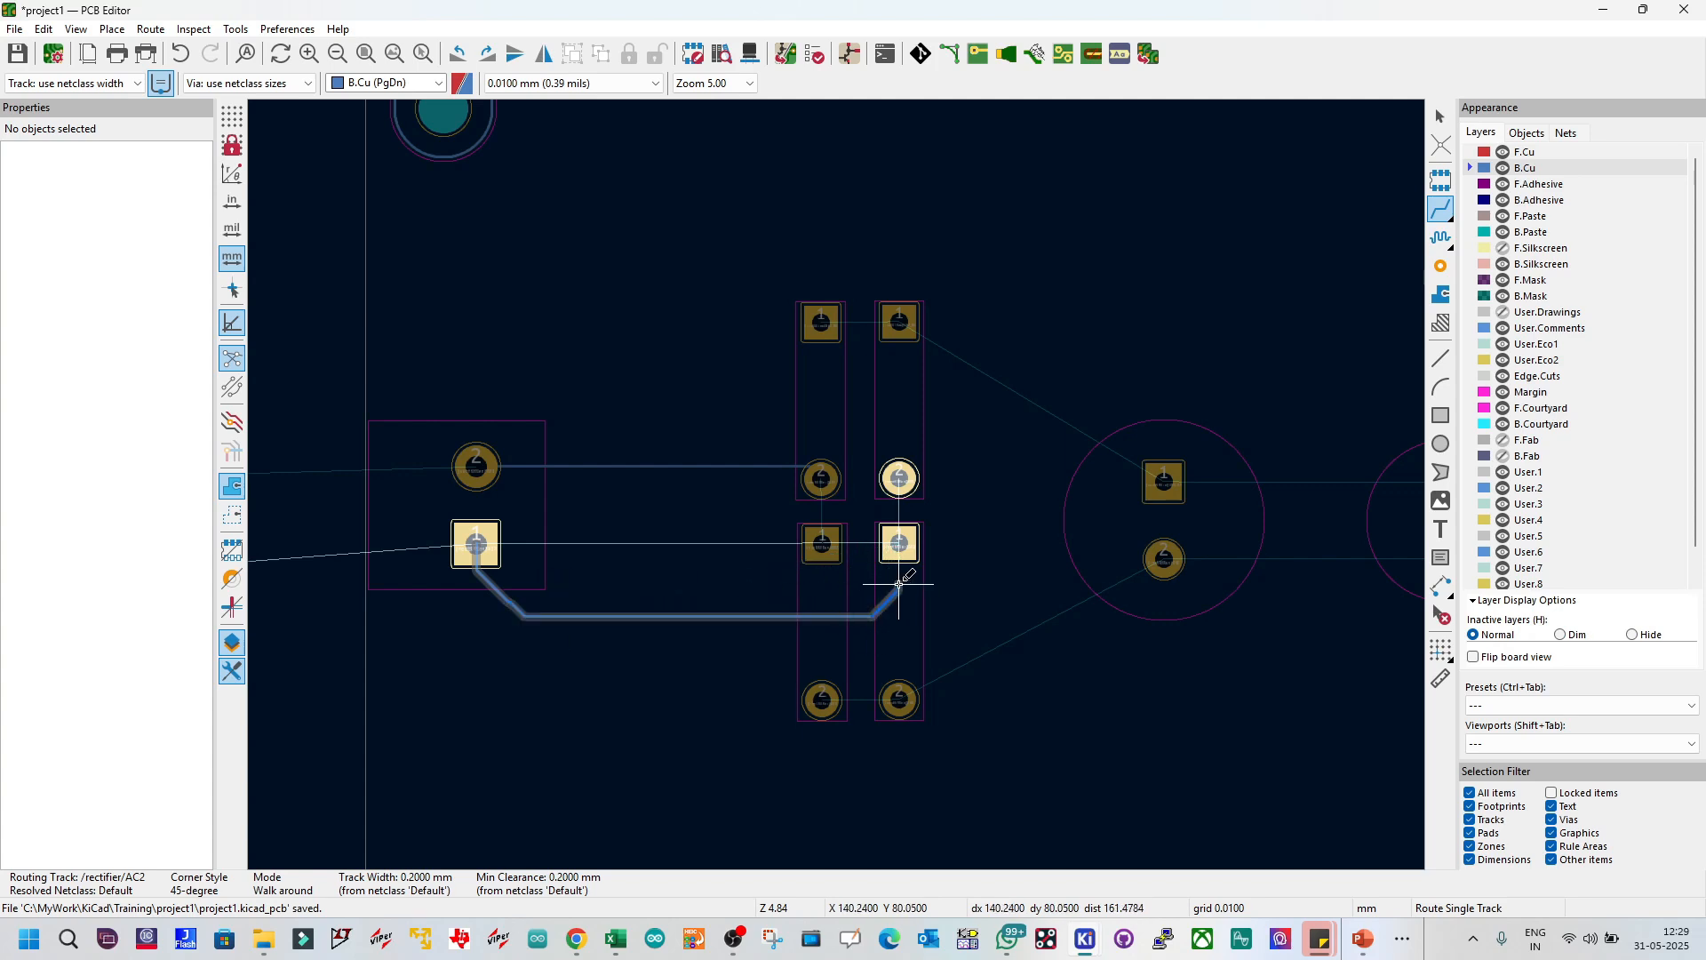
{"action": "left_click", "coordinate": [900, 546]}
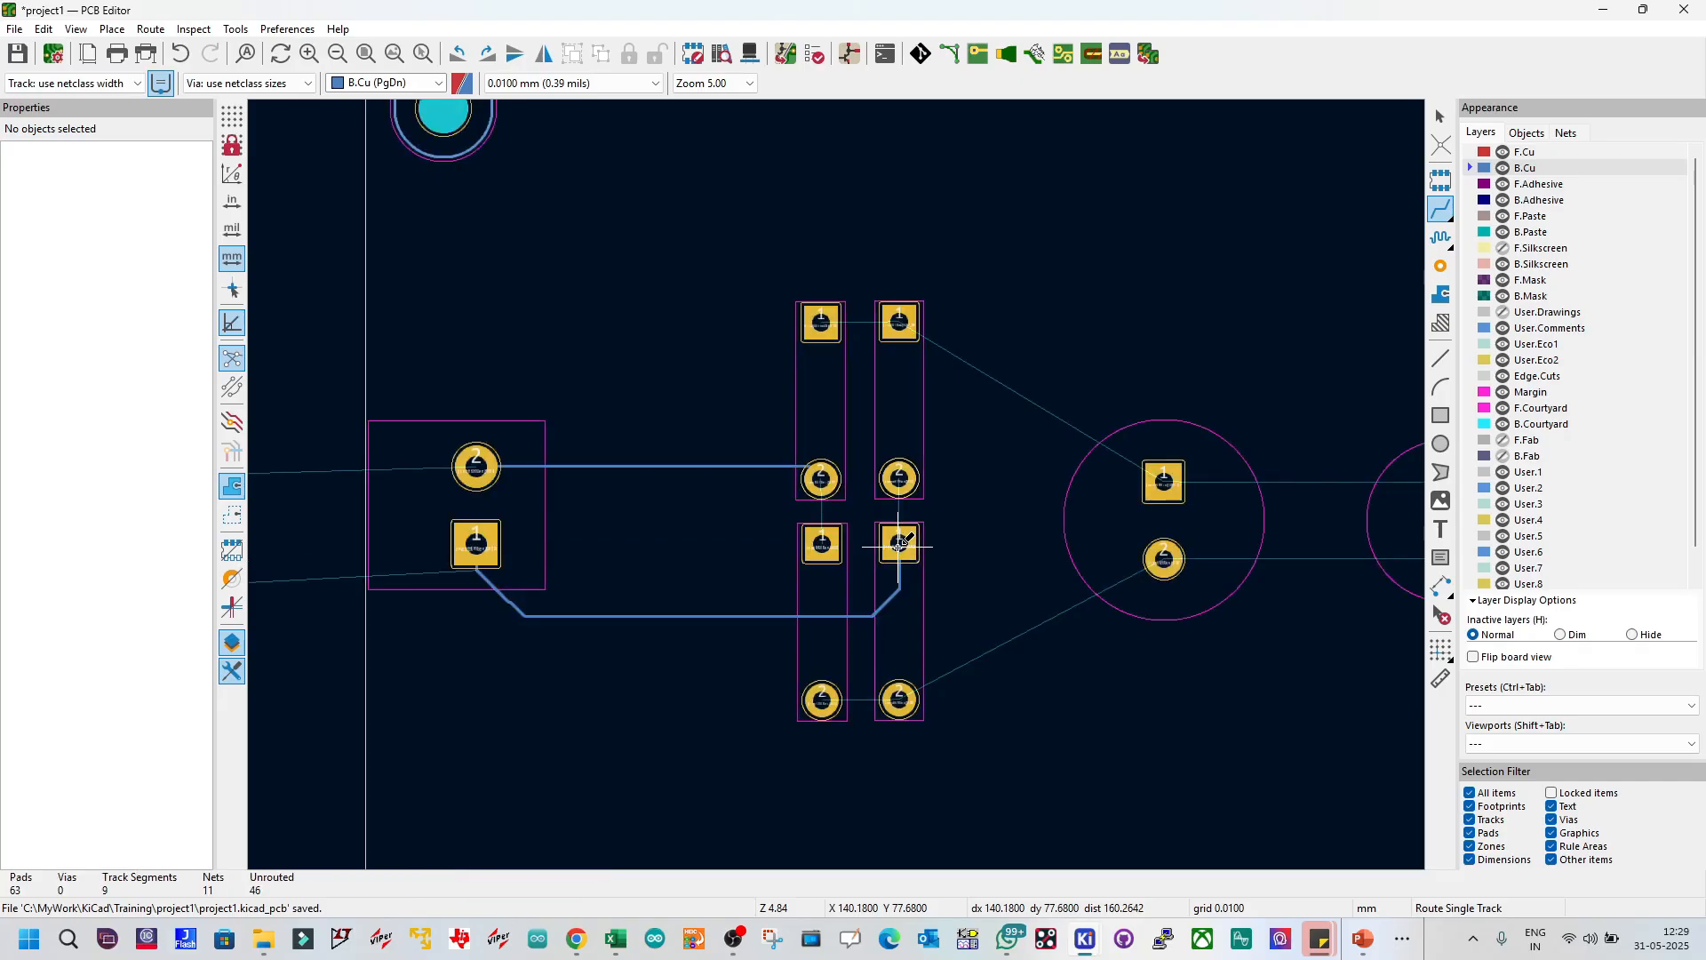
Step: Straighten the small kink in the AC2 track's diagonal near J1 by moving its lower diagonal segment
{"action": "scroll", "coordinate": [521, 613], "scroll_direction": "up", "scroll_amount": 10}
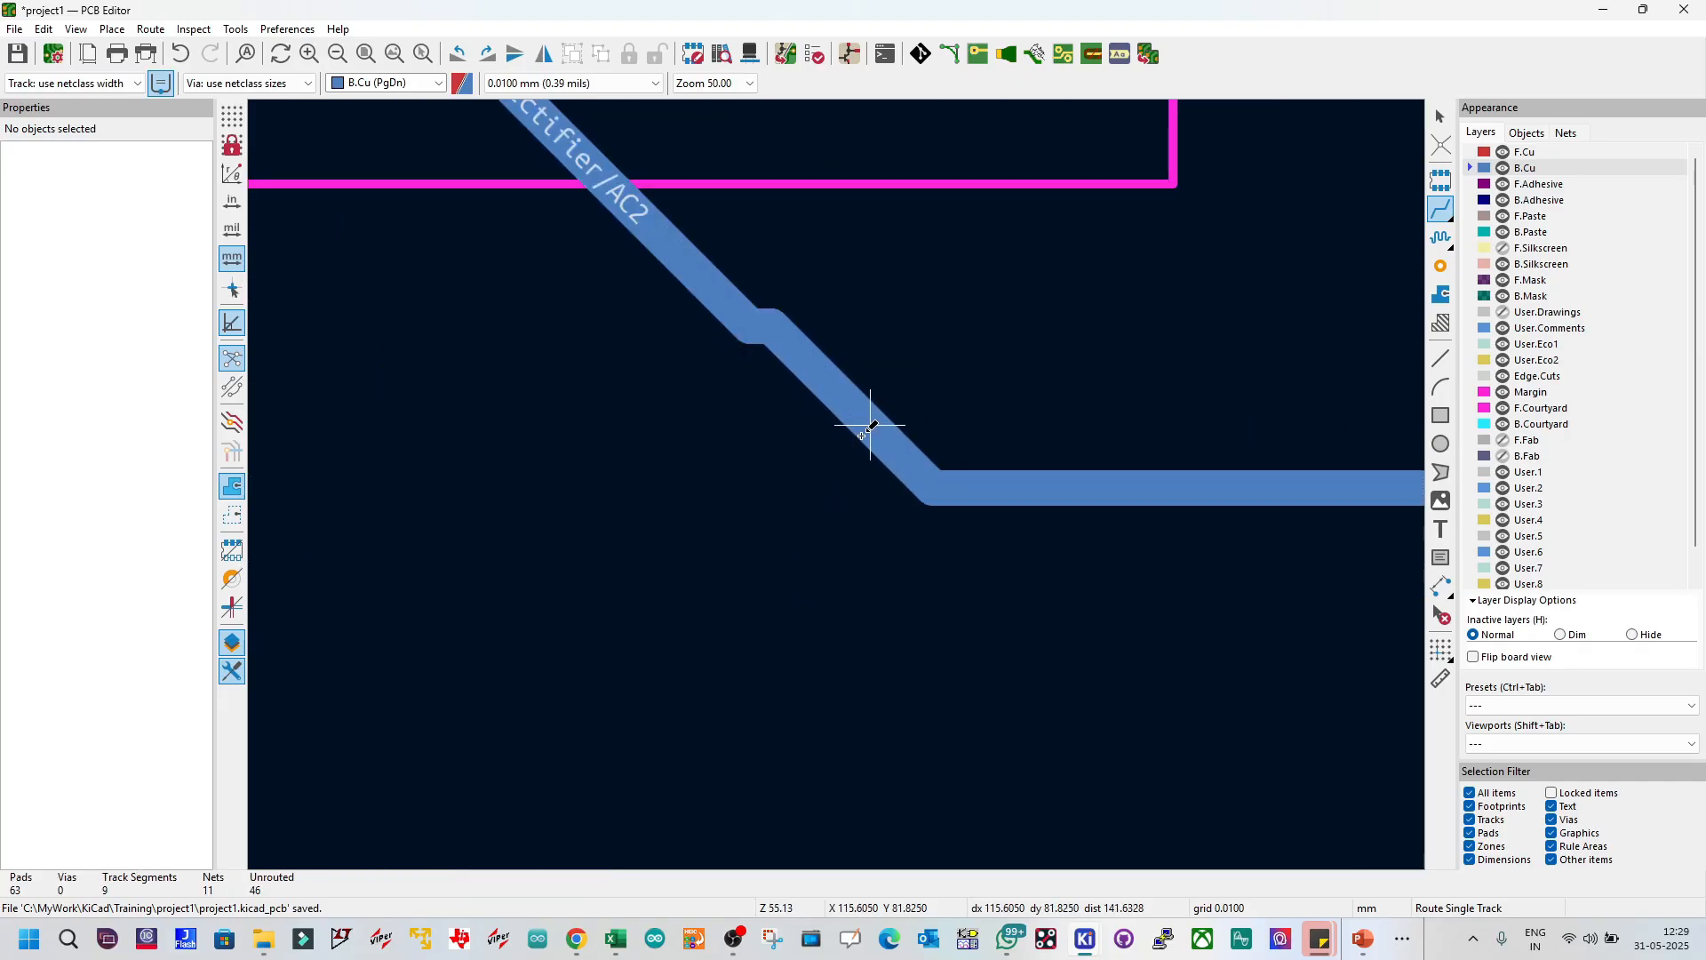
{"action": "key", "text": "Escape"}
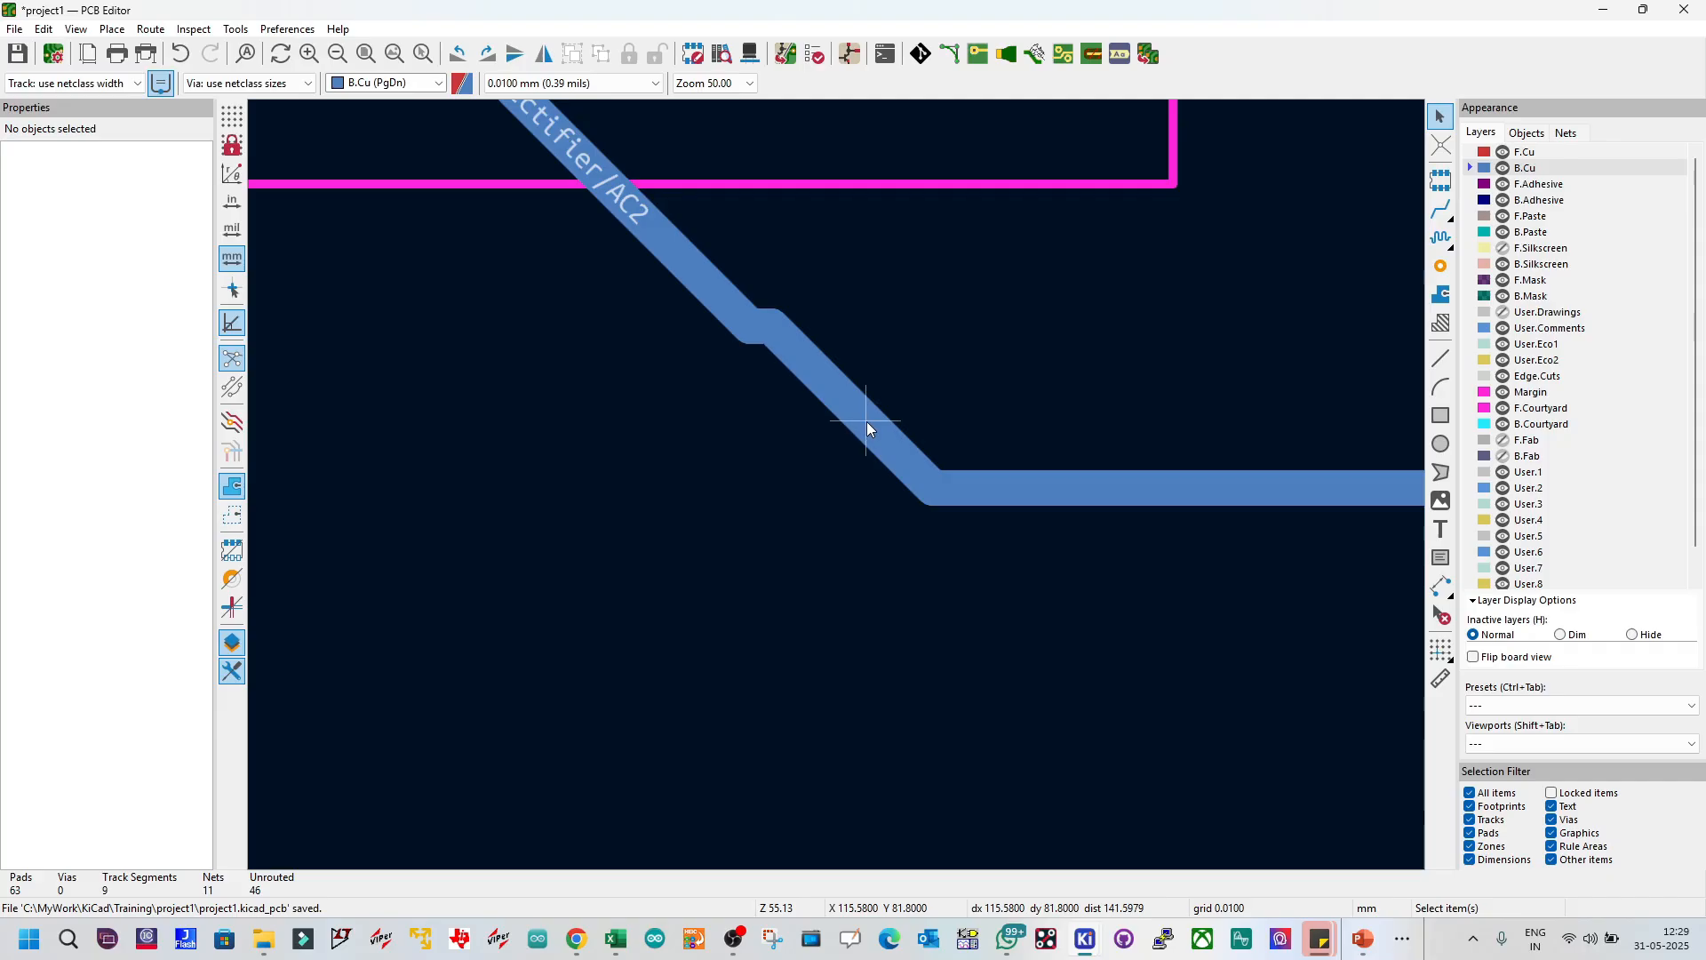
{"action": "left_click", "coordinate": [858, 403]}
{"action": "left_click_drag", "start_coordinate": [858, 404], "coordinate": [781, 481]}
{"action": "scroll", "coordinate": [870, 553], "scroll_direction": "down", "scroll_amount": 2}
{"action": "scroll", "coordinate": [837, 485], "scroll_direction": "down", "scroll_amount": 3}
{"action": "scroll", "coordinate": [836, 473], "scroll_direction": "up", "scroll_amount": 2}
{"action": "left_click", "coordinate": [810, 469]}
{"action": "scroll", "coordinate": [781, 480], "scroll_direction": "down", "scroll_amount": 5}
{"action": "scroll", "coordinate": [1005, 425], "scroll_direction": "up", "scroll_amount": 2}
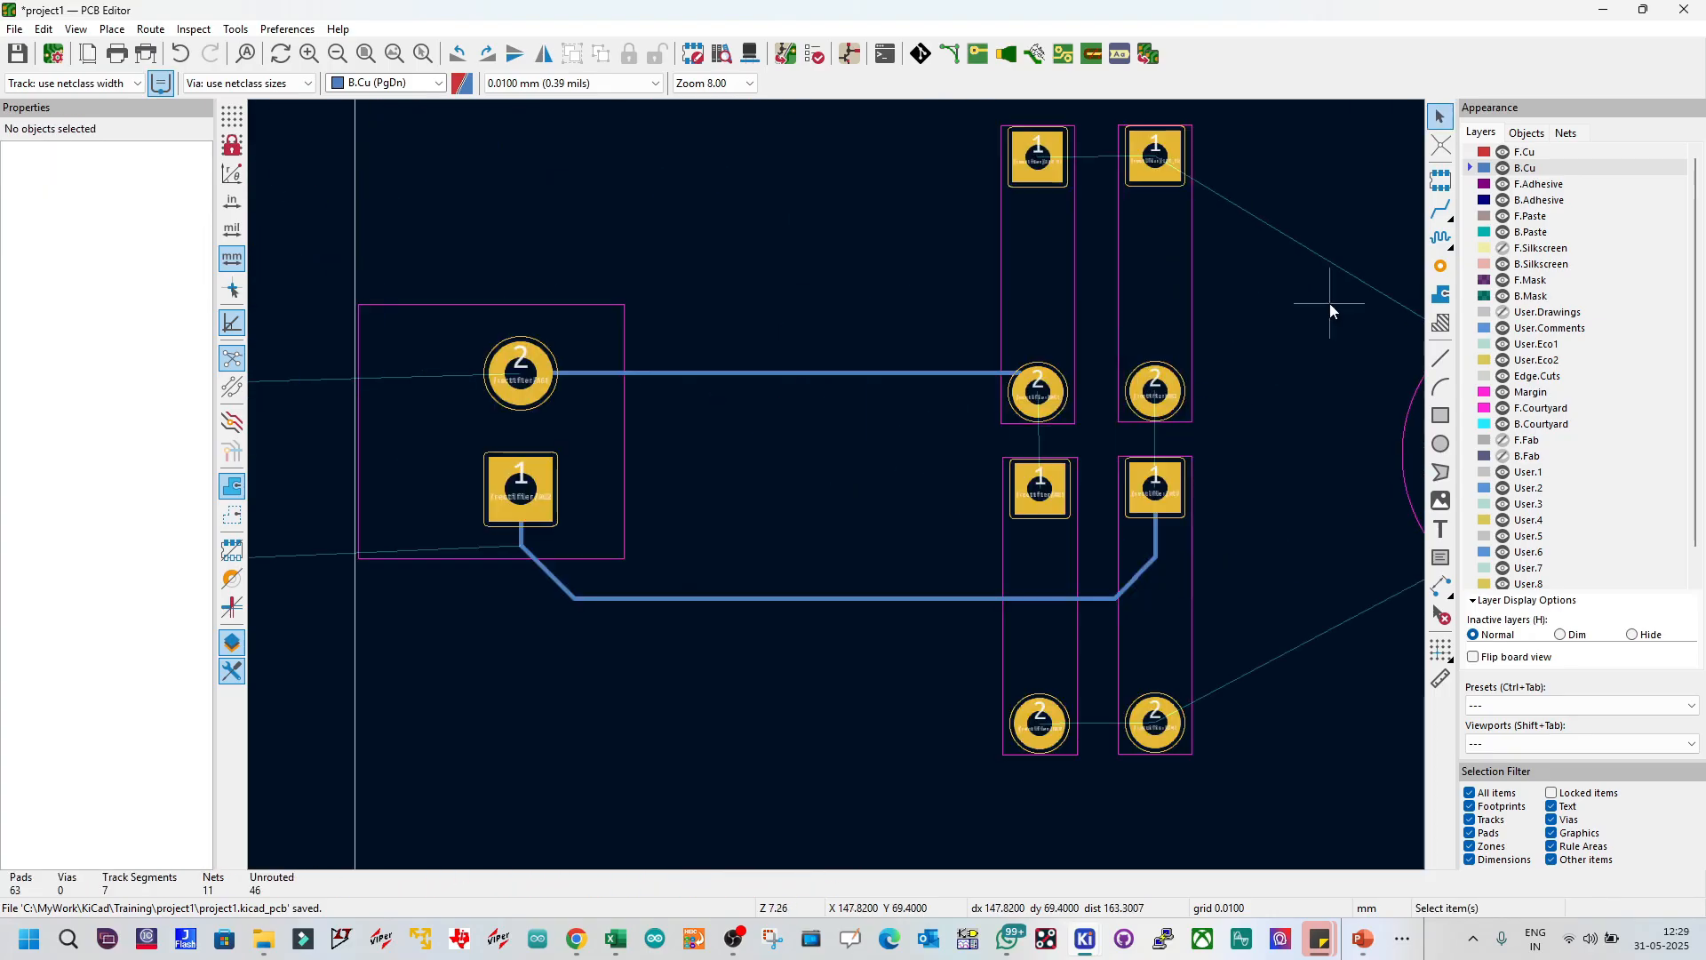
Step: Route short B.Cu tracks from D1 pad 2 to D2 pad 1 and from D3 pad 2 to D4 pad 1
{"action": "left_click", "coordinate": [1441, 208]}
{"action": "left_click", "coordinate": [1037, 391]}
{"action": "left_click", "coordinate": [1040, 487]}
{"action": "left_click", "coordinate": [1156, 391]}
{"action": "left_click", "coordinate": [1155, 484]}
{"action": "scroll", "coordinate": [983, 420], "scroll_direction": "down", "scroll_amount": 4}
{"action": "scroll", "coordinate": [838, 477], "scroll_direction": "up", "scroll_amount": 2}
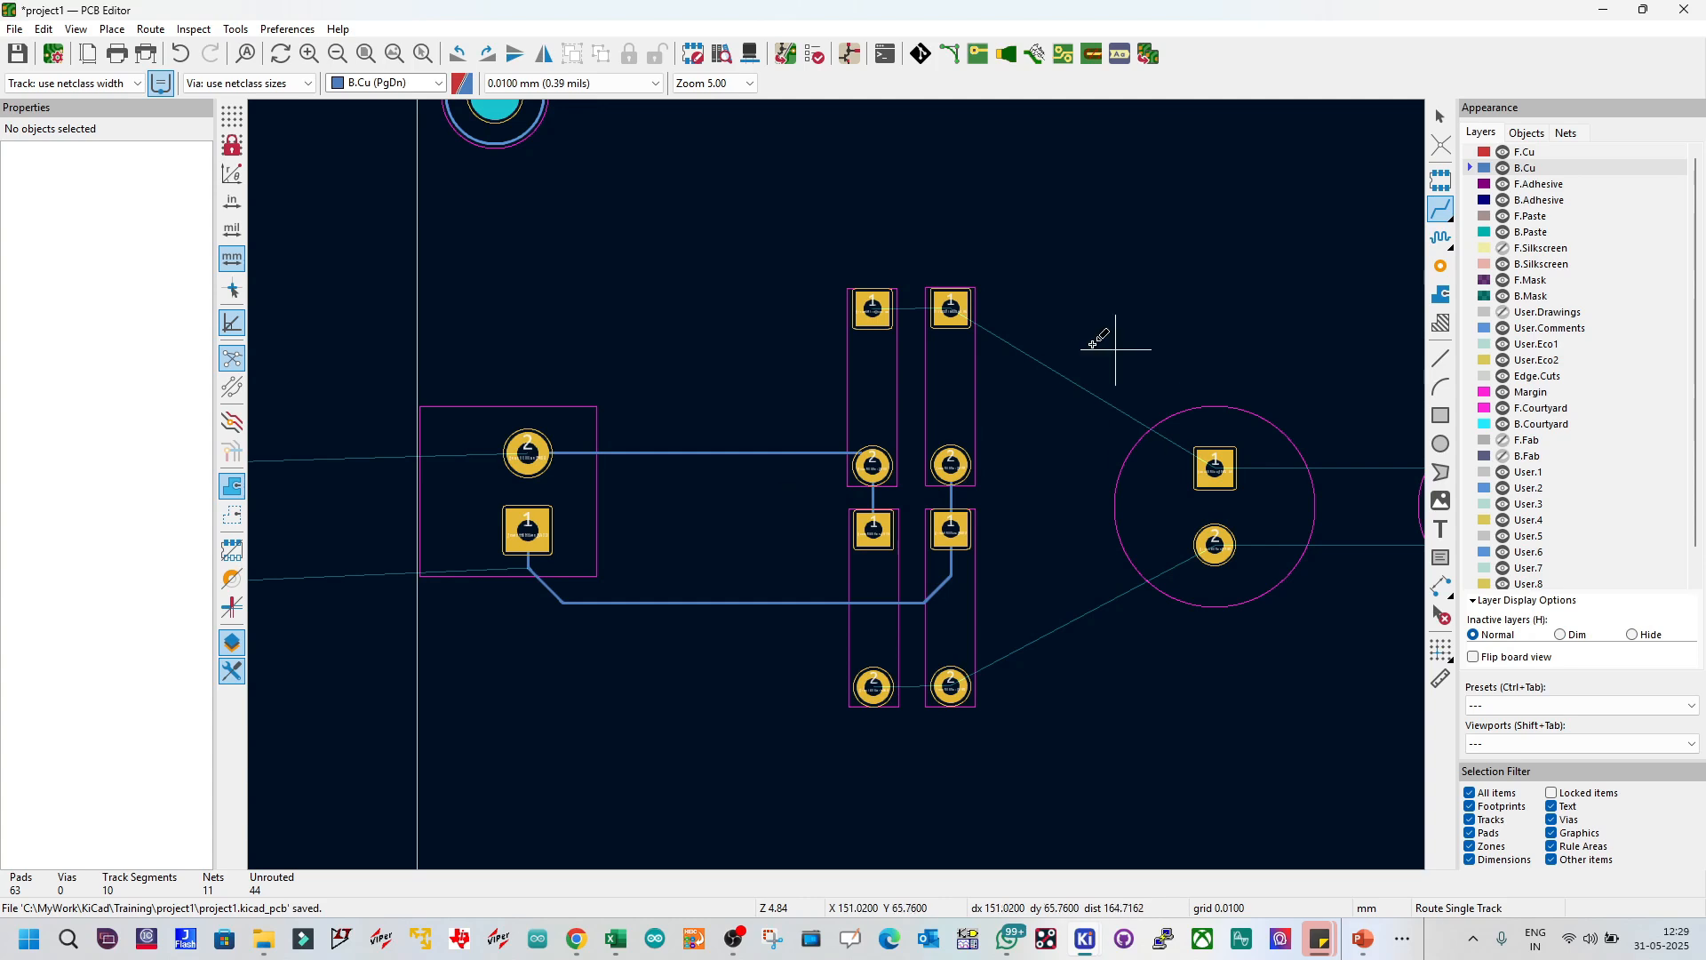
Step: Route the 12V_DC track on B.Cu from D1 pad 1 through D3 pad 1 to C4 pad 1
{"action": "left_click", "coordinate": [873, 308]}
{"action": "left_click", "coordinate": [951, 310]}
{"action": "left_click", "coordinate": [951, 310]}
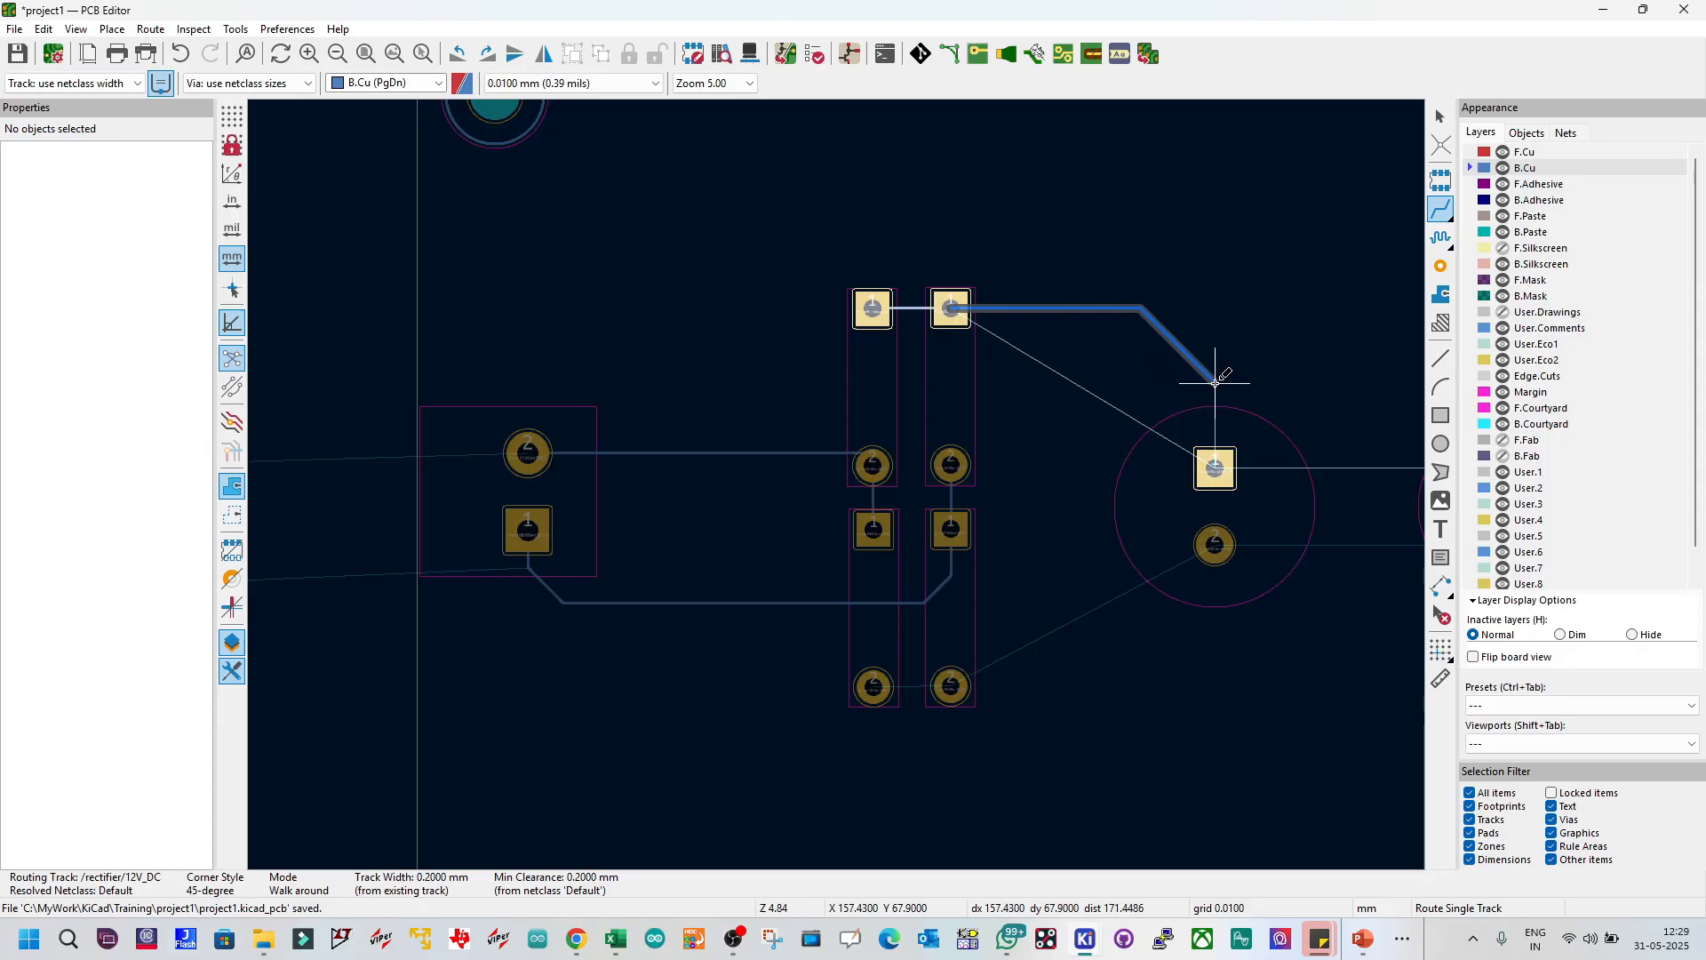
{"action": "left_click", "coordinate": [1215, 469]}
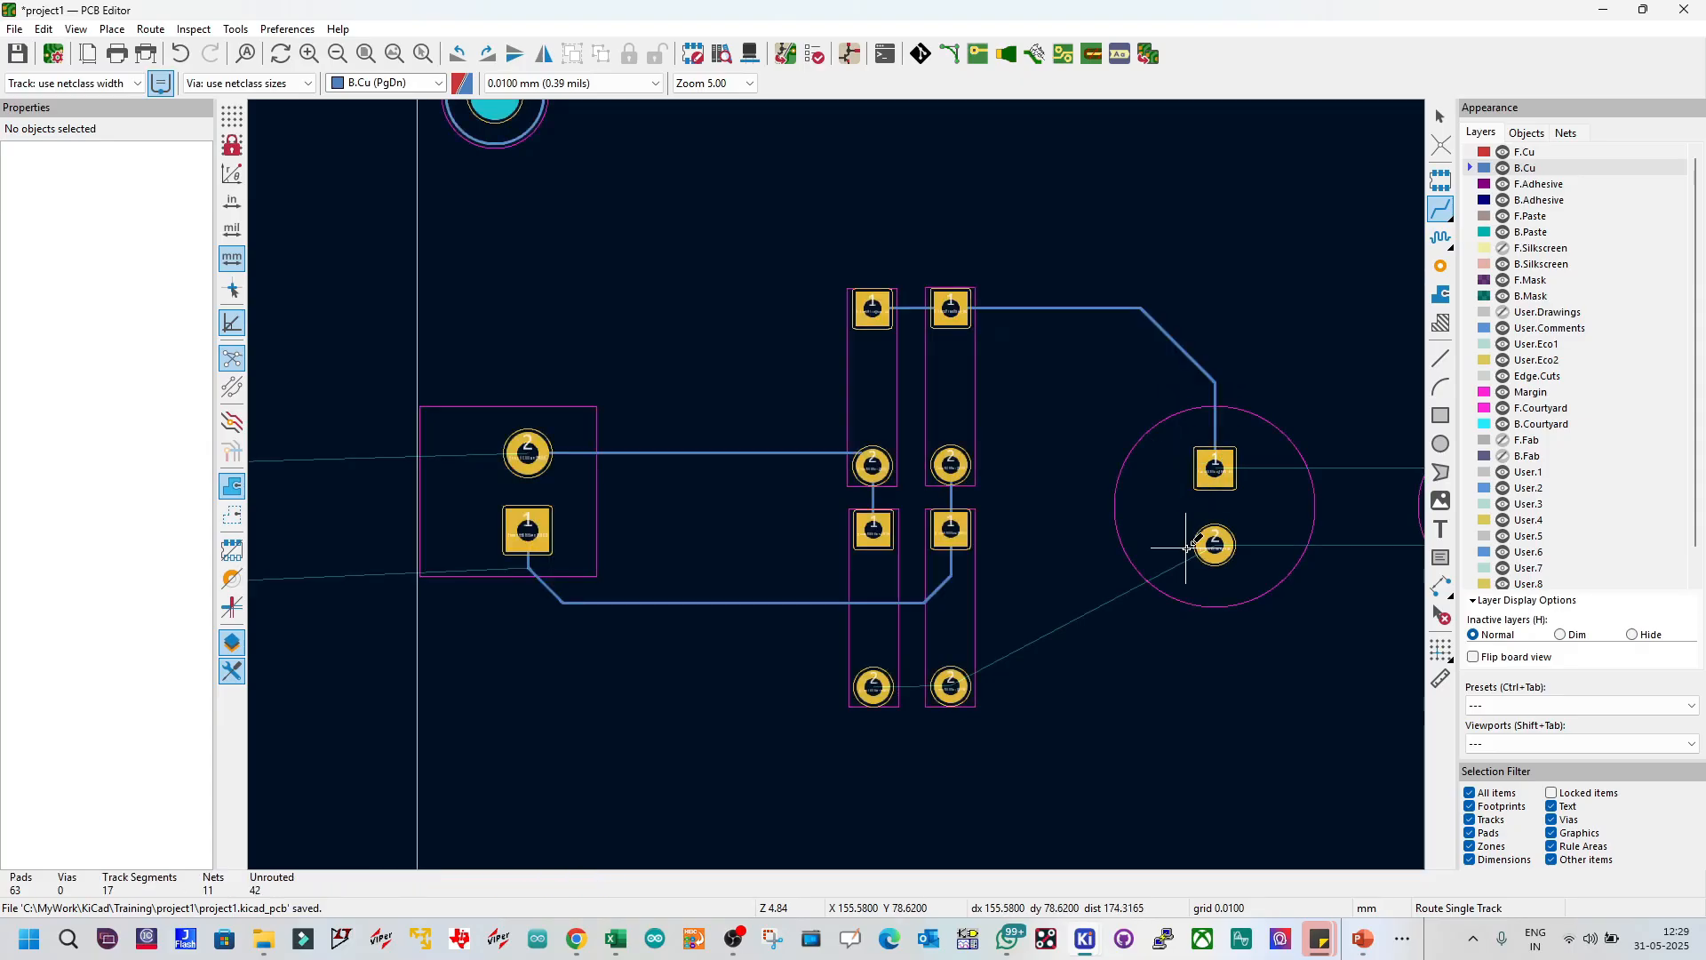
Step: Route the GND track on B.Cu from D2 pad 2 through D4 pad 2 to C4 pad 2
{"action": "left_click", "coordinate": [873, 686]}
{"action": "left_click", "coordinate": [952, 686]}
{"action": "left_click", "coordinate": [952, 686]}
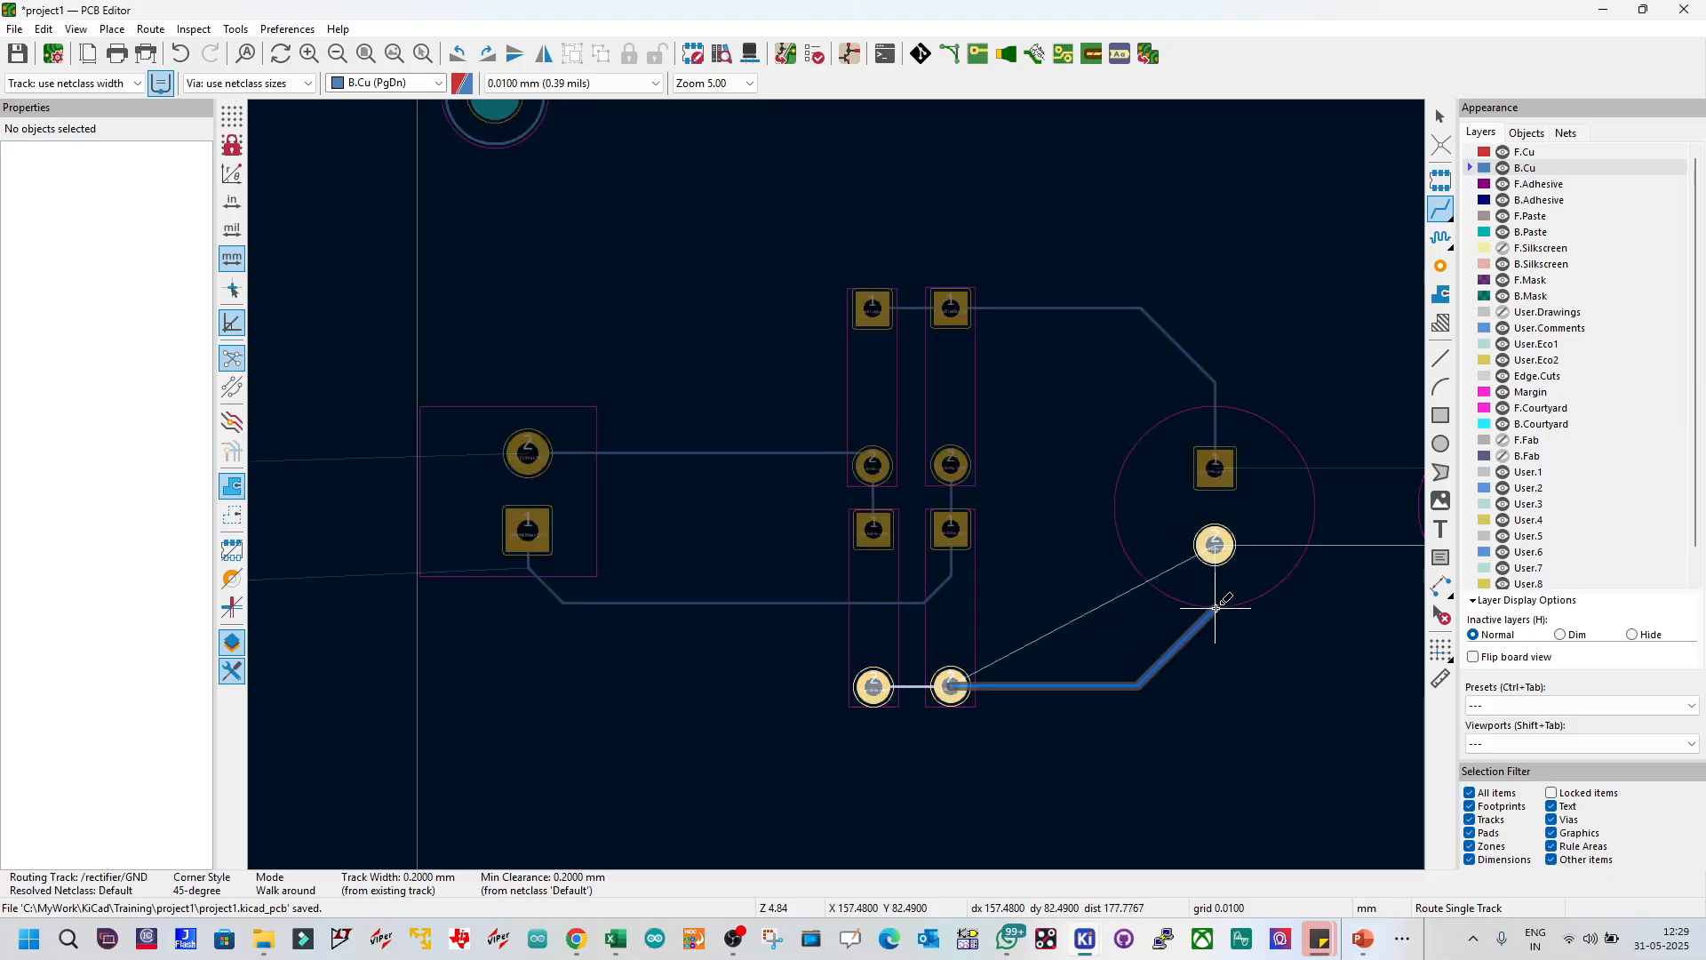
{"action": "left_click", "coordinate": [1216, 546]}
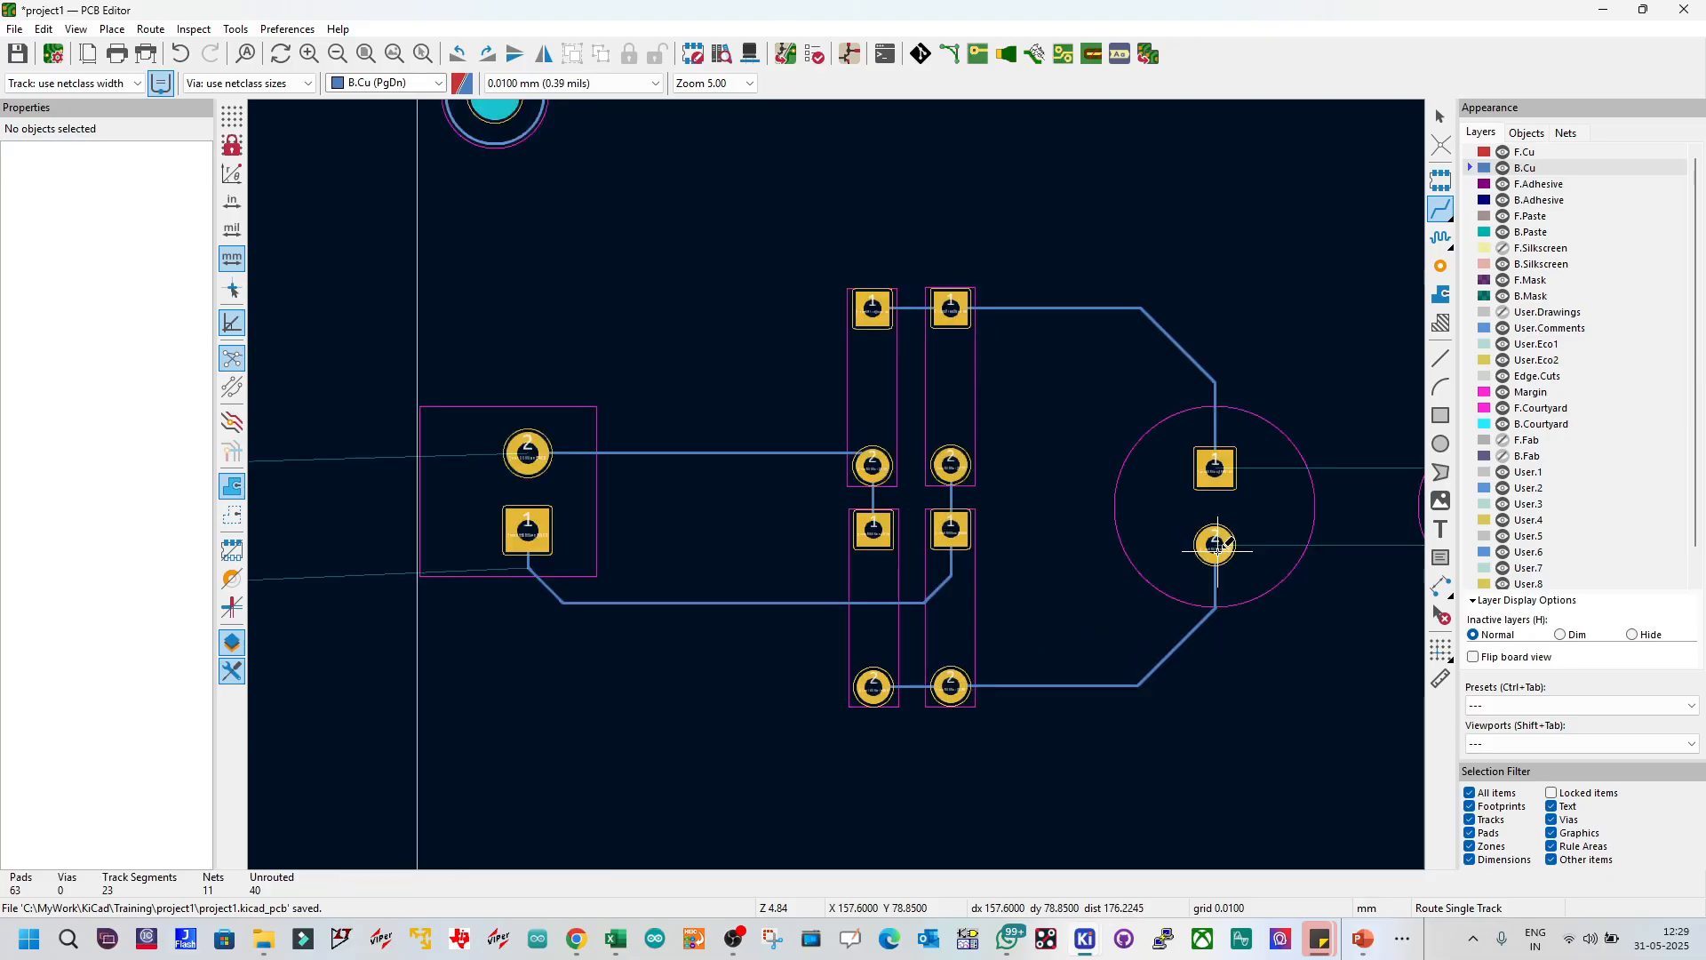
{"action": "scroll", "coordinate": [1217, 545], "scroll_direction": "down", "scroll_amount": 2}
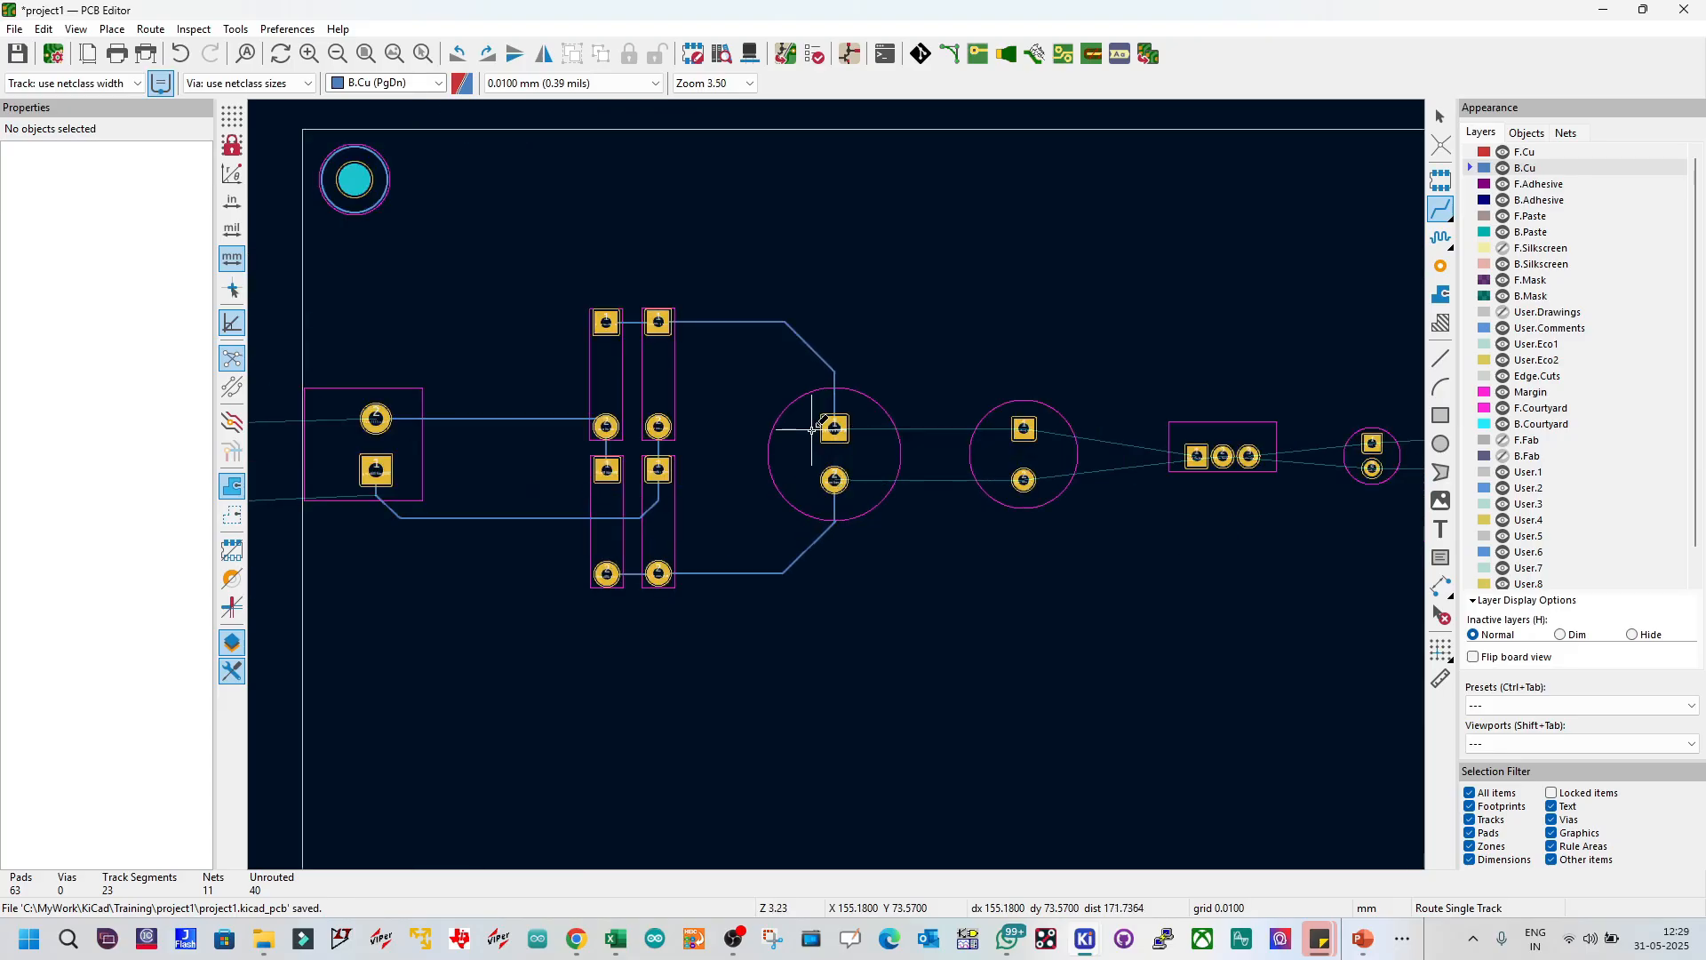
Step: Route B.Cu tracks from C4 to the next round capacitor: 12V_DC between the pads 1 and GND between the pads 2
{"action": "scroll", "coordinate": [840, 431], "scroll_direction": "up", "scroll_amount": 2}
{"action": "key", "text": "Escape"}
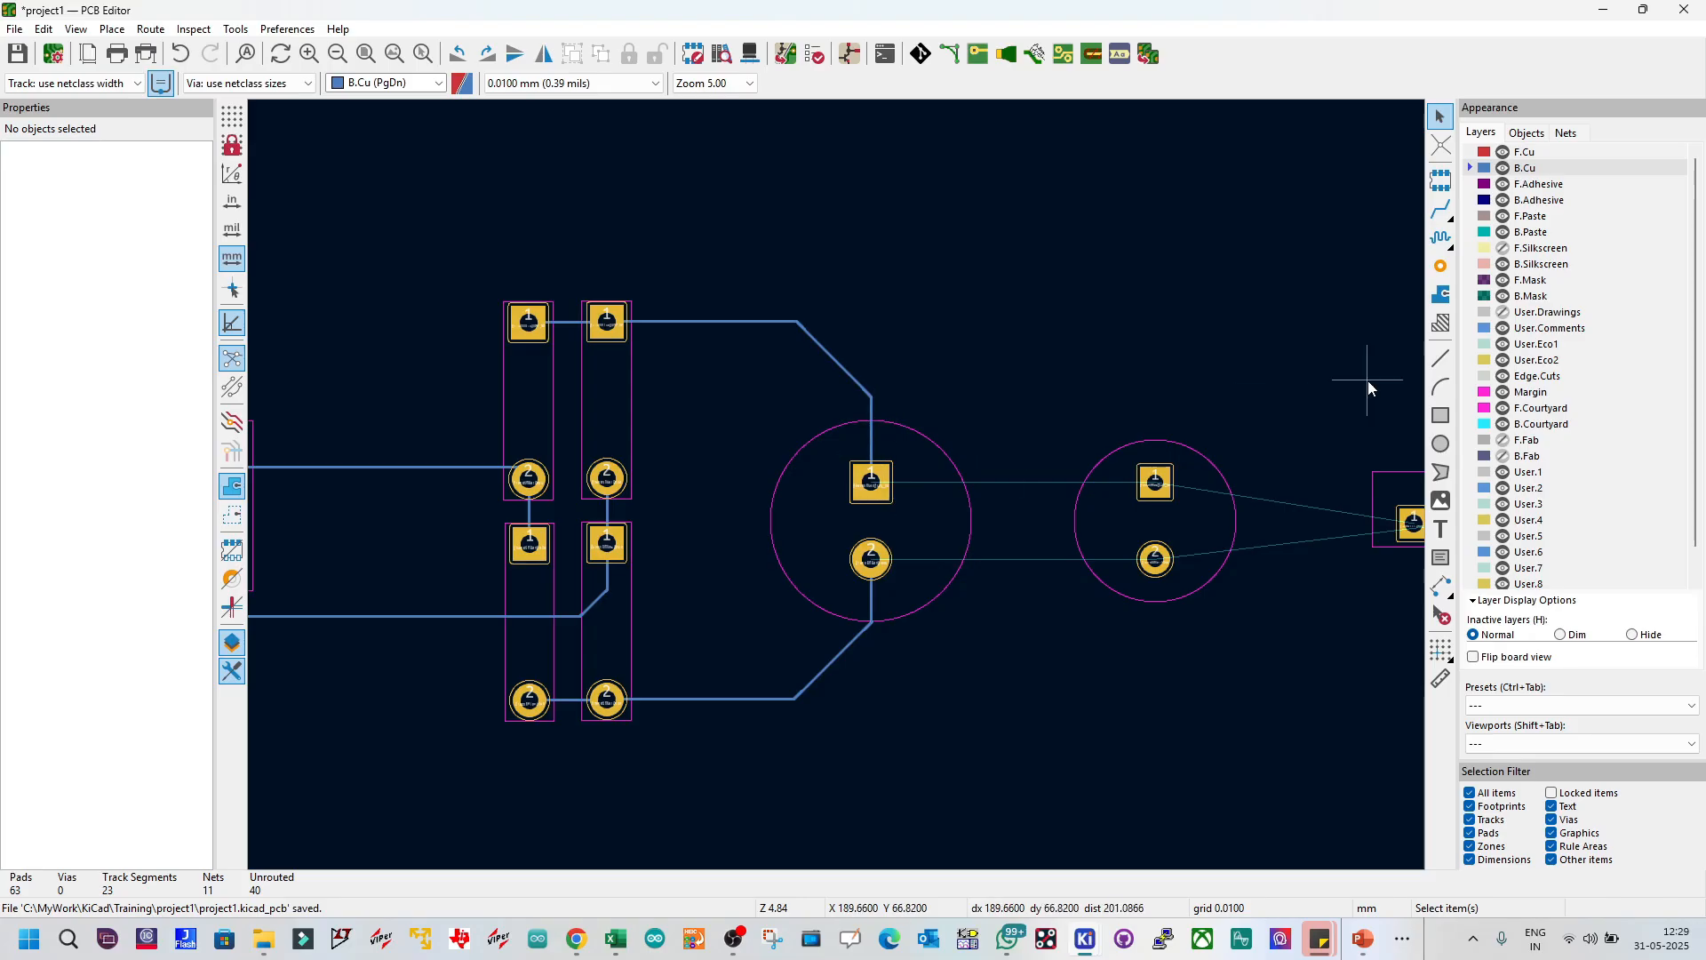
{"action": "left_click", "coordinate": [1441, 208]}
{"action": "left_click", "coordinate": [871, 481]}
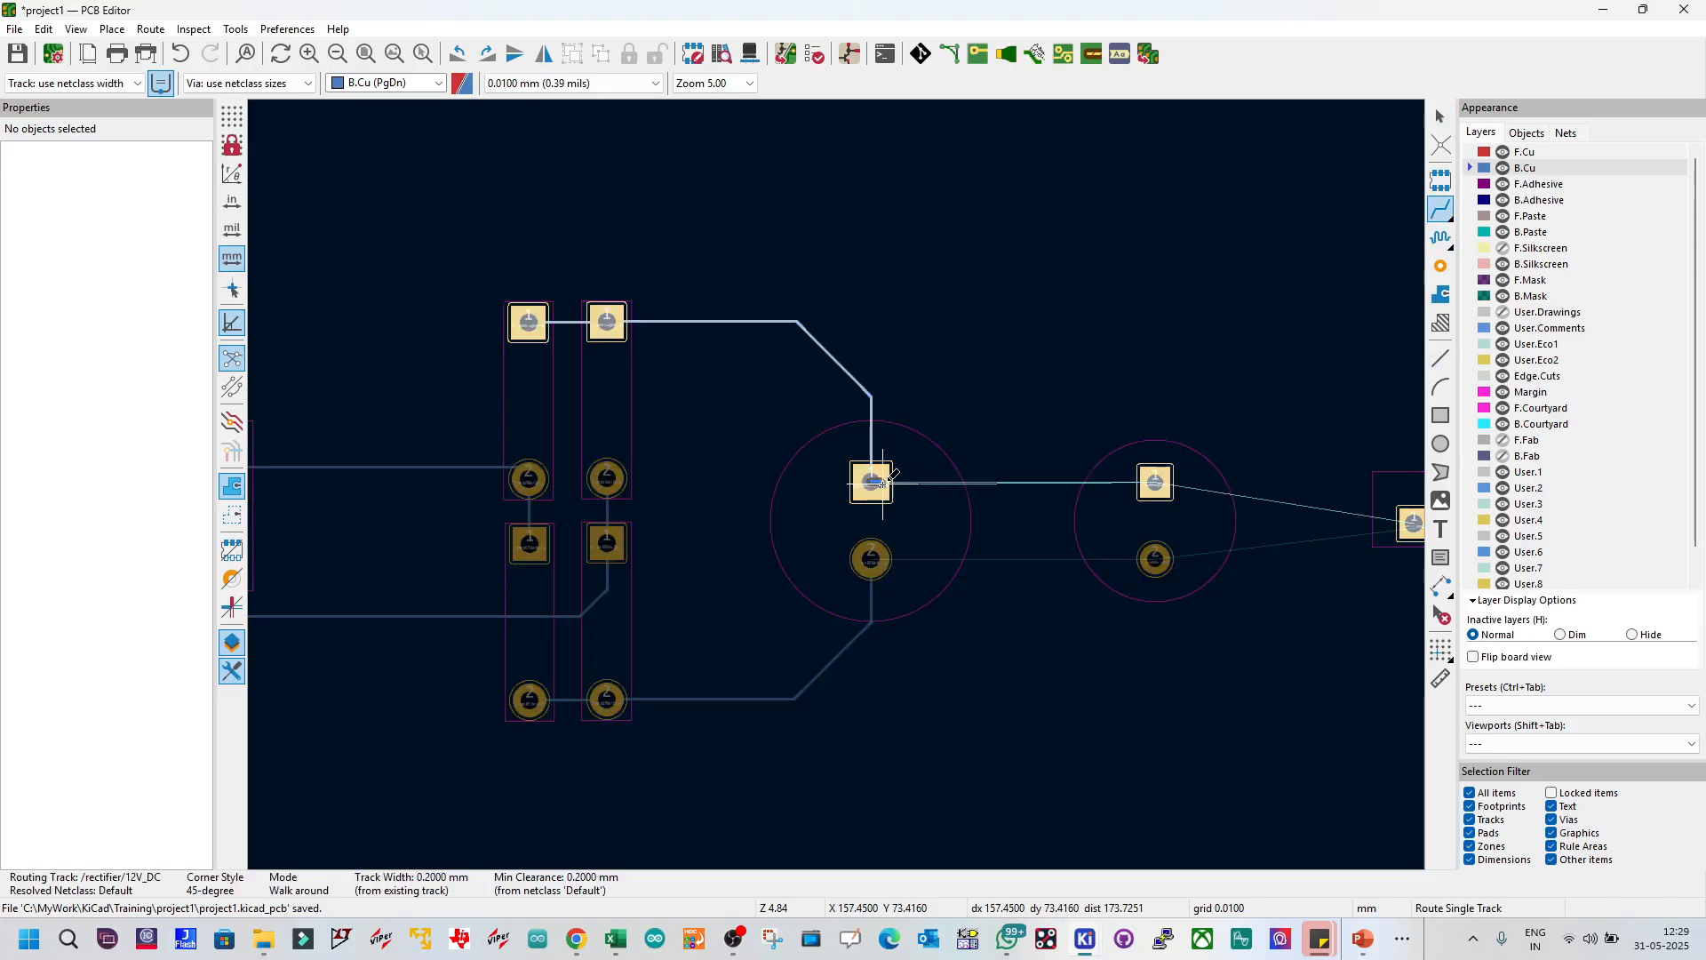
{"action": "left_click", "coordinate": [1155, 480]}
{"action": "left_click", "coordinate": [871, 559]}
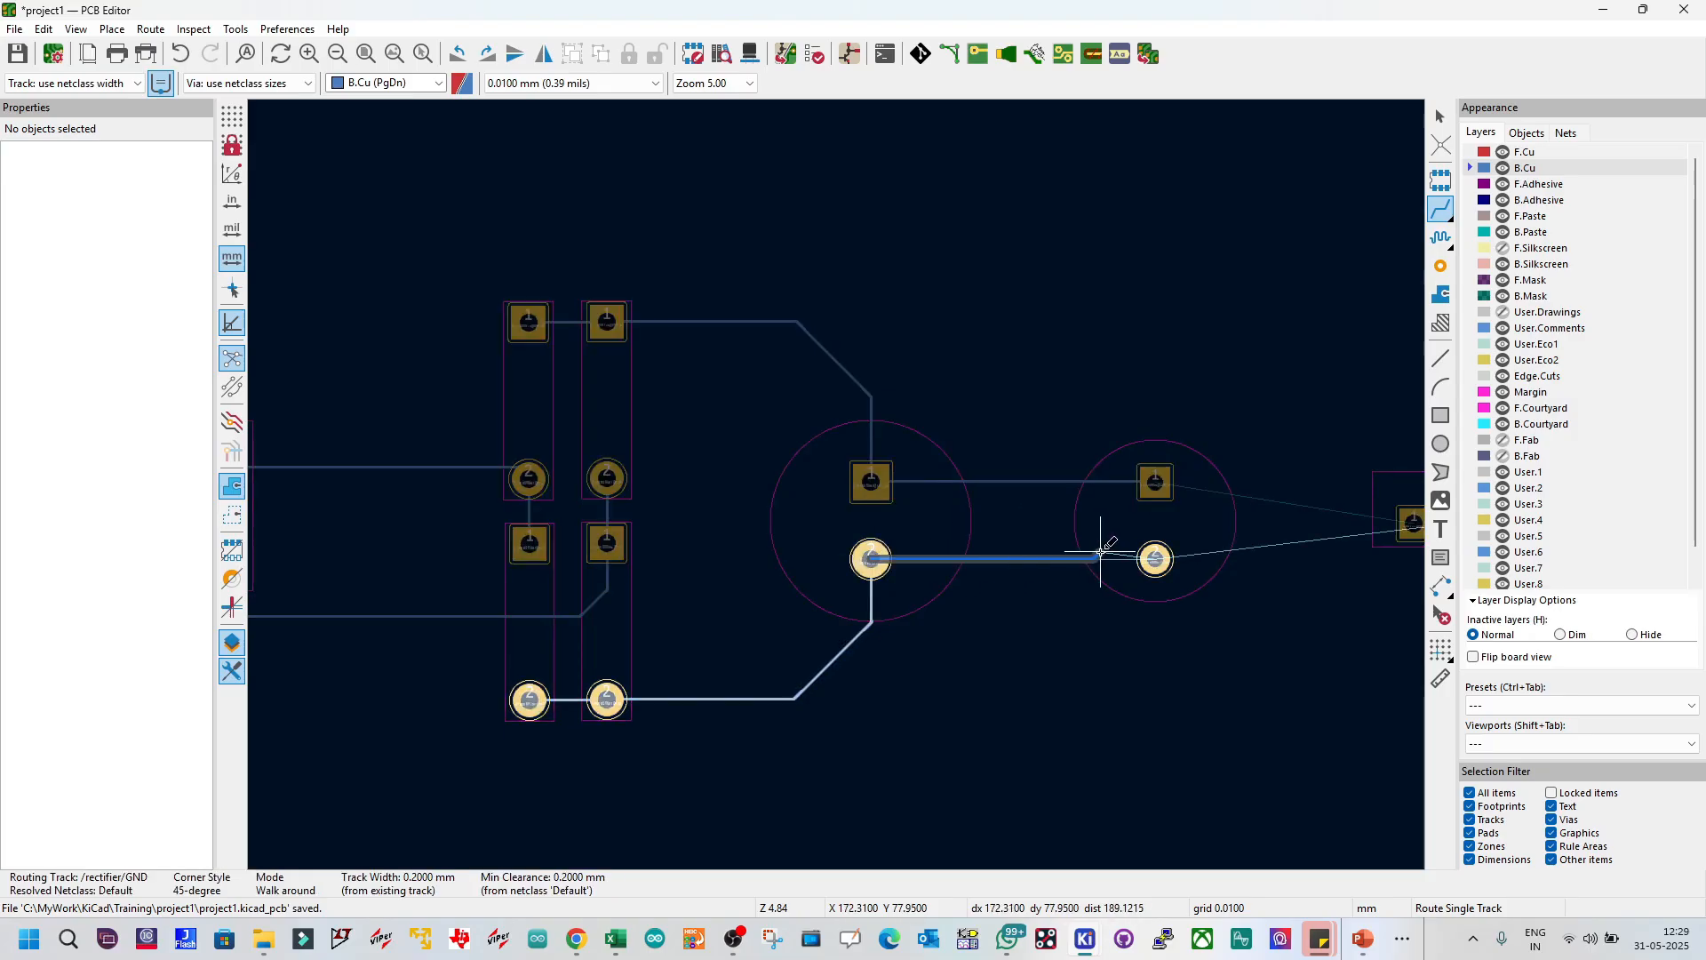
{"action": "left_click", "coordinate": [1156, 559]}
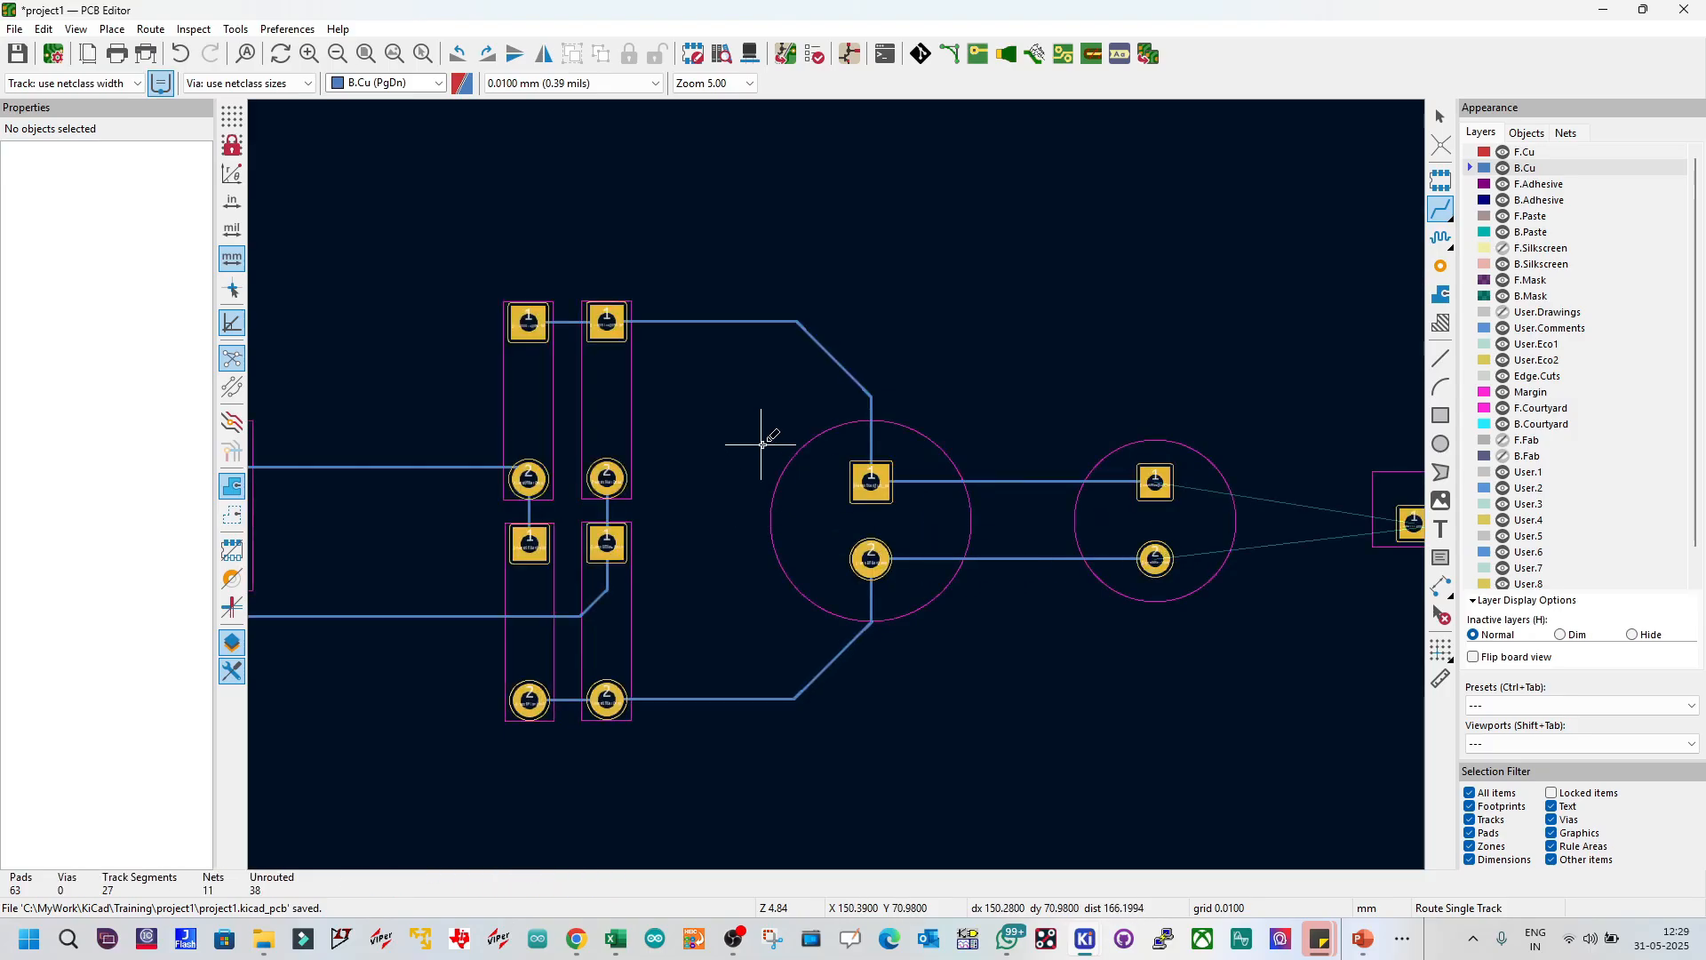
Step: Route the 12V_DC track on B.Cu from pad 1 of the second round capacitor to pad 1 of the three-pin regulator
{"action": "scroll", "coordinate": [1049, 539], "scroll_direction": "down", "scroll_amount": 1}
{"action": "scroll", "coordinate": [922, 491], "scroll_direction": "up", "scroll_amount": 1}
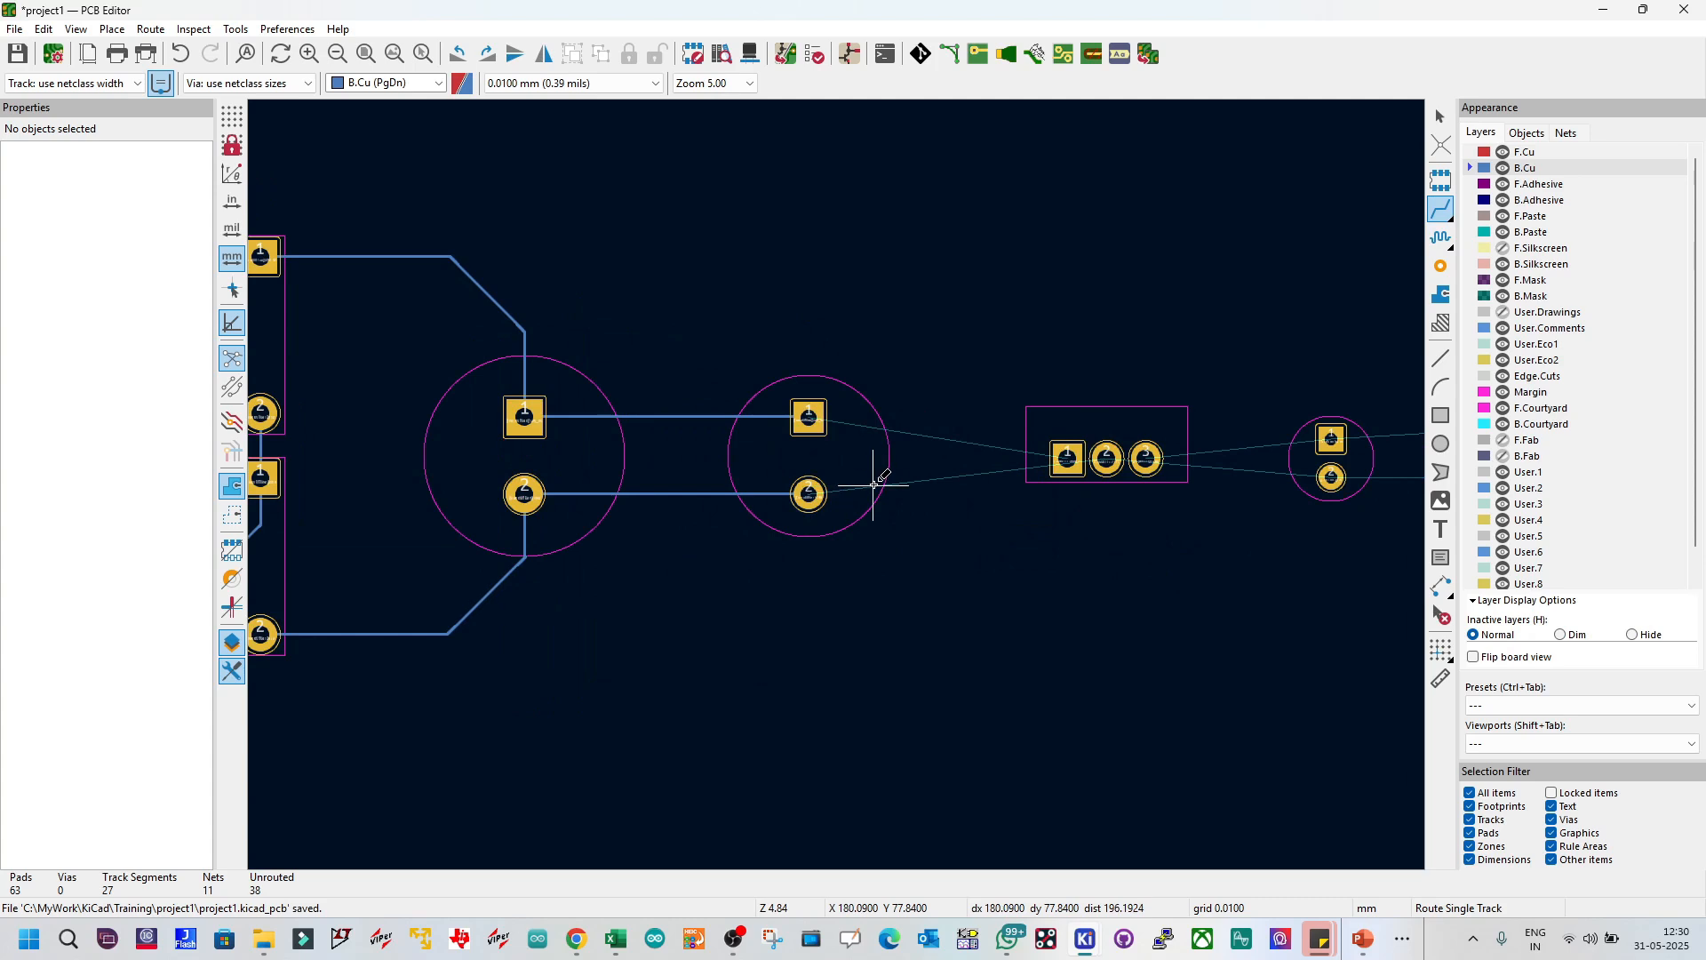
{"action": "left_click", "coordinate": [826, 422]}
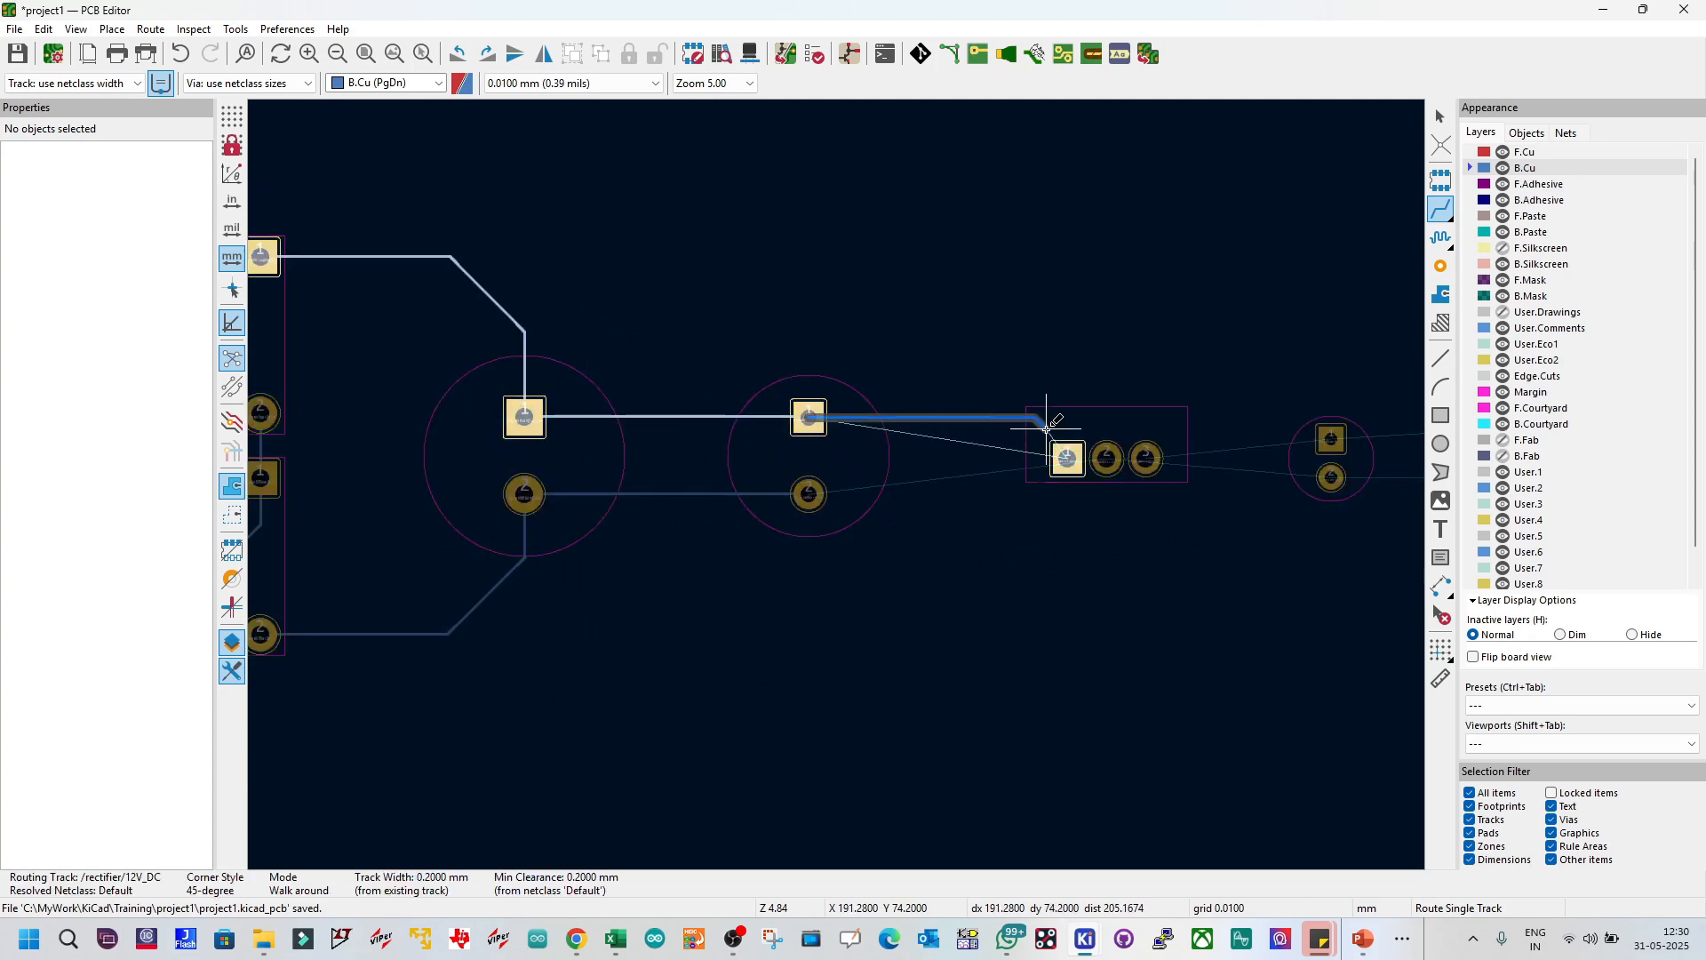
{"action": "left_click", "coordinate": [1068, 458]}
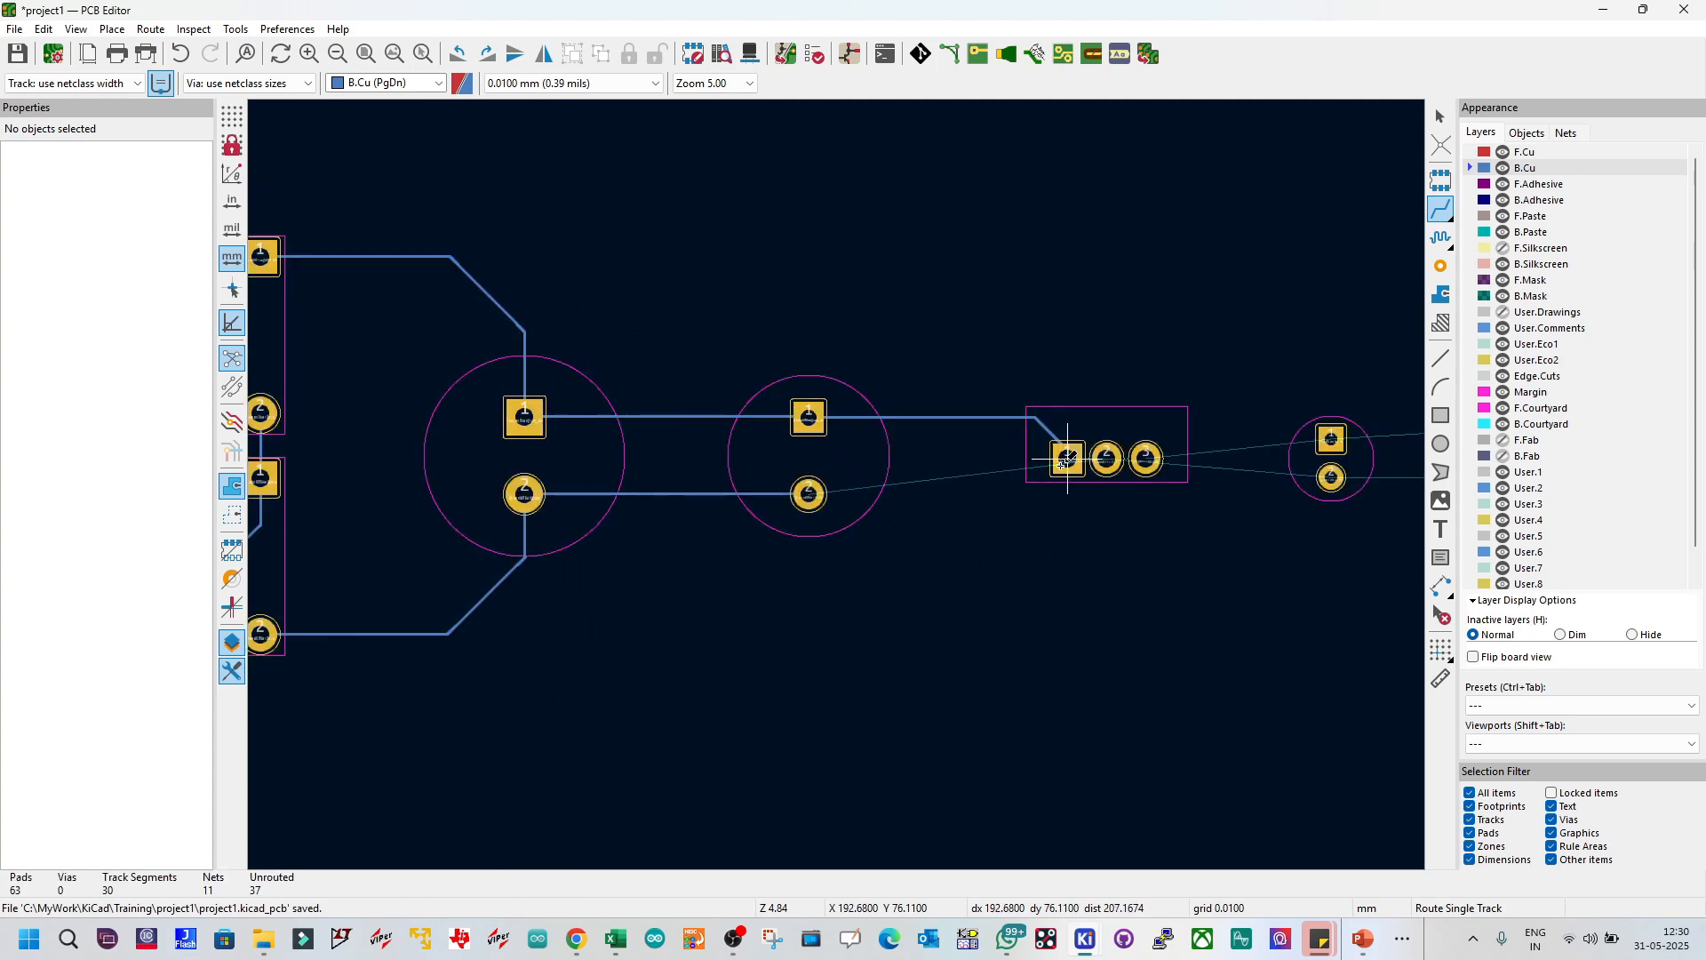
Step: Route the GND track on B.Cu from the second capacitor's pad 2, below the regulator to its pad 2, and on to the small capacitor's pad 2
{"action": "left_click", "coordinate": [812, 495]}
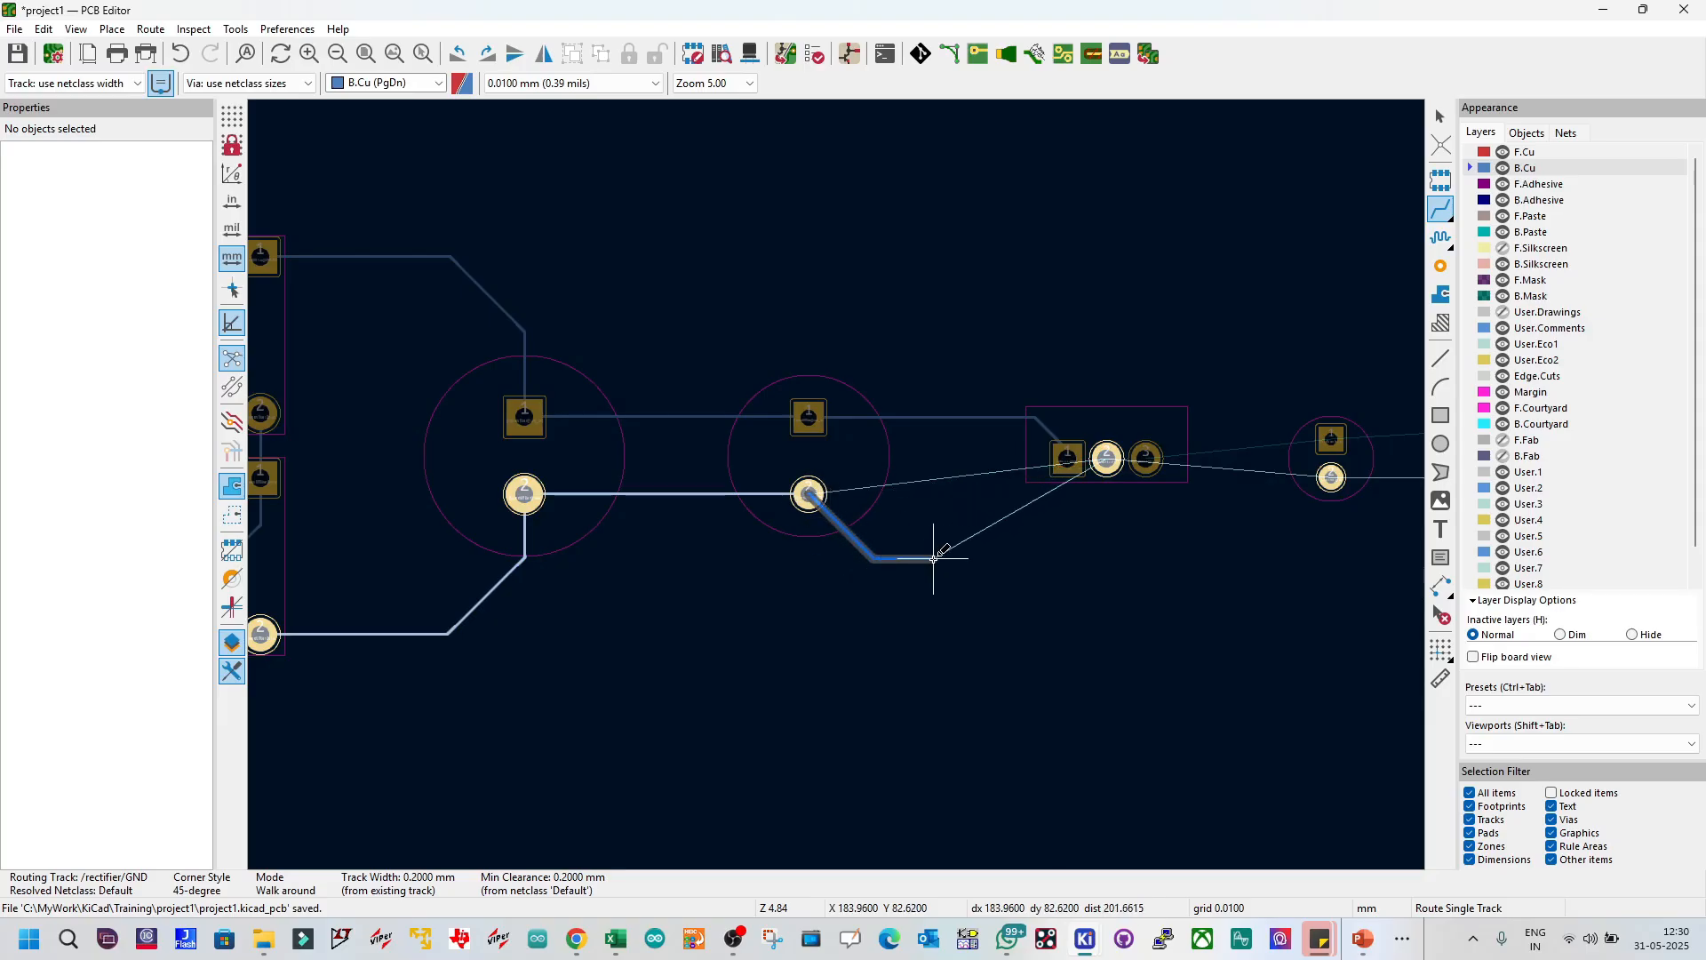
{"action": "left_click", "coordinate": [1108, 457]}
{"action": "left_click", "coordinate": [1108, 457]}
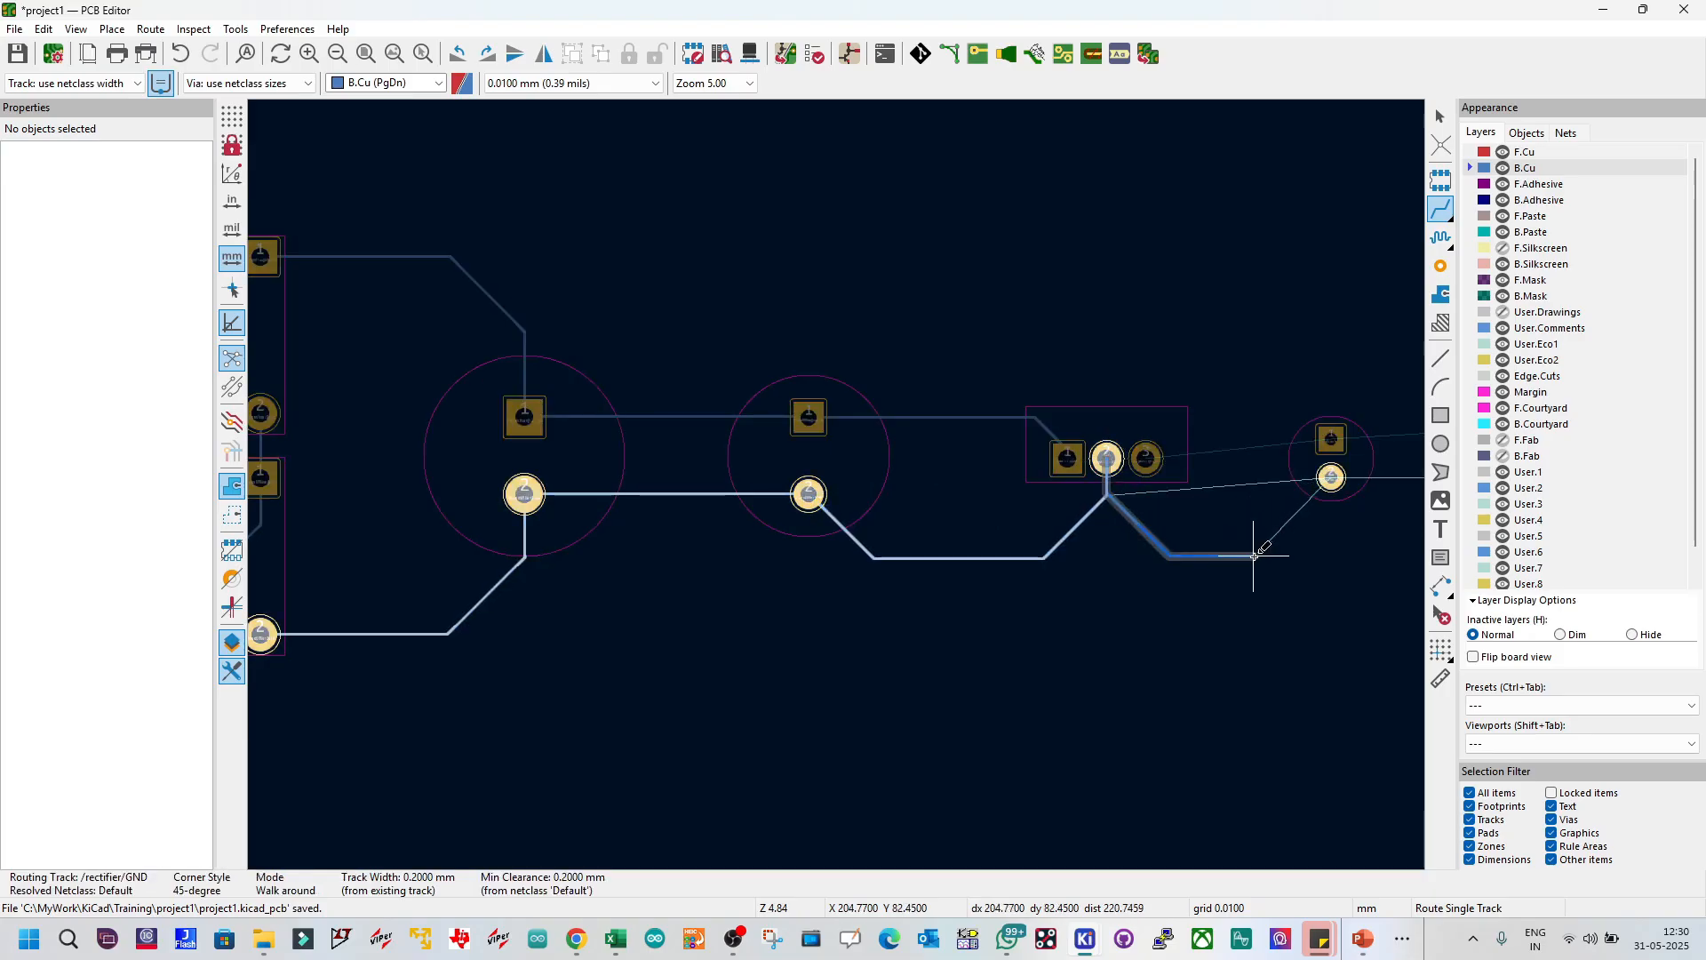
{"action": "left_click", "coordinate": [1331, 481]}
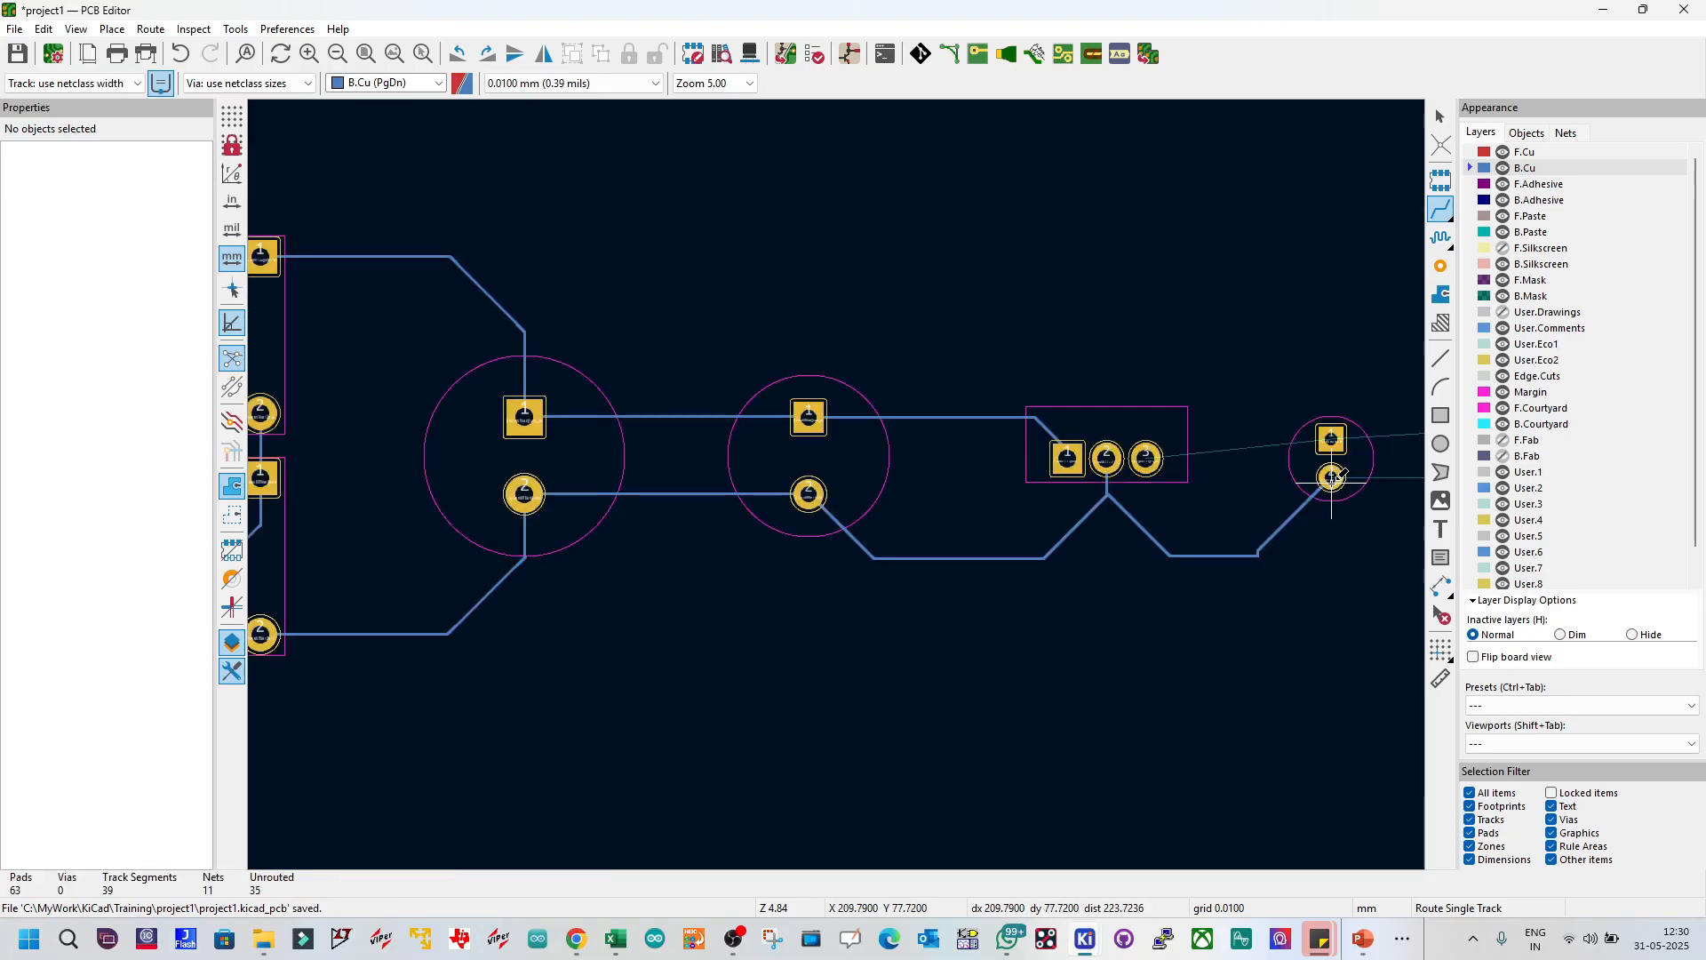
Step: Route the GND track on B.Cu from the small capacitor's pad 2 to pad 1 of the output connector
{"action": "middle_click_drag", "start_coordinate": [1330, 481], "coordinate": [837, 484]}
{"action": "scroll", "coordinate": [841, 483], "scroll_direction": "right", "scroll_amount": 2}
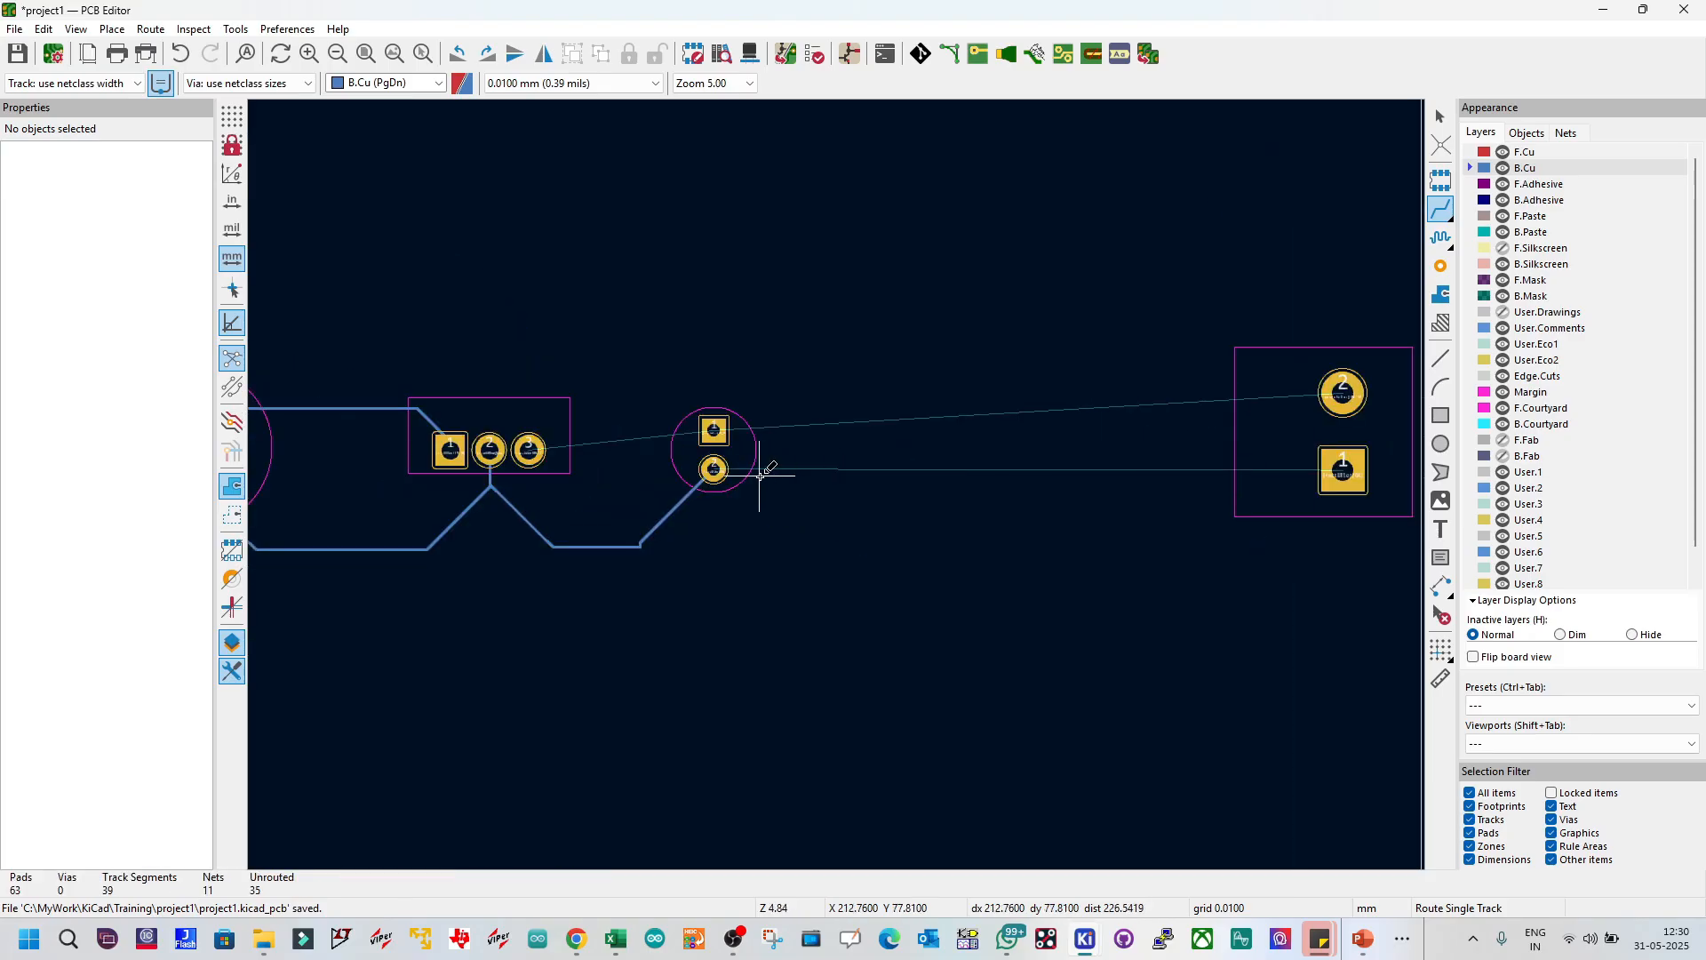
{"action": "left_click", "coordinate": [715, 467]}
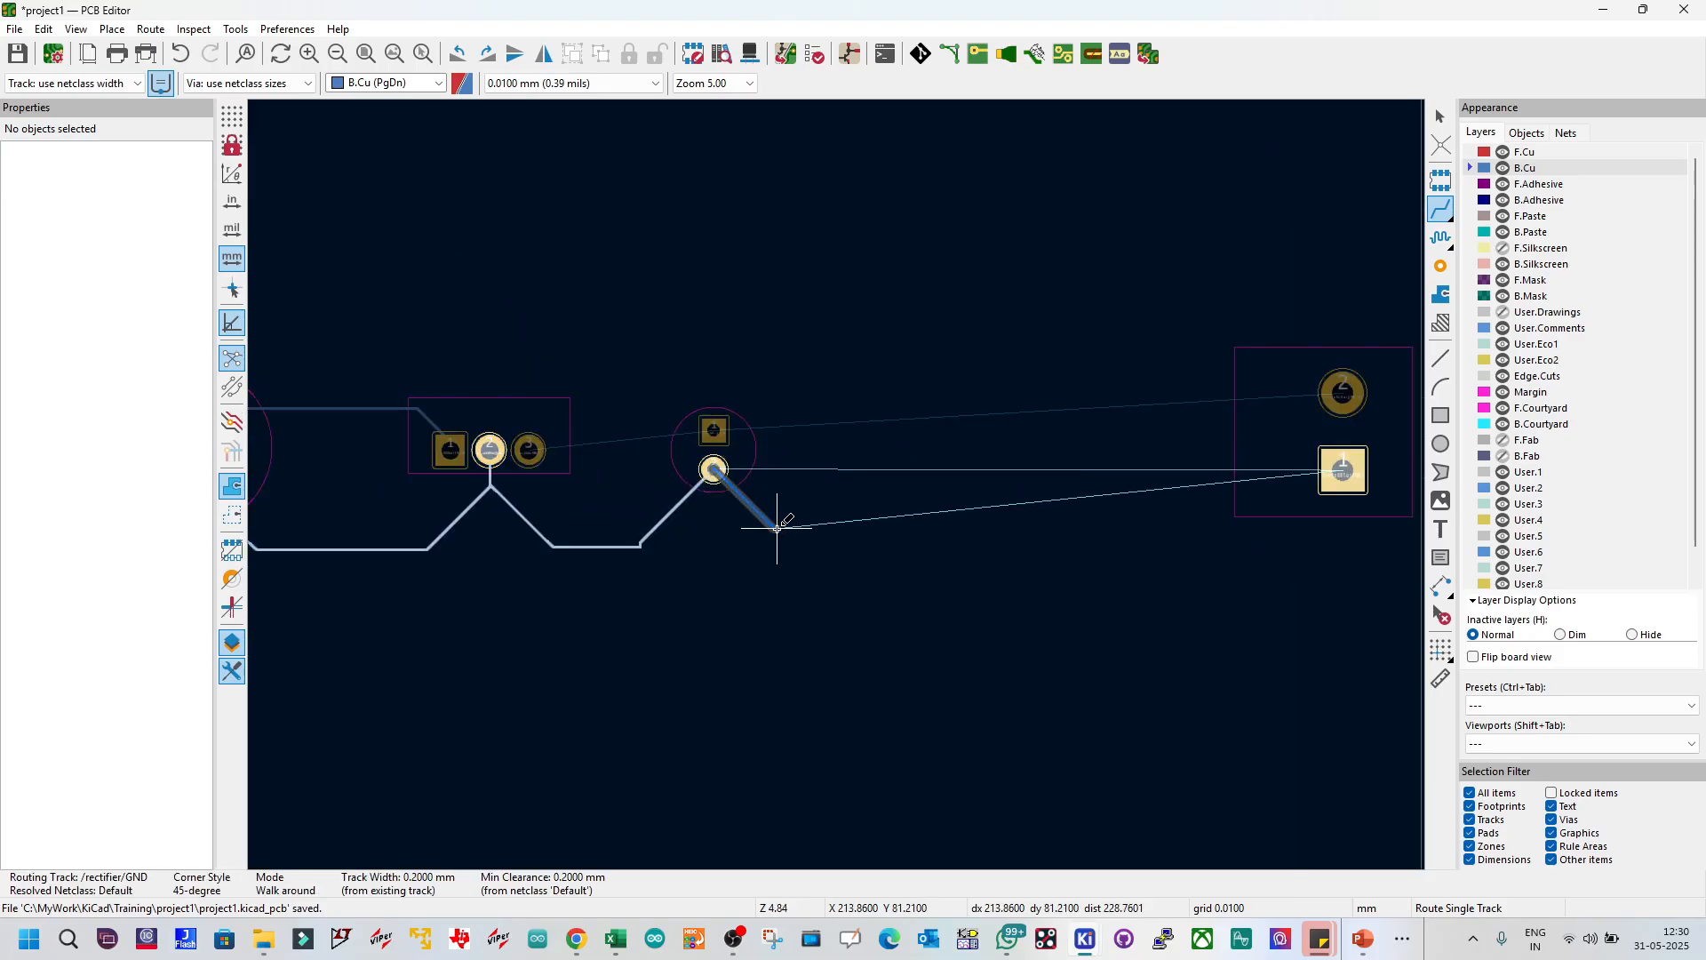
{"action": "left_click", "coordinate": [1341, 472]}
{"action": "key", "text": "Escape"}
Step: Move the segments of the GND track to the output connector into one long horizontal run at about Y 82.9 mm
{"action": "left_click", "coordinate": [815, 498]}
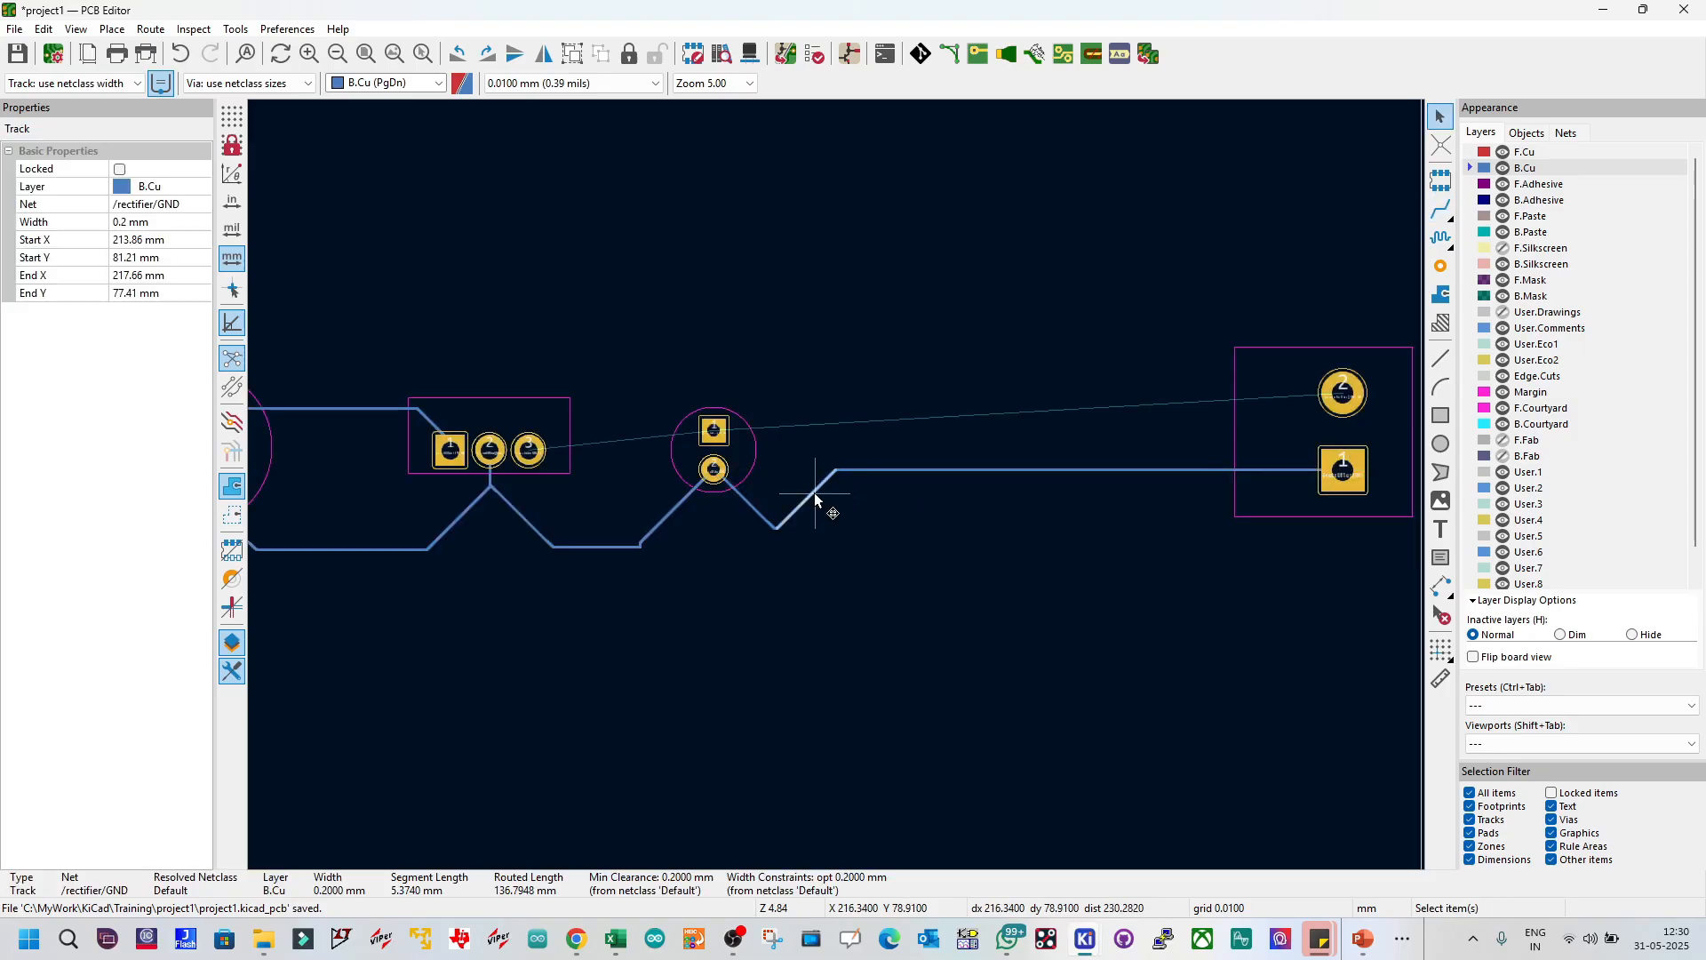
{"action": "key", "text": "Escape"}
{"action": "key", "text": "d"}
{"action": "left_click", "coordinate": [1277, 569]}
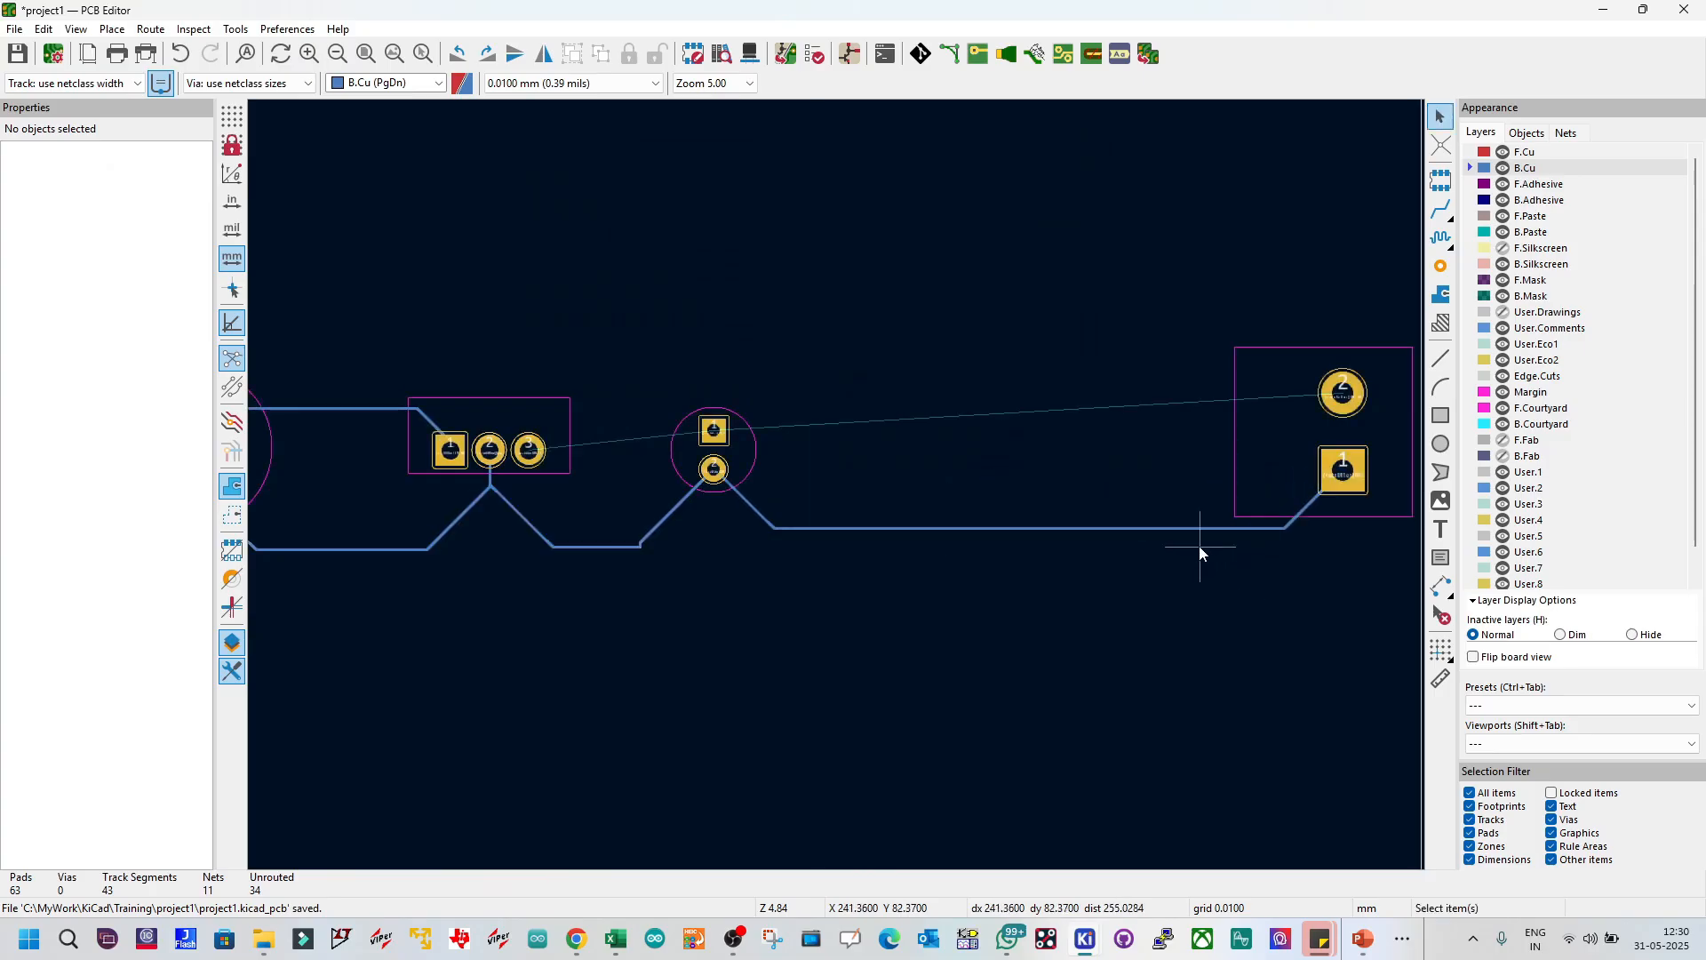
{"action": "left_click", "coordinate": [1167, 530]}
{"action": "key", "text": "d"}
{"action": "left_click", "coordinate": [1142, 555]}
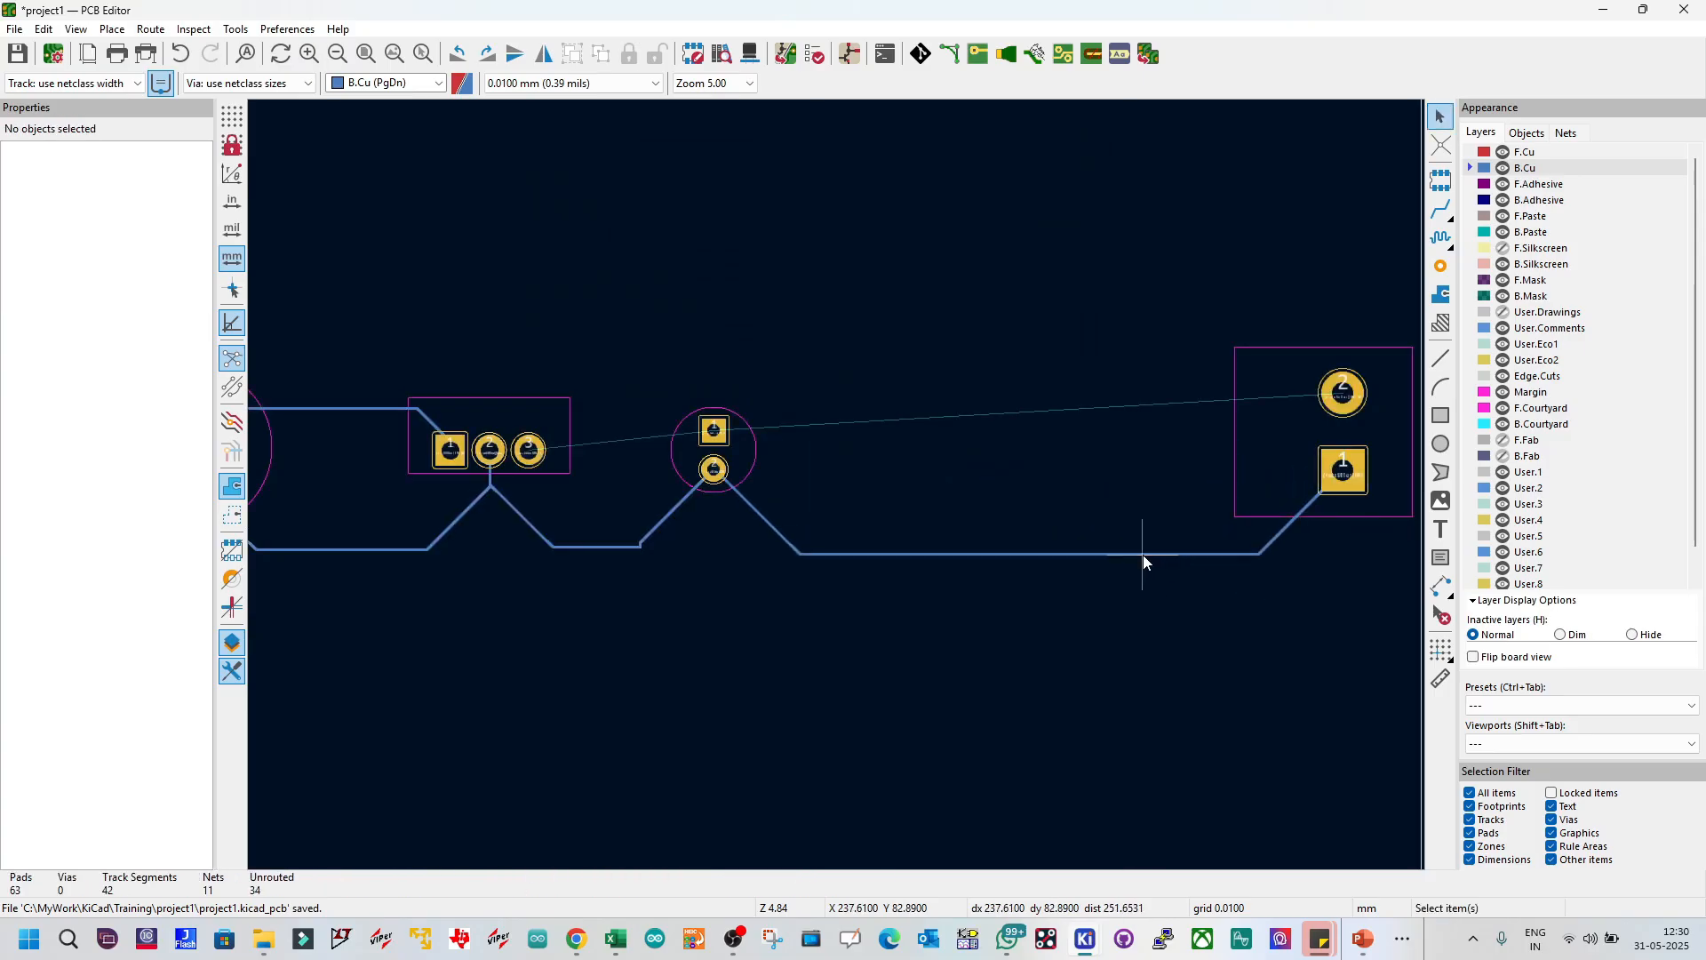
Step: Shift the two GND diagonals under the small capacitor so they meet in a vertical stub below its pad 2
{"action": "left_click", "coordinate": [669, 511]}
{"action": "key", "text": "d"}
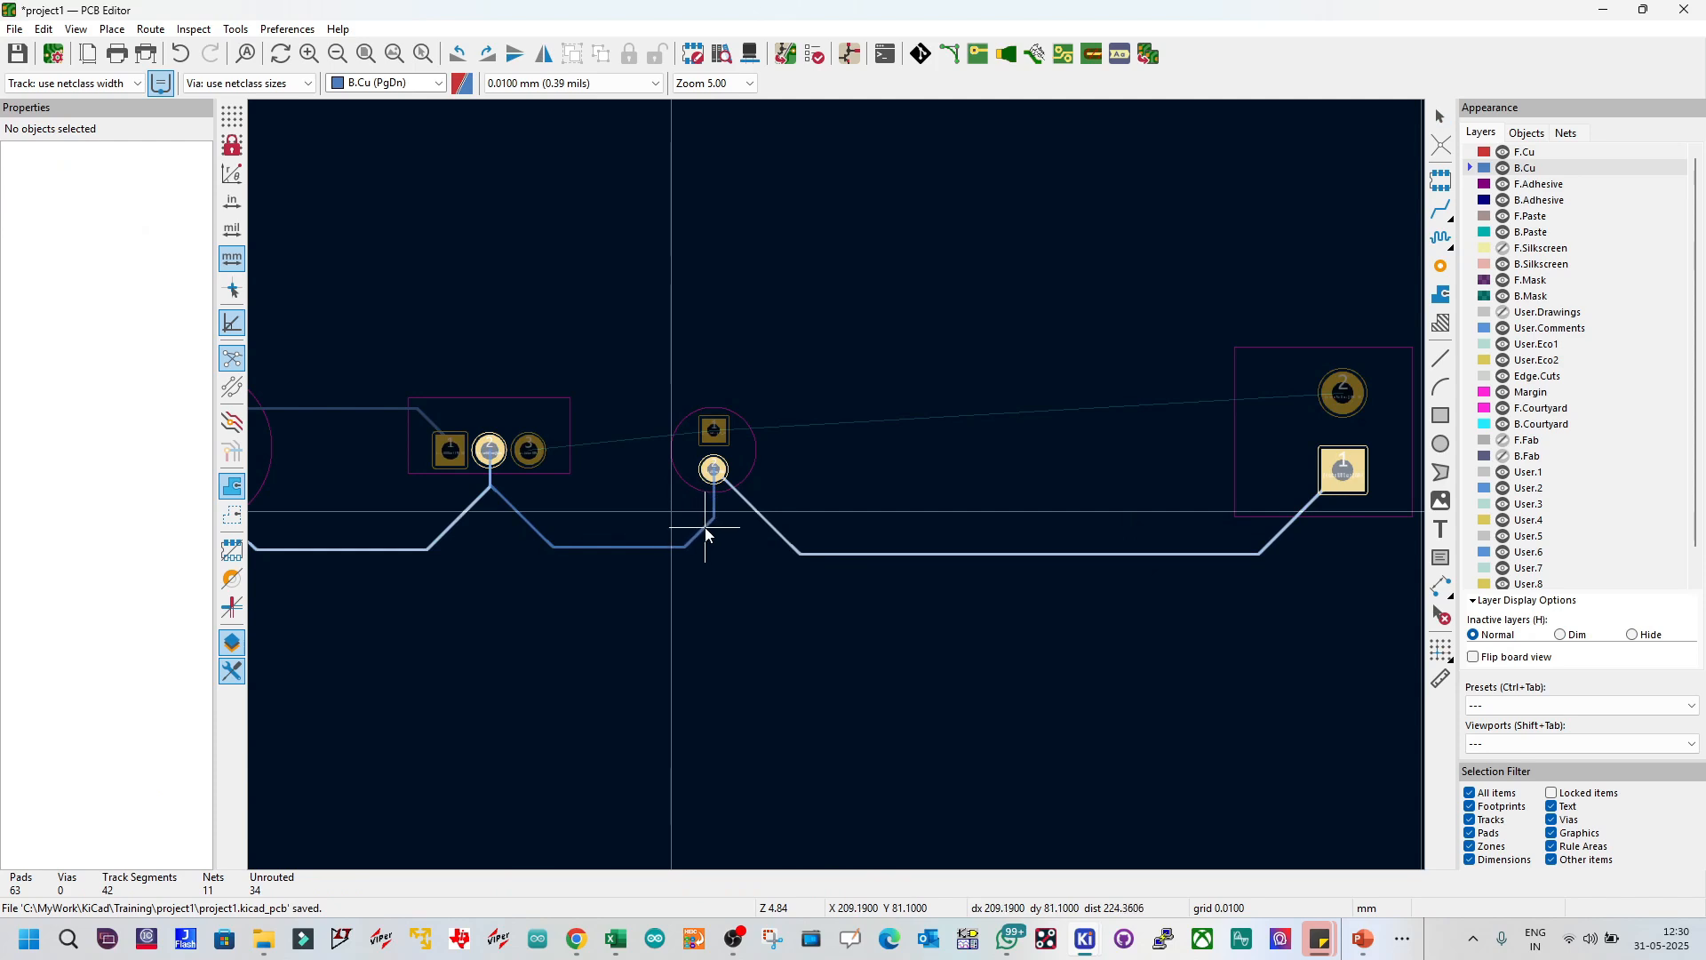
{"action": "left_click", "coordinate": [713, 536]}
{"action": "left_click", "coordinate": [750, 511]}
{"action": "key", "text": "d"}
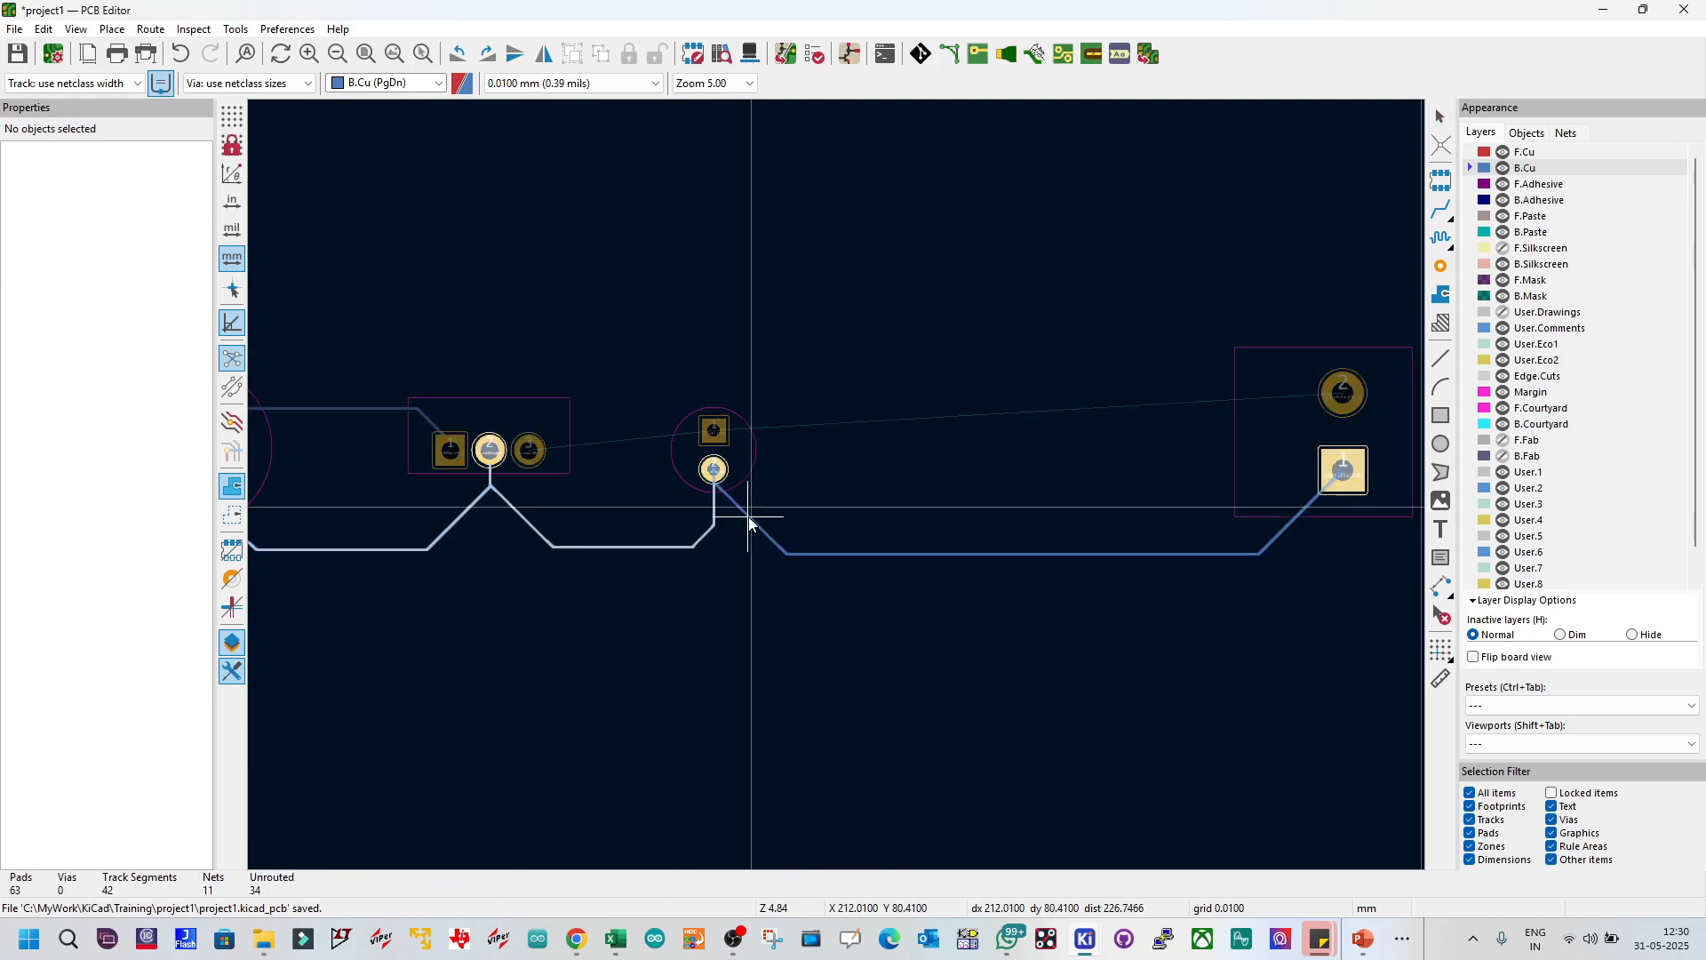
{"action": "left_click", "coordinate": [736, 545]}
Step: Route the 5V_DC track on B.Cu from the regulator's pad 3 to pad 1 of the small capacitor
{"action": "scroll", "coordinate": [732, 500], "scroll_direction": "down", "scroll_amount": 2}
{"action": "scroll", "coordinate": [836, 485], "scroll_direction": "up", "scroll_amount": 3}
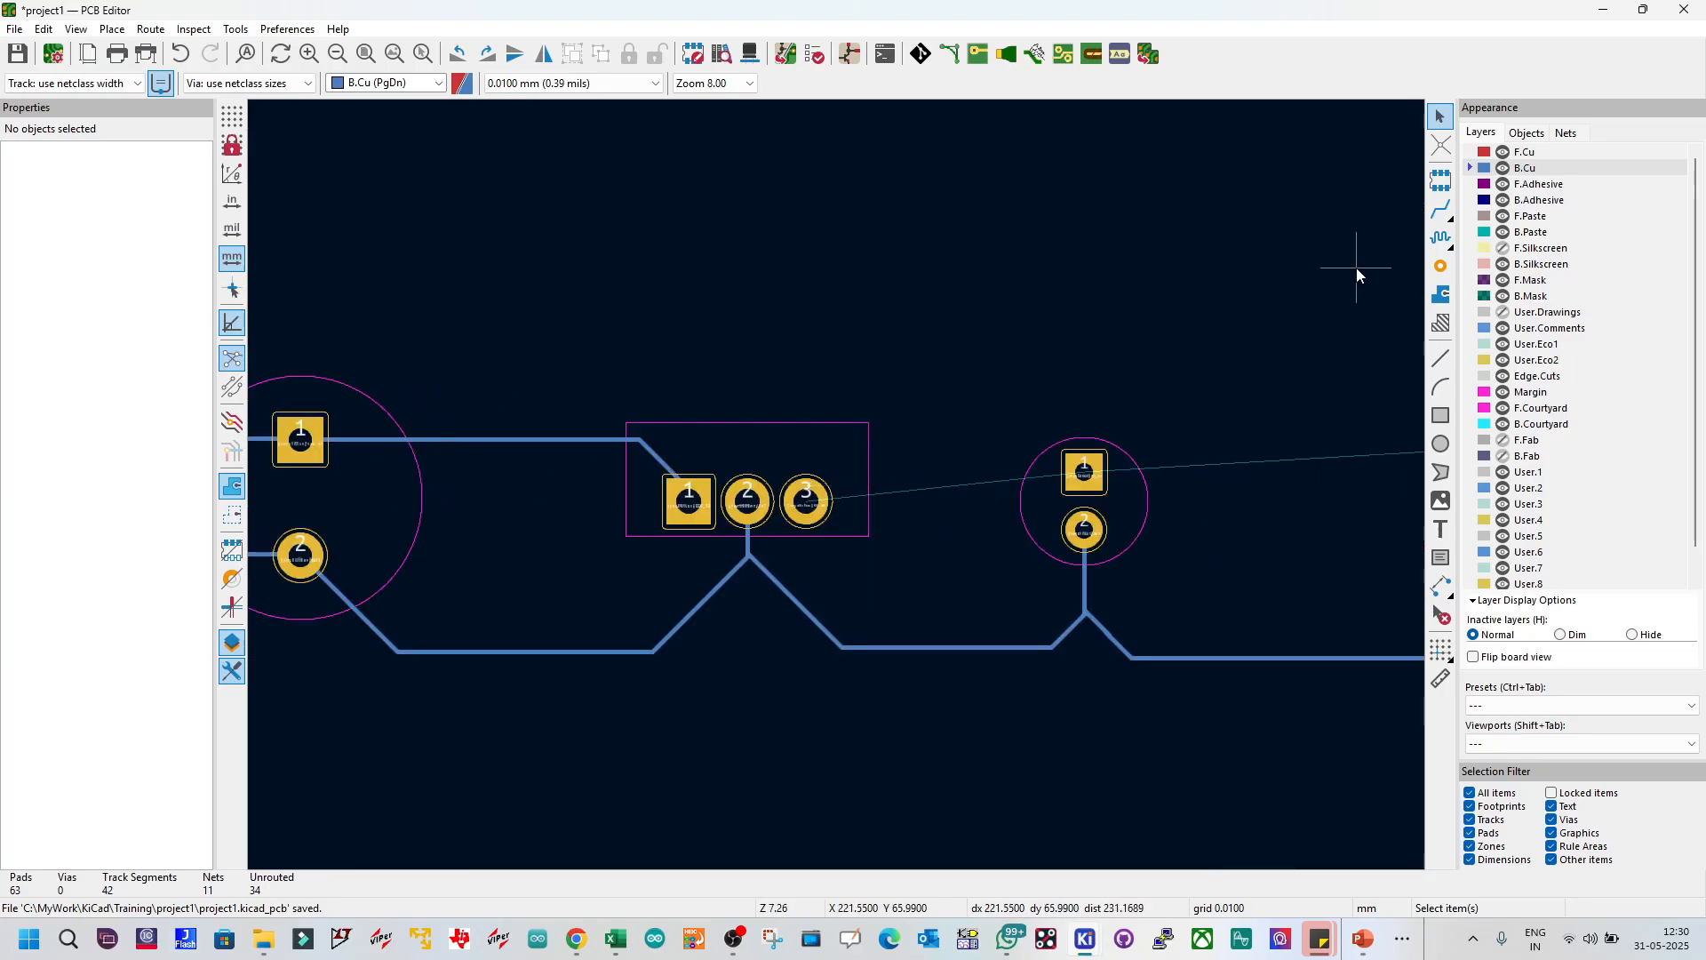
{"action": "left_click", "coordinate": [1440, 210]}
{"action": "left_click", "coordinate": [808, 501]}
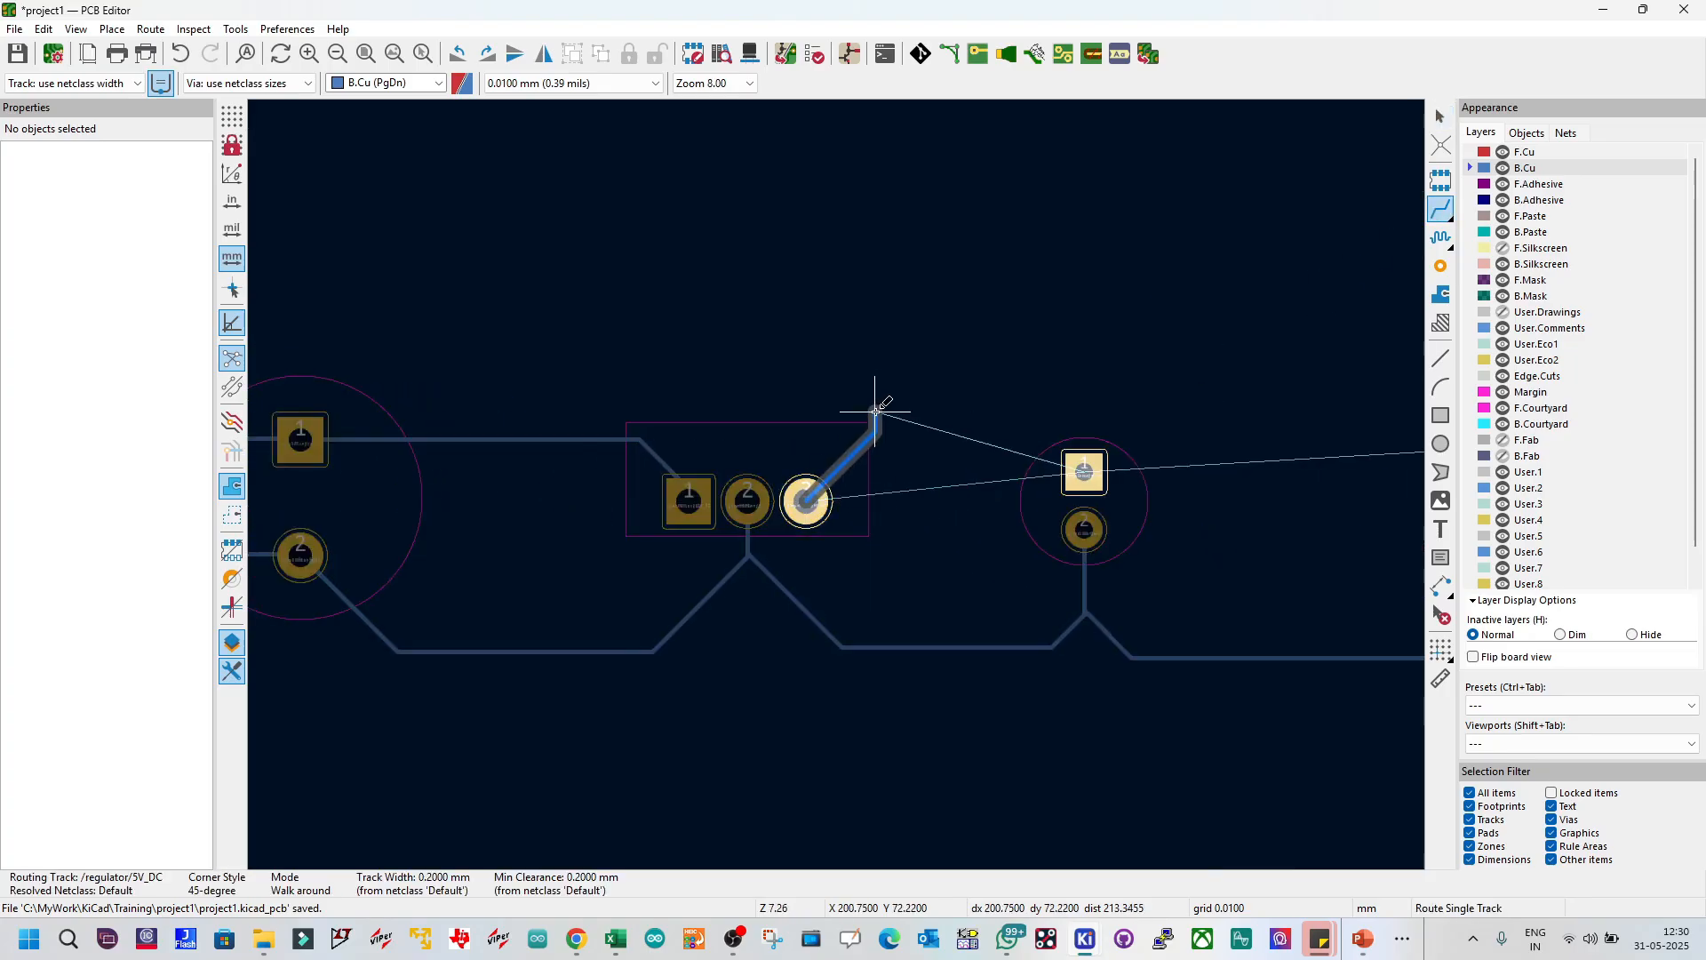
{"action": "left_click", "coordinate": [1080, 471]}
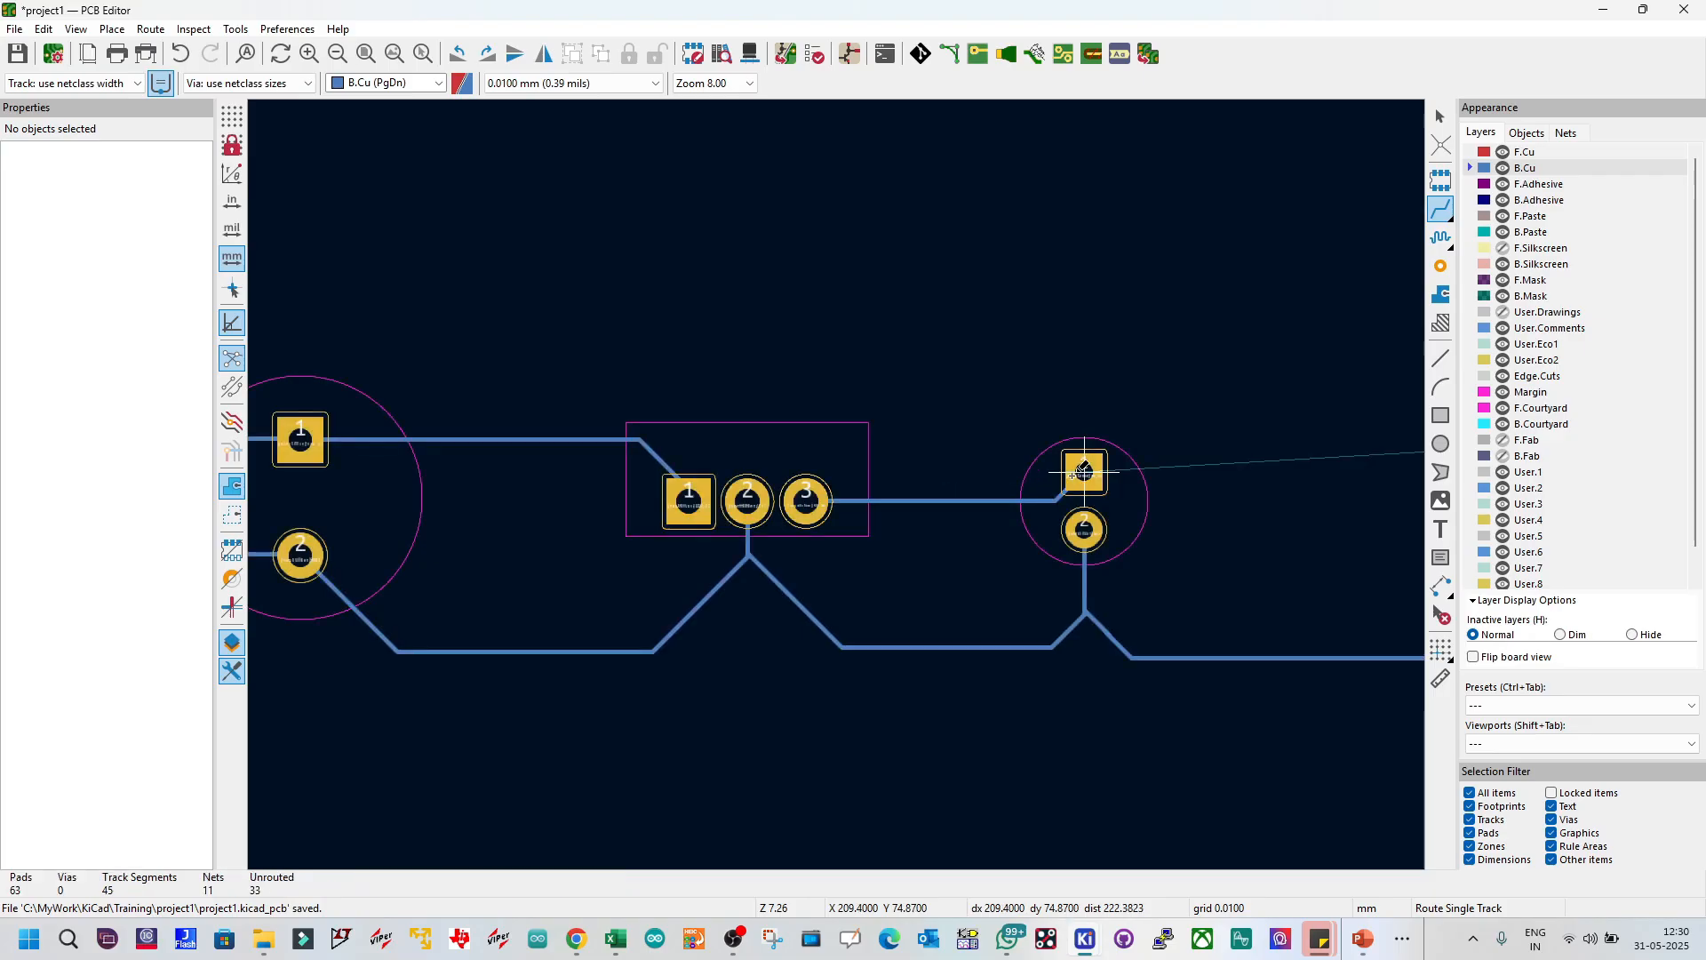
{"action": "key", "text": "Escape"}
Step: Raise the horizontal segment of the 5V_DC track level with the small capacitor's pad 1, moving its diagonal to the regulator's pad 3
{"action": "left_click", "coordinate": [988, 501]}
{"action": "key", "text": "d"}
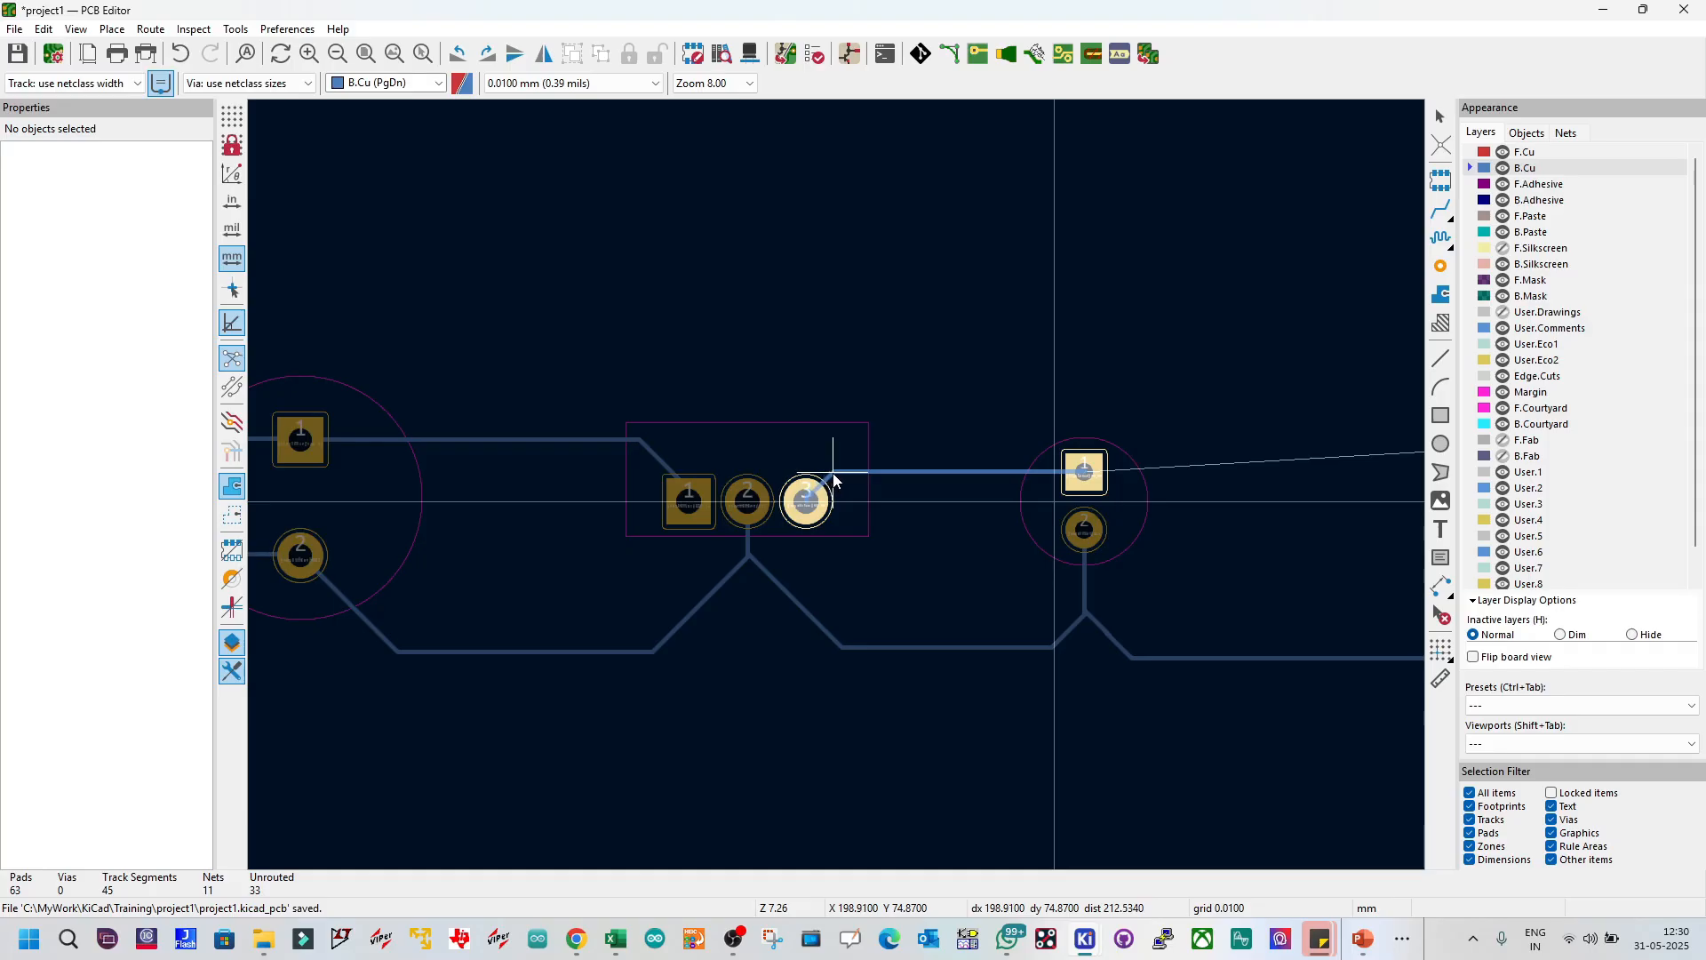
{"action": "left_click", "coordinate": [836, 480]}
Step: Route the 5V_DC track on B.Cu from the small capacitor's pad 1 to pad 2 of the output connector
{"action": "scroll", "coordinate": [873, 493], "scroll_direction": "down", "scroll_amount": 3}
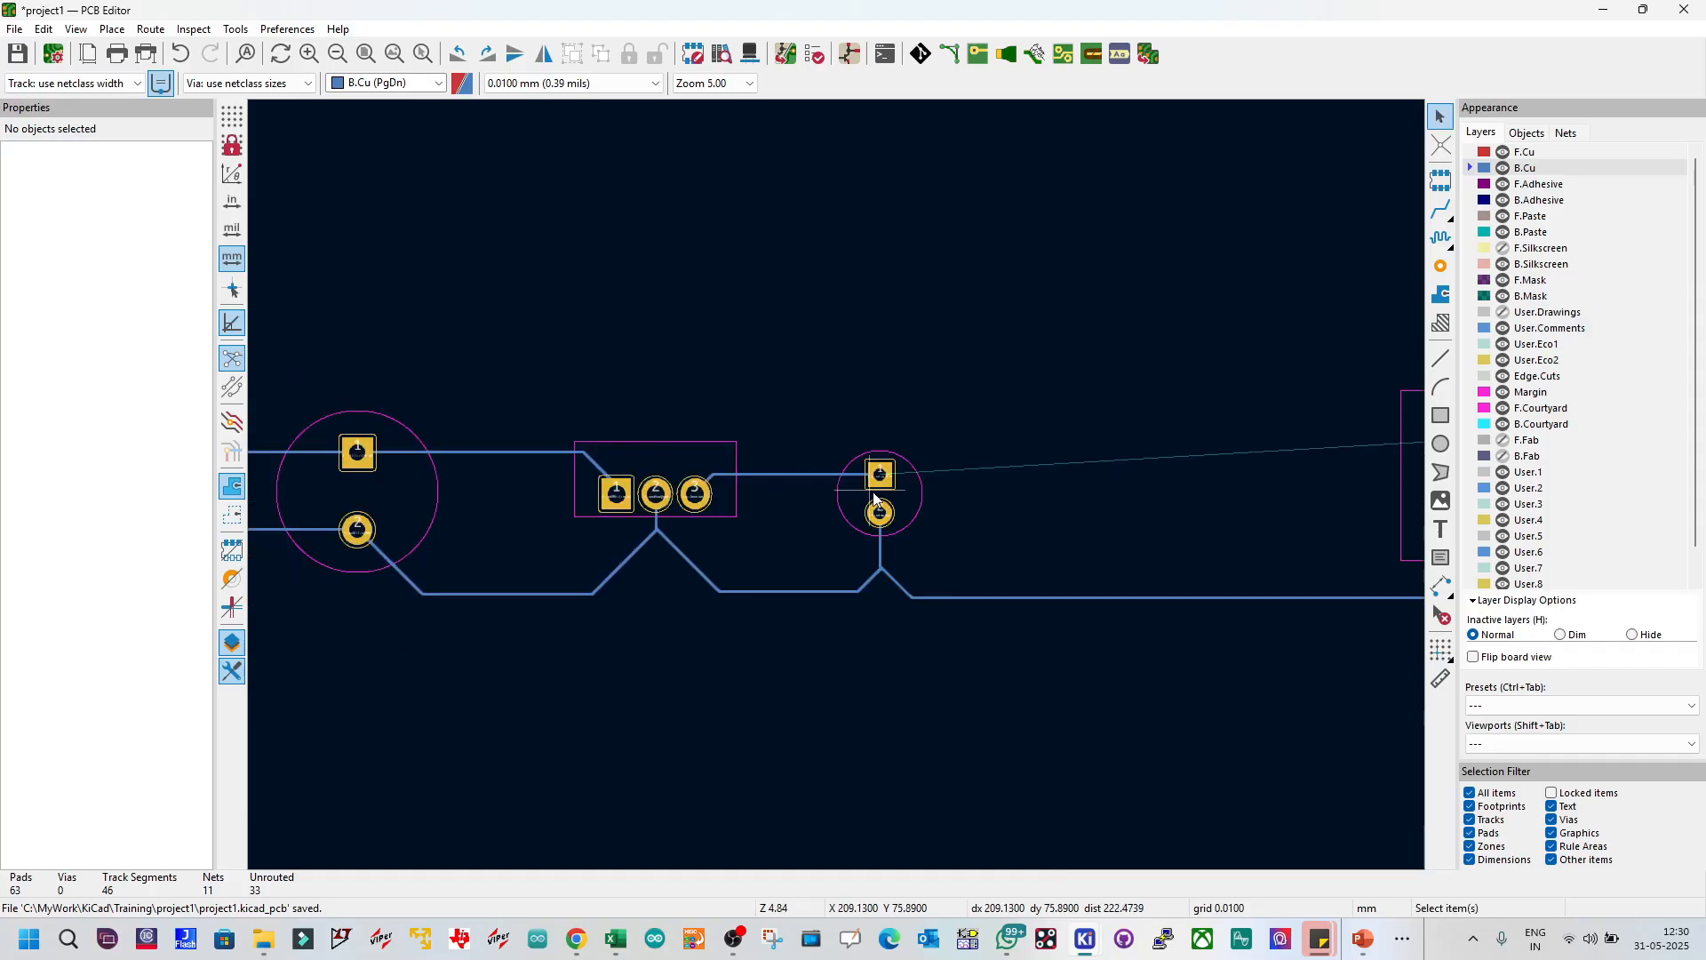
{"action": "left_click", "coordinate": [1440, 210]}
{"action": "left_click", "coordinate": [719, 457]}
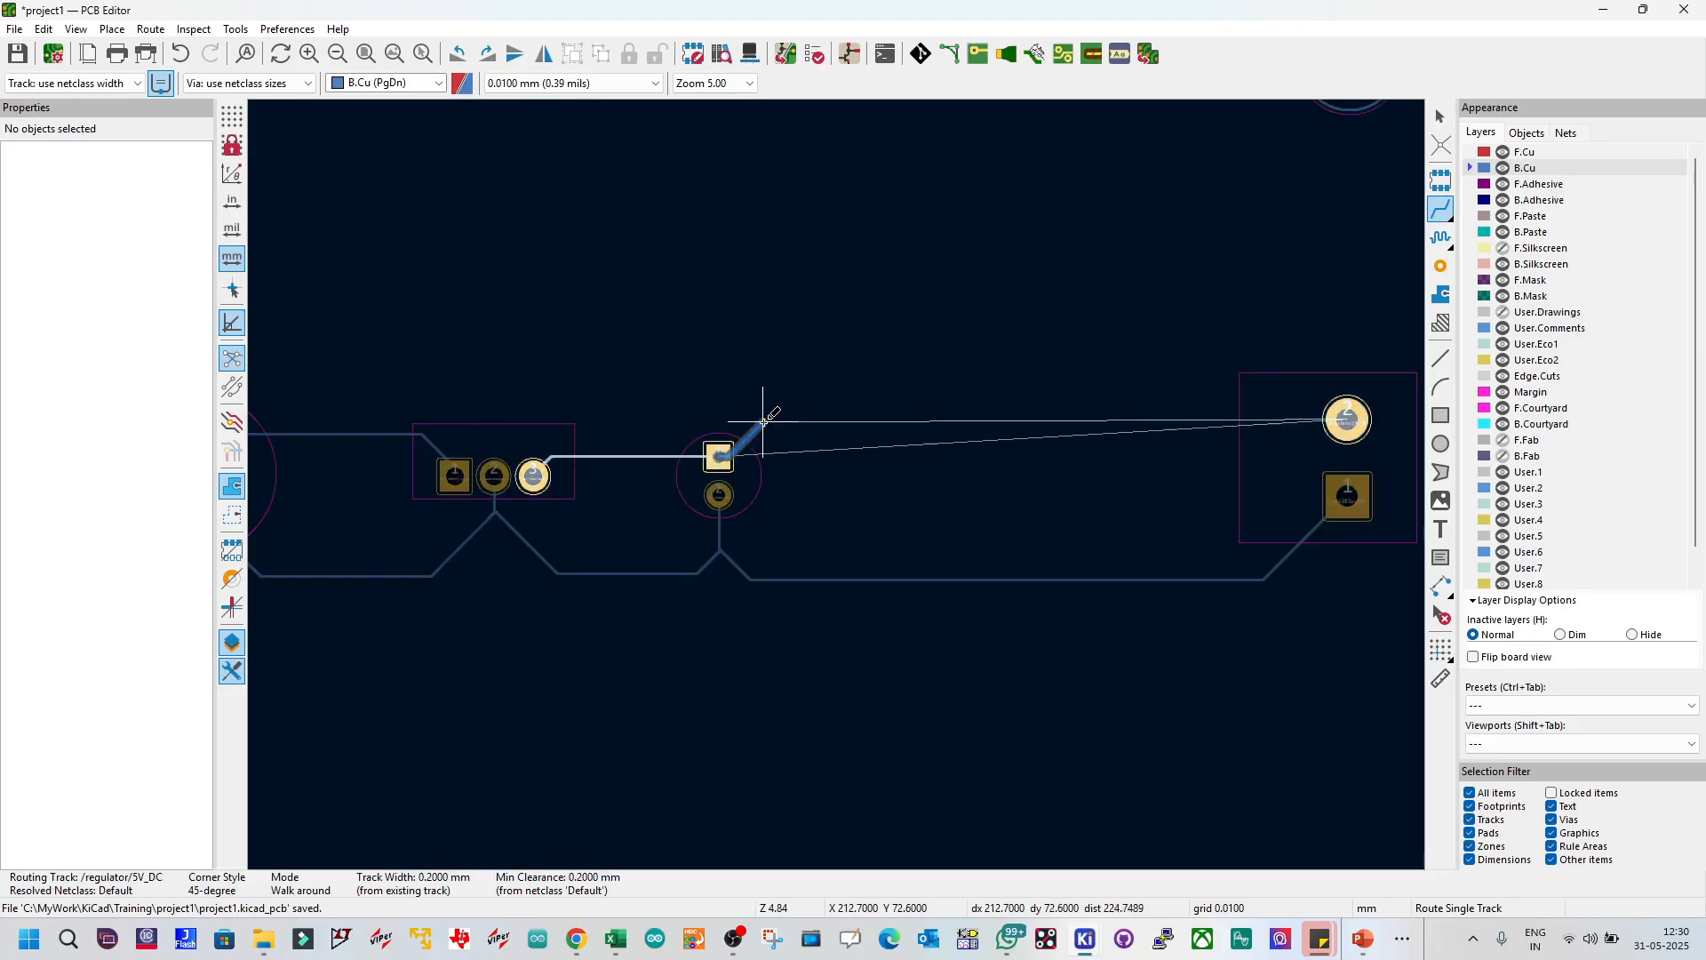
{"action": "left_click", "coordinate": [1342, 409]}
{"action": "key", "text": "Escape"}
Step: Reshape the 5V_DC output track into a horizontal run above the connector's pads, with a short vertical exit from the small capacitor's pad 1
{"action": "left_click", "coordinate": [1271, 397]}
{"action": "left_click_drag", "start_coordinate": [1229, 393], "coordinate": [737, 399]}
{"action": "left_click", "coordinate": [750, 388]}
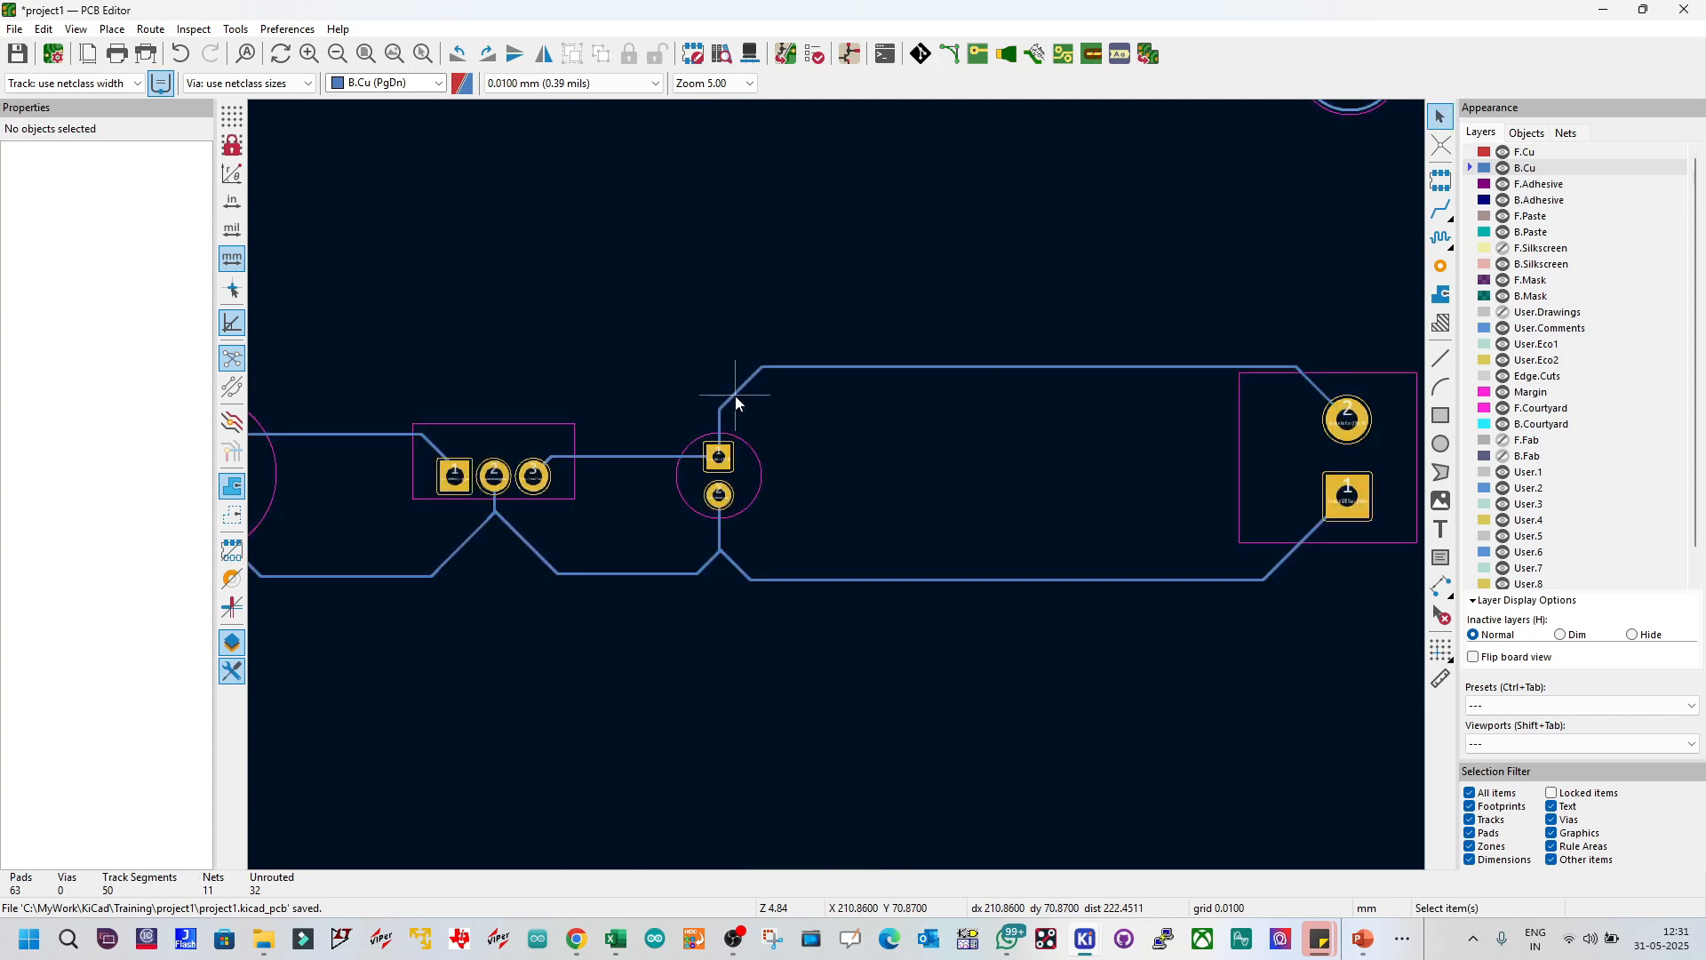
Step: Shift the GND track's diagonal at the output connector so it enters pad 1 from below
{"action": "left_click", "coordinate": [1297, 560]}
{"action": "left_click_drag", "start_coordinate": [1298, 560], "coordinate": [1297, 573]}
{"action": "scroll", "coordinate": [836, 488], "scroll_direction": "down", "scroll_amount": 4}
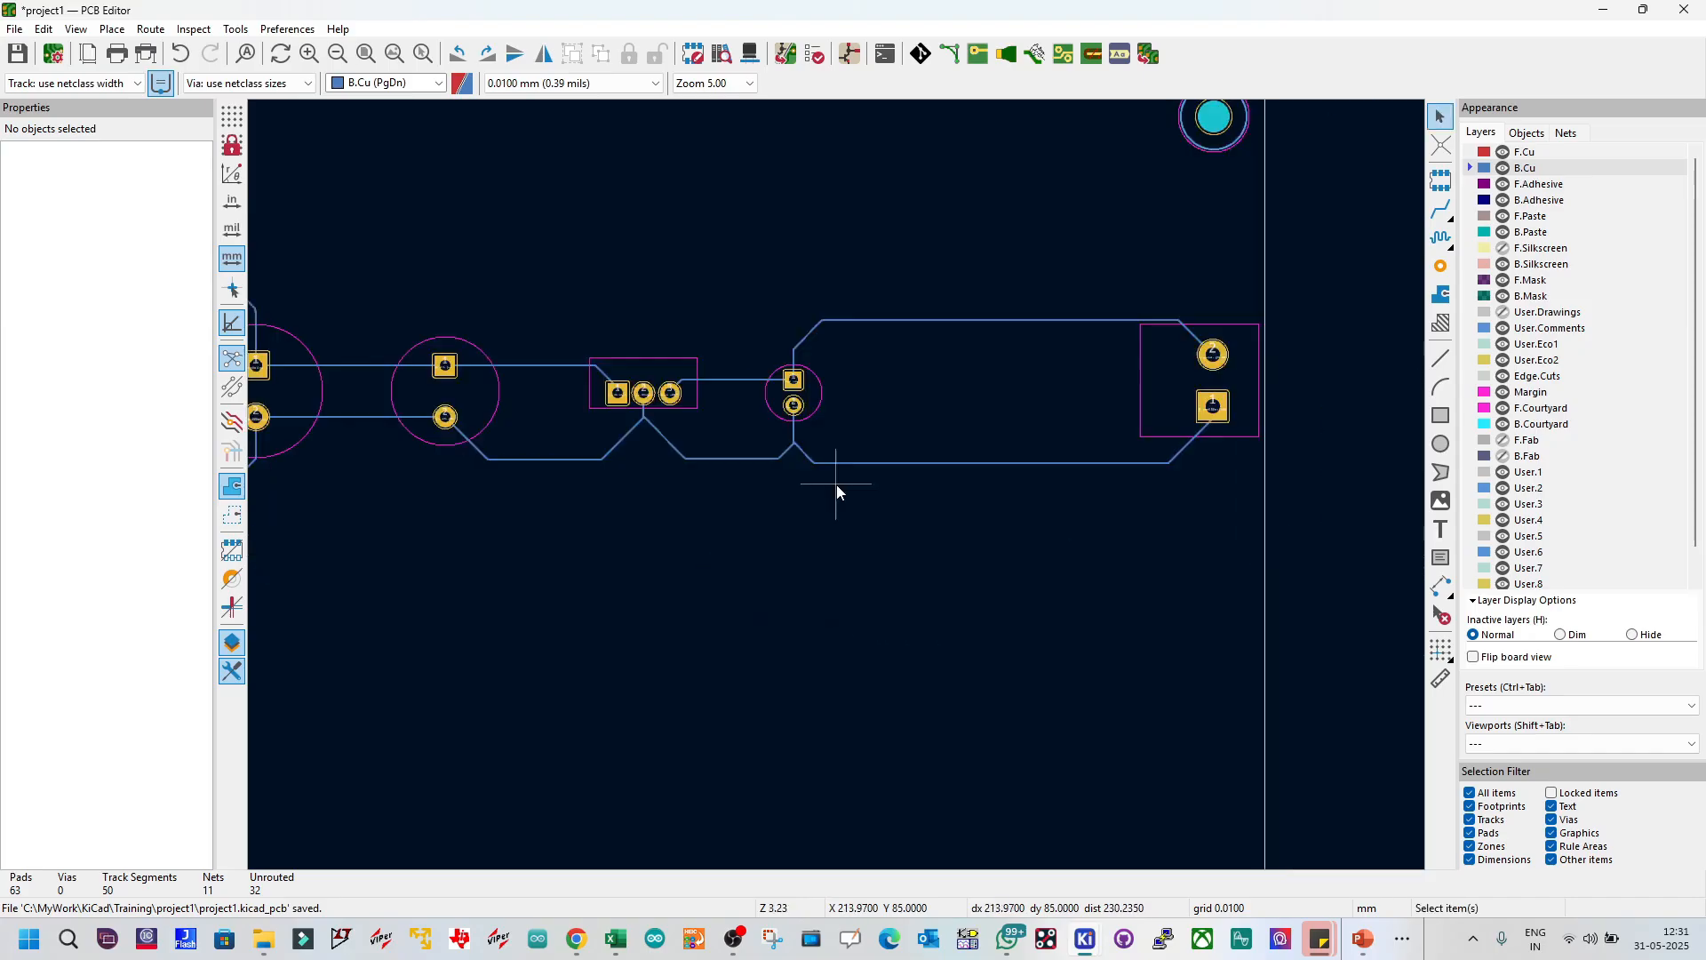
{"action": "scroll", "coordinate": [809, 478], "scroll_direction": "down", "scroll_amount": 2}
{"action": "scroll", "coordinate": [829, 485], "scroll_direction": "down", "scroll_amount": 2}
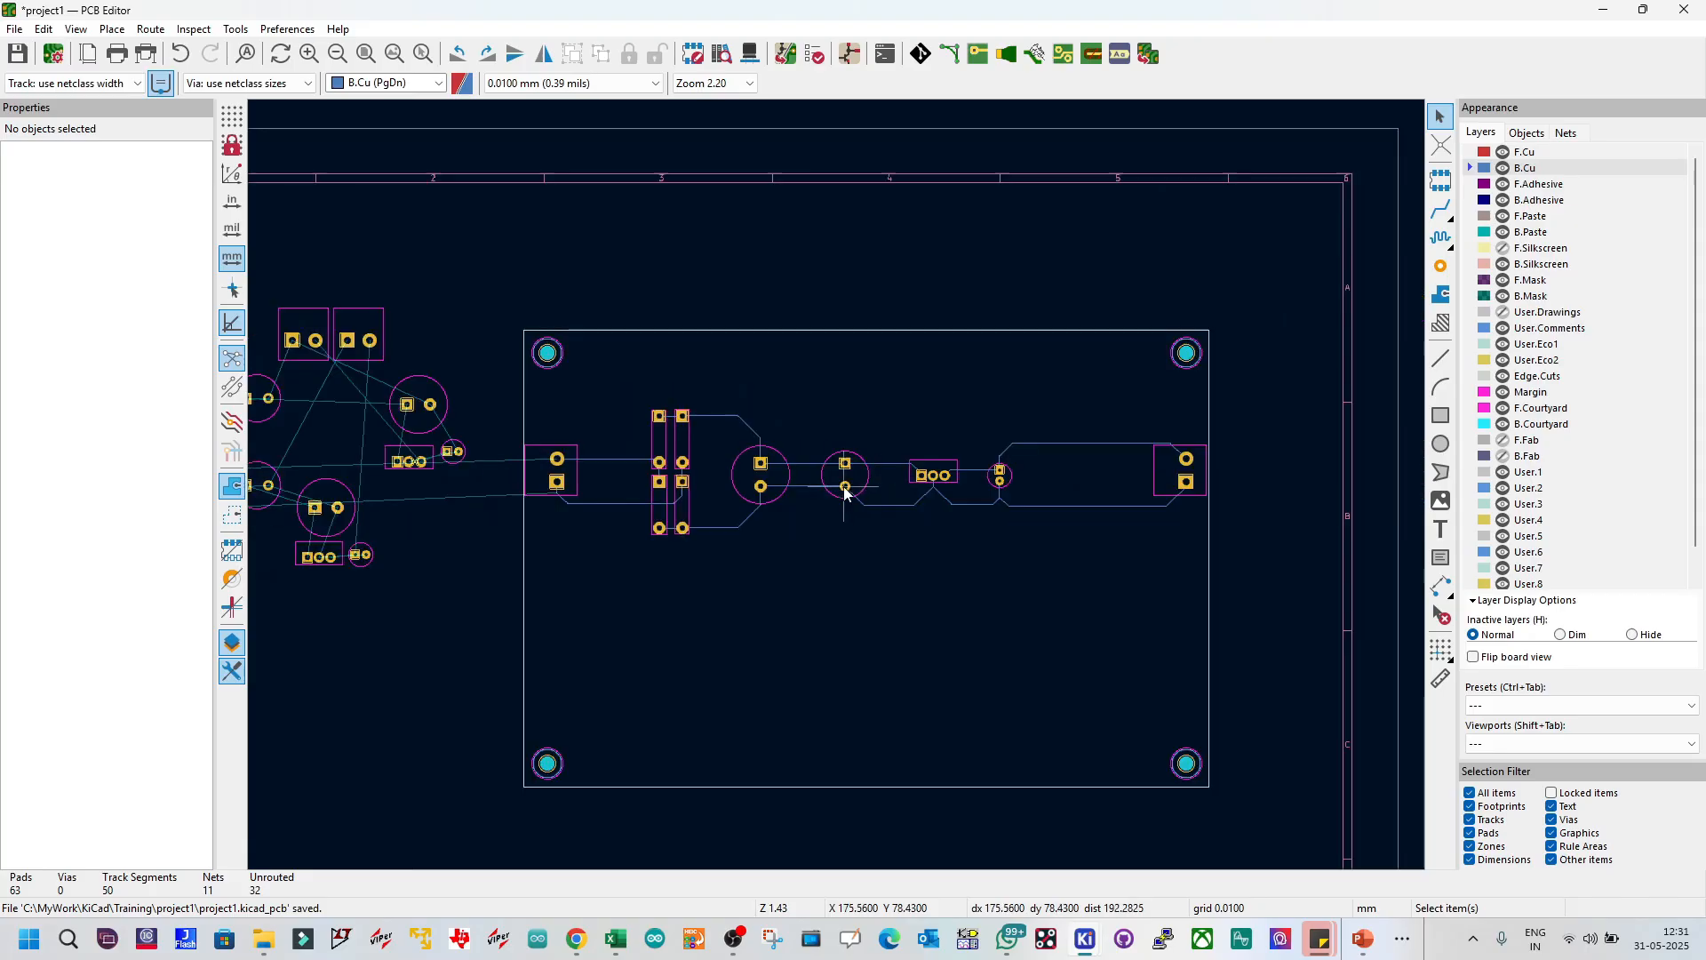
{"action": "scroll", "coordinate": [817, 631], "scroll_direction": "up", "scroll_amount": 2}
{"action": "mouse_move", "coordinate": [574, 949]}
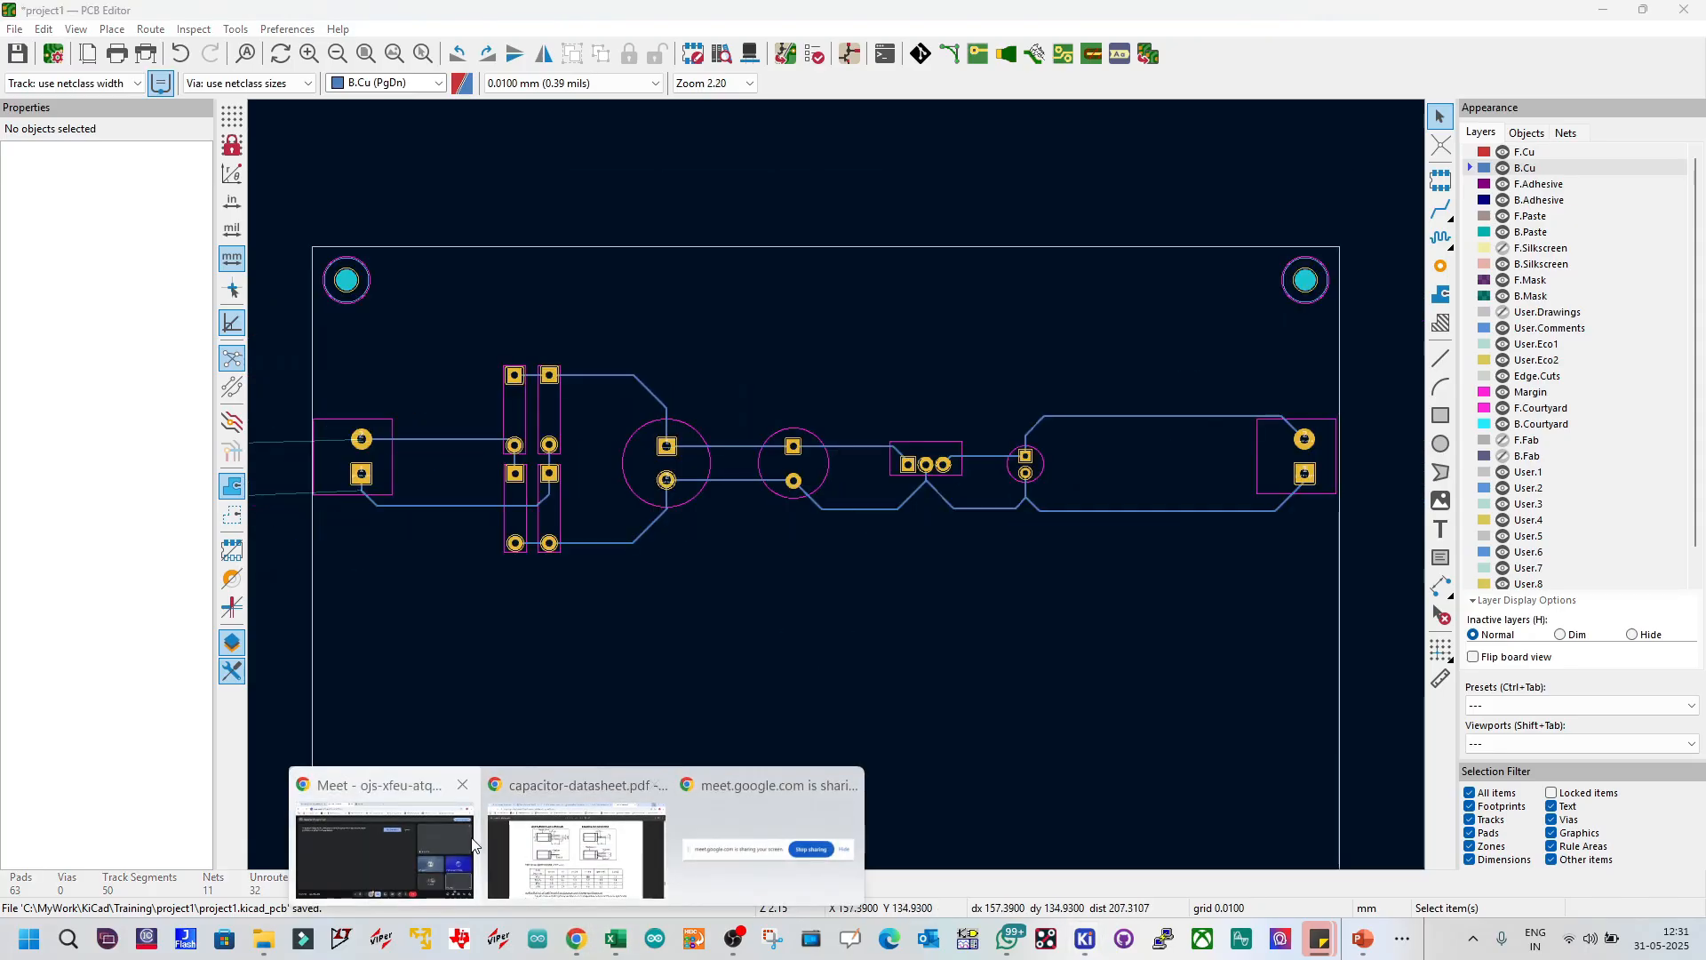
{"action": "left_click", "coordinate": [520, 809]}
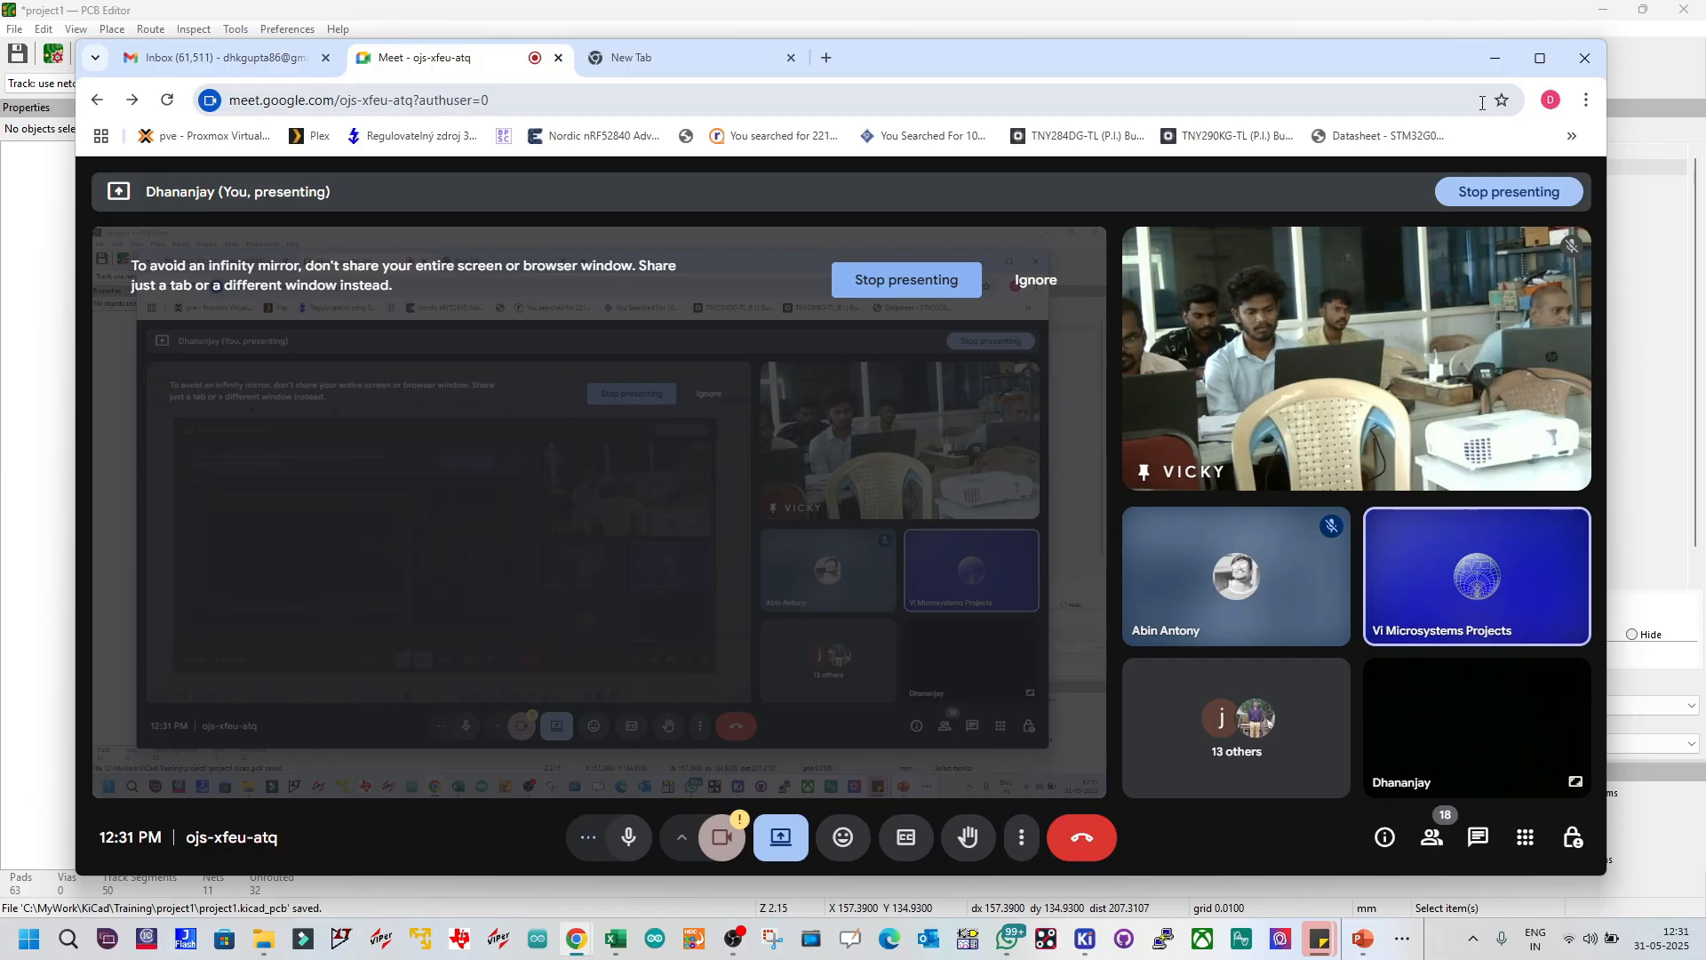
{"action": "left_click_drag", "start_coordinate": [1454, 59], "coordinate": [1479, 50]}
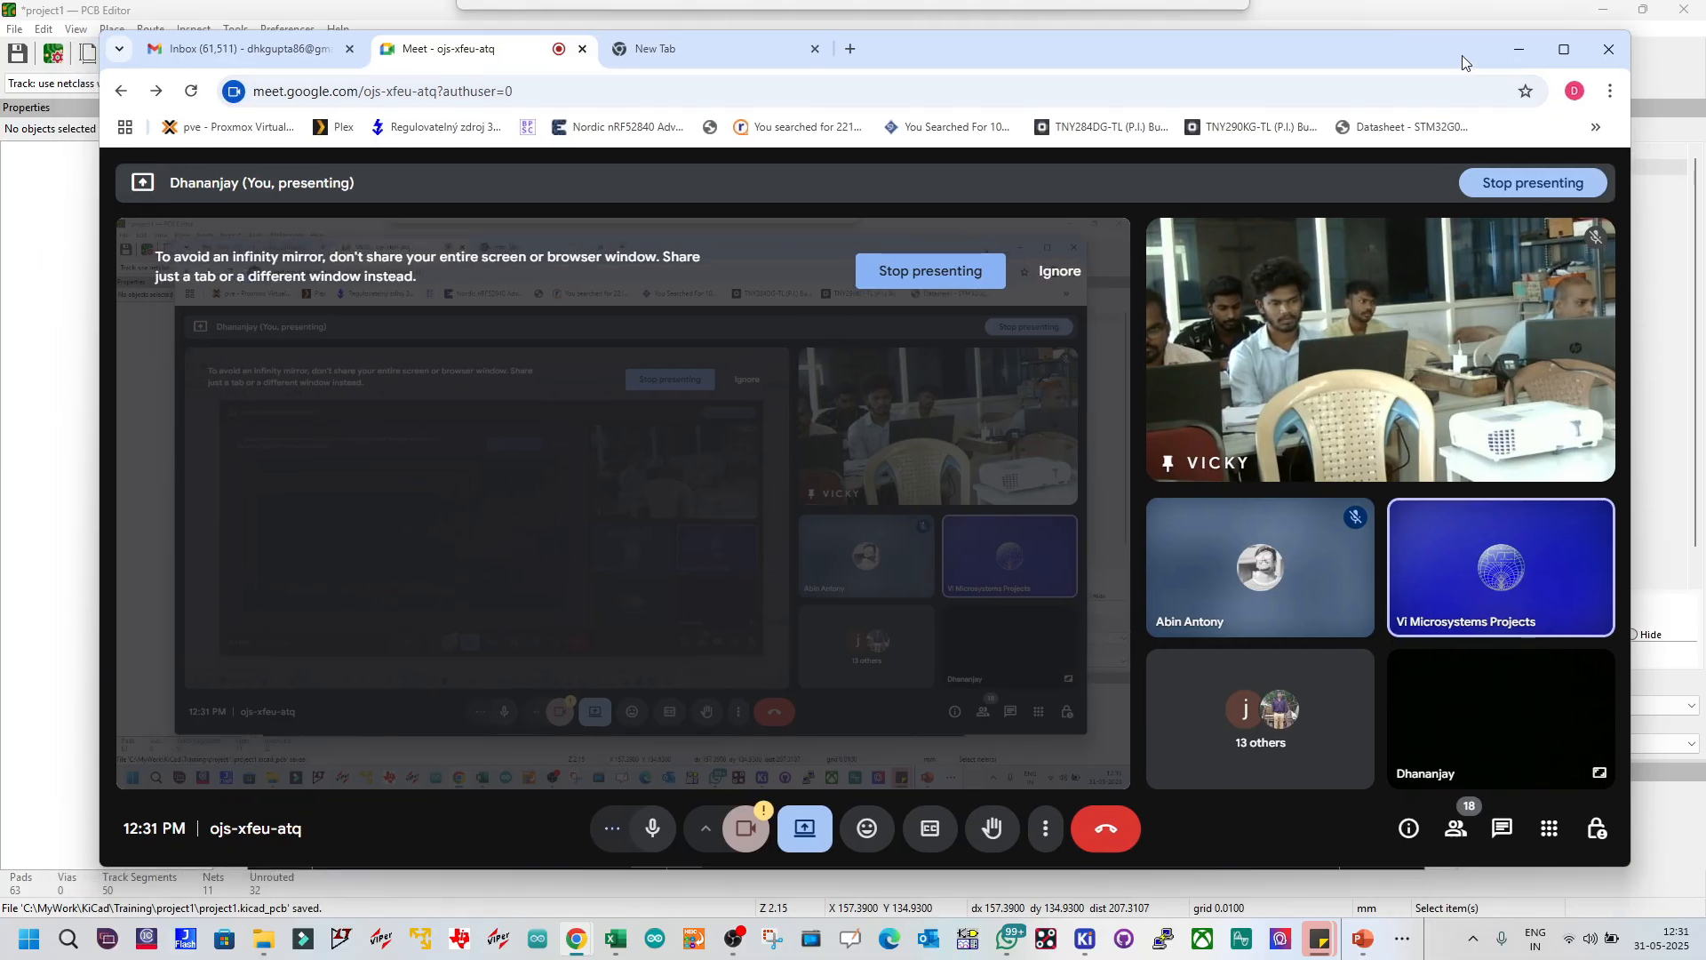
{"action": "left_click", "coordinate": [1516, 54]}
{"action": "middle_click_drag", "start_coordinate": [804, 469], "coordinate": [834, 491]}
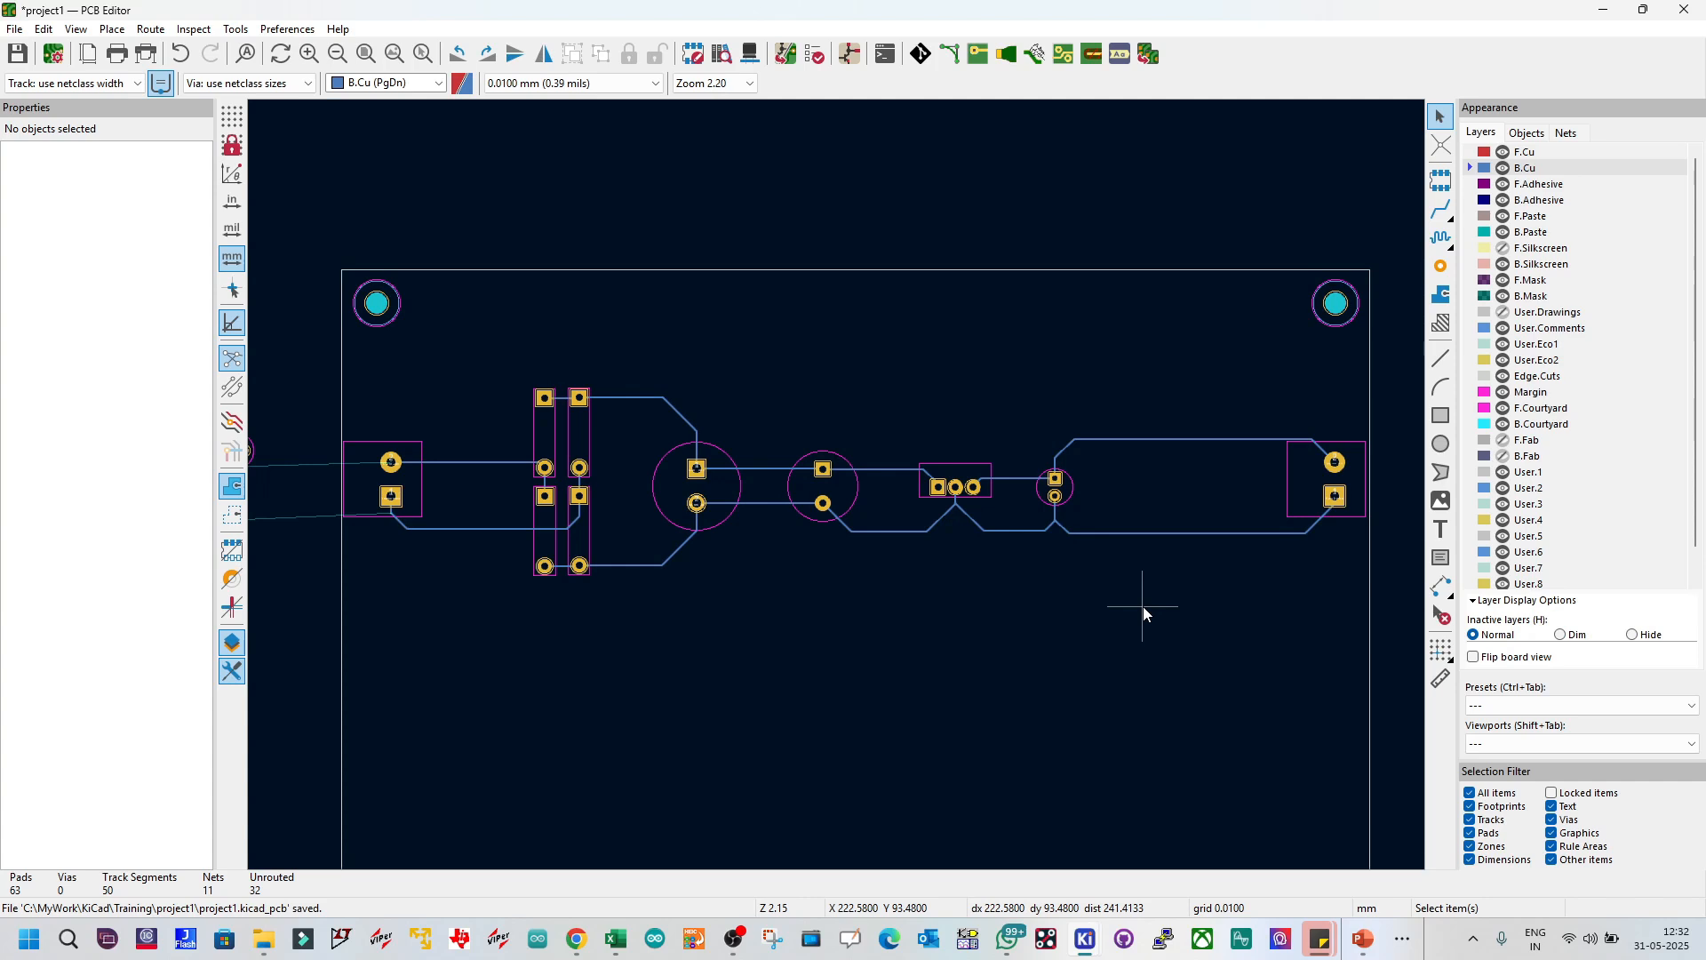
{"action": "left_click", "coordinate": [583, 944]}
{"action": "left_click", "coordinate": [386, 849]}
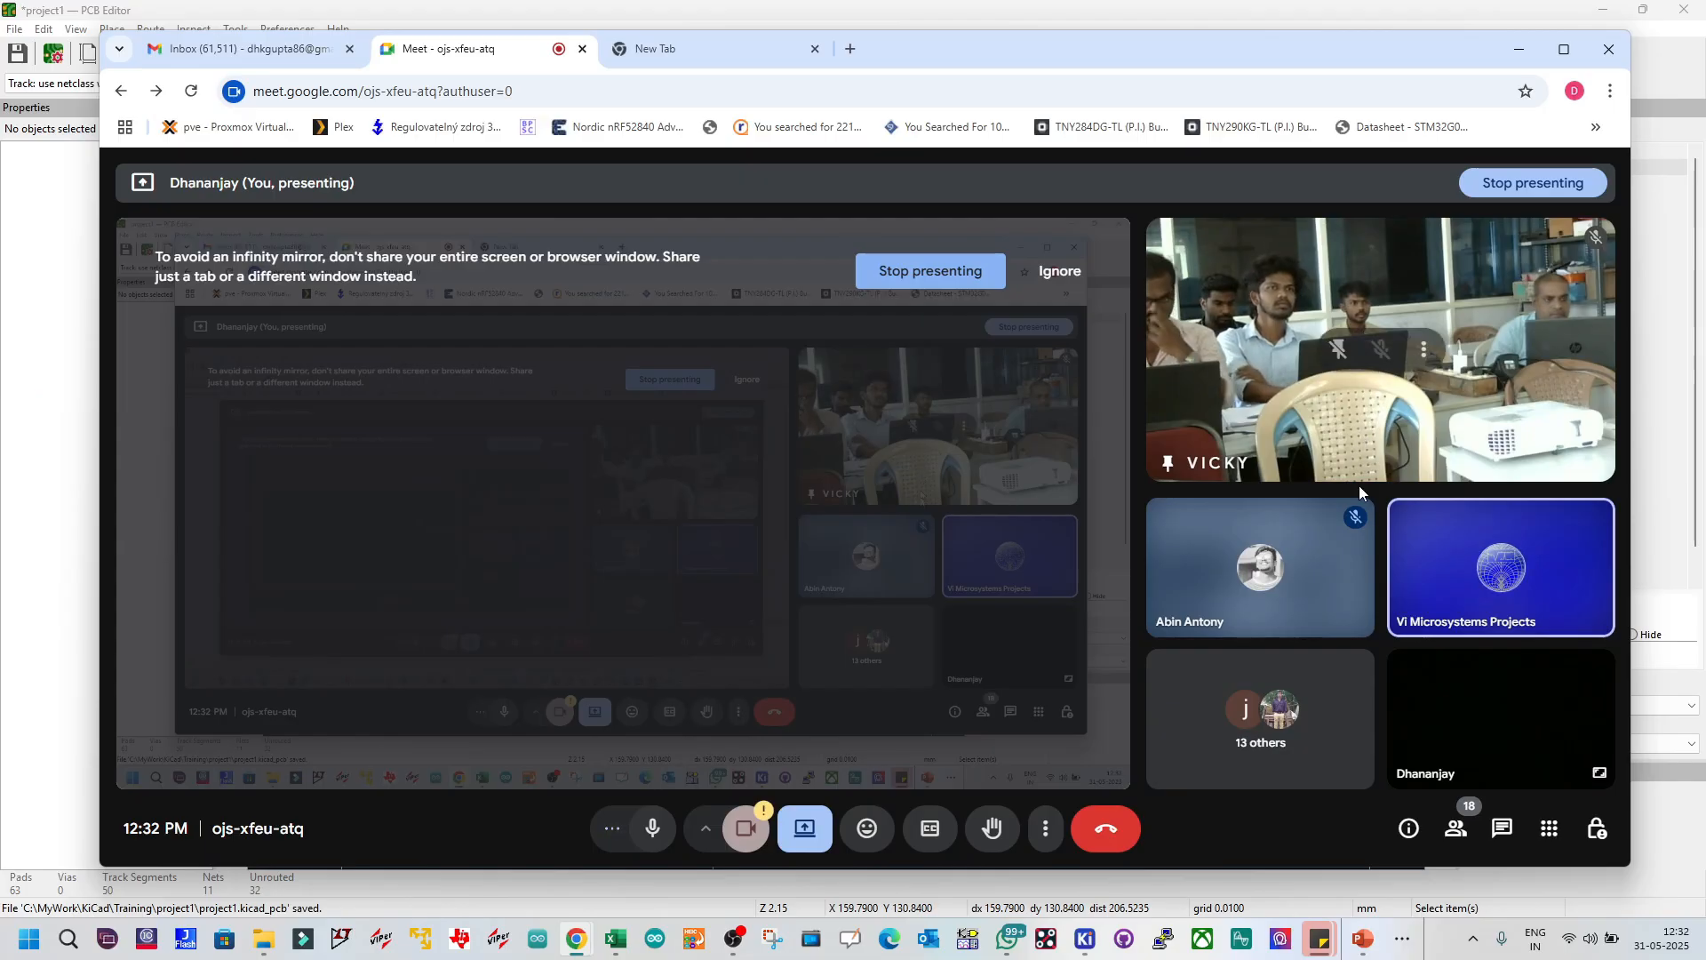
{"action": "mouse_move", "coordinate": [1372, 520]}
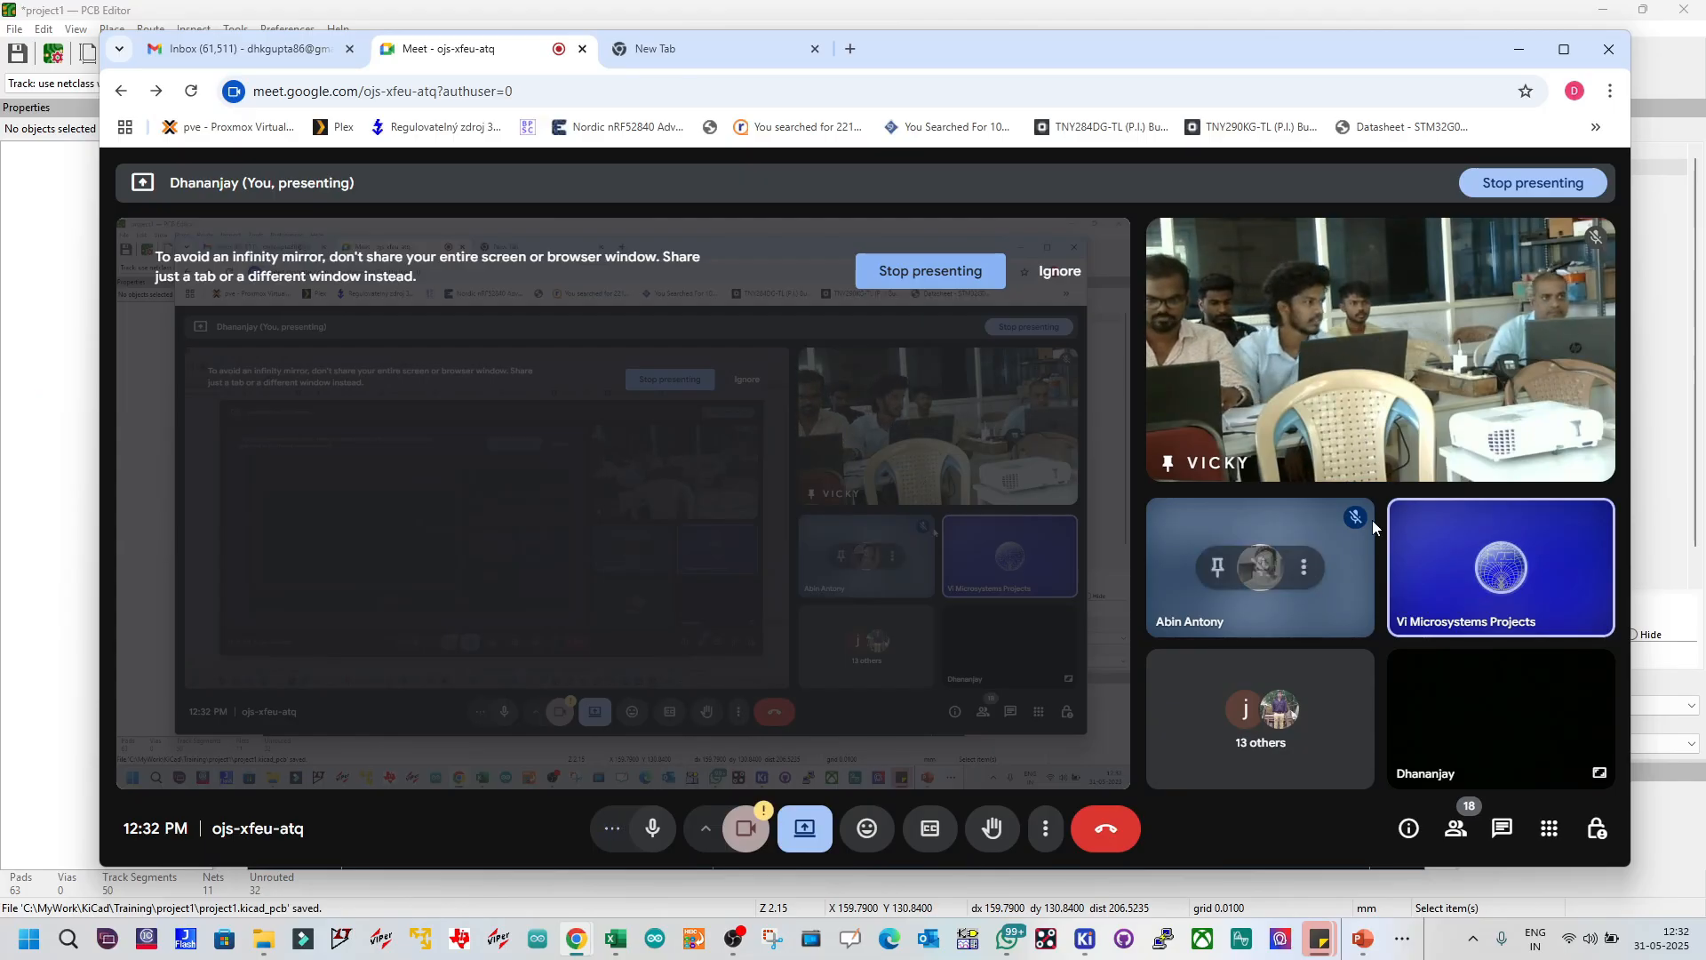
{"action": "left_click", "coordinate": [1523, 52]}
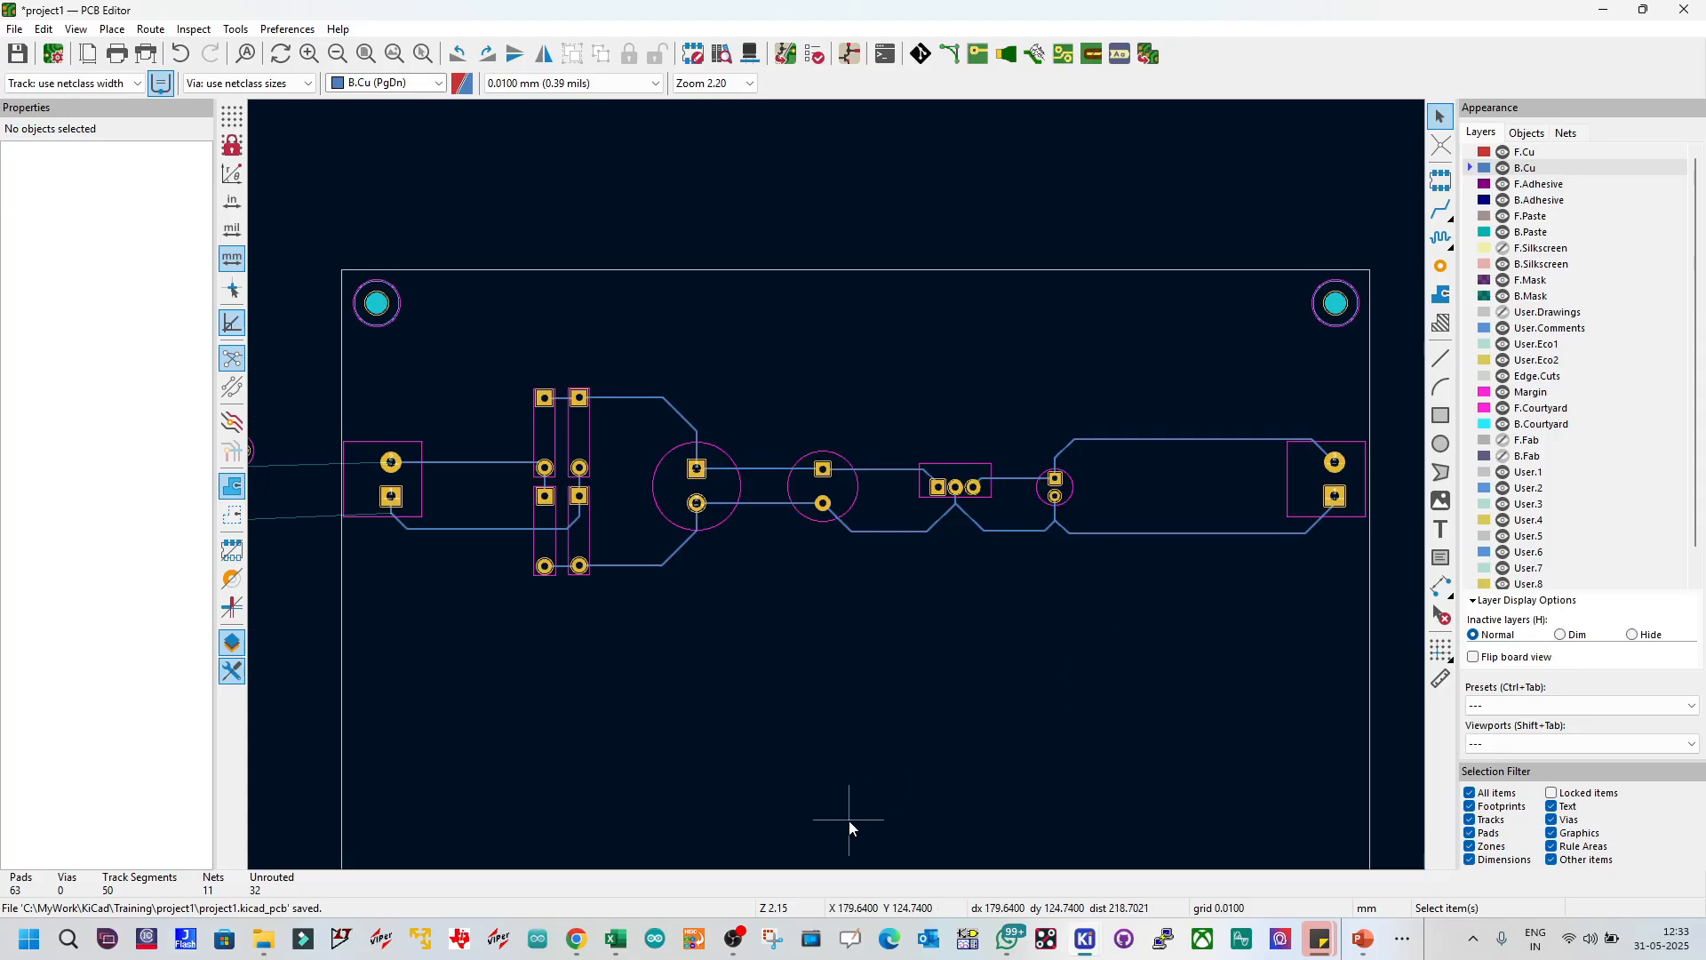
{"action": "mouse_move", "coordinate": [576, 939]}
{"action": "left_click", "coordinate": [430, 854]}
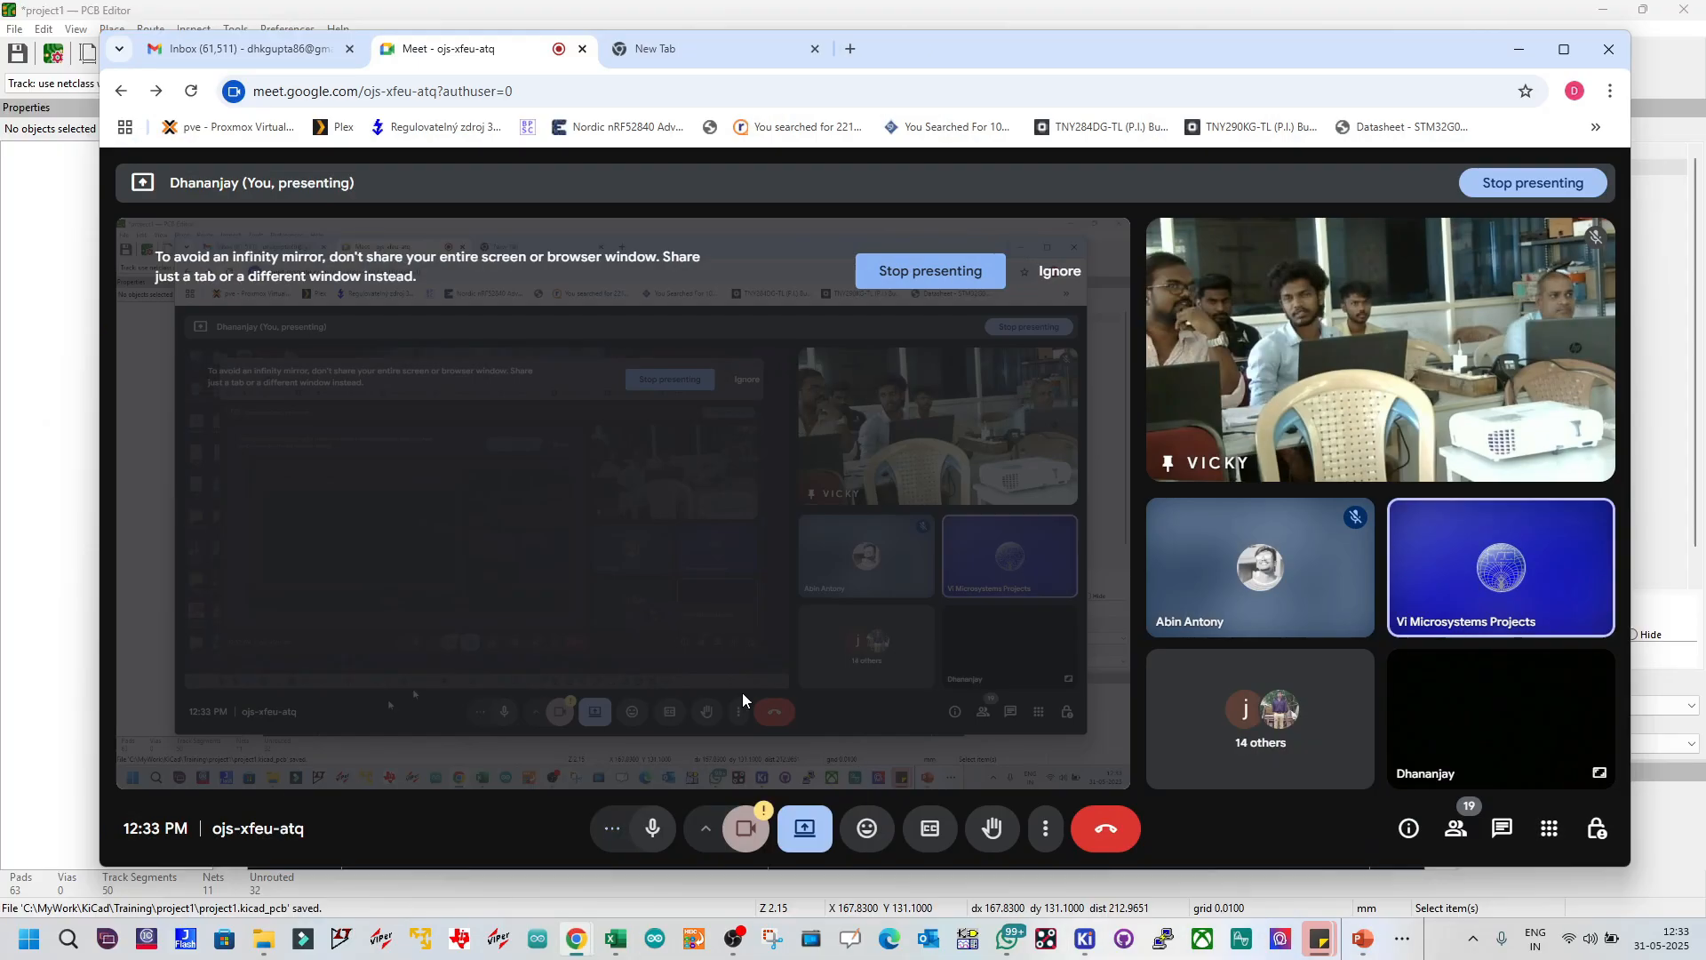
{"action": "left_click", "coordinate": [1519, 50]}
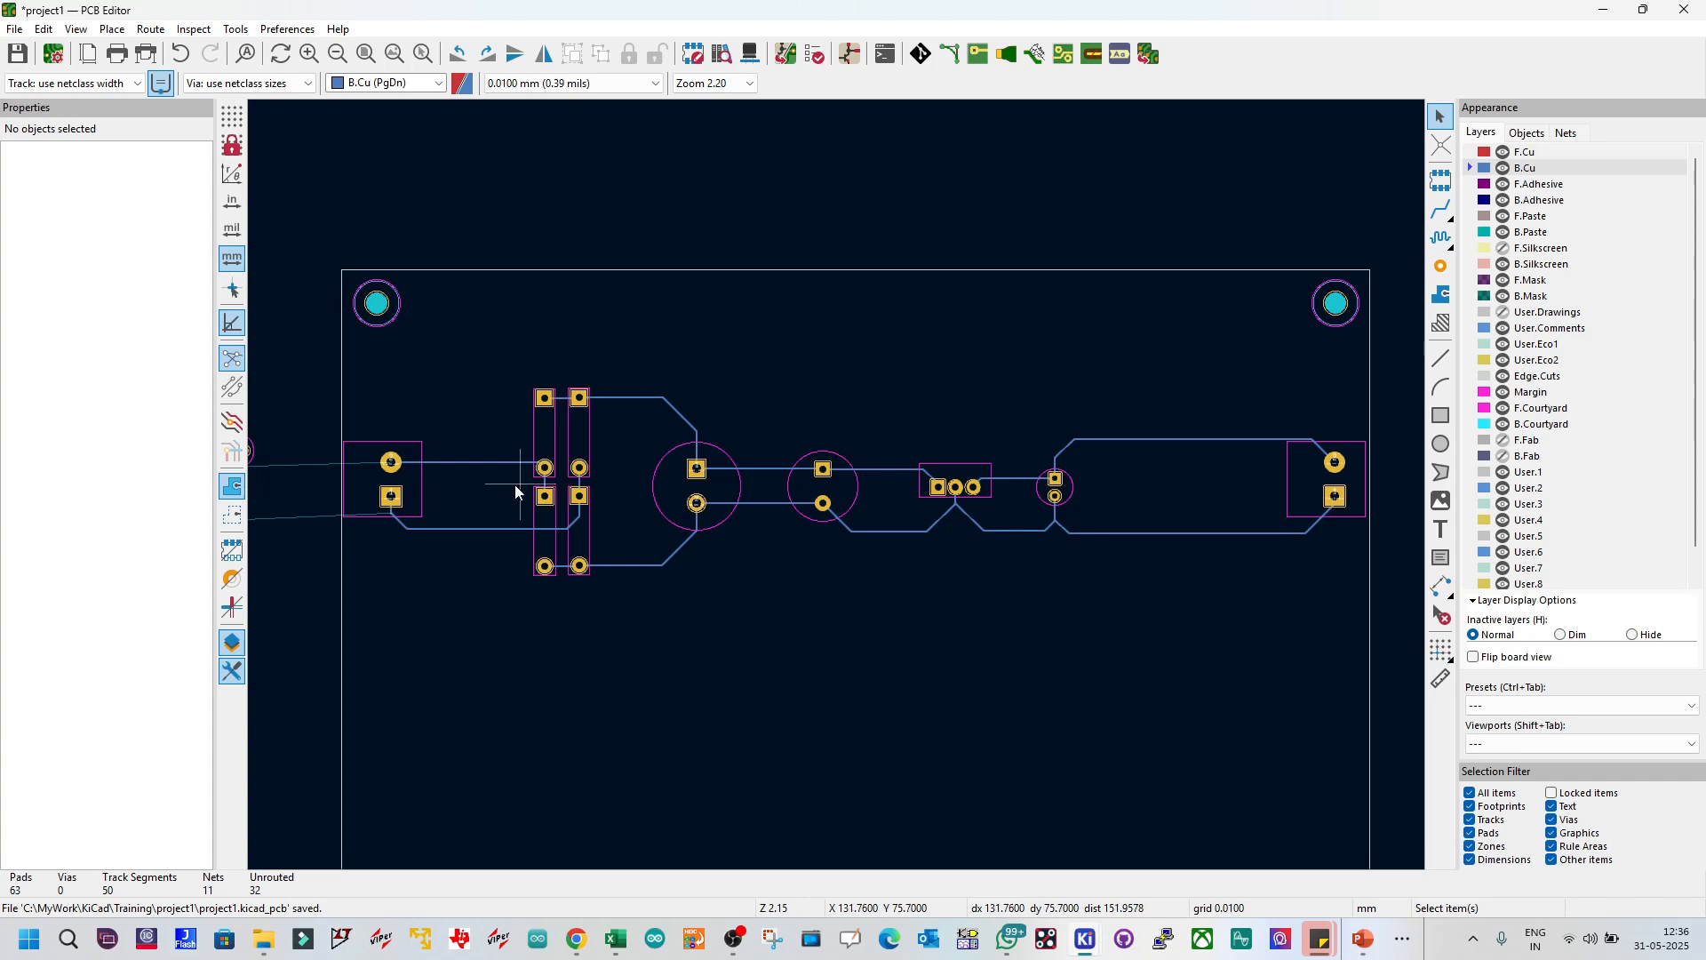
Step: Set the width of the whole AC1 track from the input connector to the diodes, trying 1 mm and settling on 2.54 mm
{"action": "scroll", "coordinate": [562, 487], "scroll_direction": "up", "scroll_amount": 2}
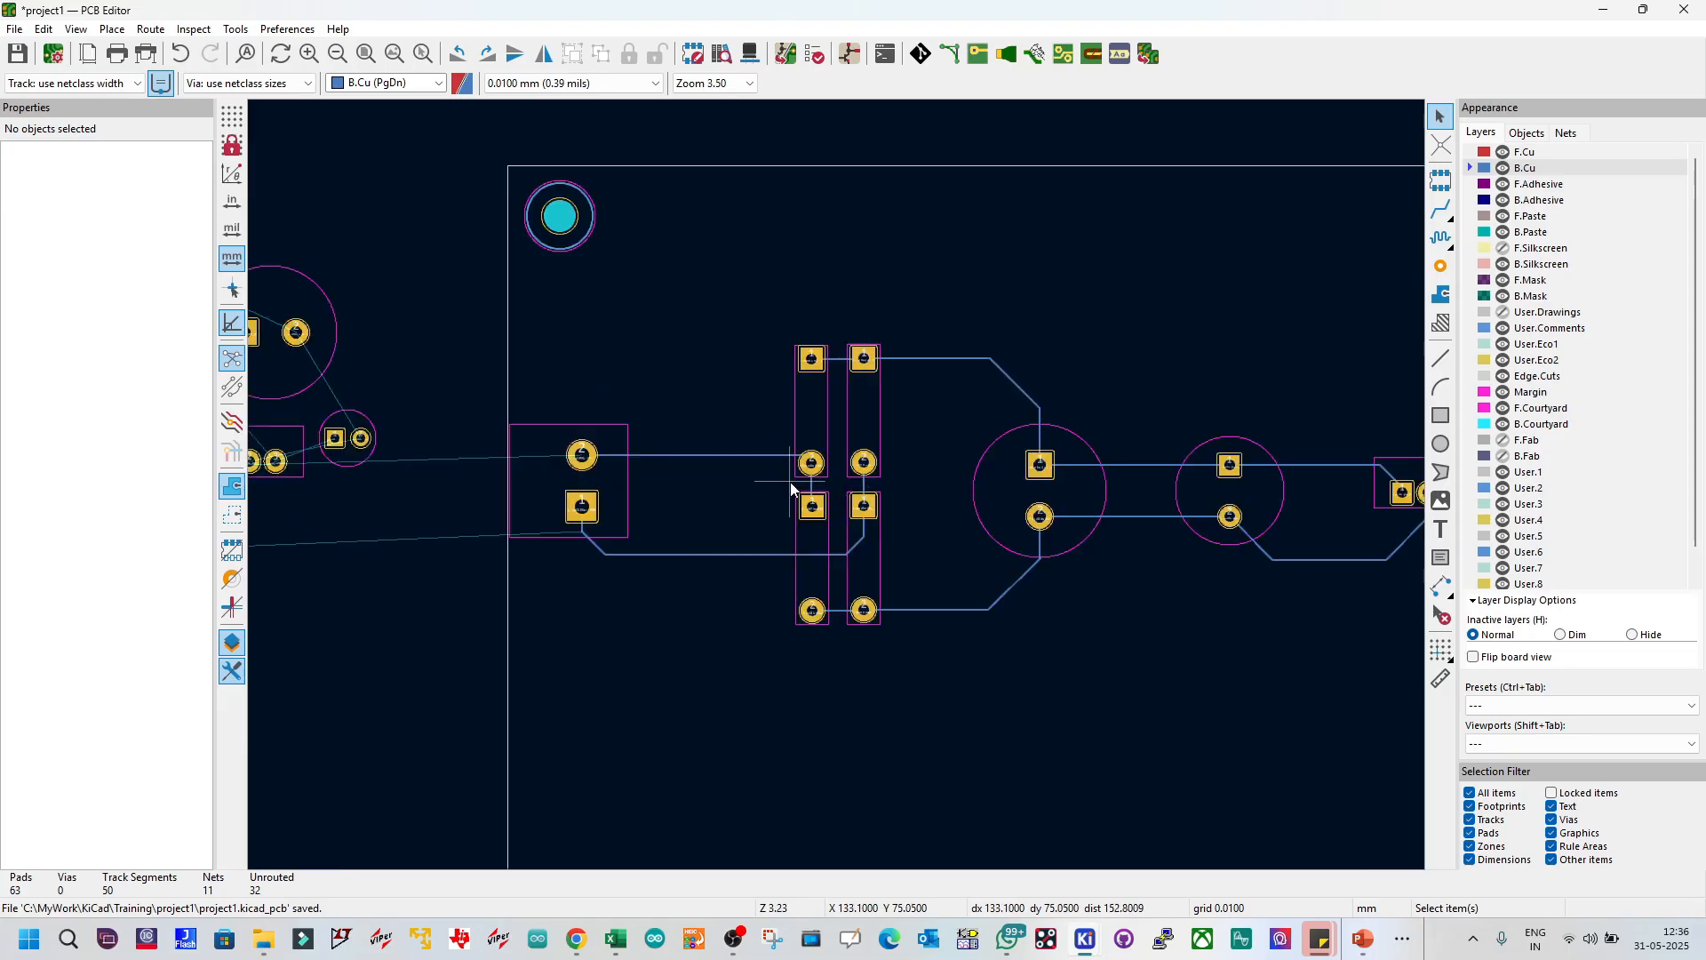
{"action": "left_click", "coordinate": [708, 456]}
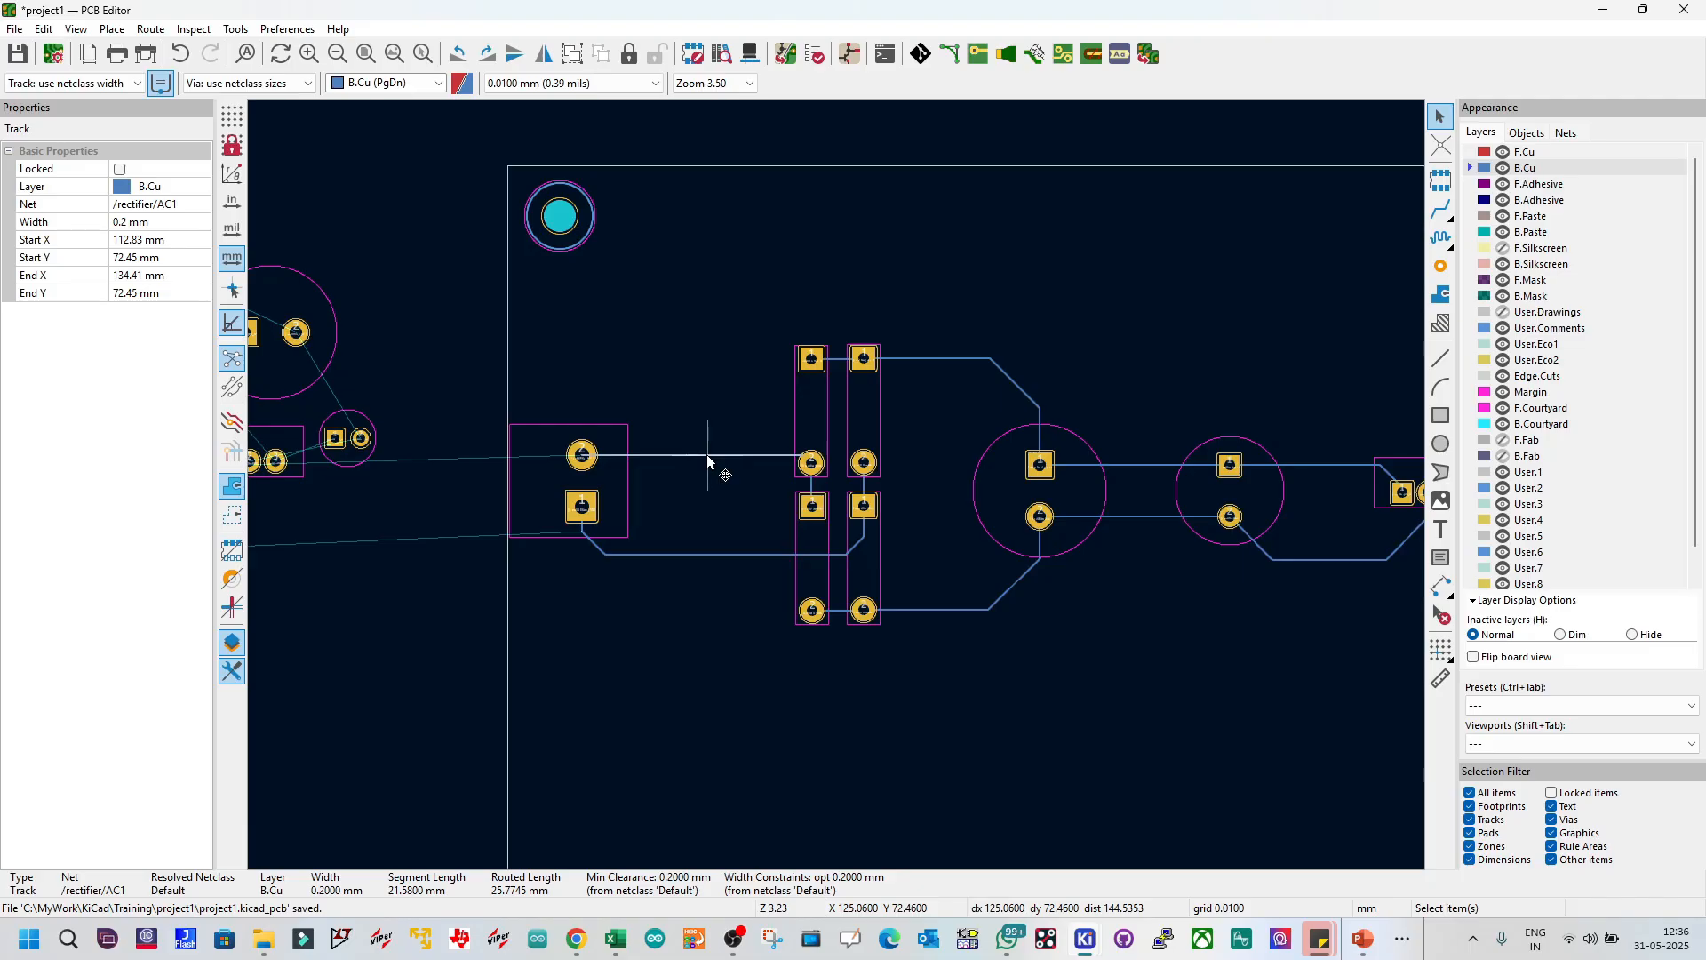
{"action": "key", "text": "u"}
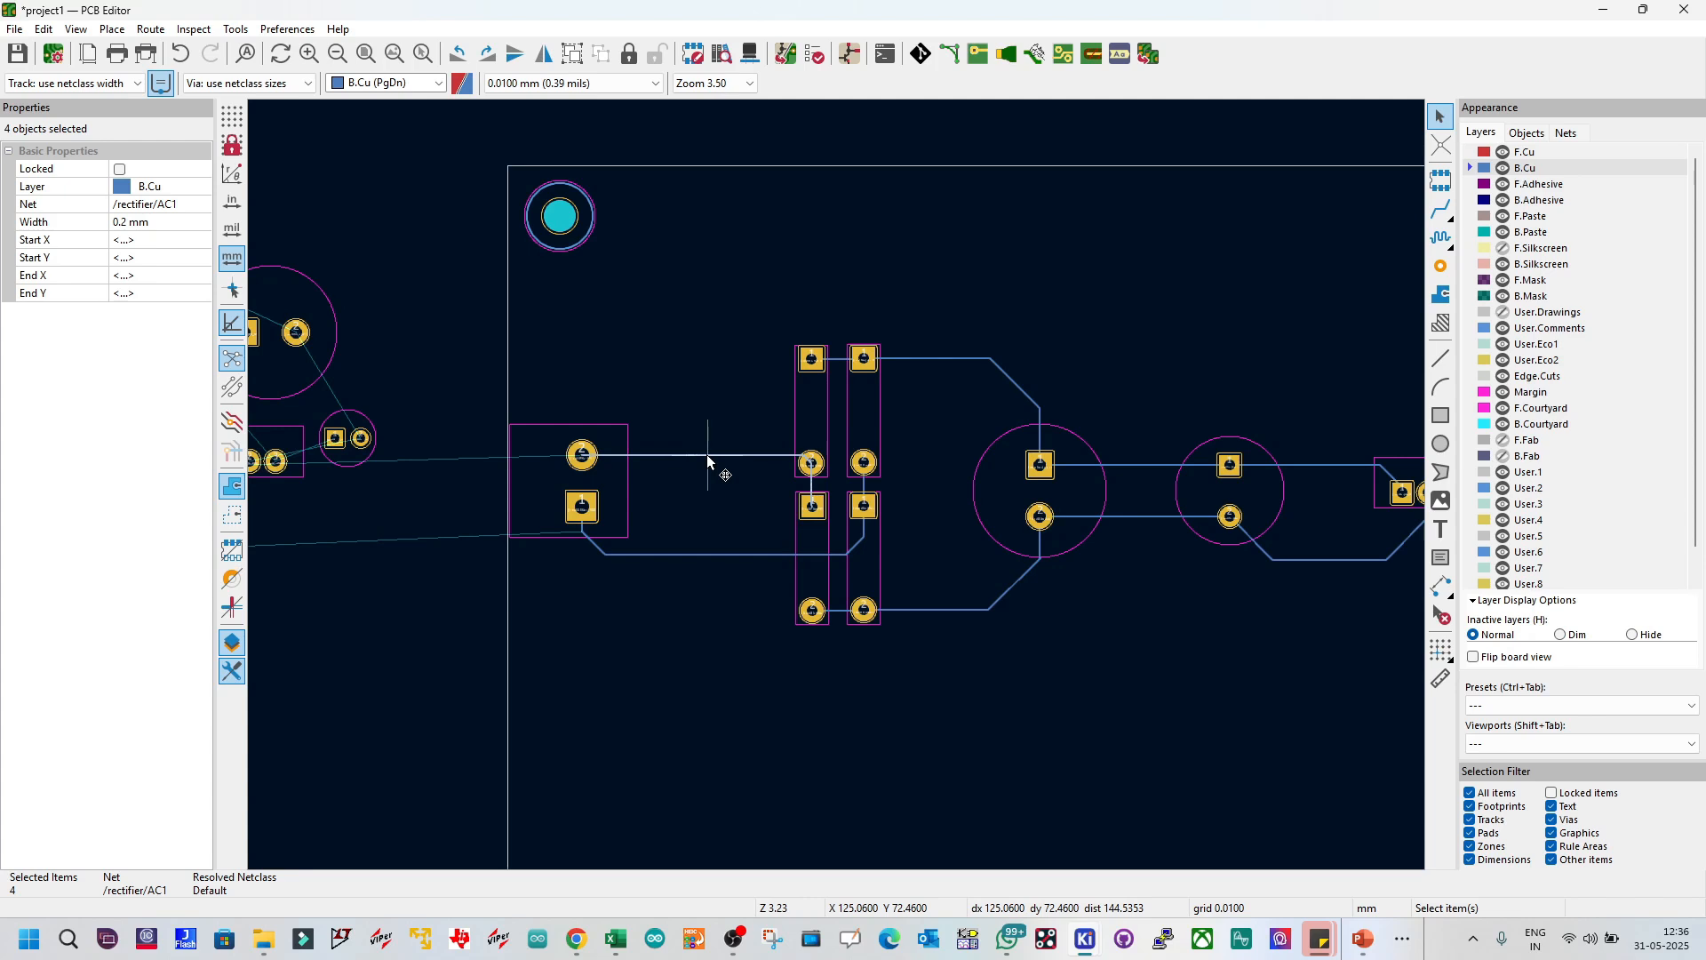
{"action": "key", "text": "e"}
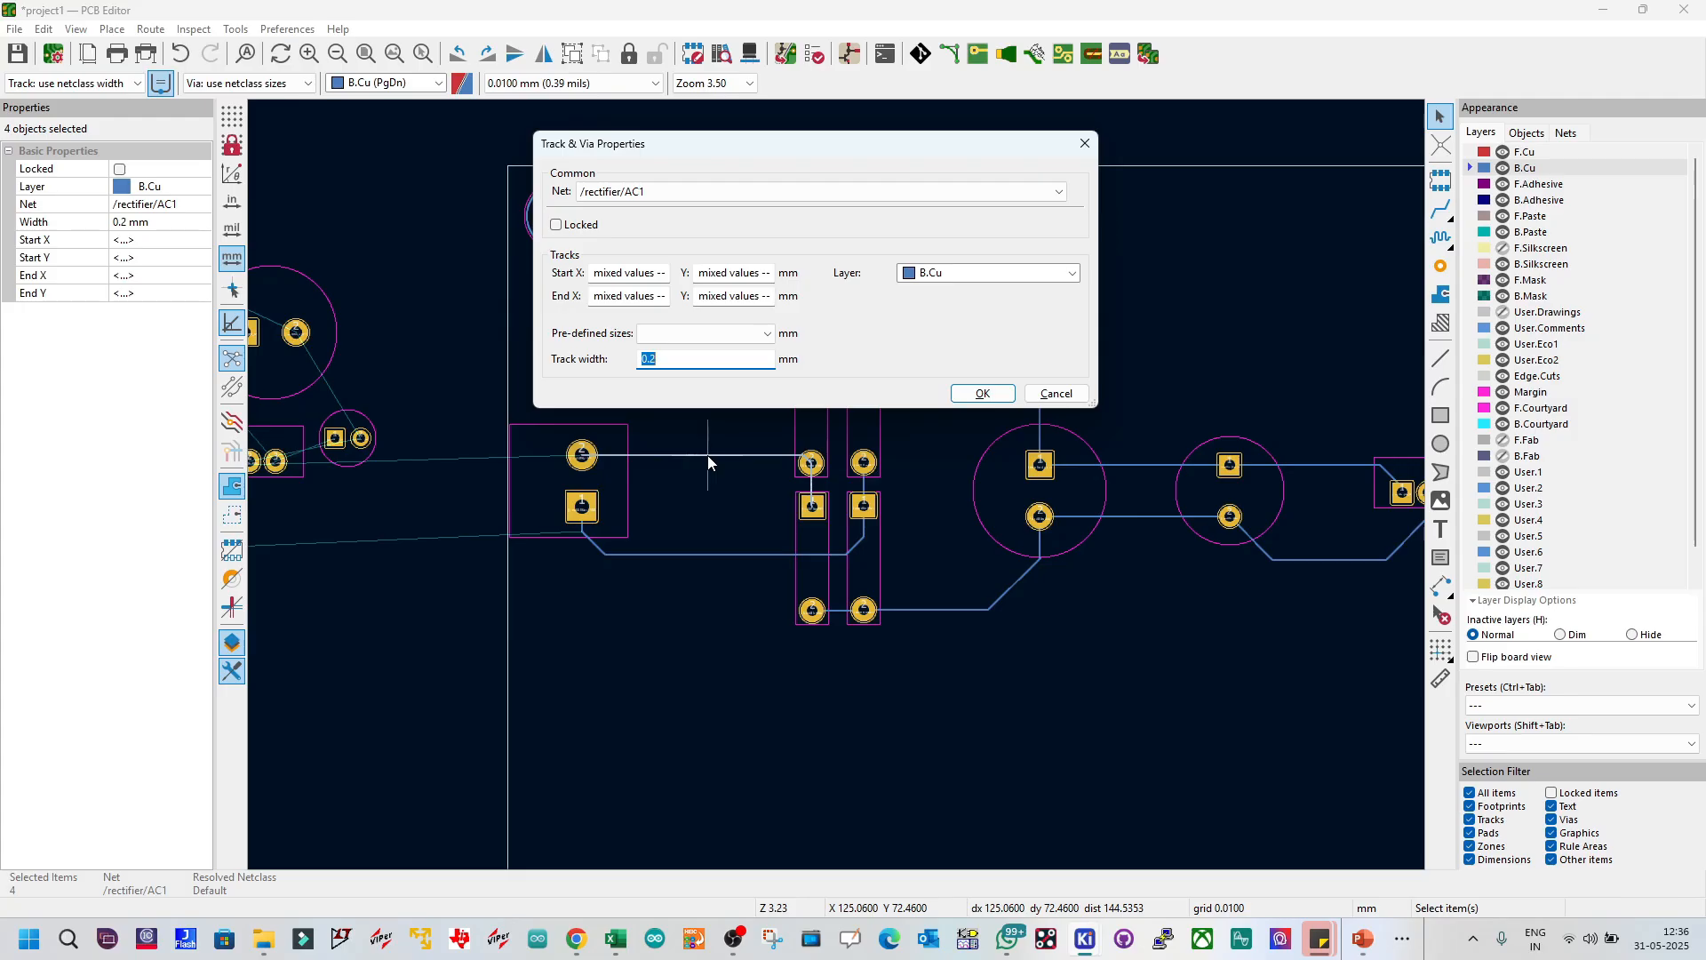
{"action": "type", "text": "1"}
{"action": "left_click", "coordinate": [981, 391]}
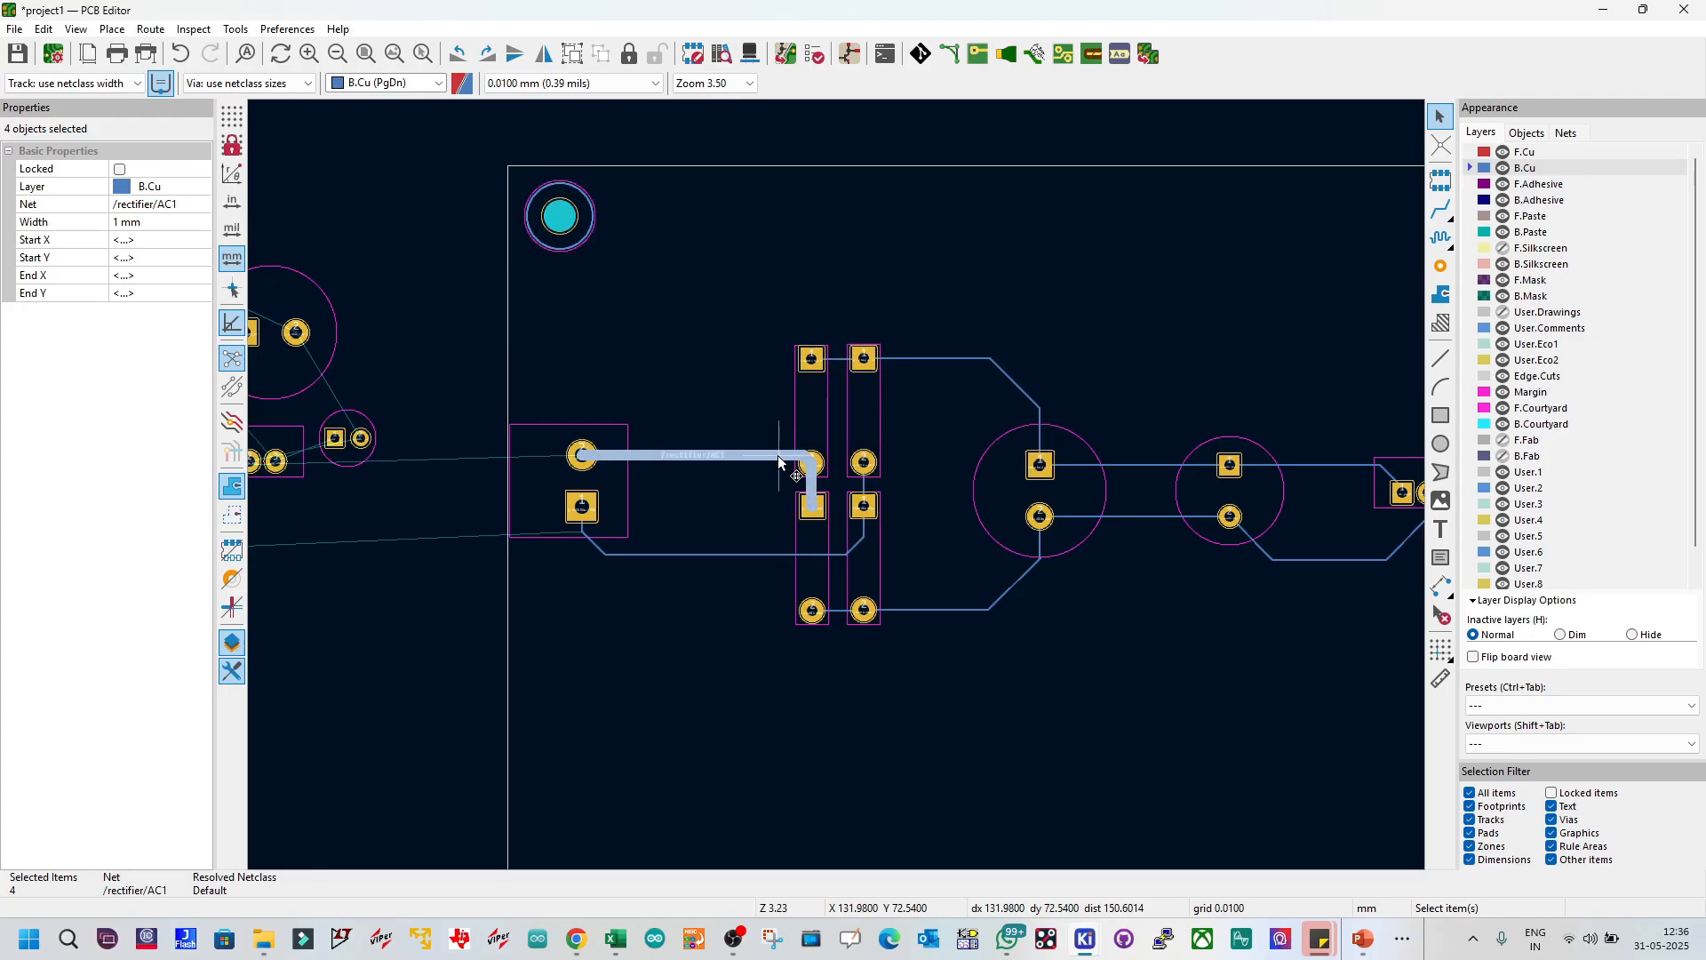
{"action": "key", "text": "e"}
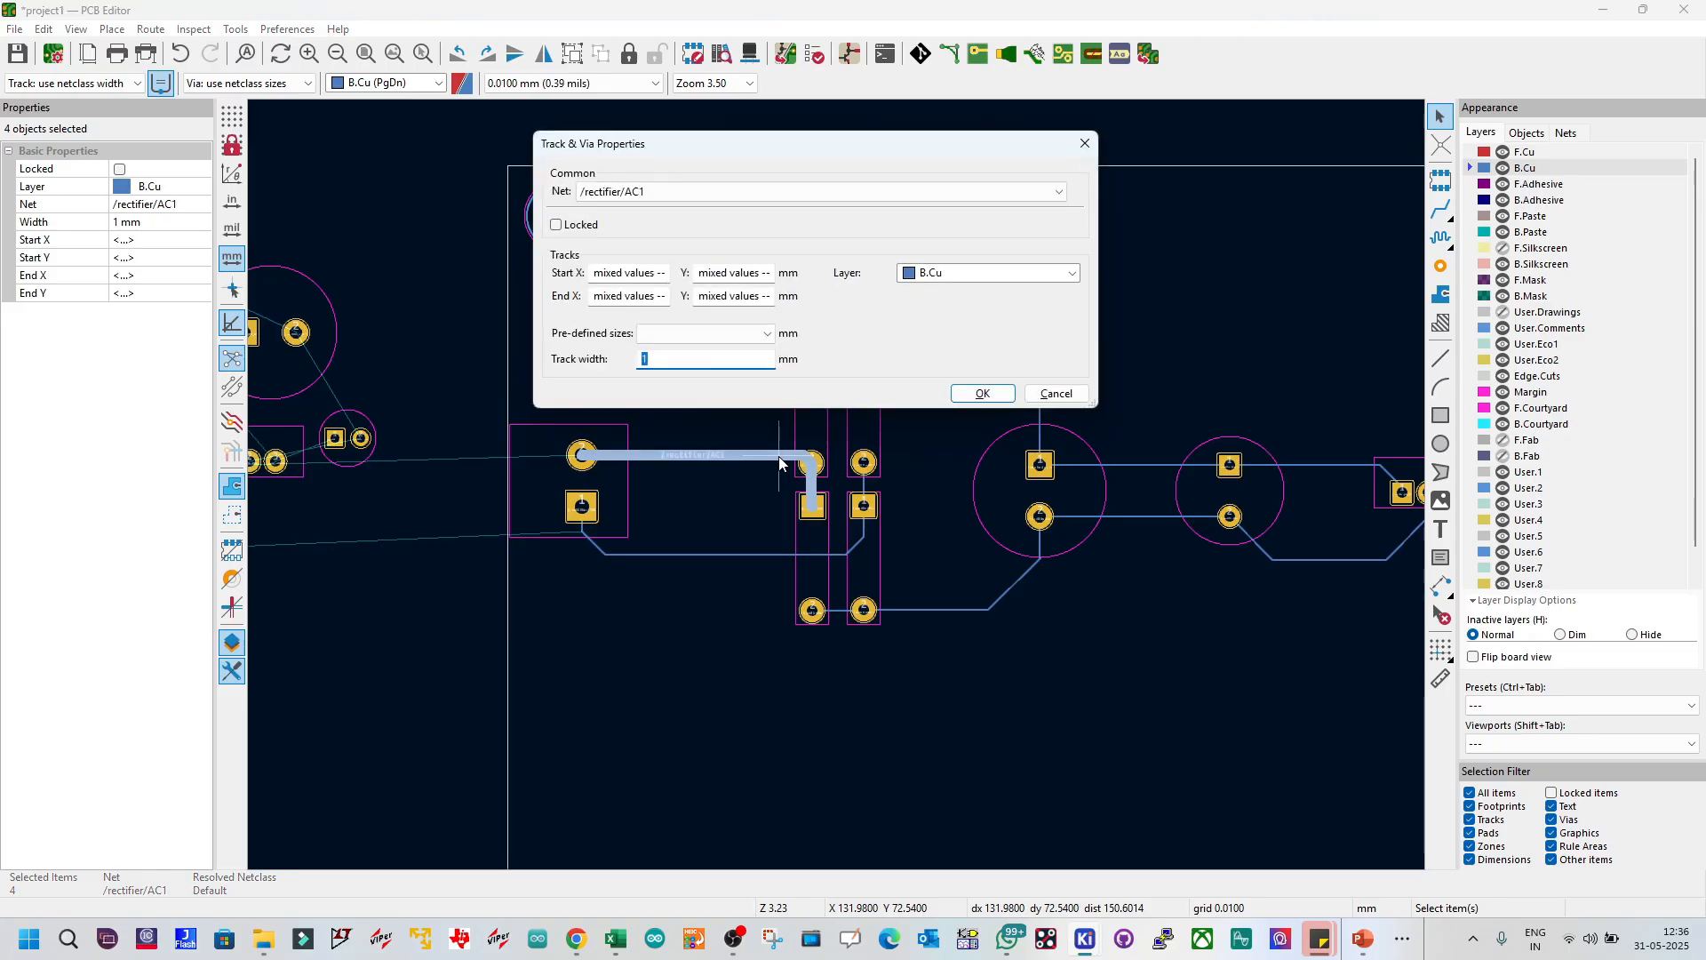
{"action": "type", "text": "2.54"}
{"action": "left_click", "coordinate": [983, 393]}
{"action": "left_click", "coordinate": [888, 452]}
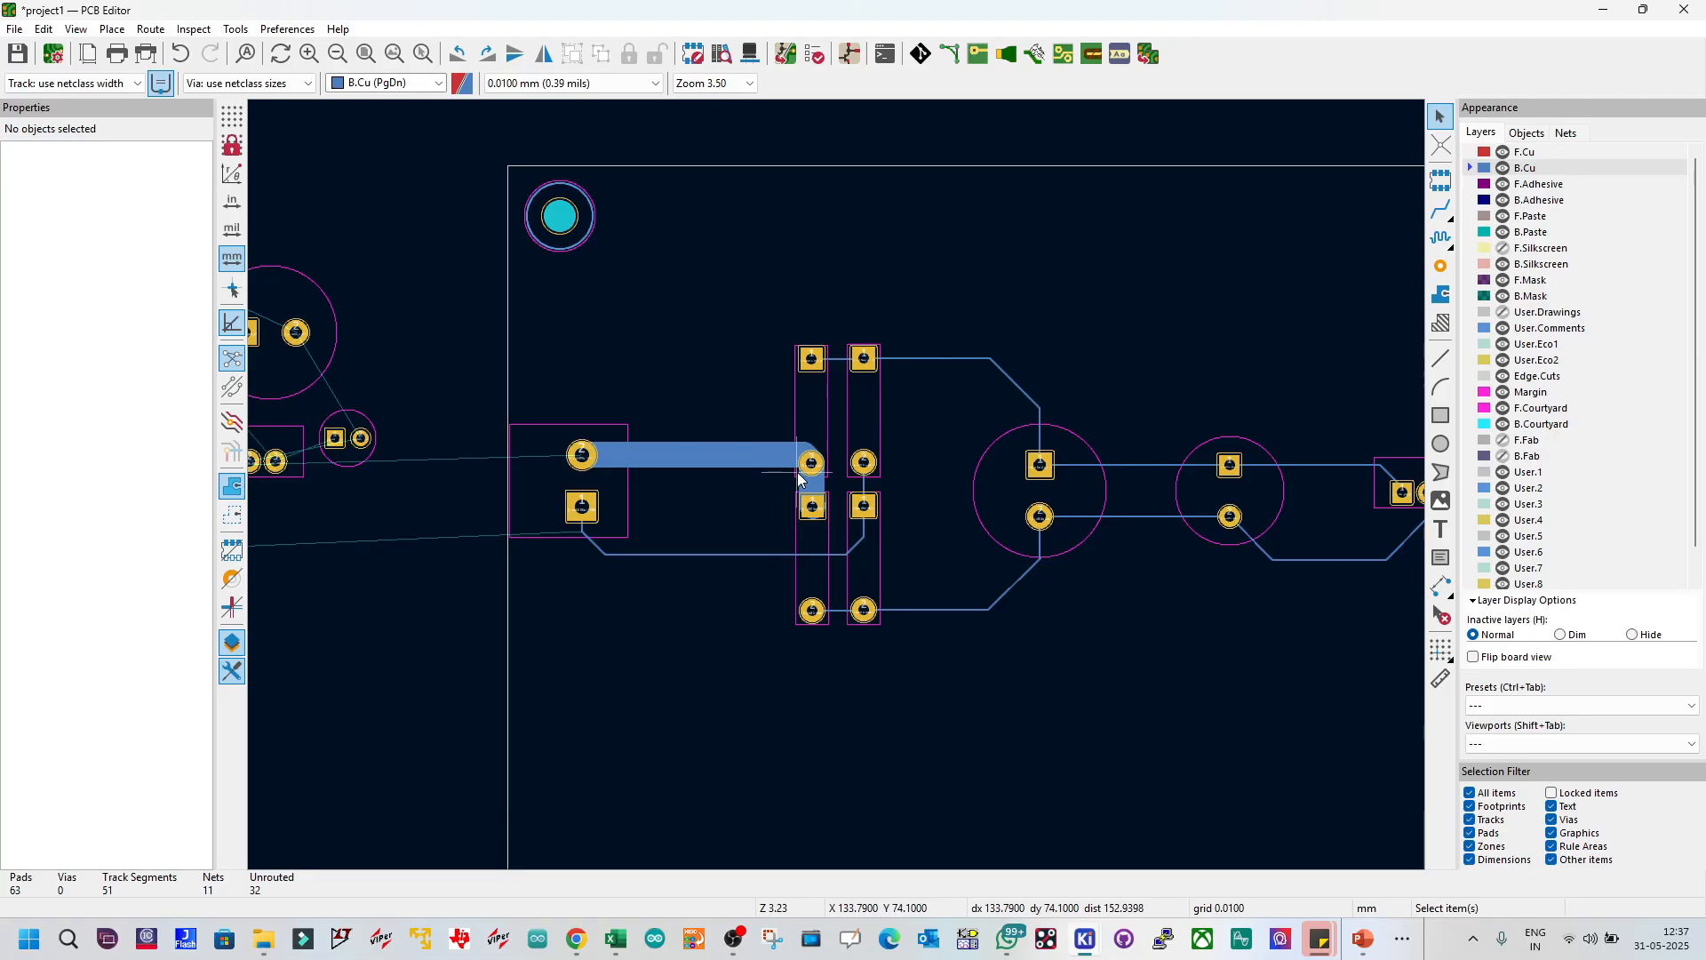
Step: Set the whole AC2 track's width to 2.54 mm and move its horizontal segment slightly lower, away from the diode pads
{"action": "scroll", "coordinate": [804, 496], "scroll_direction": "up", "scroll_amount": 5}
{"action": "scroll", "coordinate": [838, 493], "scroll_direction": "down", "scroll_amount": 4}
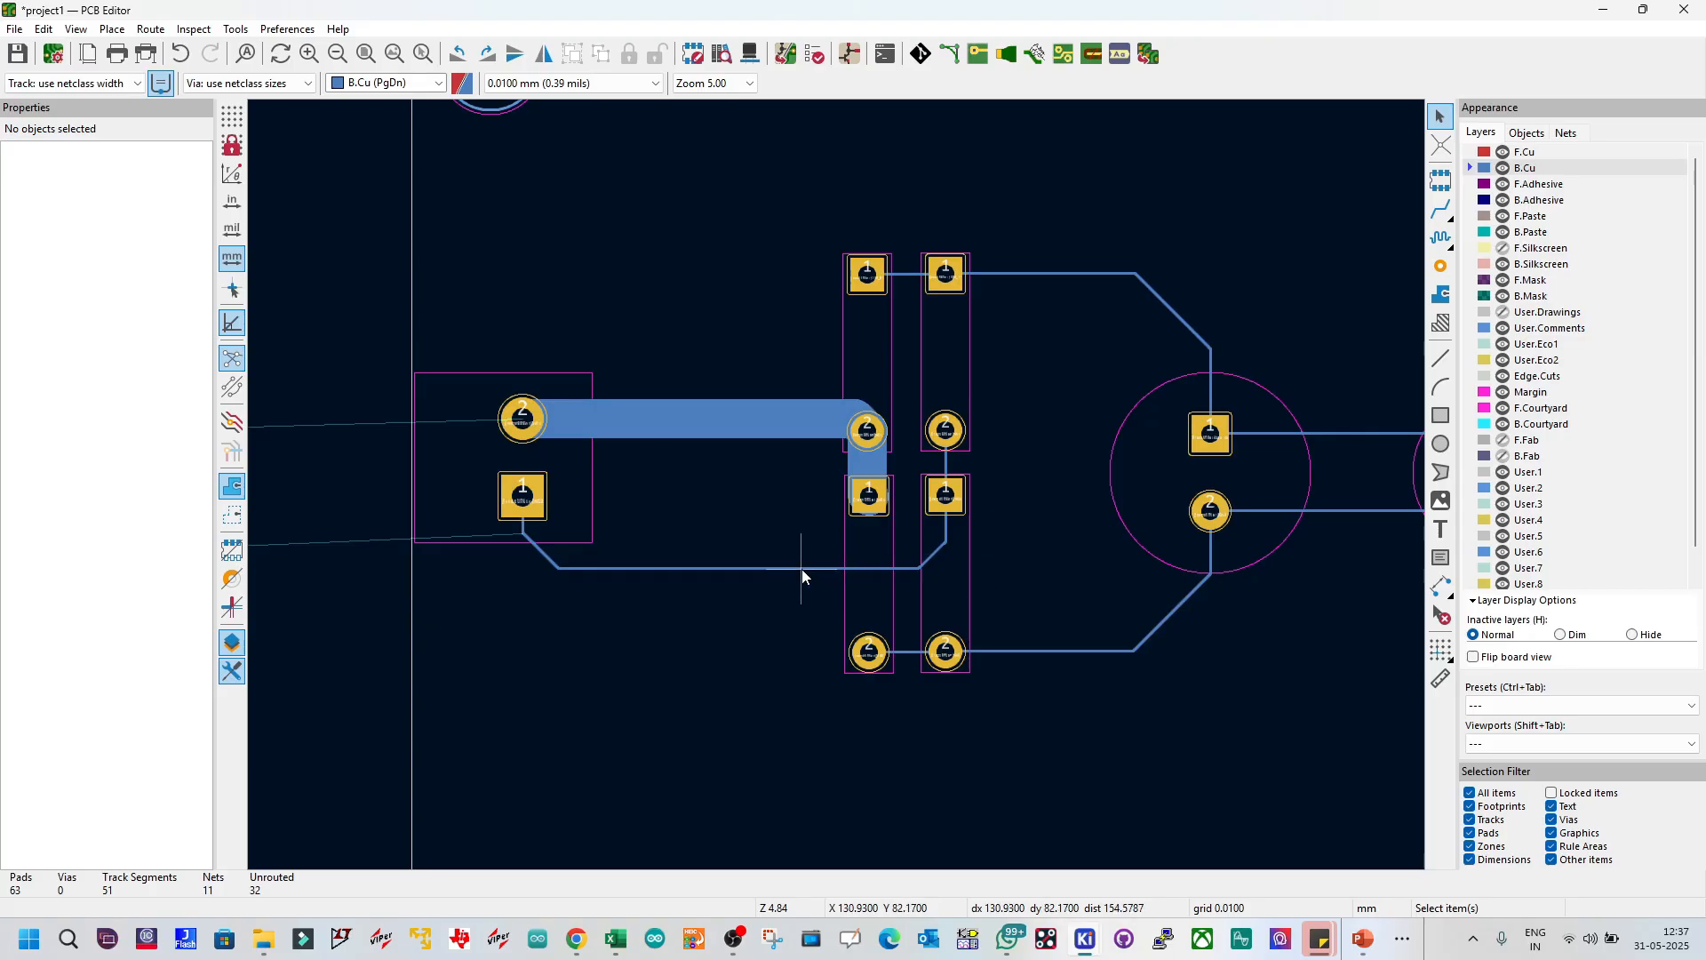
{"action": "key", "text": "u"}
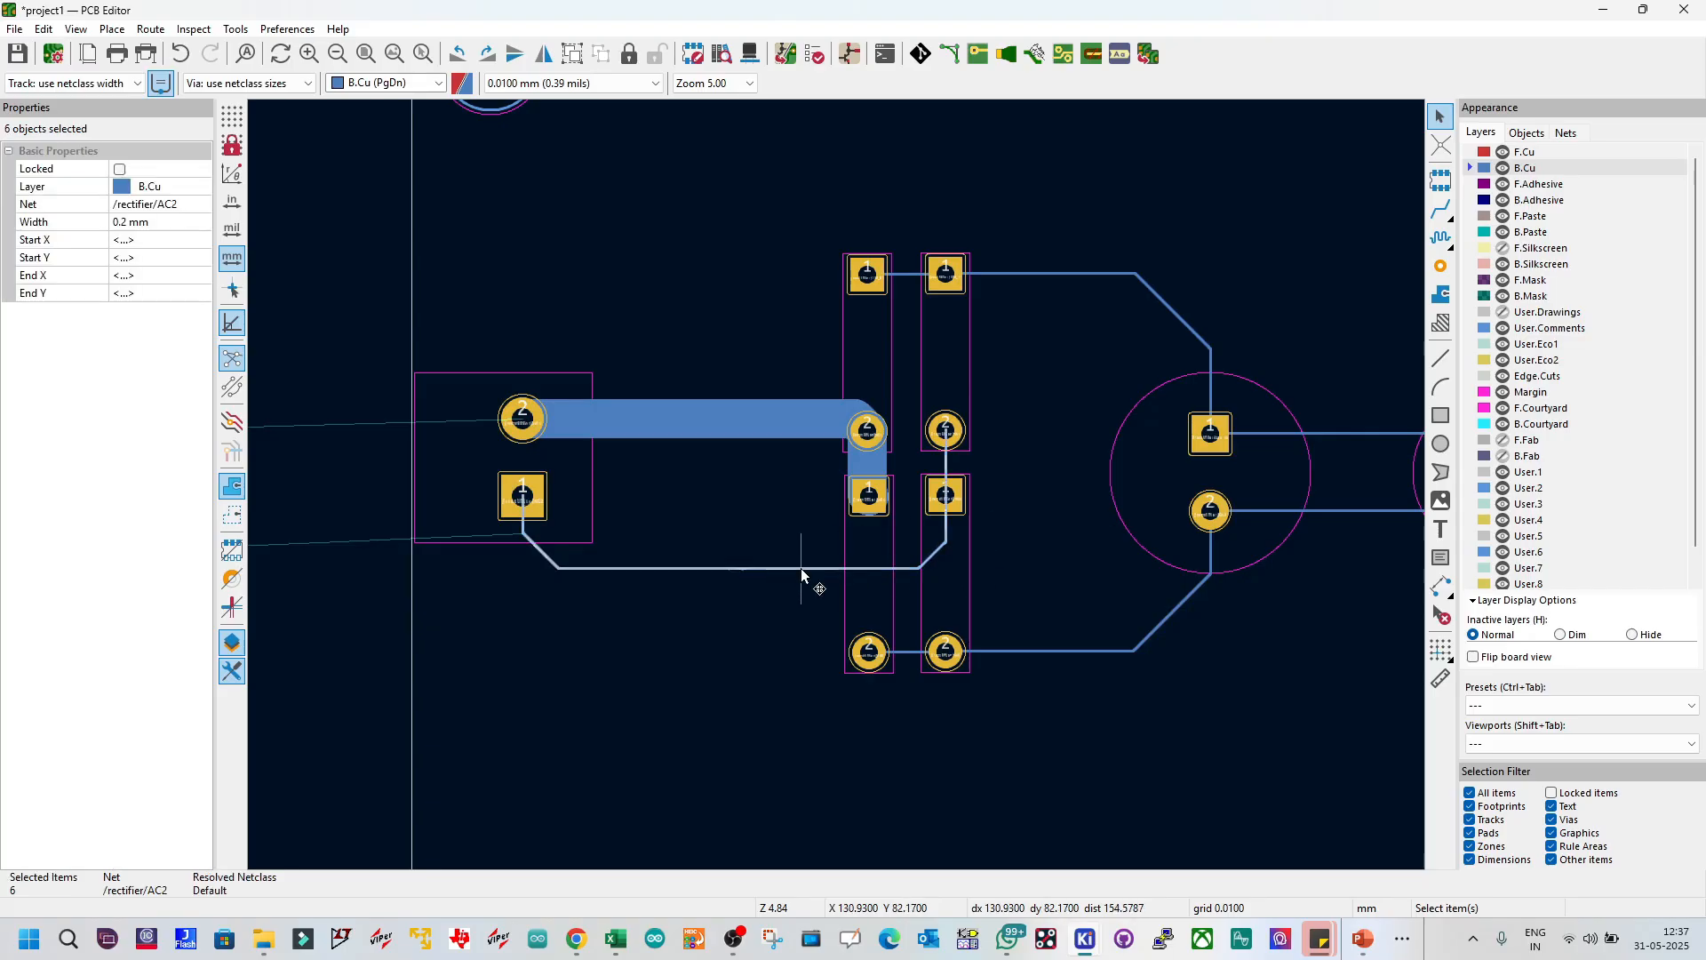
{"action": "key", "text": "e"}
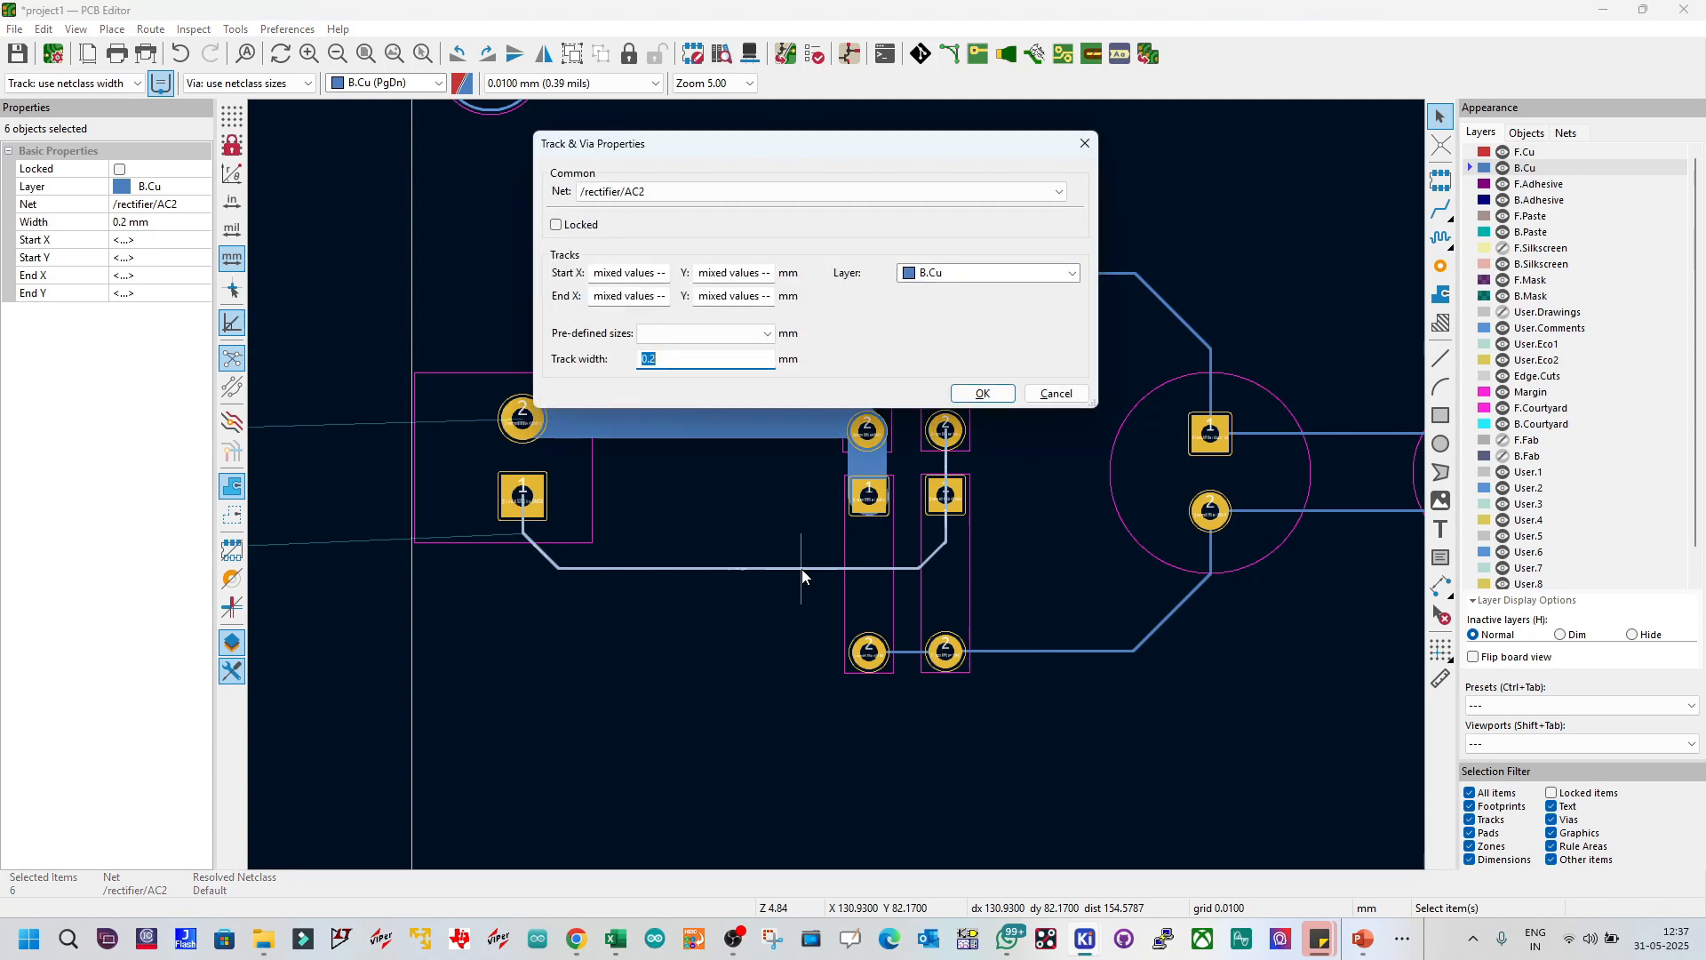
{"action": "type", "text": "2.54"}
{"action": "left_click", "coordinate": [960, 399]}
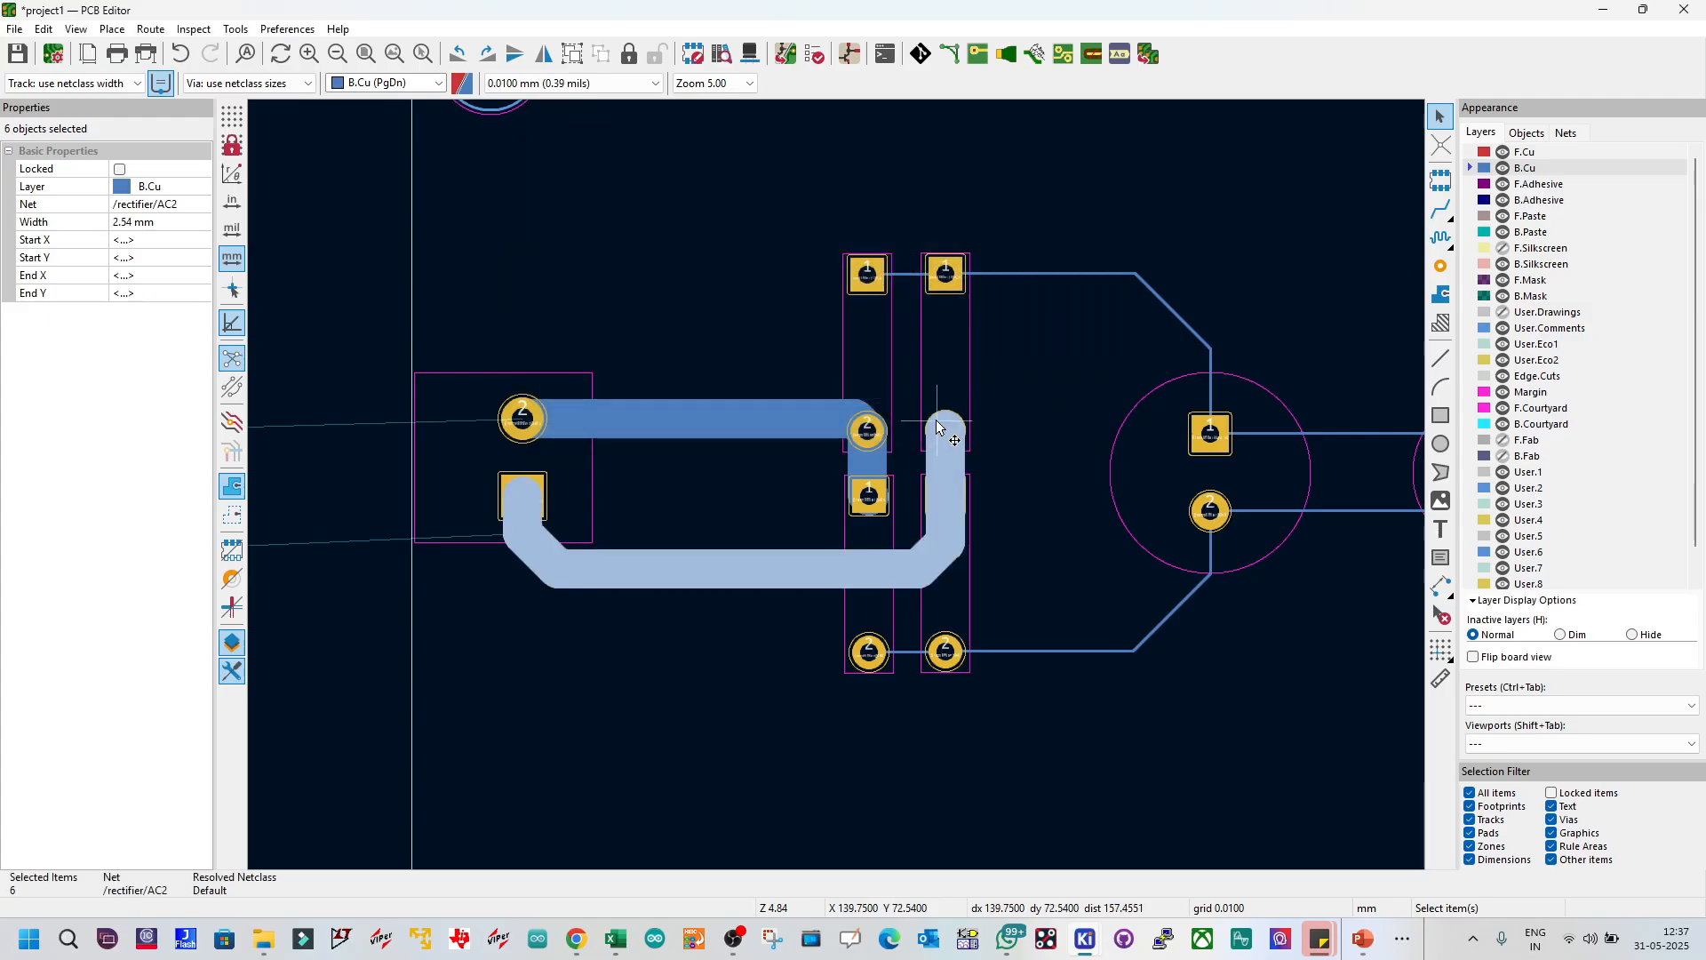
{"action": "key", "text": "Escape"}
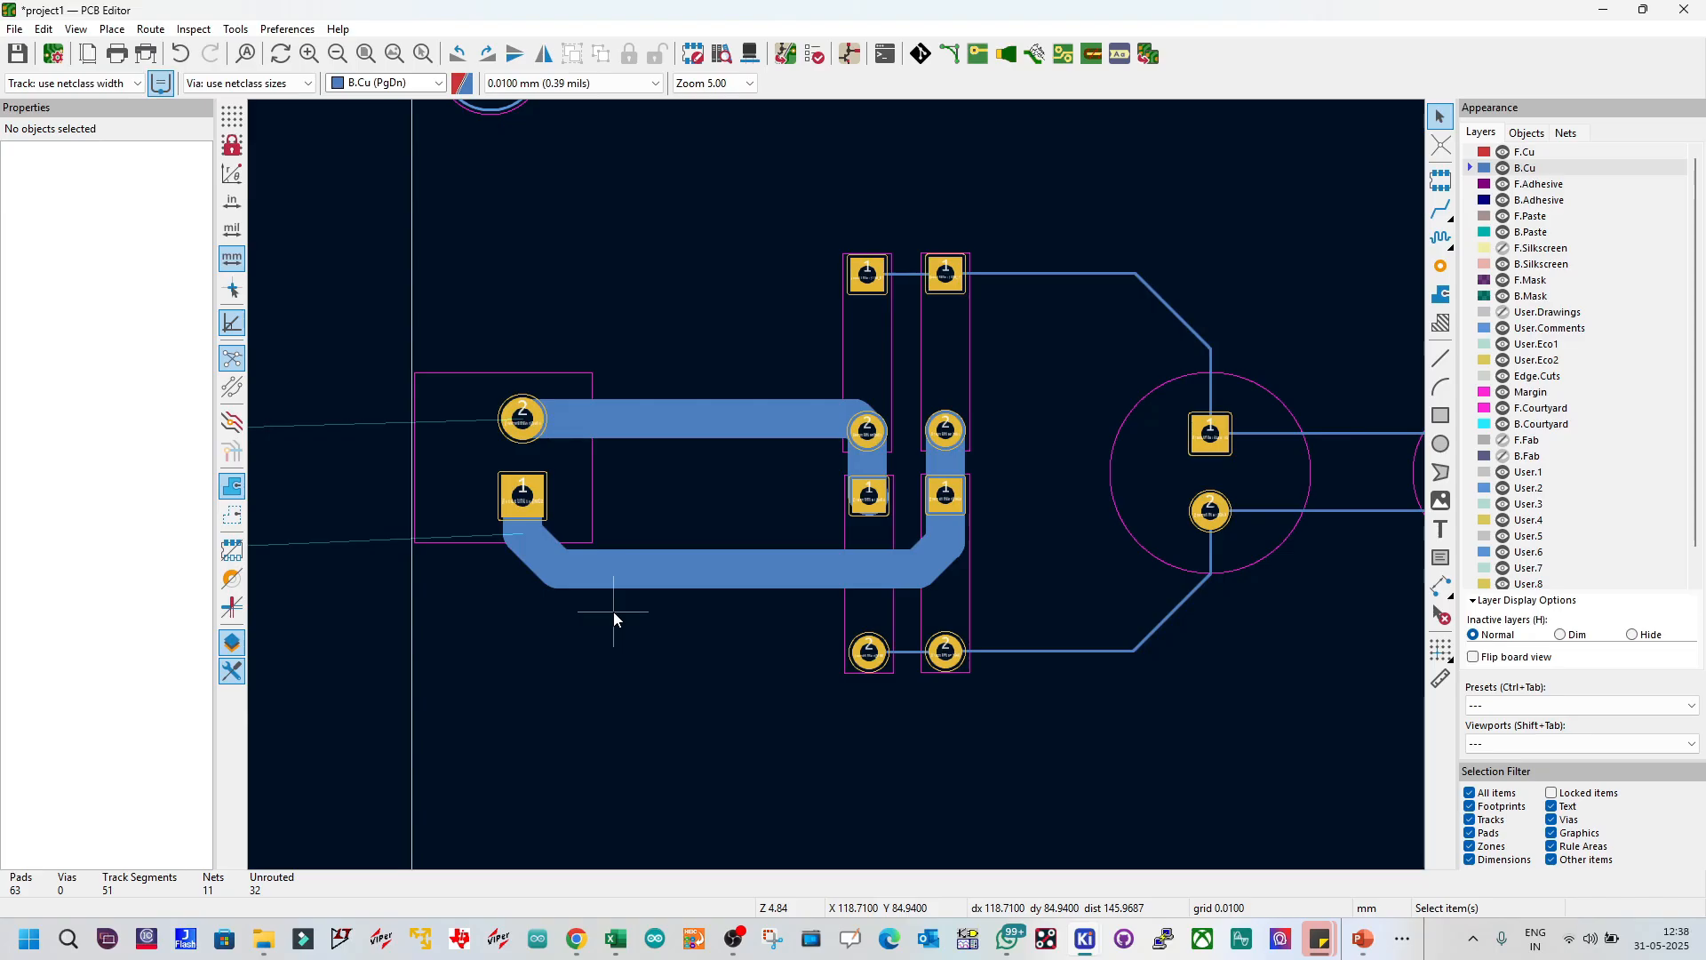
{"action": "left_click", "coordinate": [700, 569]}
{"action": "left_click_drag", "start_coordinate": [700, 569], "coordinate": [702, 585]}
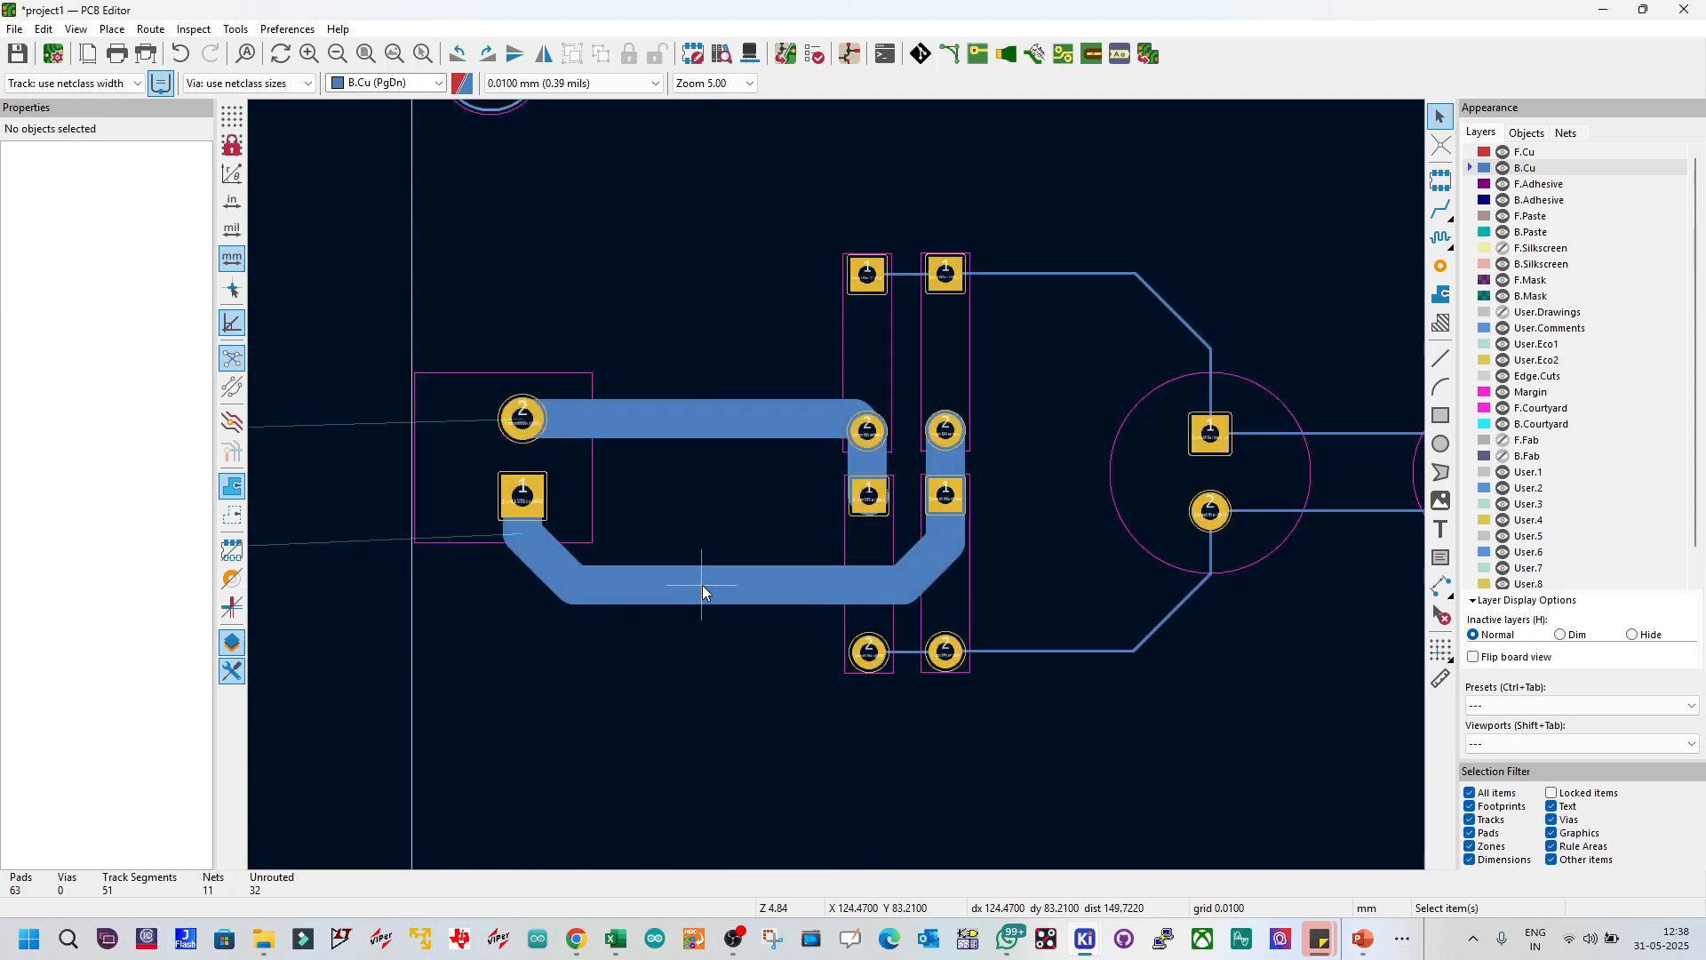
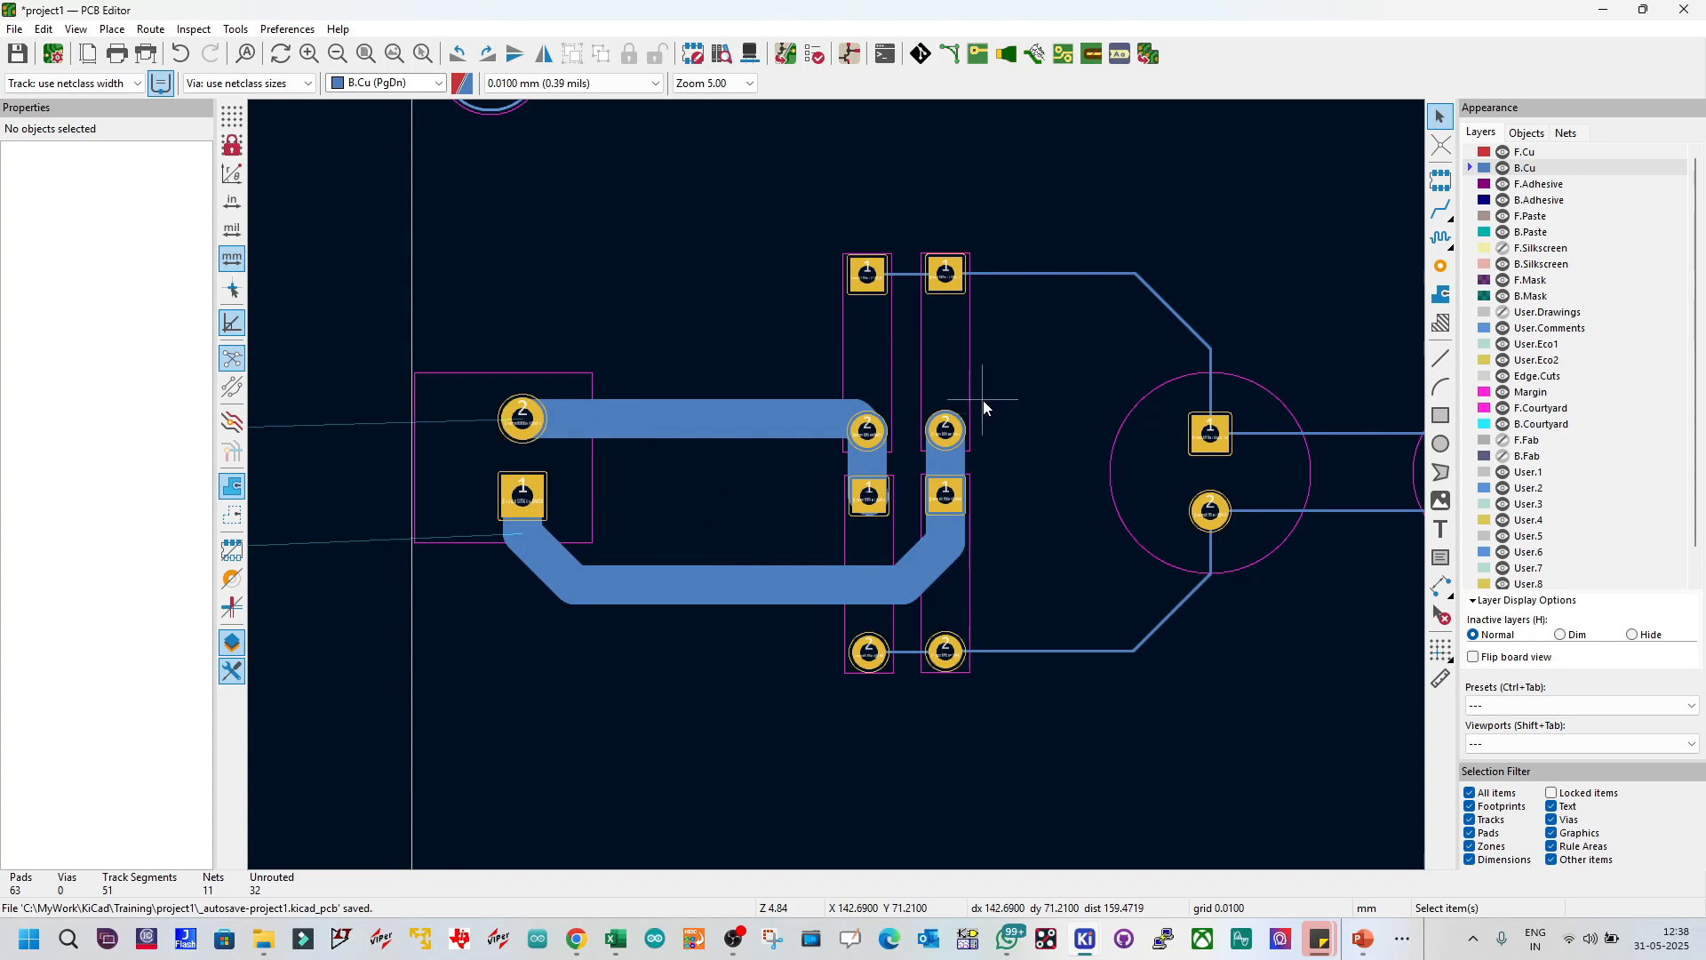
{"action": "double_click", "coordinate": [1047, 274]}
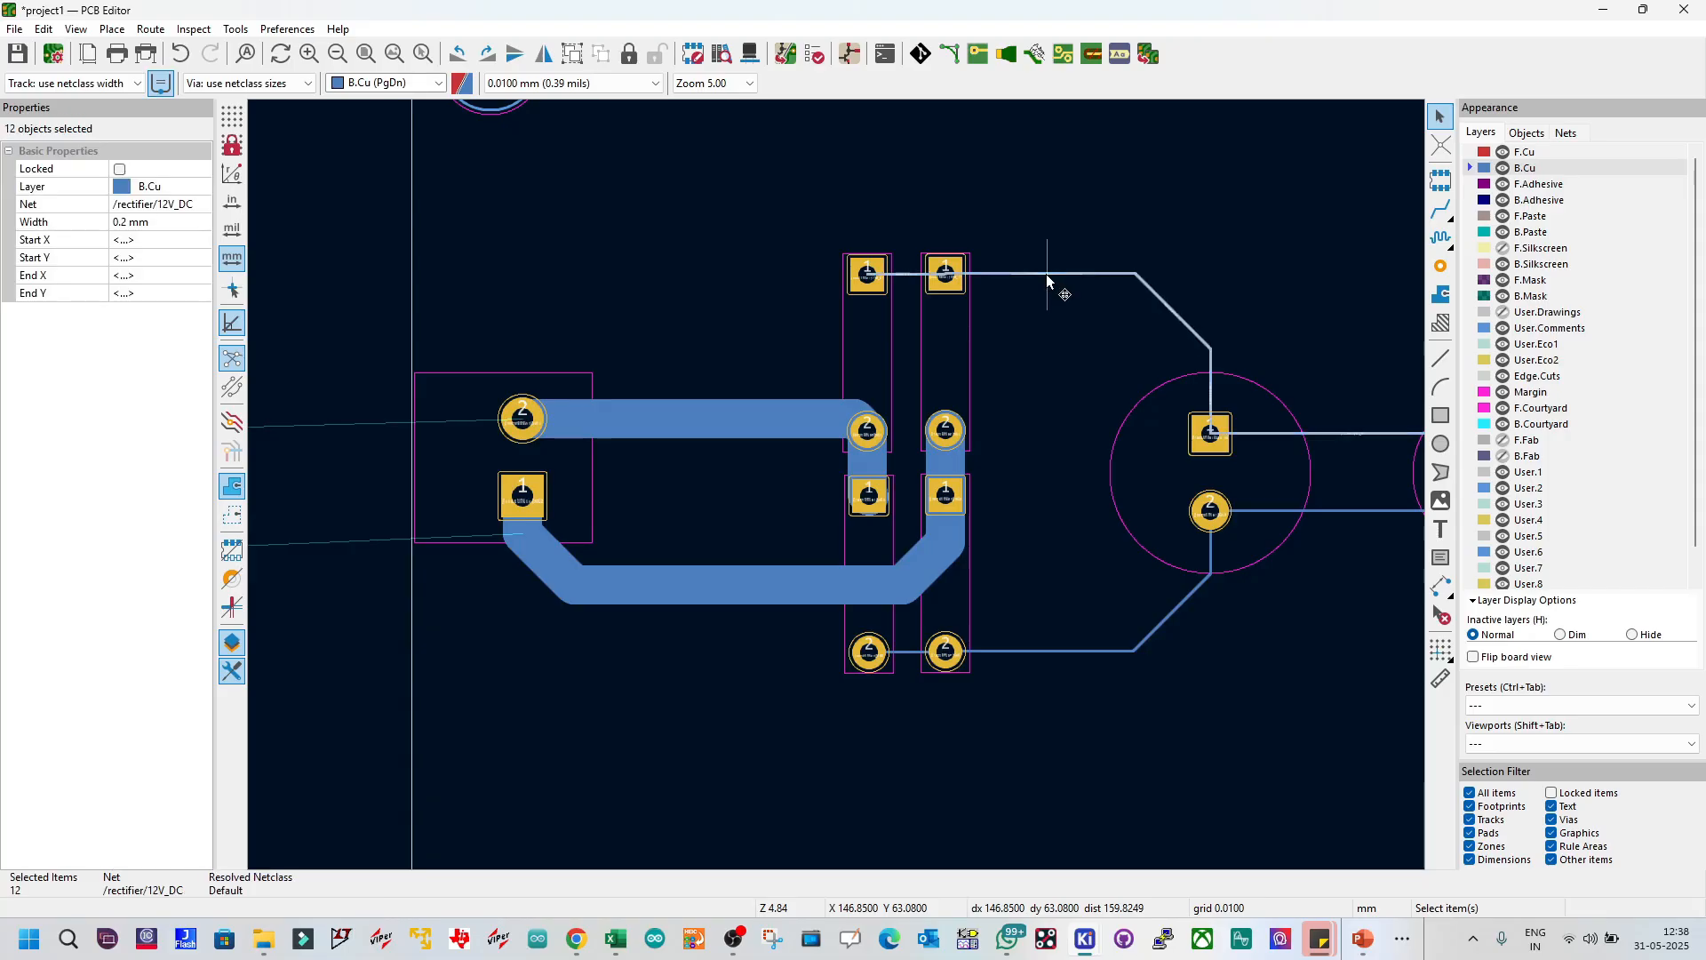
{"action": "scroll", "coordinate": [1049, 284], "scroll_direction": "down", "scroll_amount": 5}
{"action": "scroll", "coordinate": [800, 487], "scroll_direction": "up", "scroll_amount": 6}
{"action": "scroll", "coordinate": [846, 498], "scroll_direction": "down", "scroll_amount": 3}
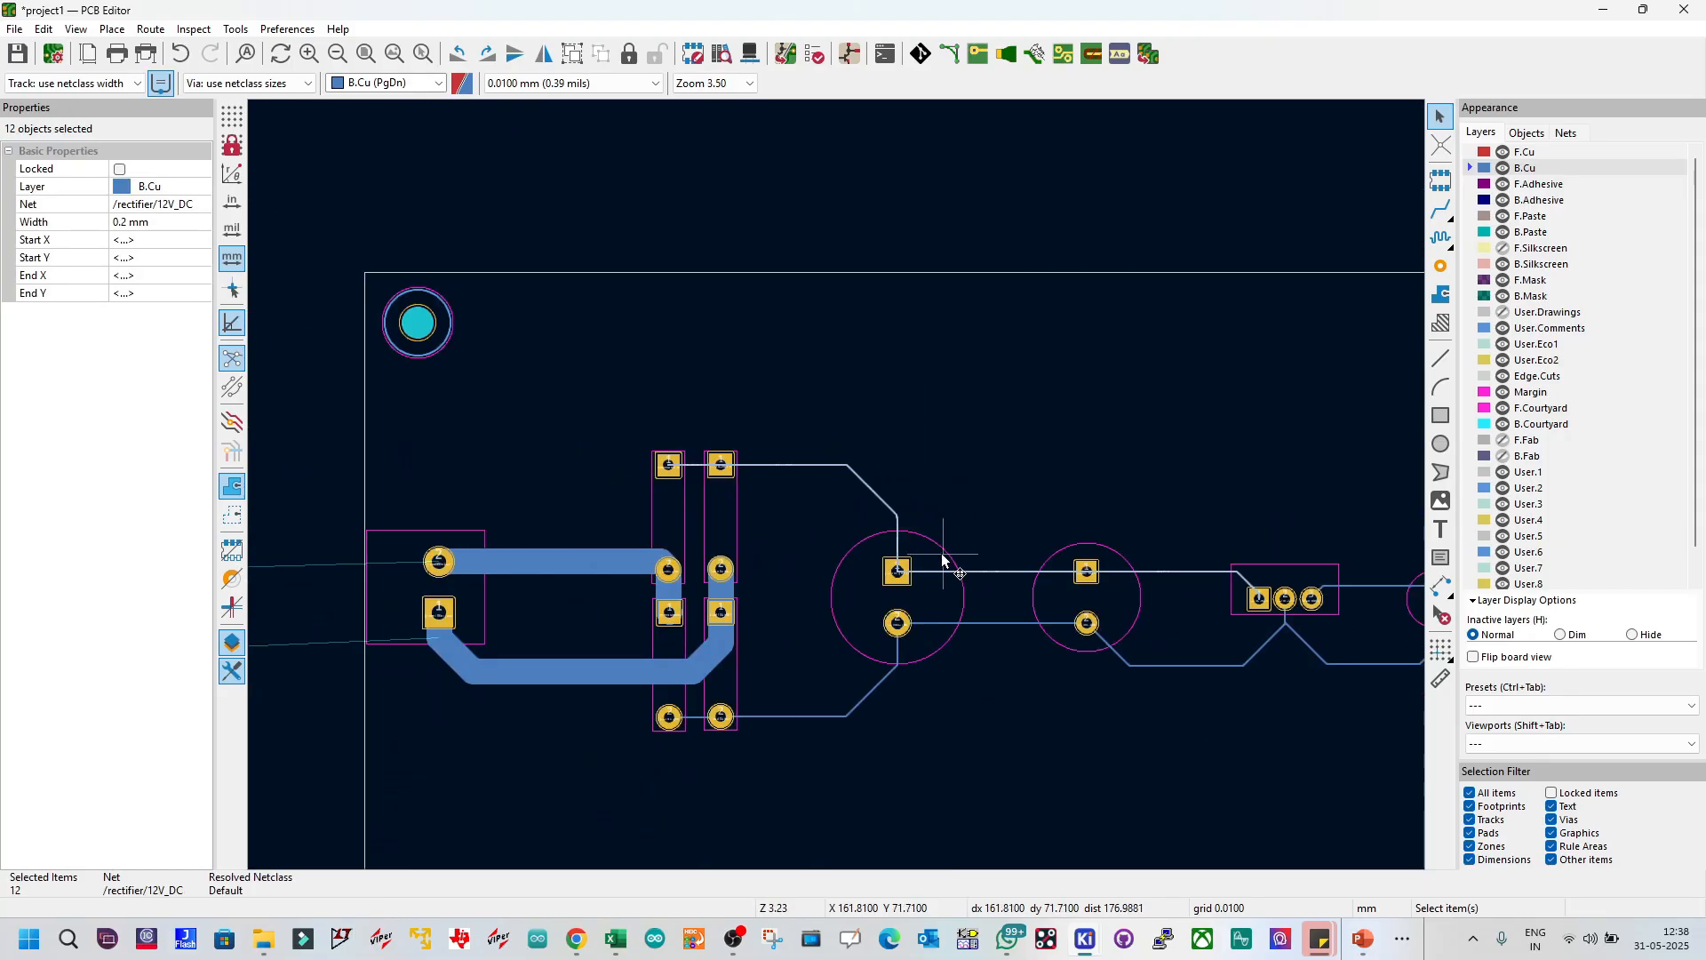
{"action": "scroll", "coordinate": [943, 555], "scroll_direction": "up", "scroll_amount": 2}
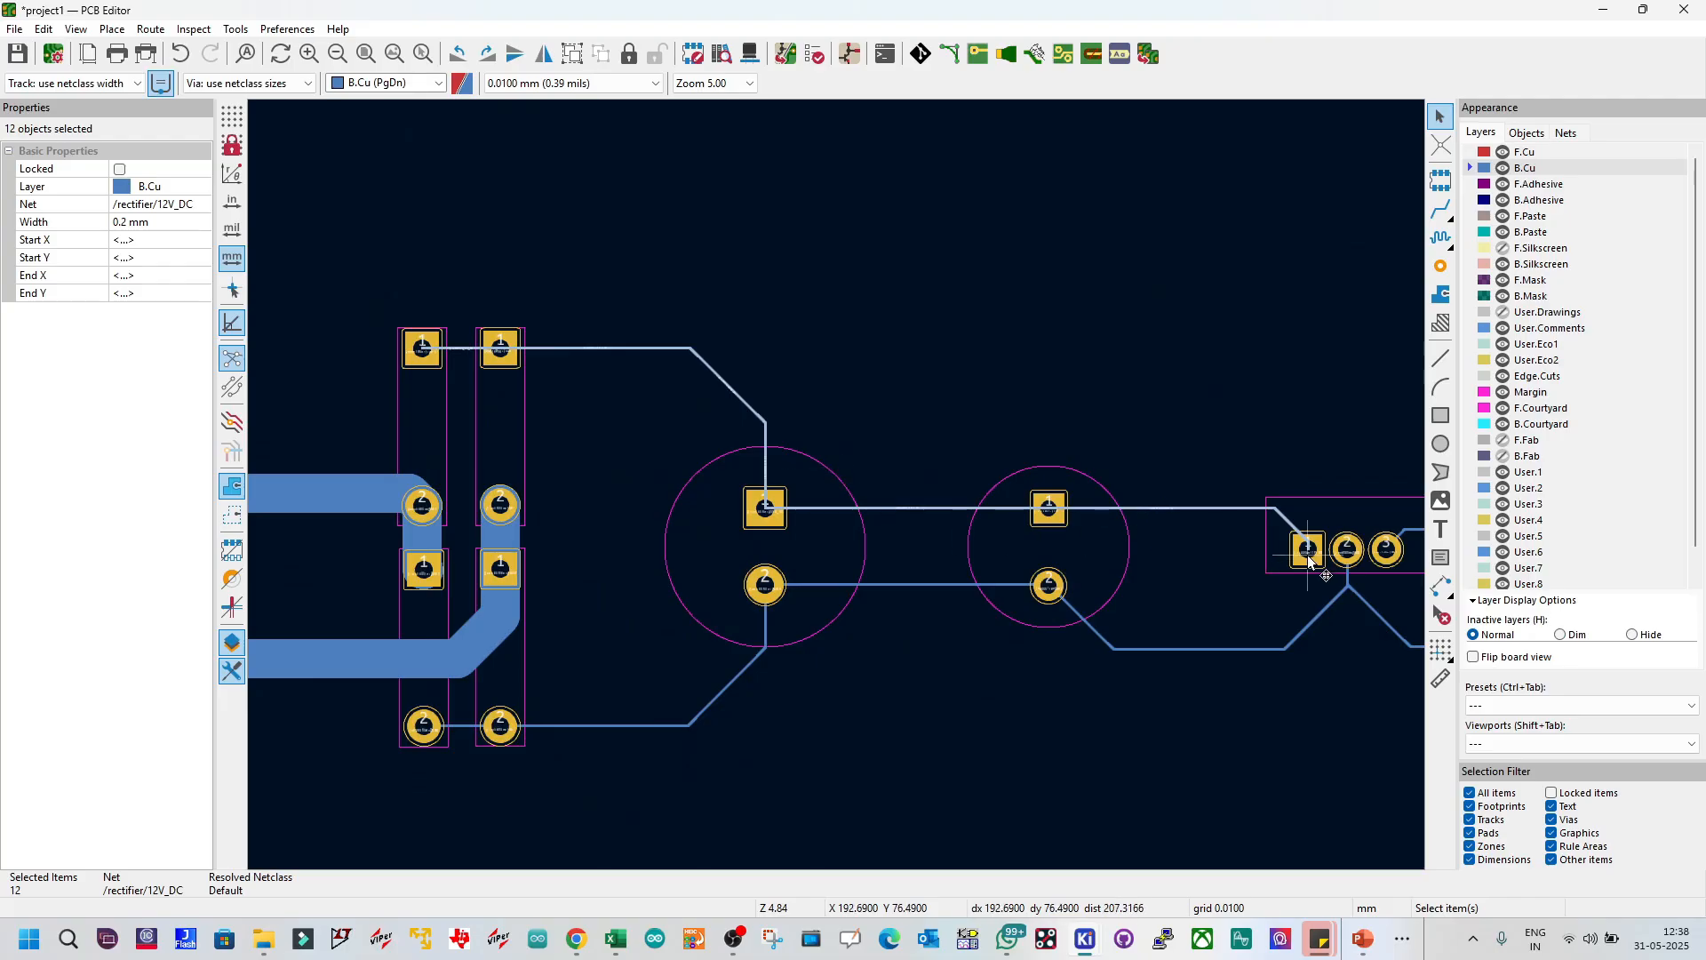
{"action": "key", "text": "Escape"}
Step: Set the width of the entire 12V_DC track, from the diodes to the regulator's pad 1, to 2.54 mm
{"action": "left_click", "coordinate": [727, 383]}
{"action": "key", "text": "u"}
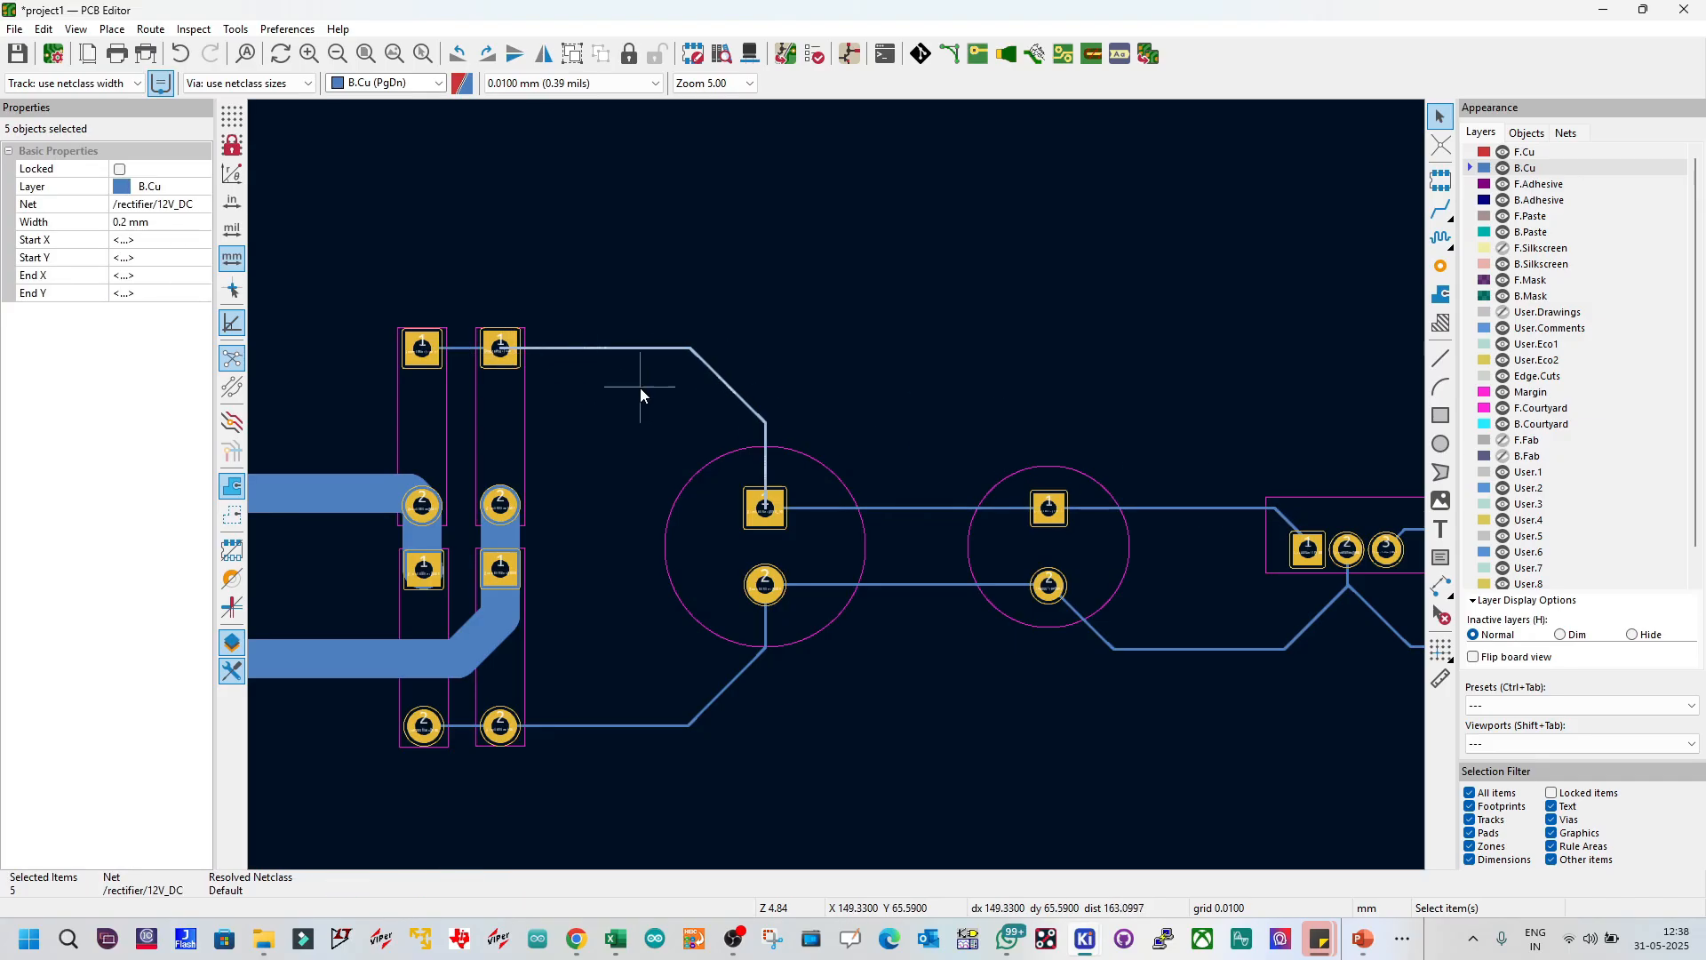
{"action": "key", "text": "u"}
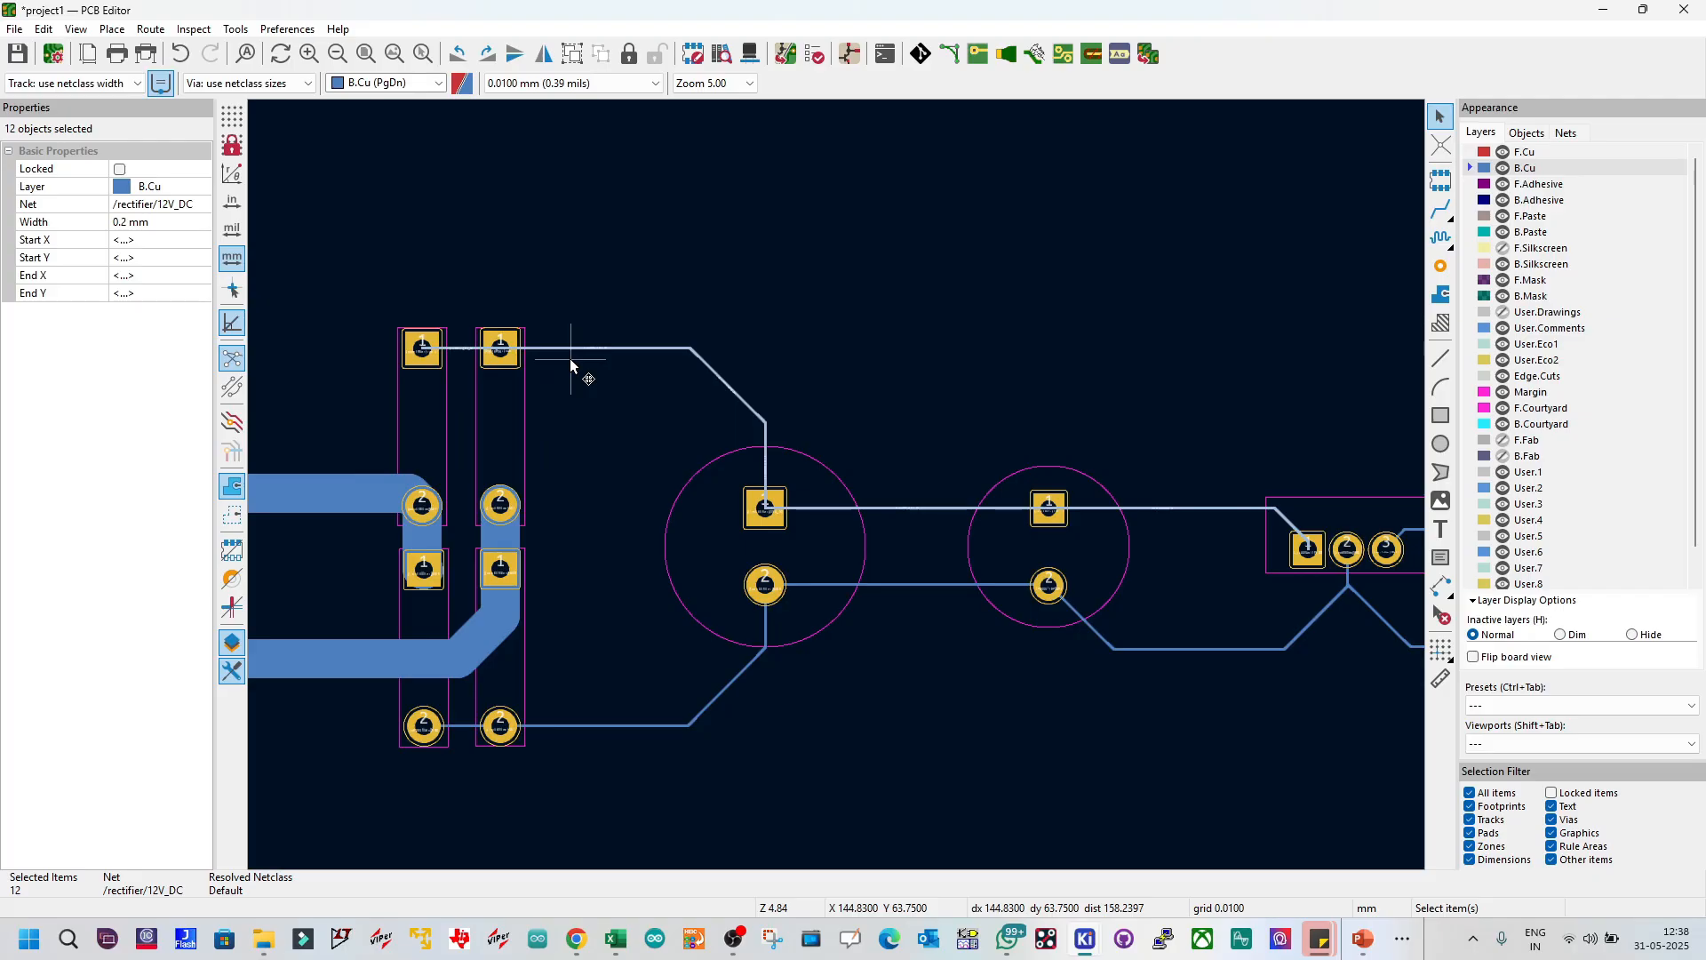
{"action": "key", "text": "e"}
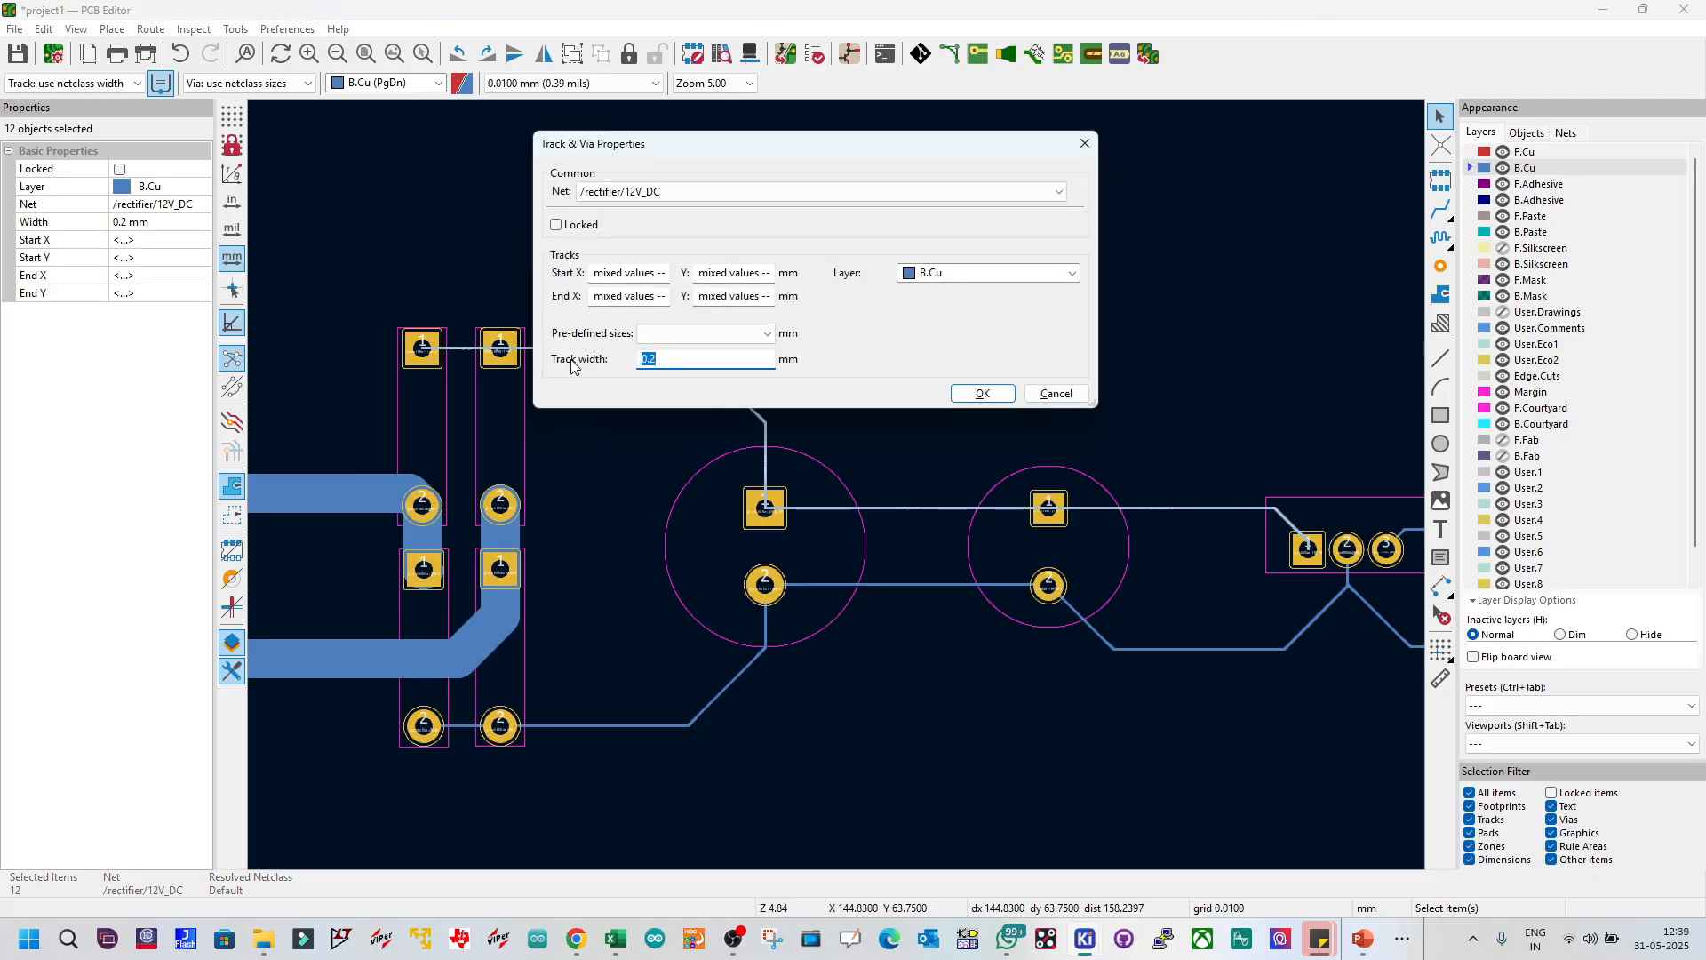
{"action": "type", "text": "2.54"}
{"action": "left_click", "coordinate": [986, 393]}
{"action": "left_click", "coordinate": [931, 380]}
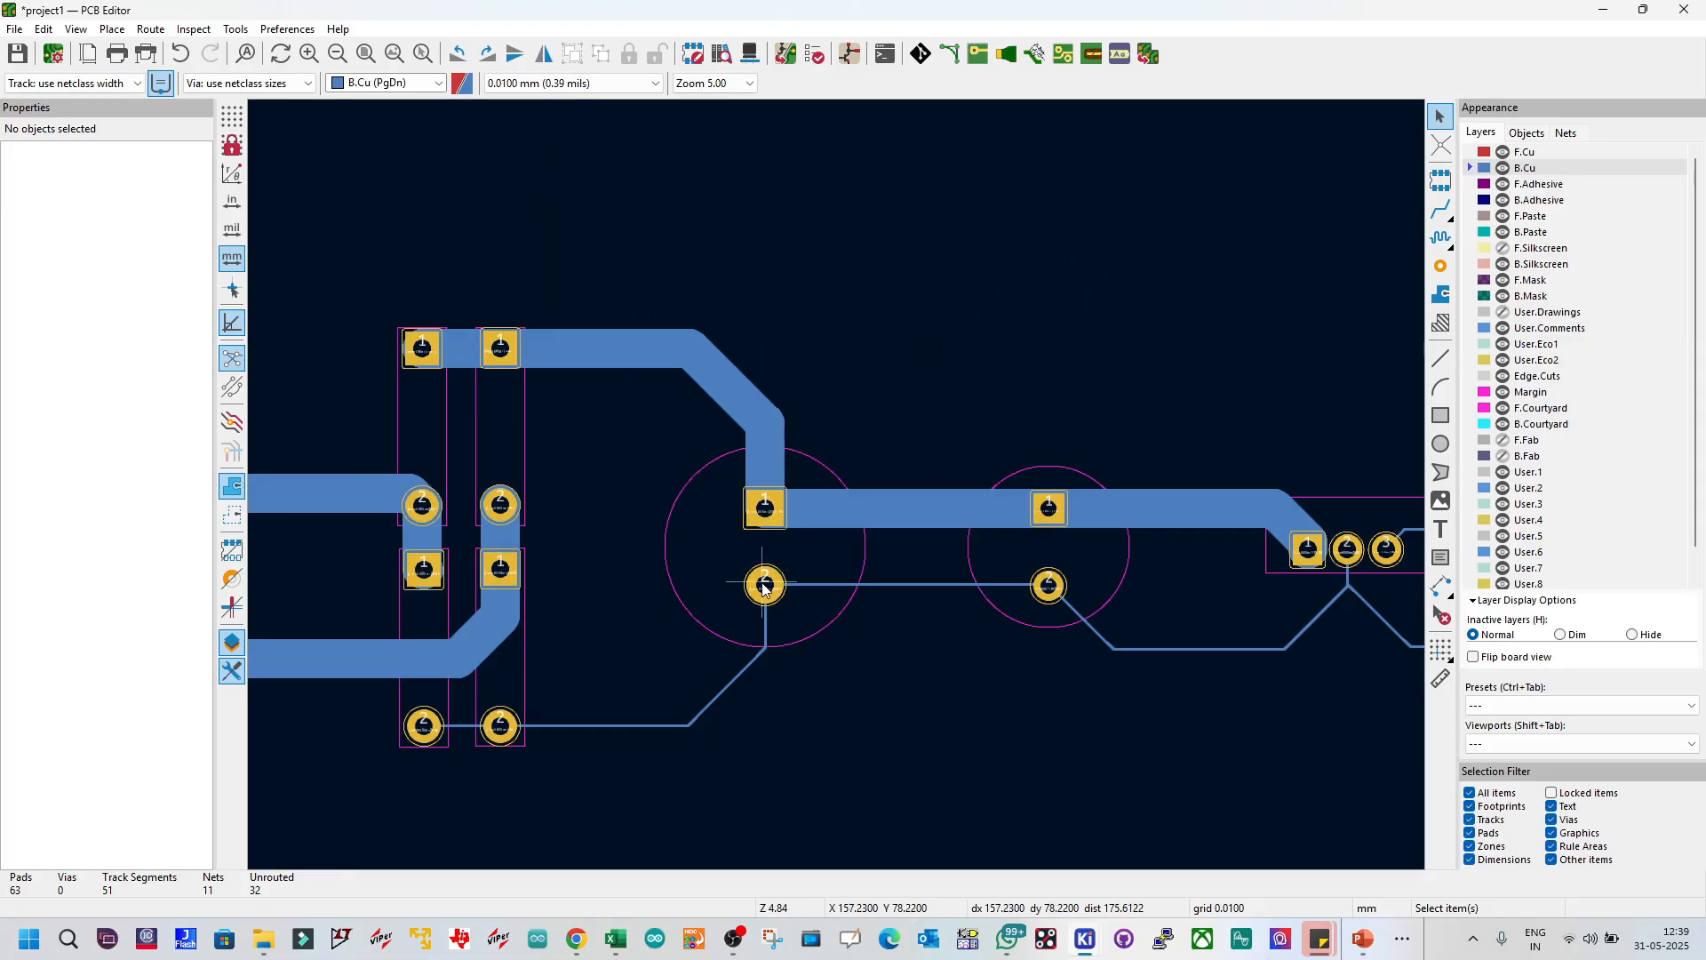
Step: Move the 12V_DC diagonal away from the regulator to form a horizontal entry into pad 1, and set that entry segment's width to 2 mm
{"action": "scroll", "coordinate": [1347, 569], "scroll_direction": "up", "scroll_amount": 4}
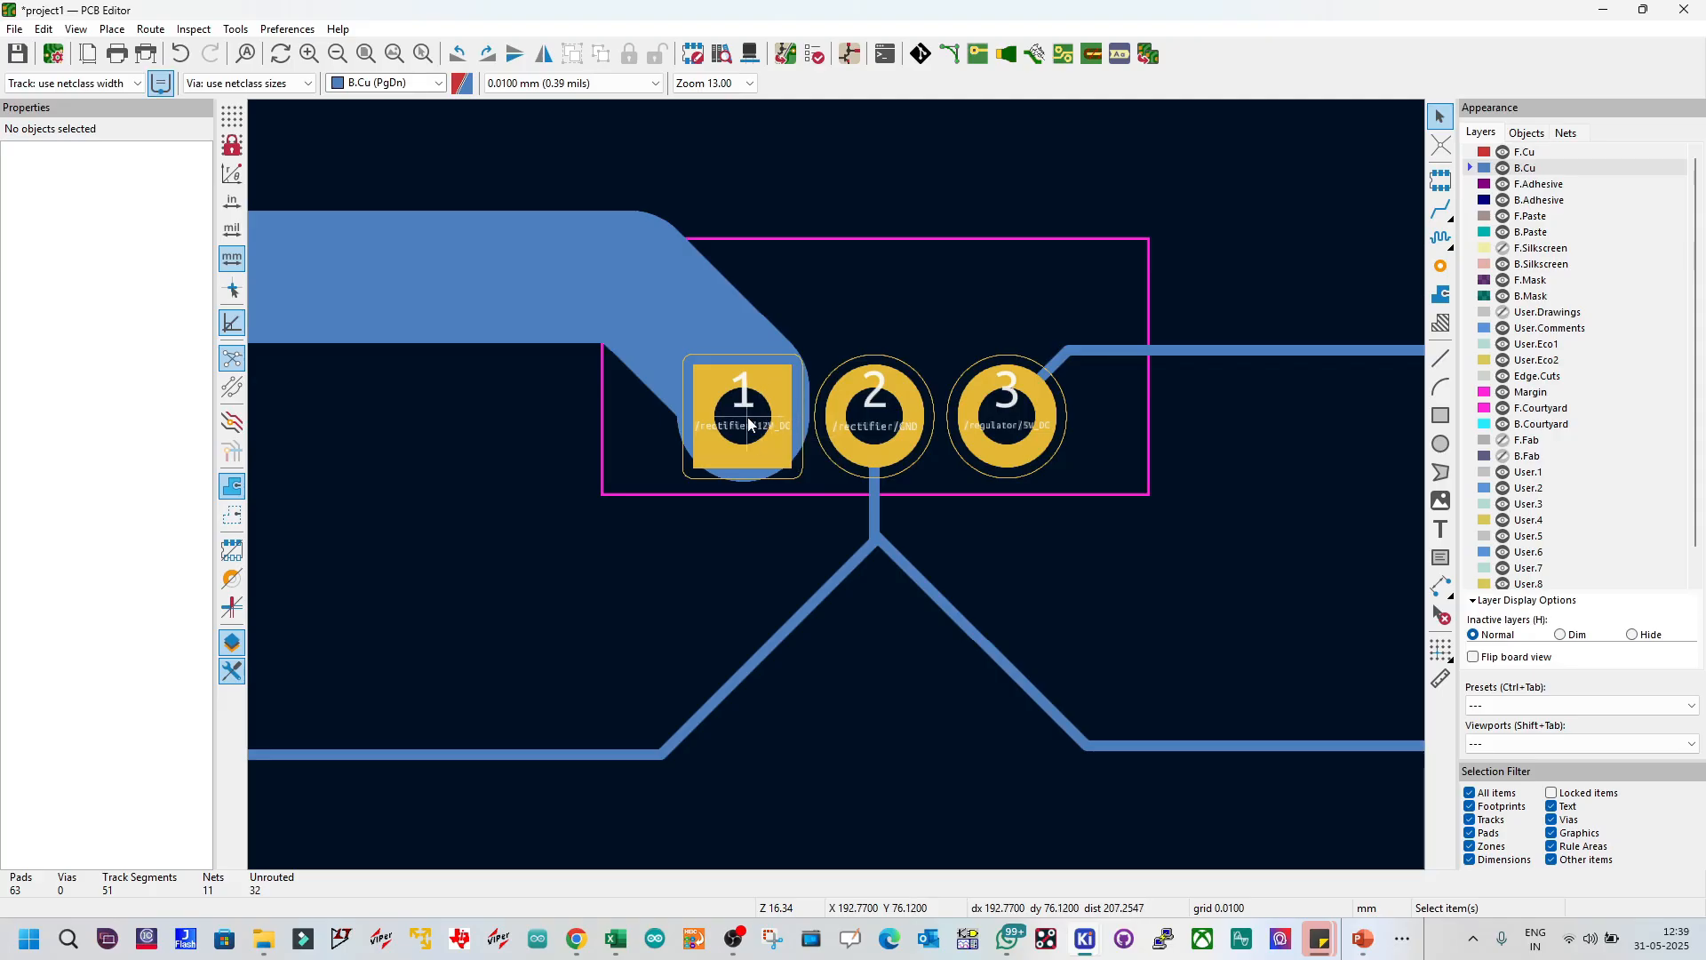
{"action": "left_click", "coordinate": [685, 312]}
{"action": "left_click_drag", "start_coordinate": [685, 313], "coordinate": [534, 370]}
{"action": "left_click", "coordinate": [653, 391]}
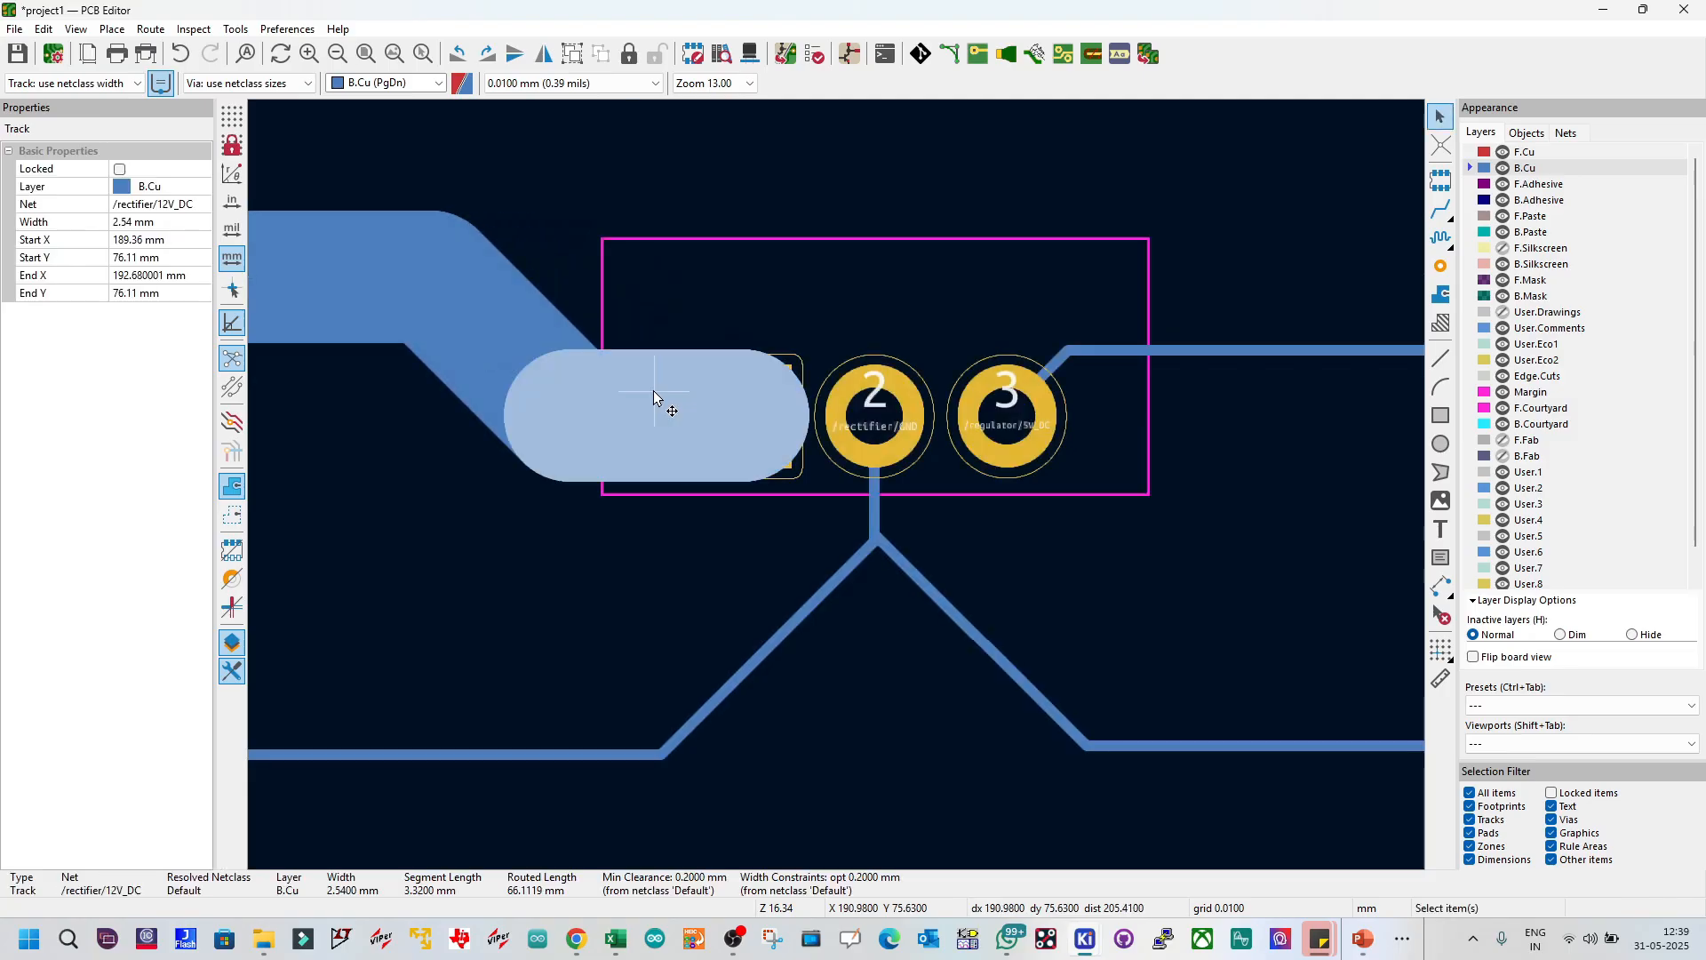
{"action": "double_click", "coordinate": [653, 391]}
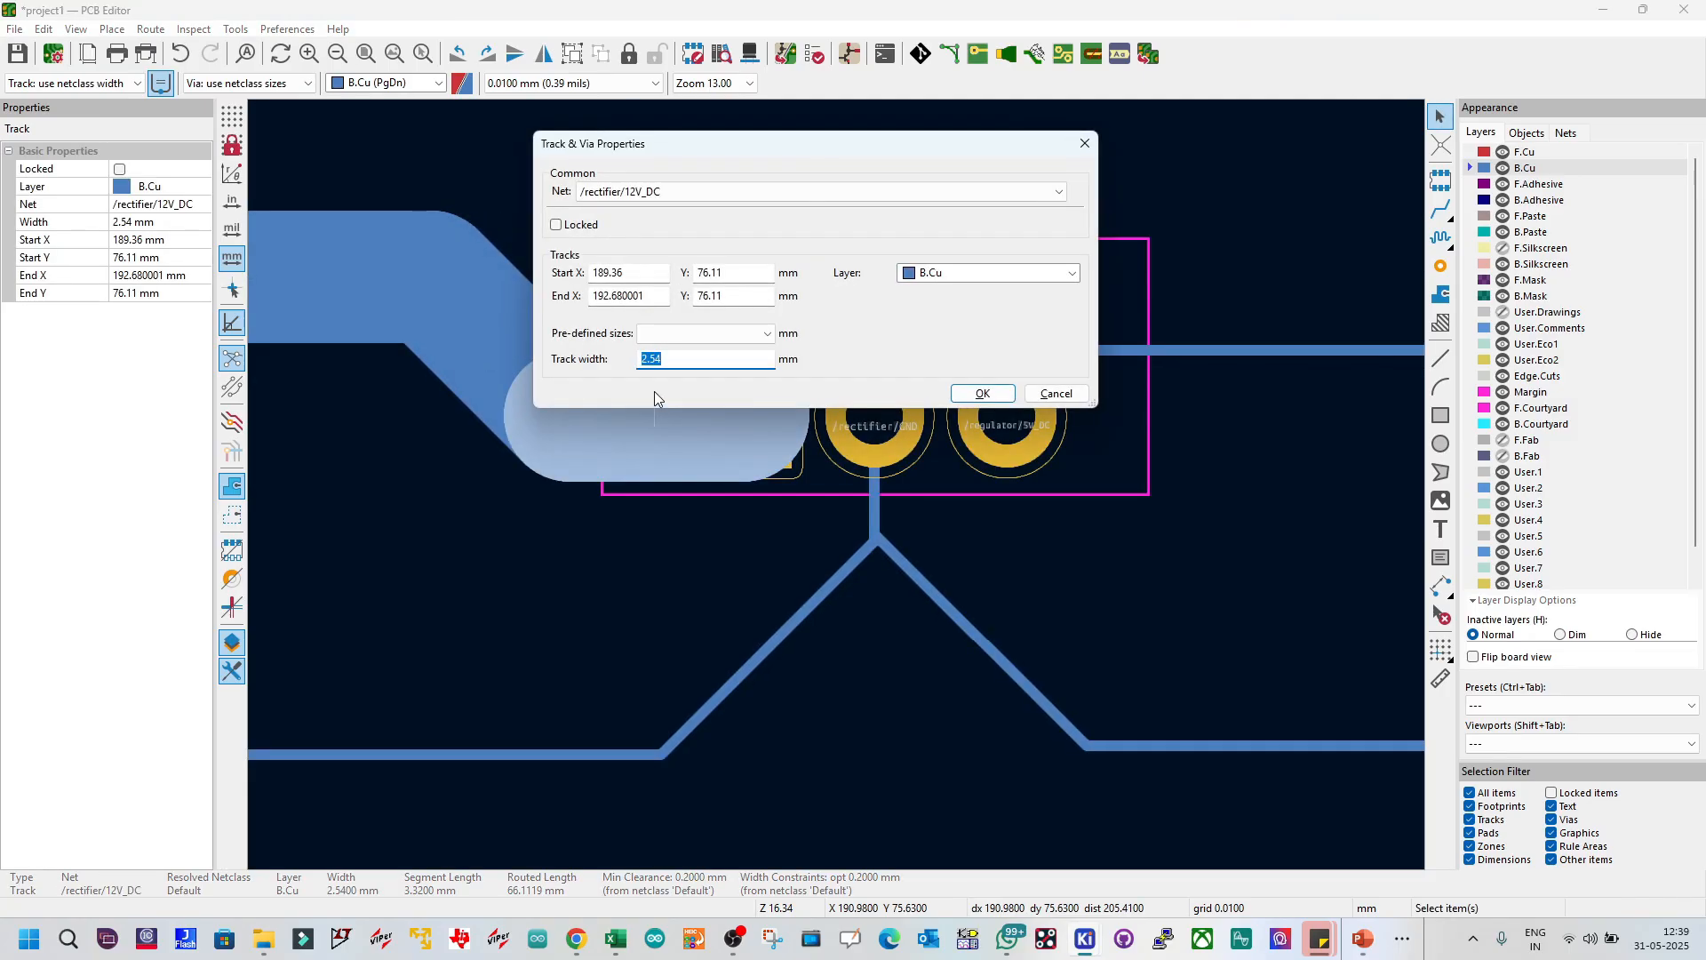
{"action": "type", "text": "2"}
{"action": "key", "text": "Return"}
{"action": "key", "text": "Escape"}
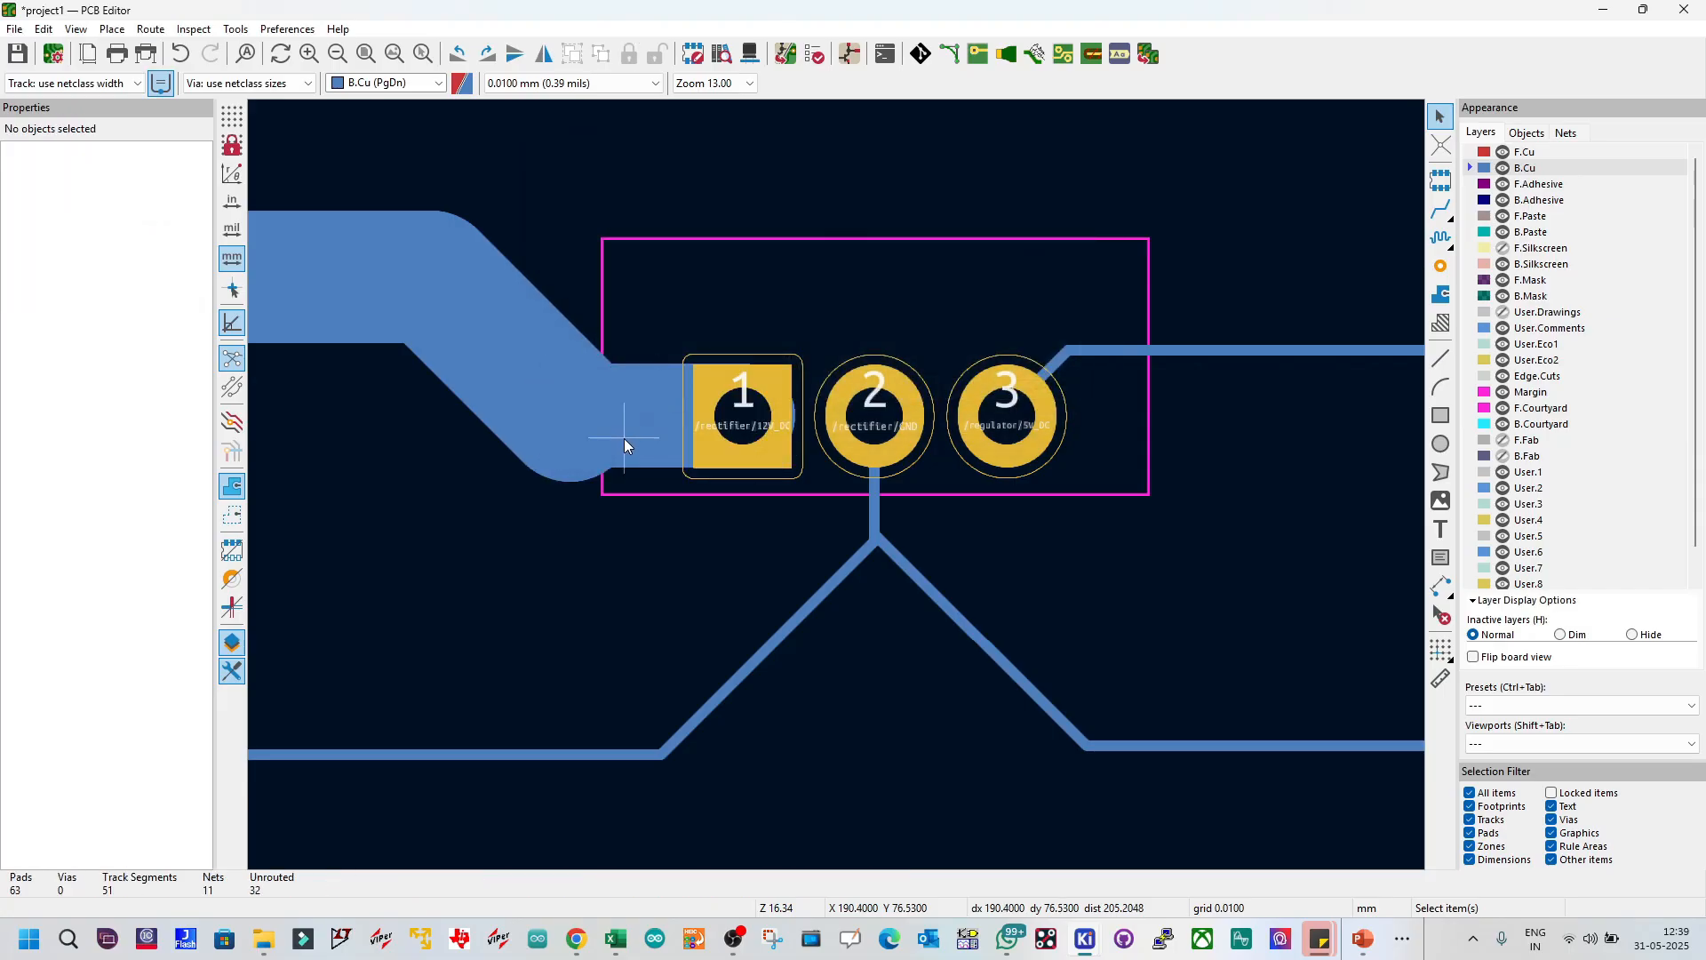
Step: Shift the 12V_DC diagonal farther from the regulator, leaving a wide horizontal section before the narrower entry segment, and save the board
{"action": "left_click", "coordinate": [507, 354]}
{"action": "left_click_drag", "start_coordinate": [560, 389], "coordinate": [520, 377]}
{"action": "left_click", "coordinate": [462, 311]}
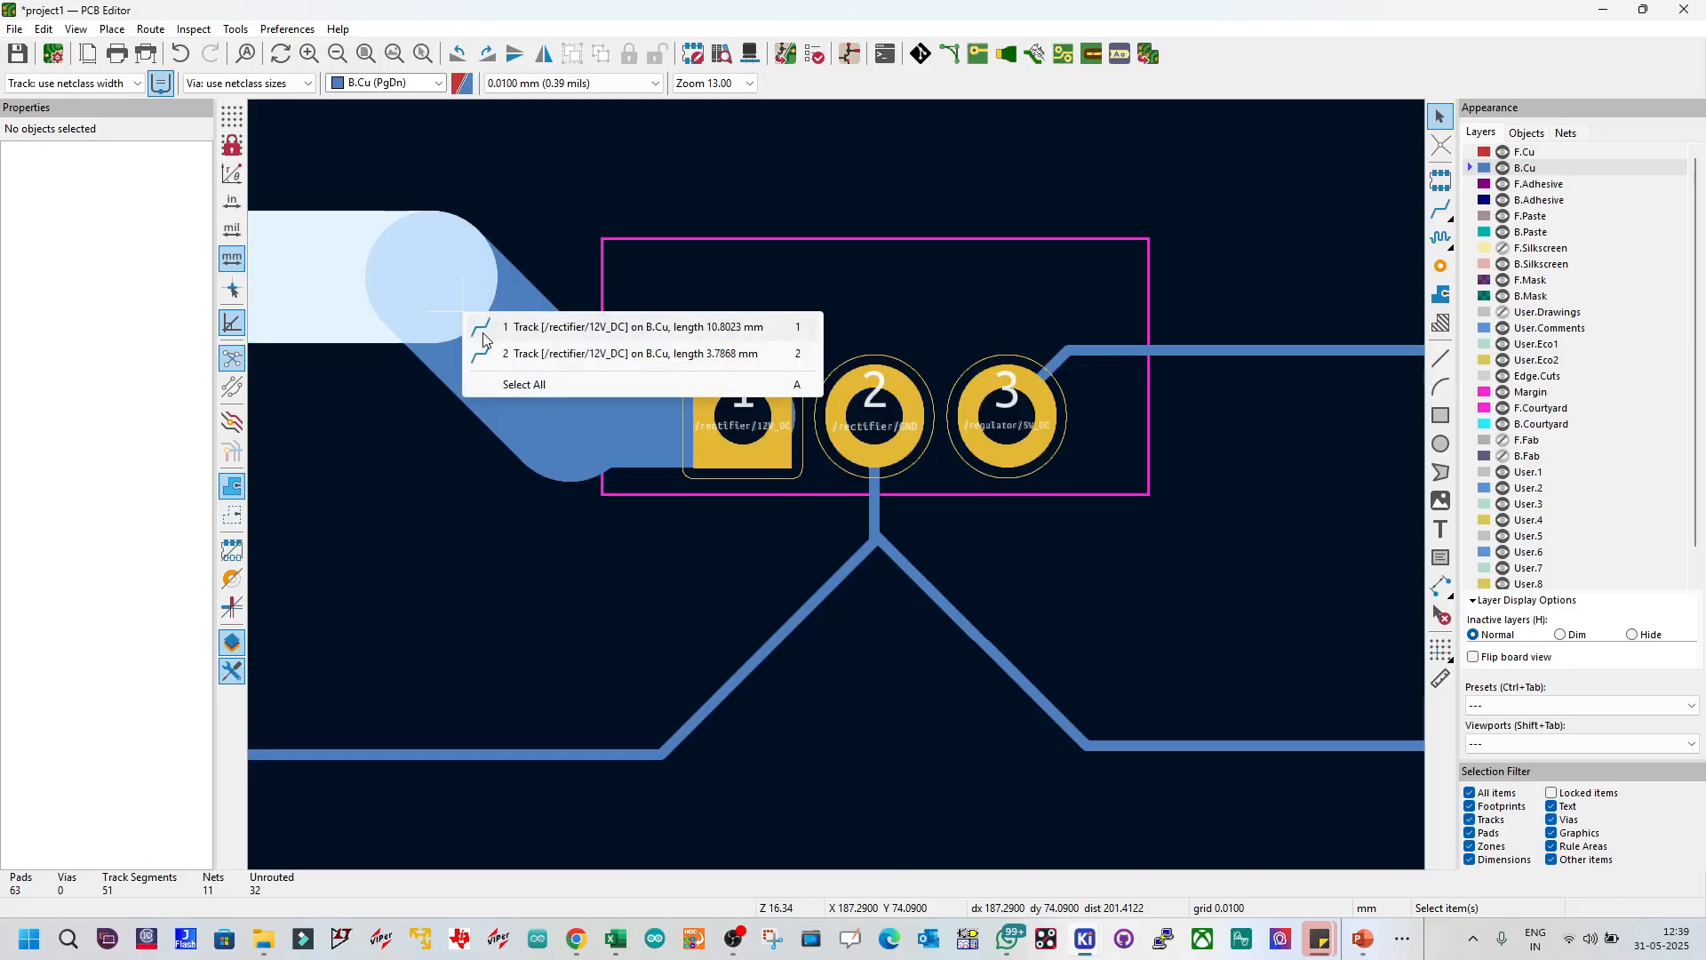
{"action": "left_click", "coordinate": [484, 336]}
{"action": "left_click_drag", "start_coordinate": [471, 302], "coordinate": [391, 316]}
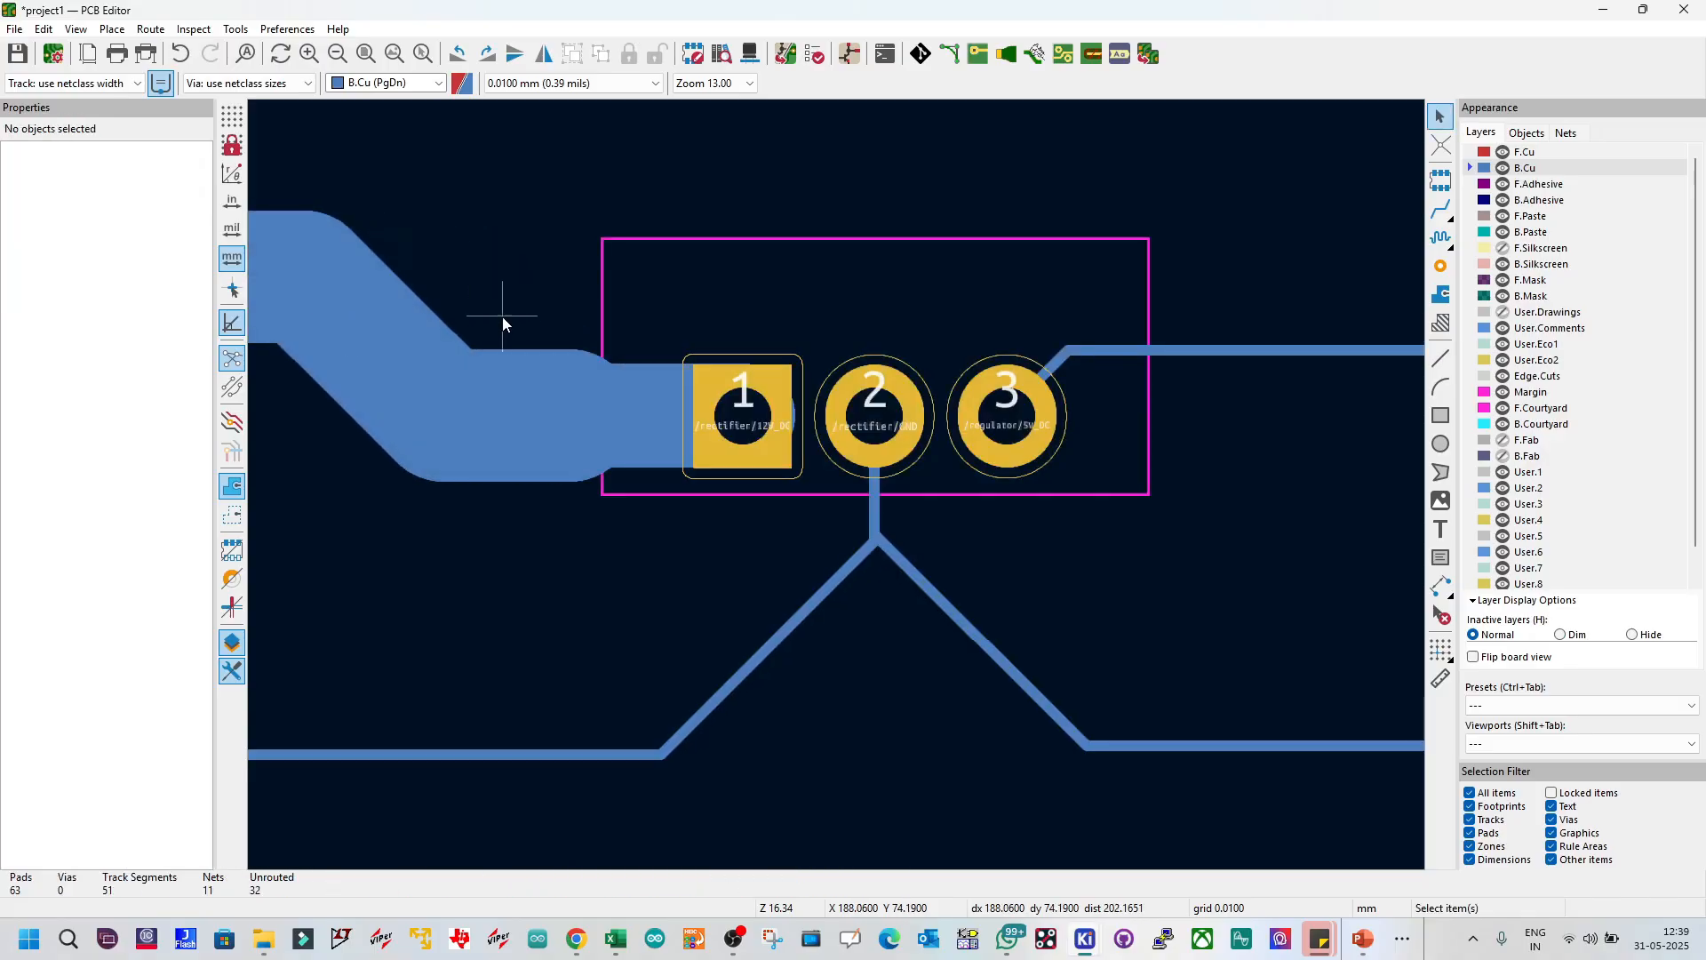
{"action": "key", "text": "ctrl+s"}
Step: Set the width of the 12V_DC entry segment at the regulator's pad 1 to 1.8 mm and save the board
{"action": "scroll", "coordinate": [837, 485], "scroll_direction": "down", "scroll_amount": 3}
{"action": "scroll", "coordinate": [837, 483], "scroll_direction": "up", "scroll_amount": 2}
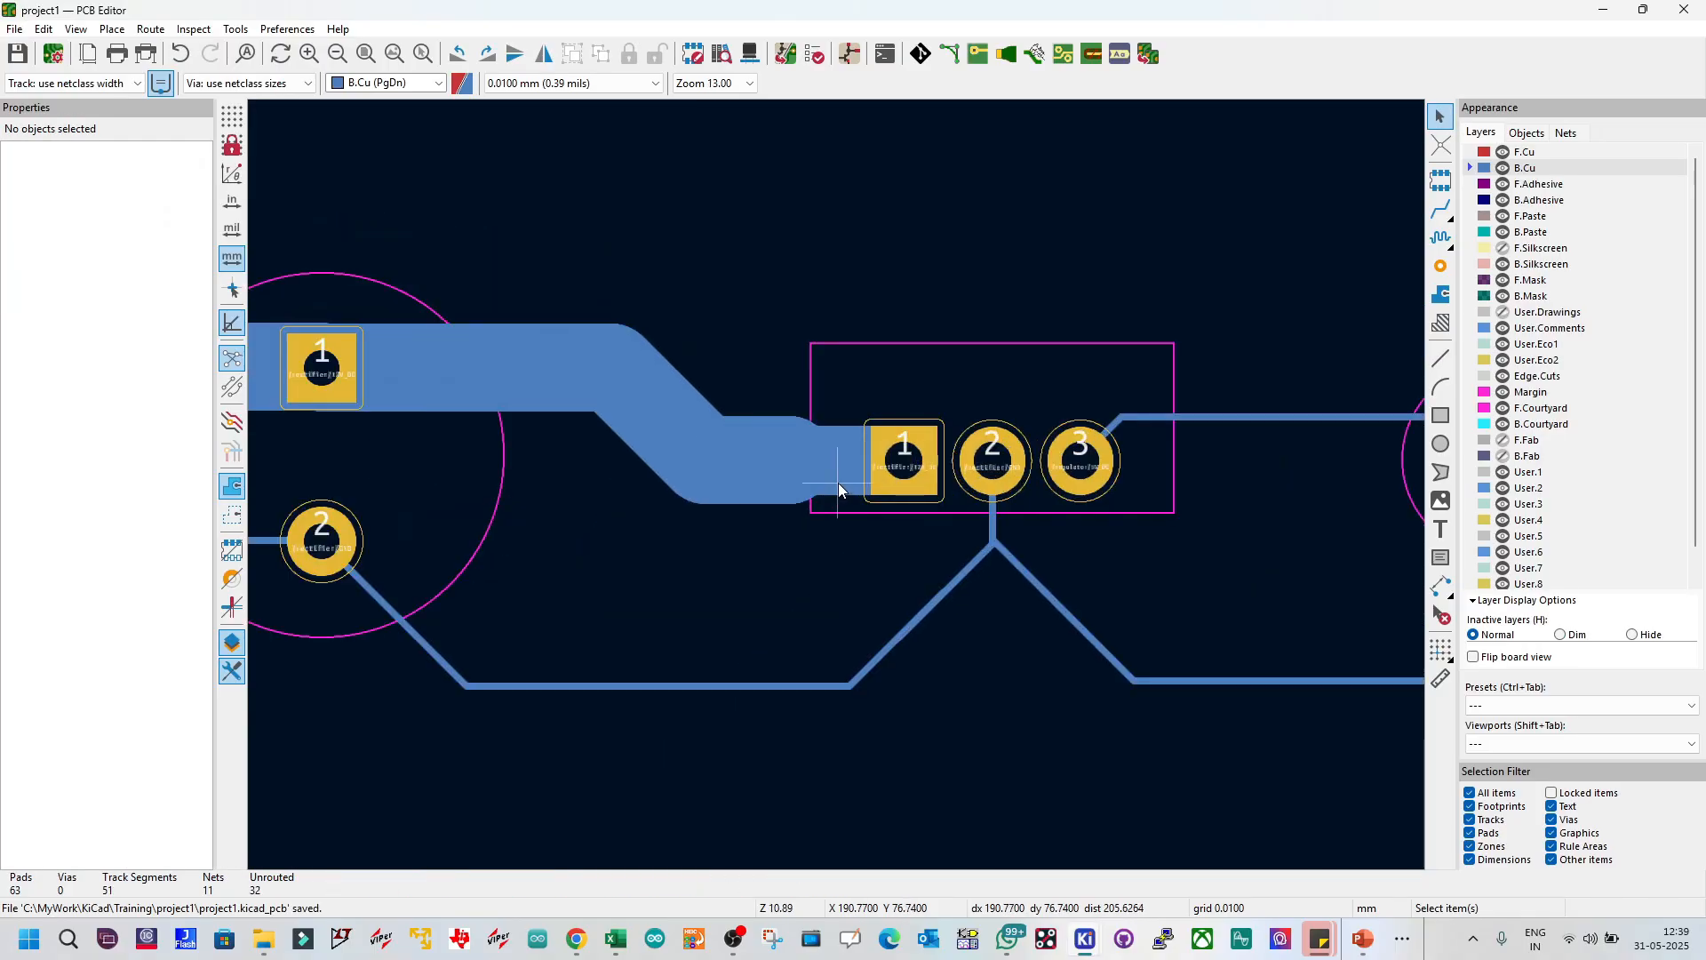
{"action": "scroll", "coordinate": [839, 482], "scroll_direction": "up", "scroll_amount": 2}
{"action": "scroll", "coordinate": [837, 485], "scroll_direction": "up", "scroll_amount": 5}
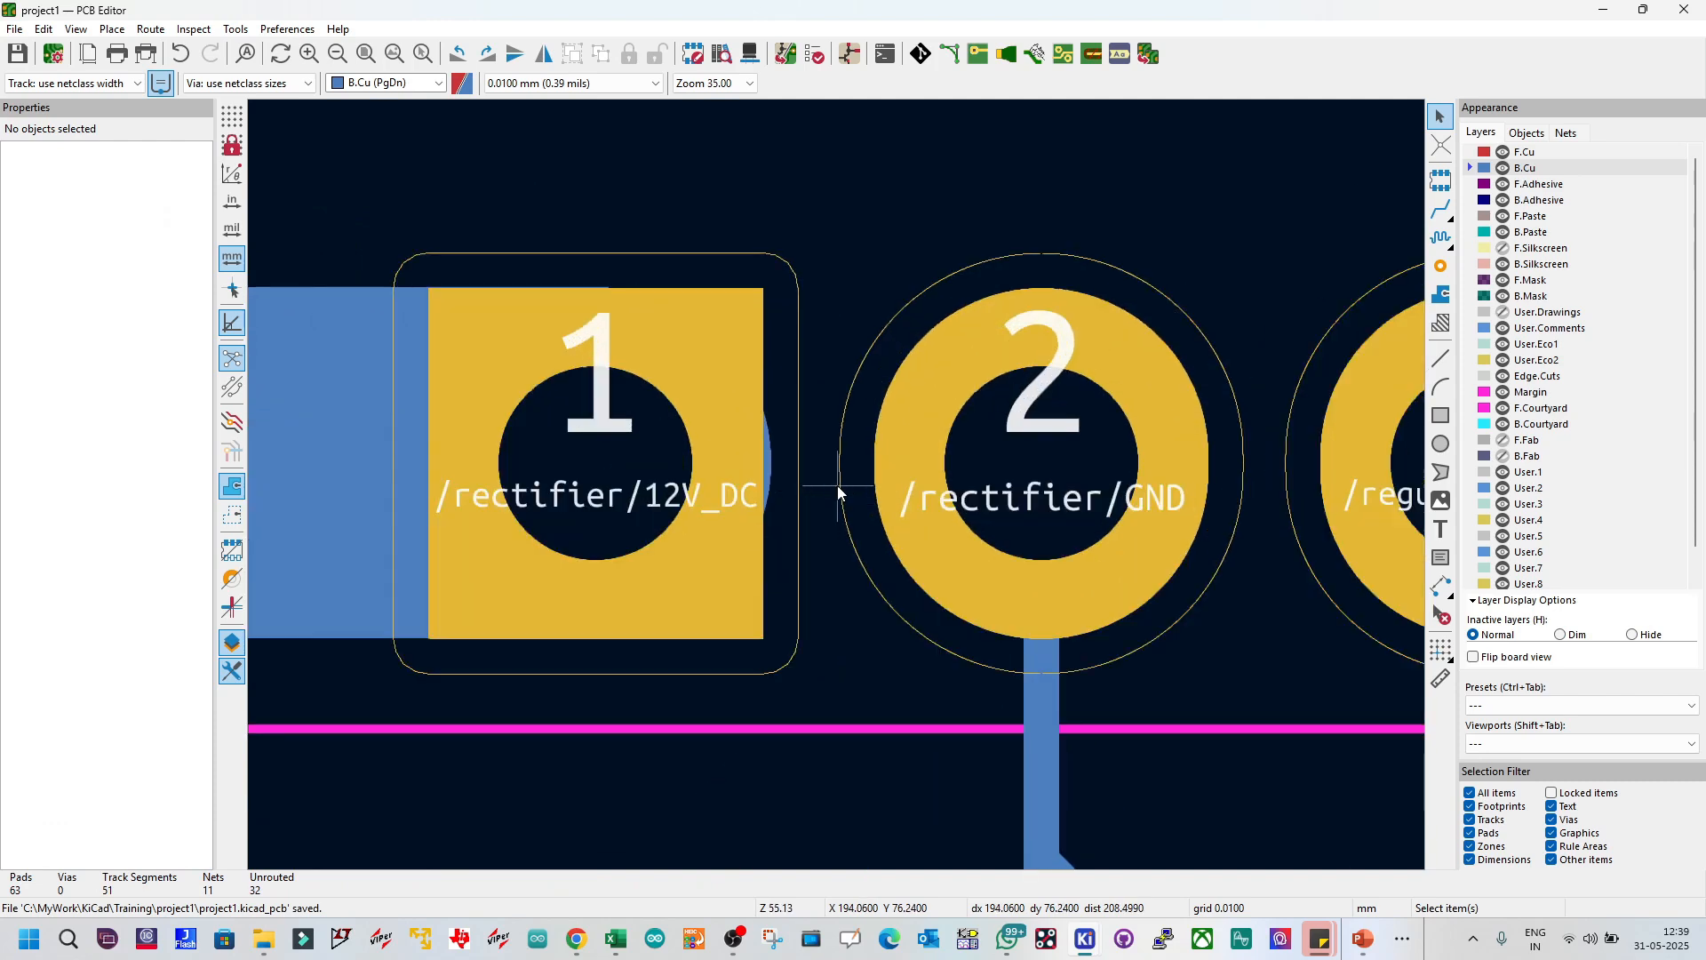
{"action": "left_click", "coordinate": [766, 457]}
{"action": "scroll", "coordinate": [768, 462], "scroll_direction": "down", "scroll_amount": 3}
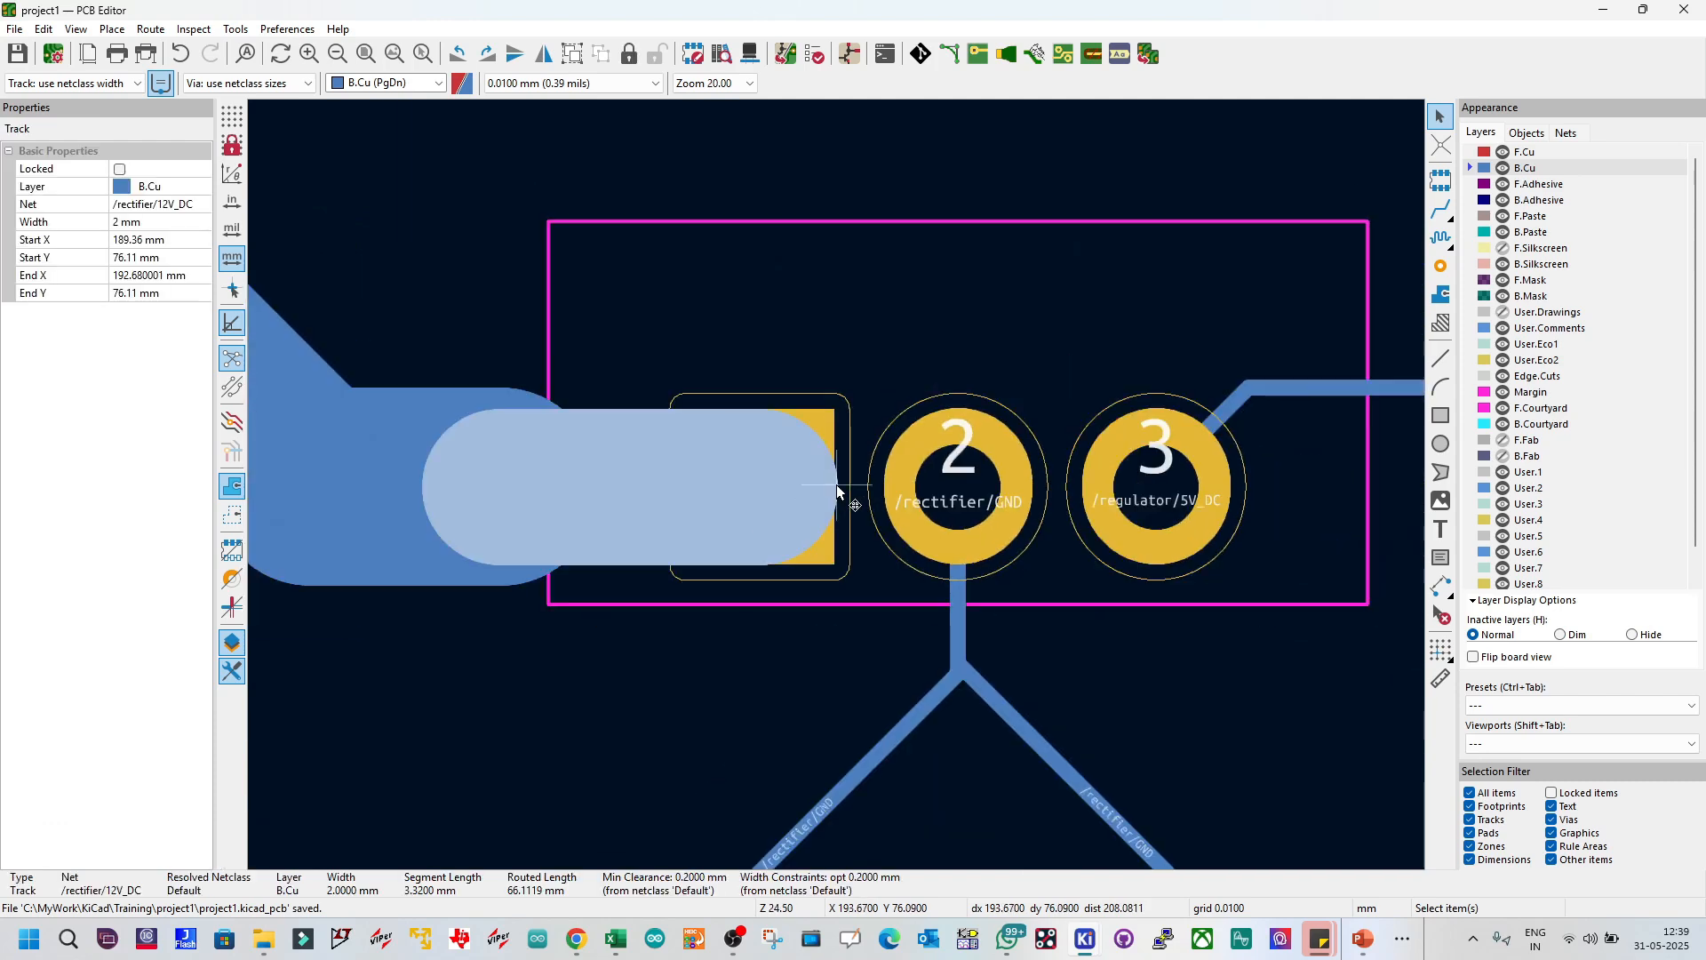
{"action": "double_click", "coordinate": [837, 488]}
{"action": "type", "text": "1.8"}
{"action": "left_click", "coordinate": [982, 392]}
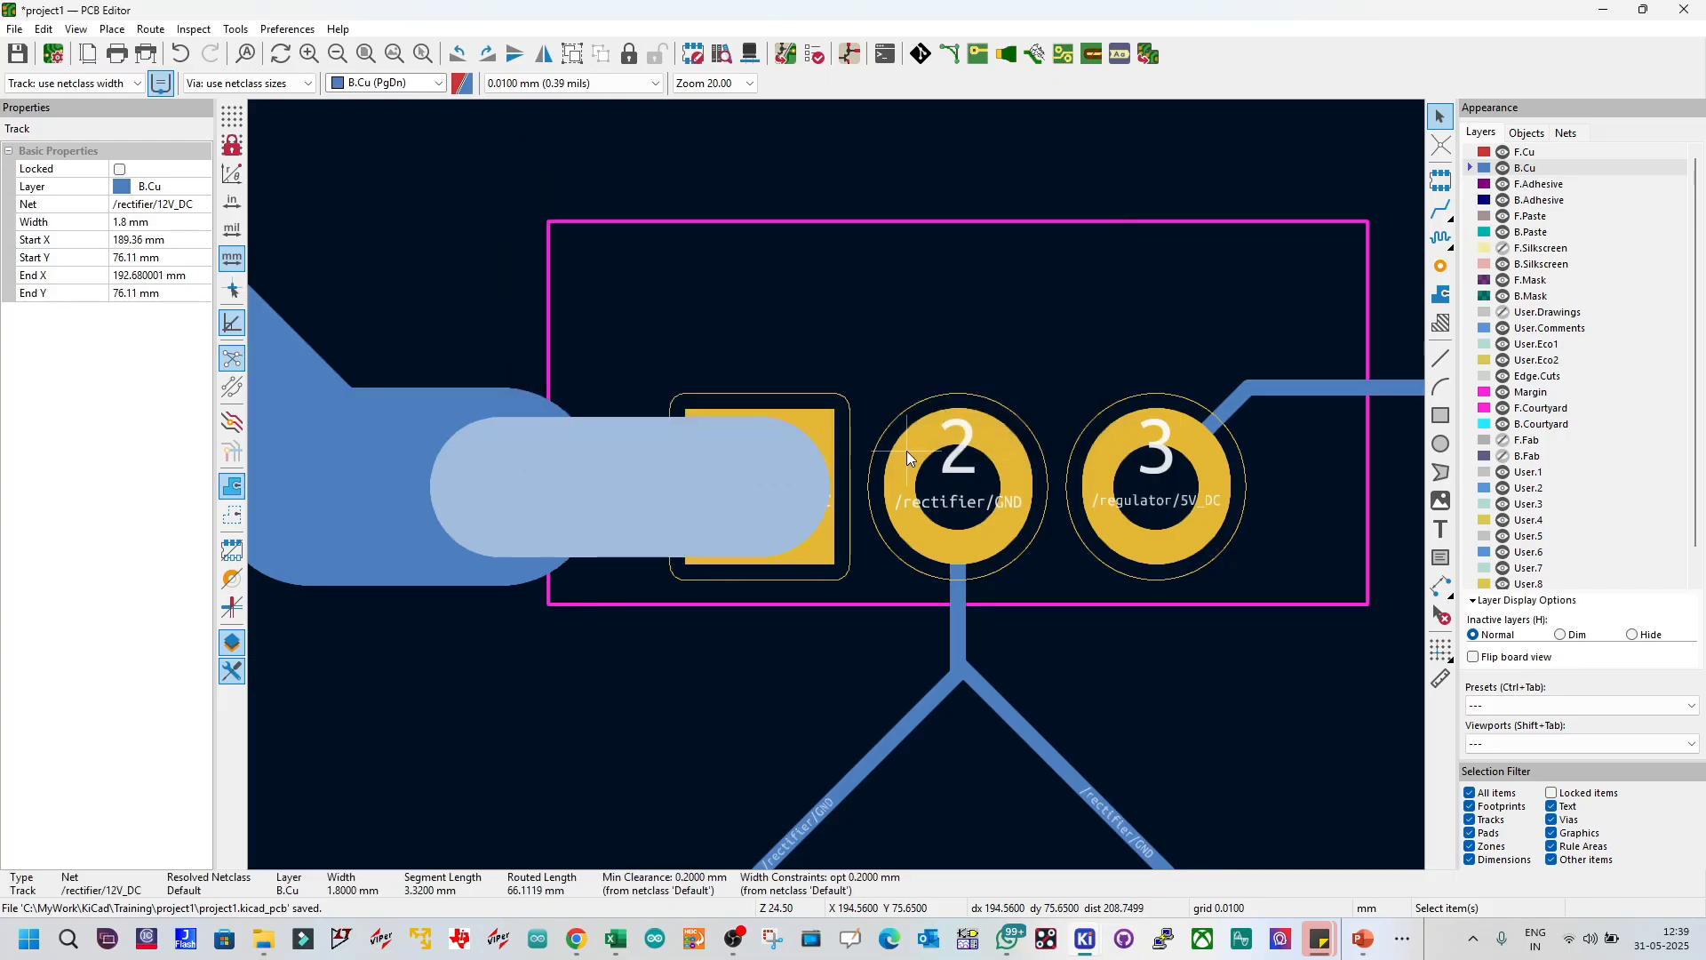
{"action": "key", "text": "Escape"}
{"action": "key", "text": "ctrl+s"}
Step: Extend the wide horizontal section of the 12V_DC track up to the edge of the regulator's pad 1 and save the board
{"action": "left_click", "coordinate": [500, 462]}
{"action": "key", "text": "x"}
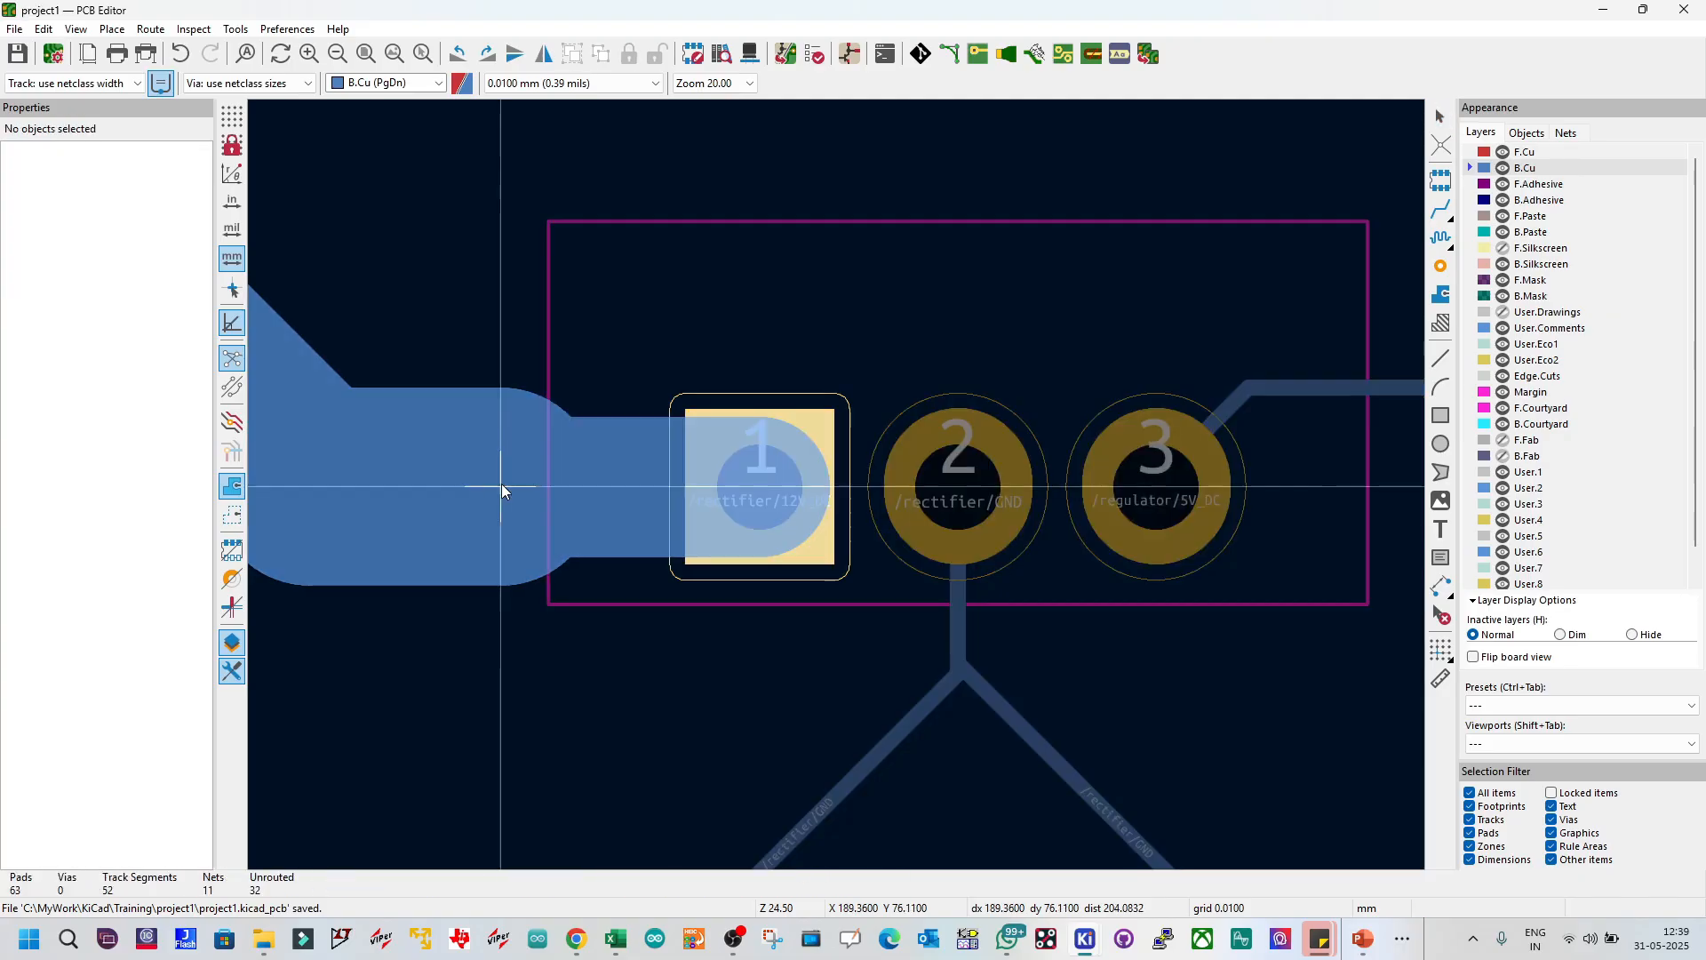
{"action": "left_click_drag", "start_coordinate": [600, 488], "coordinate": [568, 487]}
{"action": "left_click", "coordinate": [450, 465]}
{"action": "key", "text": "Escape"}
{"action": "left_click", "coordinate": [419, 480]}
{"action": "left_click_drag", "start_coordinate": [419, 479], "coordinate": [627, 492]}
{"action": "scroll", "coordinate": [627, 492], "scroll_direction": "down", "scroll_amount": 3}
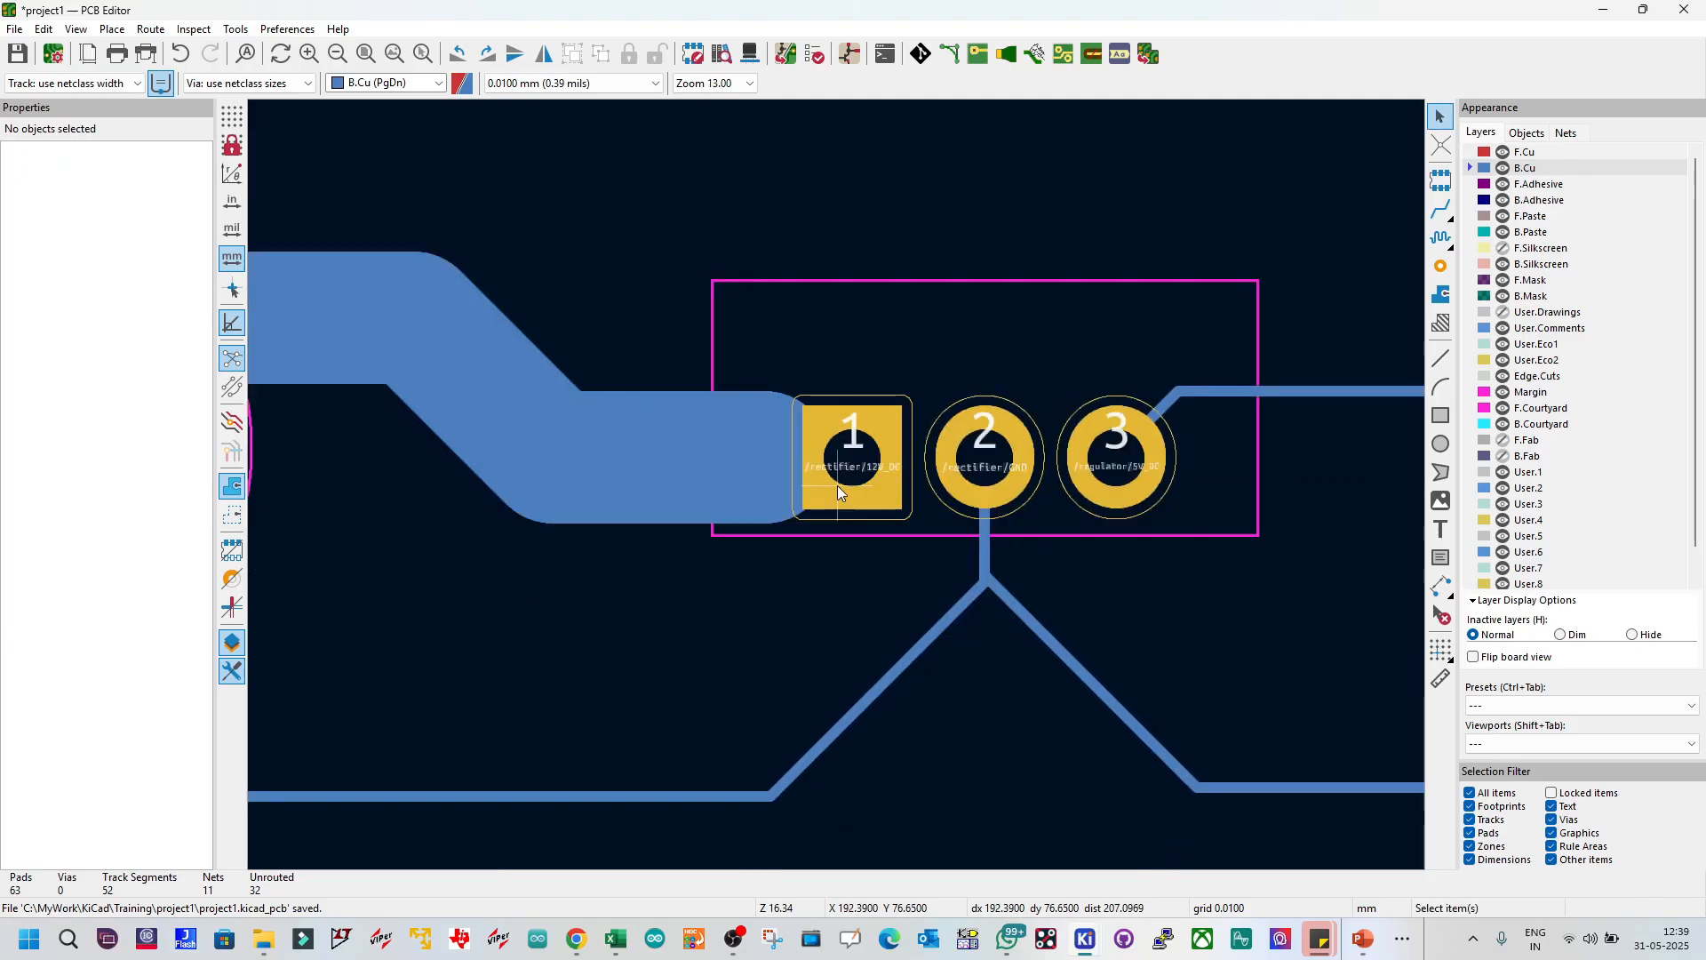
{"action": "key", "text": "ctrl+s"}
{"action": "scroll", "coordinate": [838, 485], "scroll_direction": "down", "scroll_amount": 1}
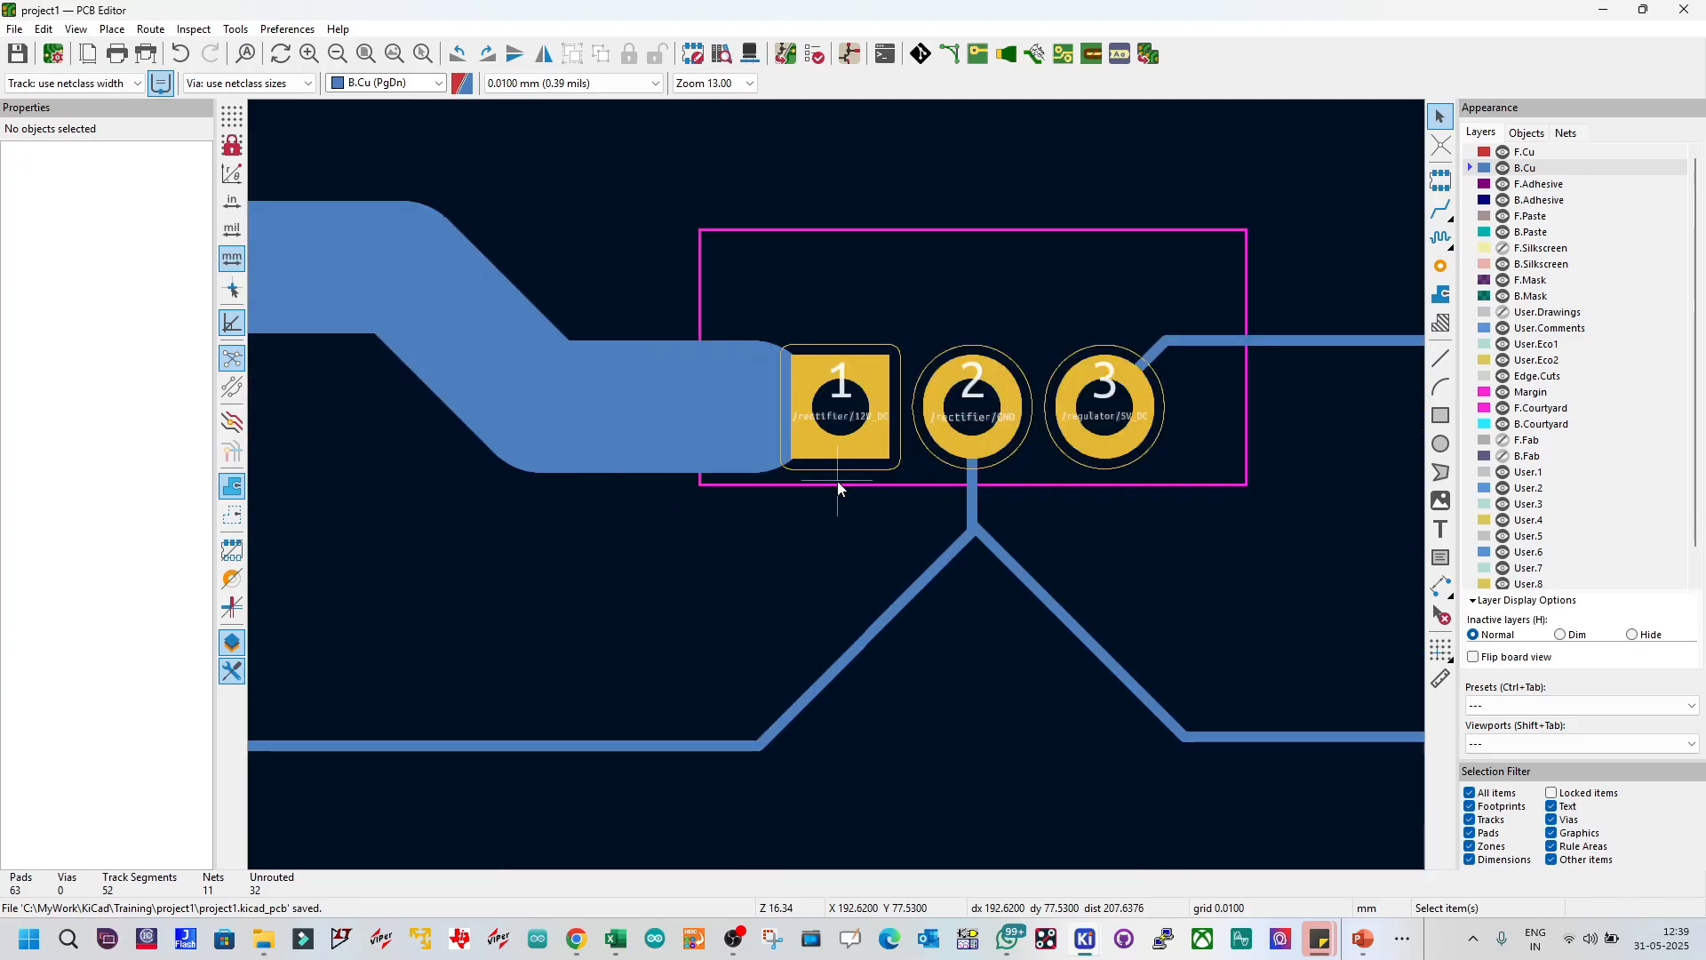
{"action": "scroll", "coordinate": [837, 486], "scroll_direction": "down", "scroll_amount": 5}
{"action": "scroll", "coordinate": [836, 483], "scroll_direction": "up", "scroll_amount": 3}
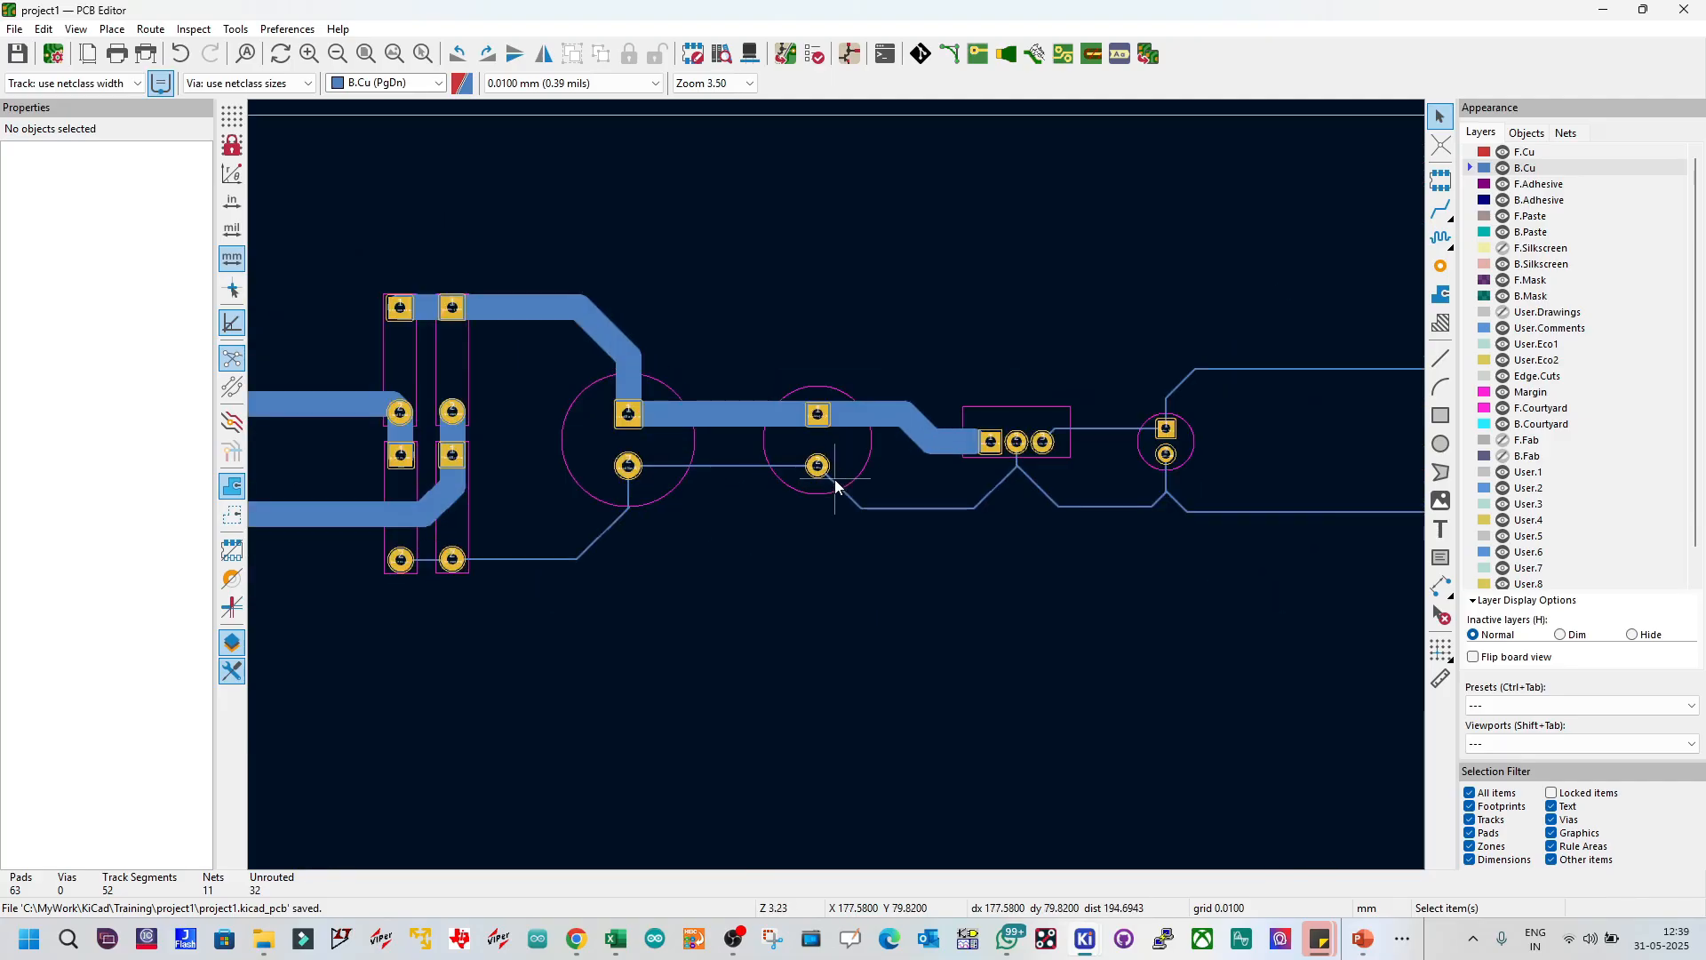
Step: Shift the two GND diagonals below the regulator's pad 2 farther from the pad, lengthening the vertical entry segment
{"action": "scroll", "coordinate": [837, 485], "scroll_direction": "up", "scroll_amount": 5}
{"action": "left_click", "coordinate": [813, 549]}
{"action": "key", "text": "d"}
{"action": "left_click", "coordinate": [818, 579]}
{"action": "left_click", "coordinate": [888, 560]}
{"action": "key", "text": "d"}
{"action": "left_click", "coordinate": [880, 593]}
{"action": "scroll", "coordinate": [848, 594], "scroll_direction": "down", "scroll_amount": 4}
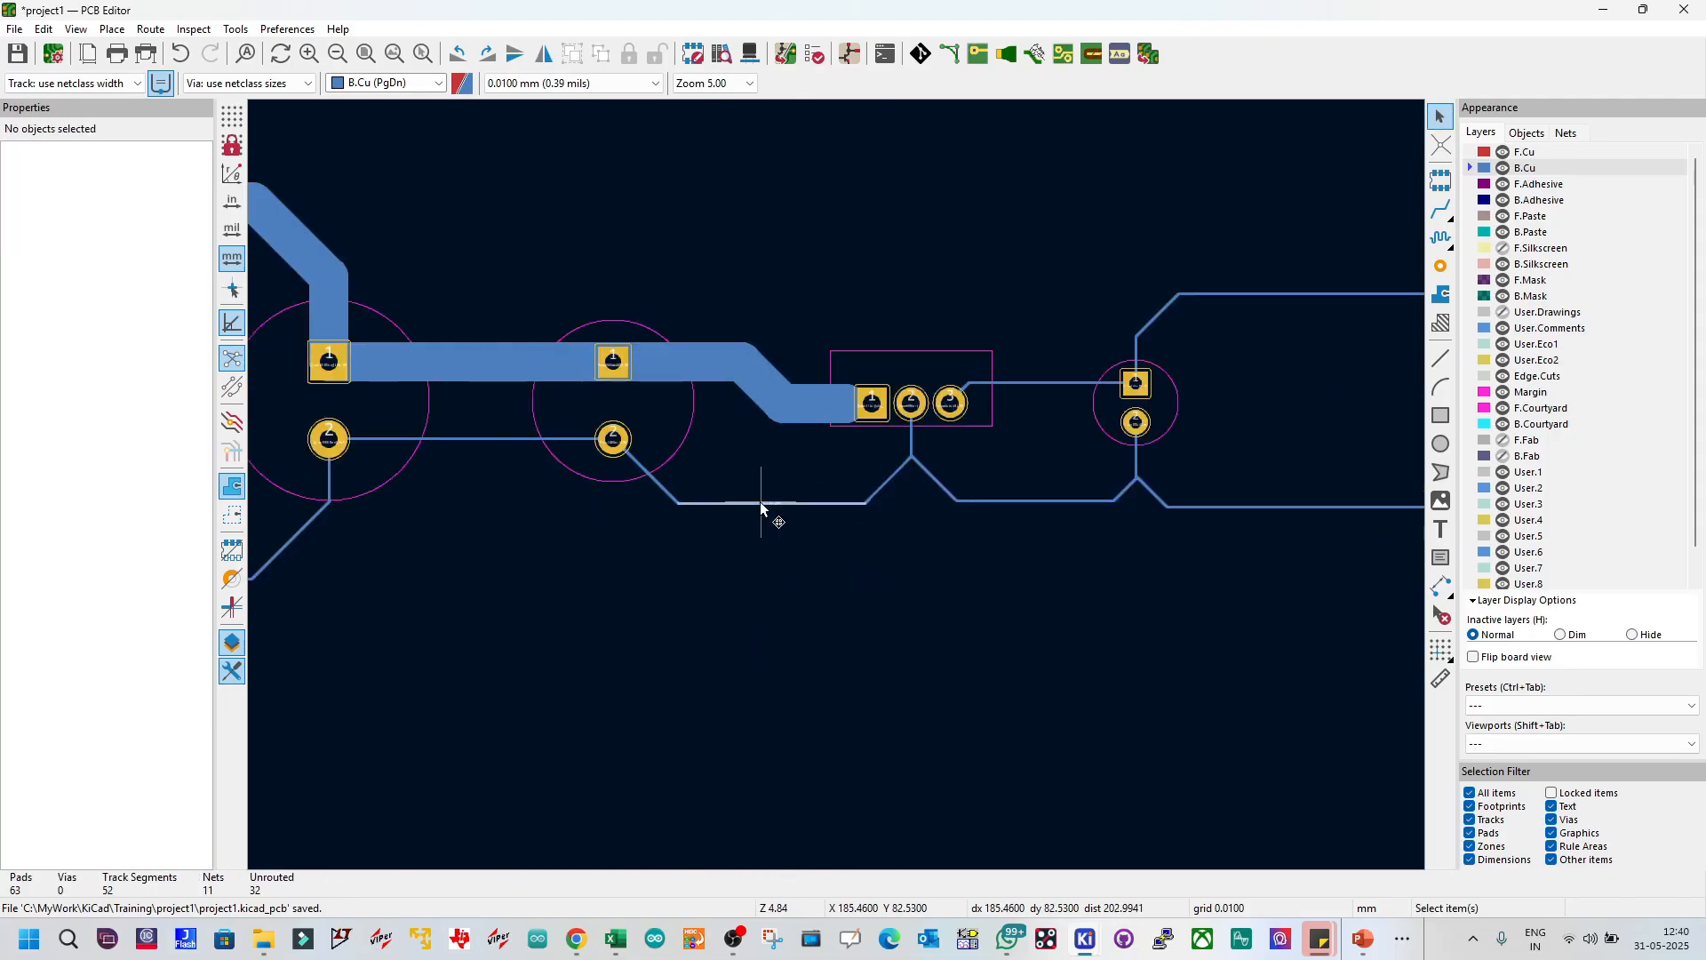
Step: Set the width of all connected /rectifier/GND tracks on bottom copper to 2.54 mm
{"action": "double_click", "coordinate": [761, 503]}
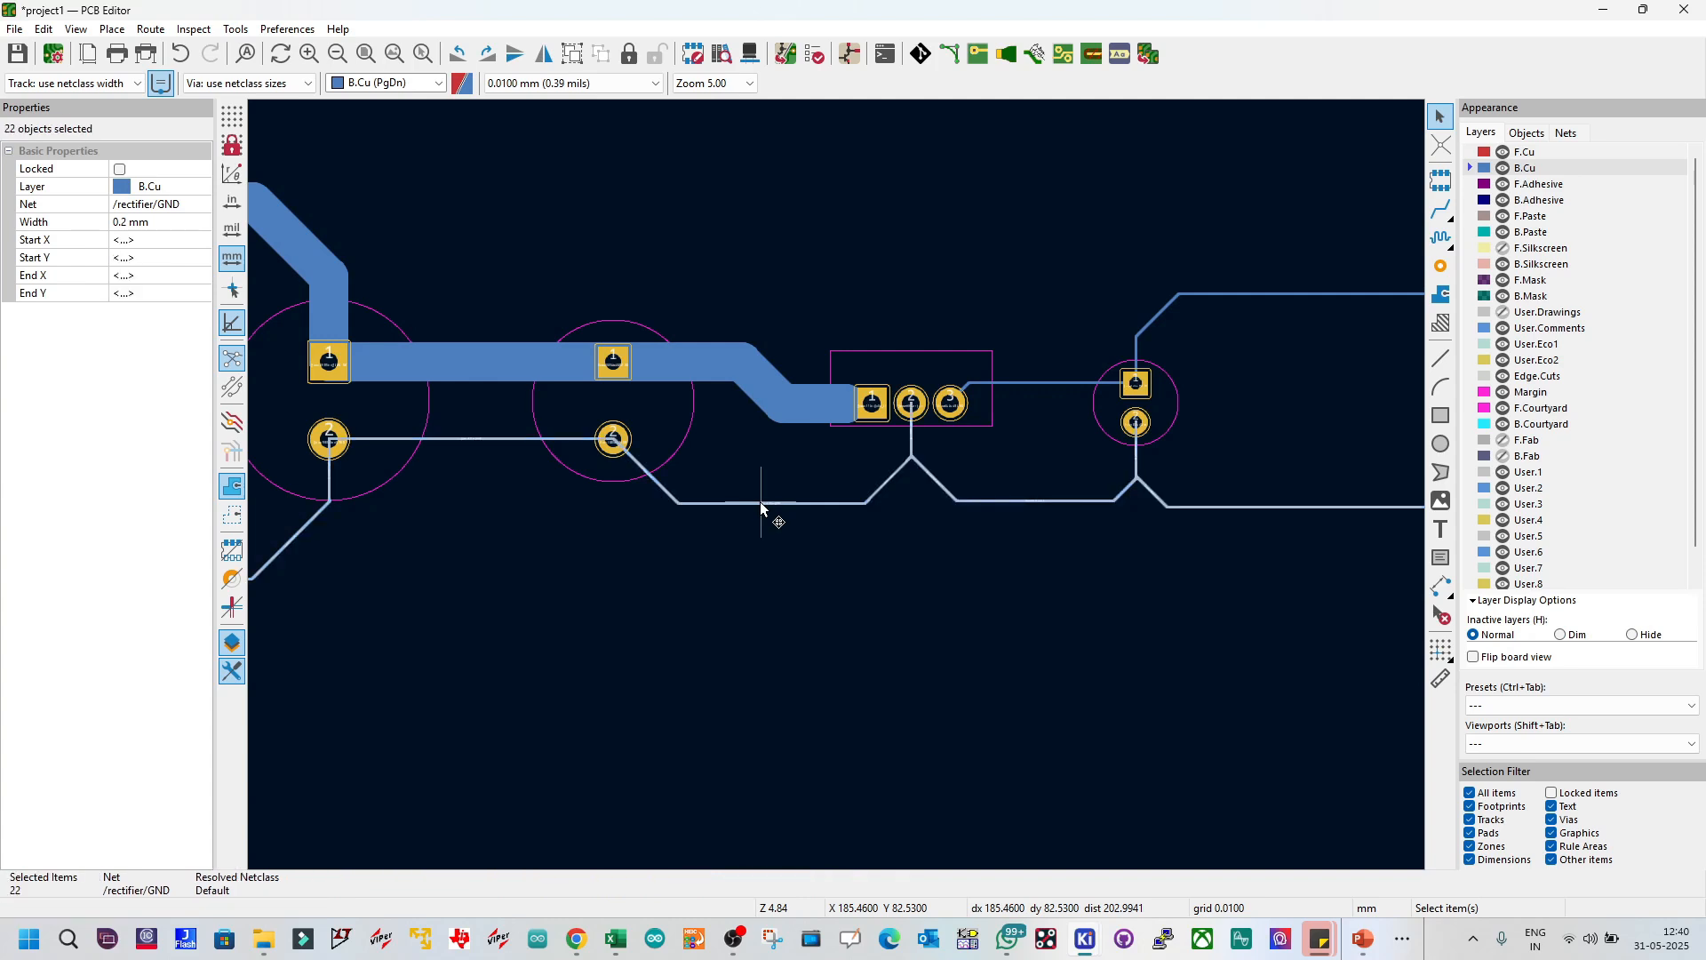
{"action": "type", "text": "e2"}
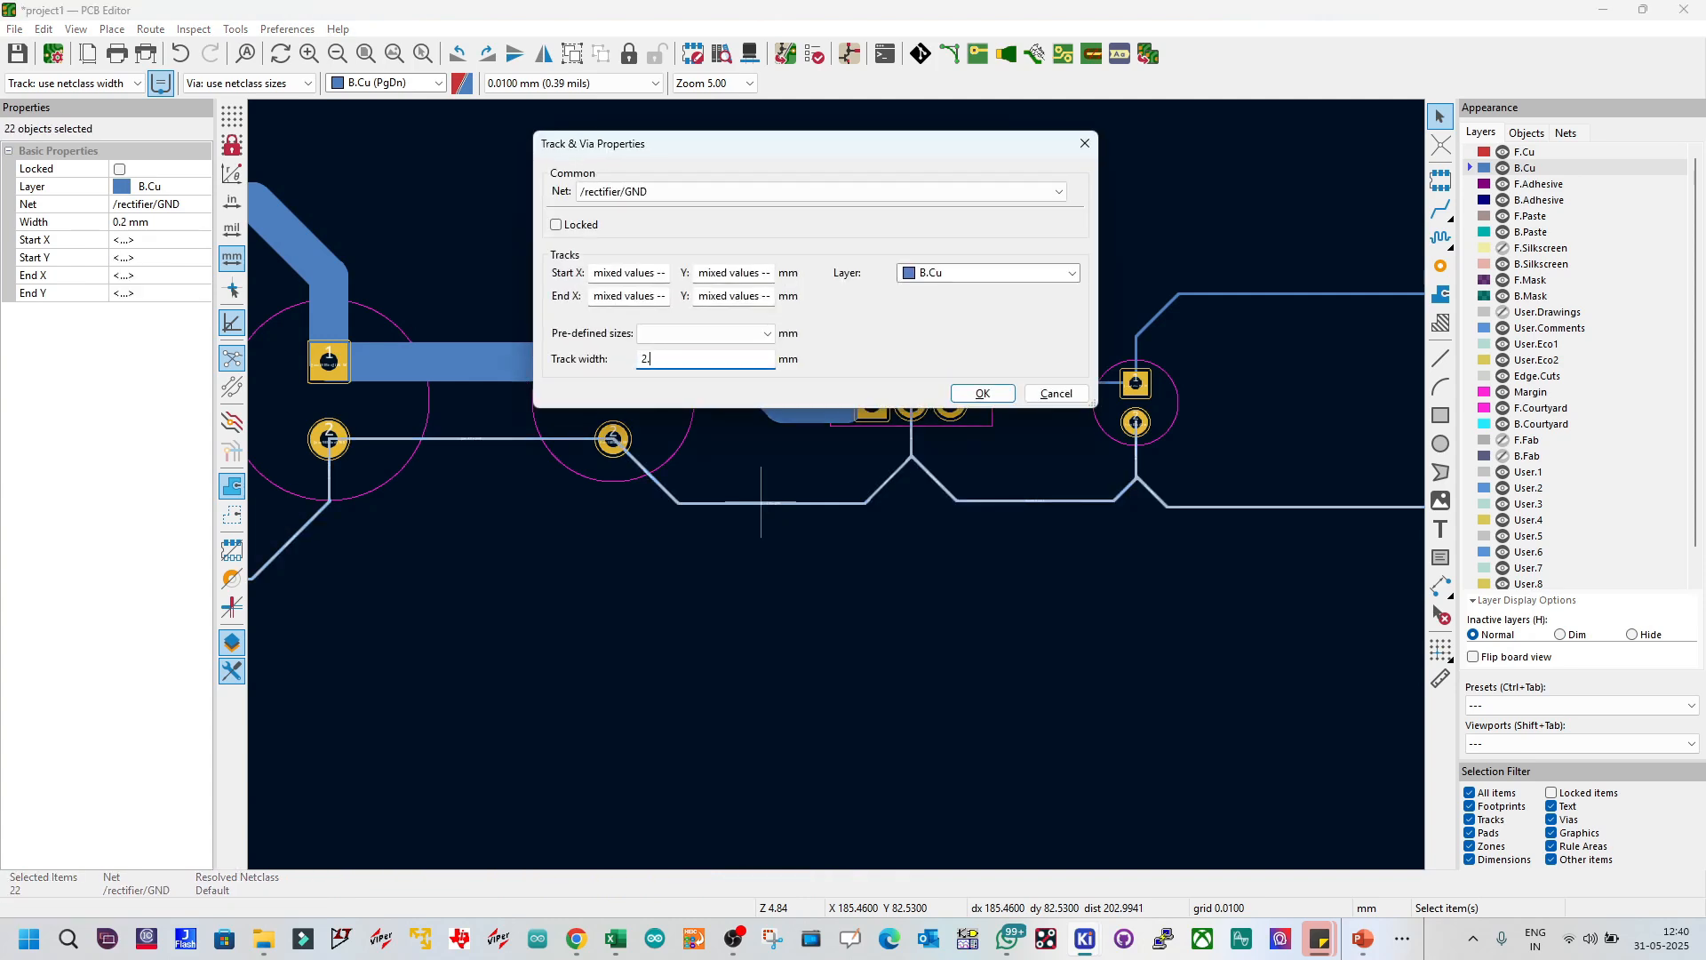
{"action": "type", "text": "."}
{"action": "key", "text": "Return"}
{"action": "key", "text": "Escape"}
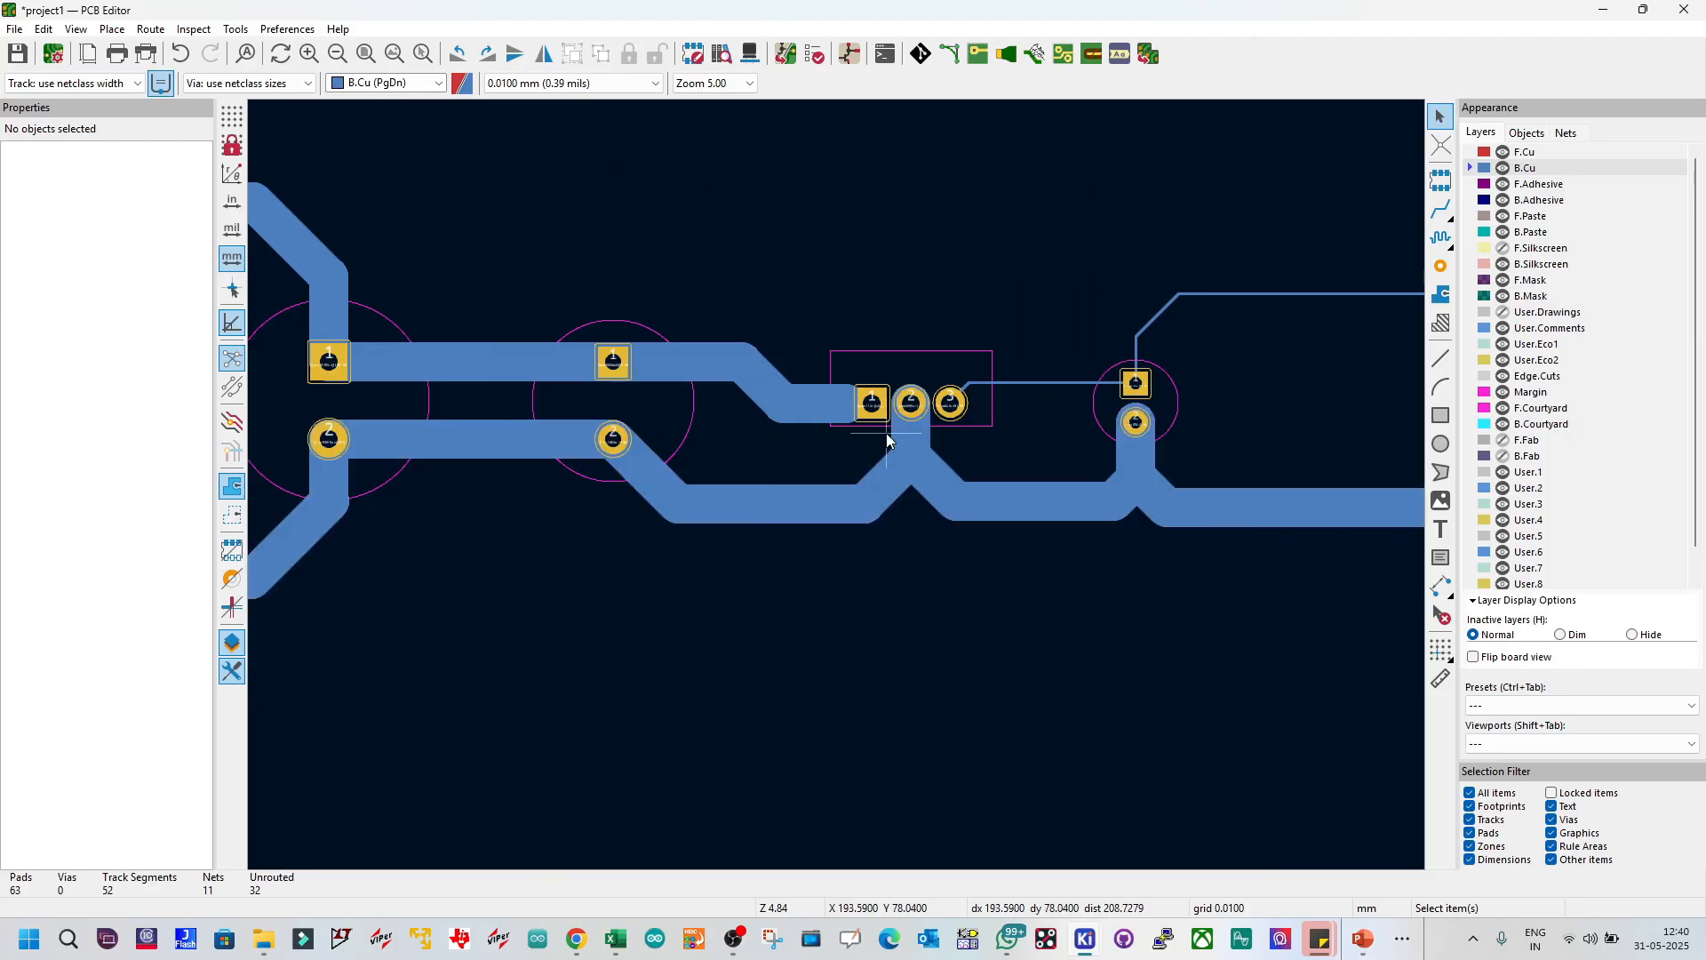
Step: Set the width of one of the overlapping vertical GND segments at the regulator's pad 2 to 1.8 mm
{"action": "scroll", "coordinate": [837, 485], "scroll_direction": "up", "scroll_amount": 5}
{"action": "left_click", "coordinate": [840, 531]}
{"action": "left_click", "coordinate": [849, 550]}
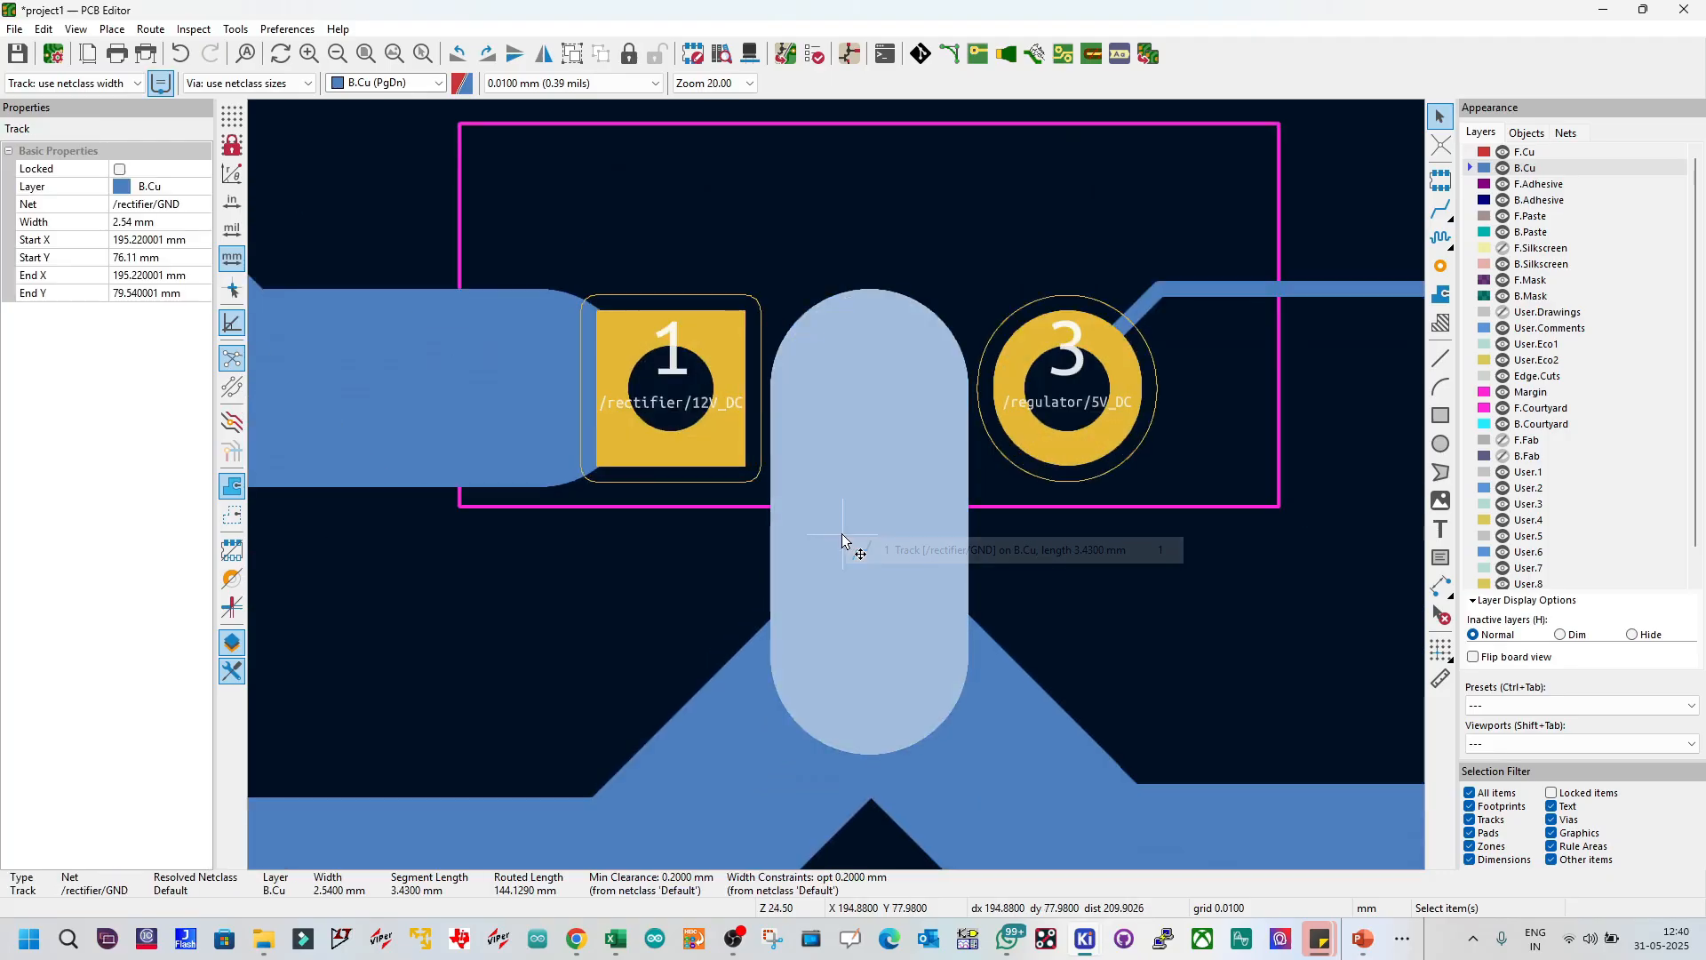
{"action": "type", "text": "e"}
{"action": "type", "text": "1."}
{"action": "type", "text": "8"}
{"action": "key", "text": "Return"}
{"action": "key", "text": "Escape"}
Step: Set the remaining overlapping GND segment at the regulator's pad 2 to 1.8 mm wide and save the board
{"action": "left_click", "coordinate": [945, 527]}
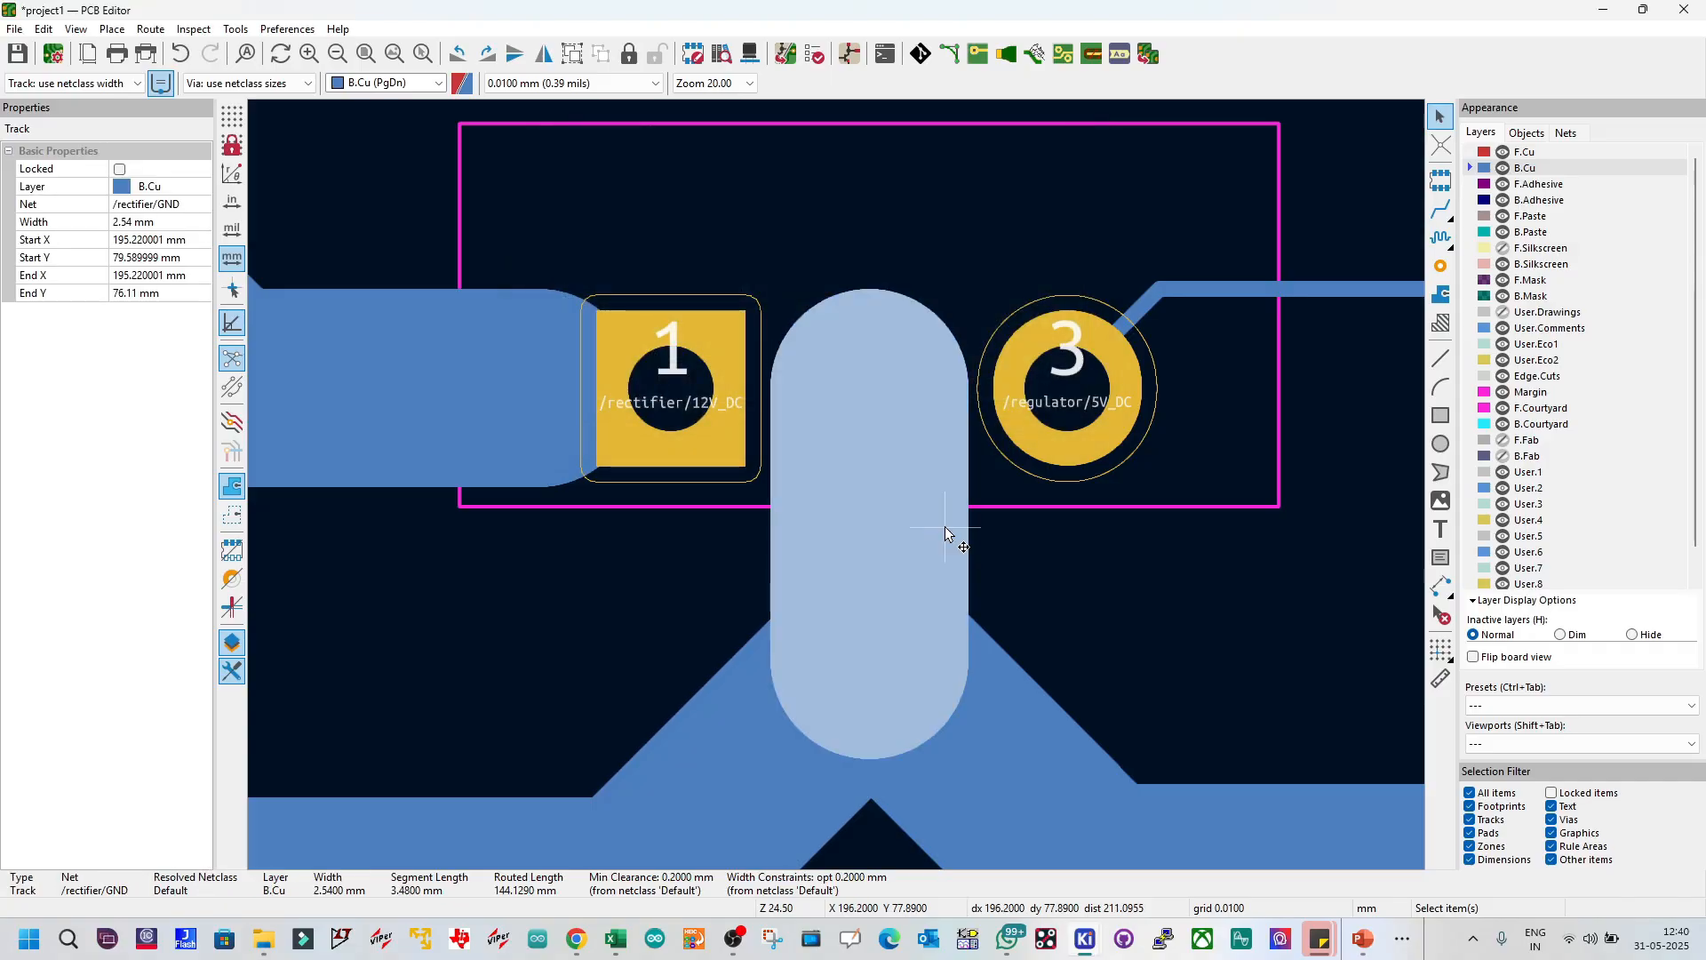
{"action": "type", "text": "e1.8"}
{"action": "key", "text": "Return"}
{"action": "key", "text": "Escape"}
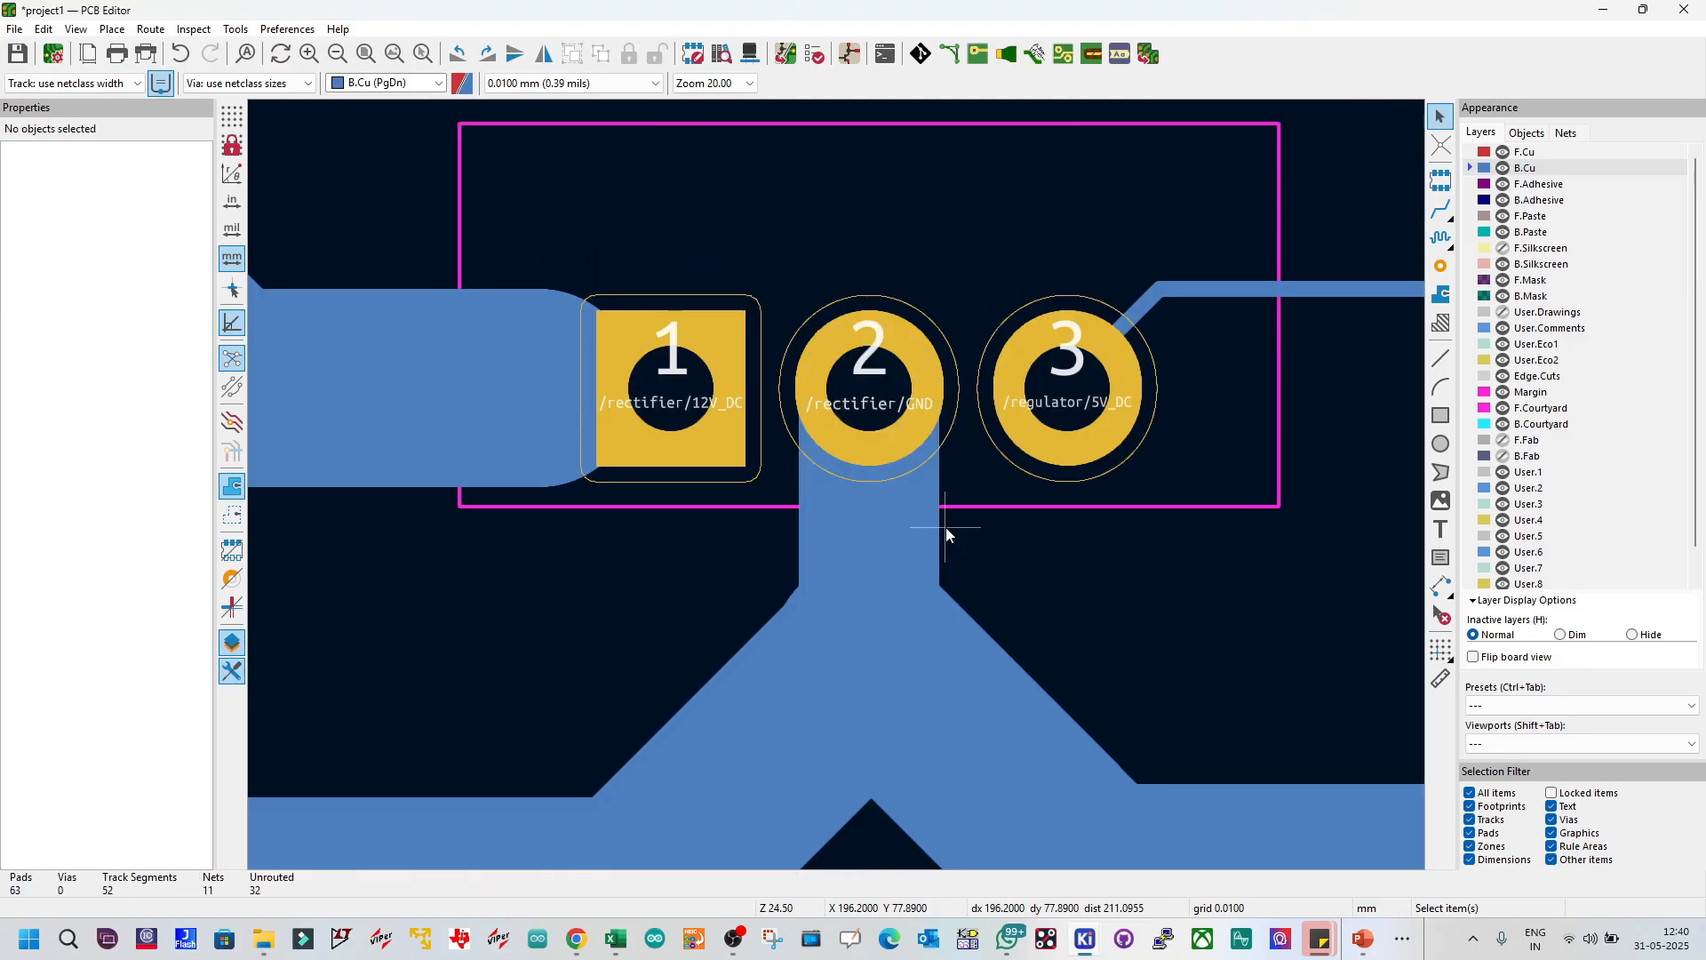
{"action": "scroll", "coordinate": [945, 526], "scroll_direction": "down", "scroll_amount": 4}
{"action": "key", "text": "ctrl+s"}
Step: Reduce the width of the vertical GND segment entering pad 2 of the round capacitor beside the regulator's output
{"action": "scroll", "coordinate": [1154, 494], "scroll_direction": "up", "scroll_amount": 3}
{"action": "left_click", "coordinate": [825, 514]}
{"action": "left_click", "coordinate": [840, 555]}
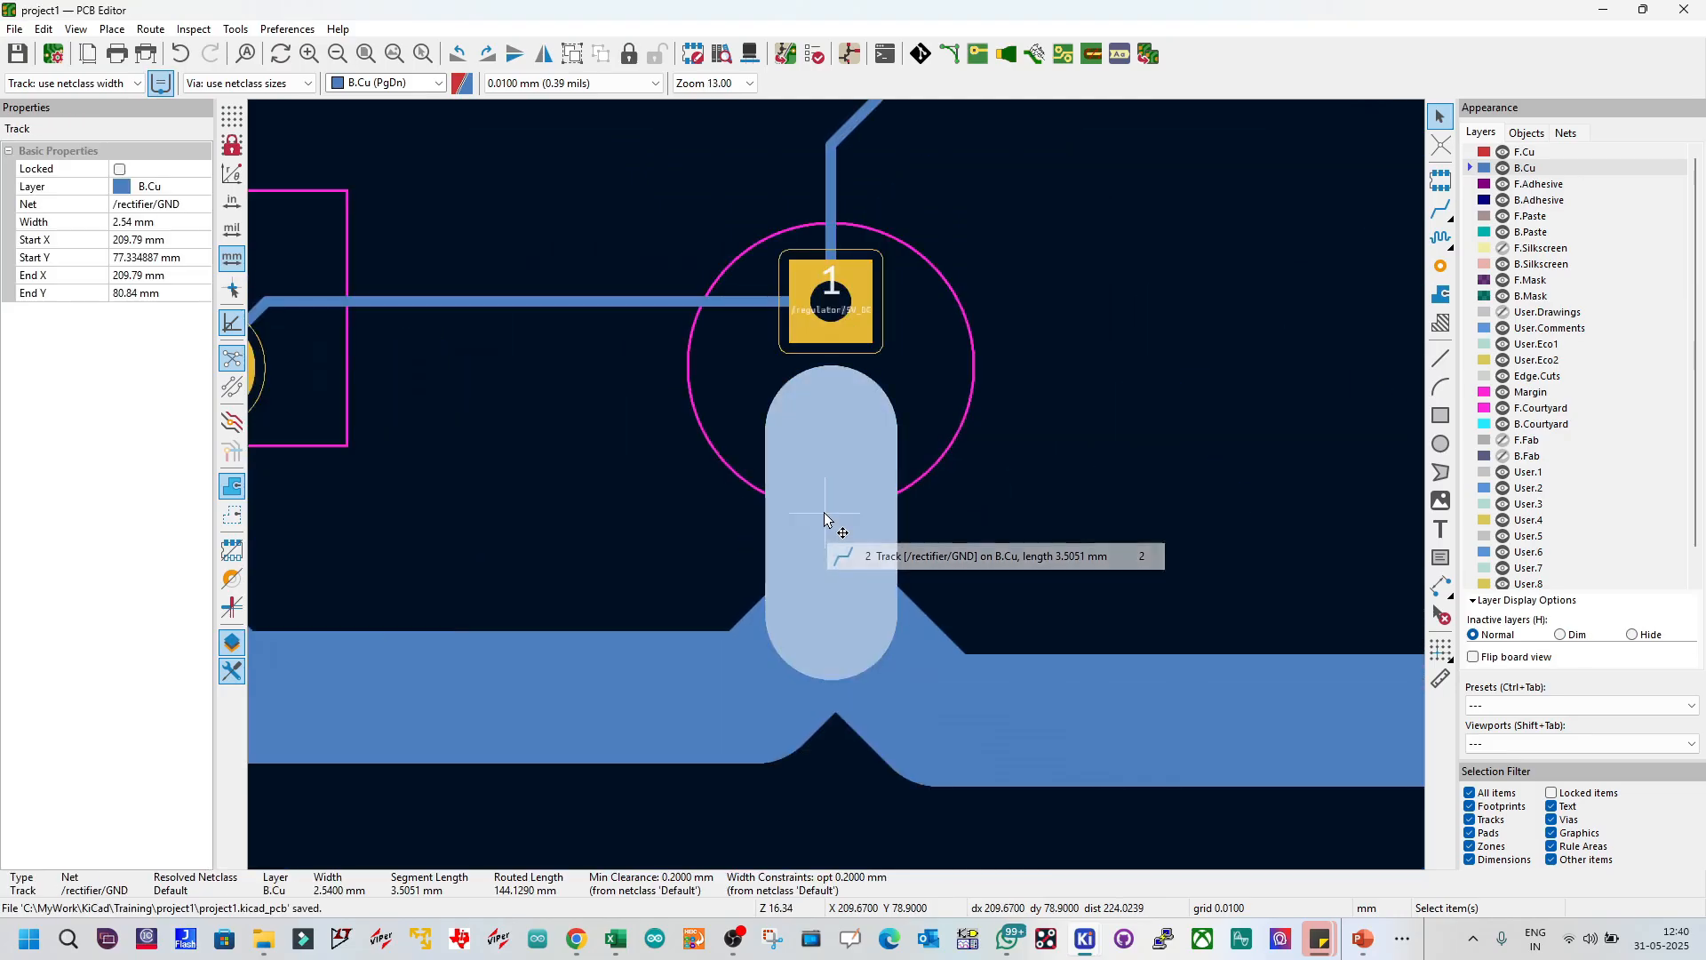
{"action": "type", "text": "e1."}
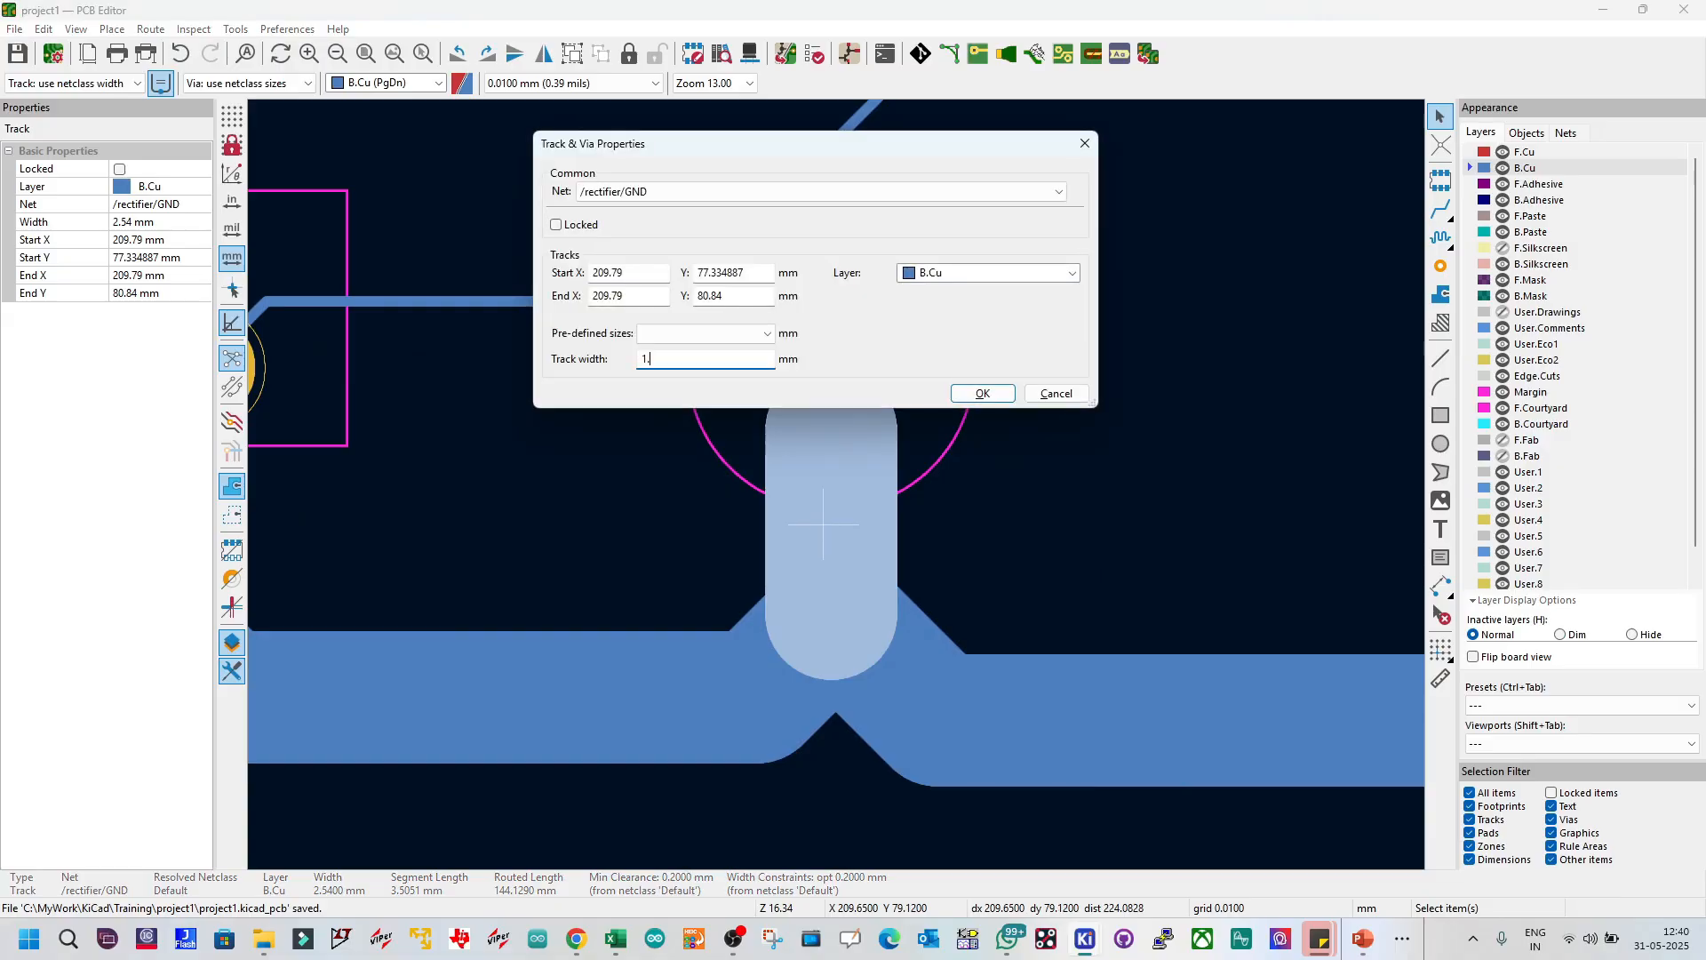
Step: Set both overlapping GND track segments below C5's pad 2 to 1.8 mm width and save the board
{"action": "type", "text": "8"}
{"action": "key", "text": "Return"}
{"action": "key", "text": "Escape"}
{"action": "left_click", "coordinate": [879, 531]}
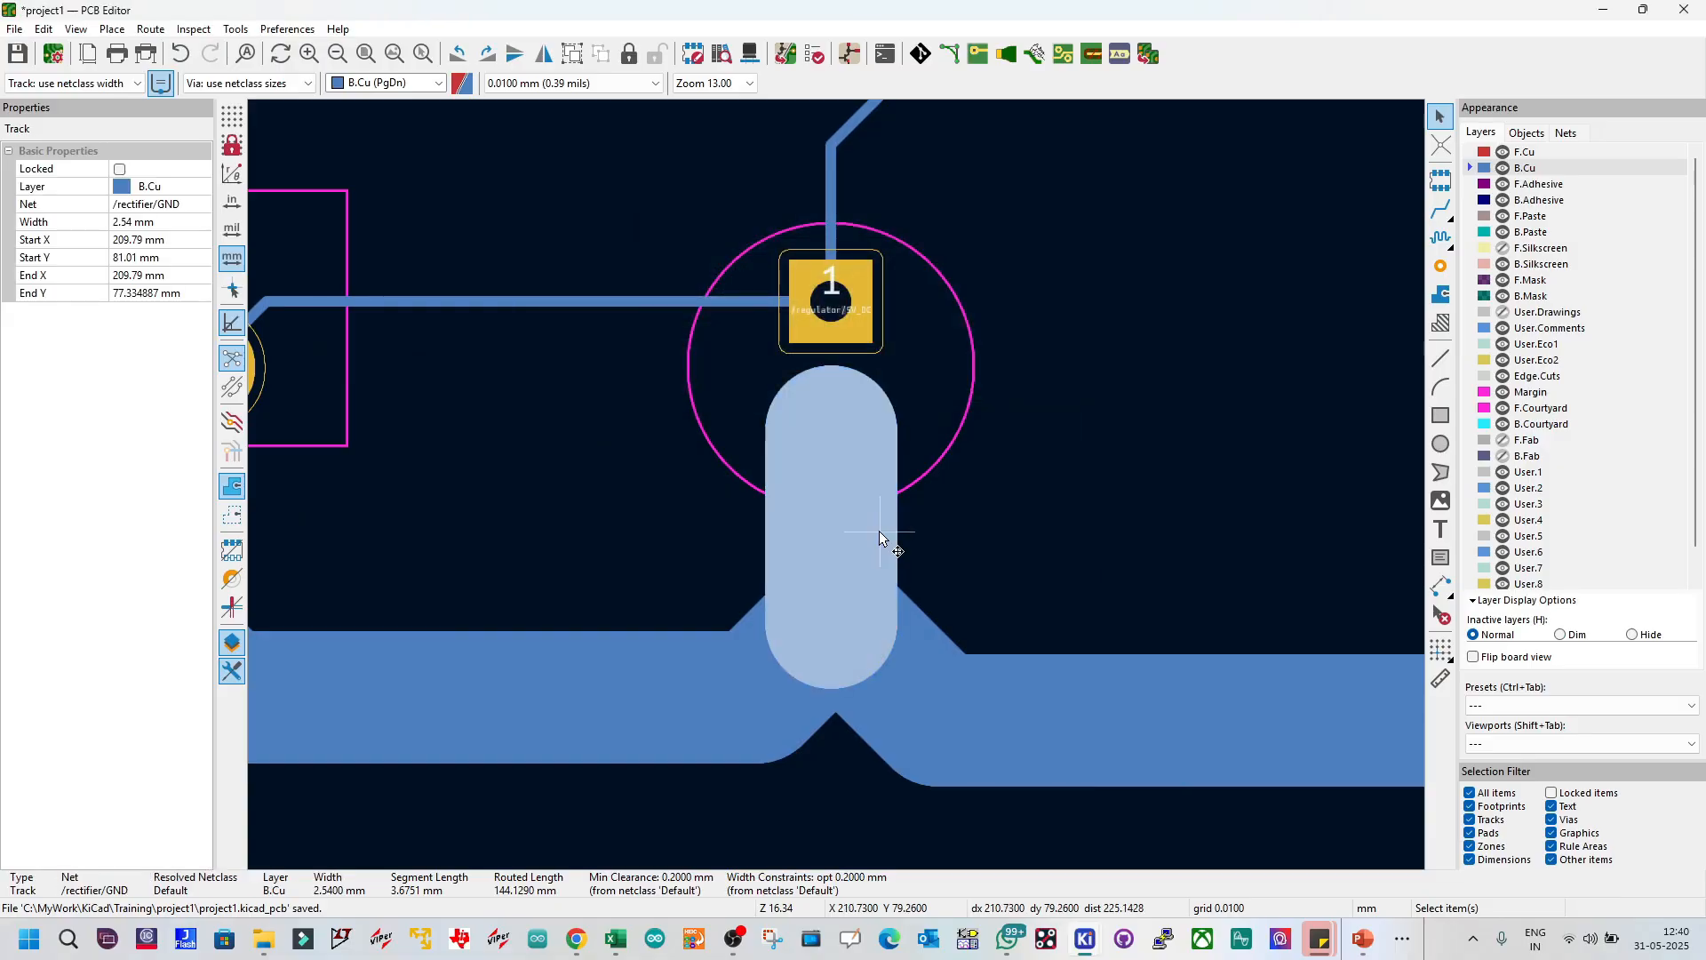
{"action": "type", "text": "e1.8"}
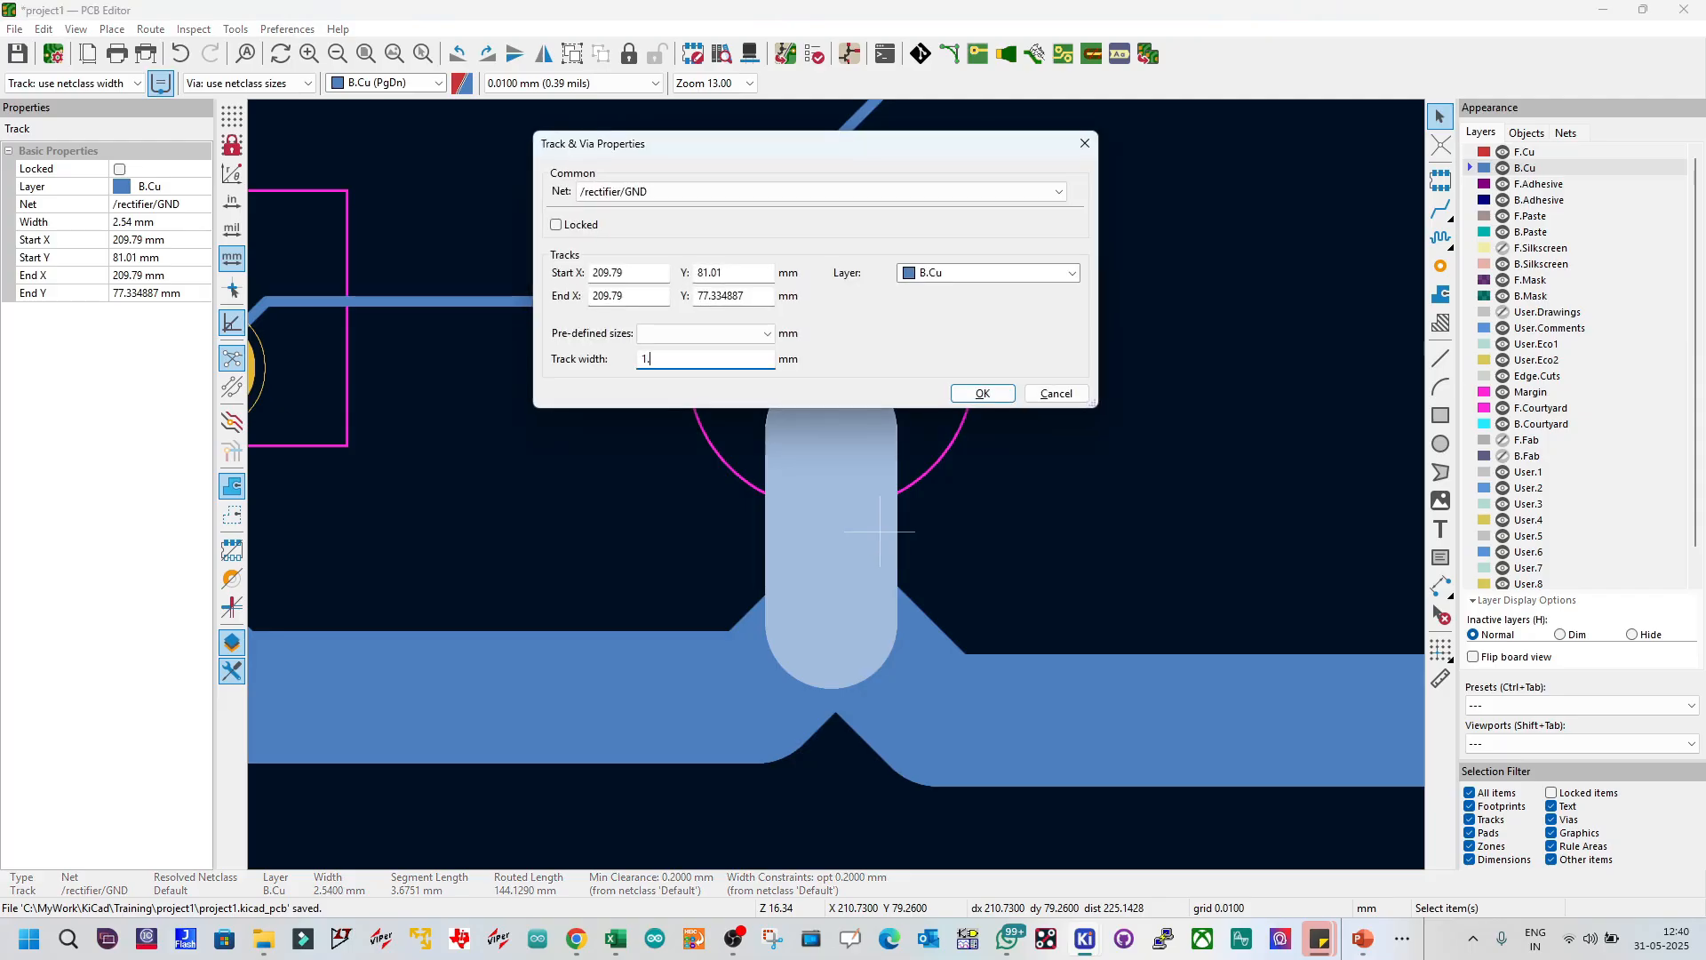
{"action": "key", "text": "Return"}
{"action": "key", "text": "Escape"}
{"action": "key", "text": "ctrl+s"}
Step: Set the width of the whole /regulator/5V_DC track to 2.54 mm and save the board
{"action": "scroll", "coordinate": [879, 531], "scroll_direction": "down", "scroll_amount": 4}
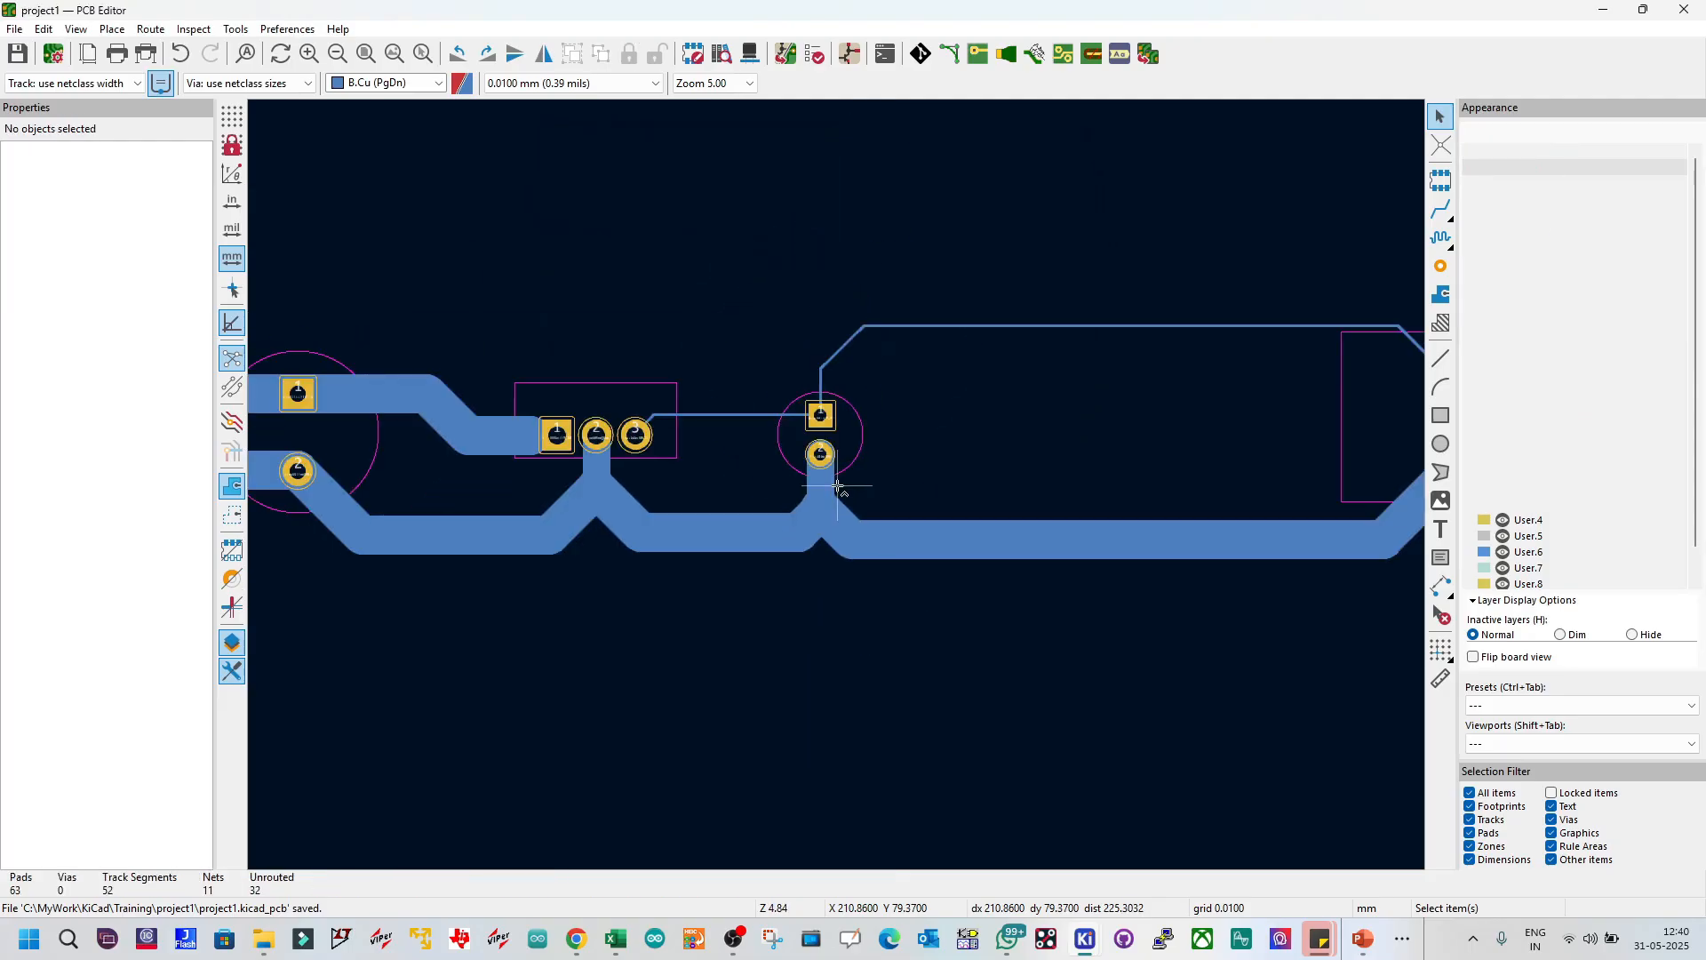
{"action": "scroll", "coordinate": [837, 486], "scroll_direction": "down", "scroll_amount": 3}
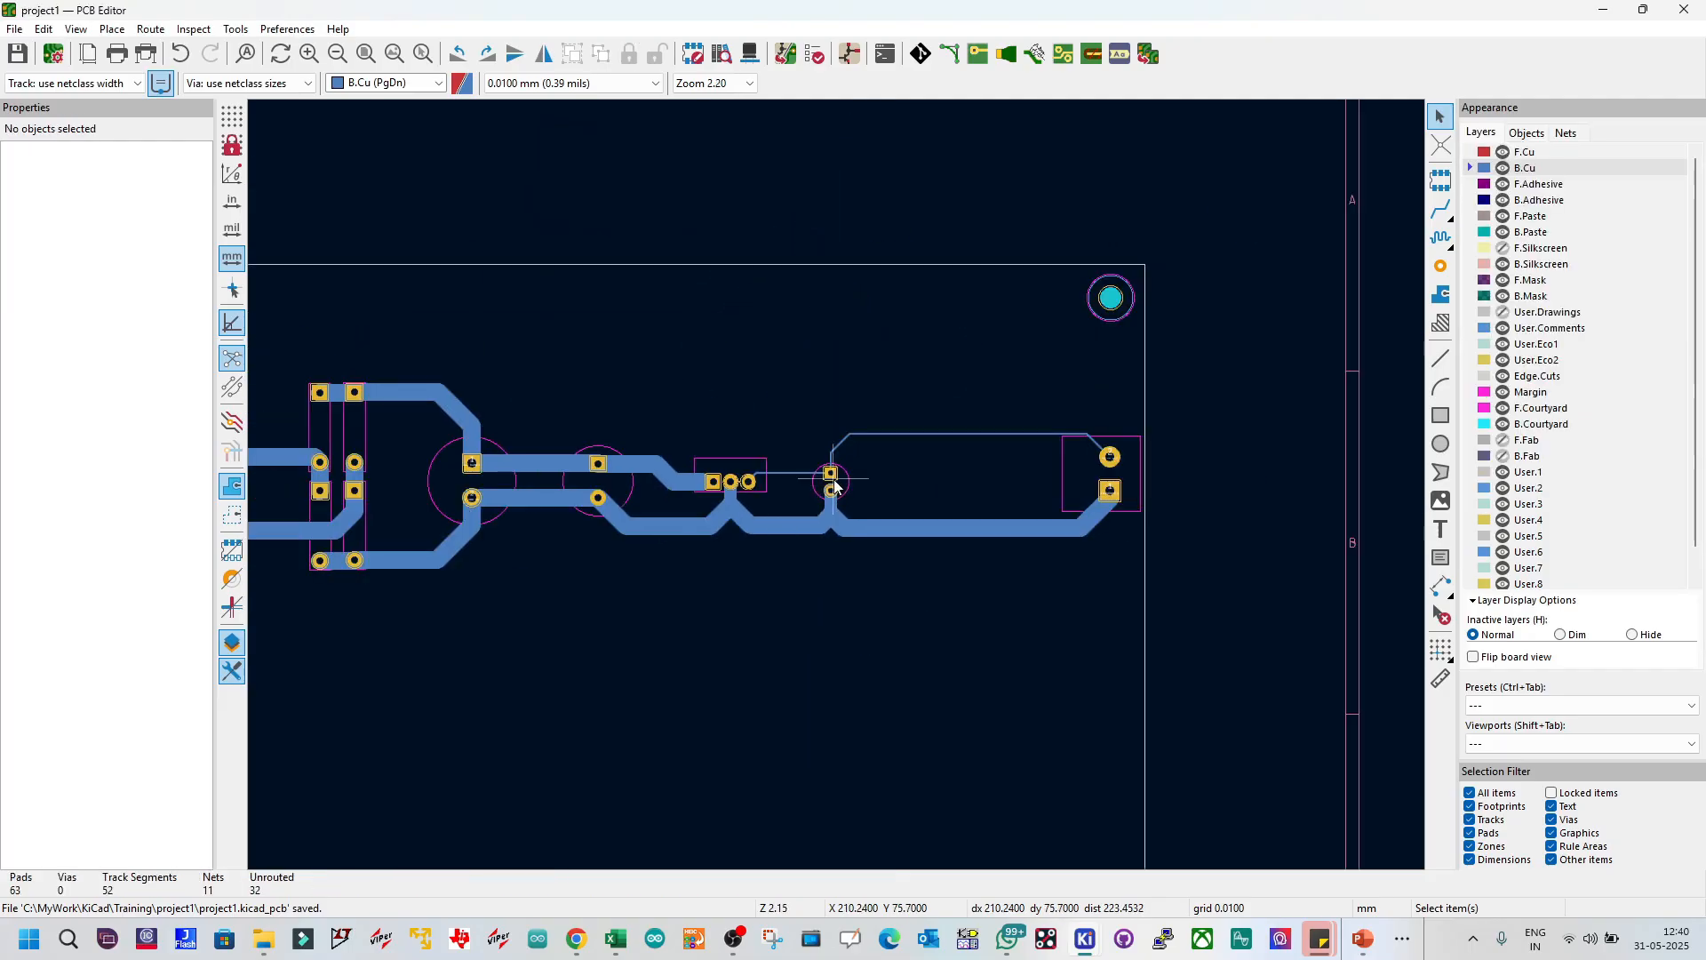
{"action": "scroll", "coordinate": [837, 489], "scroll_direction": "up", "scroll_amount": 5}
{"action": "left_click", "coordinate": [724, 466]}
{"action": "key", "text": "u"}
{"action": "key", "text": "u"}
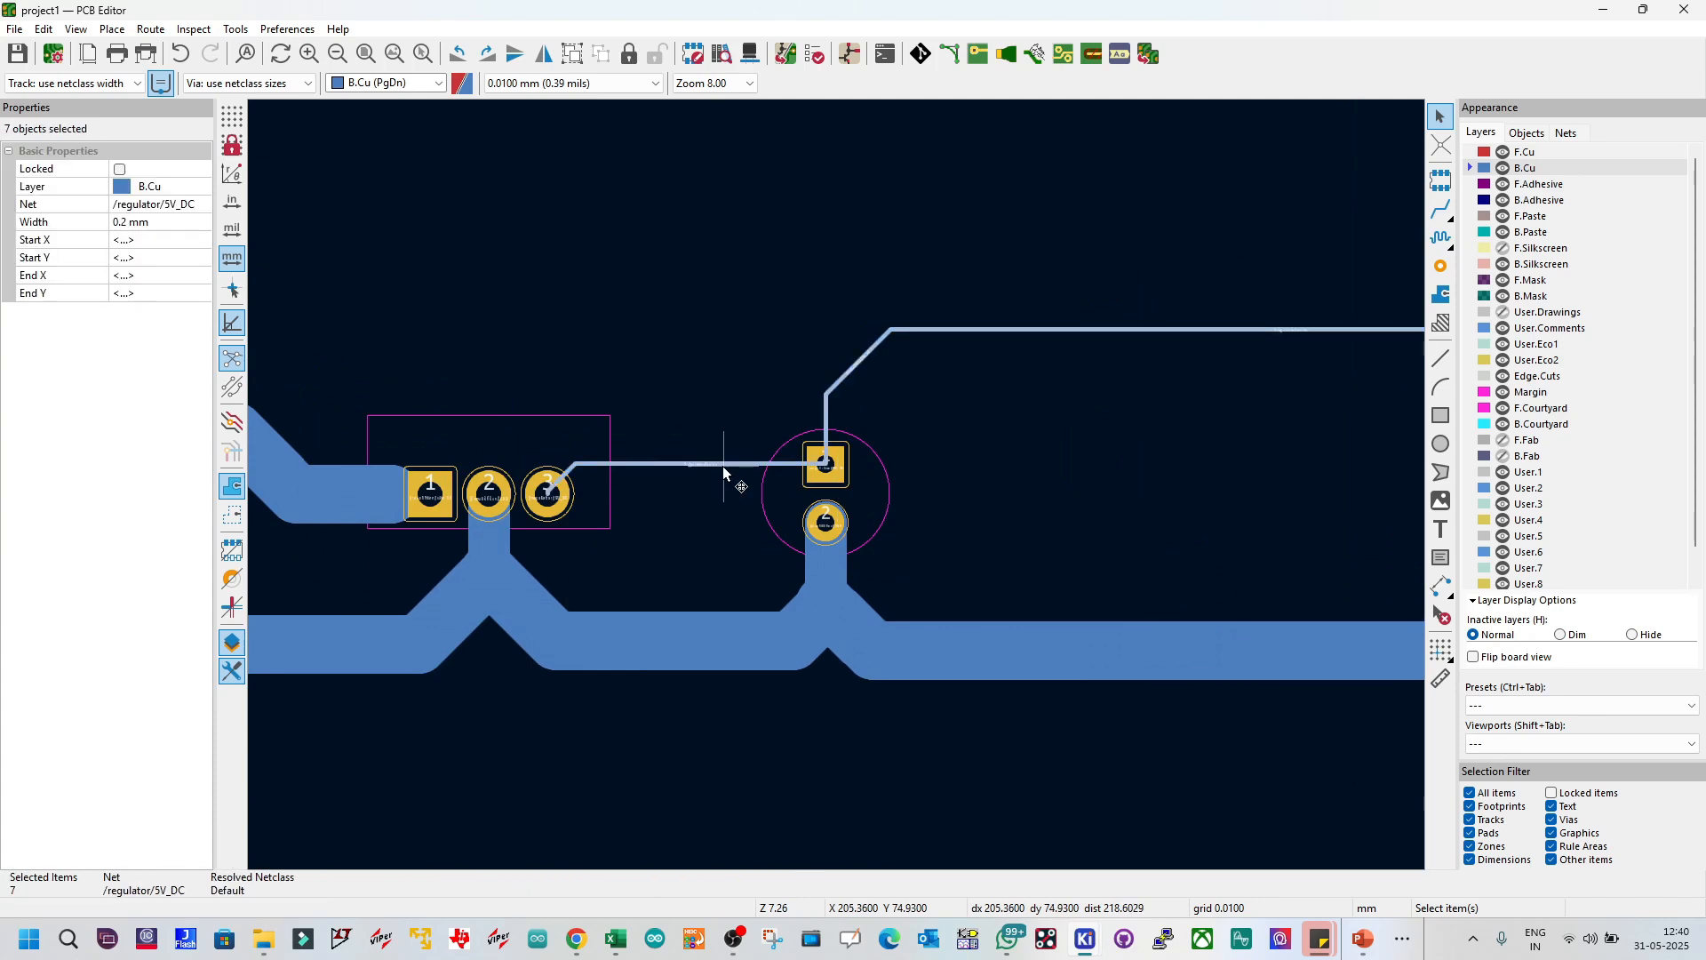
{"action": "type", "text": "e2.54"}
{"action": "key", "text": "Return"}
{"action": "key", "text": "Escape"}
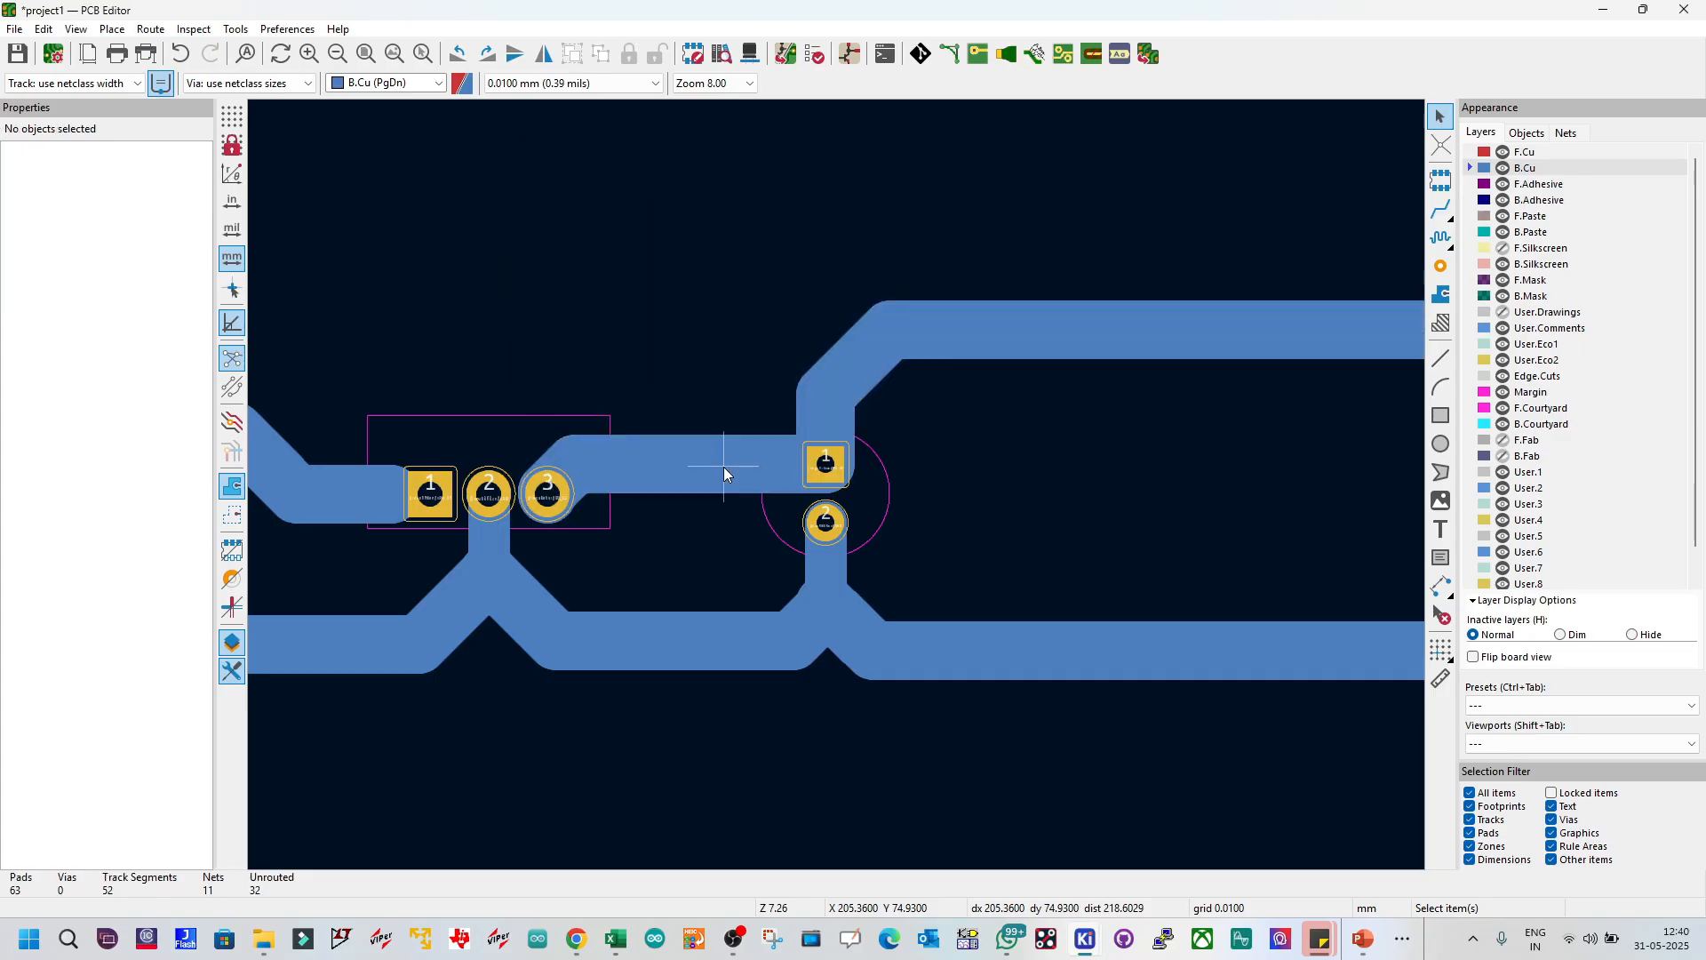
{"action": "scroll", "coordinate": [883, 491], "scroll_direction": "down", "scroll_amount": 5}
{"action": "scroll", "coordinate": [1056, 488], "scroll_direction": "up", "scroll_amount": 5}
{"action": "key", "text": "ctrl+s"}
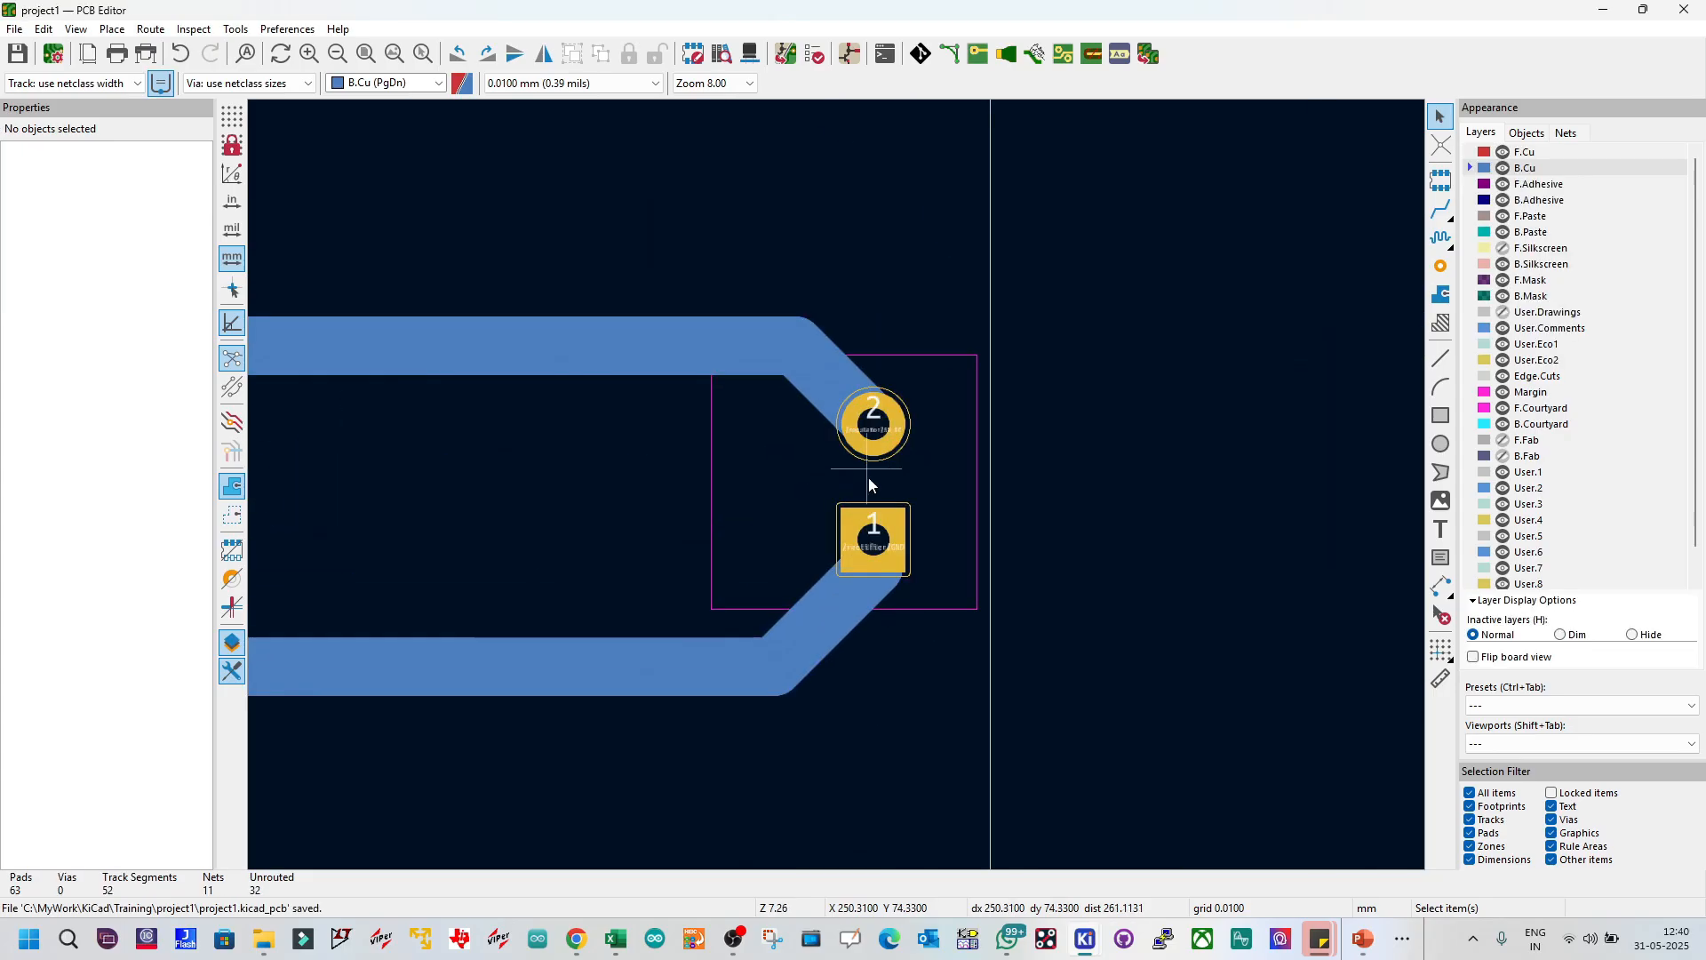
Step: Shift the horizontal 5V_DC track between regulator pad 3 and C5 upward, away from C5's pad 2
{"action": "scroll", "coordinate": [879, 476], "scroll_direction": "down", "scroll_amount": 2}
{"action": "scroll", "coordinate": [829, 487], "scroll_direction": "up", "scroll_amount": 4}
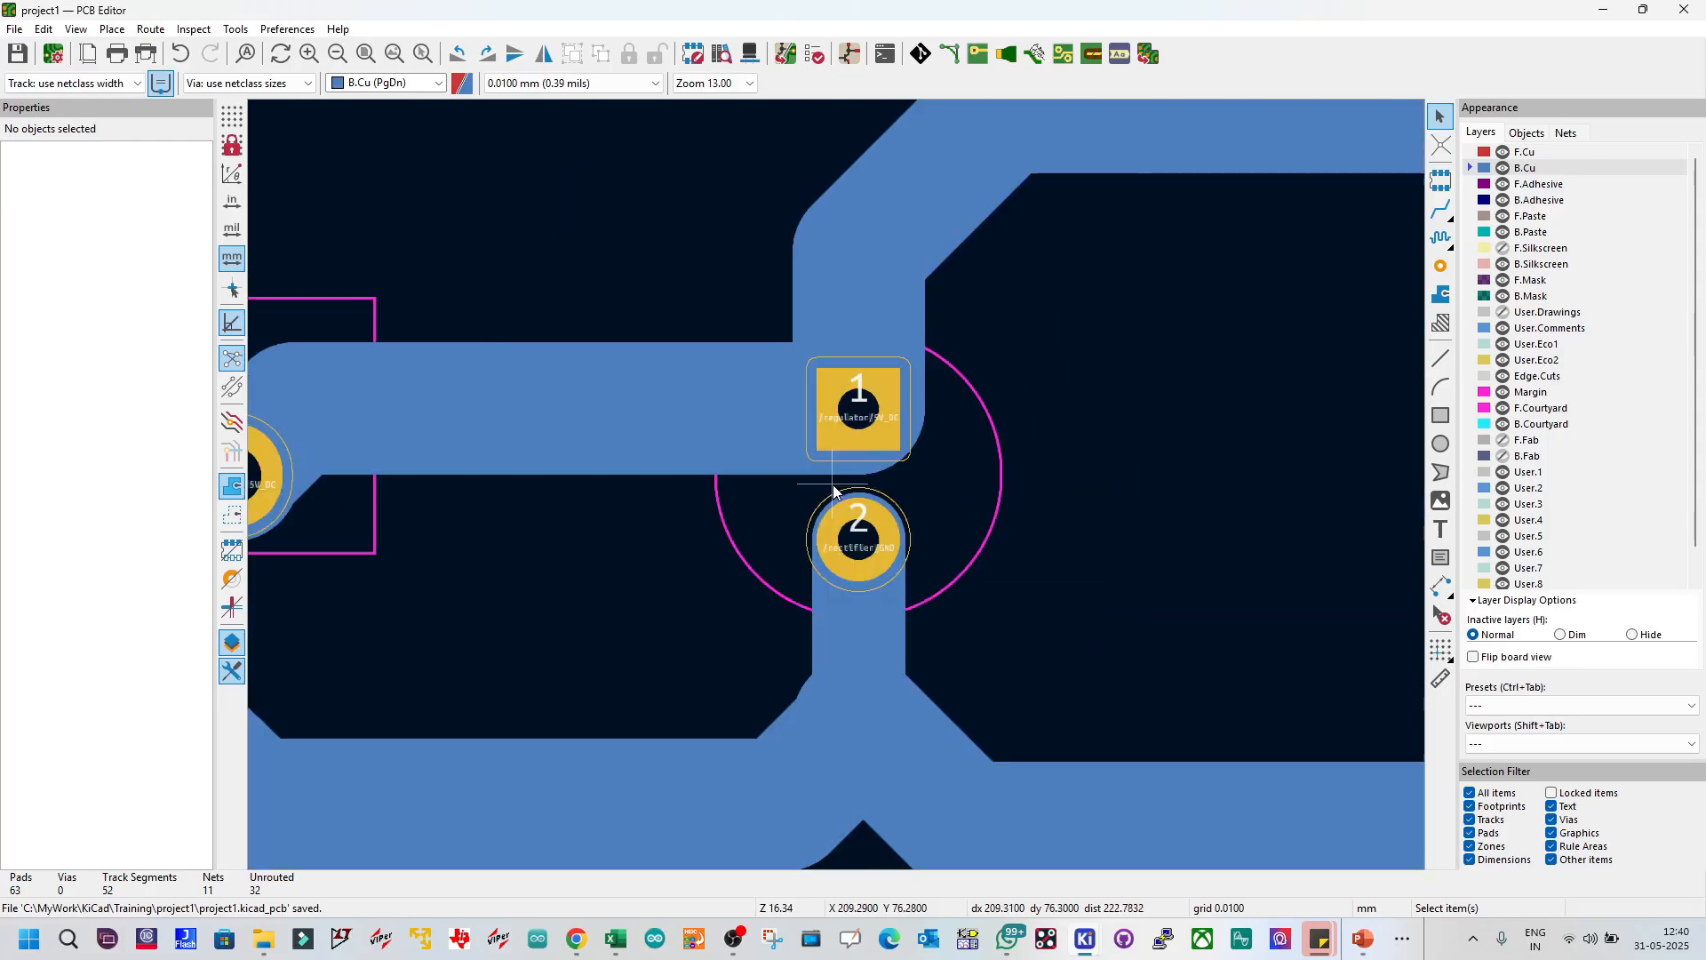
{"action": "scroll", "coordinate": [759, 470], "scroll_direction": "down", "scroll_amount": 1}
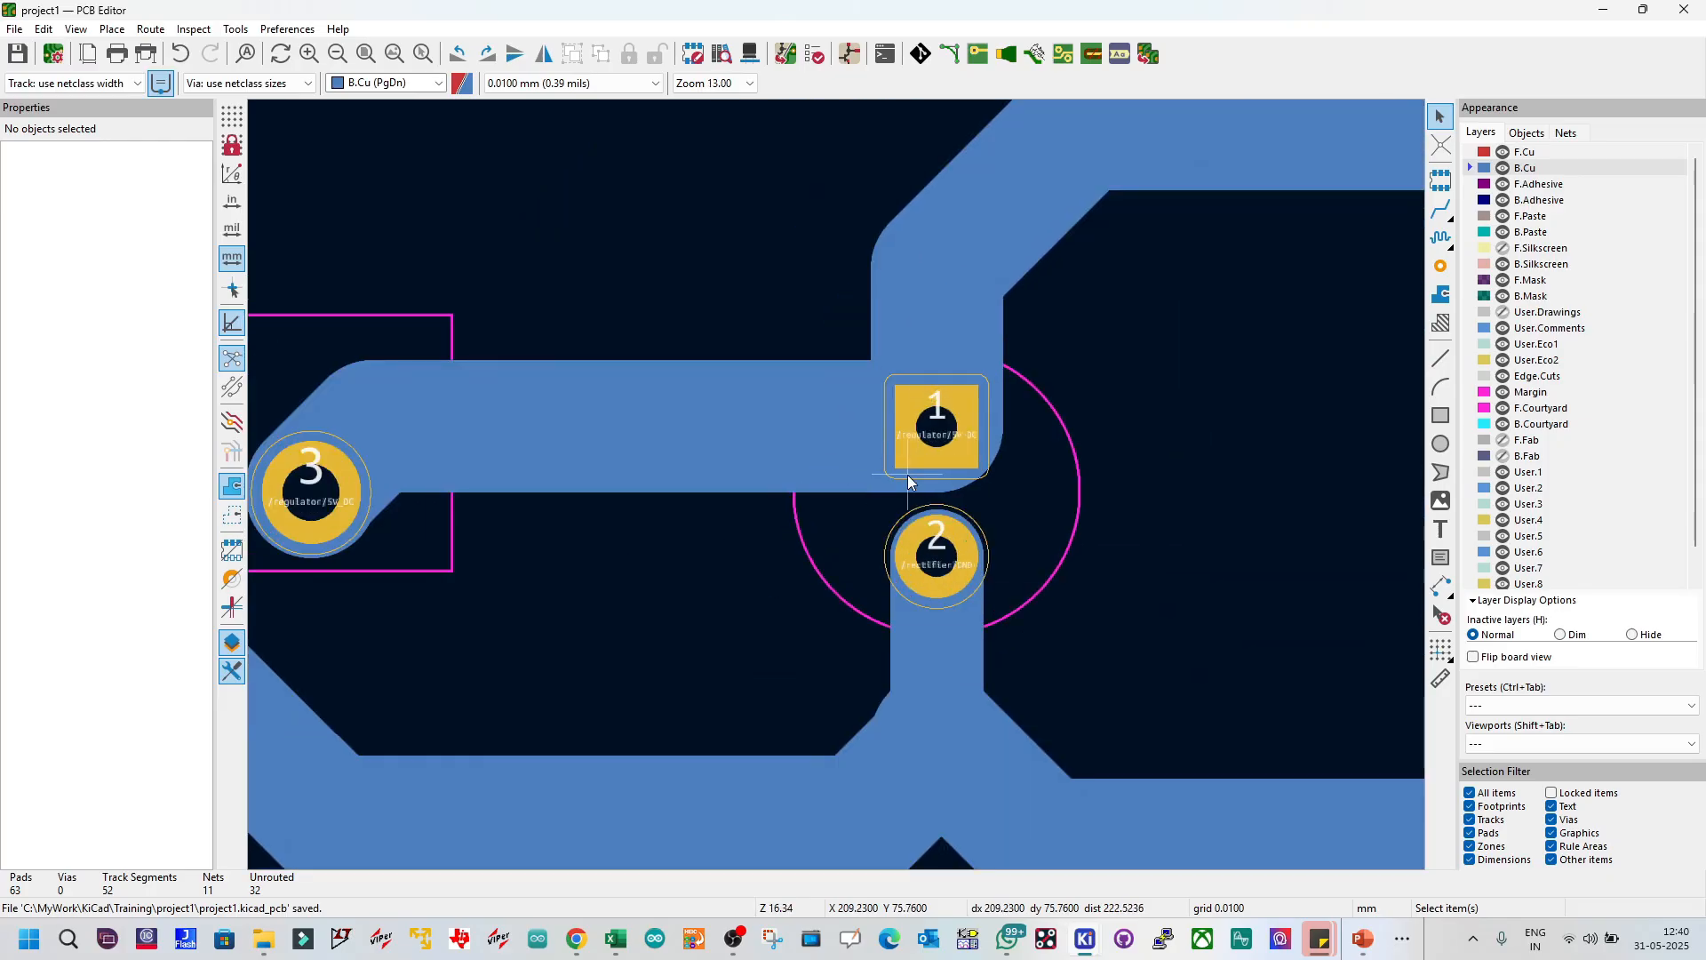
{"action": "left_click", "coordinate": [813, 434]}
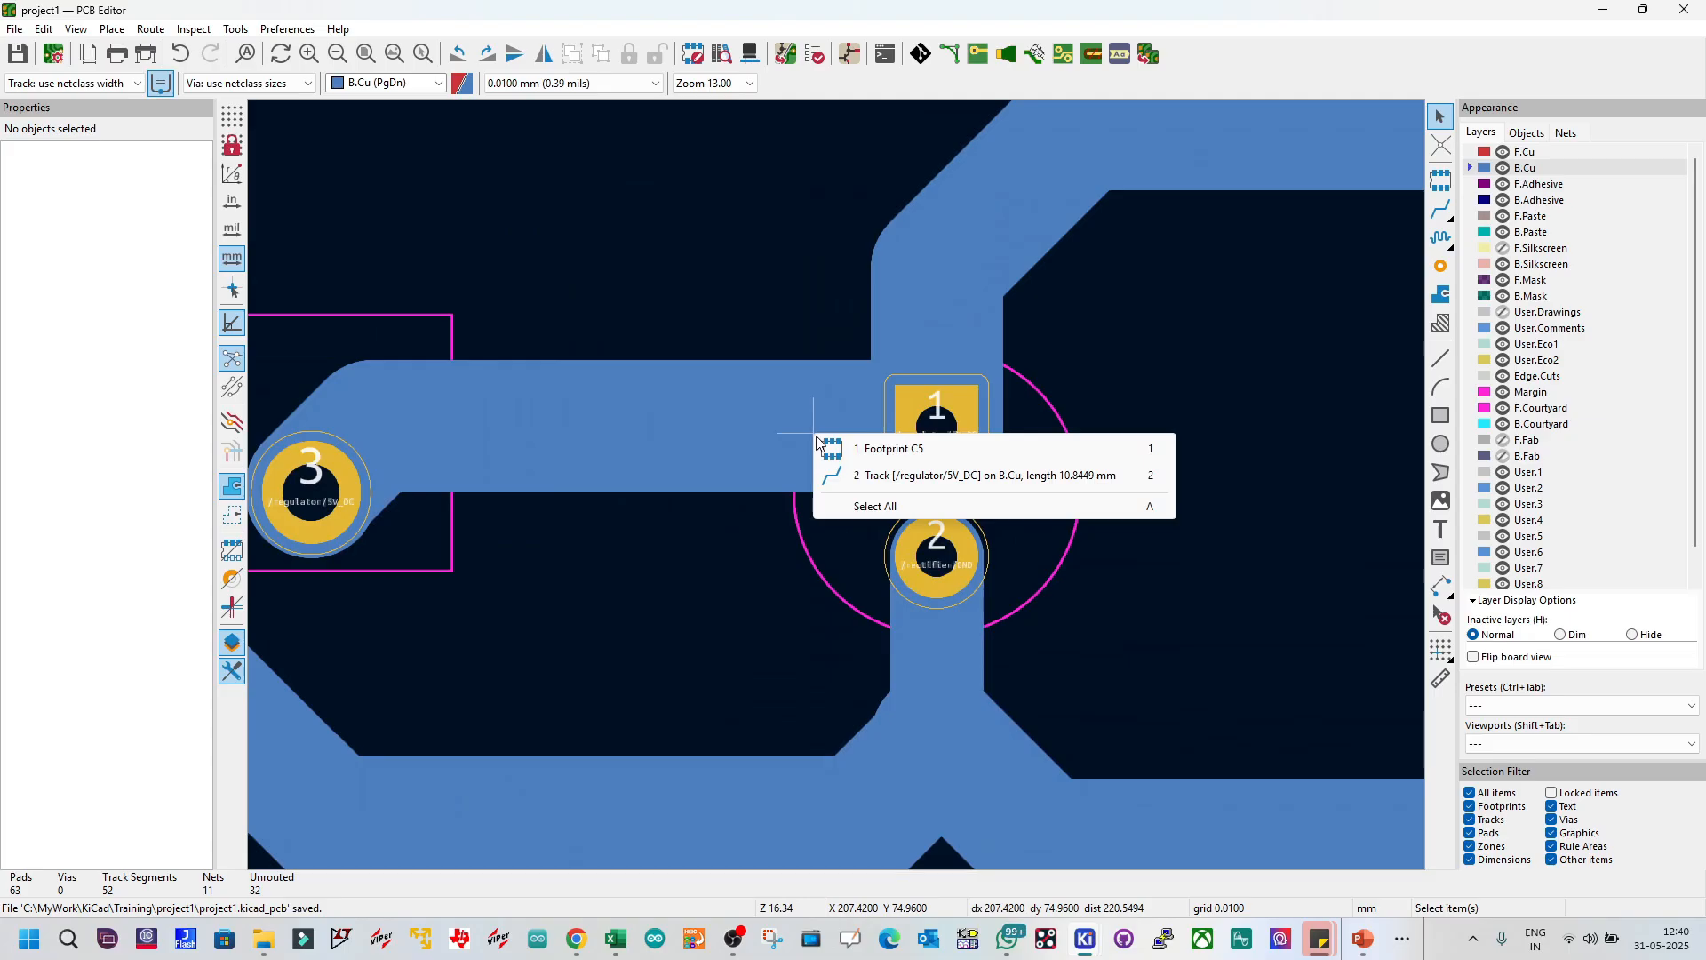
{"action": "left_click", "coordinate": [858, 476]}
{"action": "left_click_drag", "start_coordinate": [734, 404], "coordinate": [725, 371]}
Step: Set the two short 5V_DC track segments at C5's pad 1 to 1.8 mm width
{"action": "left_click", "coordinate": [928, 376]}
{"action": "left_click", "coordinate": [944, 419]}
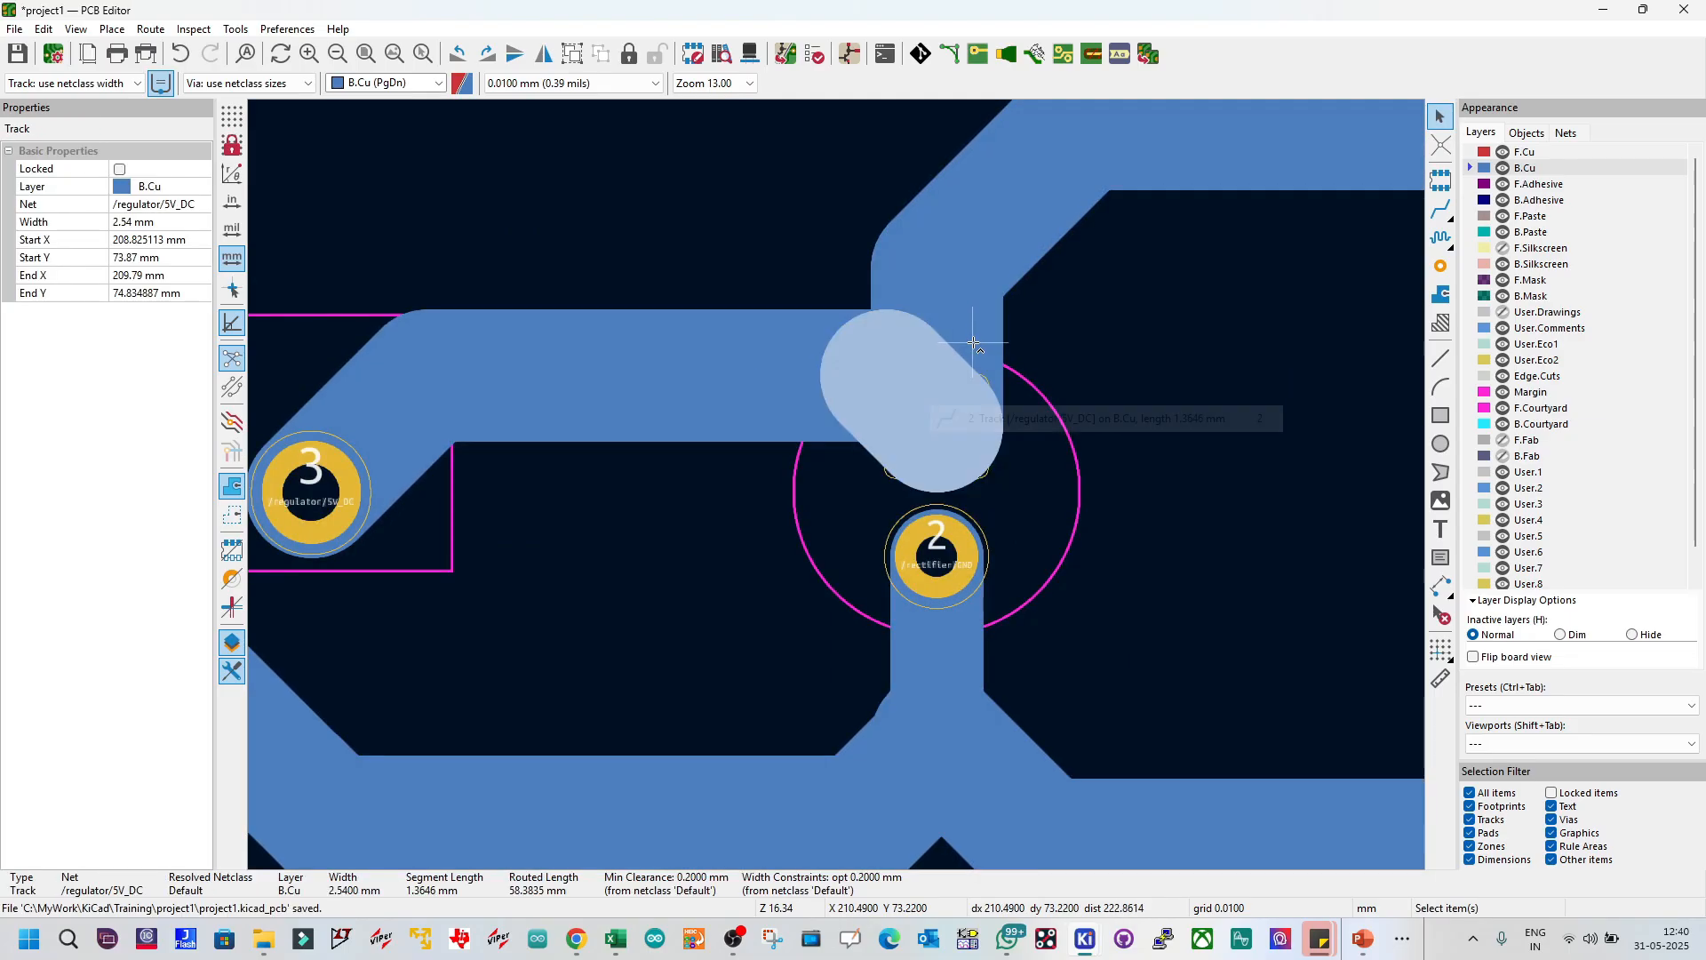
{"action": "left_click", "coordinate": [975, 341], "text": "shift"}
{"action": "type", "text": "e1.8"}
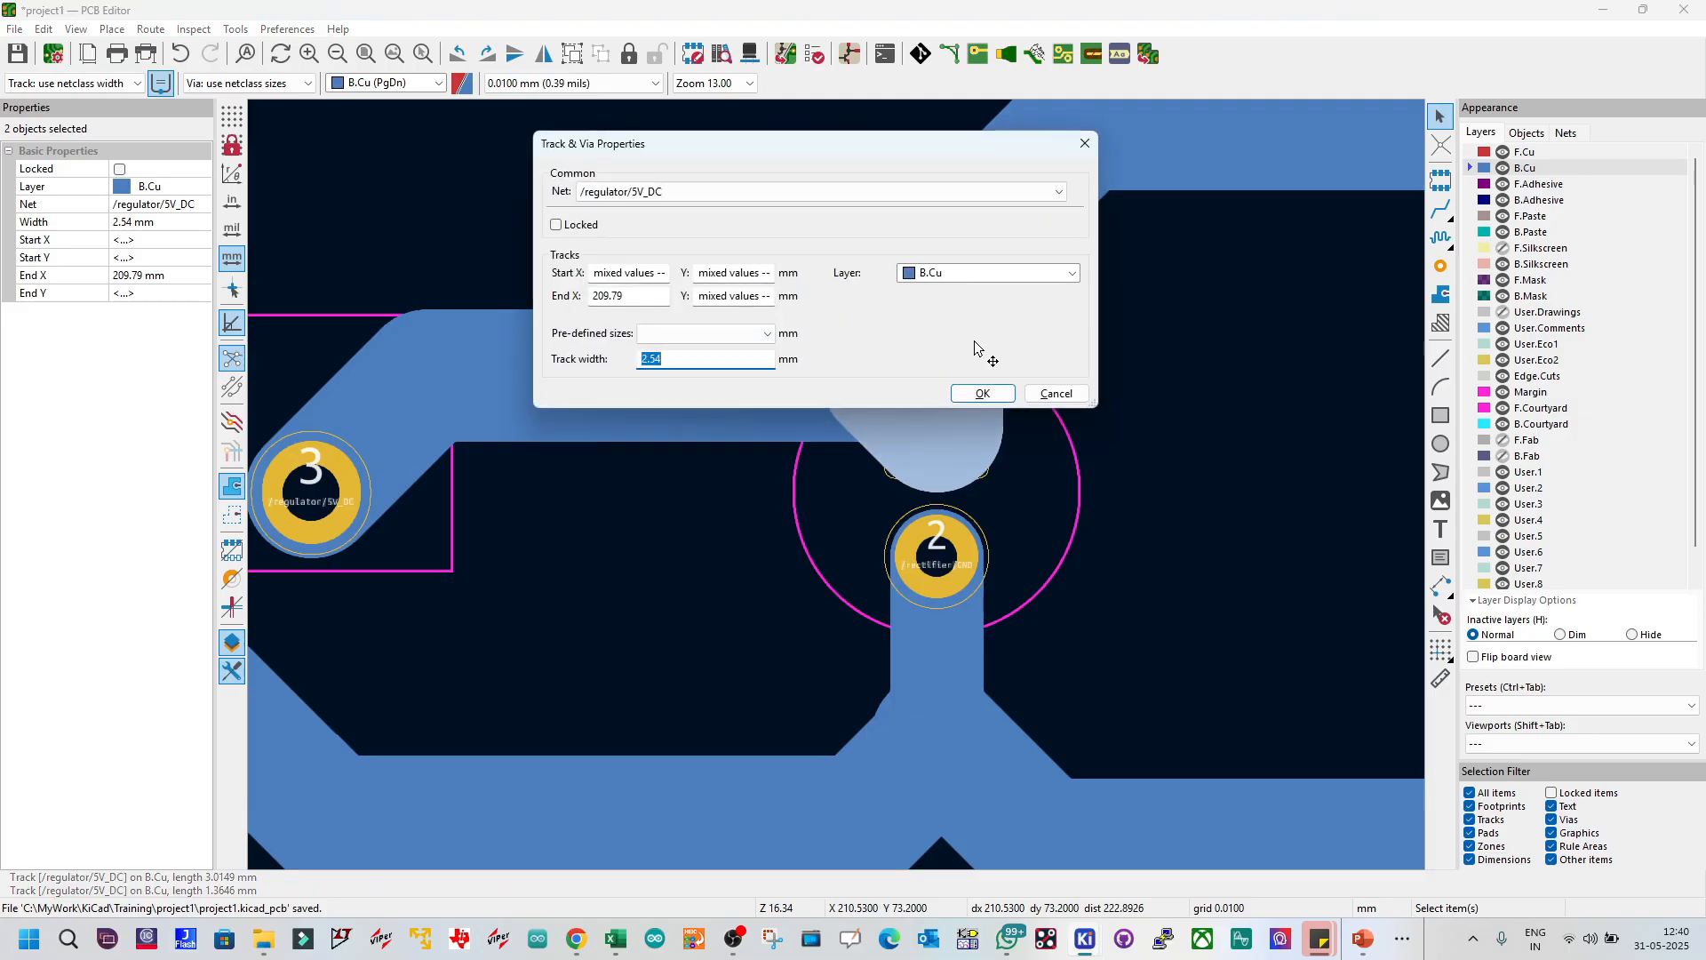
{"action": "key", "text": "Return"}
{"action": "key", "text": "Escape"}
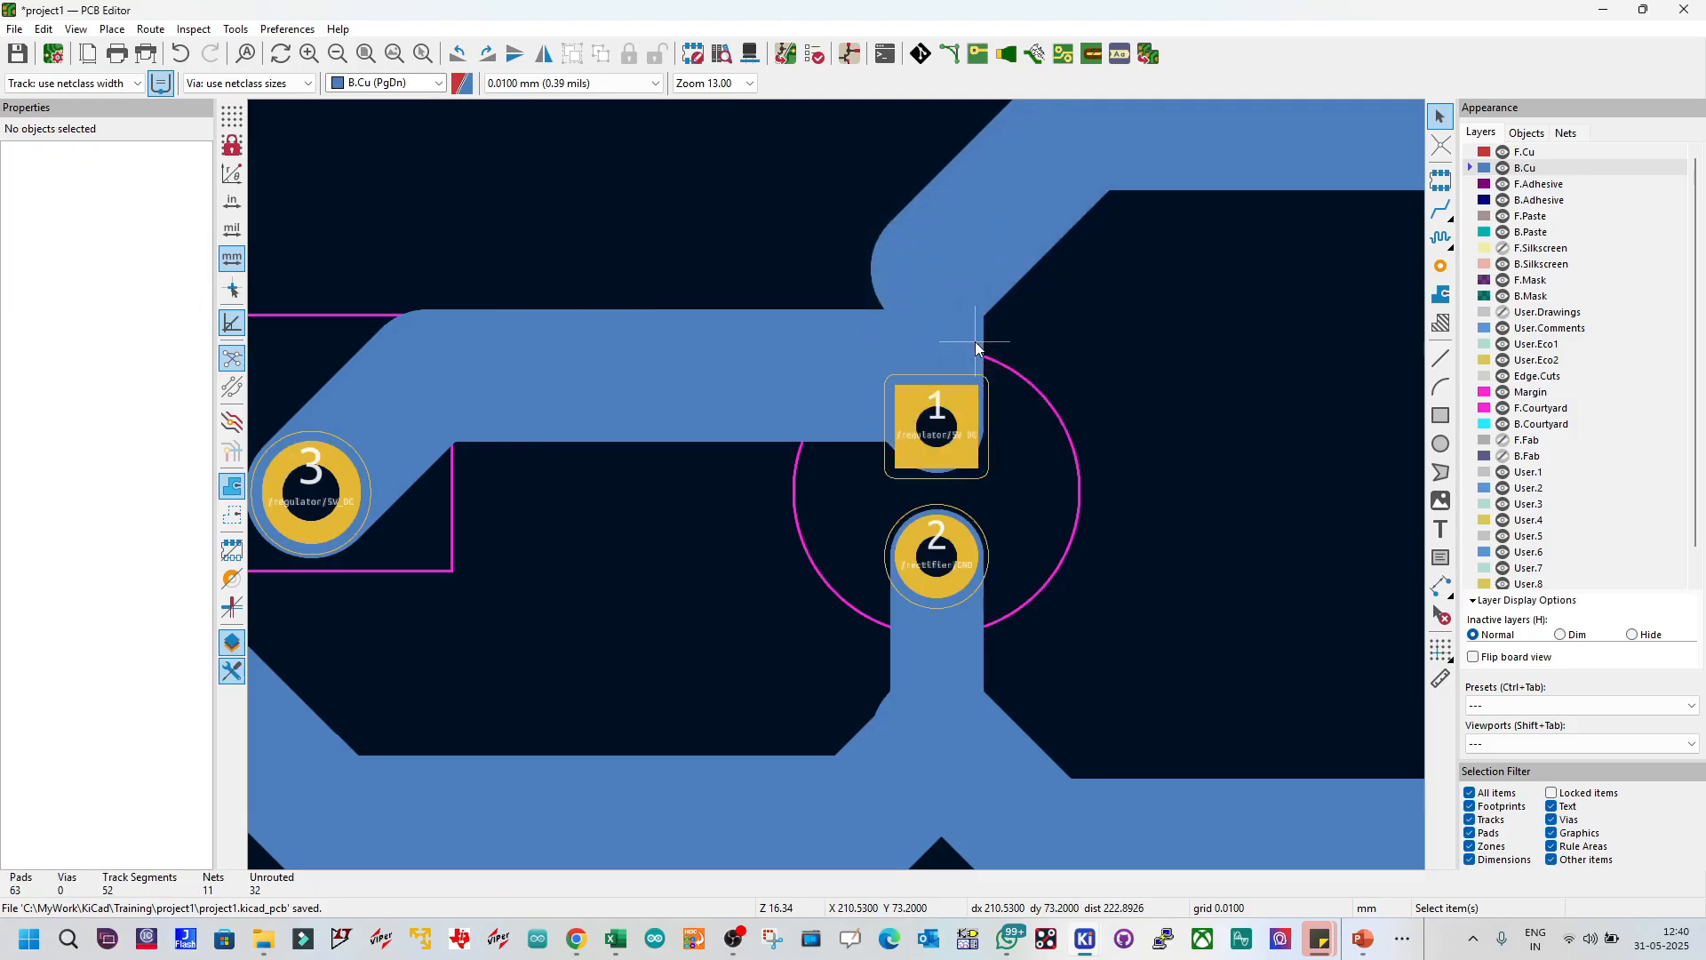
Step: Reroute the short 5V_DC segments above C5's pad 1 so the upper diagonal merges into the horizontal track
{"action": "left_click", "coordinate": [924, 270]}
{"action": "left_click", "coordinate": [890, 247]}
{"action": "left_click_drag", "start_coordinate": [890, 247], "coordinate": [889, 325]}
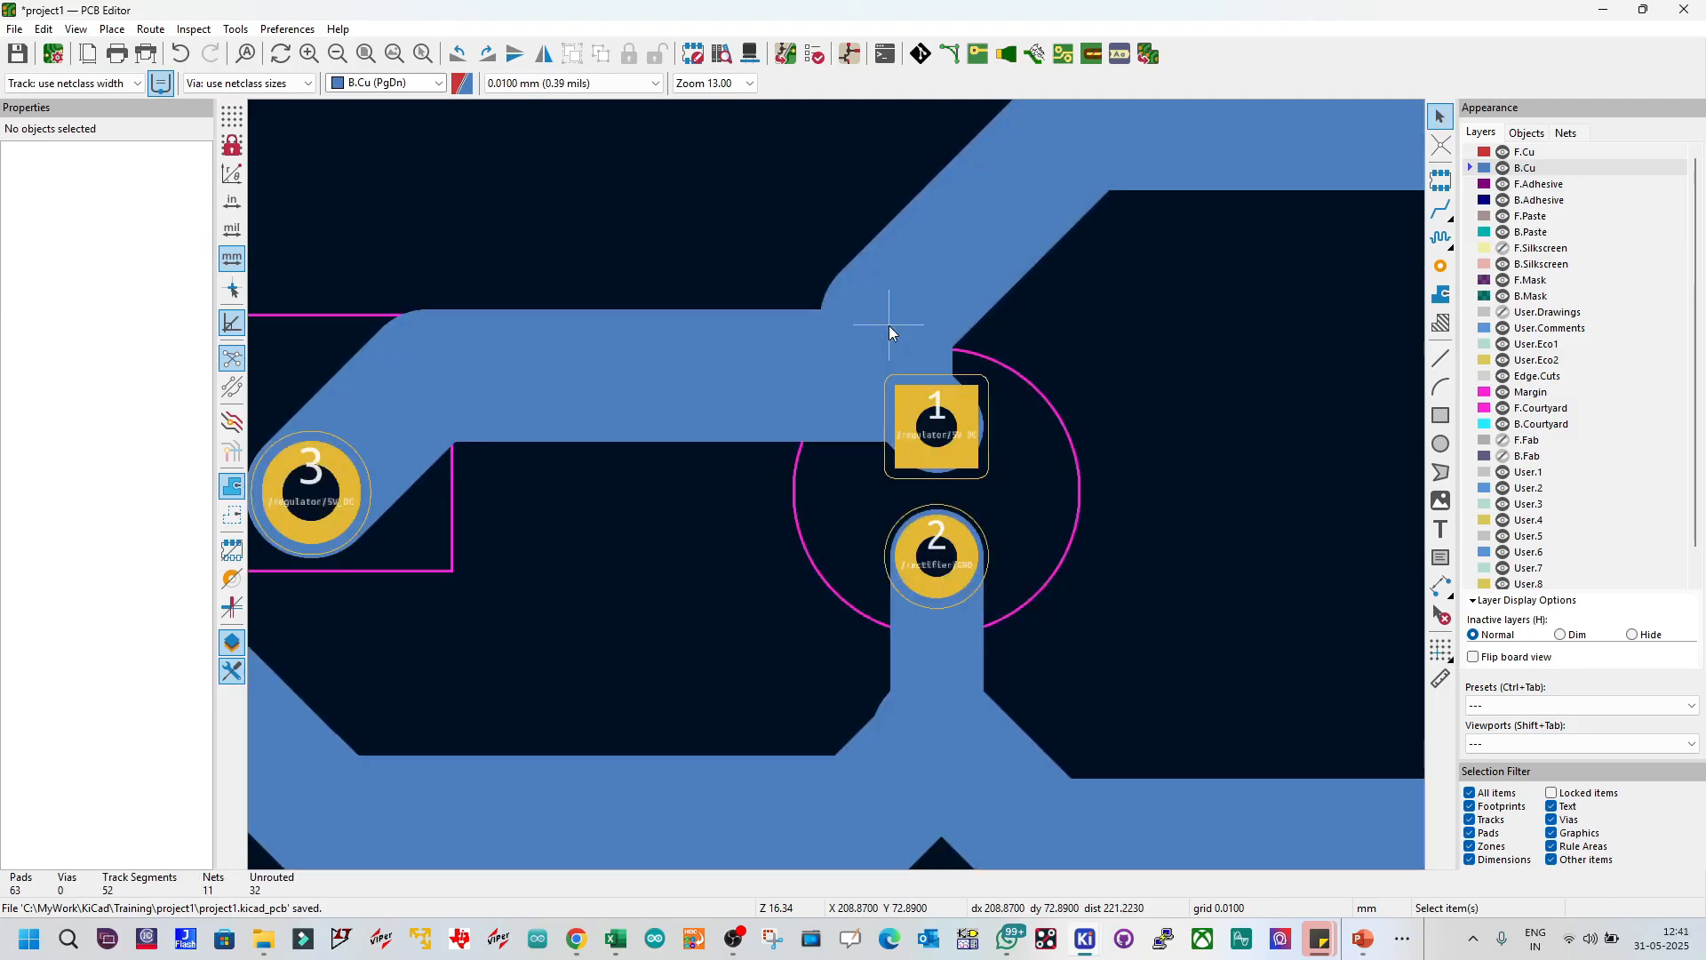
{"action": "left_click", "coordinate": [906, 289]}
{"action": "left_click", "coordinate": [921, 346]}
{"action": "left_click_drag", "start_coordinate": [894, 297], "coordinate": [979, 318]}
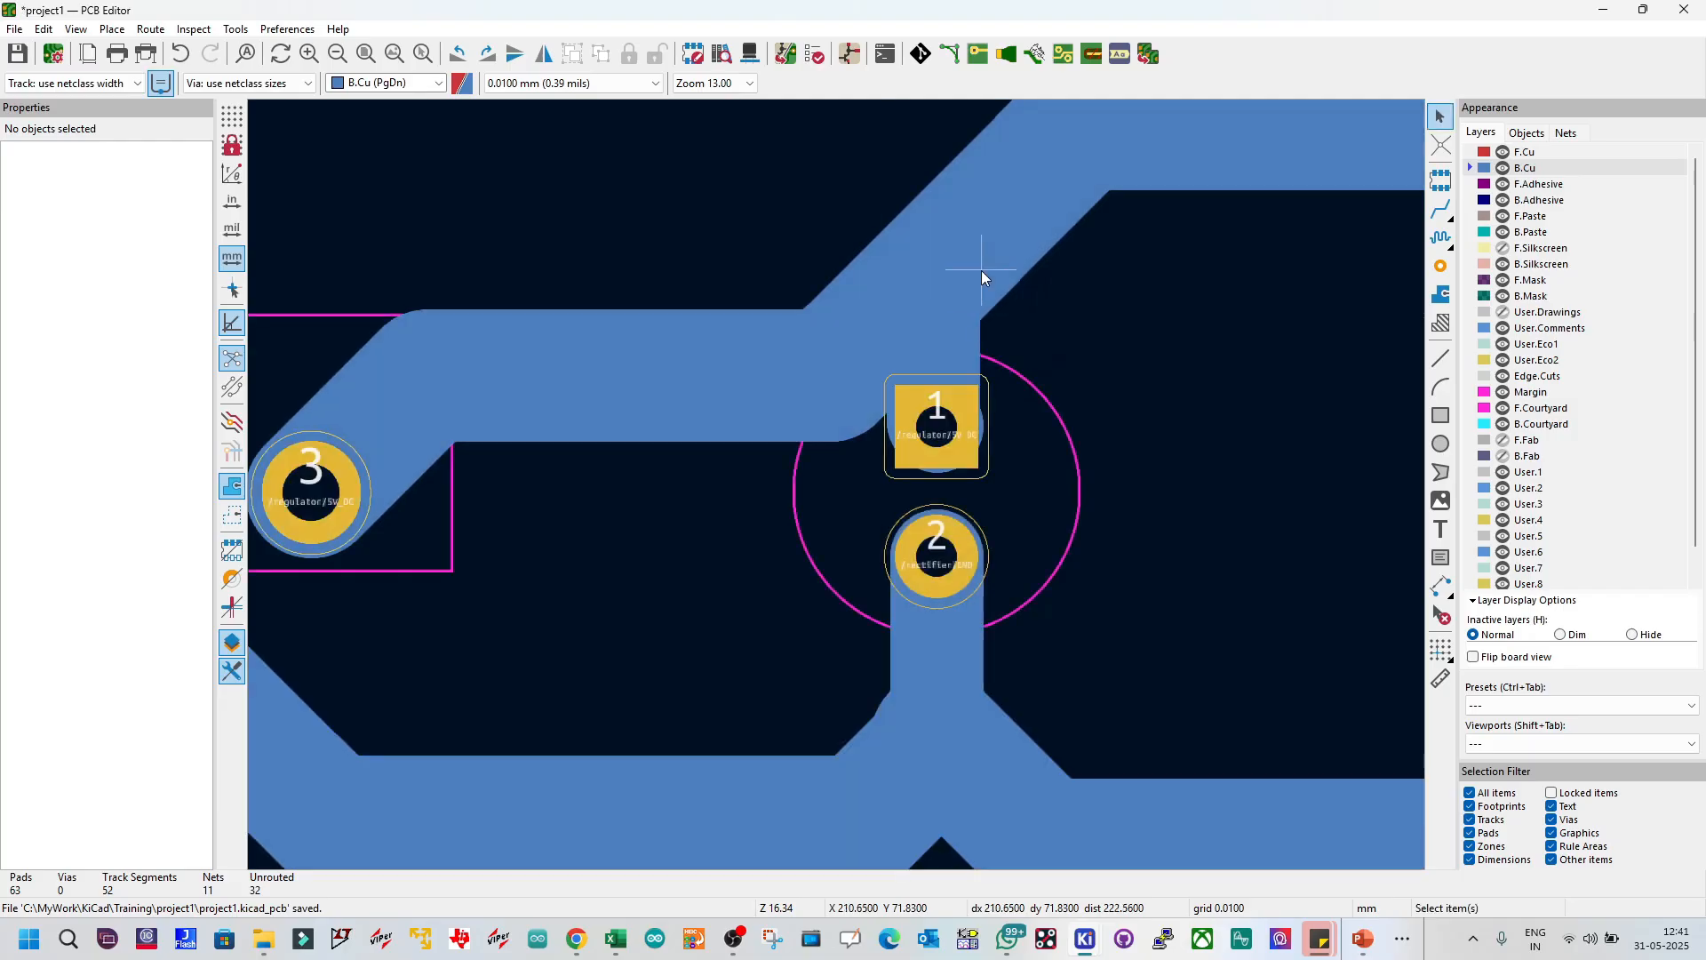
Step: Shift the upper diagonal 5V_DC track to the right, past C5's pad 1, and rearrange its connecting segments
{"action": "left_click", "coordinate": [968, 236]}
{"action": "left_click", "coordinate": [984, 255]}
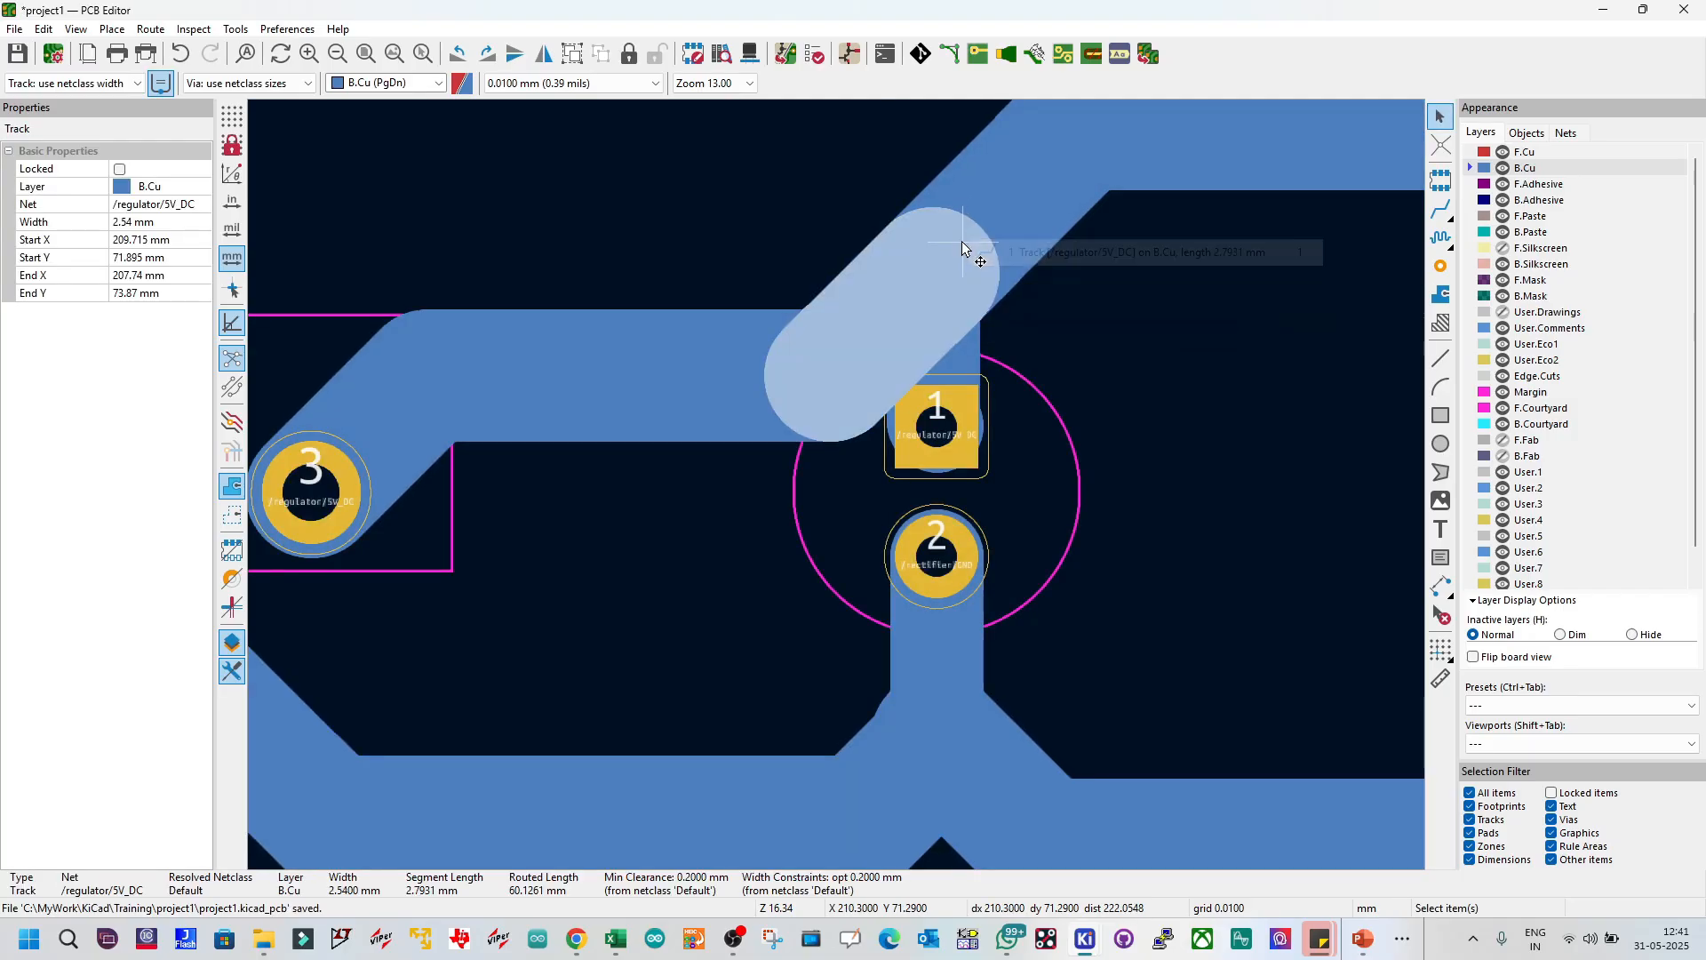
{"action": "left_click_drag", "start_coordinate": [882, 299], "coordinate": [908, 396]}
{"action": "left_click", "coordinate": [1017, 215]}
{"action": "left_click_drag", "start_coordinate": [1017, 215], "coordinate": [1101, 304]}
{"action": "left_click", "coordinate": [999, 250]}
{"action": "left_click", "coordinate": [1004, 250]}
{"action": "left_click_drag", "start_coordinate": [1009, 275], "coordinate": [1007, 364]}
Step: Delete the leftover short 5V_DC connecting segments above C5's pad 1
{"action": "left_click", "coordinate": [964, 279]}
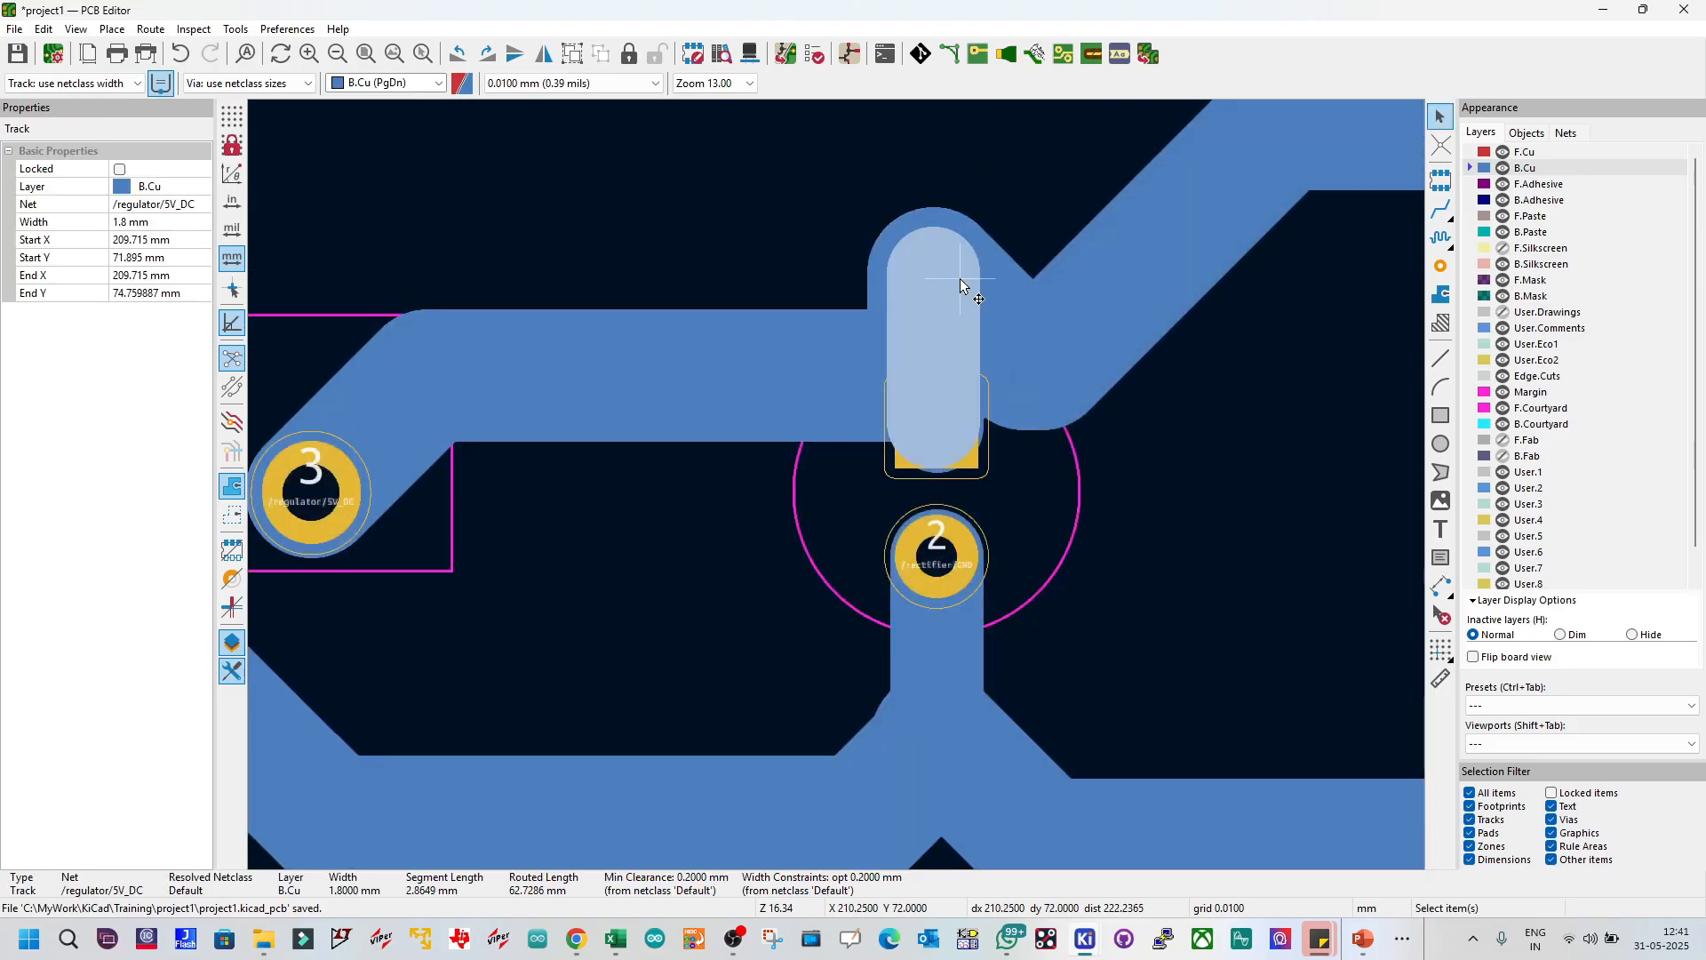
{"action": "left_click", "coordinate": [994, 255]}
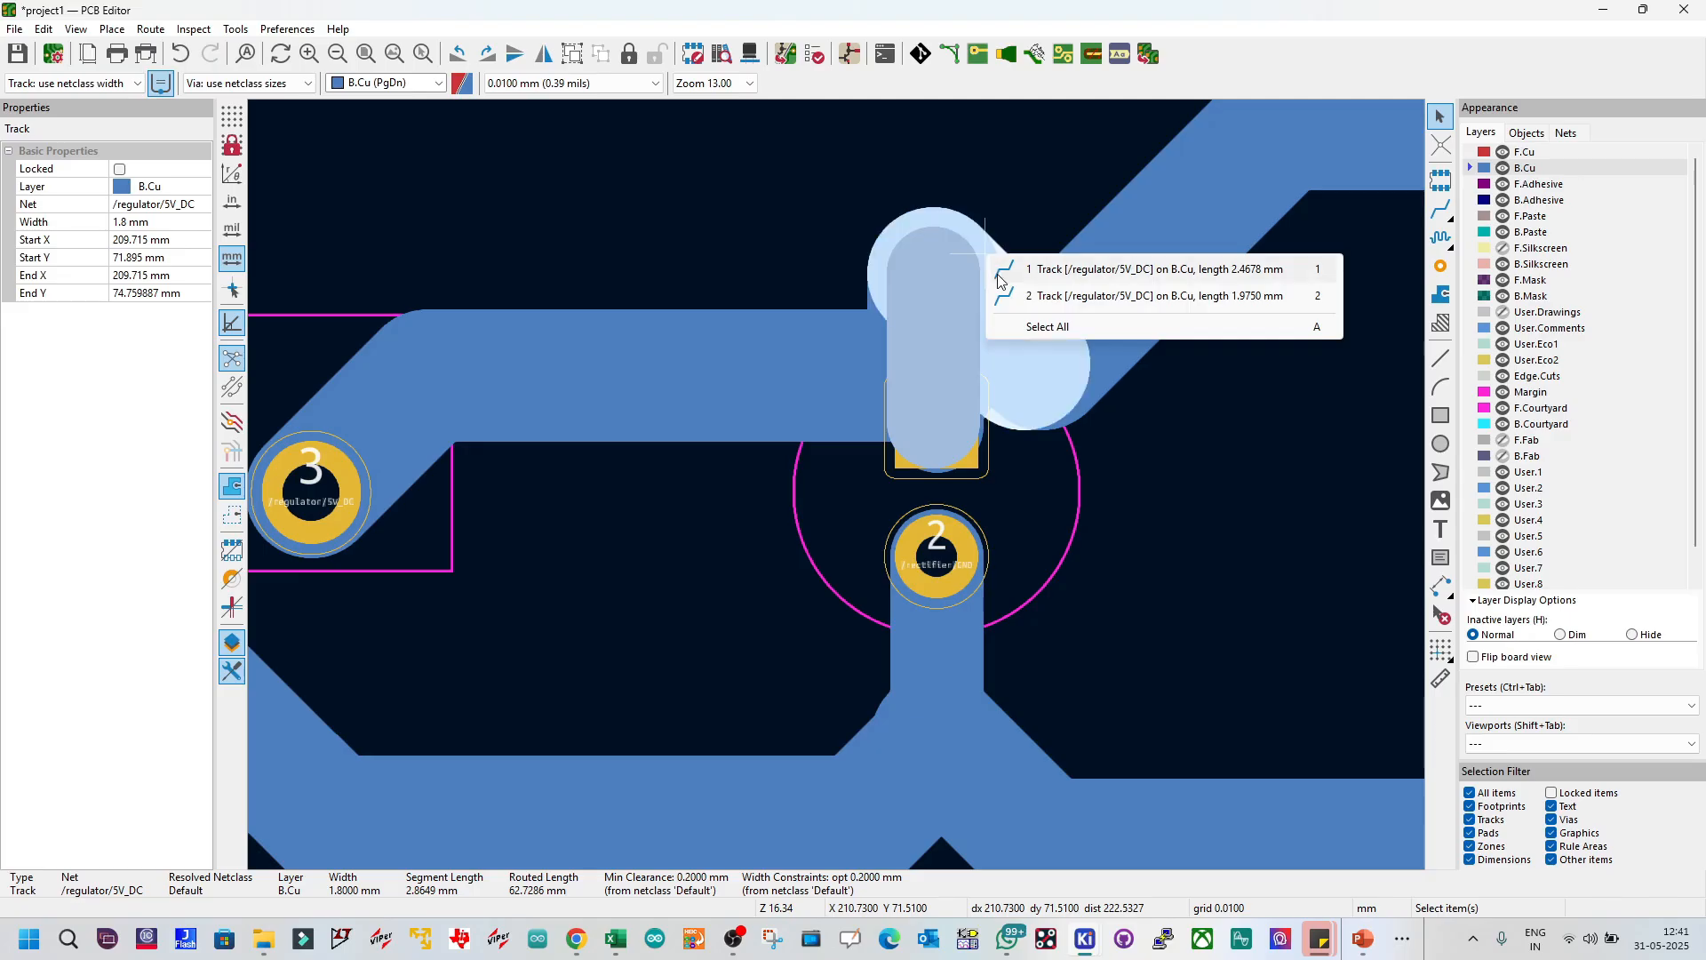
{"action": "left_click", "coordinate": [1000, 269]}
{"action": "key", "text": "Delete"}
{"action": "left_click", "coordinate": [972, 245]}
{"action": "key", "text": "Delete"}
Step: Align the remaining 5V_DC link with the horizontal track so it runs straight into the diagonal, and save the board
{"action": "left_click", "coordinate": [972, 257]}
{"action": "left_click_drag", "start_coordinate": [972, 258], "coordinate": [968, 358]}
{"action": "left_click", "coordinate": [1024, 349]}
{"action": "left_click", "coordinate": [1044, 364]}
{"action": "left_click", "coordinate": [985, 318]}
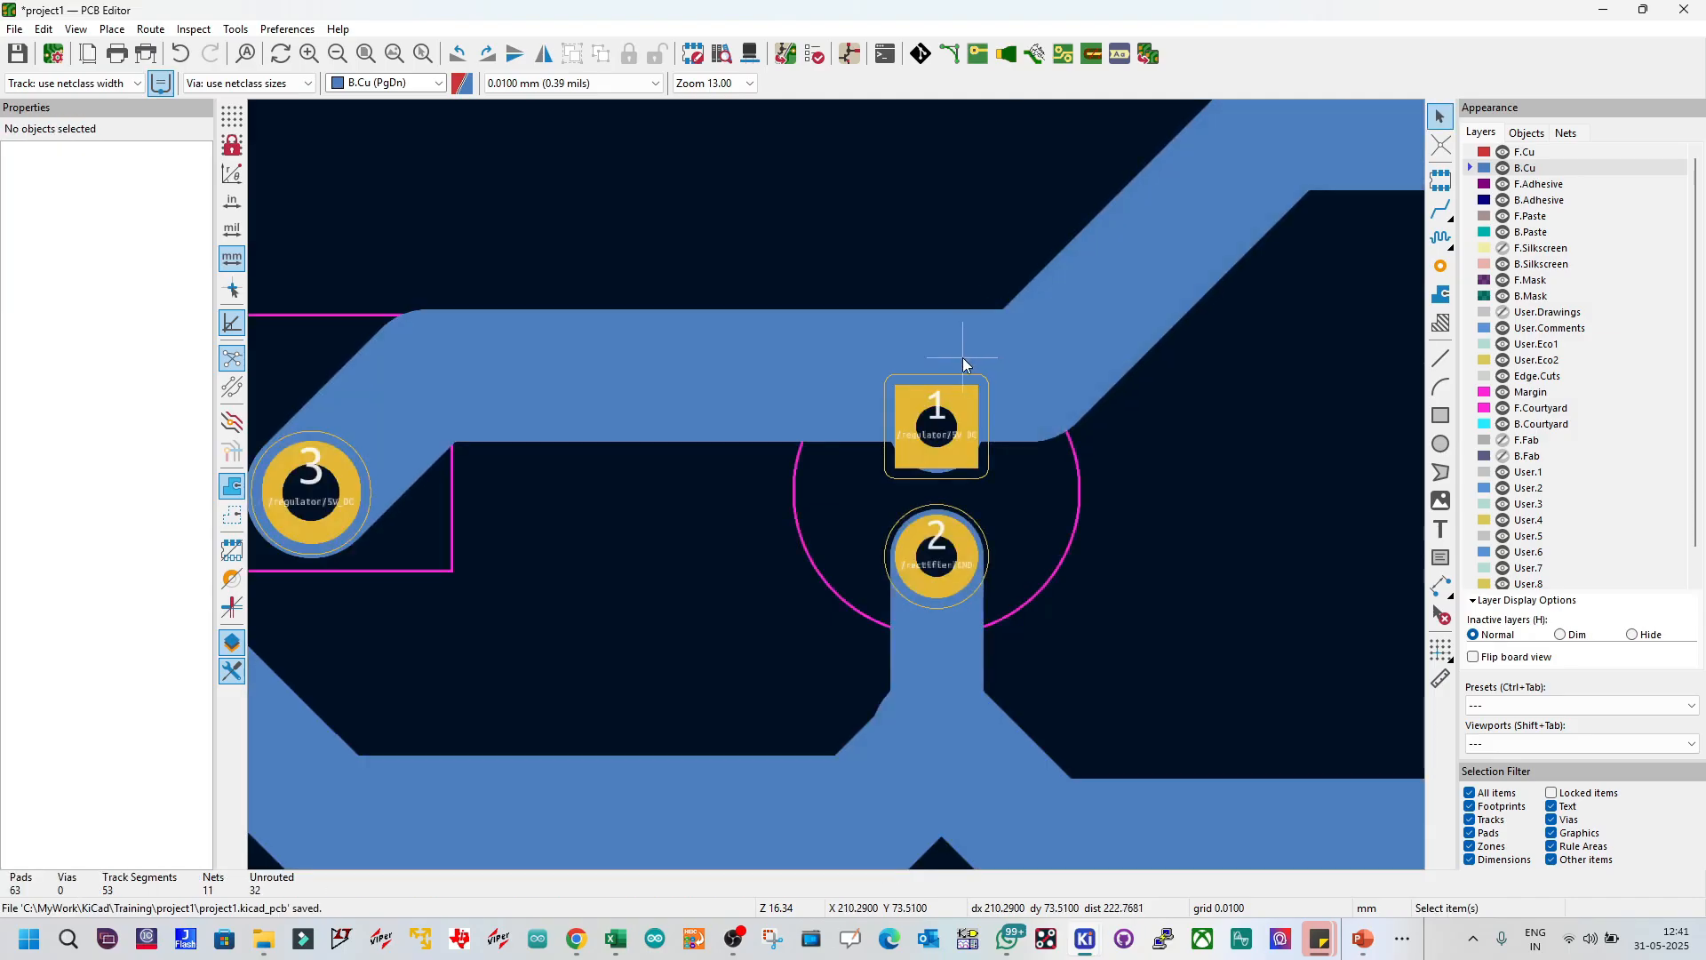
{"action": "key", "text": "ctrl+s"}
Step: Remove the 5V_DC track stub protruding below C5's pad 1
{"action": "scroll", "coordinate": [937, 424], "scroll_direction": "down", "scroll_amount": 2}
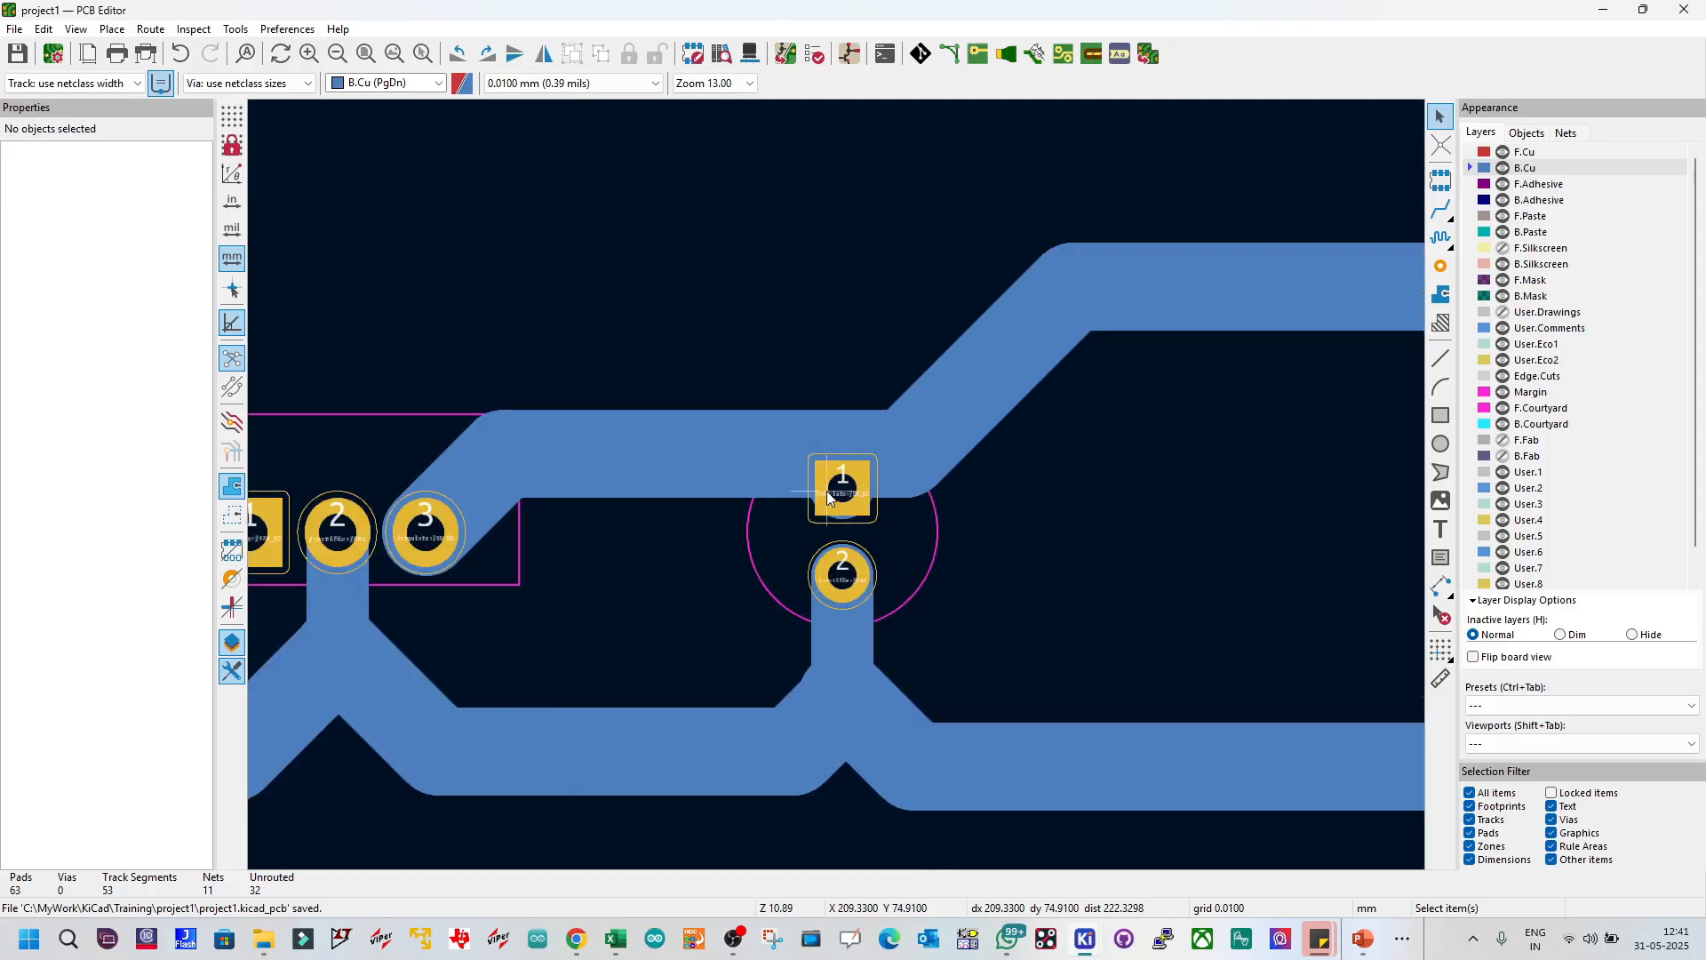
{"action": "scroll", "coordinate": [827, 497], "scroll_direction": "down", "scroll_amount": 2}
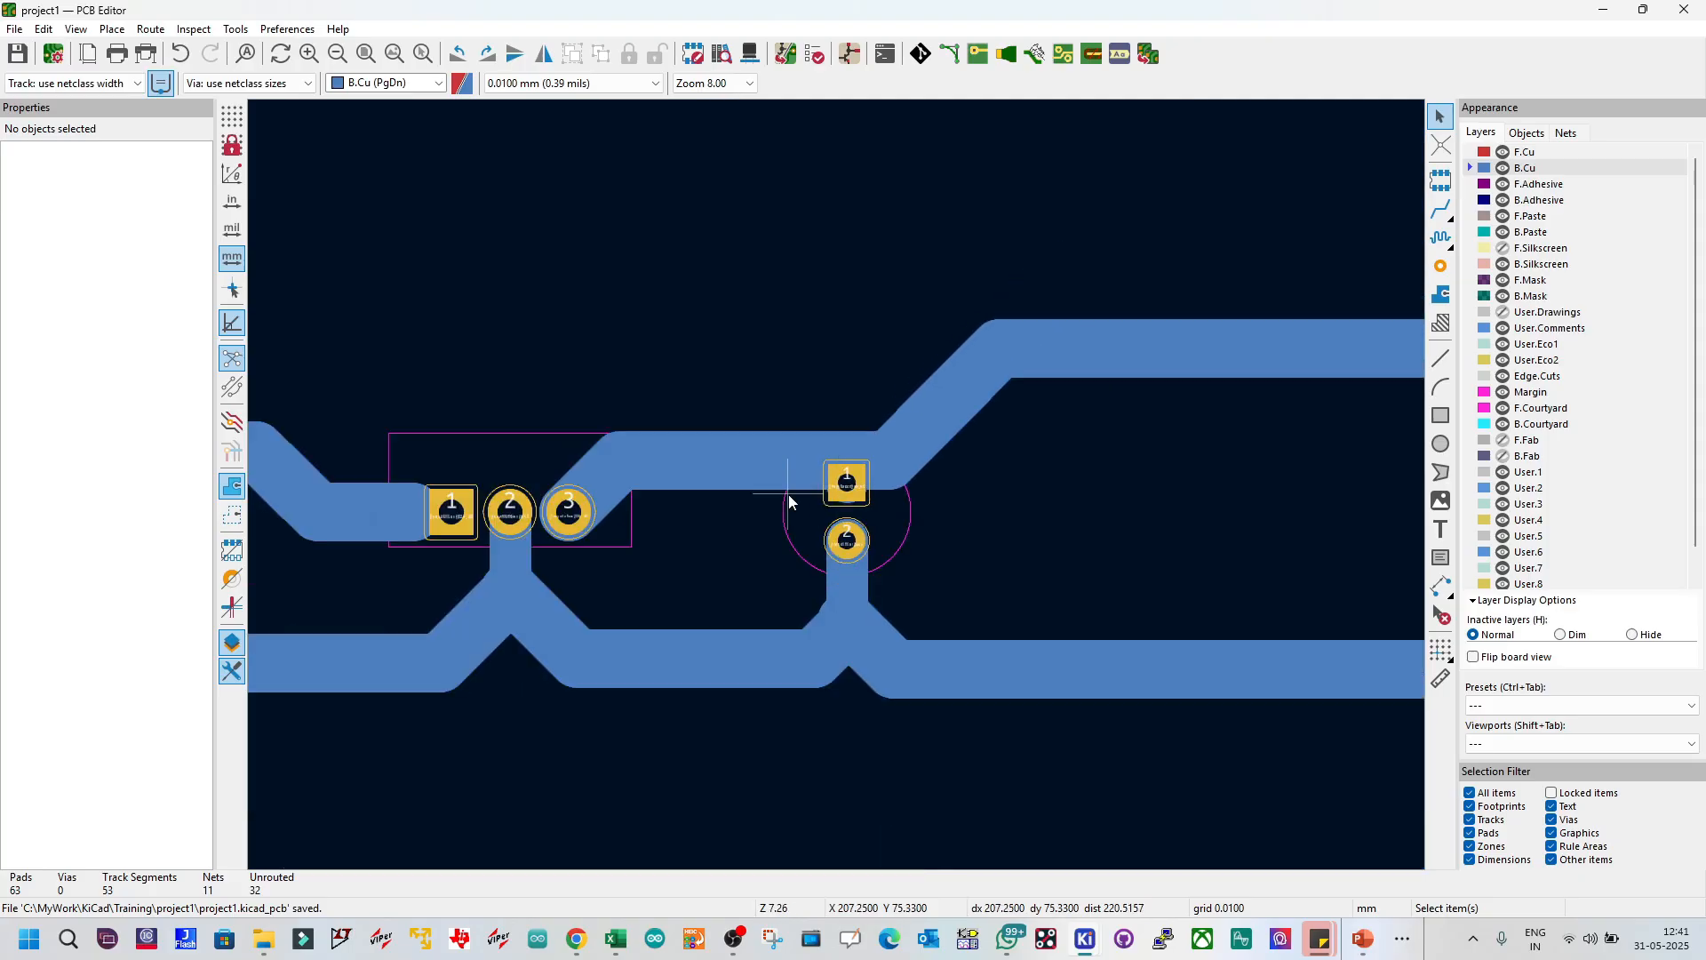
{"action": "scroll", "coordinate": [837, 485], "scroll_direction": "up", "scroll_amount": 4}
{"action": "scroll", "coordinate": [837, 485], "scroll_direction": "down", "scroll_amount": 1}
{"action": "scroll", "coordinate": [919, 509], "scroll_direction": "up", "scroll_amount": 3}
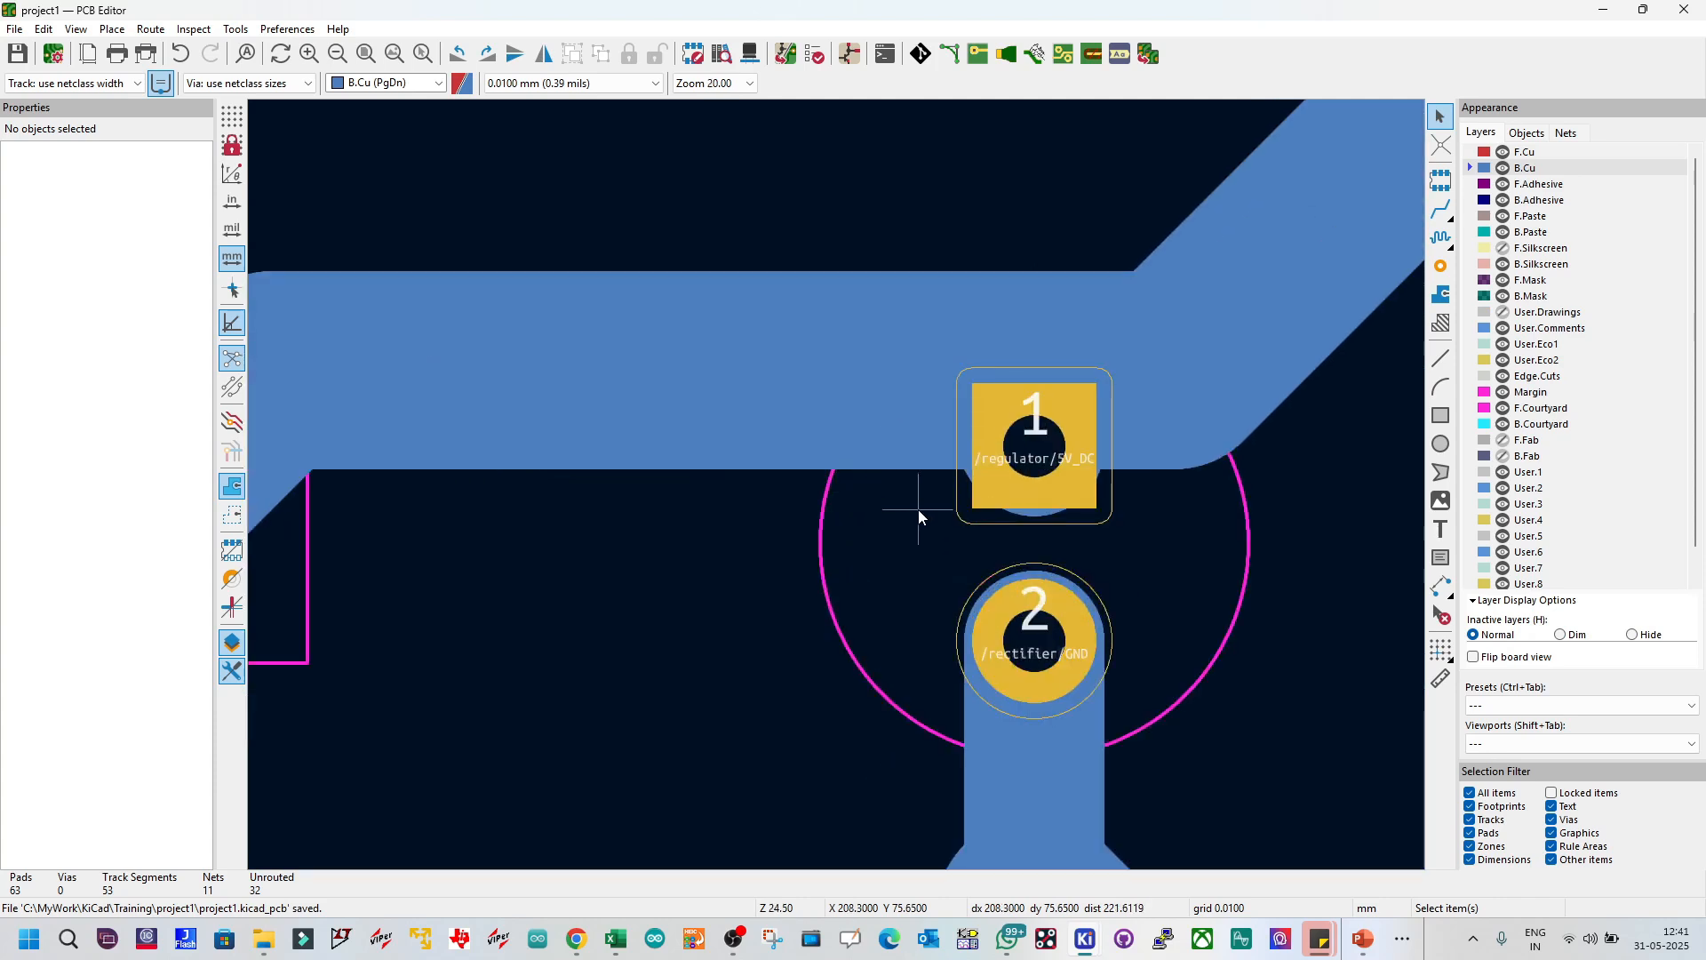
{"action": "left_click", "coordinate": [1041, 520]}
{"action": "key", "text": "Escape"}
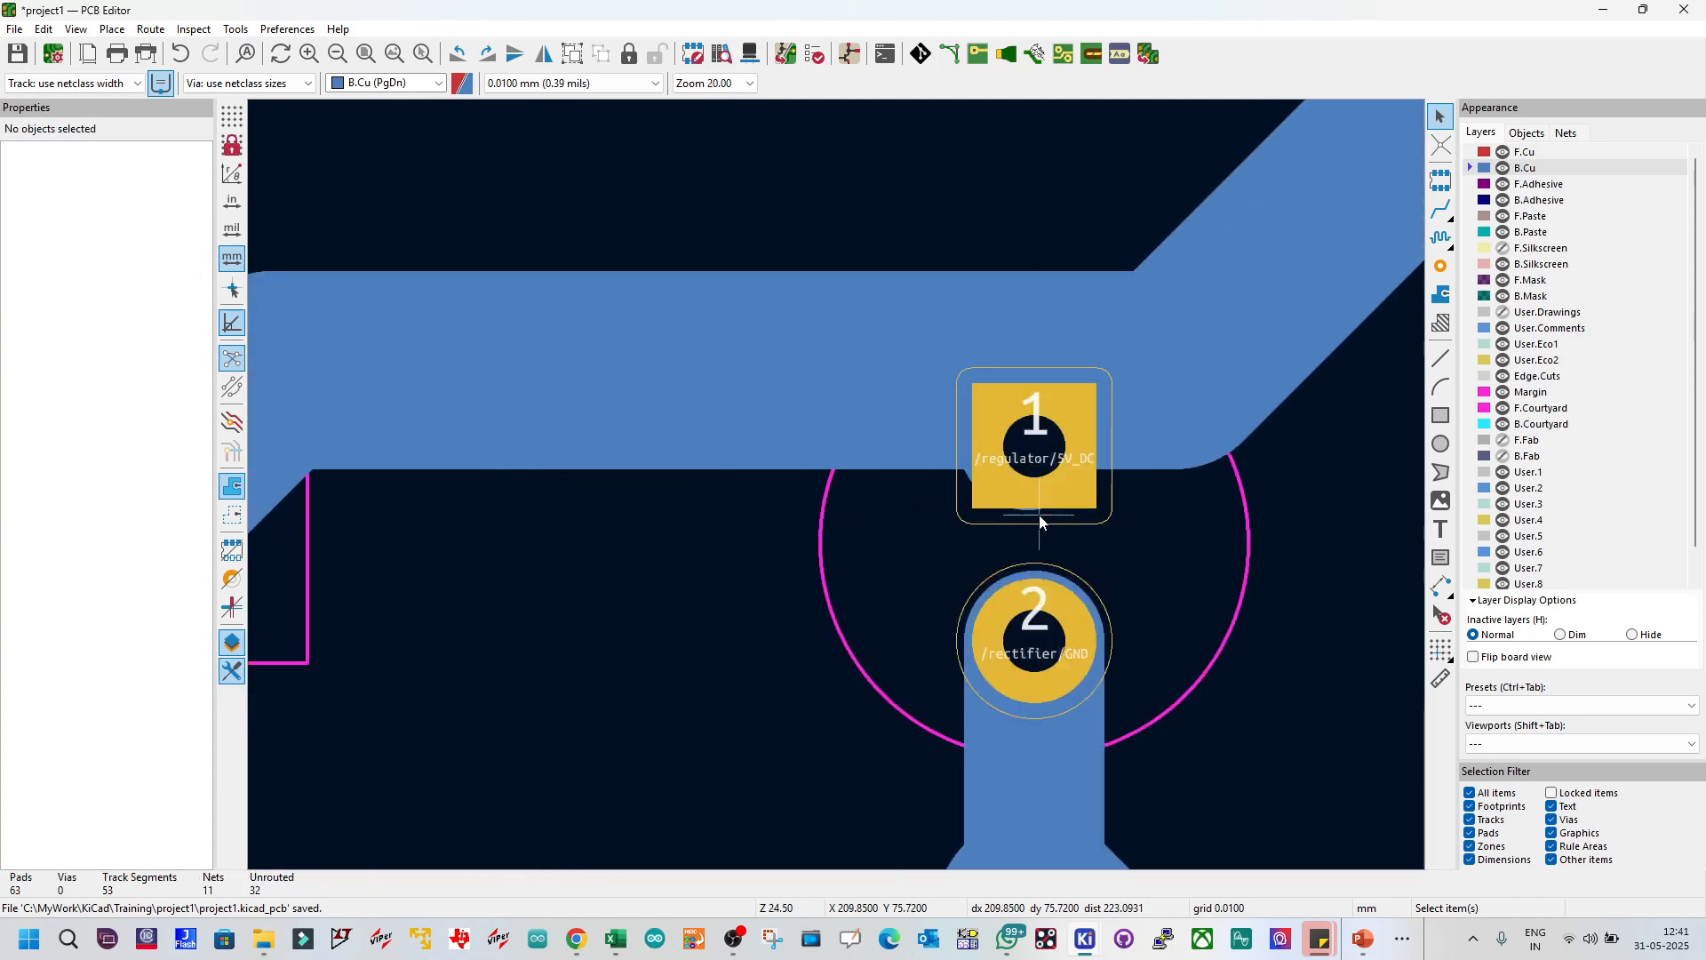
Step: Set the diagonal 5V_DC track segment entering the regulator's pad 3 to 1.8 mm width
{"action": "scroll", "coordinate": [959, 513], "scroll_direction": "down", "scroll_amount": 2}
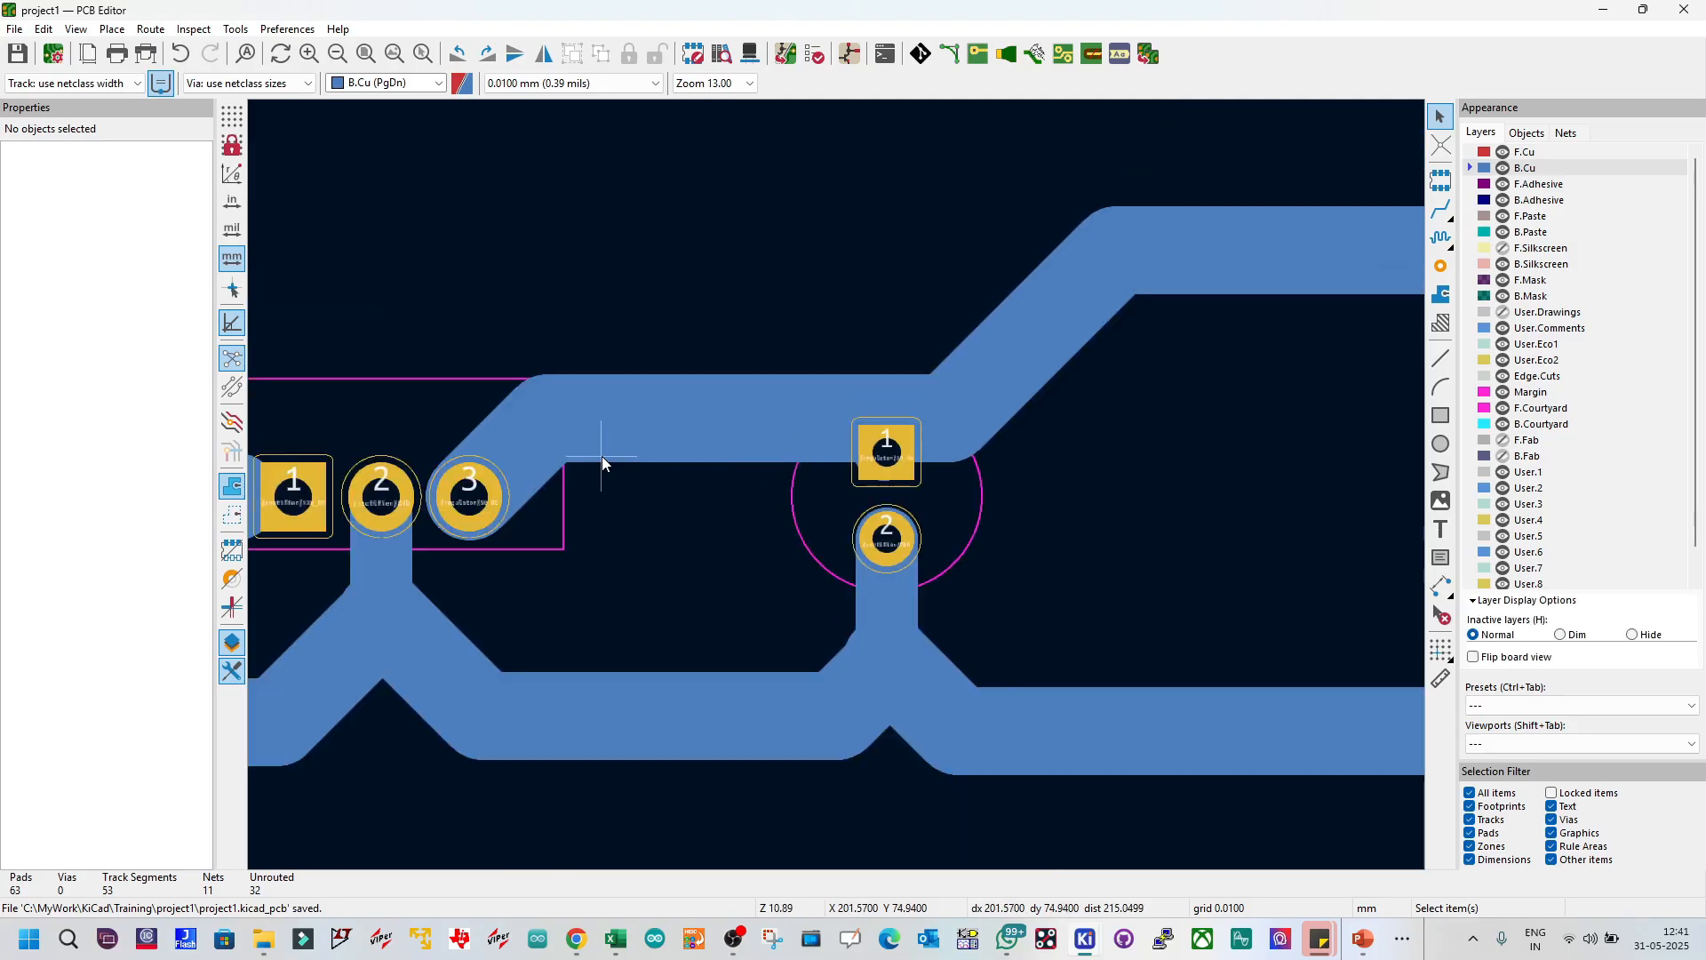
{"action": "scroll", "coordinate": [572, 456], "scroll_direction": "down", "scroll_amount": 2}
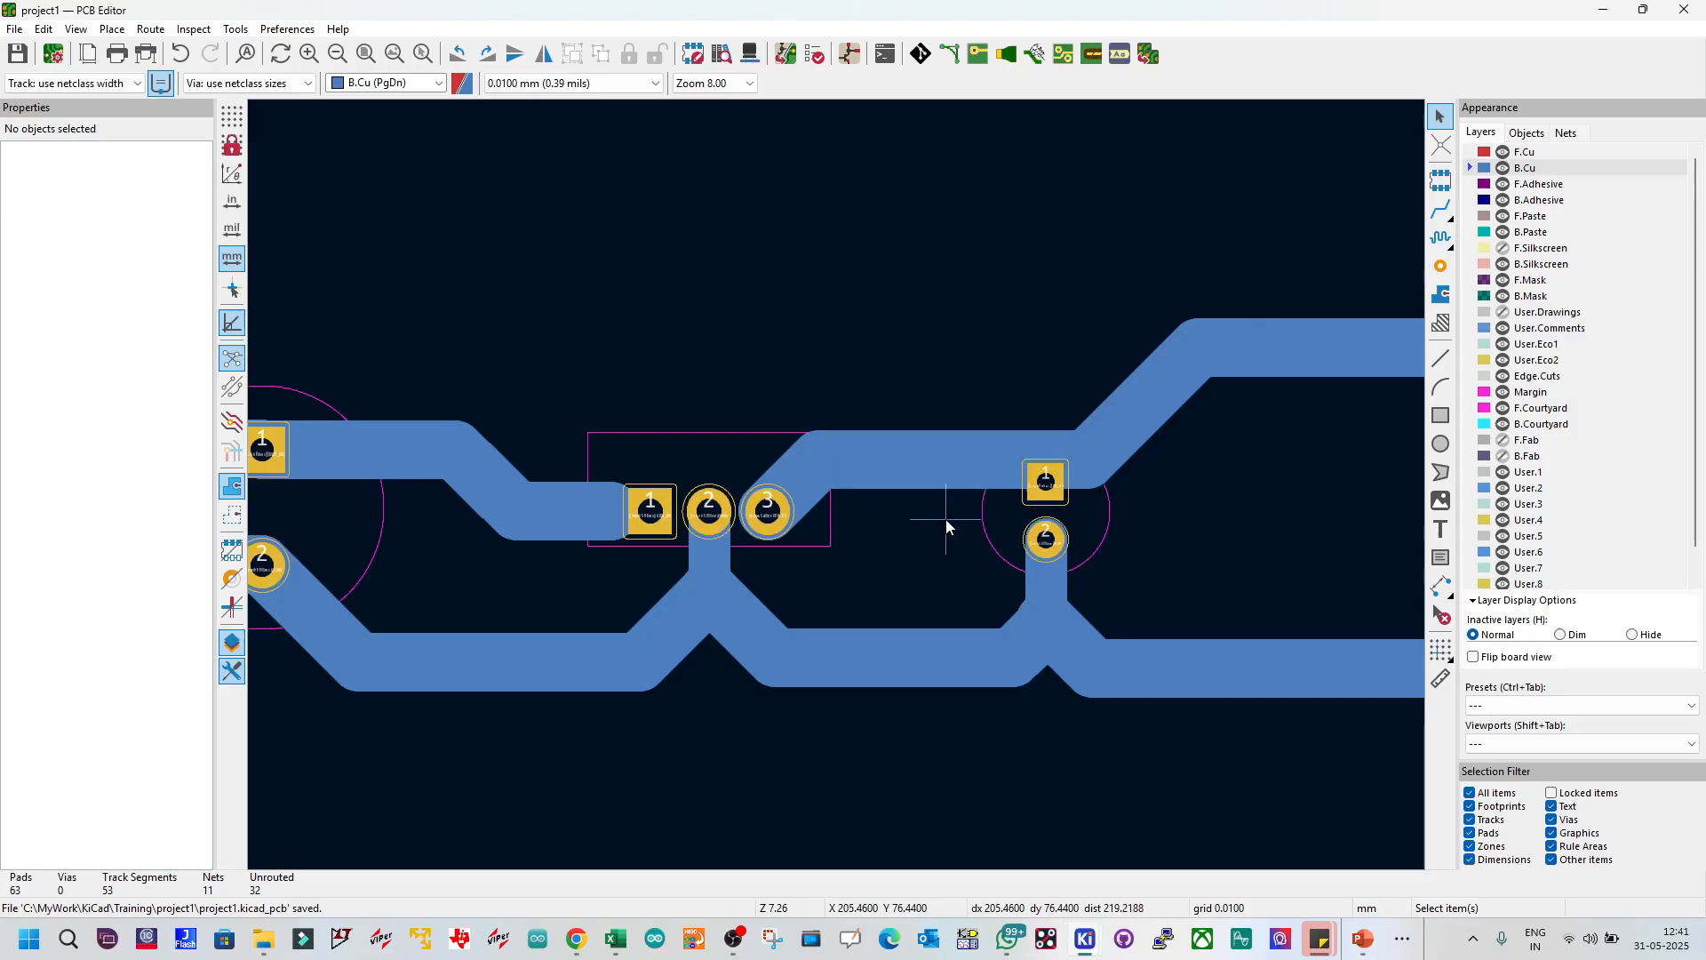
{"action": "scroll", "coordinate": [1008, 513], "scroll_direction": "down", "scroll_amount": 2}
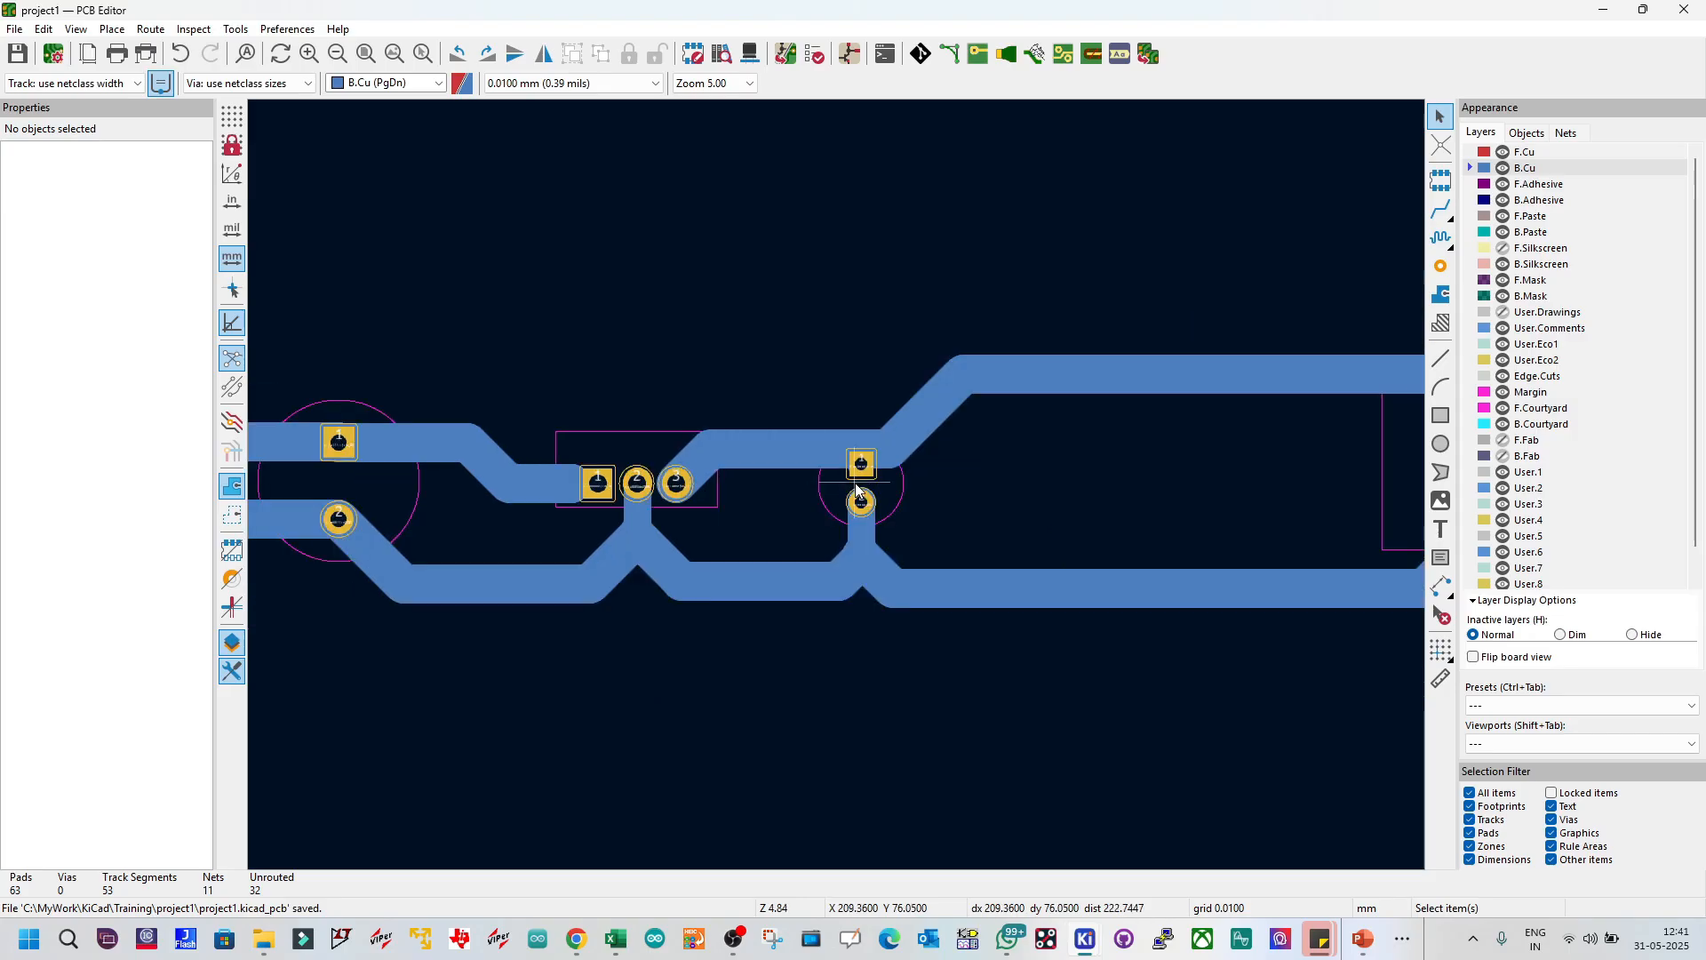
{"action": "scroll", "coordinate": [803, 482], "scroll_direction": "up", "scroll_amount": 2}
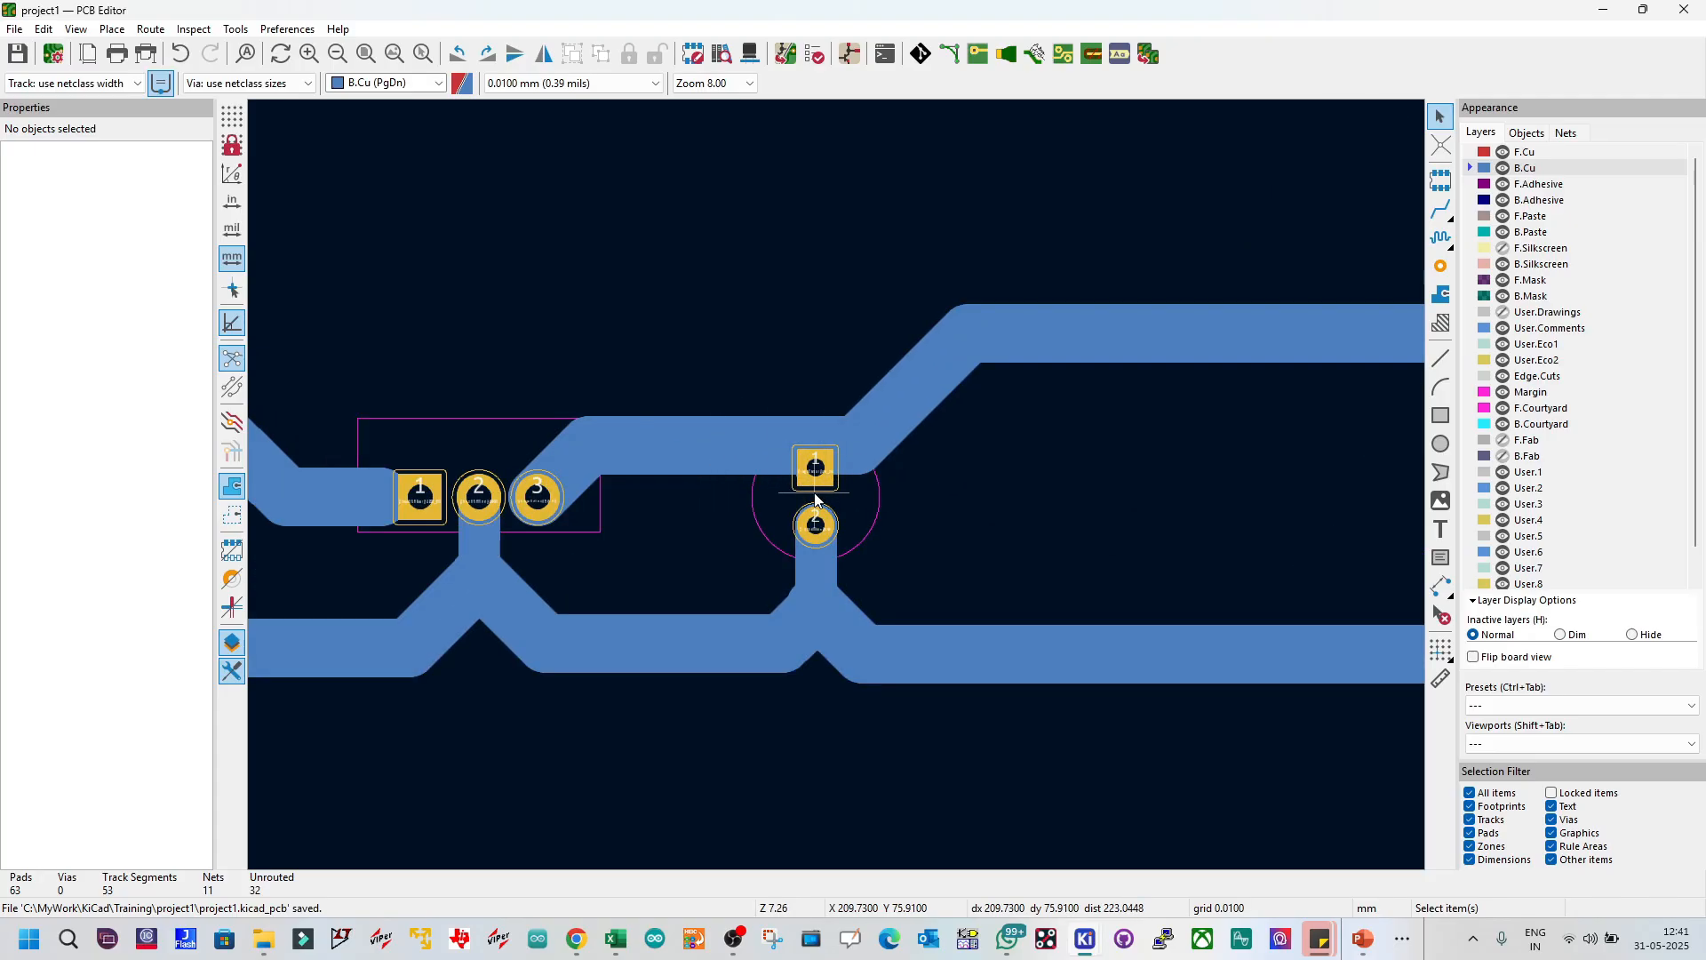
{"action": "scroll", "coordinate": [837, 485], "scroll_direction": "up", "scroll_amount": 3}
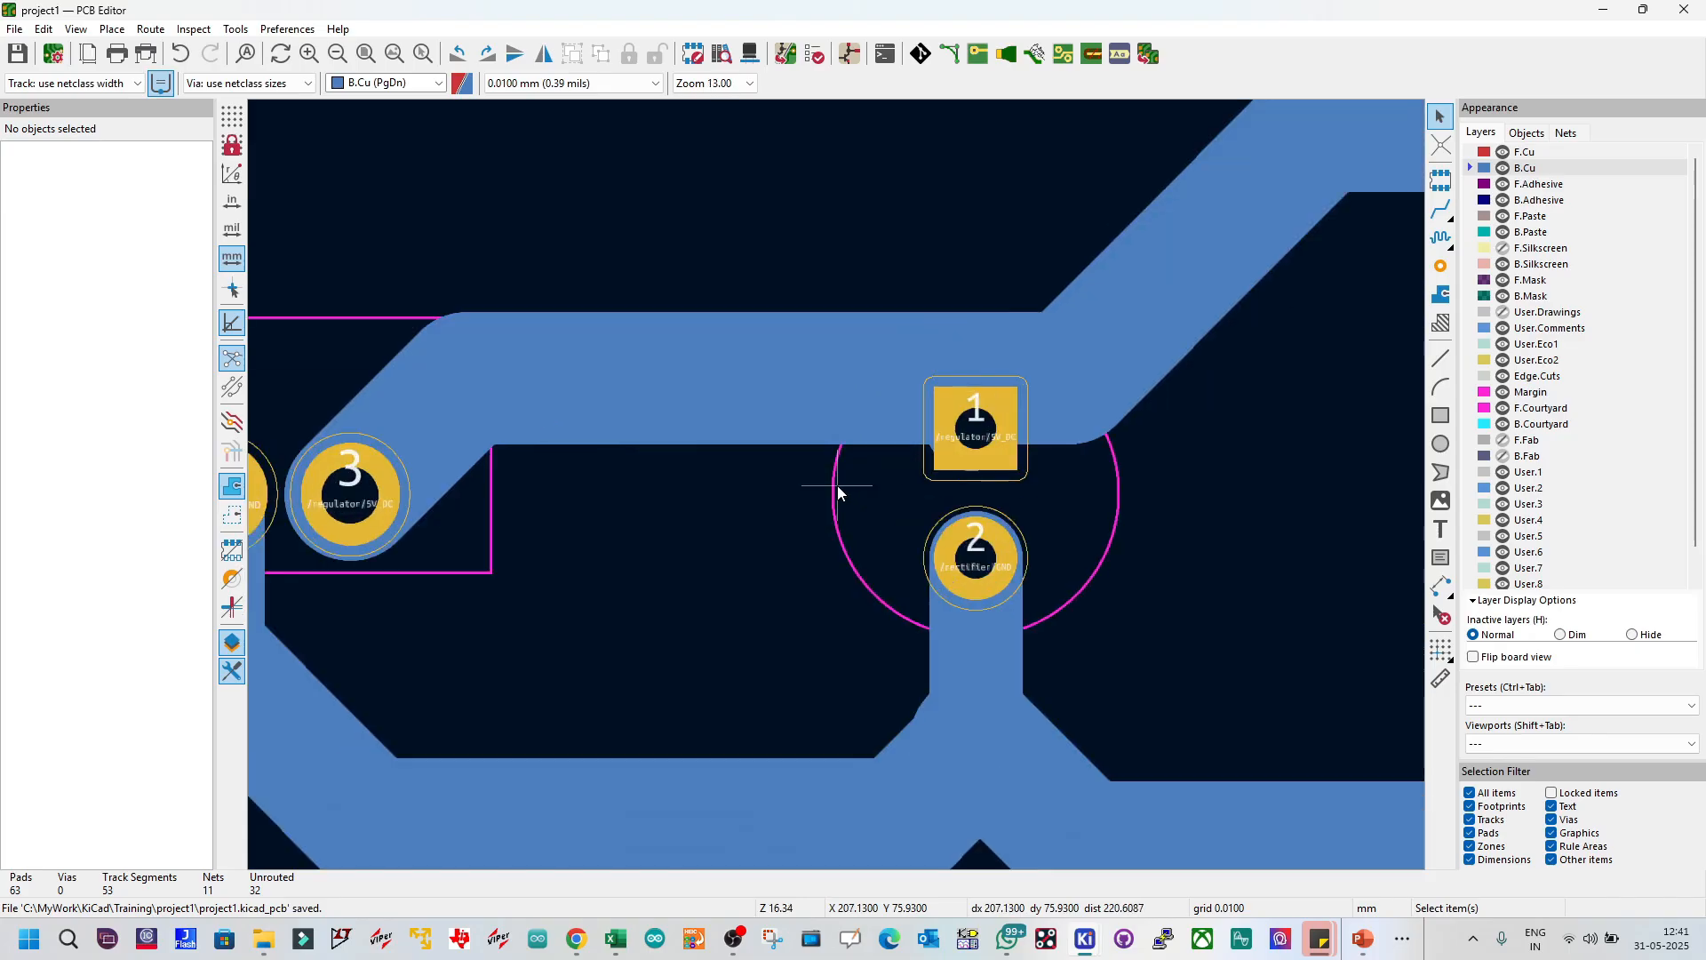
{"action": "scroll", "coordinate": [836, 483], "scroll_direction": "down", "scroll_amount": 2}
{"action": "scroll", "coordinate": [838, 485], "scroll_direction": "up", "scroll_amount": 2}
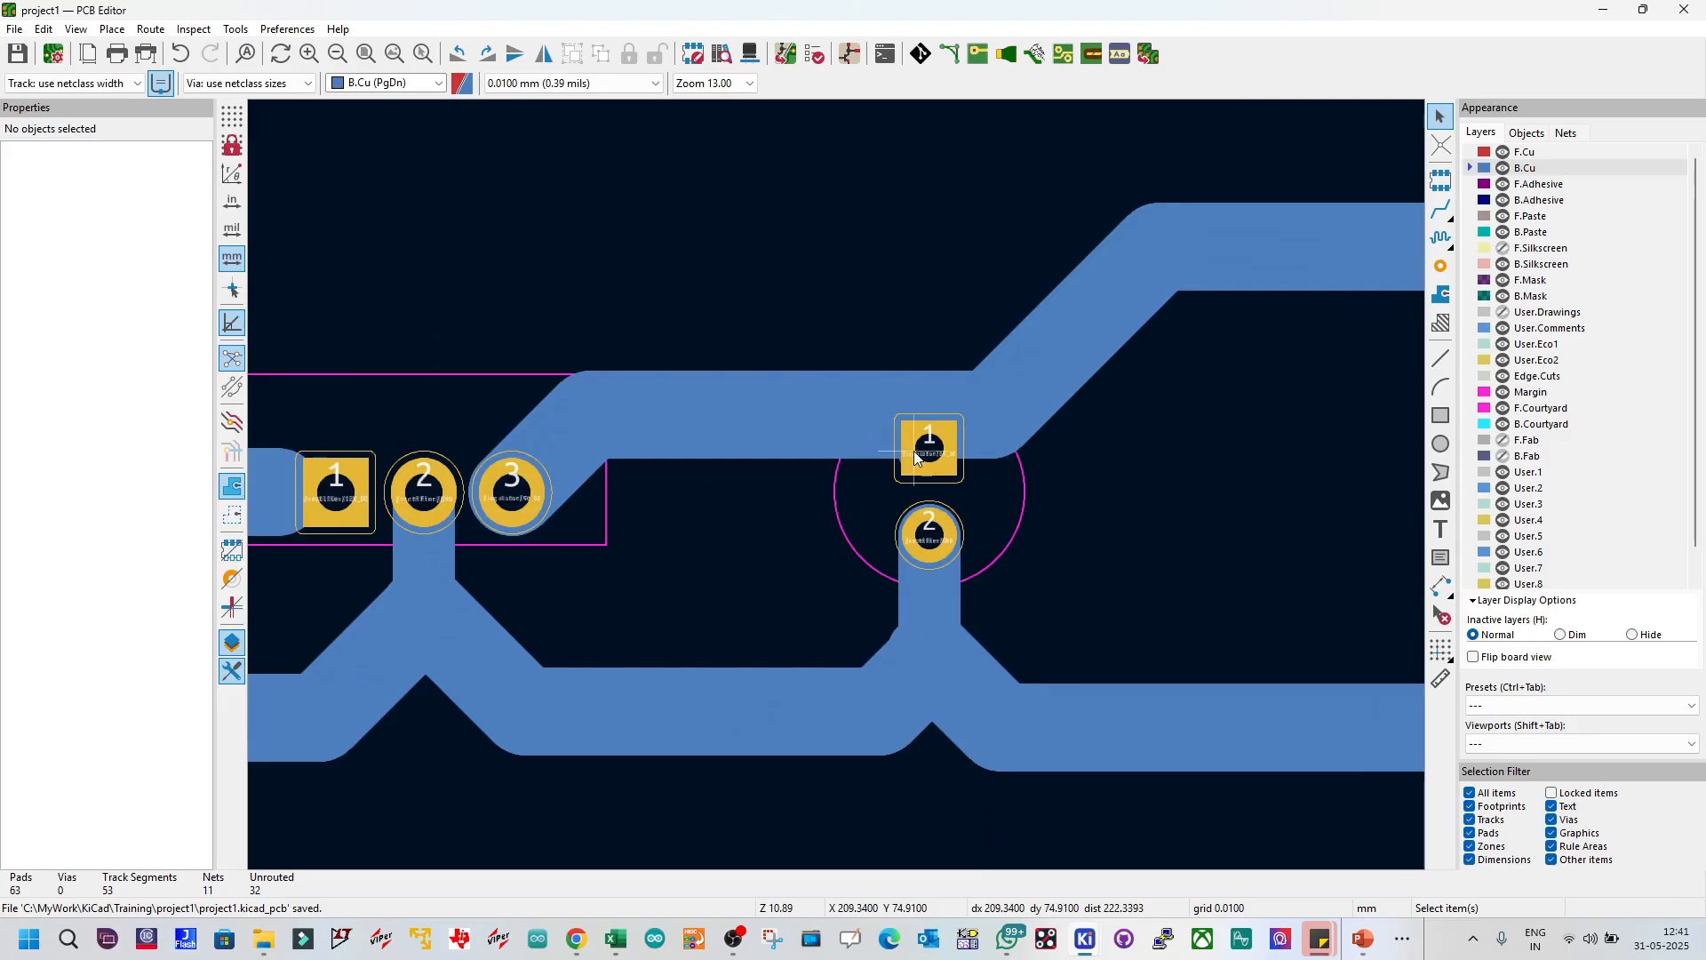
{"action": "left_click", "coordinate": [594, 435]}
{"action": "left_click", "coordinate": [589, 471]}
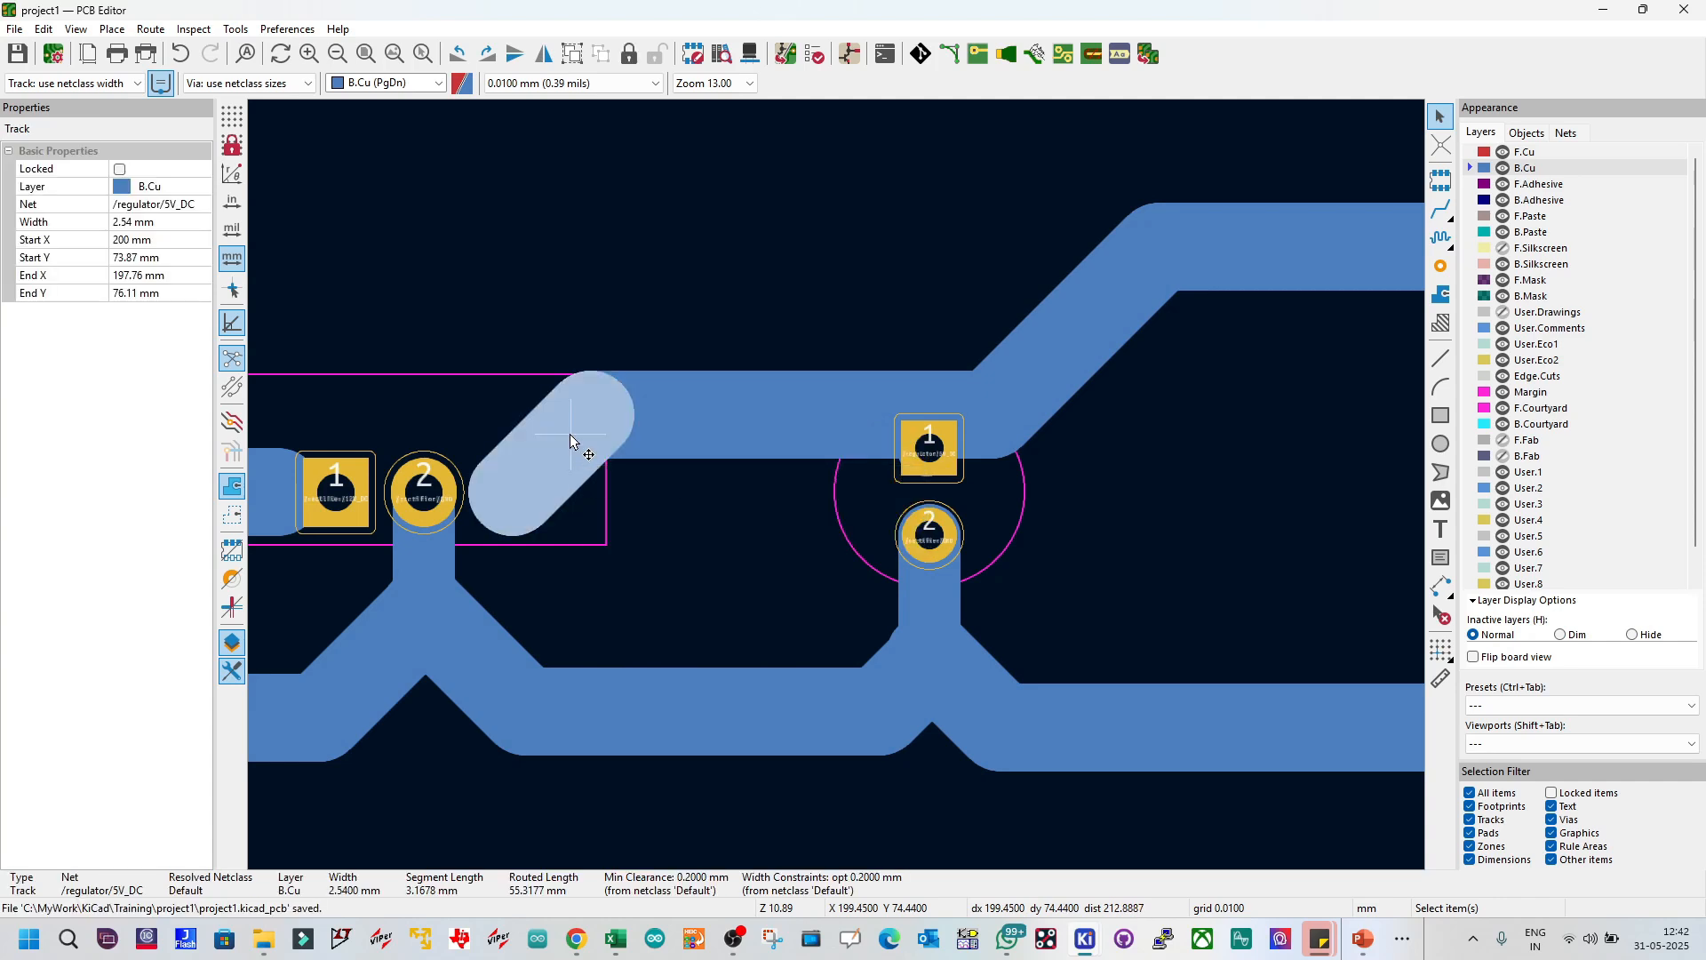
{"action": "double_click", "coordinate": [570, 439]}
{"action": "type", "text": "1"}
{"action": "key", "text": "Return"}
{"action": "key", "text": "Escape"}
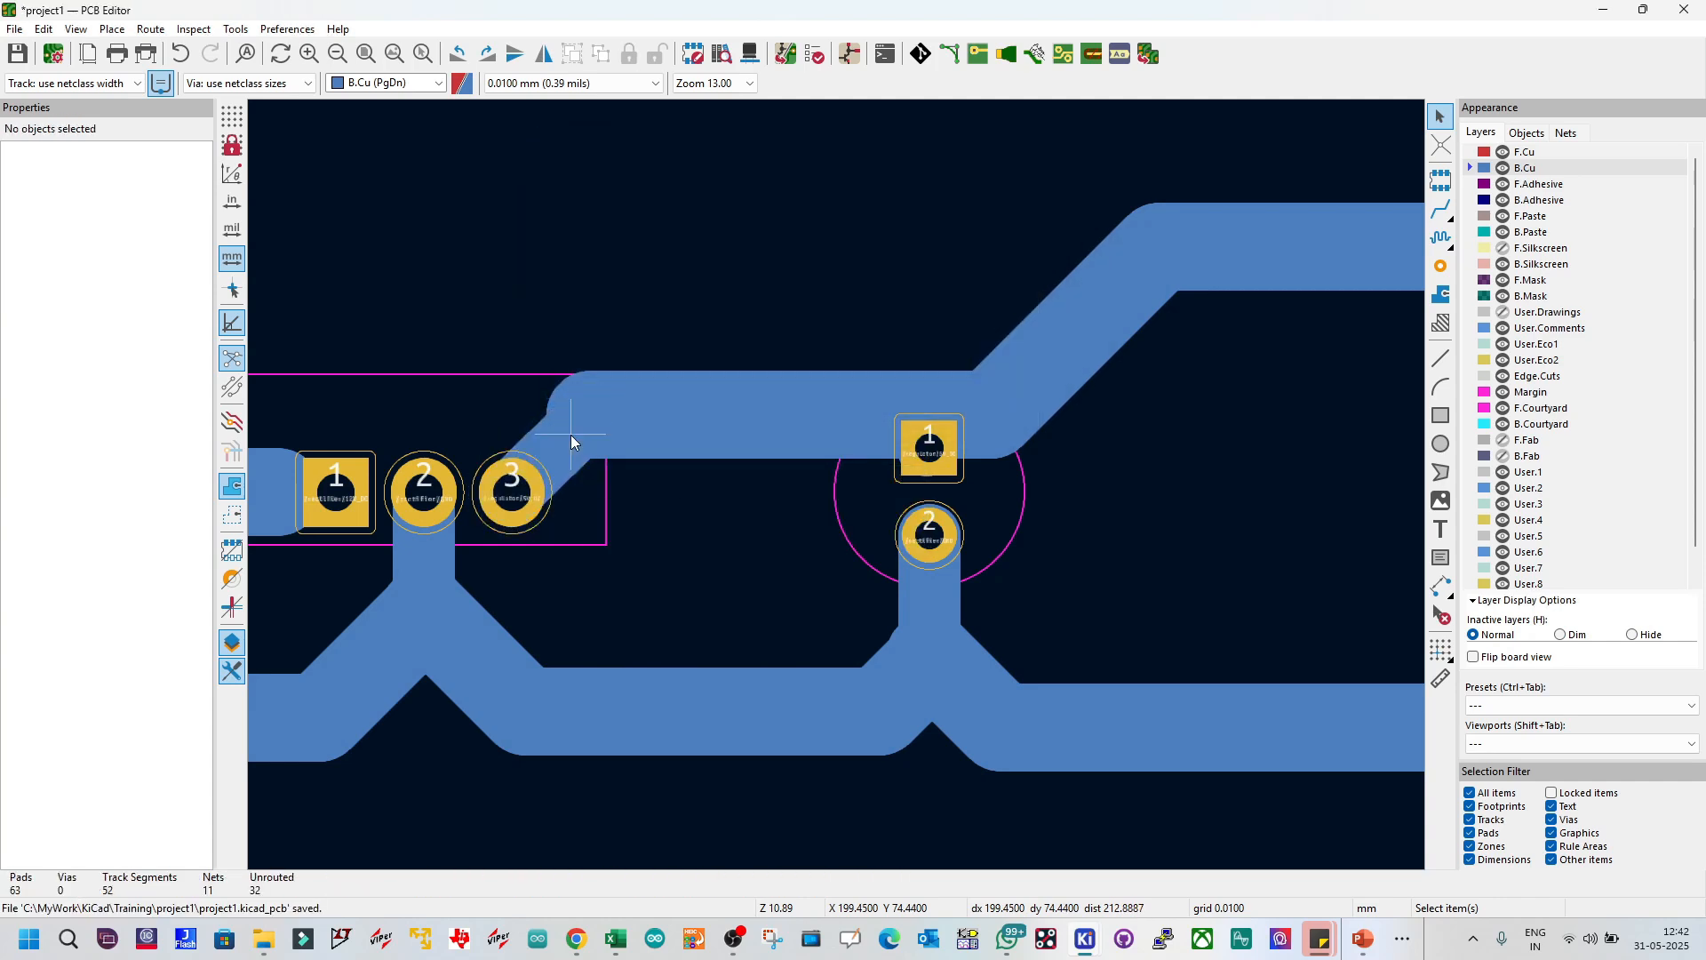
Step: Reshape the 5V_DC track corner where the horizontal run meets the diagonal from regulator pad 3, and save the board
{"action": "left_click", "coordinate": [574, 392]}
{"action": "left_click", "coordinate": [595, 435]}
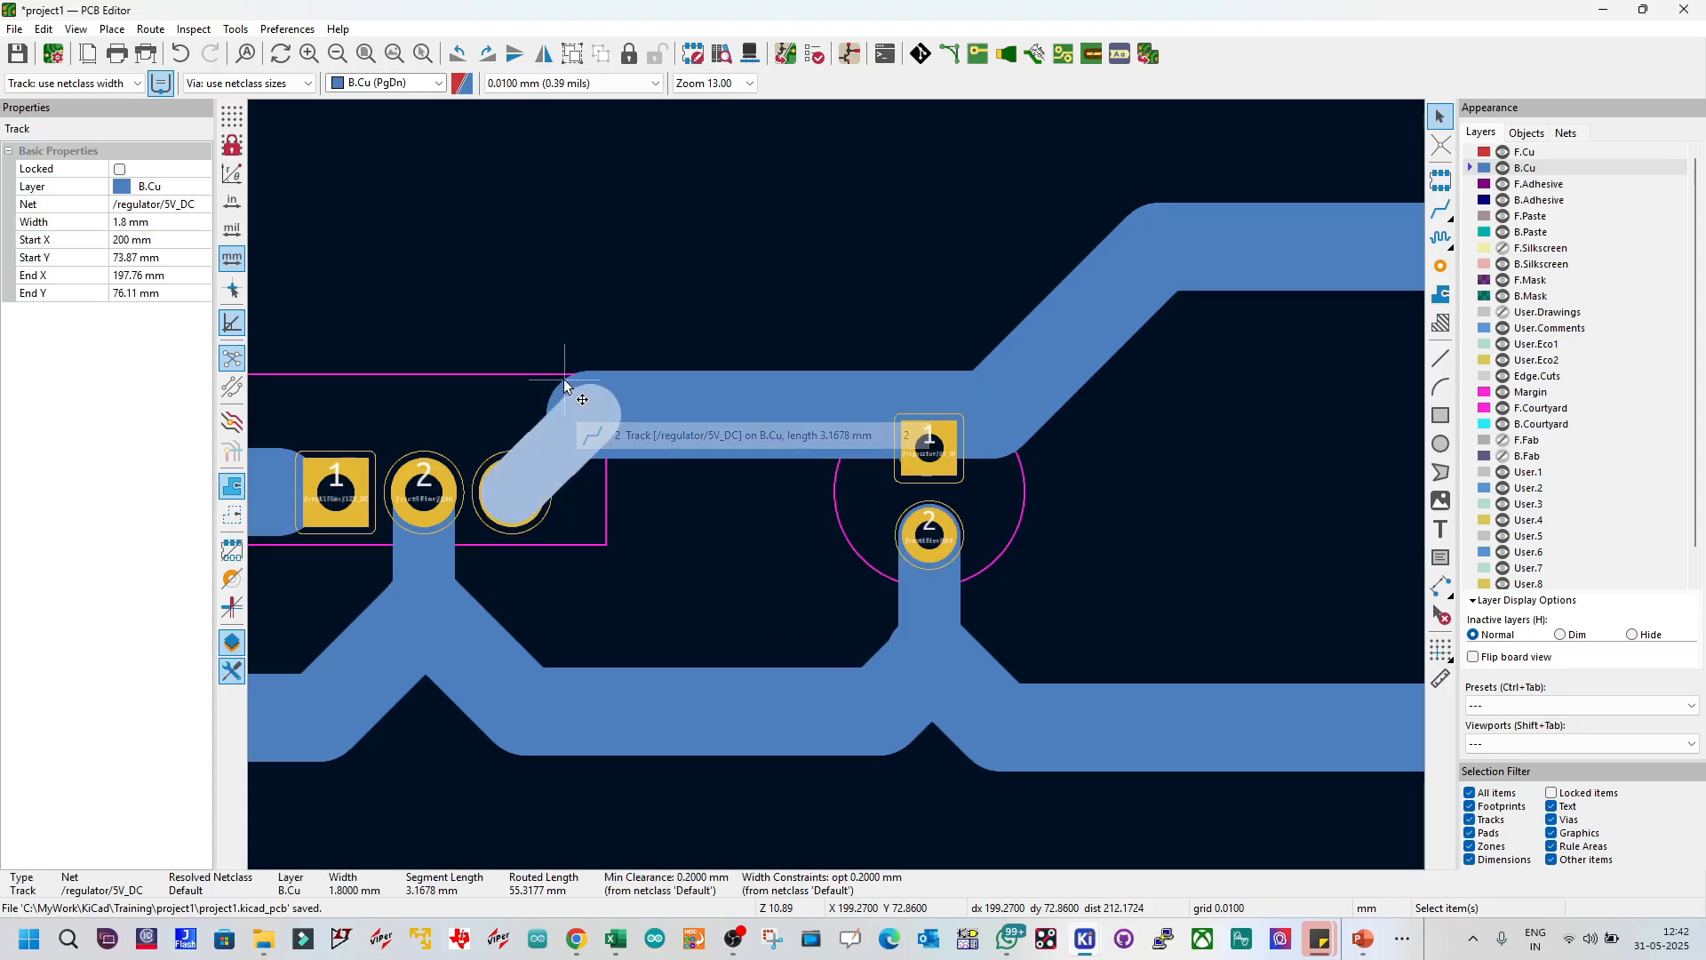
{"action": "left_click", "coordinate": [583, 384]}
{"action": "left_click", "coordinate": [583, 373]}
{"action": "left_click", "coordinate": [583, 377]}
{"action": "left_click_drag", "start_coordinate": [587, 396], "coordinate": [561, 464]}
{"action": "key", "text": "ctrl+s"}
Step: Show the F.Silkscreen layer and make it the active layer
{"action": "scroll", "coordinate": [837, 485], "scroll_direction": "down", "scroll_amount": 3}
{"action": "scroll", "coordinate": [837, 486], "scroll_direction": "up", "scroll_amount": 2}
{"action": "scroll", "coordinate": [837, 485], "scroll_direction": "down", "scroll_amount": 5}
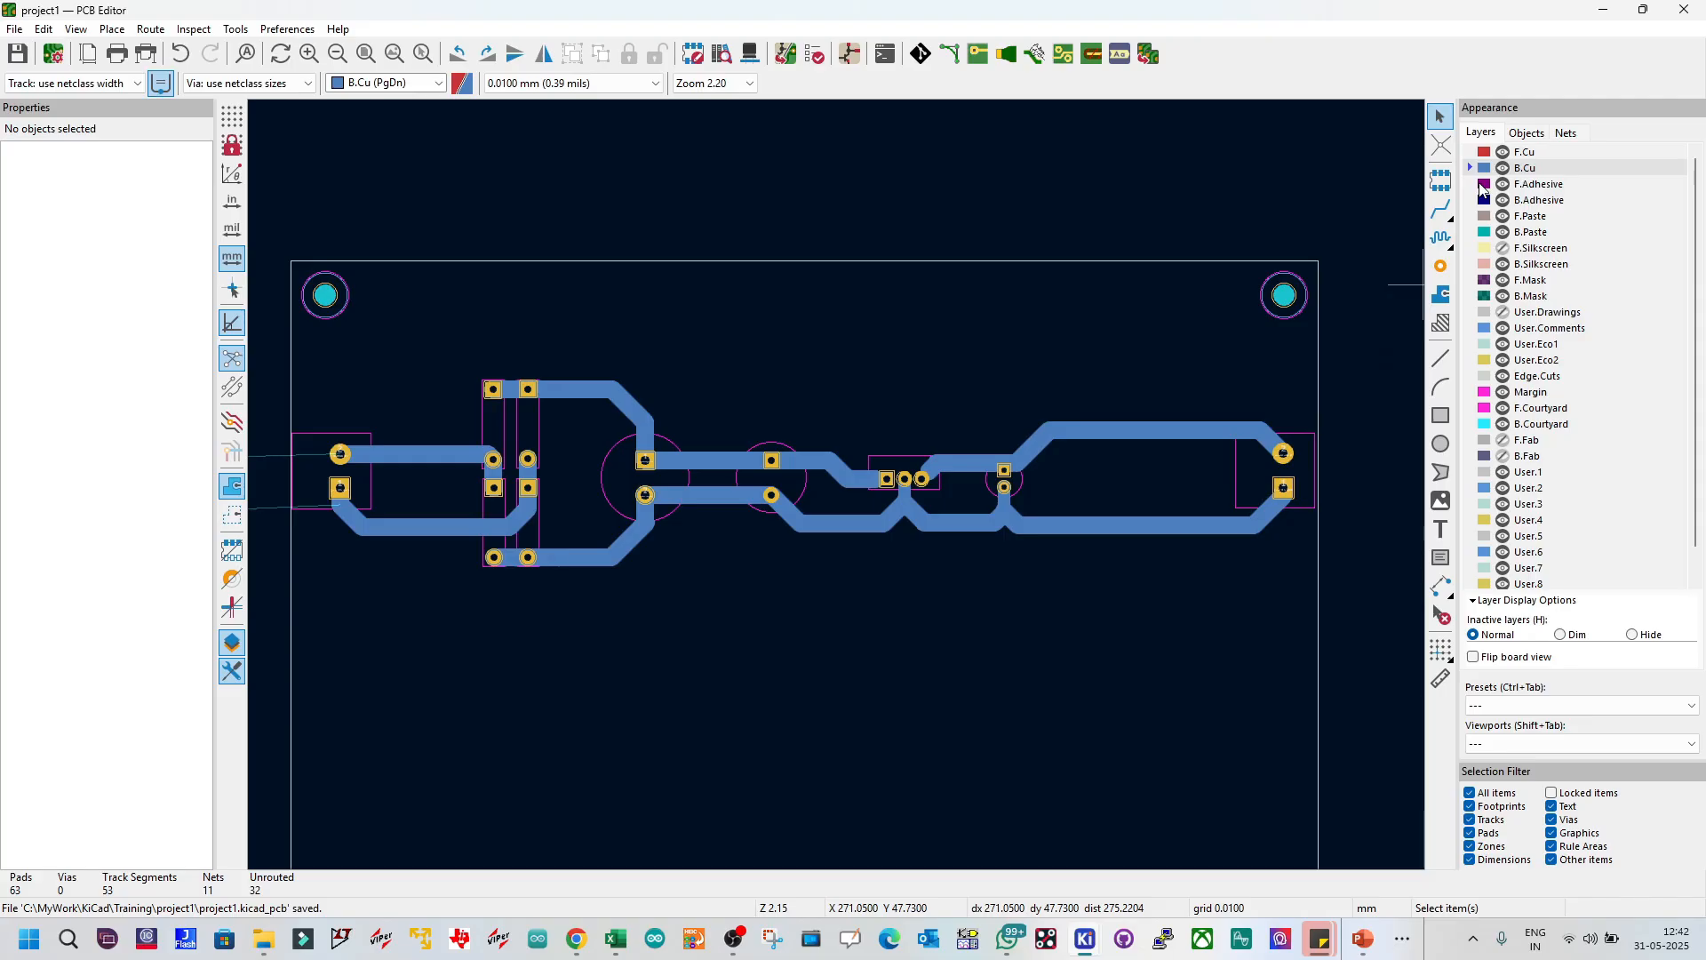
{"action": "scroll", "coordinate": [912, 393], "scroll_direction": "down", "scroll_amount": 3}
{"action": "scroll", "coordinate": [887, 474], "scroll_direction": "up", "scroll_amount": 2}
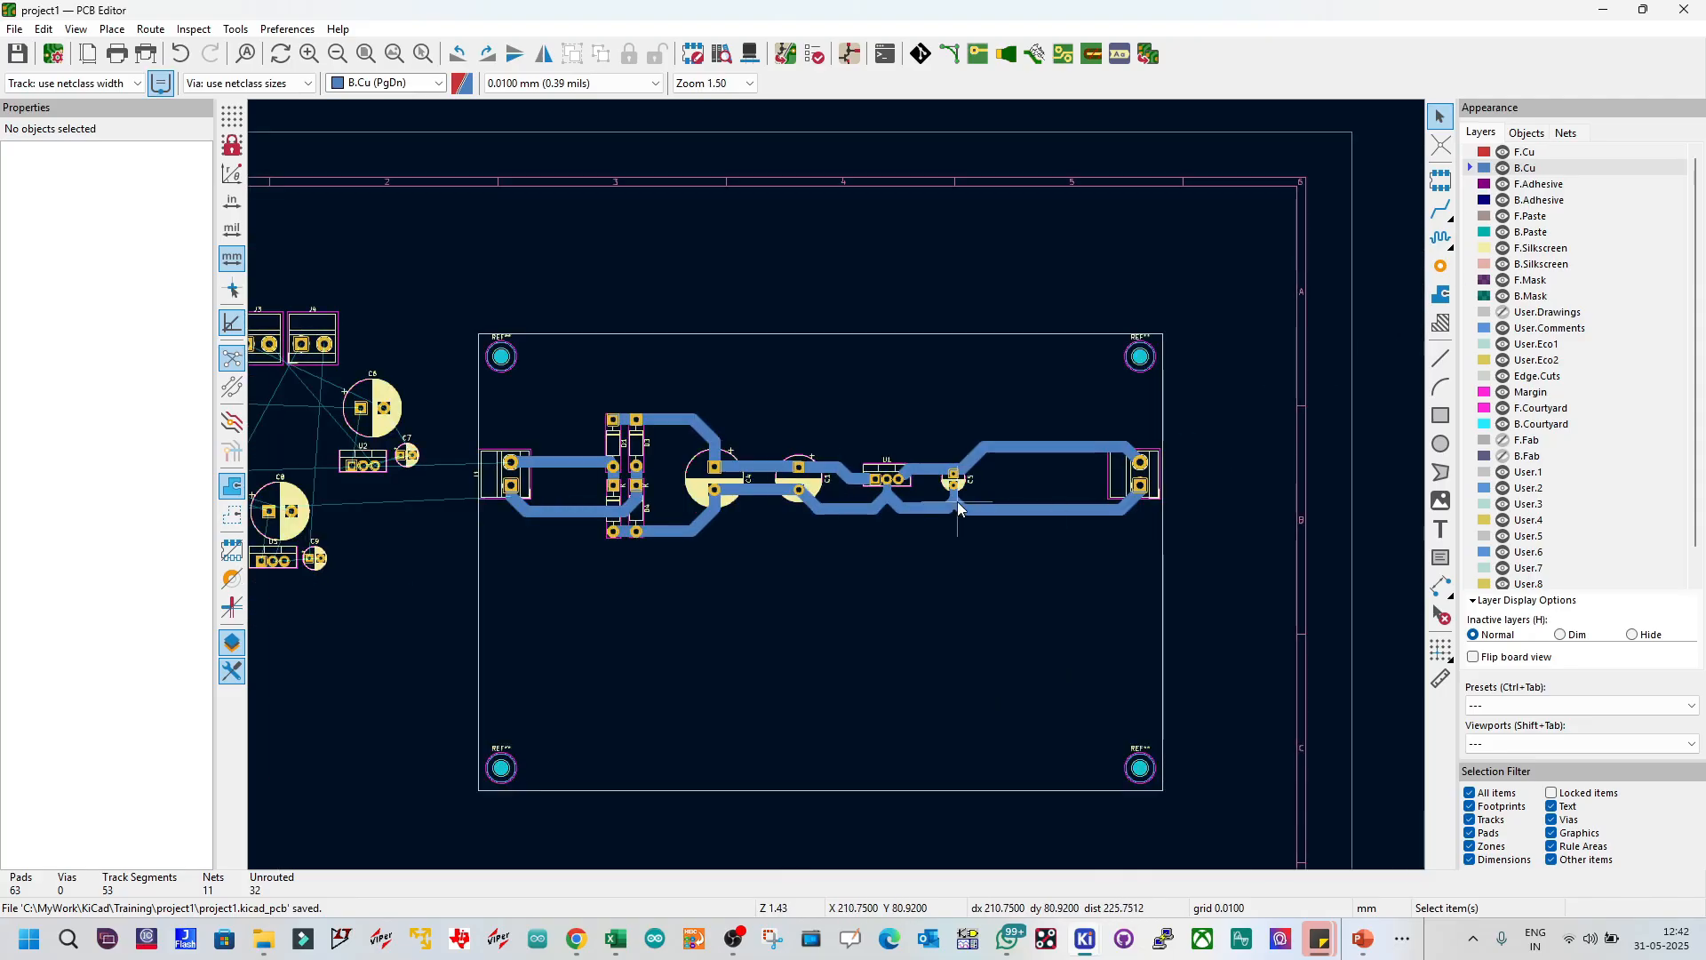
{"action": "left_click", "coordinate": [1477, 249]}
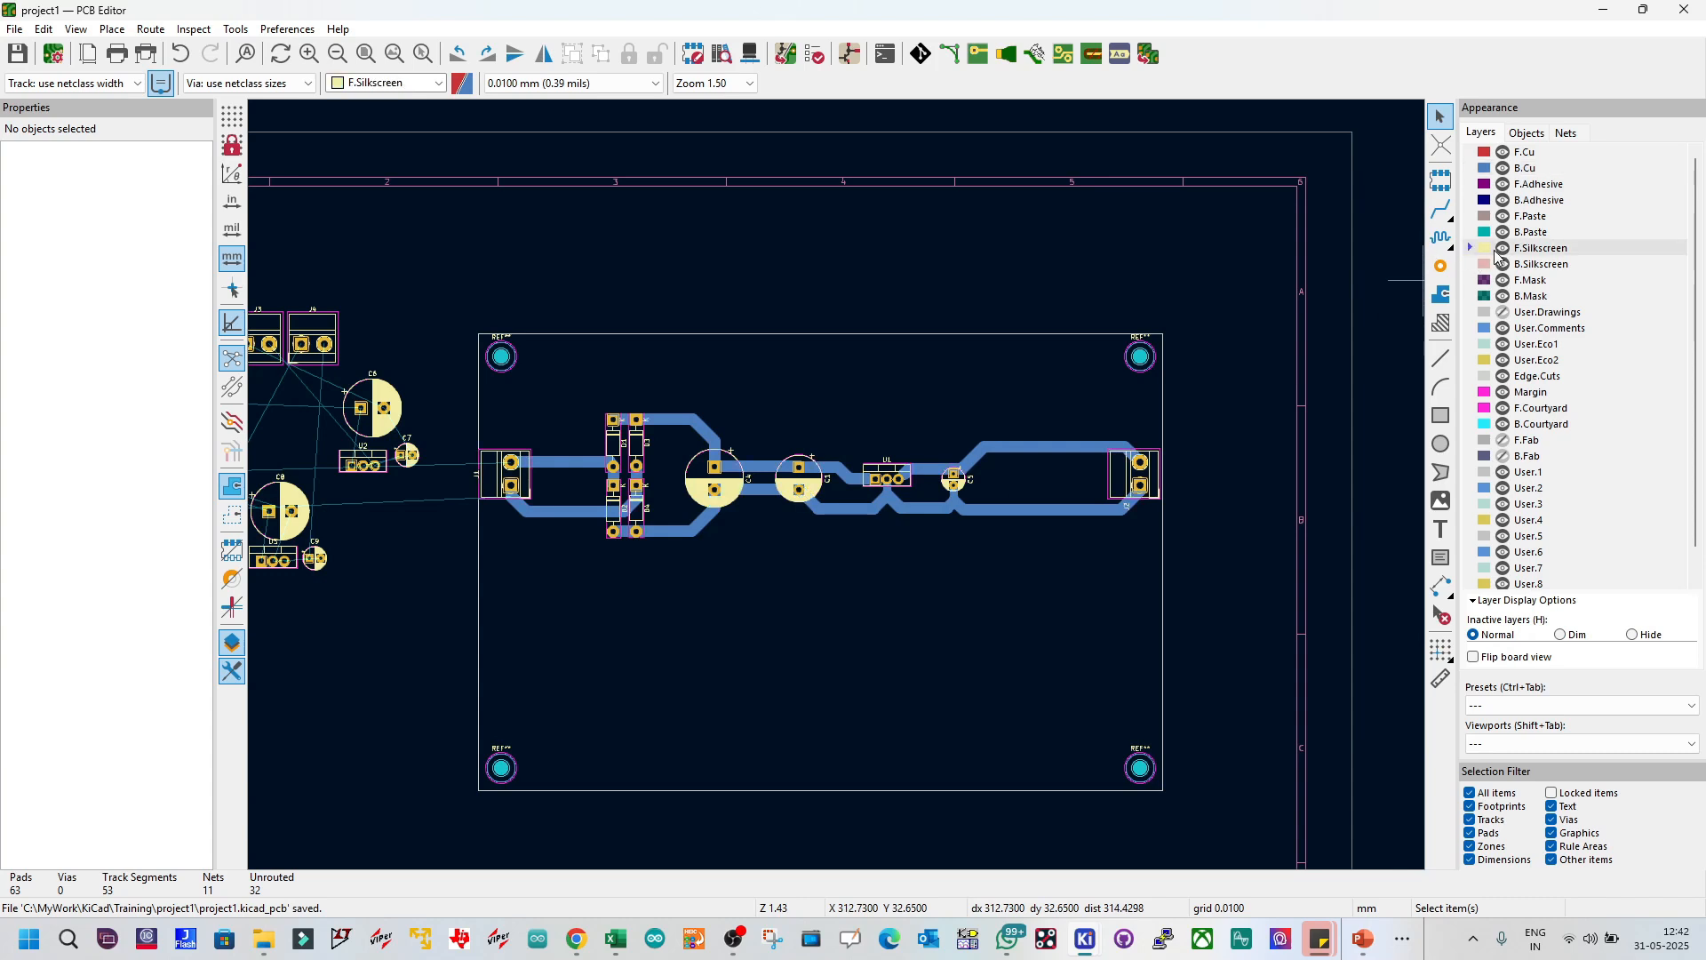
{"action": "scroll", "coordinate": [837, 485], "scroll_direction": "up", "scroll_amount": 5}
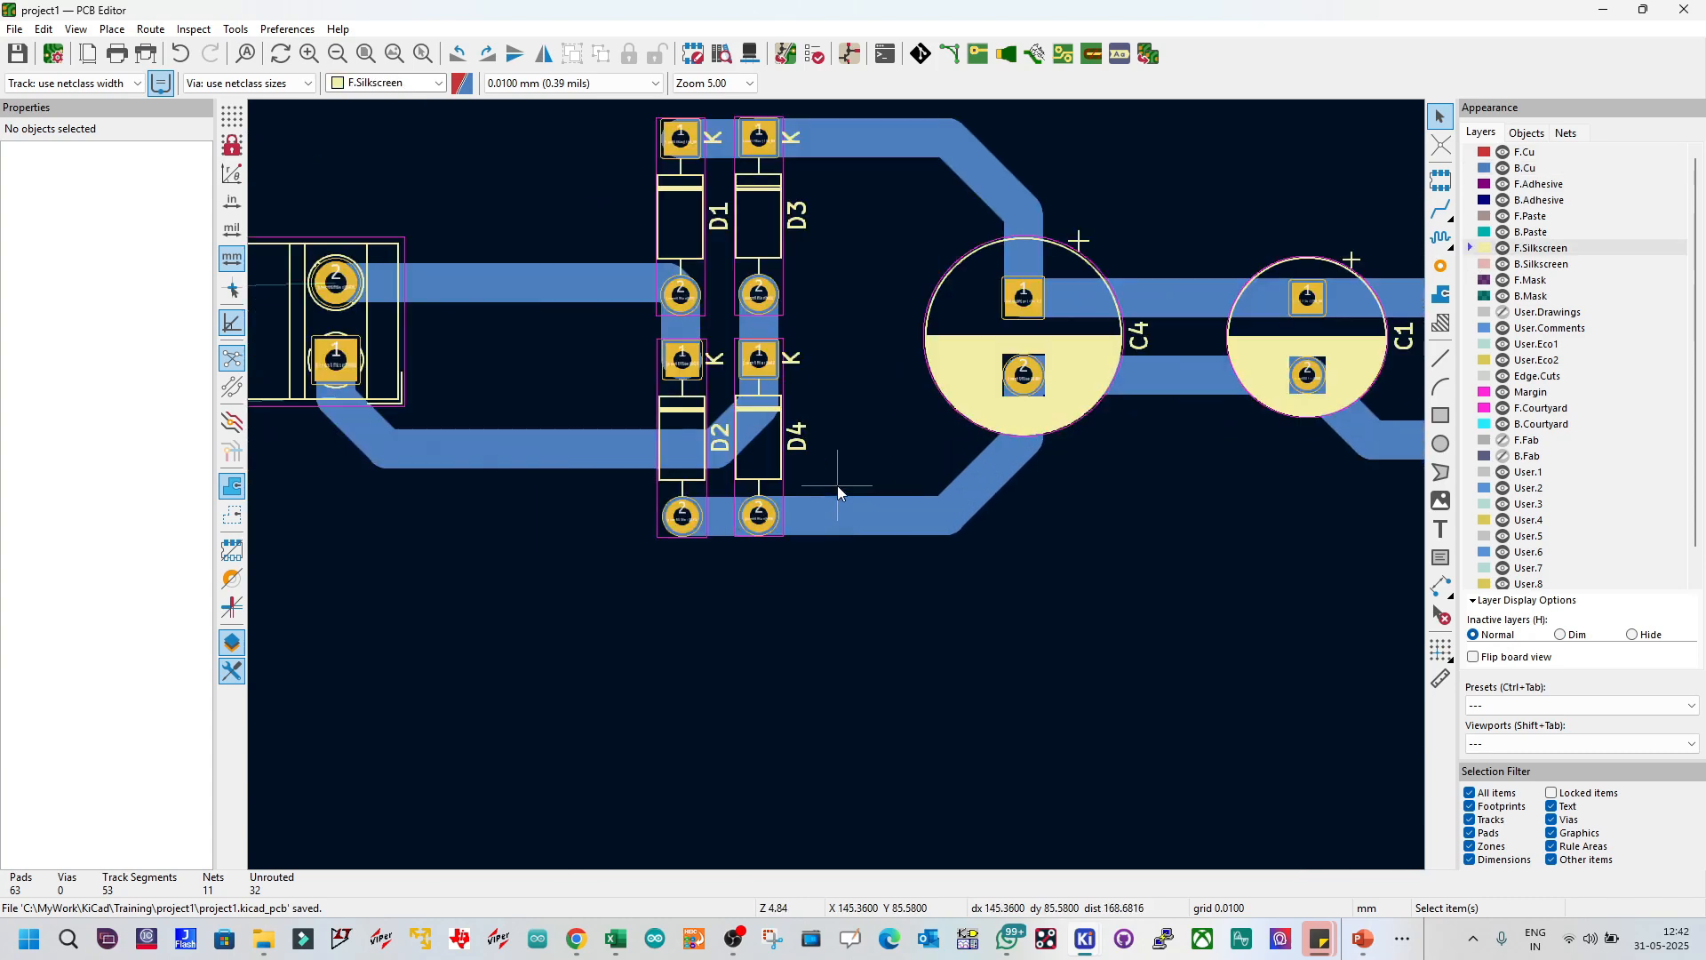
{"action": "double_click", "coordinate": [804, 437]}
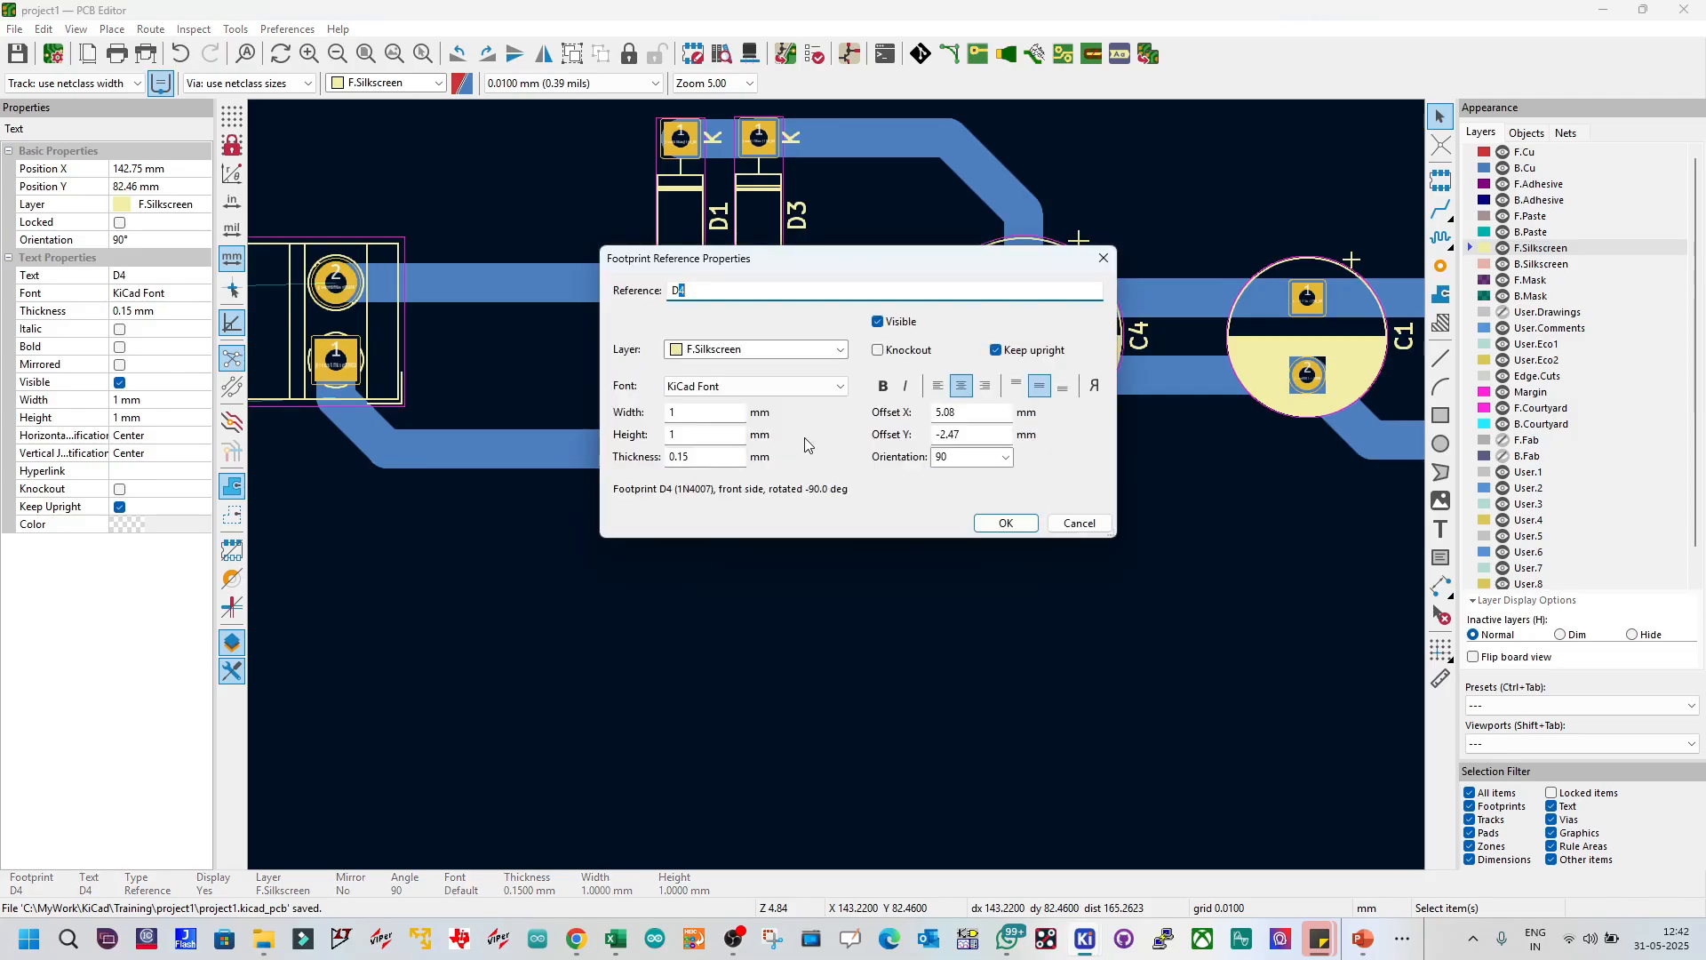
{"action": "key", "text": "Escape"}
{"action": "double_click", "coordinate": [798, 437]}
{"action": "left_click", "coordinate": [678, 415]}
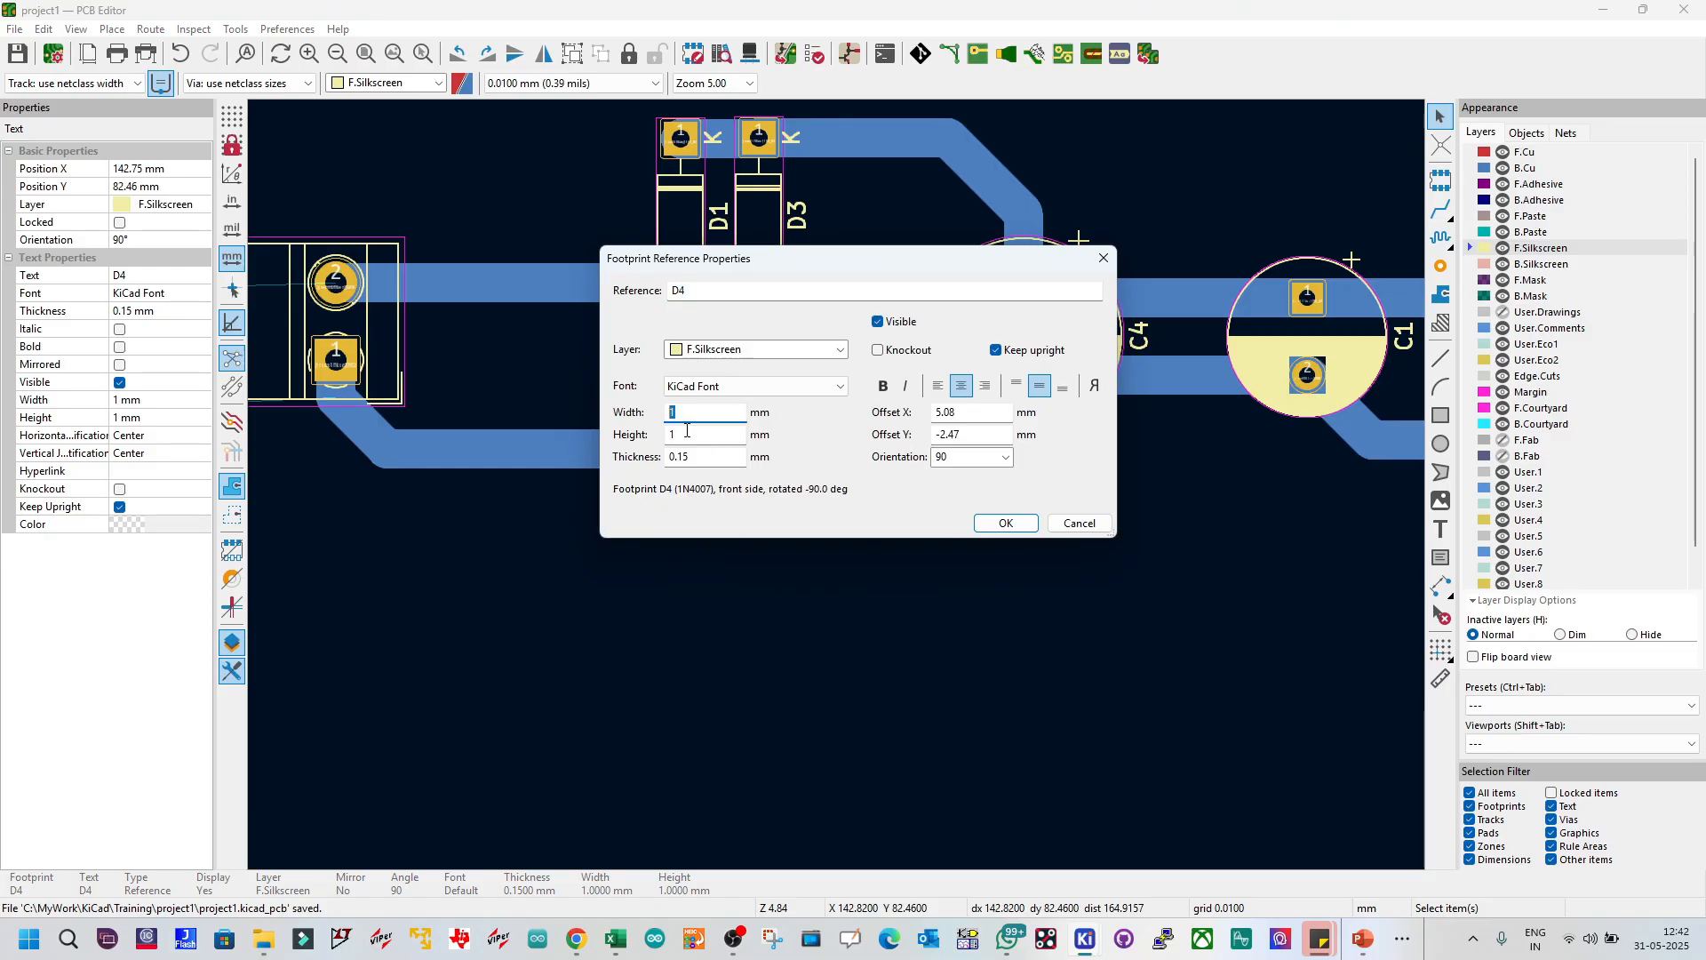
{"action": "key", "text": "Tab"}
{"action": "left_click", "coordinate": [696, 456]}
{"action": "key", "text": "Escape"}
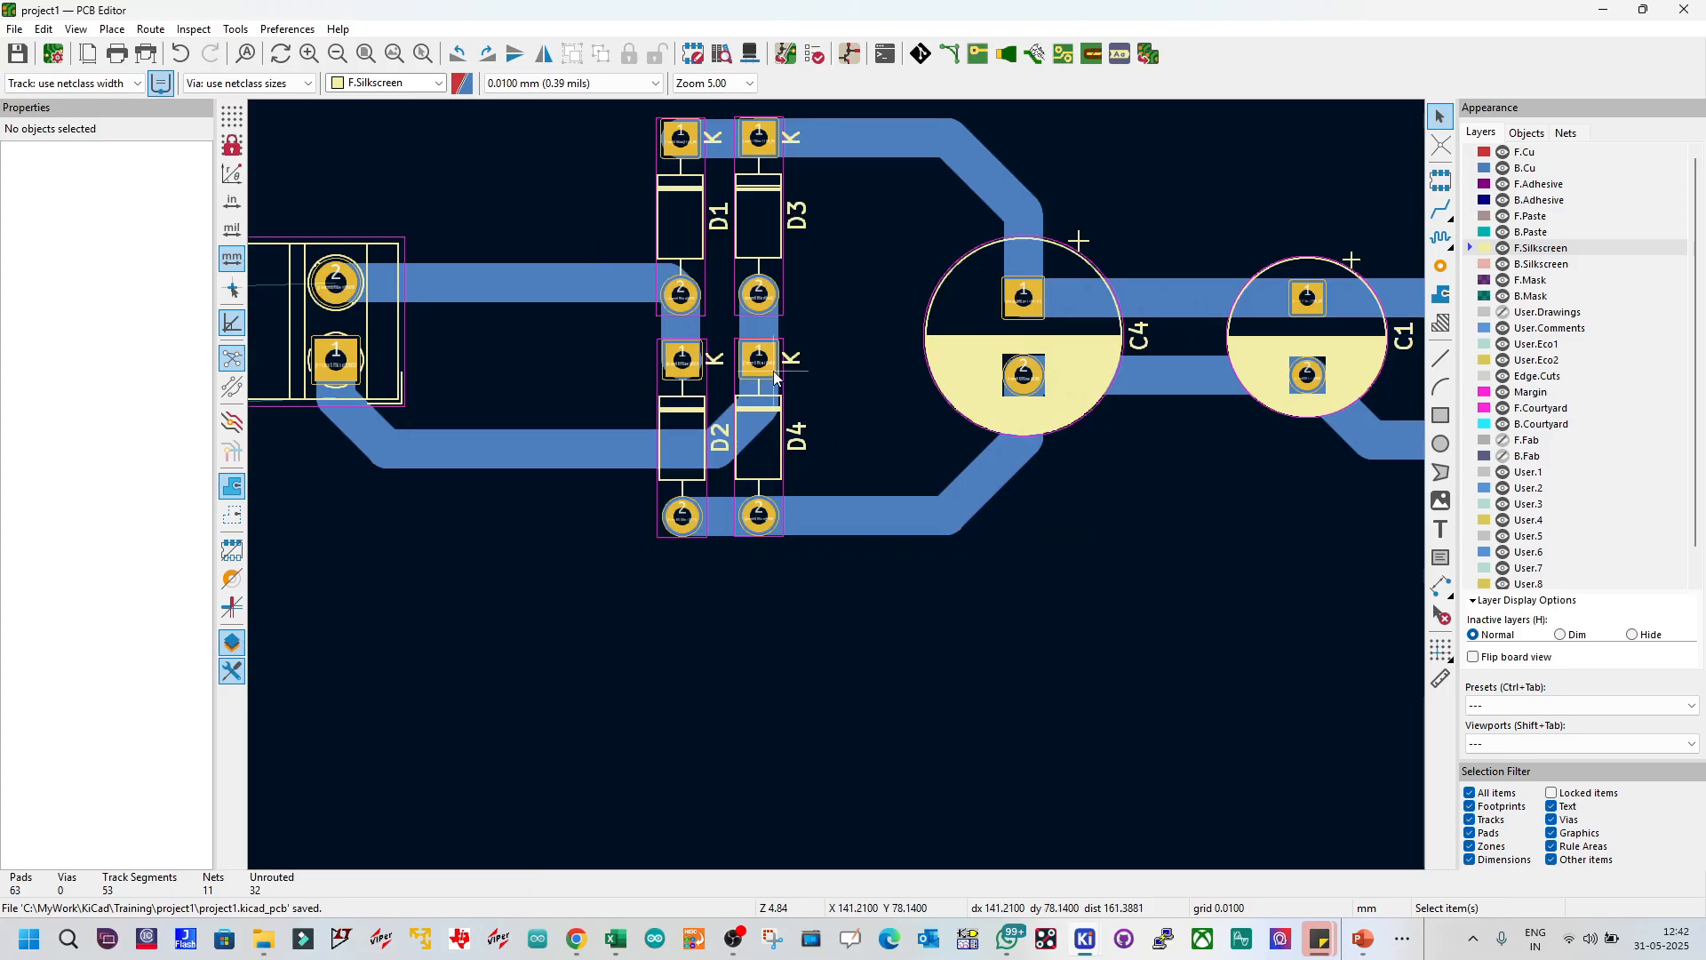
Step: Set diode D4's reference text to 1.8 mm width, 1.8 mm height and 0.22 mm thickness
{"action": "left_click", "coordinate": [796, 441]}
{"action": "double_click", "coordinate": [796, 441]}
{"action": "key", "text": "Tab"}
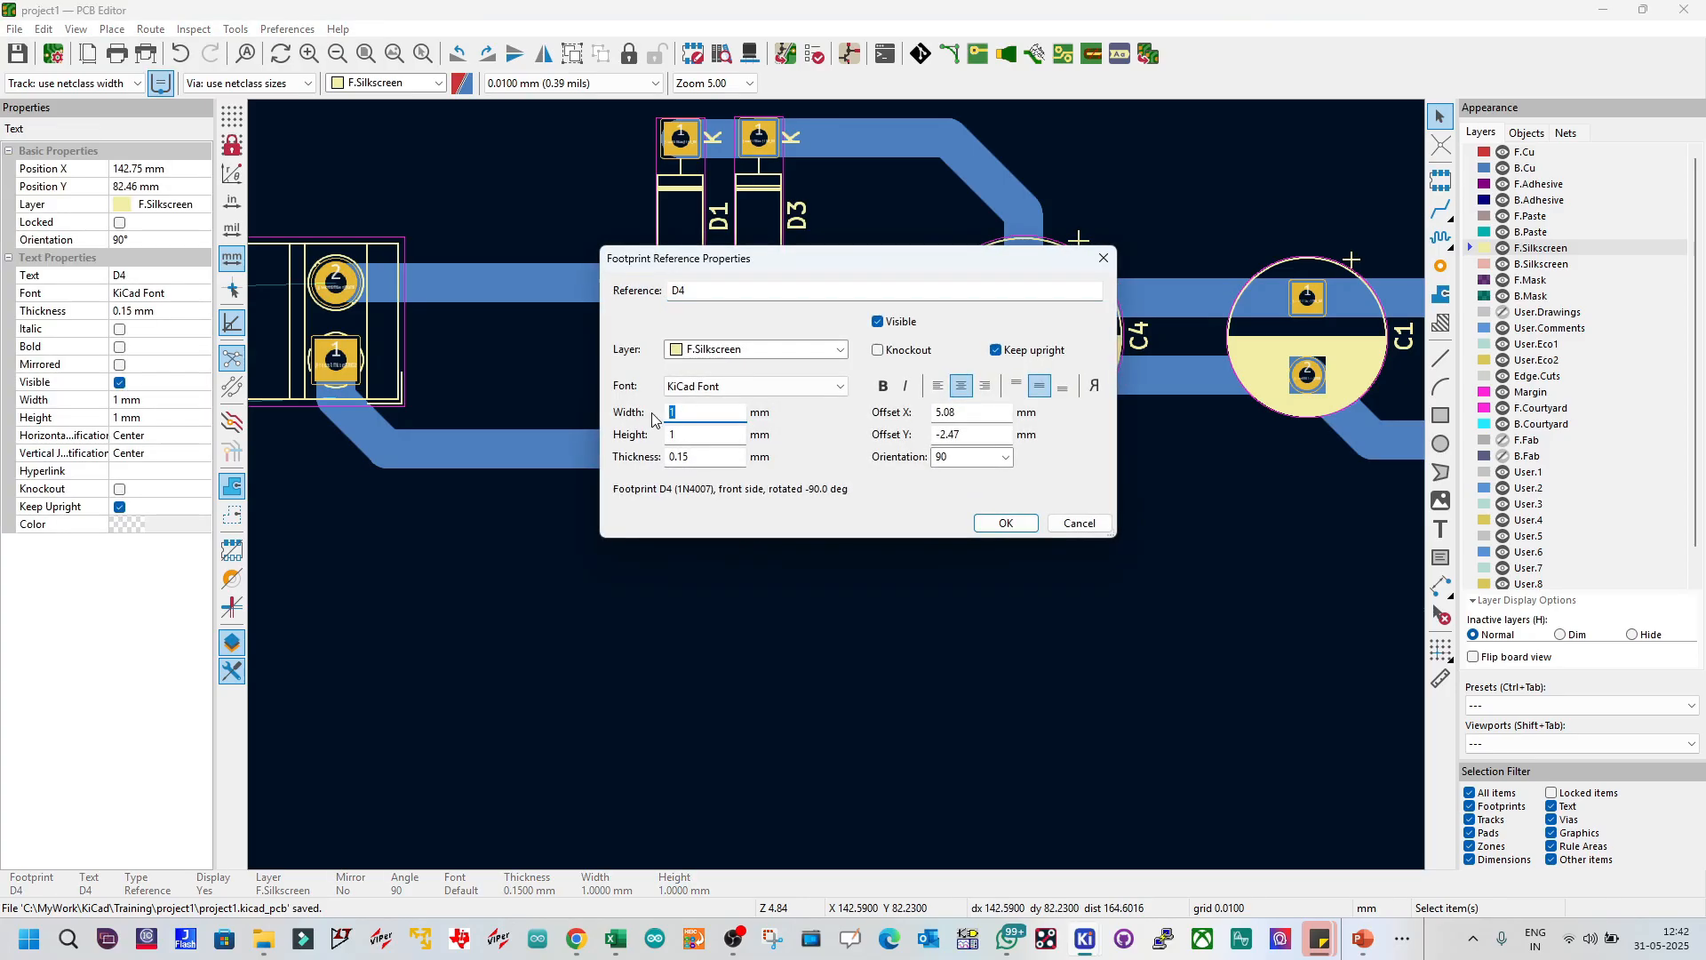
{"action": "type", "text": "1."}
{"action": "left_click_drag", "start_coordinate": [678, 418], "coordinate": [662, 425]}
{"action": "type", "text": "1."}
{"action": "key", "text": "Tab"}
{"action": "type", "text": "1.8"}
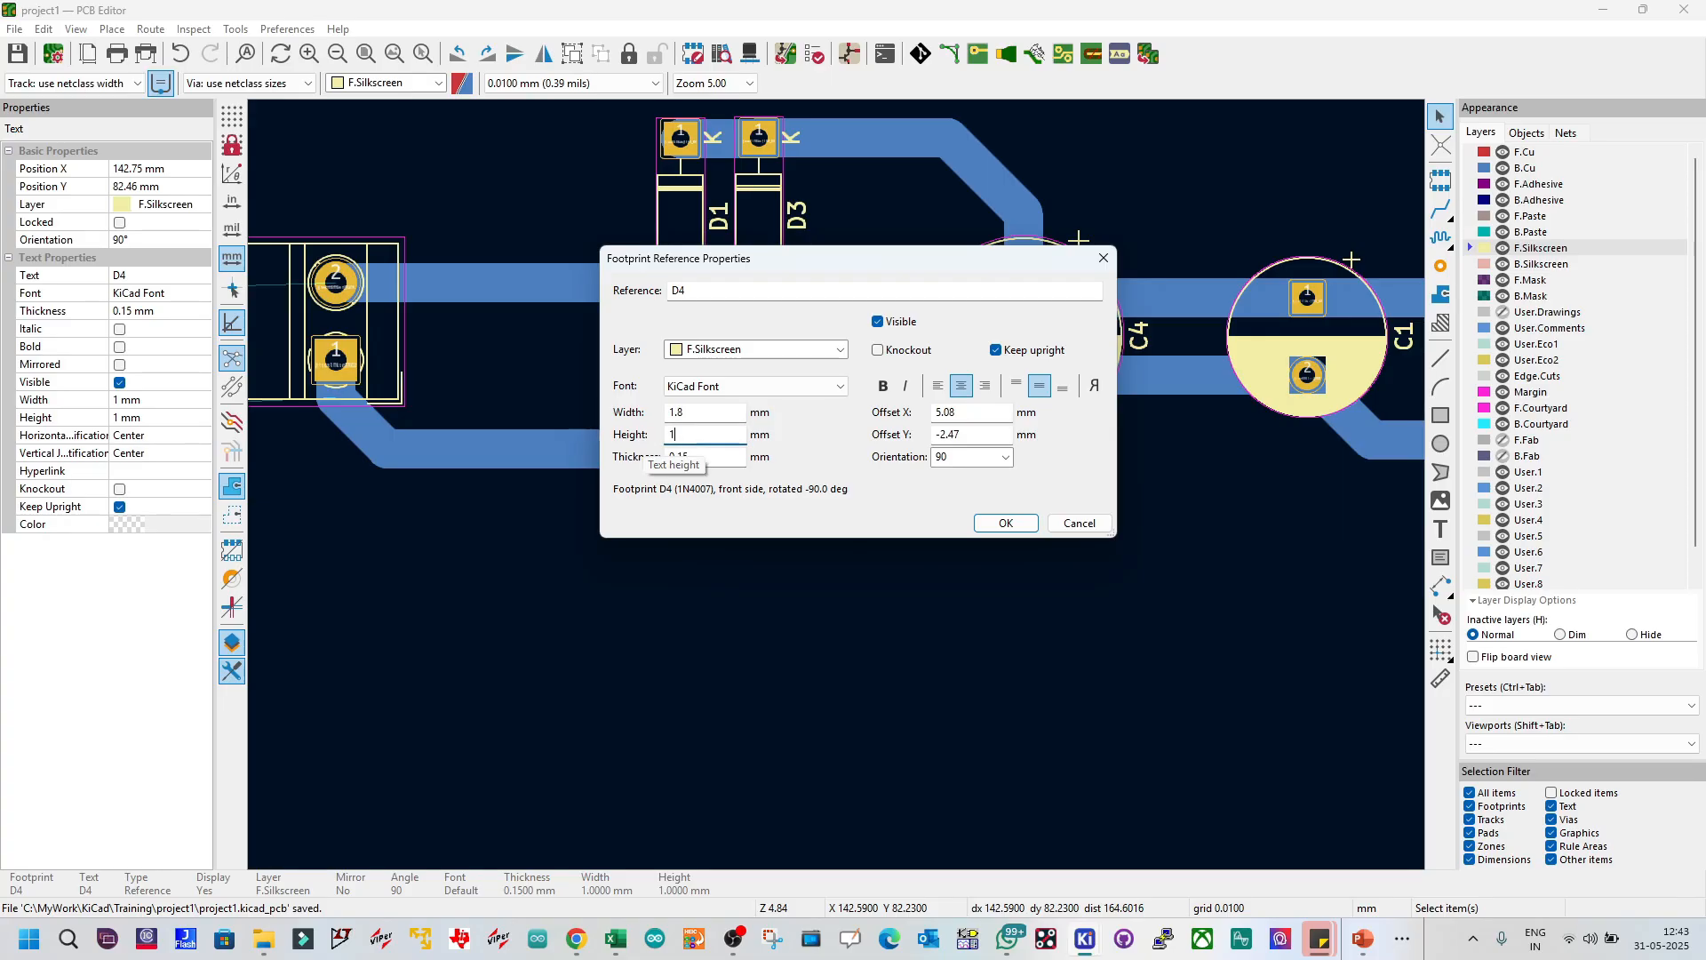
{"action": "double_click", "coordinate": [716, 462]}
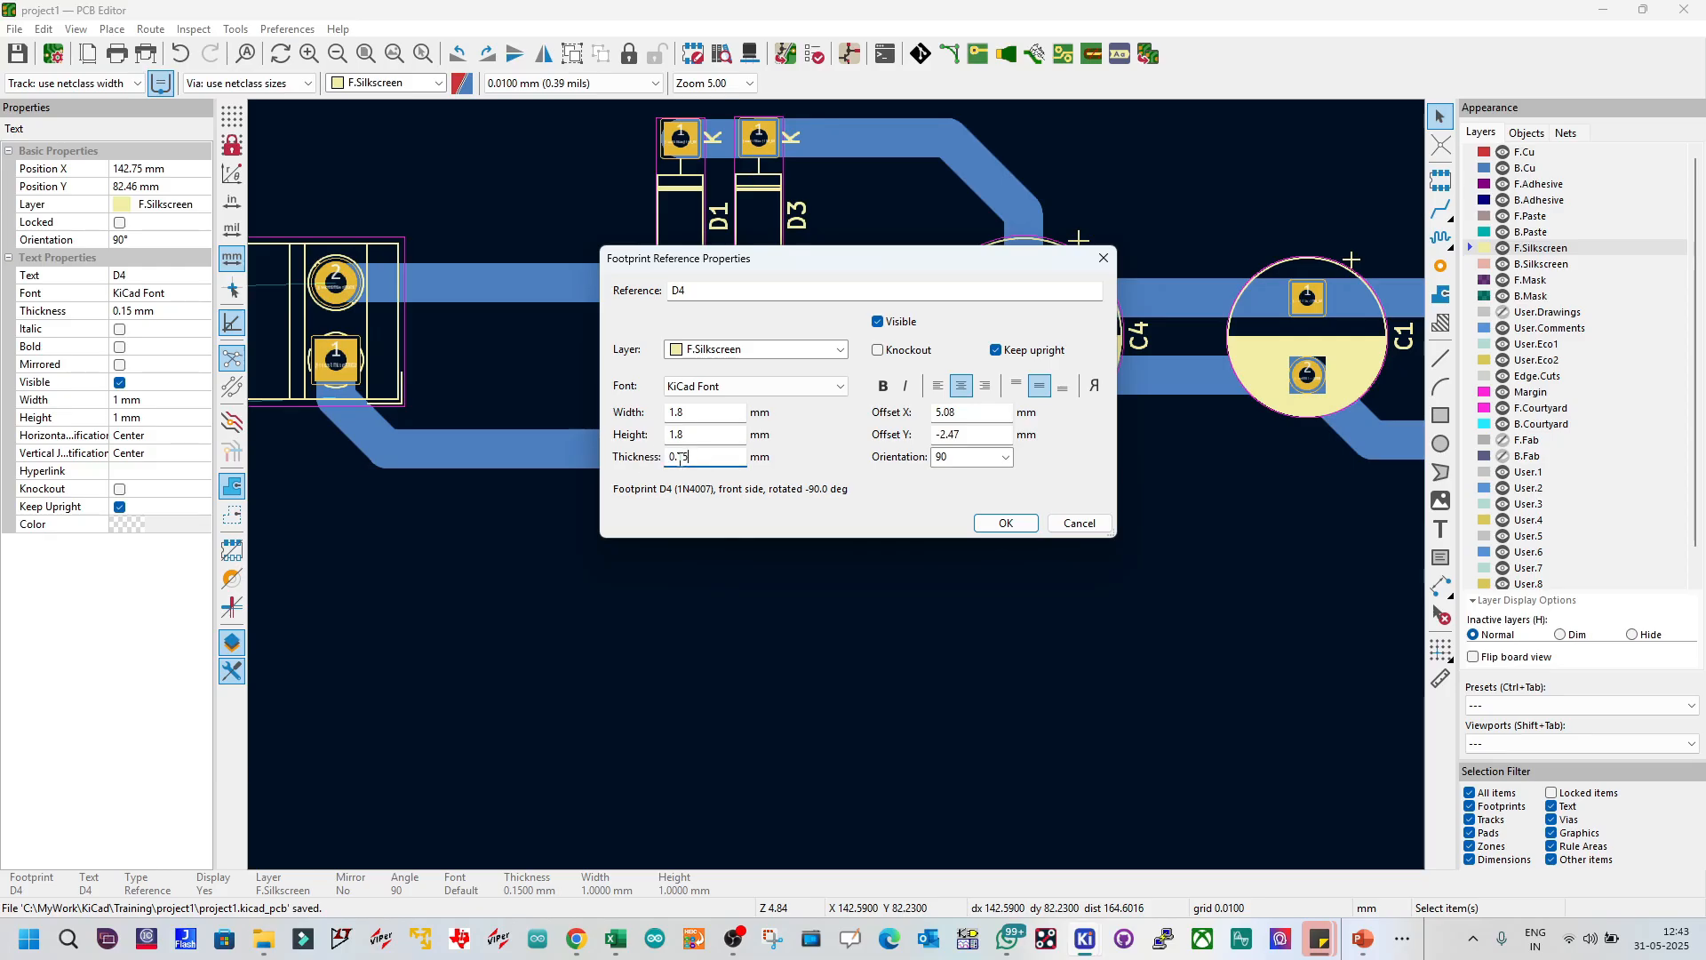
{"action": "type", "text": "22"}
{"action": "left_click", "coordinate": [1004, 522]}
Step: Shift the D4 reference label slightly away from the diode's outline
{"action": "left_click", "coordinate": [882, 435]}
{"action": "left_click", "coordinate": [807, 439]}
{"action": "left_click_drag", "start_coordinate": [807, 439], "coordinate": [811, 437]}
{"action": "left_click", "coordinate": [825, 557]}
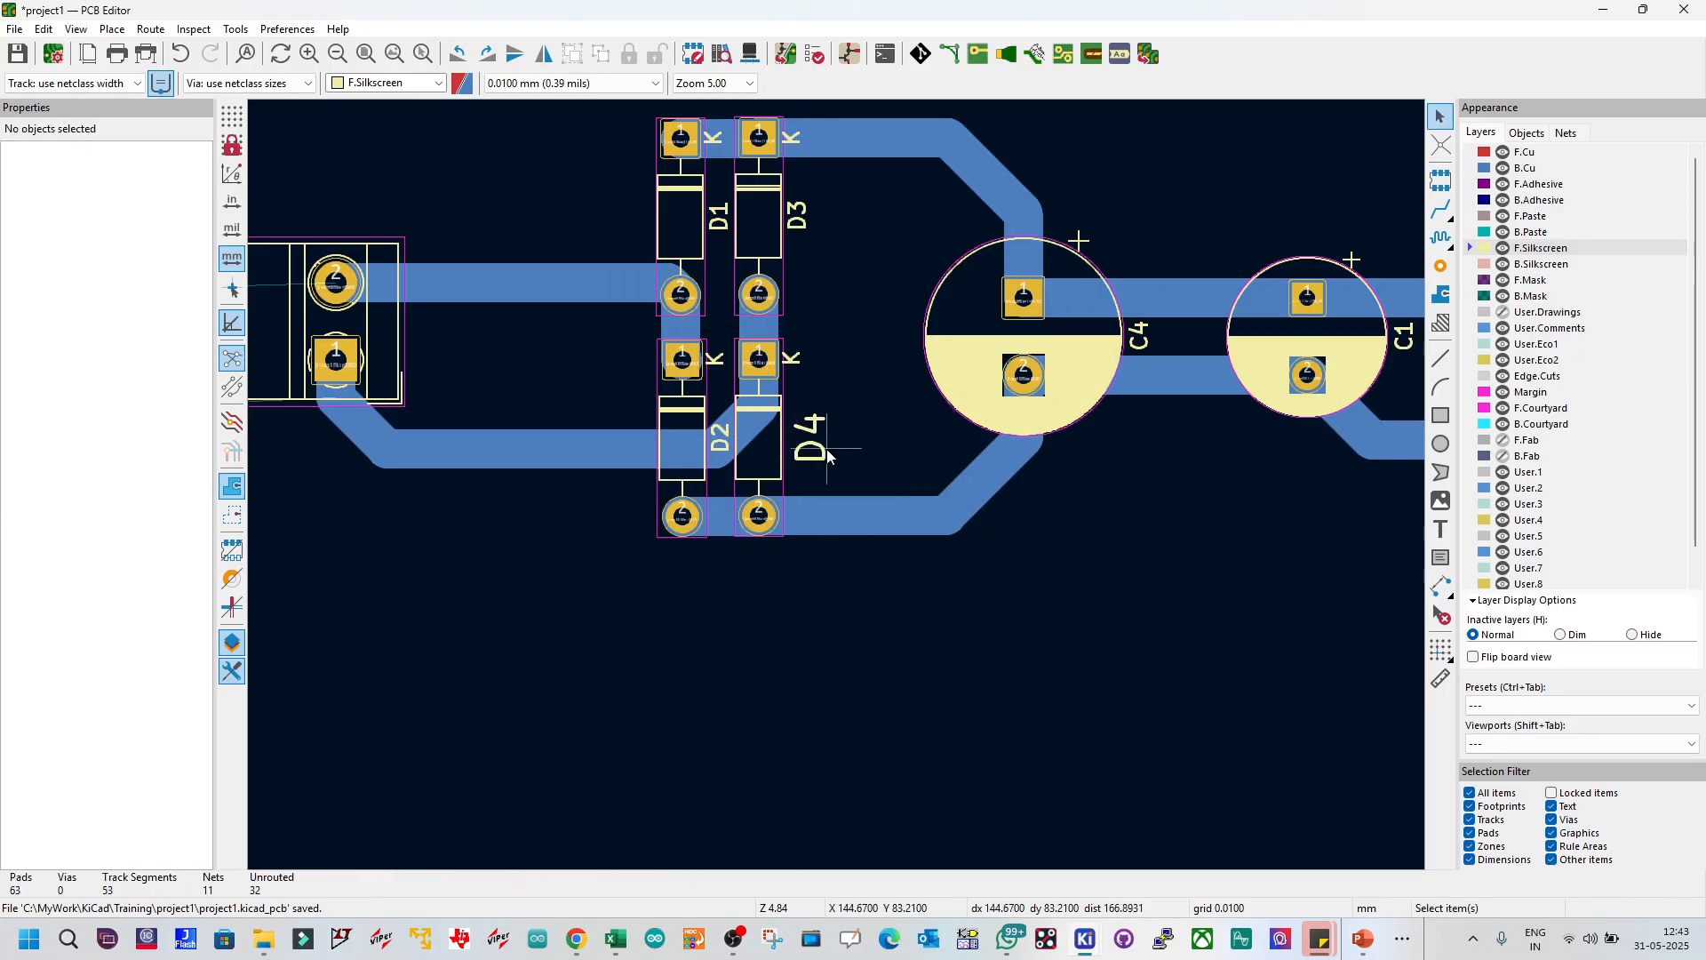
Step: Inspect the D4 reference label on the board in the 3D Viewer, and return to the layout
{"action": "scroll", "coordinate": [867, 558], "scroll_direction": "down", "scroll_amount": 1}
{"action": "scroll", "coordinate": [825, 487], "scroll_direction": "up", "scroll_amount": 2}
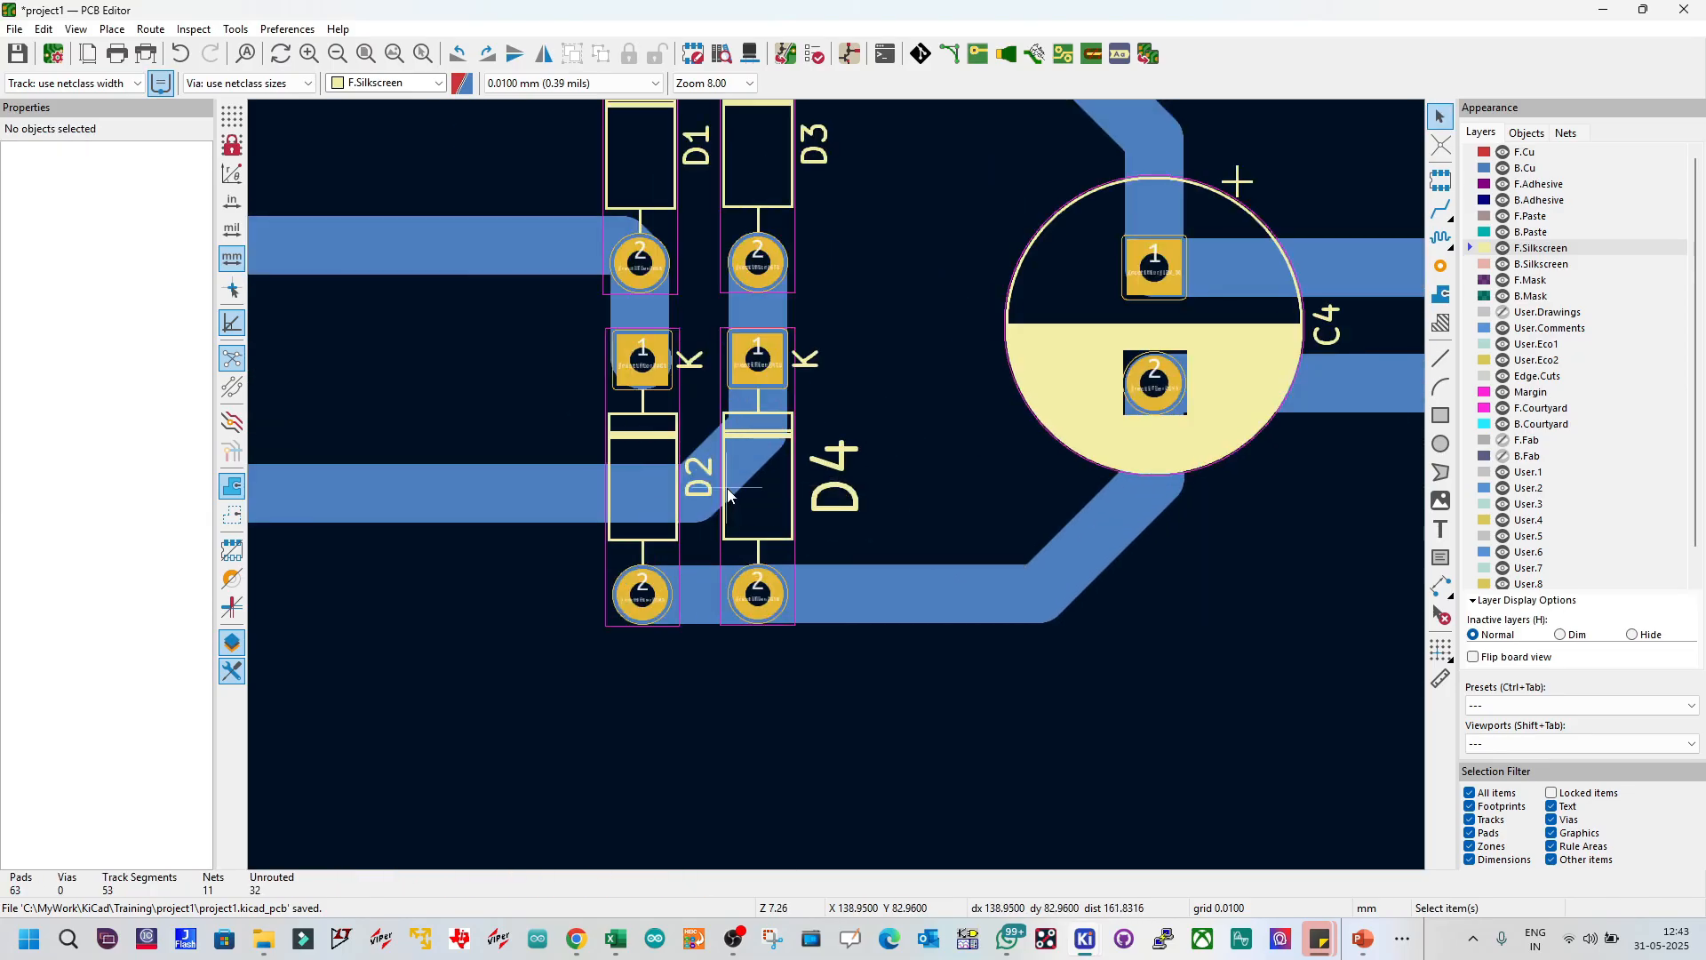
{"action": "scroll", "coordinate": [729, 495], "scroll_direction": "down", "scroll_amount": 1}
{"action": "scroll", "coordinate": [842, 444], "scroll_direction": "down", "scroll_amount": 1}
{"action": "scroll", "coordinate": [845, 462], "scroll_direction": "up", "scroll_amount": 1}
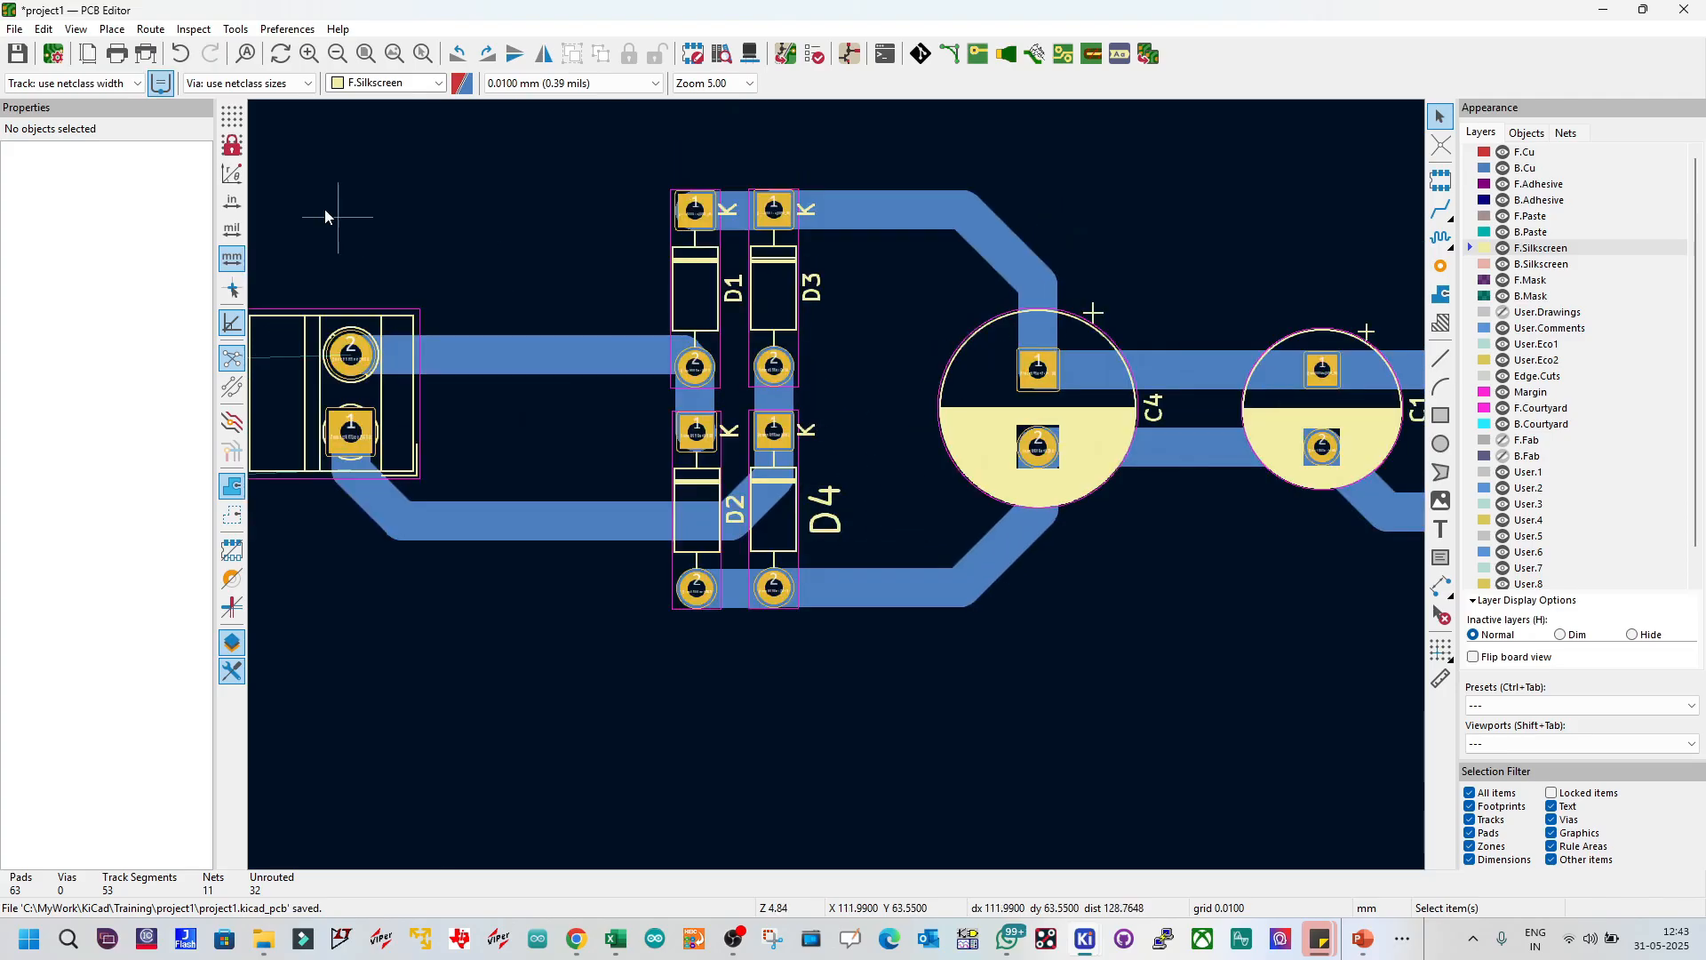
{"action": "left_click", "coordinate": [75, 29]}
{"action": "left_click", "coordinate": [108, 80]}
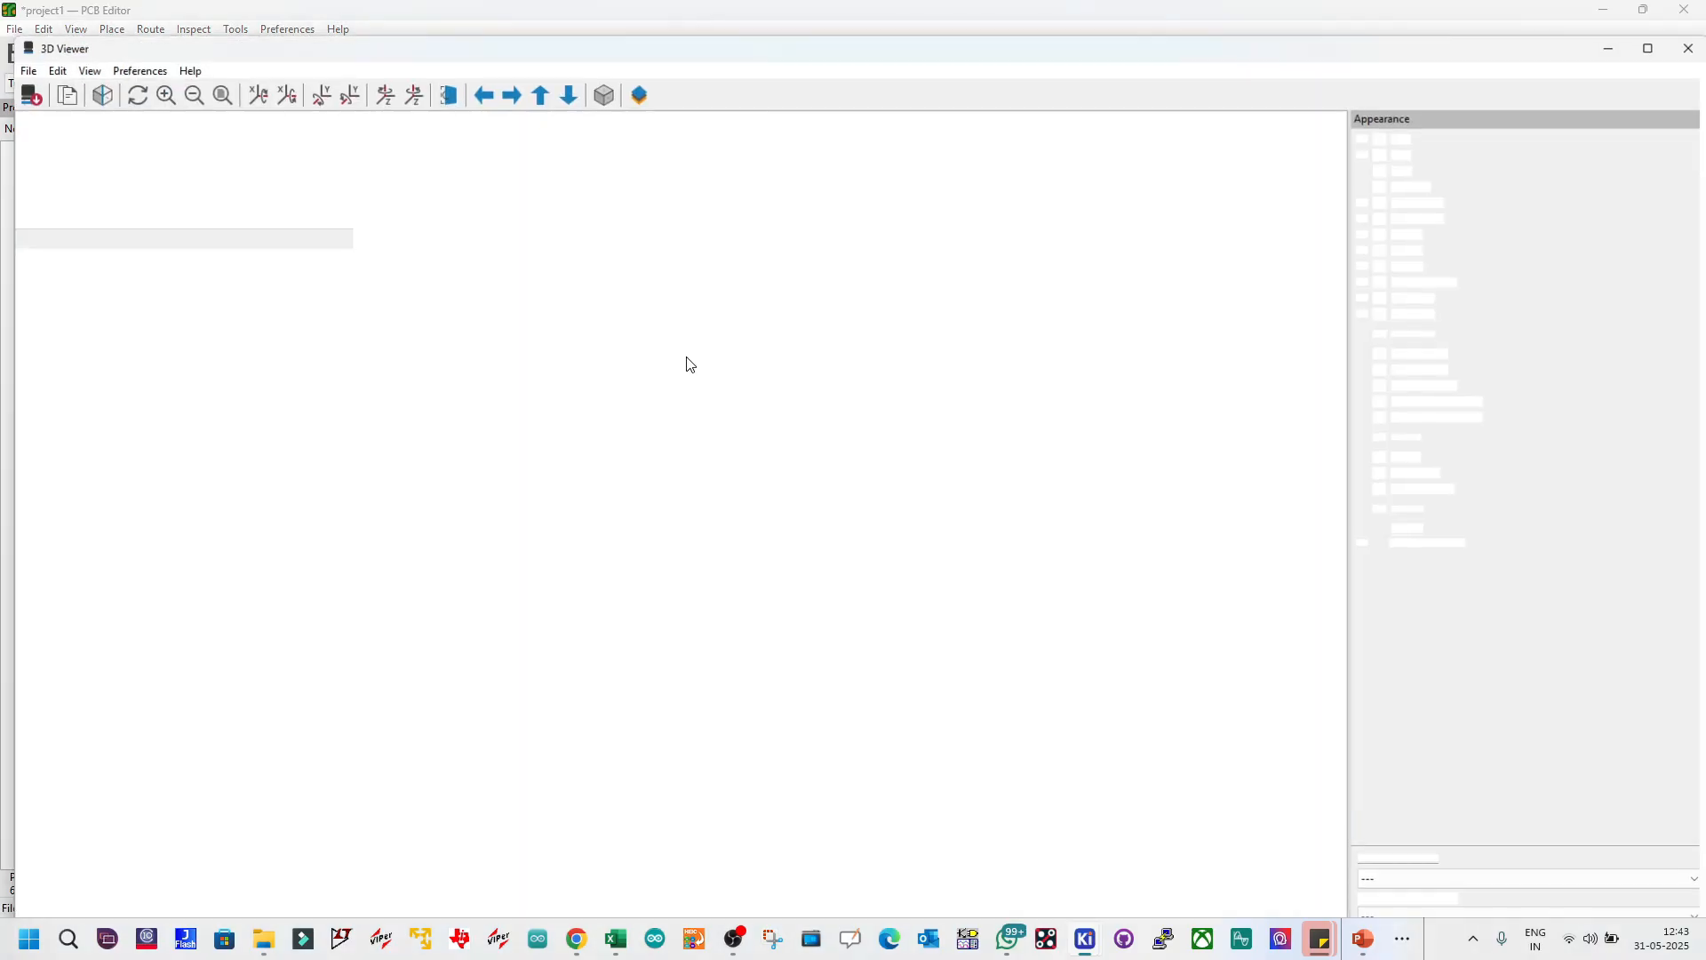
{"action": "scroll", "coordinate": [717, 456], "scroll_direction": "down", "scroll_amount": 8}
{"action": "scroll", "coordinate": [581, 482], "scroll_direction": "up", "scroll_amount": 1}
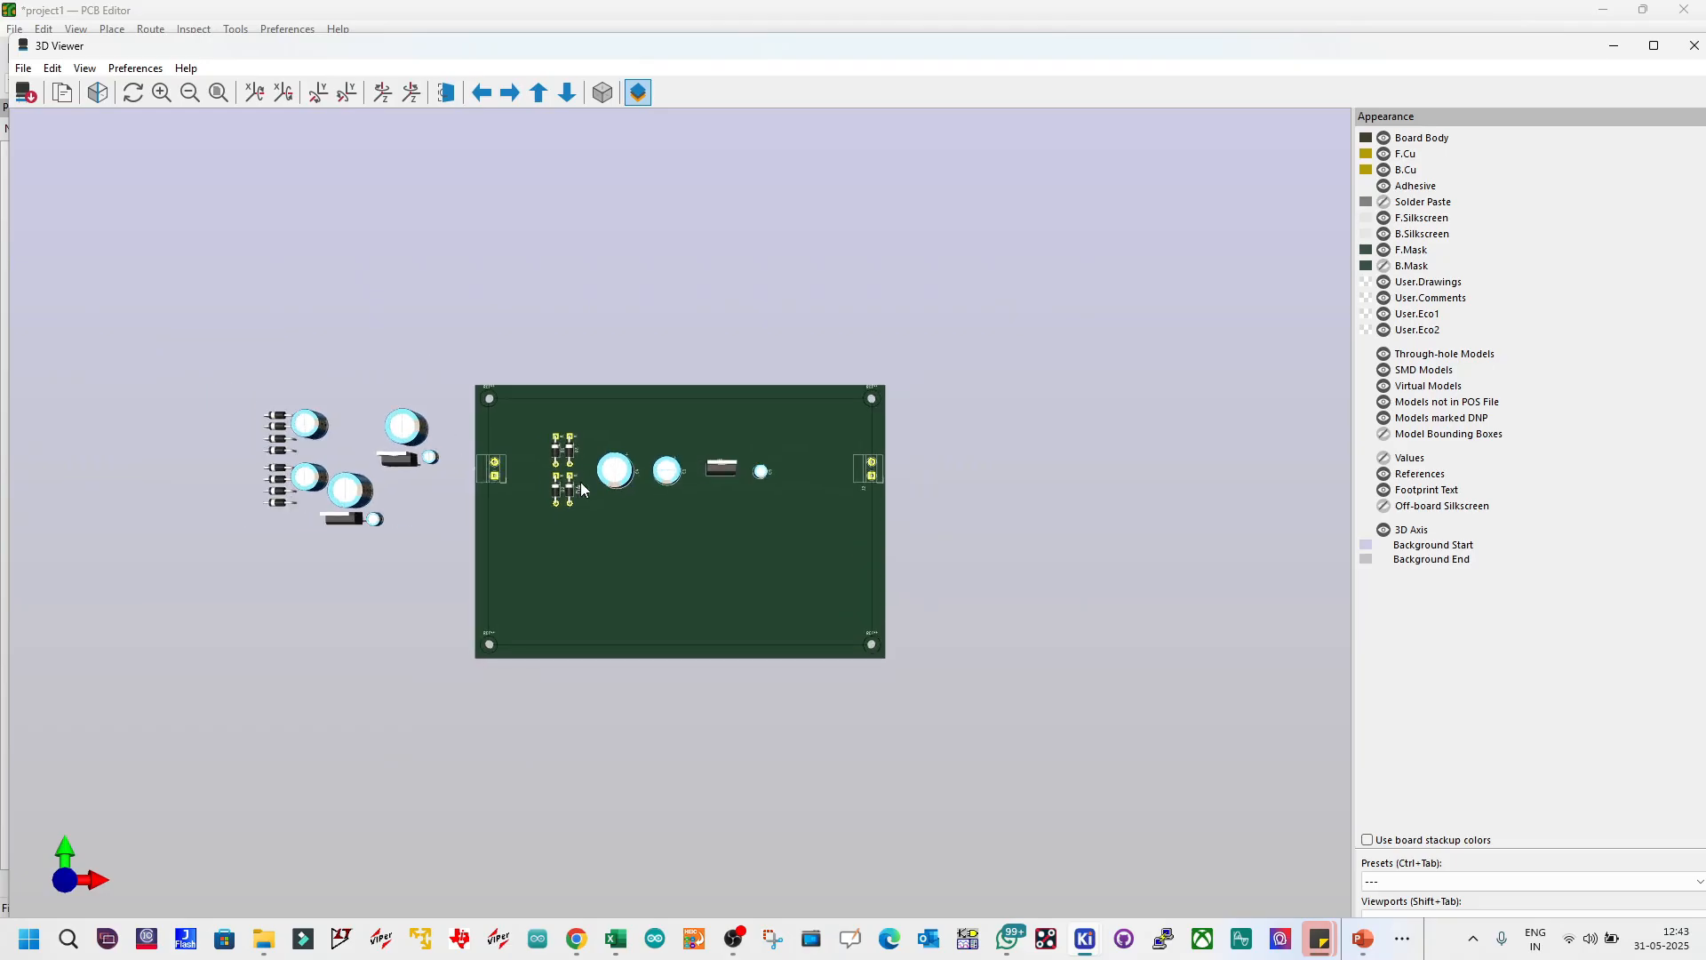
{"action": "scroll", "coordinate": [579, 482], "scroll_direction": "up", "scroll_amount": 1}
{"action": "scroll", "coordinate": [558, 461], "scroll_direction": "up", "scroll_amount": 1}
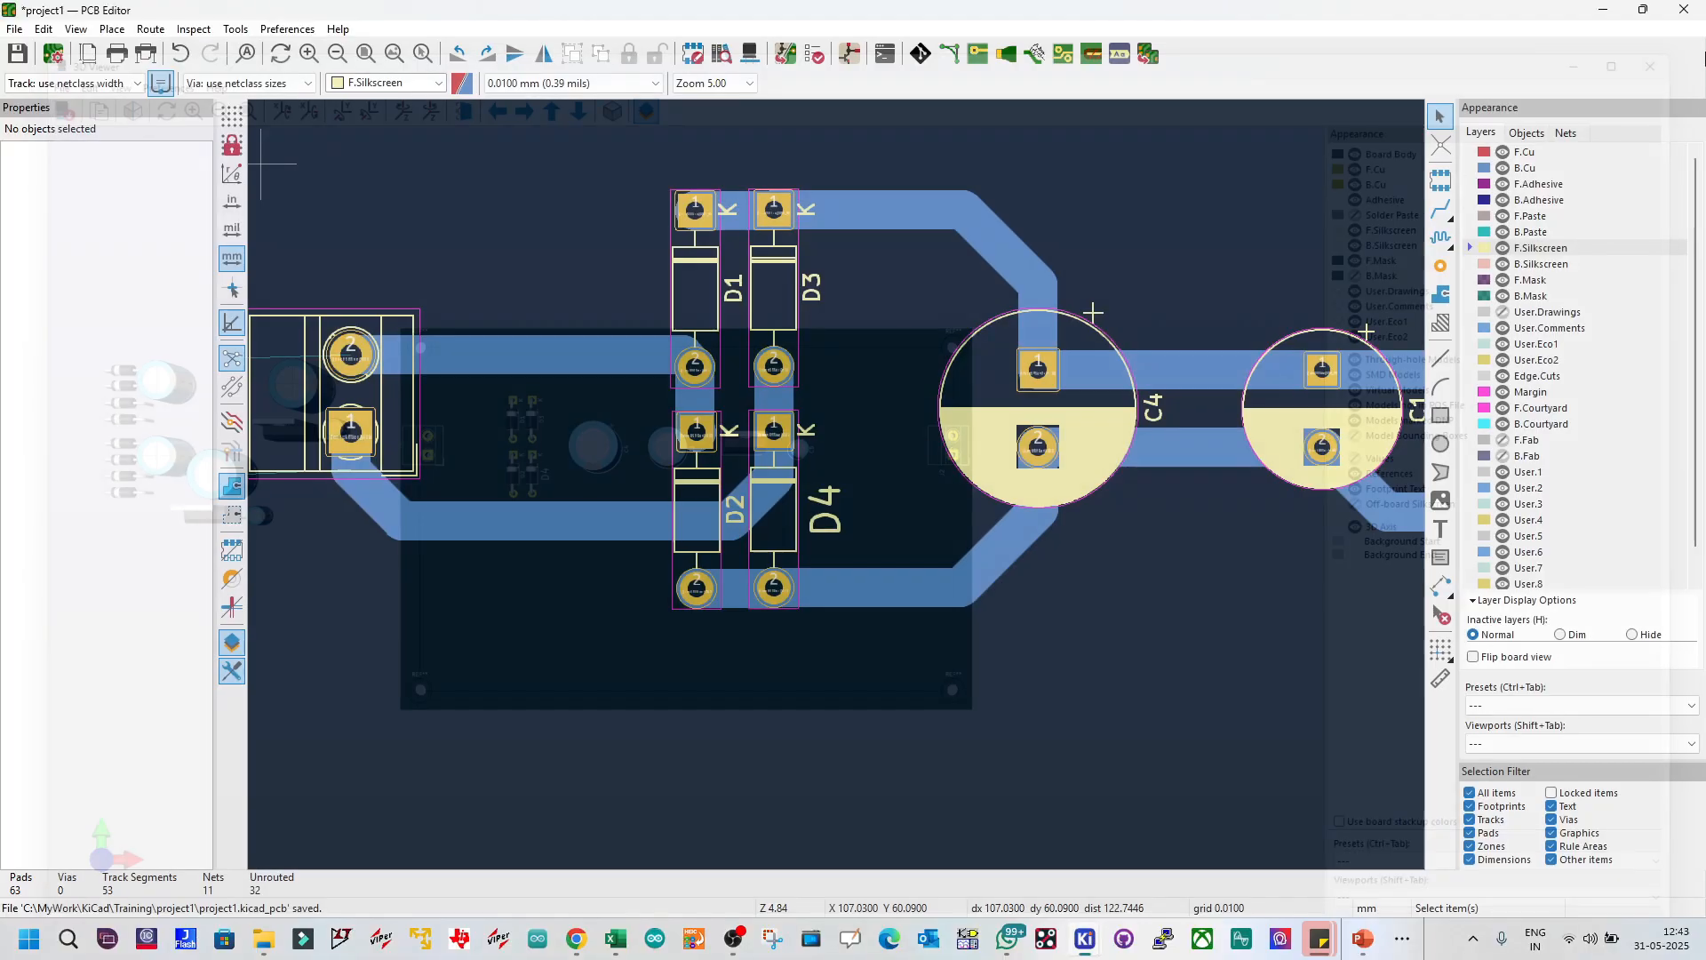
{"action": "left_click", "coordinate": [1695, 45]}
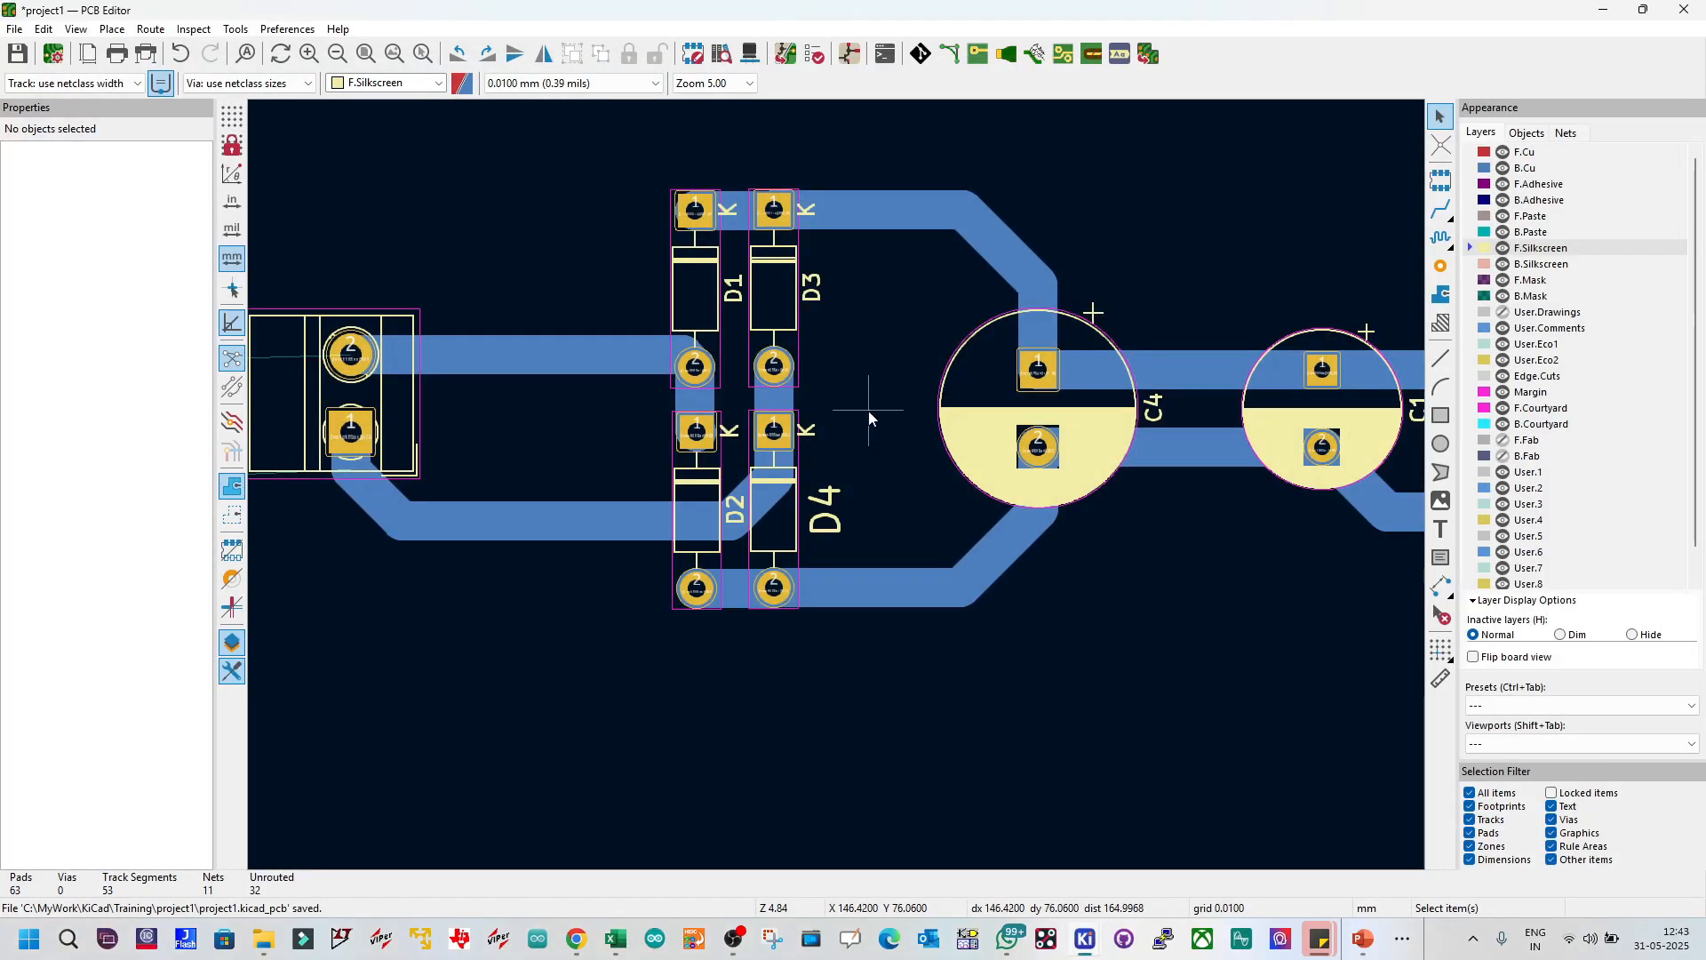
Step: Set the text of all reference designators to 1.8 mm width, 1.8 mm height and 0.22 mm thickness with Edit Text and Graphic Properties
{"action": "left_click", "coordinate": [78, 29]}
{"action": "mouse_move", "coordinate": [114, 30]}
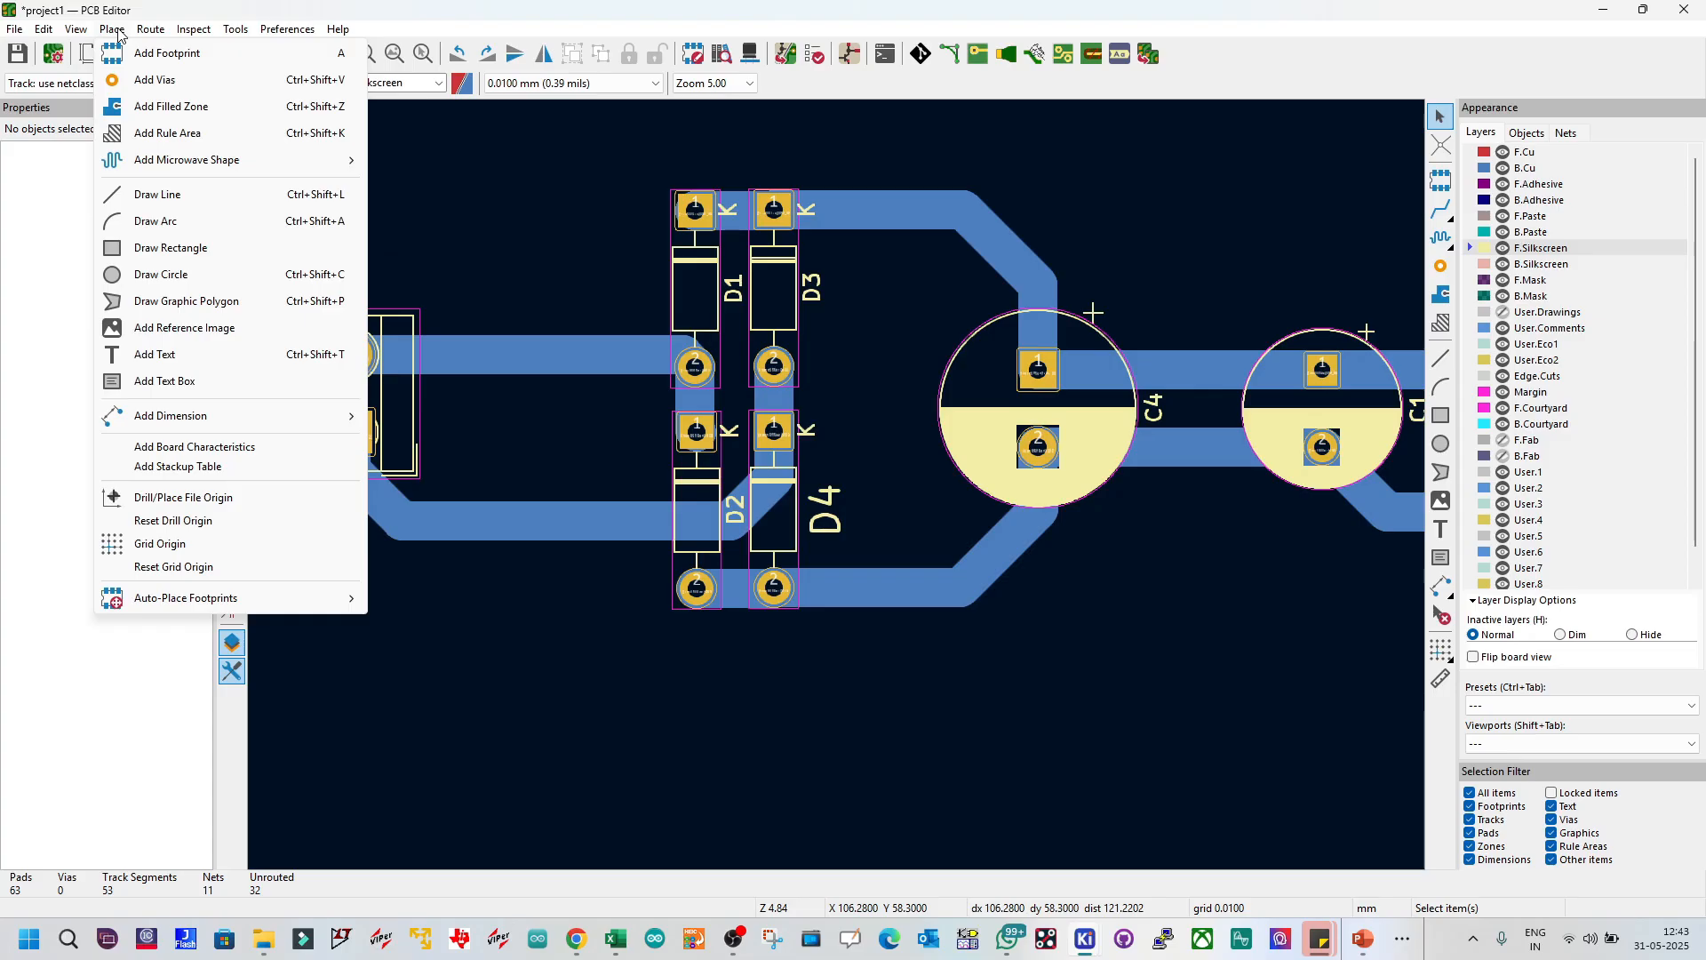
{"action": "mouse_move", "coordinate": [190, 34]}
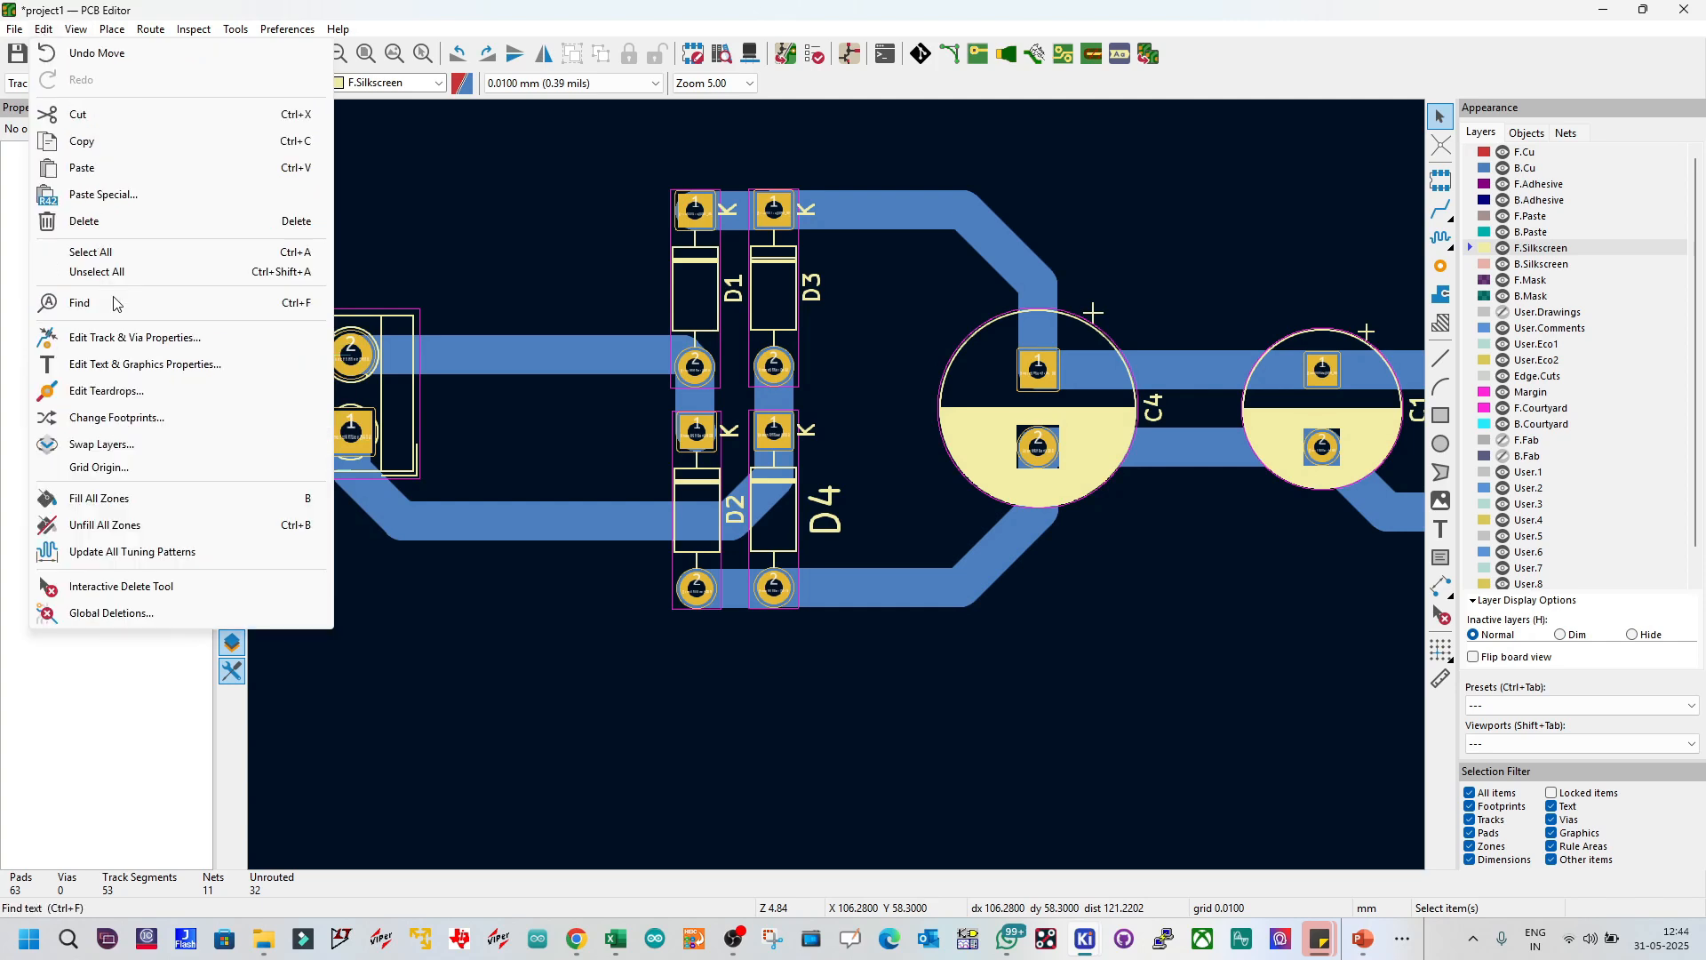
{"action": "left_click", "coordinate": [146, 374]}
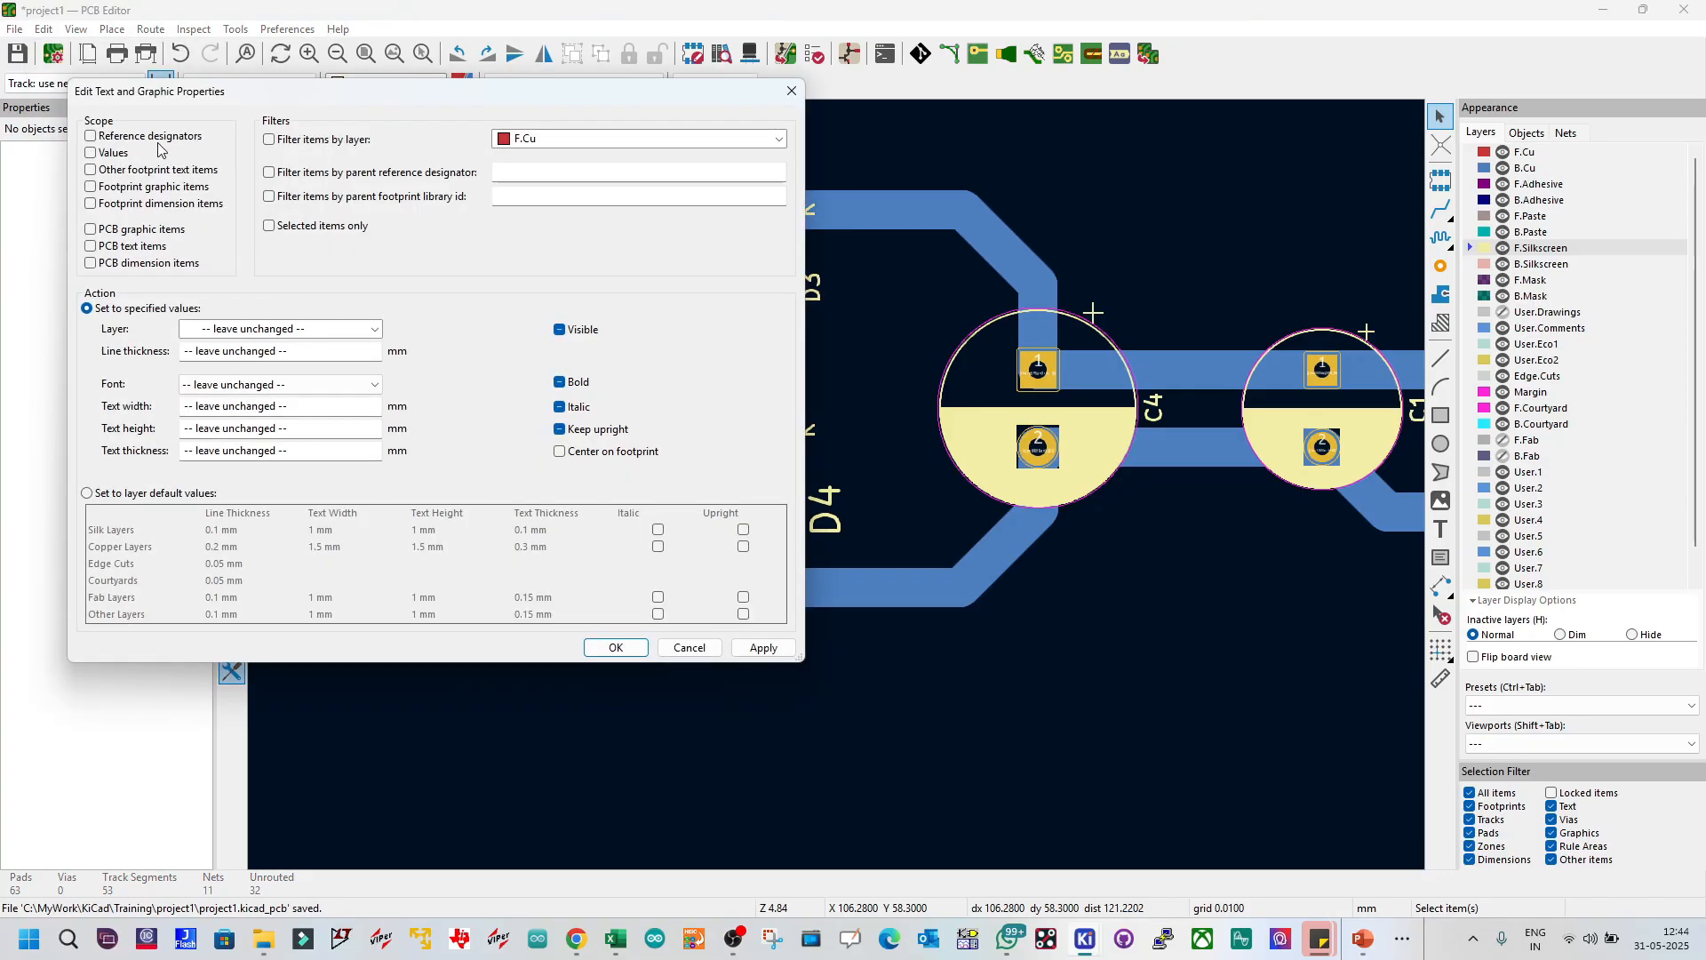
{"action": "left_click", "coordinate": [92, 138]}
{"action": "left_click_drag", "start_coordinate": [305, 410], "coordinate": [185, 410]}
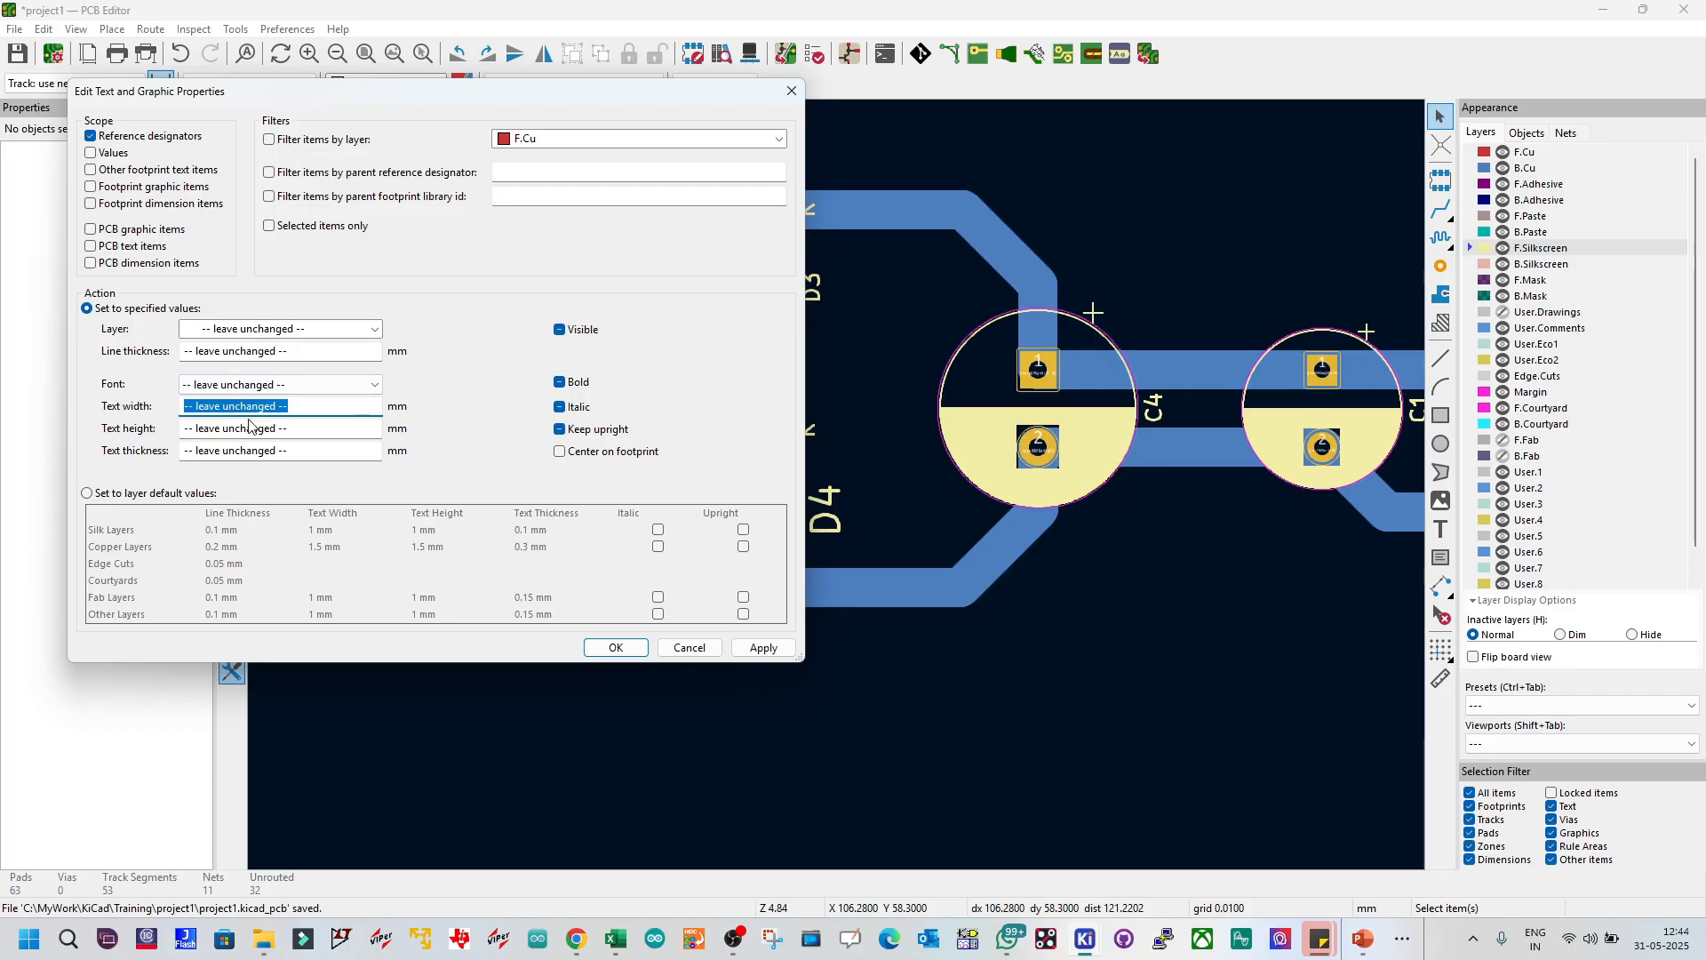
{"action": "type", "text": "1.8"}
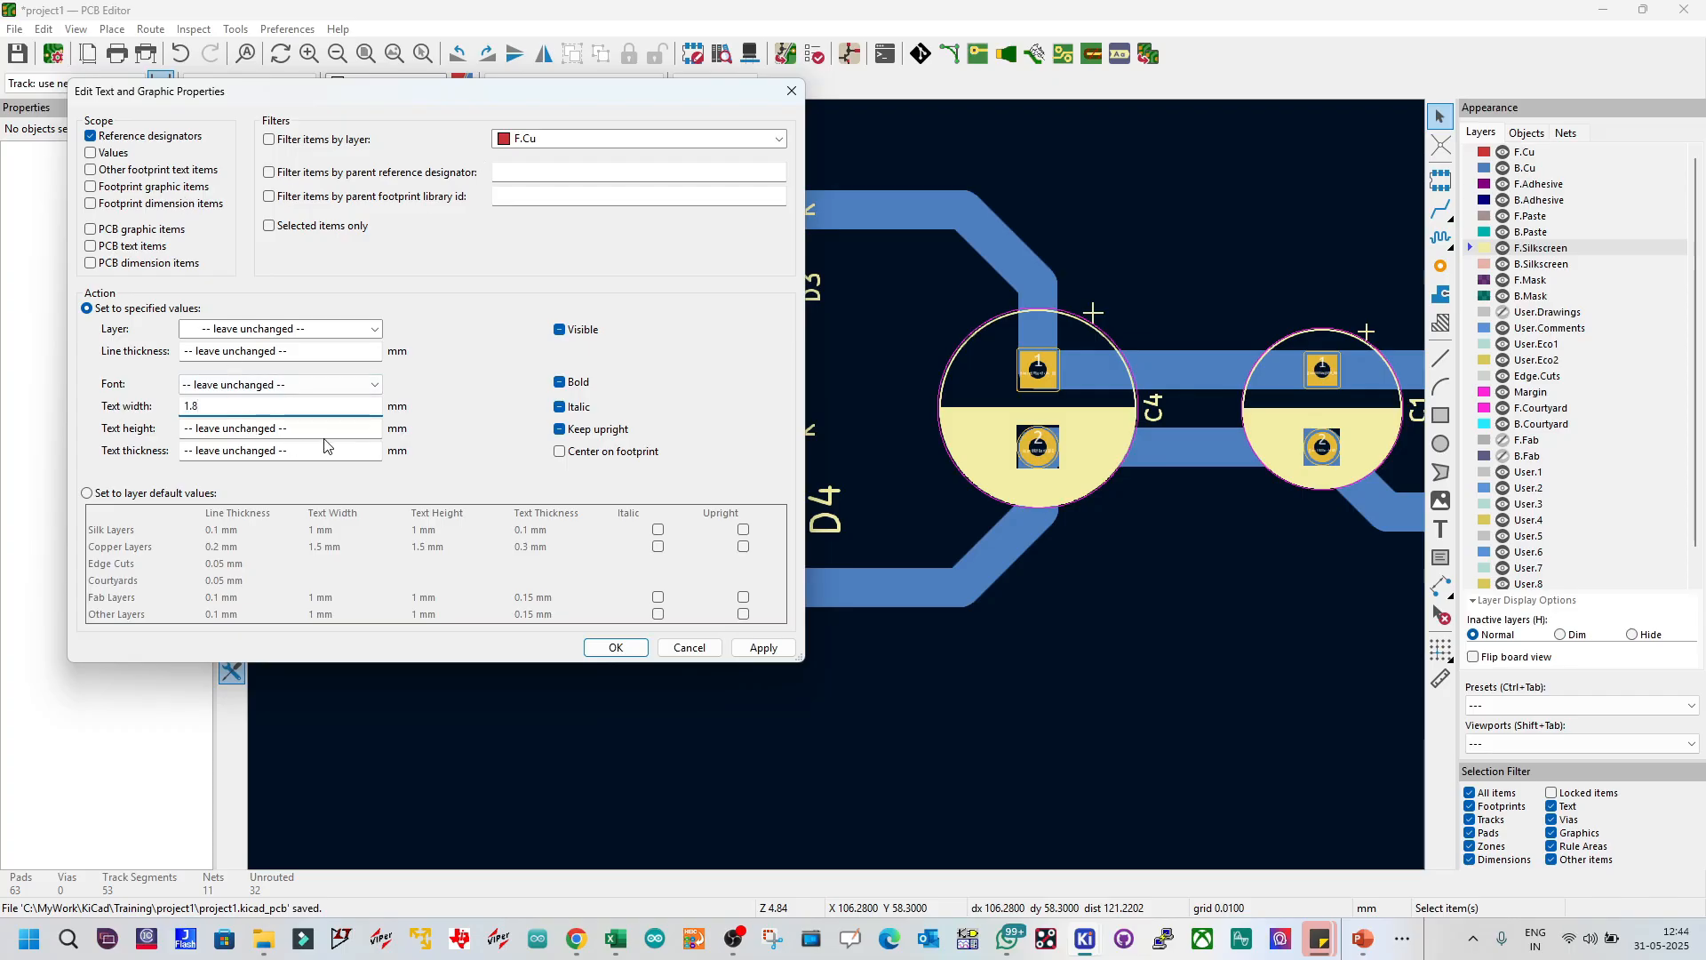
{"action": "key", "text": "Tab"}
{"action": "type", "text": "1"}
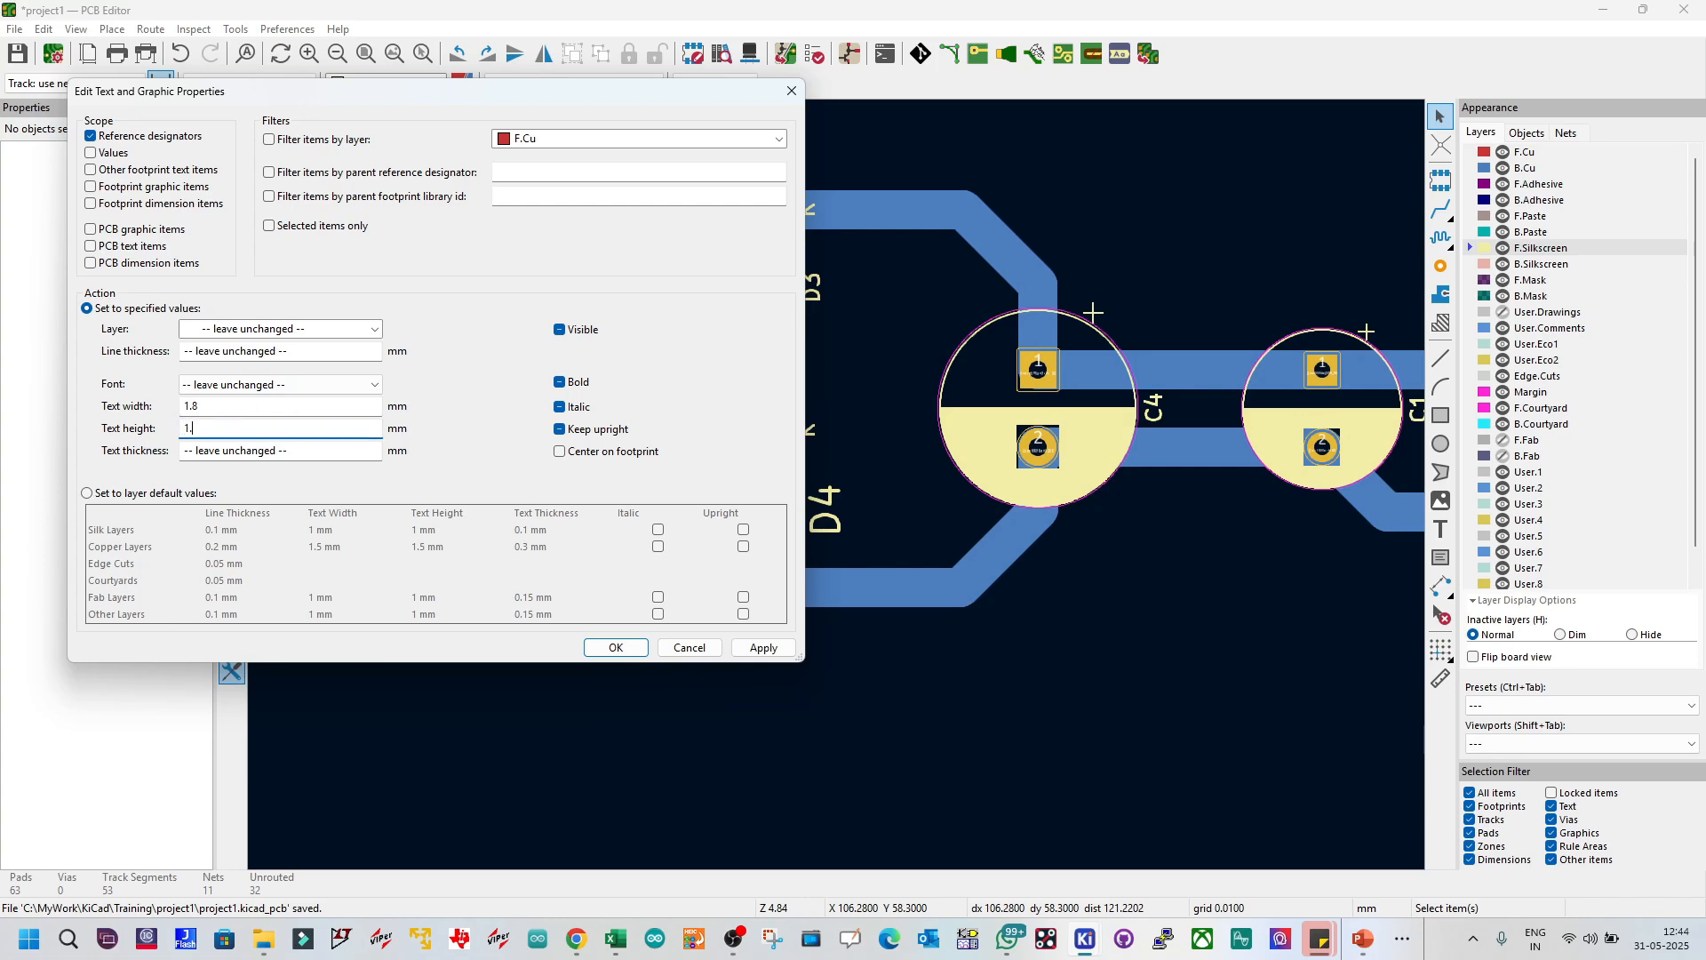
{"action": "left_click", "coordinate": [260, 452]}
{"action": "type", "text": "0.2"}
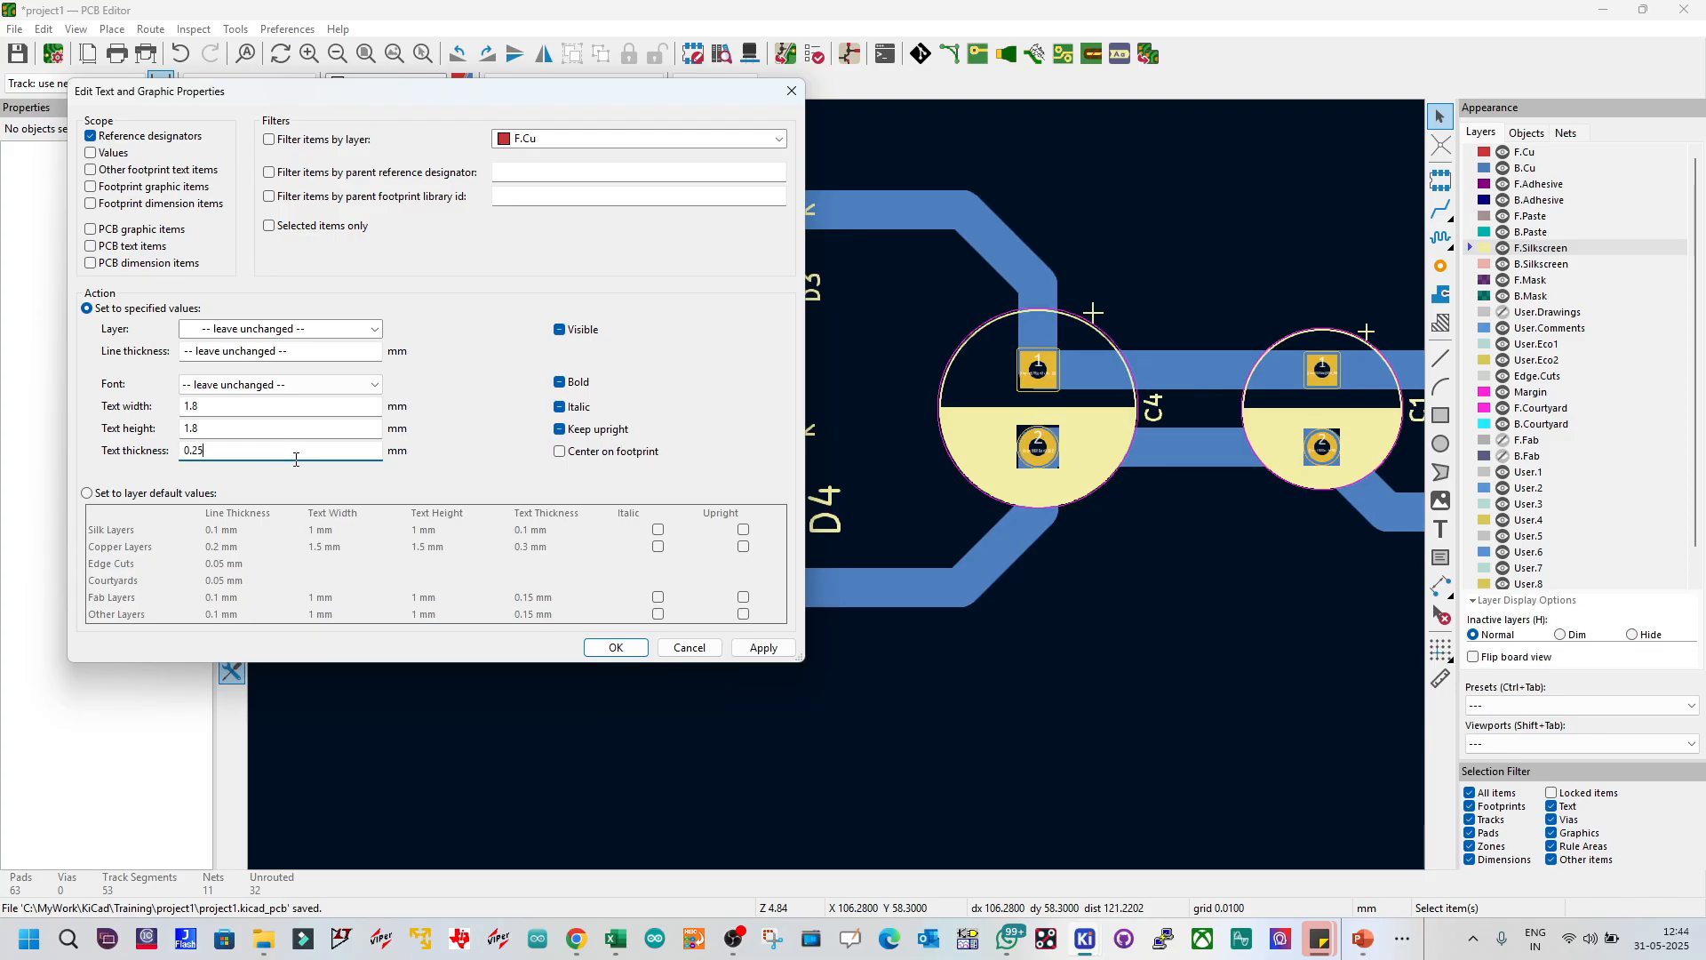
{"action": "type", "text": "2"}
{"action": "left_click", "coordinate": [763, 647]}
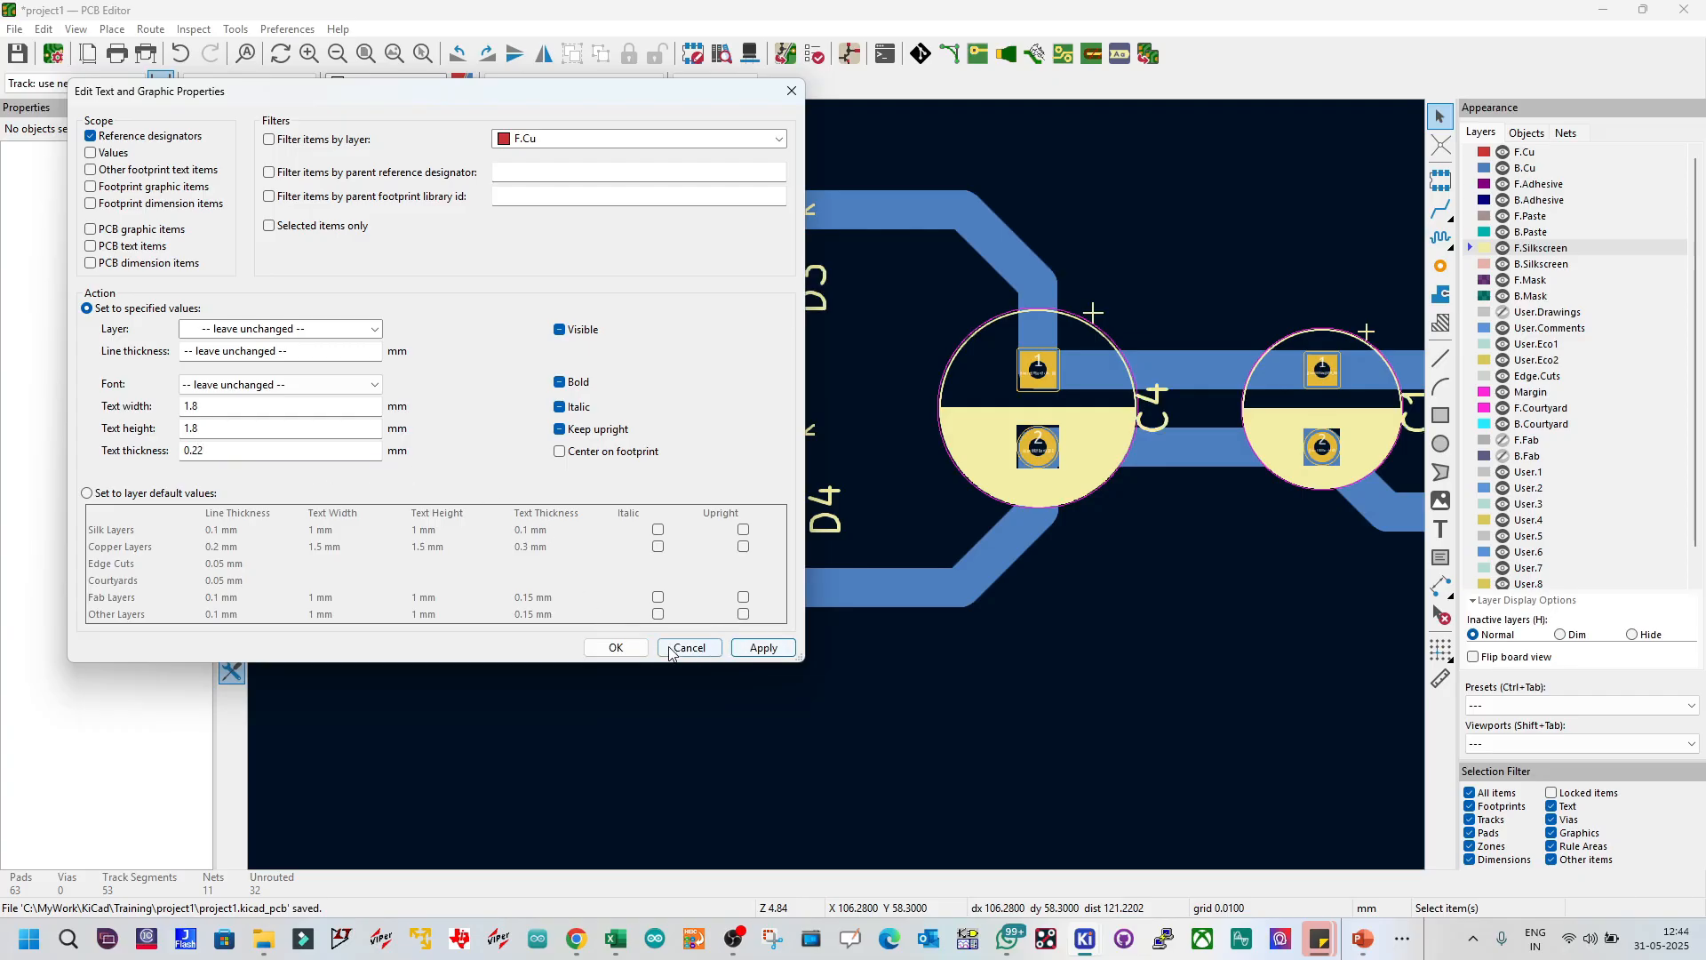
{"action": "left_click", "coordinate": [616, 647]}
Step: Rotate connector J1's reference label to horizontal and place it above the connector's outline
{"action": "scroll", "coordinate": [838, 491], "scroll_direction": "down", "scroll_amount": 5}
{"action": "scroll", "coordinate": [838, 492], "scroll_direction": "up", "scroll_amount": 3}
{"action": "scroll", "coordinate": [845, 489], "scroll_direction": "down", "scroll_amount": 3}
{"action": "scroll", "coordinate": [854, 486], "scroll_direction": "up", "scroll_amount": 2}
{"action": "scroll", "coordinate": [890, 492], "scroll_direction": "down", "scroll_amount": 2}
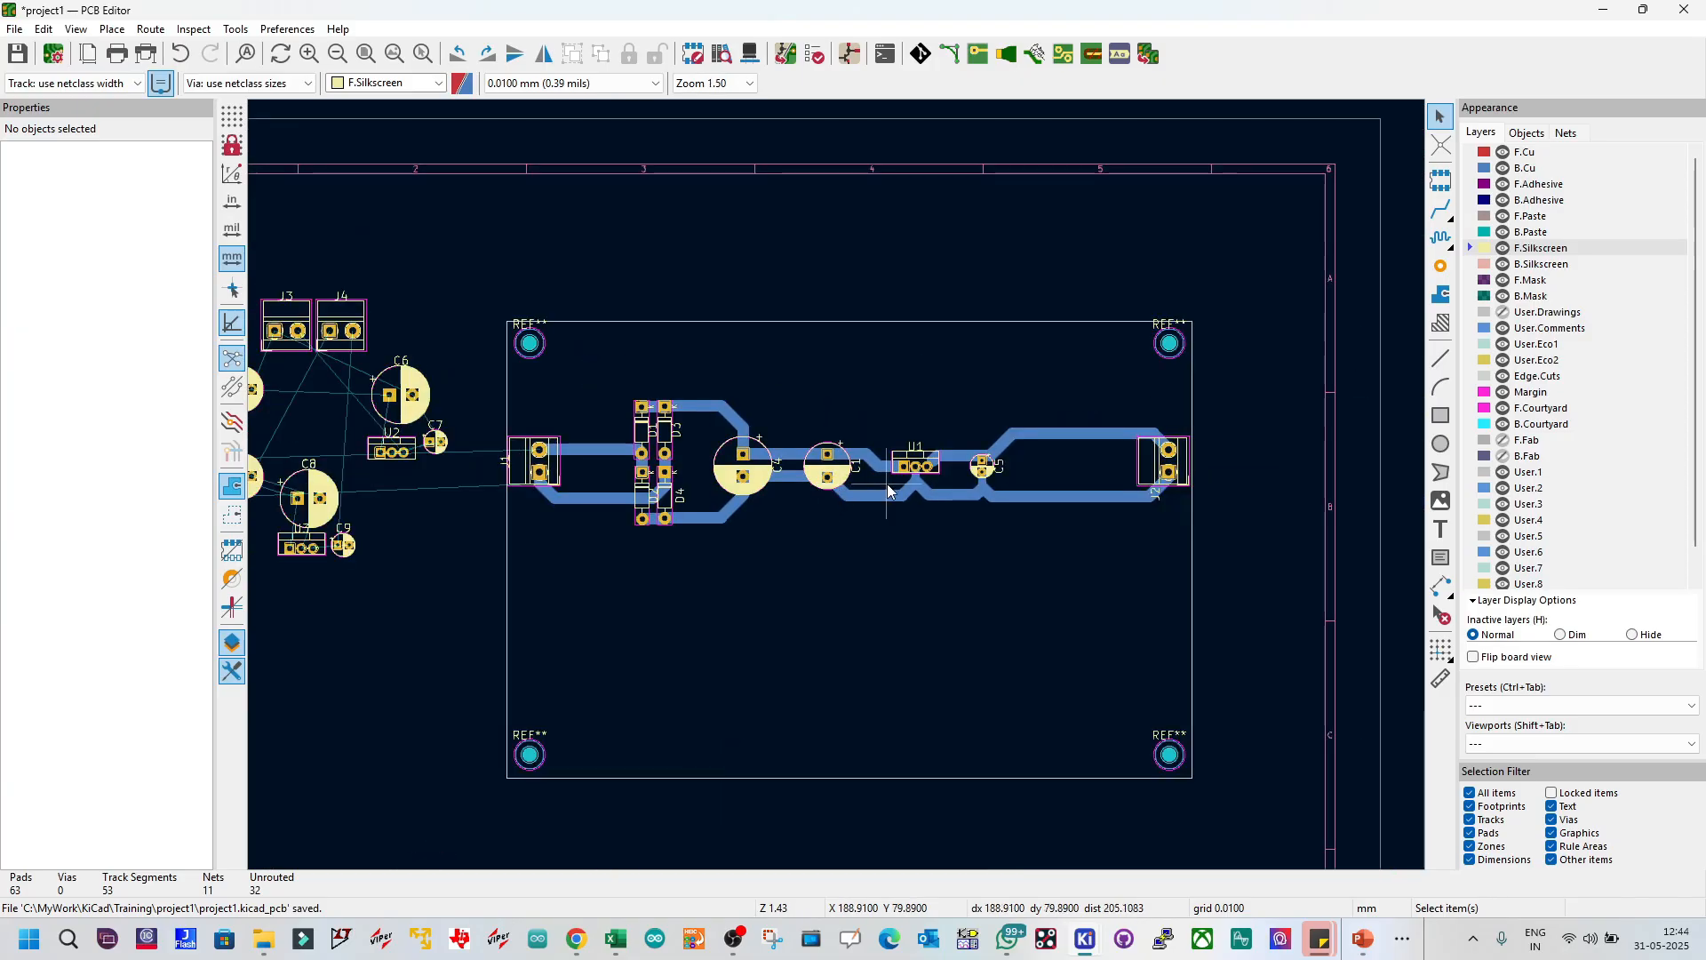
{"action": "scroll", "coordinate": [844, 486], "scroll_direction": "up", "scroll_amount": 2}
{"action": "scroll", "coordinate": [835, 488], "scroll_direction": "up", "scroll_amount": 2}
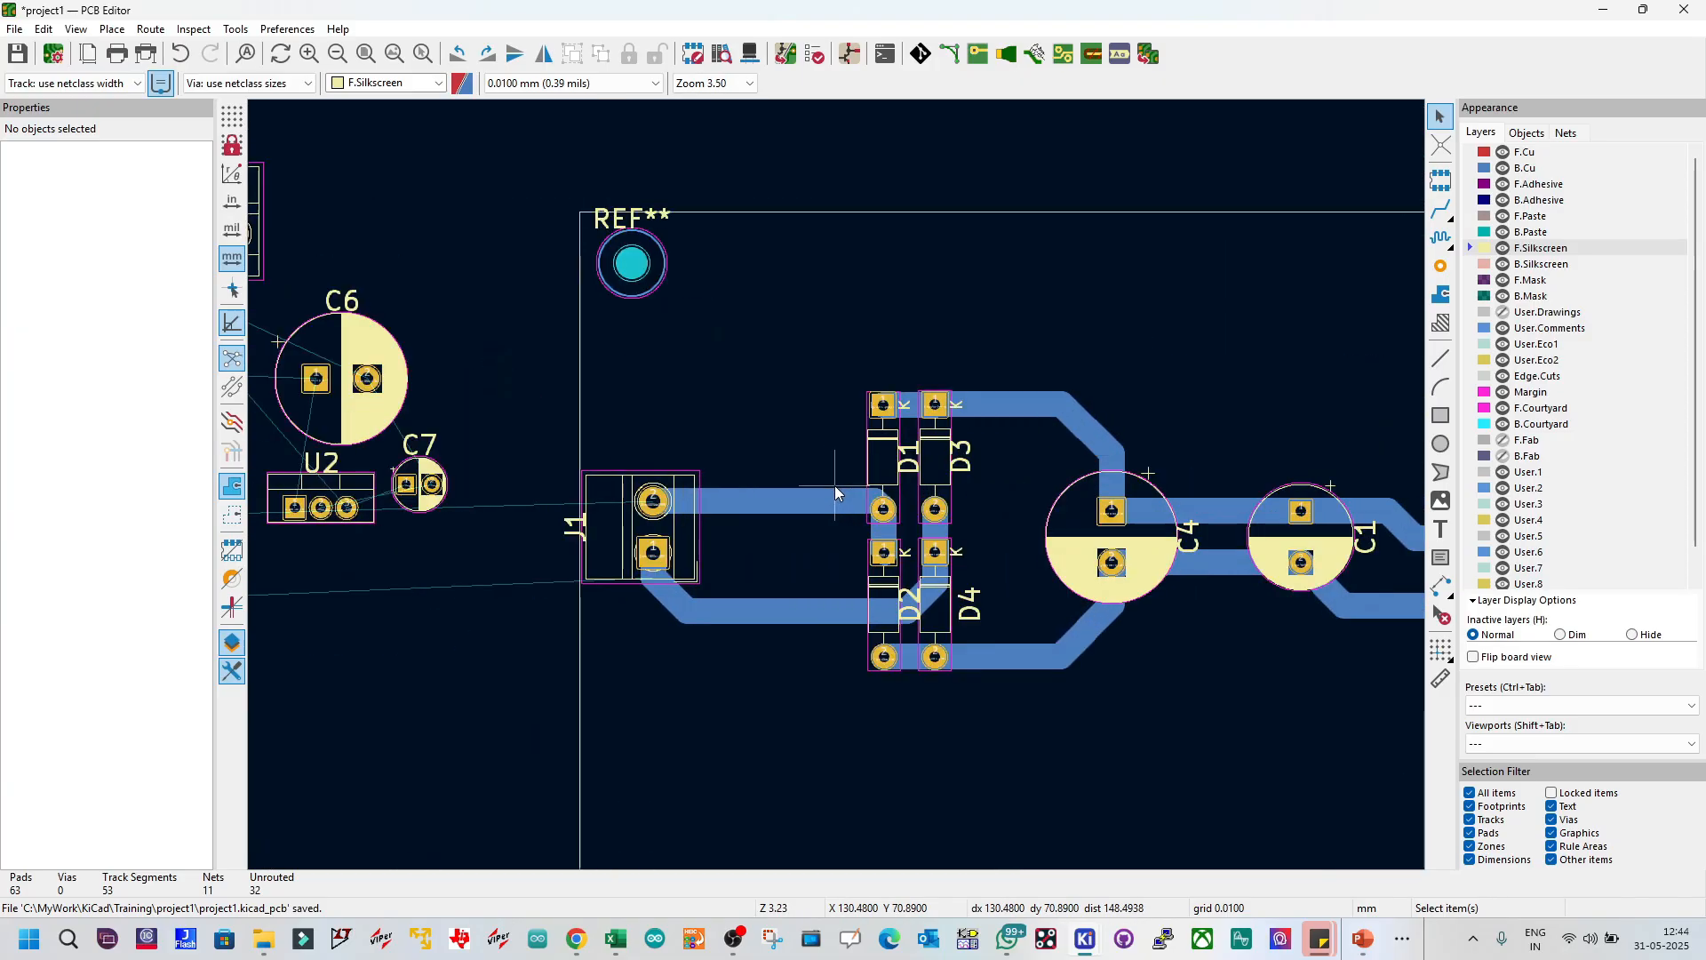
{"action": "left_click", "coordinate": [569, 532]}
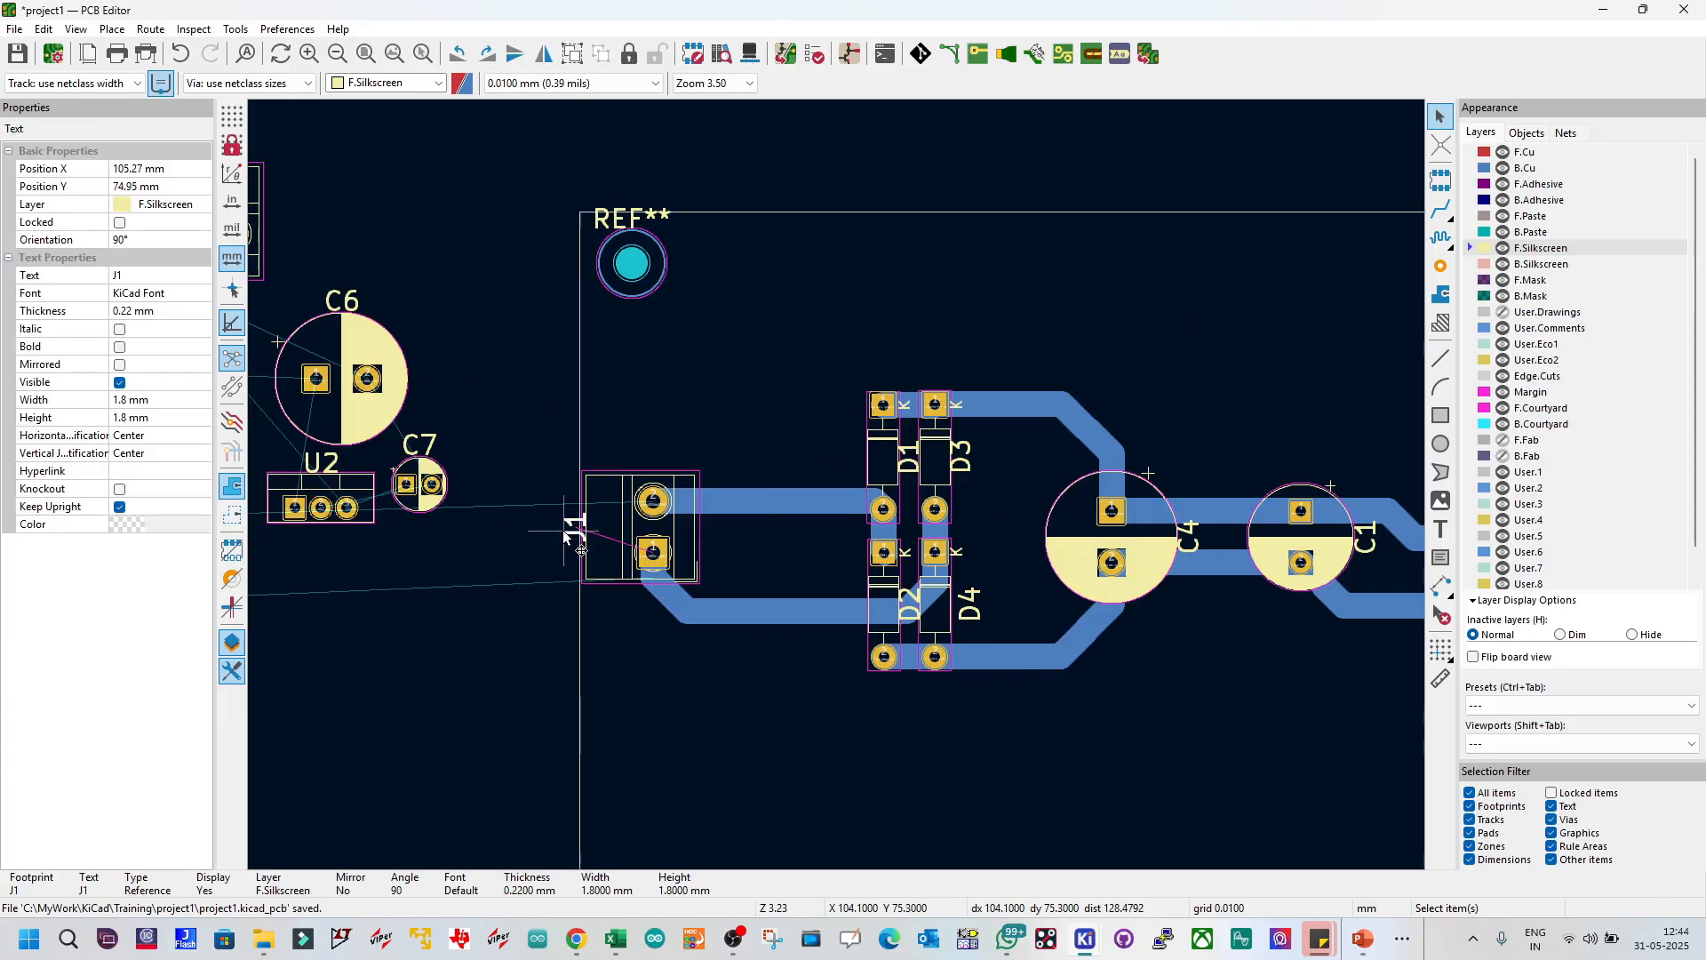
{"action": "key", "text": "r"}
{"action": "key", "text": "m"}
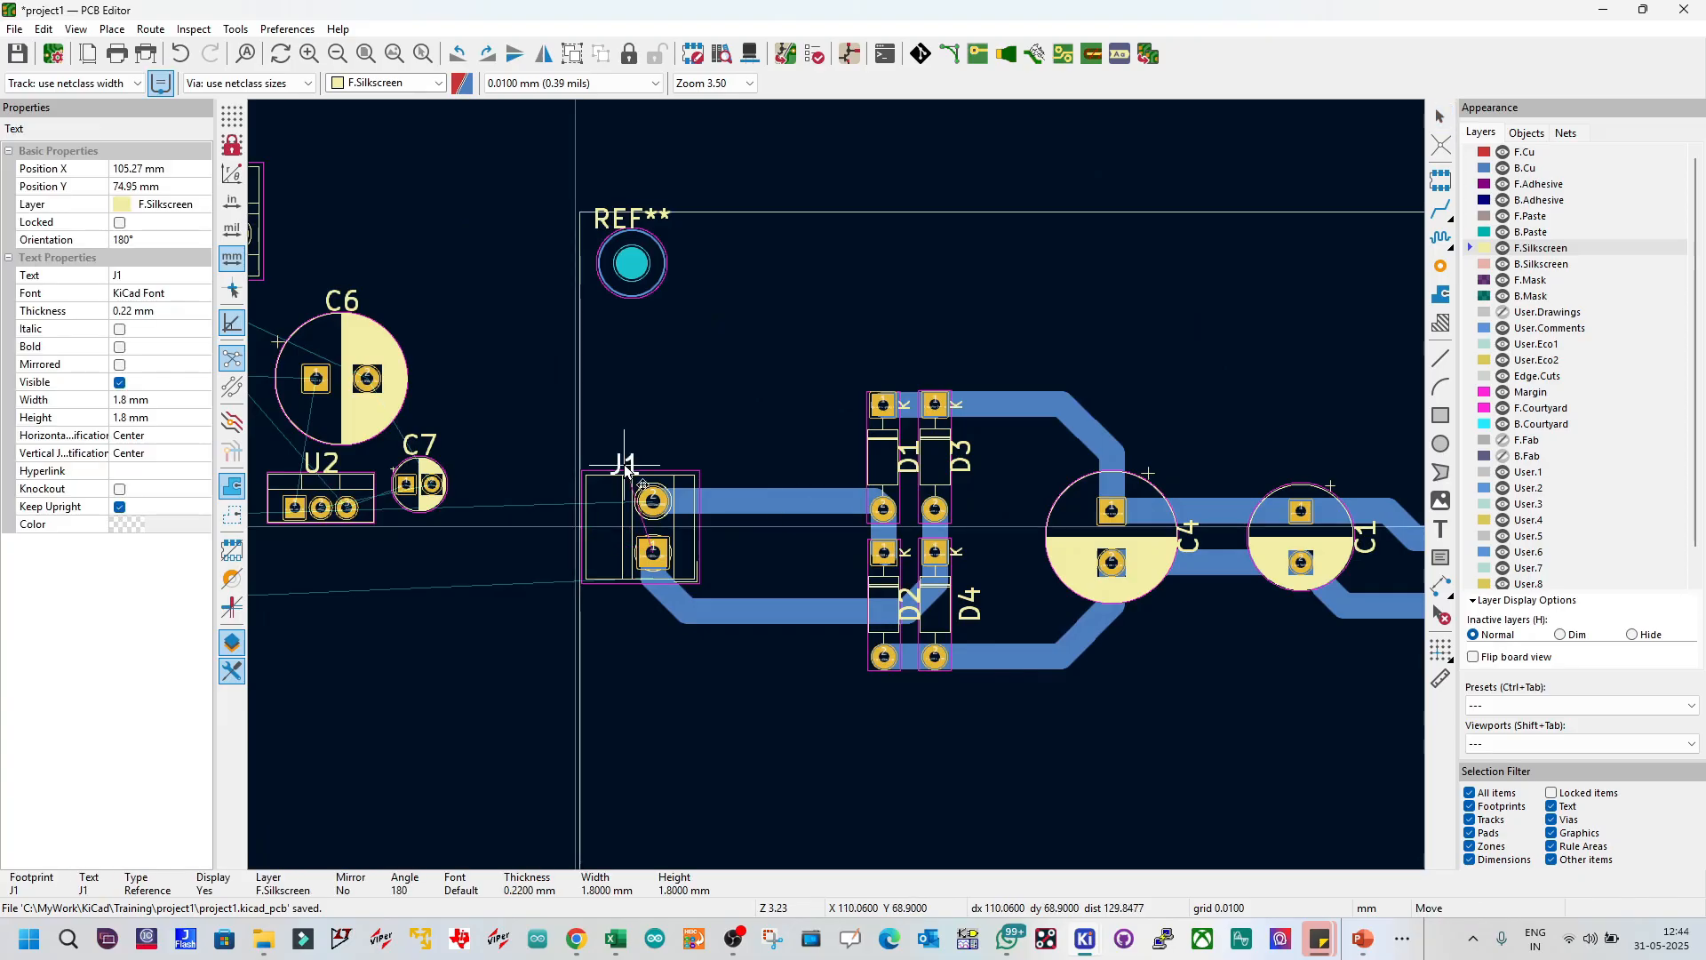
{"action": "left_click", "coordinate": [653, 451]}
{"action": "key", "text": "Escape"}
Step: Move the D1 reference label to the left of its diode and the D3 label clear of its diode's right side
{"action": "left_click", "coordinate": [910, 458]}
{"action": "key", "text": "m"}
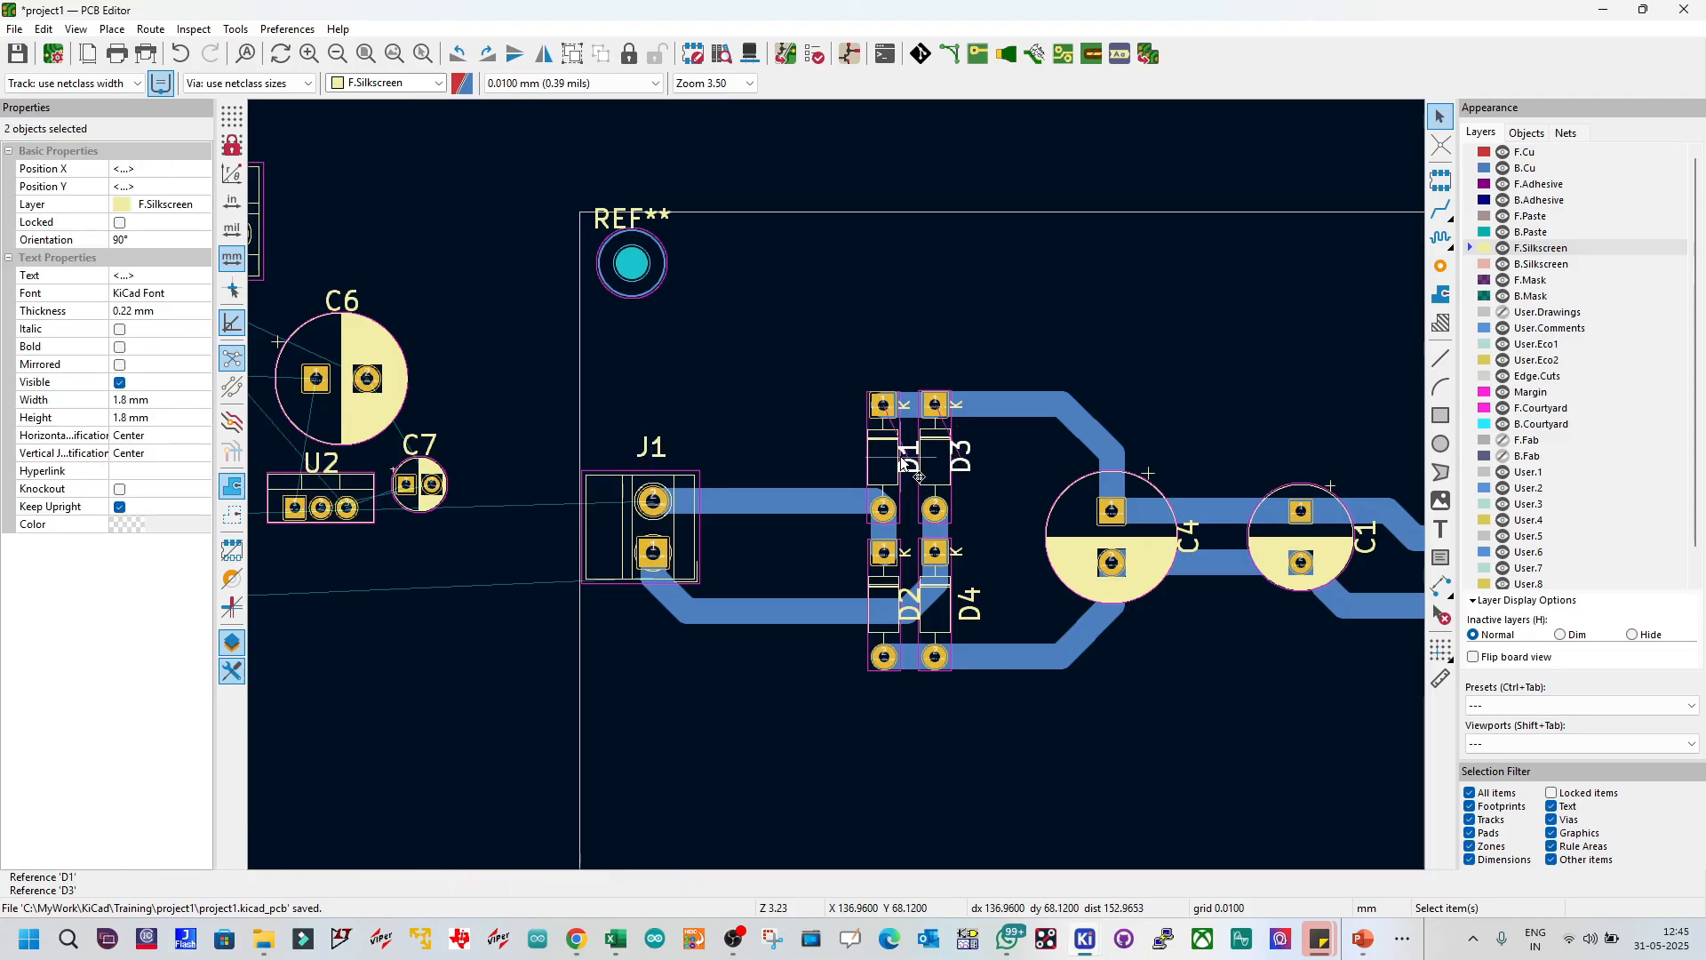
{"action": "left_click", "coordinate": [852, 461]}
{"action": "left_click", "coordinate": [961, 455]}
{"action": "key", "text": "m"}
{"action": "left_click", "coordinate": [972, 461]}
Step: Move the D2 reference label to the left of its diode, in line with the D1 label
{"action": "left_click", "coordinate": [905, 604]}
{"action": "key", "text": "m"}
{"action": "left_click", "coordinate": [848, 611]}
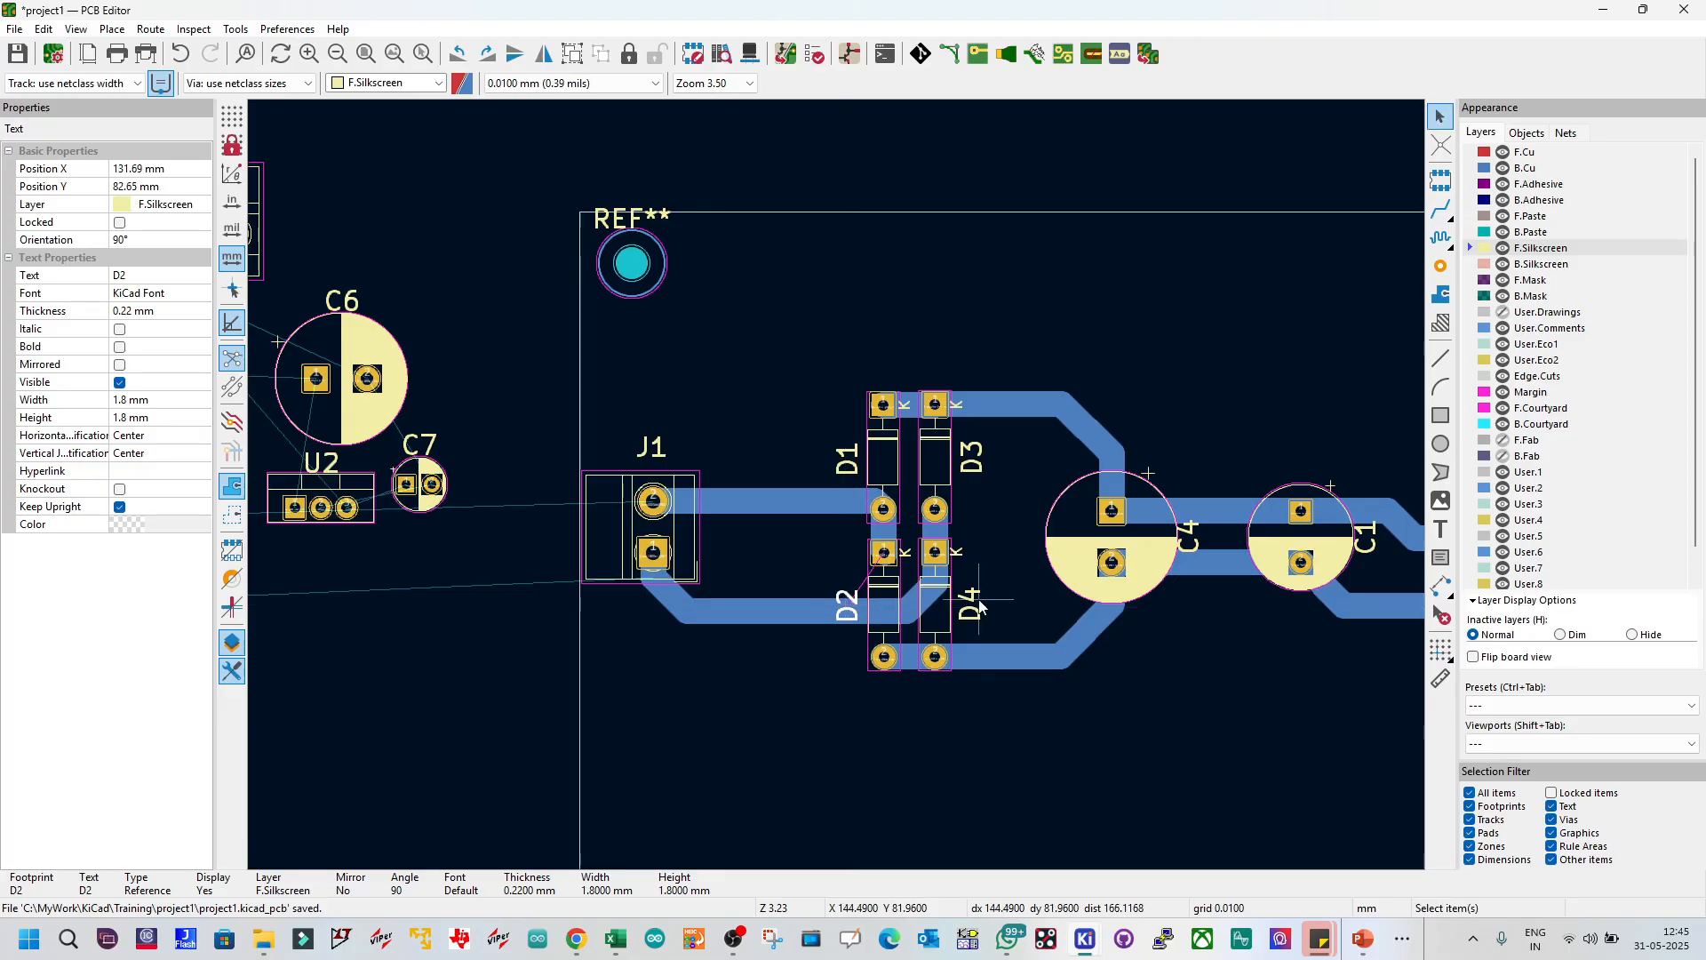
{"action": "left_click", "coordinate": [973, 604]}
{"action": "left_click", "coordinate": [1005, 631]}
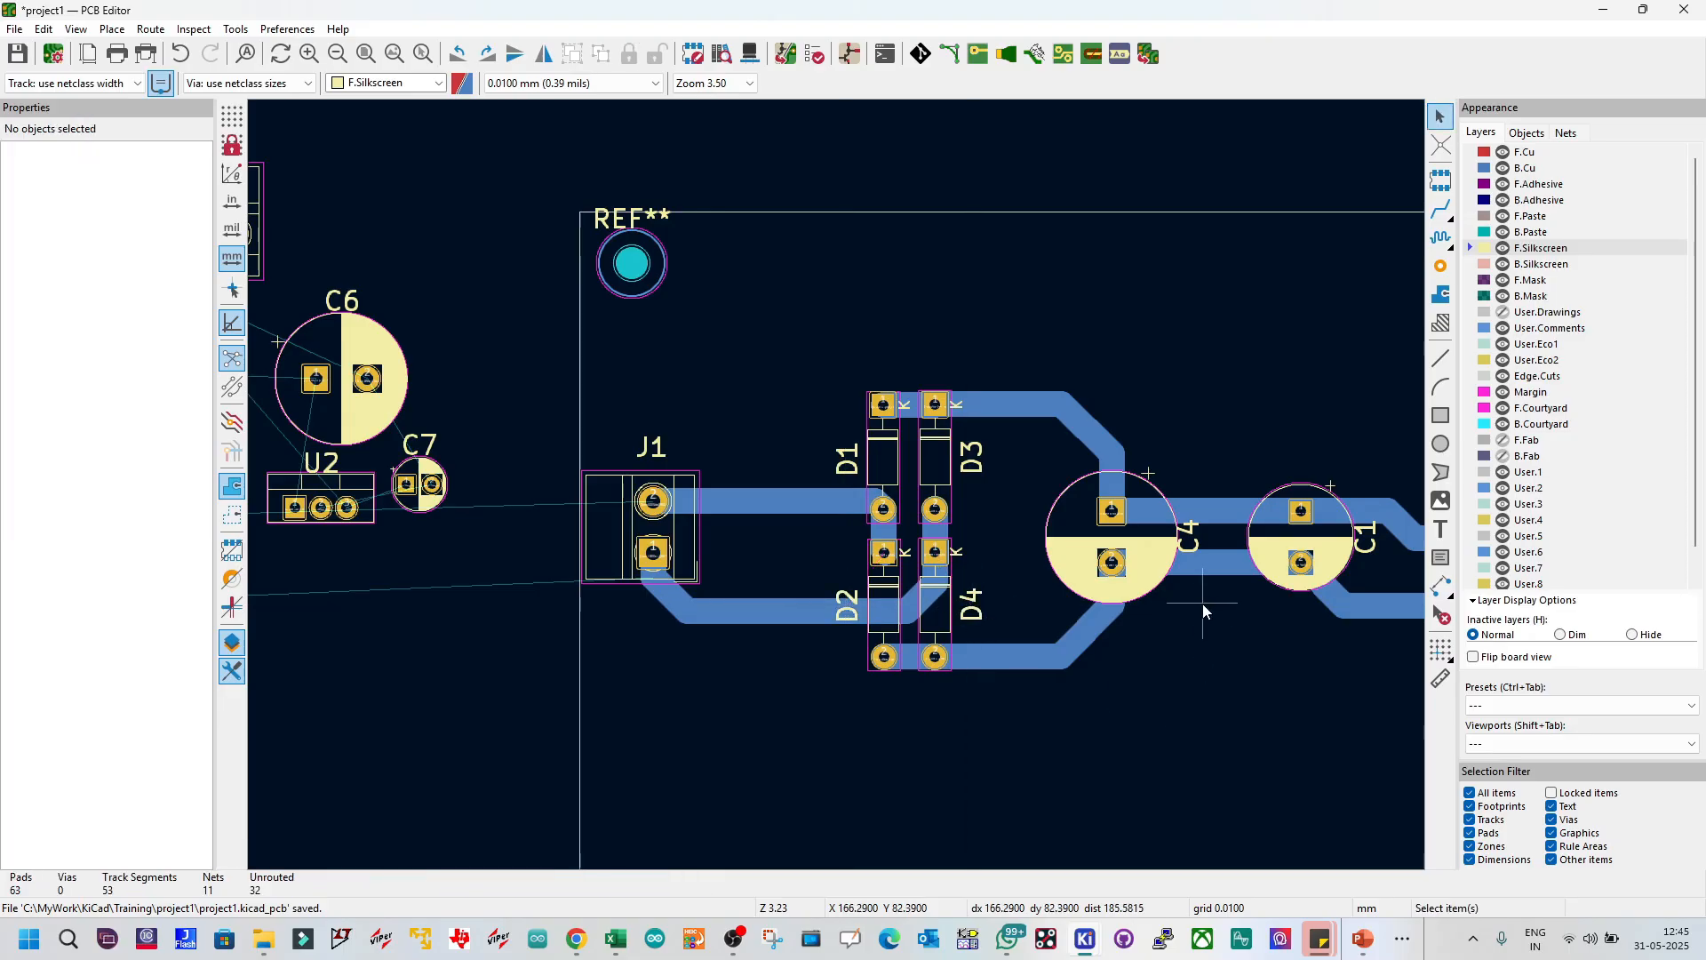
Step: Turn the C4 and C1 reference labels horizontal and place each one above its capacitor
{"action": "scroll", "coordinate": [1202, 602], "scroll_direction": "up", "scroll_amount": 1}
{"action": "left_click", "coordinate": [812, 409]}
{"action": "key", "text": "r"}
{"action": "key", "text": "r"}
{"action": "left_click_drag", "start_coordinate": [809, 405], "coordinate": [689, 254]}
{"action": "left_click", "coordinate": [1073, 404]}
{"action": "key", "text": "r"}
{"action": "key", "text": "r"}
{"action": "left_click_drag", "start_coordinate": [1074, 402], "coordinate": [984, 226]}
{"action": "left_click", "coordinate": [985, 226]}
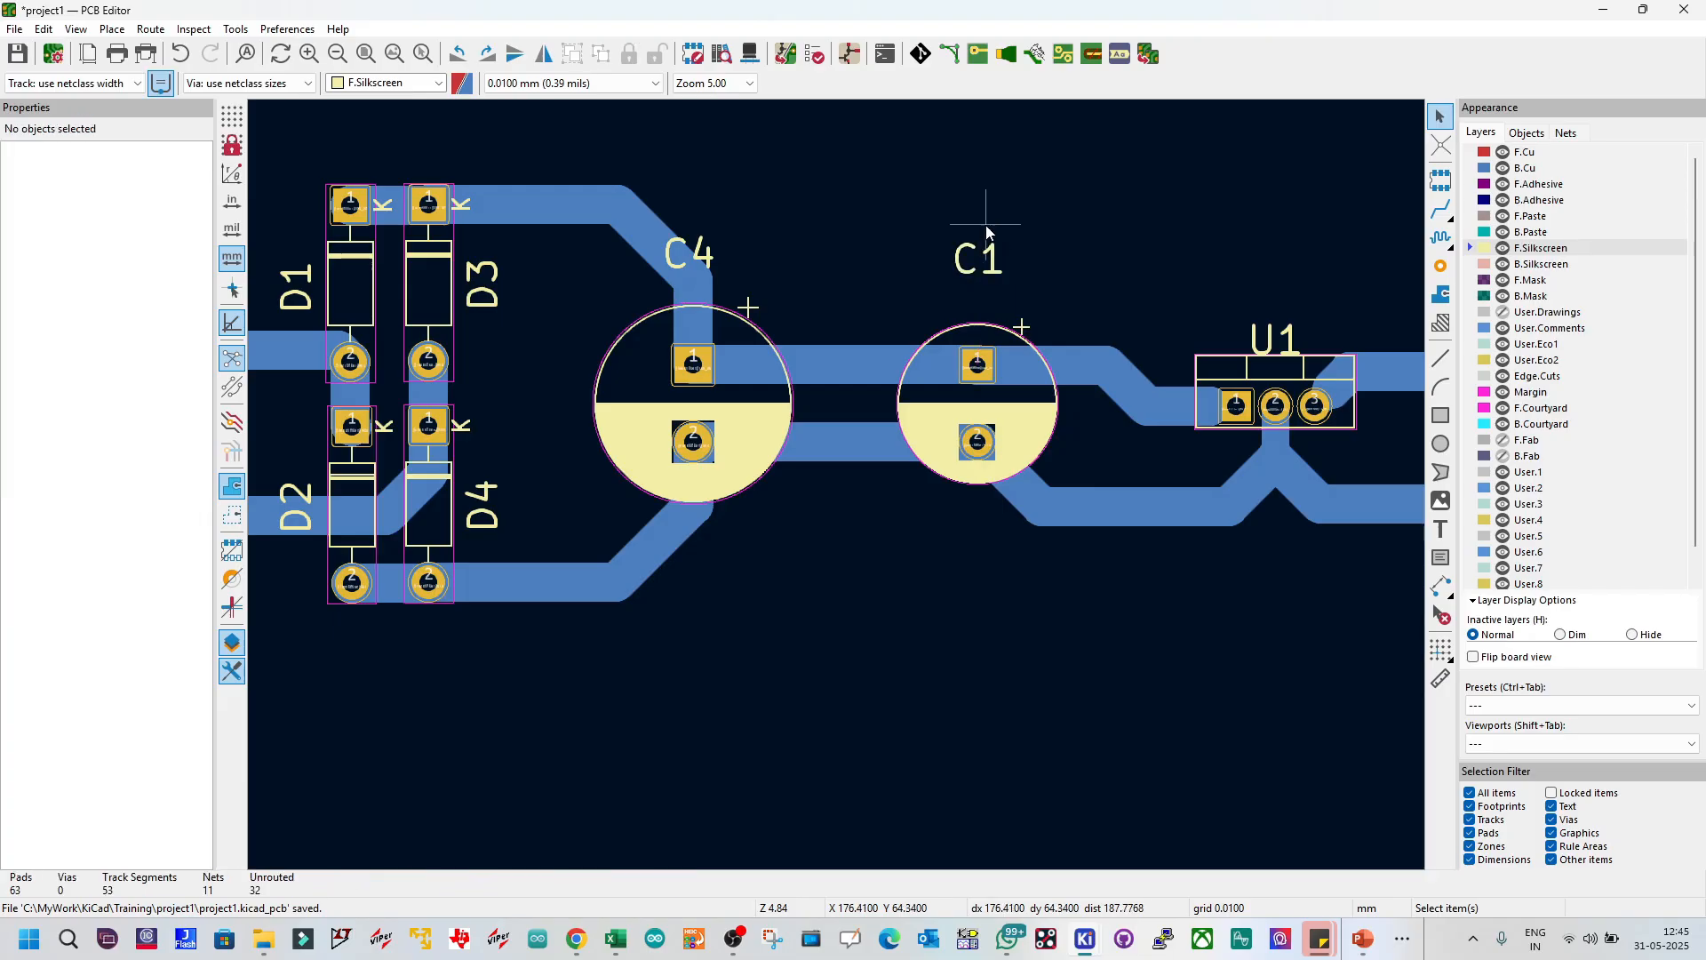
Step: Move the U1 reference label below the regulator, centred under its middle pad
{"action": "scroll", "coordinate": [984, 226], "scroll_direction": "down", "scroll_amount": 1}
{"action": "scroll", "coordinate": [1013, 568], "scroll_direction": "up", "scroll_amount": 1}
{"action": "left_click", "coordinate": [844, 460]}
{"action": "left_click_drag", "start_coordinate": [844, 460], "coordinate": [847, 436]}
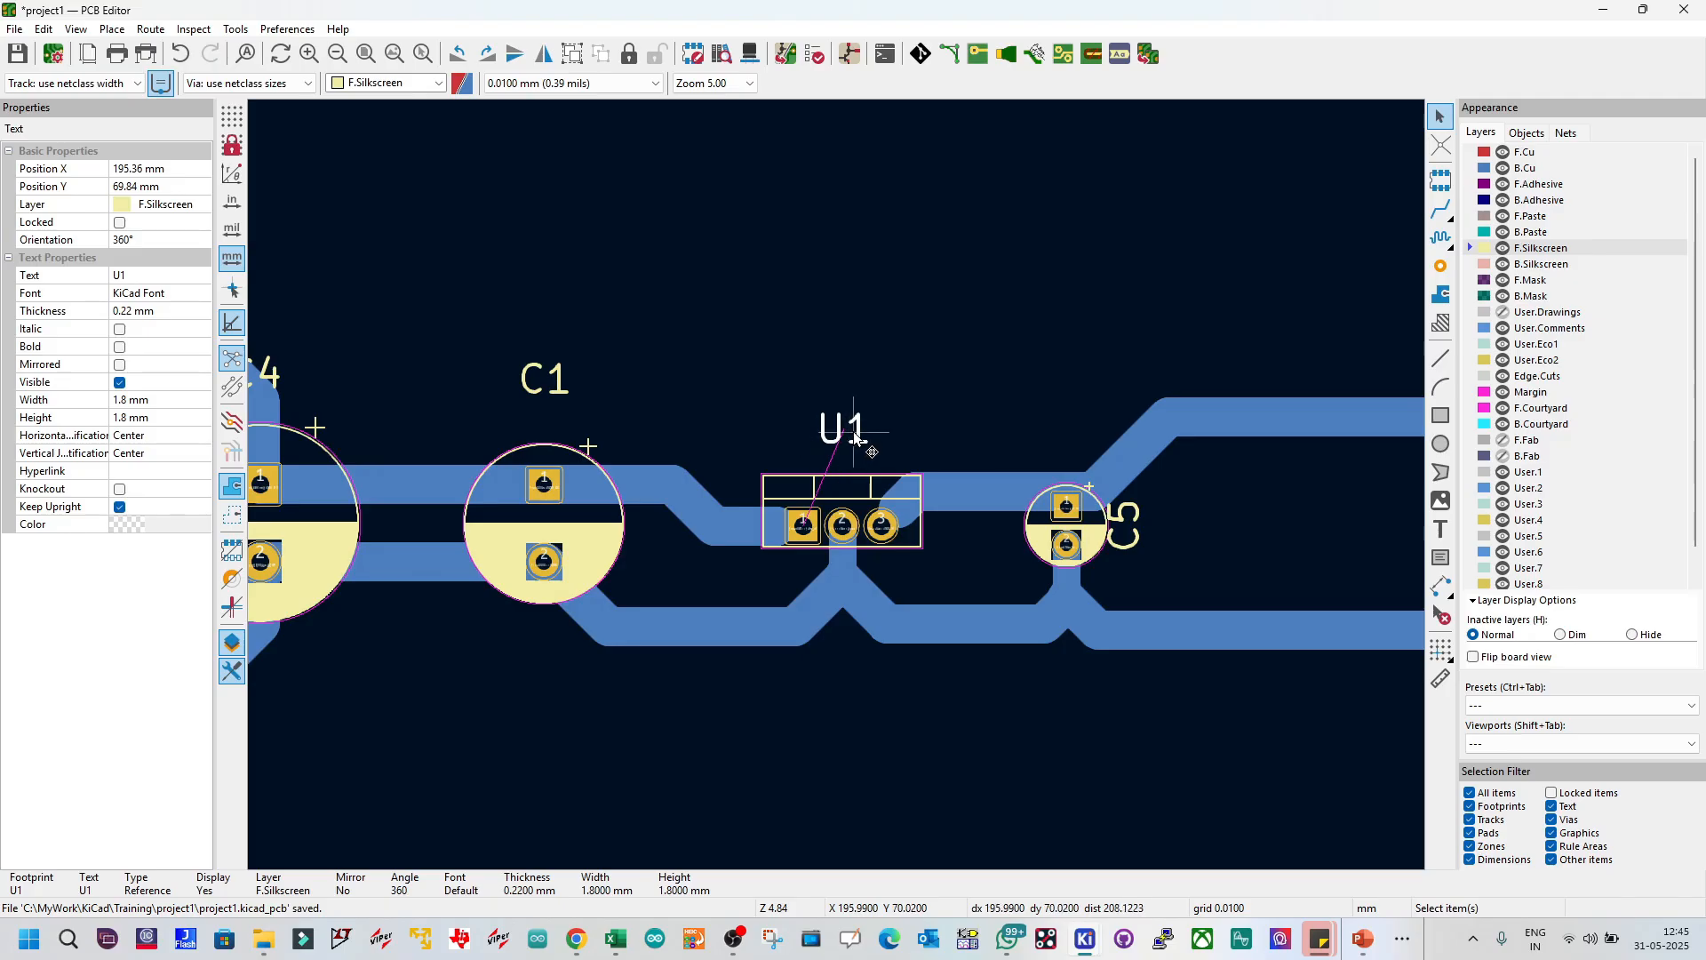
{"action": "left_click_drag", "start_coordinate": [849, 435], "coordinate": [846, 622]}
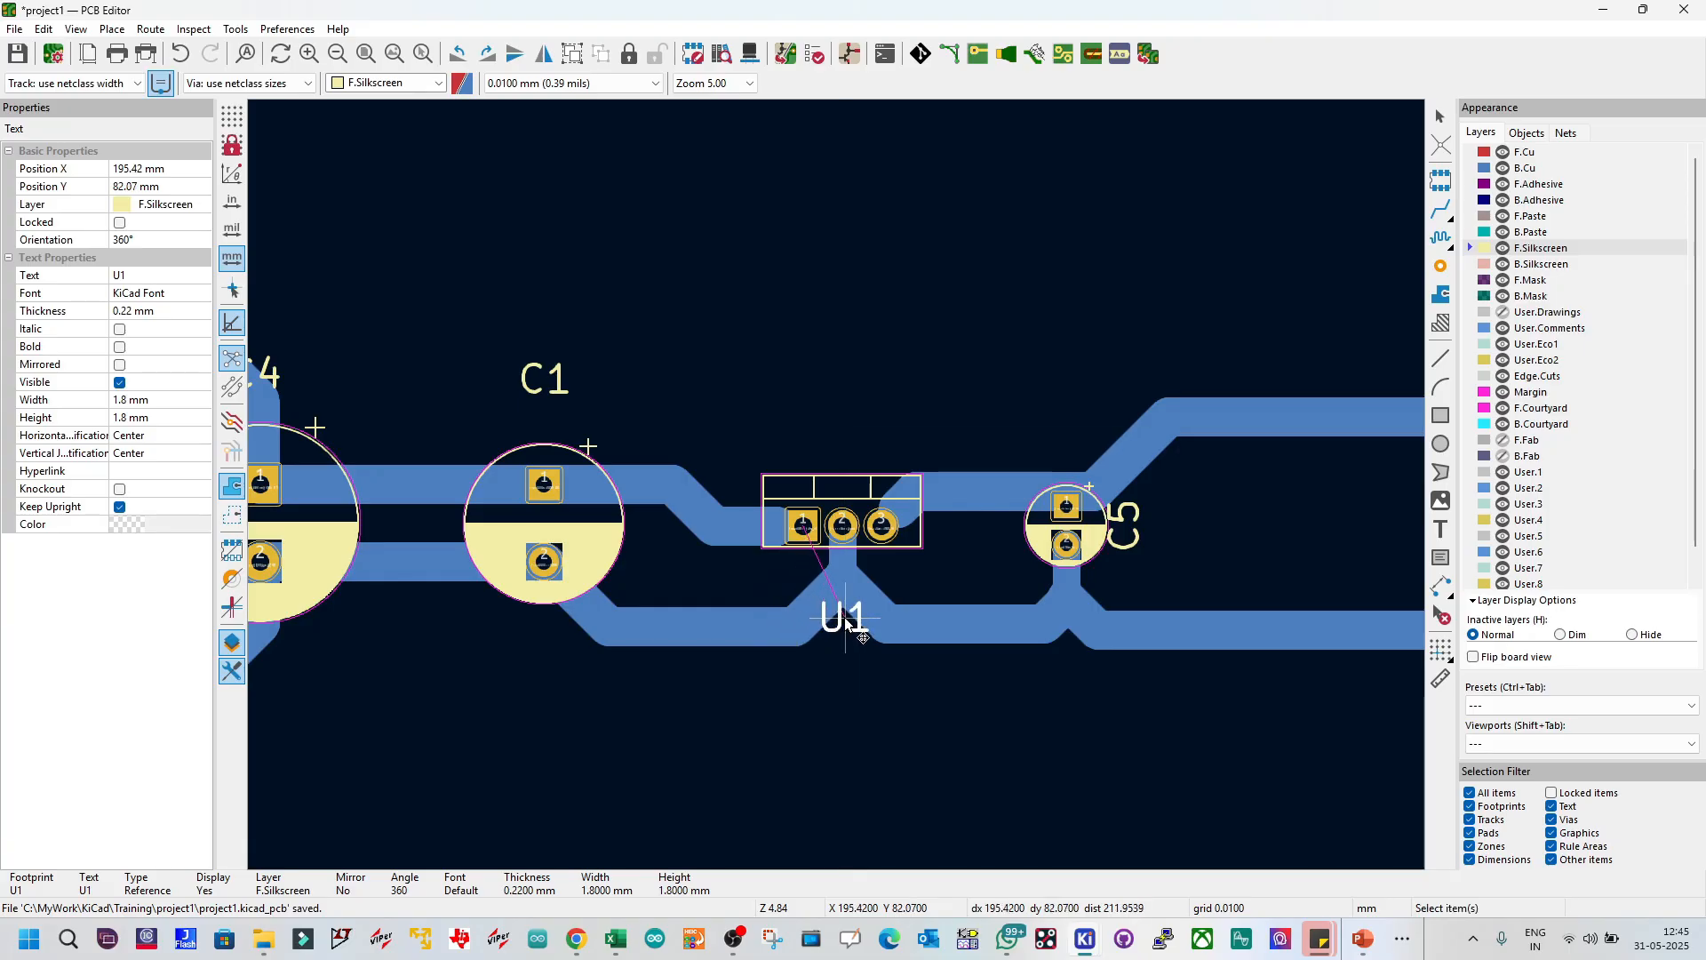
{"action": "key", "text": "Escape"}
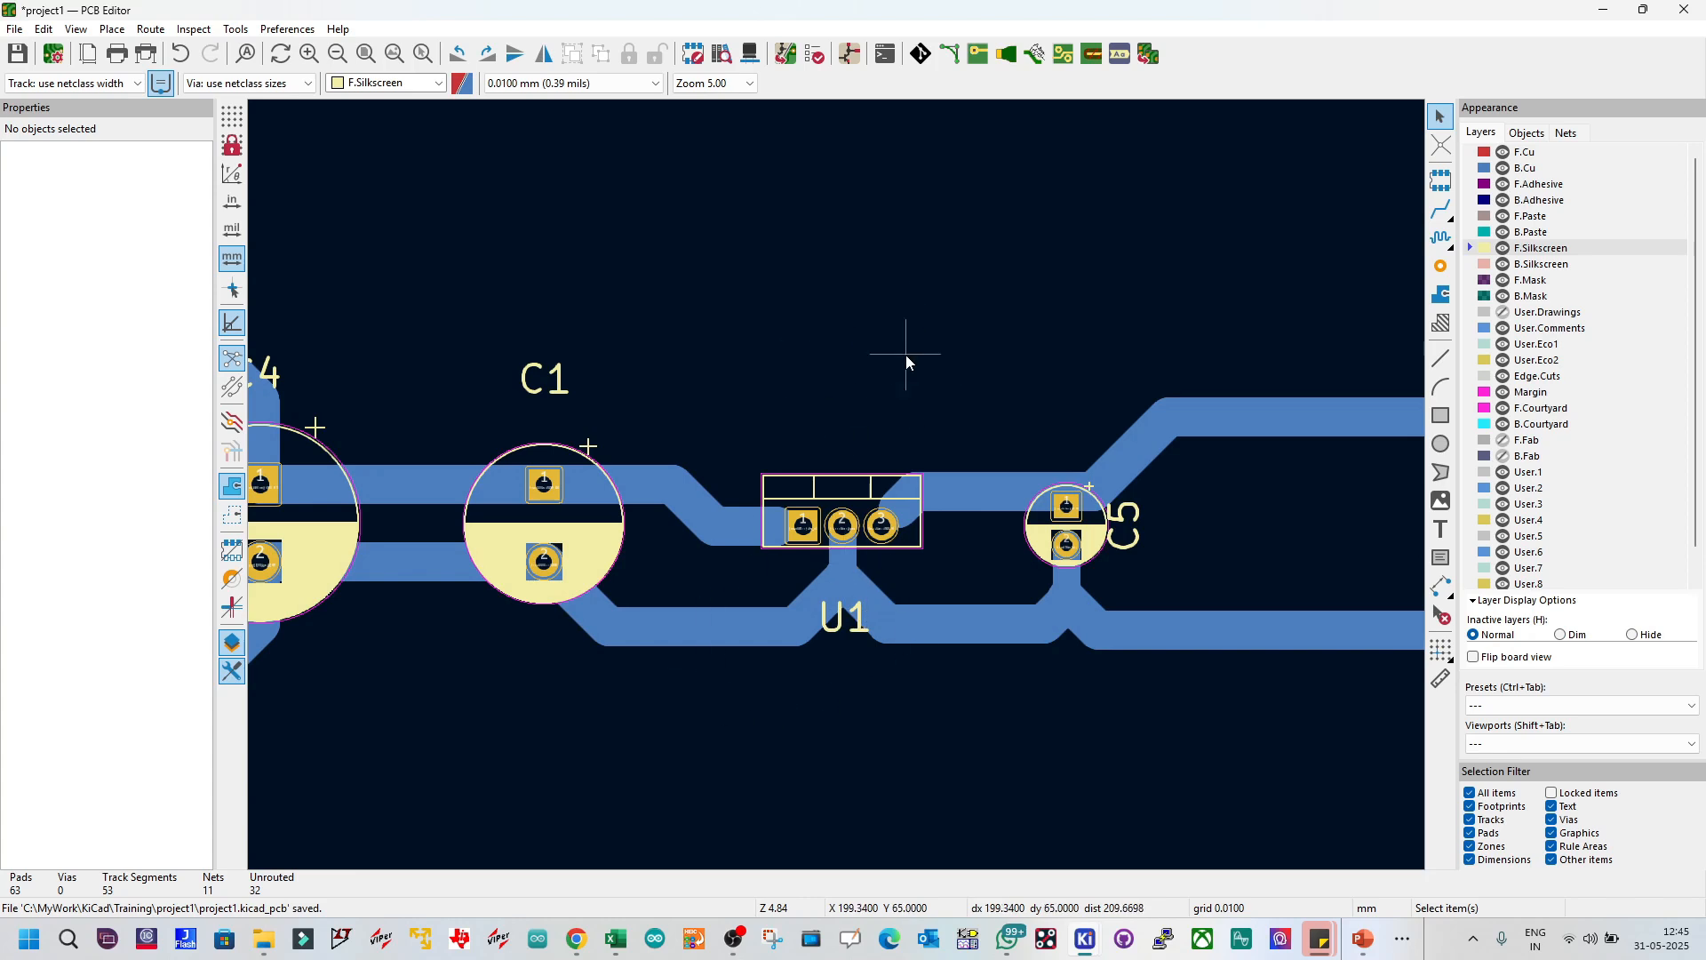
{"action": "left_click", "coordinate": [855, 626]}
{"action": "key", "text": "m"}
{"action": "left_click", "coordinate": [846, 618]}
Step: Rotate the C5 reference label to horizontal and place it above the capacitor
{"action": "left_click", "coordinate": [1127, 531]}
{"action": "key", "text": "r"}
{"action": "key", "text": "m"}
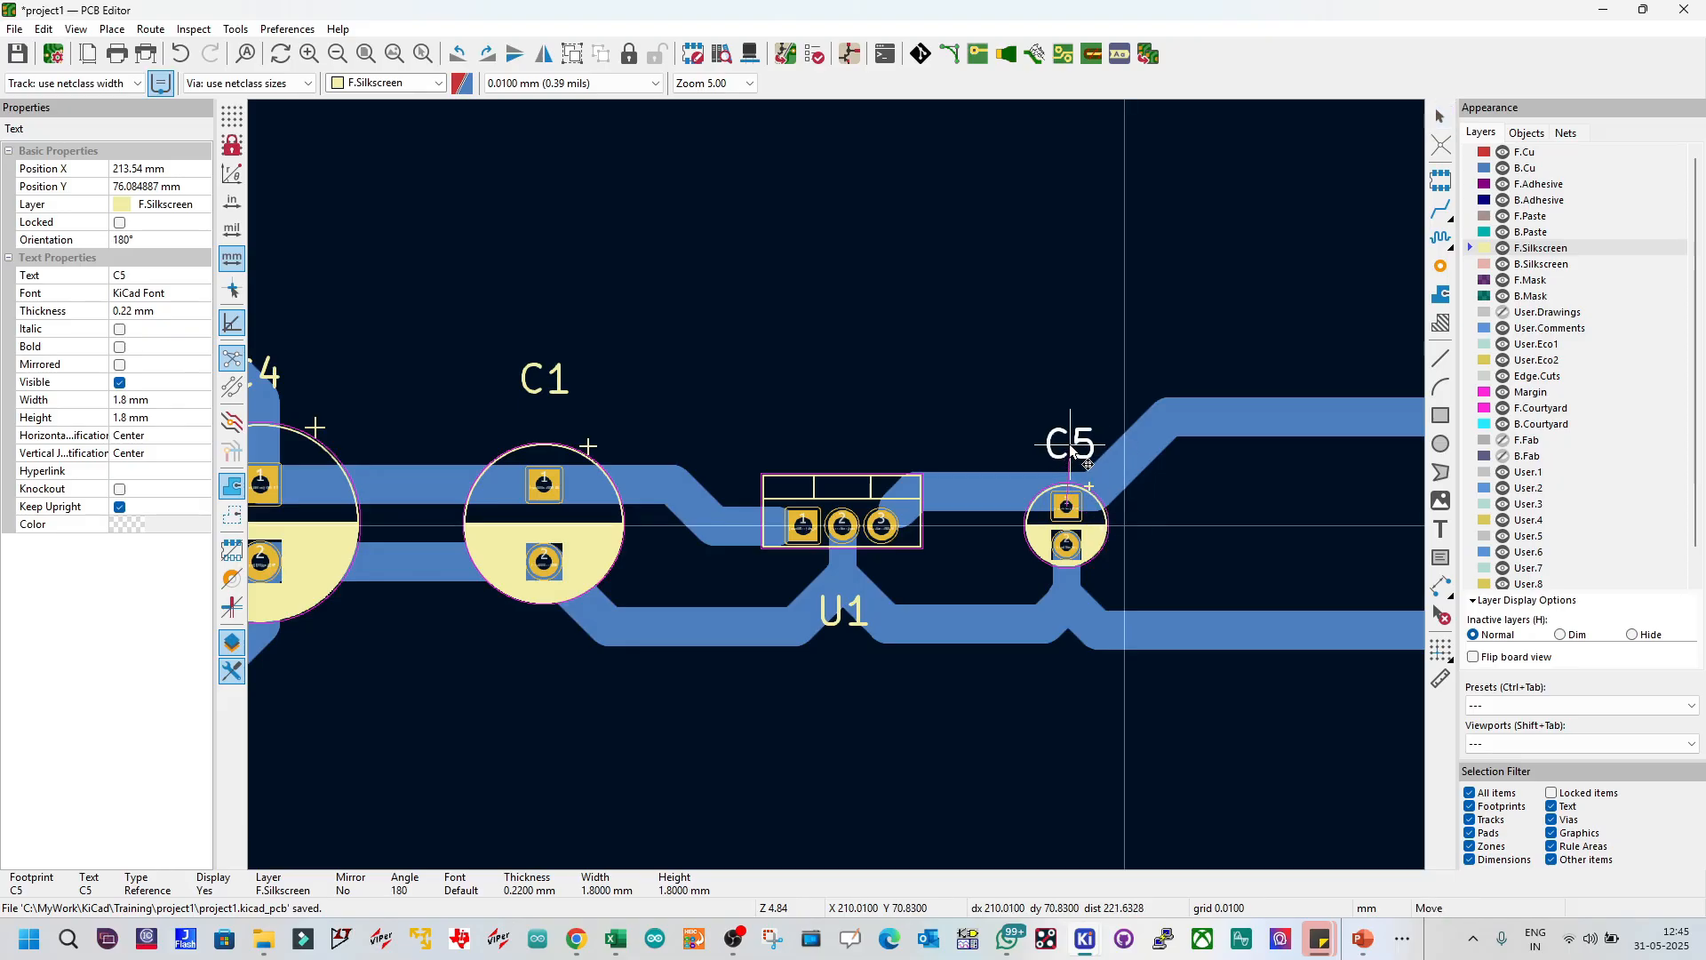
{"action": "left_click", "coordinate": [1086, 463]}
Step: Rotate the J2 reference label to horizontal, place it above its screw terminal, and save the board
{"action": "scroll", "coordinate": [887, 478], "scroll_direction": "down", "scroll_amount": 5}
{"action": "scroll", "coordinate": [958, 591], "scroll_direction": "up", "scroll_amount": 4}
{"action": "left_click", "coordinate": [947, 641]}
{"action": "key", "text": "r"}
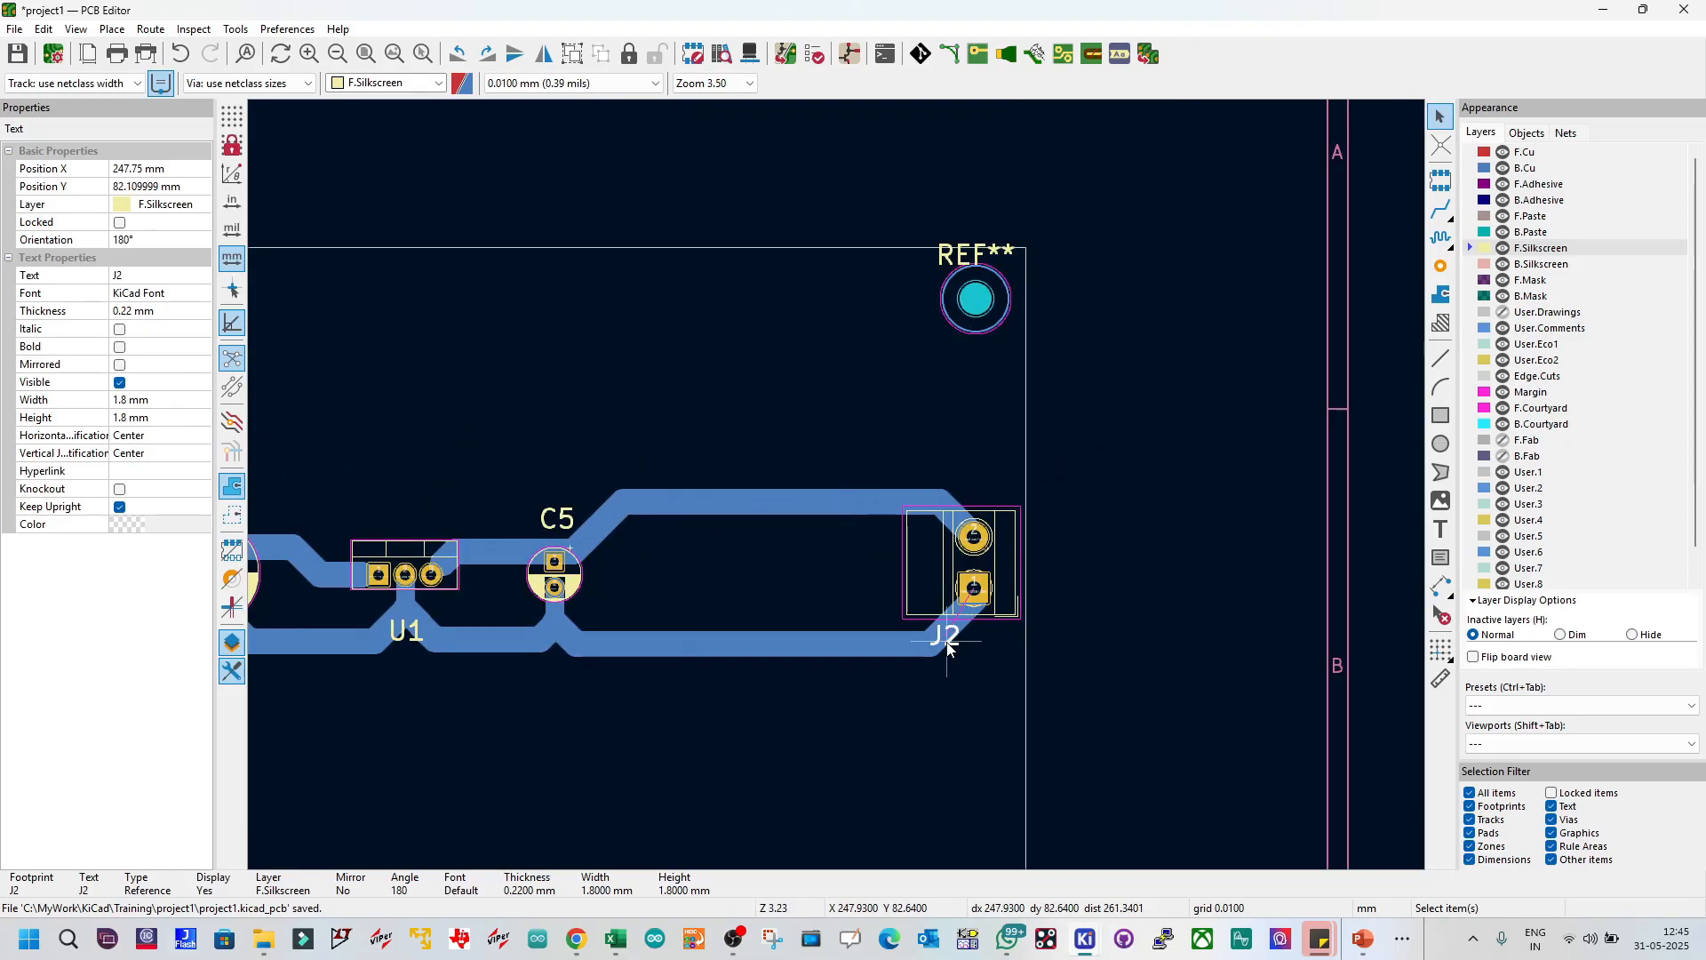
{"action": "key", "text": "m"}
{"action": "left_click", "coordinate": [965, 468]}
{"action": "left_click", "coordinate": [1218, 471]}
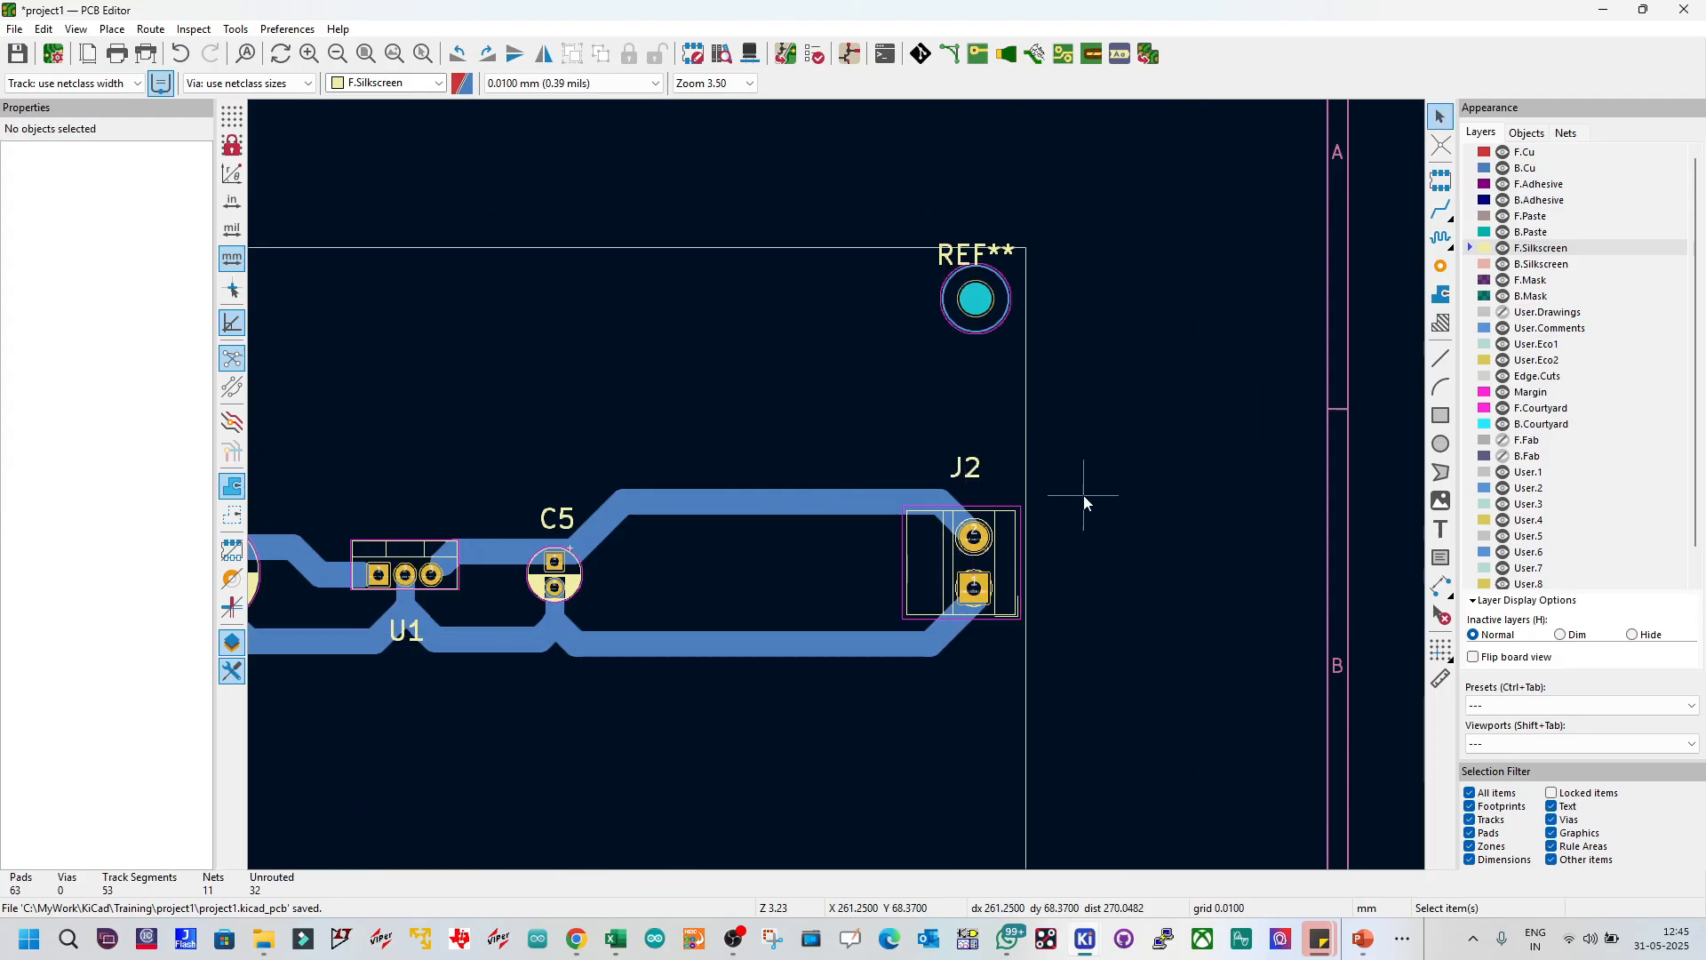
{"action": "key", "text": "ctrl+s"}
Step: Inspect the labelled board from different angles in the 3D Viewer, and close the viewer
{"action": "scroll", "coordinate": [1084, 495], "scroll_direction": "down", "scroll_amount": 5}
{"action": "scroll", "coordinate": [835, 491], "scroll_direction": "up", "scroll_amount": 4}
{"action": "scroll", "coordinate": [947, 606], "scroll_direction": "down", "scroll_amount": 4}
{"action": "scroll", "coordinate": [803, 451], "scroll_direction": "up", "scroll_amount": 2}
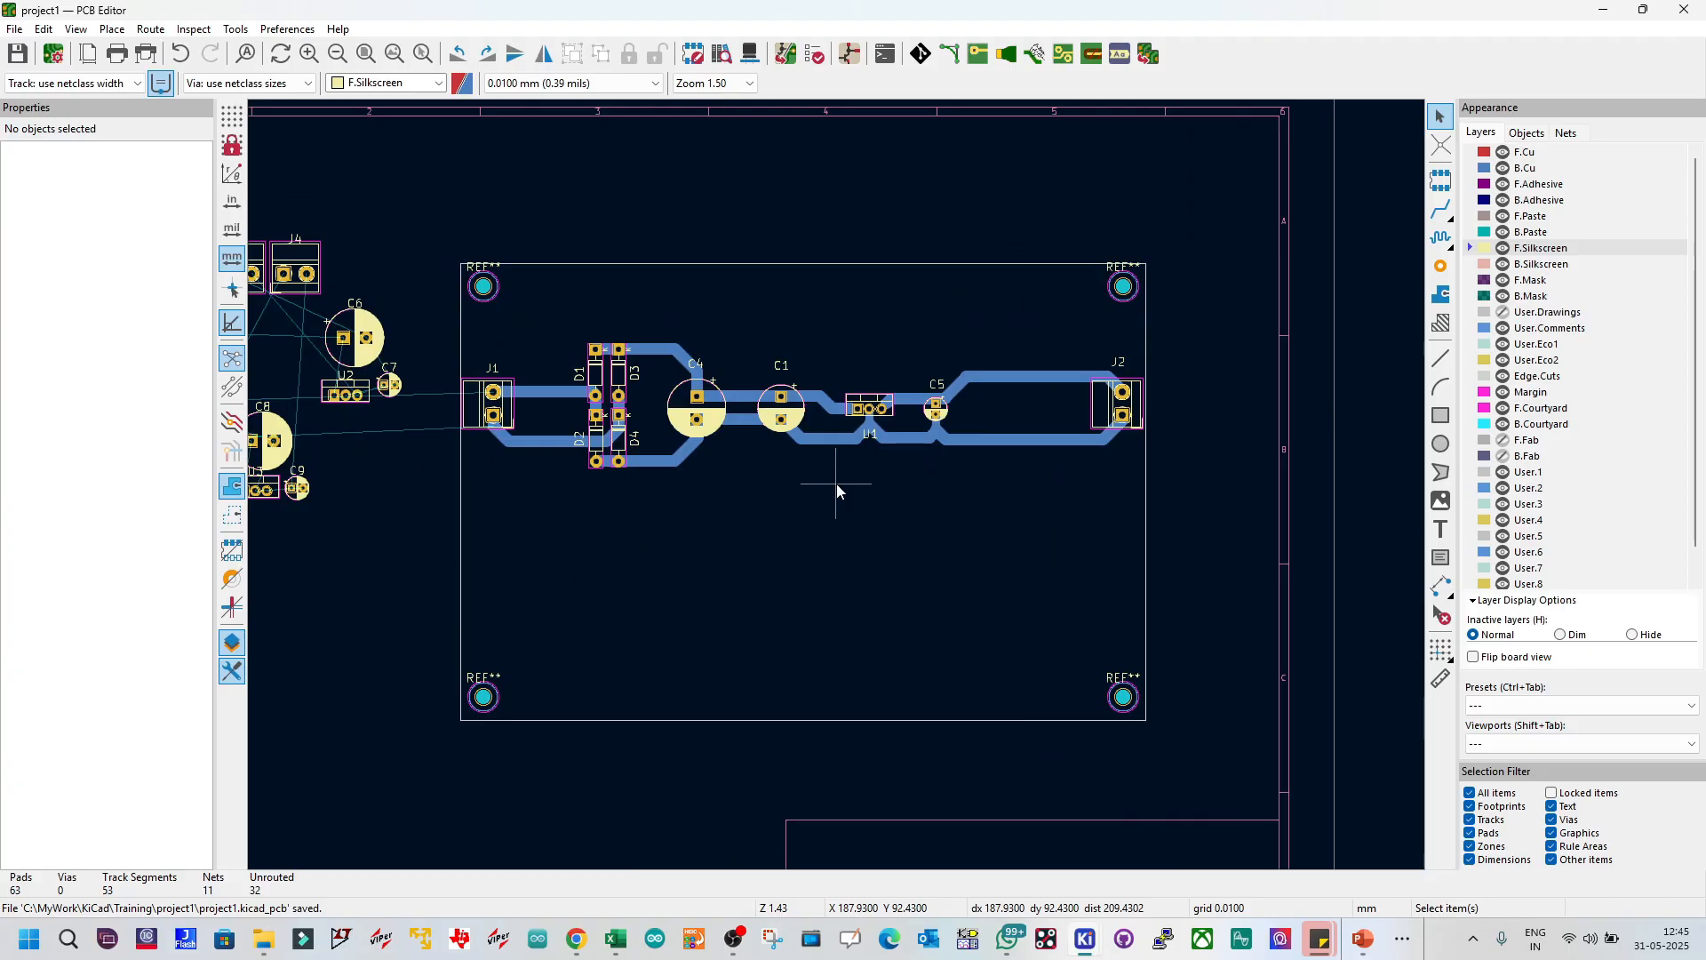
{"action": "left_click", "coordinate": [75, 28]}
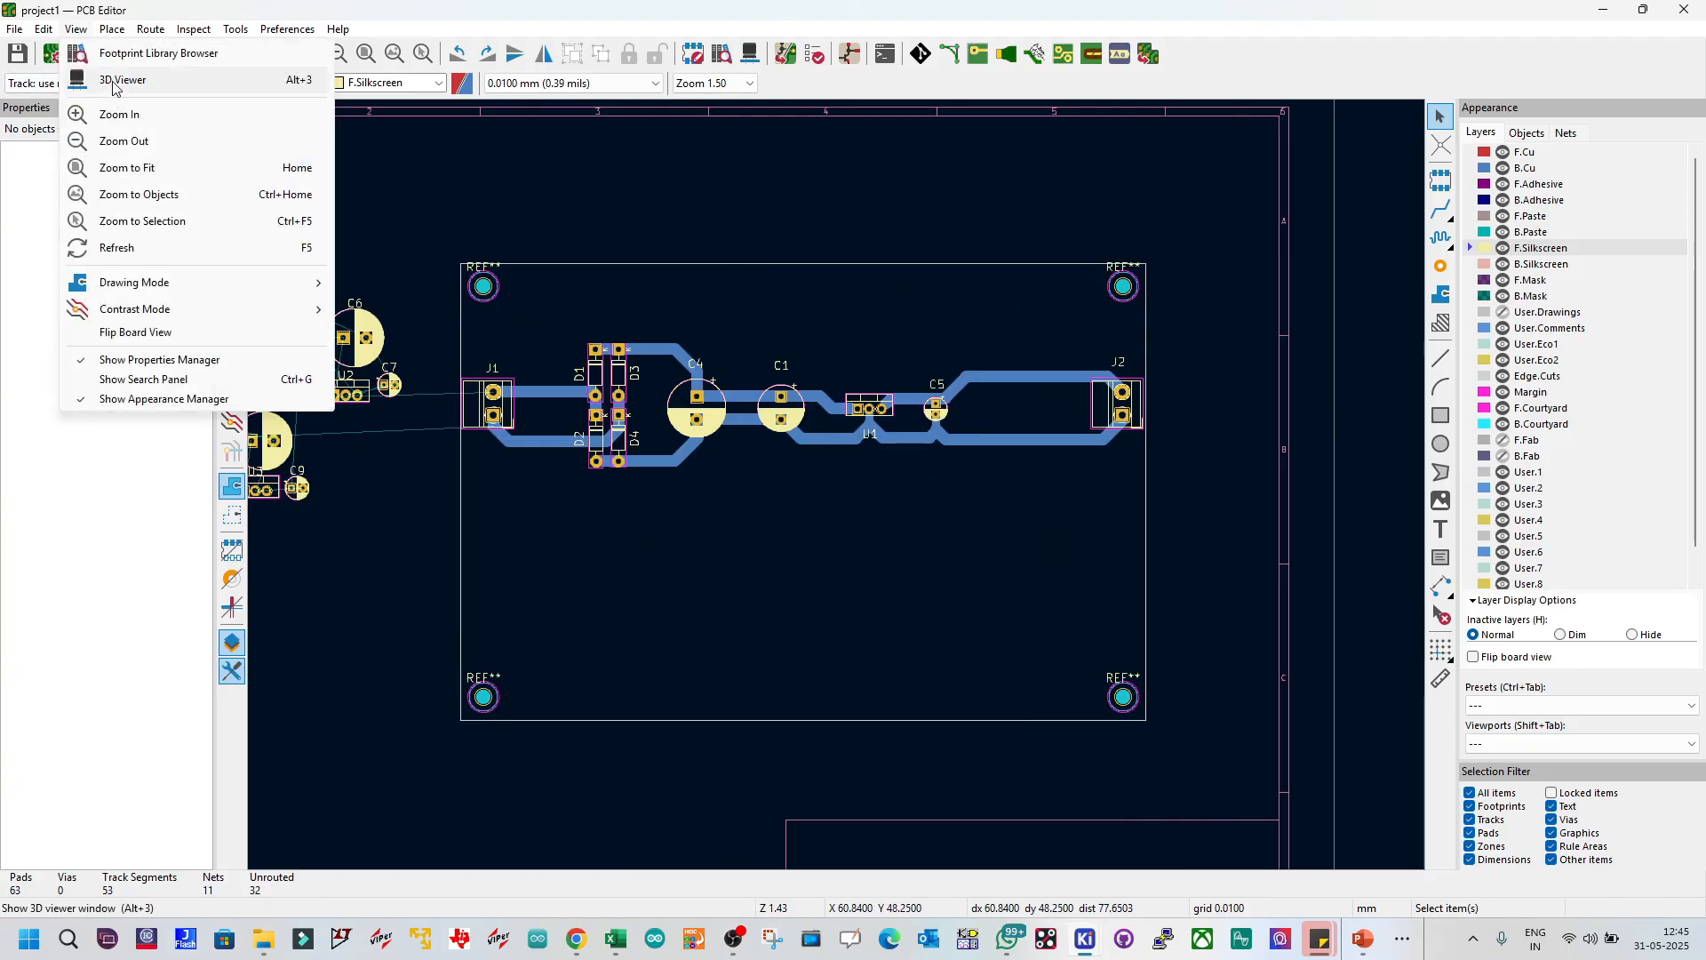
{"action": "left_click", "coordinate": [114, 81]}
{"action": "left_click_drag", "start_coordinate": [515, 362], "coordinate": [622, 338]}
{"action": "left_click_drag", "start_coordinate": [880, 532], "coordinate": [798, 508]}
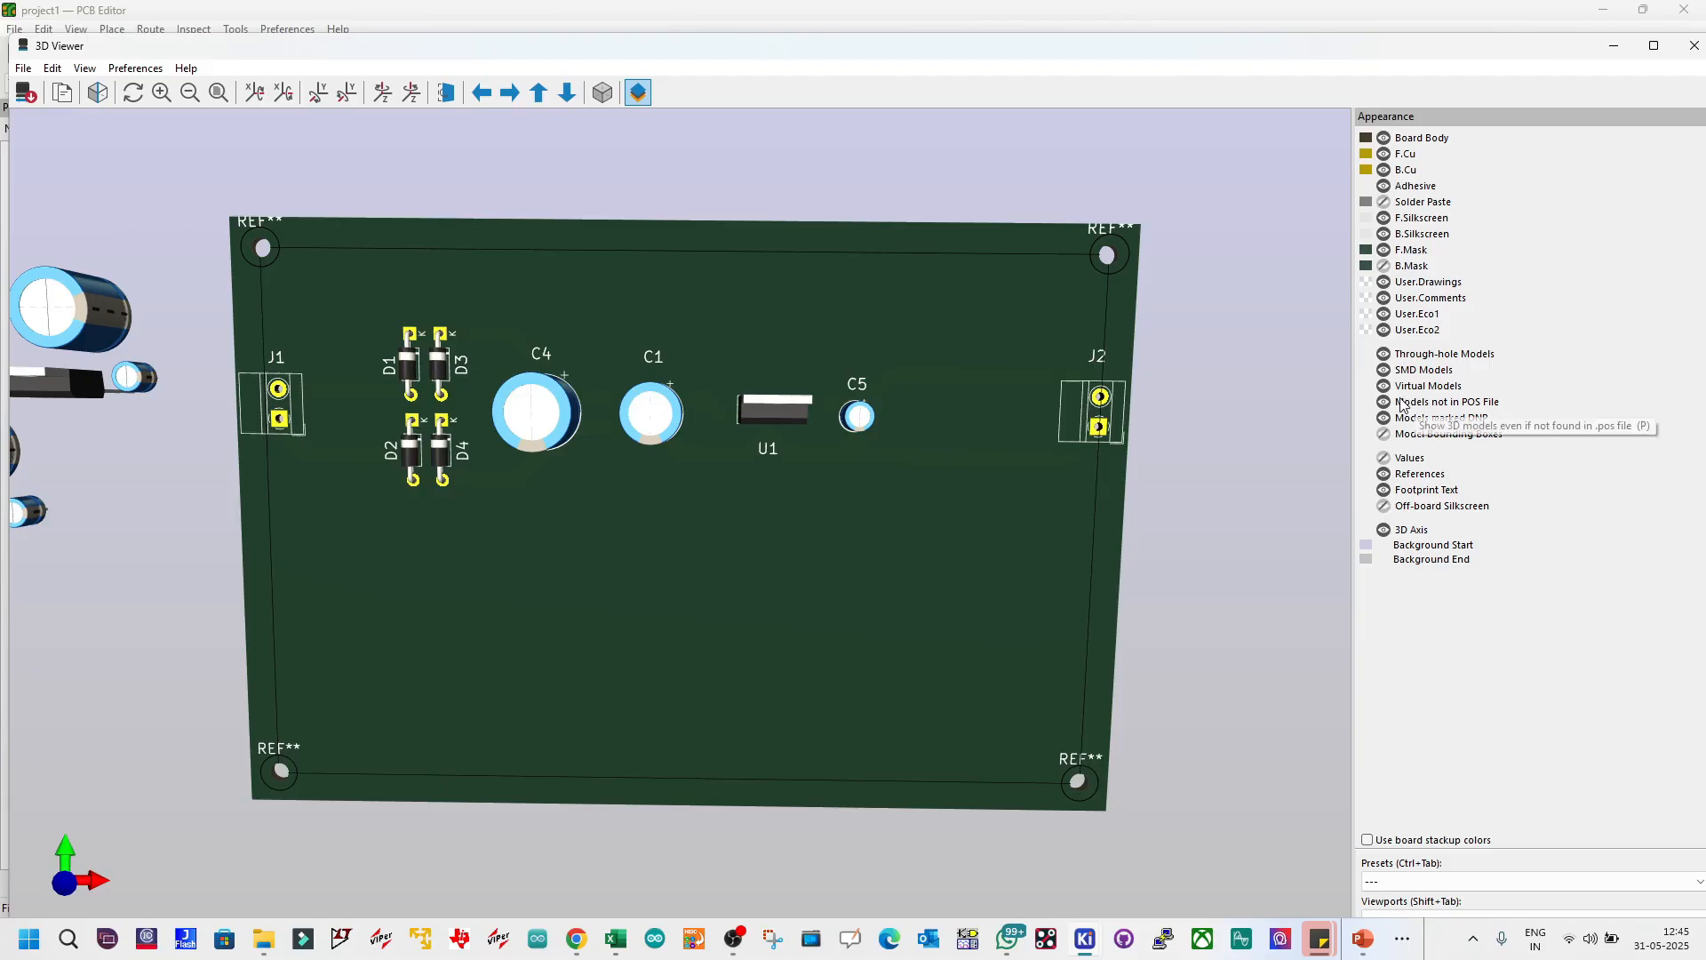
{"action": "left_click", "coordinate": [1692, 46]}
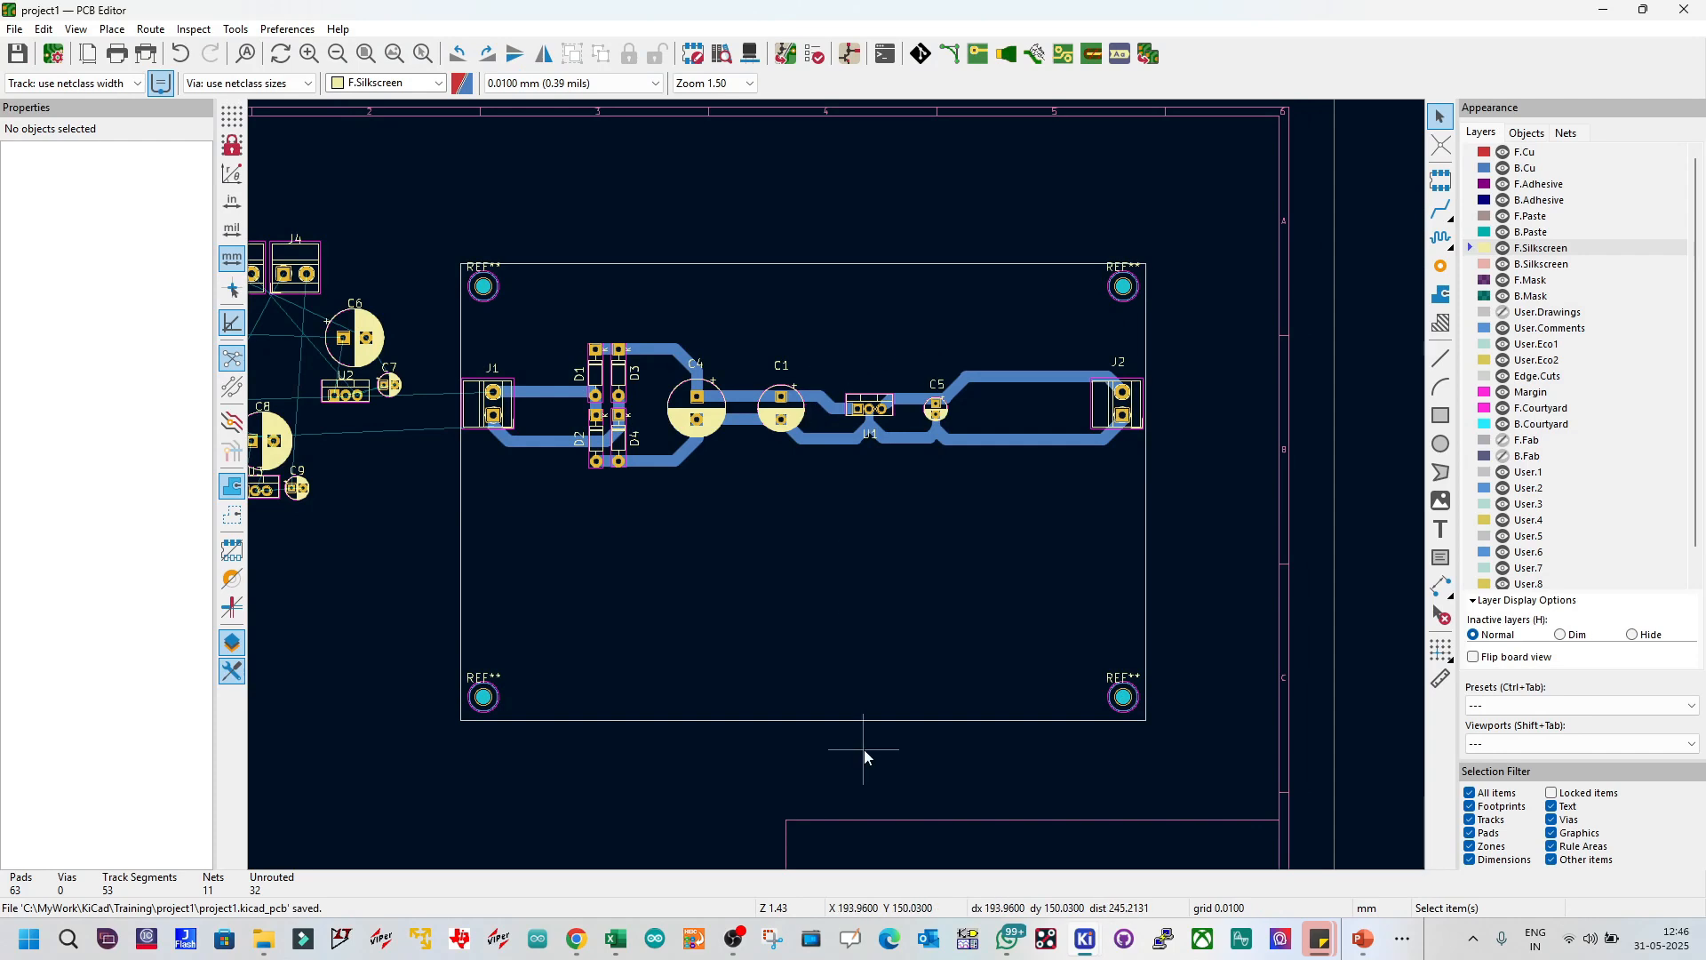
Step: Switch to the Schematic Editor, select diode D1 on the rectifier sheet, and return to the board layout
{"action": "mouse_move", "coordinate": [1083, 947]}
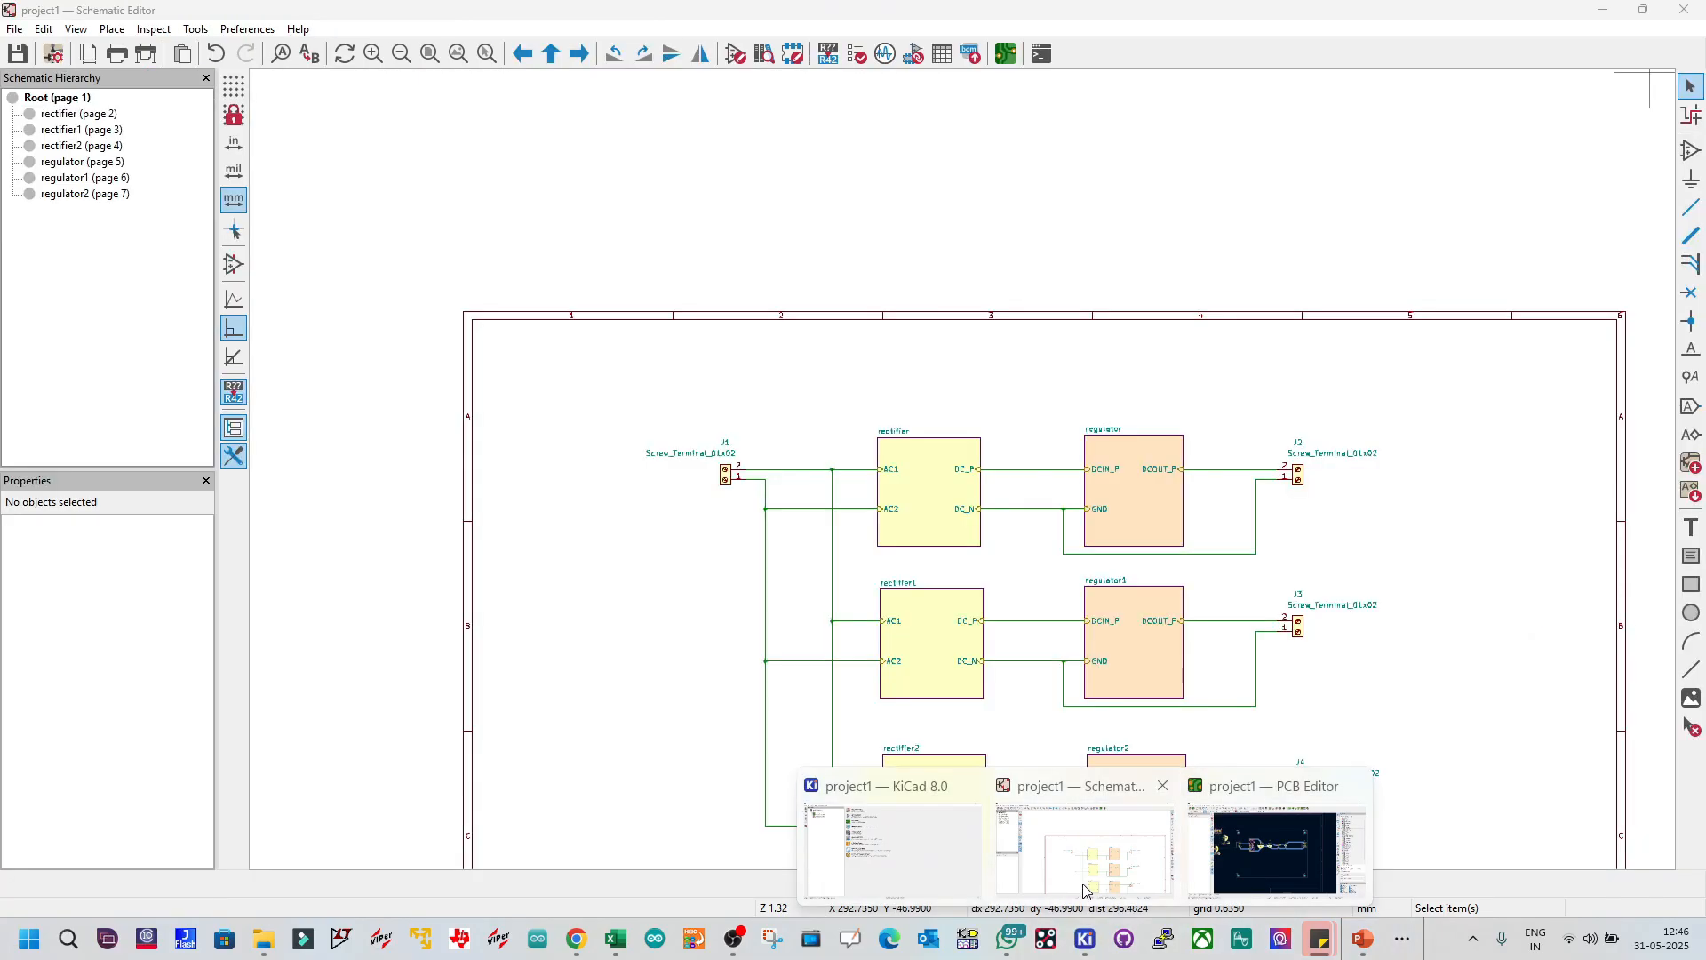
{"action": "left_click", "coordinate": [1013, 809]}
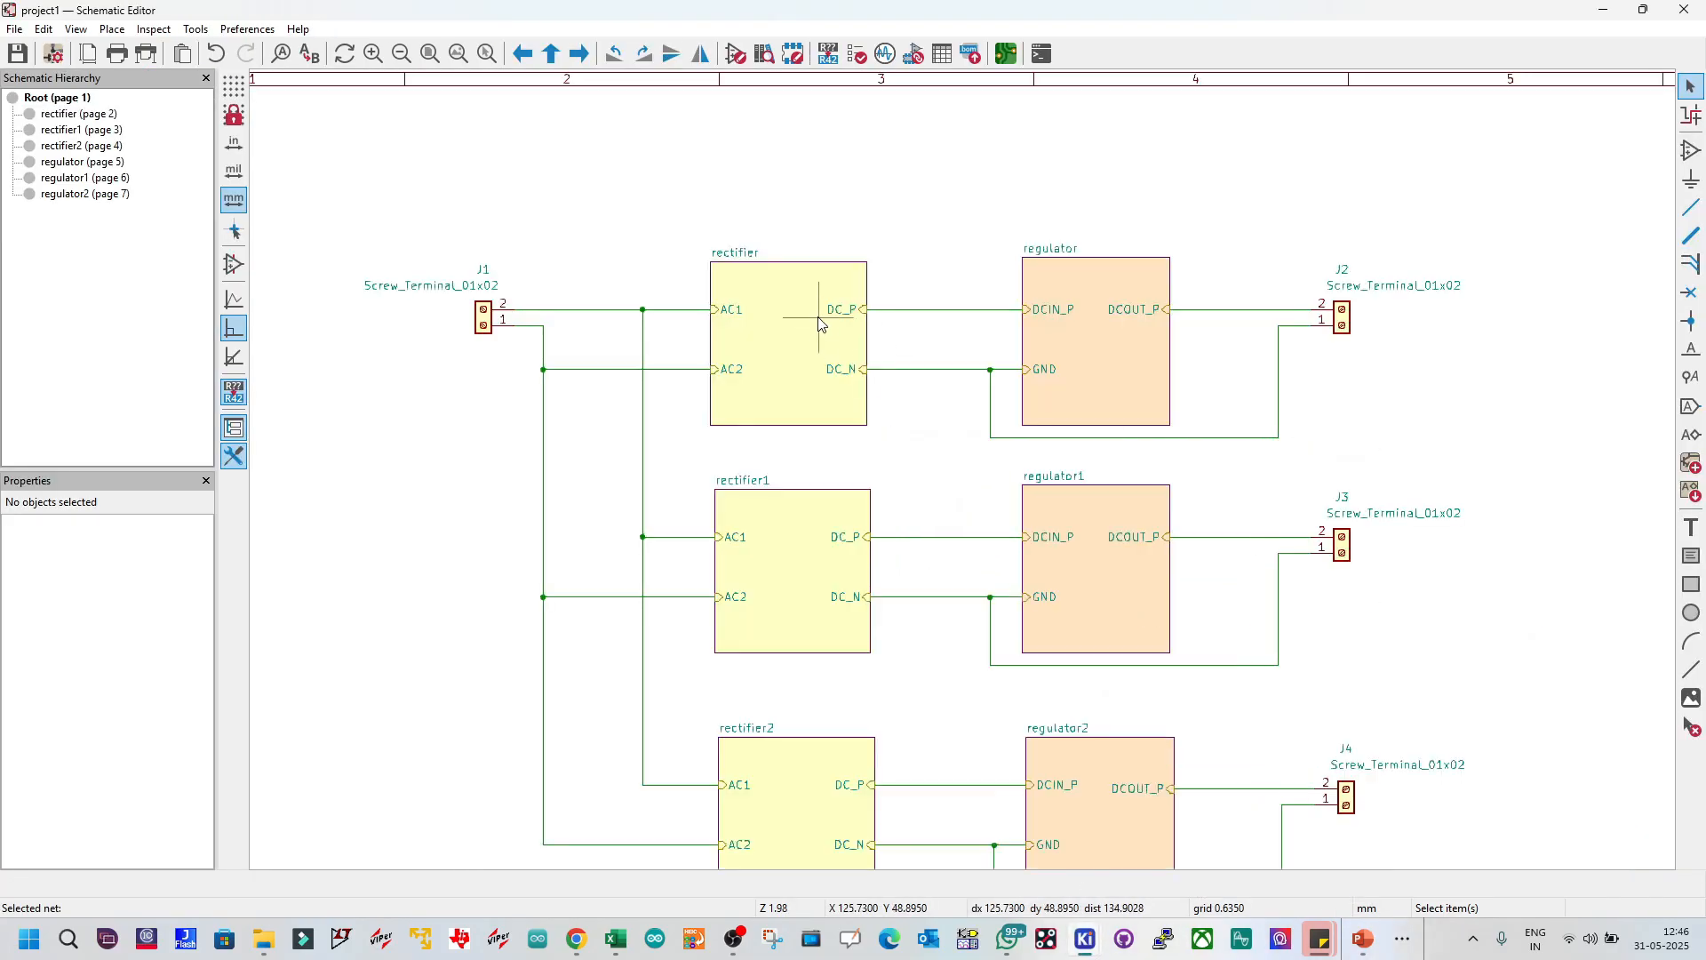
{"action": "left_click", "coordinate": [800, 286]}
{"action": "double_click", "coordinate": [782, 294]}
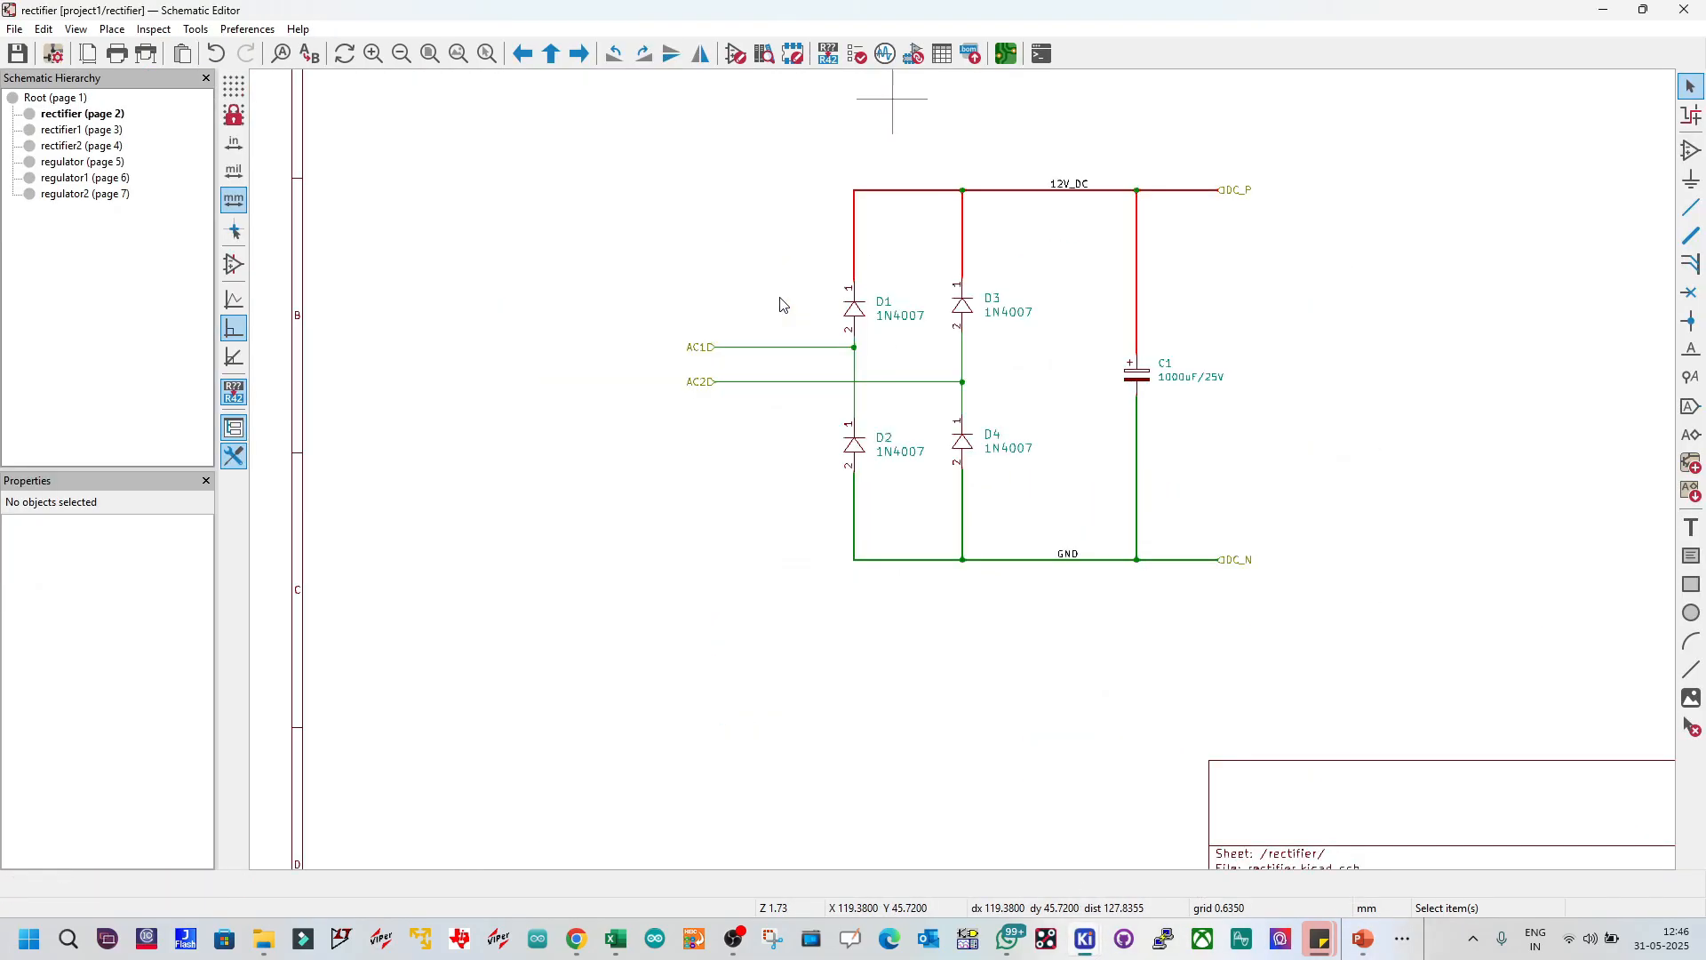
{"action": "left_click", "coordinate": [855, 313]}
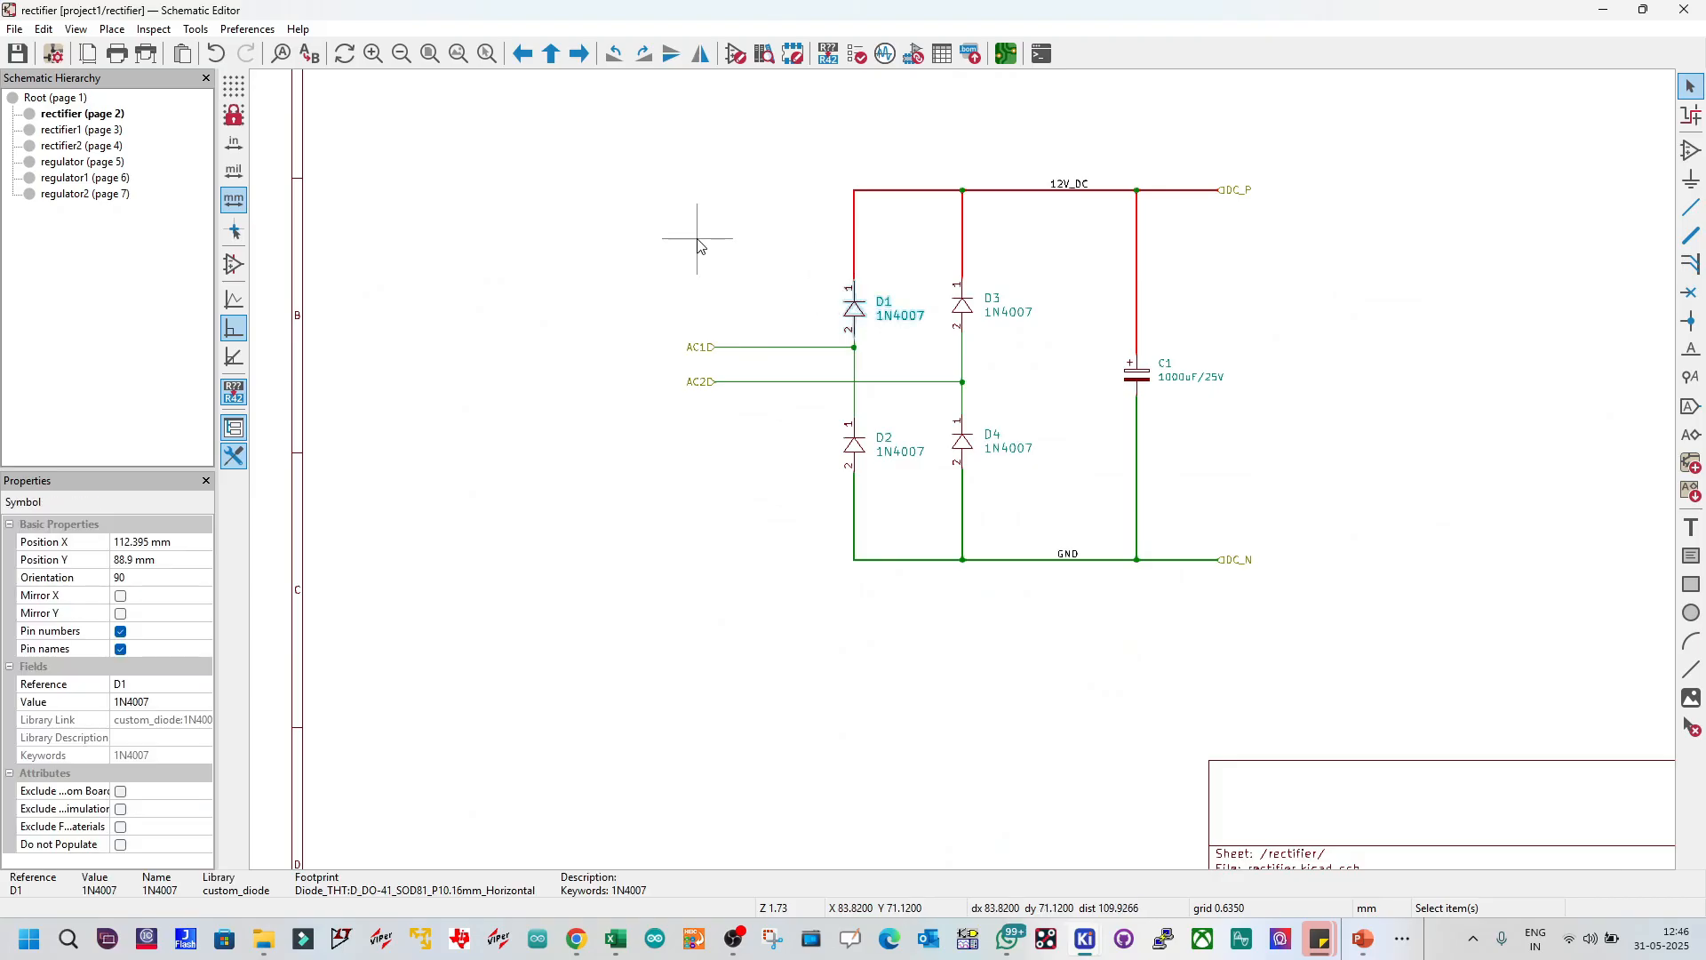
{"action": "left_click", "coordinate": [1604, 10]}
{"action": "middle_click_drag", "start_coordinate": [820, 423], "coordinate": [681, 263]}
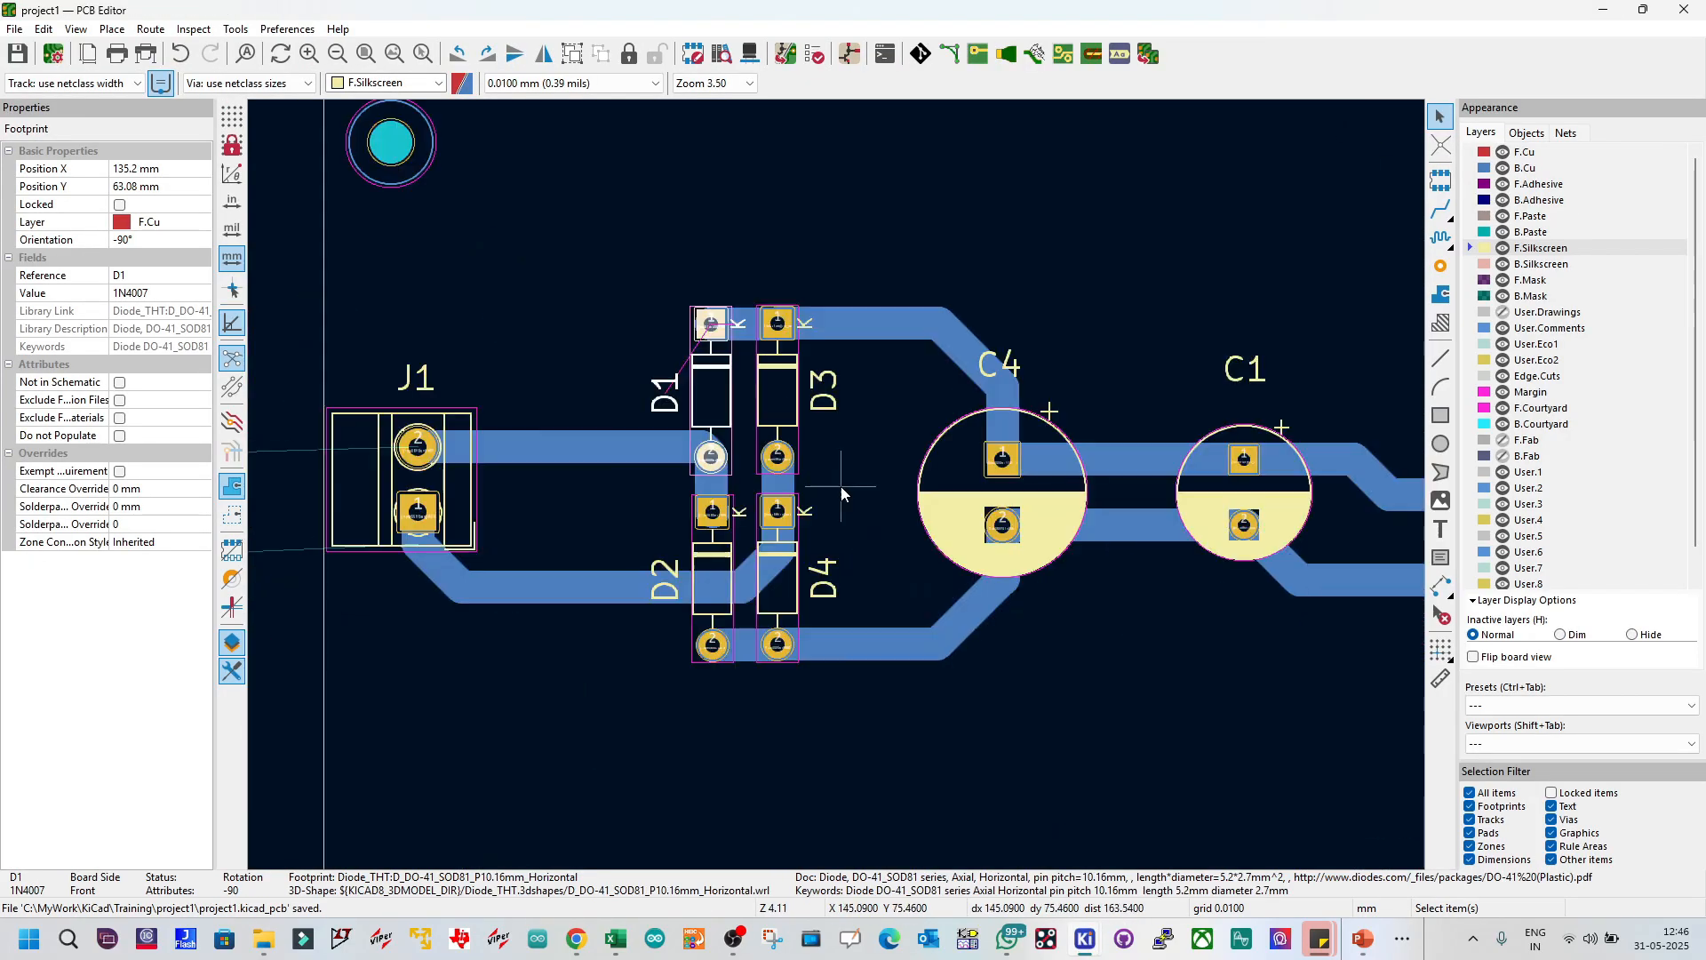
Step: Select the D1 diode footprint and try to run the Replicate Layout plugin on it
{"action": "left_click", "coordinate": [876, 233]}
{"action": "left_click", "coordinate": [720, 394]}
{"action": "right_click", "coordinate": [718, 393]}
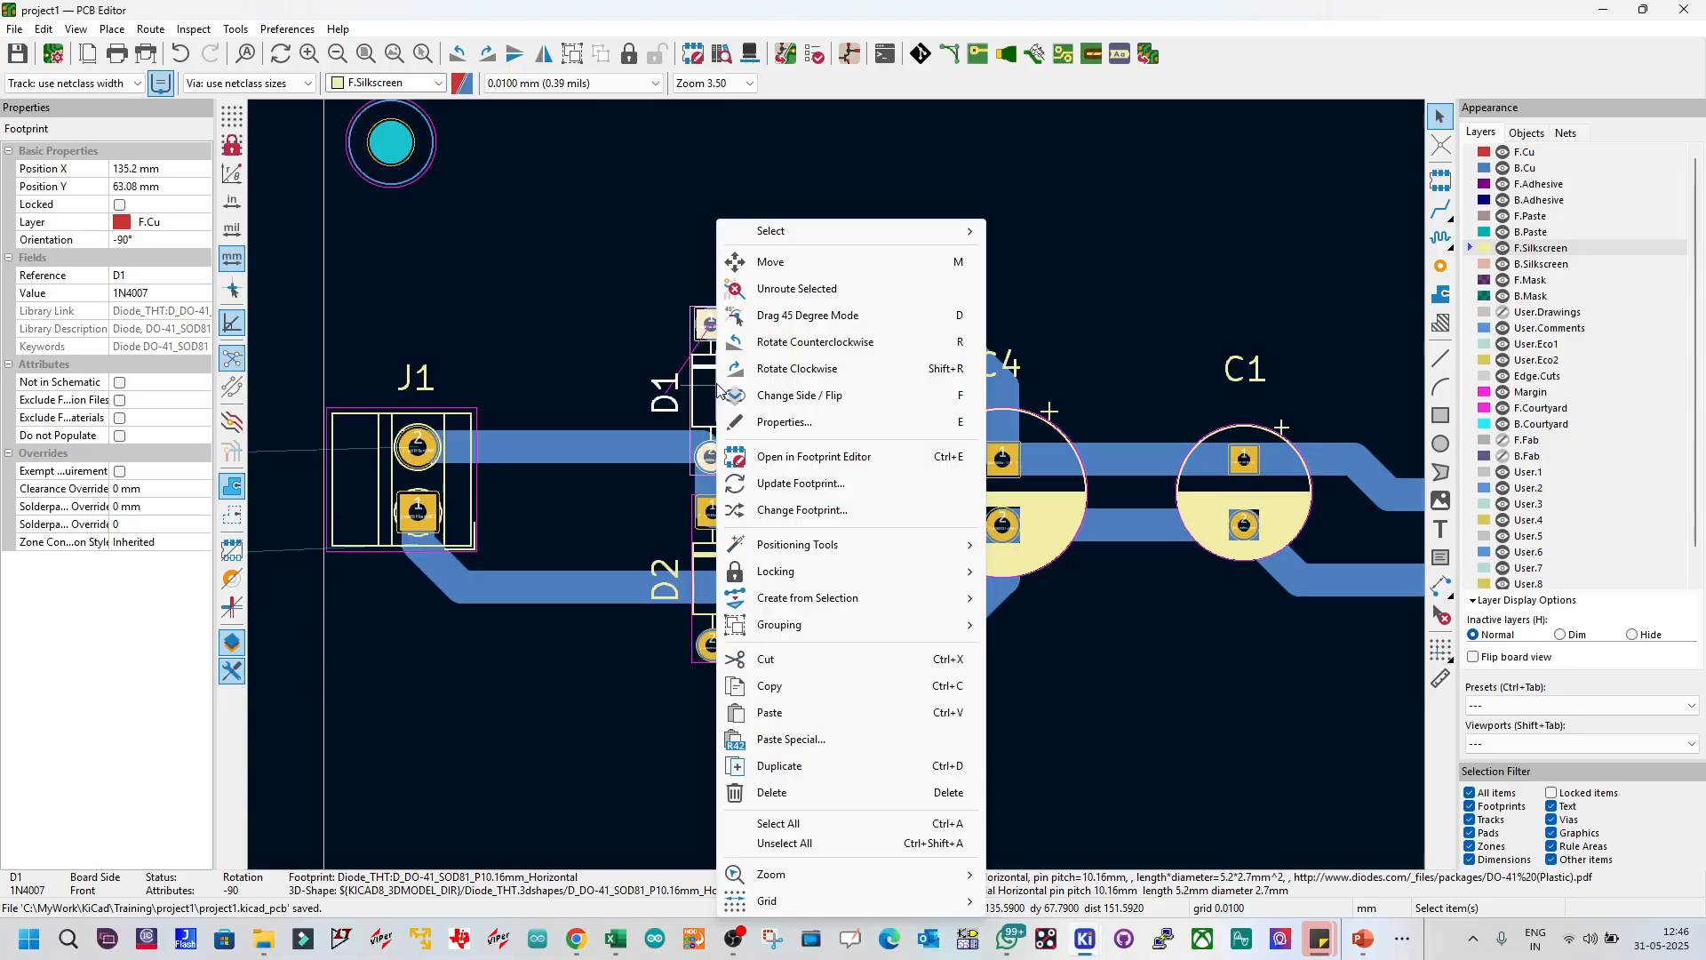
{"action": "left_click", "coordinate": [808, 12]}
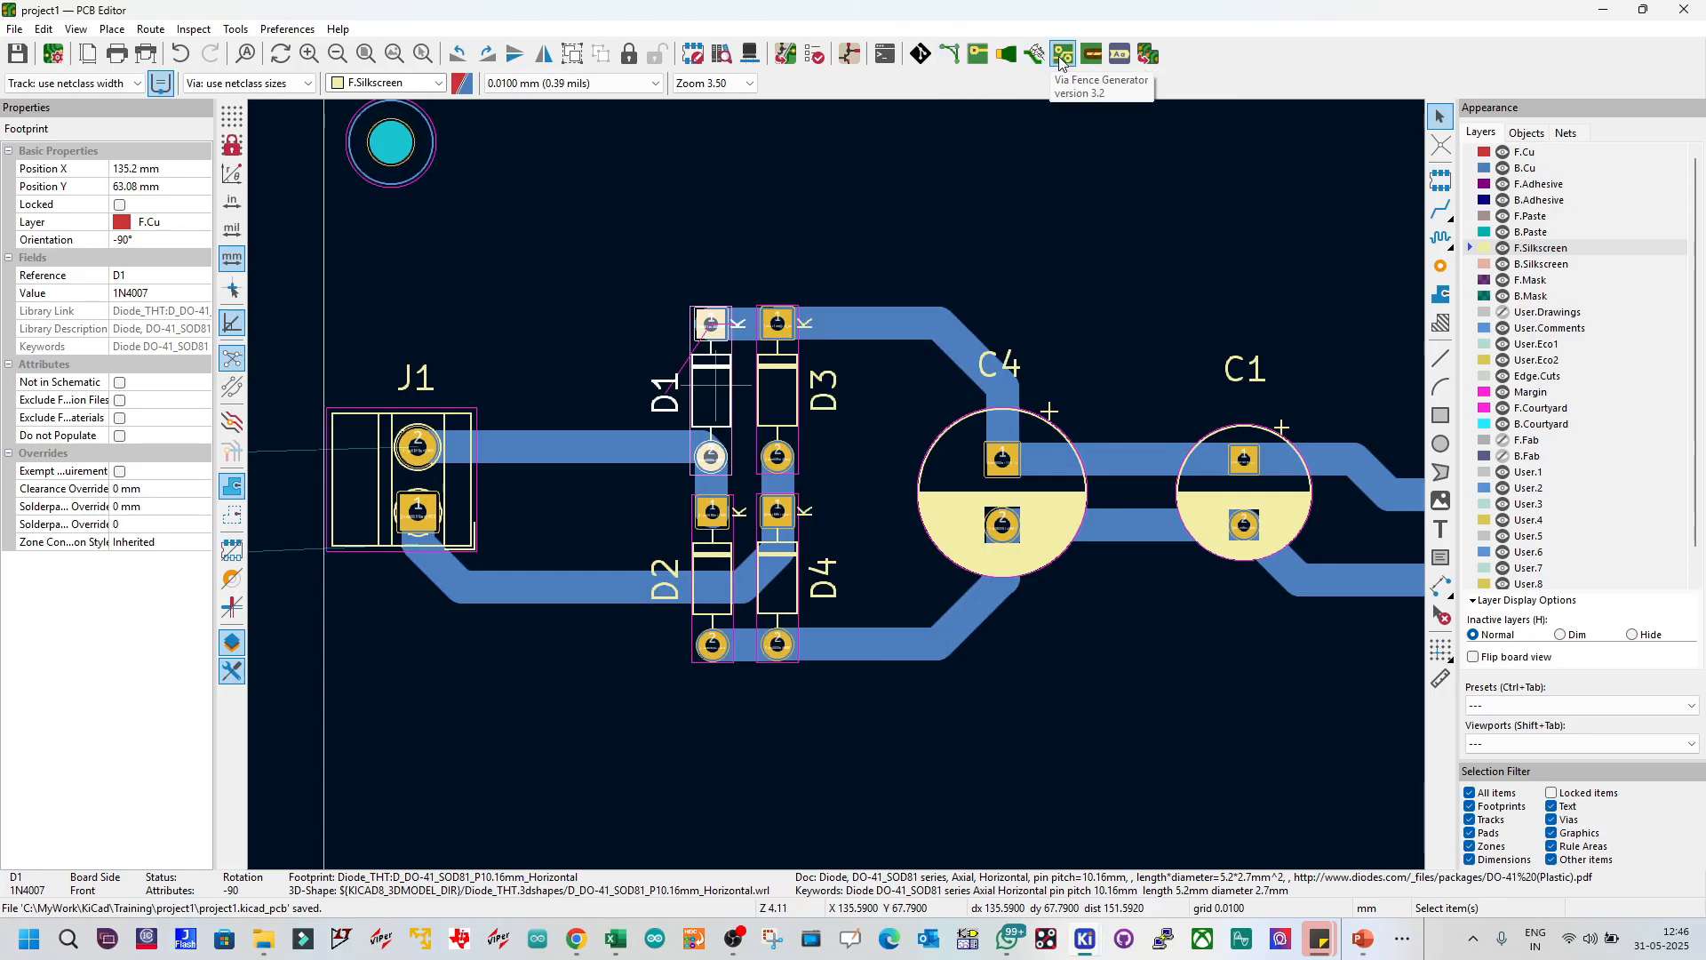
{"action": "left_click", "coordinate": [1149, 55]}
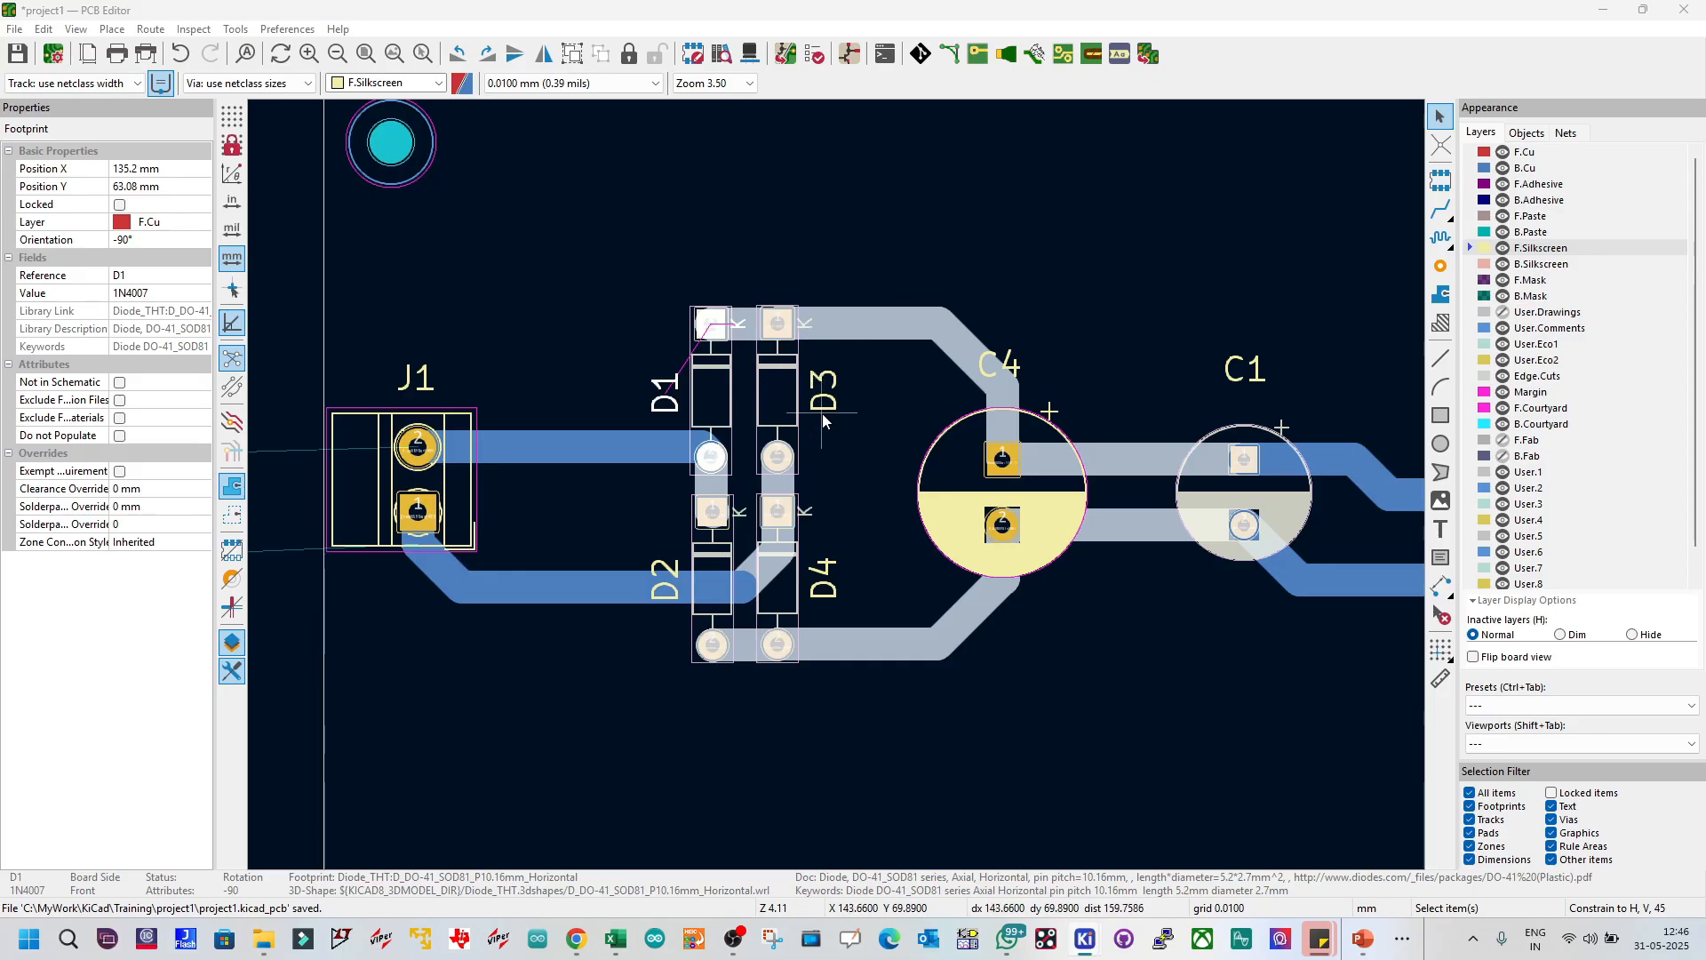
Step: Try the Replicate Layout plugin again with D1 selected to cover the highlighted rectifier section
{"action": "scroll", "coordinate": [826, 378], "scroll_direction": "down", "scroll_amount": 3}
{"action": "scroll", "coordinate": [839, 493], "scroll_direction": "up", "scroll_amount": 2}
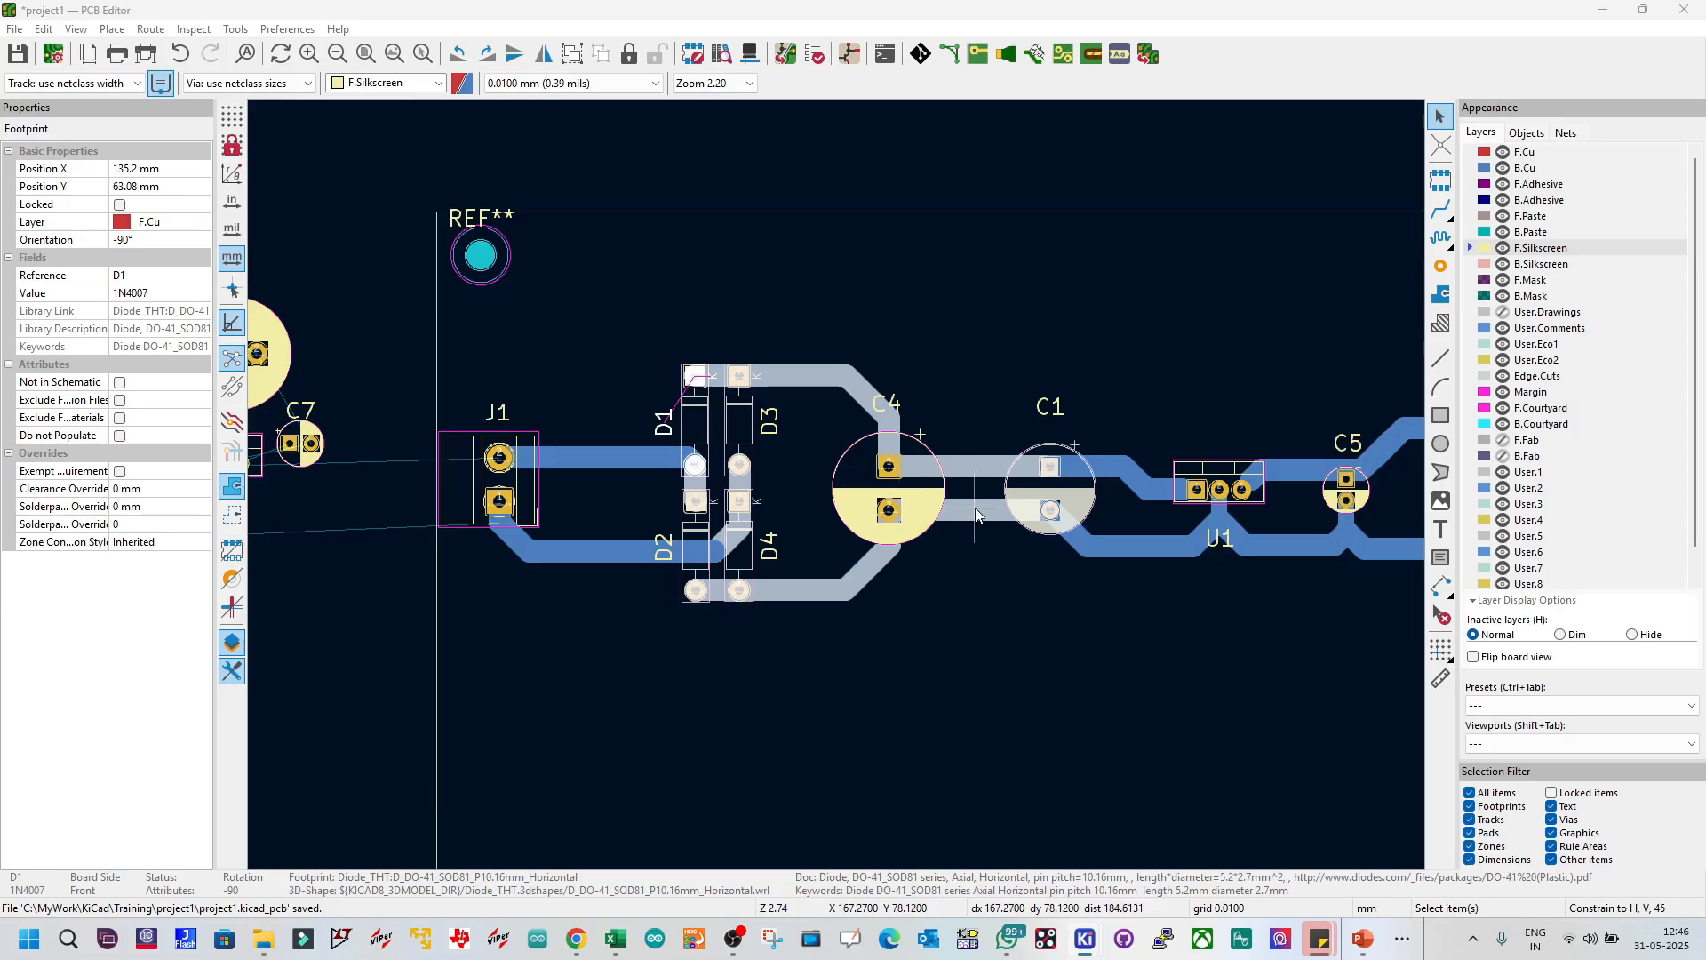
{"action": "right_click", "coordinate": [814, 375]}
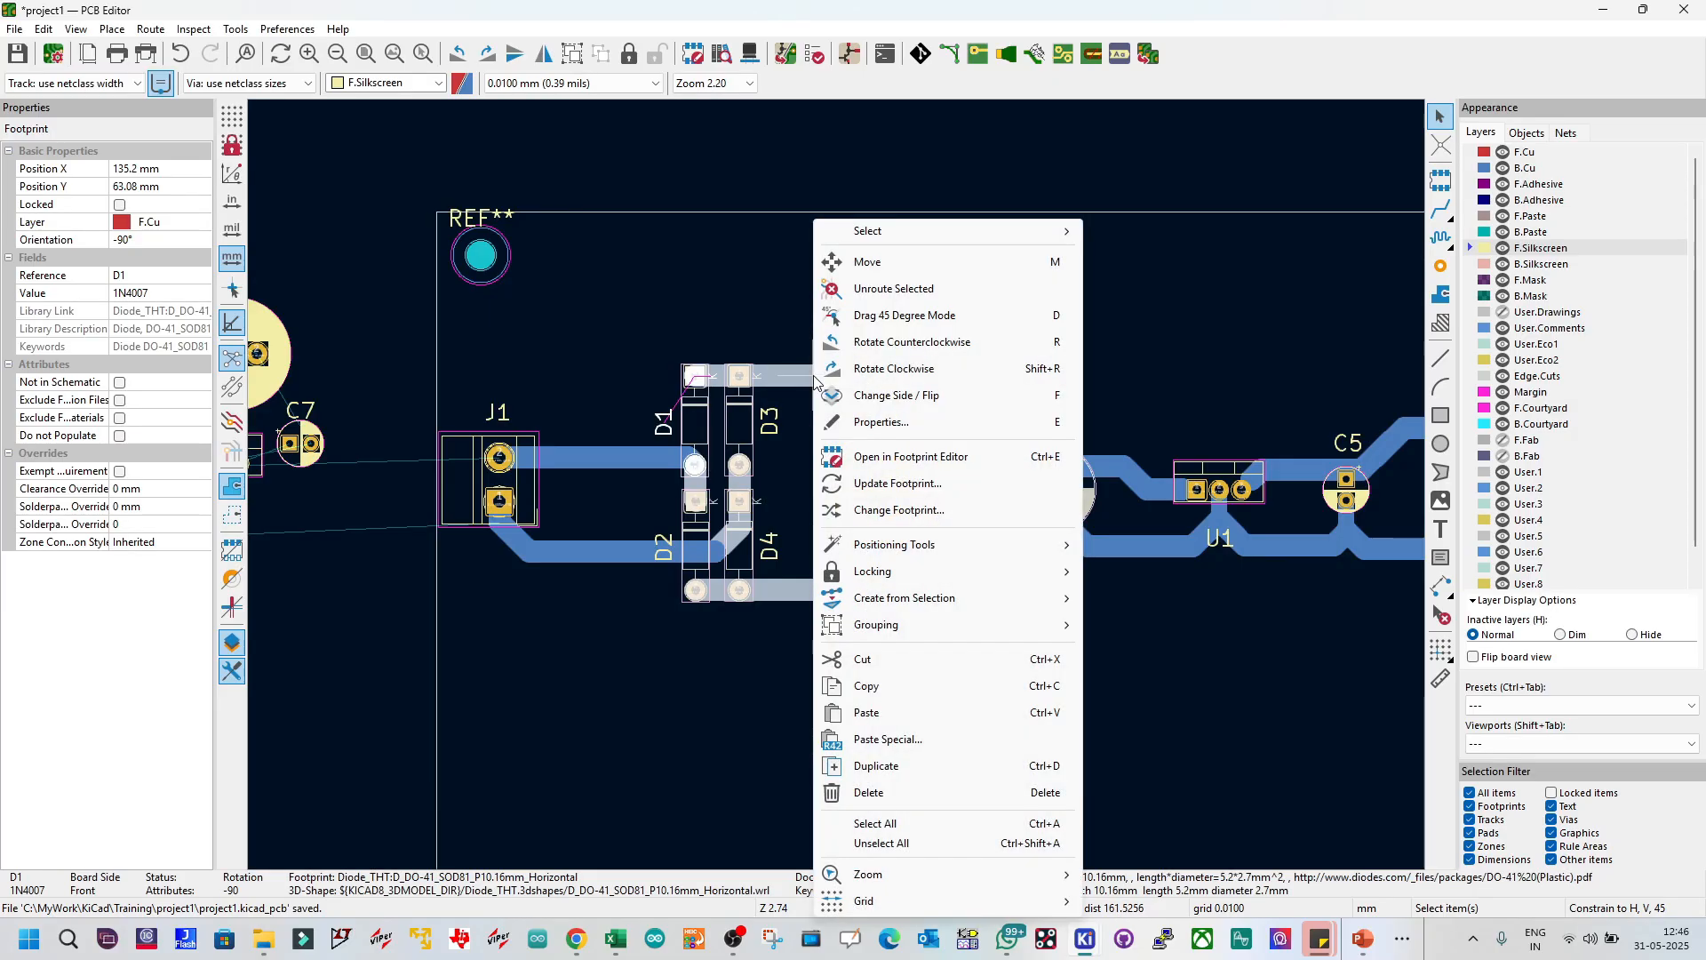
{"action": "left_click", "coordinate": [1149, 56]}
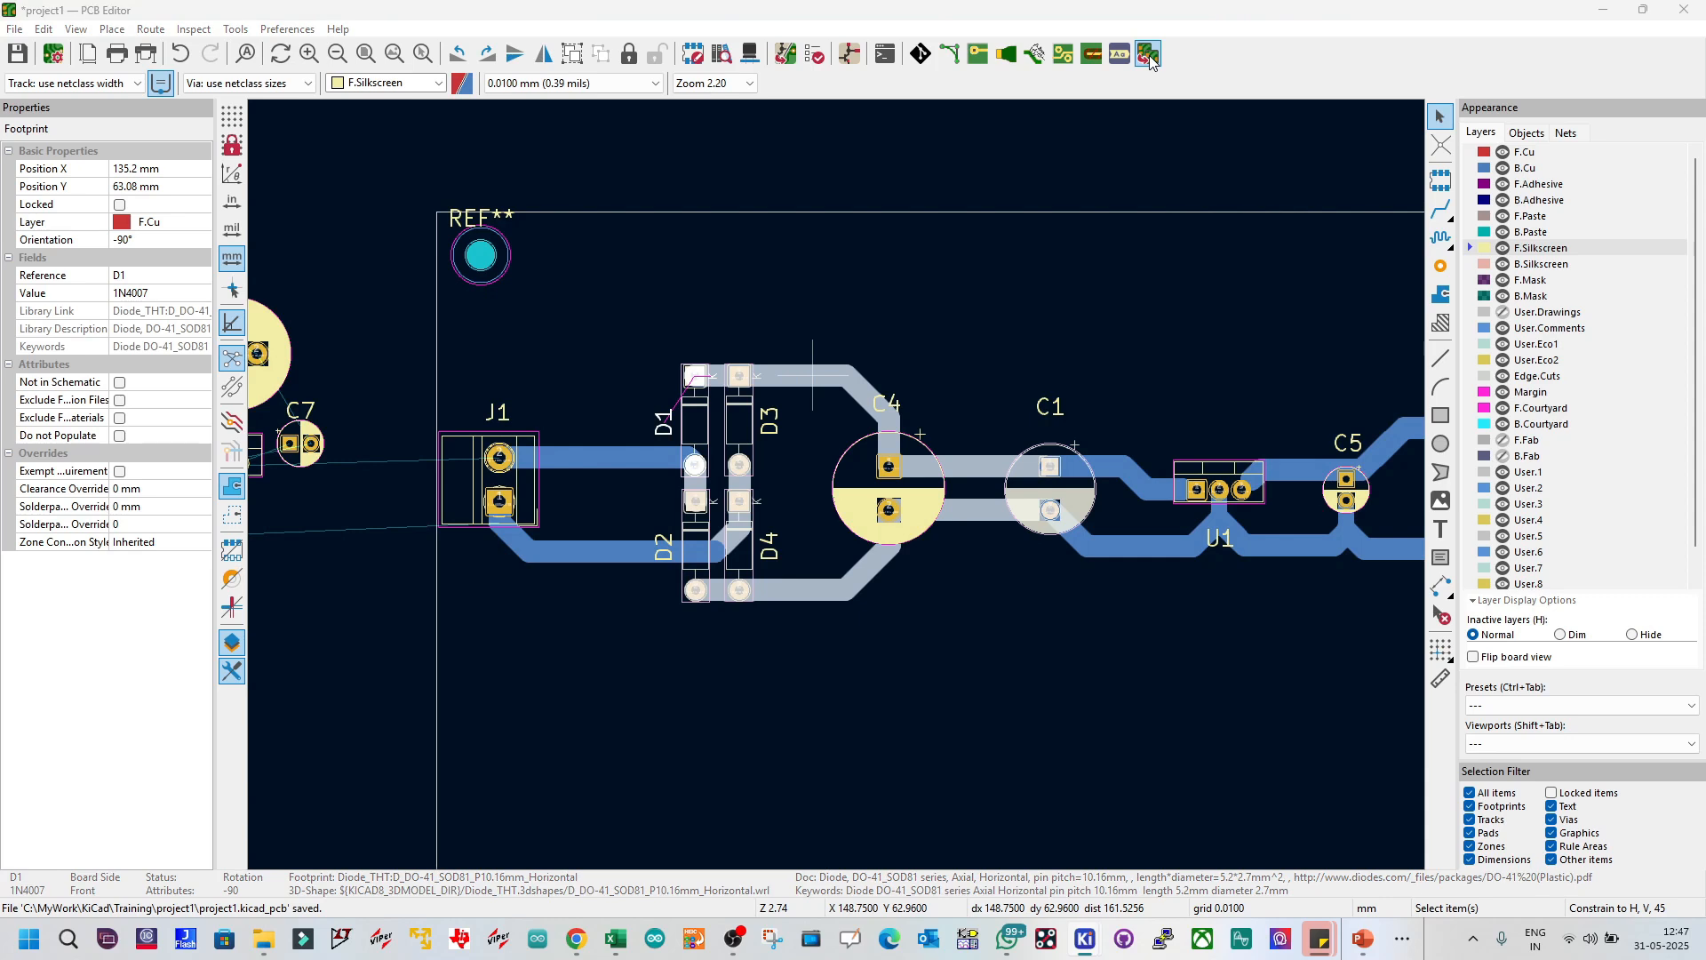
{"action": "scroll", "coordinate": [840, 483], "scroll_direction": "down", "scroll_amount": 3}
{"action": "scroll", "coordinate": [841, 483], "scroll_direction": "up", "scroll_amount": 1}
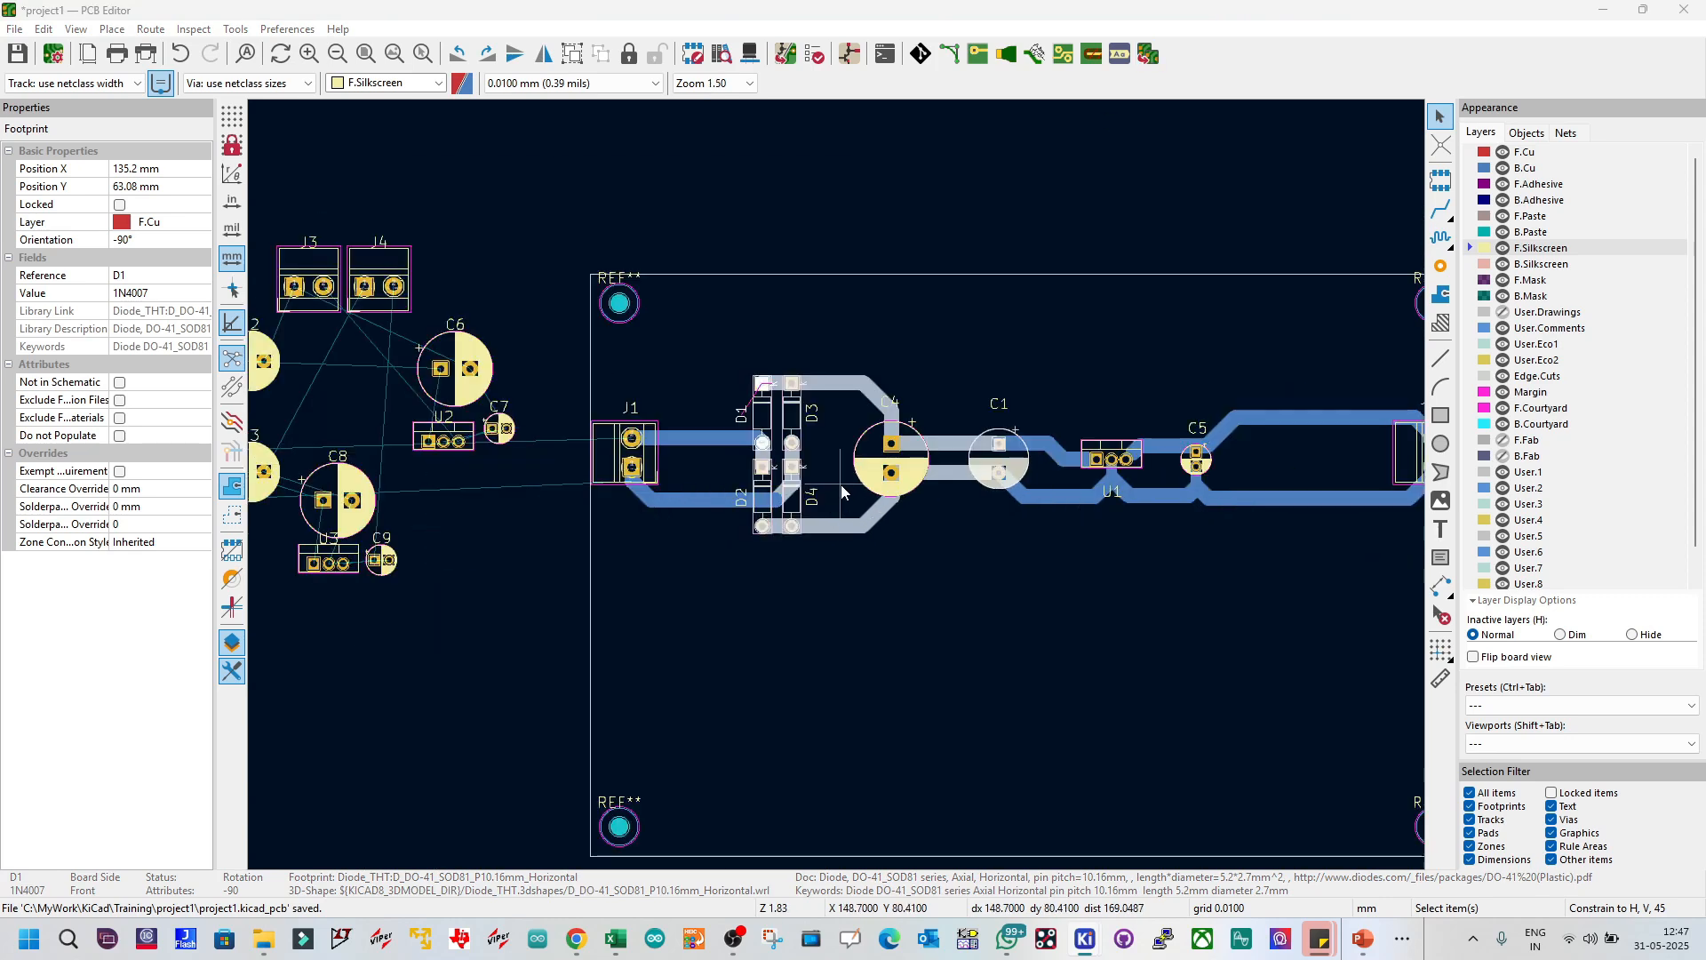
{"action": "scroll", "coordinate": [840, 483], "scroll_direction": "up", "scroll_amount": 2}
{"action": "right_click", "coordinate": [851, 337]}
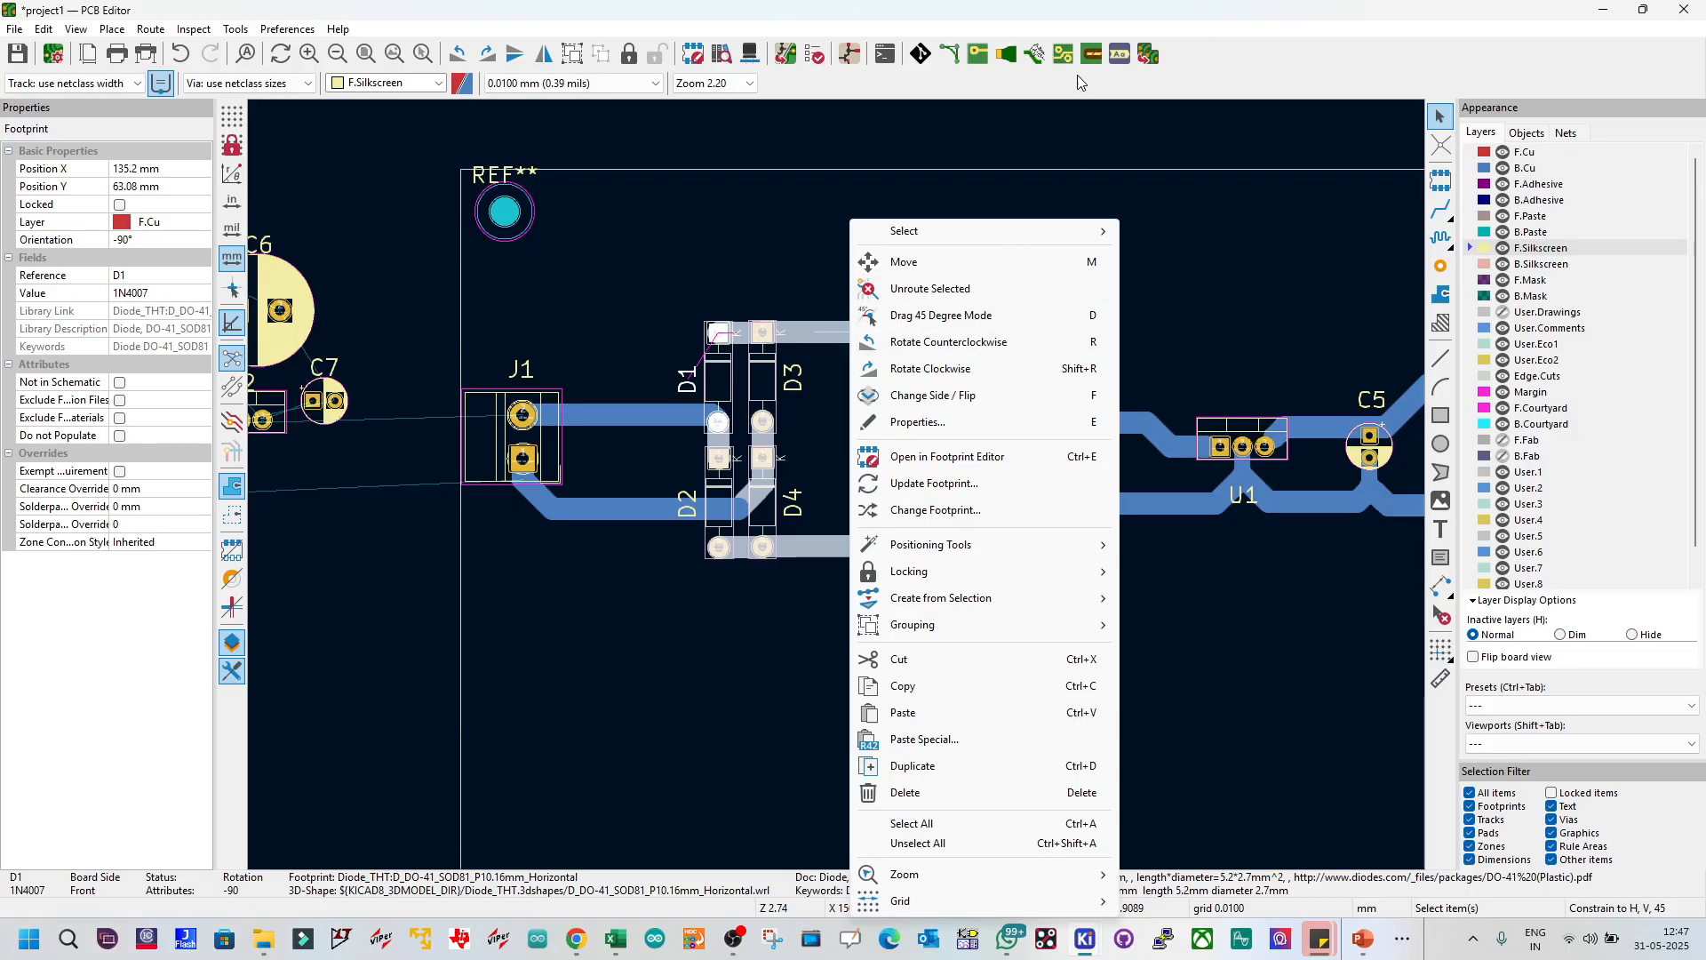
{"action": "left_click", "coordinate": [1117, 57]}
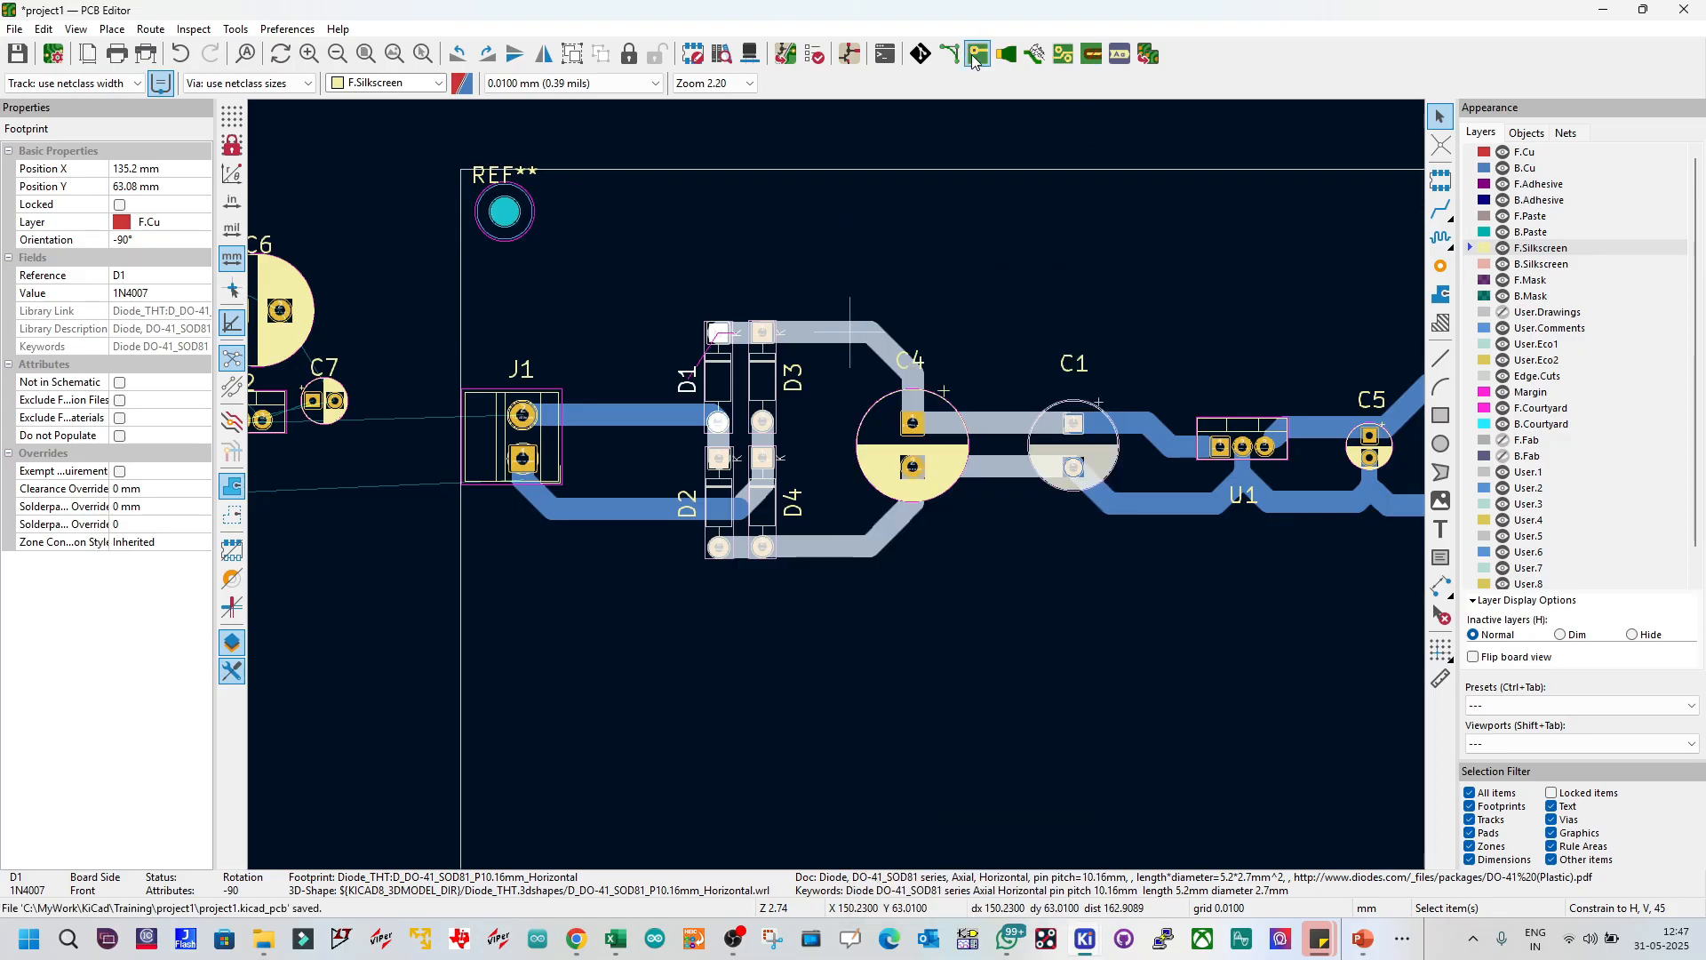
{"action": "left_click", "coordinate": [287, 29]}
{"action": "mouse_move", "coordinate": [240, 32]}
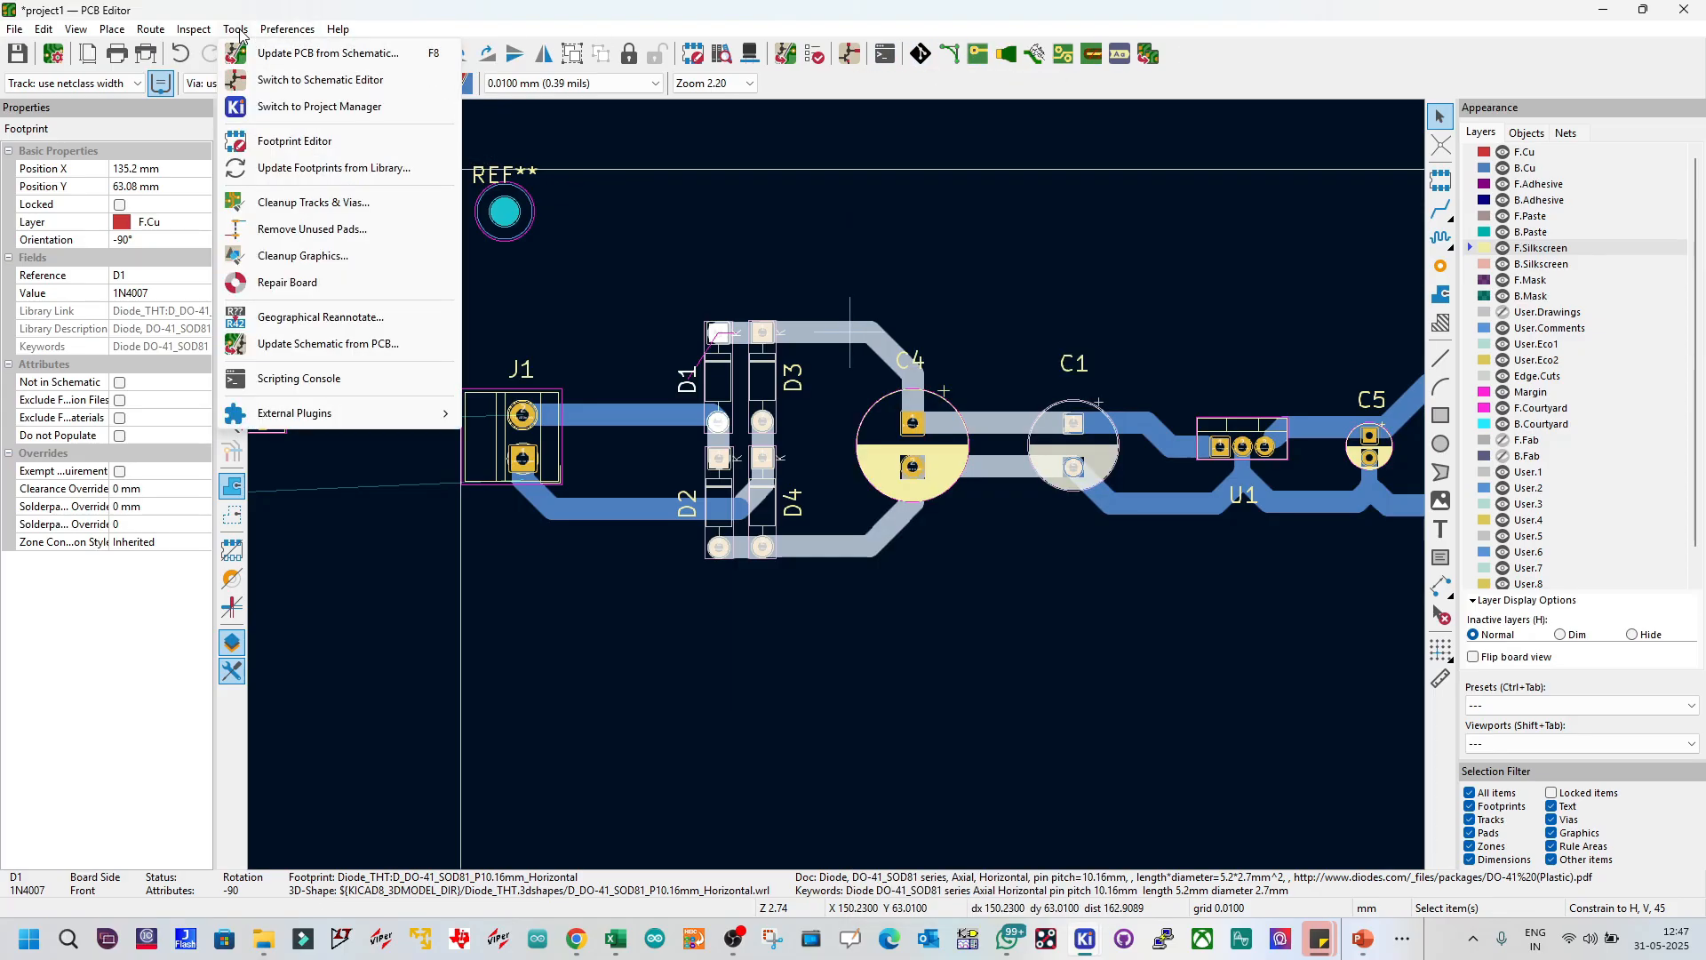
{"action": "mouse_move", "coordinate": [165, 33]}
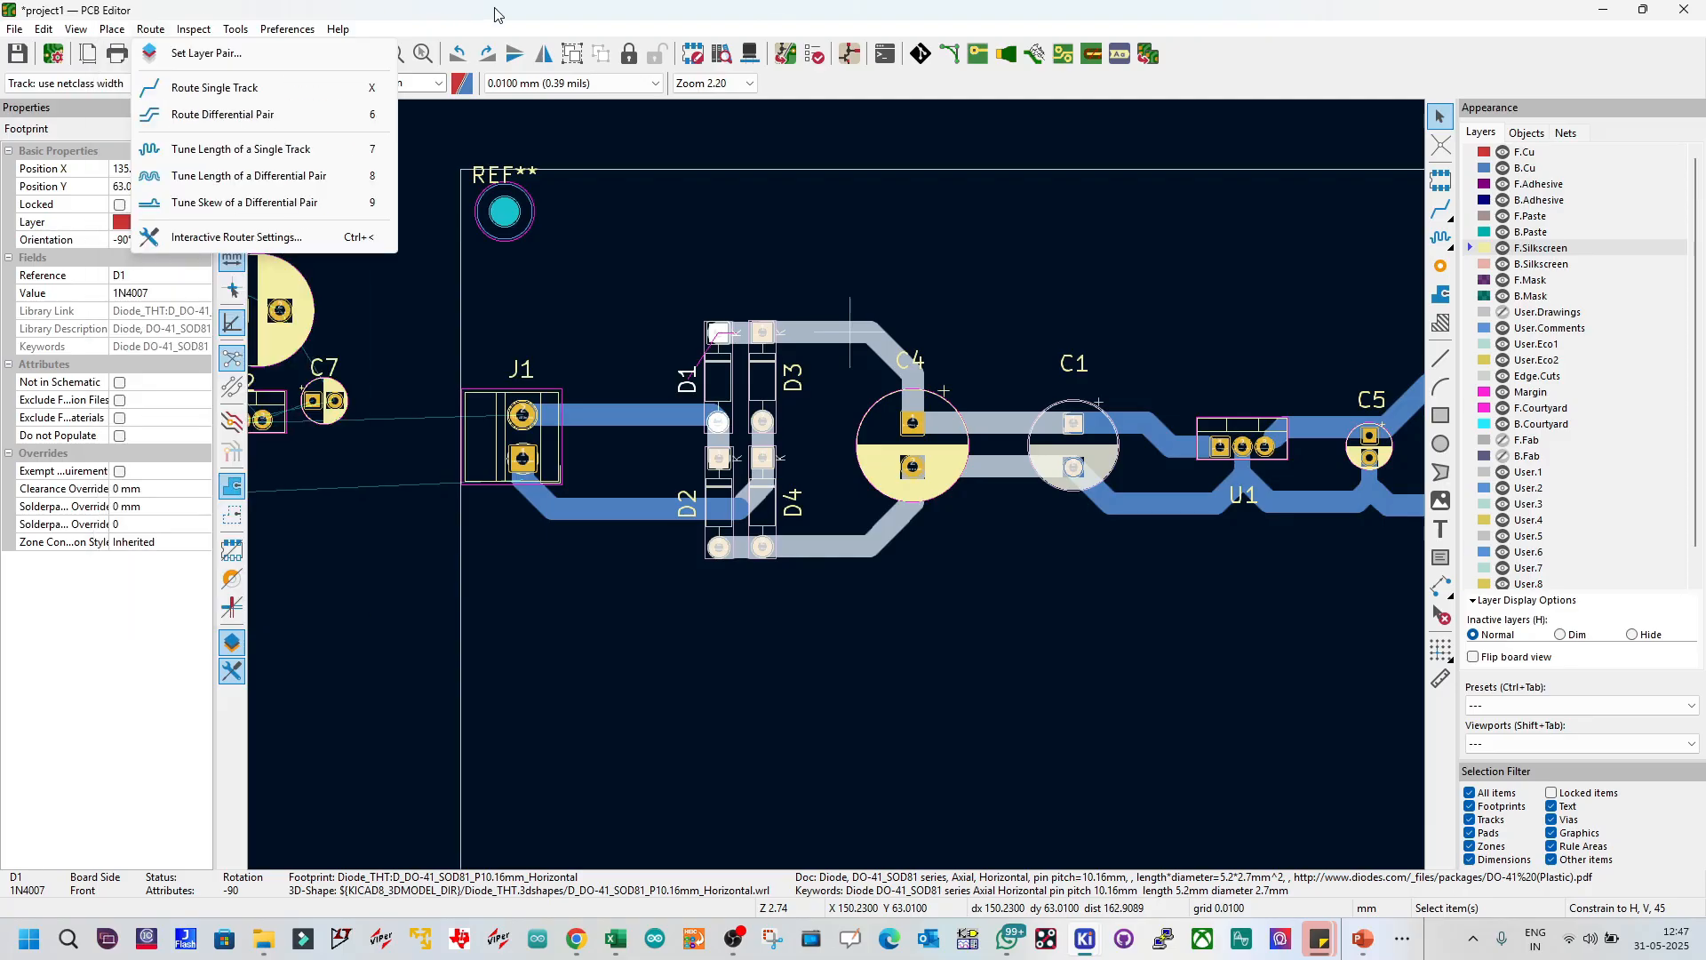
{"action": "key", "text": "ctrl+s"}
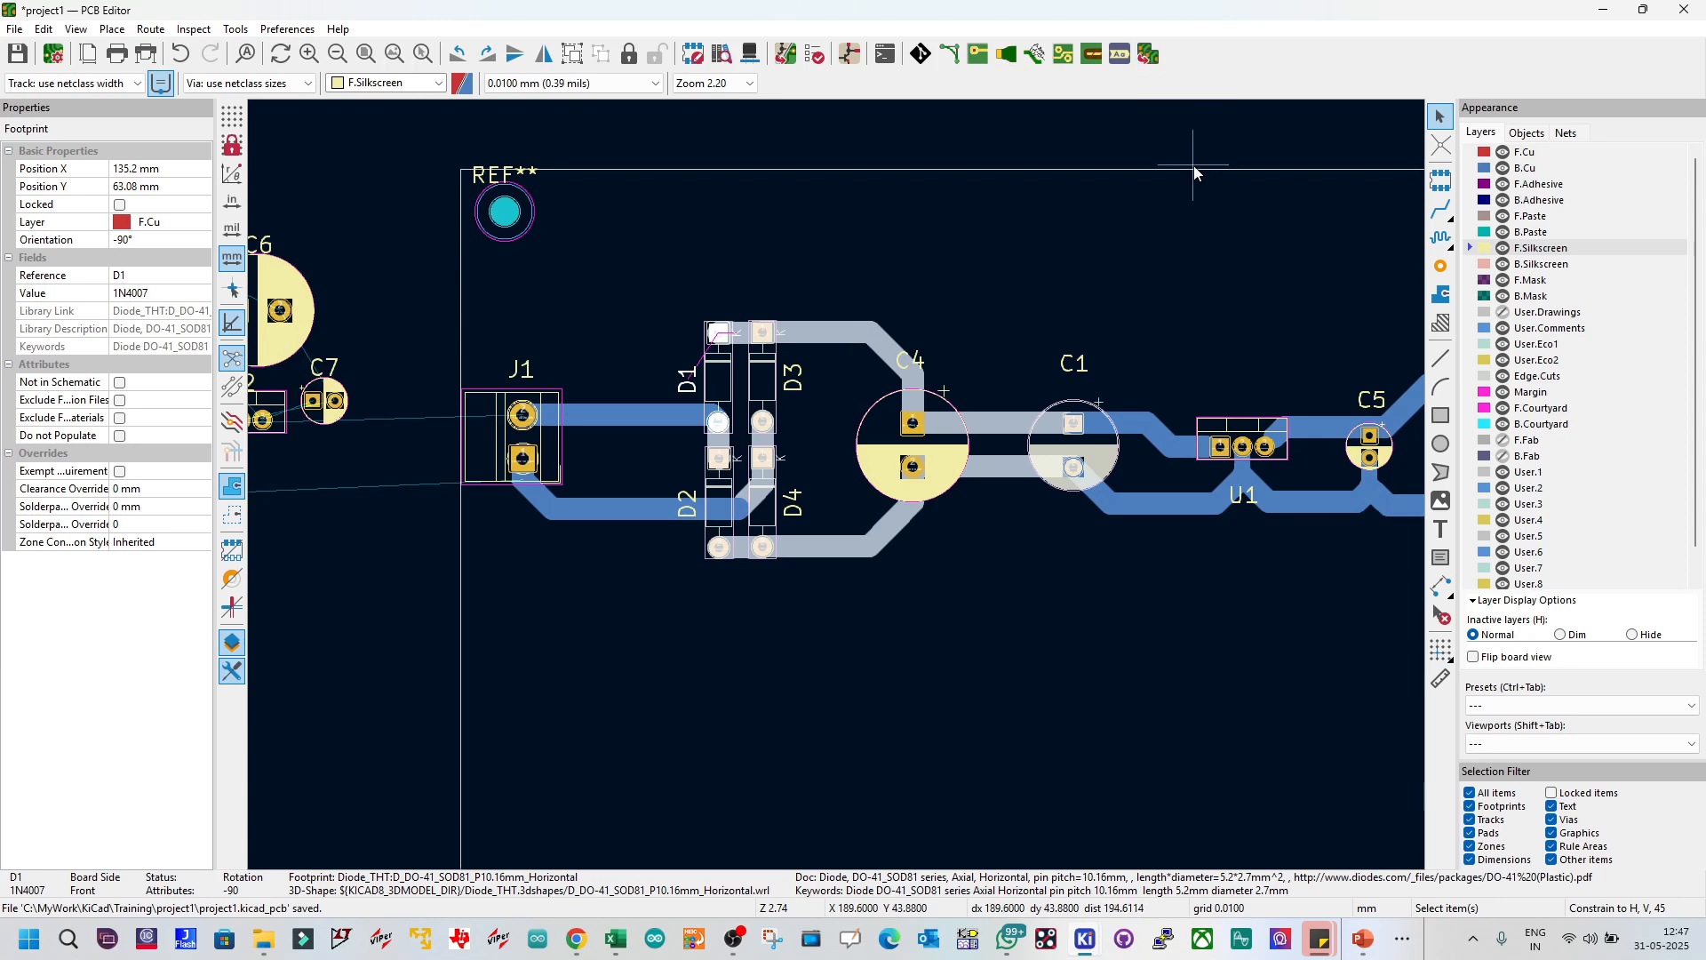
{"action": "left_click", "coordinate": [1179, 200]}
{"action": "scroll", "coordinate": [906, 417], "scroll_direction": "down", "scroll_amount": 3}
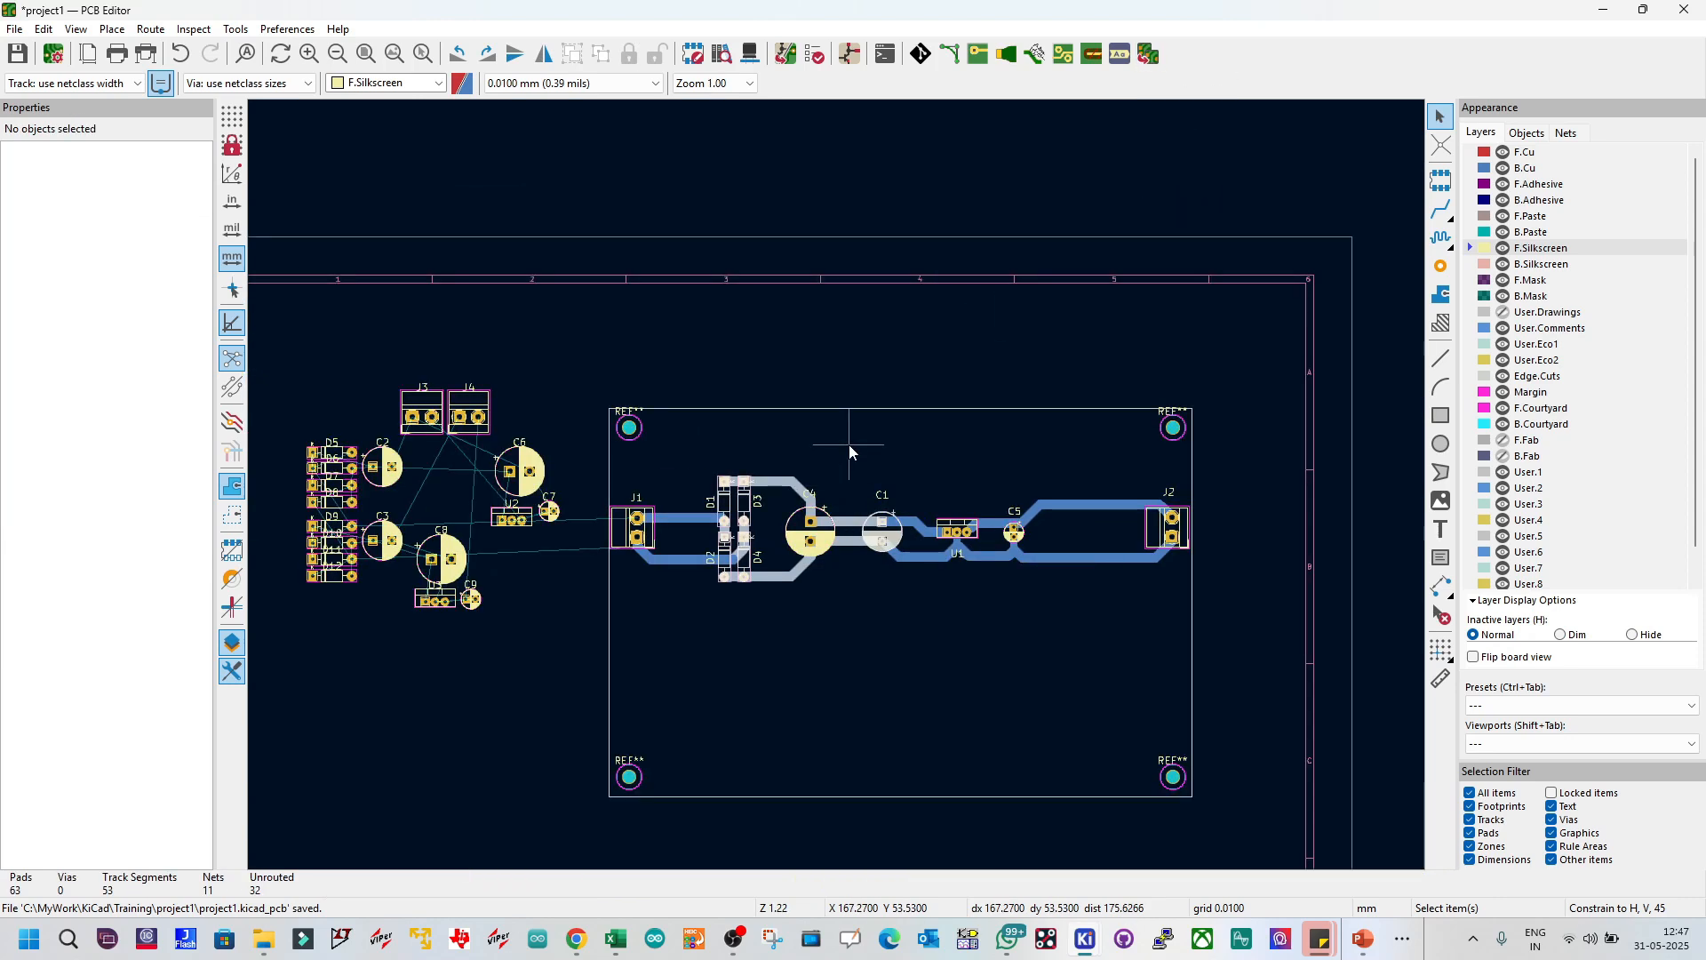
{"action": "scroll", "coordinate": [669, 552], "scroll_direction": "up", "scroll_amount": 2}
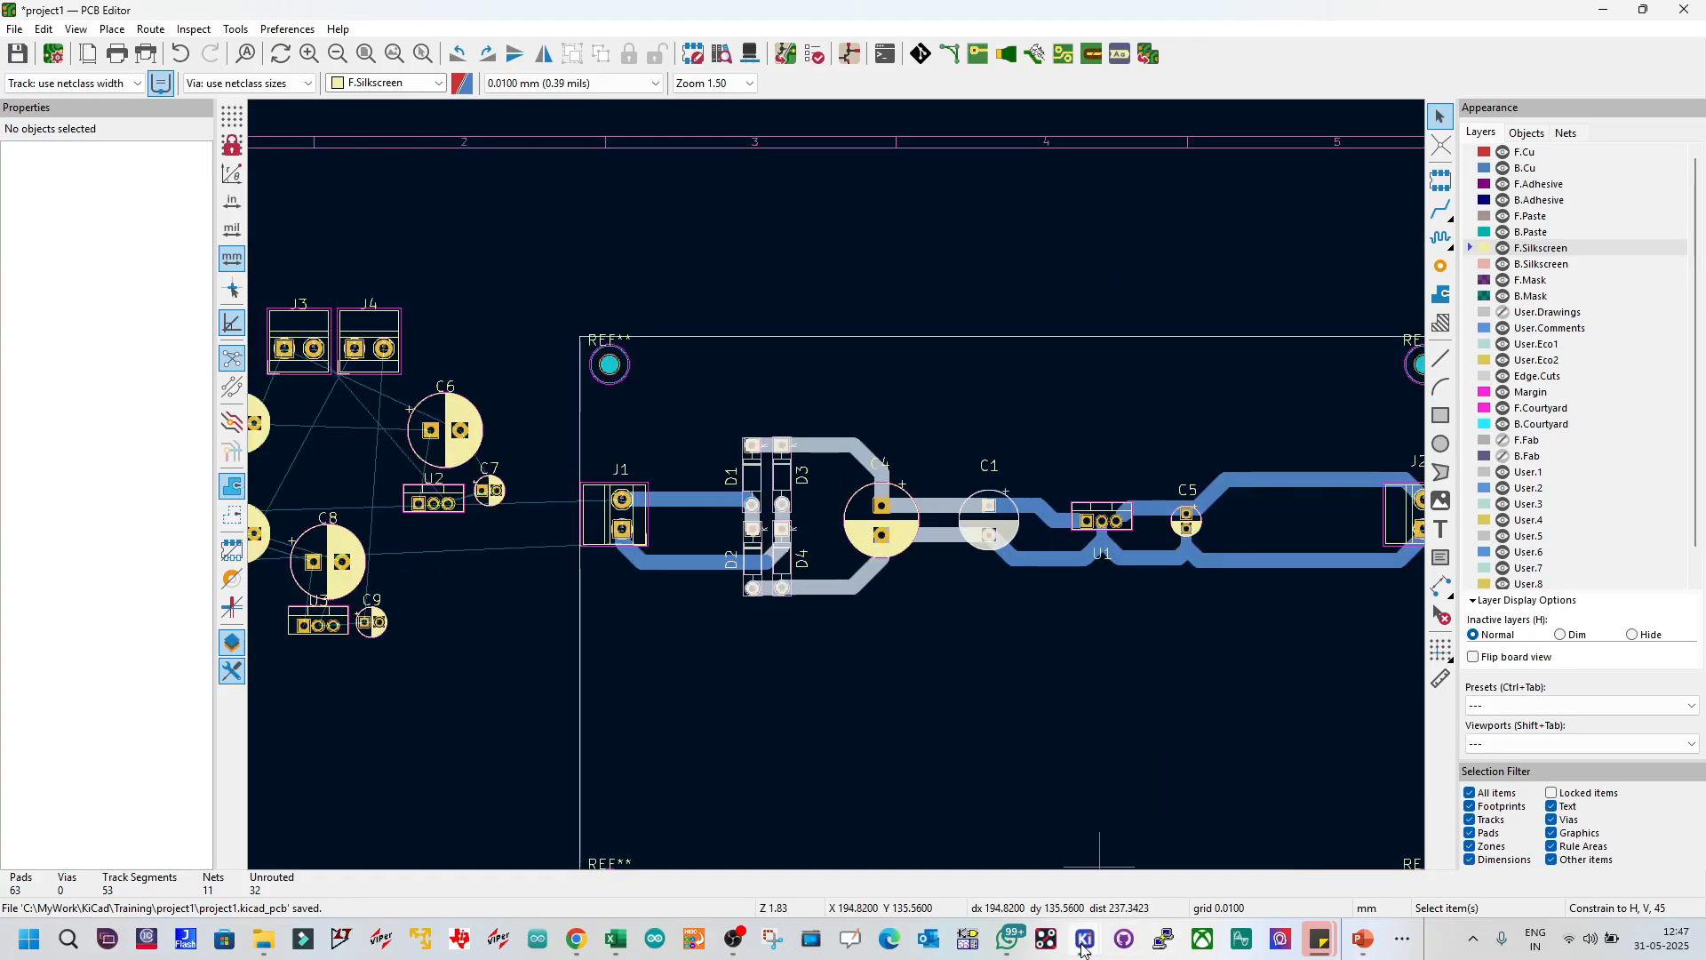
Step: Check diodes D1 to D4 on the rectifier sheet in the Schematic Editor, and return to the board layout
{"action": "mouse_move", "coordinate": [1085, 939]}
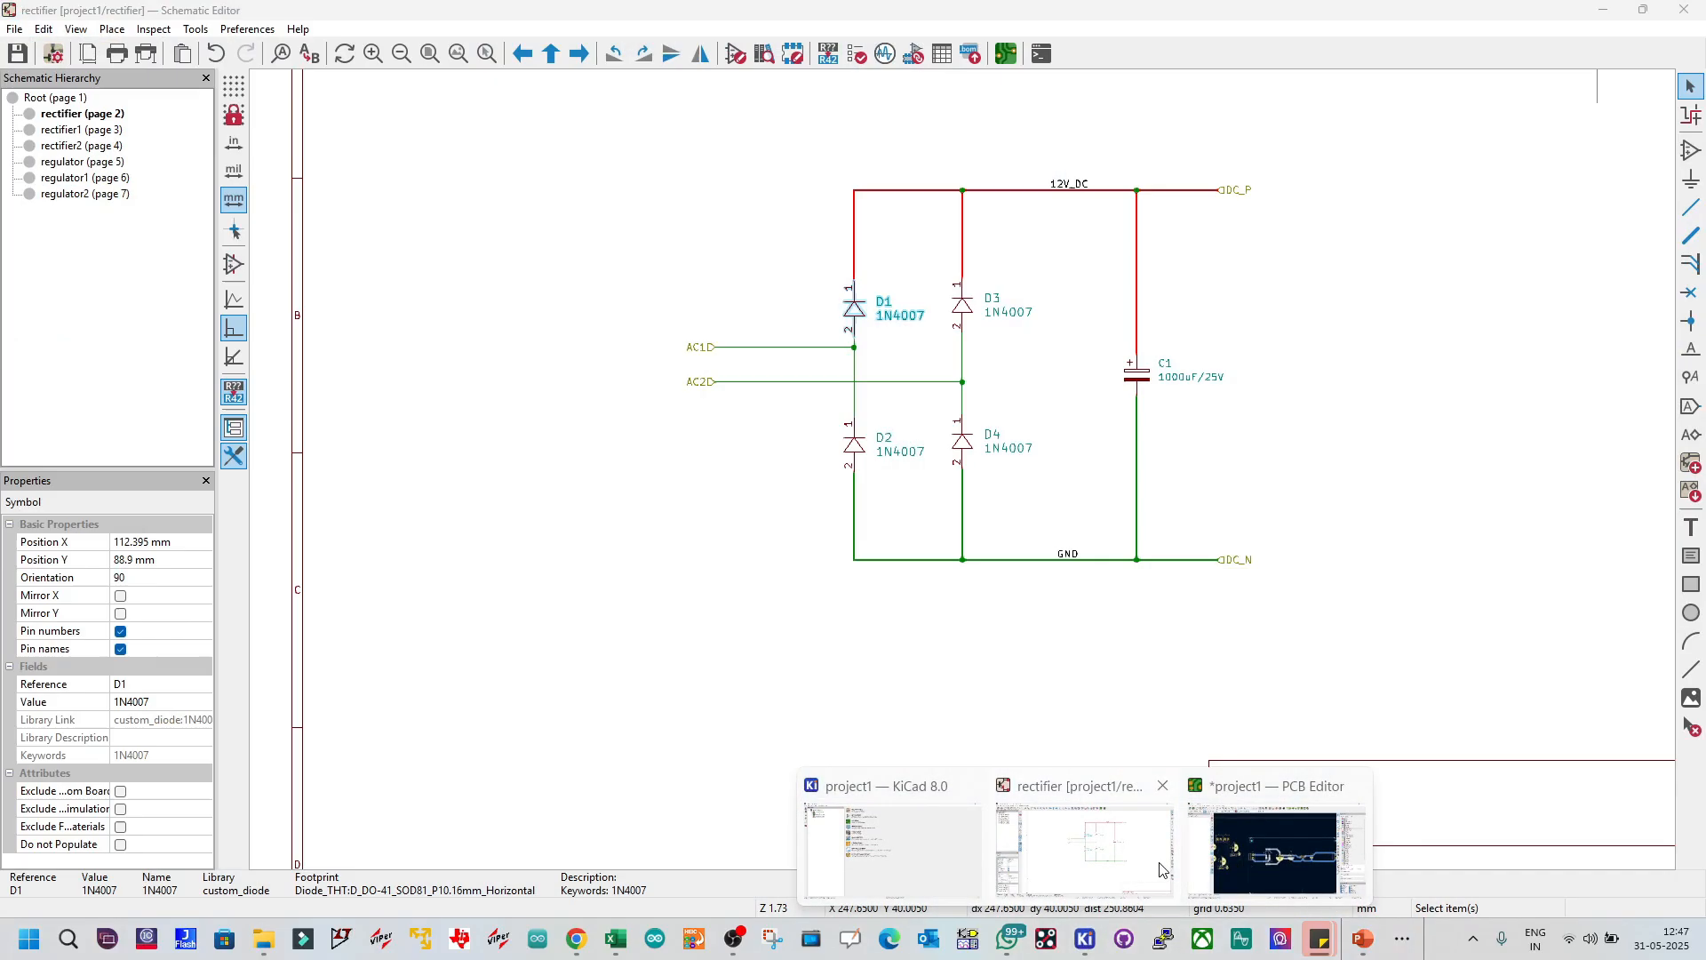
{"action": "left_click", "coordinate": [1084, 851]}
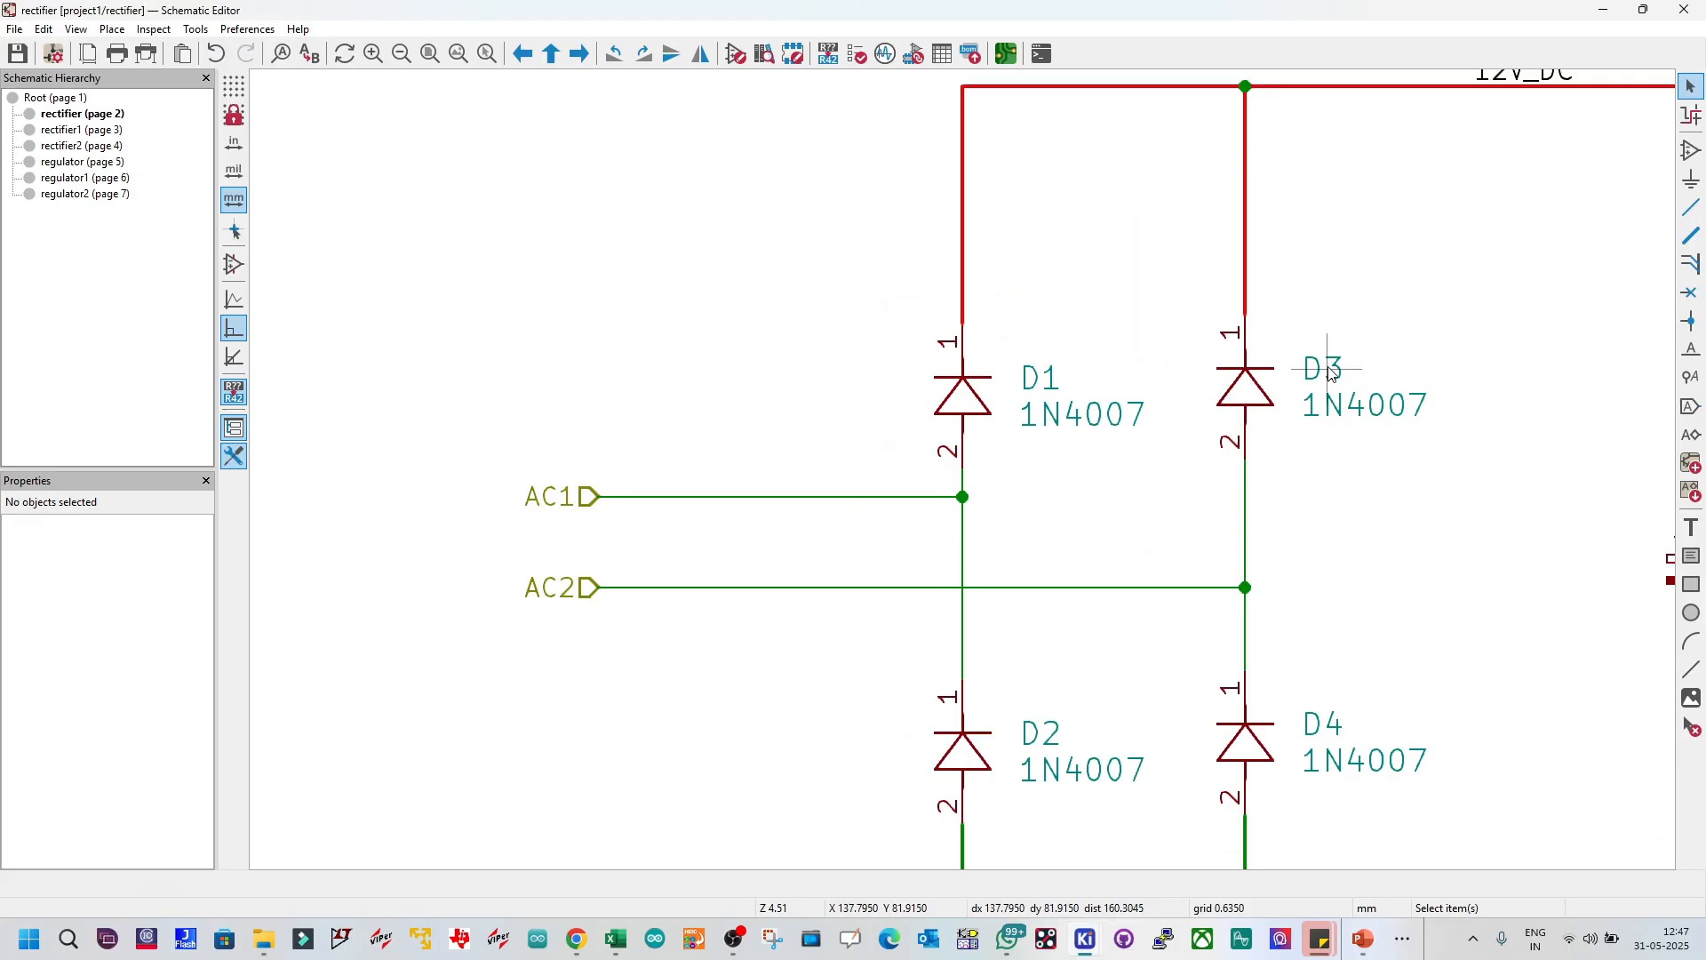
{"action": "left_click", "coordinate": [1603, 10]}
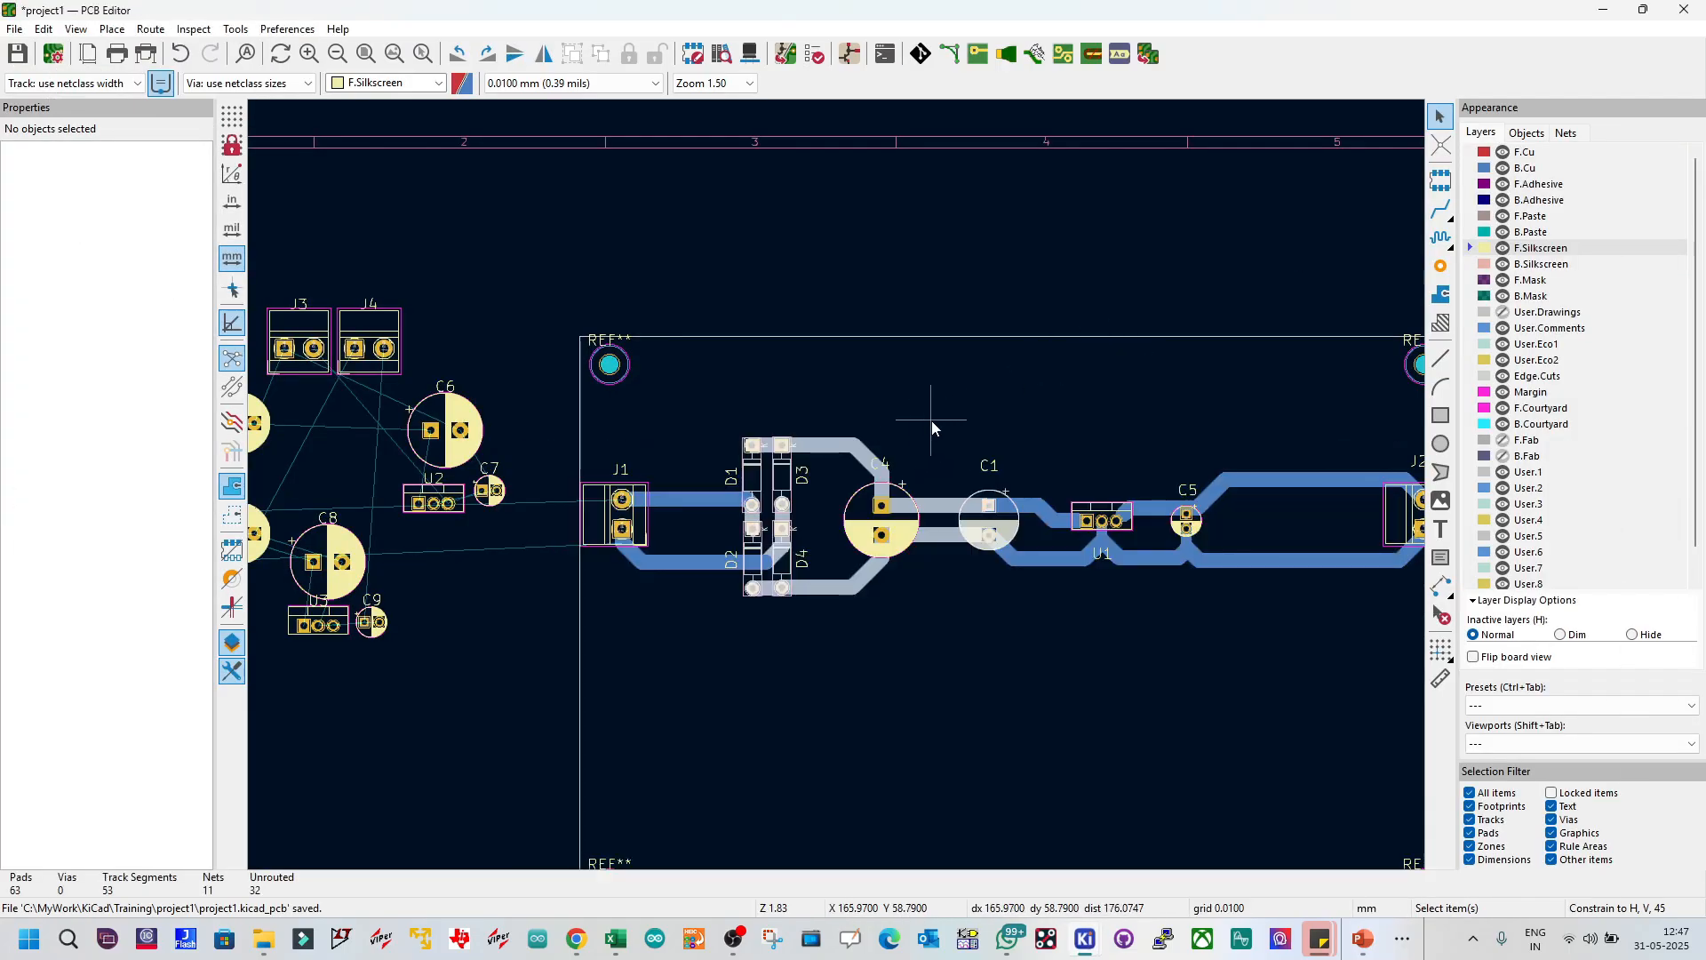
Step: Try to run Replicate Layout with no footprint selected, dismiss its message, and clear the selection
{"action": "left_click", "coordinate": [1150, 54]}
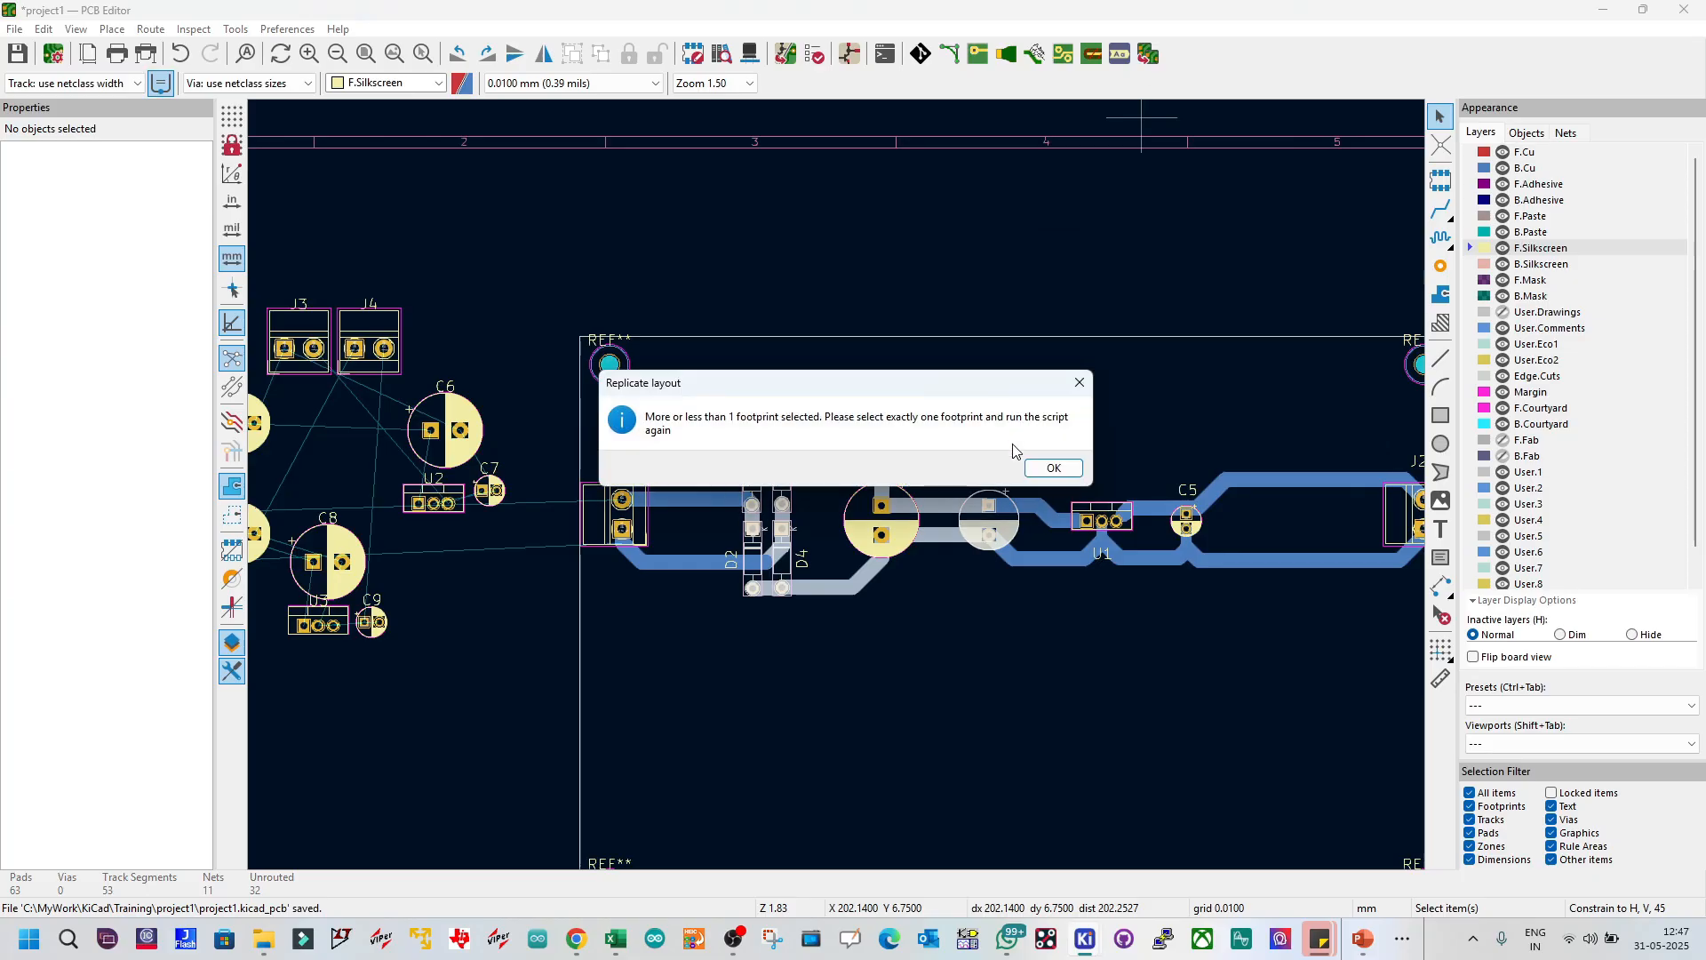
{"action": "left_click", "coordinate": [1051, 470]}
{"action": "left_click", "coordinate": [749, 465]}
{"action": "key", "text": "Escape"}
{"action": "middle_click_drag", "start_coordinate": [991, 653], "coordinate": [837, 485]}
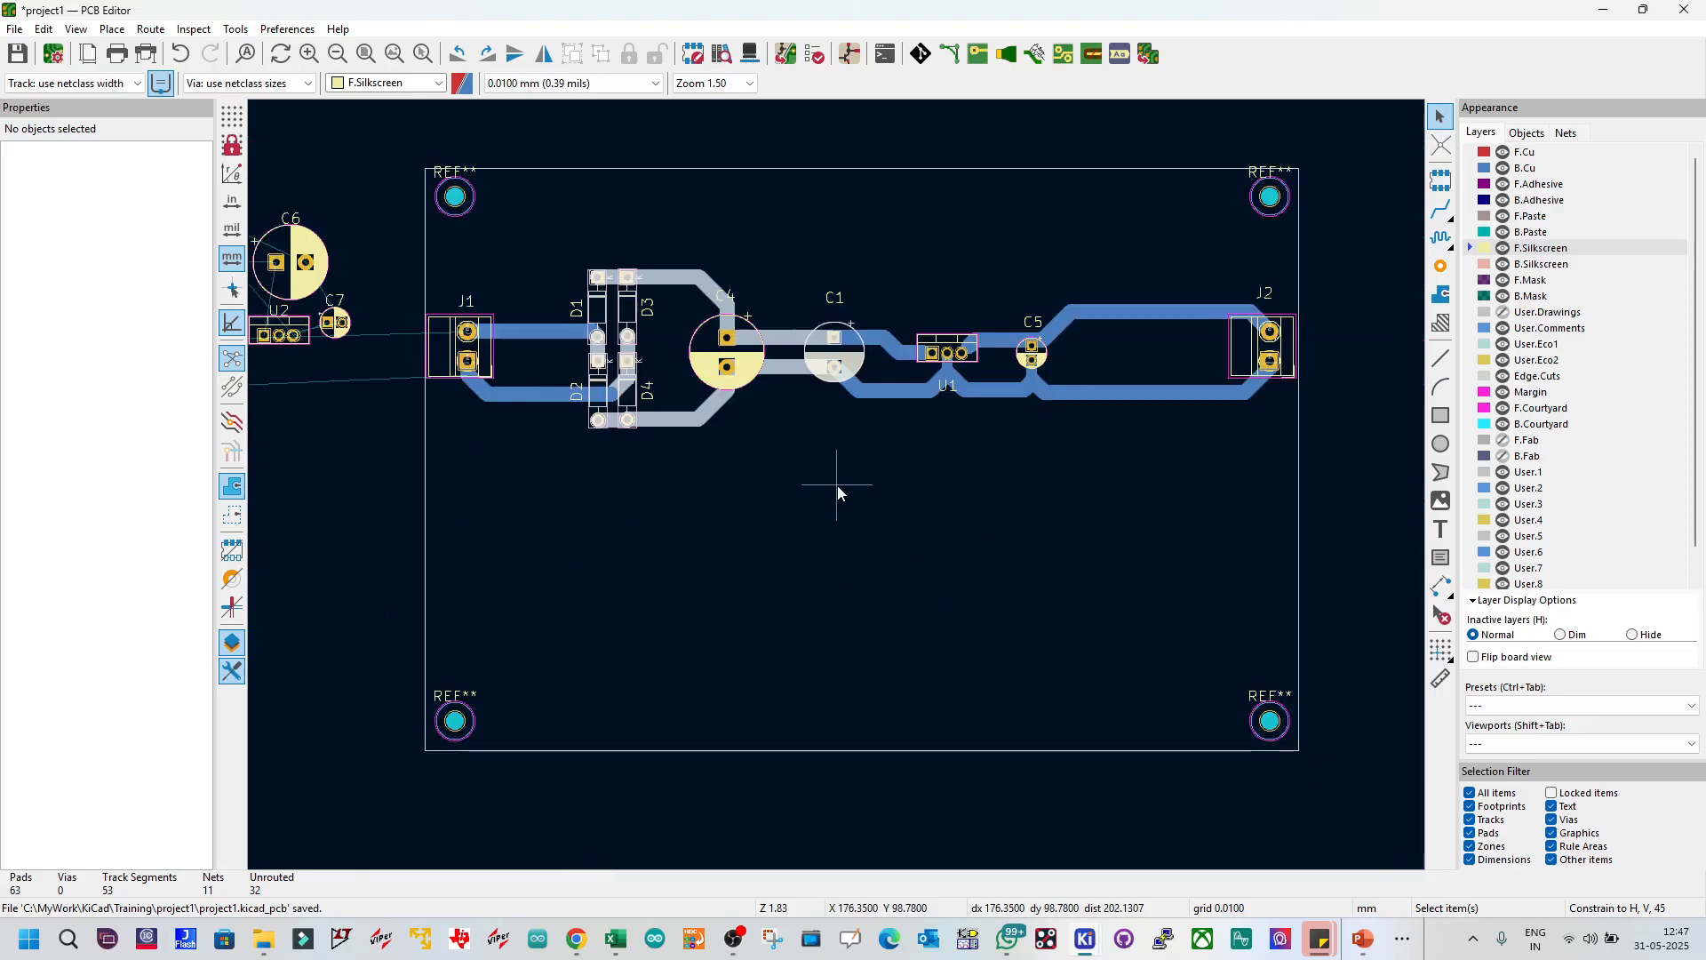
Step: Save the project1 board
{"action": "key", "text": "ctrl+s"}
{"action": "scroll", "coordinate": [843, 399], "scroll_direction": "down", "scroll_amount": 1}
{"action": "scroll", "coordinate": [837, 483], "scroll_direction": "up", "scroll_amount": 2}
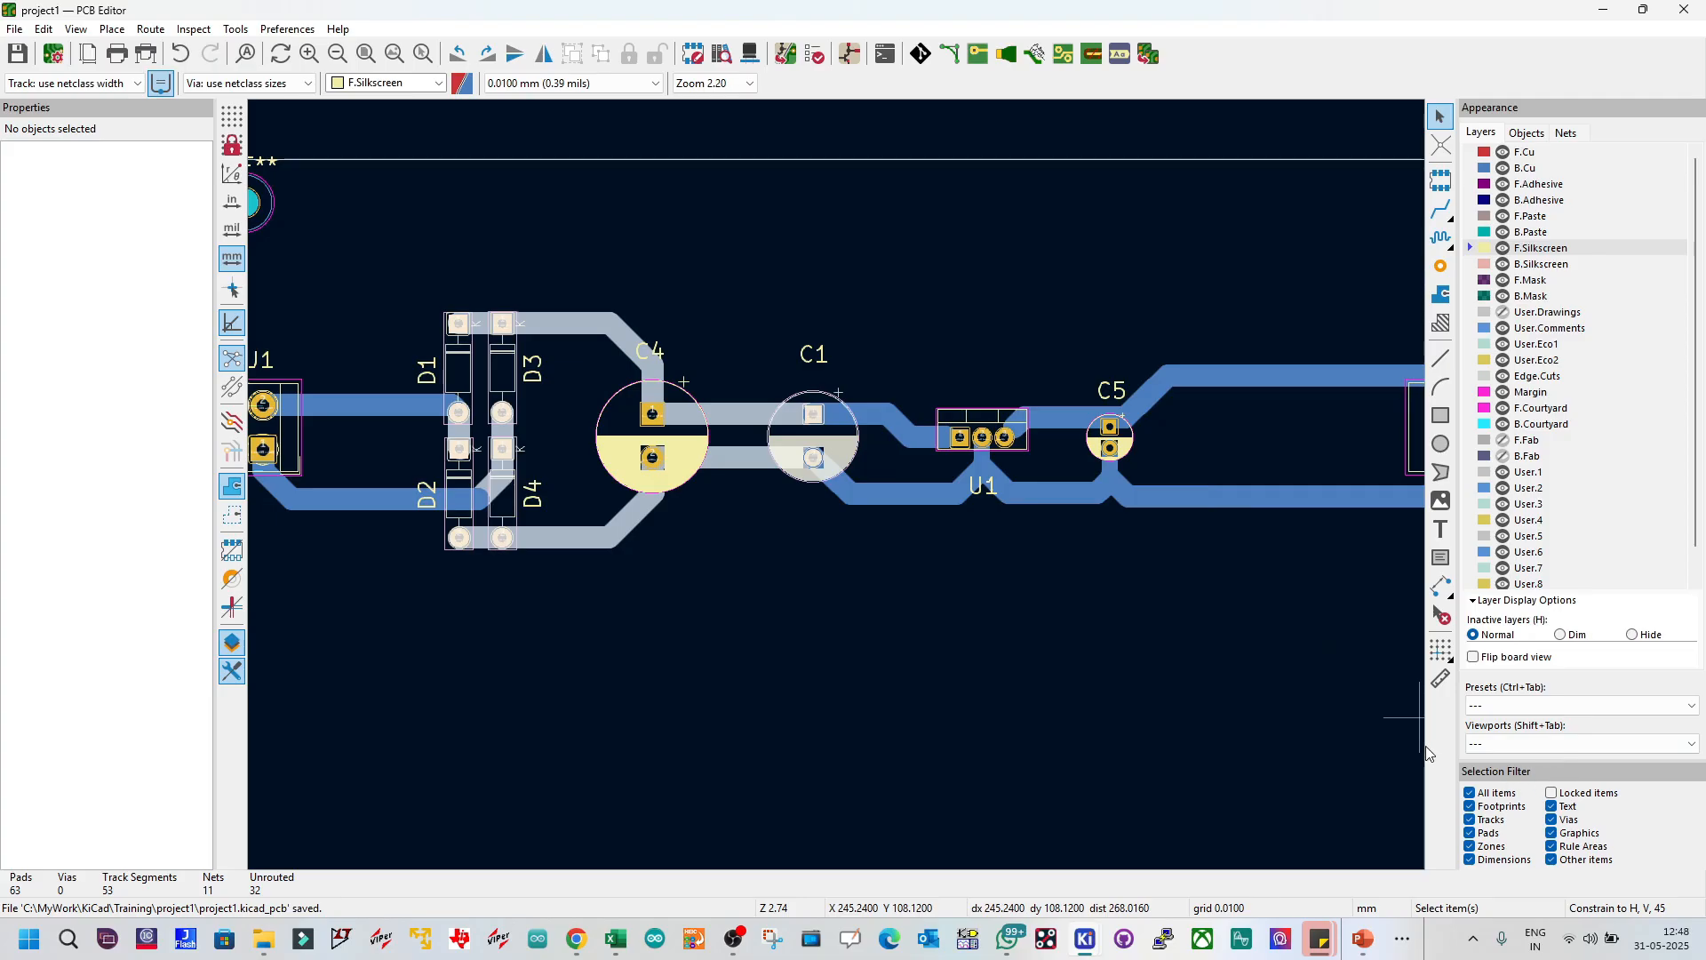
{"action": "left_click", "coordinate": [1442, 177]}
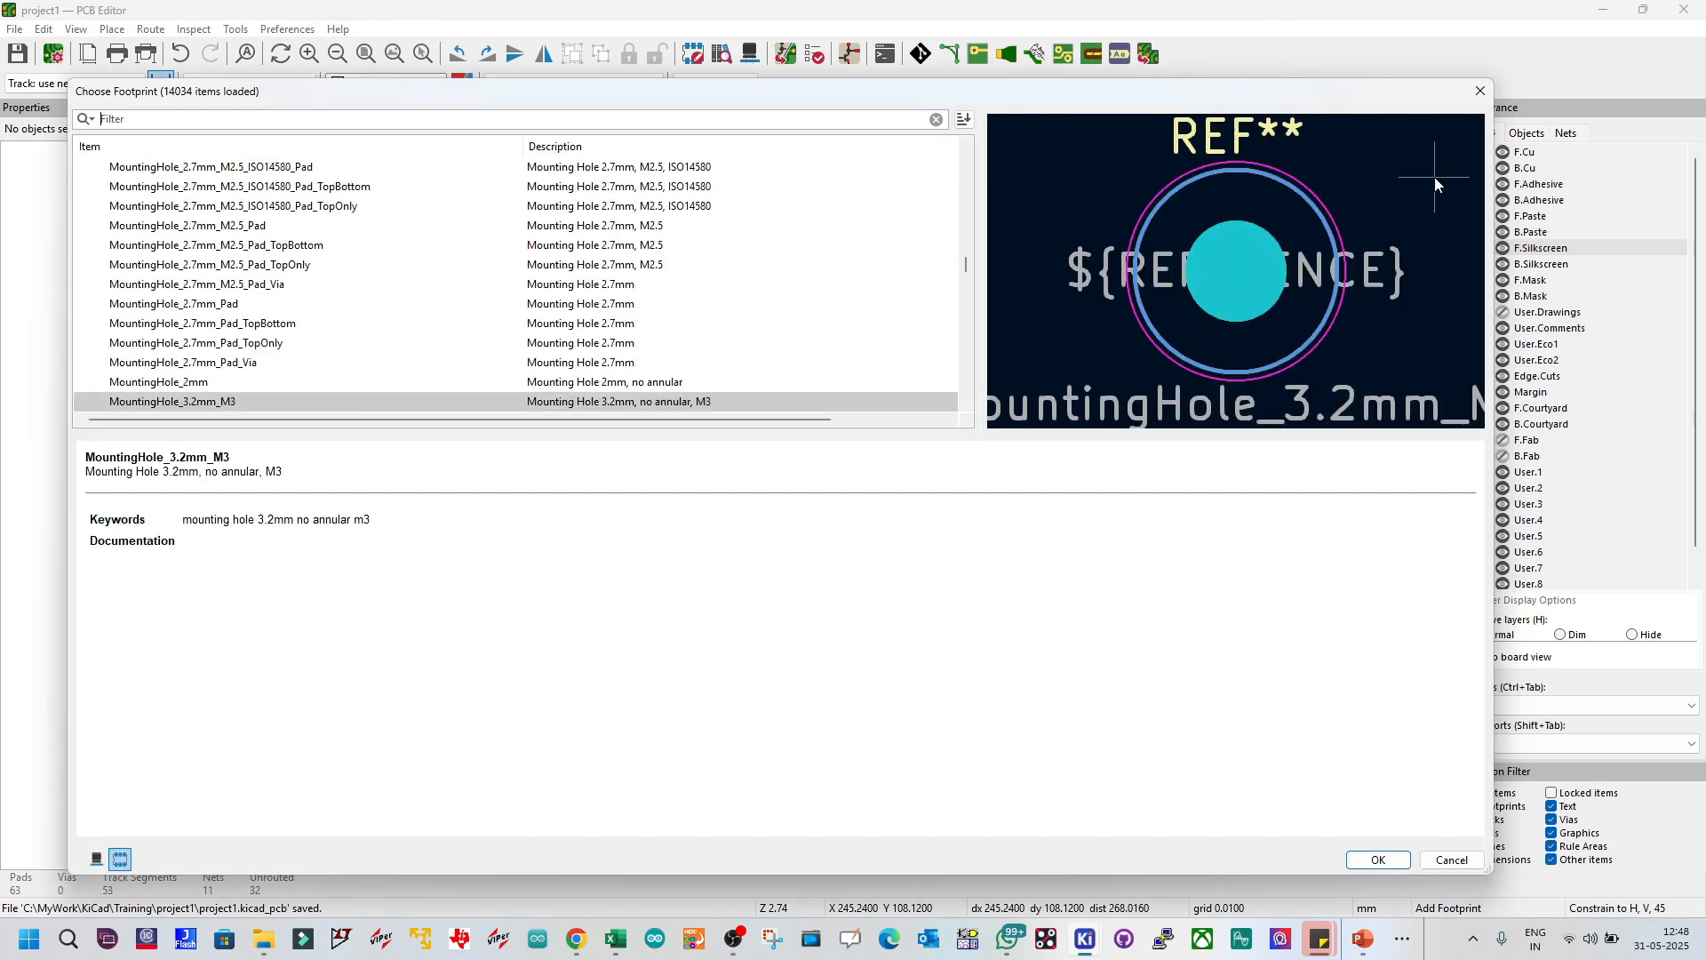
{"action": "key", "text": "Escape"}
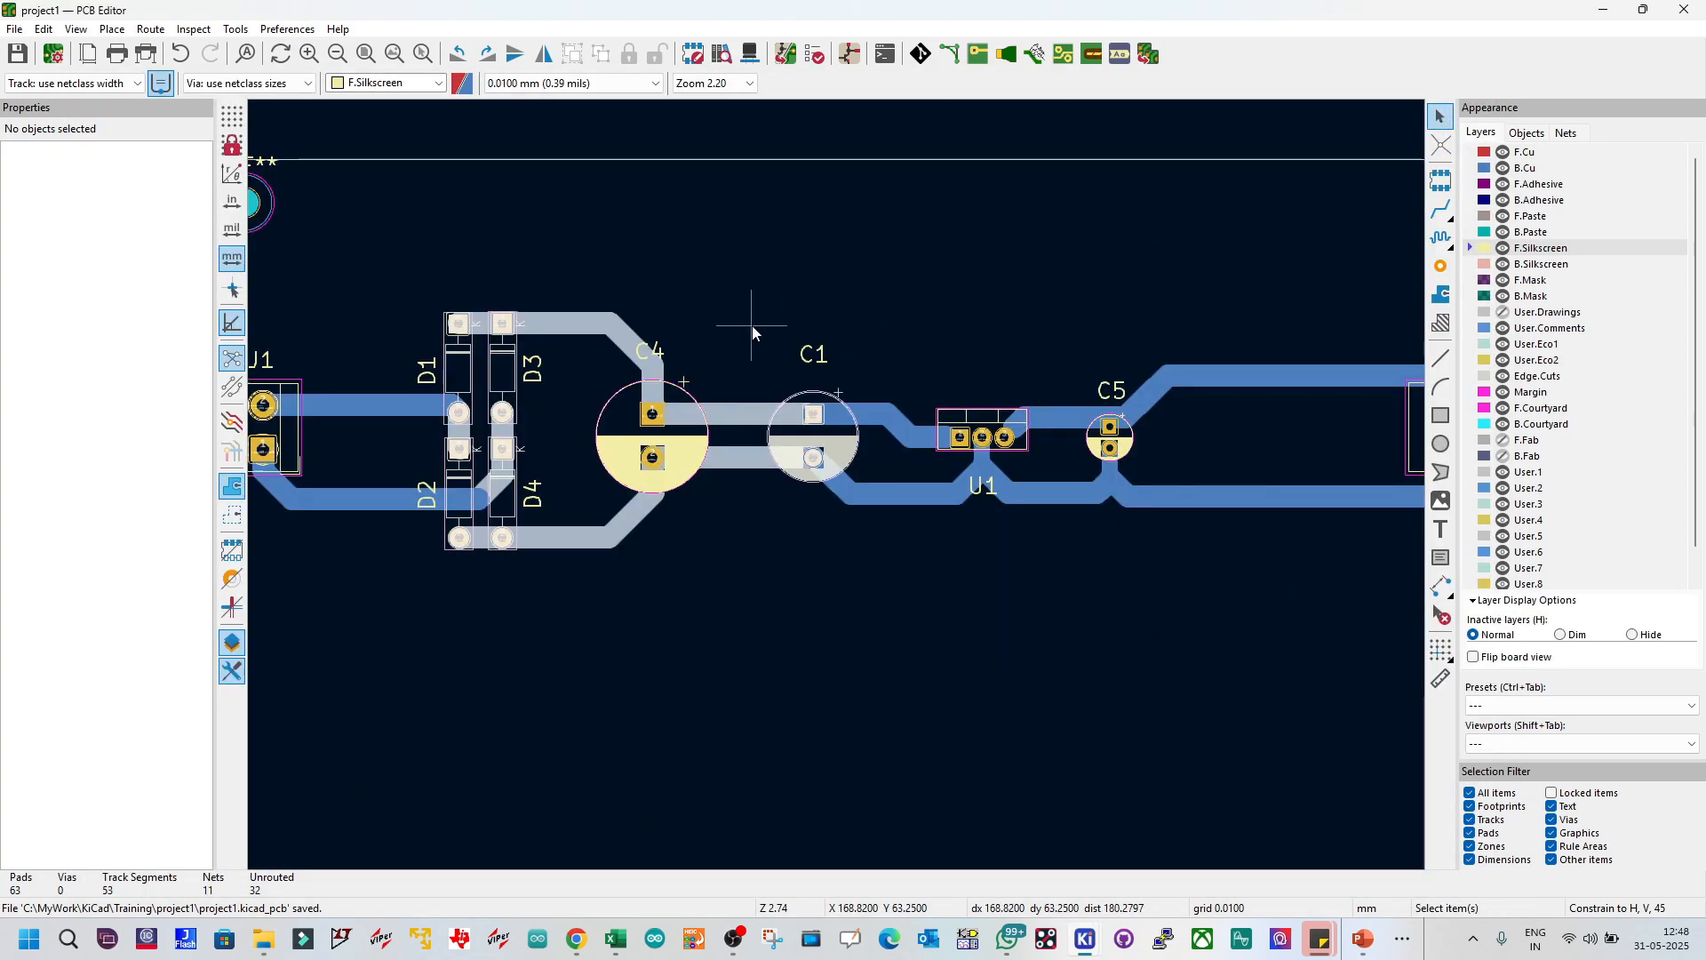
{"action": "left_click", "coordinate": [622, 408]}
{"action": "left_click", "coordinate": [739, 290]}
{"action": "left_click", "coordinate": [621, 324]}
{"action": "key", "text": "Escape"}
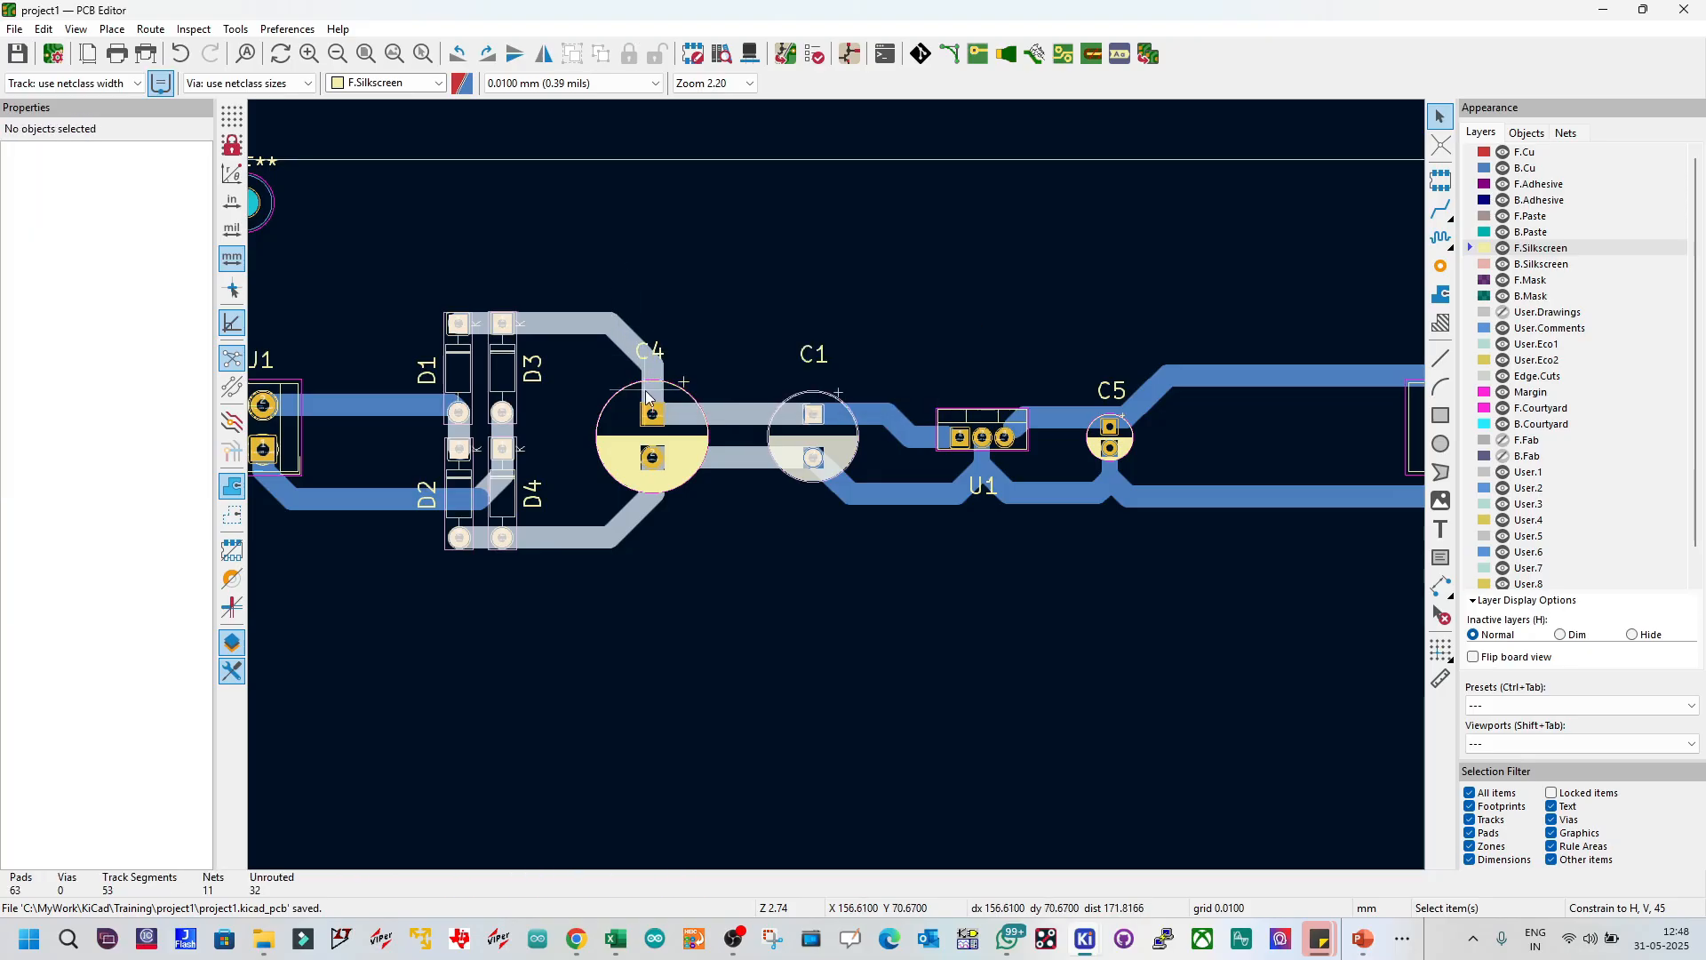
{"action": "scroll", "coordinate": [646, 397], "scroll_direction": "down", "scroll_amount": 3}
{"action": "scroll", "coordinate": [837, 485], "scroll_direction": "up", "scroll_amount": 2}
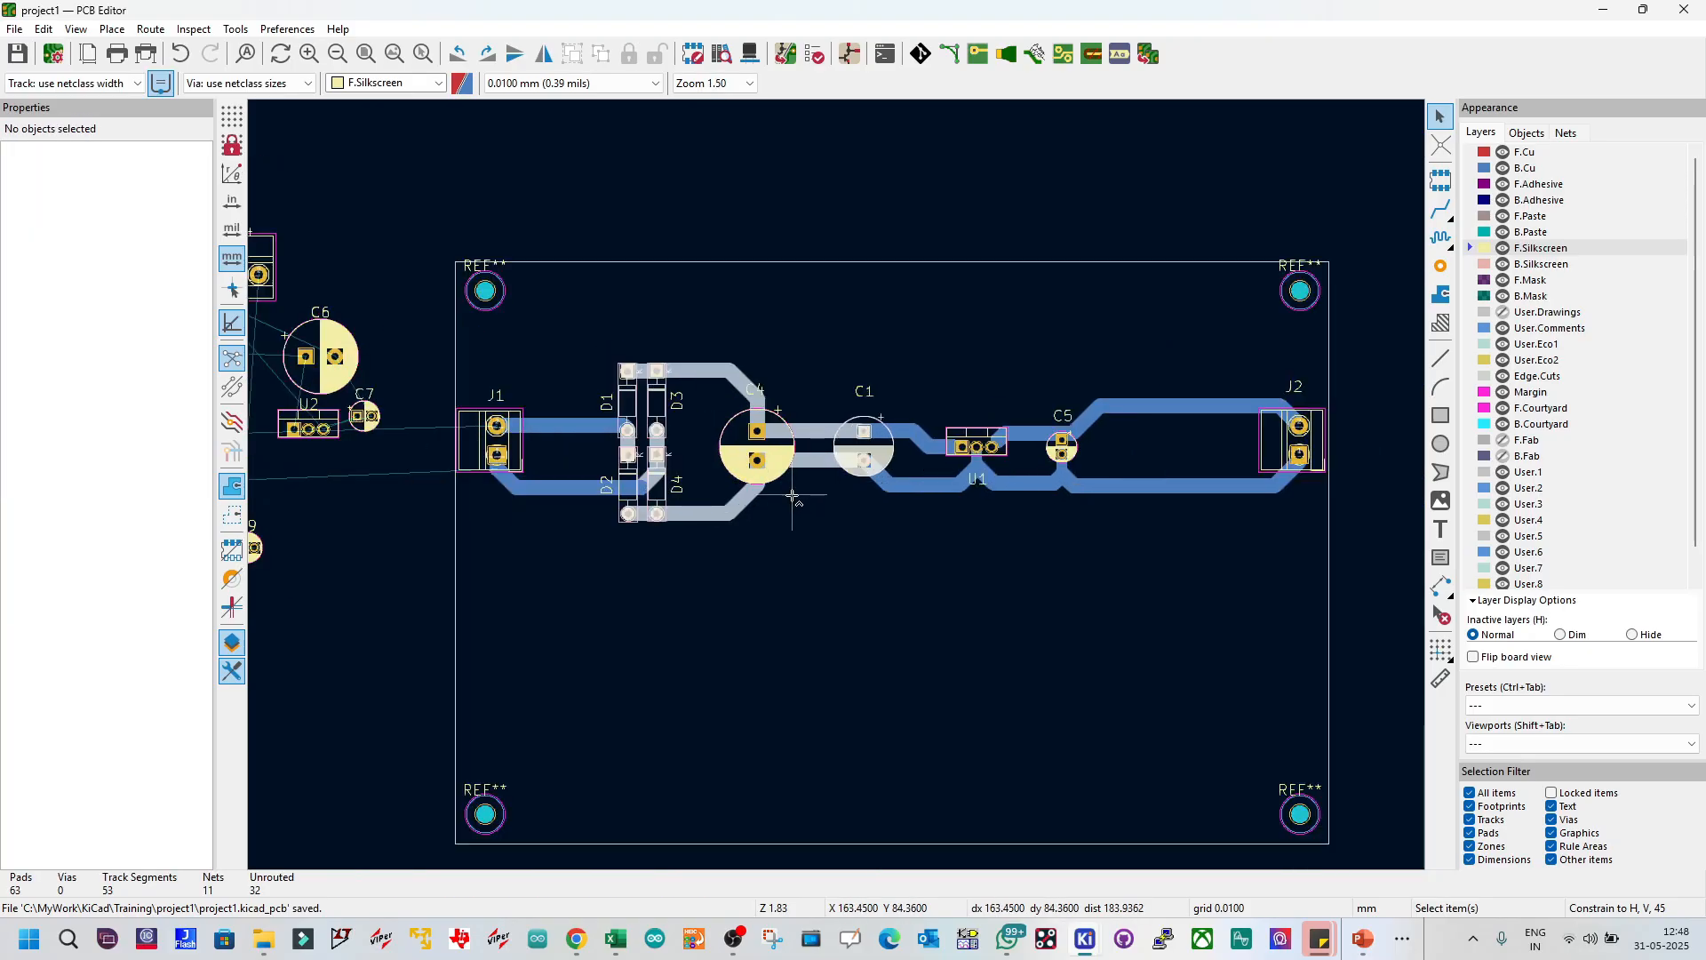
Step: Review the rectifier sheet and the root sheet in the Schematic Editor, and return to the board layout
{"action": "left_click", "coordinate": [815, 587]}
{"action": "key", "text": "Escape"}
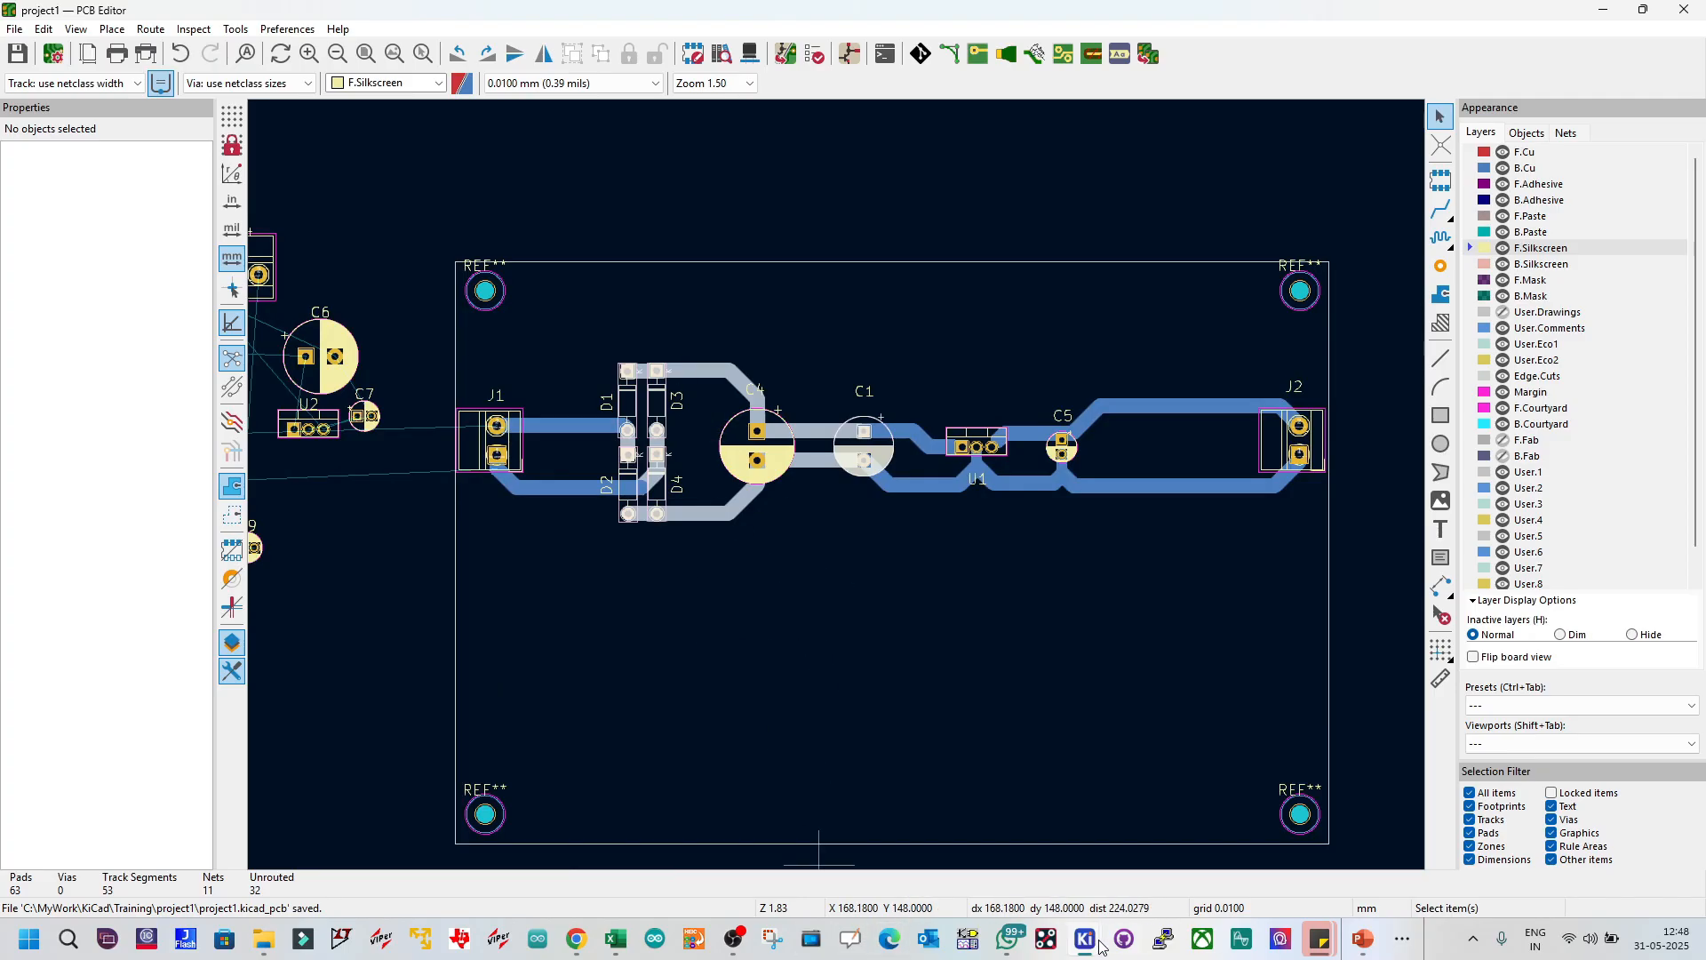
{"action": "mouse_move", "coordinate": [1095, 942]}
{"action": "left_click", "coordinate": [1102, 775]}
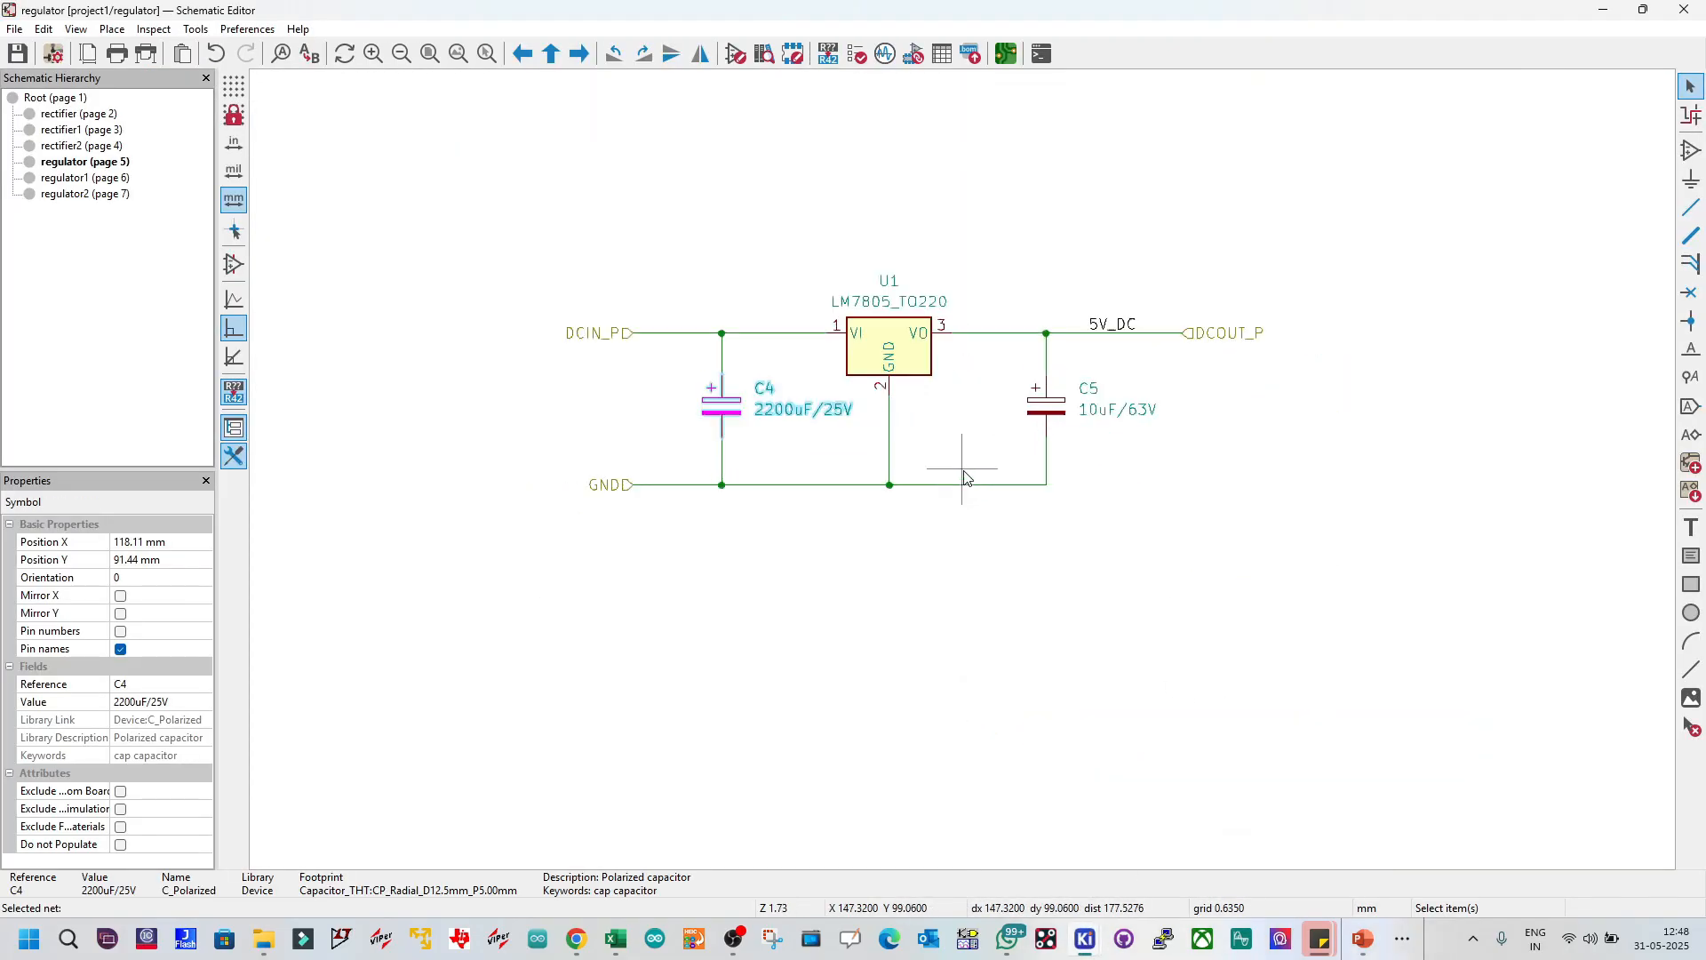
{"action": "left_click", "coordinate": [933, 571]}
{"action": "left_click", "coordinate": [54, 113]}
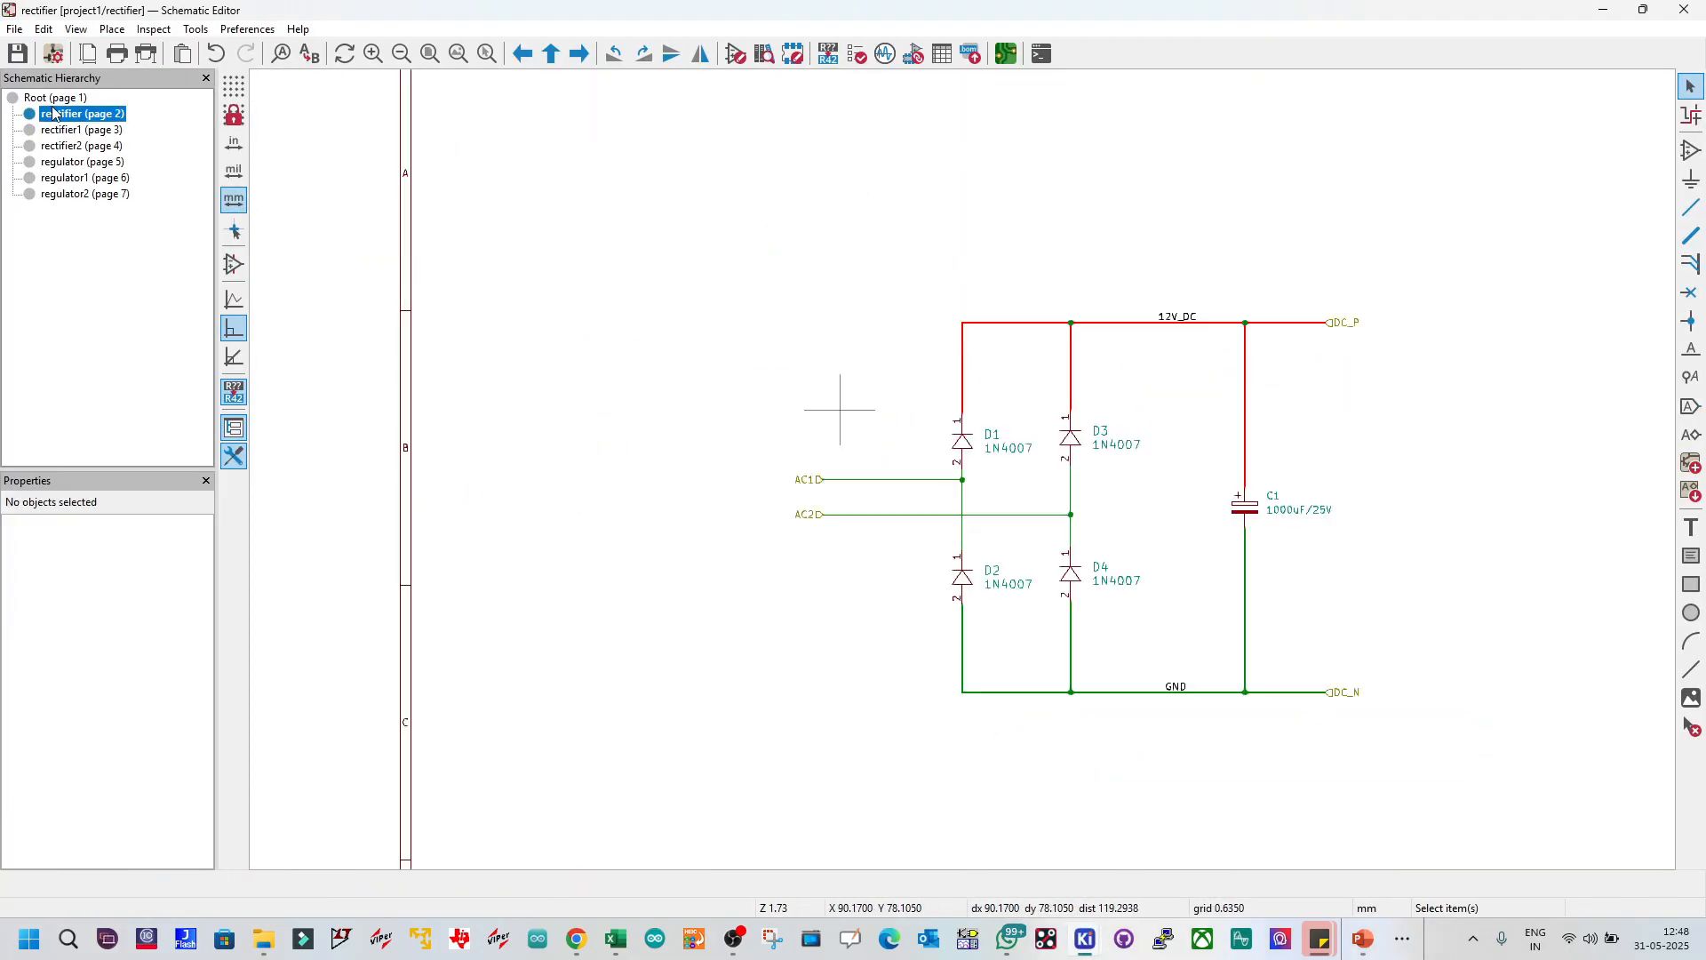
{"action": "left_click", "coordinate": [55, 98]}
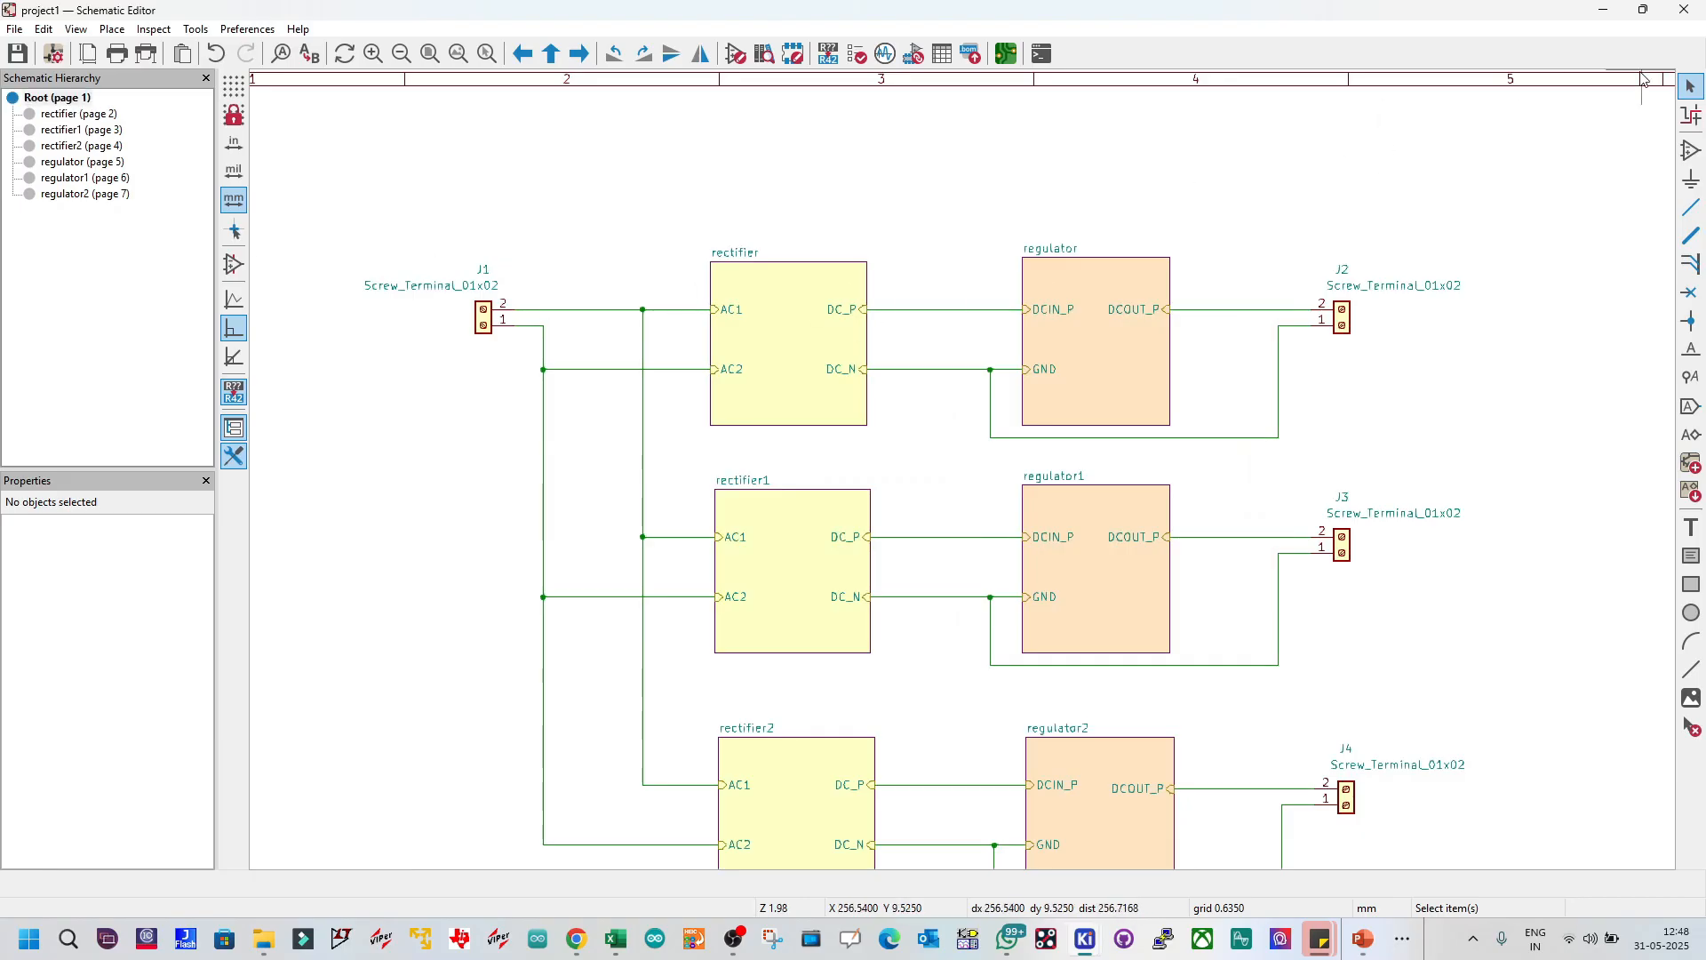
{"action": "double_click", "coordinate": [836, 331]}
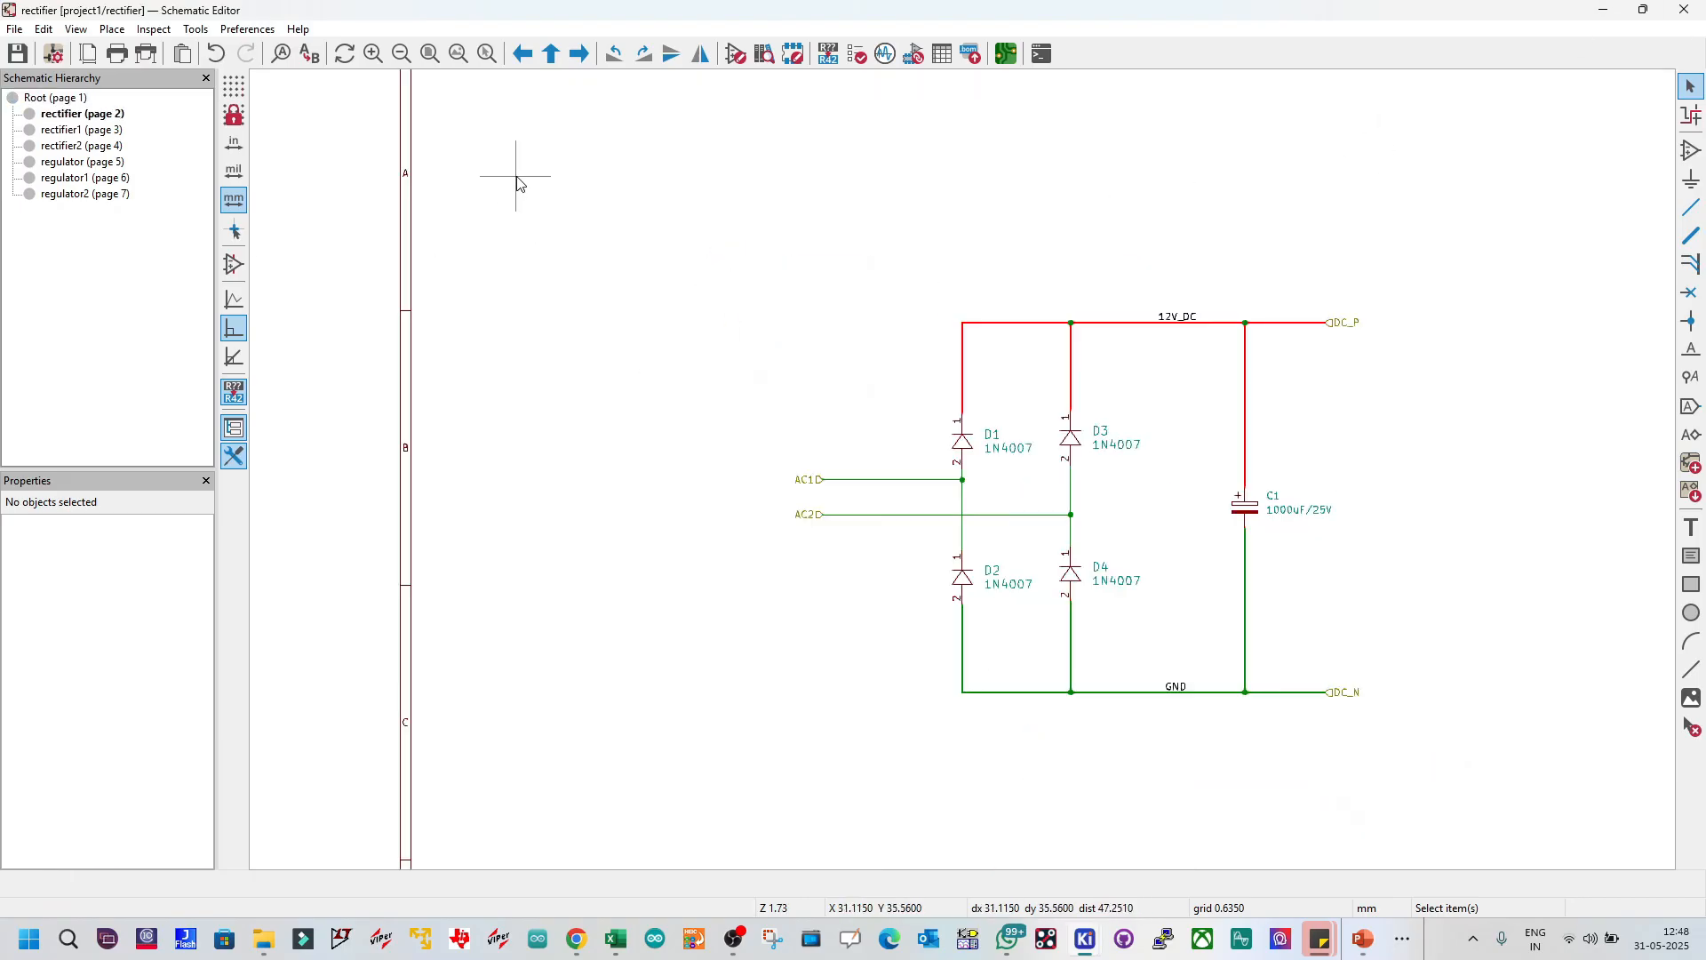
{"action": "left_click", "coordinate": [551, 55]}
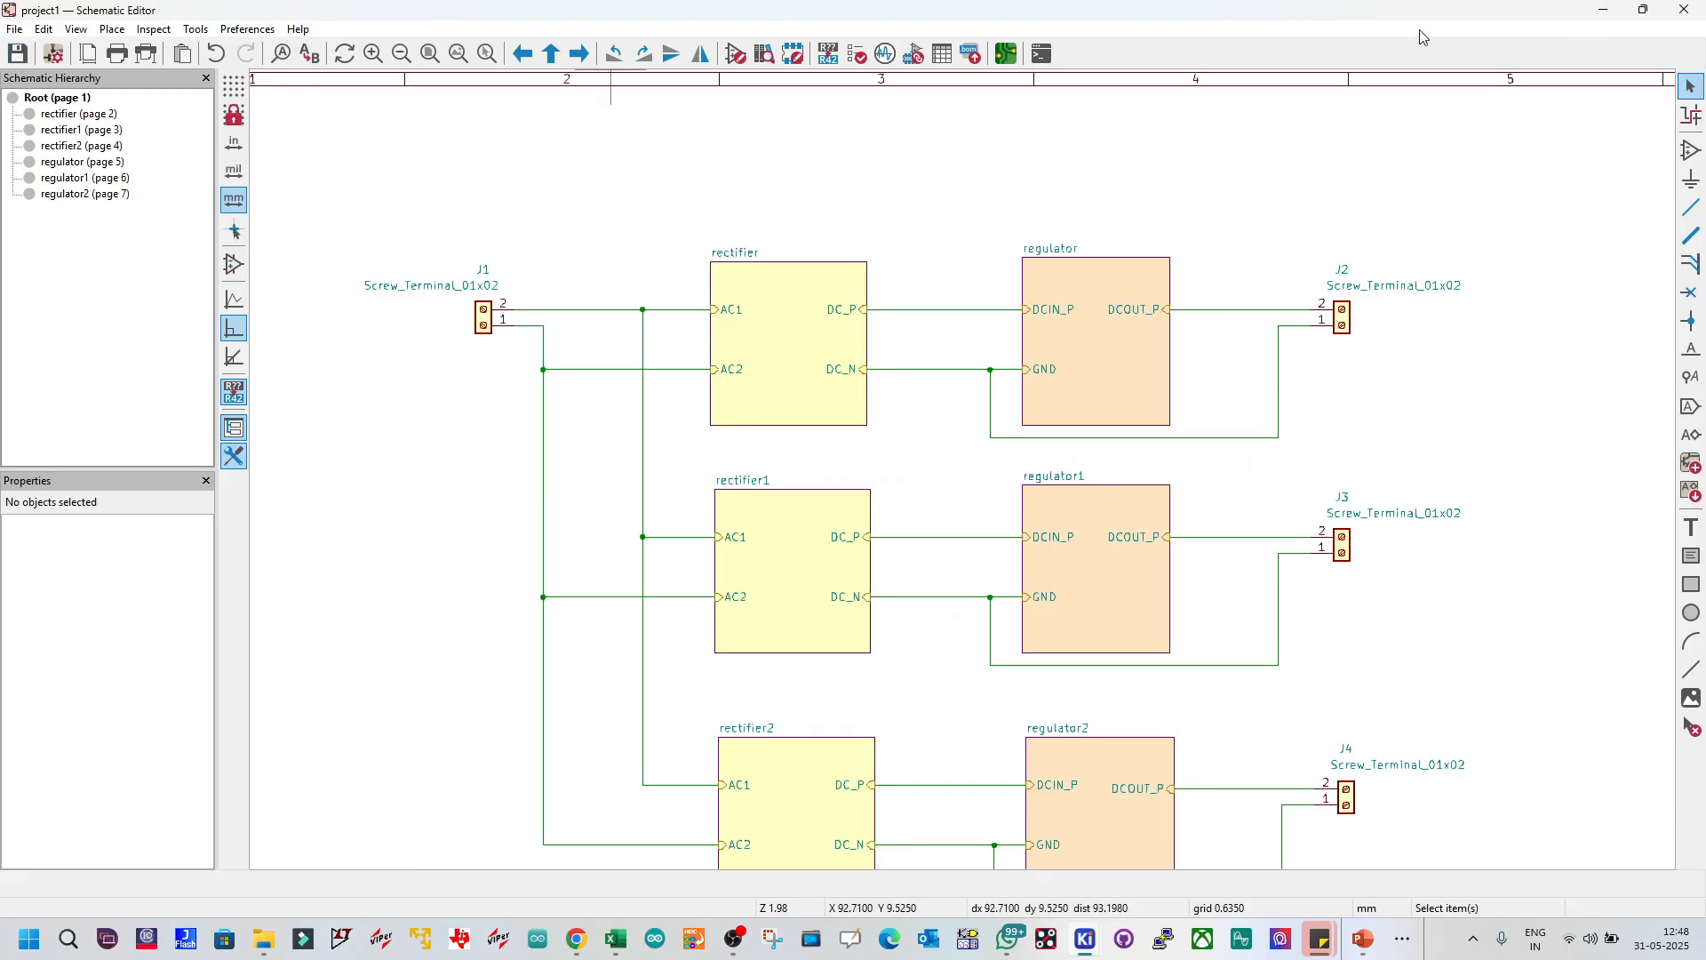
{"action": "left_click", "coordinate": [1603, 11]}
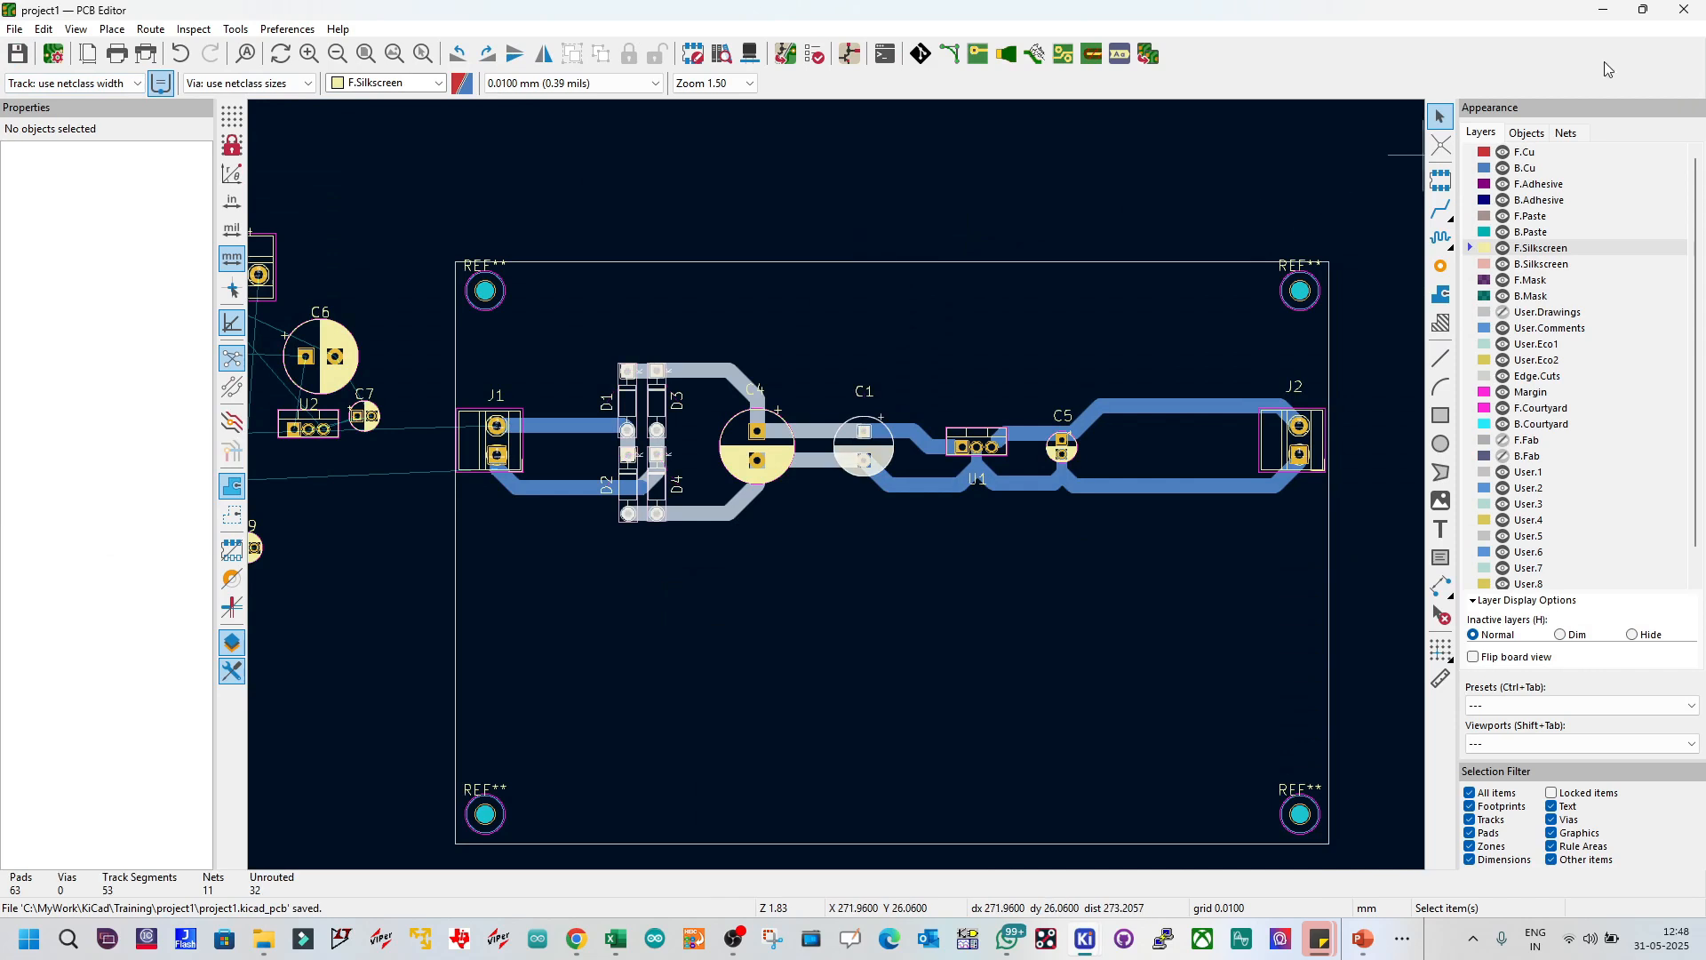
Step: Close the PCB Editor and reopen project1.kicad_pcb from the KiCad project window
{"action": "left_click", "coordinate": [1683, 12]}
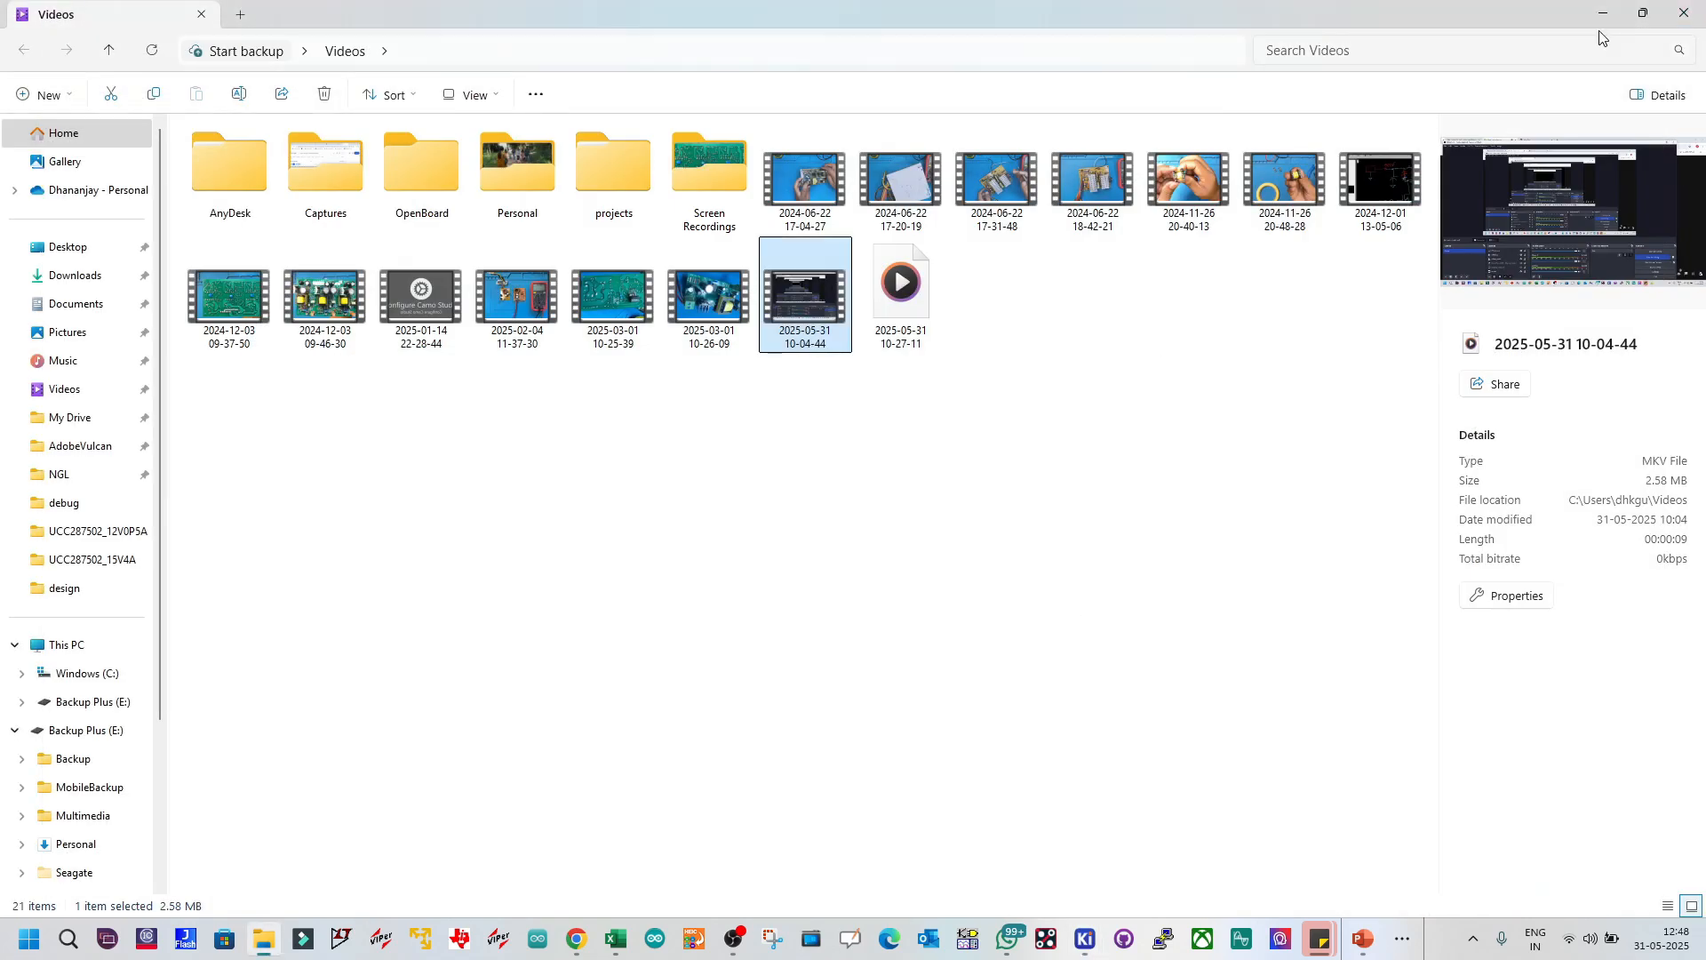
{"action": "left_click", "coordinate": [1683, 13]}
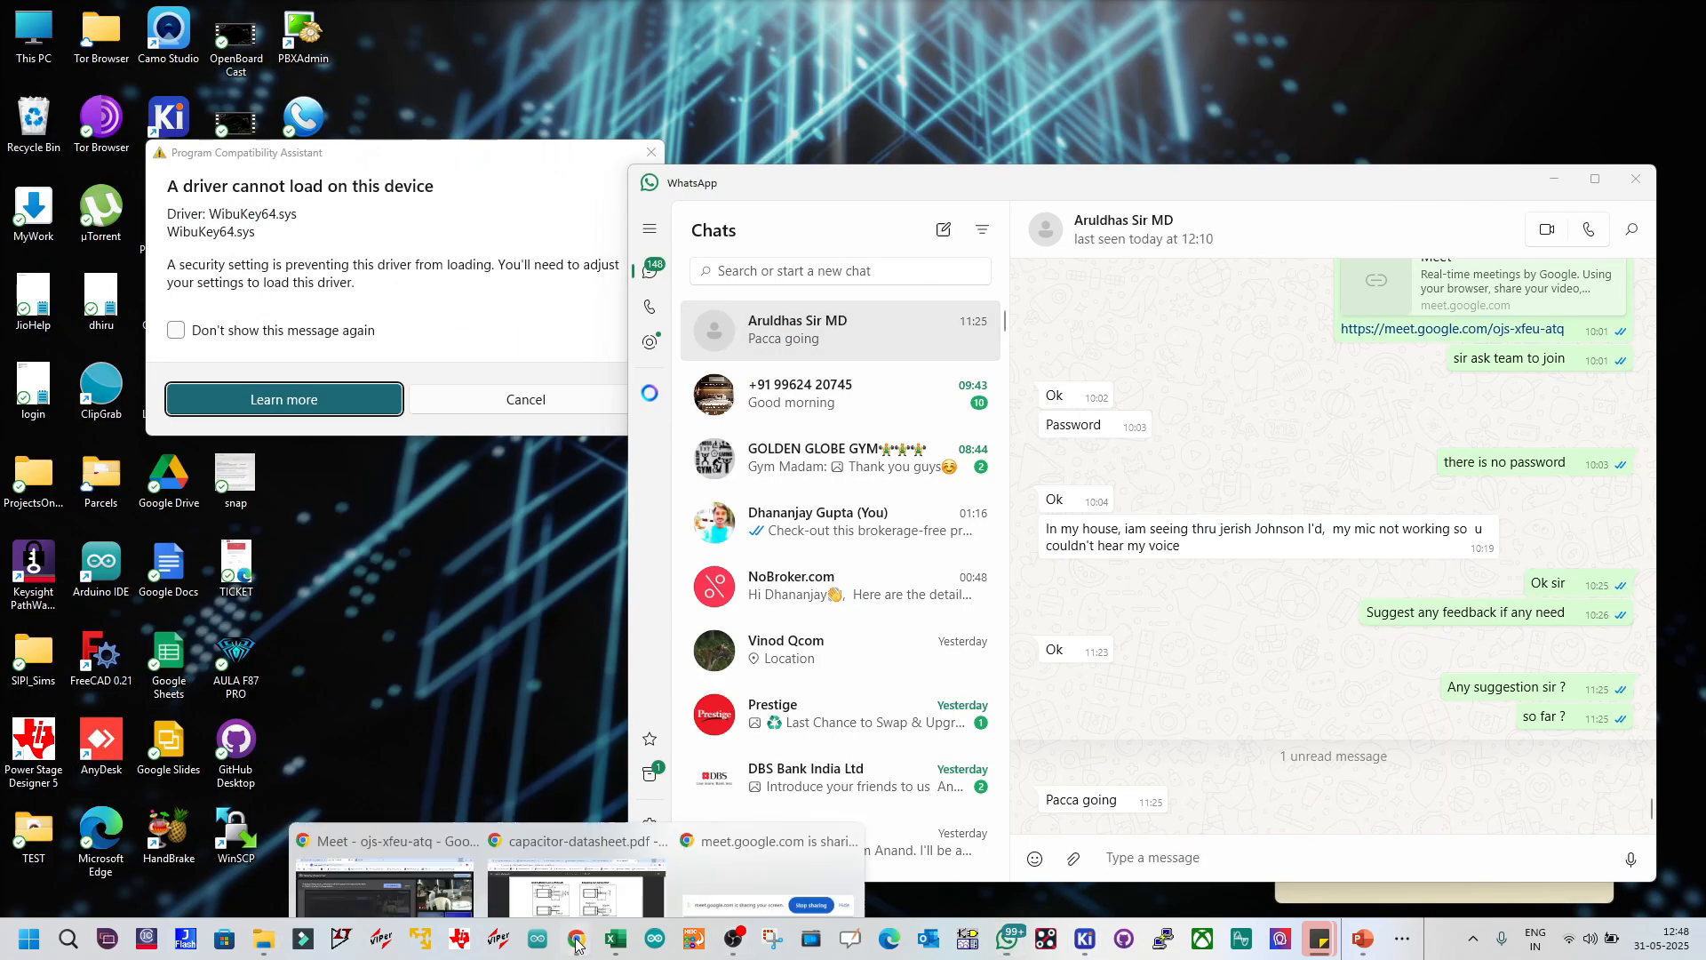
{"action": "left_click", "coordinate": [576, 849]}
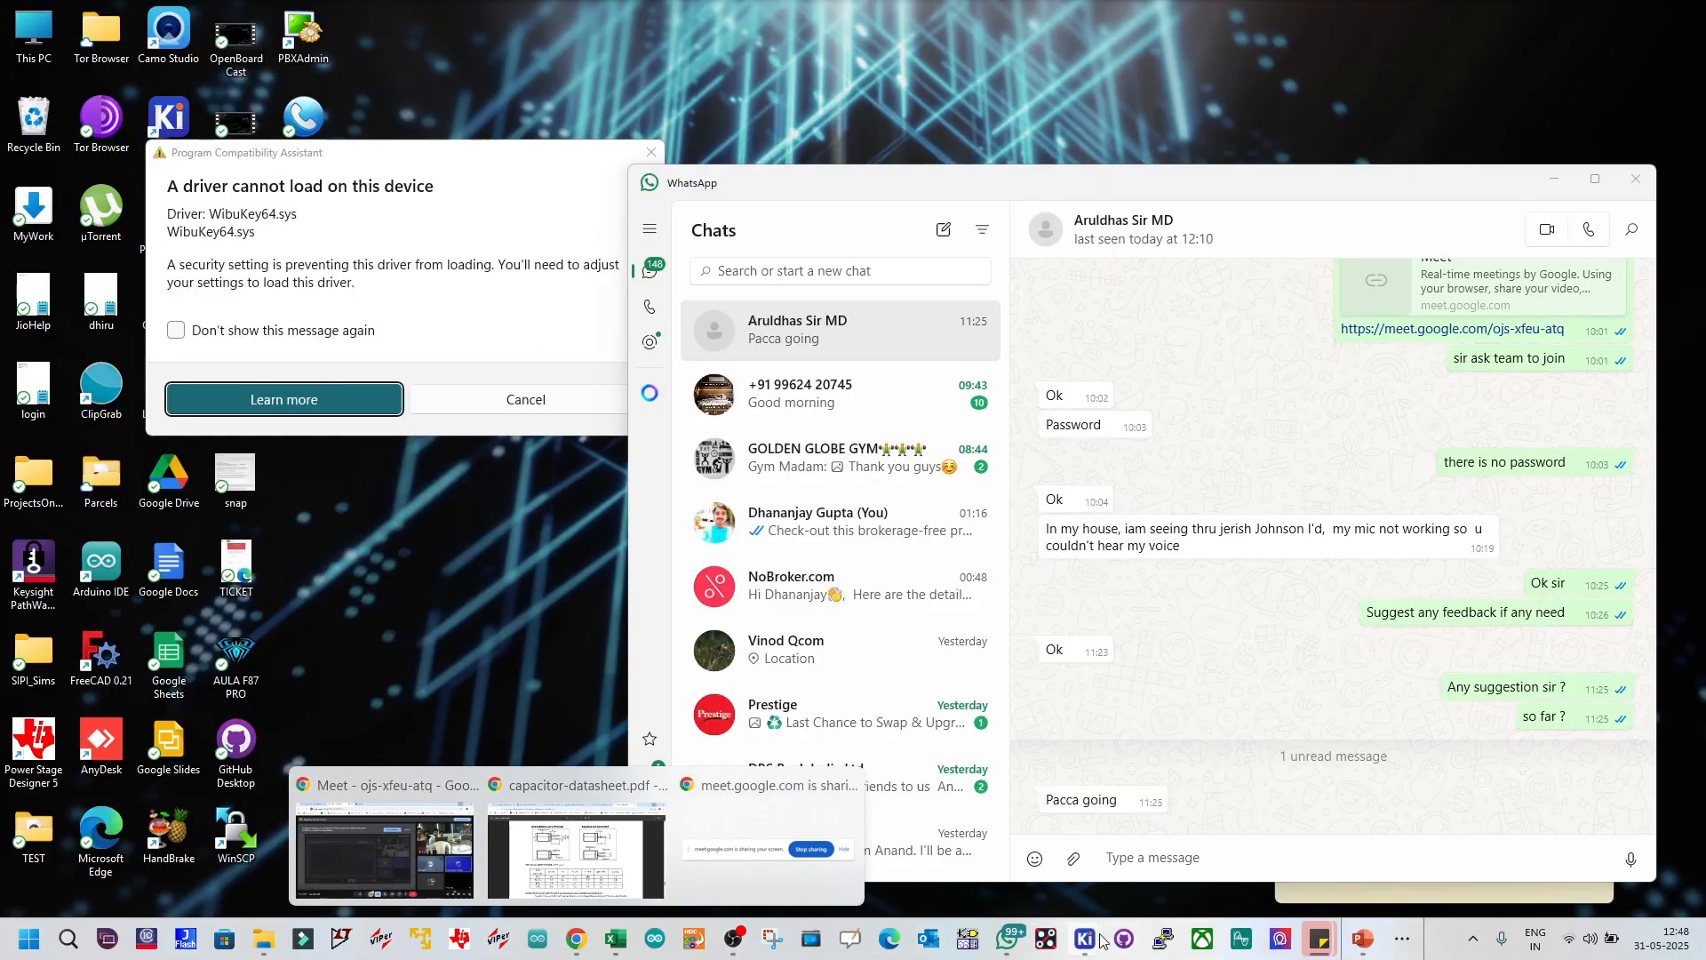
{"action": "mouse_move", "coordinate": [1084, 938]}
{"action": "left_click", "coordinate": [1127, 853]}
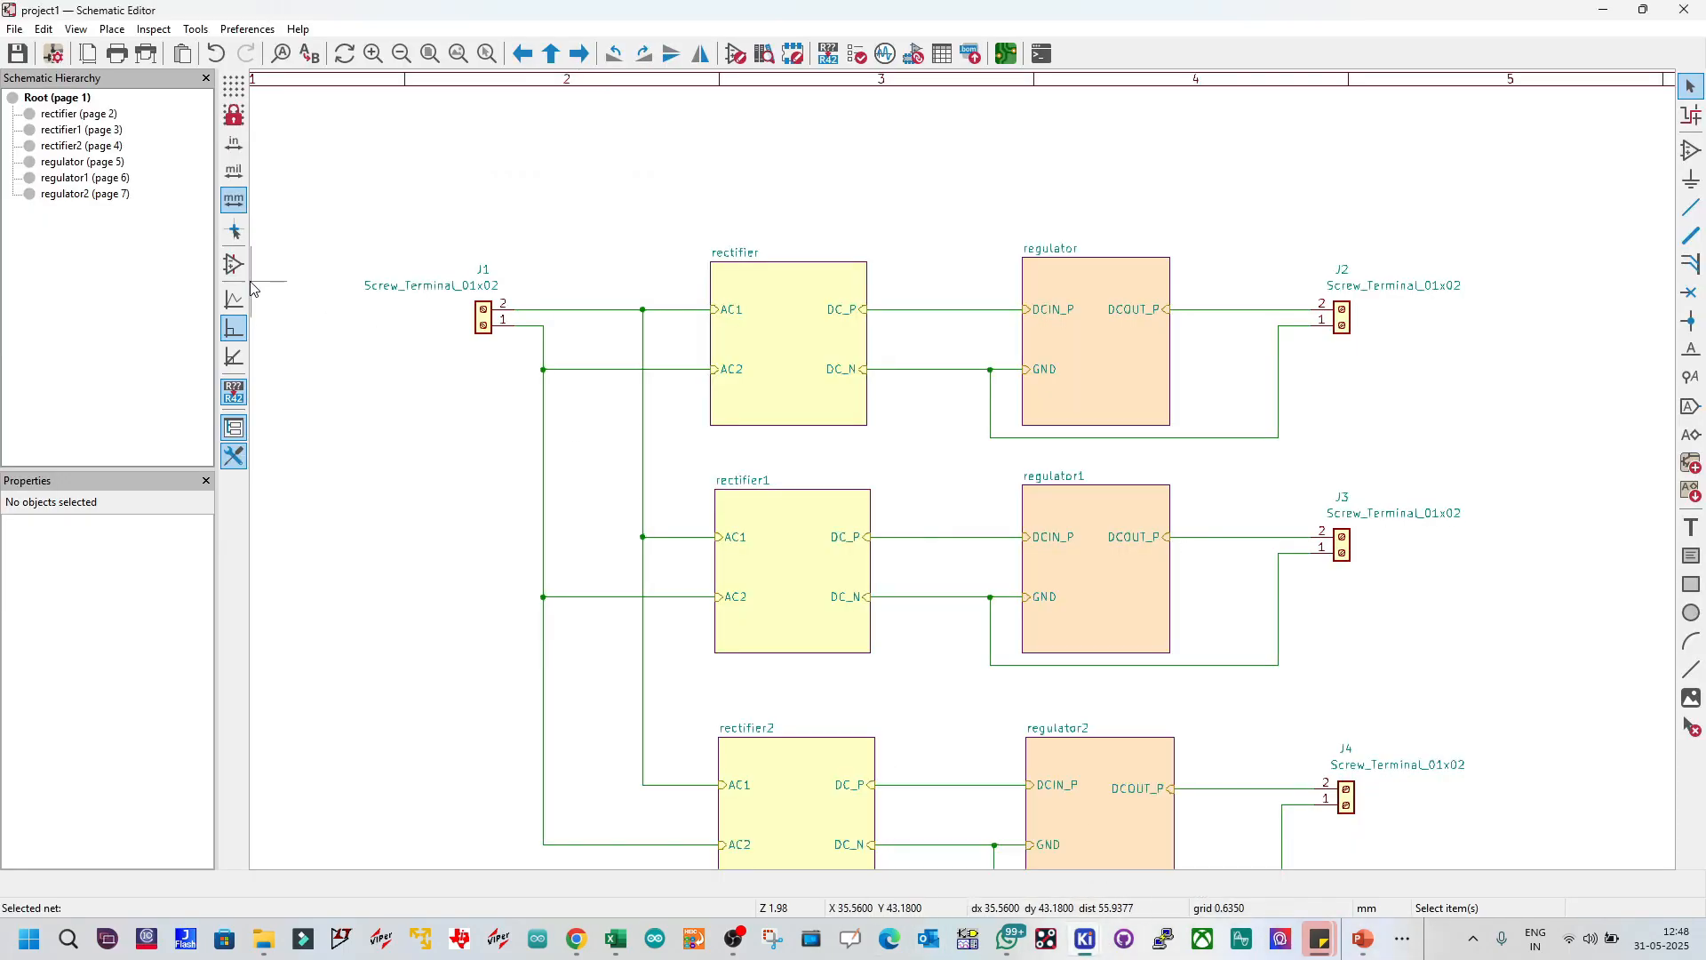
{"action": "mouse_move", "coordinate": [1084, 938]}
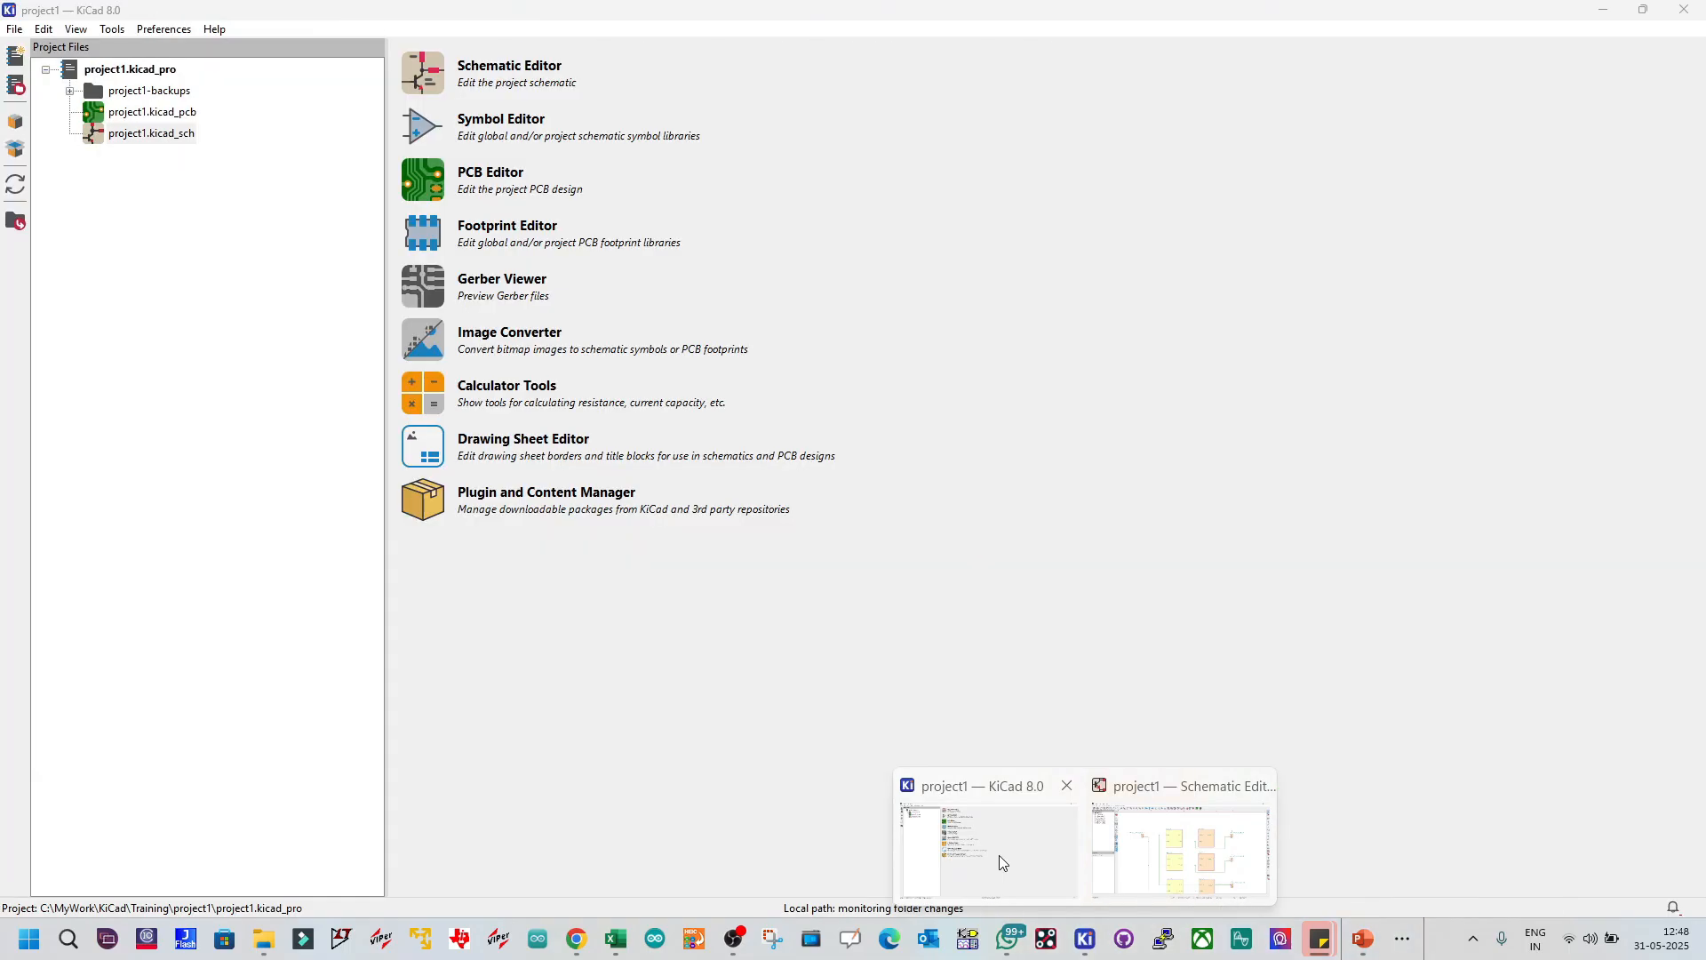
{"action": "left_click", "coordinate": [998, 854]}
{"action": "left_click", "coordinate": [135, 113]}
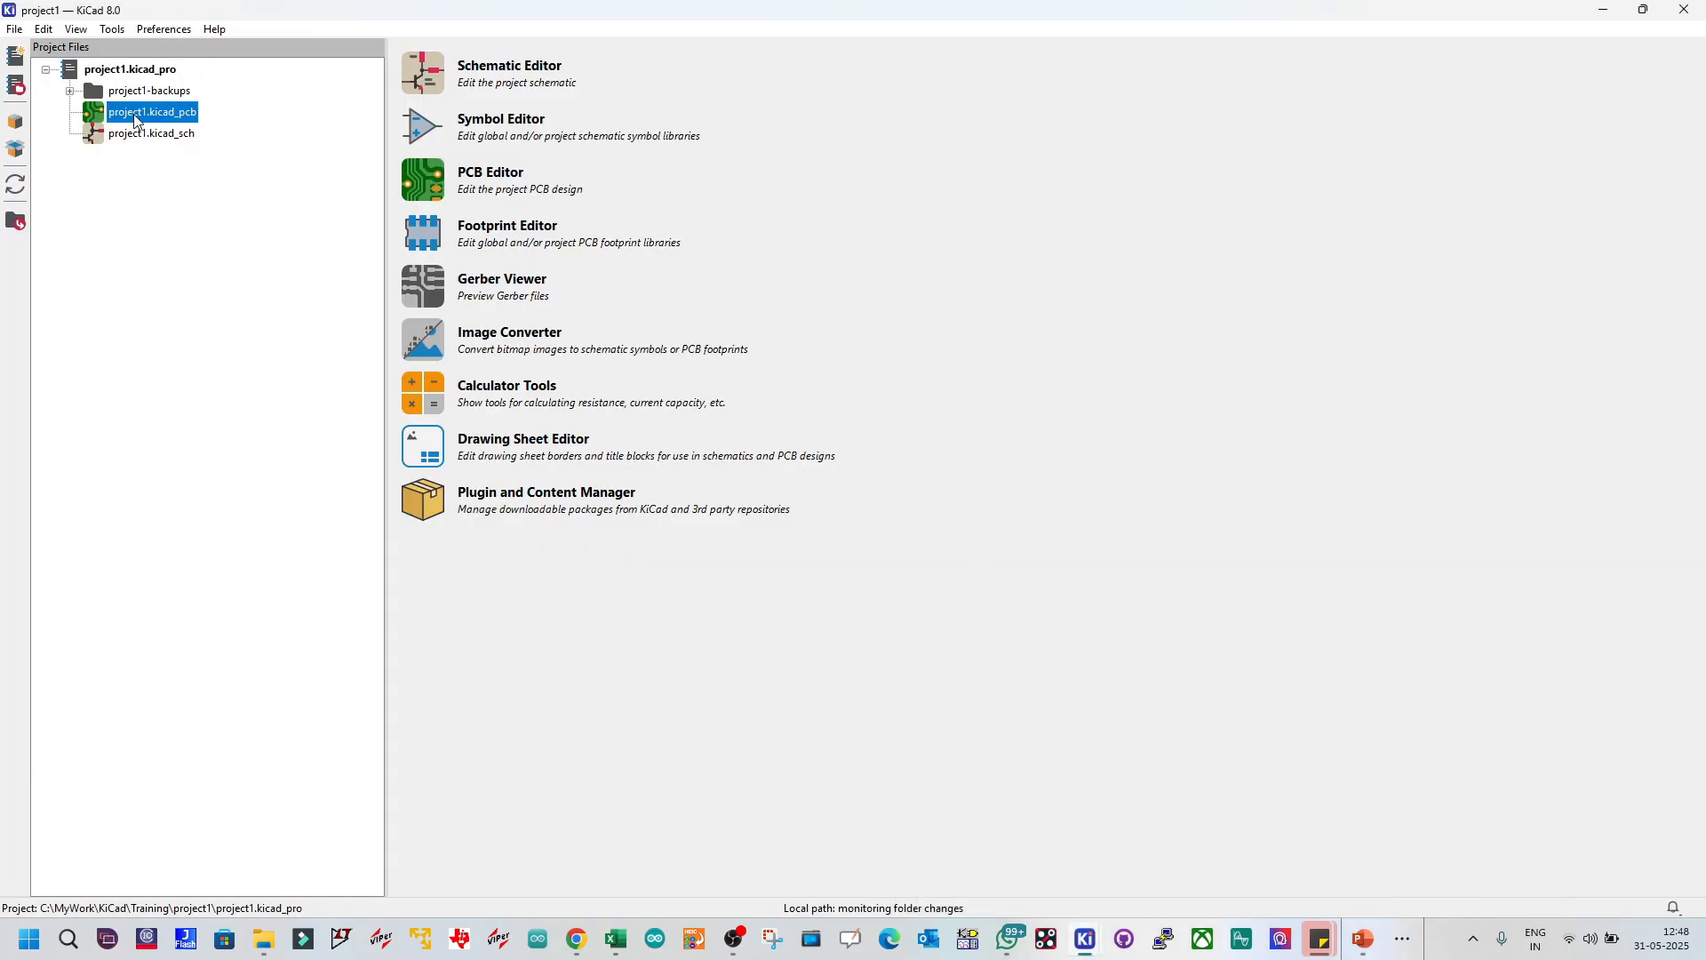
{"action": "double_click", "coordinate": [135, 115]}
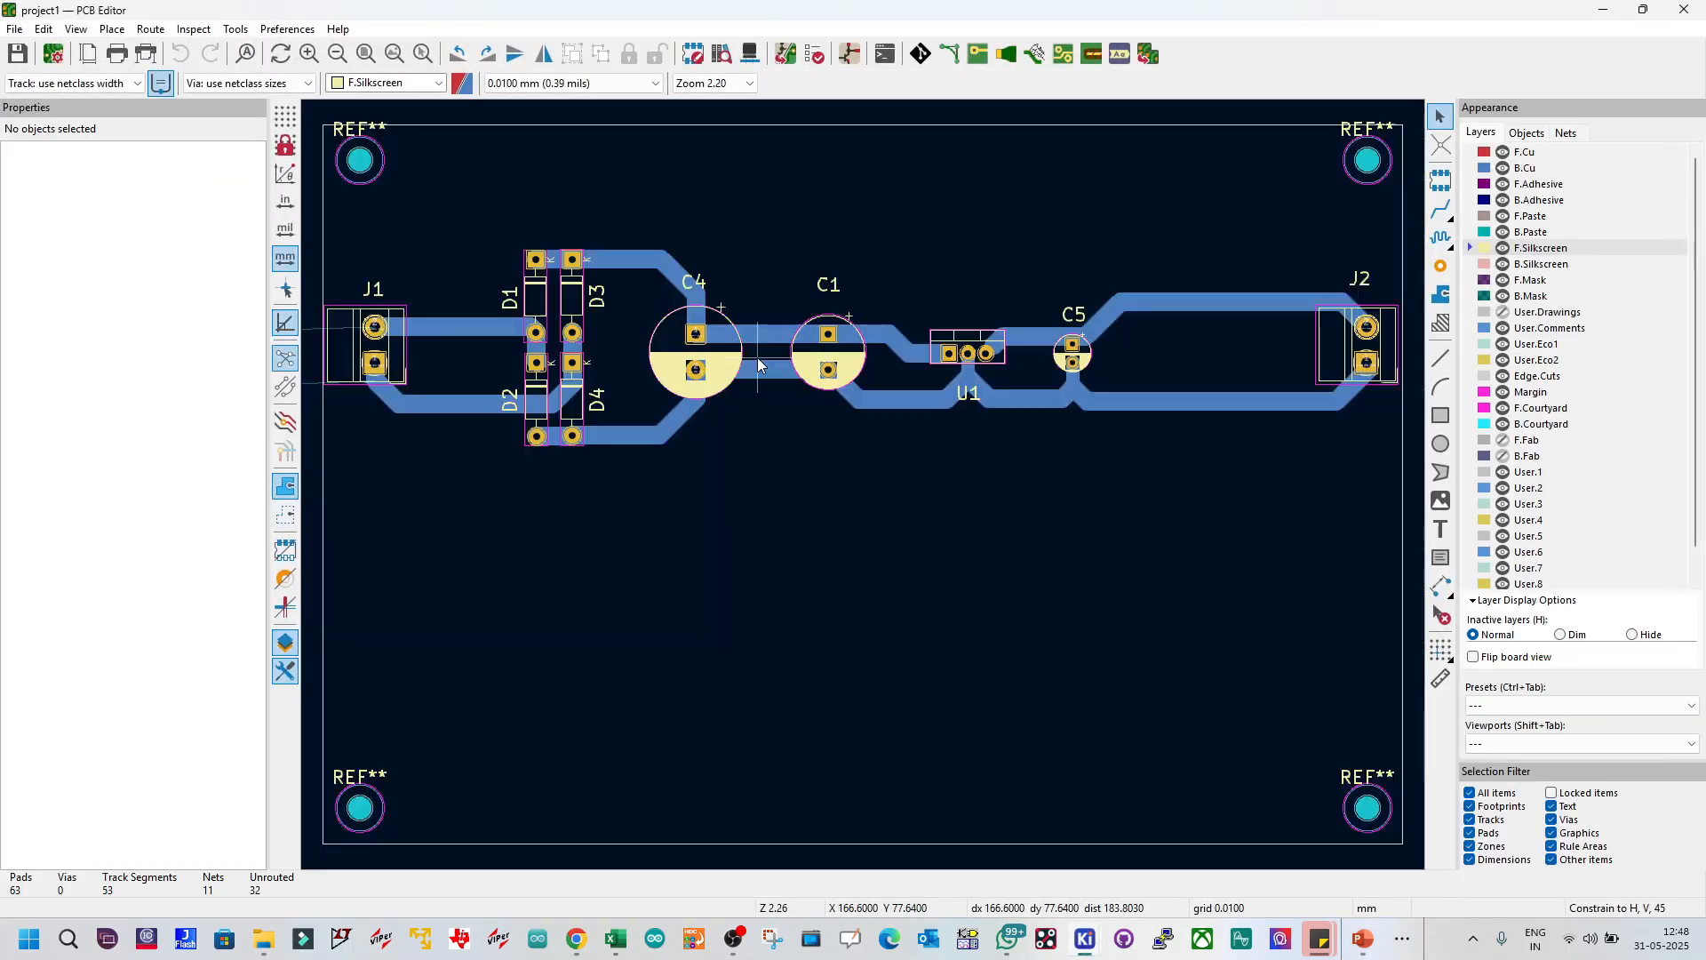
Step: Open Replicate Layout for diode D1, review its source hierarchy level and destination sheets, and close it without replicating
{"action": "middle_click_drag", "start_coordinate": [621, 360], "coordinate": [864, 486]}
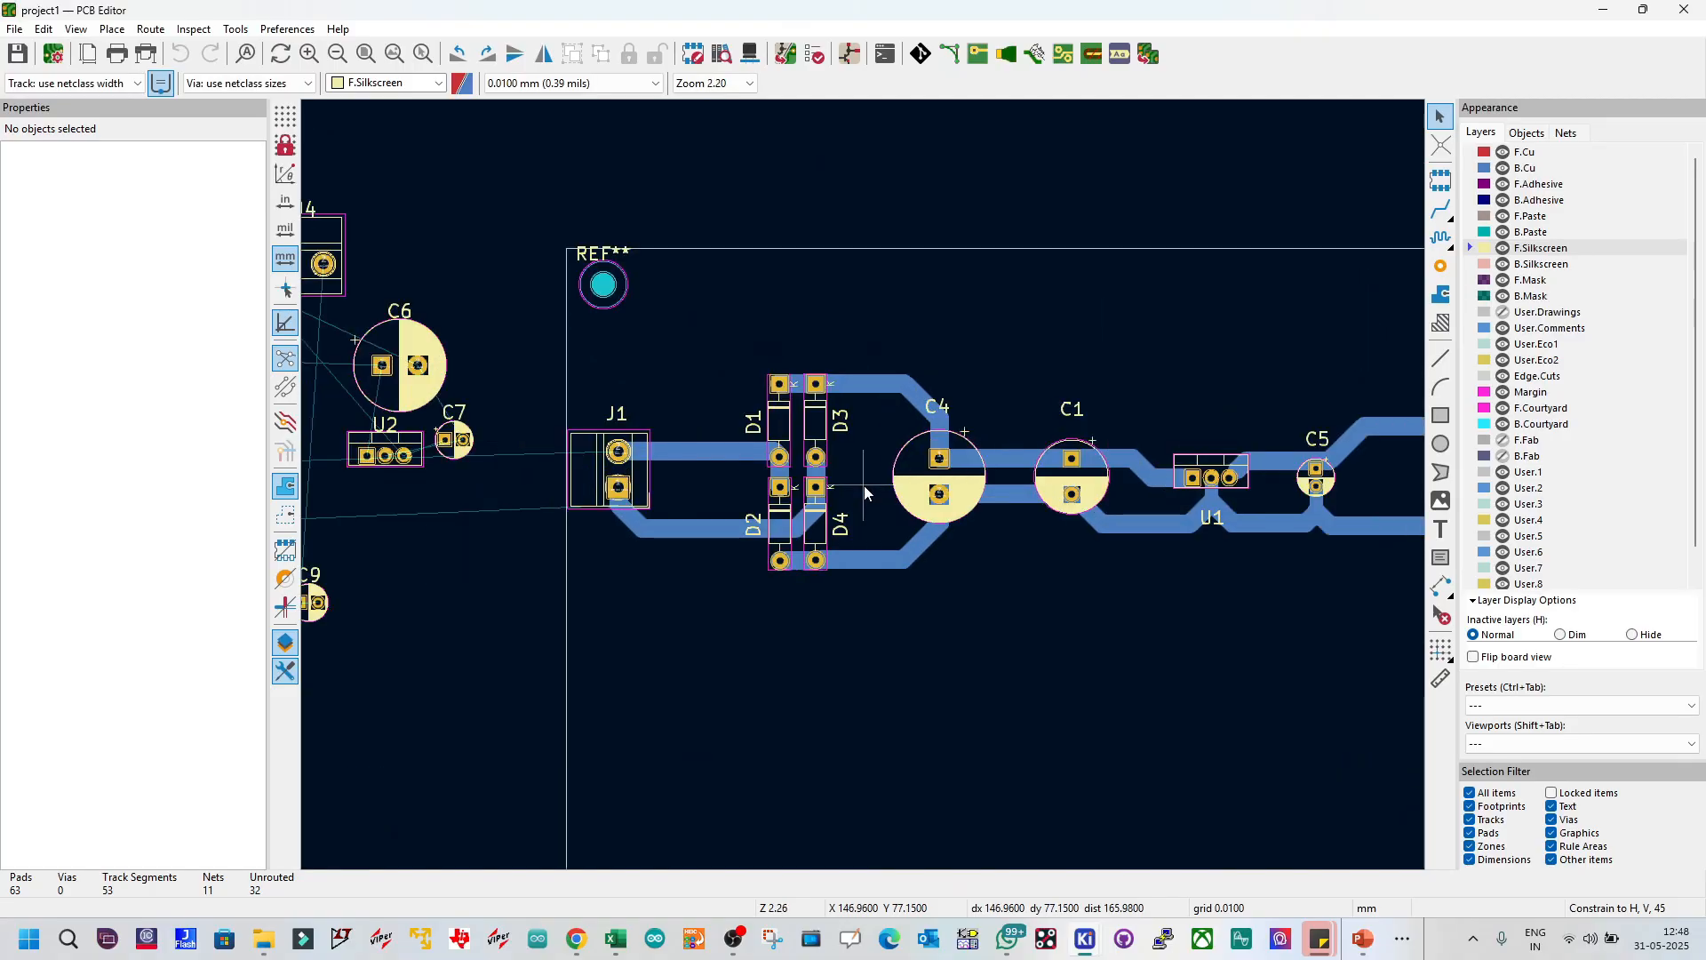
{"action": "left_click", "coordinate": [1148, 54]}
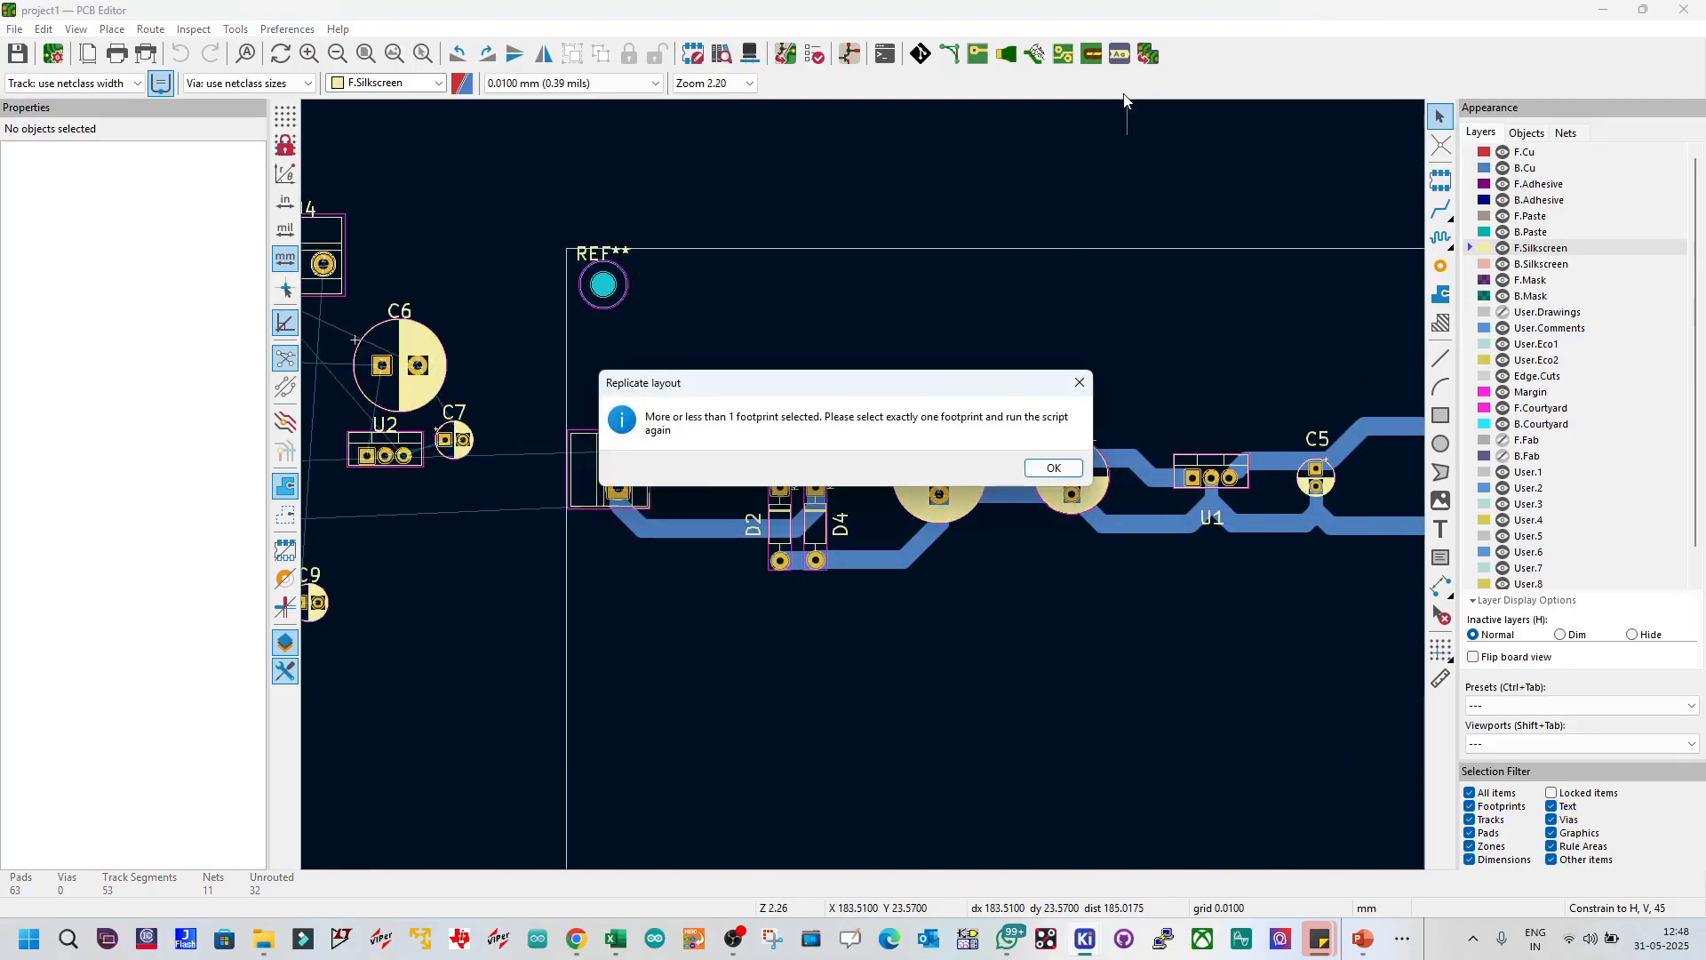
{"action": "left_click", "coordinate": [1053, 467]}
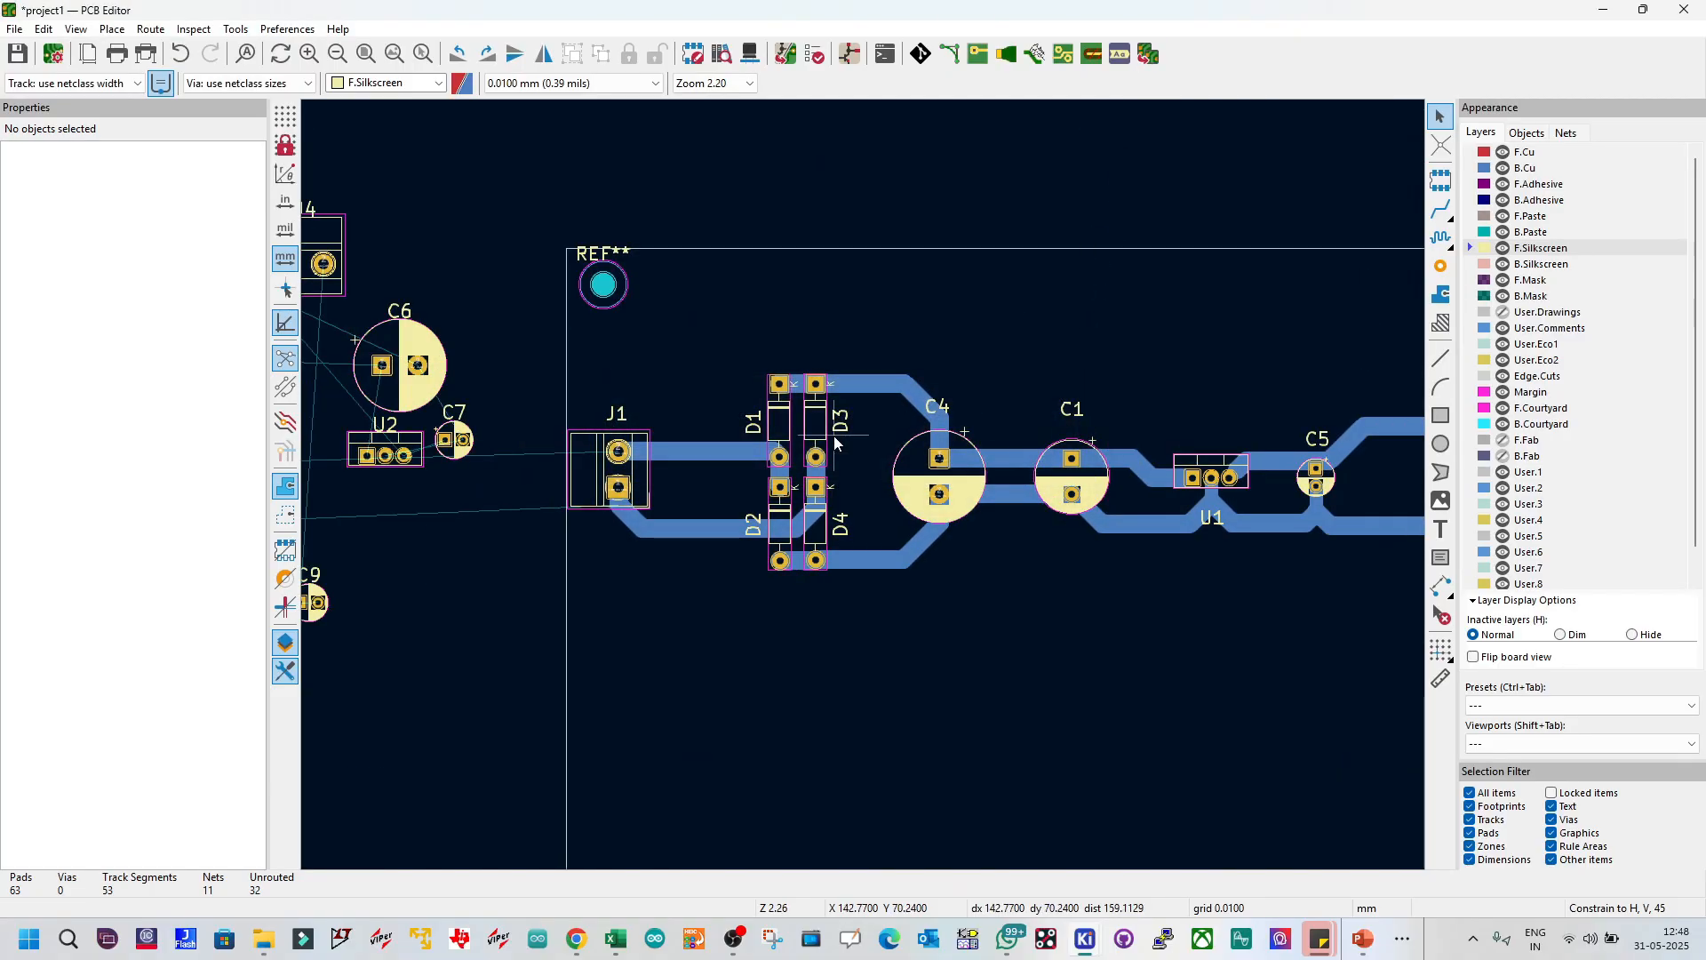
{"action": "left_click", "coordinate": [790, 426]}
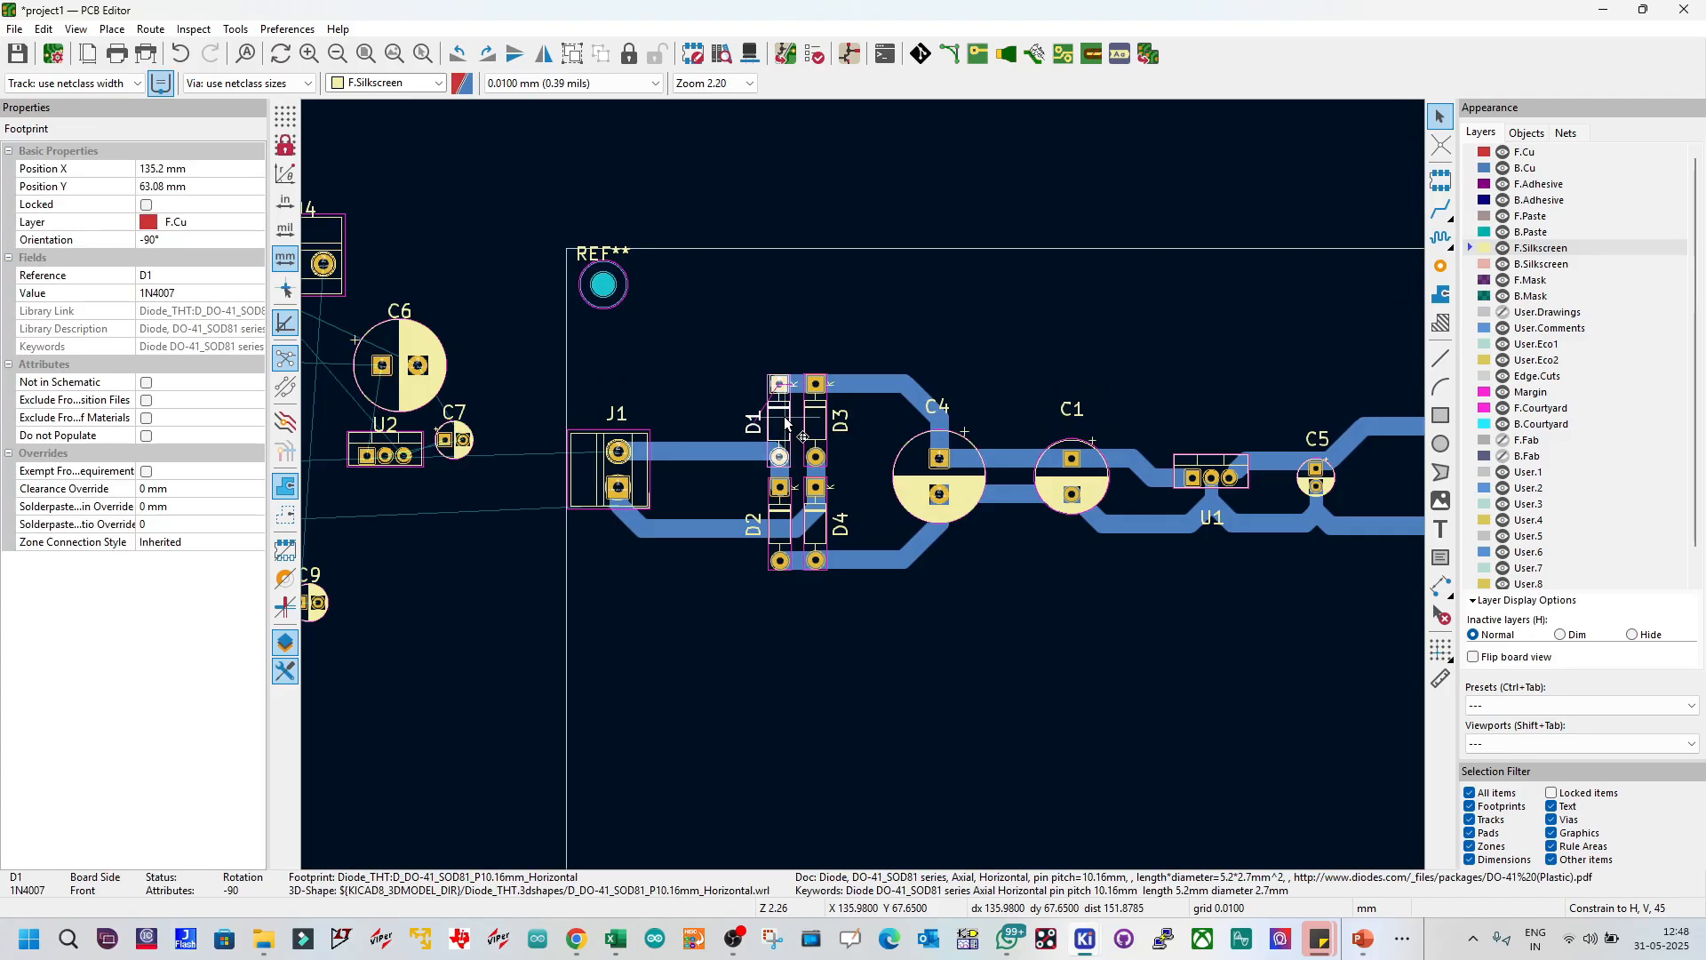
{"action": "left_click", "coordinate": [1148, 54]}
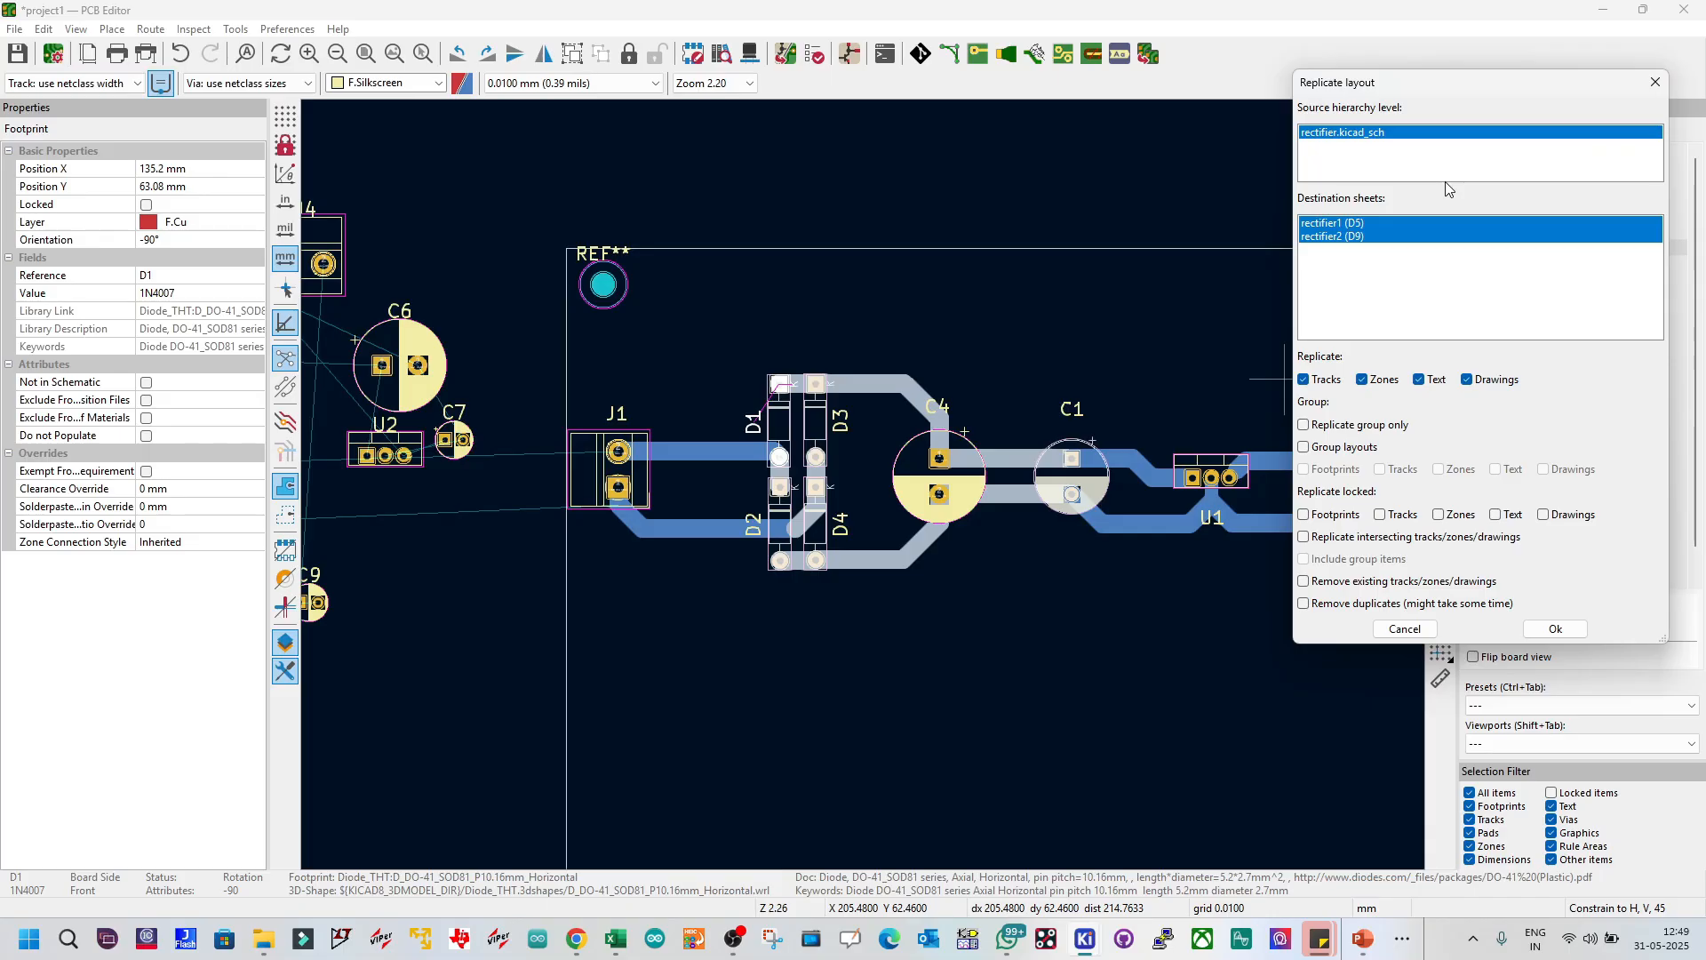
{"action": "left_click", "coordinate": [1655, 83]}
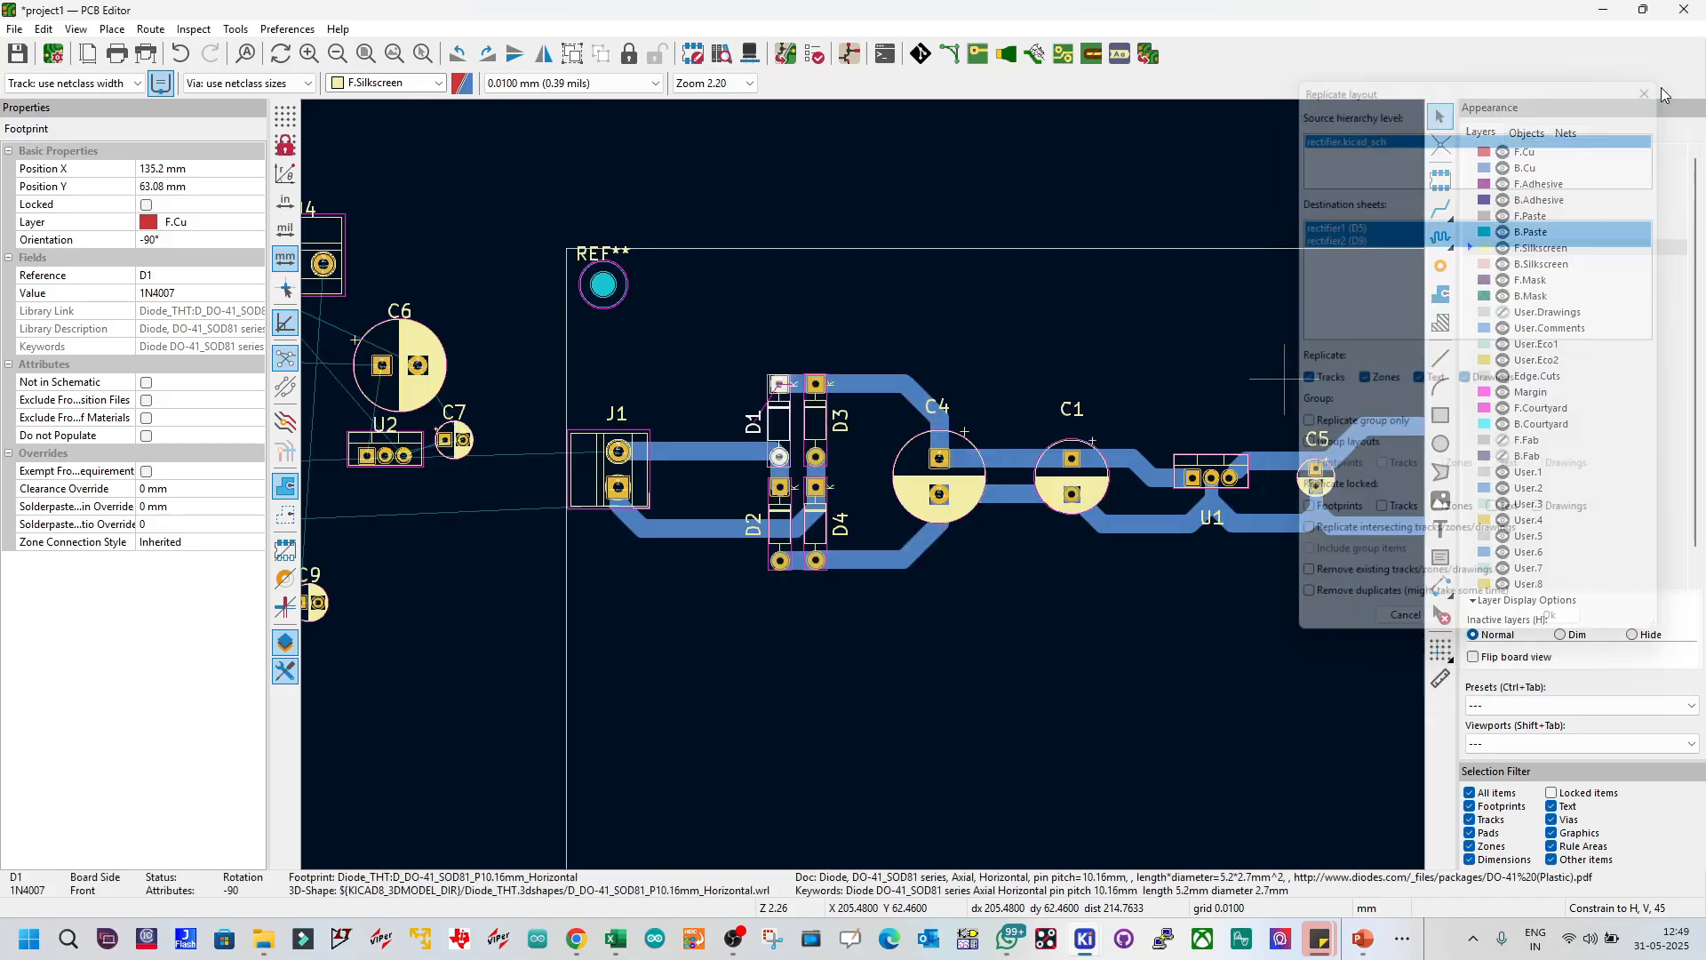
{"action": "left_click", "coordinate": [930, 137]}
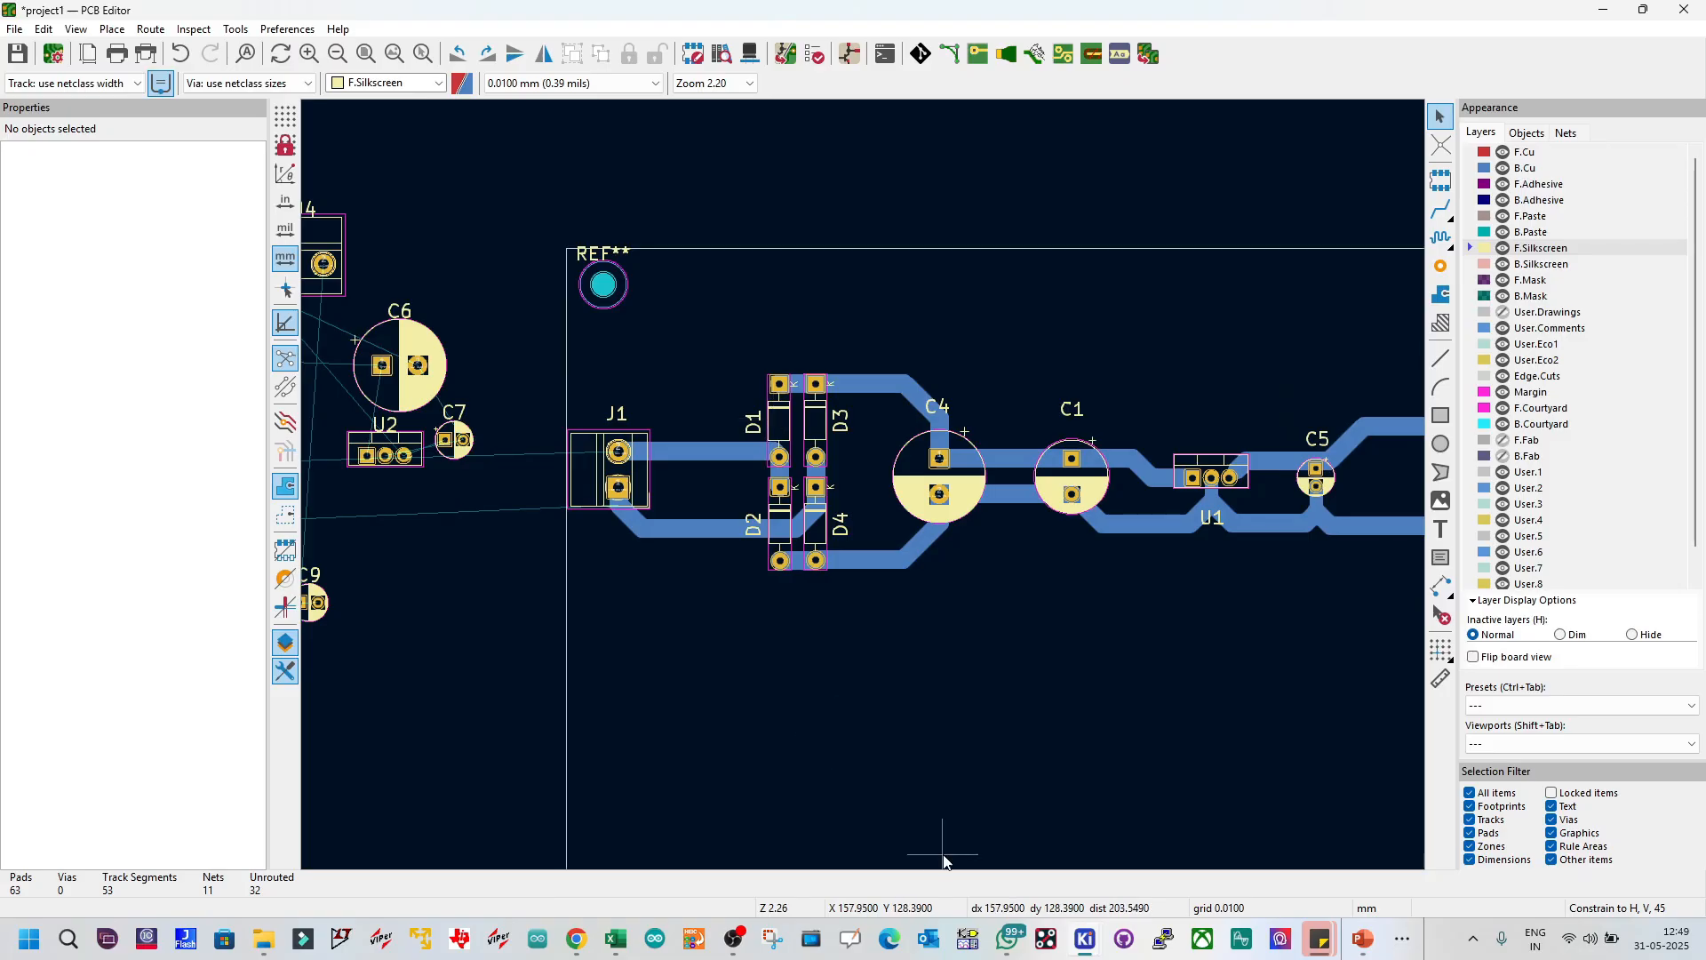
Step: Switch to the Schematic Editor and examine how the rectifier and regulator sheets repeat on the root sheet and what the rectifier sheet contains
{"action": "mouse_move", "coordinate": [1086, 939]}
{"action": "left_click", "coordinate": [1120, 893]}
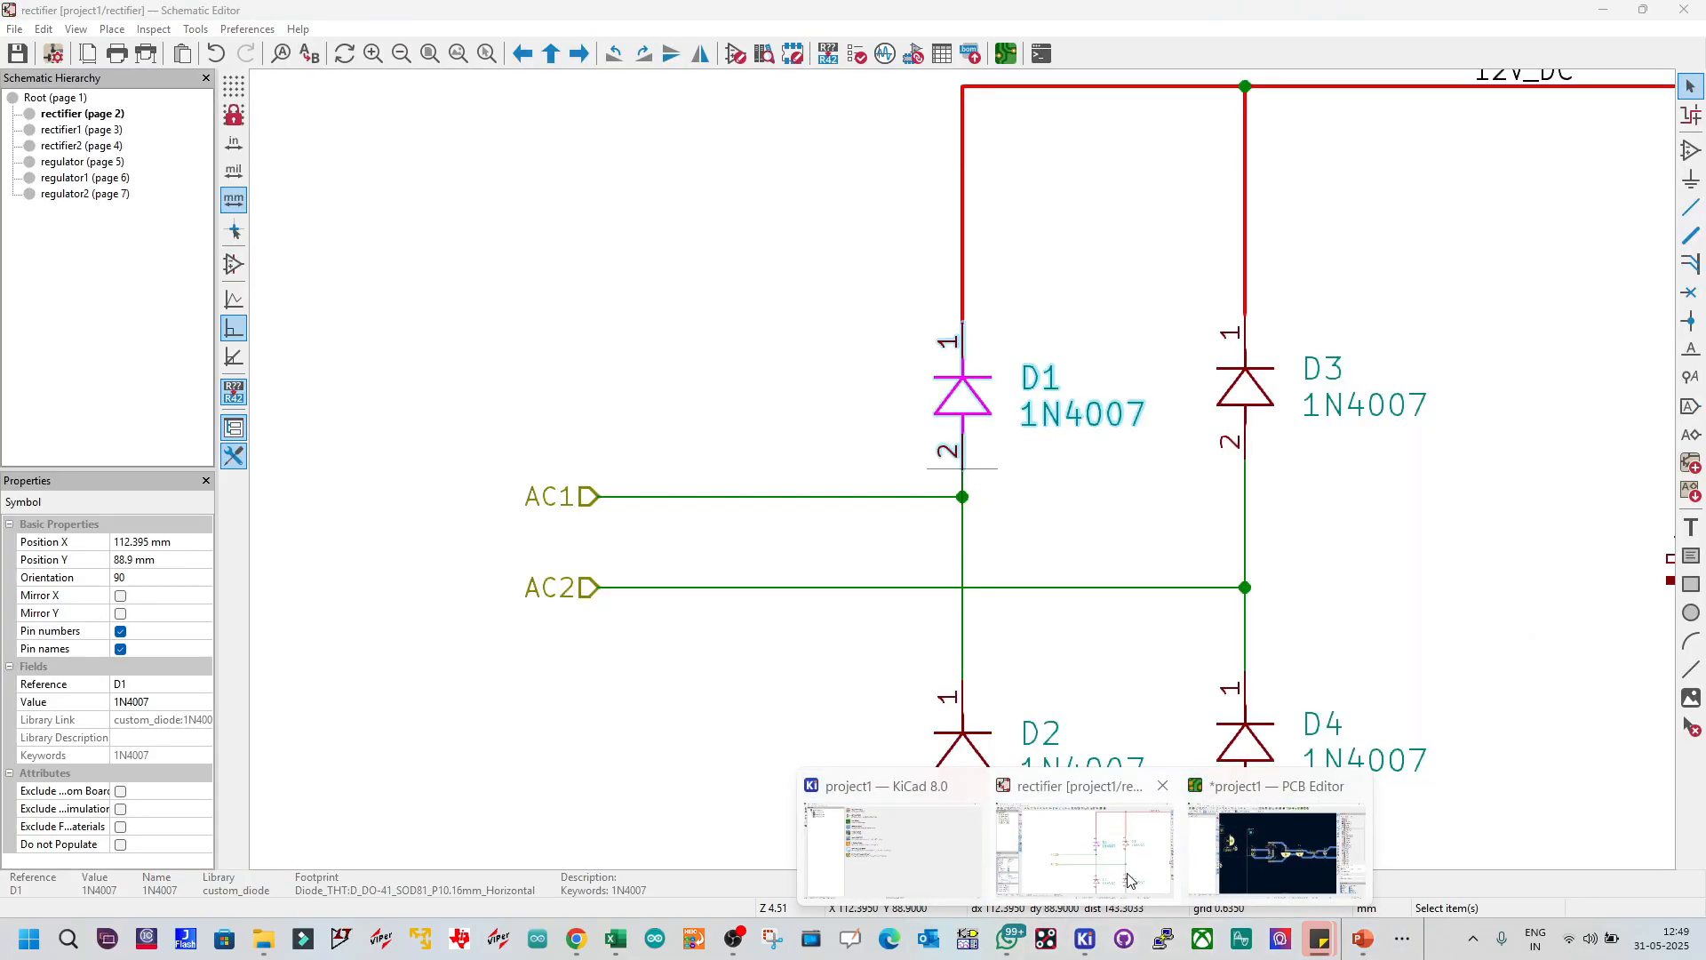
{"action": "scroll", "coordinate": [944, 545], "scroll_direction": "down", "scroll_amount": 5}
{"action": "scroll", "coordinate": [913, 389], "scroll_direction": "up", "scroll_amount": 4}
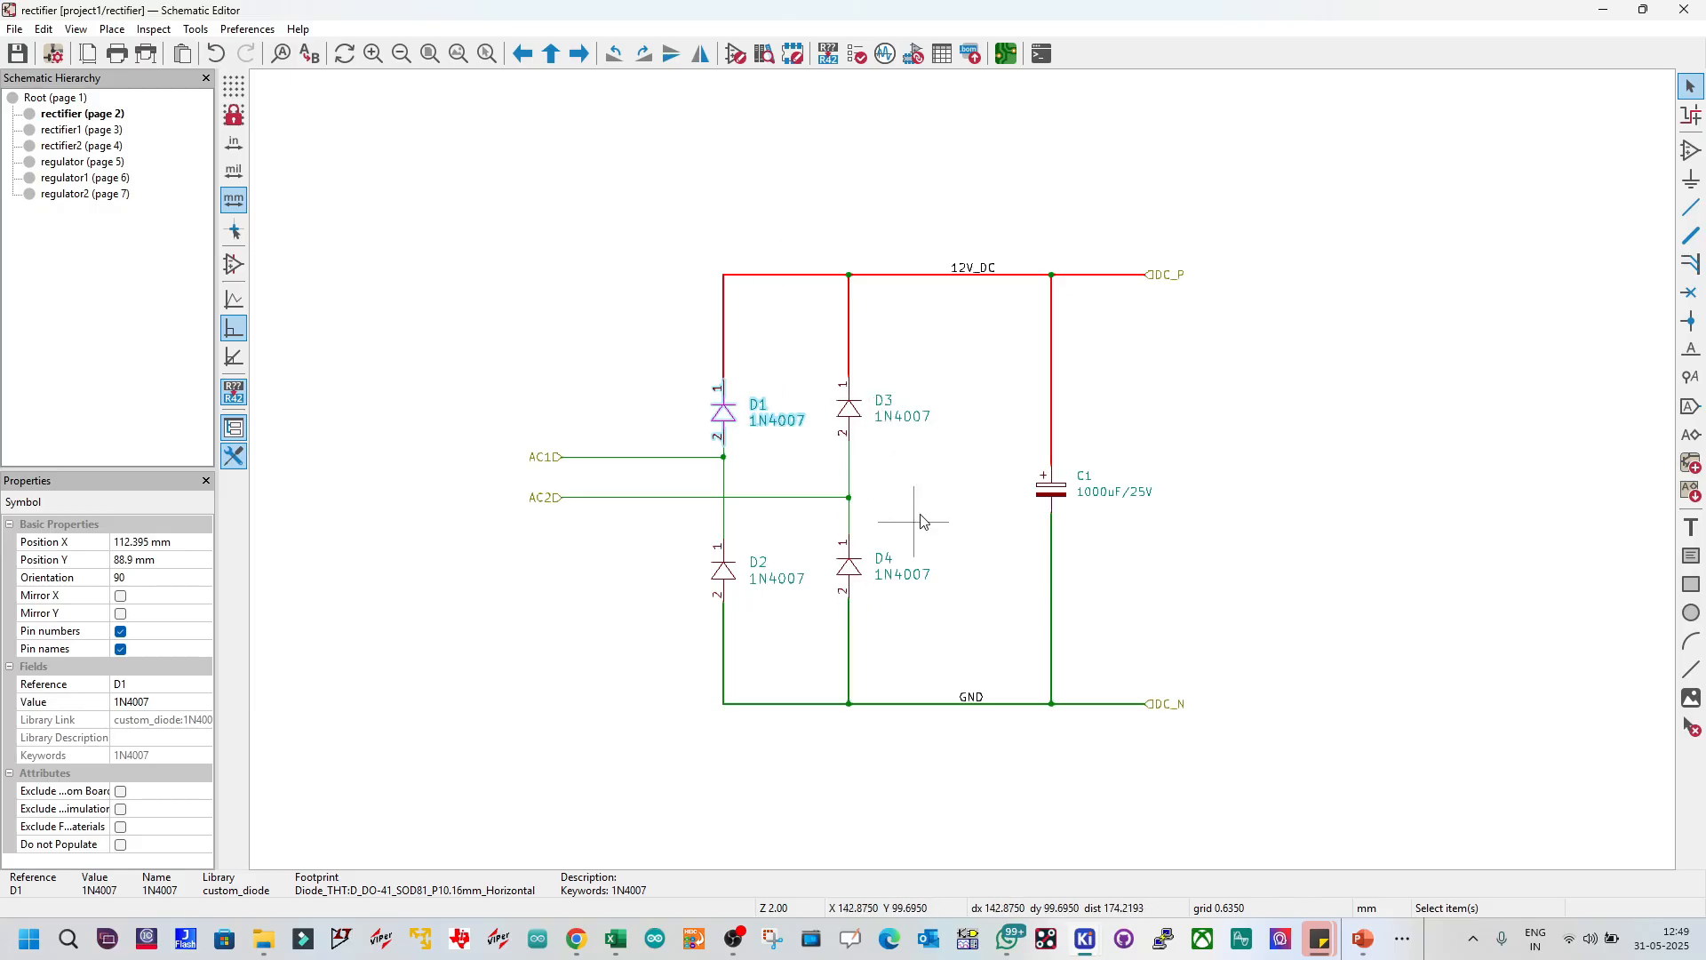
{"action": "left_click", "coordinate": [551, 54]}
{"action": "left_click", "coordinate": [817, 296]}
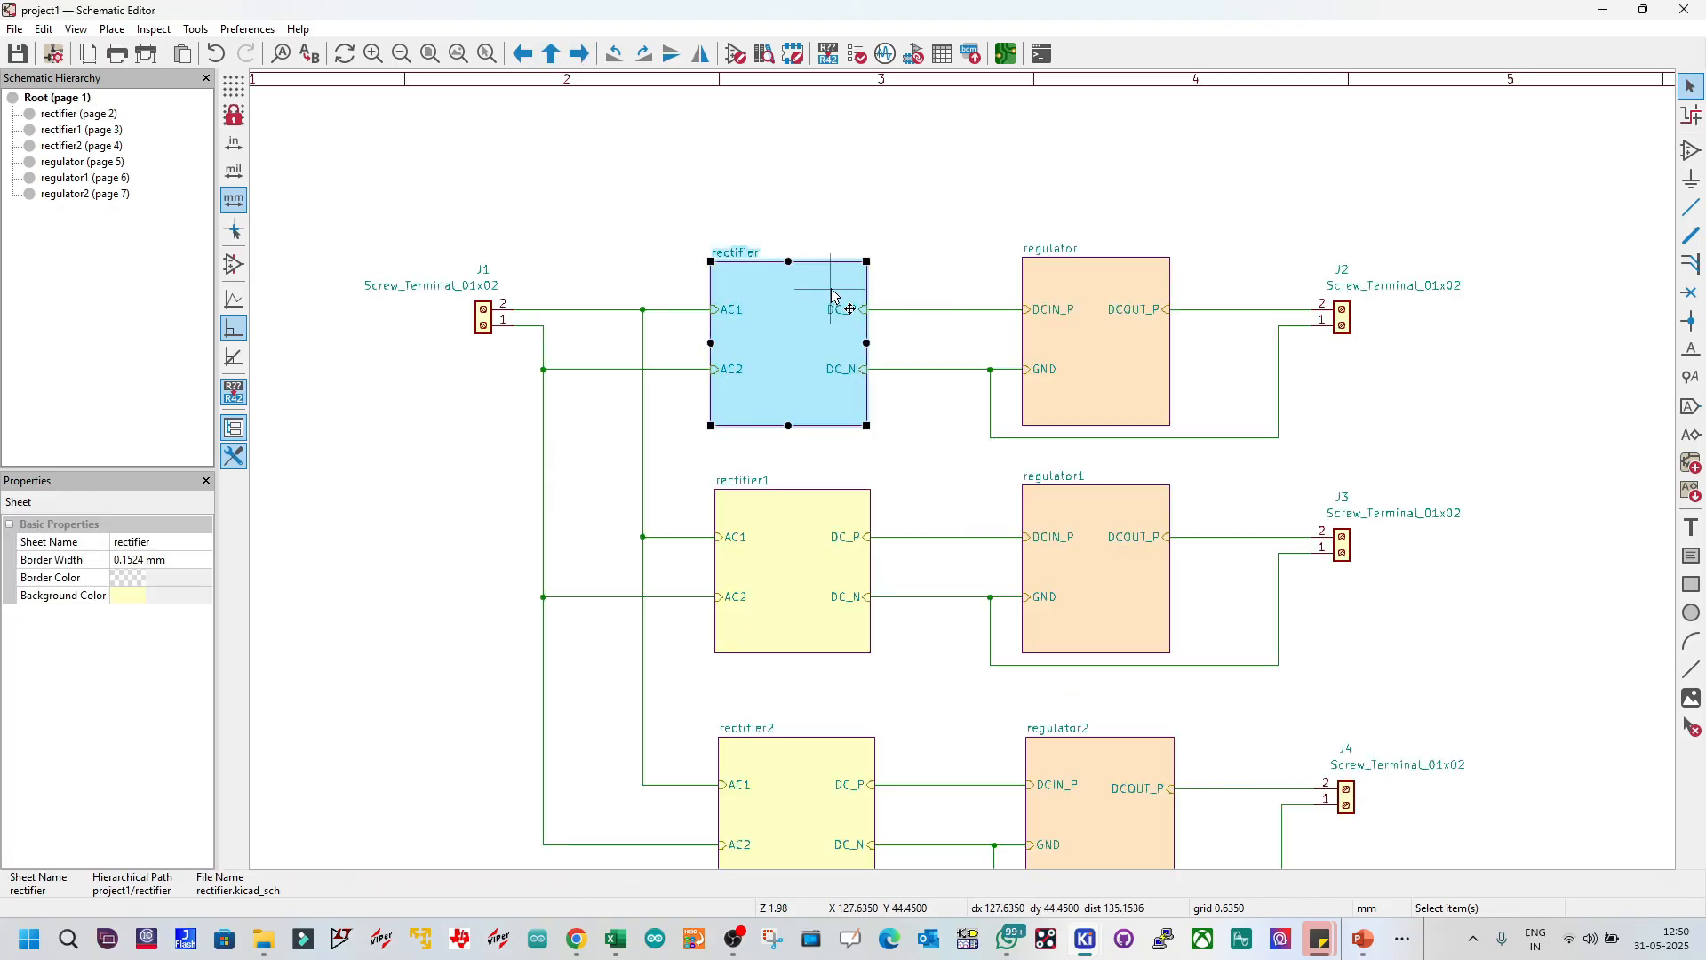
{"action": "middle_click_drag", "start_coordinate": [1019, 408], "coordinate": [966, 471]}
{"action": "left_click", "coordinate": [567, 256]}
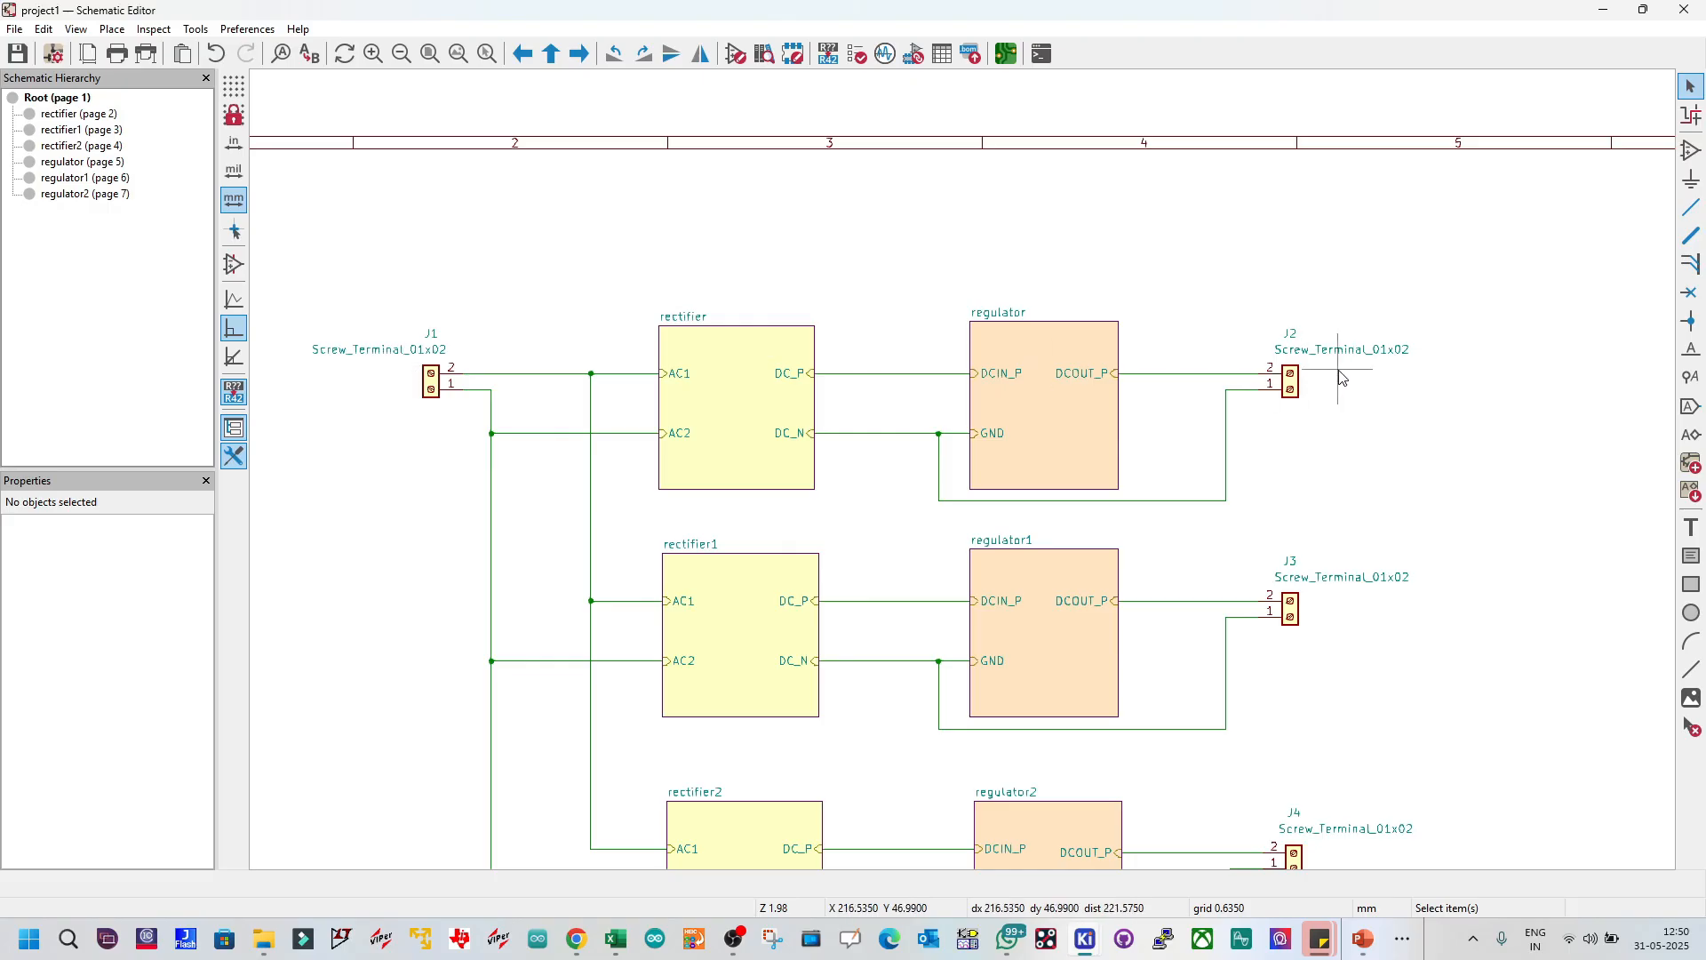
{"action": "scroll", "coordinate": [911, 537], "scroll_direction": "down", "scroll_amount": 2}
{"action": "scroll", "coordinate": [977, 505], "scroll_direction": "up", "scroll_amount": 1}
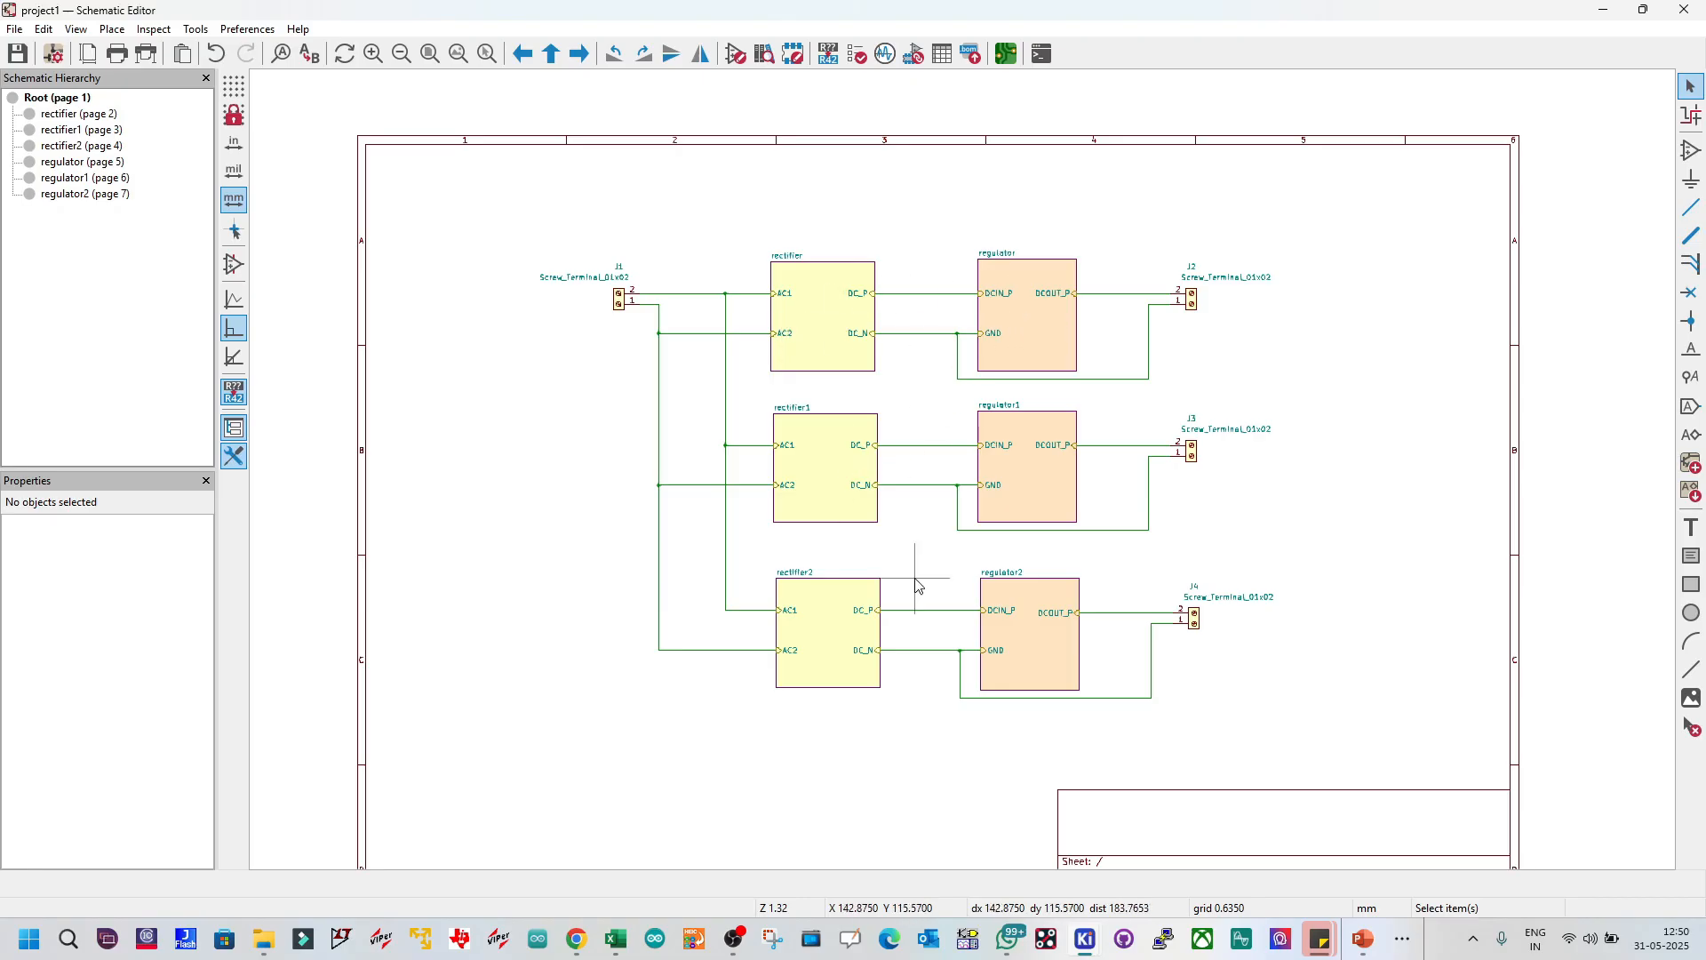
{"action": "double_click", "coordinate": [809, 292]}
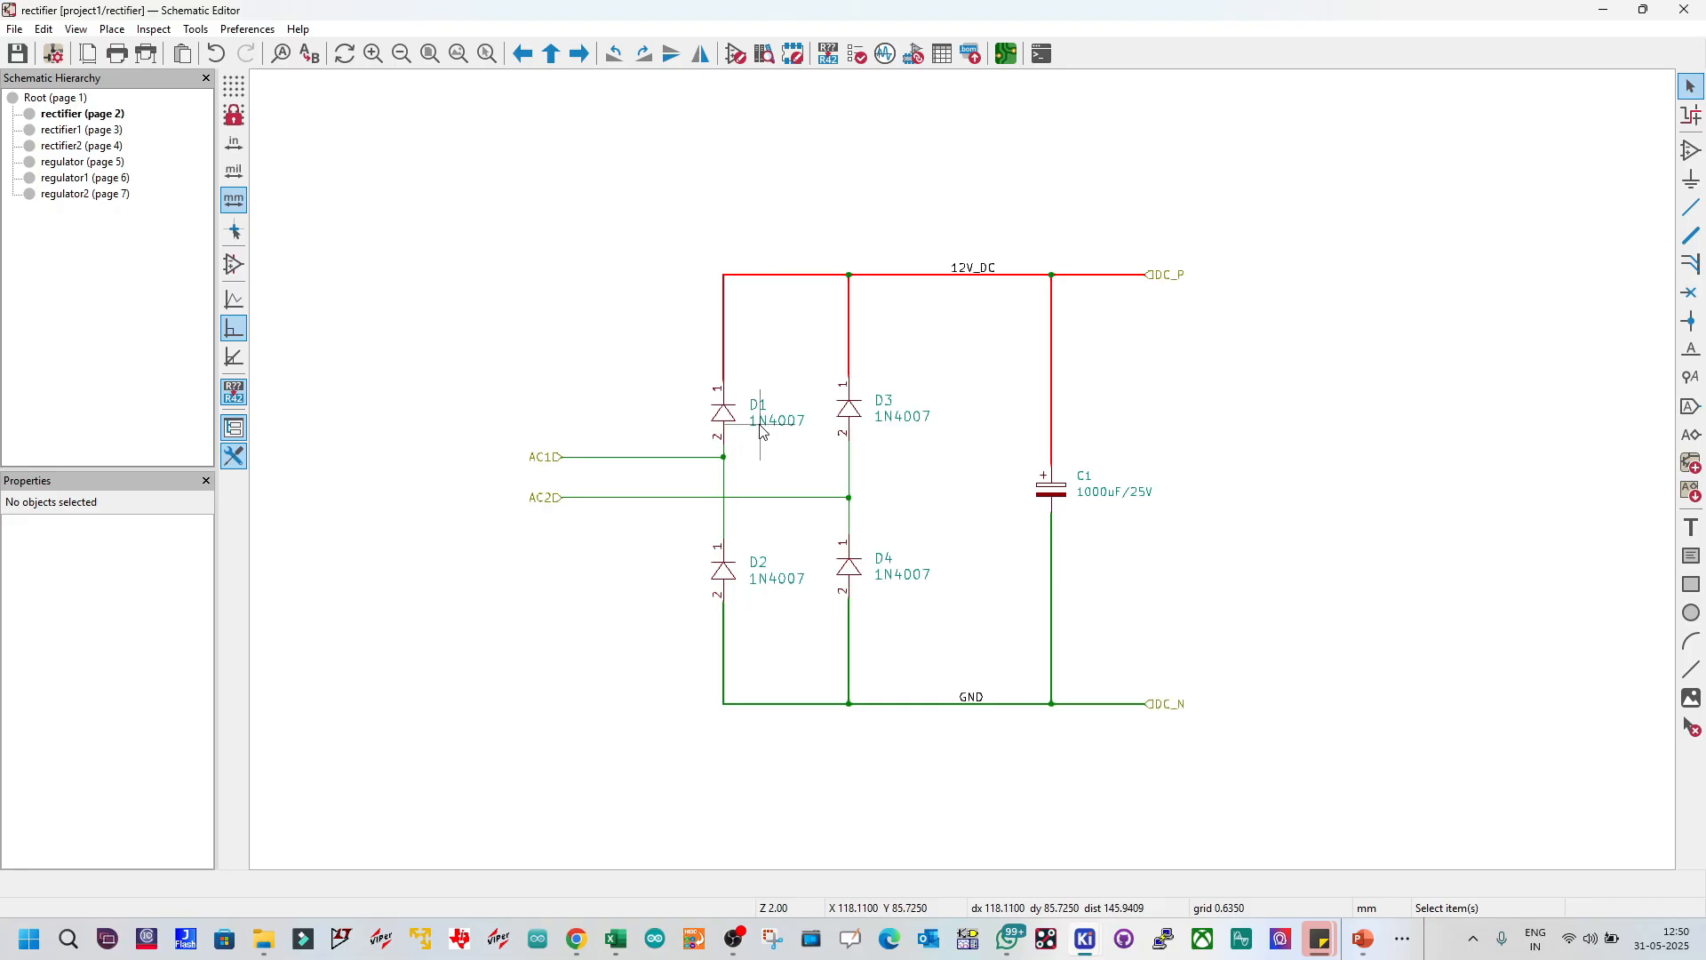
Step: Return to the board layout, select diode D1 and try Replicate Layout again
{"action": "left_click", "coordinate": [1604, 10]}
{"action": "left_click", "coordinate": [1251, 233]}
{"action": "left_click", "coordinate": [782, 414]}
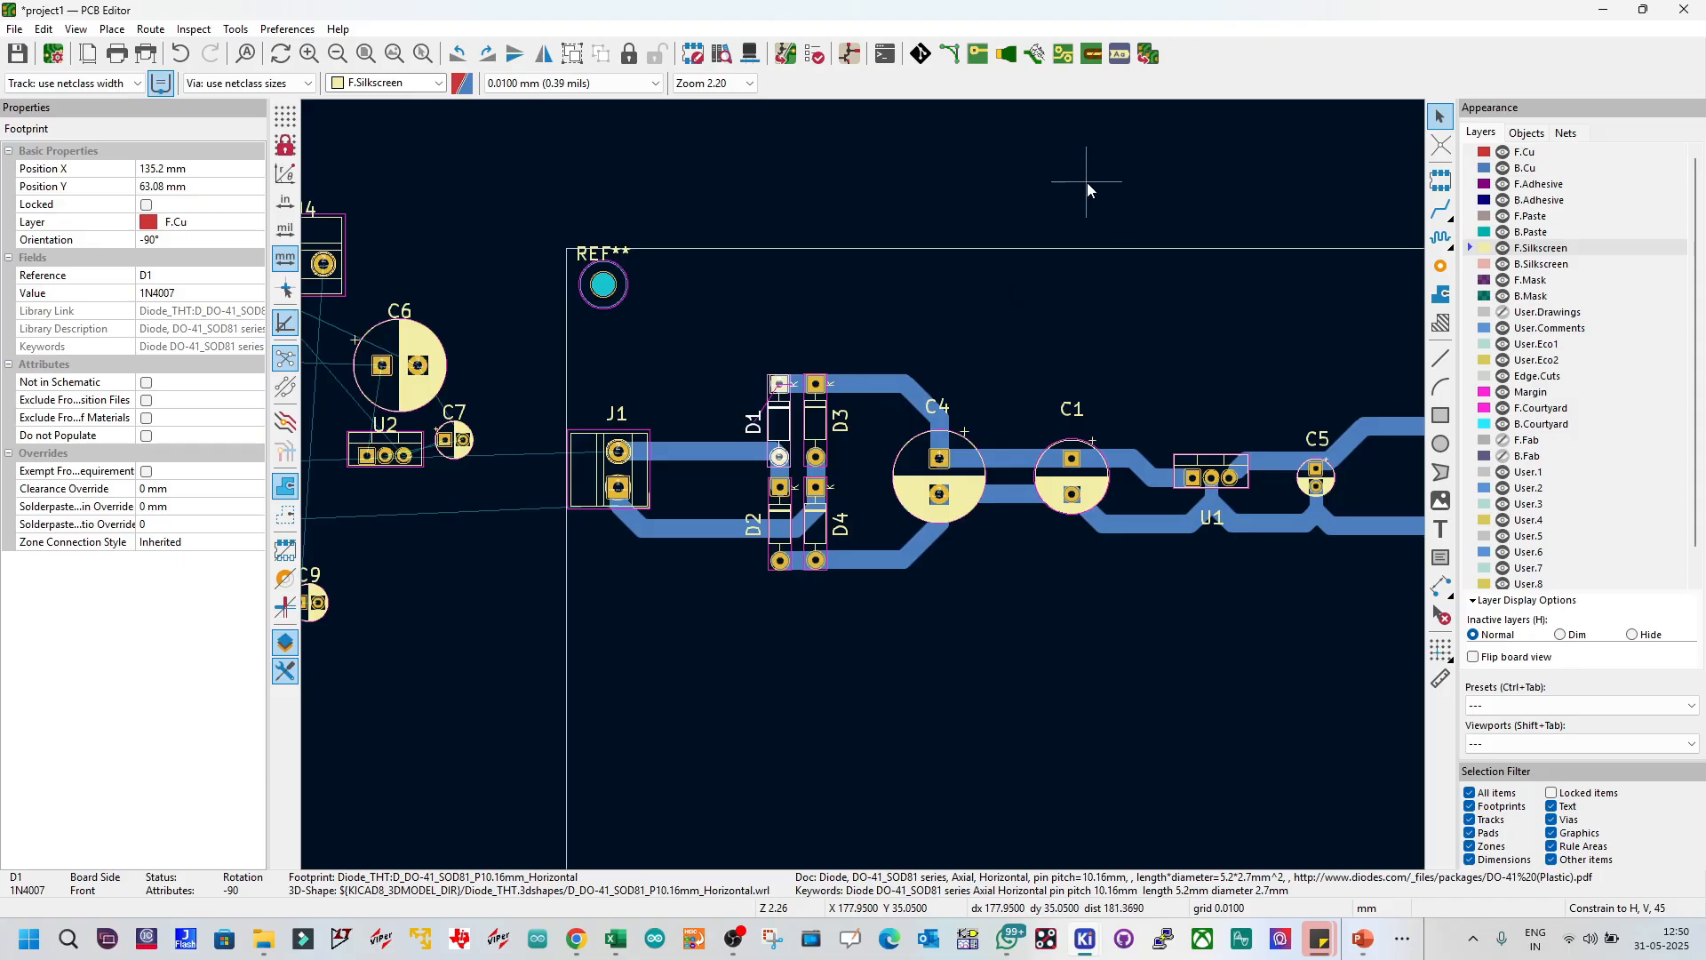
{"action": "left_click", "coordinate": [1149, 55]}
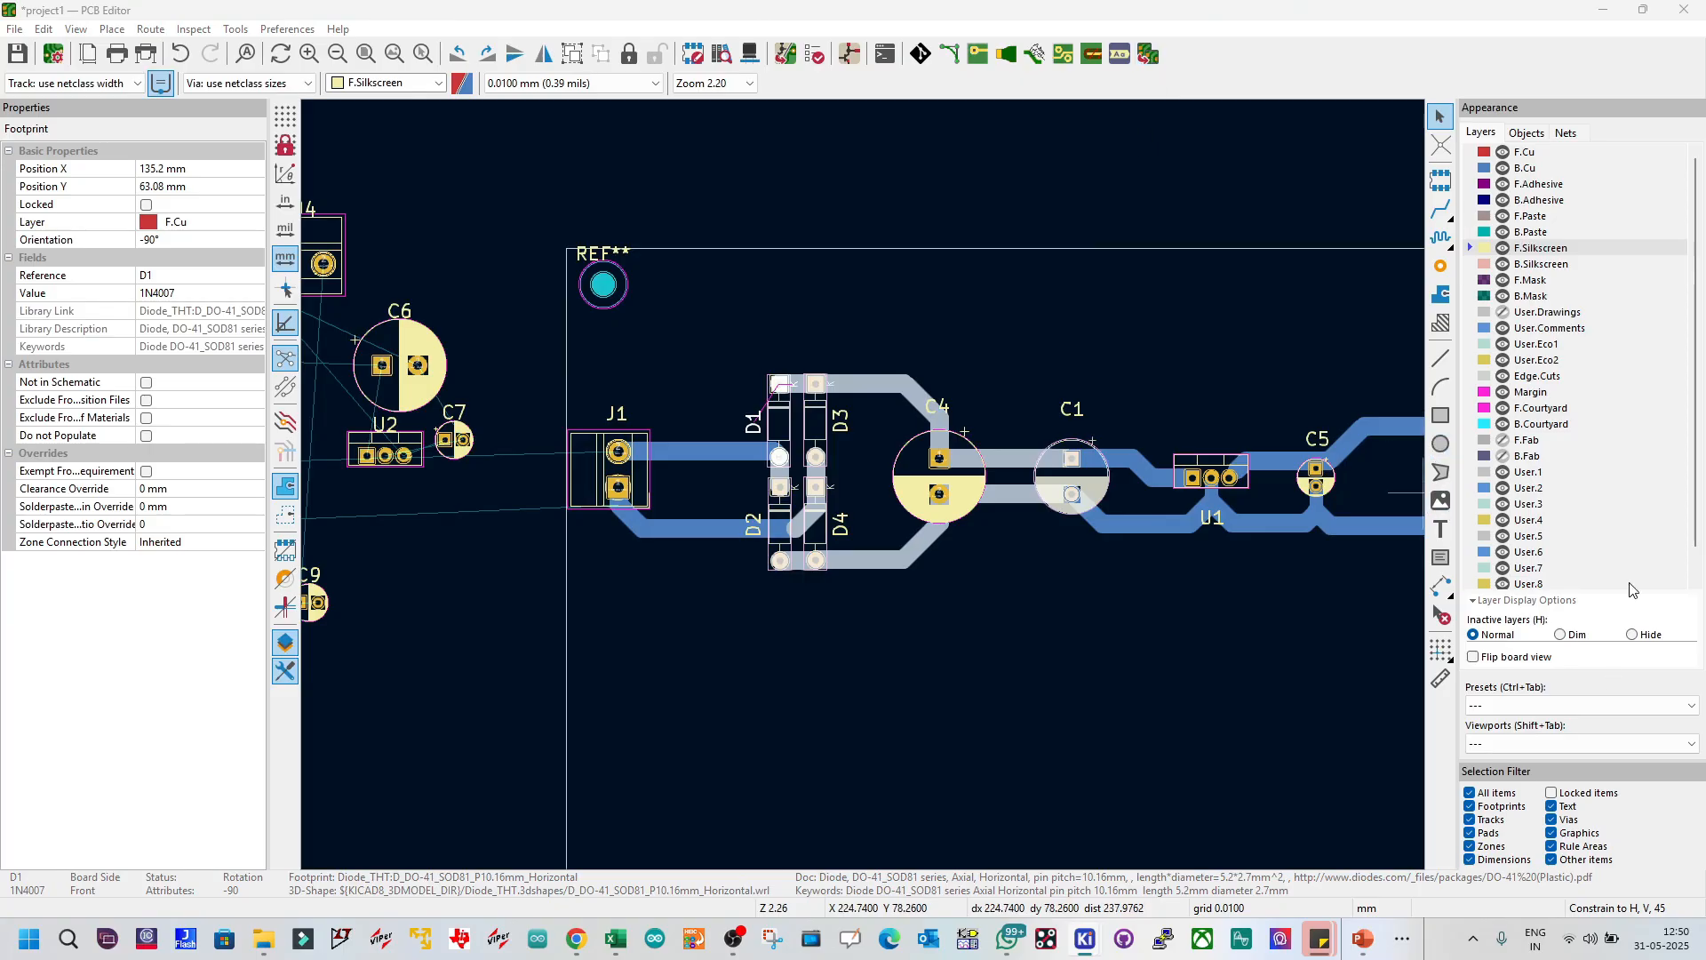
Step: Restore the PCB Editor from full screen to a floating window and reposition it over the project window
{"action": "left_click", "coordinate": [1642, 10]}
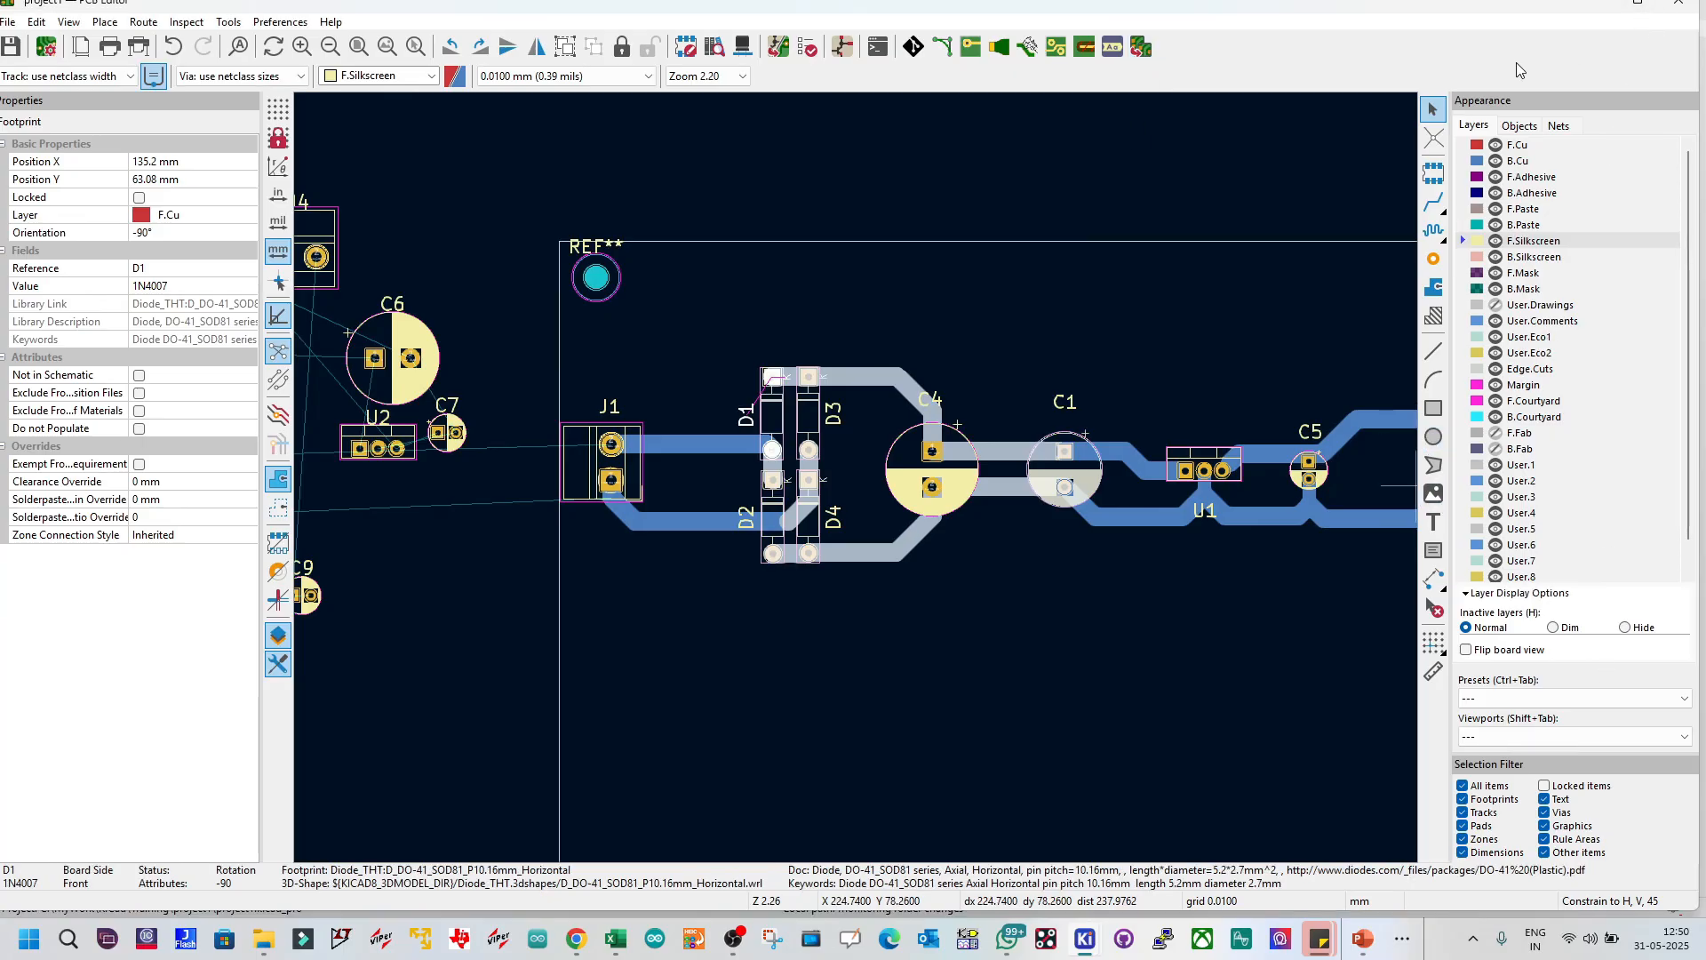
{"action": "left_click_drag", "start_coordinate": [1471, 19], "coordinate": [1417, 52]}
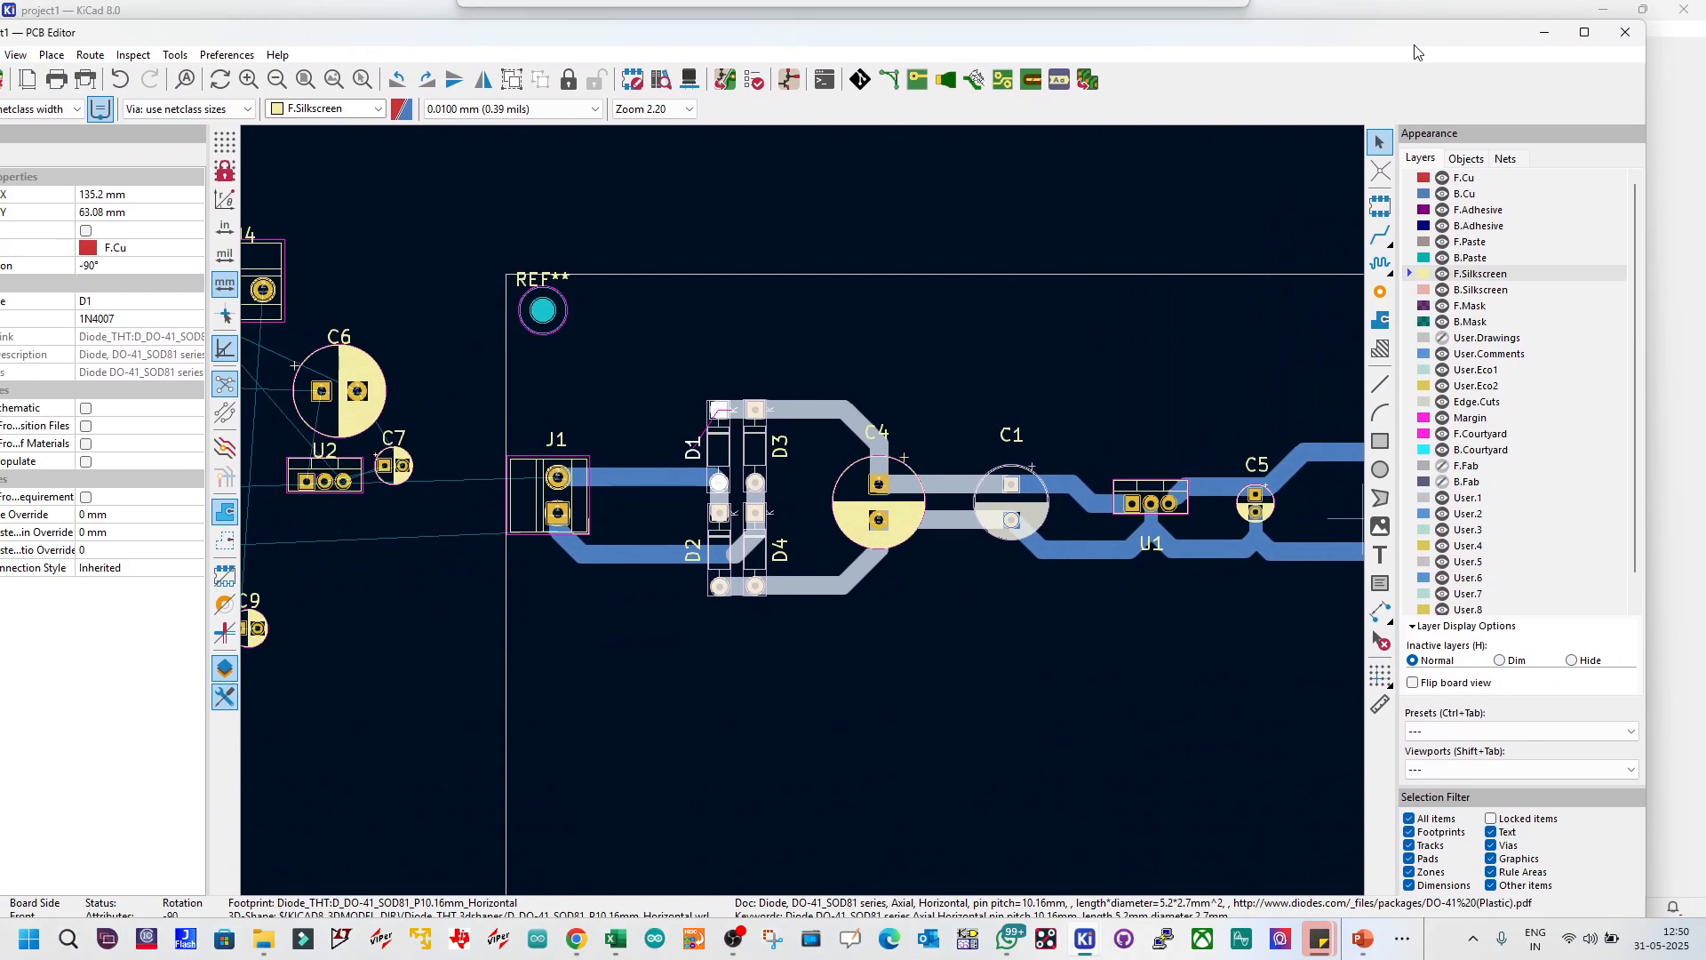
{"action": "left_click", "coordinate": [1411, 939]}
{"action": "left_click", "coordinate": [1182, 40]}
{"action": "left_click_drag", "start_coordinate": [1164, 43], "coordinate": [1208, 42]}
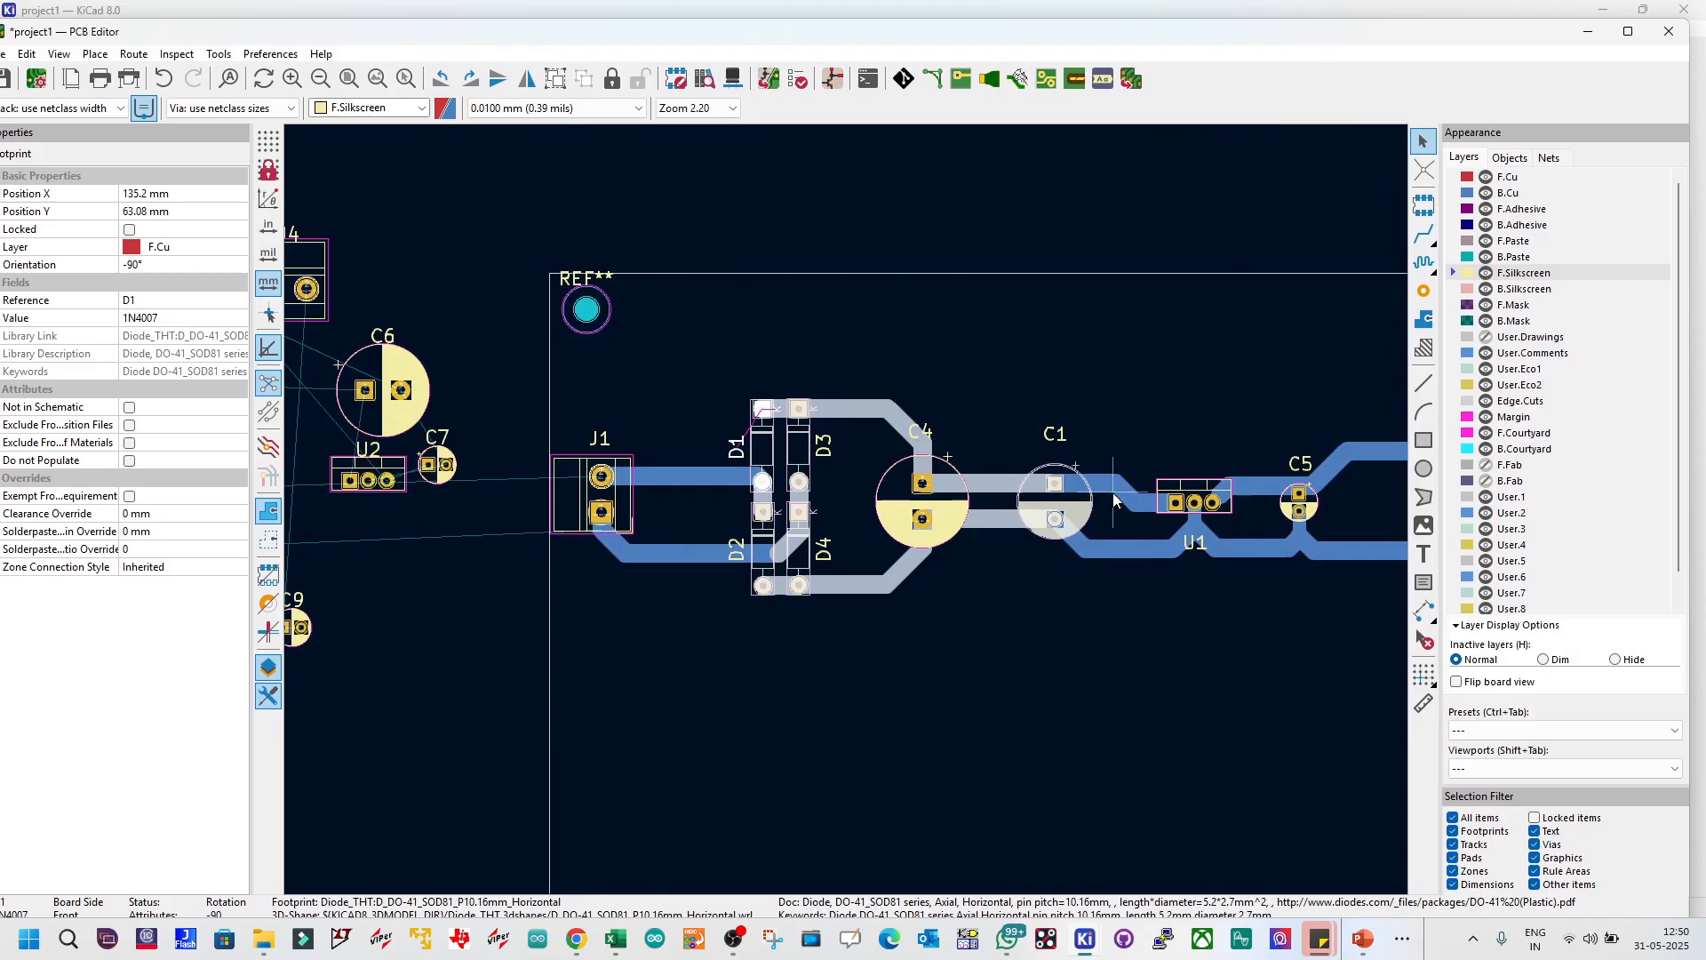
Step: Switch to the Google Meet call in Chrome to check the participants, and return to the board layout
{"action": "mouse_move", "coordinate": [576, 940]}
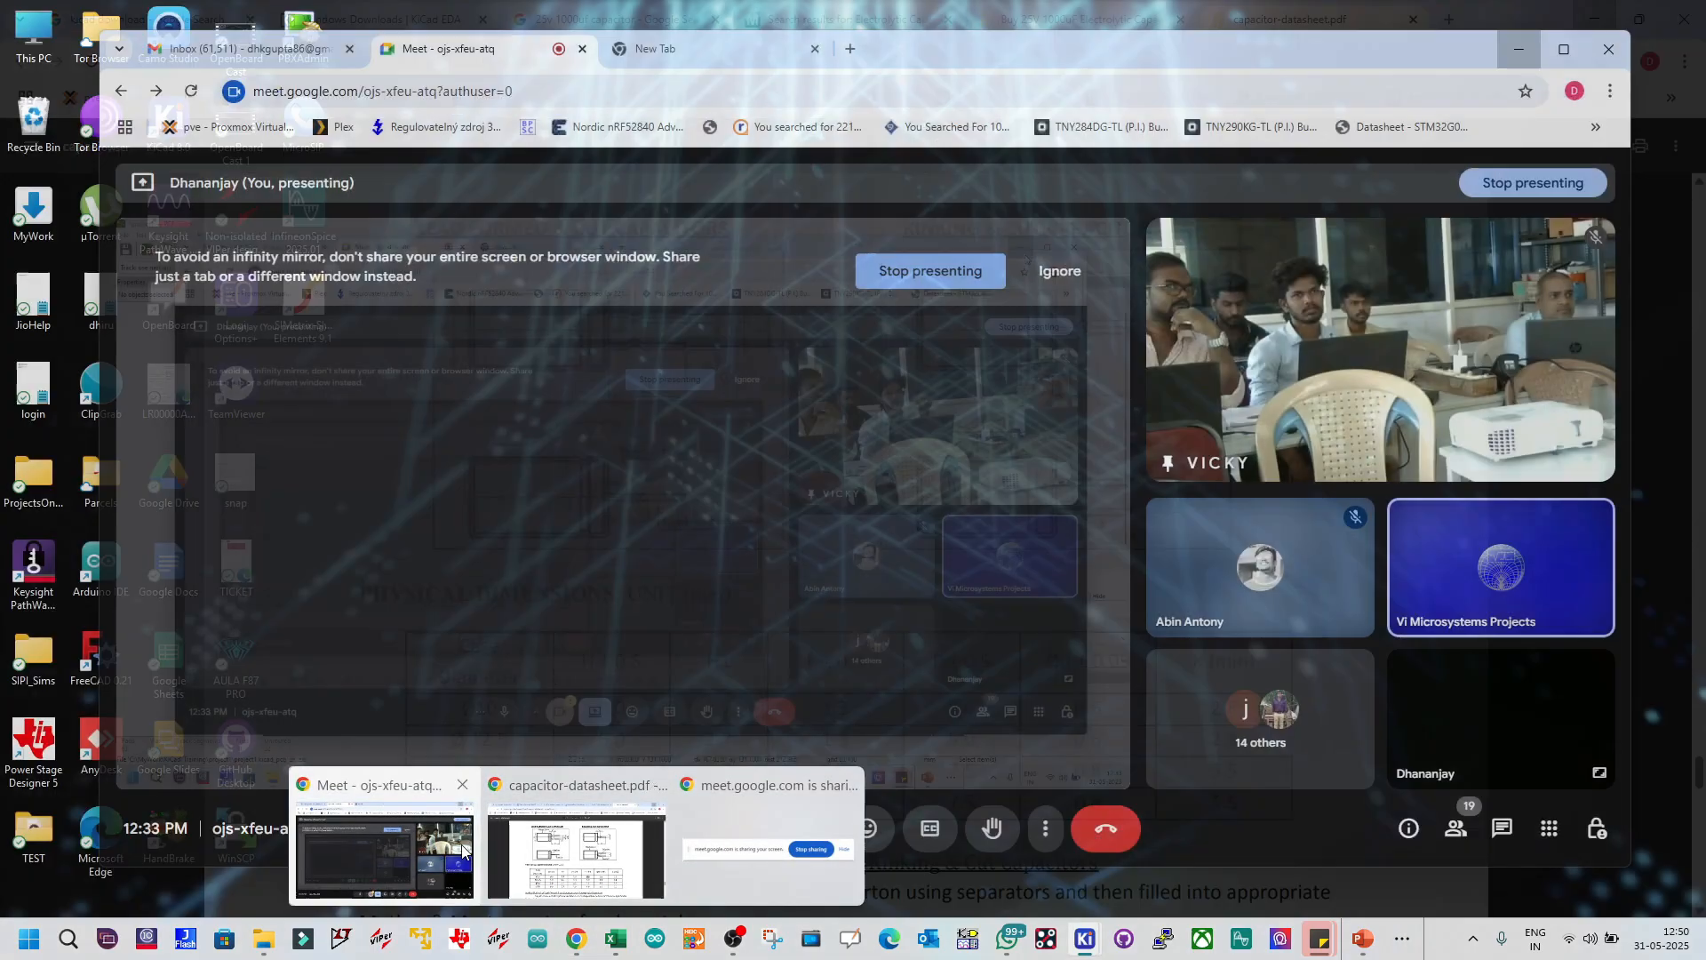
{"action": "left_click", "coordinate": [460, 851]}
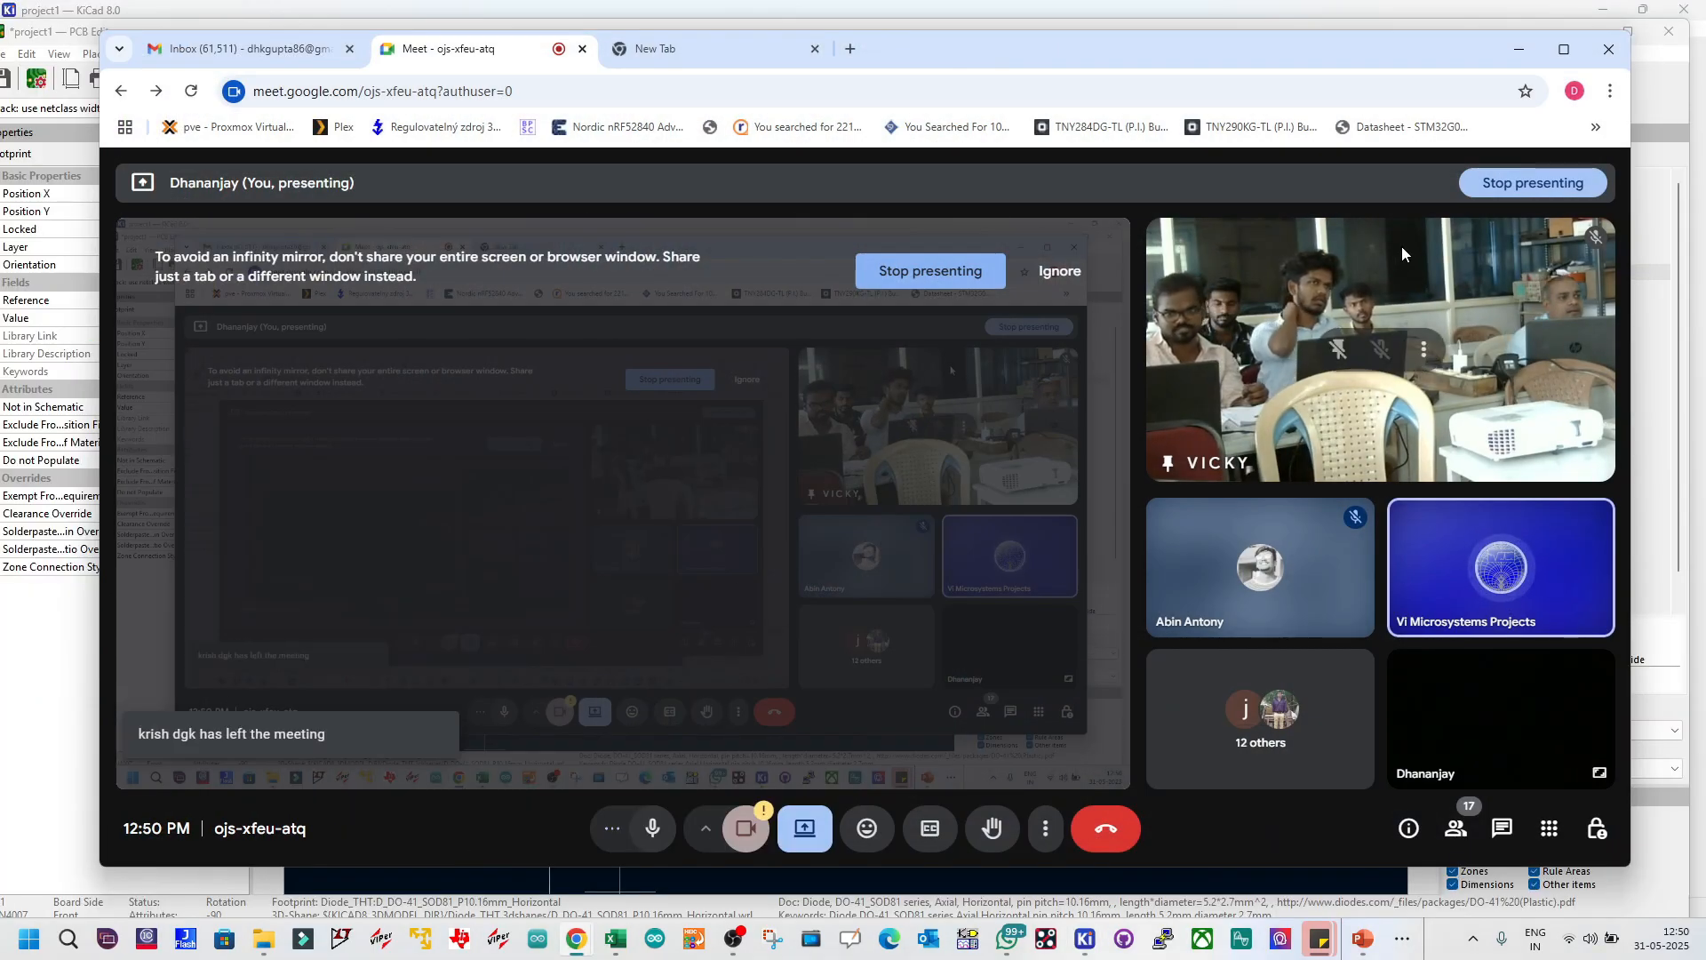
{"action": "left_click", "coordinate": [1516, 55]}
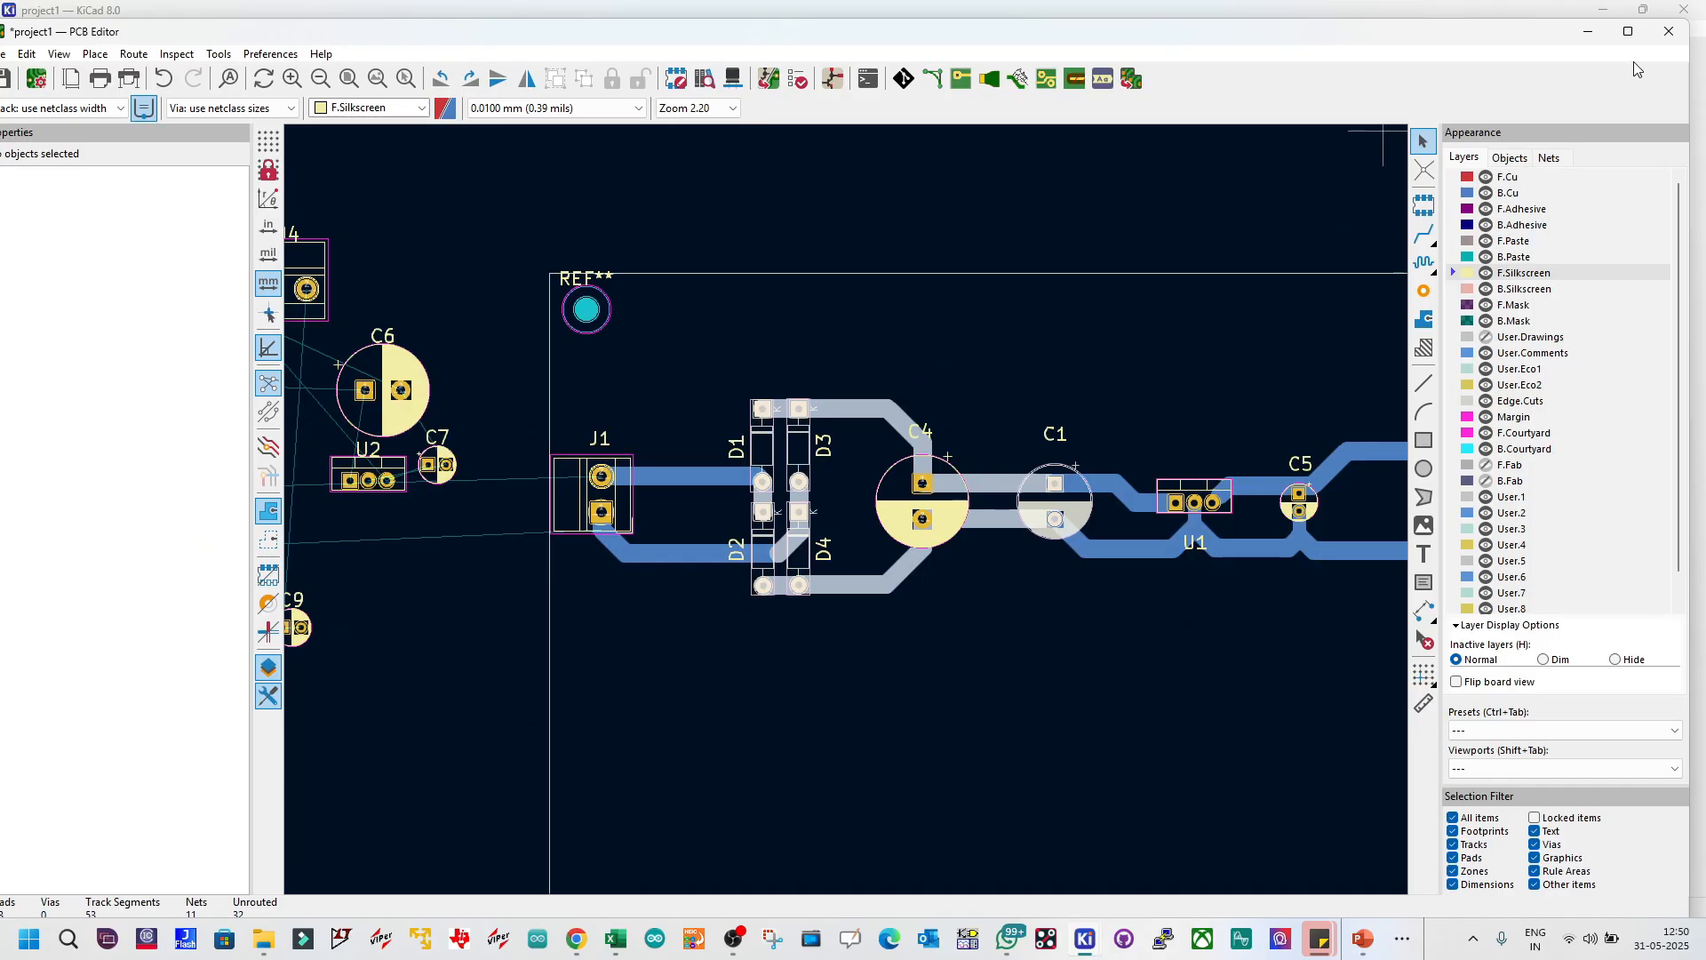
Step: Close the board layout with its changes saved and reopen project1.kicad_pcb from the project files
{"action": "left_click", "coordinate": [1669, 31]}
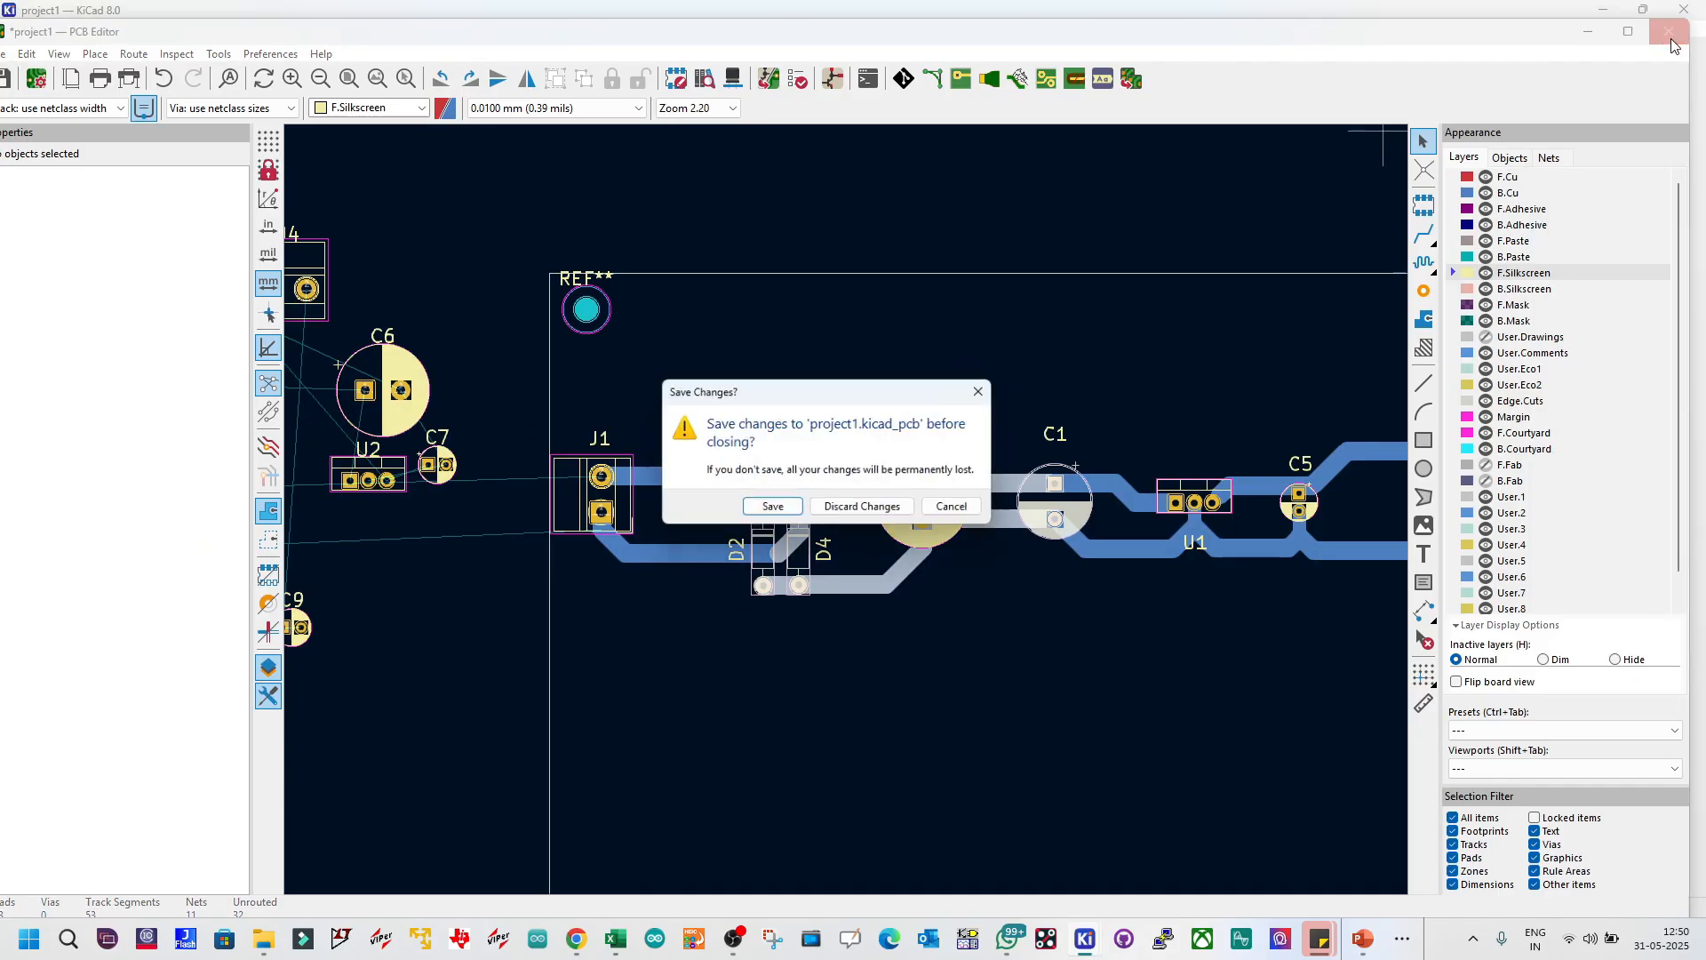
{"action": "left_click", "coordinate": [773, 509]}
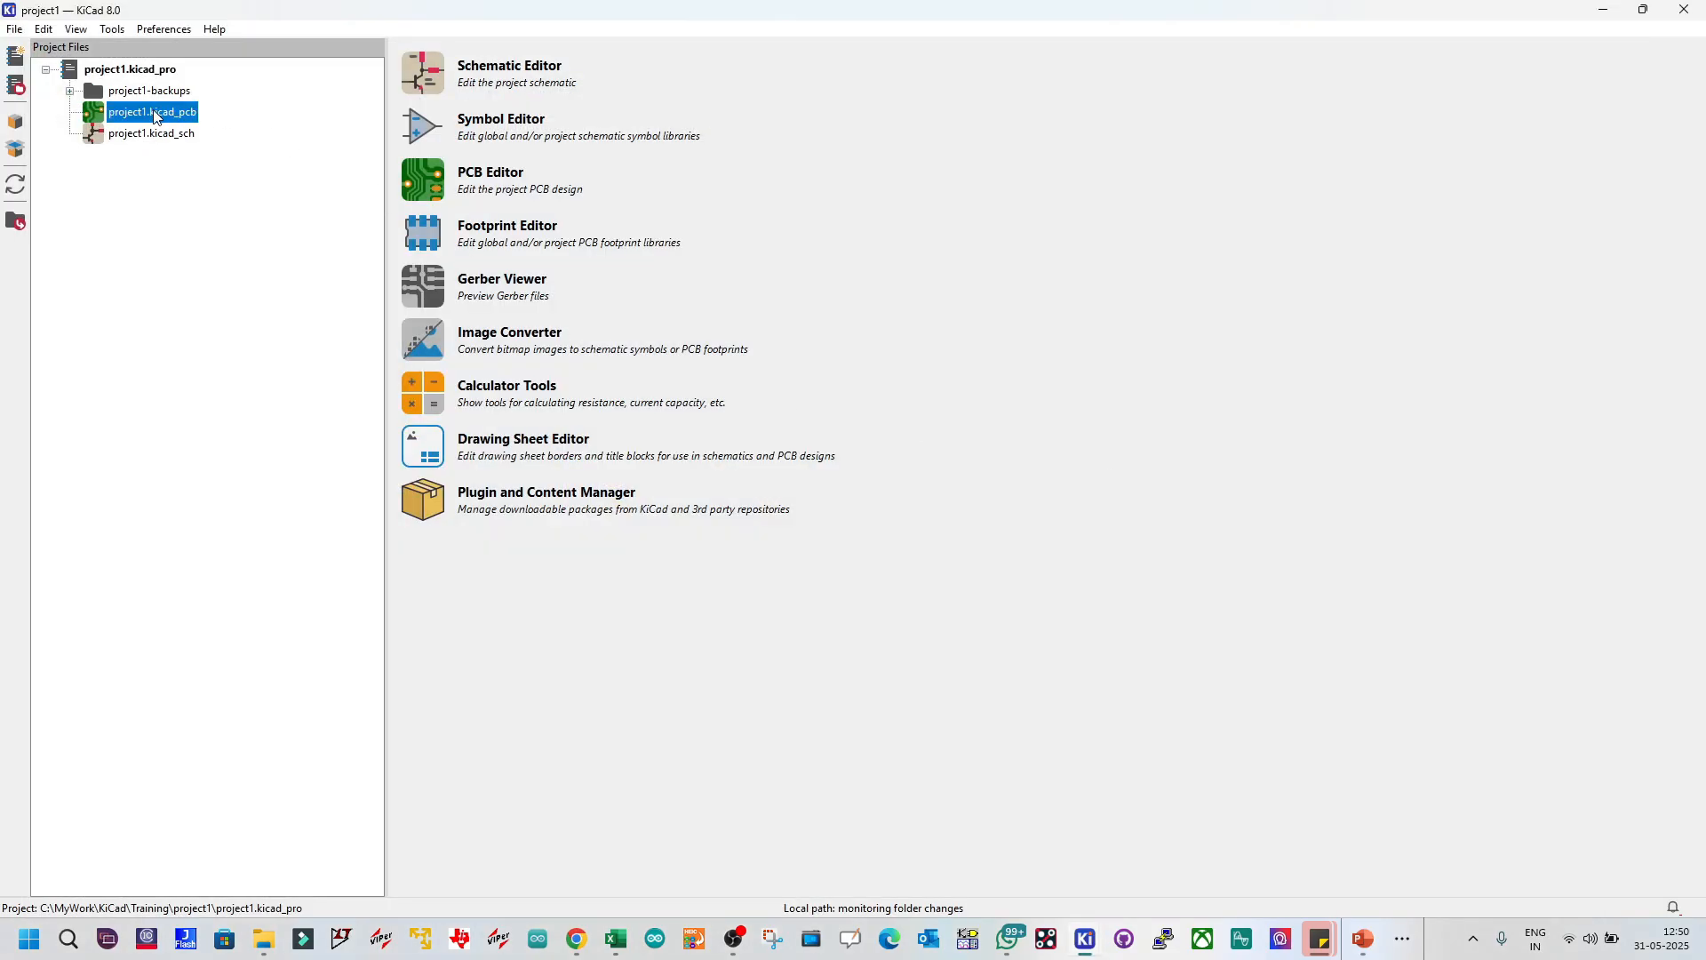
{"action": "double_click", "coordinate": [156, 116]}
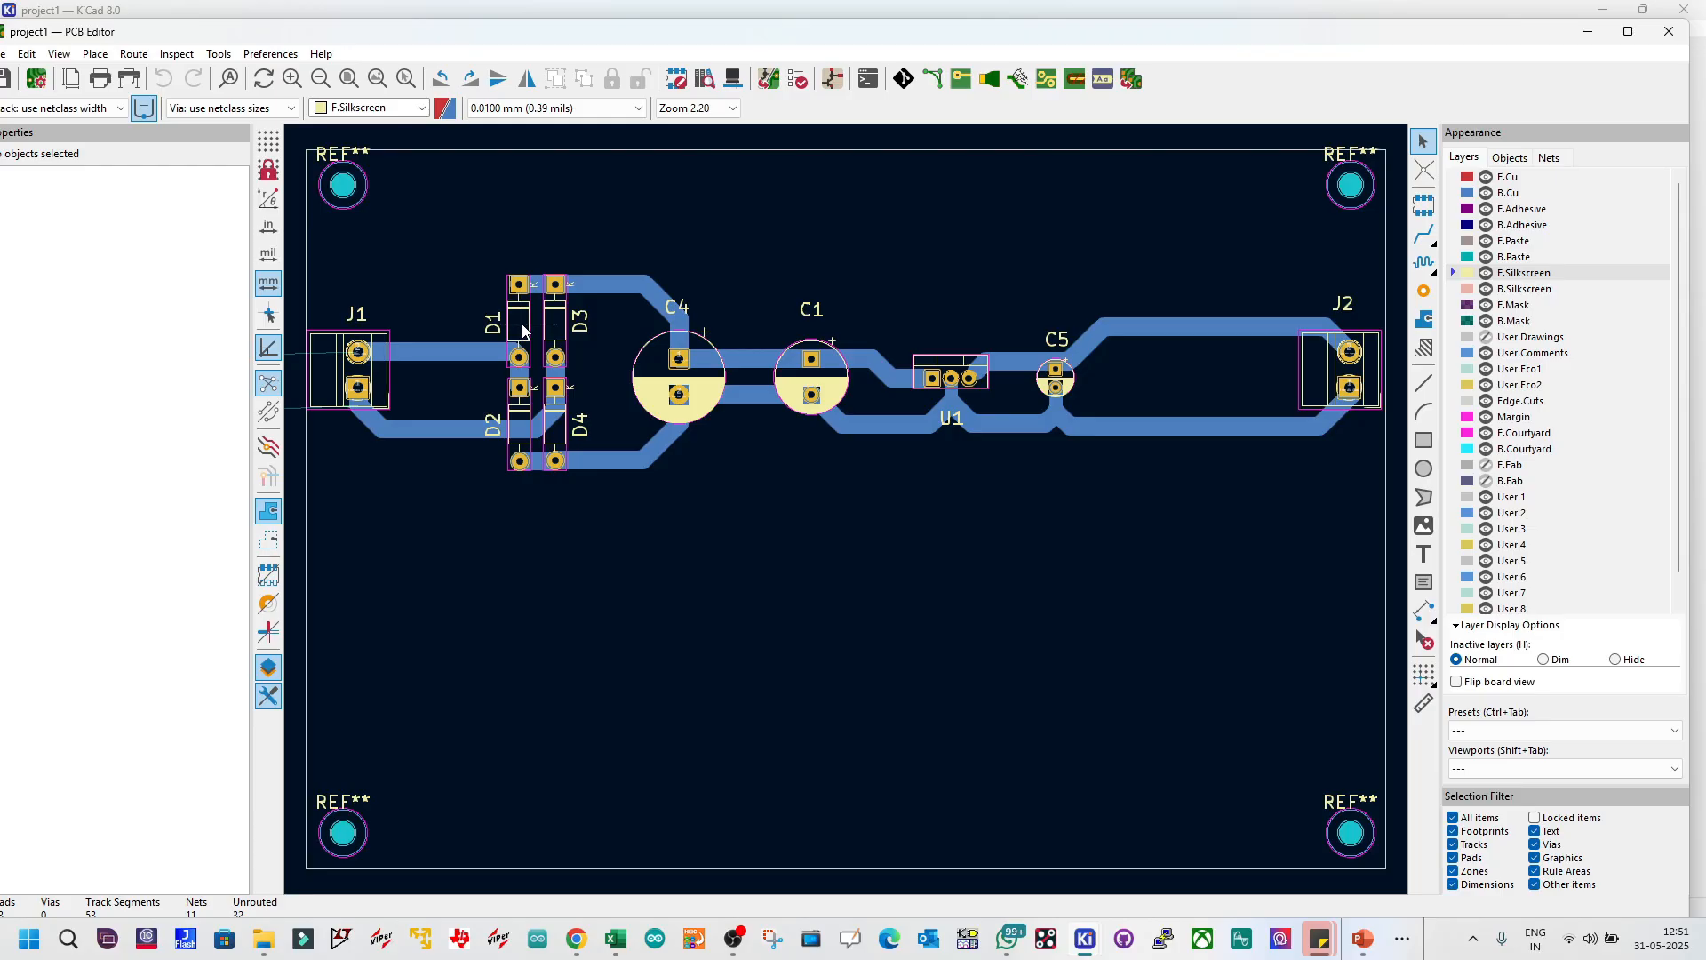
{"action": "left_click", "coordinate": [523, 331]}
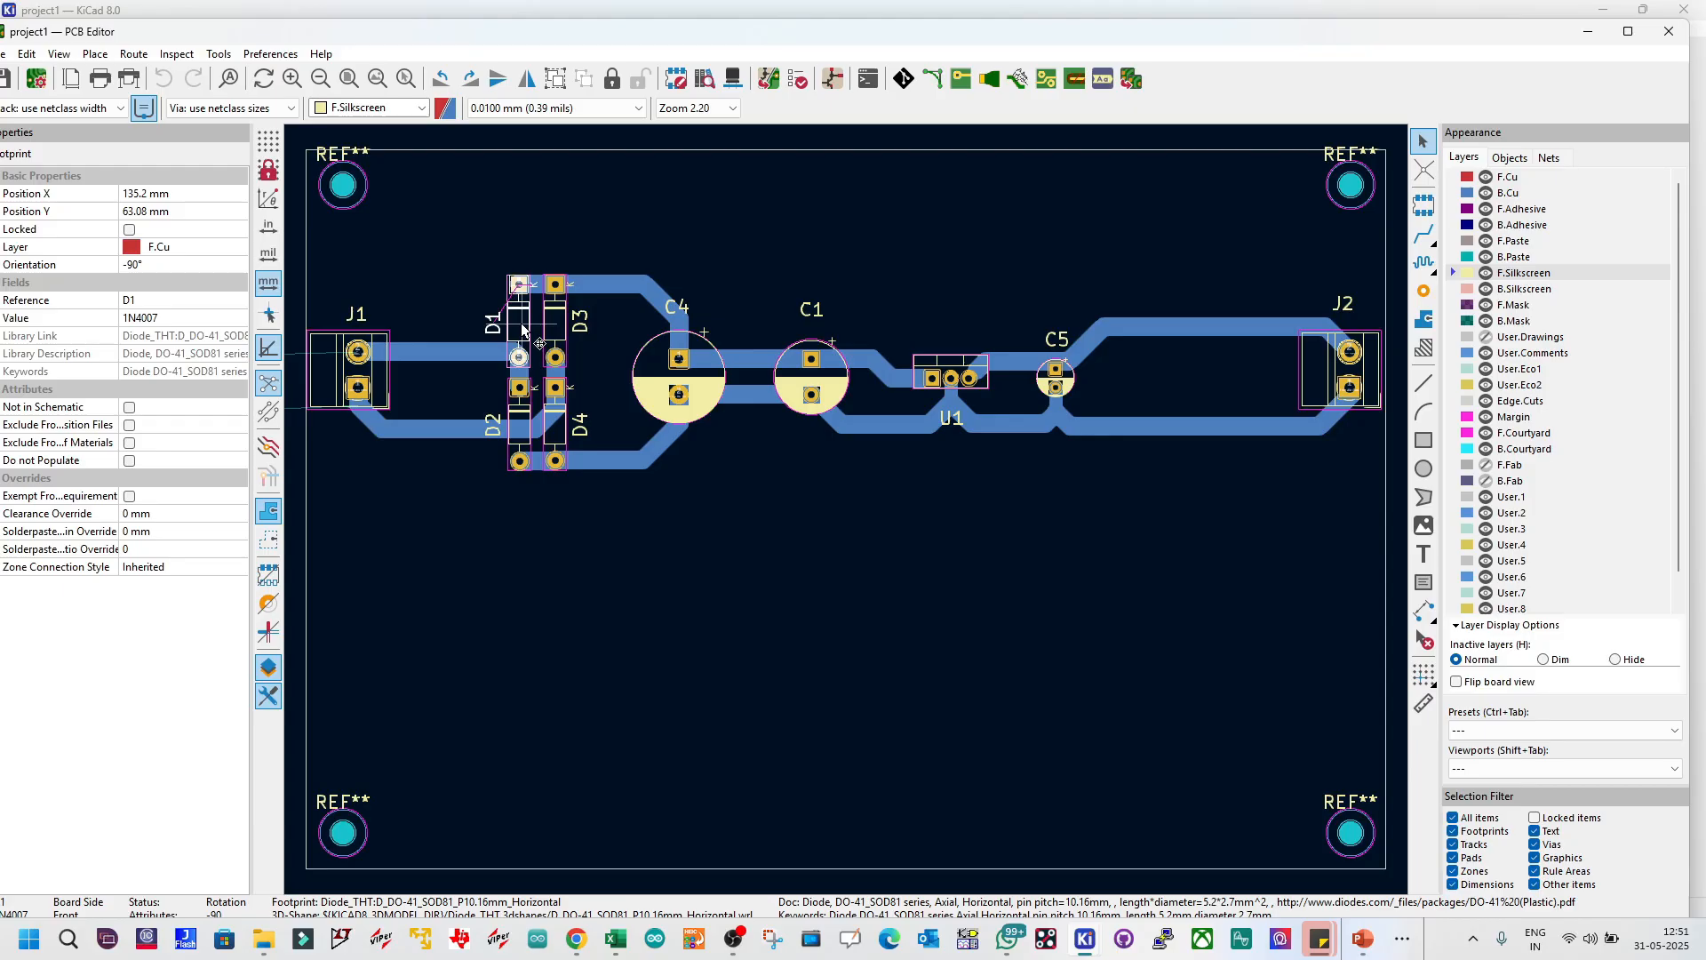
{"action": "left_click", "coordinate": [483, 234]}
{"action": "left_click_drag", "start_coordinate": [445, 213], "coordinate": [759, 541]}
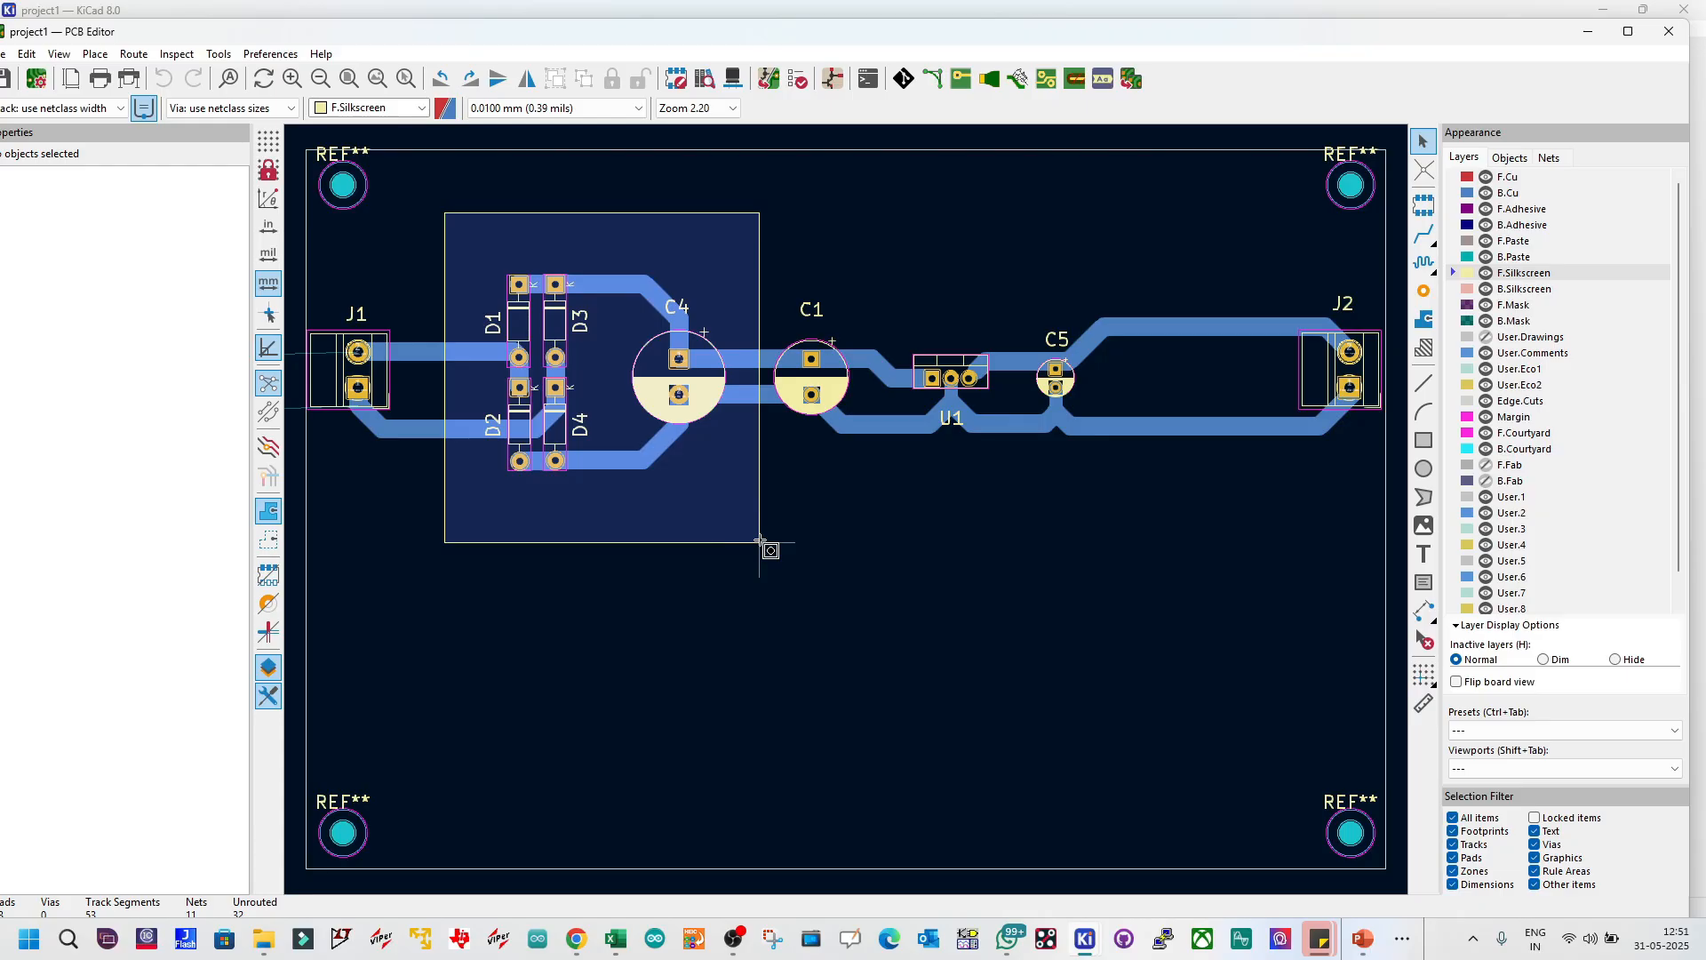
{"action": "left_click_drag", "start_coordinate": [760, 541], "coordinate": [631, 214]}
{"action": "left_click_drag", "start_coordinate": [741, 218], "coordinate": [1138, 503]}
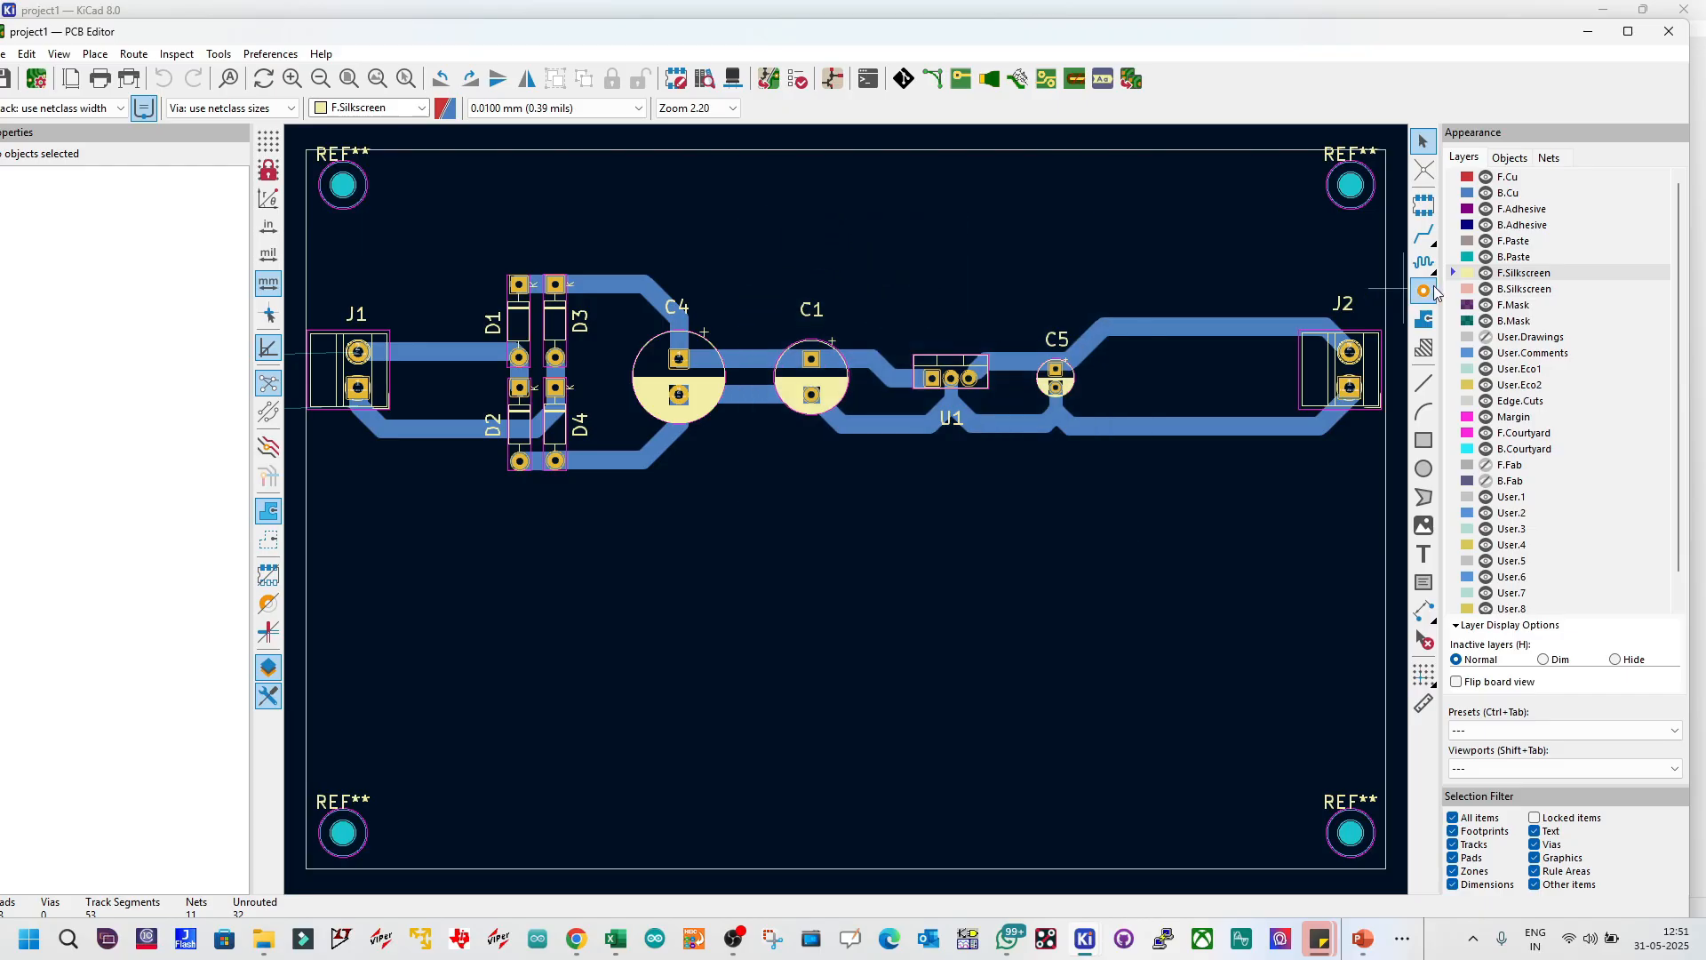
Step: Draw an F.Silkscreen rectangle about 40.5 mm square around the rectifier section with diodes D1 to D4 and capacitor C4
{"action": "left_click", "coordinate": [1425, 441]}
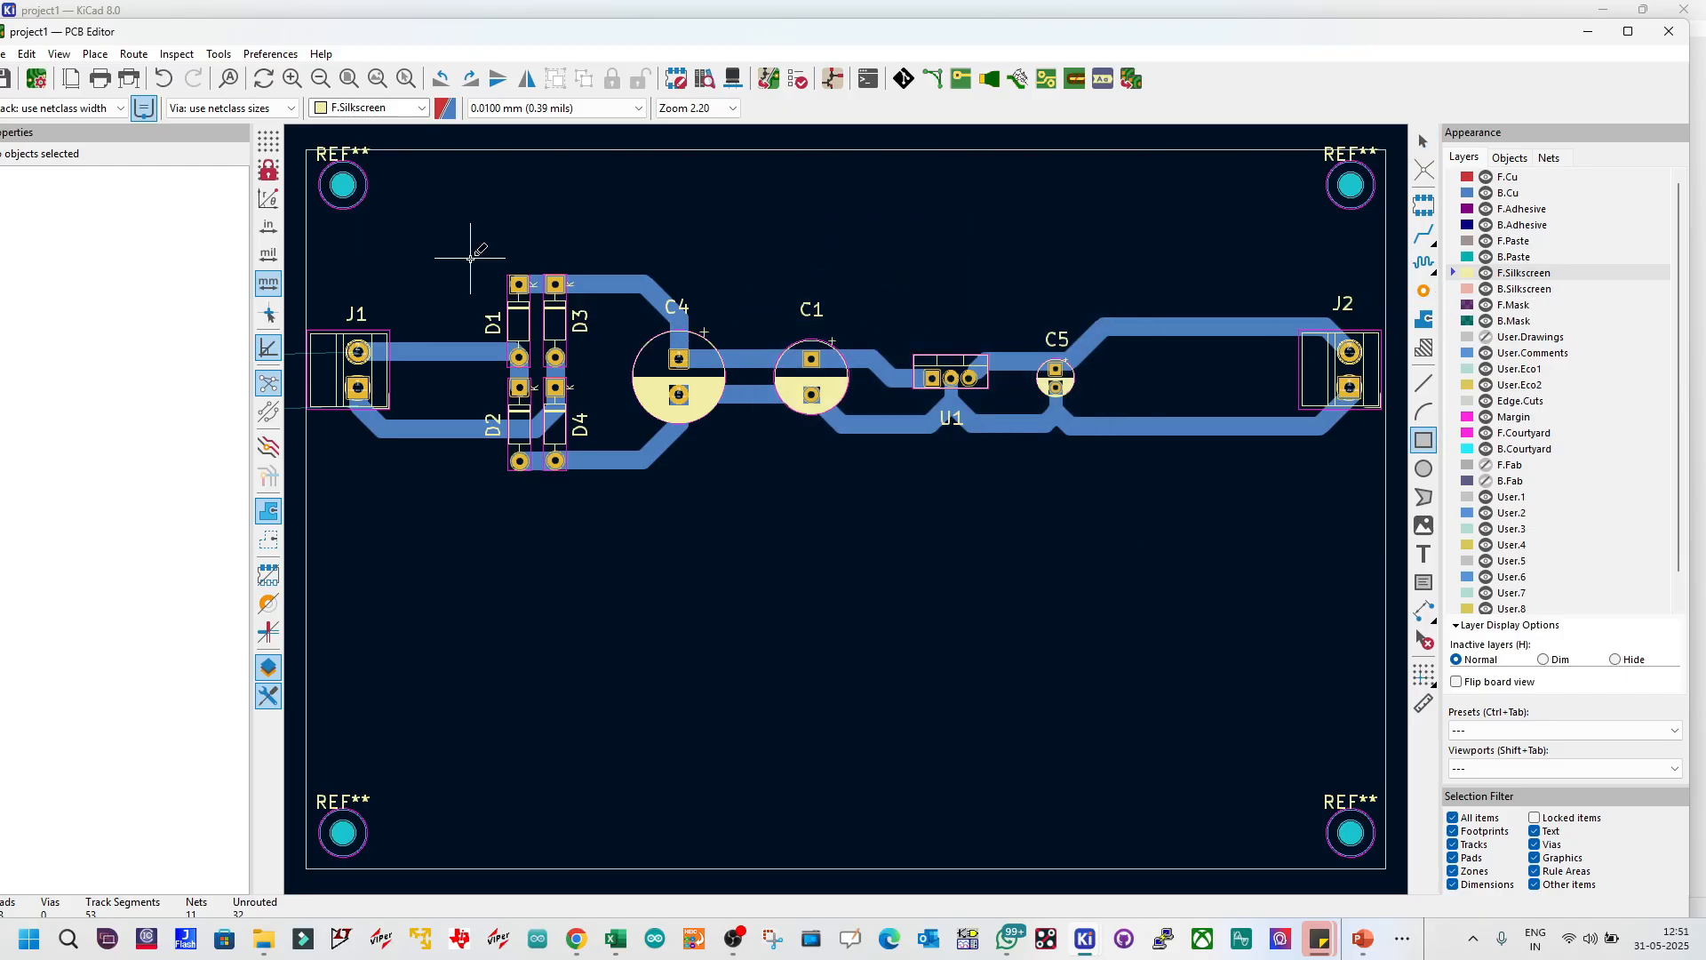
{"action": "left_click", "coordinate": [453, 229]}
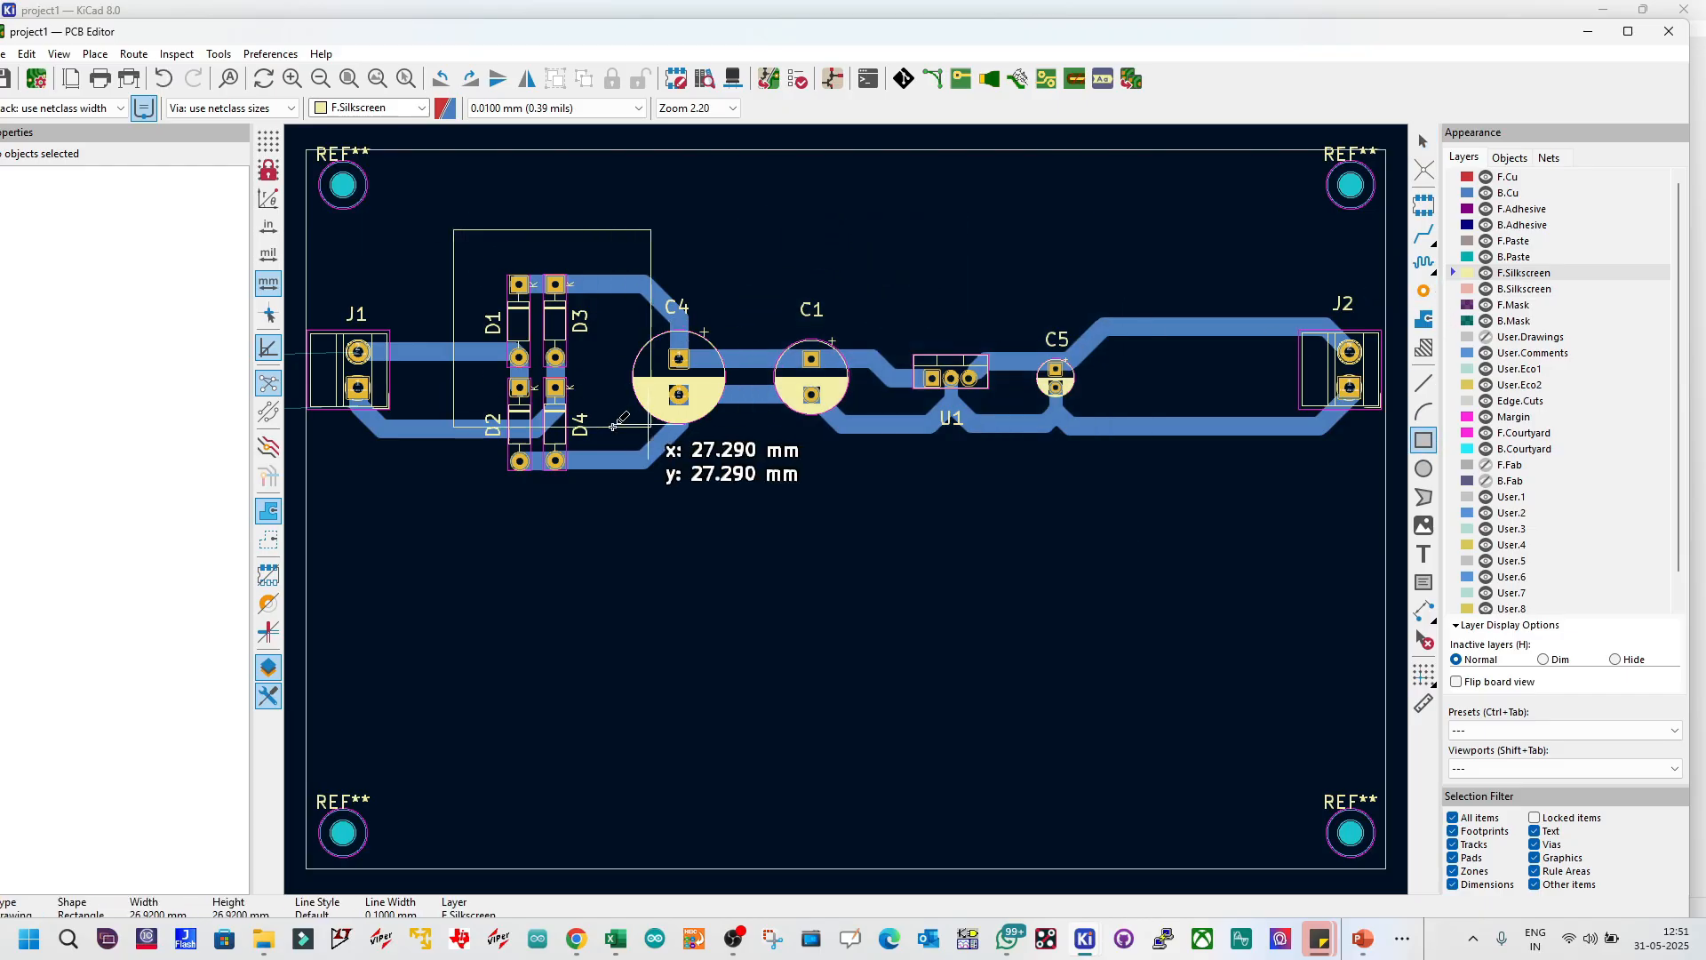
{"action": "left_click", "coordinate": [746, 521]}
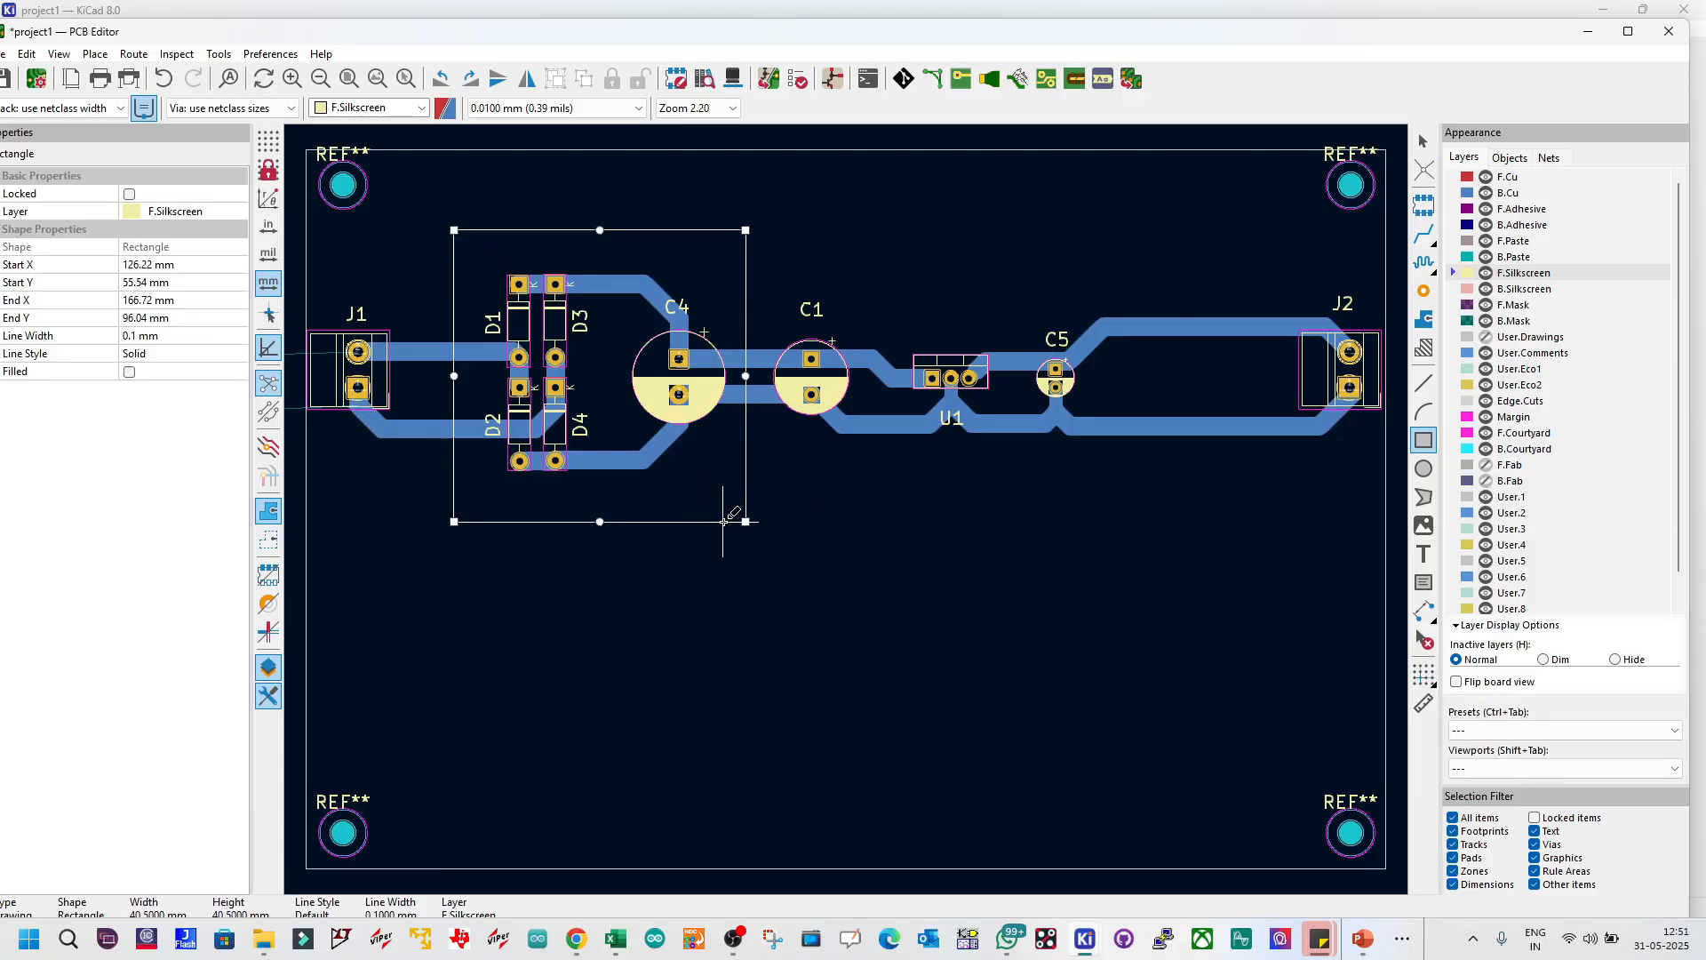
Step: Draw a second silkscreen rectangle about 40.7 mm square beside the first around C1 and U1, and widen it to enclose C5
{"action": "left_click", "coordinate": [758, 230]}
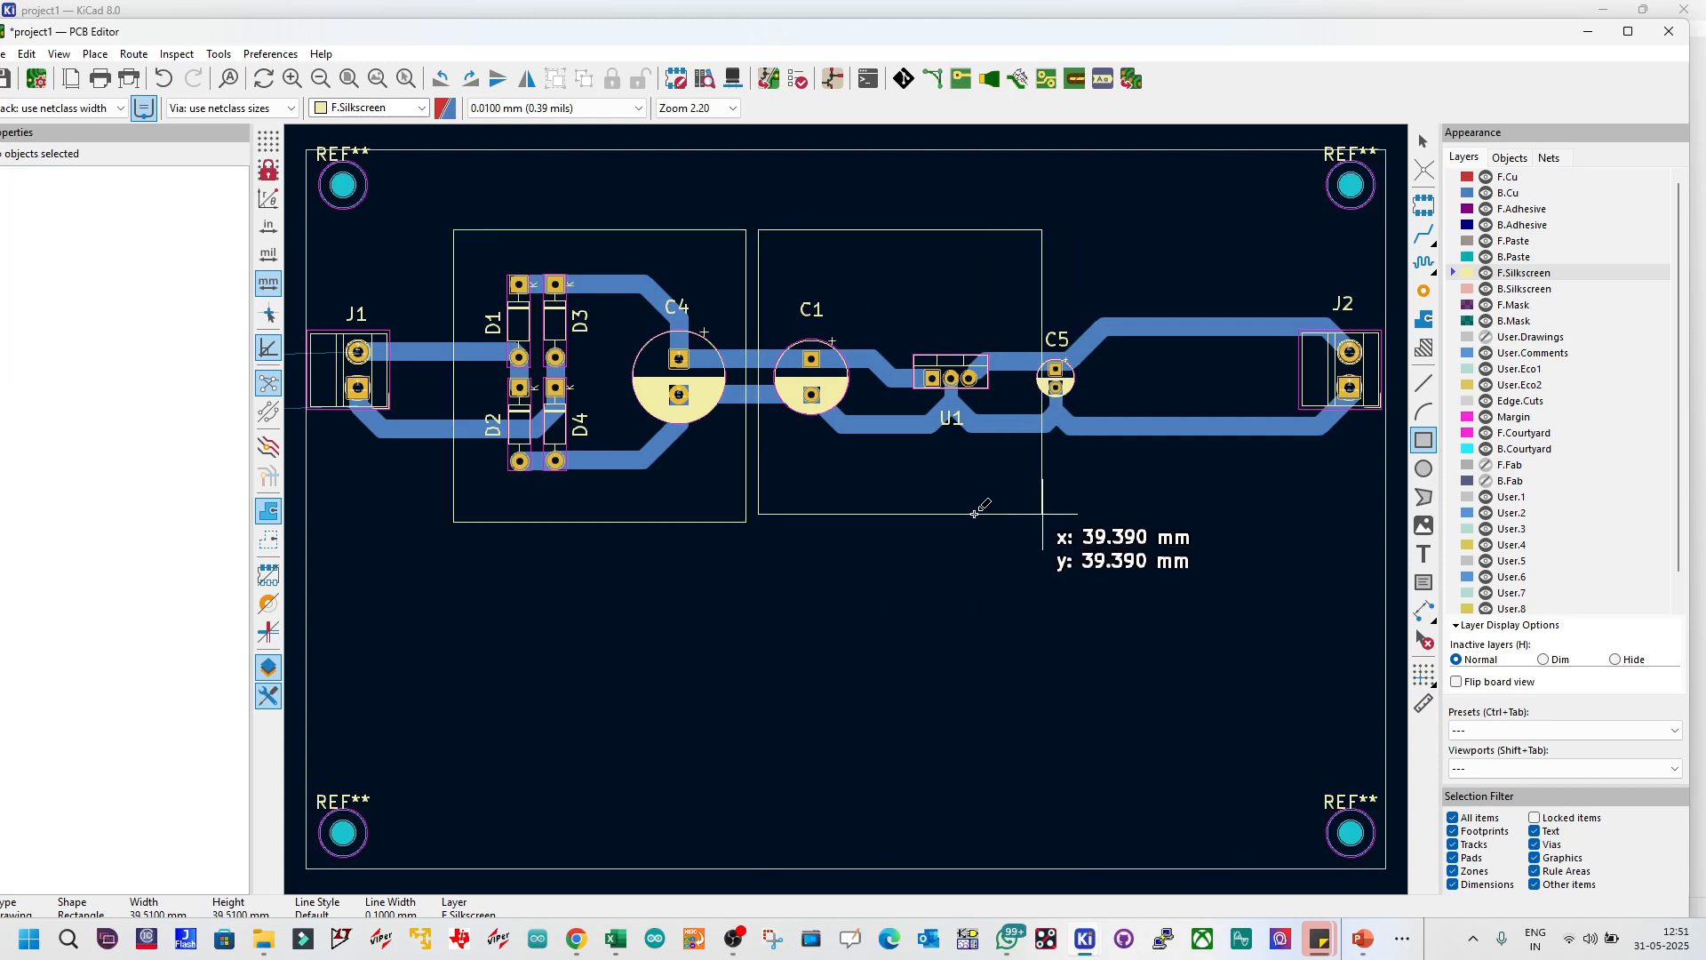
{"action": "left_click", "coordinate": [1052, 524]}
{"action": "key", "text": "Escape"}
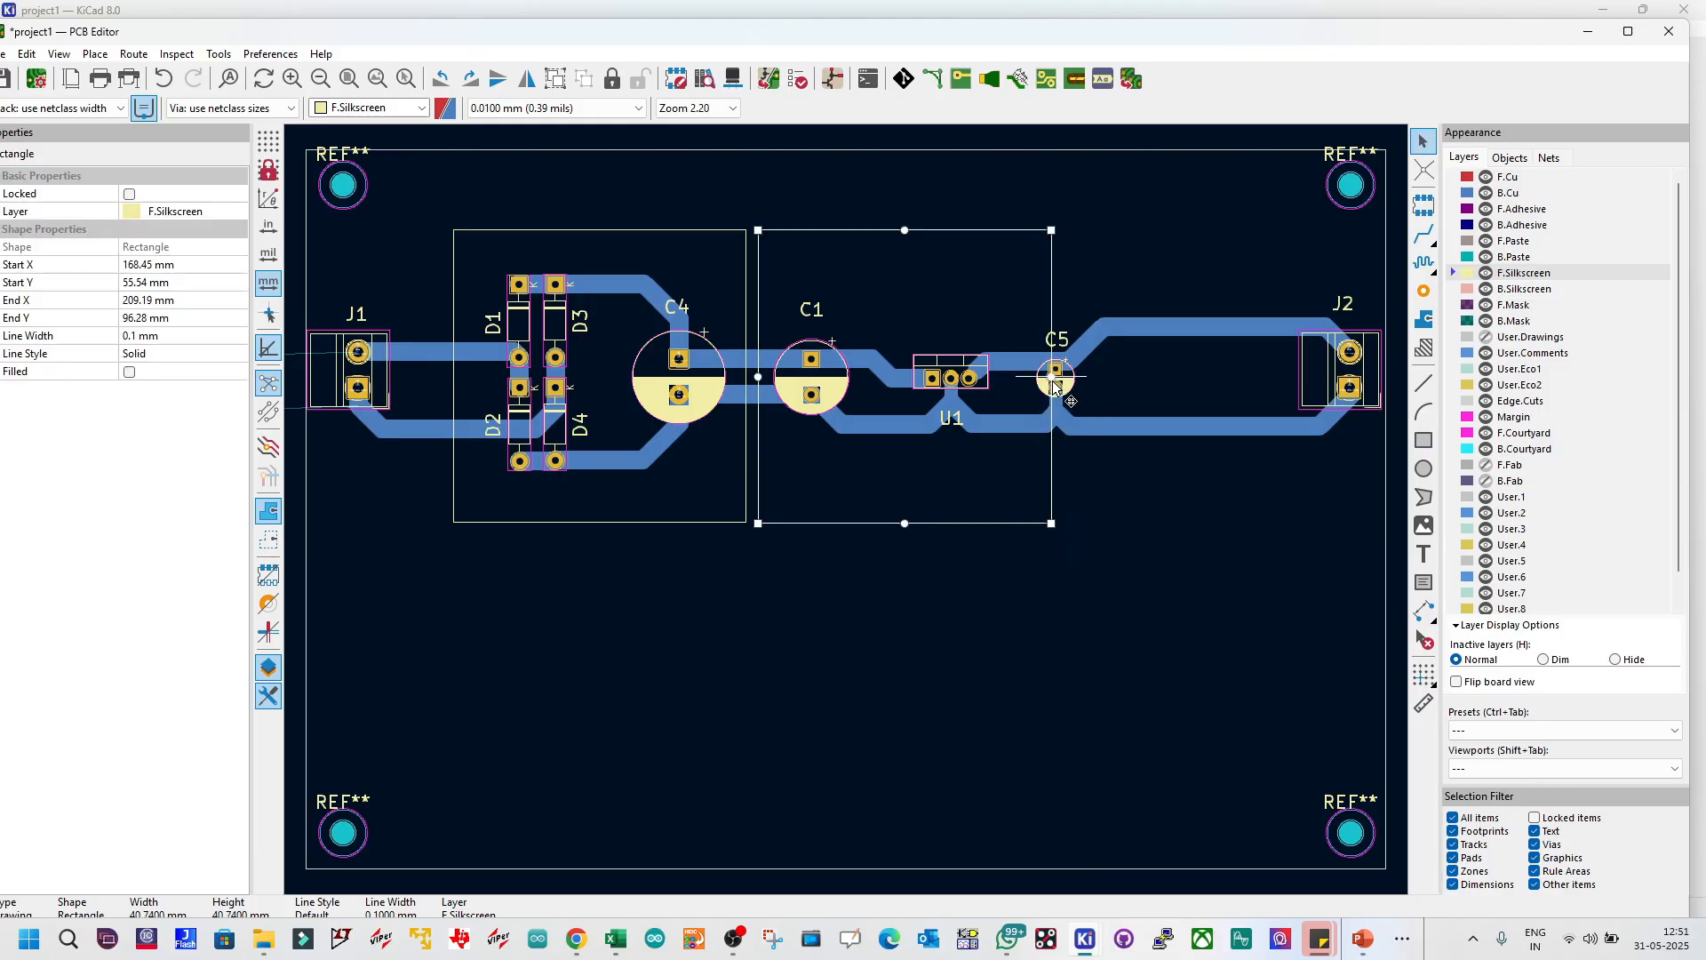
{"action": "left_click_drag", "start_coordinate": [1053, 377], "coordinate": [1139, 377]}
{"action": "left_click", "coordinate": [1144, 387]}
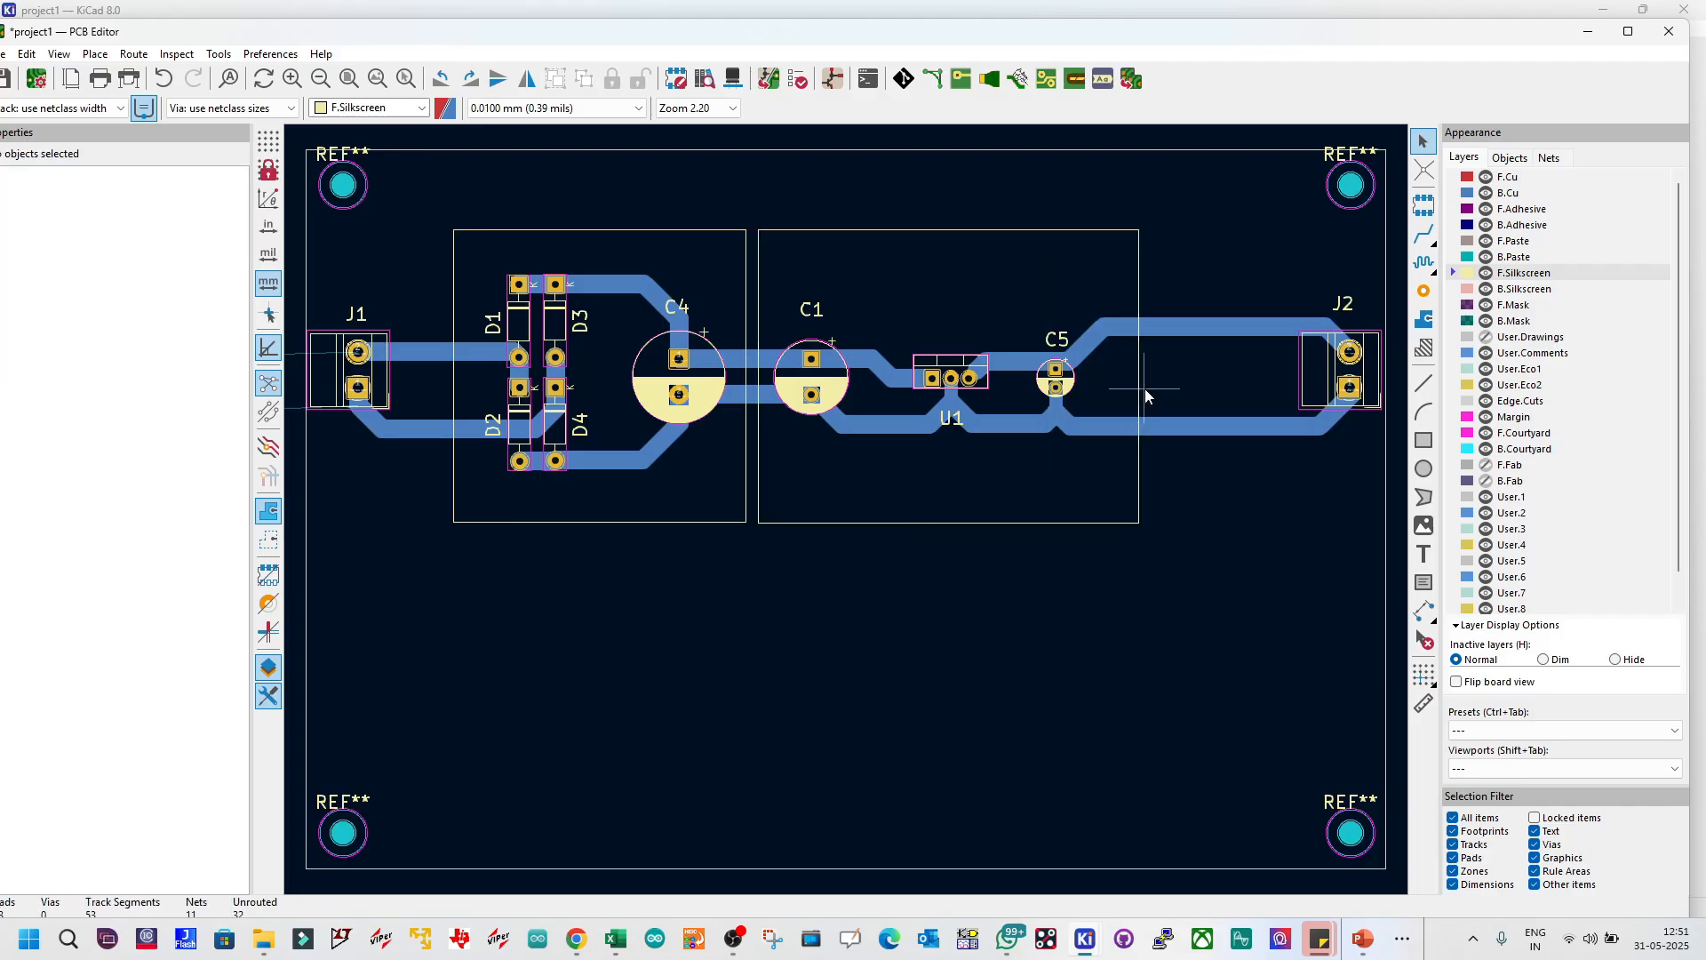
Step: Save the board, select diode D1 and try Replicate Layout on it
{"action": "scroll", "coordinate": [1144, 387], "scroll_direction": "down", "scroll_amount": 1}
{"action": "scroll", "coordinate": [719, 503], "scroll_direction": "up", "scroll_amount": 1}
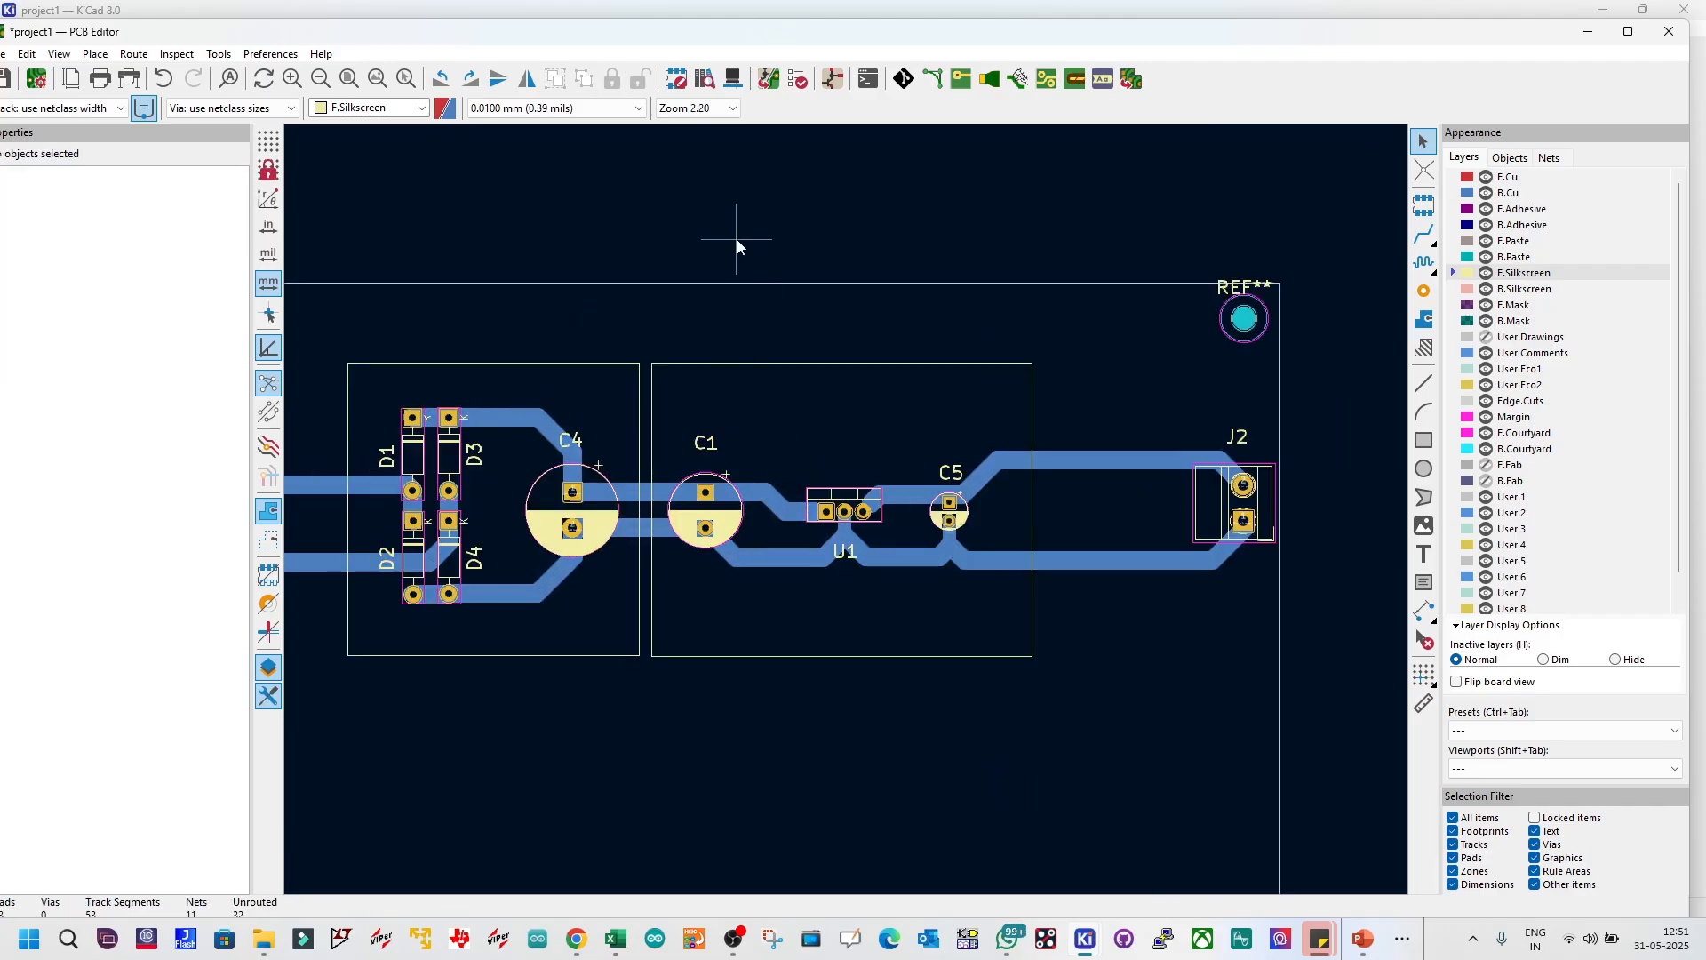
{"action": "scroll", "coordinate": [735, 559], "scroll_direction": "up", "scroll_amount": 1}
{"action": "scroll", "coordinate": [845, 512], "scroll_direction": "down", "scroll_amount": 1}
{"action": "key", "text": "ctrl+s"}
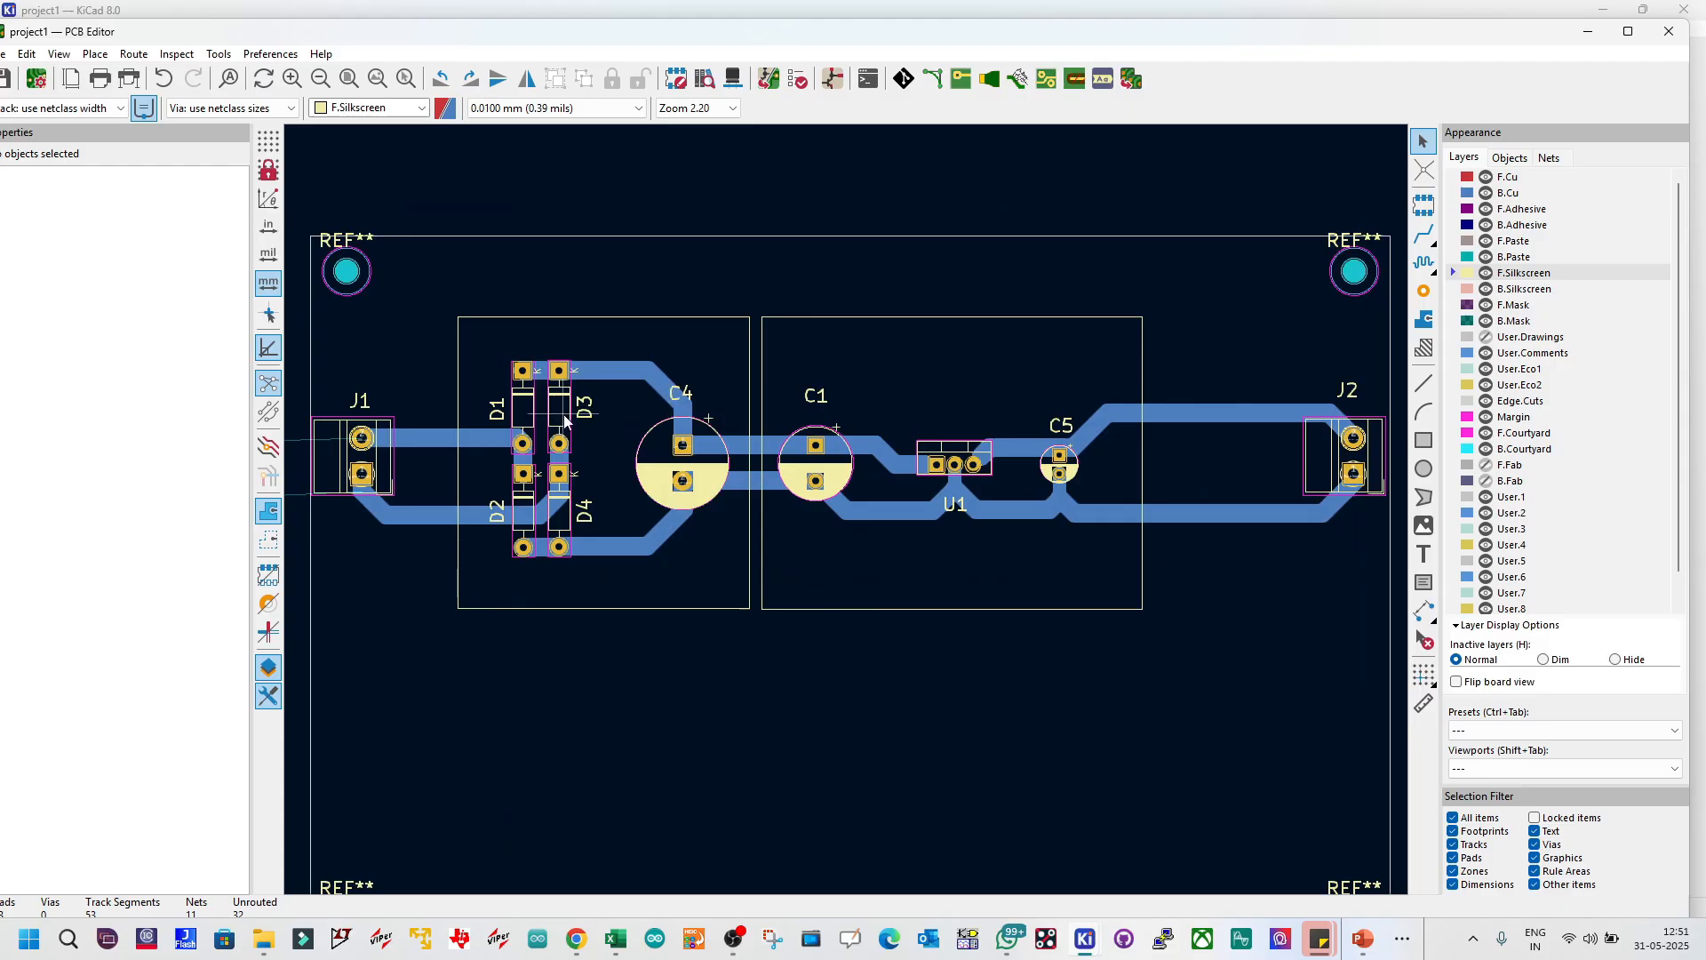
{"action": "left_click", "coordinate": [524, 413]}
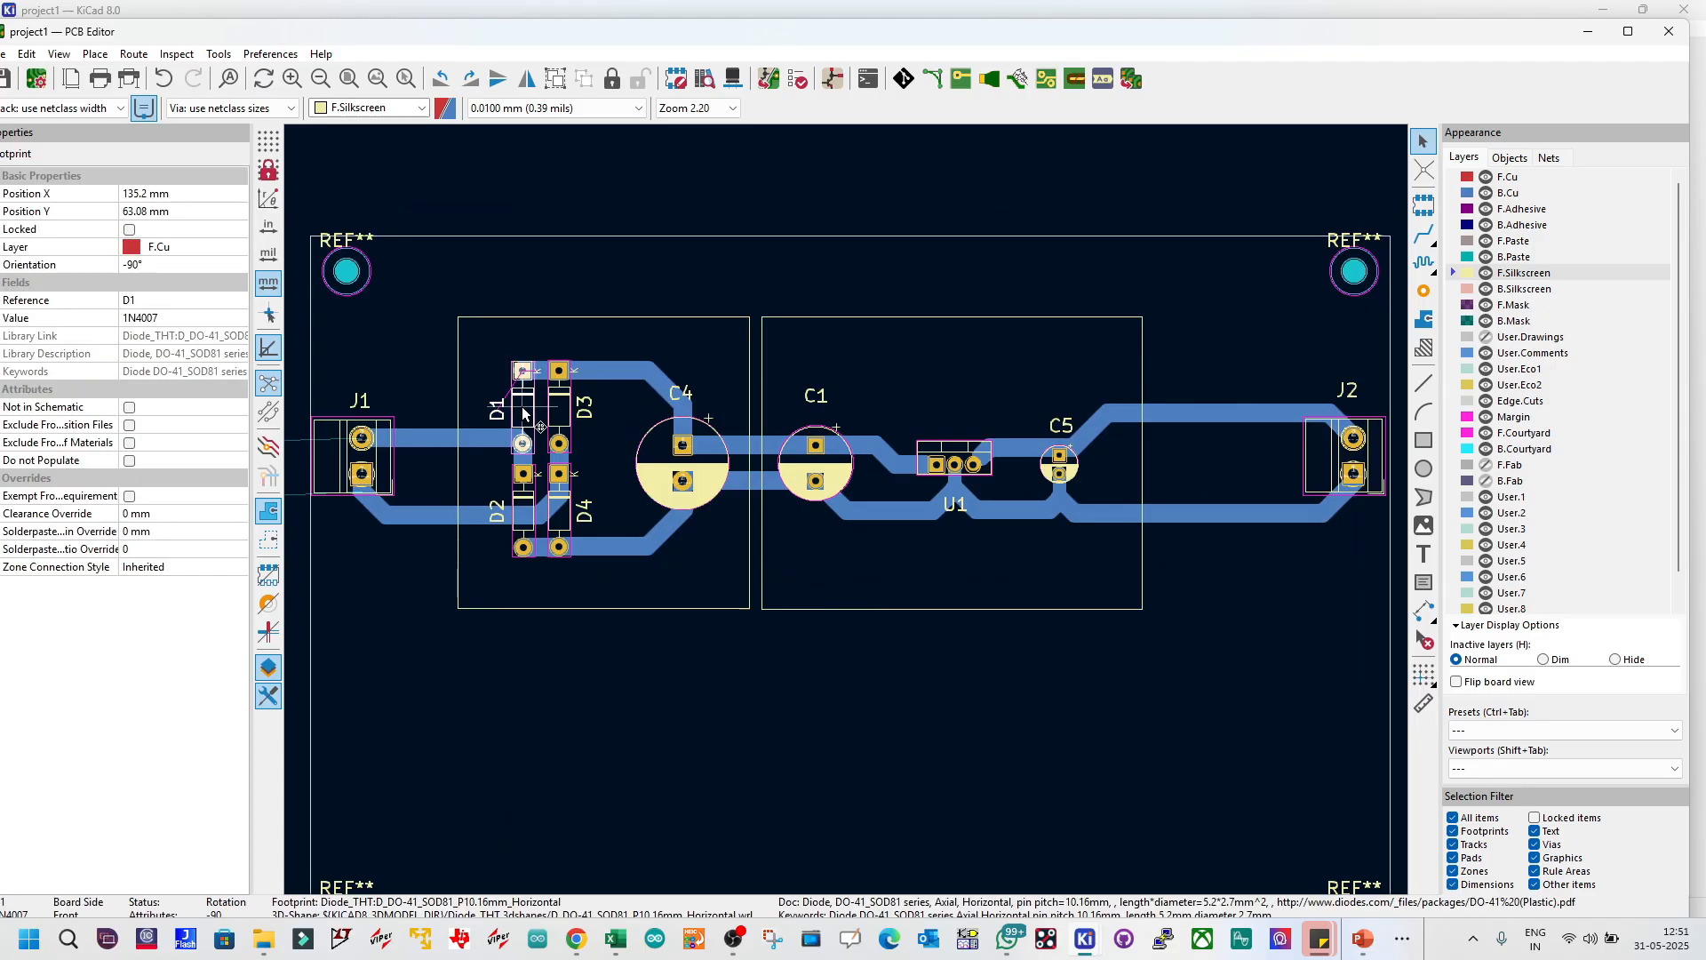
{"action": "left_click", "coordinate": [1132, 80]}
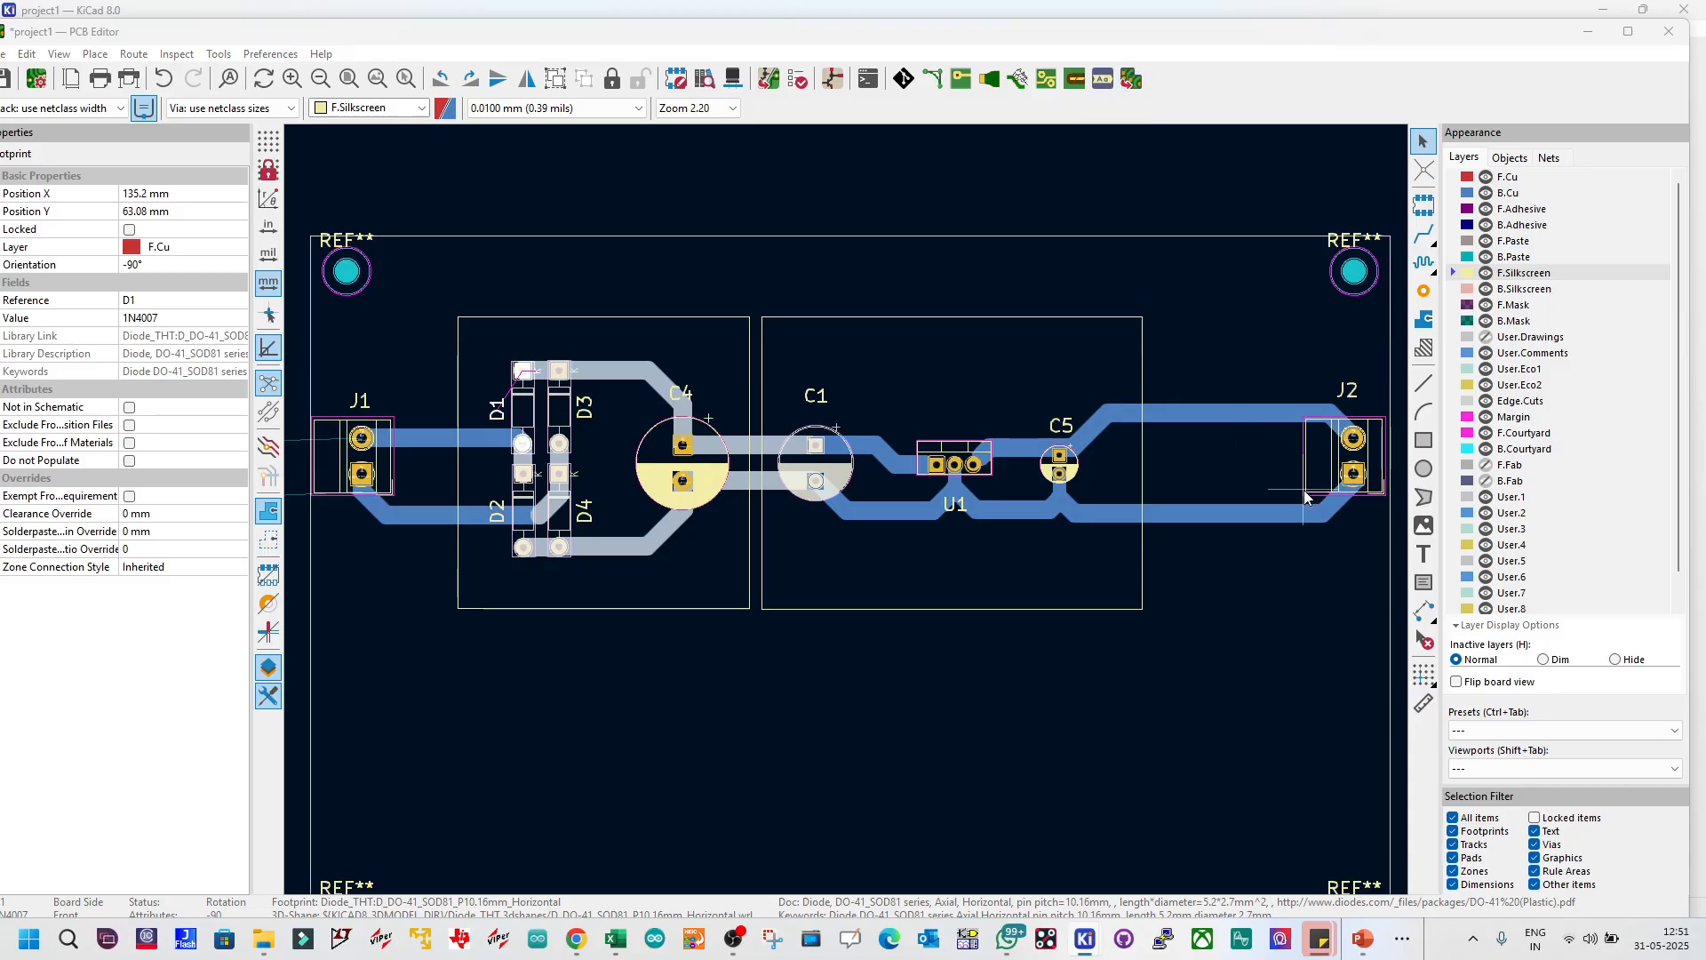
{"action": "key", "text": "Escape"}
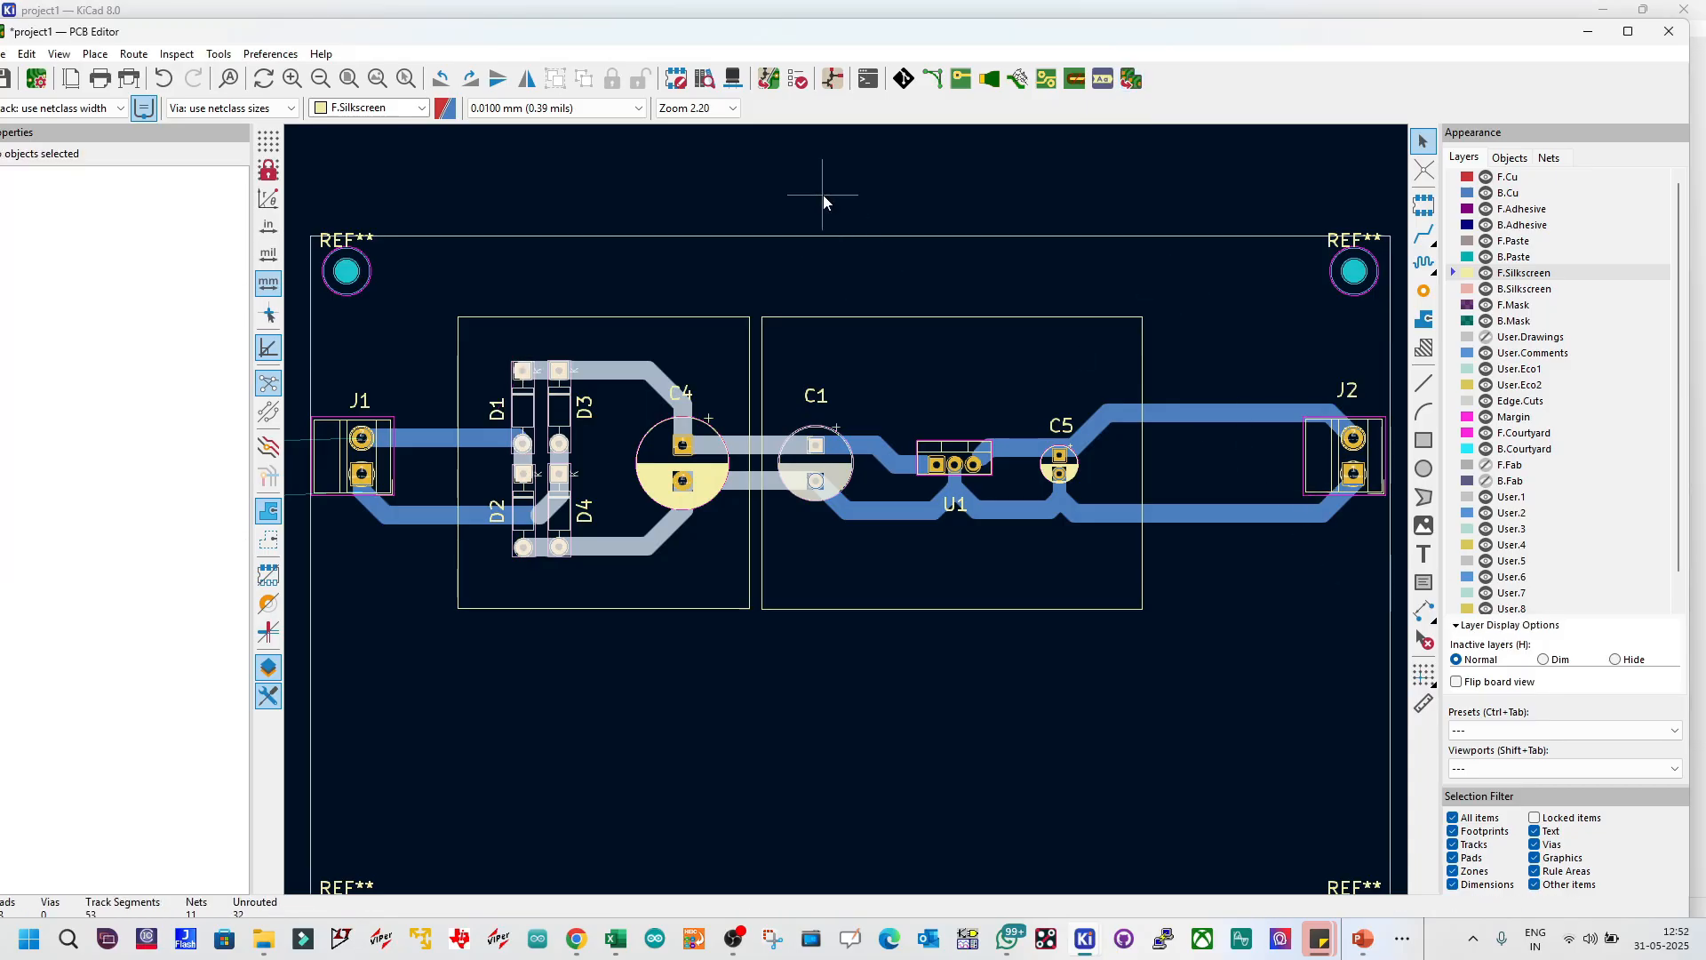
Step: Save the board again and close the PCB Editor to return to the project window
{"action": "left_click", "coordinate": [6, 78]}
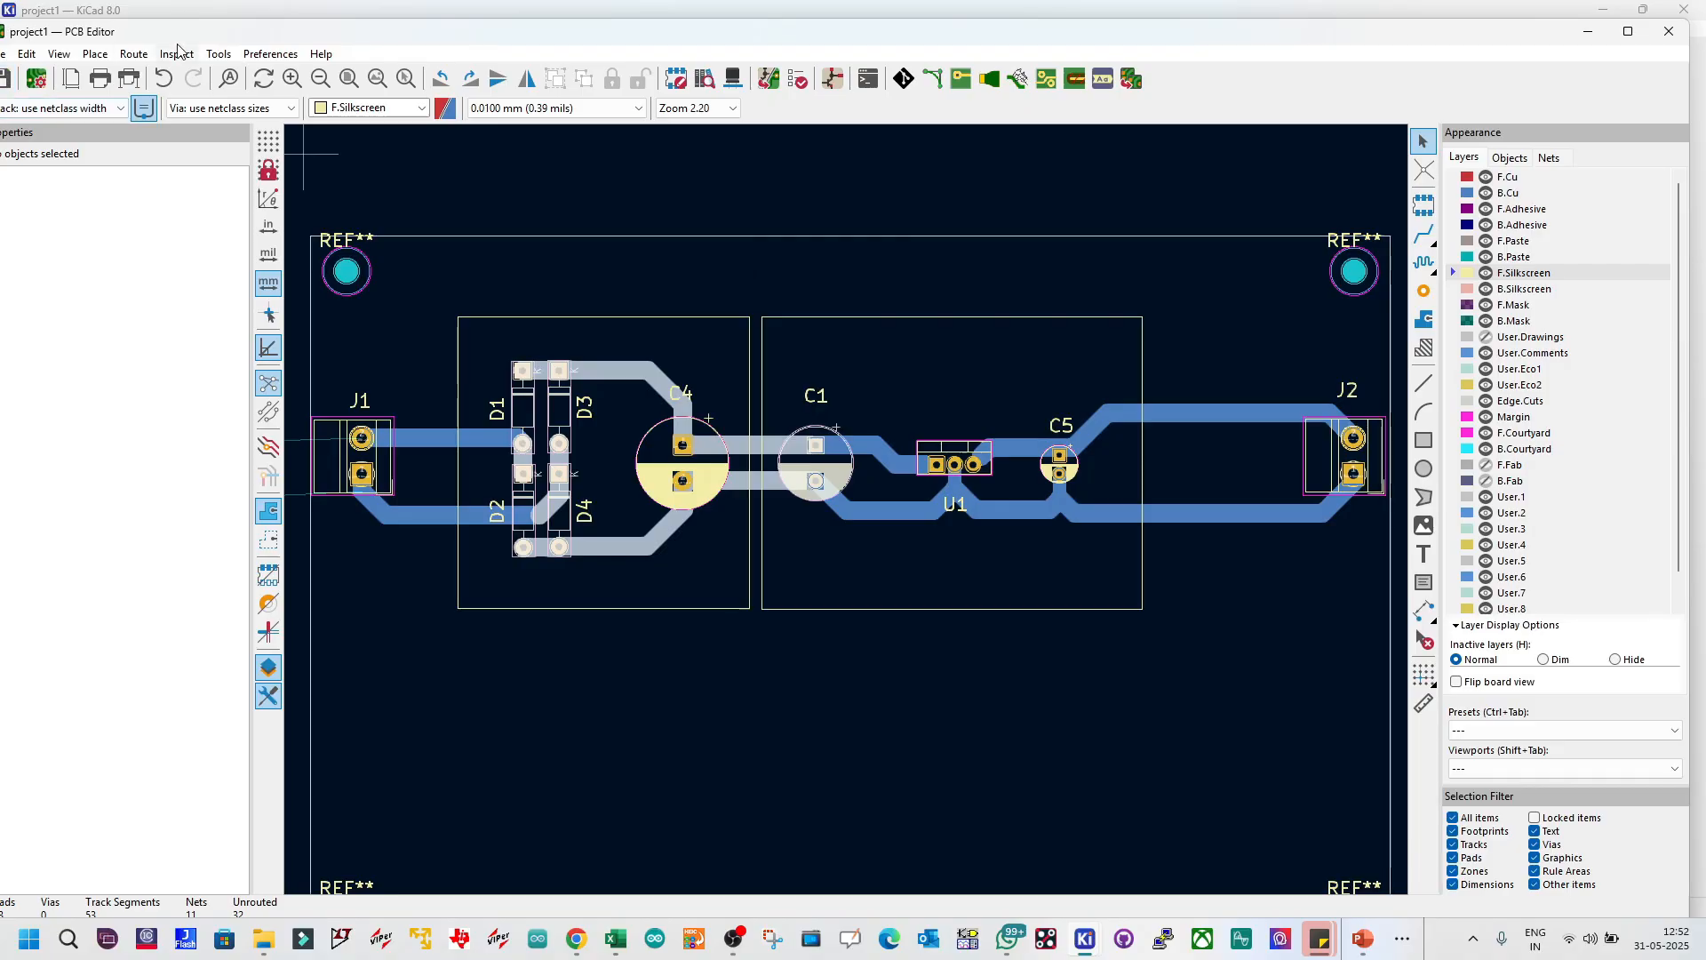
{"action": "left_click_drag", "start_coordinate": [191, 32], "coordinate": [297, 38]}
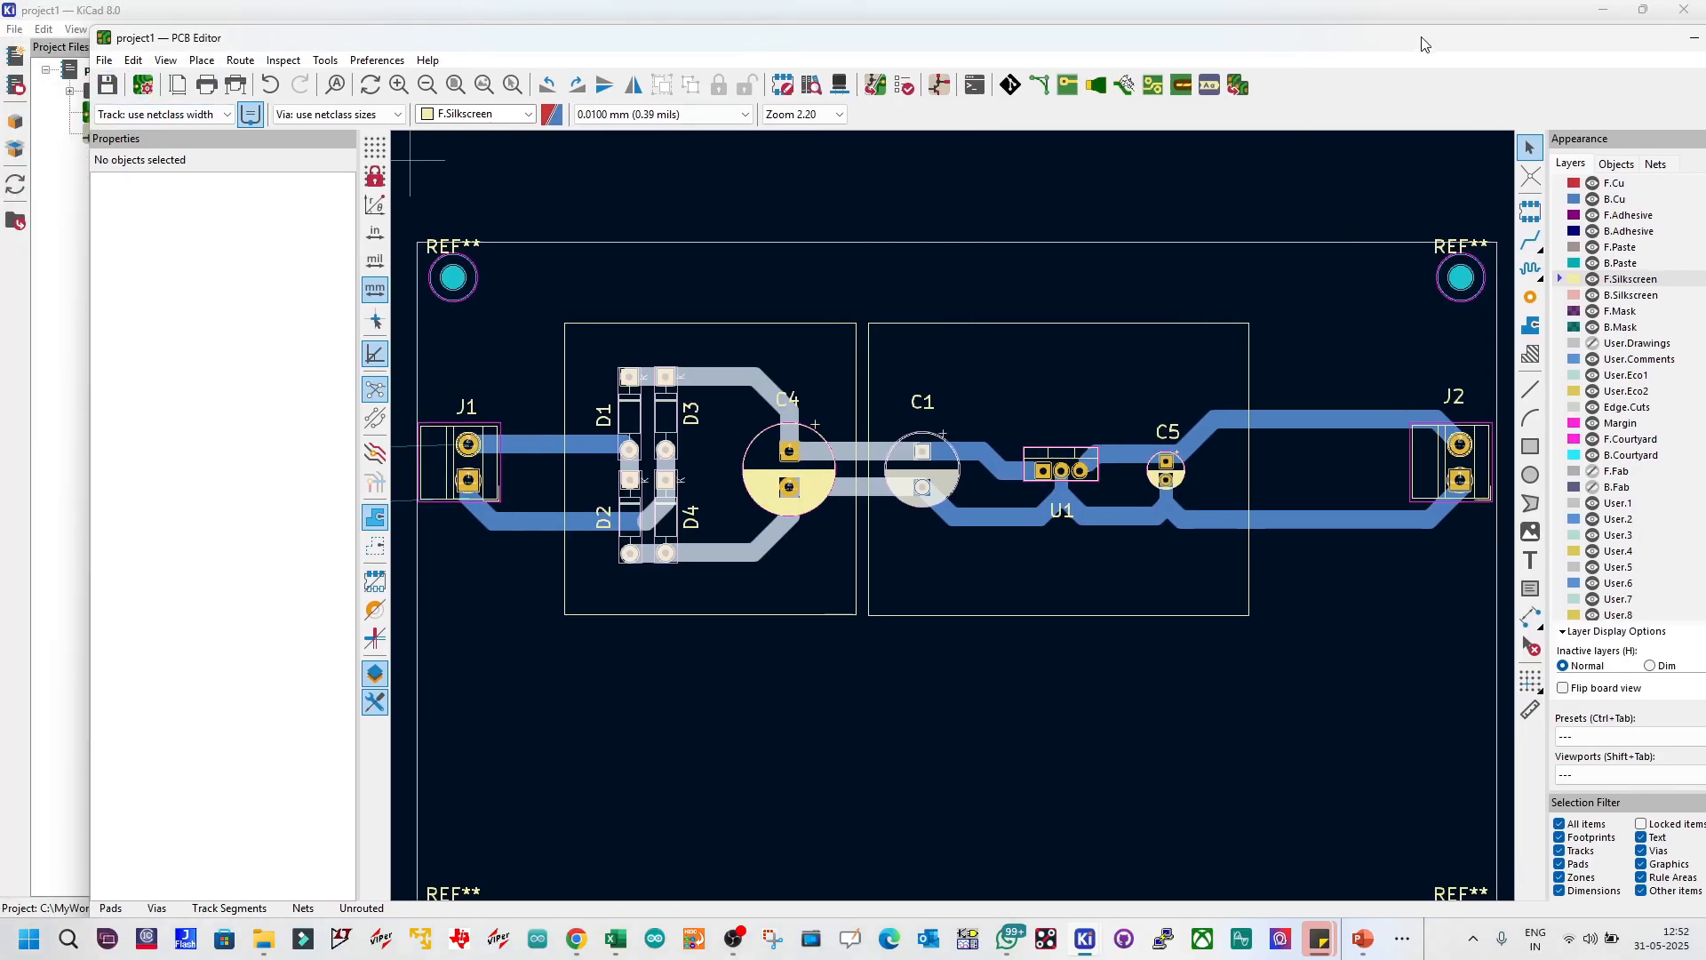
{"action": "left_click_drag", "start_coordinate": [1422, 38], "coordinate": [1263, 54]}
{"action": "left_click", "coordinate": [1614, 62]}
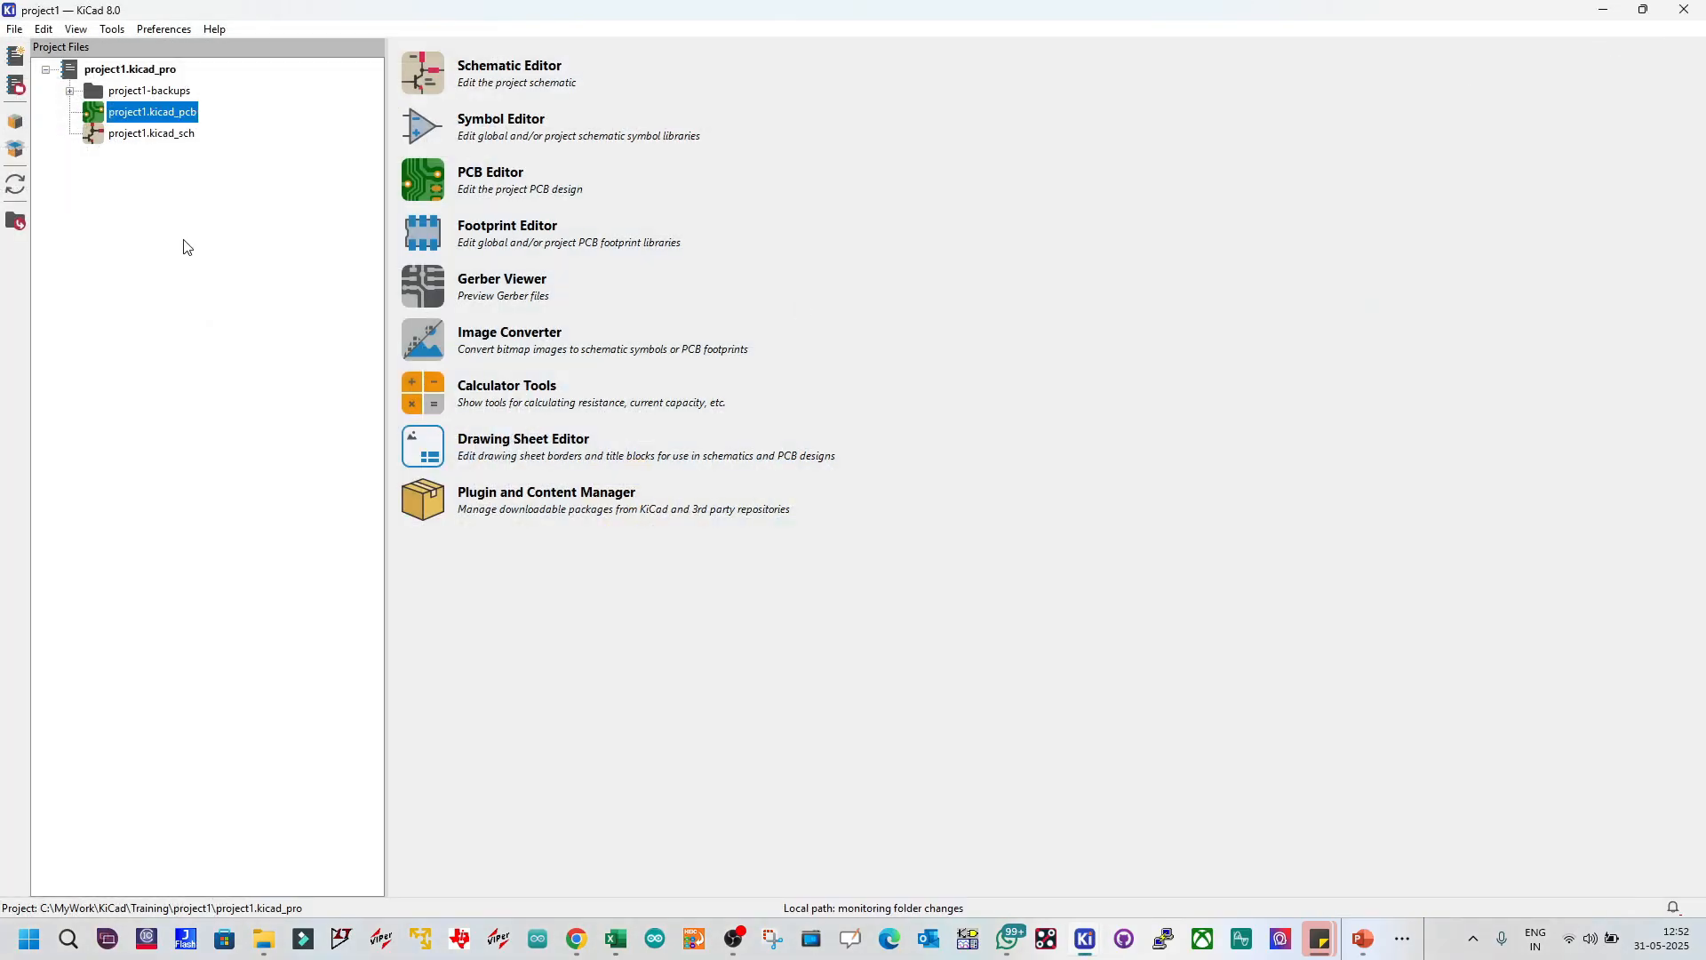
Step: Open project1.kicad_sch to check the rectifier sheet, and minimize the Schematic Editor
{"action": "left_click", "coordinate": [11, 29]}
{"action": "left_click", "coordinate": [68, 47]}
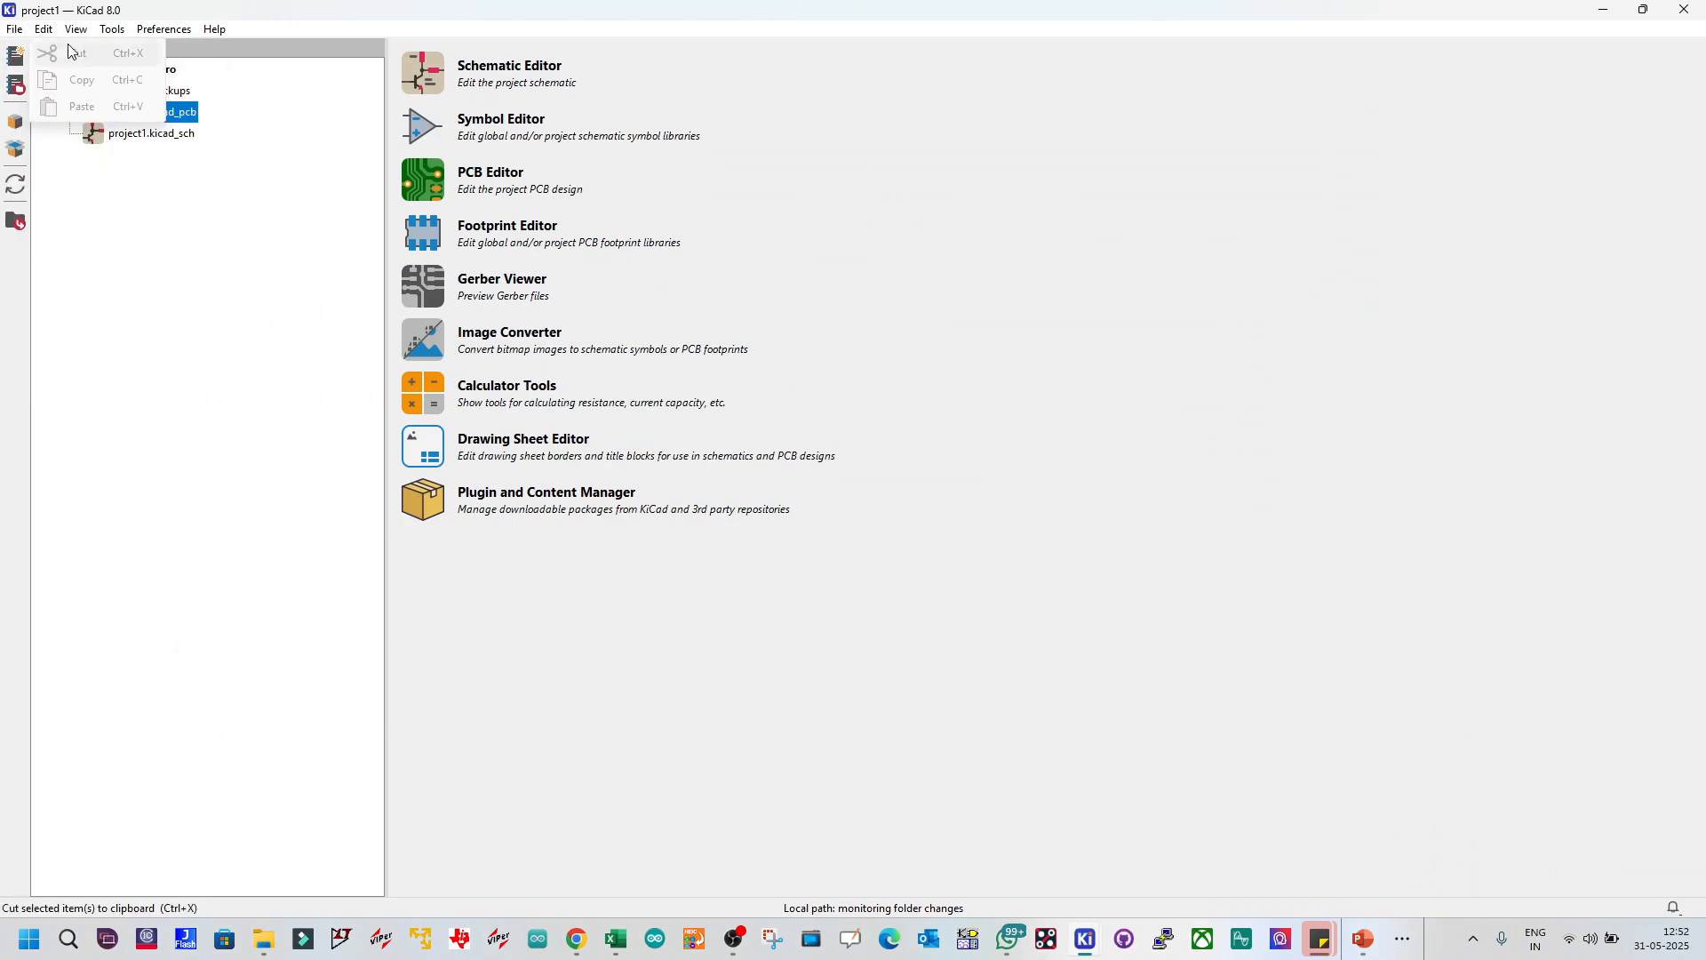
{"action": "left_click", "coordinate": [145, 135]}
{"action": "double_click", "coordinate": [143, 133]}
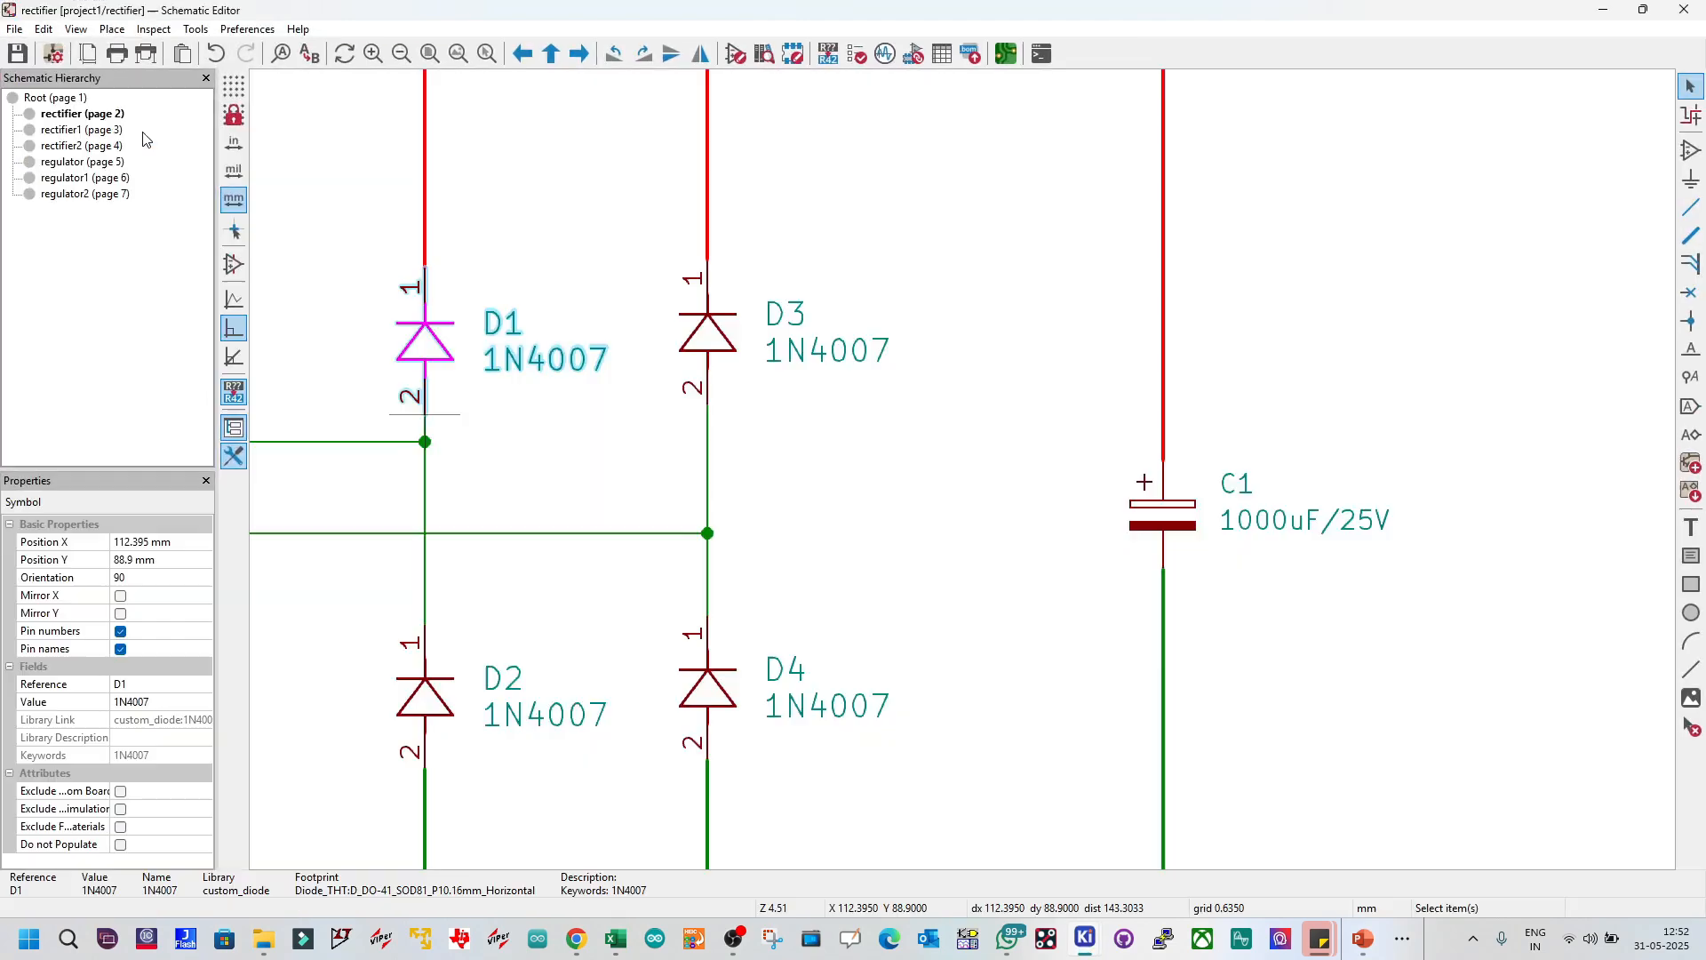
{"action": "left_click", "coordinate": [934, 270]}
{"action": "left_click", "coordinate": [1603, 10]}
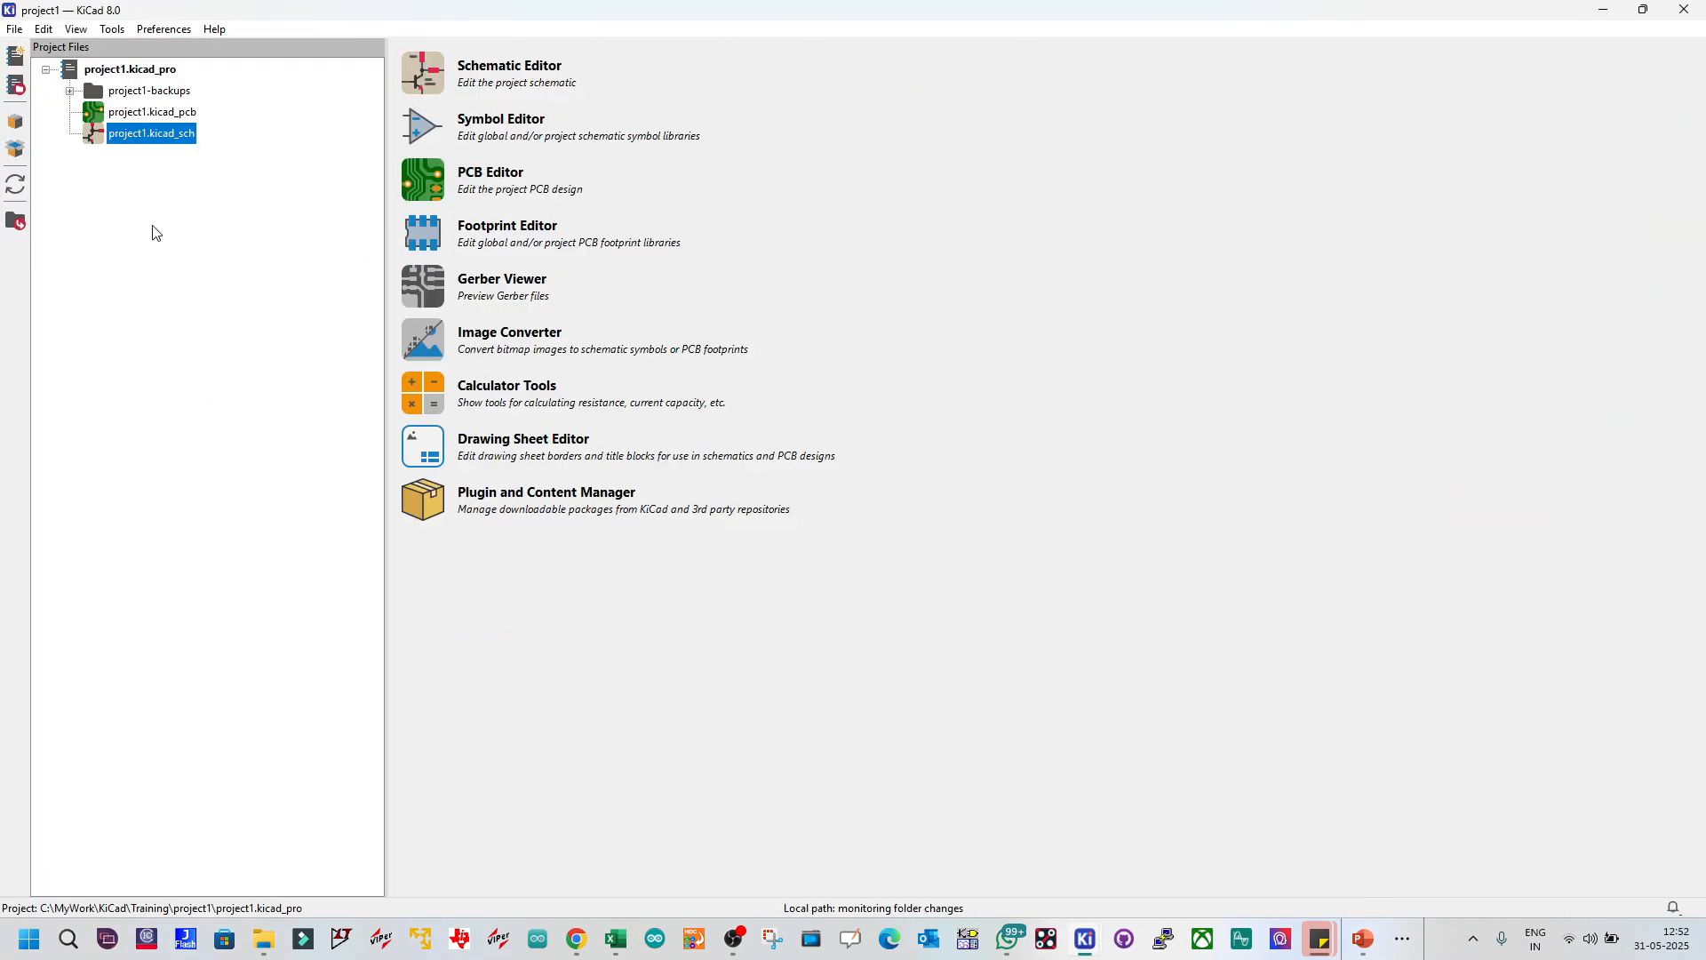
Step: Reopen project1.kicad_pcb, select diode D1 and retry Replicate Layout
{"action": "left_click", "coordinate": [140, 113]}
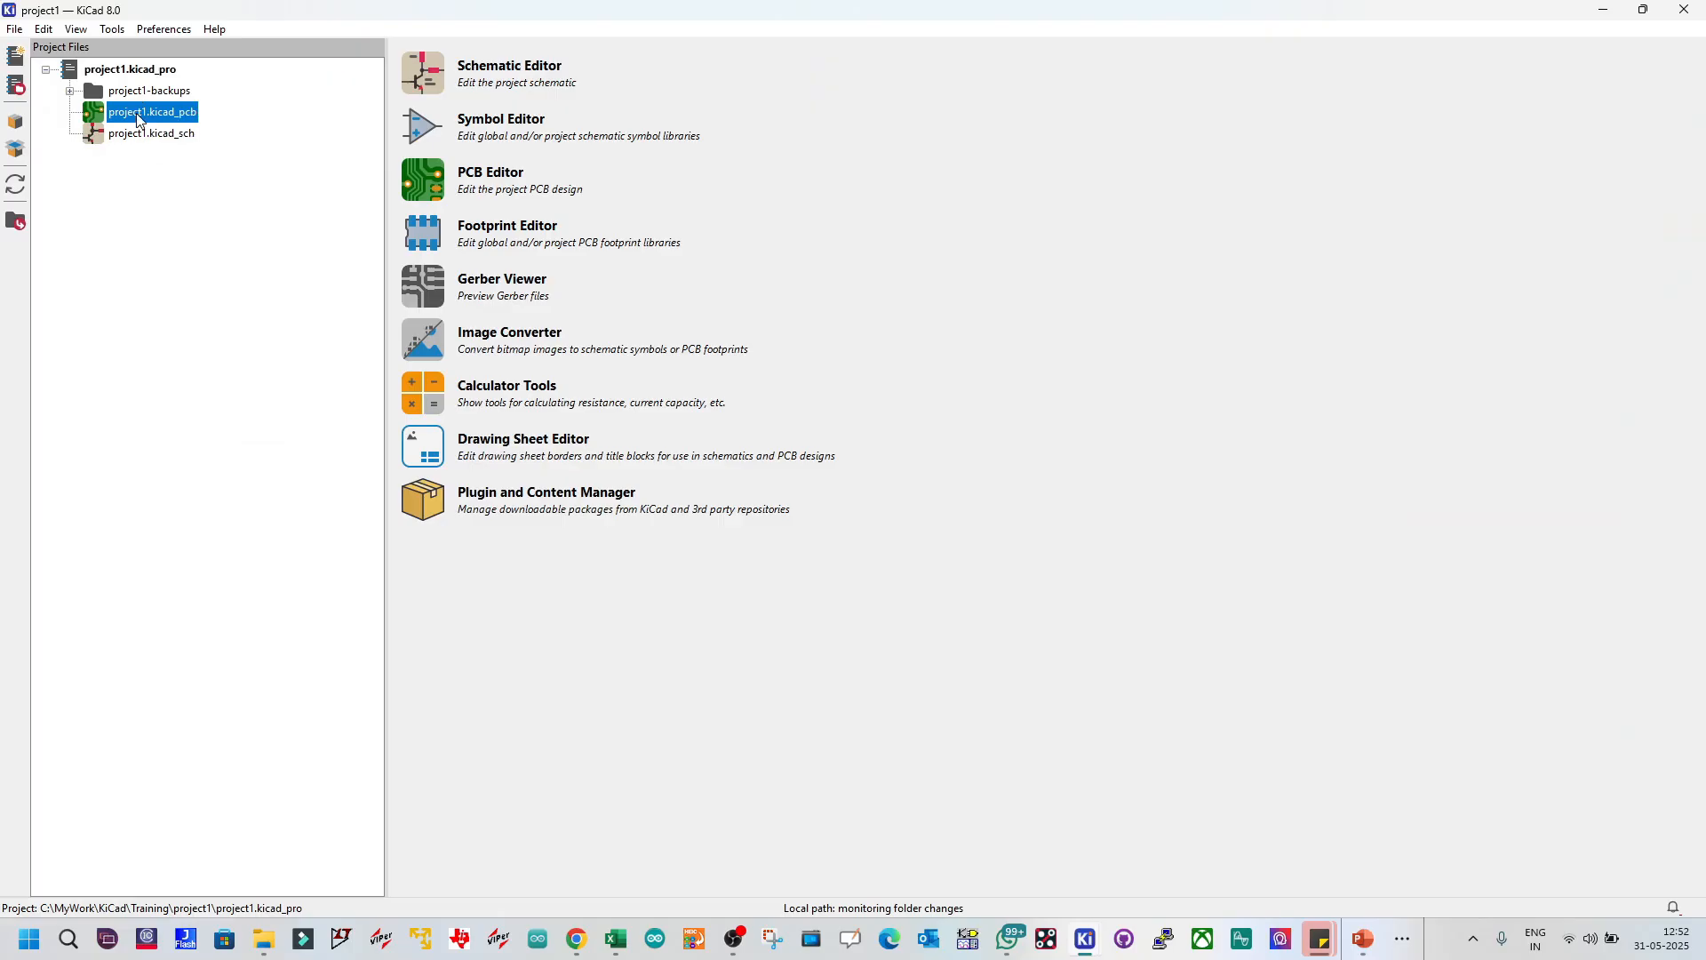
{"action": "double_click", "coordinate": [139, 116]}
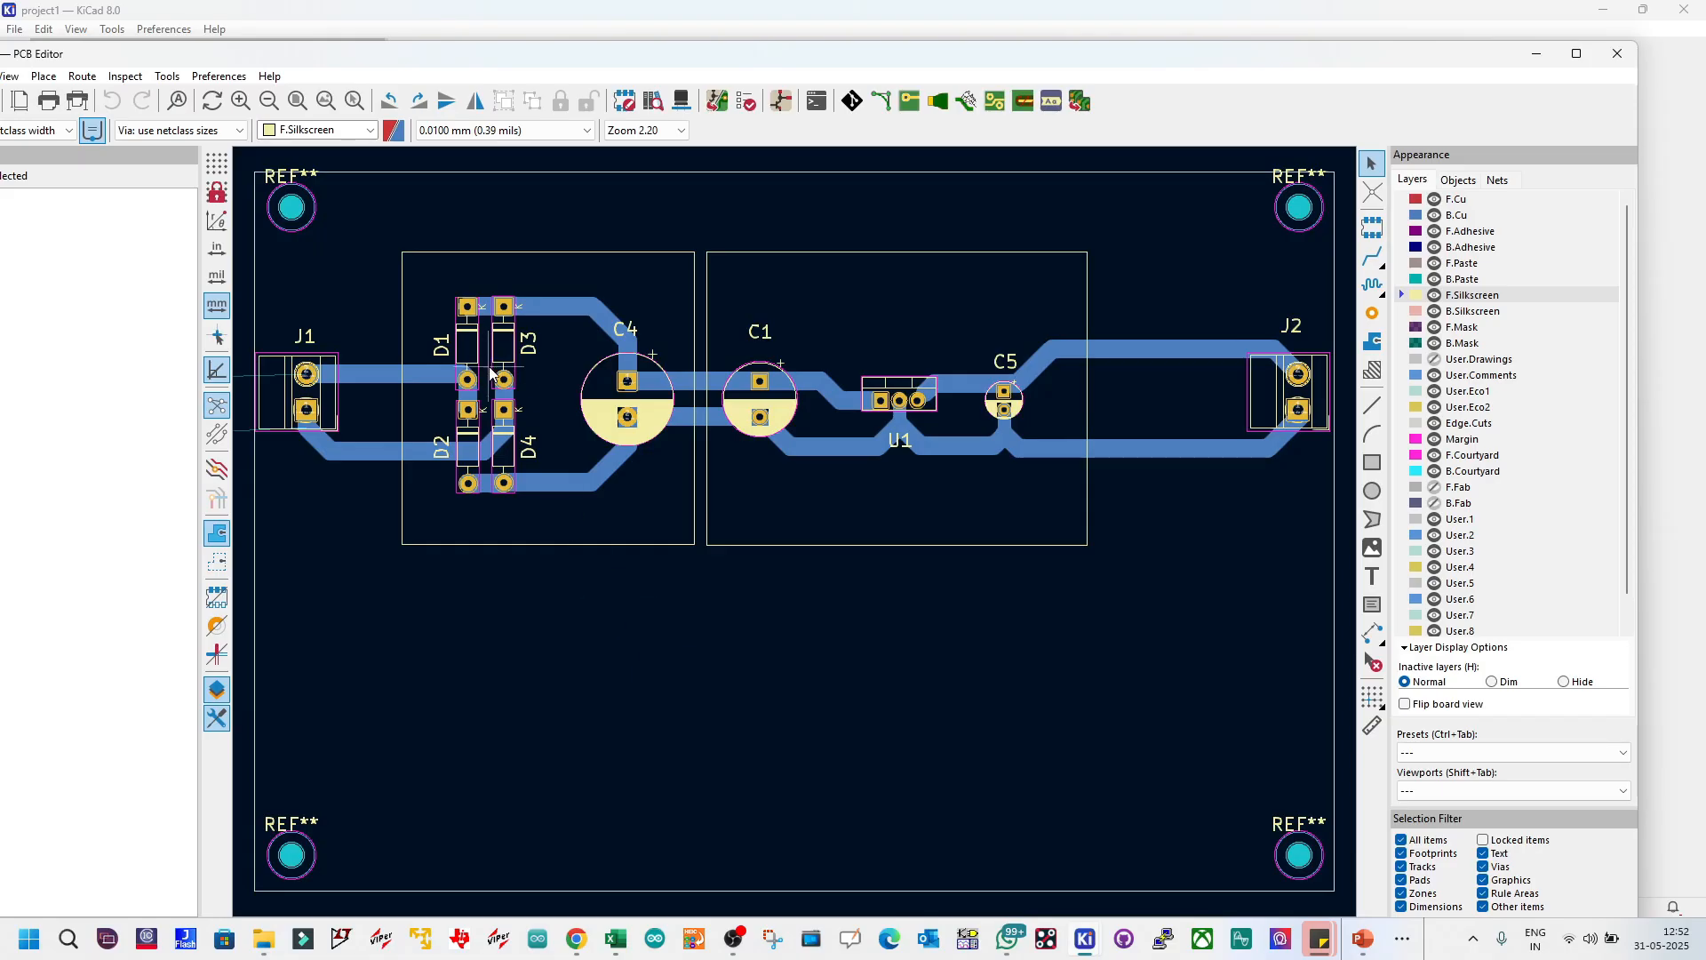
{"action": "left_click", "coordinate": [473, 356]}
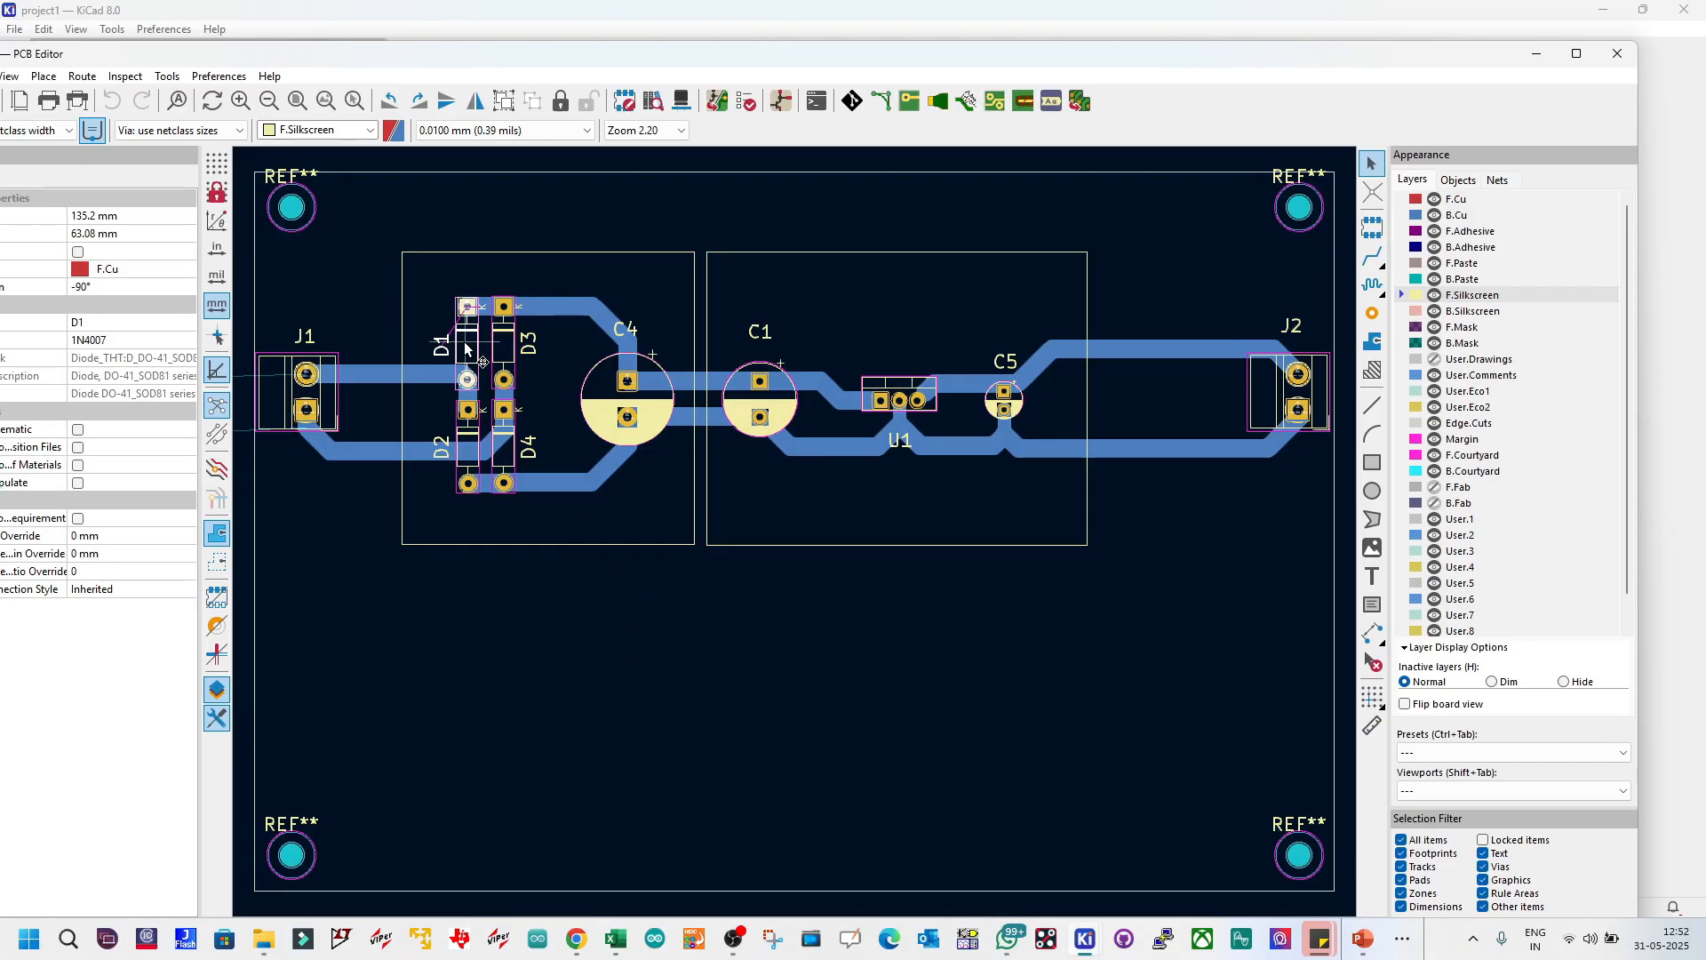
{"action": "left_click", "coordinate": [1076, 102]}
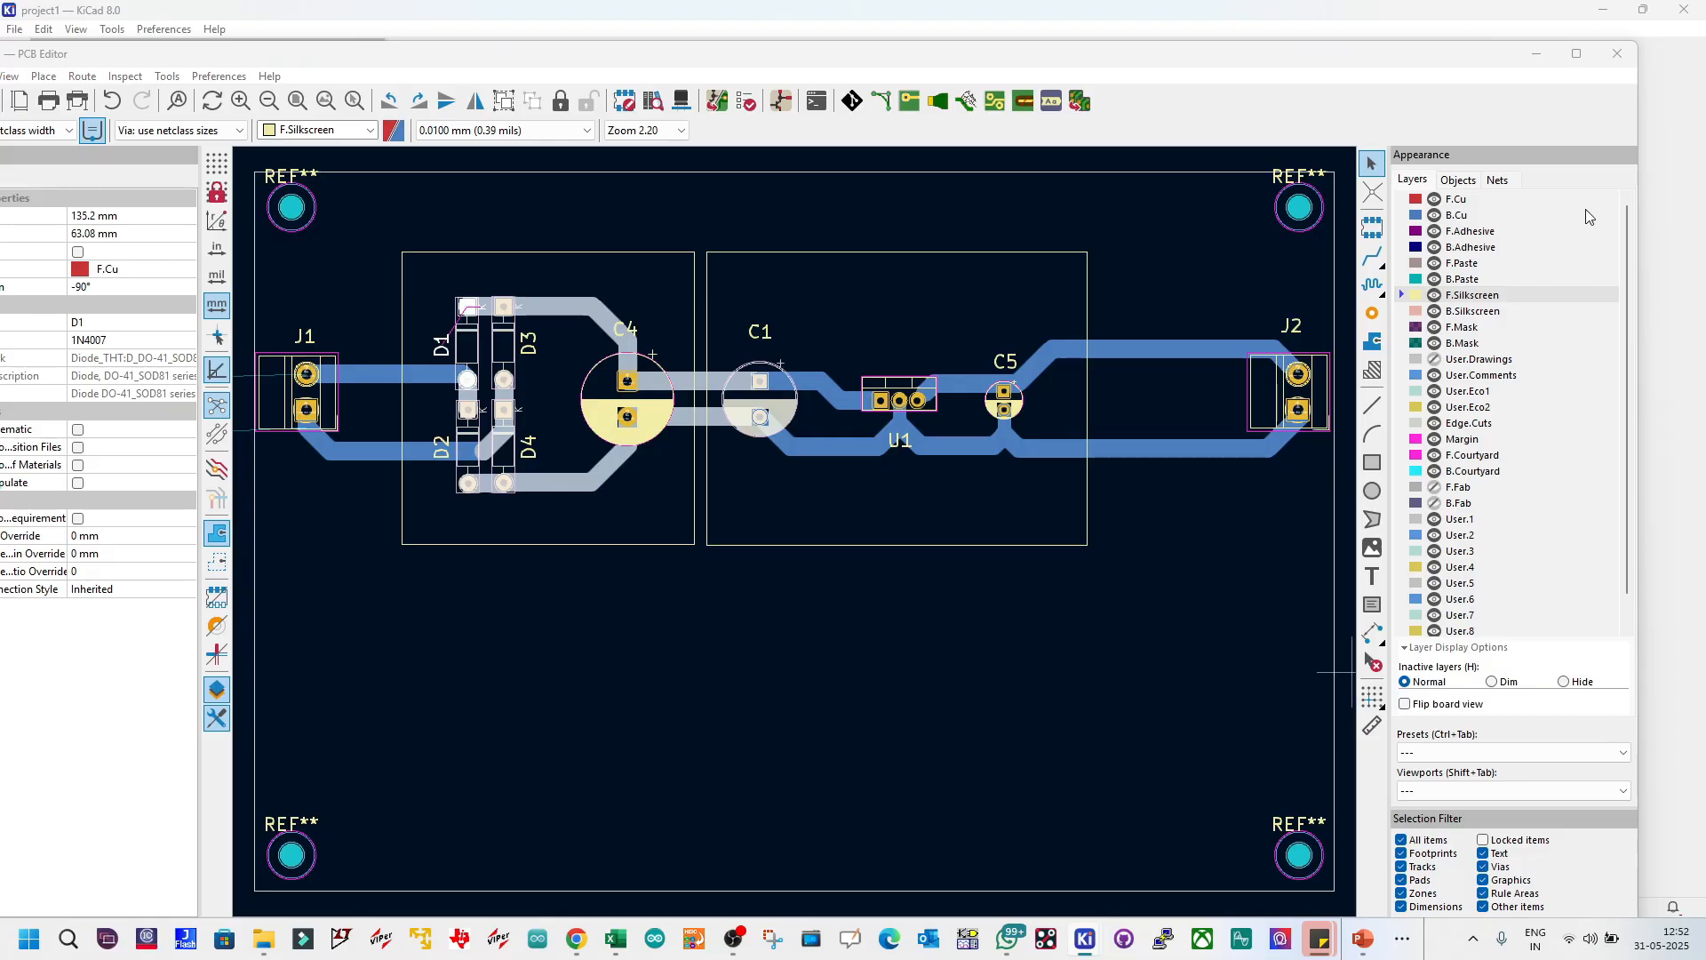
Step: Maximize the PCB Editor, look through the board's object and net lists, and return to the layer list
{"action": "left_click", "coordinate": [1576, 58]}
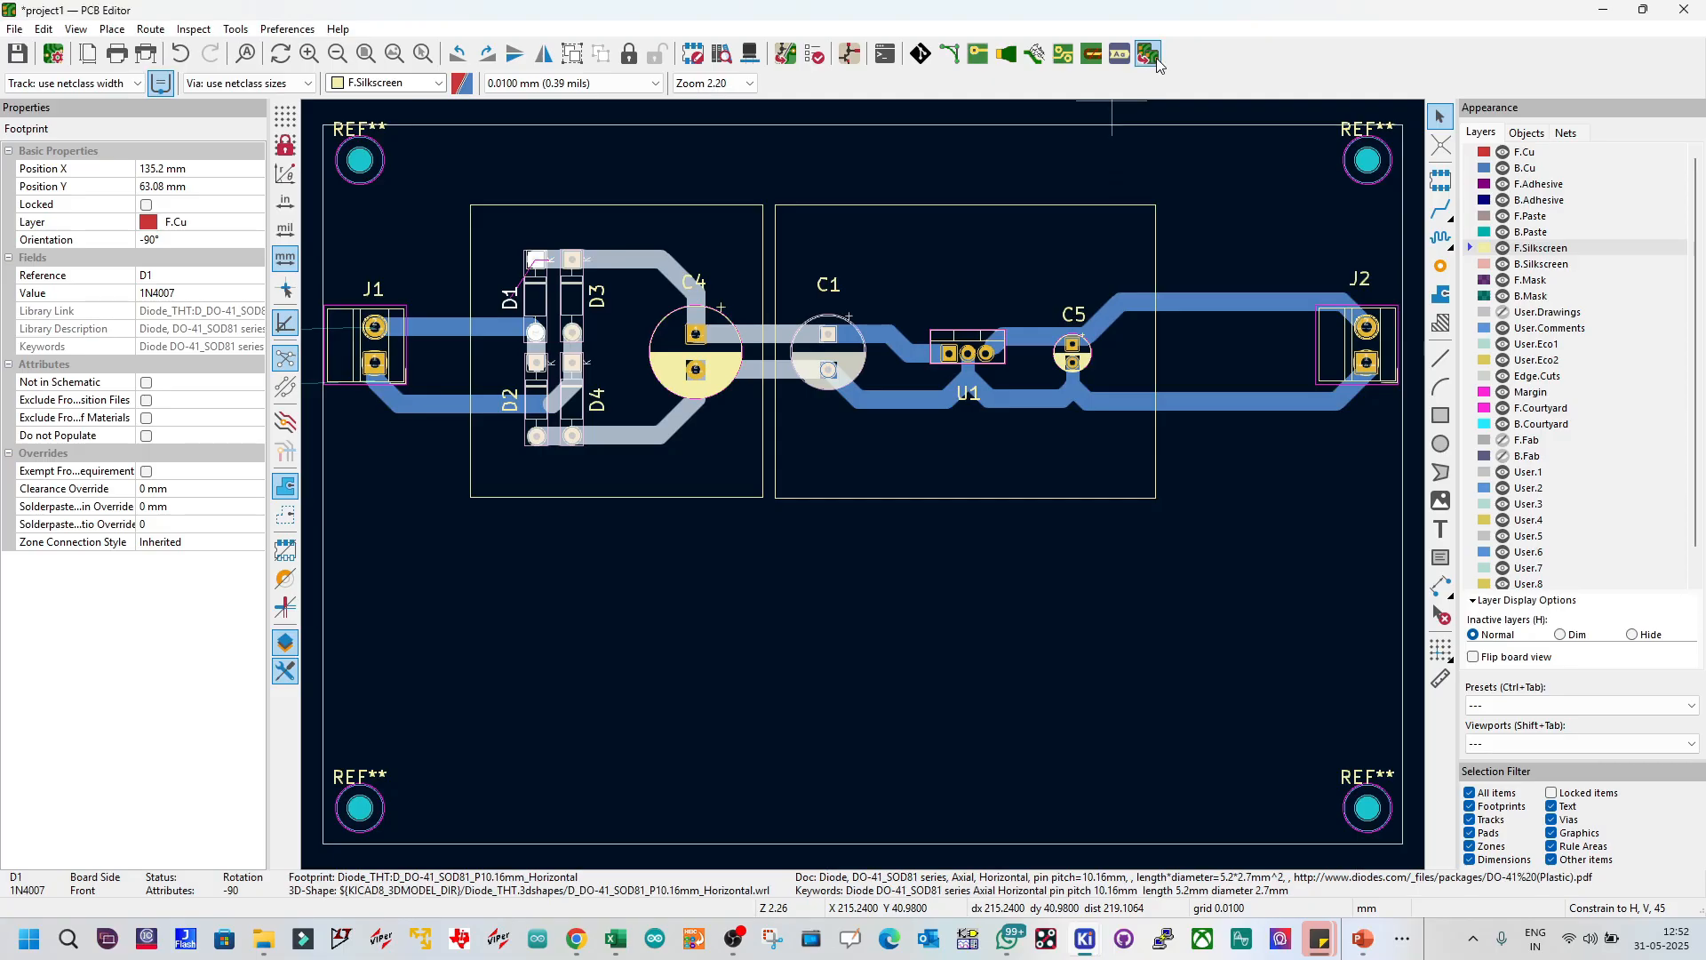
{"action": "left_click", "coordinate": [1527, 135]}
{"action": "left_click", "coordinate": [1560, 135]}
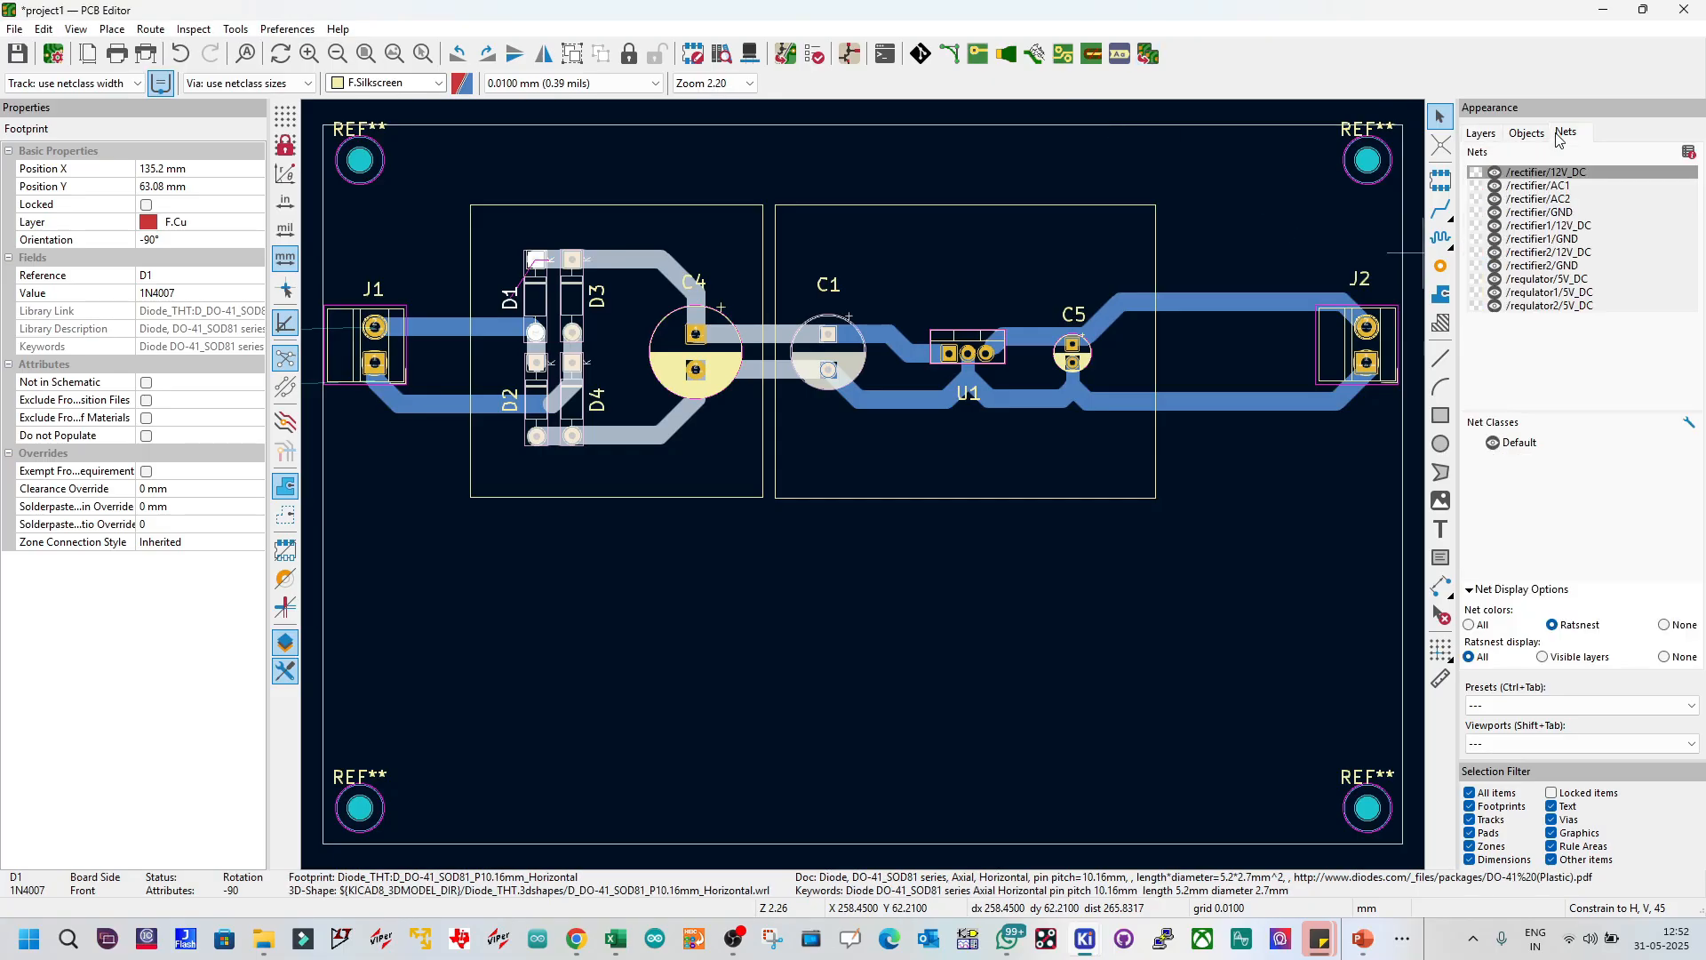
{"action": "left_click", "coordinate": [1525, 133]}
{"action": "left_click", "coordinate": [1481, 134]}
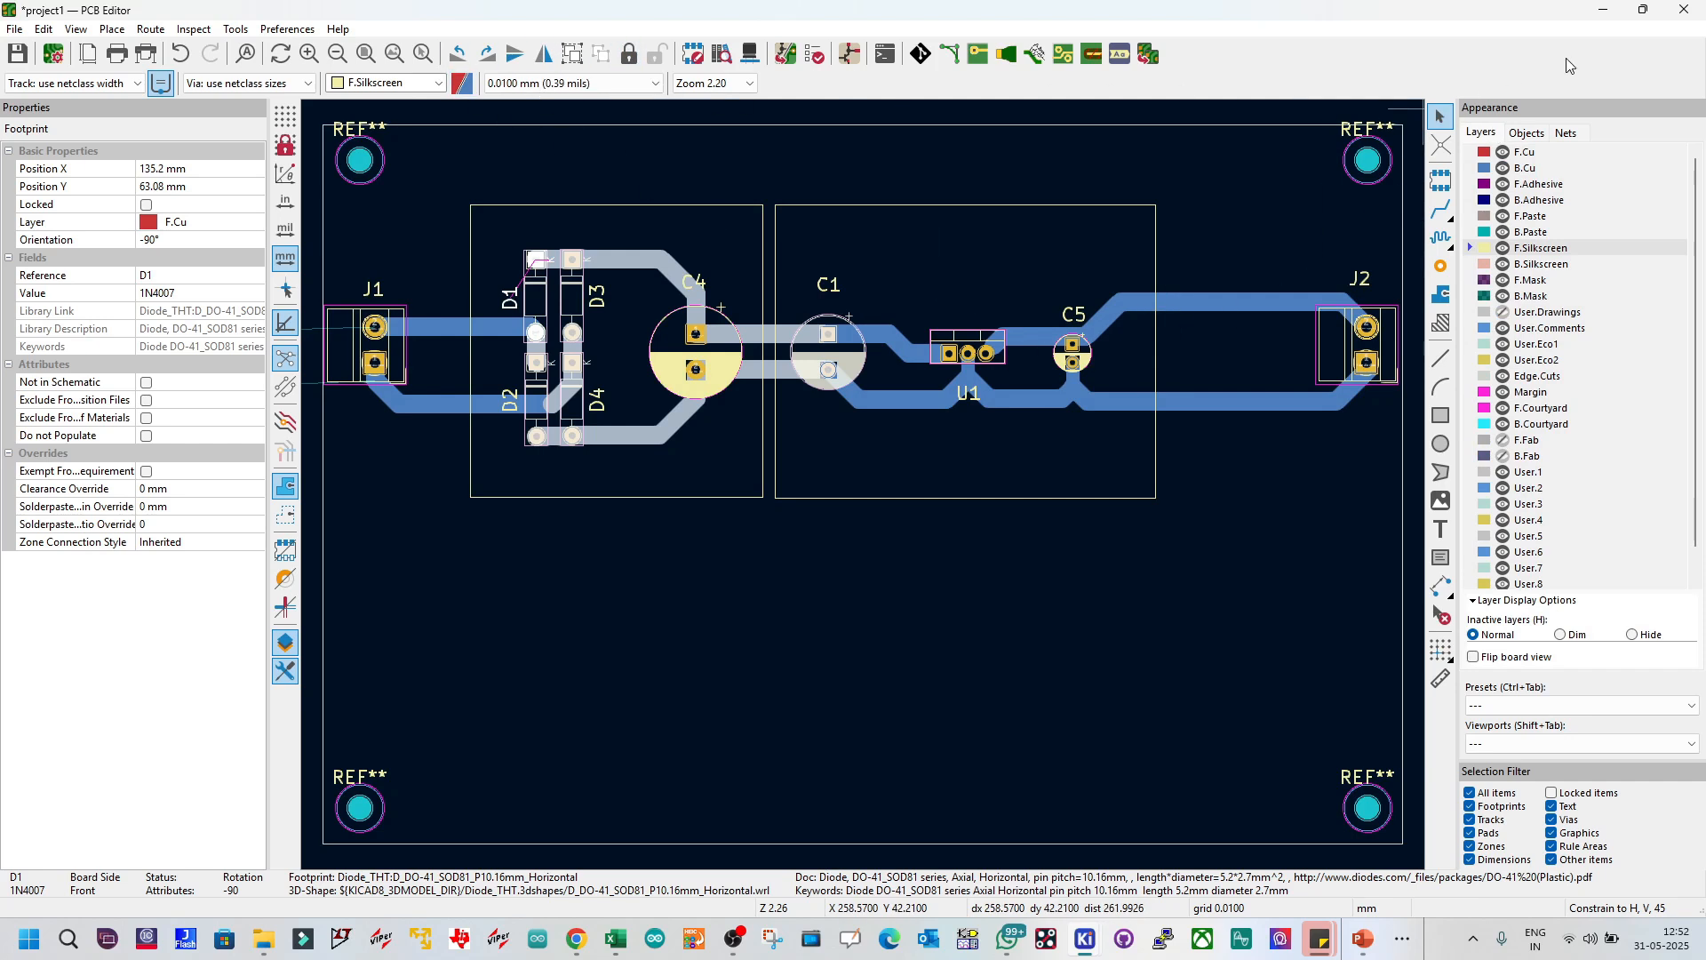
Step: Restore the PCB Editor to a floating window and close it, saving the board changes
{"action": "left_click", "coordinate": [1643, 10]}
{"action": "left_click_drag", "start_coordinate": [1473, 53], "coordinate": [1415, 32]}
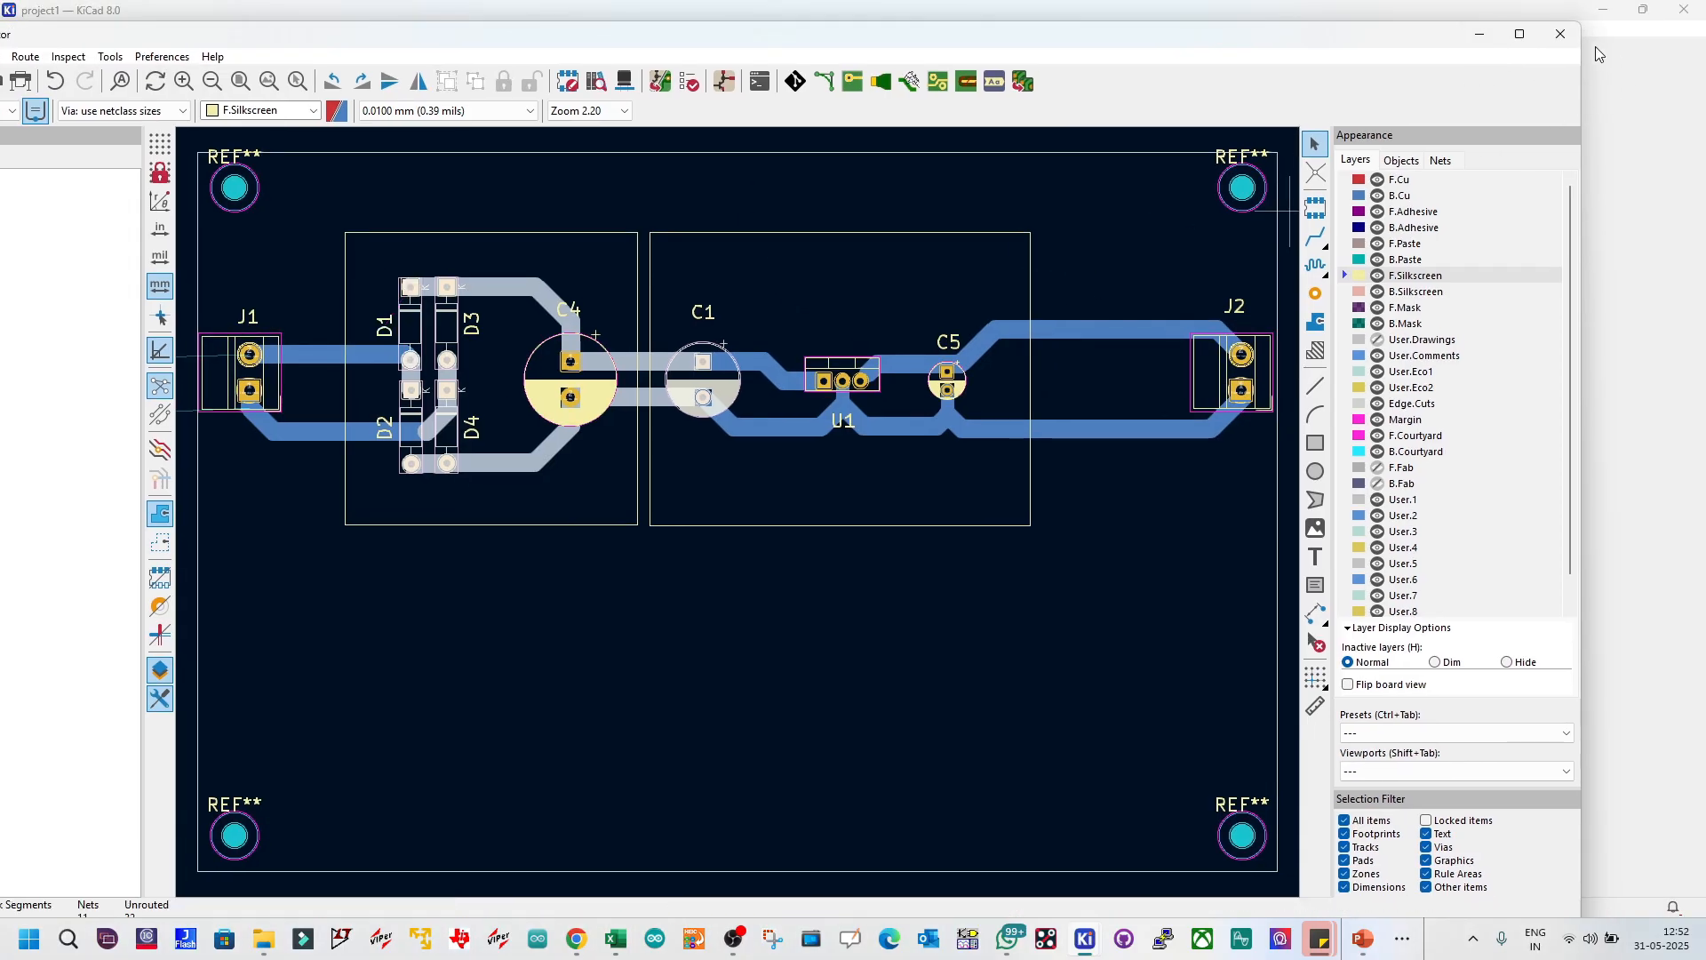
{"action": "left_click", "coordinate": [1566, 38]}
{"action": "left_click", "coordinate": [668, 510]}
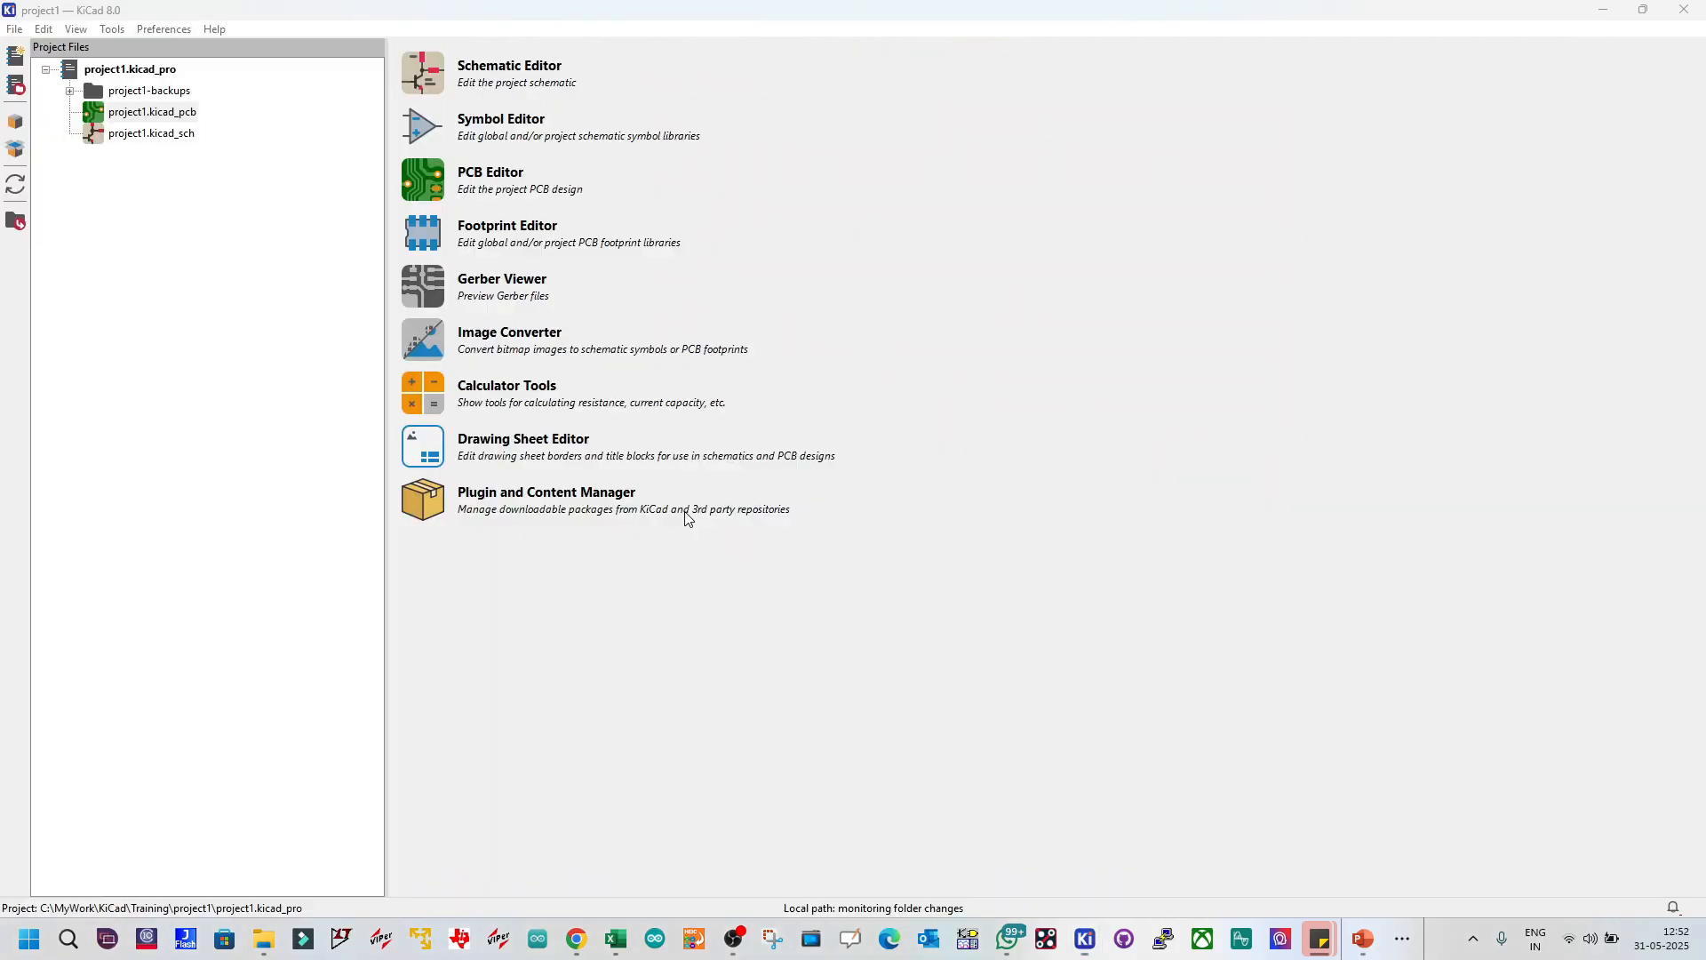
Step: Quit KiCad, close the WhatsApp window on the desktop and relaunch KiCad with project1
{"action": "left_click", "coordinate": [1686, 10]}
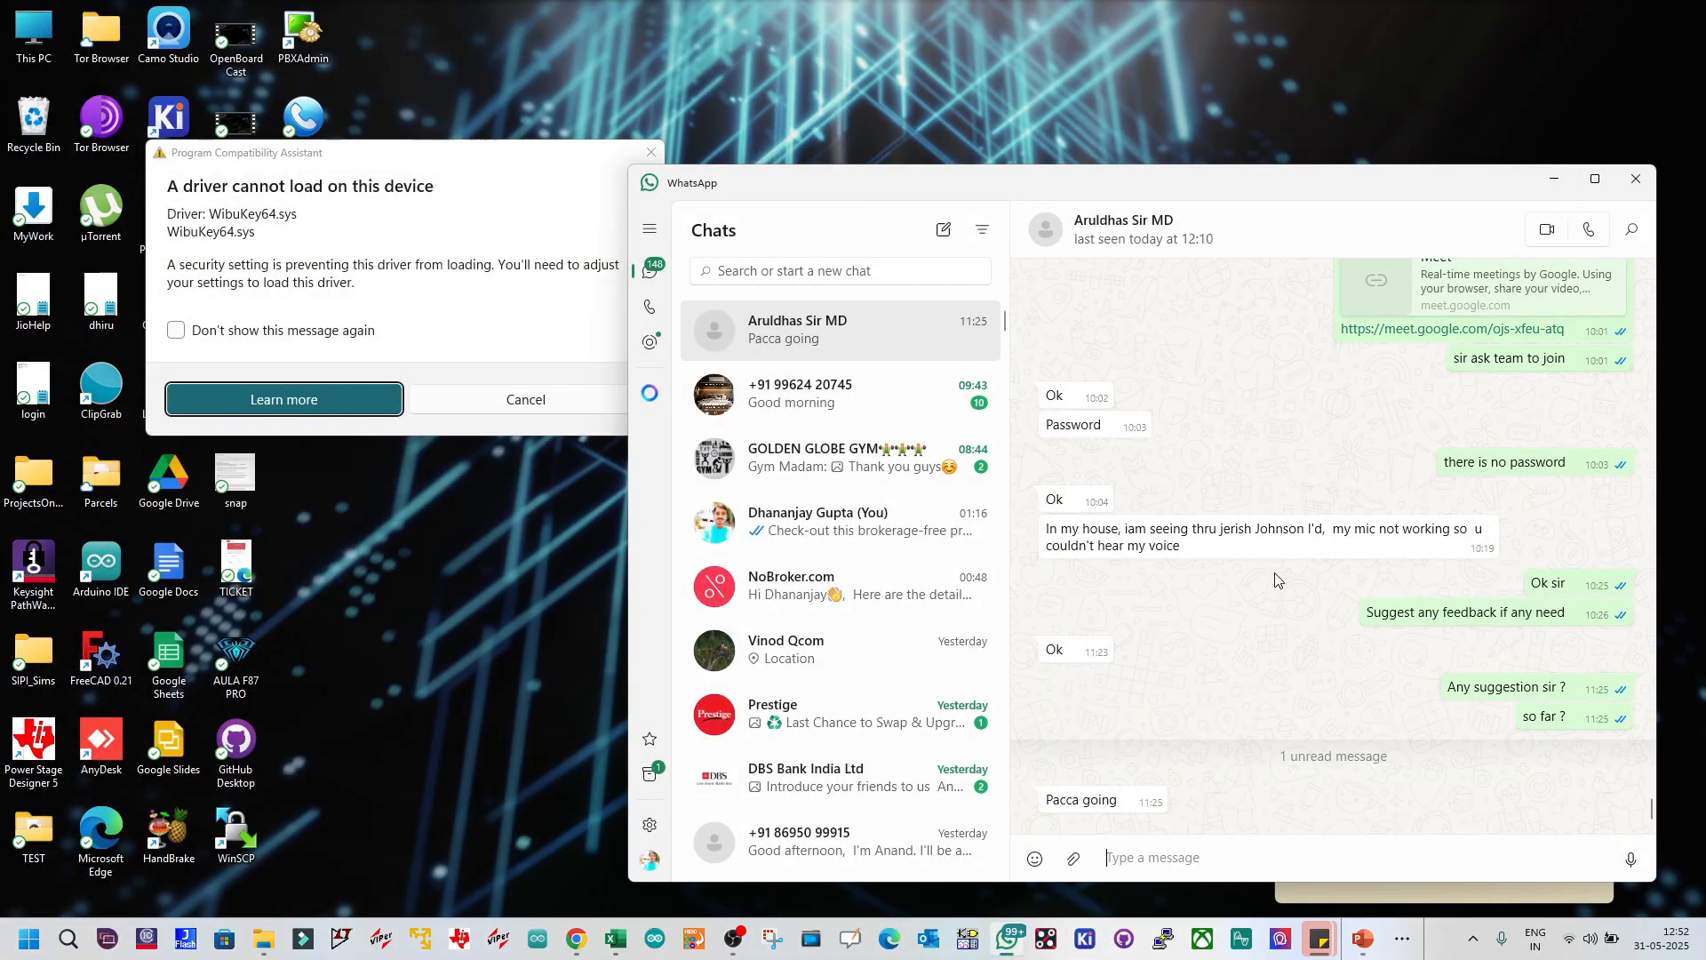
{"action": "left_click", "coordinate": [1636, 179]}
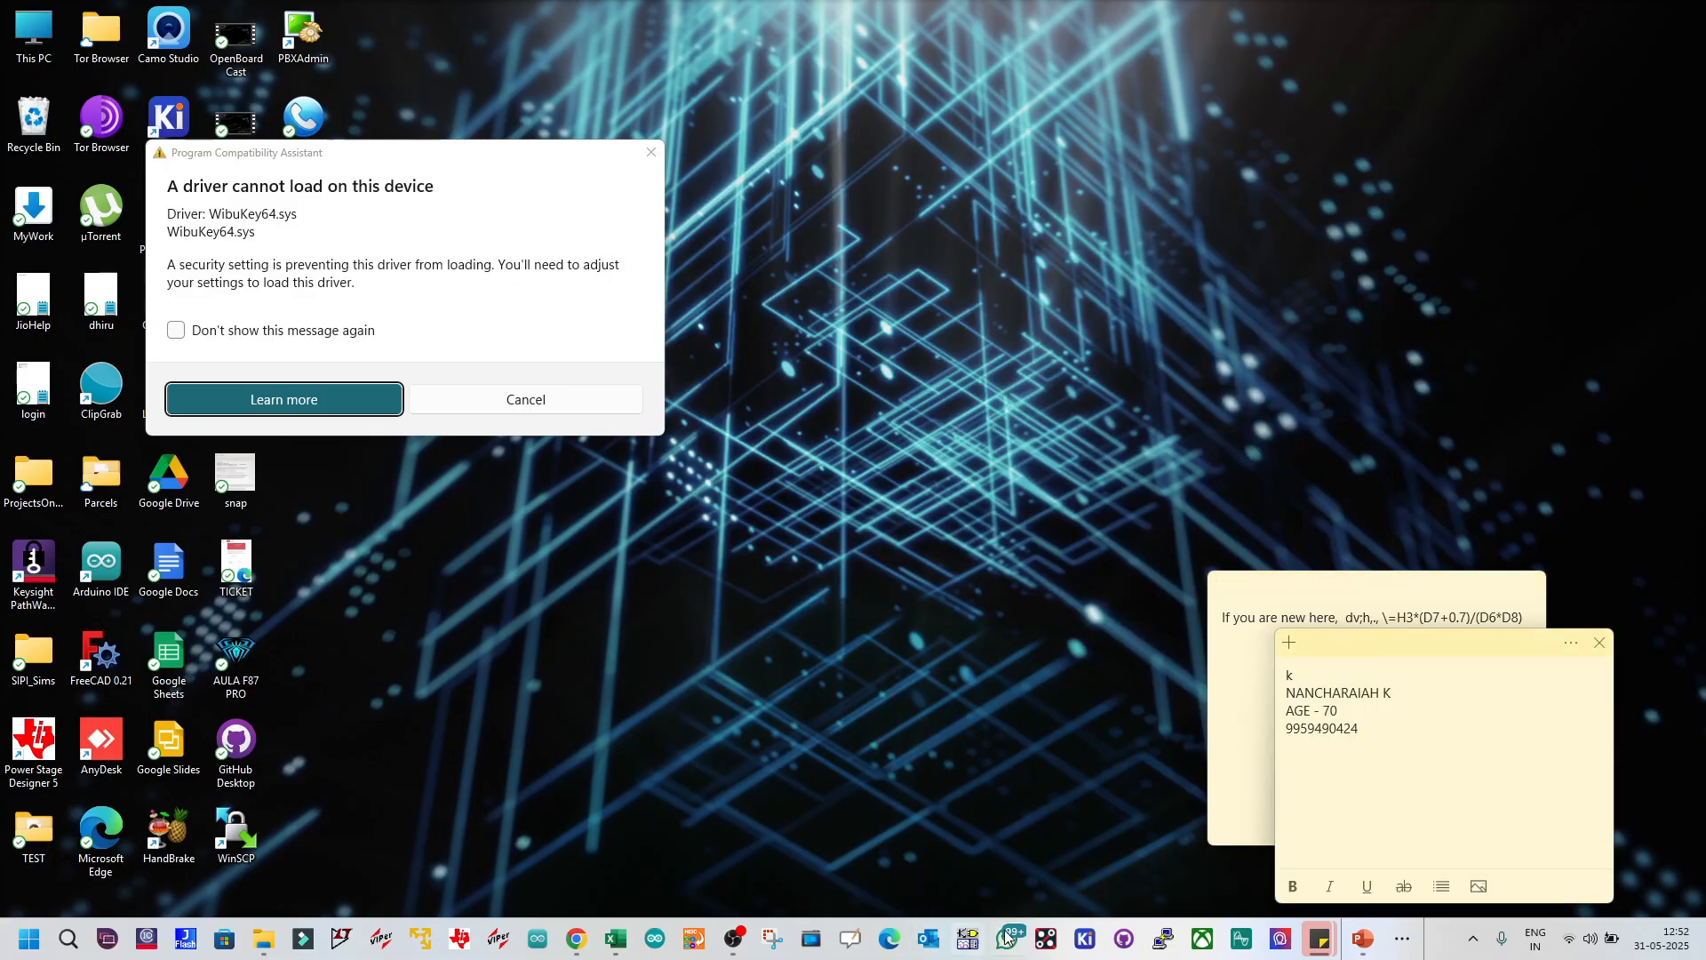
{"action": "left_click", "coordinate": [1085, 940]}
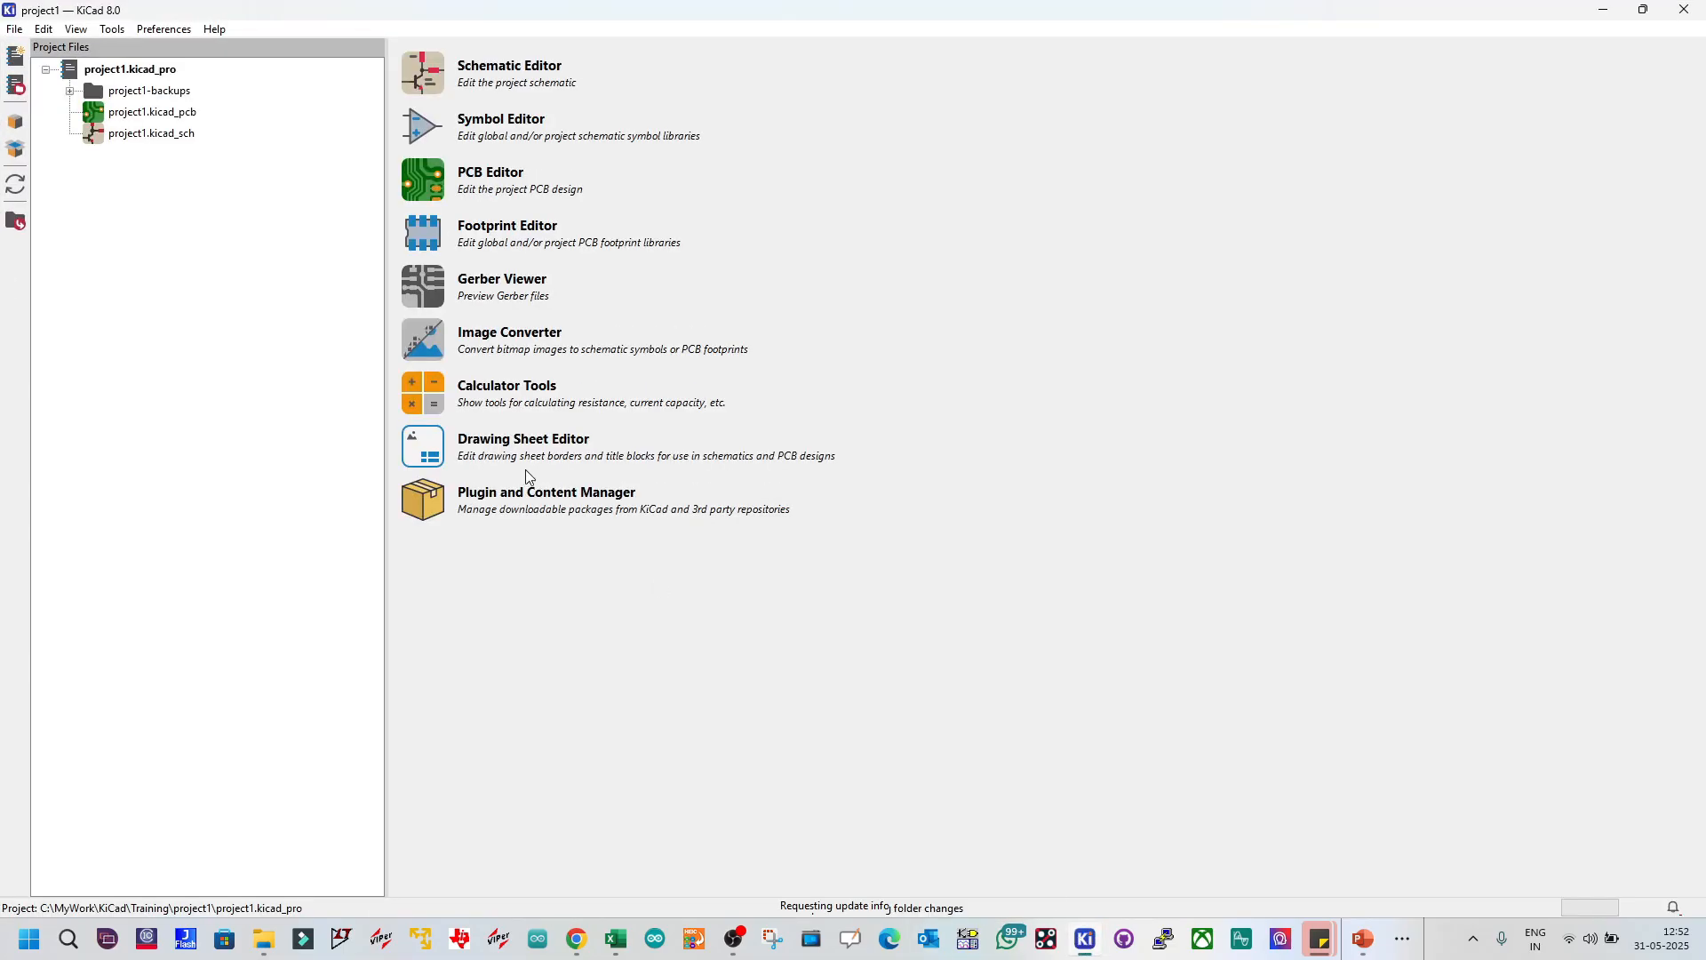
Step: Open the project1 schematic, set its window aside and open project1.kicad_pcb in the PCB Editor
{"action": "double_click", "coordinate": [146, 134]}
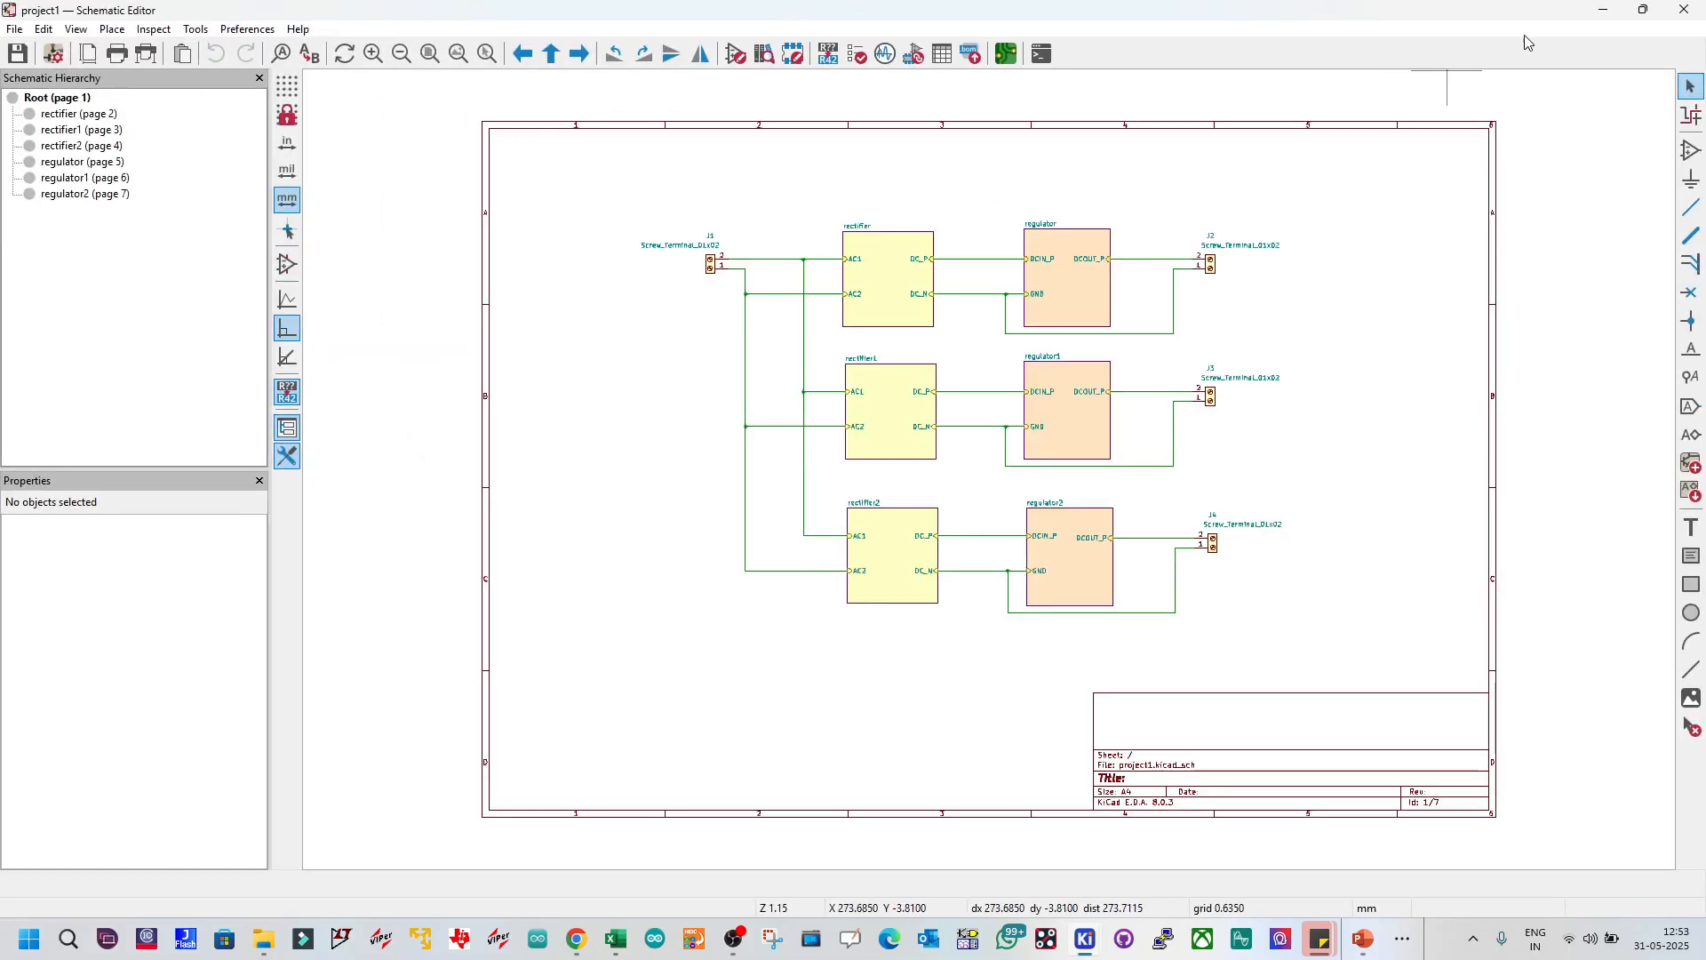
{"action": "left_click", "coordinate": [1602, 11]}
{"action": "left_click", "coordinate": [136, 116]}
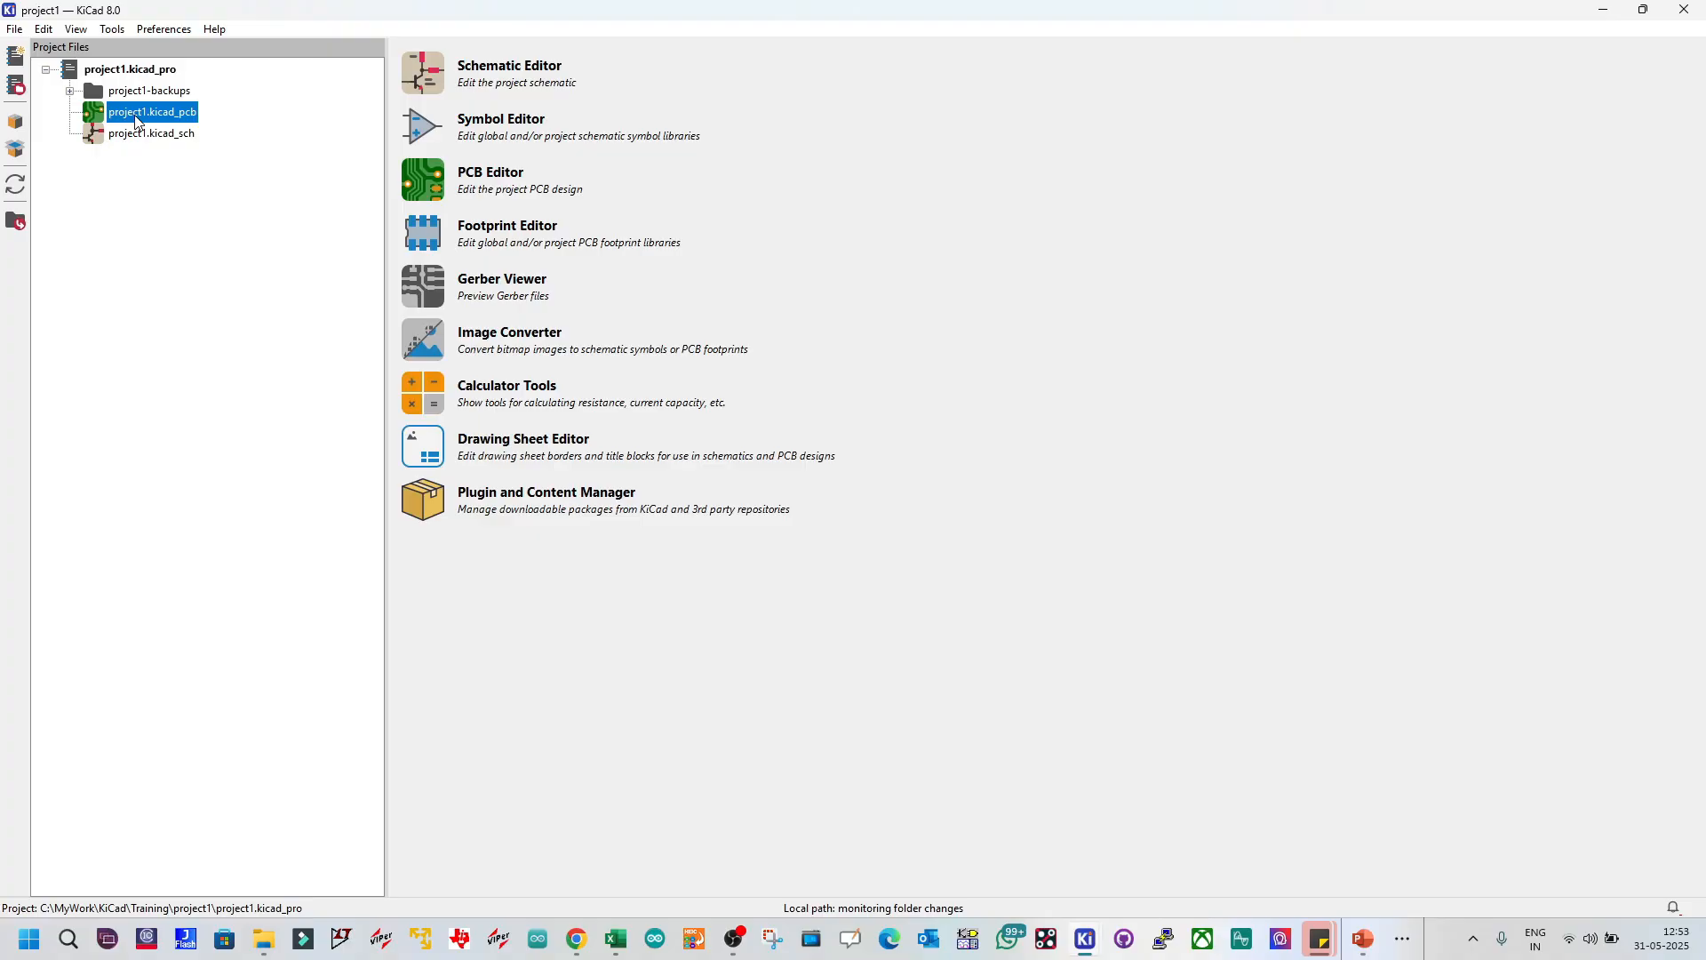
{"action": "double_click", "coordinate": [136, 115]}
{"action": "scroll", "coordinate": [571, 376], "scroll_direction": "down", "scroll_amount": 2}
{"action": "scroll", "coordinate": [799, 556], "scroll_direction": "up", "scroll_amount": 1}
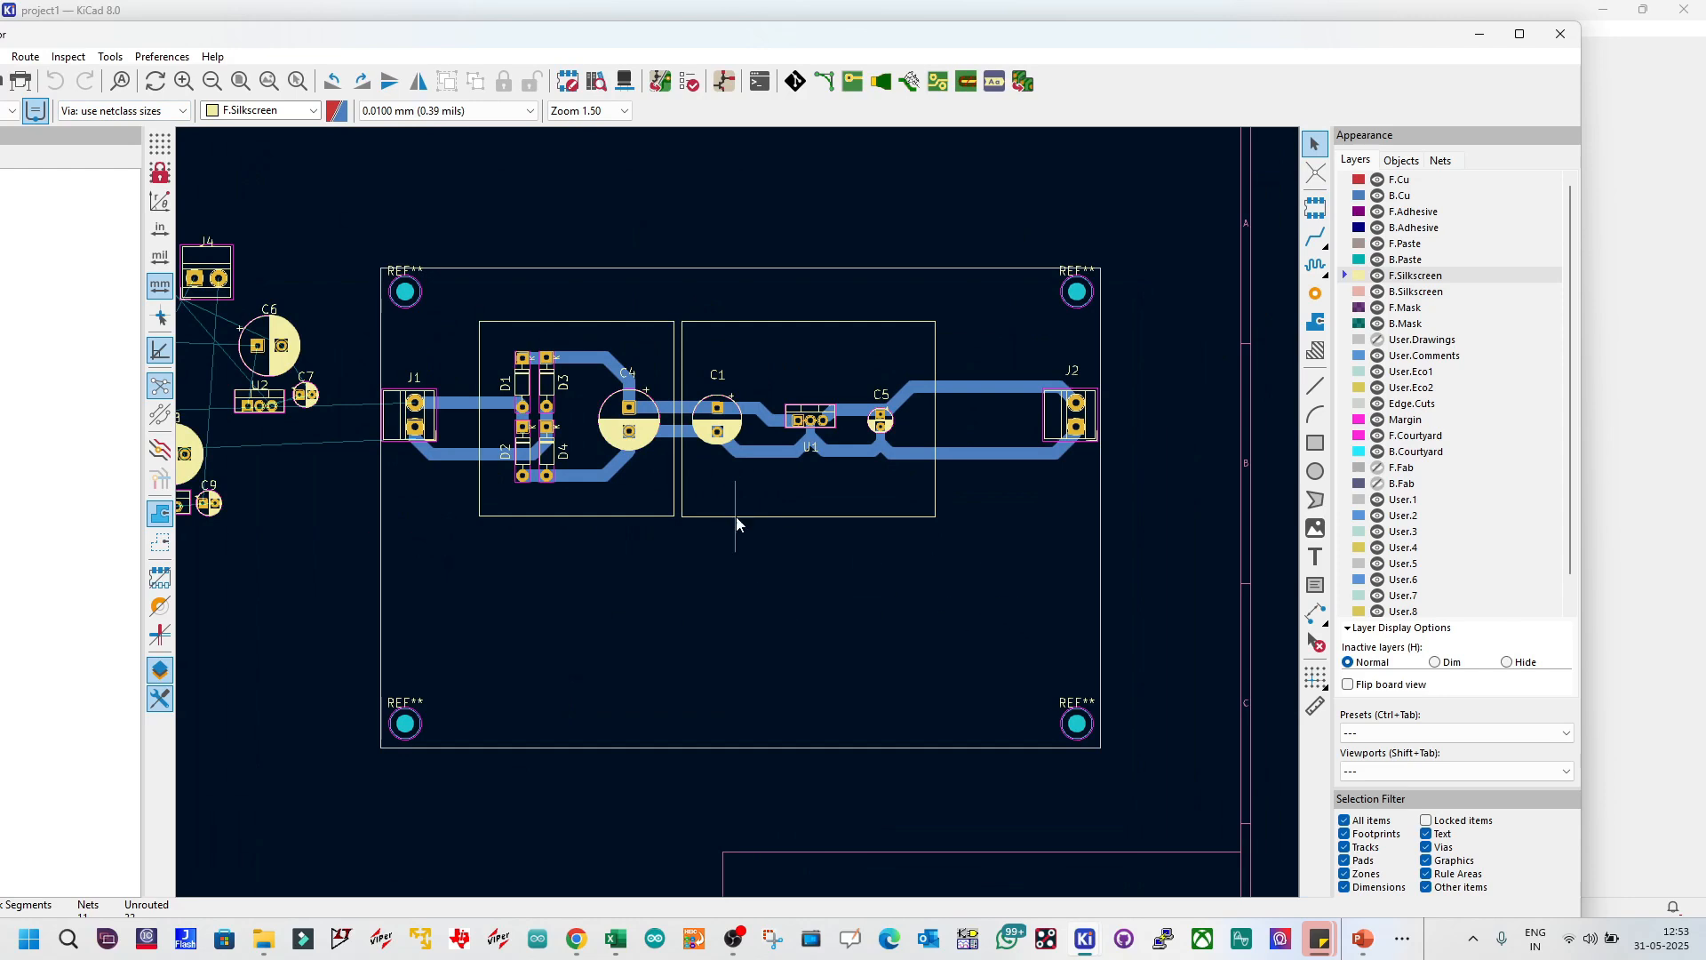
{"action": "scroll", "coordinate": [737, 518], "scroll_direction": "up", "scroll_amount": 1}
Step: Reduce the height of the rectifier and regulator silkscreen outlines from both edges so they sit closer around their parts
{"action": "left_click", "coordinate": [674, 556]}
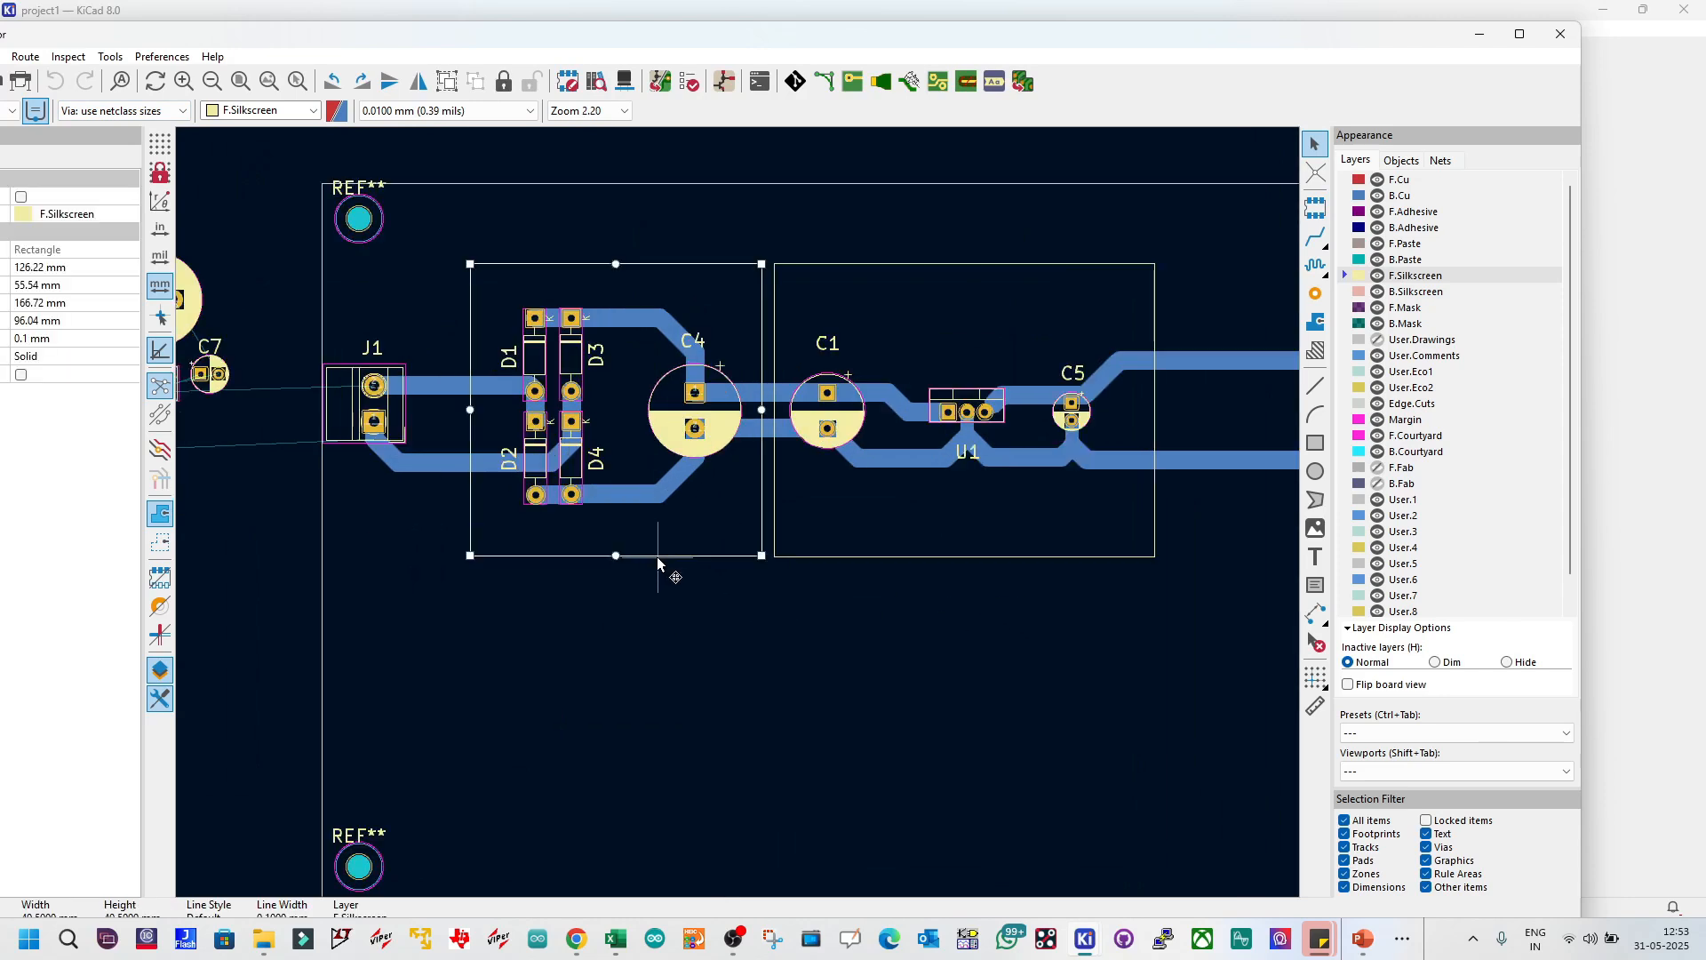
{"action": "left_click_drag", "start_coordinate": [616, 556], "coordinate": [616, 511]}
{"action": "left_click_drag", "start_coordinate": [616, 264], "coordinate": [616, 301]}
{"action": "left_click", "coordinate": [873, 273]}
{"action": "left_click", "coordinate": [925, 265]}
{"action": "left_click_drag", "start_coordinate": [964, 264], "coordinate": [967, 302]}
{"action": "left_click_drag", "start_coordinate": [964, 557], "coordinate": [971, 514]}
{"action": "key", "text": "Escape"}
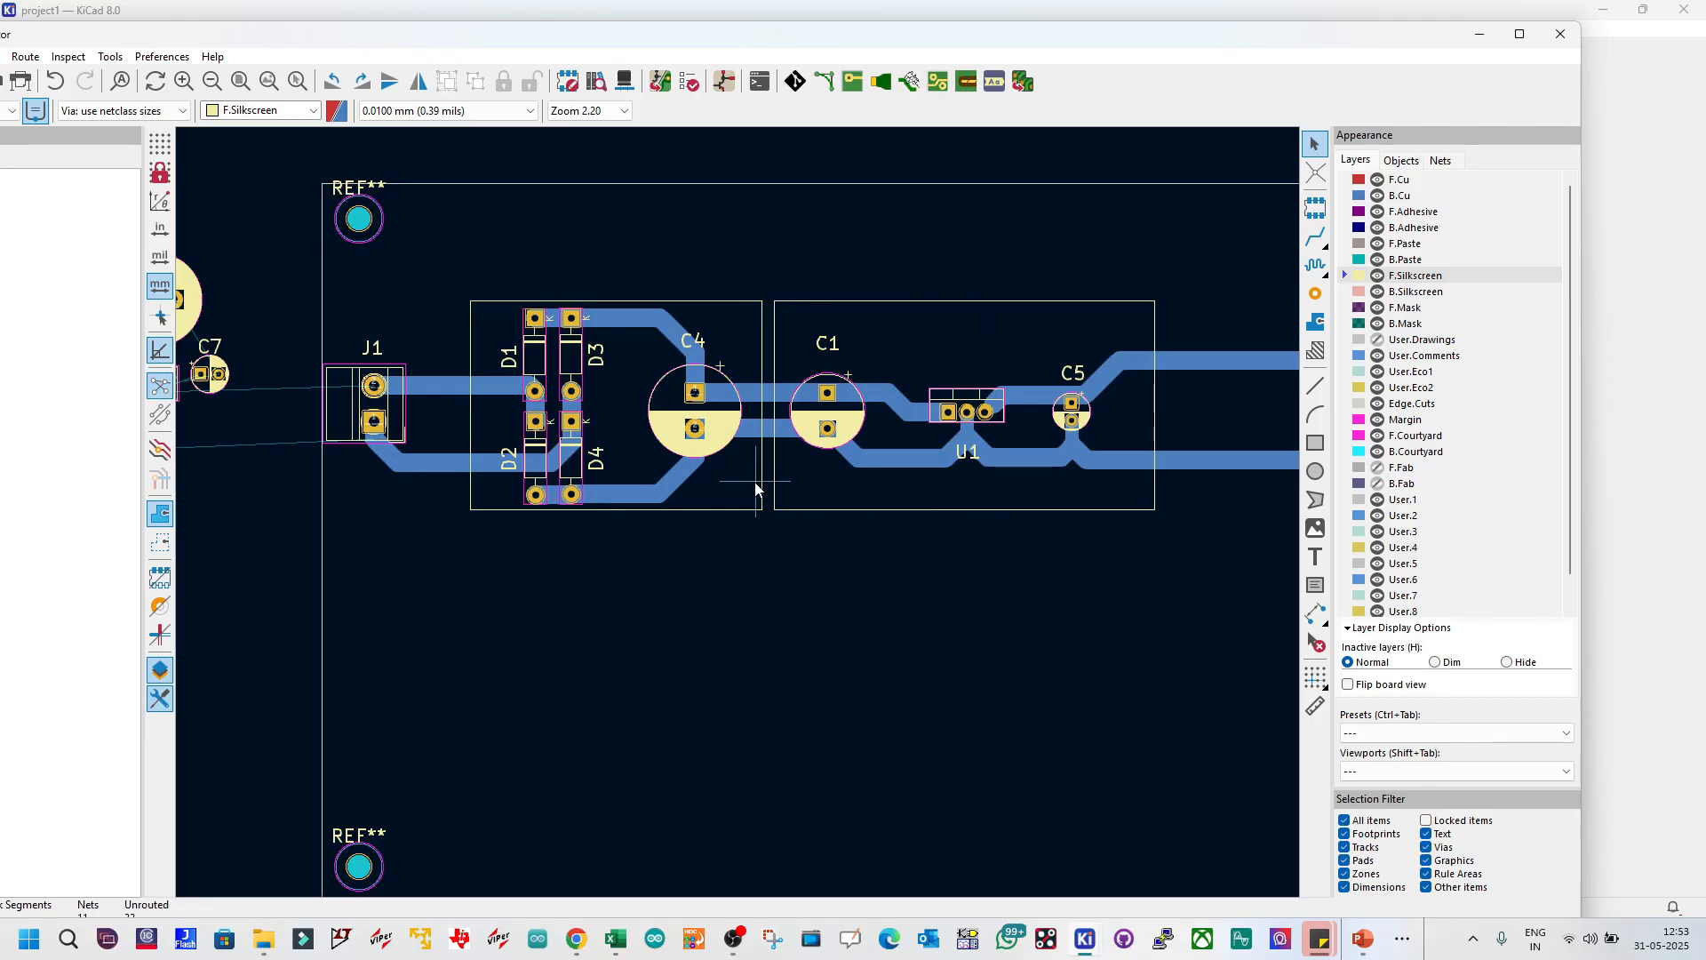
Step: Move the complete routed channel from J1 to J2, including both outlines, up toward the board's upper edge
{"action": "scroll", "coordinate": [756, 488], "scroll_direction": "down", "scroll_amount": 2}
{"action": "left_click_drag", "start_coordinate": [1199, 552], "coordinate": [439, 384]}
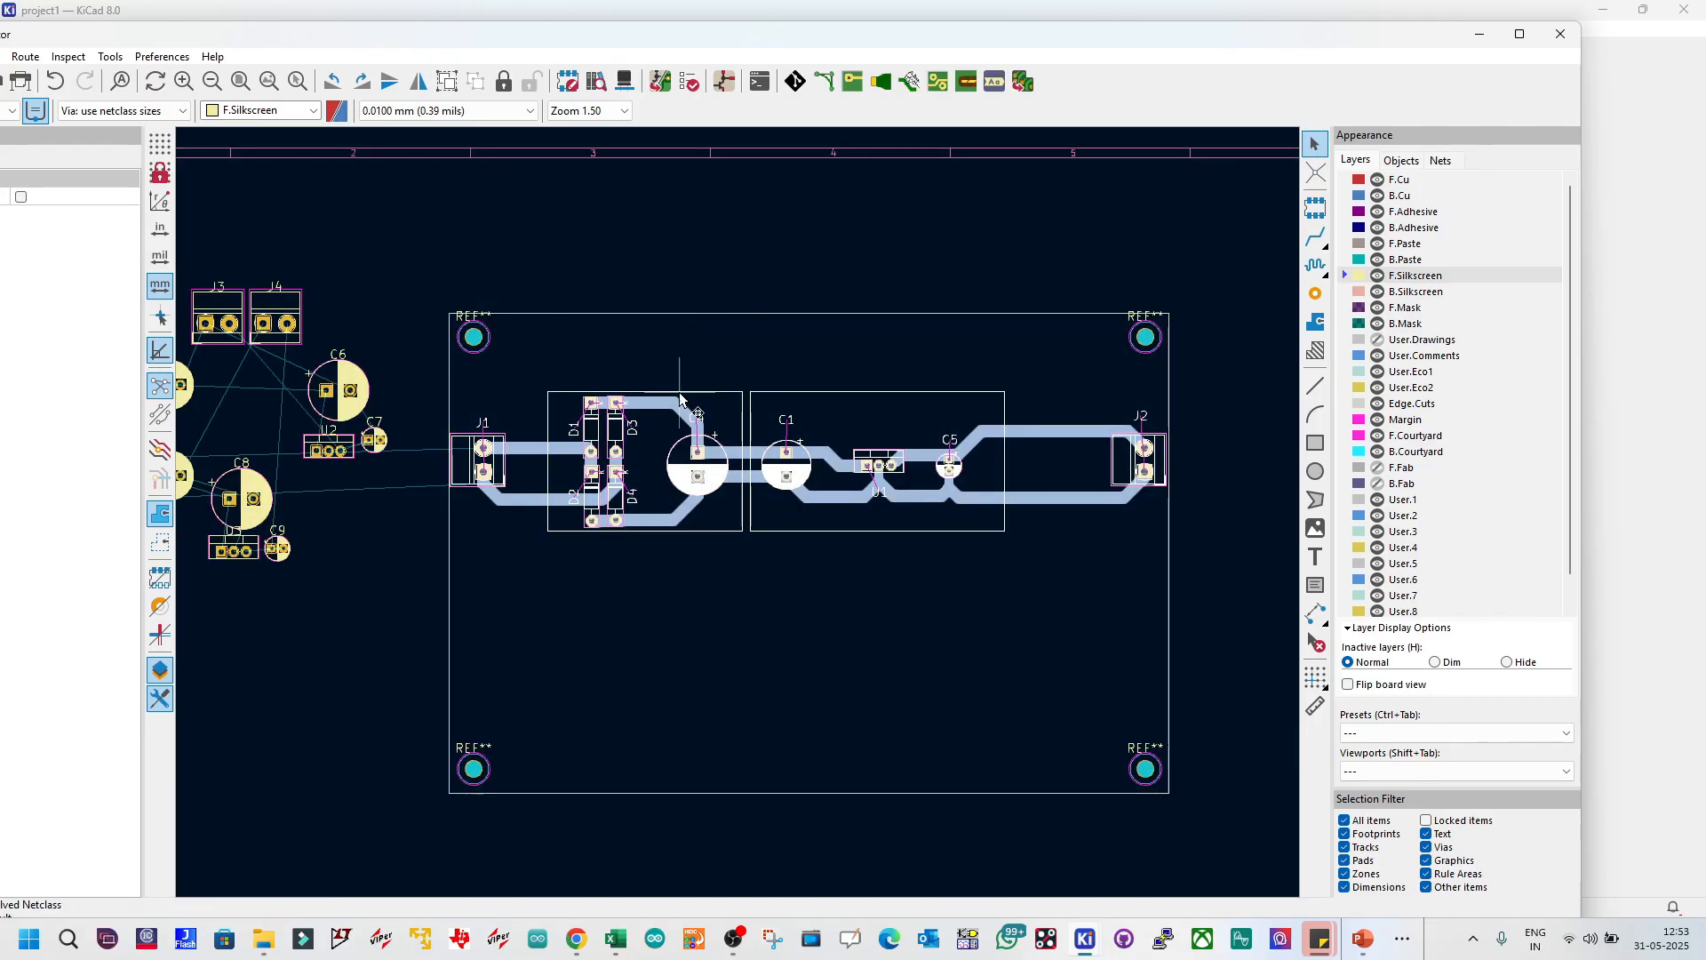
{"action": "left_click_drag", "start_coordinate": [698, 452], "coordinate": [699, 416]}
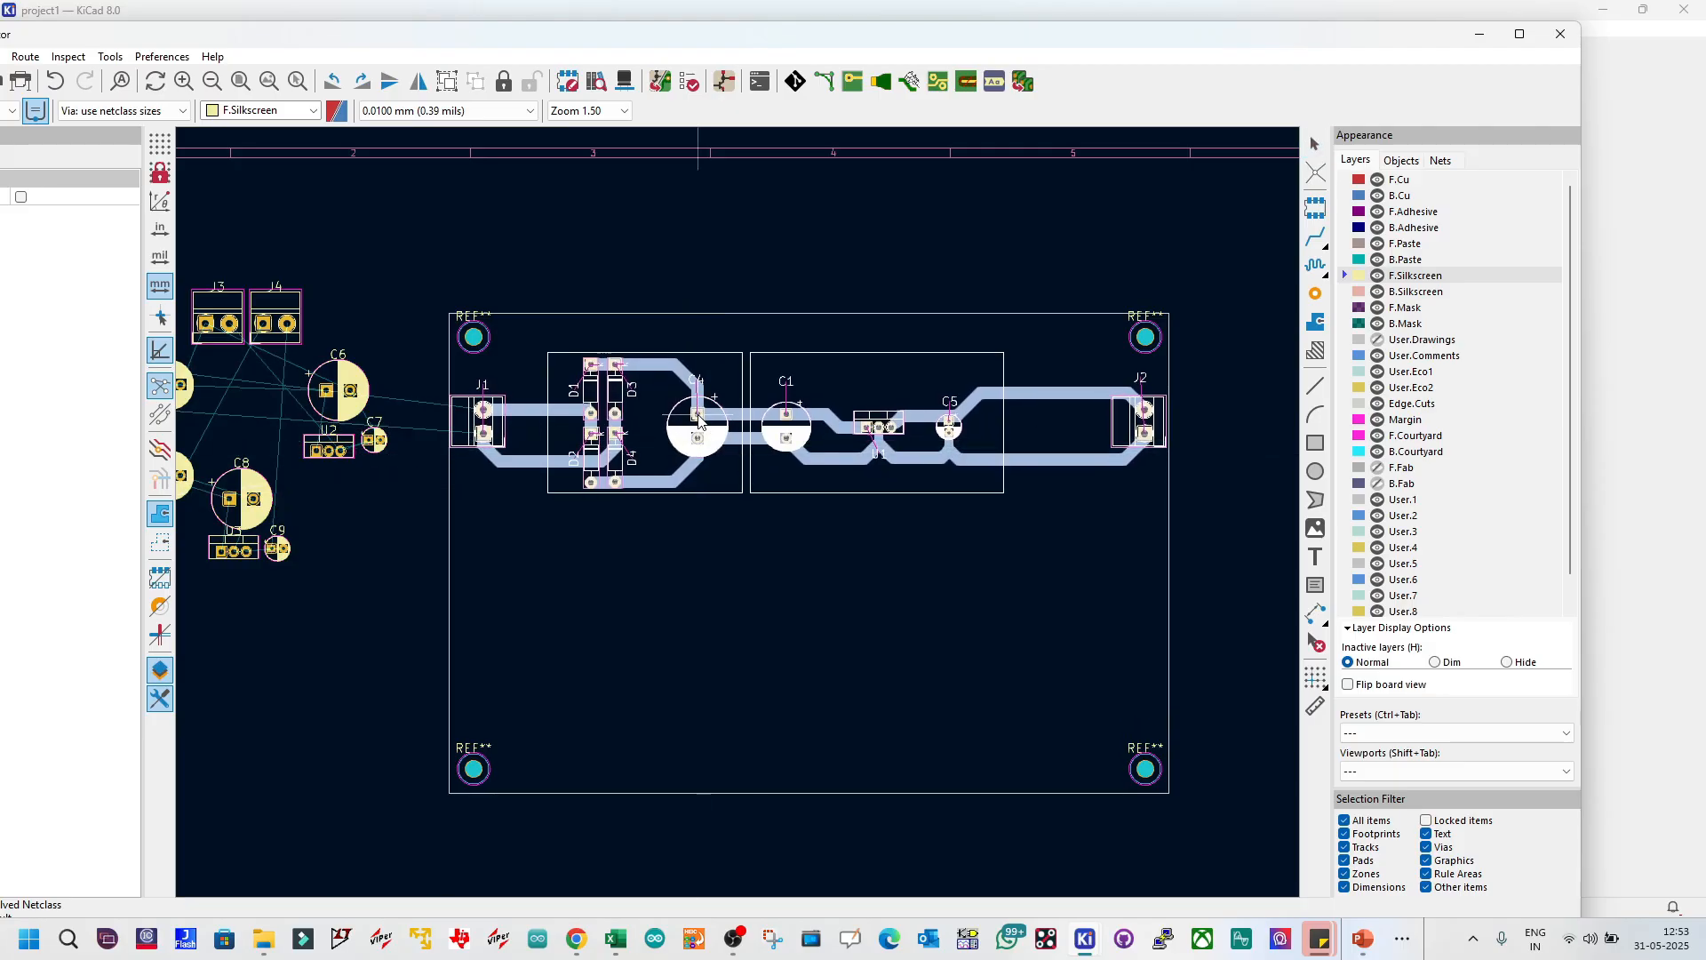
{"action": "key", "text": "Escape"}
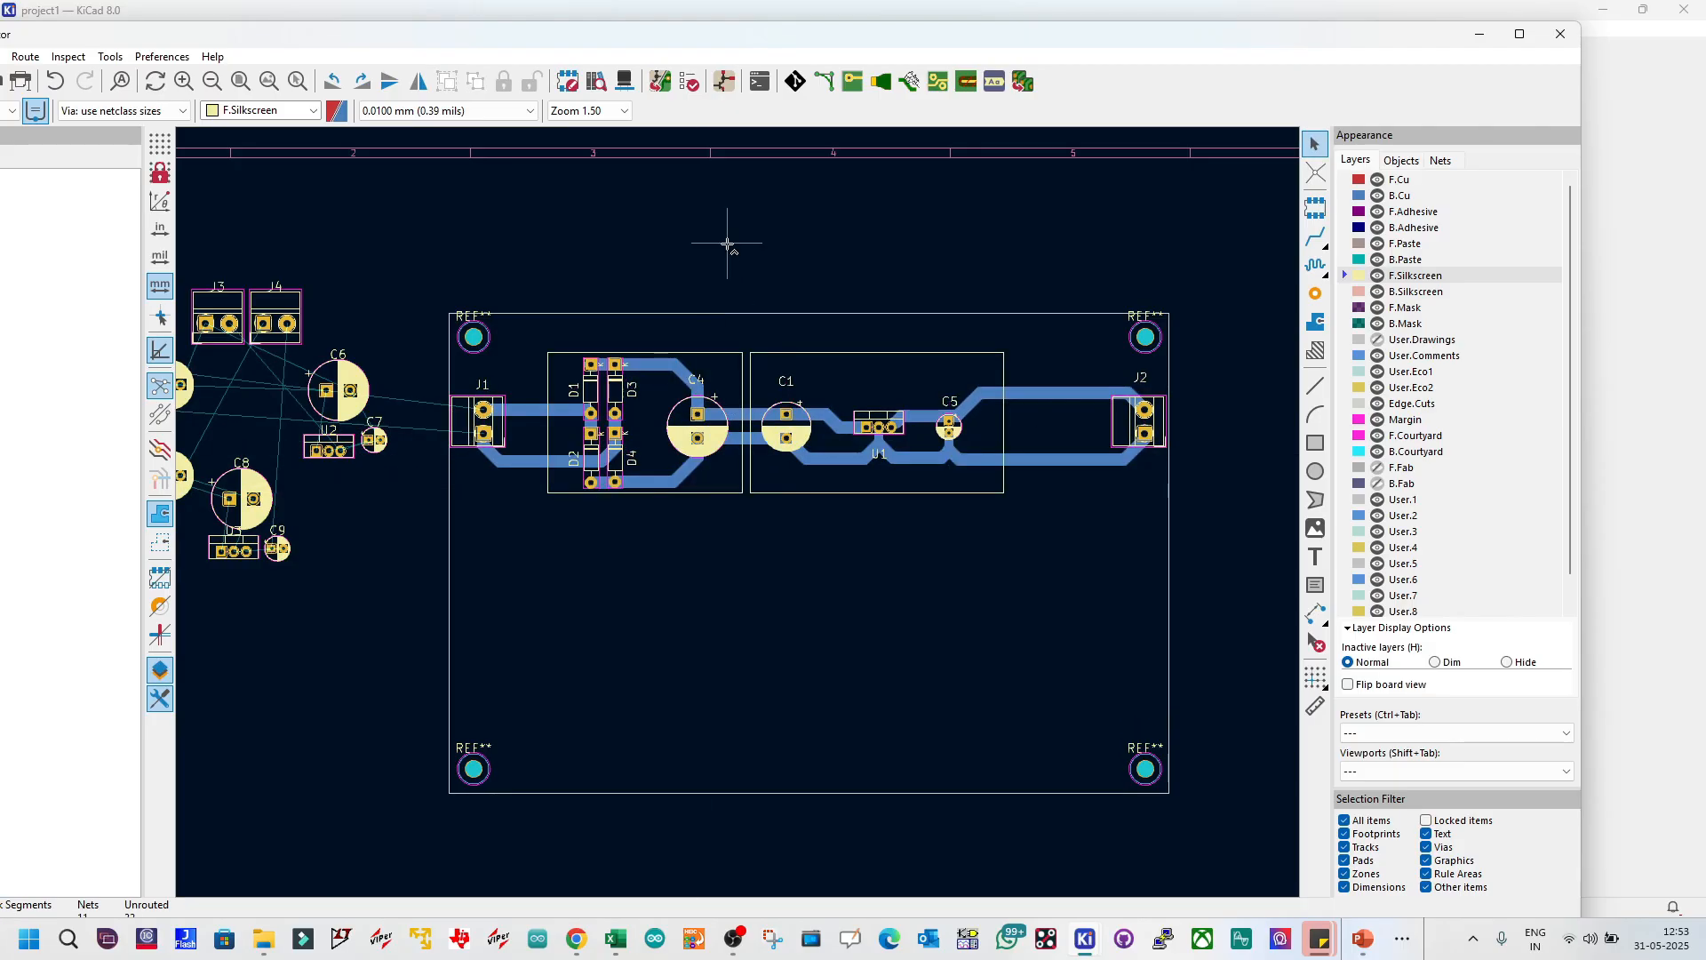
Step: Try Replicate Layout with diode D1 selected, check the display projection options and bring the PCB Editor back to the front
{"action": "left_click", "coordinate": [592, 391]}
{"action": "left_click", "coordinate": [1022, 81]}
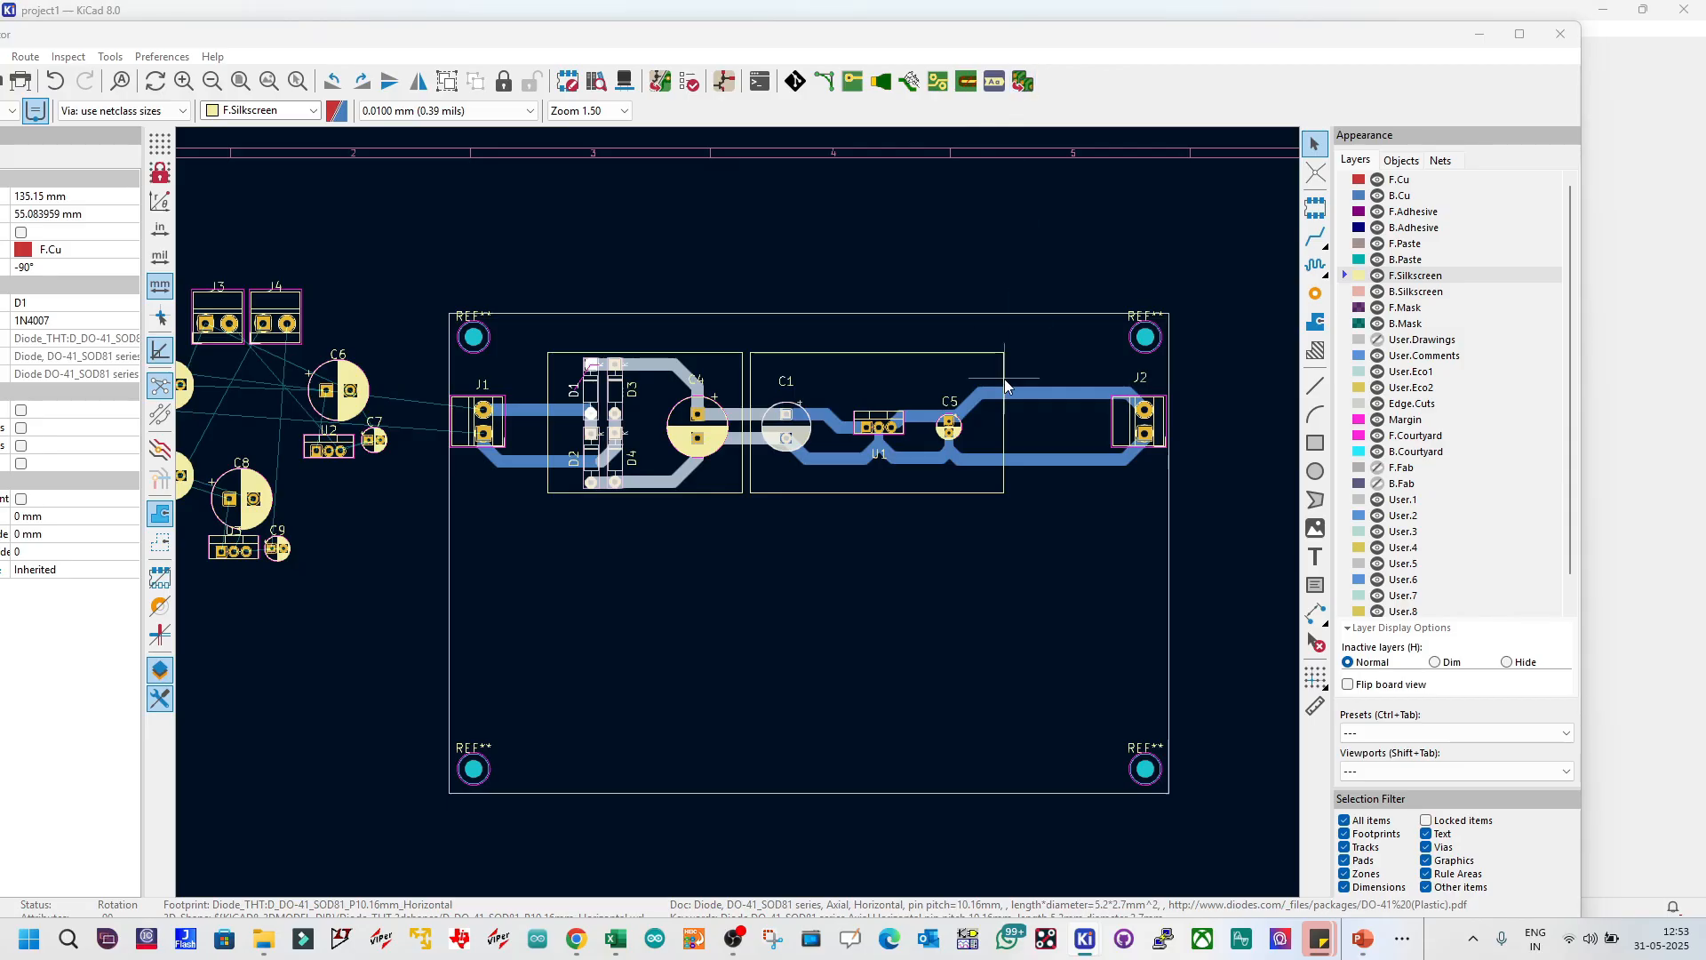
{"action": "key", "text": "super+p"}
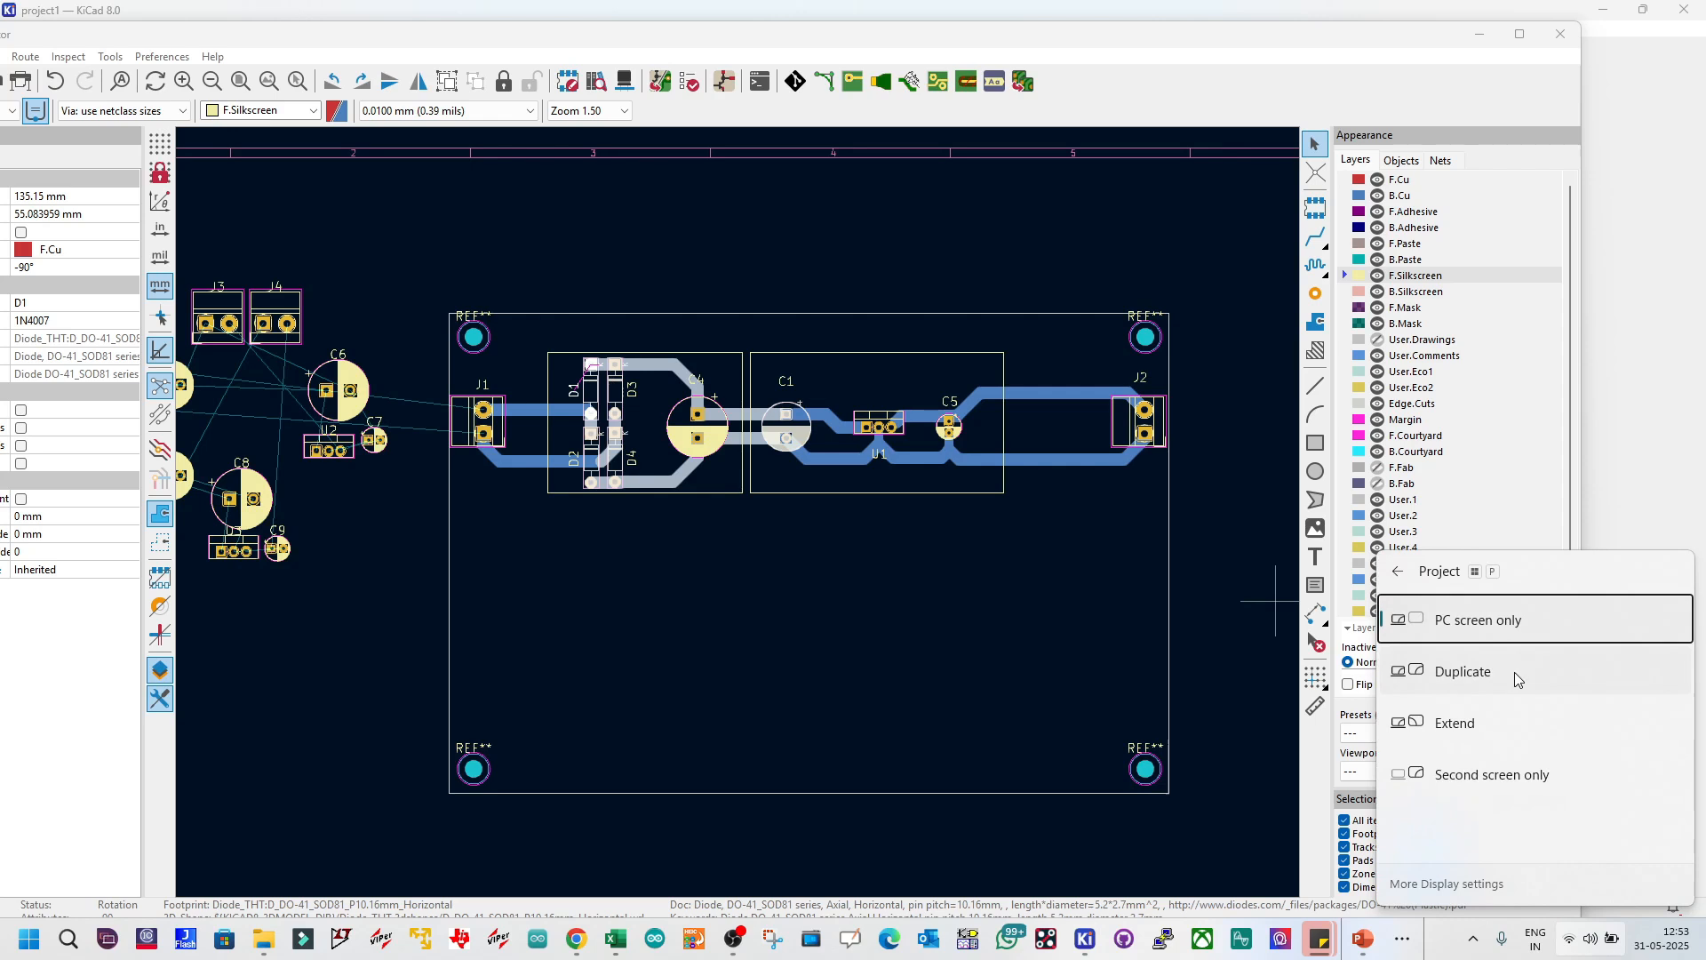
{"action": "left_click", "coordinate": [1008, 662]}
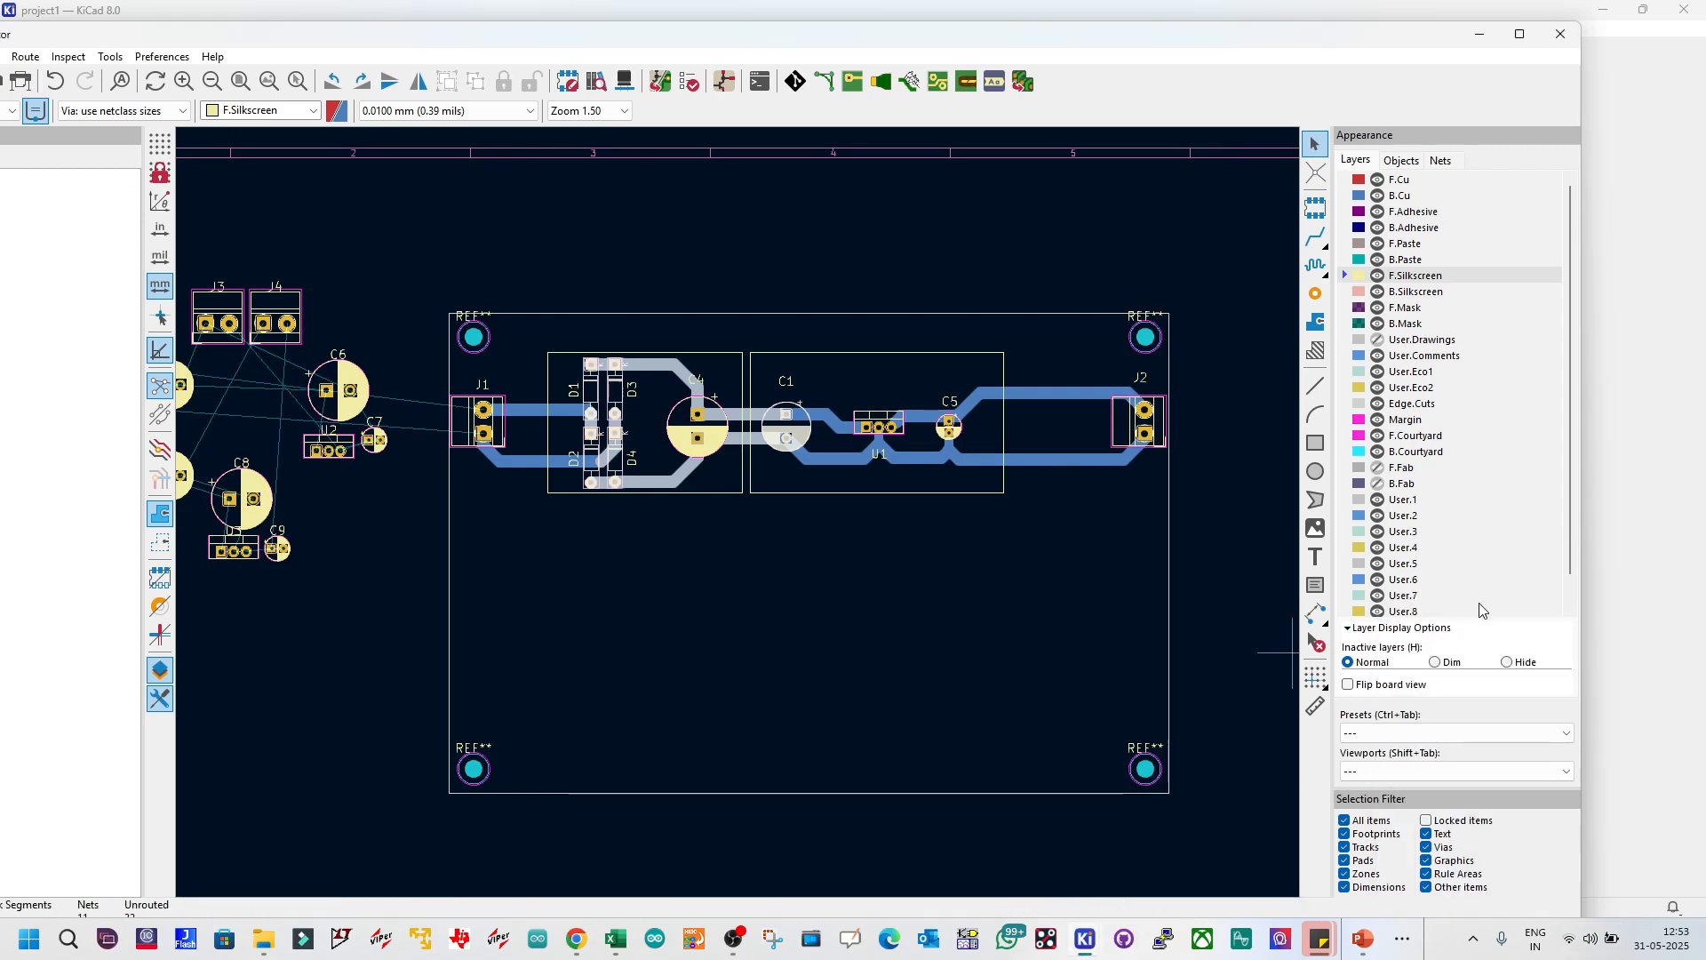
{"action": "mouse_move", "coordinate": [1100, 942]}
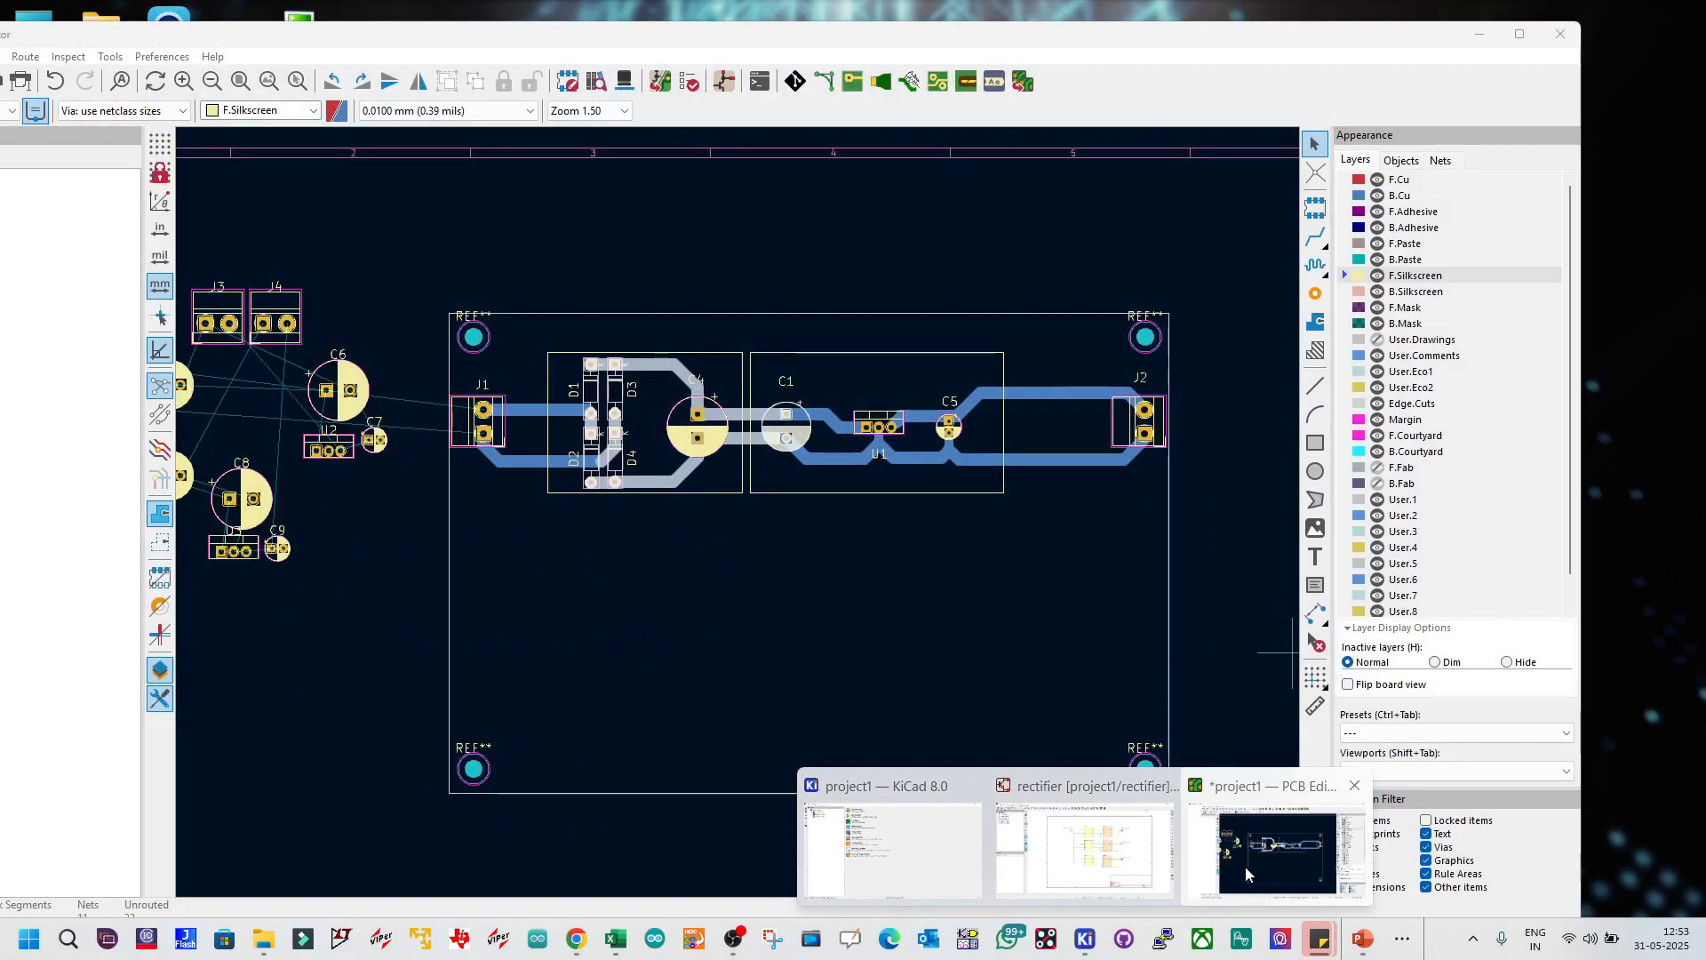
{"action": "left_click", "coordinate": [1245, 869]}
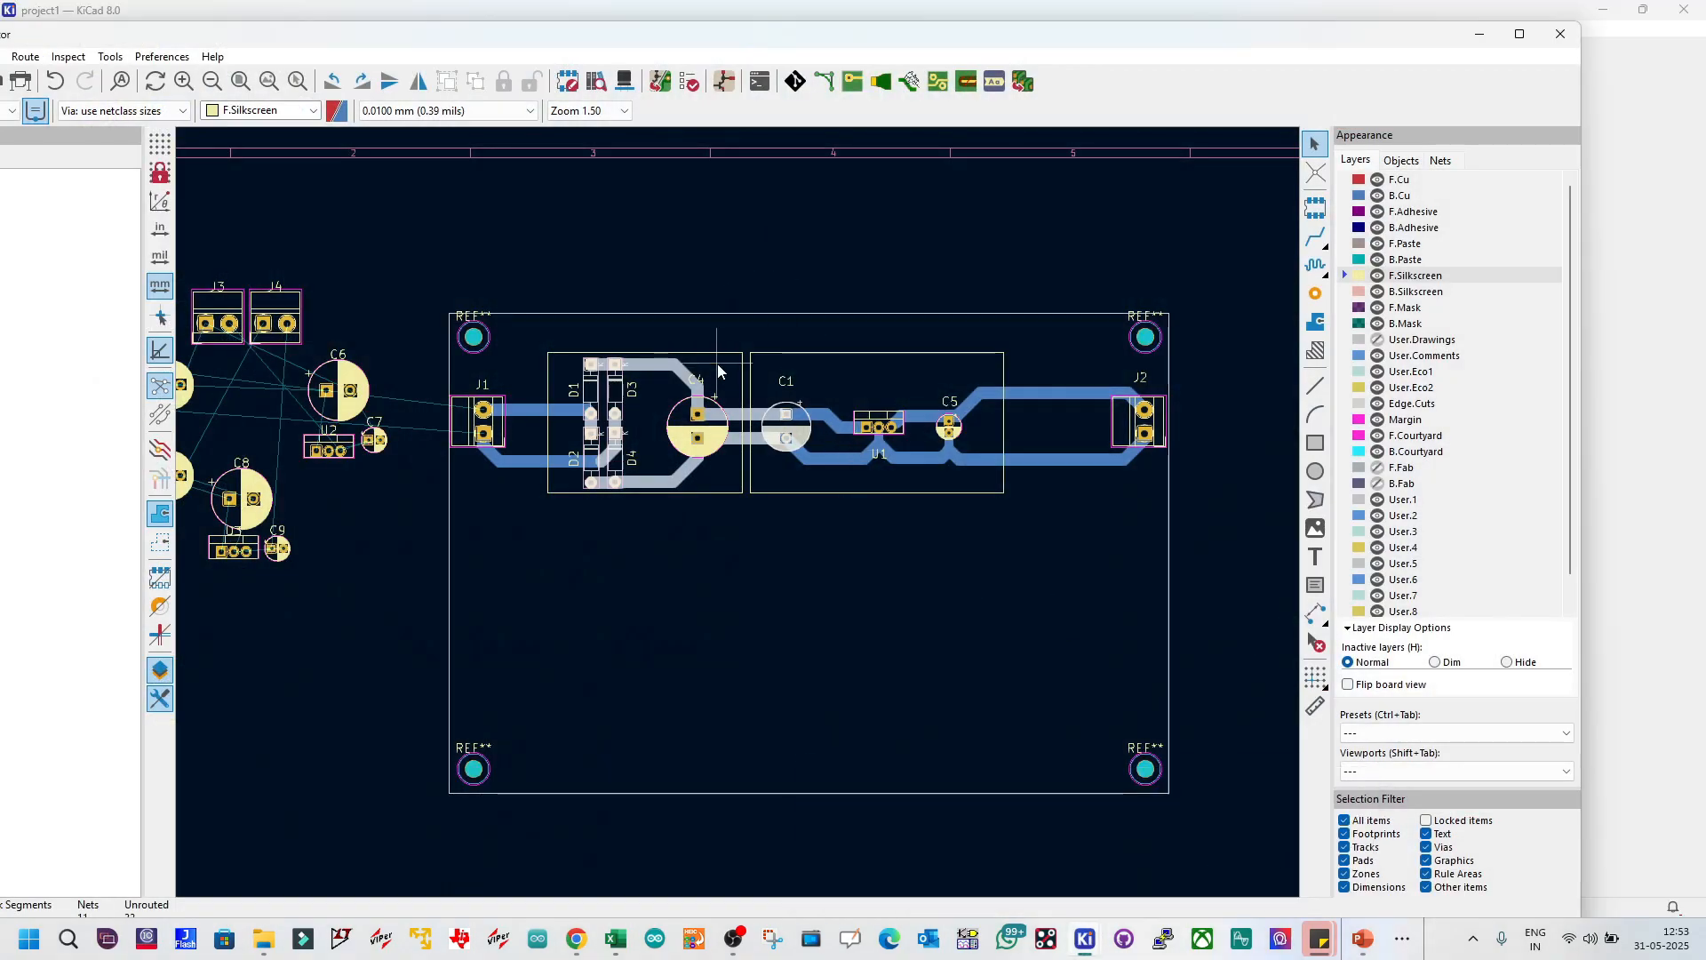
Step: Examine the highlighted rectifier parts and the tracks between C4 and C1 that cross the gap between the outlines
{"action": "scroll", "coordinate": [731, 286], "scroll_direction": "up", "scroll_amount": 2}
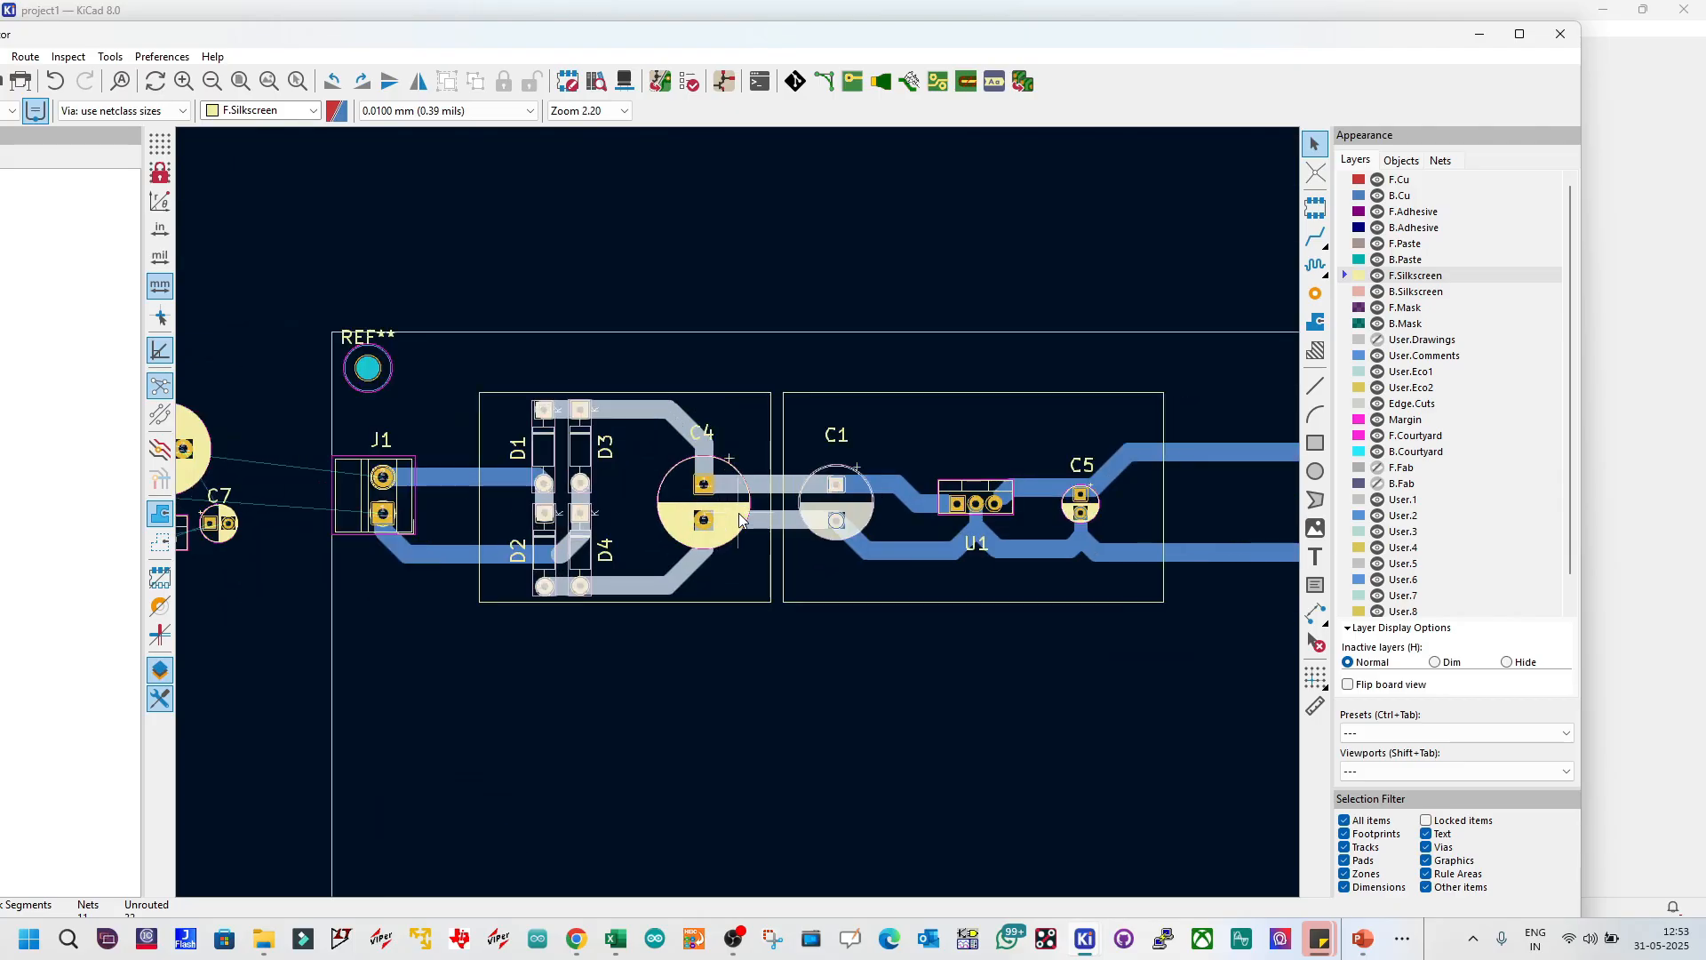
{"action": "scroll", "coordinate": [745, 513], "scroll_direction": "down", "scroll_amount": 2}
{"action": "scroll", "coordinate": [791, 498], "scroll_direction": "up", "scroll_amount": 2}
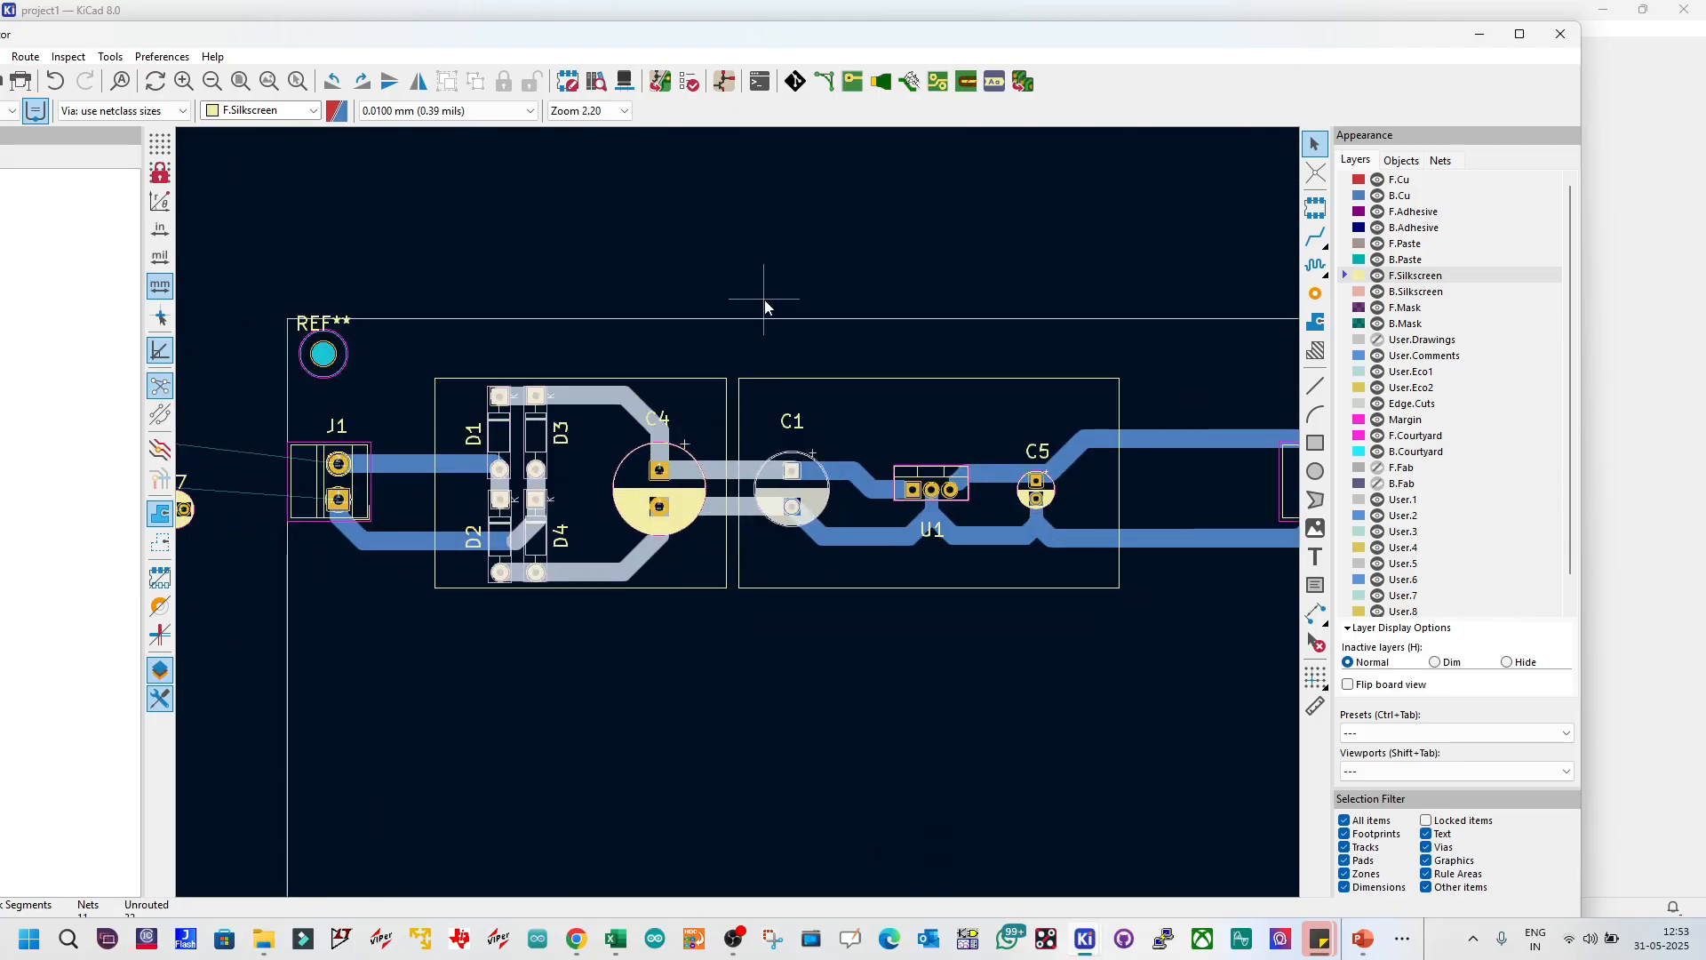
{"action": "left_click", "coordinate": [725, 466]}
{"action": "left_click", "coordinate": [737, 475]}
{"action": "left_click", "coordinate": [731, 466]}
{"action": "left_click", "coordinate": [748, 428]}
{"action": "scroll", "coordinate": [739, 515], "scroll_direction": "down", "scroll_amount": 2}
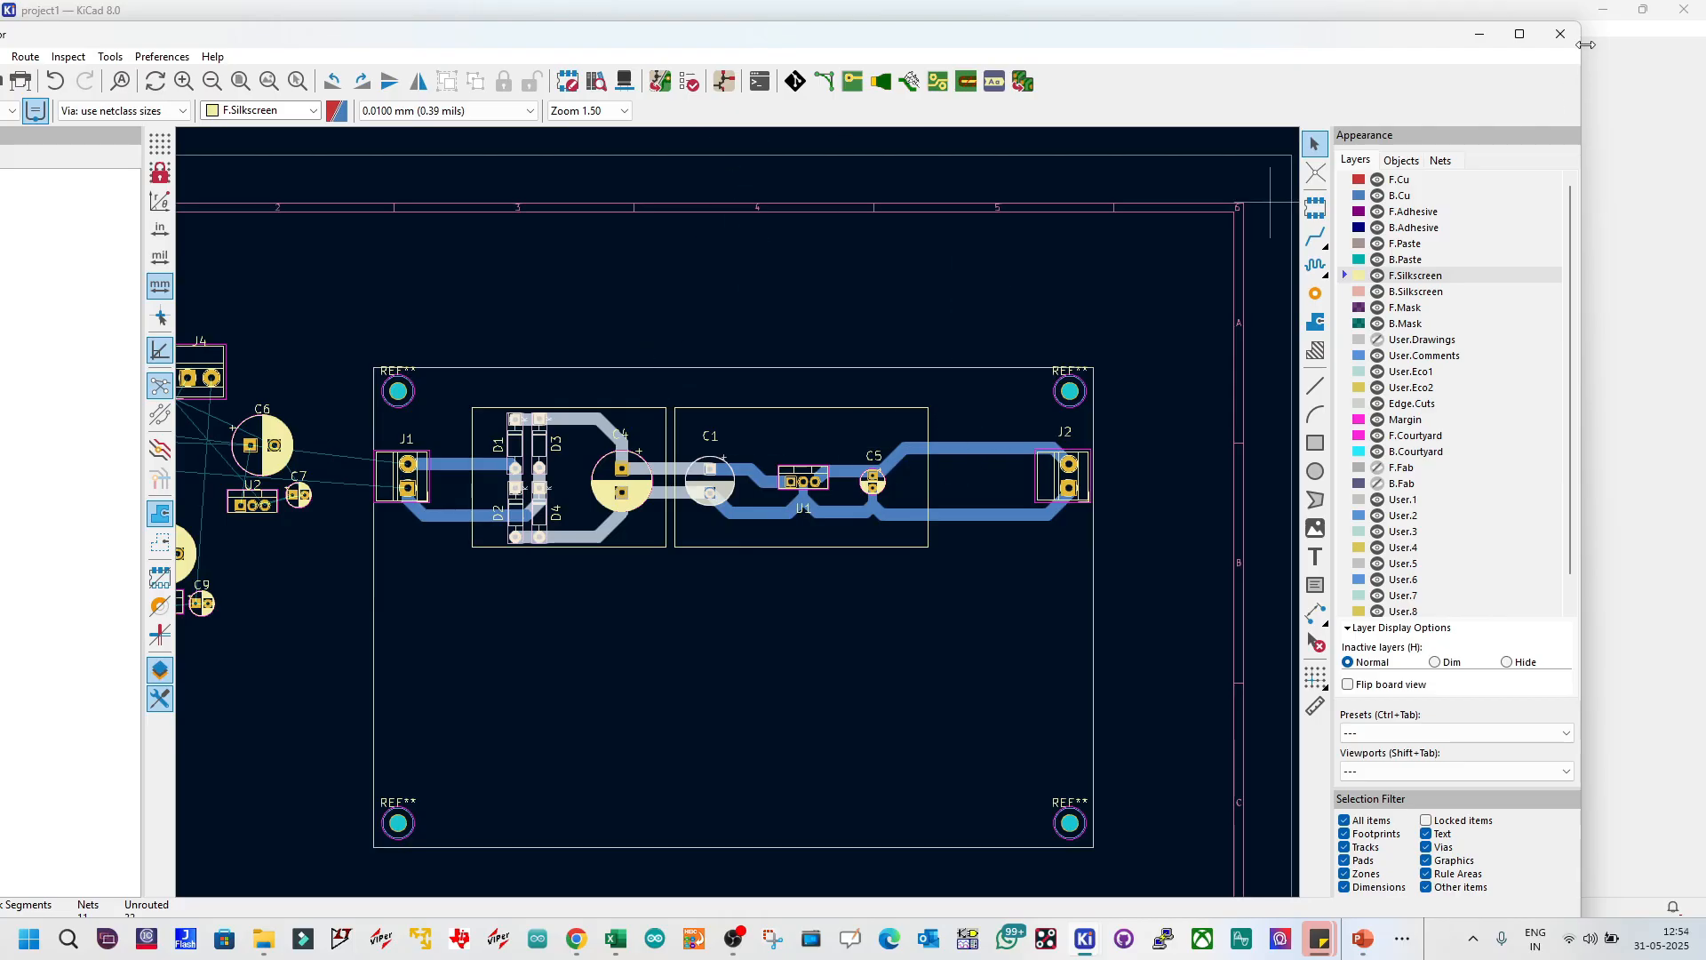
Step: Close the PCB Editor, check the rectifier sheet in the schematic and reopen project1.kicad_pcb
{"action": "left_click", "coordinate": [1561, 34]}
{"action": "double_click", "coordinate": [147, 133]}
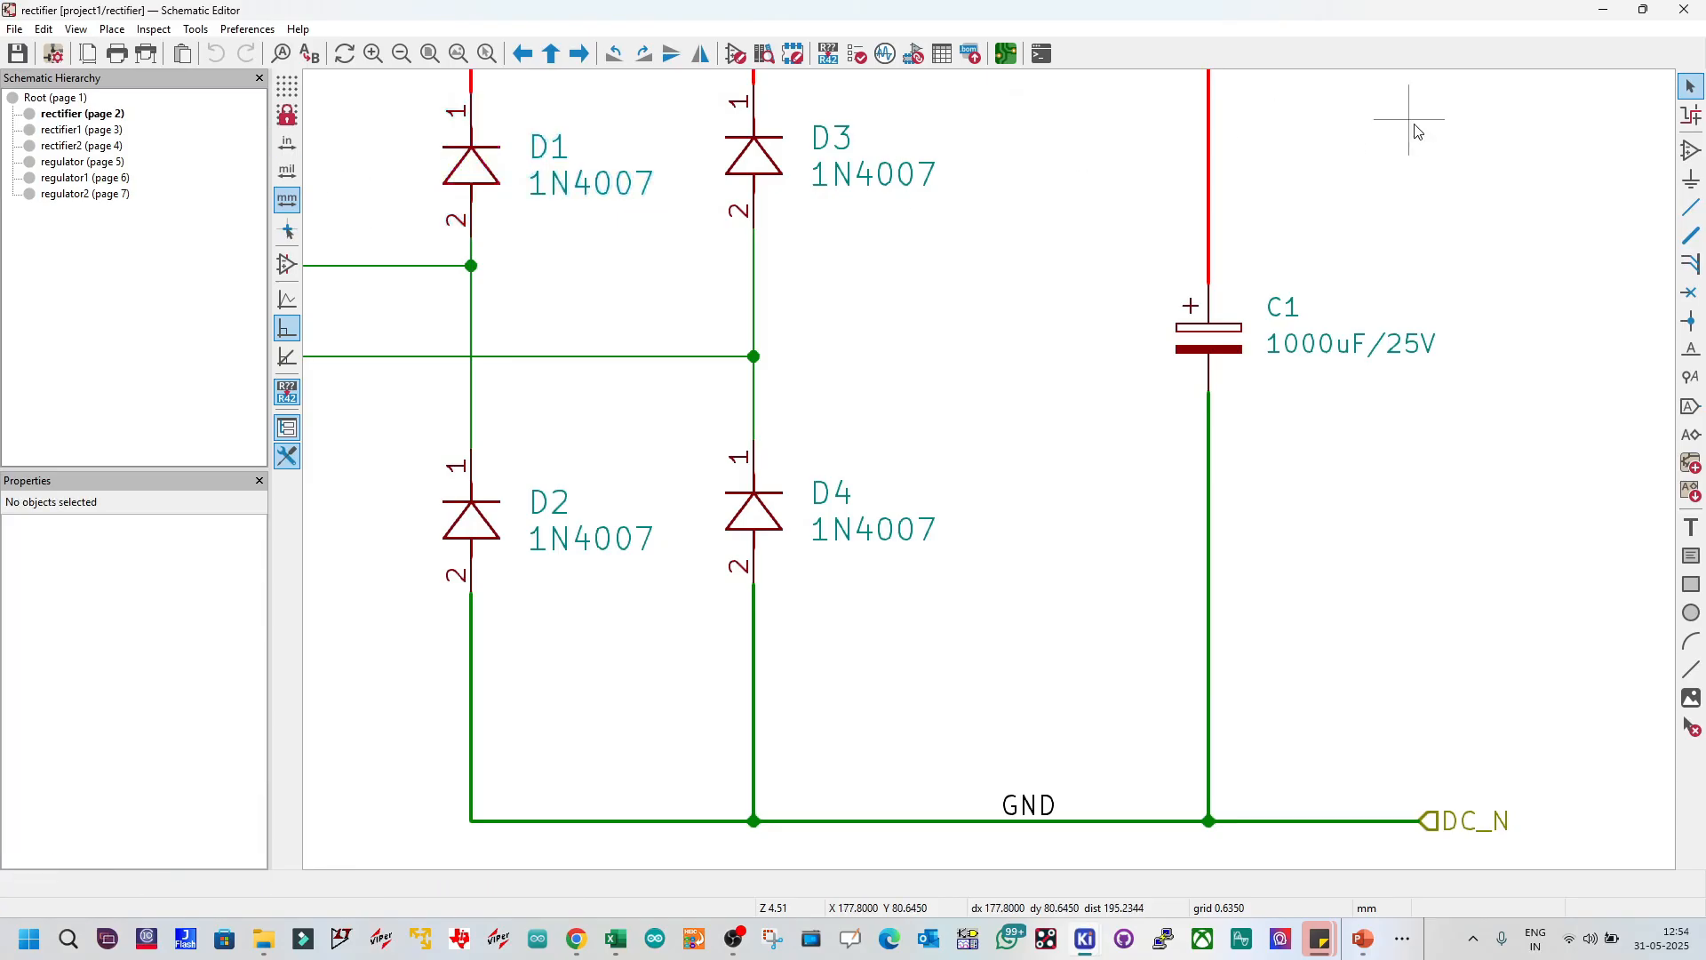
{"action": "left_click", "coordinate": [1603, 10]}
{"action": "left_click", "coordinate": [121, 122]}
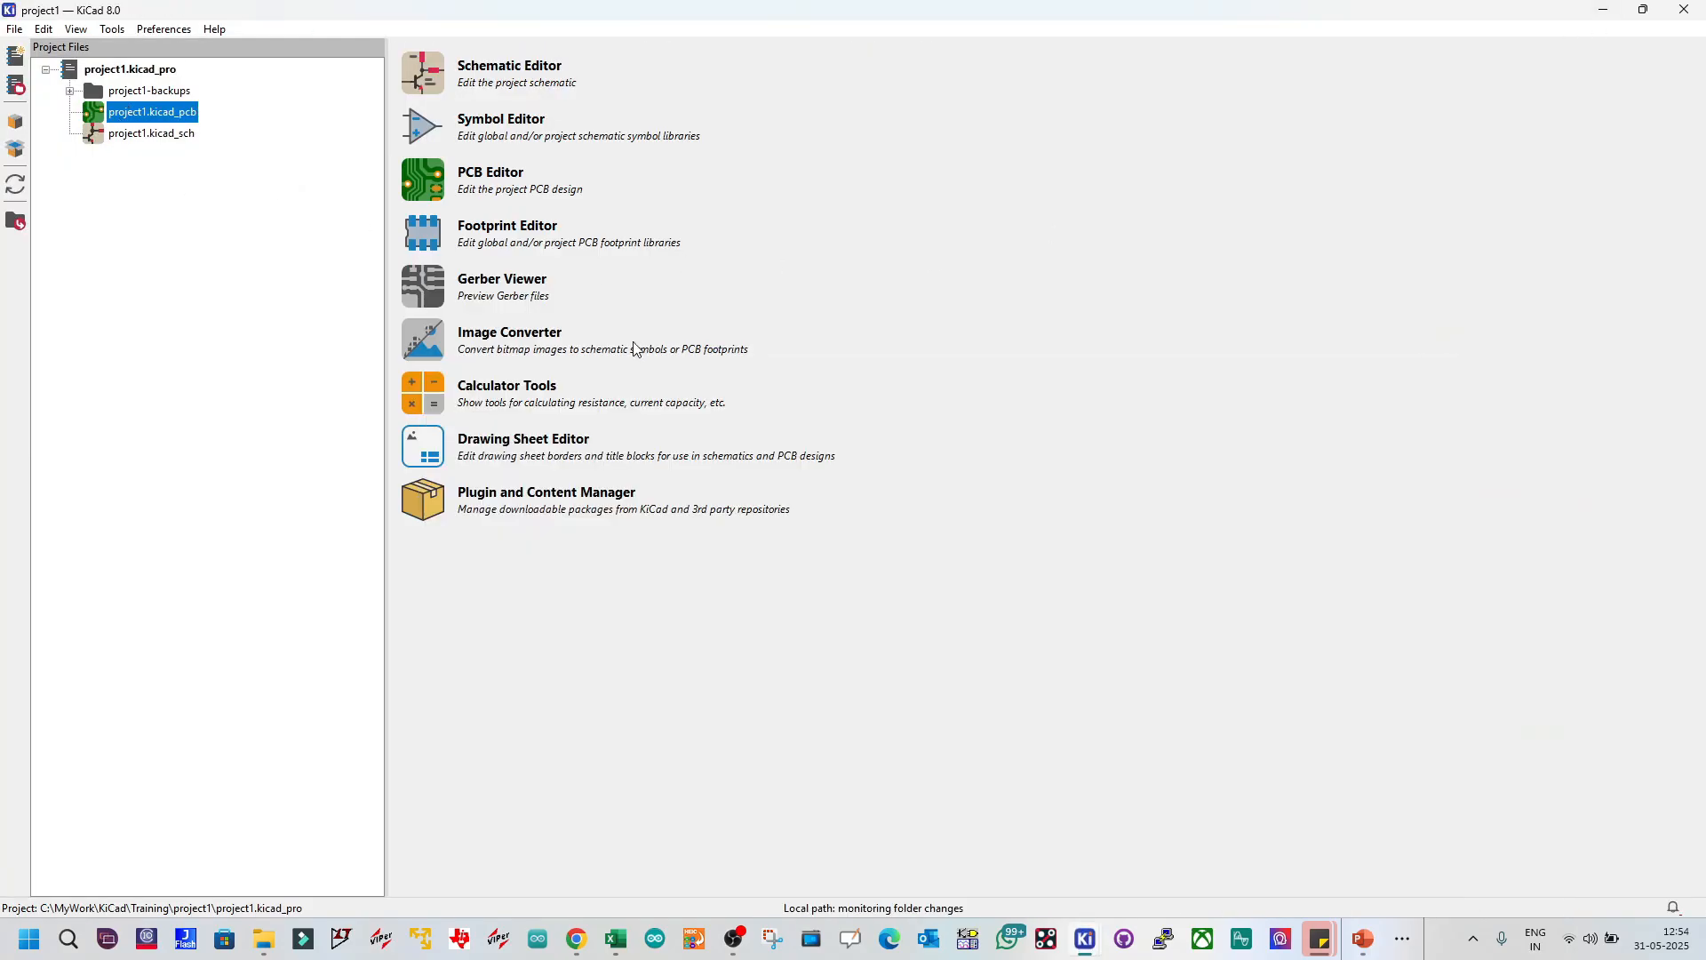
{"action": "double_click", "coordinate": [133, 115]}
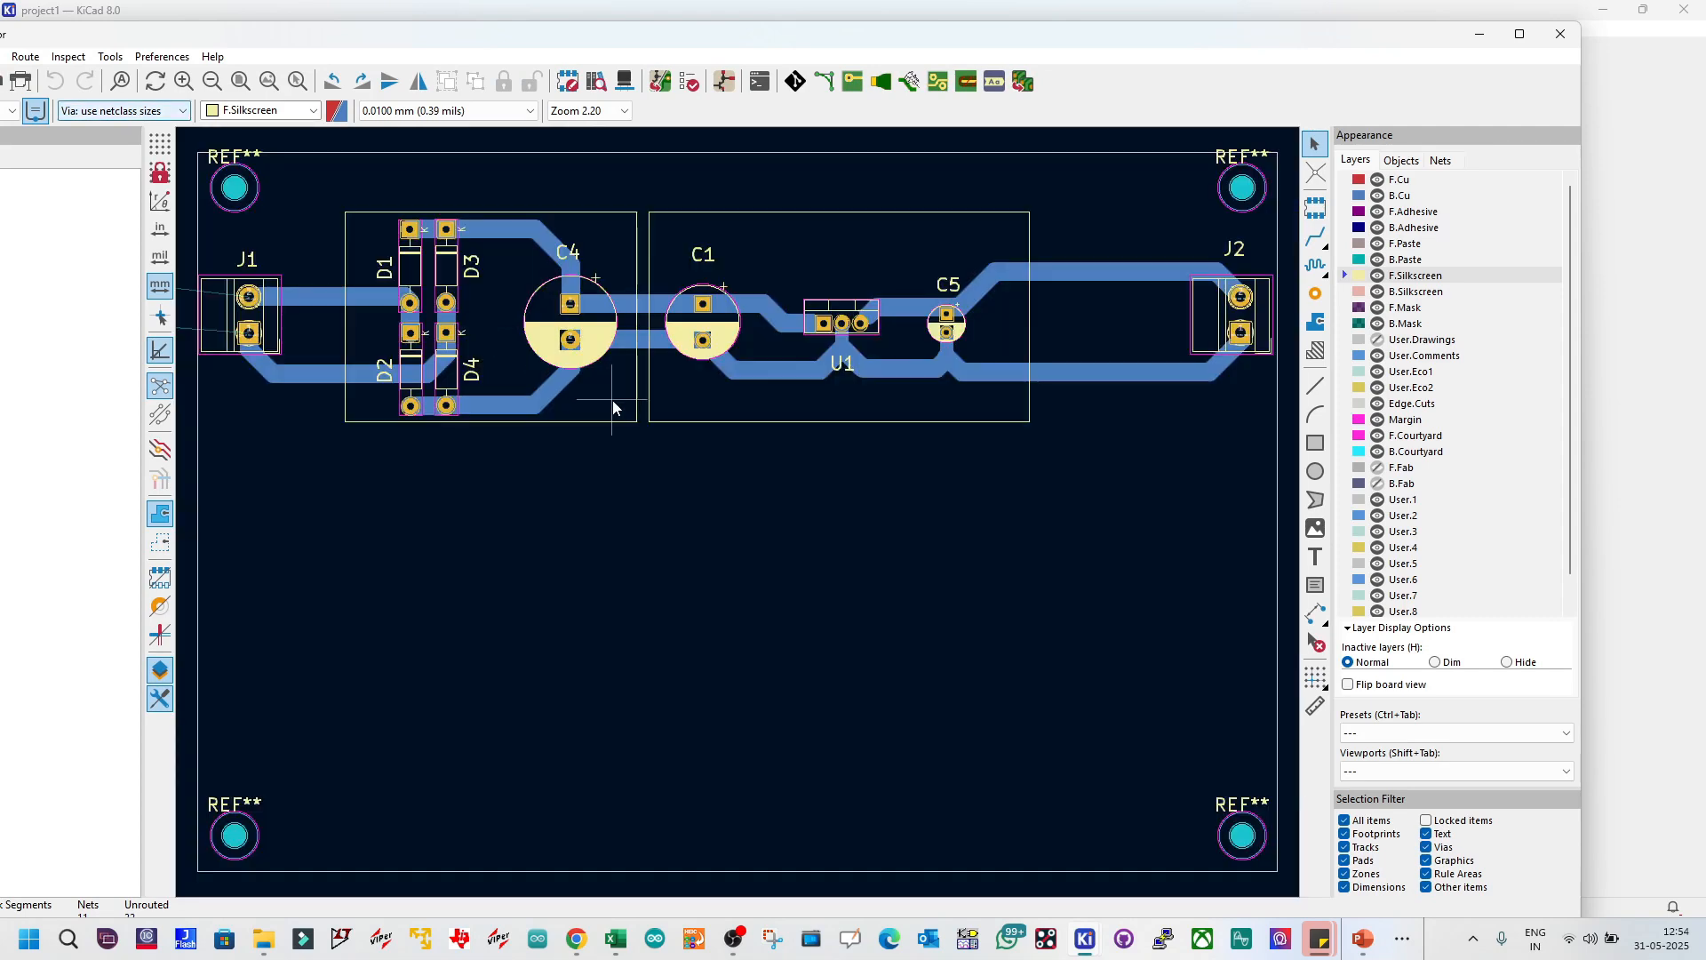
Step: Try Replicate Layout with capacitor C1 selected and inspect the highlighted rectifier parts around C1 and C5
{"action": "left_click", "coordinate": [708, 320]}
{"action": "left_click", "coordinate": [705, 331]}
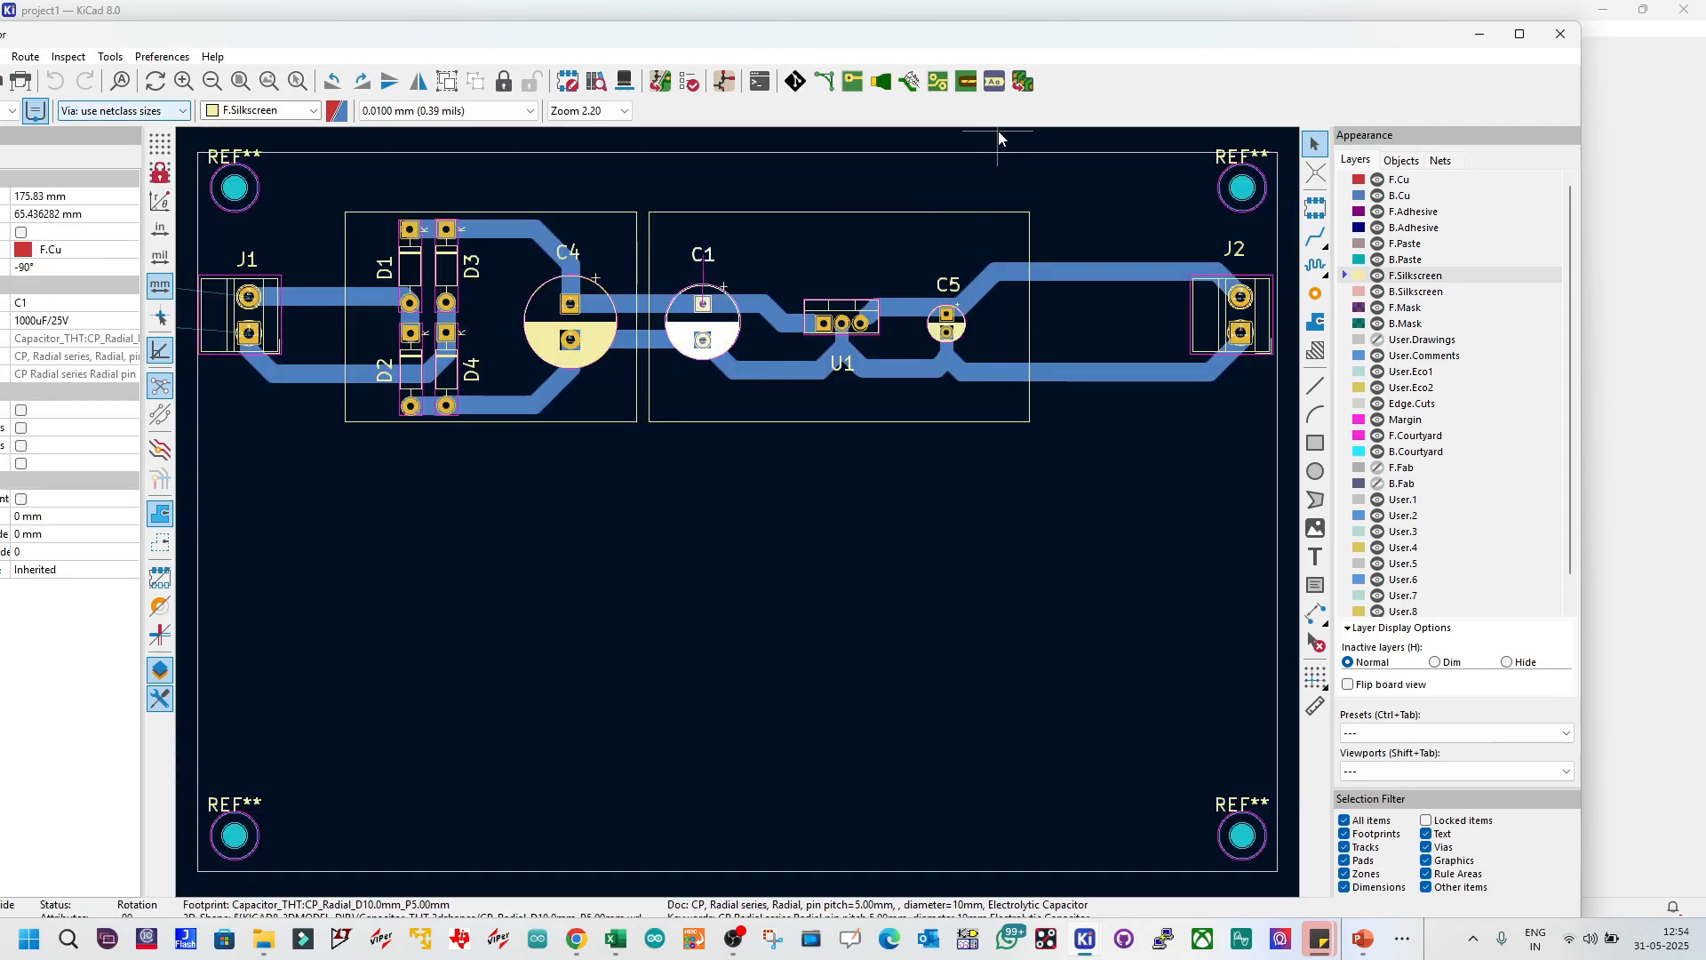
{"action": "left_click", "coordinate": [1021, 82]}
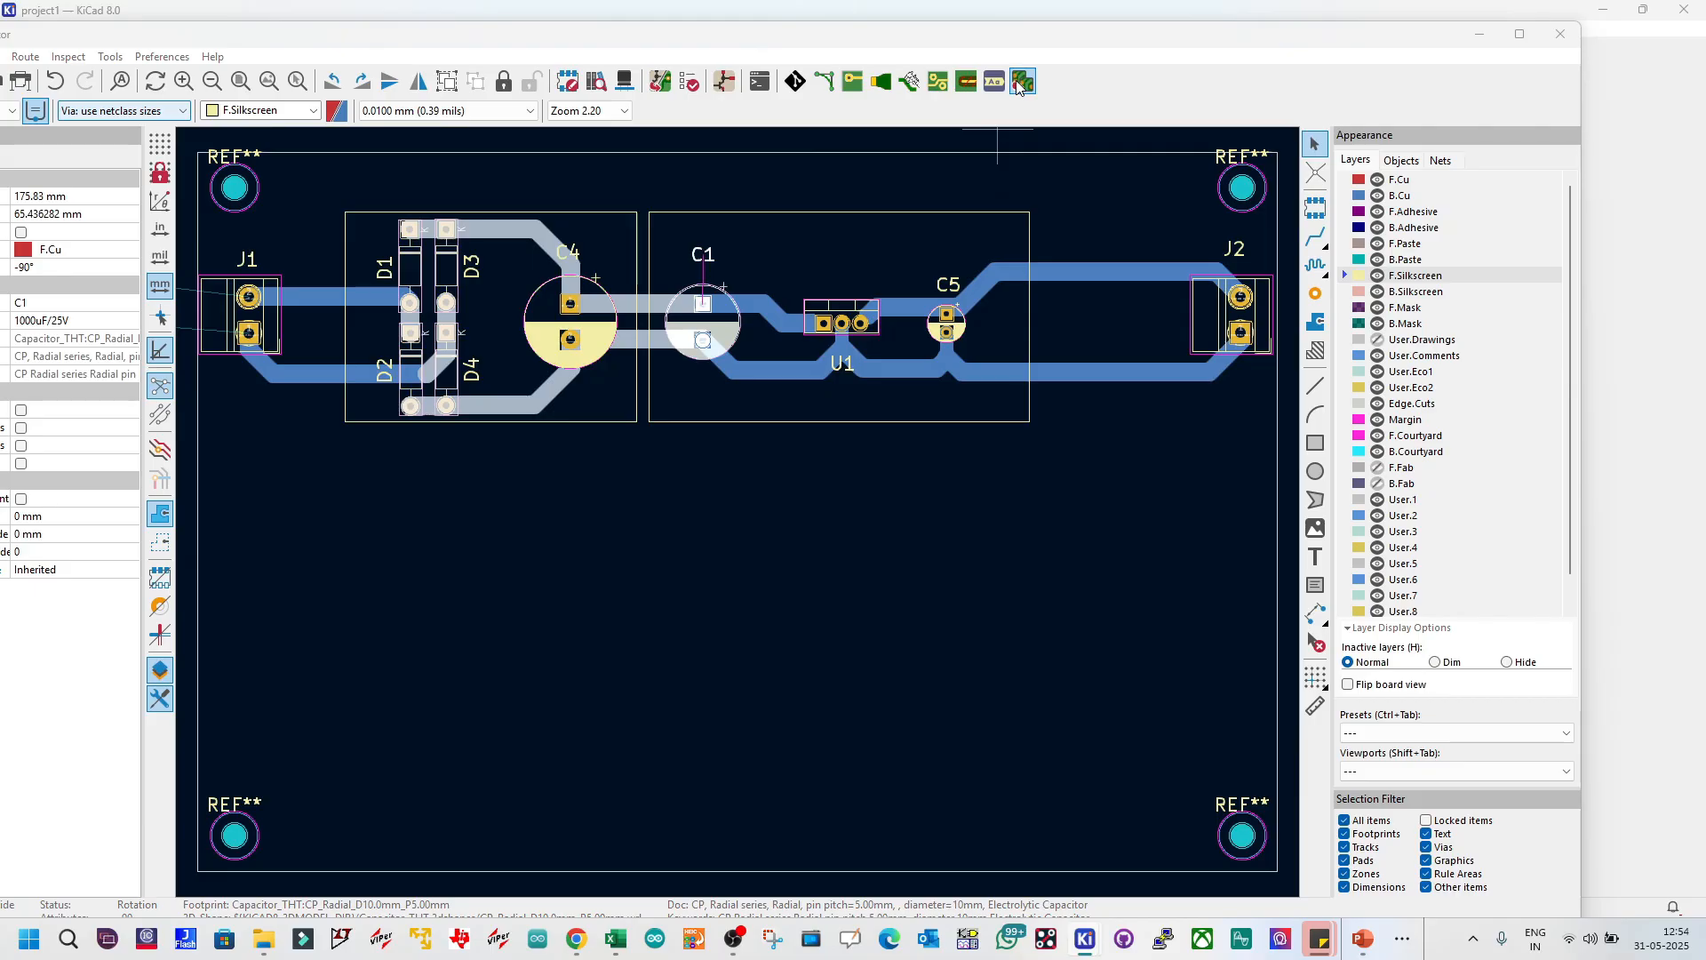
{"action": "left_click", "coordinate": [877, 175]}
{"action": "scroll", "coordinate": [859, 198], "scroll_direction": "down", "scroll_amount": 2}
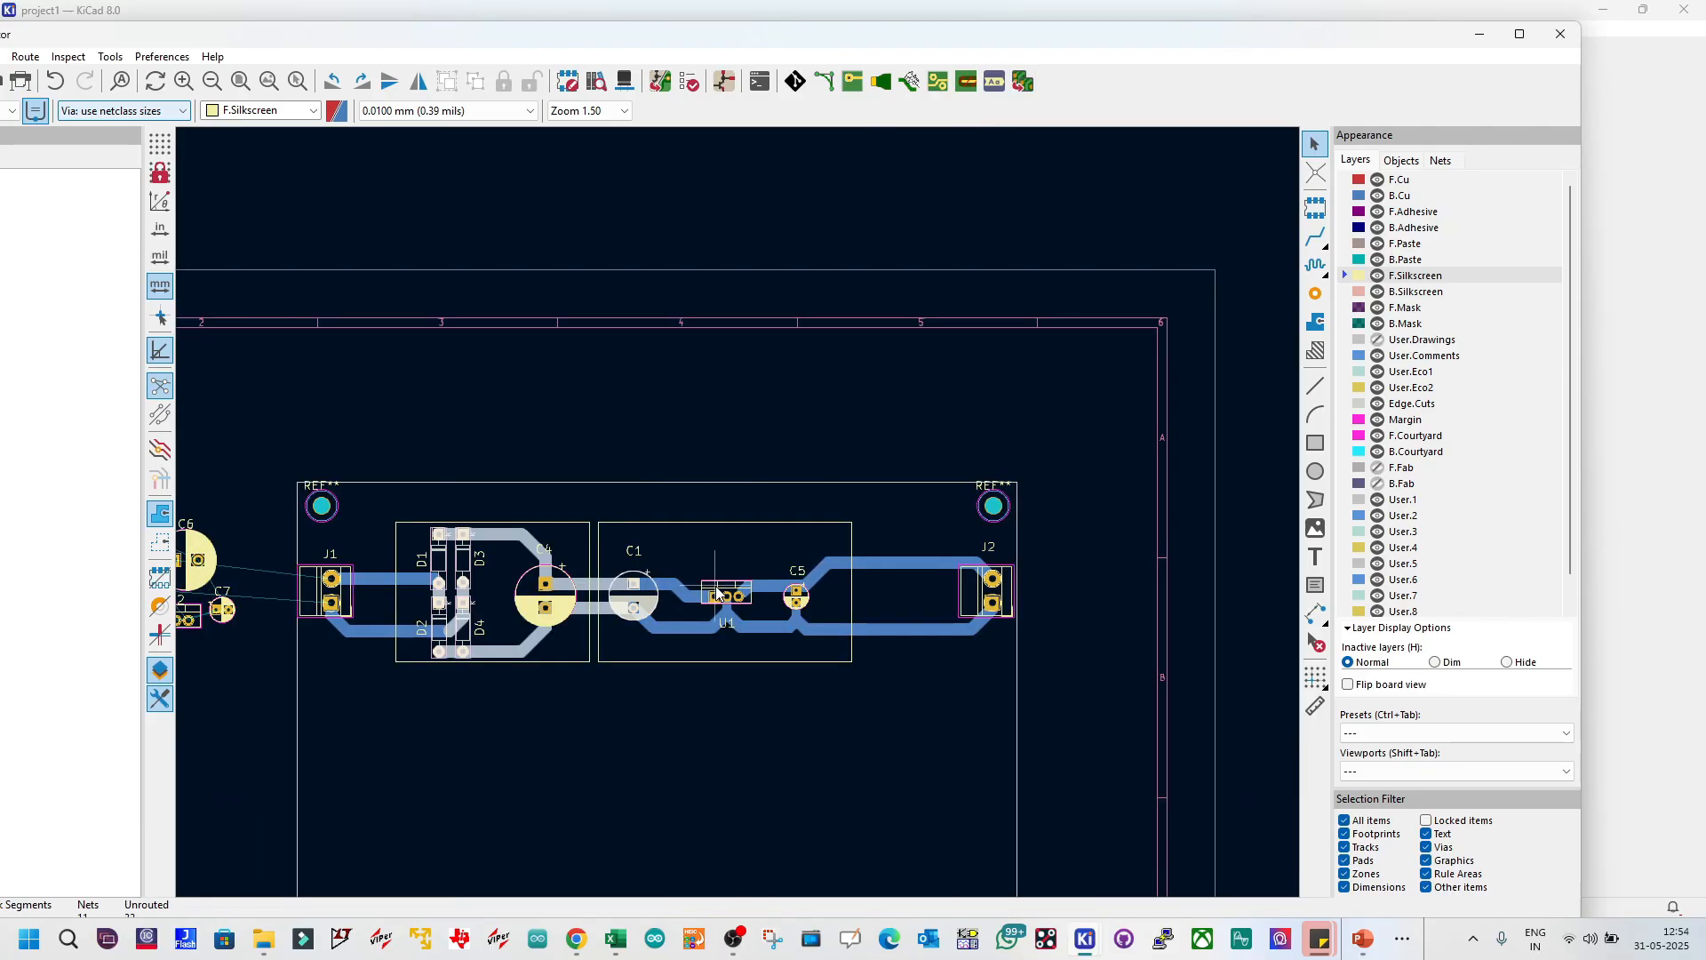
{"action": "left_click", "coordinate": [796, 597]}
{"action": "left_click", "coordinate": [739, 391]}
{"action": "left_click", "coordinate": [633, 588]}
{"action": "left_click", "coordinate": [633, 507]}
{"action": "scroll", "coordinate": [574, 585], "scroll_direction": "up", "scroll_amount": 4}
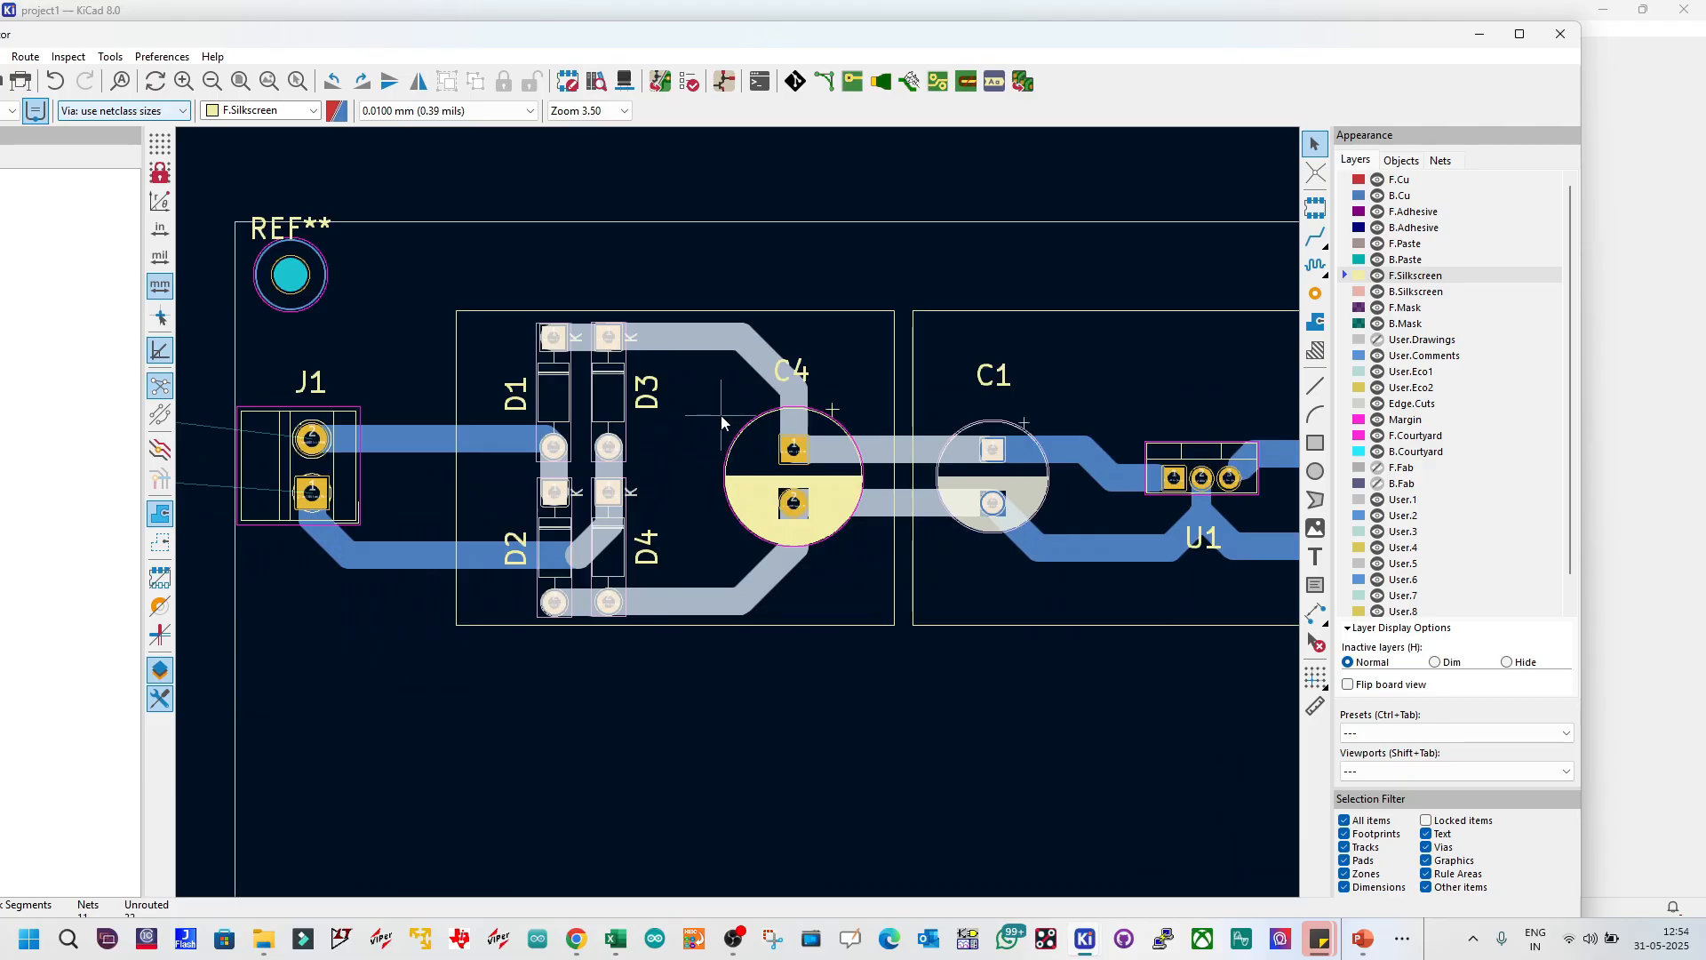
Step: Maximize the PCB Editor, open the Plugin and Content Manager from the project window and return to the board
{"action": "double_click", "coordinate": [973, 45]}
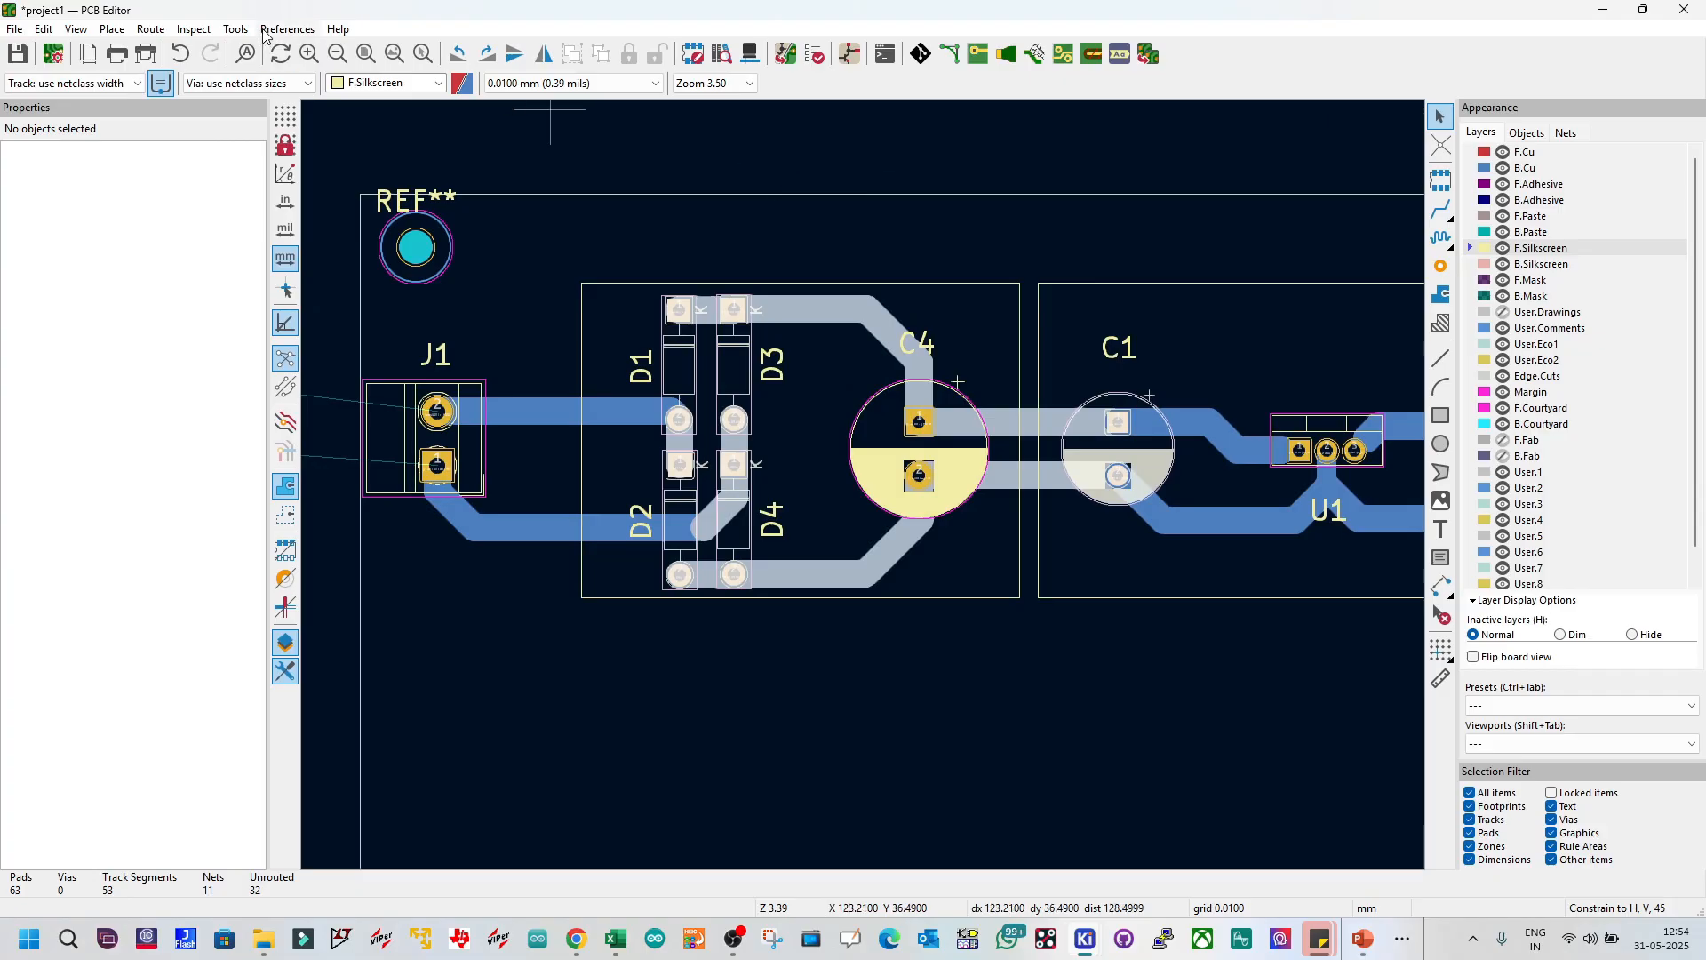
{"action": "left_click", "coordinate": [1600, 10]}
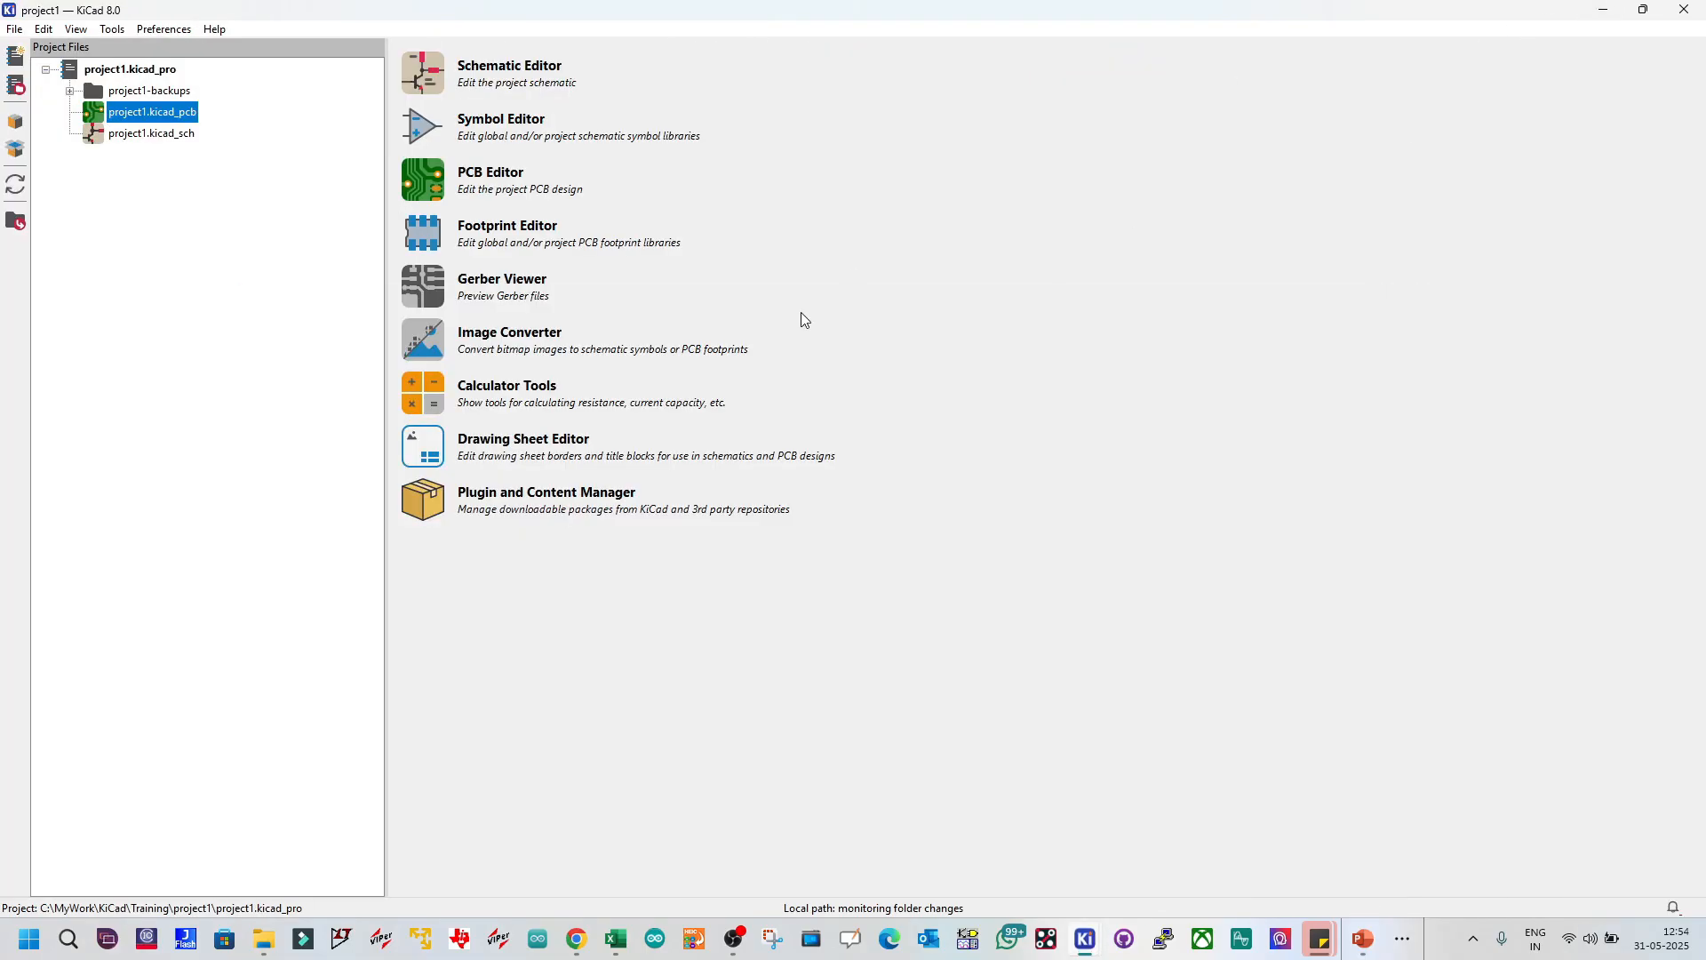
{"action": "left_click", "coordinate": [441, 500]}
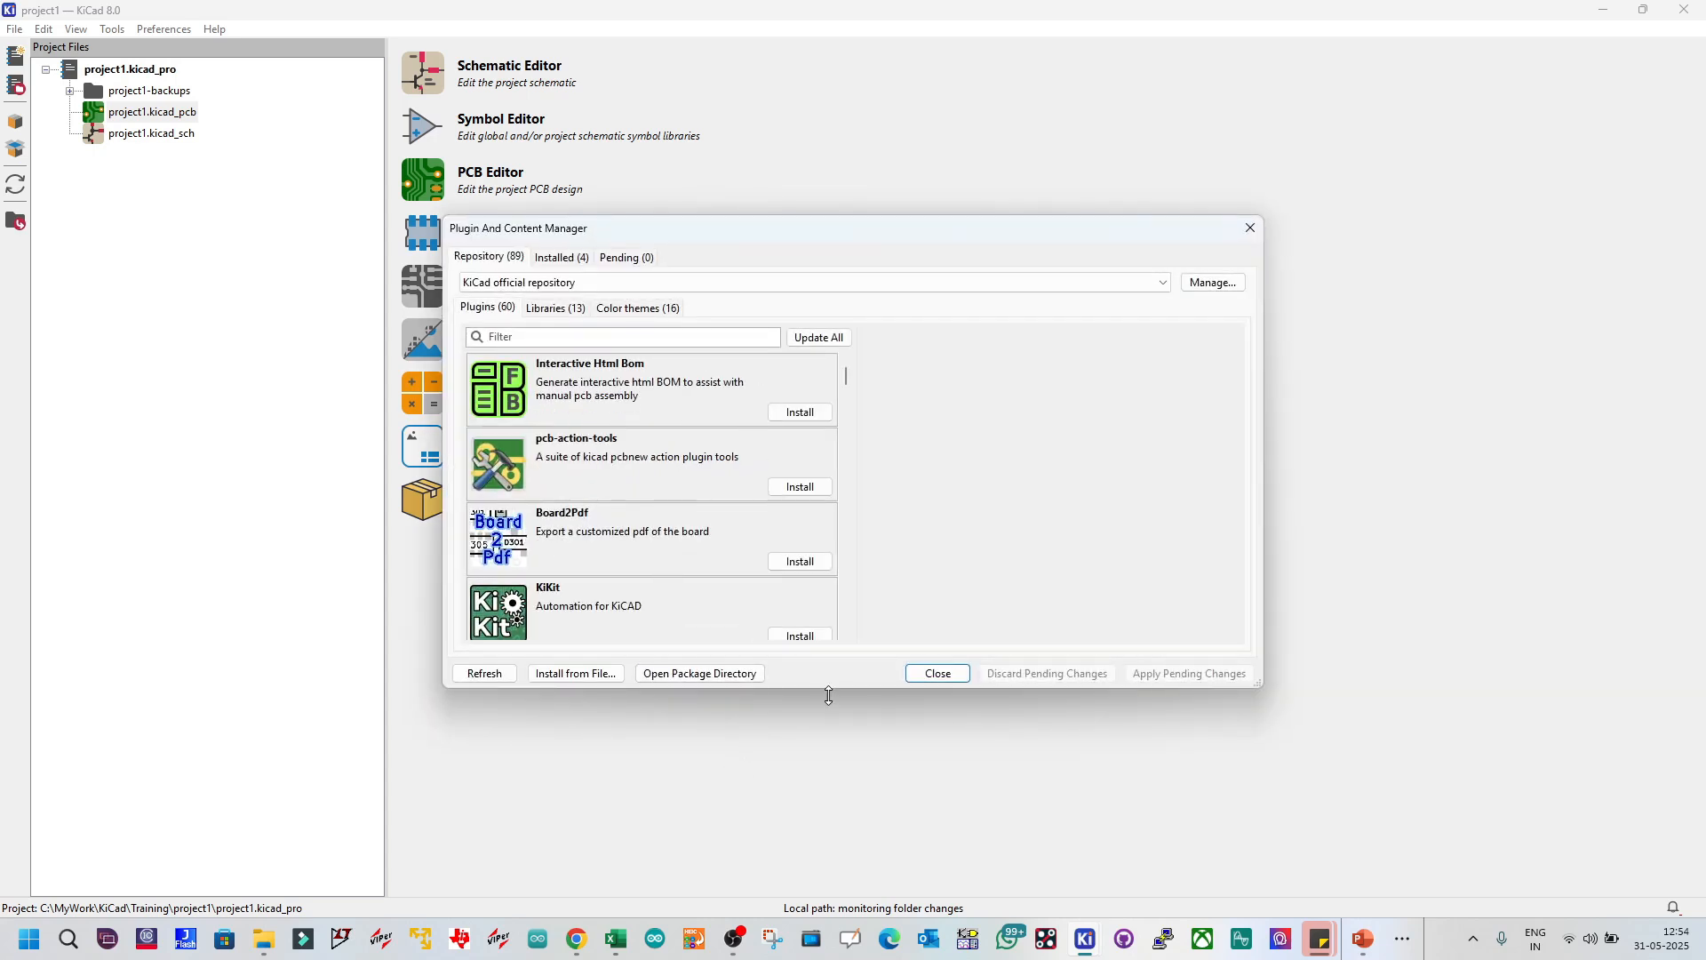
{"action": "left_click", "coordinate": [1078, 945]}
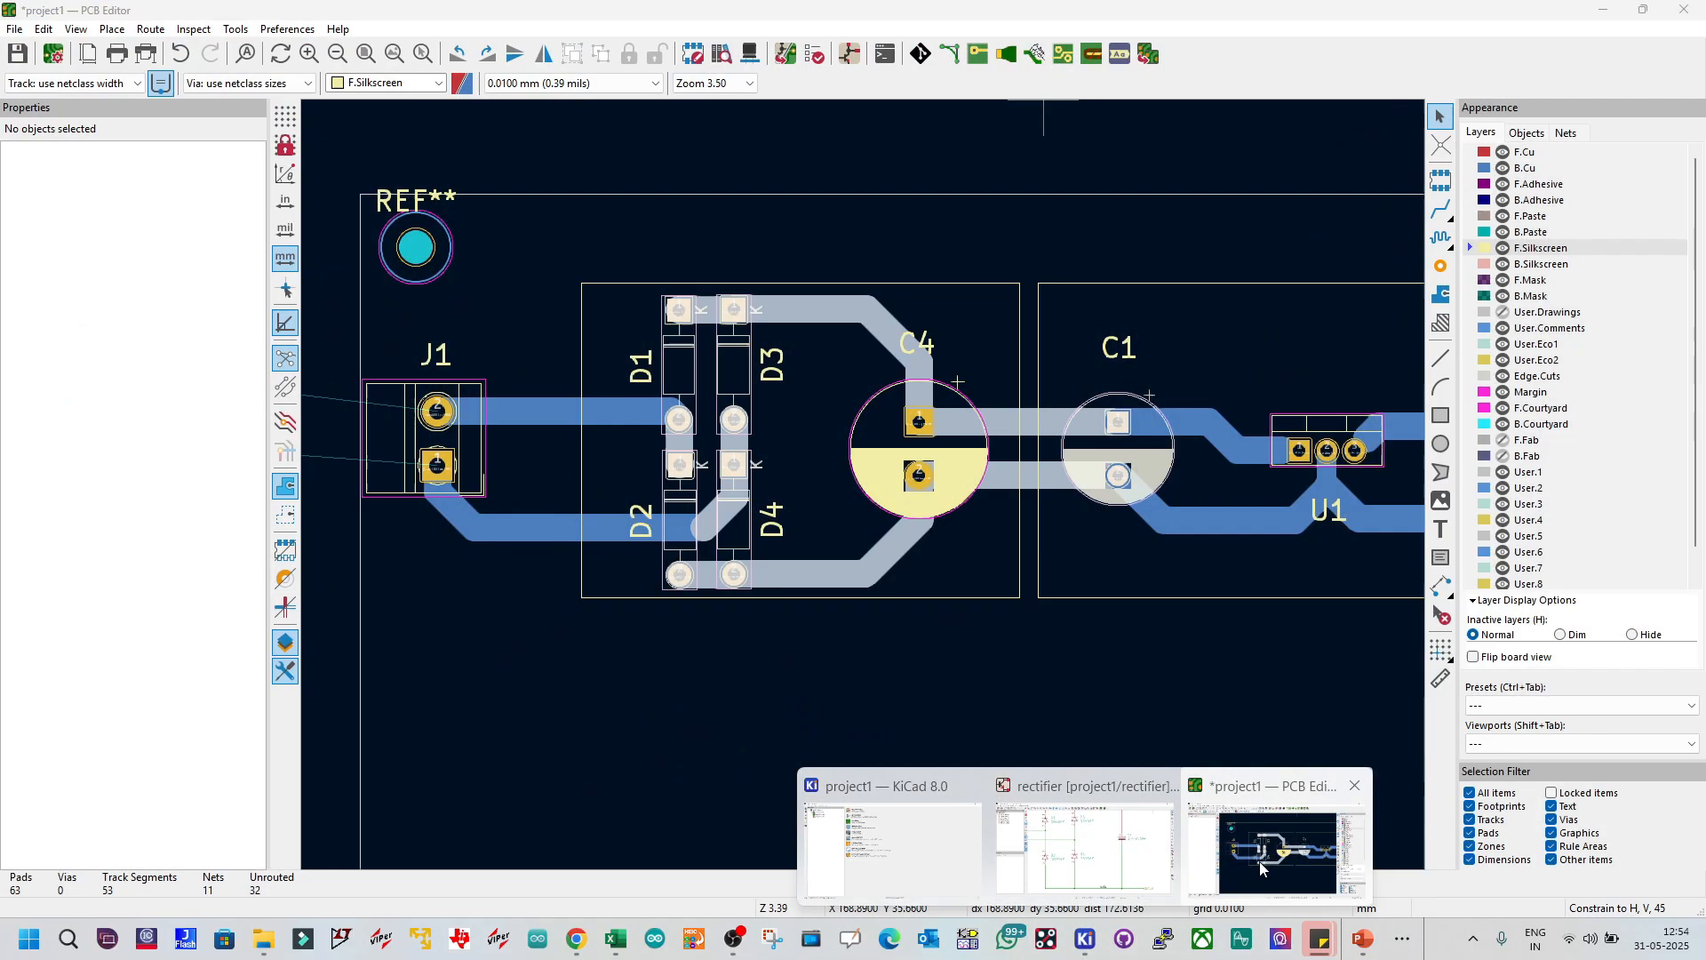
{"action": "left_click", "coordinate": [1261, 861]}
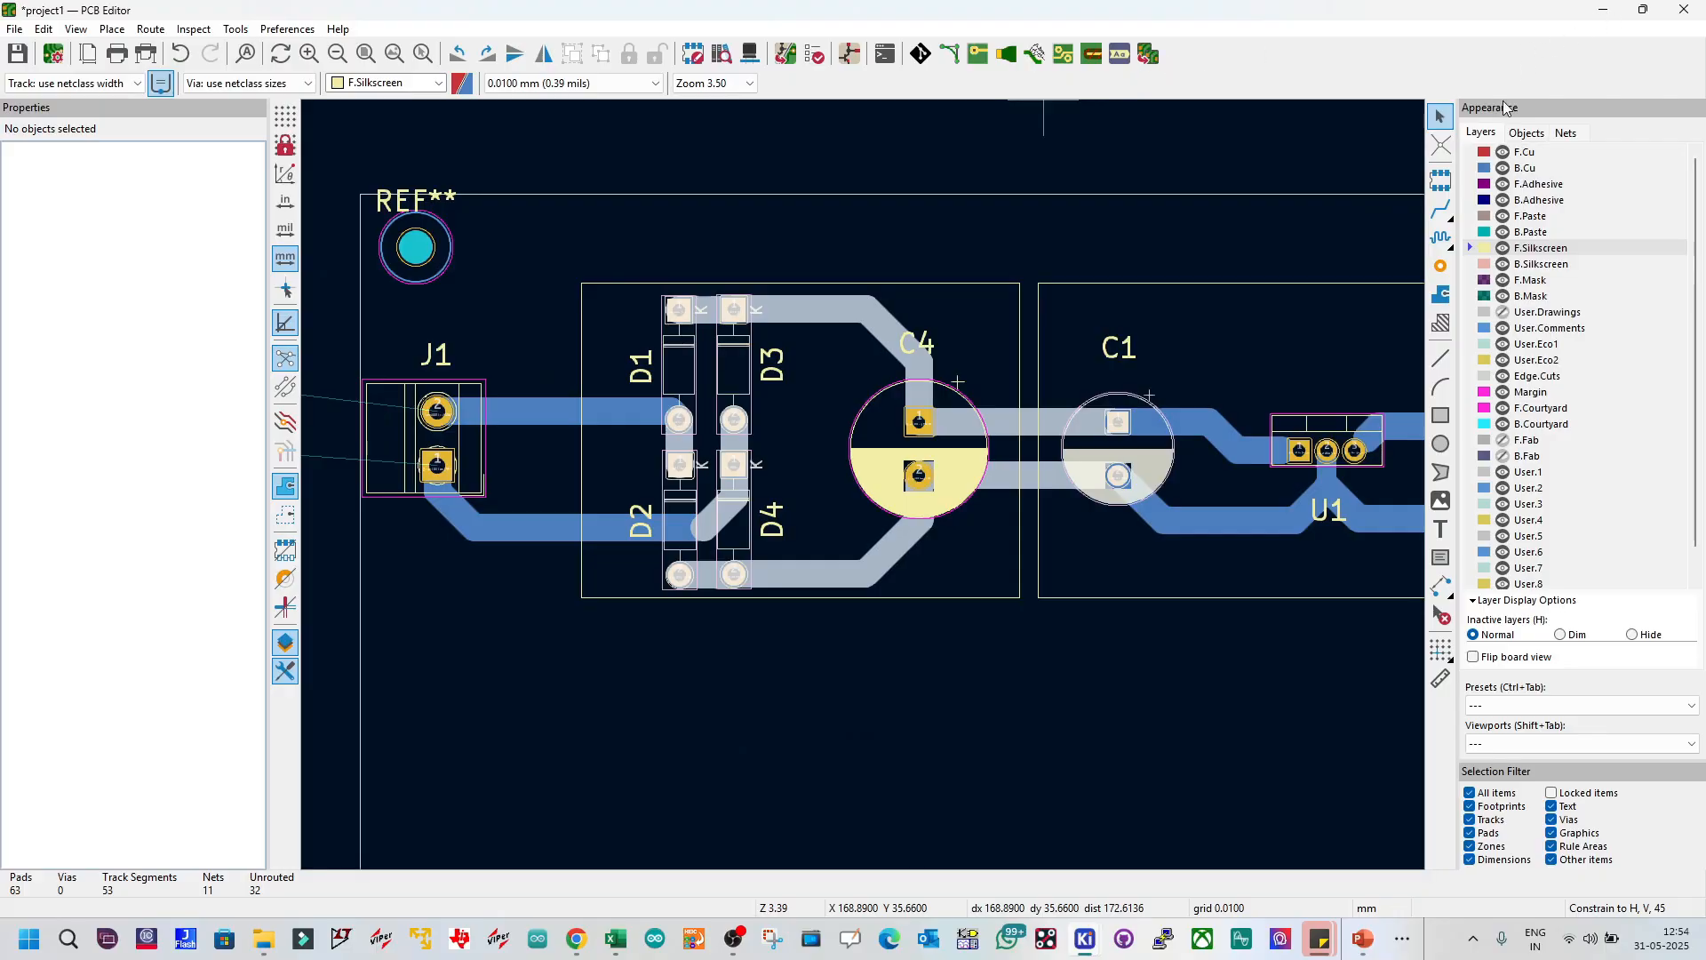
Step: Close the Plugin and Content Manager and bring the PCB Editor back to the front
{"action": "mouse_move", "coordinate": [1124, 940]}
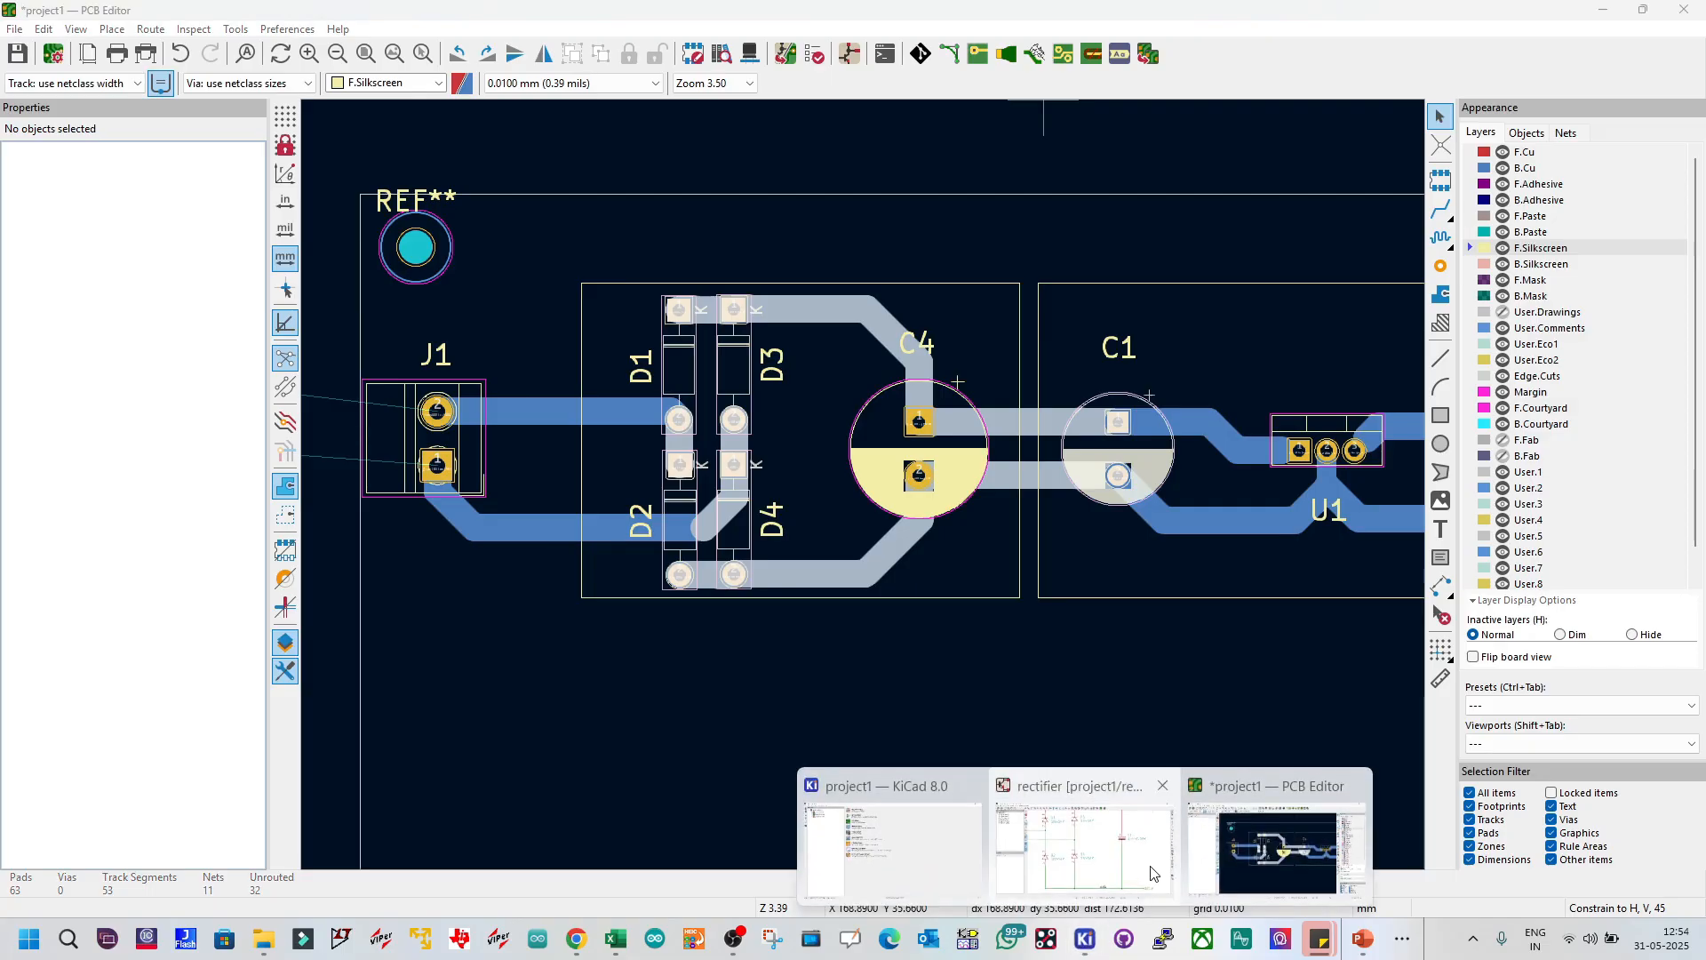
{"action": "mouse_move", "coordinate": [1153, 873]}
{"action": "left_click", "coordinate": [914, 851]}
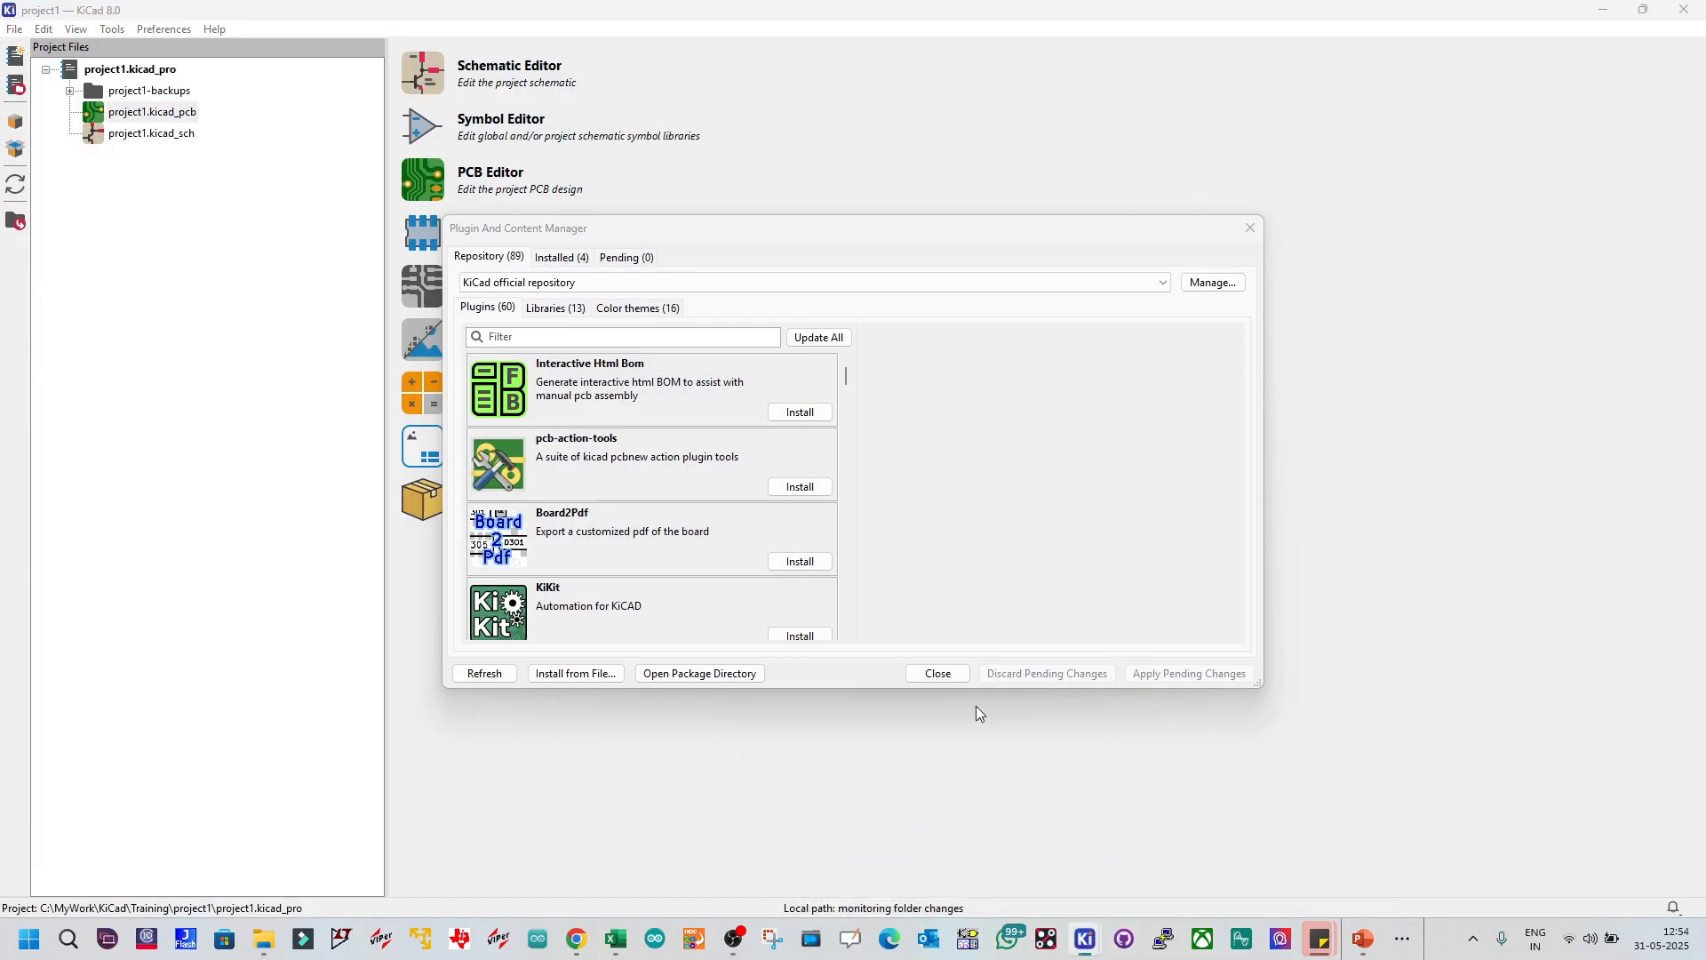
{"action": "left_click", "coordinate": [929, 675]}
{"action": "mouse_move", "coordinate": [1124, 940]}
{"action": "left_click", "coordinate": [1239, 846]}
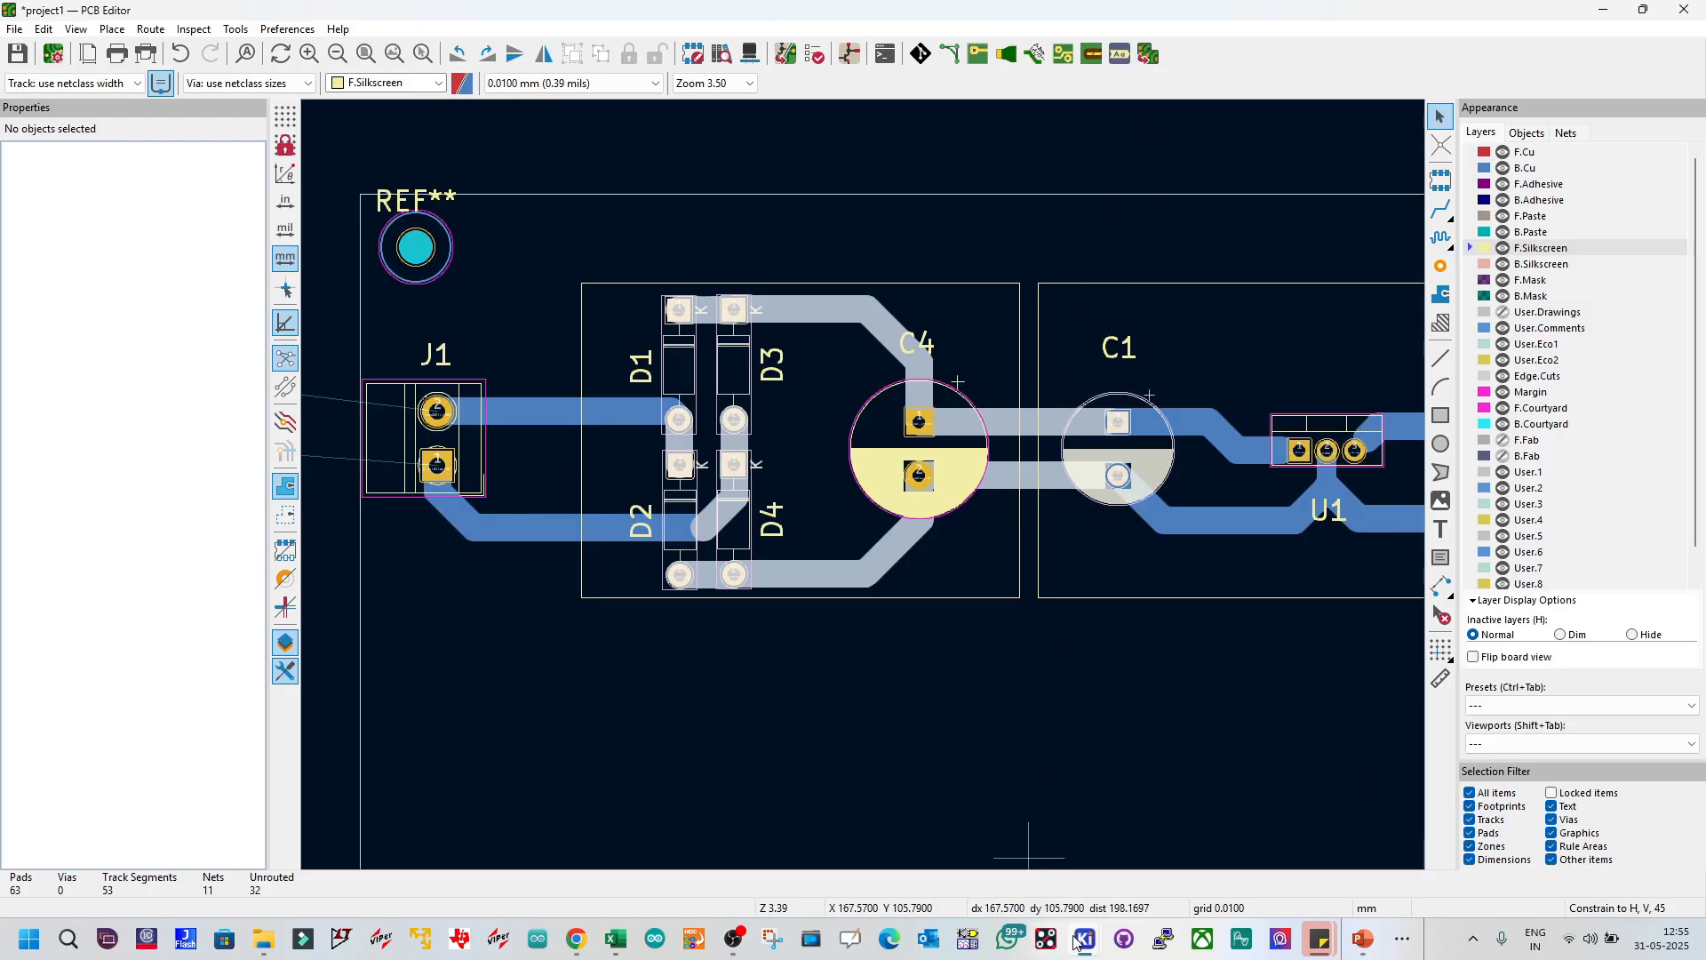
Step: Reopen the Plugin and Content Manager, filter the plugins by "repl" and show the Replicate Layout description
{"action": "mouse_move", "coordinate": [1082, 940]}
{"action": "left_click", "coordinate": [904, 866]}
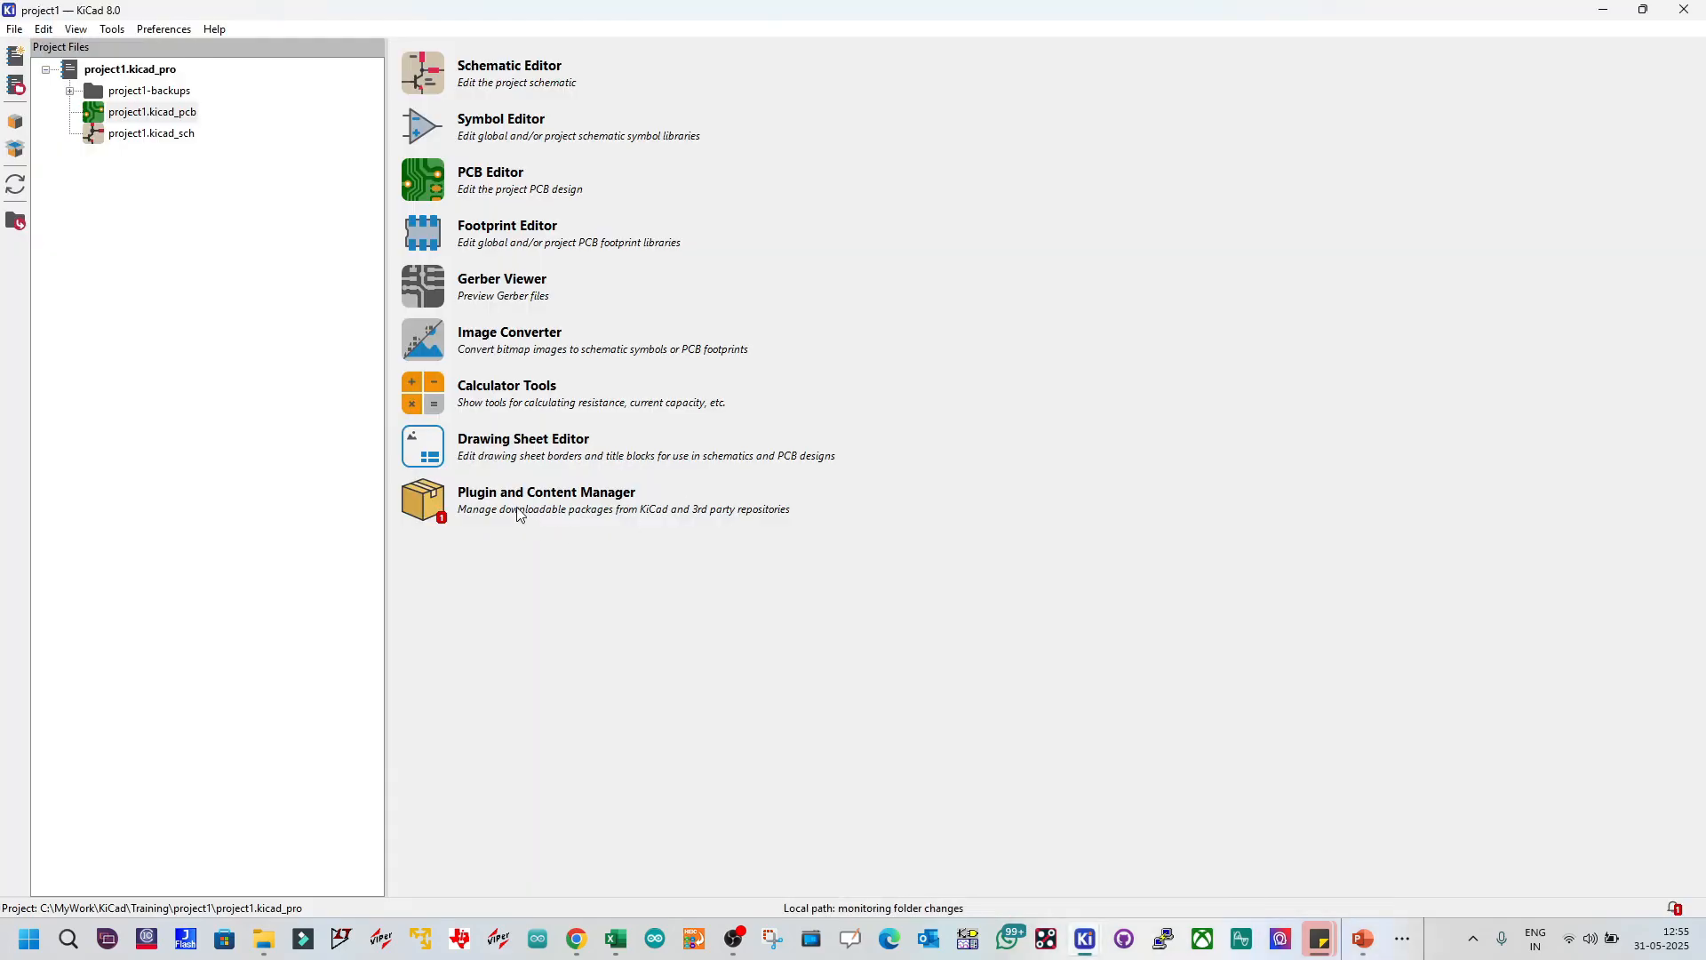
{"action": "left_click", "coordinate": [445, 497]}
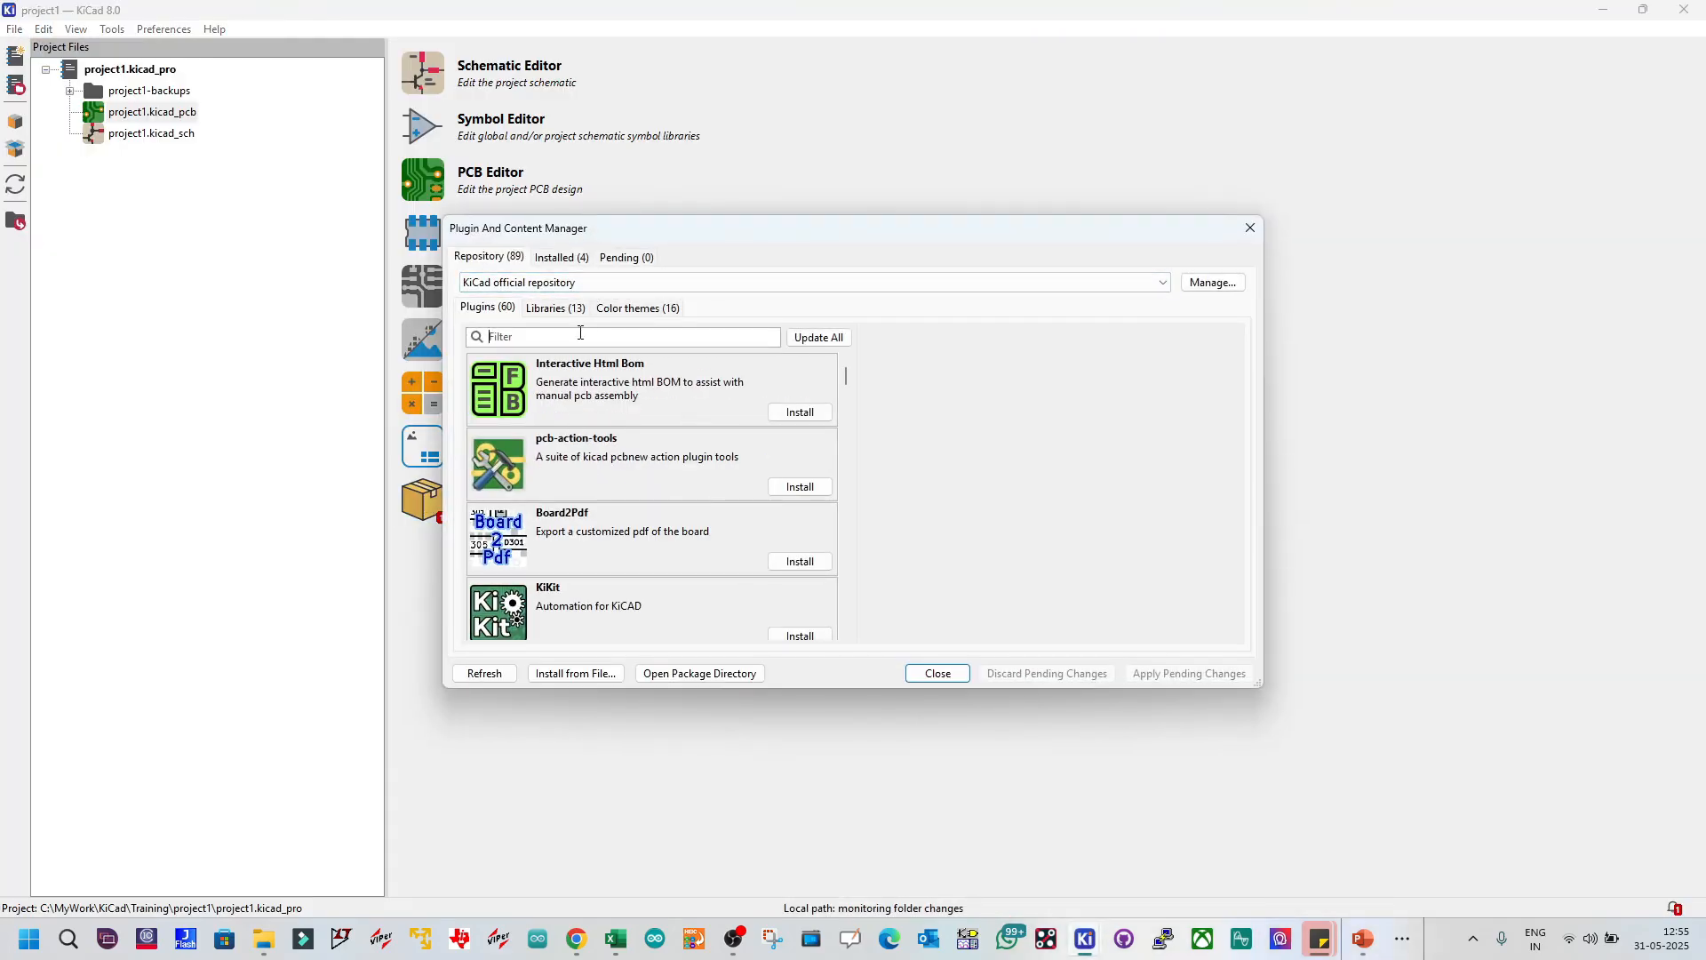
{"action": "type", "text": "repl"}
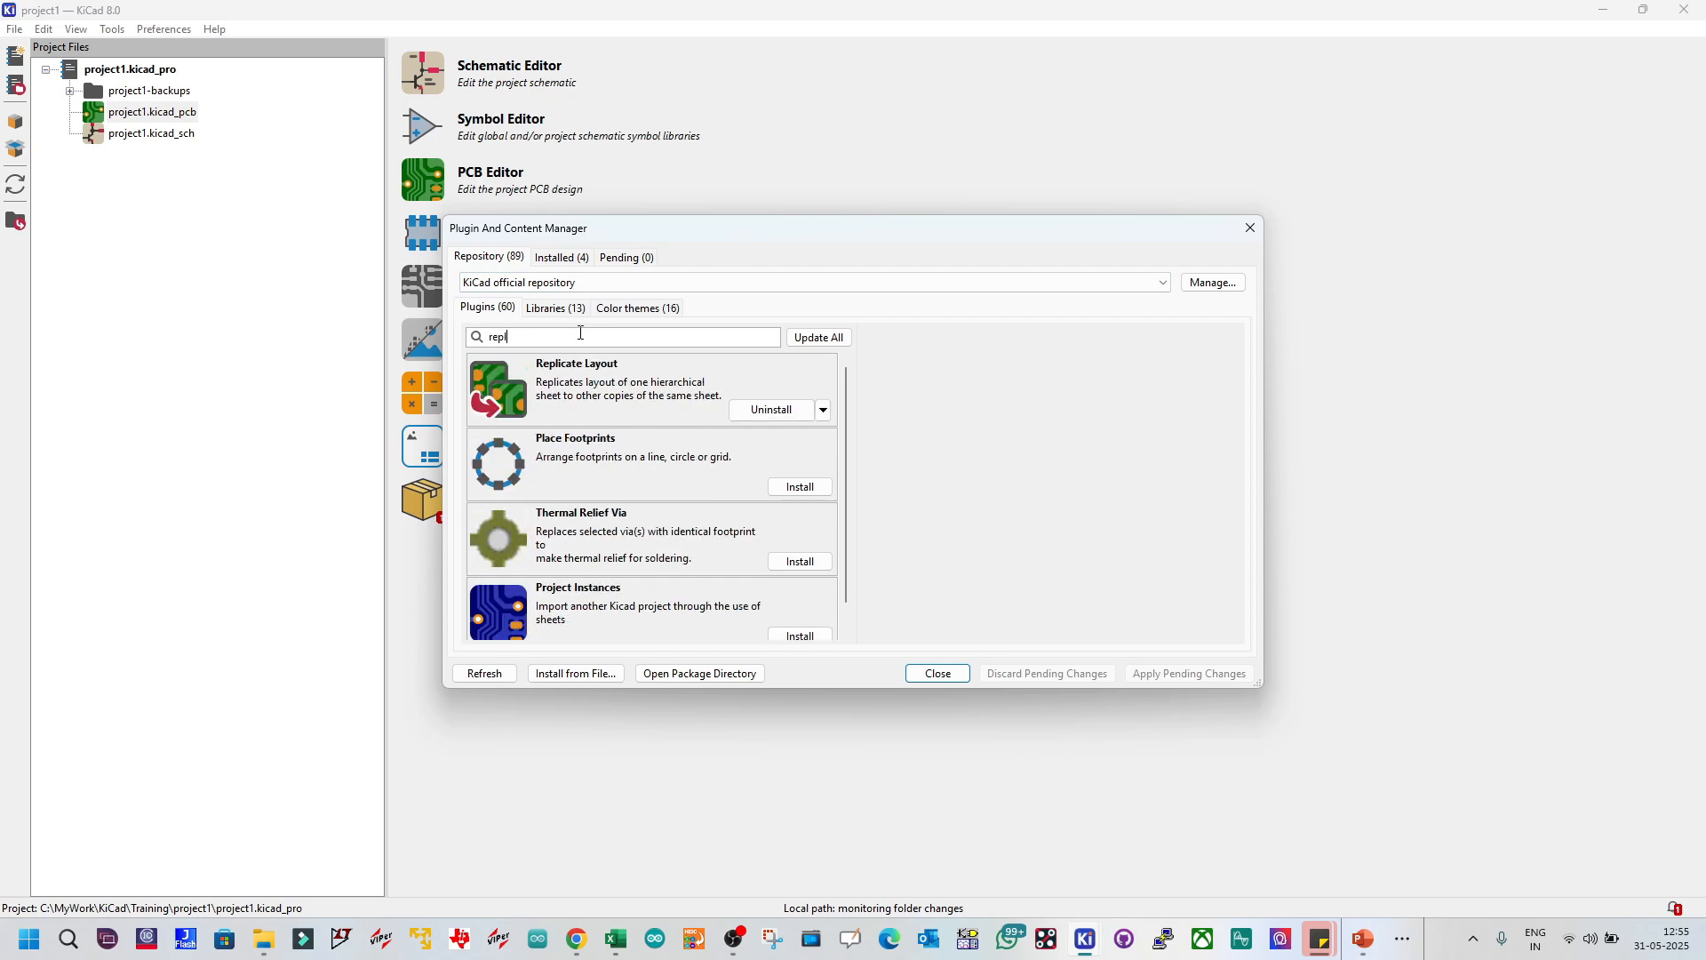
{"action": "left_click", "coordinate": [601, 384]}
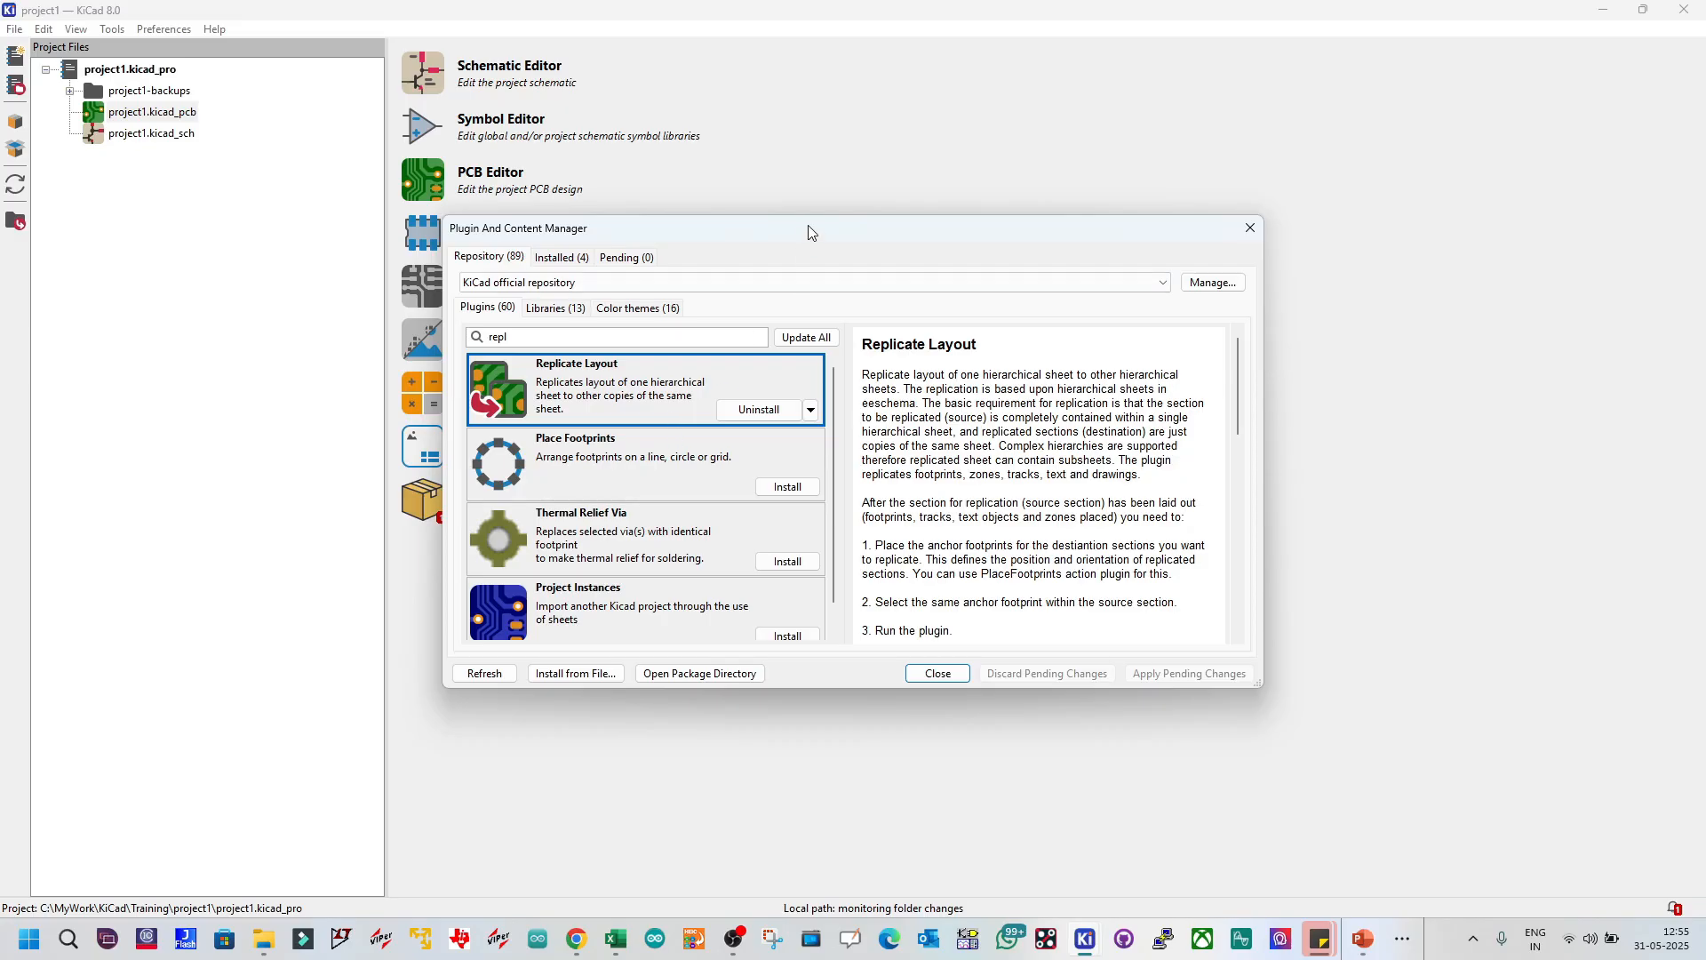
Step: Queue the available updates for all plugins in the Plugin and Content Manager
{"action": "left_click_drag", "start_coordinate": [808, 233], "coordinate": [1054, 176]}
{"action": "left_click", "coordinate": [1056, 356]}
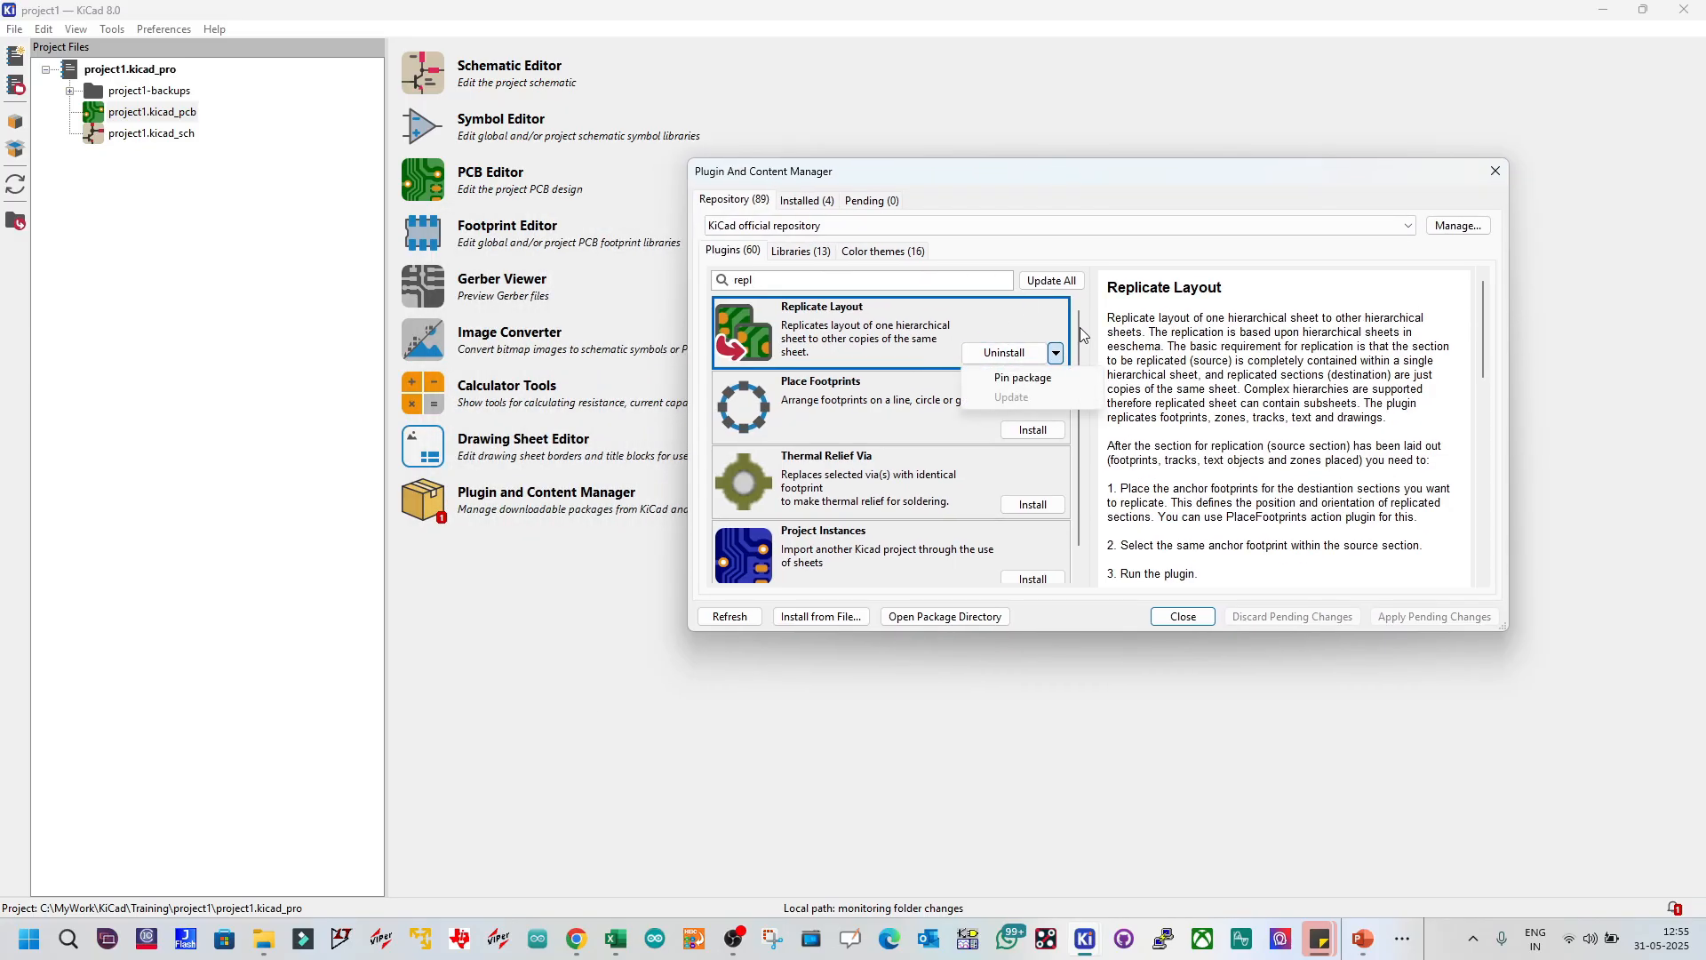
{"action": "left_click", "coordinate": [1063, 288]}
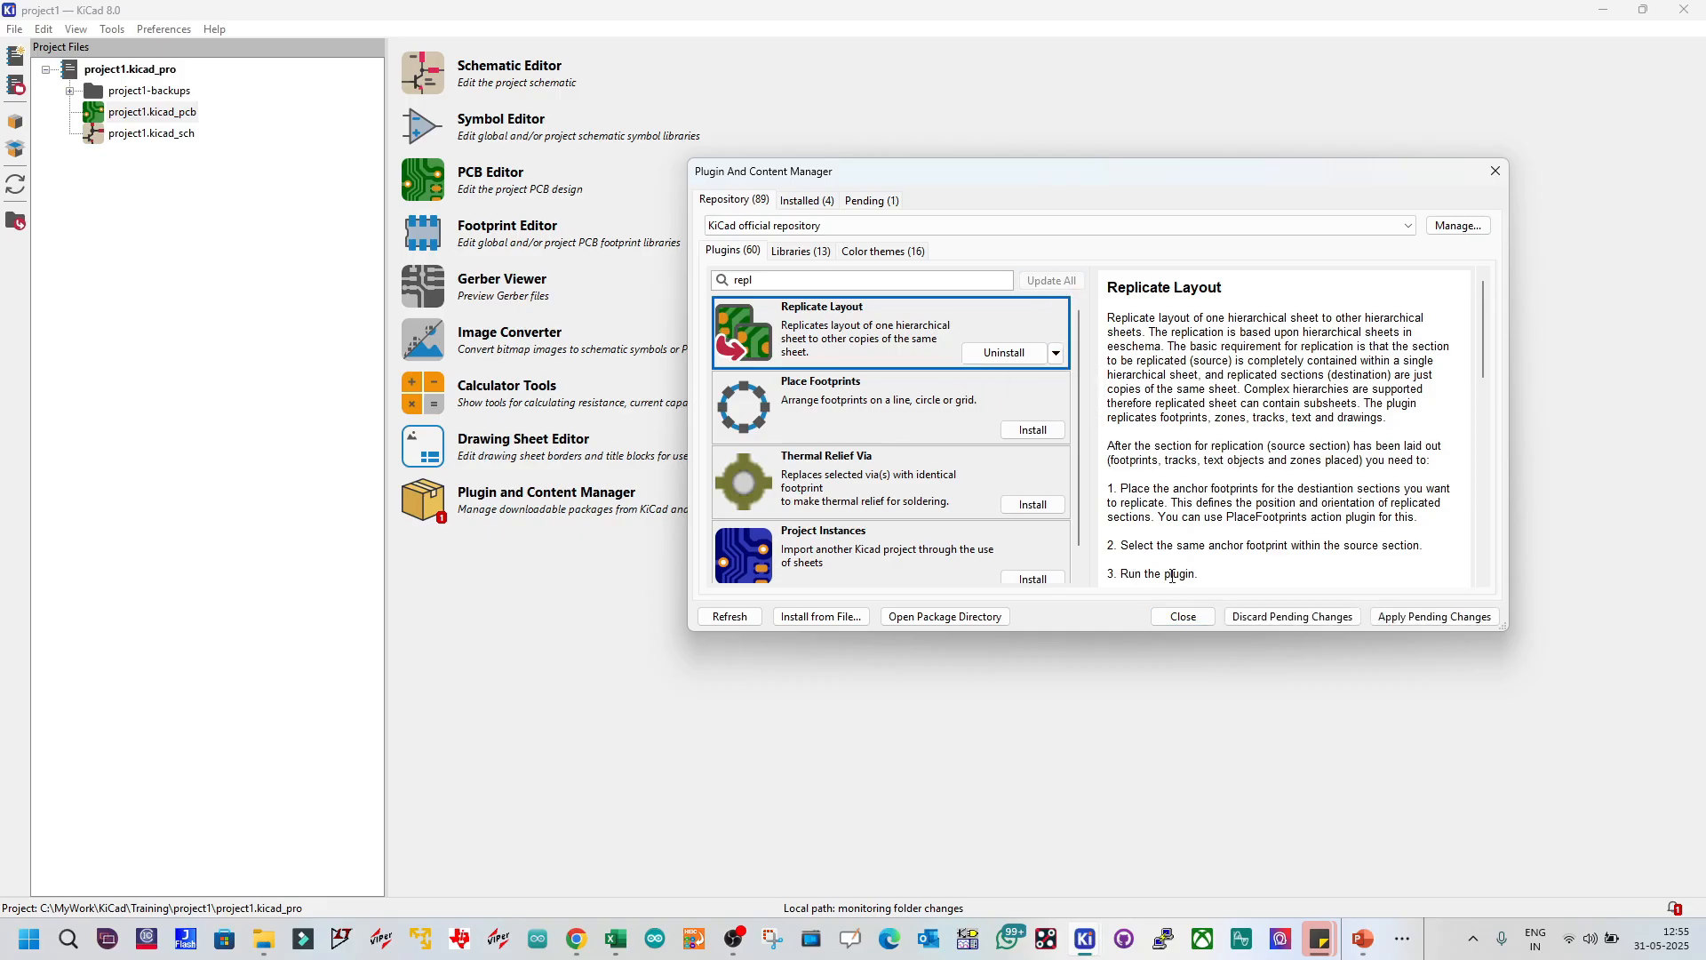
Step: Look through the available libraries, color themes and plugins, and show the Replicate Layout description among the installed packages
{"action": "left_click", "coordinate": [801, 253]}
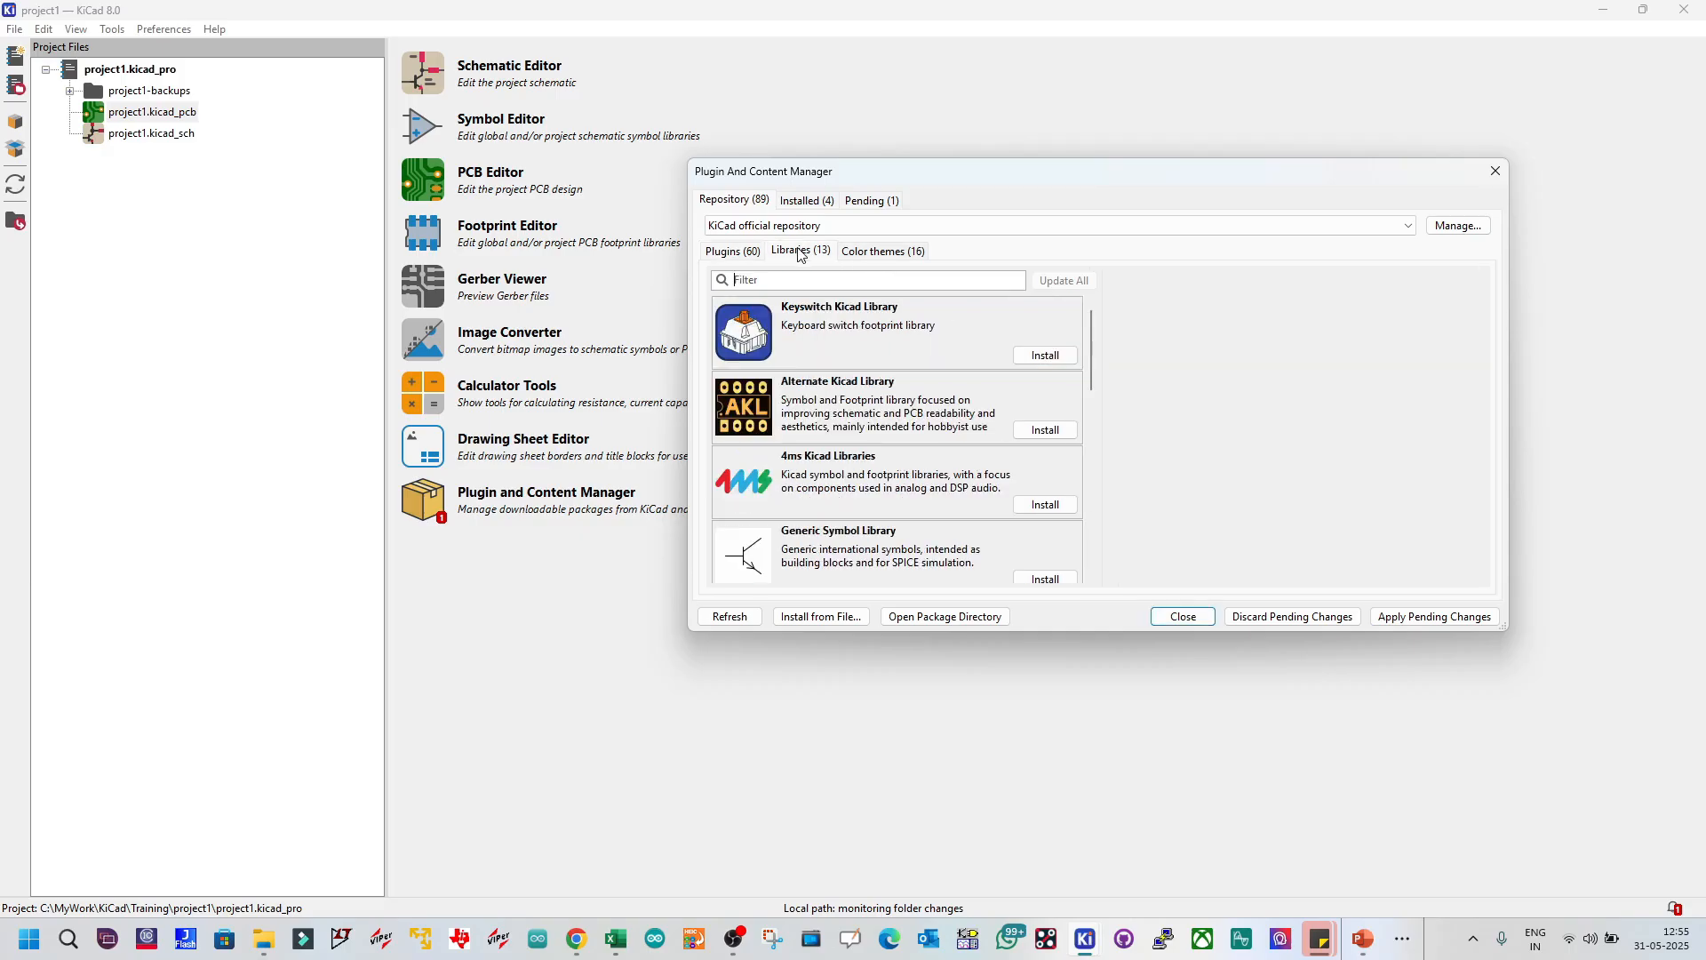
{"action": "left_click", "coordinate": [869, 255]}
{"action": "left_click", "coordinate": [808, 255]}
{"action": "left_click", "coordinate": [759, 256]}
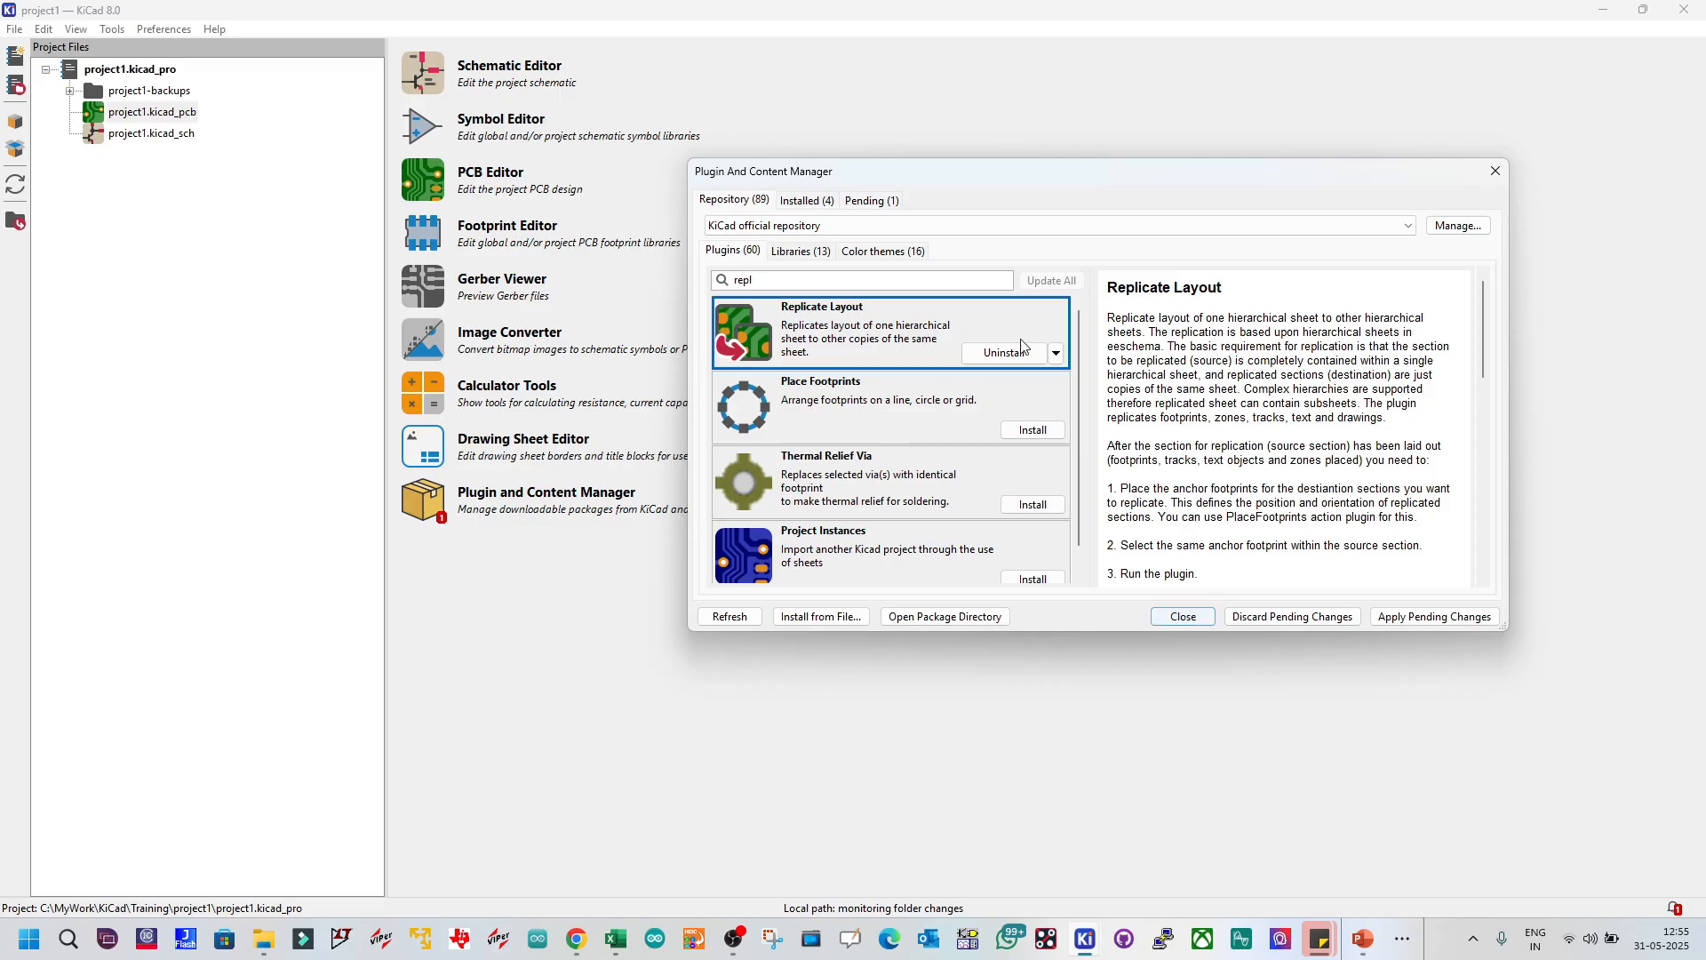
{"action": "left_click", "coordinate": [805, 202]}
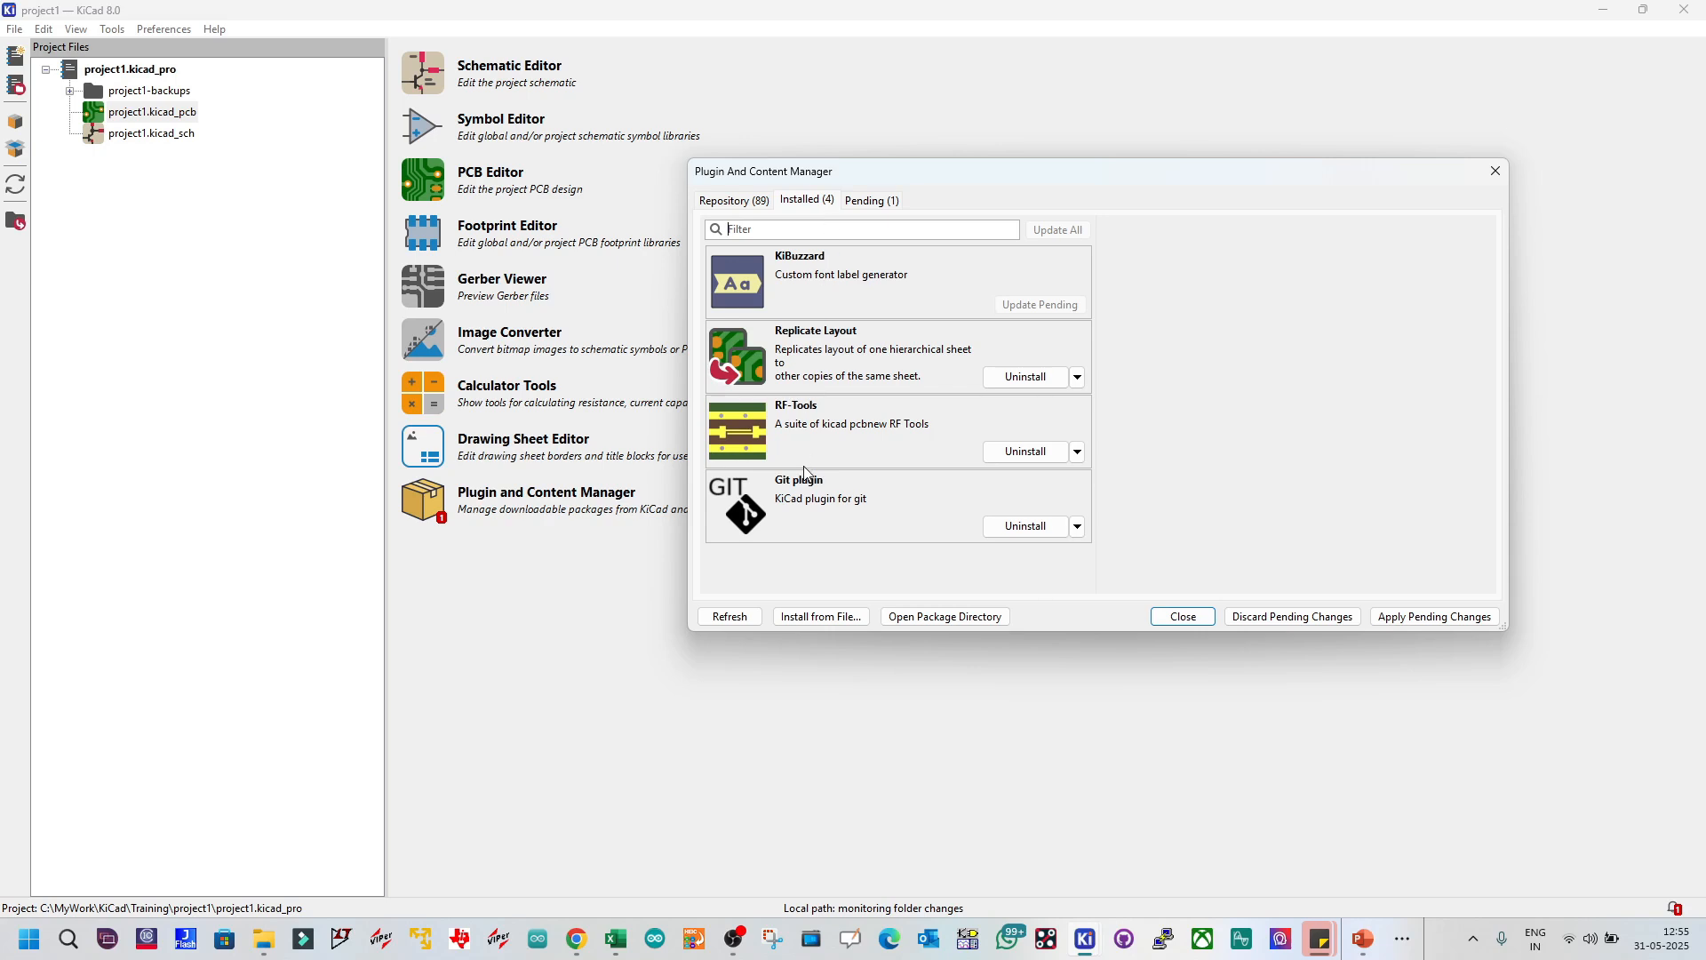
{"action": "left_click", "coordinate": [843, 358]}
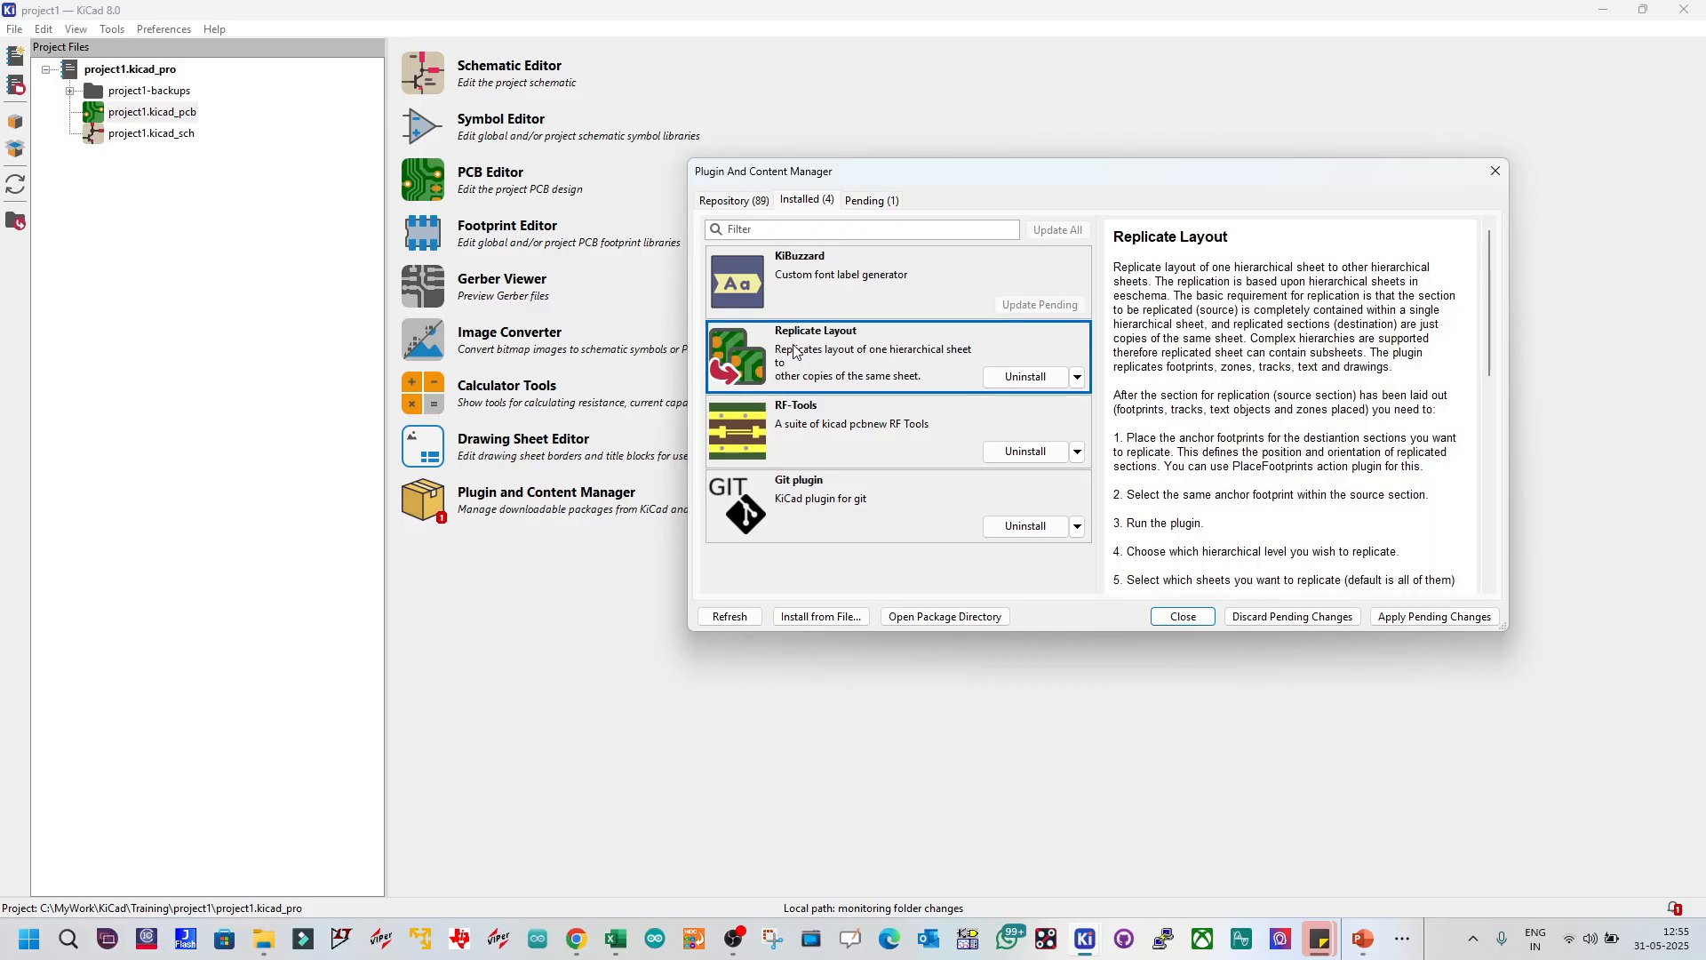
Step: Close the Plugin and Content Manager, discarding its pending changes, and bring the PCB Editor back to the front
{"action": "left_click", "coordinate": [1495, 171]}
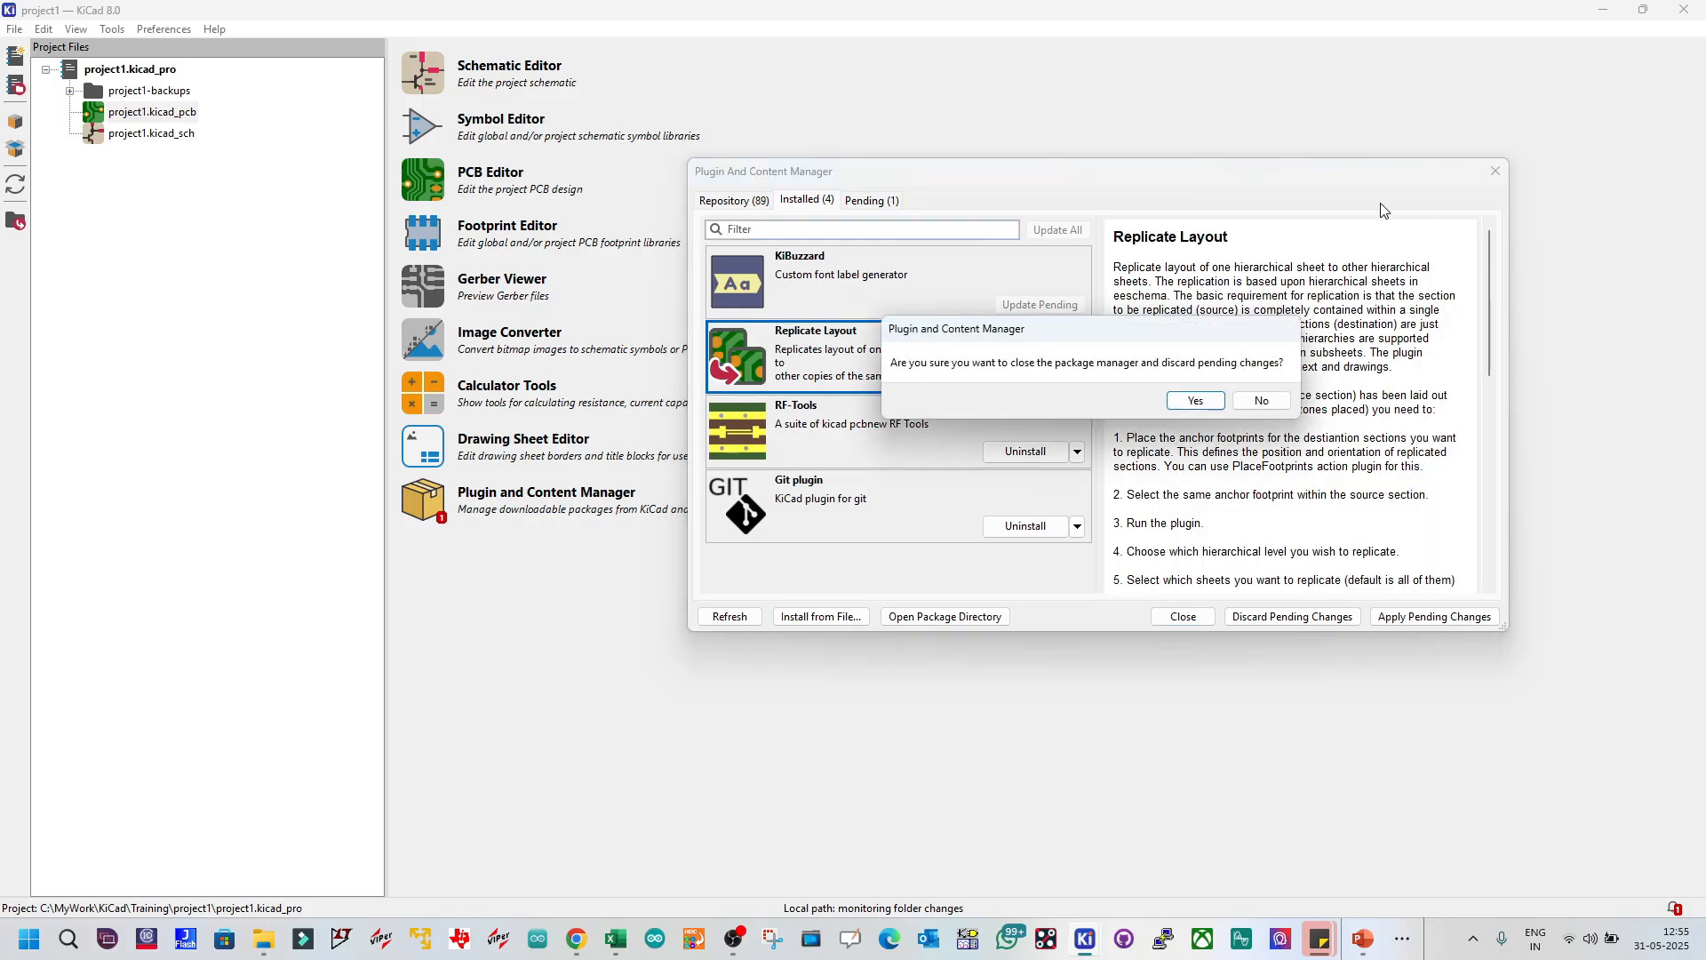
{"action": "left_click", "coordinate": [1247, 409]}
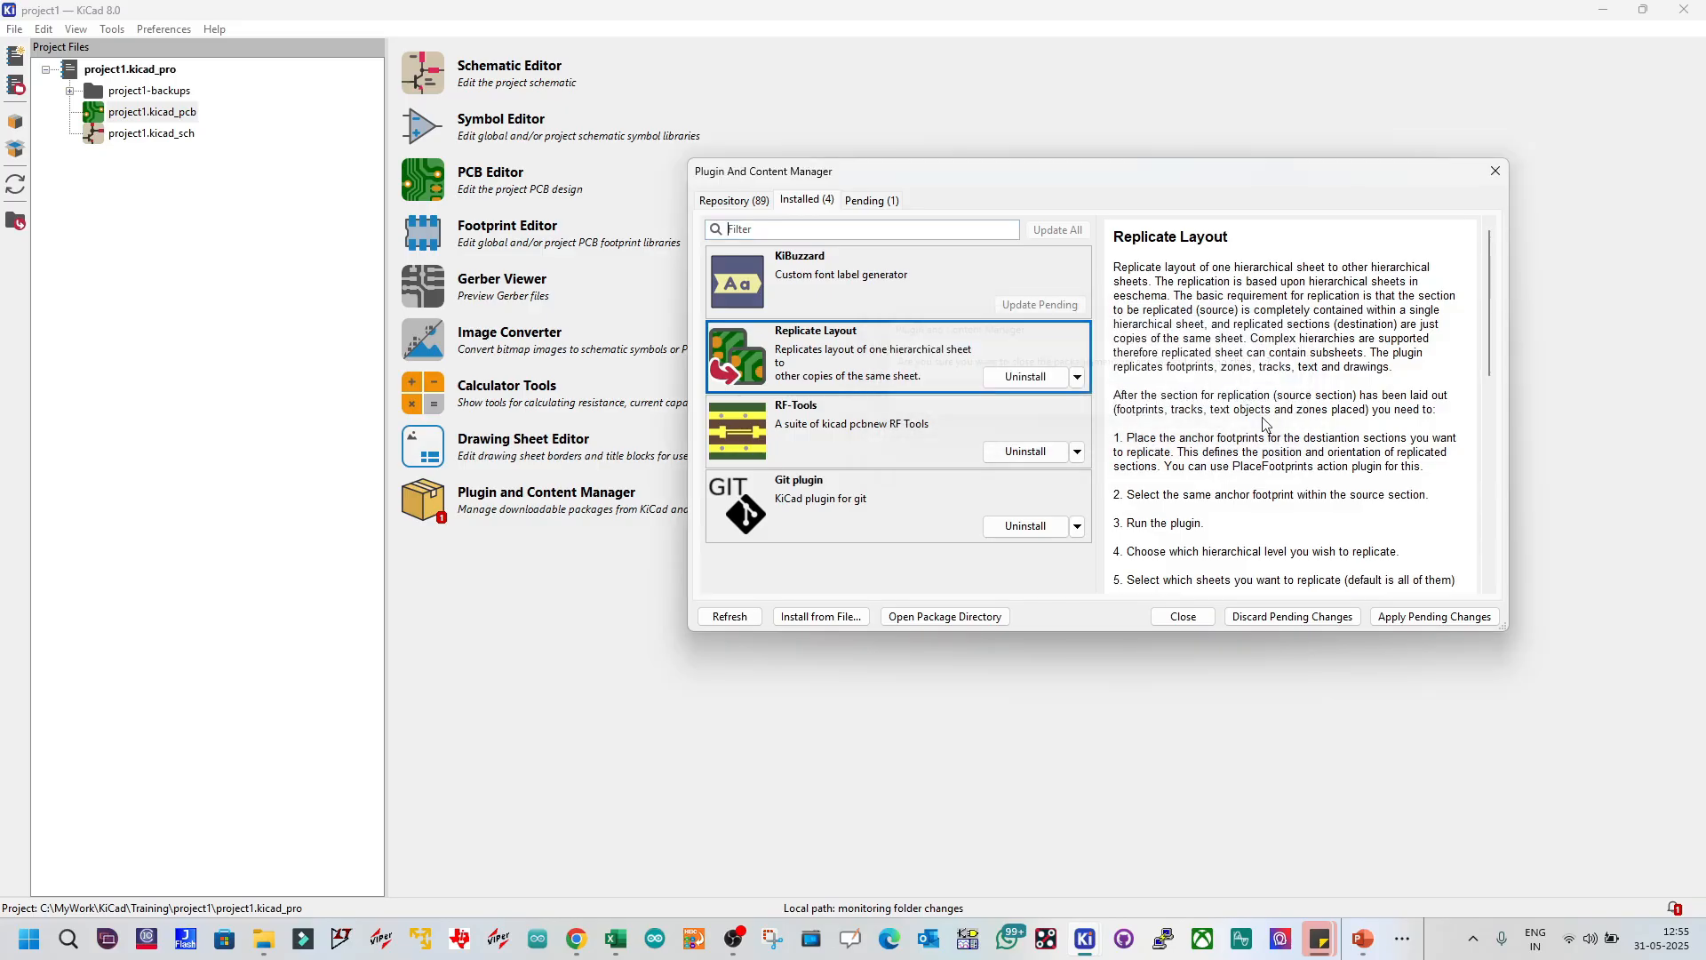
{"action": "left_click", "coordinate": [1186, 619]}
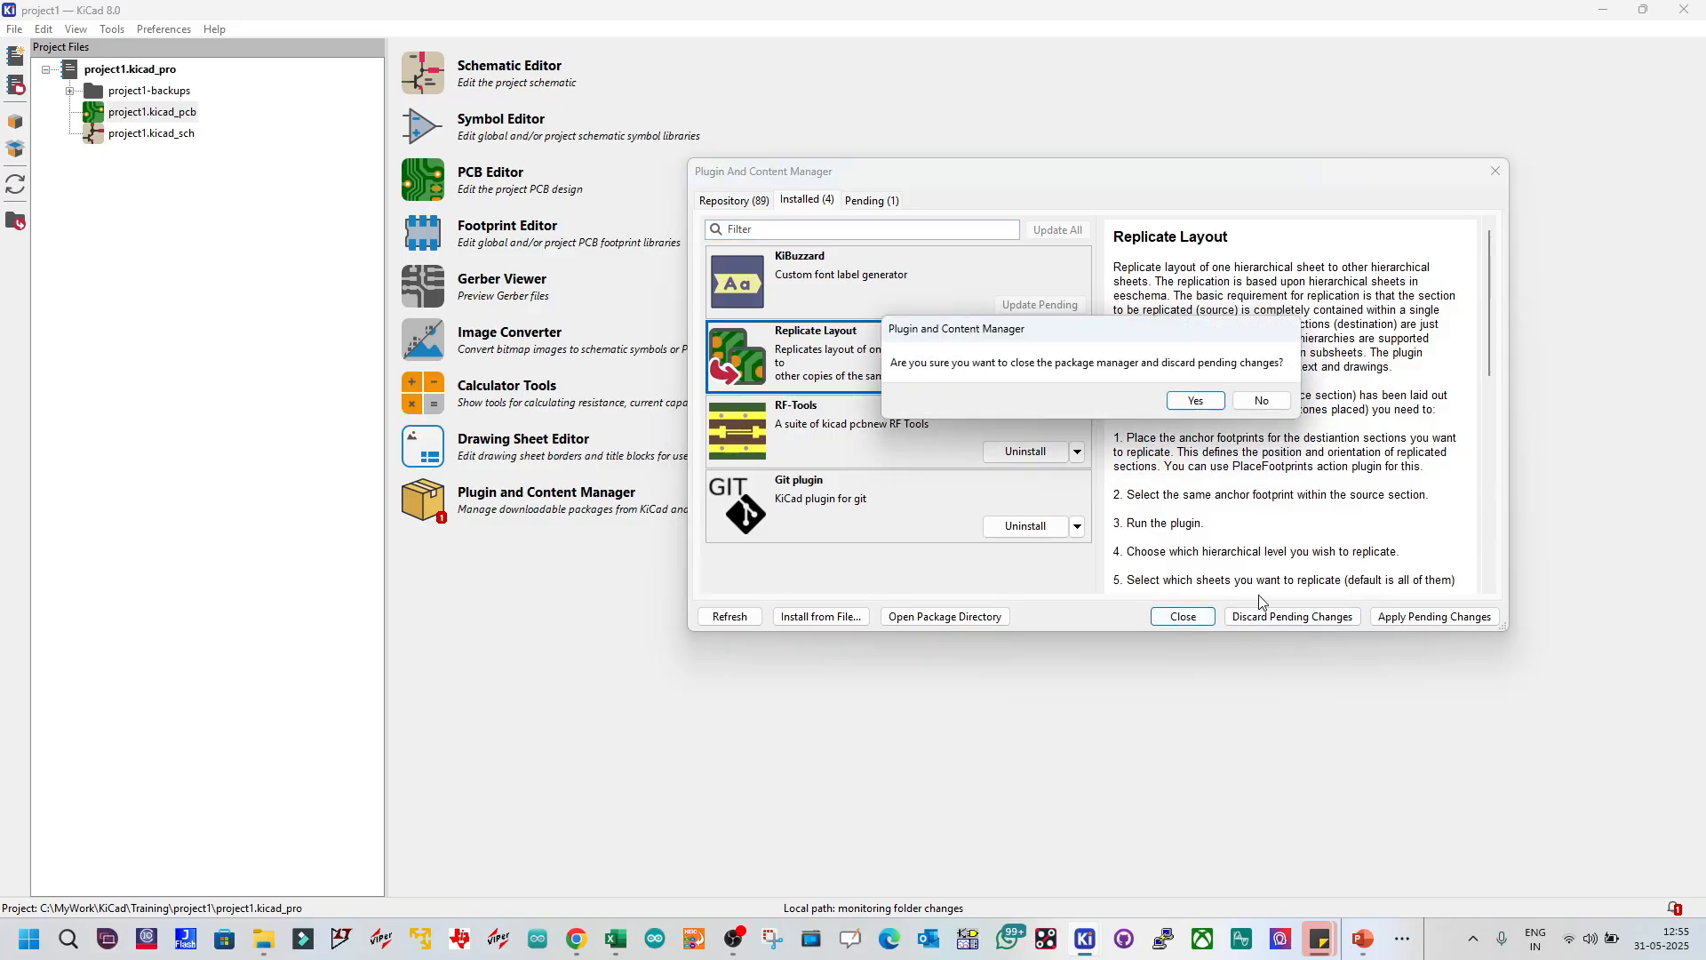
{"action": "left_click", "coordinate": [1219, 400]}
{"action": "left_click", "coordinate": [174, 143]}
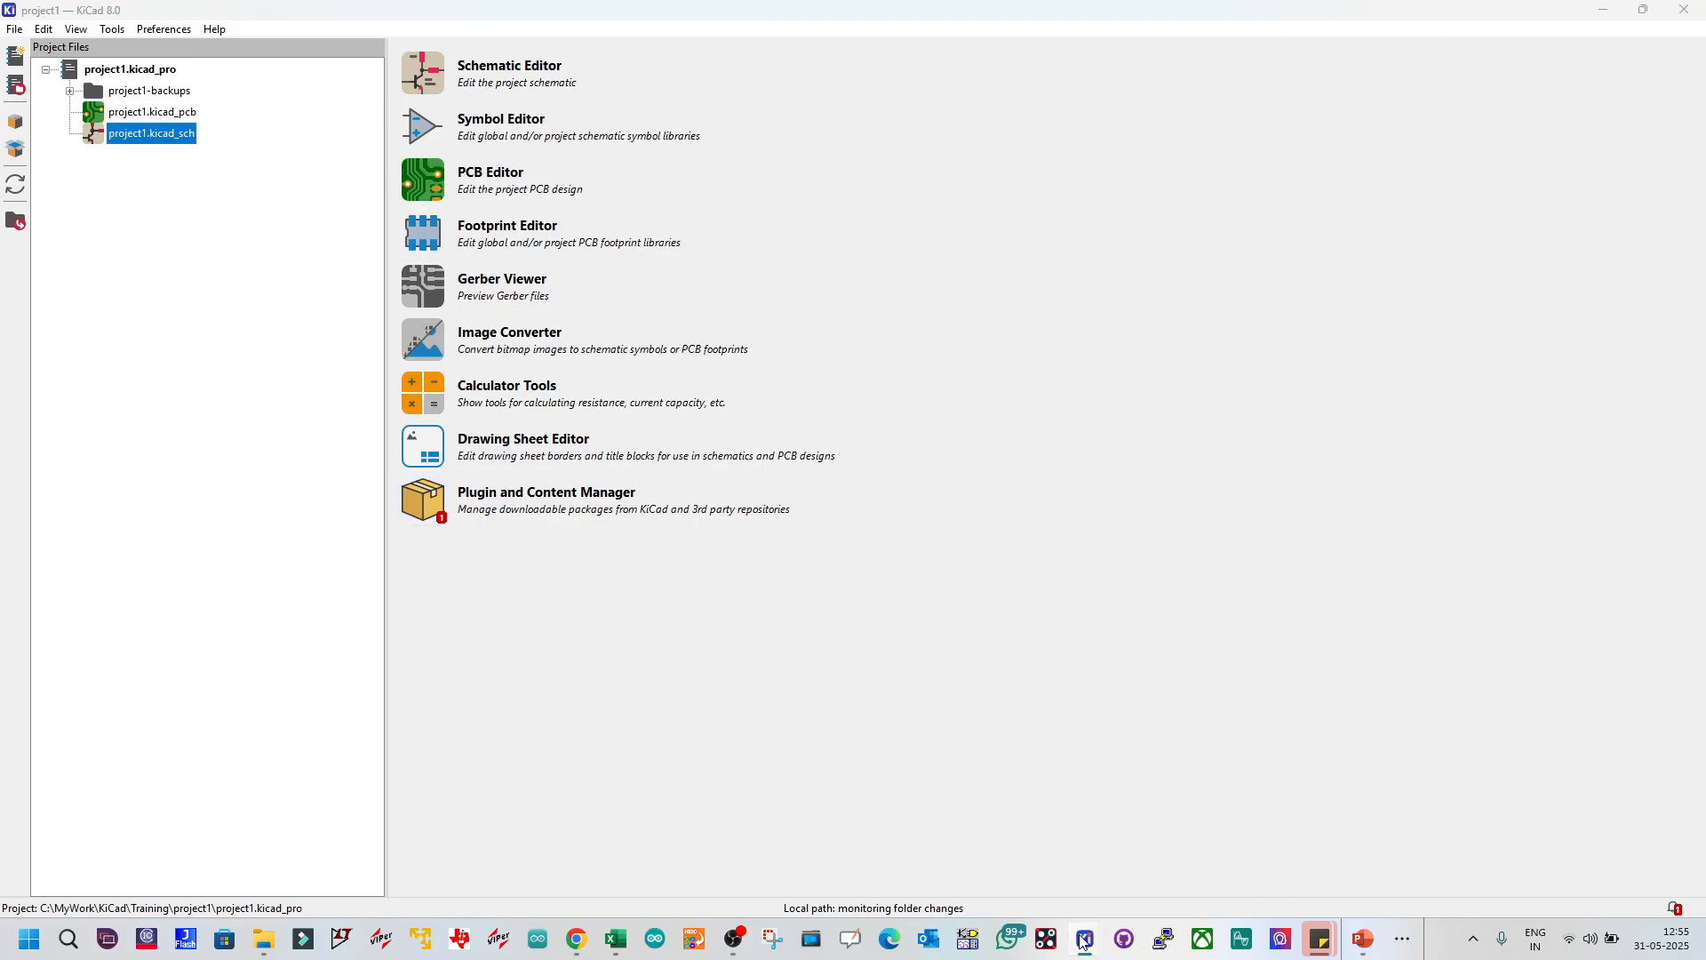
{"action": "mouse_move", "coordinate": [1086, 938]}
{"action": "left_click", "coordinate": [1244, 849]}
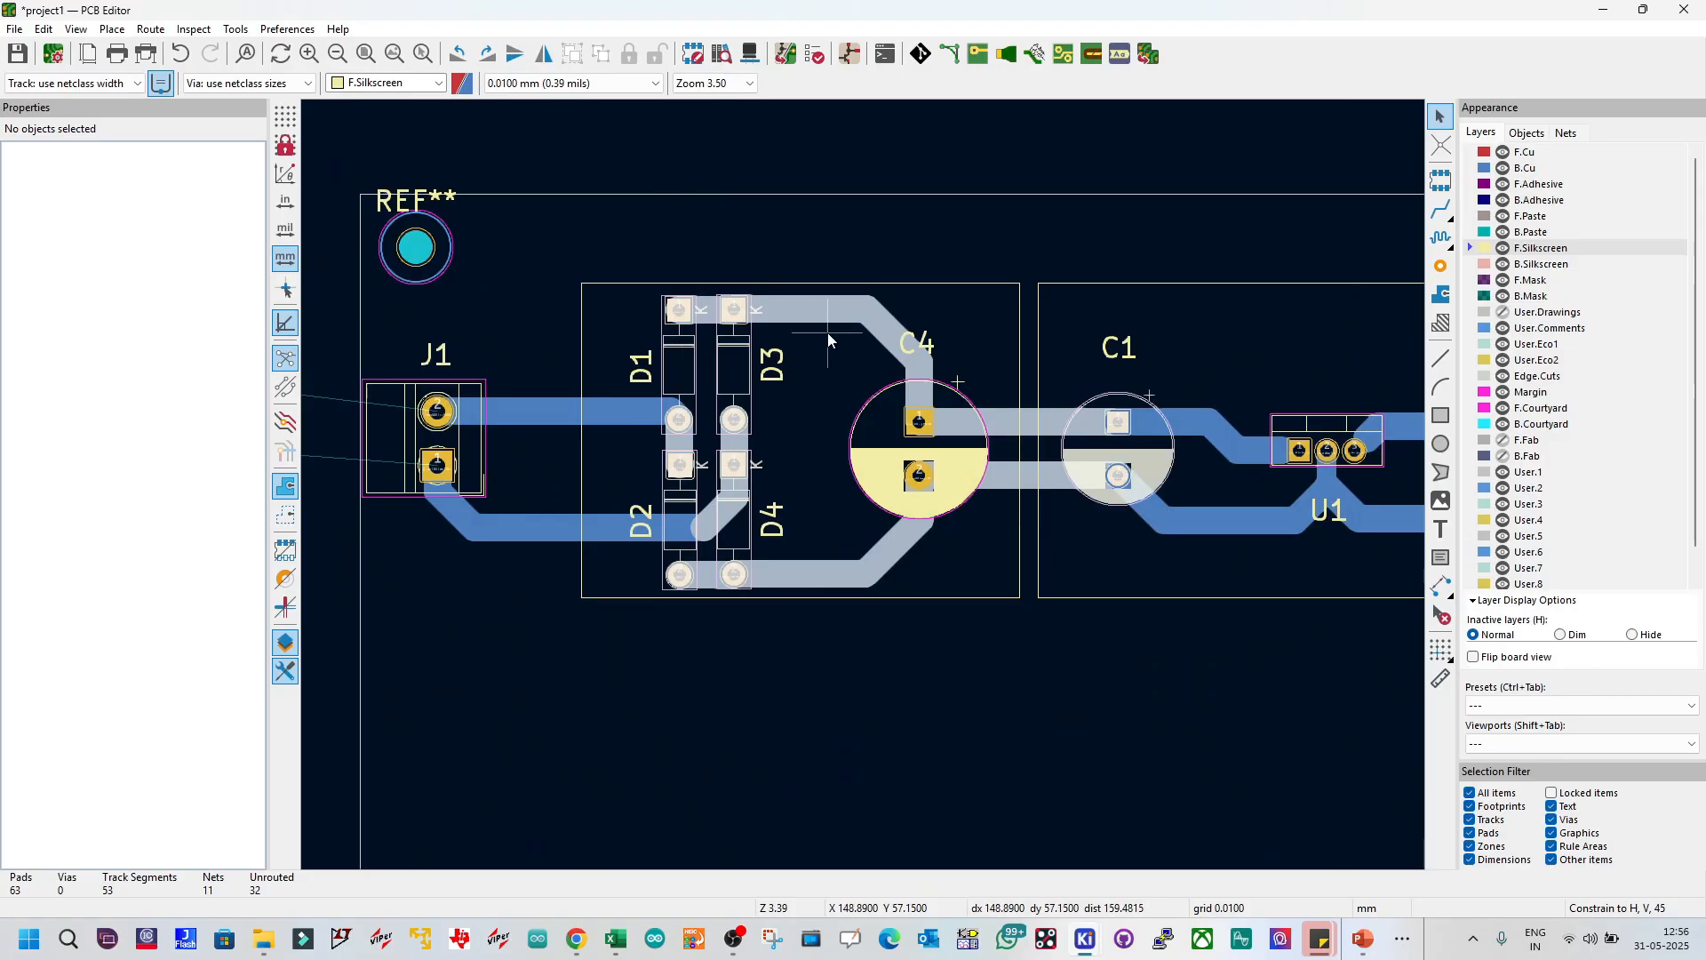
Step: Save the project1 board
{"action": "scroll", "coordinate": [837, 338], "scroll_direction": "down", "scroll_amount": 2}
{"action": "scroll", "coordinate": [866, 491], "scroll_direction": "up", "scroll_amount": 1}
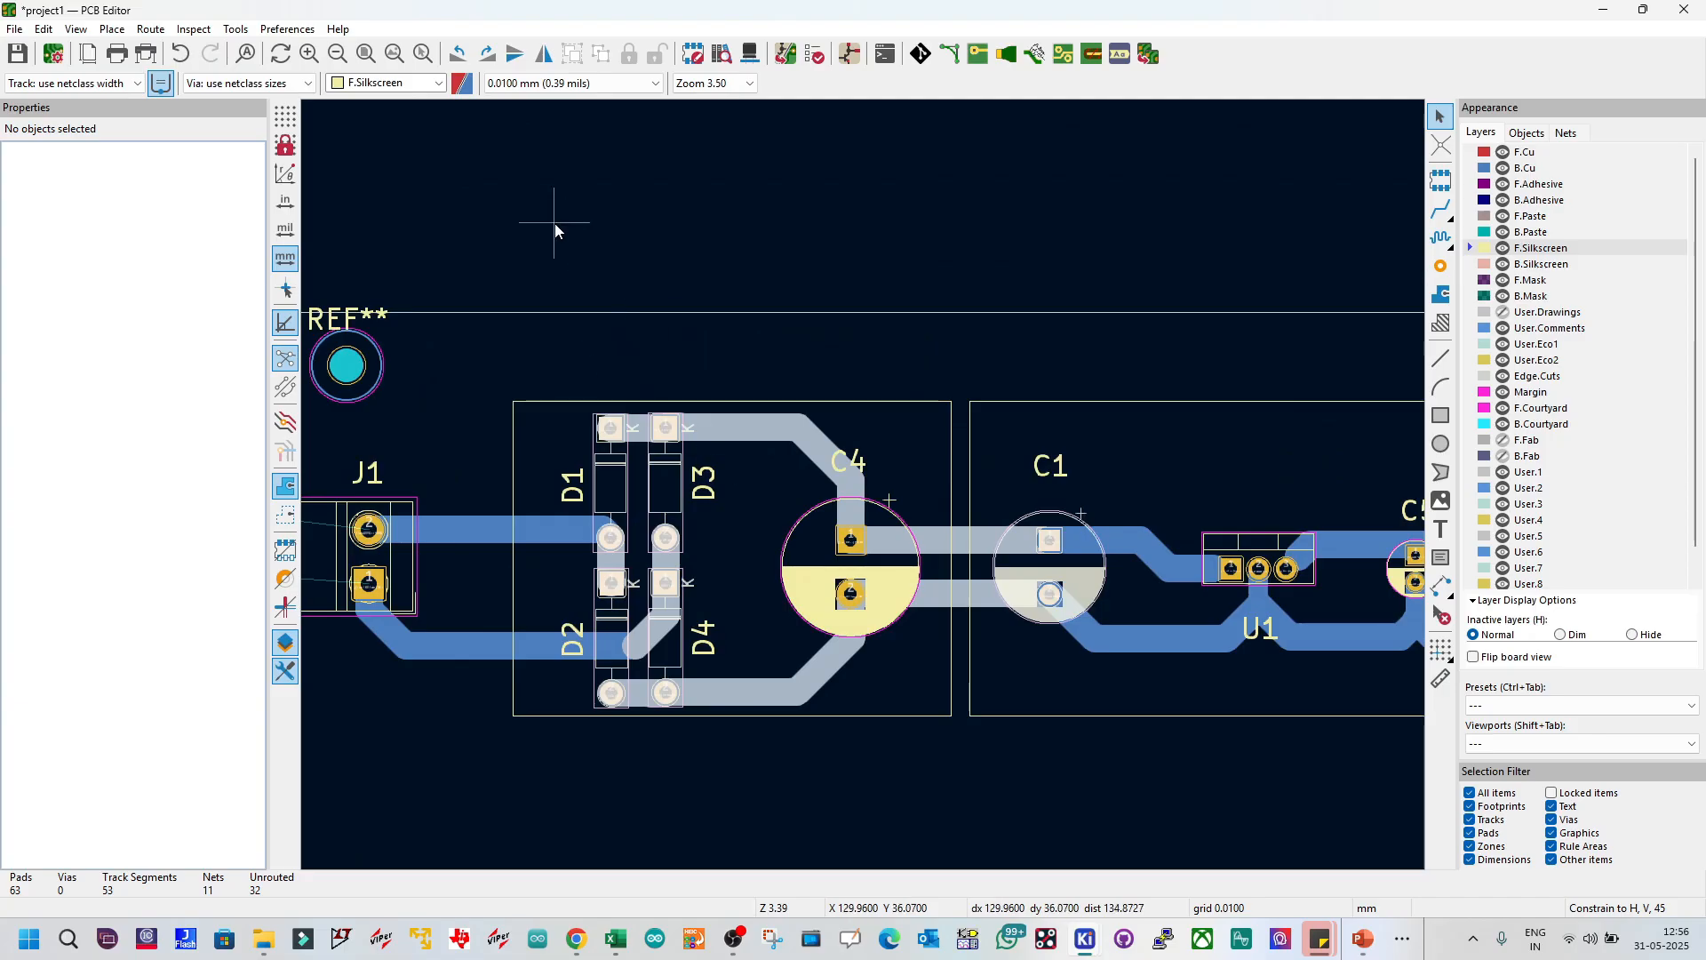
{"action": "left_click", "coordinate": [17, 53]}
Step: Examine the highlighted tracks and parts around diodes D1 to D4 and capacitors C4 and C1
{"action": "left_click", "coordinate": [787, 428]}
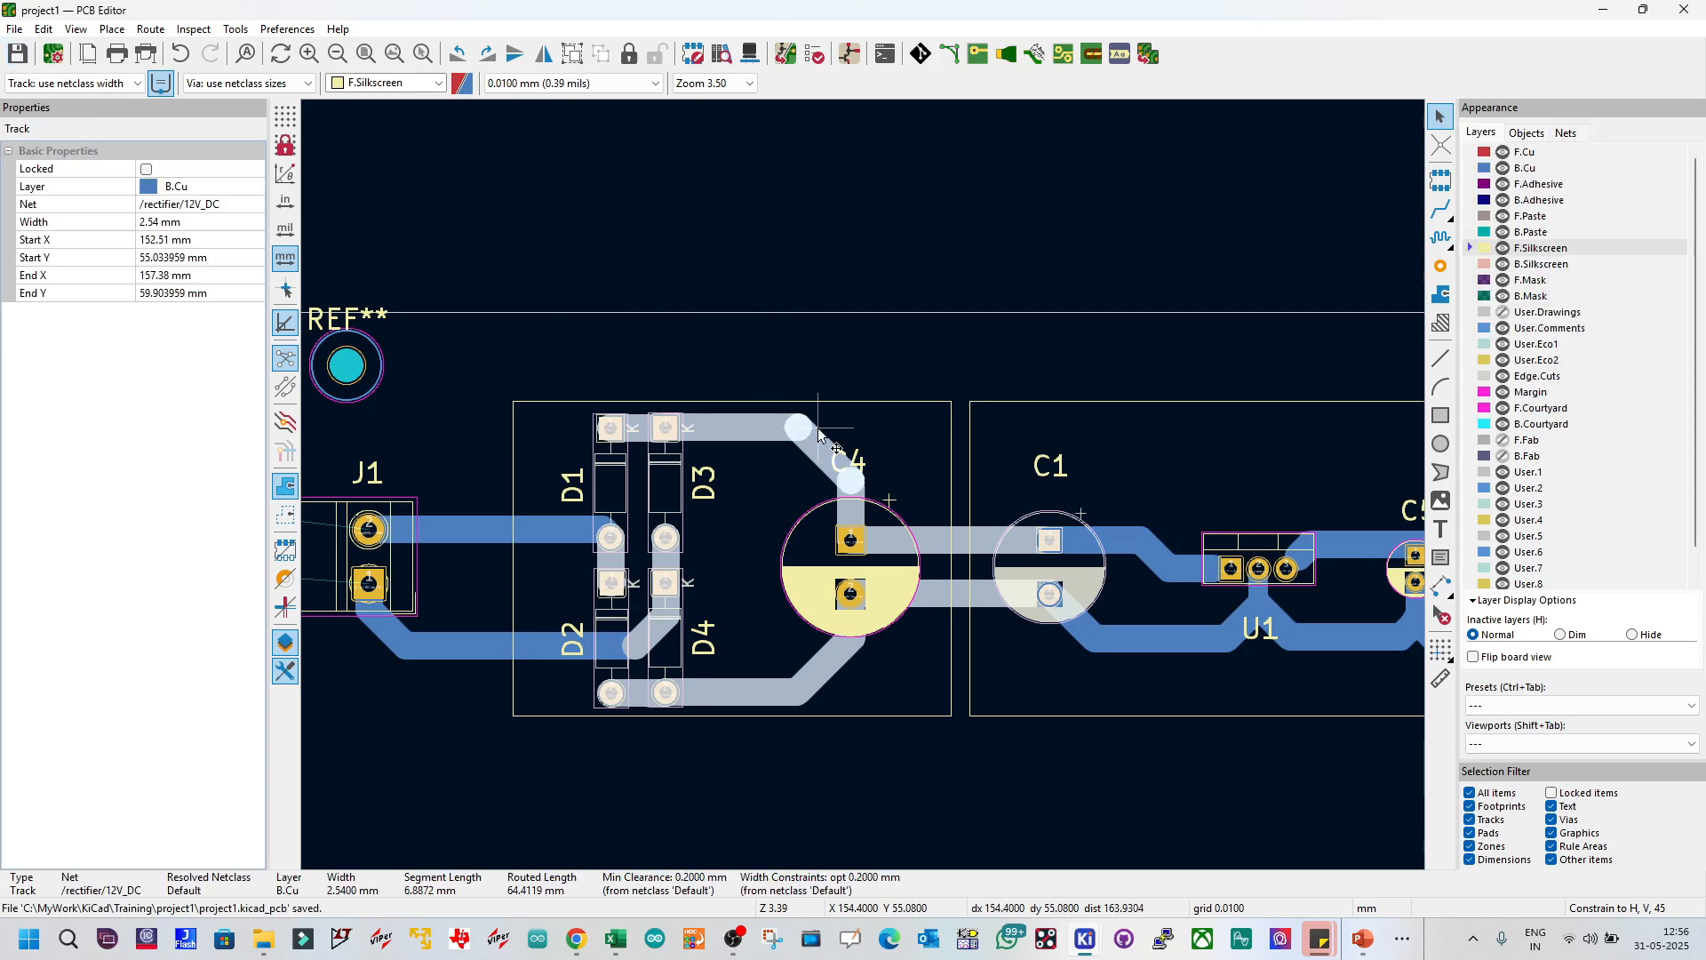
{"action": "left_click", "coordinate": [632, 428]}
{"action": "left_click", "coordinate": [700, 356]}
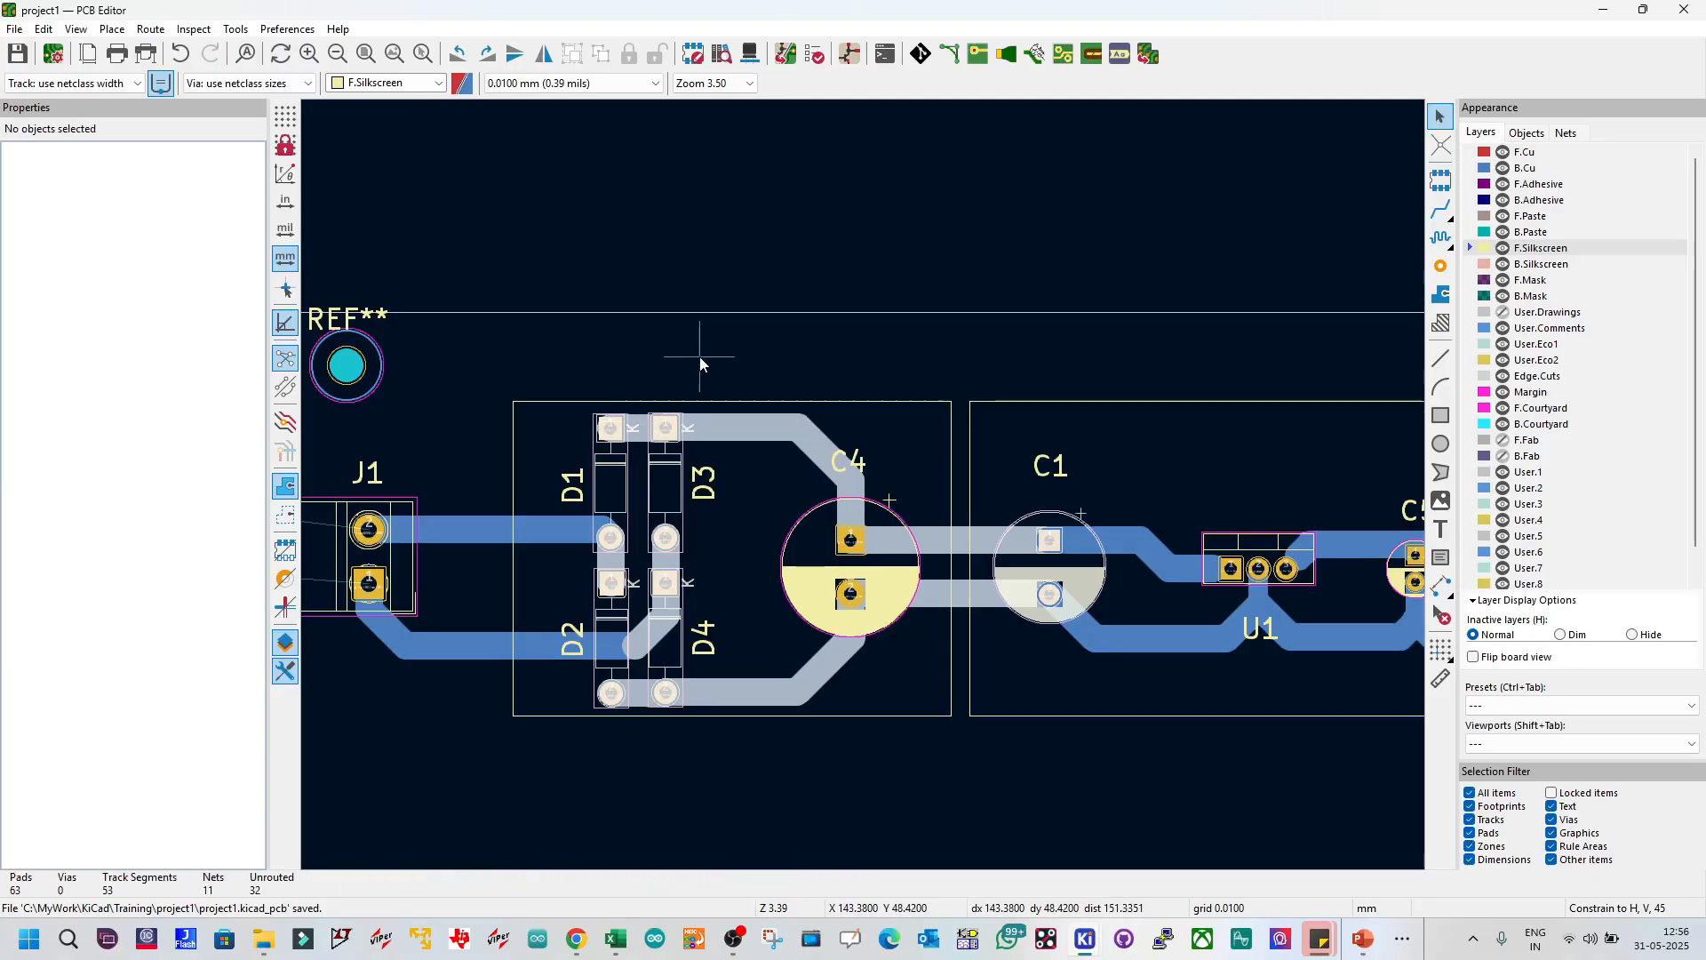
{"action": "scroll", "coordinate": [933, 643], "scroll_direction": "down", "scroll_amount": 2}
{"action": "scroll", "coordinate": [864, 485], "scroll_direction": "up", "scroll_amount": 2}
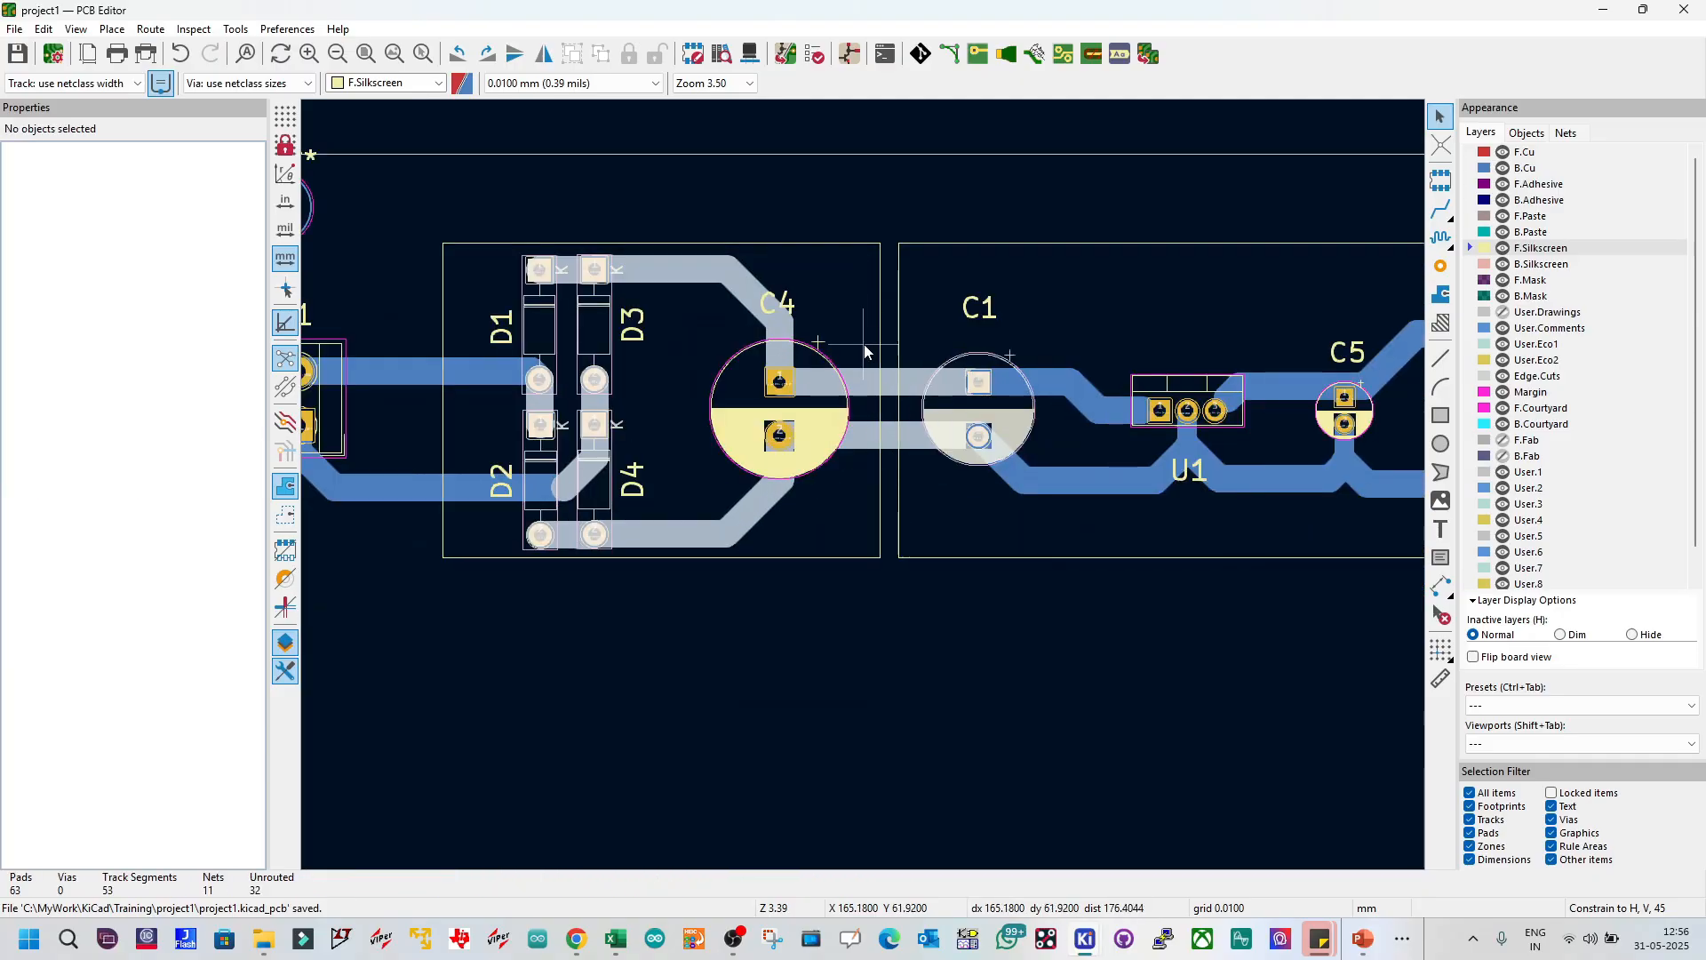
{"action": "left_click", "coordinate": [856, 373]}
{"action": "left_click", "coordinate": [926, 523]}
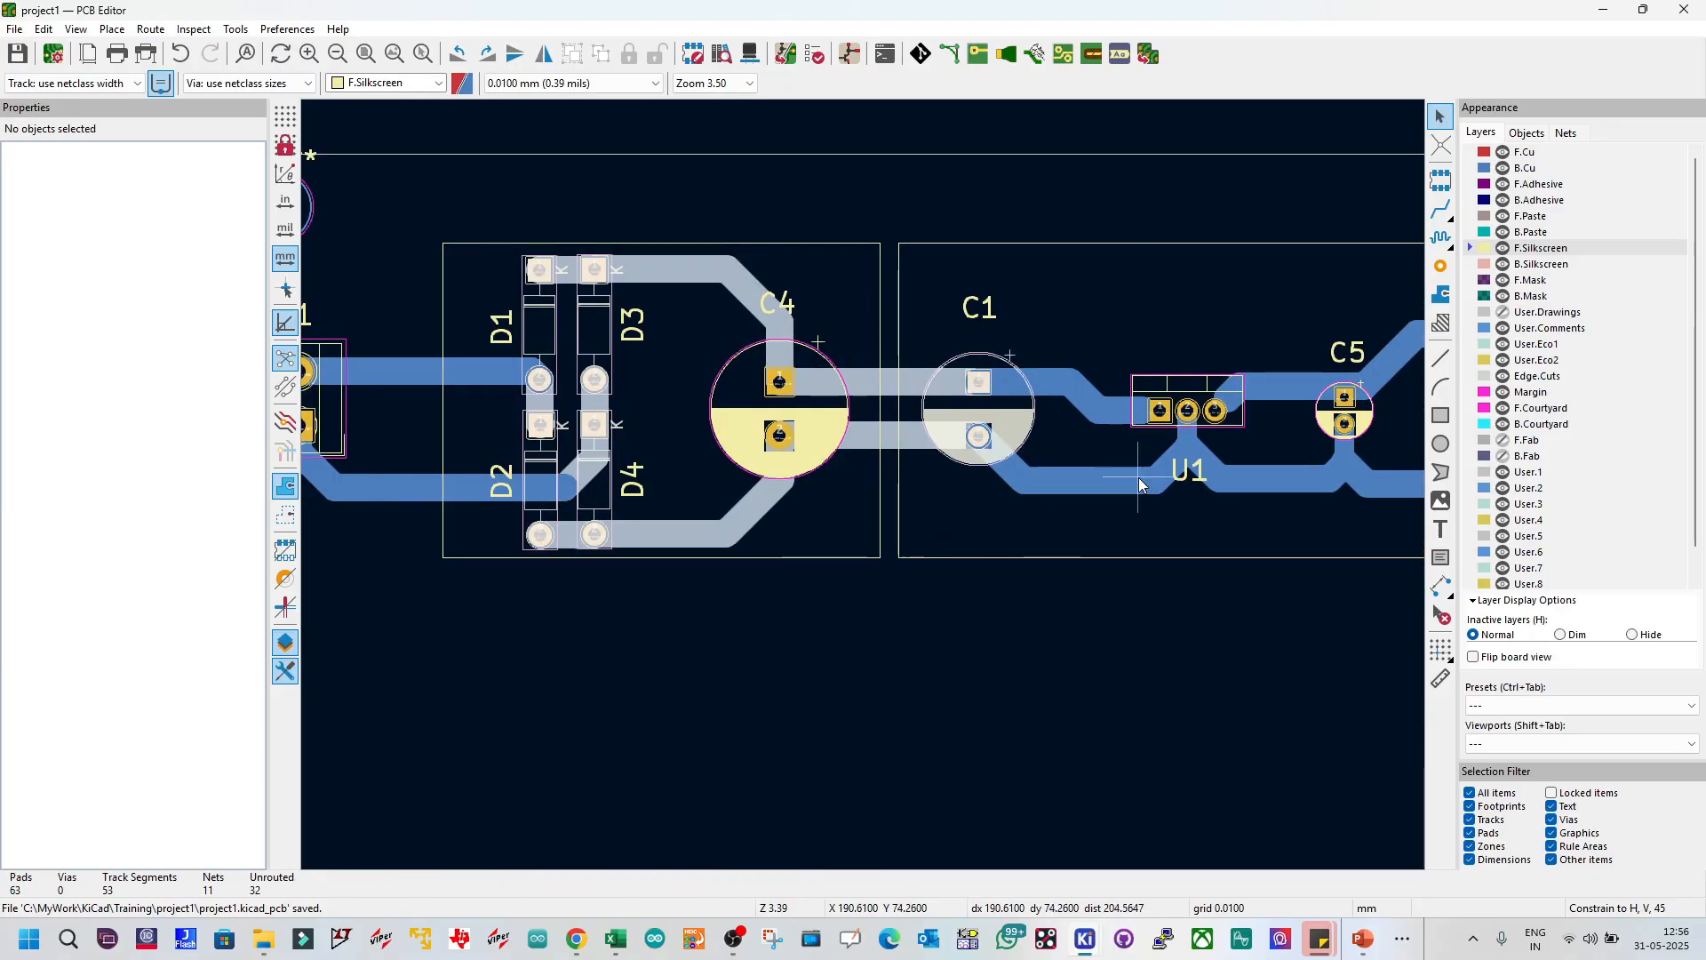
{"action": "left_click", "coordinate": [1440, 147]}
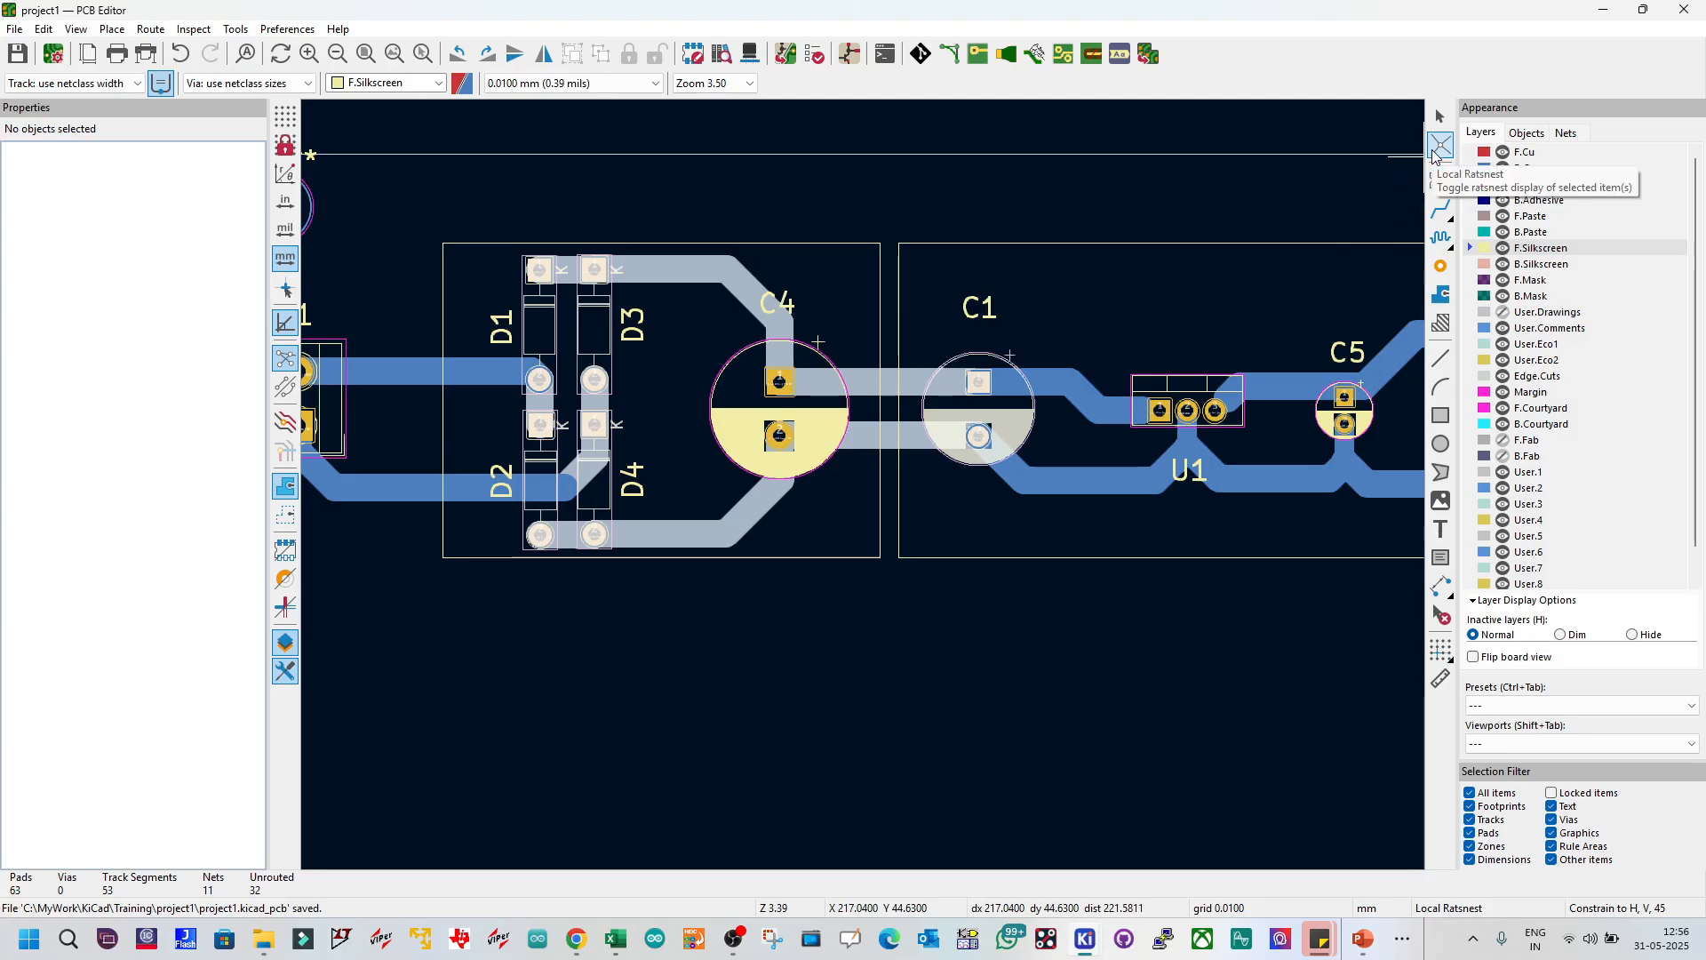
{"action": "left_click", "coordinate": [1440, 116]}
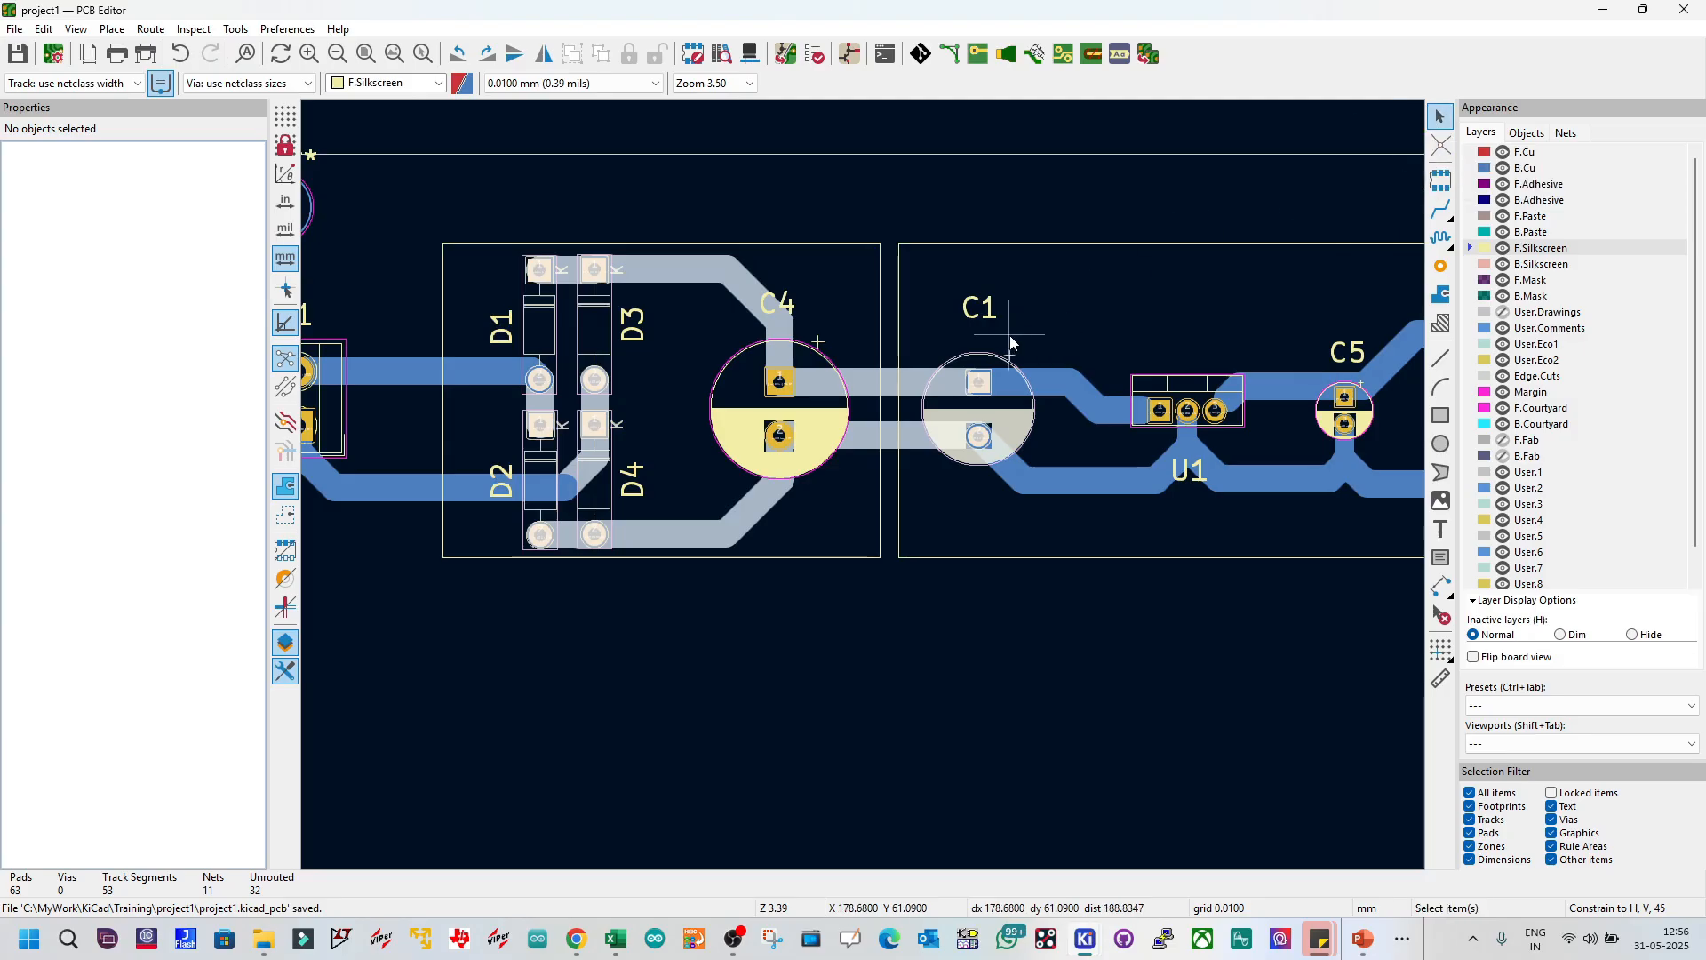
{"action": "scroll", "coordinate": [866, 493], "scroll_direction": "down", "scroll_amount": 3}
{"action": "left_click_drag", "start_coordinate": [627, 322], "coordinate": [1063, 640]}
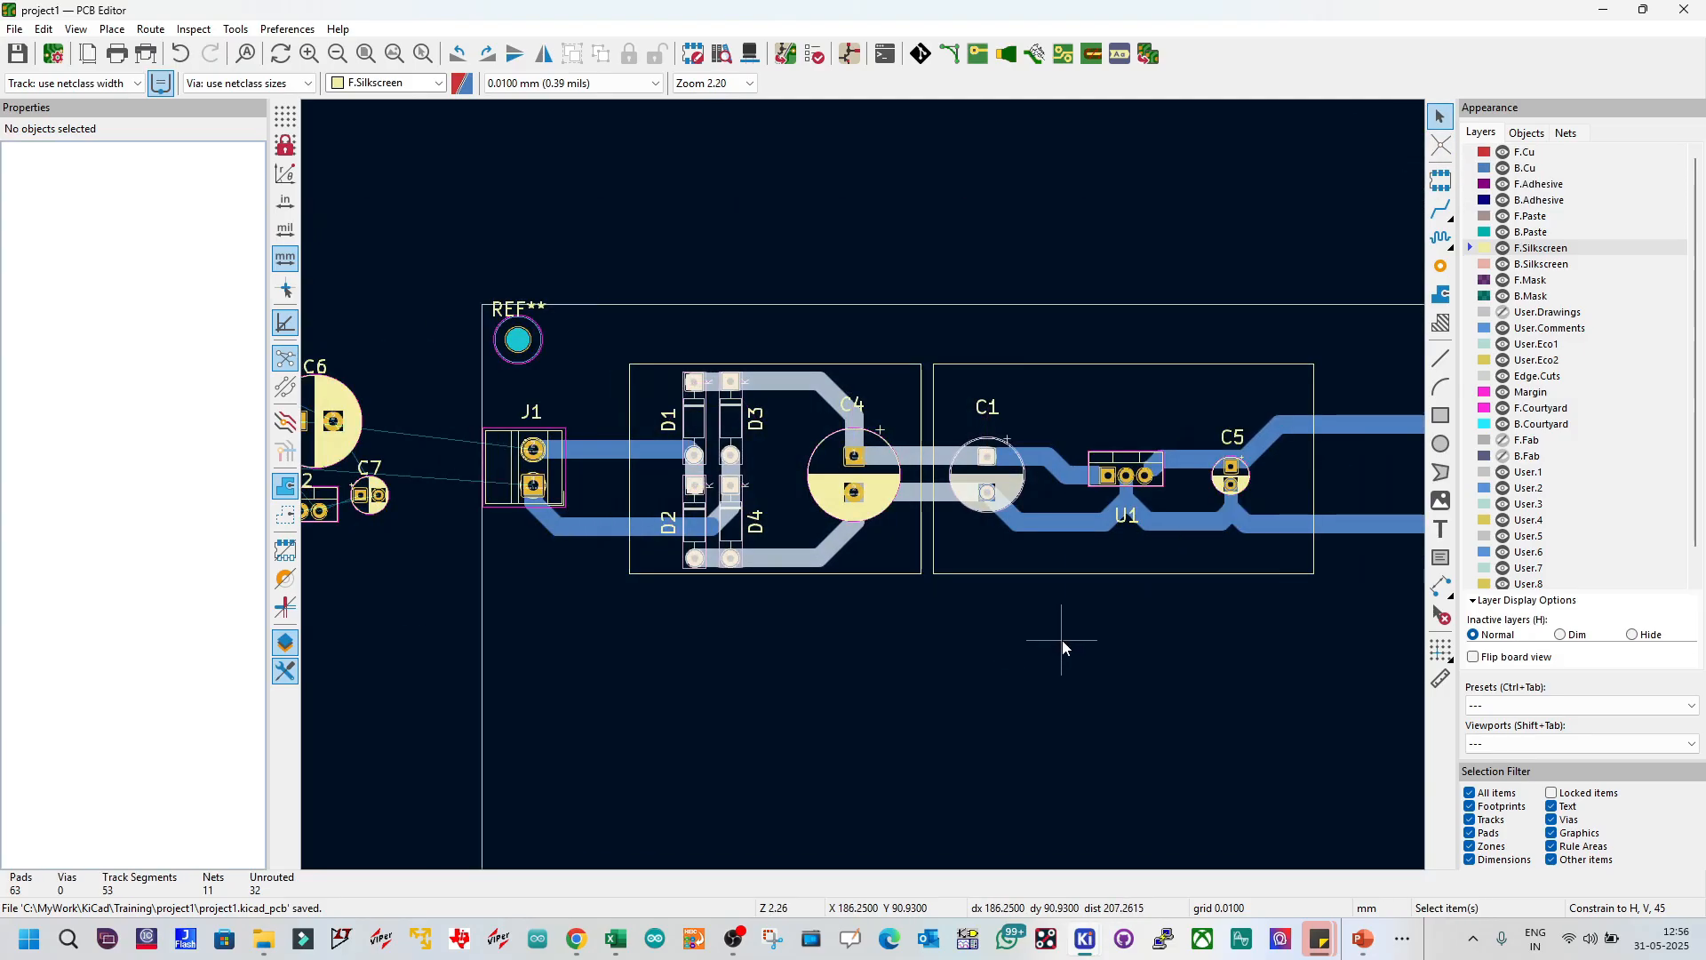
Step: Close the PCB Editor and the KiCad project window, and dismiss the driver compatibility warning on the desktop
{"action": "left_click", "coordinate": [1684, 8]}
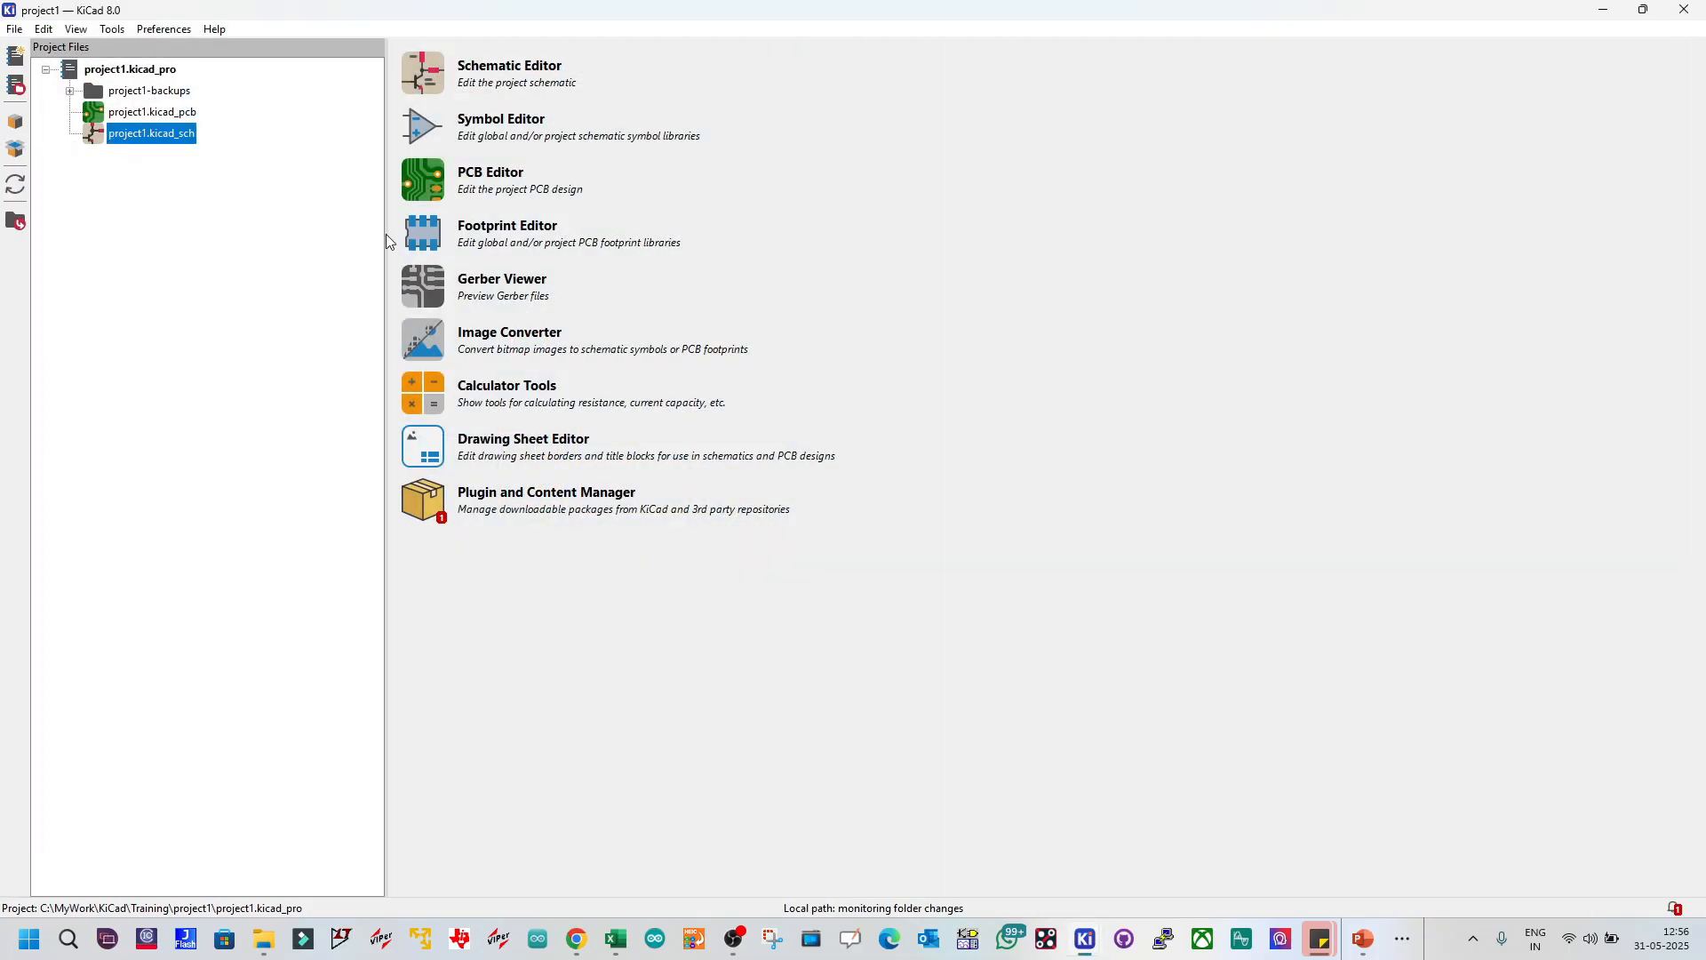
{"action": "left_click", "coordinate": [1684, 9]}
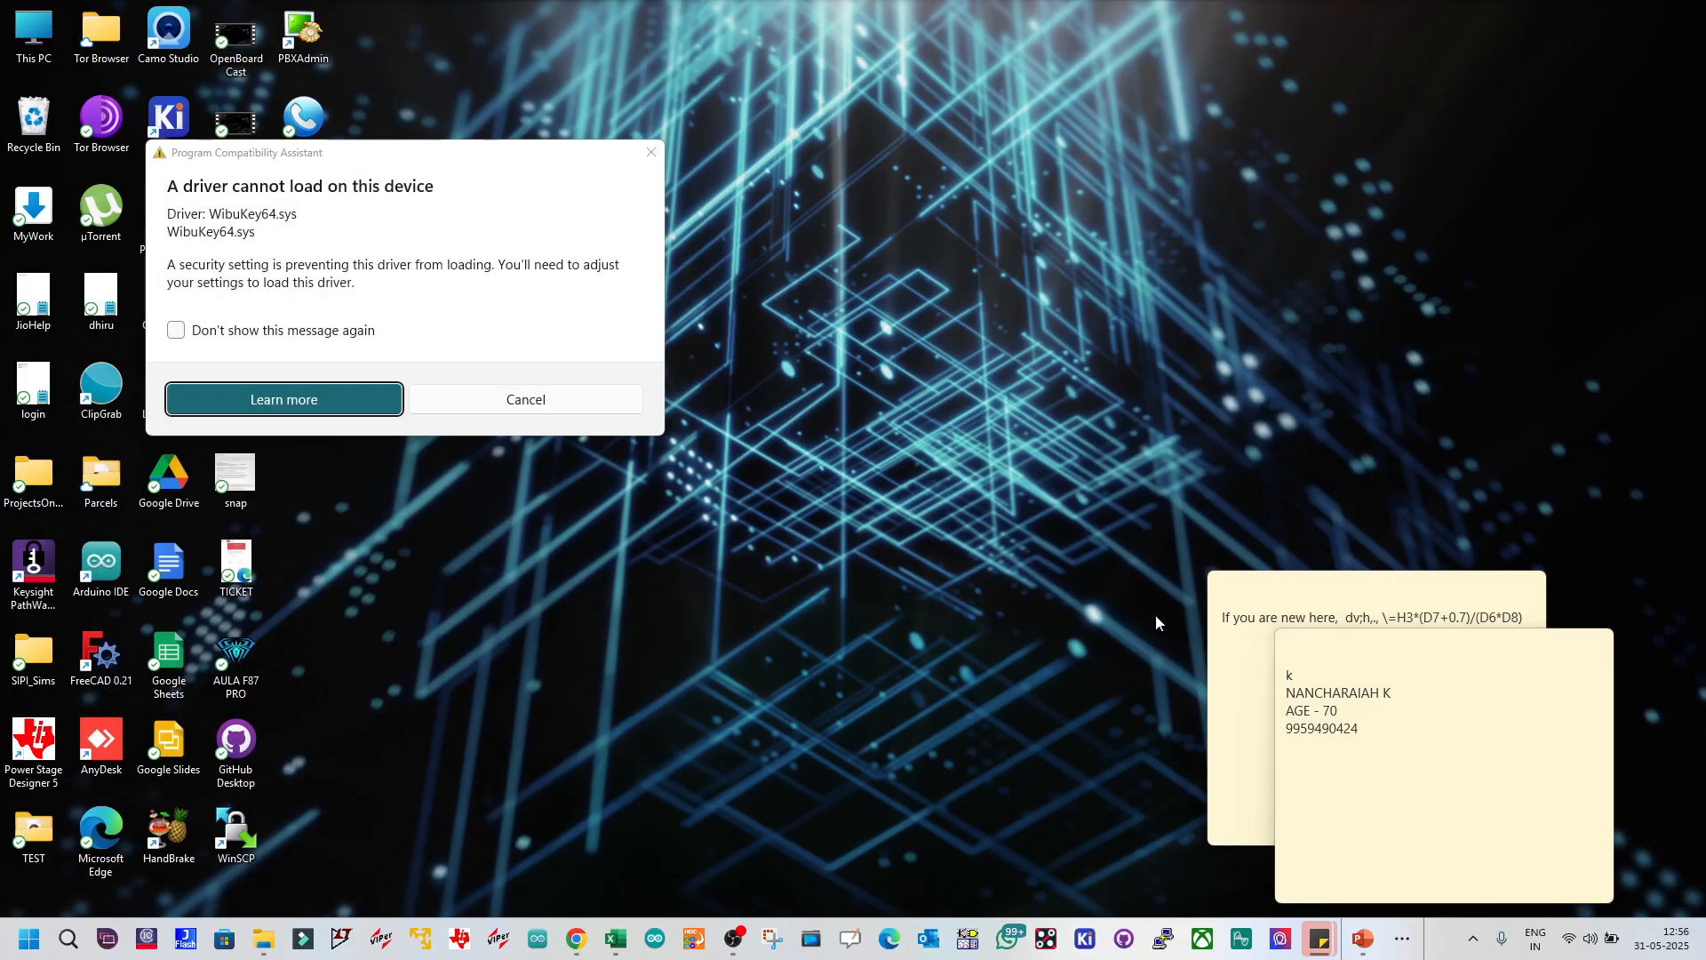
{"action": "left_click", "coordinate": [1439, 598]}
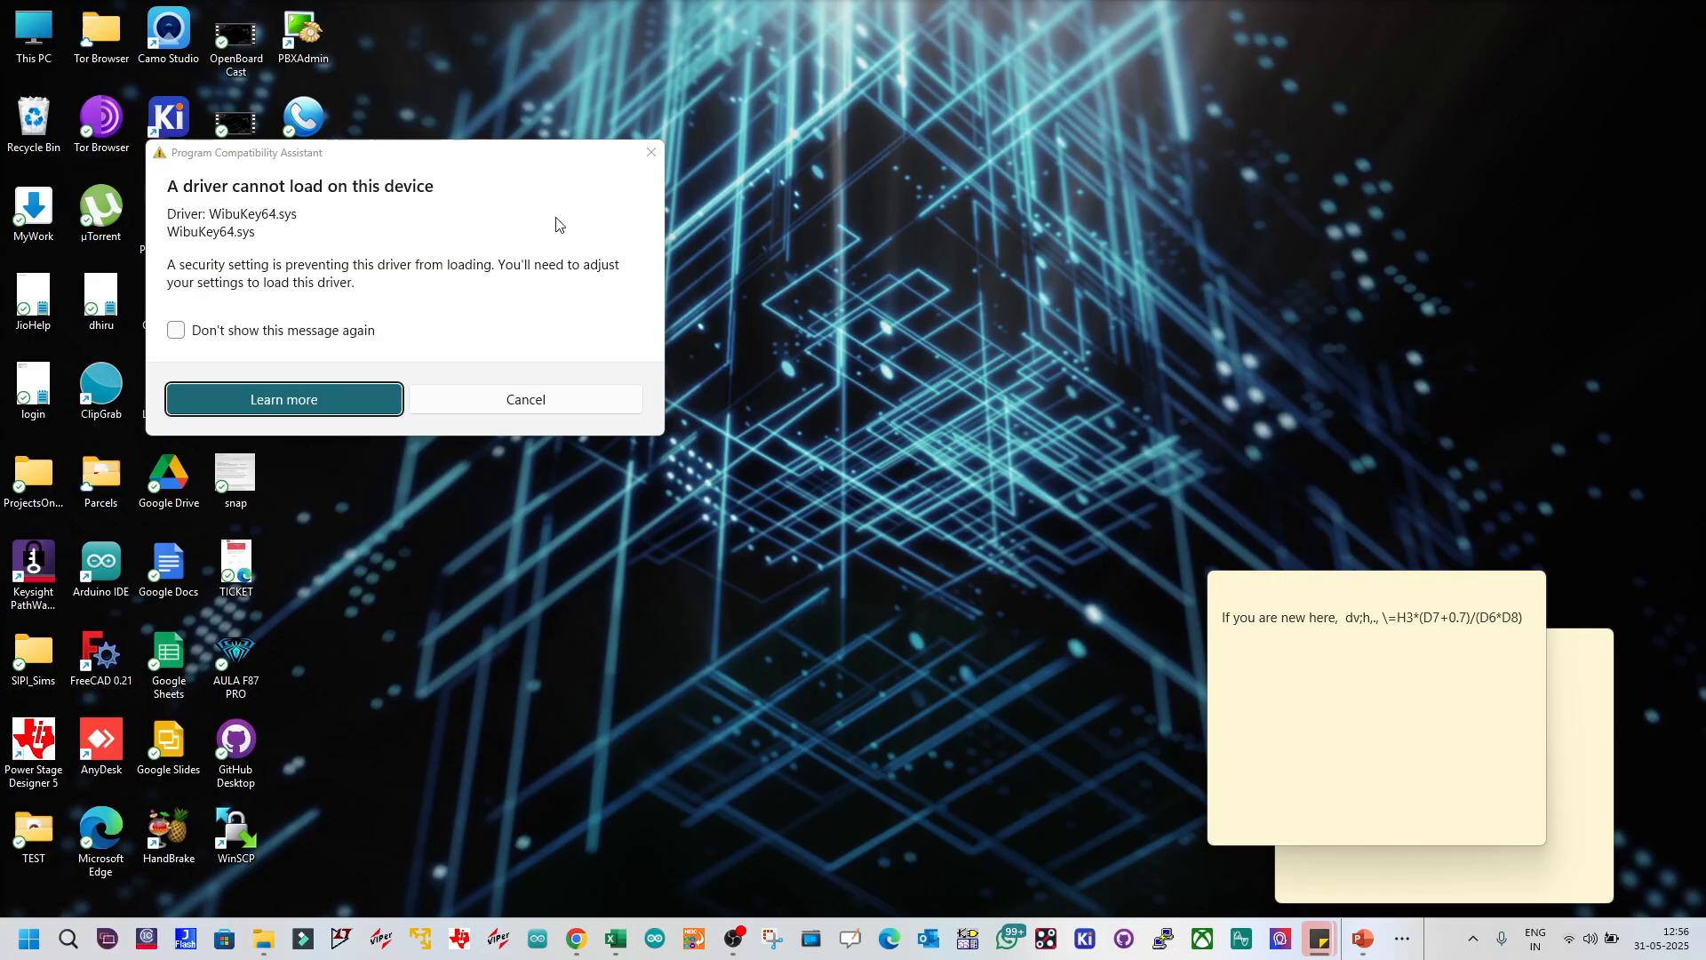
{"action": "left_click", "coordinate": [650, 152]}
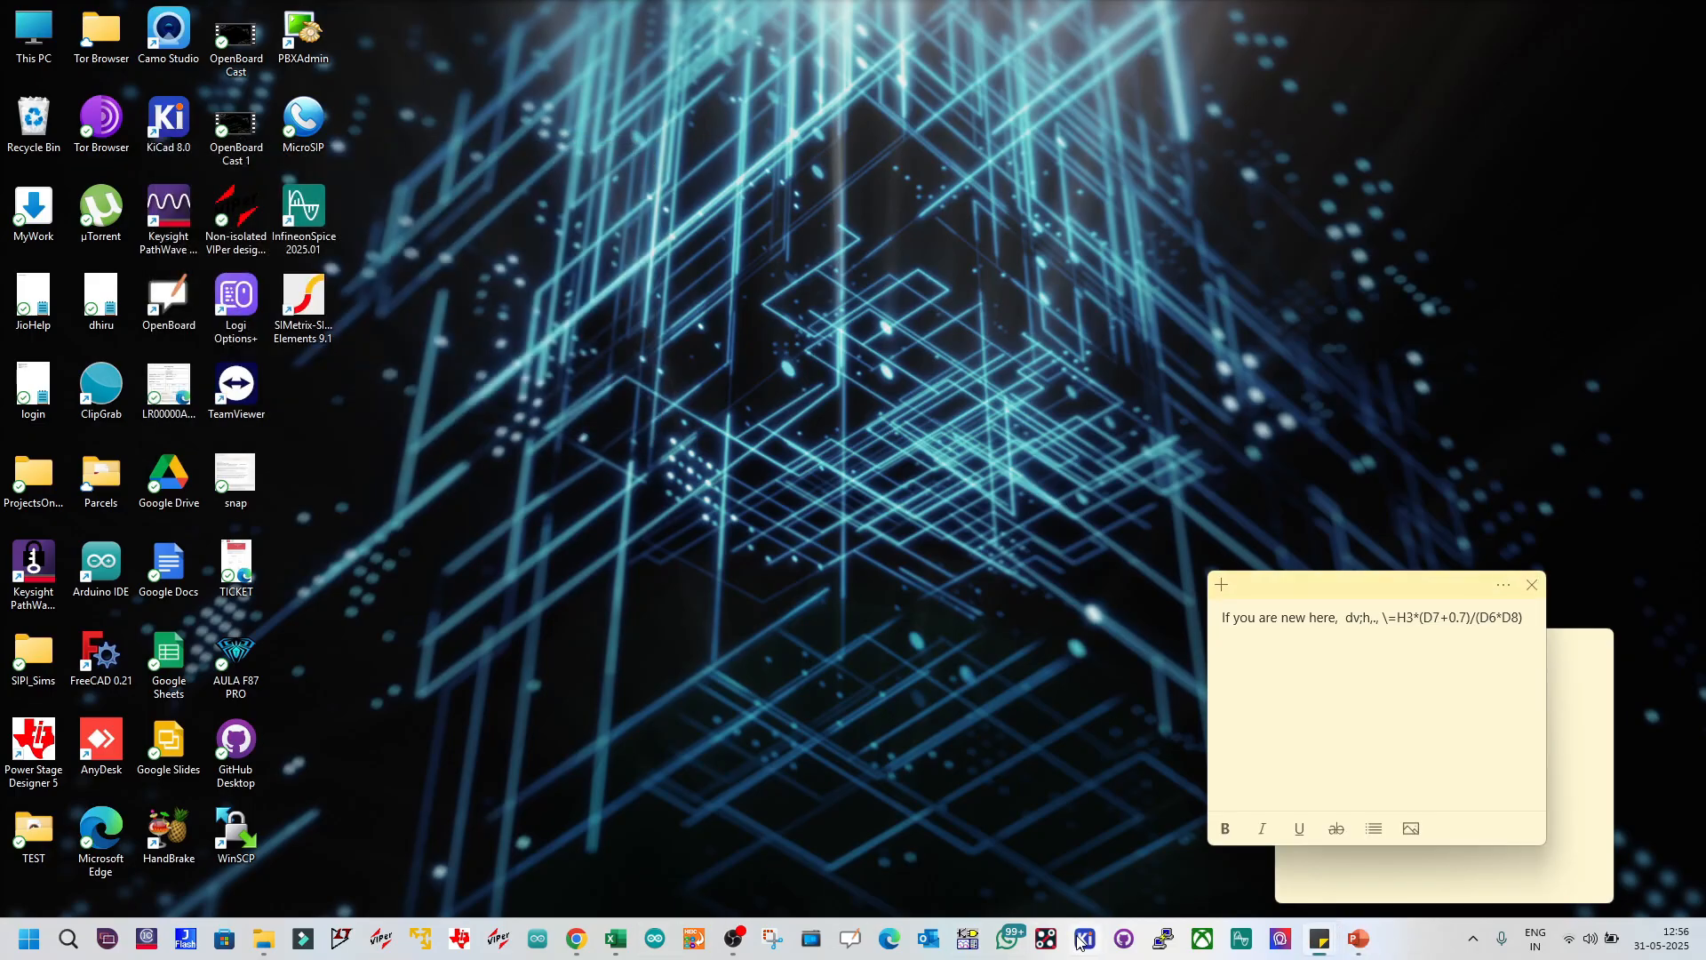
Step: Open the Windows Temp folder by searching for %tmp%
{"action": "left_click", "coordinate": [68, 939]}
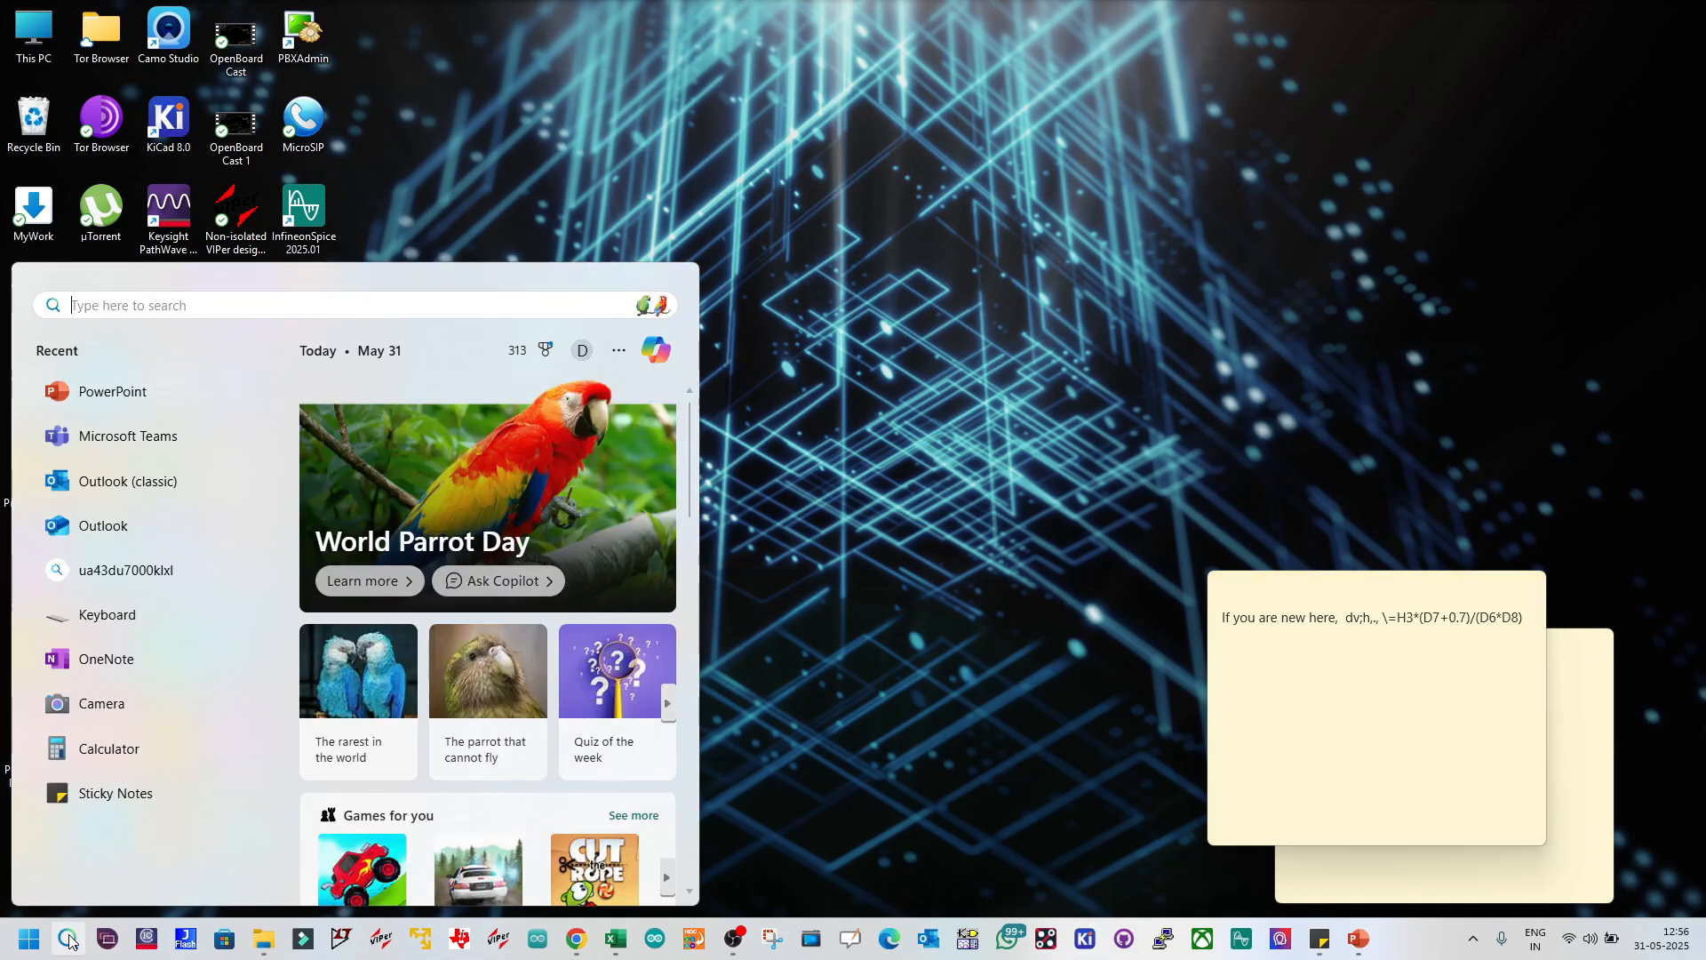
{"action": "type", "text": "%temp%"}
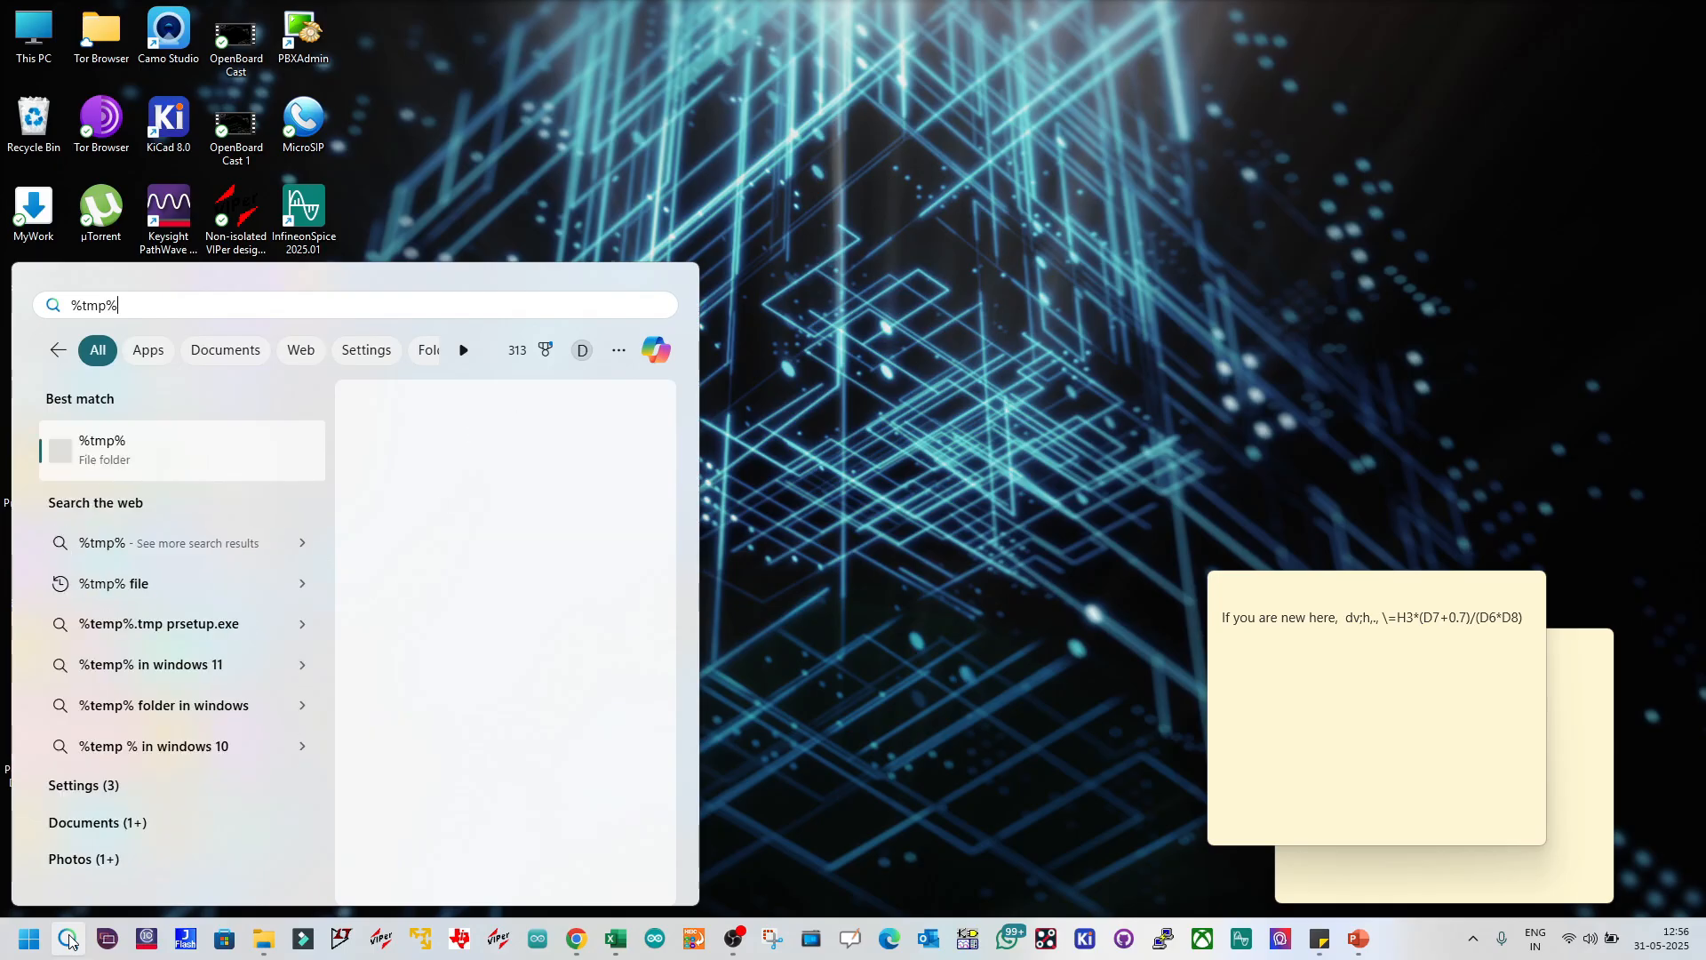
{"action": "key", "text": "Return"}
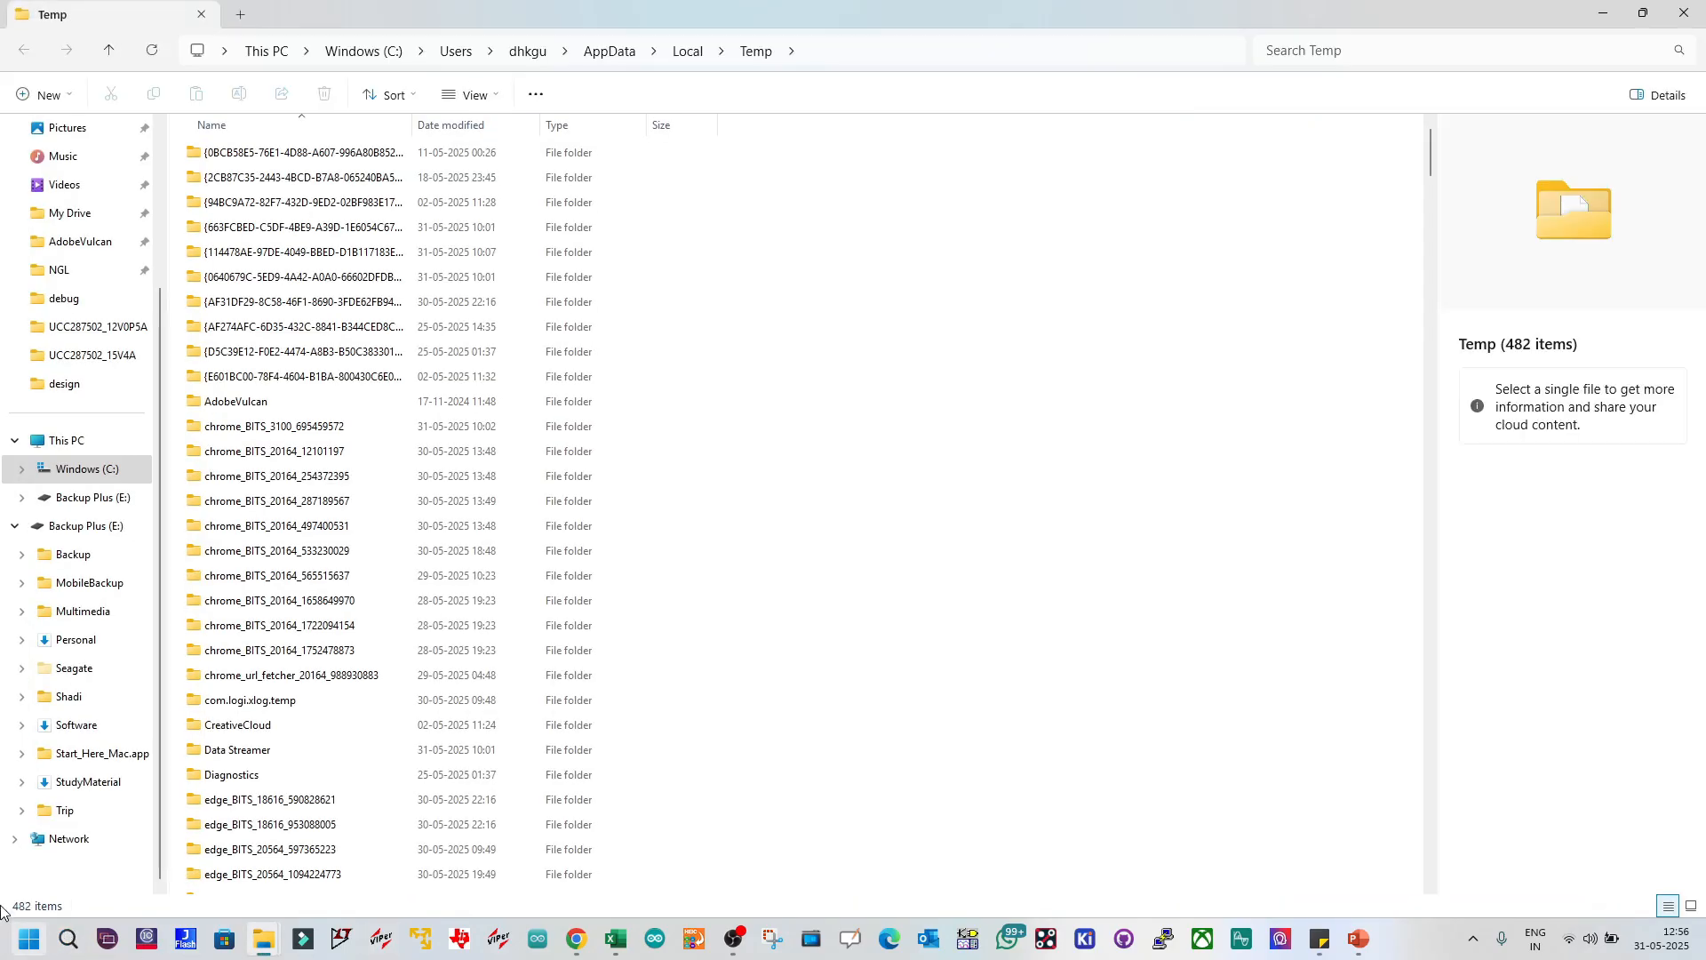
Step: Delete everything in the Temp folder, skipping all items that are in use or need administrator permission
{"action": "left_click", "coordinate": [352, 680]}
{"action": "key", "text": "ctrl+a"}
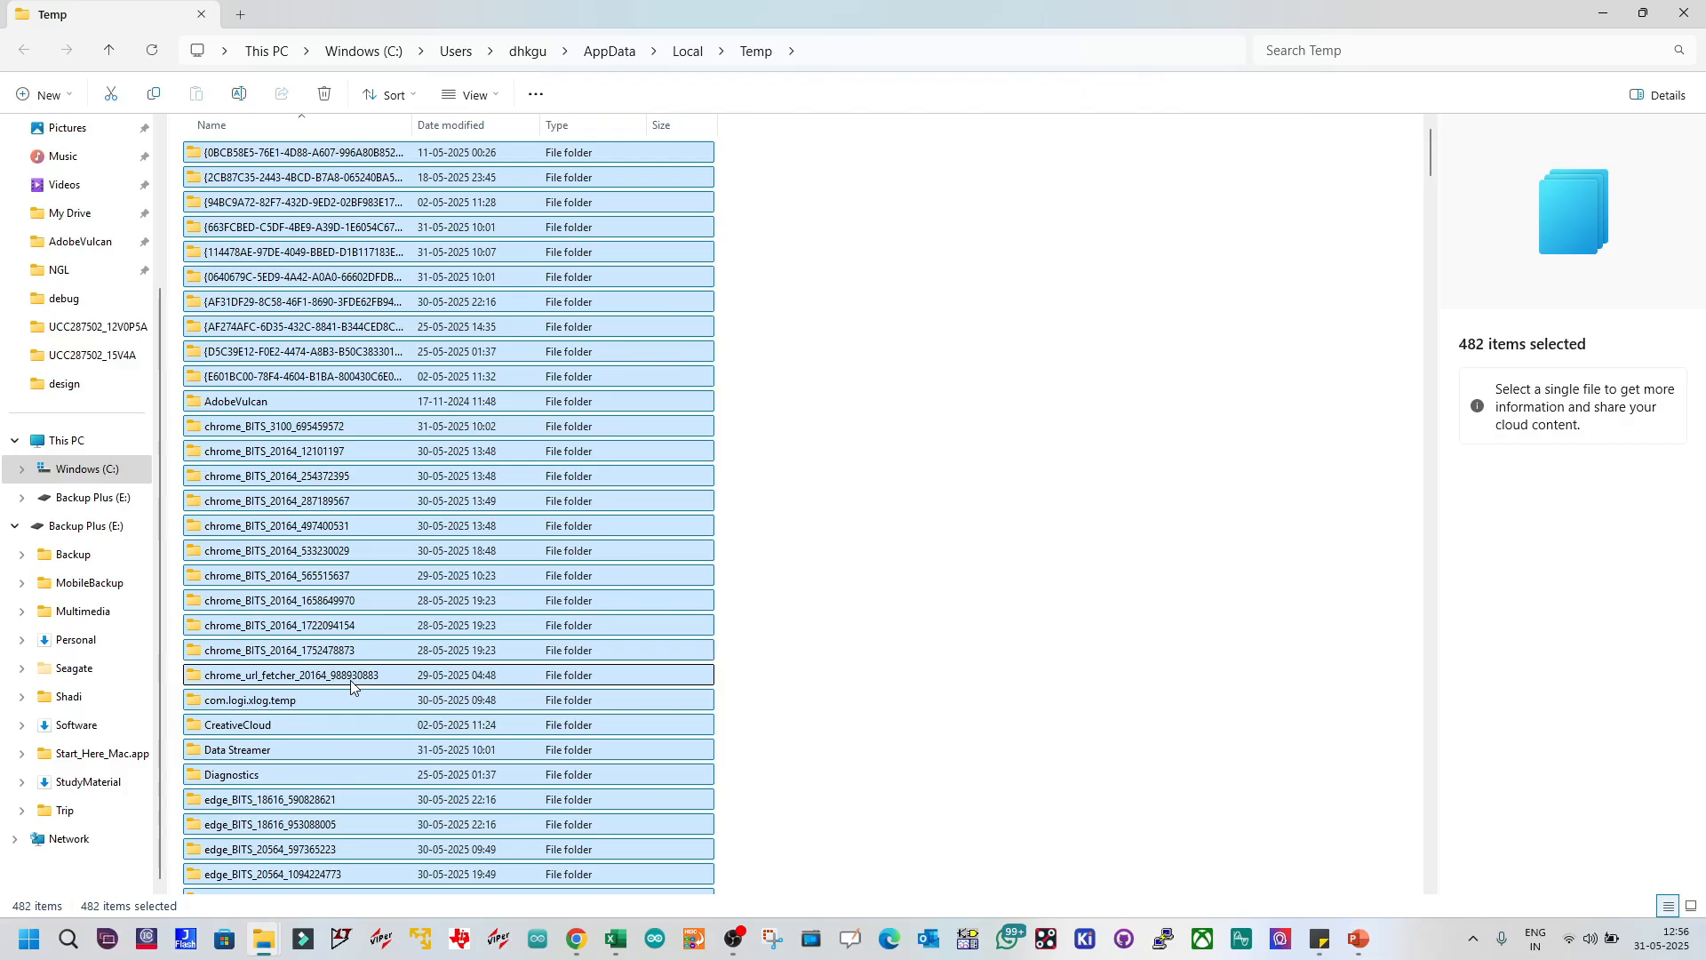
{"action": "key", "text": "Delete"}
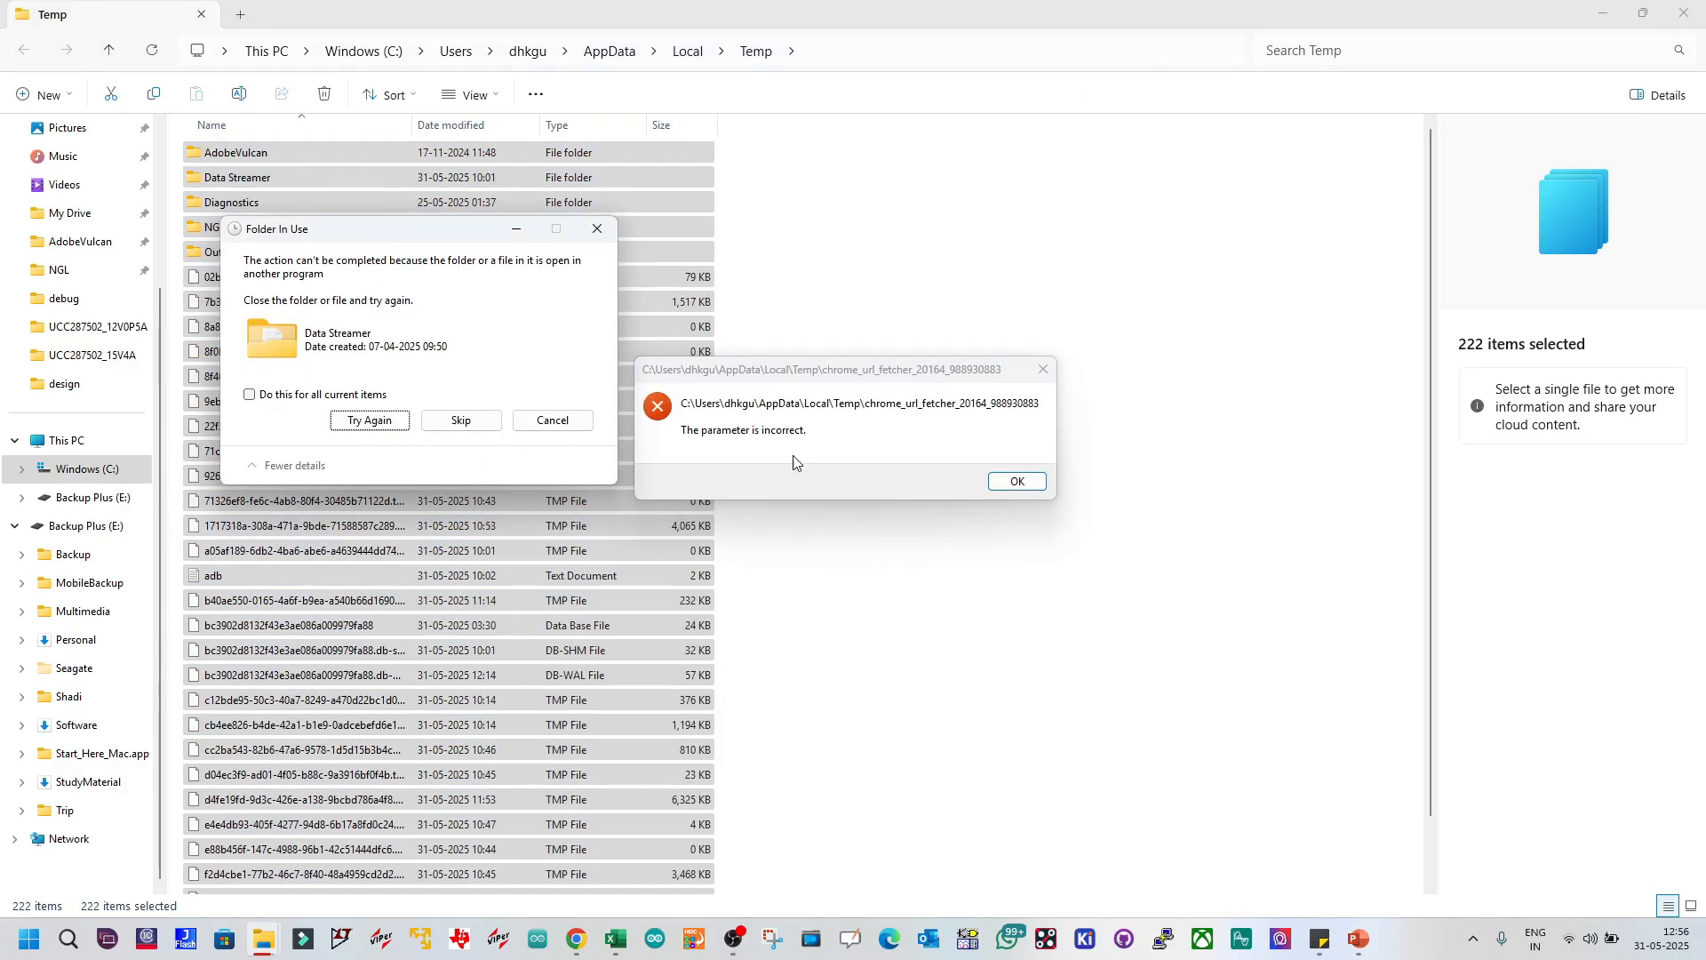
{"action": "left_click", "coordinate": [1002, 480]}
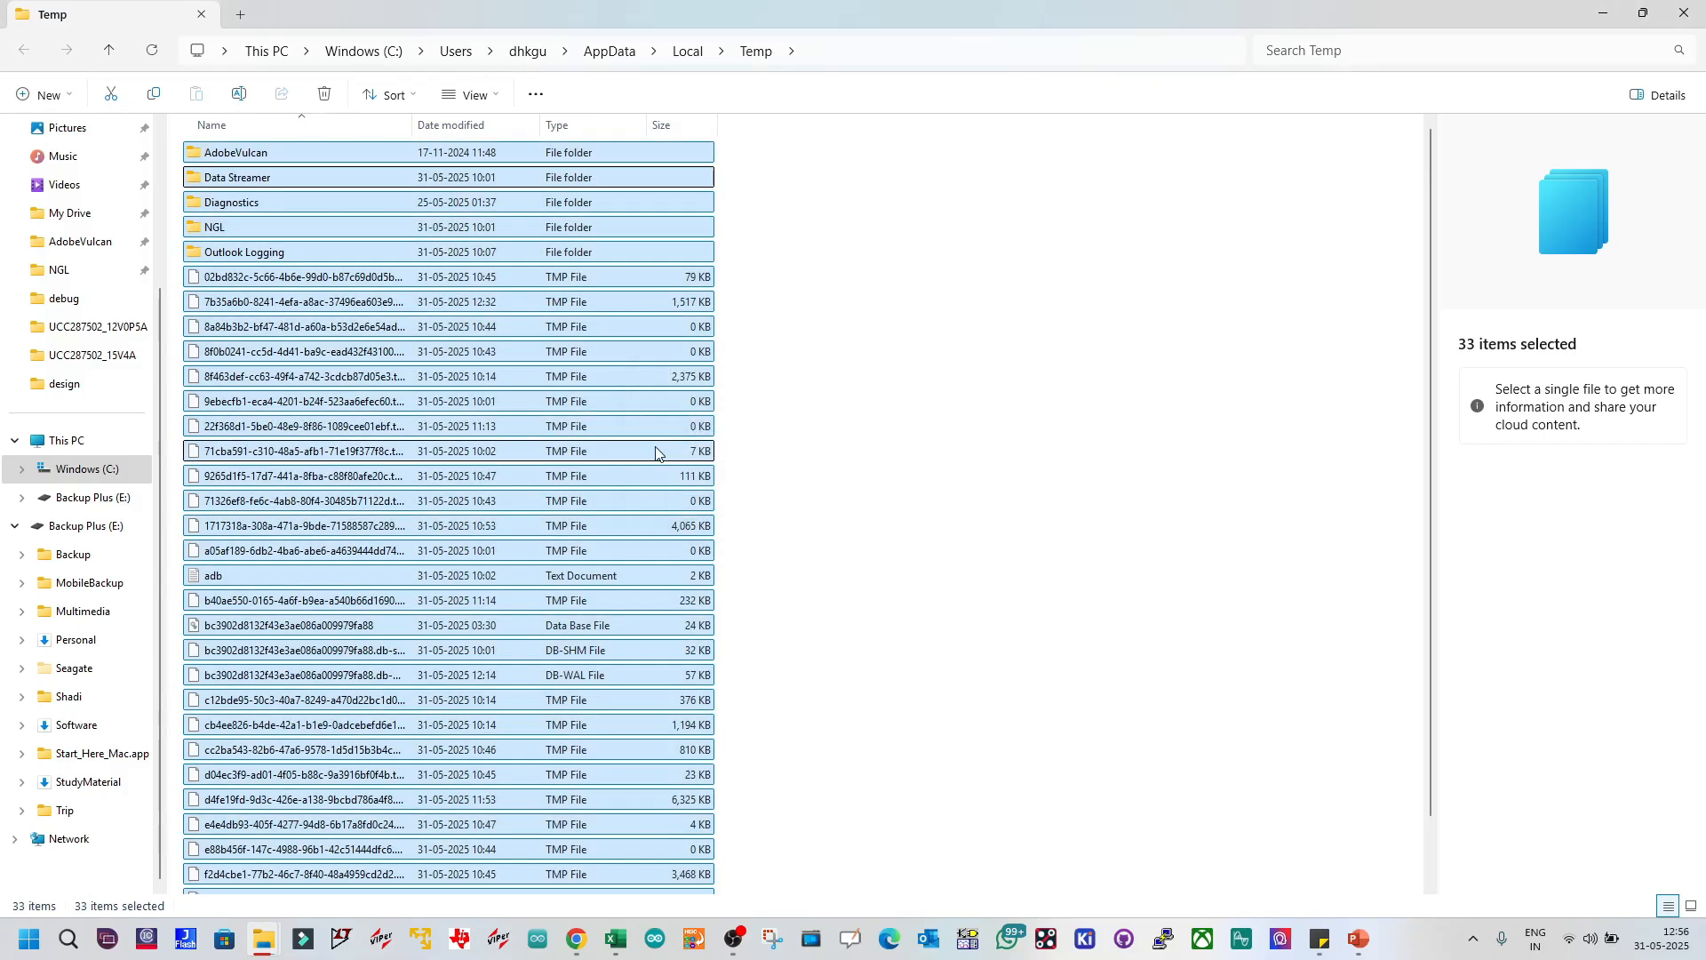
{"action": "left_click", "coordinate": [301, 396]}
{"action": "left_click", "coordinate": [296, 598]}
{"action": "left_click", "coordinate": [461, 422]}
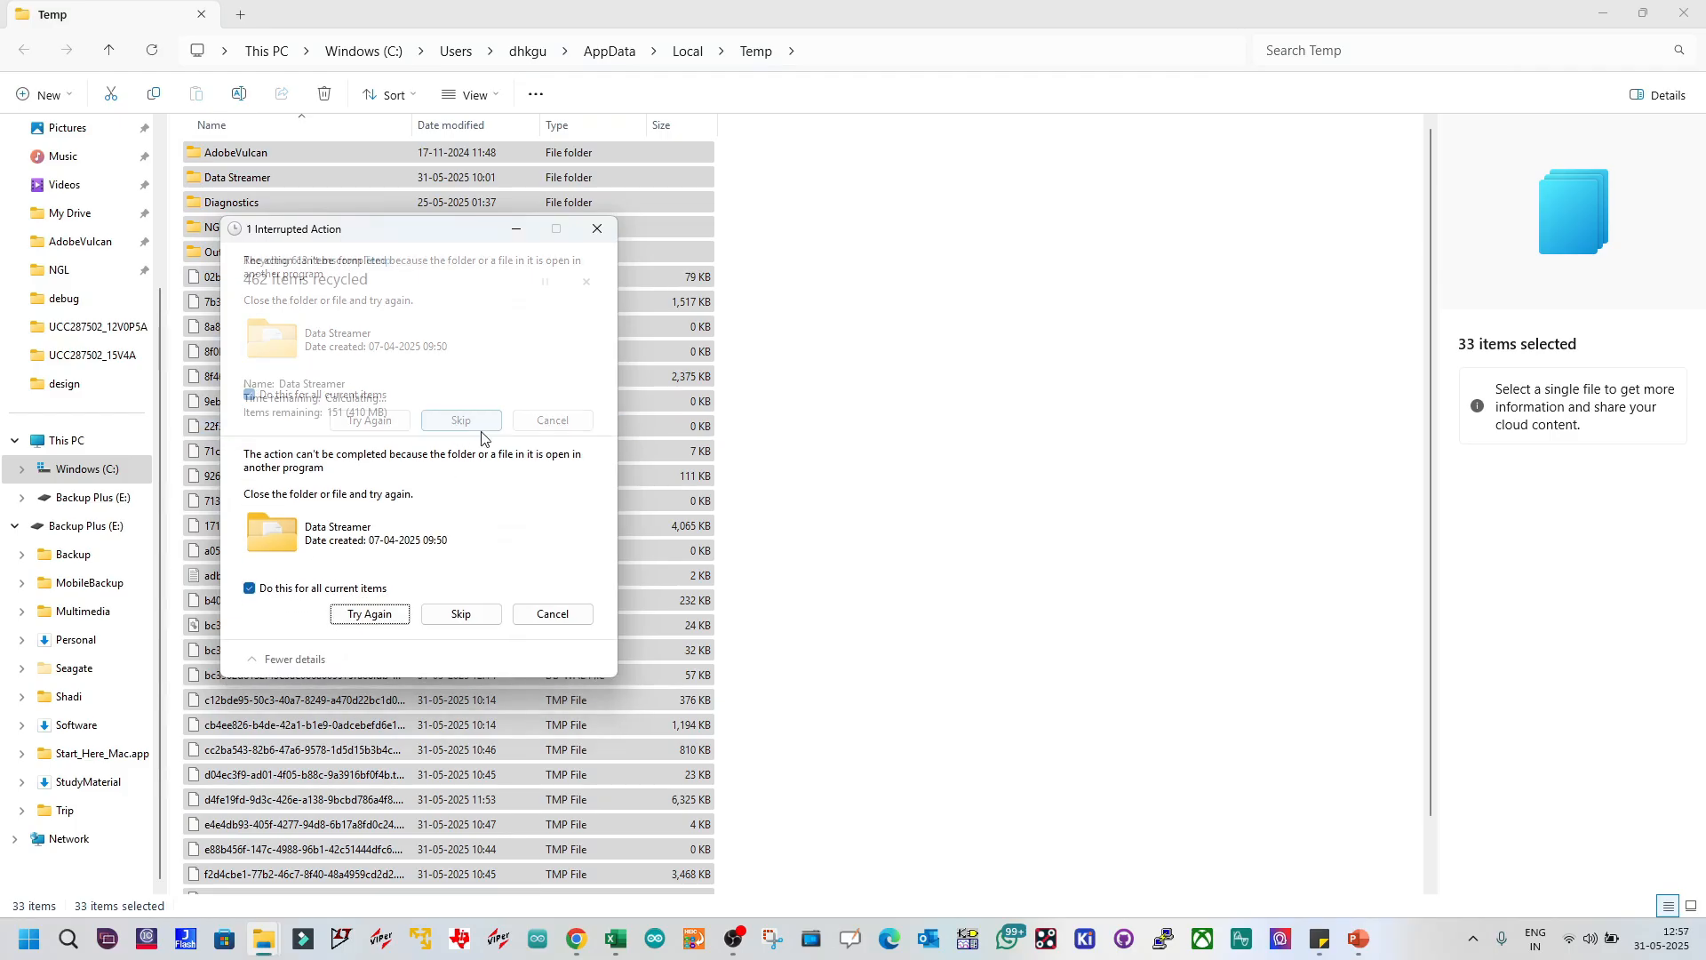
{"action": "left_click", "coordinate": [462, 593]}
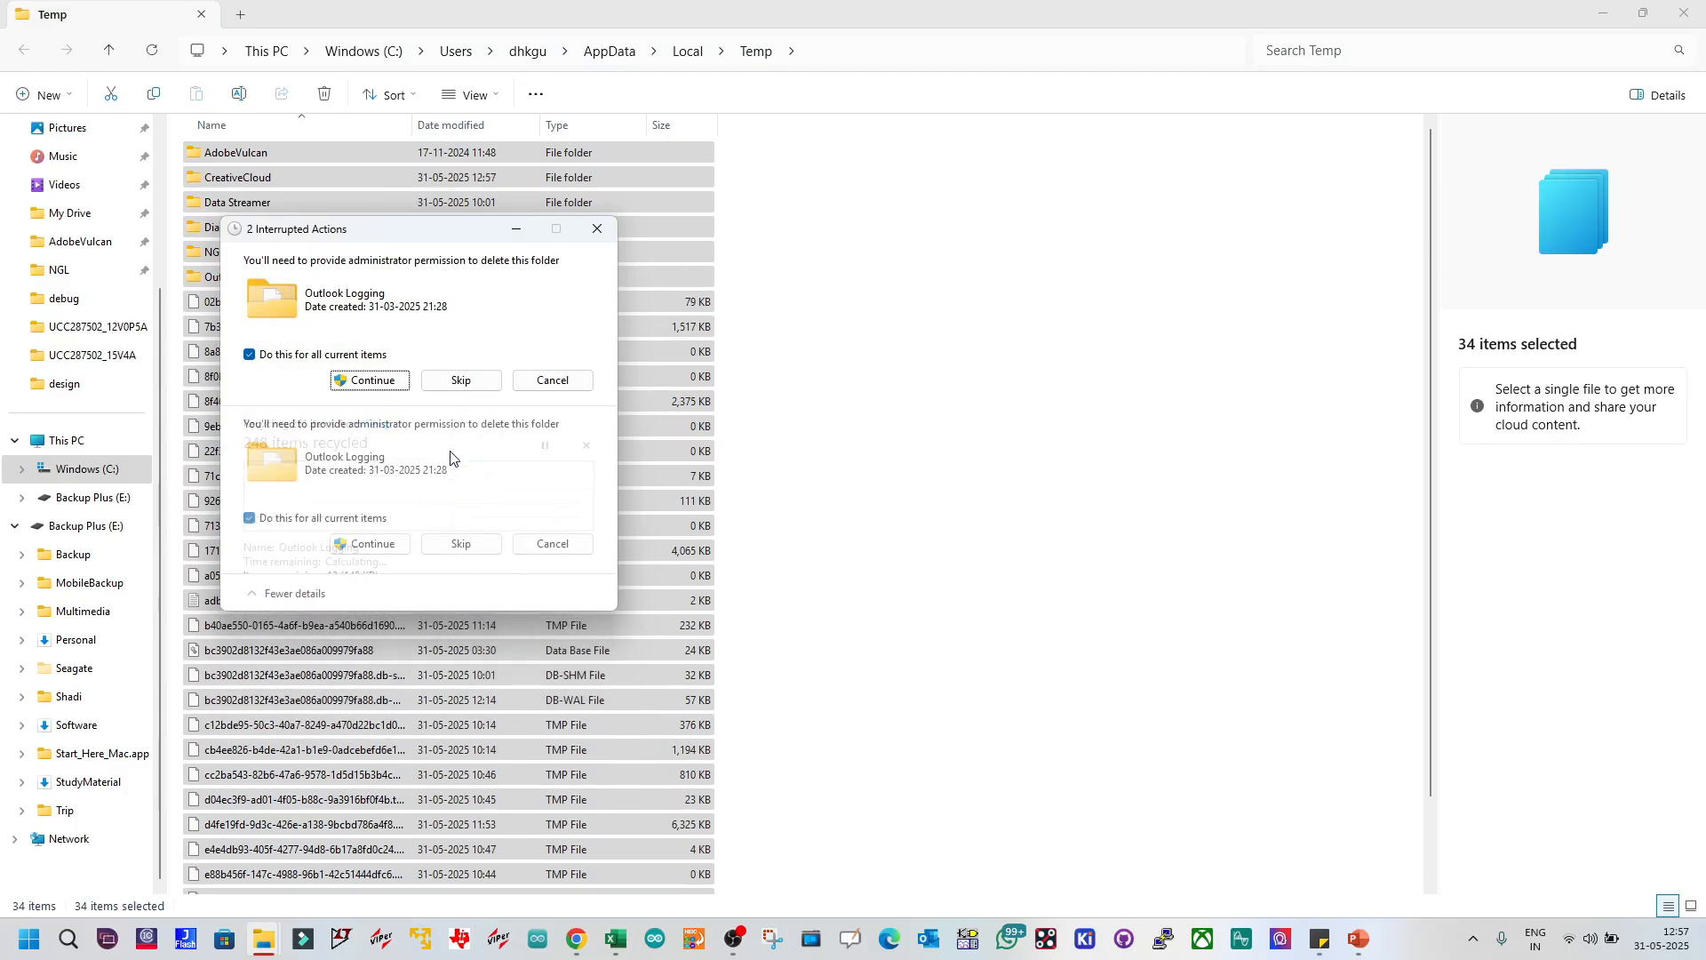
{"action": "left_click", "coordinate": [476, 382]}
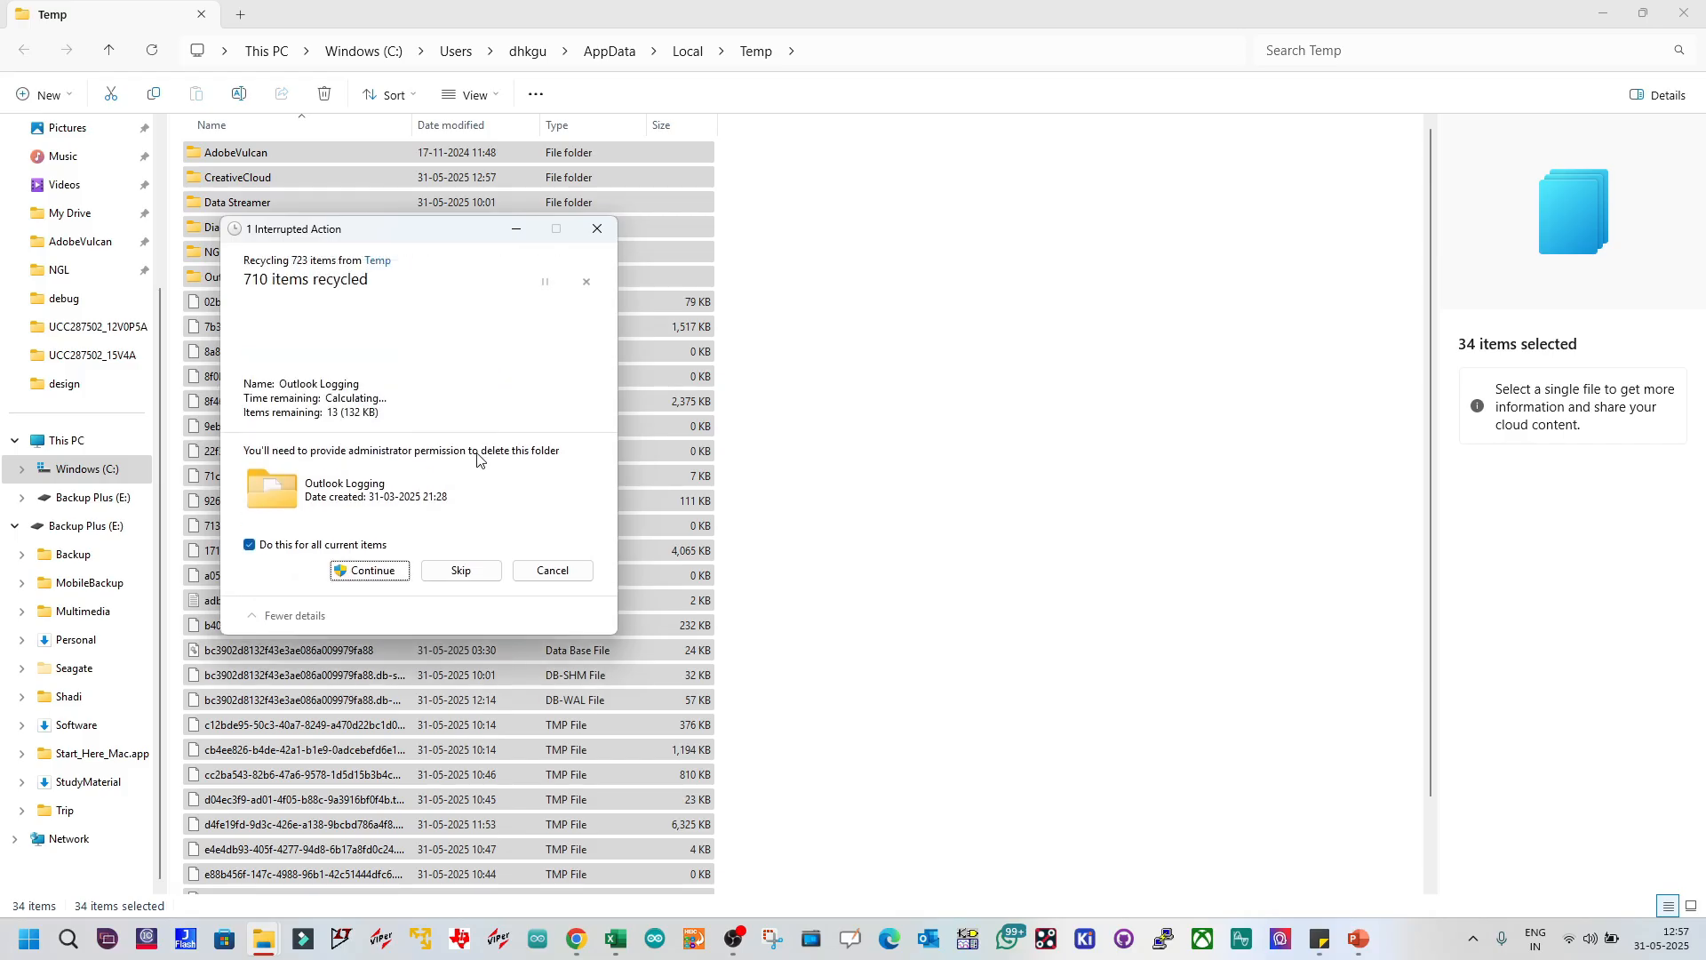
{"action": "left_click", "coordinate": [462, 572]}
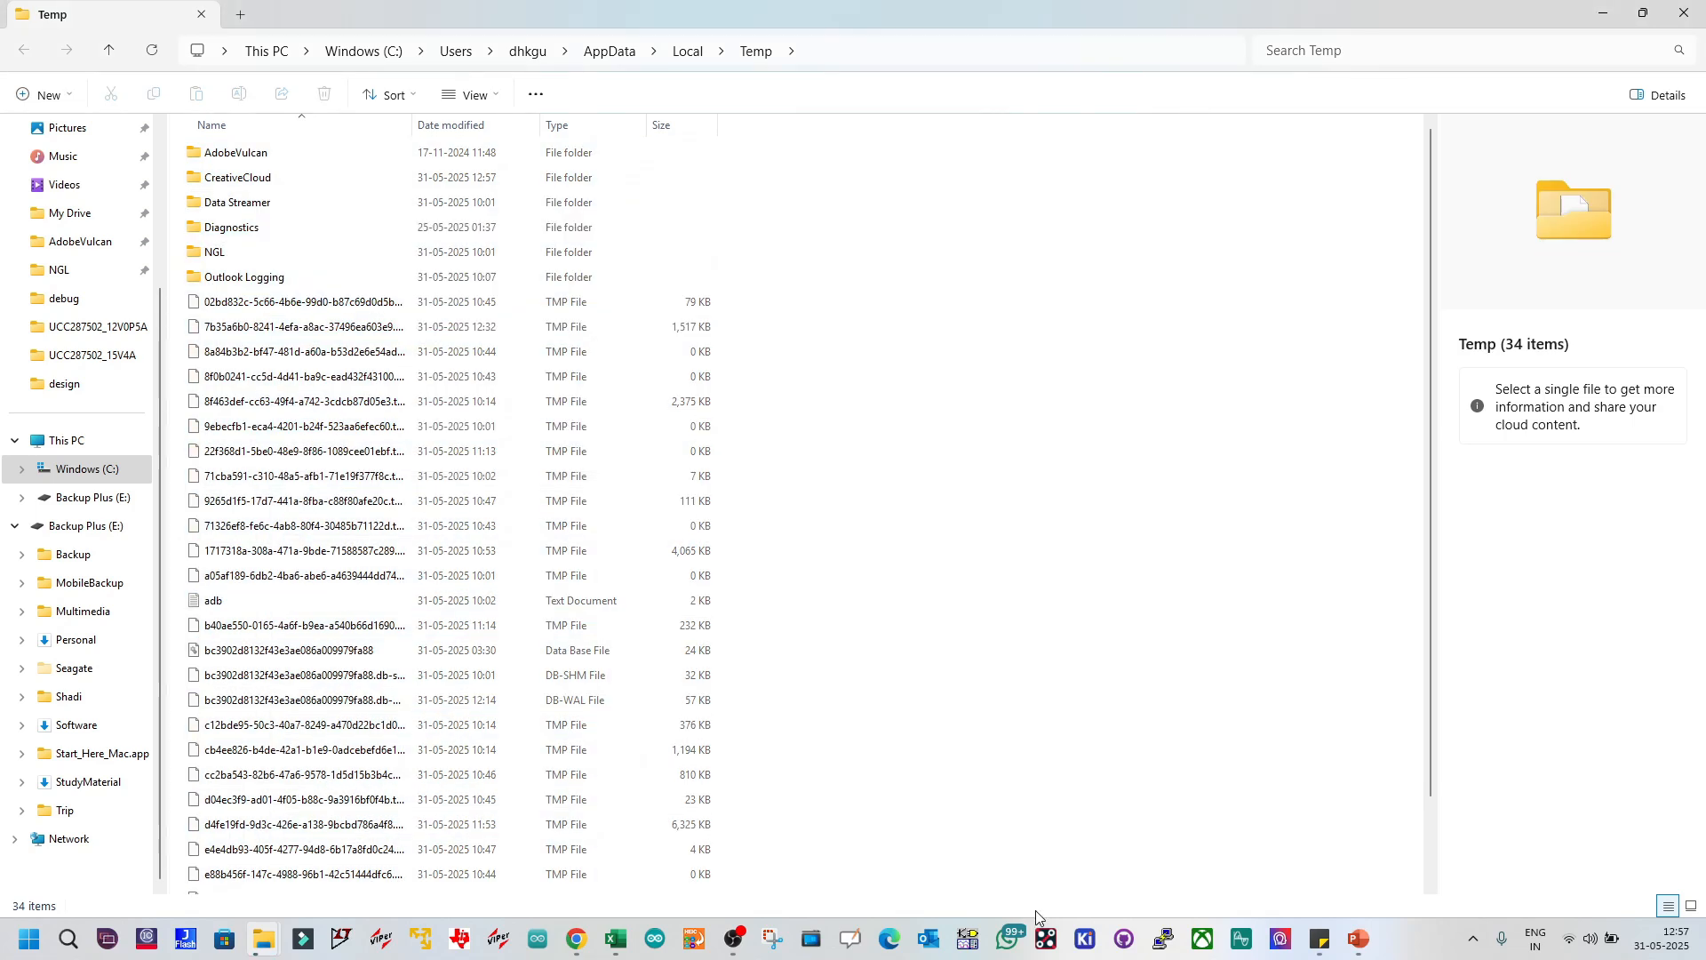
Step: Switch to KiCad and open the project1 schematic and the project1 board from the project files
{"action": "left_click", "coordinate": [1085, 939]}
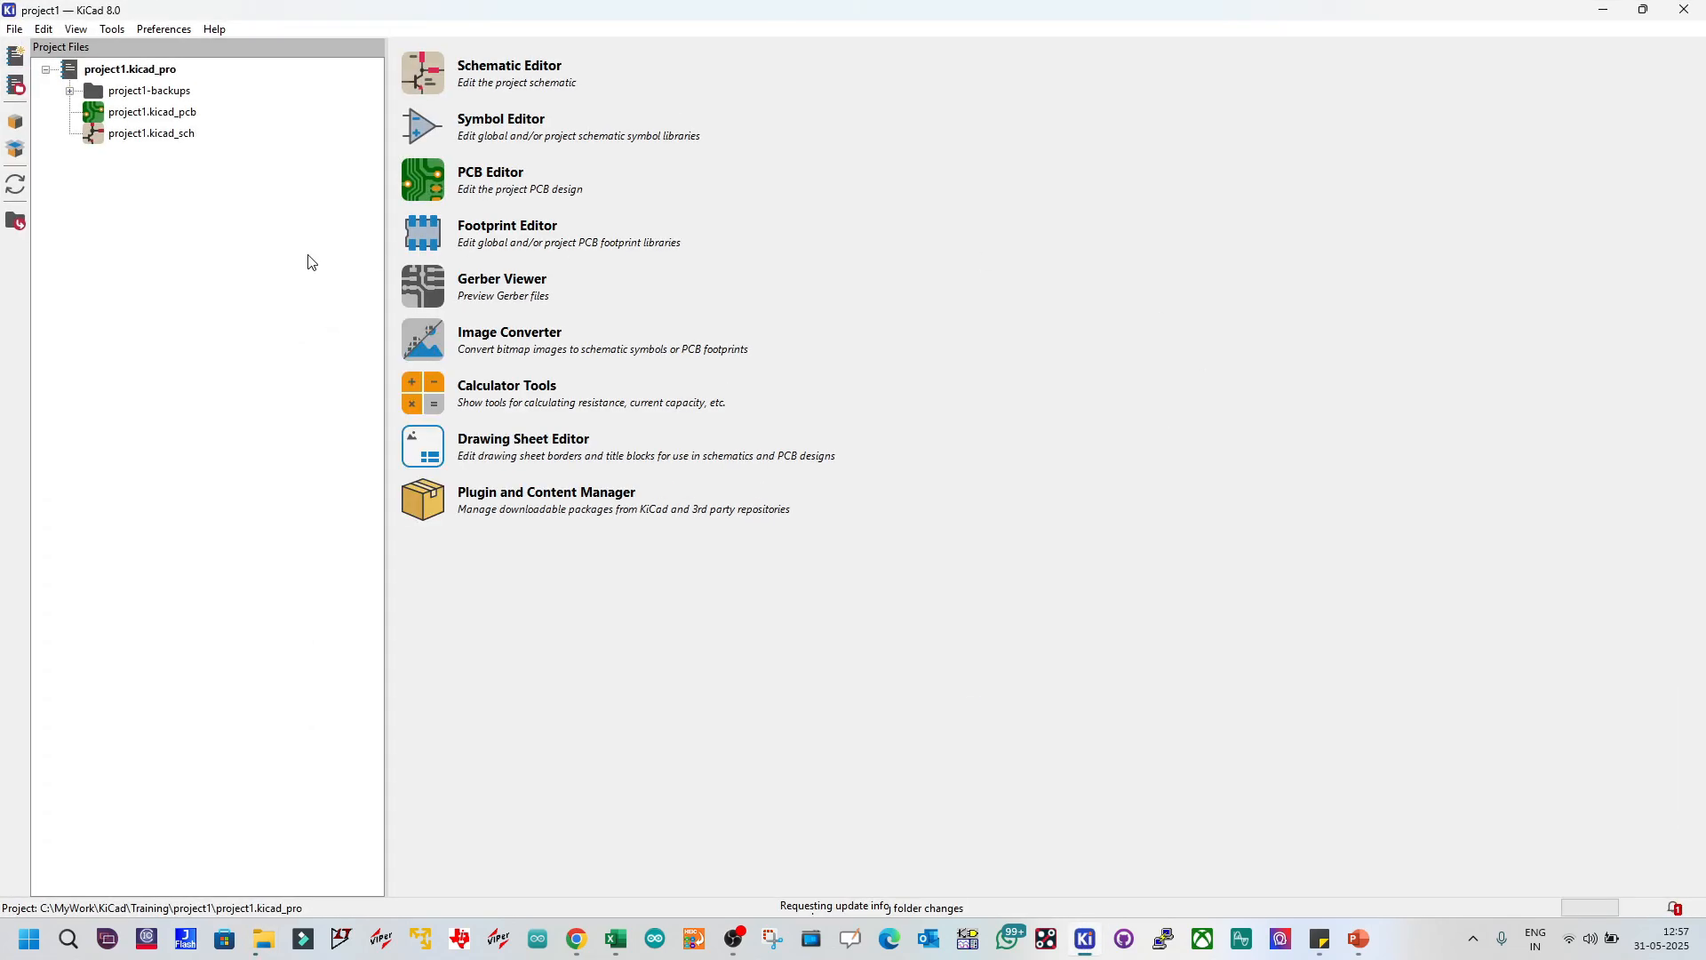
{"action": "double_click", "coordinate": [148, 133]}
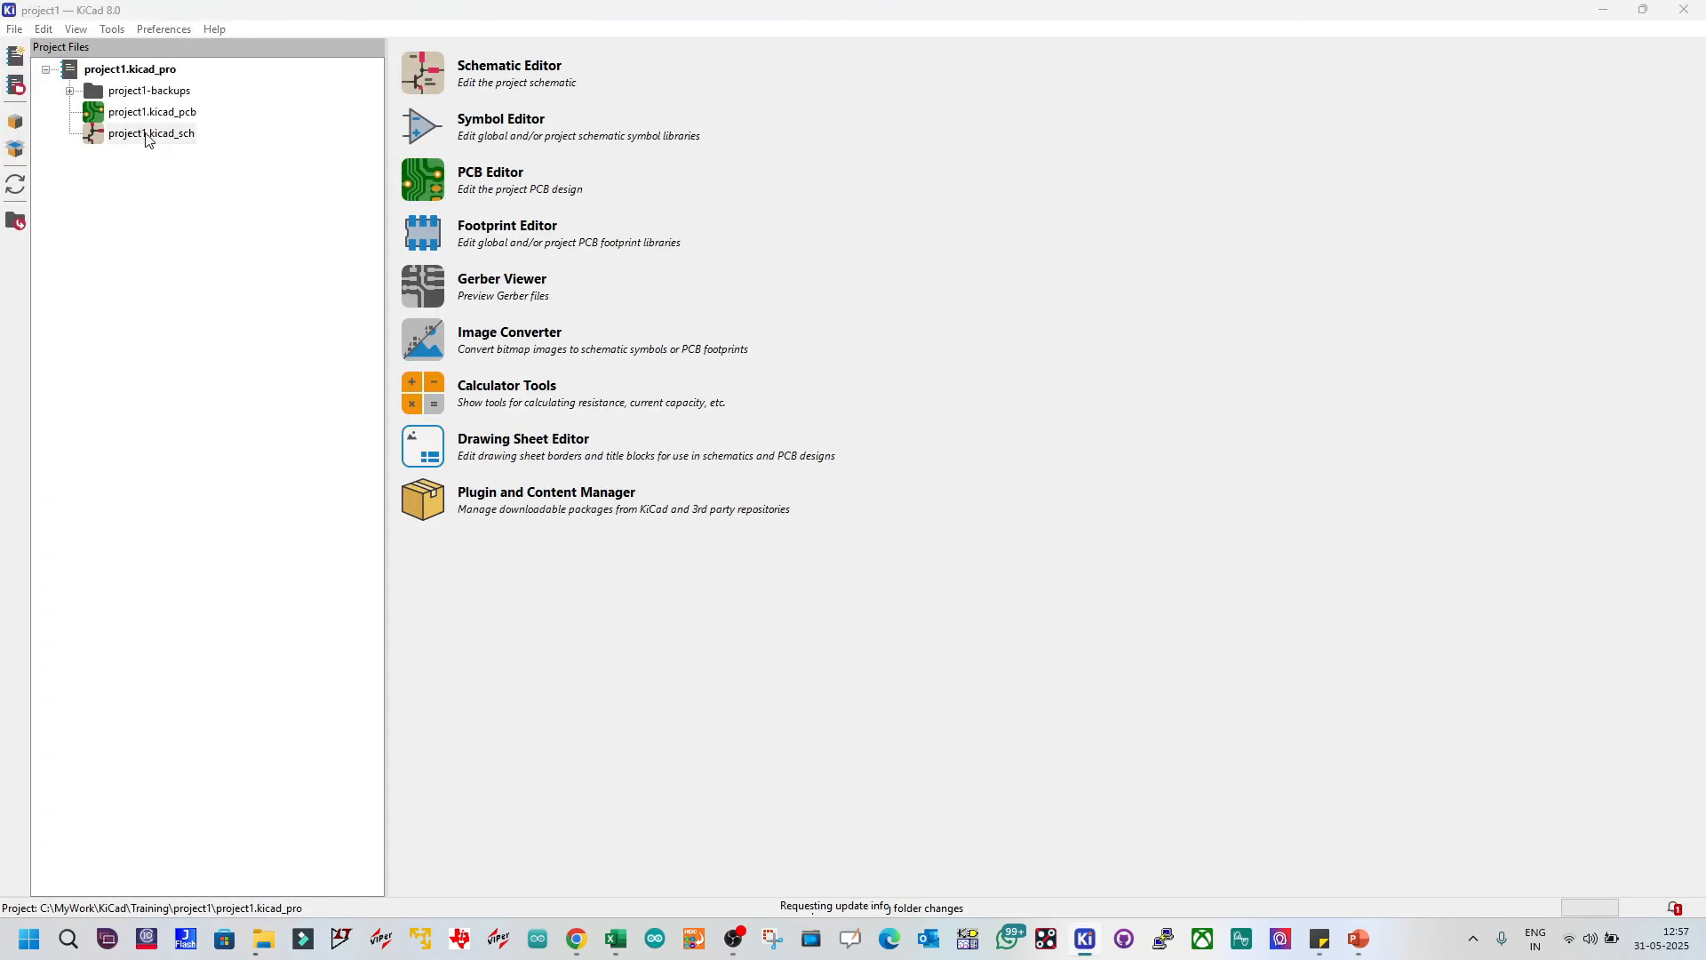
{"action": "left_click", "coordinate": [1603, 10]}
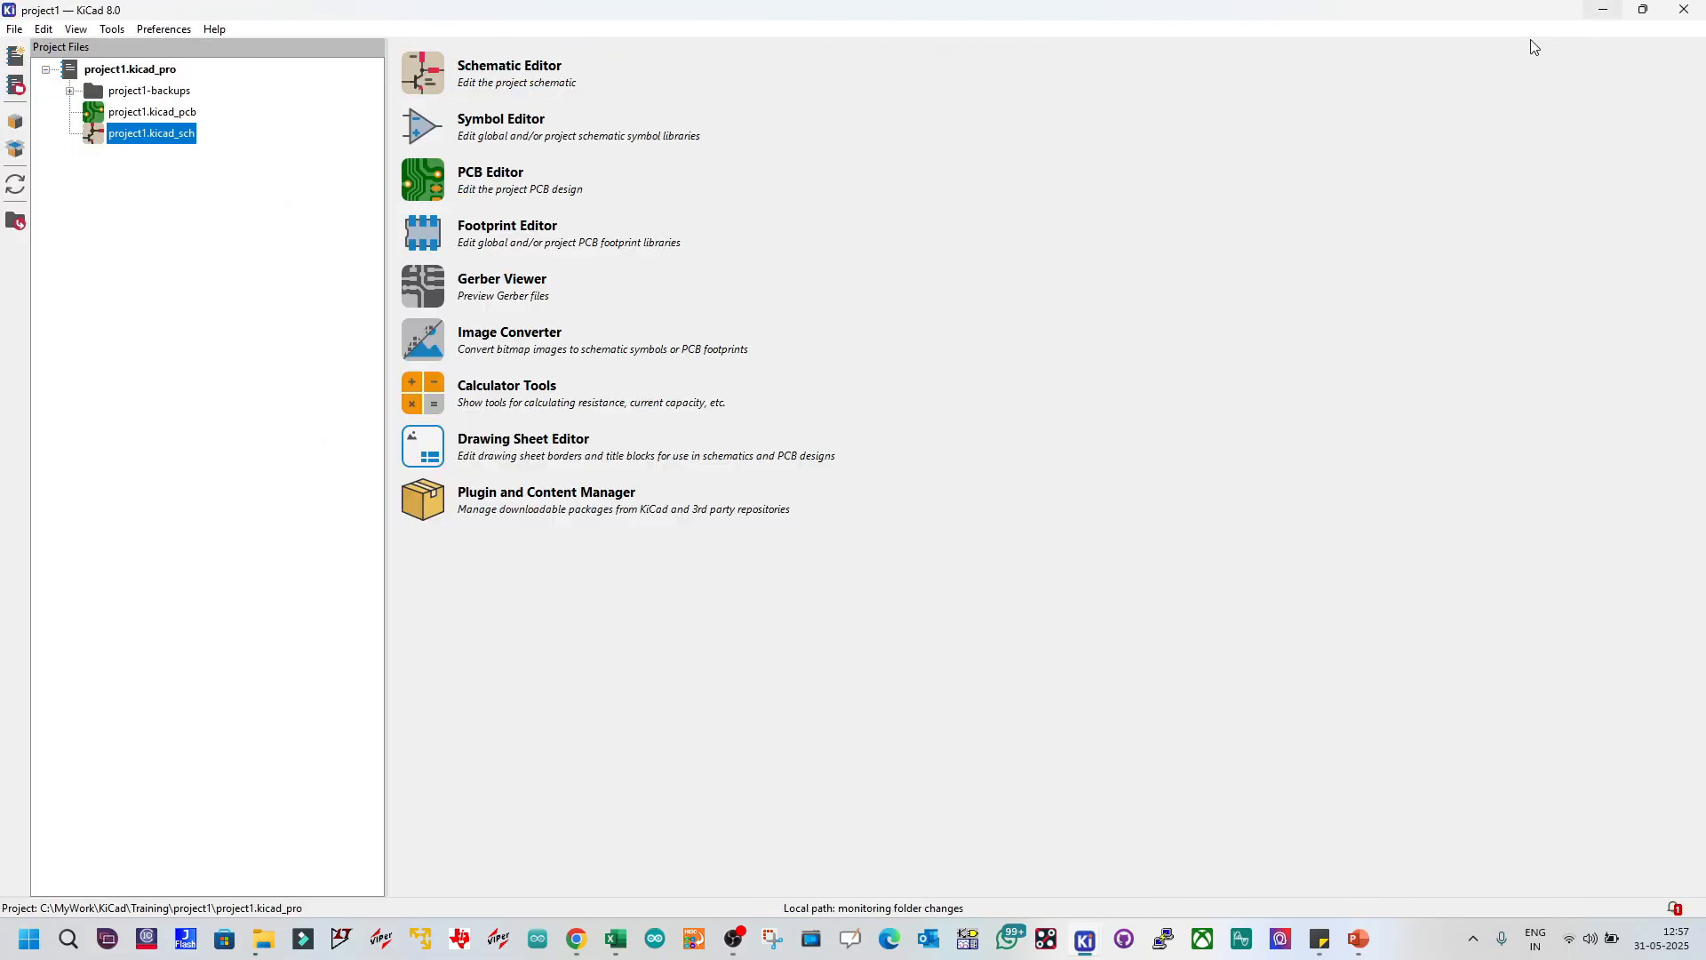
{"action": "left_click", "coordinate": [155, 119]}
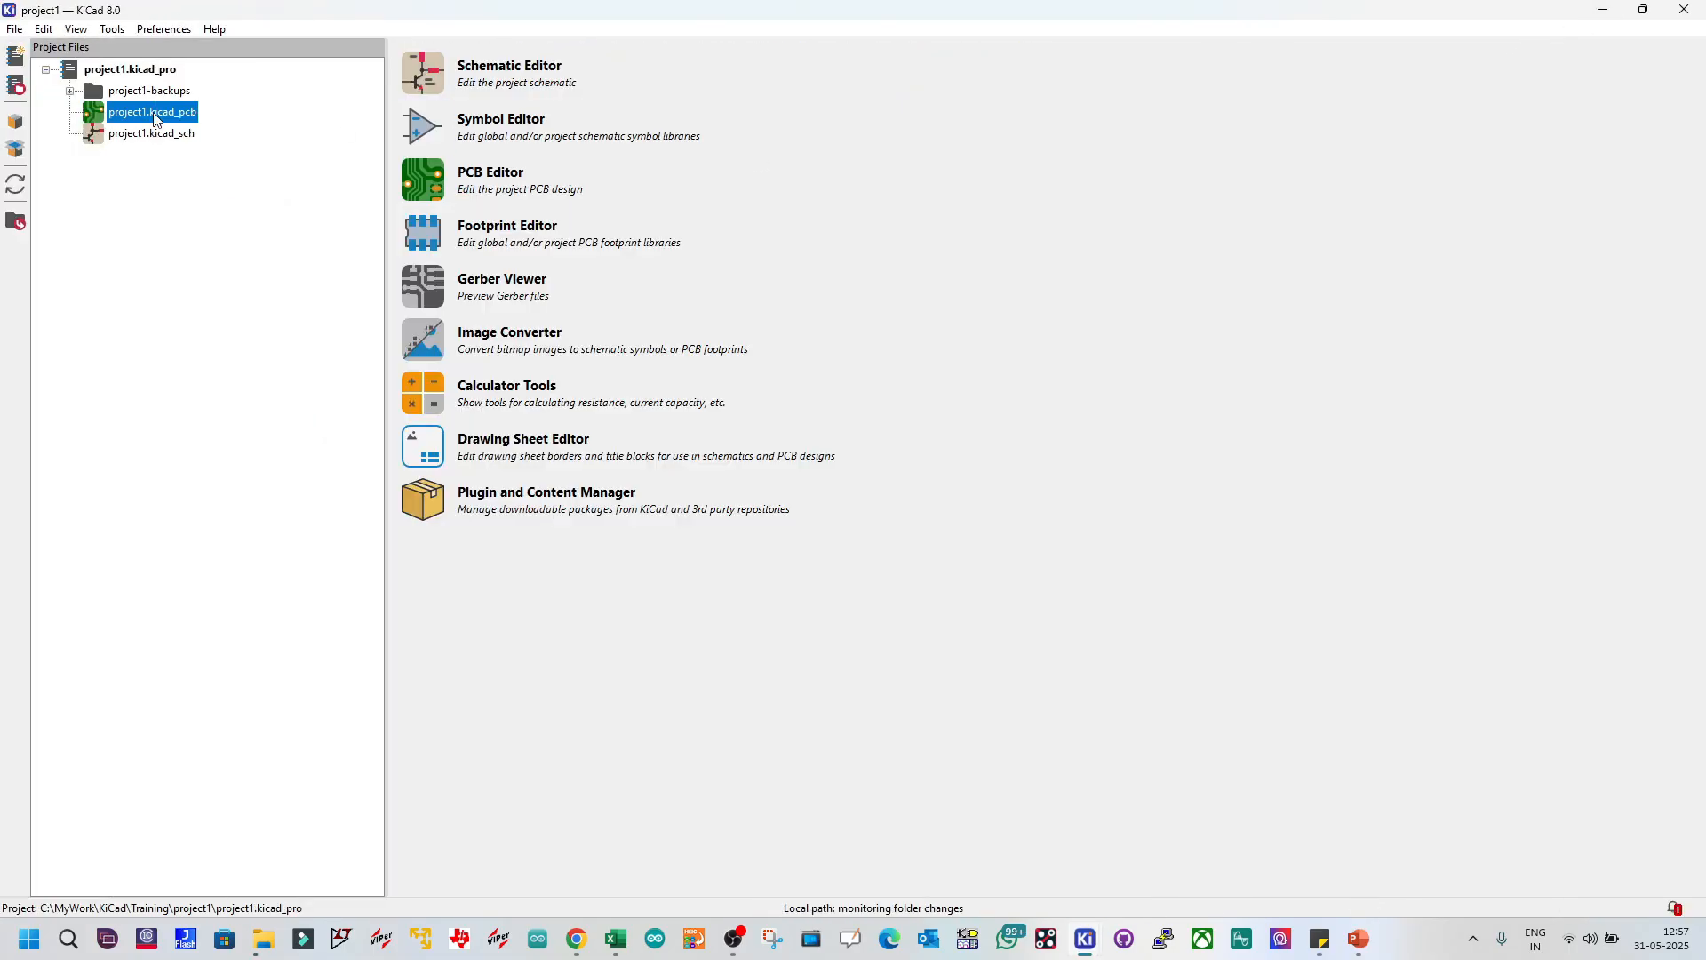
{"action": "double_click", "coordinate": [155, 119]}
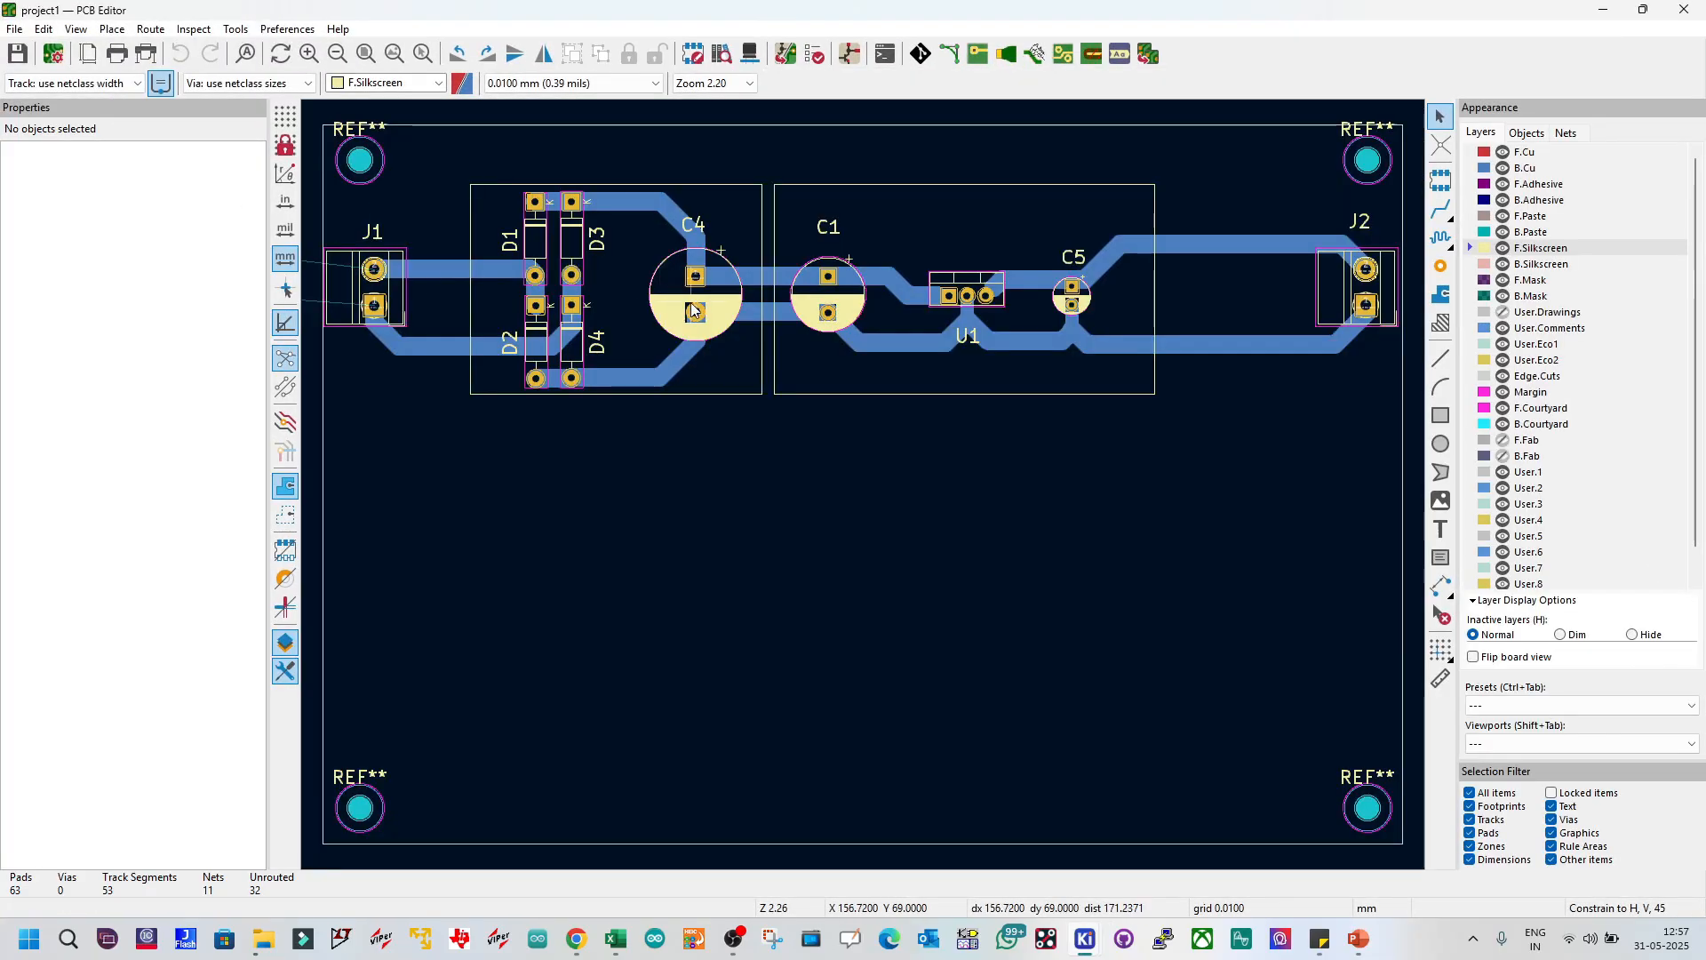
Step: Try to replicate the rectifier layout with Replicate Layout, using diode D1 as the anchor footprint
{"action": "left_click", "coordinate": [541, 240]}
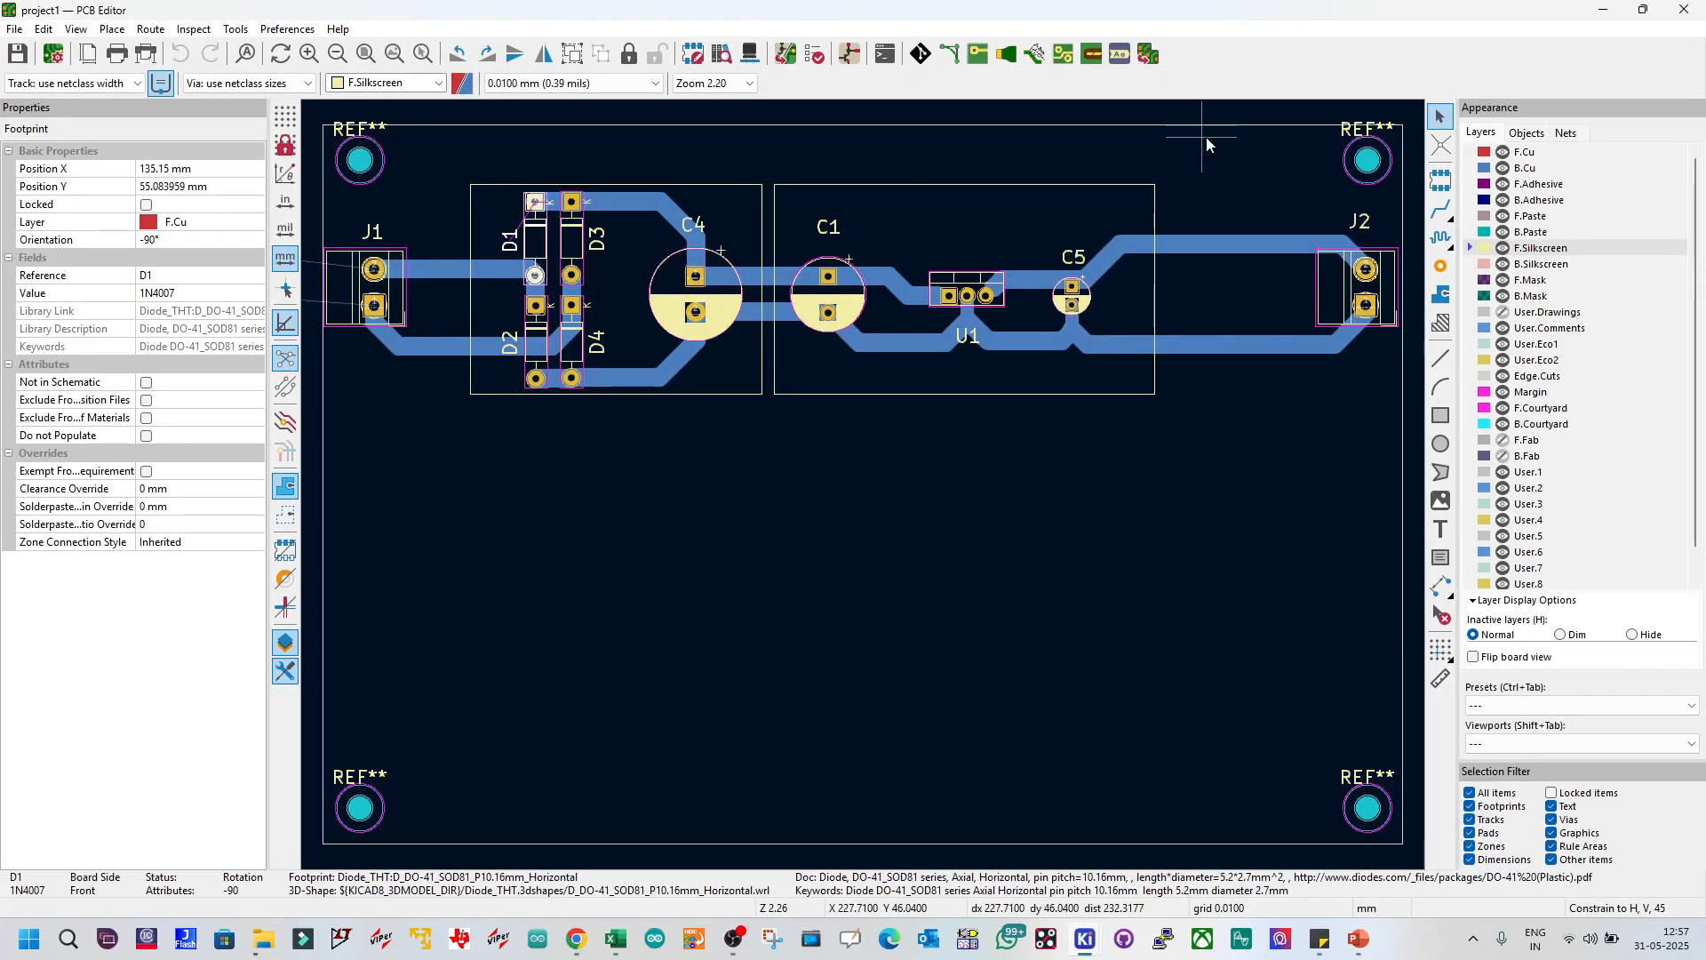
{"action": "left_click", "coordinate": [1146, 55]}
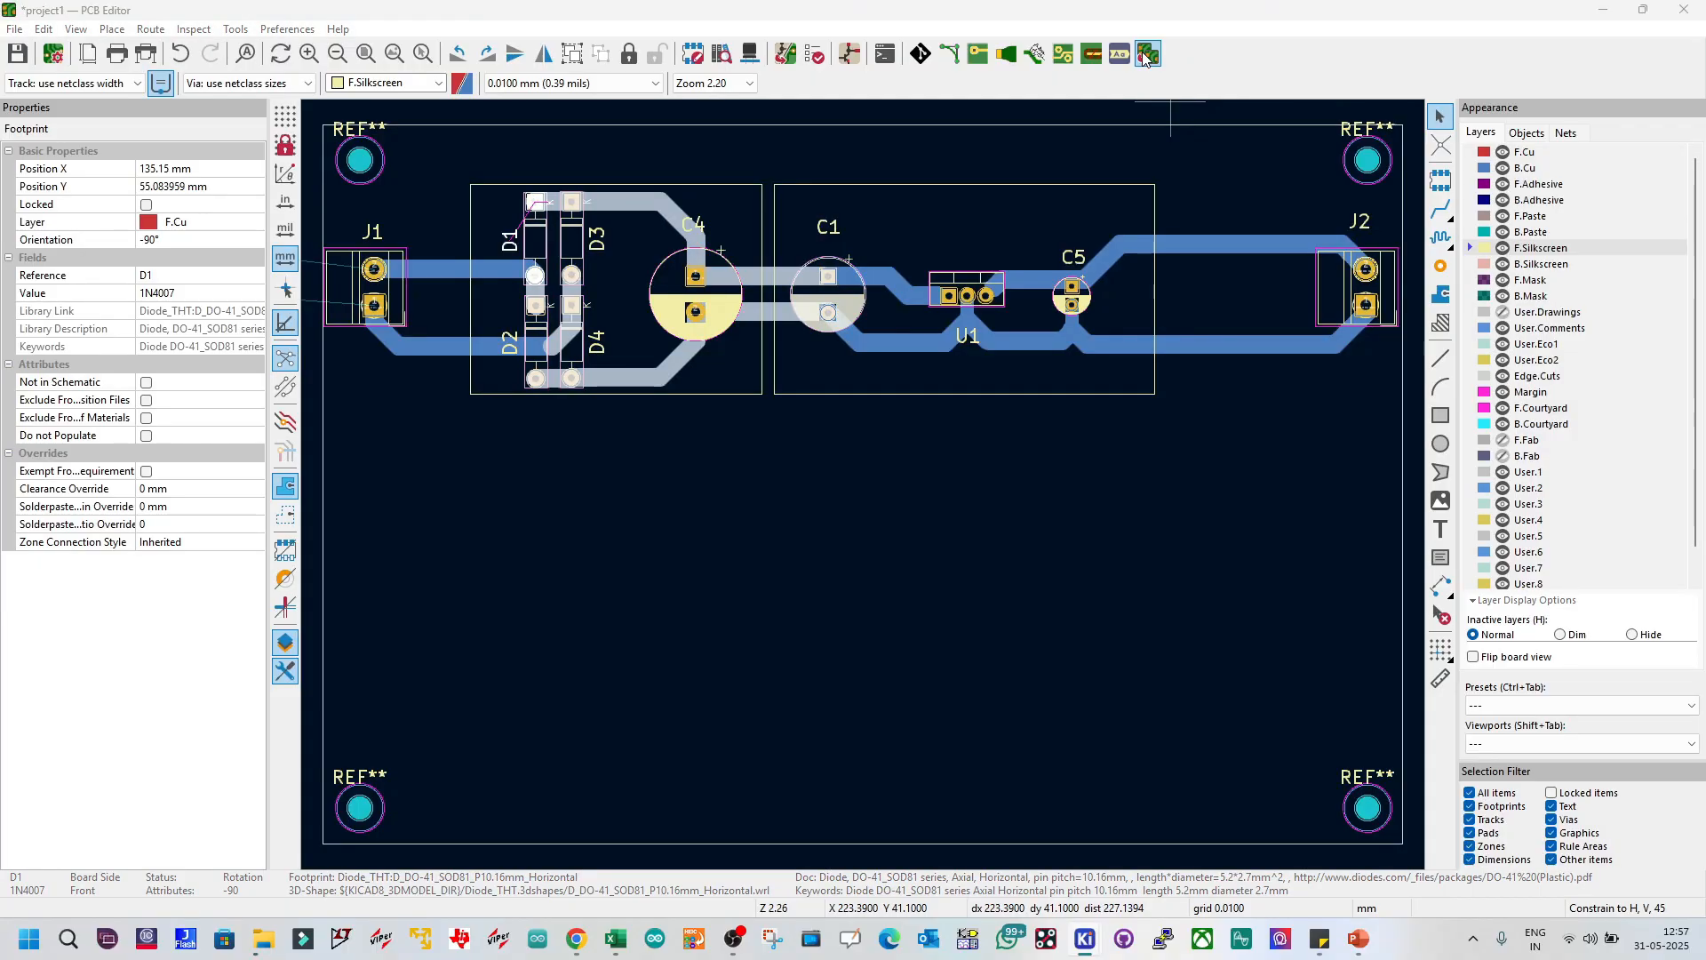
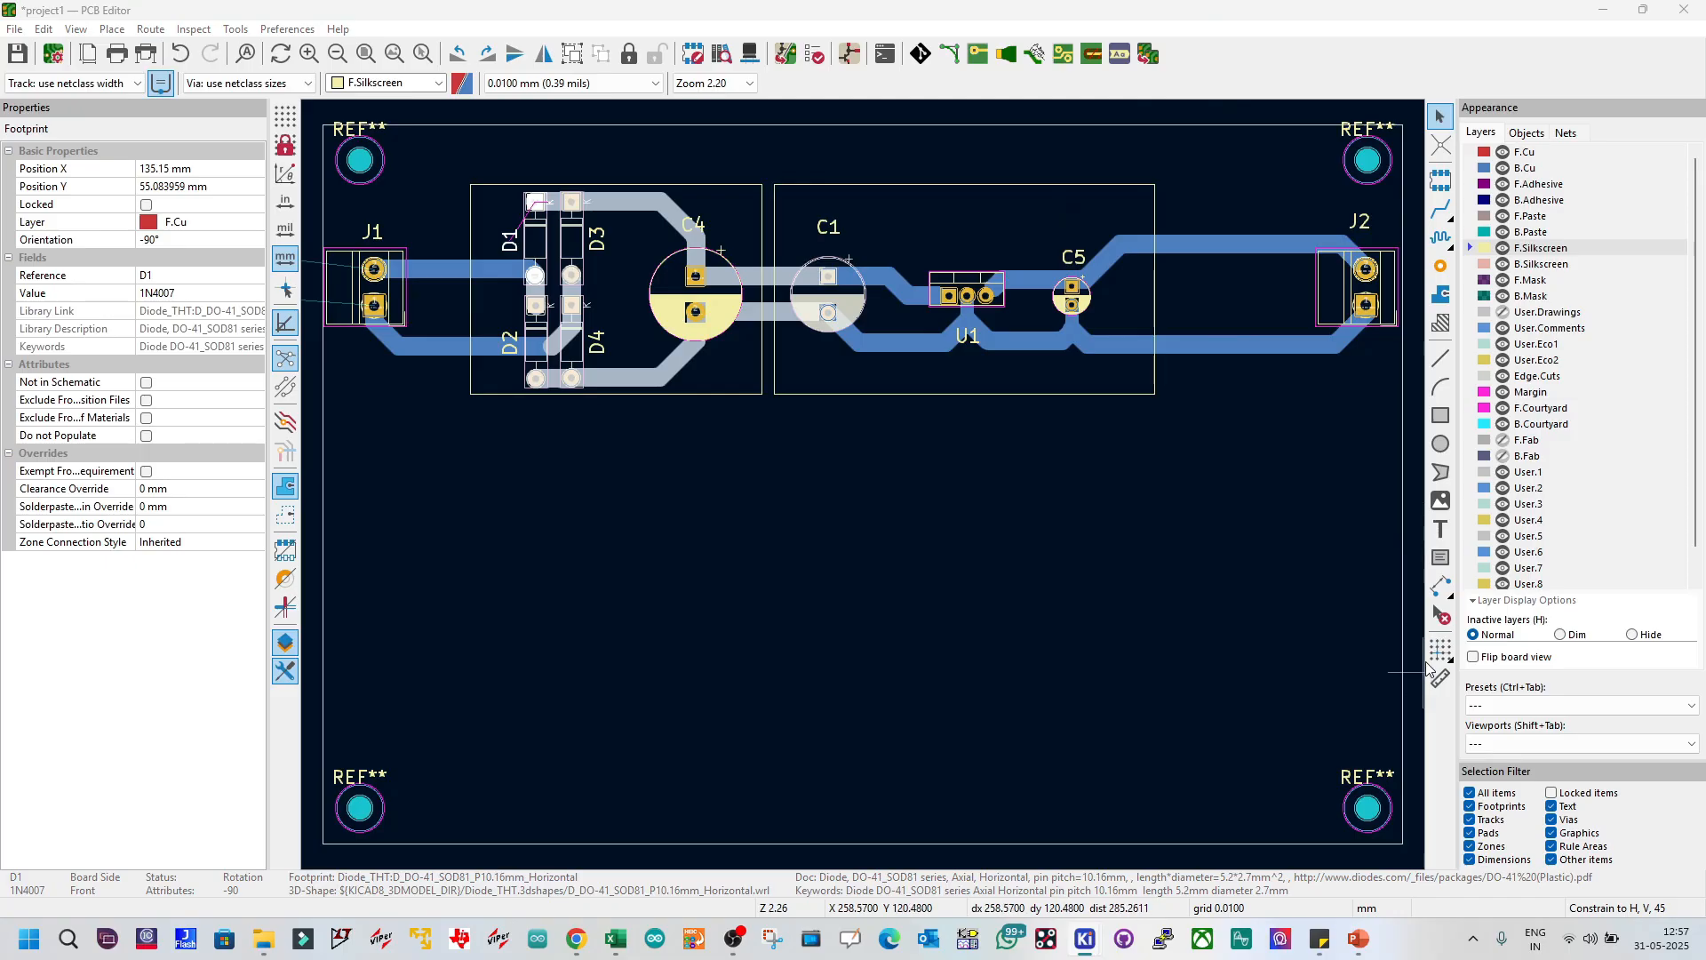
Step: Inspect the object, net and layer preset display options of the board, cancelling the new layer preset
{"action": "left_click_drag", "start_coordinate": [1460, 629], "coordinate": [1308, 631]}
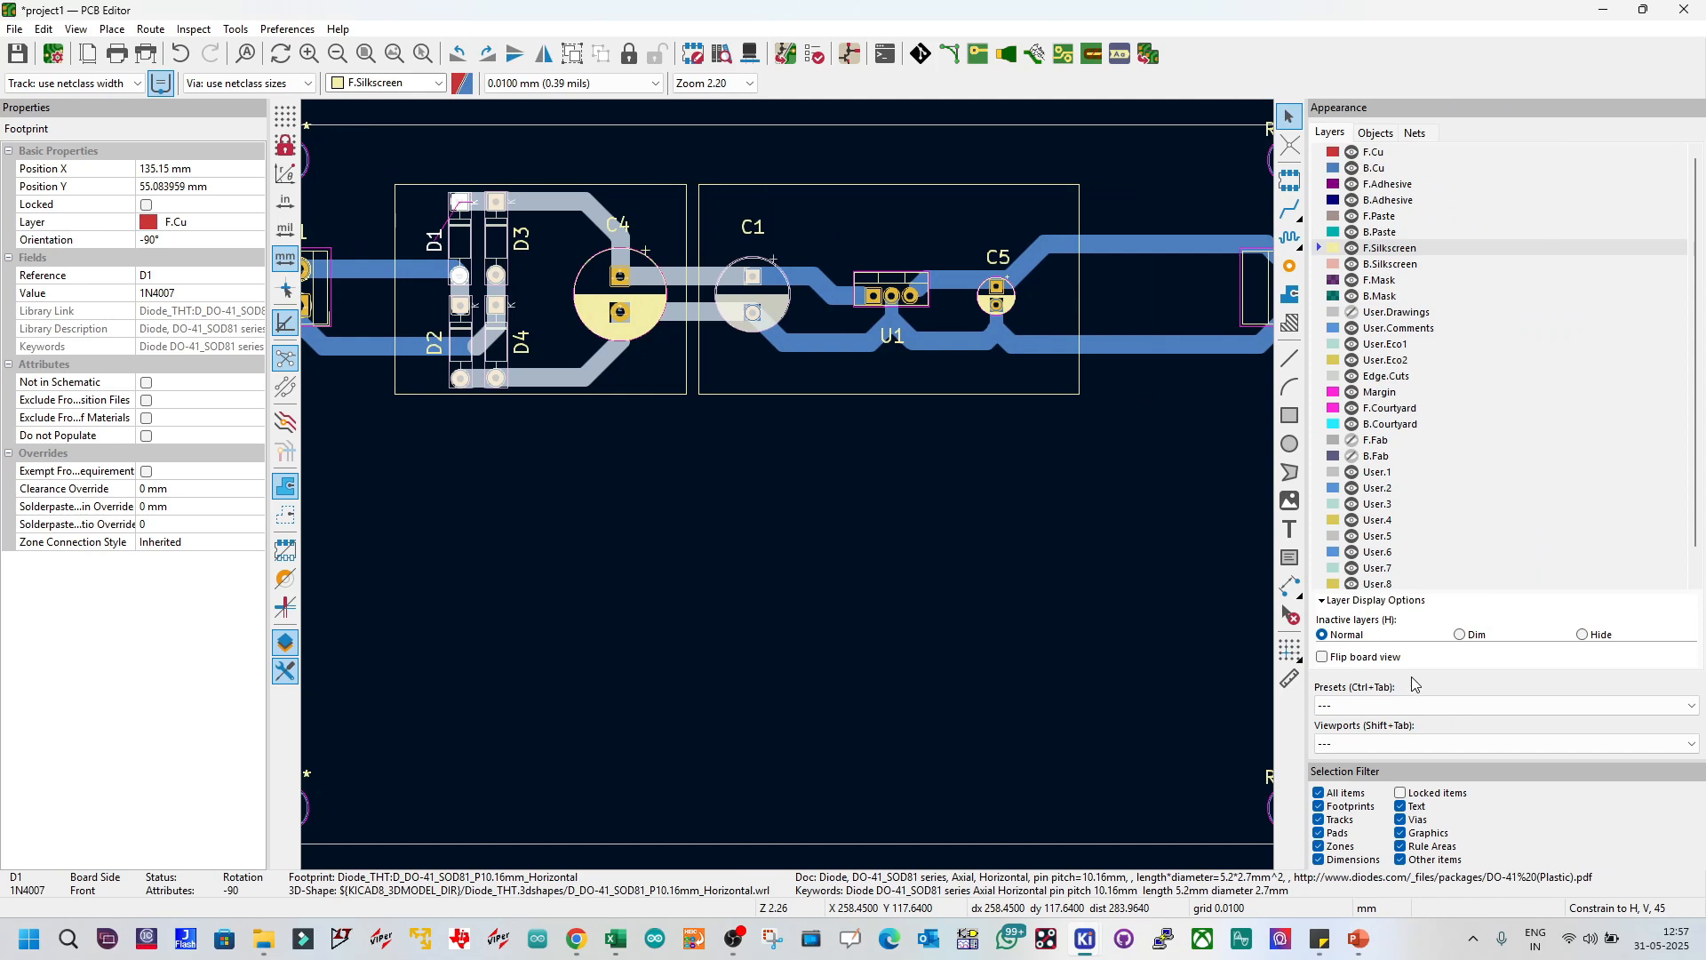
{"action": "left_click", "coordinate": [1377, 132]}
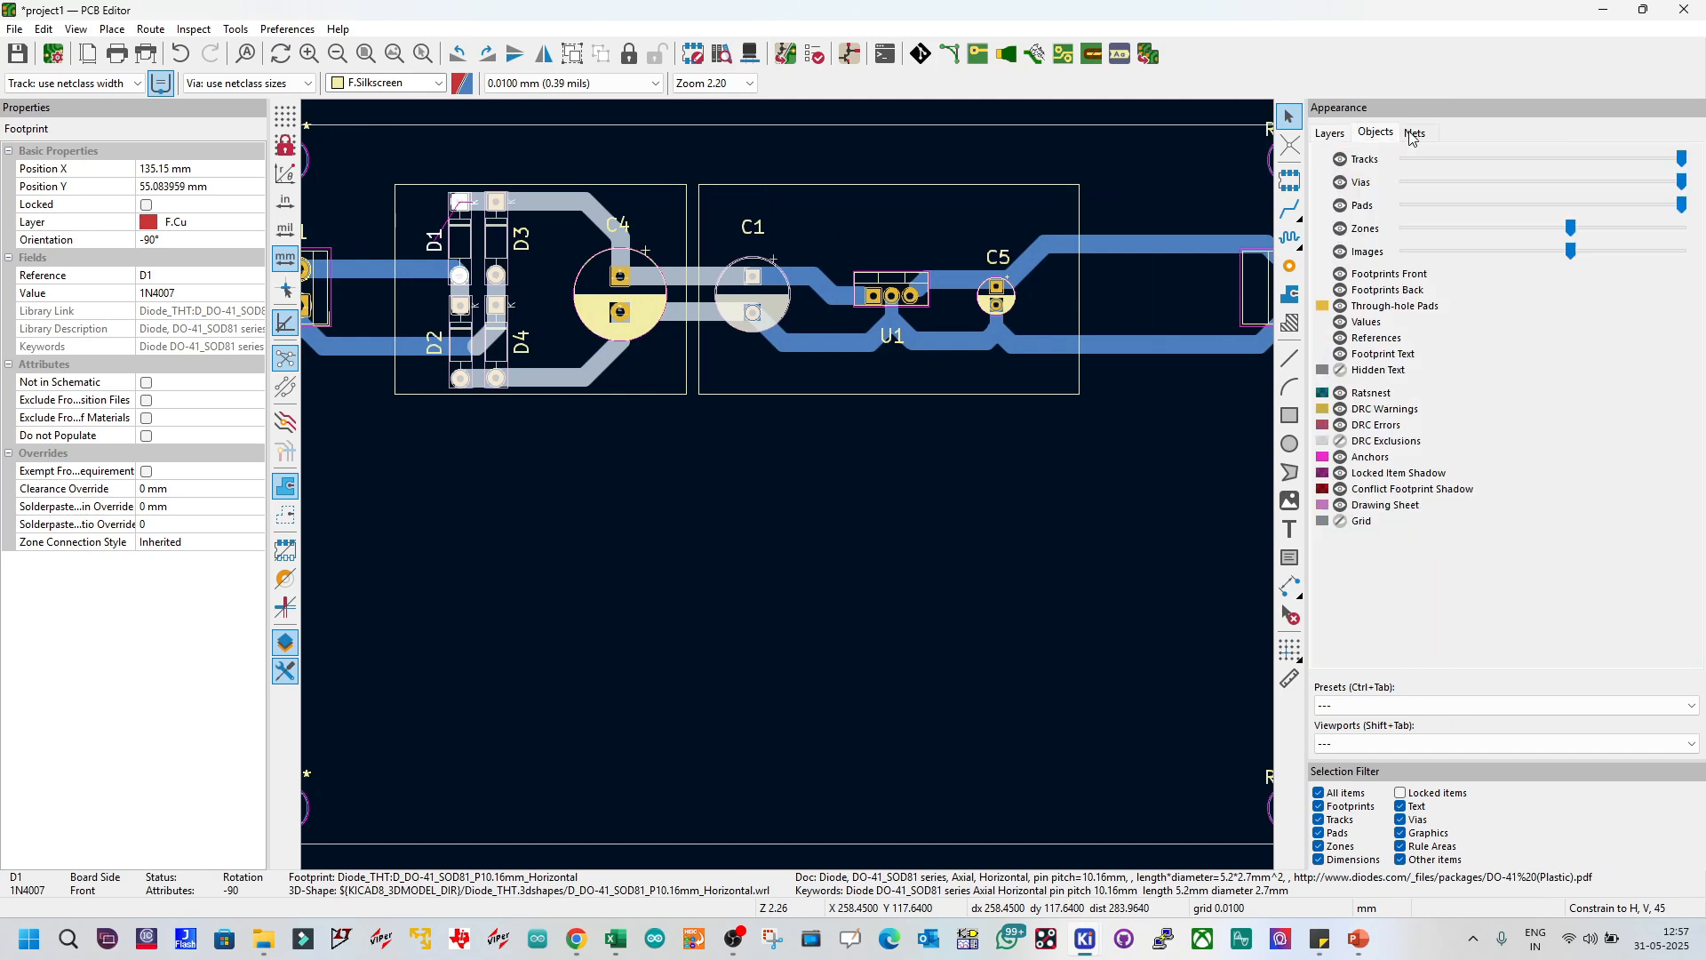
{"action": "left_click", "coordinate": [1414, 133]}
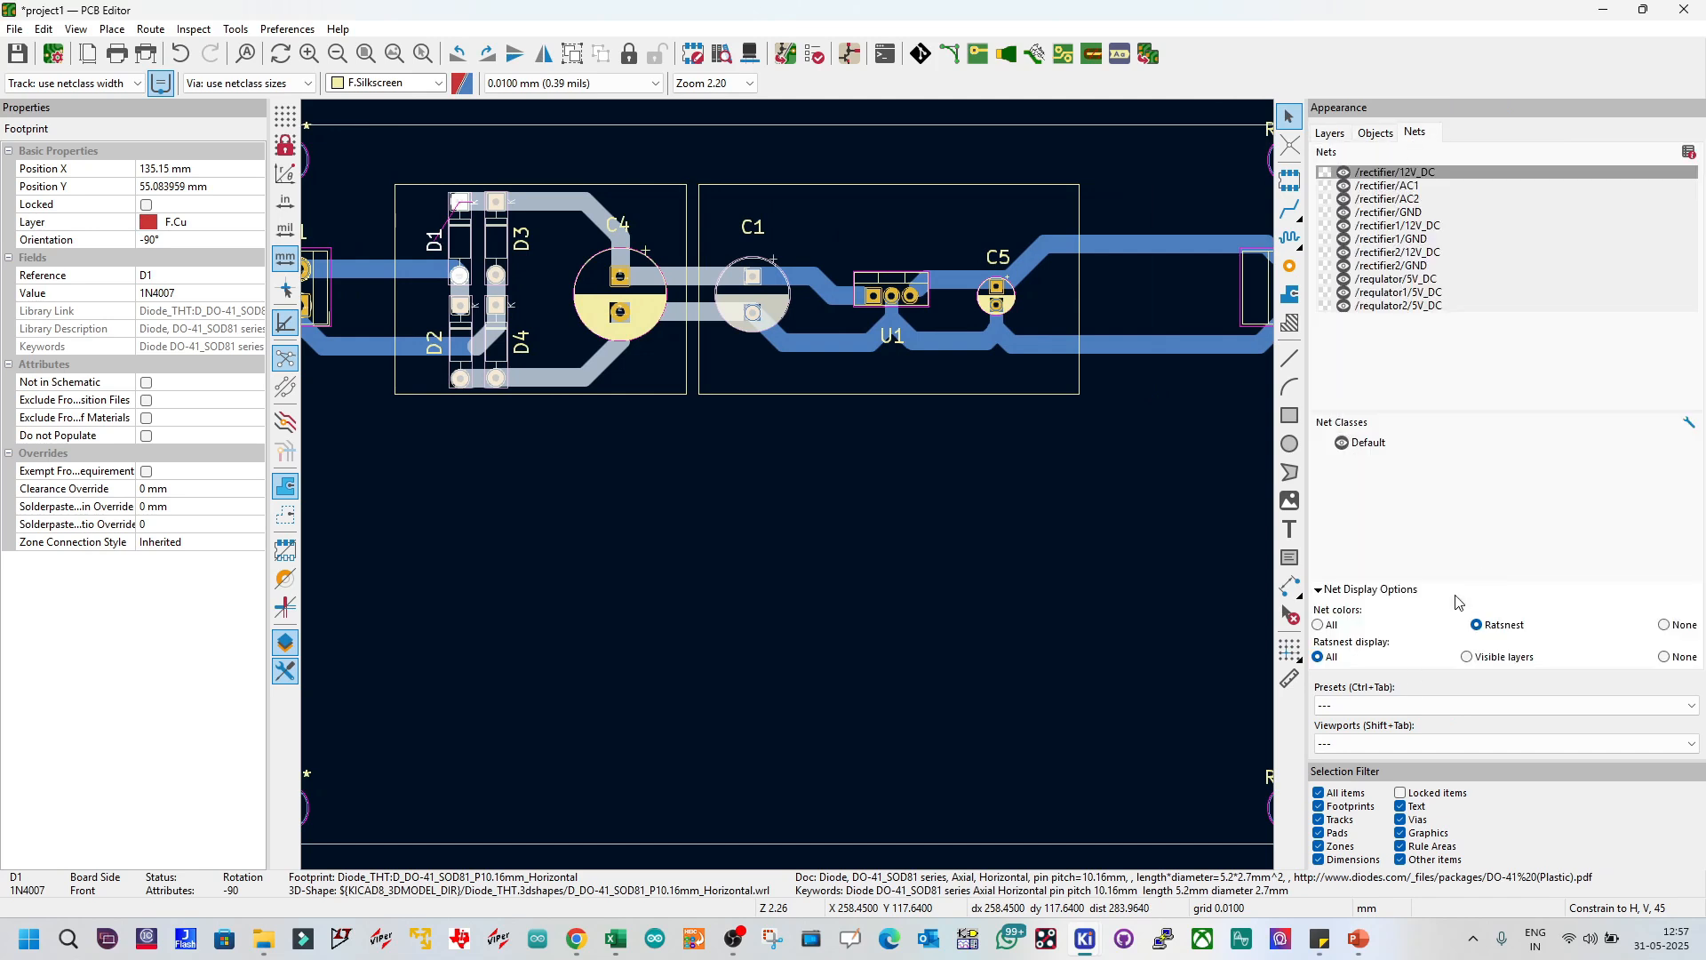
{"action": "left_click", "coordinate": [1393, 706]}
{"action": "left_click", "coordinate": [1426, 761]}
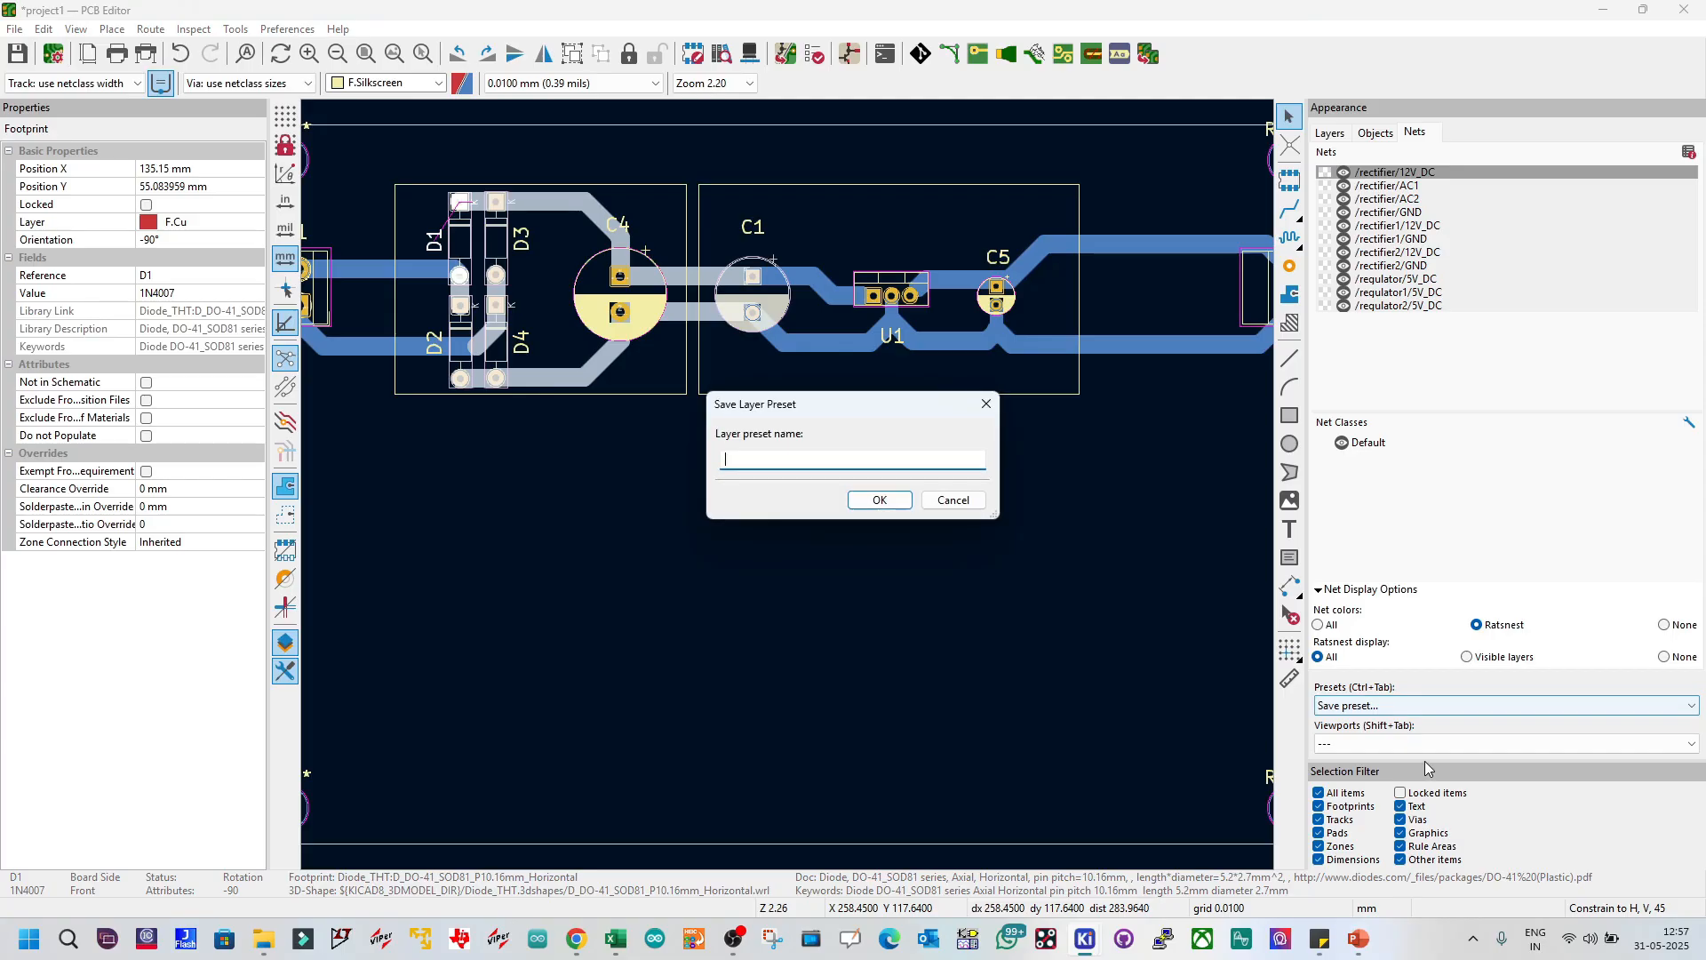
{"action": "left_click", "coordinate": [989, 409]}
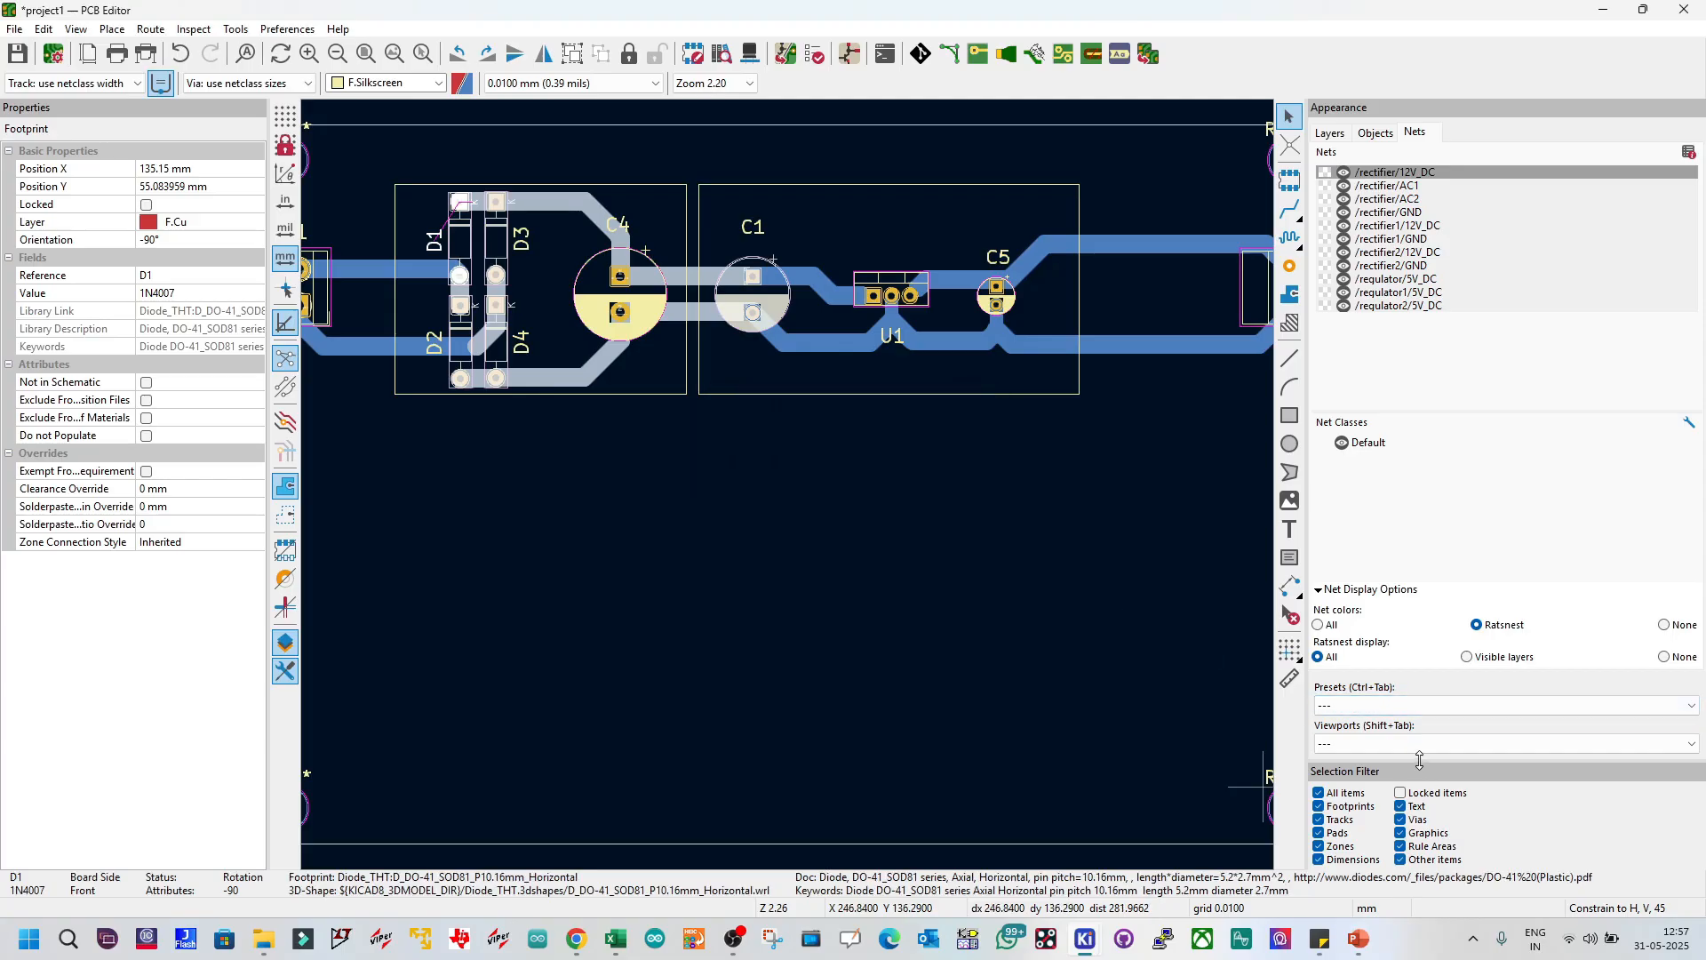
{"action": "left_click_drag", "start_coordinate": [1425, 638], "coordinate": [1427, 642]}
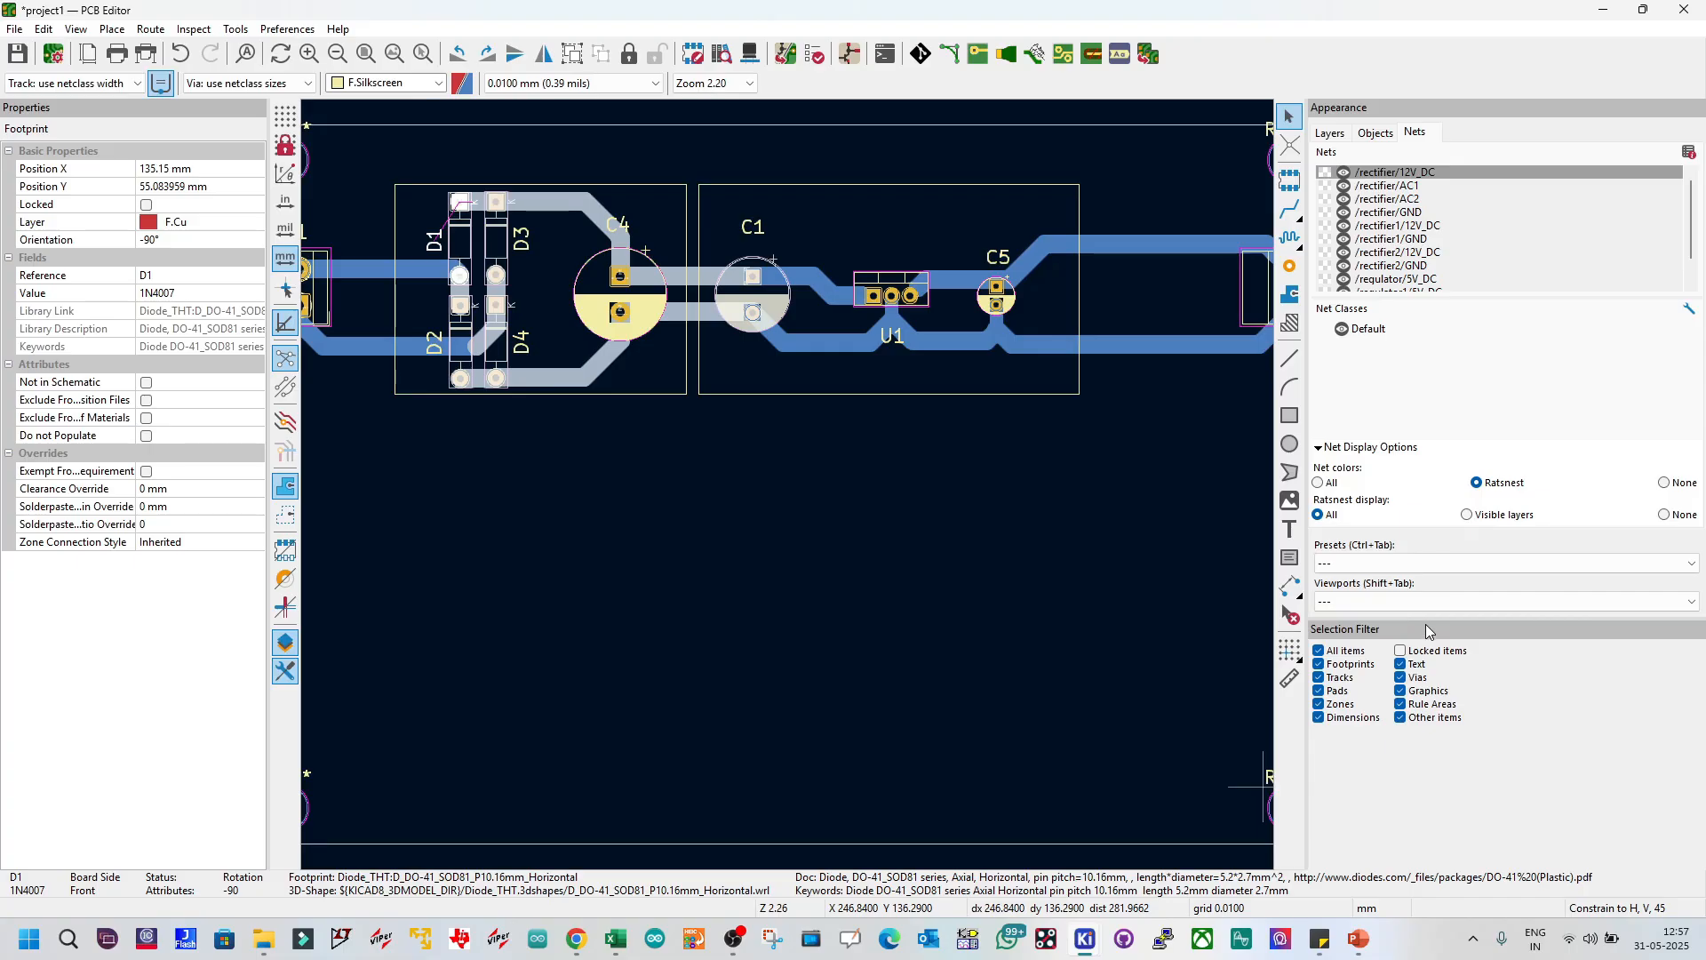
{"action": "left_click_drag", "start_coordinate": [1425, 617], "coordinate": [1423, 575]}
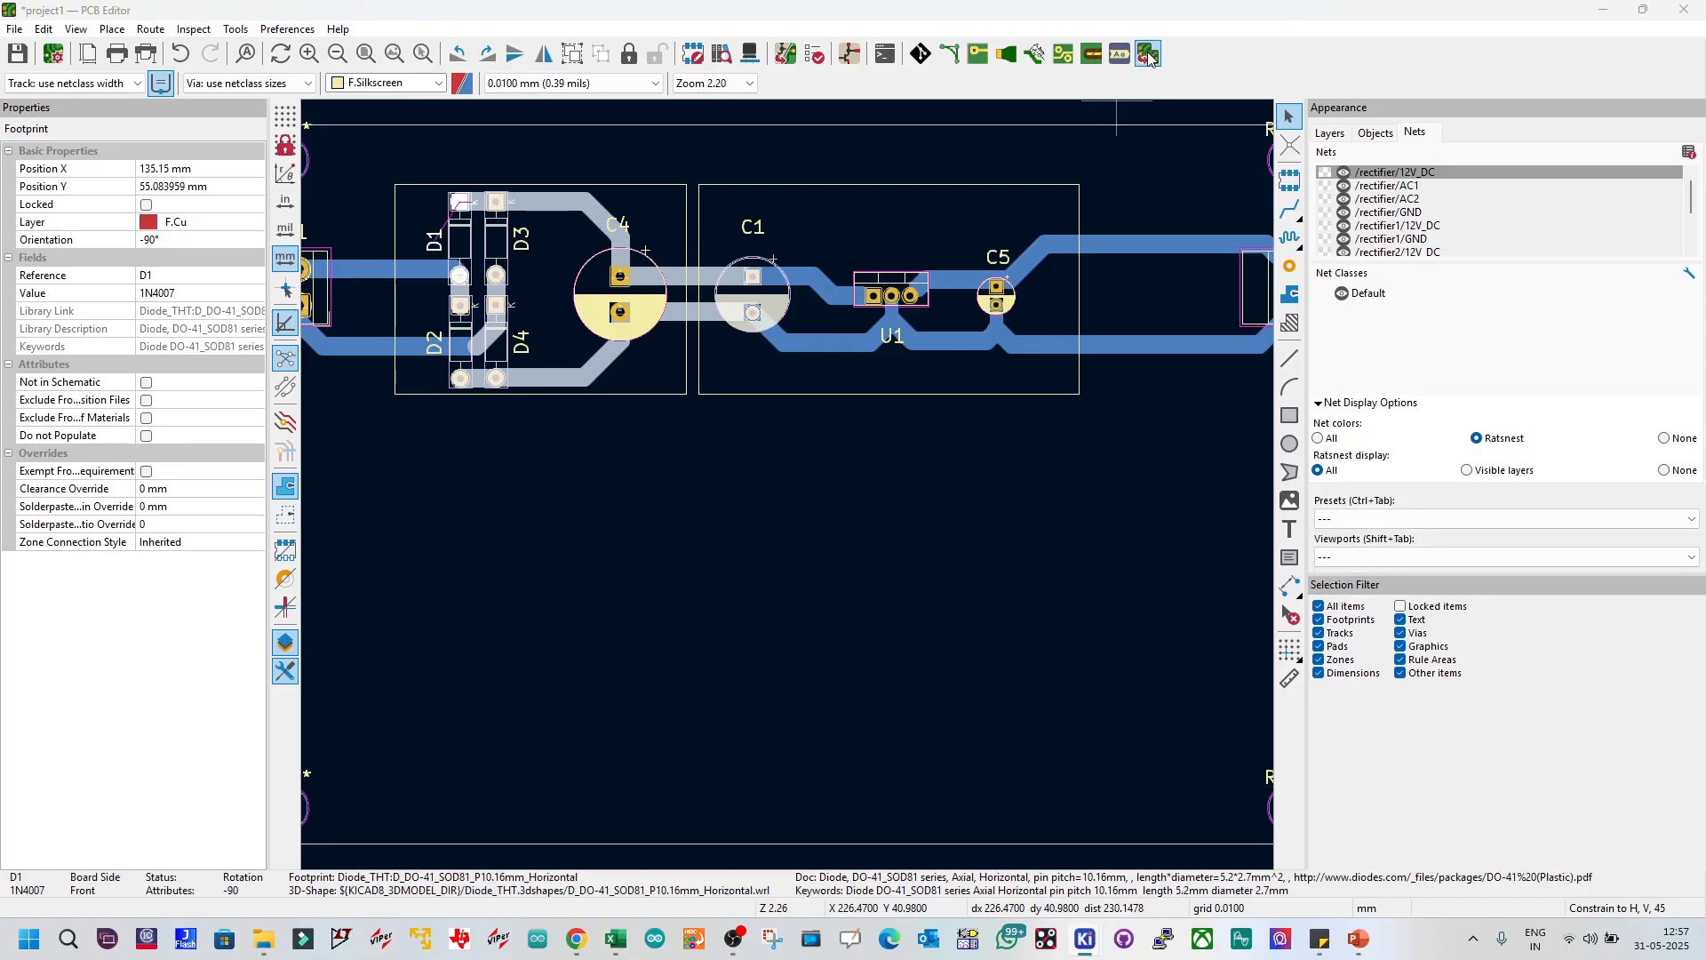
Step: Retry Replicate Layout on diodes D1 and D3, and select capacitors C4 and C1 in turn
{"action": "left_click", "coordinate": [743, 460]}
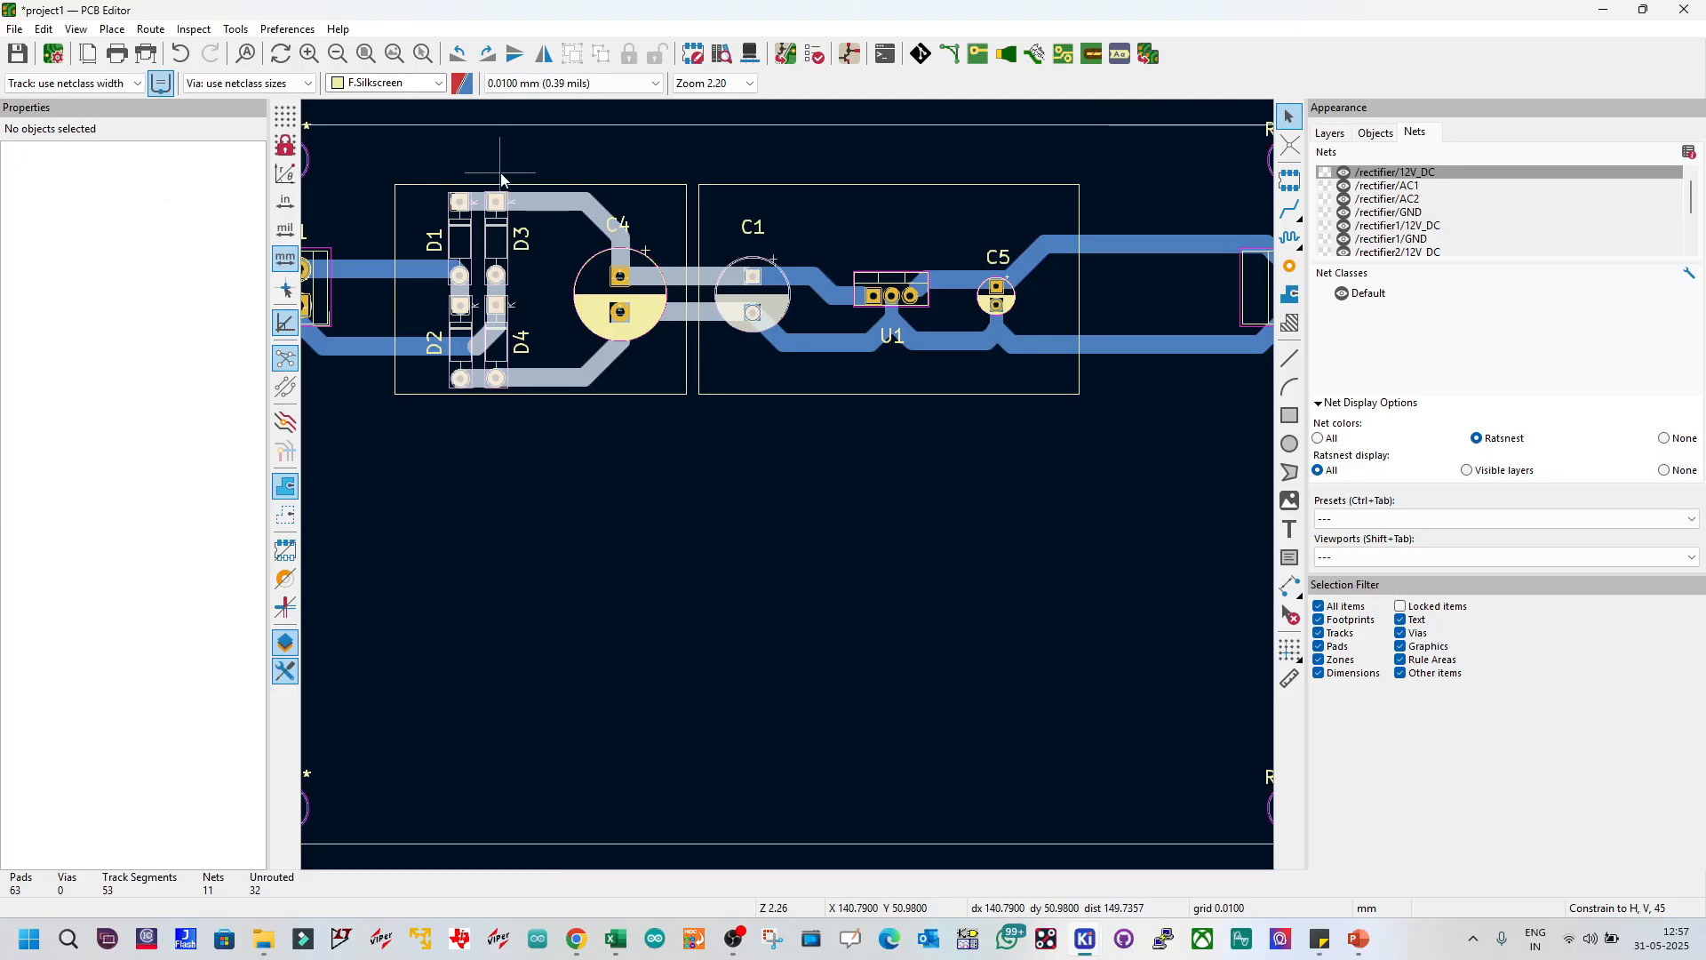
{"action": "left_click", "coordinate": [453, 240]}
{"action": "left_click", "coordinate": [459, 159]}
{"action": "left_click", "coordinate": [466, 244]}
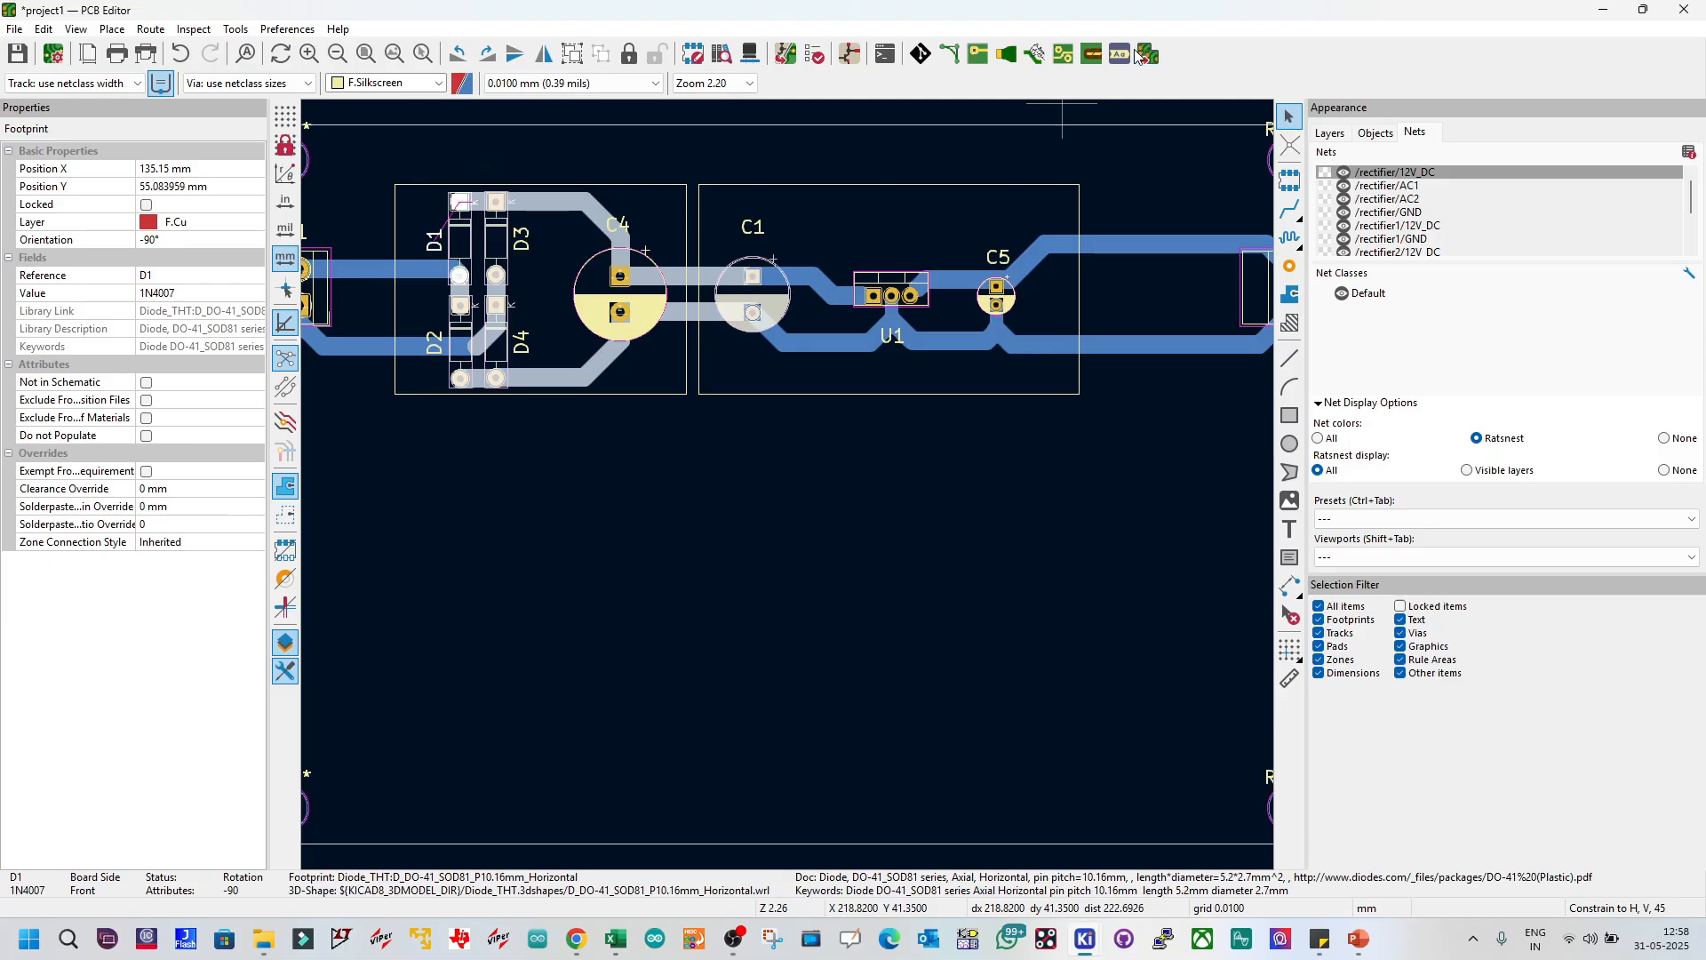
{"action": "left_click", "coordinate": [498, 253]}
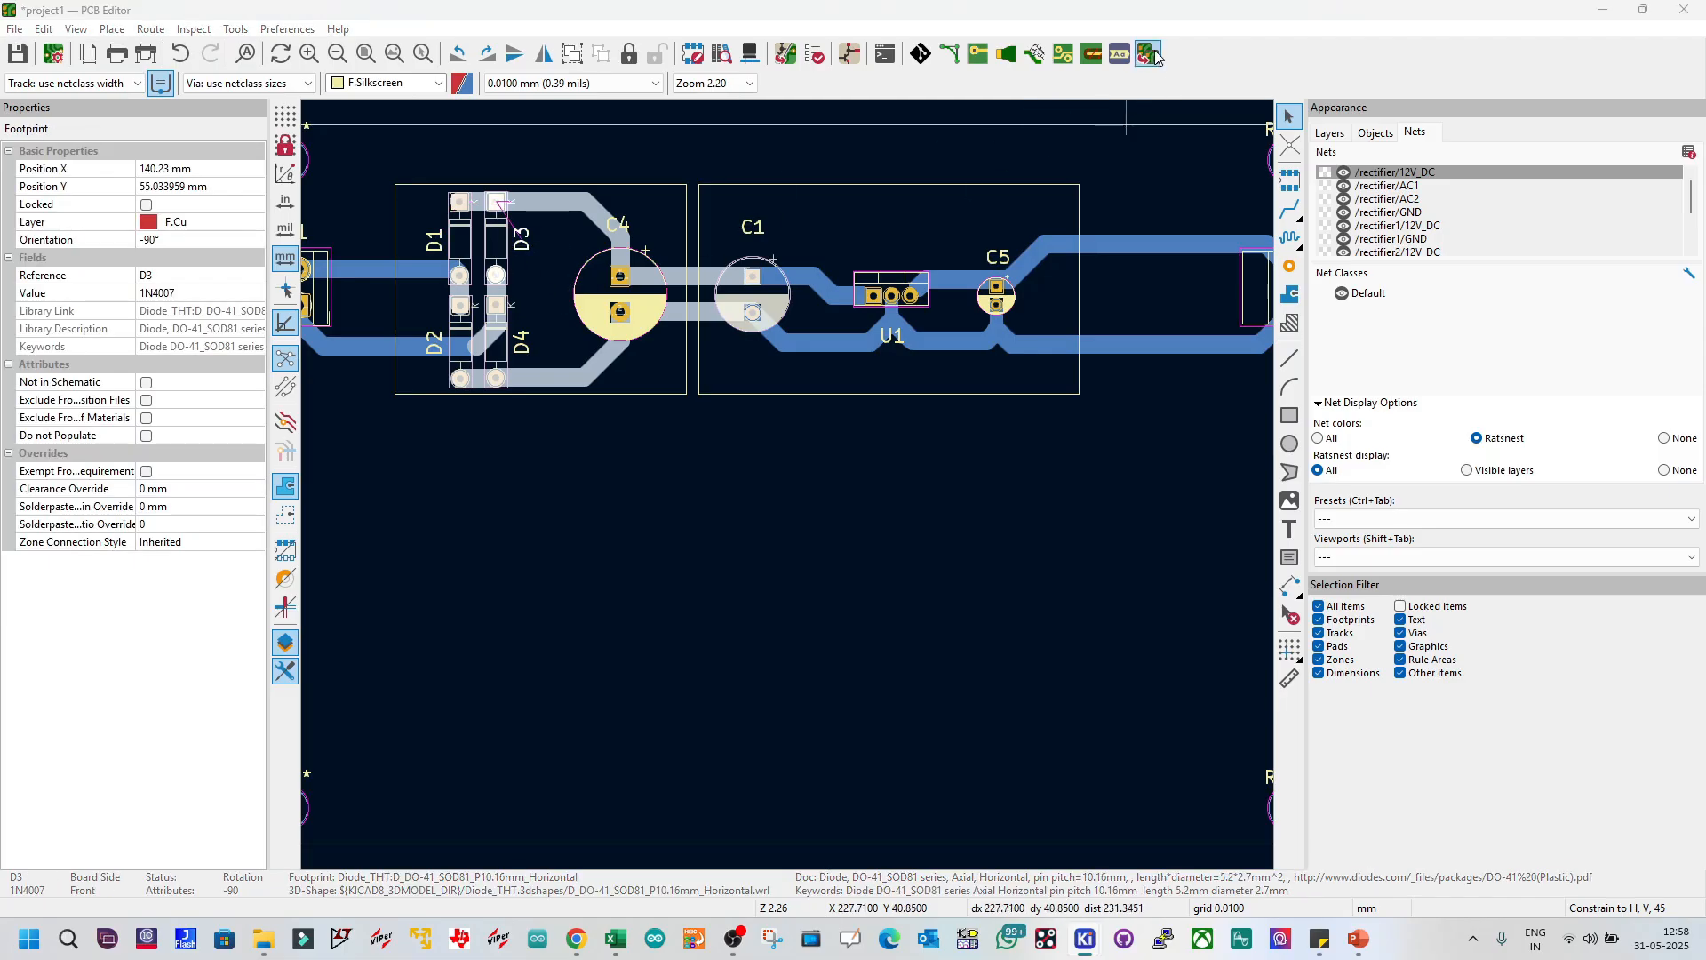
{"action": "left_click", "coordinate": [627, 260]}
{"action": "left_click", "coordinate": [639, 261]}
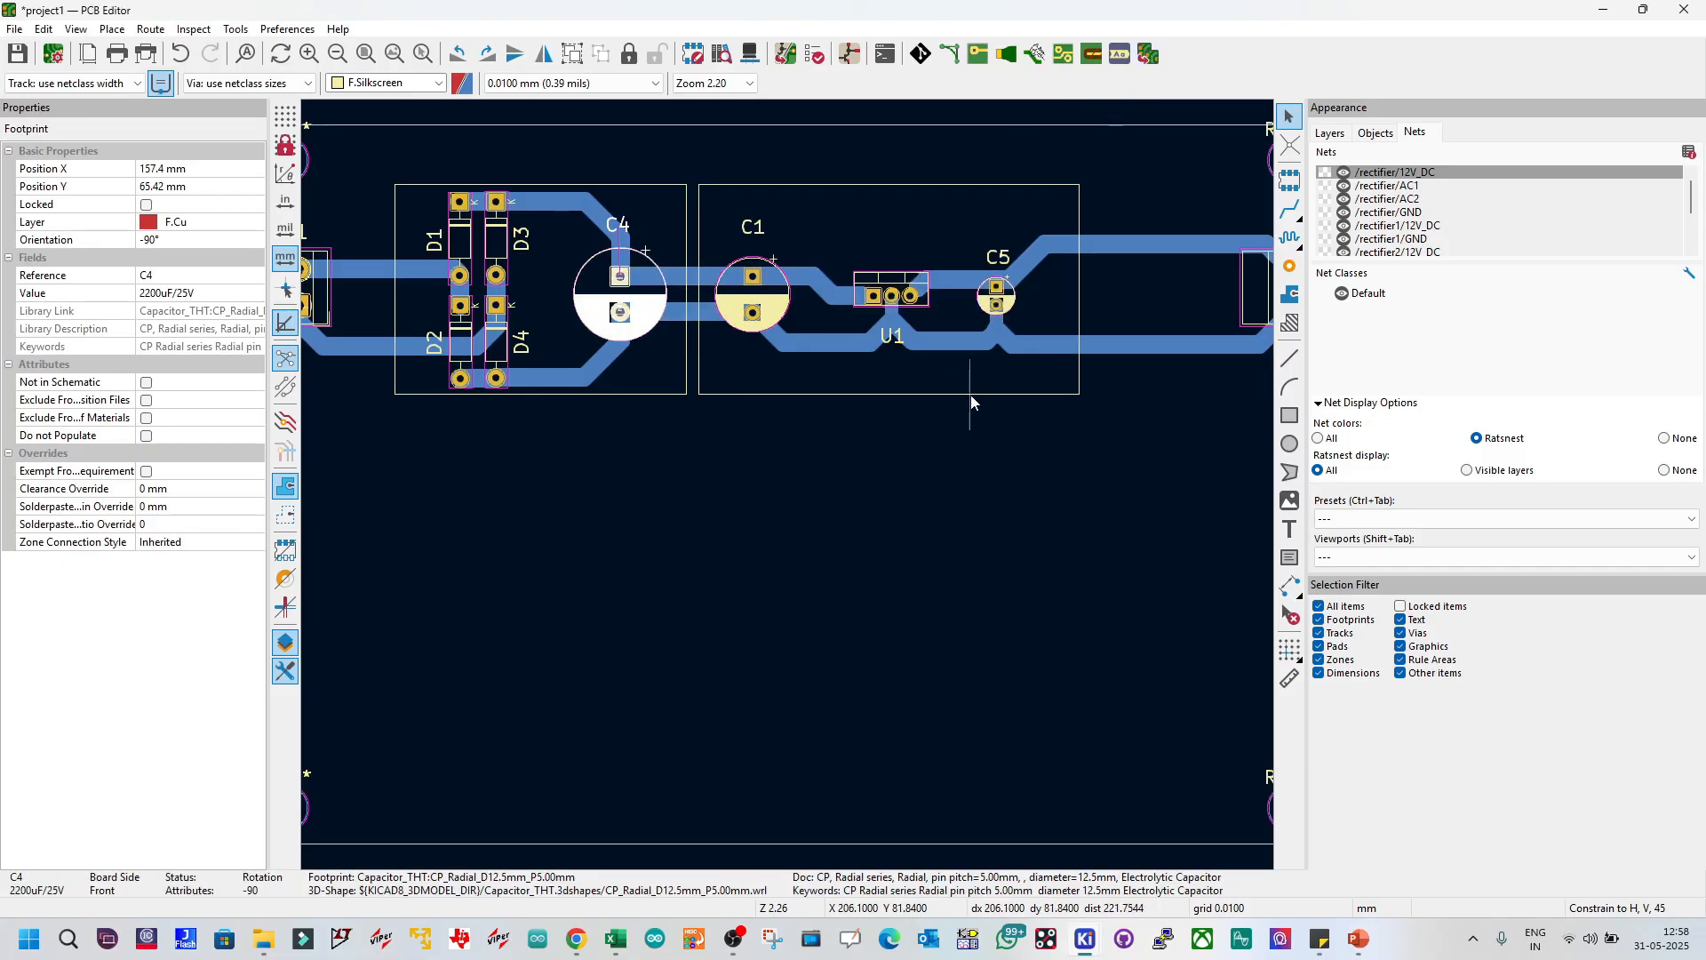
{"action": "left_click", "coordinate": [744, 355]}
{"action": "left_click", "coordinate": [753, 289]}
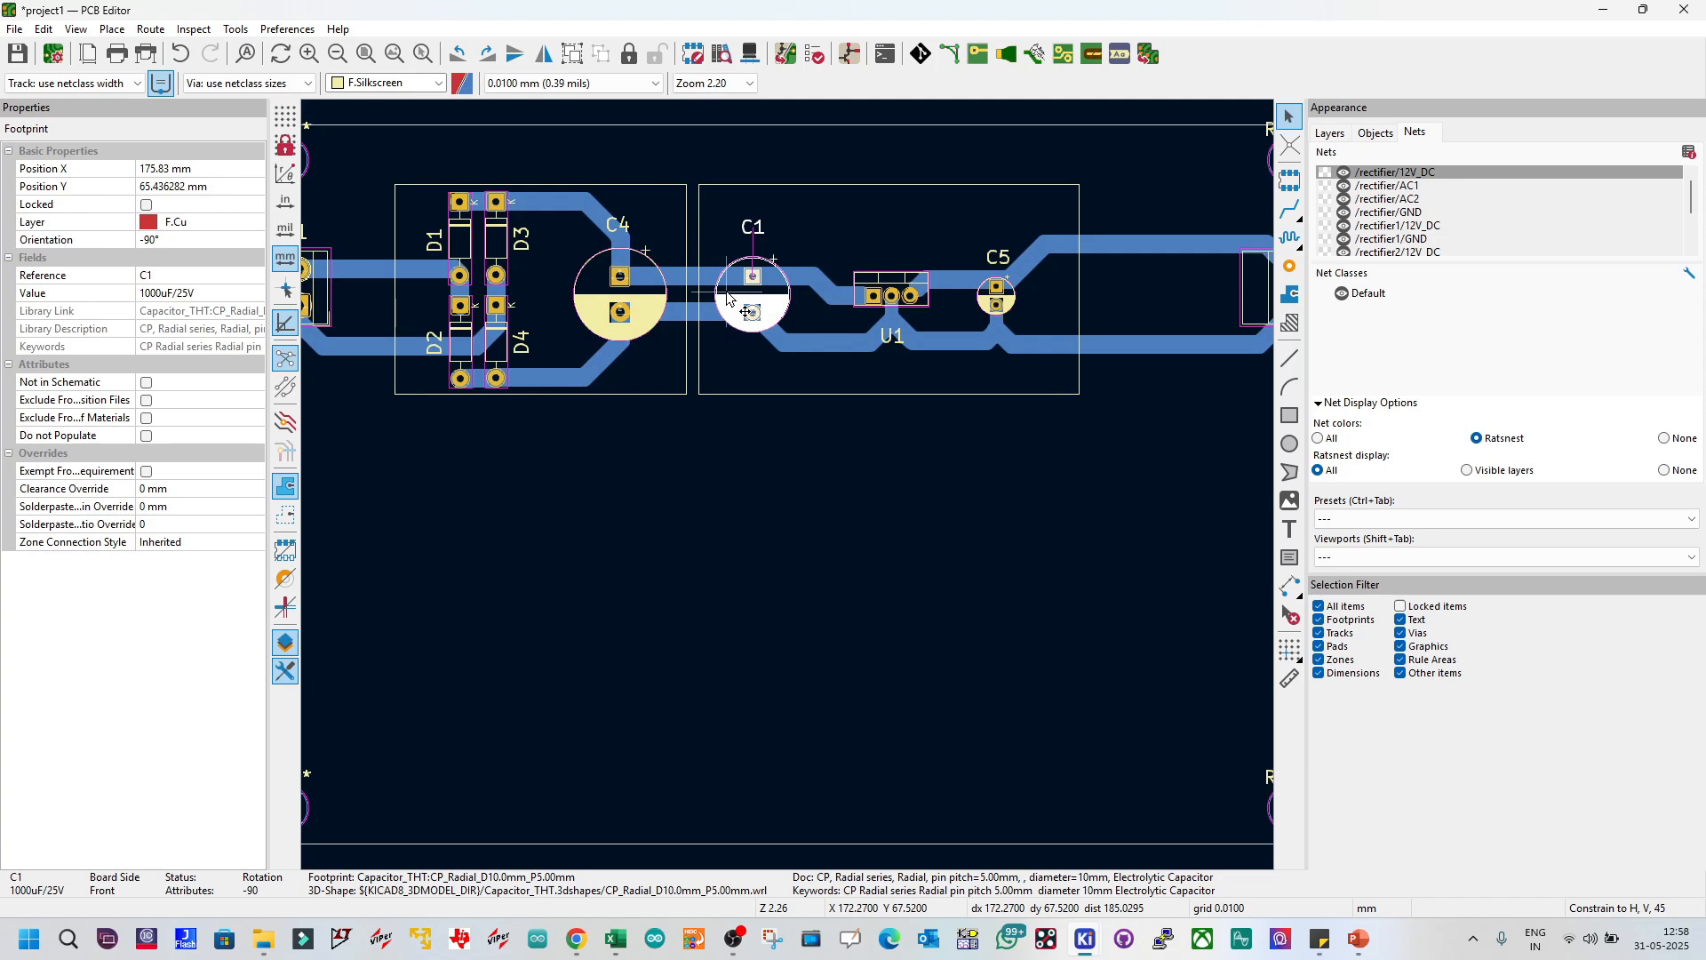
{"action": "left_click", "coordinate": [748, 482]}
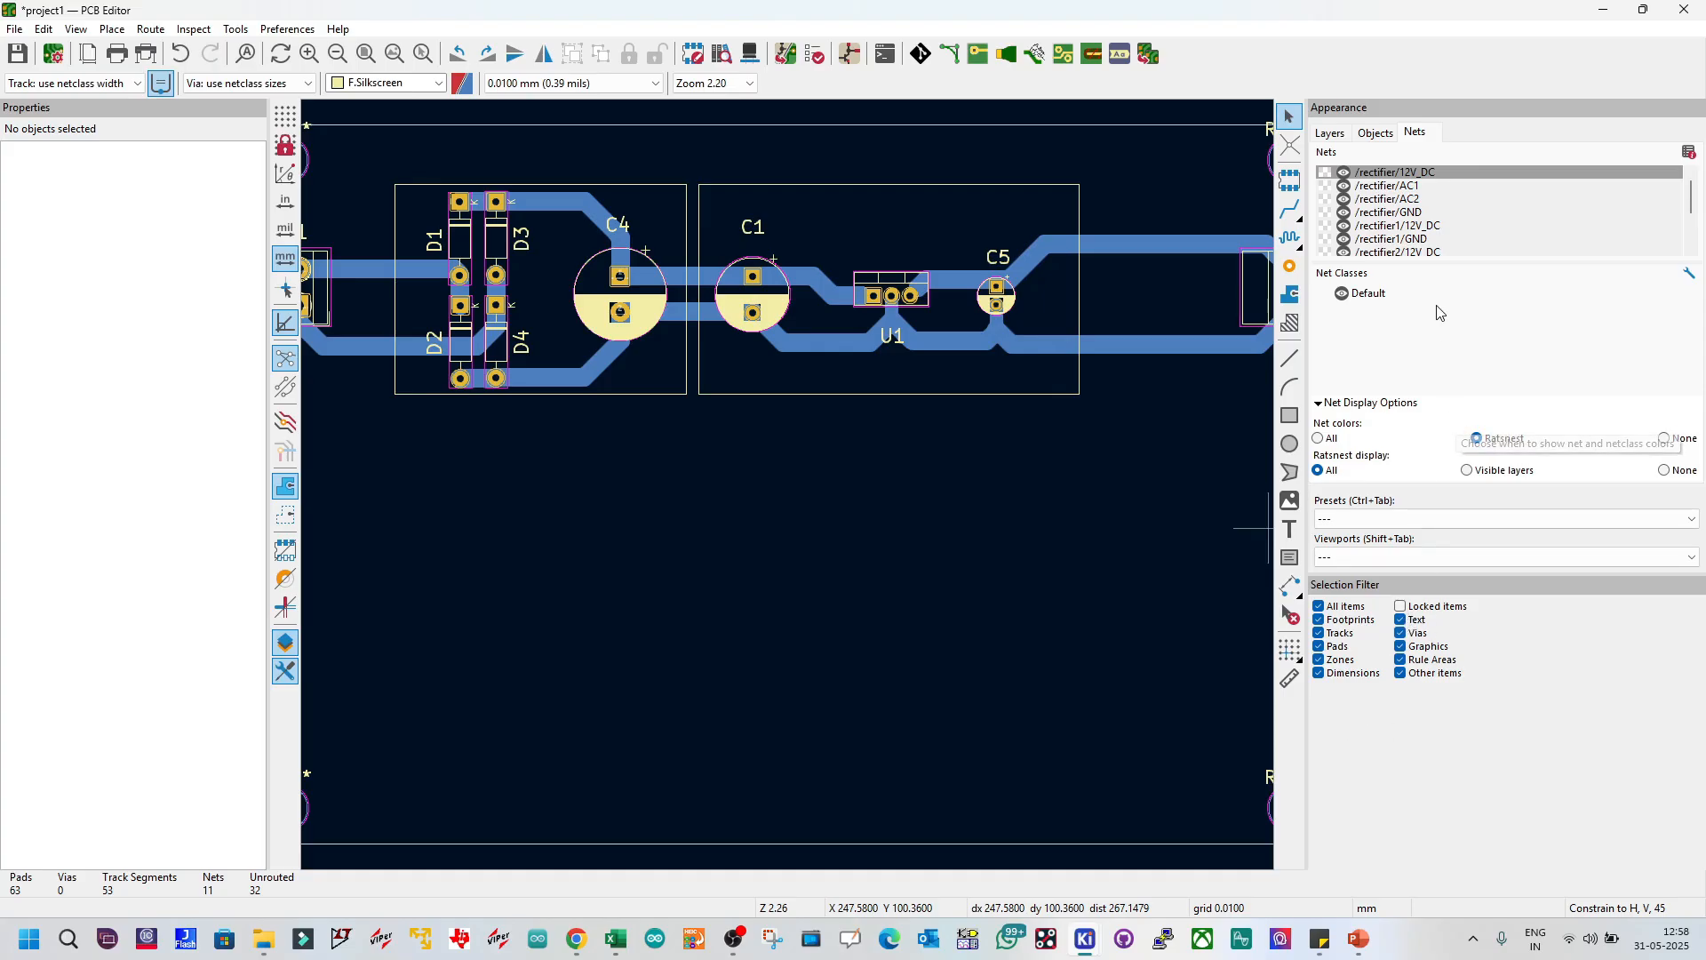
Step: Return to the layer list at its narrower width and show the whole board with the unplaced footprints
{"action": "left_click", "coordinate": [1372, 132]}
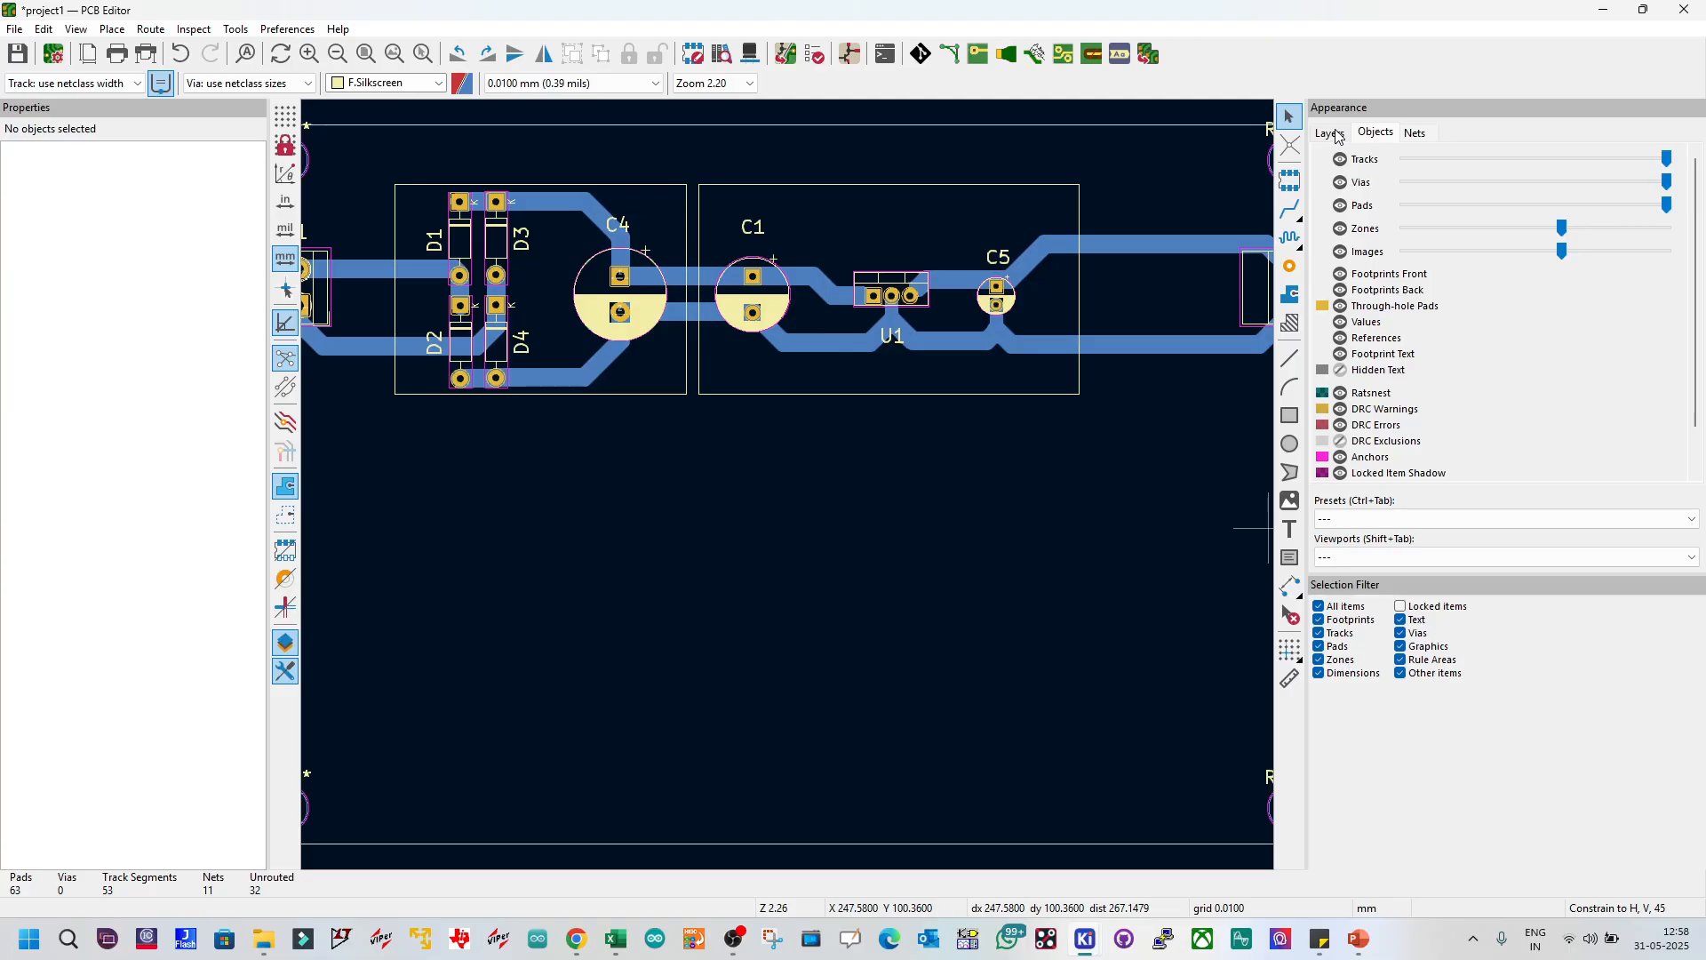
{"action": "left_click", "coordinate": [1339, 137]}
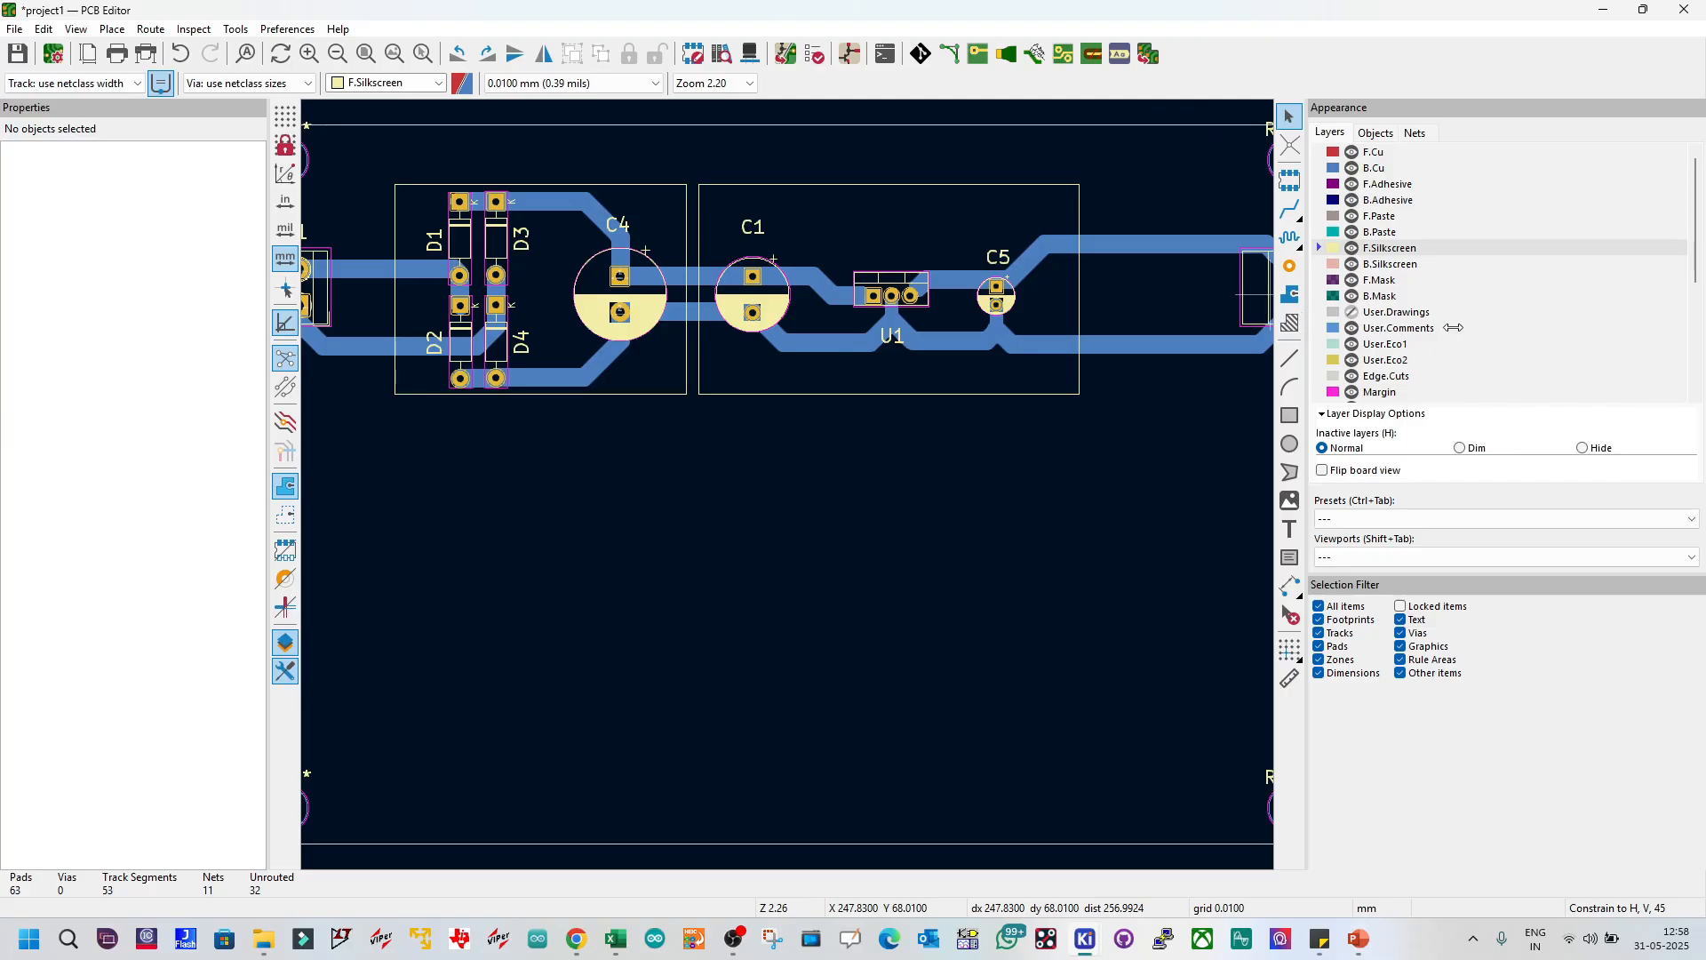
{"action": "left_click_drag", "start_coordinate": [1453, 328], "coordinate": [1455, 329]}
{"action": "scroll", "coordinate": [865, 488], "scroll_direction": "down", "scroll_amount": 3}
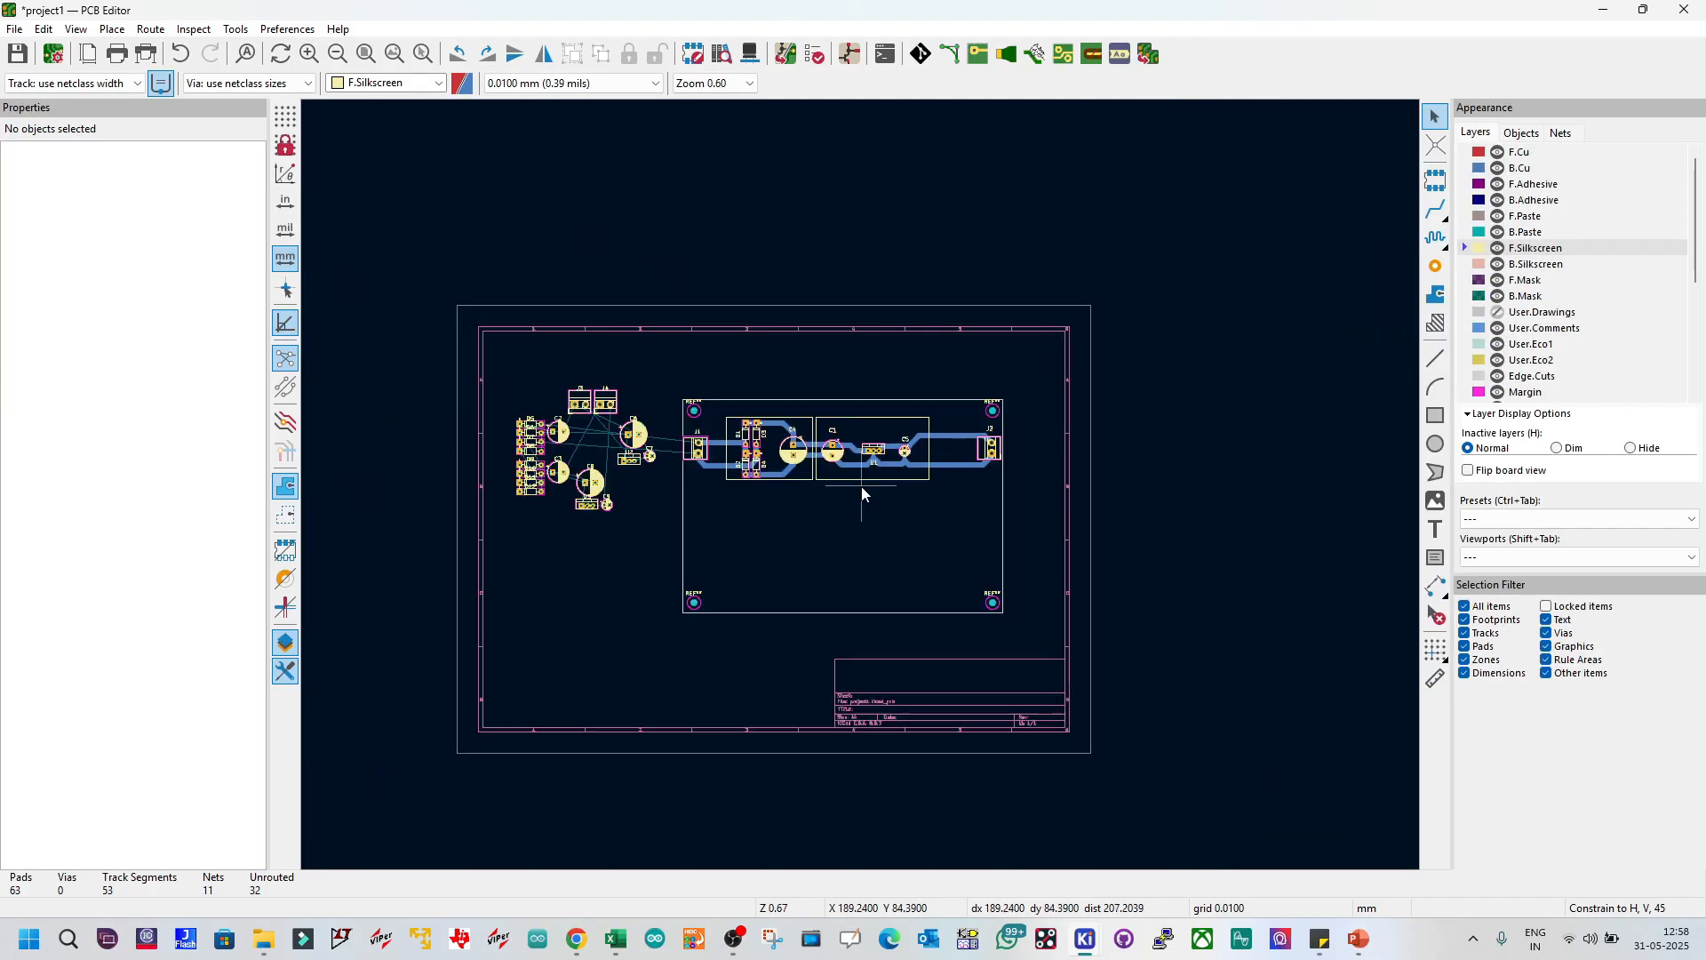
{"action": "scroll", "coordinate": [781, 487], "scroll_direction": "up", "scroll_amount": 1}
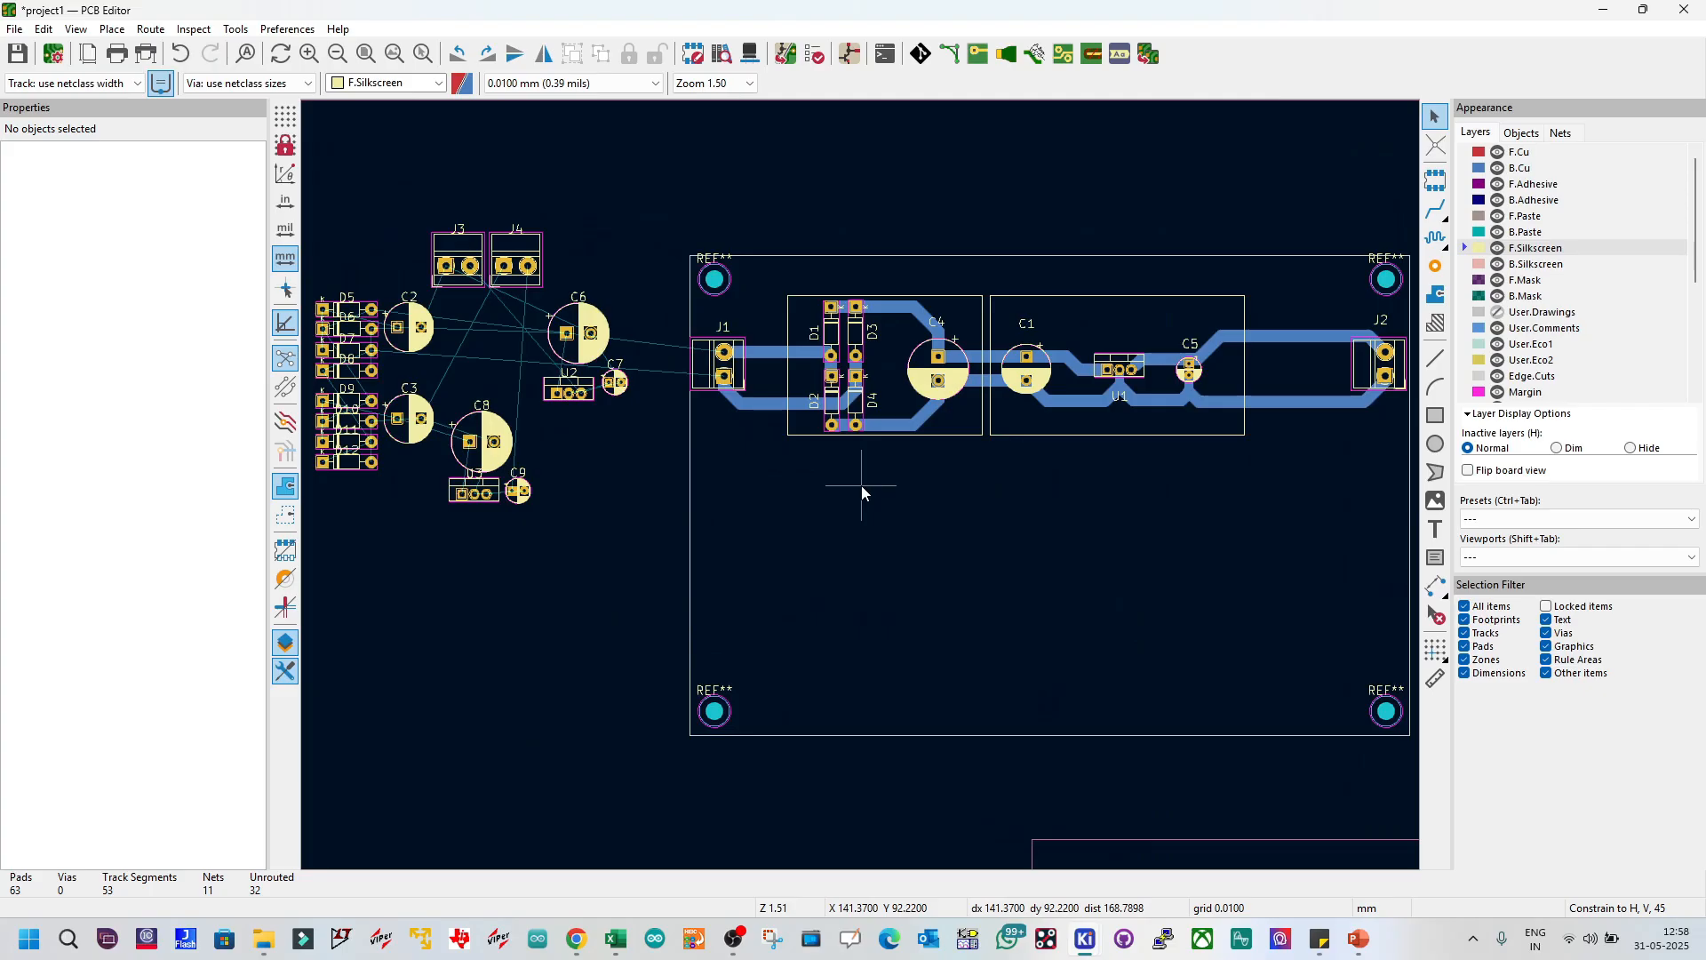
{"action": "scroll", "coordinate": [861, 485], "scroll_direction": "up", "scroll_amount": 1}
{"action": "scroll", "coordinate": [861, 485], "scroll_direction": "down", "scroll_amount": 1}
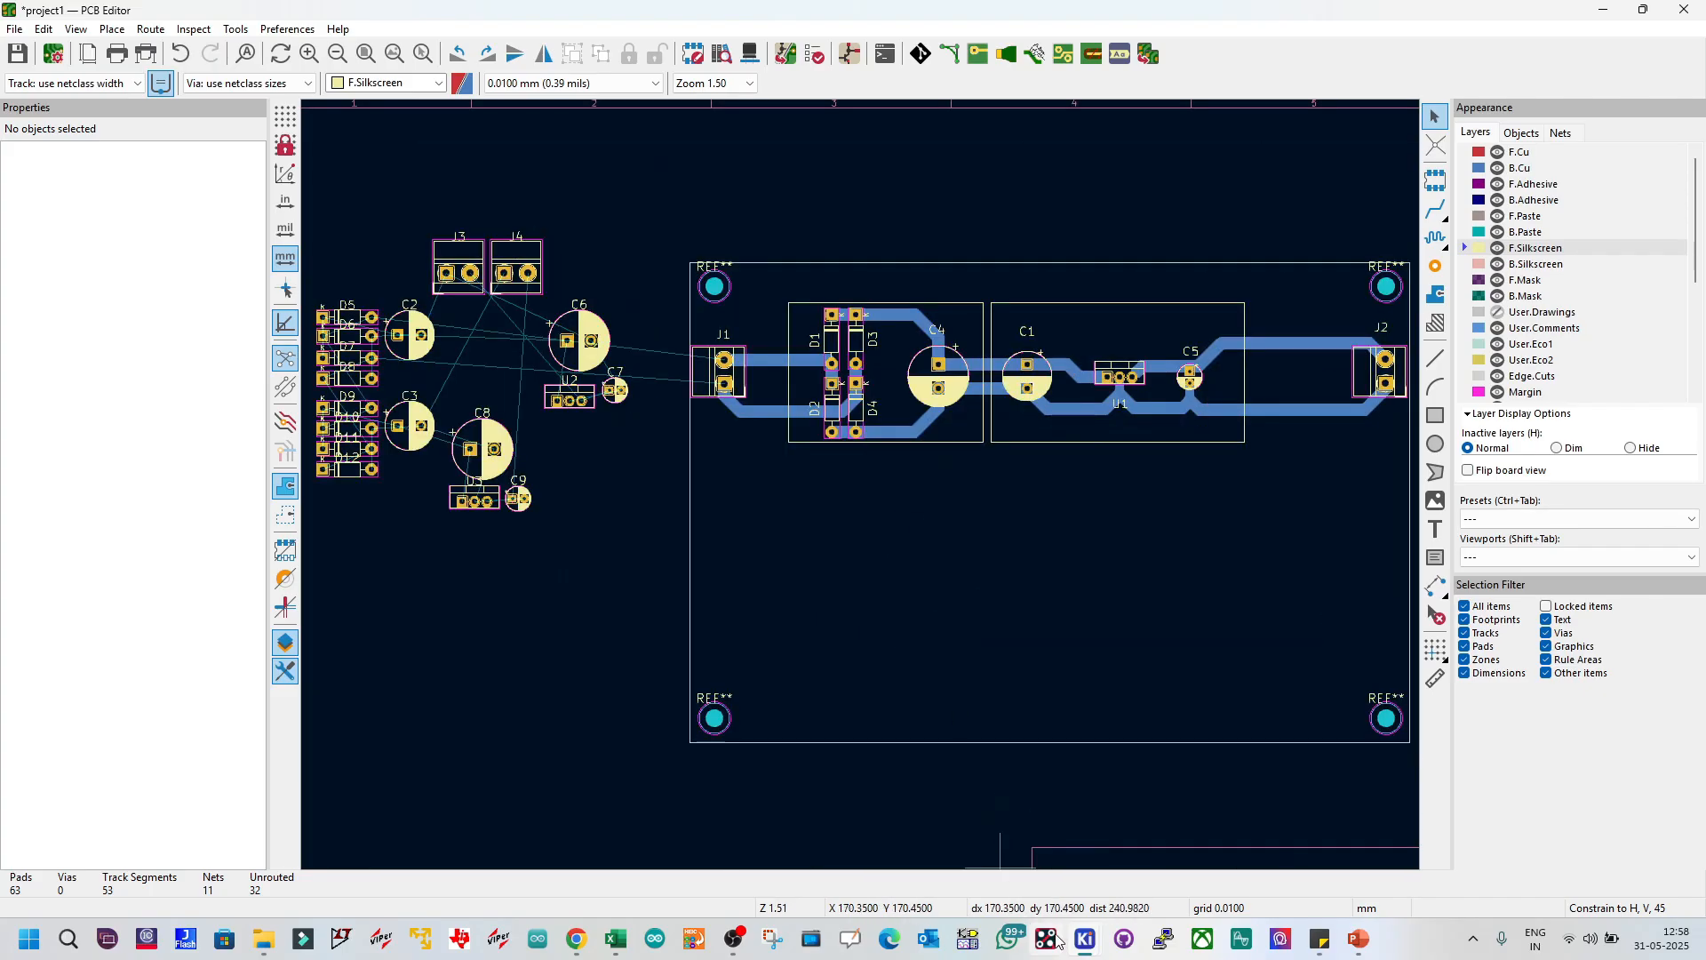
Step: Select rectifier1, regulator1 and J3 in the root schematic and move their footprints onto the board below the first channel
{"action": "left_click", "coordinate": [1084, 944]}
{"action": "left_click", "coordinate": [1085, 844]}
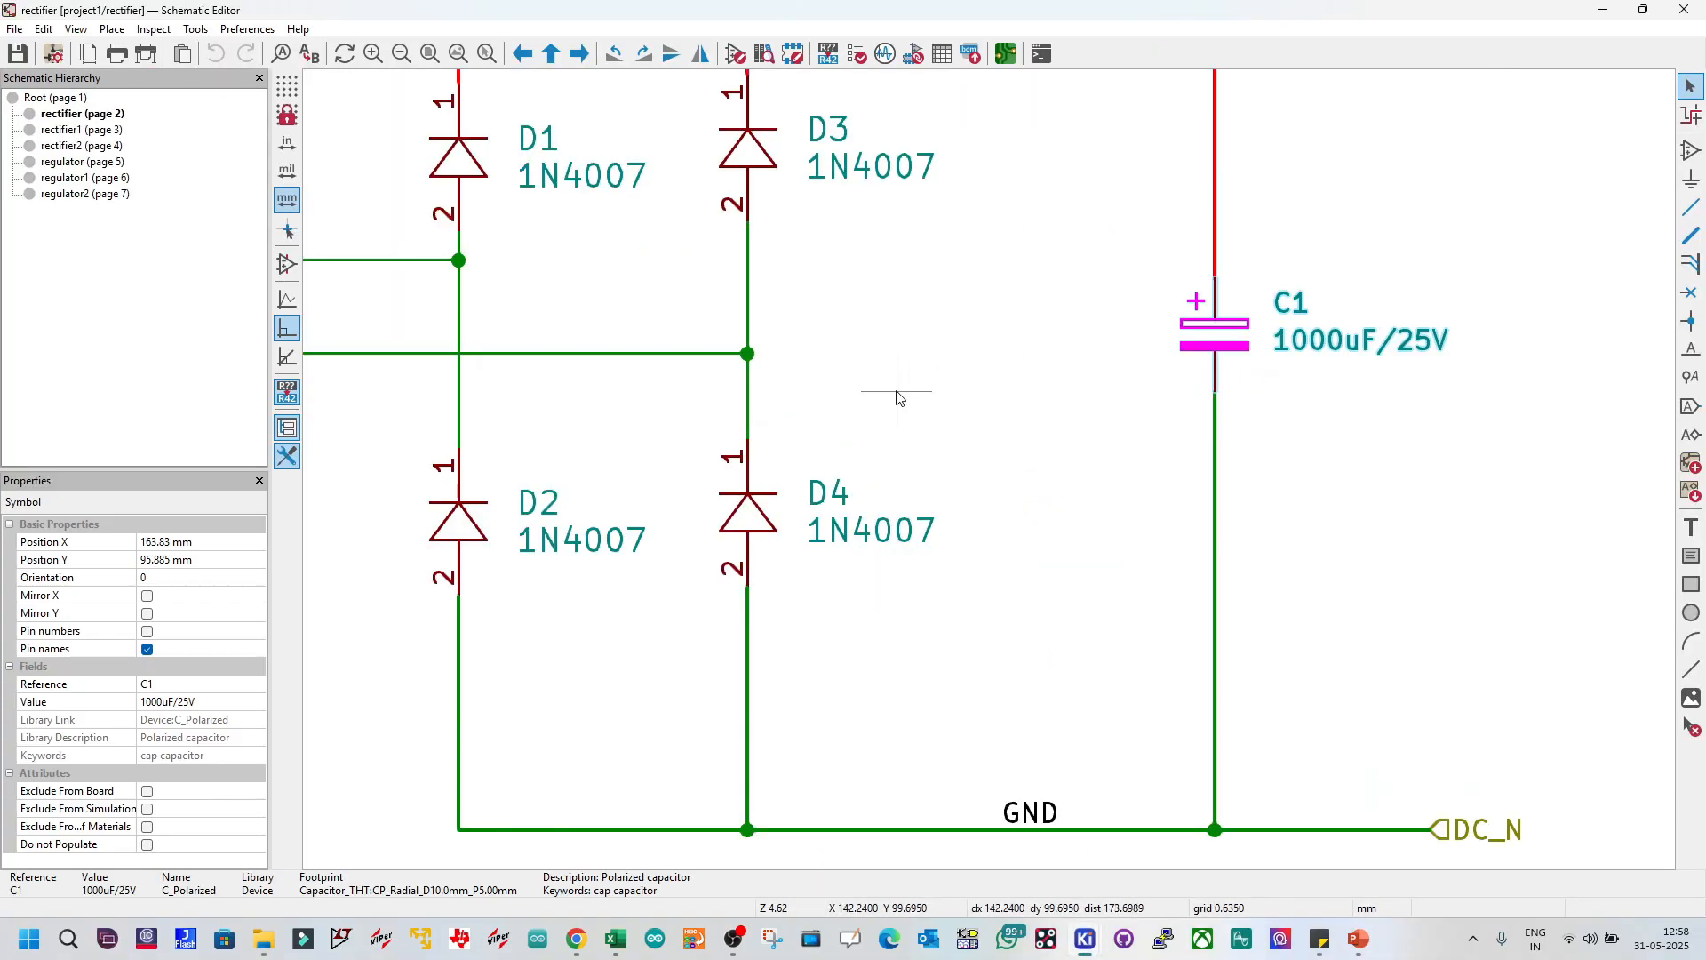
{"action": "scroll", "coordinate": [992, 478], "scroll_direction": "down", "scroll_amount": 5}
{"action": "left_click", "coordinate": [62, 100]}
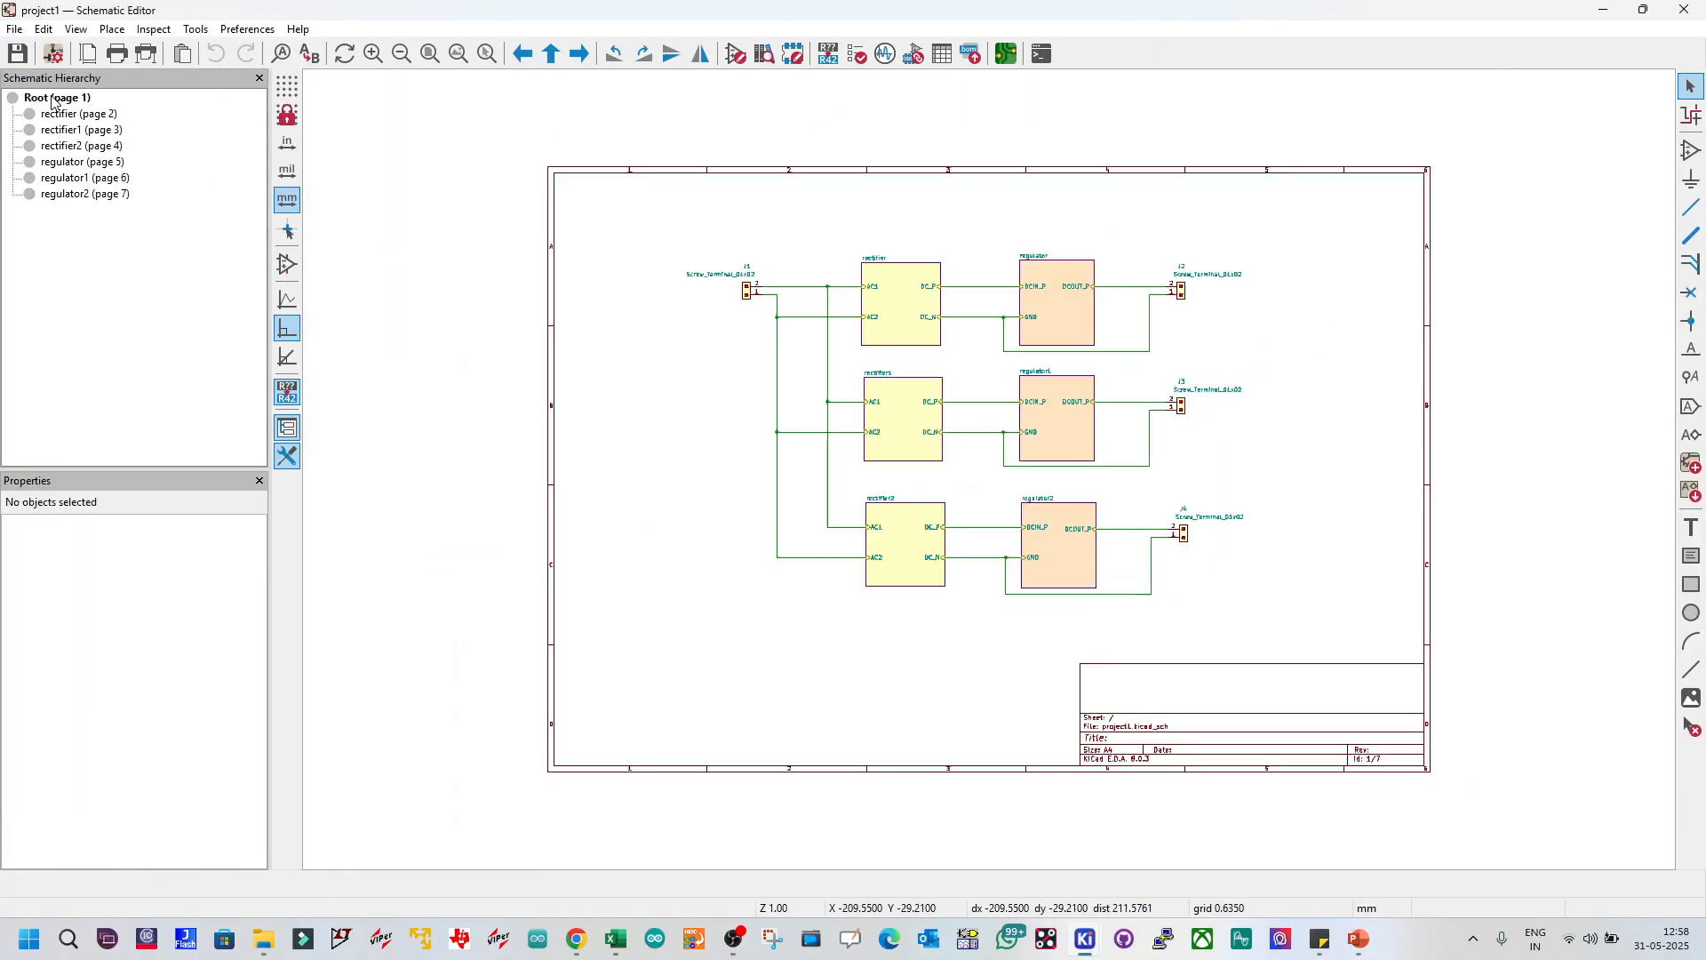
{"action": "left_click_drag", "start_coordinate": [722, 358], "coordinate": [1280, 498]}
{"action": "mouse_move", "coordinate": [1079, 949]}
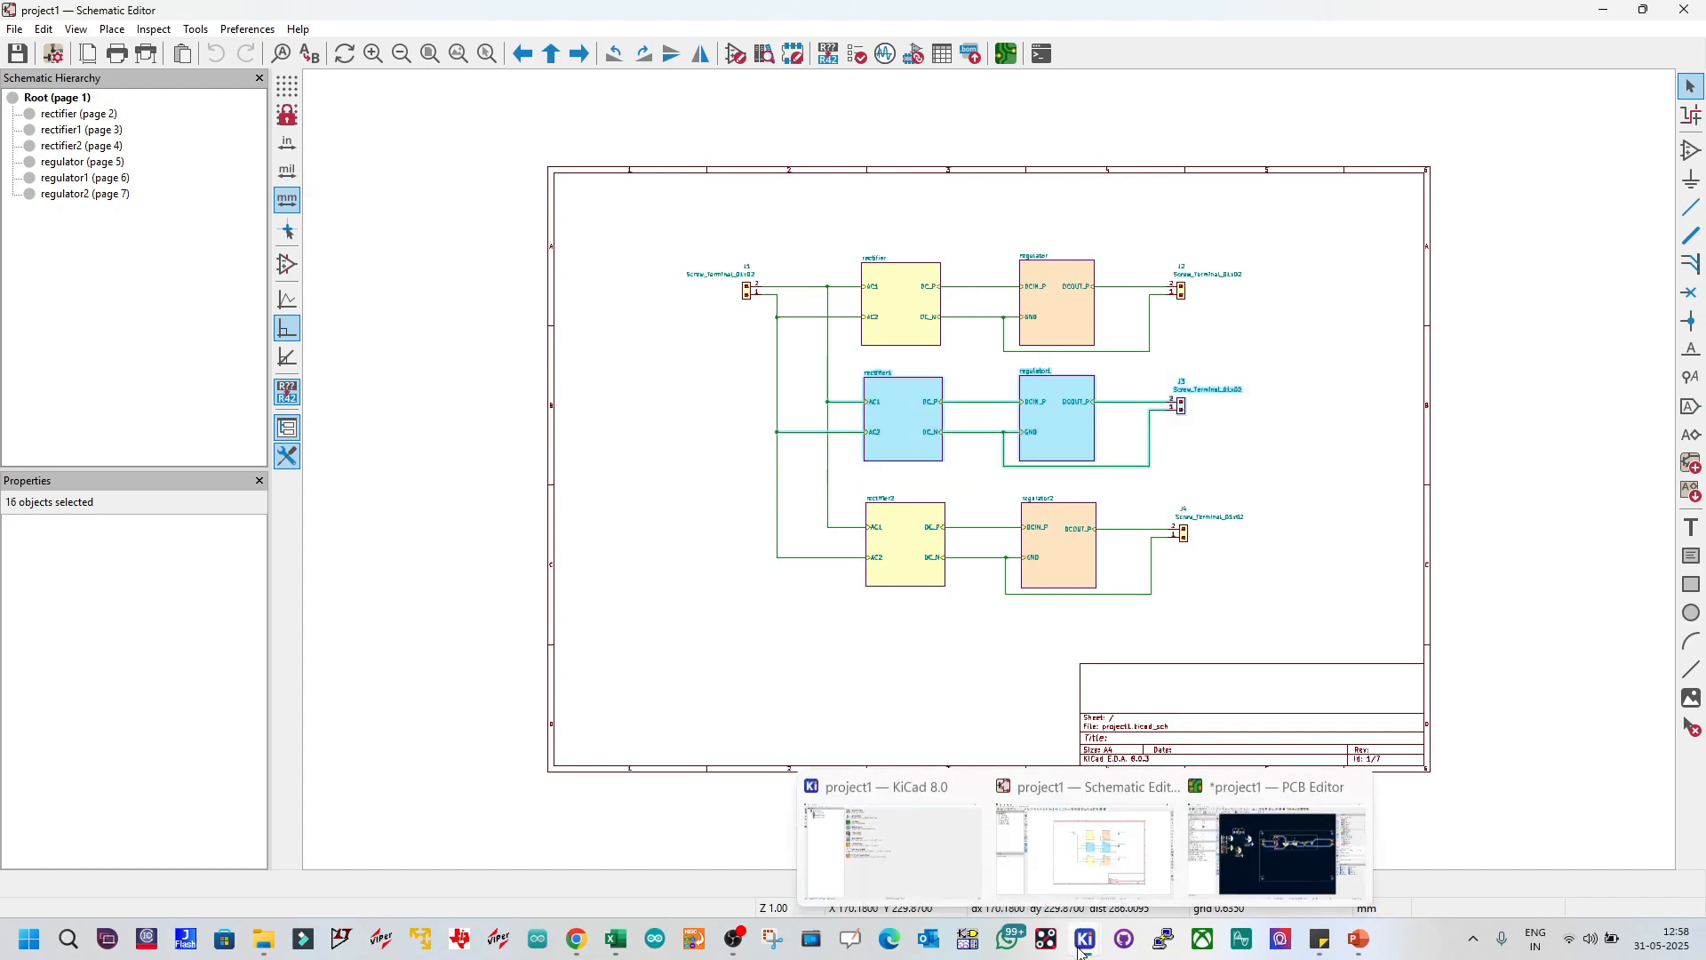
{"action": "left_click", "coordinate": [1286, 868]}
{"action": "key", "text": "Home"}
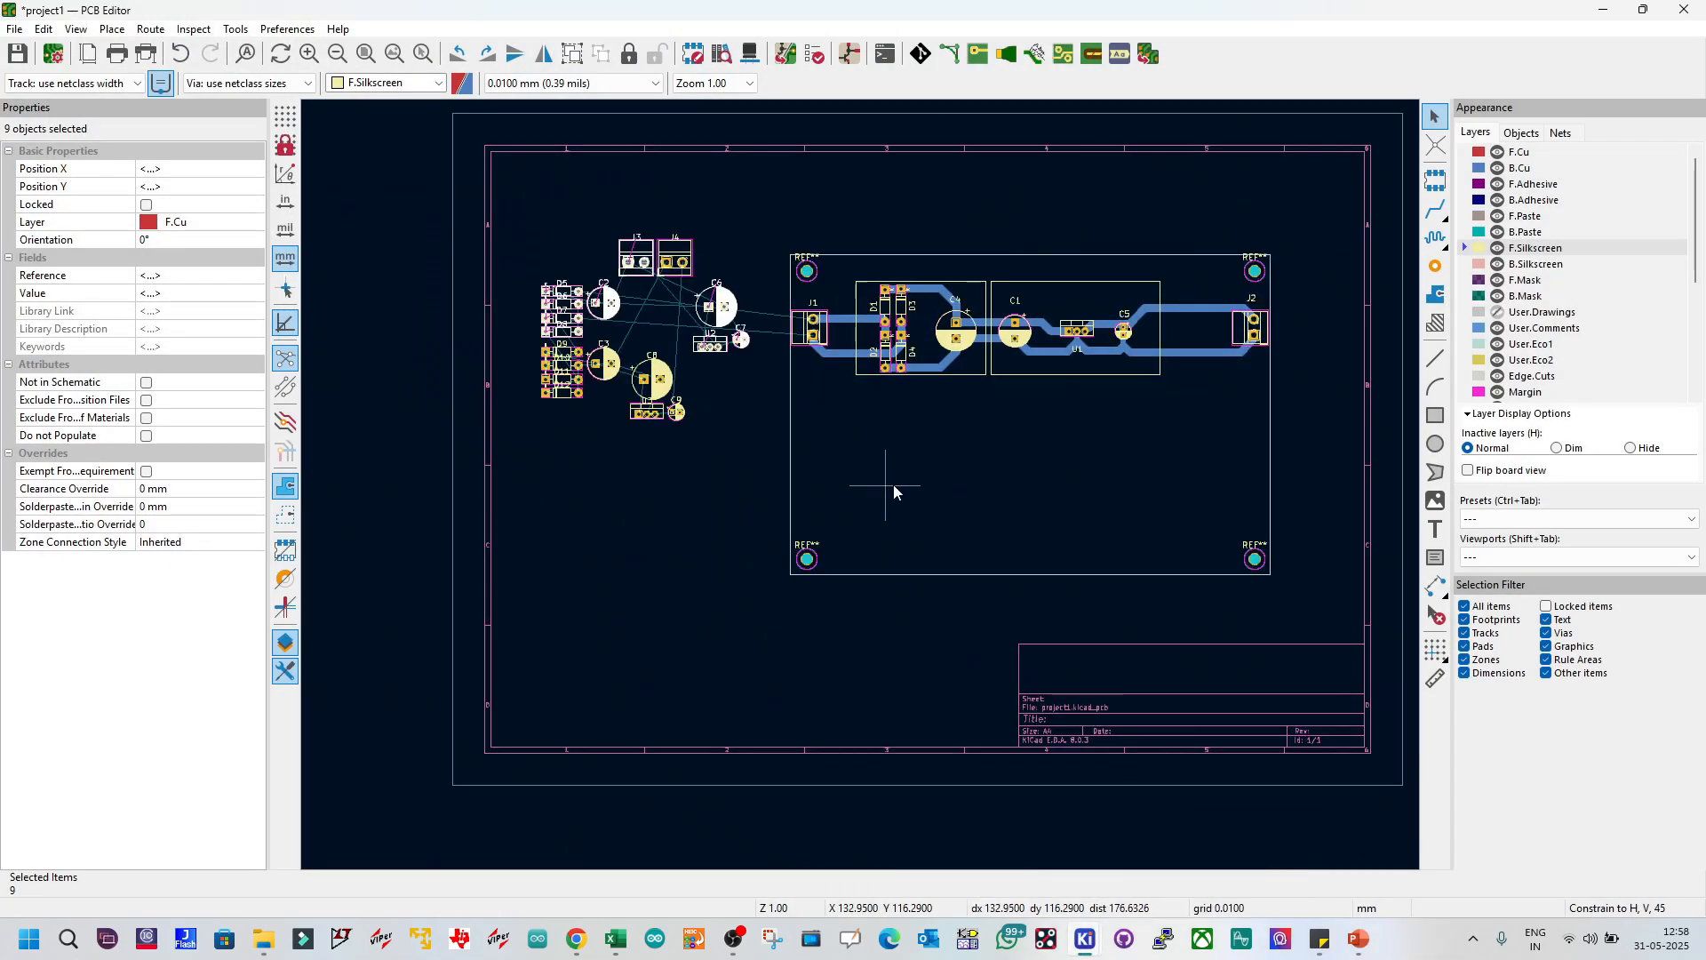
{"action": "left_click_drag", "start_coordinate": [715, 305], "coordinate": [1043, 468]}
{"action": "scroll", "coordinate": [892, 395], "scroll_direction": "up", "scroll_amount": 2}
{"action": "left_click", "coordinate": [689, 583]}
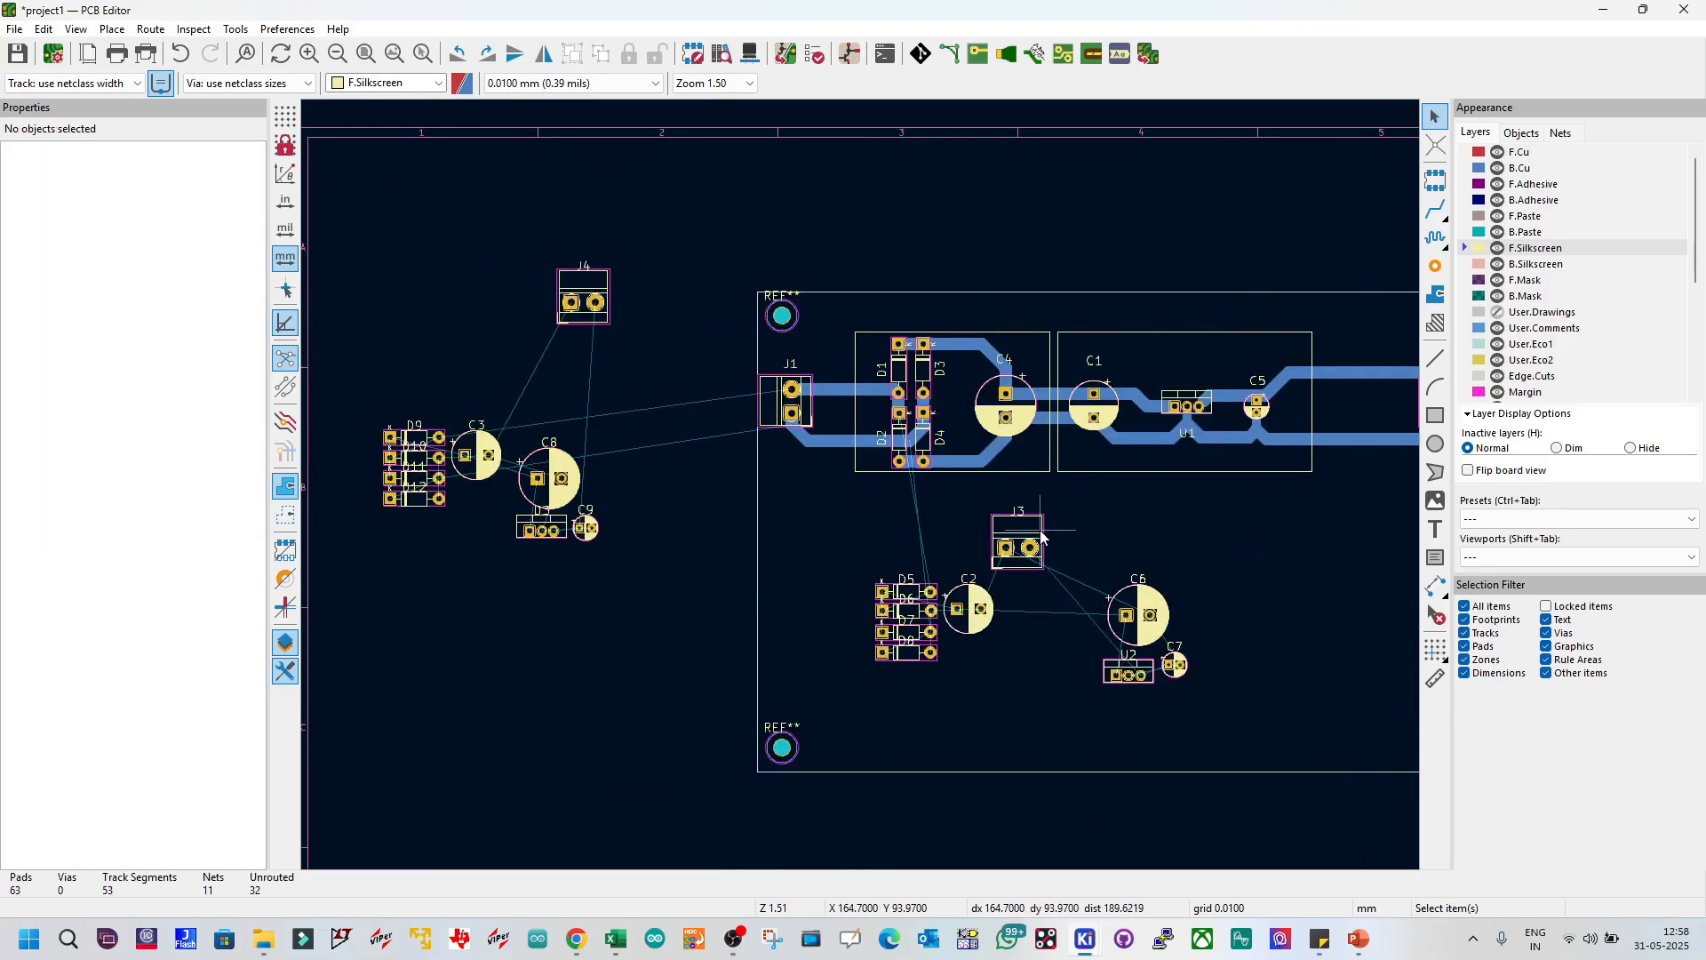
Step: Rotate screw terminal J3 to 90° and place it at the board edge directly below J1
{"action": "left_click", "coordinate": [1028, 524]}
{"action": "key", "text": "r"}
{"action": "left_click_drag", "start_coordinate": [1018, 531], "coordinate": [793, 536]}
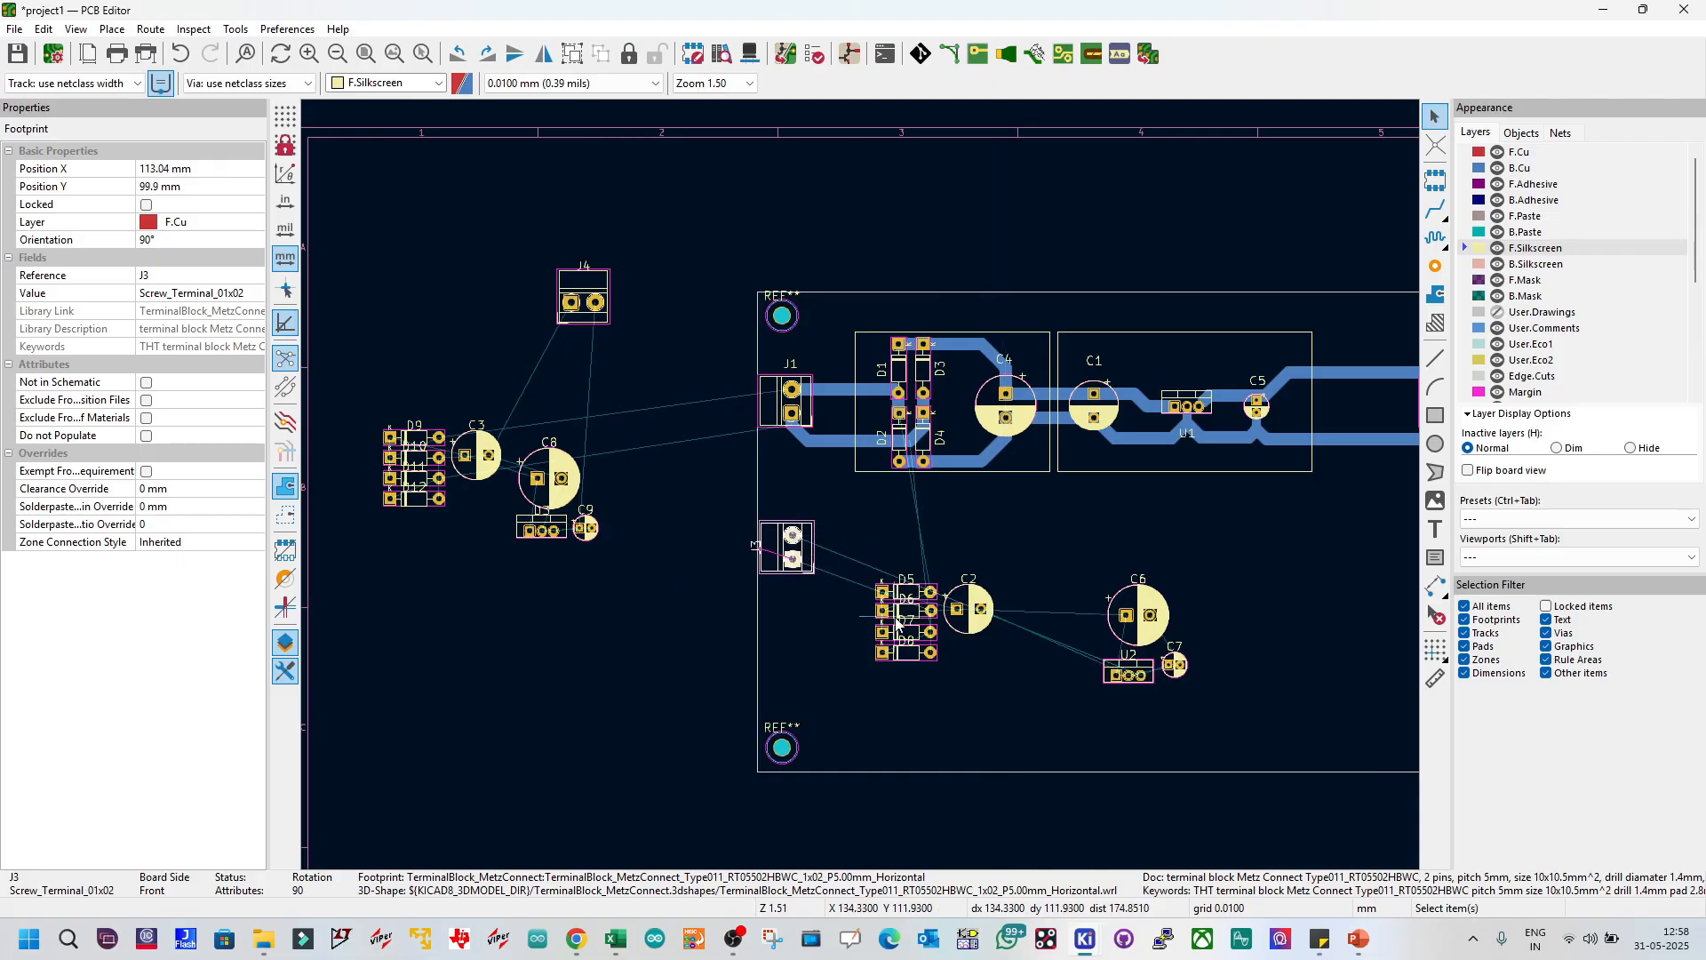
{"action": "scroll", "coordinate": [898, 607], "scroll_direction": "up", "scroll_amount": 2}
{"action": "left_click", "coordinate": [545, 521]}
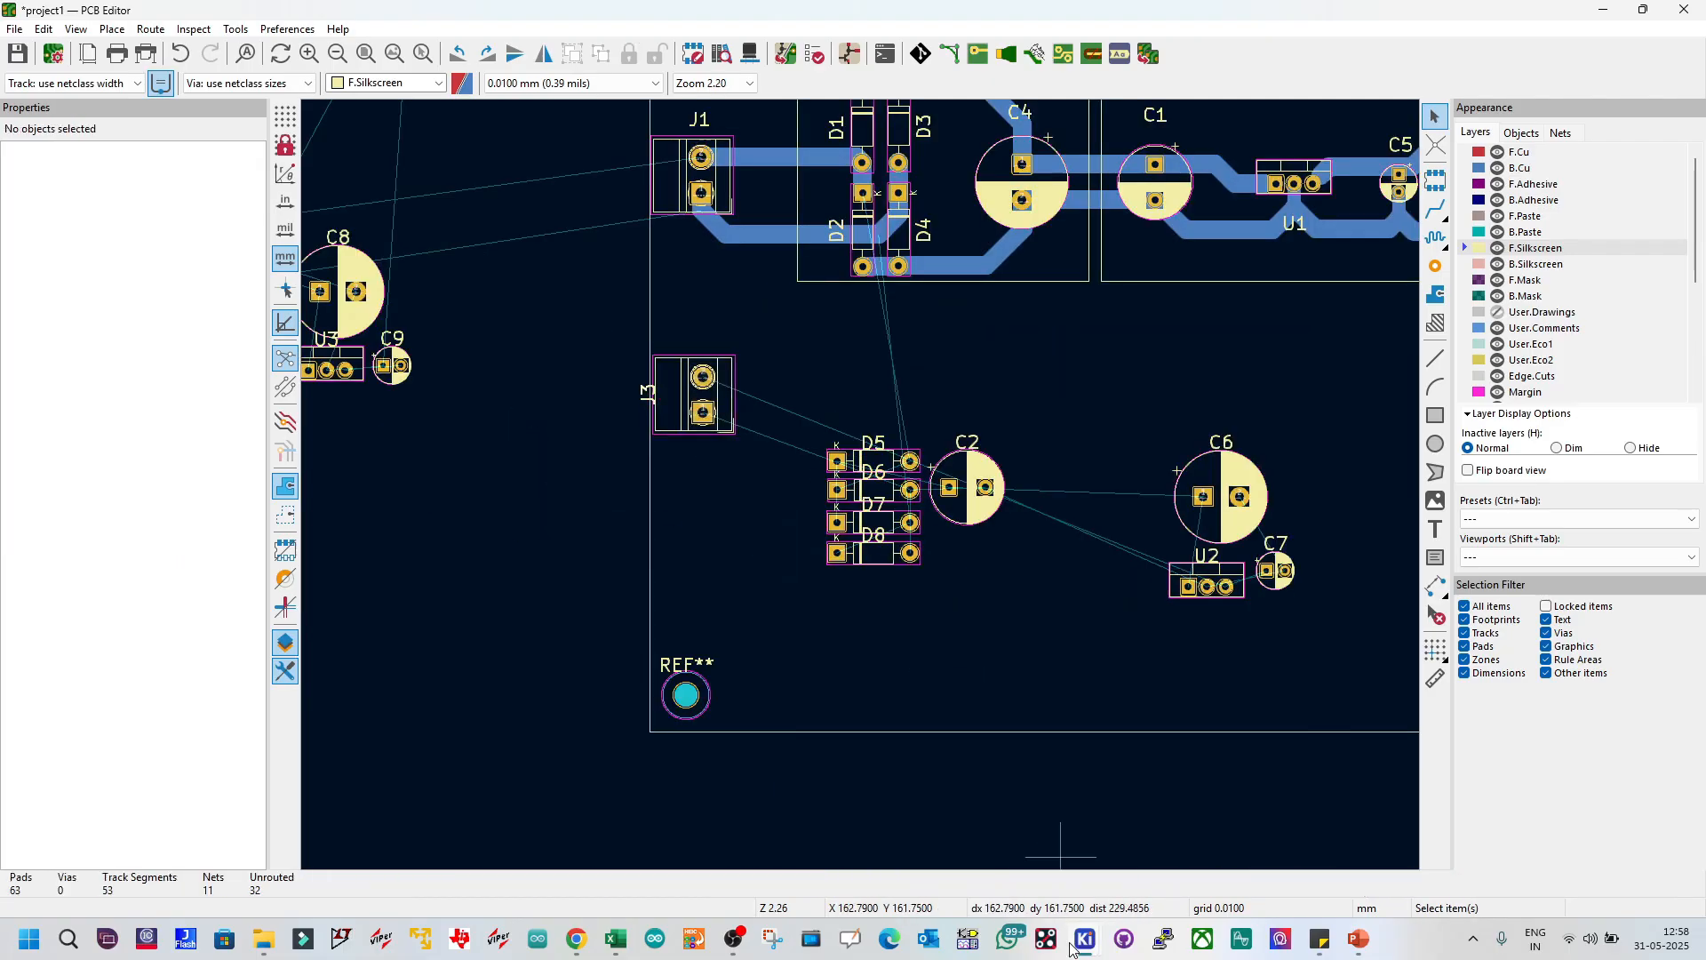
Step: Open the rectifier1 sheet in the schematic to examine how diodes D5 to D8 and capacitor C2 are connected
{"action": "mouse_move", "coordinate": [1077, 946]}
{"action": "left_click", "coordinate": [1099, 835]}
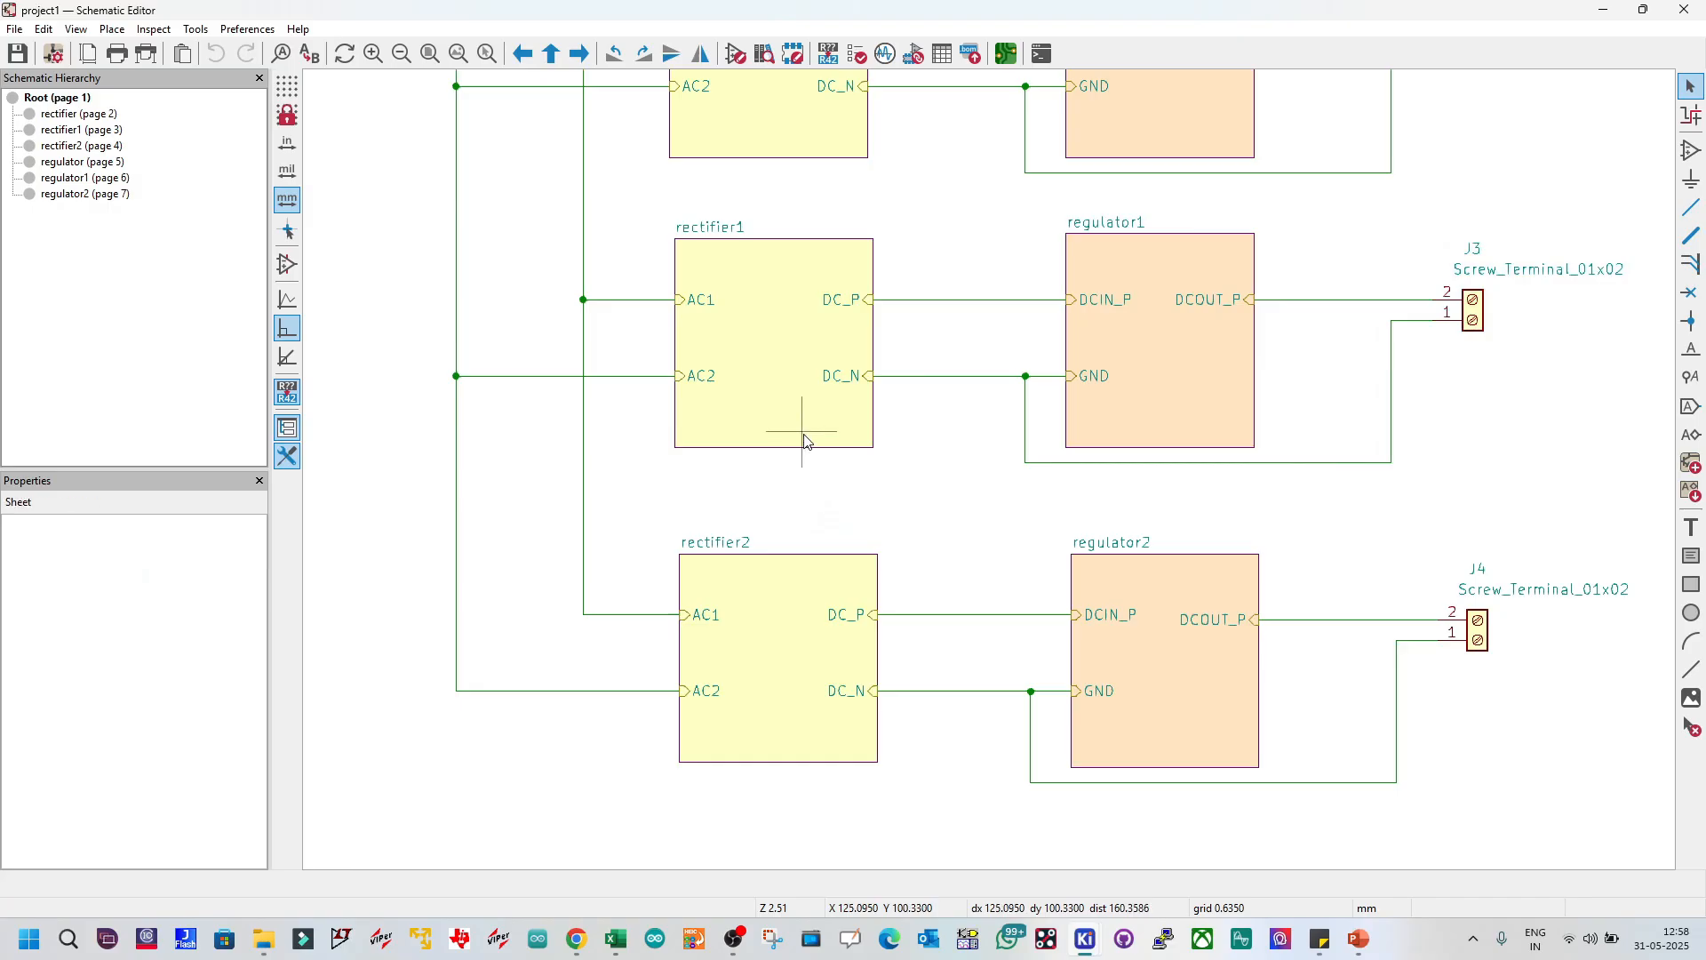
{"action": "double_click", "coordinate": [805, 441]}
{"action": "scroll", "coordinate": [929, 463], "scroll_direction": "up", "scroll_amount": 5}
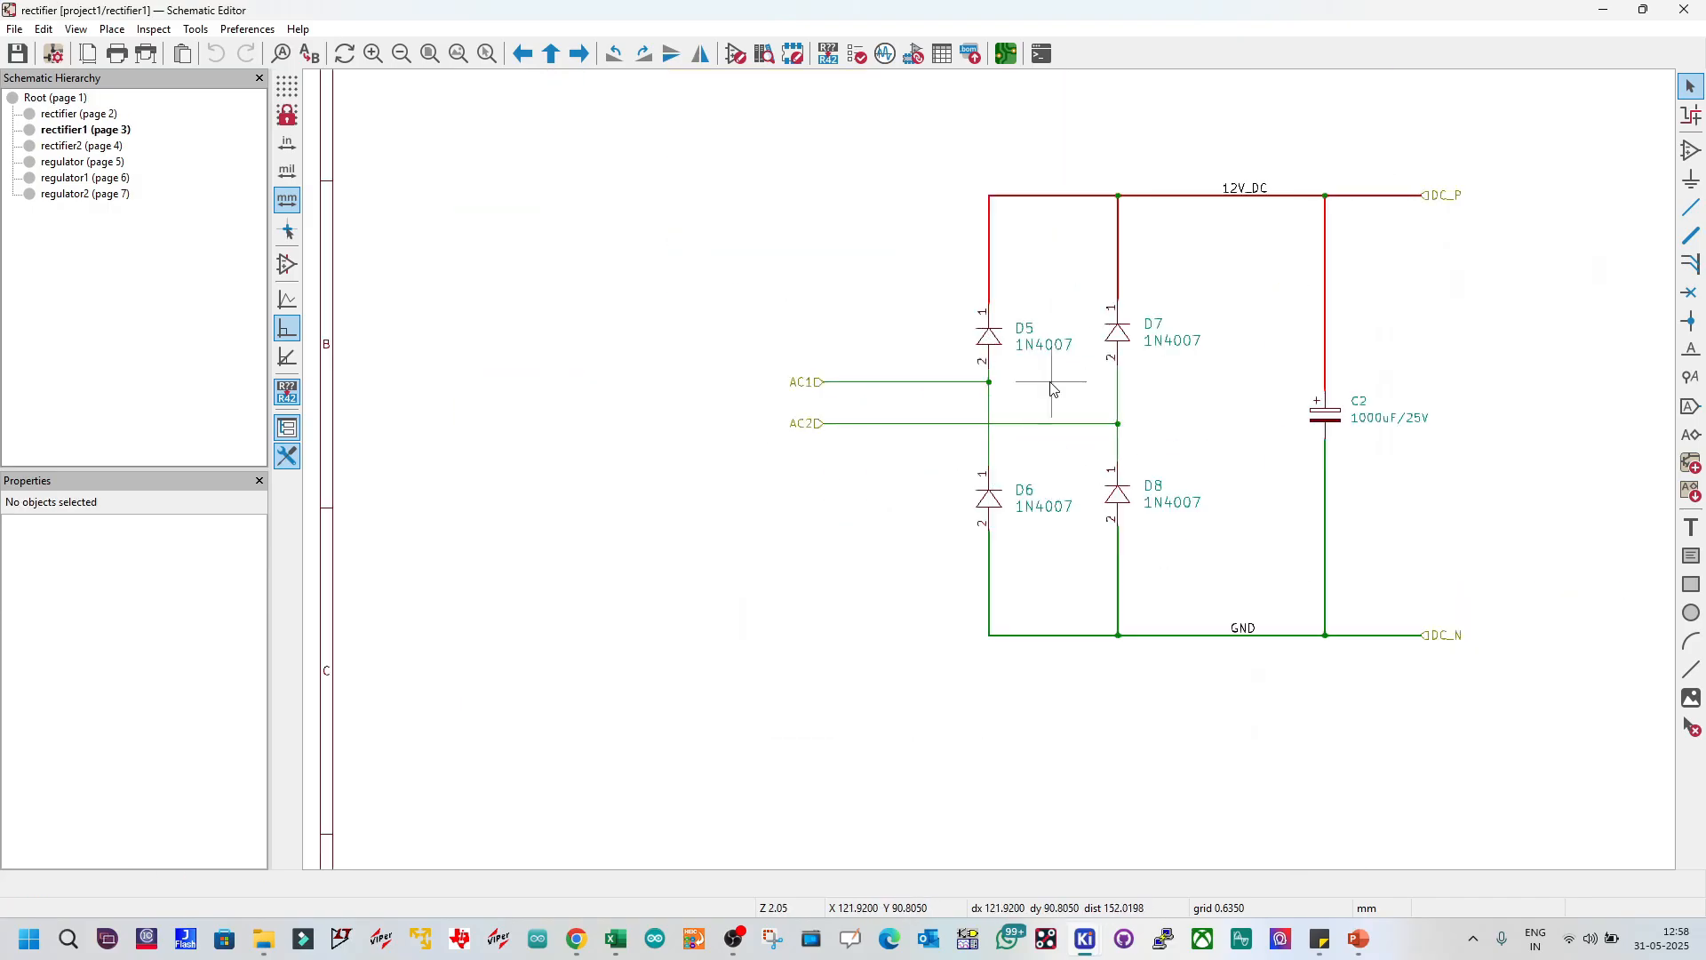
Step: Switch from the rectifier1 schematic back to the board layout in the PCB editor
{"action": "left_click", "coordinate": [1613, 9]}
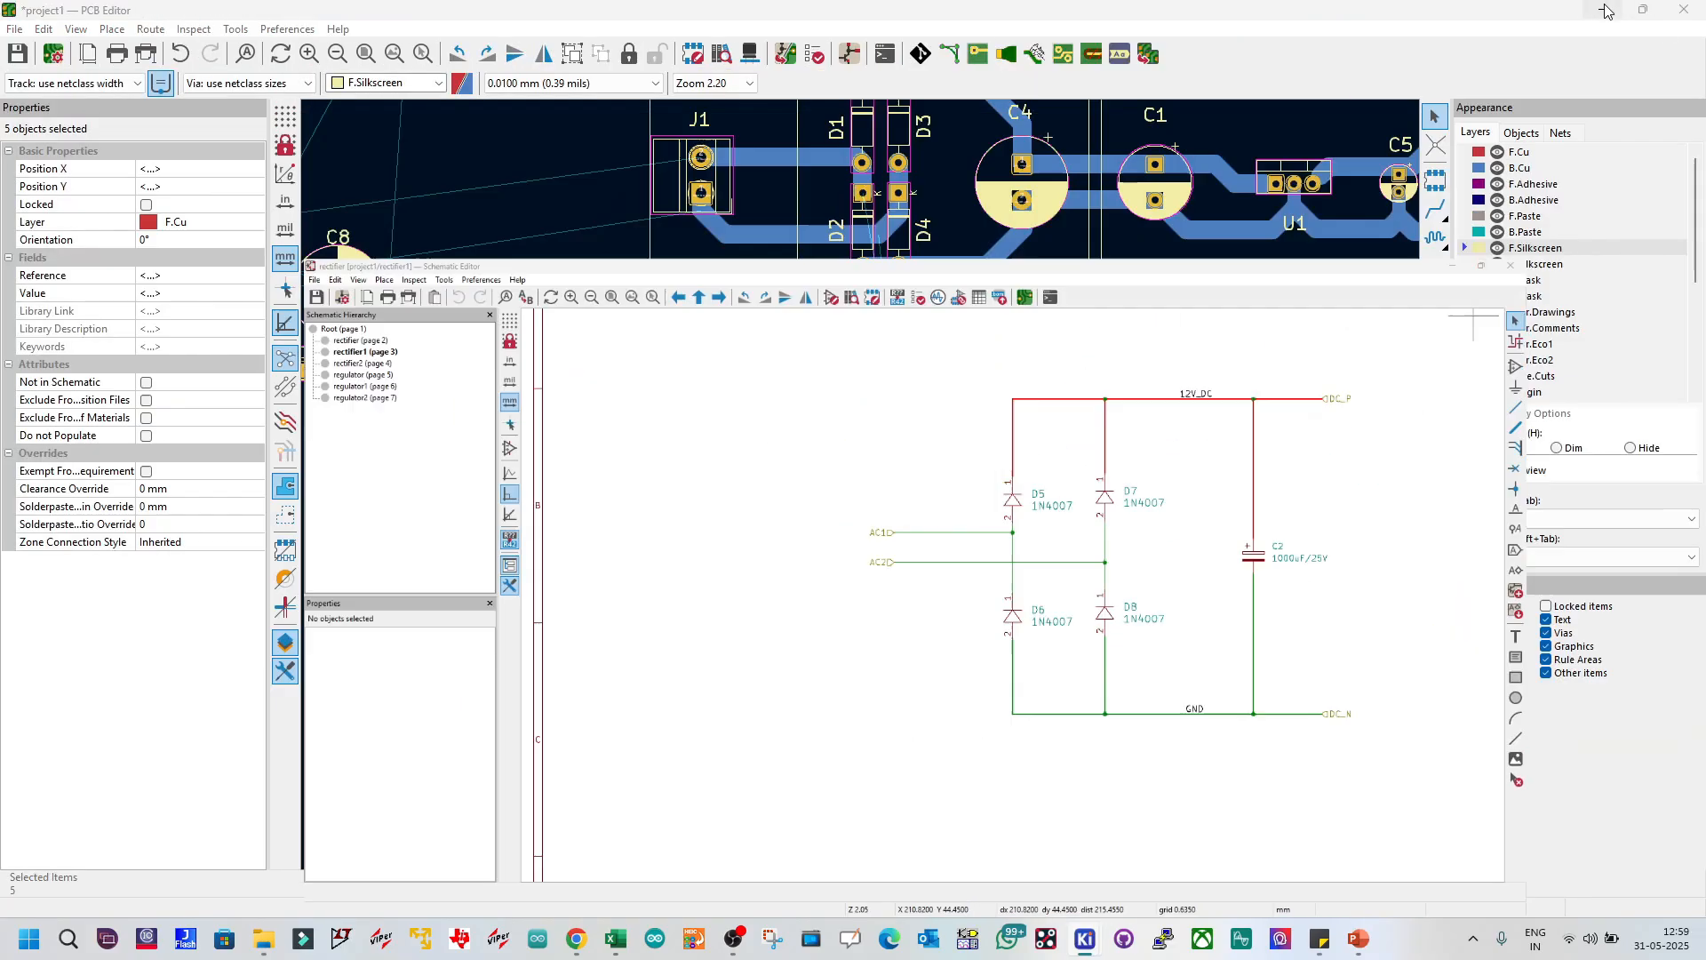
{"action": "left_click", "coordinate": [866, 467]}
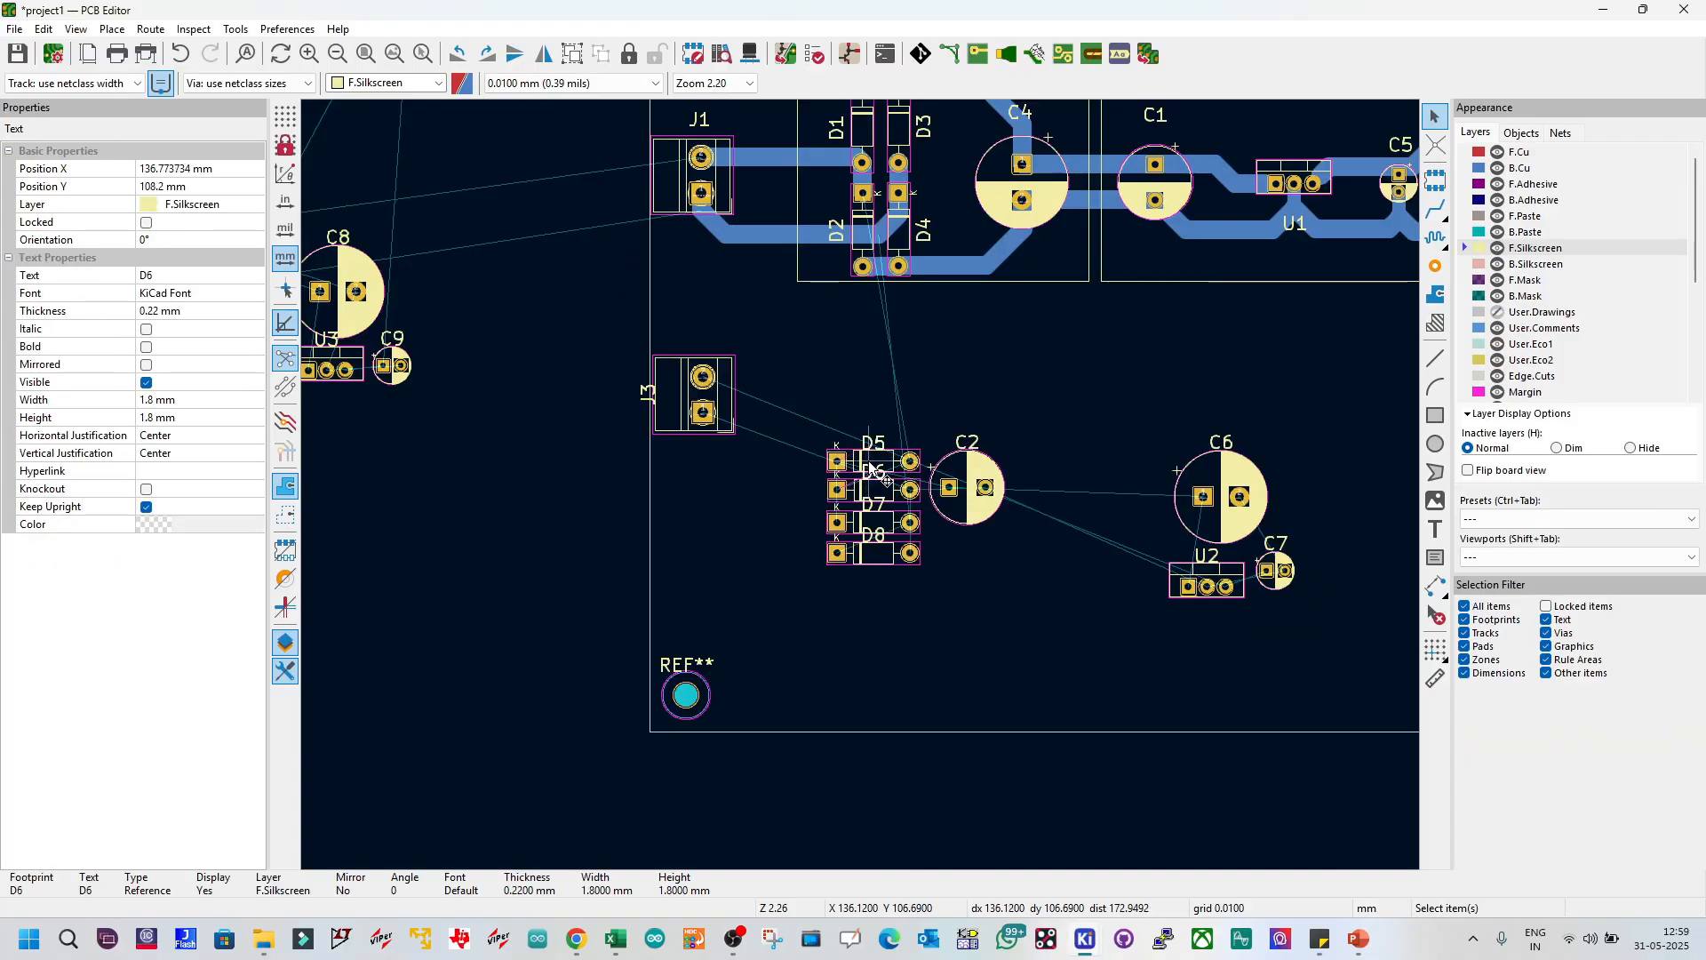
{"action": "key", "text": "ctrl+z"}
{"action": "left_click", "coordinate": [888, 454]}
{"action": "key", "text": "m"}
{"action": "key", "text": "Escape"}
Step: Rotate diode D5 to vertical with its cathode upward and place it directly below D2
{"action": "left_click", "coordinate": [849, 461]}
{"action": "key", "text": "m"}
{"action": "left_click", "coordinate": [806, 388]}
{"action": "key", "text": "r"}
{"action": "key", "text": "r"}
{"action": "key", "text": "r"}
{"action": "key", "text": "r"}
{"action": "key", "text": "r"}
{"action": "key", "text": "r"}
{"action": "left_click_drag", "start_coordinate": [798, 415], "coordinate": [864, 371]}
{"action": "left_click", "coordinate": [863, 369]}
Step: Rotate diode D6 to -90° and place it directly below D5
{"action": "left_click", "coordinate": [874, 495]}
{"action": "key", "text": "m"}
{"action": "key", "text": "r"}
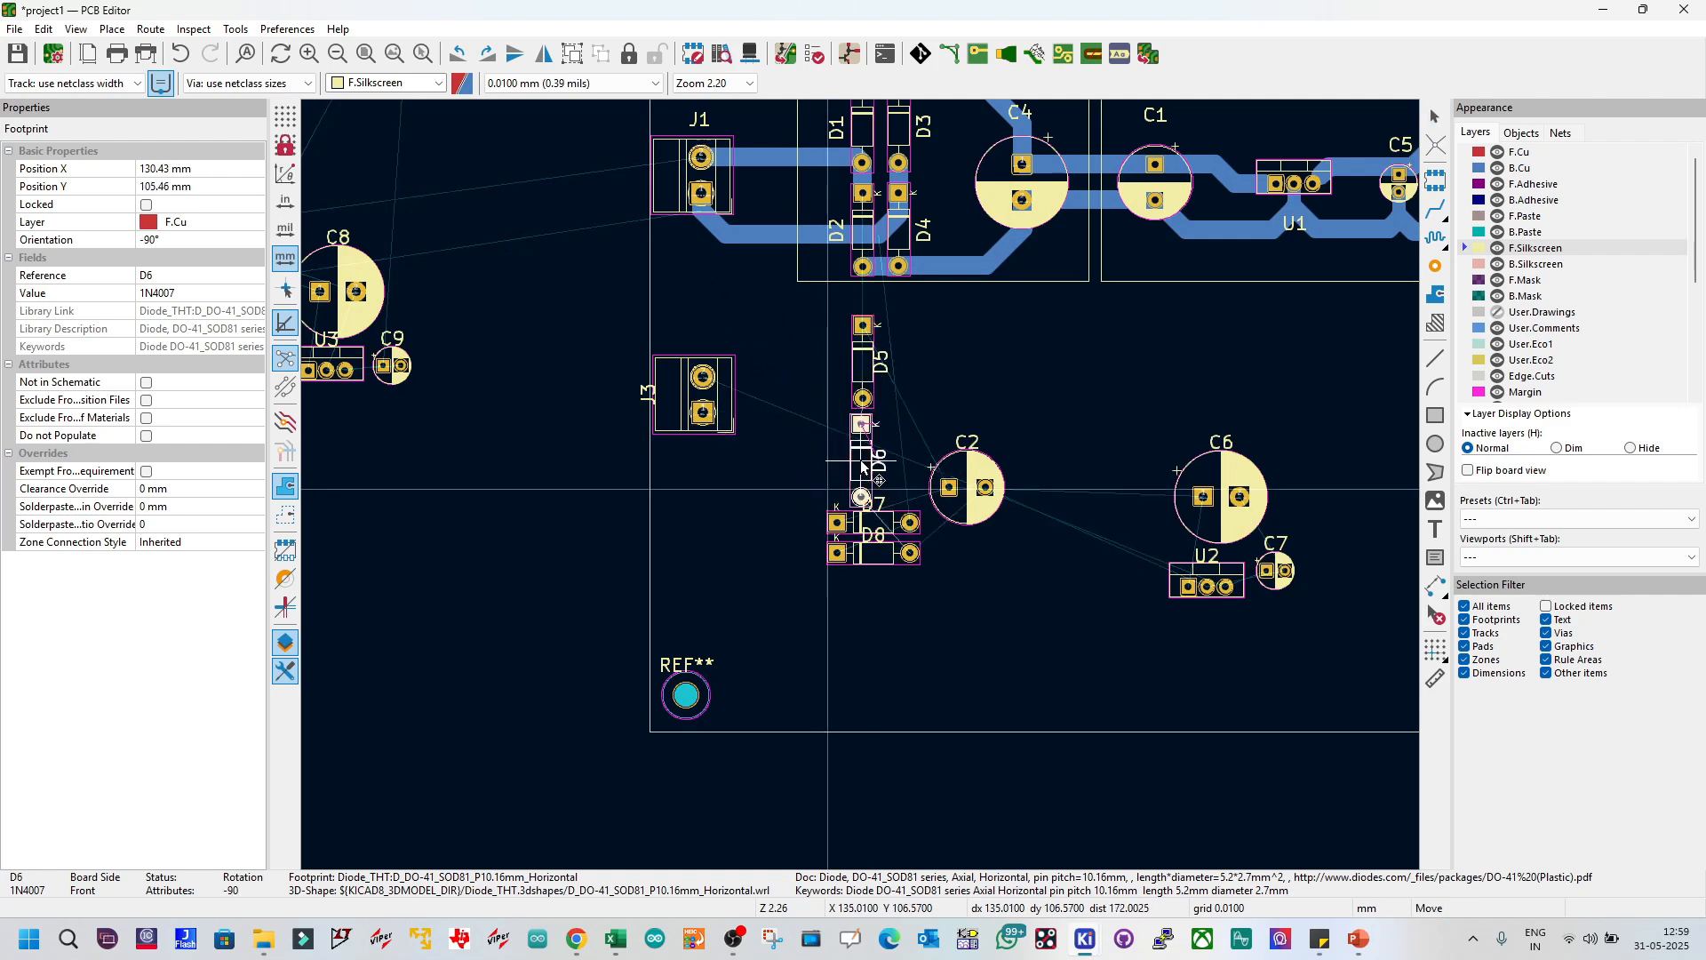
{"action": "left_click", "coordinate": [848, 449]}
Step: Rotate diodes D7 and D8 to -90° and place them beside D5 and D6 as a second column
{"action": "left_click", "coordinate": [859, 519]}
{"action": "key", "text": "m"}
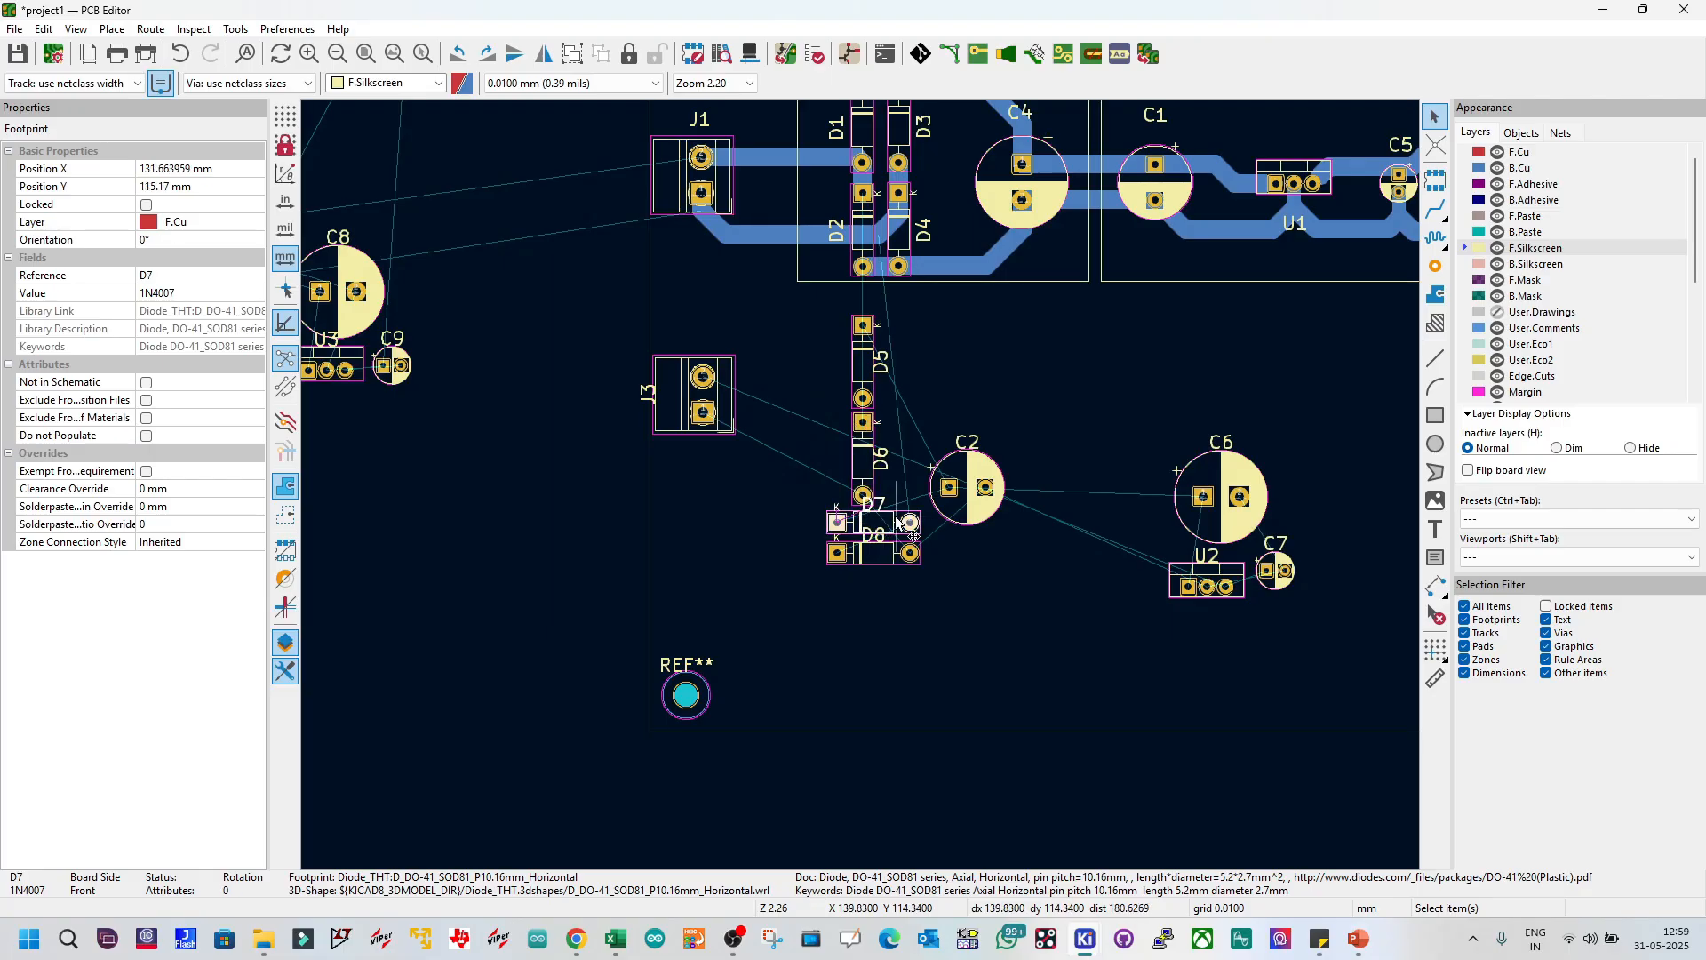
{"action": "key", "text": "r"}
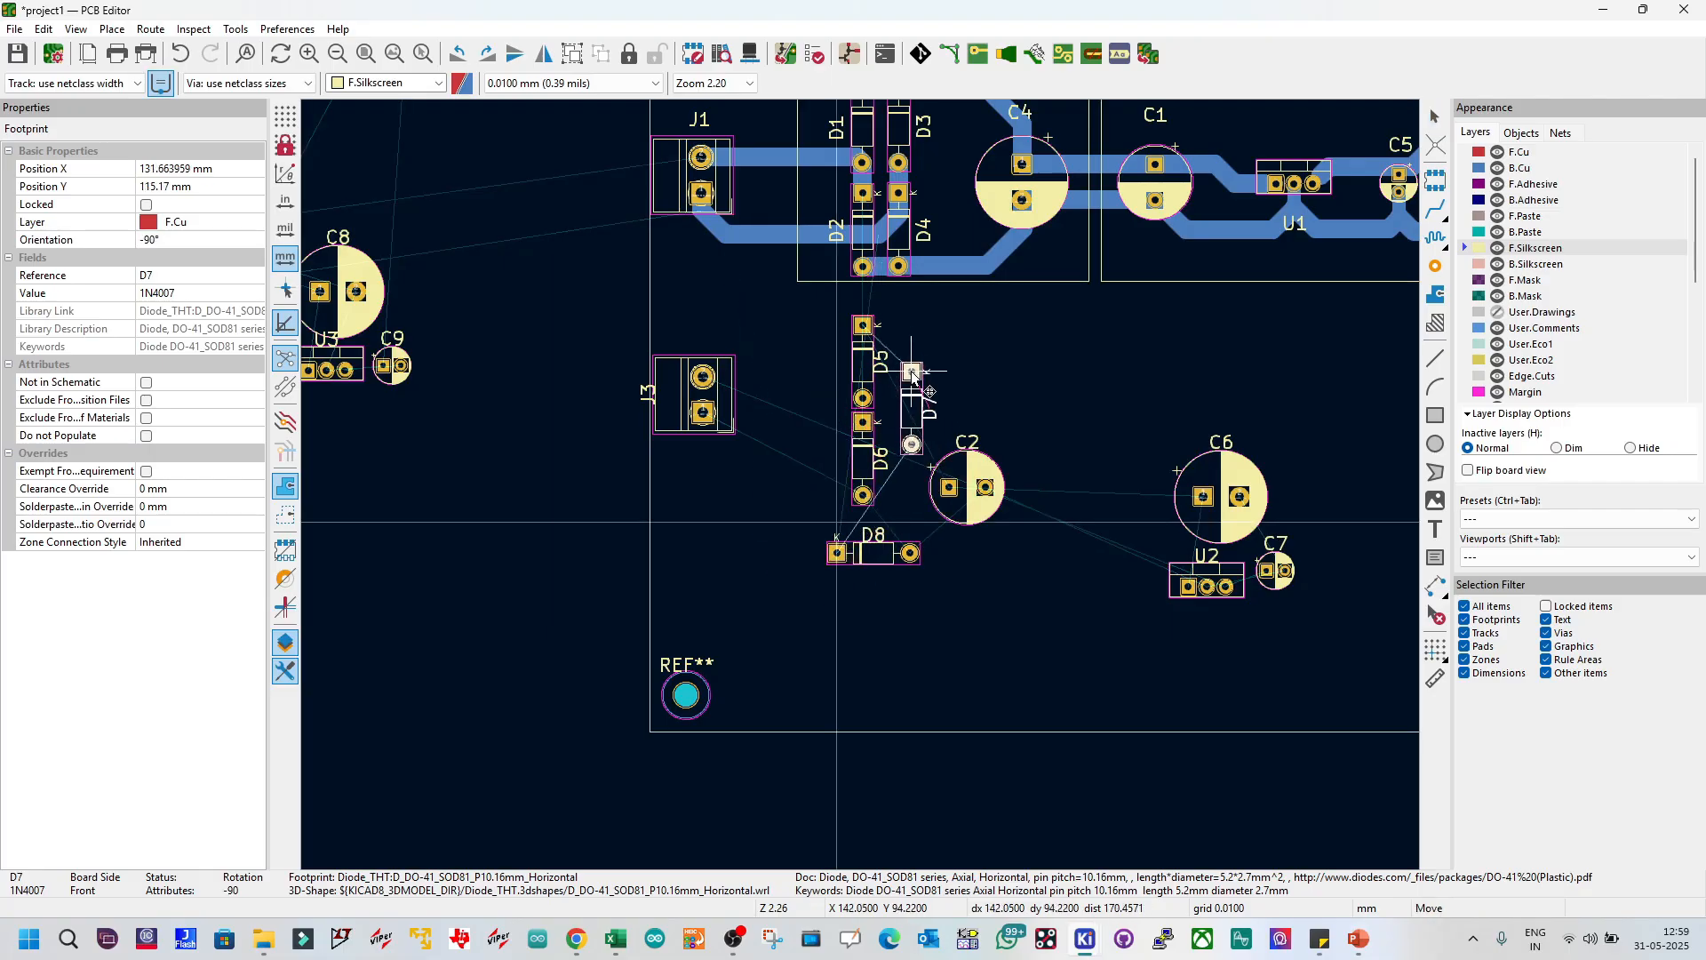
{"action": "left_click", "coordinate": [899, 329]}
{"action": "left_click", "coordinate": [867, 553]}
{"action": "key", "text": "r"}
{"action": "key", "text": "m"}
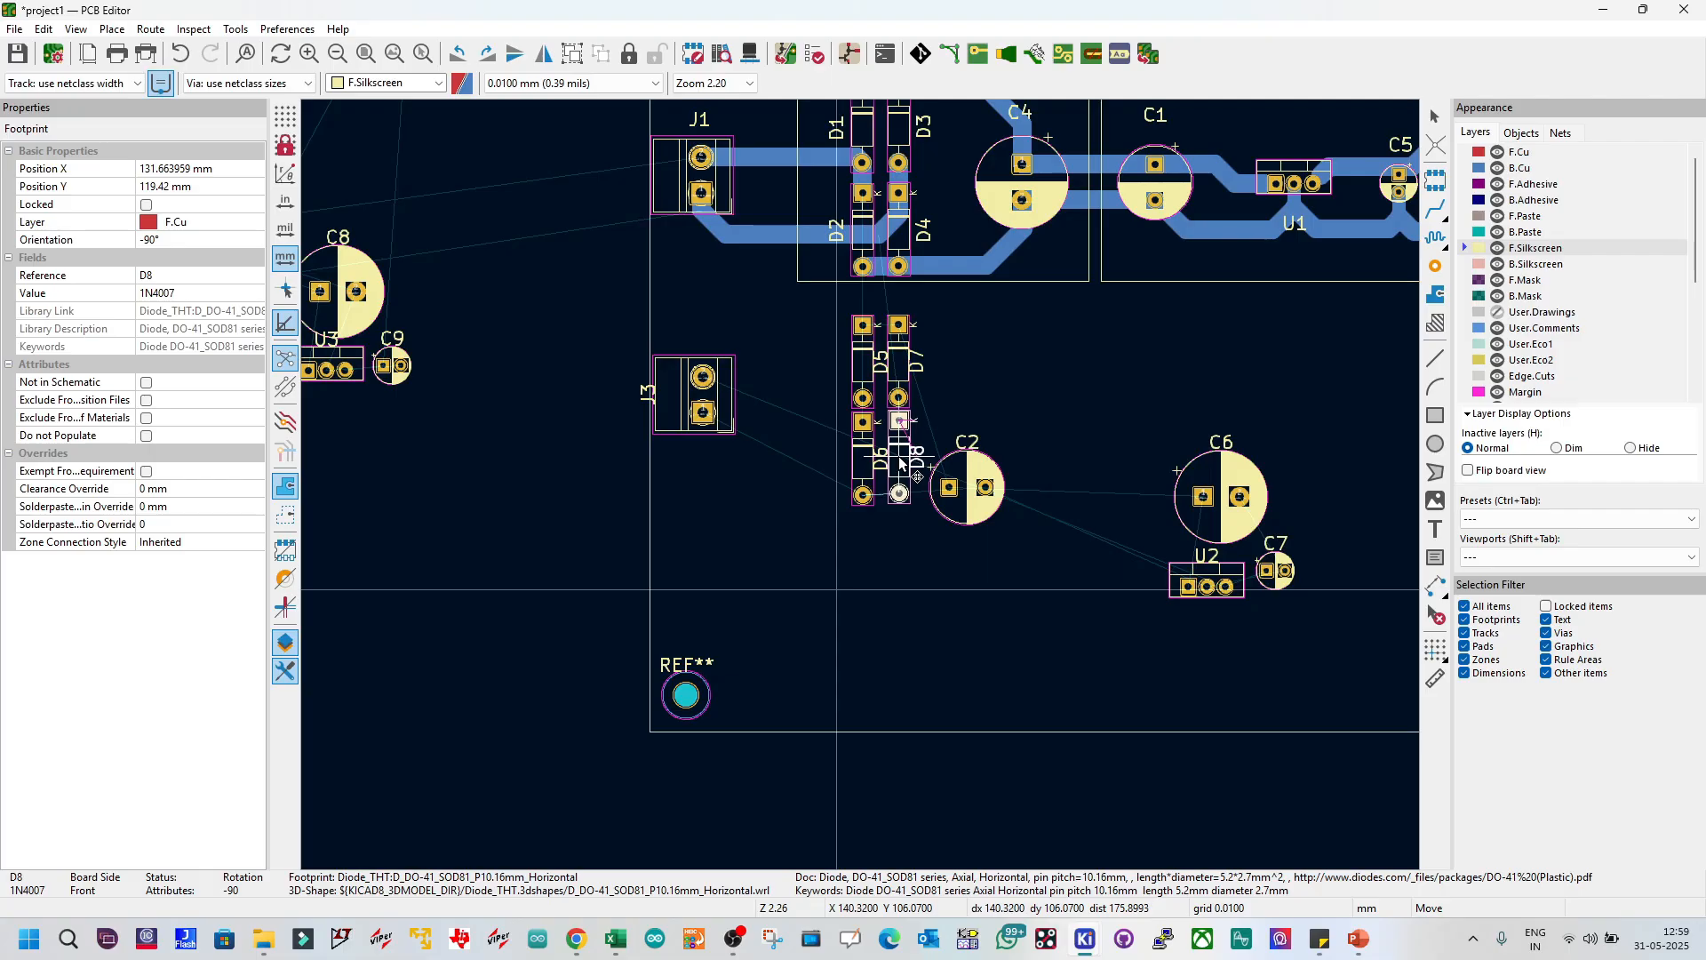
{"action": "left_click", "coordinate": [900, 462]}
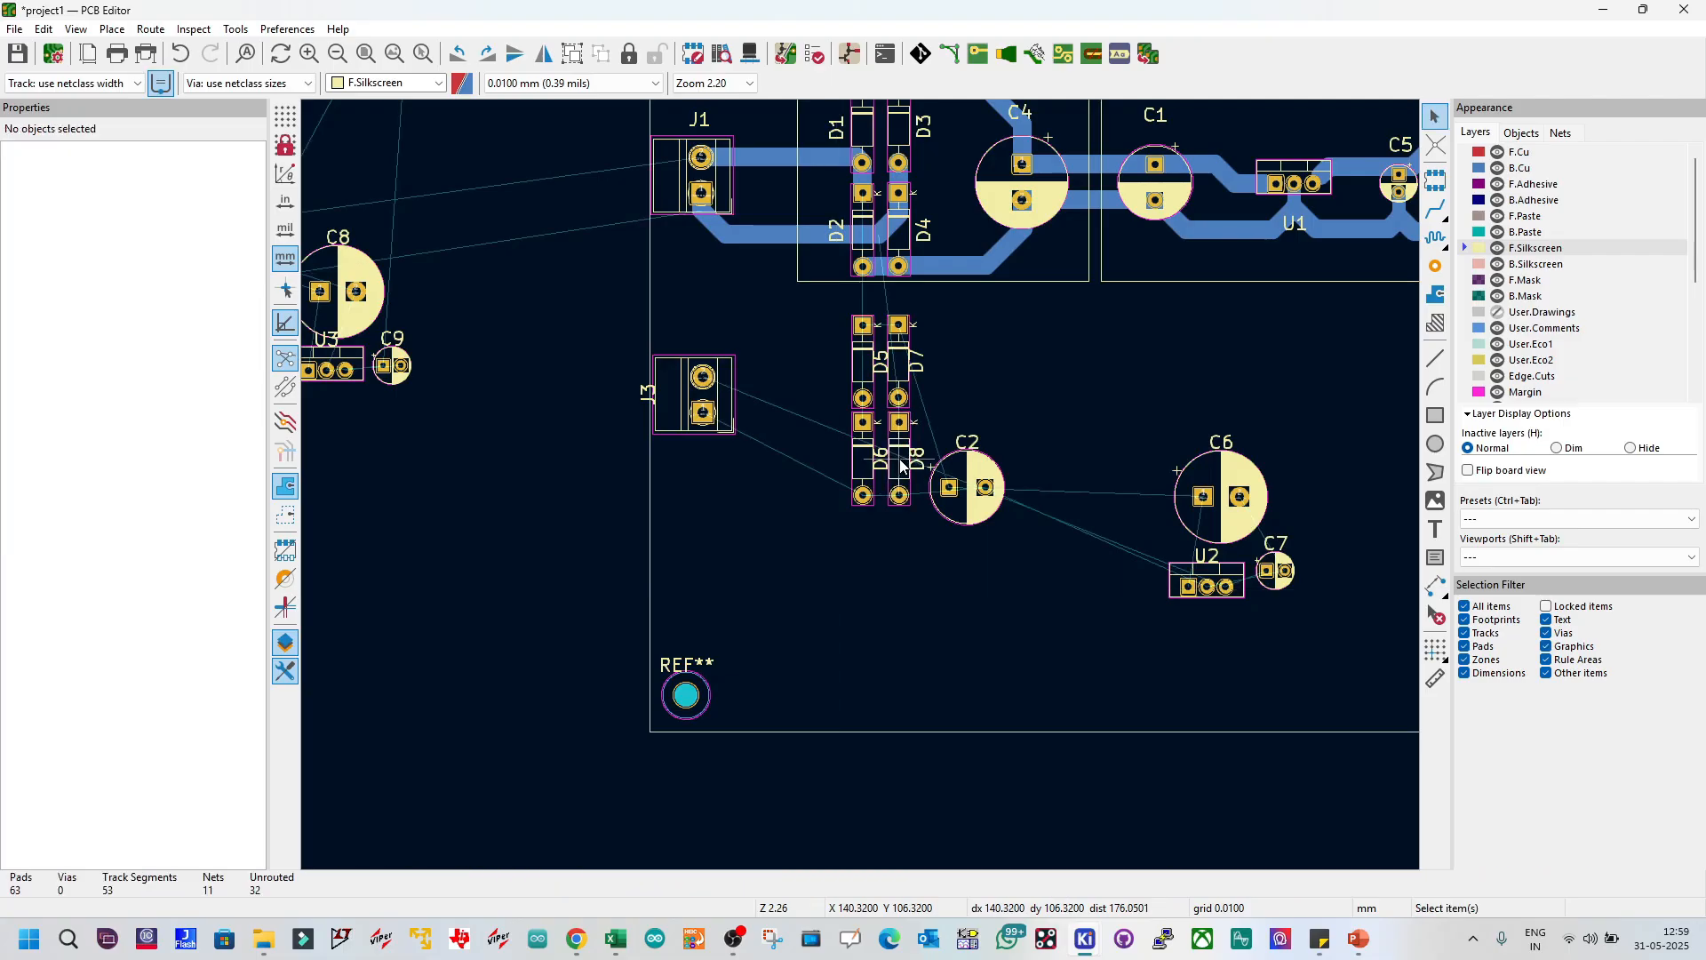
Step: Fine-adjust diode D7 so it lines up with D8 below it and D5 beside it
{"action": "scroll", "coordinate": [863, 491], "scroll_direction": "up", "scroll_amount": 5}
{"action": "left_click", "coordinate": [840, 368]}
{"action": "key", "text": "m"}
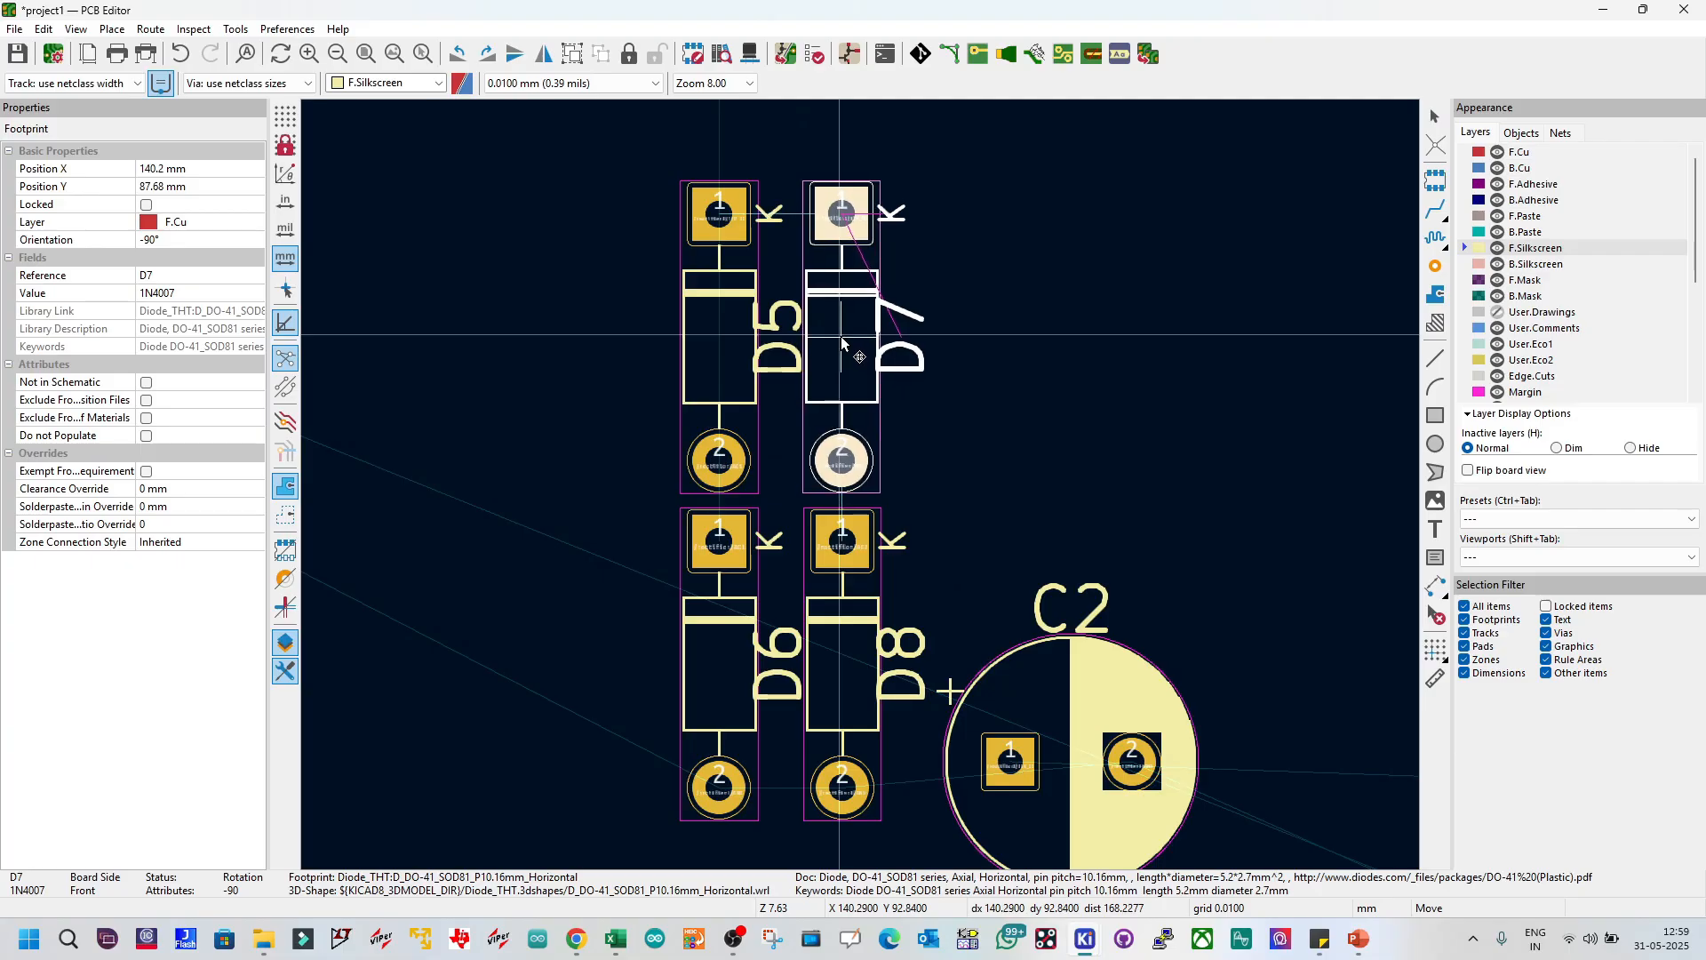
{"action": "left_click", "coordinate": [840, 338]}
Step: Rotate capacitor C2 to -90° and move it away from the diodes to the area above regulator U2
{"action": "scroll", "coordinate": [864, 493], "scroll_direction": "down", "scroll_amount": 3}
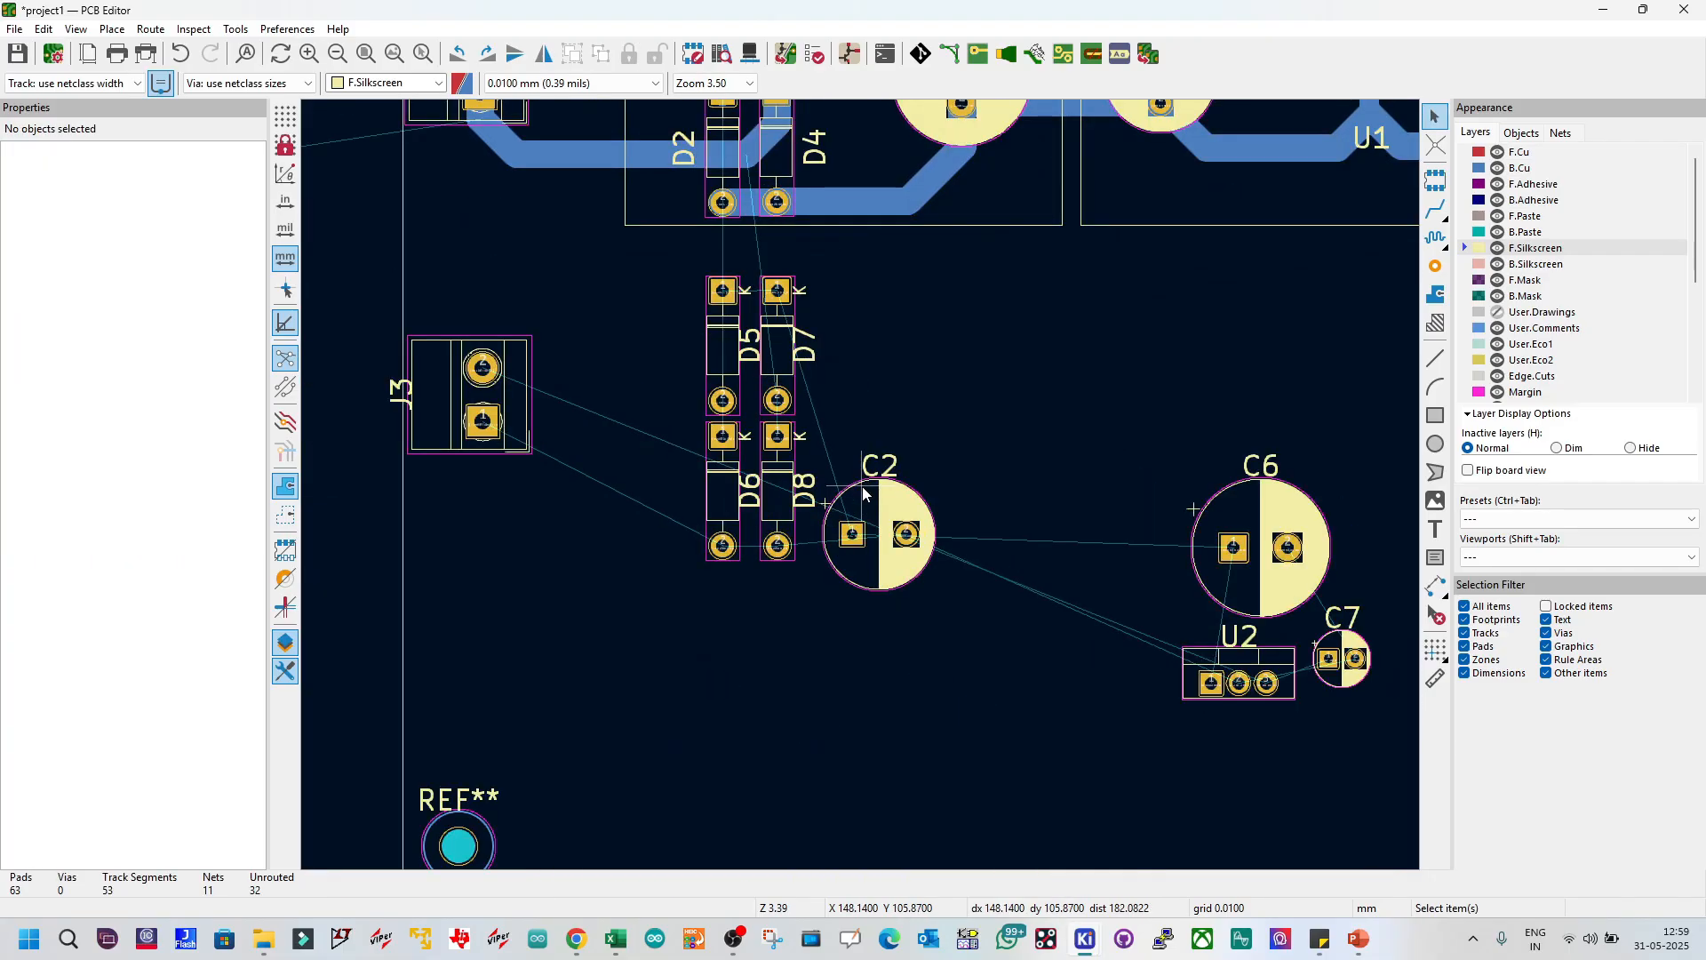
{"action": "left_click", "coordinate": [863, 493]}
{"action": "left_click_drag", "start_coordinate": [863, 494], "coordinate": [889, 418]}
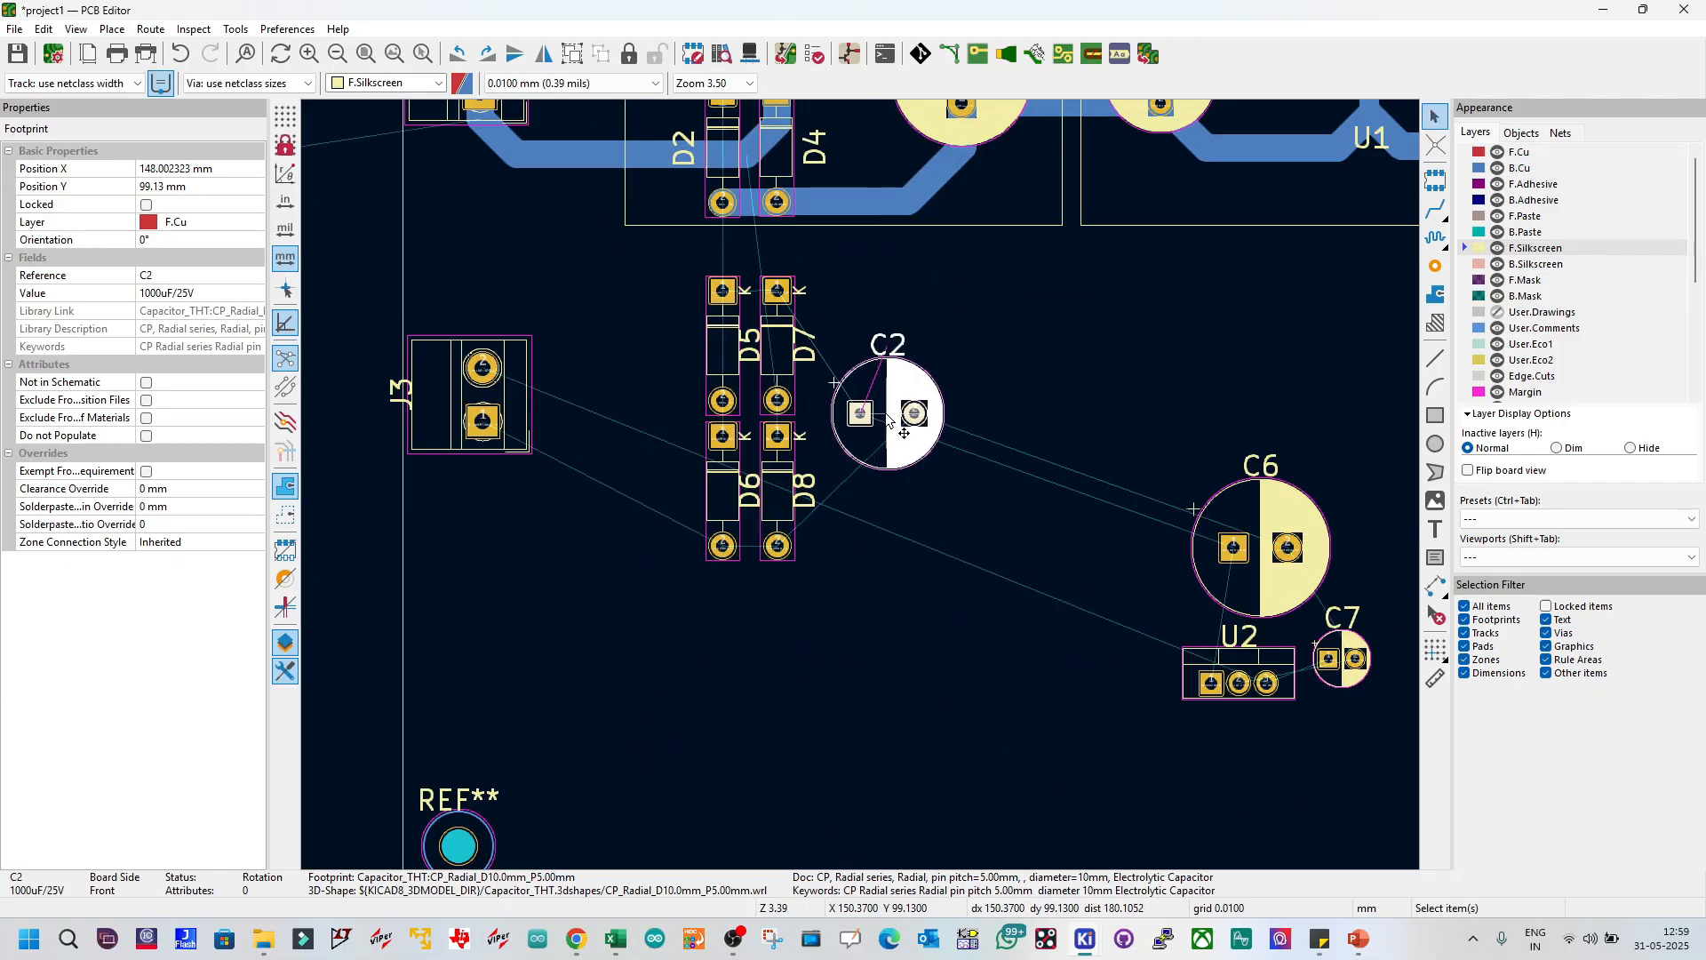
{"action": "key", "text": "r"}
{"action": "key", "text": "r"}
{"action": "scroll", "coordinate": [844, 537], "scroll_direction": "down", "scroll_amount": 3}
{"action": "key", "text": "r"}
{"action": "key", "text": "r"}
{"action": "key", "text": "r"}
{"action": "key", "text": "r"}
{"action": "left_click_drag", "start_coordinate": [845, 500], "coordinate": [903, 448]}
{"action": "key", "text": "ctrl+z"}
{"action": "left_click", "coordinate": [1035, 531]}
{"action": "left_click_drag", "start_coordinate": [1036, 536], "coordinate": [1028, 491]}
{"action": "left_click", "coordinate": [932, 498]}
{"action": "scroll", "coordinate": [904, 489], "scroll_direction": "up", "scroll_amount": 4}
Step: Rotate capacitor C6 to -90° and place it beside the D5–D8 diodes, directly below C4
{"action": "left_click", "coordinate": [836, 442]}
{"action": "left_click_drag", "start_coordinate": [840, 478], "coordinate": [895, 476]}
{"action": "key", "text": "r"}
{"action": "key", "text": "r"}
{"action": "key", "text": "r"}
{"action": "key", "text": "r"}
{"action": "key", "text": "r"}
{"action": "key", "text": "r"}
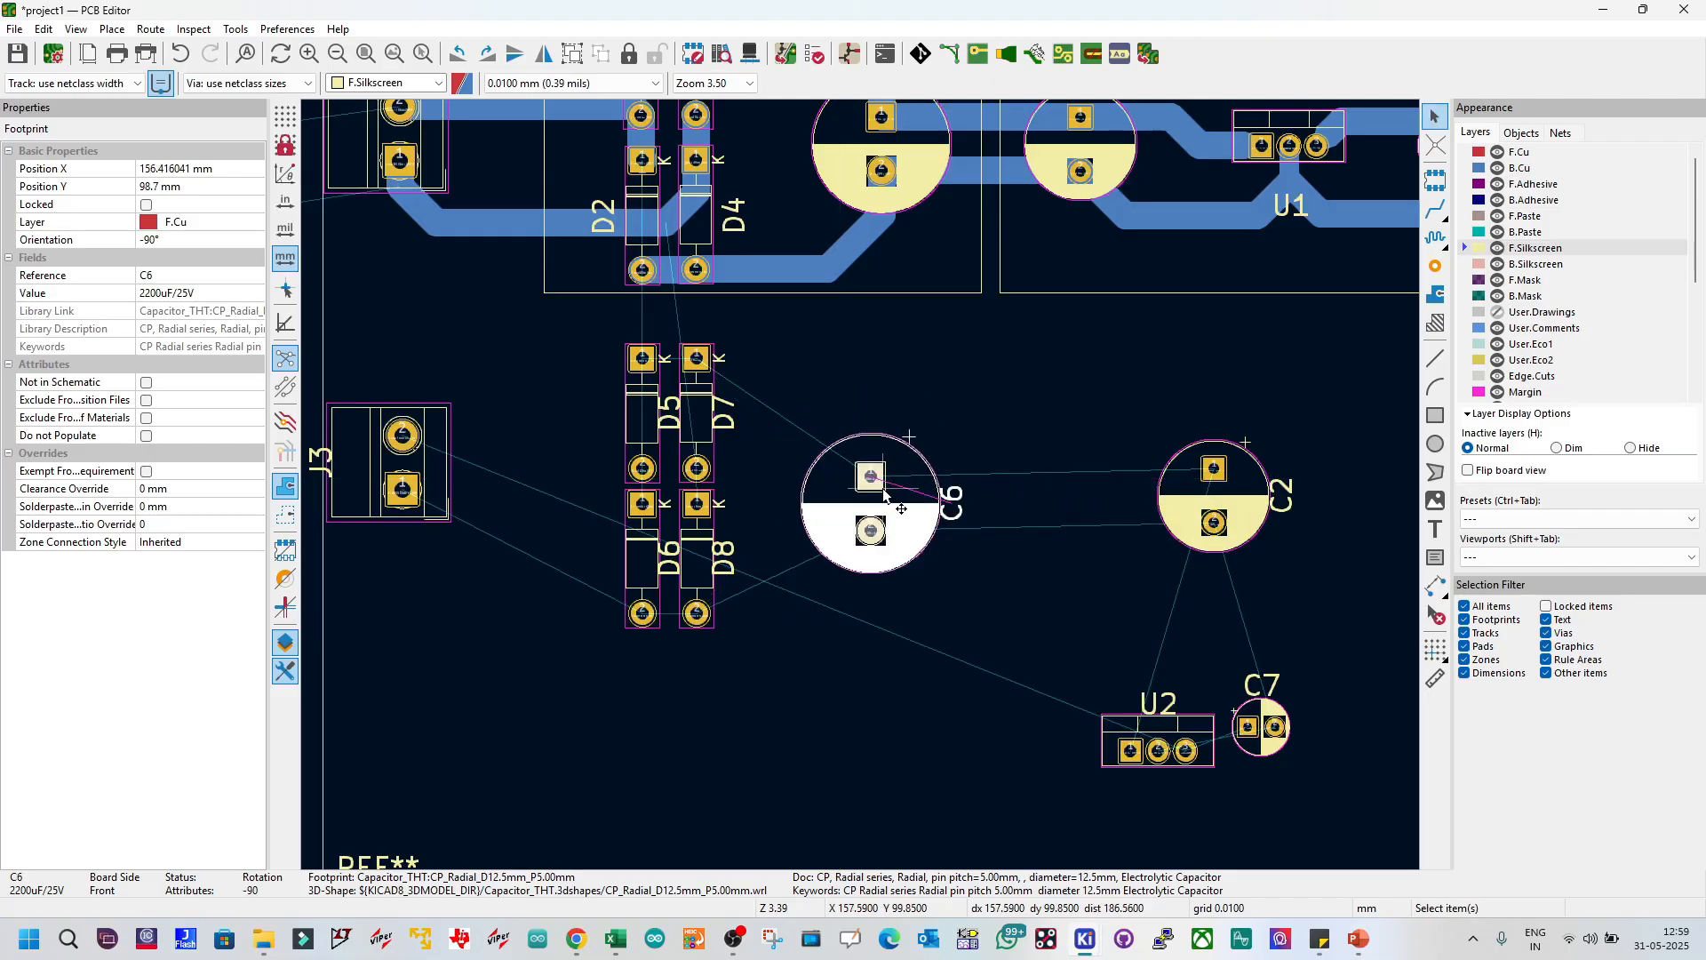
{"action": "key", "text": "m"}
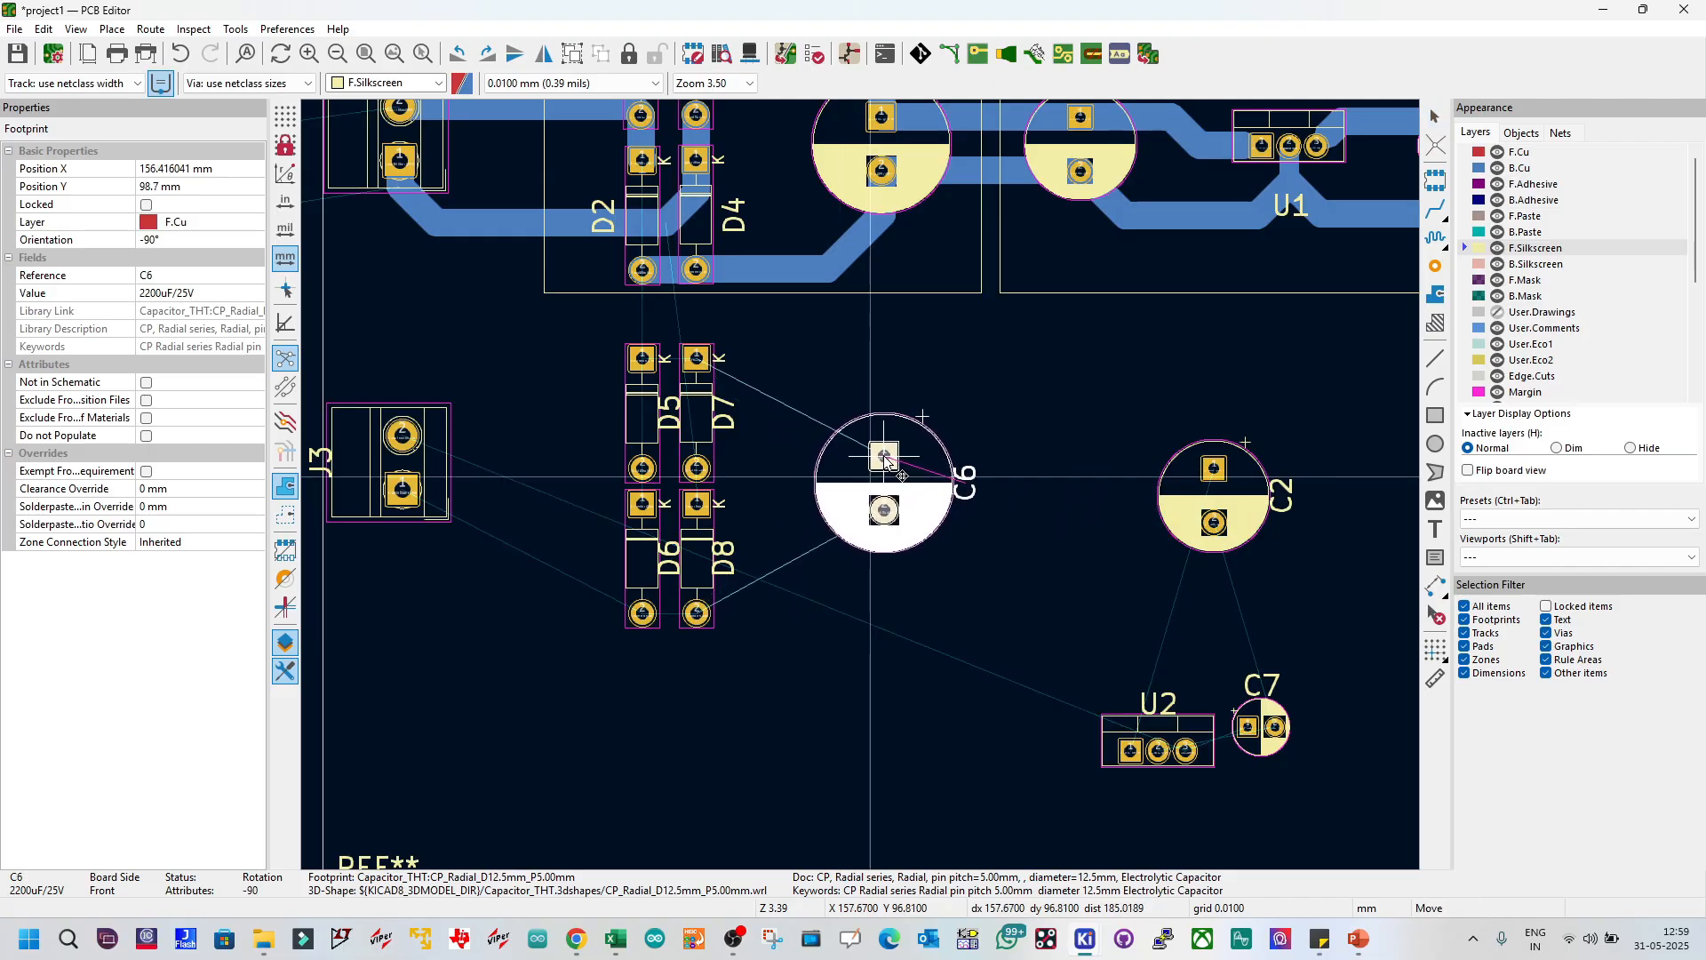
{"action": "left_click", "coordinate": [887, 456]}
Step: Place capacitor C2 beside C6 in the second channel, directly below C1
{"action": "left_click", "coordinate": [1039, 496]}
{"action": "left_click", "coordinate": [1214, 495]}
{"action": "key", "text": "m"}
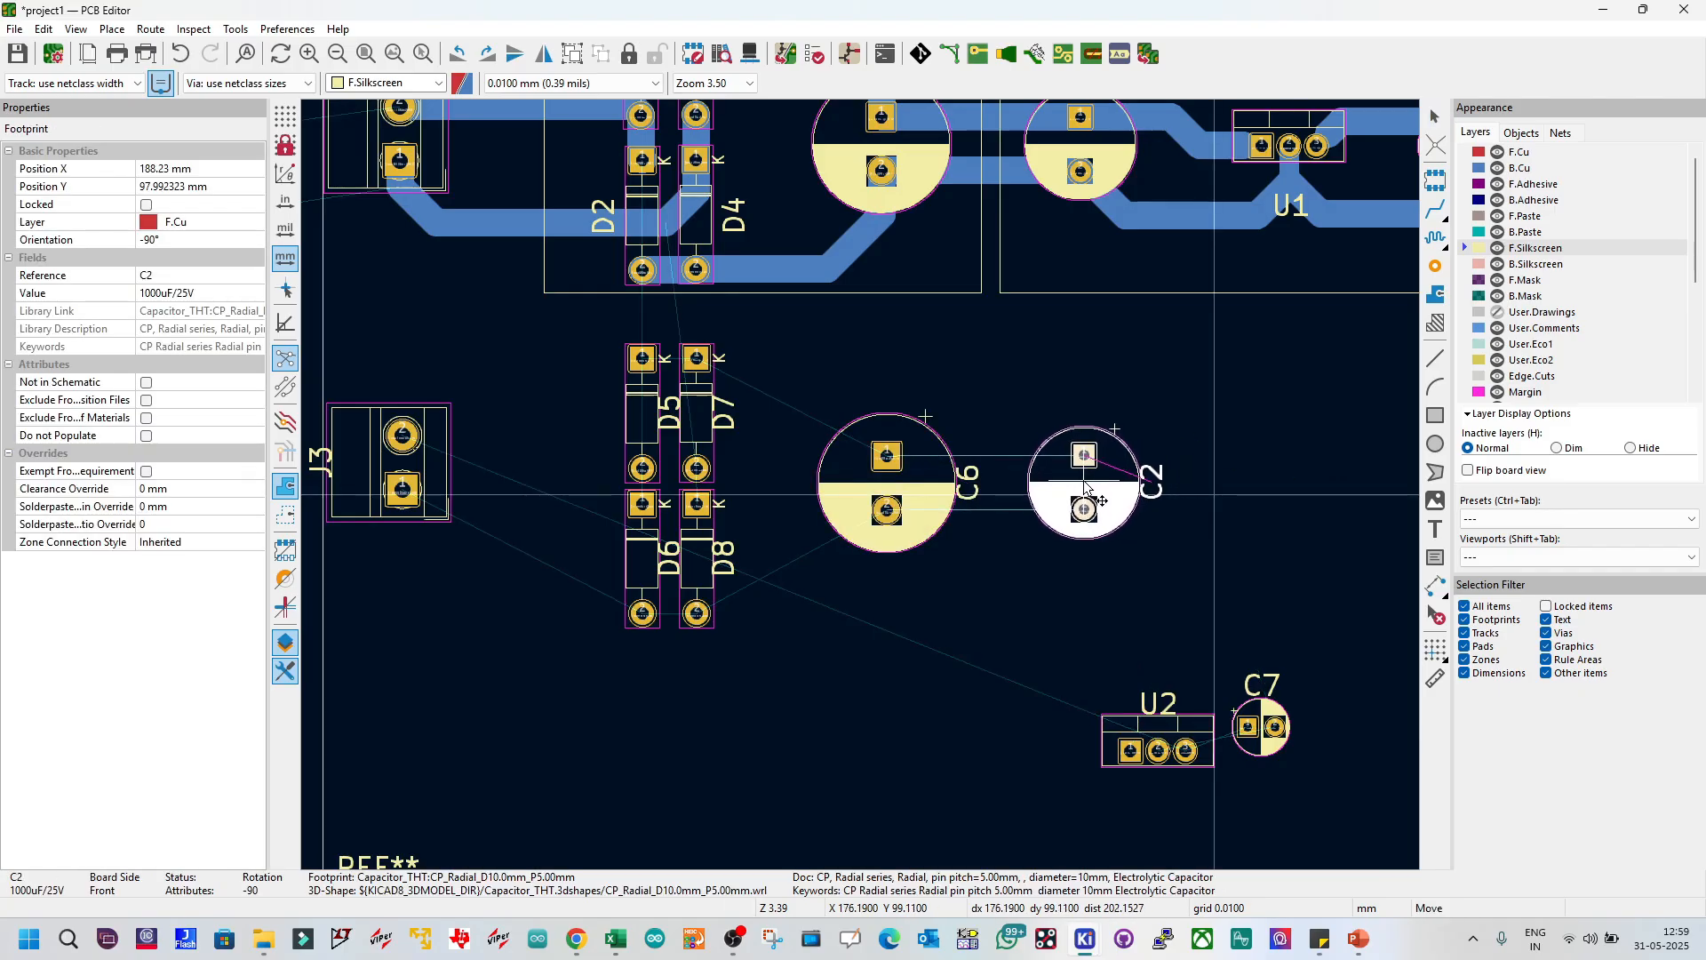
{"action": "left_click", "coordinate": [1084, 485]}
Step: Place regulator U2 beside C2, directly below U1
{"action": "scroll", "coordinate": [1115, 724], "scroll_direction": "down", "scroll_amount": 2}
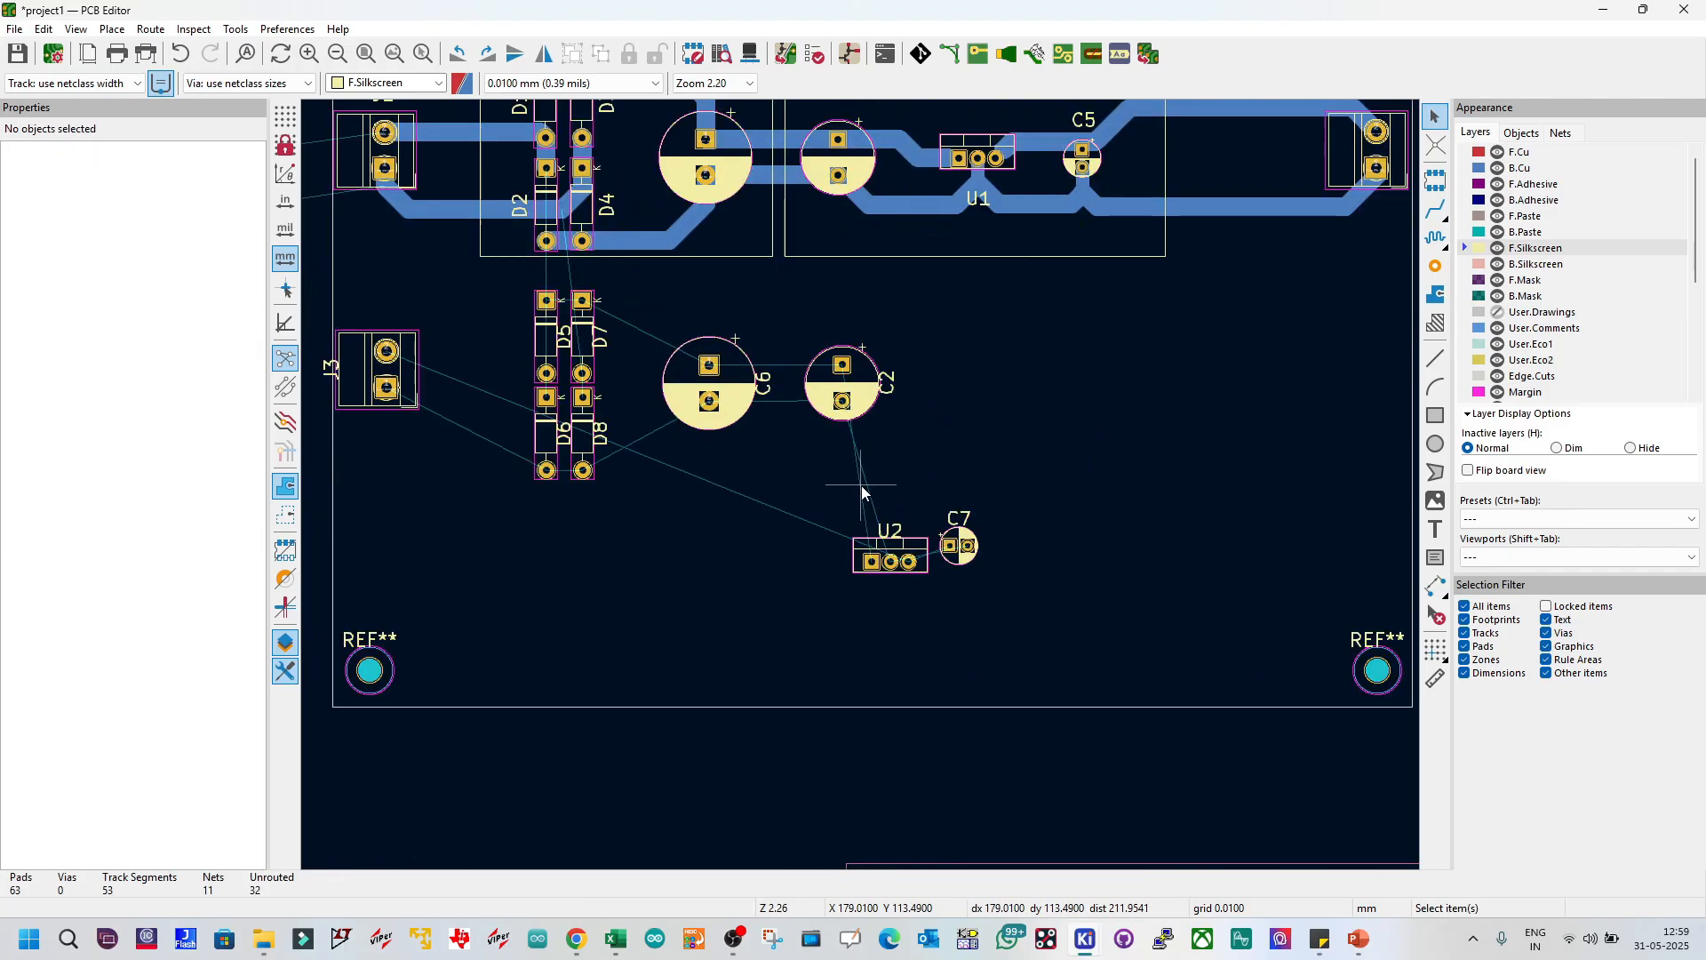
{"action": "left_click", "coordinate": [864, 549]}
{"action": "key", "text": "m"}
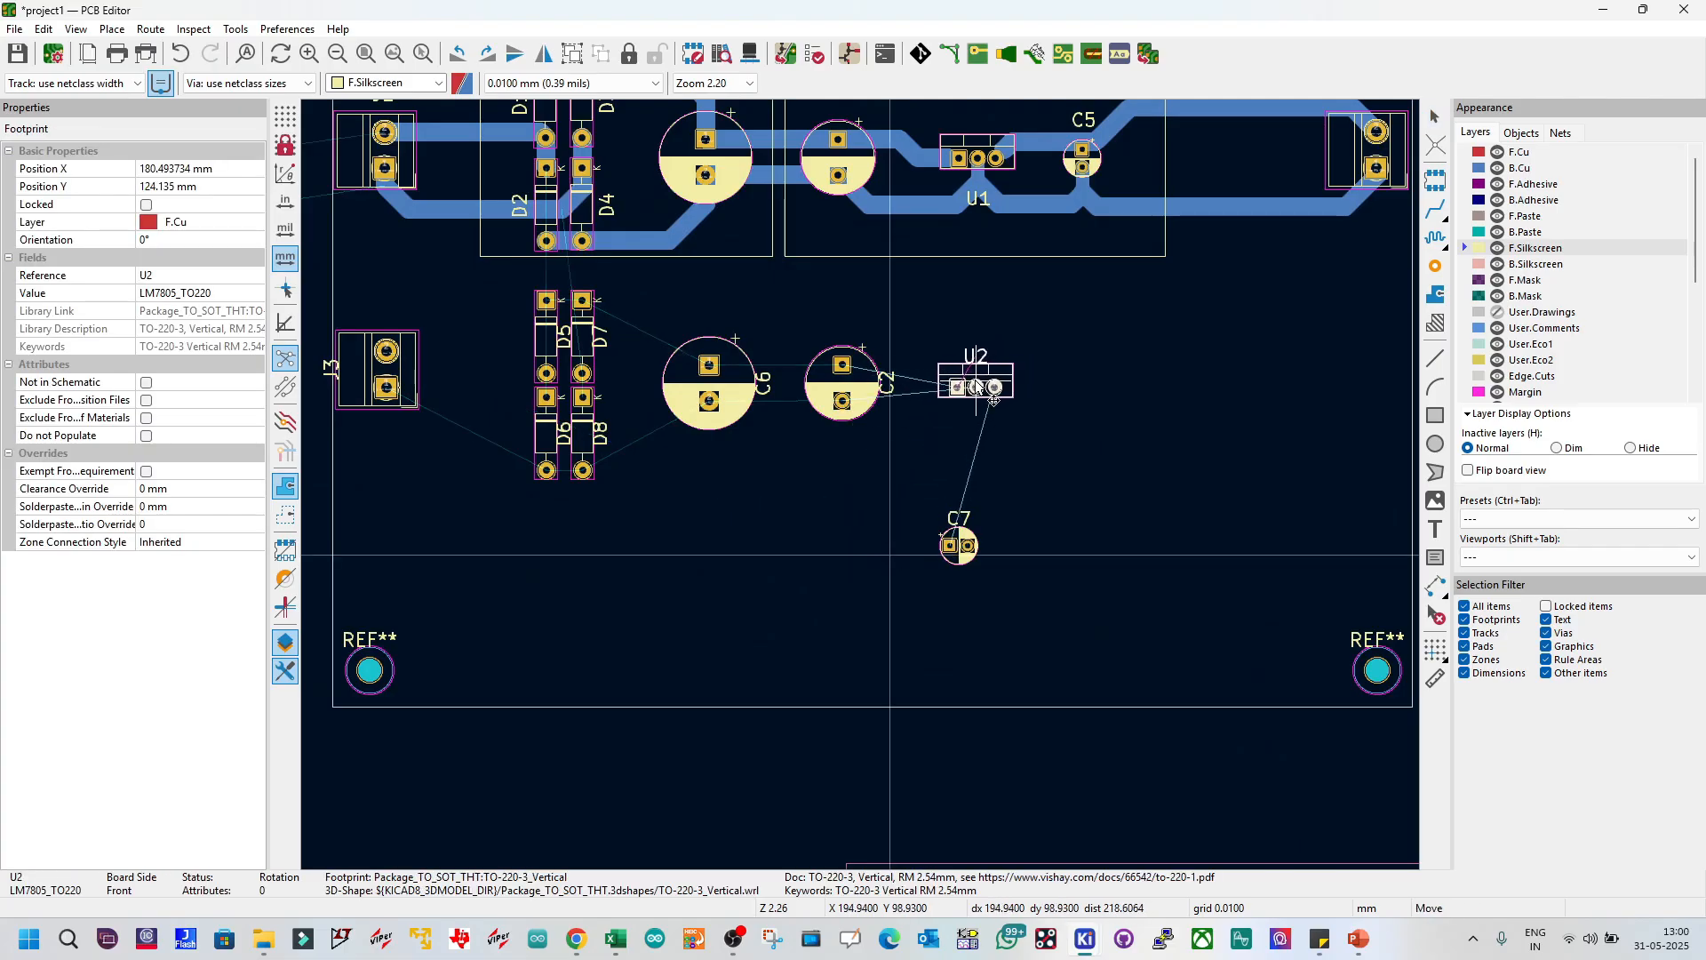
{"action": "left_click", "coordinate": [977, 388]}
Step: Rotate capacitor C7 to -90° and place it beside U2, directly below C5
{"action": "left_click", "coordinate": [963, 546]}
{"action": "key", "text": "m"}
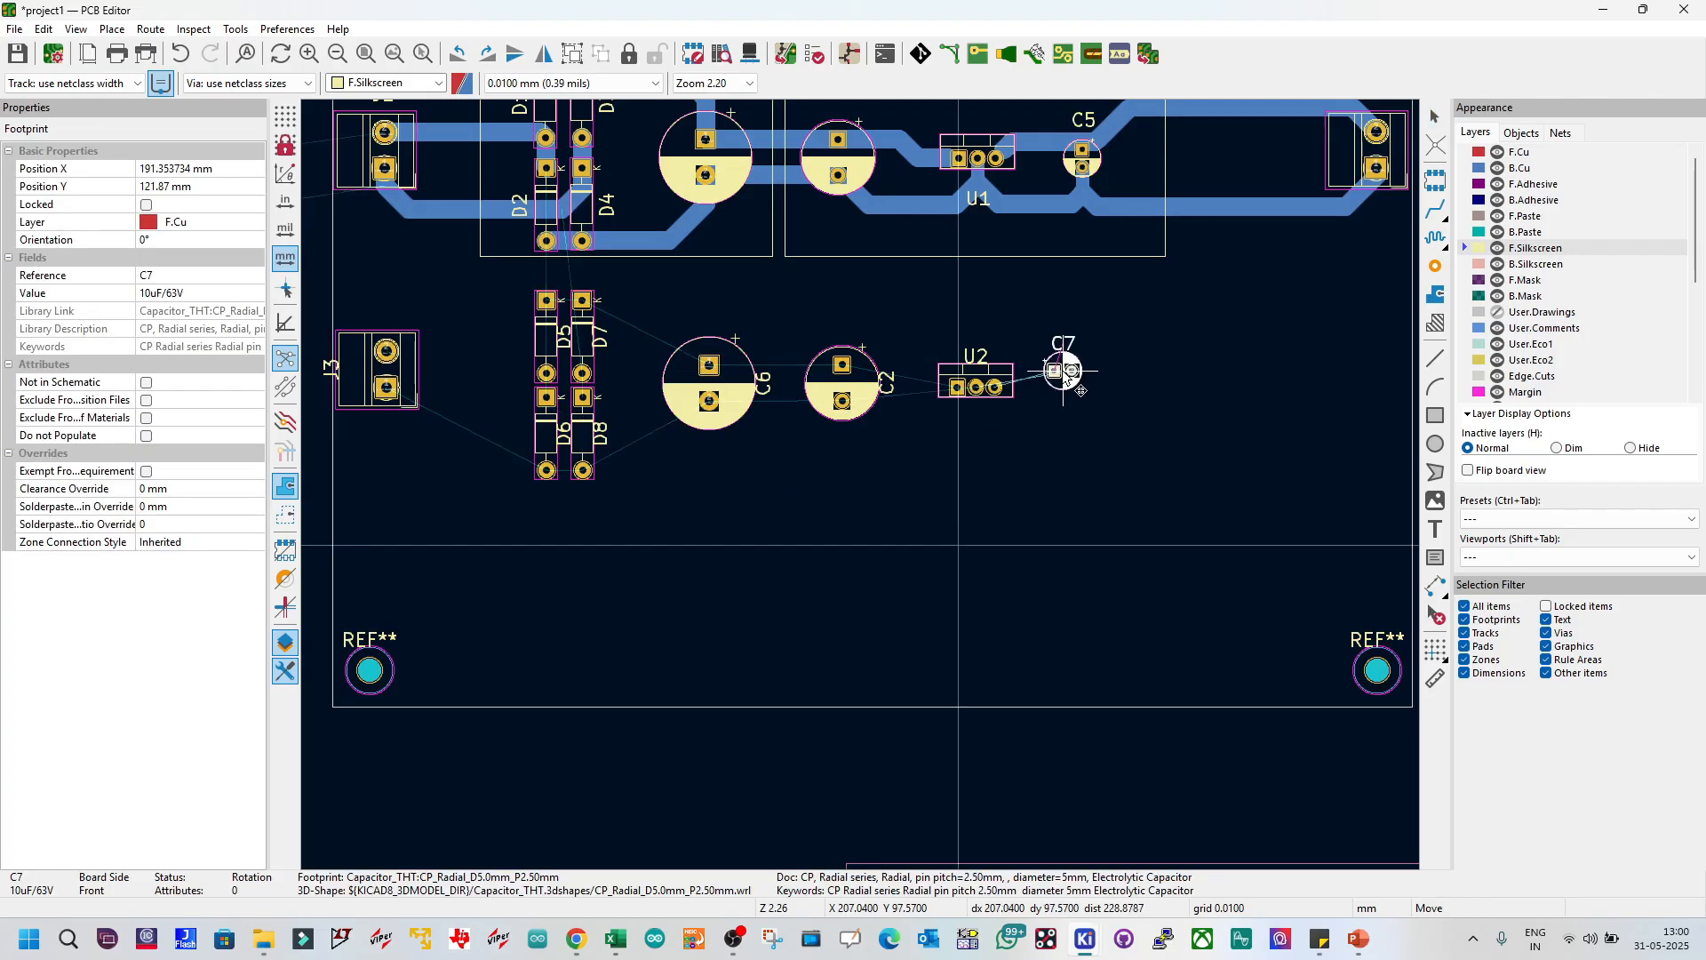
{"action": "left_click", "coordinate": [1082, 383]}
{"action": "key", "text": "r"}
{"action": "key", "text": "r"}
{"action": "key", "text": "r"}
{"action": "key", "text": "r"}
{"action": "key", "text": "r"}
{"action": "key", "text": "r"}
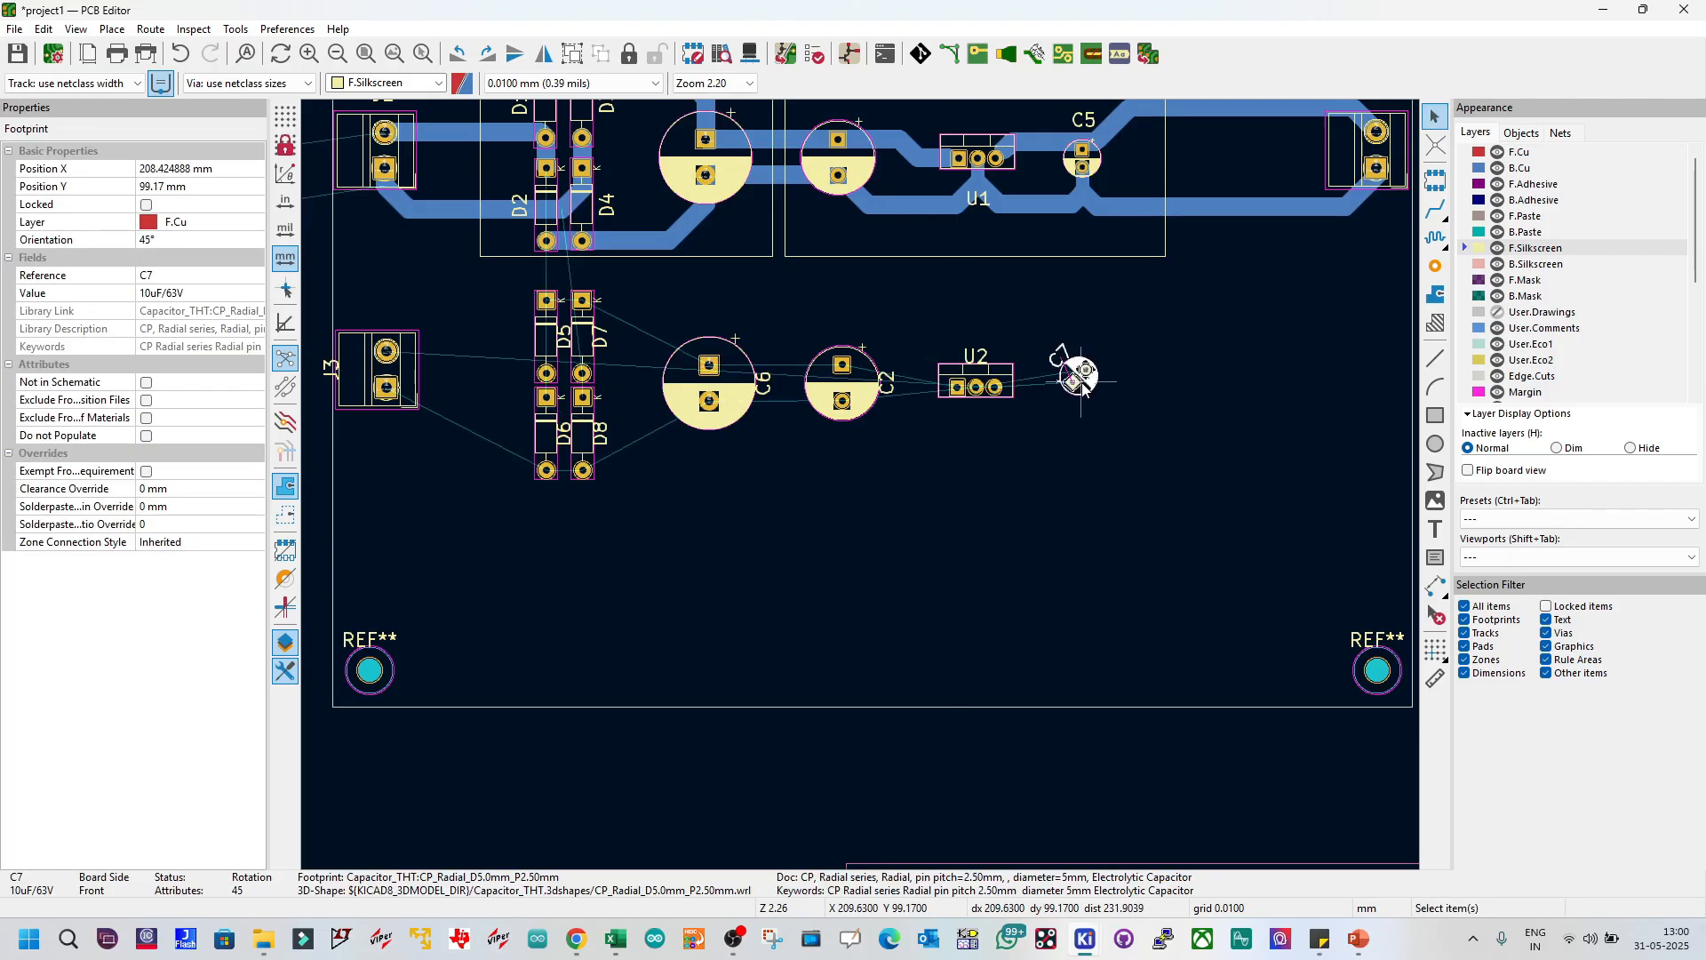
{"action": "key", "text": "m"}
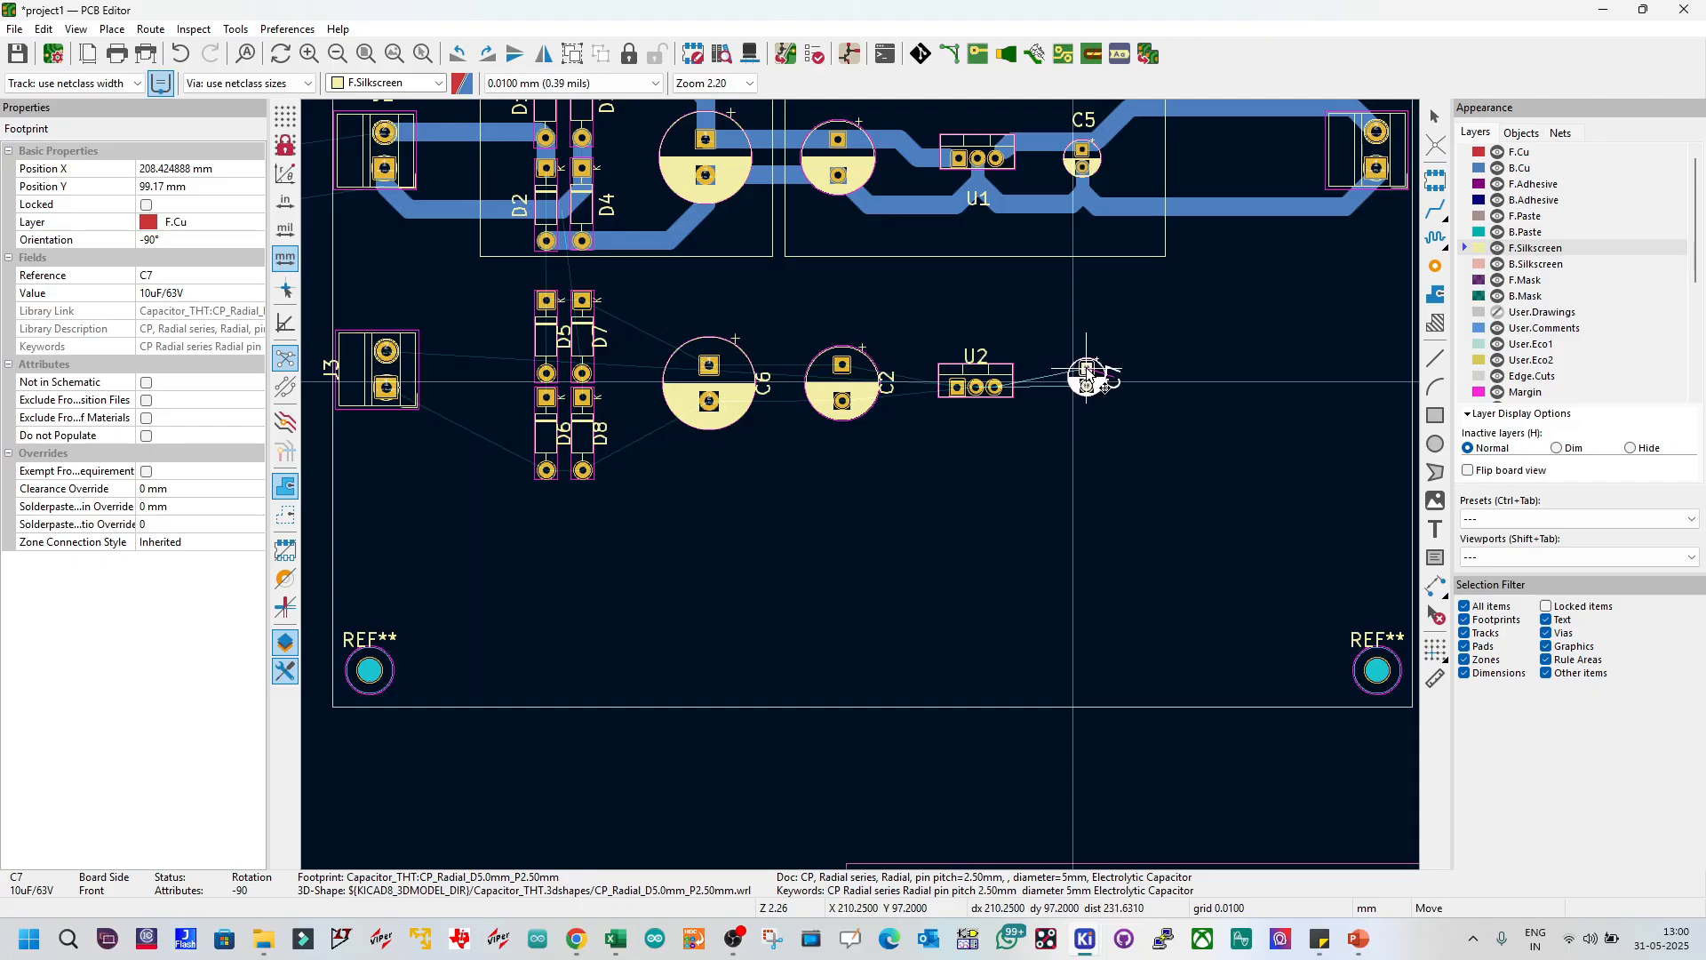
{"action": "left_click", "coordinate": [1091, 376]}
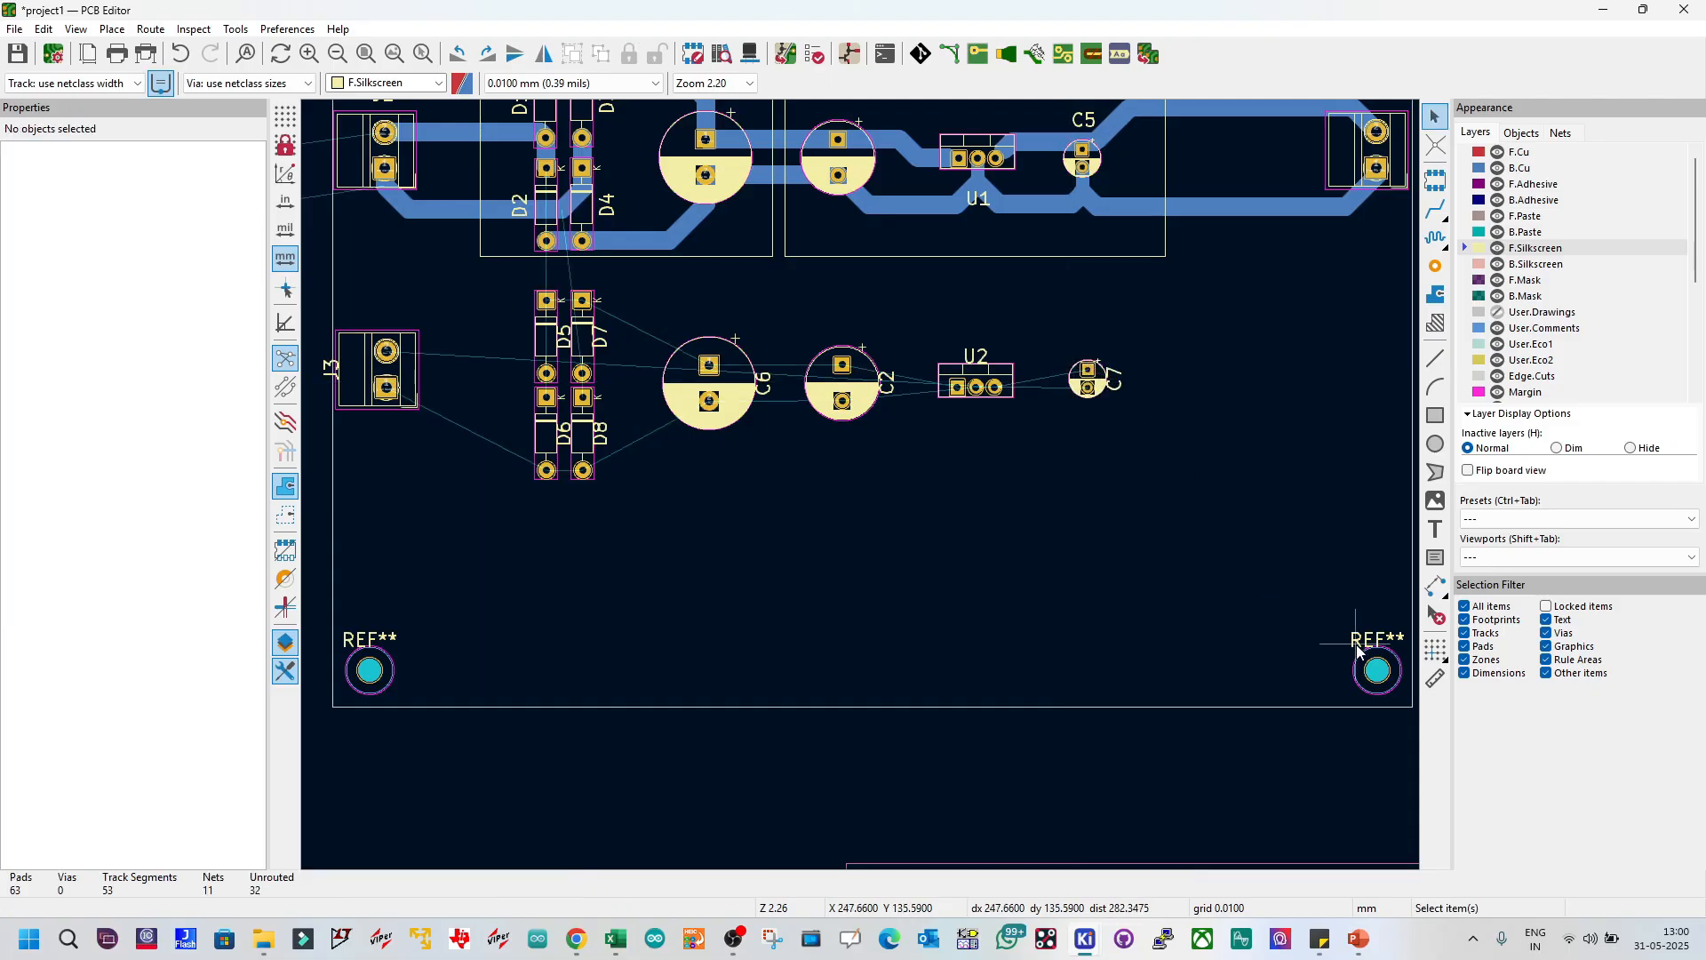
Step: Move screw terminal J3 to the opposite board edge directly below J2 and save the board
{"action": "scroll", "coordinate": [1357, 651], "scroll_direction": "down", "scroll_amount": 2}
{"action": "left_click", "coordinate": [435, 502]}
{"action": "key", "text": "m"}
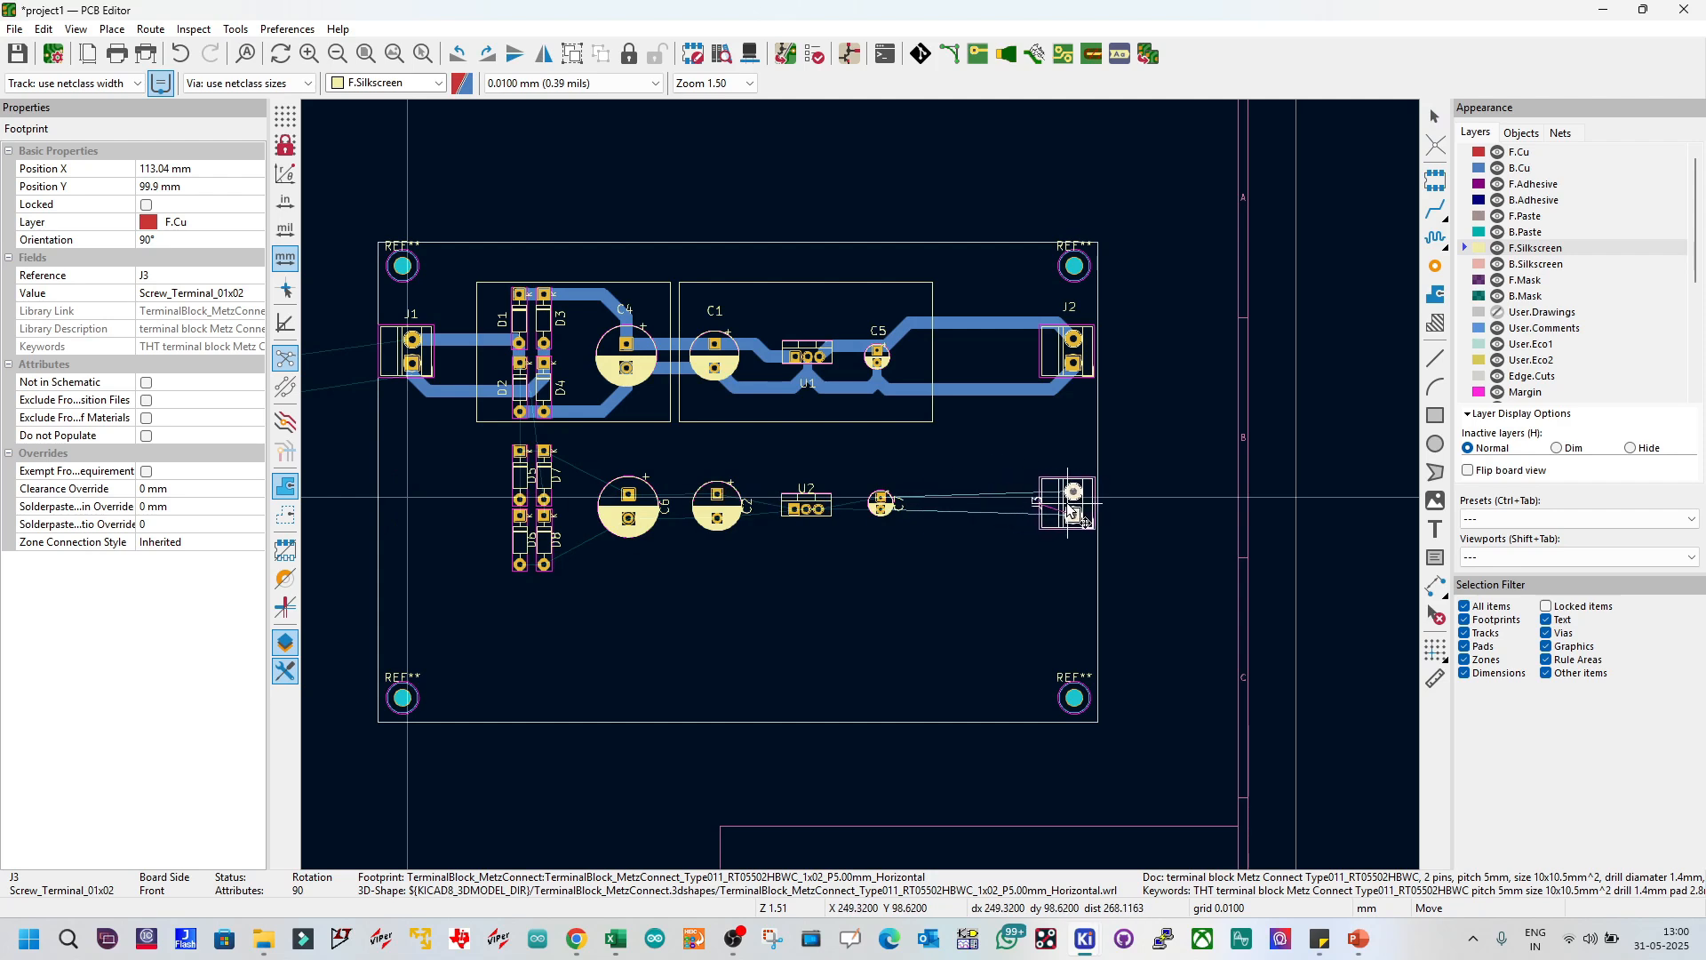
{"action": "left_click", "coordinate": [1069, 508]}
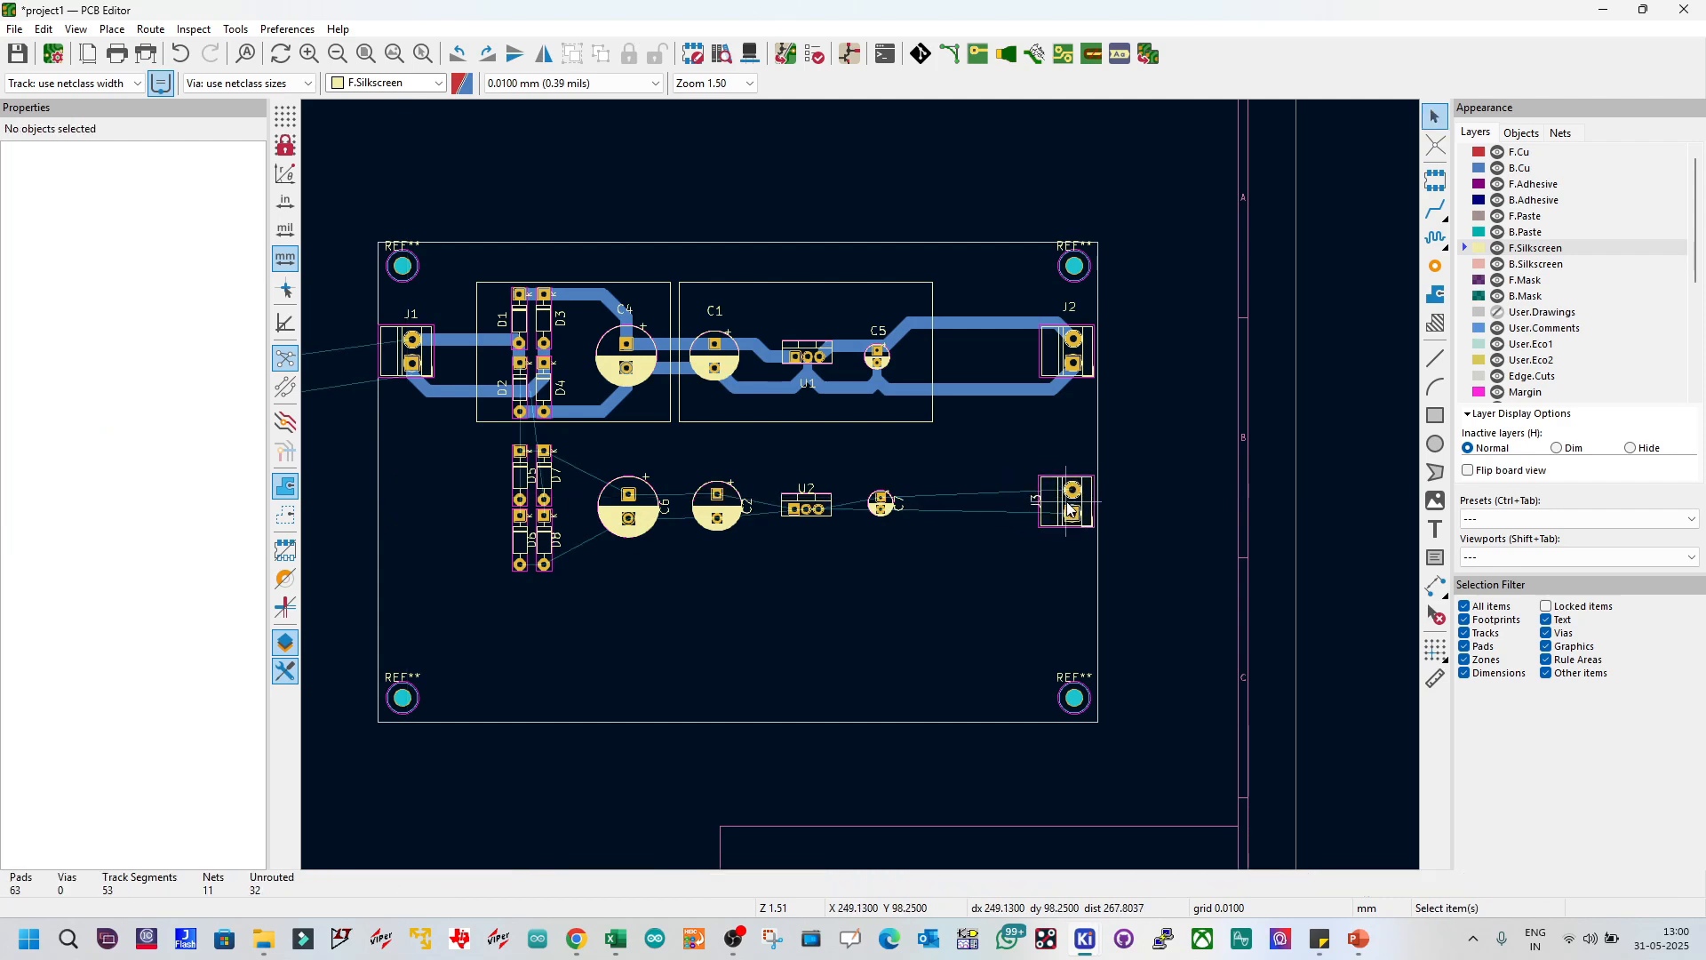
{"action": "key", "text": "ctrl+s"}
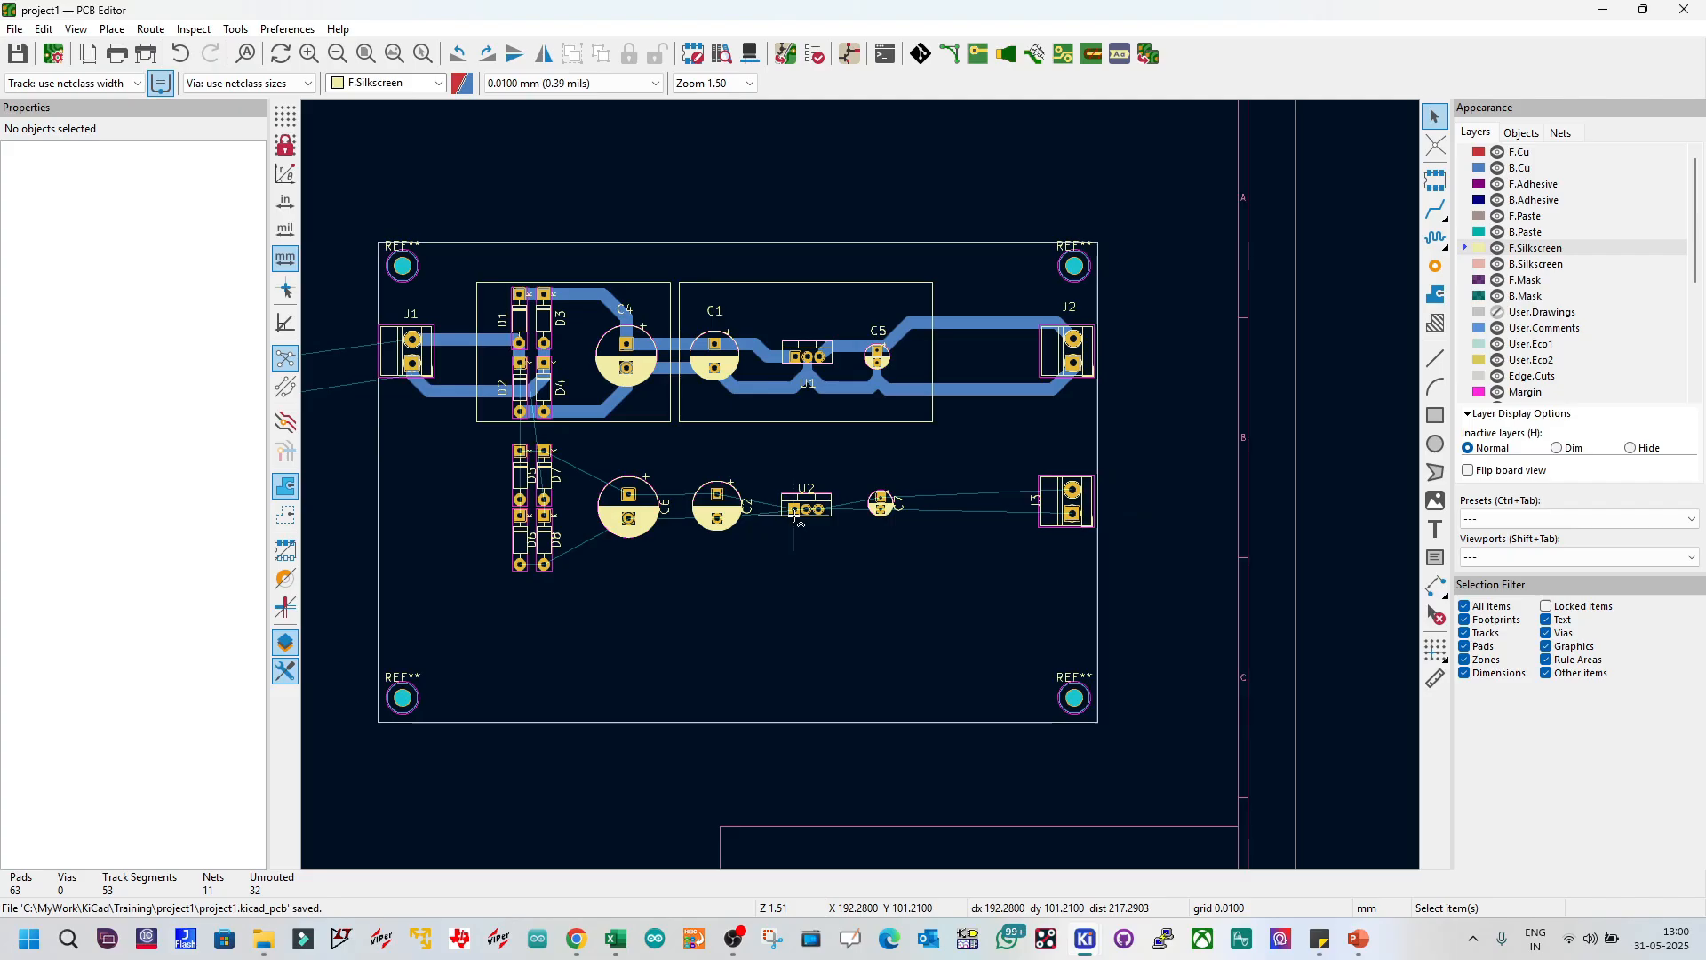
Step: Start single-track routing on the B.Cu layer and hide the F.Silkscreen layer
{"action": "scroll", "coordinate": [861, 487], "scroll_direction": "up", "scroll_amount": 1}
{"action": "scroll", "coordinate": [861, 487], "scroll_direction": "down", "scroll_amount": 2}
{"action": "scroll", "coordinate": [861, 489], "scroll_direction": "up", "scroll_amount": 5}
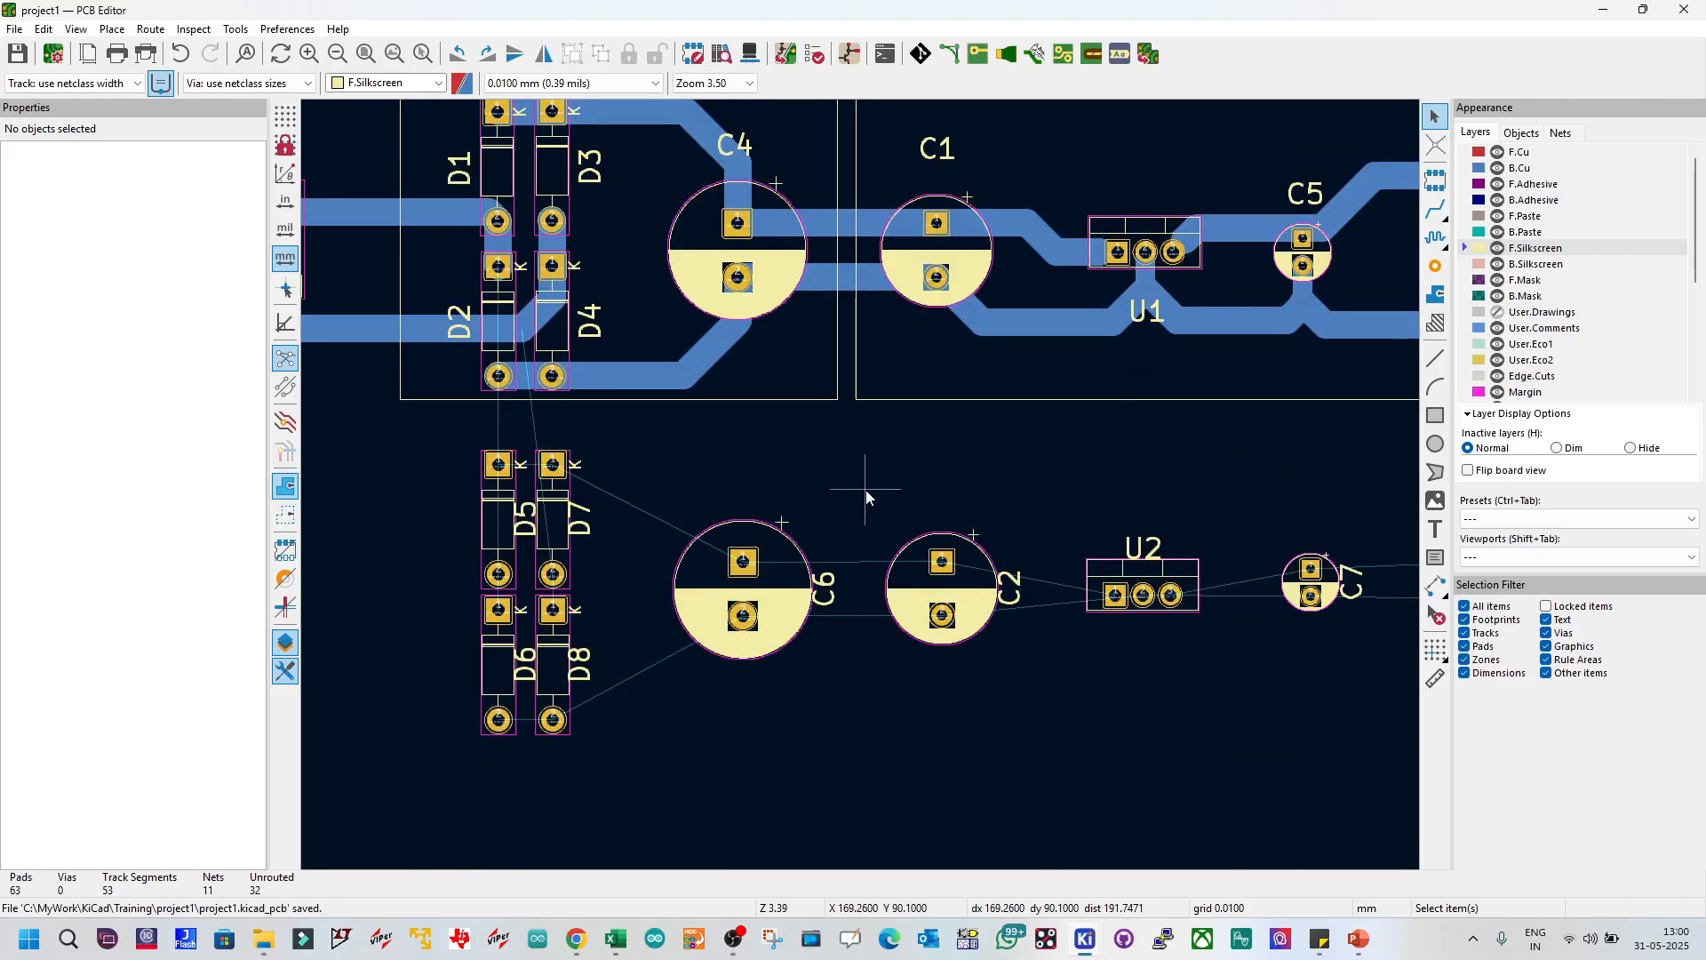
{"action": "scroll", "coordinate": [865, 489], "scroll_direction": "down", "scroll_amount": 2}
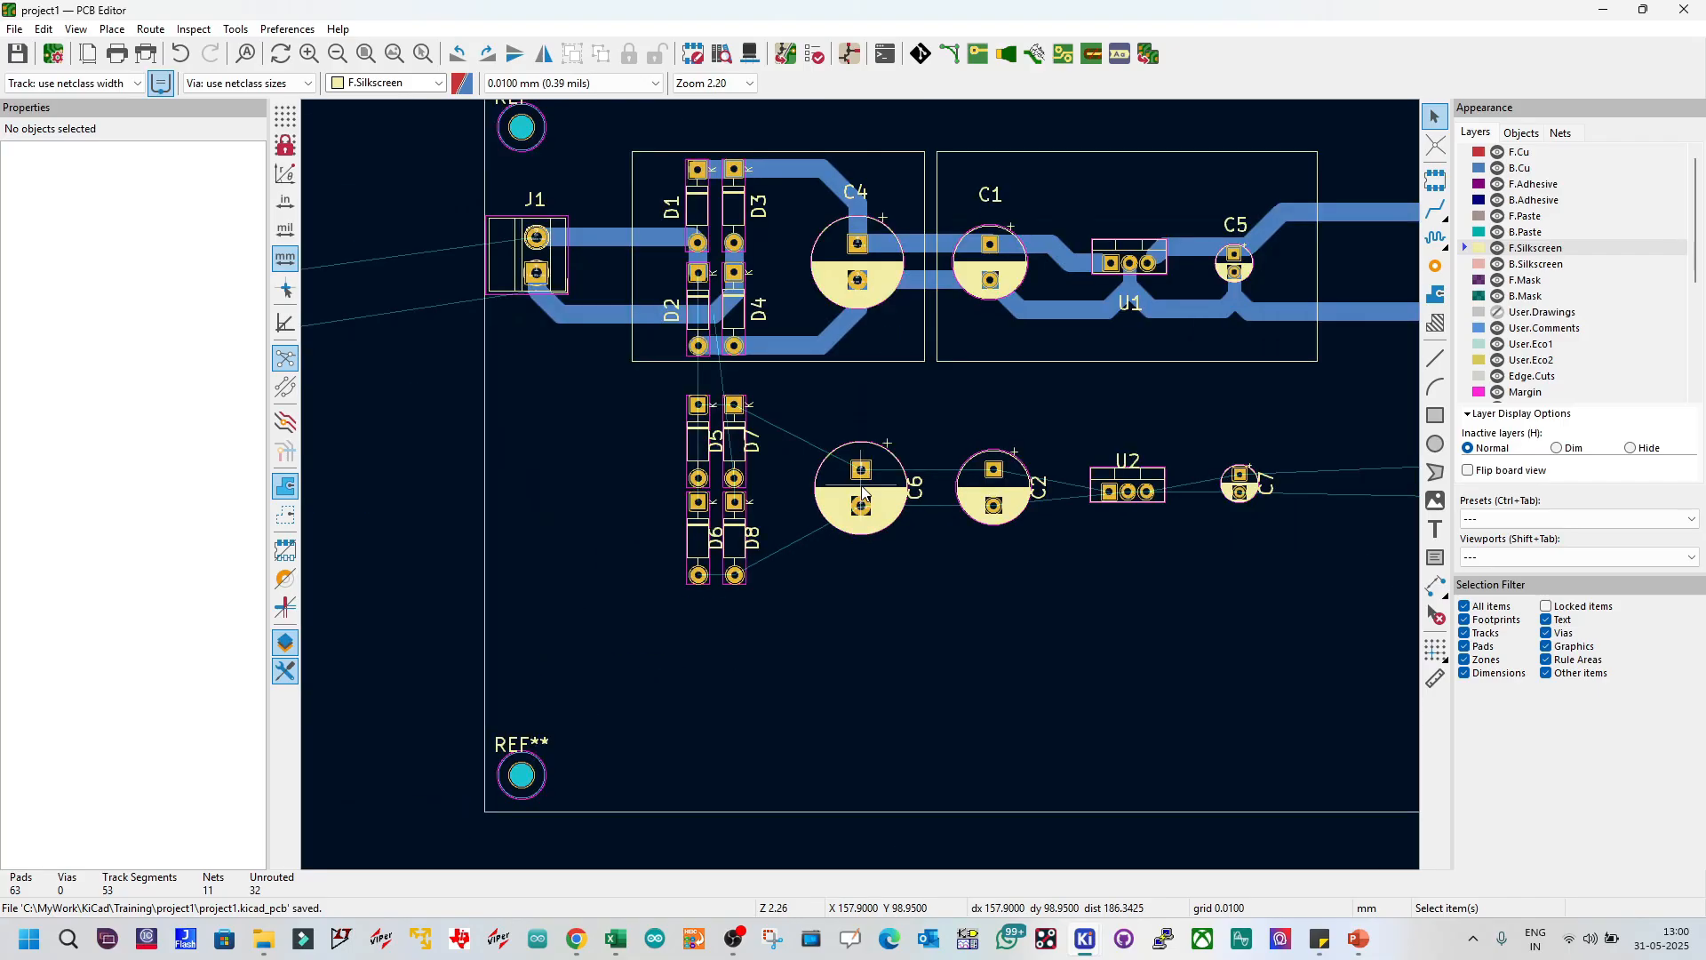
{"action": "left_click", "coordinate": [1436, 208]}
{"action": "left_click", "coordinate": [1465, 168]}
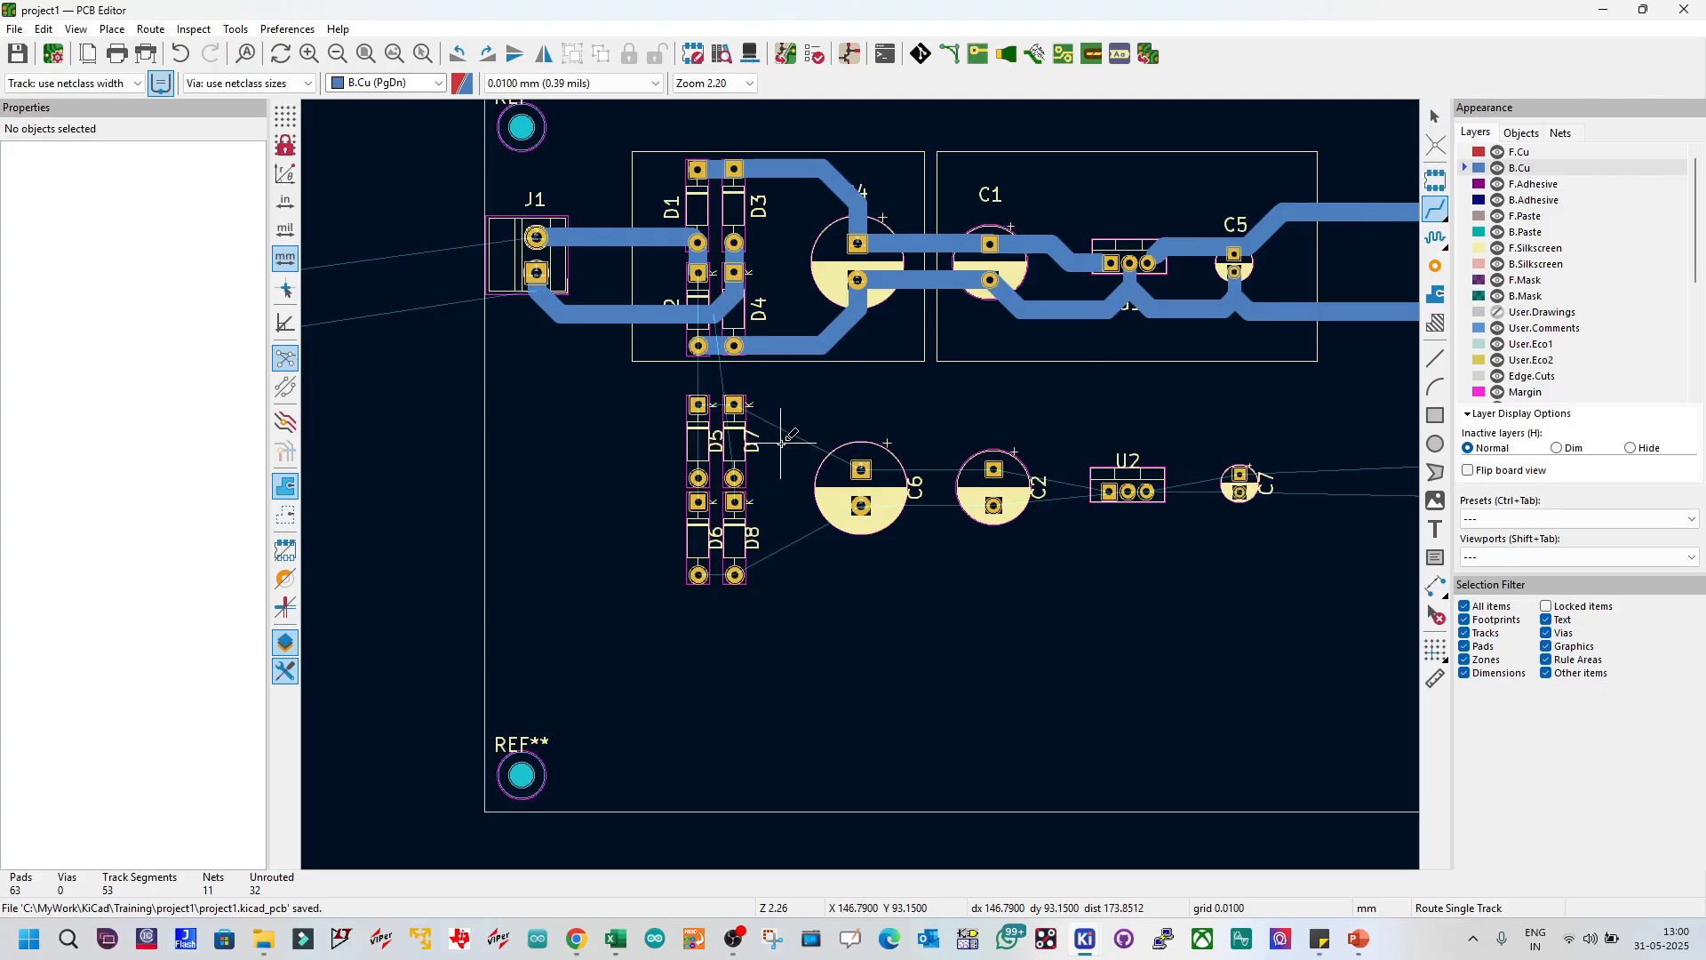
{"action": "scroll", "coordinate": [781, 443], "scroll_direction": "up", "scroll_amount": 2}
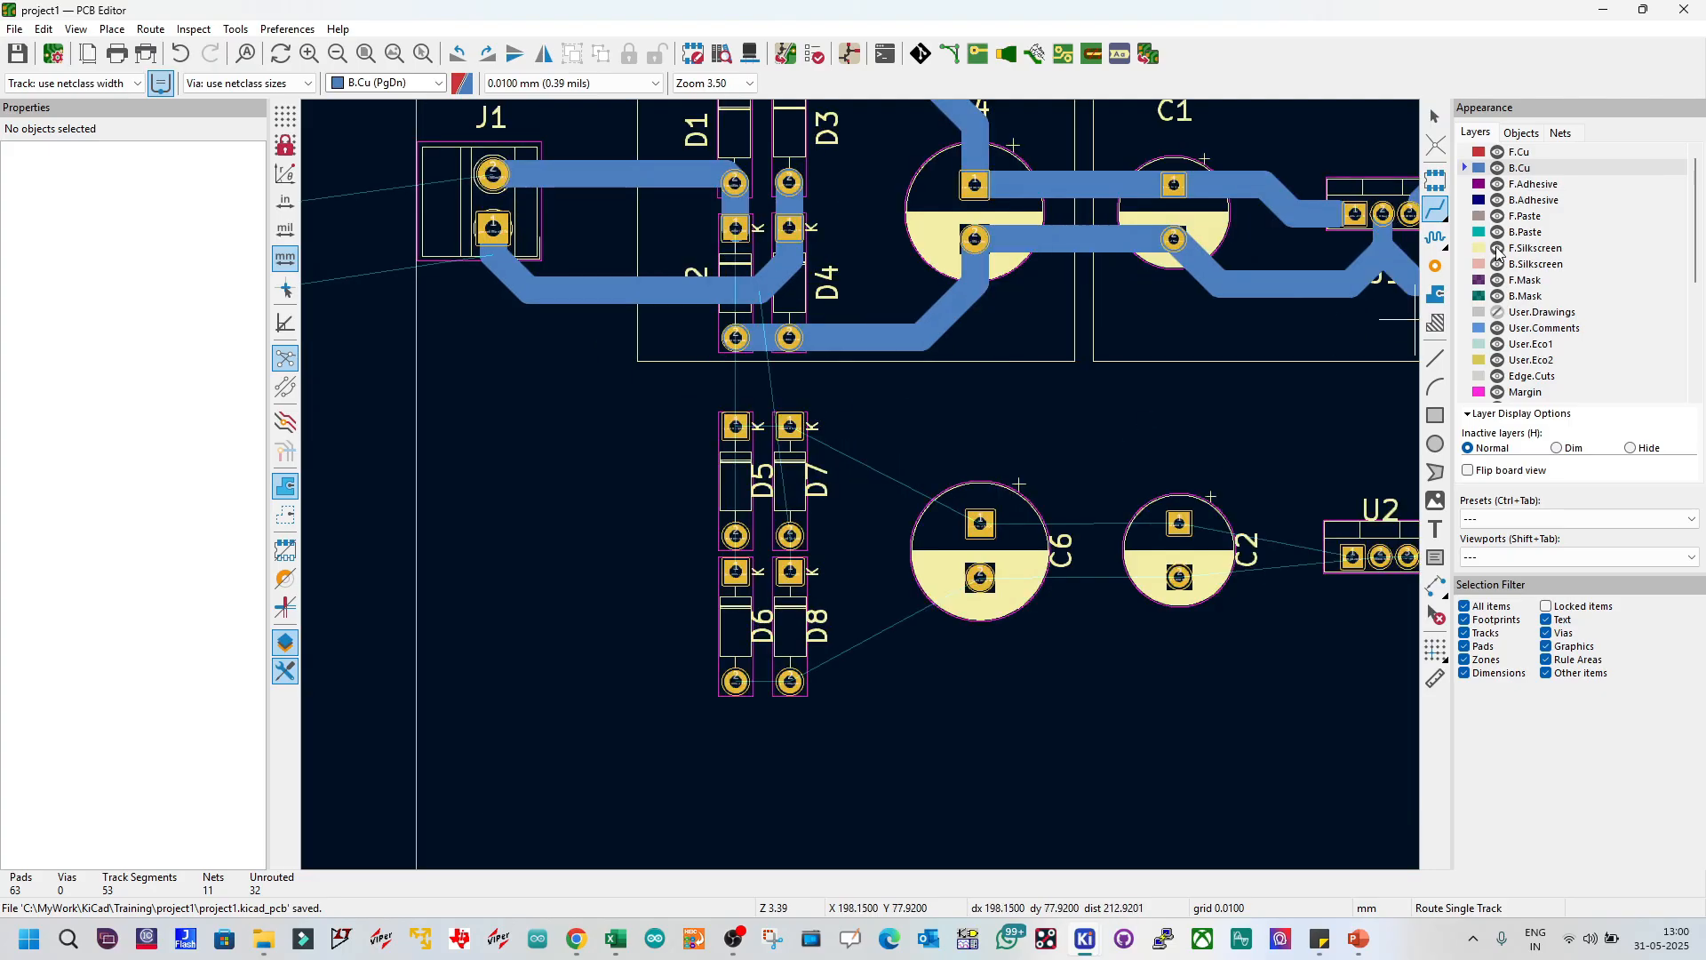
{"action": "left_click", "coordinate": [1498, 249]}
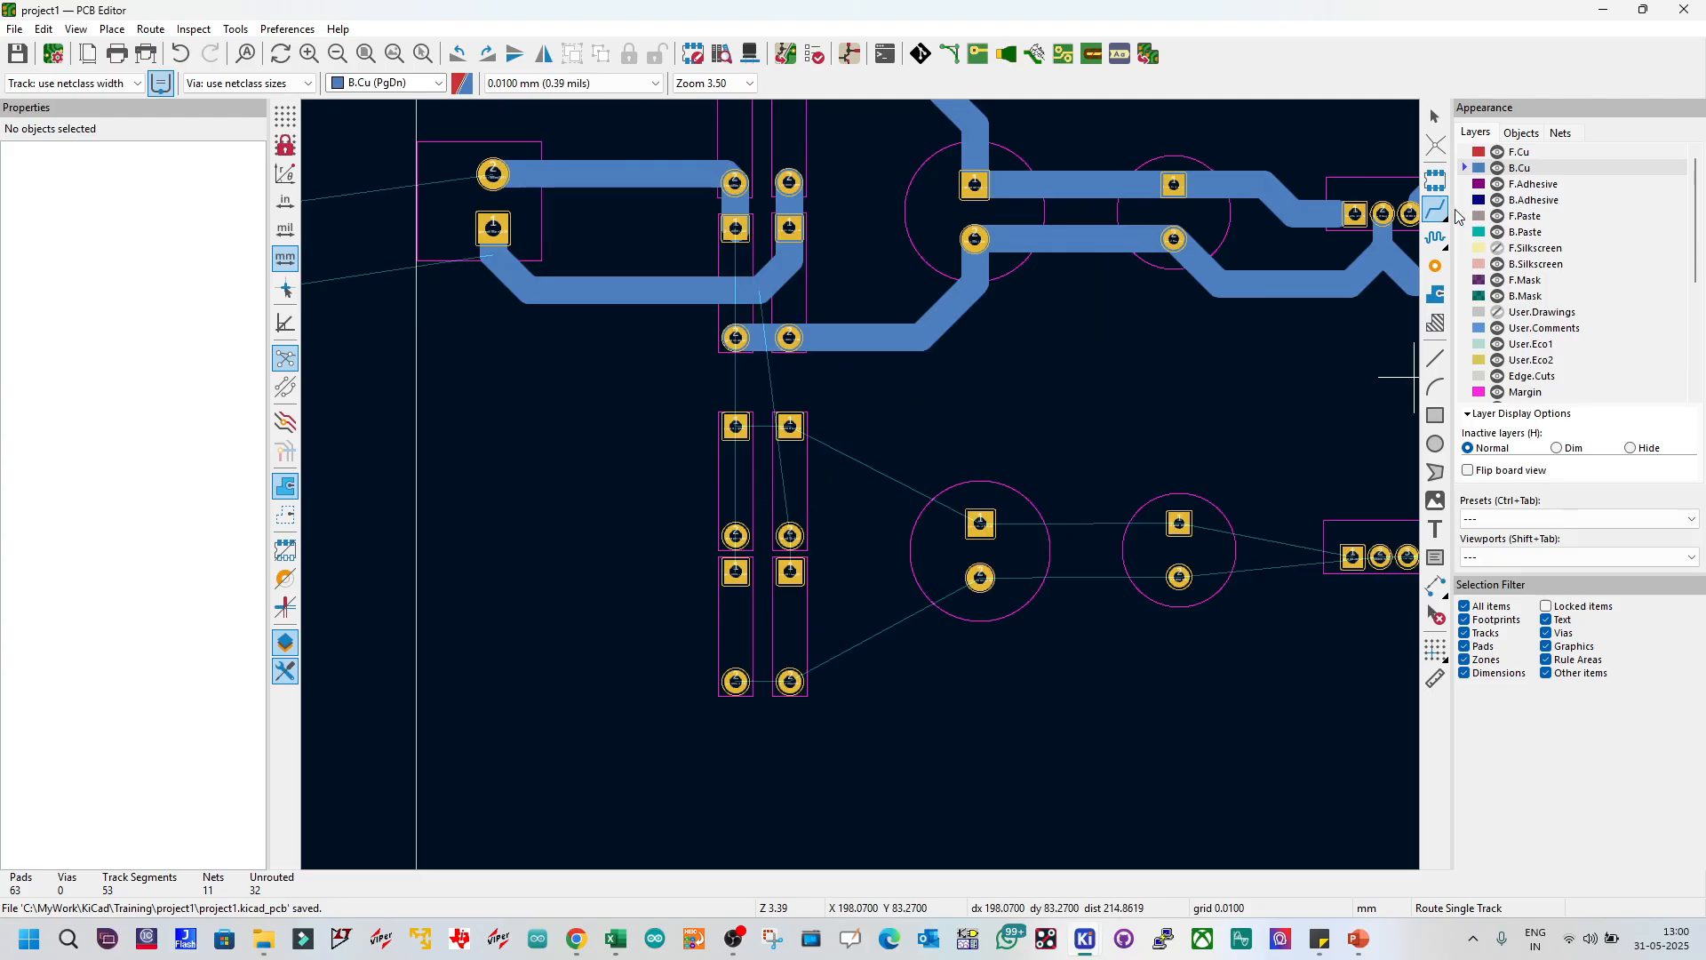
{"action": "left_click", "coordinate": [742, 339]}
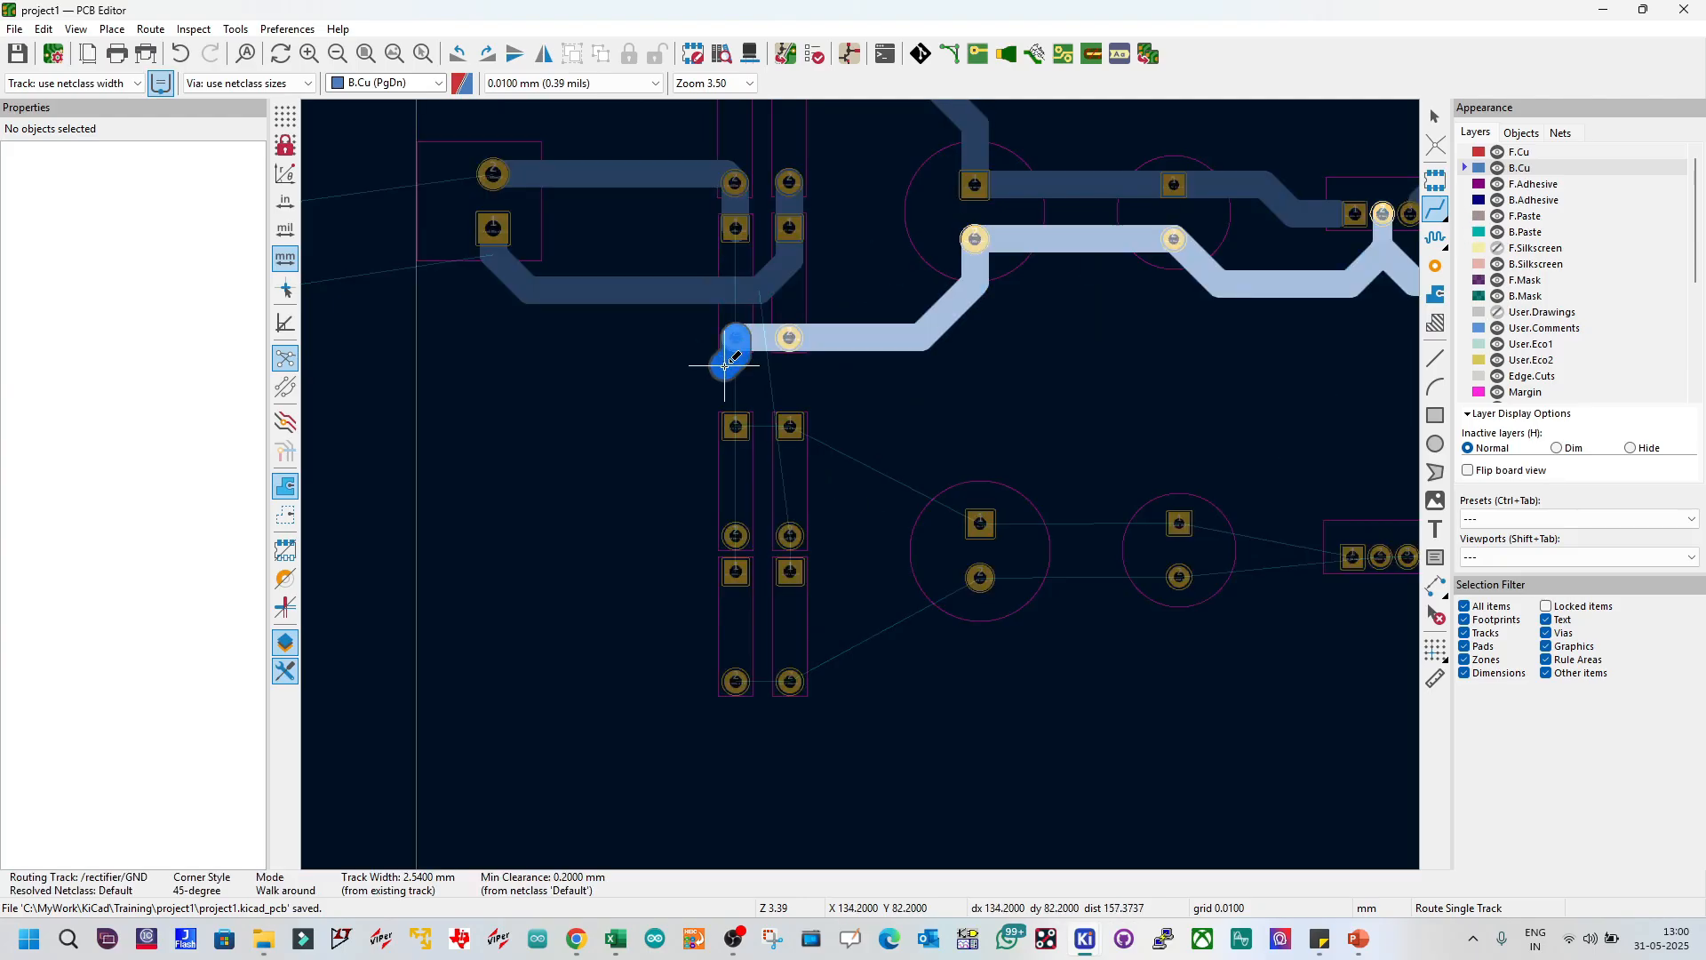
{"action": "key", "text": "Escape"}
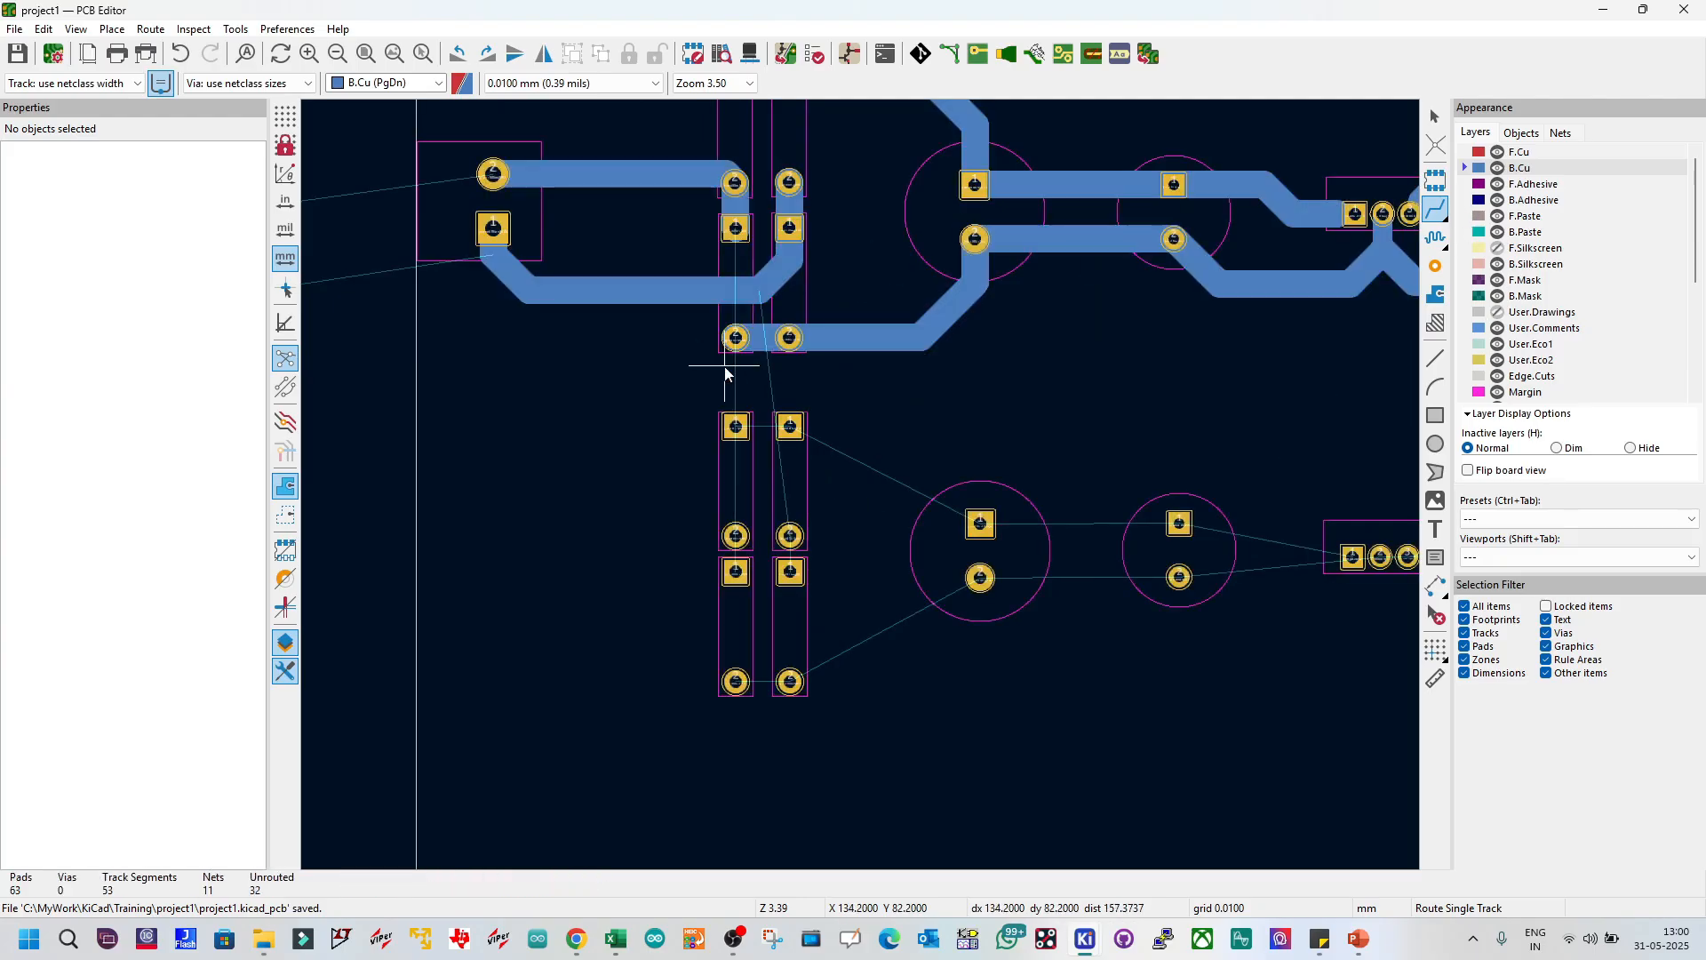
{"action": "left_click", "coordinate": [759, 294]}
{"action": "key", "text": "Escape"}
{"action": "left_click", "coordinate": [735, 536]}
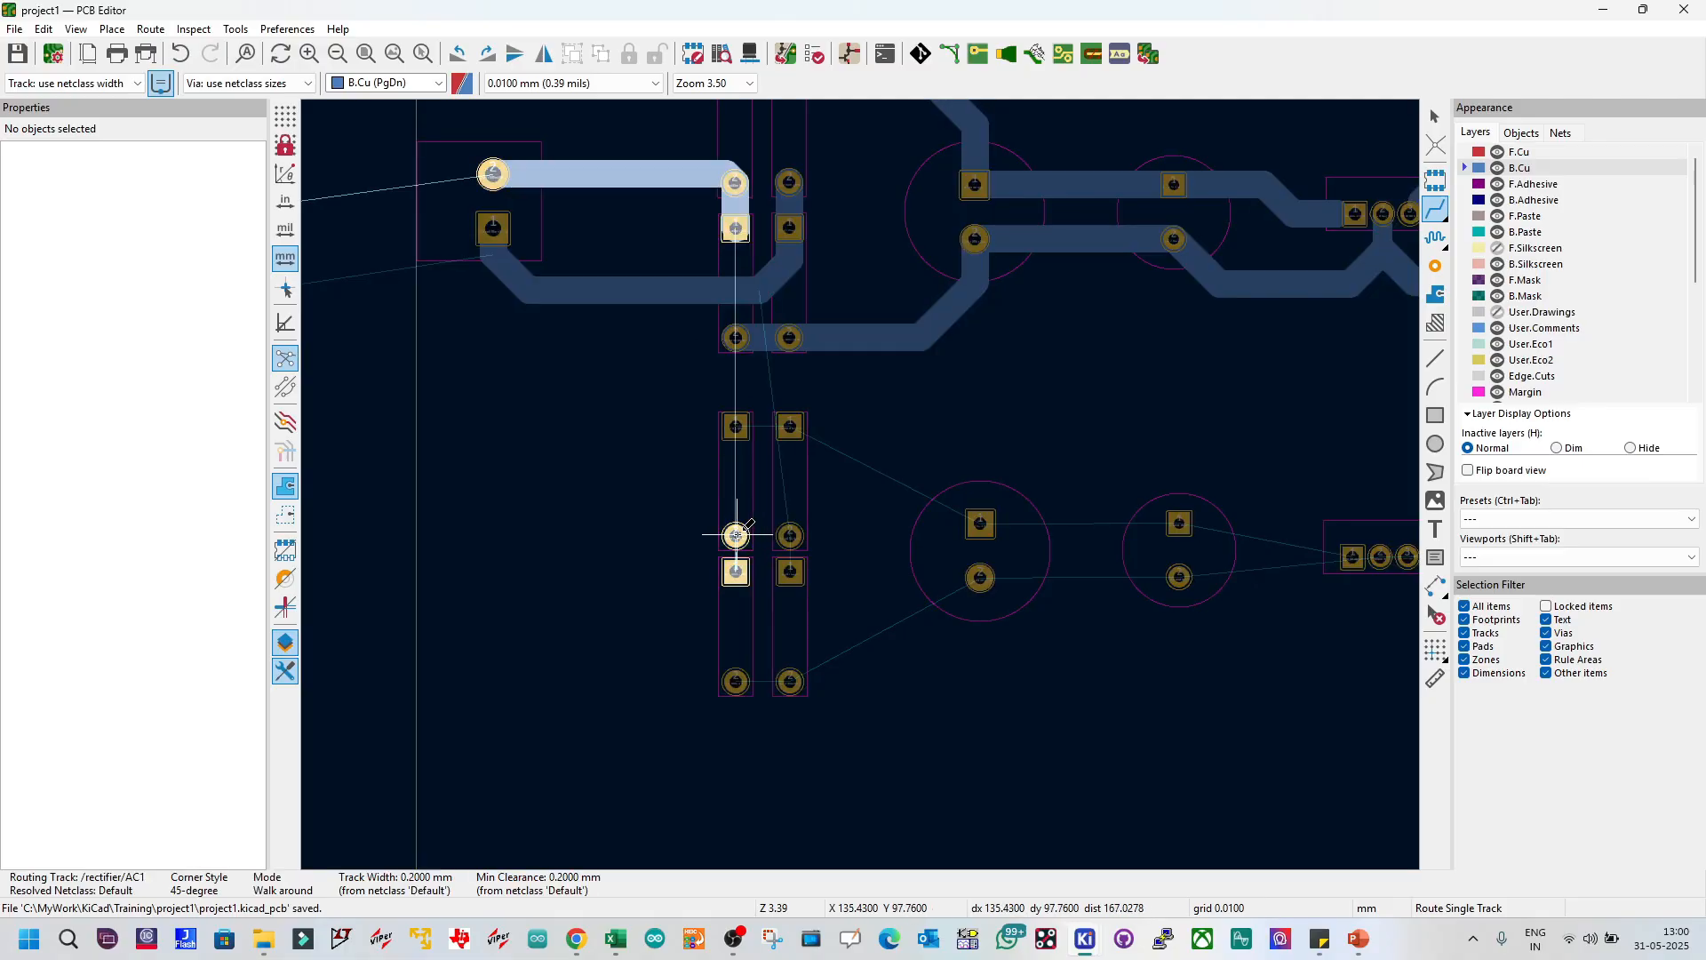
{"action": "key", "text": "Escape"}
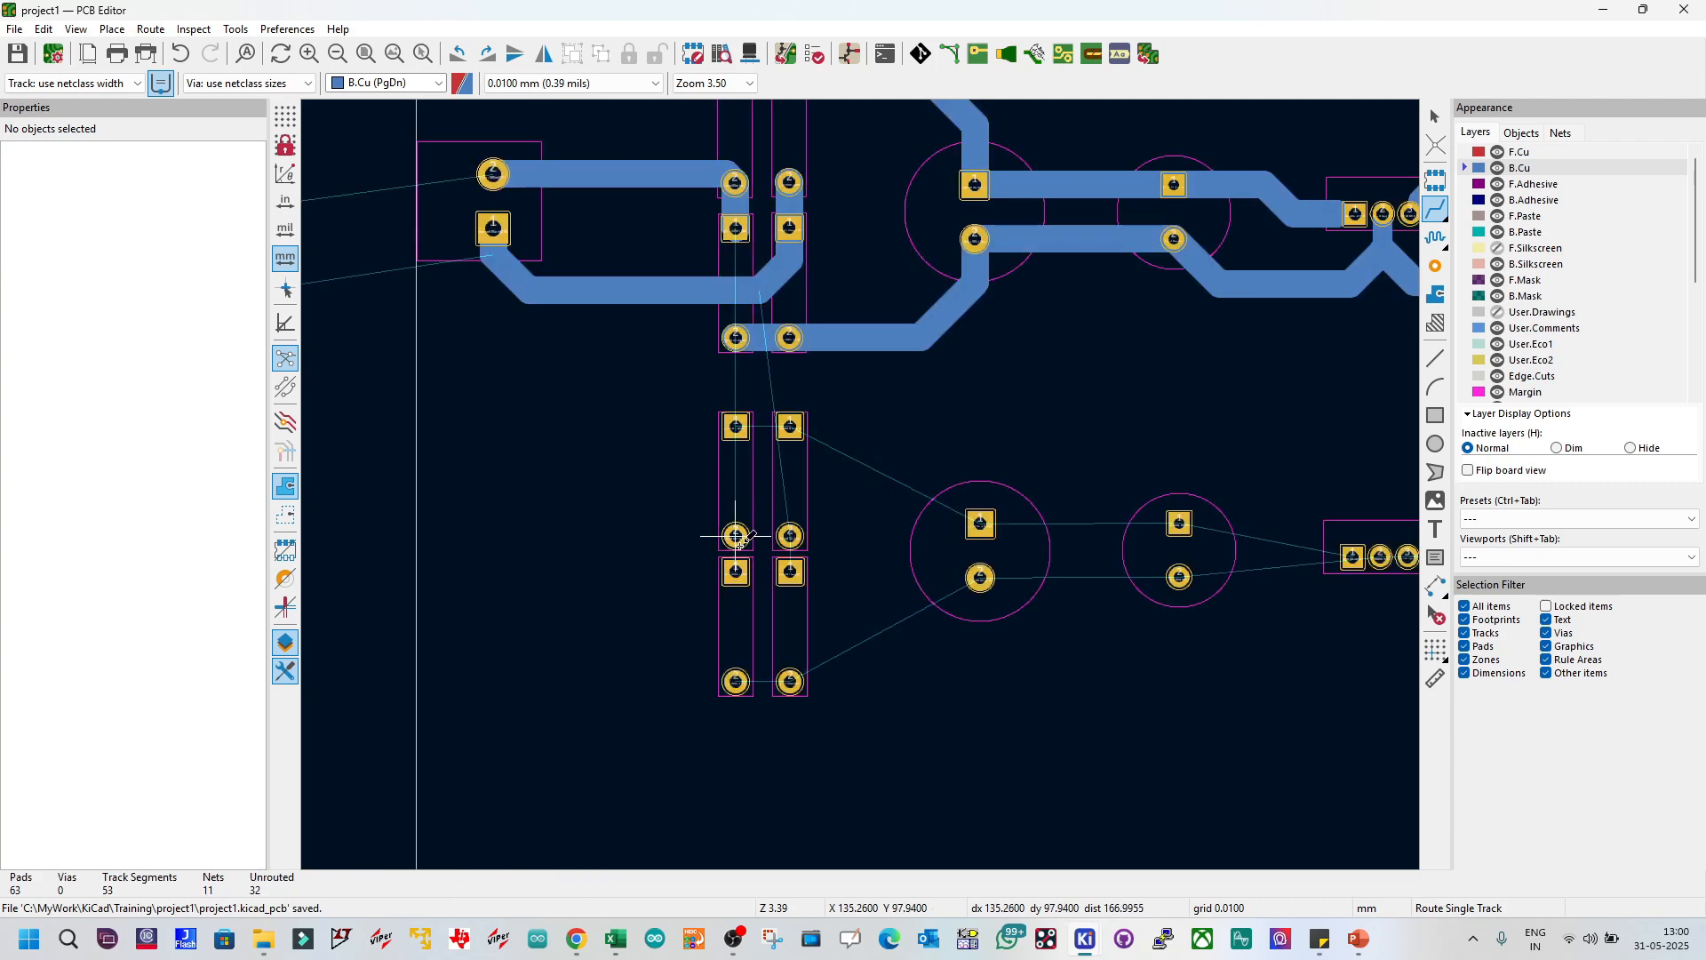
Step: Route a 0.2 mm AC1 track on B.Cu linking the facing pads of D5 and D6 and running around to J1's AC1 pad
{"action": "left_click", "coordinate": [736, 536]}
{"action": "left_click", "coordinate": [736, 571]}
{"action": "left_click", "coordinate": [736, 571]}
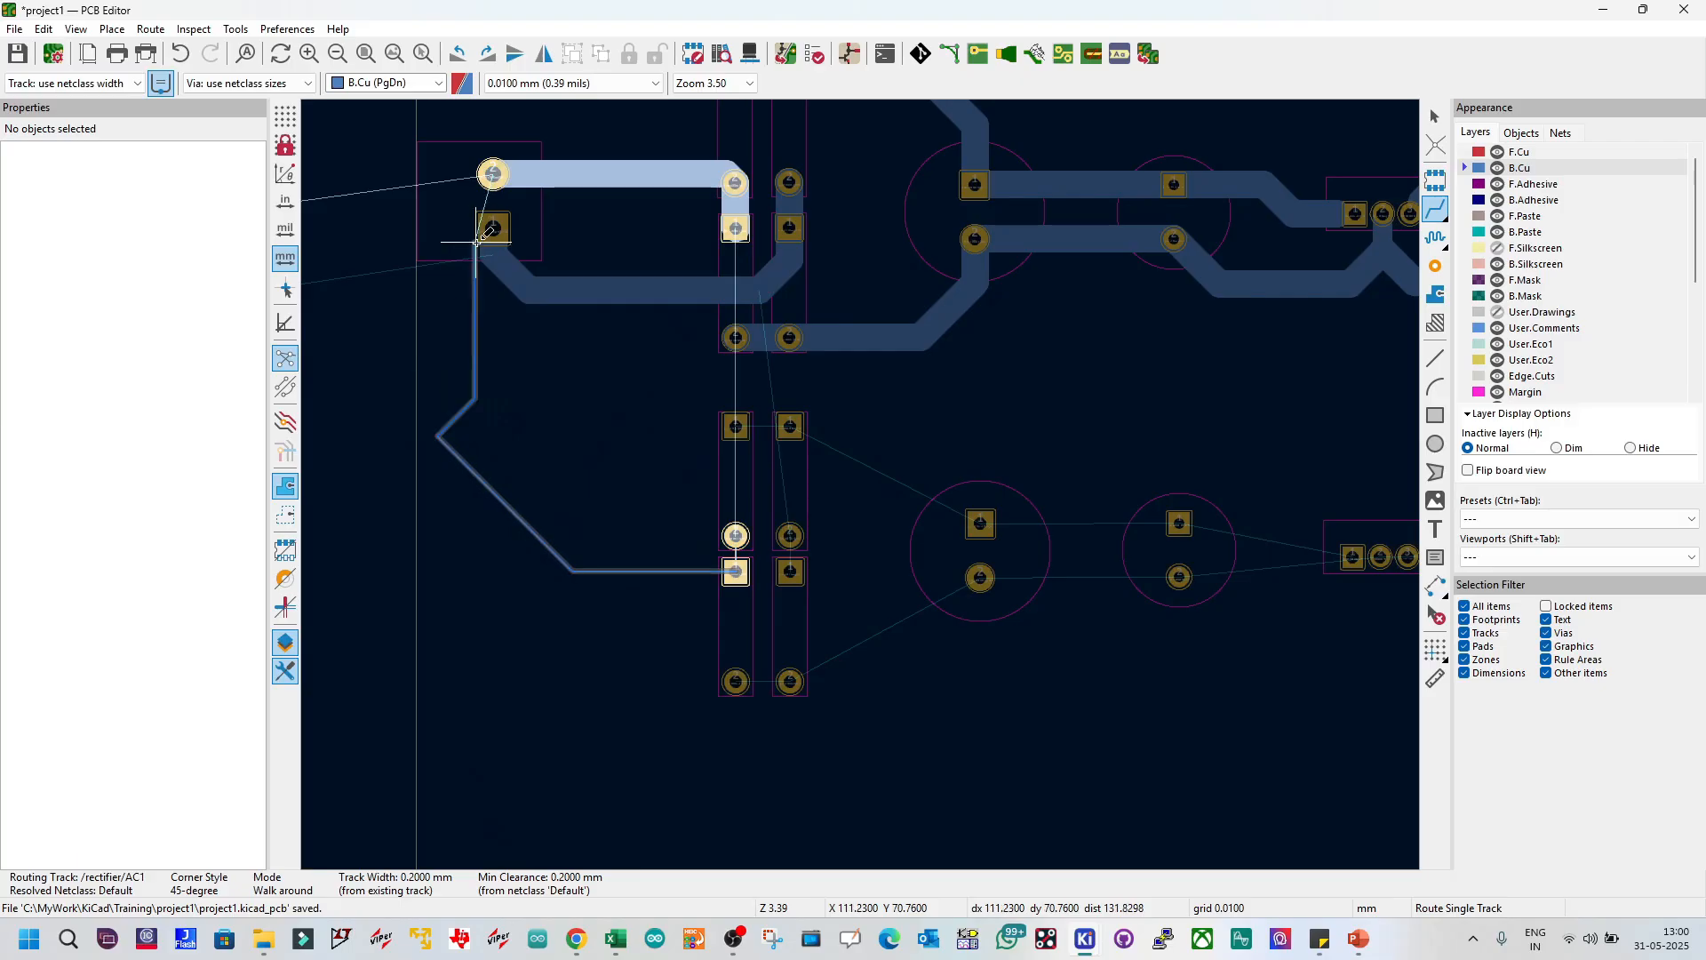
{"action": "left_click", "coordinate": [492, 174]}
{"action": "key", "text": "Escape"}
{"action": "left_click_drag", "start_coordinate": [509, 502], "coordinate": [485, 537]}
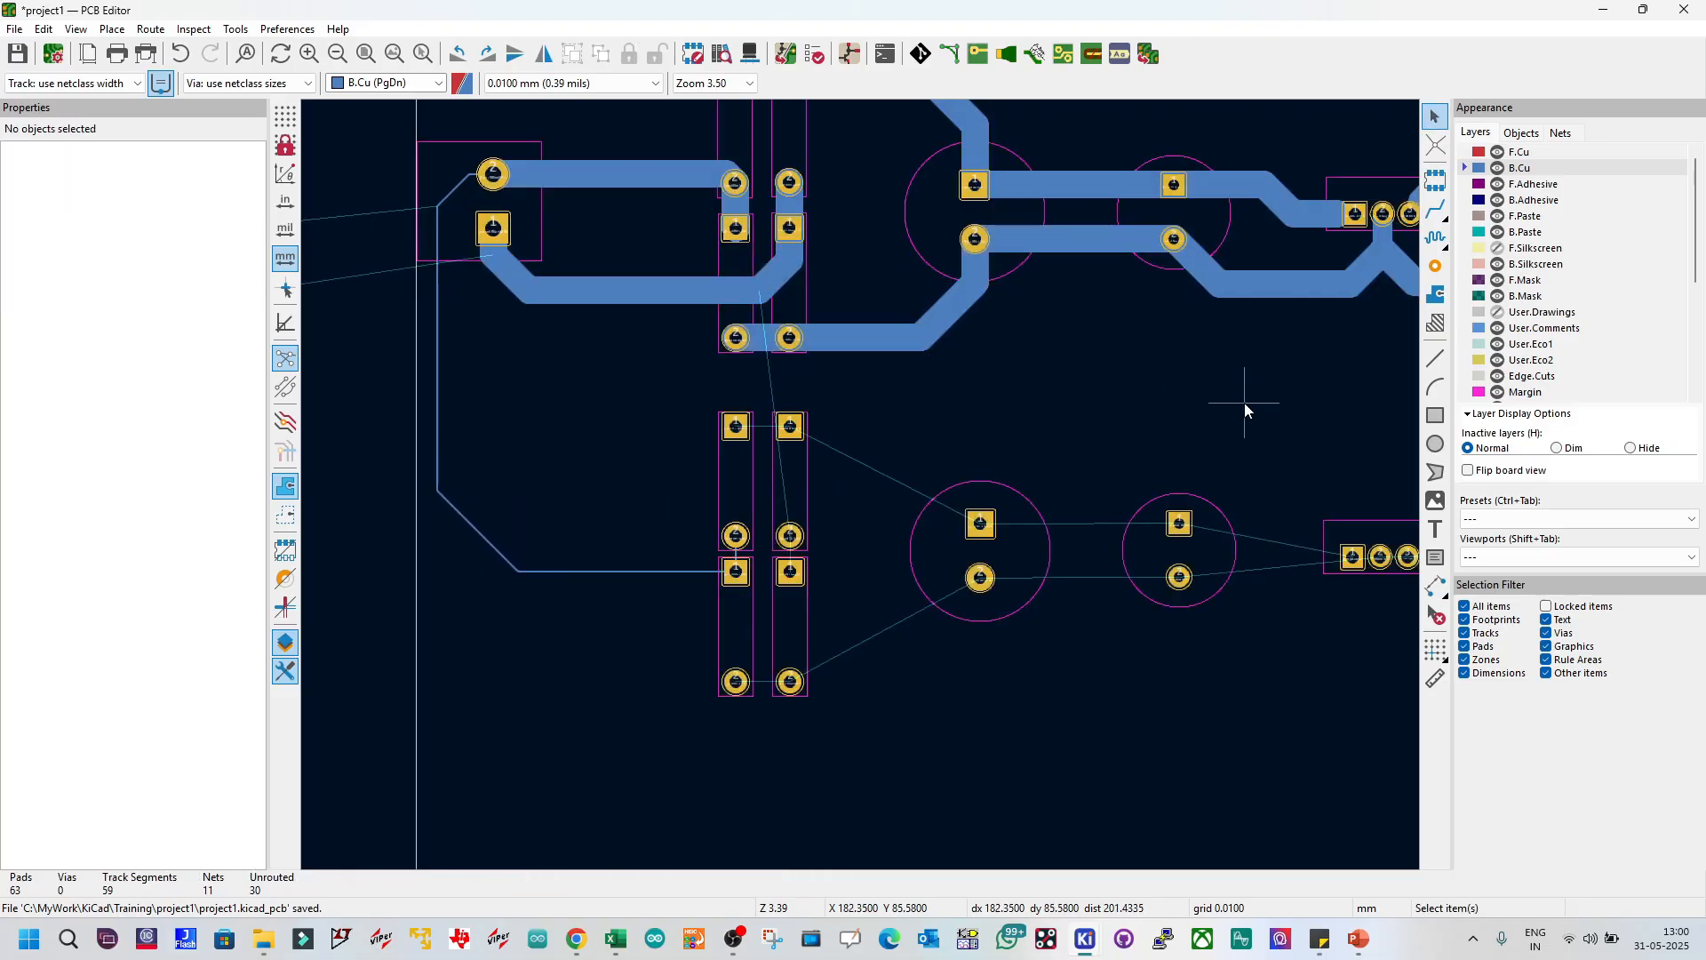
Step: Route a 0.2 mm AC2 track on B.Cu from the second diode column's facing pads around to J1's square AC2 pad
{"action": "left_click", "coordinate": [1436, 210]}
{"action": "left_click", "coordinate": [790, 534]}
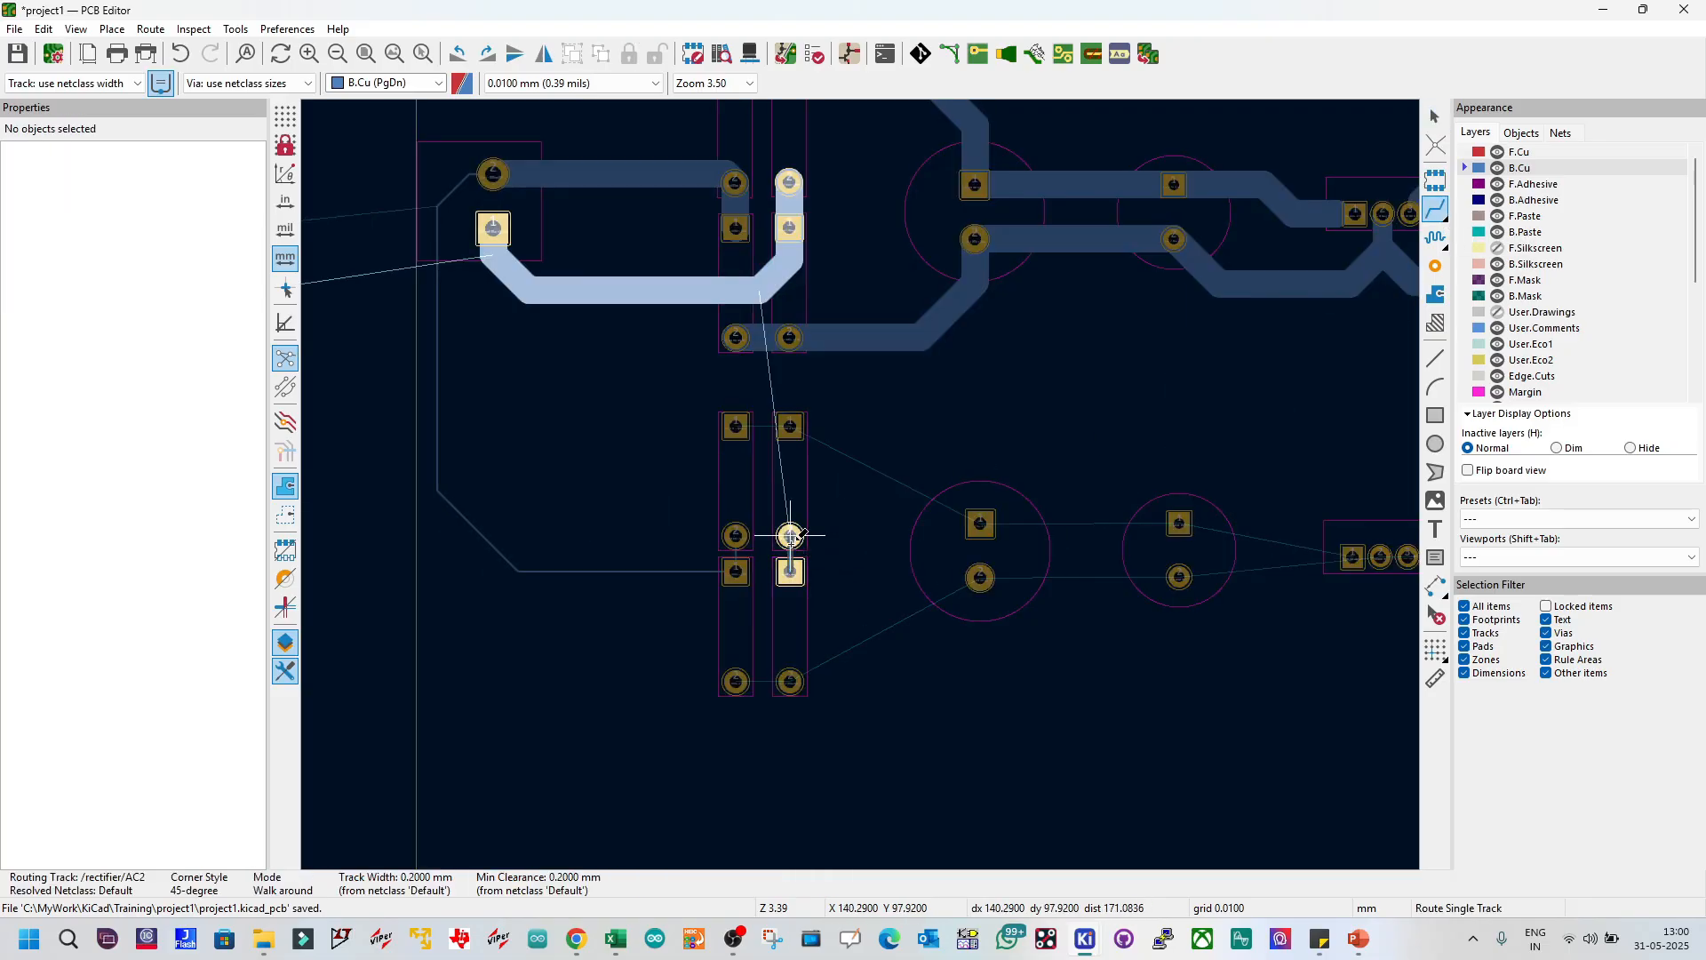
{"action": "left_click", "coordinate": [791, 535]}
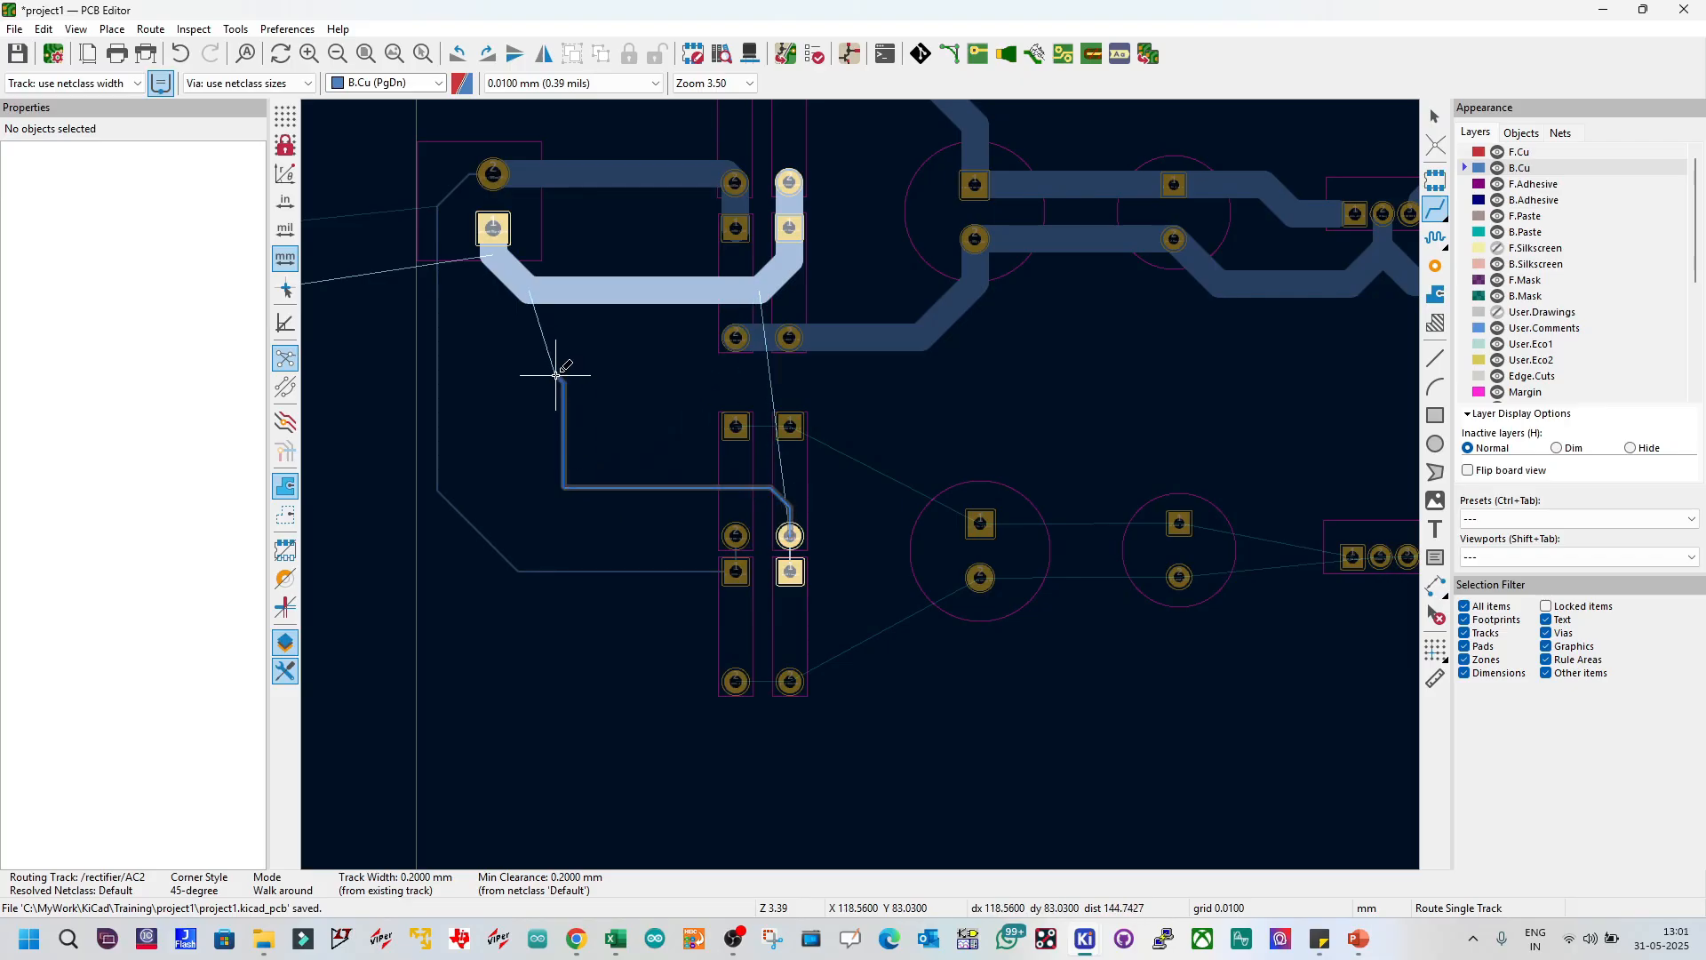
{"action": "left_click", "coordinate": [494, 233]}
{"action": "key", "text": "Escape"}
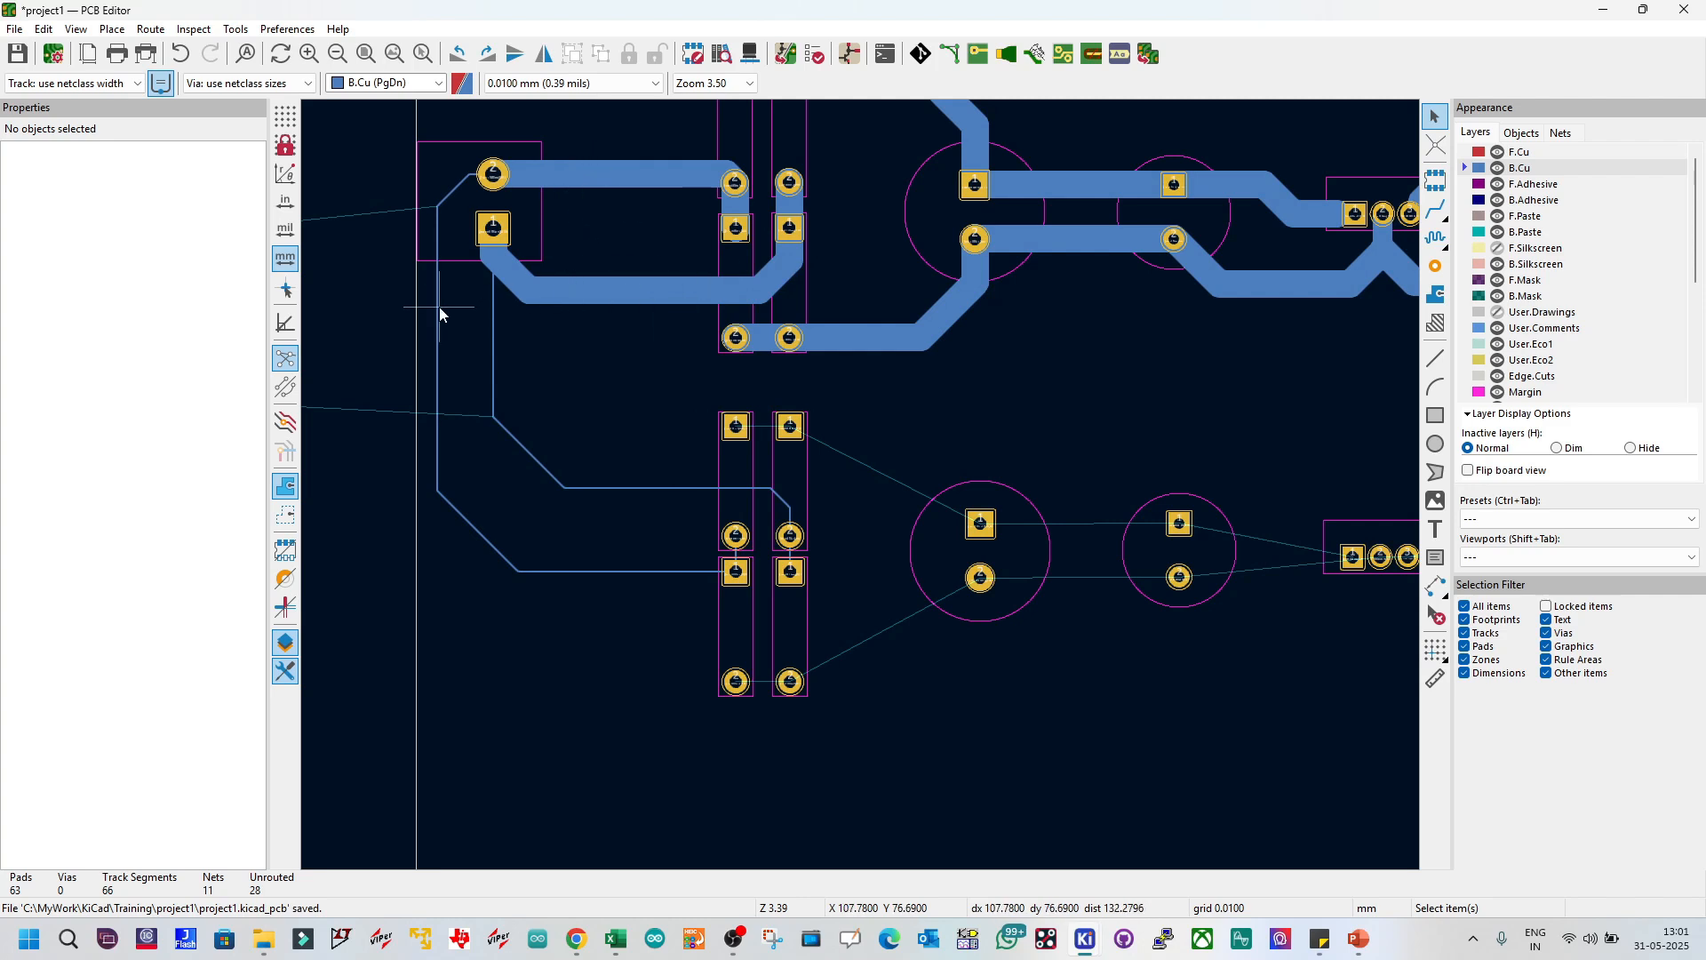
Step: Try a 1.8 mm width on all connected AC1 tracks and undo the change
{"action": "key", "text": "u"}
{"action": "key", "text": "e"}
{"action": "key", "text": "Escape"}
{"action": "key", "text": "u"}
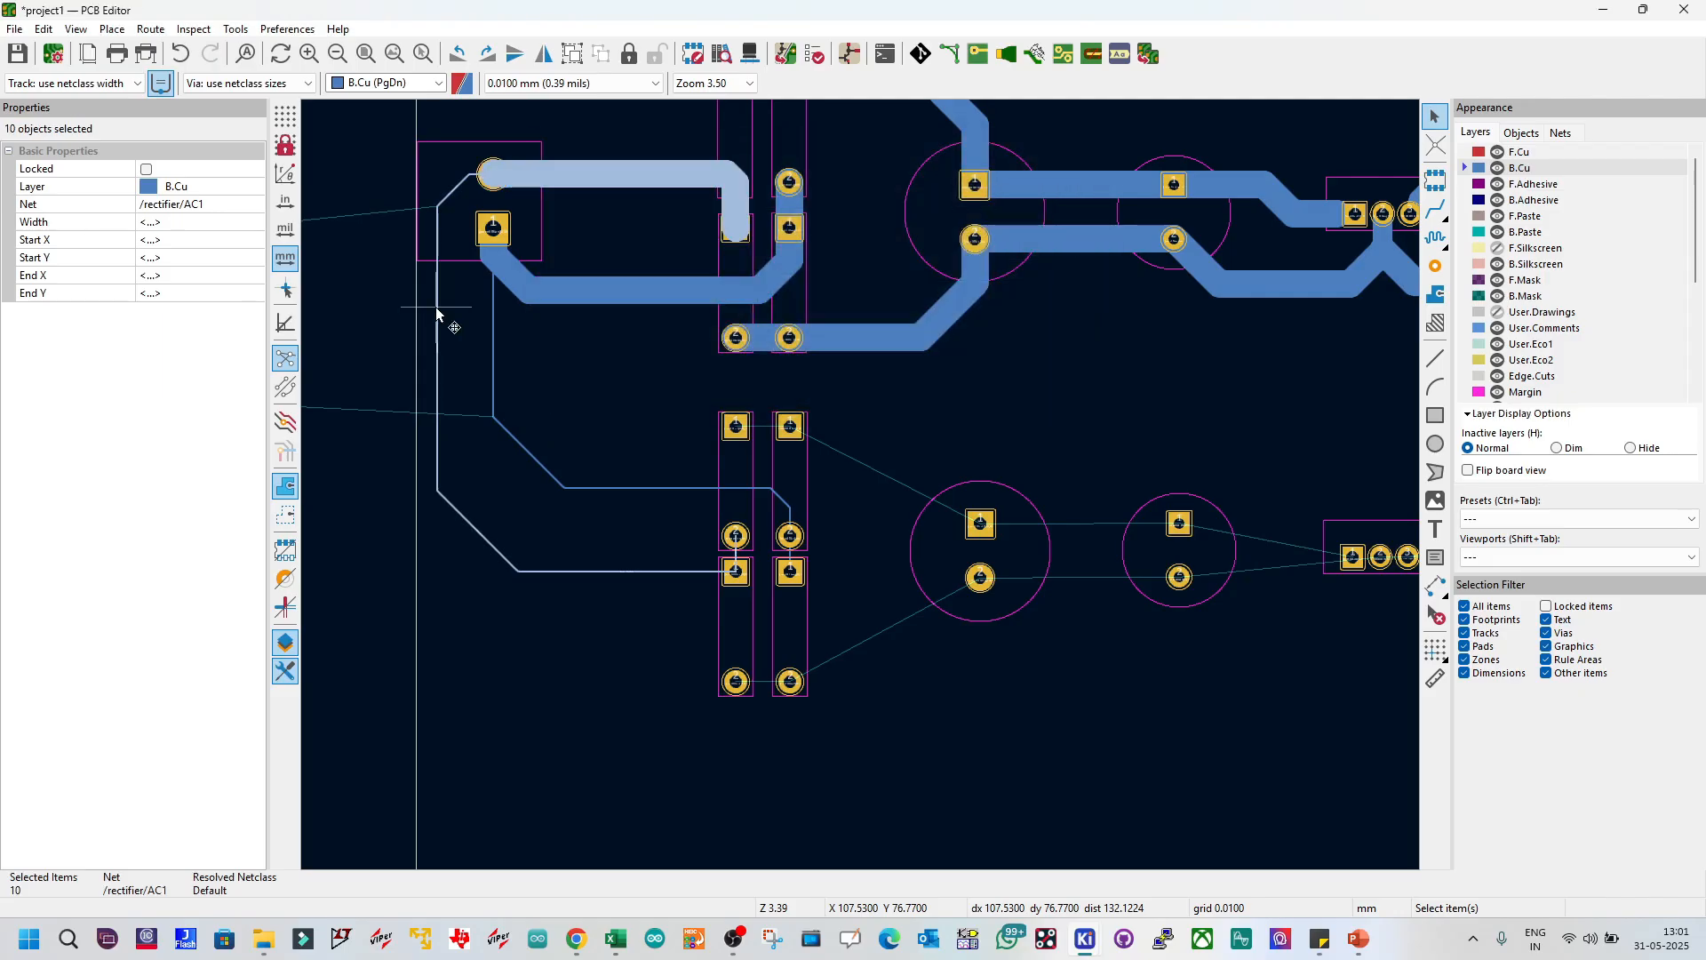
{"action": "key", "text": "e"}
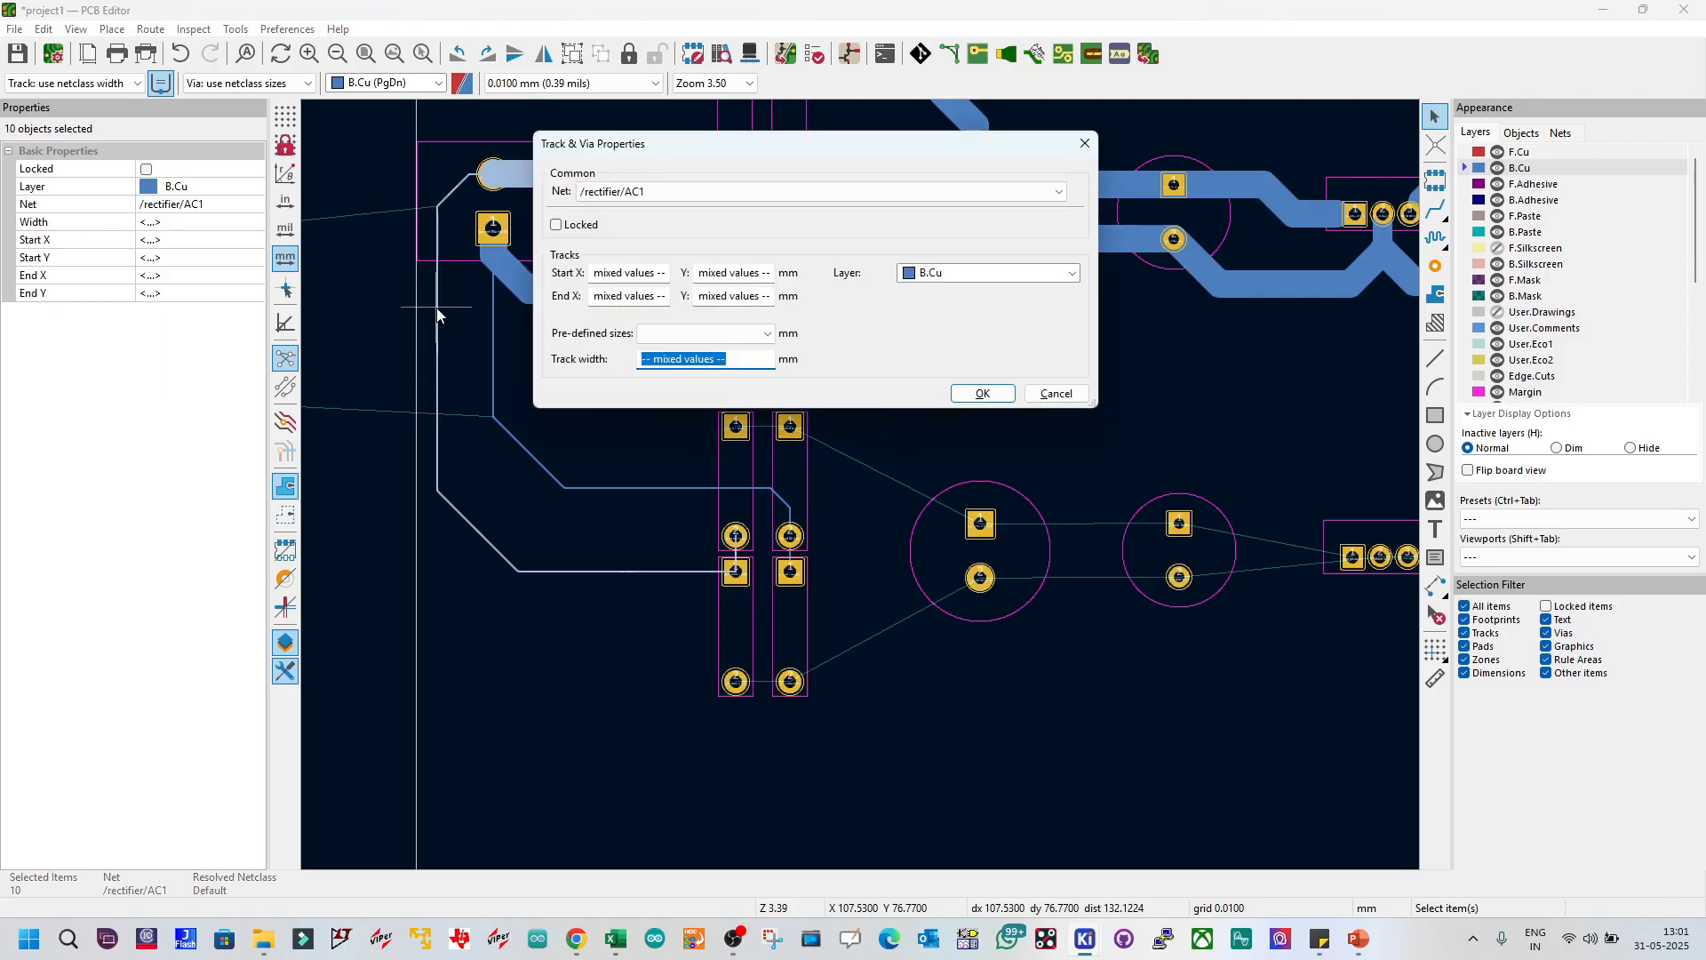
{"action": "type", "text": "1.8"}
{"action": "left_click", "coordinate": [982, 393]}
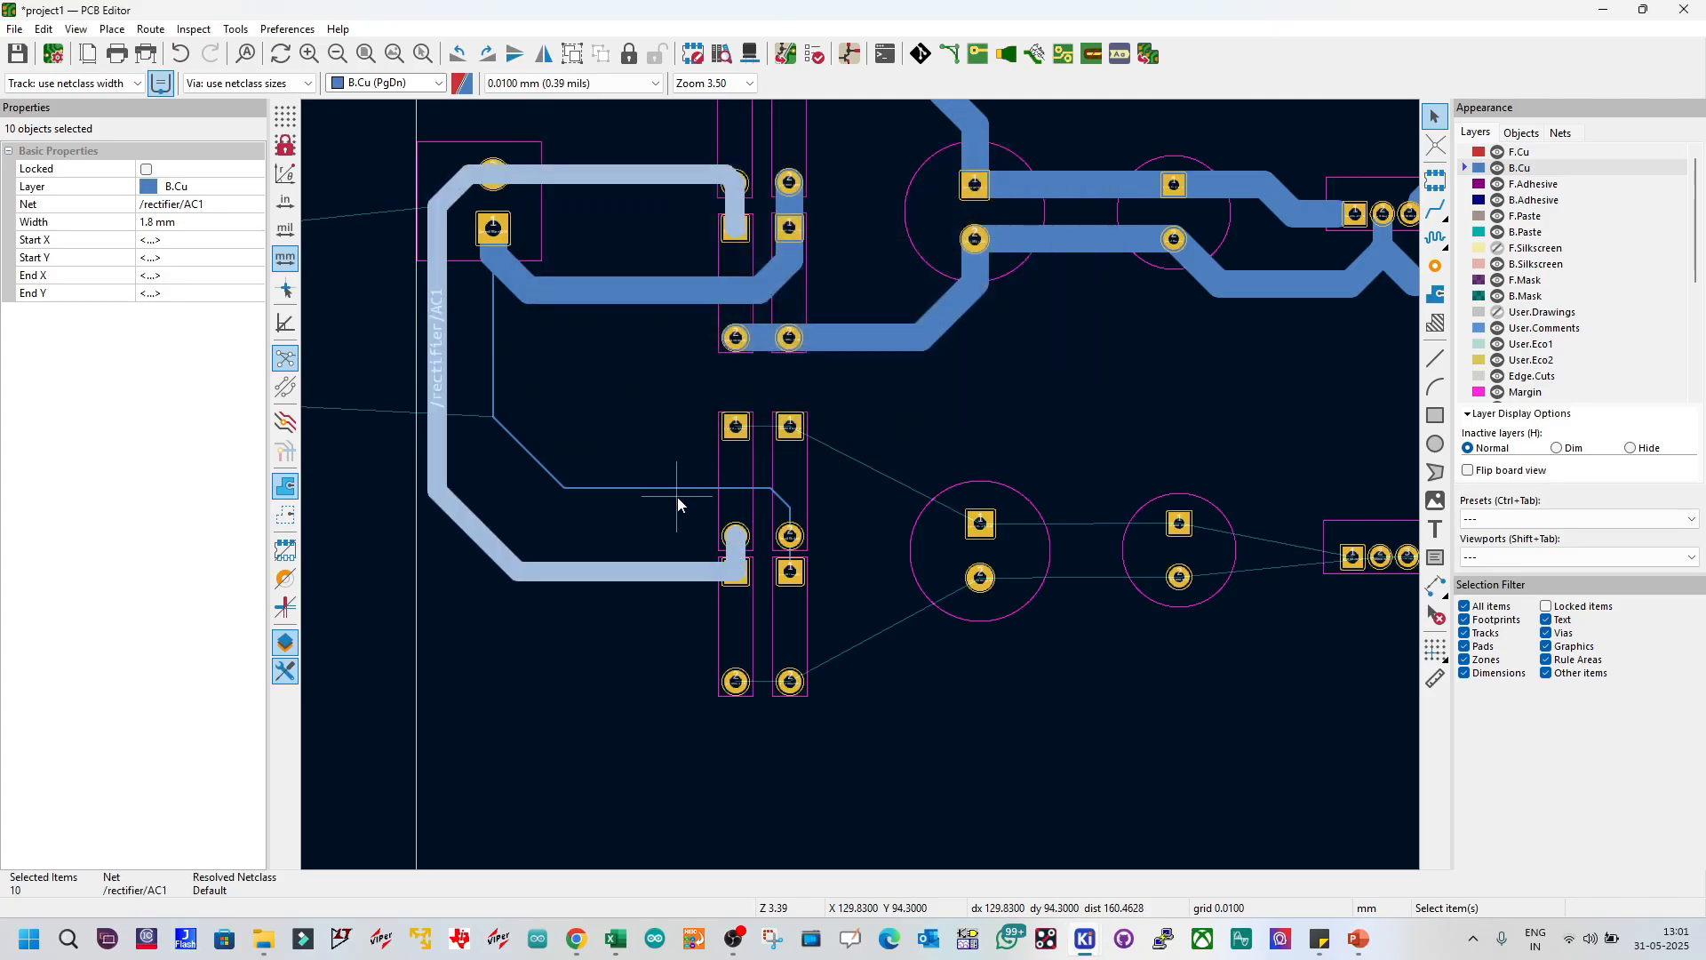
{"action": "key", "text": "Escape"}
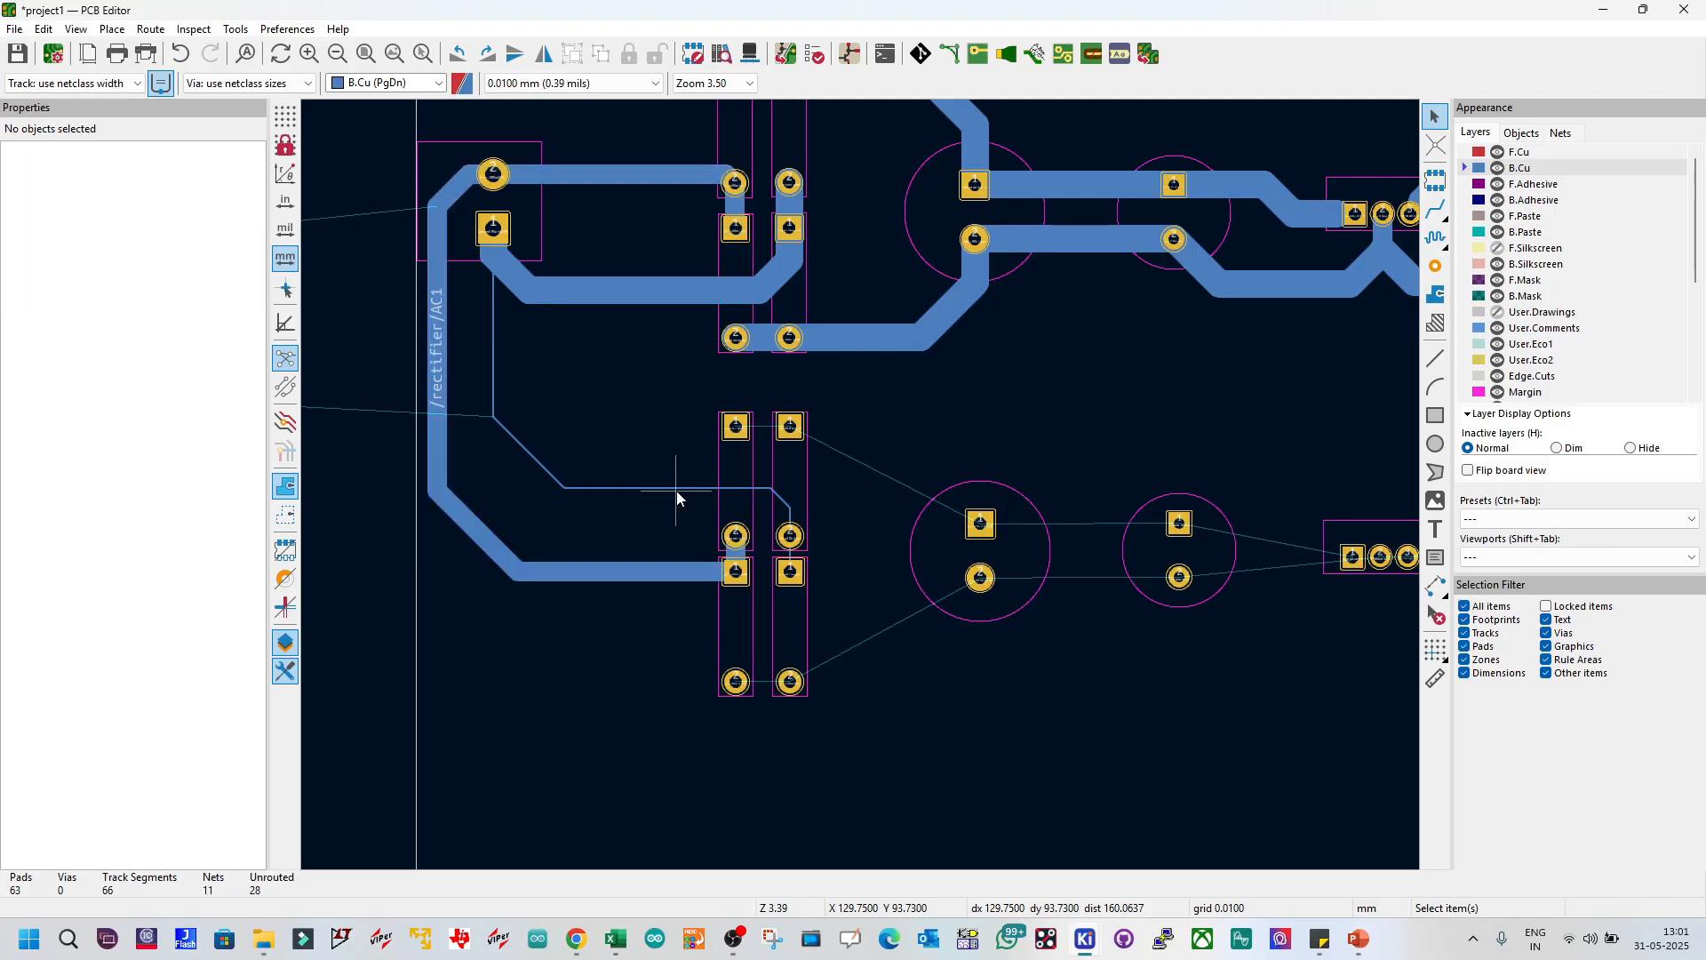
{"action": "key", "text": "ctrl+z"}
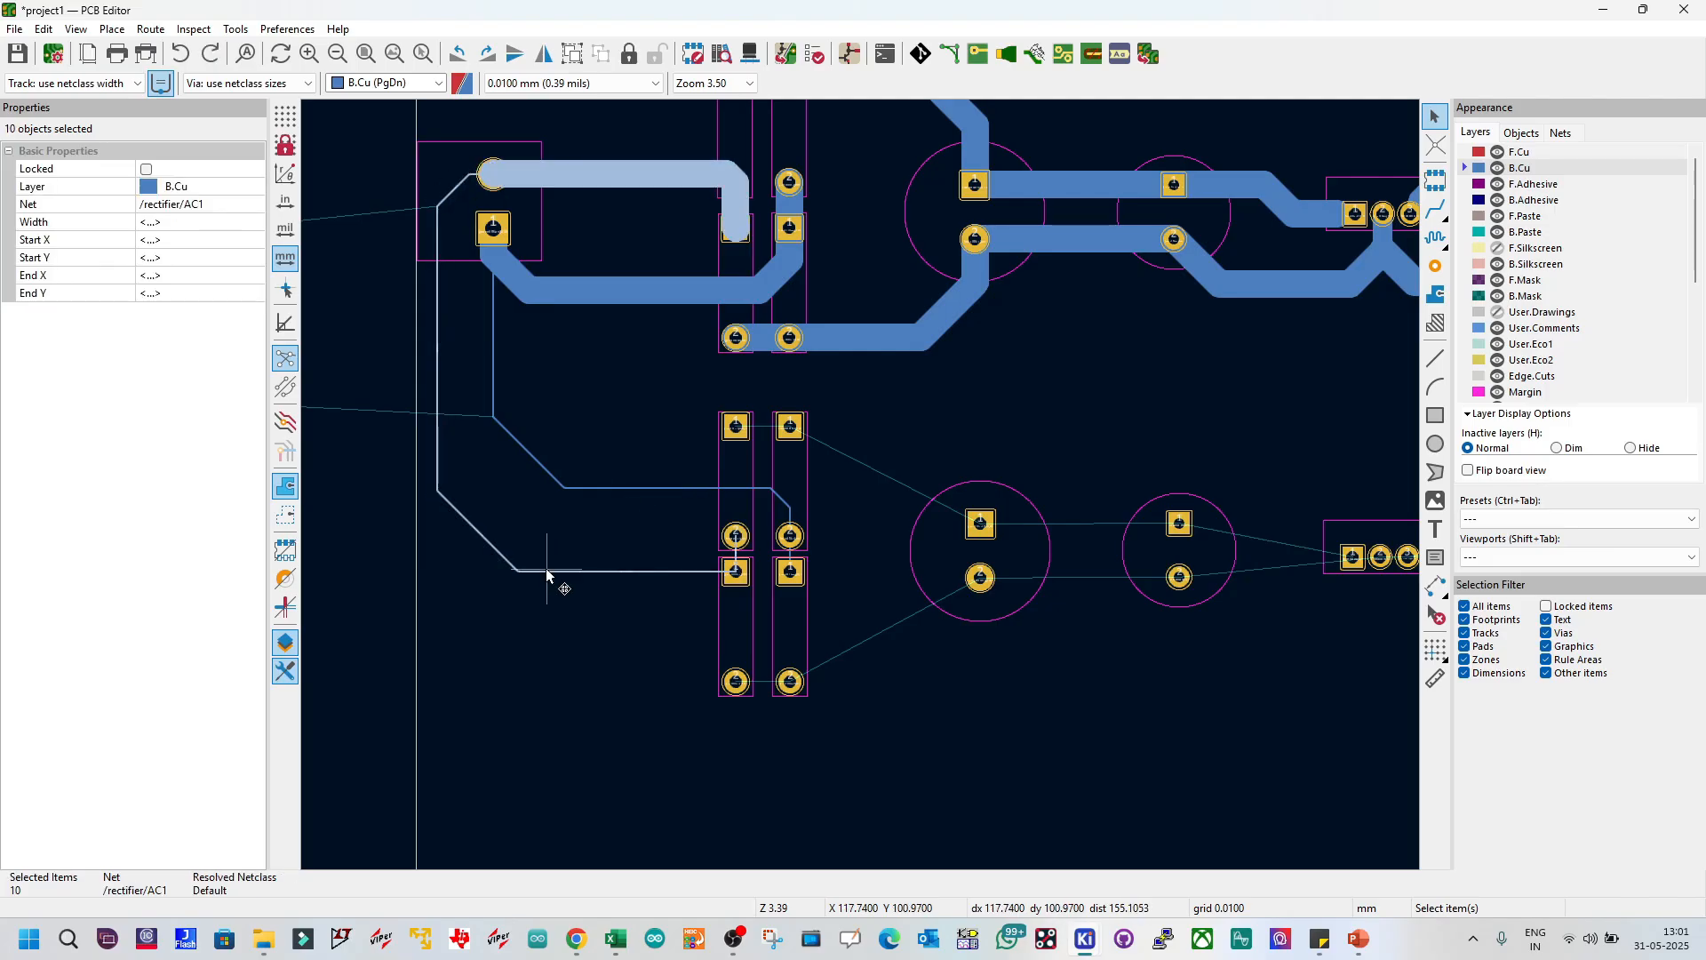
Step: Set the width of all connected AC1 tracks on B.Cu to 1.8 mm
{"action": "type", "text": "e1"}
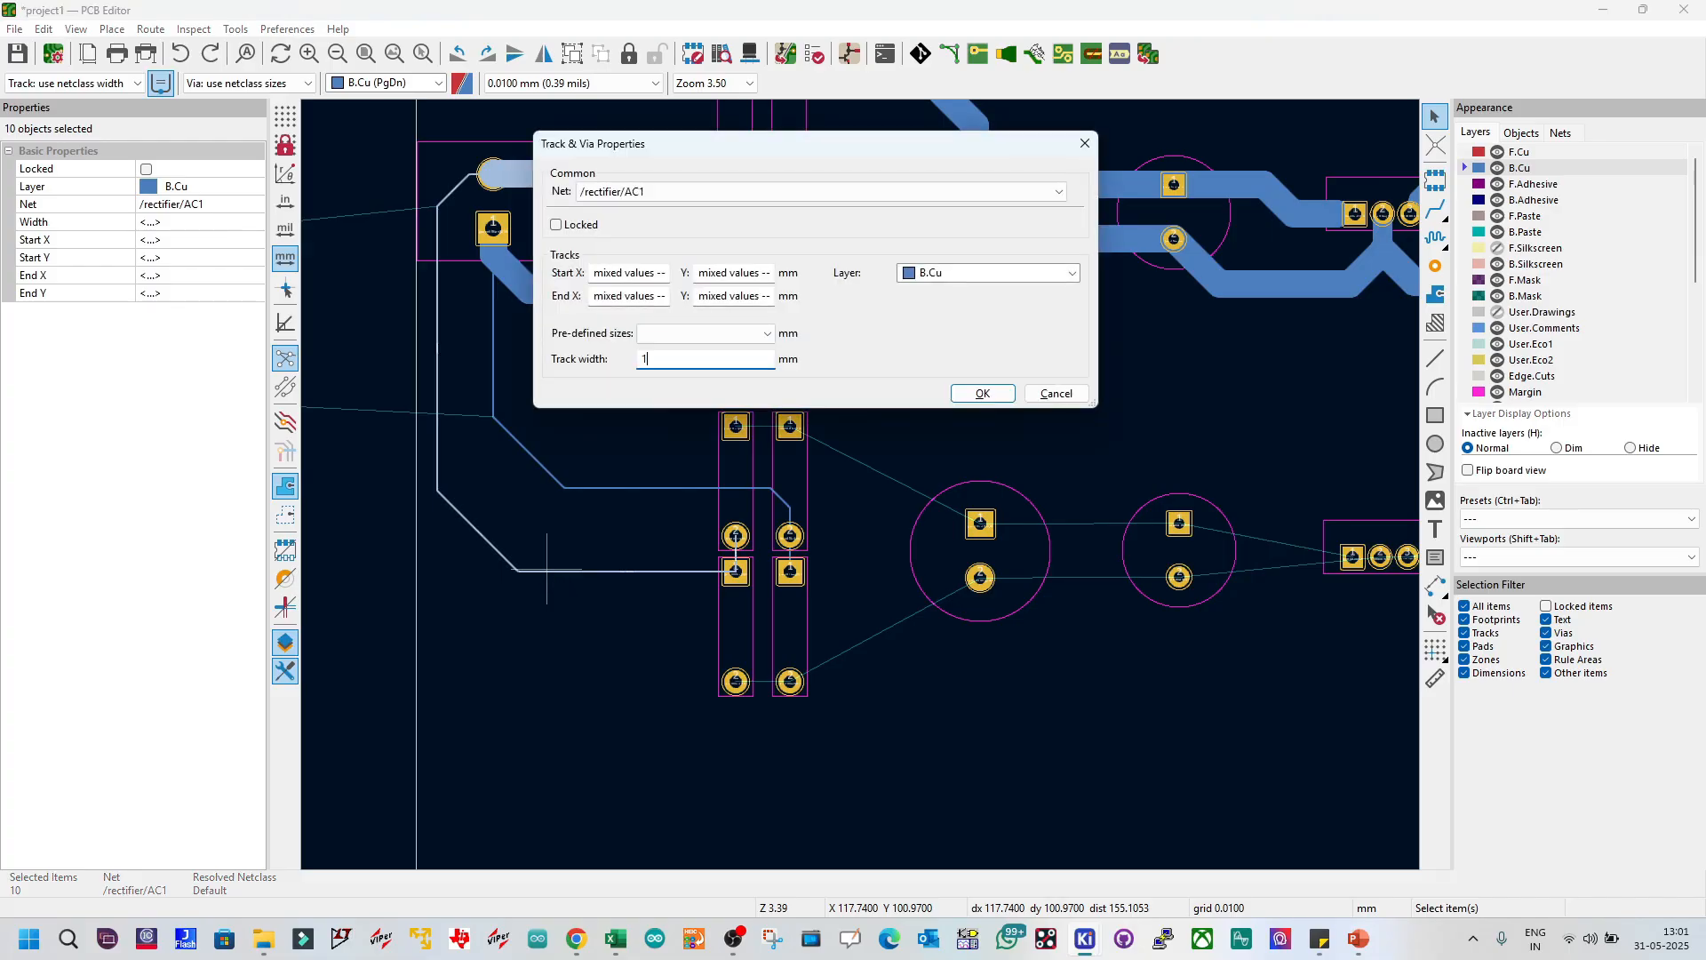
{"action": "type", "text": ".8"}
{"action": "key", "text": "Return"}
{"action": "key", "text": "Escape"}
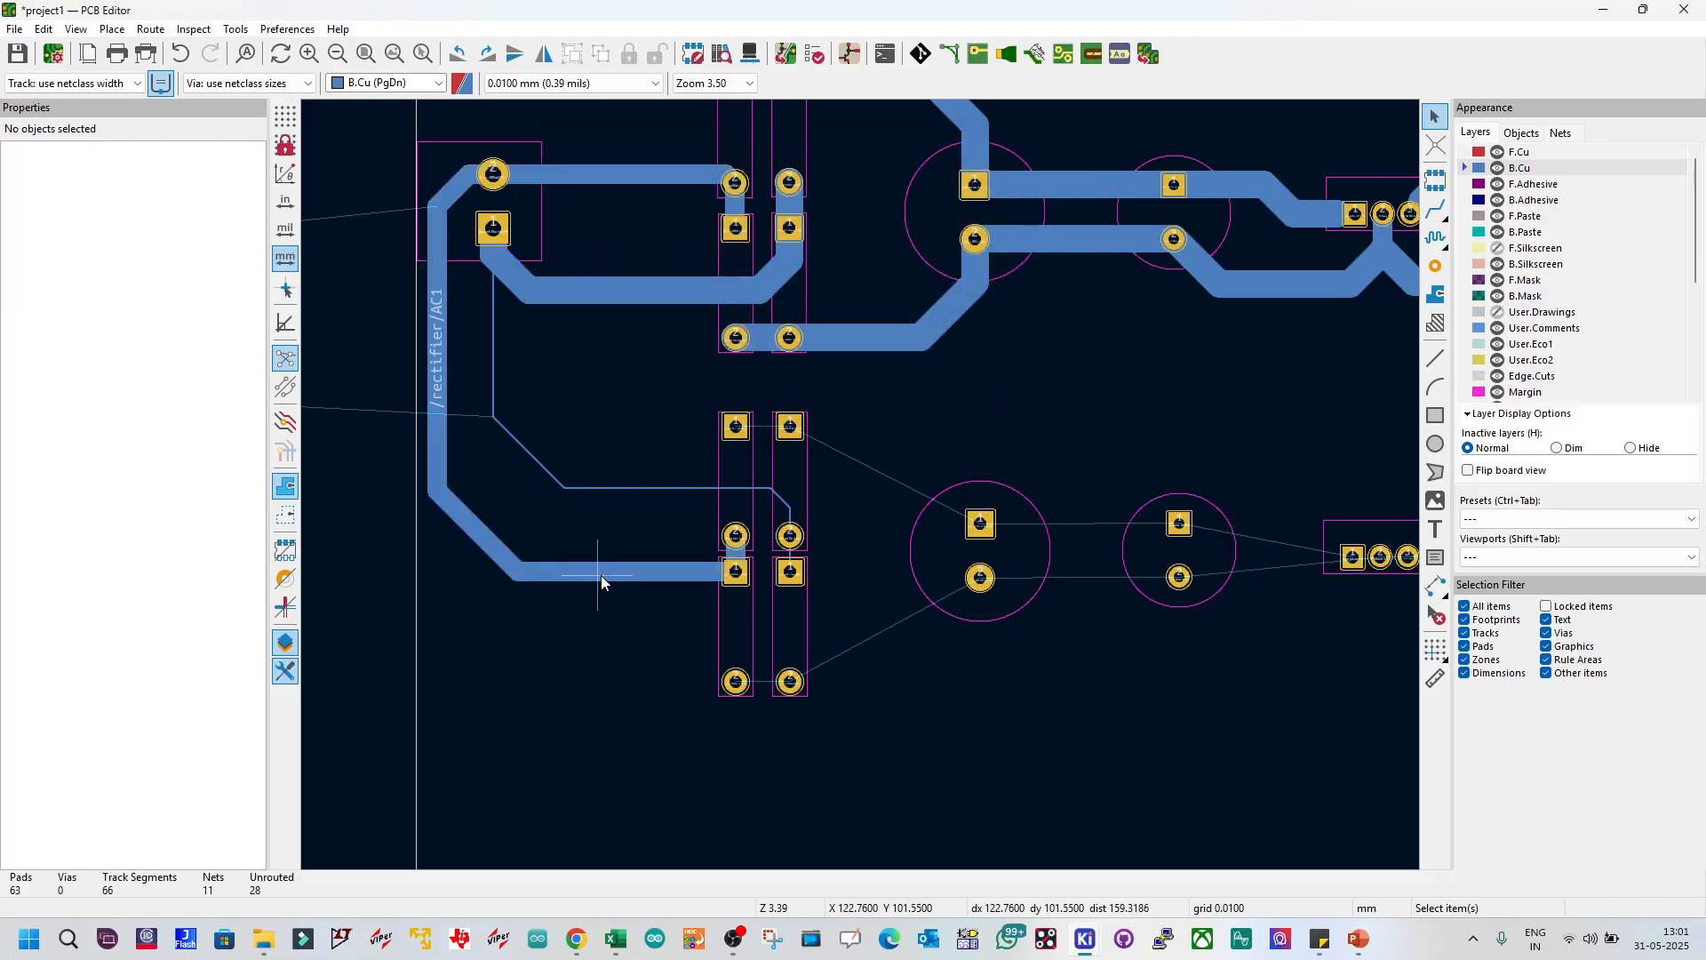
Step: Set the width of all connected AC2 tracks to 1.8 mm and save the board
{"action": "double_click", "coordinate": [664, 488]}
{"action": "type", "text": "e1."}
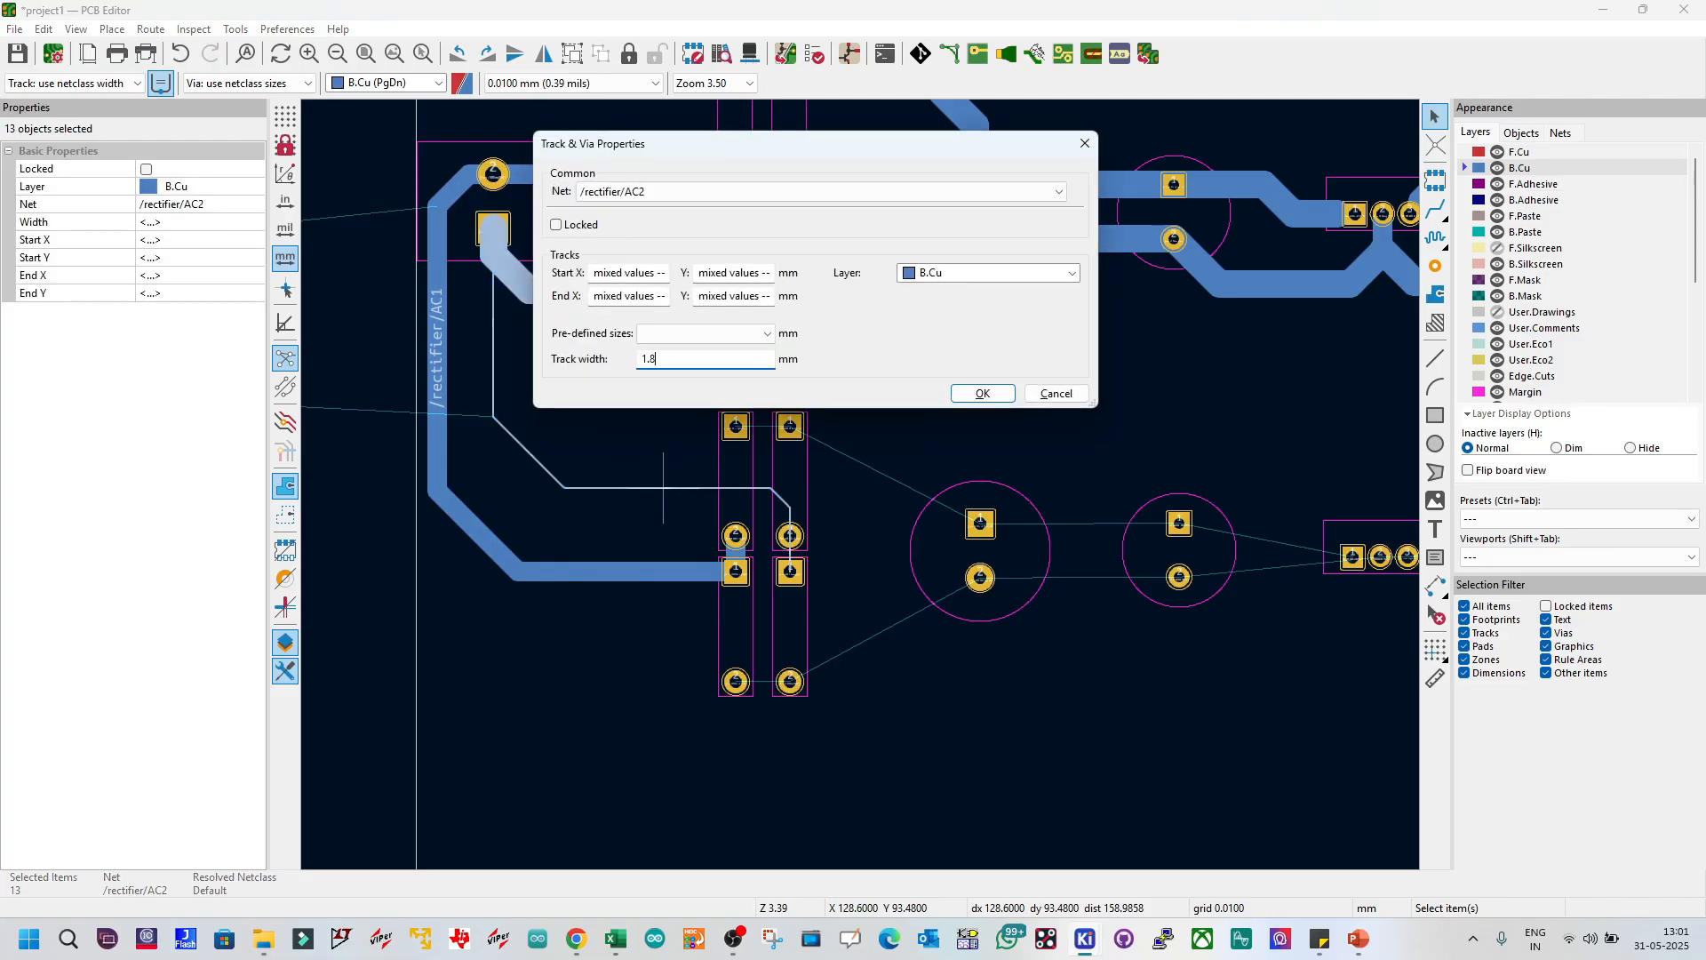
{"action": "key", "text": "Return"}
{"action": "key", "text": "Escape"}
{"action": "key", "text": "ctrl+s"}
Step: Route the second channel's 0.2 mm 12V_DC track on B.Cu from the diodes' square pads through both capacitors to U2's input pad
{"action": "scroll", "coordinate": [664, 487], "scroll_direction": "down", "scroll_amount": 2}
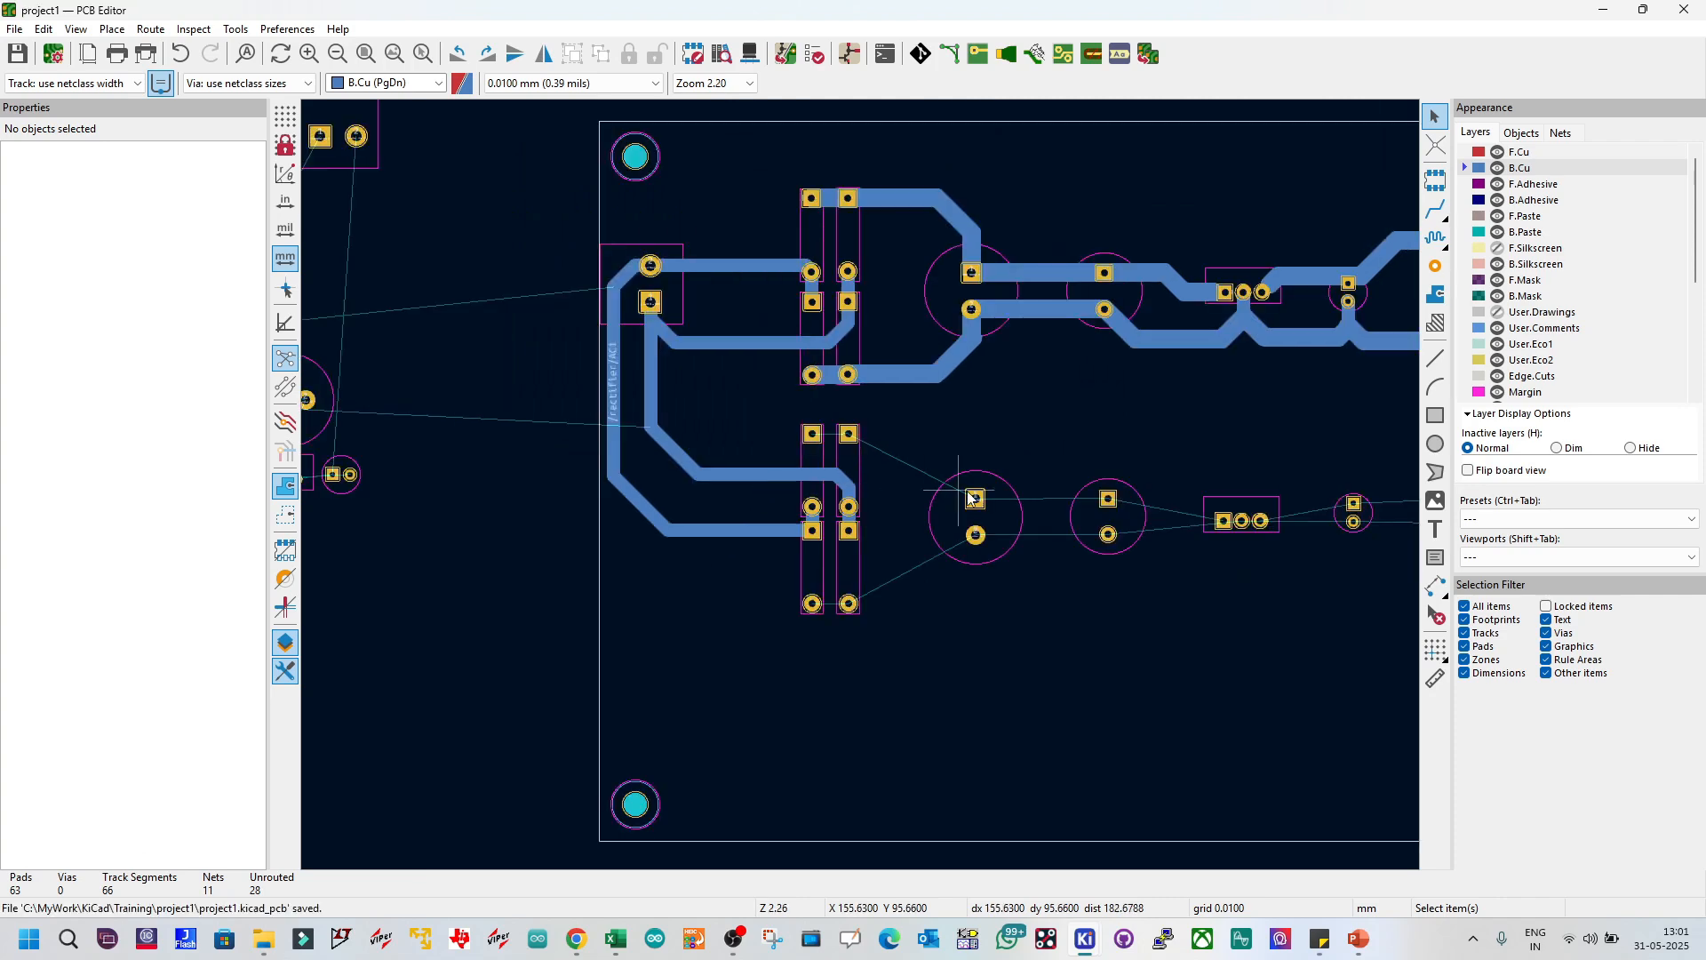
{"action": "scroll", "coordinate": [971, 497], "scroll_direction": "up", "scroll_amount": 2}
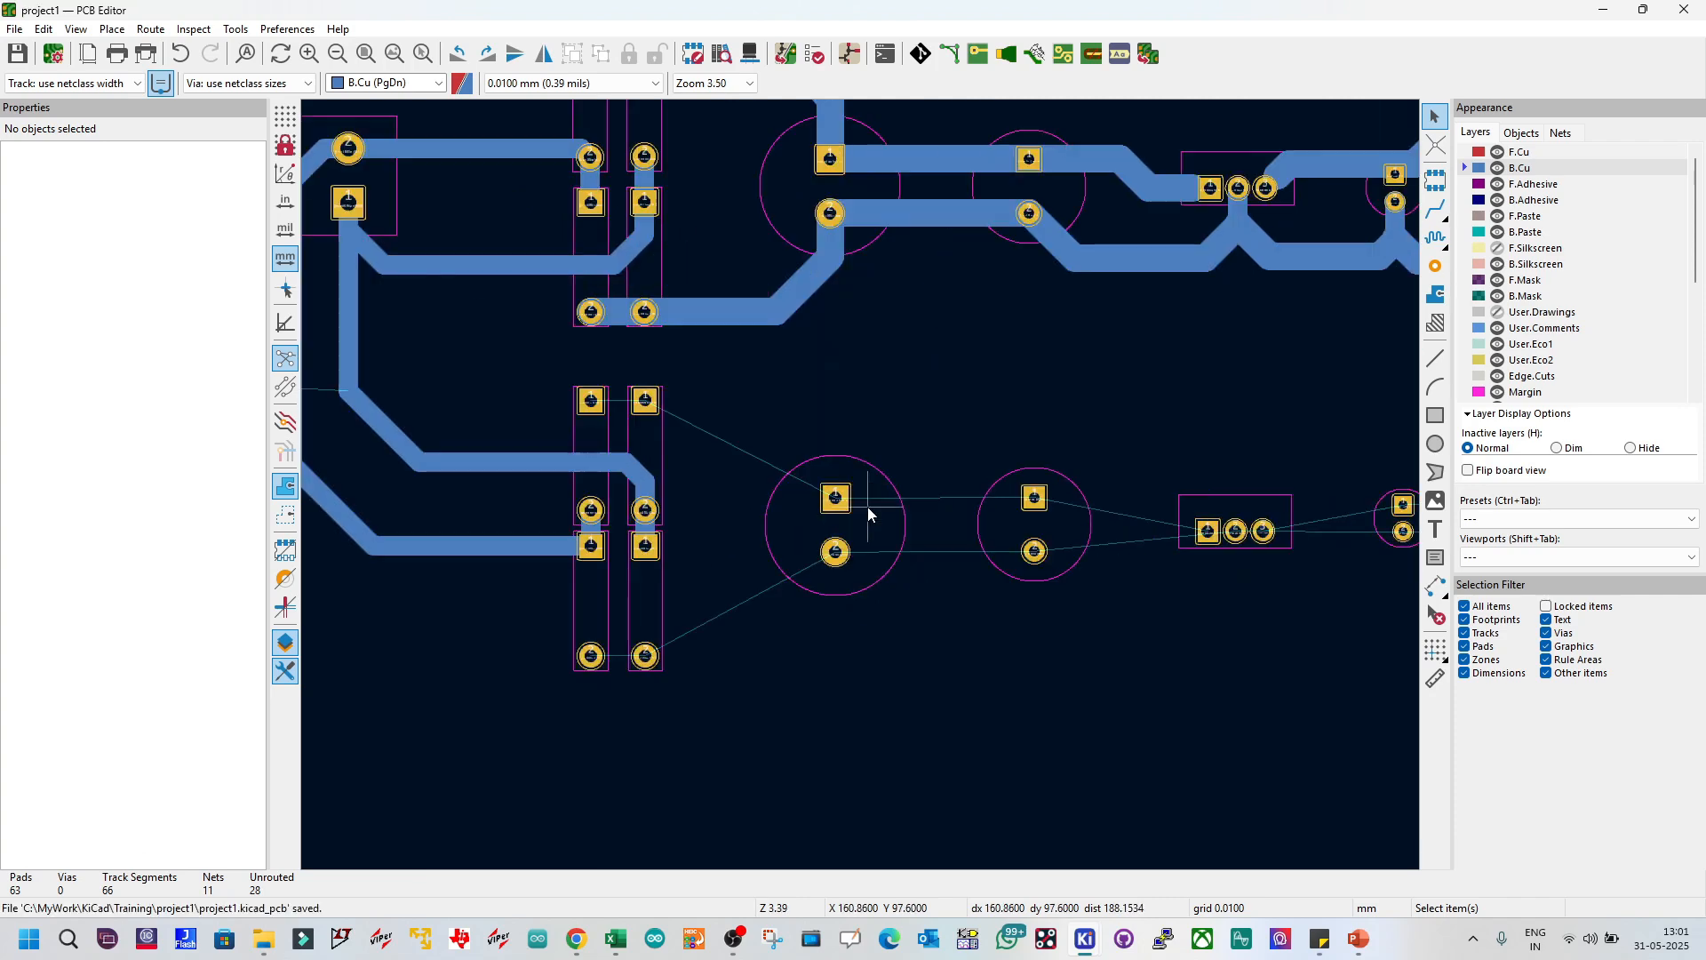
{"action": "scroll", "coordinate": [867, 506], "scroll_direction": "down", "scroll_amount": 4}
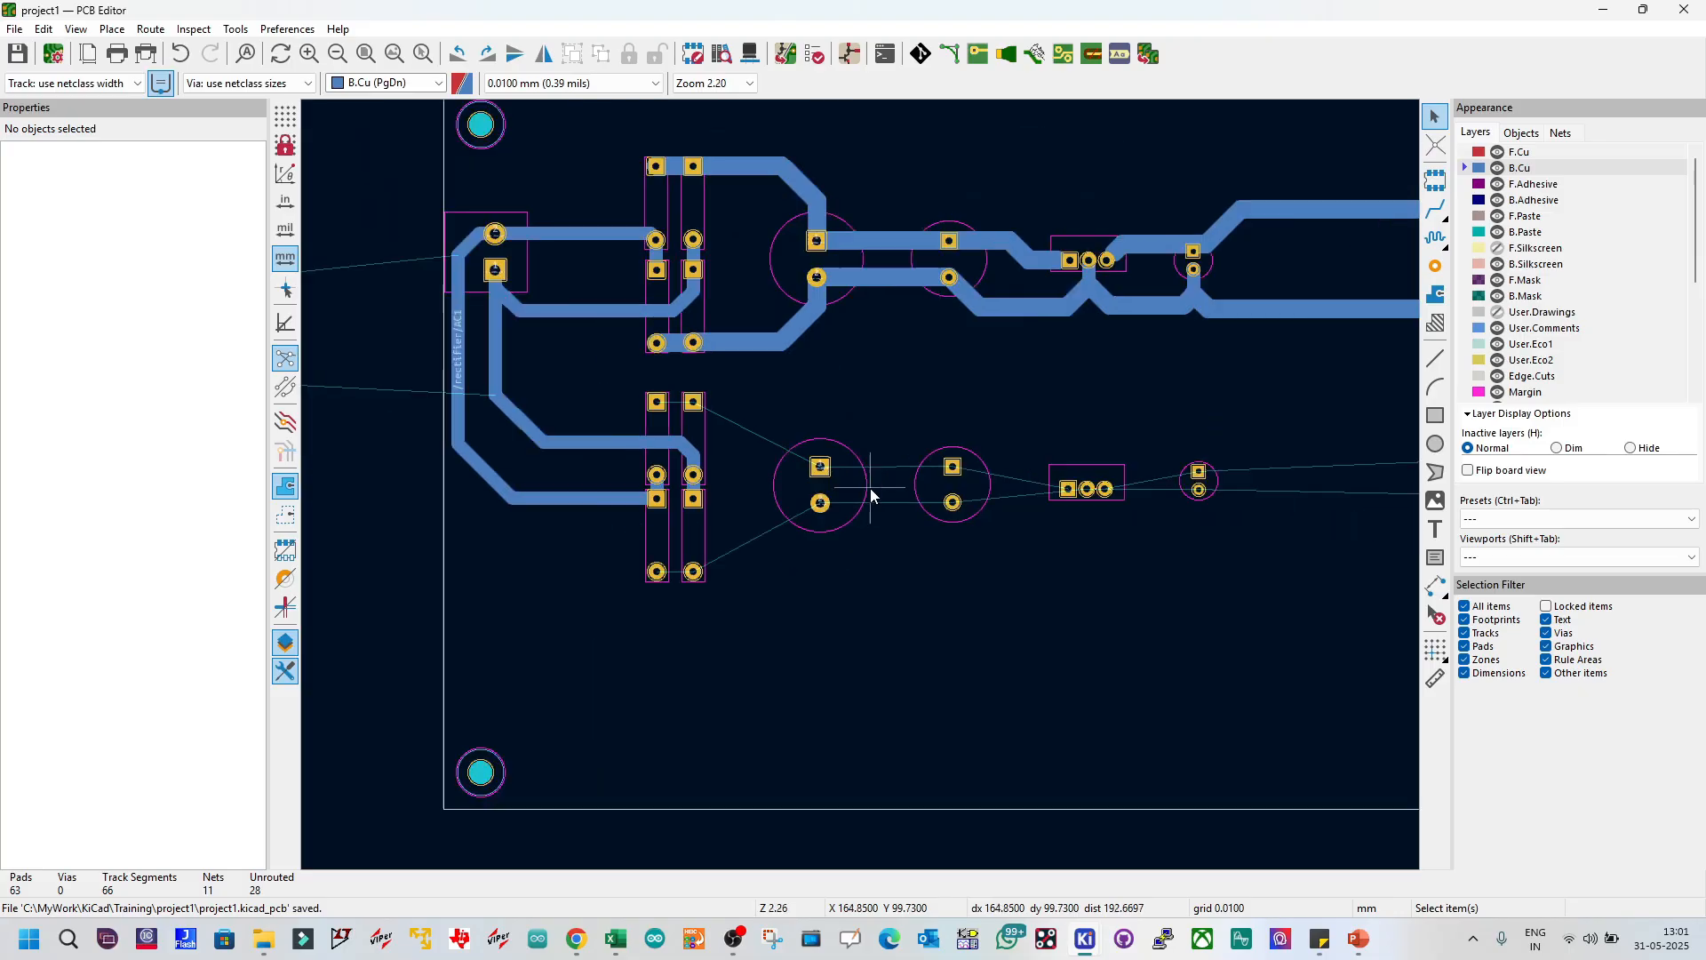
{"action": "scroll", "coordinate": [861, 485], "scroll_direction": "up", "scroll_amount": 2}
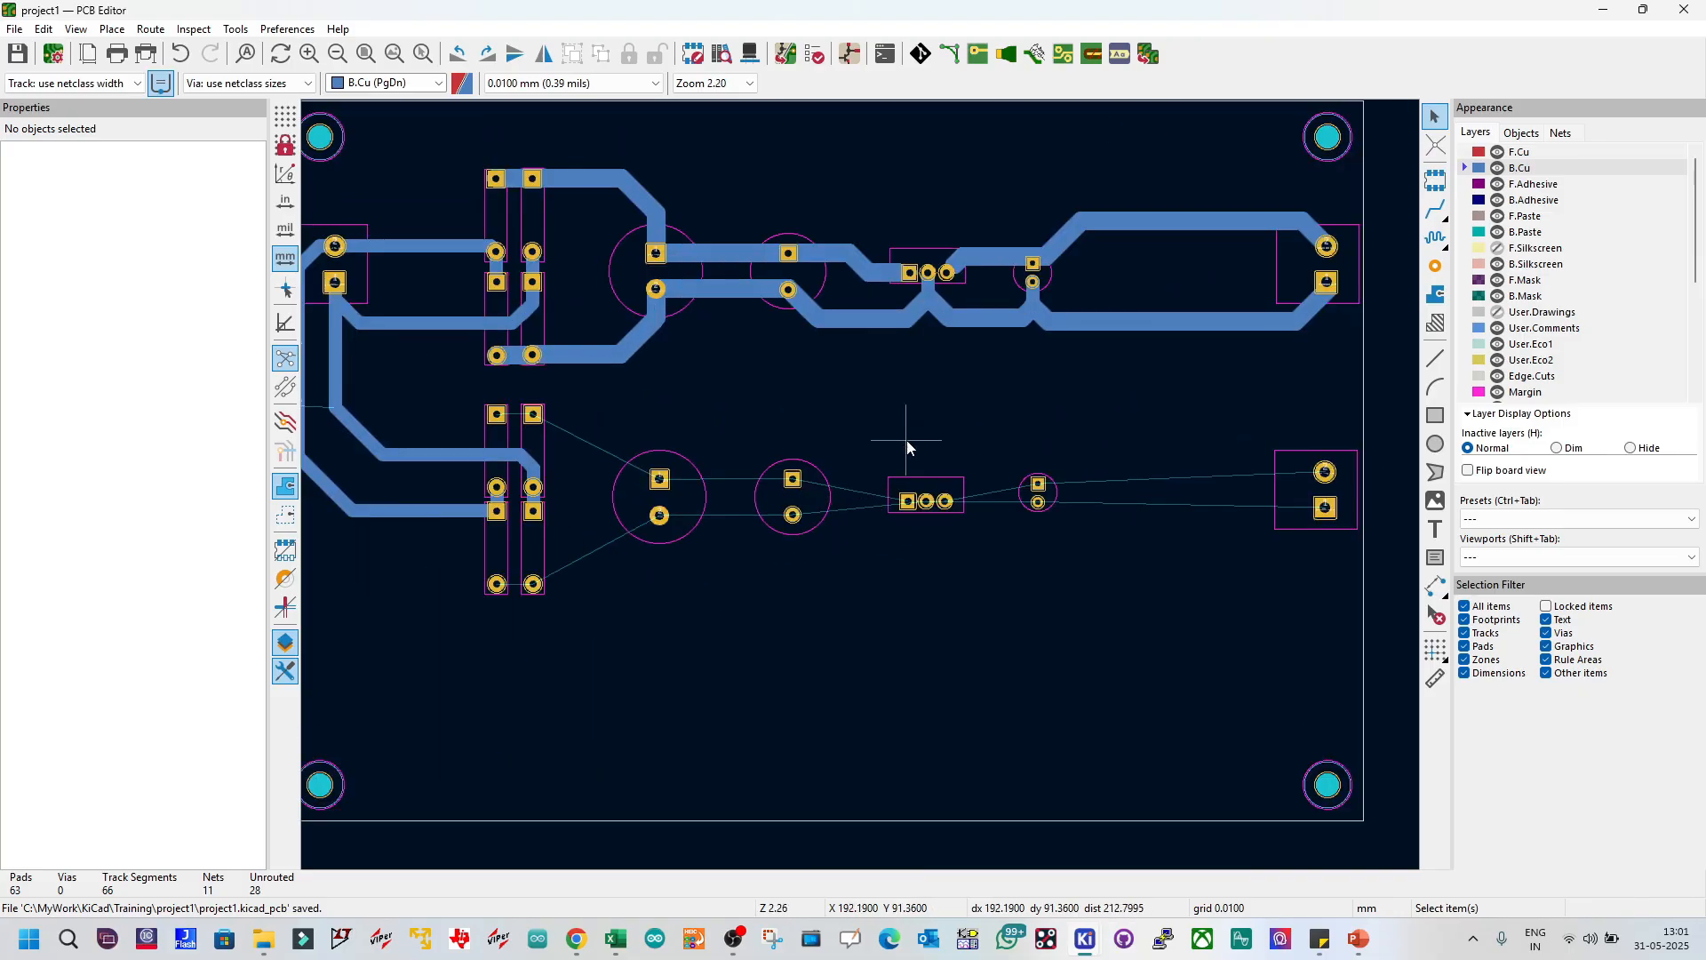
{"action": "left_click", "coordinate": [1435, 210]}
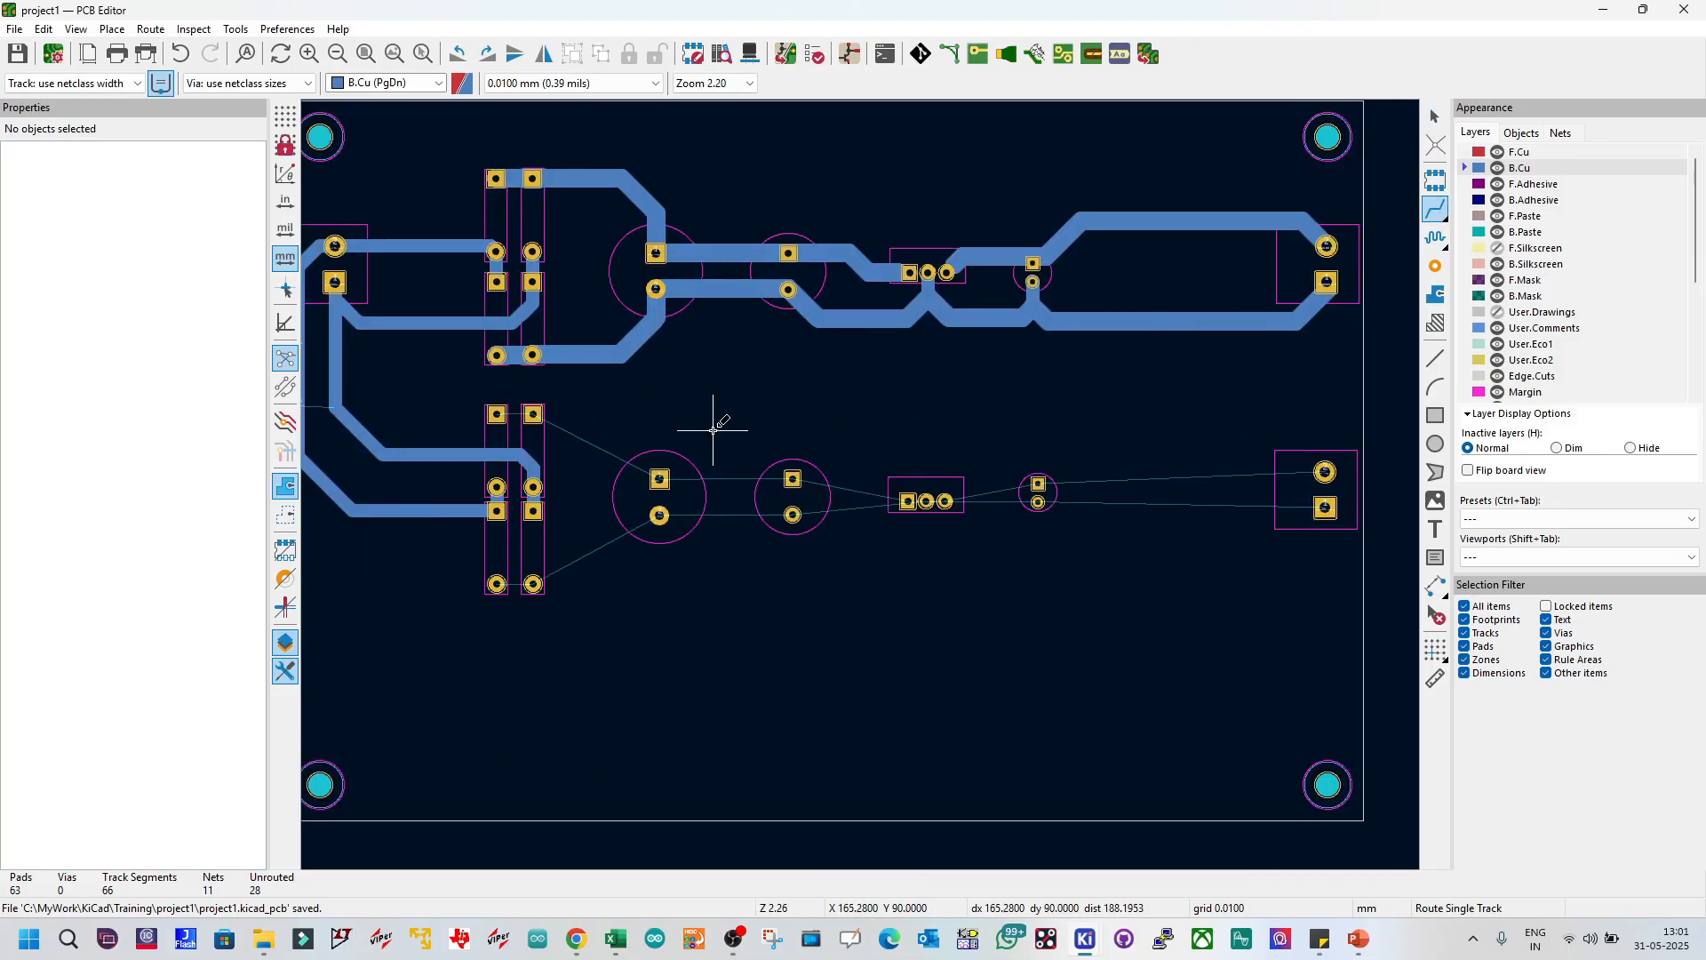
{"action": "left_click", "coordinate": [497, 414]}
{"action": "left_click", "coordinate": [534, 414]}
{"action": "left_click", "coordinate": [534, 414]}
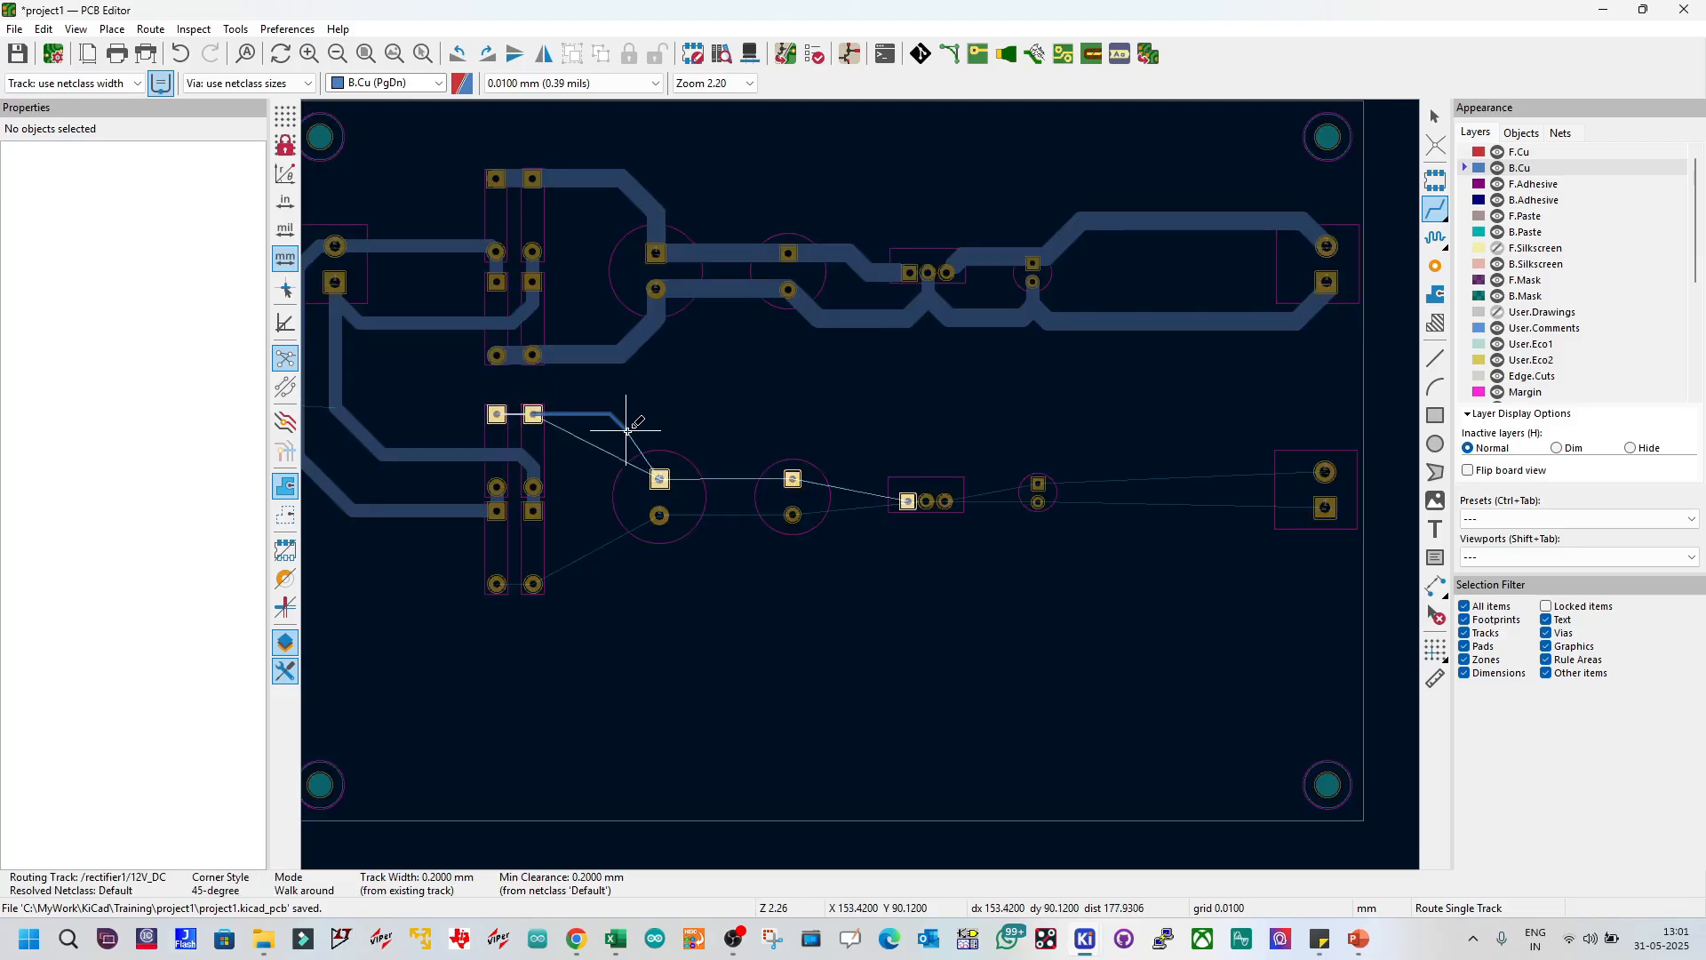
{"action": "left_click", "coordinate": [659, 480]}
{"action": "left_click", "coordinate": [659, 480]}
{"action": "left_click", "coordinate": [793, 480]}
{"action": "left_click", "coordinate": [792, 480]}
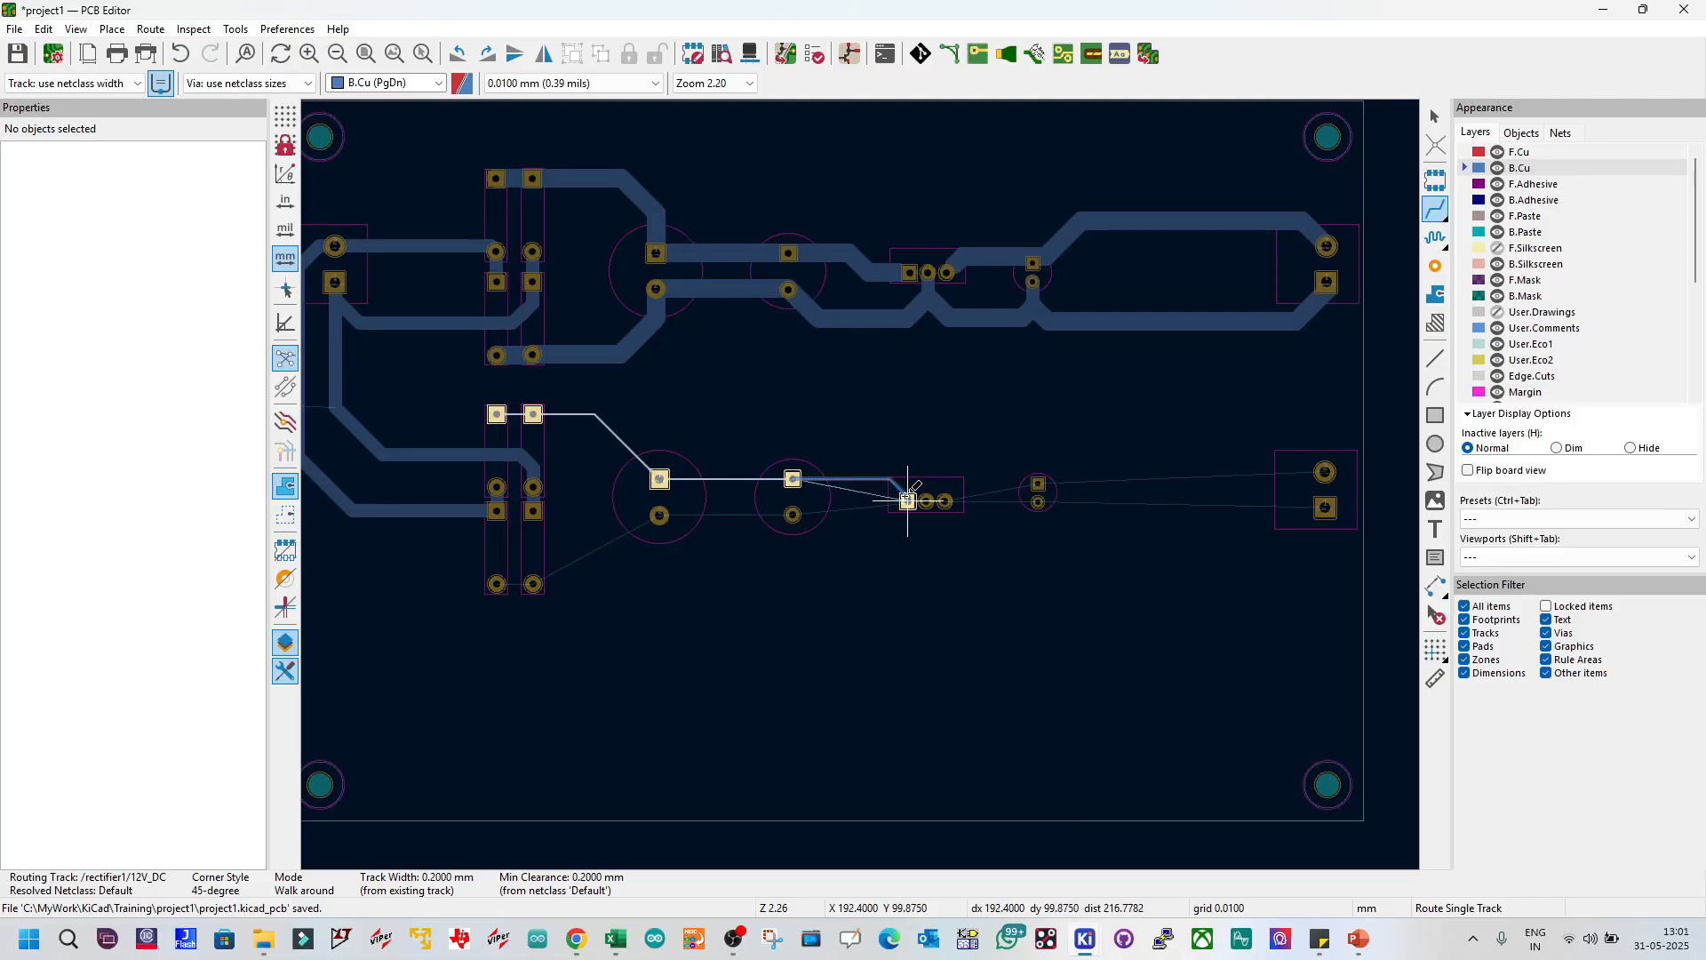
{"action": "left_click", "coordinate": [907, 500]}
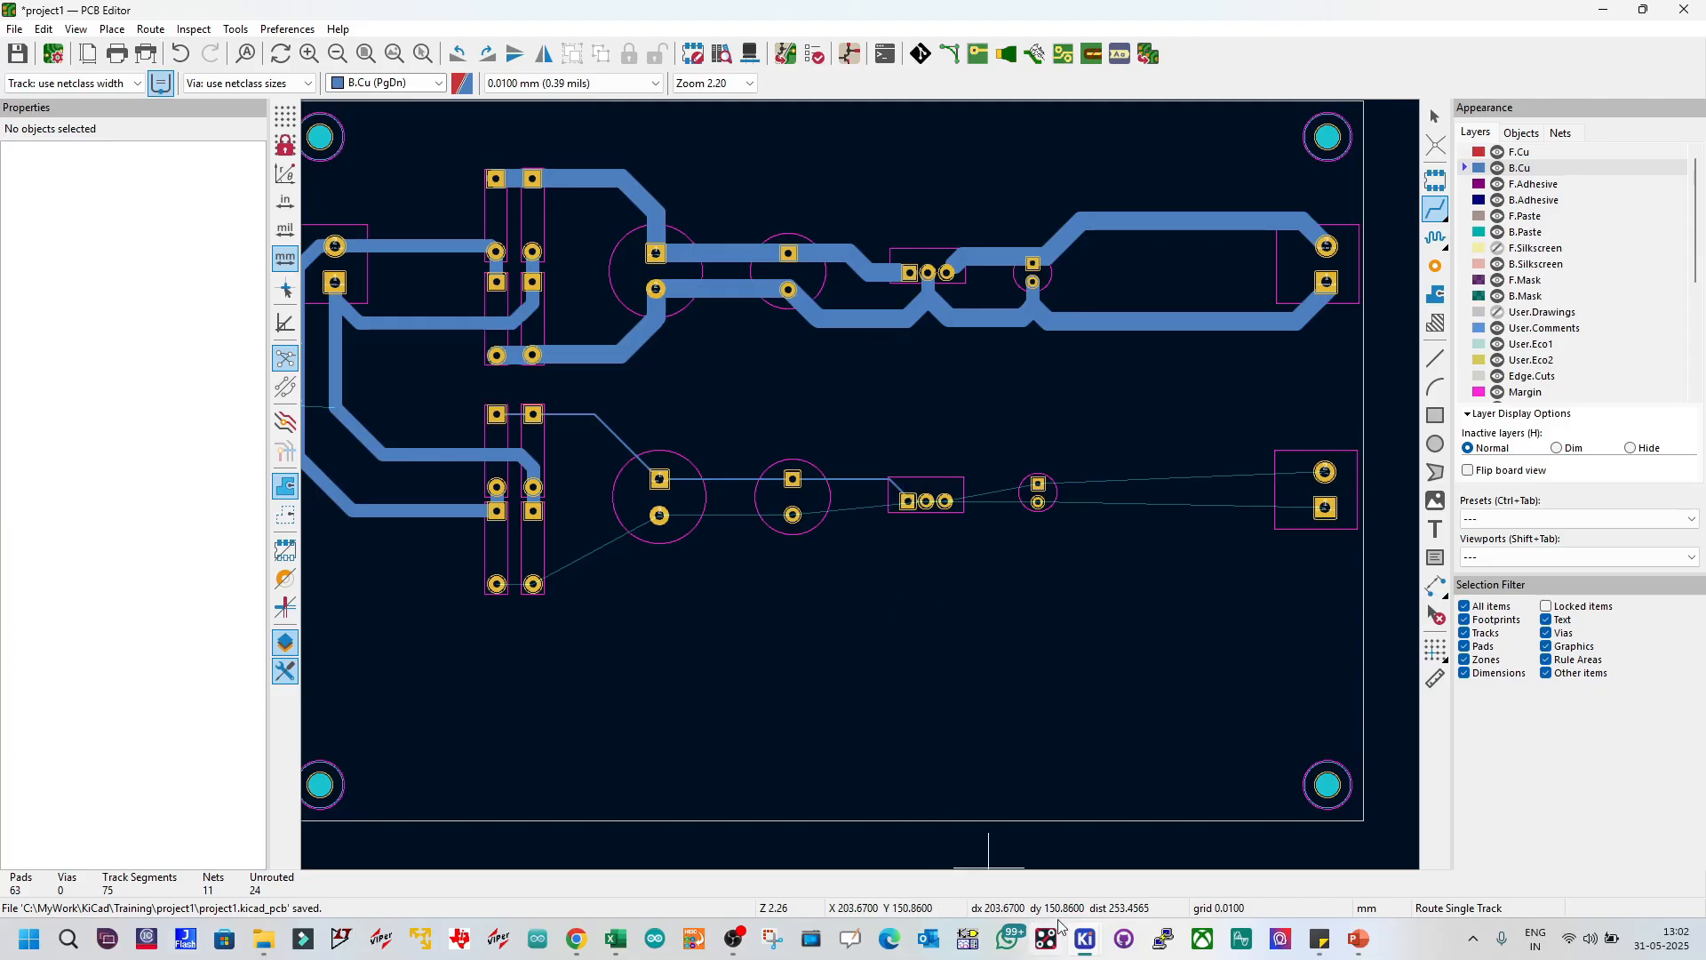
Step: Switch to the Google Meet call in Chrome, unmute the microphone, and return to the KiCad PCB Editor
{"action": "mouse_move", "coordinate": [740, 944]}
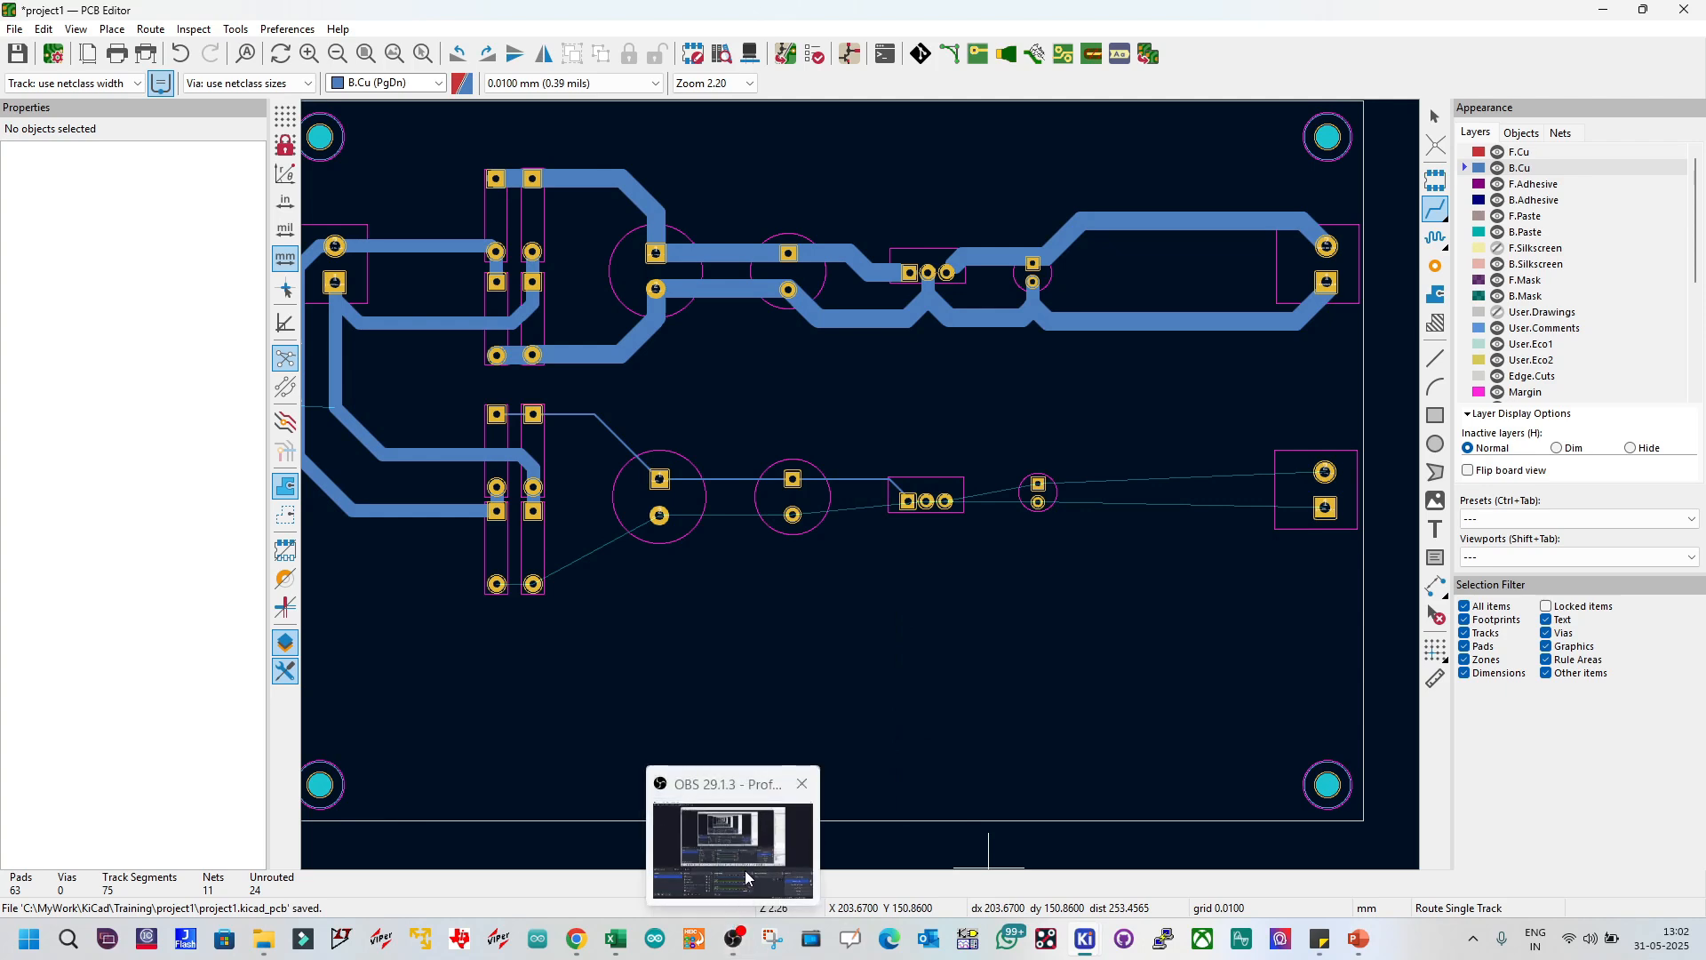
{"action": "left_click", "coordinate": [736, 910]}
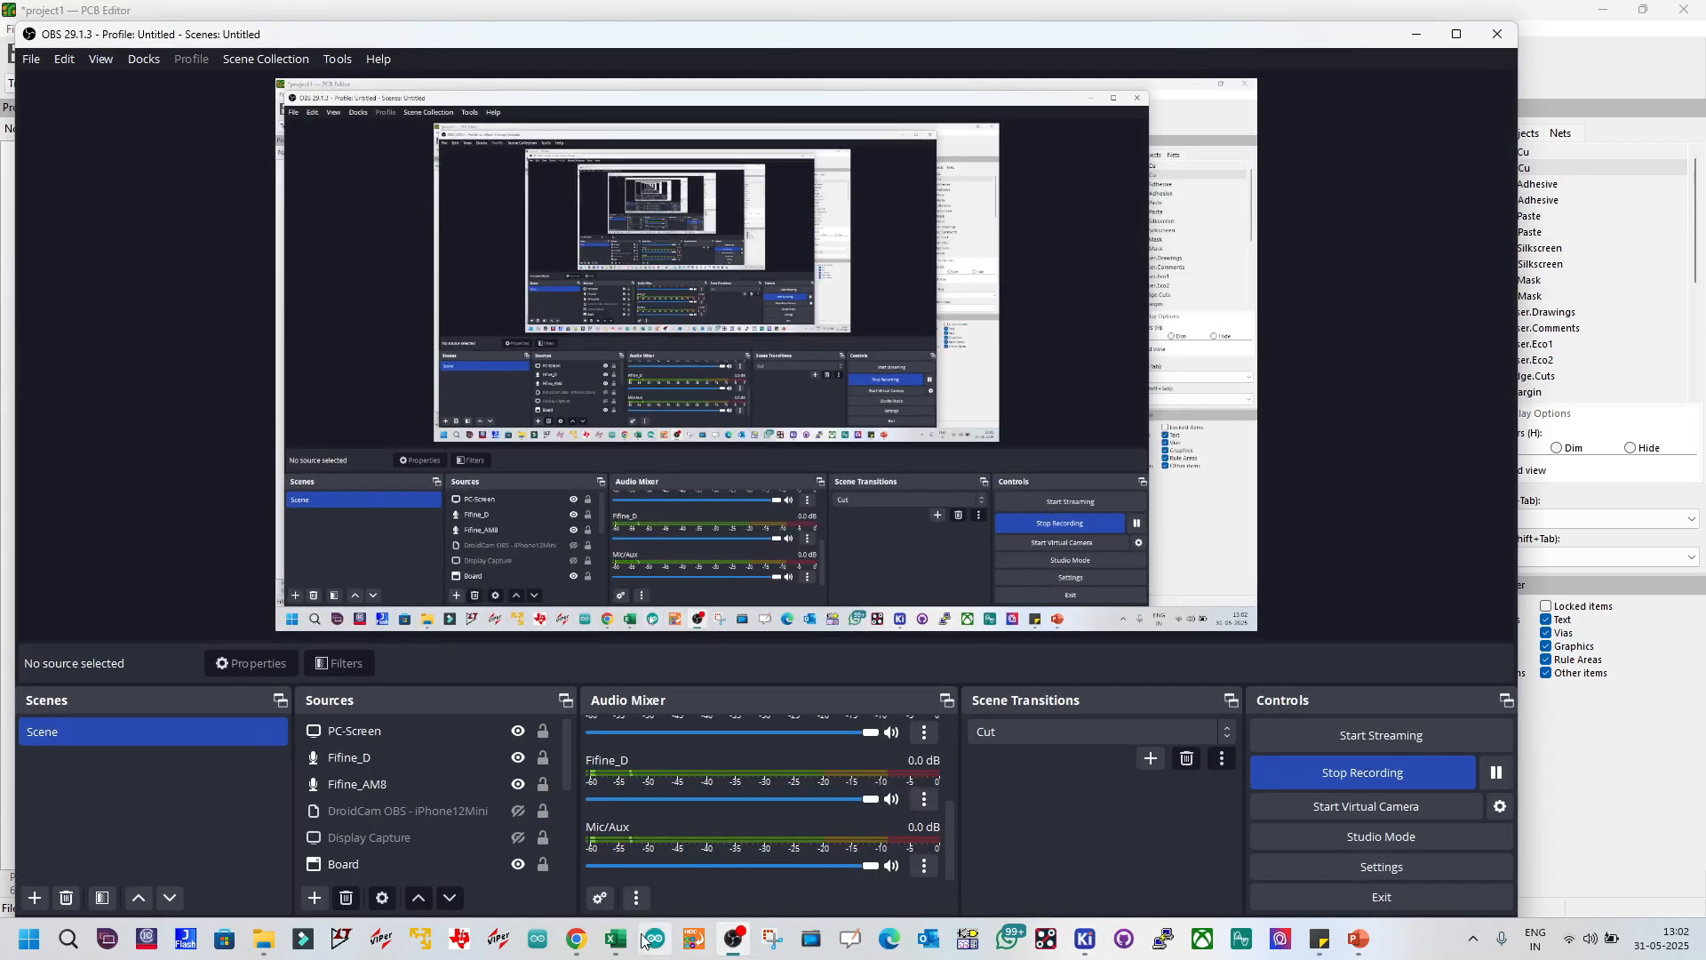
{"action": "left_click", "coordinate": [578, 938]}
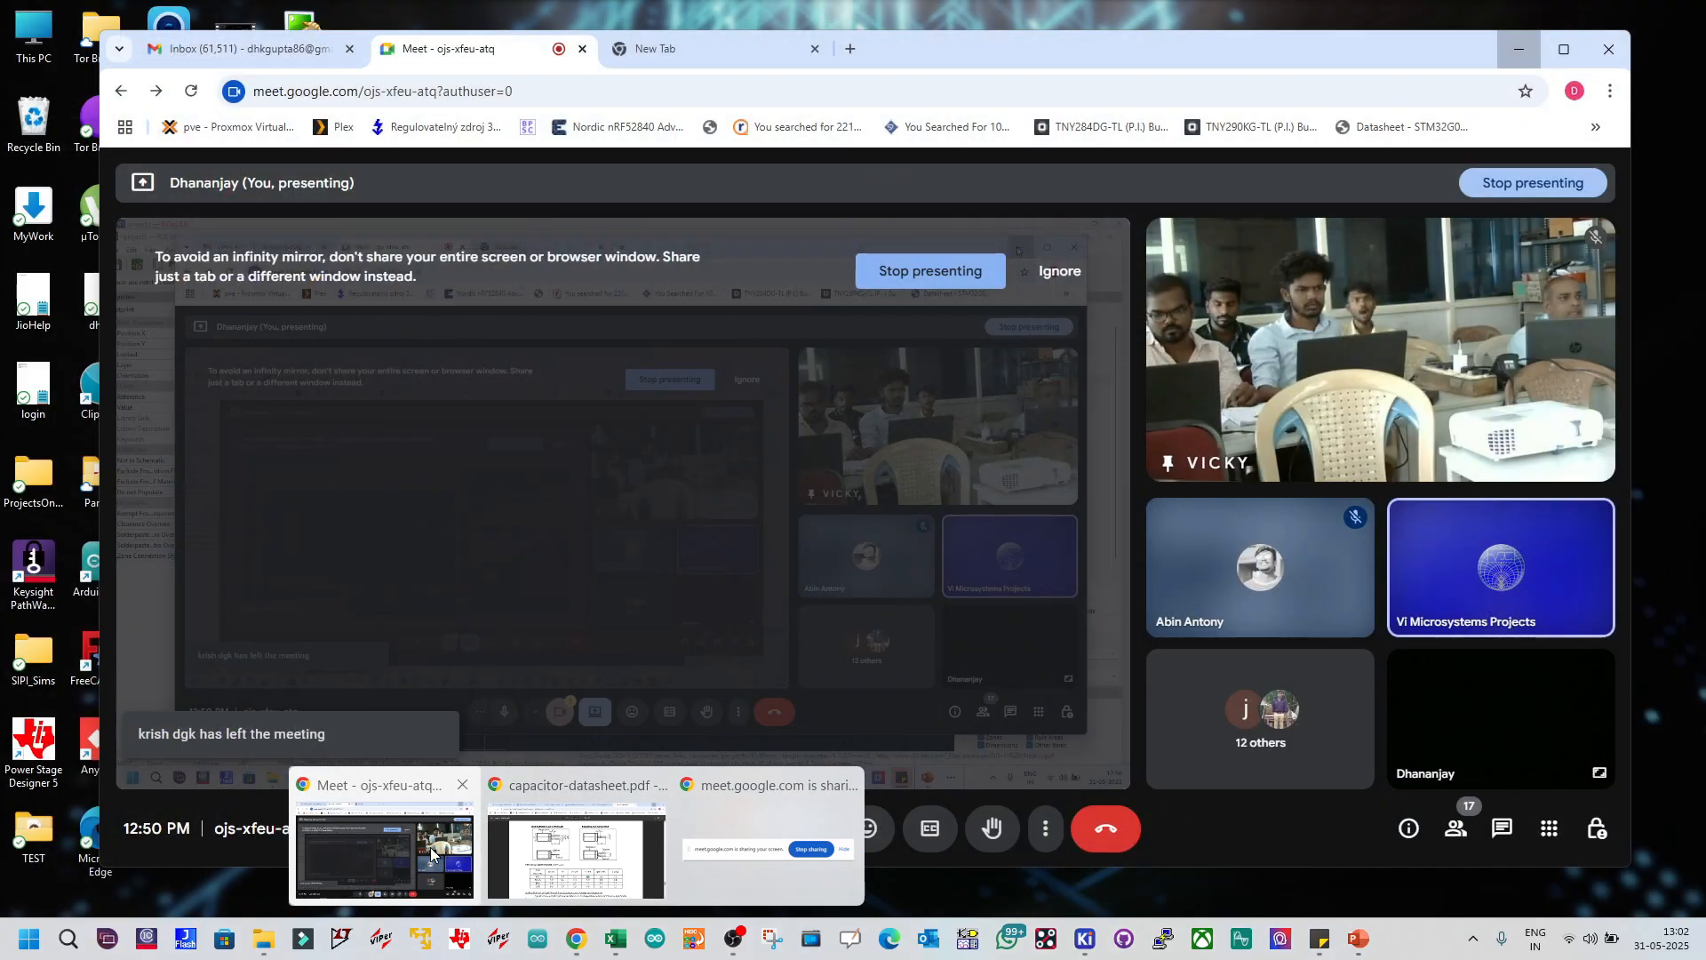
{"action": "left_click", "coordinate": [431, 853]}
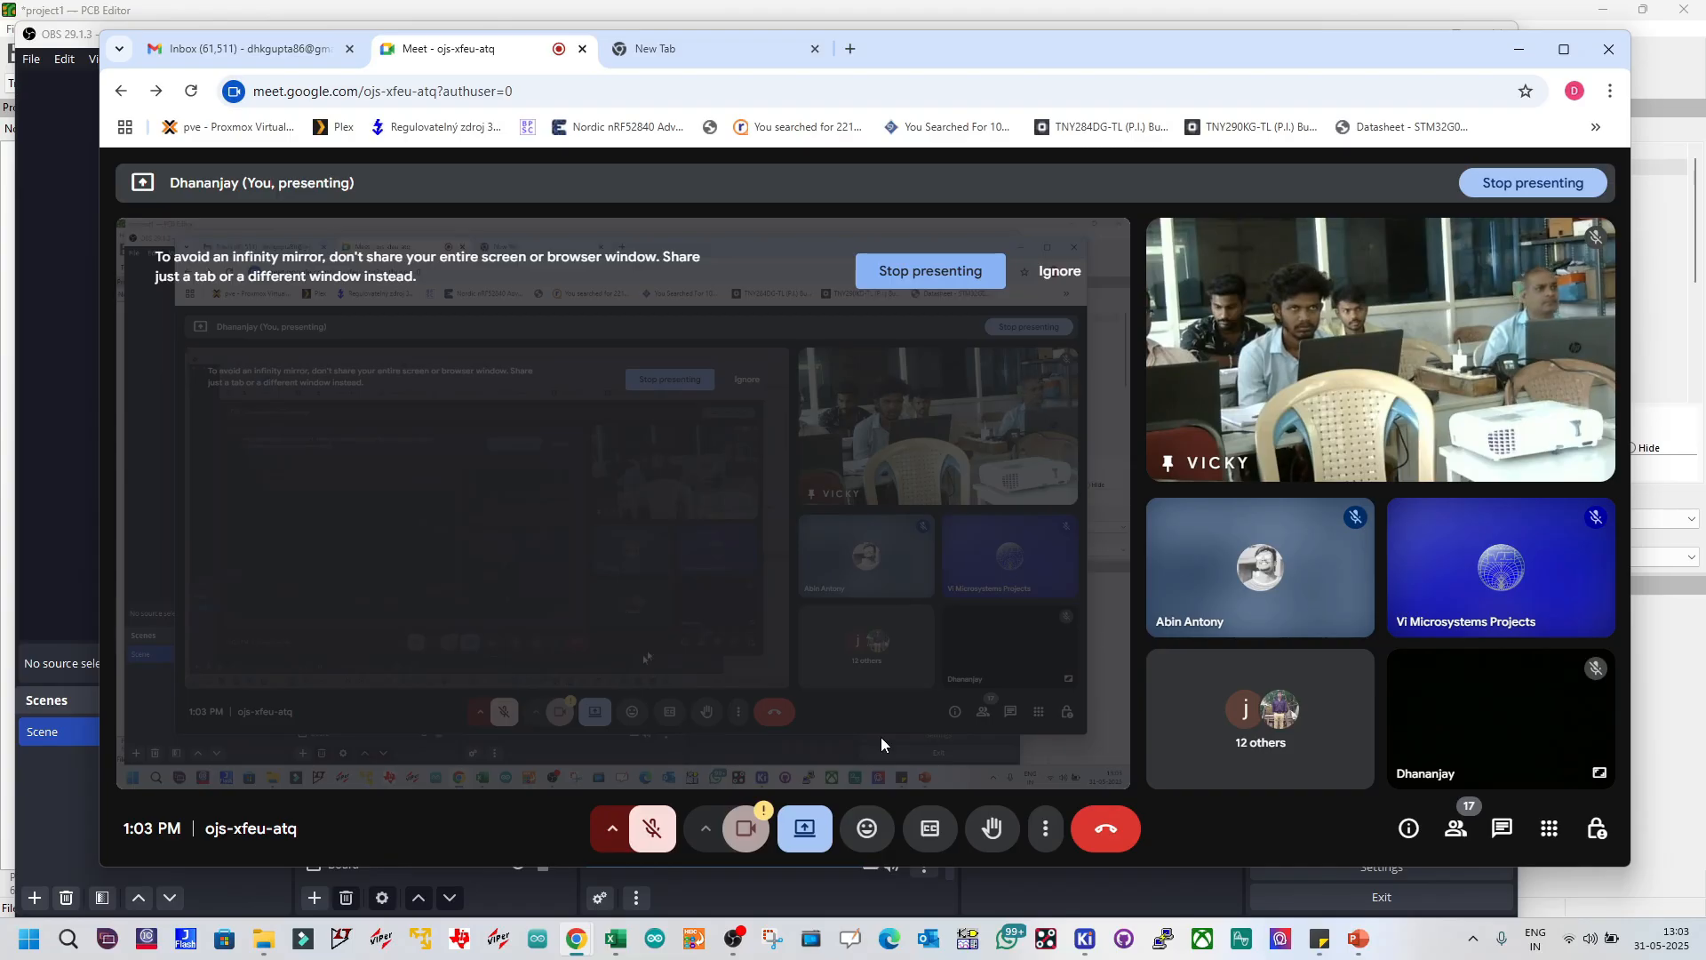
{"action": "left_click", "coordinate": [653, 829]}
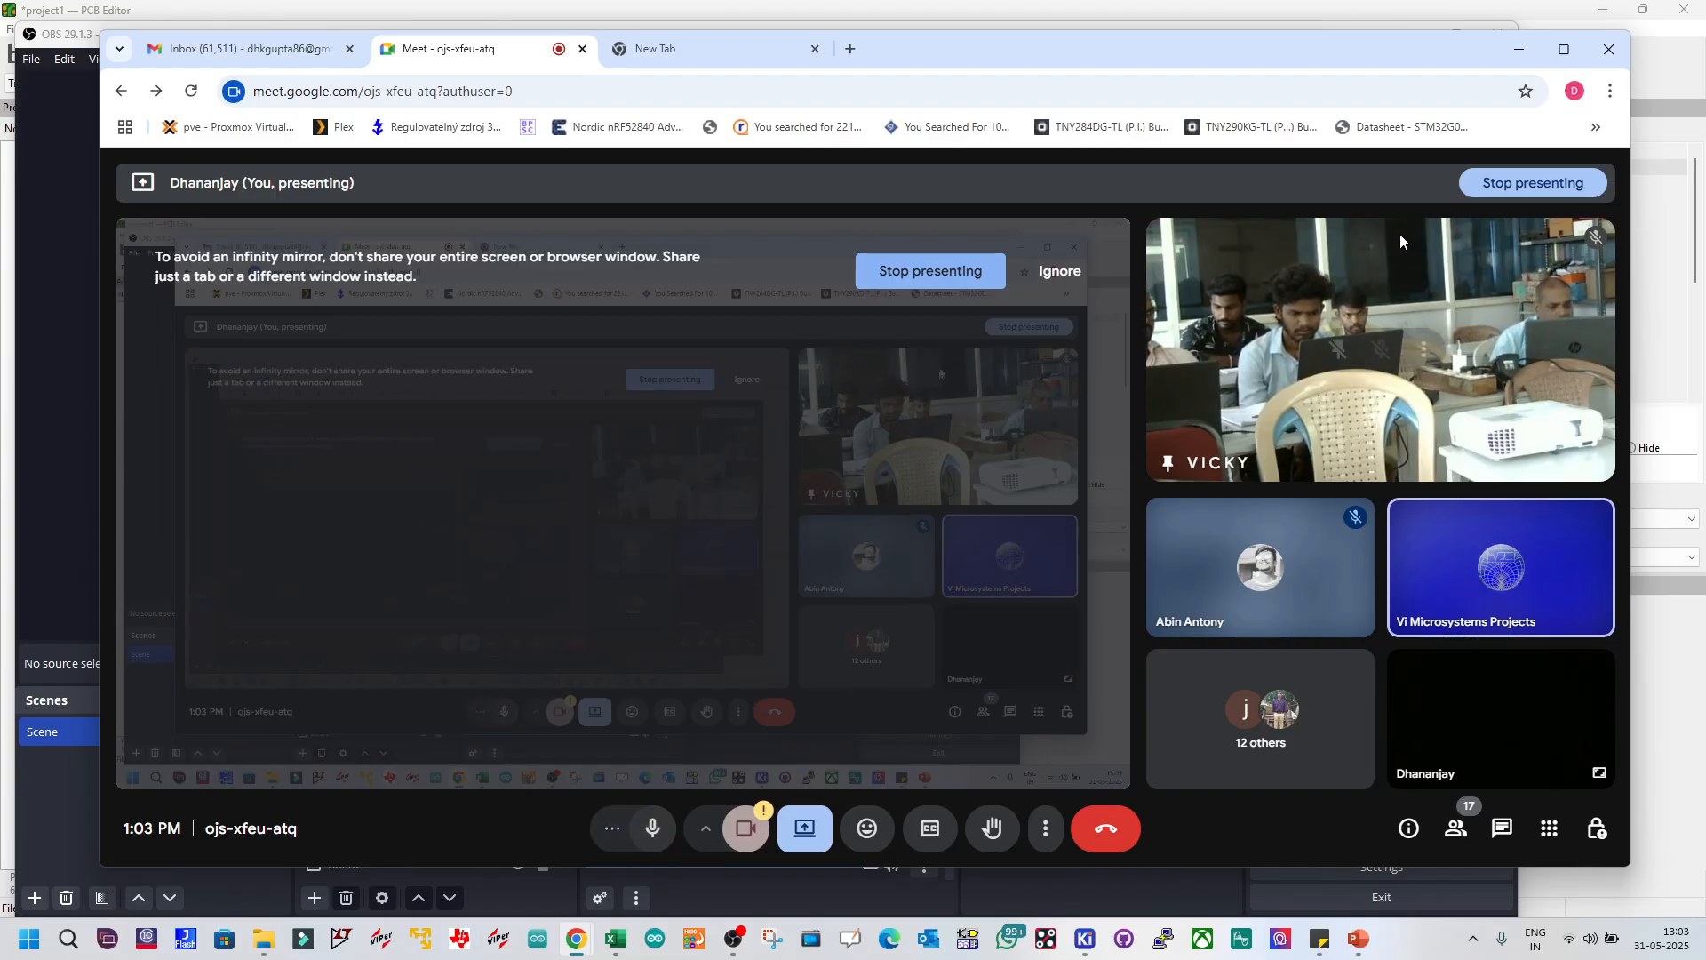
{"action": "left_click", "coordinate": [1518, 50]}
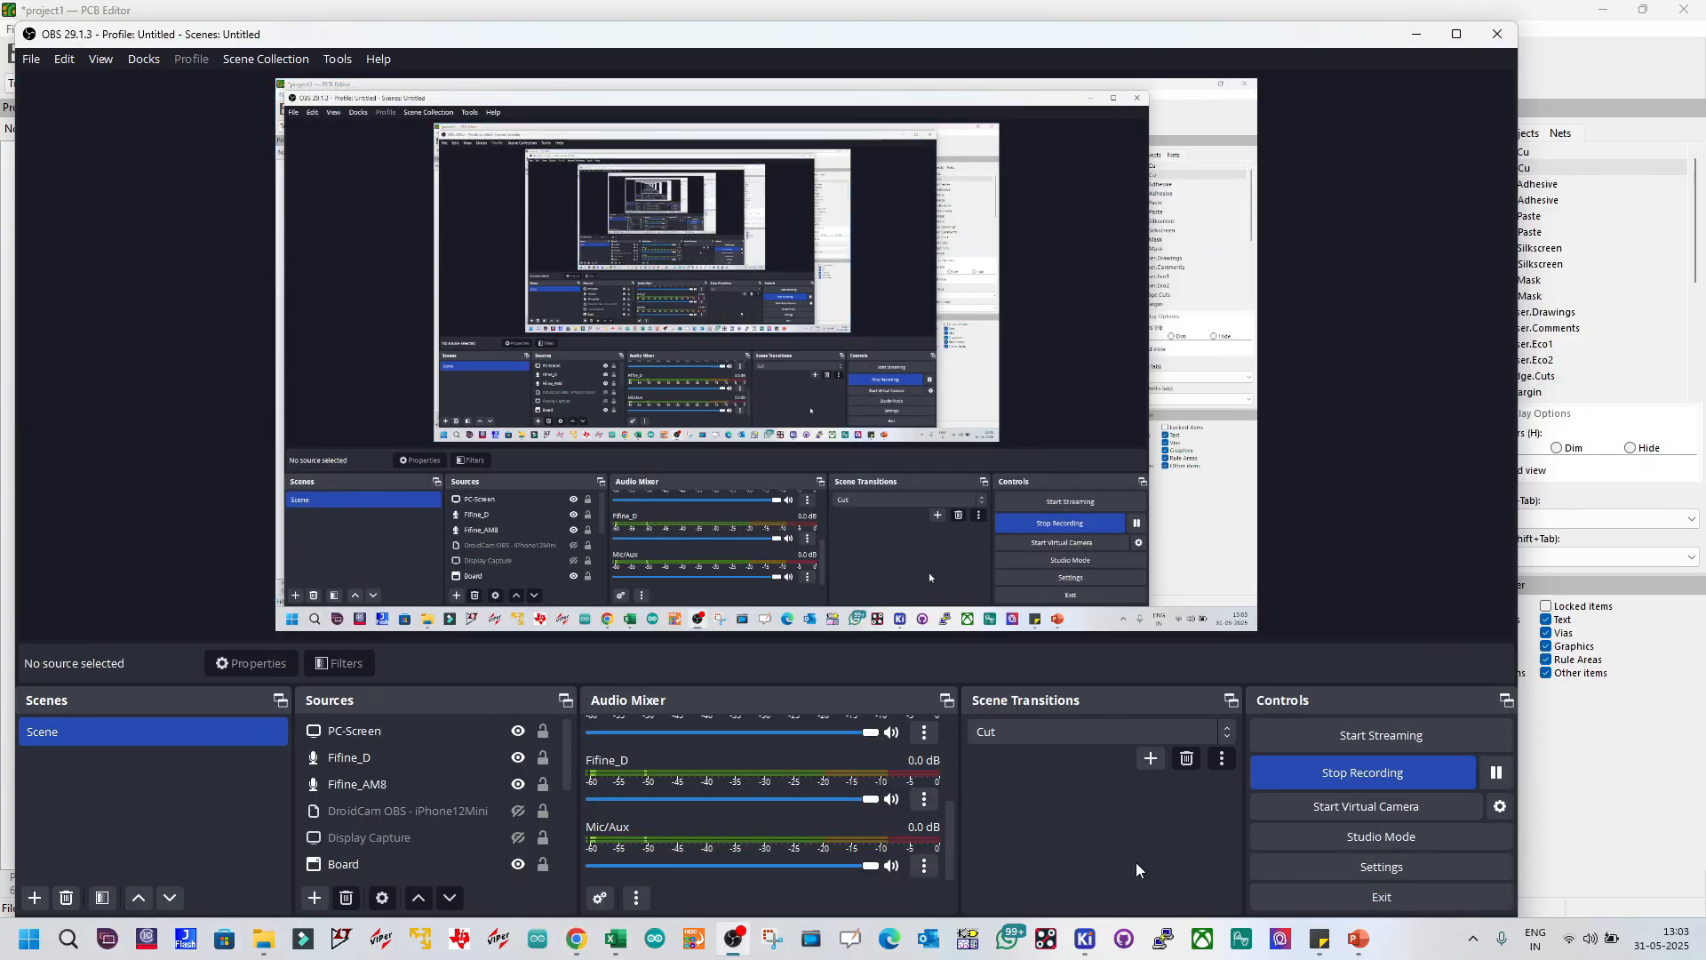
{"action": "mouse_move", "coordinate": [1085, 951]}
{"action": "left_click", "coordinate": [1263, 850]}
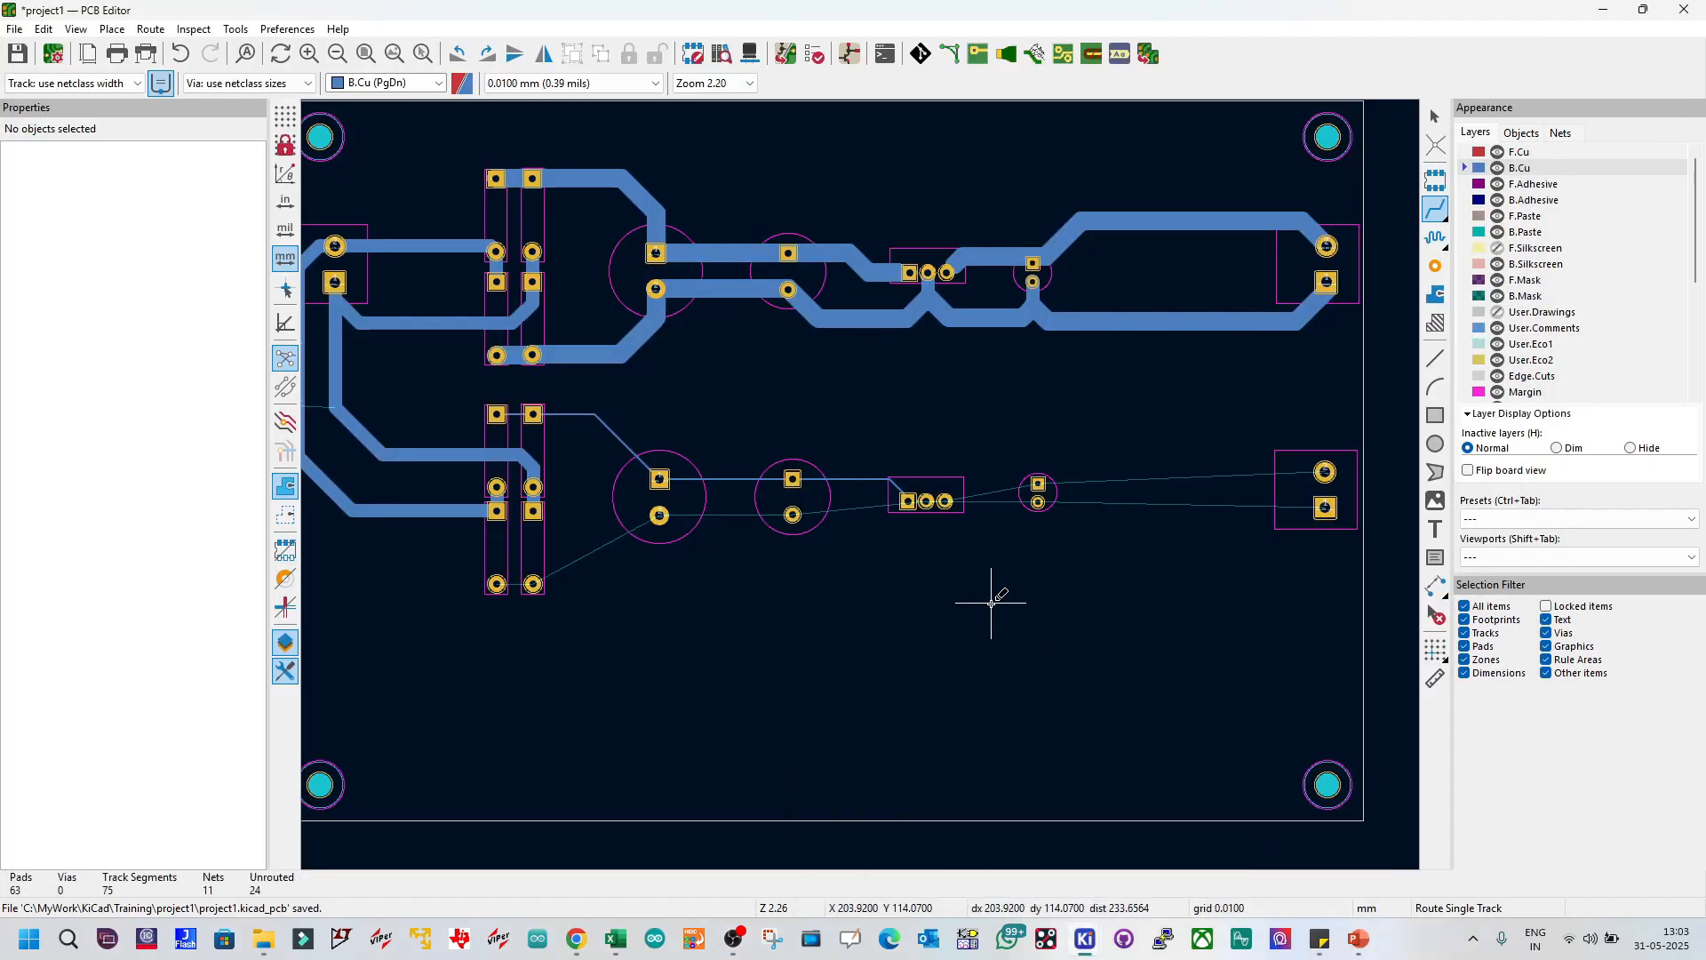
Step: Route the second channel's 0.2 mm GND track on B.Cu from the diodes' round pads through both capacitors and below U2 to its middle pad
{"action": "scroll", "coordinate": [867, 487], "scroll_direction": "up", "scroll_amount": 3}
{"action": "scroll", "coordinate": [862, 498], "scroll_direction": "down", "scroll_amount": 3}
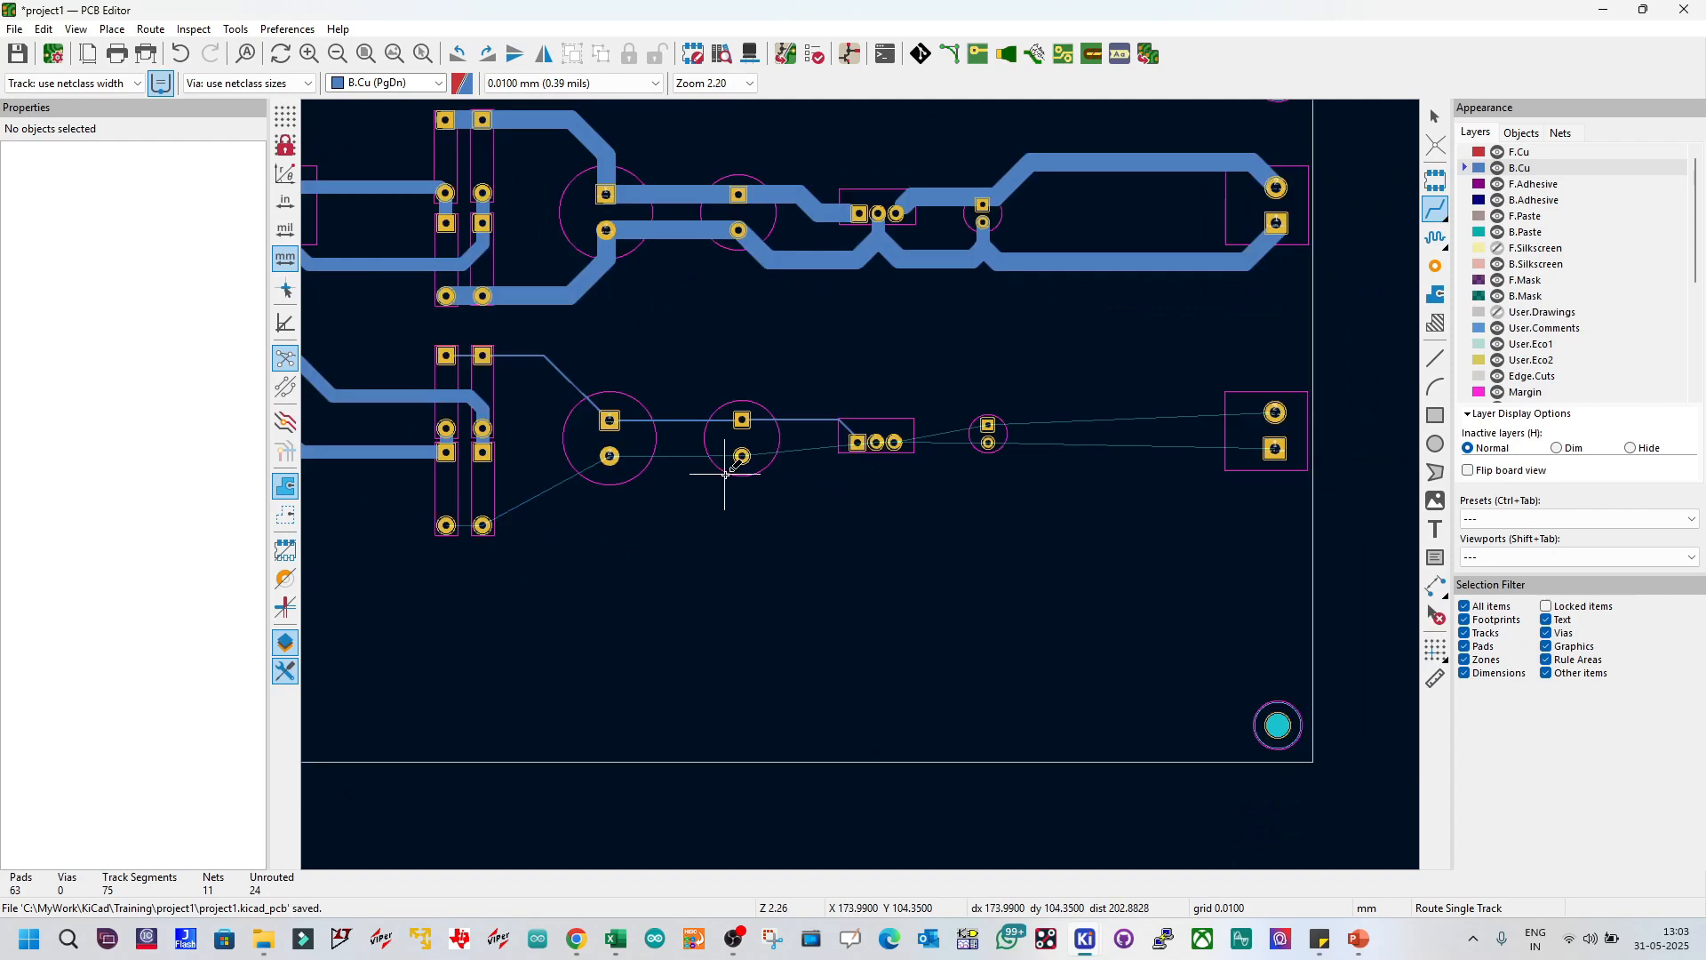
{"action": "scroll", "coordinate": [765, 484], "scroll_direction": "up", "scroll_amount": 2}
{"action": "left_click", "coordinate": [511, 559]}
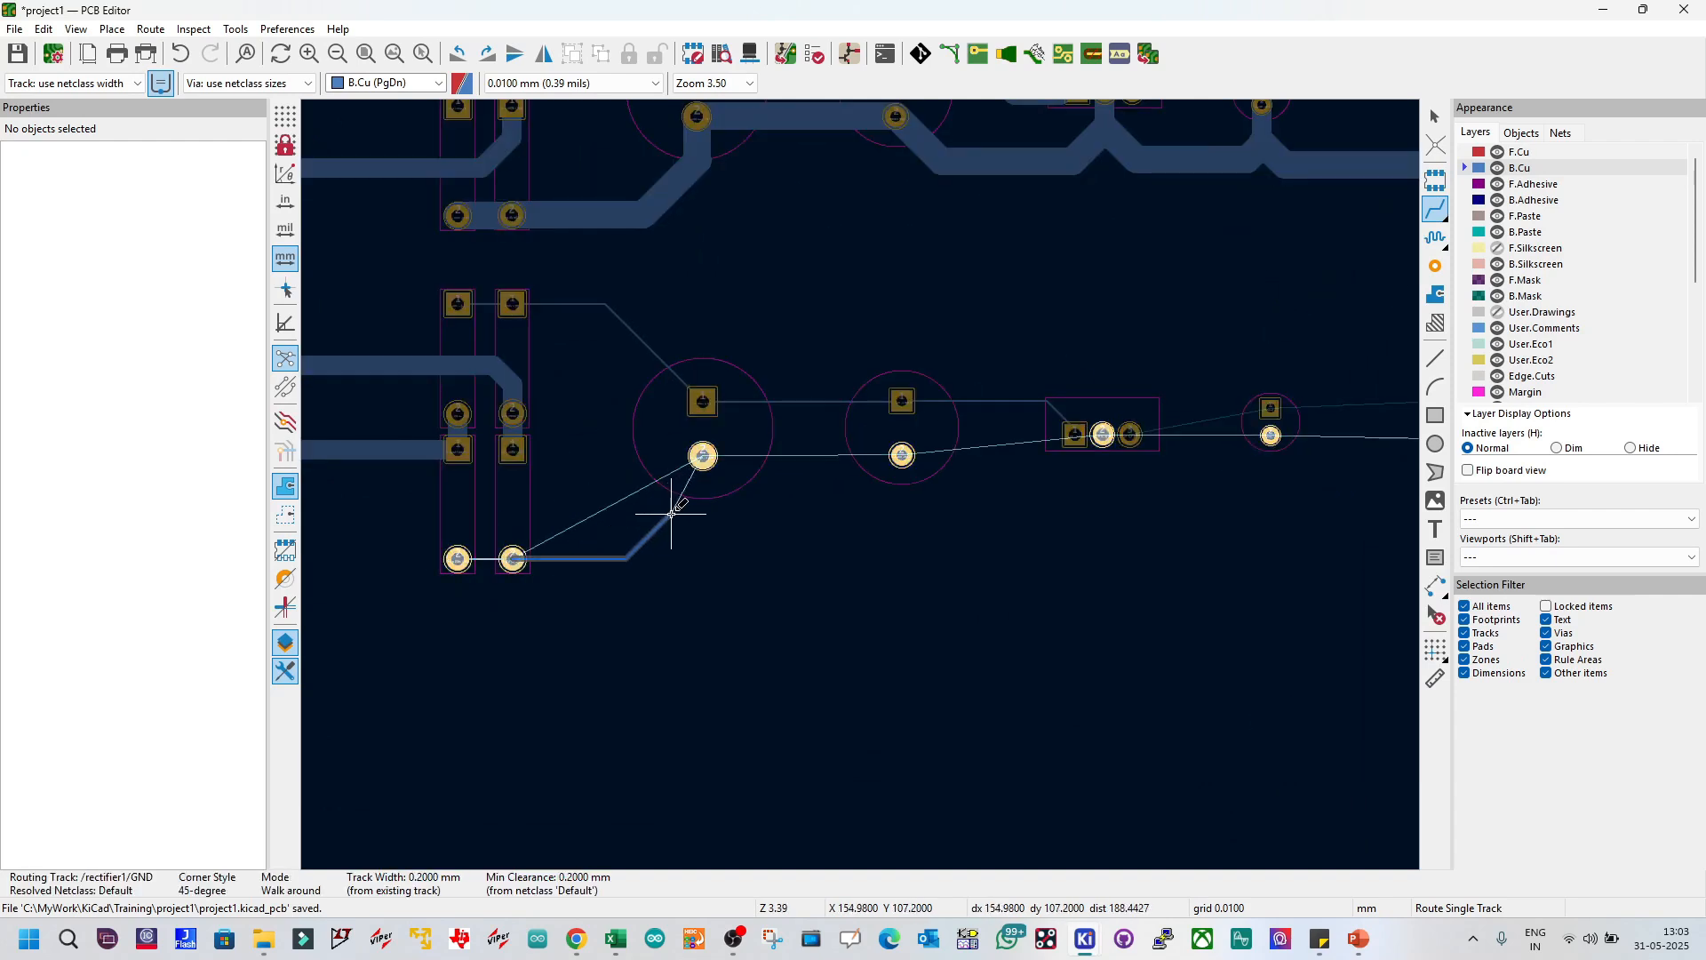
{"action": "left_click", "coordinate": [702, 456]}
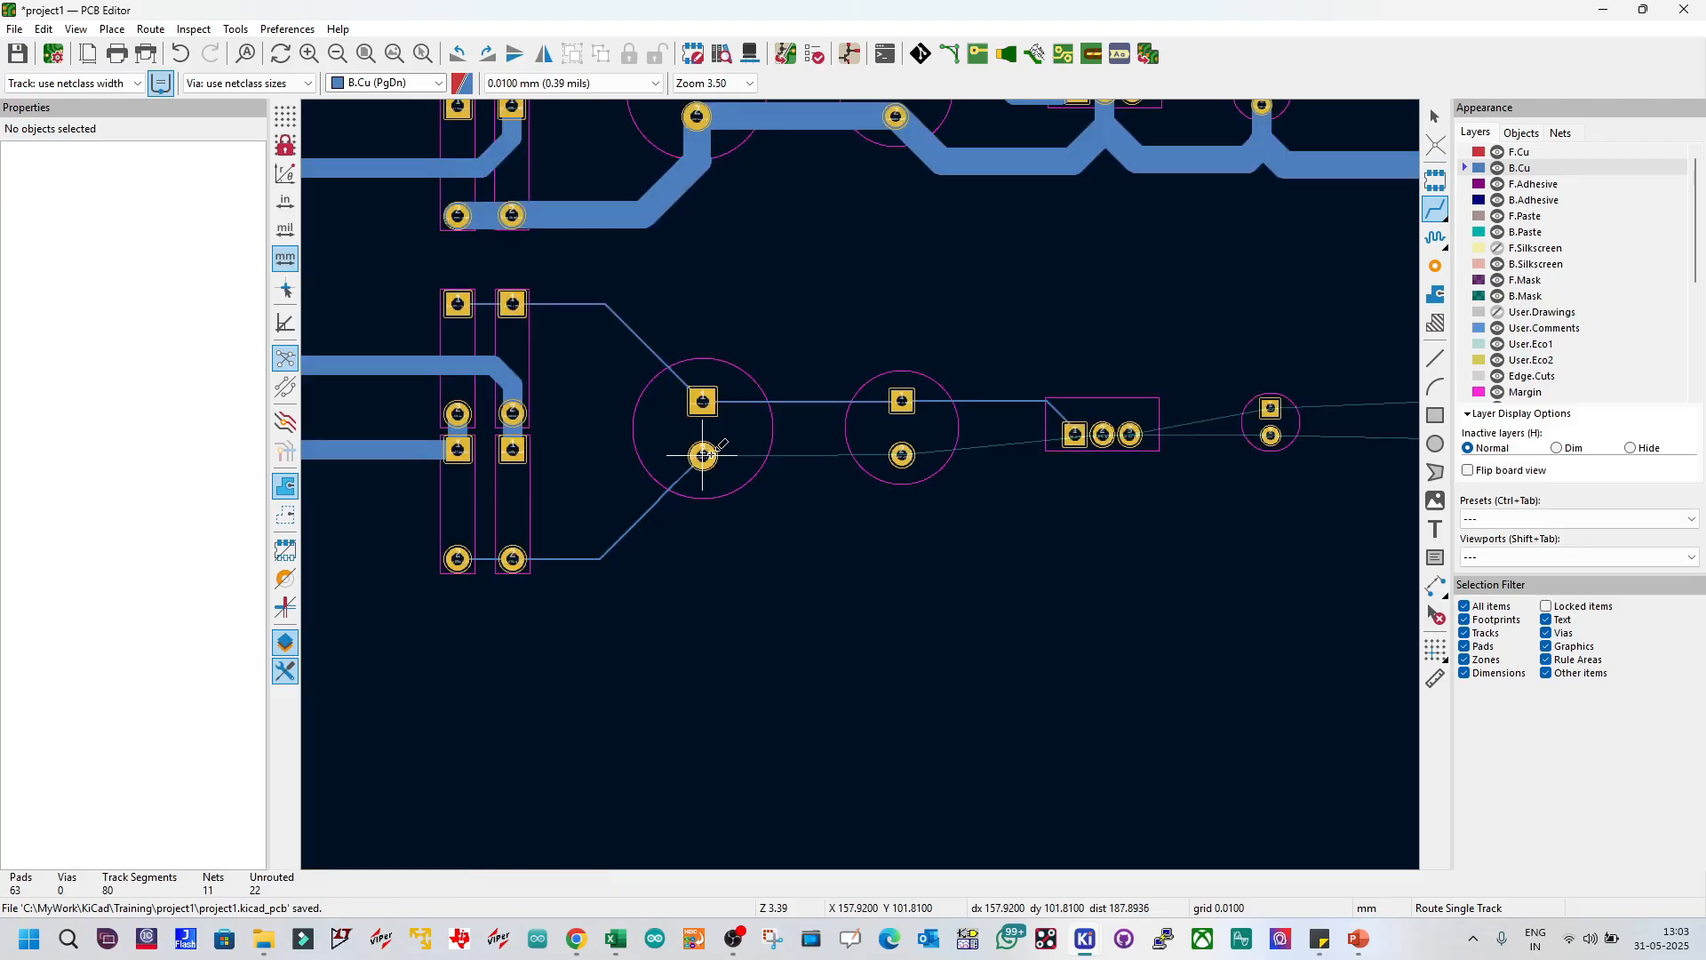
{"action": "left_click", "coordinate": [703, 456]}
{"action": "left_click", "coordinate": [902, 456]}
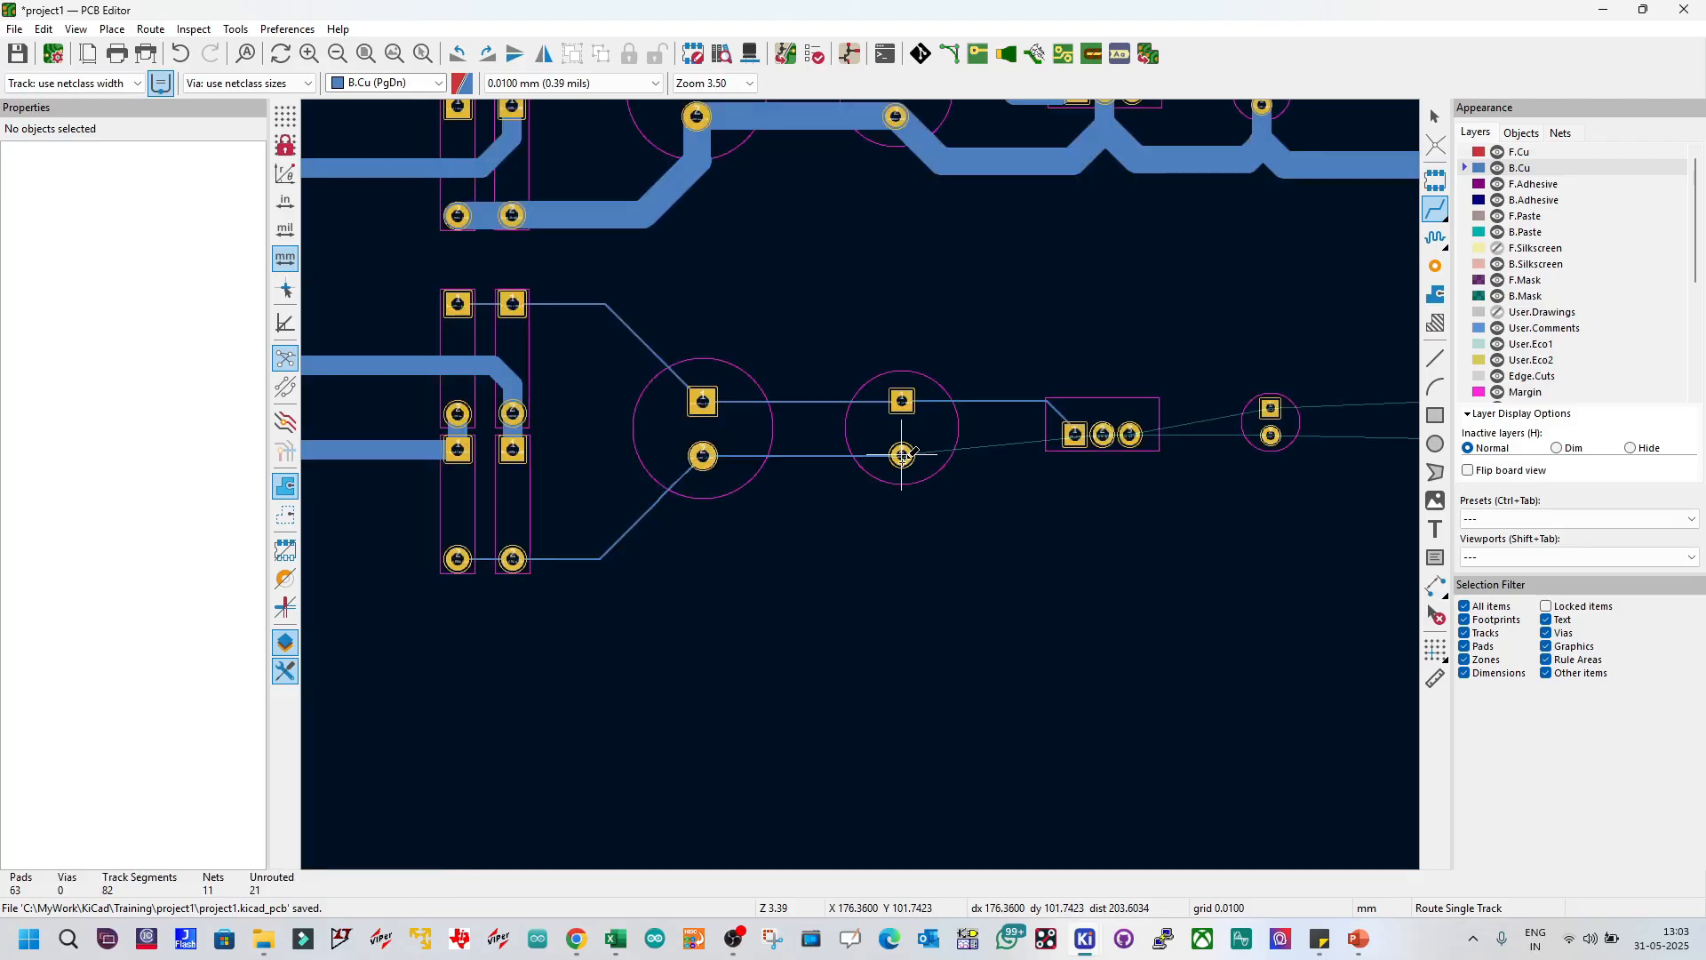
{"action": "left_click", "coordinate": [901, 456]}
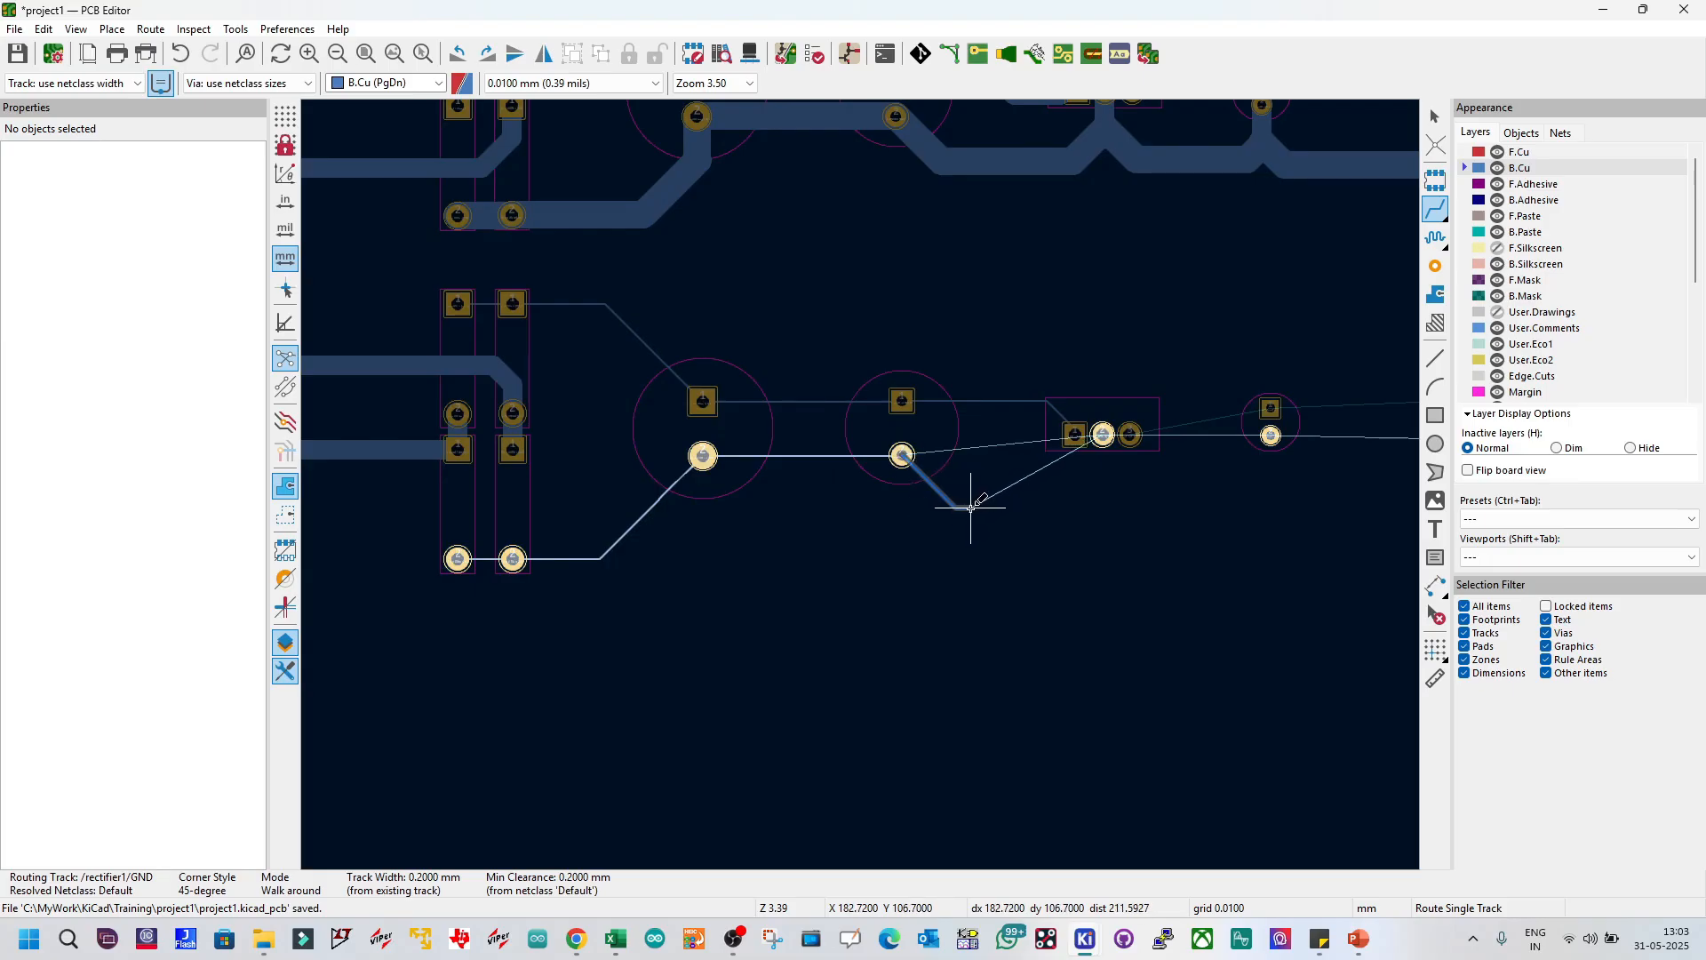
{"action": "left_click", "coordinate": [949, 504]}
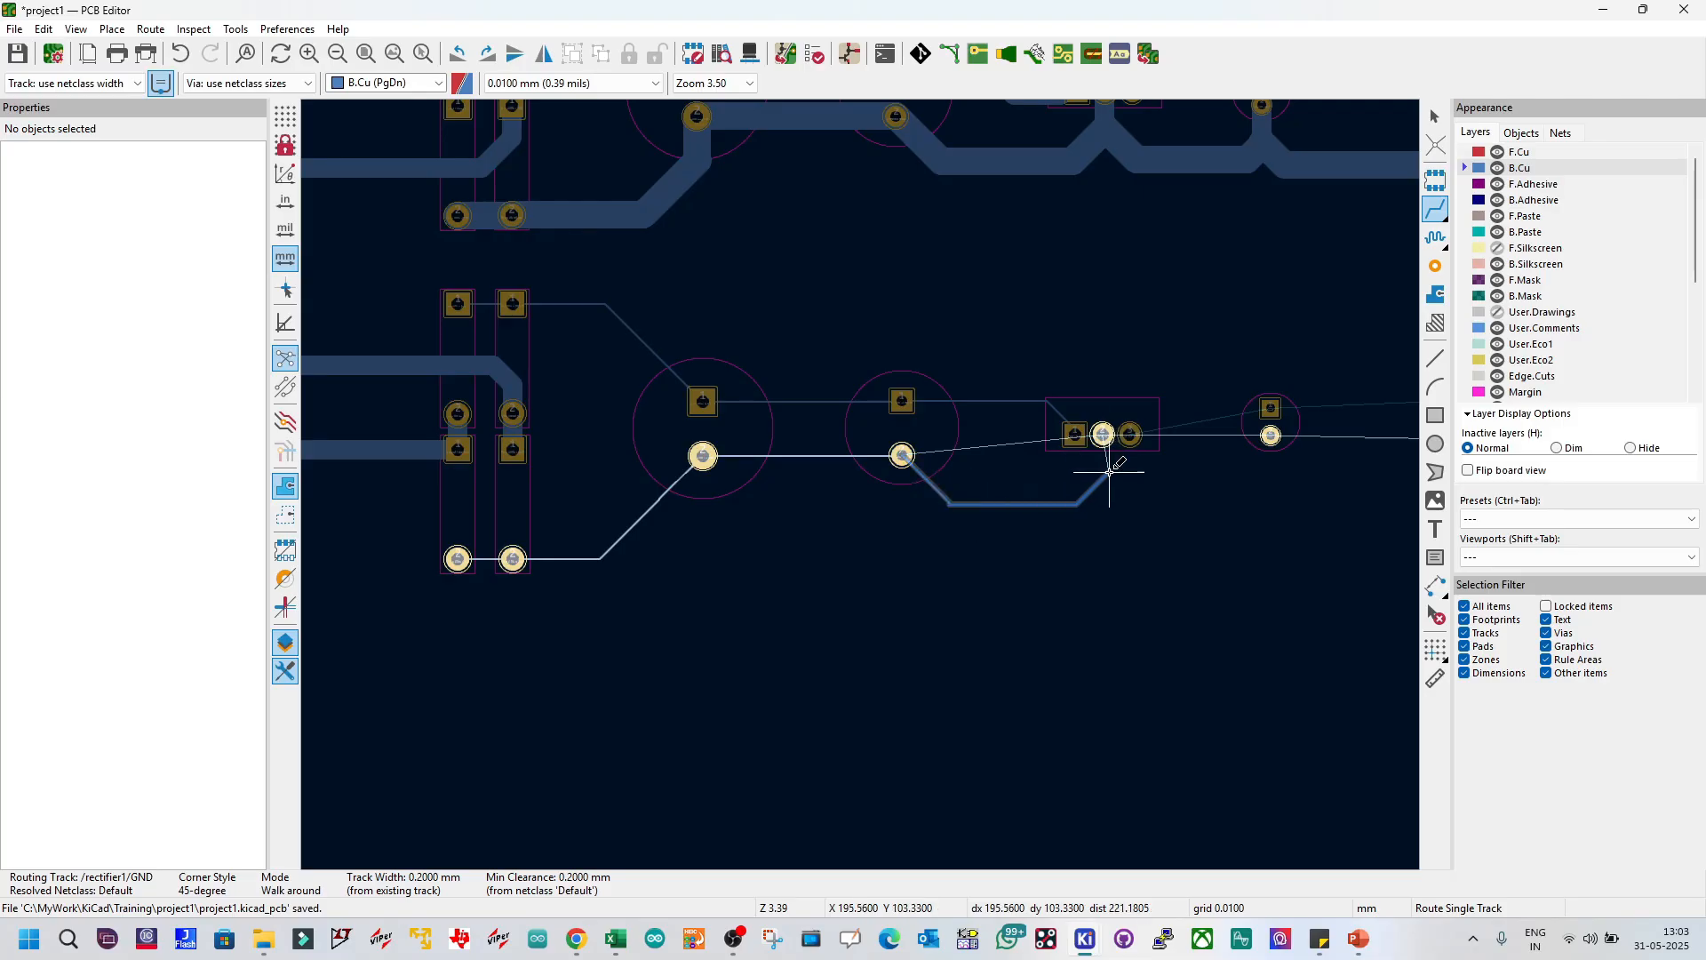
{"action": "left_click", "coordinate": [1106, 444]}
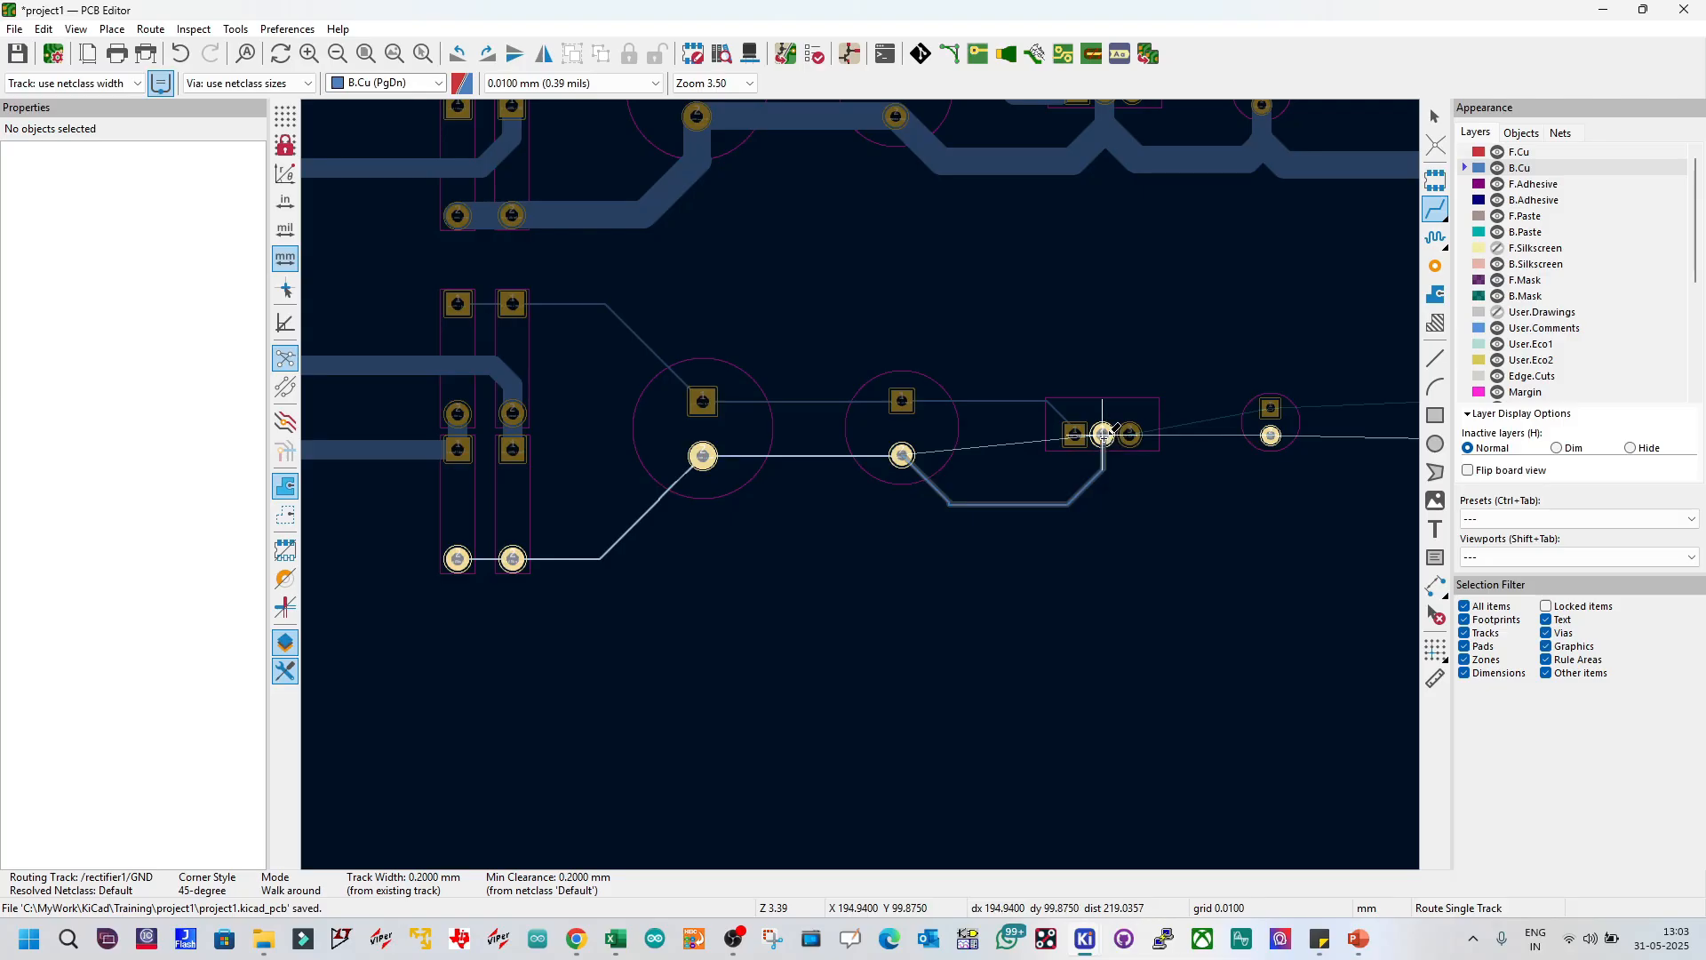
Step: Route the second channel's 0.2 mm 5V_DC track on B.Cu from U2's output pad to the small capacitor's square pad
{"action": "scroll", "coordinate": [1107, 444], "scroll_direction": "up", "scroll_amount": 2}
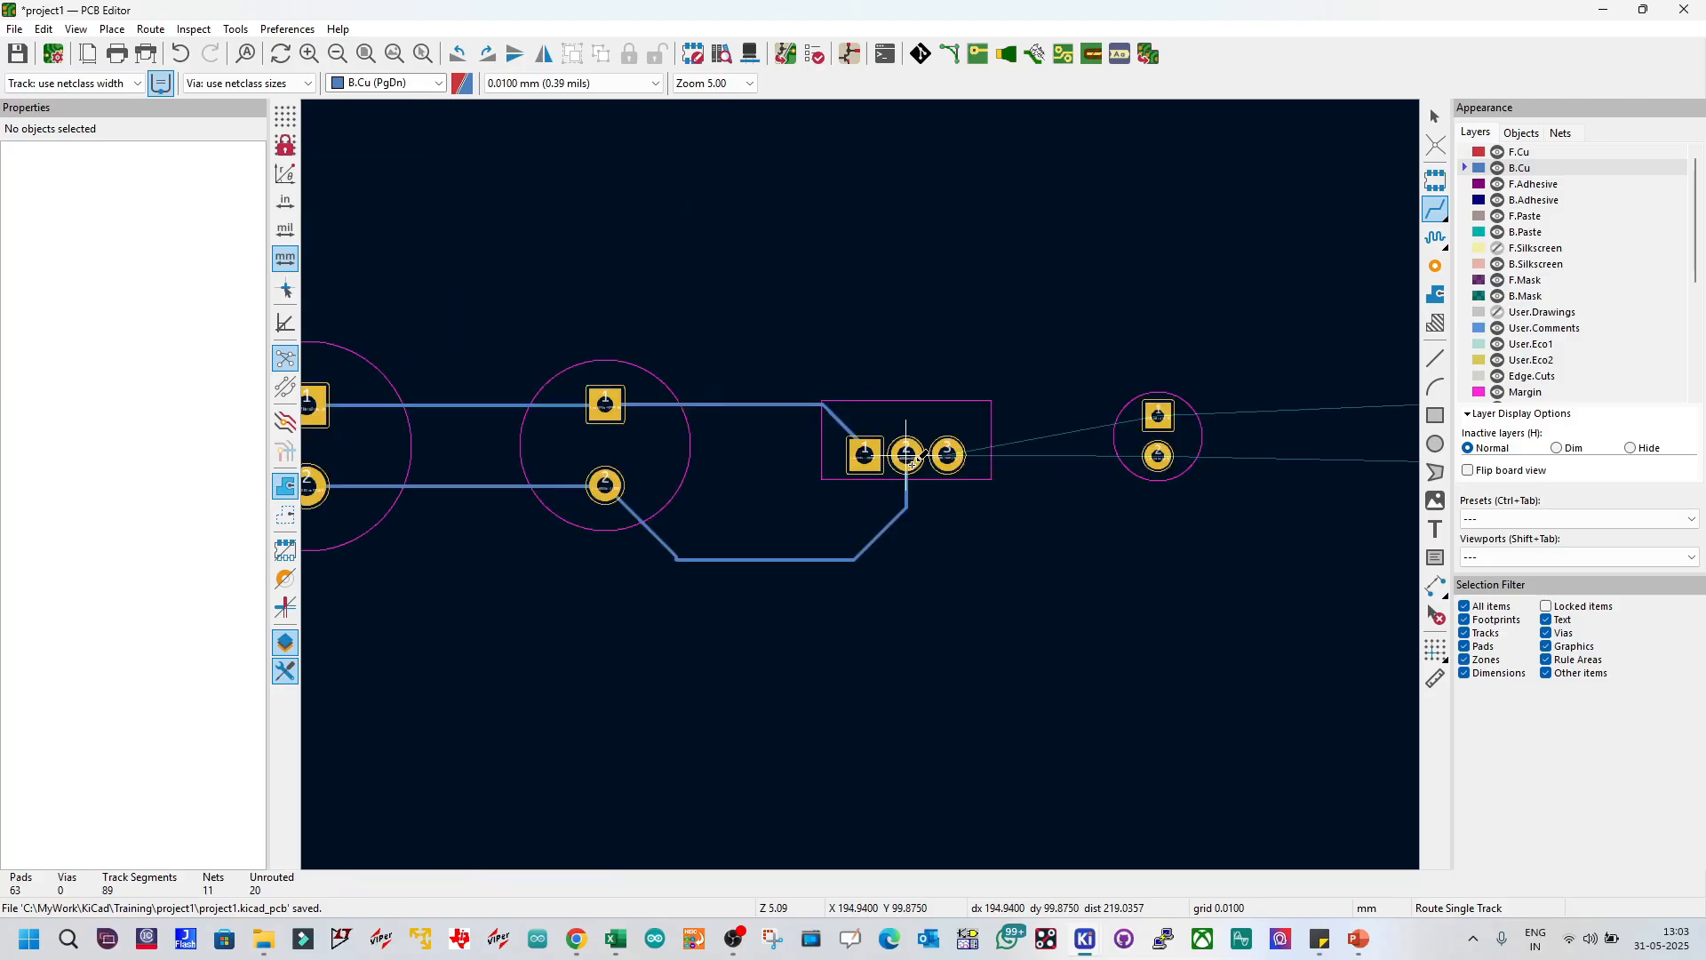
{"action": "left_click", "coordinate": [948, 455]}
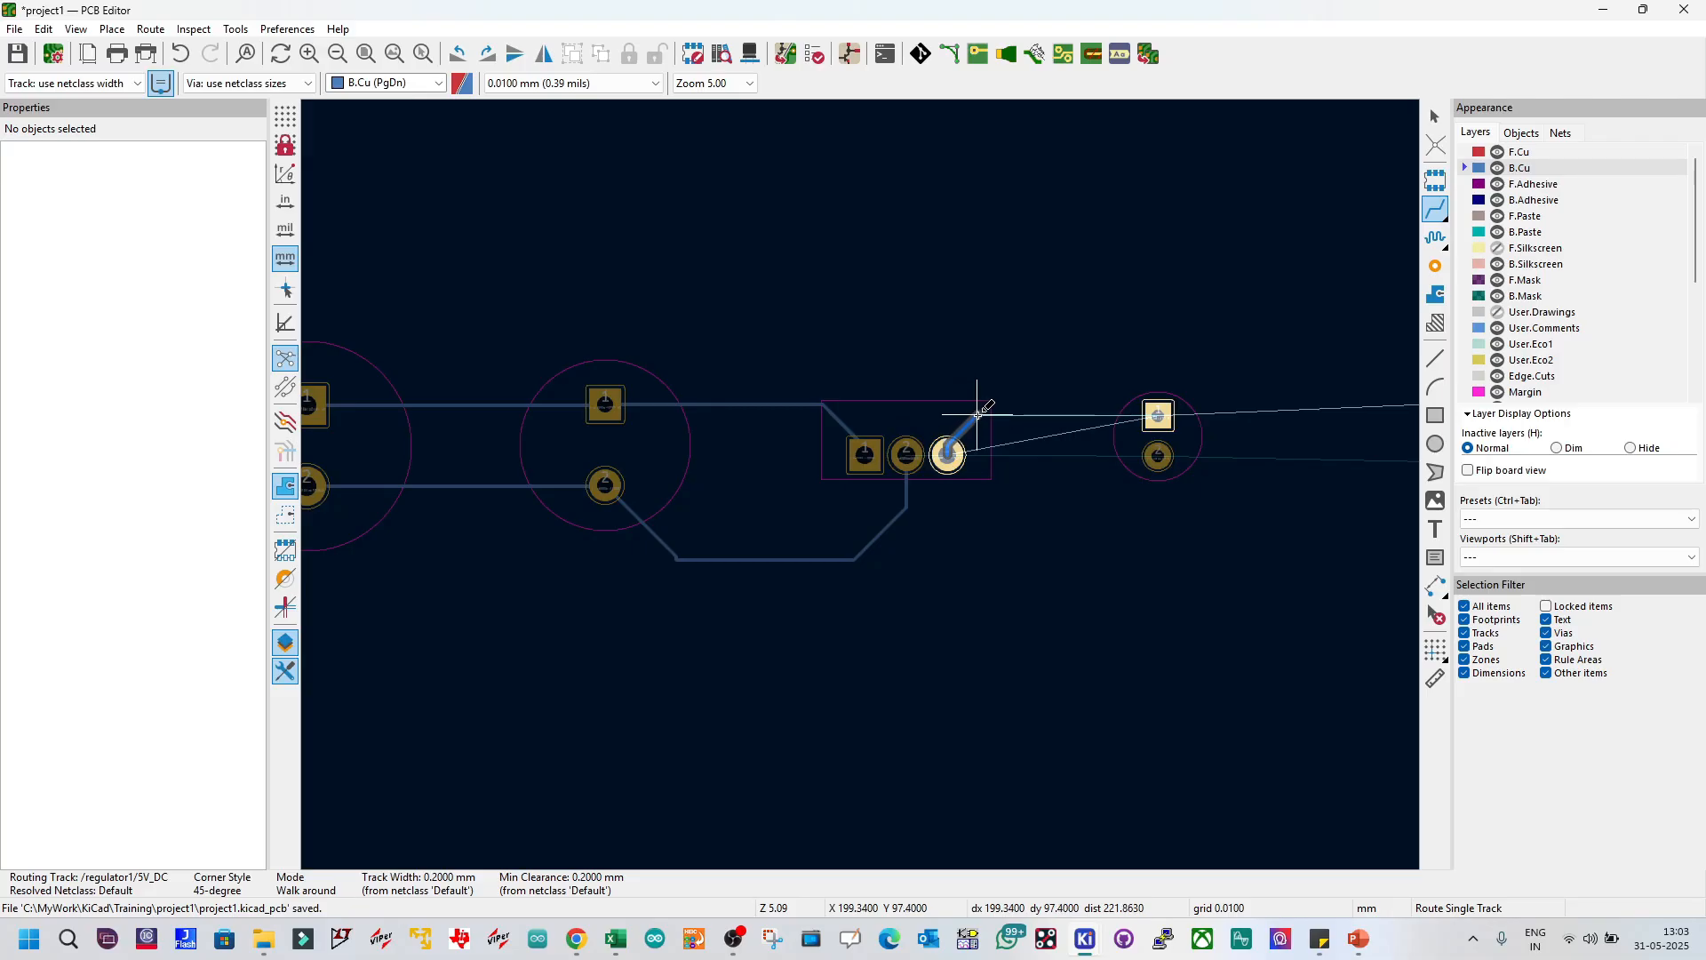
{"action": "left_click", "coordinate": [1158, 415]}
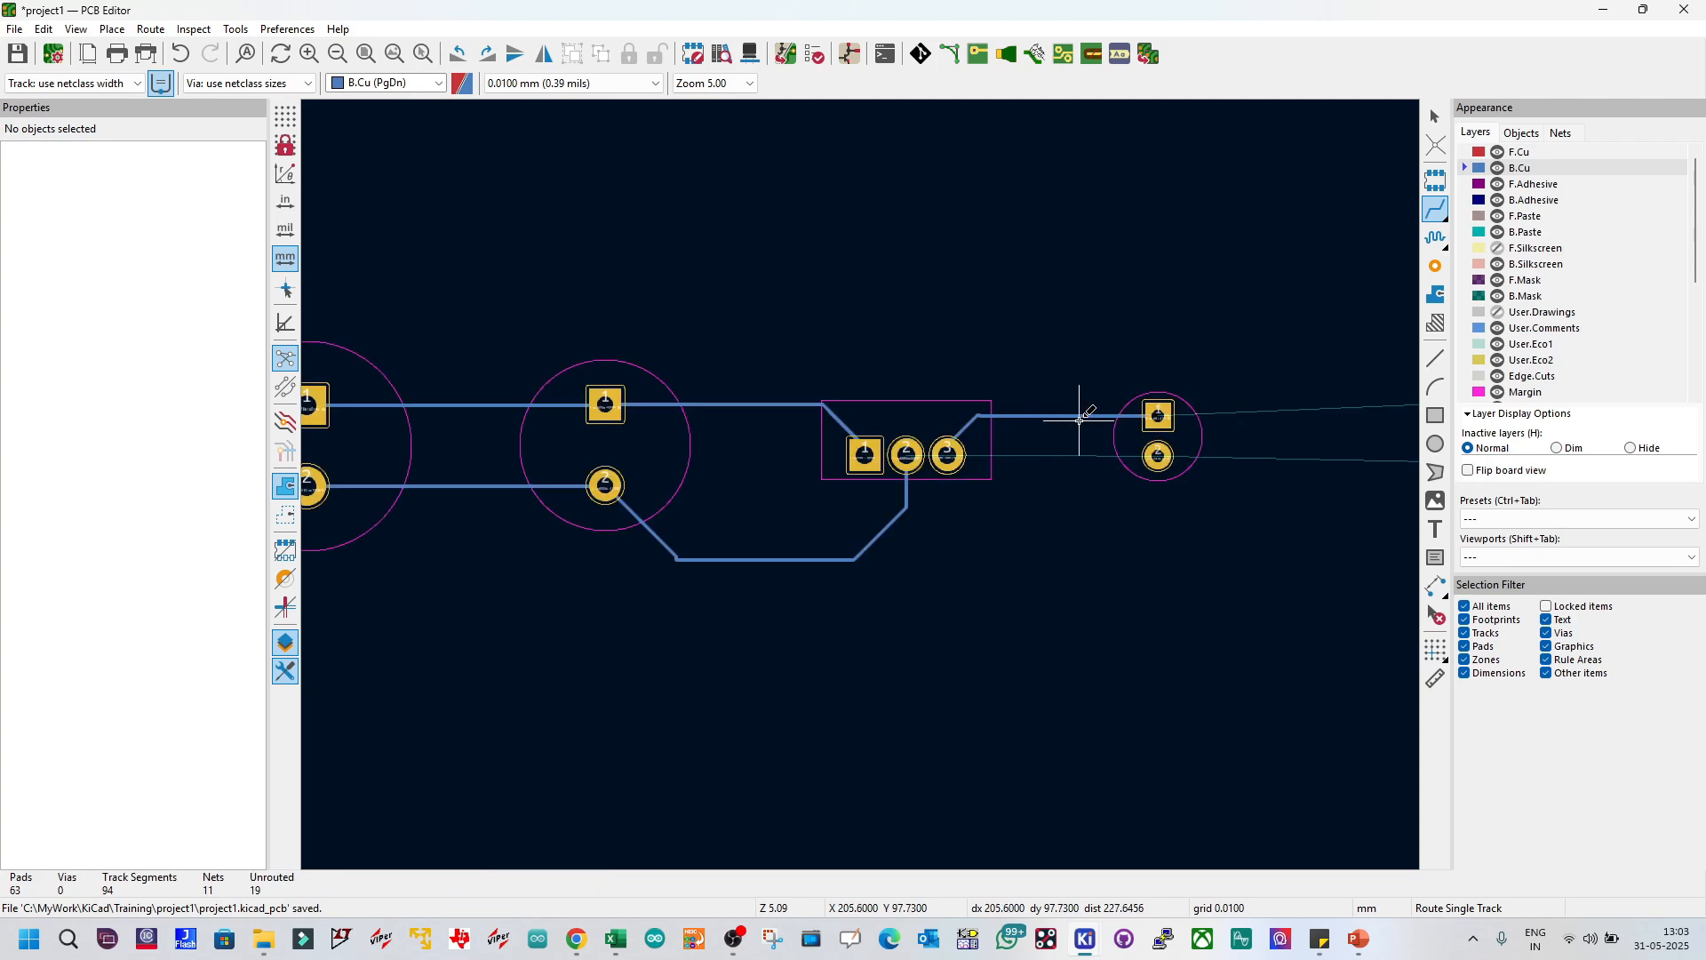
{"action": "scroll", "coordinate": [1080, 419], "scroll_direction": "up", "scroll_amount": 5}
{"action": "key", "text": "Escape"}
{"action": "left_click", "coordinate": [872, 469]}
{"action": "key", "text": "Escape"}
{"action": "left_click", "coordinate": [870, 457]}
{"action": "key", "text": "Escape"}
Step: Route the 5V_DC track on B.Cu from the second output terminal's round pad to the small capacitor's square pad
{"action": "scroll", "coordinate": [875, 454], "scroll_direction": "down", "scroll_amount": 6}
{"action": "scroll", "coordinate": [861, 485], "scroll_direction": "up", "scroll_amount": 1}
{"action": "scroll", "coordinate": [861, 486], "scroll_direction": "down", "scroll_amount": 1}
{"action": "scroll", "coordinate": [1019, 488], "scroll_direction": "up", "scroll_amount": 1}
{"action": "scroll", "coordinate": [870, 487], "scroll_direction": "down", "scroll_amount": 1}
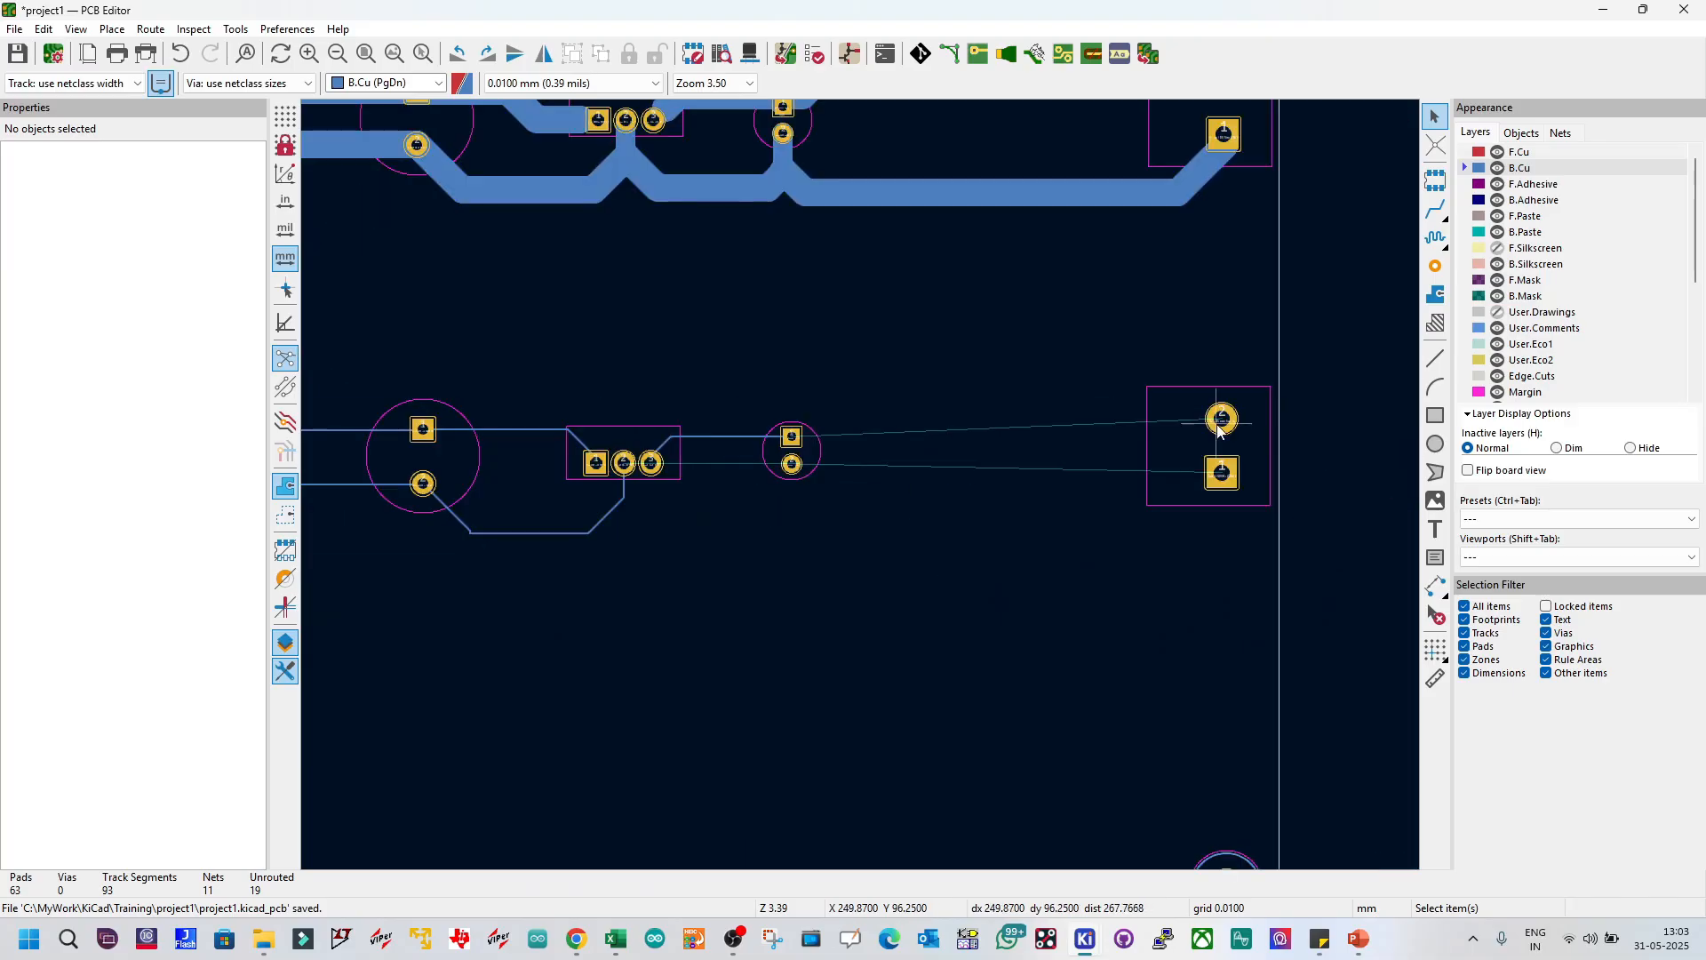
{"action": "left_click", "coordinate": [1436, 210]}
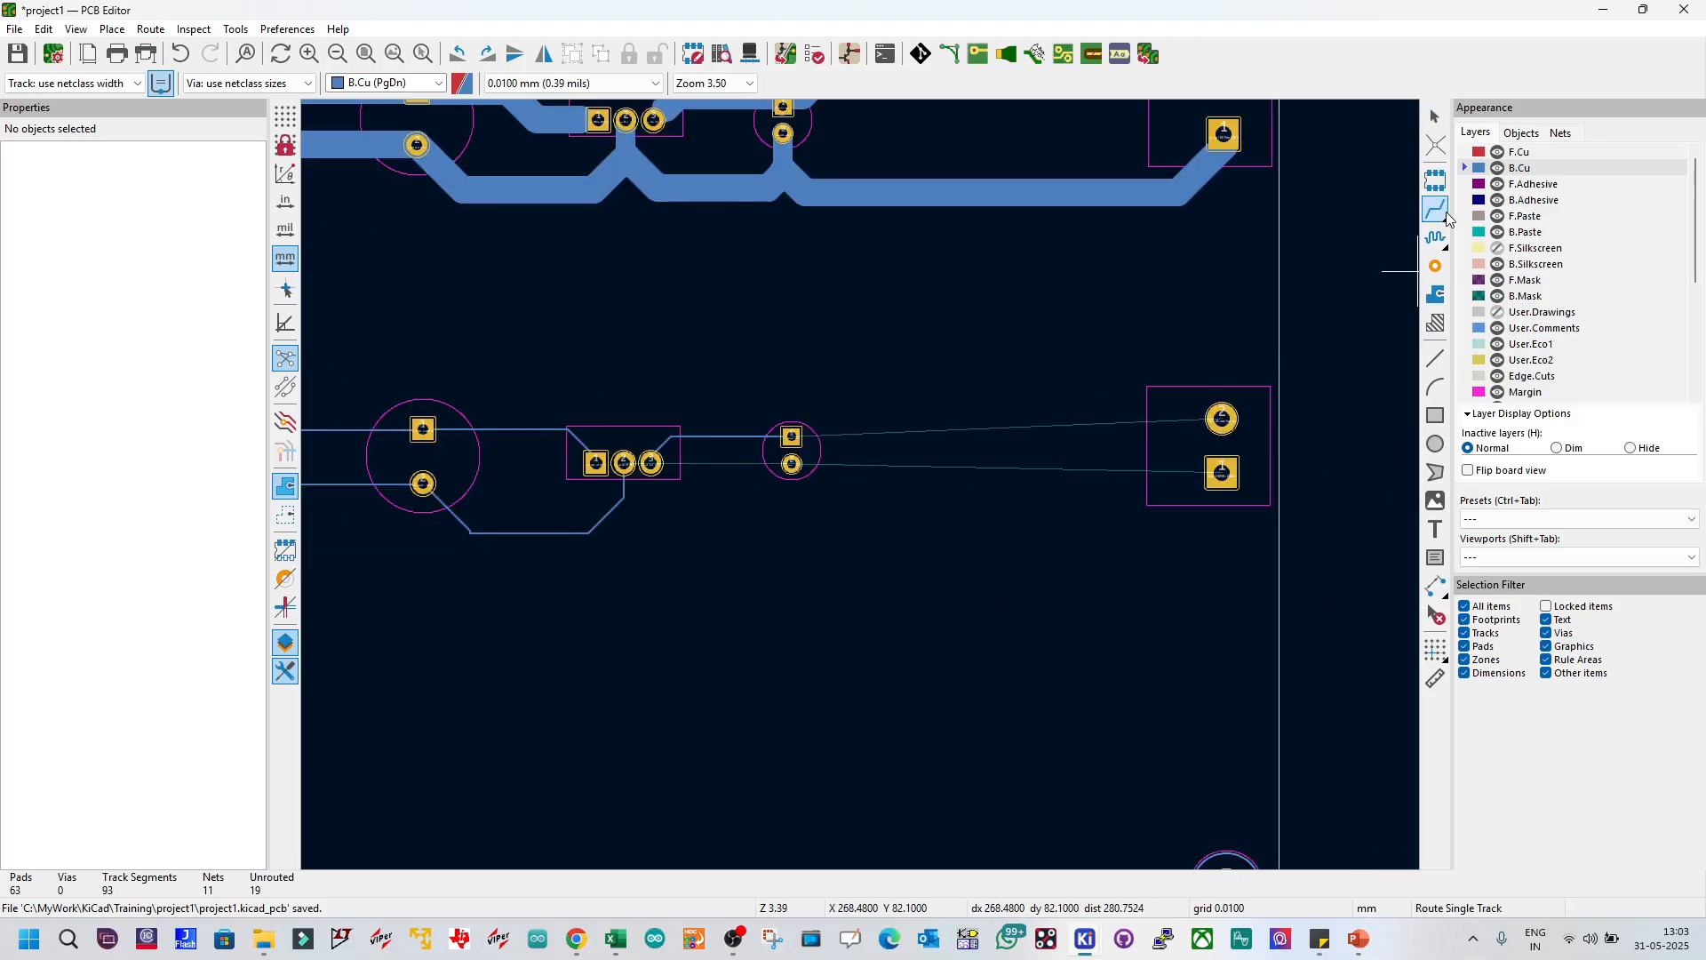
{"action": "left_click", "coordinate": [1249, 427]}
{"action": "left_click", "coordinate": [779, 441]}
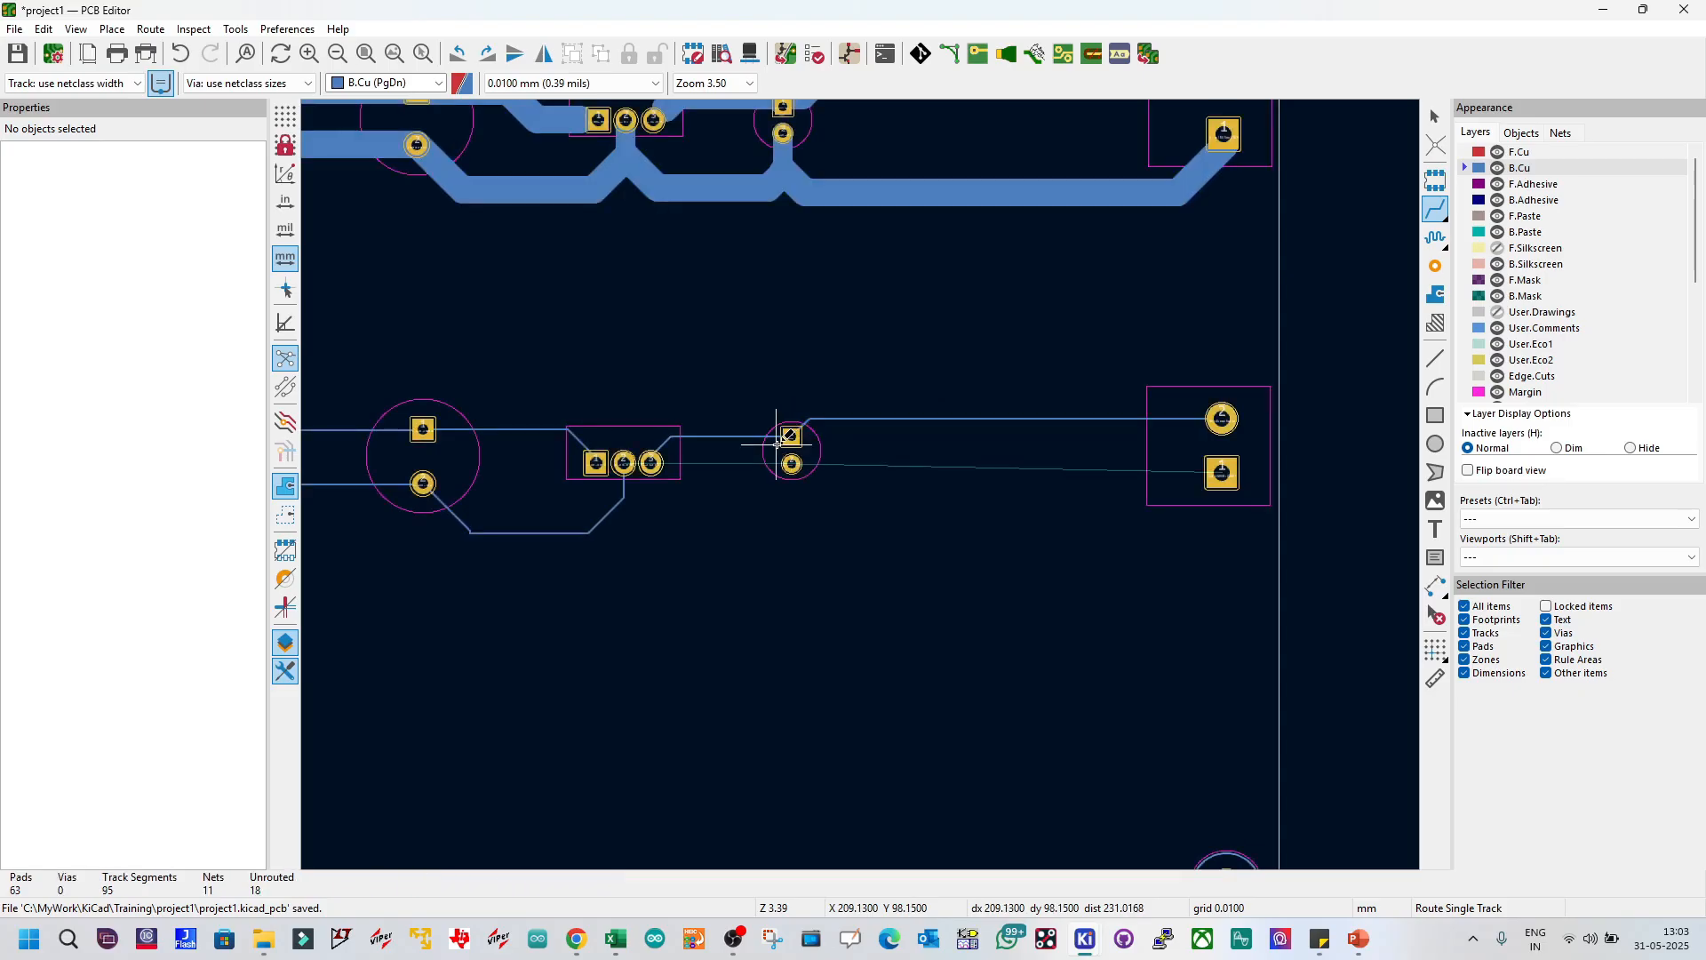
Step: Route the GND track on B.Cu from the second output terminal's square pad through the small capacitor's round pad to U2's middle pad
{"action": "left_click", "coordinate": [1223, 472]}
{"action": "left_click", "coordinate": [792, 463]}
{"action": "left_click", "coordinate": [791, 463]}
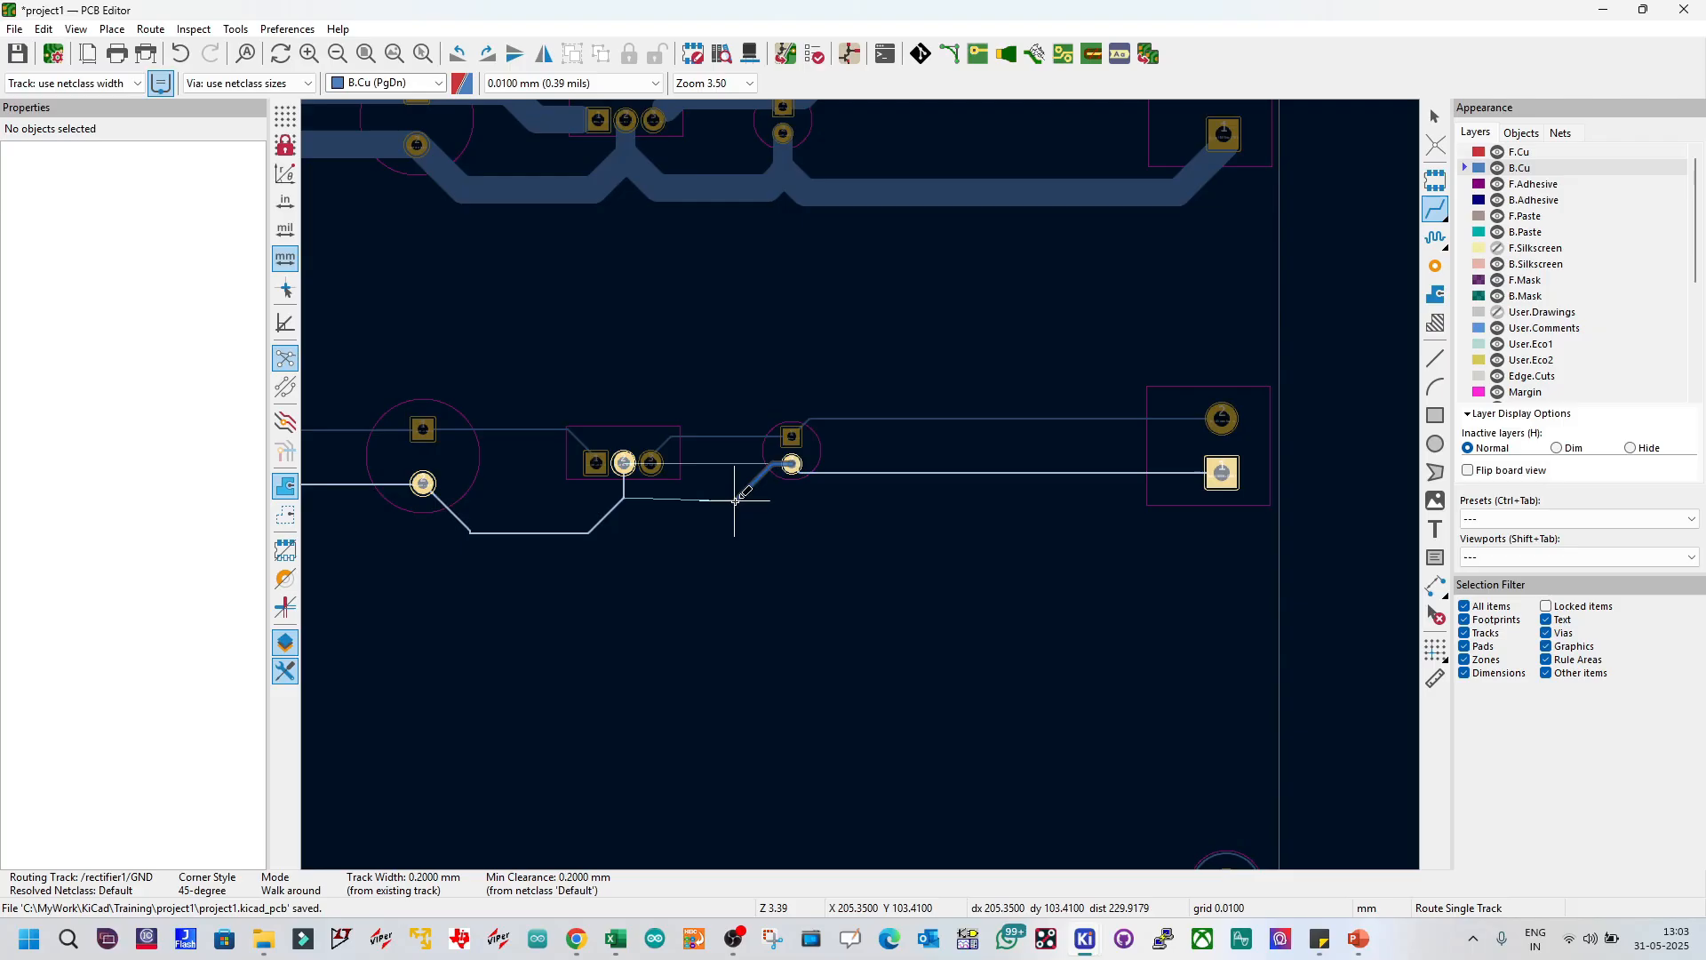
{"action": "left_click", "coordinate": [624, 463]}
{"action": "key", "text": "Escape"}
Step: Reposition the GND track segments between U2's middle pad and the small capacitor's round pad
{"action": "left_click", "coordinate": [647, 487]}
{"action": "key", "text": "d"}
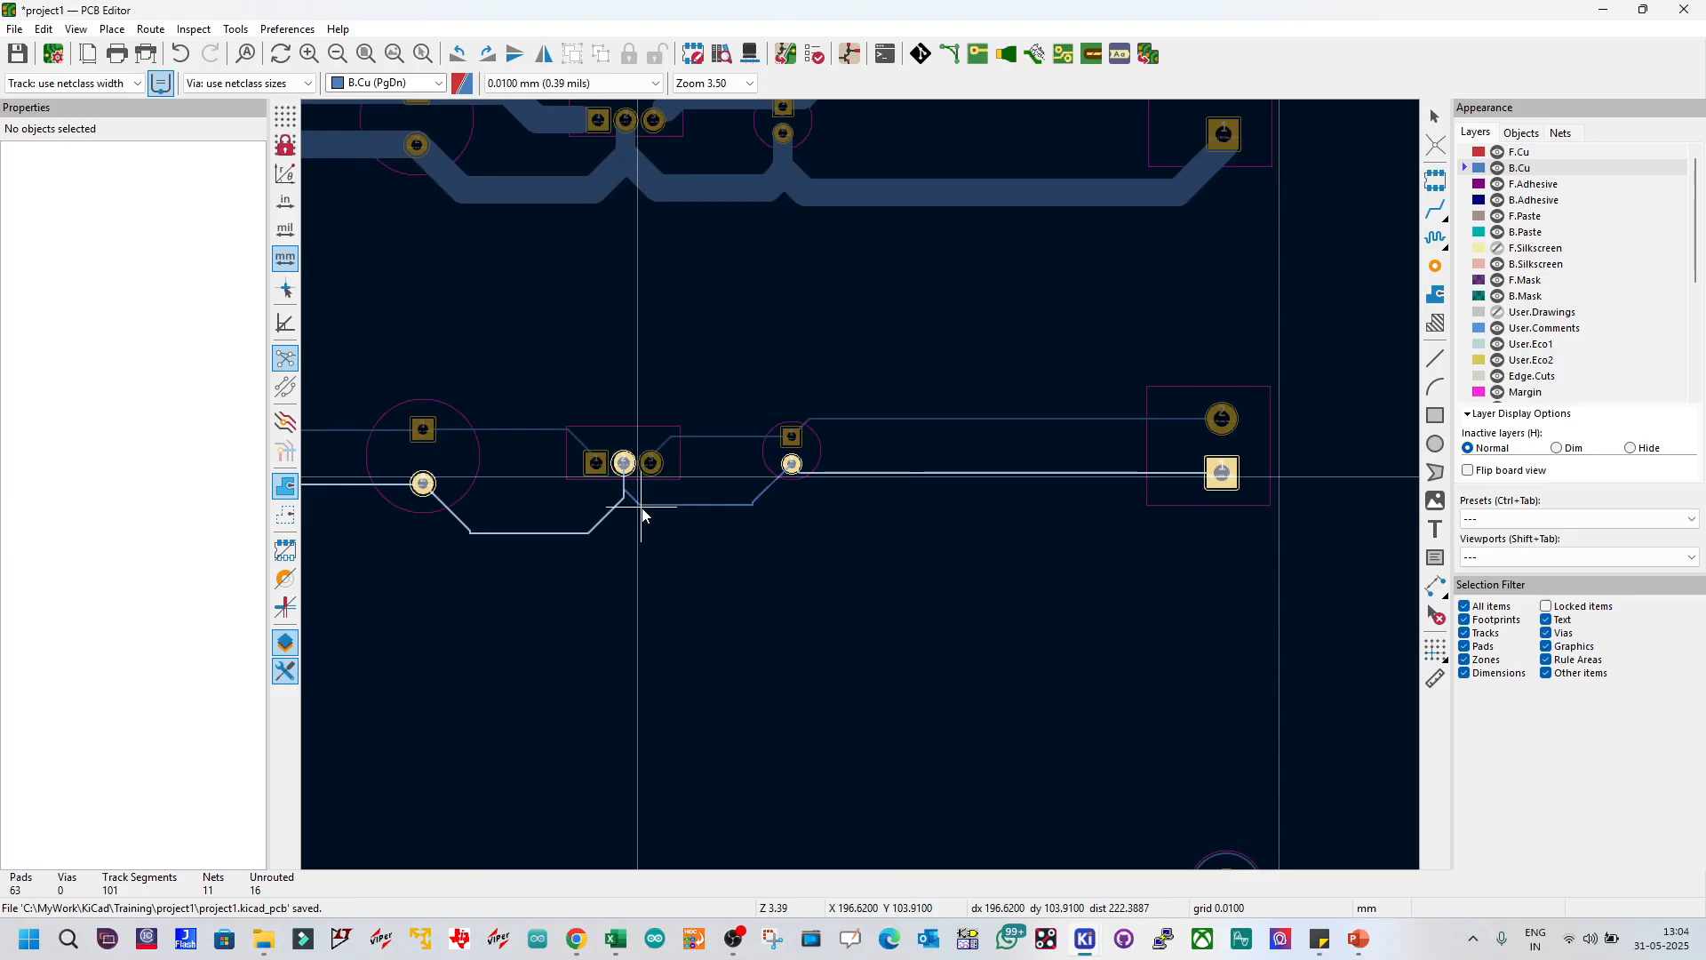
{"action": "left_click", "coordinate": [643, 516]}
{"action": "scroll", "coordinate": [724, 505], "scroll_direction": "up", "scroll_amount": 5}
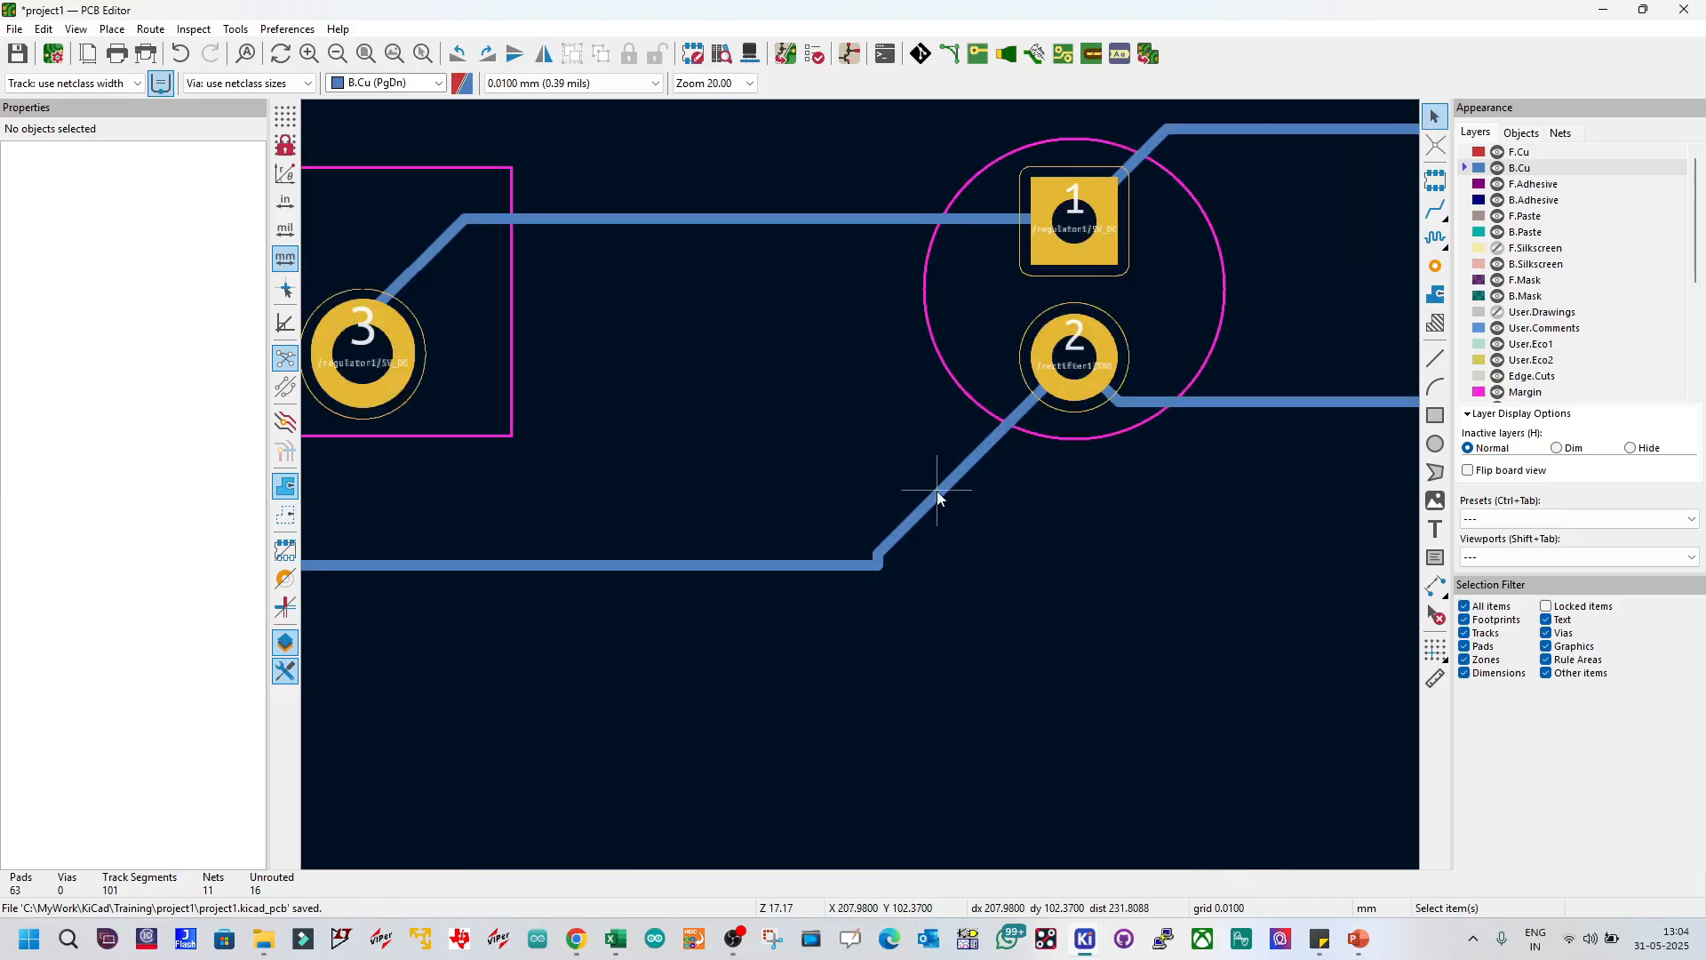
{"action": "left_click", "coordinate": [938, 494]}
{"action": "key", "text": "d"}
{"action": "left_click", "coordinate": [963, 505]}
Step: Adjust the diagonal GND track segment leaving the round pad of the capacitor before U2
{"action": "scroll", "coordinate": [690, 499], "scroll_direction": "down", "scroll_amount": 6}
{"action": "scroll", "coordinate": [838, 488], "scroll_direction": "up", "scroll_amount": 4}
{"action": "left_click", "coordinate": [718, 524]}
{"action": "key", "text": "d"}
{"action": "left_click", "coordinate": [711, 534]}
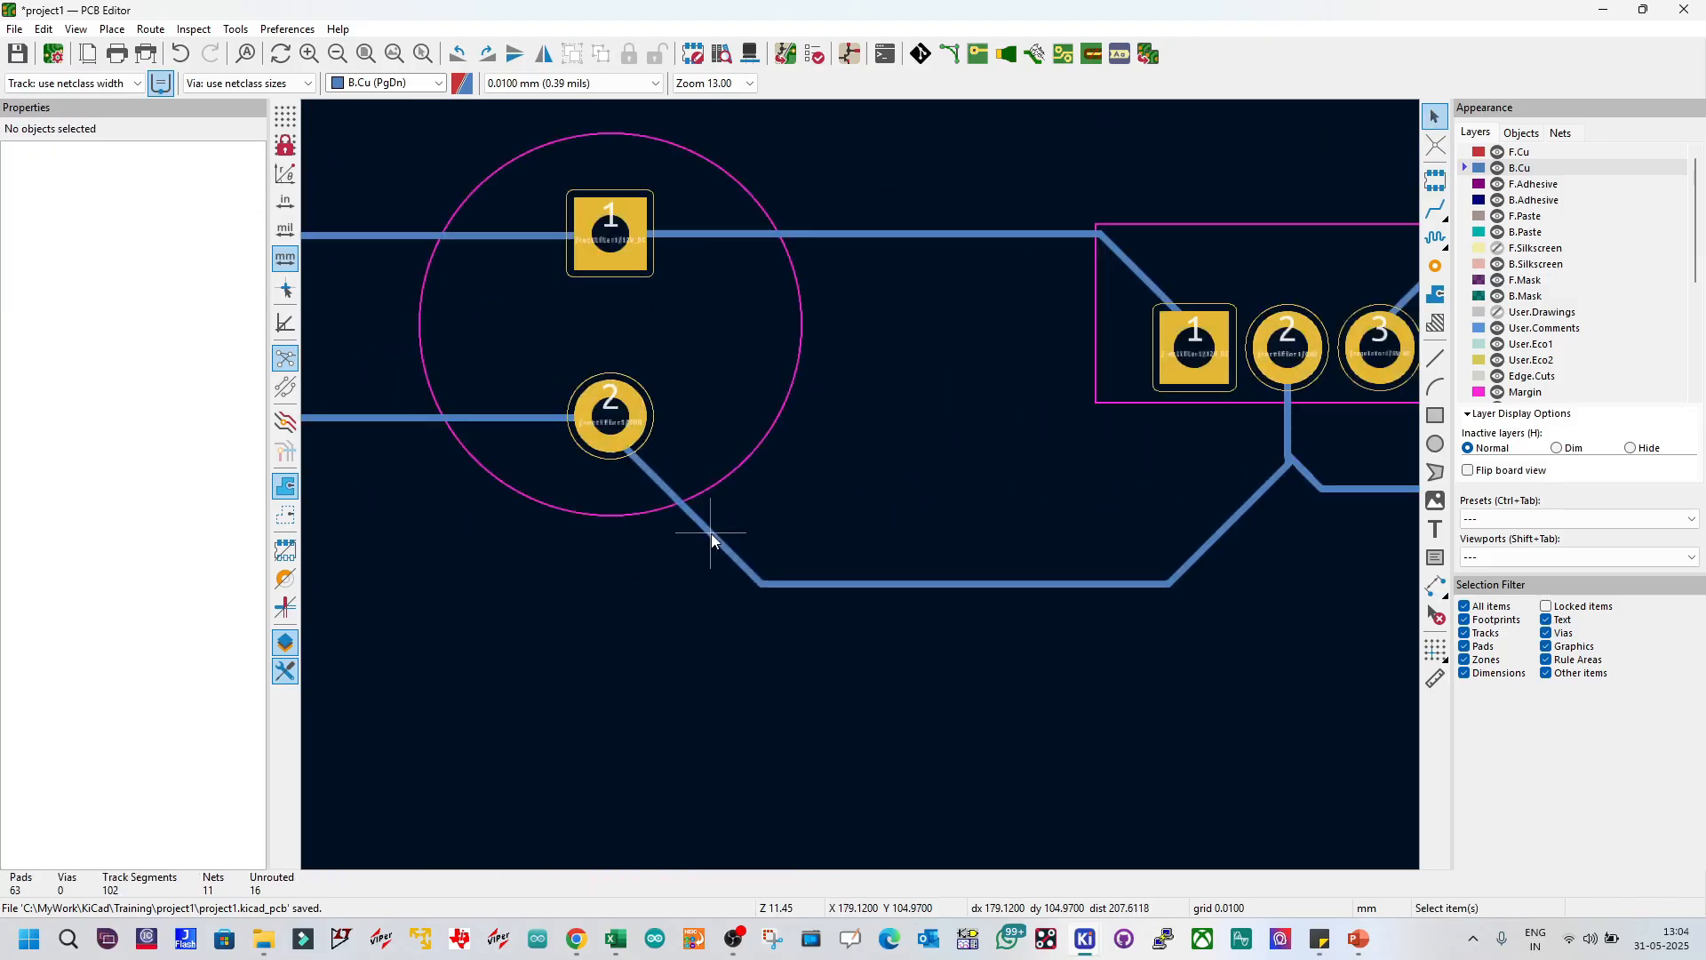
Step: Set the width of all connected 12V_DC tracks in the second channel to 1.8 mm
{"action": "scroll", "coordinate": [711, 533], "scroll_direction": "down", "scroll_amount": 5}
{"action": "scroll", "coordinate": [846, 477], "scroll_direction": "up", "scroll_amount": 1}
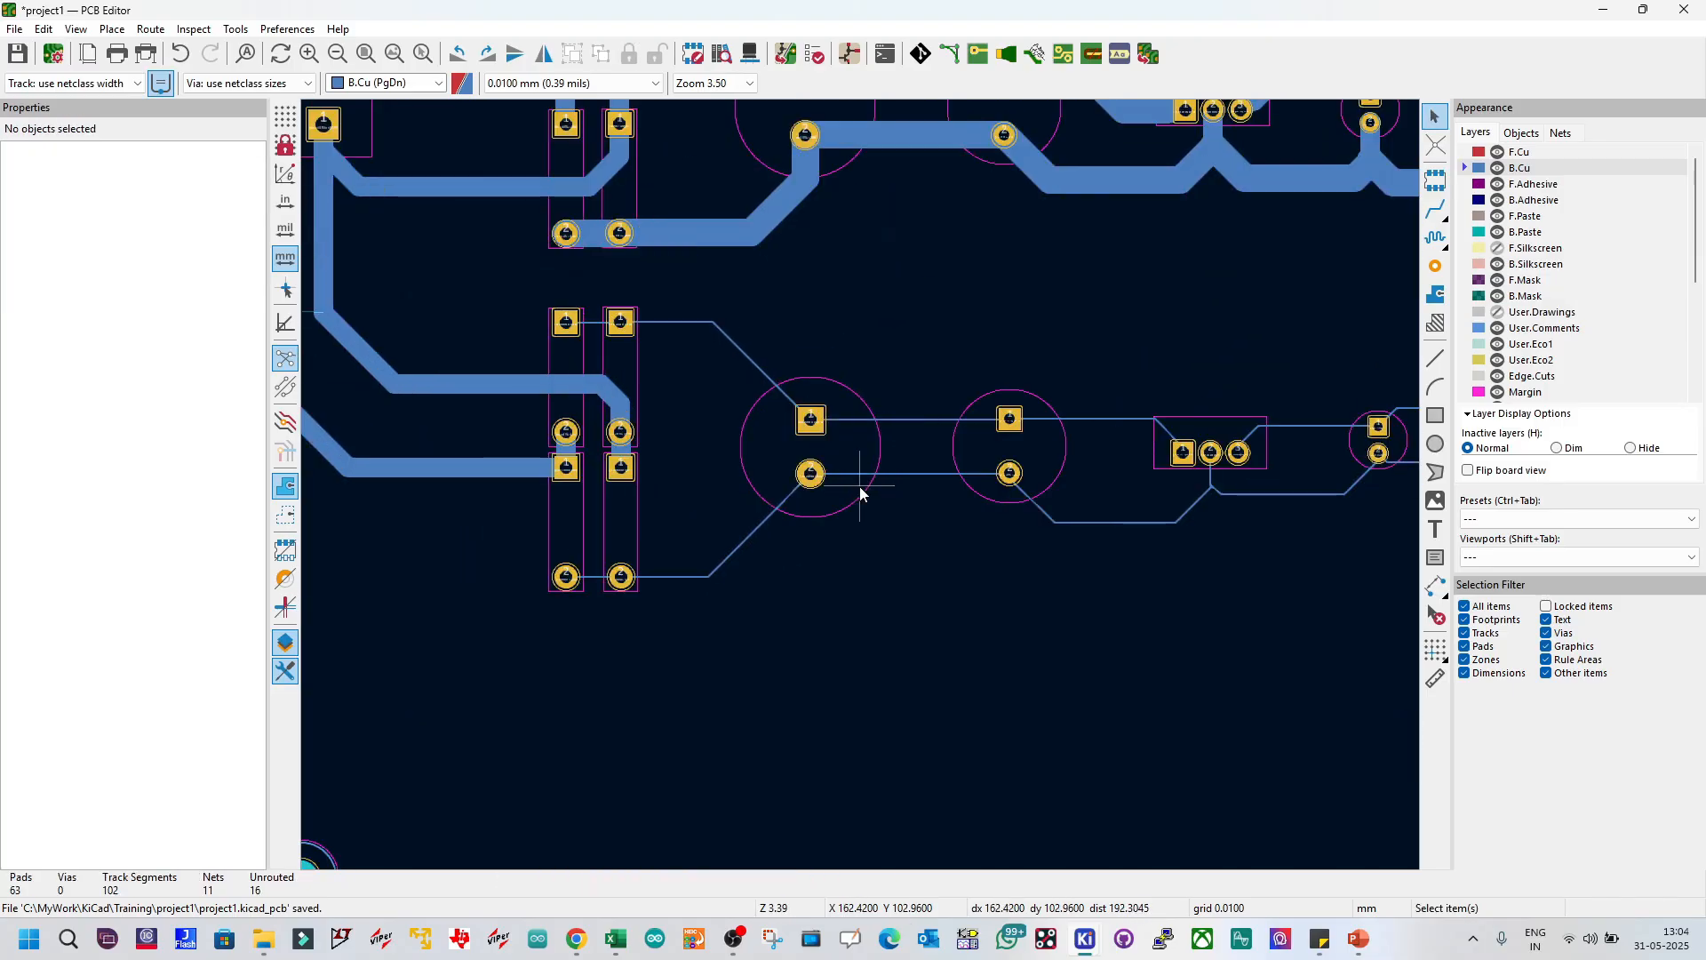
{"action": "left_click", "coordinate": [913, 419]}
{"action": "type", "text": "u"}
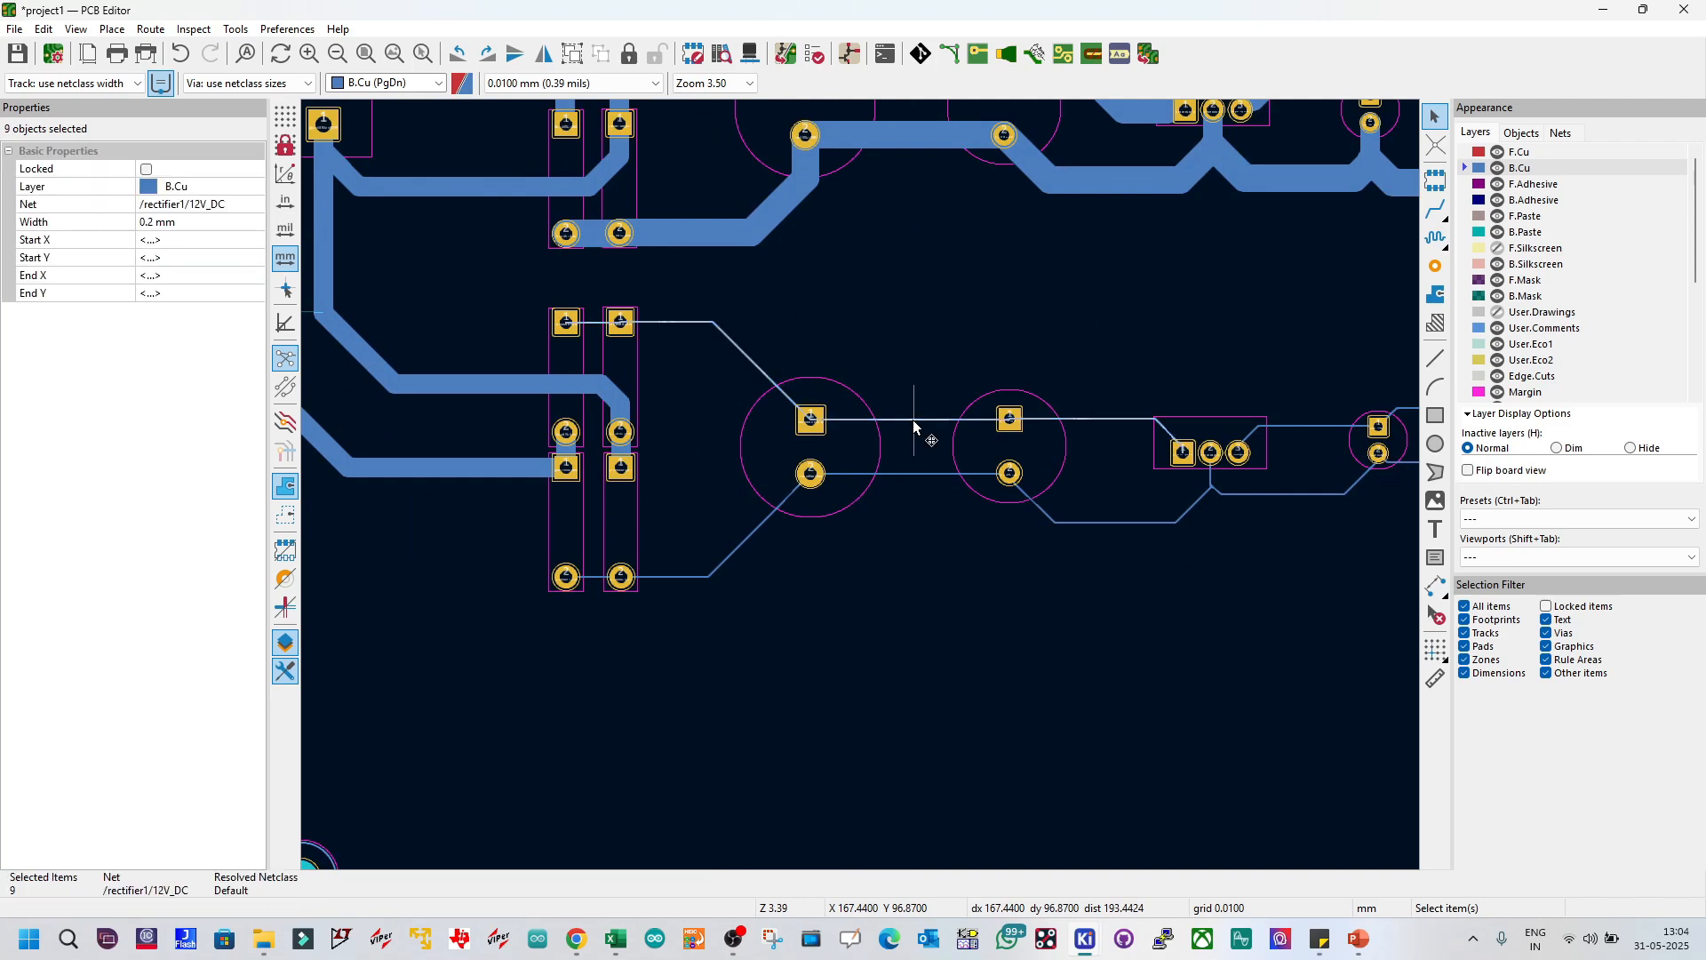
{"action": "type", "text": "e1.8"}
{"action": "key", "text": "Return"}
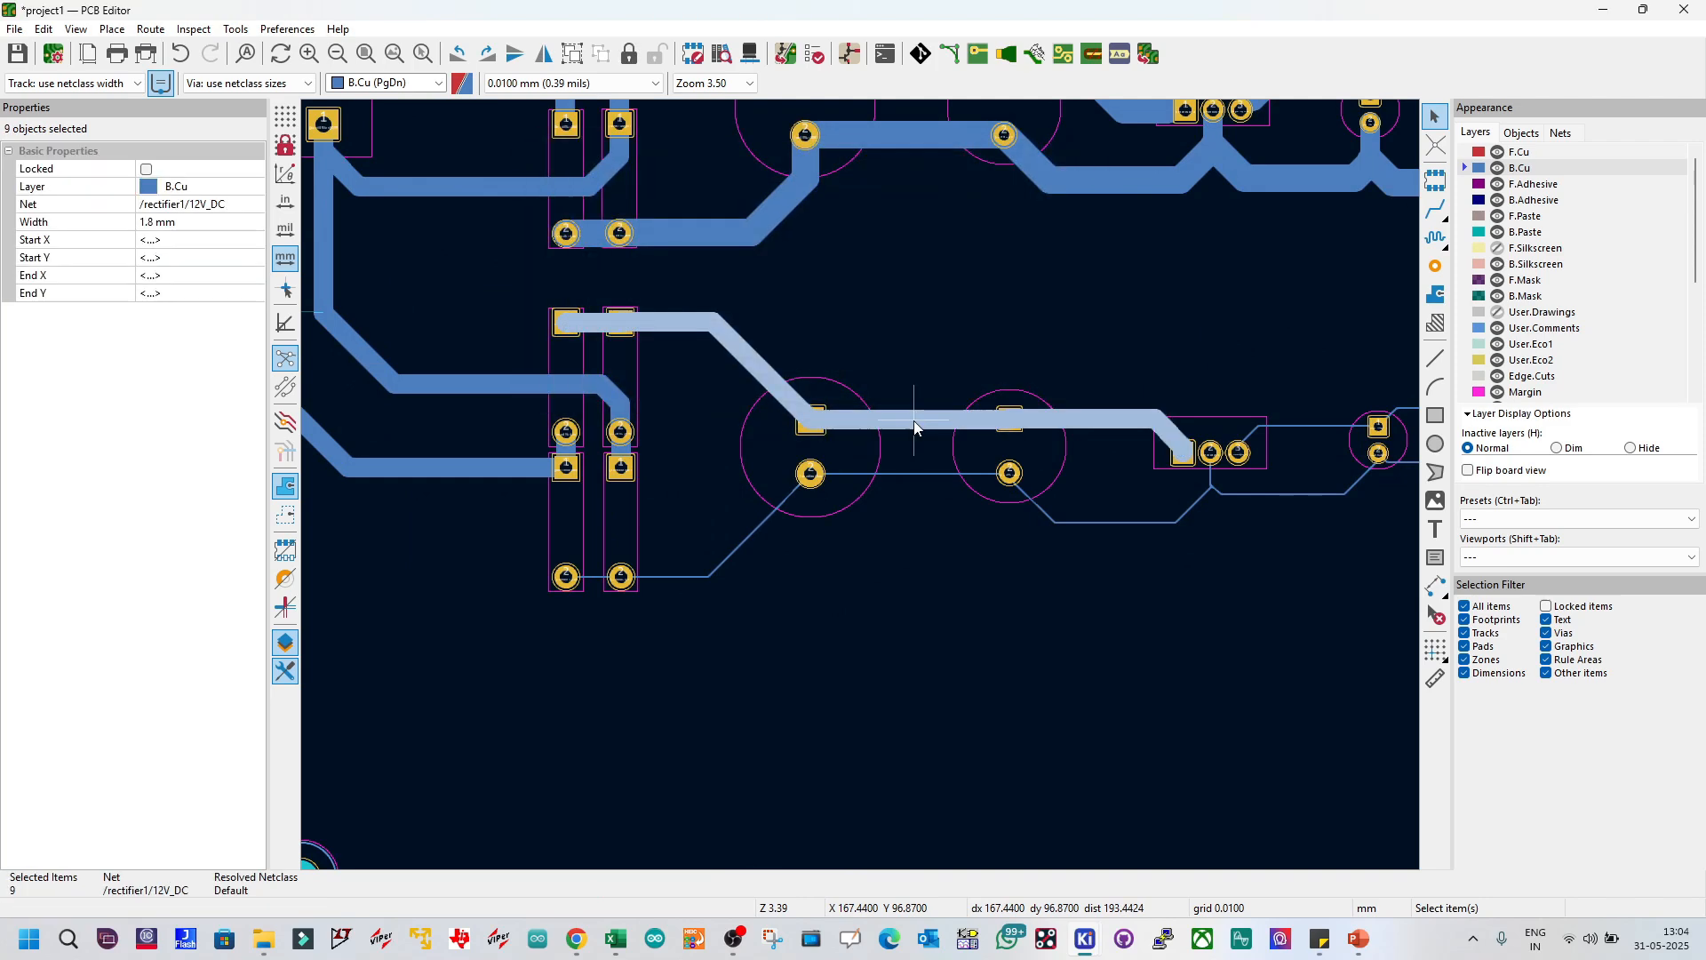
{"action": "key", "text": "Escape"}
Step: Set the width of all connected GND tracks in the second channel to 1.8 mm
{"action": "left_click", "coordinate": [938, 475]}
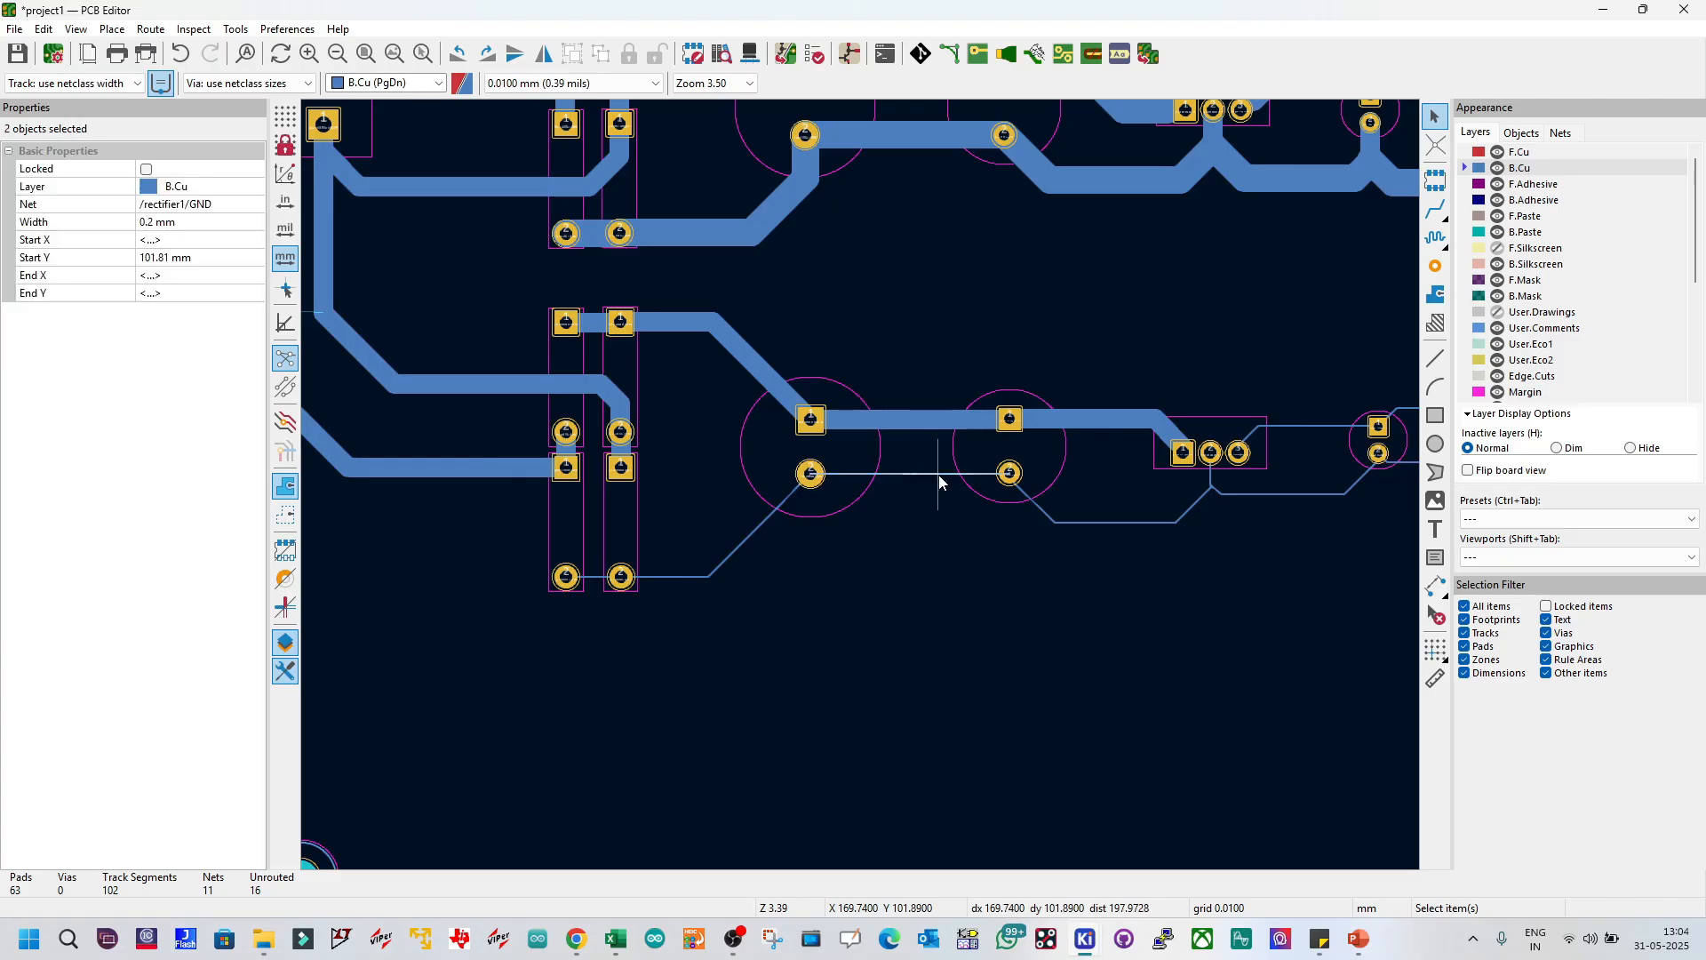
{"action": "type", "text": "u"}
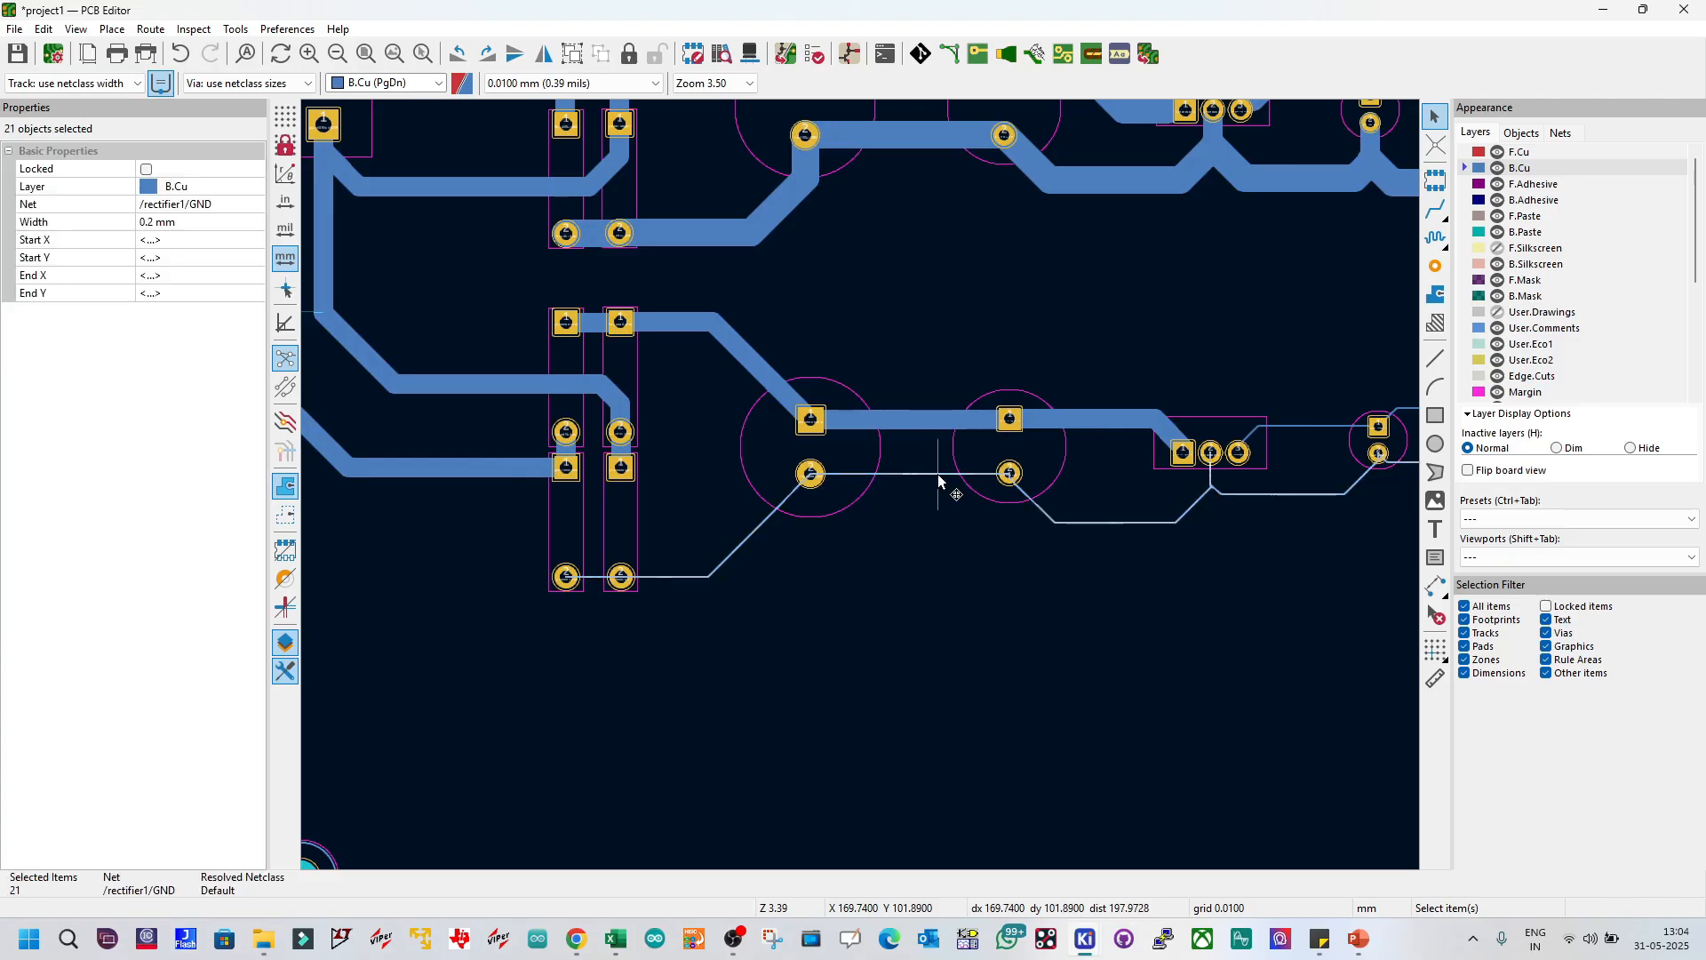
{"action": "type", "text": "e1.8"}
{"action": "key", "text": "Return"}
{"action": "key", "text": "Escape"}
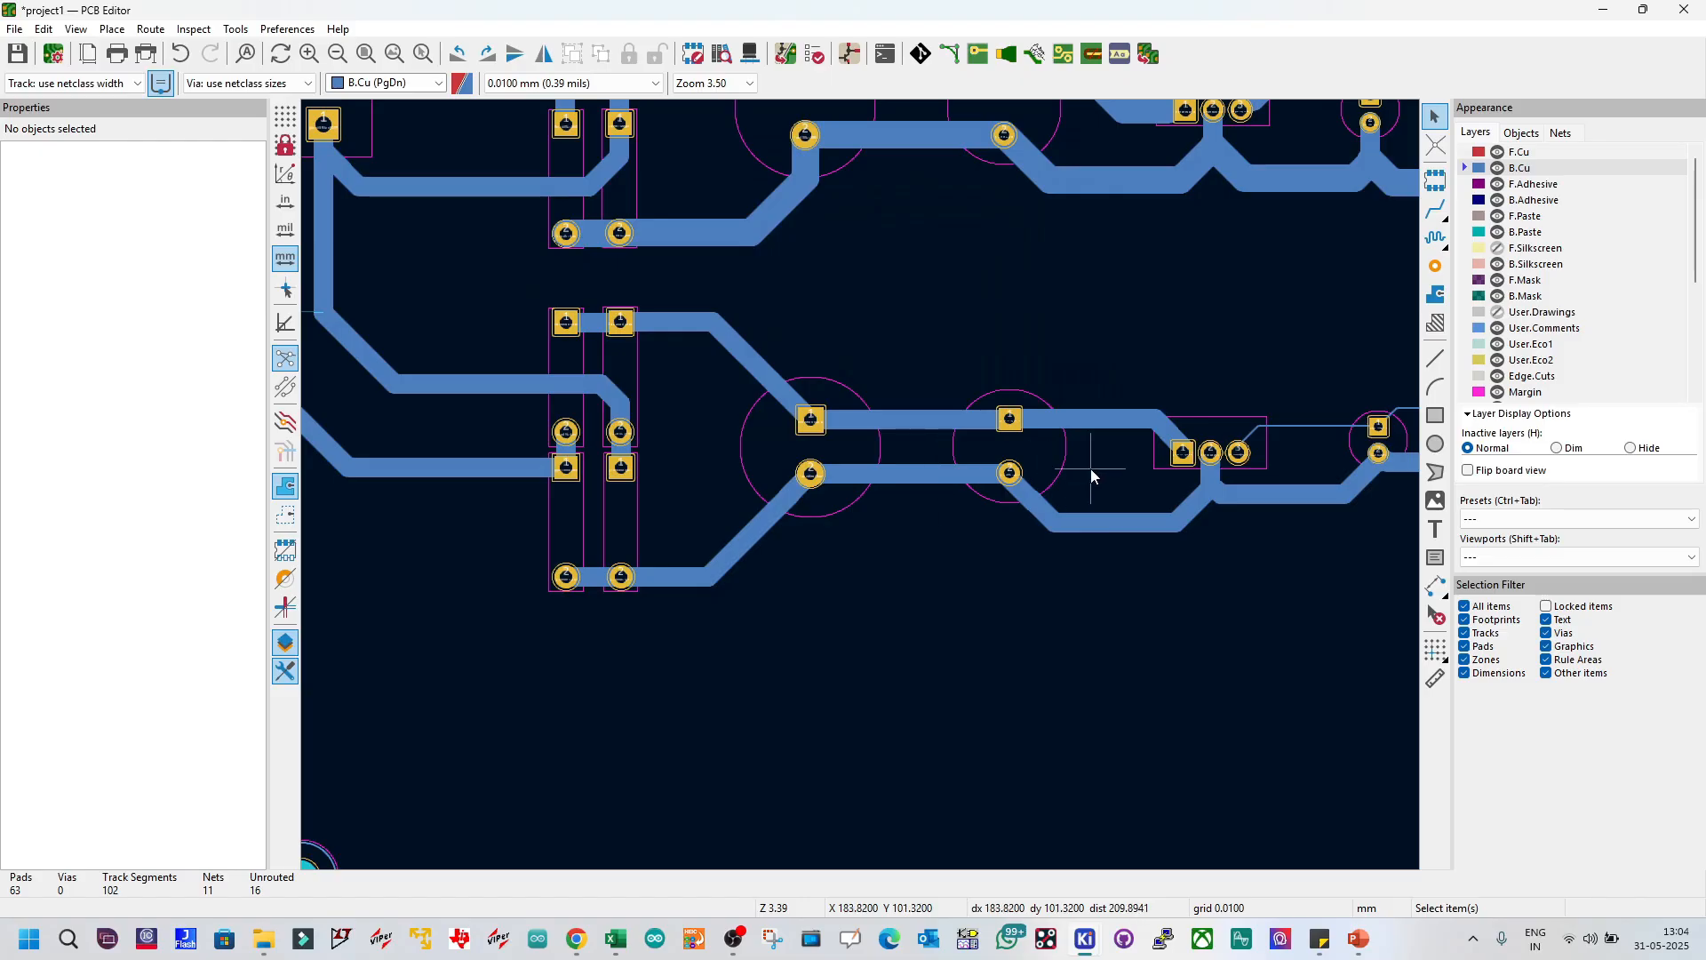
Step: Set the width of all connected 5V_DC tracks in the second channel to 1.8 mm and save the board
{"action": "scroll", "coordinate": [1295, 454], "scroll_direction": "up", "scroll_amount": 3}
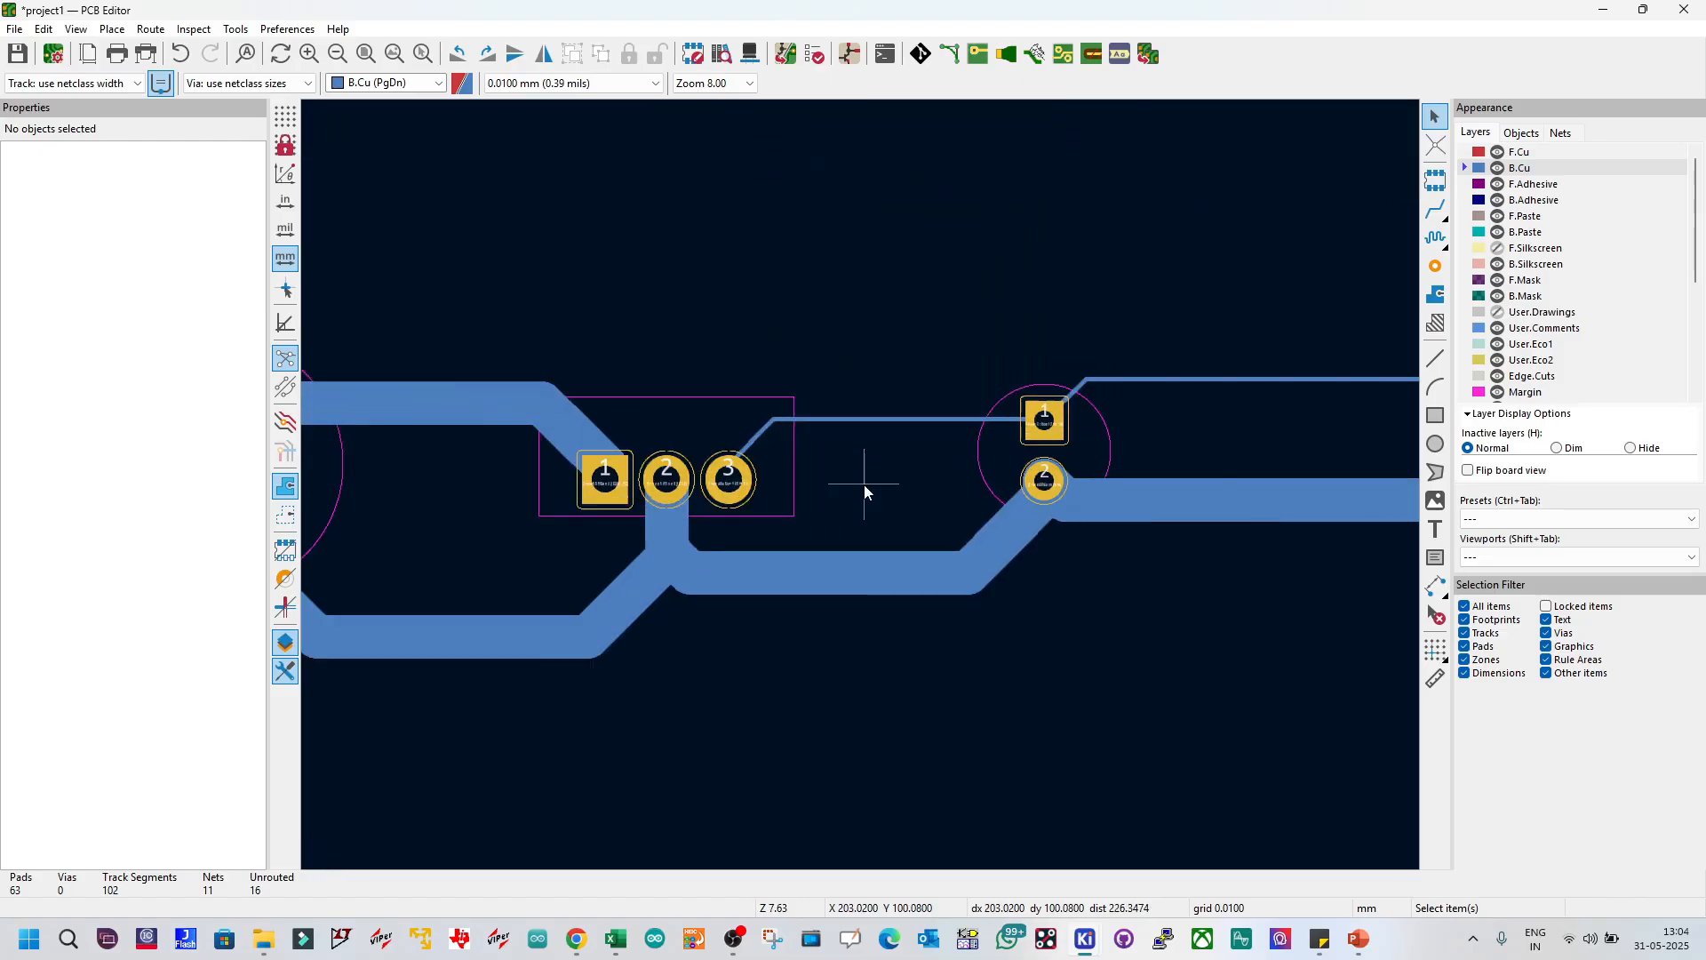
{"action": "left_click", "coordinate": [1143, 382]}
{"action": "type", "text": "ue1.8"}
{"action": "key", "text": "Return"}
{"action": "key", "text": "Escape"}
{"action": "scroll", "coordinate": [1144, 381], "scroll_direction": "down", "scroll_amount": 2}
{"action": "scroll", "coordinate": [878, 487], "scroll_direction": "up", "scroll_amount": 1}
{"action": "scroll", "coordinate": [879, 508], "scroll_direction": "down", "scroll_amount": 4}
{"action": "key", "text": "ctrl+s"}
{"action": "scroll", "coordinate": [869, 488], "scroll_direction": "up", "scroll_amount": 2}
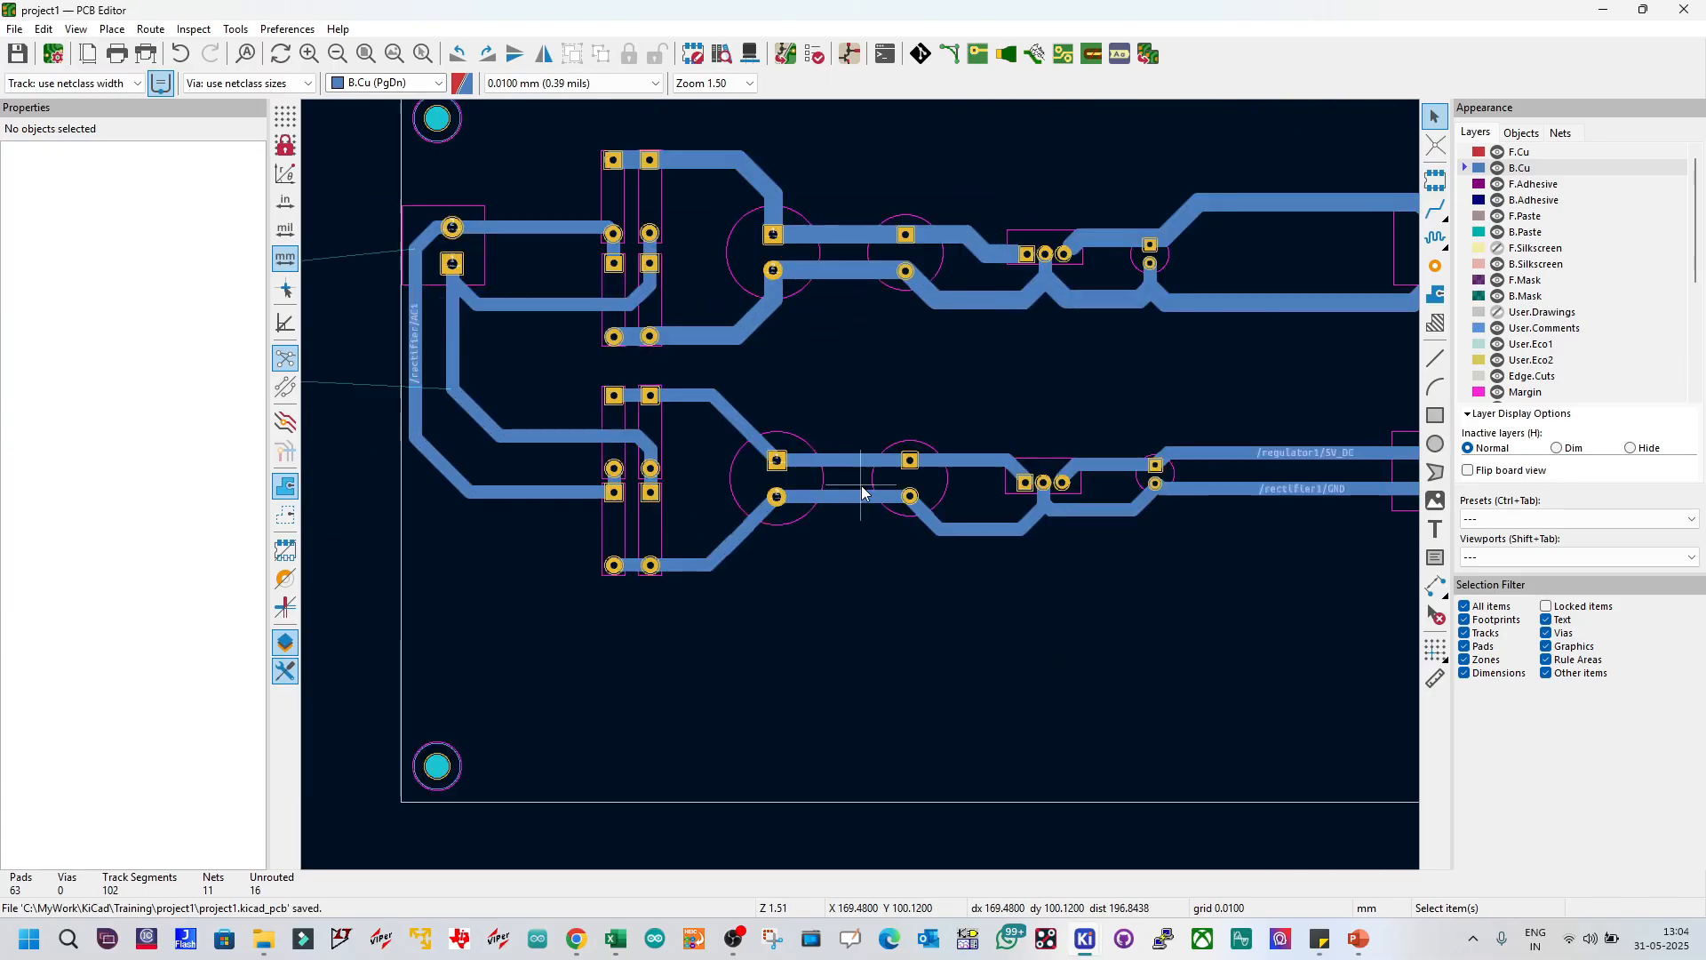
Step: Move the group of unplaced third-channel footprints from beside the board to just below its lower edge
{"action": "scroll", "coordinate": [867, 491], "scroll_direction": "down", "scroll_amount": 3}
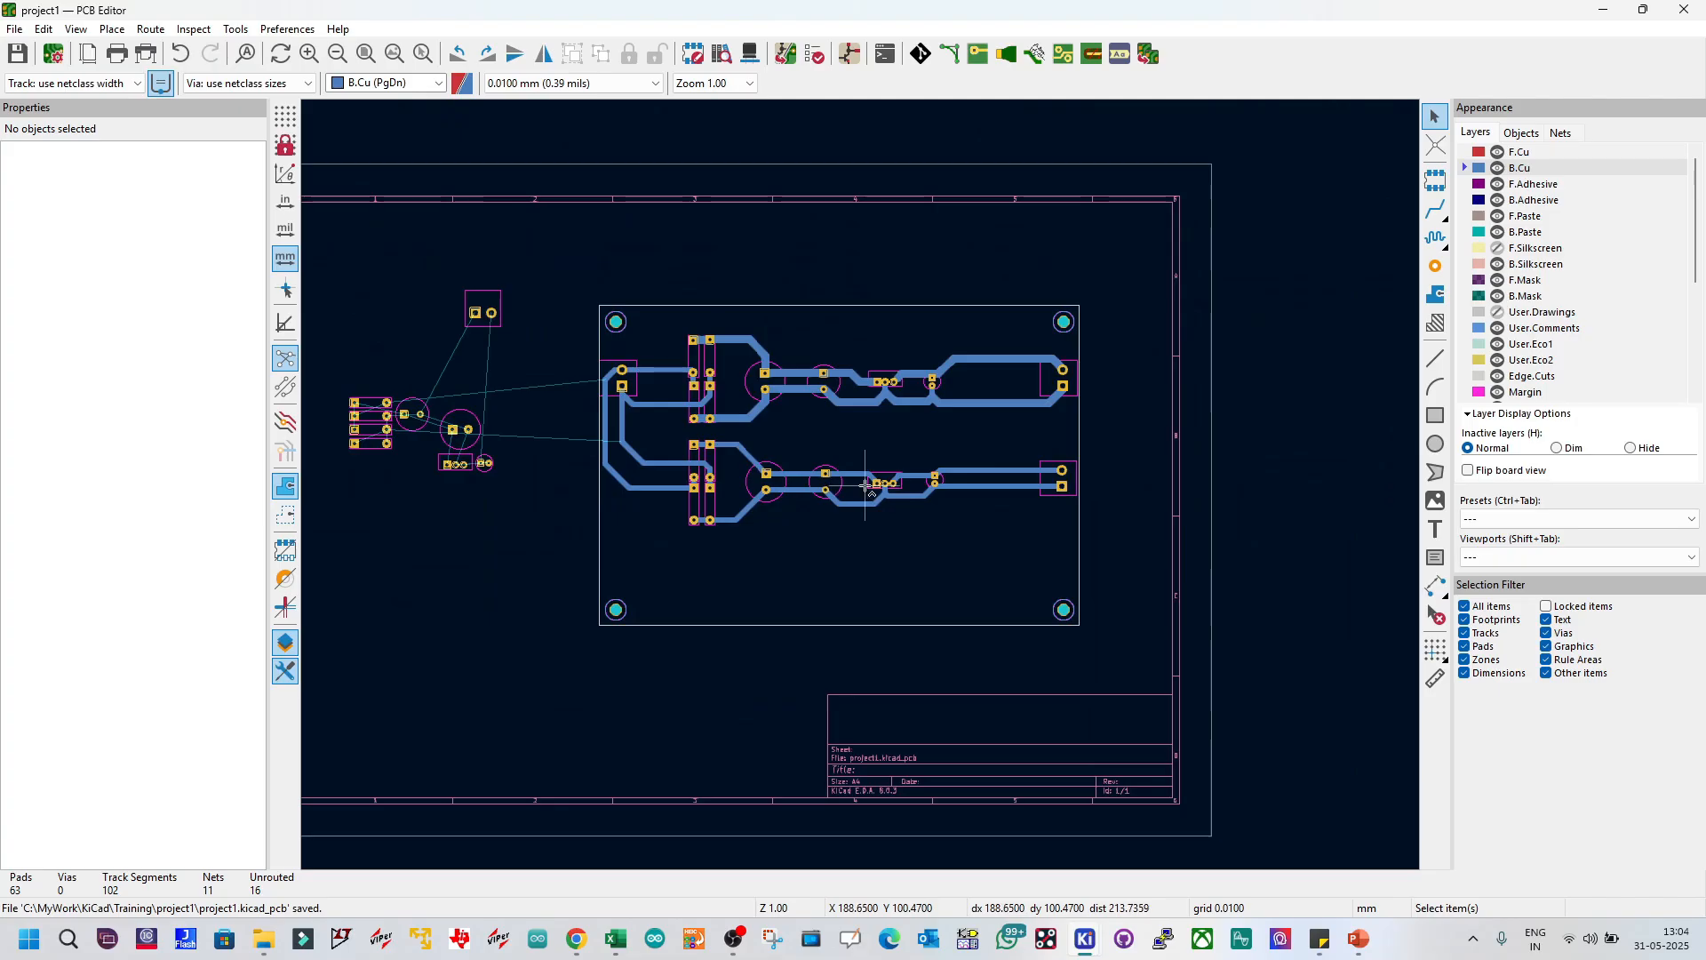
{"action": "scroll", "coordinate": [866, 491], "scroll_direction": "up", "scroll_amount": 3}
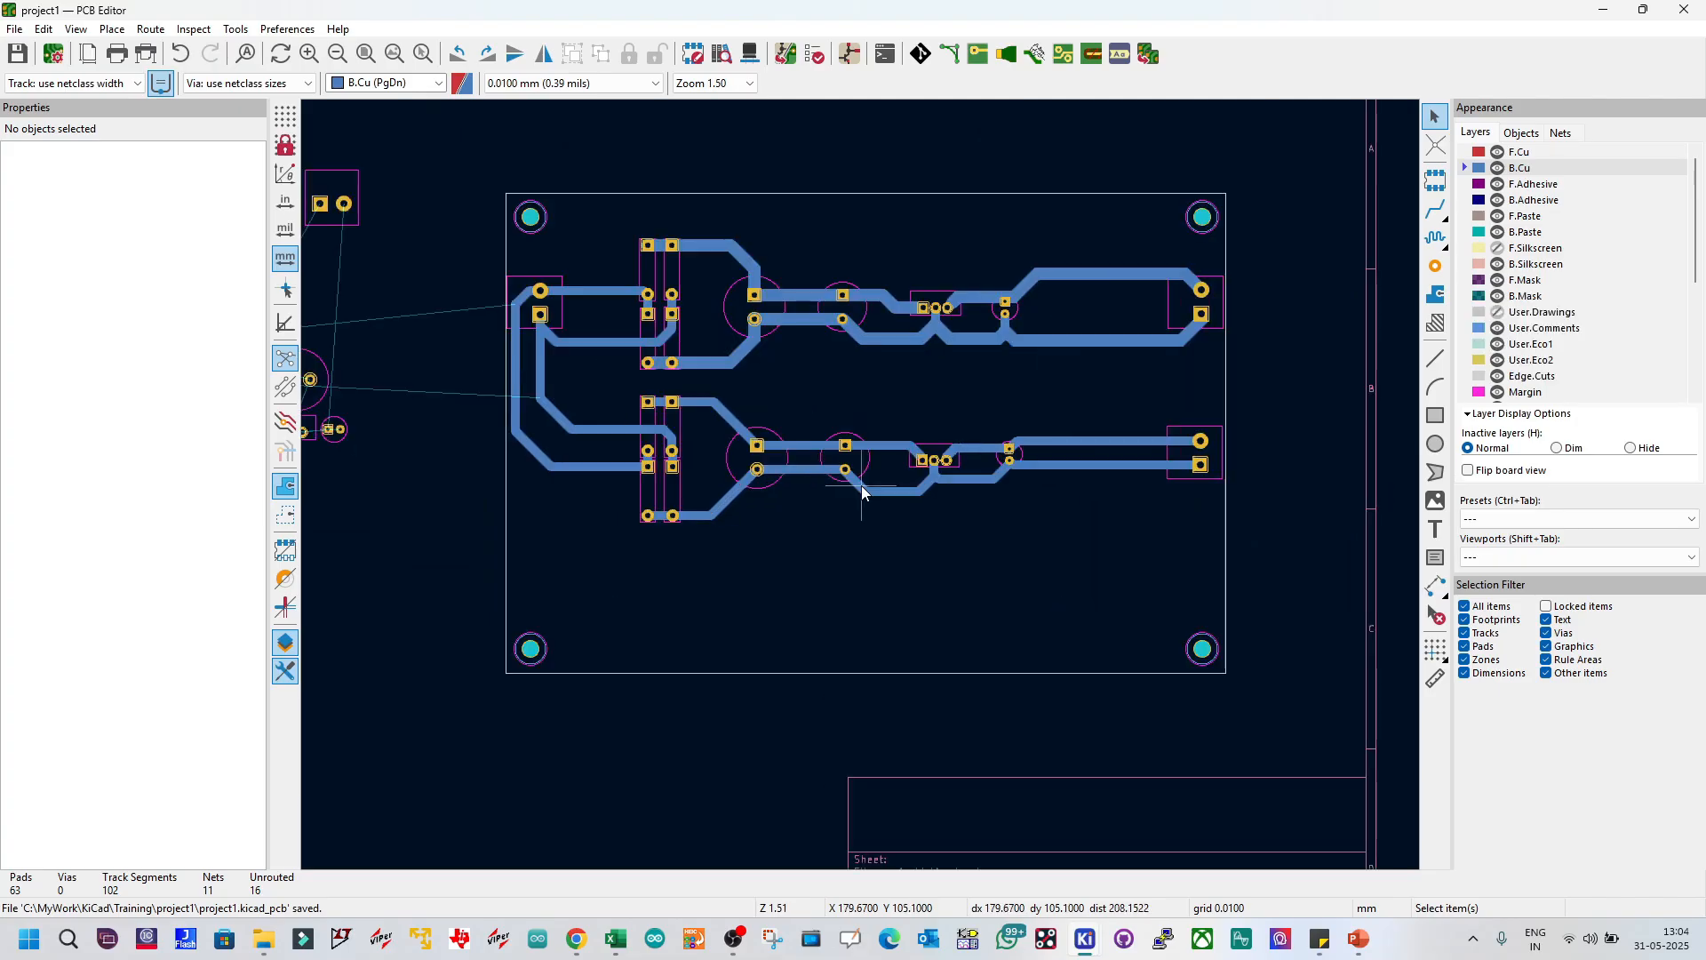
{"action": "scroll", "coordinate": [862, 485], "scroll_direction": "down", "scroll_amount": 3}
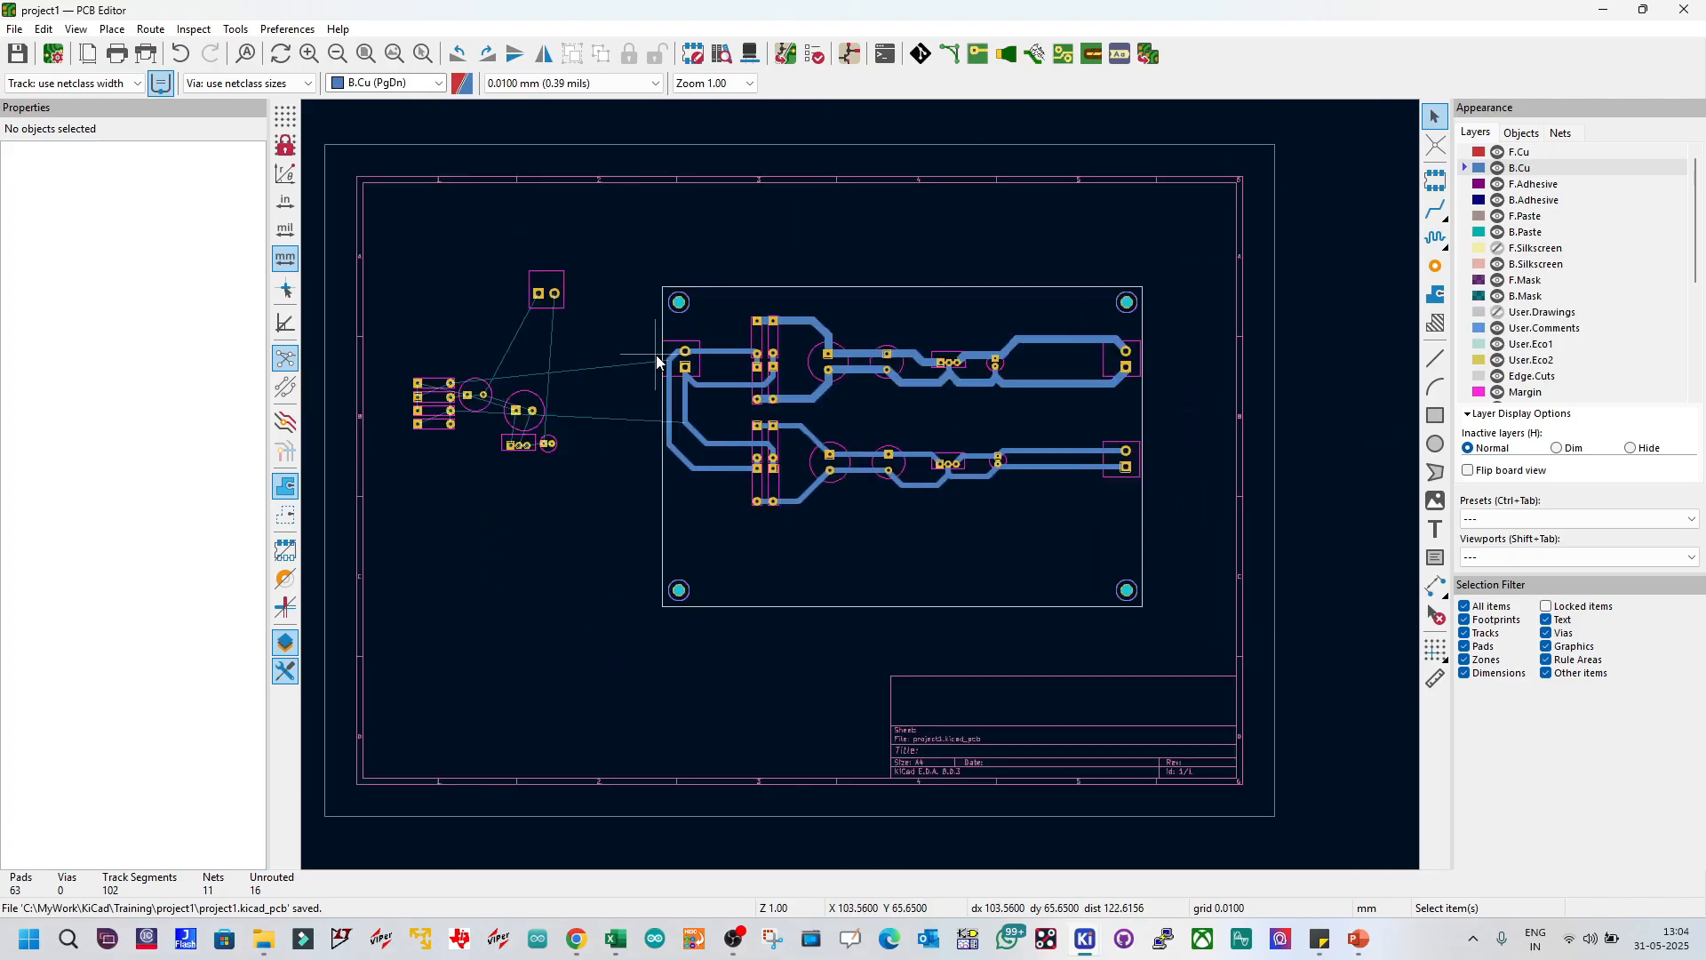
{"action": "mouse_move", "coordinate": [396, 238]}
{"action": "left_mouse_down"}
{"action": "mouse_move", "coordinate": [655, 572]}
{"action": "mouse_move", "coordinate": [602, 541]}
{"action": "left_mouse_up"}
{"action": "left_click_drag", "start_coordinate": [547, 294], "coordinate": [839, 535]}
{"action": "left_click", "coordinate": [542, 542]}
Step: Place screw terminal J4 at 90° inside the board's right edge, below the second output terminal and above the mounting hole
{"action": "scroll", "coordinate": [663, 537], "scroll_direction": "up", "scroll_amount": 3}
{"action": "left_click_drag", "start_coordinate": [1035, 500], "coordinate": [1071, 558]}
{"action": "scroll", "coordinate": [1020, 614], "scroll_direction": "down", "scroll_amount": 2}
{"action": "left_click_drag", "start_coordinate": [900, 438], "coordinate": [1302, 424]}
{"action": "key", "text": "r"}
{"action": "key", "text": "r"}
{"action": "key", "text": "r"}
{"action": "key", "text": "r"}
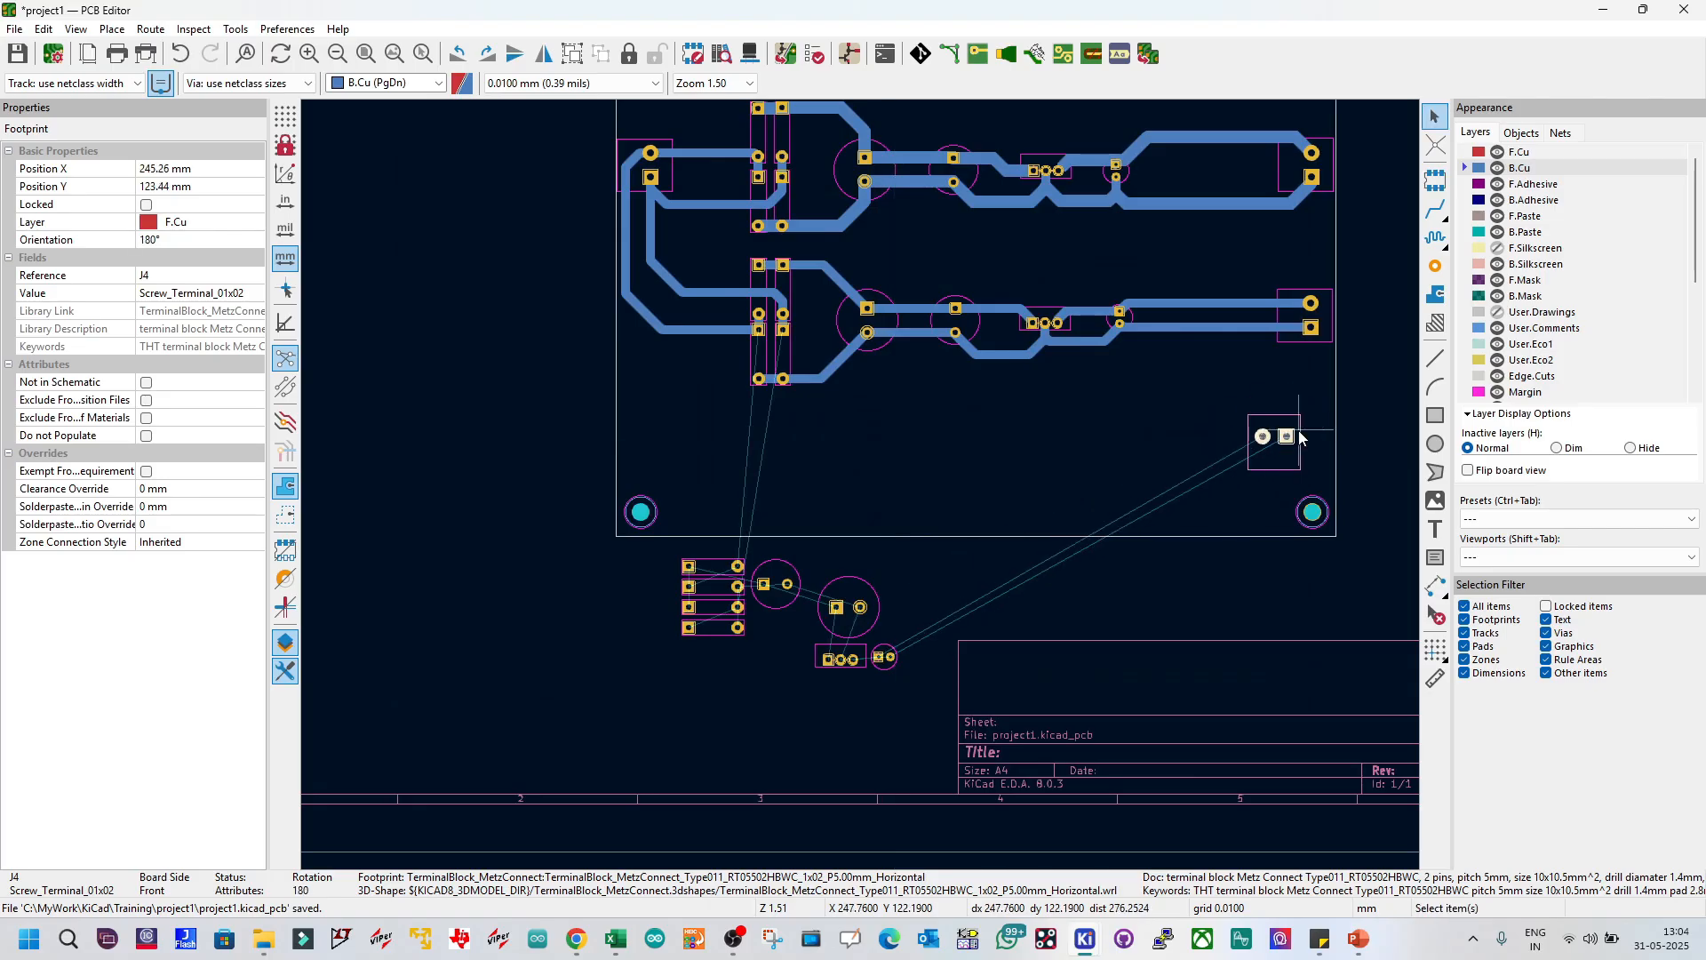
{"action": "key", "text": "r"}
{"action": "key", "text": "r"}
{"action": "key", "text": "r"}
{"action": "key", "text": "r"}
{"action": "key", "text": "r"}
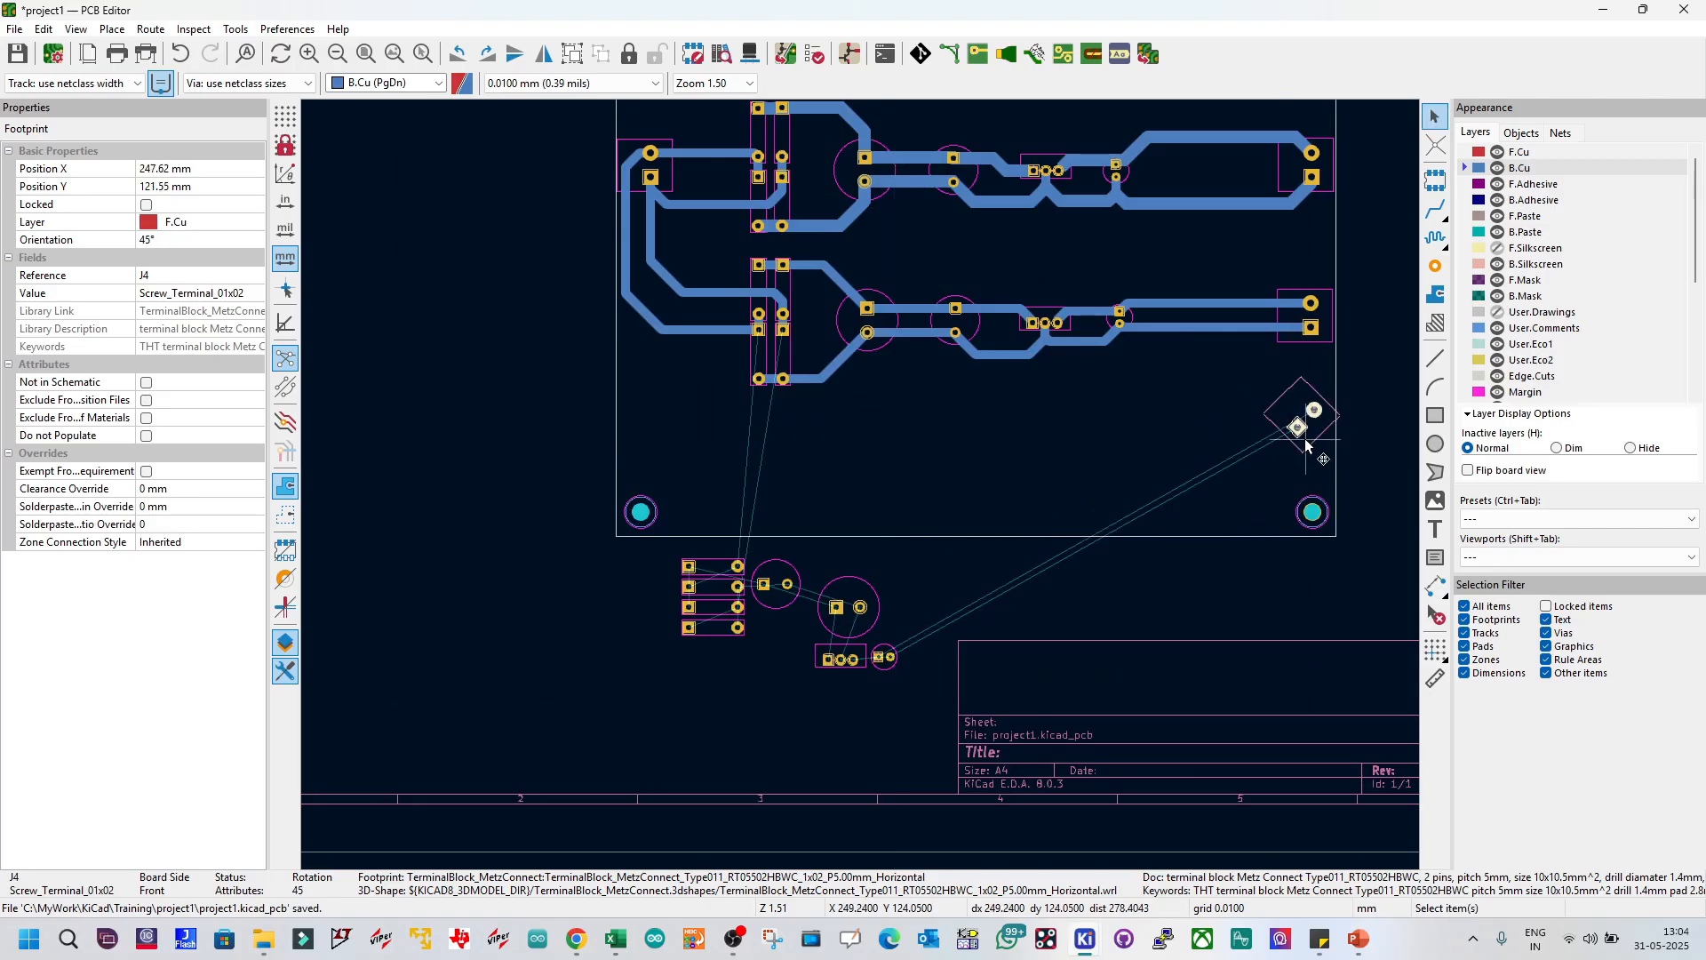
{"action": "key", "text": "r"}
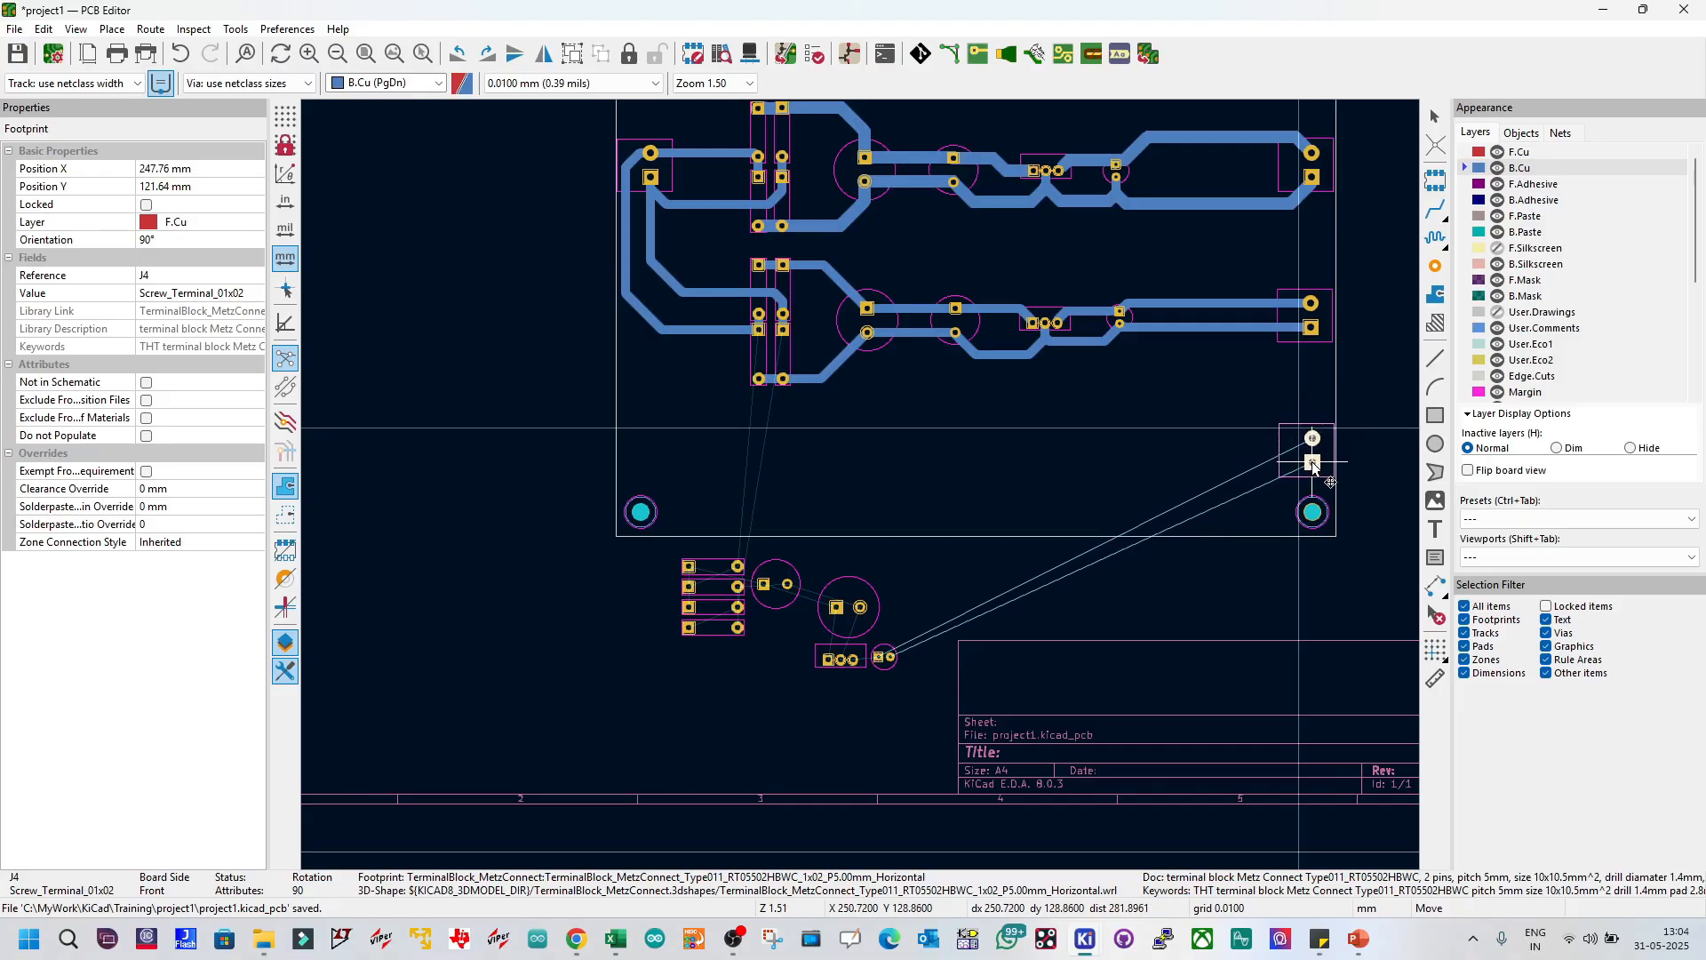
{"action": "left_click", "coordinate": [1316, 469]}
Step: Move the four mounting holes together with the board outline slightly down relative to the placed circuits
{"action": "scroll", "coordinate": [1001, 391], "scroll_direction": "down", "scroll_amount": 2}
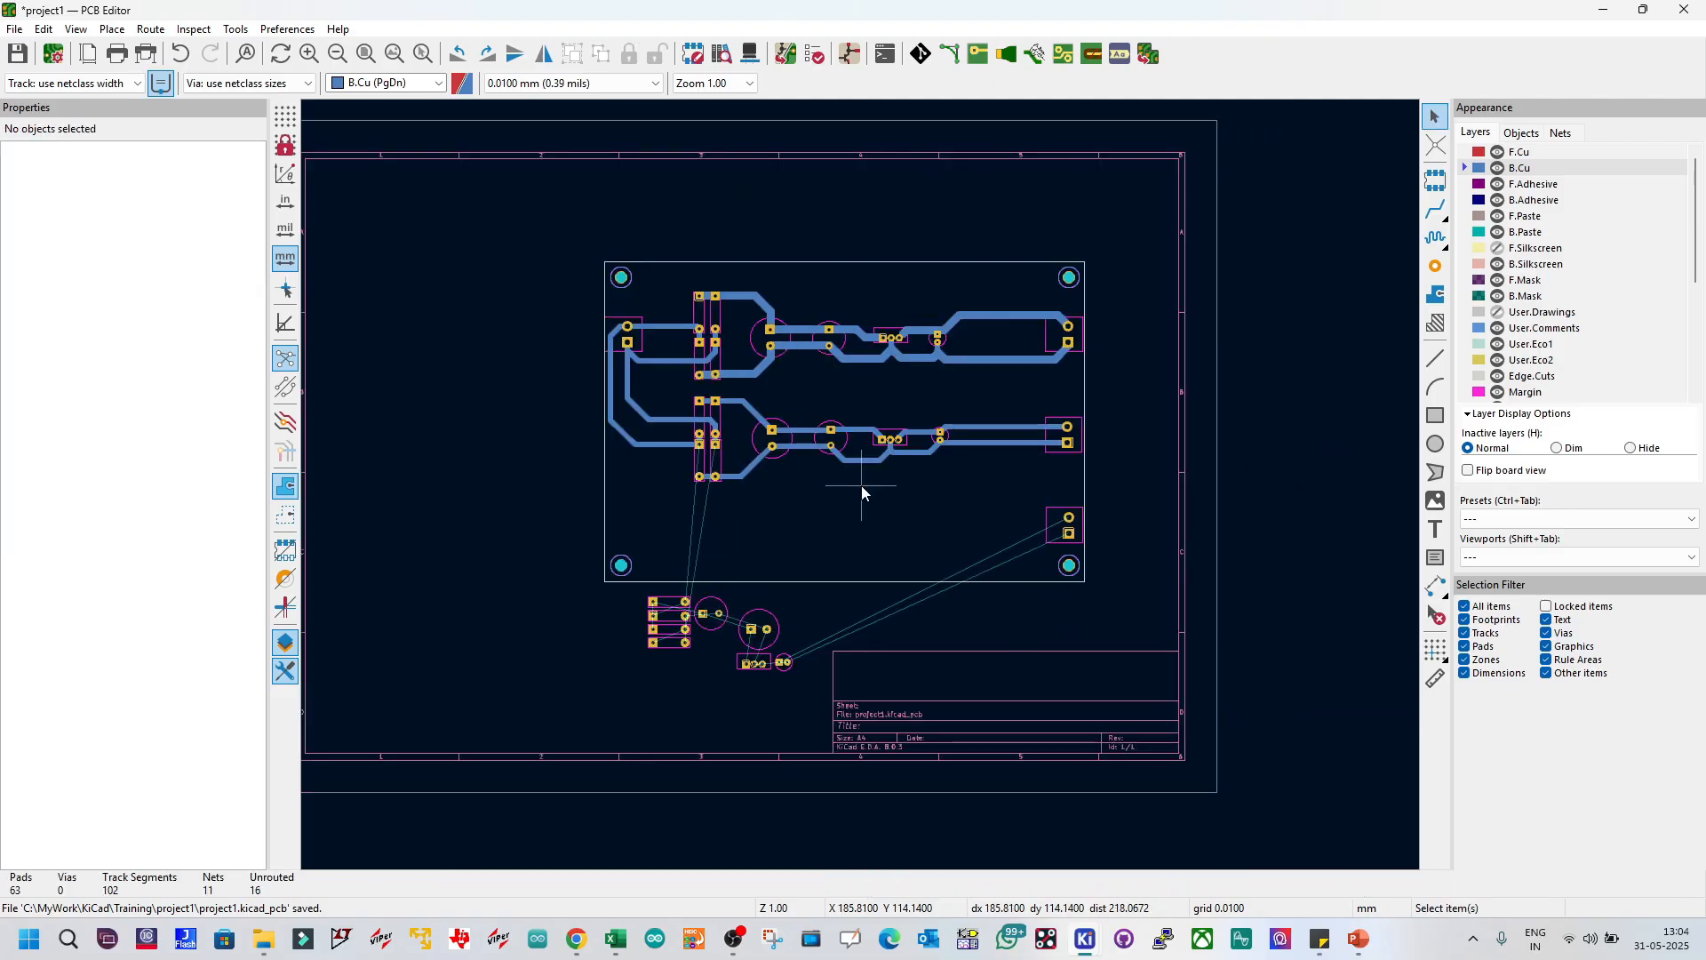
{"action": "left_click_drag", "start_coordinate": [545, 232], "coordinate": [668, 302]}
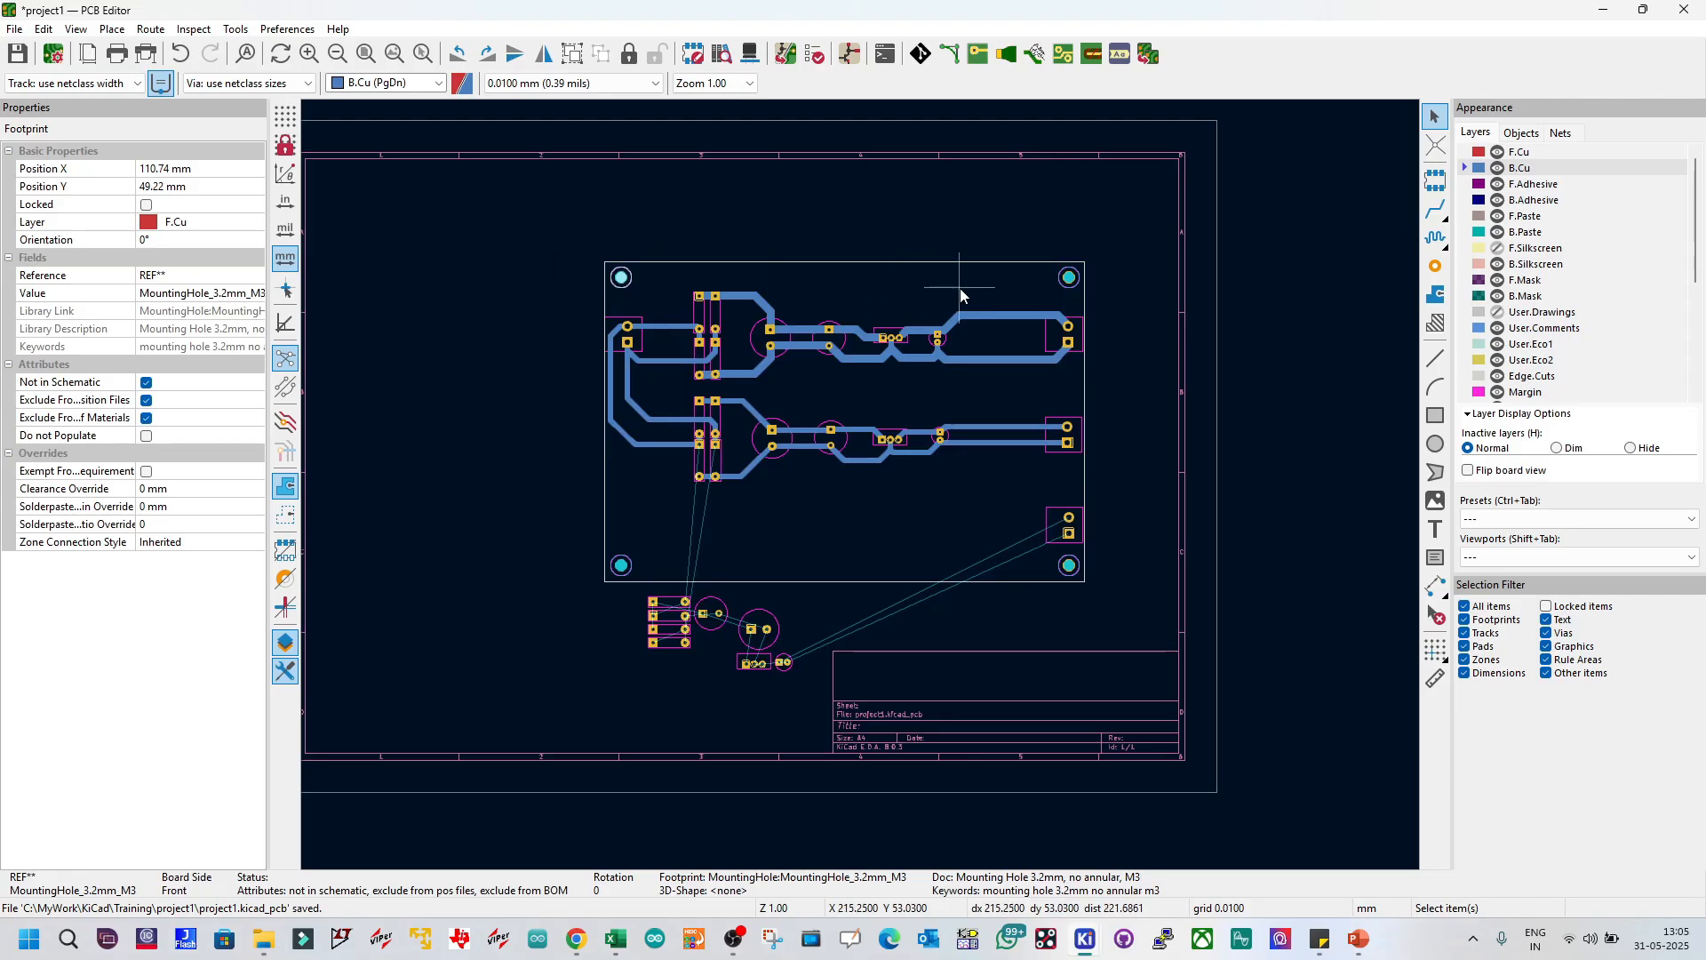
{"action": "left_click_drag", "start_coordinate": [1032, 236], "coordinate": [1137, 313], "text": "shift"}
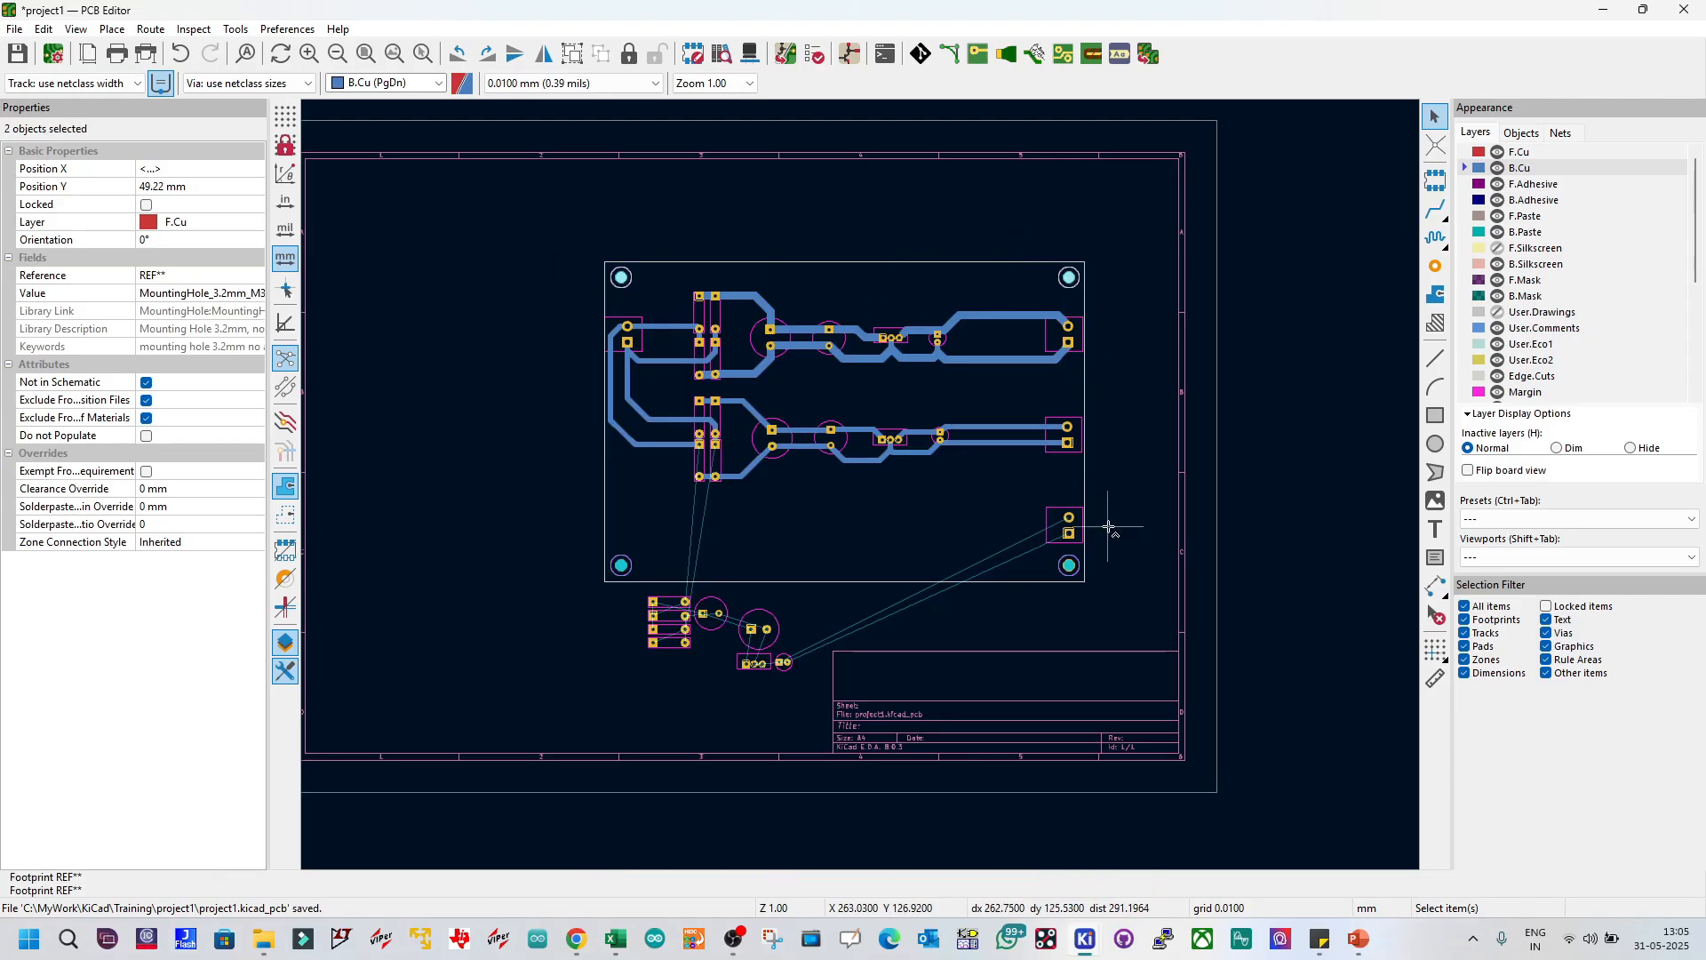
{"action": "left_click_drag", "start_coordinate": [1045, 533], "coordinate": [1098, 599], "text": "shift"}
{"action": "left_click_drag", "start_coordinate": [578, 542], "coordinate": [633, 592], "text": "shift"}
{"action": "scroll", "coordinate": [868, 495], "scroll_direction": "up", "scroll_amount": 4}
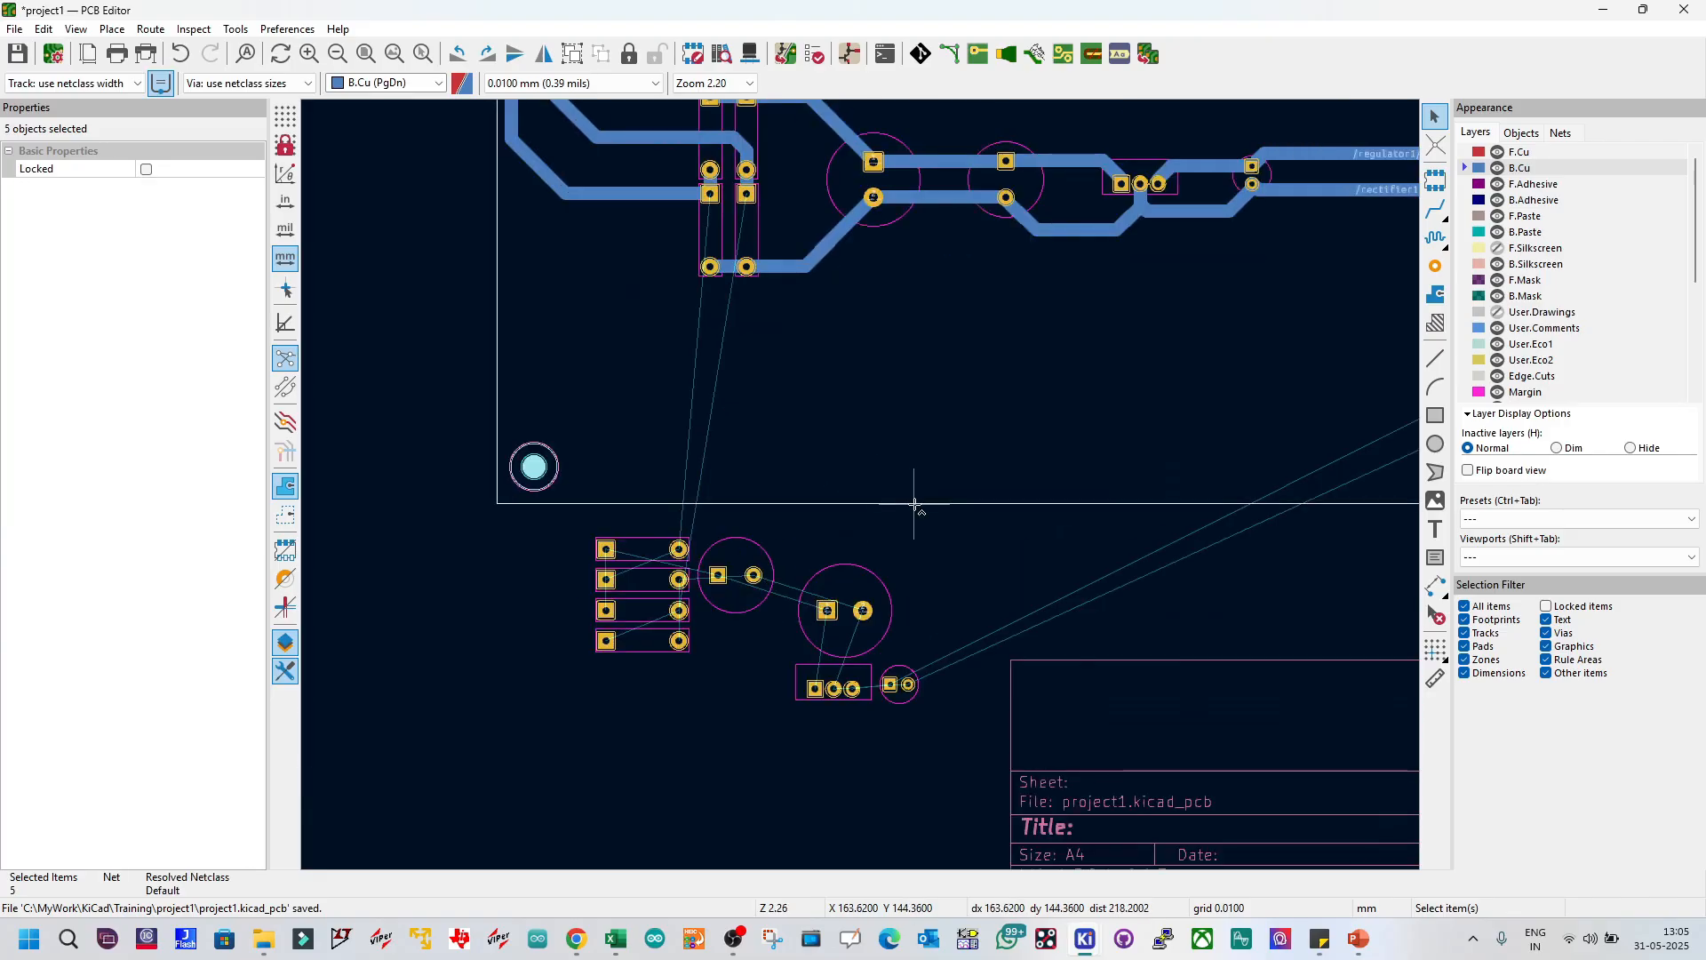
{"action": "scroll", "coordinate": [880, 496], "scroll_direction": "down", "scroll_amount": 4}
{"action": "scroll", "coordinate": [863, 493], "scroll_direction": "up", "scroll_amount": 1}
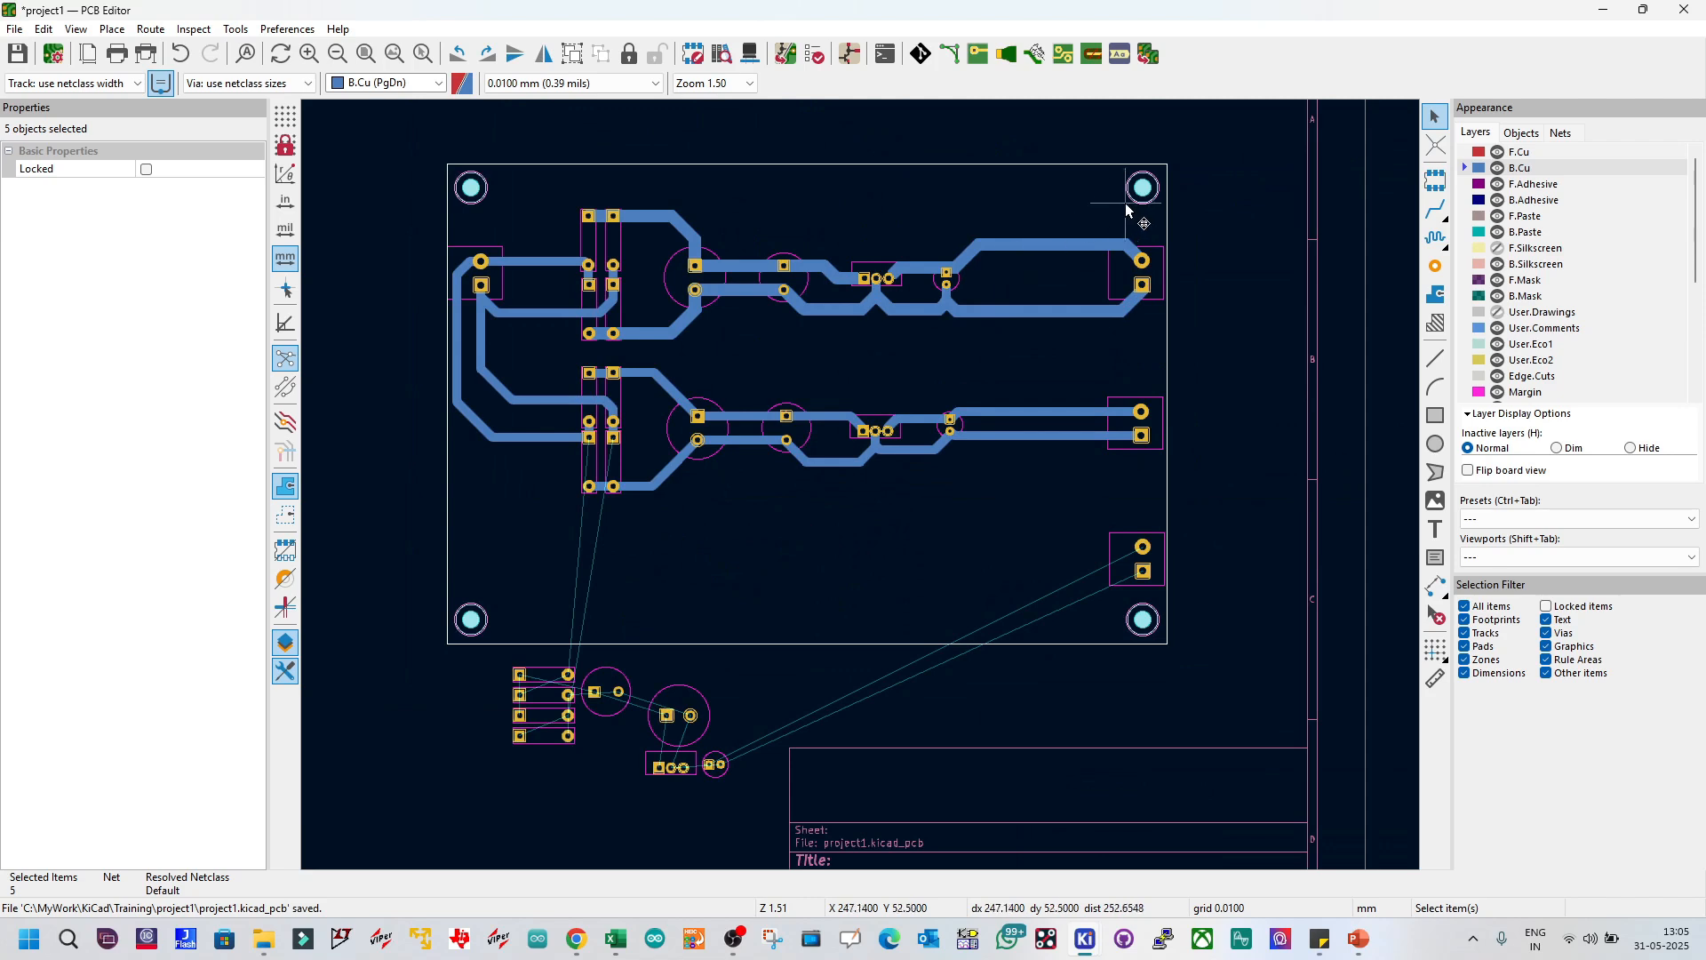
{"action": "left_click_drag", "start_coordinate": [1137, 200], "coordinate": [1143, 207]}
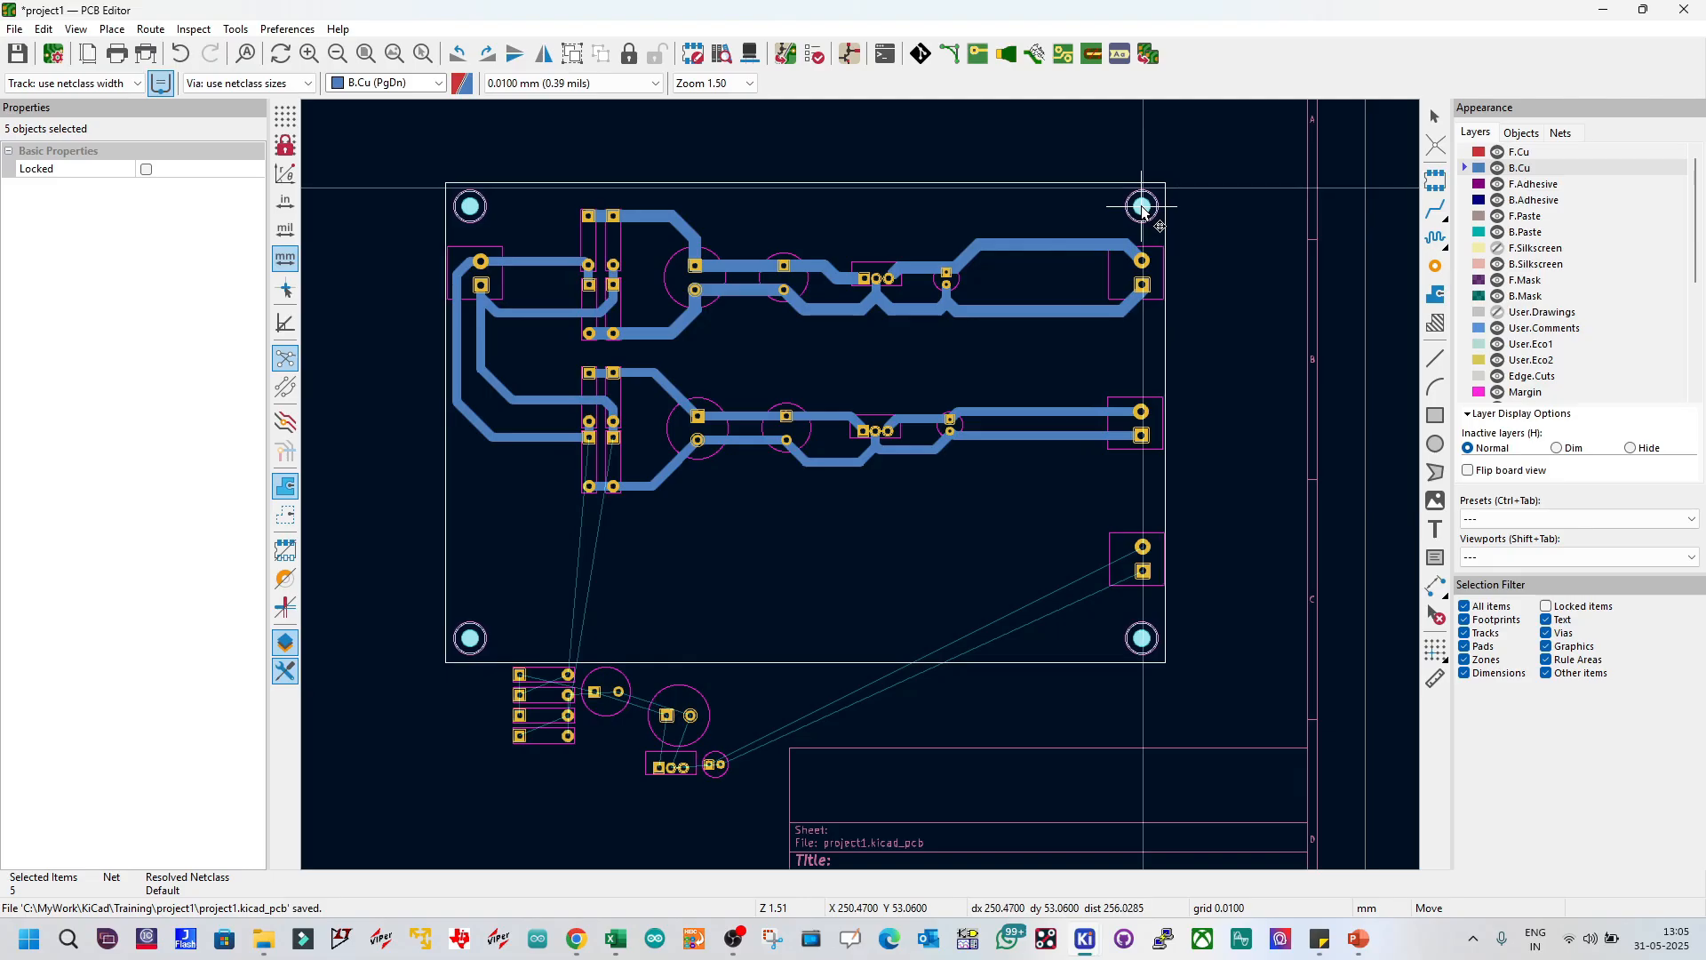
{"action": "left_click", "coordinate": [1142, 207]}
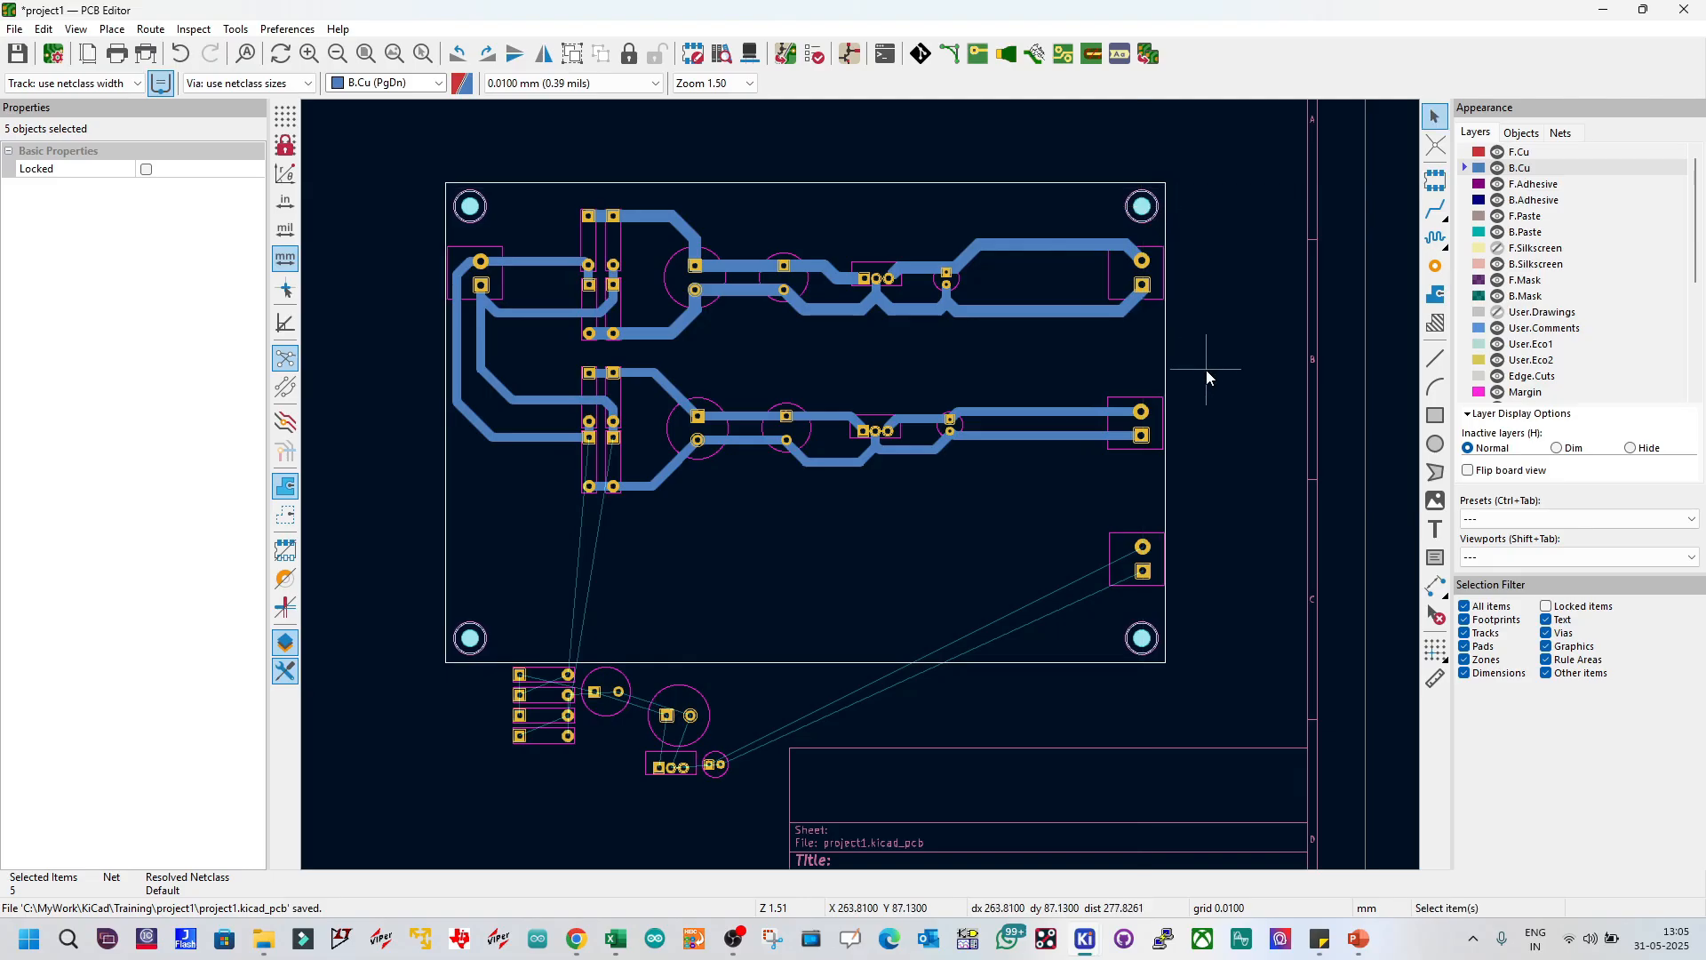
Step: Move screw terminal J4 slightly down along the board's right edge
{"action": "left_click", "coordinate": [1206, 370]}
{"action": "left_click_drag", "start_coordinate": [1136, 558], "coordinate": [1137, 568]}
{"action": "left_click", "coordinate": [1228, 559]}
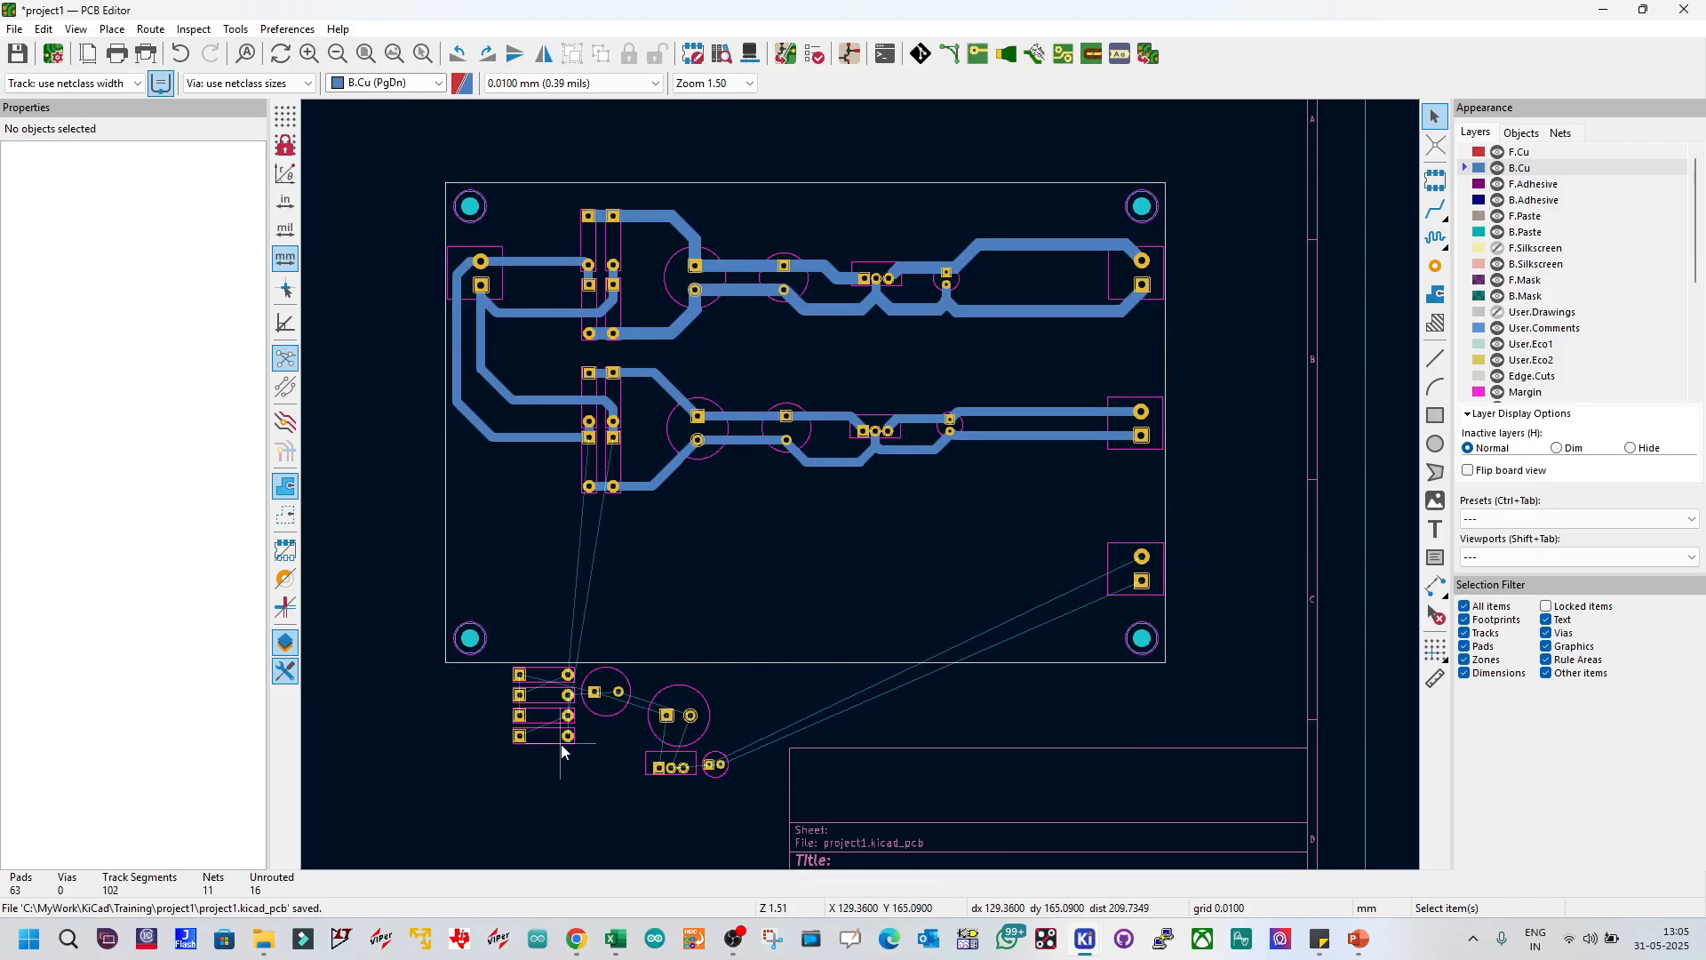
Step: Move the third channel's four diodes, three capacitors and regulator together inside the board, below the second rectifier and regulator channel
{"action": "left_click_drag", "start_coordinate": [521, 801], "coordinate": [742, 668]}
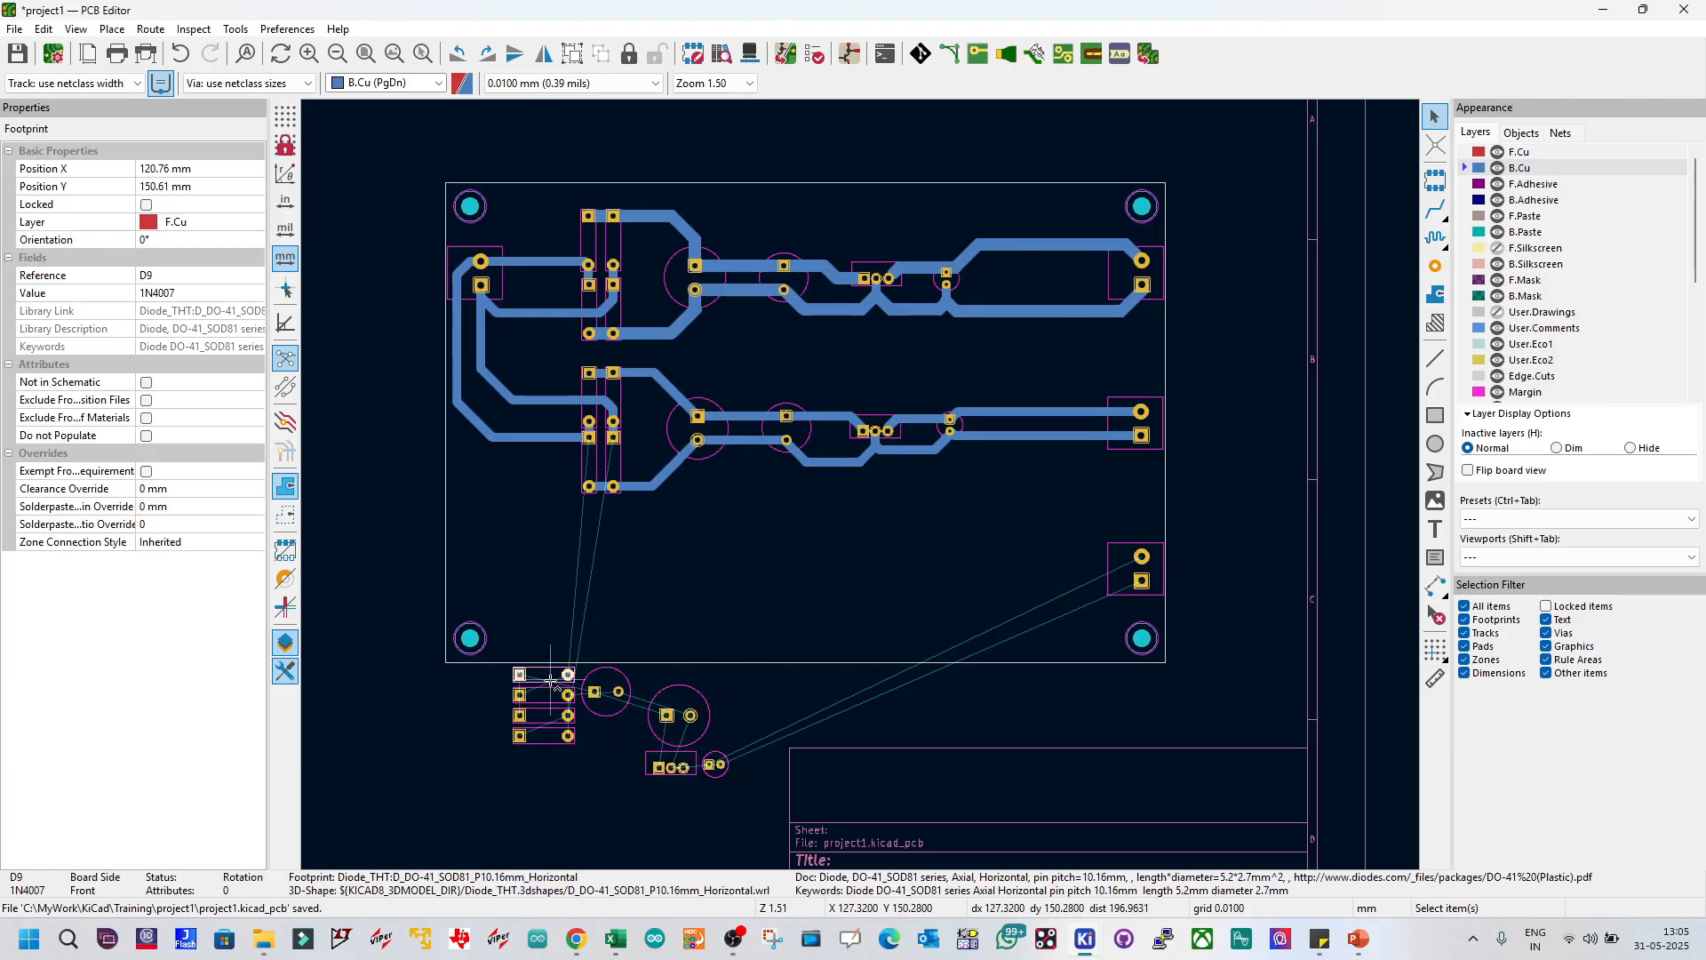
{"action": "left_click", "coordinate": [544, 716], "text": "shift"}
{"action": "left_click", "coordinate": [613, 711], "text": "shift"}
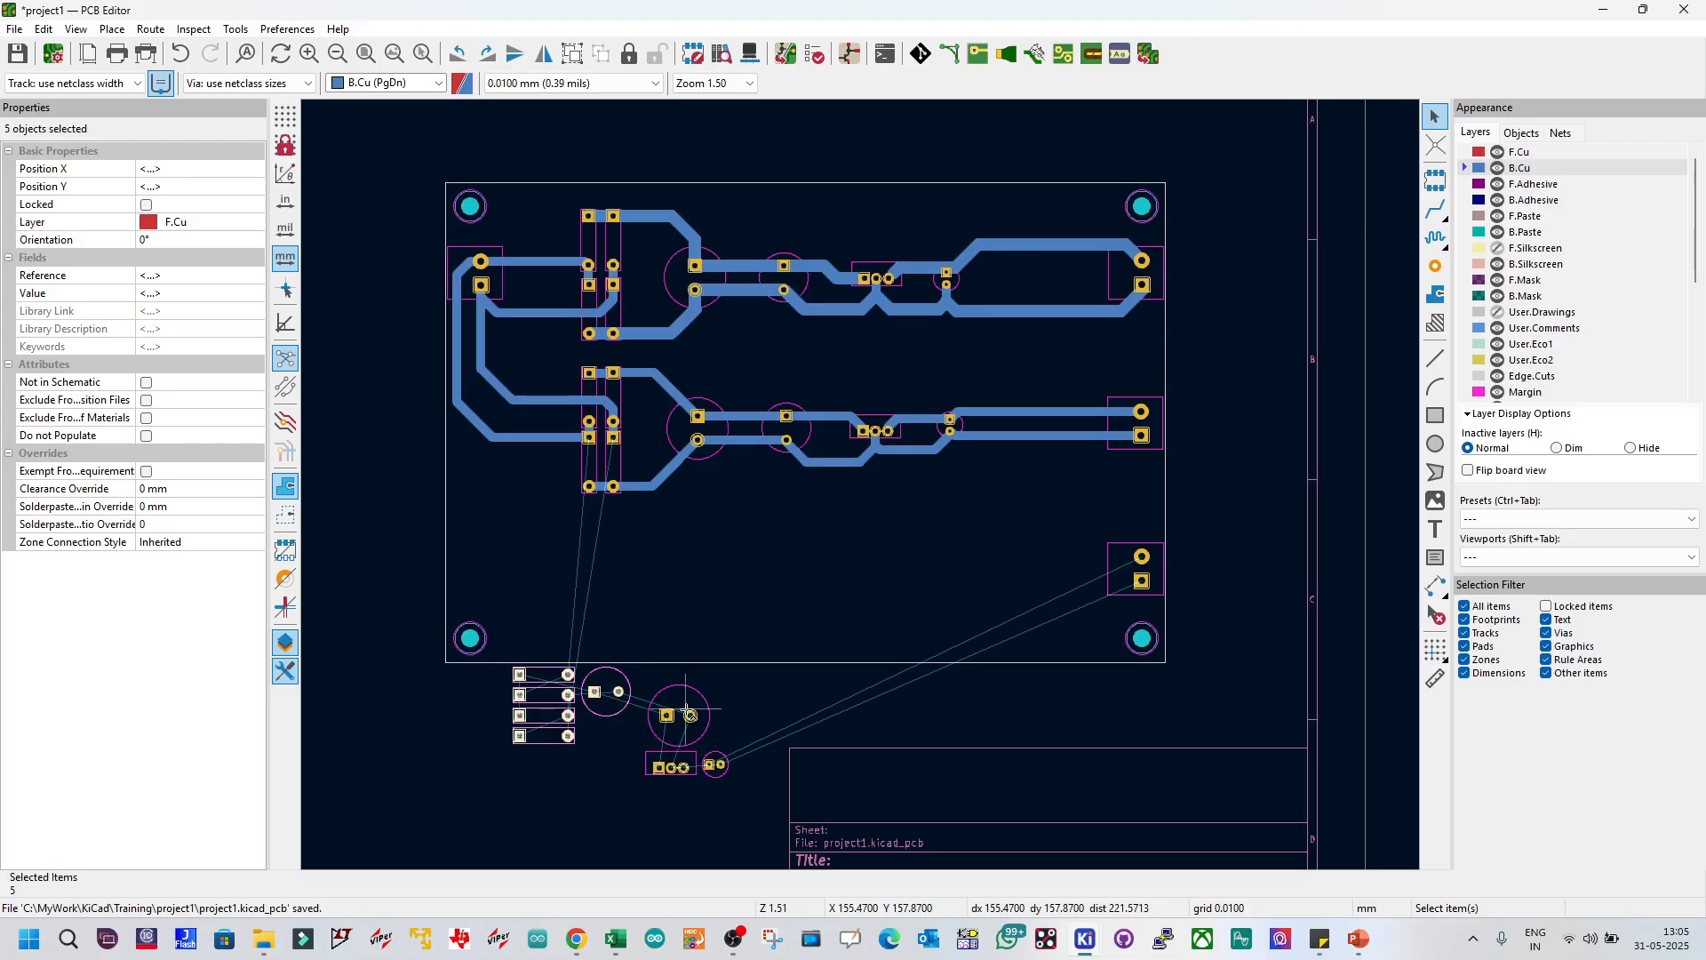
{"action": "left_click", "coordinate": [707, 758], "text": "shift"}
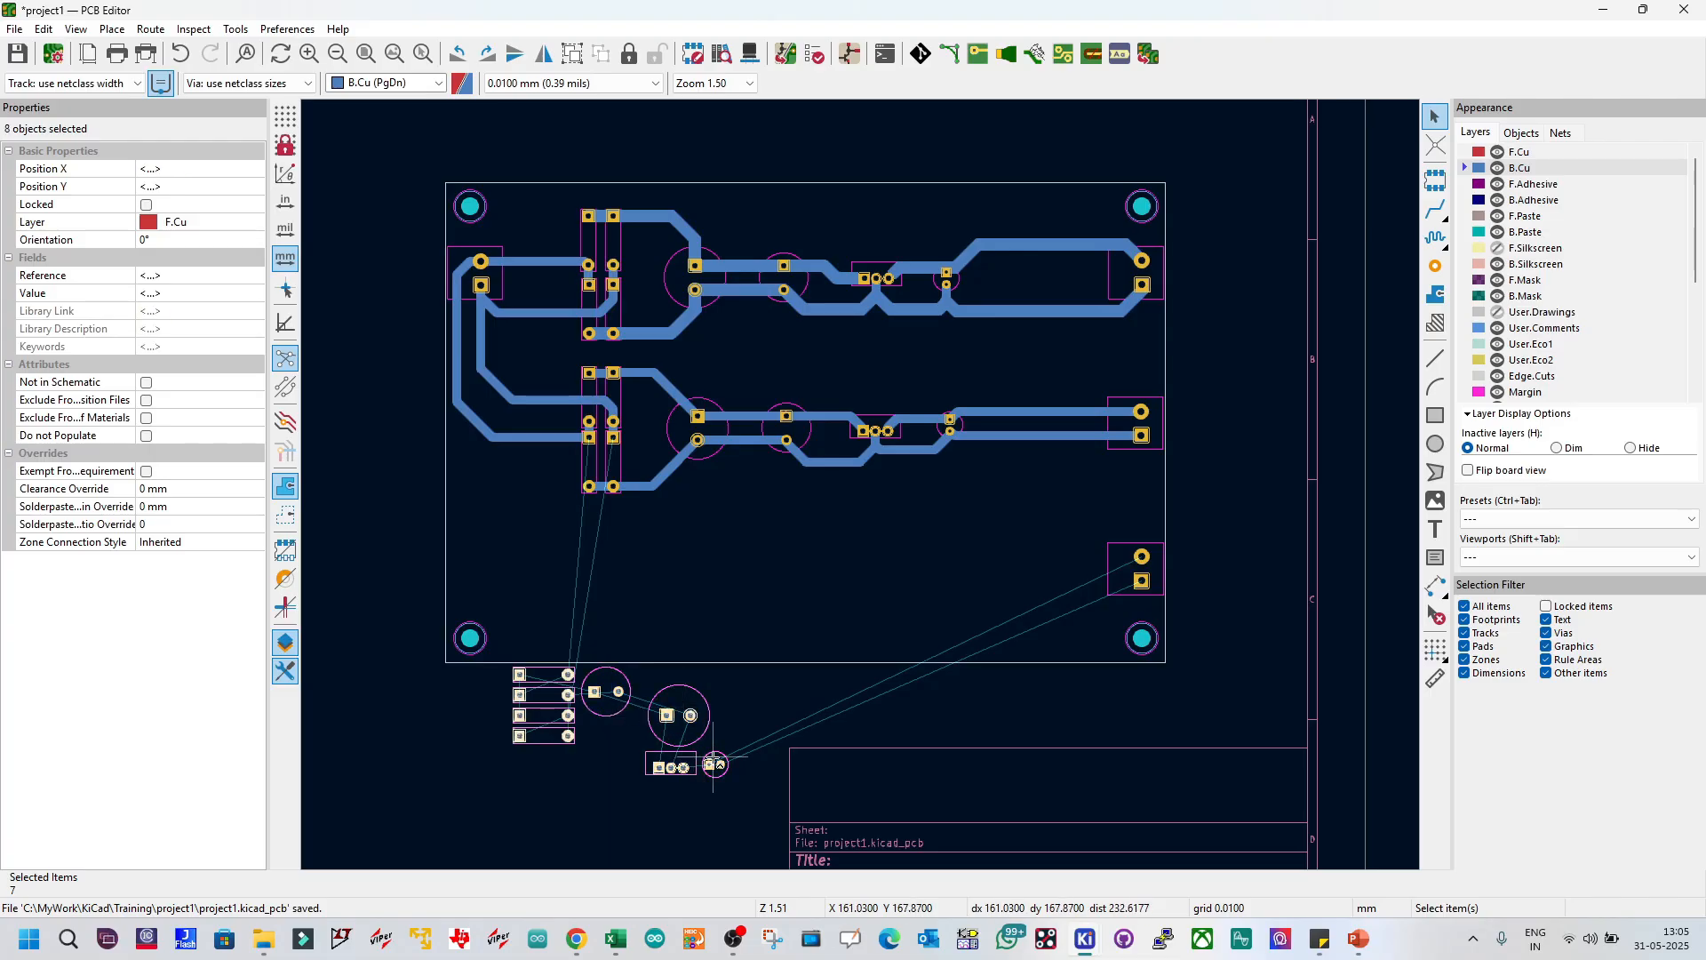
{"action": "left_click_drag", "start_coordinate": [722, 764], "coordinate": [872, 615]}
{"action": "scroll", "coordinate": [853, 533], "scroll_direction": "up", "scroll_amount": 2}
{"action": "left_click", "coordinate": [870, 643]}
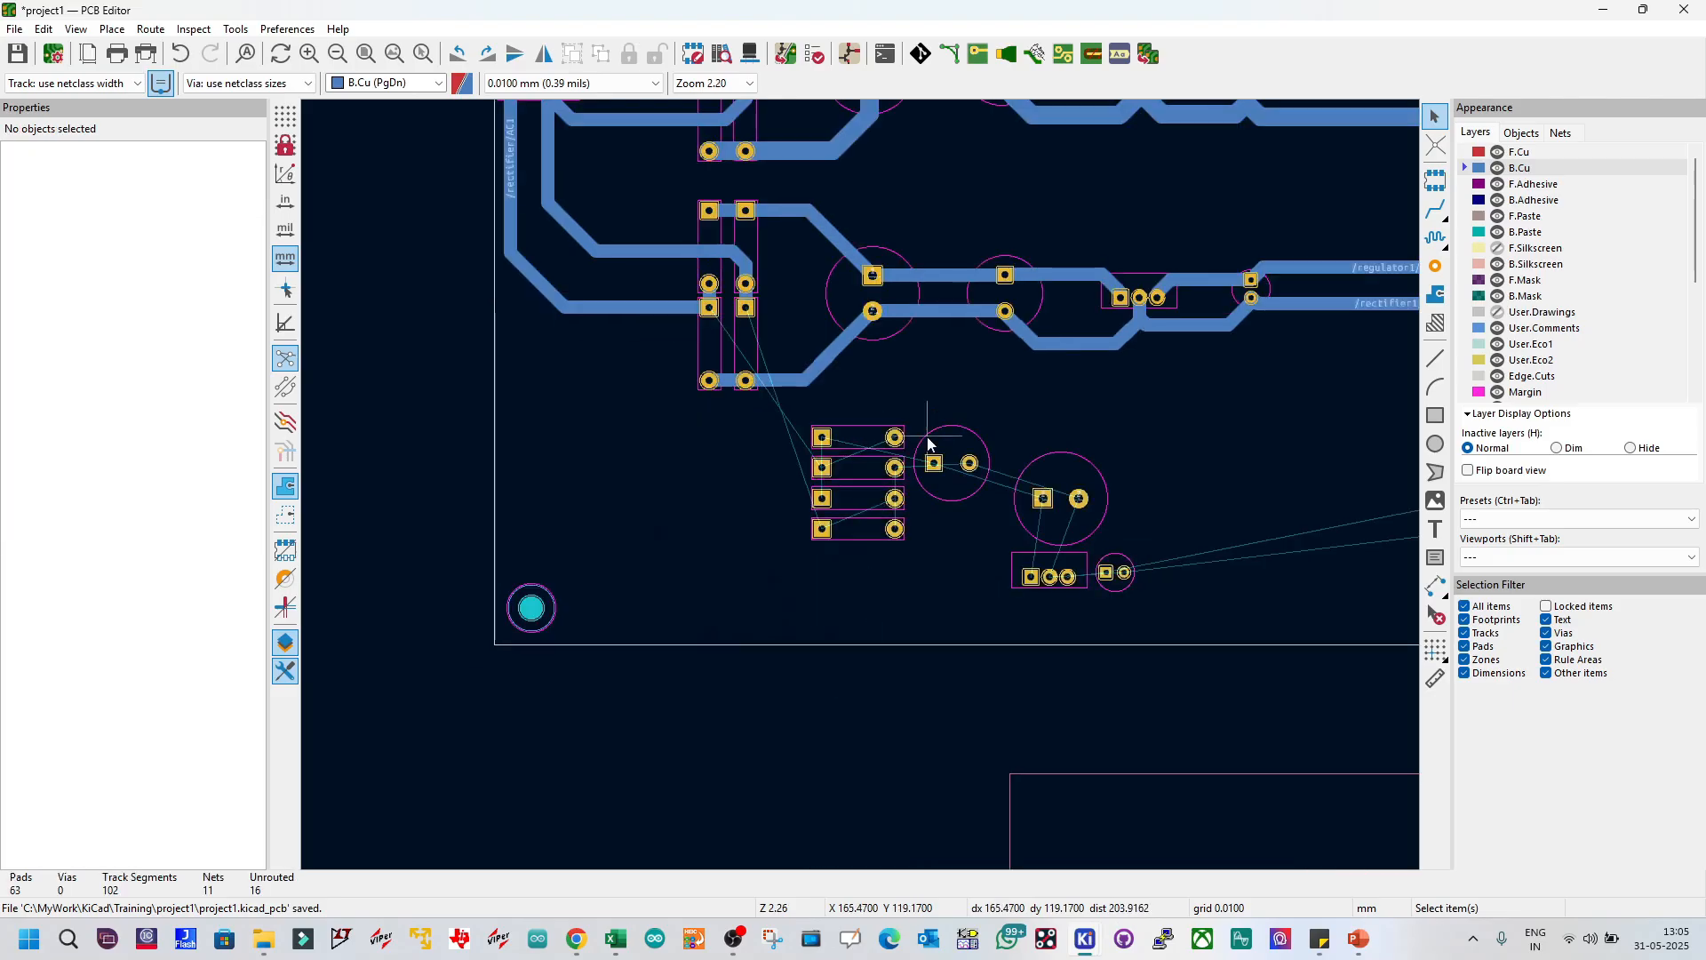
Step: Check the rectifier2 sheet in the Schematic Editor for the diode bridge connections, and show the F.Silkscreen layer in the PCB Editor
{"action": "scroll", "coordinate": [863, 498], "scroll_direction": "up", "scroll_amount": 2}
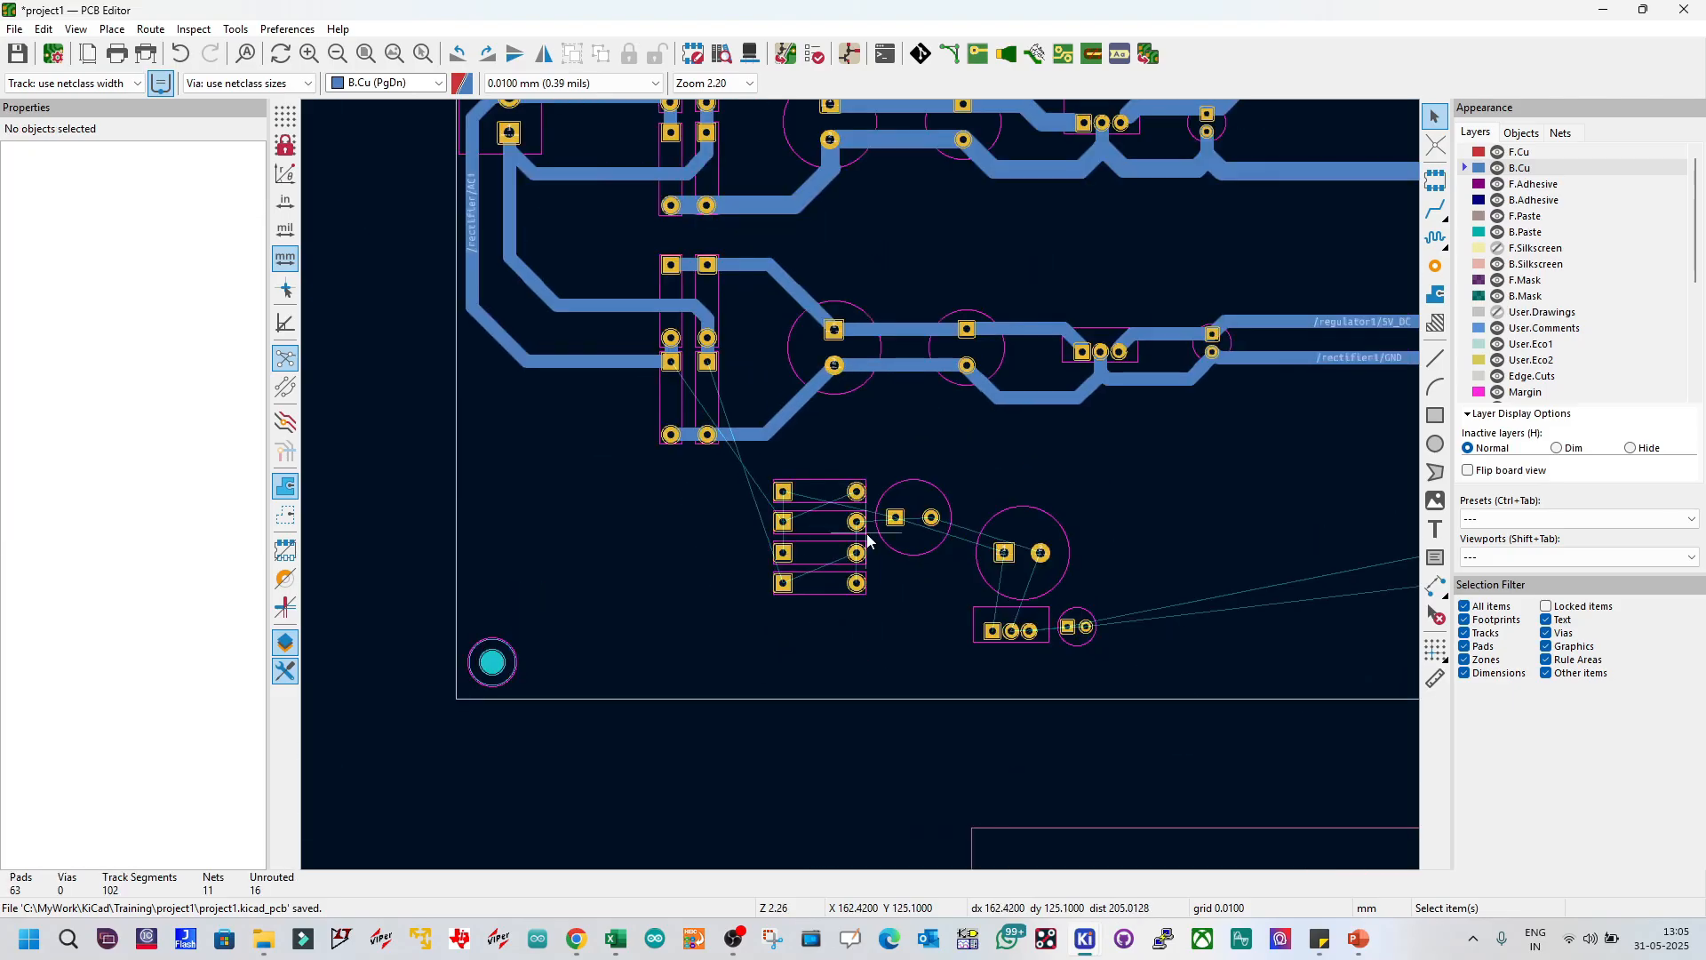
{"action": "left_click", "coordinate": [832, 489]}
{"action": "mouse_move", "coordinate": [1084, 948]}
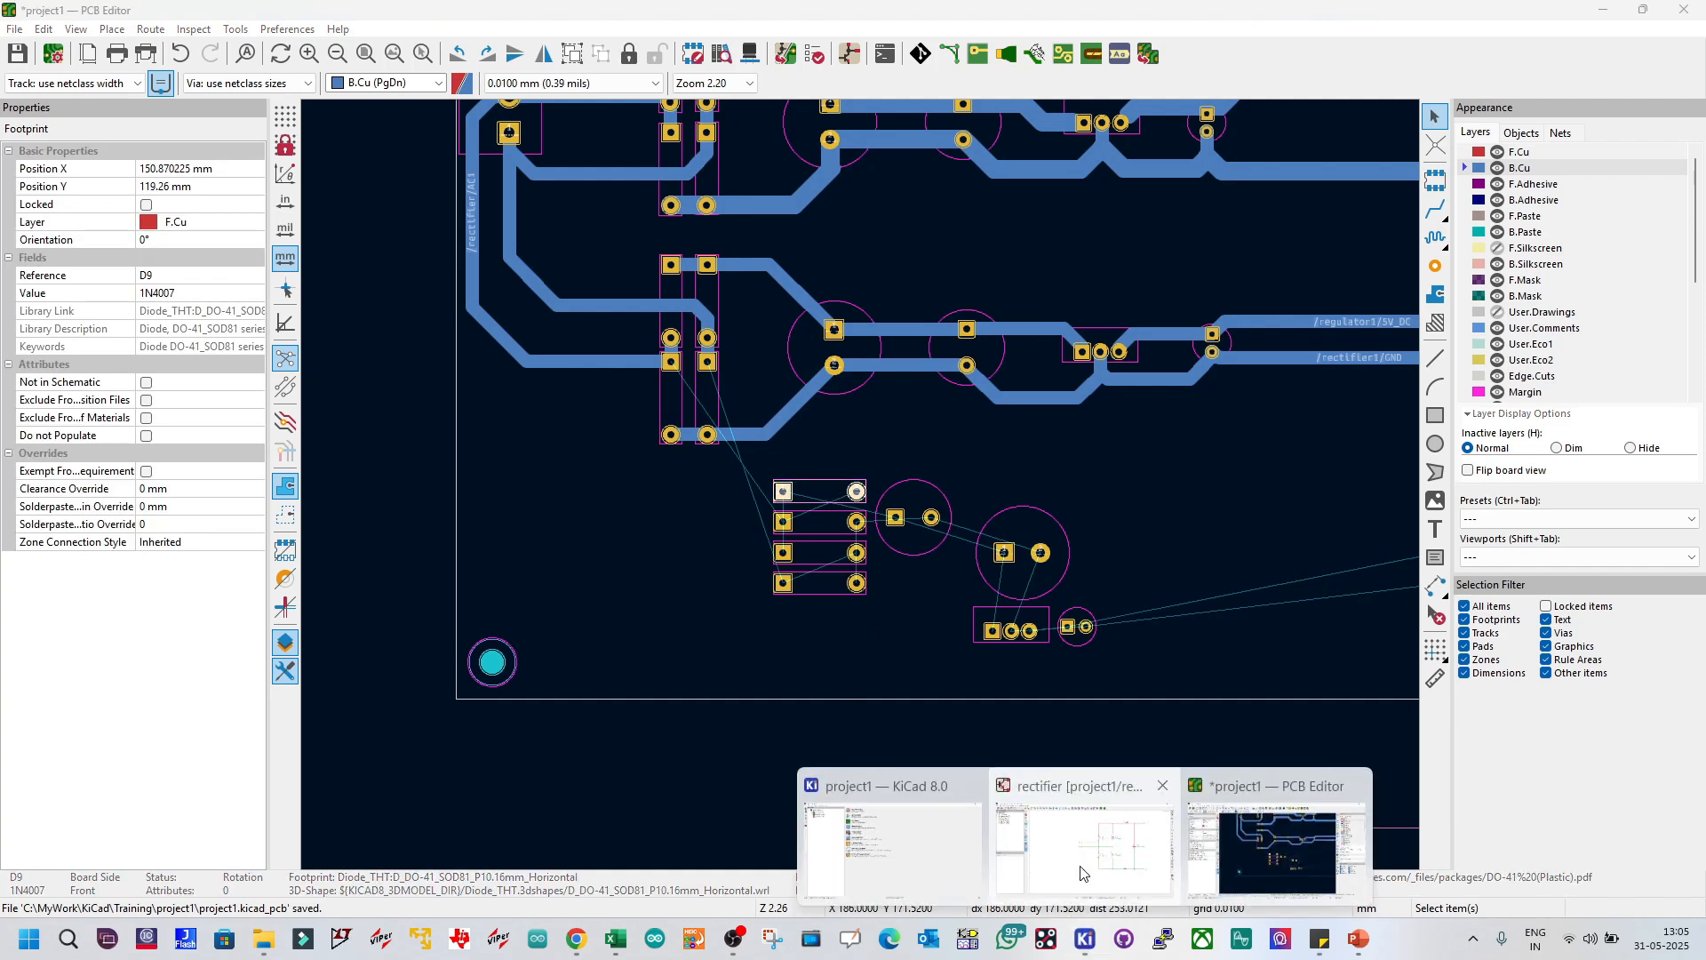
{"action": "left_click", "coordinate": [1058, 822]}
{"action": "left_click", "coordinate": [993, 478]}
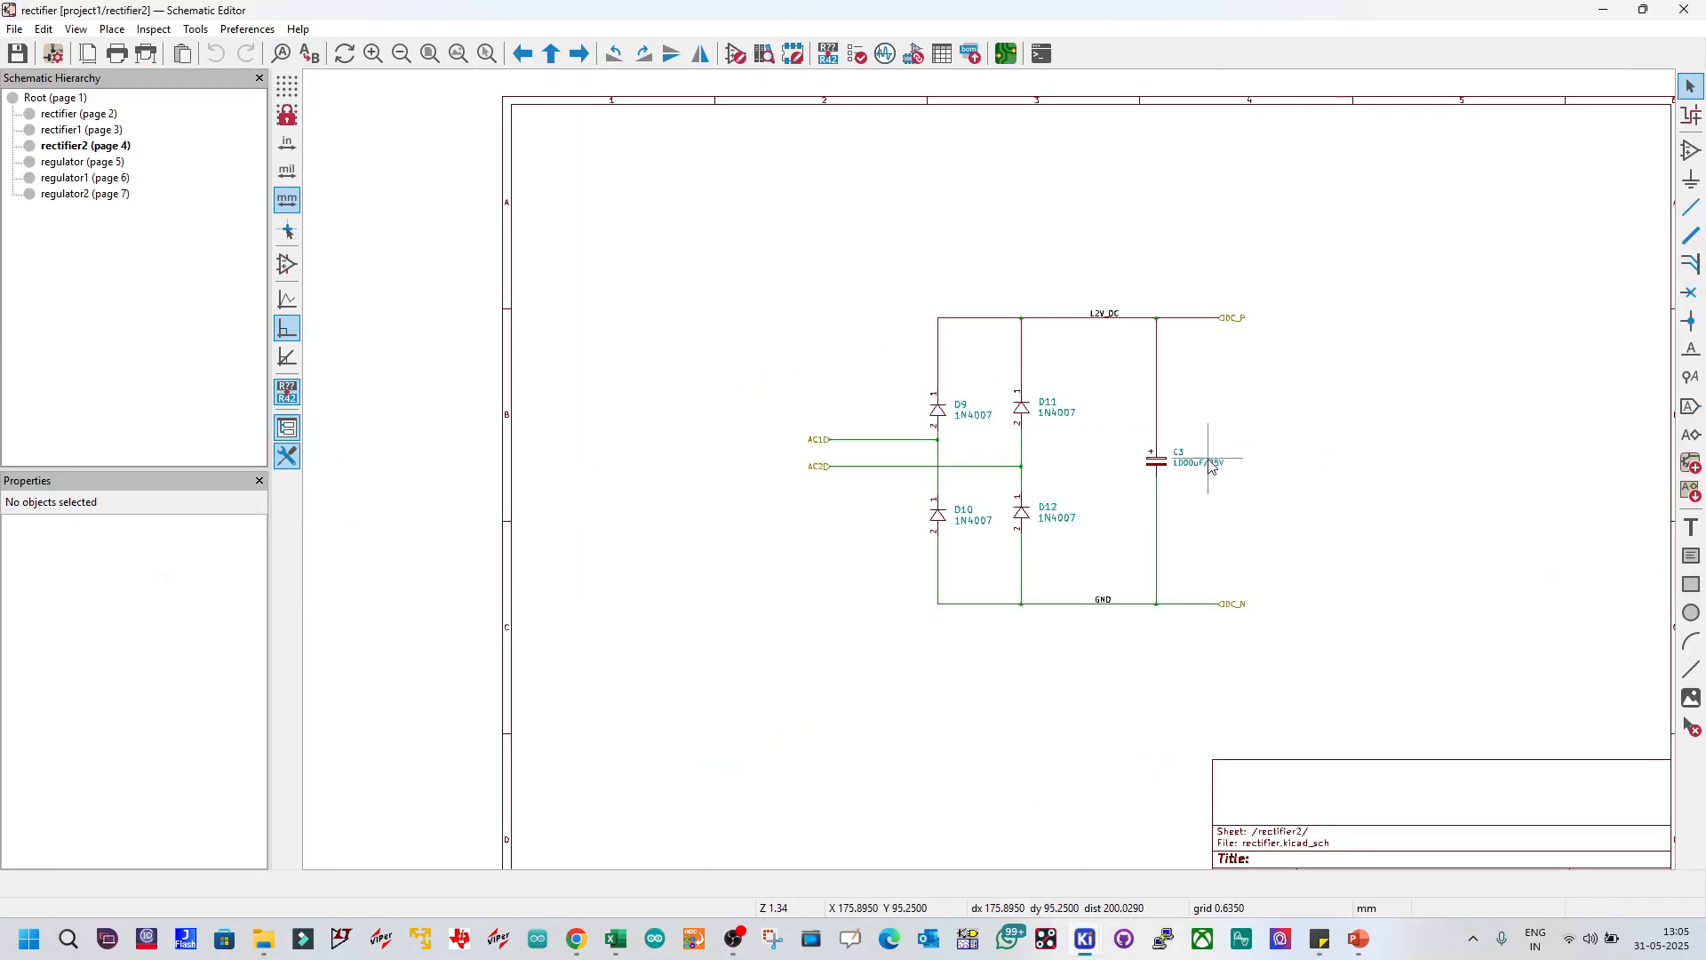
{"action": "left_click", "coordinate": [1605, 12]}
{"action": "scroll", "coordinate": [855, 488], "scroll_direction": "up", "scroll_amount": 2}
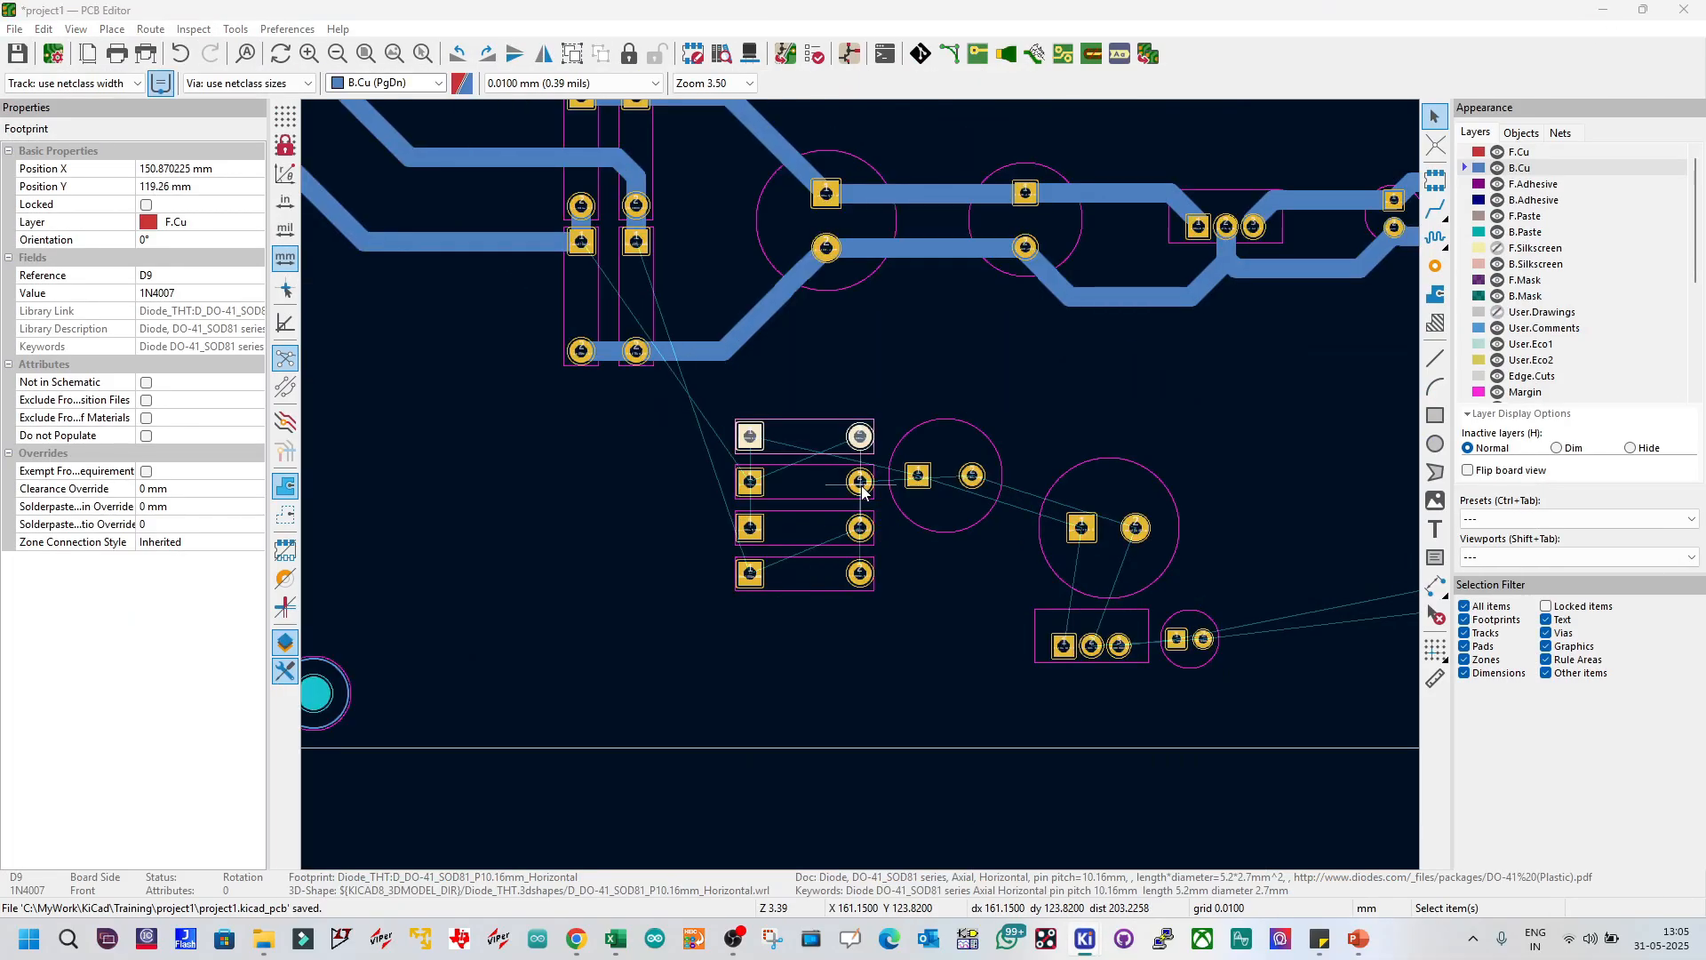
{"action": "left_click", "coordinate": [1497, 250]}
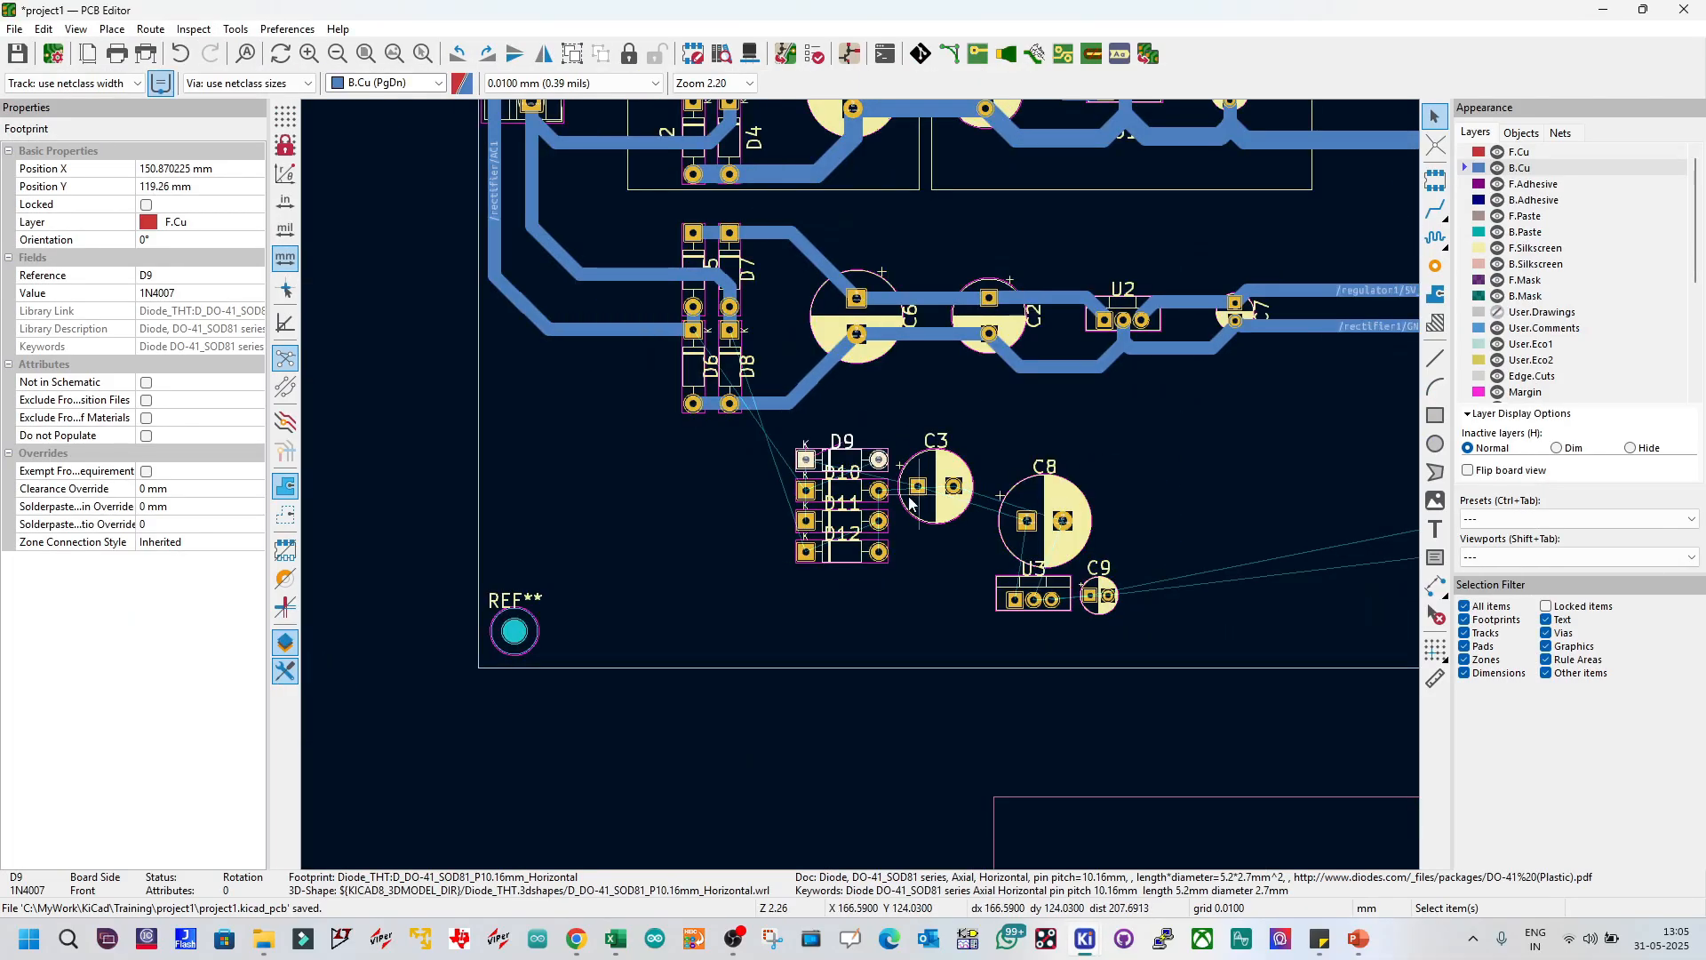
Step: Rotate diode D9 to -90° and place it vertically below D6
{"action": "left_click", "coordinate": [696, 551]}
{"action": "left_click", "coordinate": [856, 461]}
{"action": "key", "text": "r"}
{"action": "key", "text": "r"}
{"action": "key", "text": "r"}
{"action": "key", "text": "r"}
{"action": "key", "text": "r"}
{"action": "left_click_drag", "start_coordinate": [805, 489], "coordinate": [695, 467]}
Step: Rotate diode D10 to -90° and place it directly below D9
{"action": "left_click", "coordinate": [841, 489]}
{"action": "key", "text": "r"}
{"action": "key", "text": "r"}
{"action": "key", "text": "r"}
{"action": "key", "text": "r"}
{"action": "key", "text": "r"}
{"action": "key", "text": "r"}
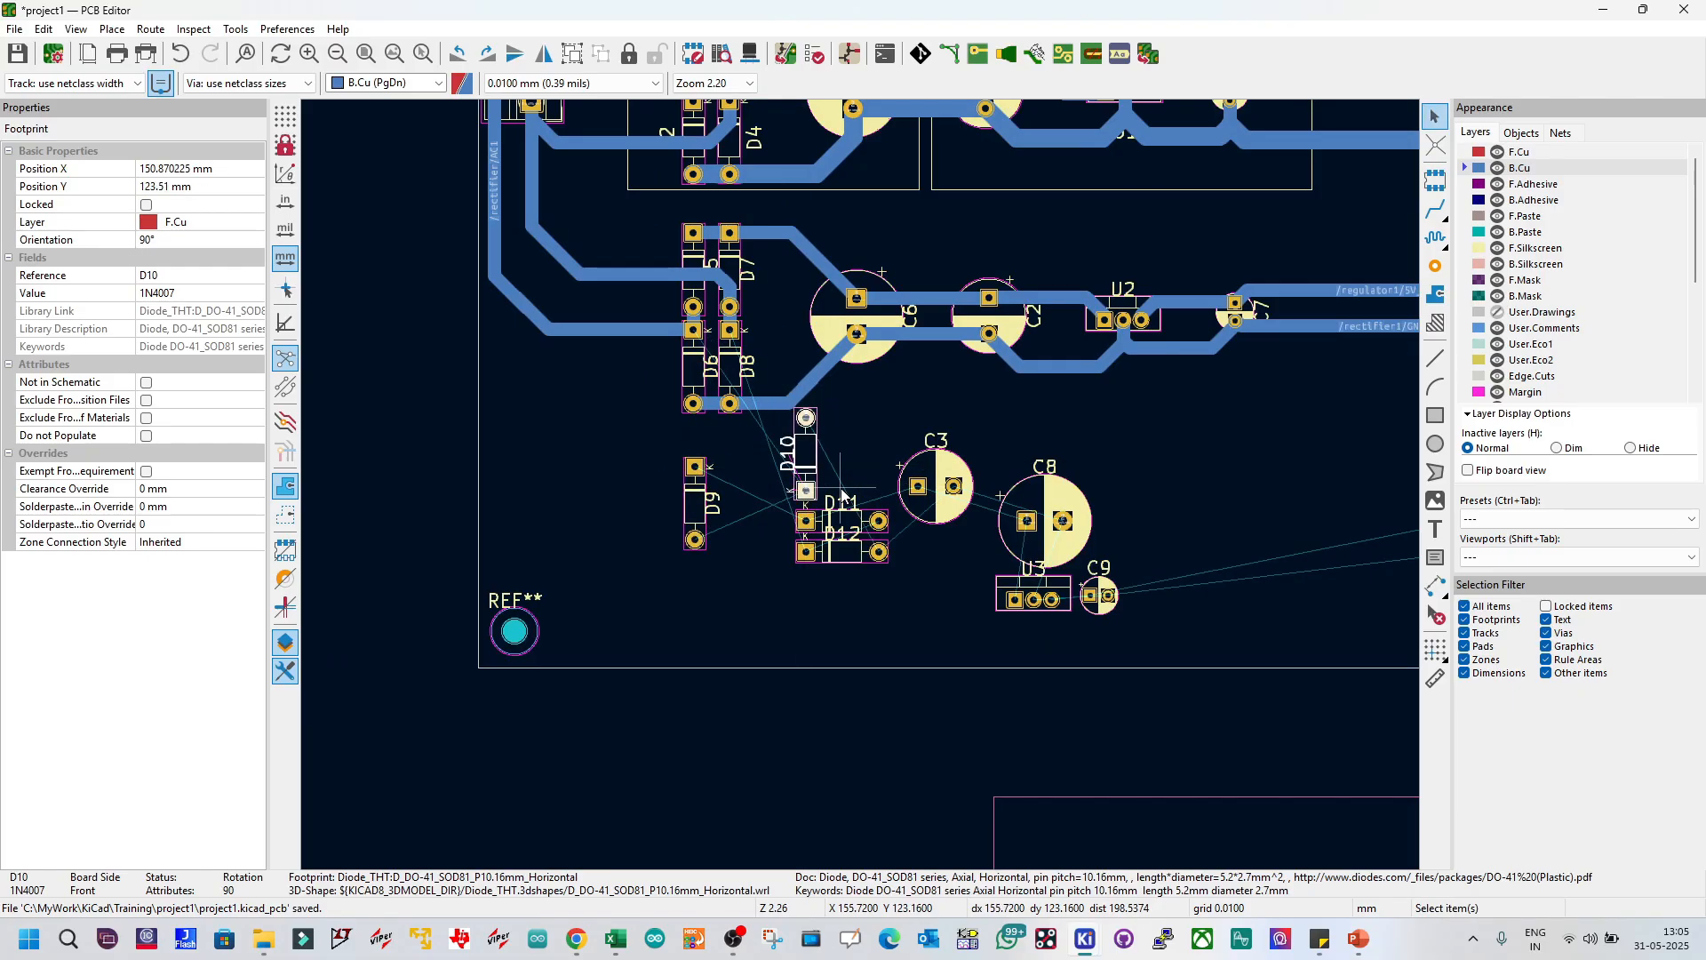
{"action": "left_click_drag", "start_coordinate": [797, 498], "coordinate": [689, 576]}
Step: Rotate diode D11 to -90° and place it just right of D9, at about X 140.17, Y 120.2 mm
{"action": "left_click", "coordinate": [832, 521]}
{"action": "key", "text": "r"}
{"action": "key", "text": "r"}
{"action": "key", "text": "r"}
{"action": "key", "text": "r"}
{"action": "key", "text": "r"}
{"action": "key", "text": "r"}
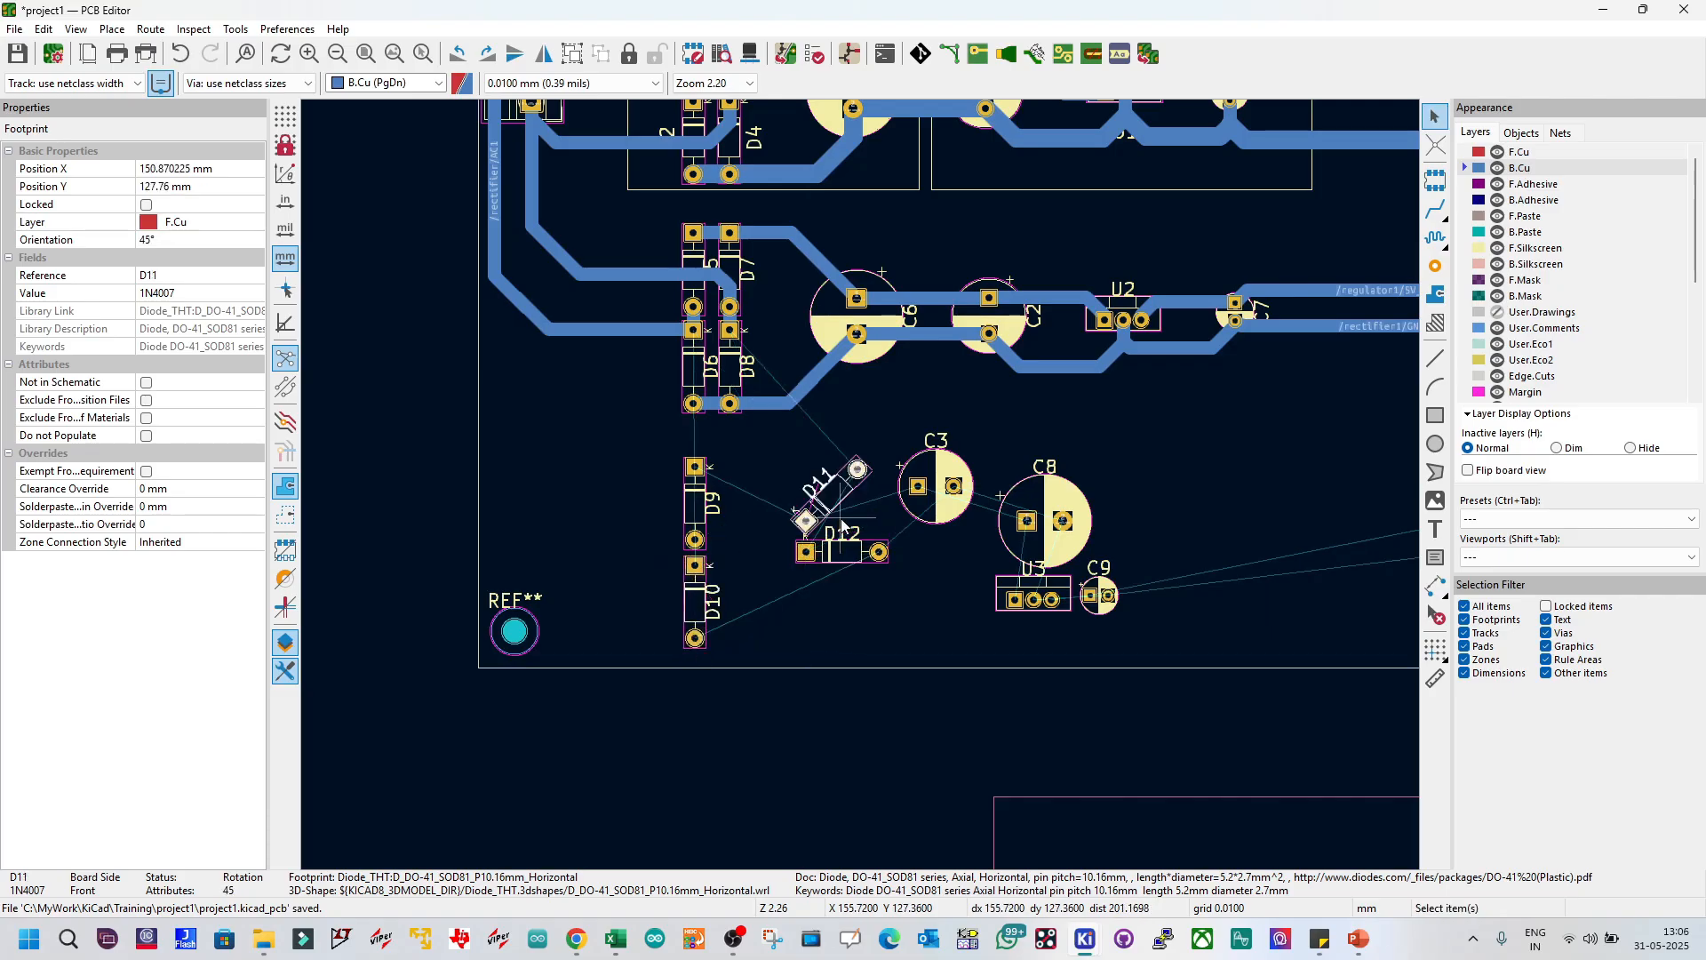
{"action": "left_click_drag", "start_coordinate": [793, 536], "coordinate": [728, 469]}
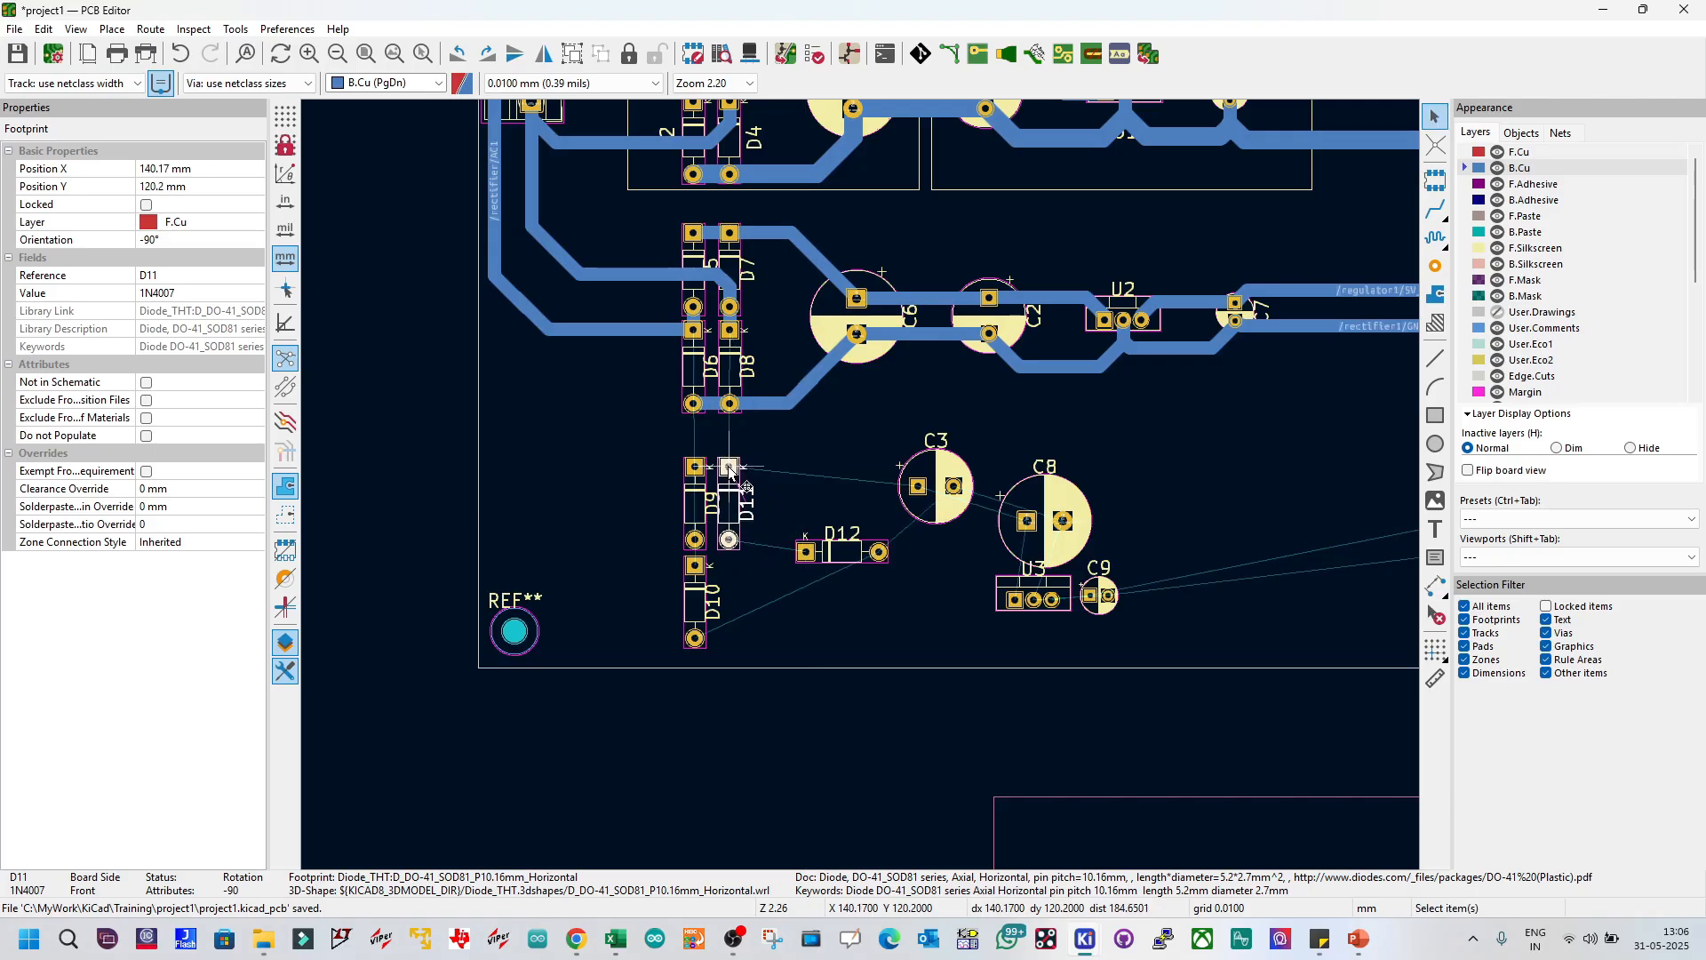
Step: Rotate diode D12 to -90° and place it below D11, just right of D10
{"action": "left_click", "coordinate": [837, 552]}
{"action": "key", "text": "r"}
{"action": "key", "text": "r"}
{"action": "key", "text": "r"}
{"action": "key", "text": "r"}
{"action": "key", "text": "r"}
{"action": "key", "text": "r"}
{"action": "left_click_drag", "start_coordinate": [805, 587], "coordinate": [729, 604]}
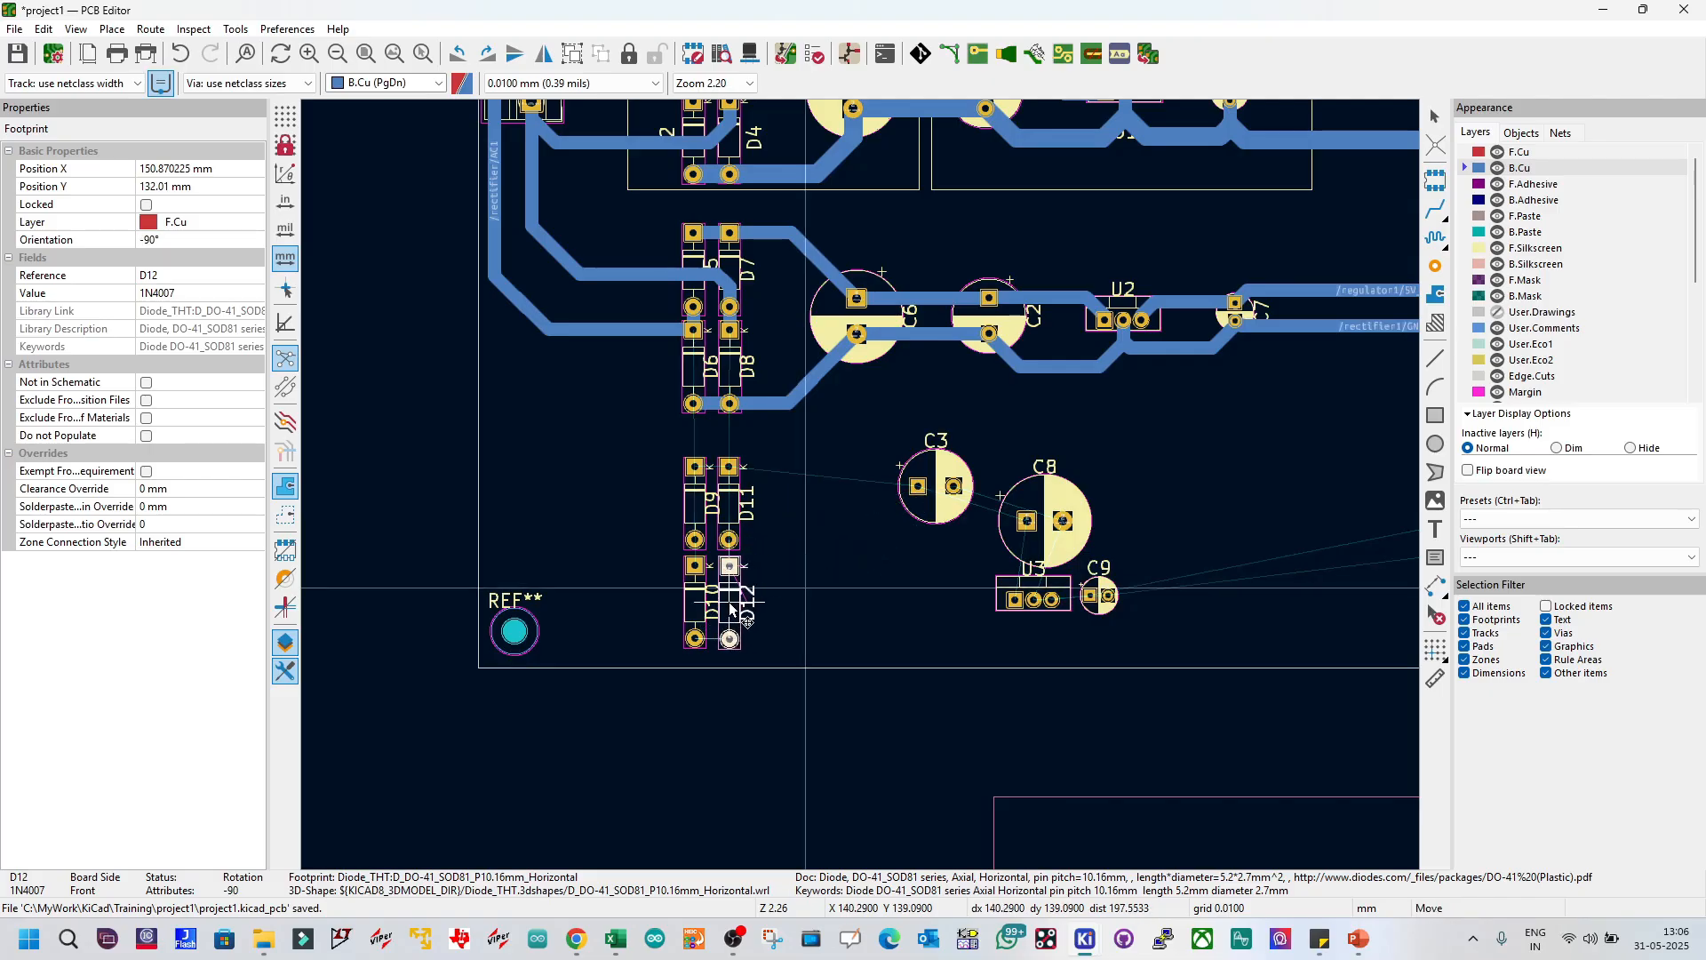
{"action": "left_click_drag", "start_coordinate": [729, 608], "coordinate": [730, 609]}
Step: Shift diodes D9 to D12 together slightly upward, keeping them aligned below D6 and D8
{"action": "left_click", "coordinate": [479, 576]}
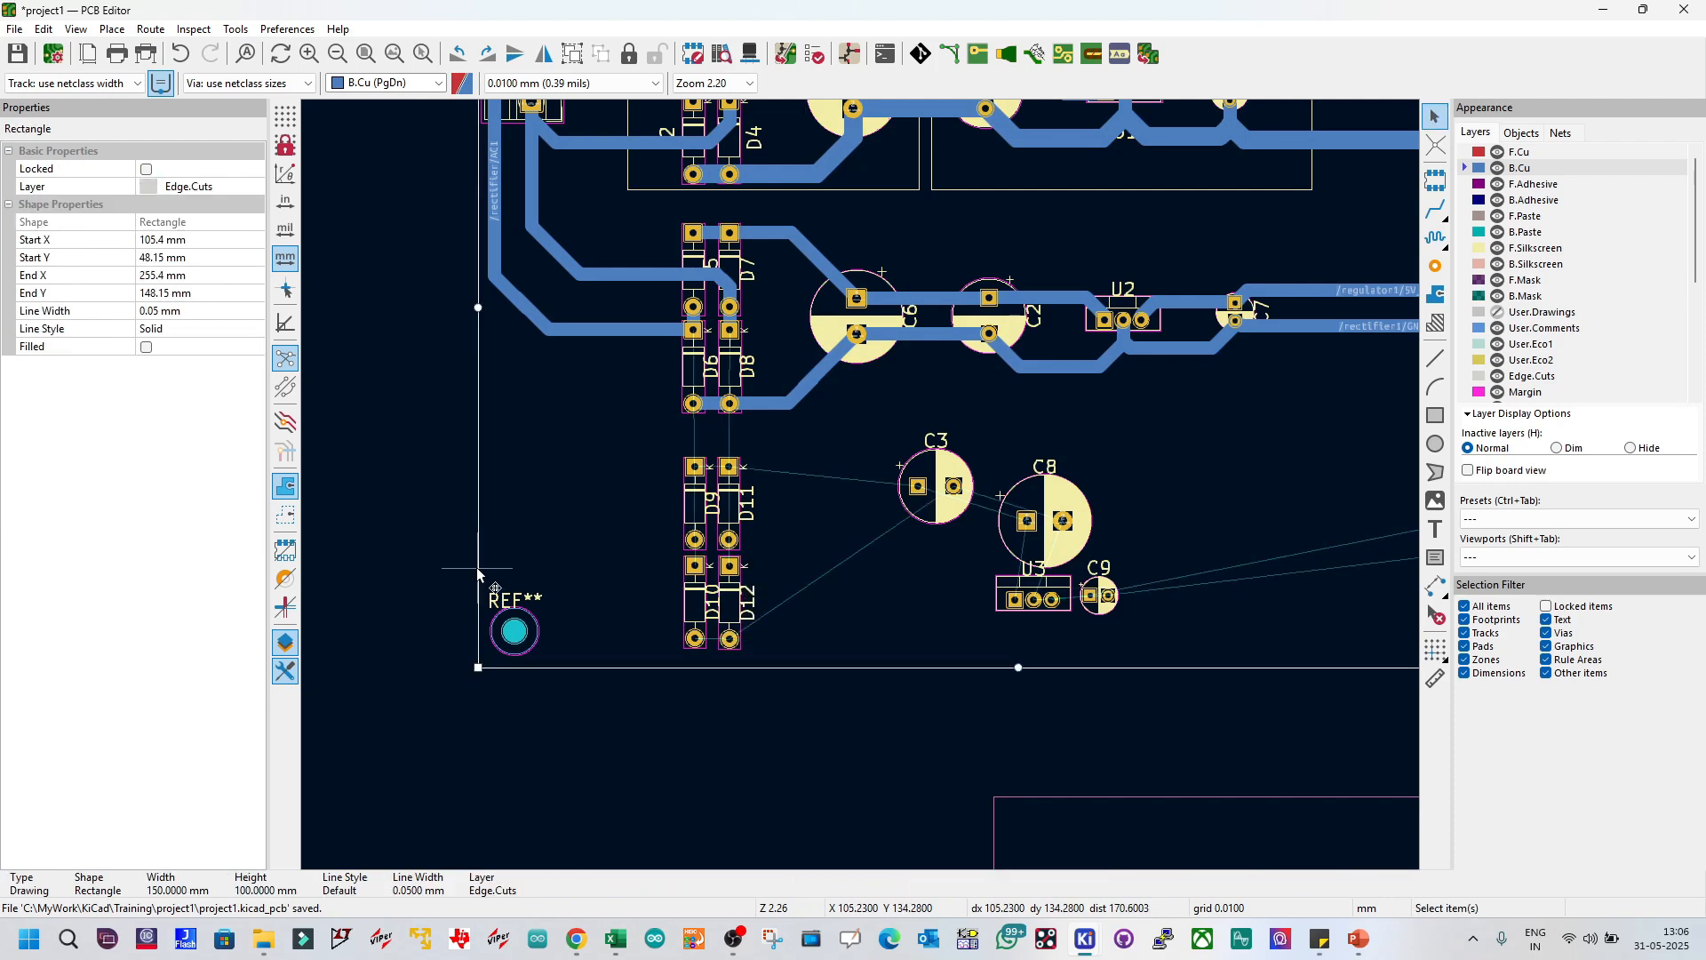
{"action": "left_click", "coordinate": [668, 703]}
{"action": "left_click_drag", "start_coordinate": [665, 458], "coordinate": [817, 680]}
{"action": "left_click_drag", "start_coordinate": [669, 440], "coordinate": [780, 650]}
{"action": "left_click_drag", "start_coordinate": [728, 505], "coordinate": [729, 496]}
{"action": "key", "text": "Escape"}
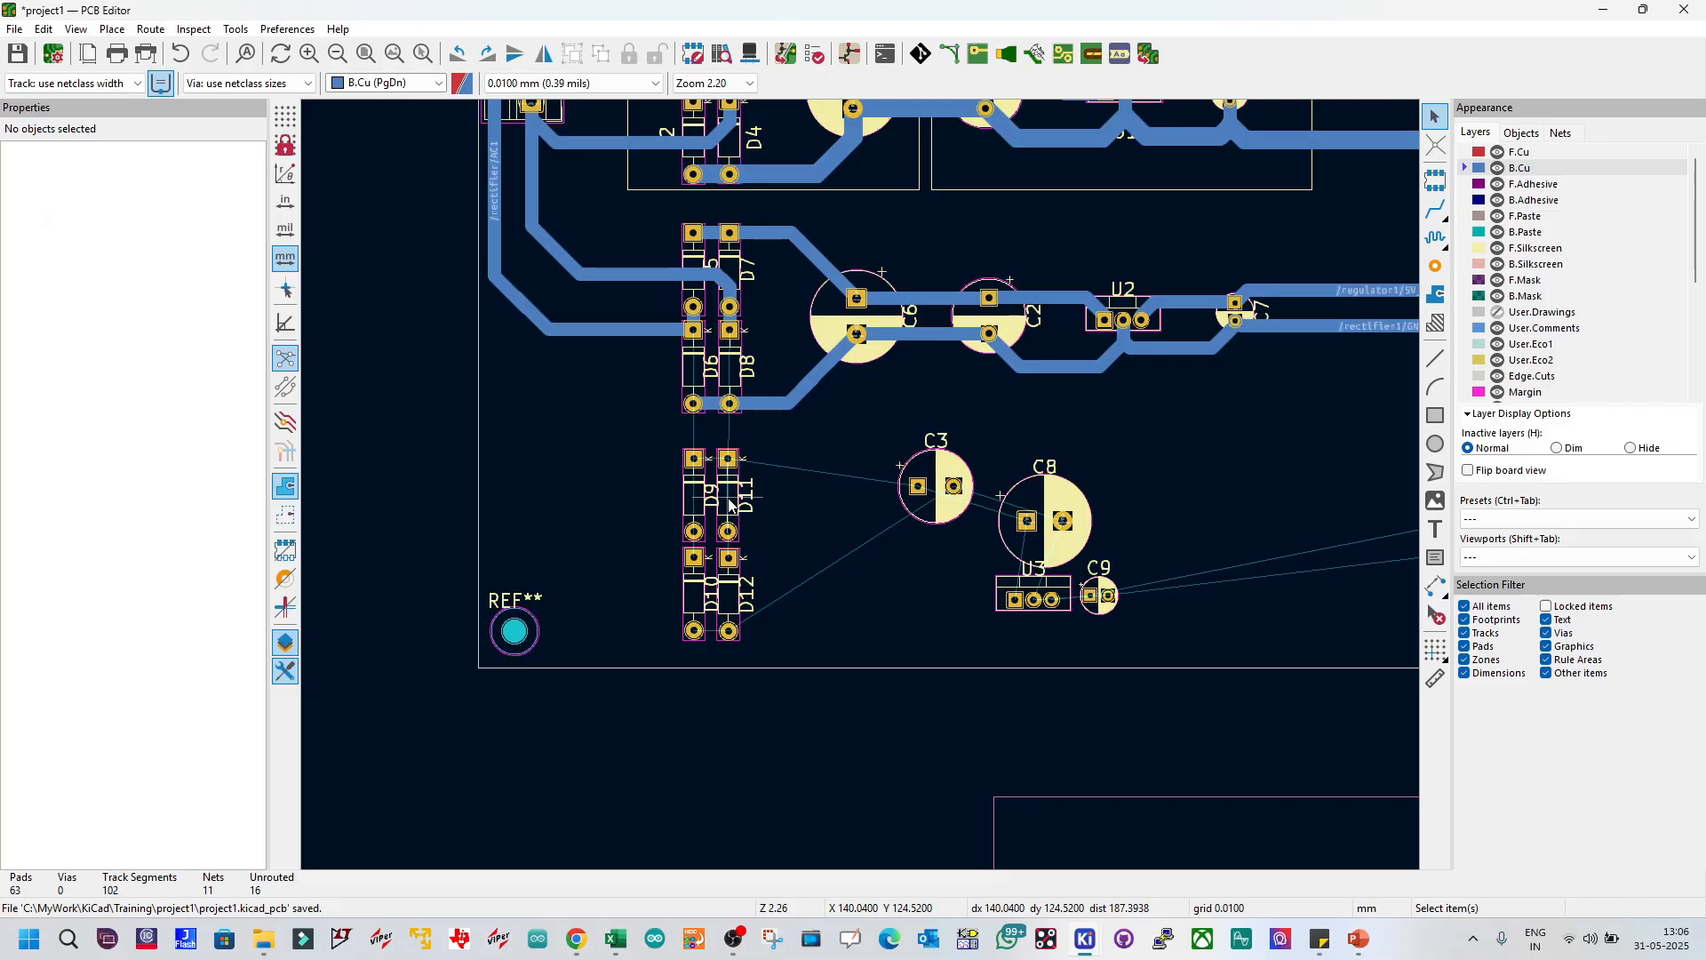
Step: Place capacitor C8 just right of the D9 to D12 diodes and C3 to the right of C8
{"action": "left_click", "coordinate": [1026, 511]}
{"action": "left_click_drag", "start_coordinate": [1026, 511], "coordinate": [837, 537]}
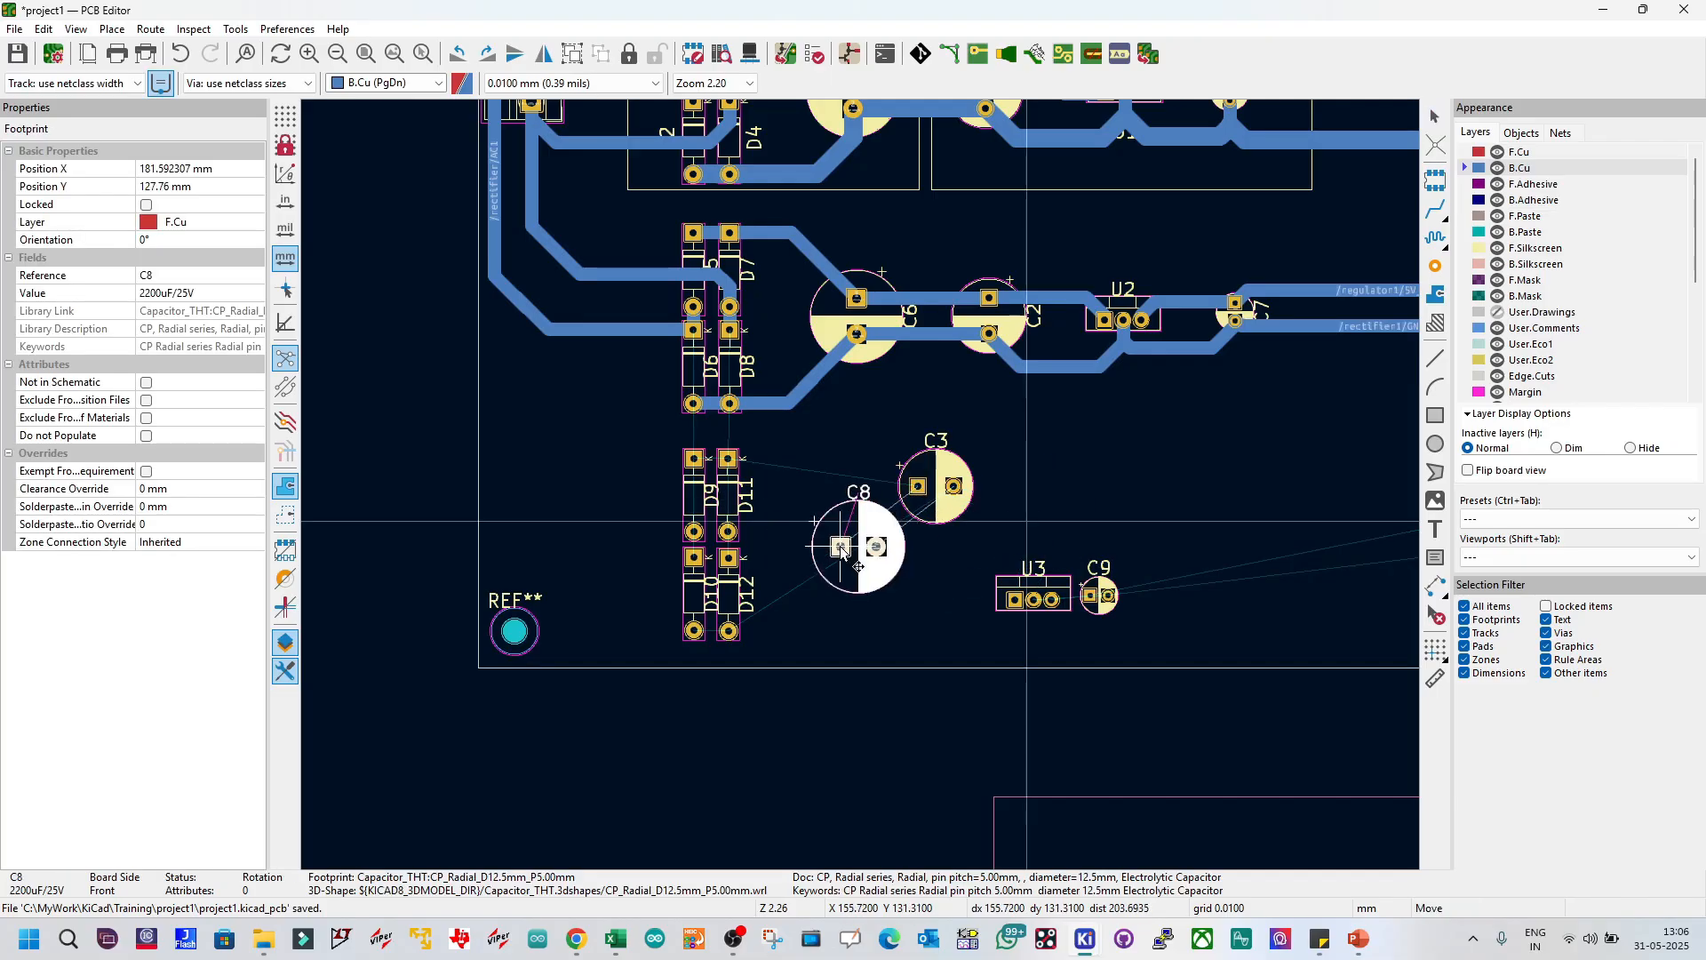
{"action": "left_click", "coordinate": [978, 462]}
{"action": "left_click_drag", "start_coordinate": [977, 462], "coordinate": [1034, 507]}
Step: Move regulator U3 right of C3, below U2, and place capacitor C9 to the right of U3
{"action": "left_click", "coordinate": [1045, 579]}
{"action": "left_click_drag", "start_coordinate": [1045, 575], "coordinate": [1162, 509]}
{"action": "key", "text": "ctrl+z"}
{"action": "left_click_drag", "start_coordinate": [1055, 597], "coordinate": [1144, 543]}
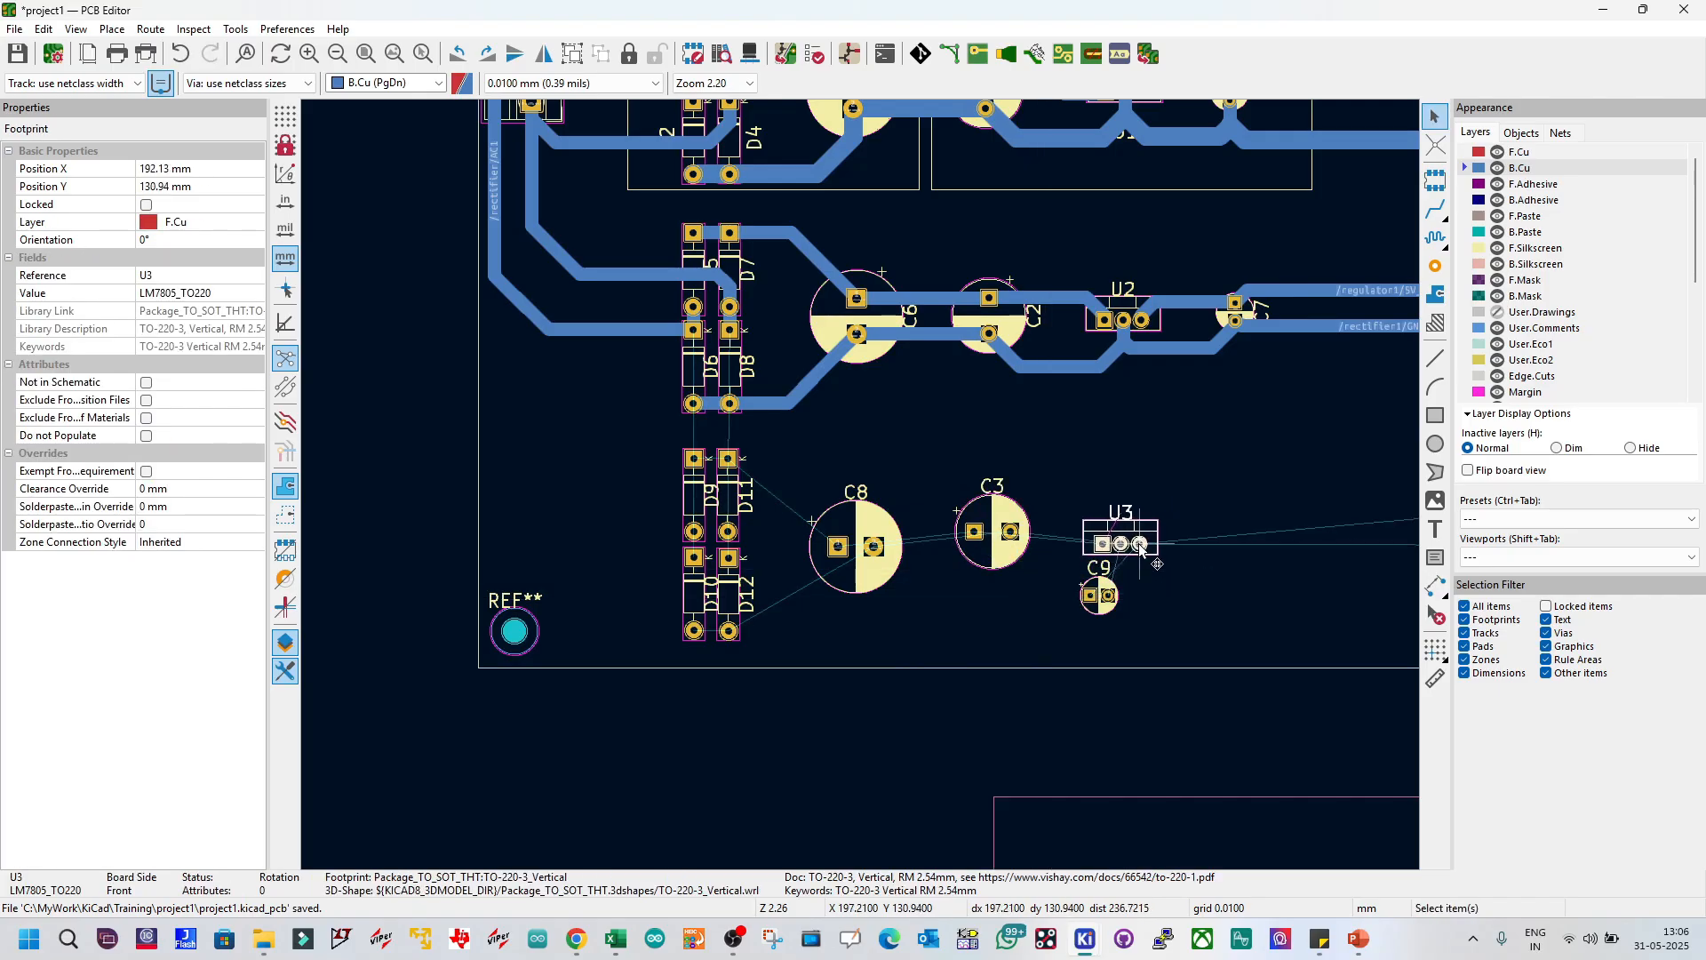
{"action": "scroll", "coordinate": [1178, 534], "scroll_direction": "down", "scroll_amount": 1}
{"action": "scroll", "coordinate": [824, 528], "scroll_direction": "up", "scroll_amount": 1}
{"action": "left_click", "coordinate": [846, 481]}
{"action": "left_click_drag", "start_coordinate": [846, 481], "coordinate": [969, 418]}
{"action": "left_click", "coordinate": [986, 568]}
{"action": "scroll", "coordinate": [852, 481], "scroll_direction": "down", "scroll_amount": 1}
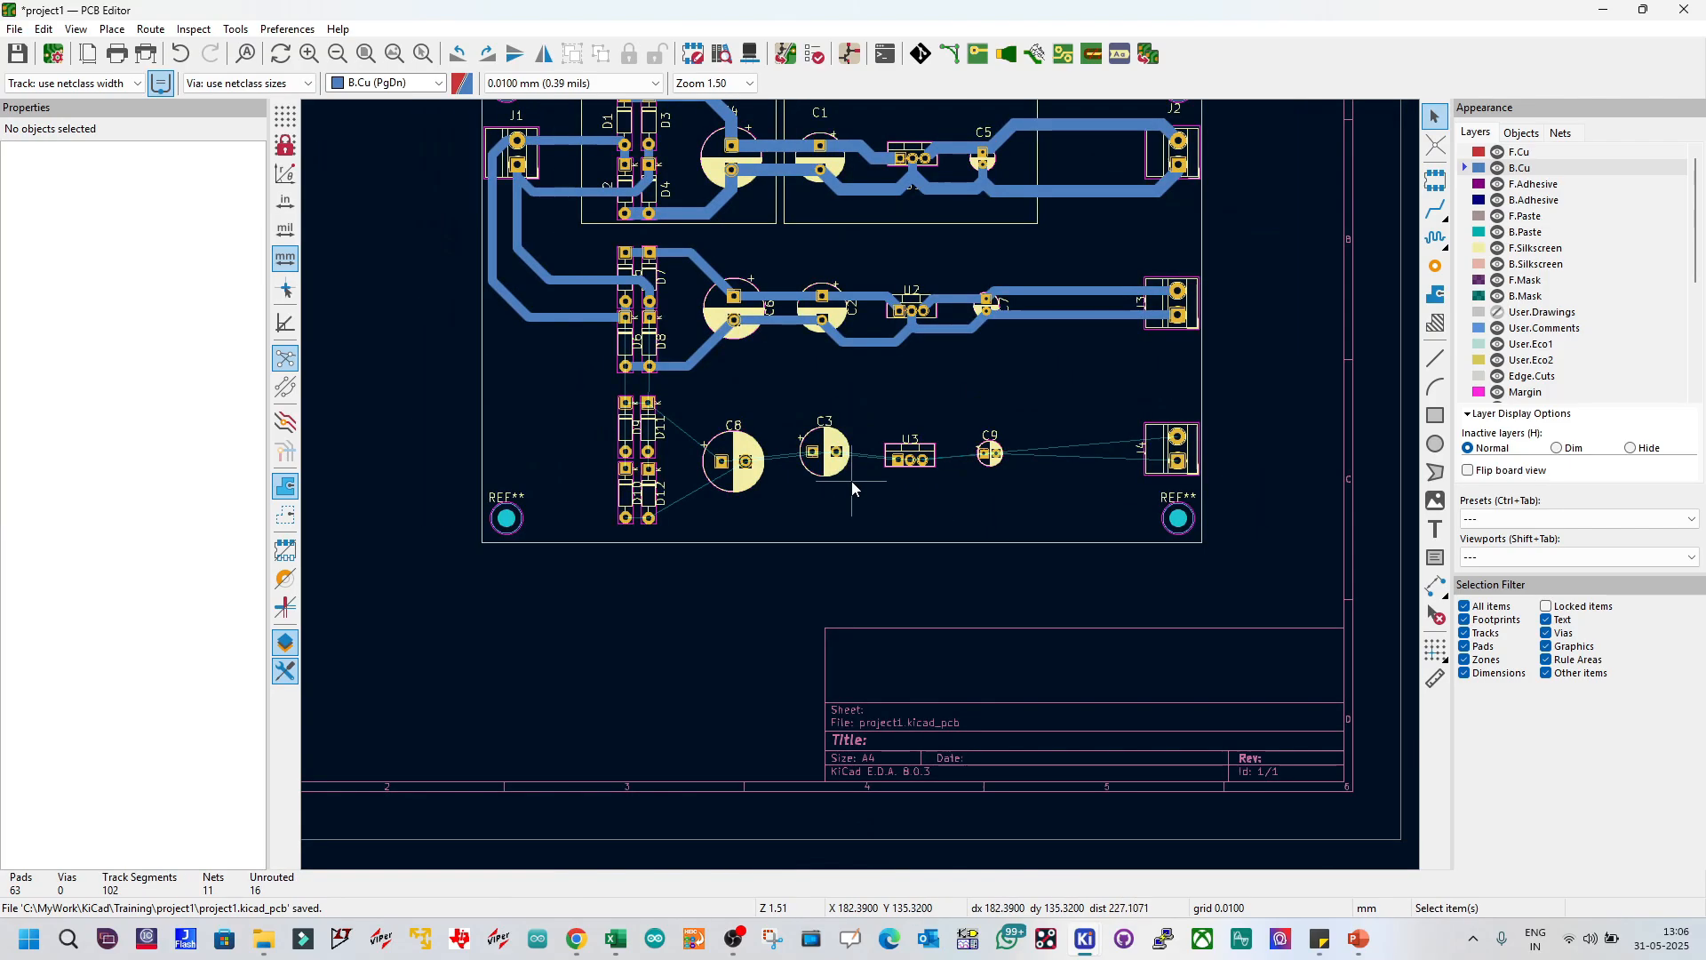
Step: Rotate capacitor C8 to -90° and place it below C6 at about X 157.7, Y 127.4 mm
{"action": "scroll", "coordinate": [806, 499], "scroll_direction": "up", "scroll_amount": 1}
{"action": "left_click", "coordinate": [806, 499]}
{"action": "key", "text": "r"}
{"action": "key", "text": "r"}
{"action": "key", "text": "r"}
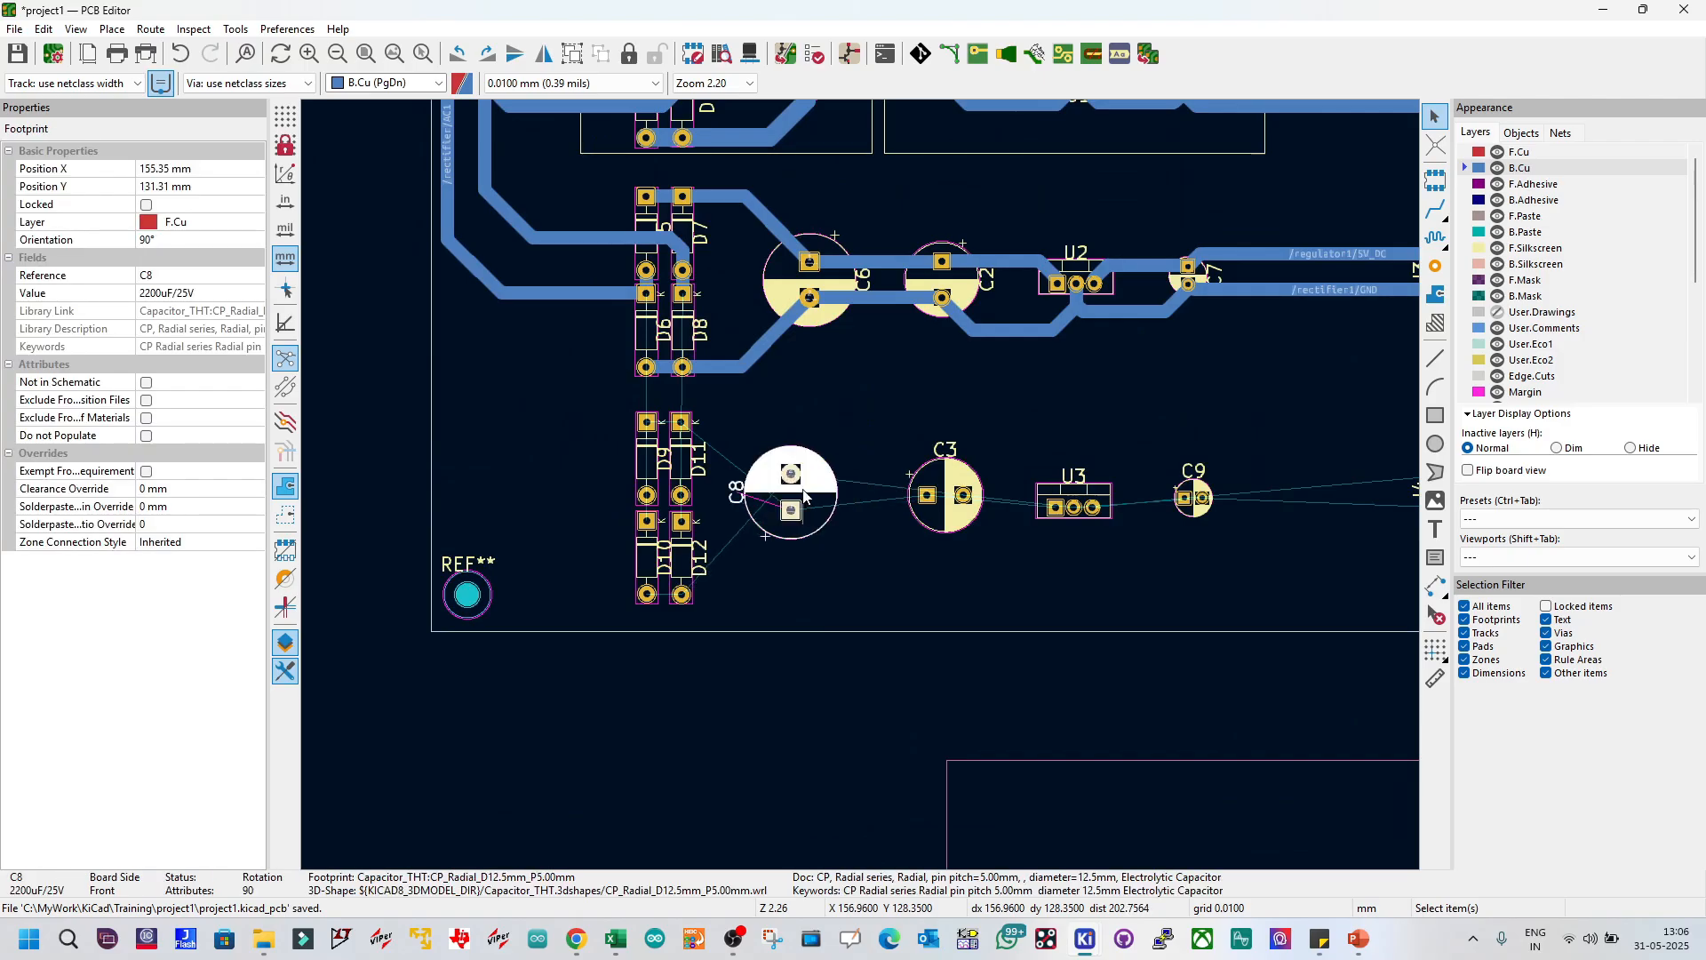
{"action": "left_click_drag", "start_coordinate": [805, 533], "coordinate": [816, 504]}
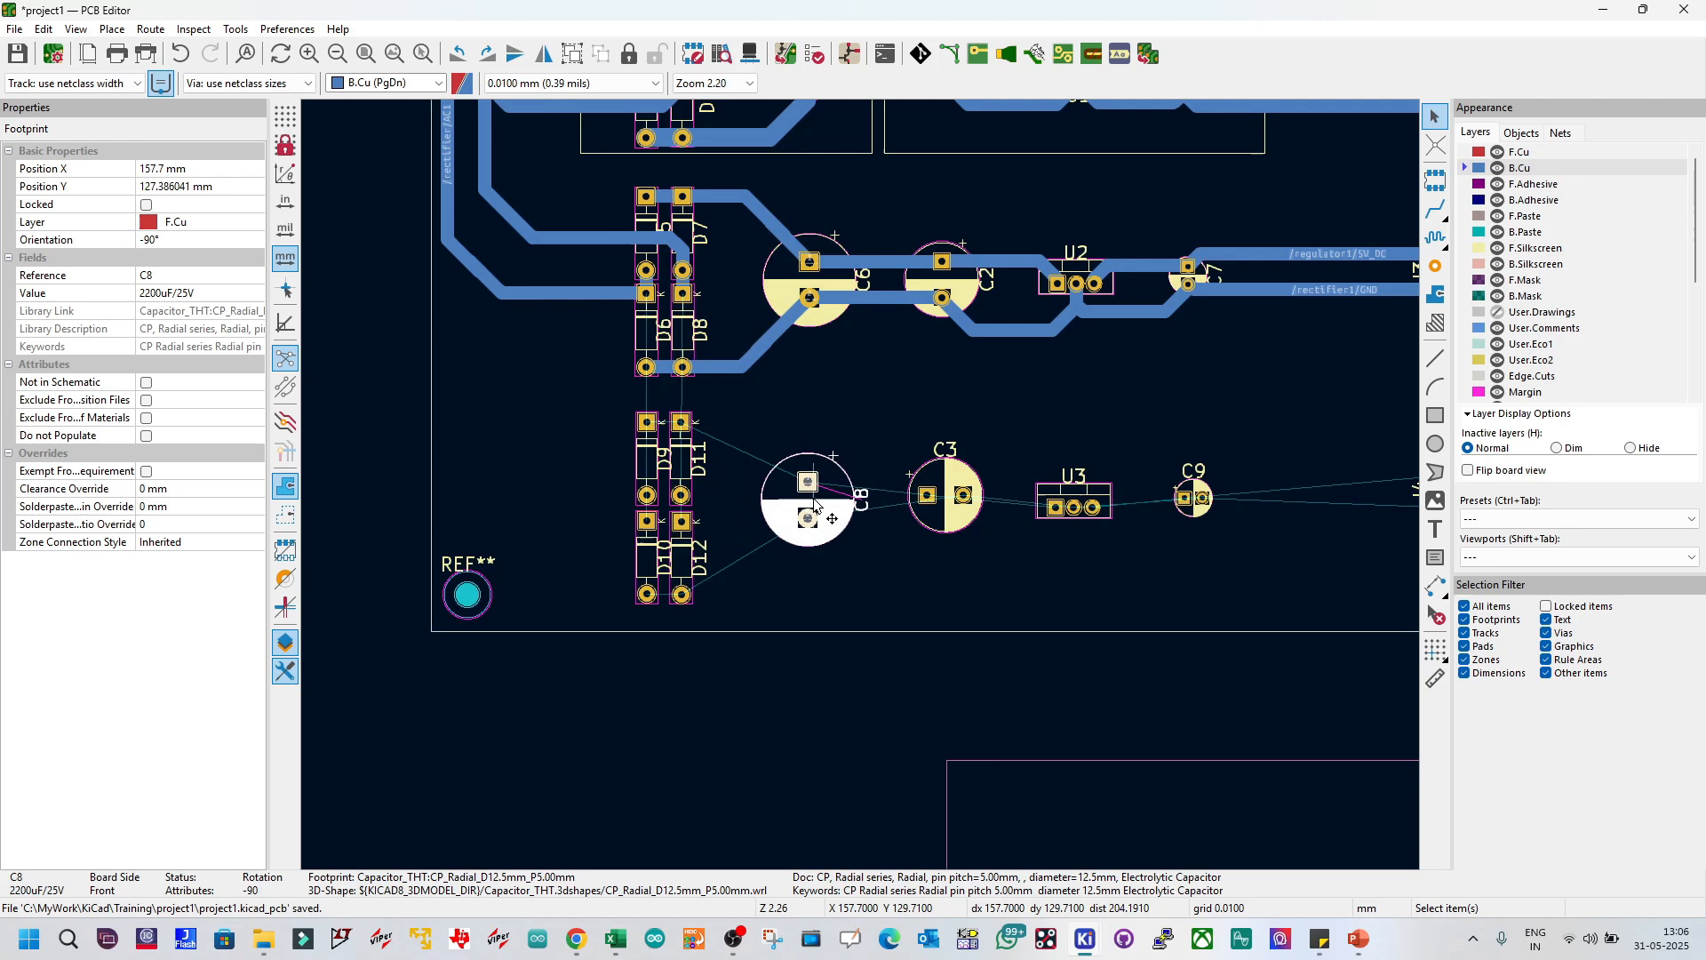
Step: Rotate capacitor C3 to -90° and place it right of C8, below C2
{"action": "left_click", "coordinate": [961, 484]}
{"action": "key", "text": "m"}
{"action": "key", "text": "r"}
{"action": "key", "text": "r"}
{"action": "key", "text": "r"}
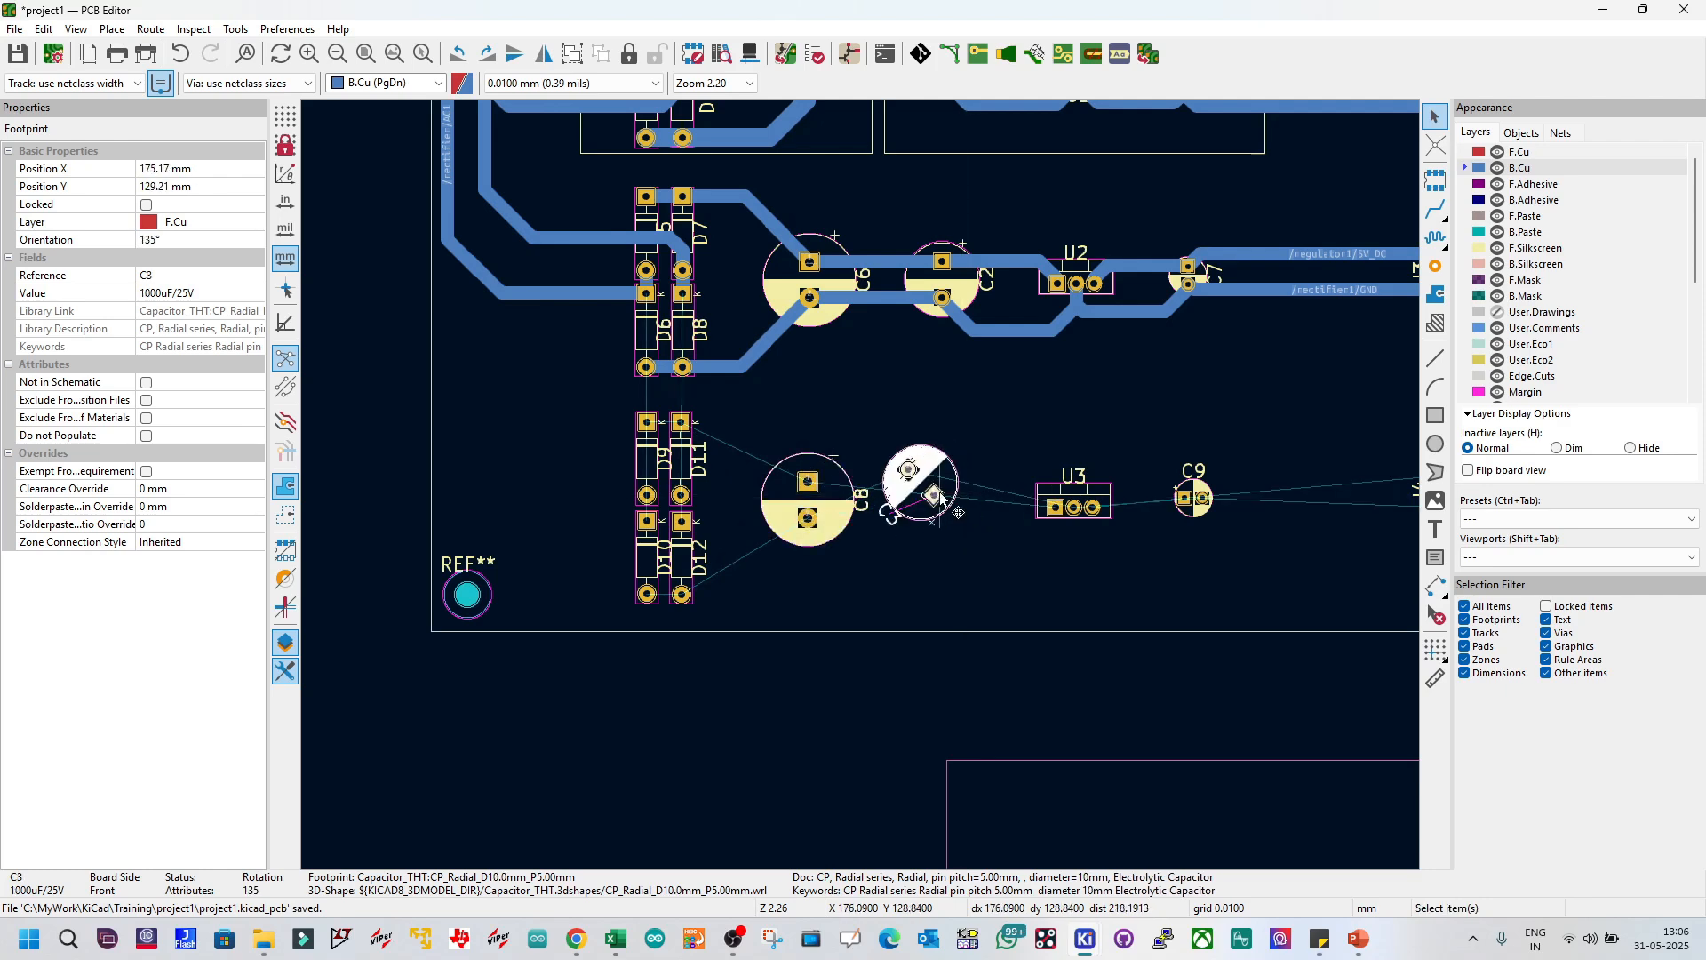
{"action": "left_click", "coordinate": [944, 501]}
Step: Nudge regulator U3 slightly to the right, between C3 and C9
{"action": "left_click_drag", "start_coordinate": [1095, 508], "coordinate": [1193, 489]}
{"action": "left_click", "coordinate": [1087, 498]}
{"action": "key", "text": "Escape"}
{"action": "left_click", "coordinate": [1153, 366]}
Step: Rotate capacitor C9 to a vertical orientation with its square pad at the top, matching C7
{"action": "left_click", "coordinate": [1210, 498]}
{"action": "key", "text": "r"}
{"action": "key", "text": "r"}
{"action": "key", "text": "r"}
{"action": "key", "text": "r"}
{"action": "key", "text": "r"}
{"action": "key", "text": "r"}
{"action": "scroll", "coordinate": [1188, 532], "scroll_direction": "down", "scroll_amount": 1}
{"action": "scroll", "coordinate": [861, 485], "scroll_direction": "up", "scroll_amount": 1}
{"action": "scroll", "coordinate": [861, 486], "scroll_direction": "down", "scroll_amount": 1}
{"action": "scroll", "coordinate": [861, 486], "scroll_direction": "up", "scroll_amount": 1}
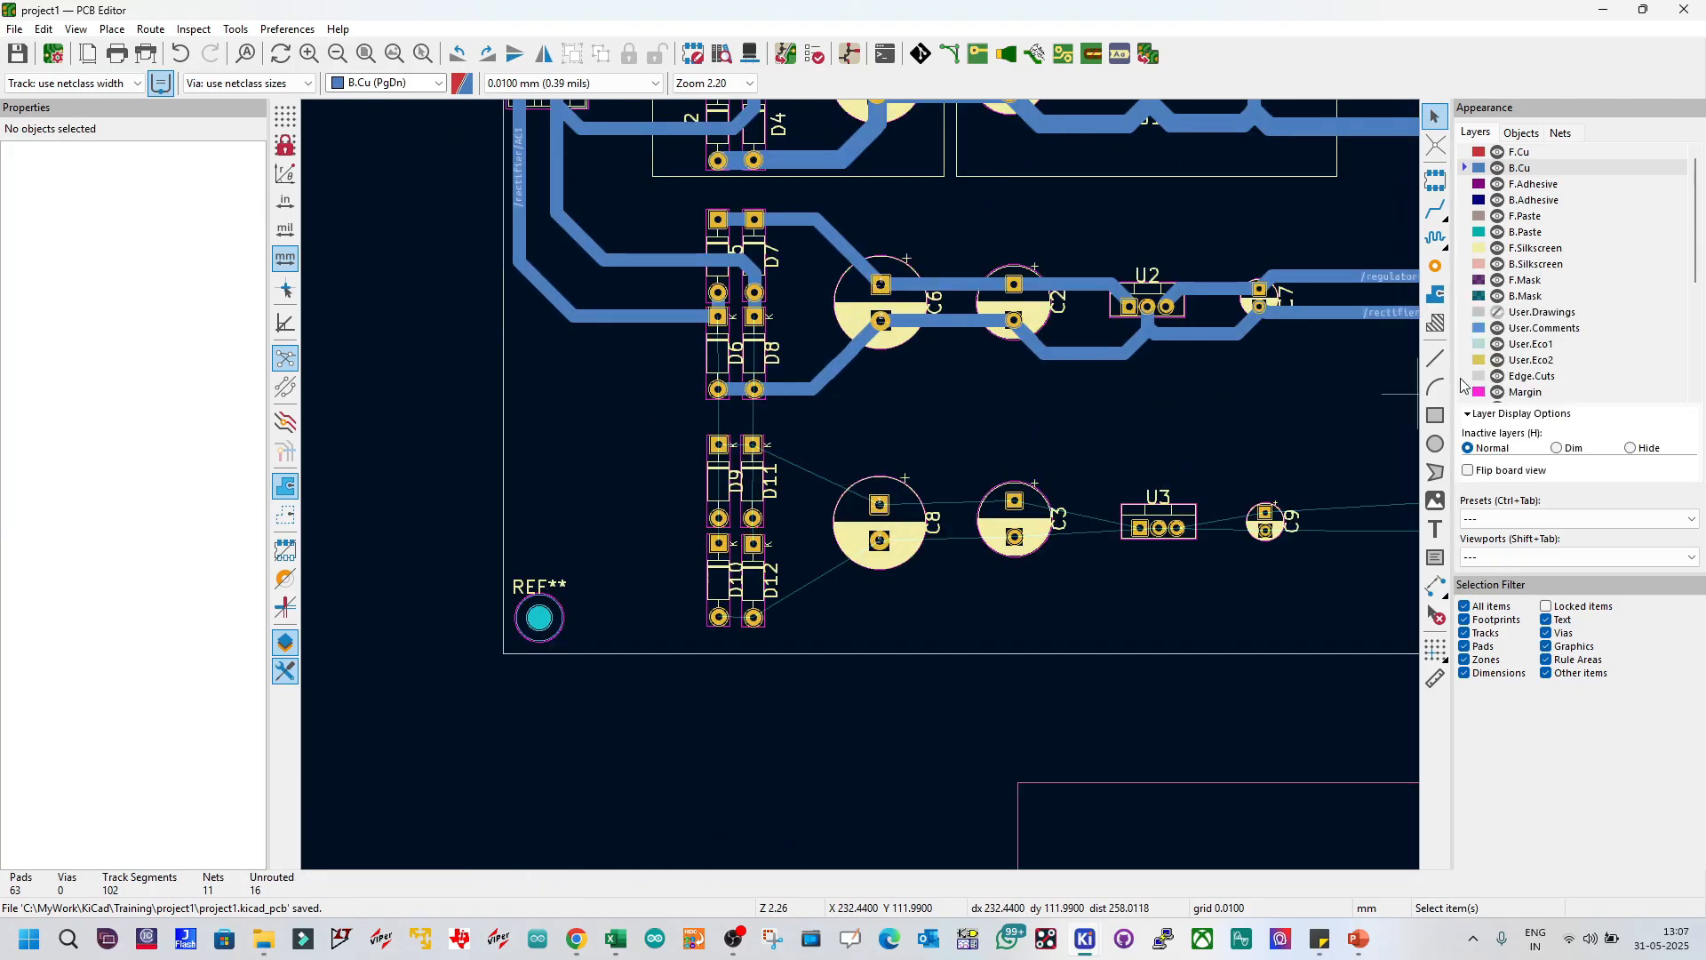
Step: Hide the F.Silkscreen layer and route a 1.8 mm AC1 track on B.Cu from D6's square pad around the left to D10's square pad
{"action": "left_click", "coordinate": [1499, 250]}
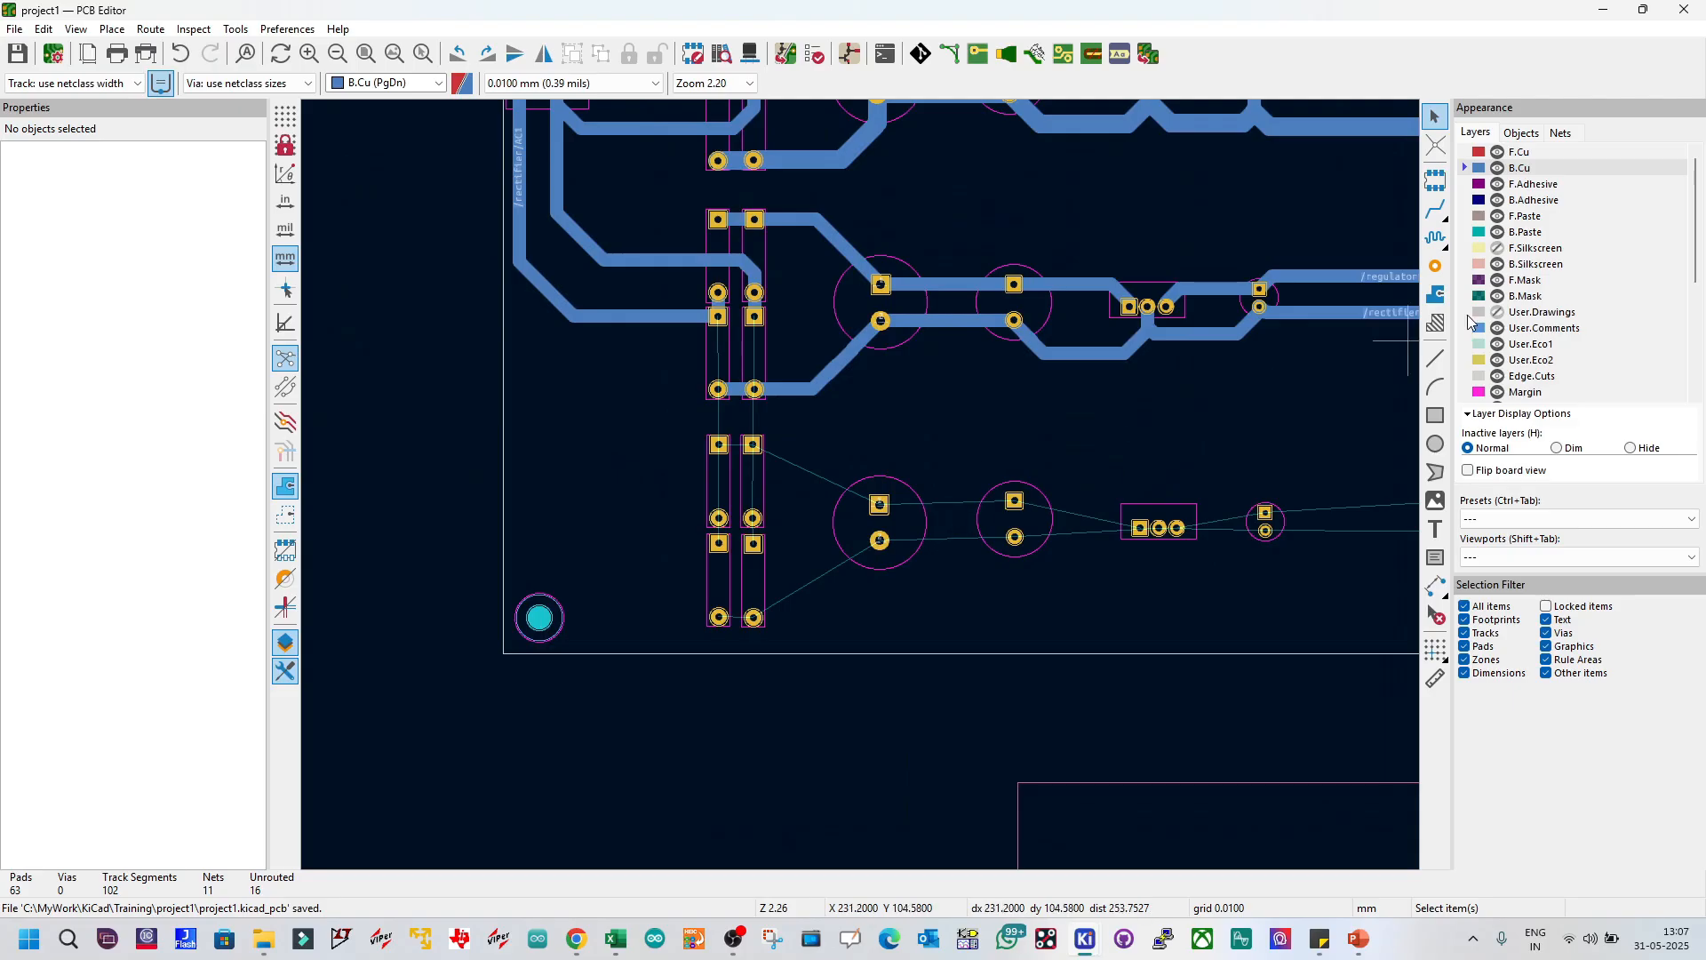
{"action": "left_click", "coordinate": [1443, 219]}
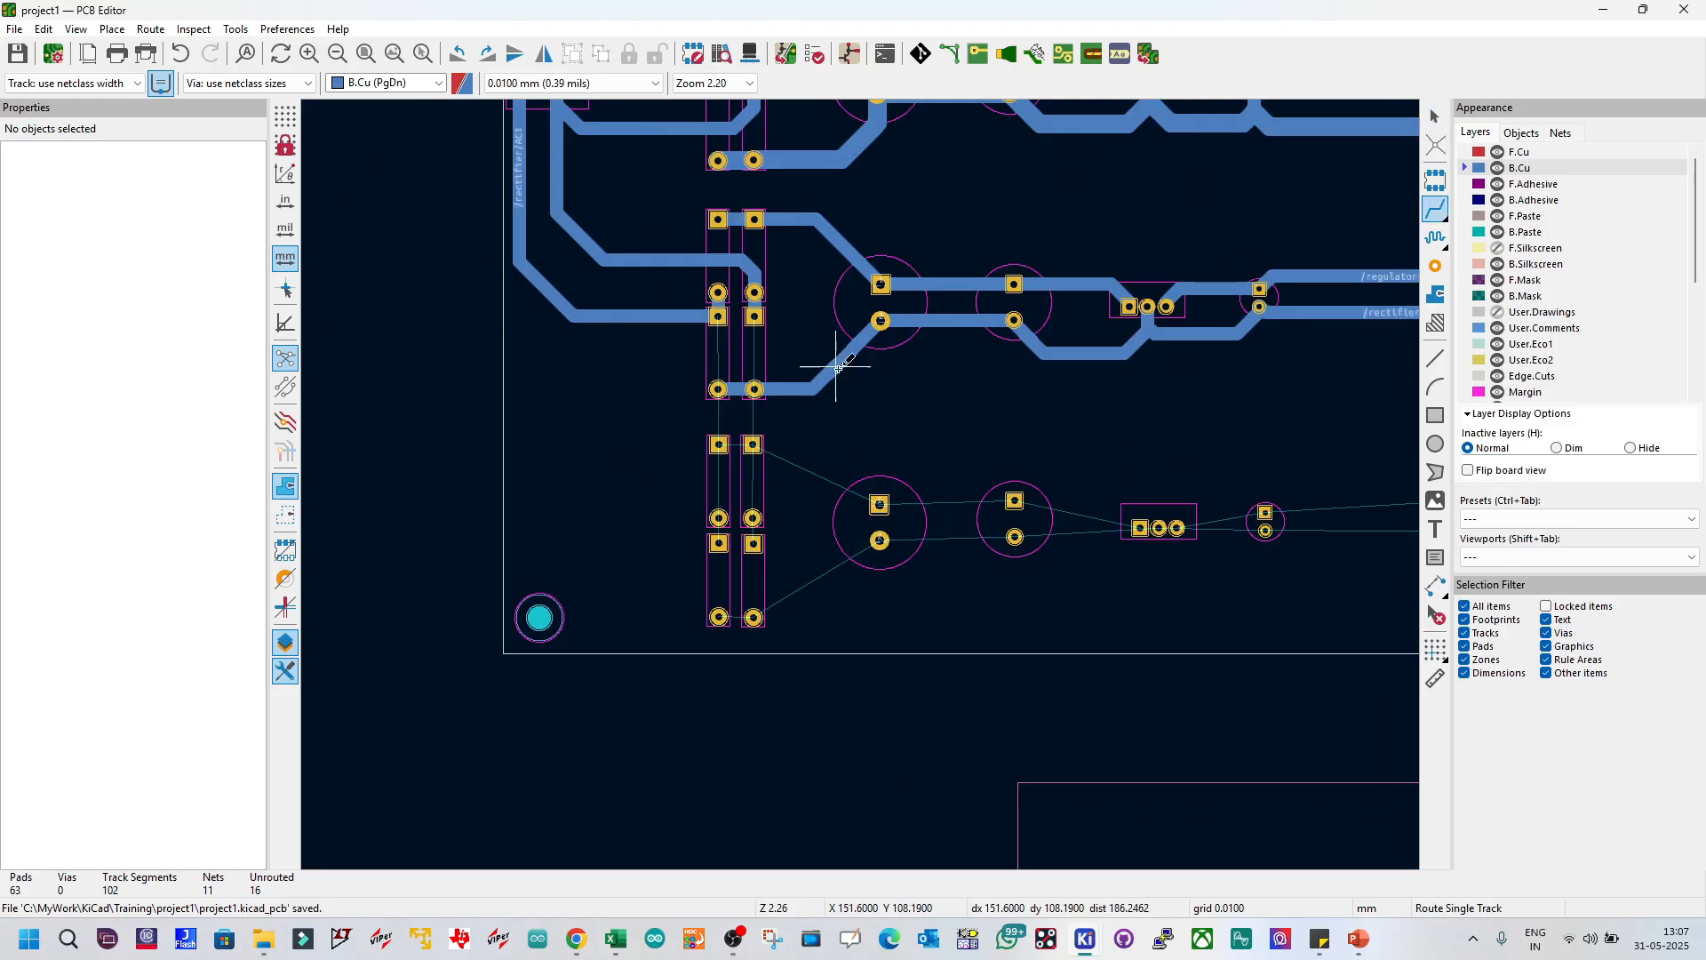
{"action": "left_click", "coordinate": [721, 318]}
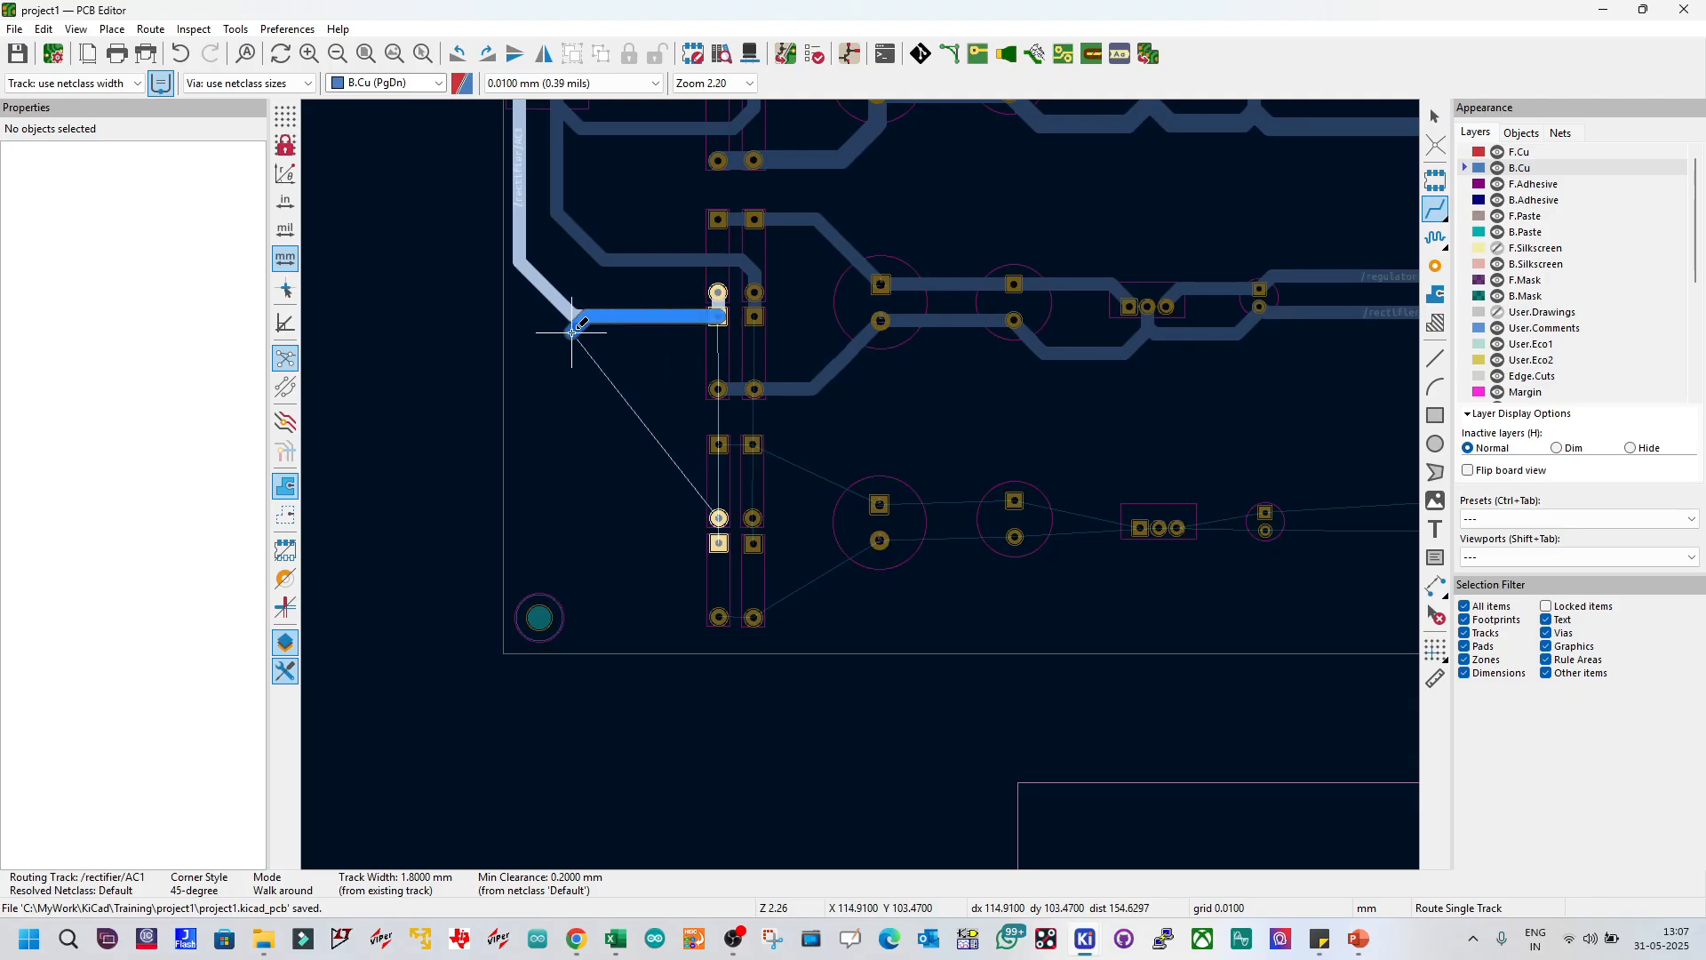
{"action": "left_click", "coordinate": [528, 341]}
{"action": "left_click", "coordinate": [528, 459]}
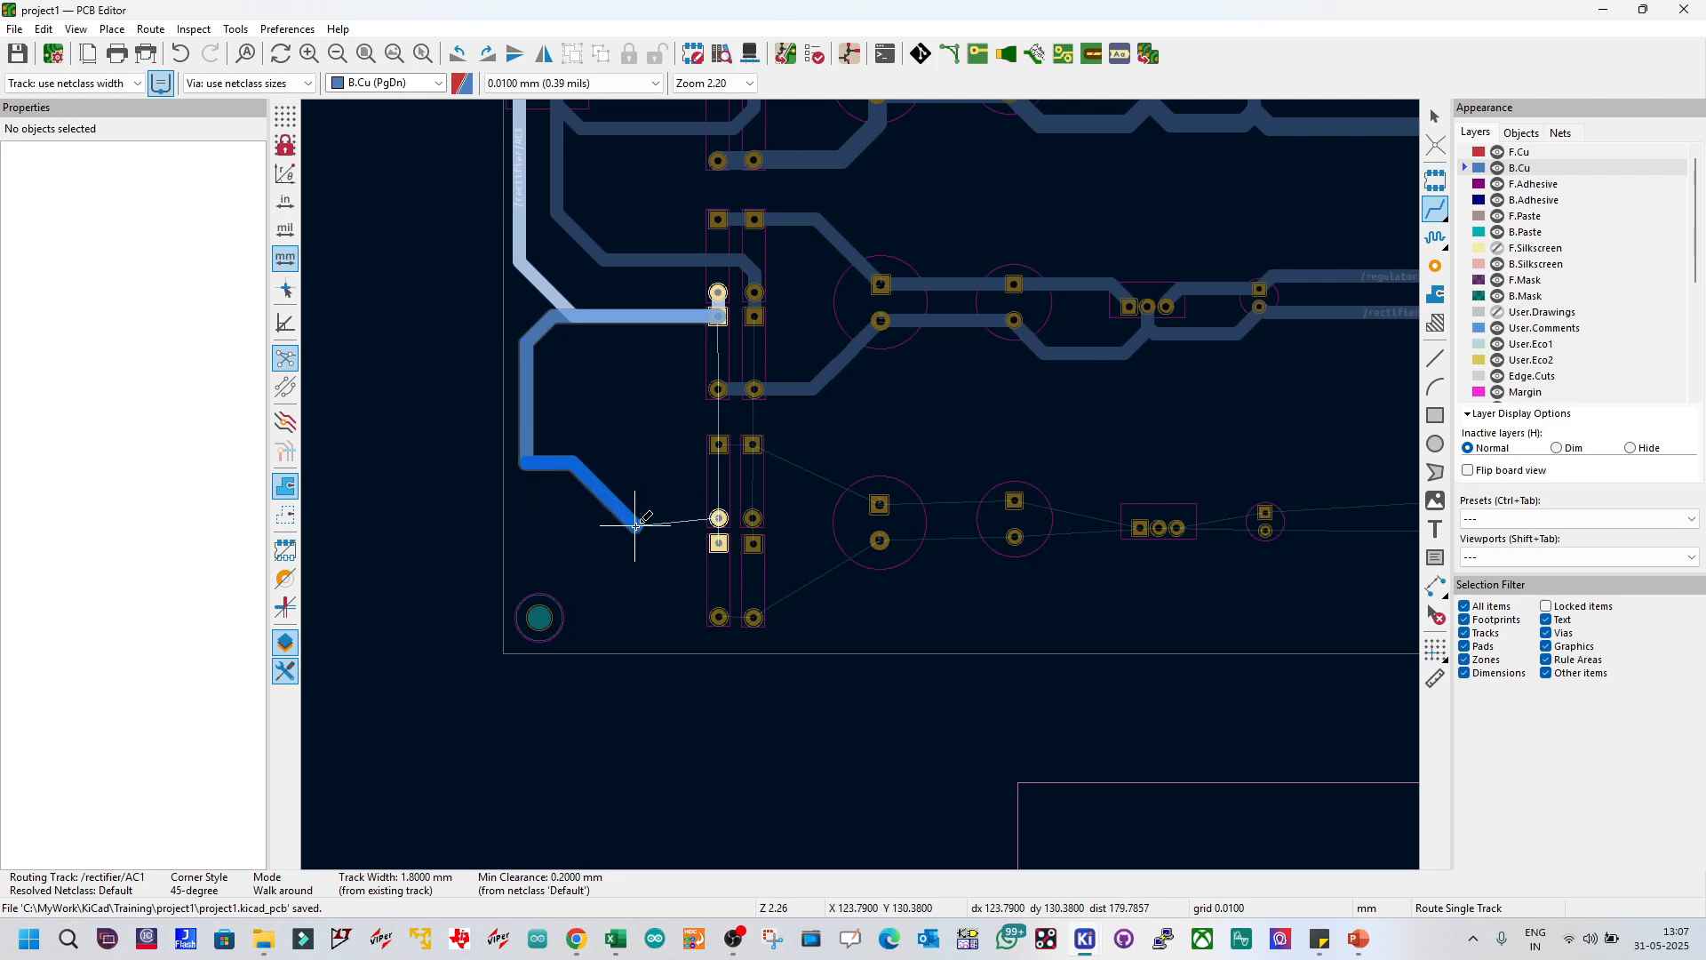
{"action": "left_click", "coordinate": [553, 533]}
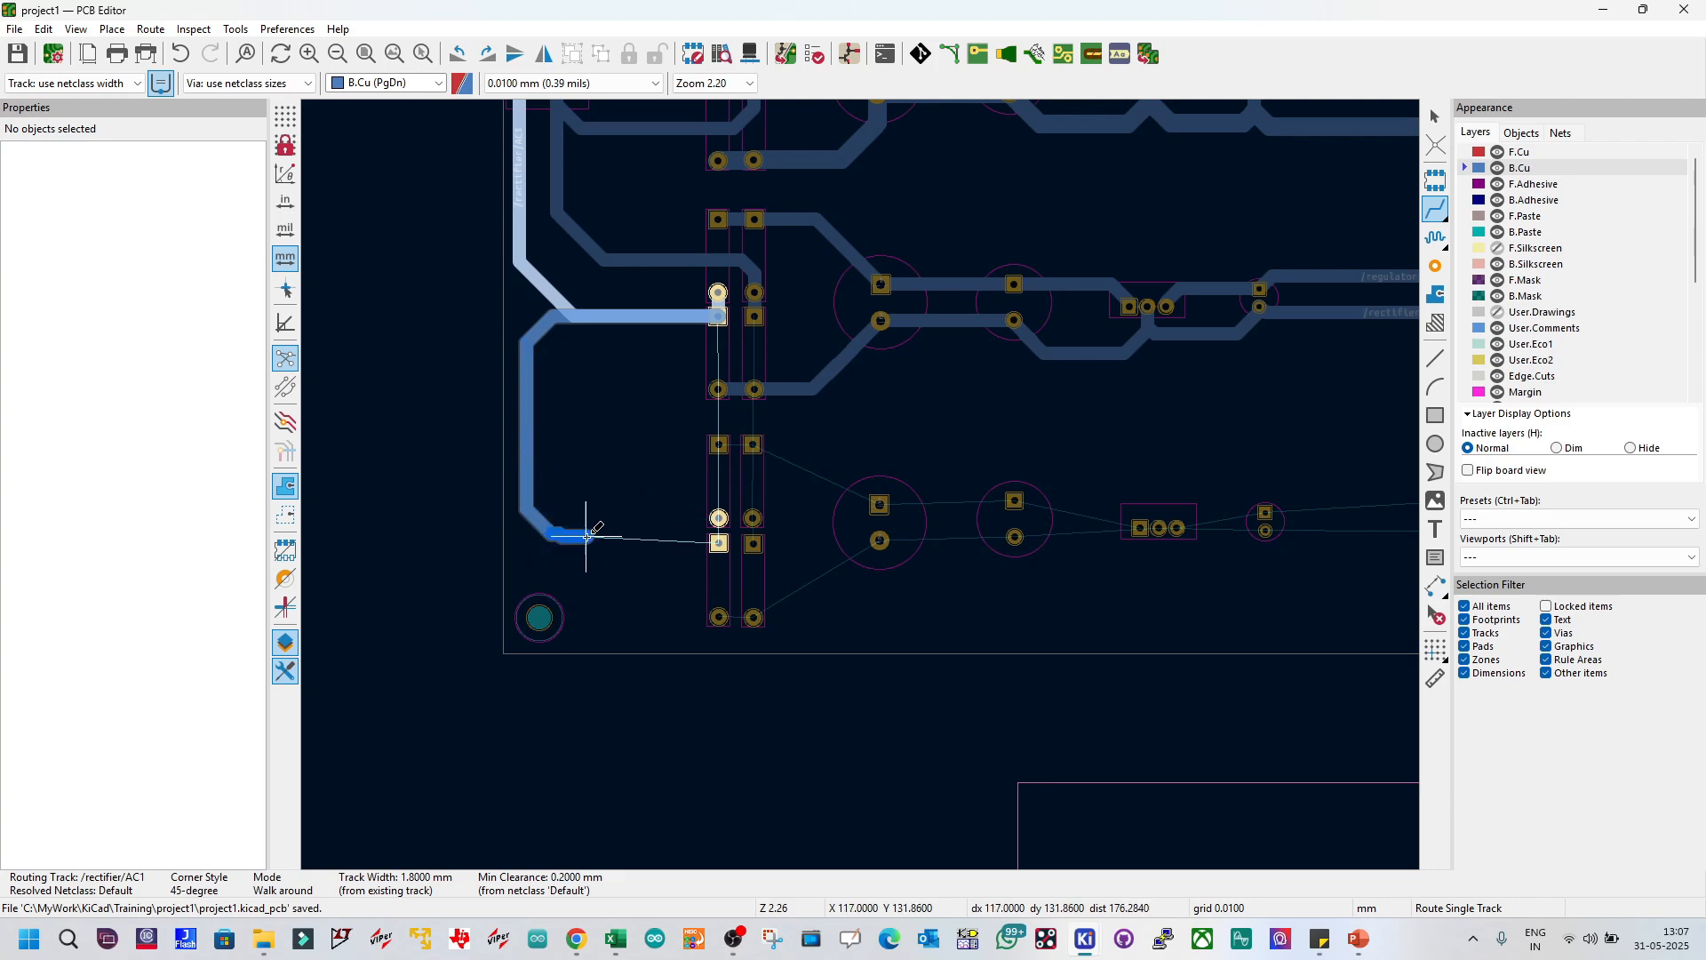
{"action": "left_click", "coordinate": [718, 544]}
{"action": "key", "text": "Escape"}
Step: Delete the angled segment at the upper corner of the new AC1 branch
{"action": "scroll", "coordinate": [580, 544], "scroll_direction": "up", "scroll_amount": 5}
{"action": "left_click", "coordinate": [759, 447]}
{"action": "left_click", "coordinate": [772, 457]}
{"action": "left_click", "coordinate": [771, 476]}
{"action": "scroll", "coordinate": [861, 485], "scroll_direction": "down", "scroll_amount": 5}
{"action": "scroll", "coordinate": [866, 466], "scroll_direction": "up", "scroll_amount": 5}
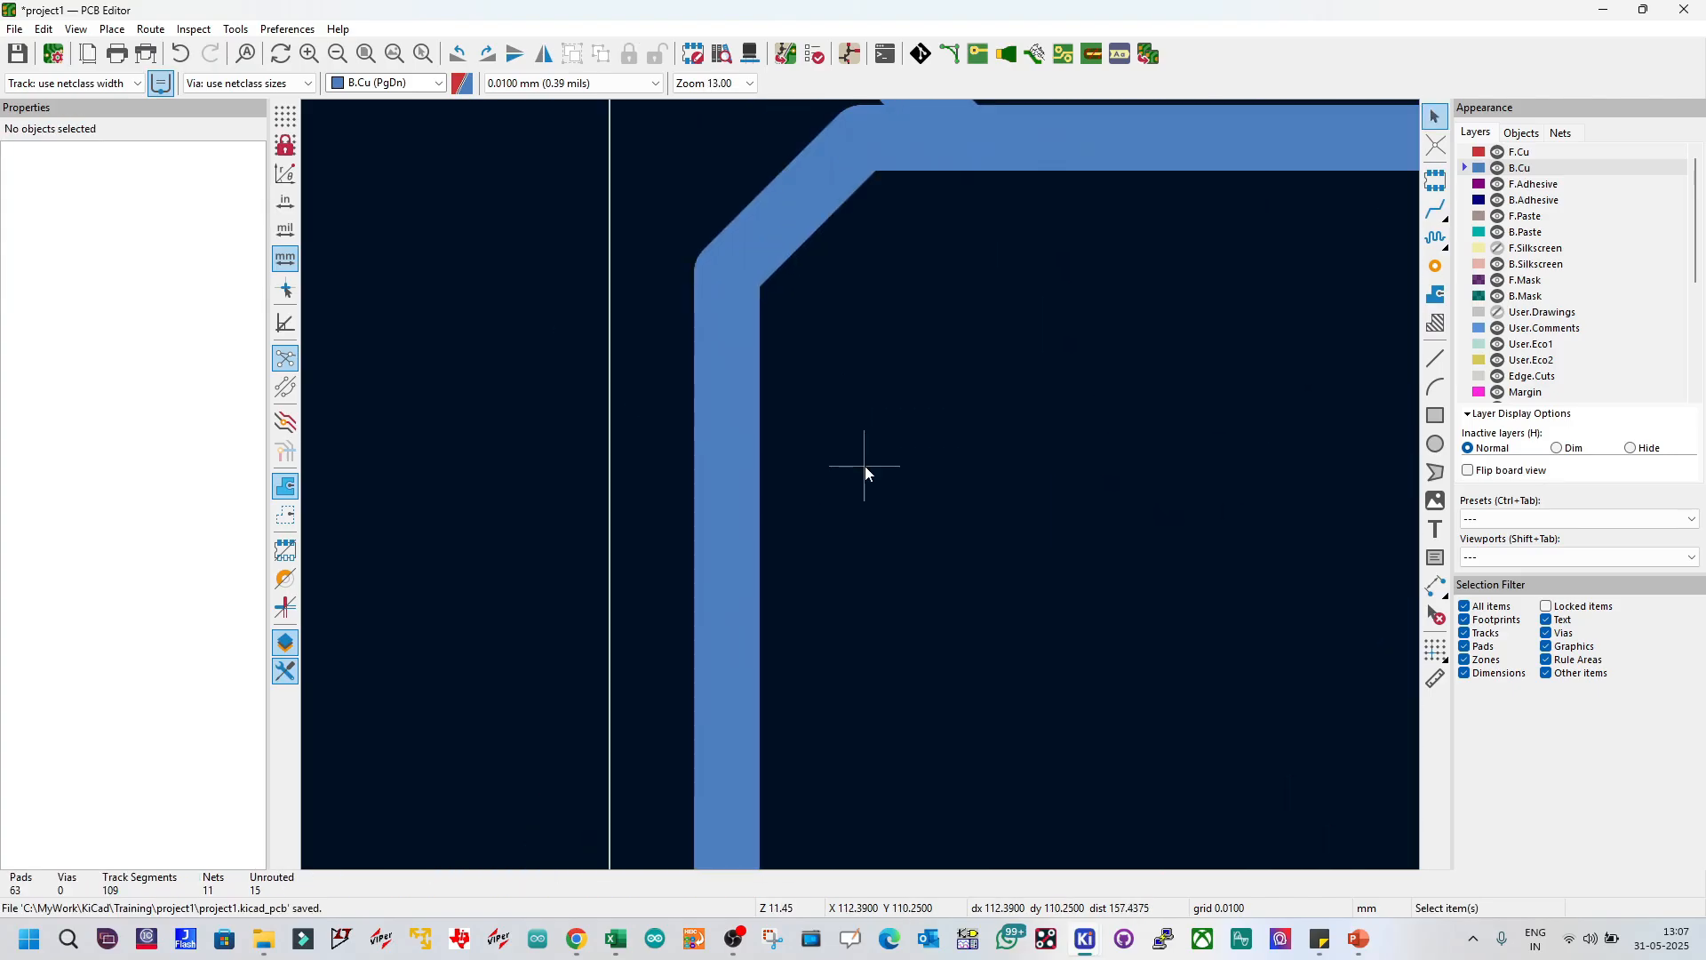
{"action": "scroll", "coordinate": [866, 465], "scroll_direction": "down", "scroll_amount": 3}
{"action": "scroll", "coordinate": [824, 576], "scroll_direction": "up", "scroll_amount": 2}
{"action": "left_click", "coordinate": [797, 604]}
{"action": "key", "text": "Delete"}
Step: Drag the diagonal AC1 segment down-left to meet the branch corner at about X 109, Y 101.24 mm
{"action": "left_click", "coordinate": [763, 556]}
{"action": "left_click", "coordinate": [819, 450]}
{"action": "key", "text": "d"}
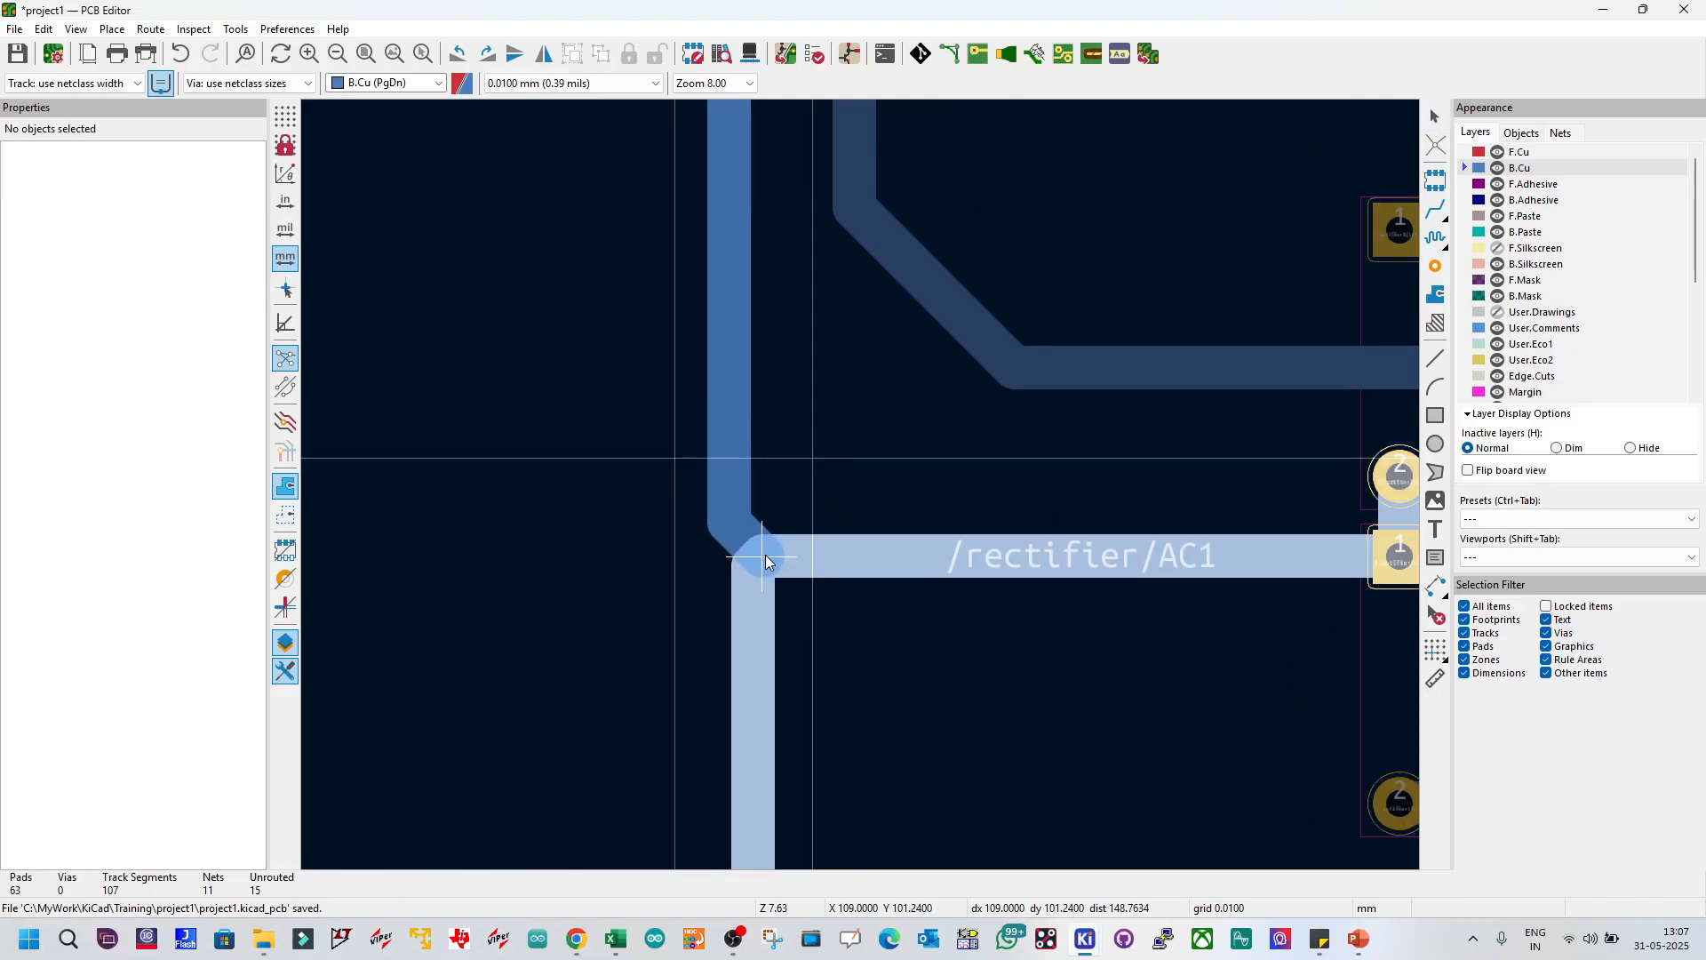
{"action": "left_click", "coordinate": [765, 555]}
{"action": "scroll", "coordinate": [861, 485], "scroll_direction": "down", "scroll_amount": 5}
{"action": "scroll", "coordinate": [861, 485], "scroll_direction": "up", "scroll_amount": 3}
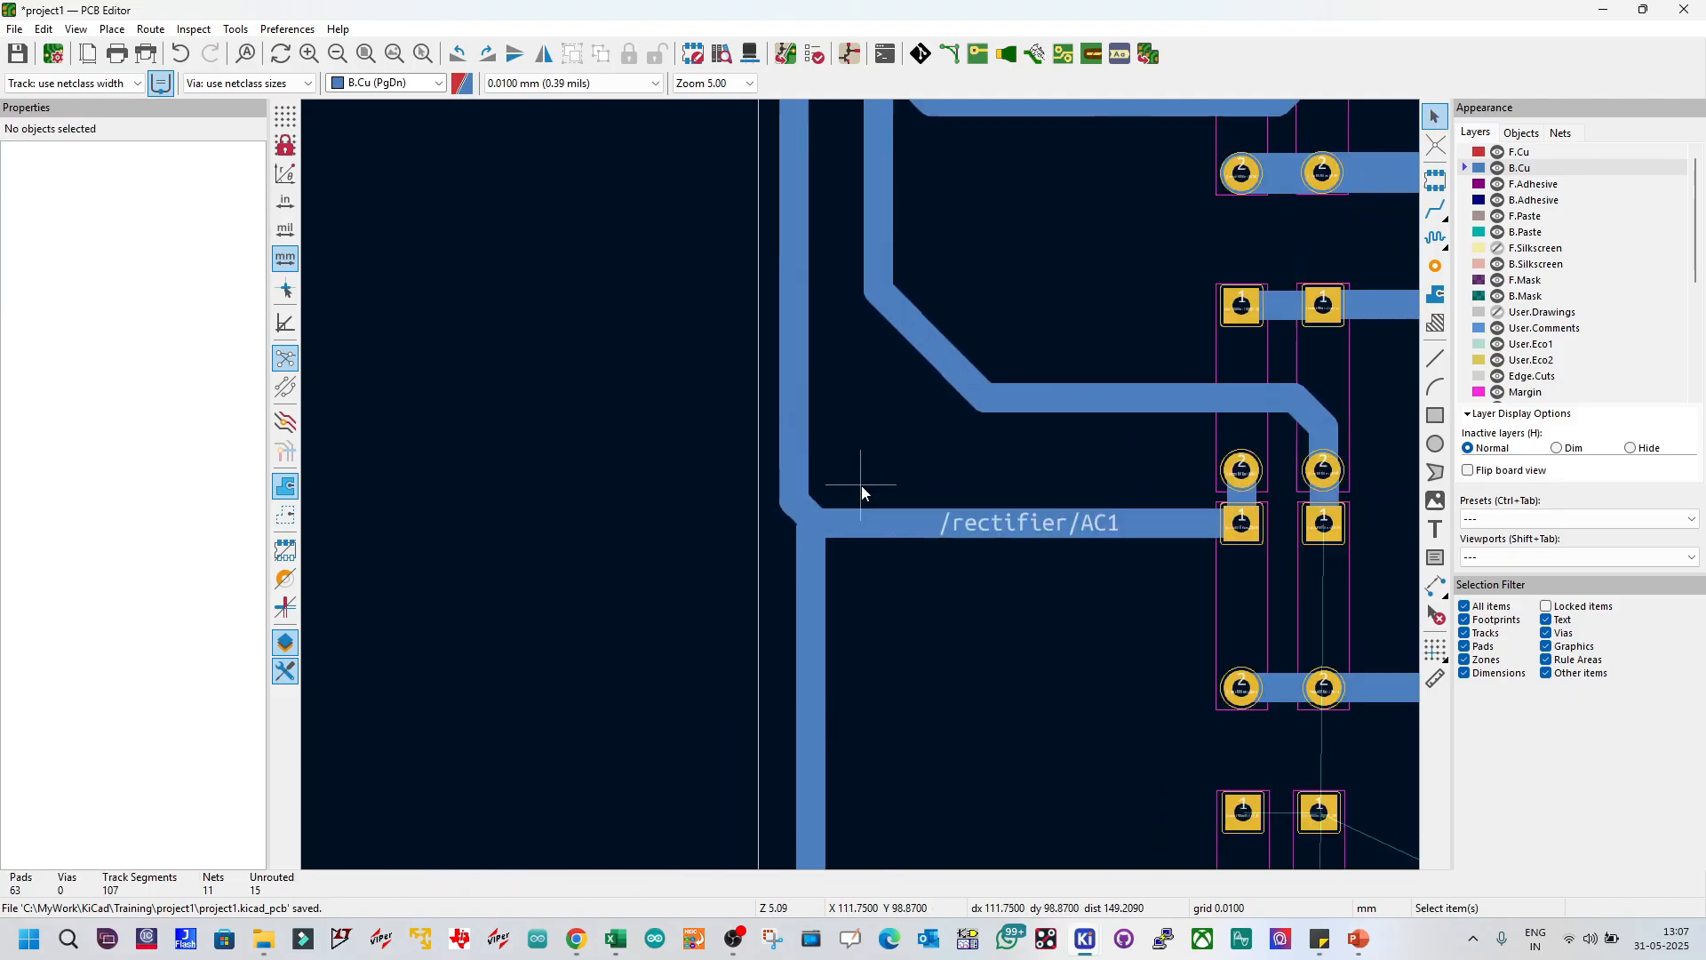
Step: Drag the short diagonal AC1 segment out along the horizontal track until it ends at about X 119.33, Y 101.24 mm
{"action": "left_click", "coordinate": [796, 509]}
{"action": "left_click", "coordinate": [842, 551]}
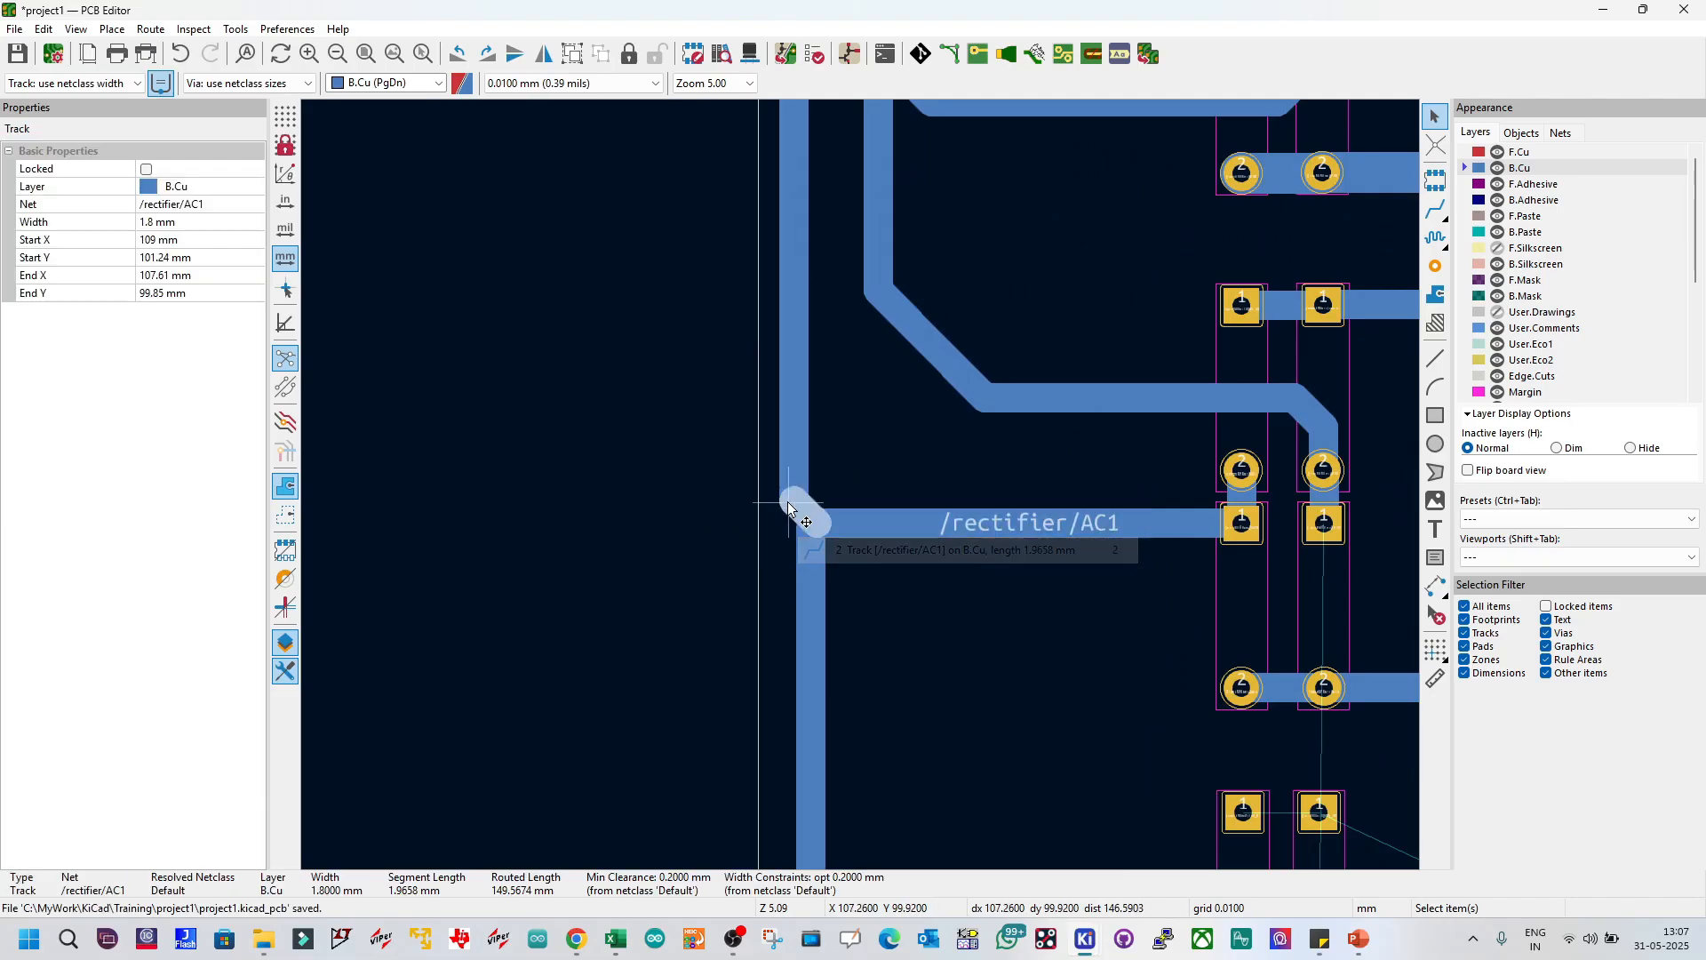
{"action": "key", "text": "d"}
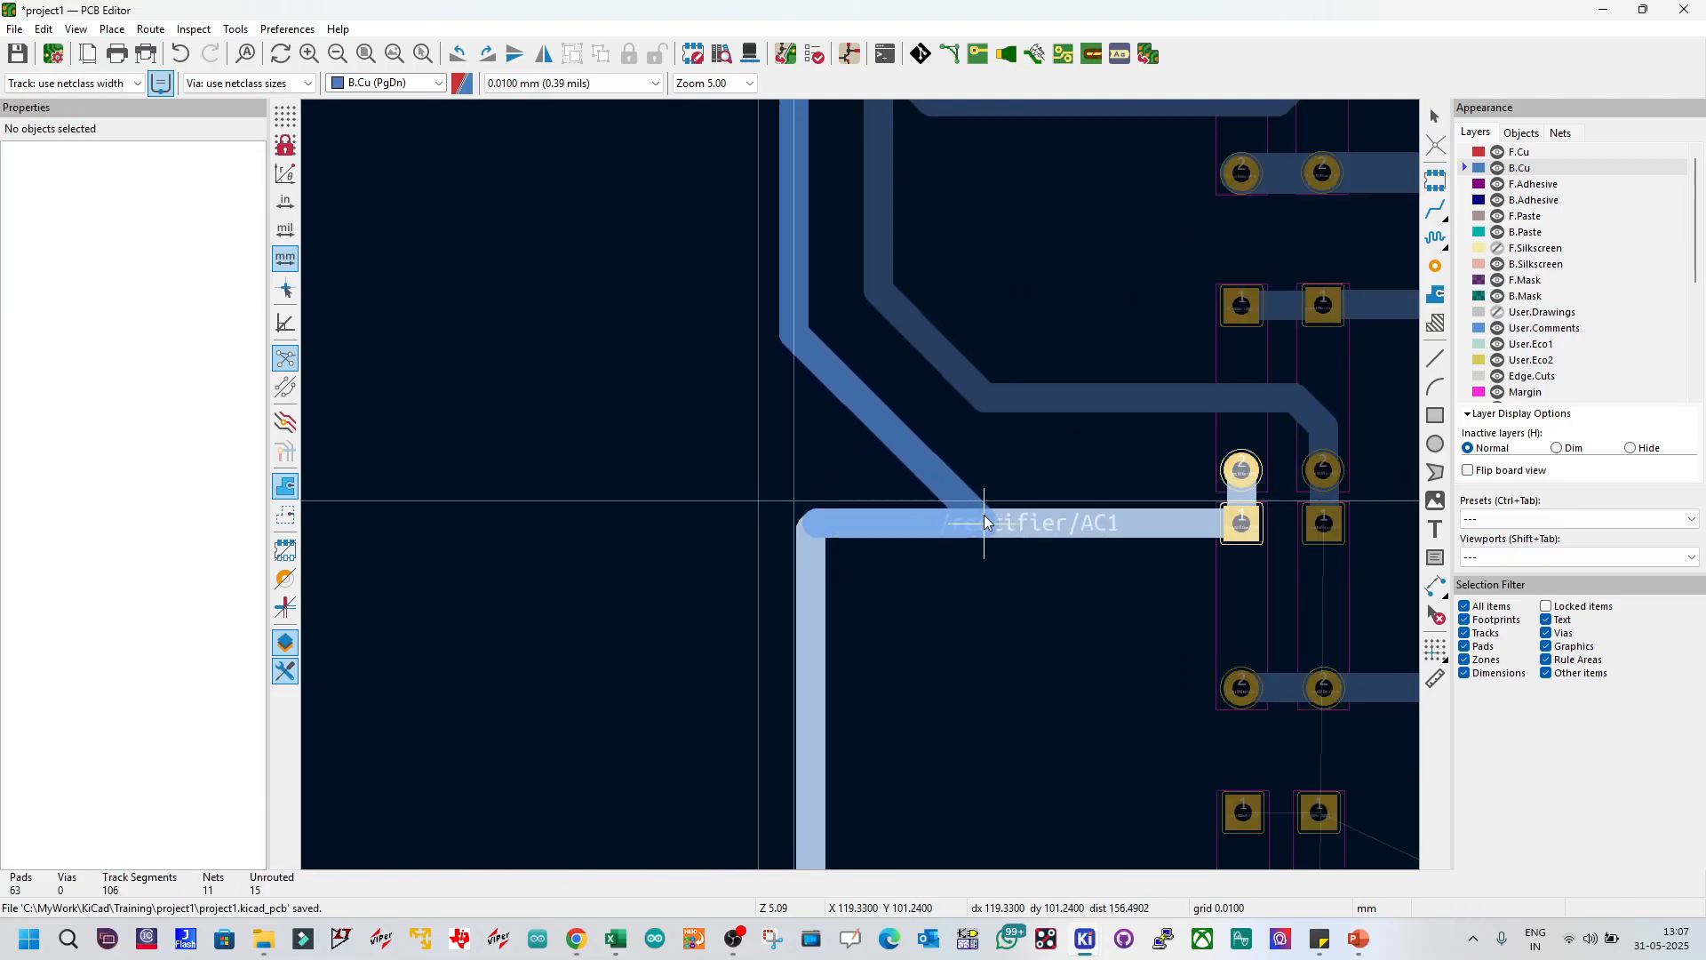
{"action": "left_click", "coordinate": [982, 514]}
{"action": "left_click", "coordinate": [919, 514]}
{"action": "left_click", "coordinate": [936, 536]}
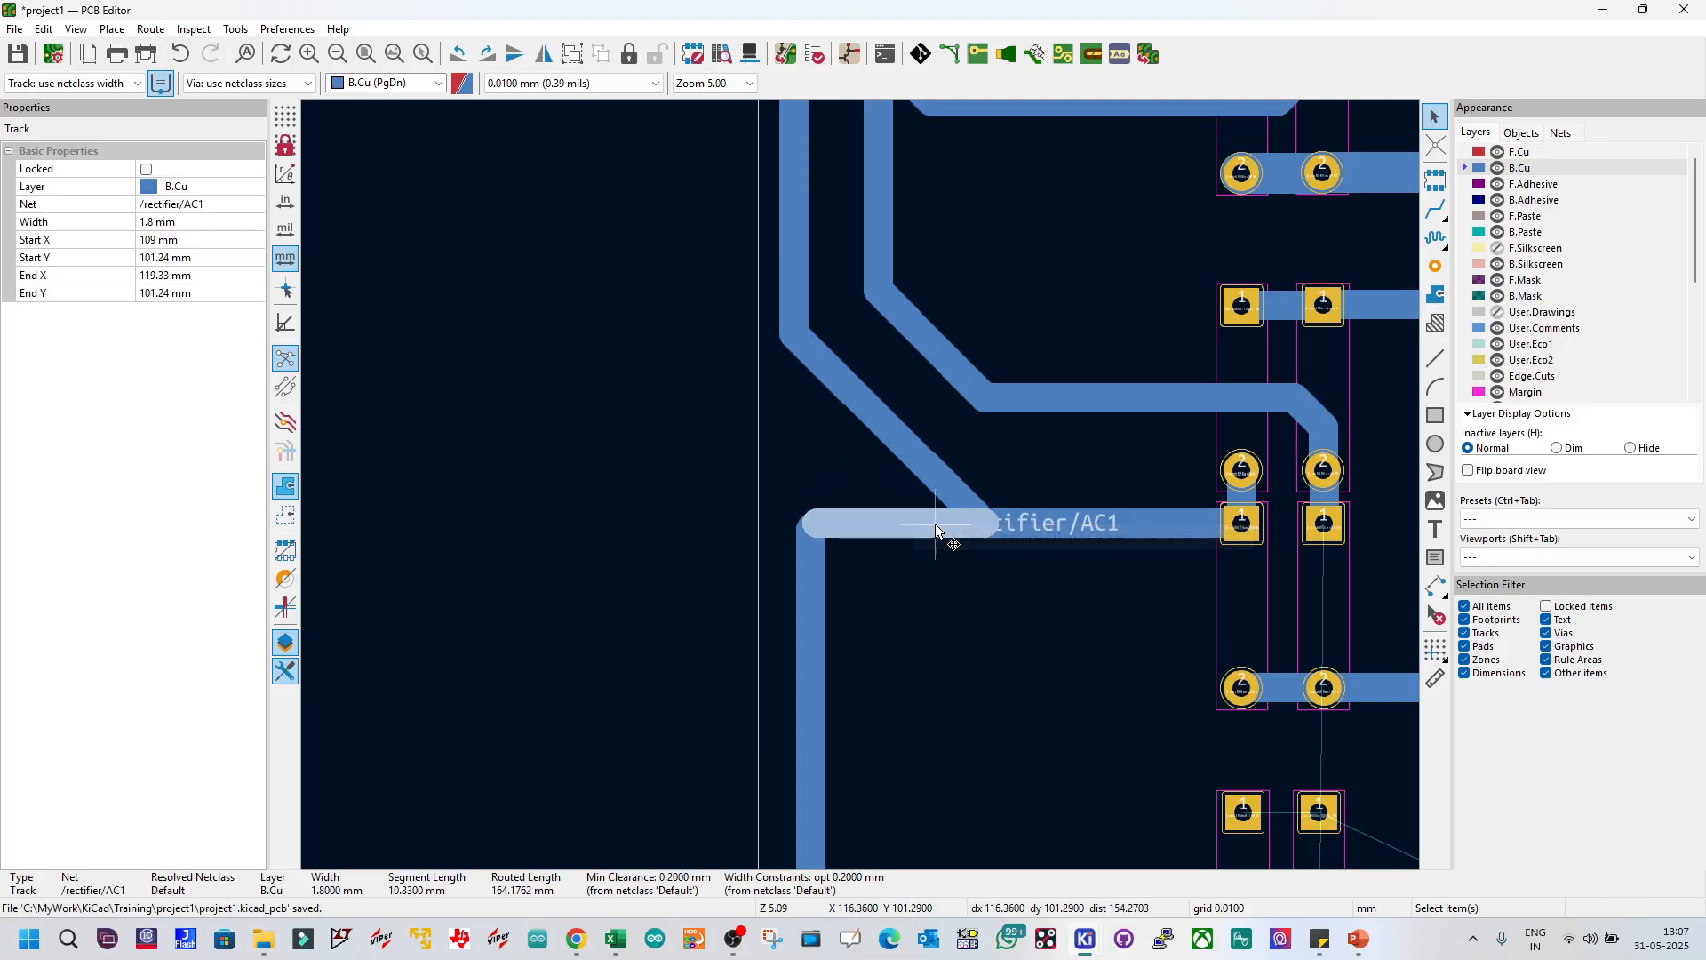
{"action": "key", "text": "d"}
{"action": "left_click", "coordinate": [839, 440]}
{"action": "key", "text": "ctrl+z"}
Step: Delete the 26.26 mm horizontal AC1 track and route a new 1.8 mm track from the diagonal's end to D6's square pad
{"action": "left_click", "coordinate": [899, 526]}
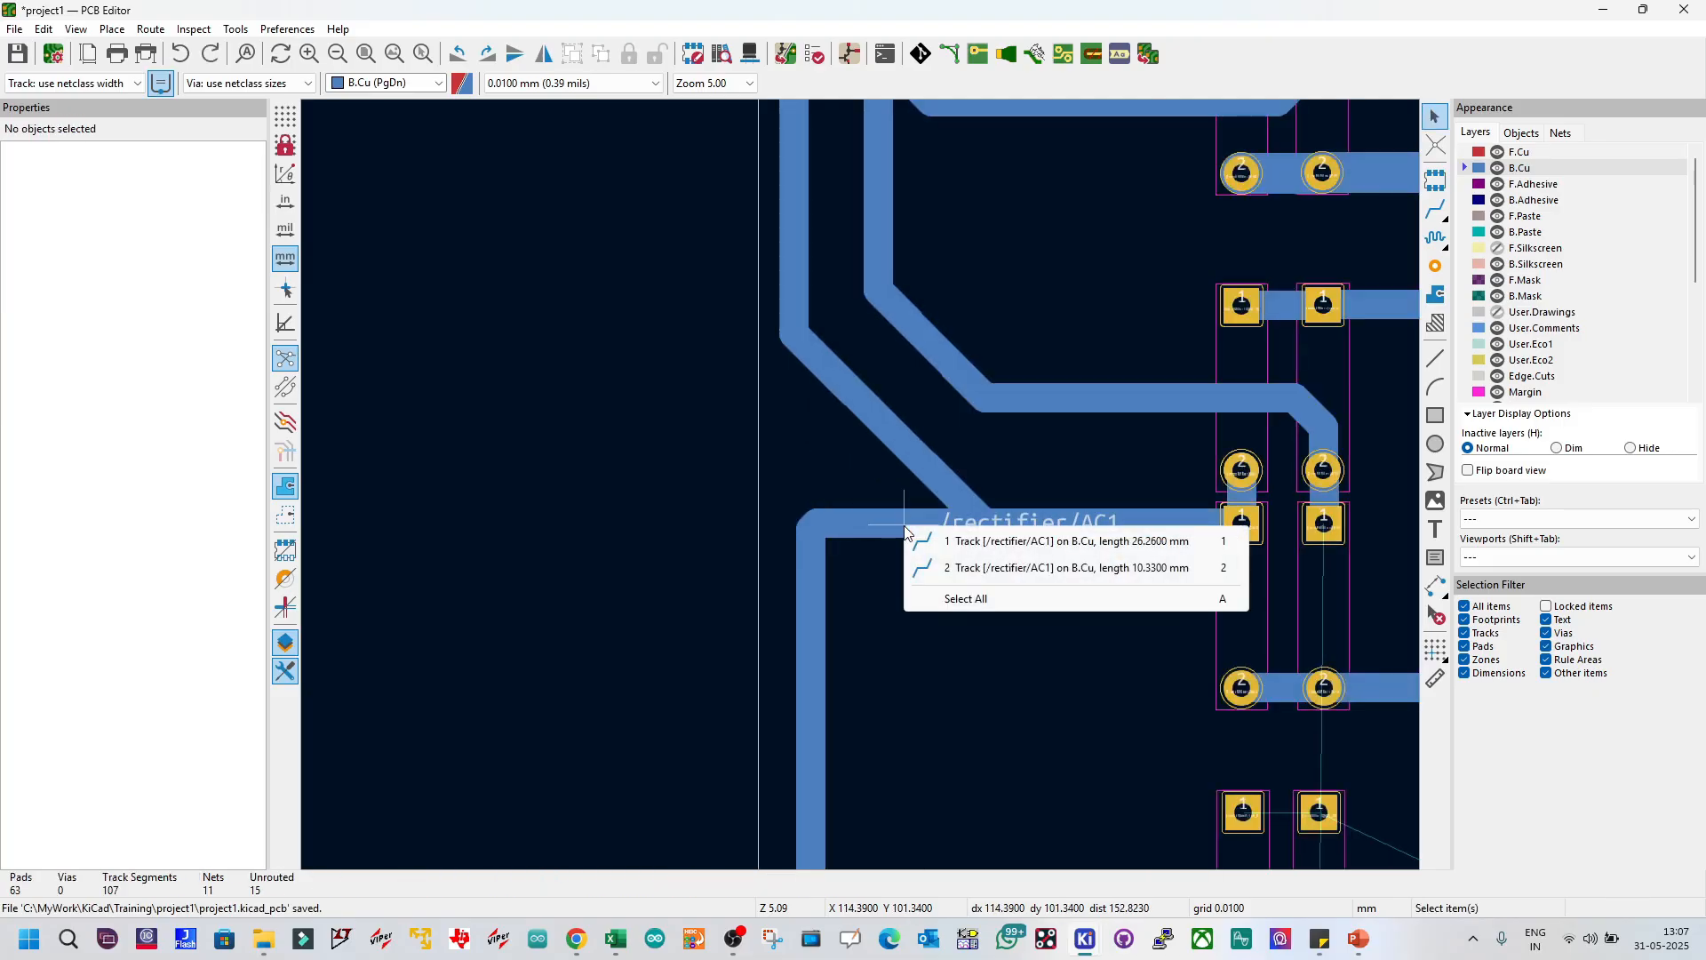
{"action": "left_click", "coordinate": [907, 538]}
{"action": "key", "text": "Delete"}
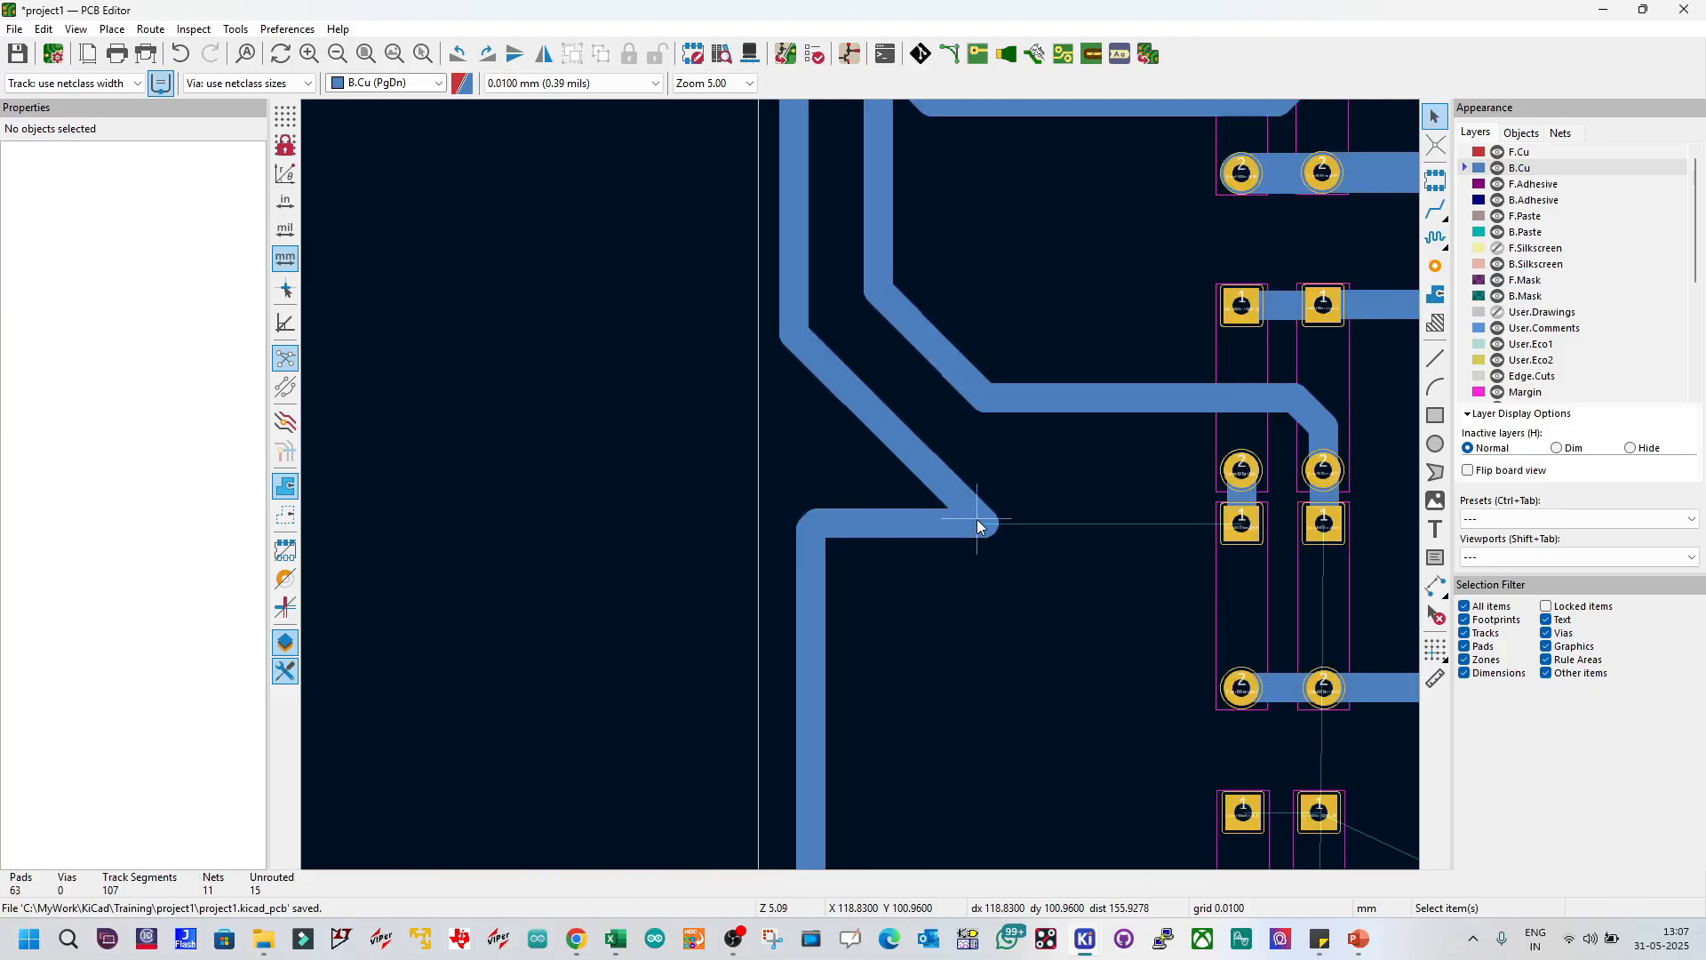
{"action": "left_click", "coordinate": [1437, 211]}
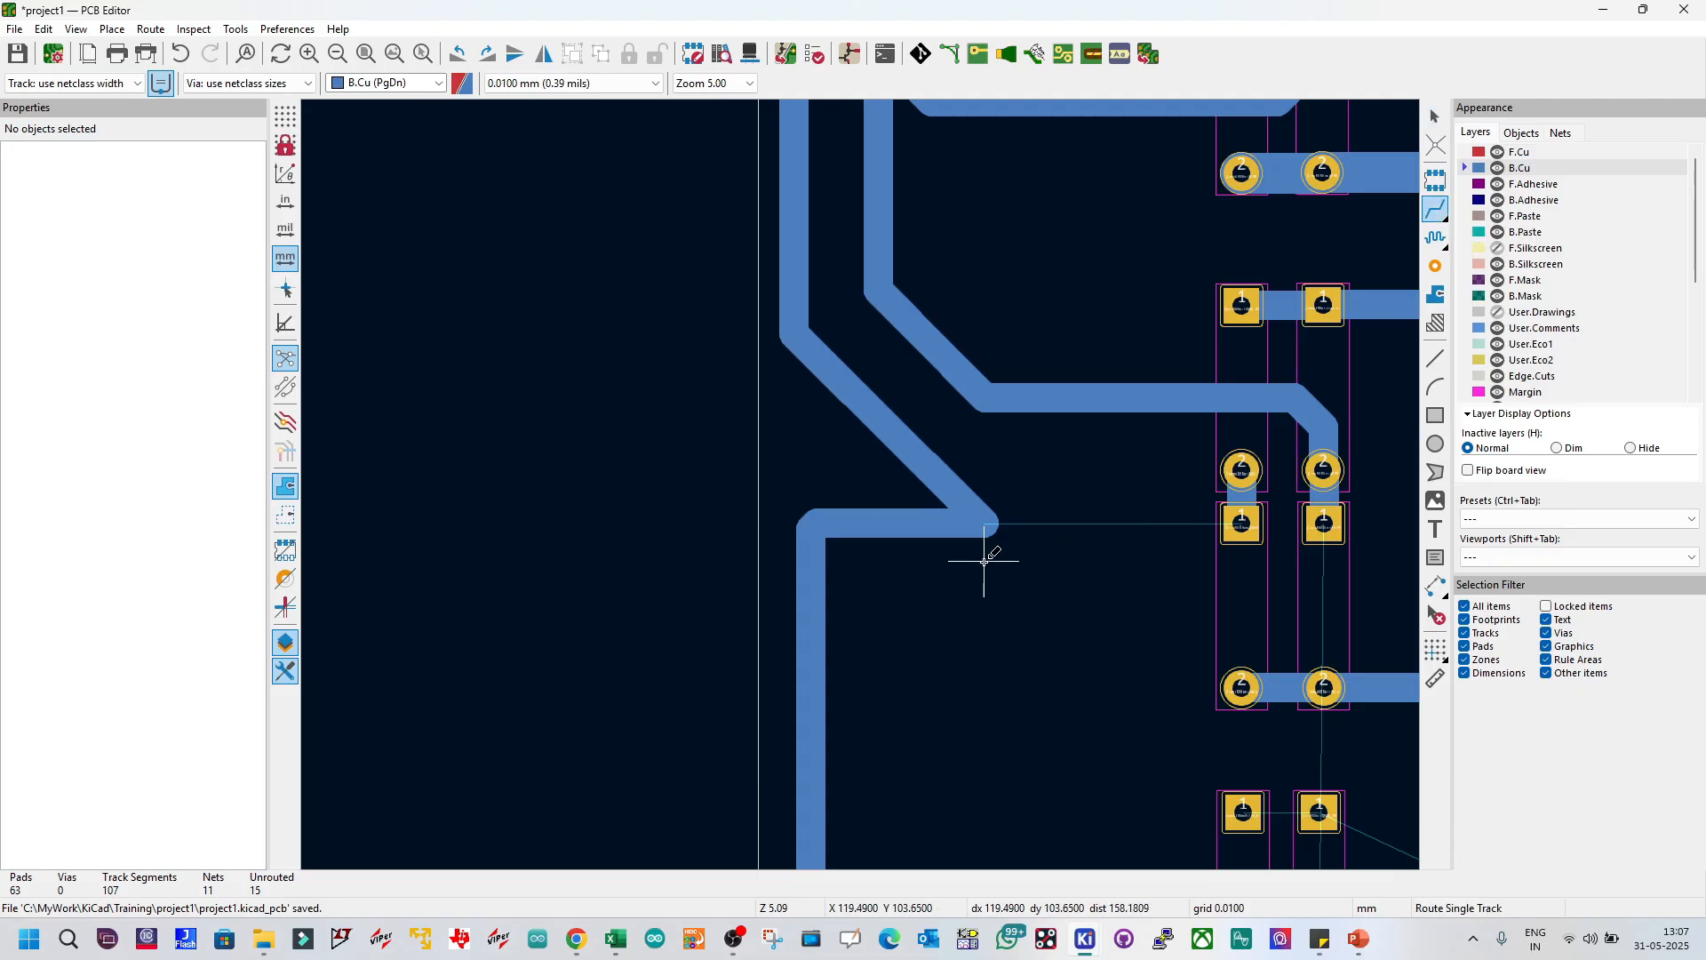
{"action": "left_click", "coordinate": [985, 525]}
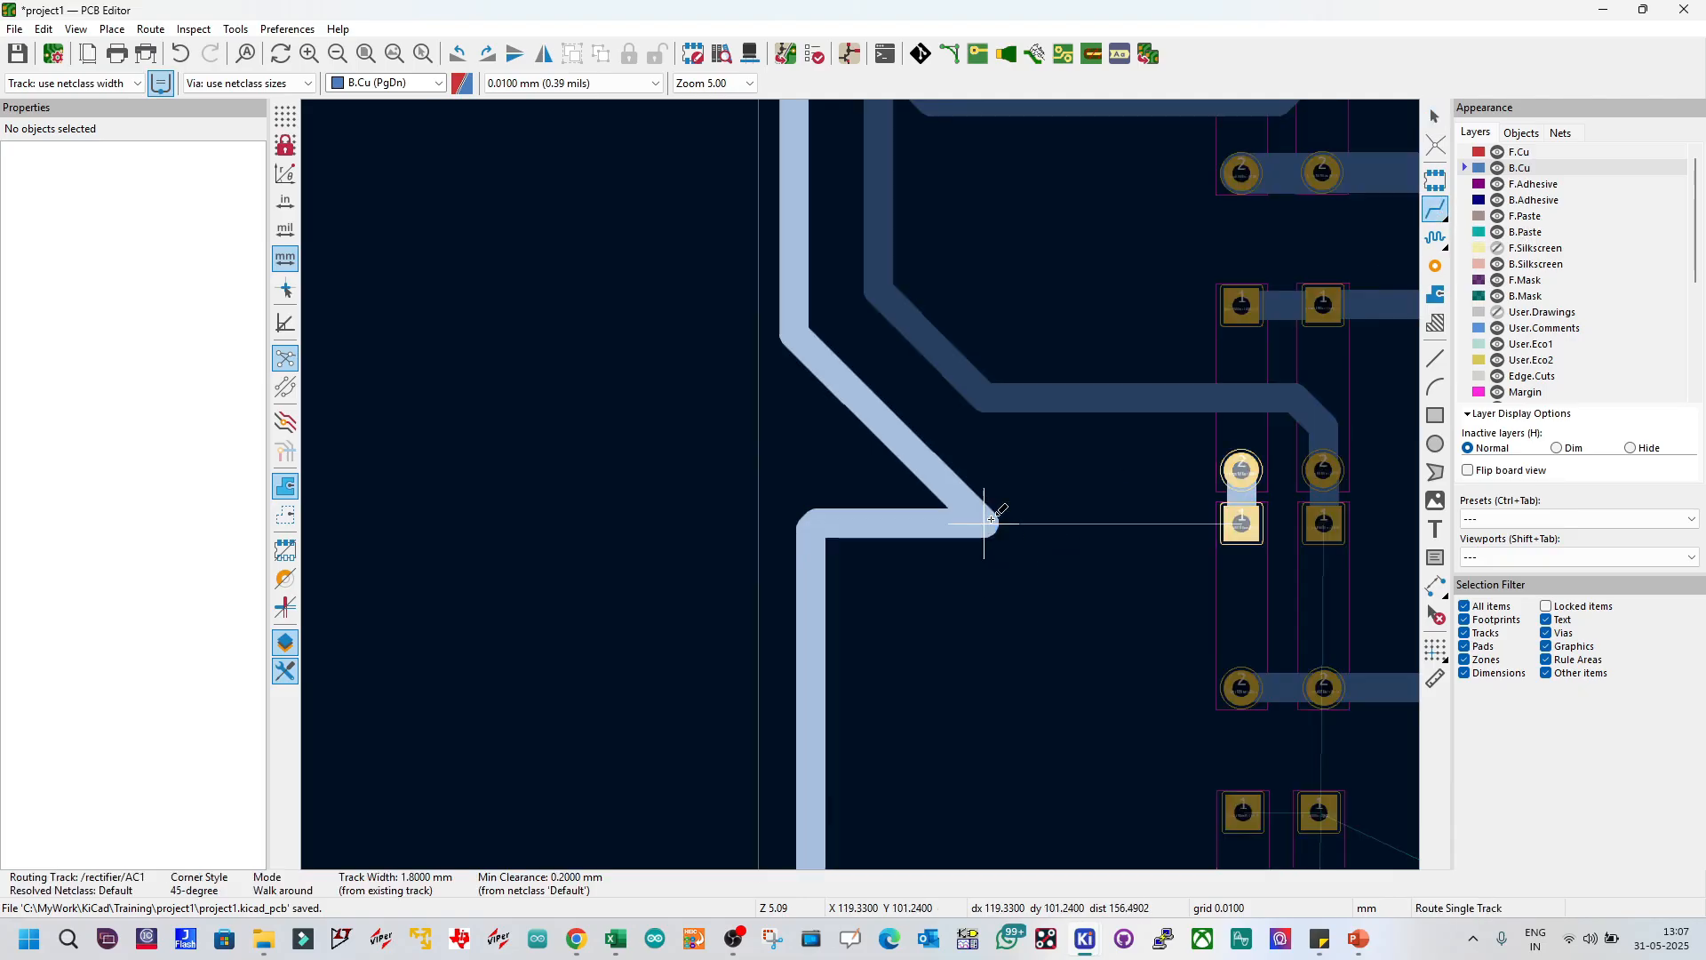
{"action": "left_click", "coordinate": [1272, 527]}
{"action": "key", "text": "Escape"}
Step: Delete the leftover horizontal AC1 segment and the small stub at the top of the vertical branch
{"action": "left_click", "coordinate": [901, 522]}
{"action": "key", "text": "Delete"}
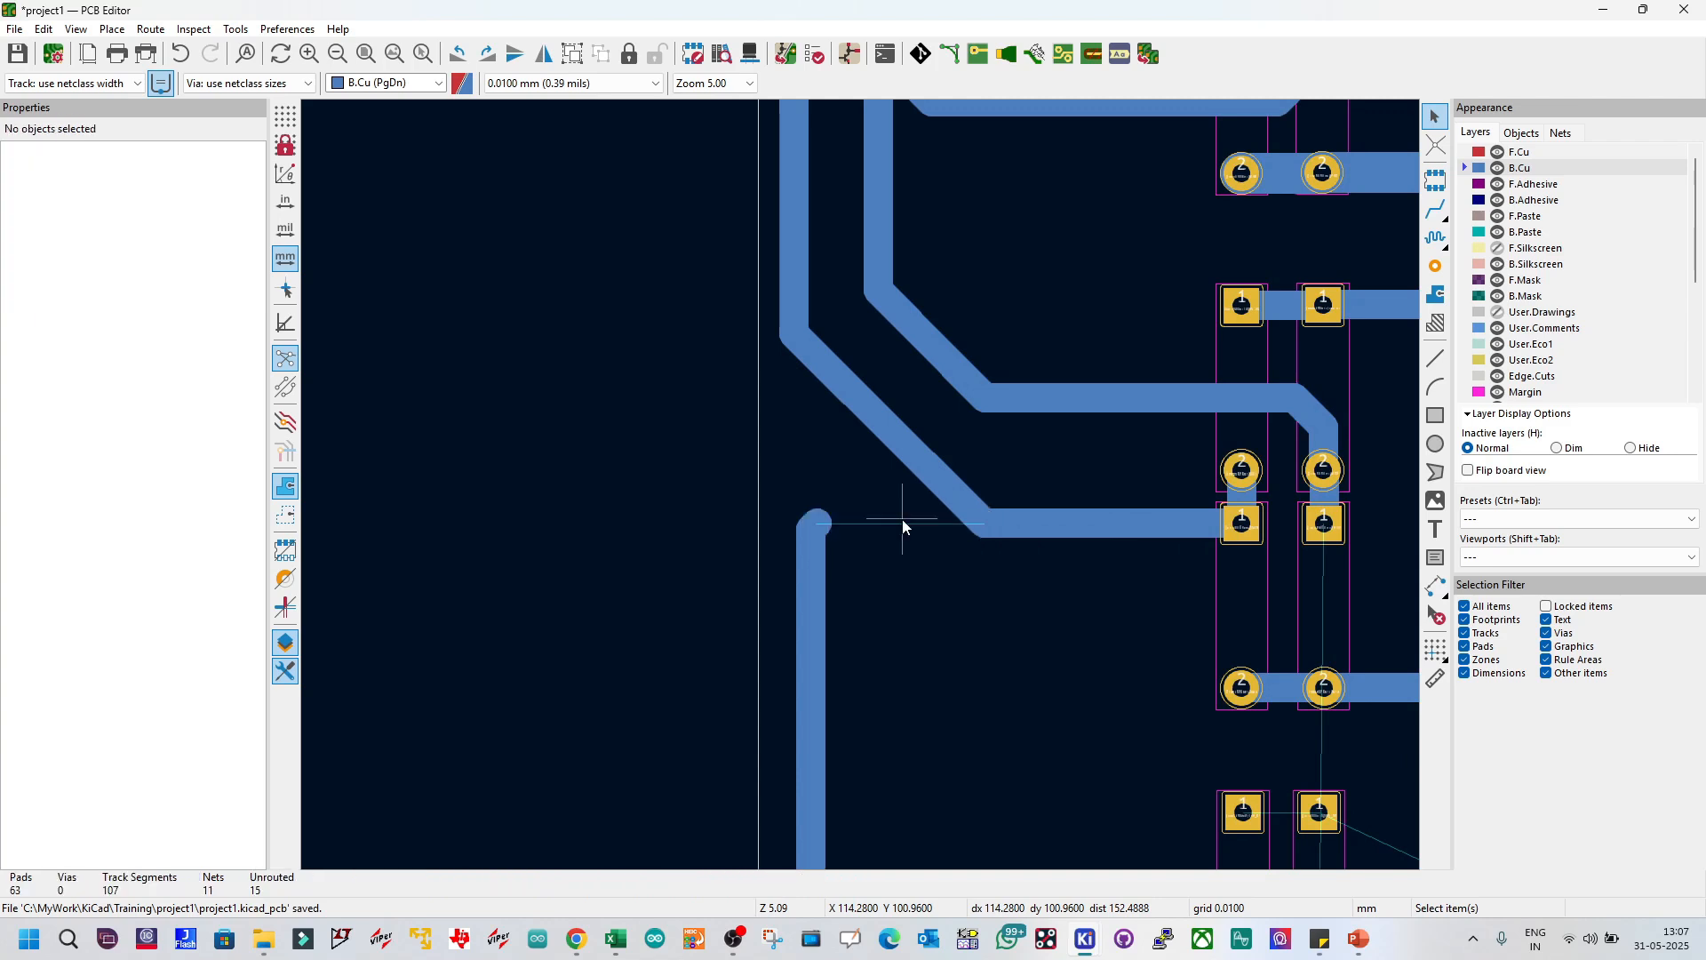
{"action": "left_click", "coordinate": [821, 524]}
{"action": "left_click", "coordinate": [838, 539]}
{"action": "key", "text": "Delete"}
Step: Extend the vertical AC1 branch upward until it joins the top of the diagonal track
{"action": "left_click_drag", "start_coordinate": [816, 525], "coordinate": [800, 348]}
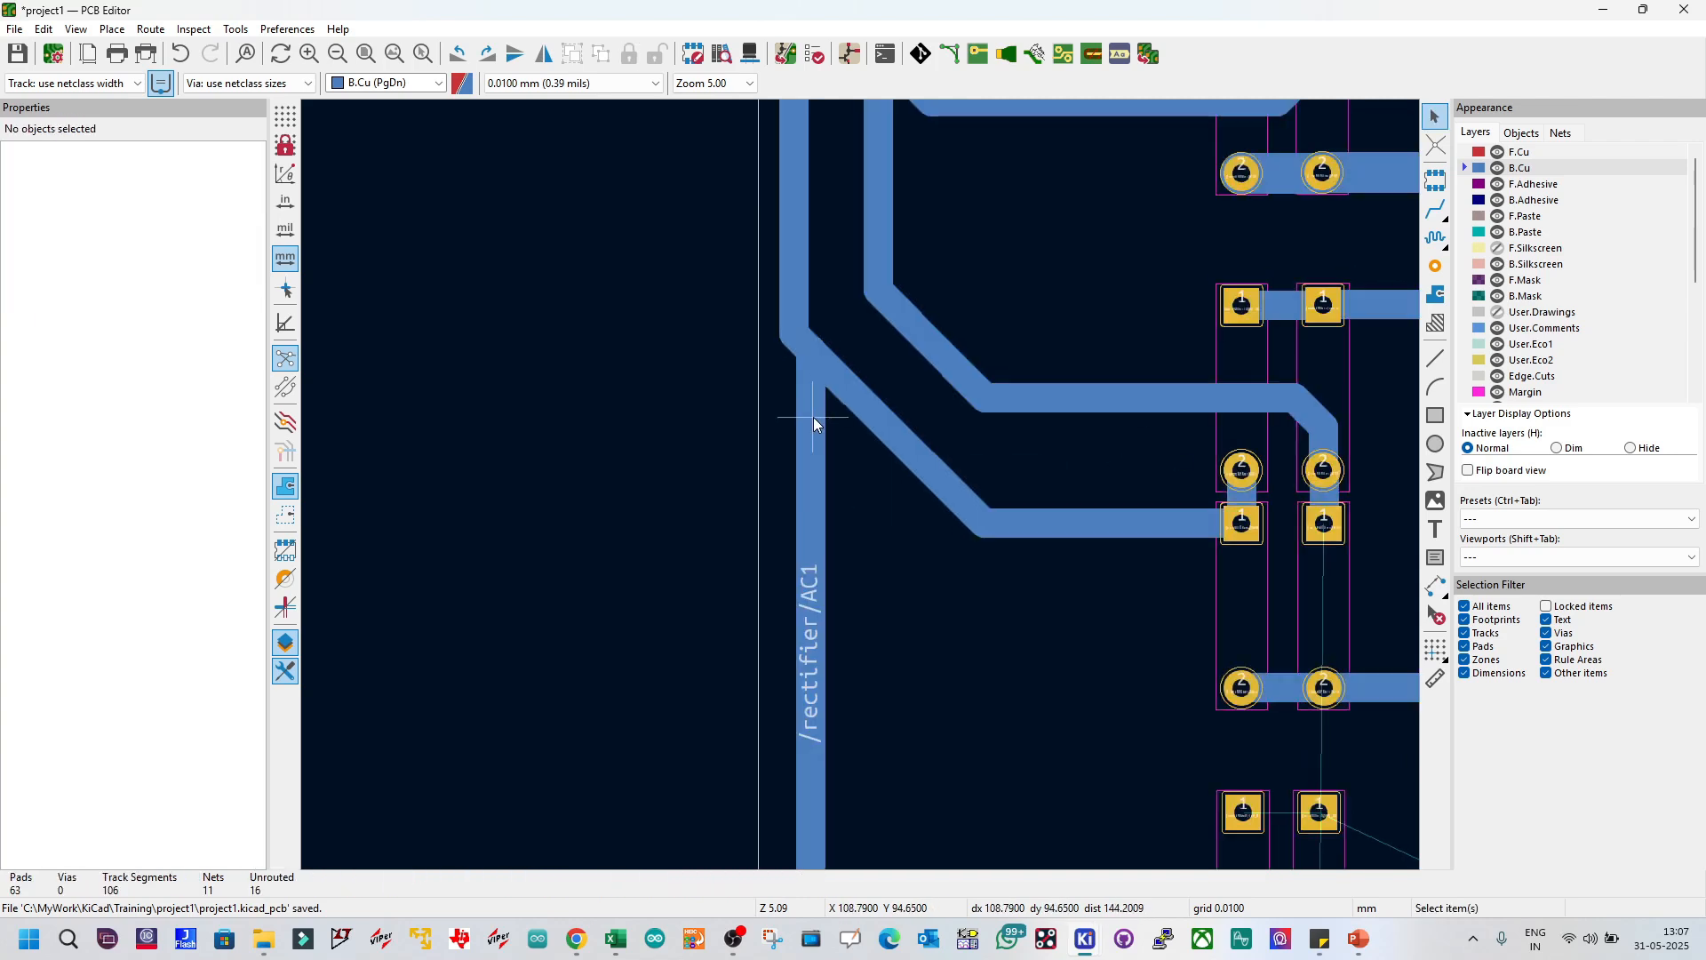
{"action": "left_click", "coordinate": [813, 418]}
{"action": "scroll", "coordinate": [862, 479], "scroll_direction": "down", "scroll_amount": 2}
{"action": "left_click", "coordinate": [812, 454]}
{"action": "left_click_drag", "start_coordinate": [809, 453], "coordinate": [818, 457]}
{"action": "left_click", "coordinate": [819, 459]}
Step: Drag the upper vertical AC1 track right towards the lower branch and pull the protruding diagonal stub into the junction
{"action": "scroll", "coordinate": [791, 606], "scroll_direction": "up", "scroll_amount": 5}
{"action": "left_click", "coordinate": [878, 498]}
{"action": "left_click", "coordinate": [888, 541]}
{"action": "key", "text": "d"}
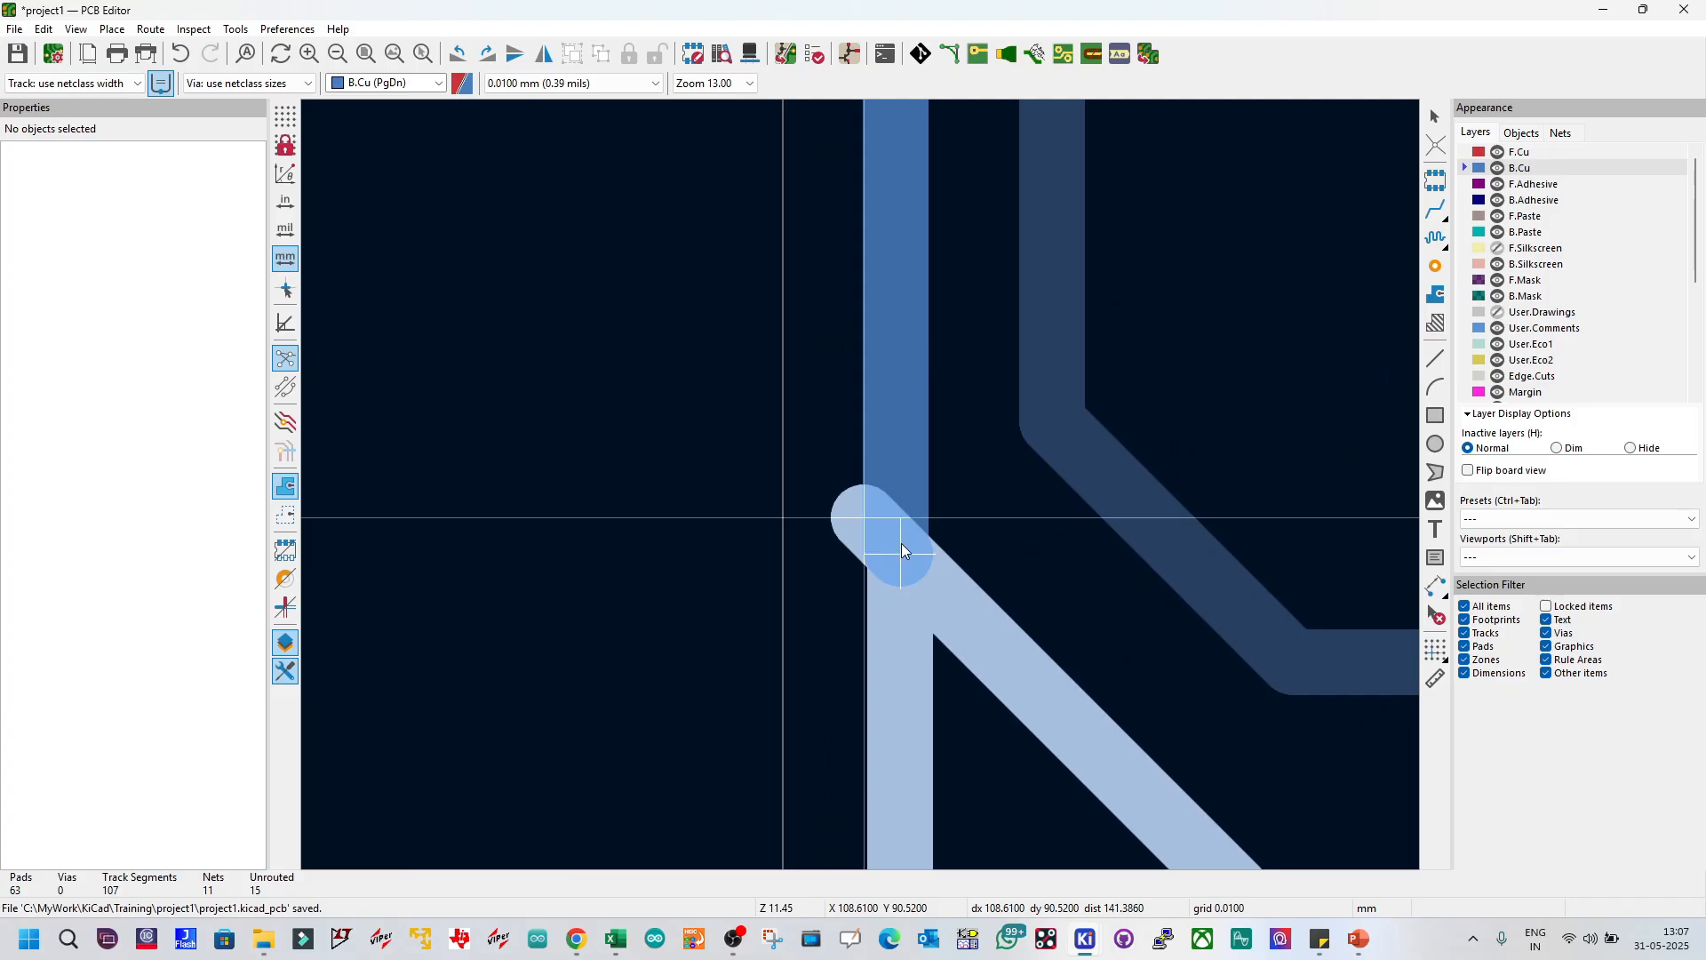
{"action": "key", "text": "Escape"}
{"action": "left_click", "coordinate": [855, 503]}
{"action": "left_click", "coordinate": [844, 508]}
{"action": "left_click", "coordinate": [861, 524]}
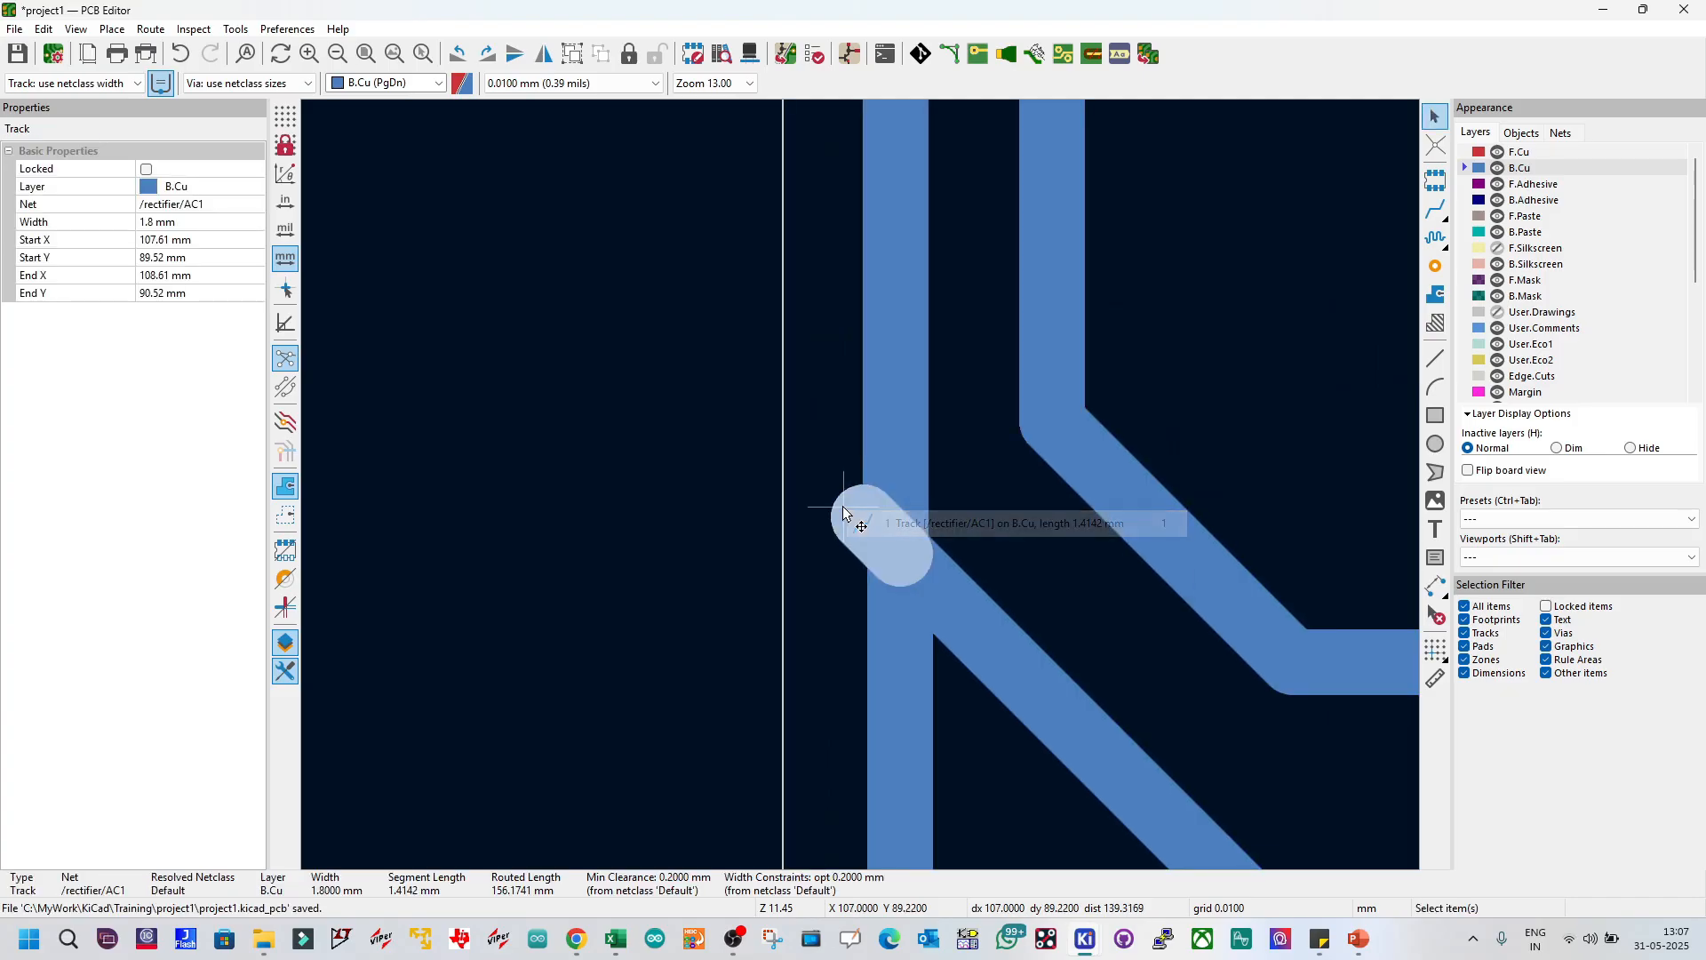
{"action": "key", "text": "d"}
{"action": "left_click", "coordinate": [893, 540]}
{"action": "scroll", "coordinate": [880, 525], "scroll_direction": "down", "scroll_amount": 5}
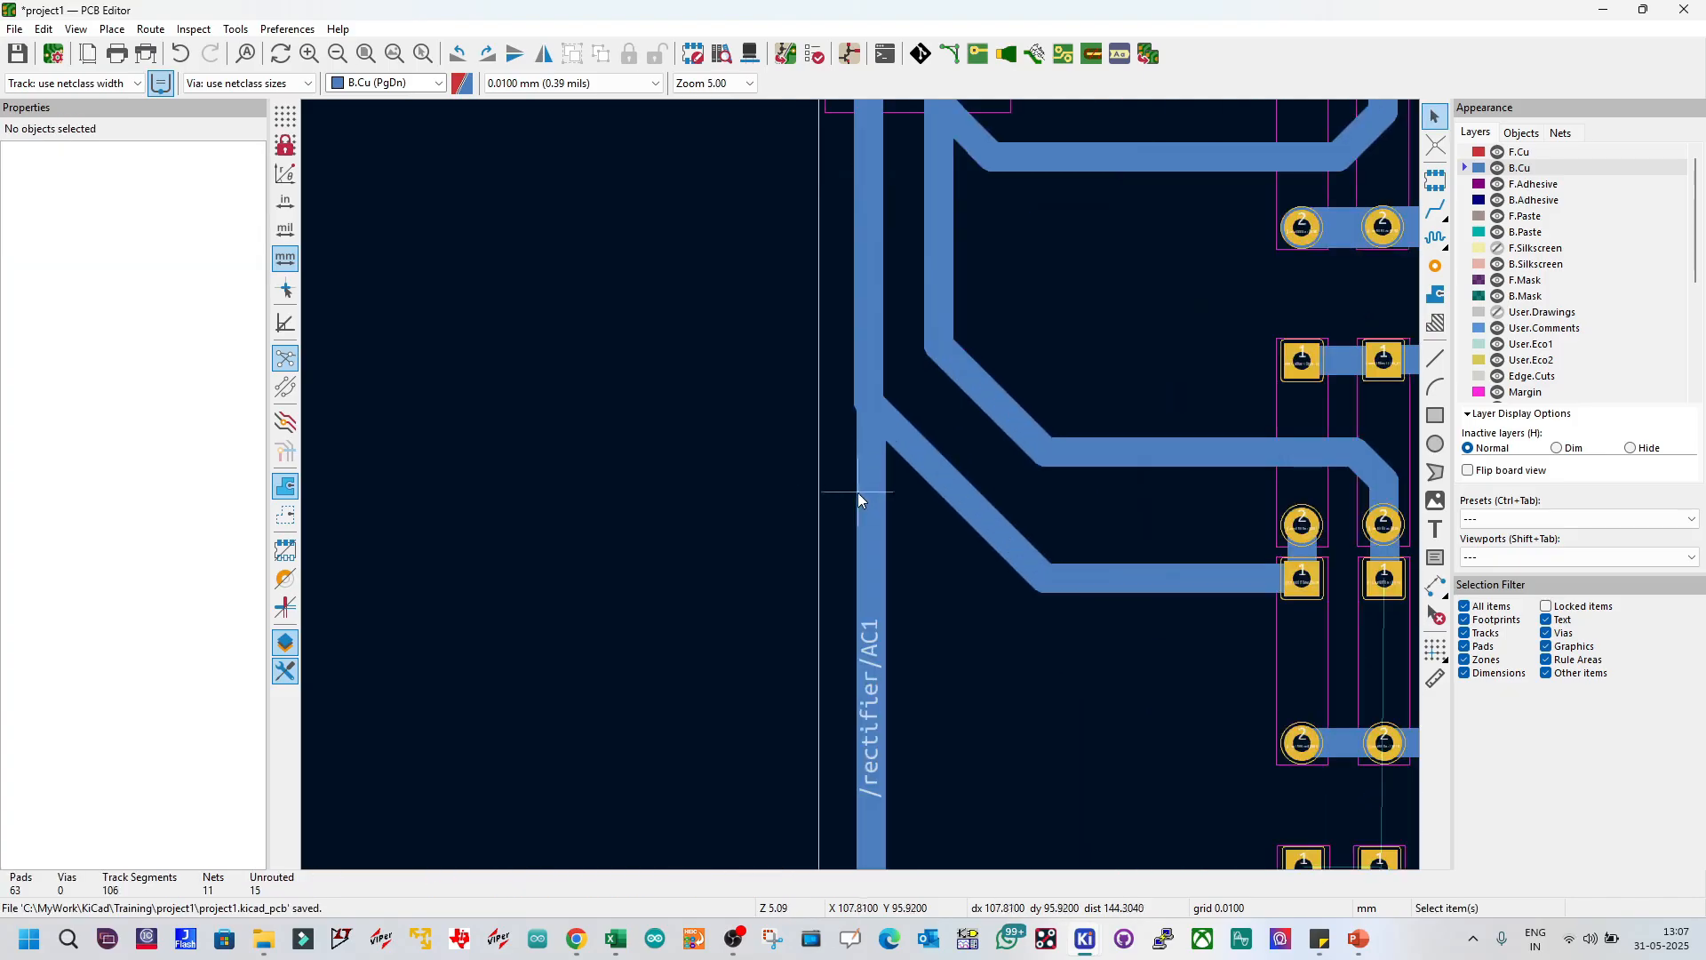
Step: Drag the lower vertical AC1 track slightly left into line with the upper vertical track
{"action": "left_click", "coordinate": [865, 570]}
{"action": "key", "text": "d"}
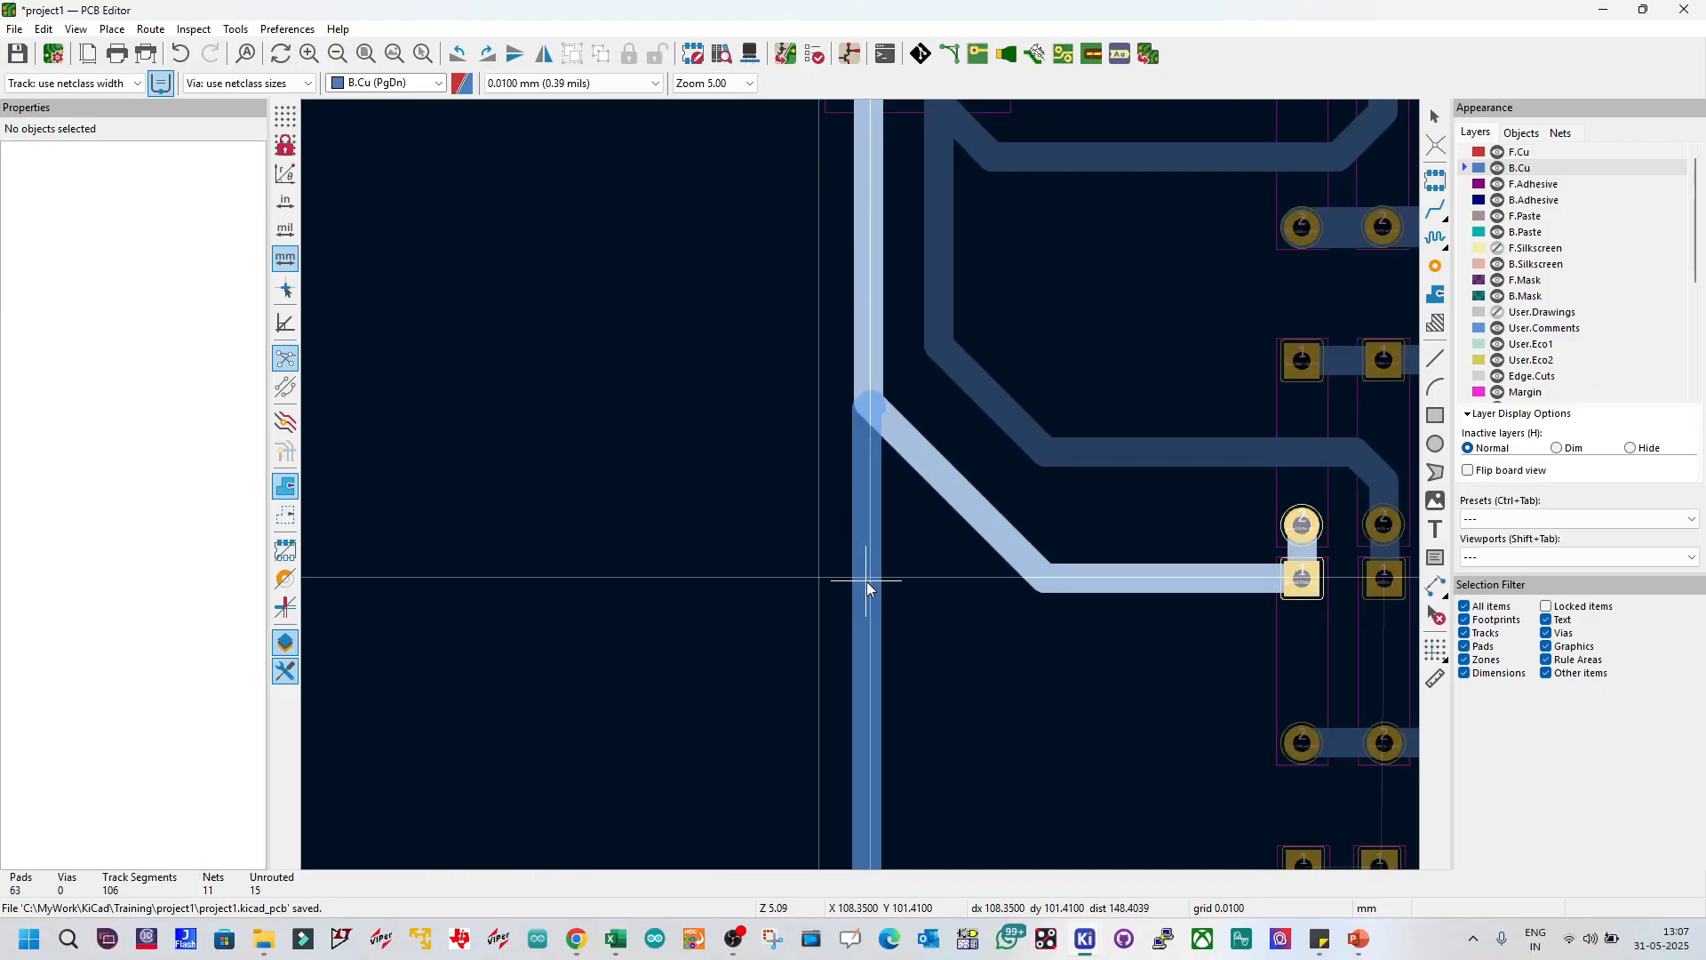
{"action": "left_click", "coordinate": [867, 583]}
{"action": "scroll", "coordinate": [862, 487], "scroll_direction": "down", "scroll_amount": 4}
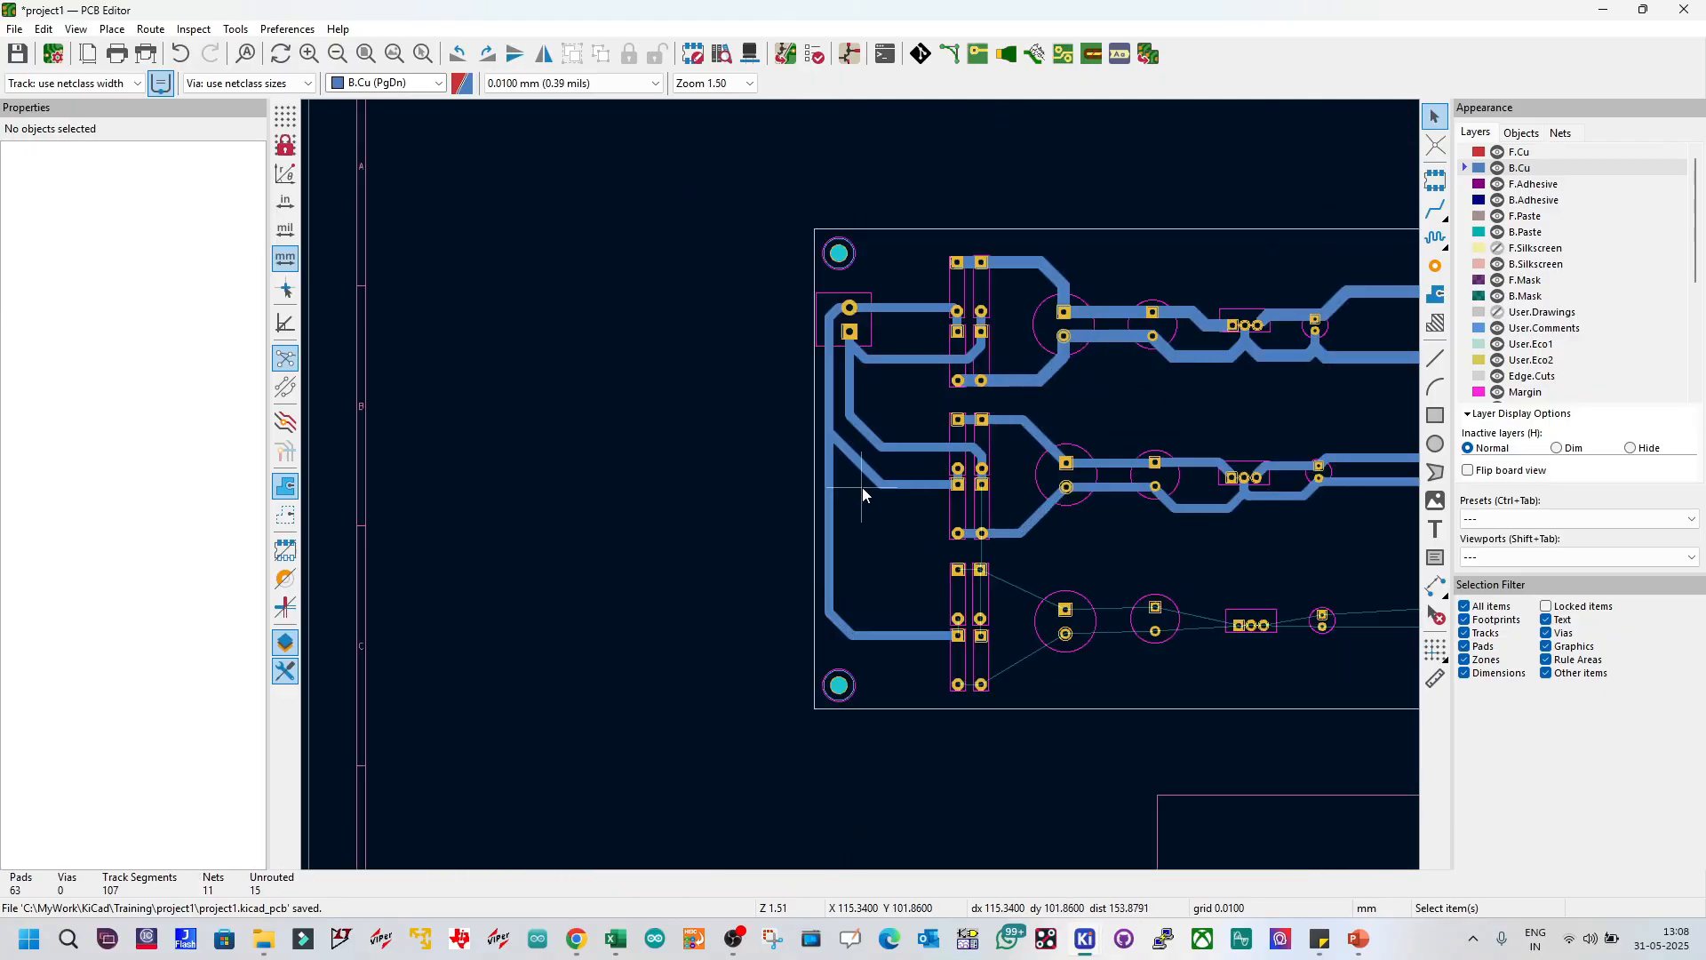
Step: Save the board, then join the adjacent AC1 round and square pads in the third channel's left diode column with a B.Cu track
{"action": "scroll", "coordinate": [861, 486], "scroll_direction": "up", "scroll_amount": 3}
{"action": "key", "text": "ctrl+s"}
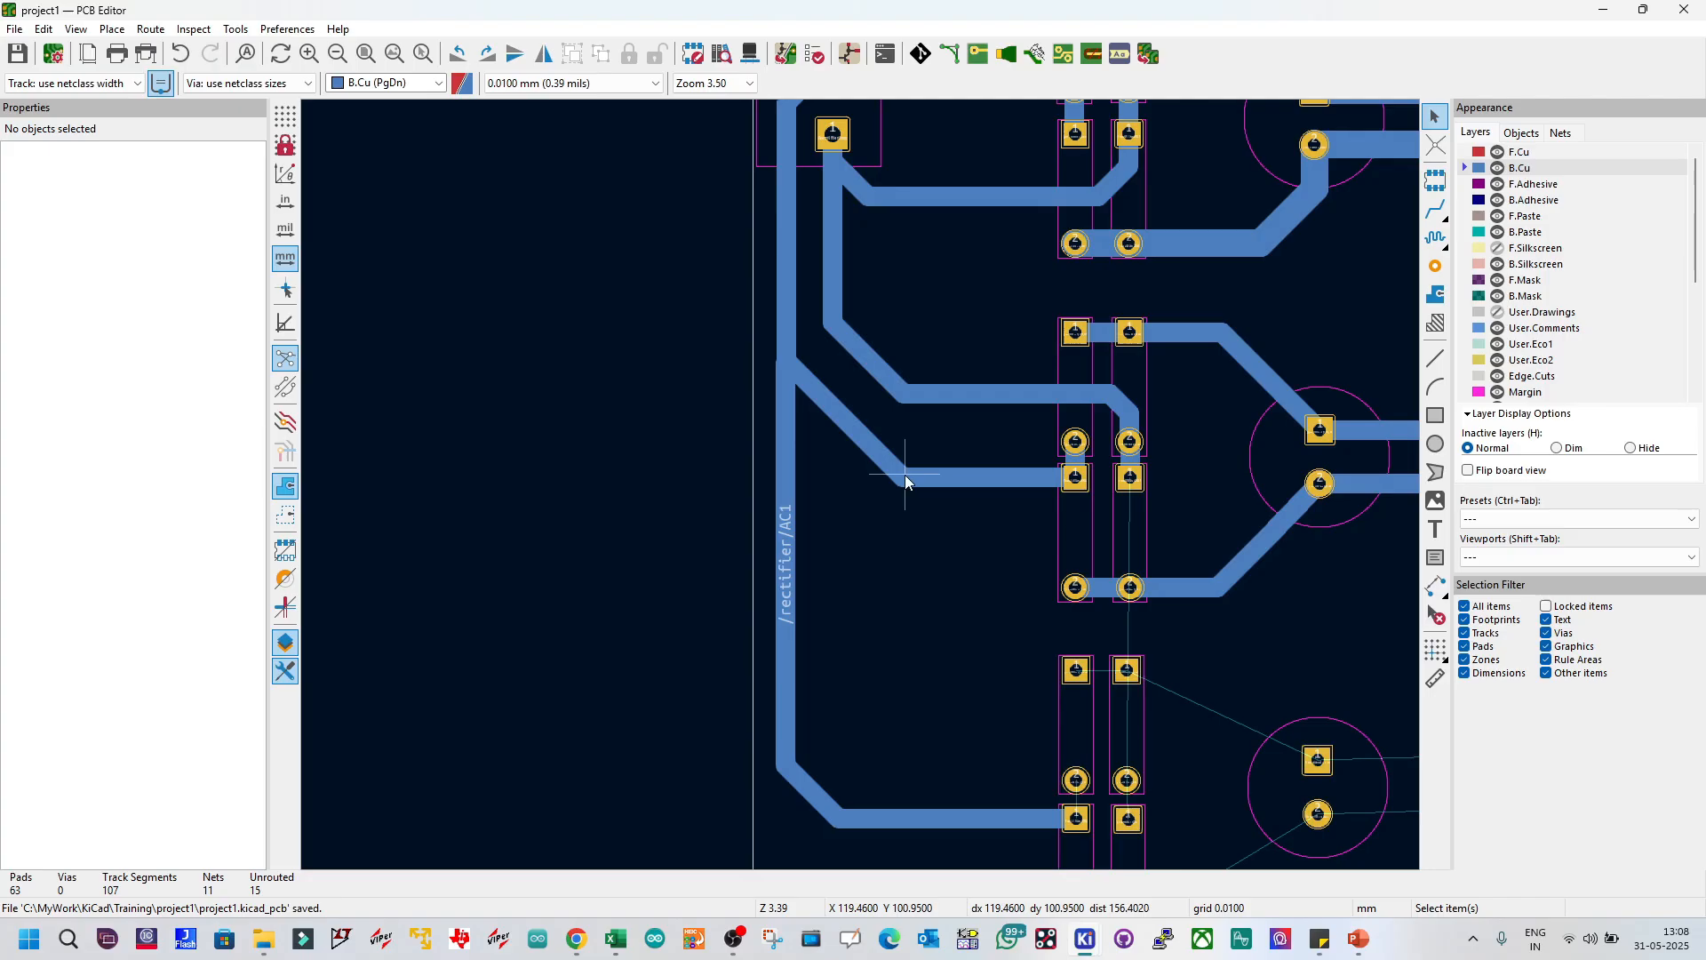
{"action": "scroll", "coordinate": [924, 494], "scroll_direction": "down", "scroll_amount": 3}
{"action": "scroll", "coordinate": [861, 485], "scroll_direction": "up", "scroll_amount": 3}
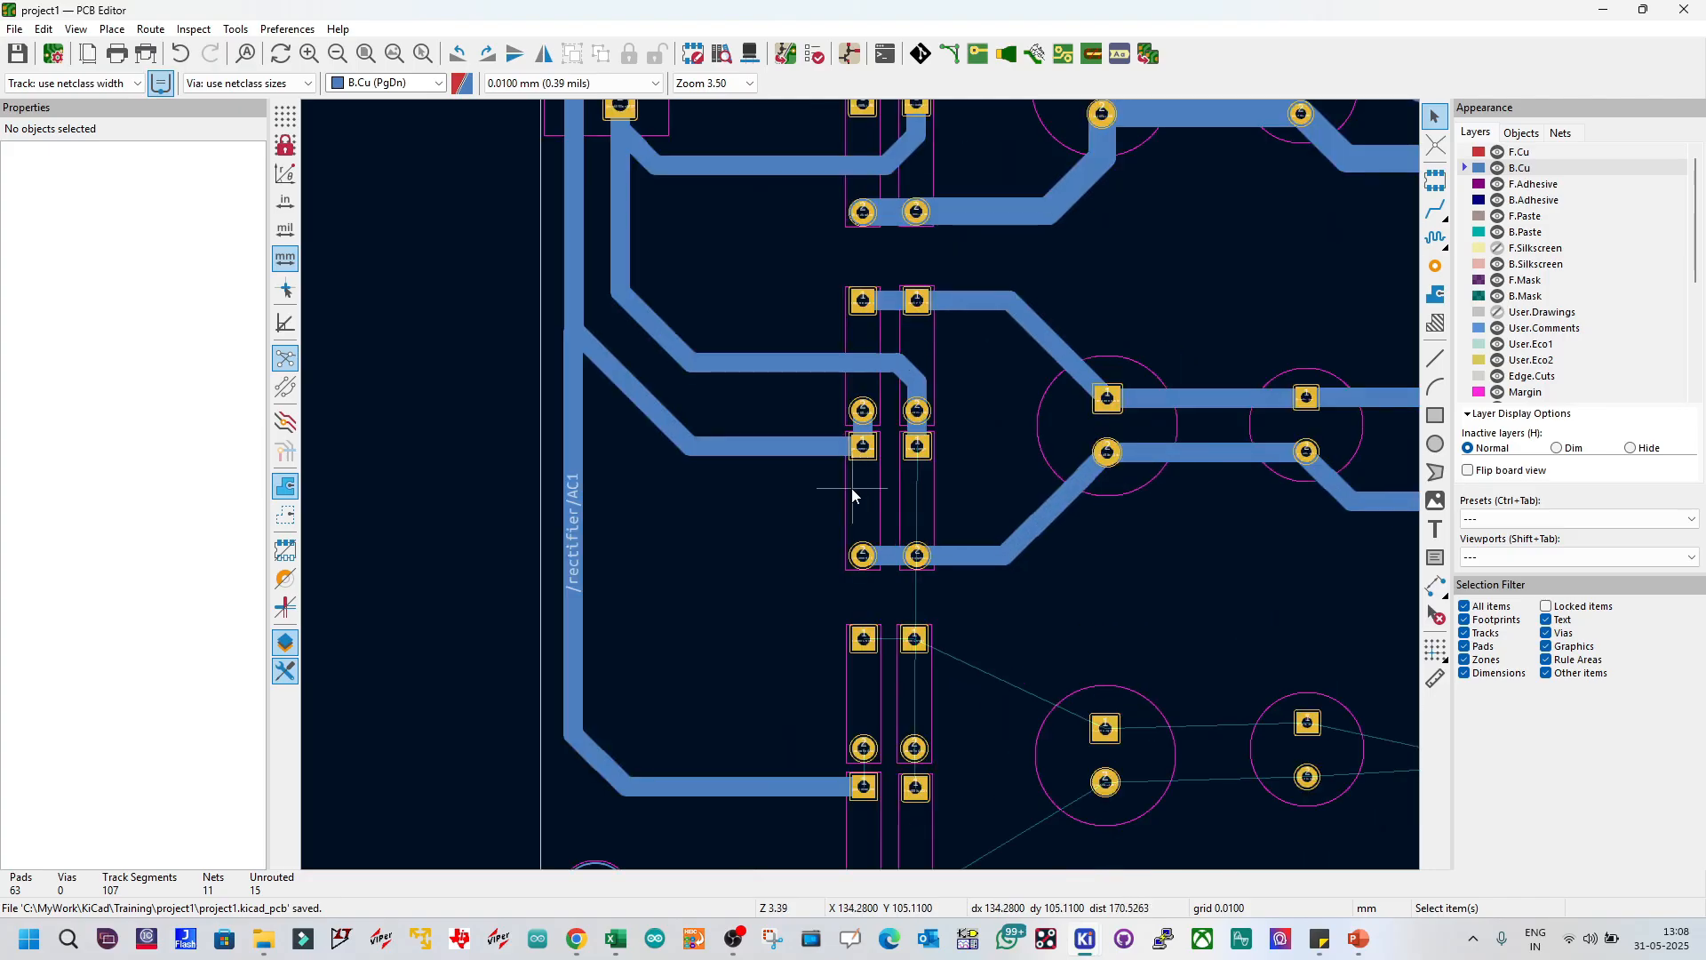
{"action": "scroll", "coordinate": [861, 485], "scroll_direction": "down", "scroll_amount": 3}
{"action": "scroll", "coordinate": [861, 485], "scroll_direction": "up", "scroll_amount": 3}
{"action": "scroll", "coordinate": [844, 526], "scroll_direction": "down", "scroll_amount": 2}
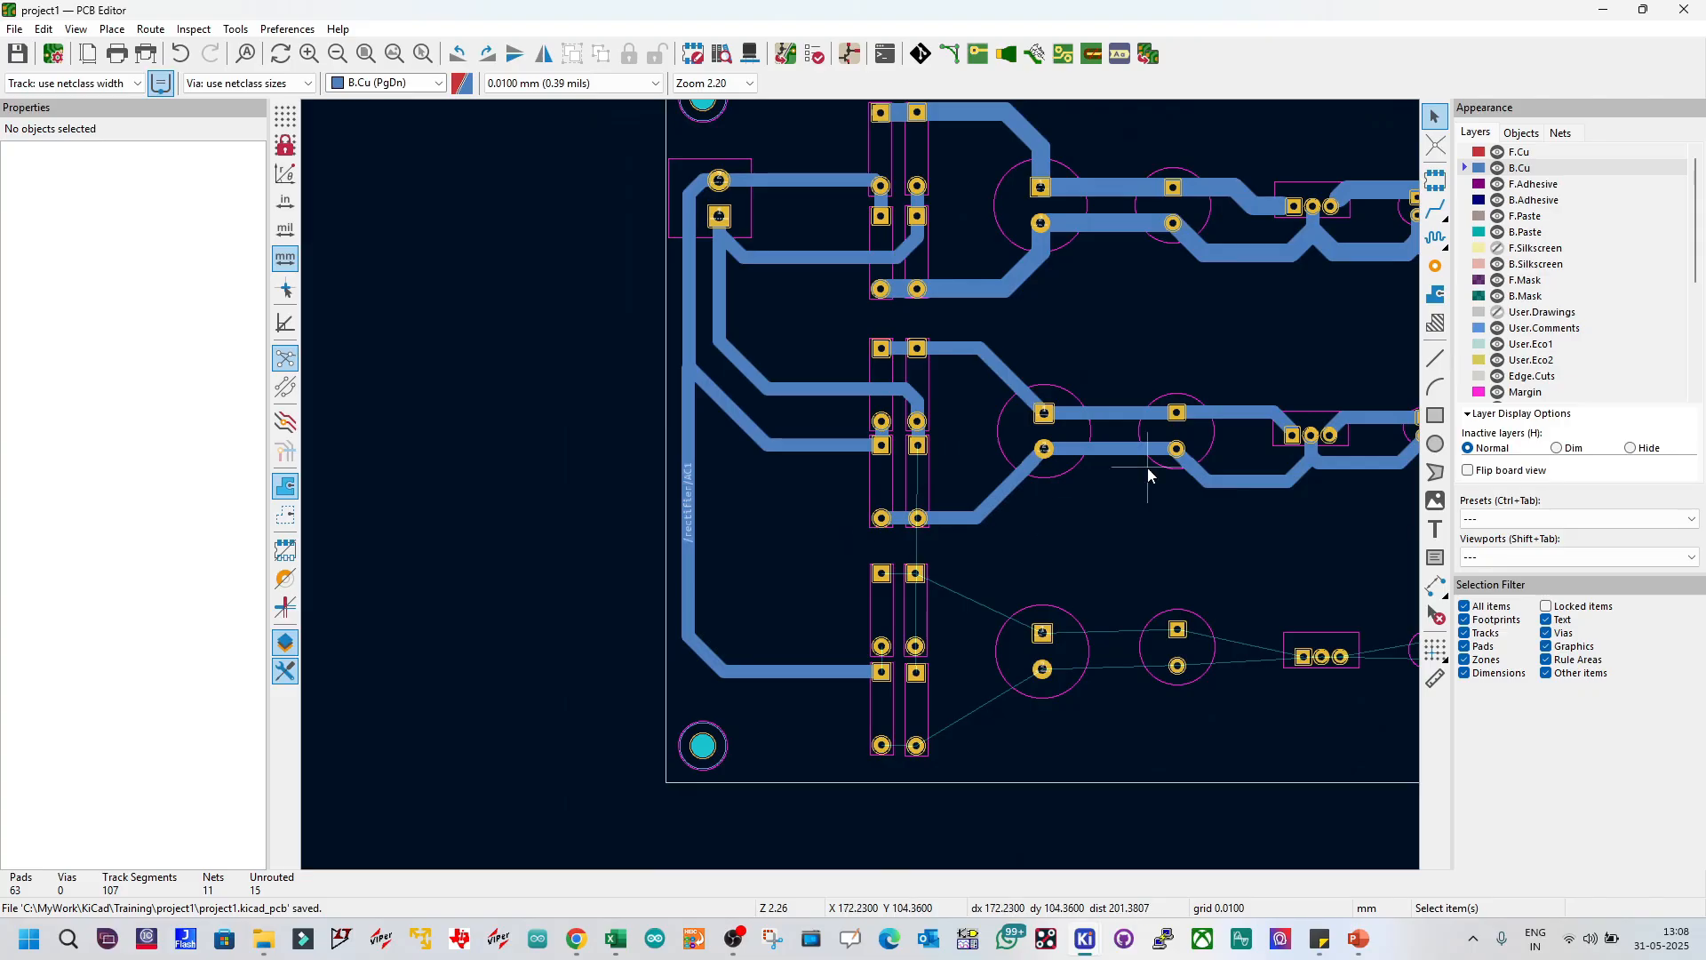
{"action": "left_click", "coordinate": [1437, 208]}
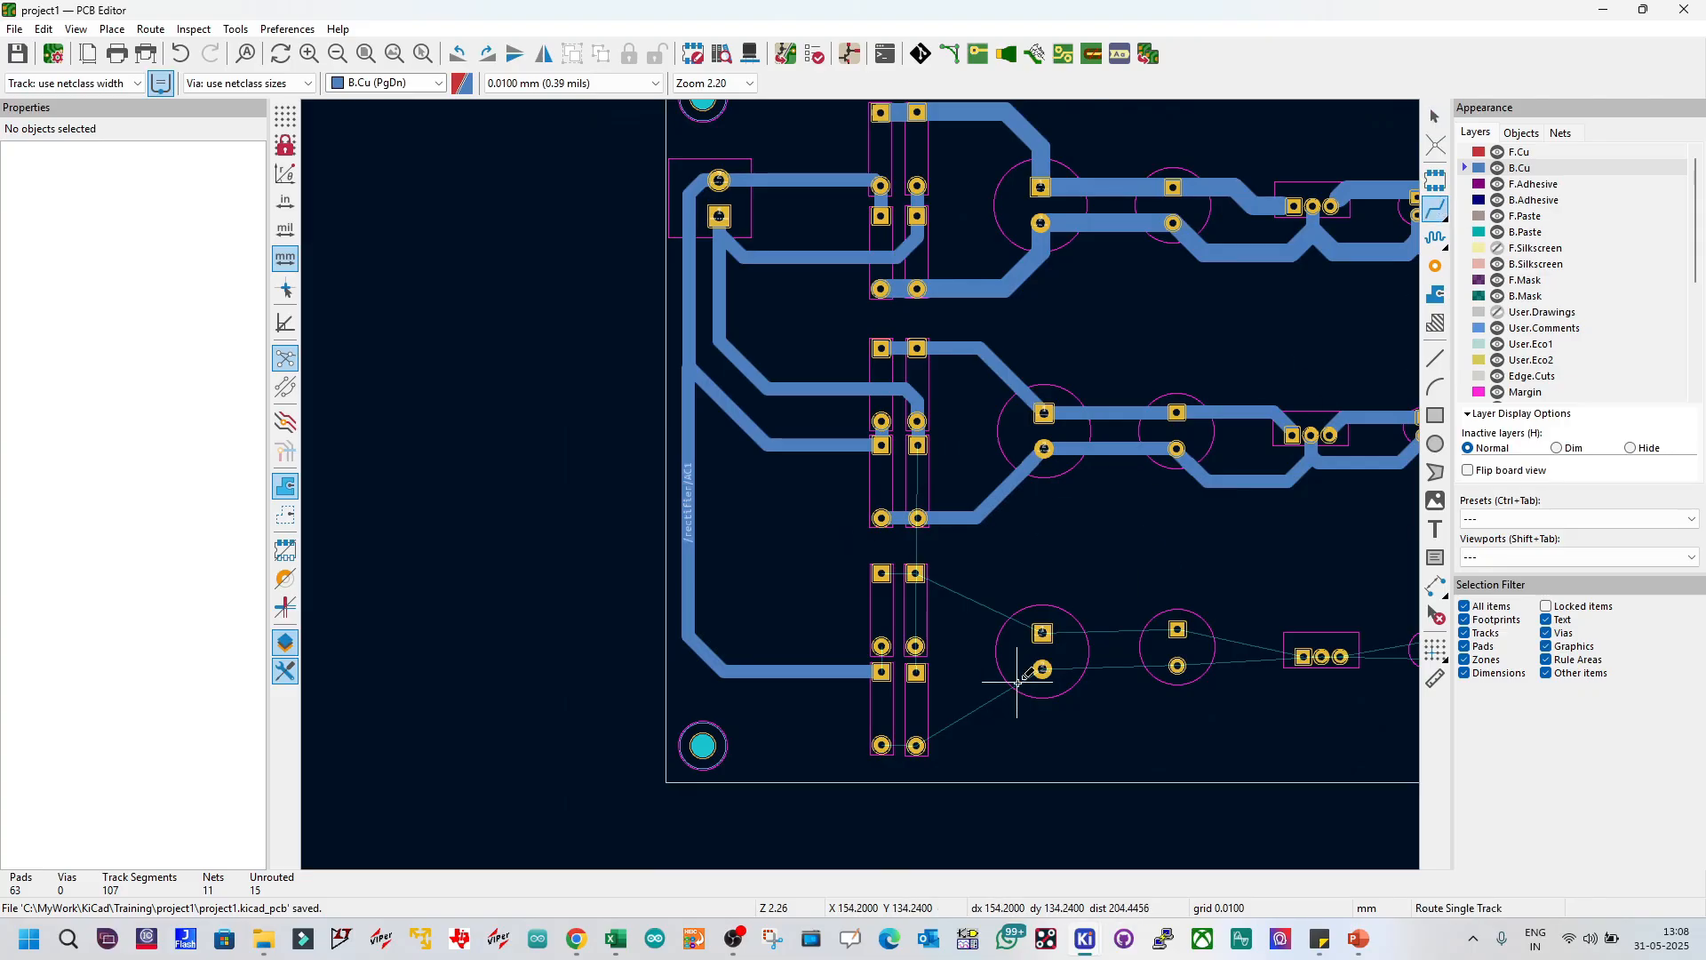
{"action": "scroll", "coordinate": [924, 673], "scroll_direction": "up", "scroll_amount": 4}
{"action": "left_click", "coordinate": [782, 424]}
{"action": "key", "text": "Escape"}
{"action": "left_click", "coordinate": [782, 483]}
{"action": "left_click", "coordinate": [782, 424]}
{"action": "key", "text": "Escape"}
{"action": "scroll", "coordinate": [849, 426], "scroll_direction": "down", "scroll_amount": 2}
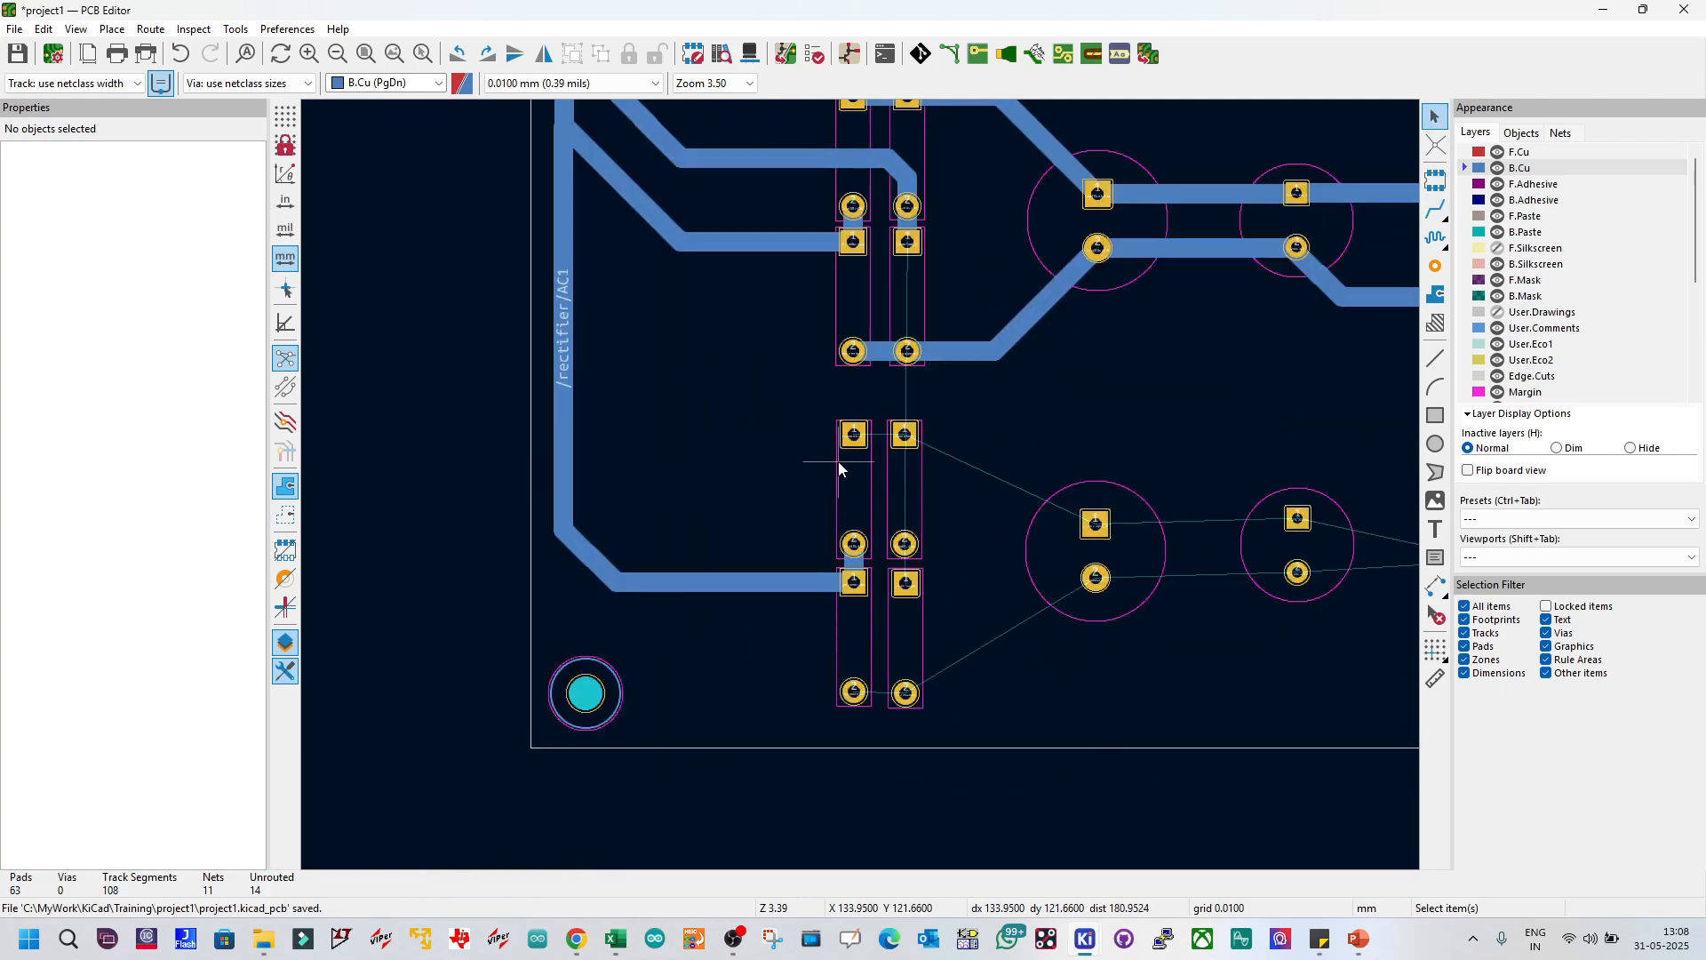
Step: Route AC2 from the second channel's right-column square pad, looping left around the diodes, to the third channel's right-column round pad
{"action": "left_click", "coordinate": [1437, 208]}
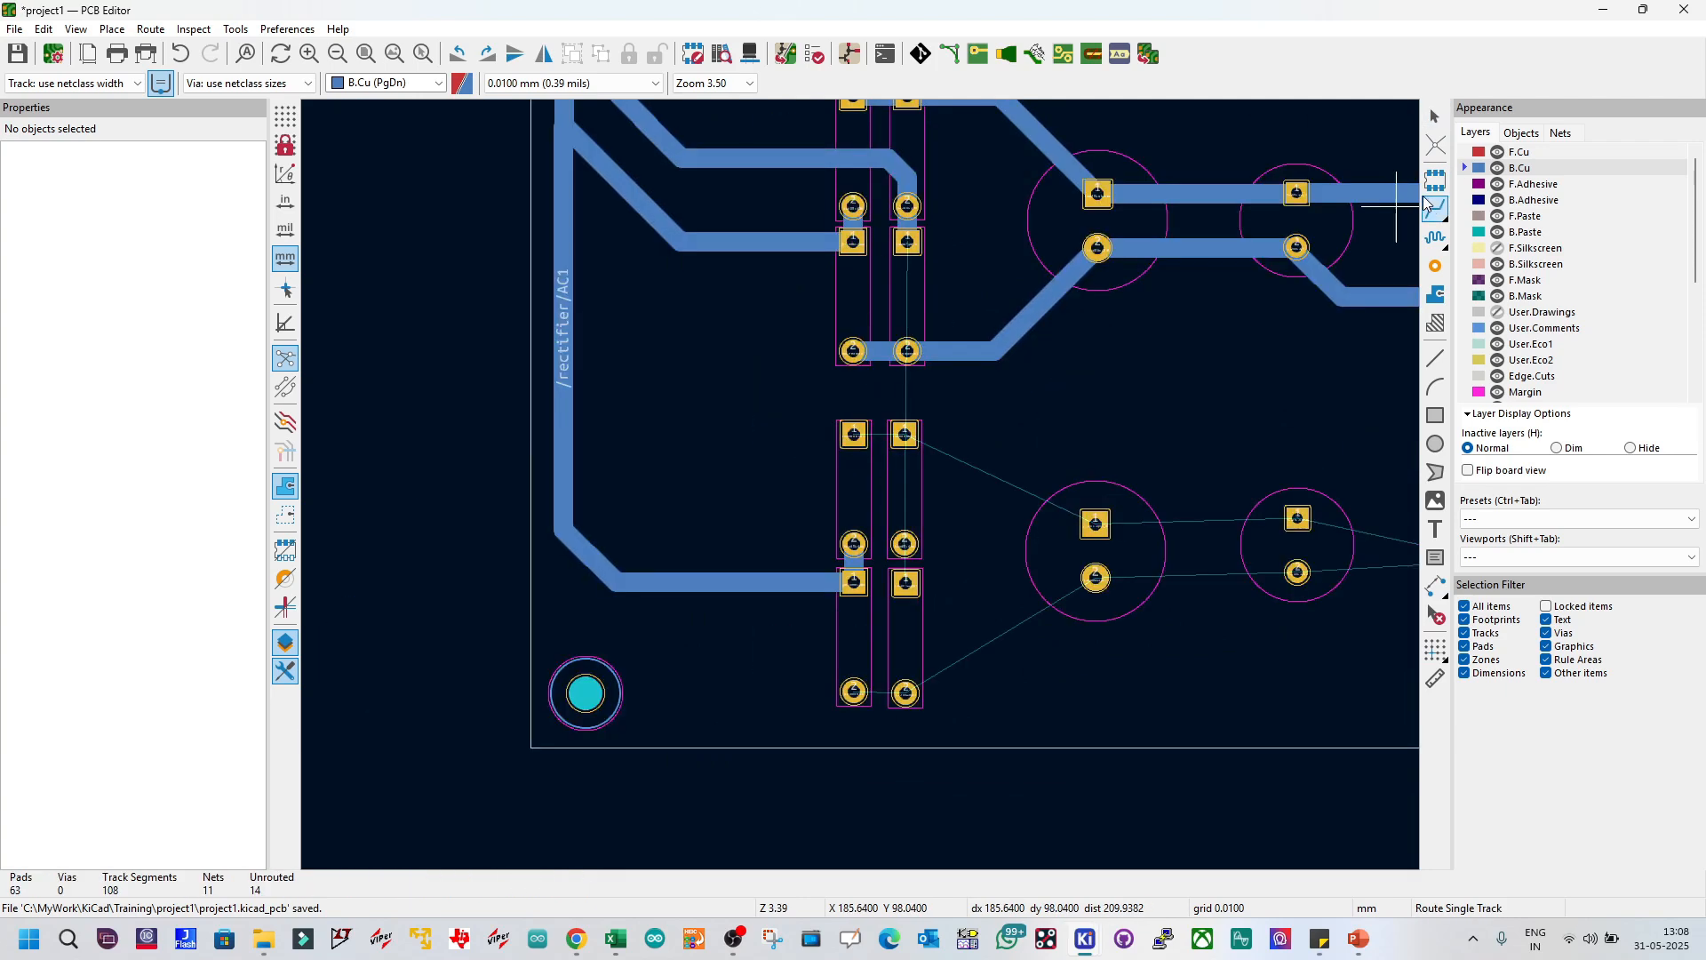
{"action": "left_click", "coordinate": [908, 242]}
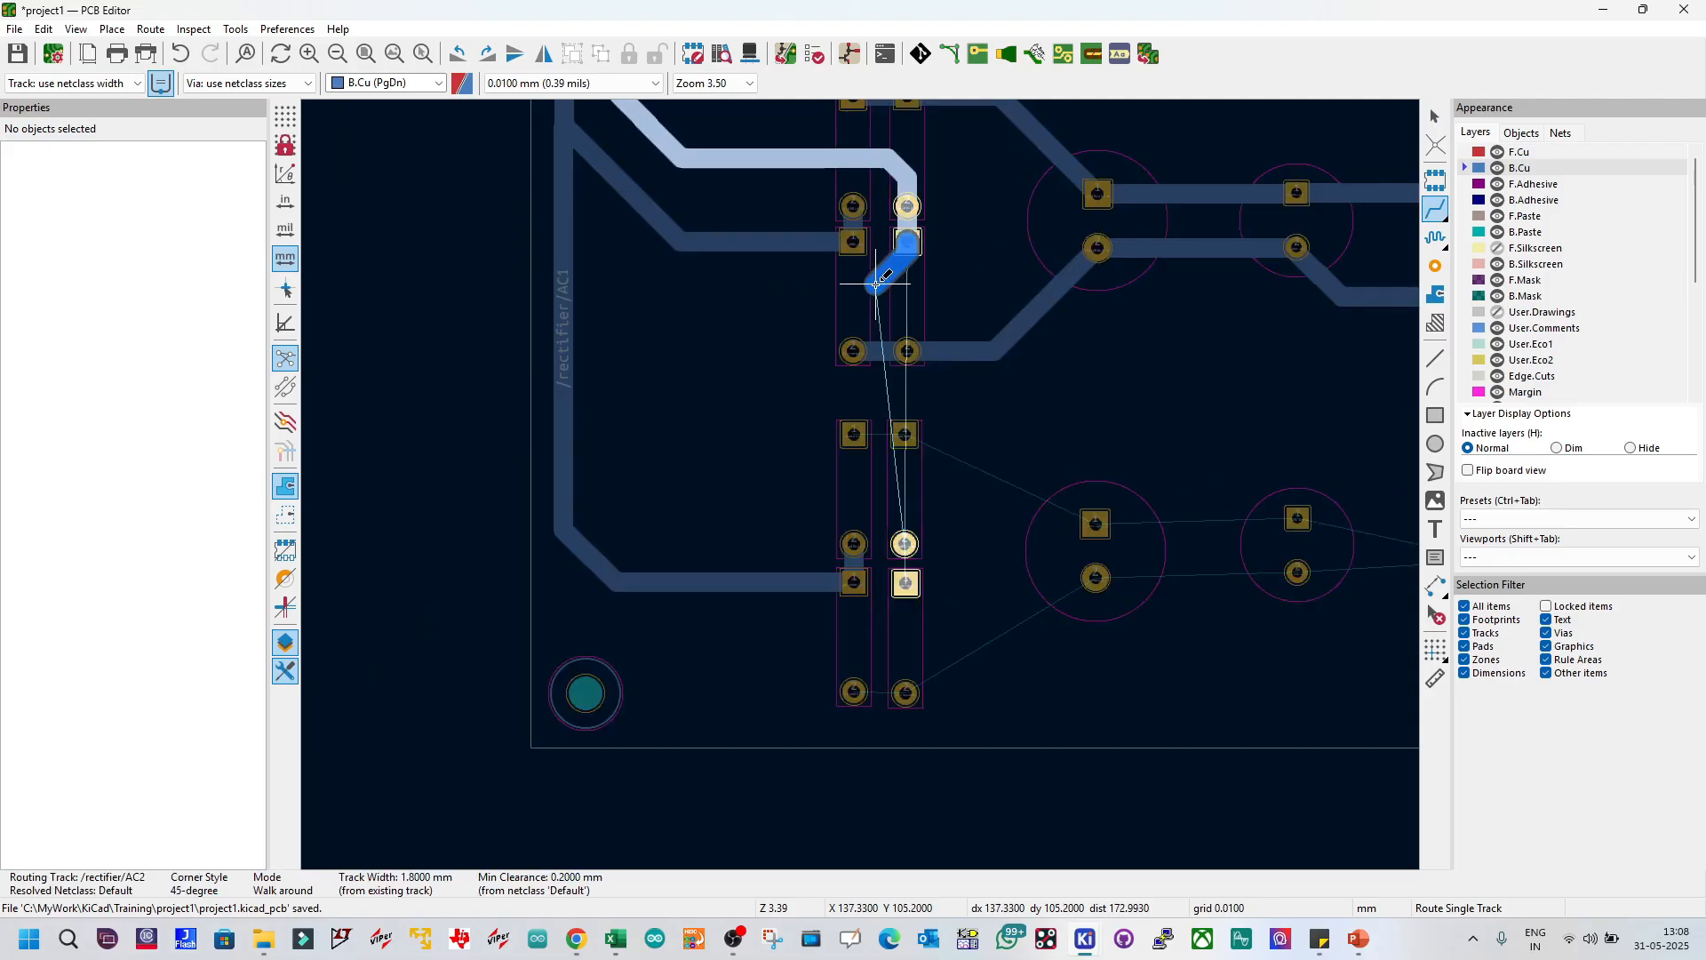
{"action": "left_click", "coordinate": [906, 284]}
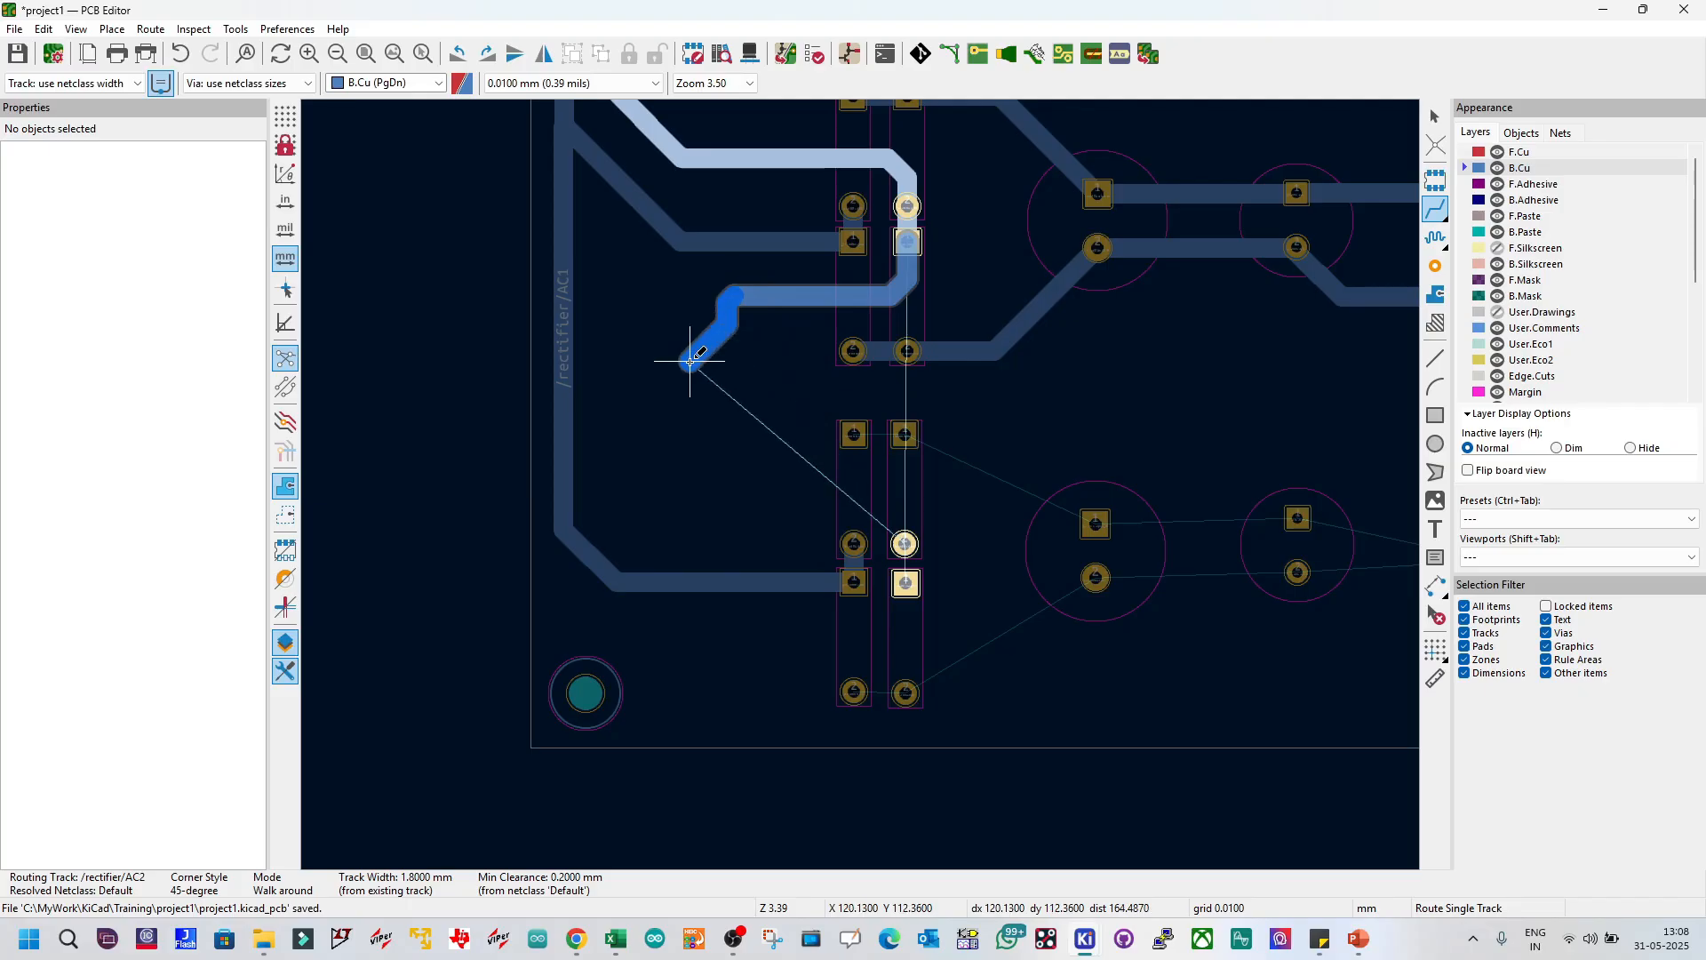
{"action": "left_click", "coordinate": [760, 489]}
{"action": "left_click", "coordinate": [885, 497]}
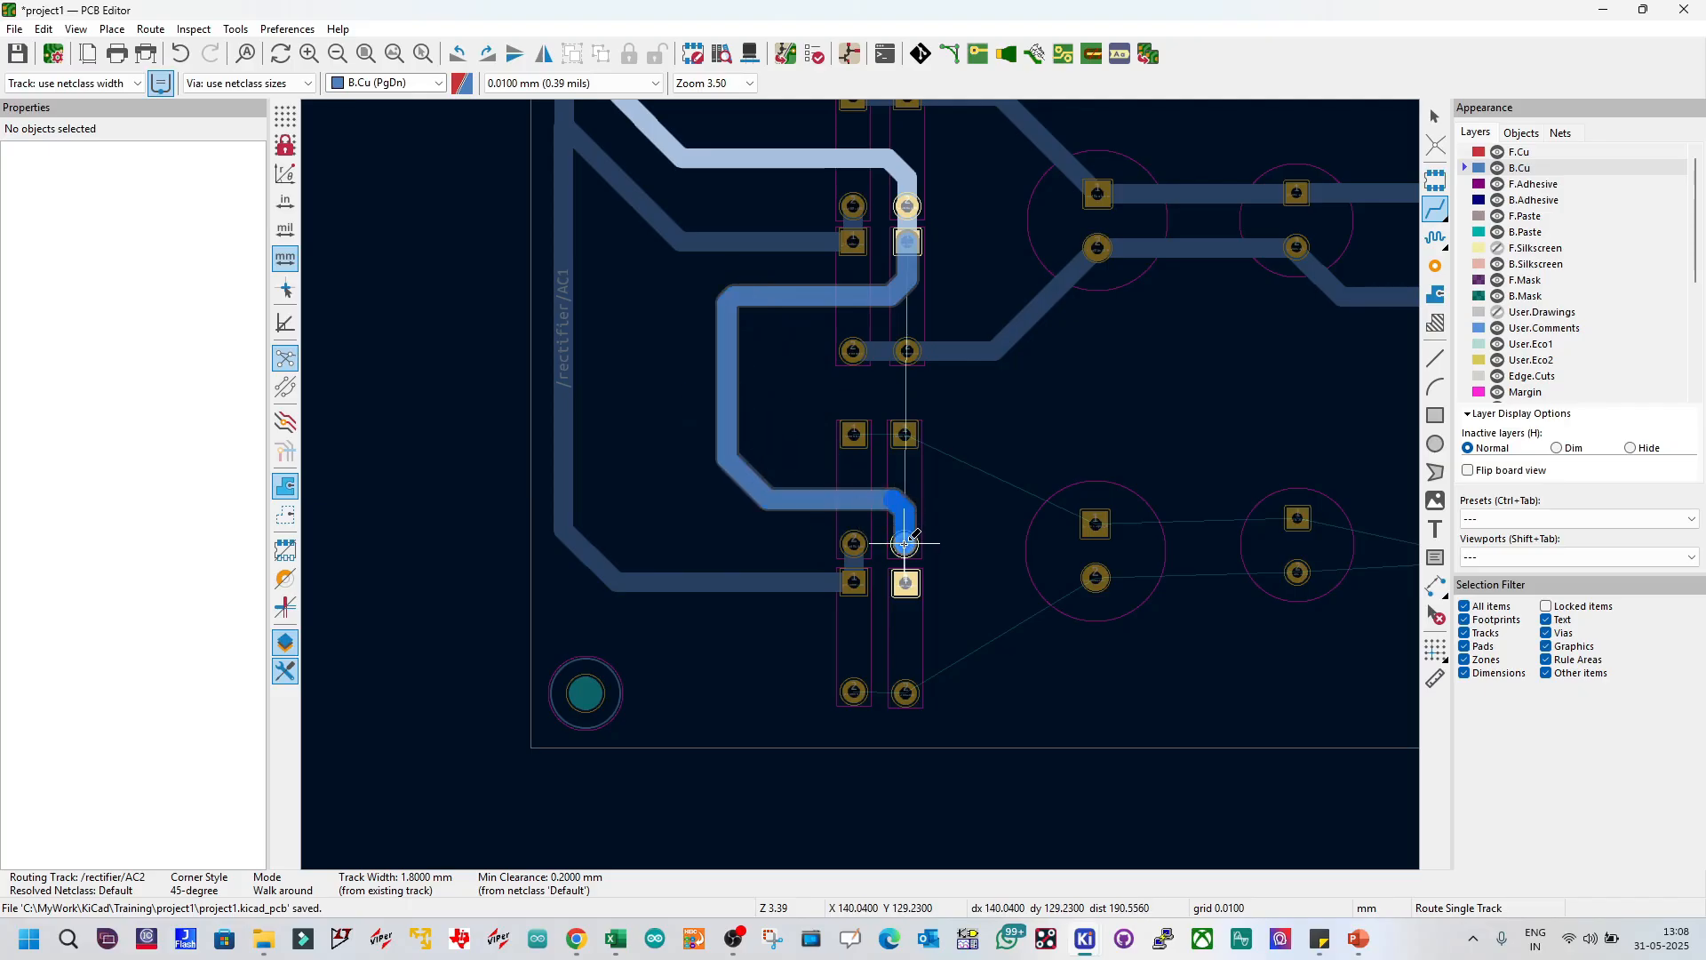
{"action": "key", "text": "Escape"}
{"action": "key", "text": "Escape"}
Step: Widen the 45-degree bend at the upper-left corner of the new AC2 loop
{"action": "left_click", "coordinate": [732, 305]}
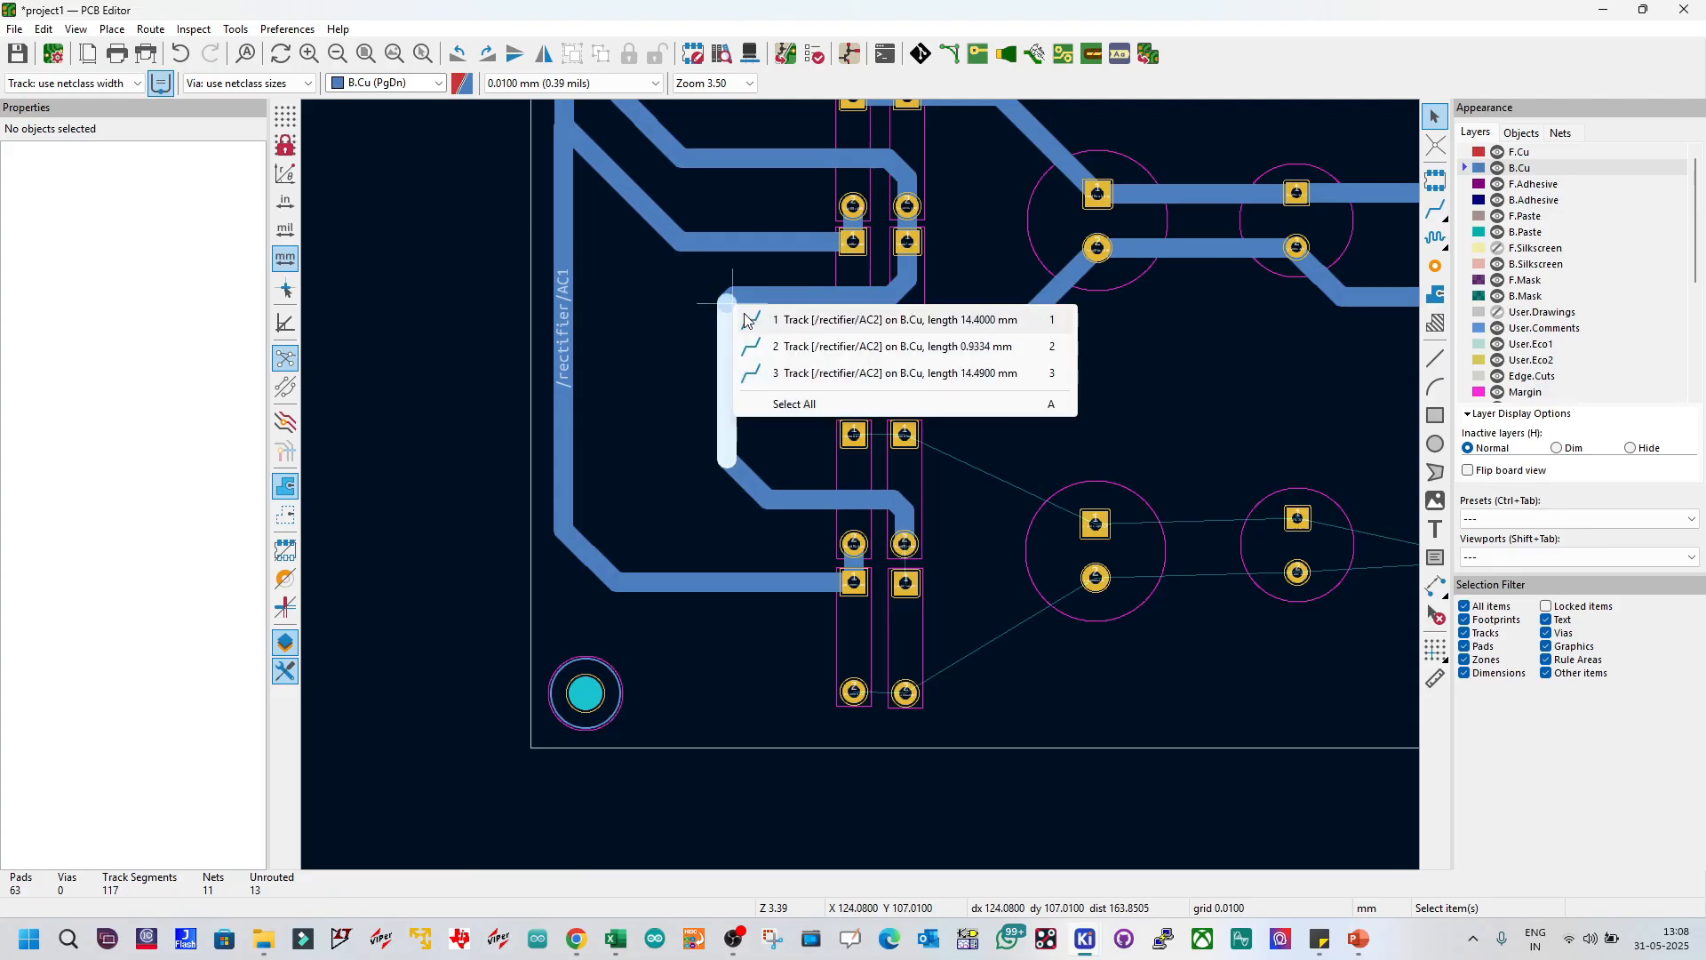
{"action": "left_click", "coordinate": [760, 345]}
{"action": "left_click_drag", "start_coordinate": [729, 303], "coordinate": [750, 318]}
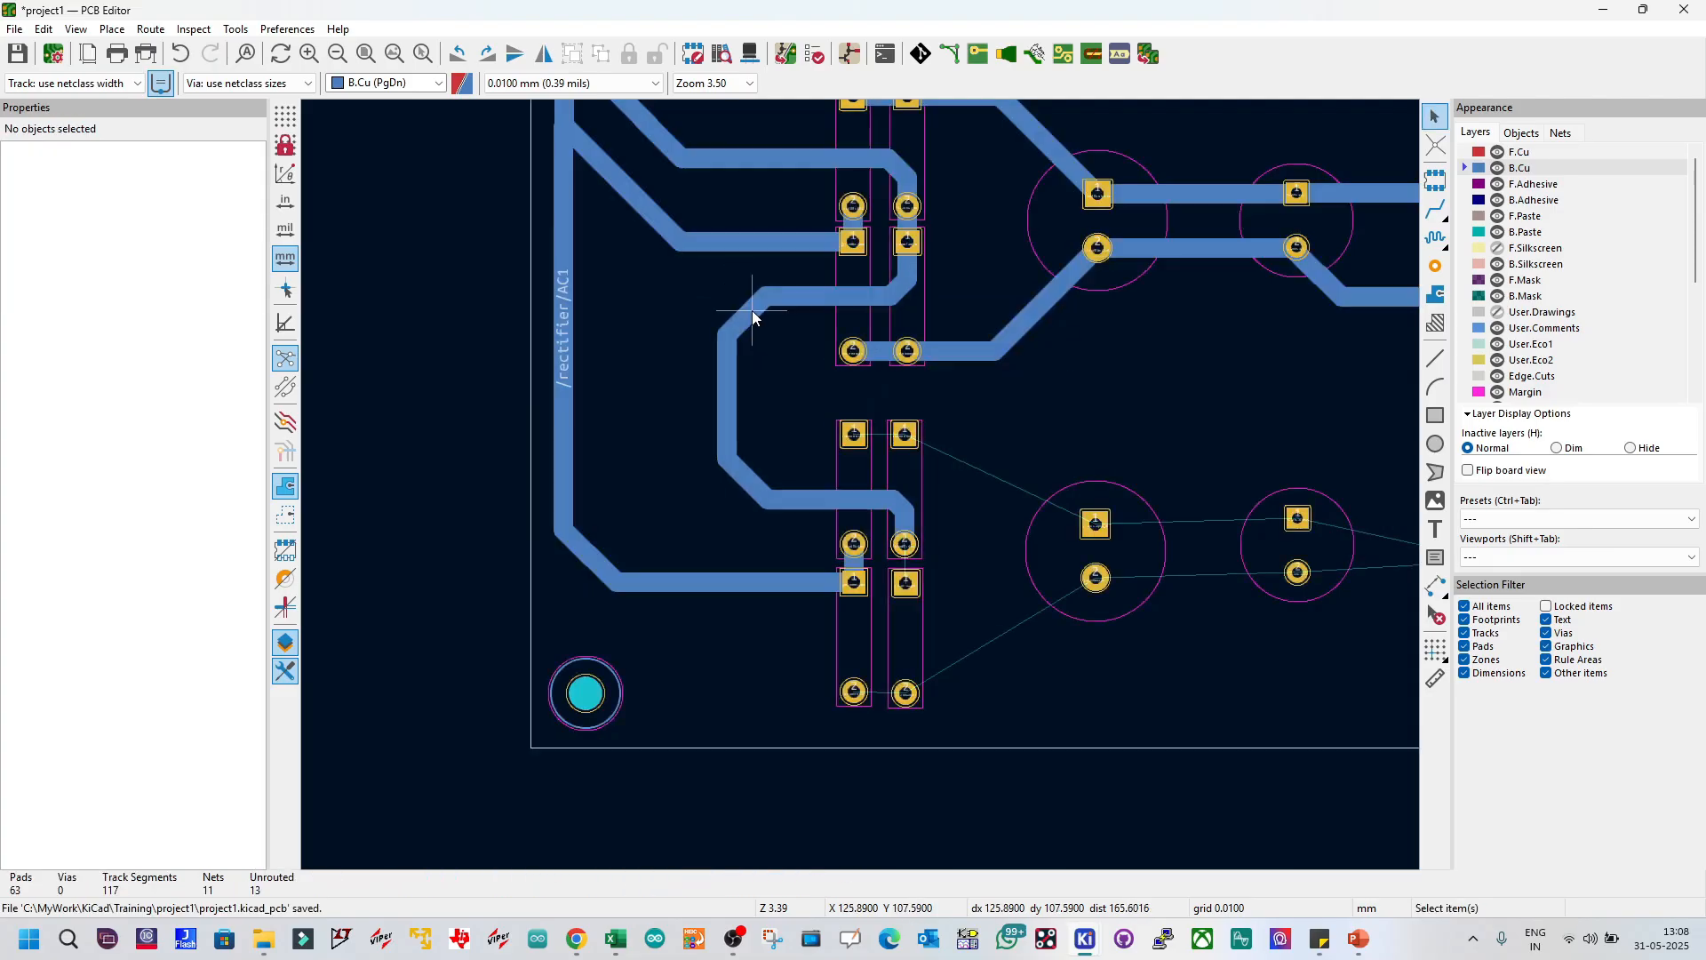
Step: Join the adjacent AC2 round and square pads in the third channel's right diode column
{"action": "left_click", "coordinate": [1436, 209]}
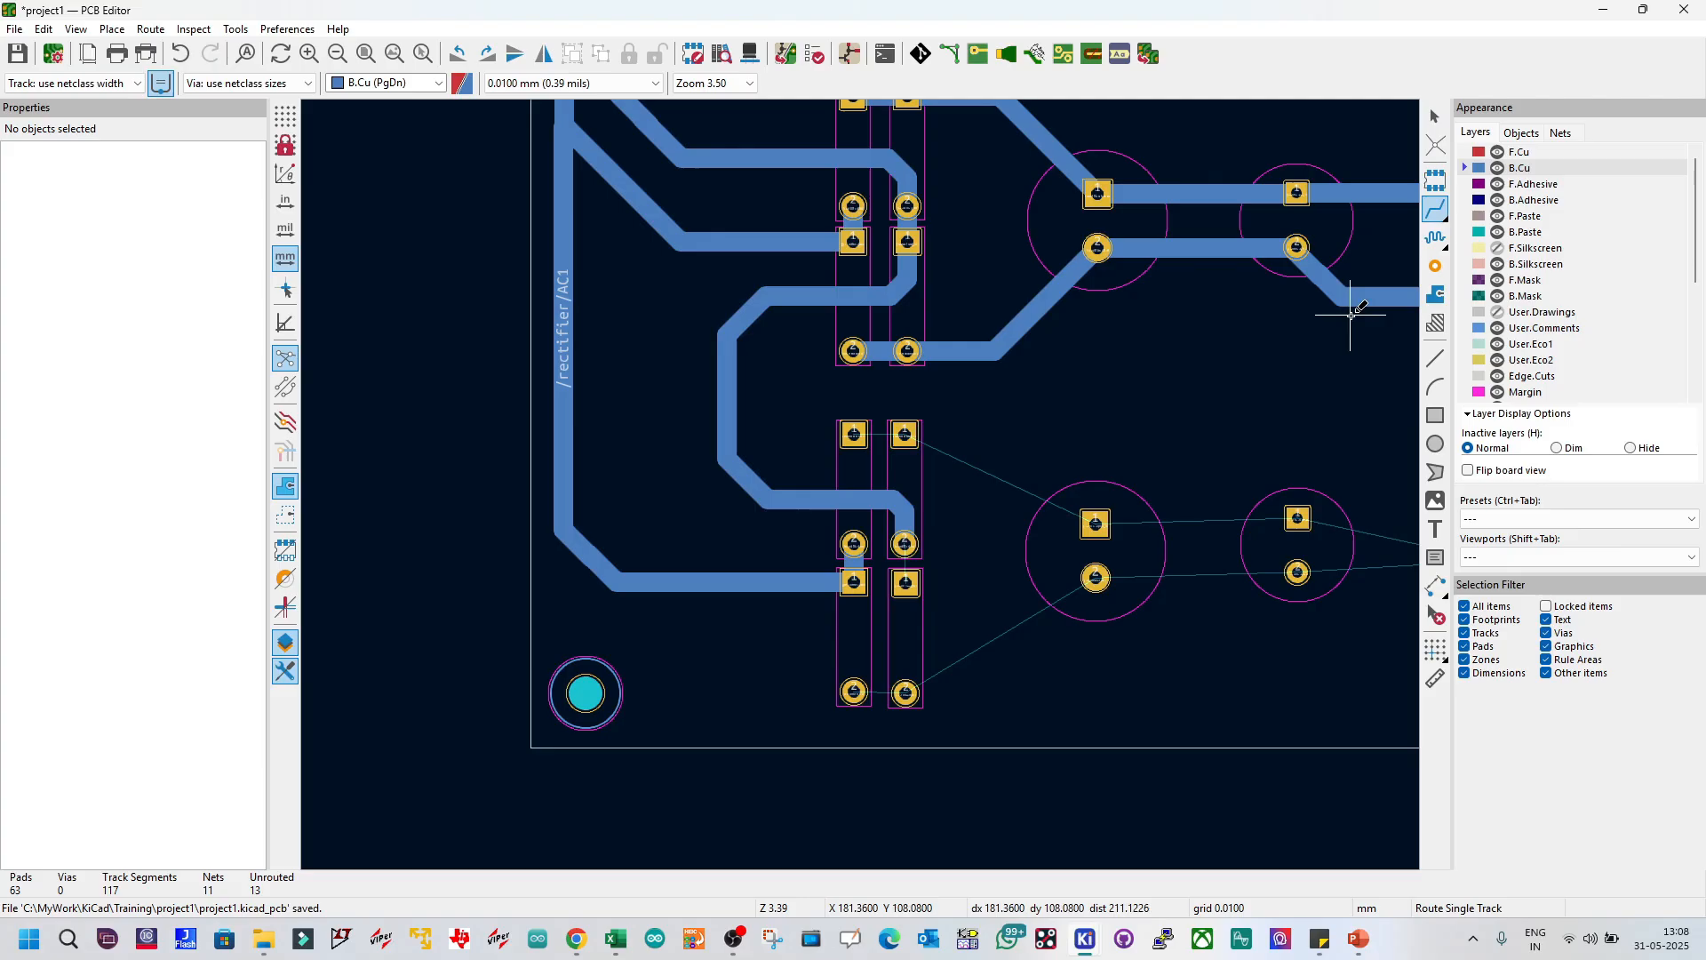
{"action": "left_click", "coordinate": [905, 544]}
{"action": "left_click", "coordinate": [905, 578]}
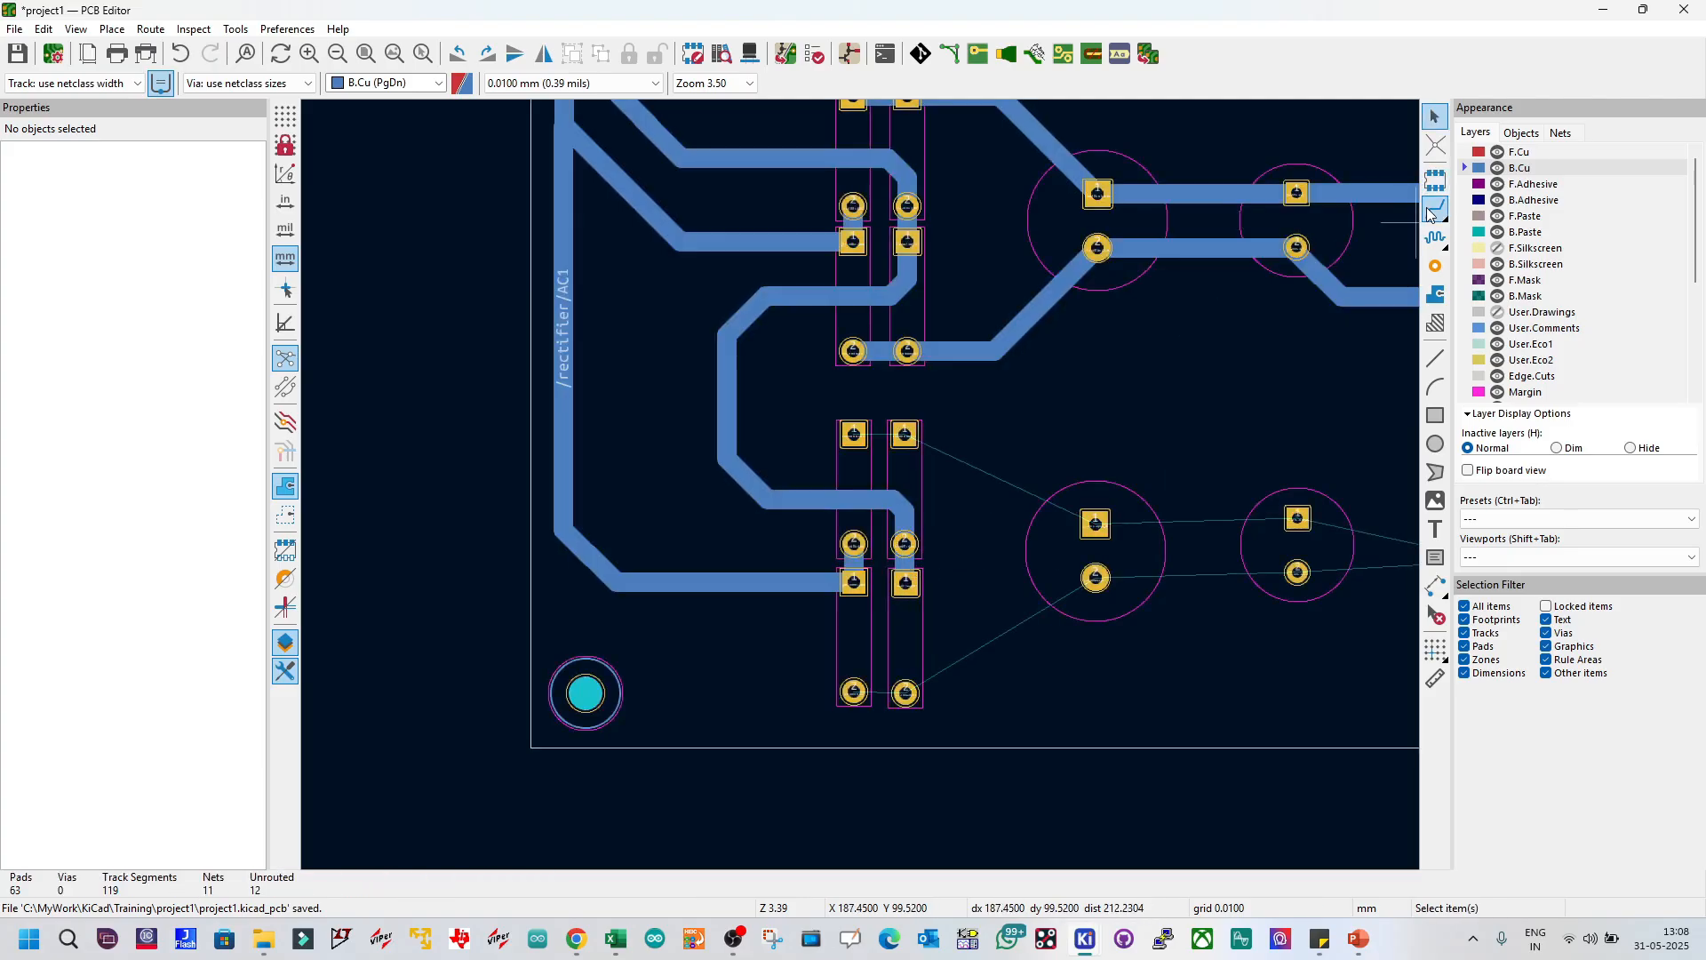
Step: Join the third channel's two uppermost square diode pads on 12V_DC and its two lowest round diode pads on GND
{"action": "left_click", "coordinate": [854, 435]}
{"action": "left_click", "coordinate": [905, 434]}
{"action": "key", "text": "Escape"}
{"action": "scroll", "coordinate": [949, 601], "scroll_direction": "down", "scroll_amount": 1}
{"action": "scroll", "coordinate": [861, 485], "scroll_direction": "up", "scroll_amount": 1}
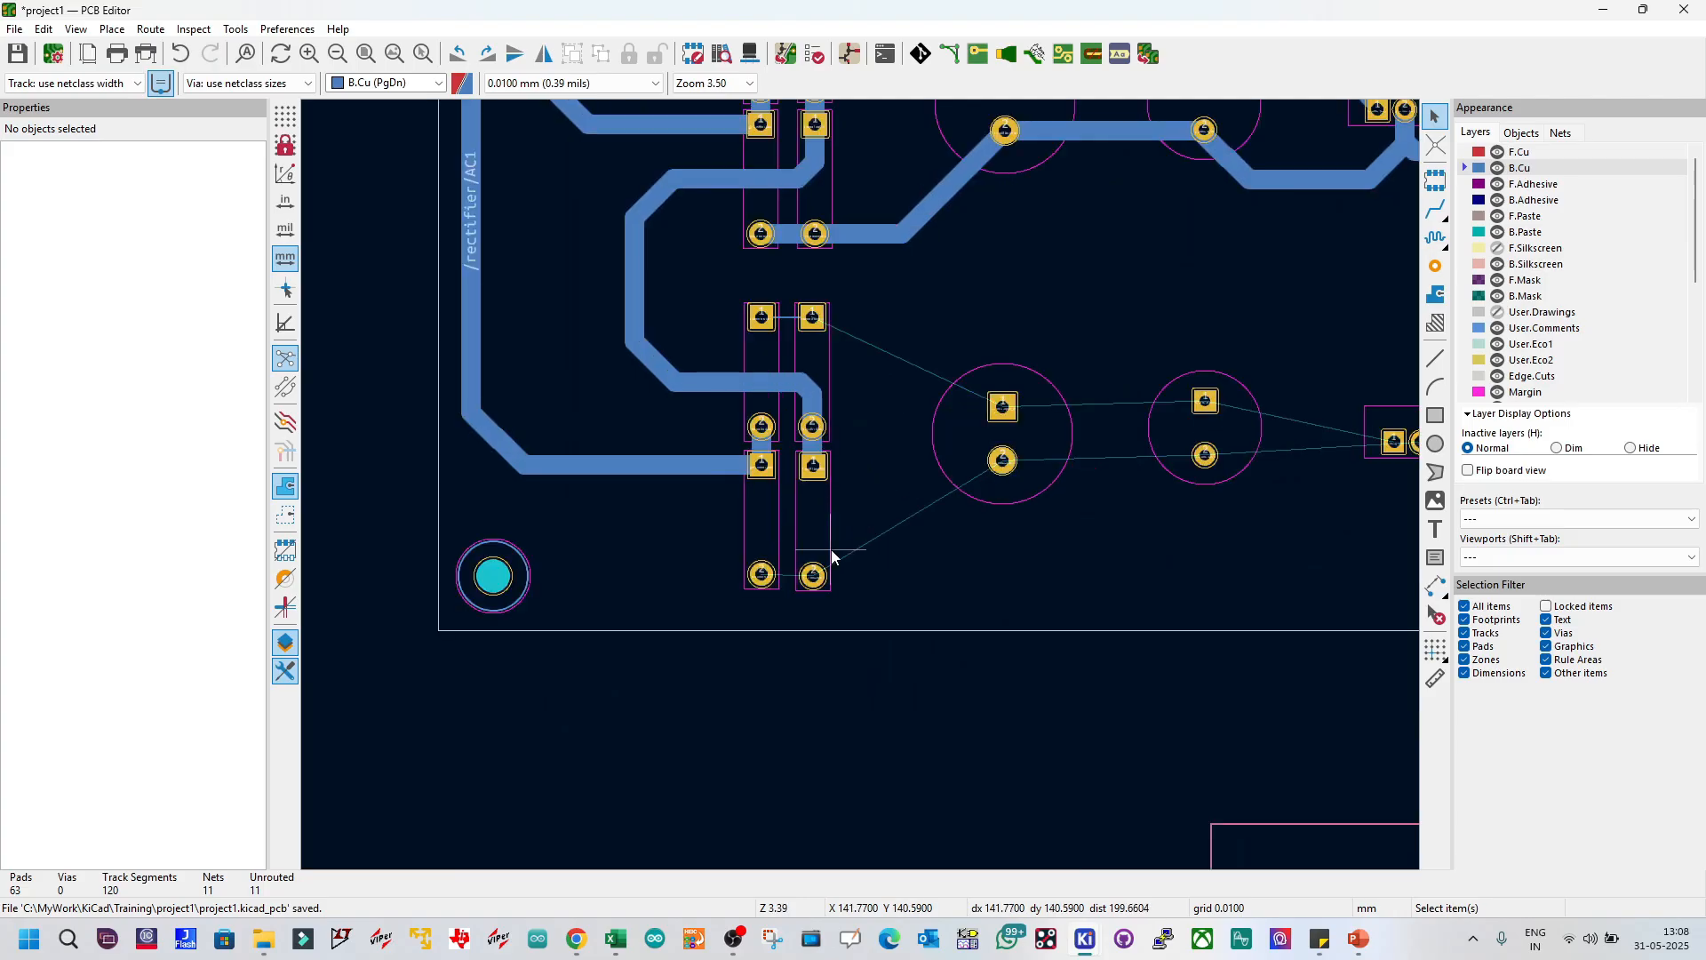
{"action": "left_click", "coordinate": [1437, 209]}
{"action": "left_click", "coordinate": [762, 575]}
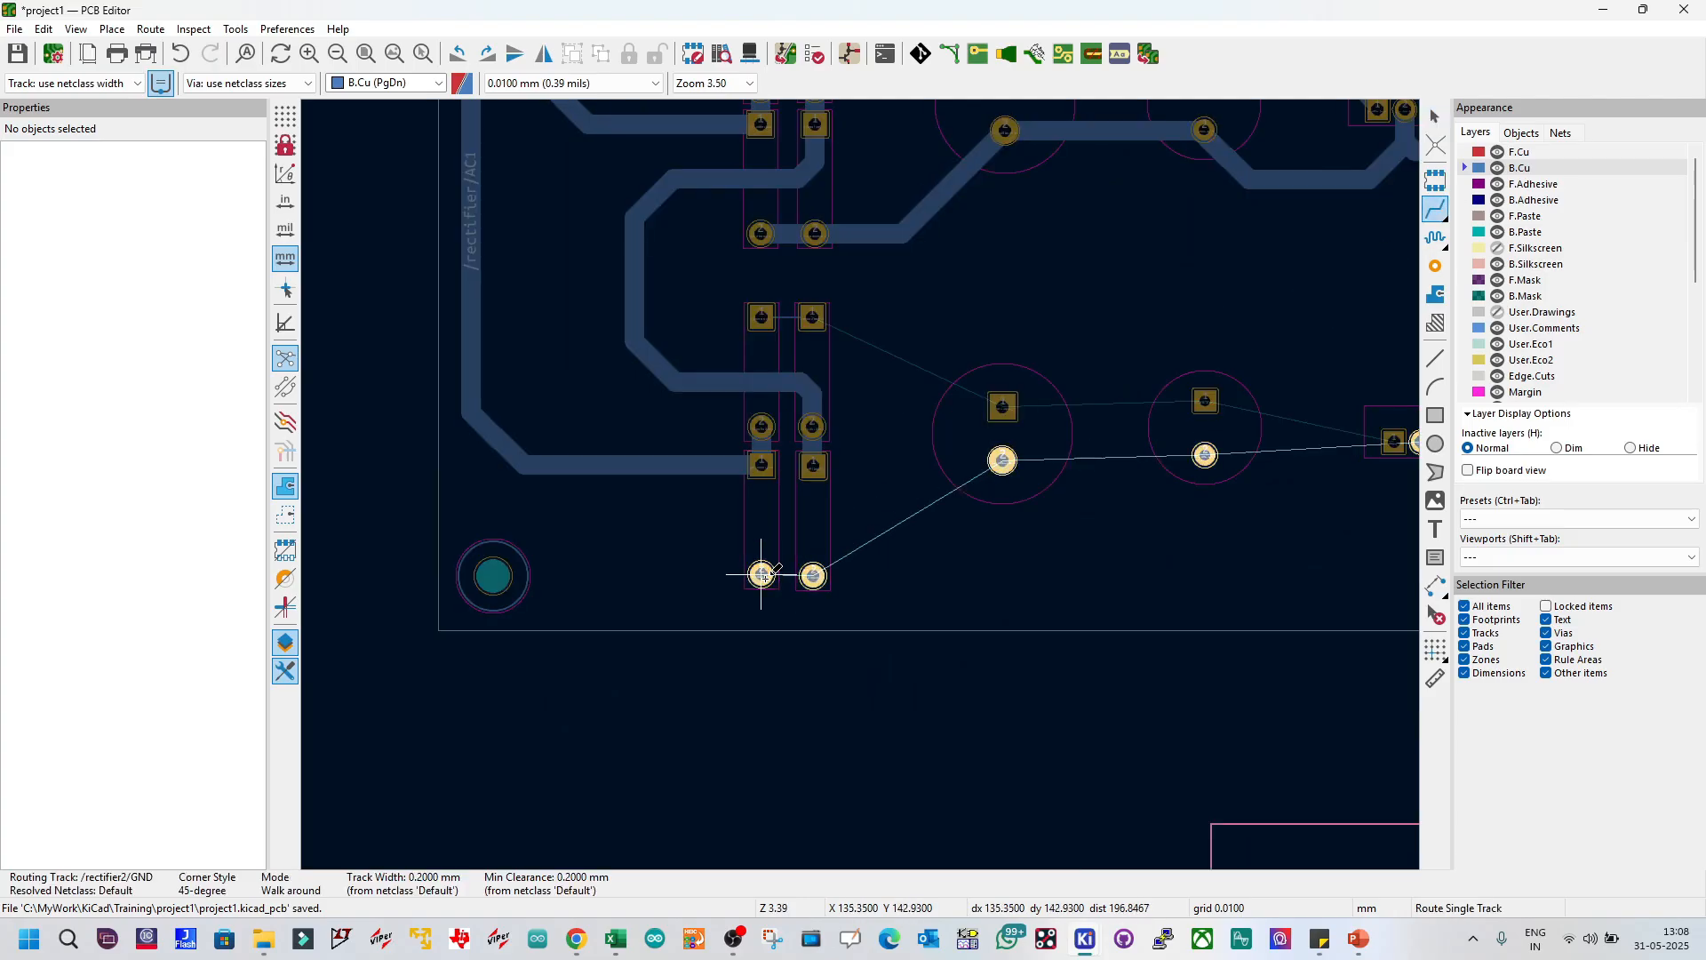
{"action": "key", "text": "Escape"}
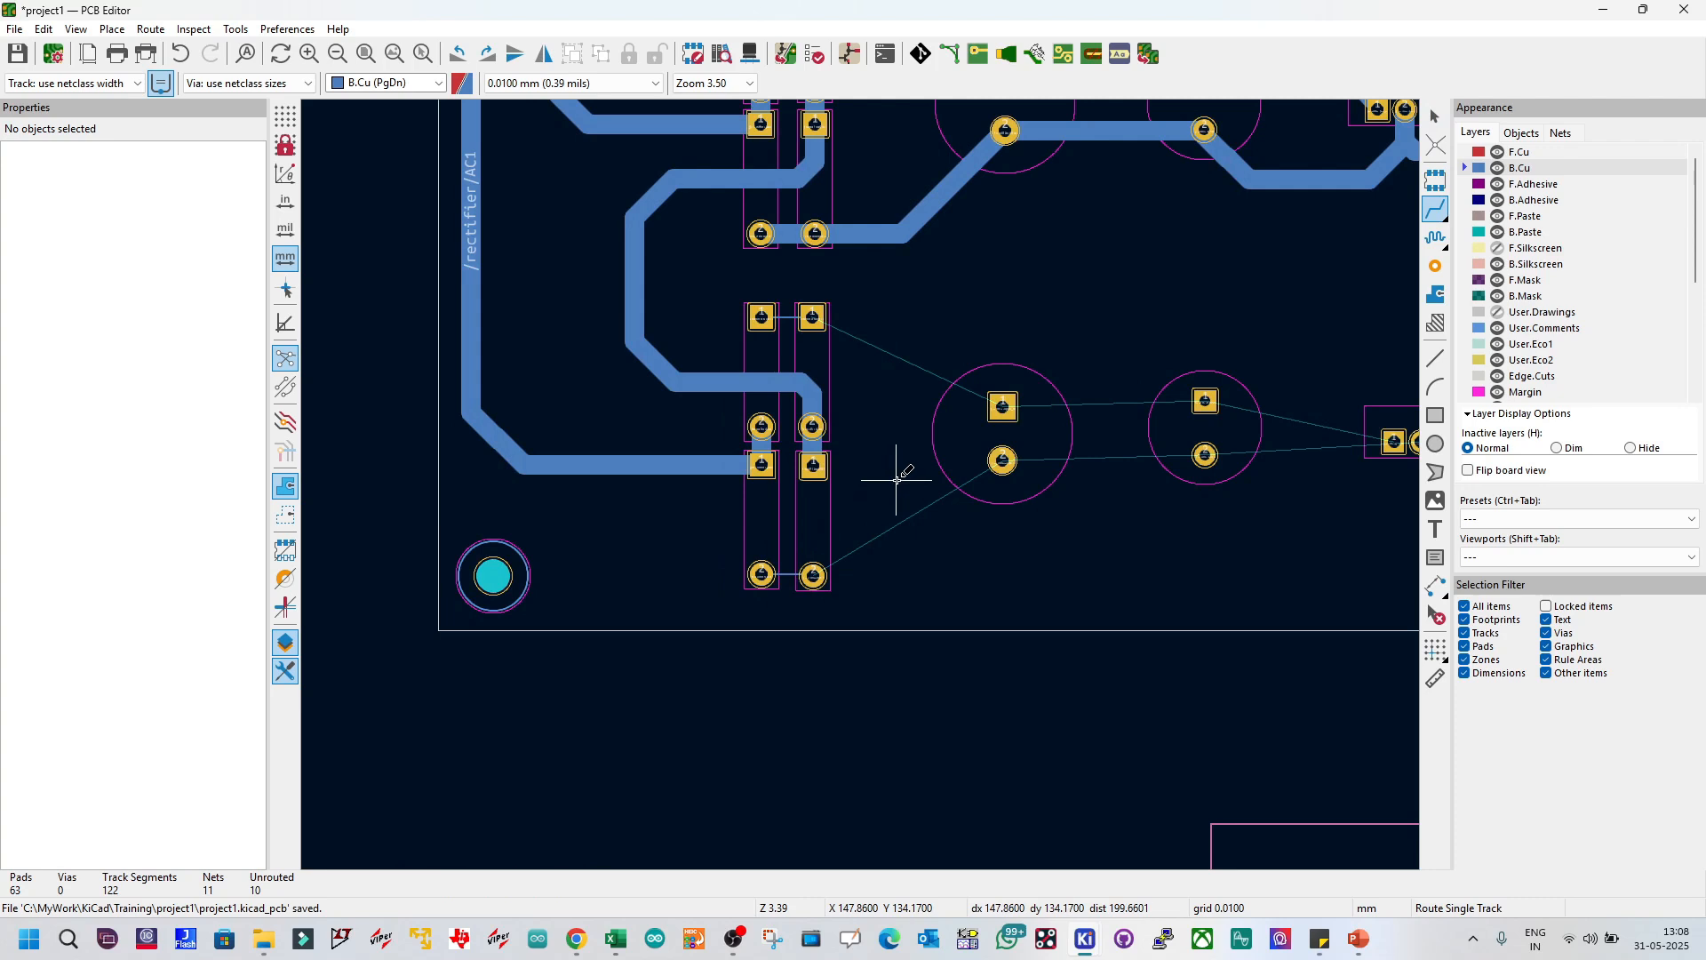
Step: Route the third channel's 12V_DC and GND tracks from the right diode column to the large capacitor's square and round pads
{"action": "scroll", "coordinate": [889, 484], "scroll_direction": "down", "scroll_amount": 3}
{"action": "scroll", "coordinate": [884, 488], "scroll_direction": "up", "scroll_amount": 2}
{"action": "scroll", "coordinate": [875, 484], "scroll_direction": "down", "scroll_amount": 1}
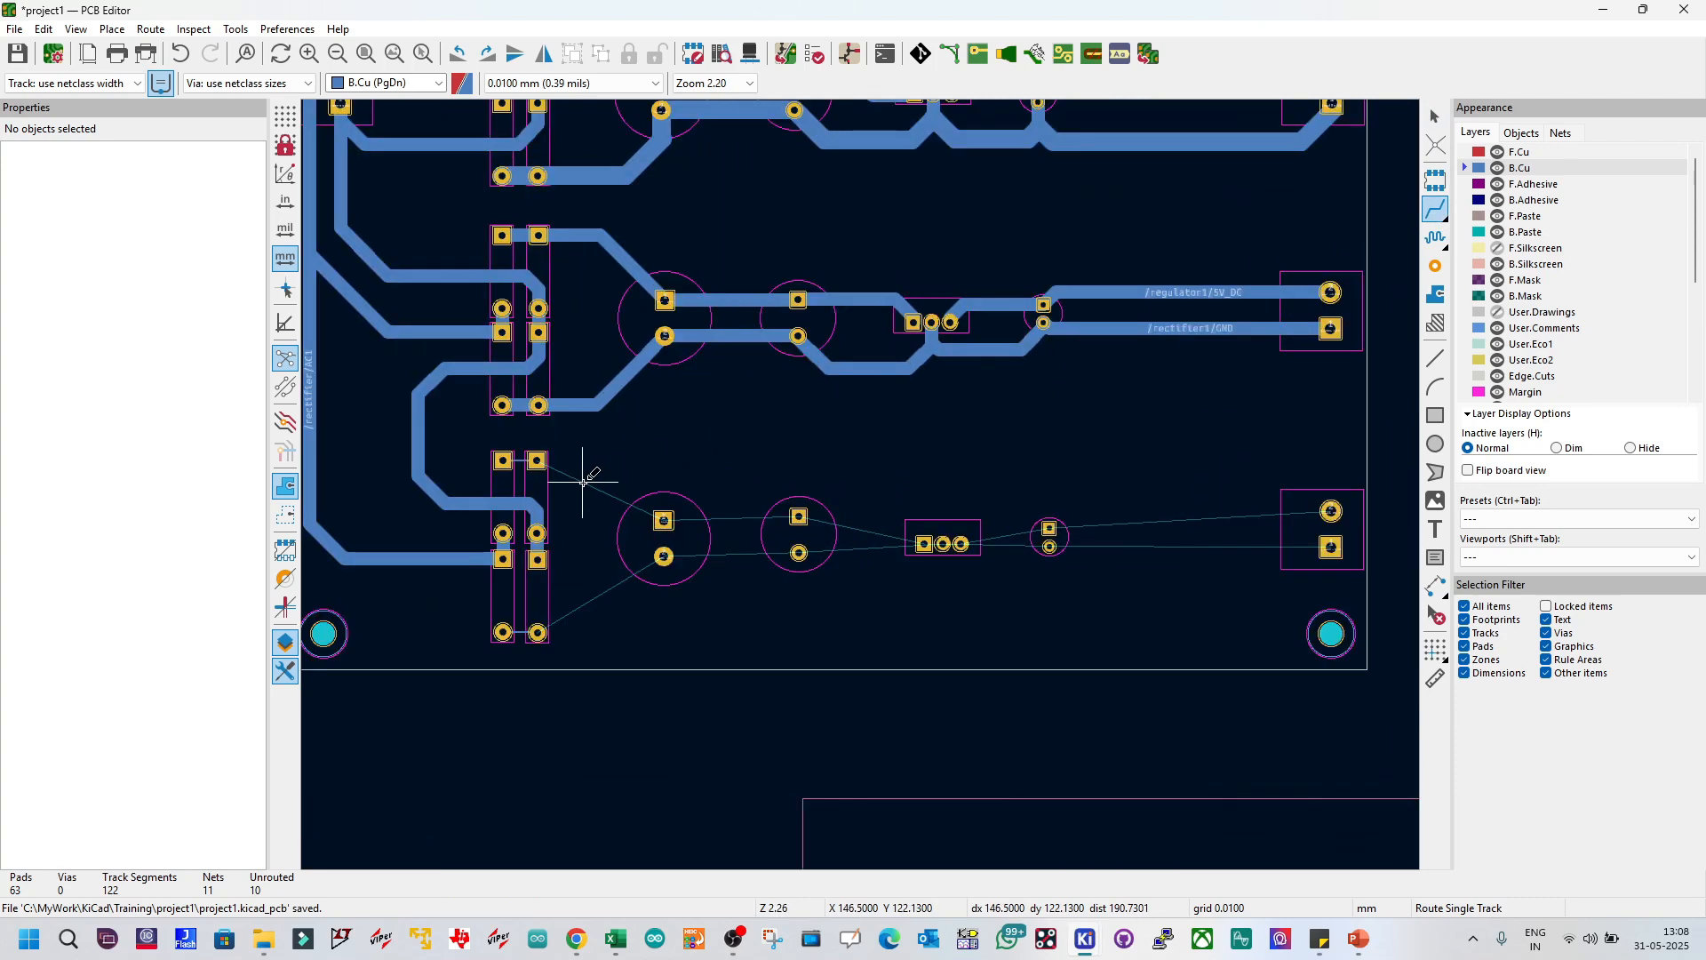
{"action": "left_click", "coordinate": [538, 460]}
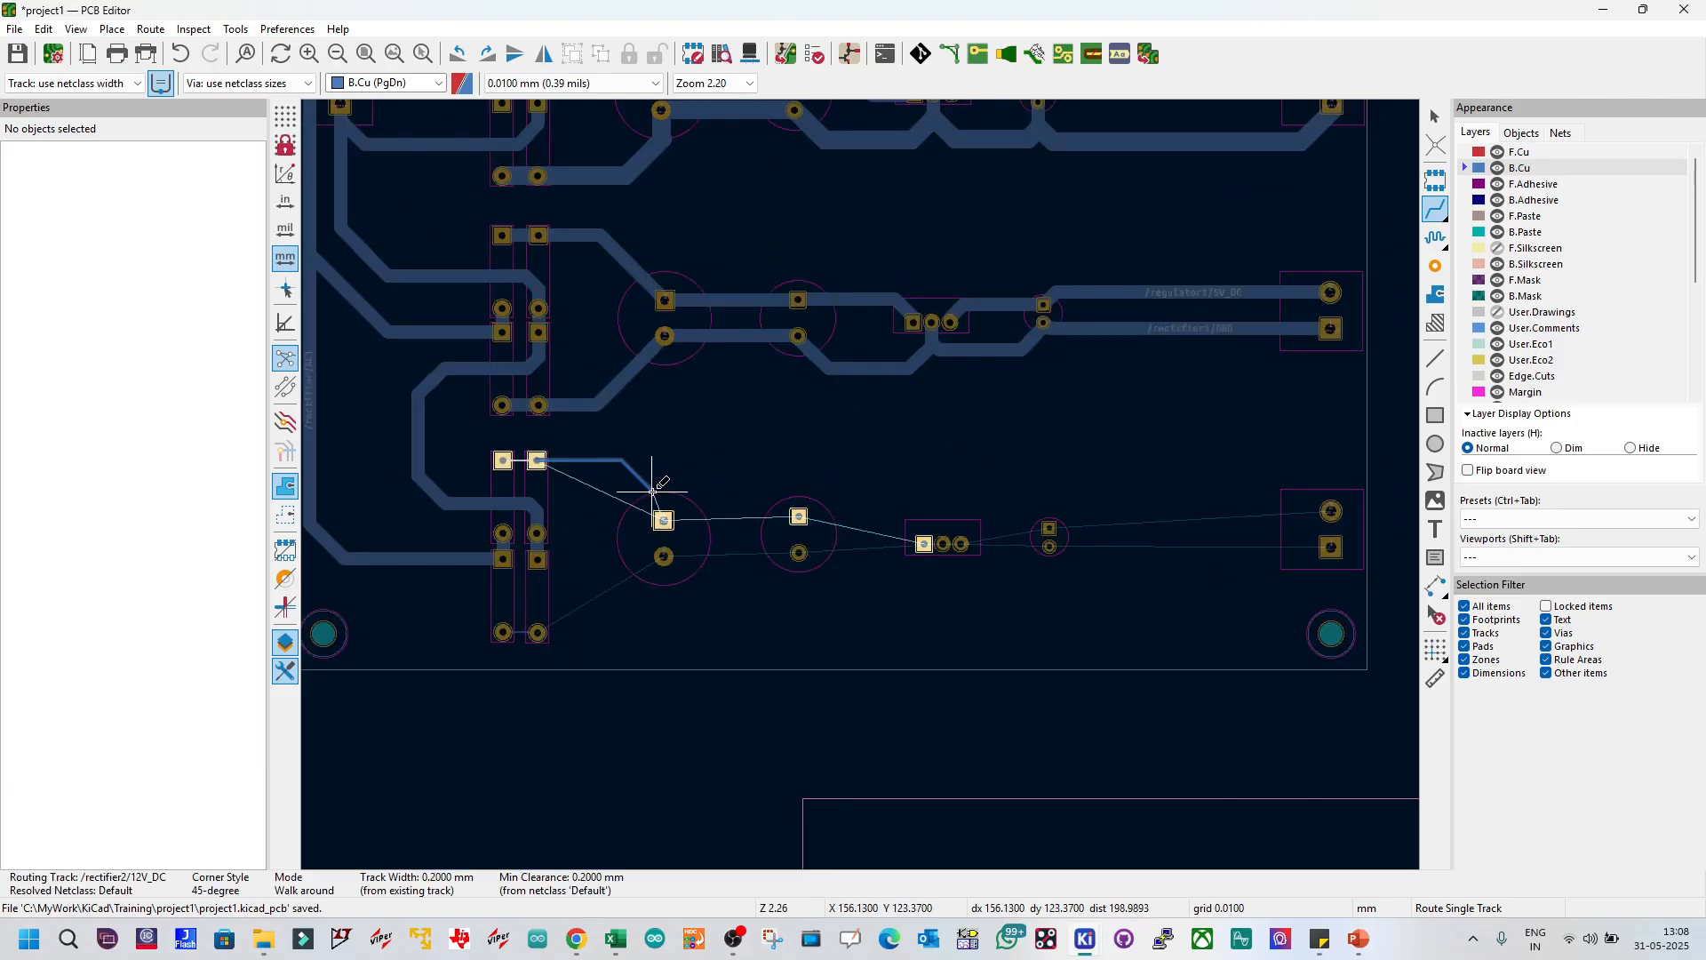
{"action": "left_click", "coordinate": [663, 519]}
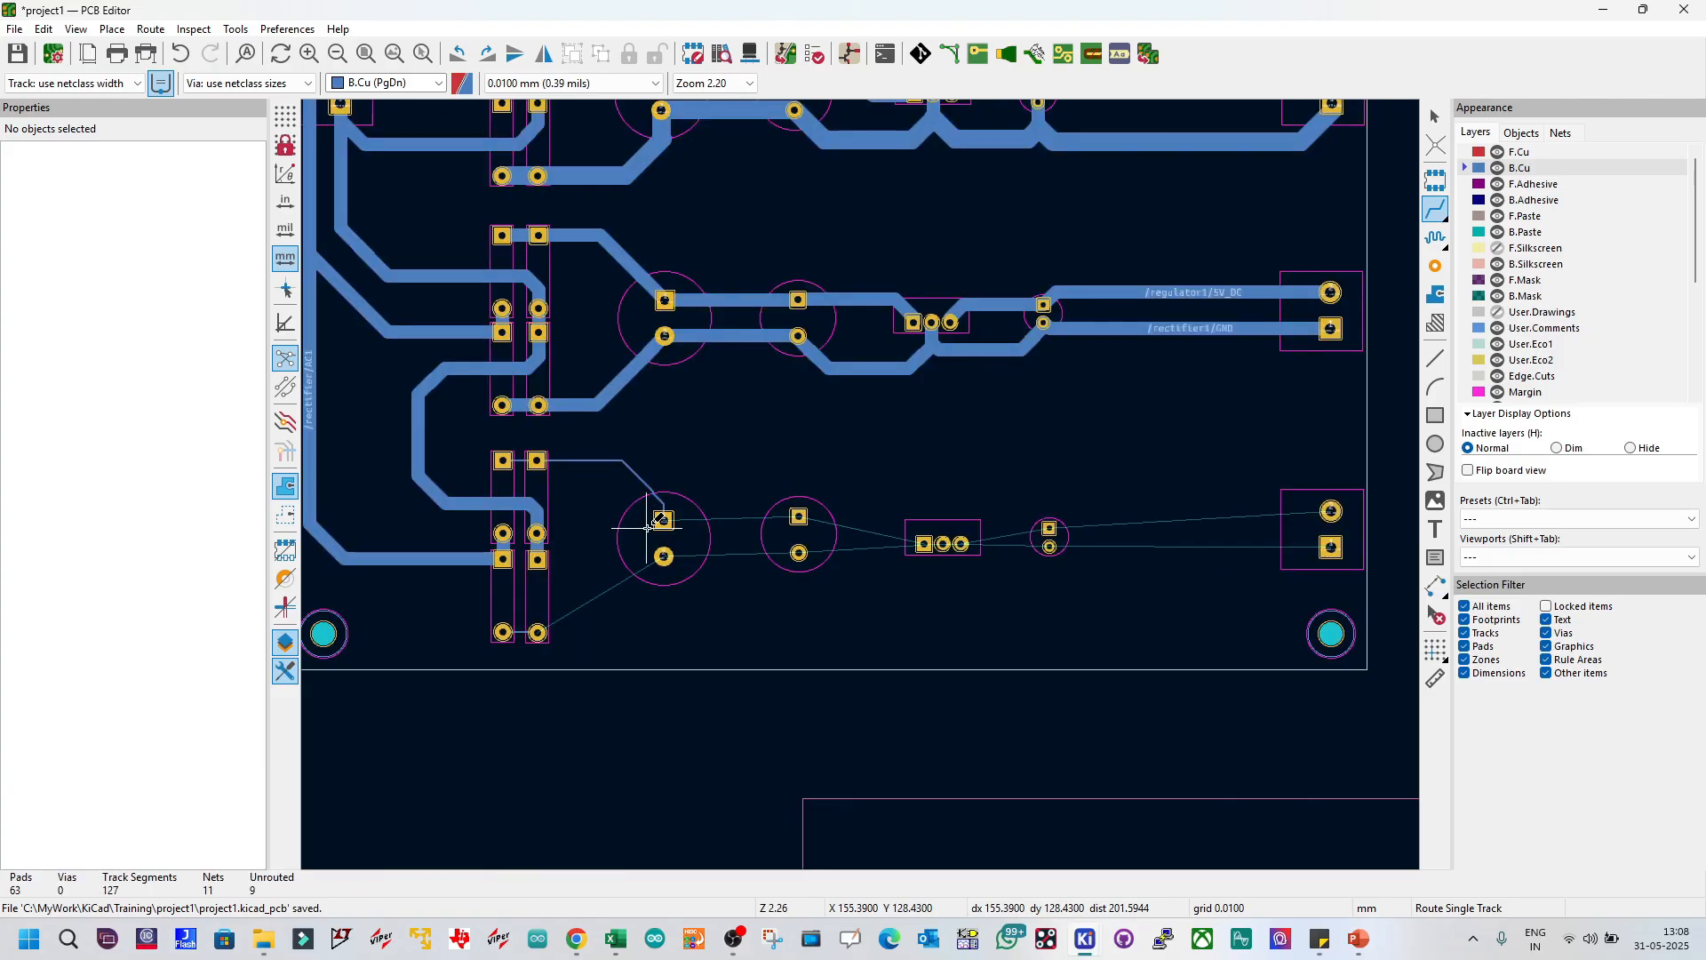
{"action": "left_click", "coordinate": [538, 632]}
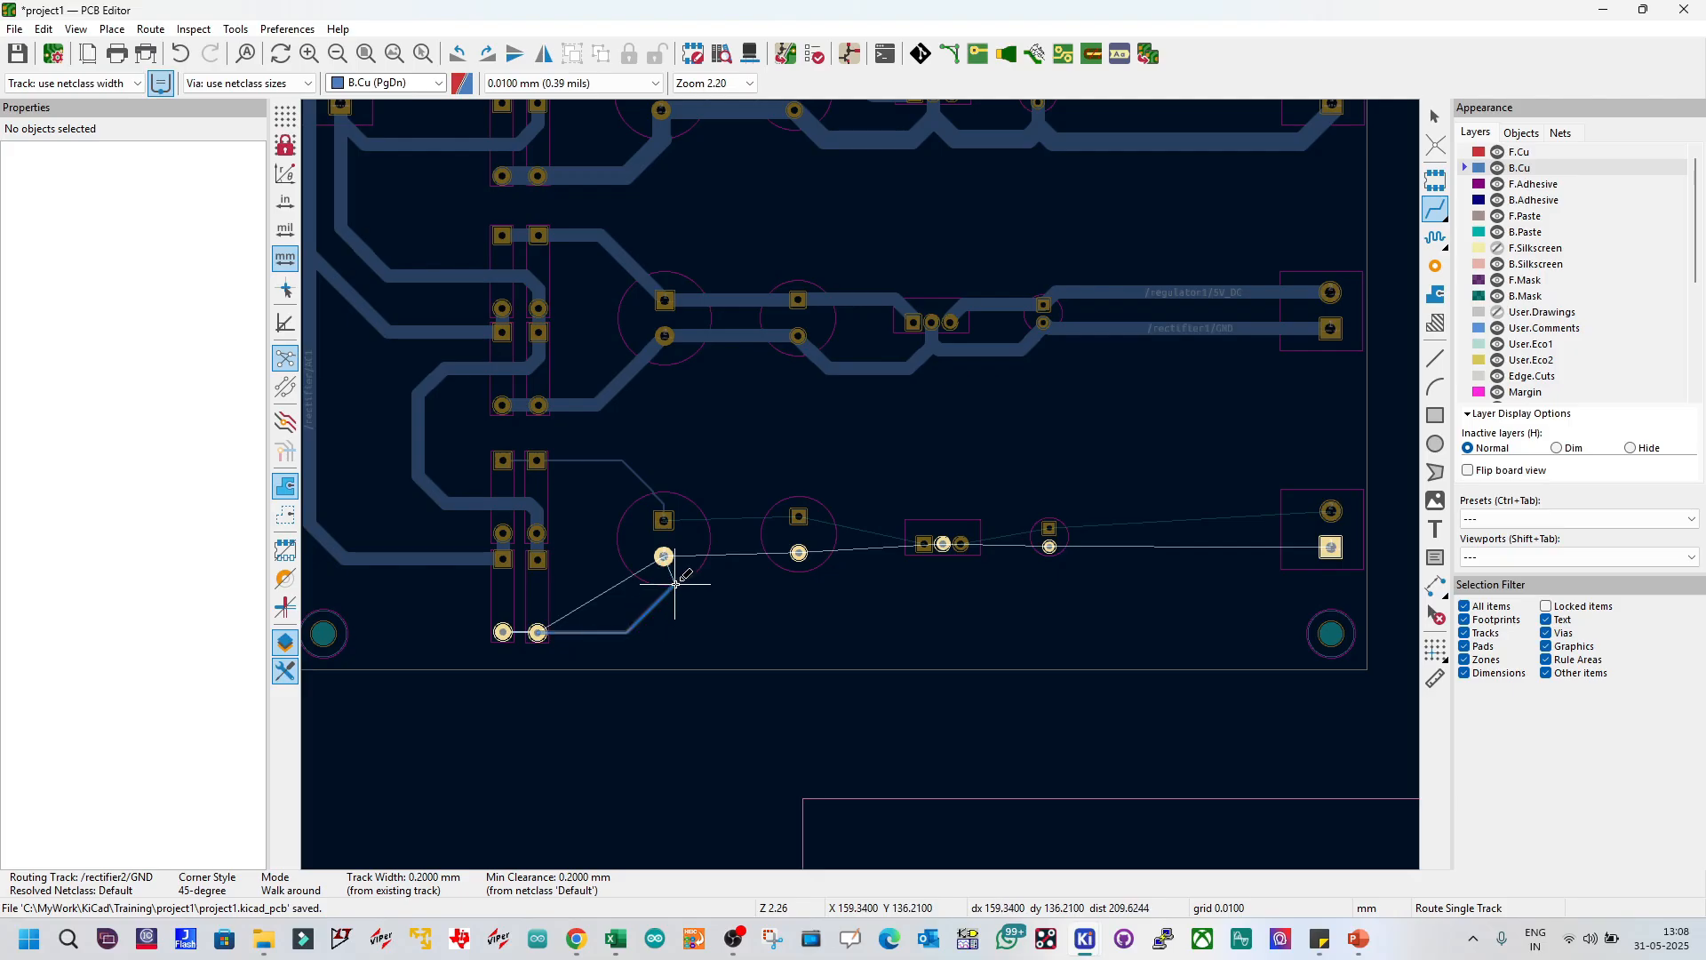
{"action": "left_click", "coordinate": [664, 556]}
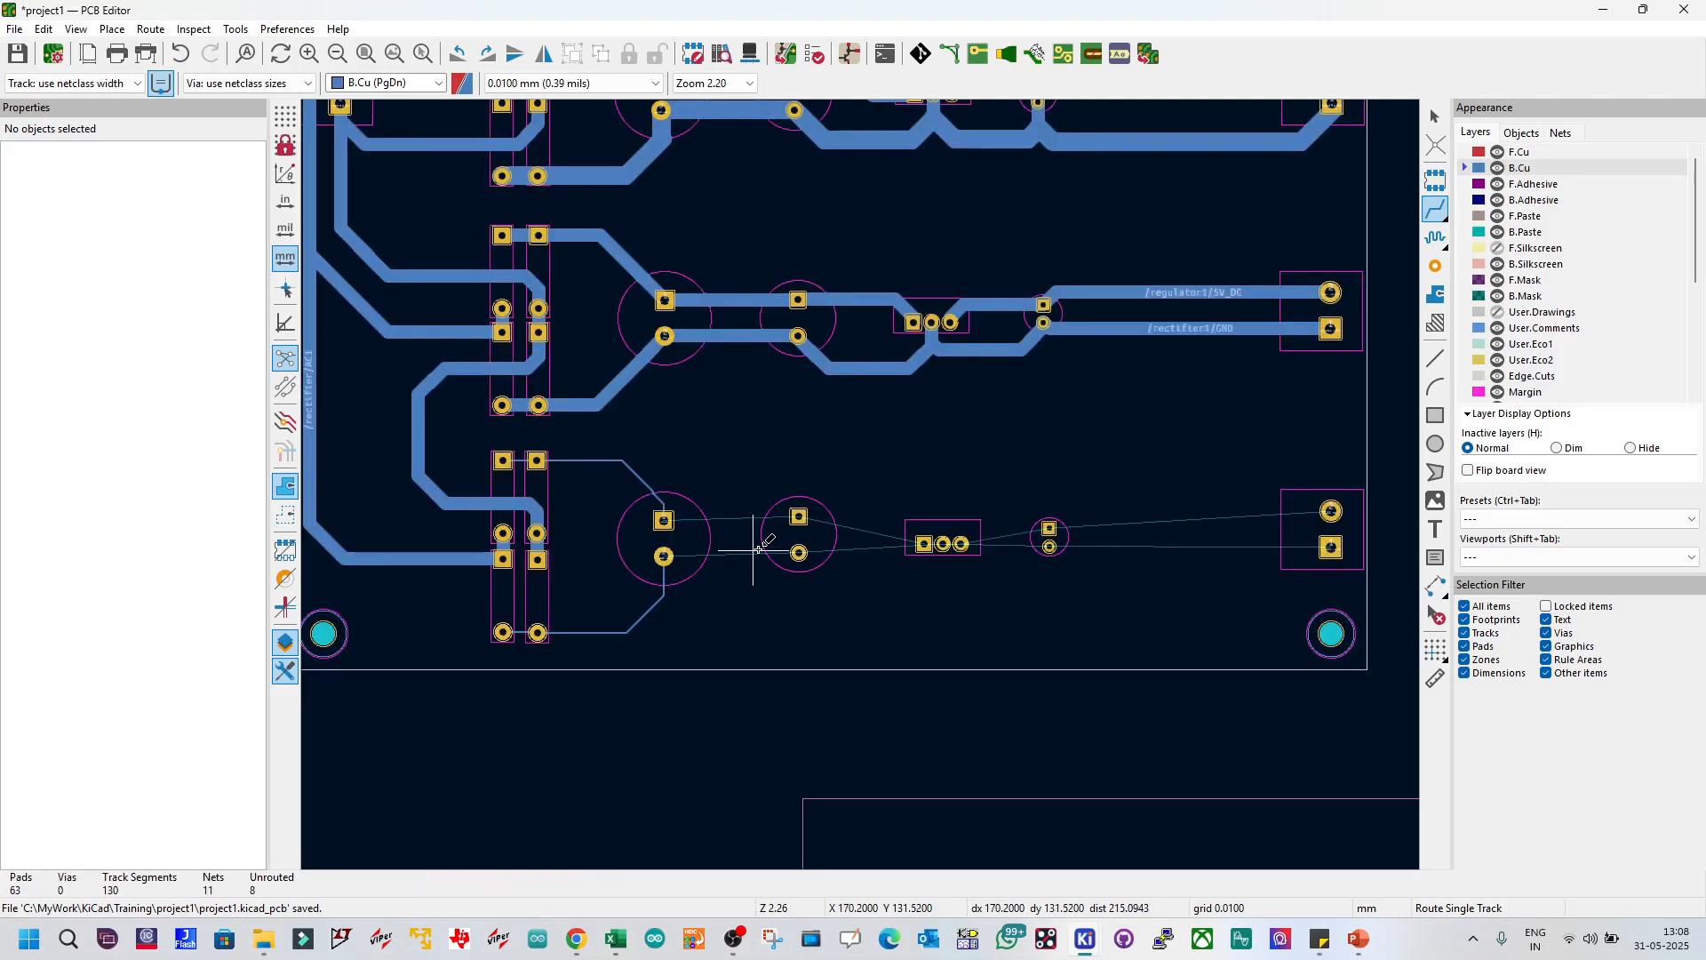
Step: Connect the third channel's two large capacitors, square pad to square pad and round pad to round pad
{"action": "left_click", "coordinate": [673, 520]}
{"action": "left_click", "coordinate": [799, 516]}
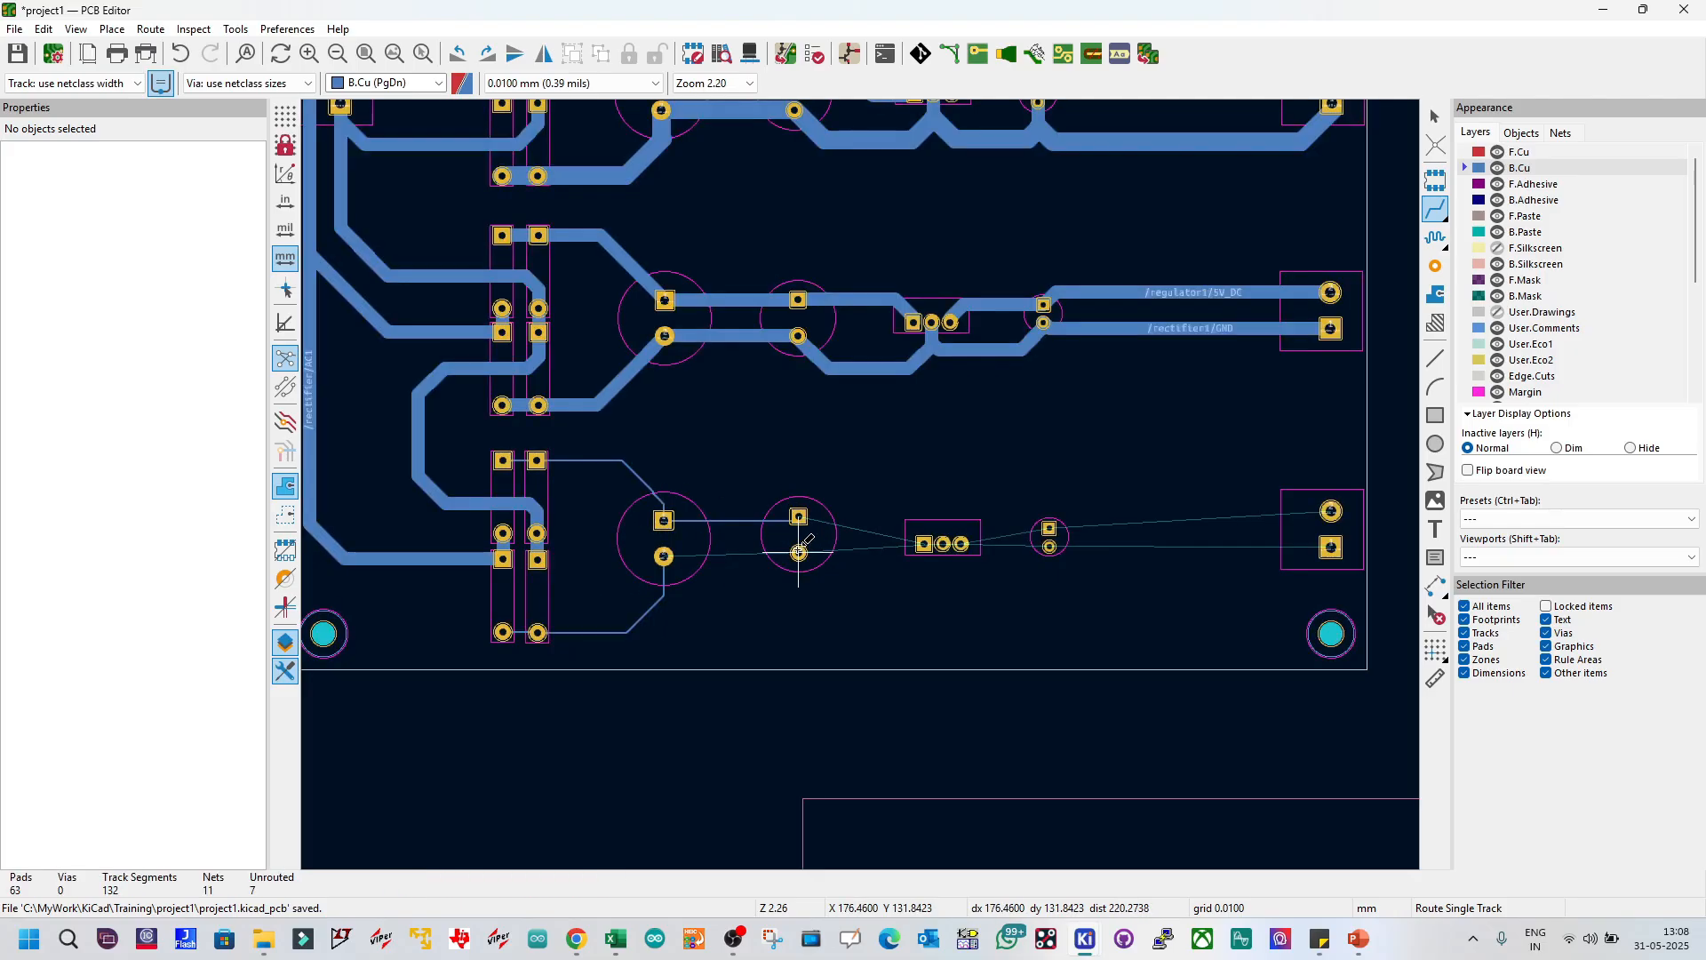
{"action": "left_click", "coordinate": [664, 556]}
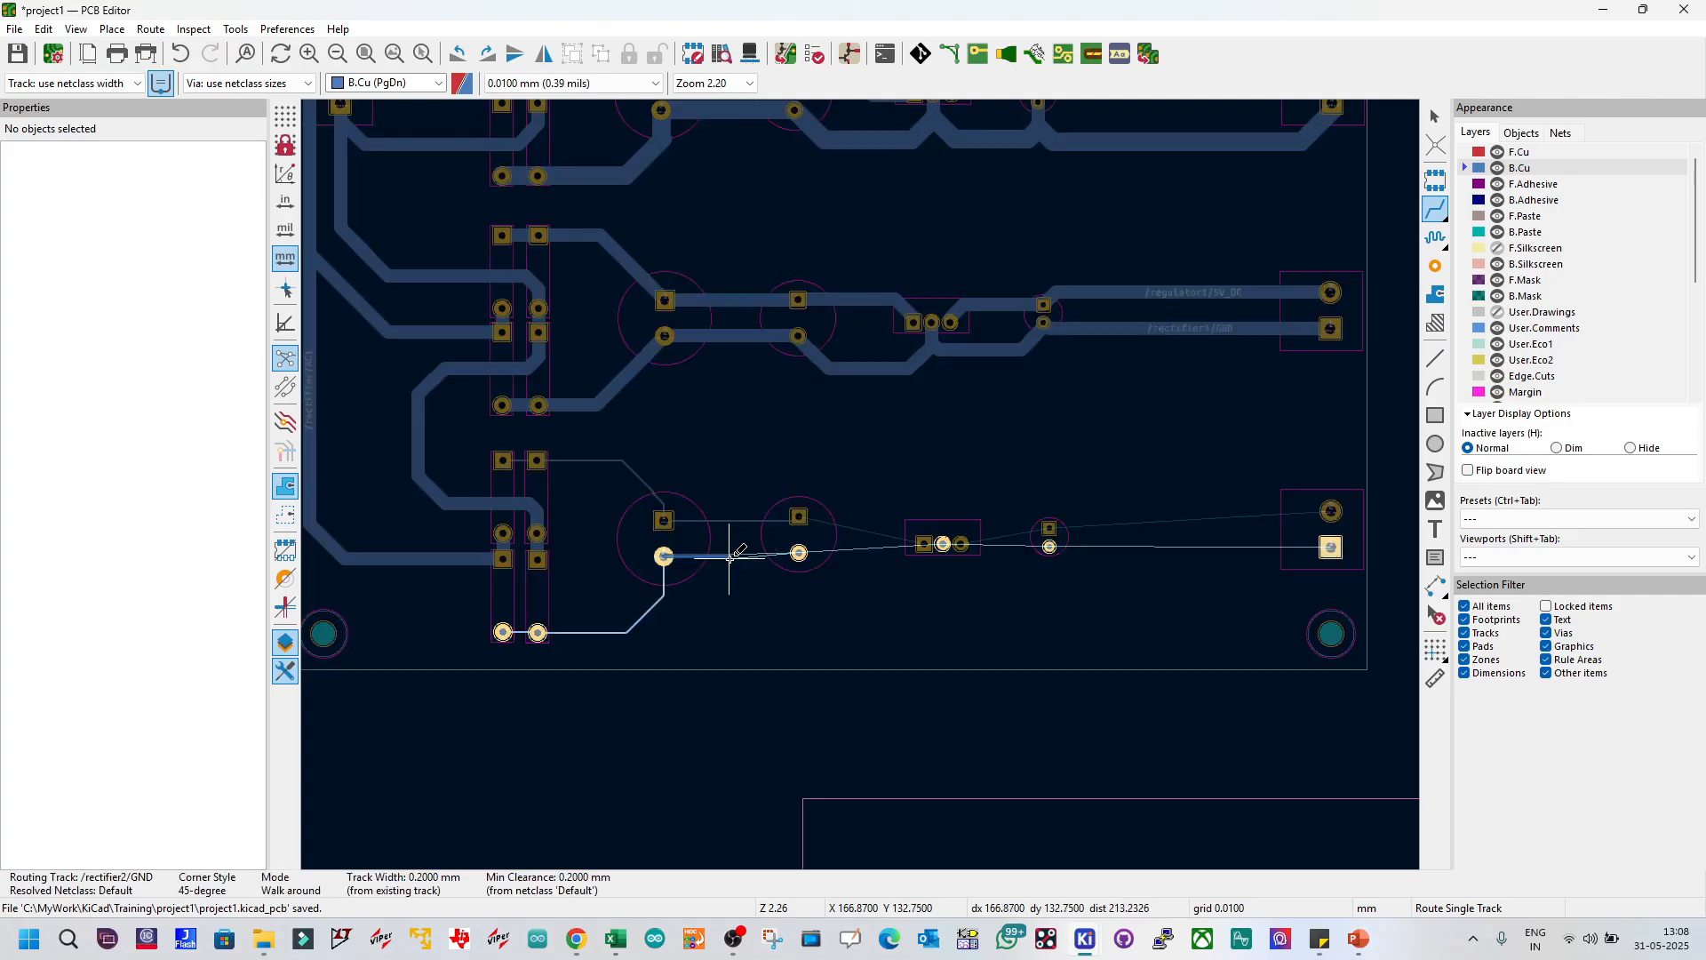
{"action": "left_click", "coordinate": [799, 553]}
Step: Route 12V_DC from the second capacitor to regulator pad 1, and GND through regulator pad 2 to the small output capacitor
{"action": "left_click", "coordinate": [799, 515]}
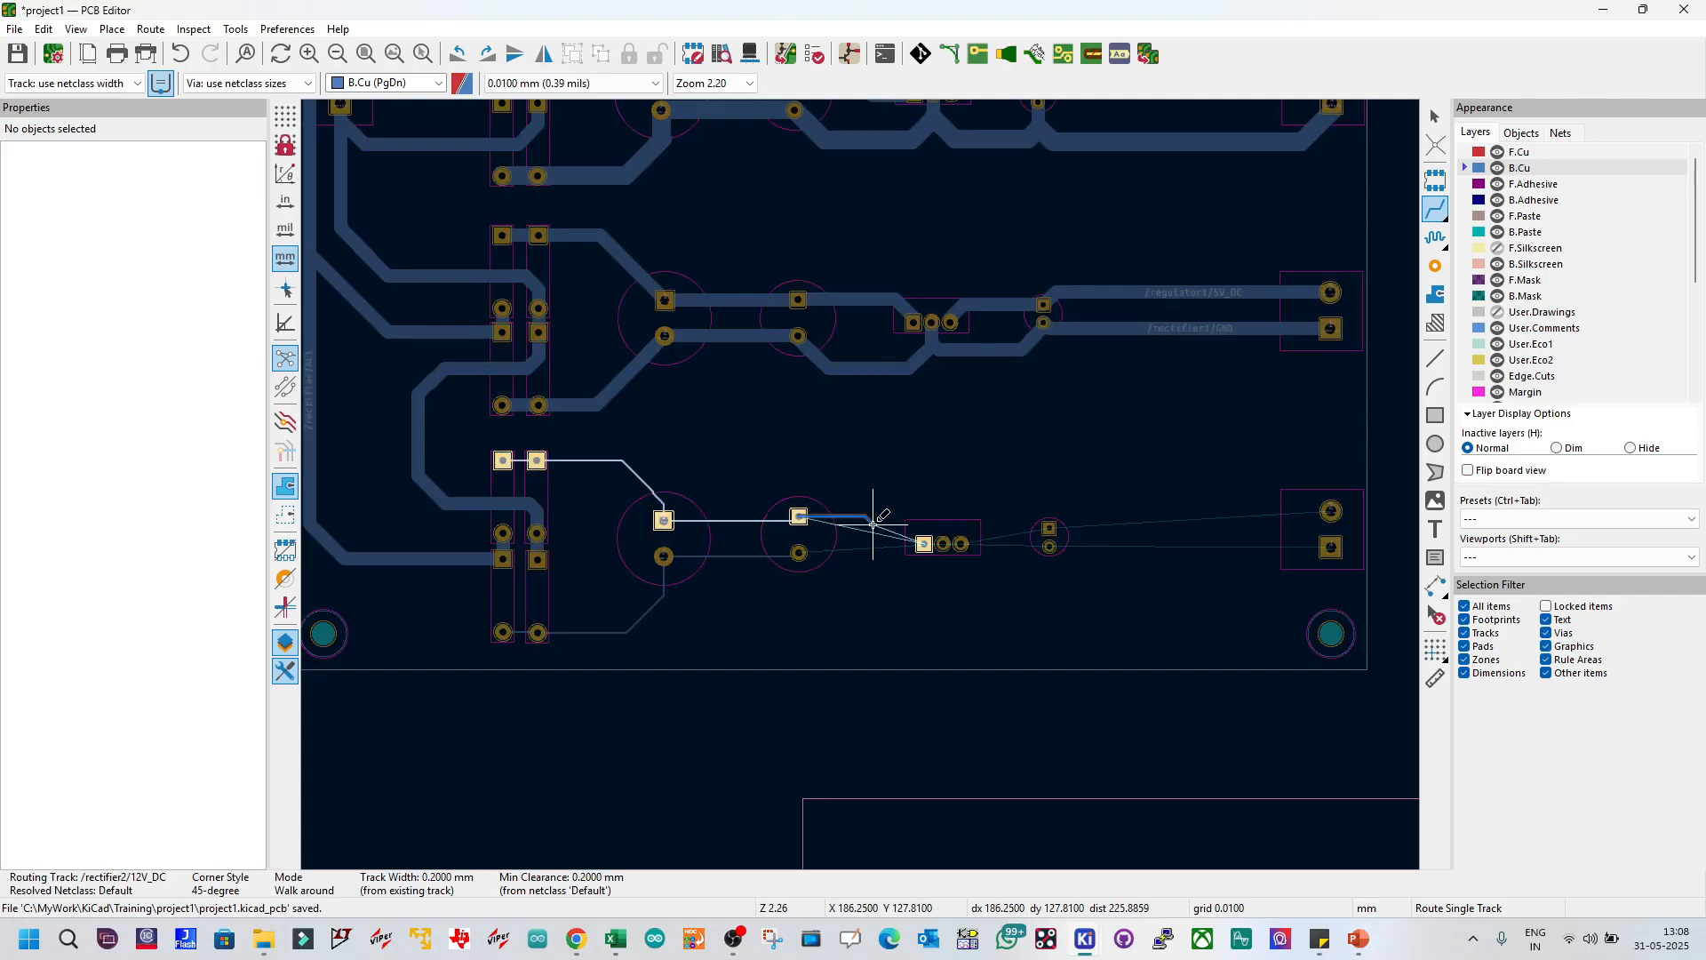
{"action": "left_click", "coordinate": [924, 544]}
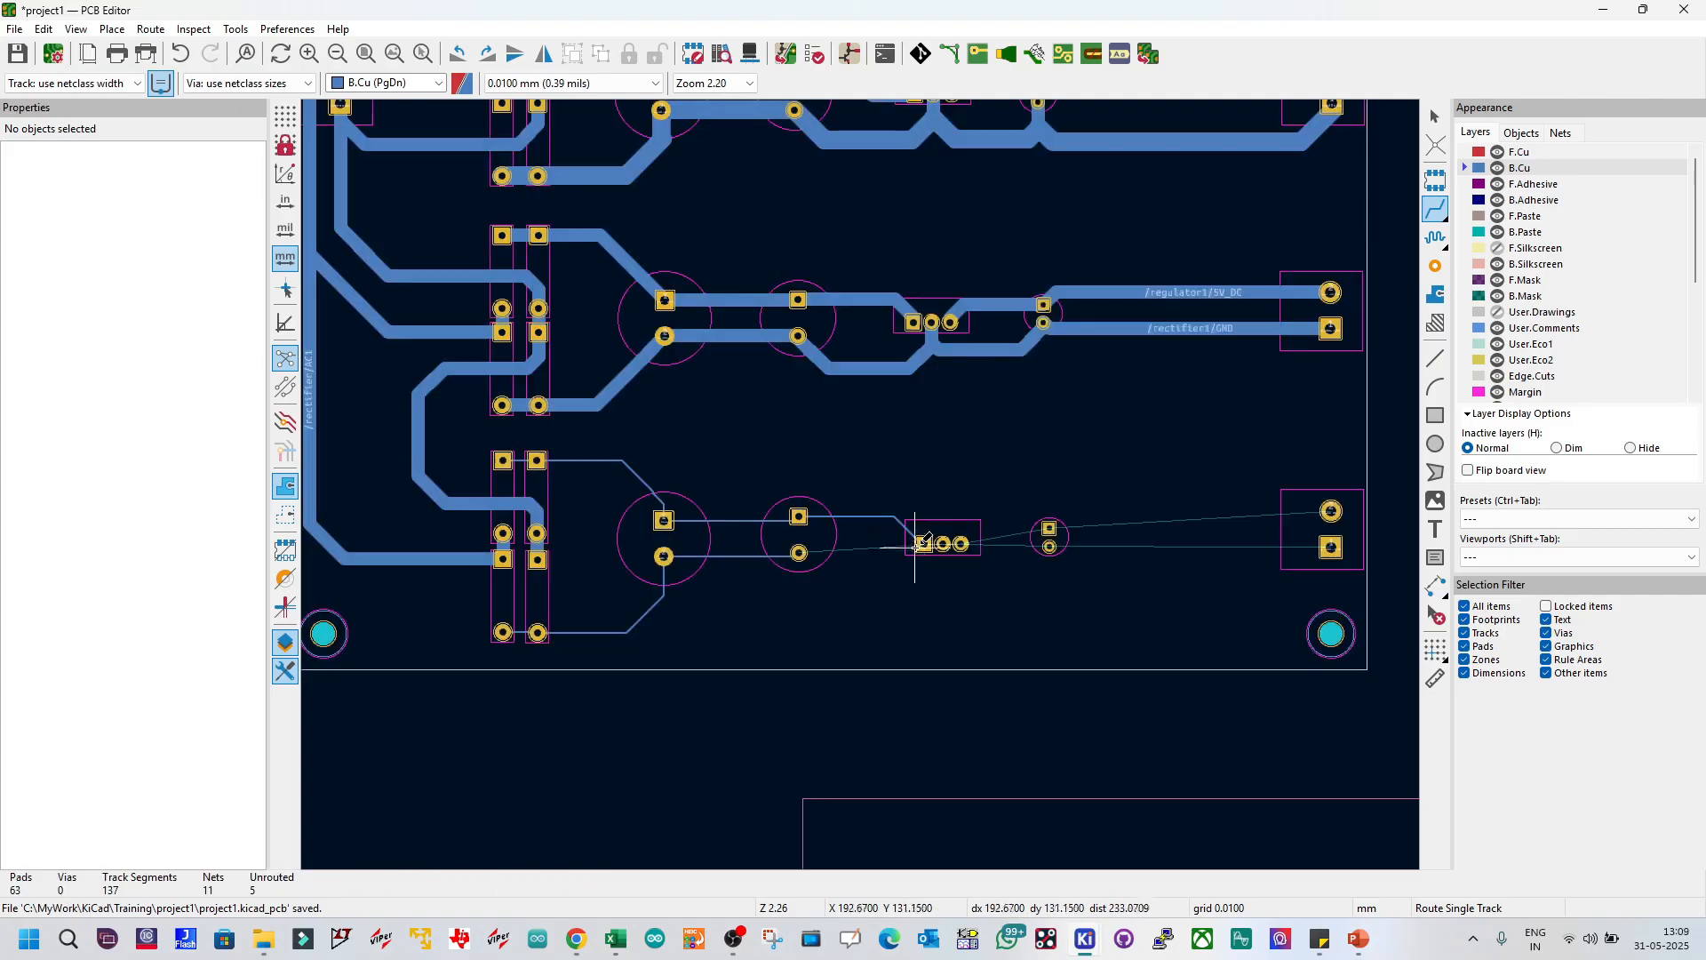
{"action": "left_click", "coordinate": [799, 553]}
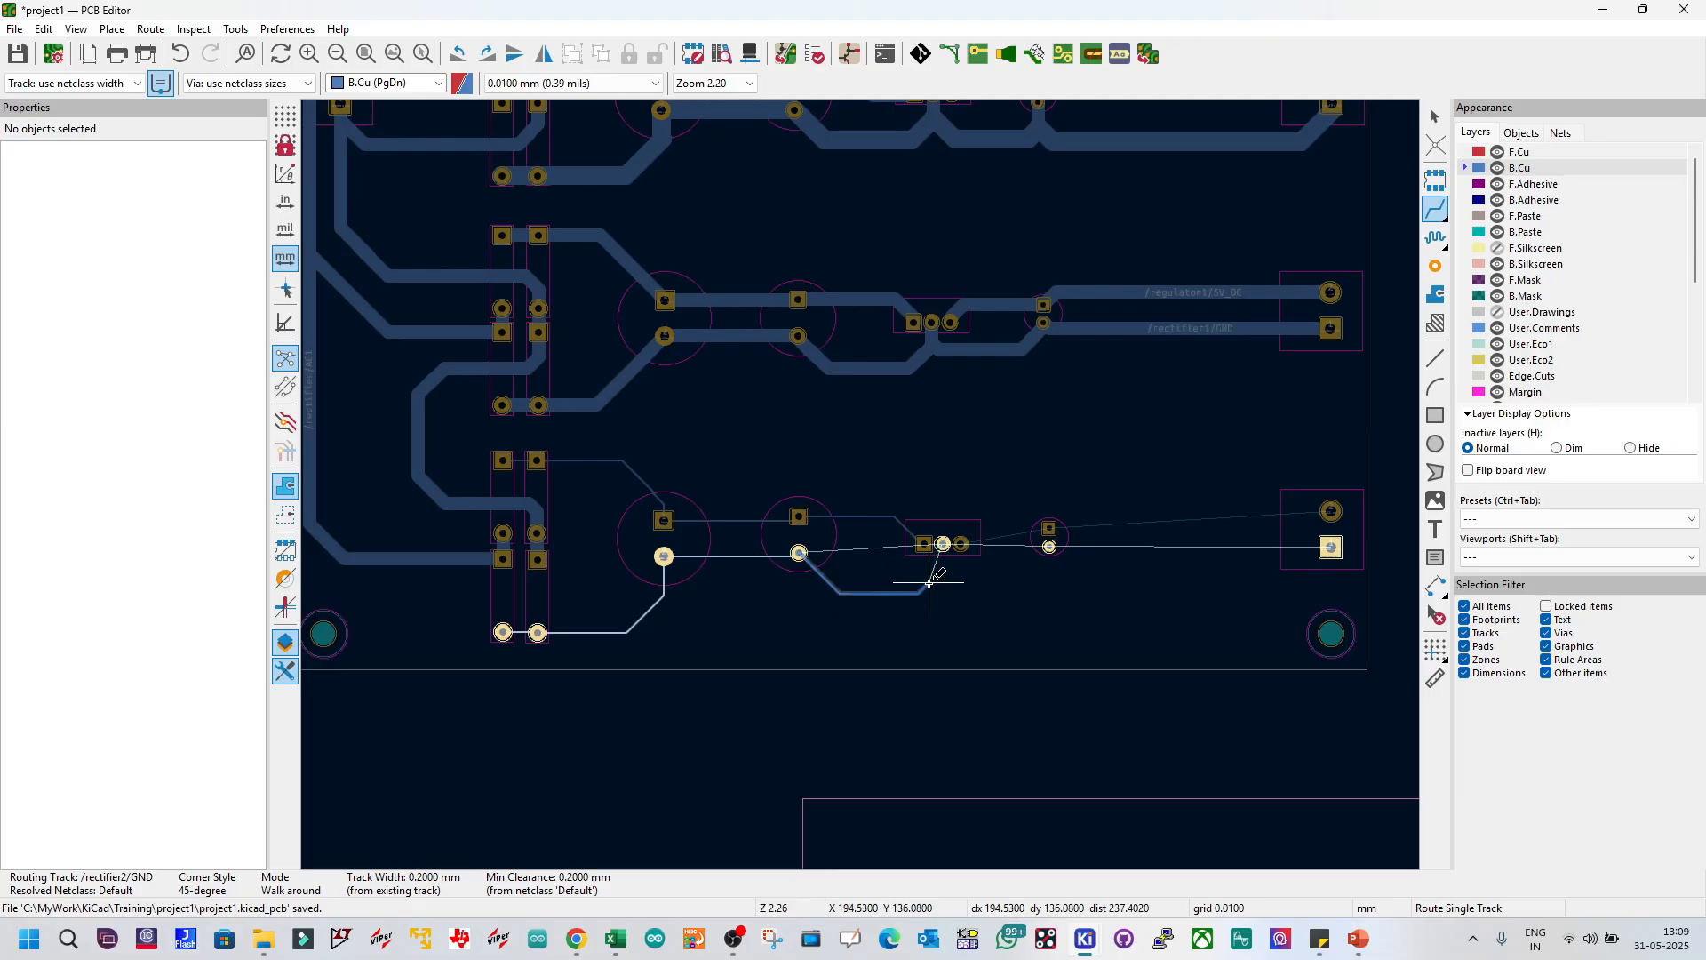
{"action": "left_click", "coordinate": [945, 545]}
{"action": "left_click", "coordinate": [945, 545]}
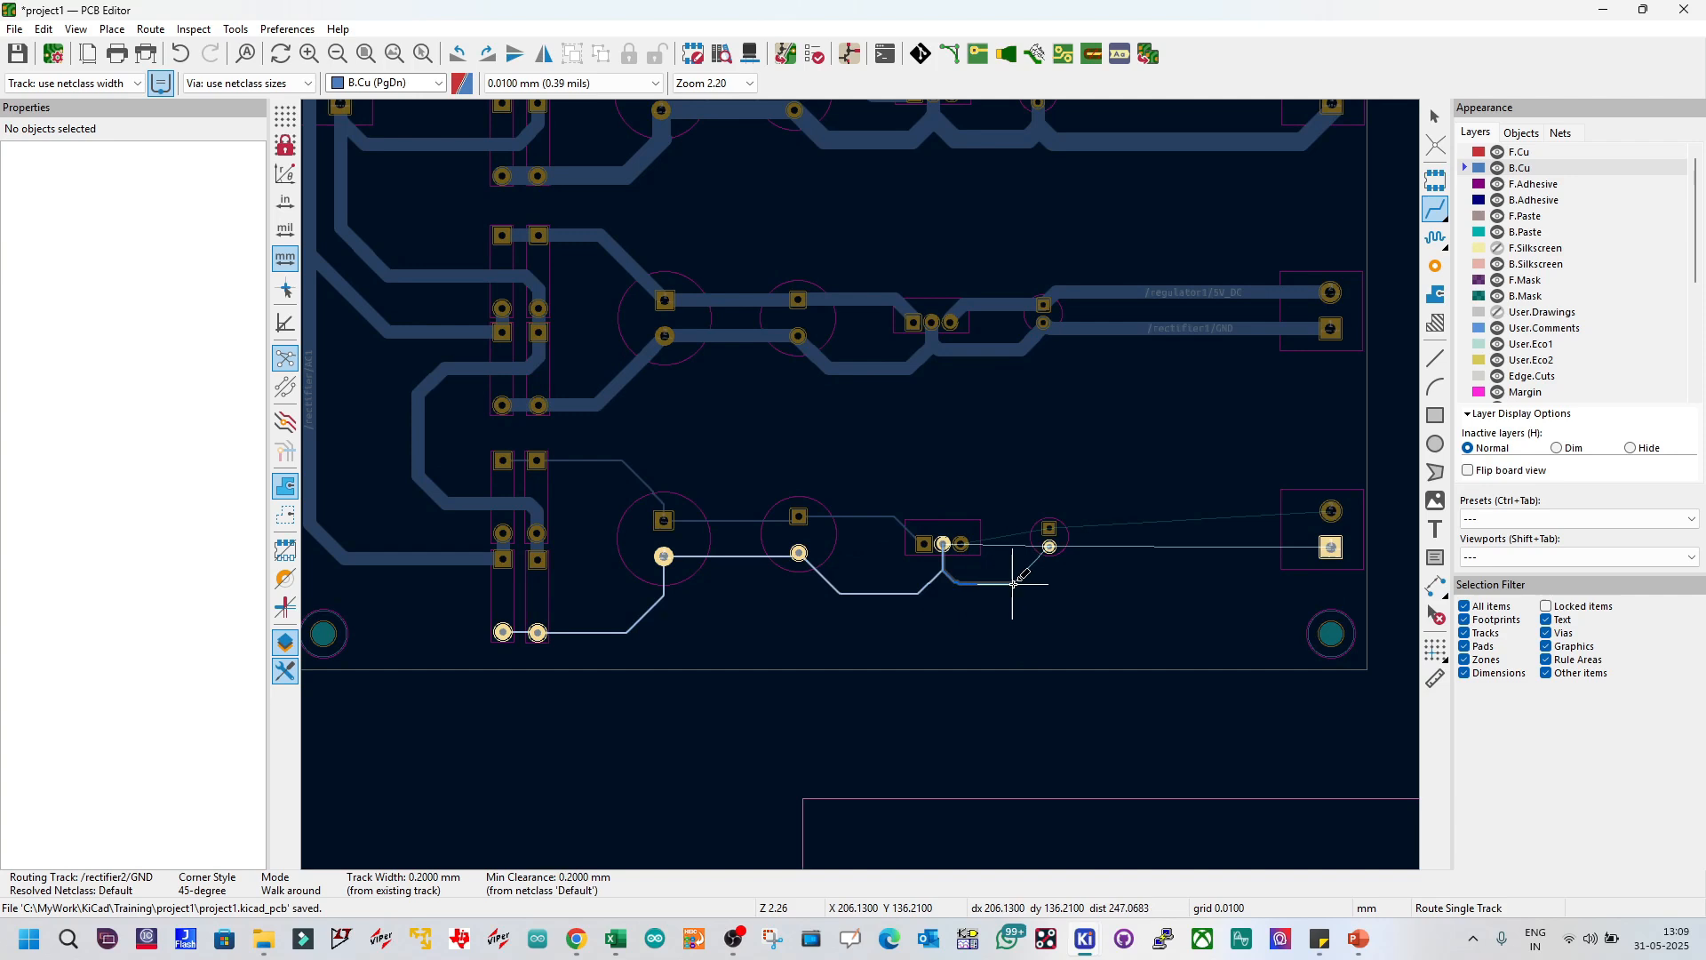
{"action": "left_click", "coordinate": [1049, 546]}
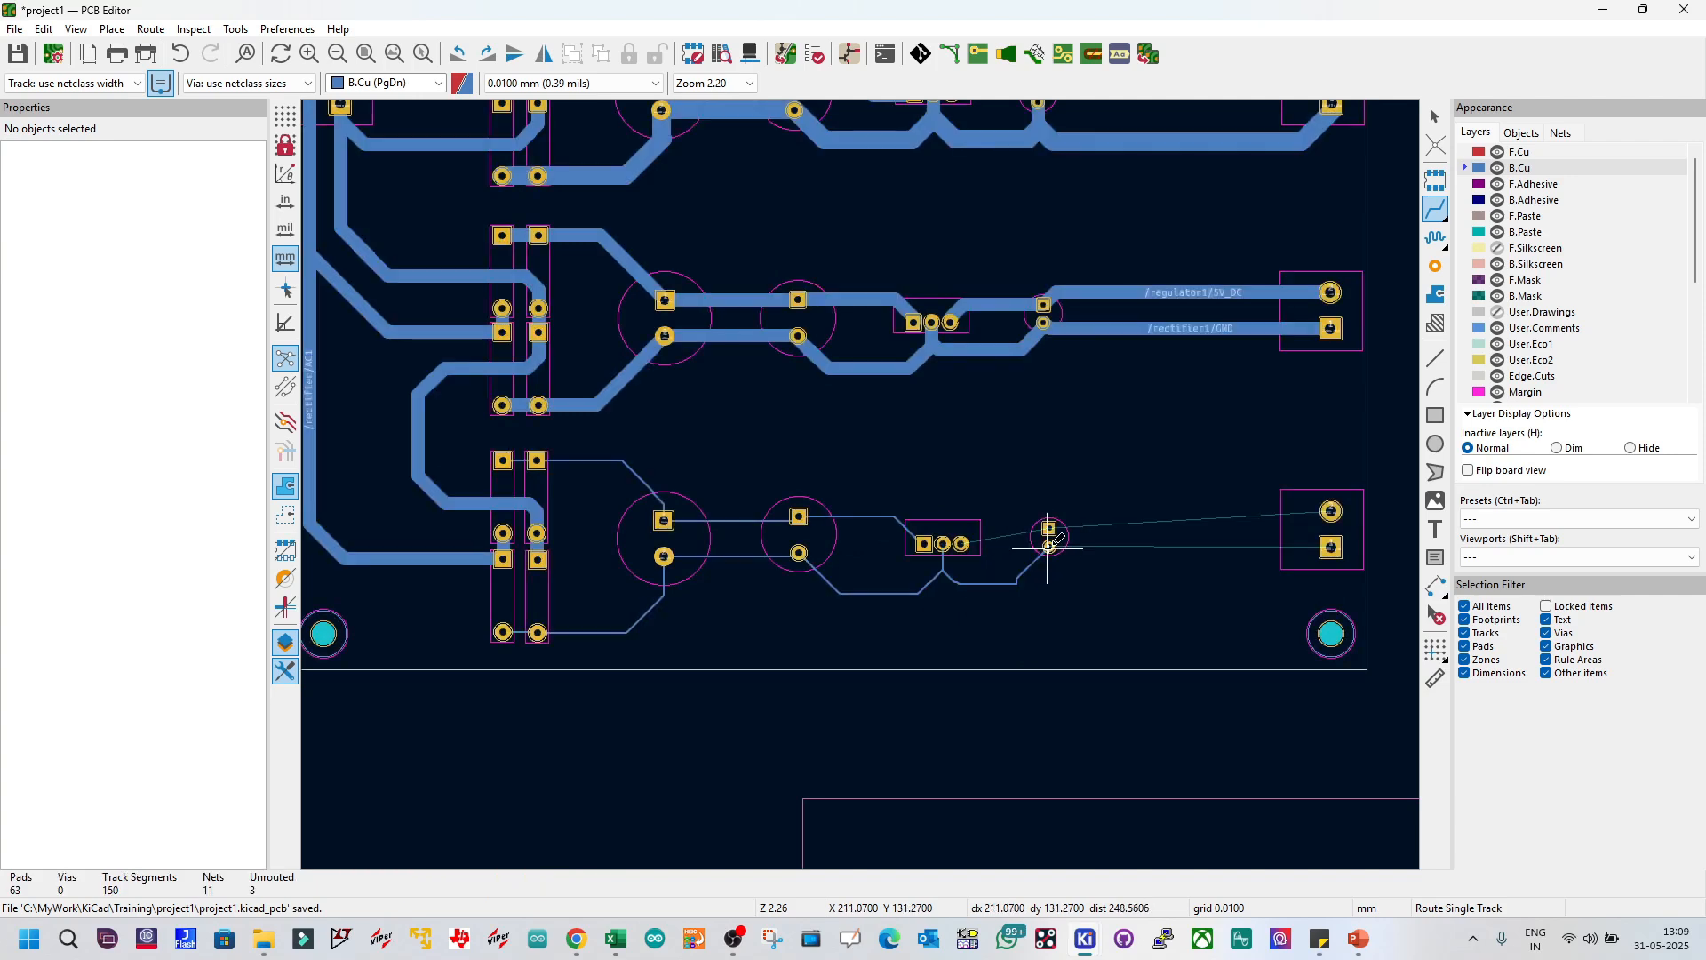
Step: Route the output capacitor's GND and 5V_DC pads to the third output connector, and link 5V_DC to regulator pad 3
{"action": "left_click", "coordinate": [1049, 546]}
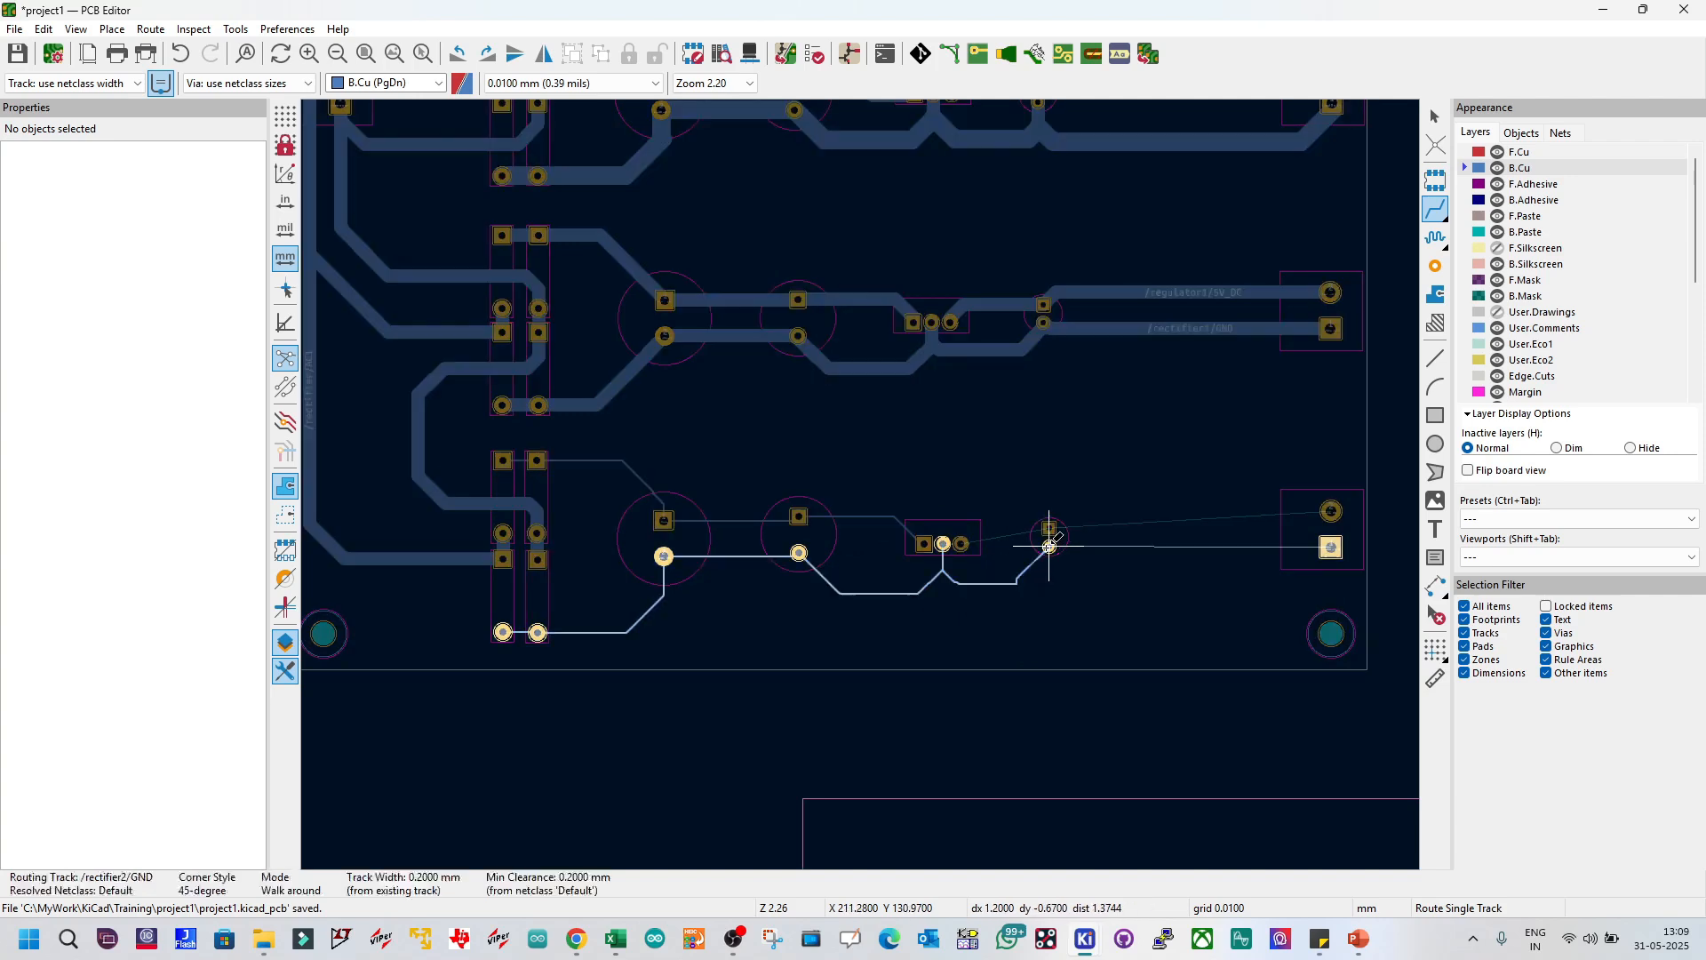
{"action": "left_click", "coordinate": [1330, 546]}
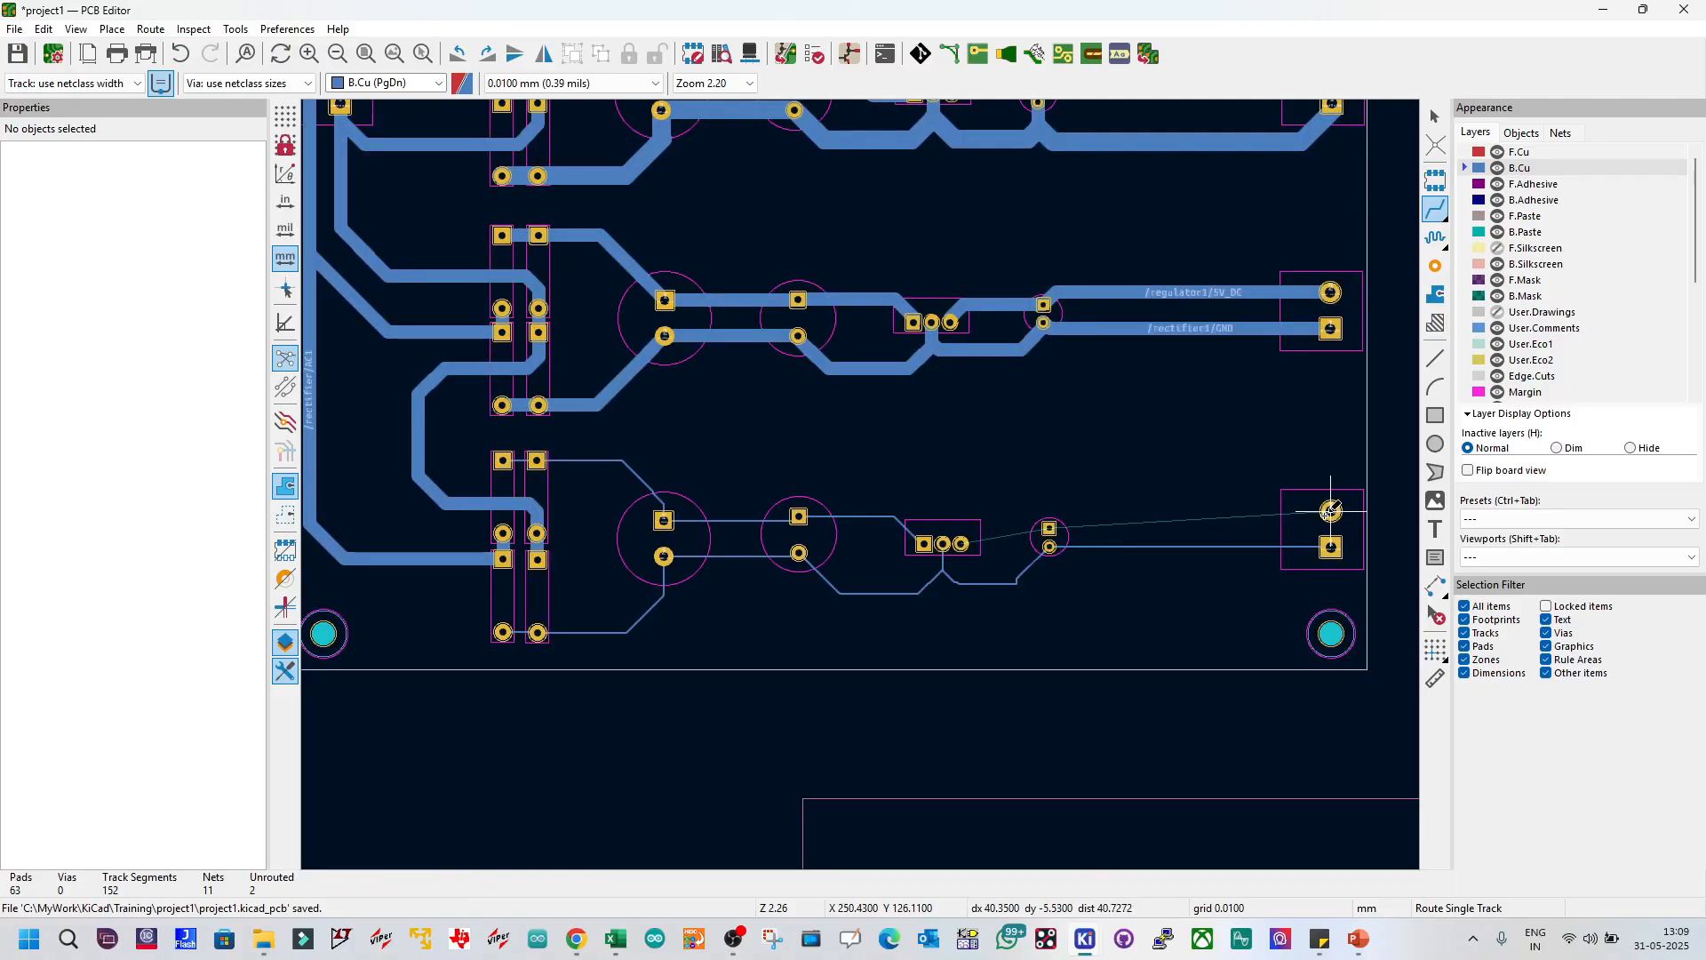
{"action": "left_click", "coordinate": [1331, 511]}
{"action": "left_click", "coordinate": [1049, 527]}
{"action": "left_click", "coordinate": [1050, 528]}
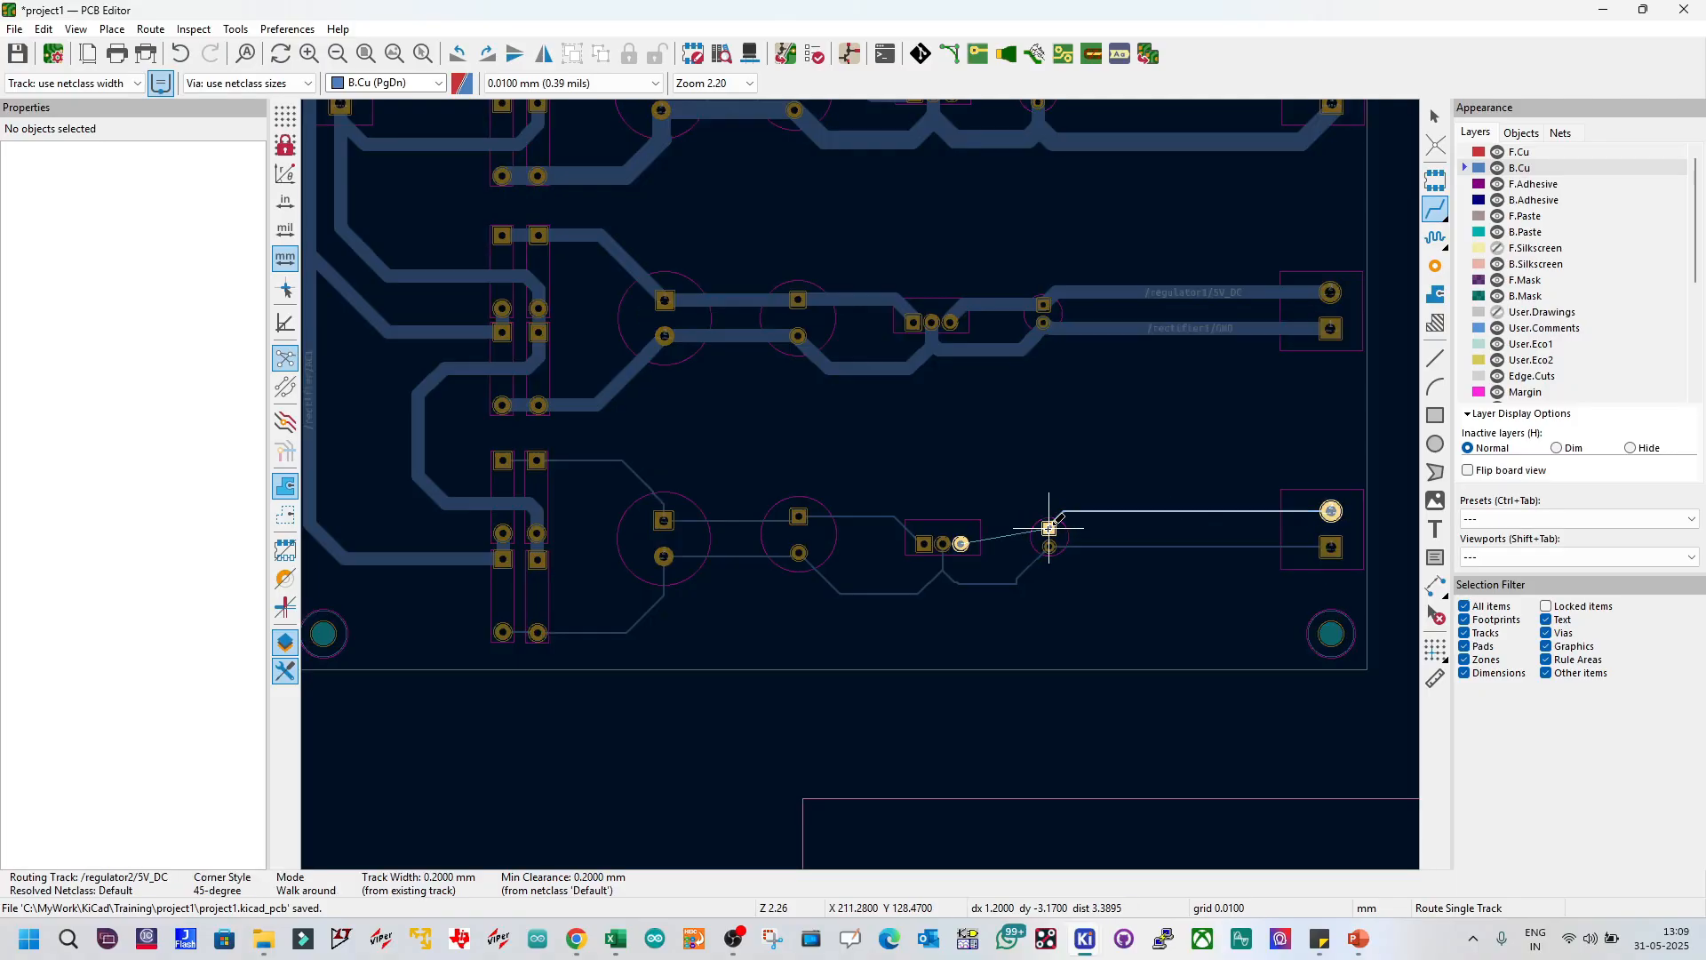
{"action": "left_click", "coordinate": [962, 545]}
Step: Smooth the GND track between regulator pad 2 and the output capacitor by shifting its diagonal outward and raising its horizontal segment
{"action": "scroll", "coordinate": [988, 569], "scroll_direction": "up", "scroll_amount": 6}
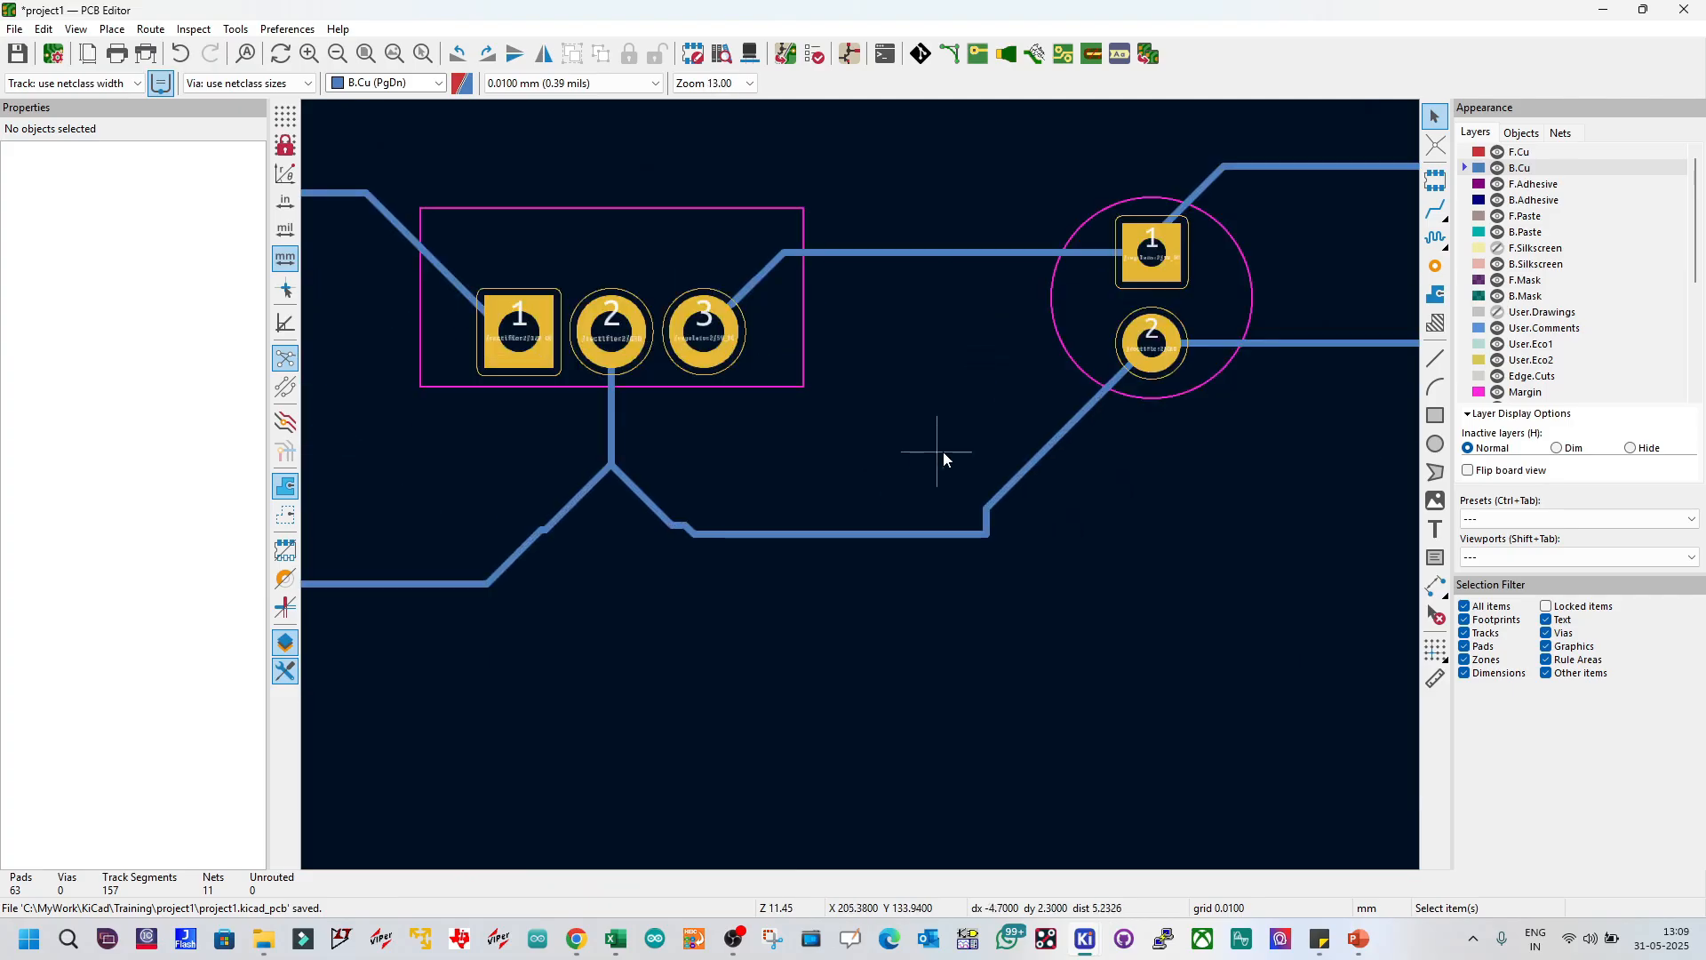
{"action": "left_click_drag", "start_coordinate": [1035, 462], "coordinate": [1059, 485]}
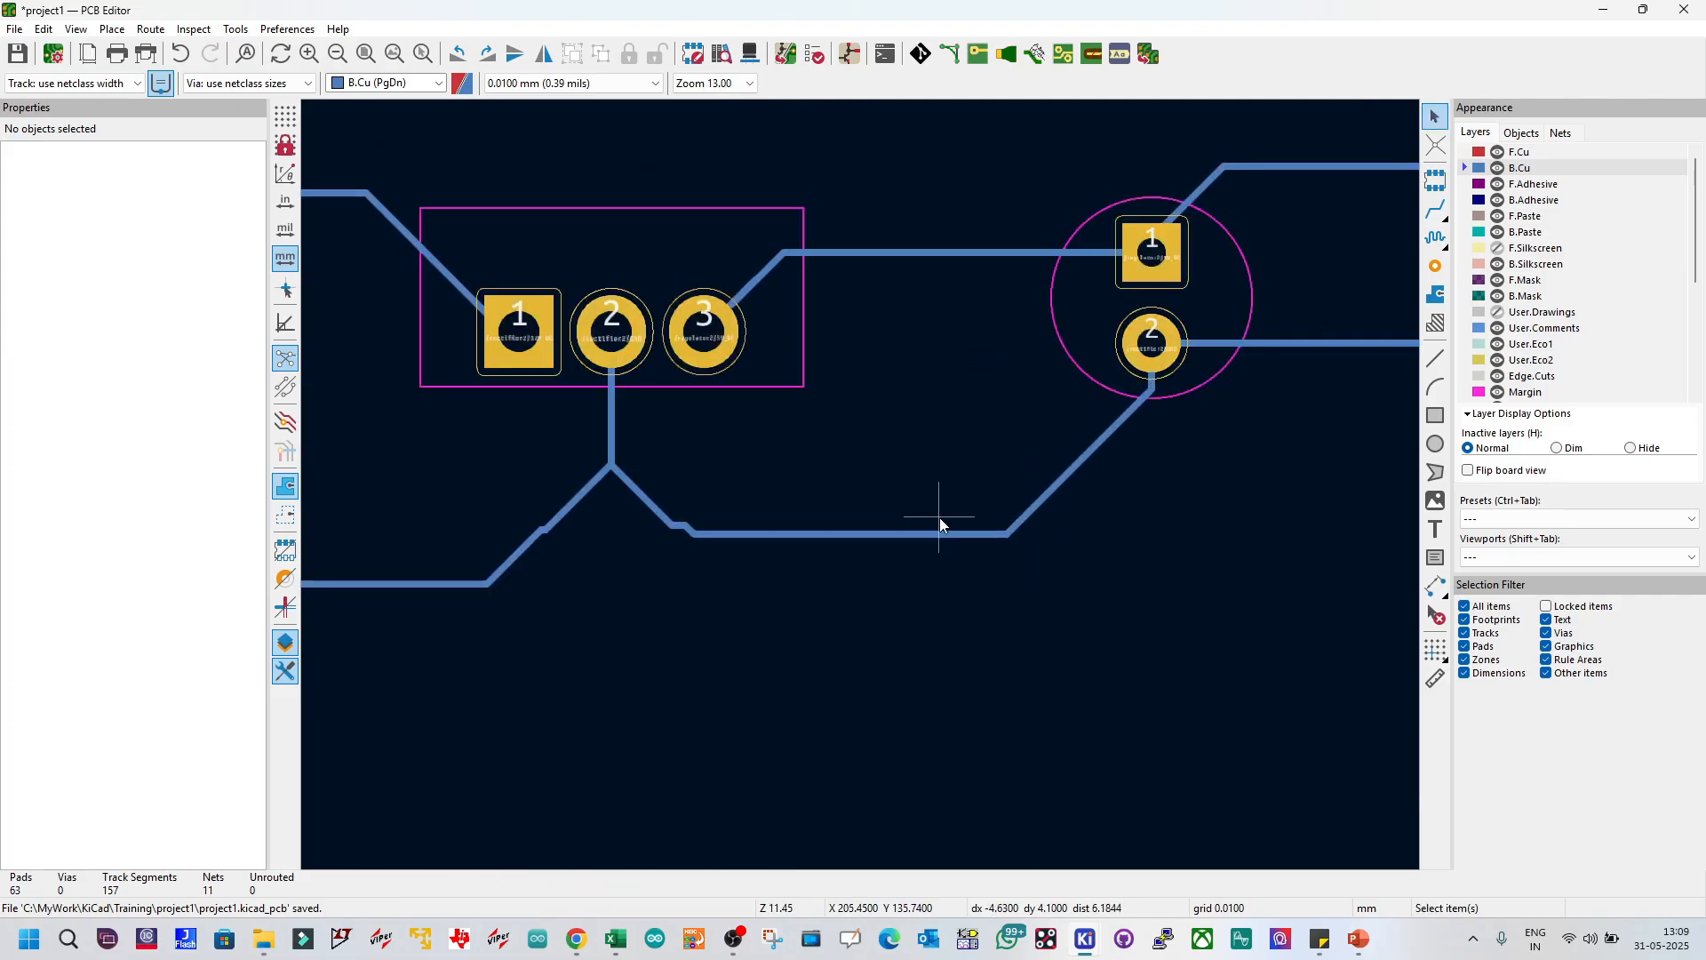
{"action": "left_click_drag", "start_coordinate": [716, 530], "coordinate": [823, 493]}
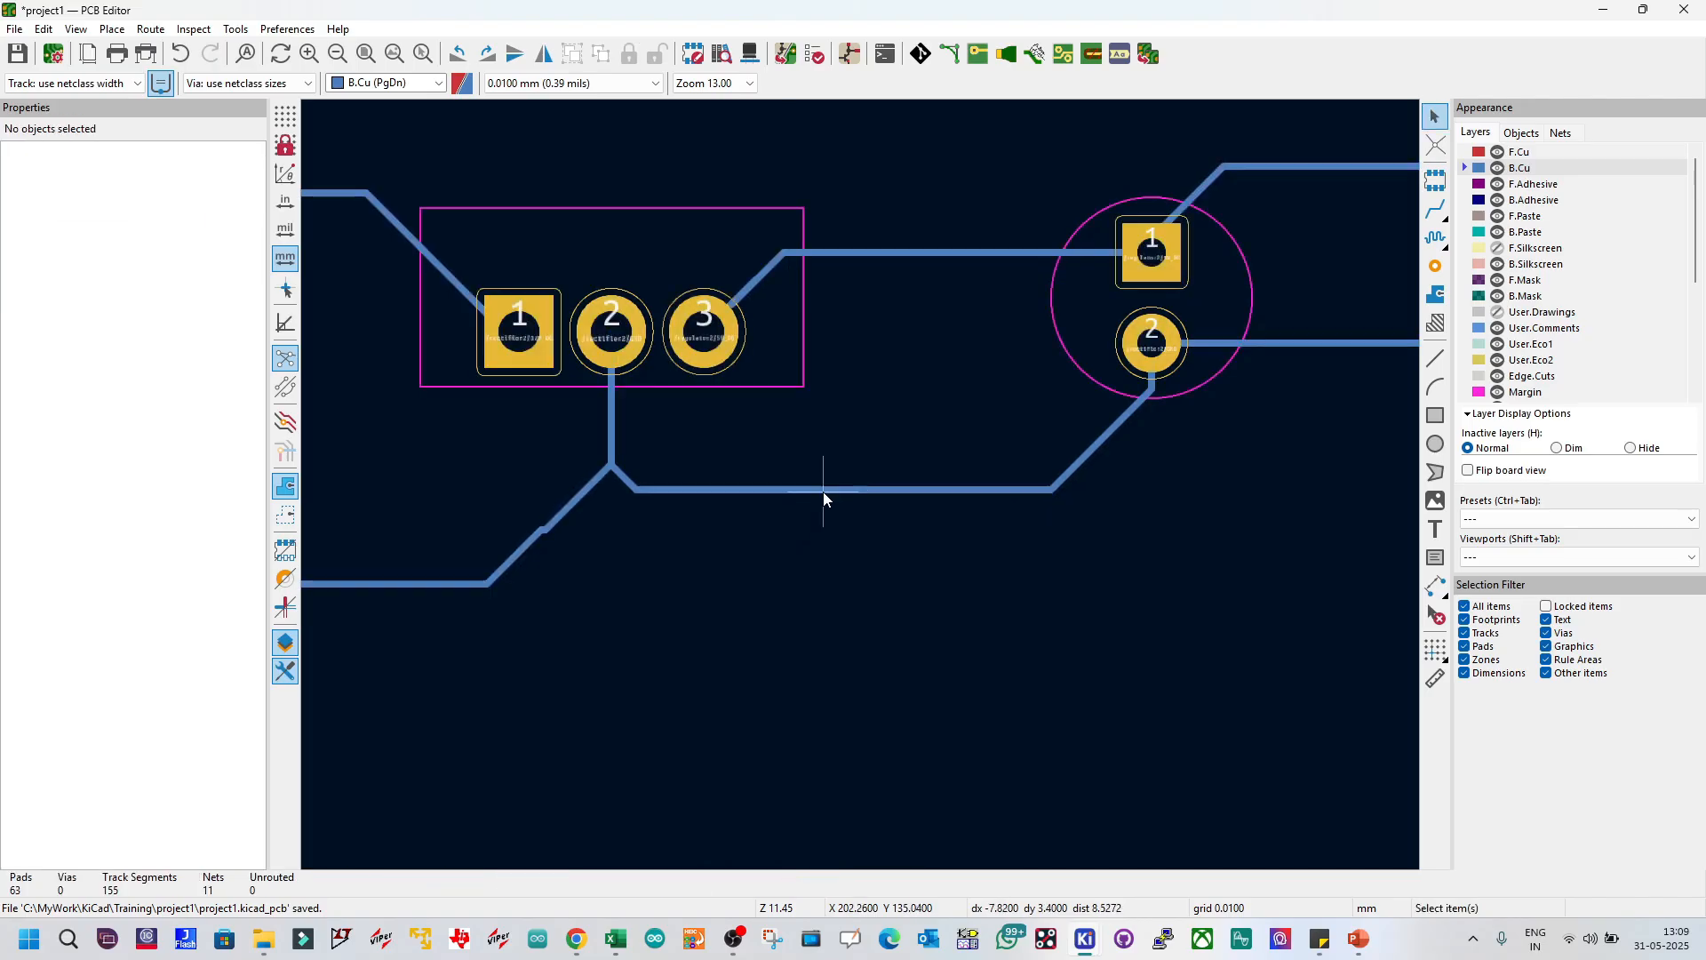
Step: Straighten the kinked diagonal GND track leading into the junction below regulator pad 2, and save the board
{"action": "left_click", "coordinate": [526, 541]}
{"action": "left_click_drag", "start_coordinate": [526, 541], "coordinate": [512, 526]}
{"action": "left_click", "coordinate": [531, 545]}
{"action": "left_click", "coordinate": [538, 536]}
{"action": "left_click", "coordinate": [622, 476]}
{"action": "left_click_drag", "start_coordinate": [621, 474], "coordinate": [647, 466]}
{"action": "key", "text": "ctrl+s"}
{"action": "scroll", "coordinate": [652, 467], "scroll_direction": "down", "scroll_amount": 6}
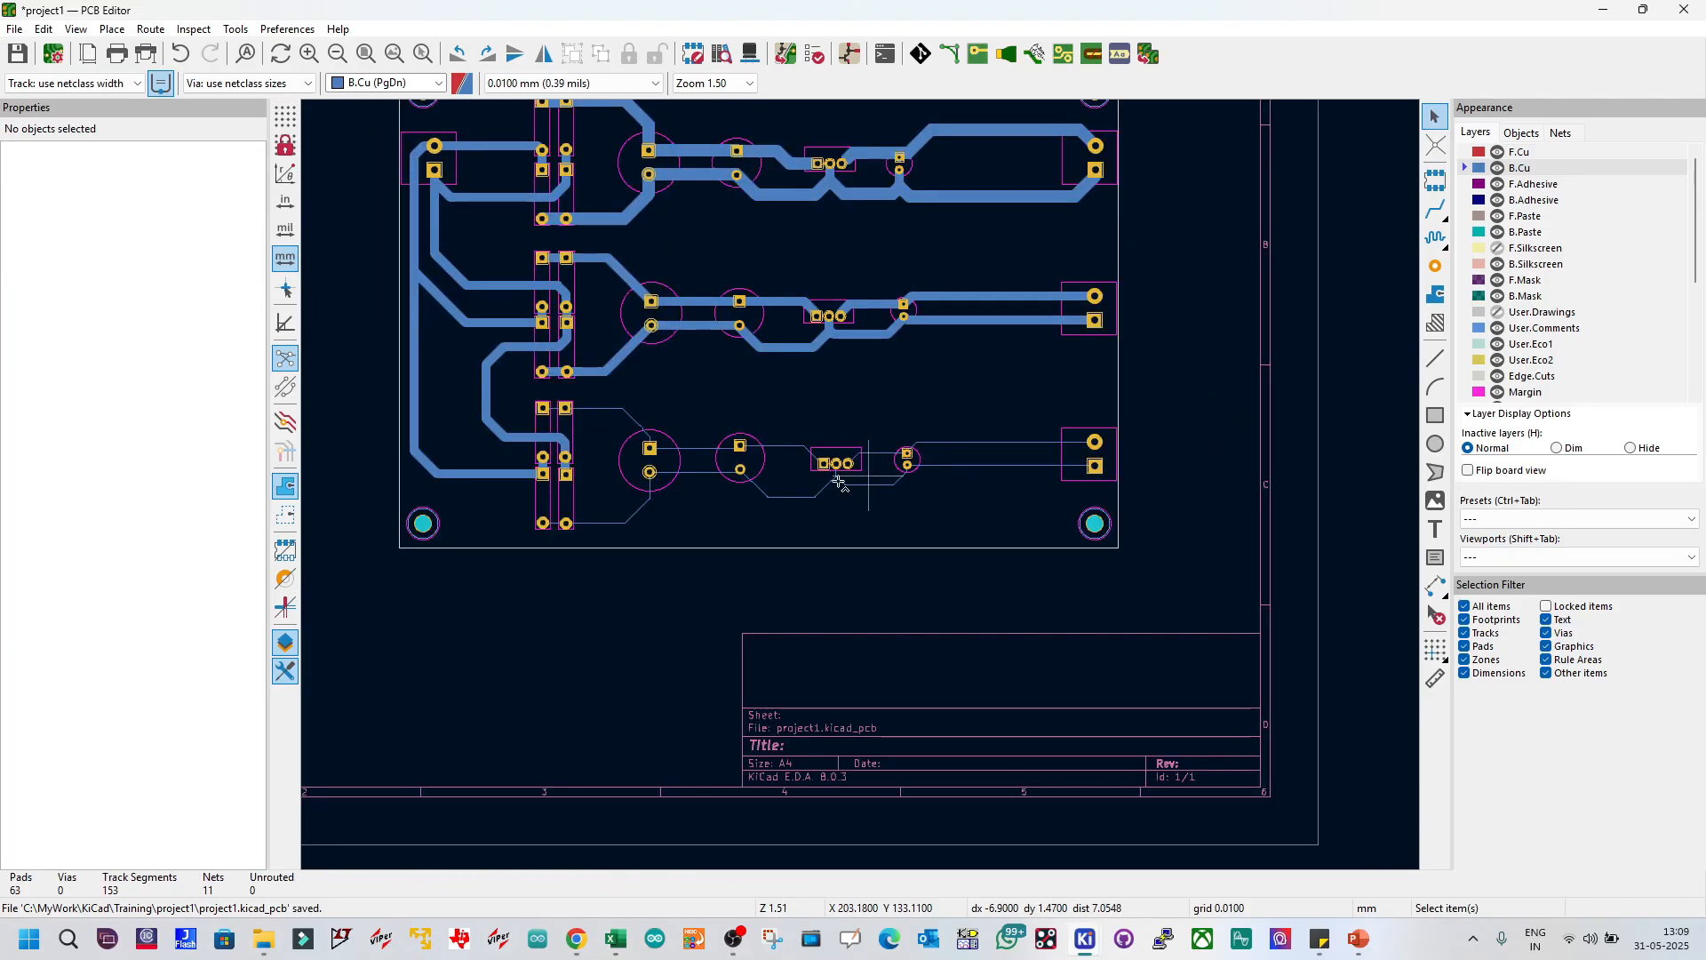
Step: Set all tracks of the third channel's /rectifier2/12V_DC net to a width of 1.8 mm
{"action": "scroll", "coordinate": [747, 475], "scroll_direction": "up", "scroll_amount": 3}
{"action": "scroll", "coordinate": [747, 480], "scroll_direction": "down", "scroll_amount": 4}
{"action": "scroll", "coordinate": [909, 462], "scroll_direction": "up", "scroll_amount": 4}
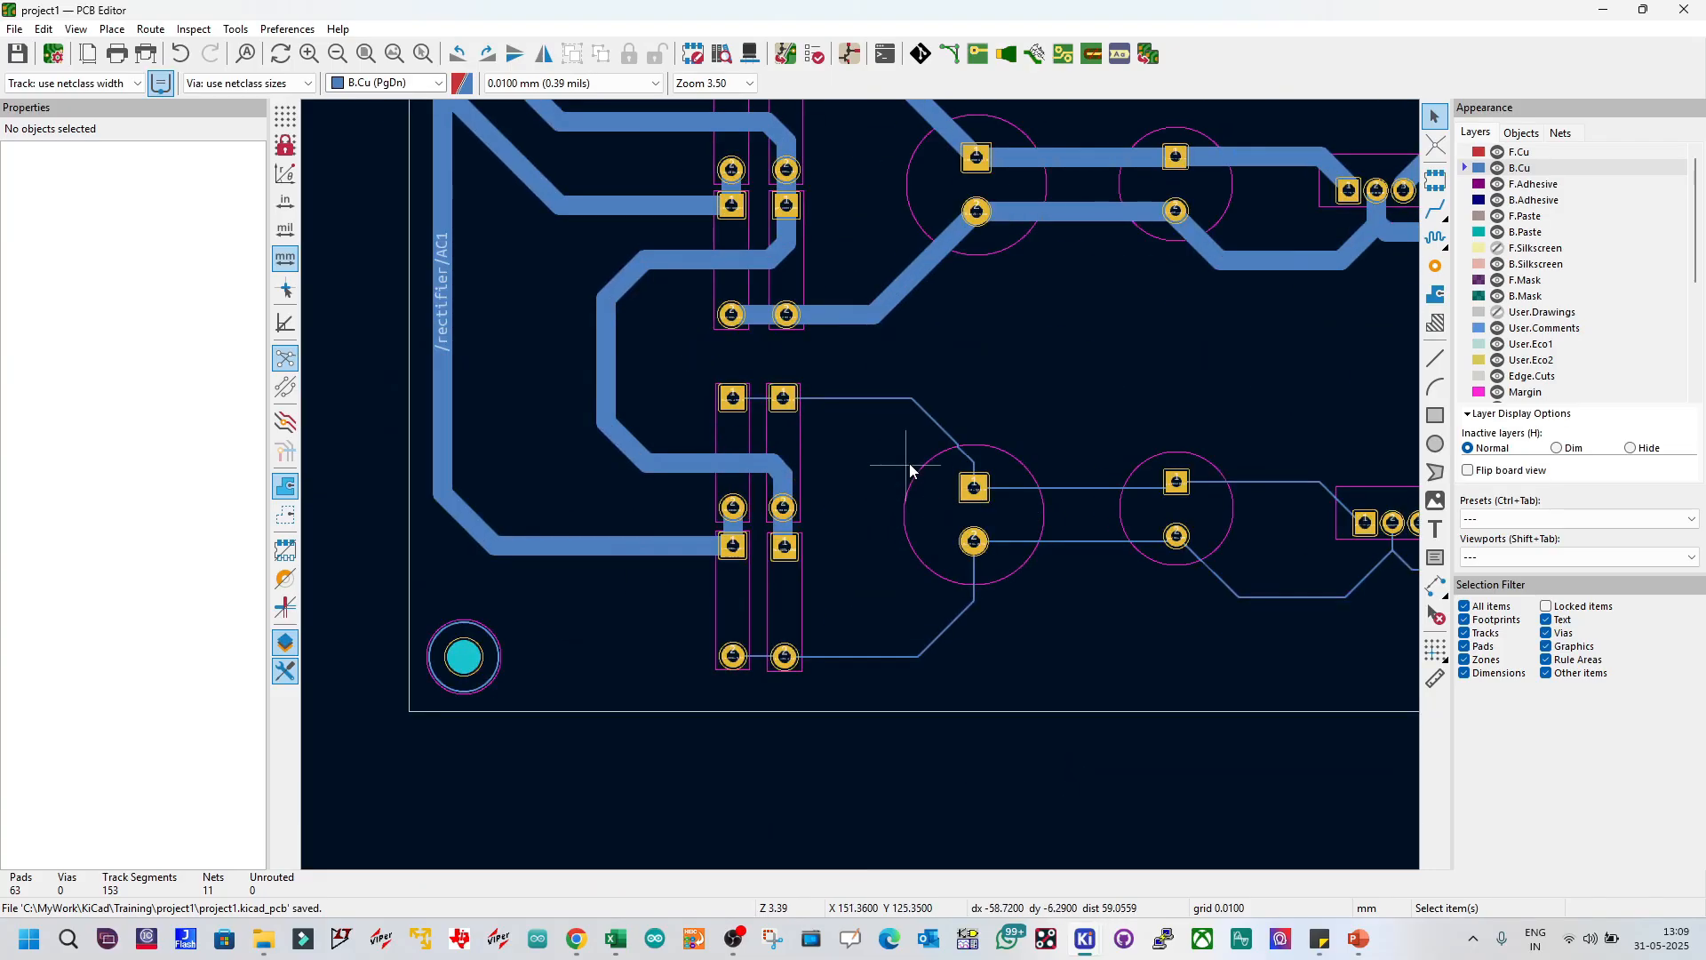
{"action": "scroll", "coordinate": [949, 434], "scroll_direction": "up", "scroll_amount": 3}
{"action": "left_click_drag", "start_coordinate": [833, 461], "coordinate": [839, 467]}
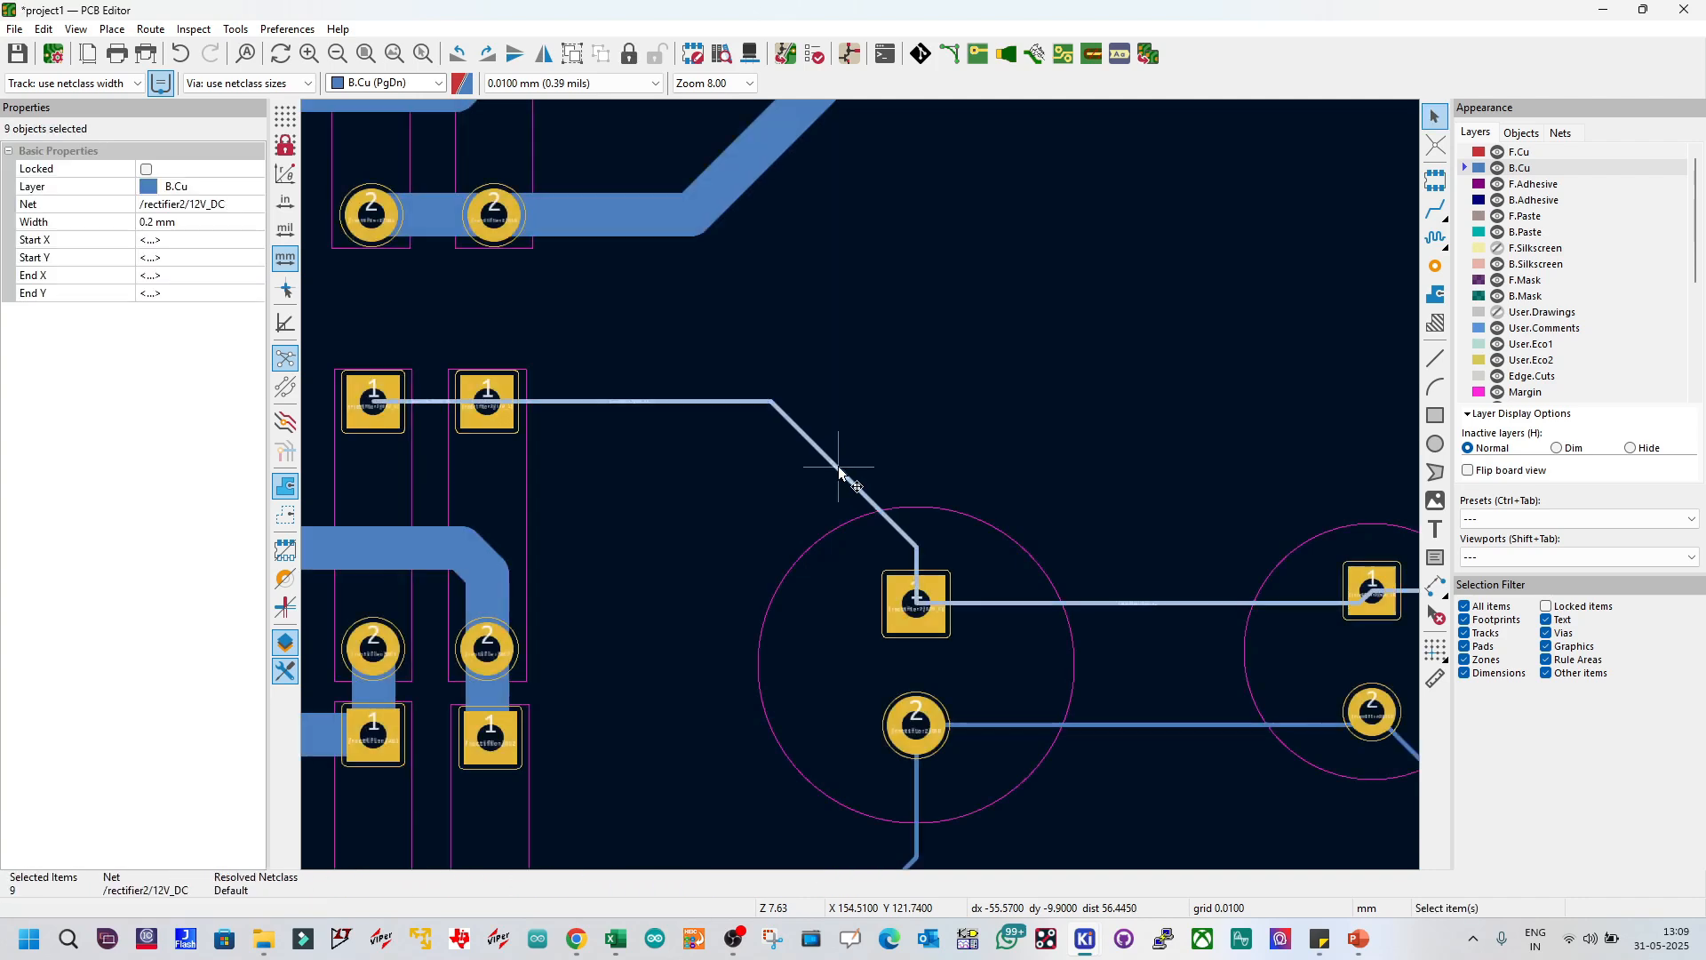
{"action": "key", "text": "e"}
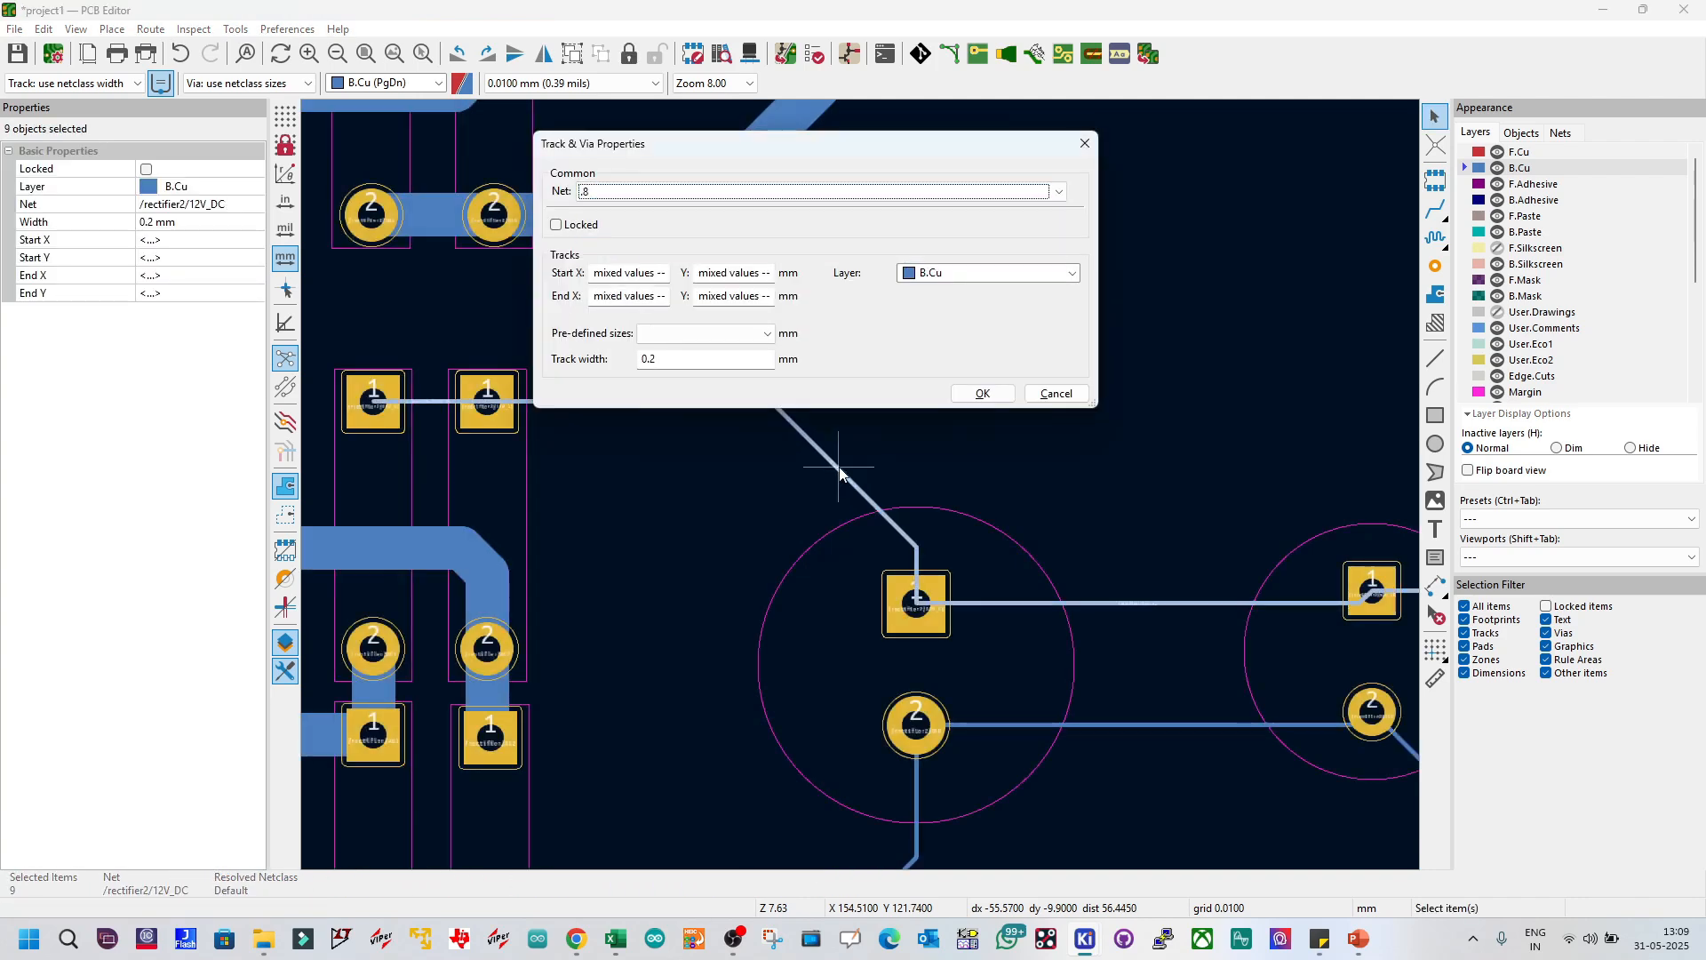
{"action": "key", "text": "Escape"}
{"action": "type", "text": "u"}
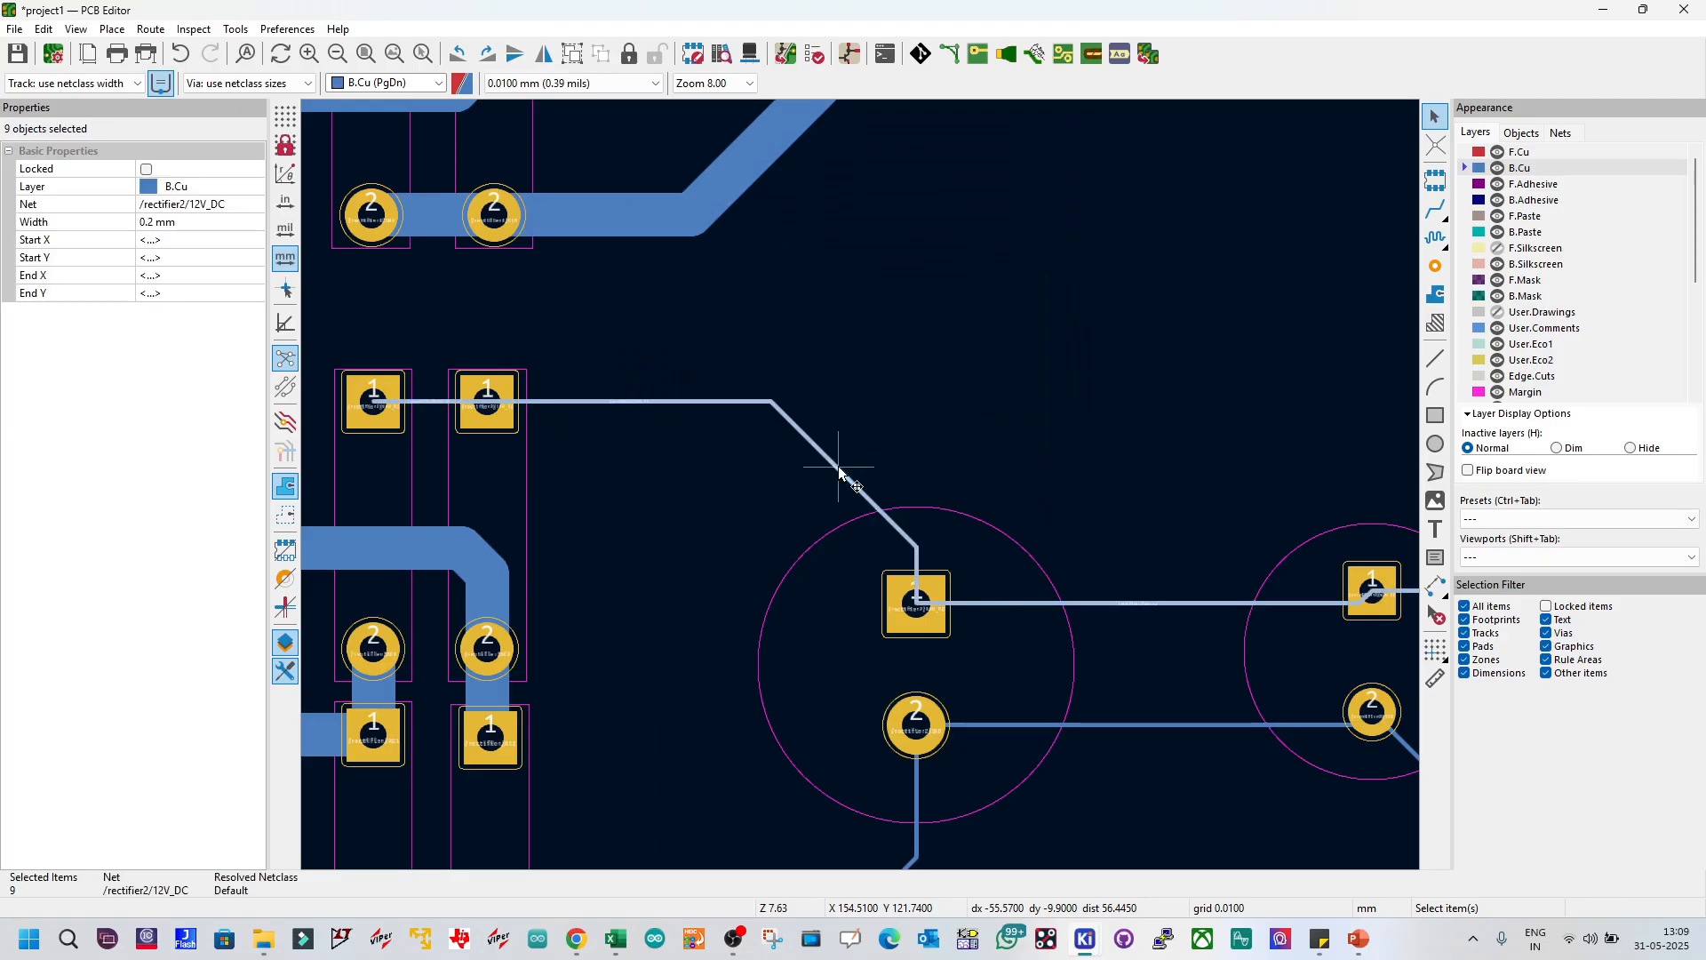
{"action": "type", "text": "e1."}
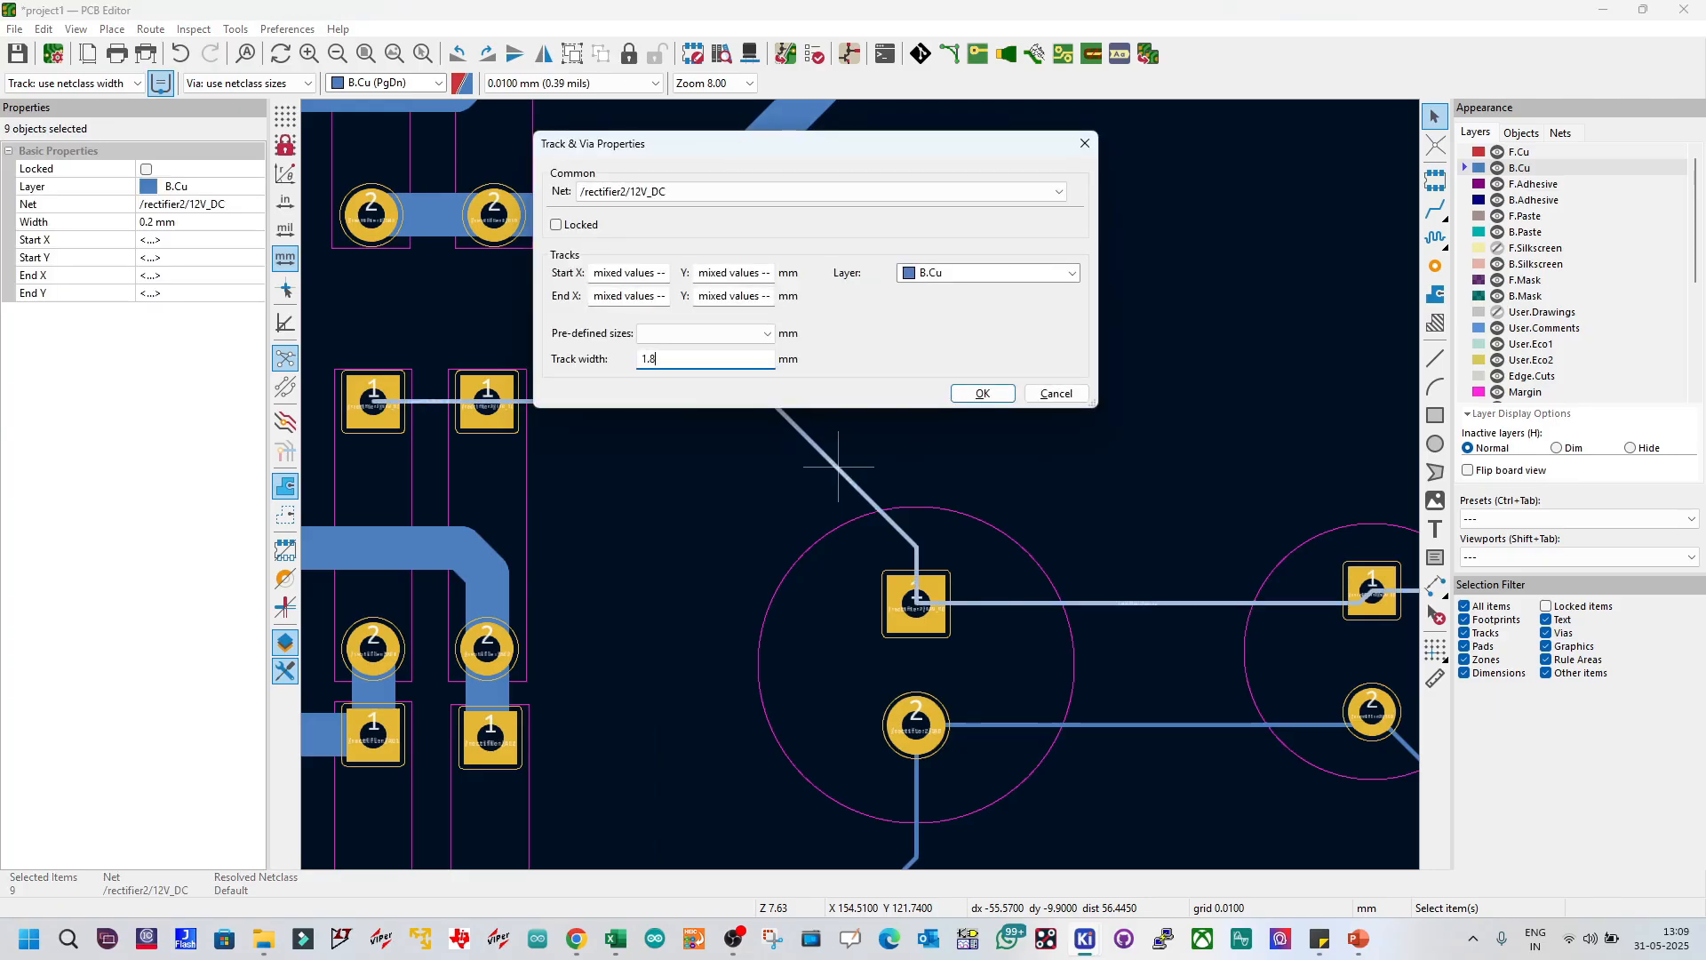
{"action": "type", "text": "8"}
{"action": "key", "text": "Return"}
Step: Set all tracks of the /rectifier2/GND net to a width of 1.8 mm and save the board
{"action": "scroll", "coordinate": [838, 466], "scroll_direction": "down", "scroll_amount": 4}
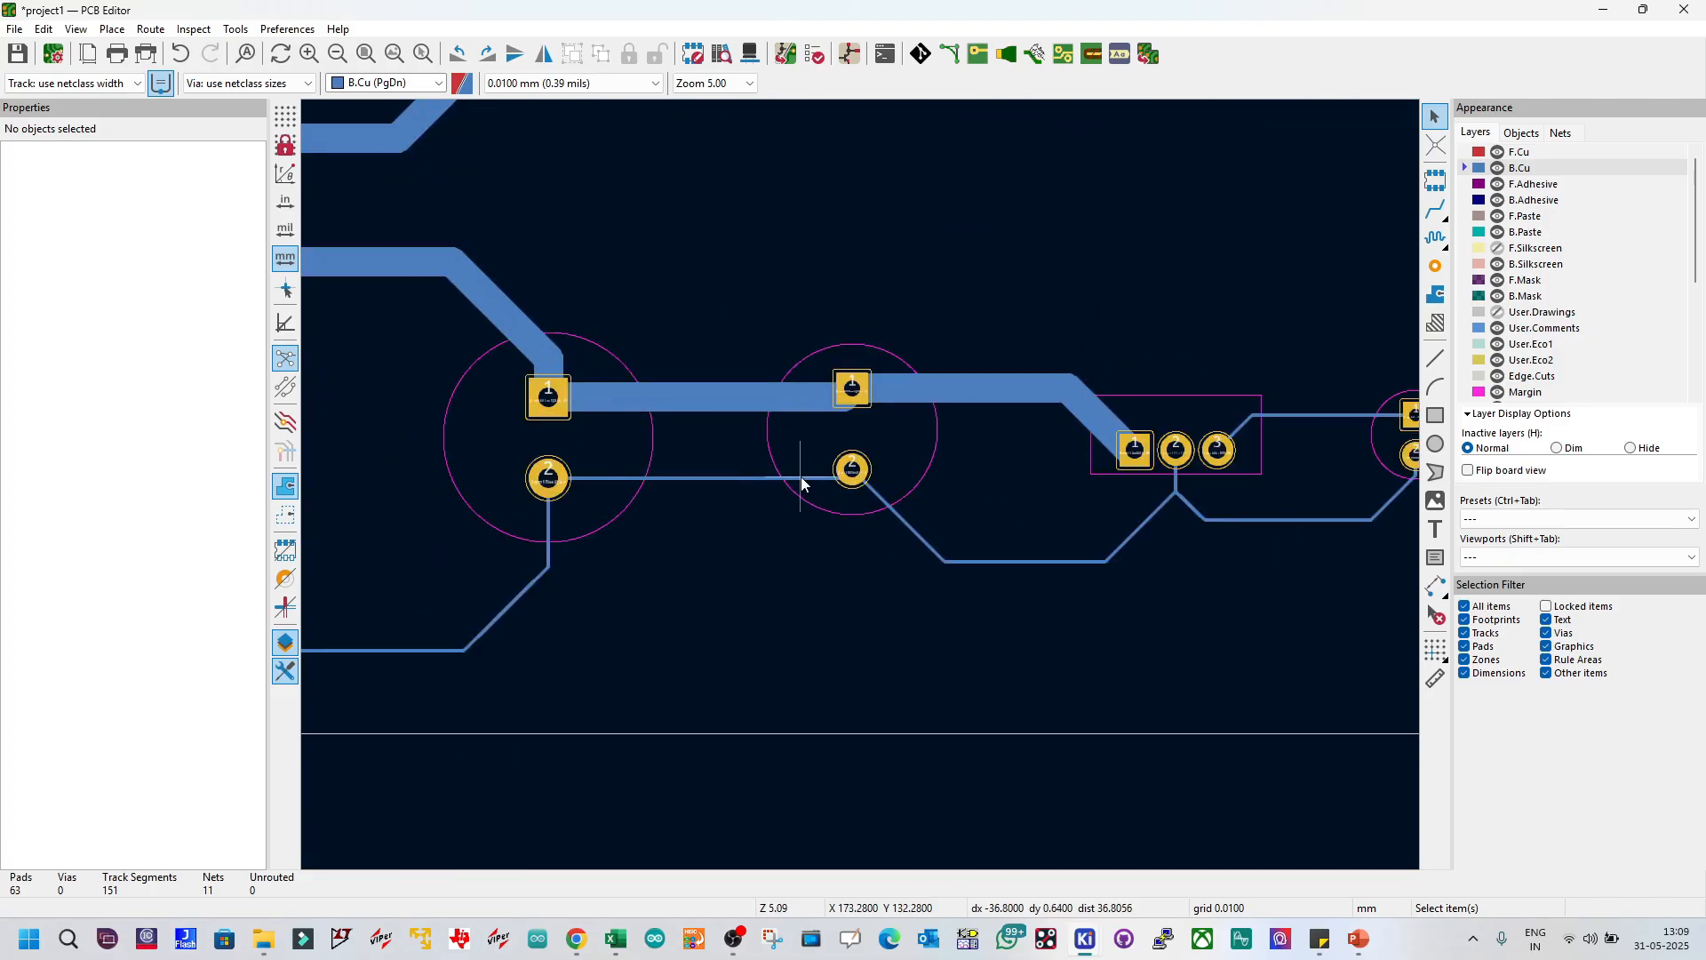
{"action": "key", "text": "u"}
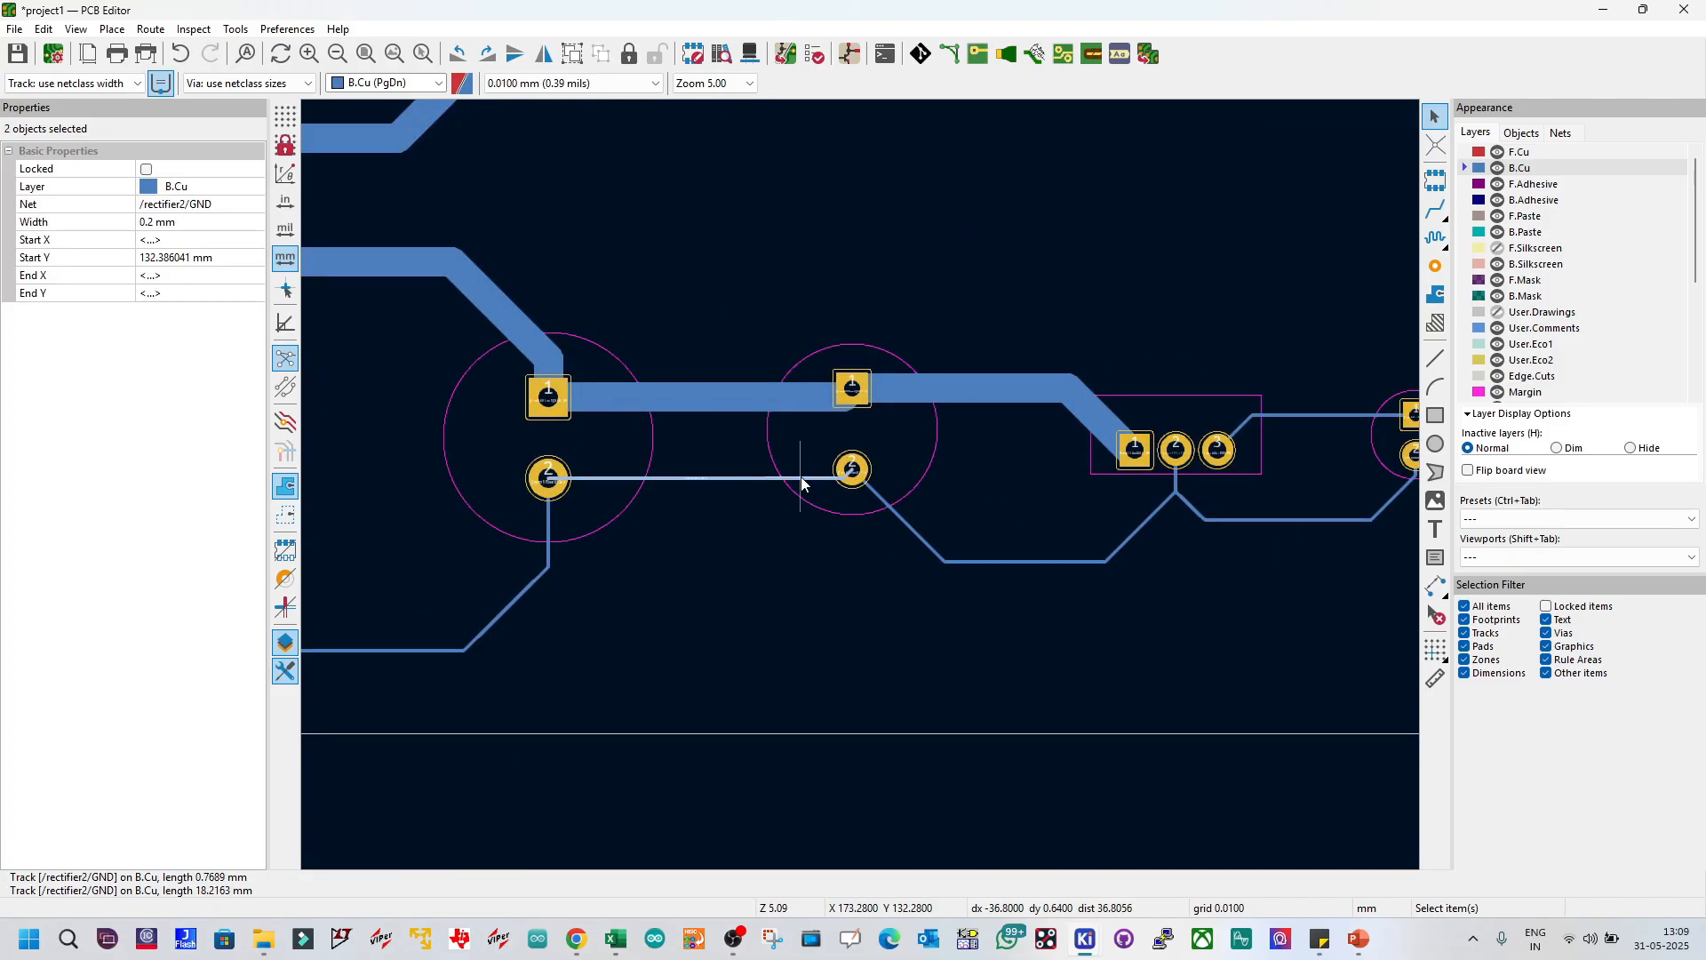
{"action": "type", "text": "ue1"}
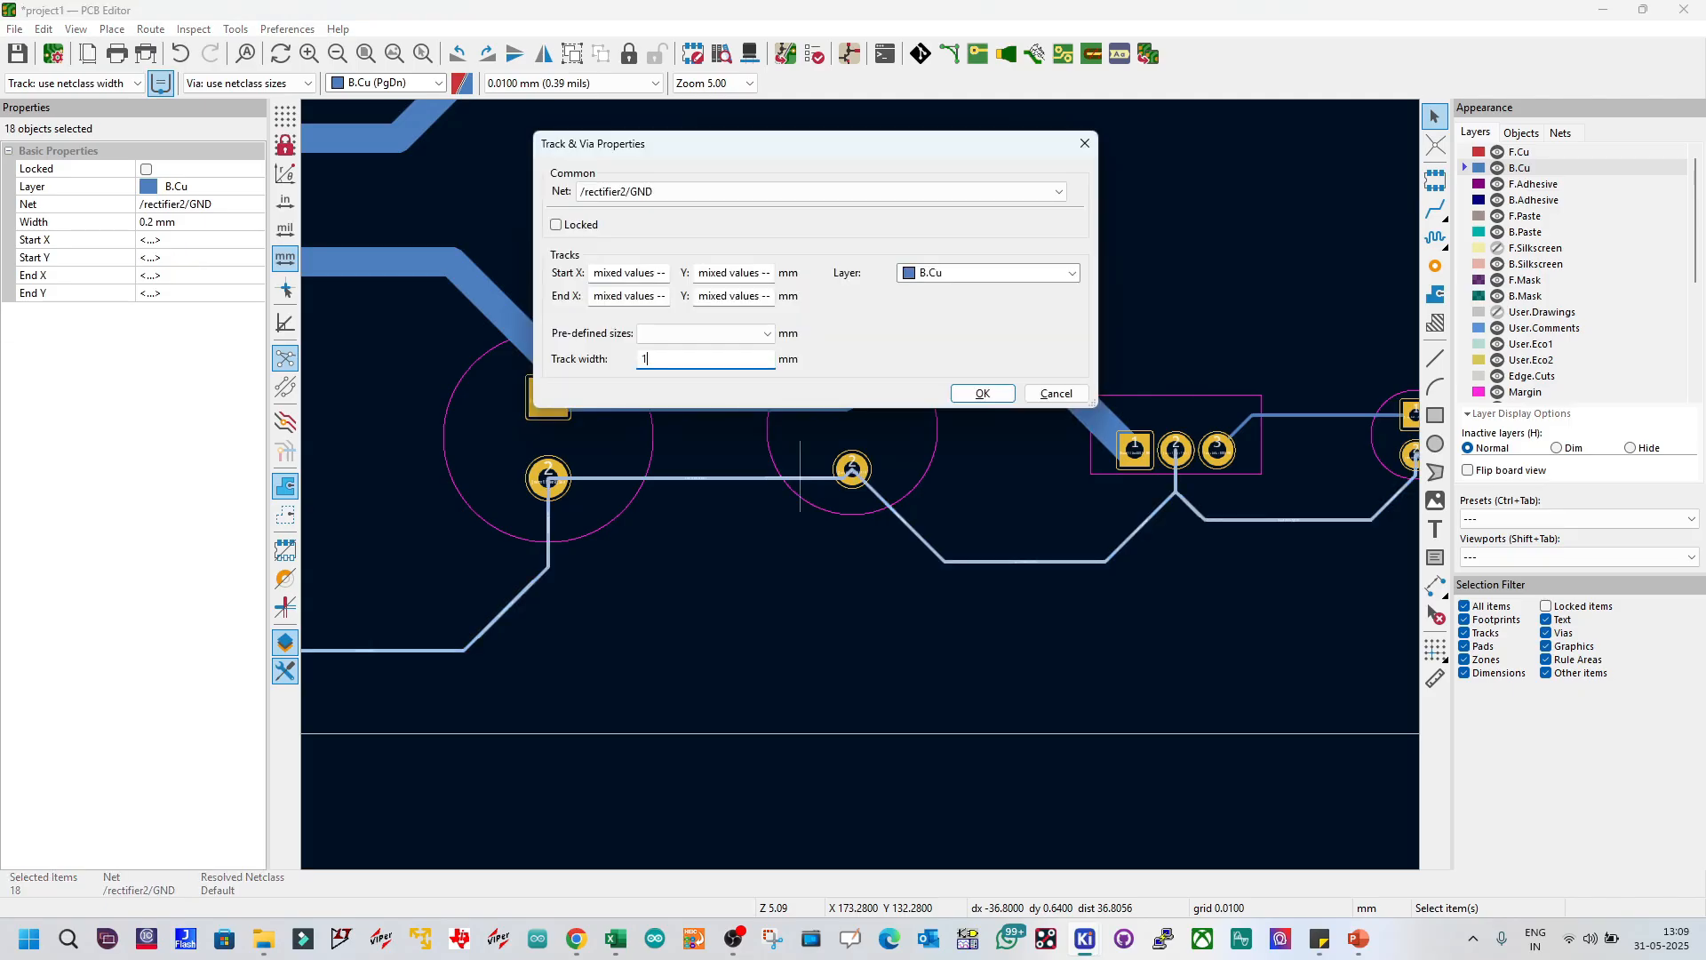
{"action": "type", "text": ".8"}
{"action": "key", "text": "Return"}
{"action": "key", "text": "Escape"}
{"action": "scroll", "coordinate": [801, 476], "scroll_direction": "down", "scroll_amount": 3}
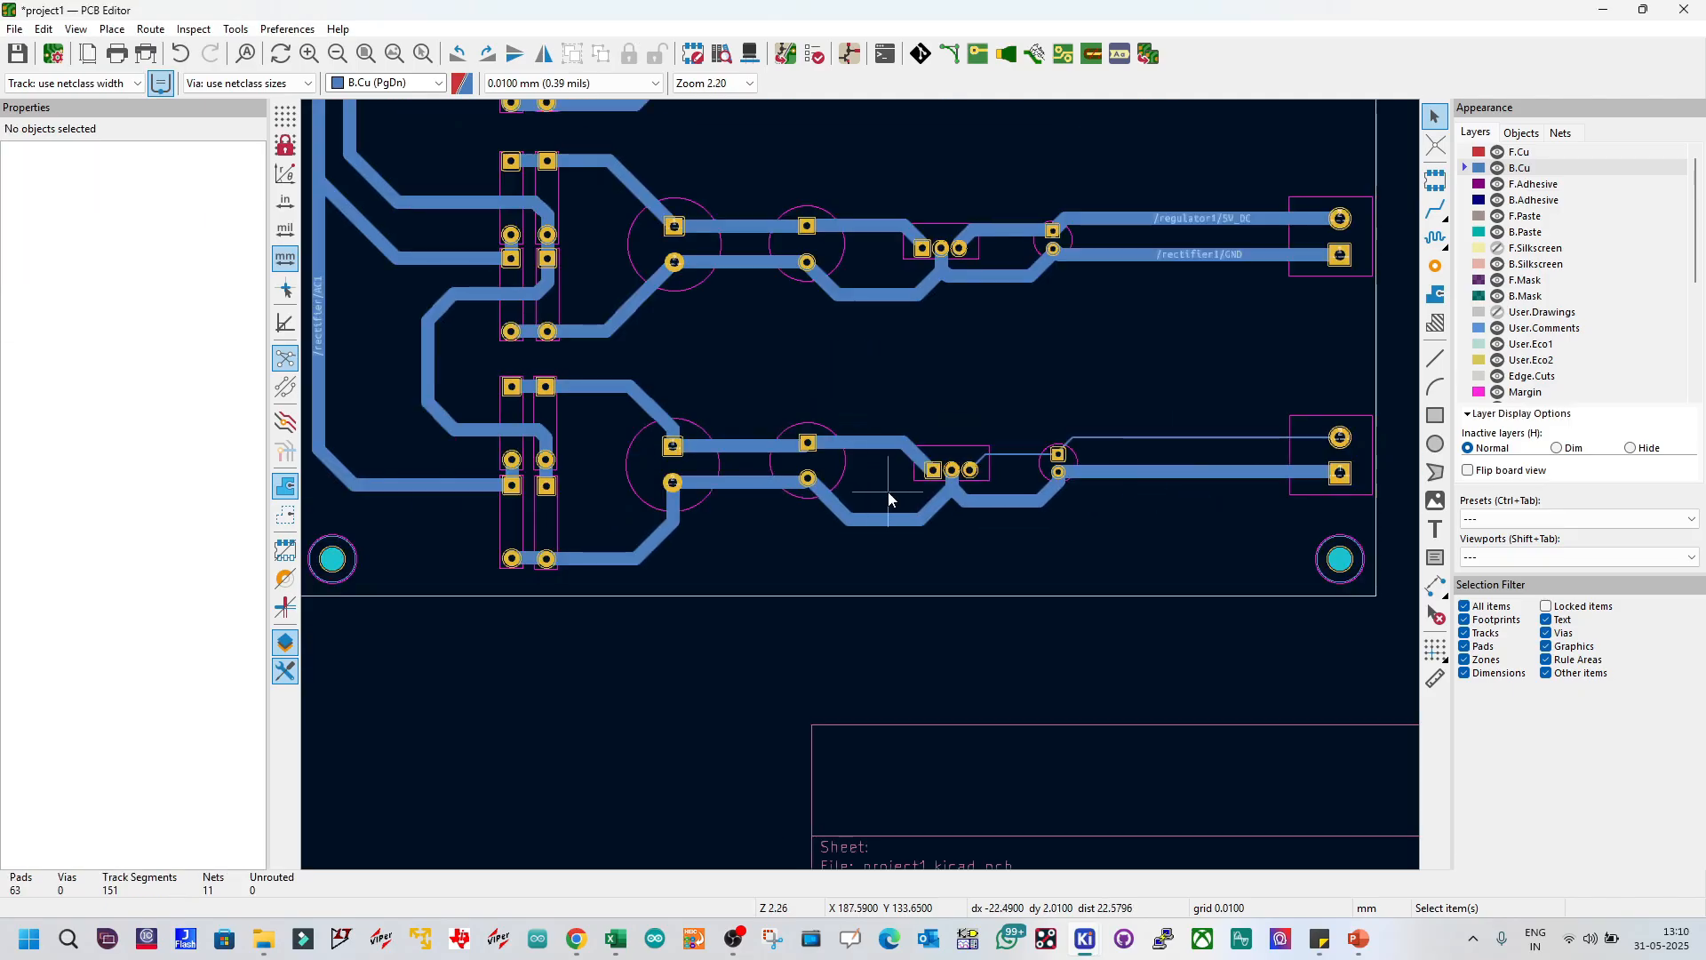
{"action": "key", "text": "ctrl+s"}
Step: Set all tracks of the /regulator2/5V_DC net to a width of 1.8 mm and save the board
{"action": "left_click", "coordinate": [1106, 439]}
{"action": "type", "text": "ue1.8"}
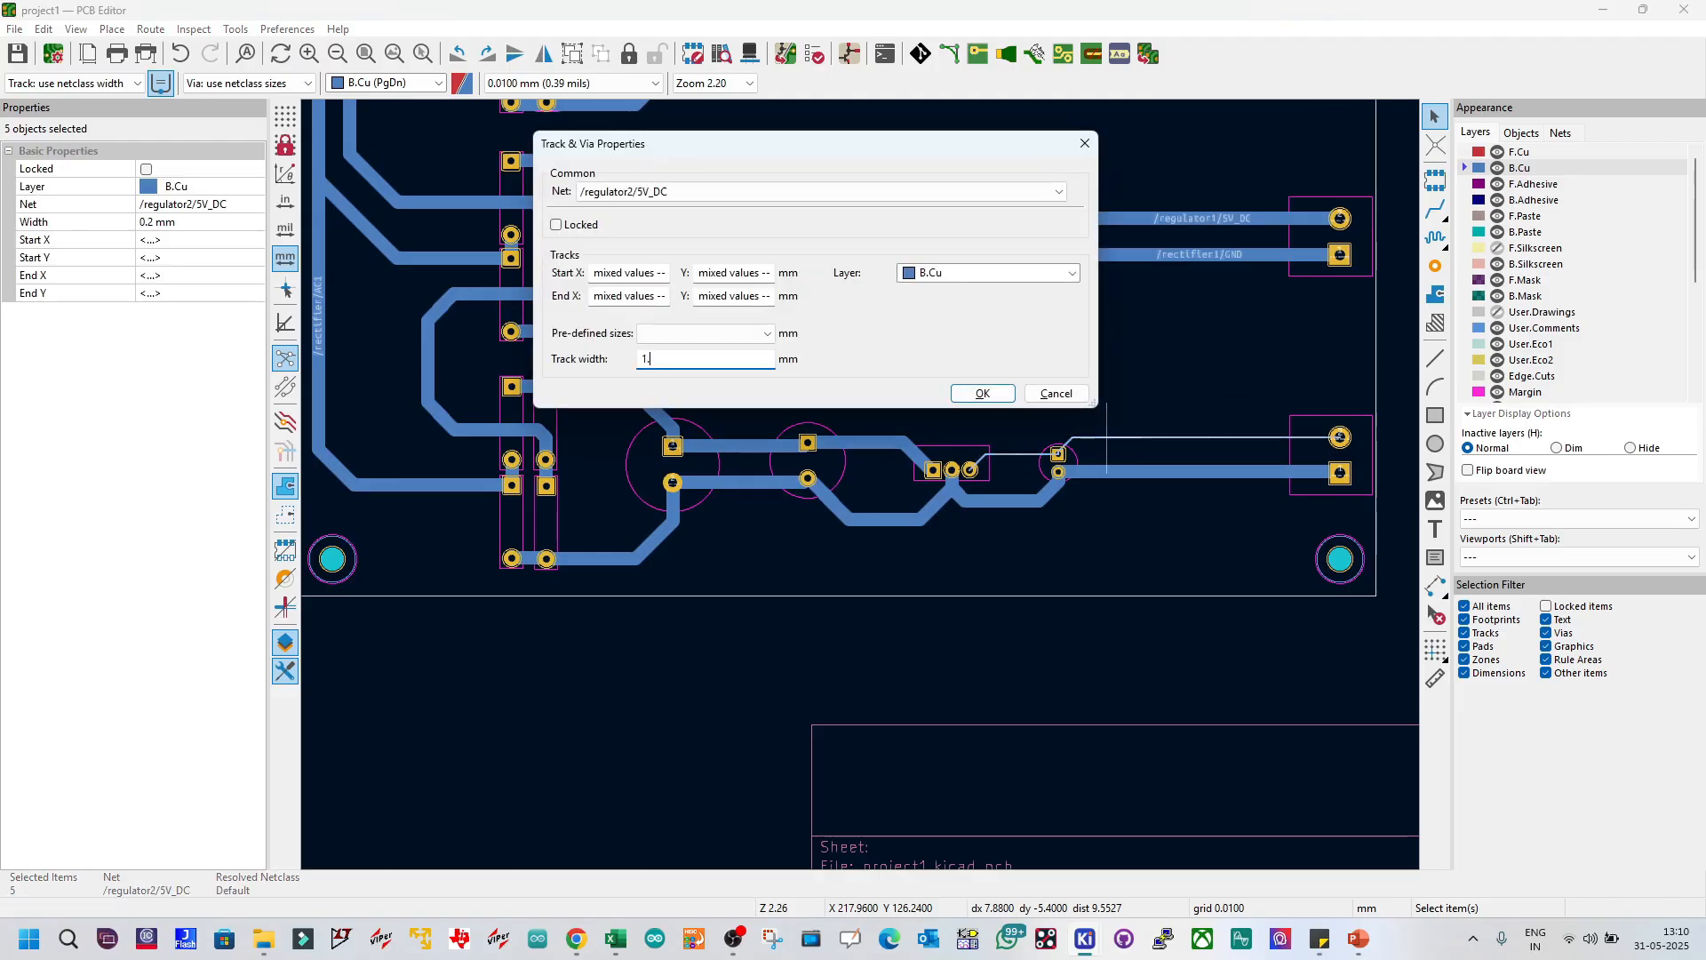
{"action": "key", "text": "Return"}
{"action": "key", "text": "Escape"}
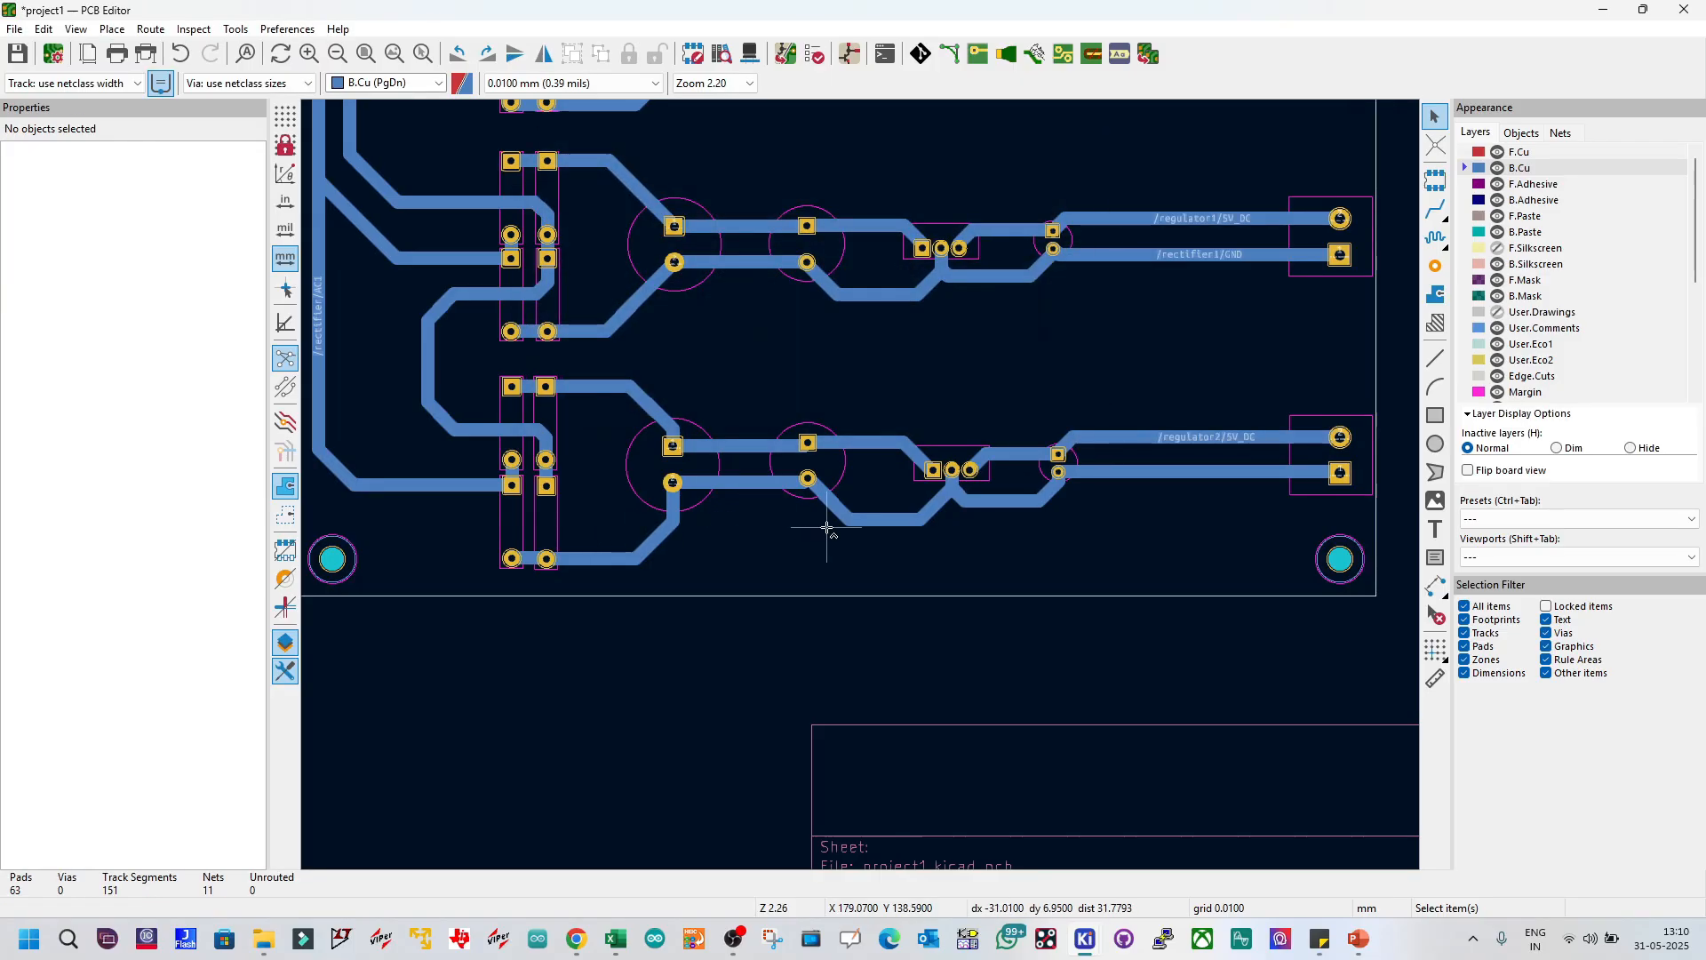
{"action": "key", "text": "ctrl+s"}
Step: Examine the routed tracks of all three rectifier and regulator channels across the whole board
{"action": "scroll", "coordinate": [1090, 470], "scroll_direction": "up", "scroll_amount": 6}
{"action": "scroll", "coordinate": [862, 486], "scroll_direction": "down", "scroll_amount": 4}
{"action": "scroll", "coordinate": [867, 480], "scroll_direction": "down", "scroll_amount": 2}
{"action": "scroll", "coordinate": [861, 489], "scroll_direction": "up", "scroll_amount": 2}
{"action": "scroll", "coordinate": [857, 489], "scroll_direction": "up", "scroll_amount": 2}
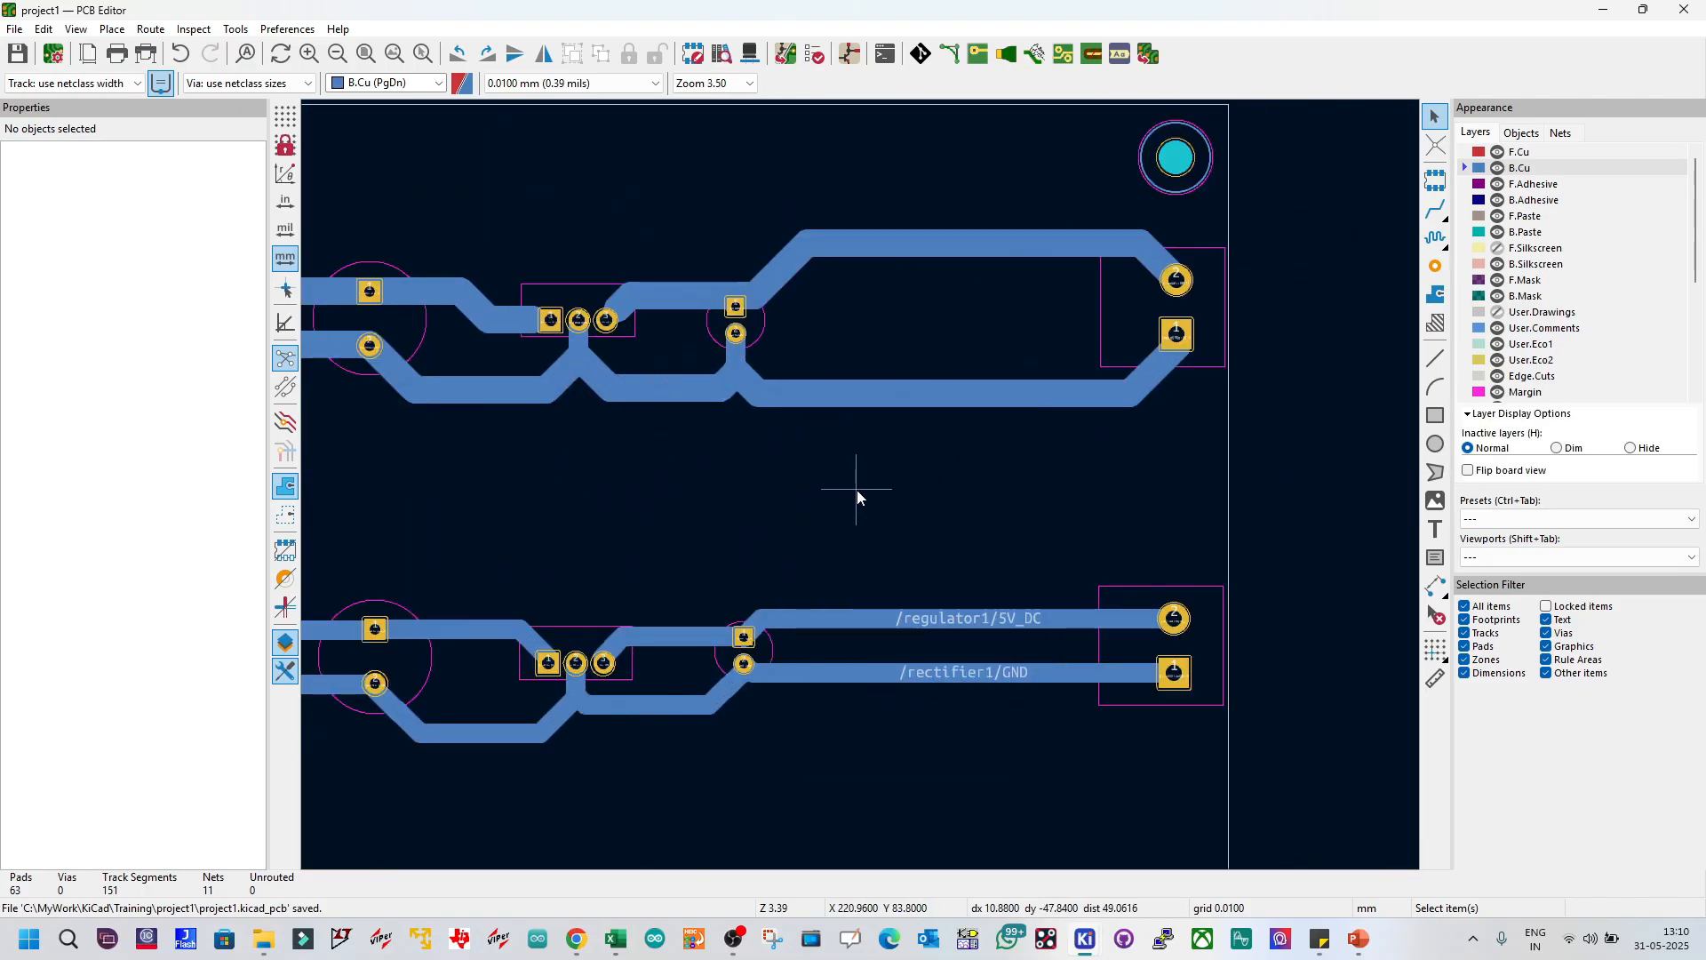
{"action": "scroll", "coordinate": [861, 487], "scroll_direction": "down", "scroll_amount": 5}
{"action": "scroll", "coordinate": [809, 520], "scroll_direction": "up", "scroll_amount": 4}
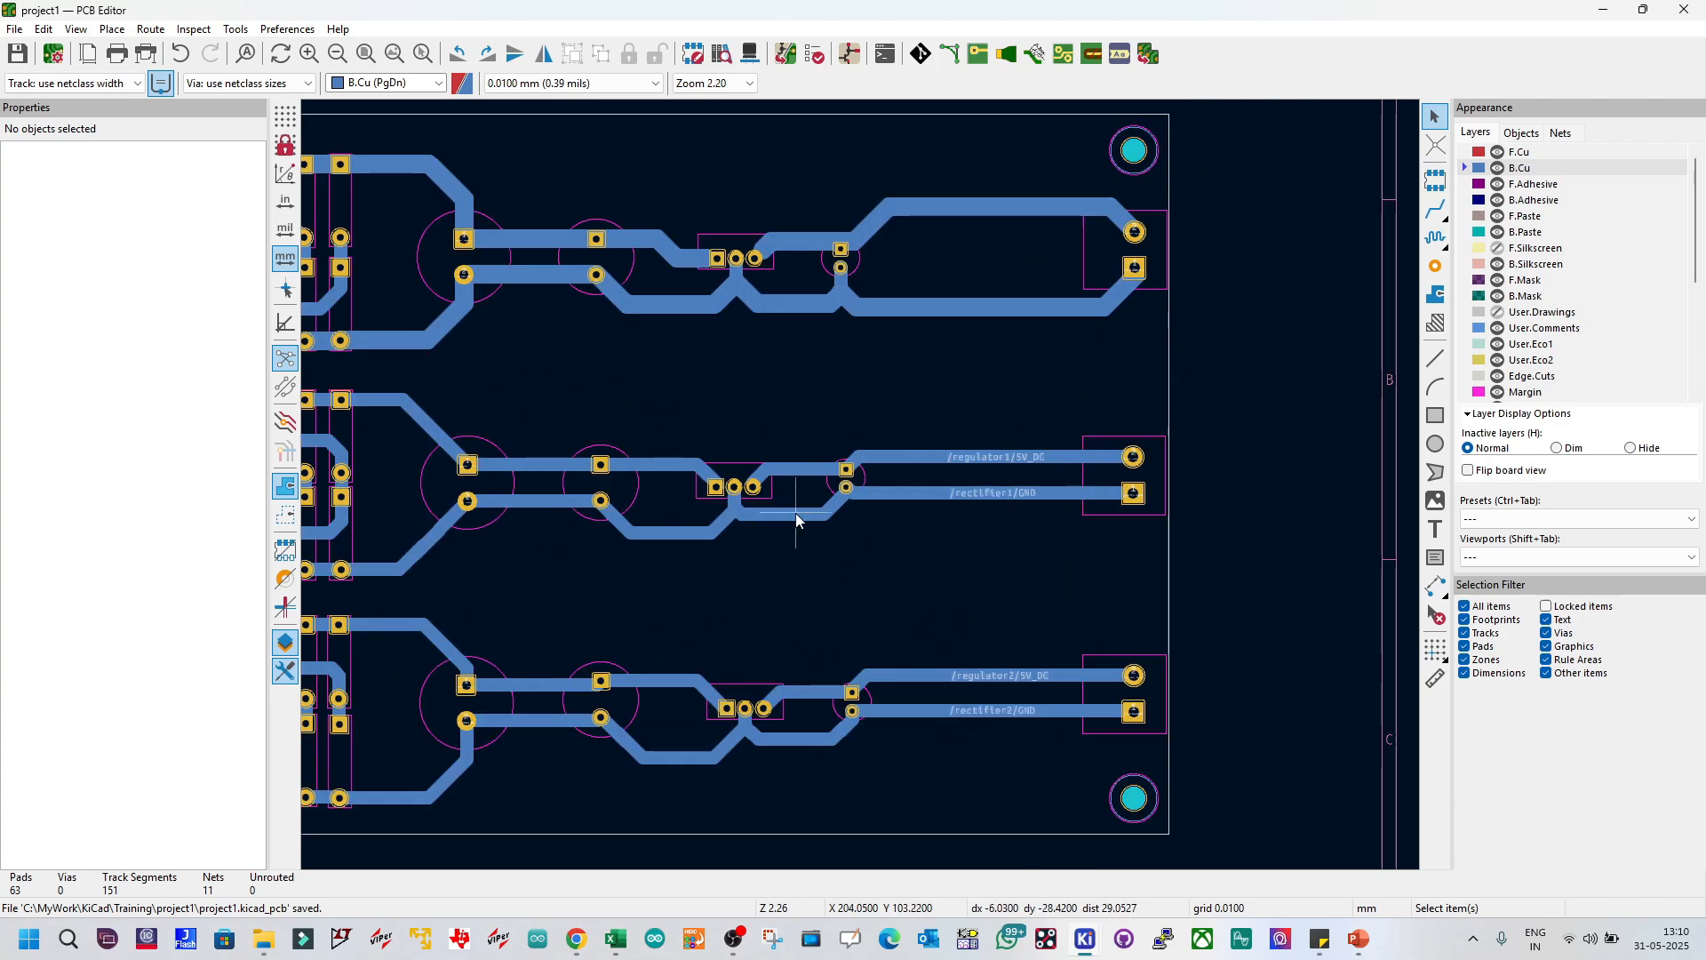
{"action": "scroll", "coordinate": [861, 485], "scroll_direction": "down", "scroll_amount": 2}
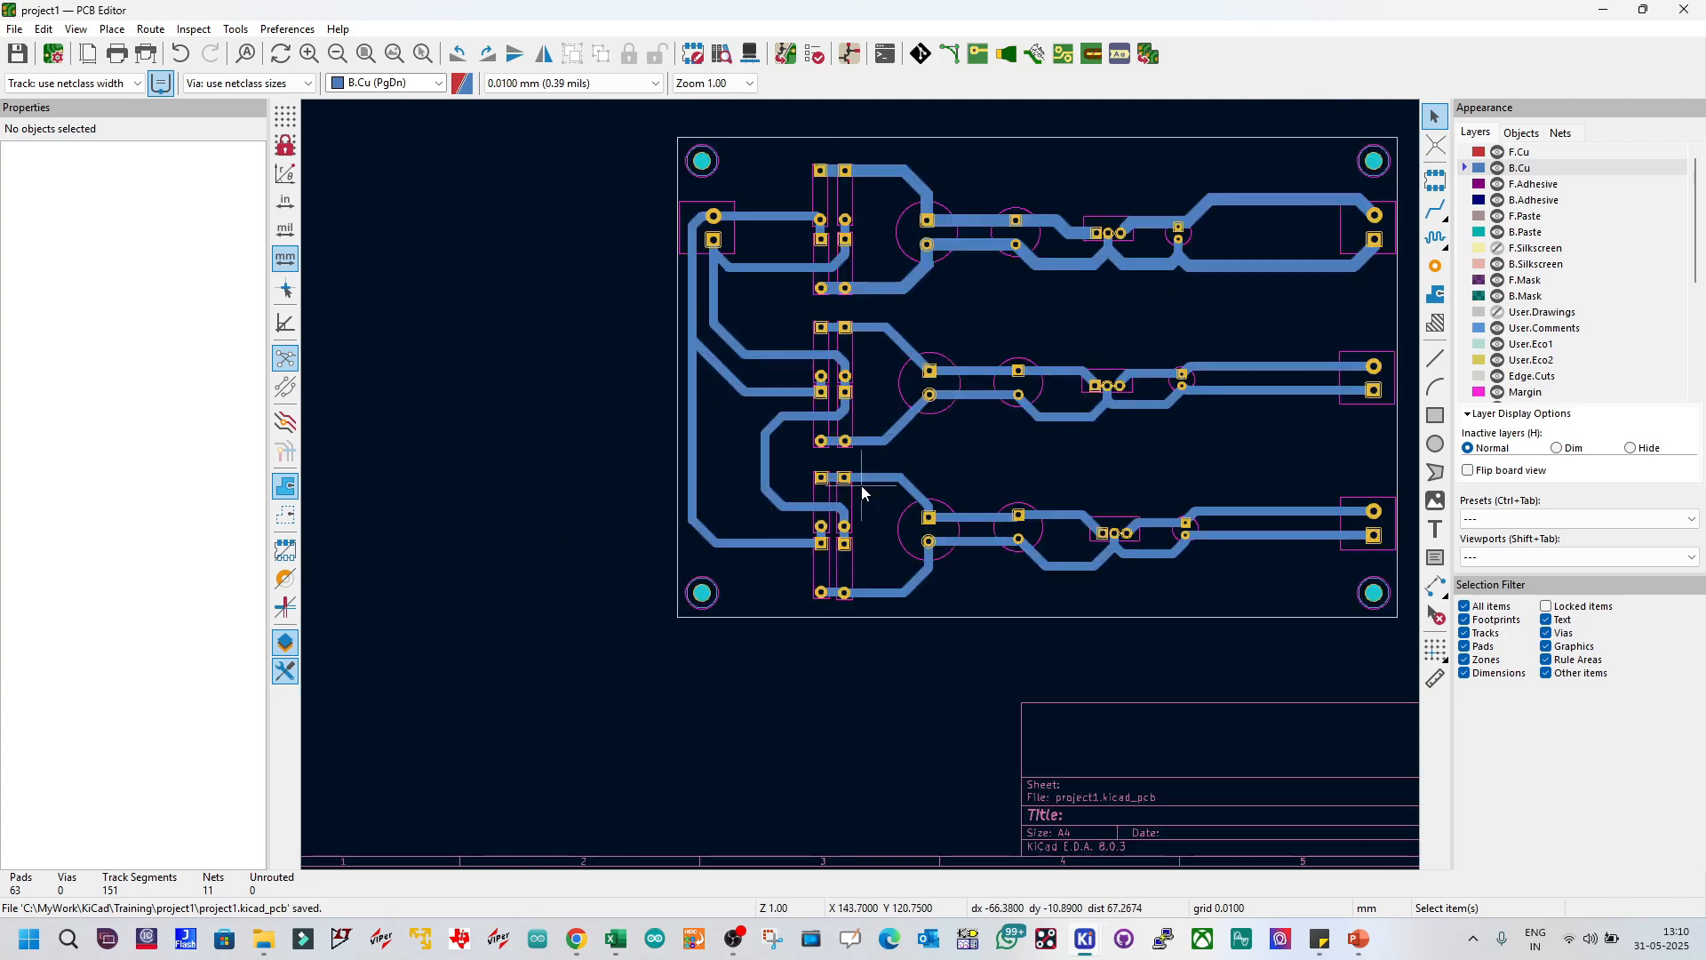
{"action": "scroll", "coordinate": [861, 487], "scroll_direction": "up", "scroll_amount": 1}
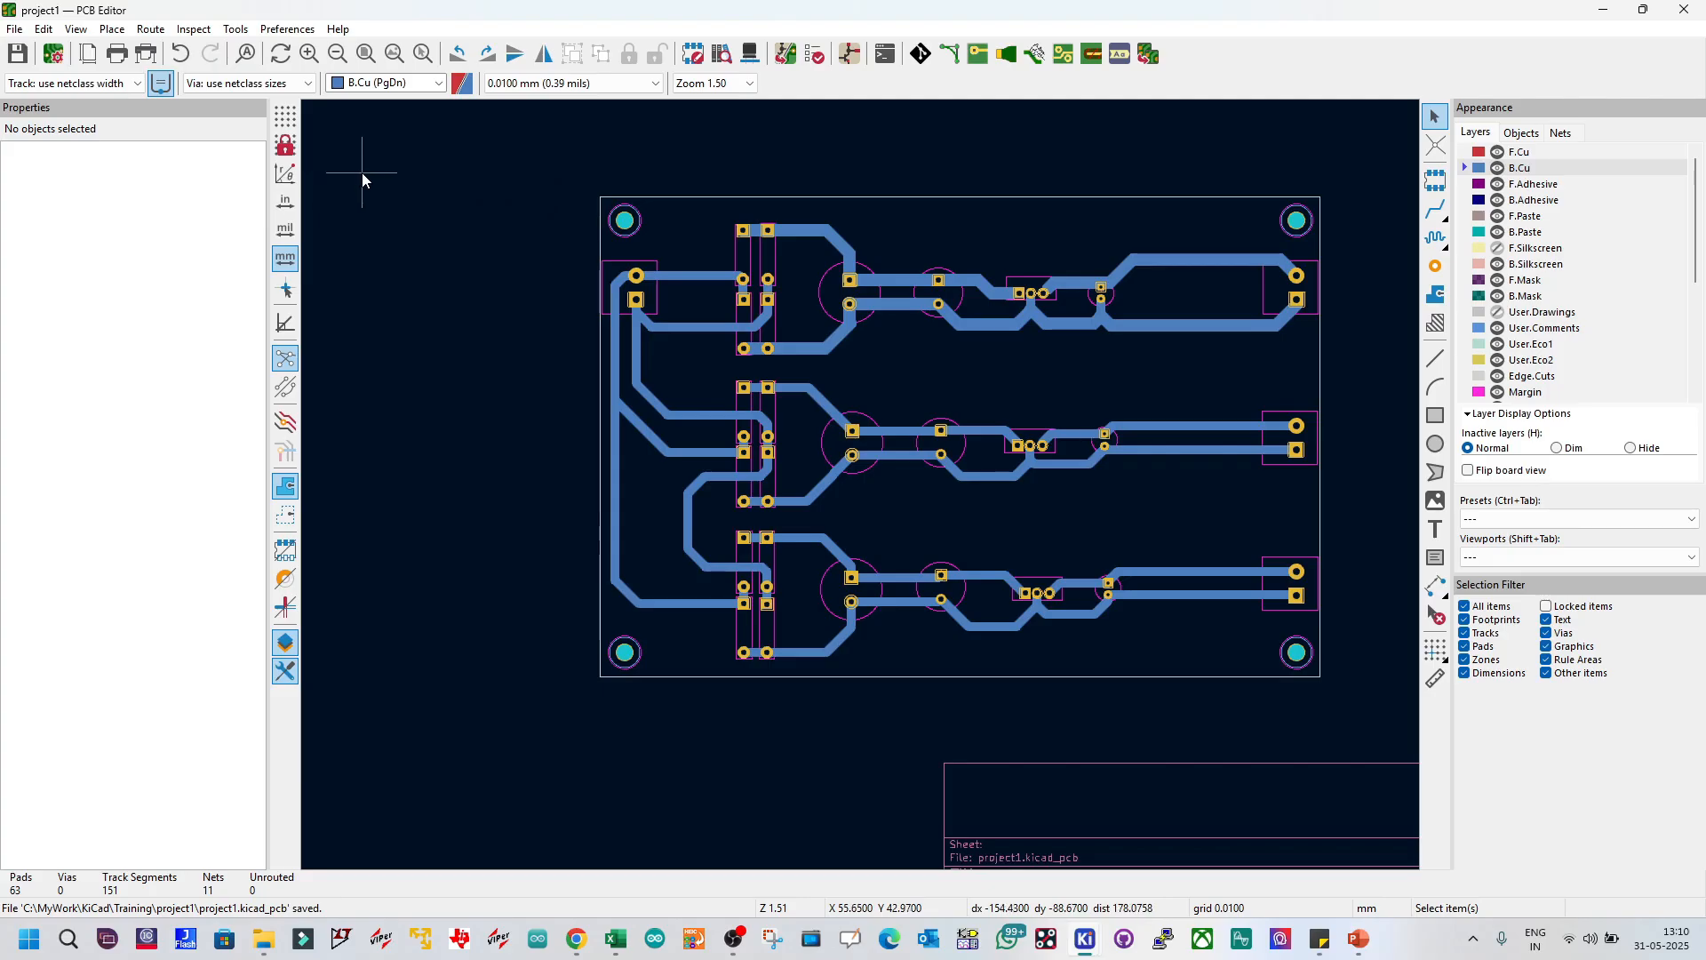
Step: Inspect the board in the 3D viewer, tilting it and toggling the through-hole models off and on, and close the viewer
{"action": "left_click", "coordinate": [75, 29]}
{"action": "left_click", "coordinate": [114, 82]}
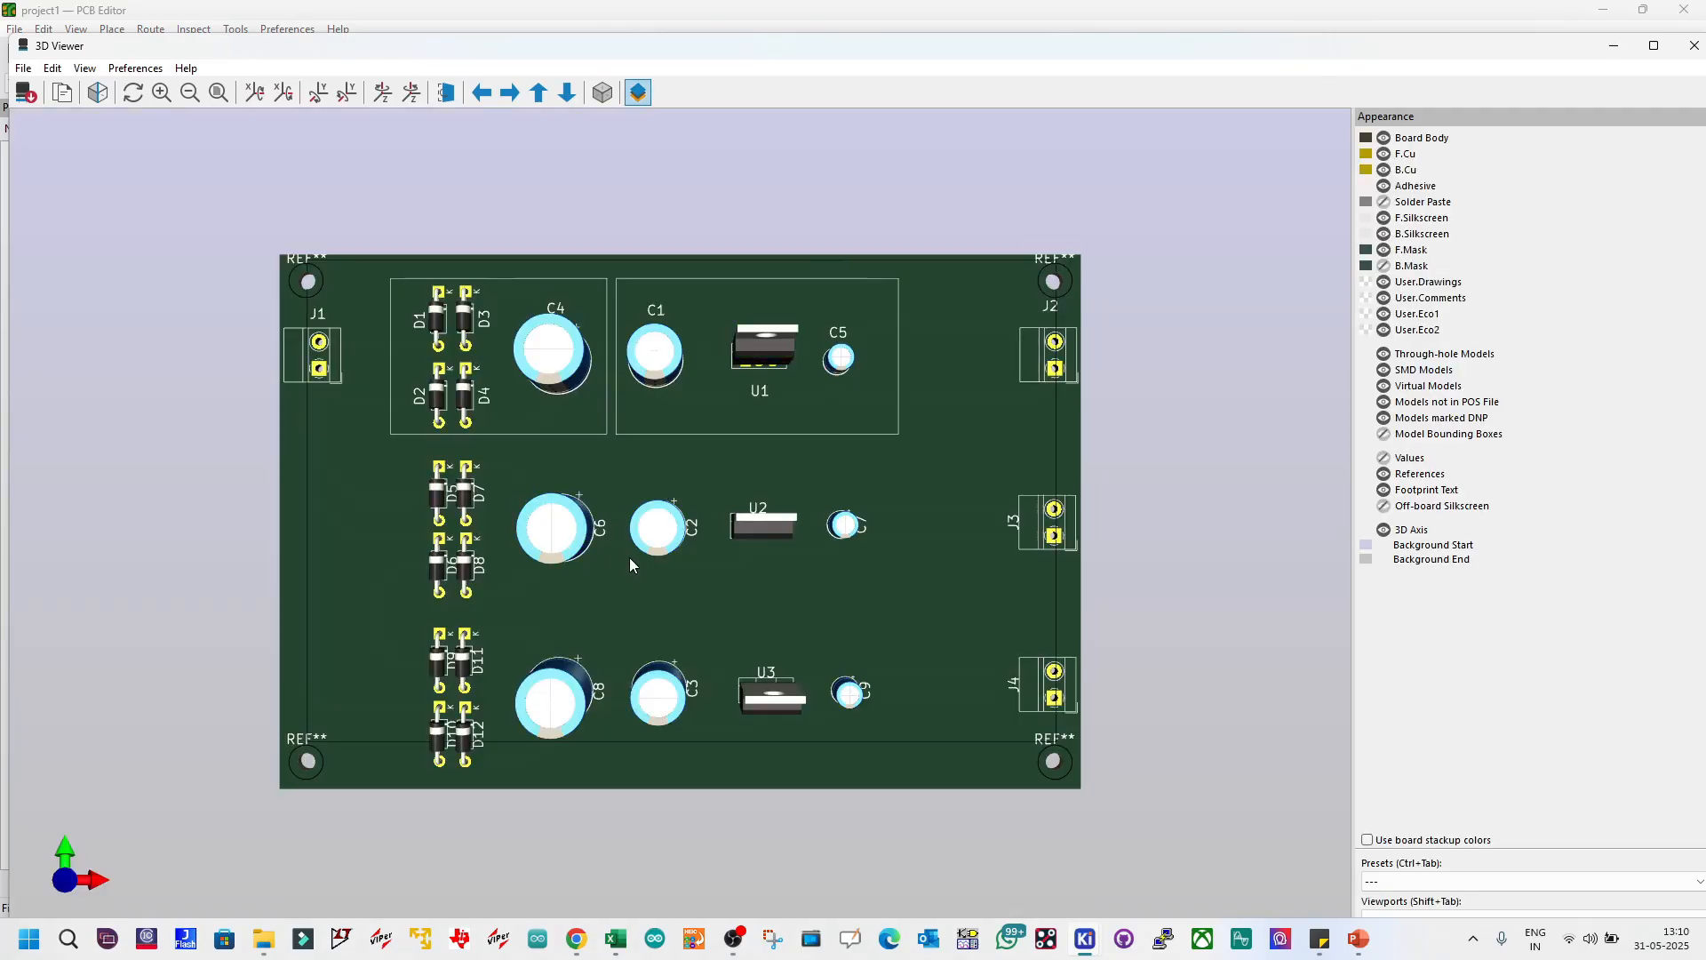
{"action": "mouse_move", "coordinate": [630, 558]}
{"action": "left_mouse_down"}
{"action": "mouse_move", "coordinate": [771, 542]}
{"action": "mouse_move", "coordinate": [651, 536]}
{"action": "left_mouse_up"}
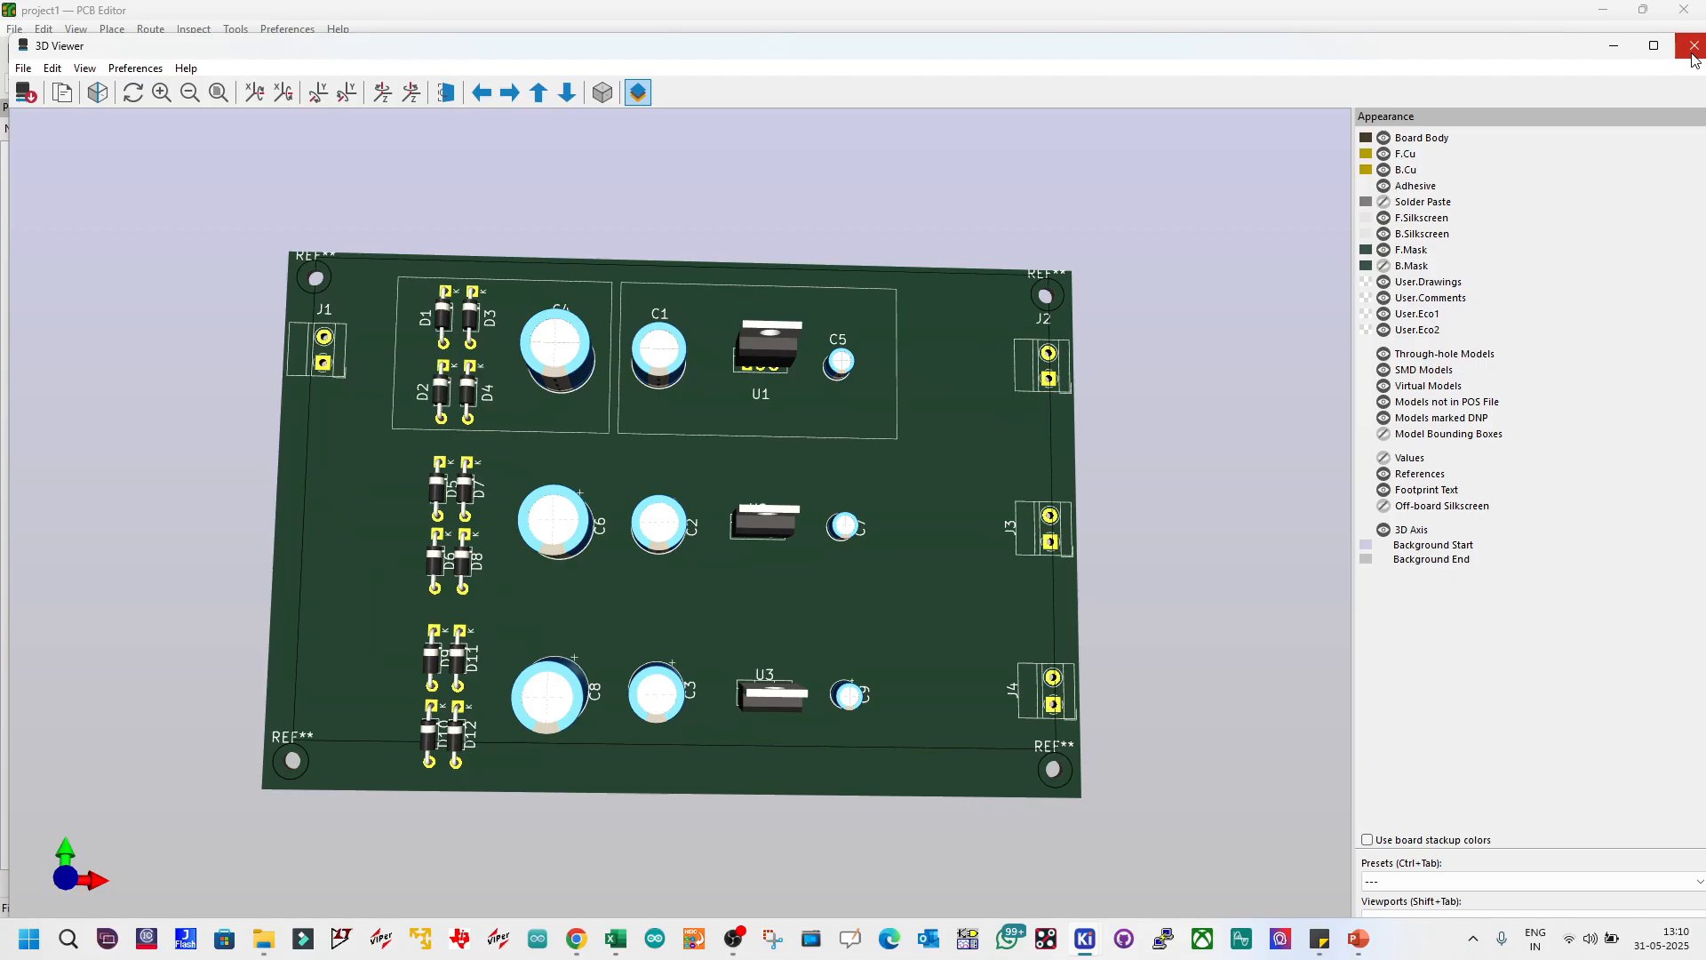
{"action": "left_click", "coordinate": [1383, 354]}
{"action": "left_click", "coordinate": [1383, 355]}
{"action": "left_click", "coordinate": [1694, 45]}
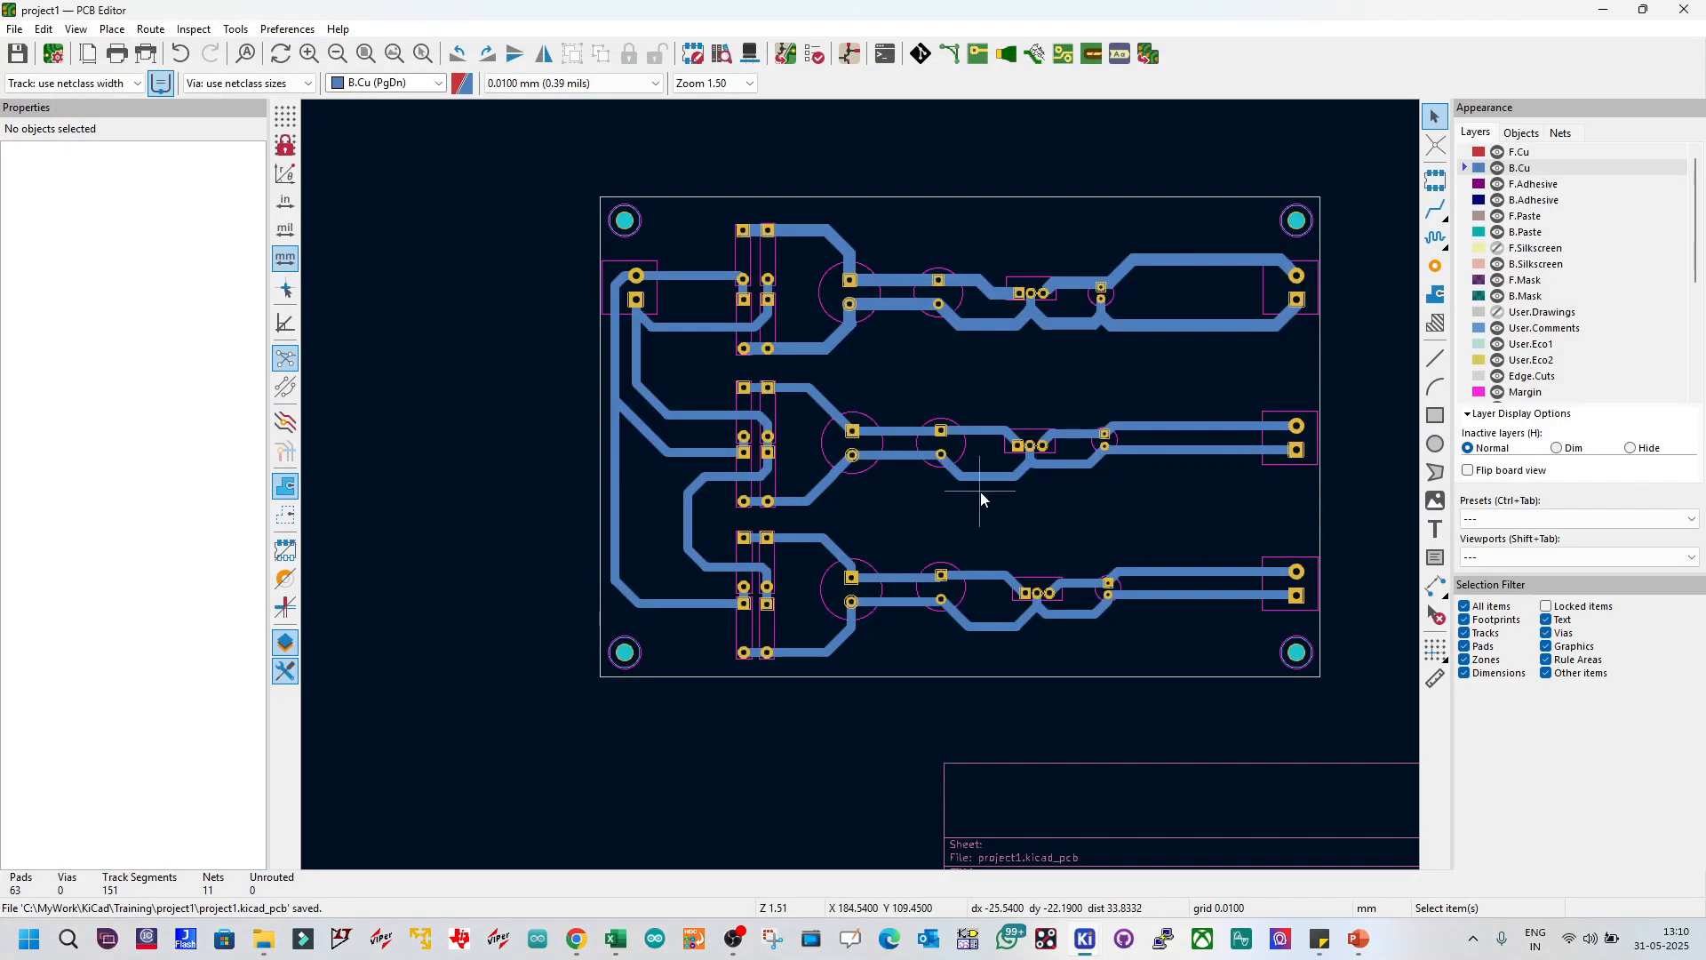
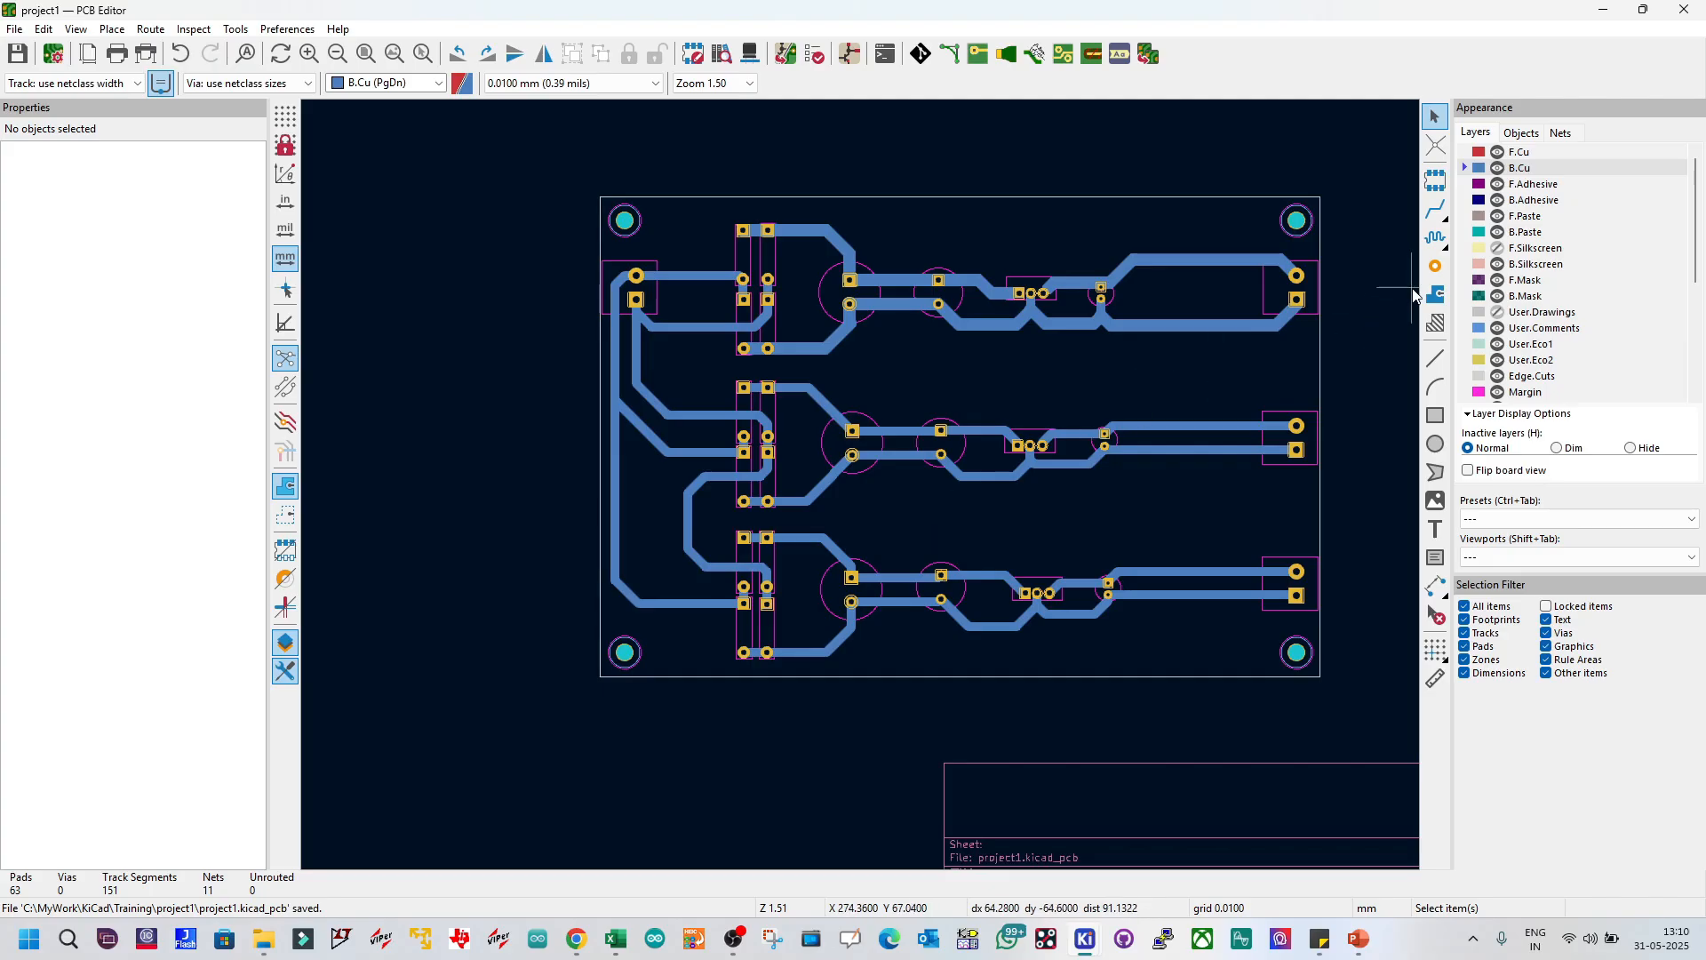
Step: Show the F.Silkscreen layer and move the D5 and D6 references together to the left of their diodes
{"action": "left_click", "coordinate": [1498, 249]}
{"action": "scroll", "coordinate": [861, 485], "scroll_direction": "up", "scroll_amount": 2}
{"action": "scroll", "coordinate": [861, 485], "scroll_direction": "down", "scroll_amount": 1}
{"action": "scroll", "coordinate": [861, 486], "scroll_direction": "up", "scroll_amount": 1}
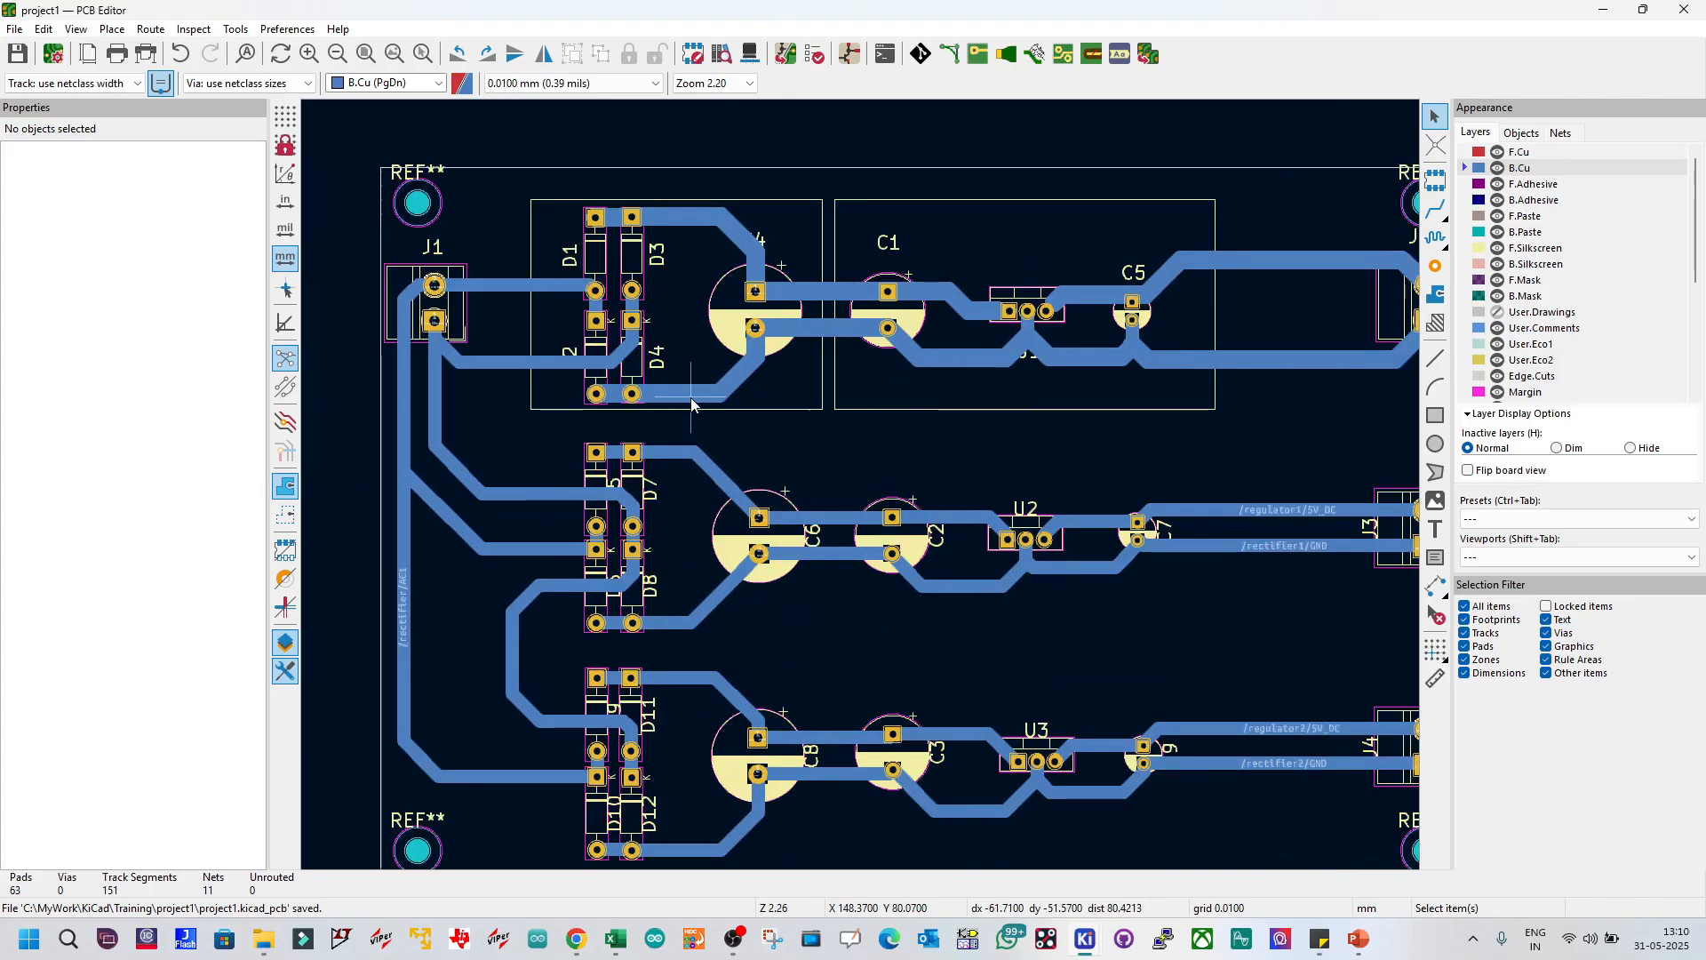
{"action": "left_click", "coordinate": [611, 487]}
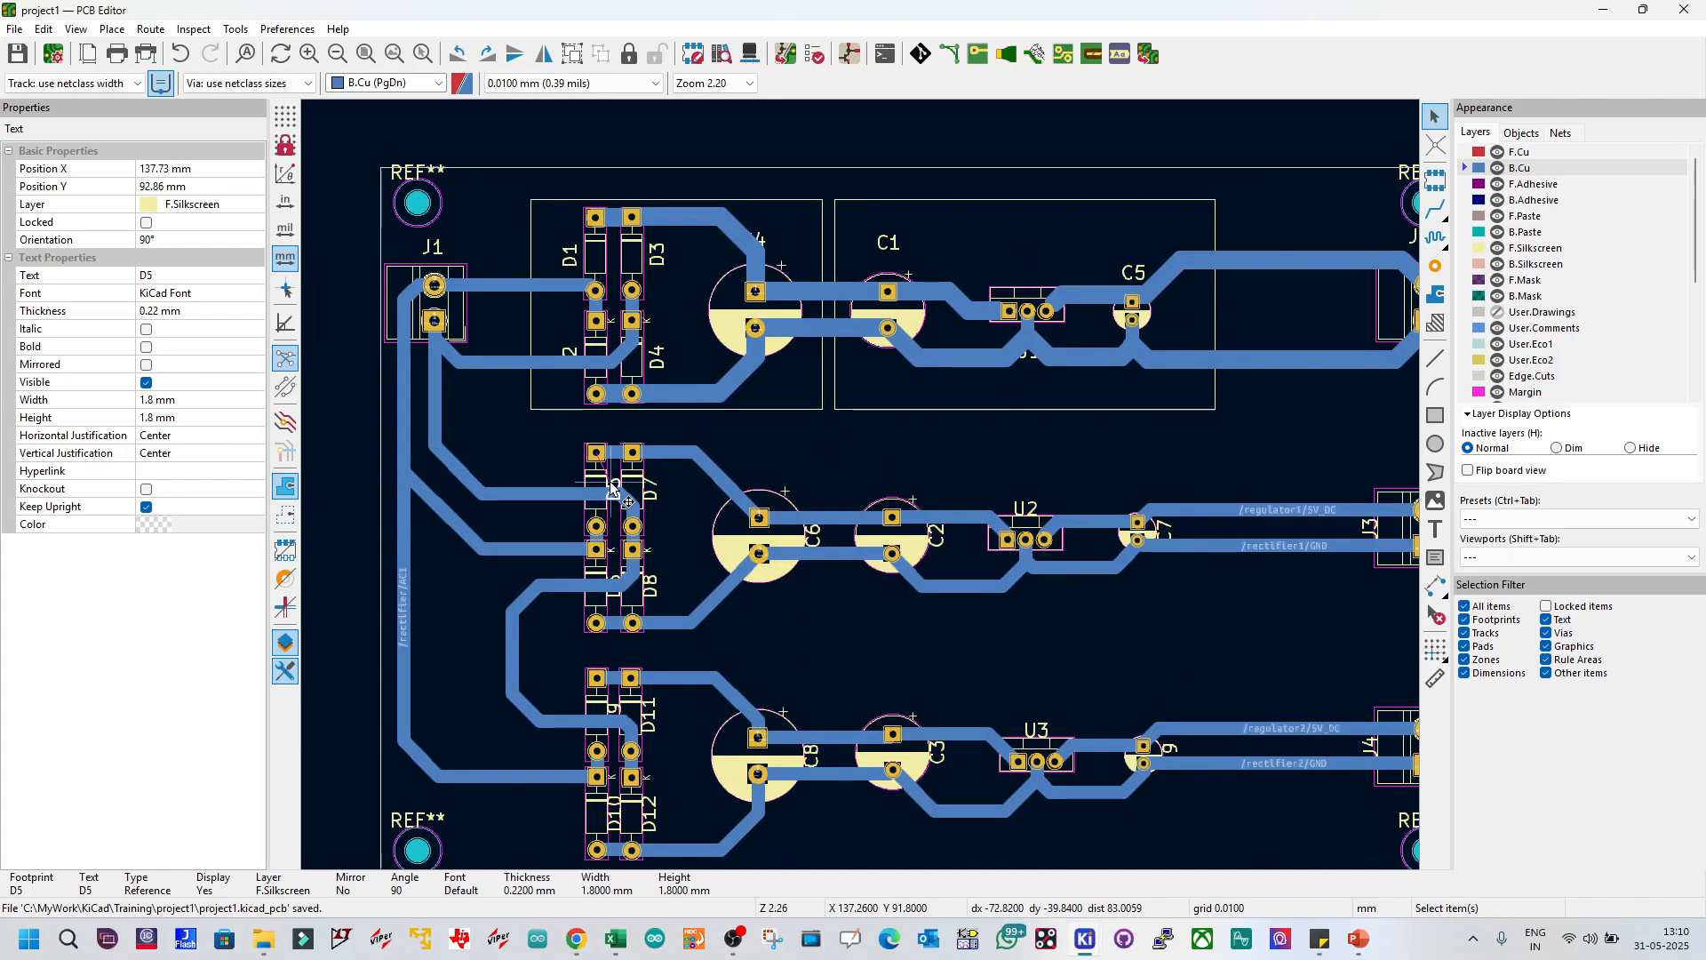
{"action": "left_click", "coordinate": [616, 584], "text": "shift"}
{"action": "left_click", "coordinate": [615, 583]}
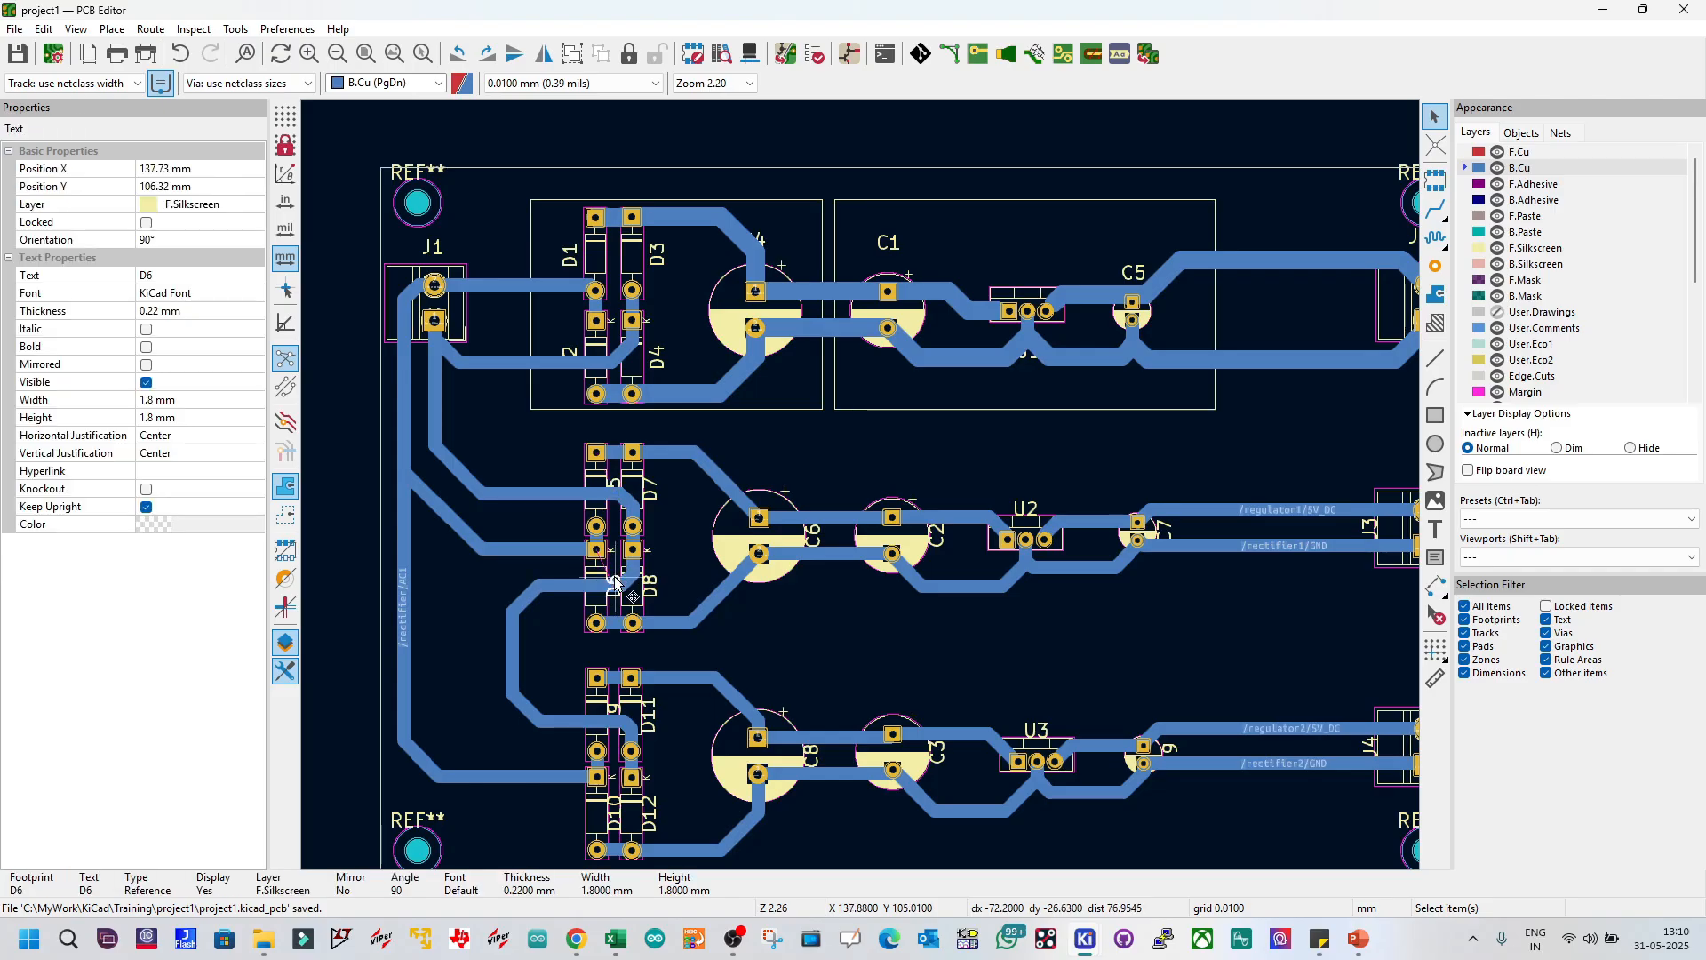
{"action": "left_click", "coordinate": [615, 487], "text": "shift"}
{"action": "key", "text": "m"}
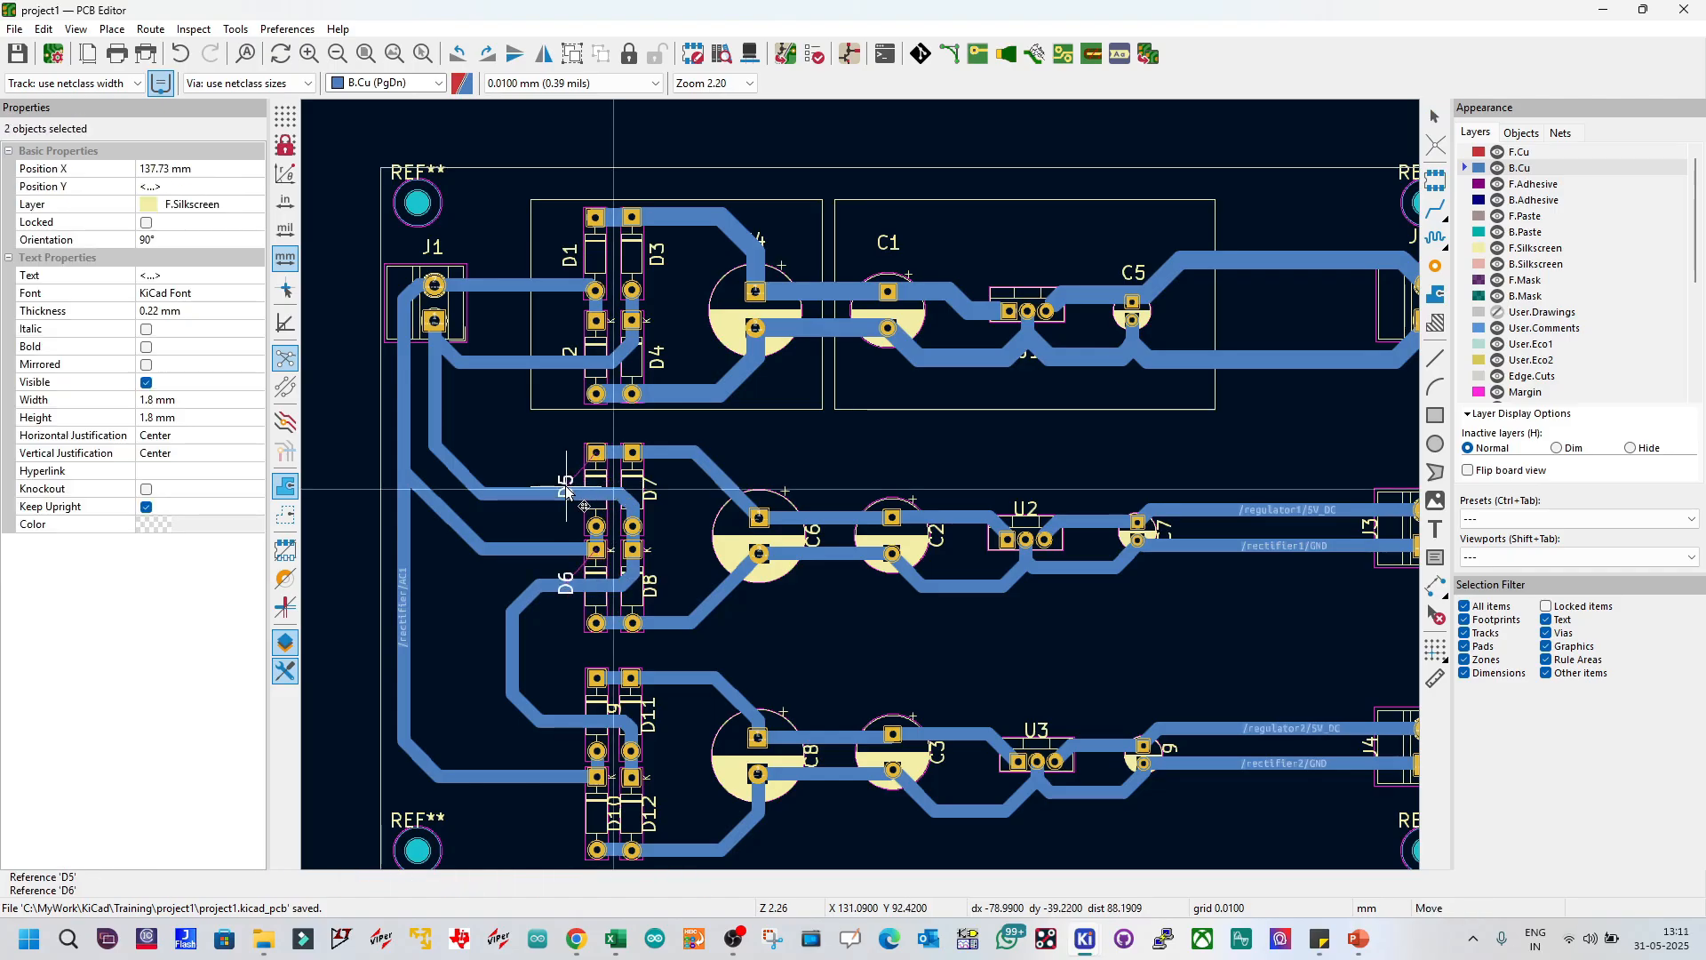
{"action": "left_click", "coordinate": [571, 494]}
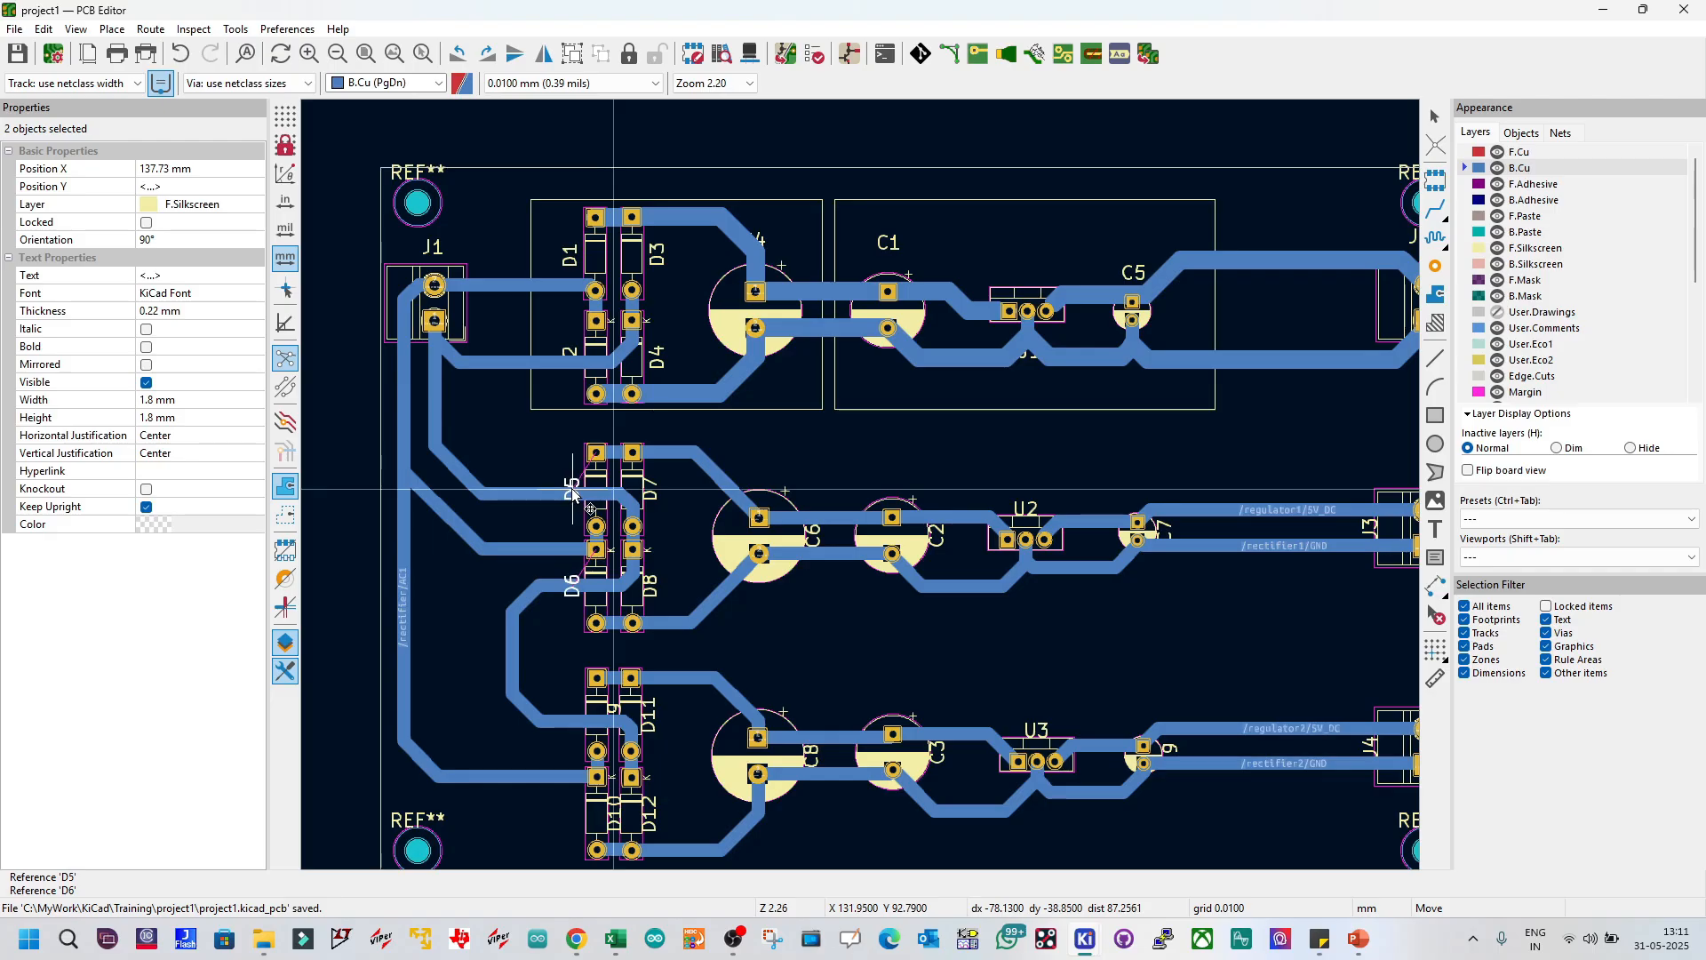
Step: Shift the D7 and D8 references together slightly farther right of their diodes
{"action": "left_click", "coordinate": [649, 502]}
{"action": "left_click", "coordinate": [649, 585], "text": "shift"}
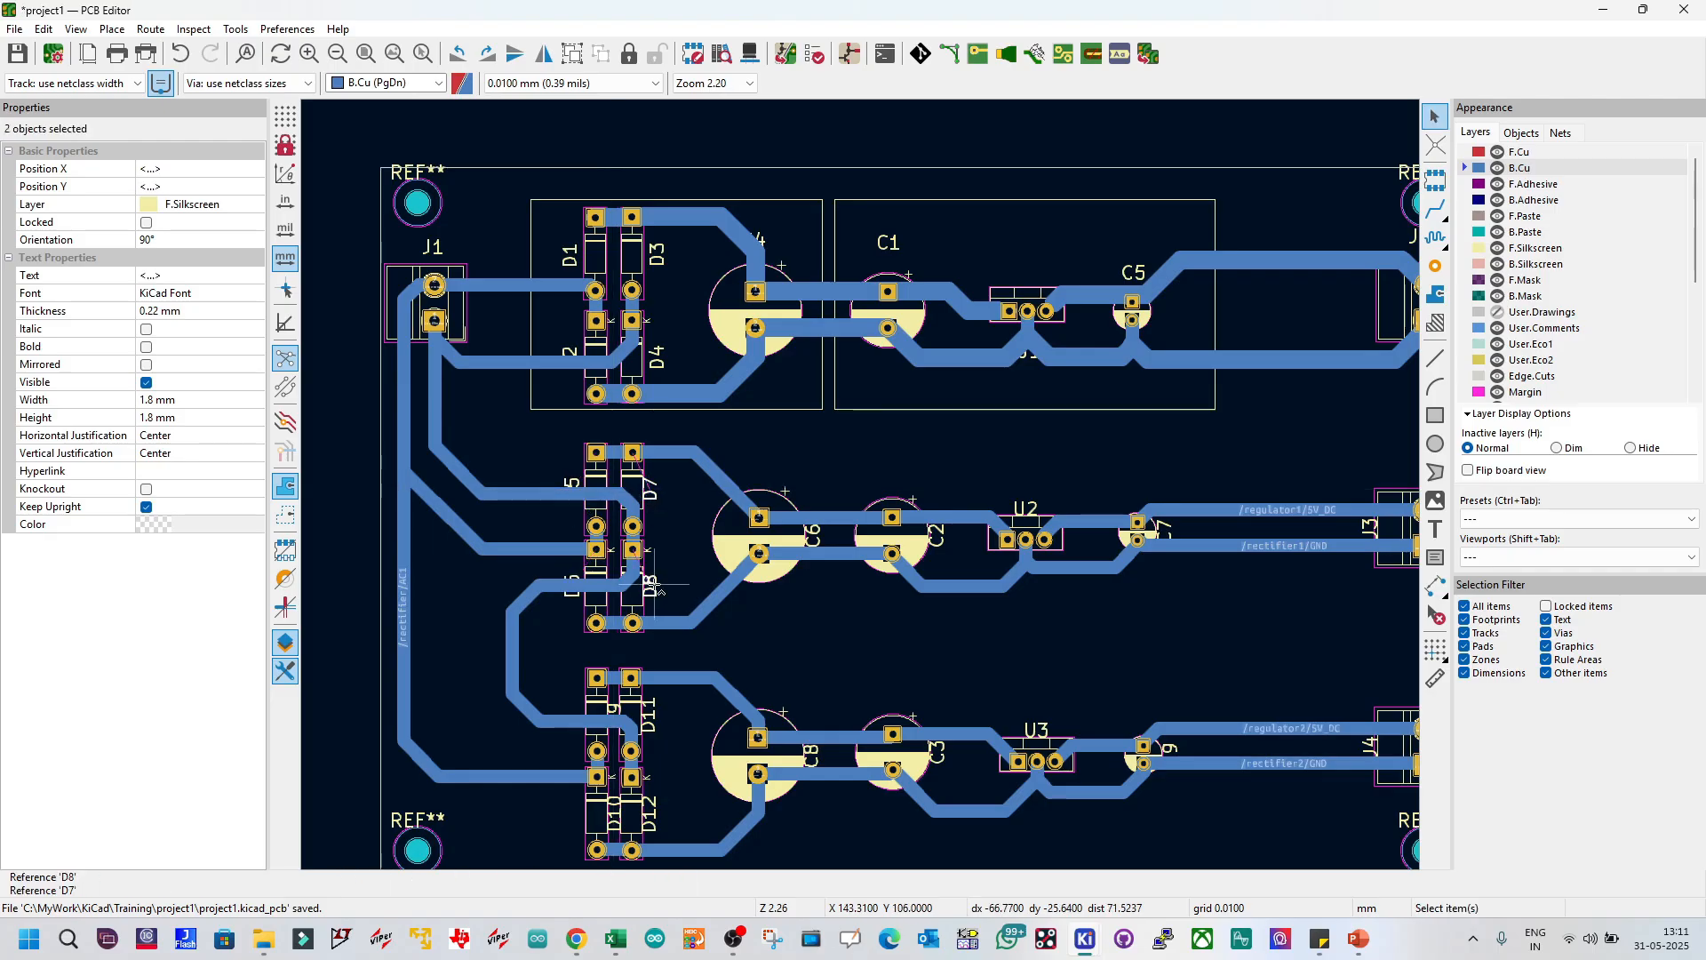
{"action": "key", "text": "m"}
{"action": "left_click", "coordinate": [662, 499]}
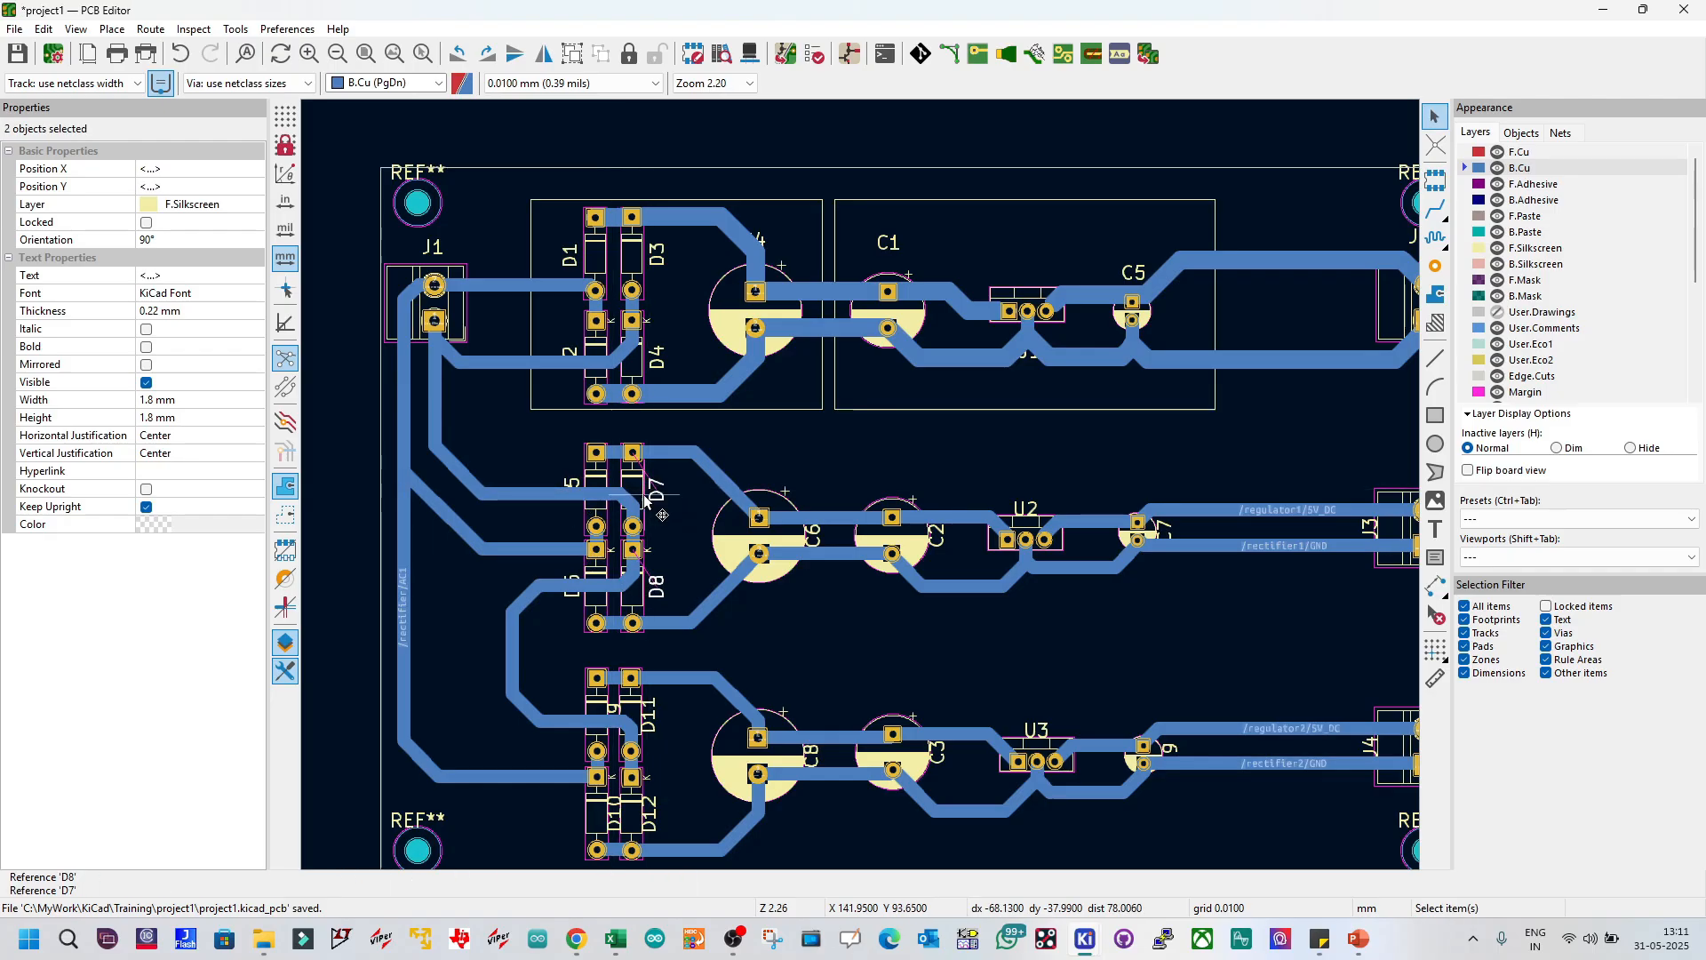
{"action": "left_click", "coordinate": [365, 530]}
Step: Move the D9 and D10 references to the left of their diodes and shift D11 and D12 slightly farther right
{"action": "middle_click_drag", "start_coordinate": [649, 727], "coordinate": [863, 491]}
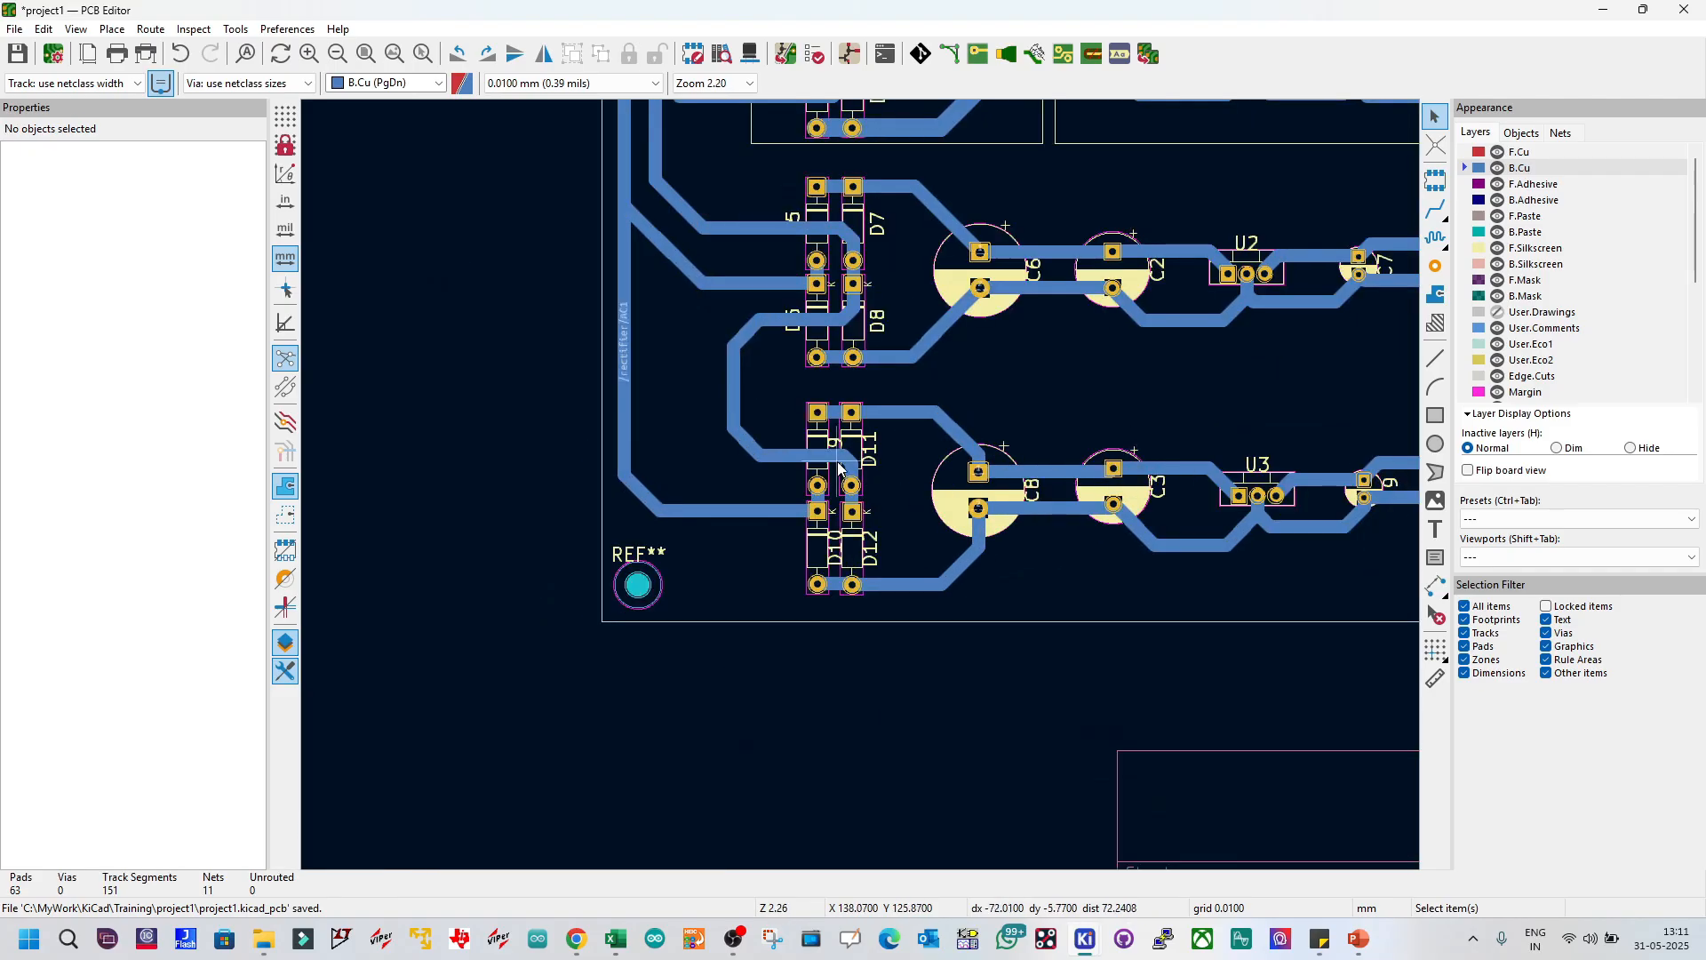
{"action": "left_click", "coordinate": [835, 447]}
{"action": "left_click", "coordinate": [844, 542], "text": "shift"}
{"action": "left_click_drag", "start_coordinate": [844, 542], "coordinate": [810, 566]}
{"action": "left_click", "coordinate": [871, 543]}
{"action": "left_click", "coordinate": [871, 455], "text": "shift"}
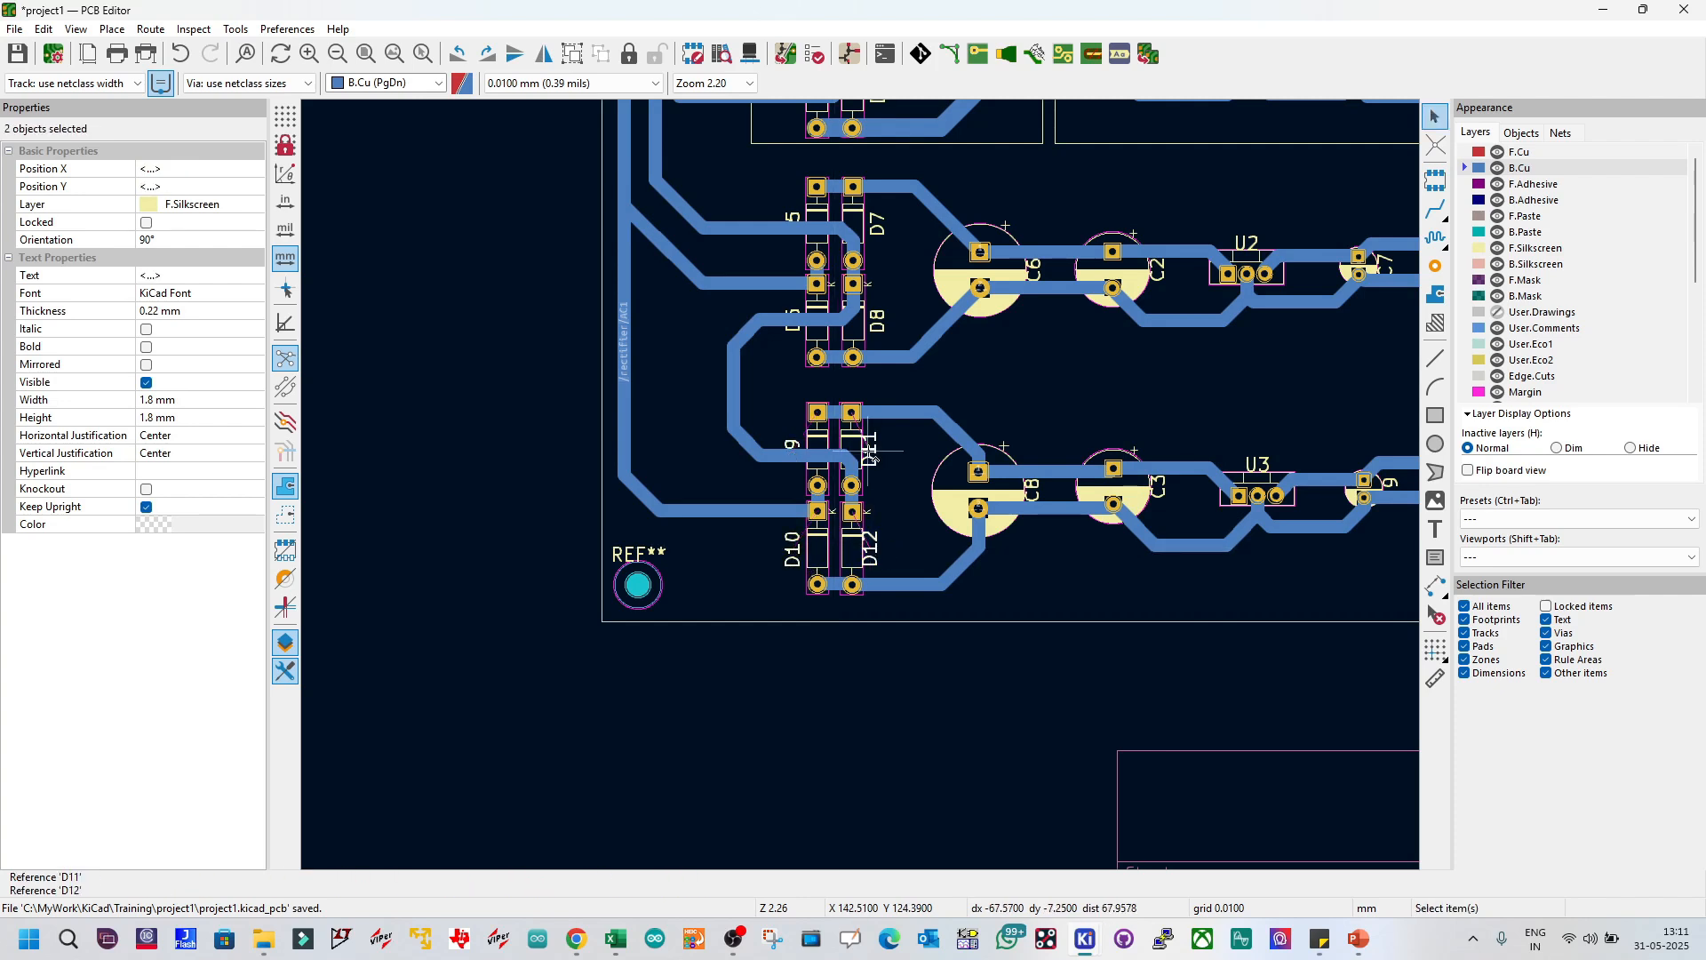
{"action": "left_click", "coordinate": [969, 685]}
Step: Move the C6, C8, C3 and C2 references together to just above their capacitors
{"action": "scroll", "coordinate": [871, 414], "scroll_direction": "down", "scroll_amount": 2}
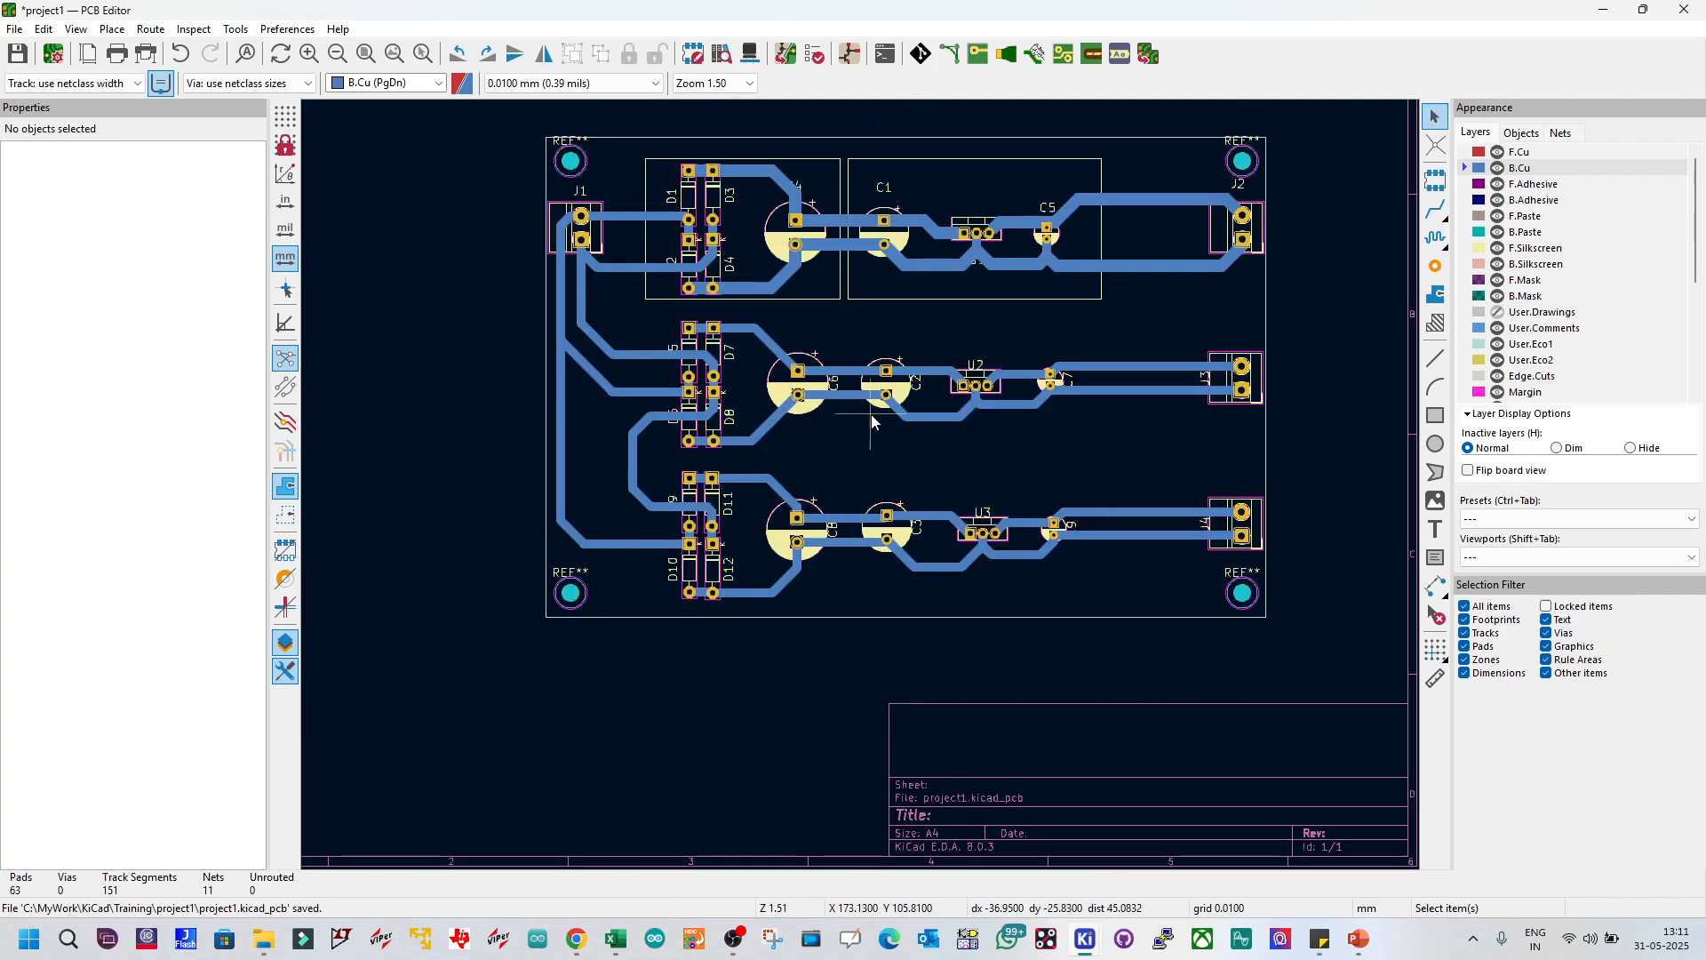
{"action": "scroll", "coordinate": [870, 414], "scroll_direction": "up", "scroll_amount": 2}
{"action": "left_click", "coordinate": [802, 480]}
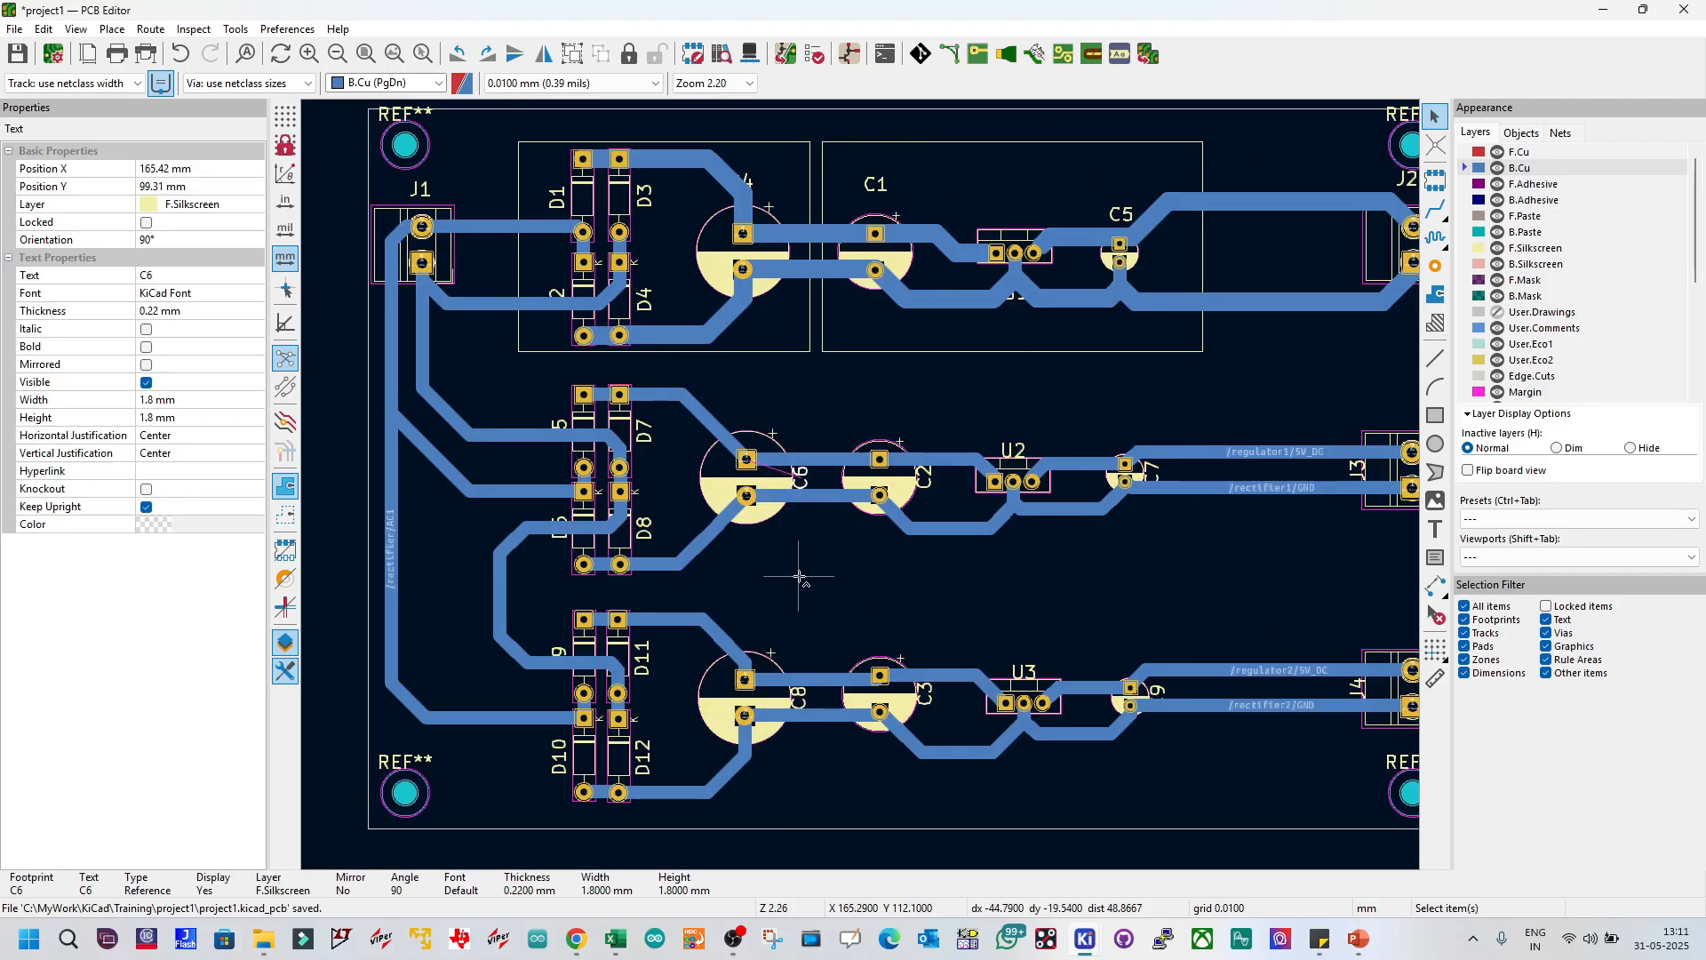
{"action": "left_click", "coordinate": [800, 702], "text": "shift"}
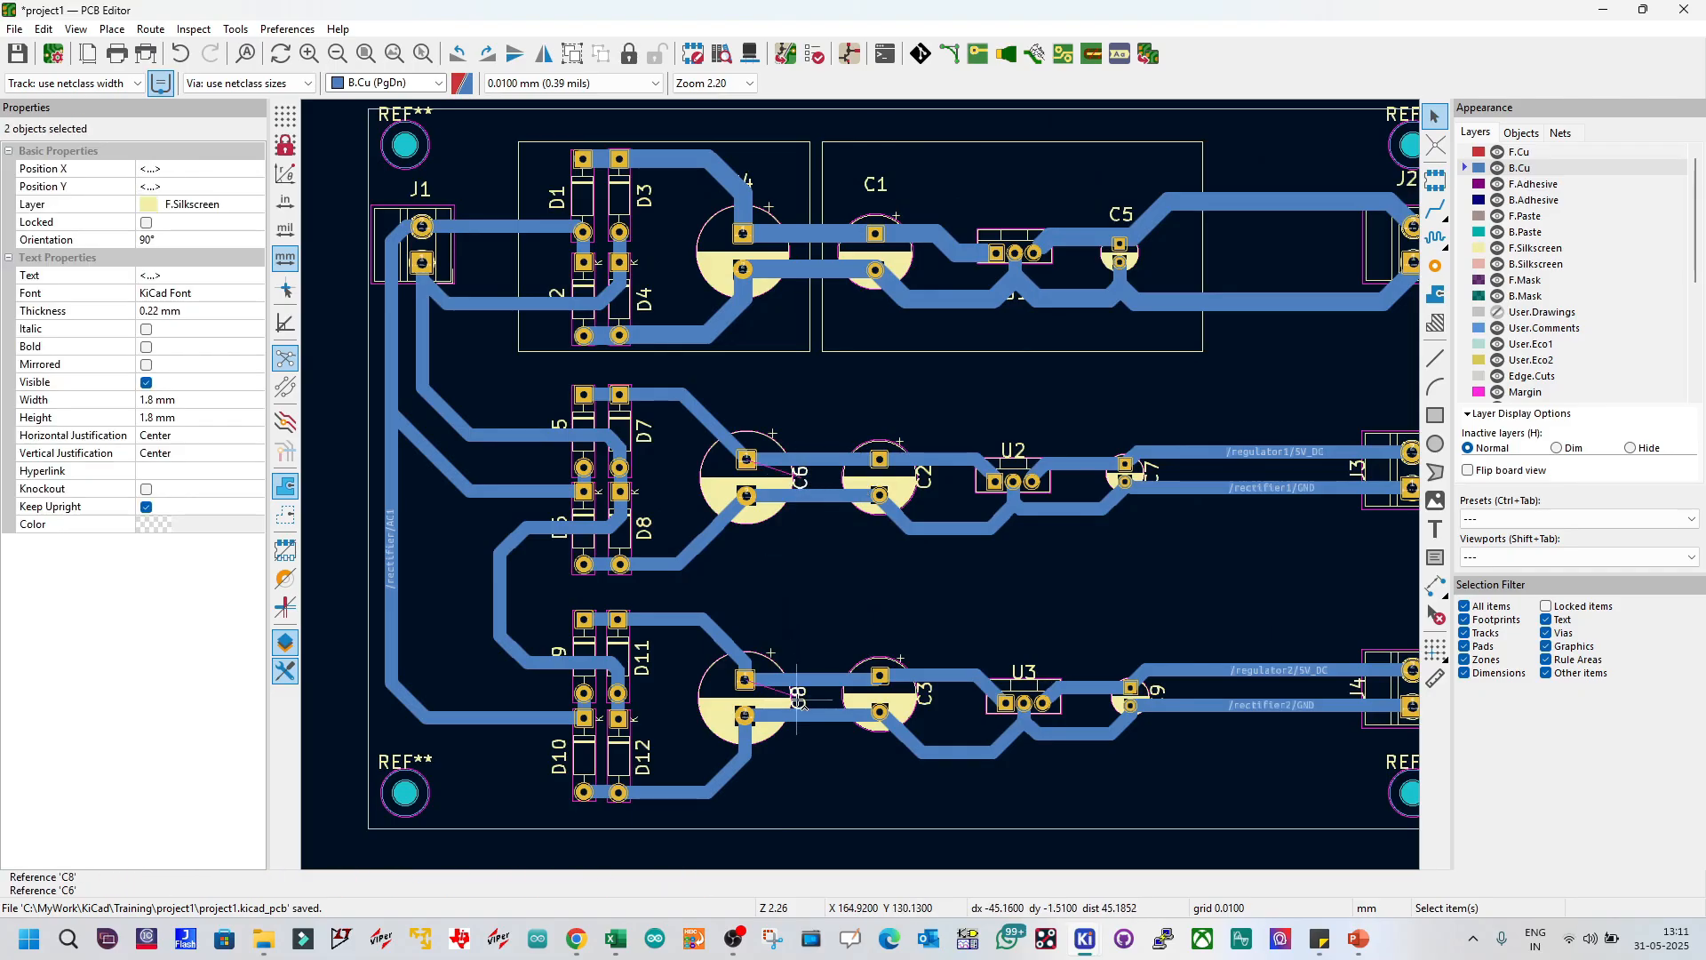
{"action": "left_click", "coordinate": [925, 693], "text": "shift"}
{"action": "left_click", "coordinate": [924, 471], "text": "shift"}
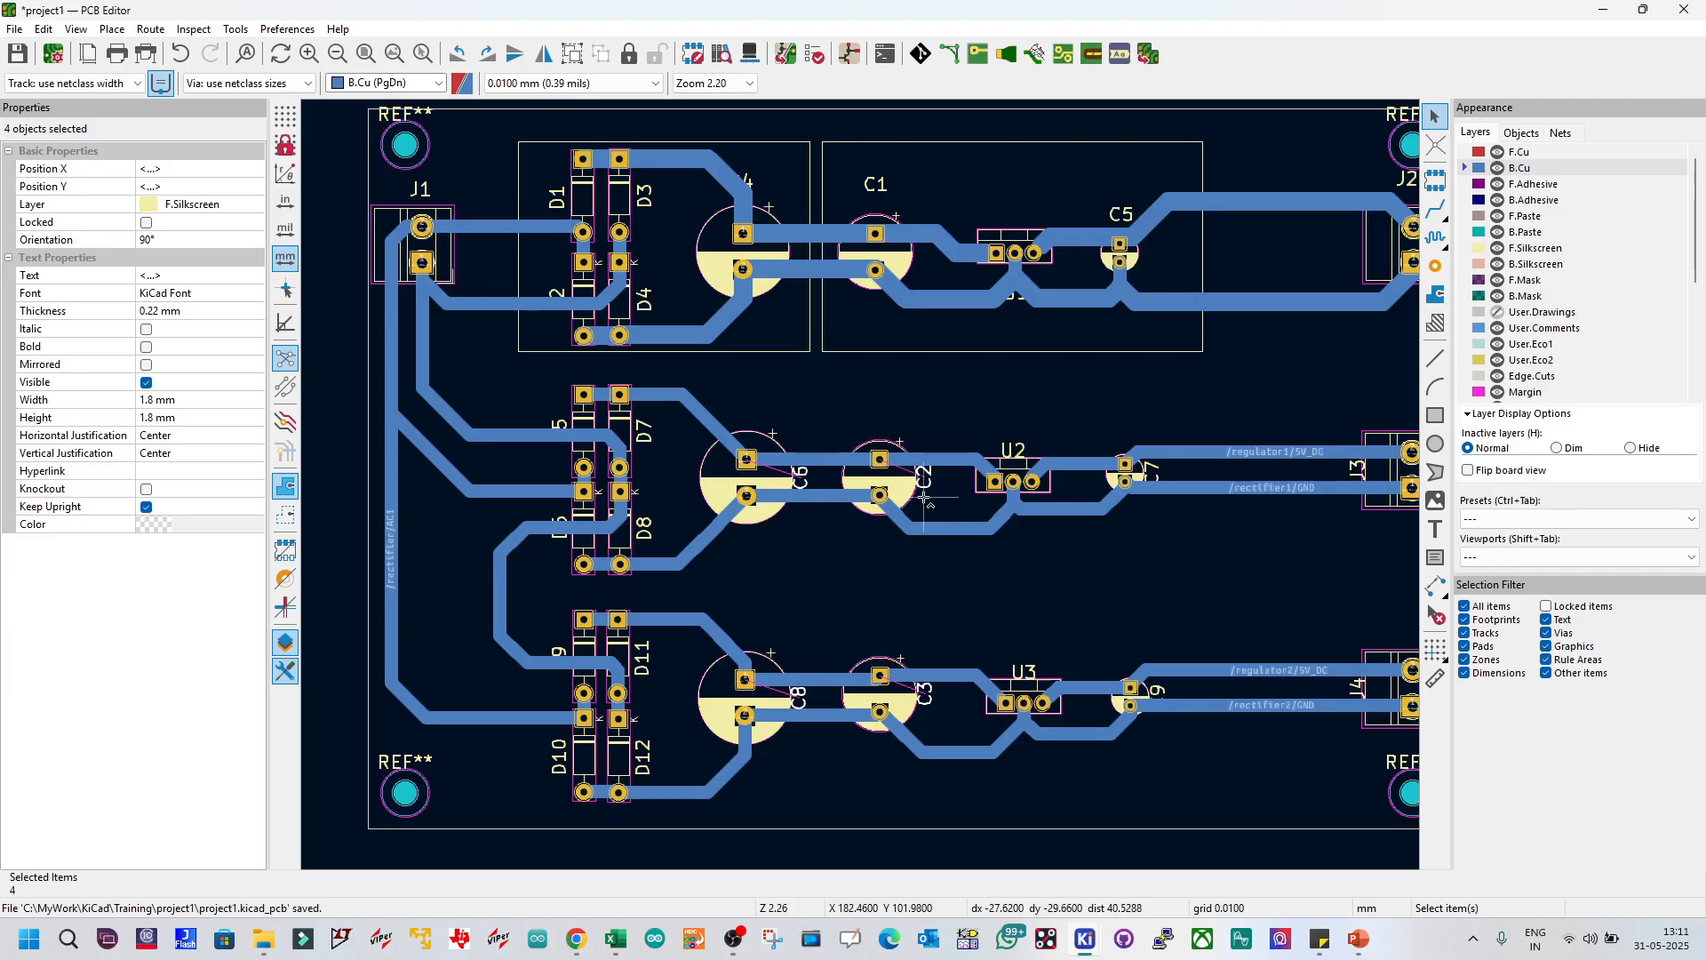
{"action": "key", "text": "m"}
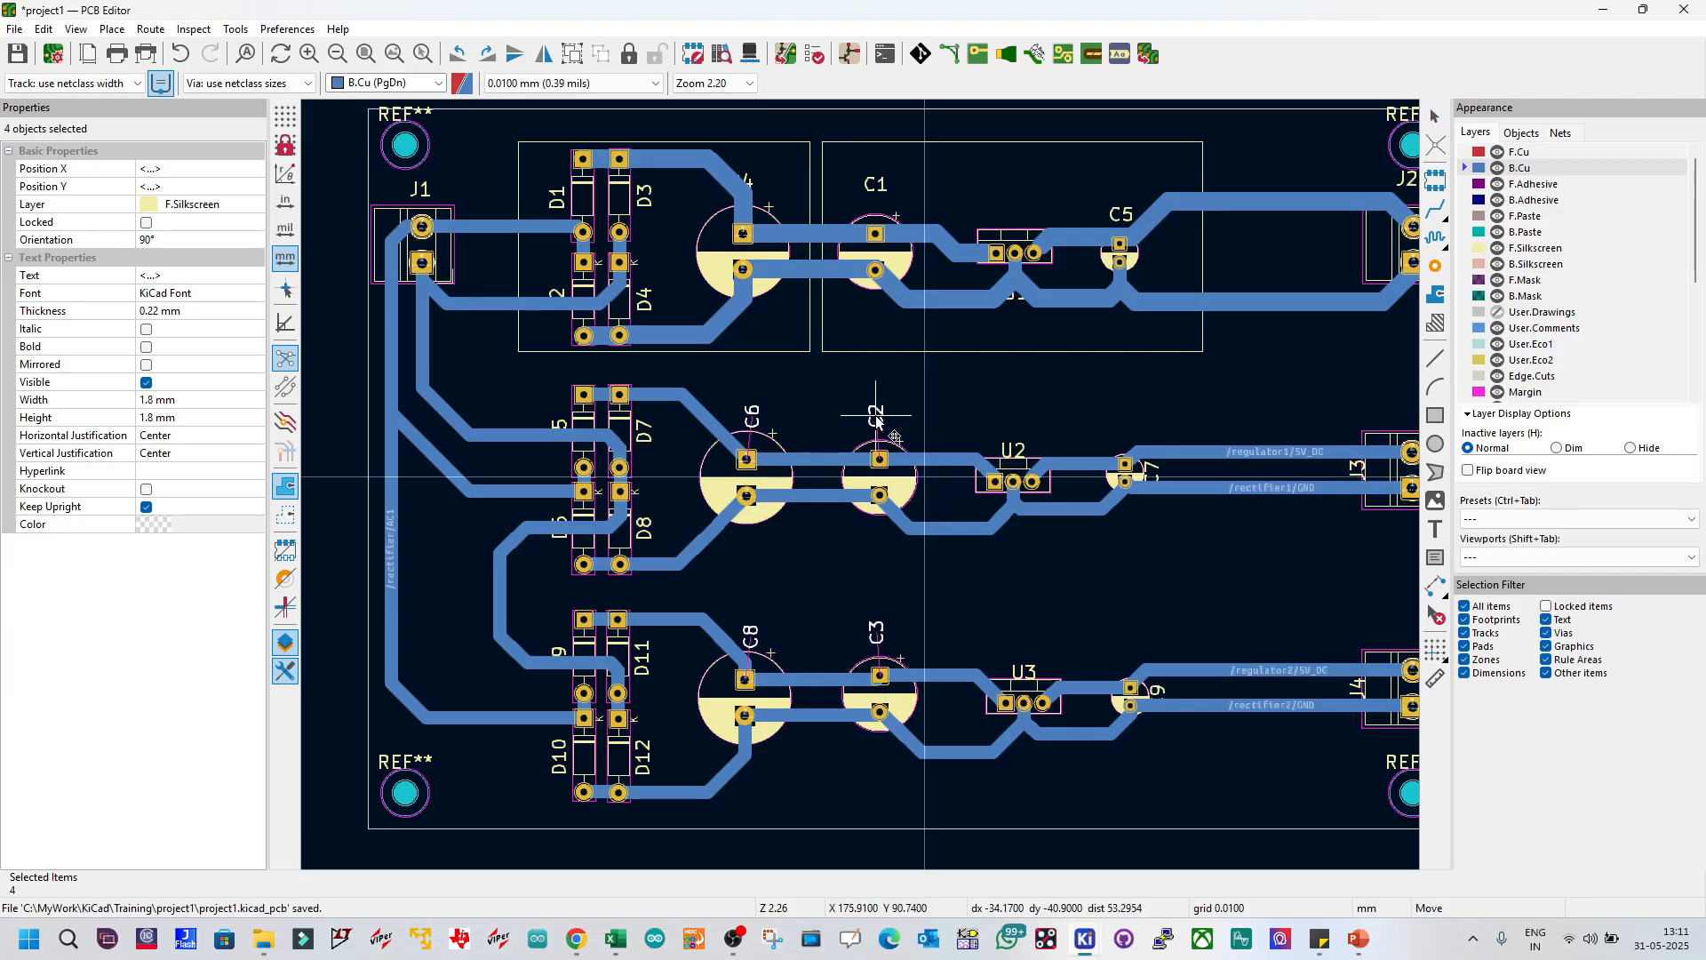
{"action": "left_click", "coordinate": [875, 419]}
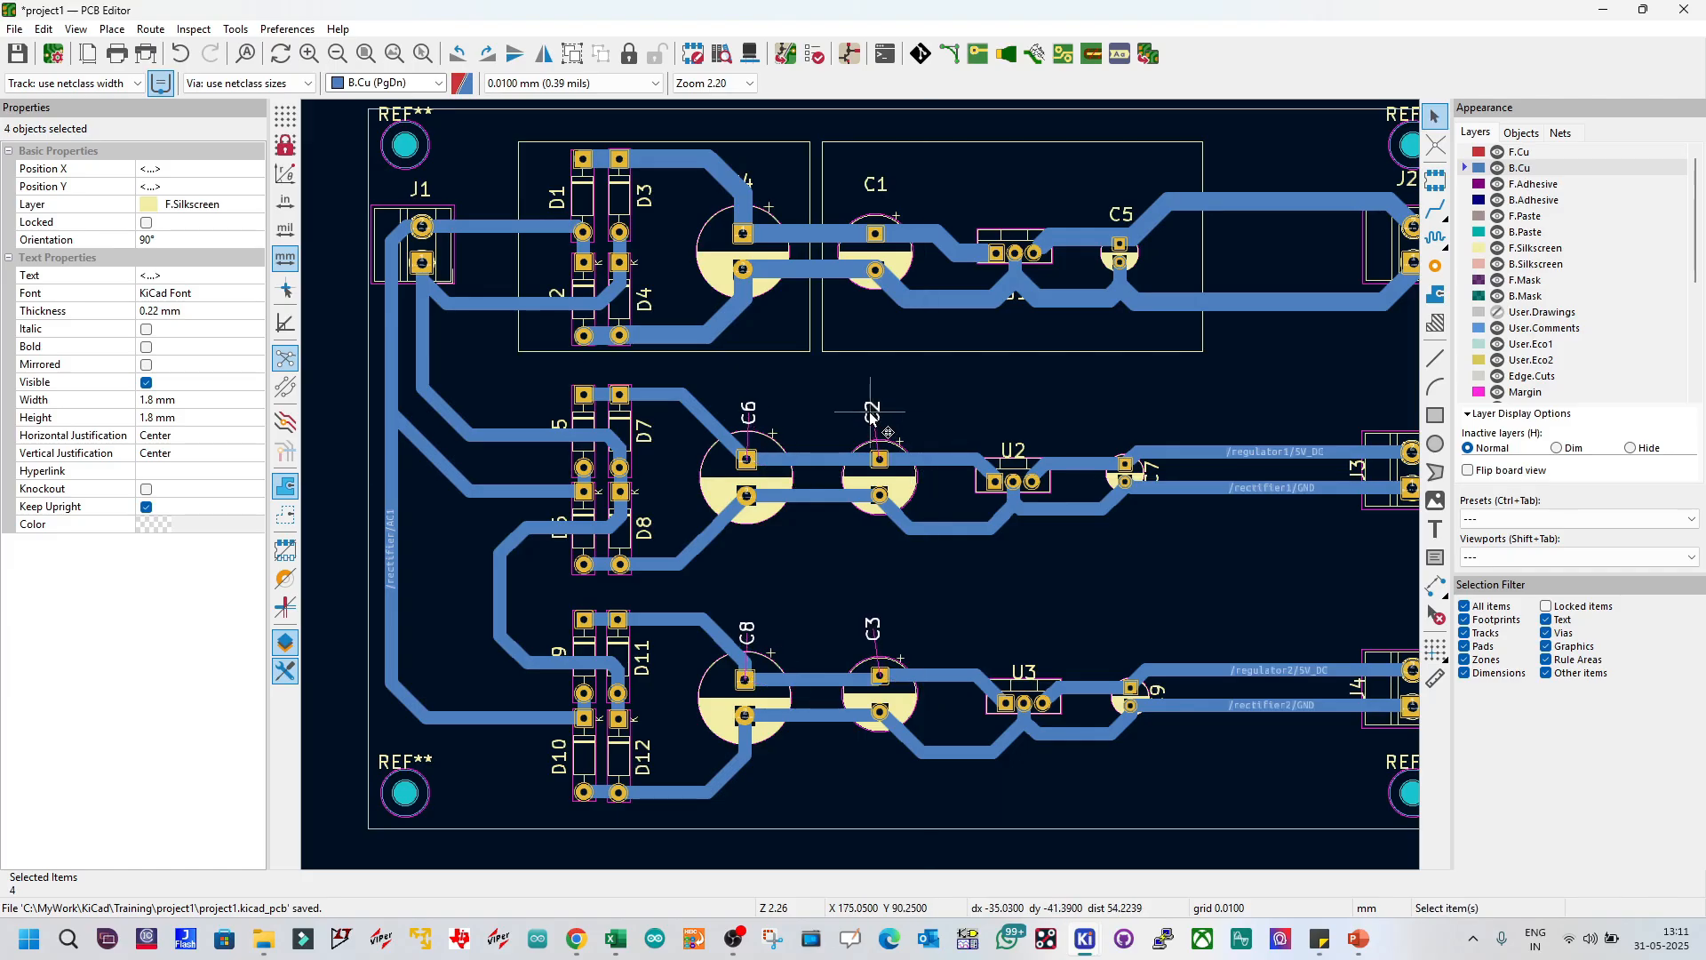
Step: Rotate the C6 and C2 references individually so each one reads horizontally above its capacitor
{"action": "key", "text": "r"}
{"action": "key", "text": "ctrl+z"}
{"action": "left_click", "coordinate": [820, 559]}
{"action": "left_click", "coordinate": [755, 414]}
{"action": "key", "text": "r"}
{"action": "left_click", "coordinate": [878, 417]}
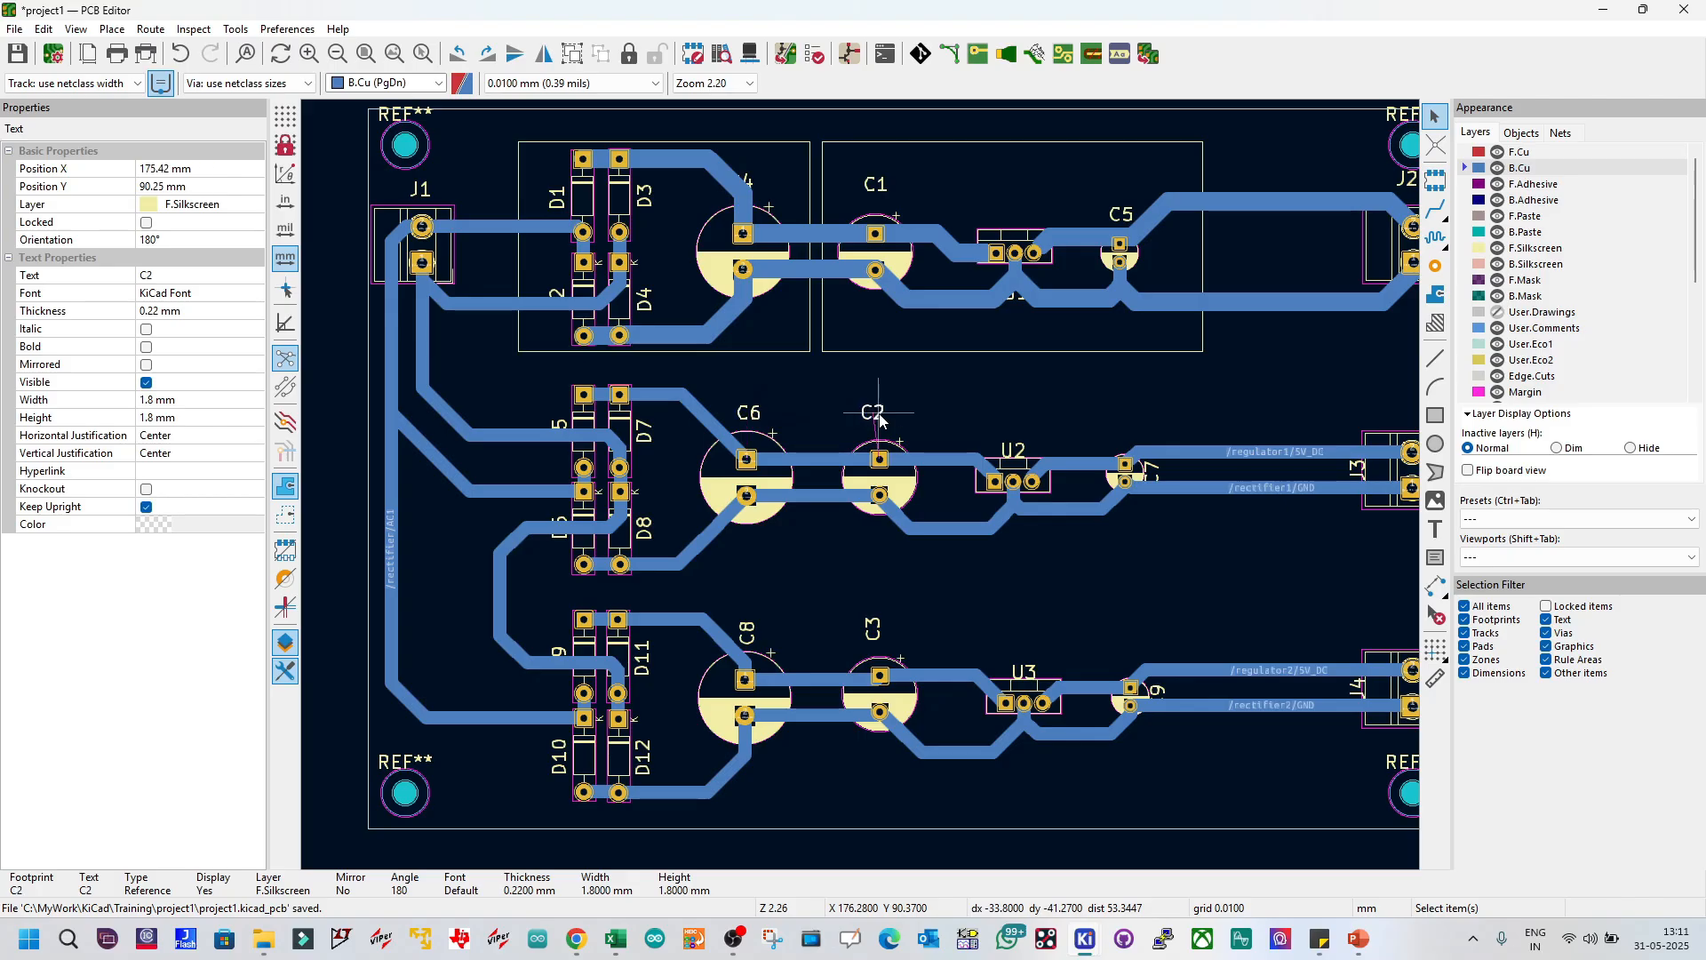
Step: Rotate the C8 and C3 references to read horizontally and align C3 and C2 centrally above their capacitors
{"action": "left_click", "coordinate": [749, 633]}
{"action": "key", "text": "r"}
{"action": "left_click", "coordinate": [877, 633]}
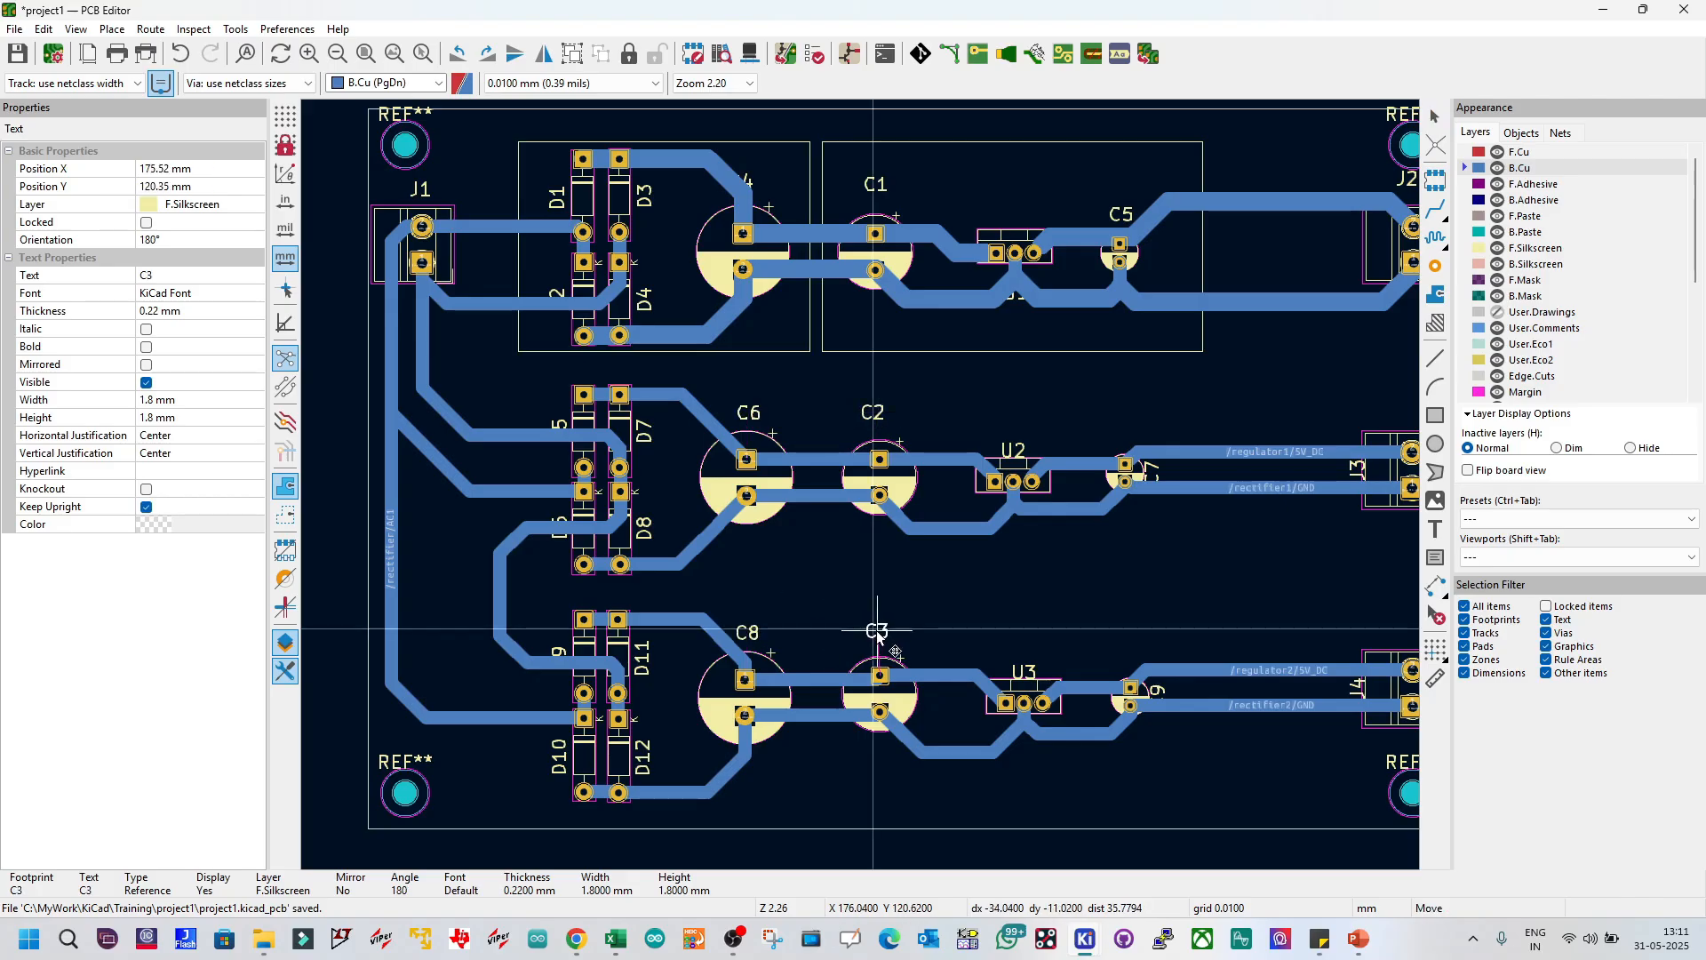
{"action": "left_click", "coordinate": [872, 415]}
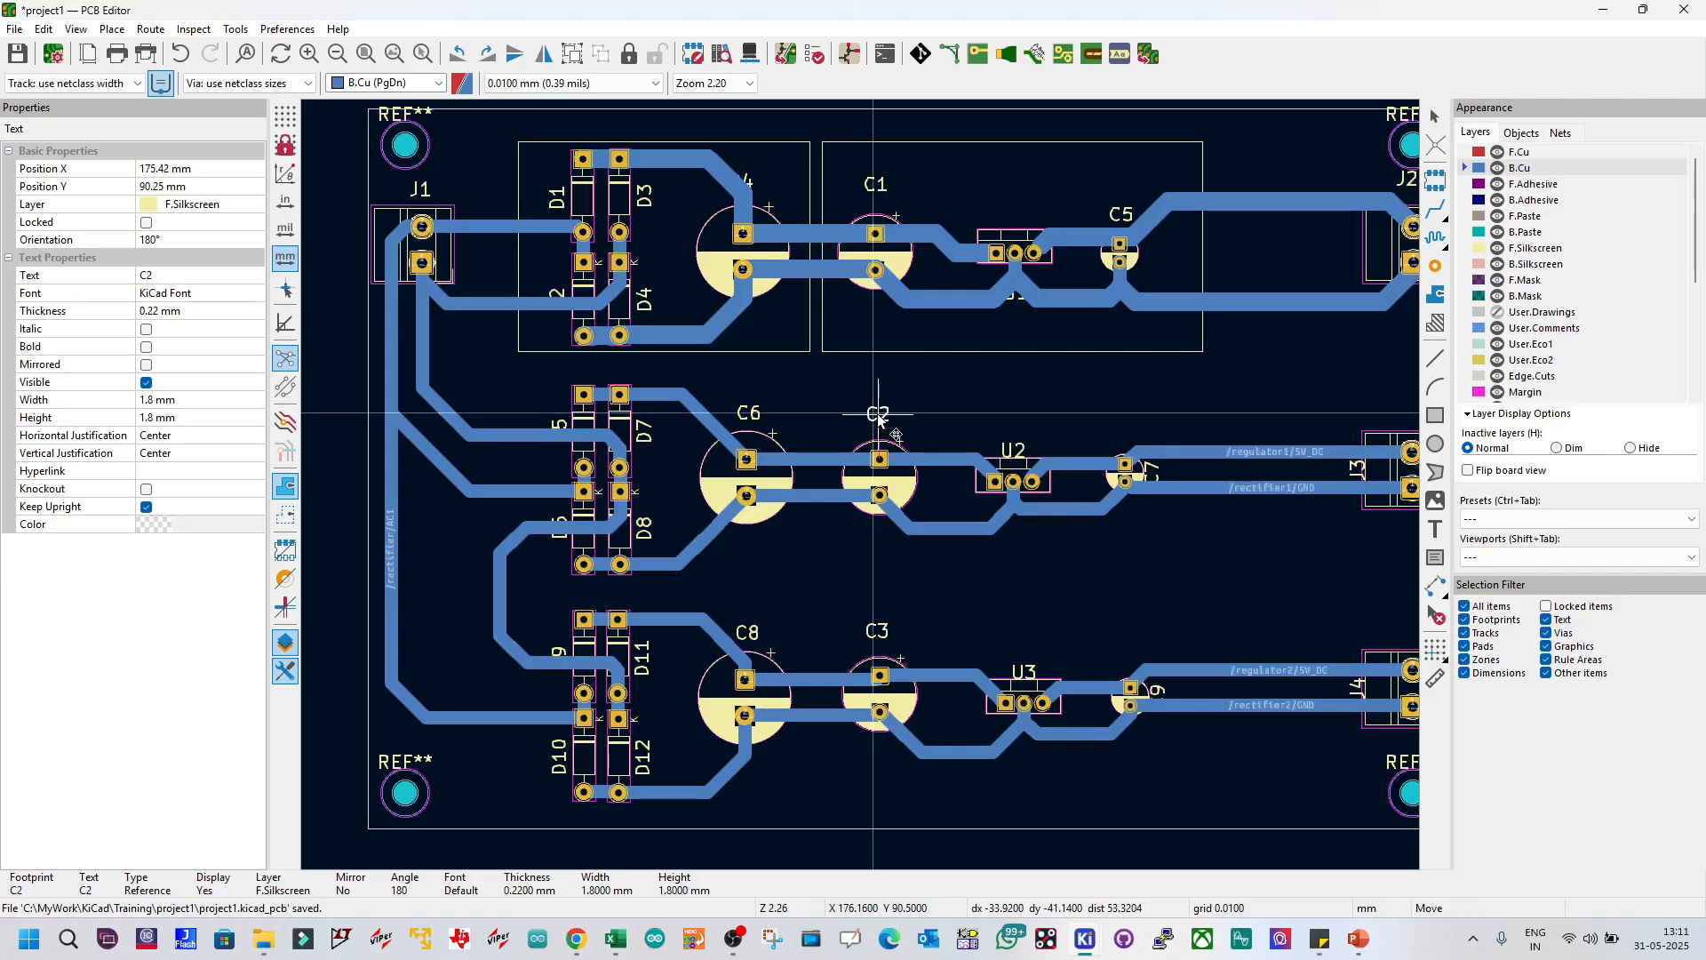
{"action": "key", "text": "Escape"}
Step: Move the U2 and U3 references from above to just below their regulators
{"action": "left_click", "coordinate": [1012, 456]}
{"action": "key", "text": "m"}
{"action": "left_click", "coordinate": [1014, 530]}
{"action": "left_click", "coordinate": [1023, 673]}
{"action": "key", "text": "m"}
{"action": "left_click", "coordinate": [1028, 731]}
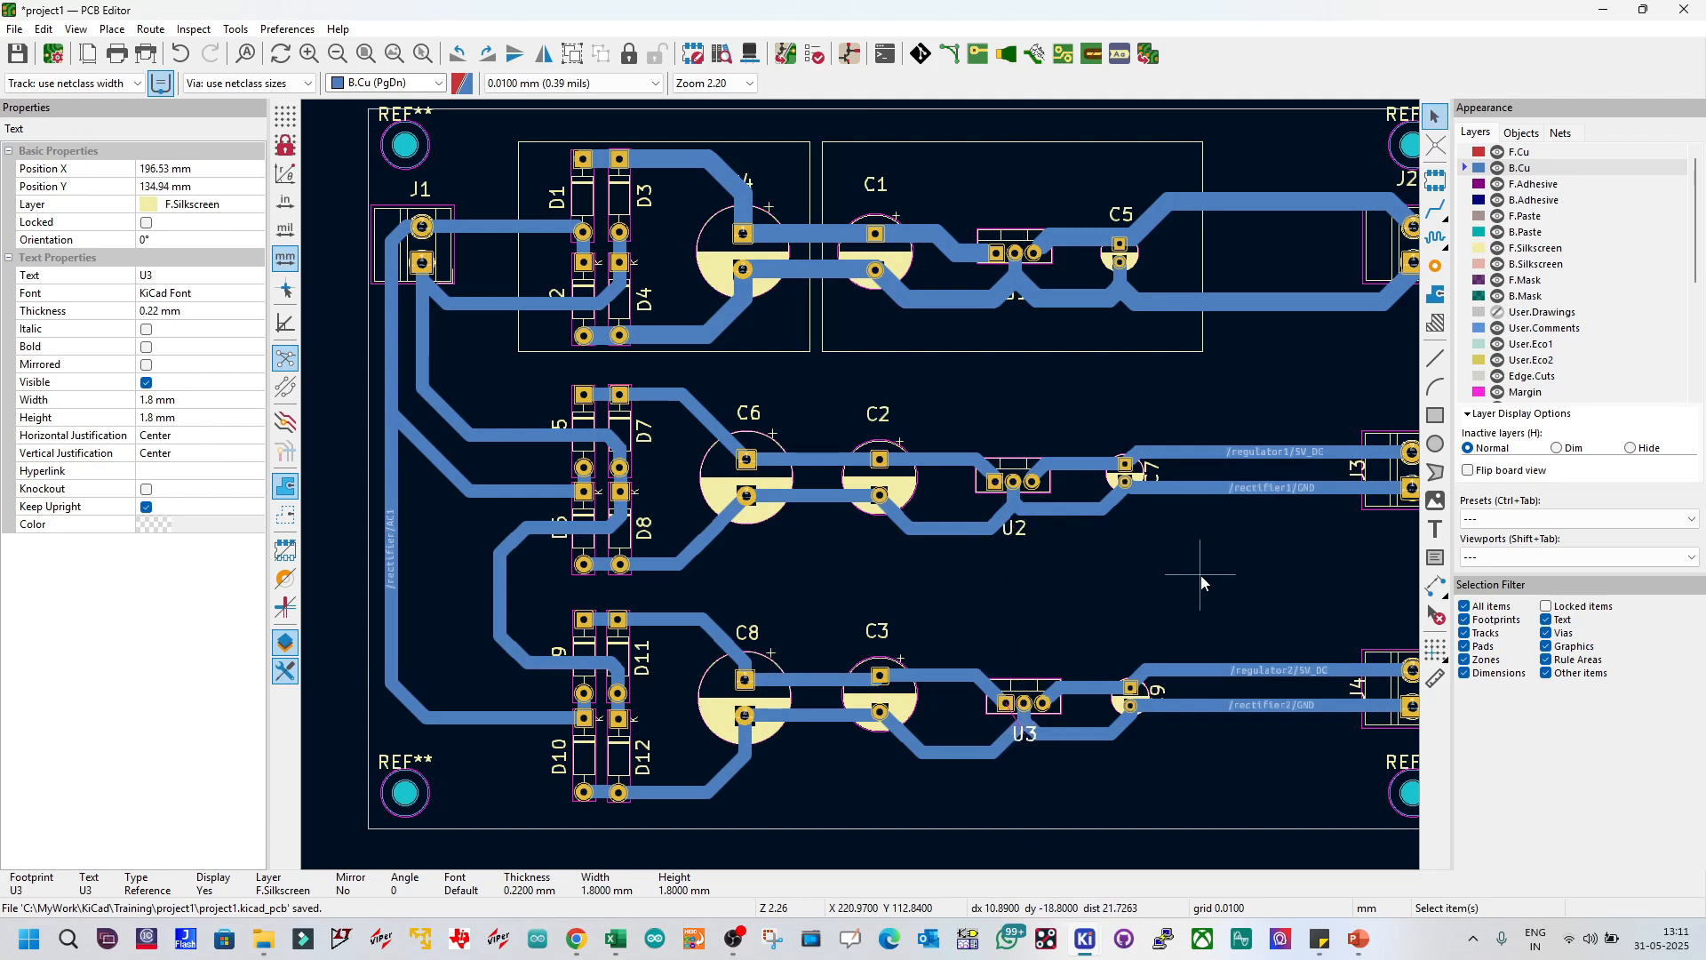
Step: Rotate the C7 and C9 references to read horizontally and place each one just above its capacitor
{"action": "left_click", "coordinate": [1149, 477]}
{"action": "key", "text": "m"}
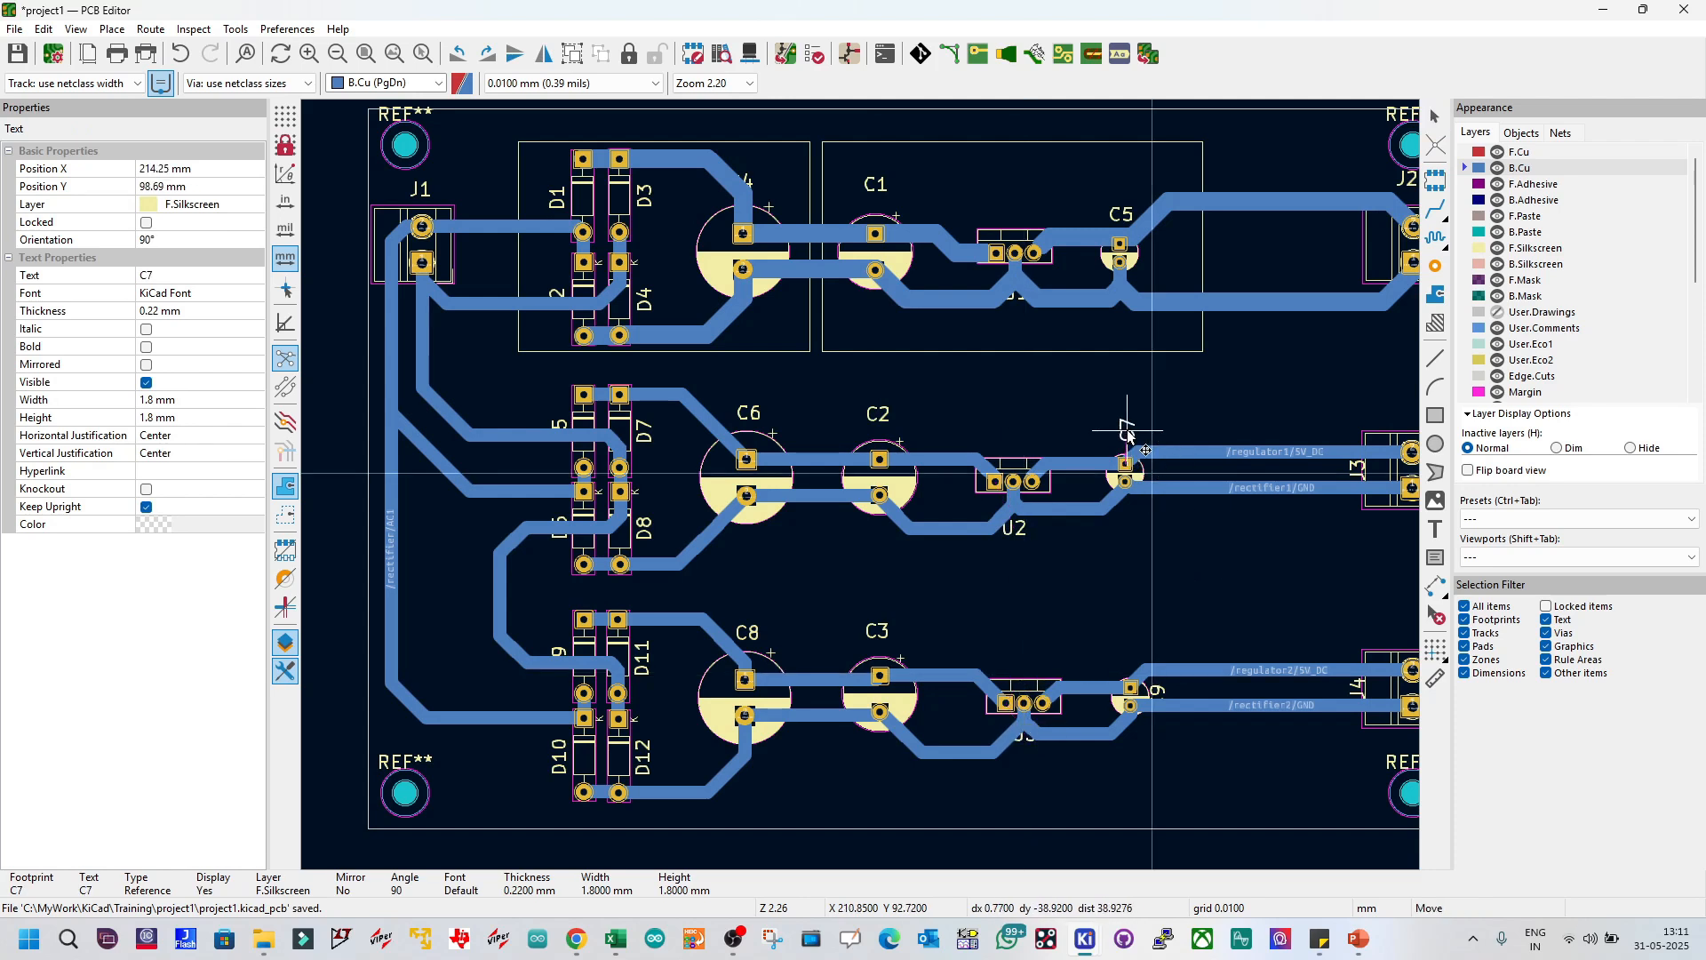
{"action": "key", "text": "r"}
{"action": "left_click", "coordinate": [1129, 436]}
{"action": "left_click", "coordinate": [1138, 610]}
{"action": "left_click", "coordinate": [1160, 691]}
{"action": "key", "text": "m"}
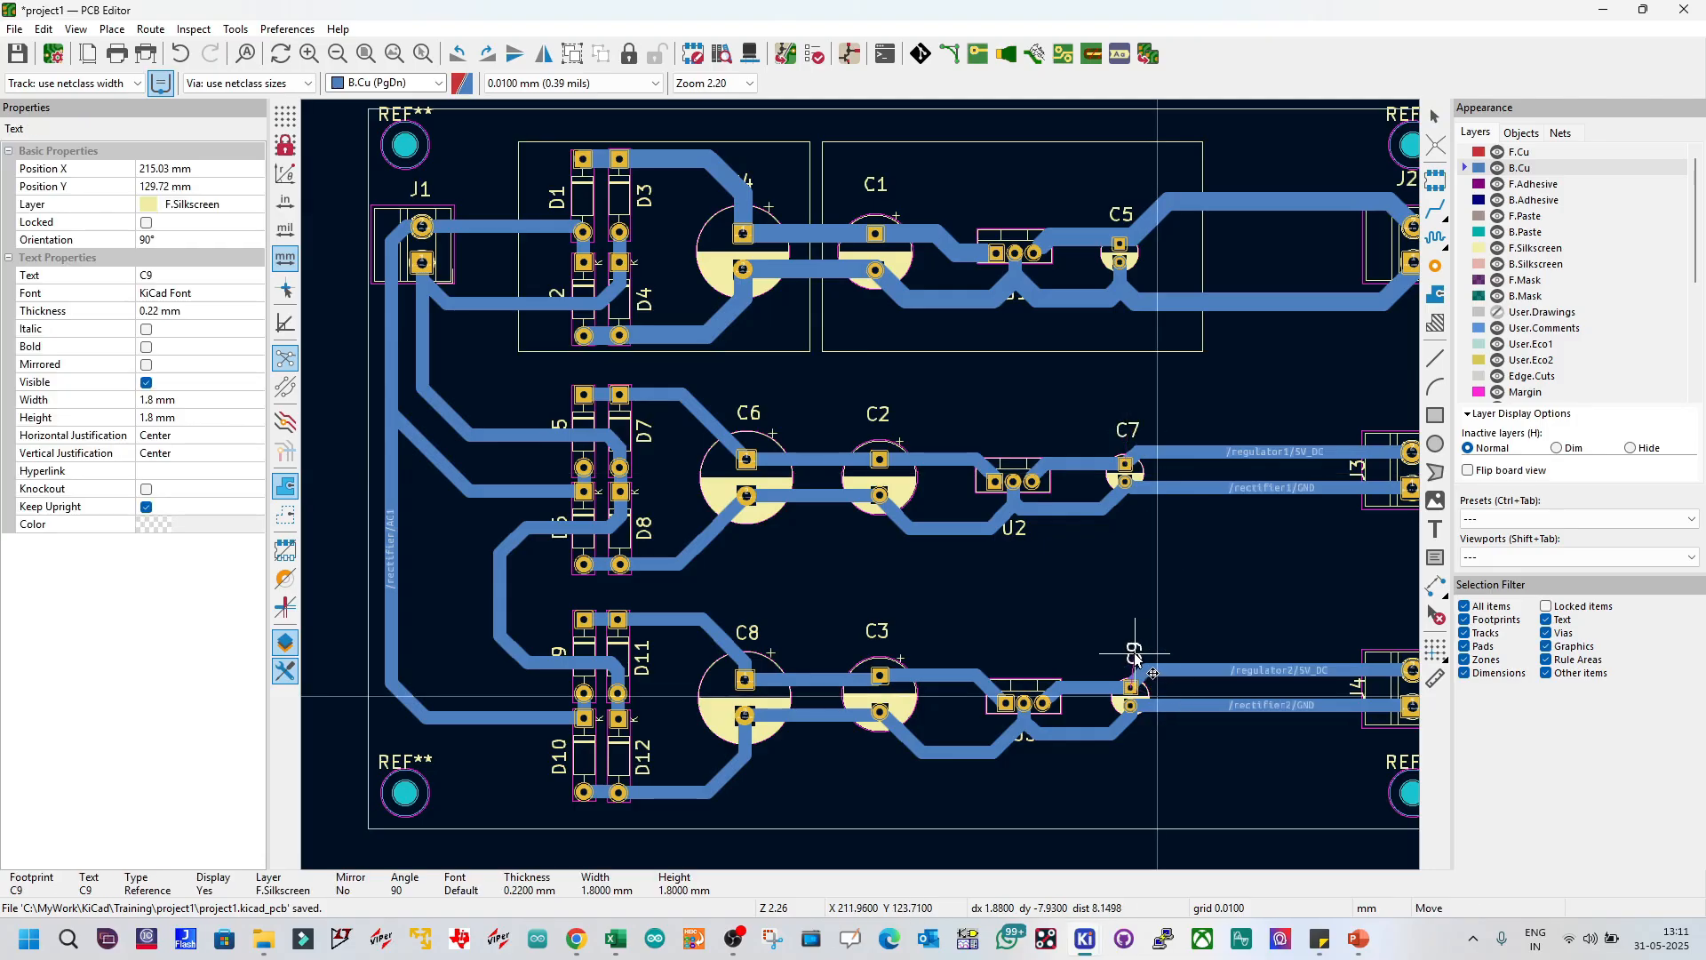
{"action": "key", "text": "r"}
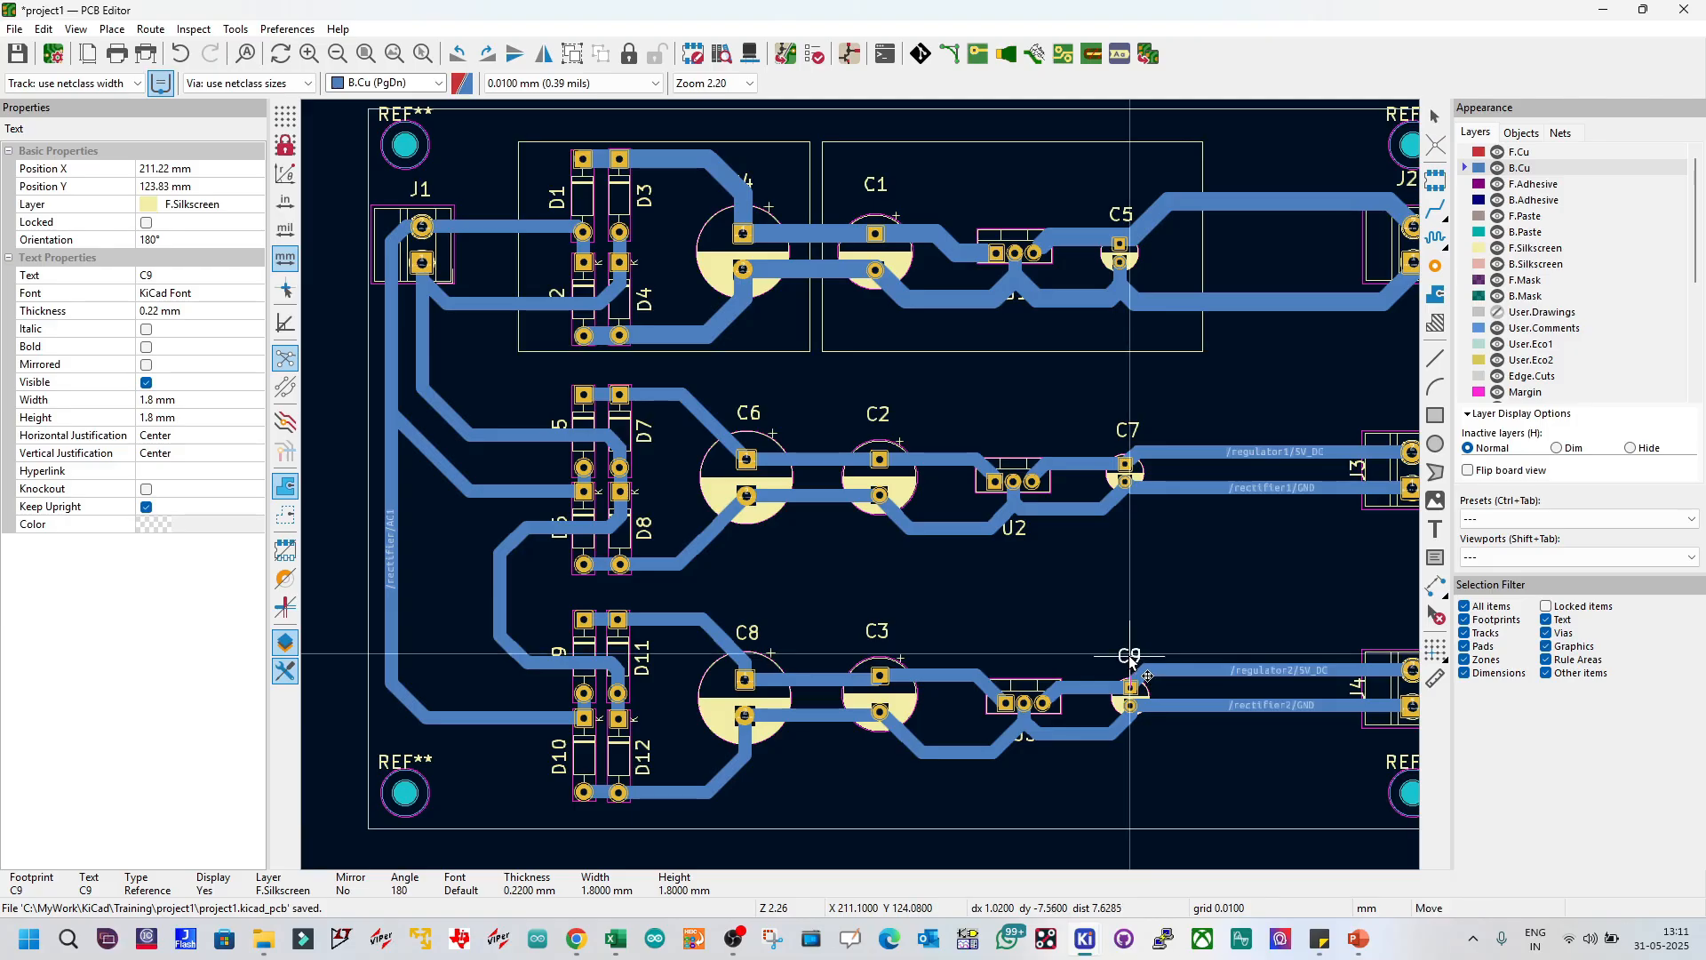
{"action": "left_click", "coordinate": [1133, 662]}
Step: Rotate the J3 reference to read horizontally and place it just above its terminal block
{"action": "scroll", "coordinate": [861, 485], "scroll_direction": "down", "scroll_amount": 3}
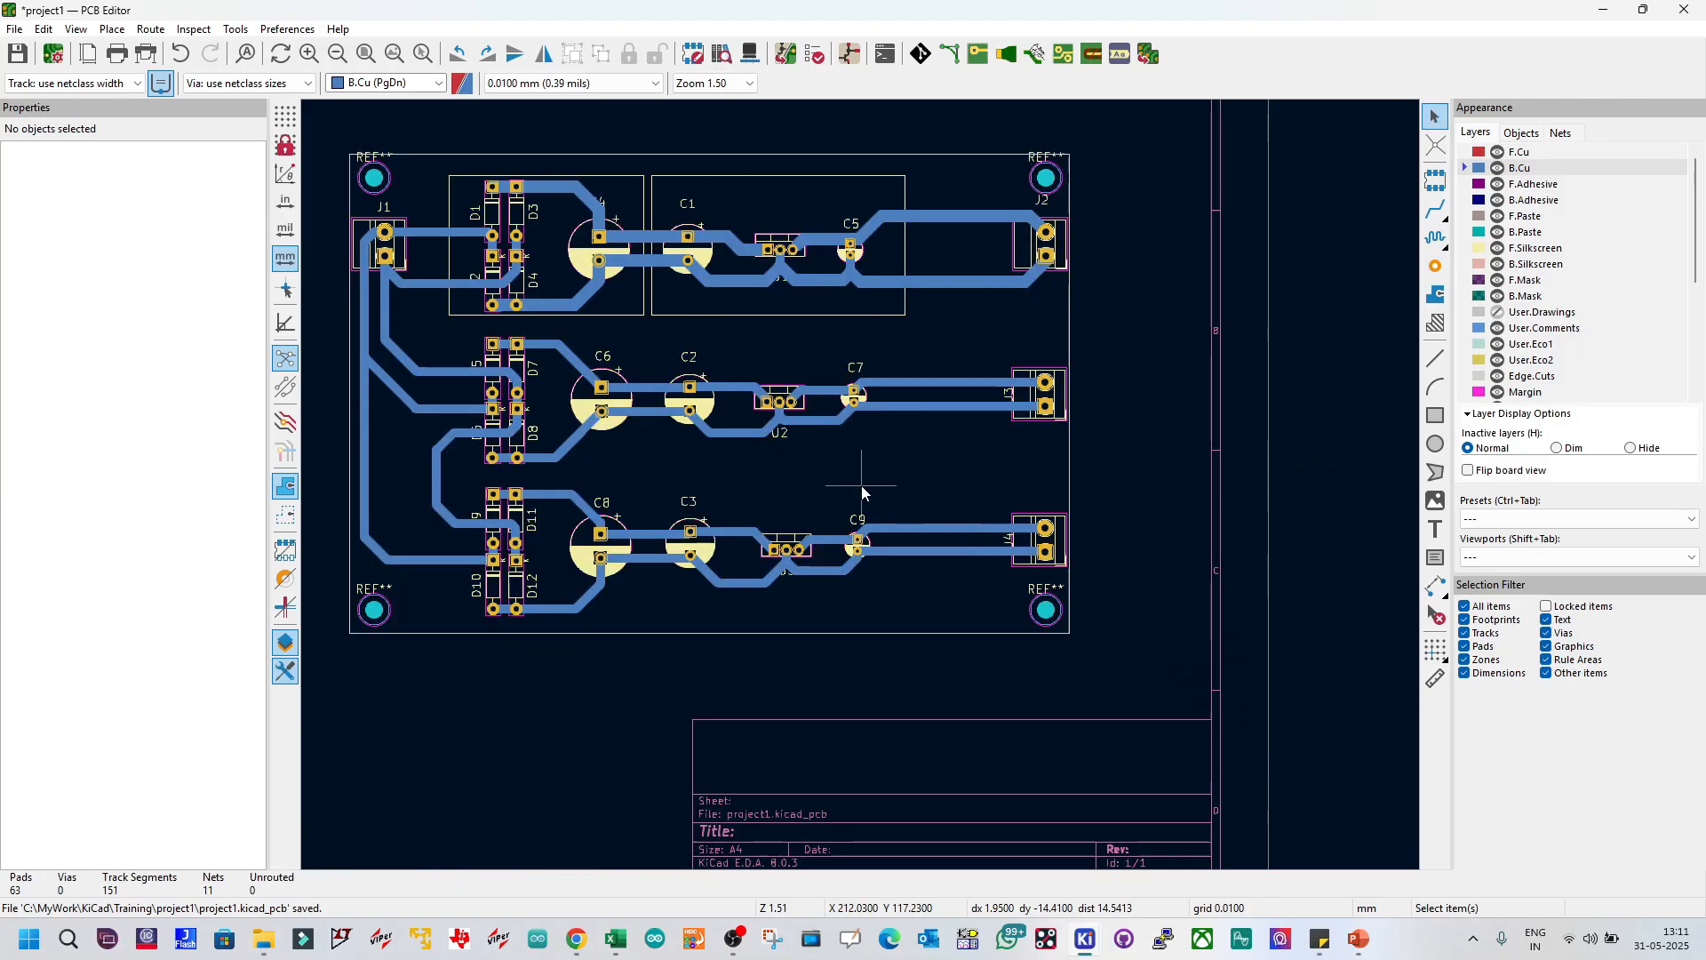
{"action": "scroll", "coordinate": [893, 472], "scroll_direction": "up", "scroll_amount": 3}
{"action": "left_click", "coordinate": [960, 372]}
{"action": "double_click", "coordinate": [969, 359]}
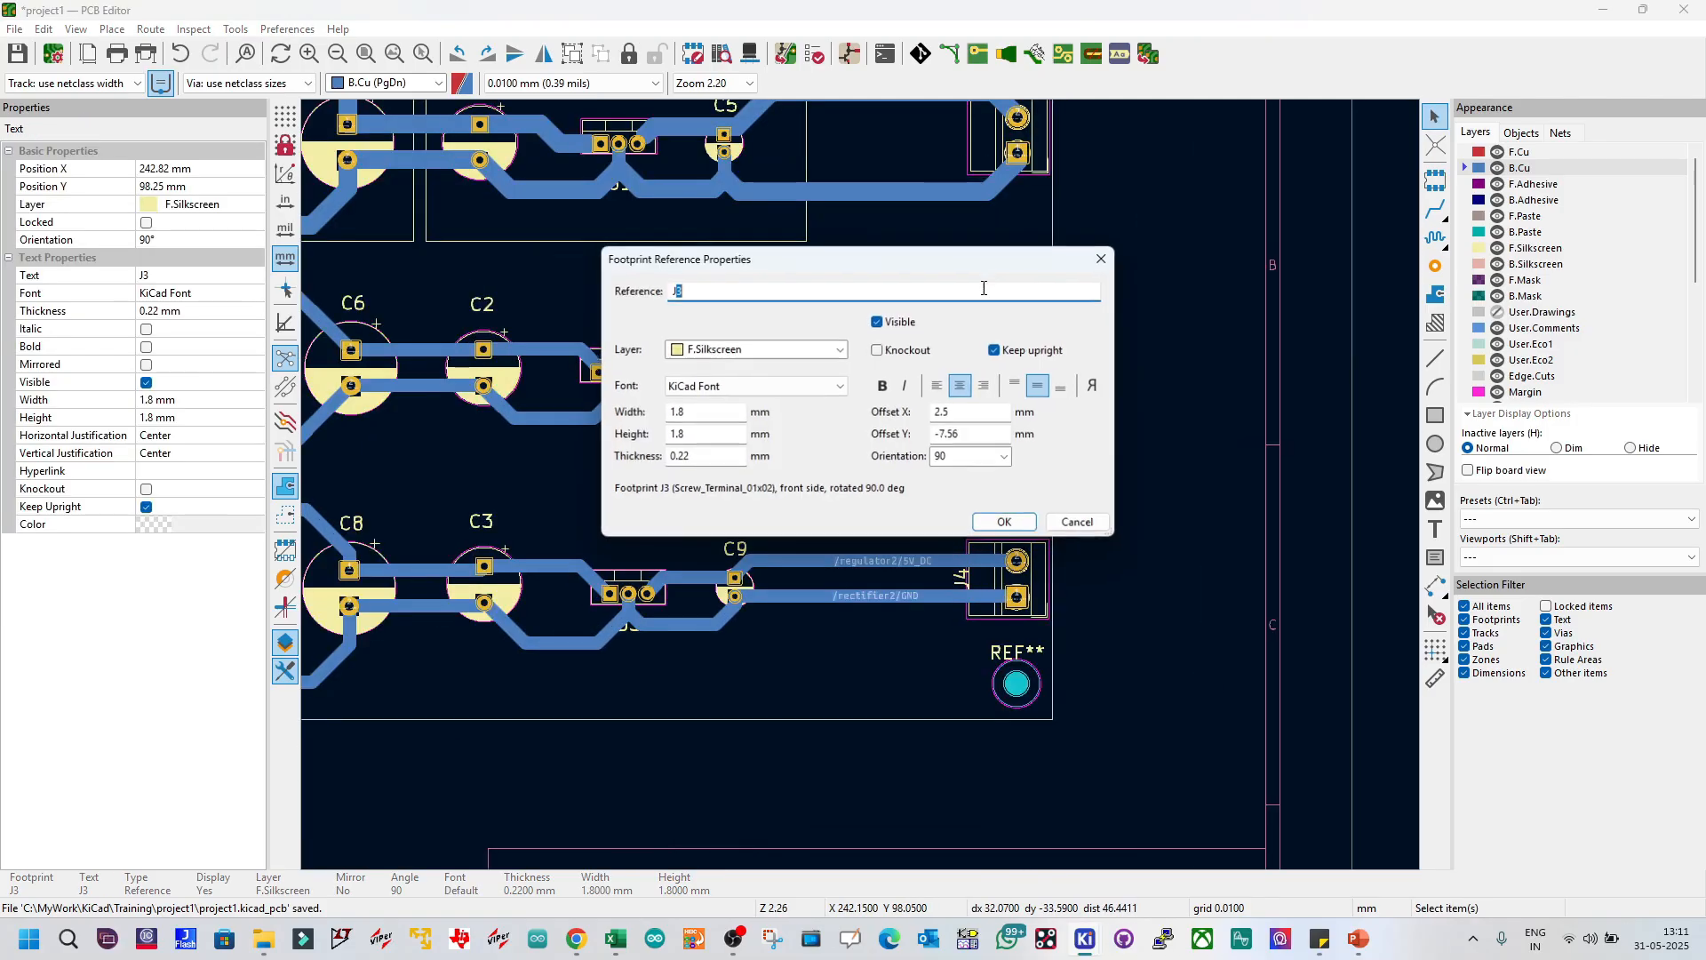
{"action": "key", "text": "Escape"}
{"action": "key", "text": "r"}
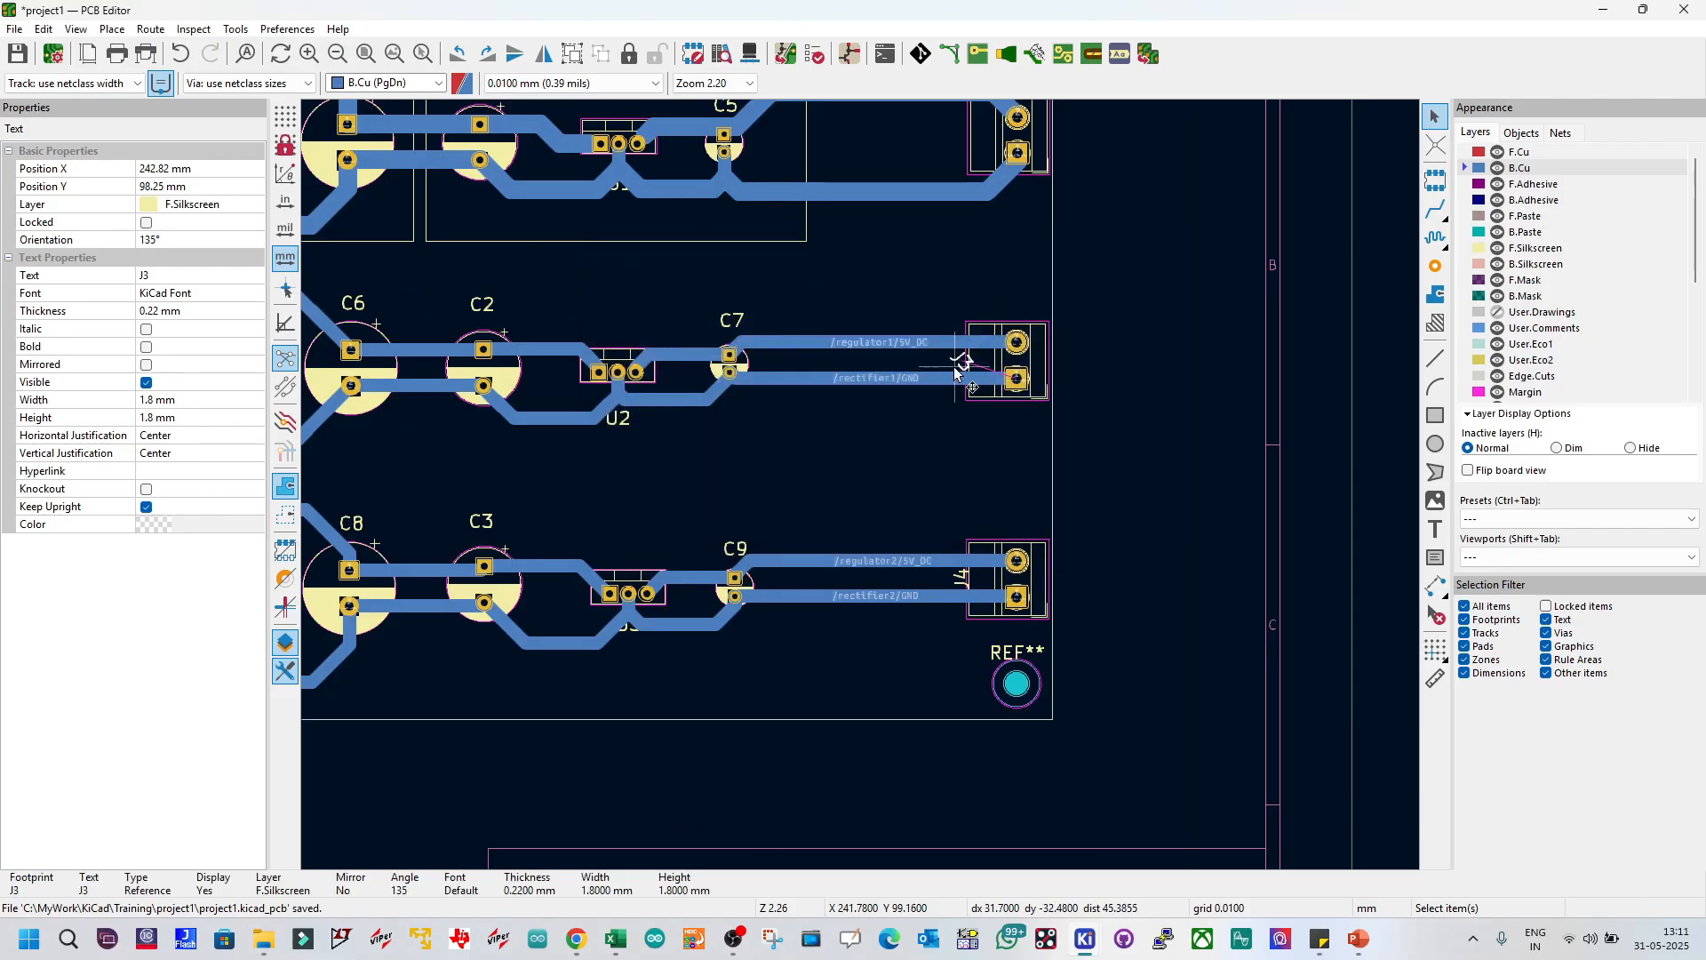
{"action": "key", "text": "m"}
{"action": "left_click", "coordinate": [1001, 307]}
Step: Rotate the J4 reference to read horizontally and place it just above its terminal block
{"action": "left_click", "coordinate": [960, 580]}
{"action": "key", "text": "m"}
{"action": "key", "text": "r"}
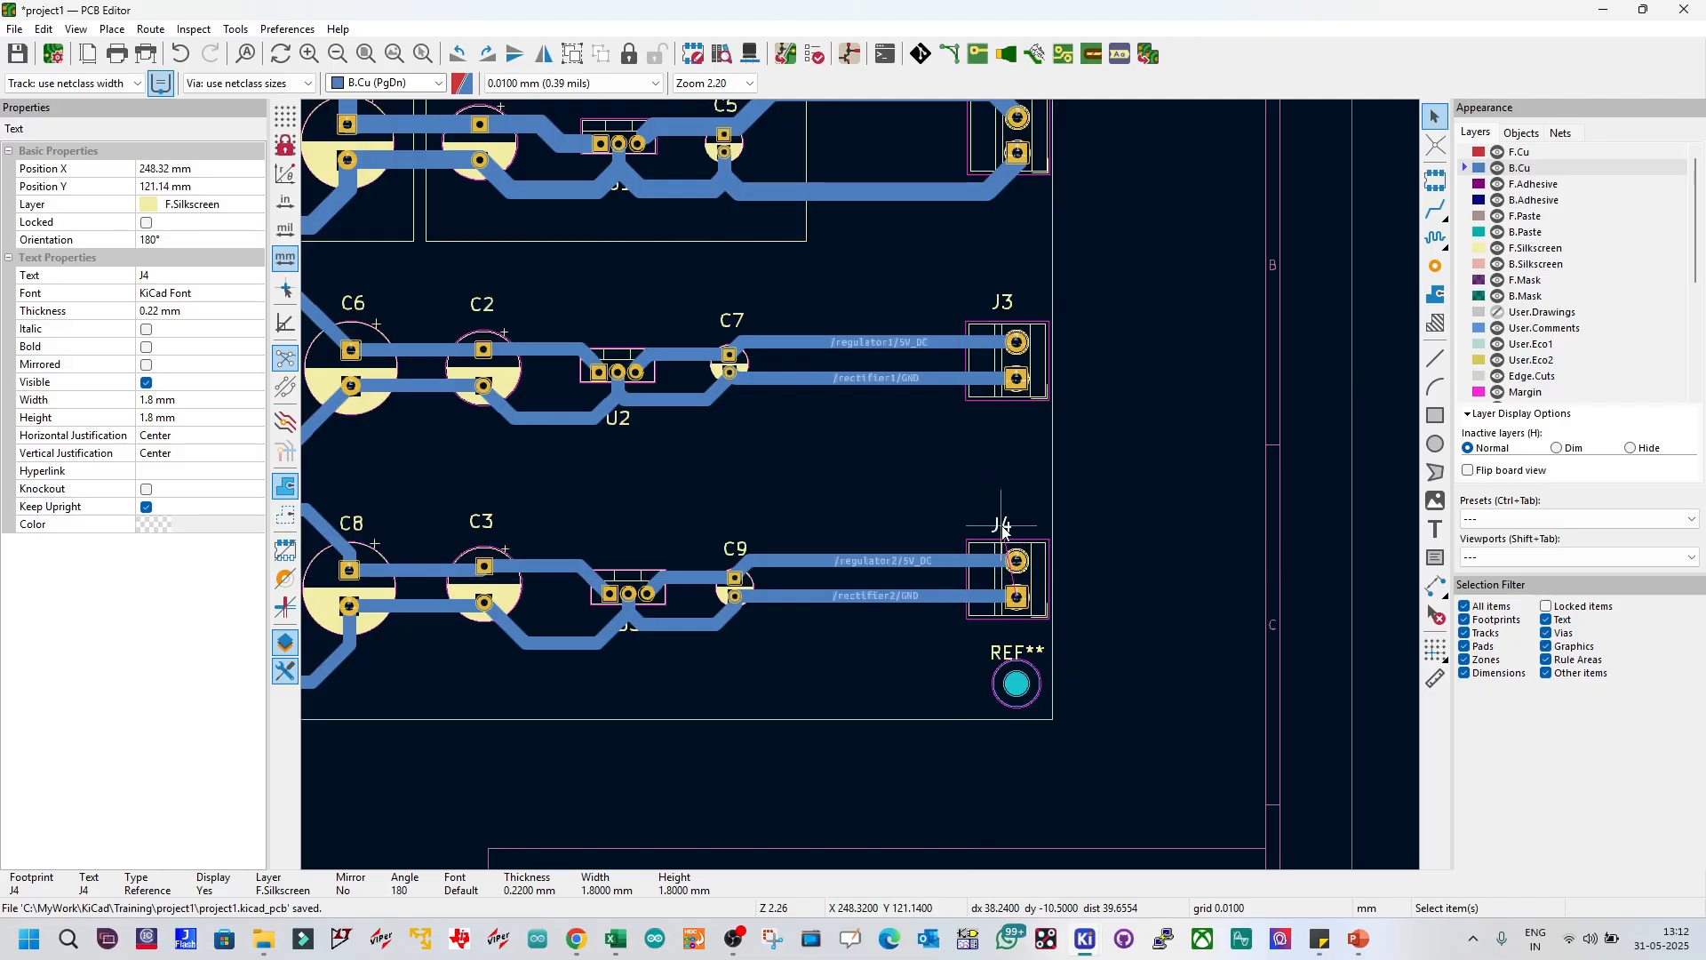
{"action": "left_click", "coordinate": [1007, 526]}
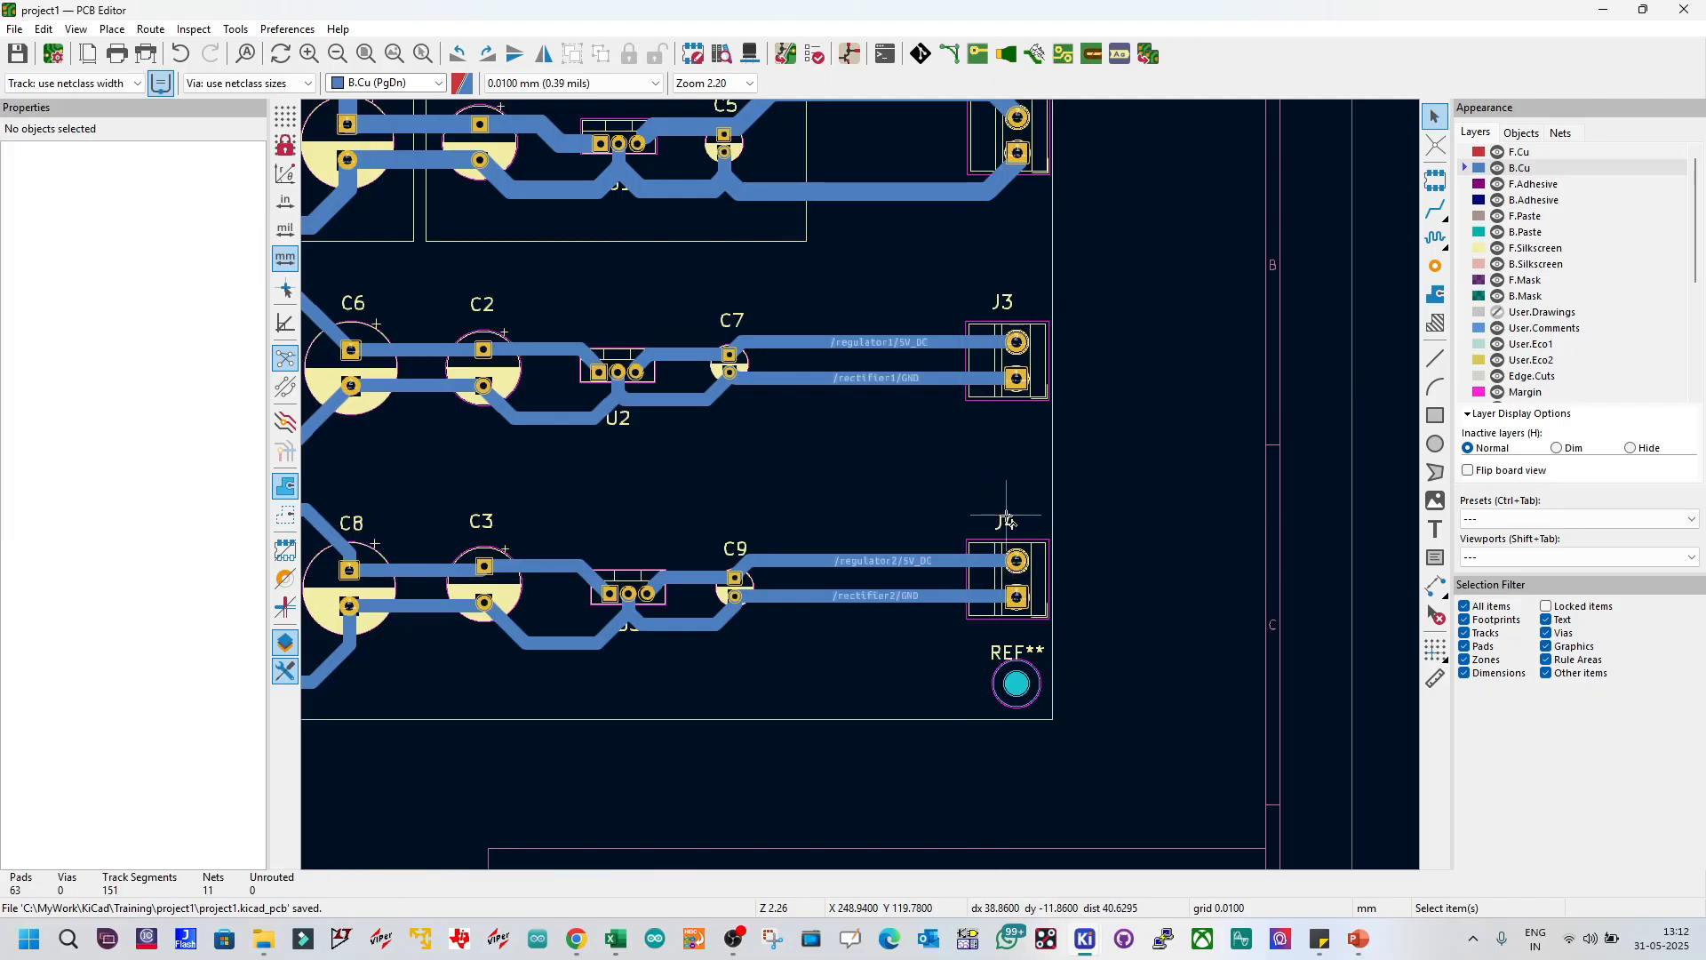
Step: Check the assigned footprint name in the J1 terminal block's footprint properties and close them without changes
{"action": "scroll", "coordinate": [861, 485], "scroll_direction": "down", "scroll_amount": 3}
{"action": "scroll", "coordinate": [861, 485], "scroll_direction": "up", "scroll_amount": 1}
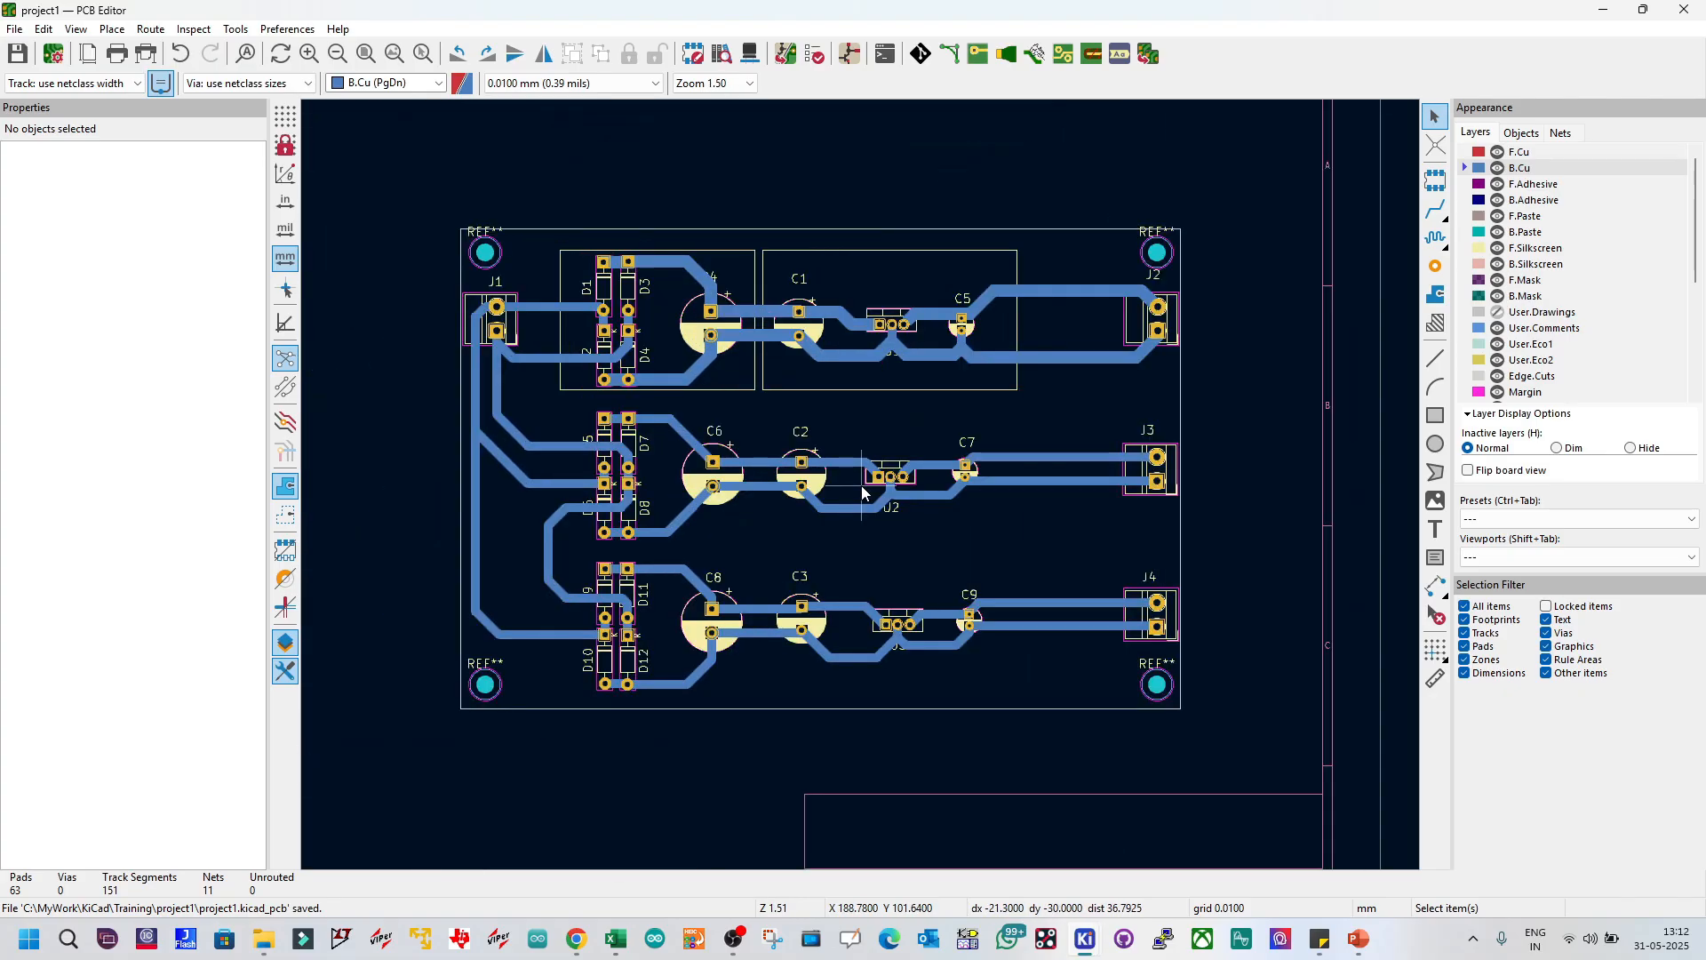
{"action": "left_click", "coordinate": [472, 305]}
{"action": "double_click", "coordinate": [472, 306]}
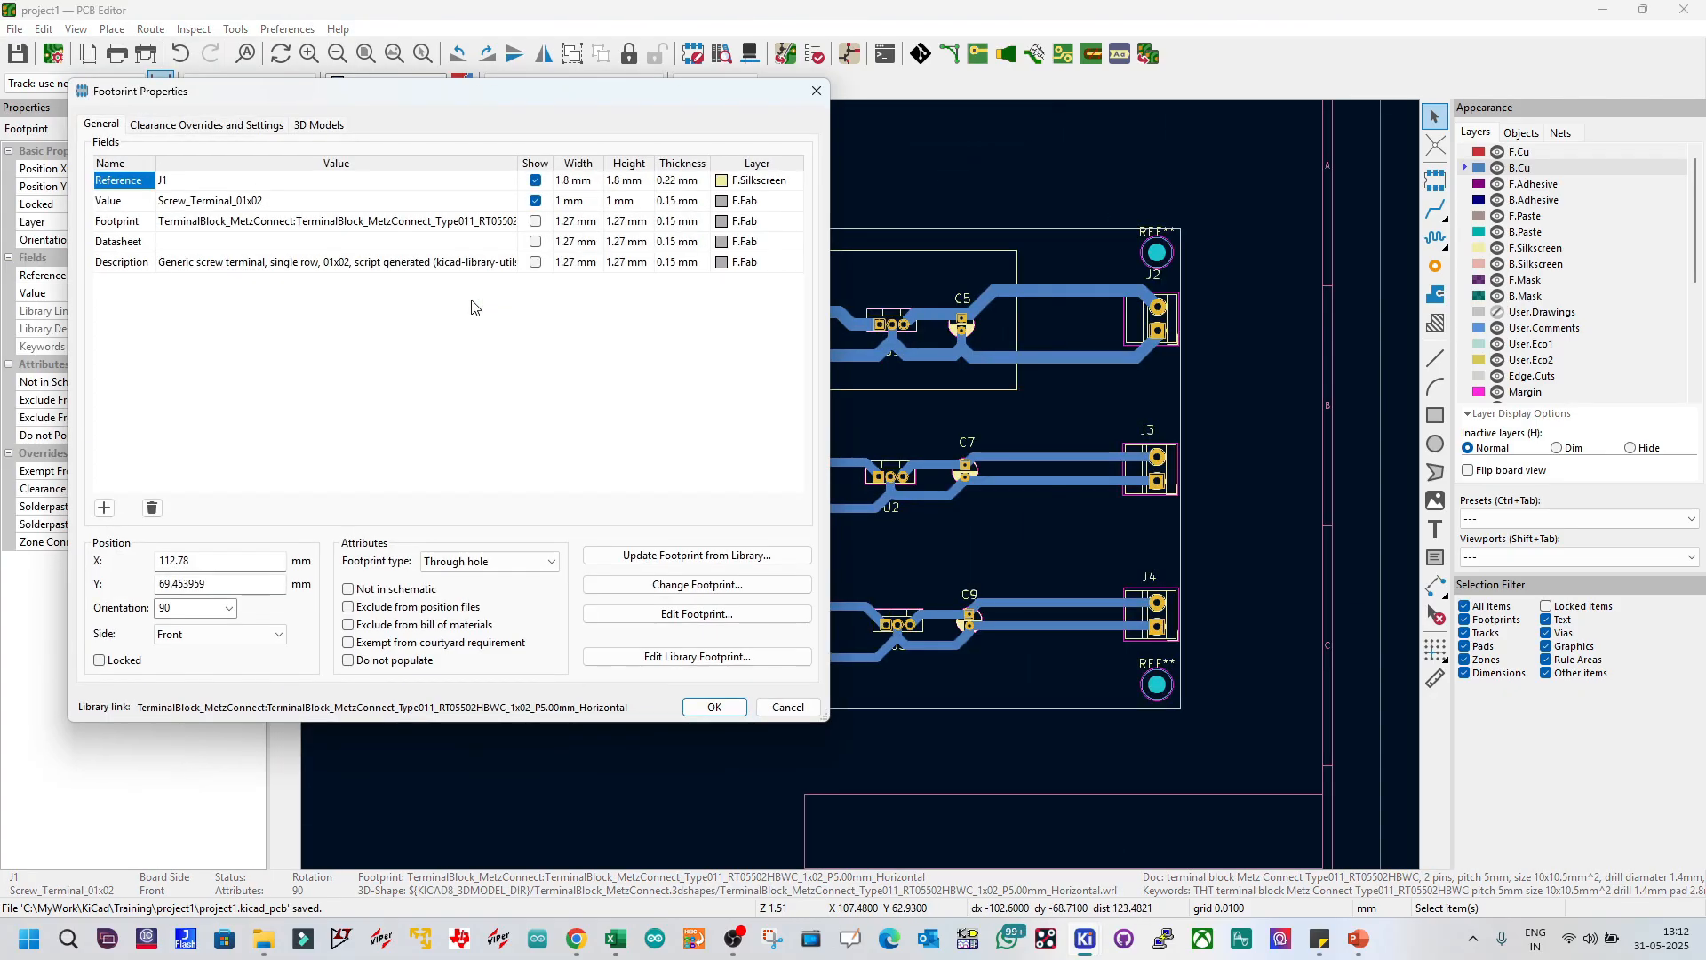
{"action": "left_click", "coordinate": [325, 223]}
{"action": "right_click", "coordinate": [325, 222]}
{"action": "left_click", "coordinate": [357, 254]}
{"action": "key", "text": "Escape"}
{"action": "key", "text": "Escape"}
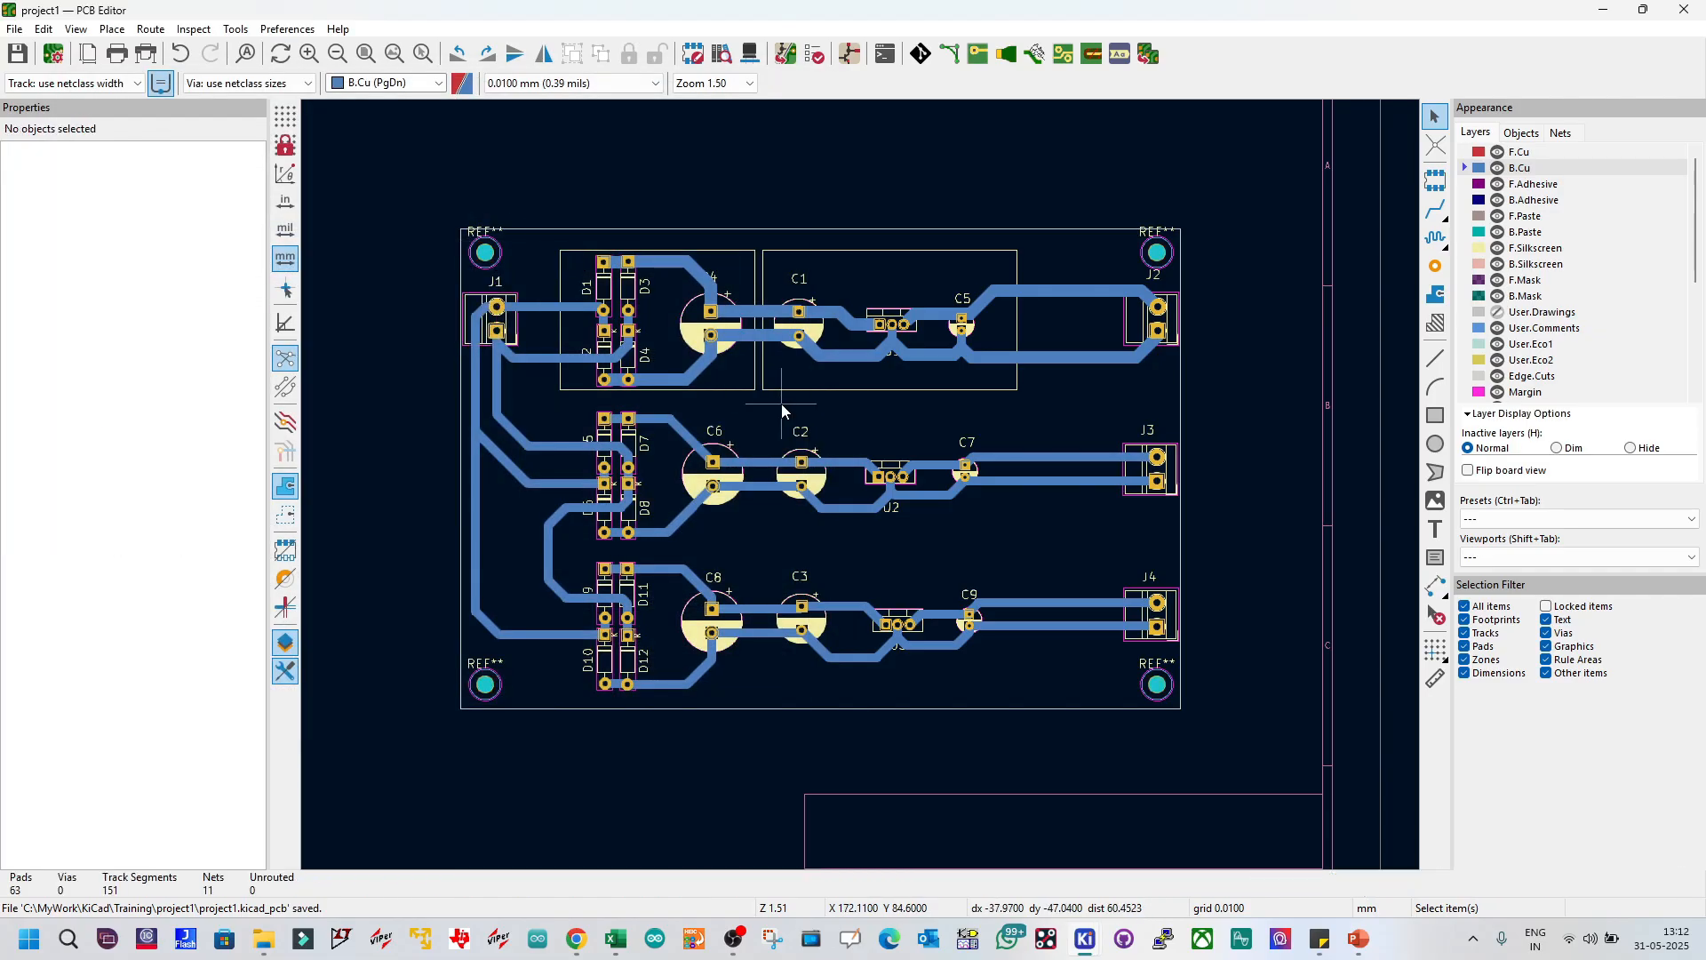
Step: Inspect the board in the 3D Viewer from several angles, checking reference placement and component models, and close the viewer
{"action": "left_click", "coordinate": [76, 29]}
{"action": "left_click", "coordinate": [107, 48]}
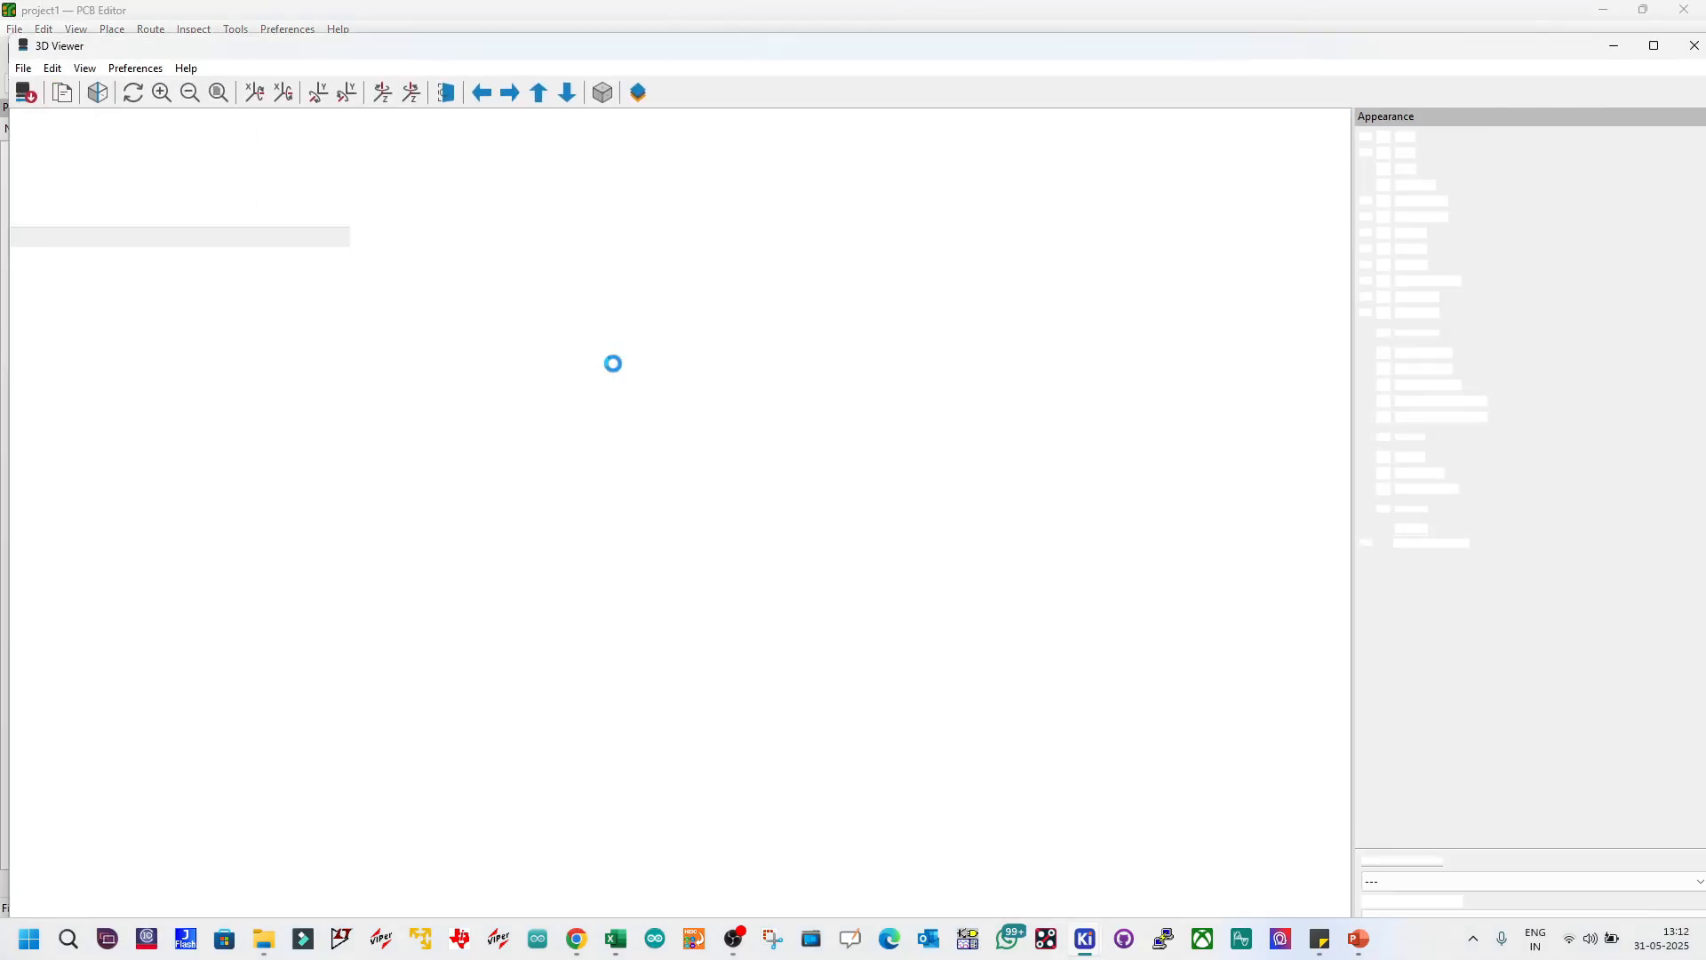
{"action": "scroll", "coordinate": [295, 359], "scroll_direction": "up", "scroll_amount": 2}
{"action": "left_click_drag", "start_coordinate": [295, 359], "coordinate": [1053, 381]}
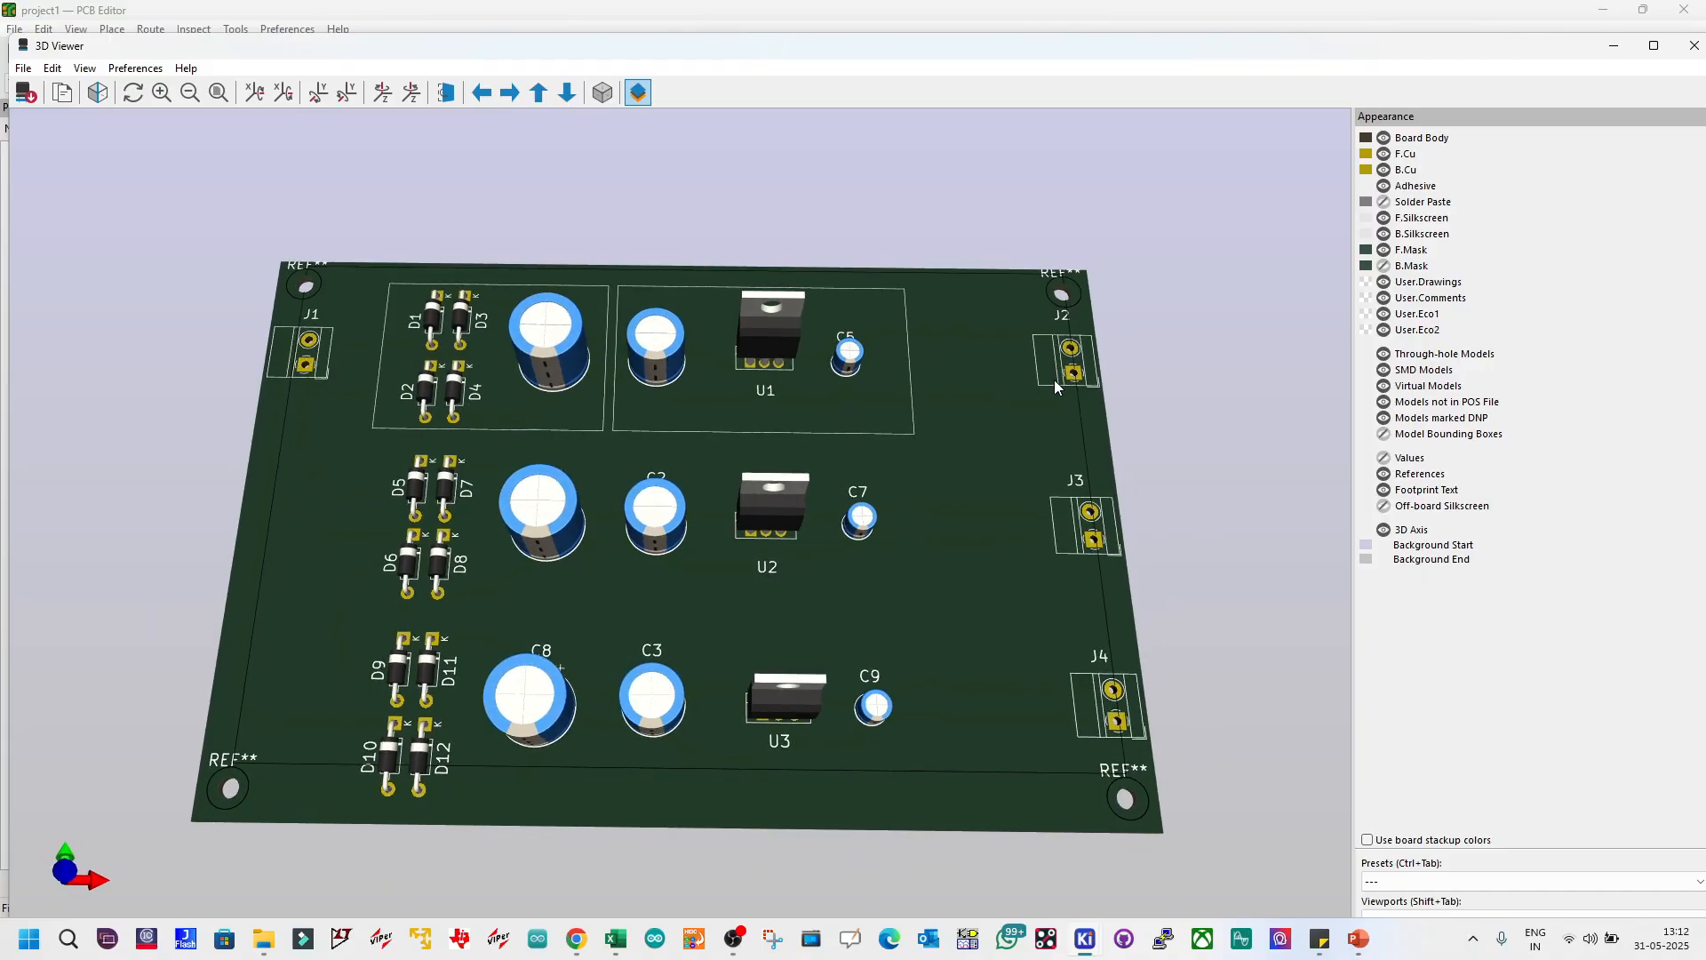
{"action": "left_click_drag", "start_coordinate": [728, 435], "coordinate": [933, 427]}
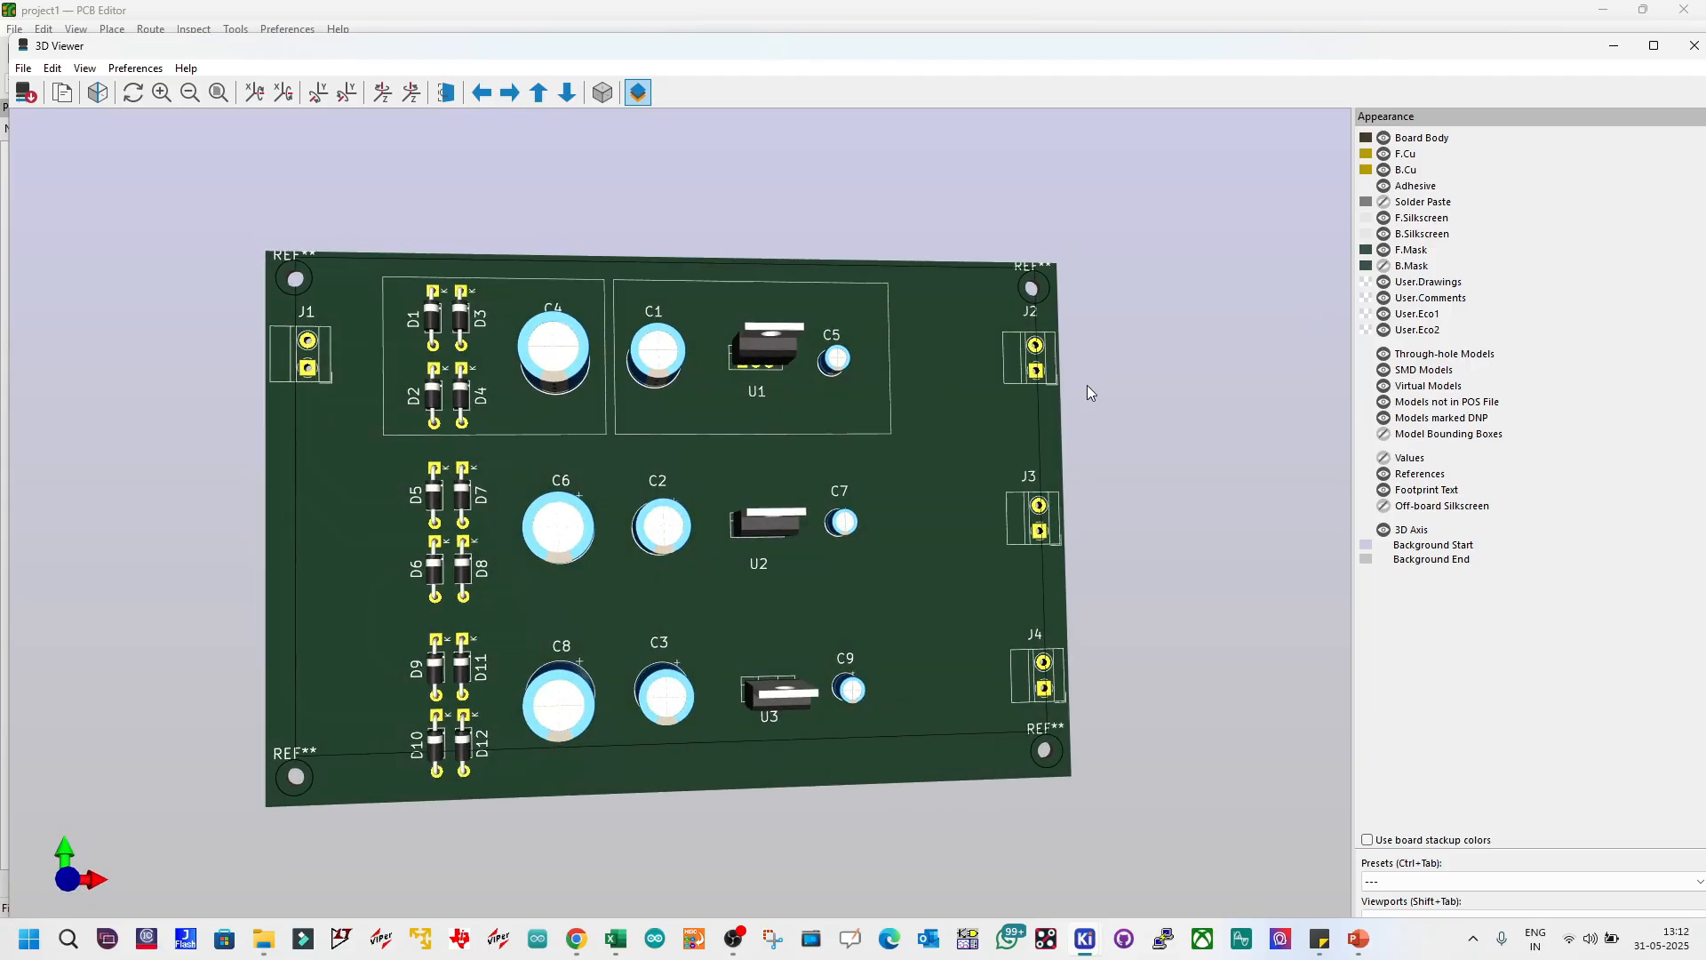
{"action": "left_click", "coordinate": [1692, 46]}
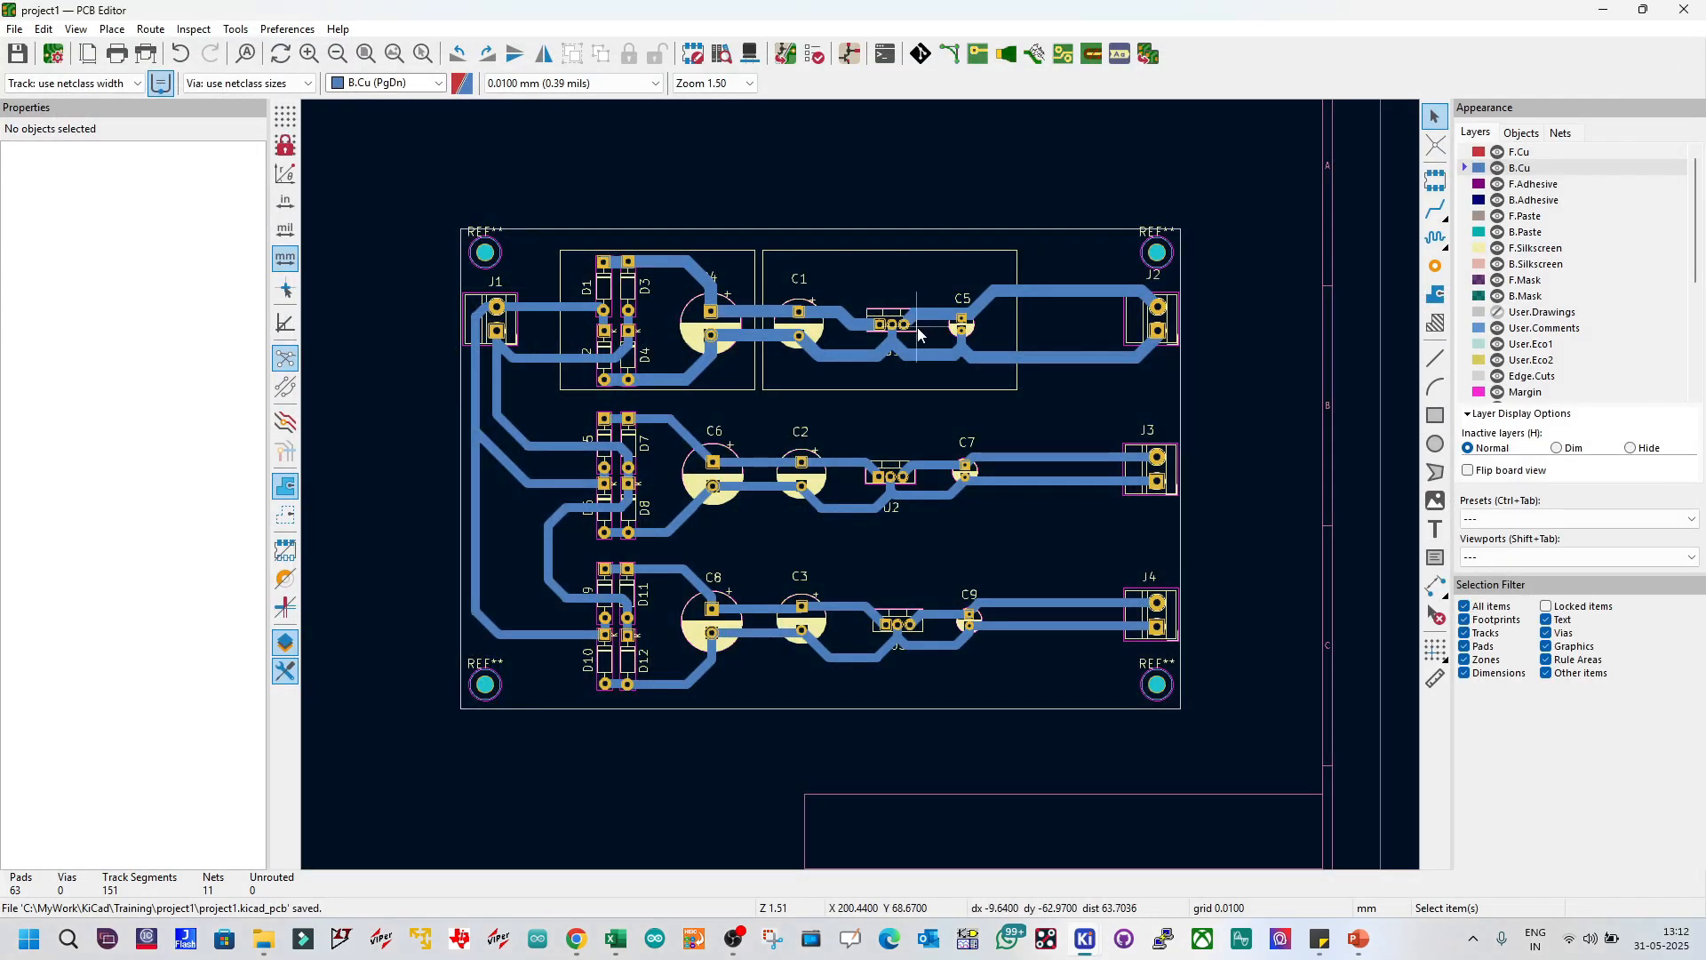
{"action": "middle_click_drag", "start_coordinate": [917, 327], "coordinate": [861, 485]}
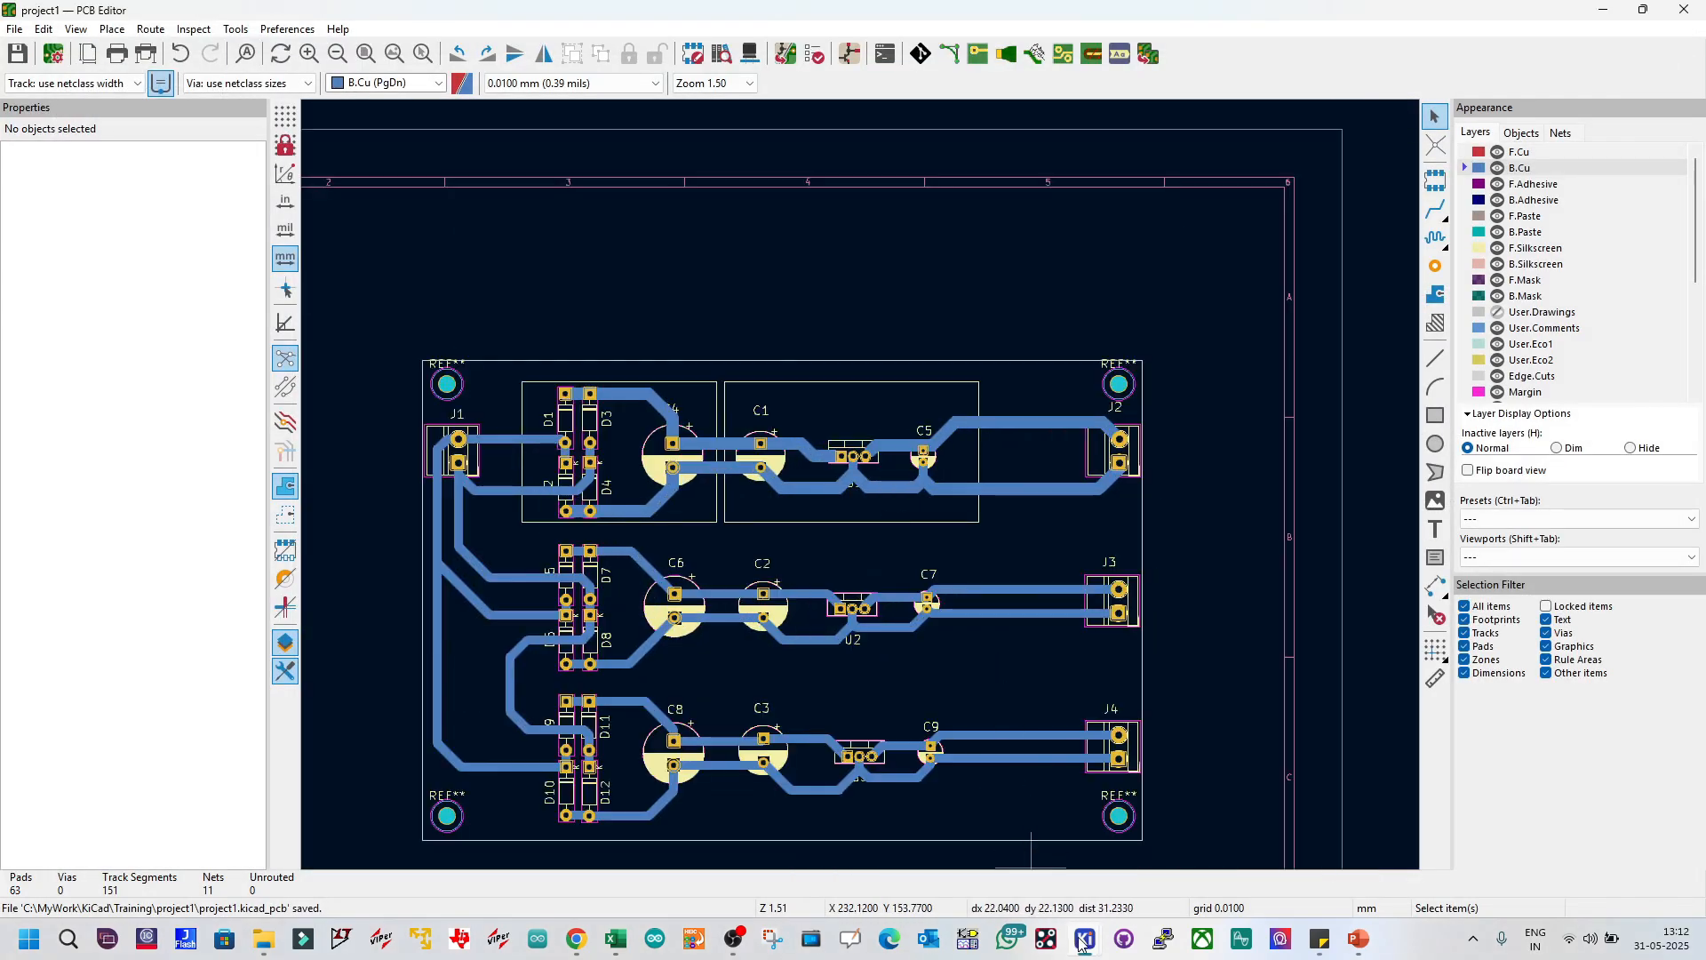
Step: Switch to the Chrome window with the online meeting and show its empty new tab
{"action": "mouse_move", "coordinate": [1081, 942]}
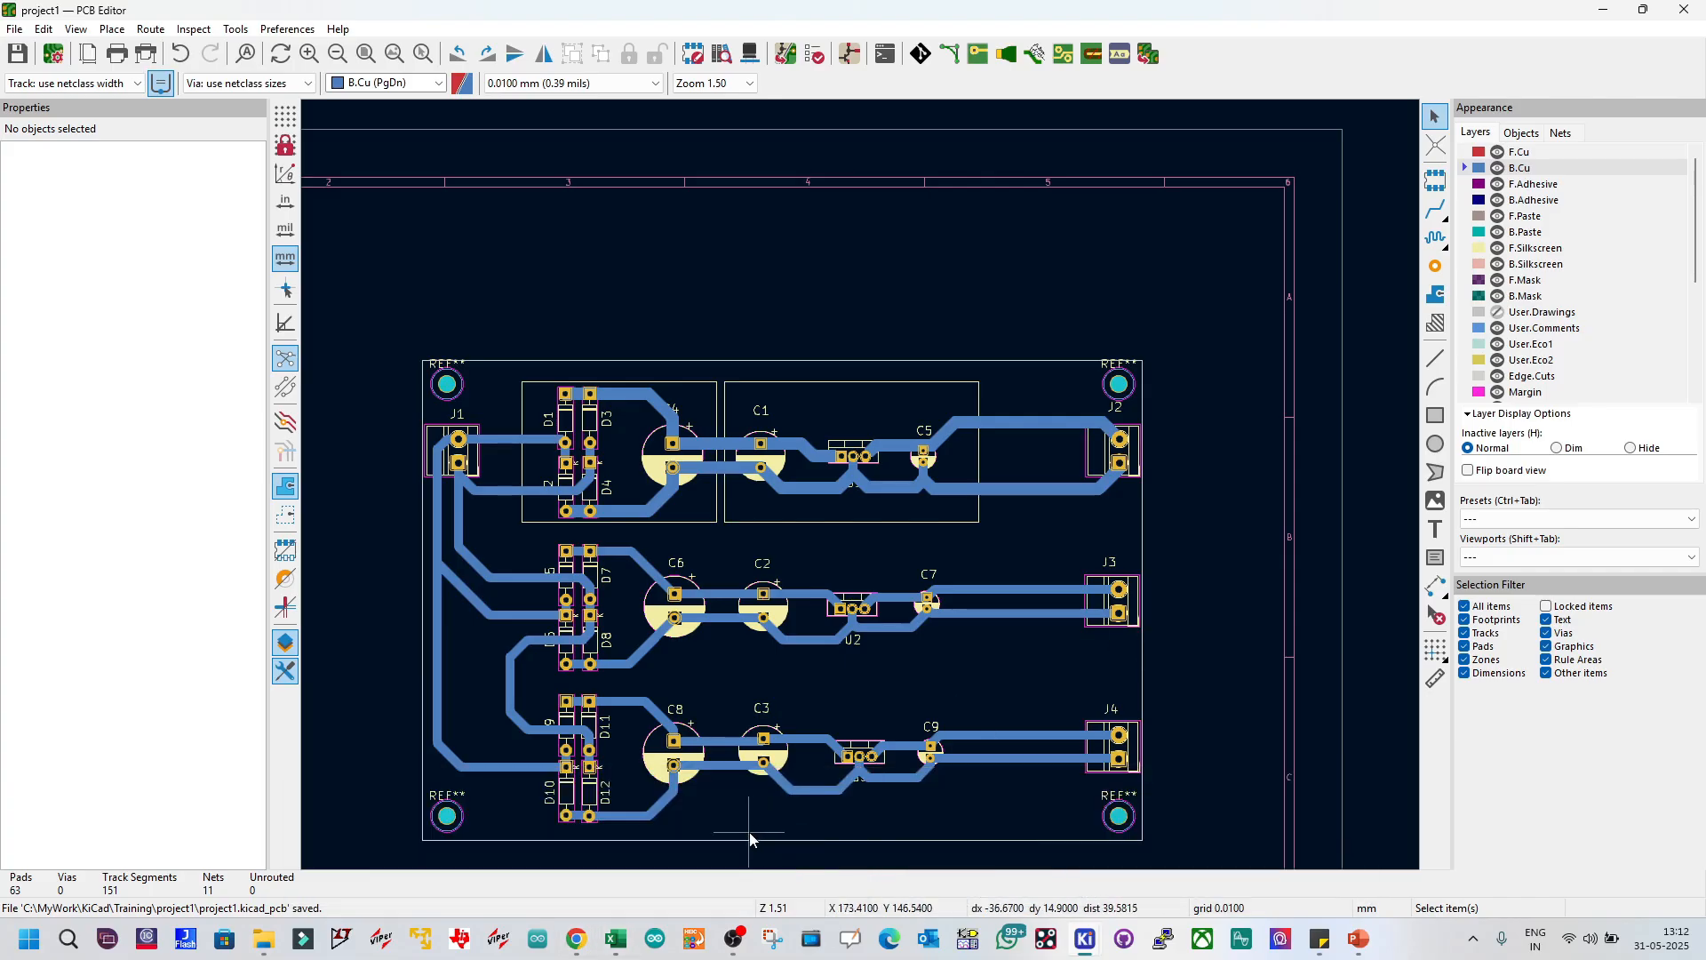
{"action": "mouse_move", "coordinate": [578, 944]}
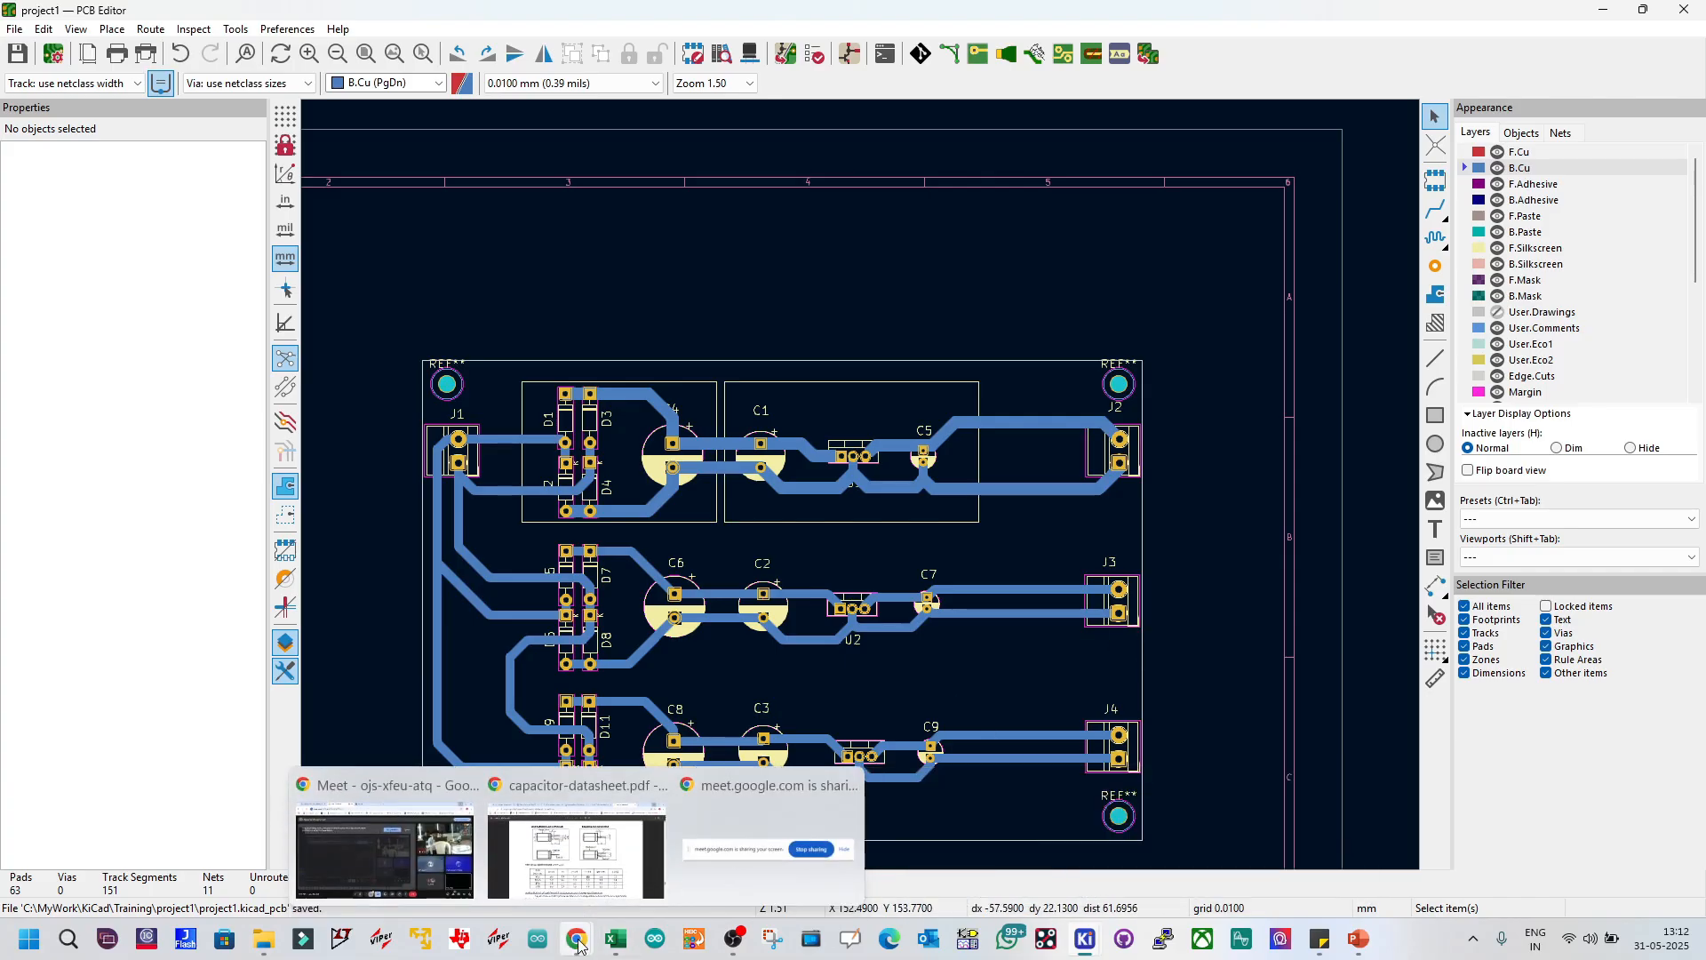
{"action": "left_click", "coordinate": [419, 830]}
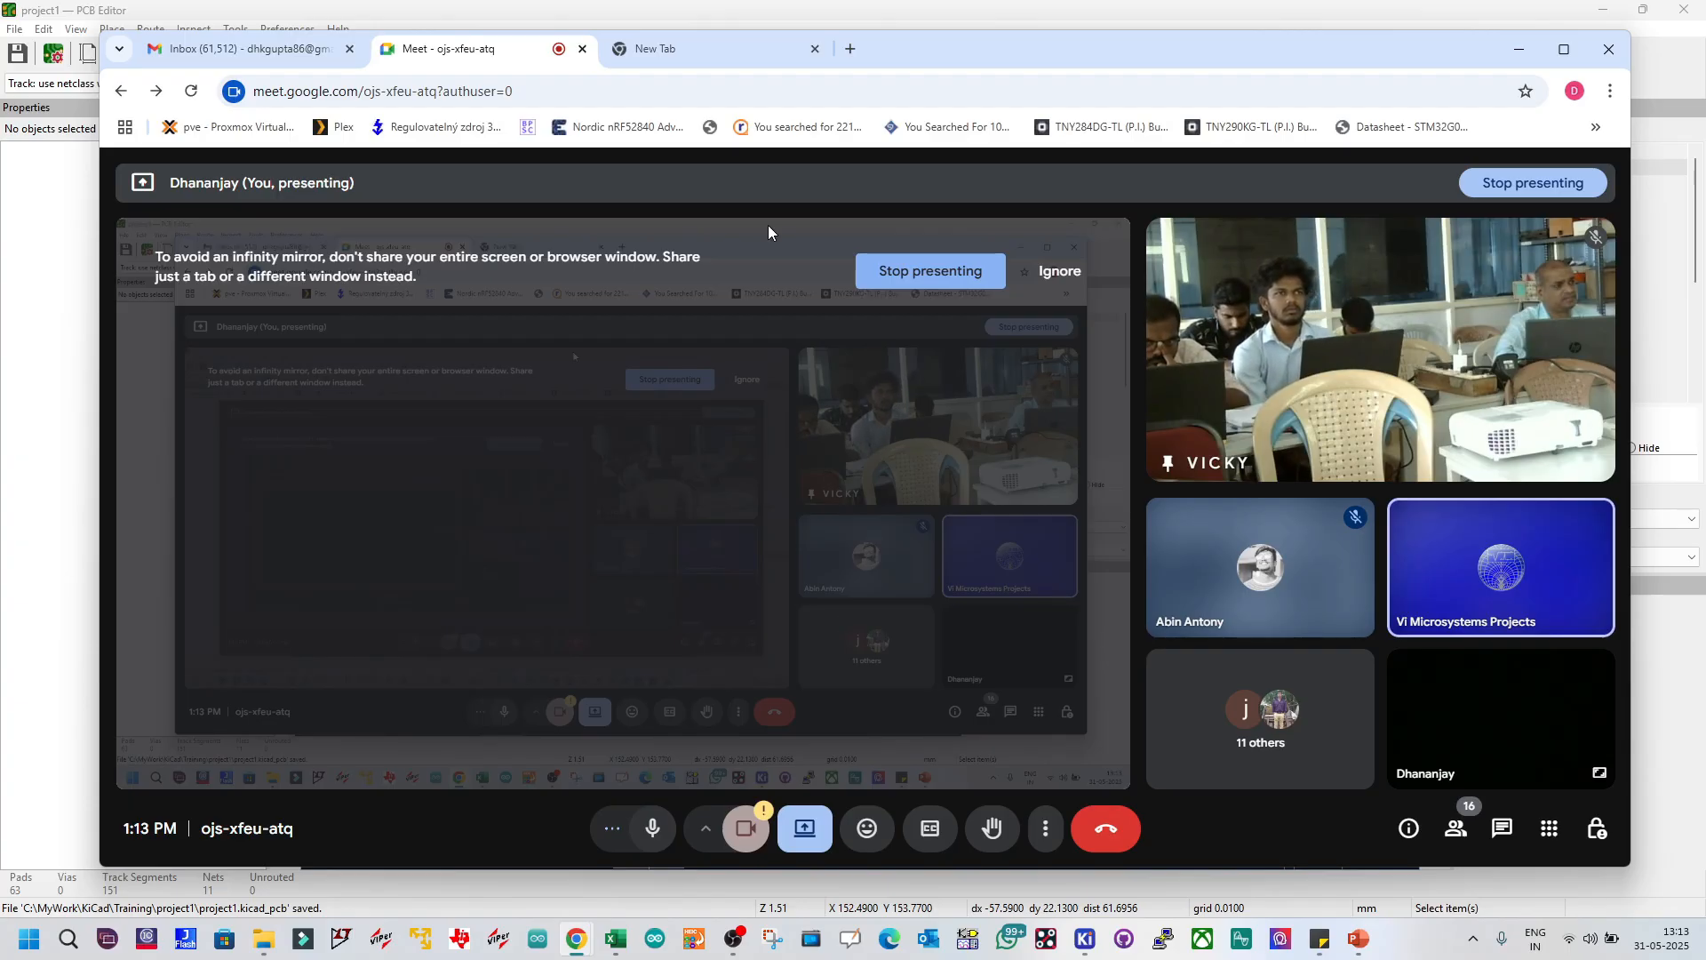
{"action": "left_click", "coordinate": [794, 62]}
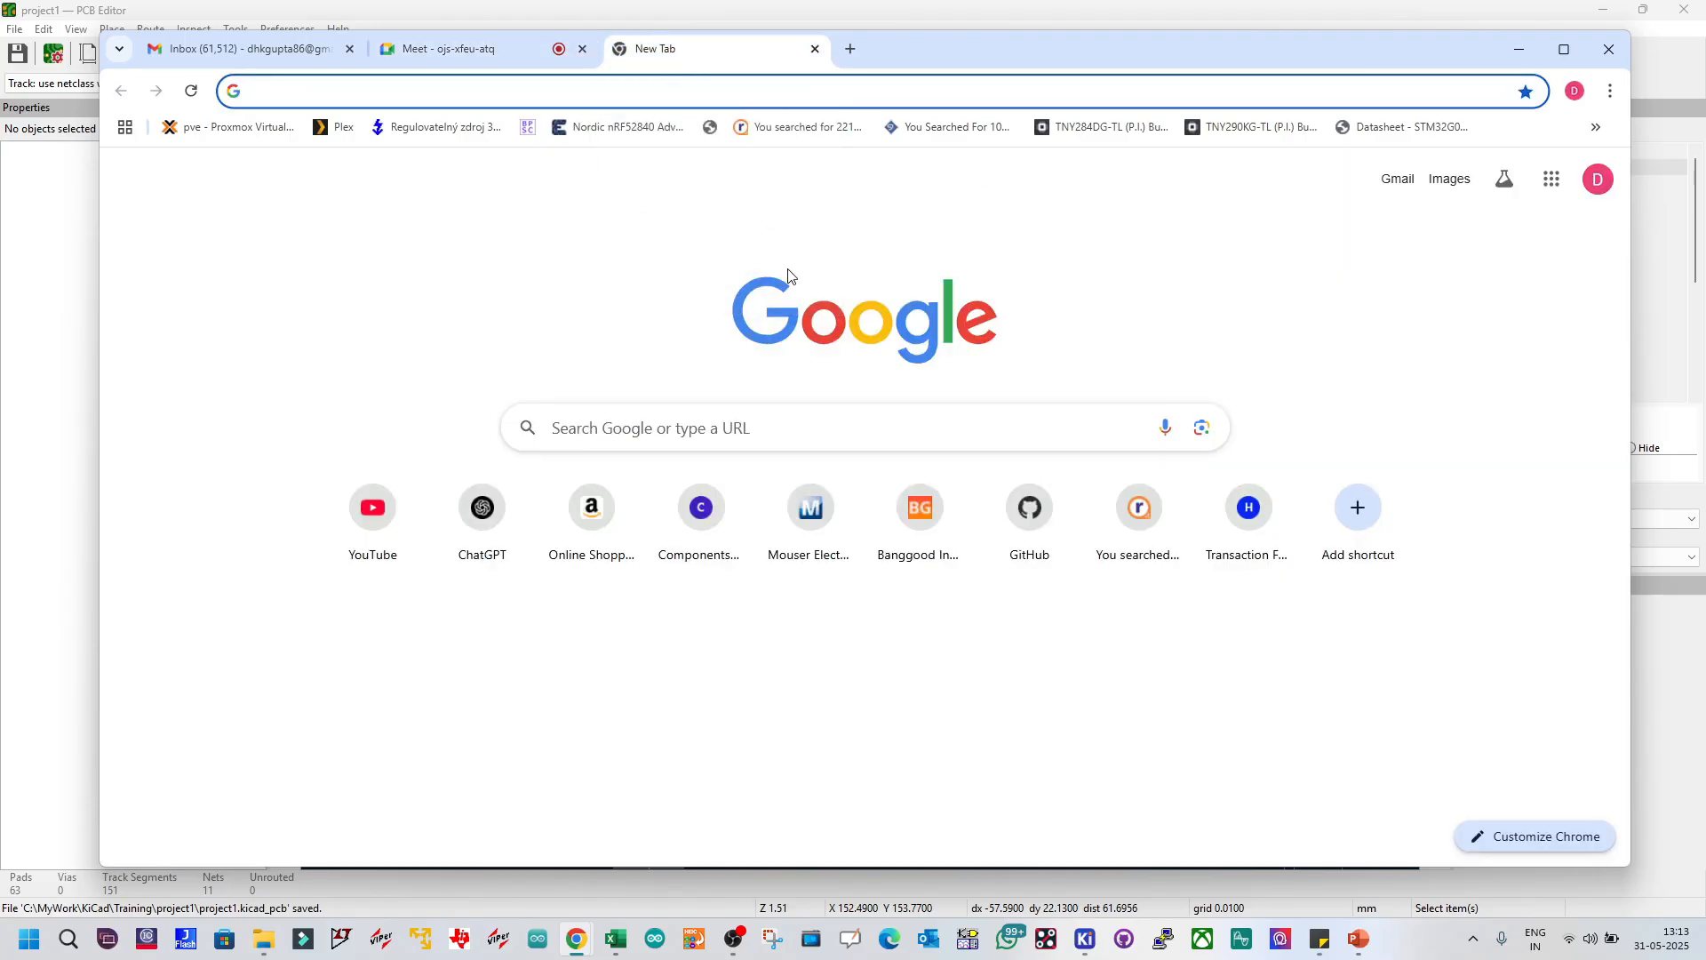
Step: Search Google for "phoenix termina connector 5mm"
{"action": "type", "text": "5"}
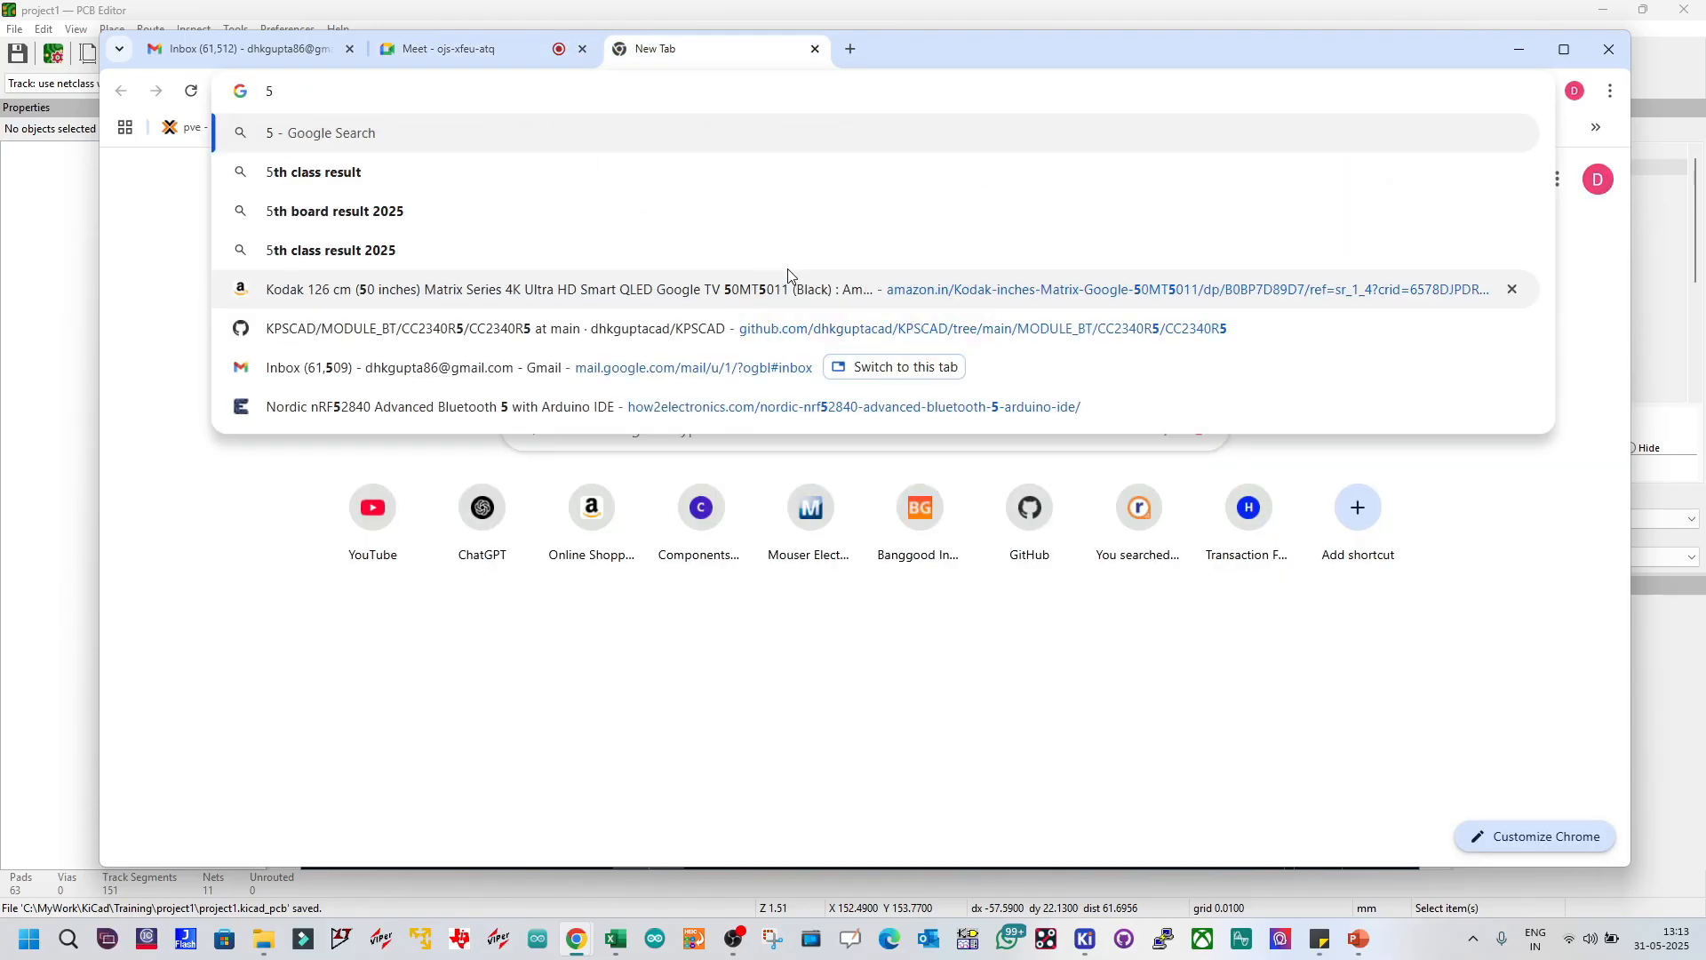
{"action": "type", "text": "phon"}
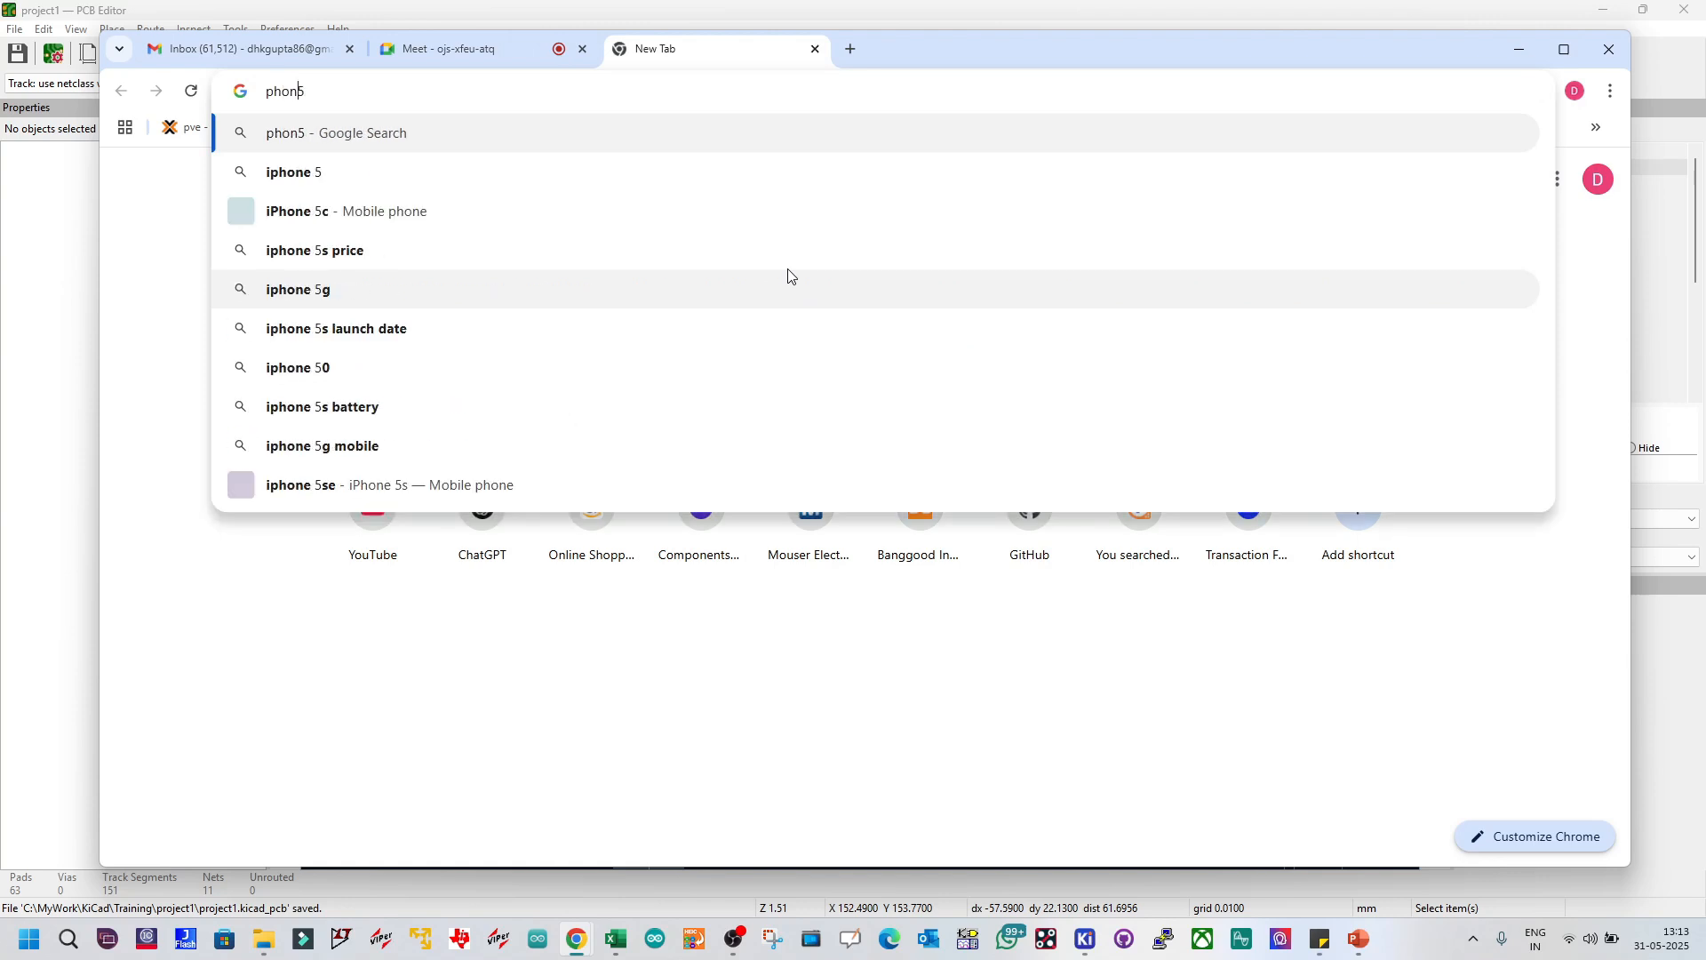
{"action": "key", "text": "Delete"}
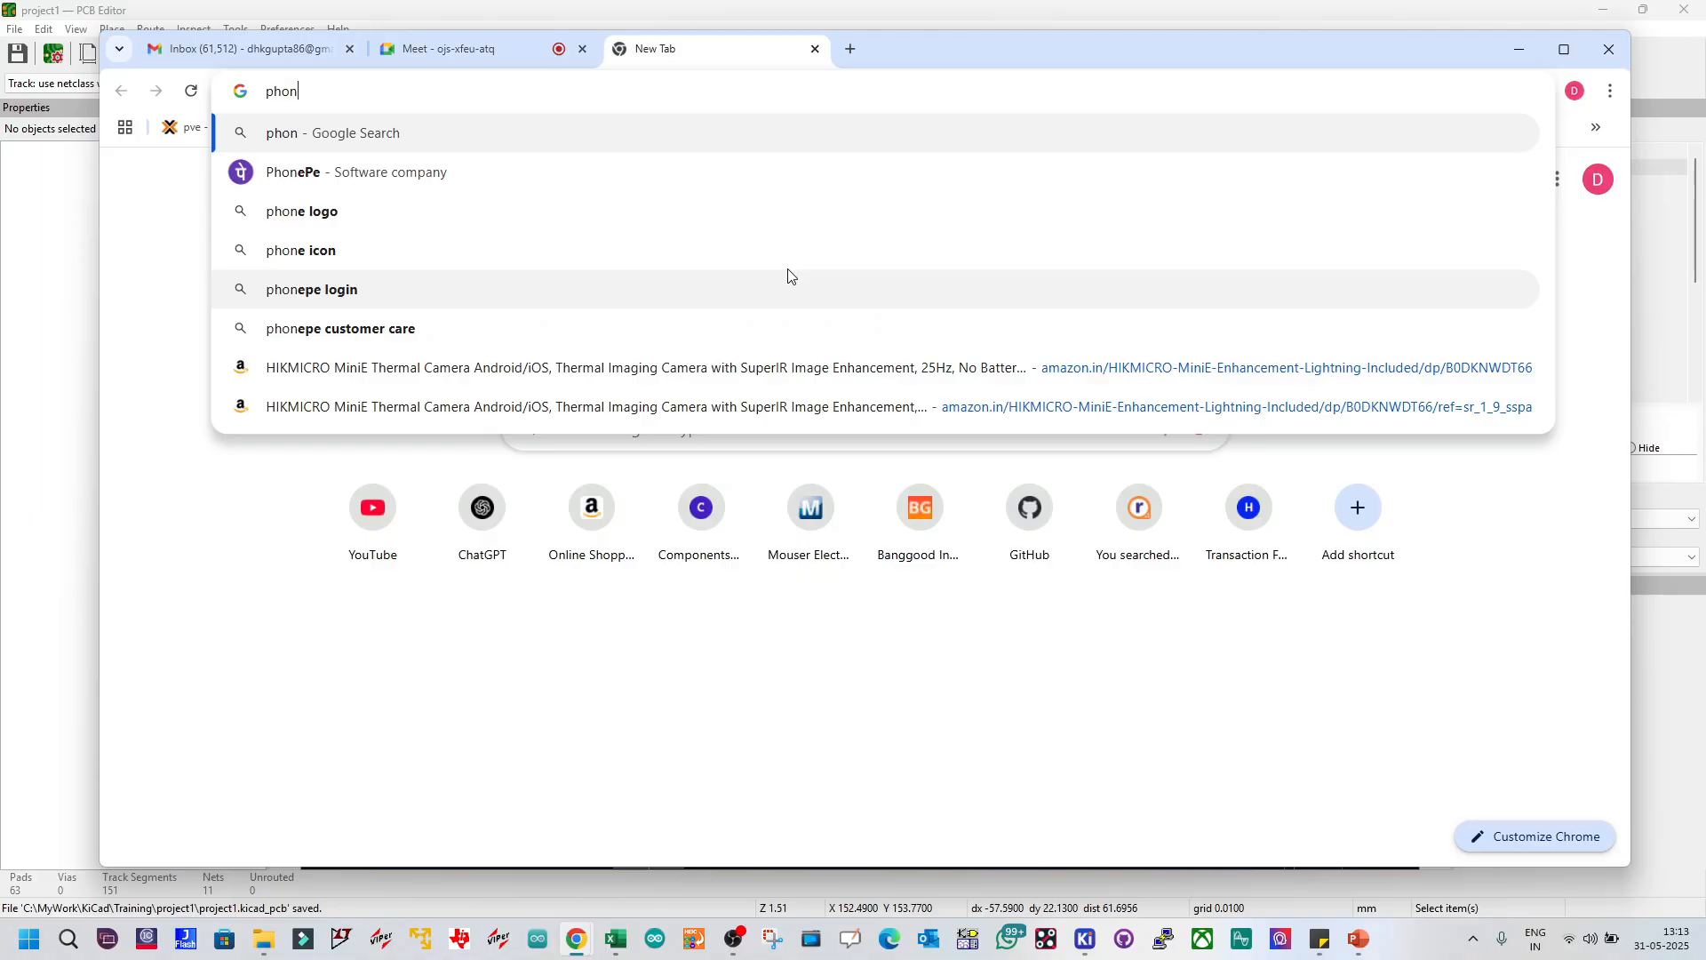
{"action": "type", "text": "iex"}
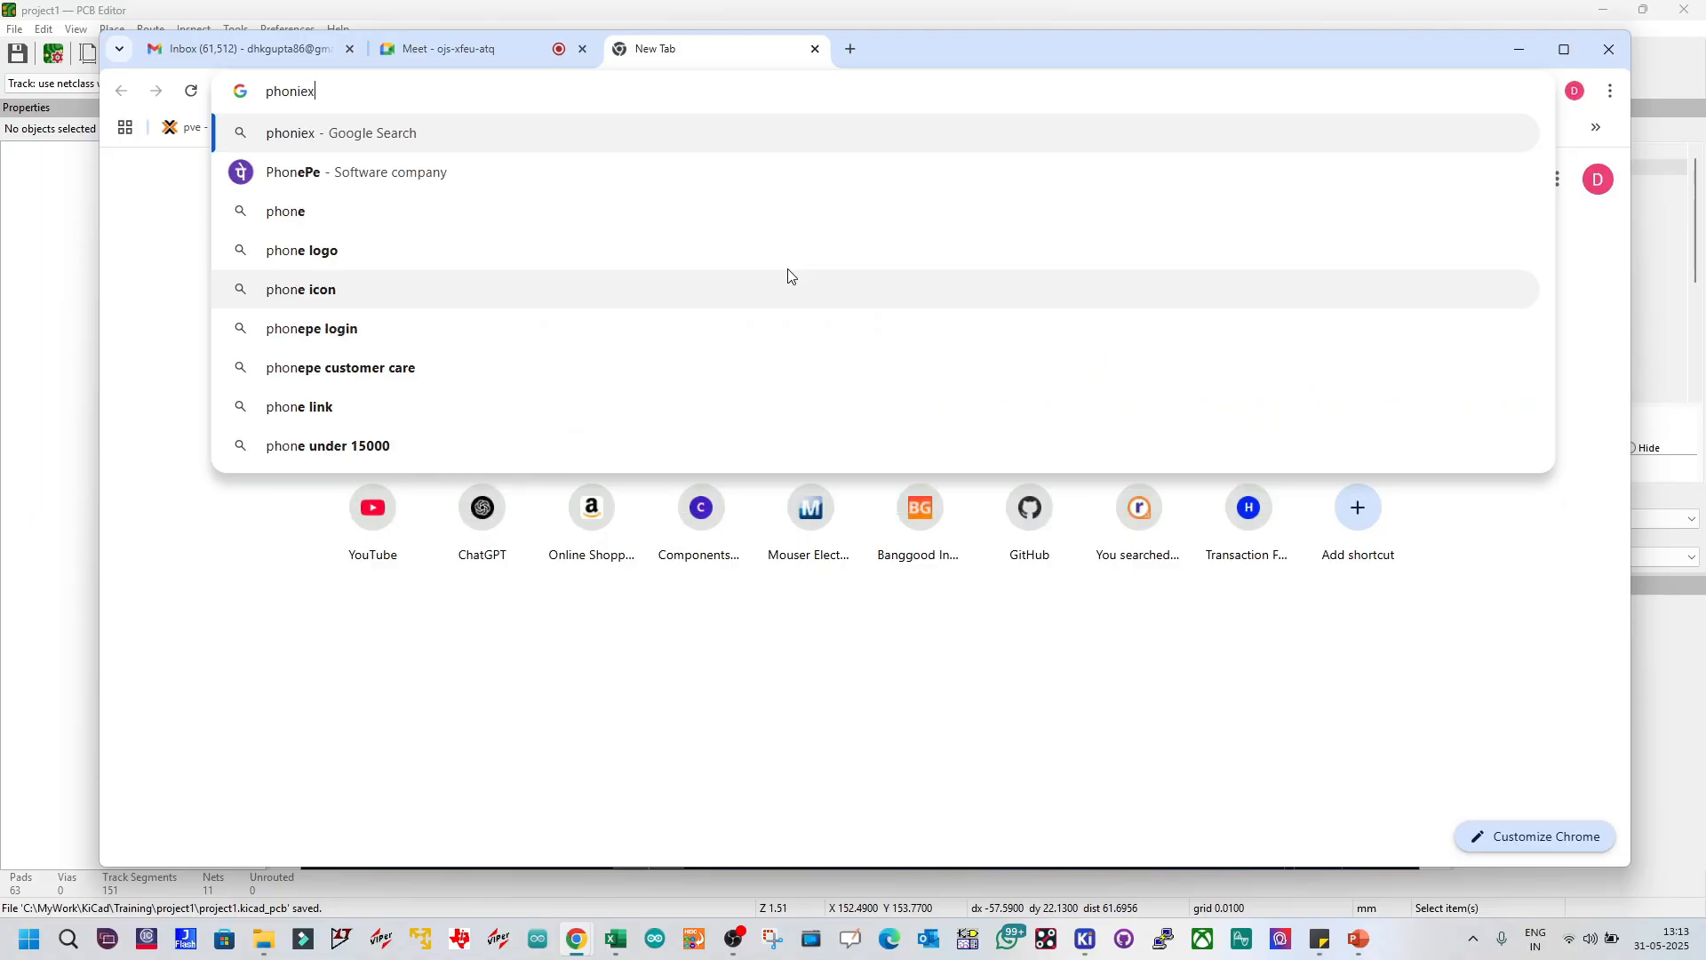
{"action": "key", "text": "Down"}
{"action": "type", "text": "con"}
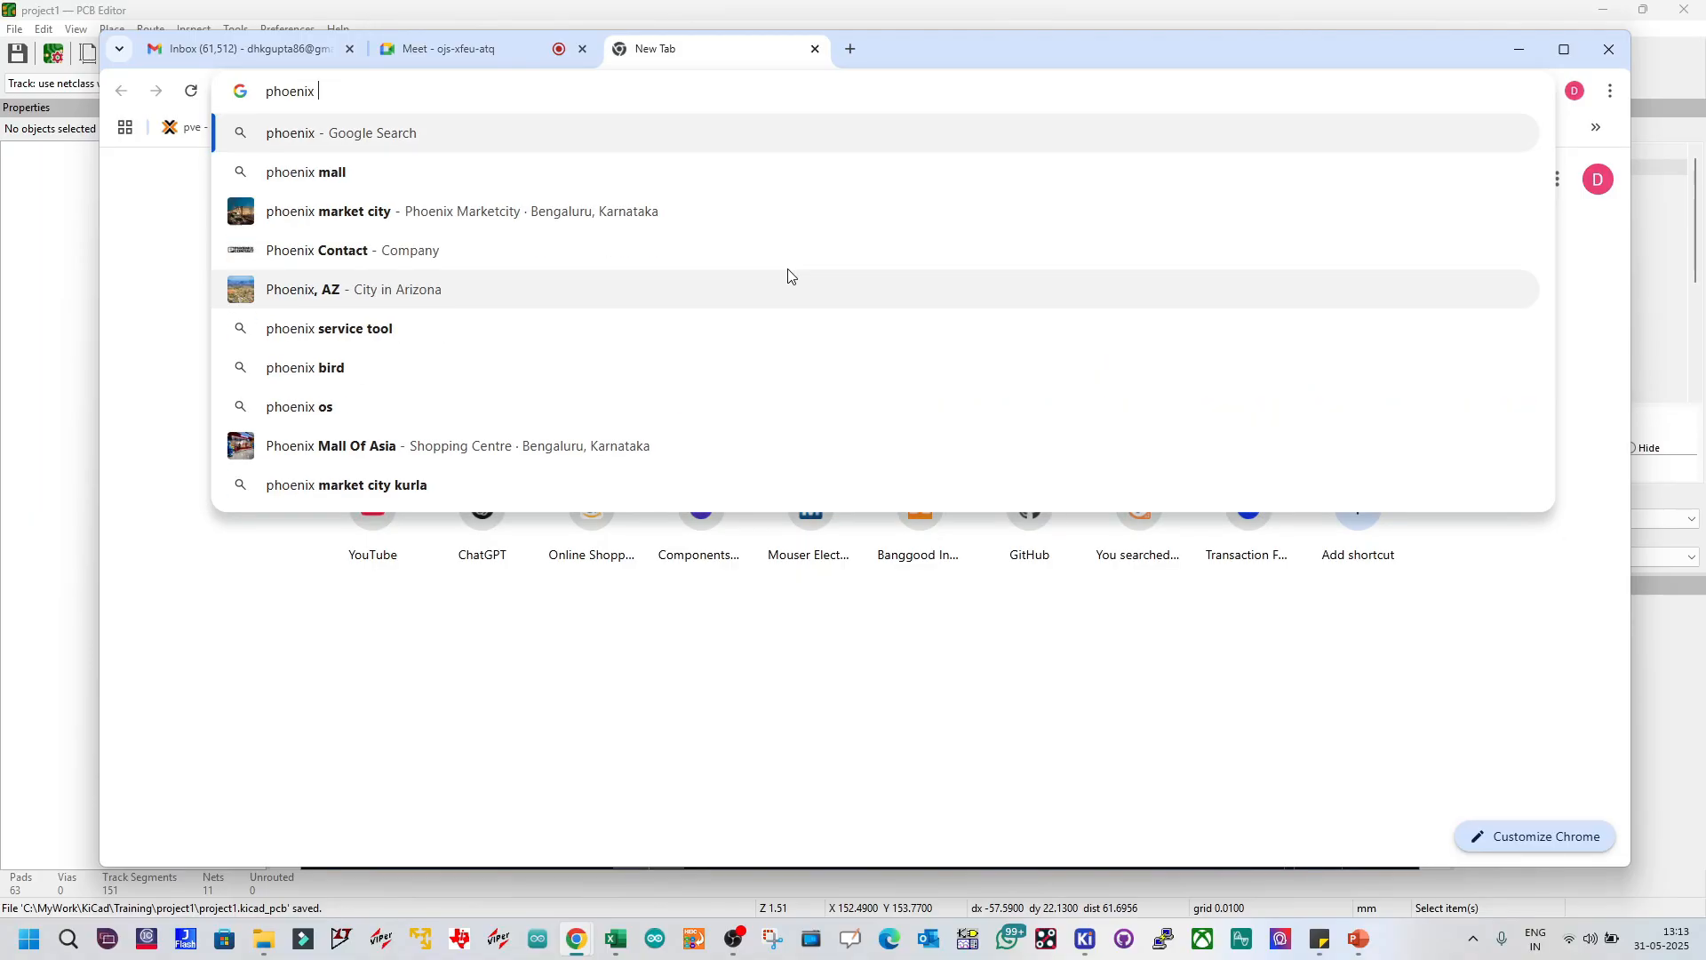
{"action": "type", "text": "nector "}
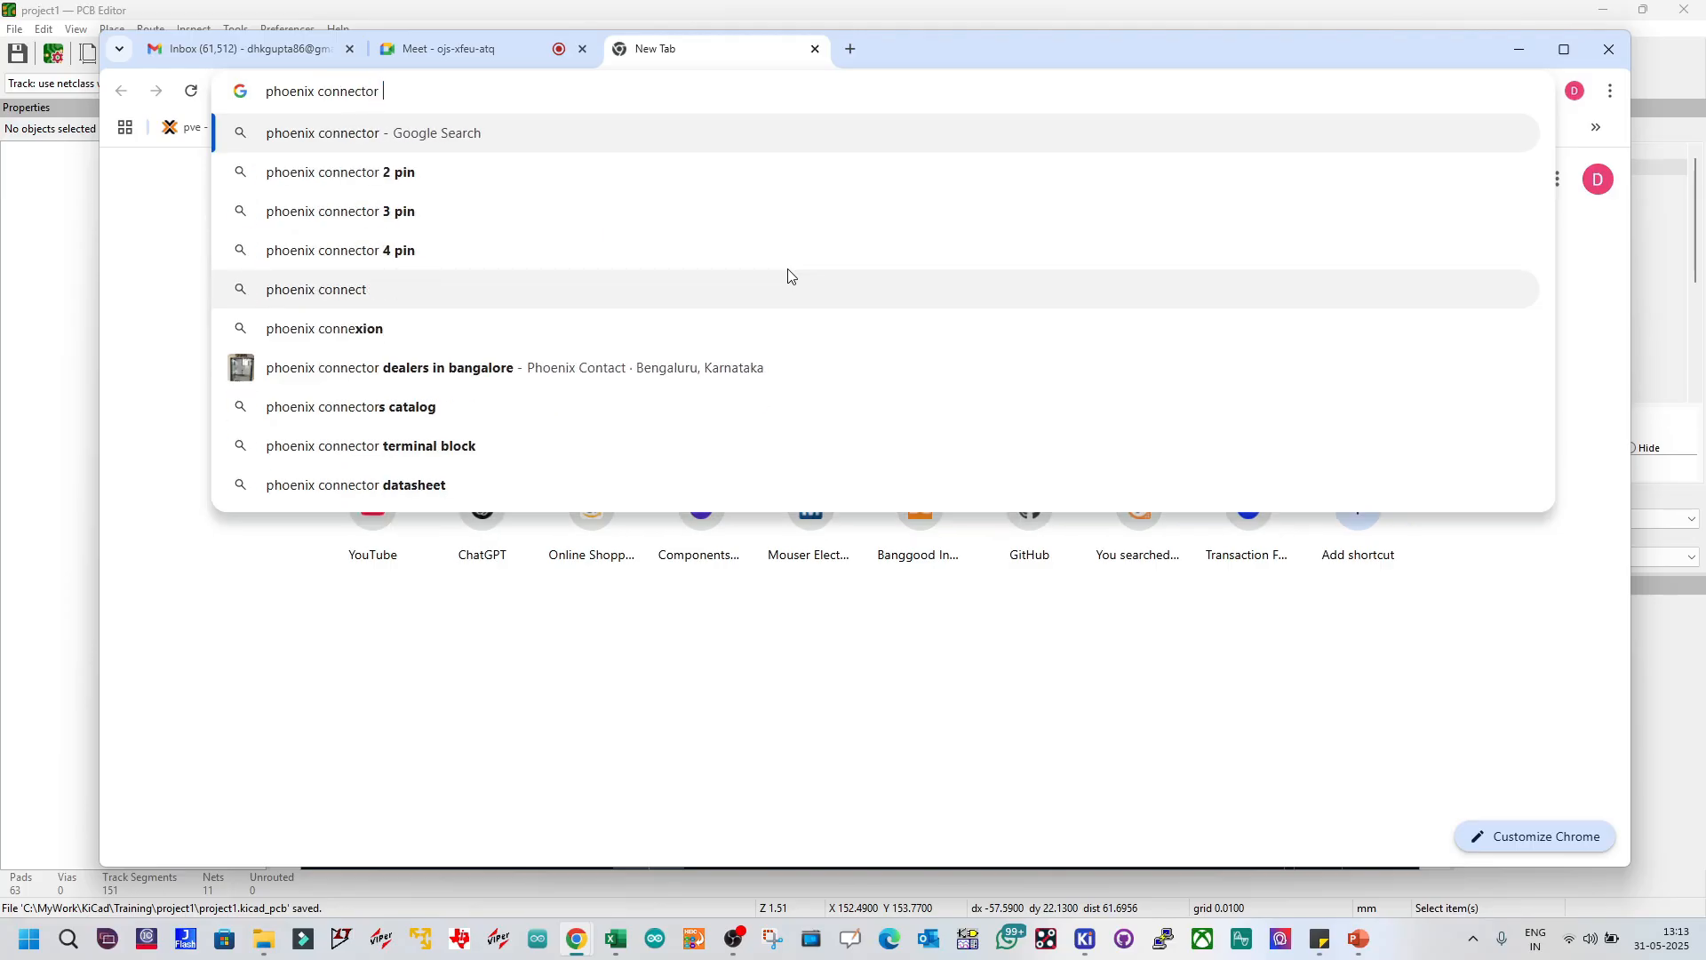
{"action": "type", "text": "5mm"}
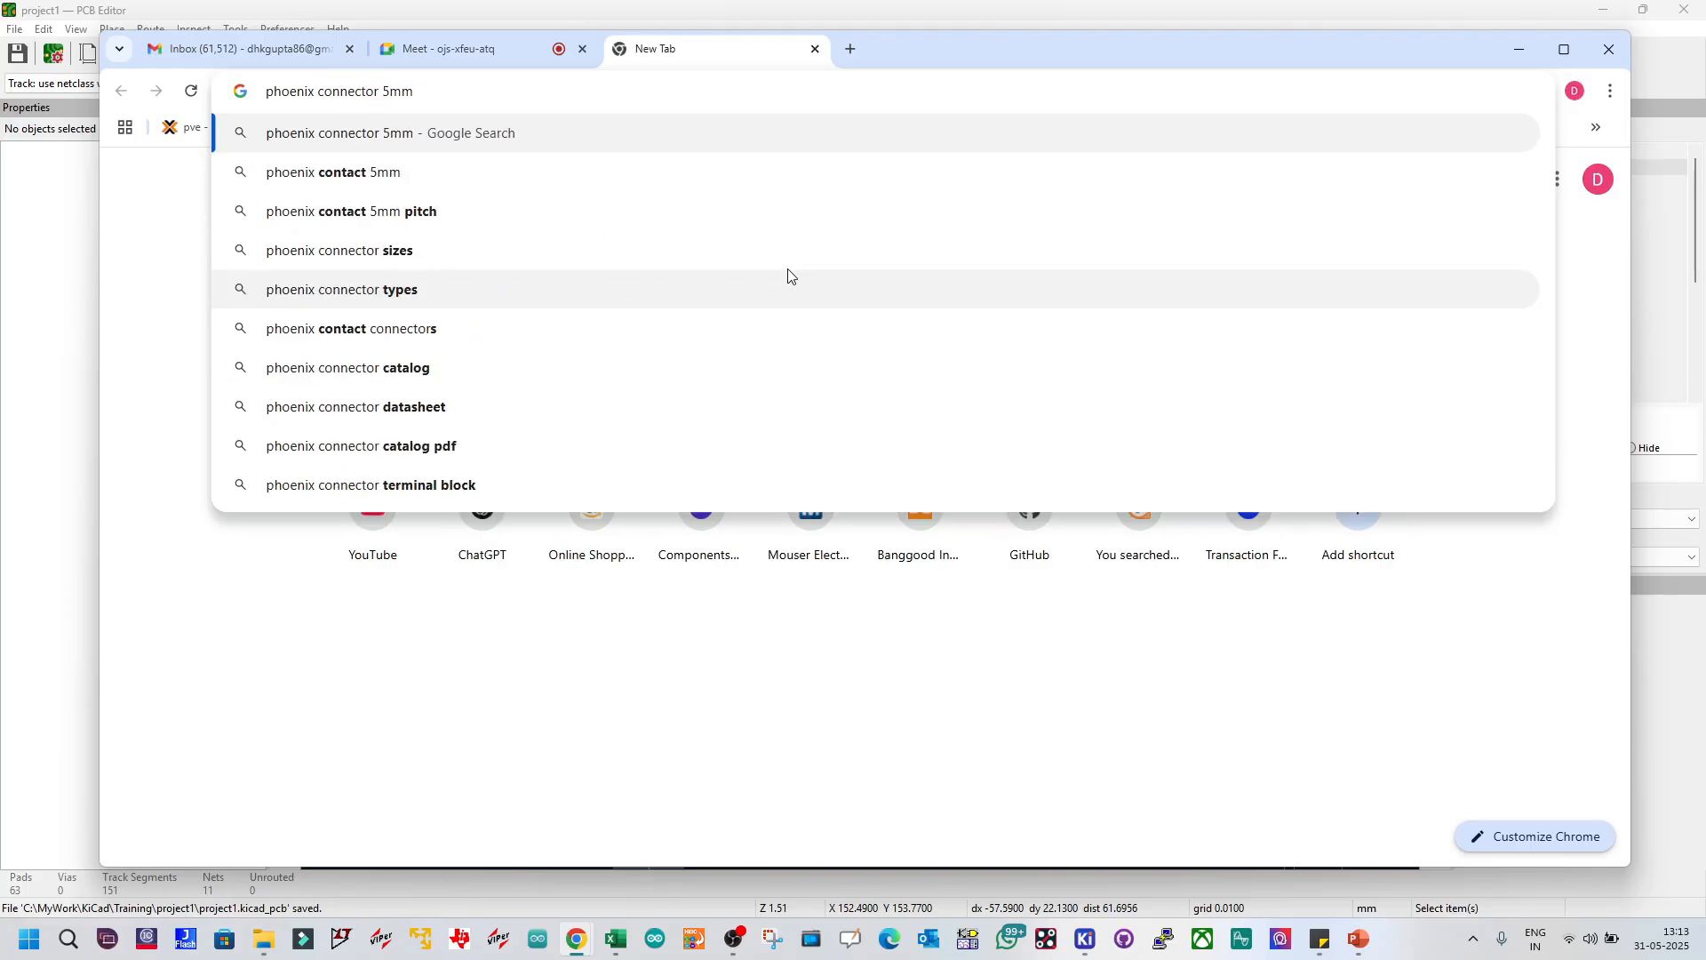
{"action": "key", "text": "Down"}
{"action": "key", "text": "Up"}
{"action": "type", "text": "termina"}
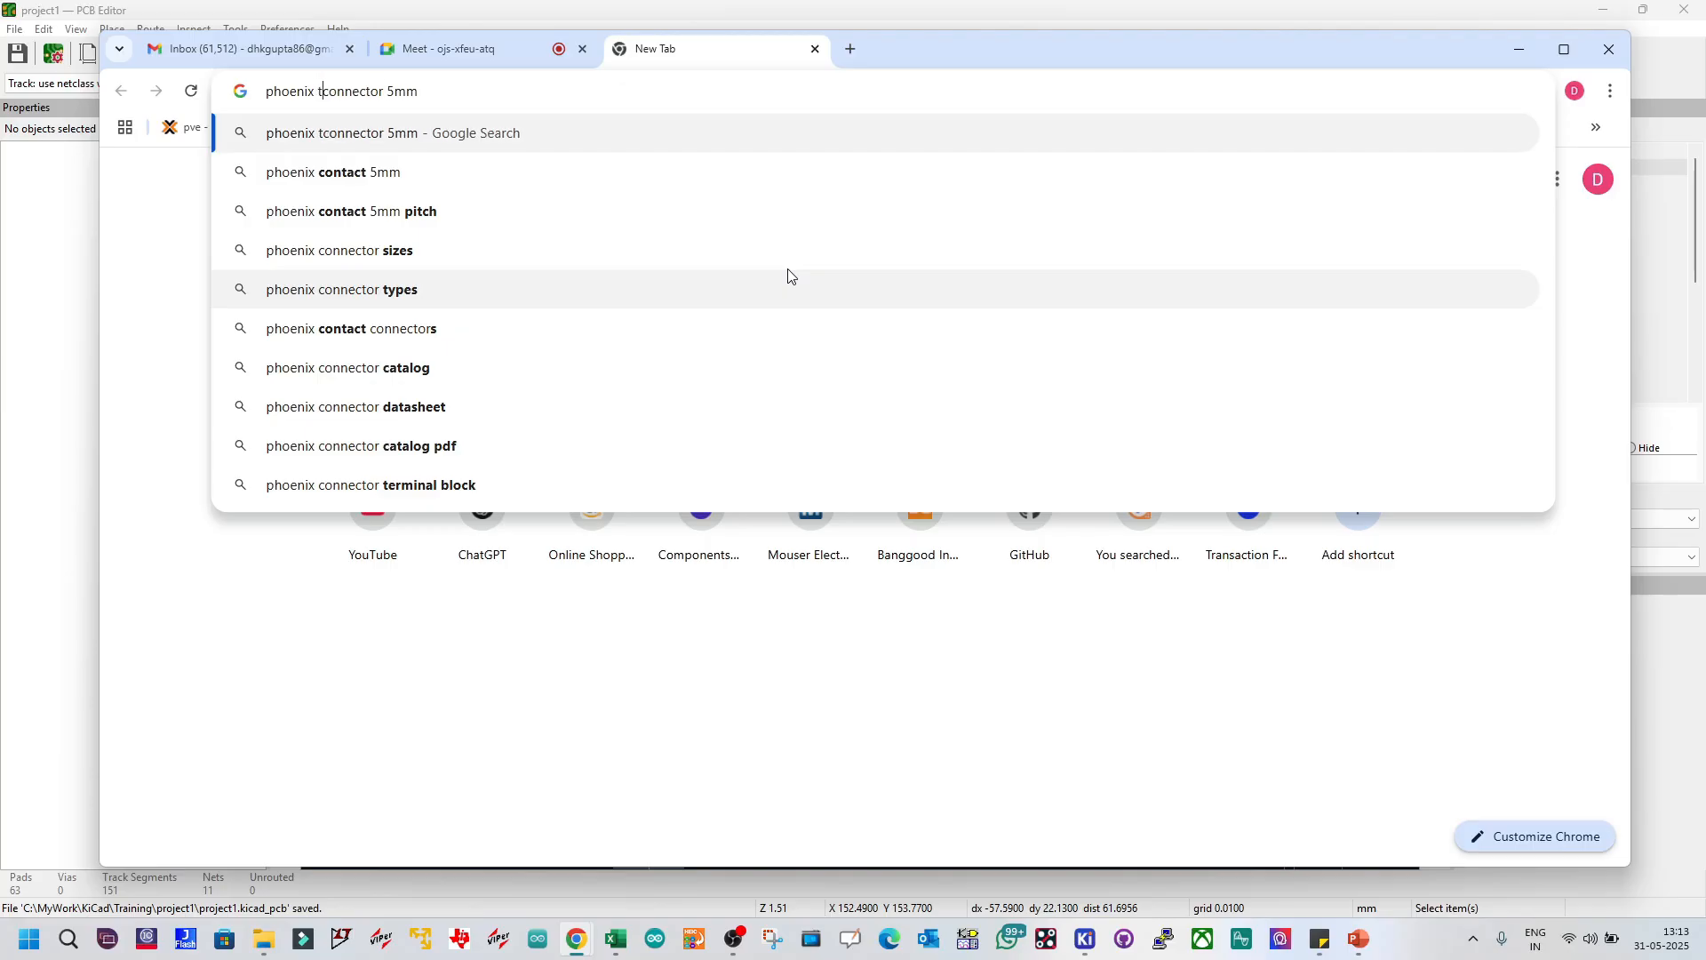
{"action": "key", "text": "Return"}
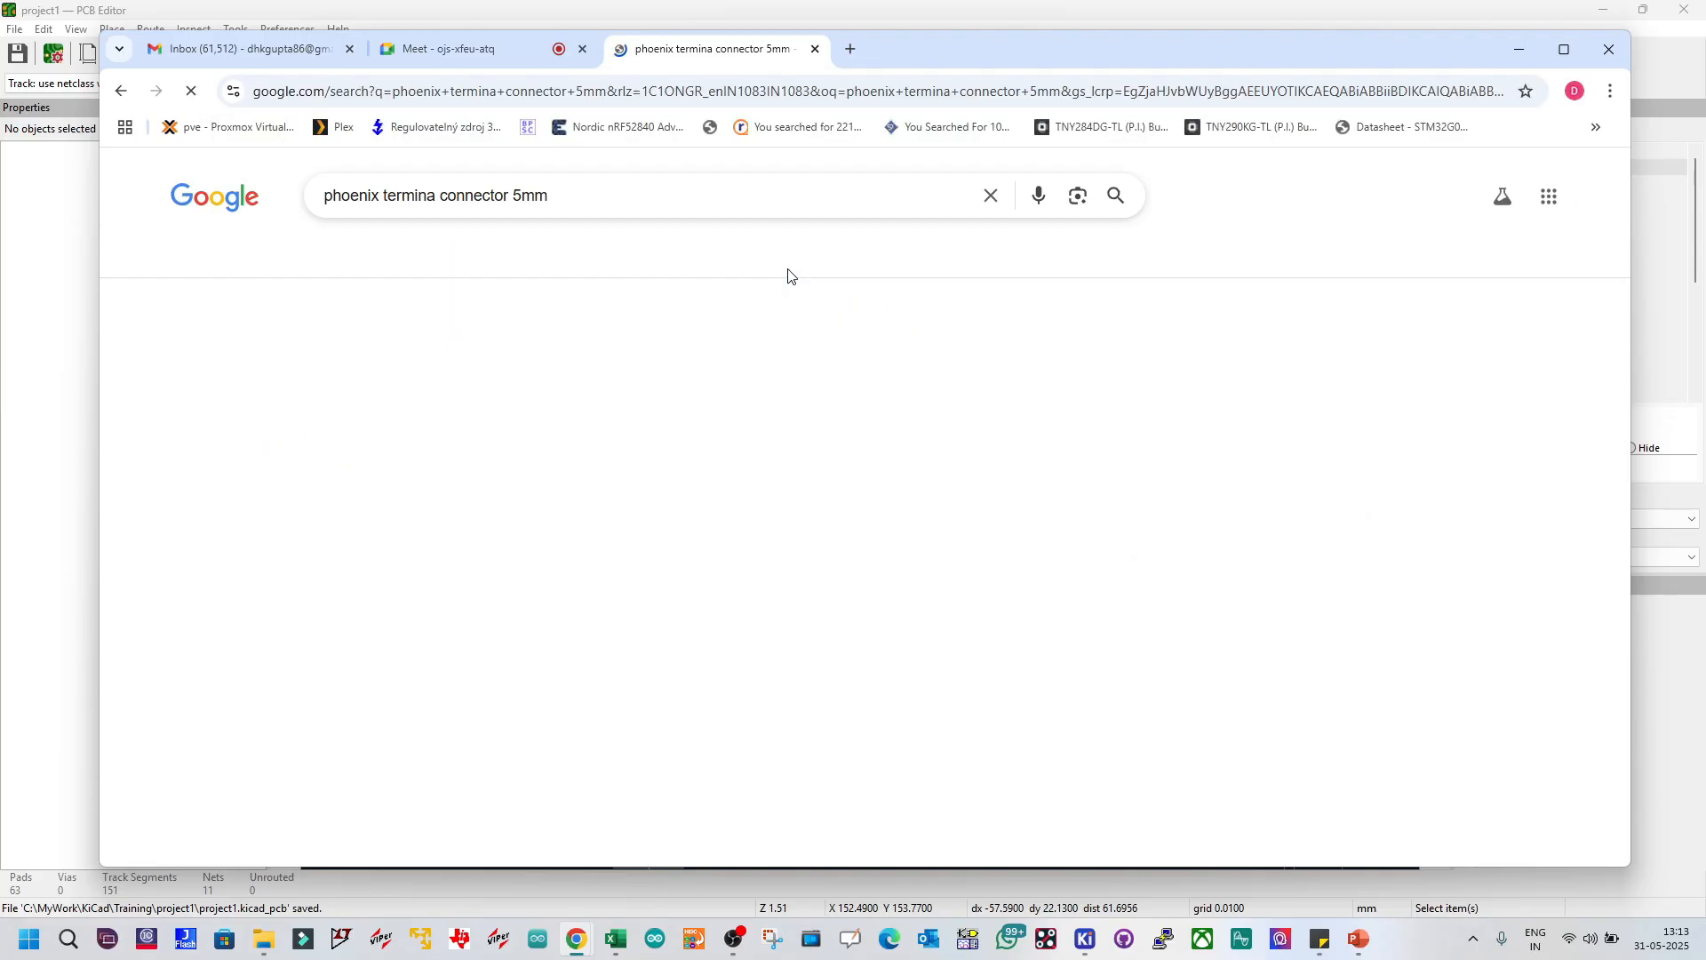
Step: Open the Mouser Electronics result for Phoenix Contact PCB mount 2 position 5 mm fixed terminal blocks in a separate tab
{"action": "scroll", "coordinate": [600, 533], "scroll_direction": "down", "scroll_amount": 10}
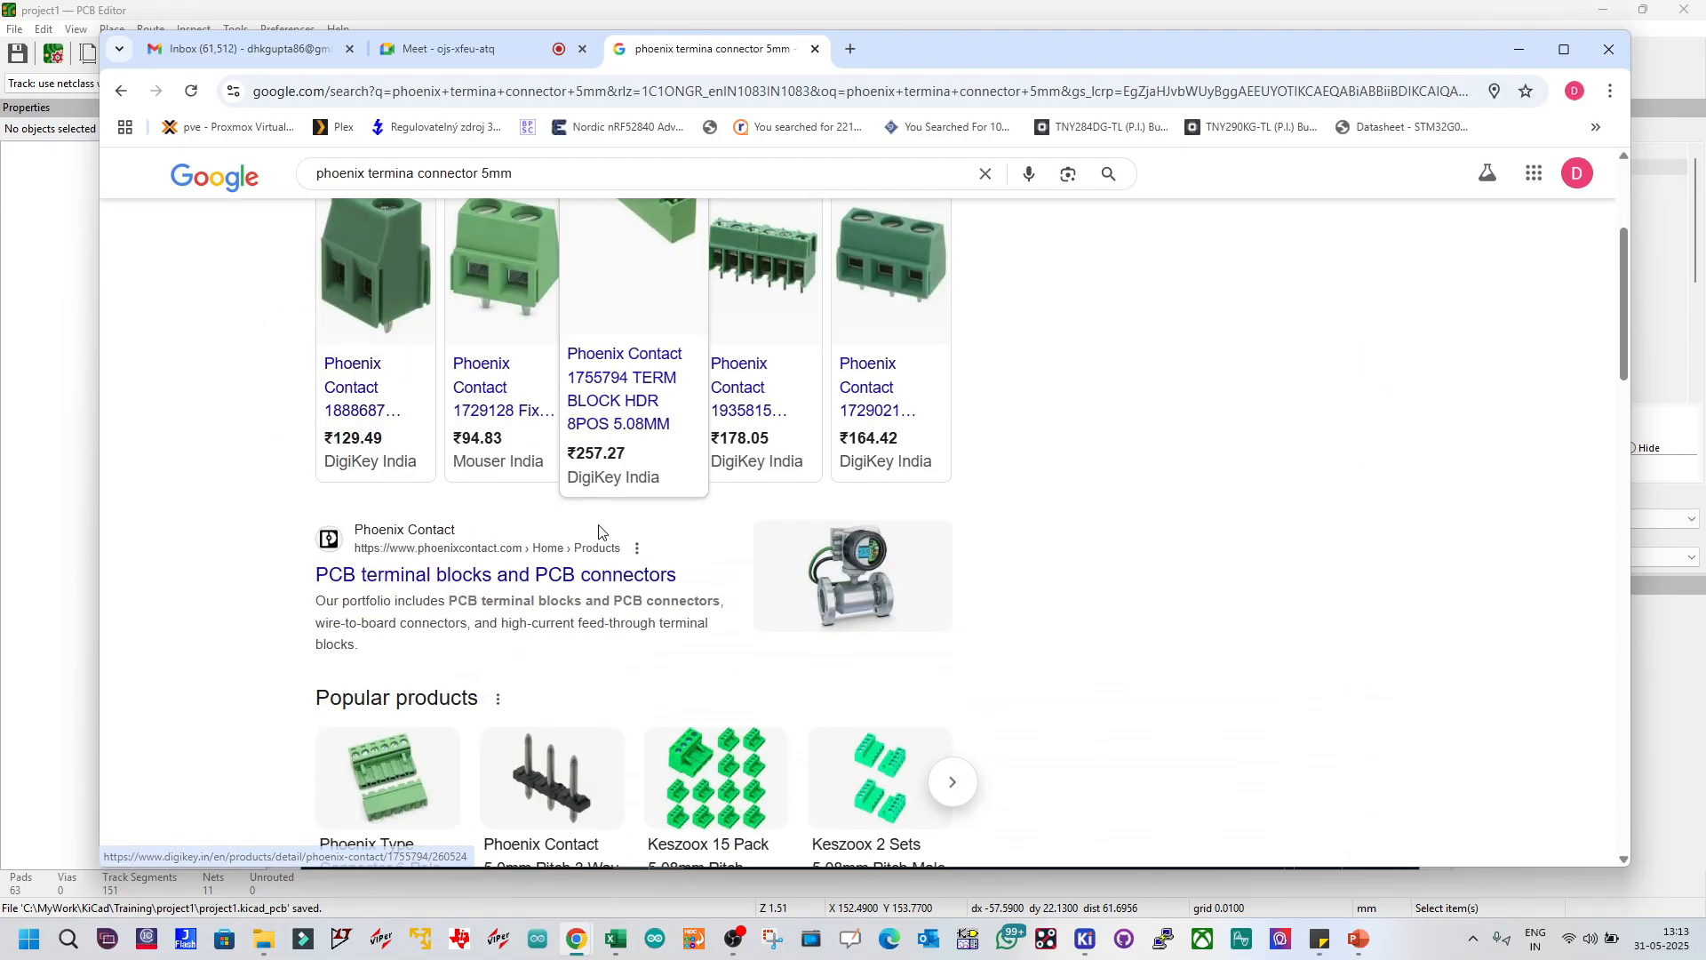
{"action": "scroll", "coordinate": [600, 532], "scroll_direction": "down", "scroll_amount": 1}
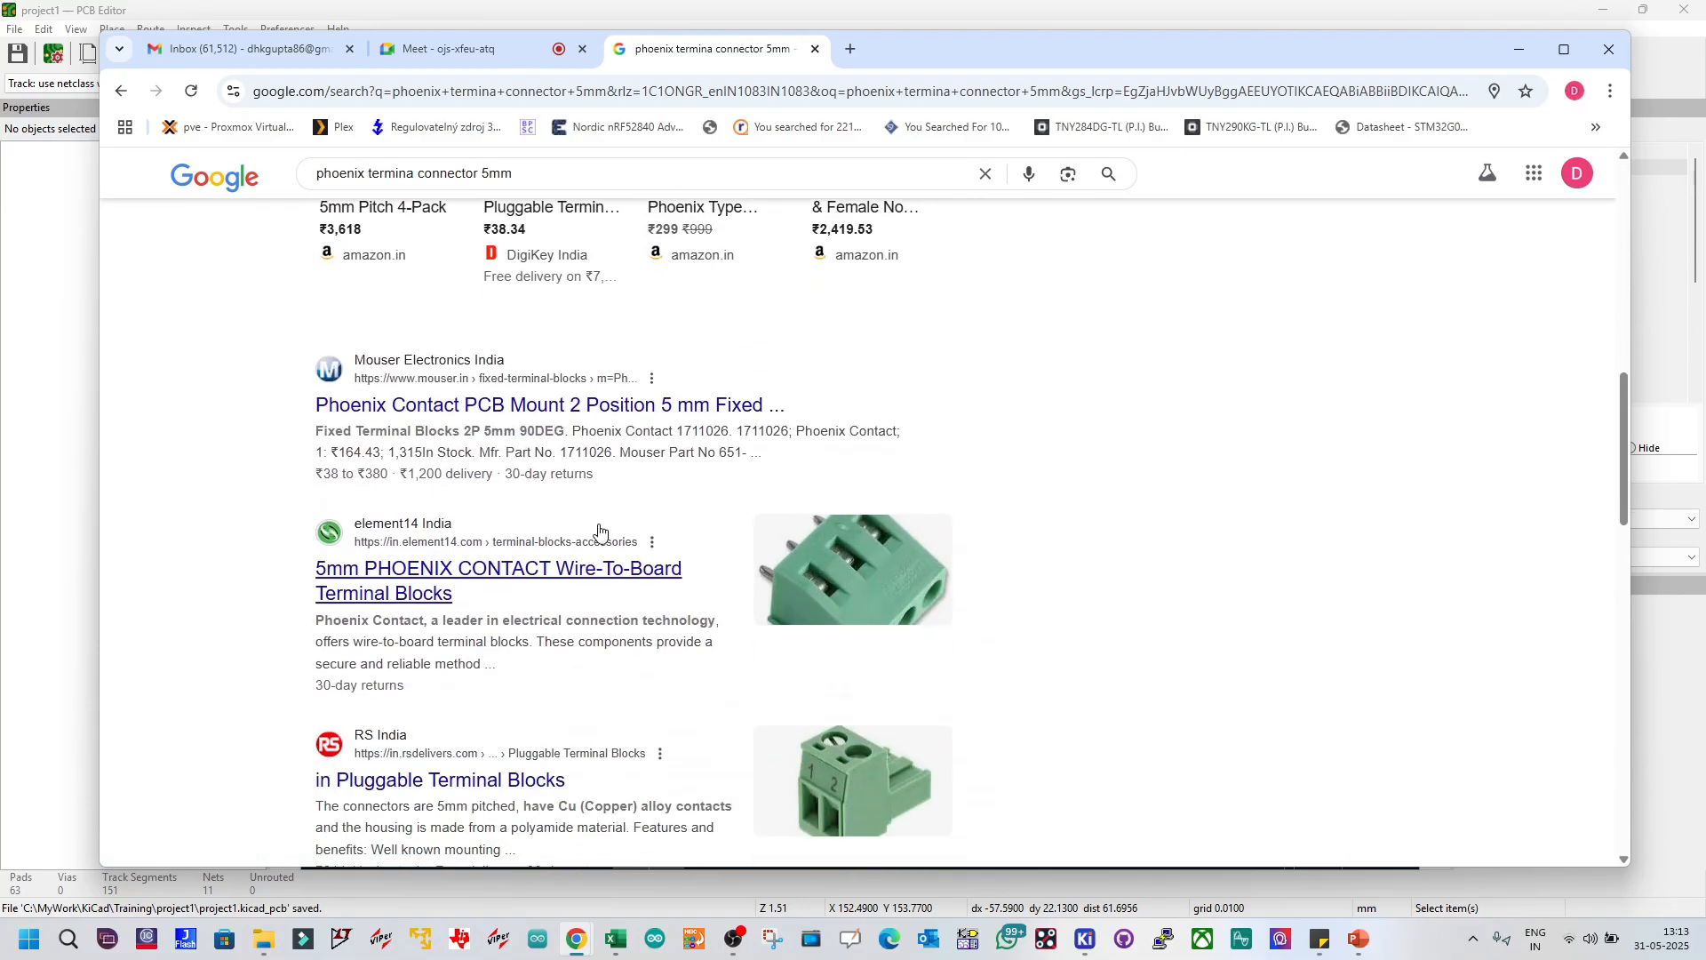
{"action": "middle_click", "coordinate": [591, 418]}
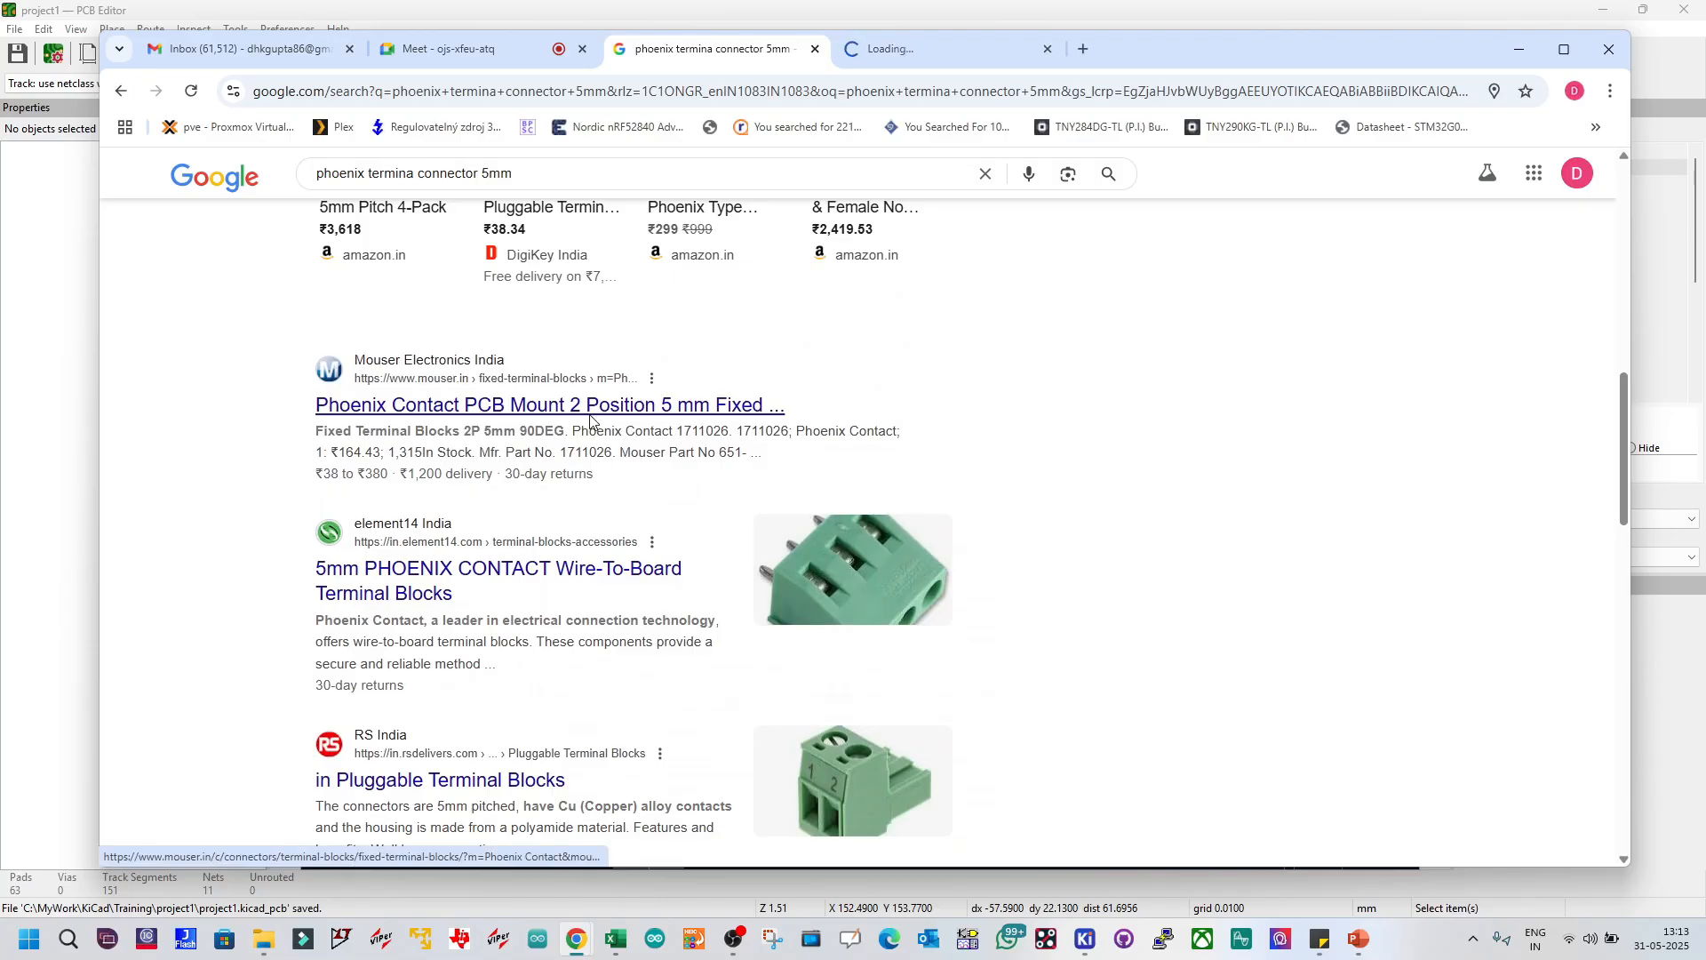
Step: Browse the Mouser terminal block listing and preview the symbol, footprint and 3D model of part 1732386, closing the preview
{"action": "scroll", "coordinate": [591, 435], "scroll_direction": "down", "scroll_amount": 1}
{"action": "left_click", "coordinate": [946, 55]}
{"action": "scroll", "coordinate": [872, 366], "scroll_direction": "down", "scroll_amount": 7}
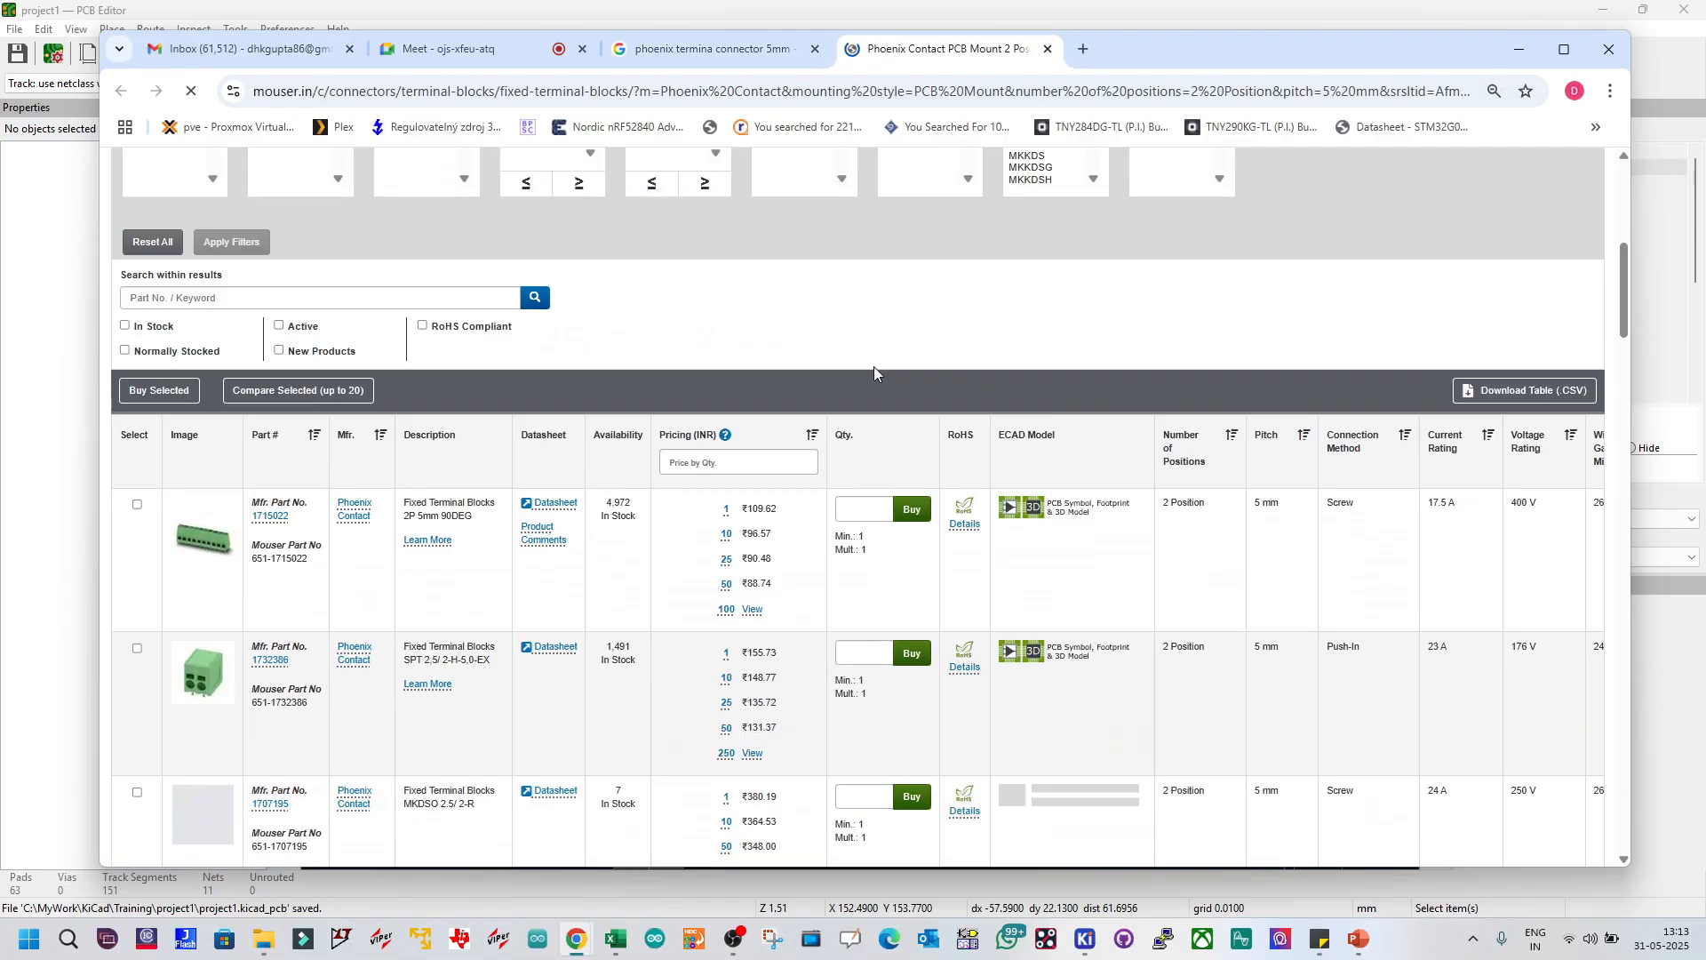
{"action": "scroll", "coordinate": [495, 545], "scroll_direction": "down", "scroll_amount": 4}
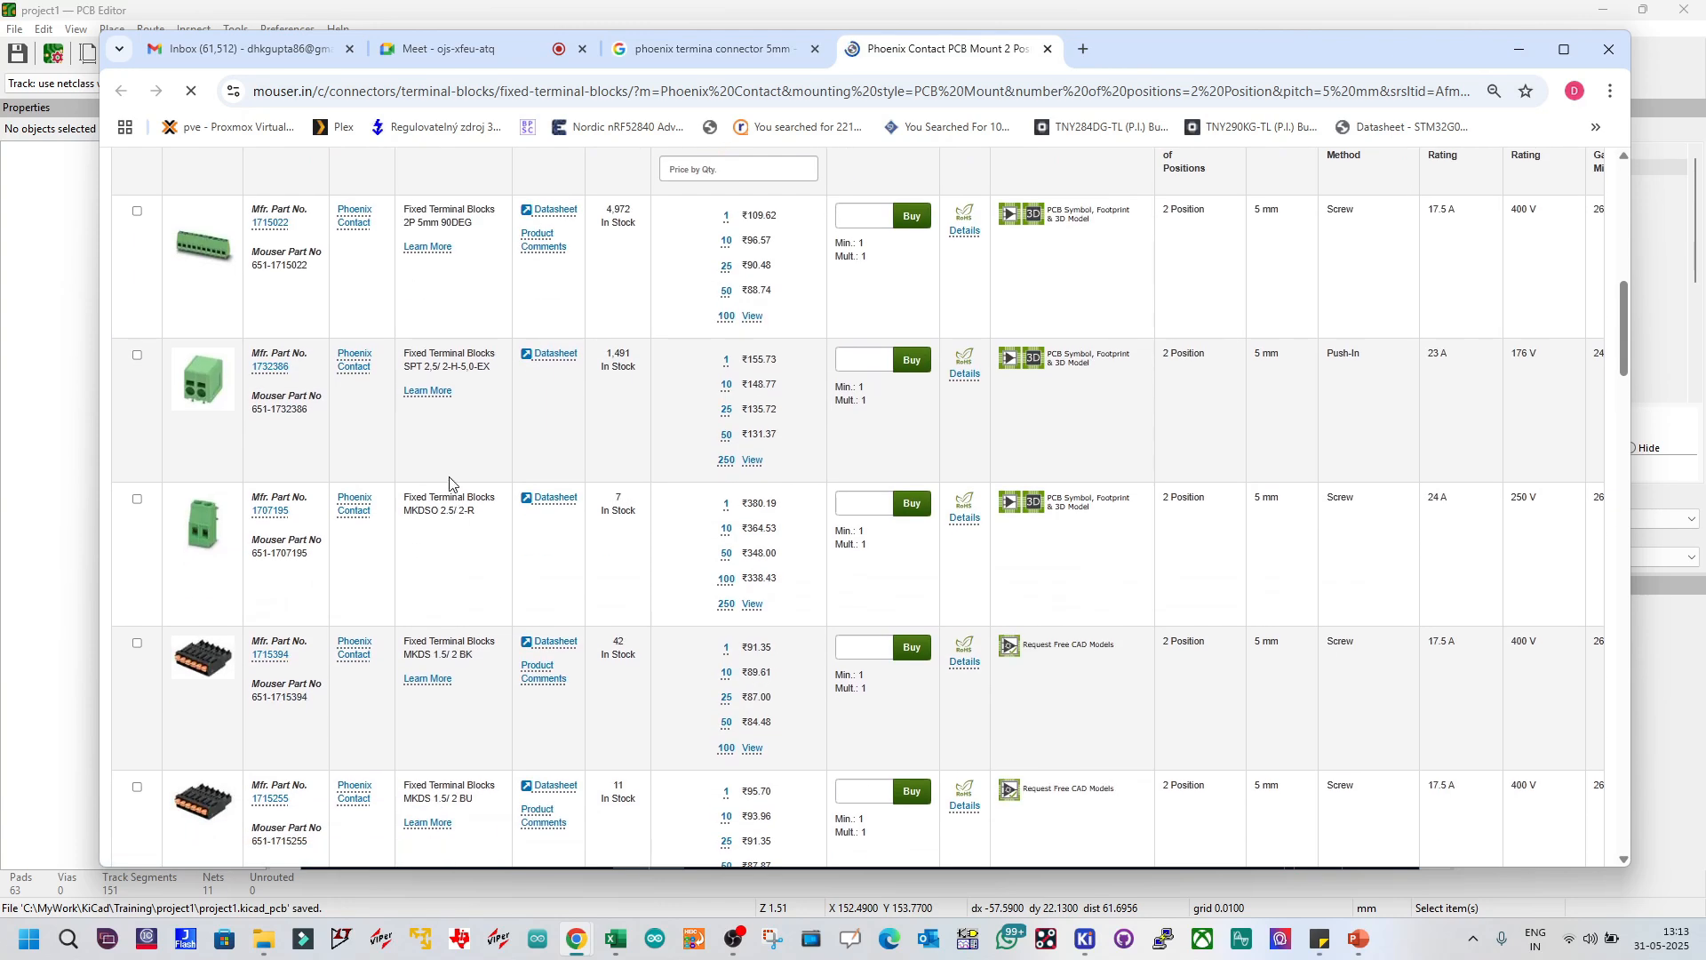
{"action": "left_click", "coordinate": [1028, 361]}
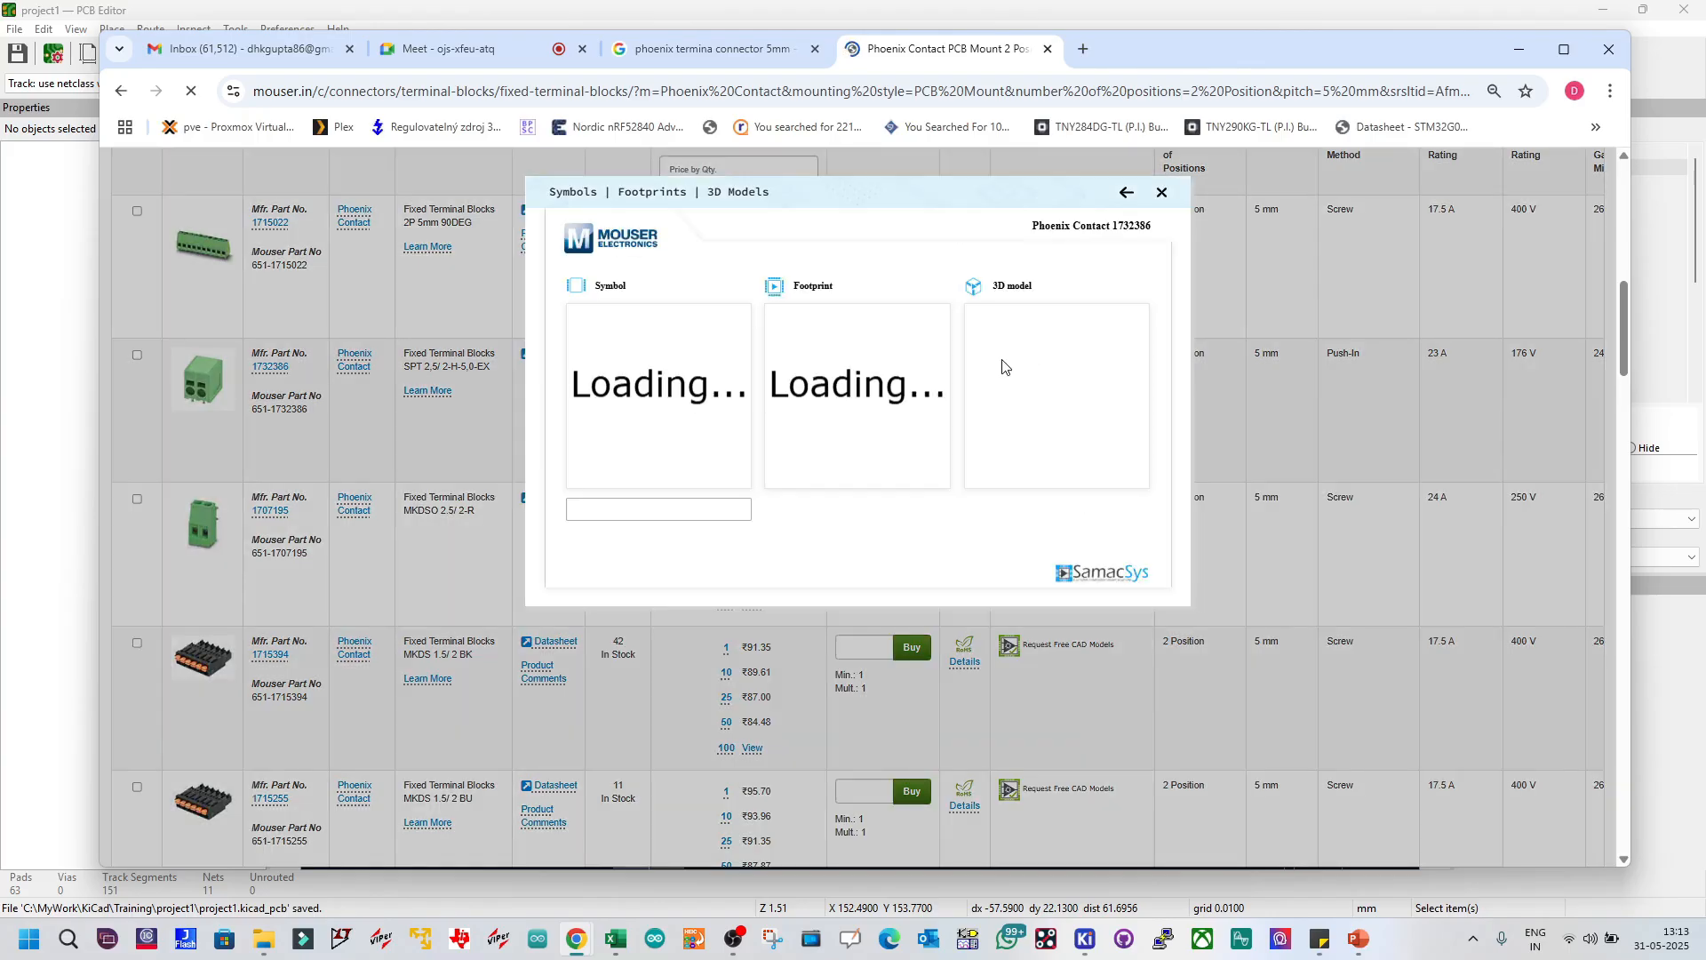
{"action": "left_click", "coordinate": [1160, 195]}
Step: Look further through the Mouser listing and preview the ECAD model of part 1991095, closing the preview
{"action": "scroll", "coordinate": [369, 517], "scroll_direction": "down", "scroll_amount": 5}
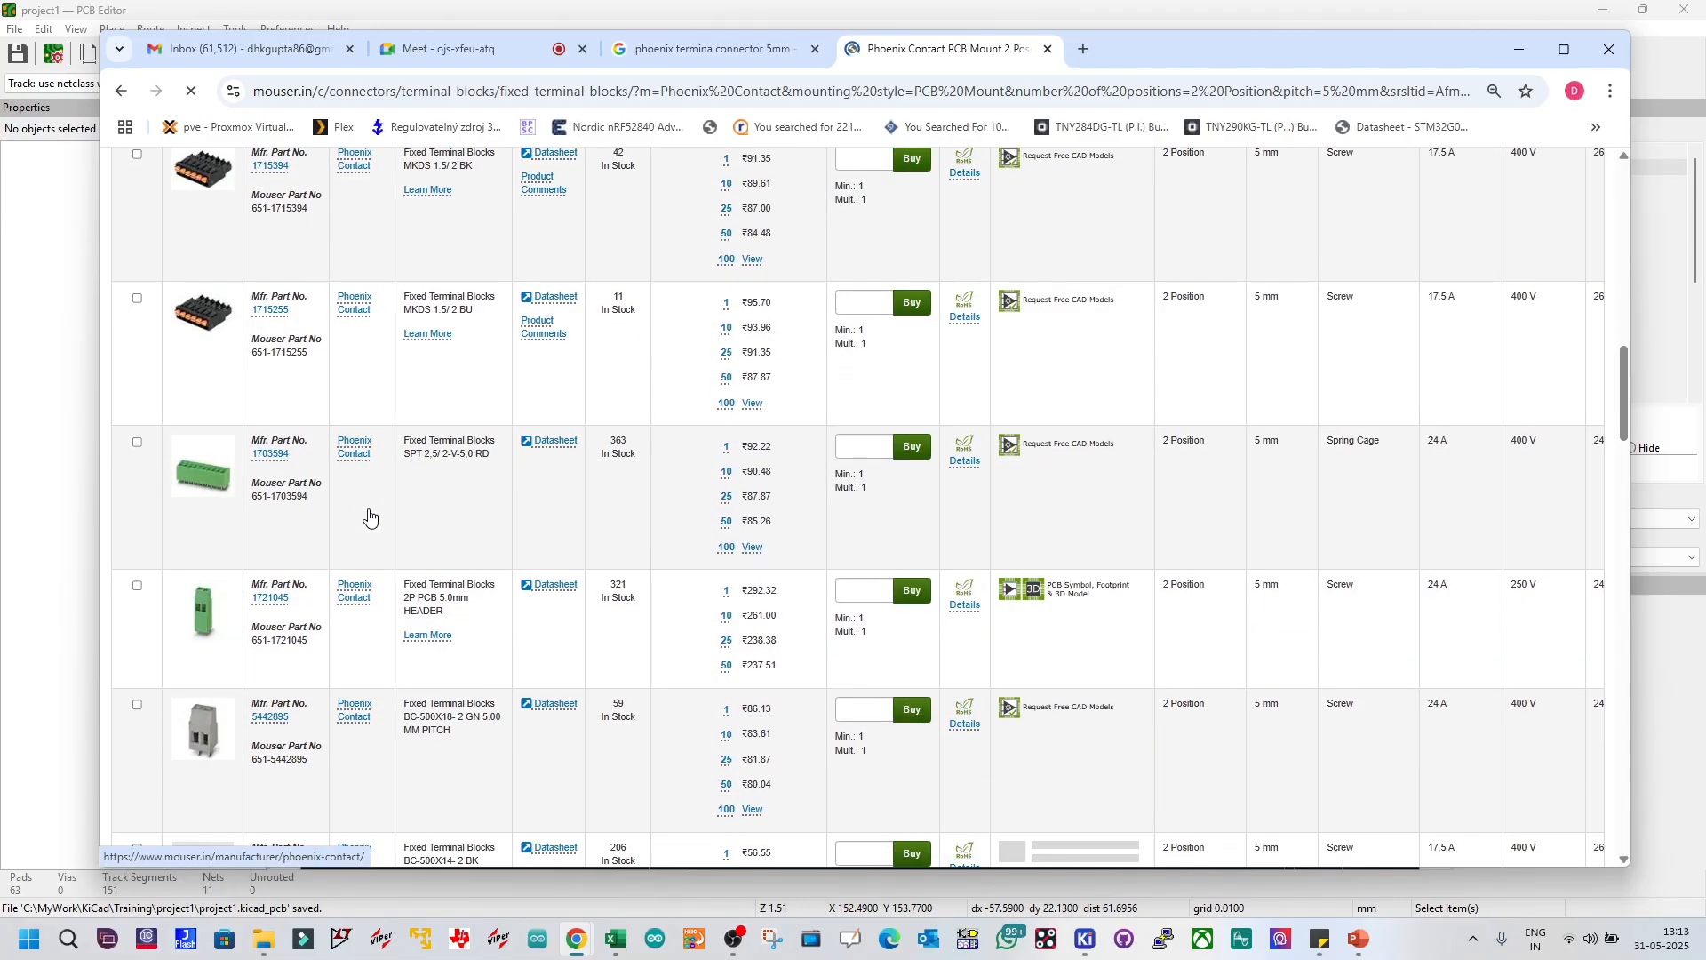
{"action": "scroll", "coordinate": [369, 516], "scroll_direction": "down", "scroll_amount": 5}
{"action": "scroll", "coordinate": [369, 516], "scroll_direction": "down", "scroll_amount": 1}
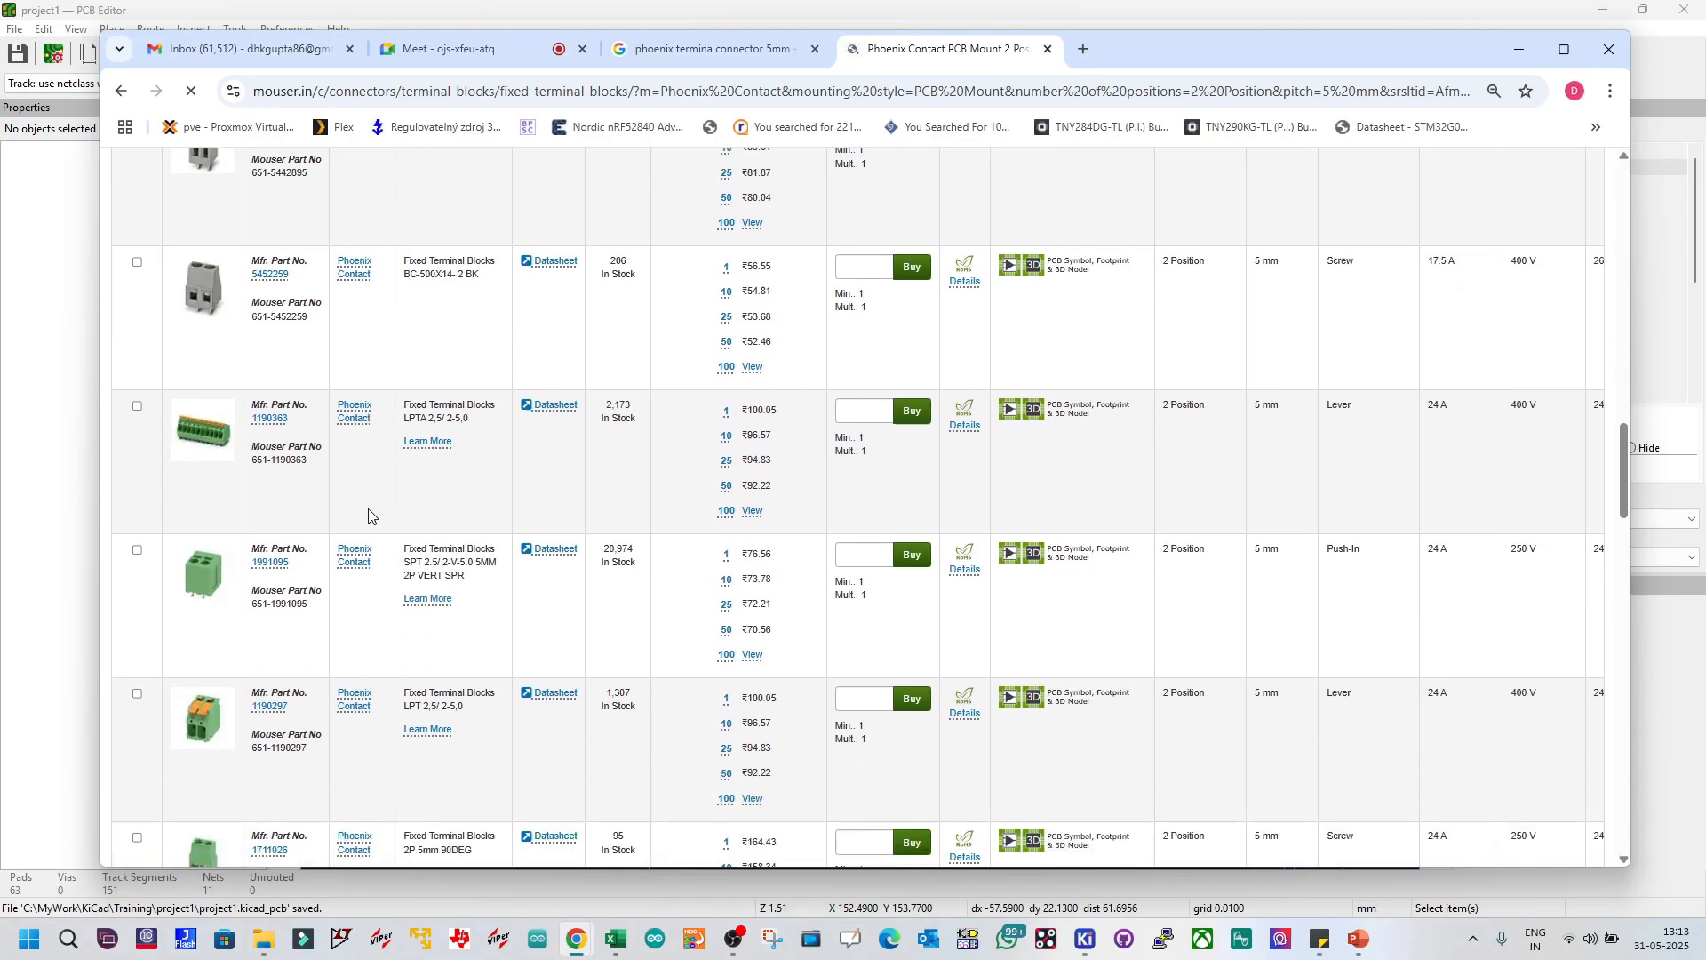
{"action": "left_click", "coordinate": [1034, 557]}
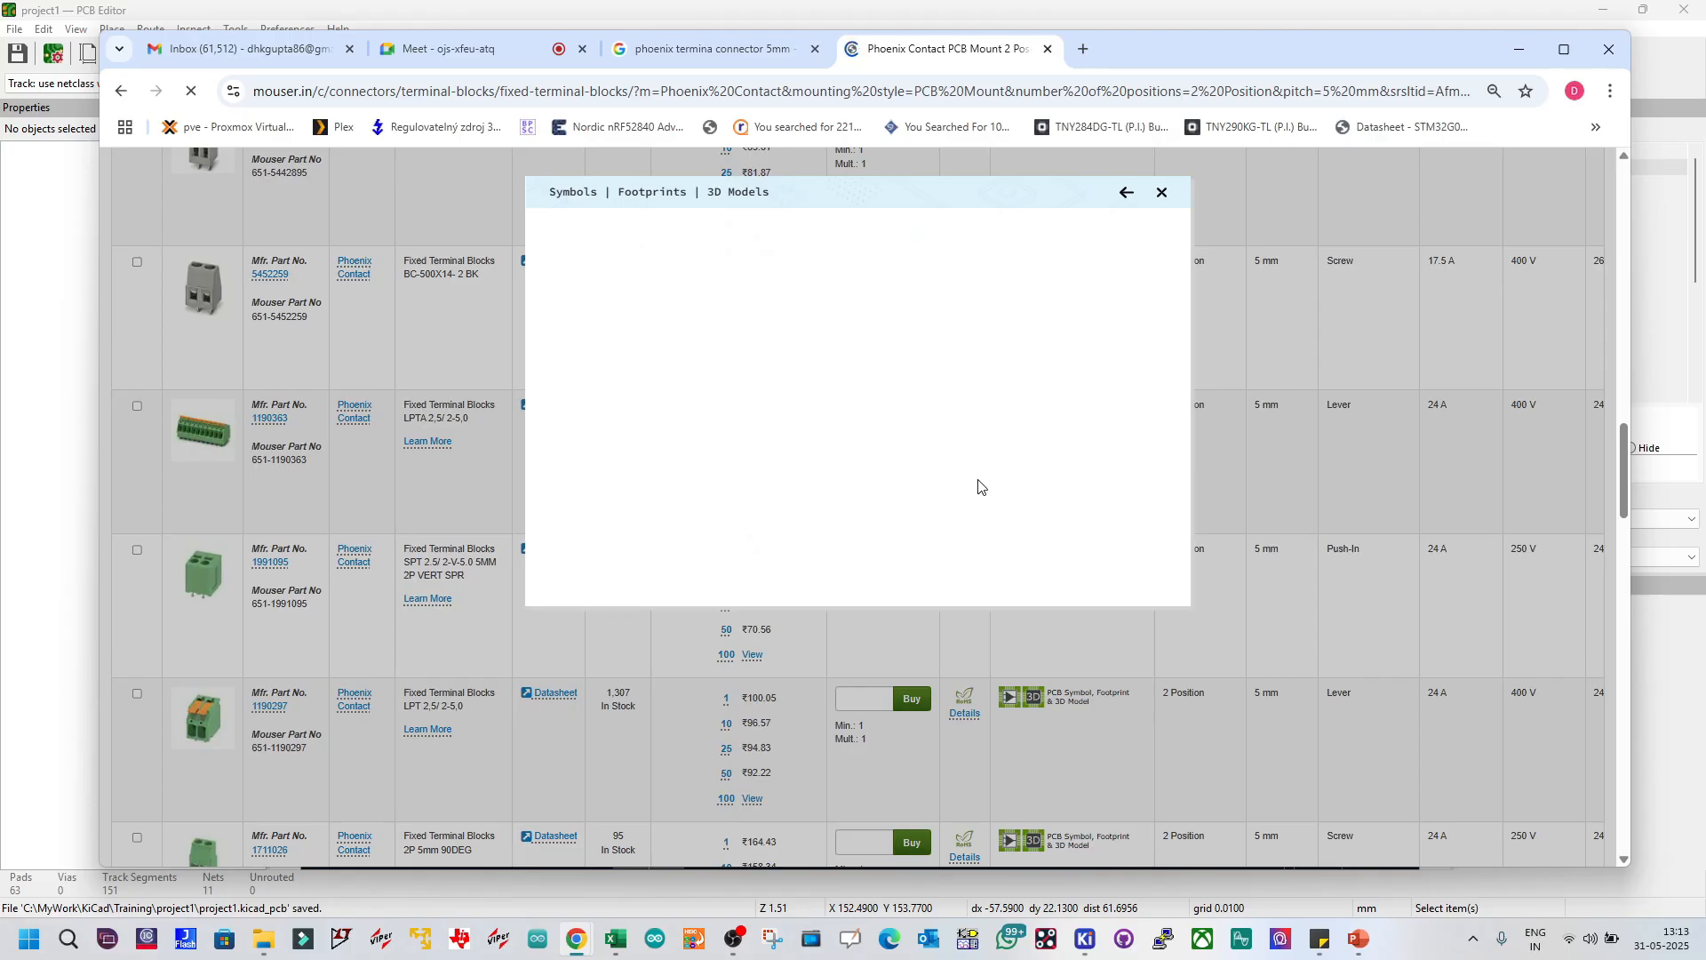
{"action": "left_click", "coordinate": [1162, 193]}
Step: Preview the symbol, footprint and 3D model of the 2P 5mm 90DEG block 1711026, rotate the model and close the preview
{"action": "scroll", "coordinate": [502, 612], "scroll_direction": "down", "scroll_amount": 6}
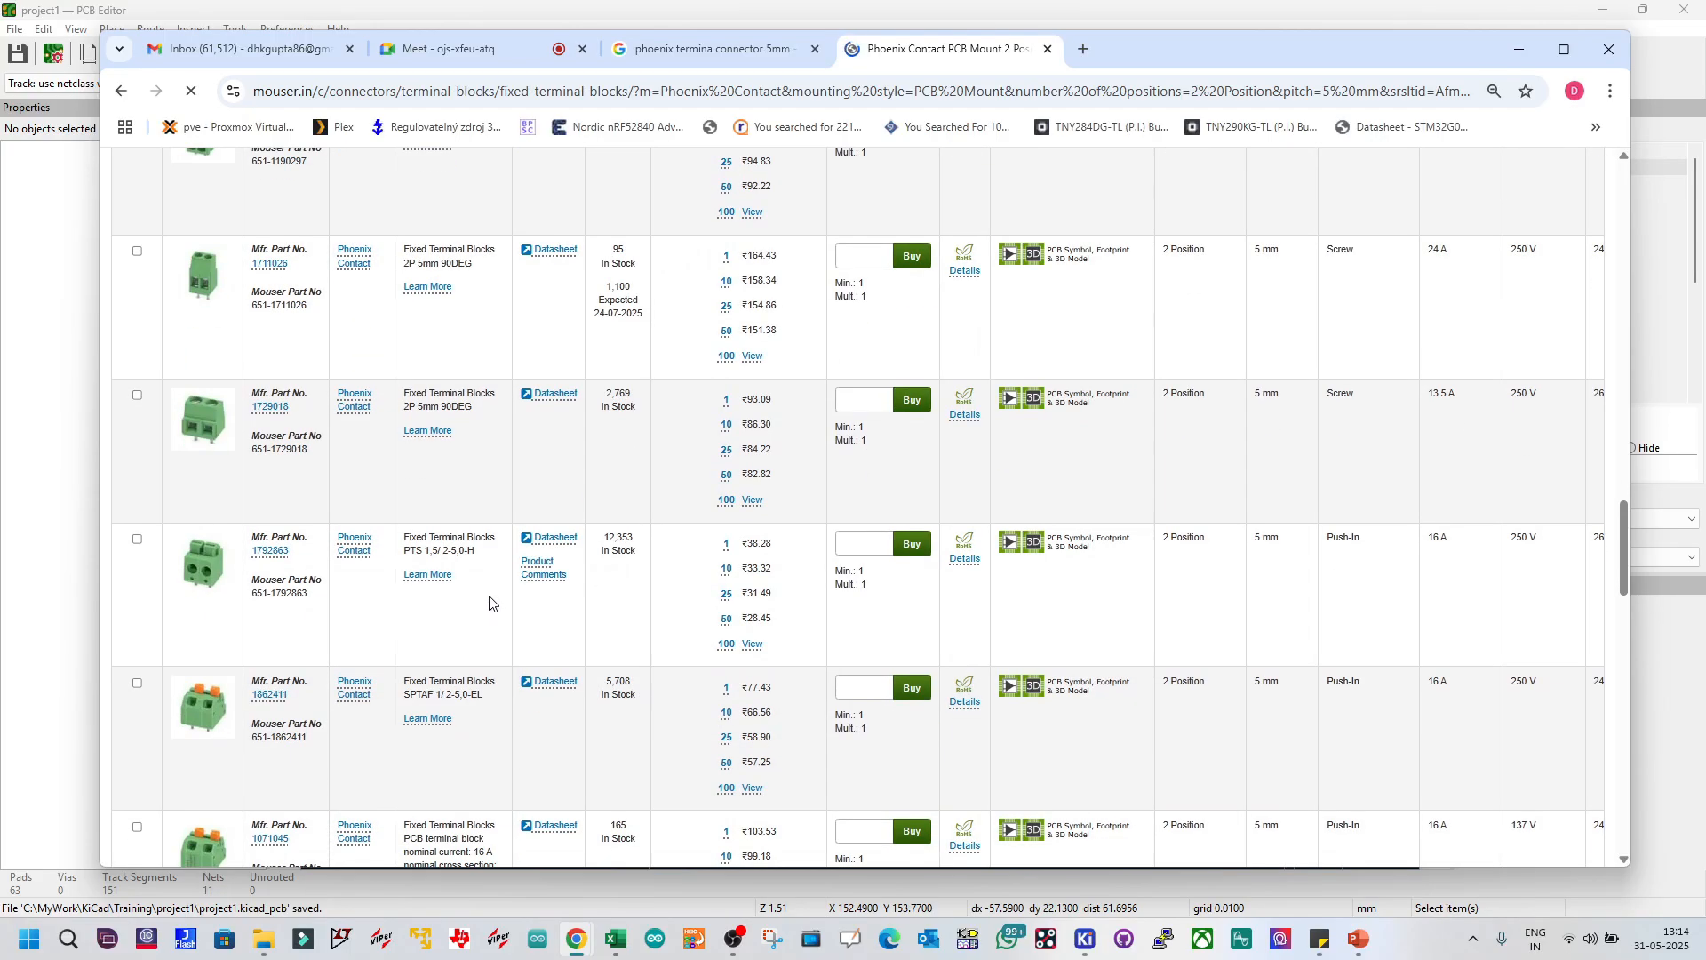
{"action": "scroll", "coordinate": [488, 599], "scroll_direction": "up", "scroll_amount": 3}
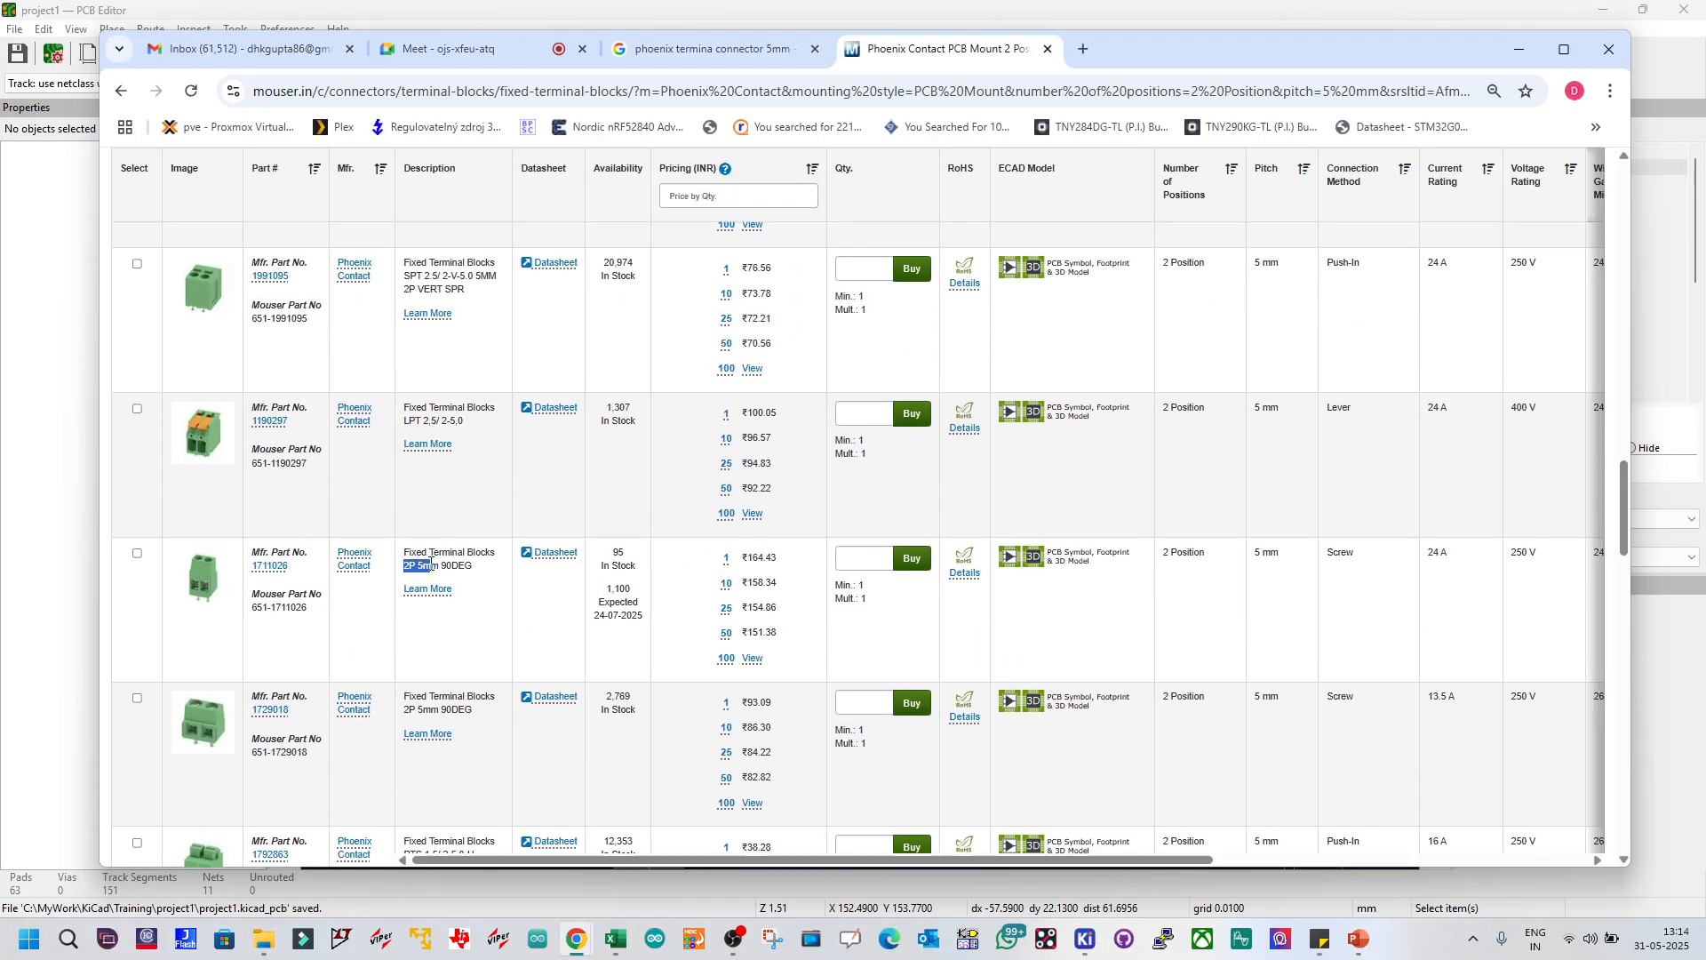
{"action": "left_click", "coordinate": [1036, 557]}
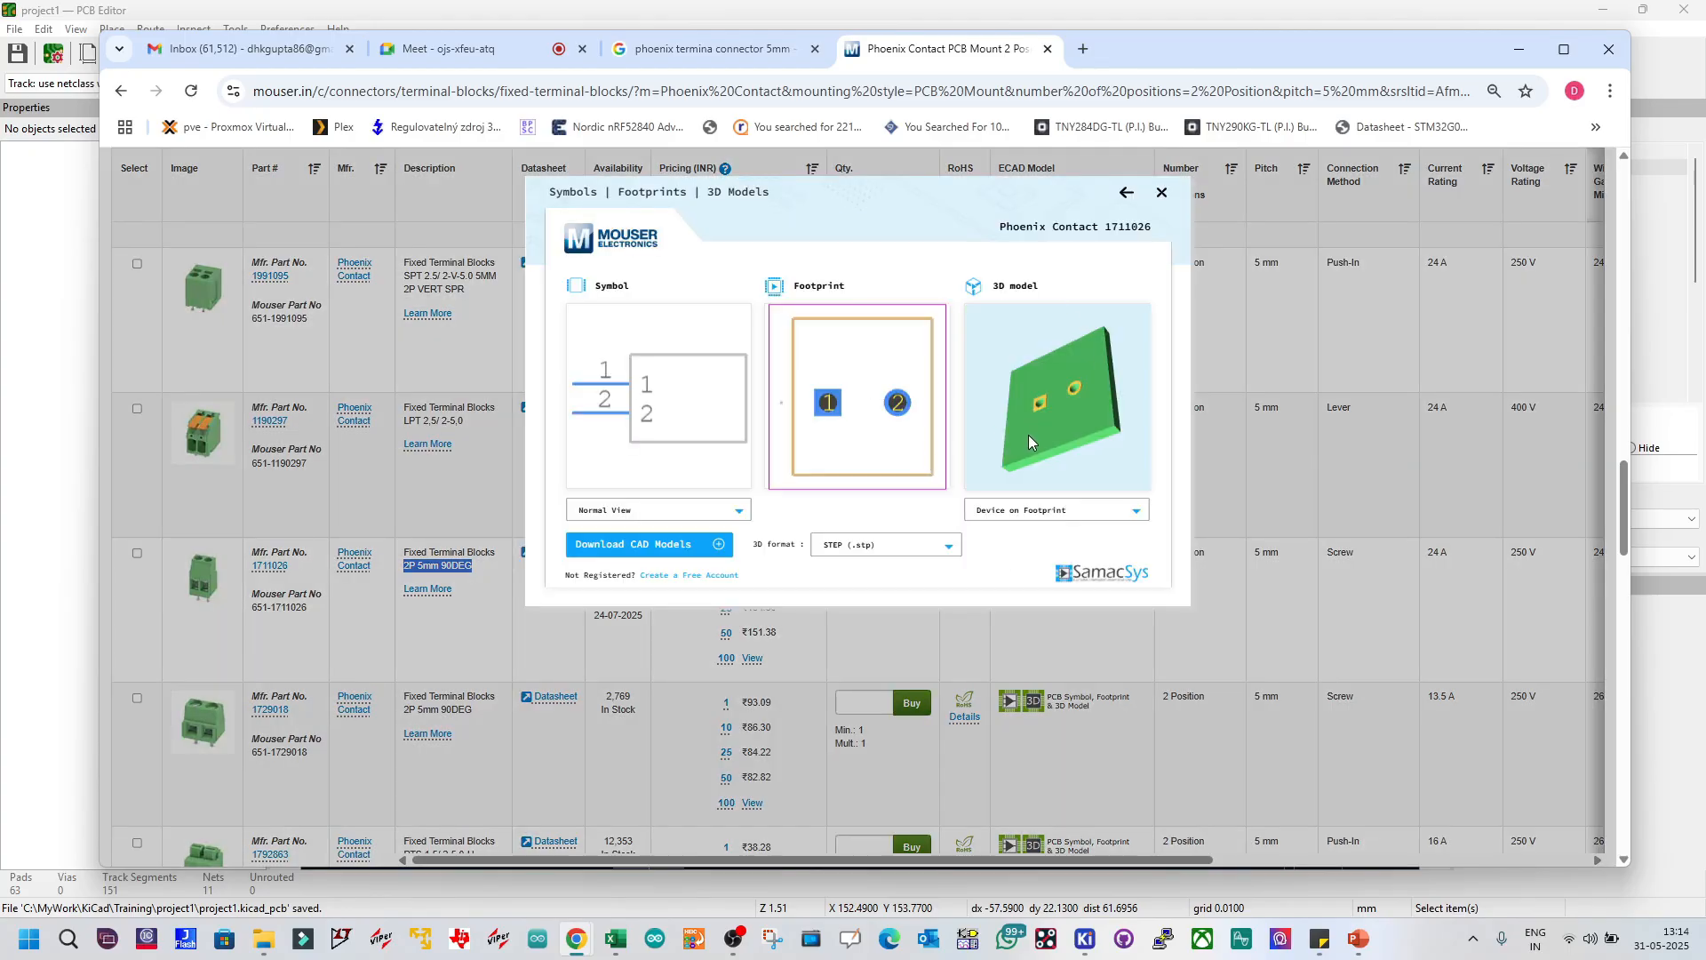
{"action": "left_click_drag", "start_coordinate": [1035, 426], "coordinate": [1070, 438]}
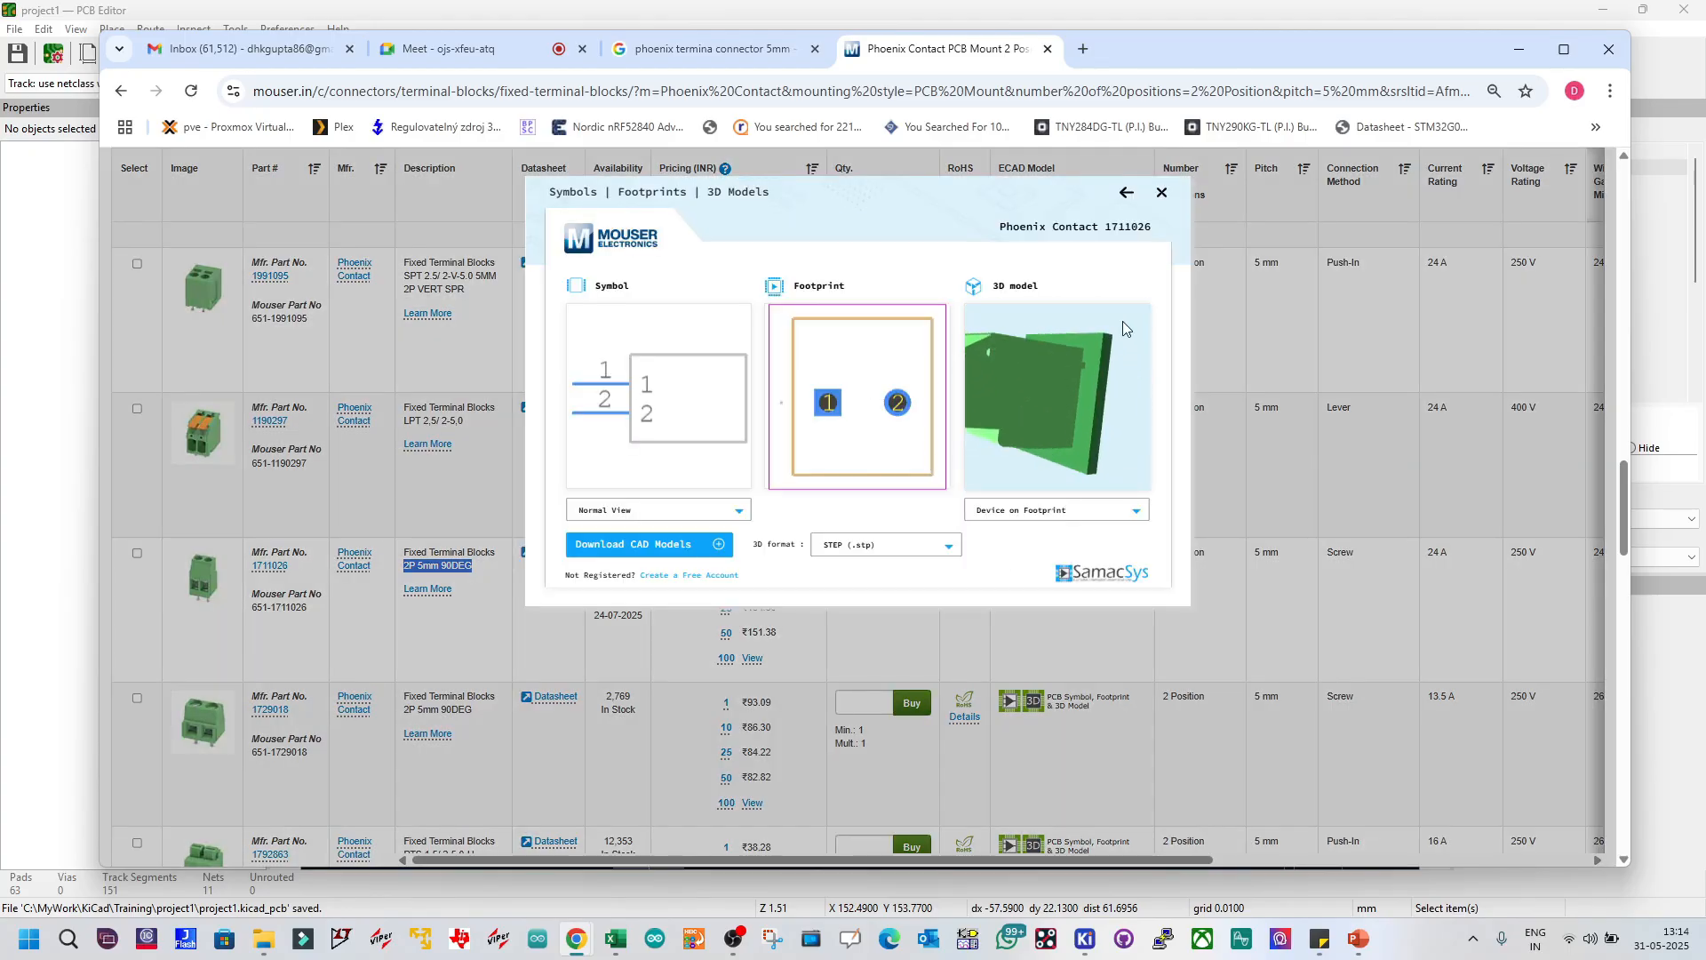
{"action": "left_click", "coordinate": [1162, 194]}
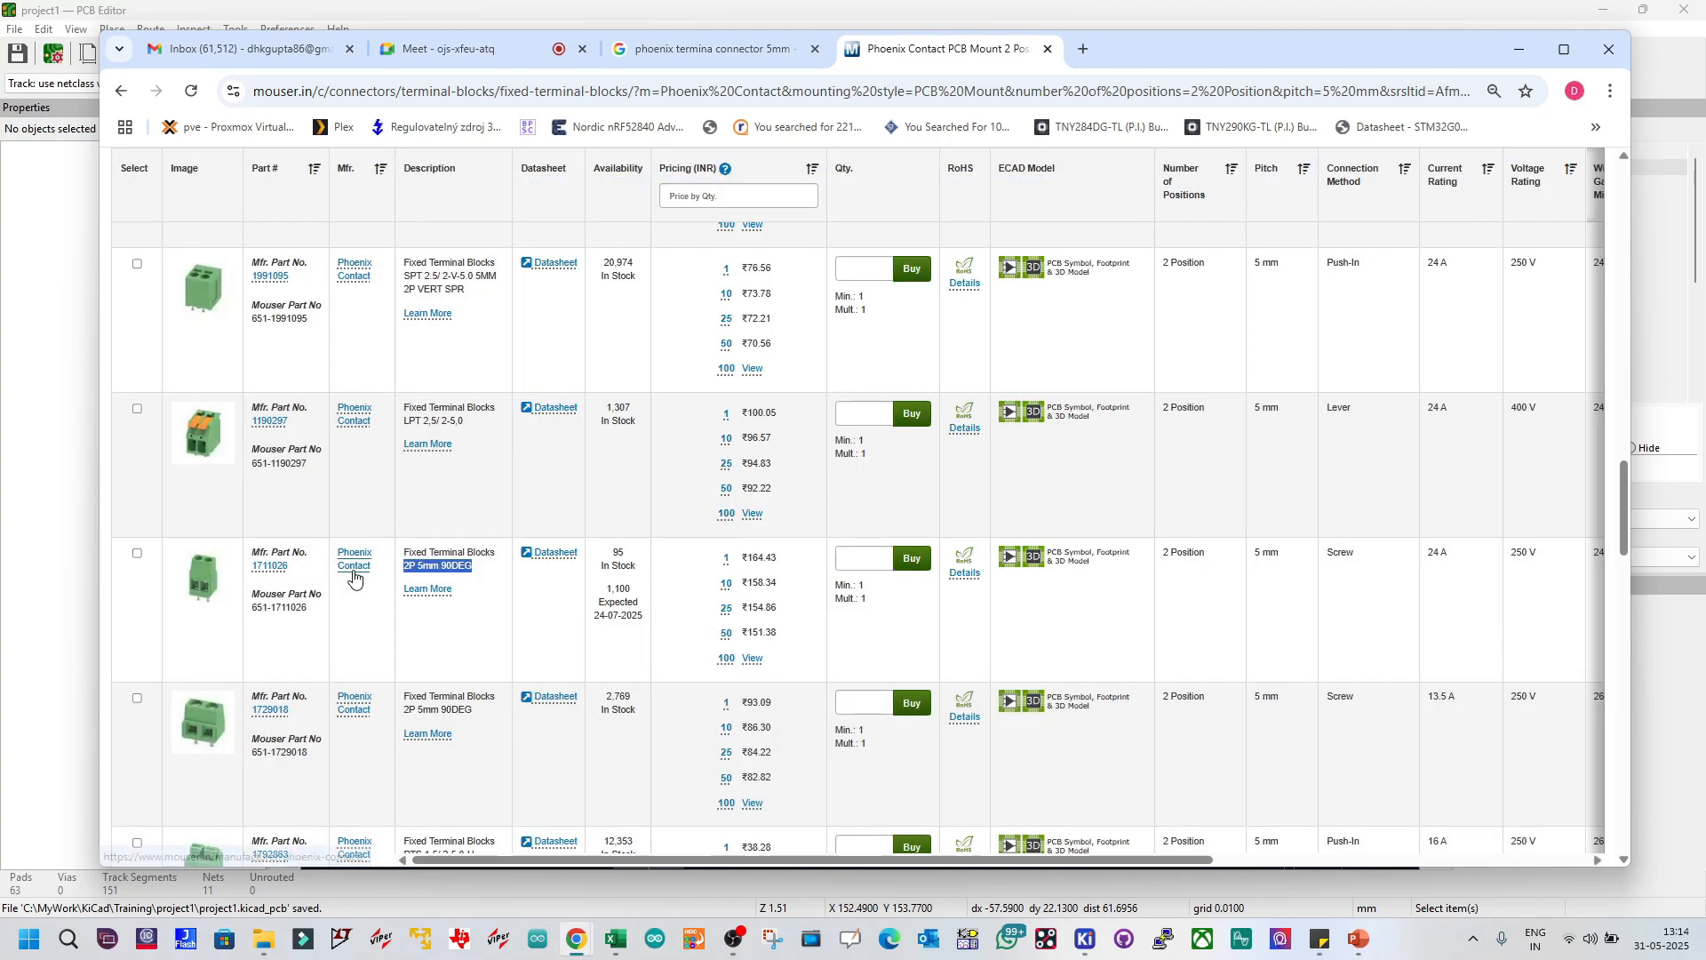
Step: Open the product page of Phoenix Contact 1711026 in a separate tab and copy its web address
{"action": "middle_click", "coordinate": [280, 573]}
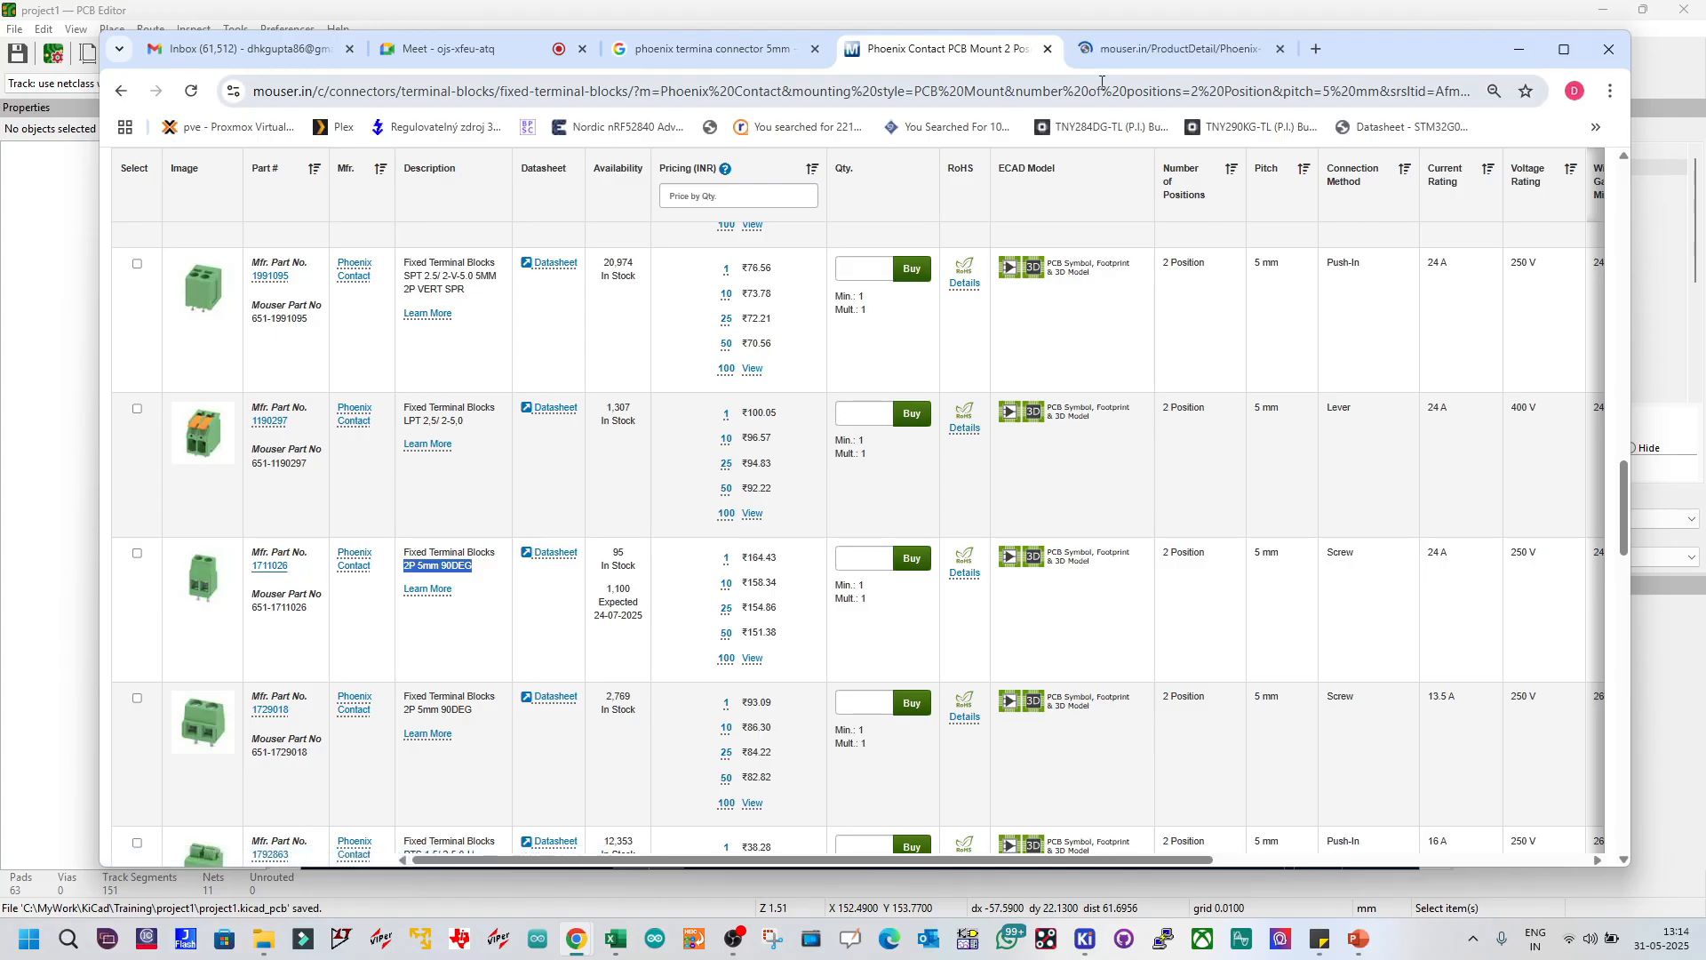
{"action": "left_click", "coordinate": [1124, 60]}
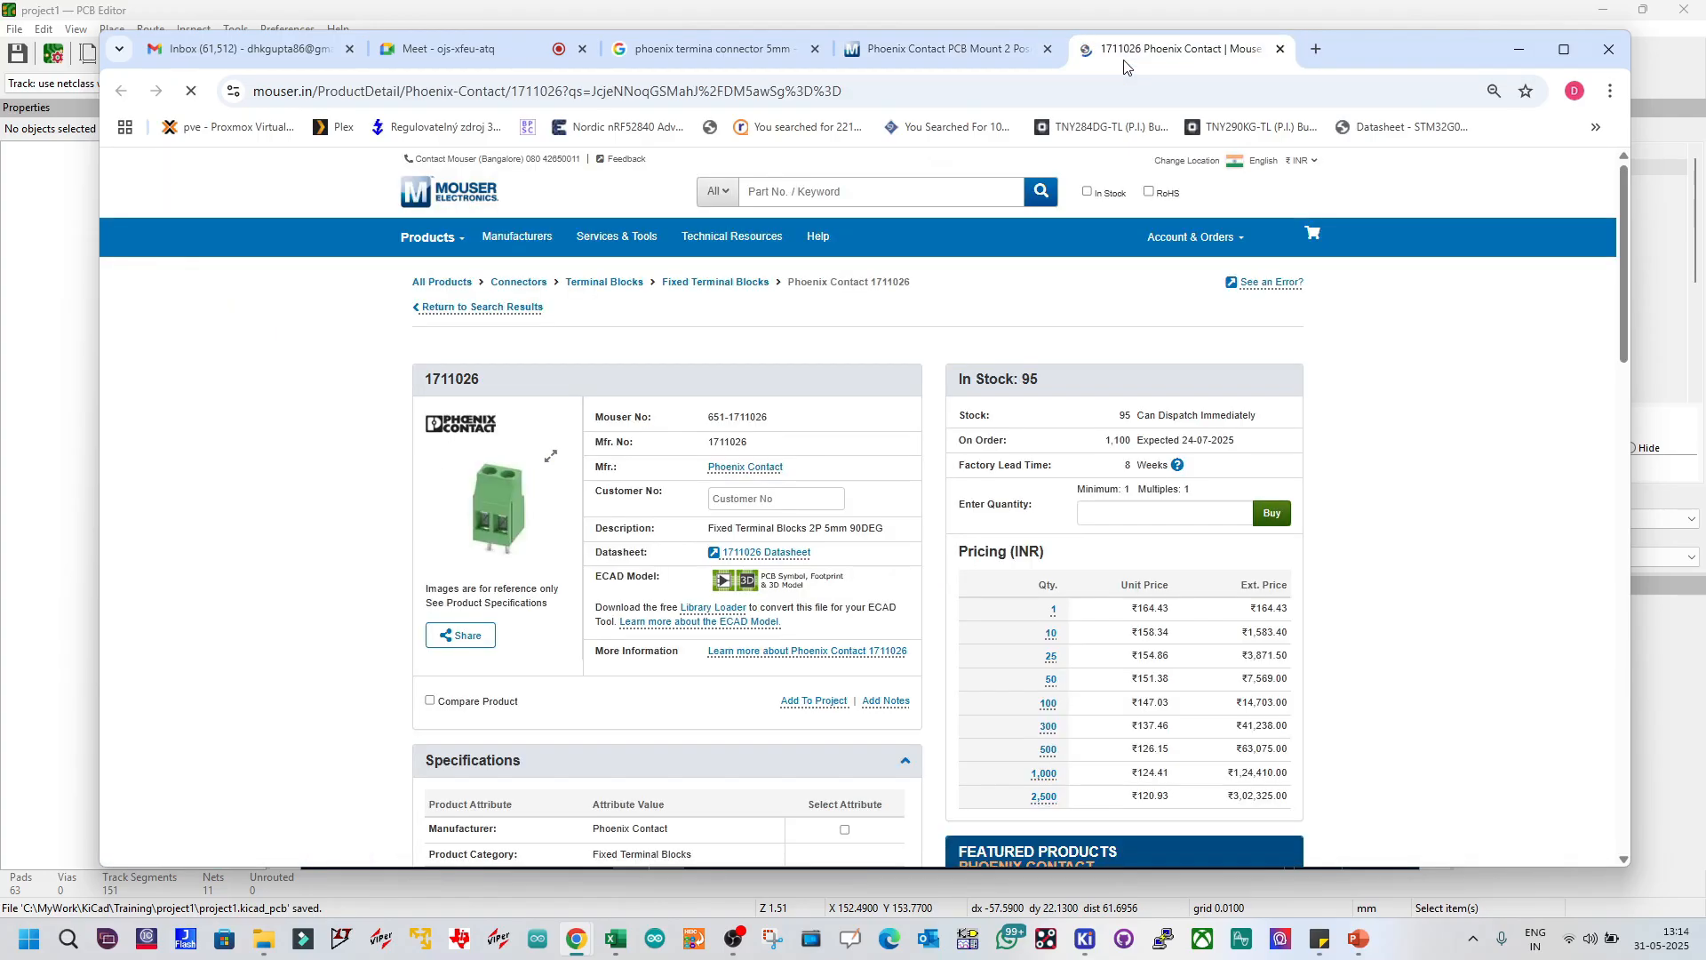
{"action": "left_click", "coordinate": [822, 94]}
{"action": "right_click", "coordinate": [819, 94]}
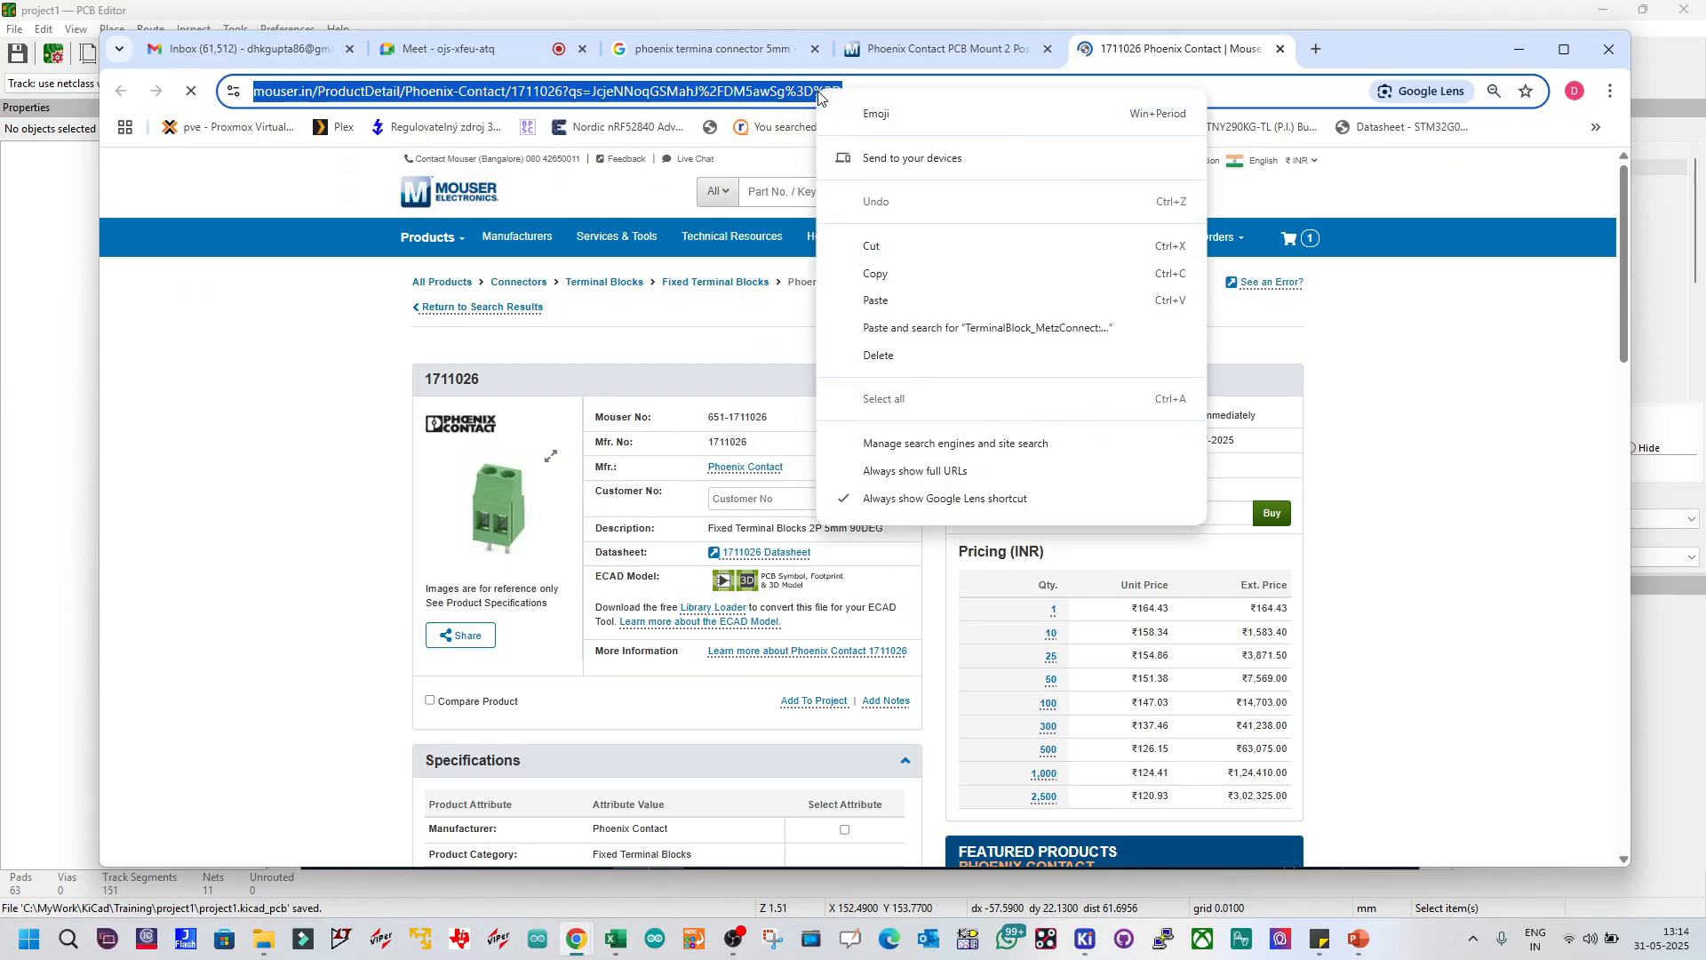
{"action": "left_click", "coordinate": [909, 276]}
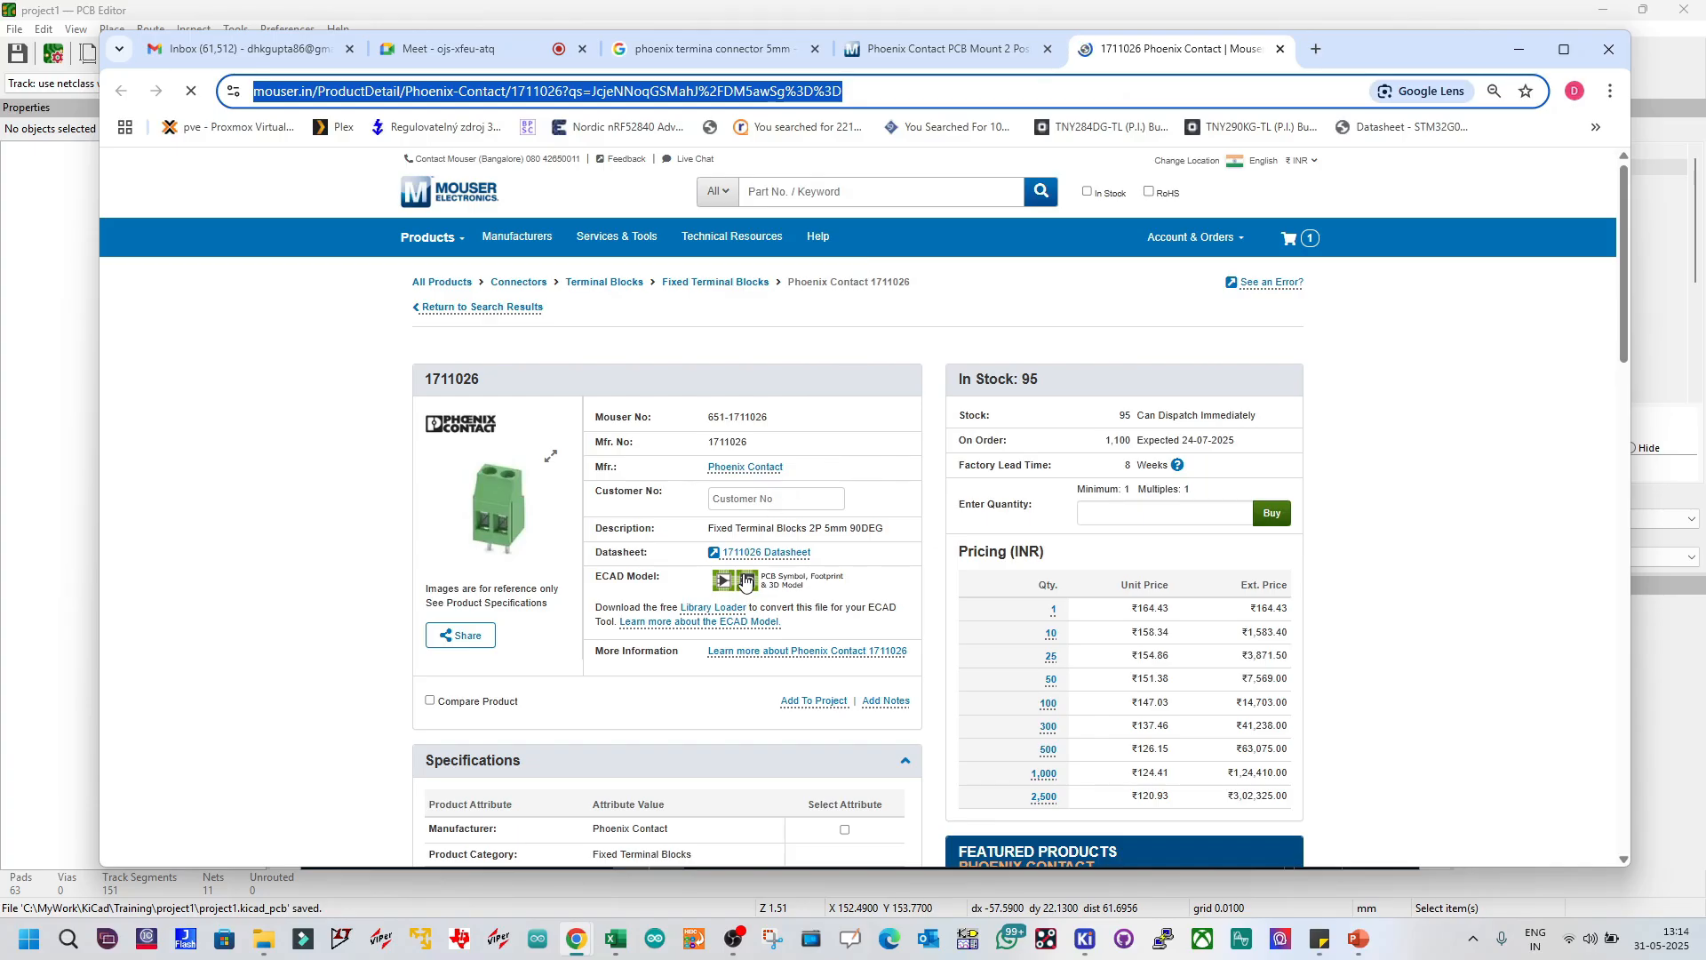
Step: Send the copied 1711026 product link in the in-call messages of the online meeting
{"action": "scroll", "coordinate": [724, 584], "scroll_direction": "down", "scroll_amount": 4}
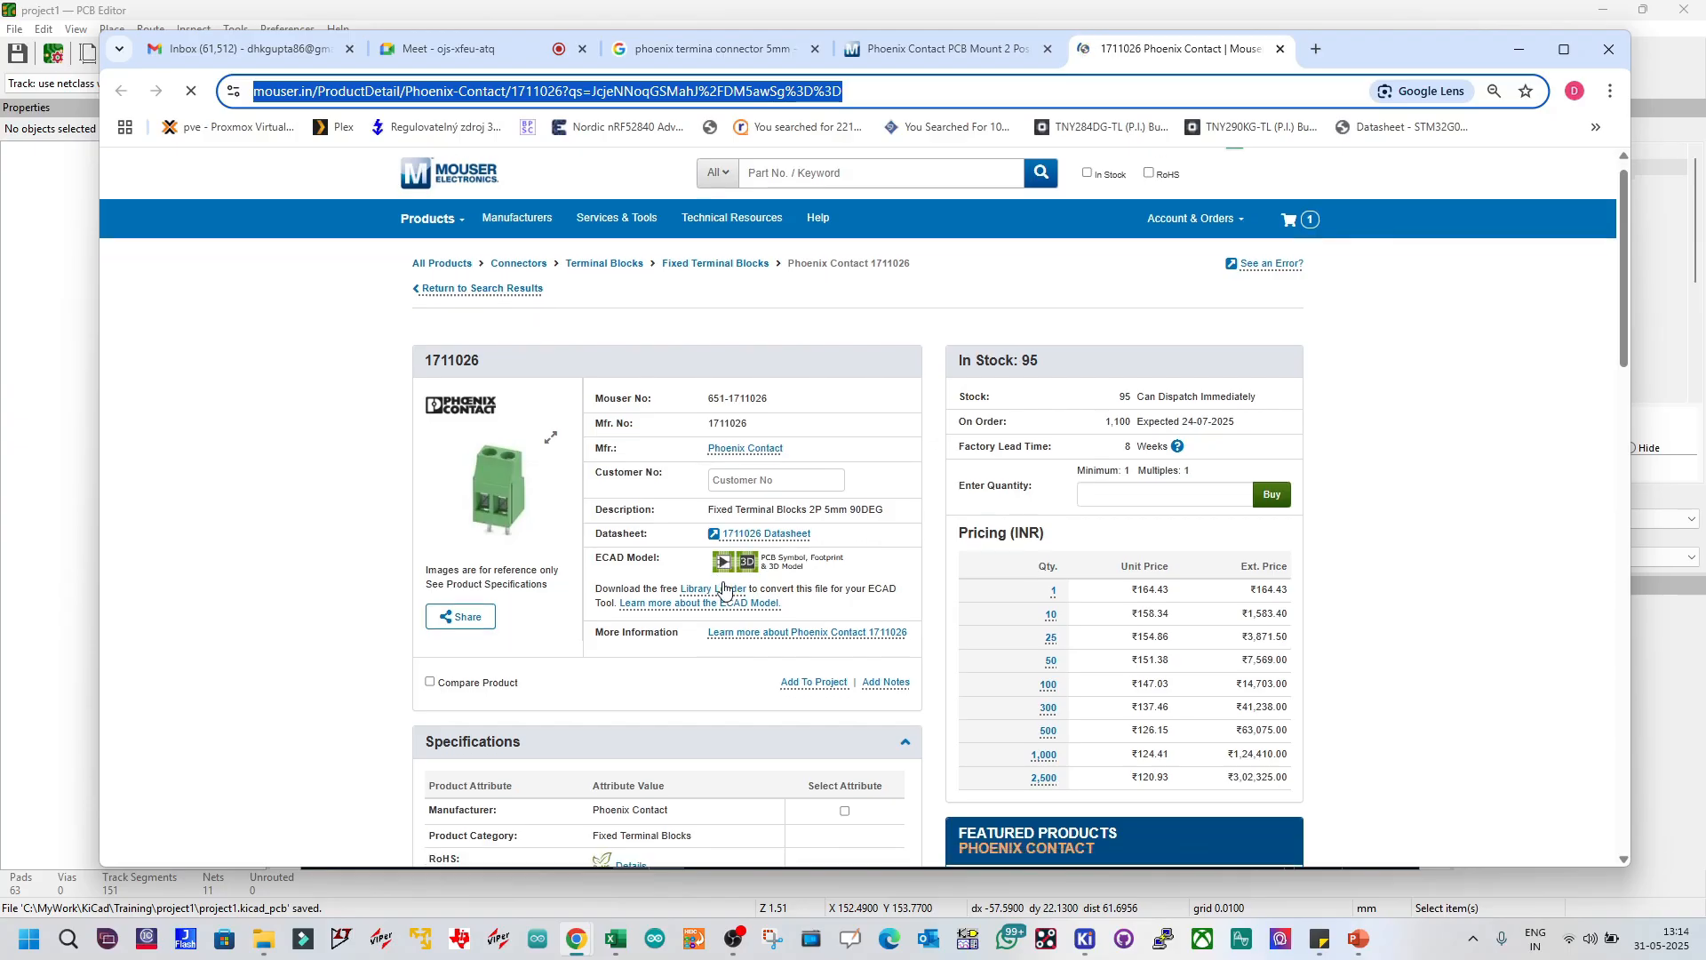
{"action": "scroll", "coordinate": [754, 477], "scroll_direction": "up", "scroll_amount": 3}
{"action": "scroll", "coordinate": [754, 478], "scroll_direction": "up", "scroll_amount": 1}
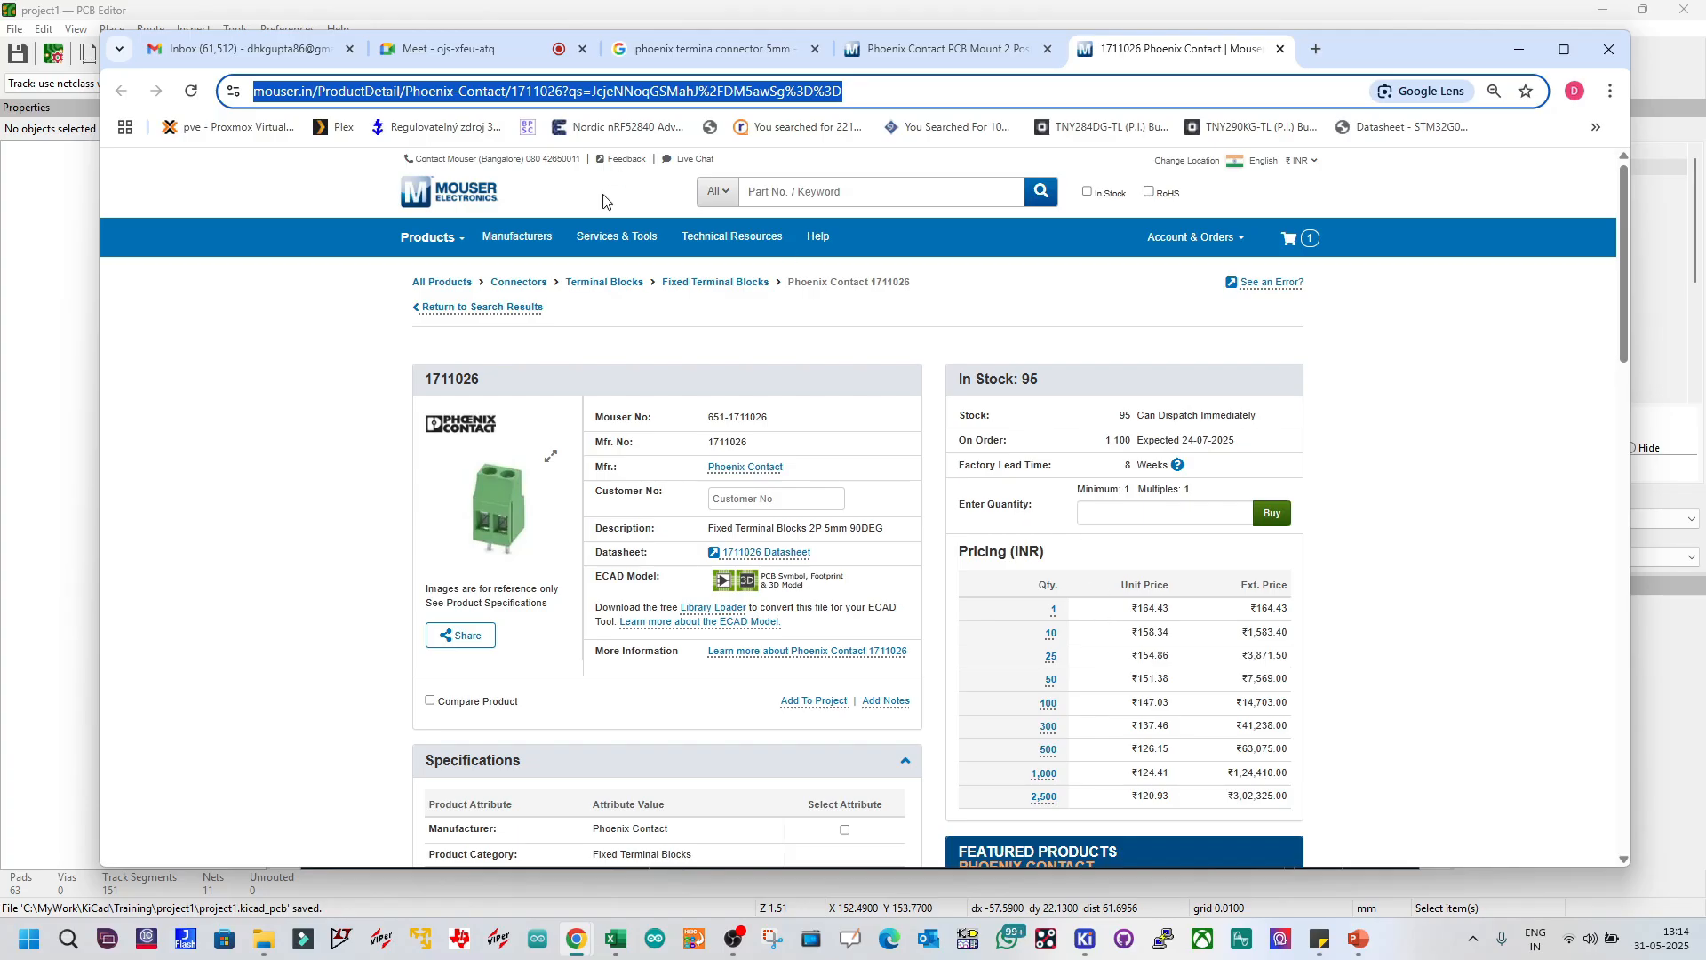
{"action": "left_click", "coordinate": [484, 51]}
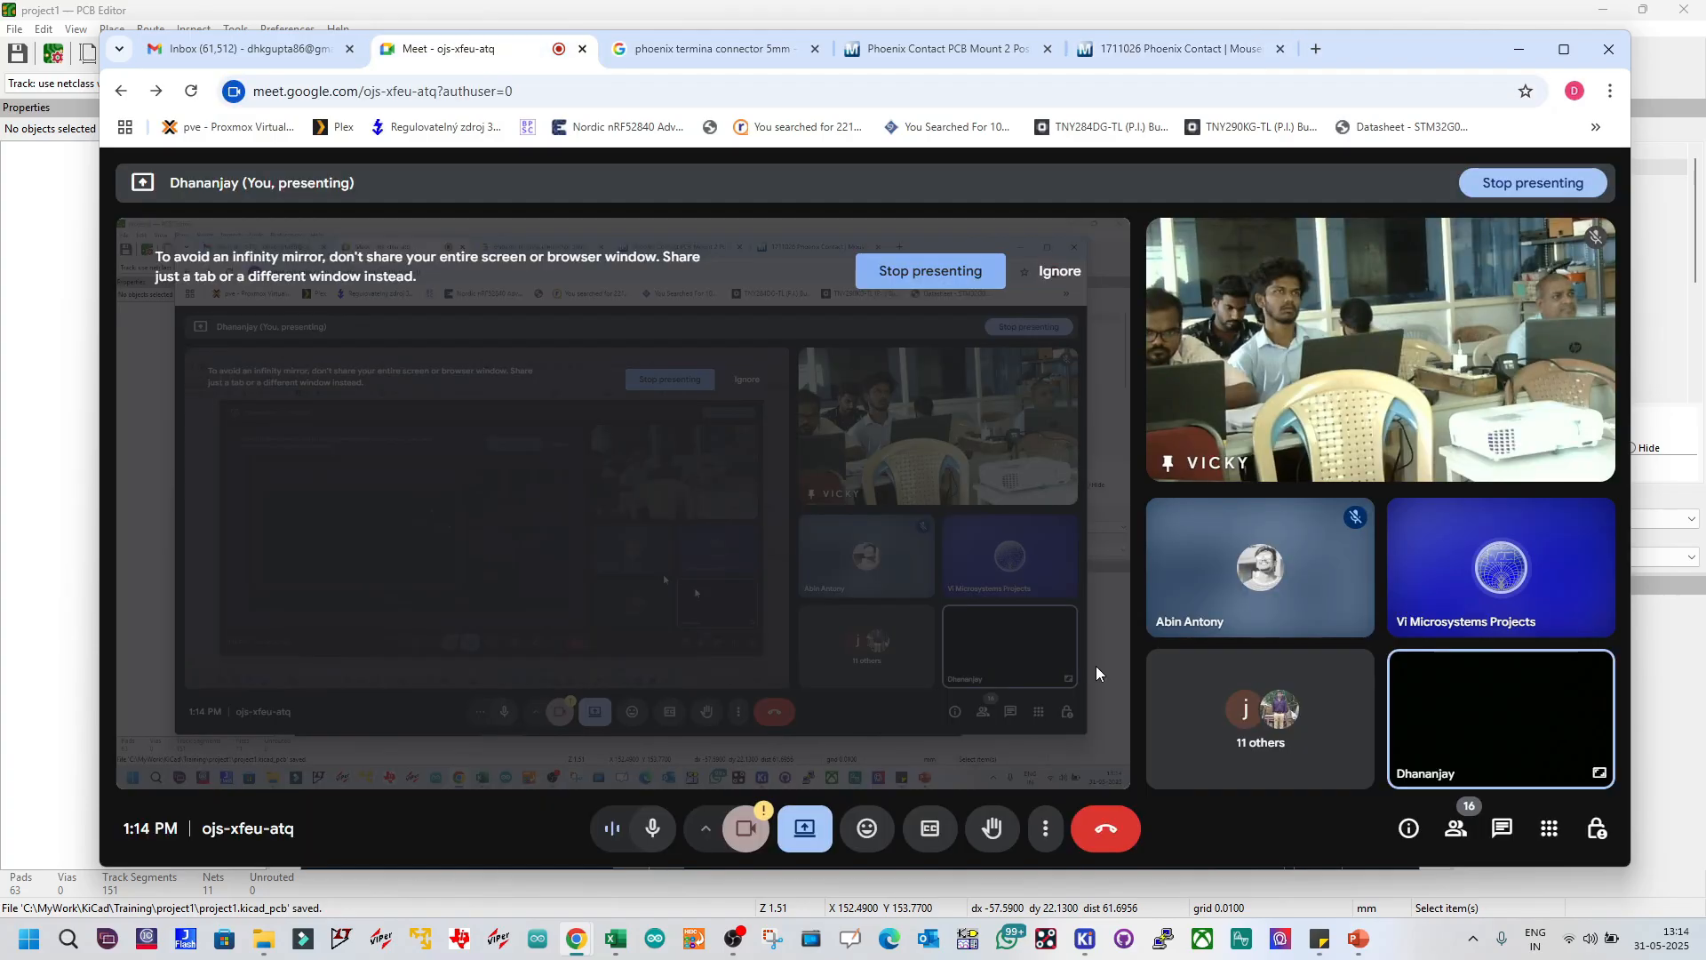
{"action": "left_click", "coordinate": [1502, 828]}
{"action": "left_click", "coordinate": [1440, 760]}
{"action": "key", "text": "ctrl+v"}
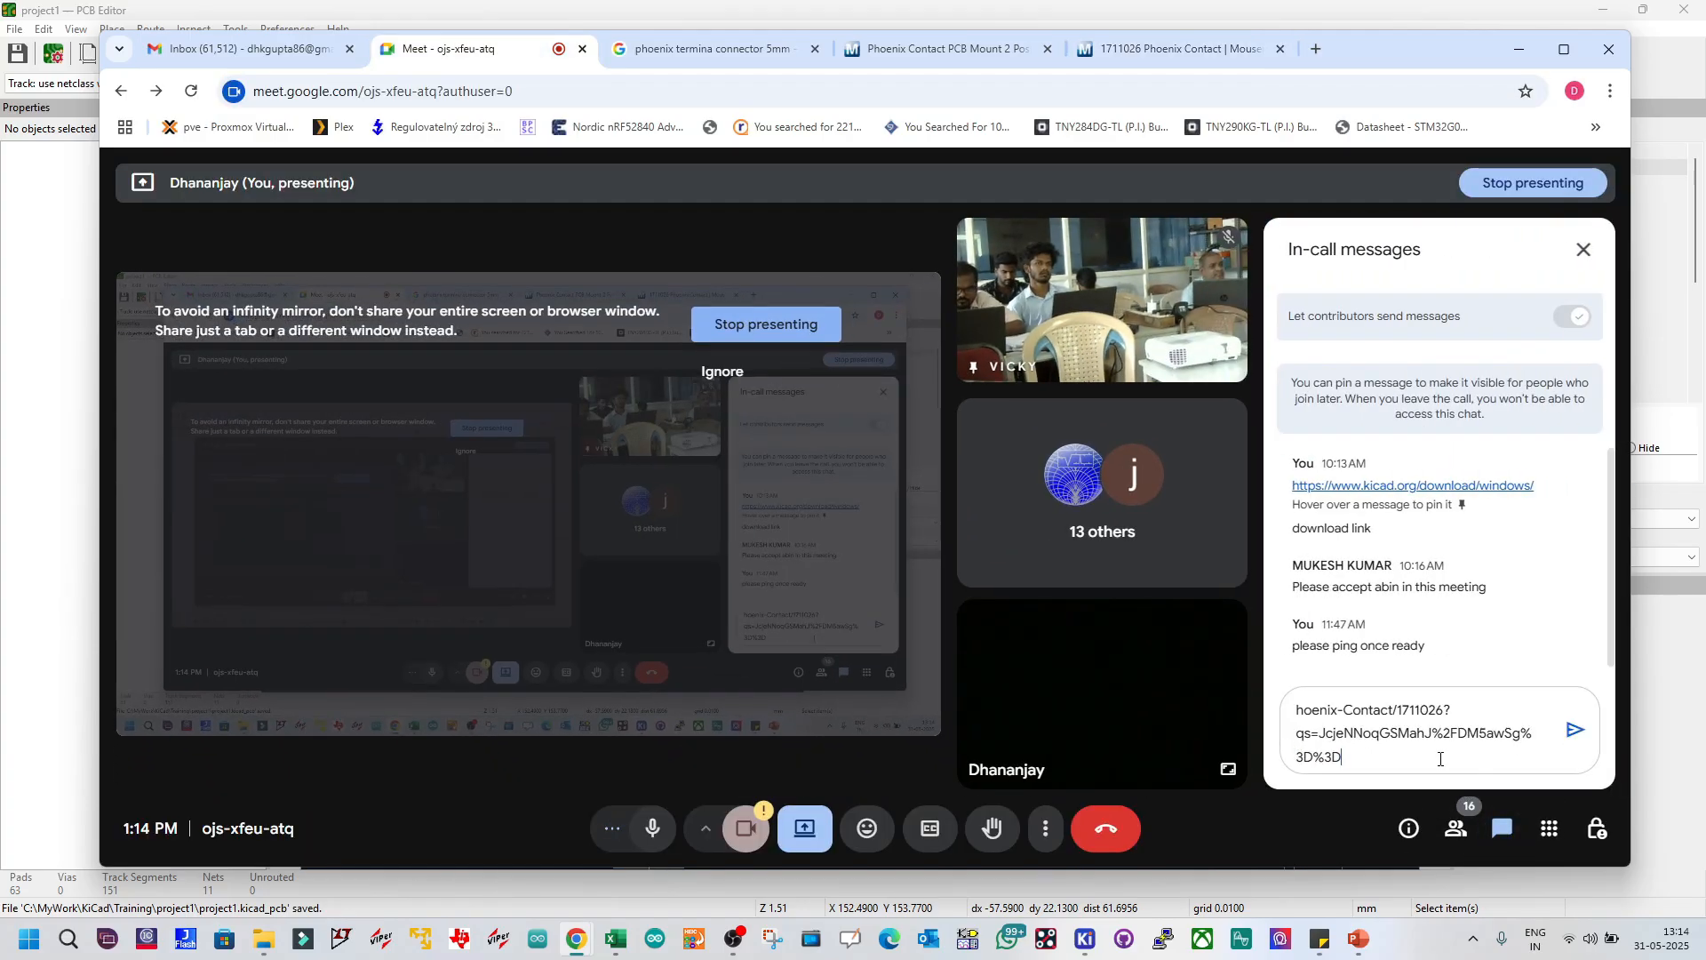
{"action": "key", "text": "Return"}
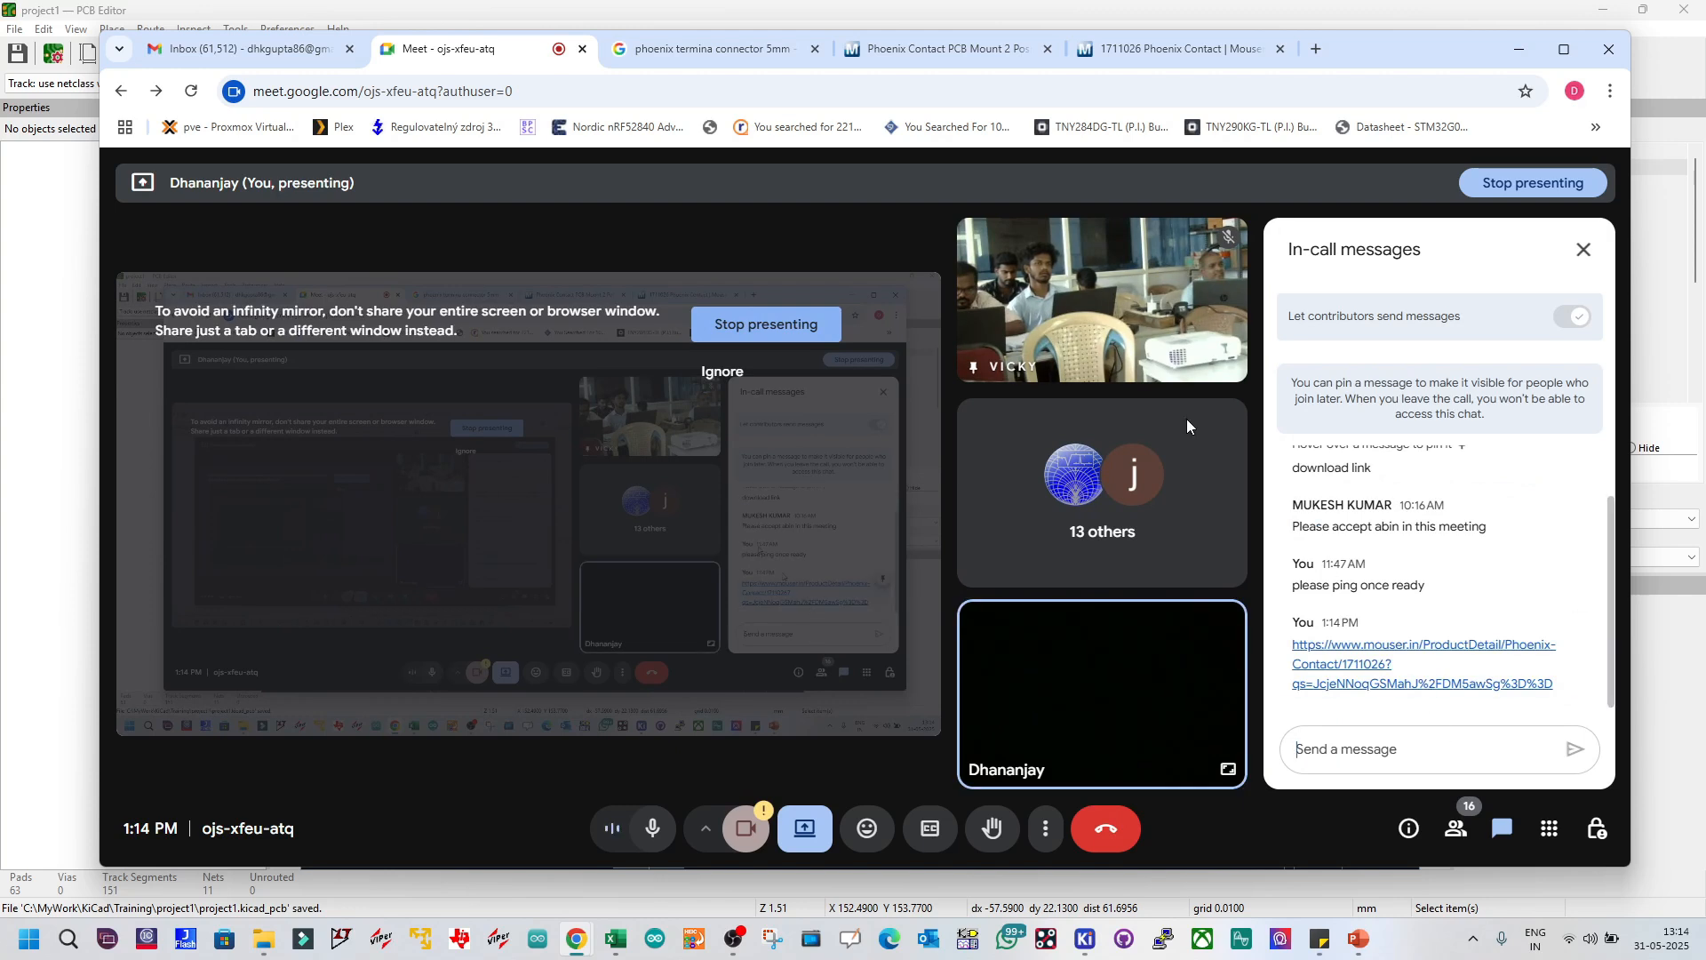
Step: Try to download the CAD models of 1711026 in STEP format from its Mouser product page, cancelling the sign-in request
{"action": "left_click", "coordinate": [1146, 49]}
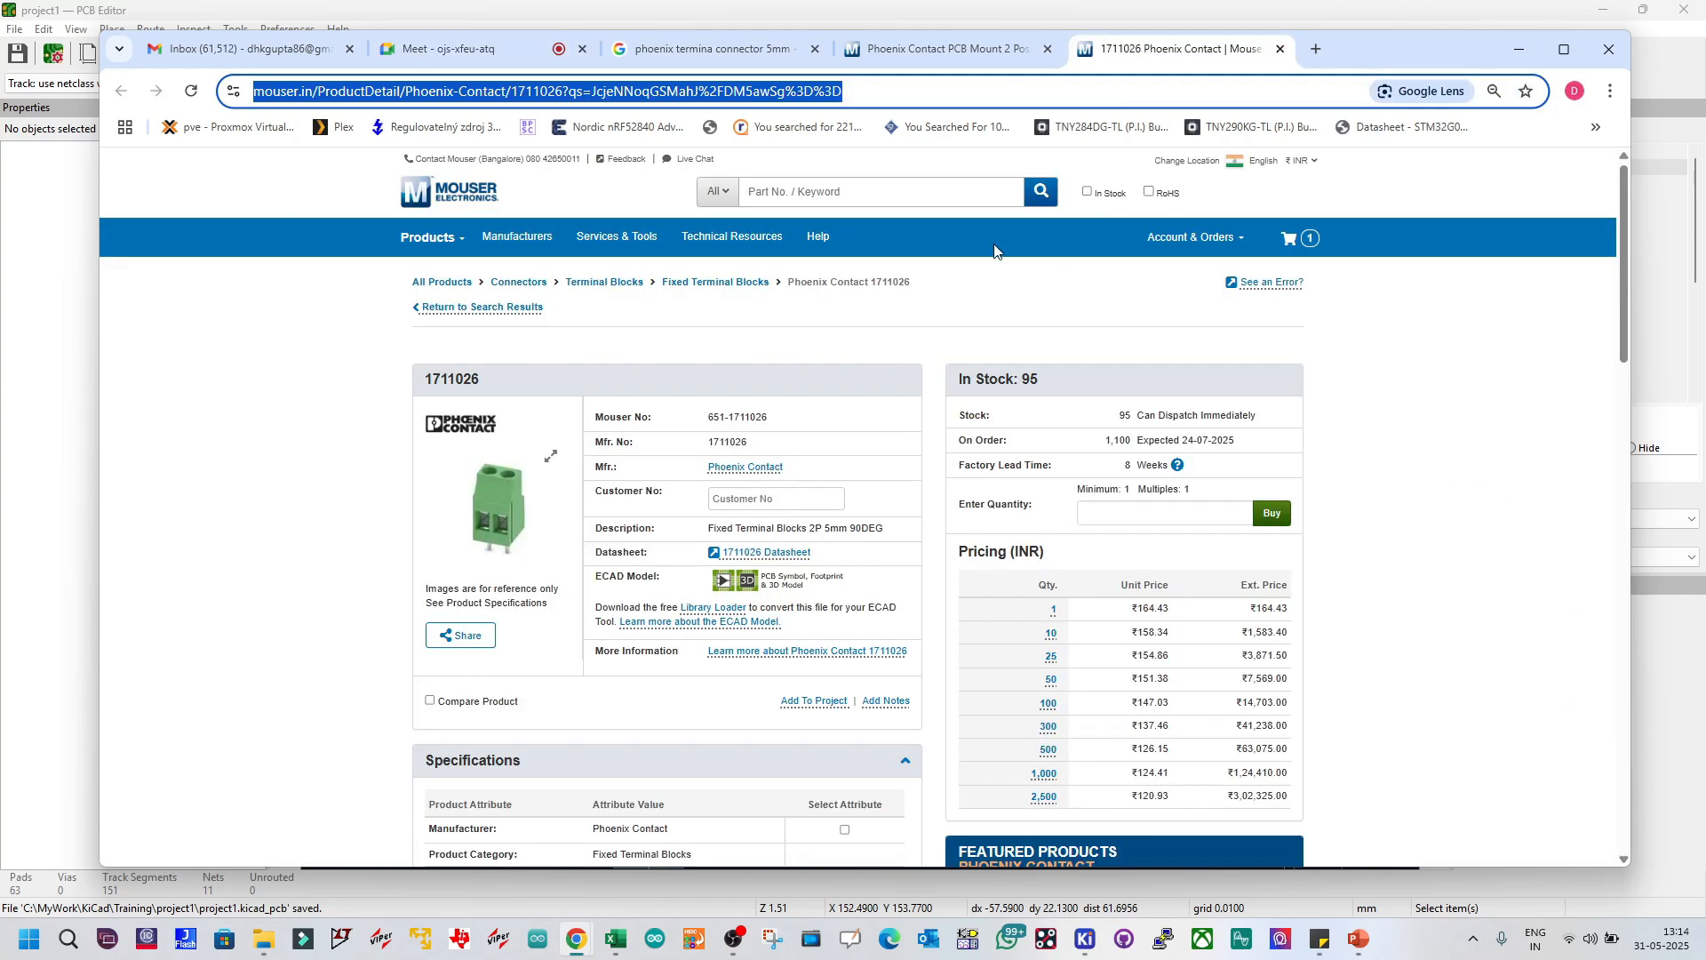
{"action": "left_click", "coordinate": [741, 586]}
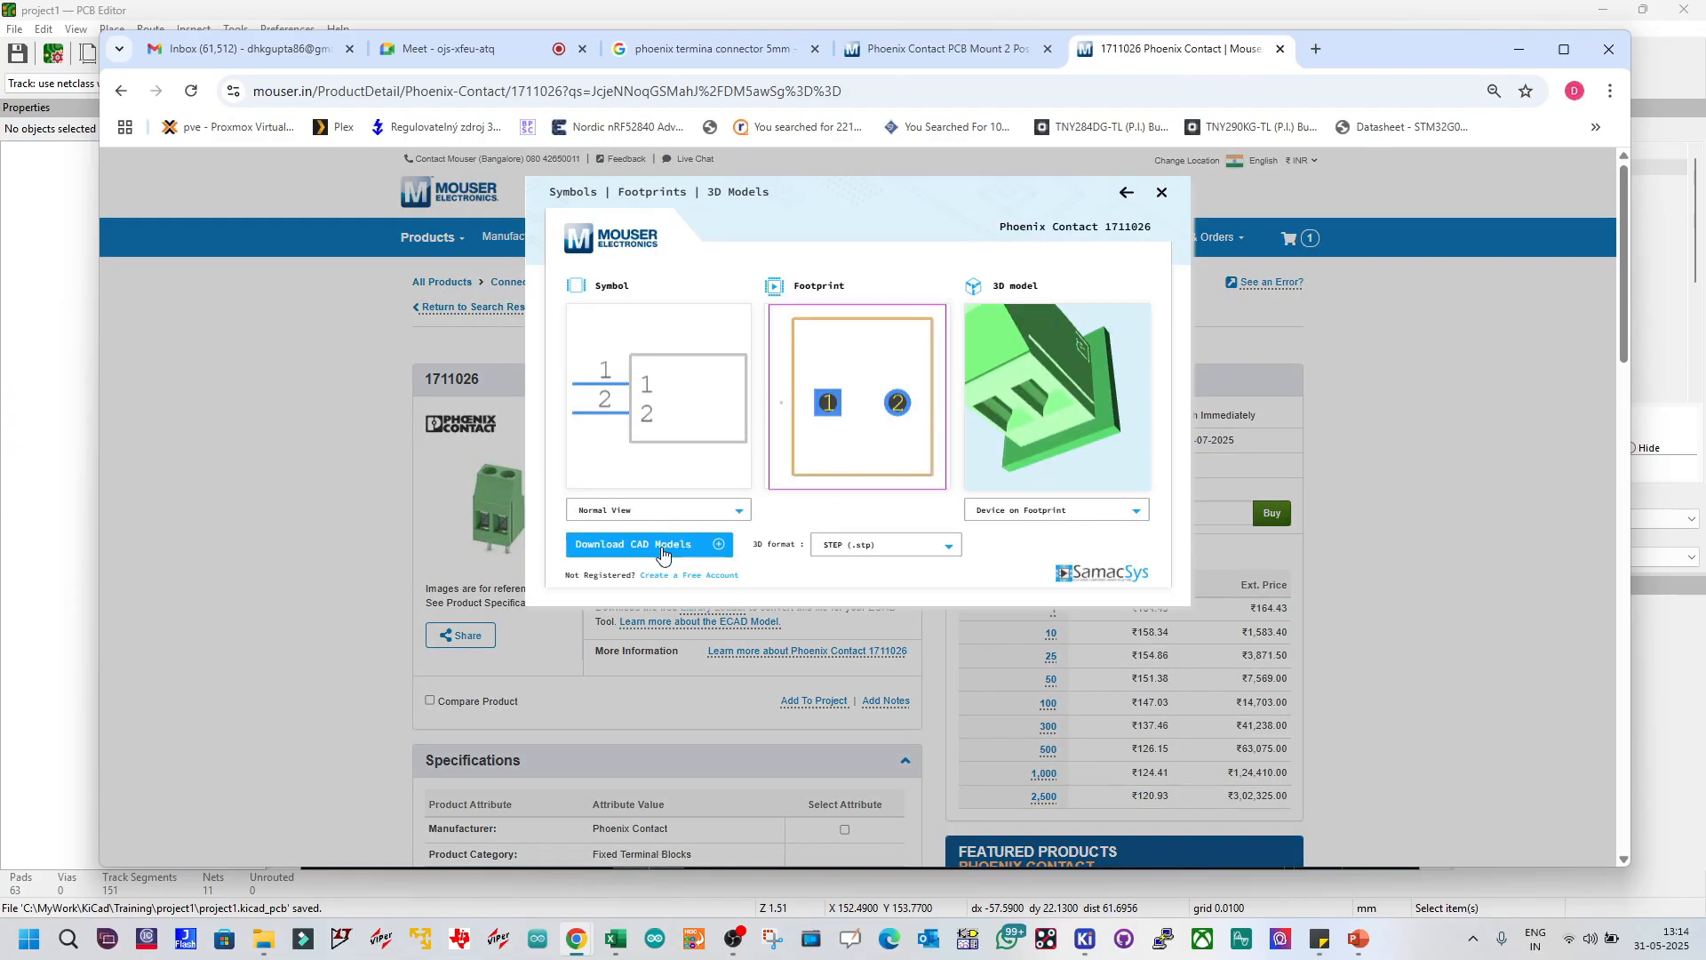
{"action": "left_click", "coordinate": [660, 546]}
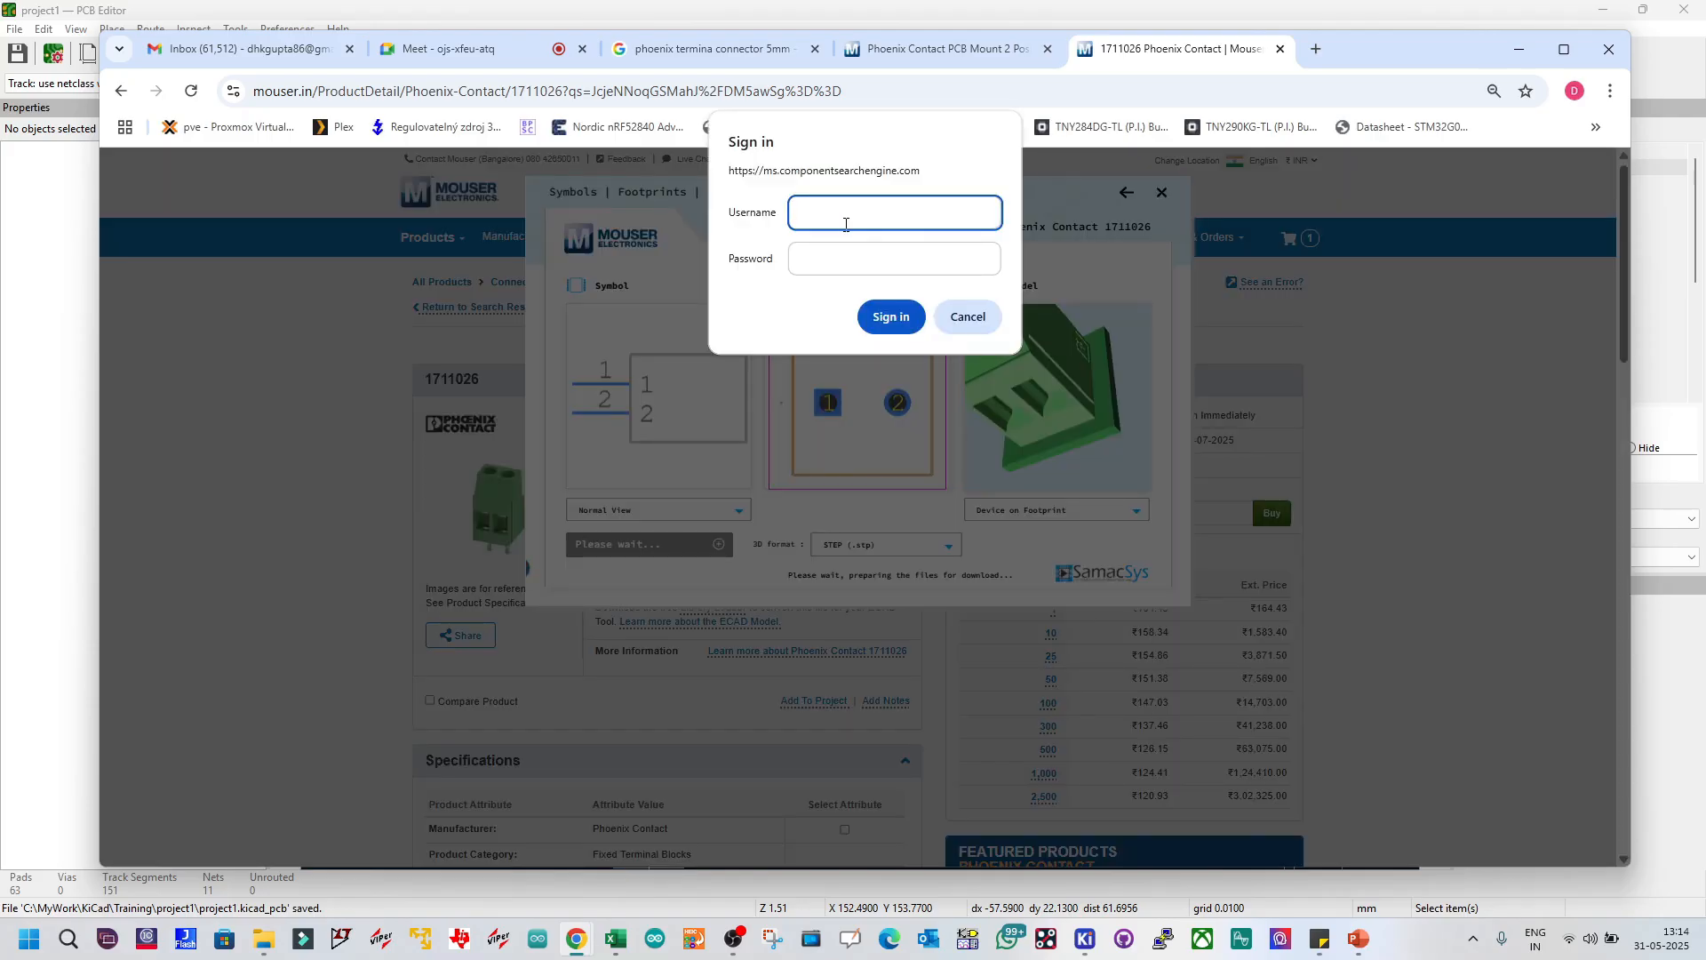
{"action": "key", "text": "Escape"}
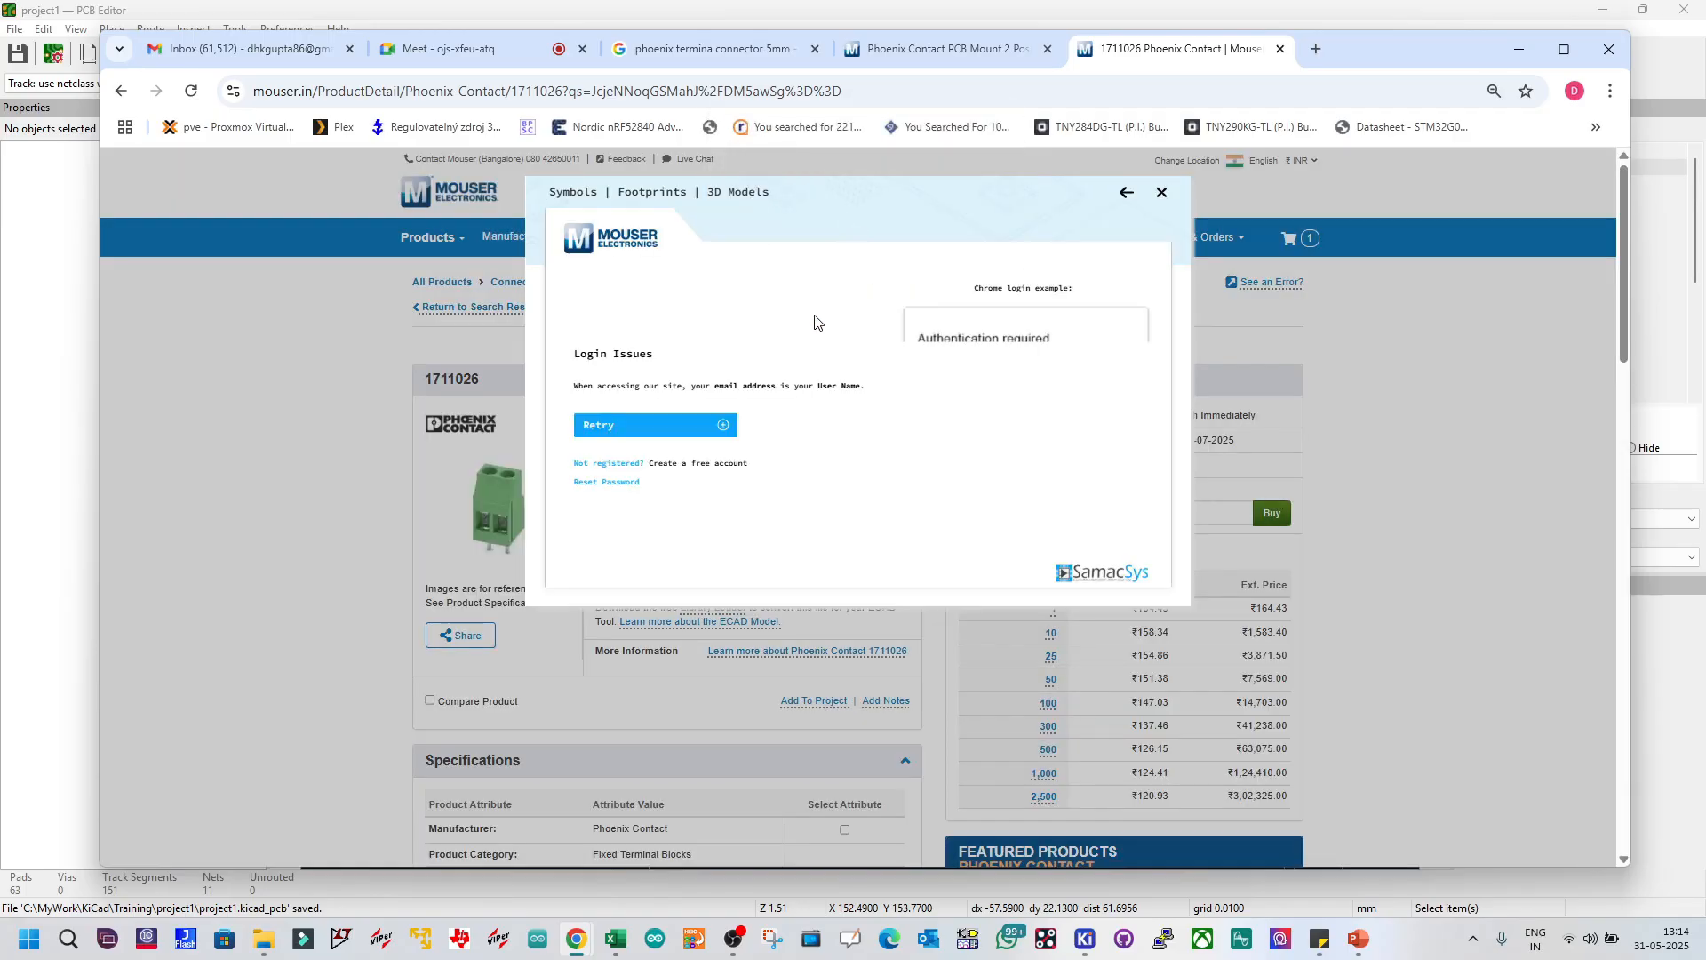
{"action": "left_click", "coordinate": [1162, 193]}
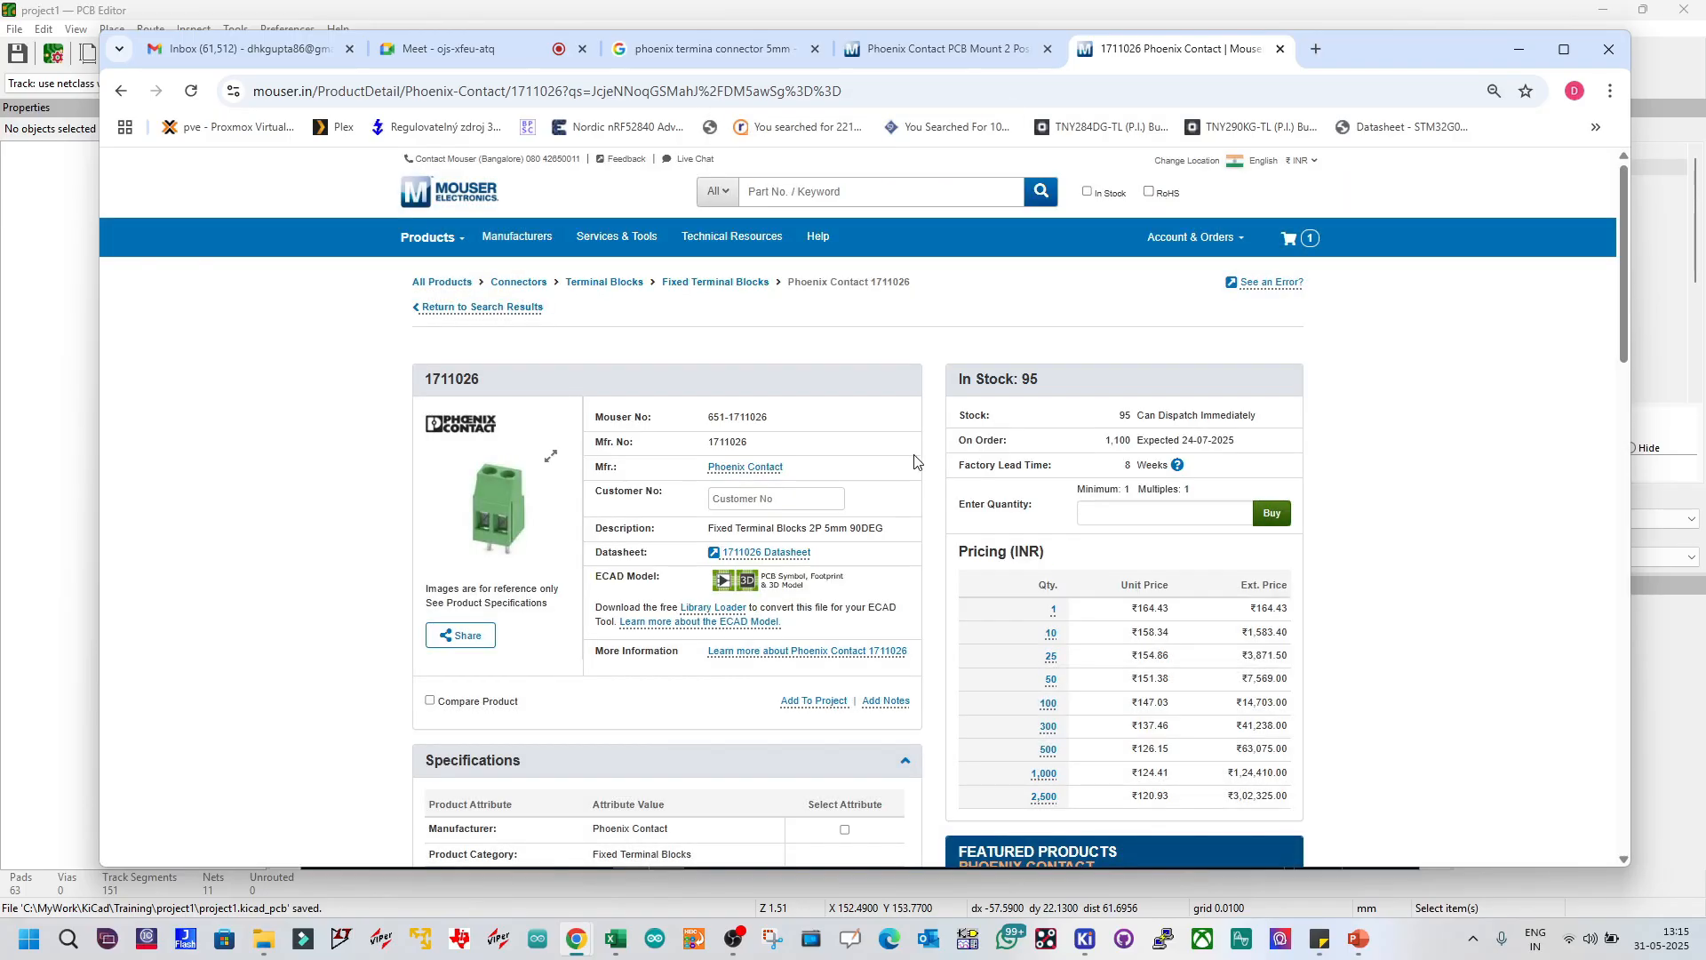
{"action": "scroll", "coordinate": [914, 461], "scroll_direction": "down", "scroll_amount": 5}
{"action": "scroll", "coordinate": [869, 481], "scroll_direction": "up", "scroll_amount": 4}
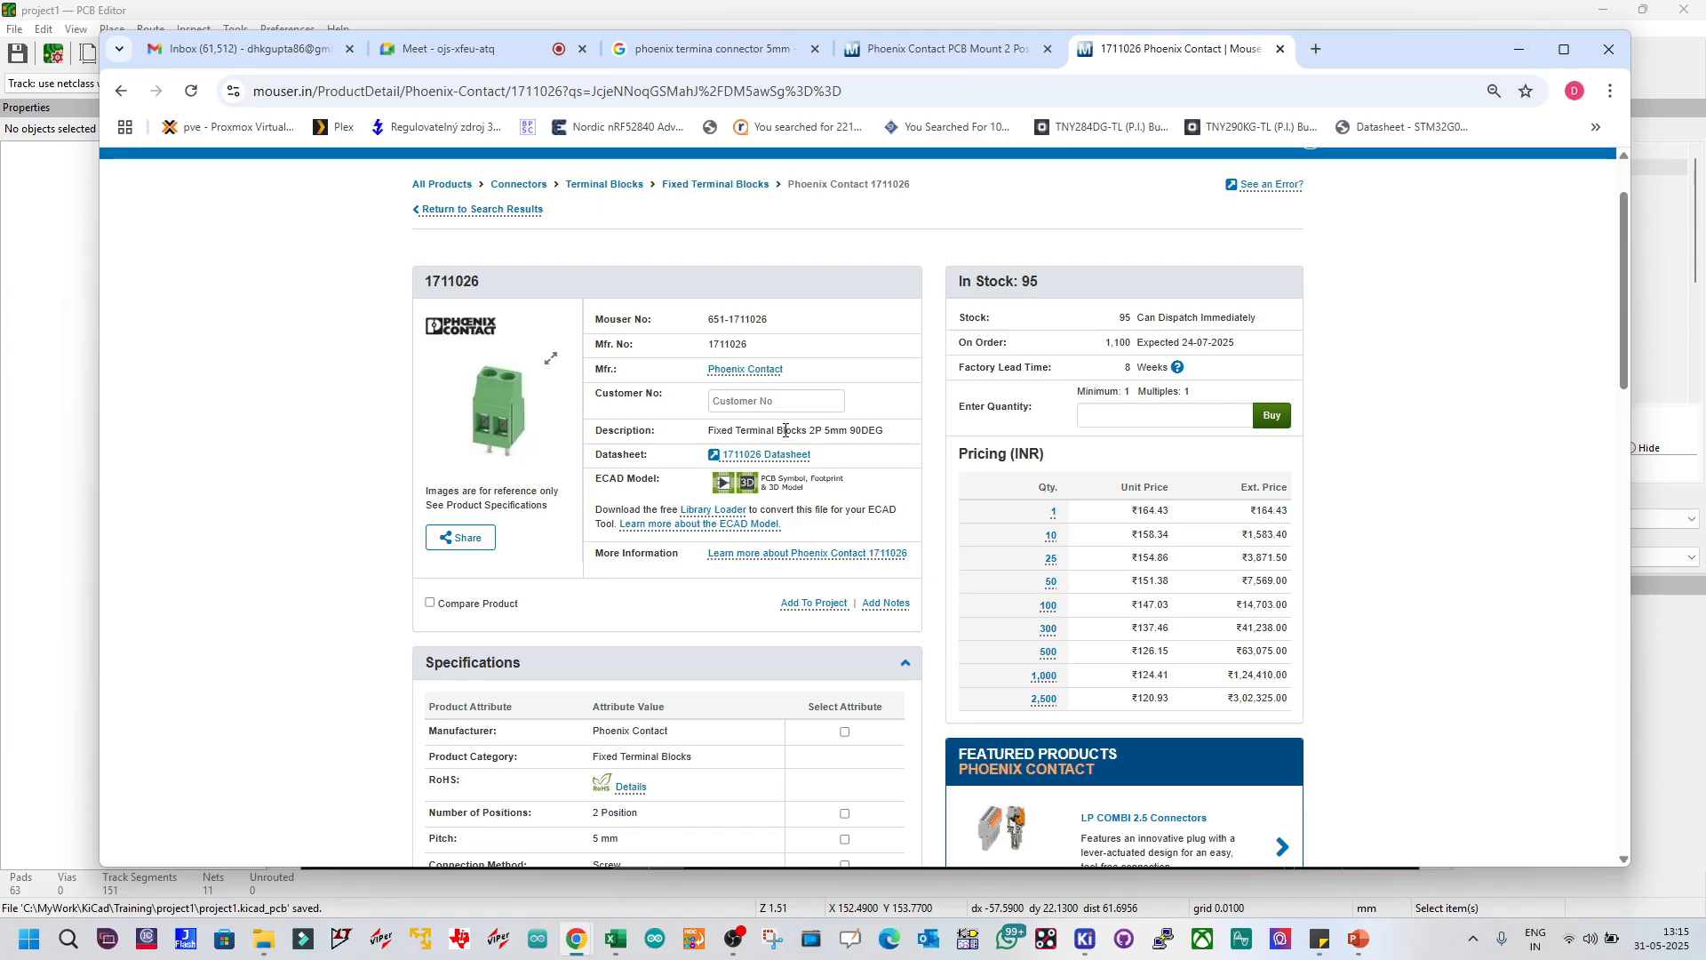
{"action": "left_click", "coordinate": [751, 485]}
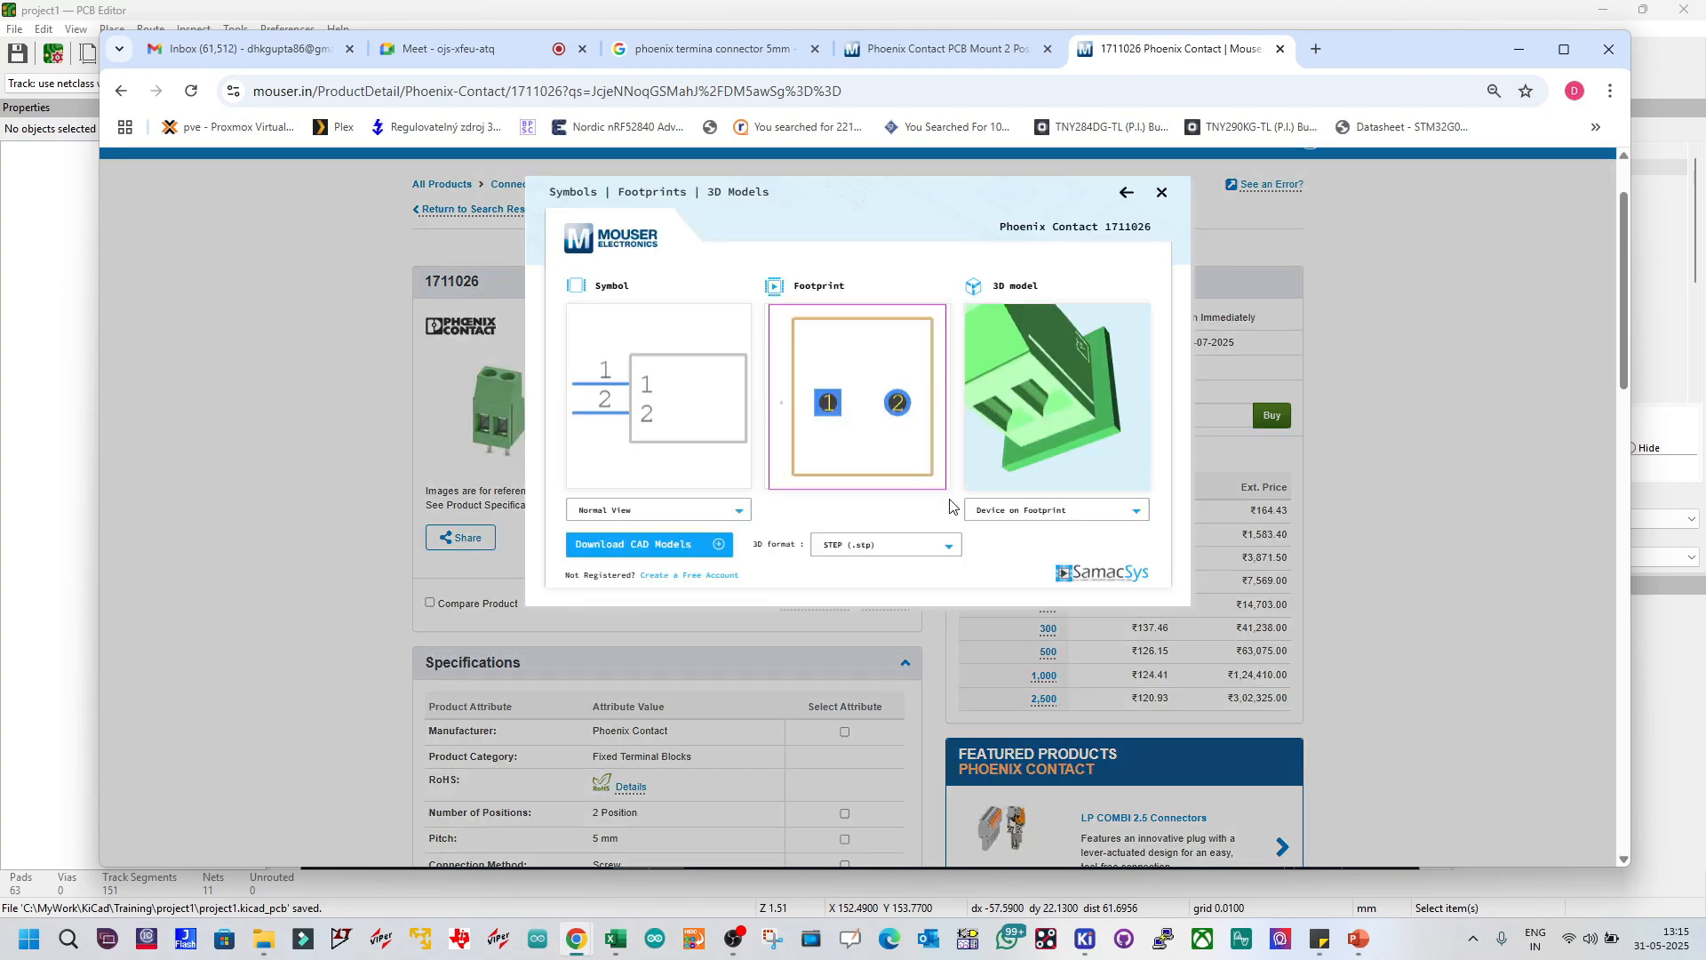
{"action": "left_click", "coordinate": [685, 549]}
{"action": "key", "text": "Escape"}
Step: Search Google for "phoenix termina connector 5mm .stp file"
{"action": "left_click", "coordinate": [751, 51]}
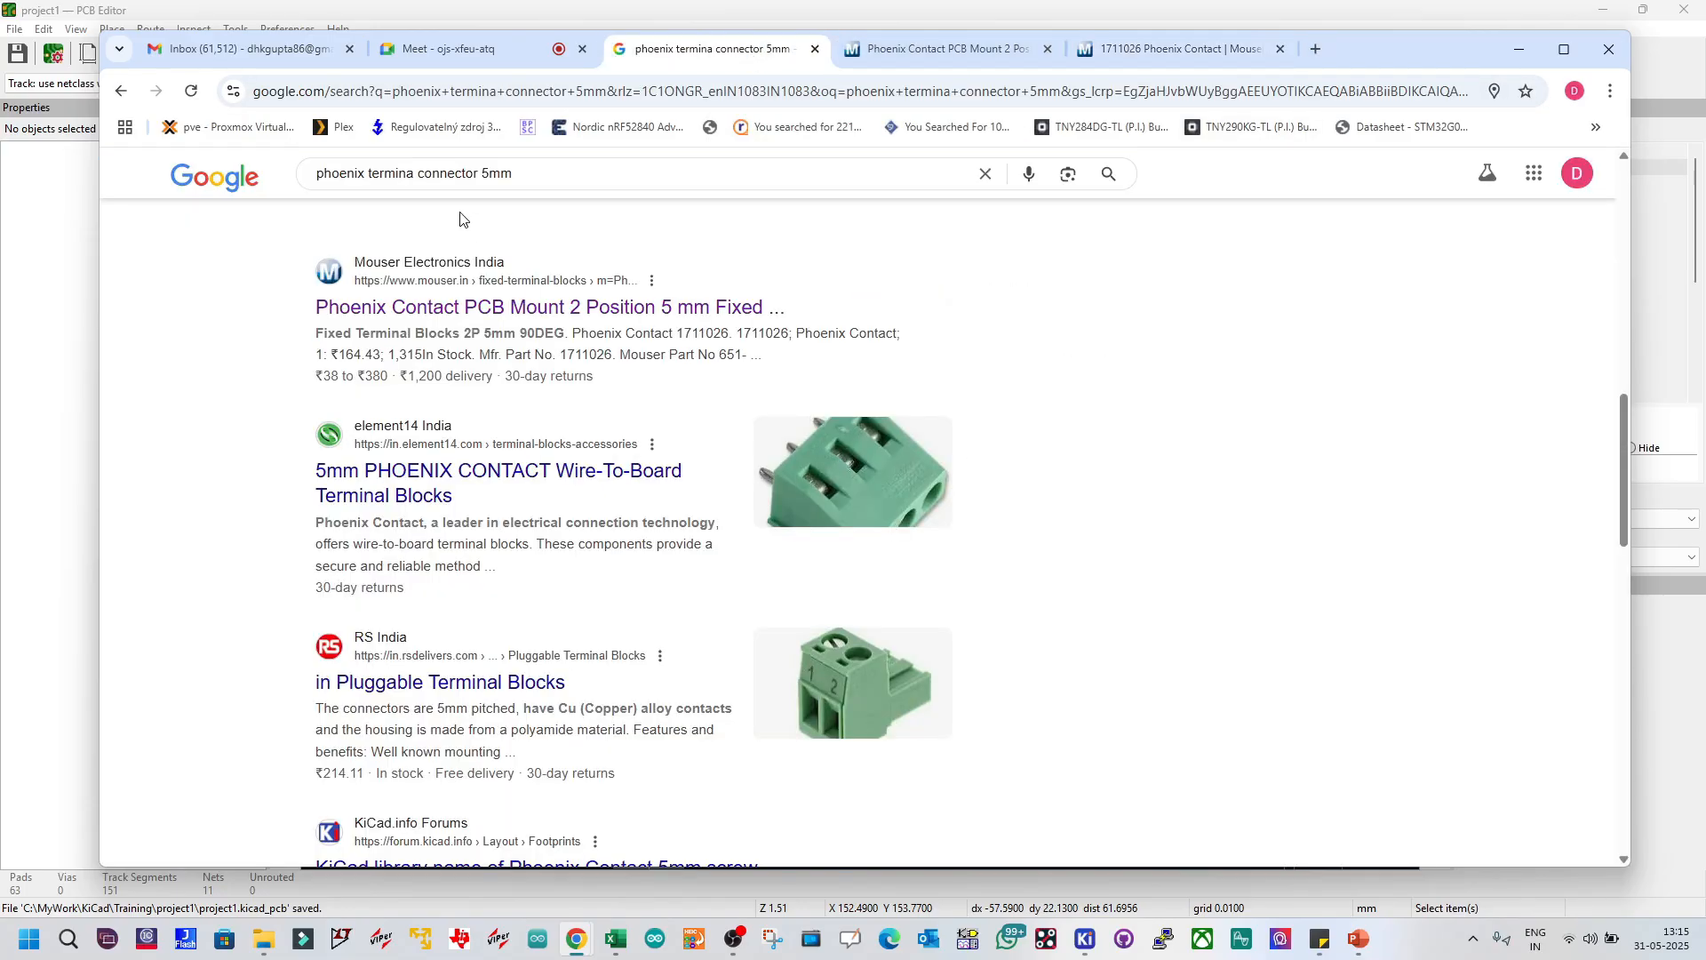
{"action": "left_click", "coordinate": [424, 182]}
{"action": "type", "text": "stp file"}
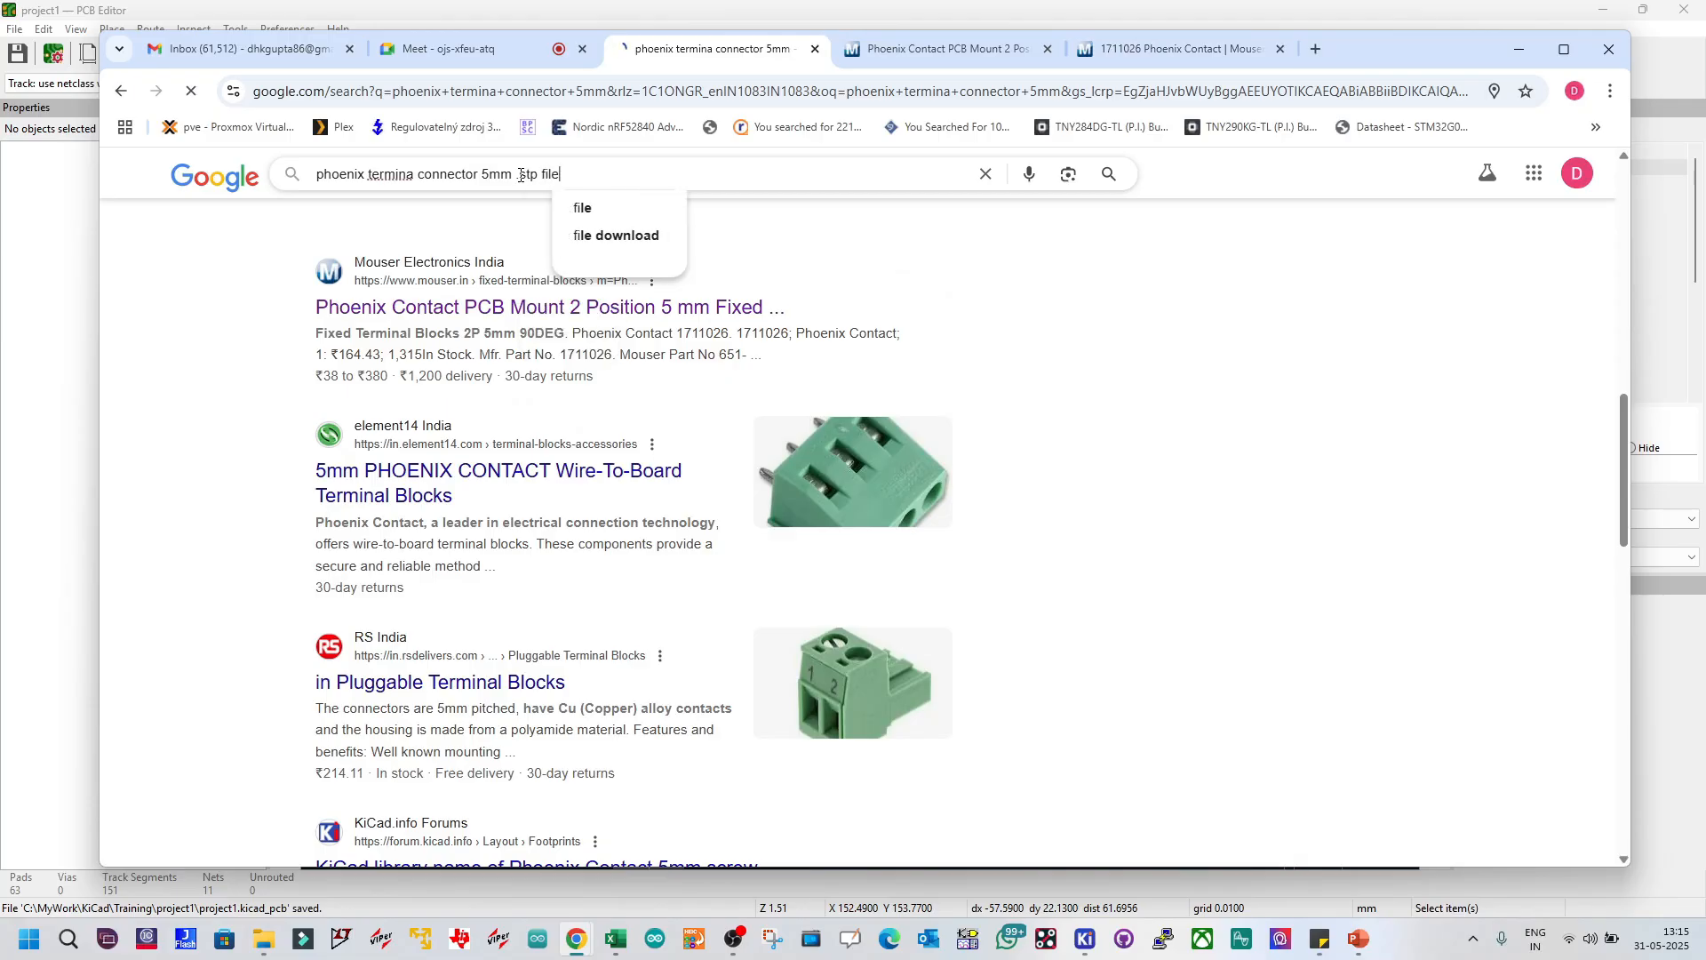
{"action": "key", "text": "Return"}
Step: Open the SnapMagic 1935161, KiCad forum 3D model and GrabCAD STEP / IGES terminal results in separate tabs
{"action": "scroll", "coordinate": [531, 351], "scroll_direction": "down", "scroll_amount": 3}
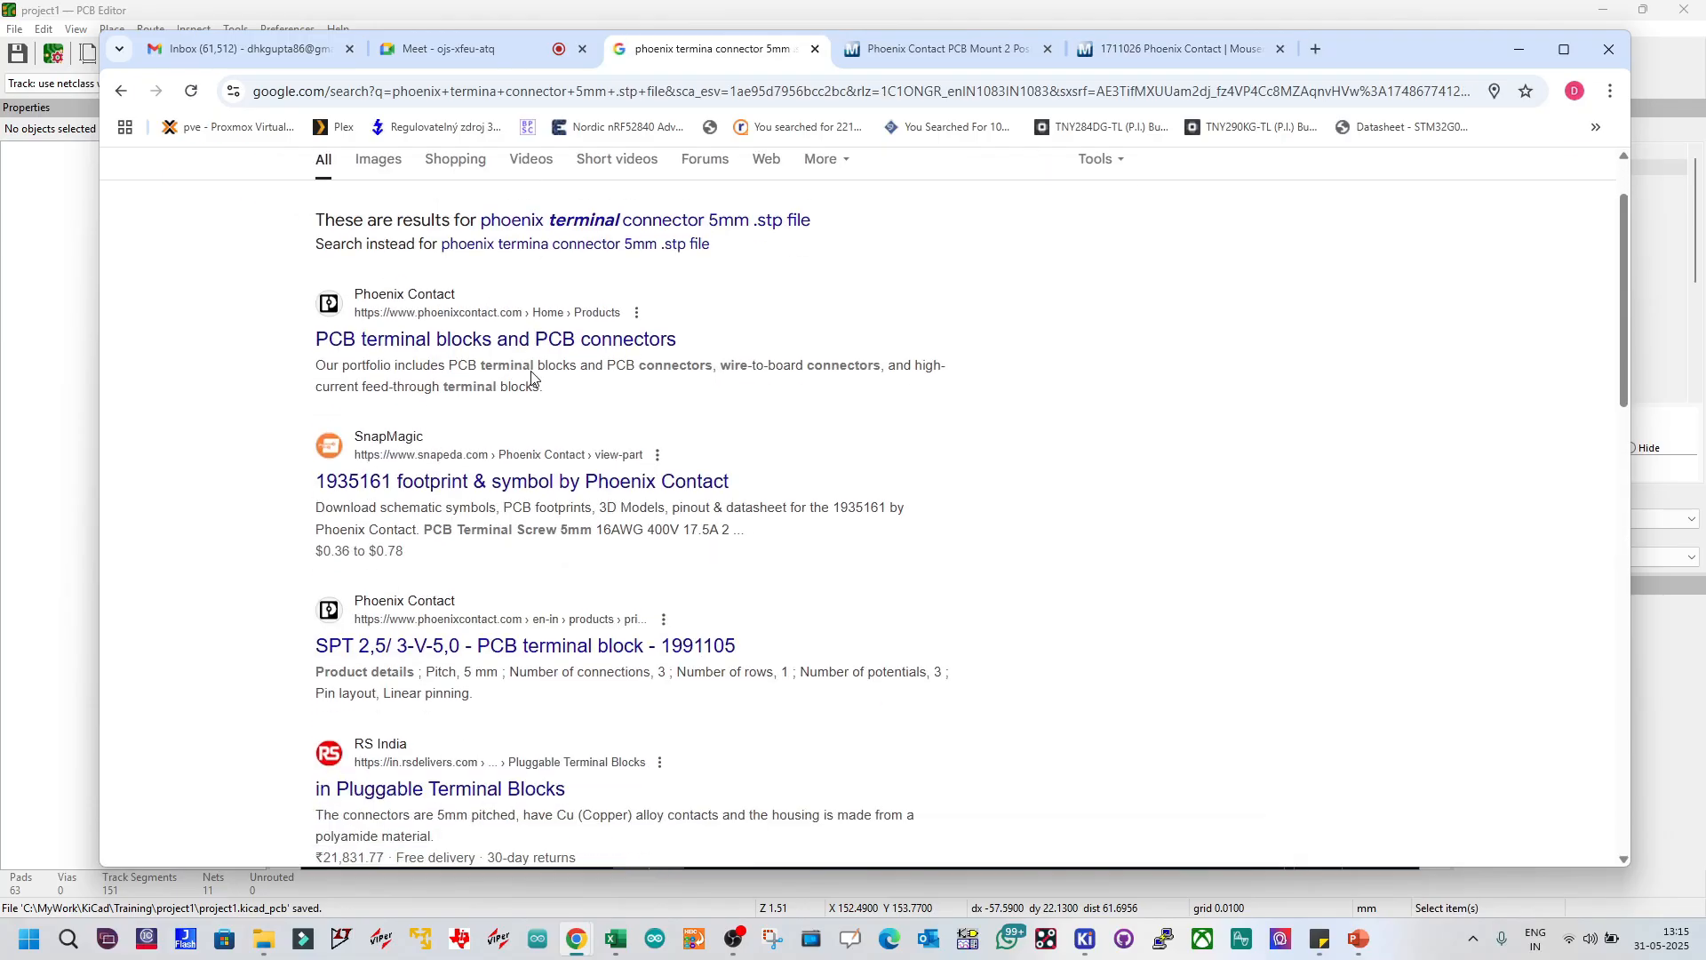
{"action": "middle_click", "coordinate": [586, 288]}
{"action": "scroll", "coordinate": [559, 505], "scroll_direction": "down", "scroll_amount": 4}
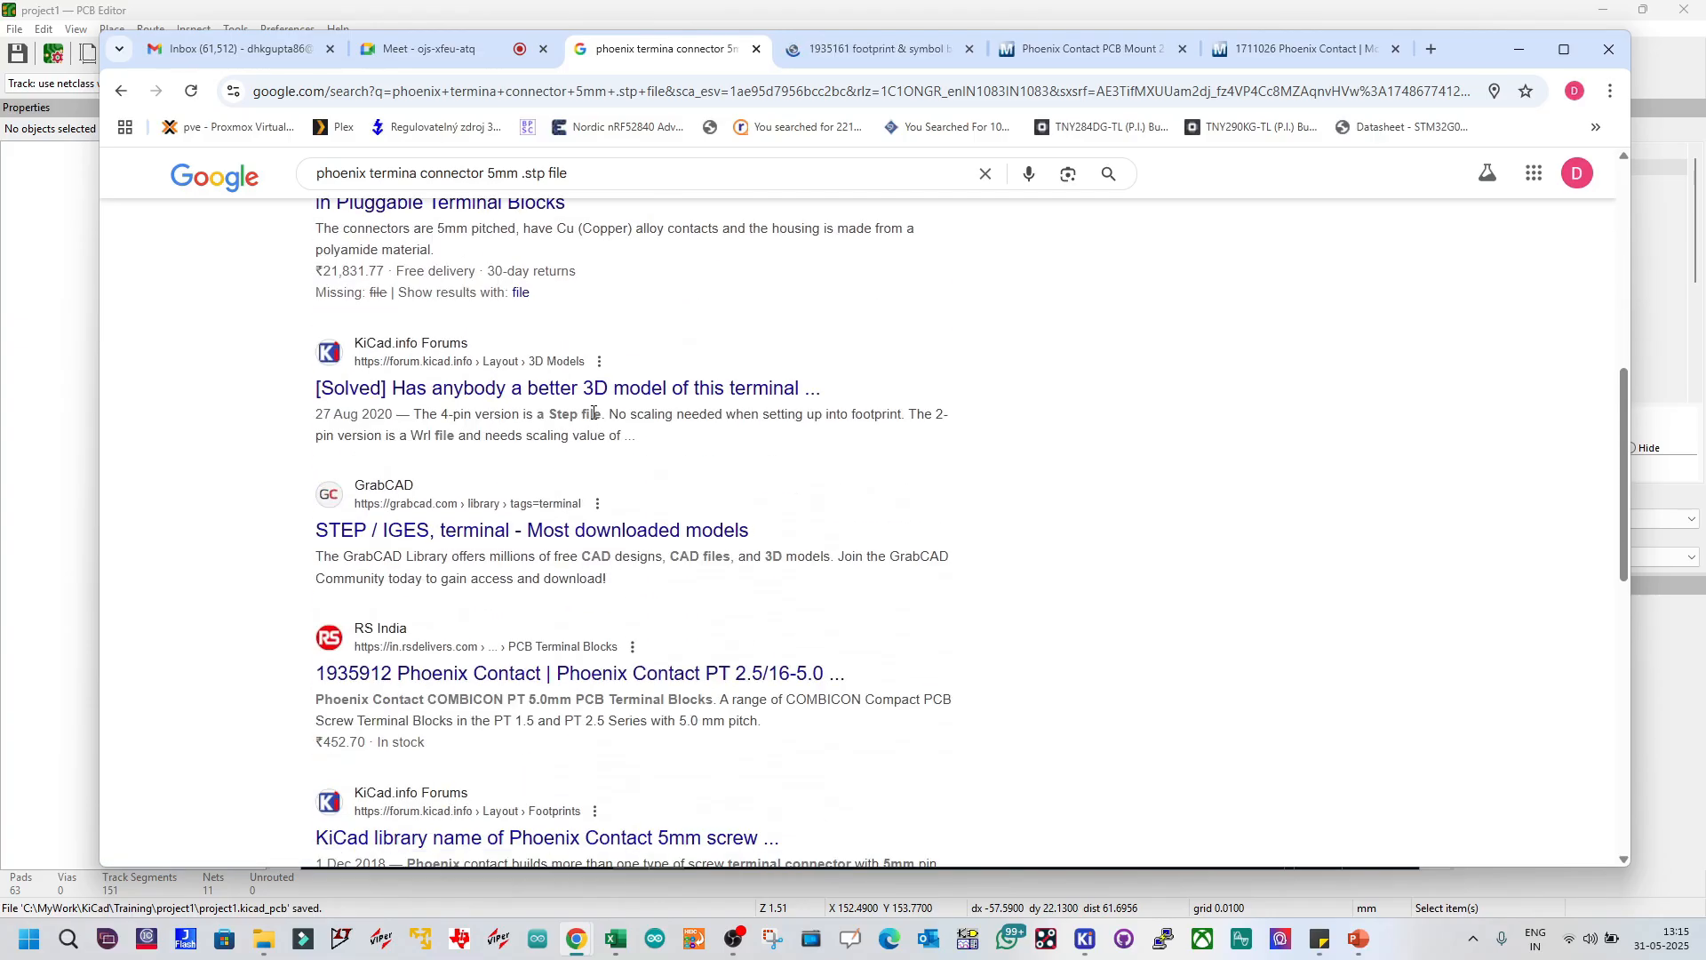
{"action": "middle_click", "coordinate": [602, 391]}
{"action": "middle_click", "coordinate": [547, 528]}
{"action": "scroll", "coordinate": [542, 534], "scroll_direction": "down", "scroll_amount": 5}
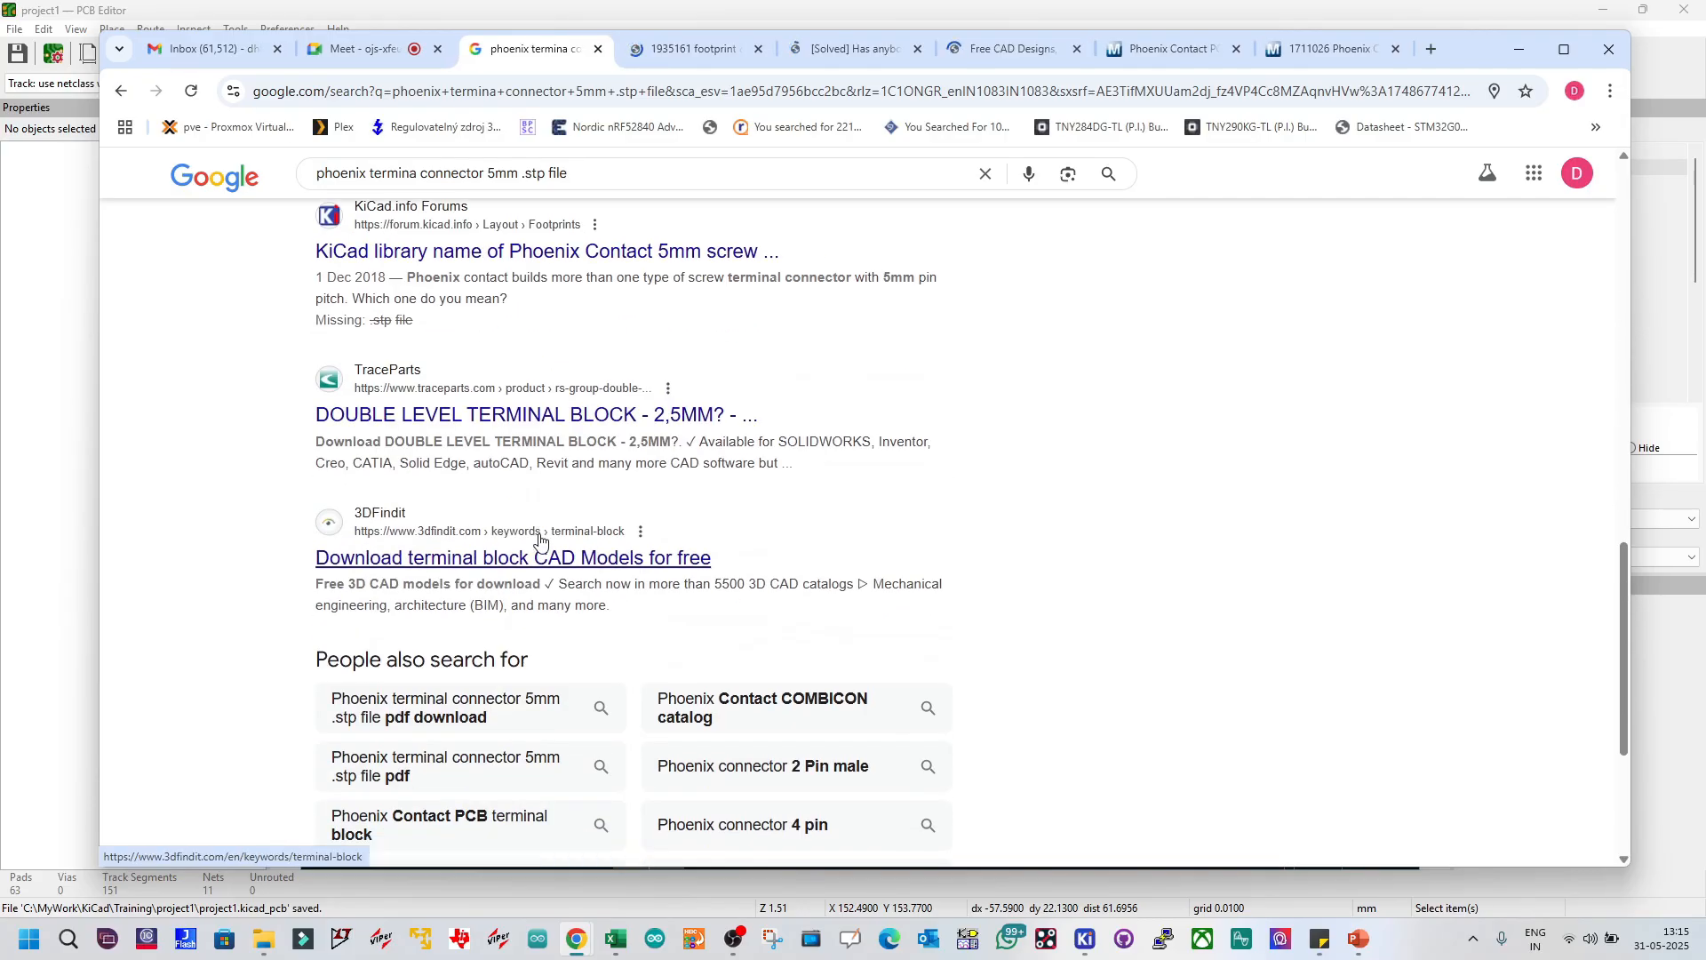
{"action": "scroll", "coordinate": [524, 533], "scroll_direction": "up", "scroll_amount": 4}
Step: Examine the symbol and footprint of Phoenix Contact 1935161 on its SnapMagic page
{"action": "left_click", "coordinate": [682, 50]}
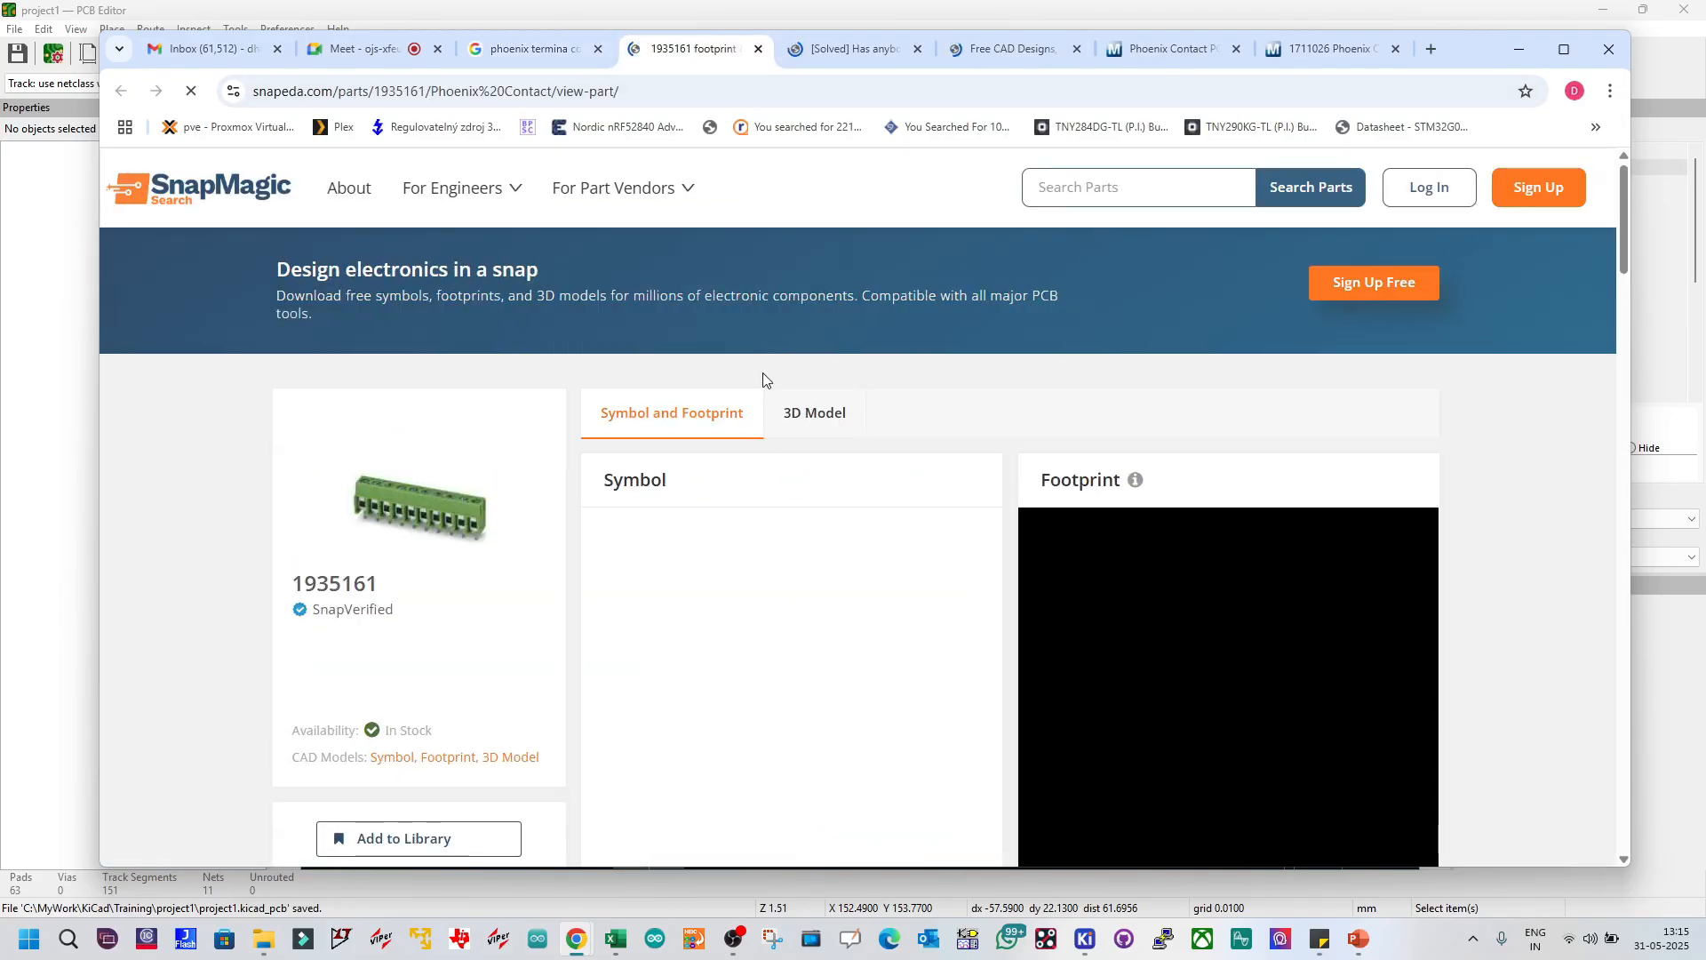
{"action": "scroll", "coordinate": [773, 388], "scroll_direction": "down", "scroll_amount": 2}
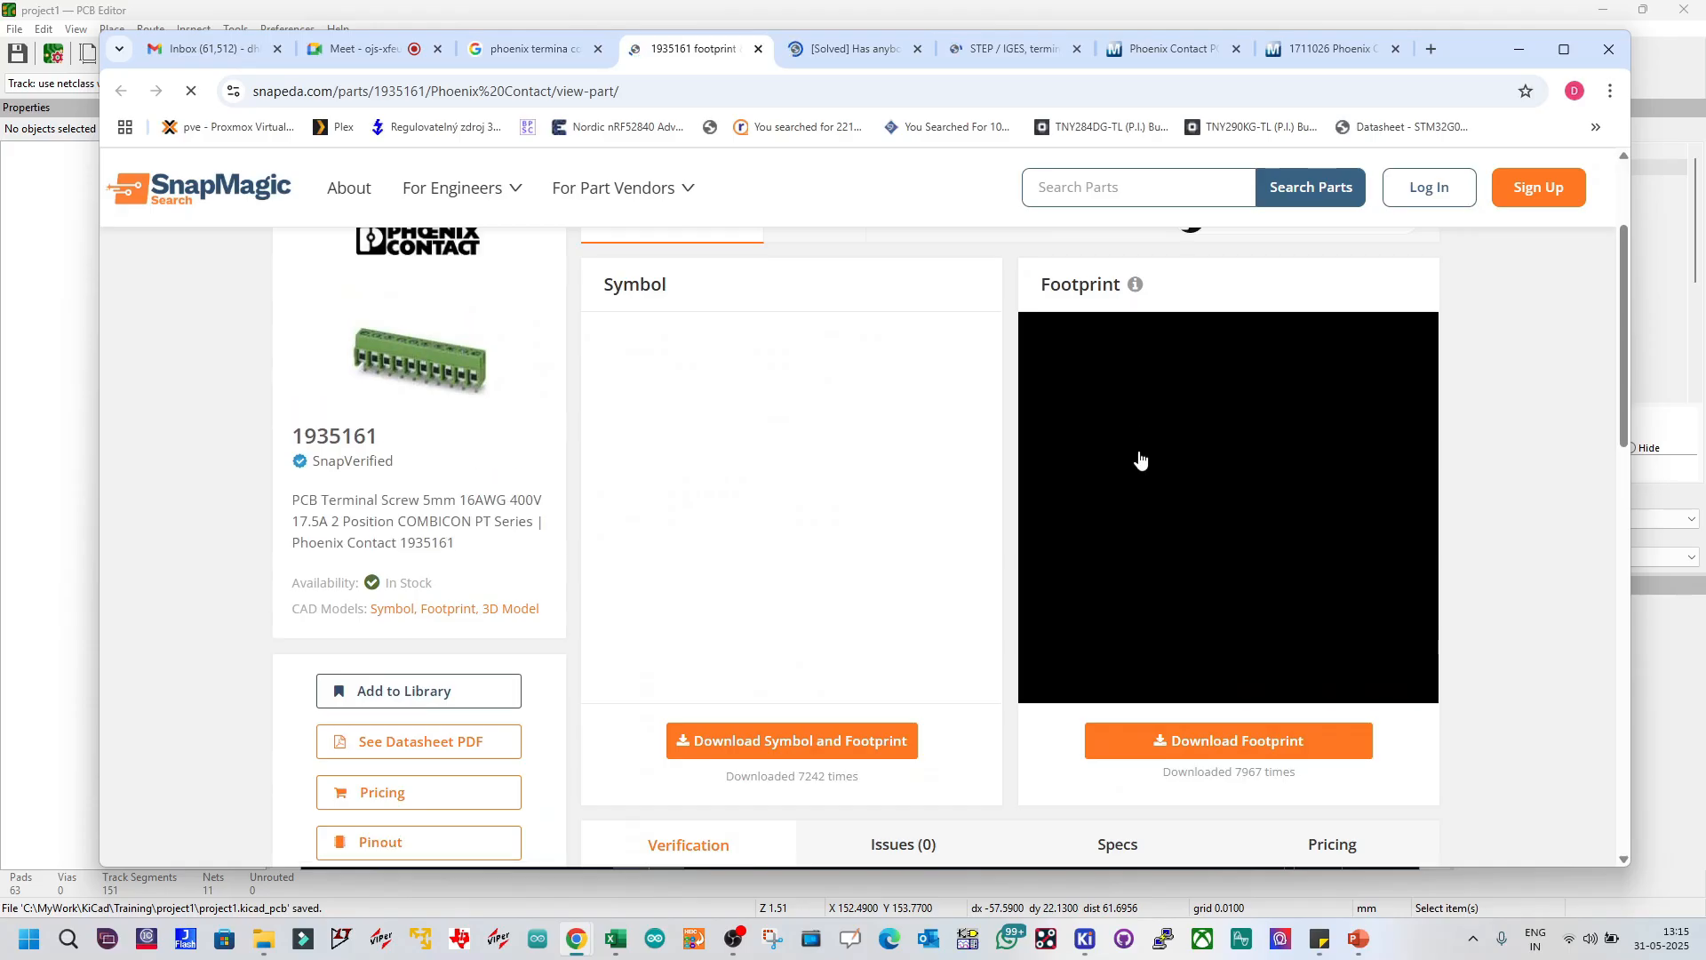
{"action": "scroll", "coordinate": [957, 360], "scroll_direction": "up", "scroll_amount": 2}
{"action": "scroll", "coordinate": [317, 347], "scroll_direction": "up", "scroll_amount": 2}
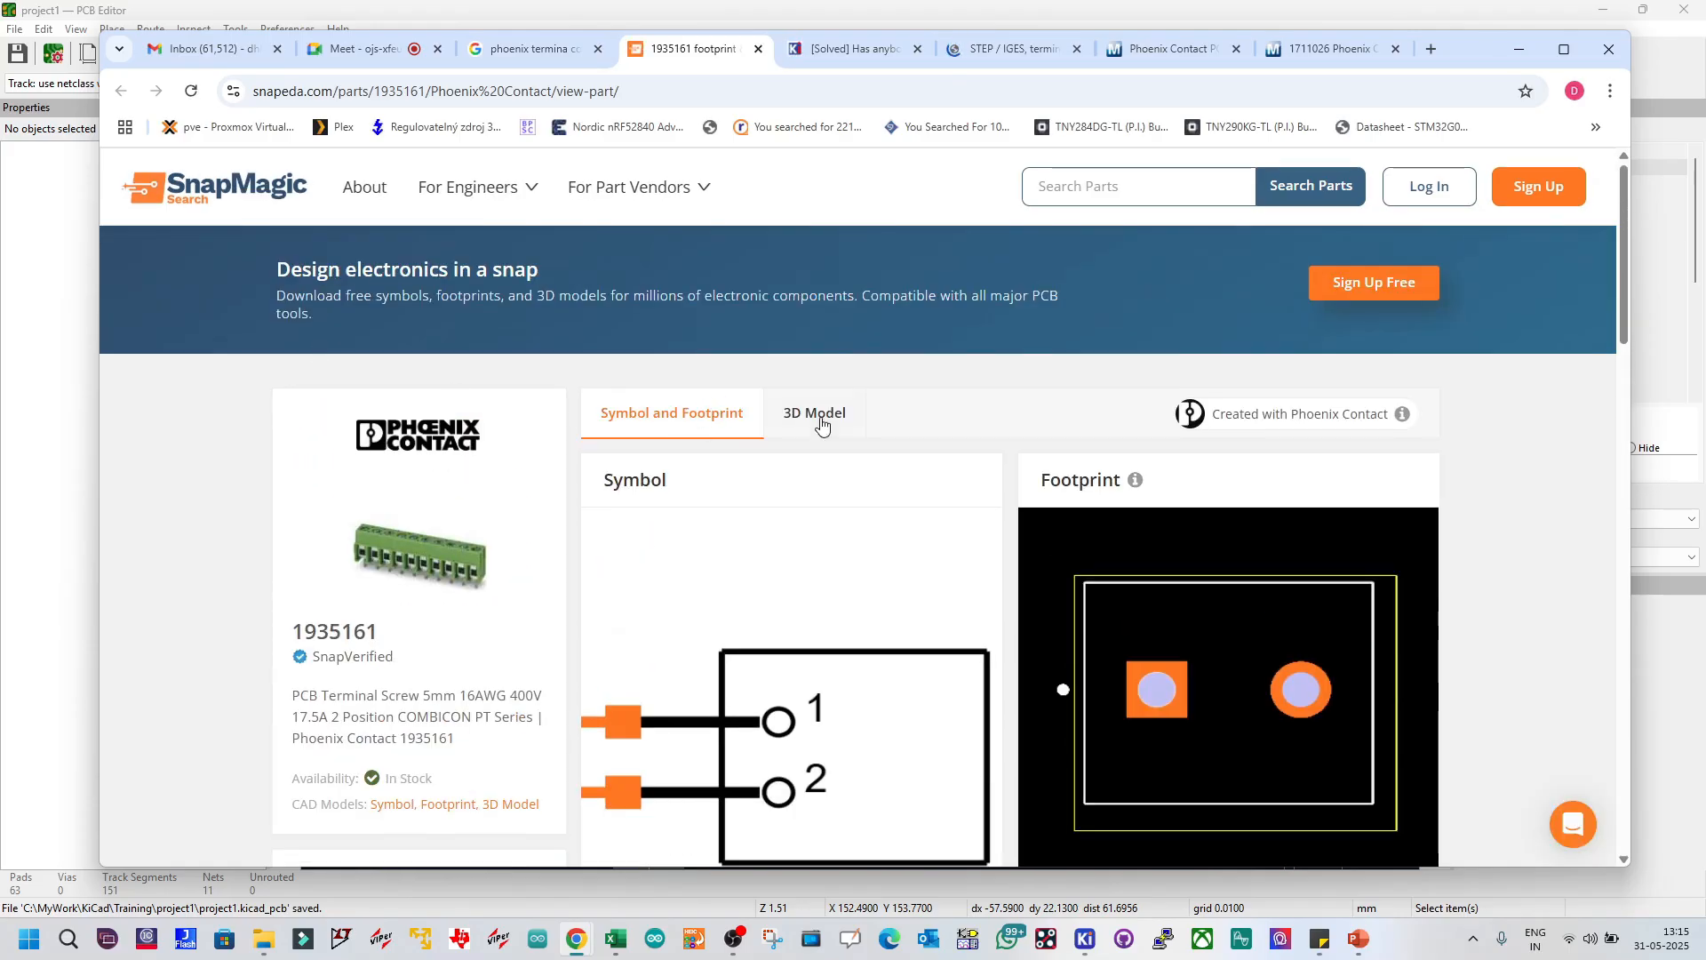
Step: Inspect the 3D model of Phoenix Contact 1935161 on its SnapMagic page from several angles
{"action": "left_click", "coordinate": [818, 418]}
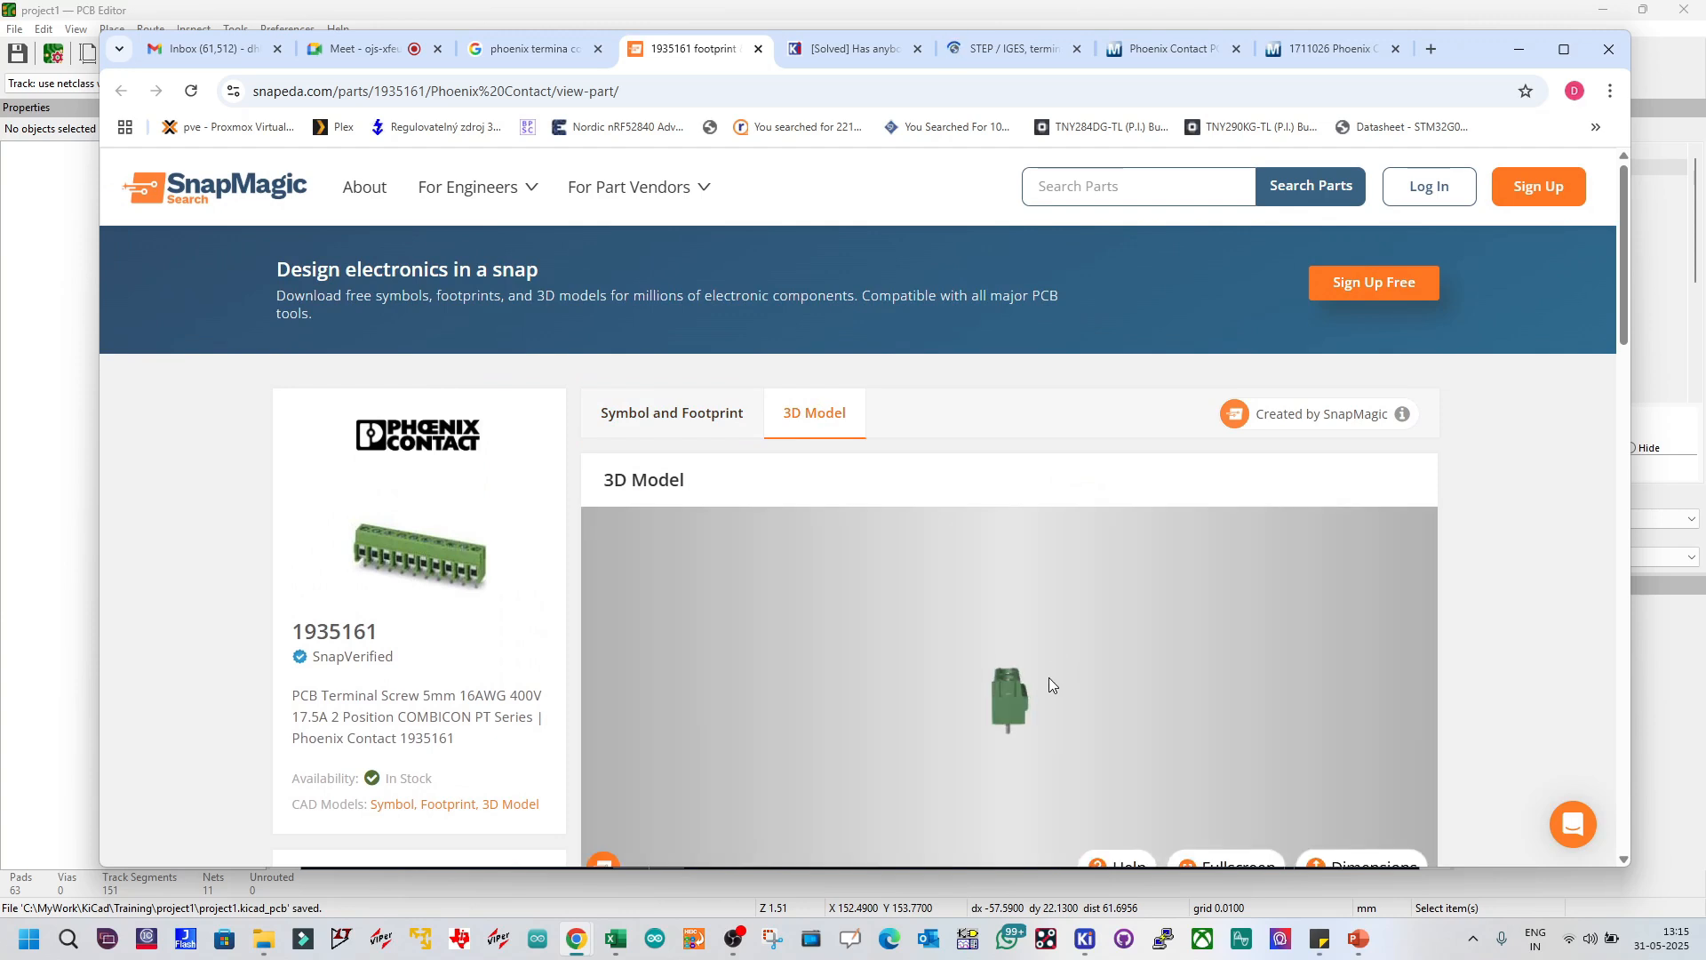
{"action": "left_click_drag", "start_coordinate": [1026, 709], "coordinate": [1158, 531]}
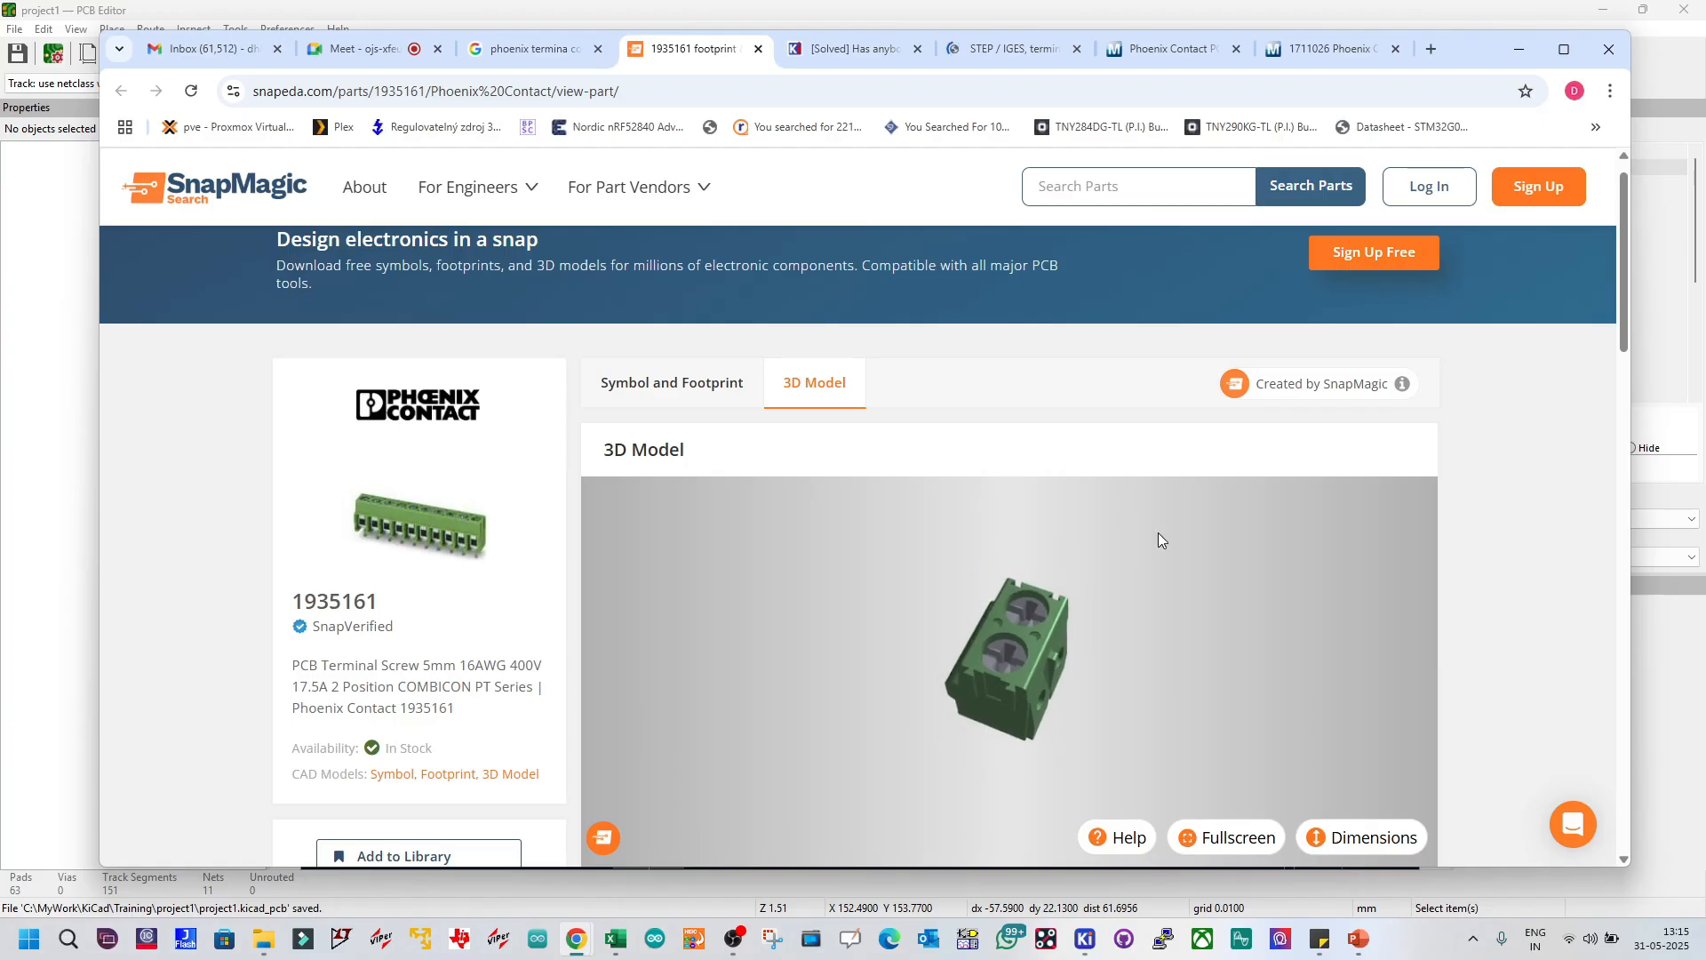
{"action": "scroll", "coordinate": [1051, 536], "scroll_direction": "down", "scroll_amount": 3}
{"action": "left_click_drag", "start_coordinate": [1020, 494], "coordinate": [990, 503]}
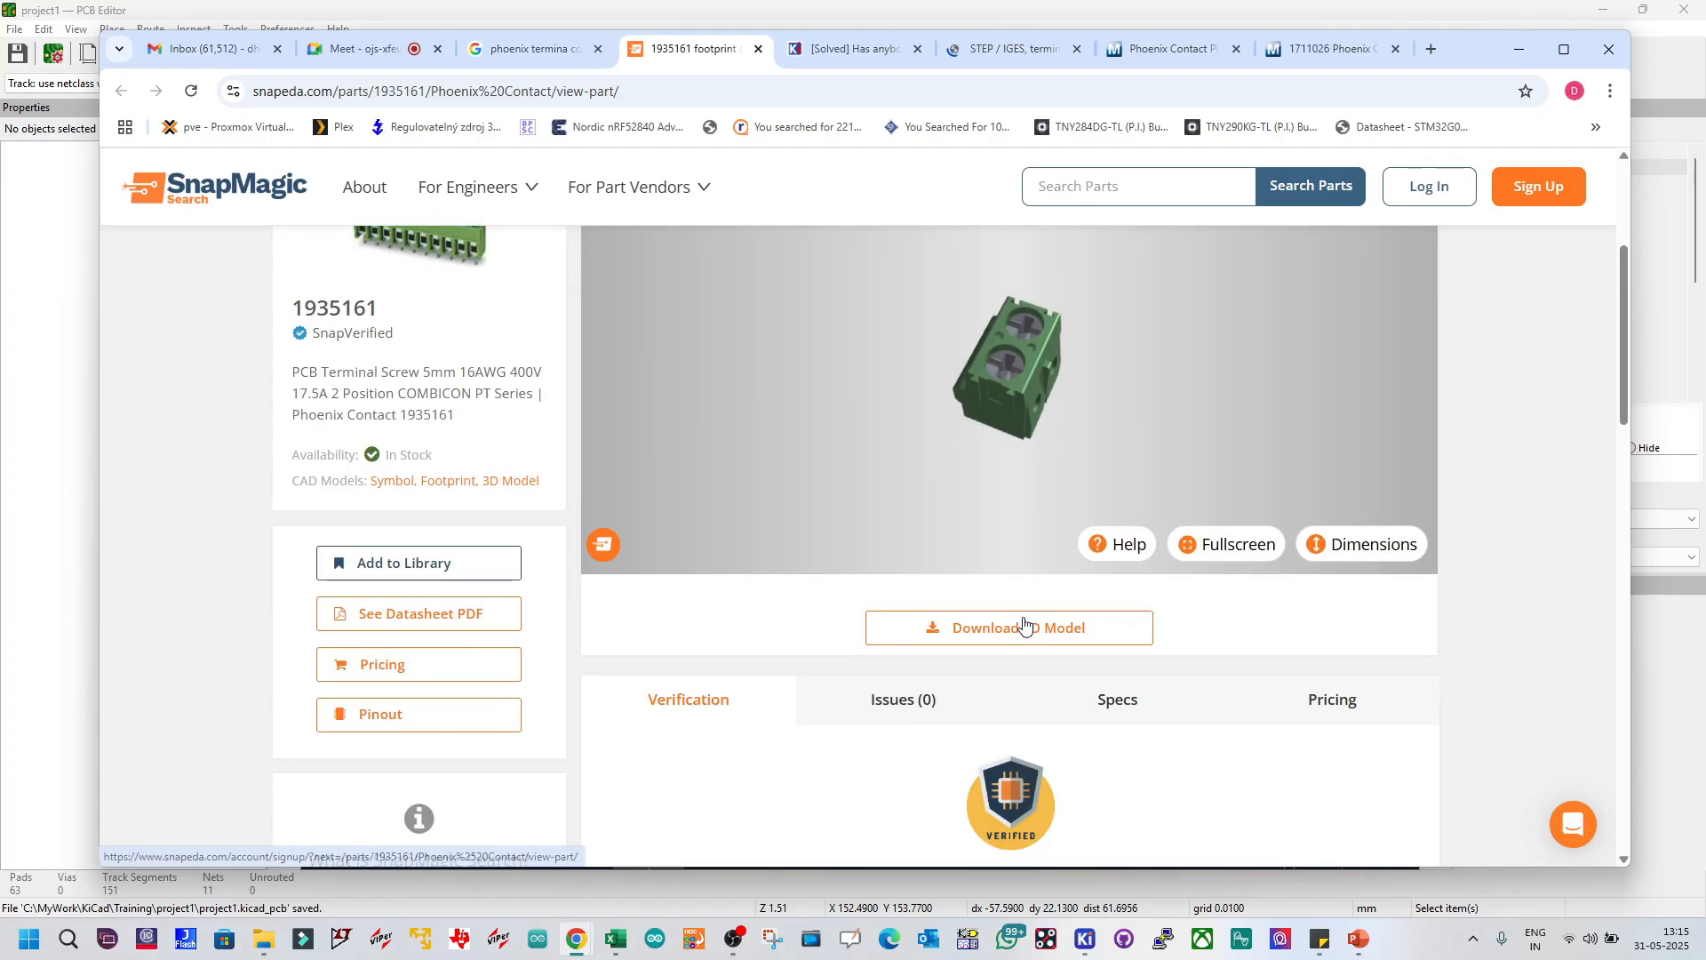
Step: Look through the KiCad forum thread on terminal block 3D models and copy the library name TerminalBlock_Phoenix
{"action": "left_click", "coordinate": [845, 52]}
{"action": "scroll", "coordinate": [856, 383], "scroll_direction": "down", "scroll_amount": 4}
{"action": "scroll", "coordinate": [861, 382], "scroll_direction": "up", "scroll_amount": 4}
{"action": "scroll", "coordinate": [531, 355], "scroll_direction": "down", "scroll_amount": 6}
{"action": "scroll", "coordinate": [525, 369], "scroll_direction": "down", "scroll_amount": 13}
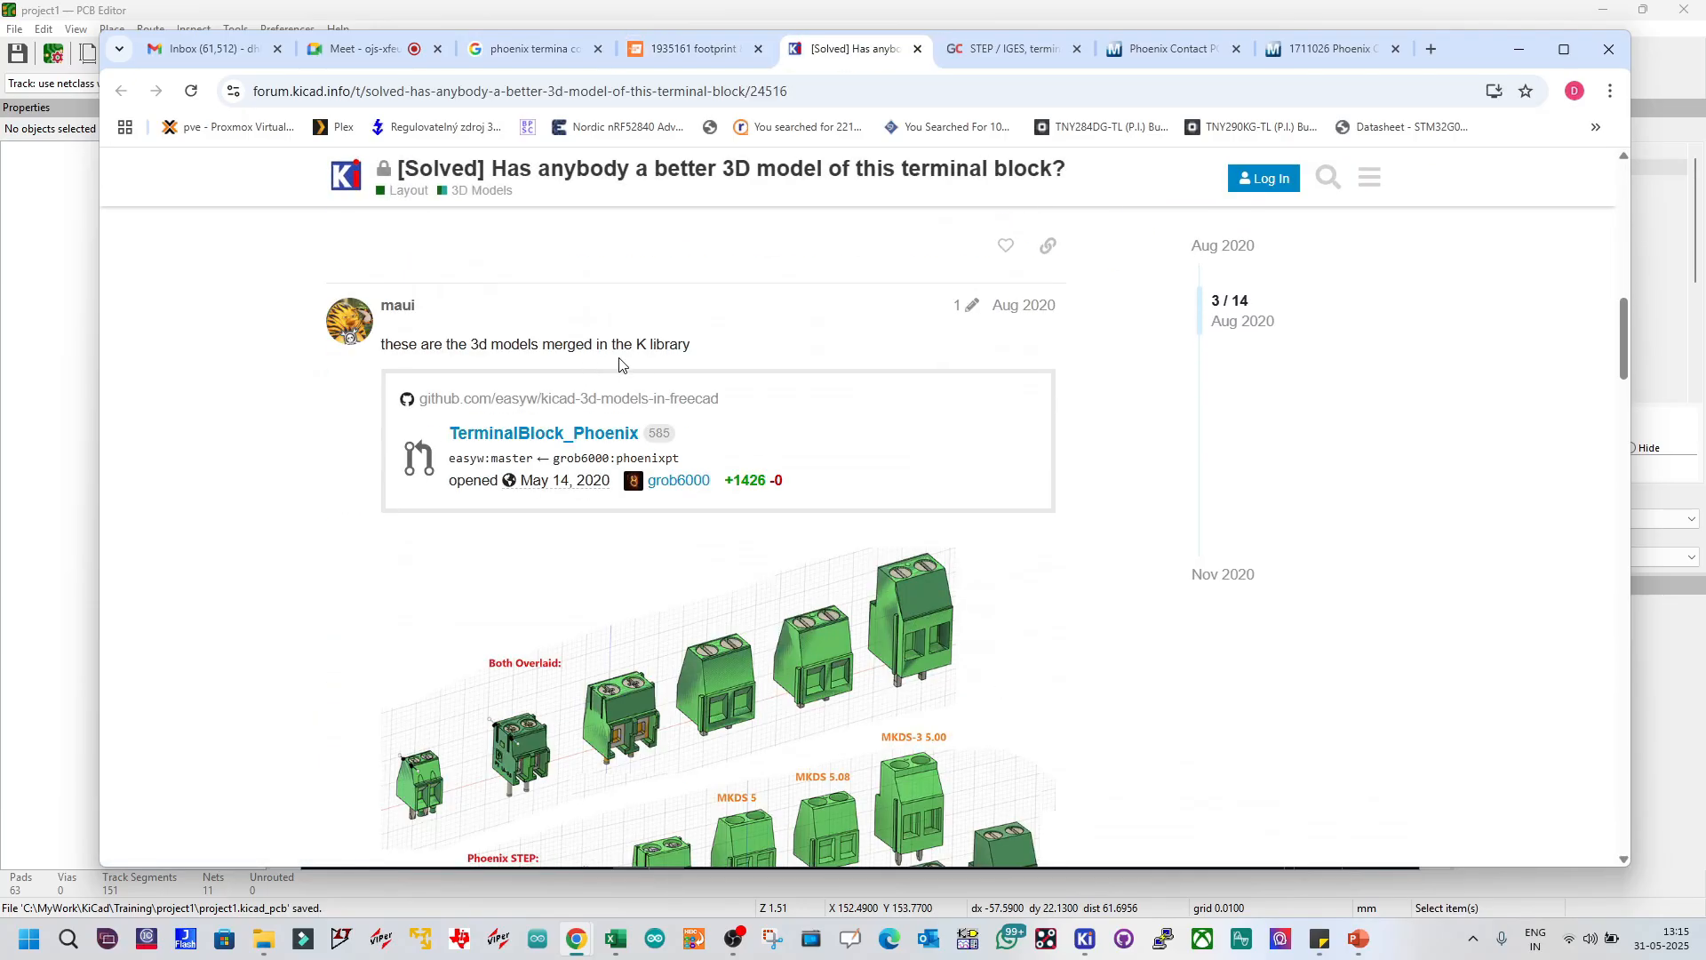
{"action": "scroll", "coordinate": [650, 356], "scroll_direction": "up", "scroll_amount": 6}
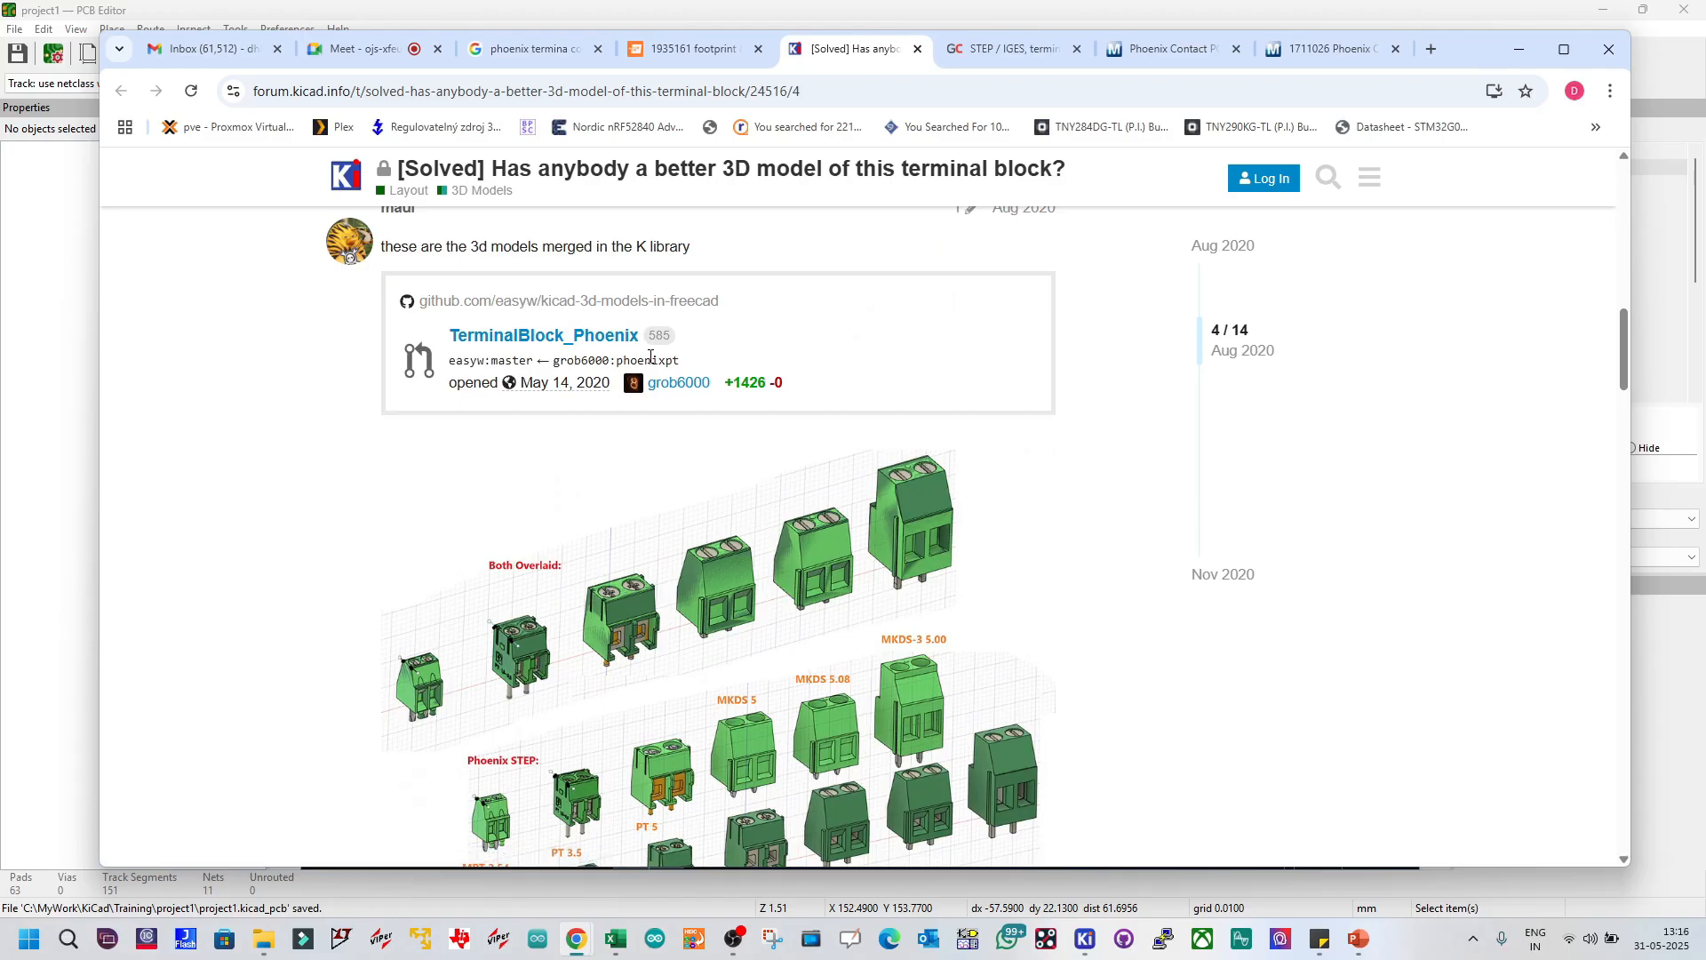
{"action": "left_click_drag", "start_coordinate": [450, 336], "coordinate": [642, 338]}
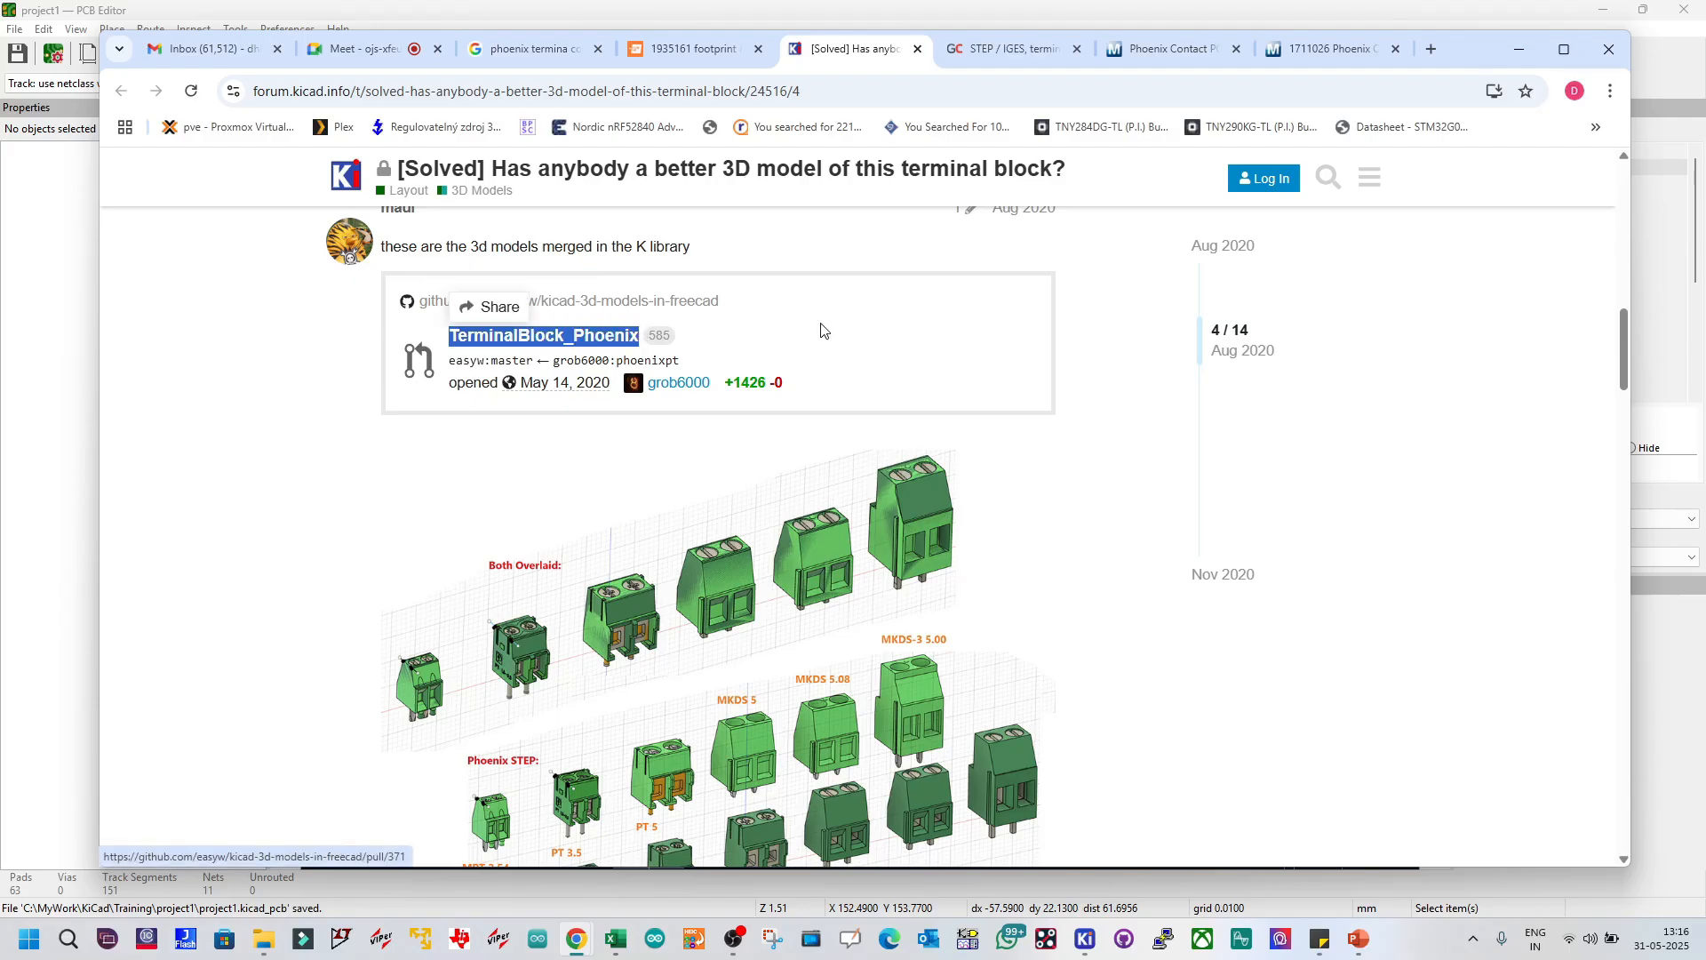
Step: Switch to KiCad, open the Footprint Editor and filter the footprint libraries by TerminalBlock_Phoenix
{"action": "left_click", "coordinate": [1518, 51]}
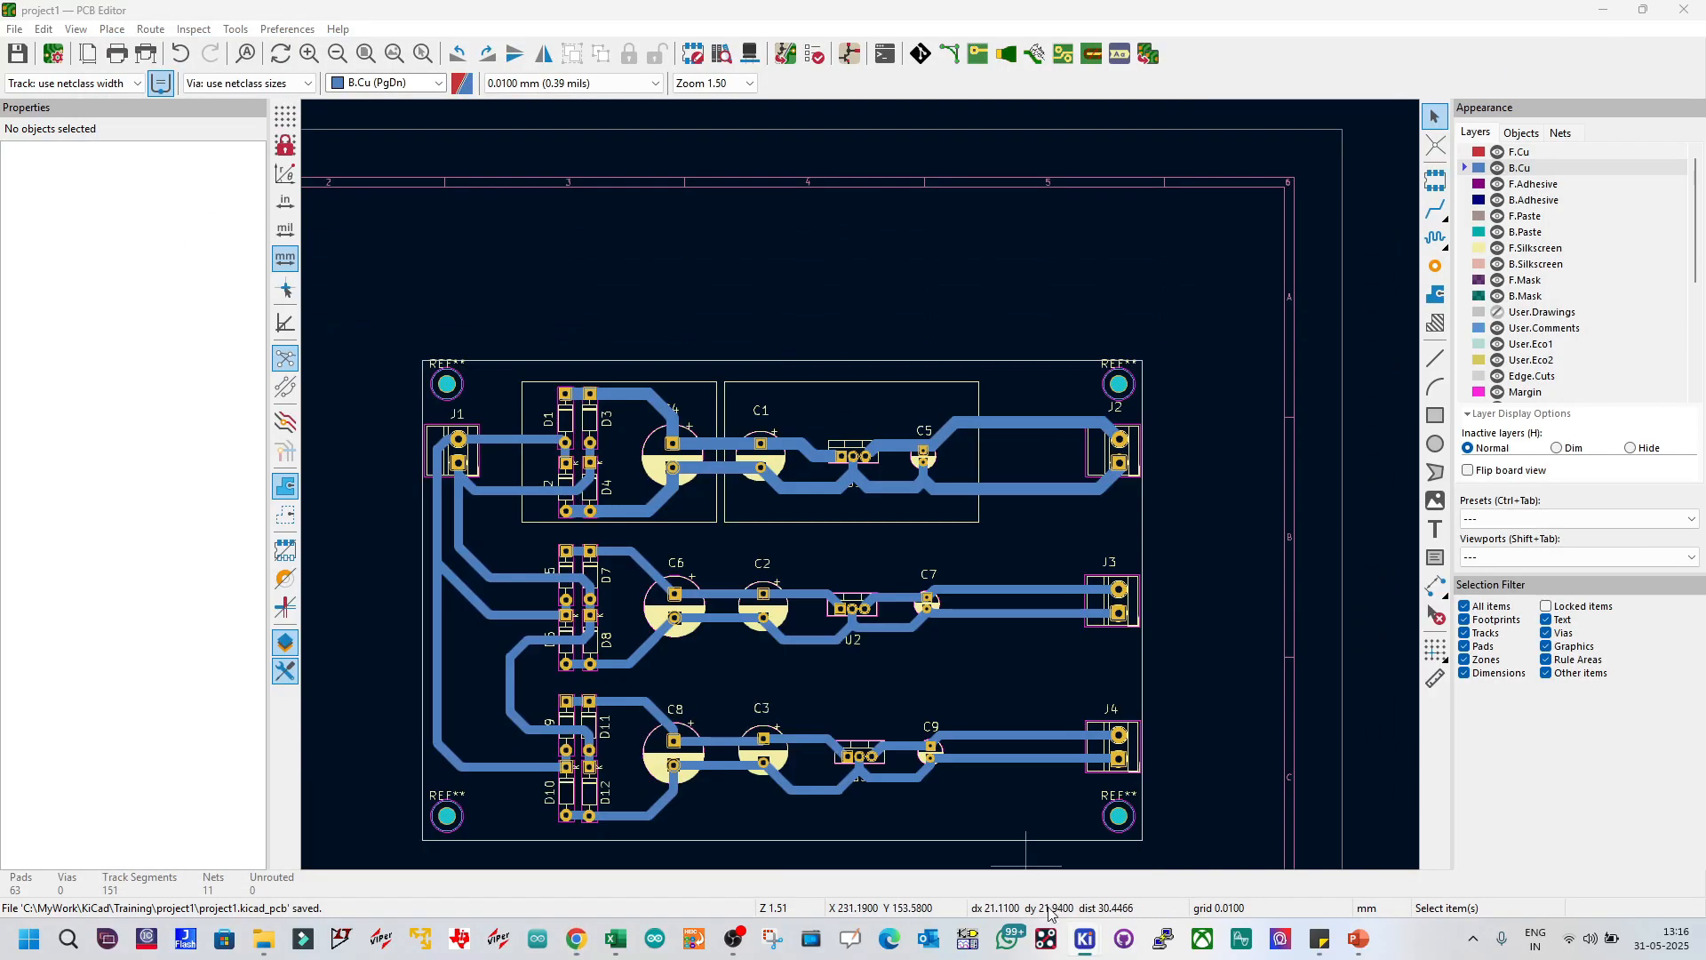
{"action": "mouse_move", "coordinate": [1085, 940]}
{"action": "left_click", "coordinate": [876, 766]}
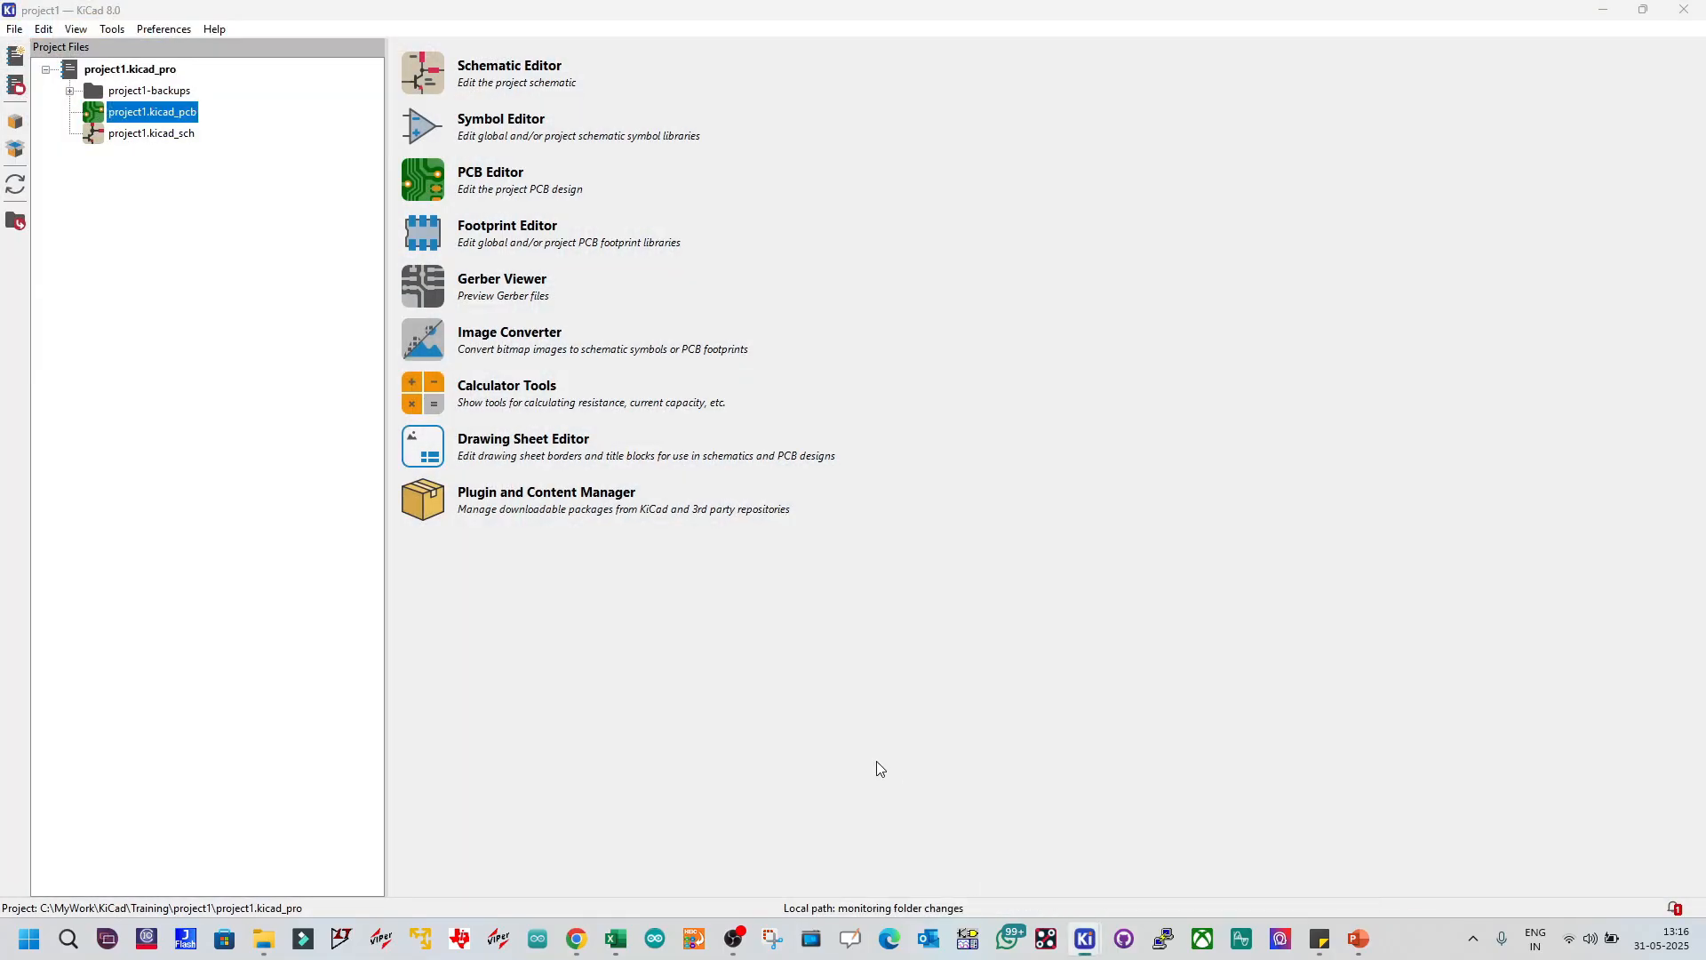
{"action": "left_click", "coordinate": [415, 238]}
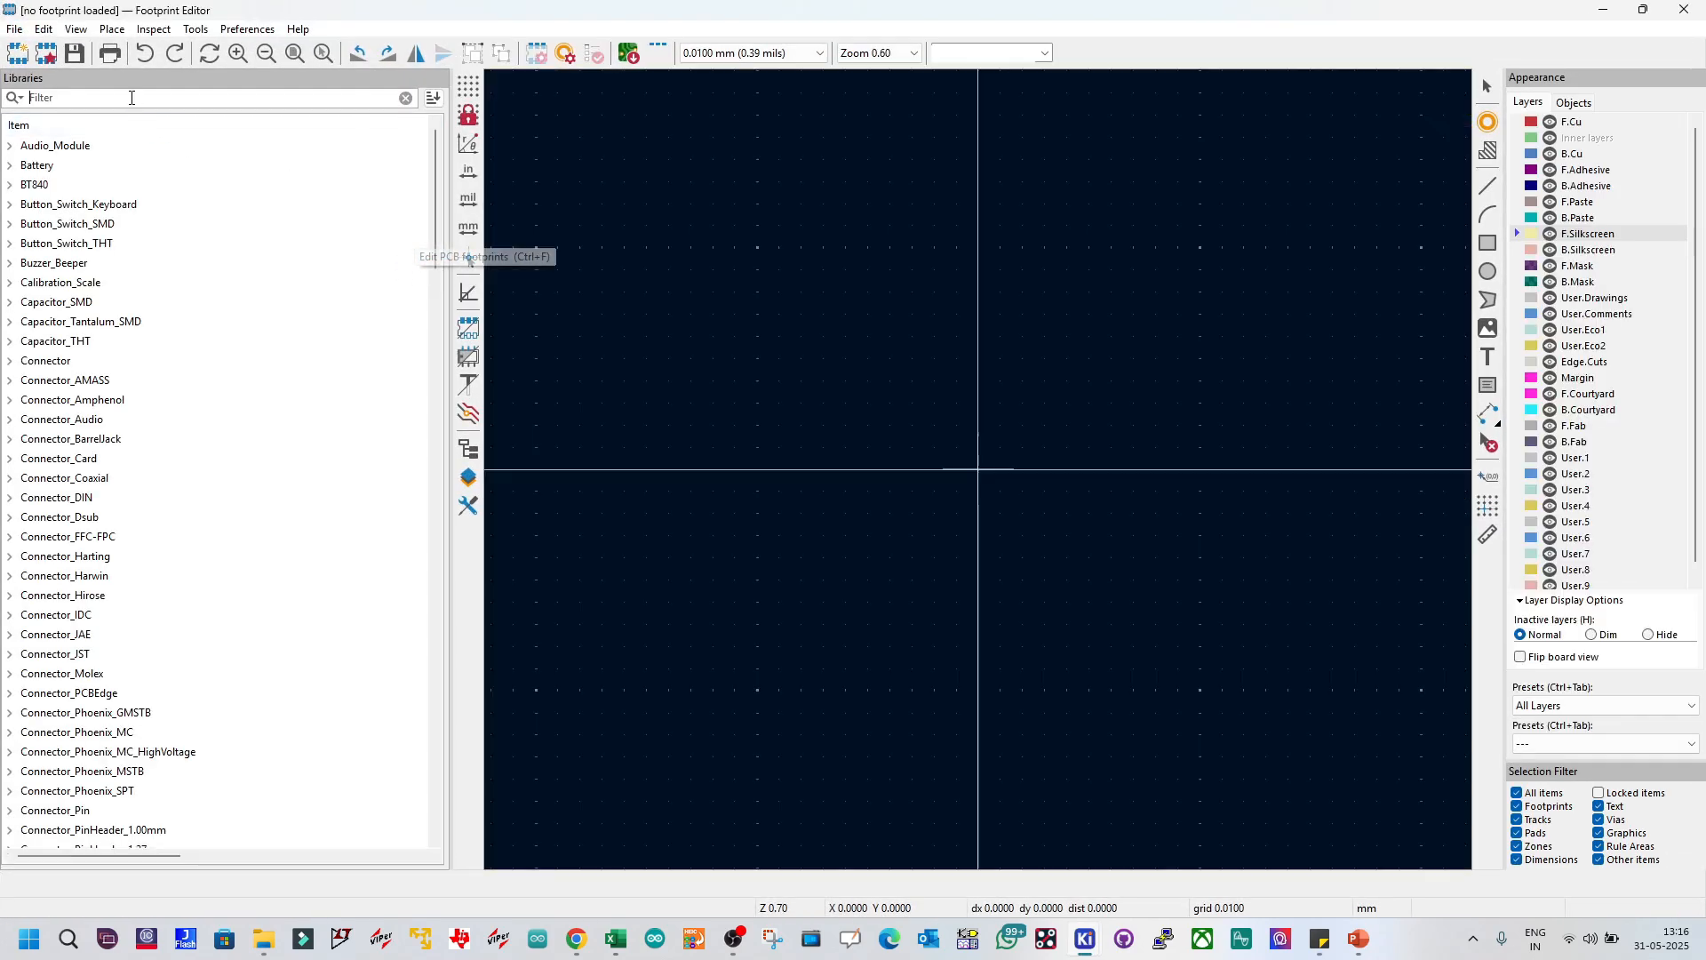
{"action": "left_click", "coordinate": [177, 186]}
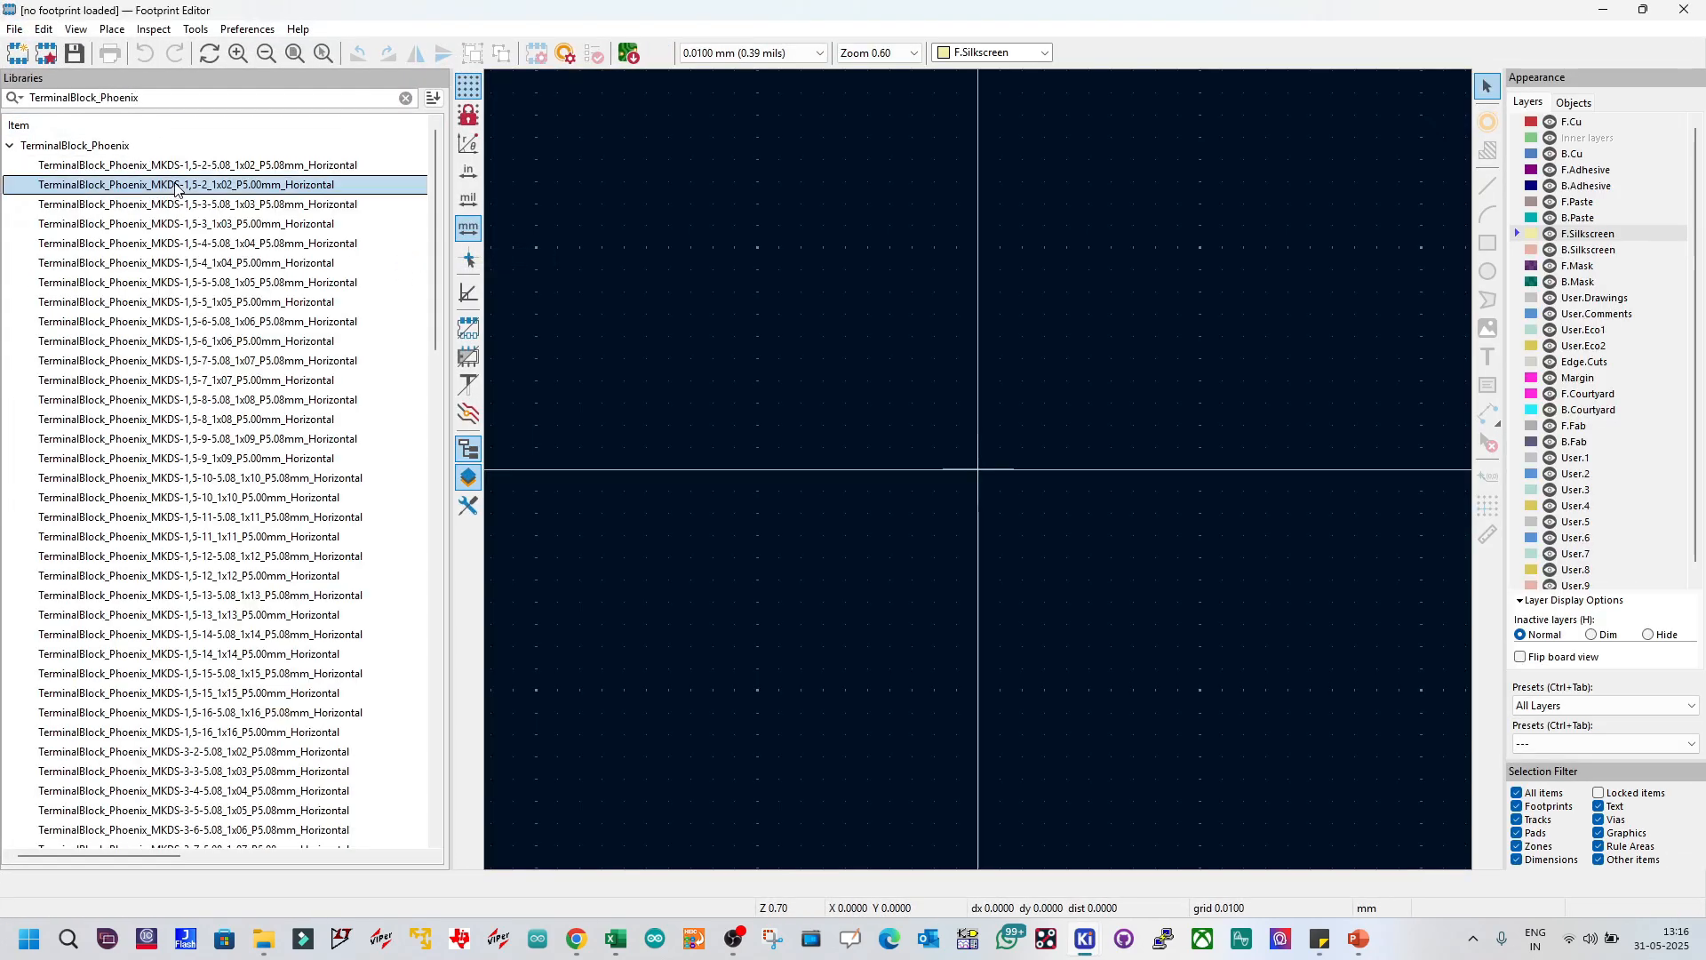
Step: Load the footprint TerminalBlock_Phoenix_MKDS-1,5-2-5.08_1x02_P5.08mm_Horizontal from the filtered library
{"action": "double_click", "coordinate": [177, 185]}
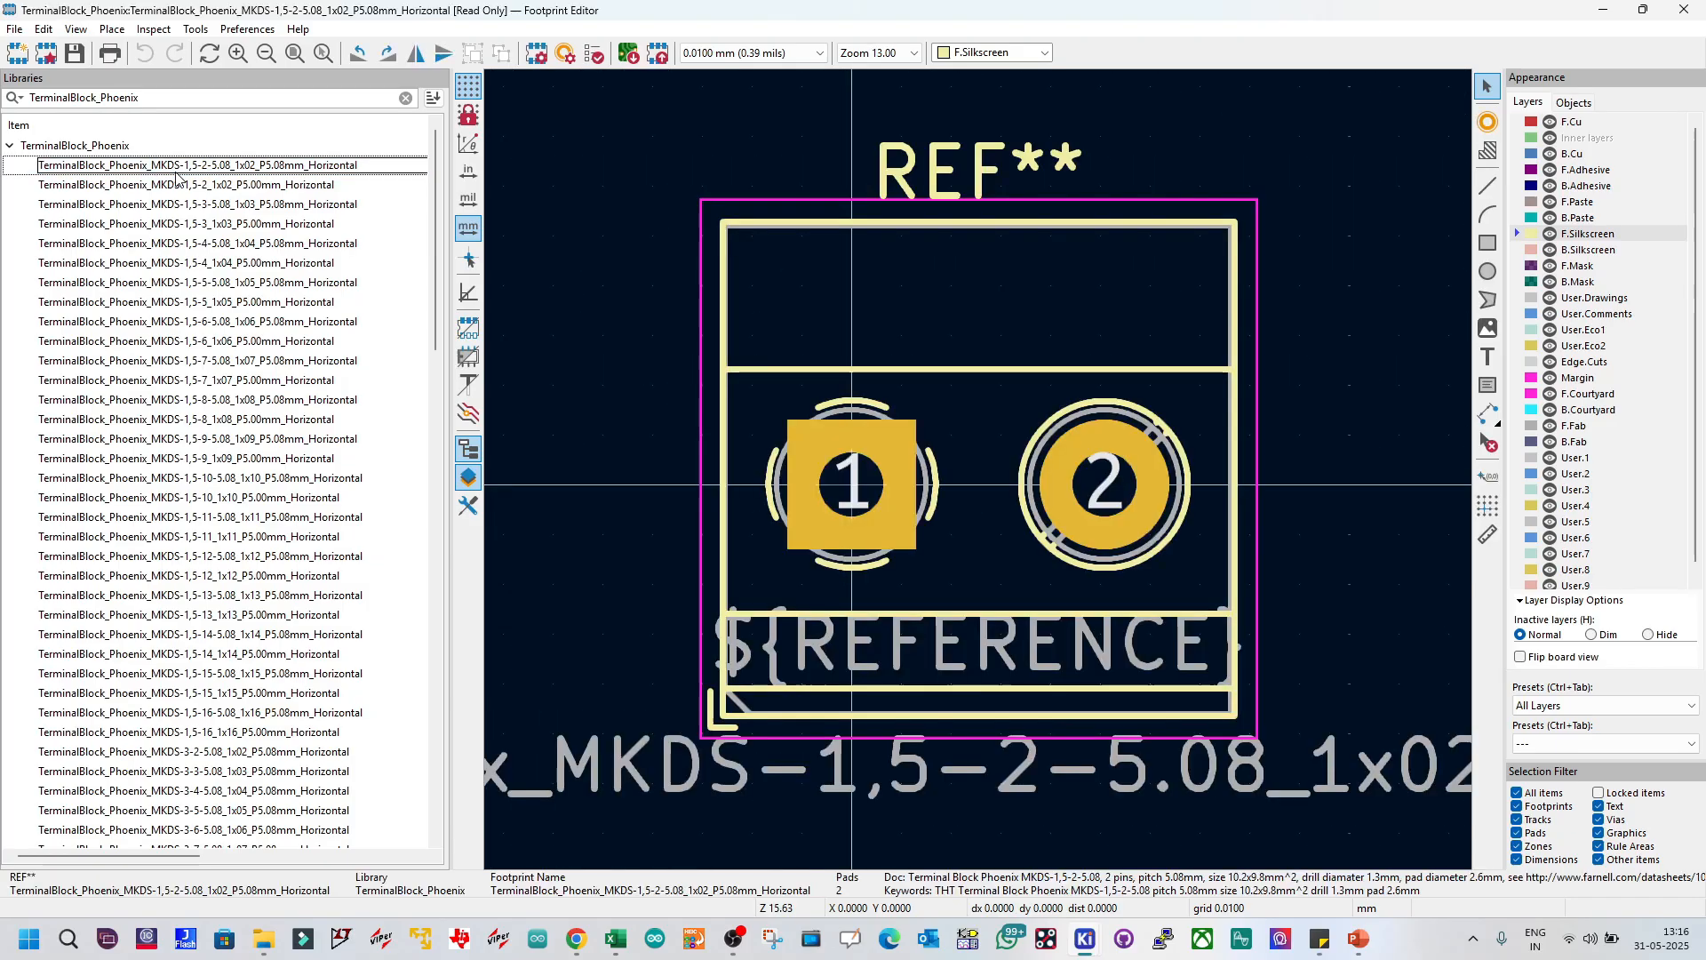
{"action": "key", "text": "Up"}
{"action": "key", "text": "Return"}
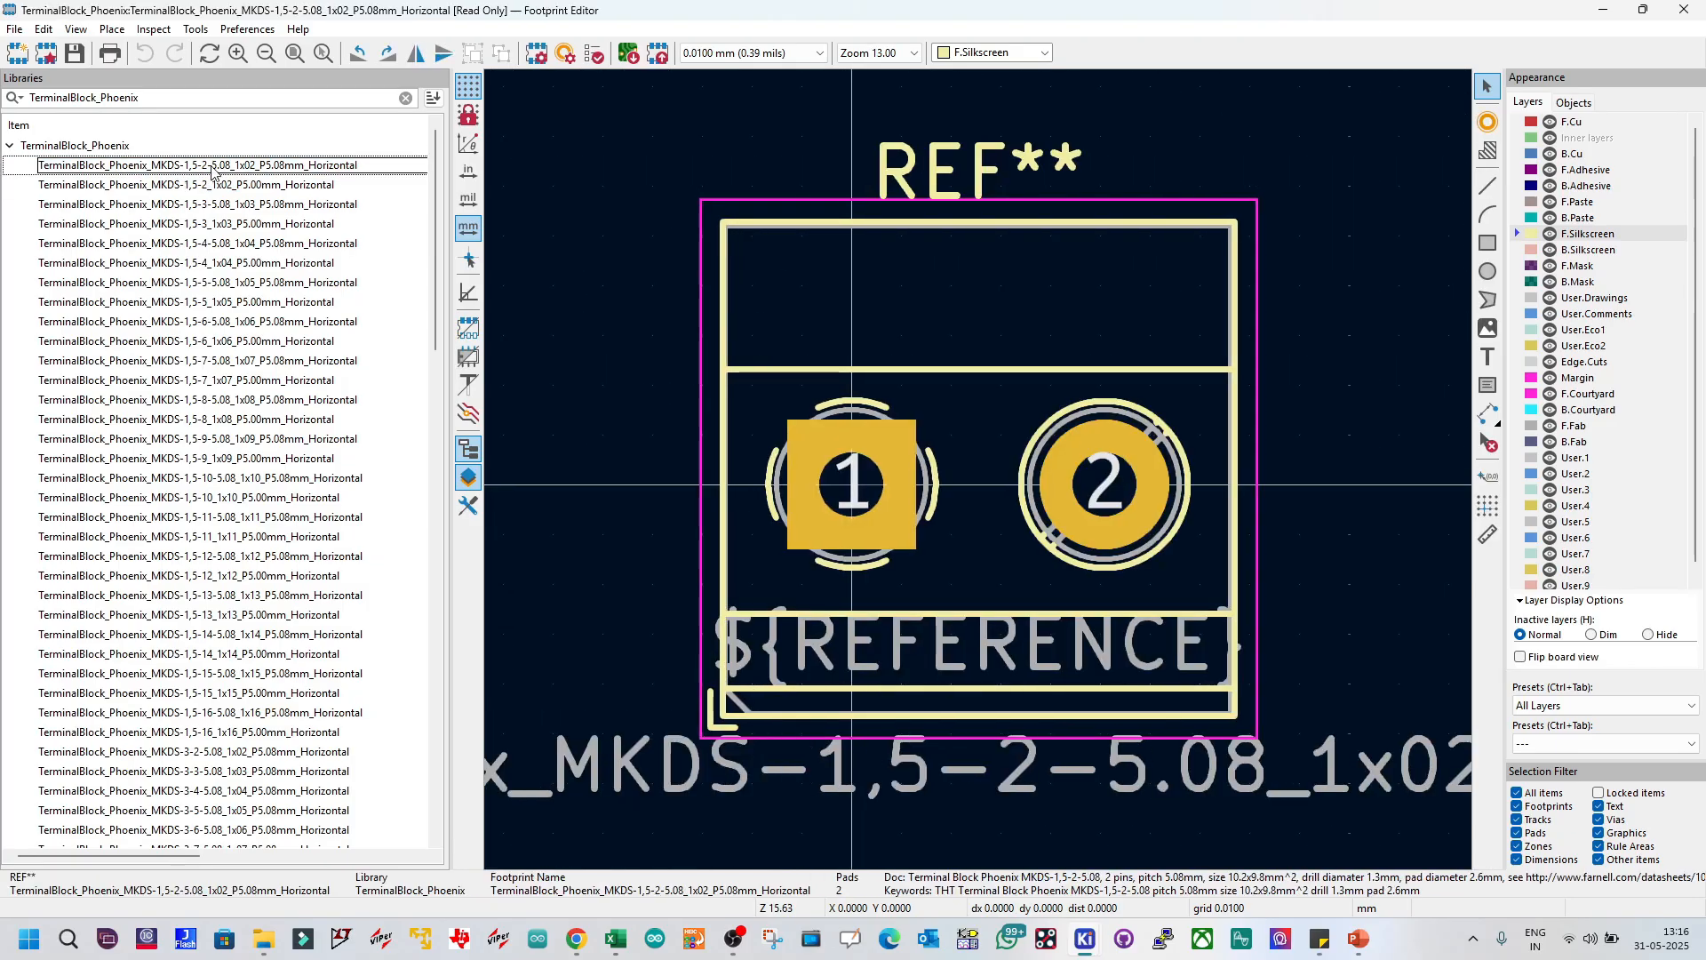
{"action": "left_click", "coordinate": [217, 172]}
{"action": "double_click", "coordinate": [236, 206]}
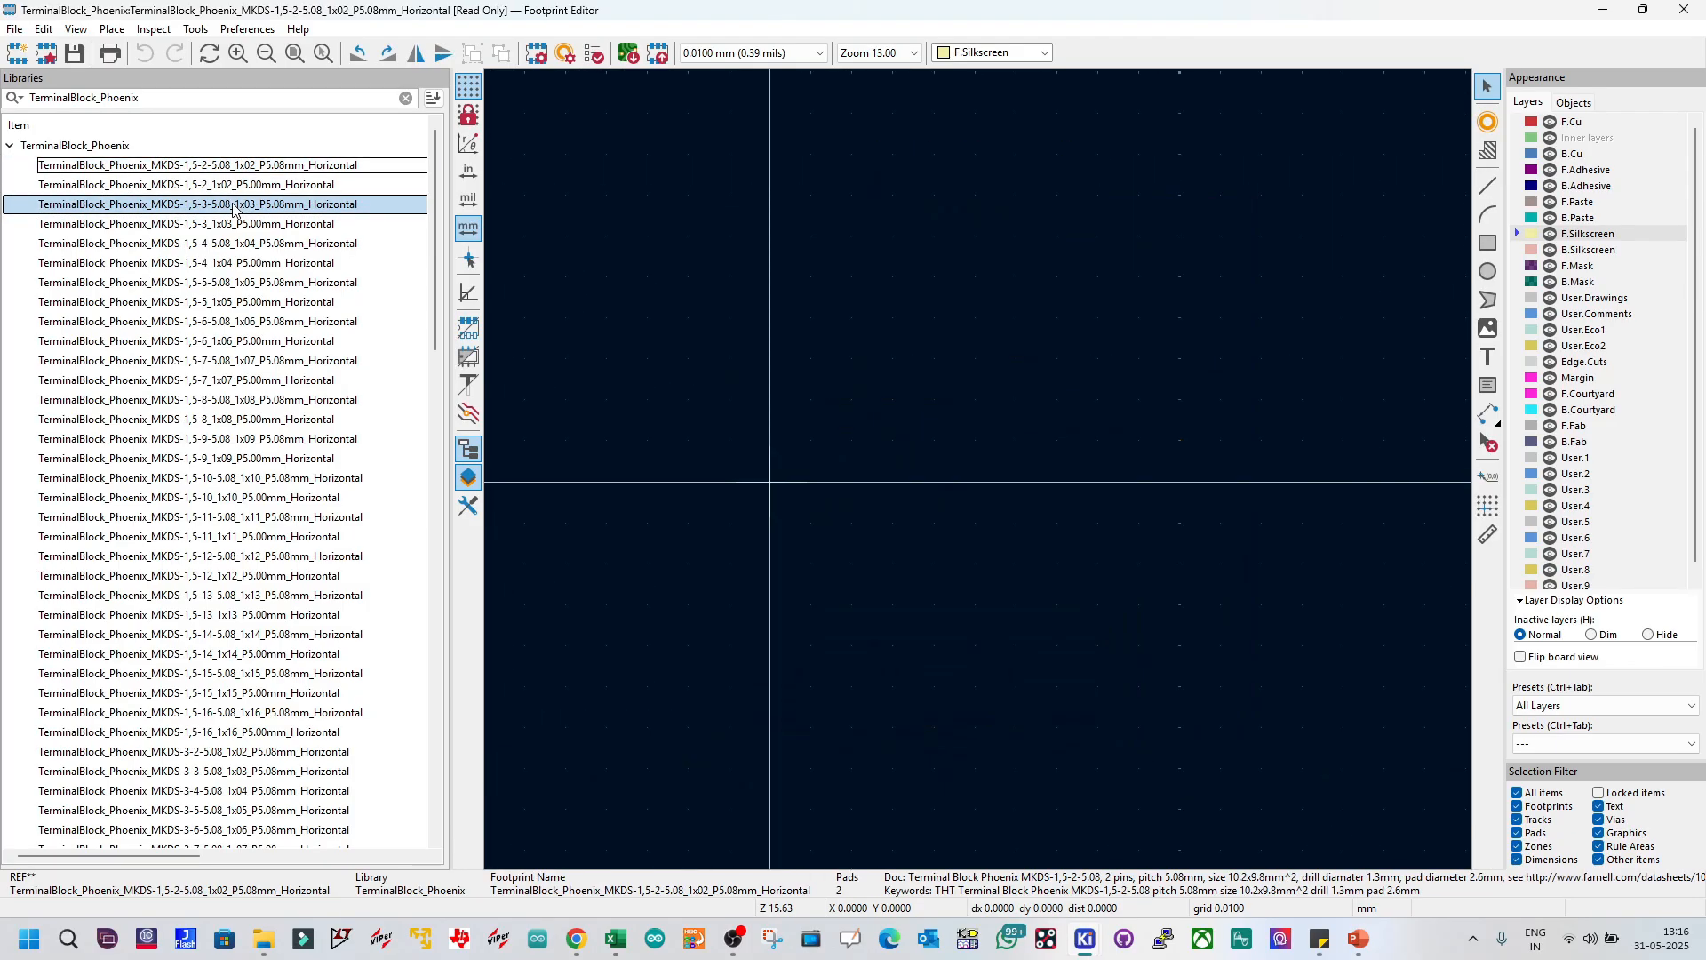
{"action": "double_click", "coordinate": [266, 167]}
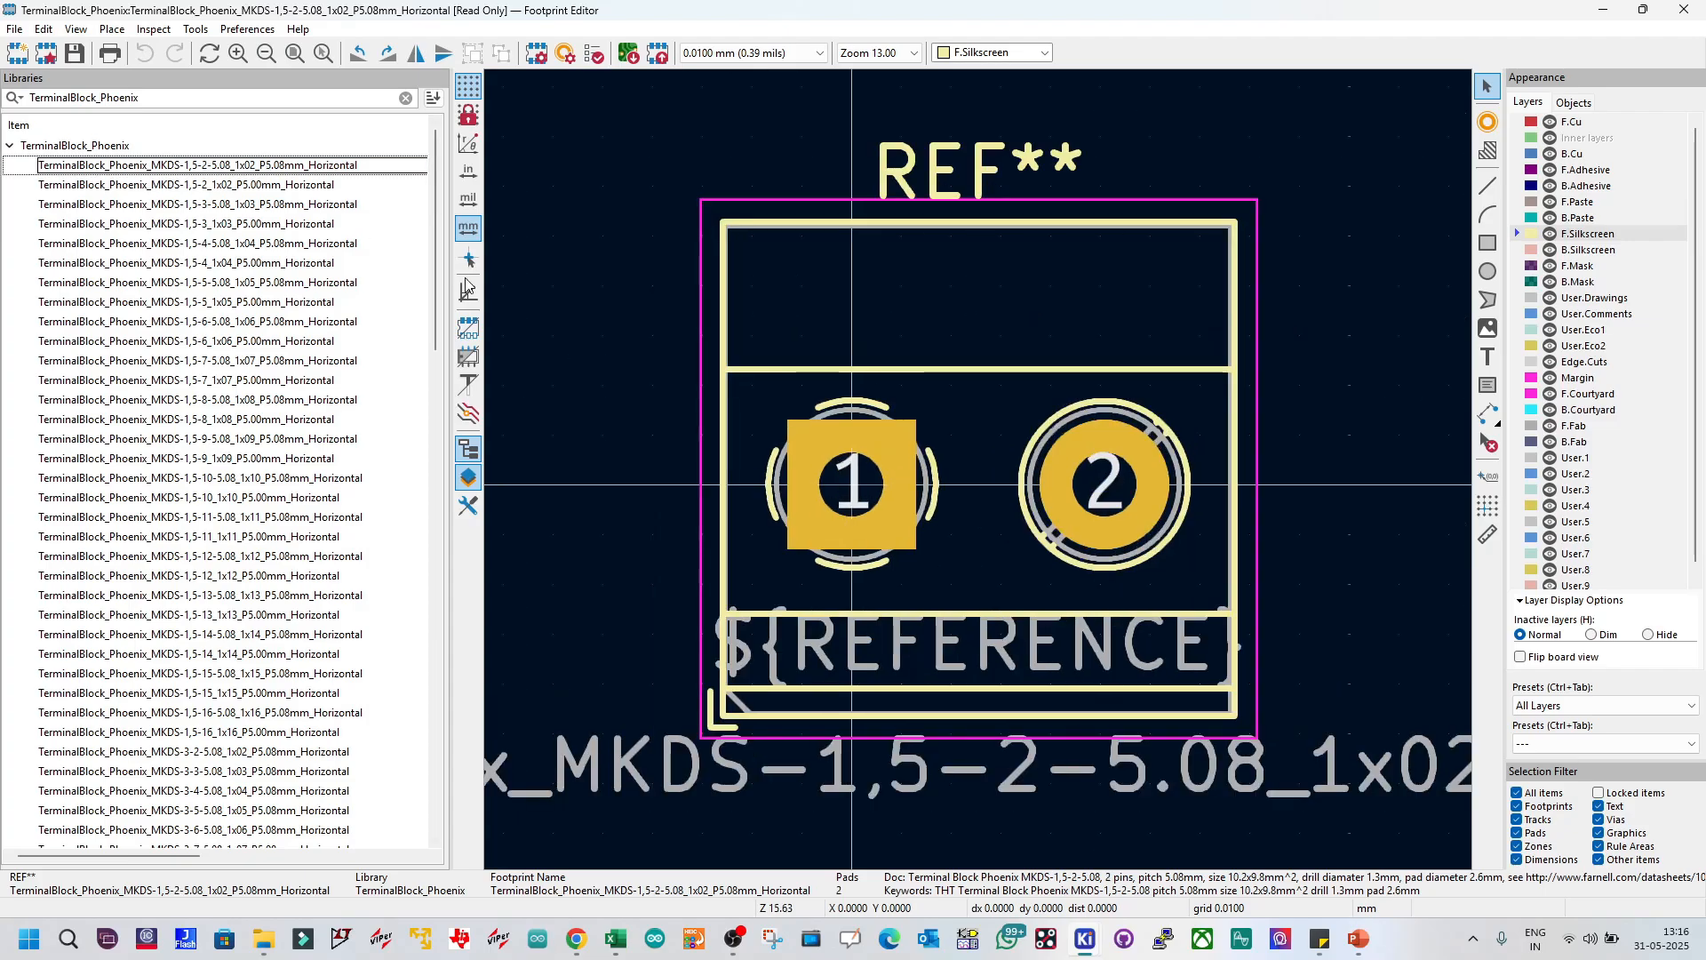
Step: Inspect the loaded two-pin Phoenix terminal block footprint in the 3D Viewer, then close the viewer
{"action": "left_click", "coordinate": [153, 175]}
{"action": "left_click", "coordinate": [76, 28]}
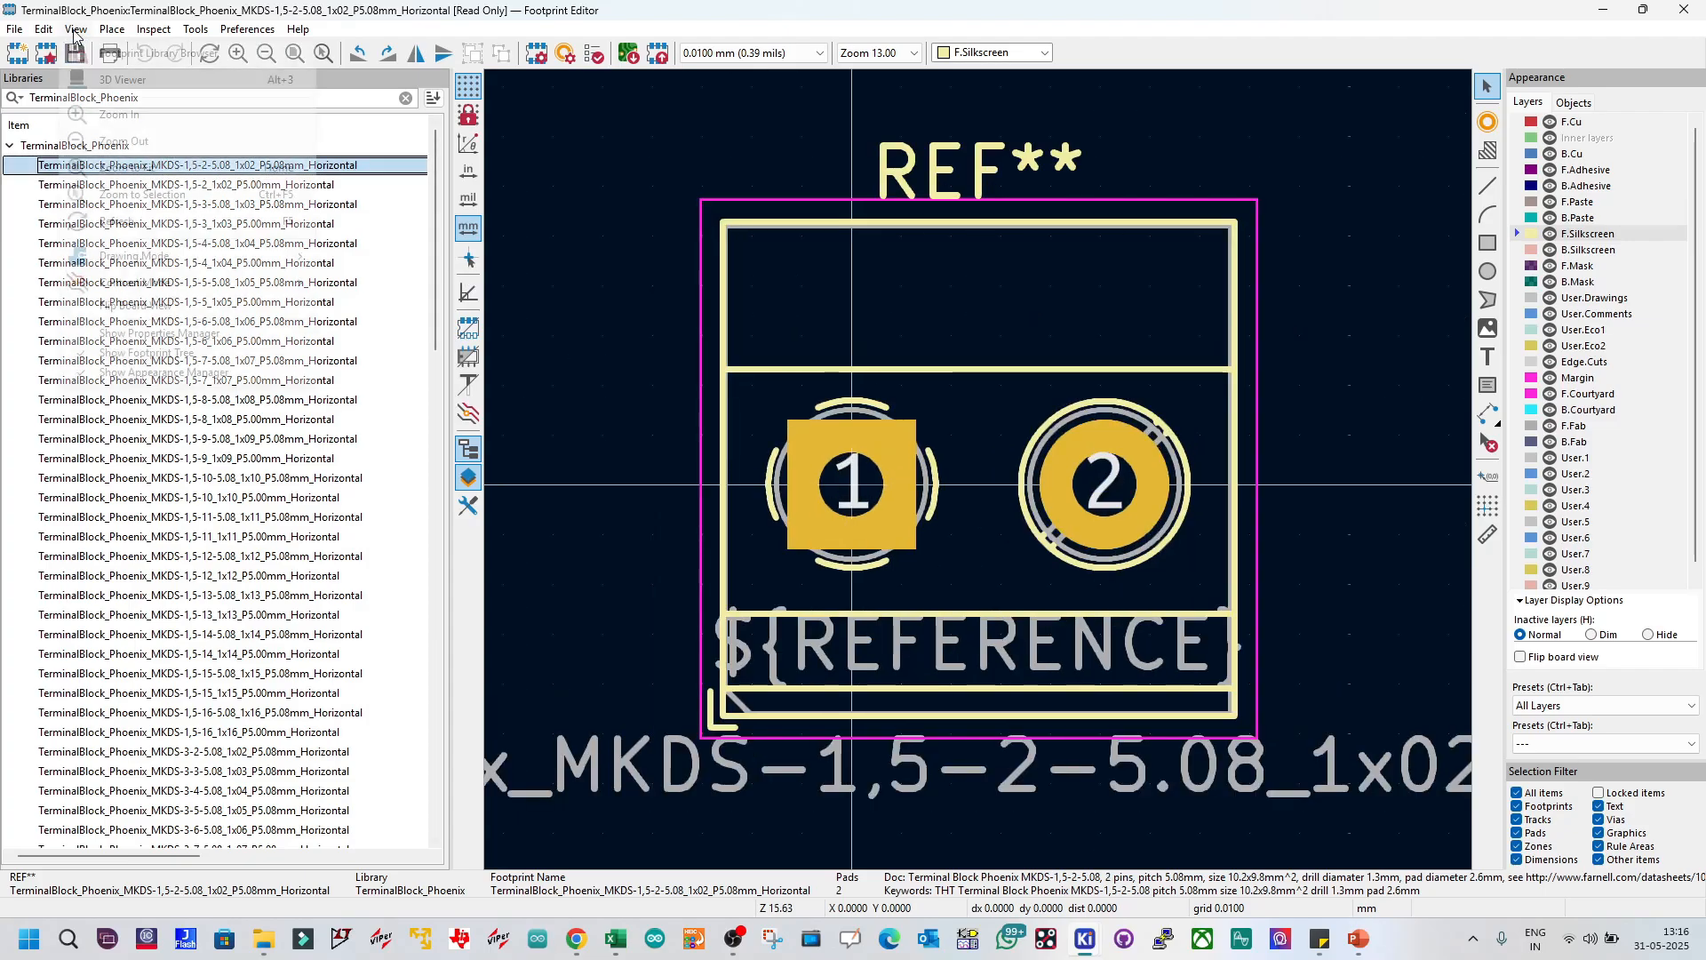
{"action": "left_click", "coordinate": [122, 80]}
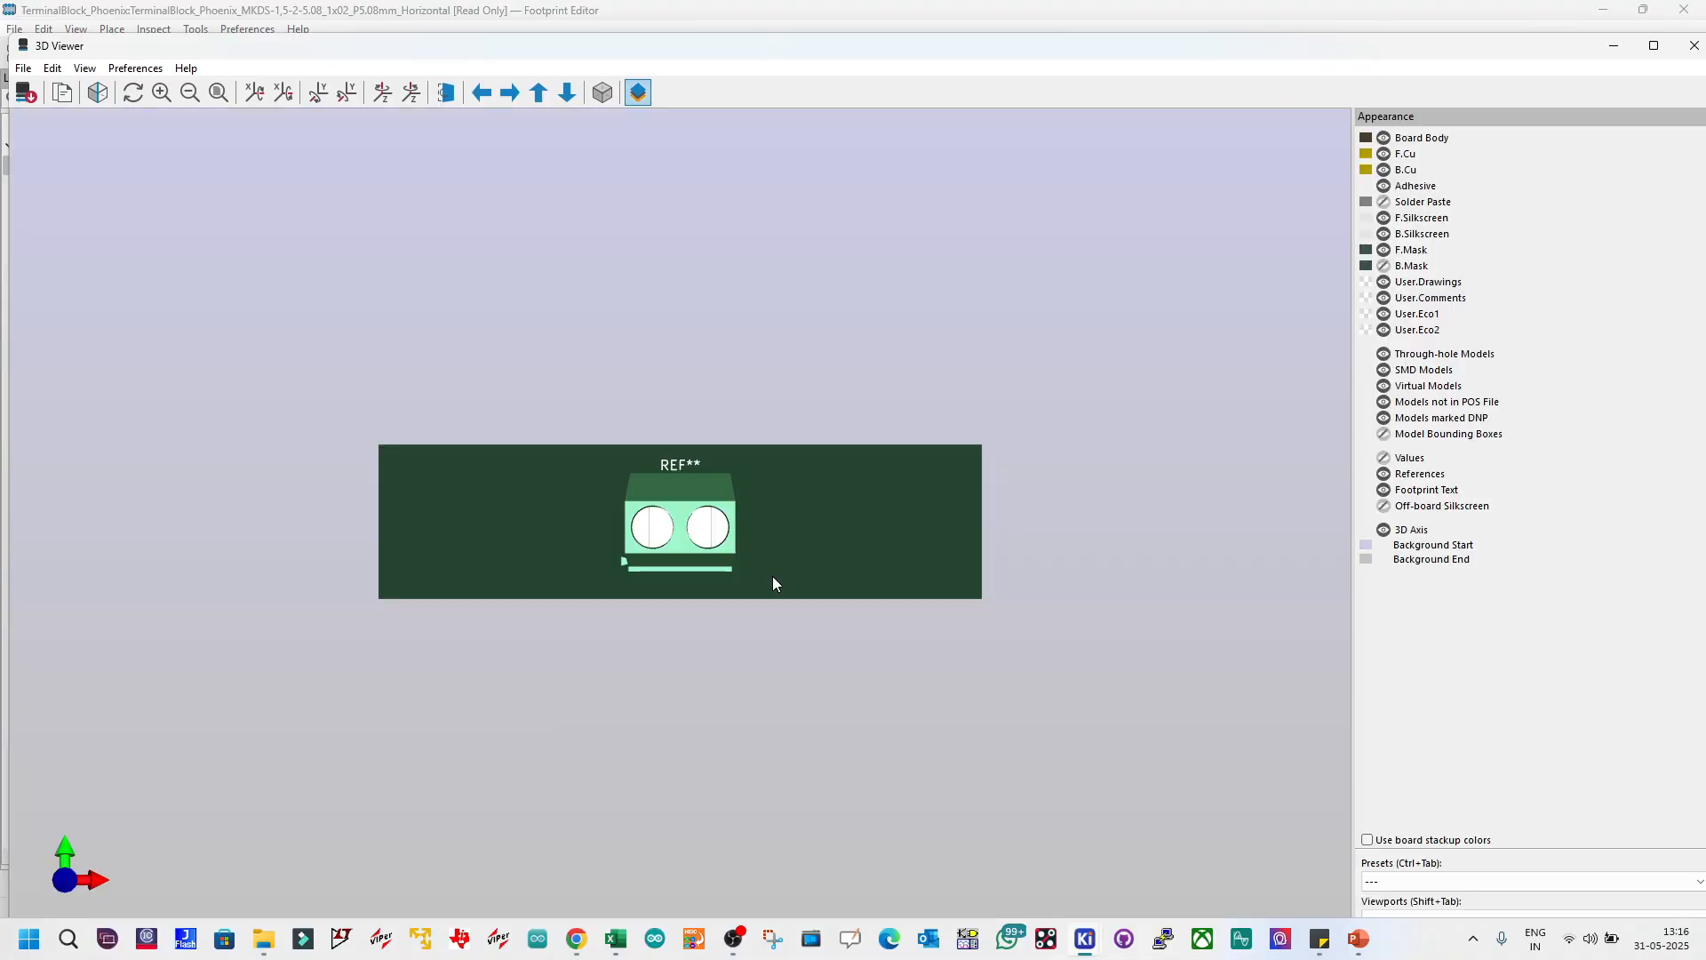
{"action": "left_click_drag", "start_coordinate": [882, 410], "coordinate": [941, 395]}
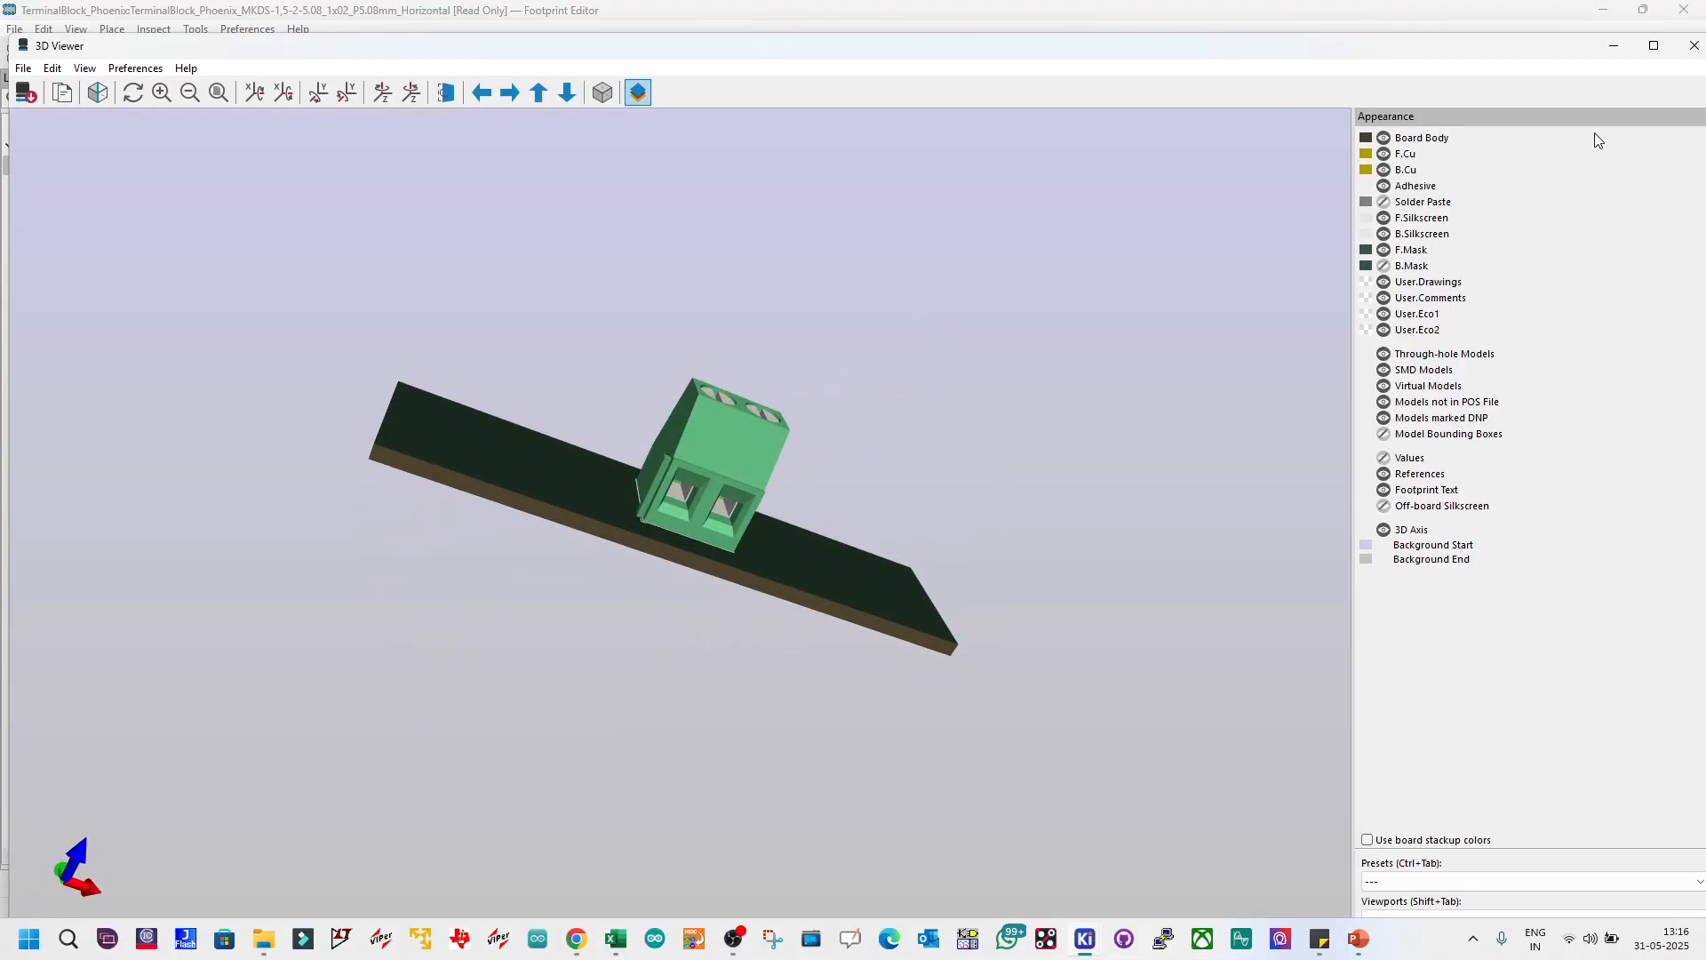
{"action": "left_click", "coordinate": [1694, 45]}
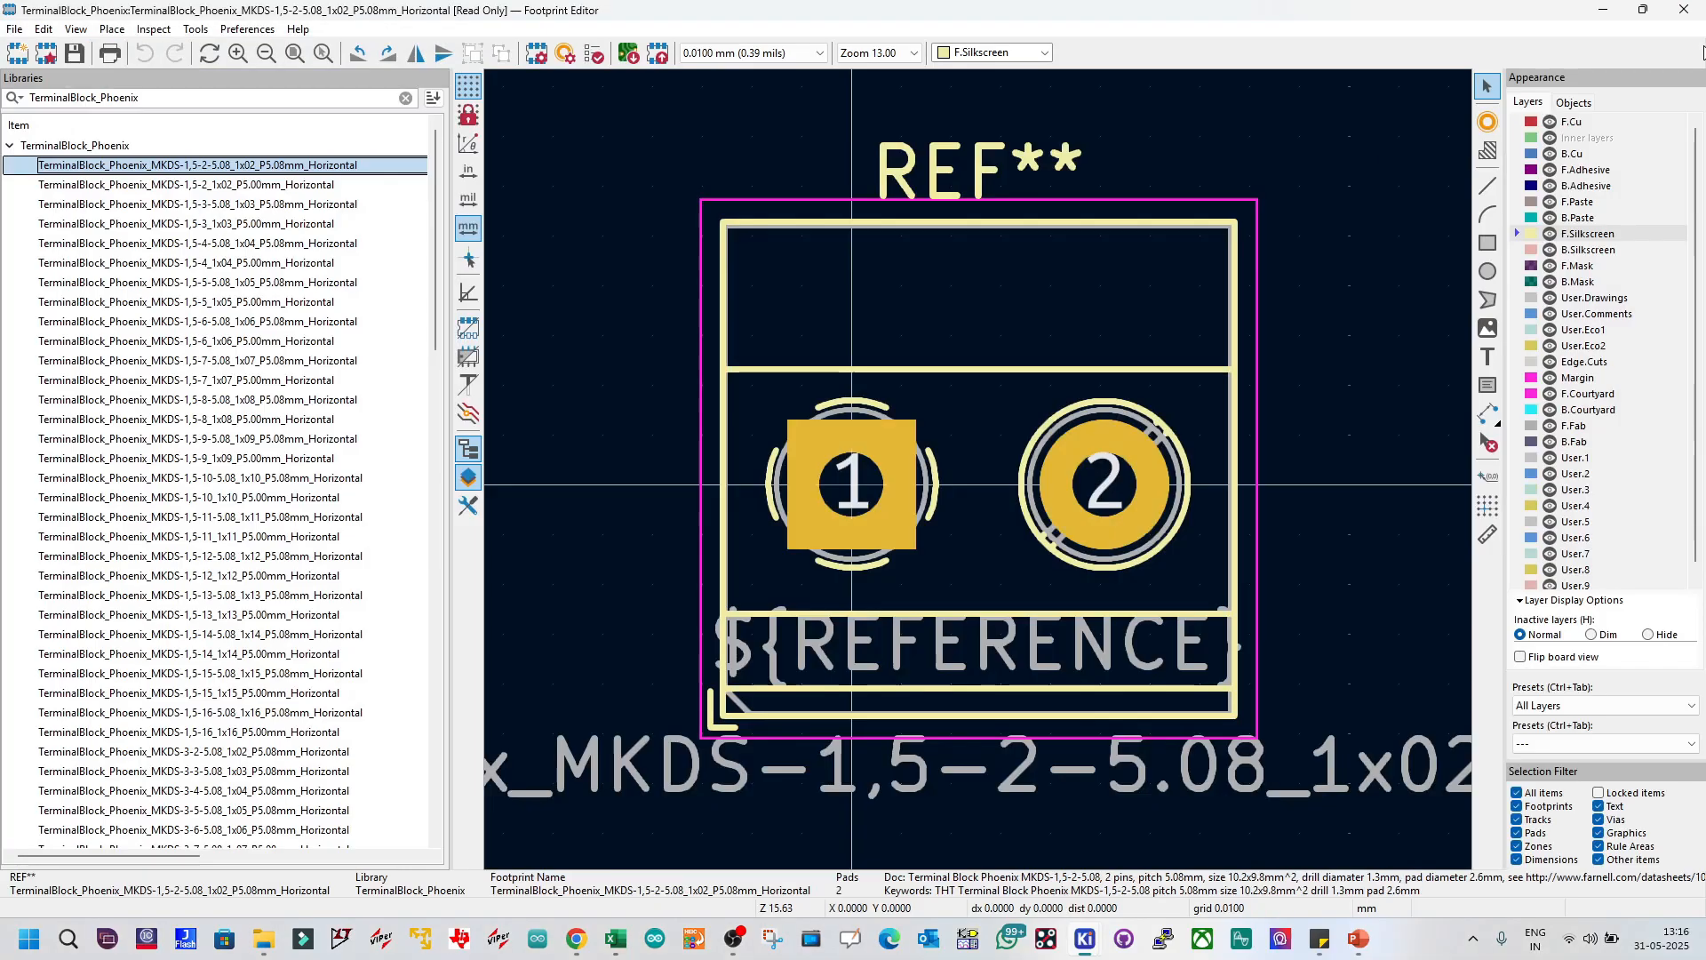
Step: Copy the full name of the MKDS-1,5-2-5.08 footprint from its rename dialog without renaming it
{"action": "right_click", "coordinate": [204, 169]}
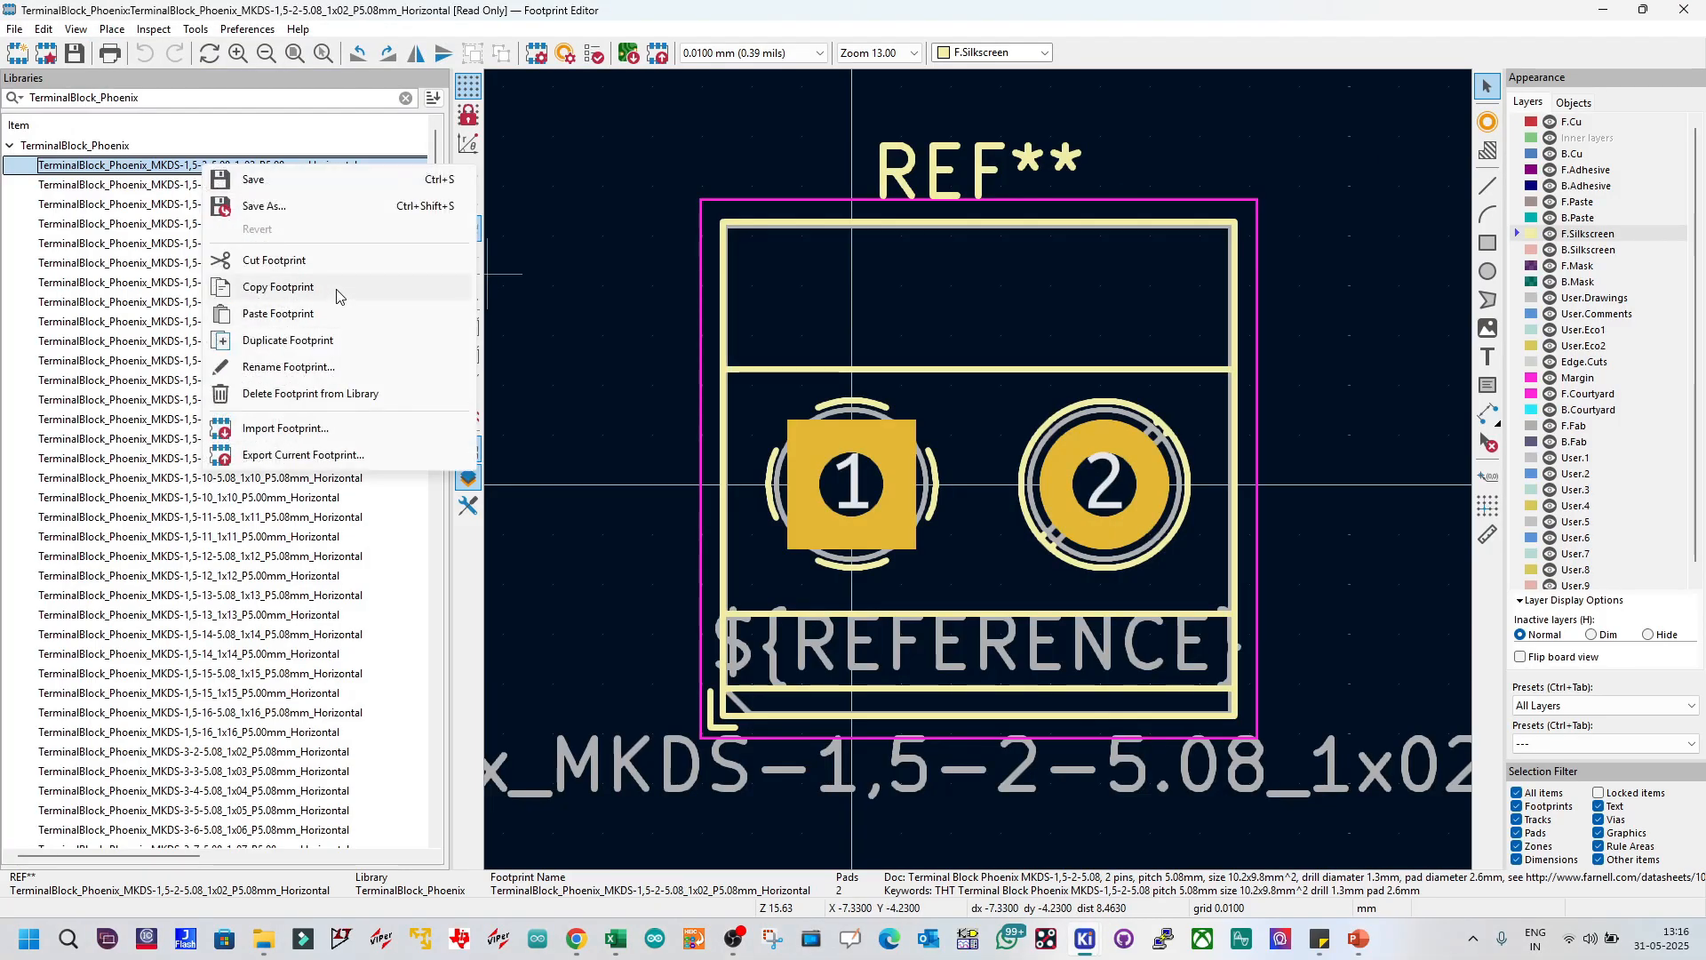
{"action": "left_click", "coordinate": [289, 366]}
{"action": "right_click", "coordinate": [944, 466]}
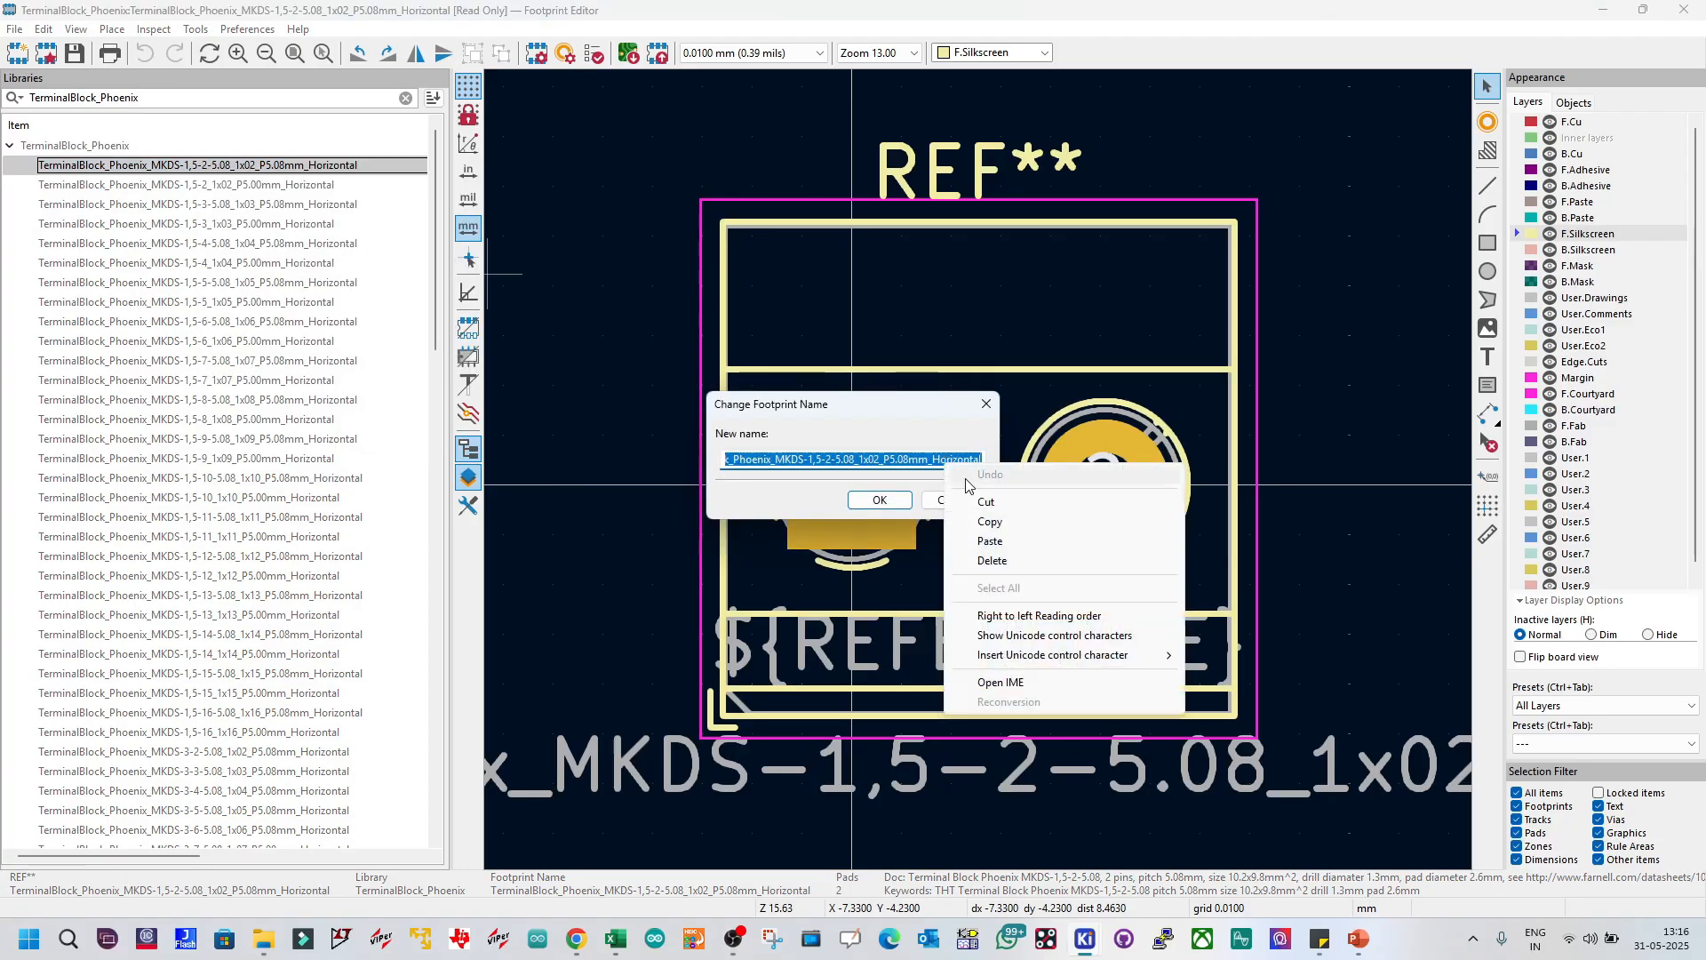
{"action": "left_click", "coordinate": [977, 526]}
{"action": "key", "text": "Escape"}
Step: Switch to the Google Meet call in Chrome and send the copied footprint name as a chat message
{"action": "mouse_move", "coordinate": [1085, 939]}
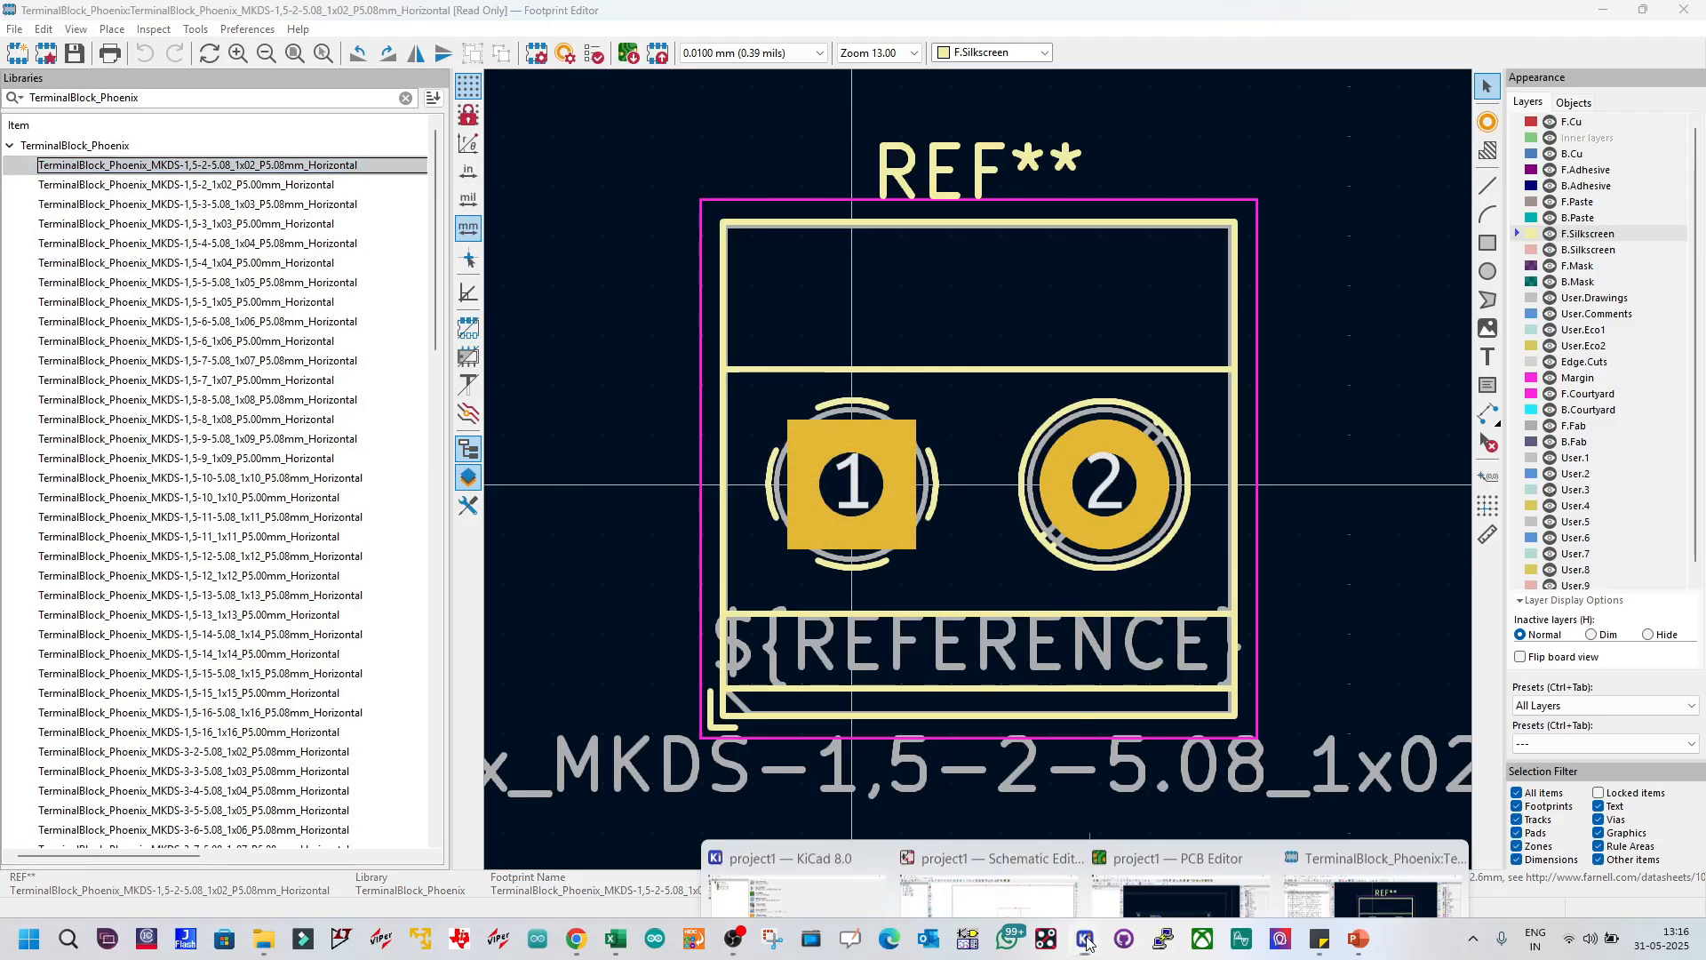
{"action": "mouse_move", "coordinate": [1016, 867]}
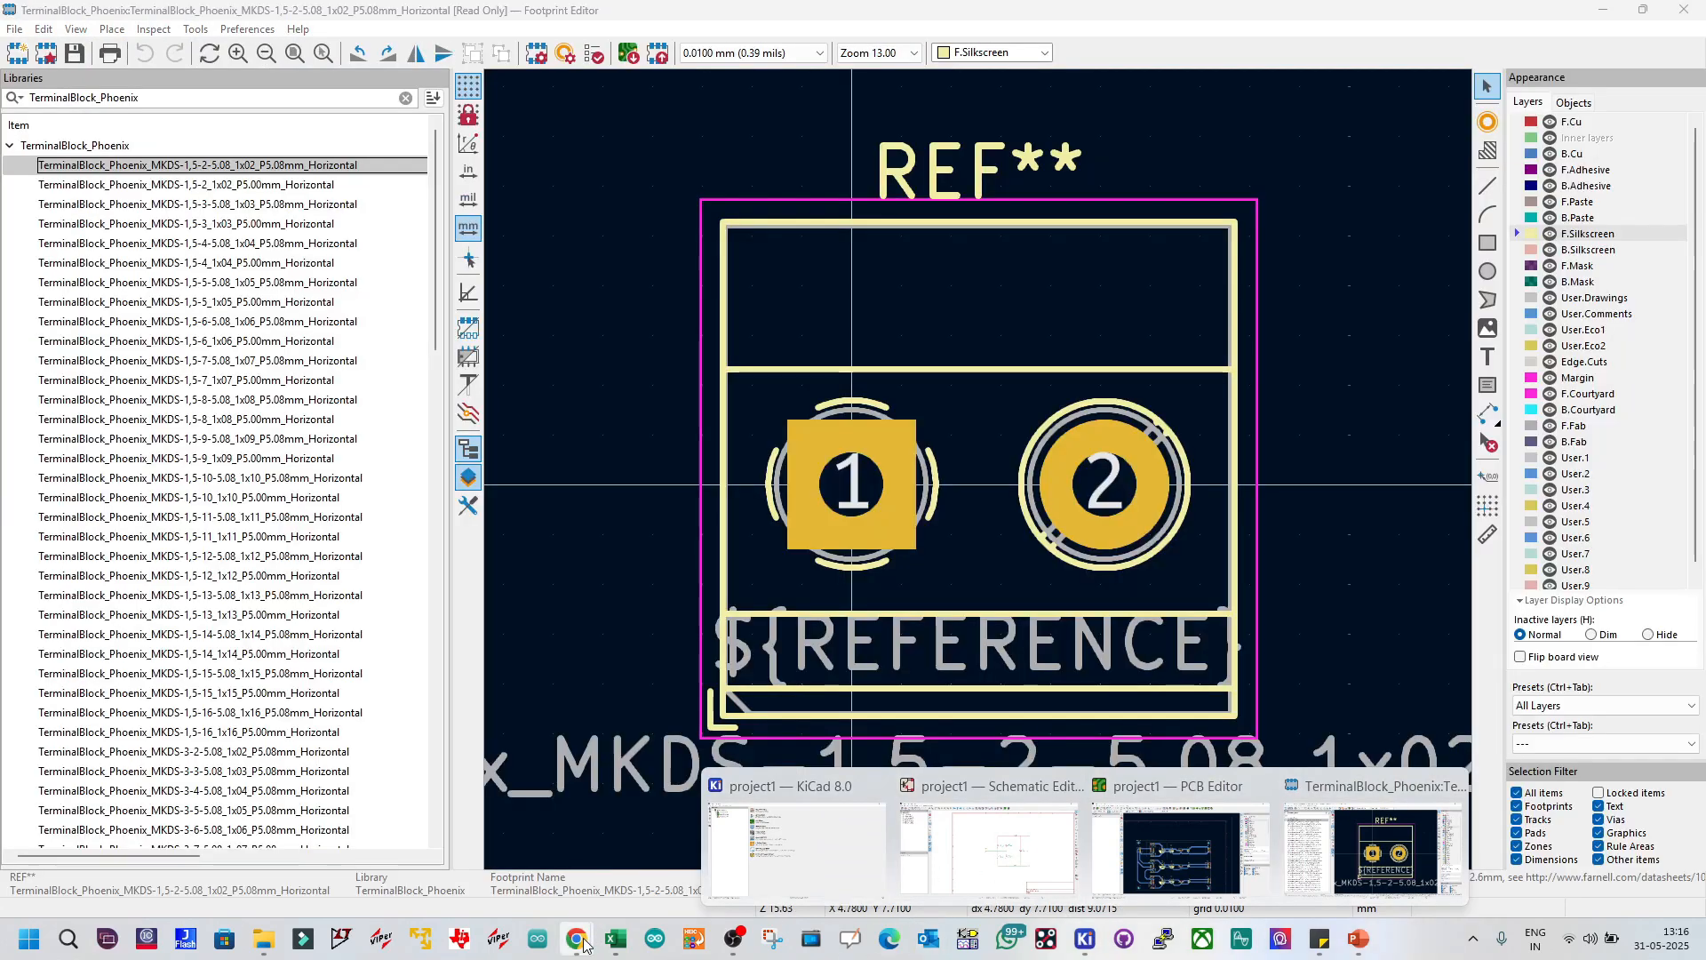
{"action": "mouse_move", "coordinate": [576, 939]}
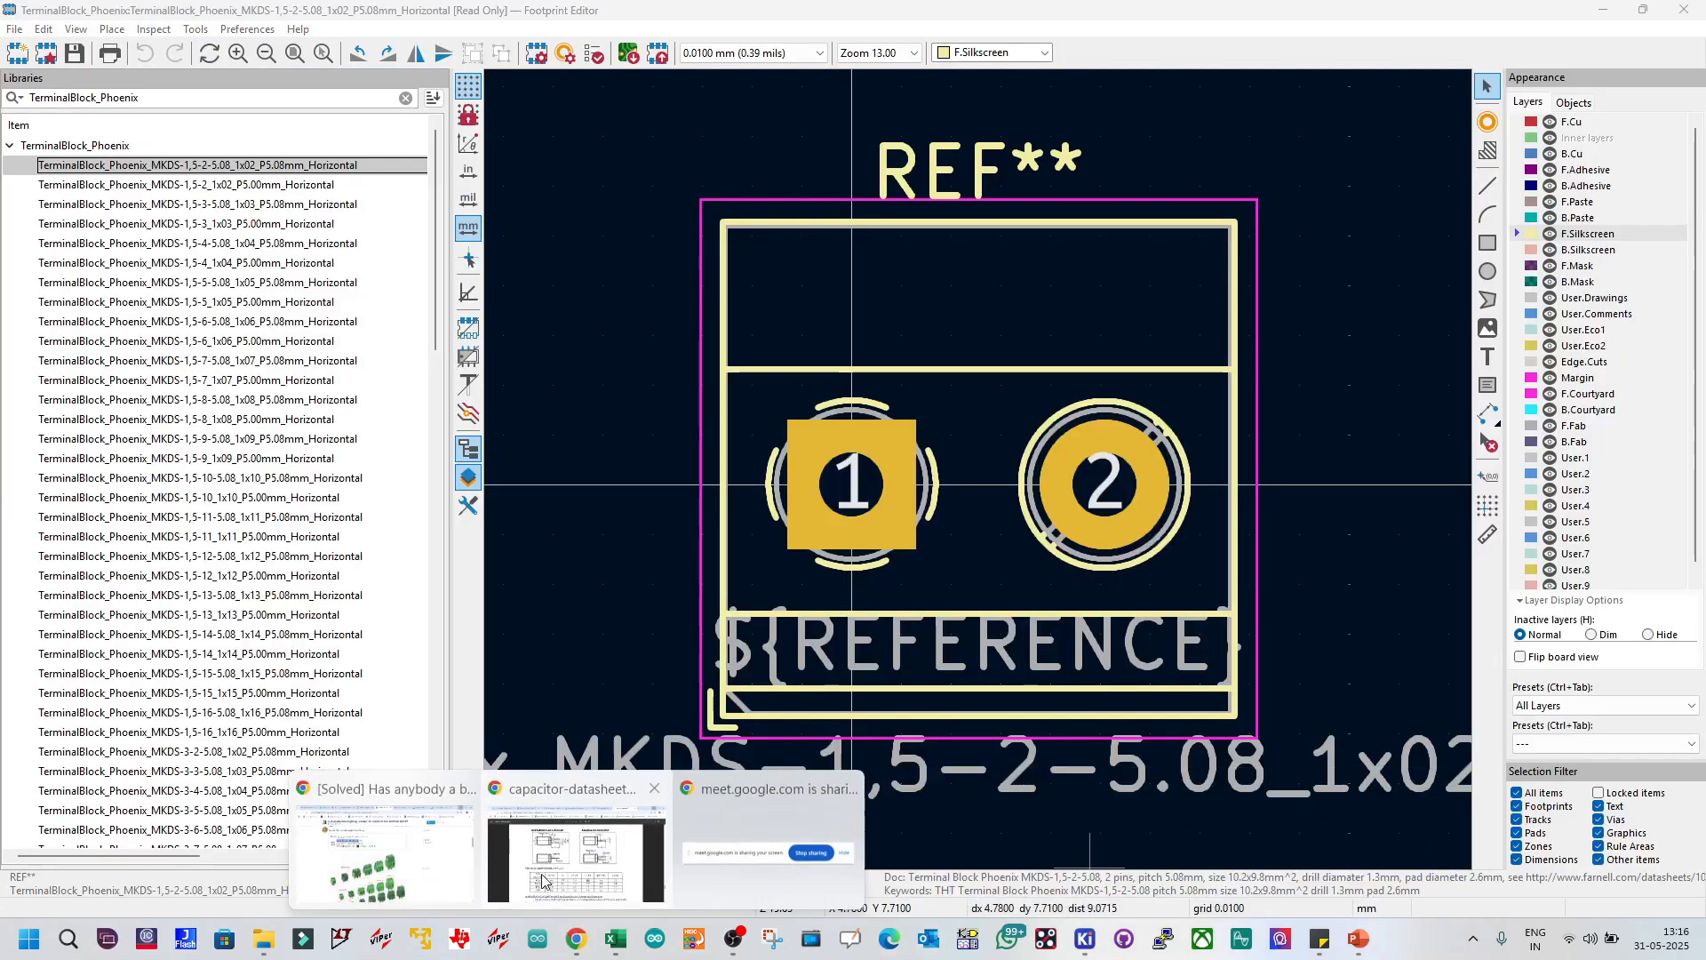
{"action": "left_click", "coordinate": [457, 859]}
{"action": "left_click", "coordinate": [350, 51]}
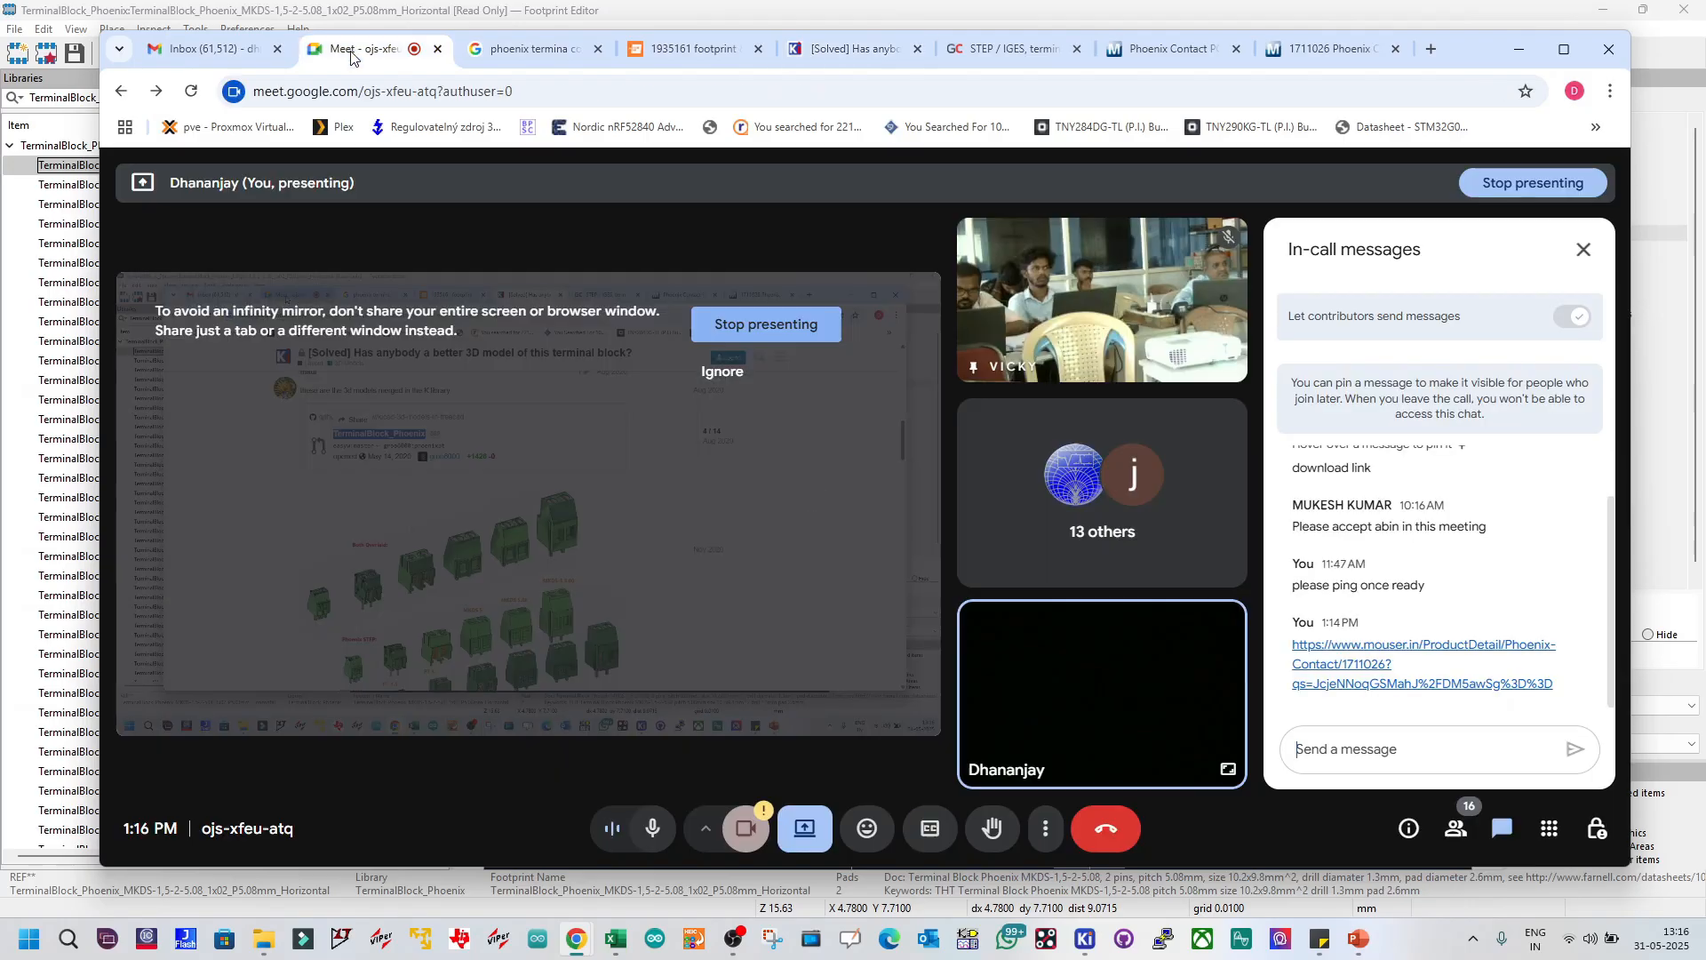
{"action": "left_click", "coordinate": [1394, 757]}
{"action": "key", "text": "ctrl+v"}
{"action": "key", "text": "Return"}
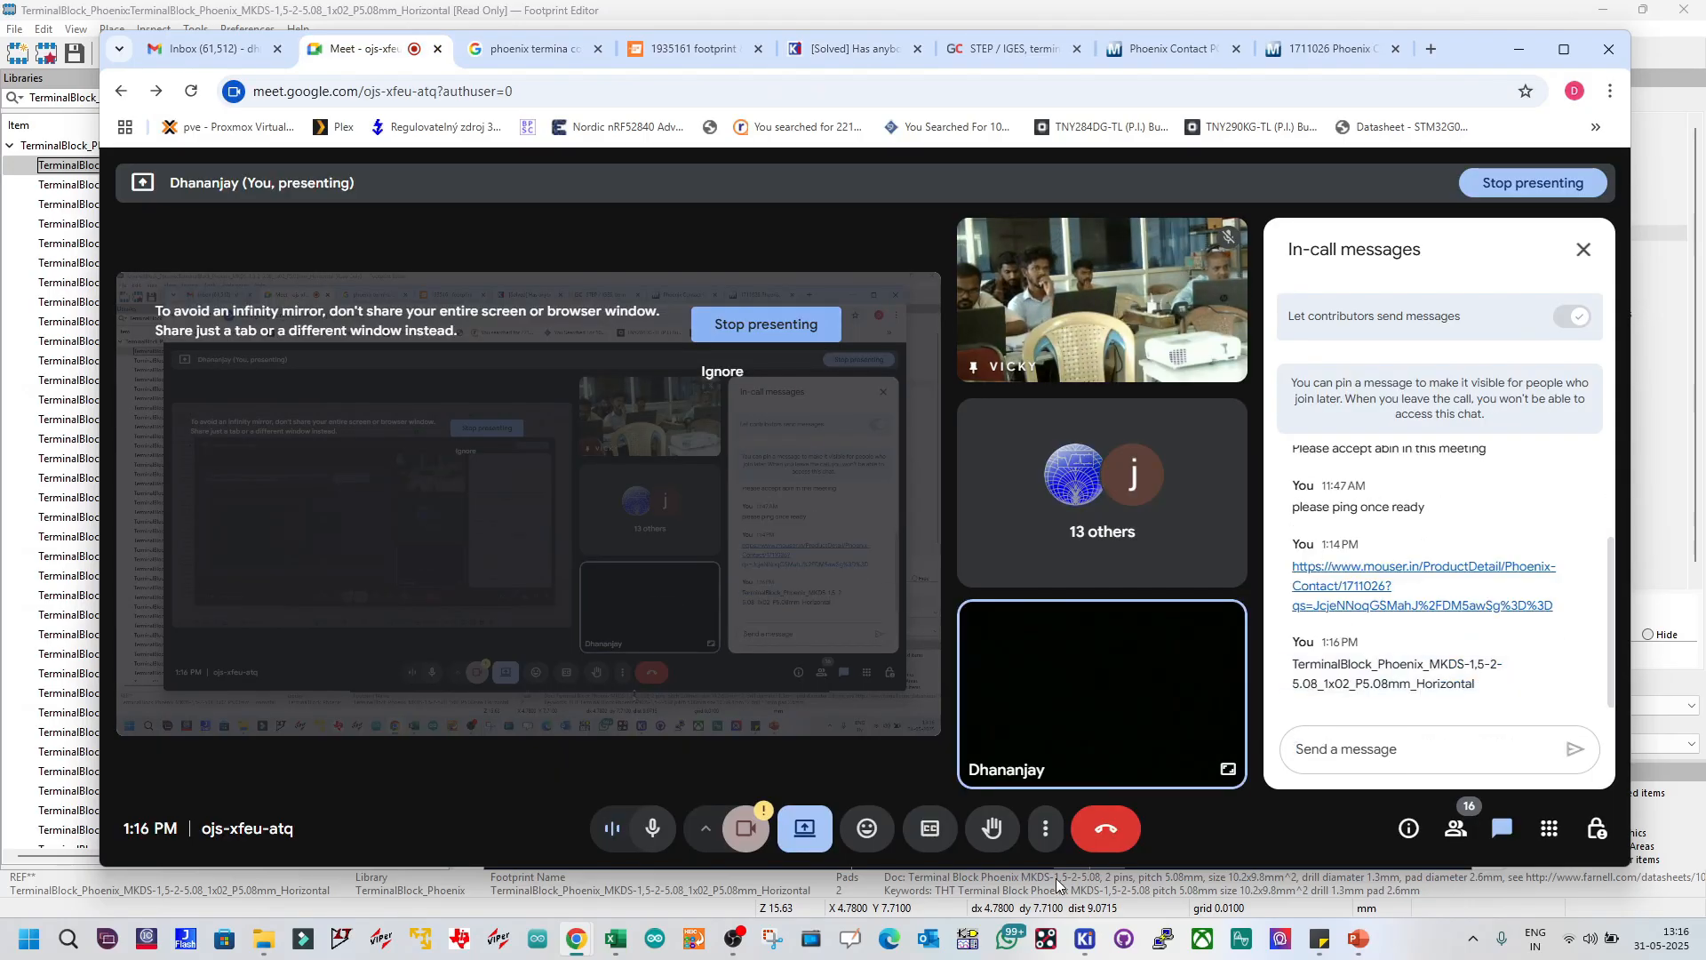
Step: Switch to KiCad's Schematic Editor and open the footprint chooser for screw terminal J1 on the root sheet
{"action": "left_click", "coordinate": [1048, 943]}
{"action": "left_click", "coordinate": [1128, 880]}
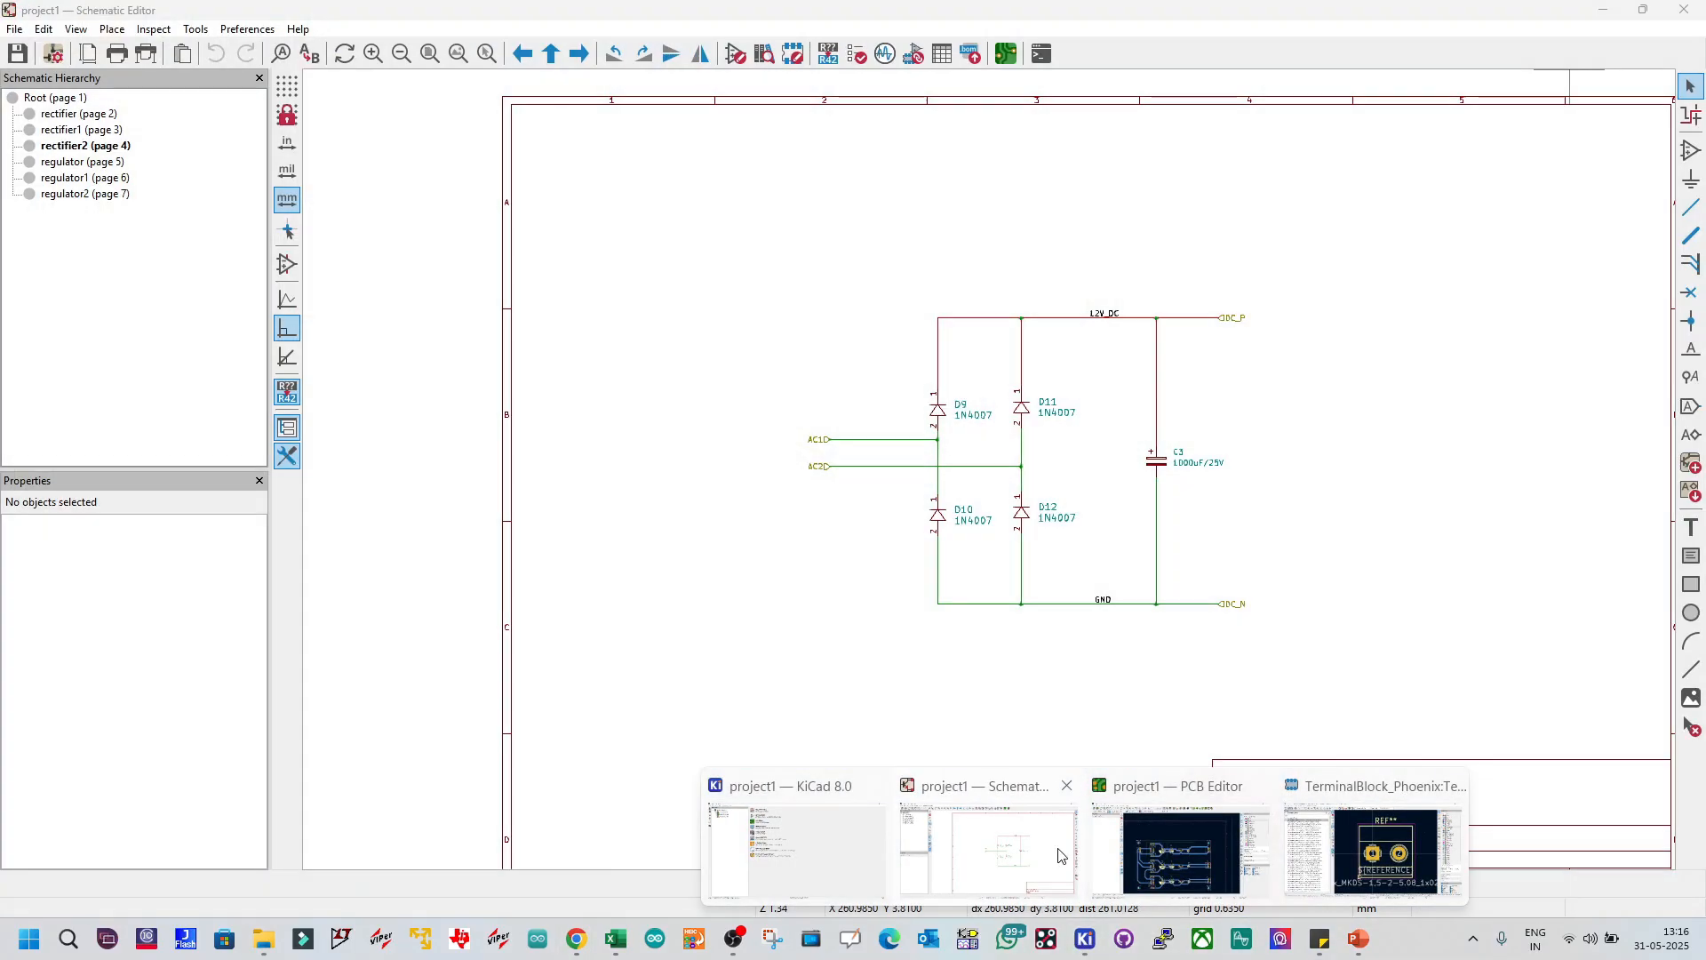
{"action": "left_click", "coordinate": [986, 849]}
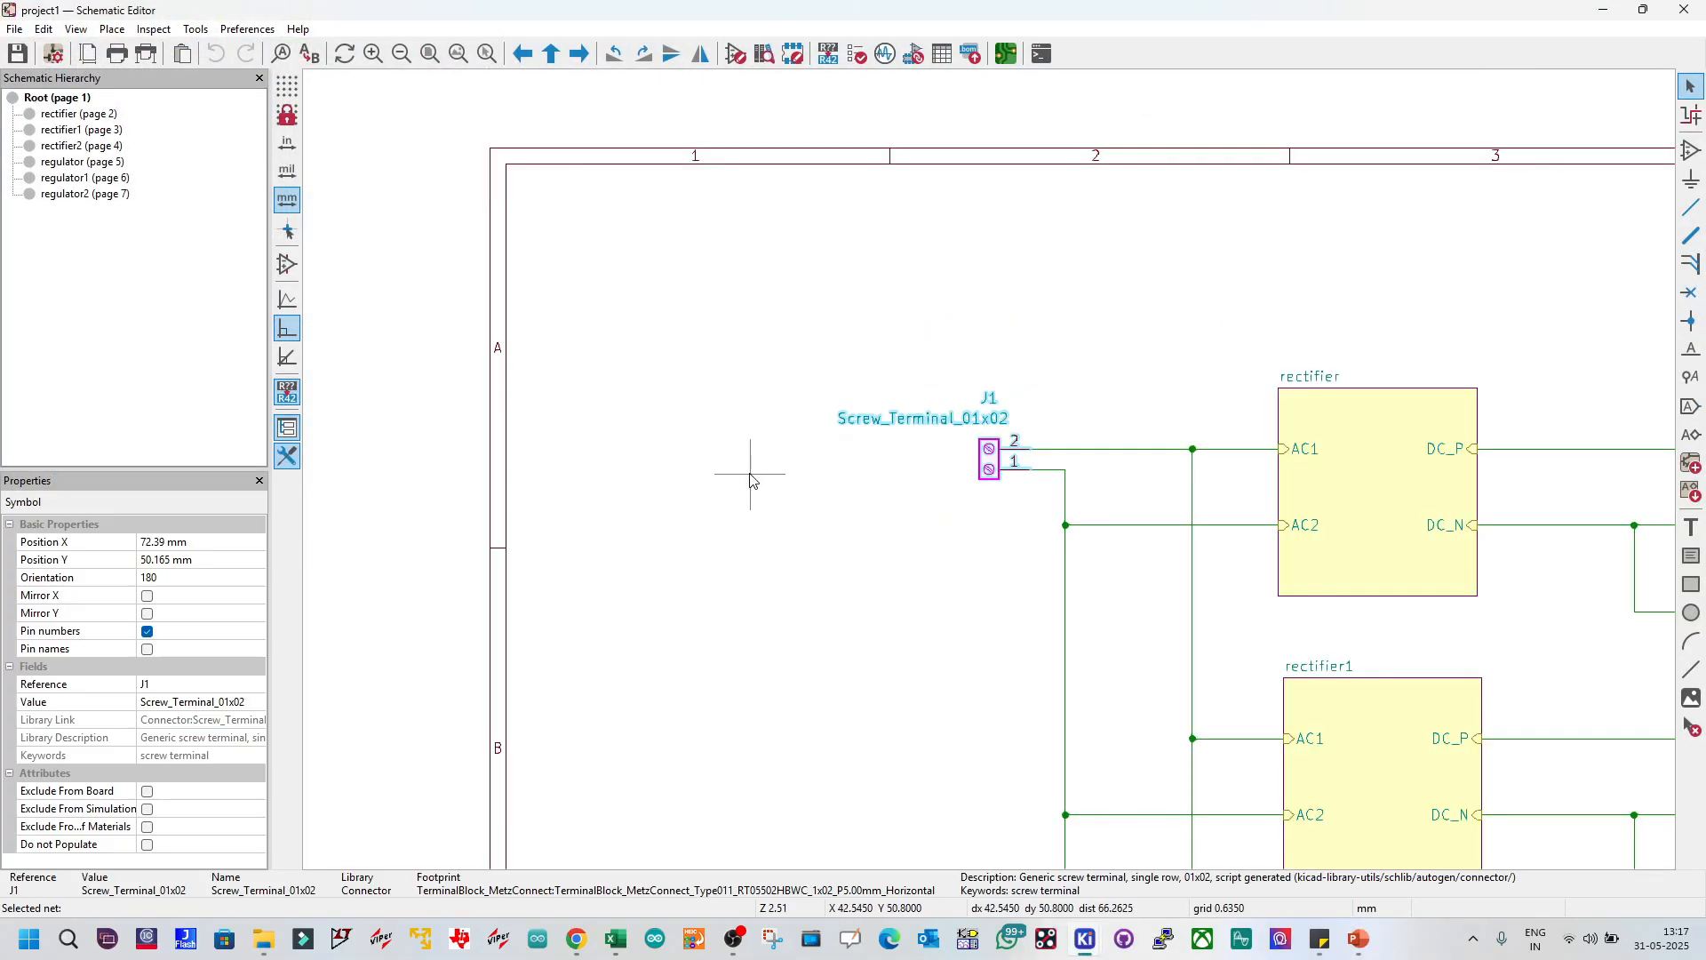
{"action": "left_click", "coordinate": [868, 476]}
{"action": "scroll", "coordinate": [997, 465], "scroll_direction": "up", "scroll_amount": 2}
{"action": "double_click", "coordinate": [946, 340]}
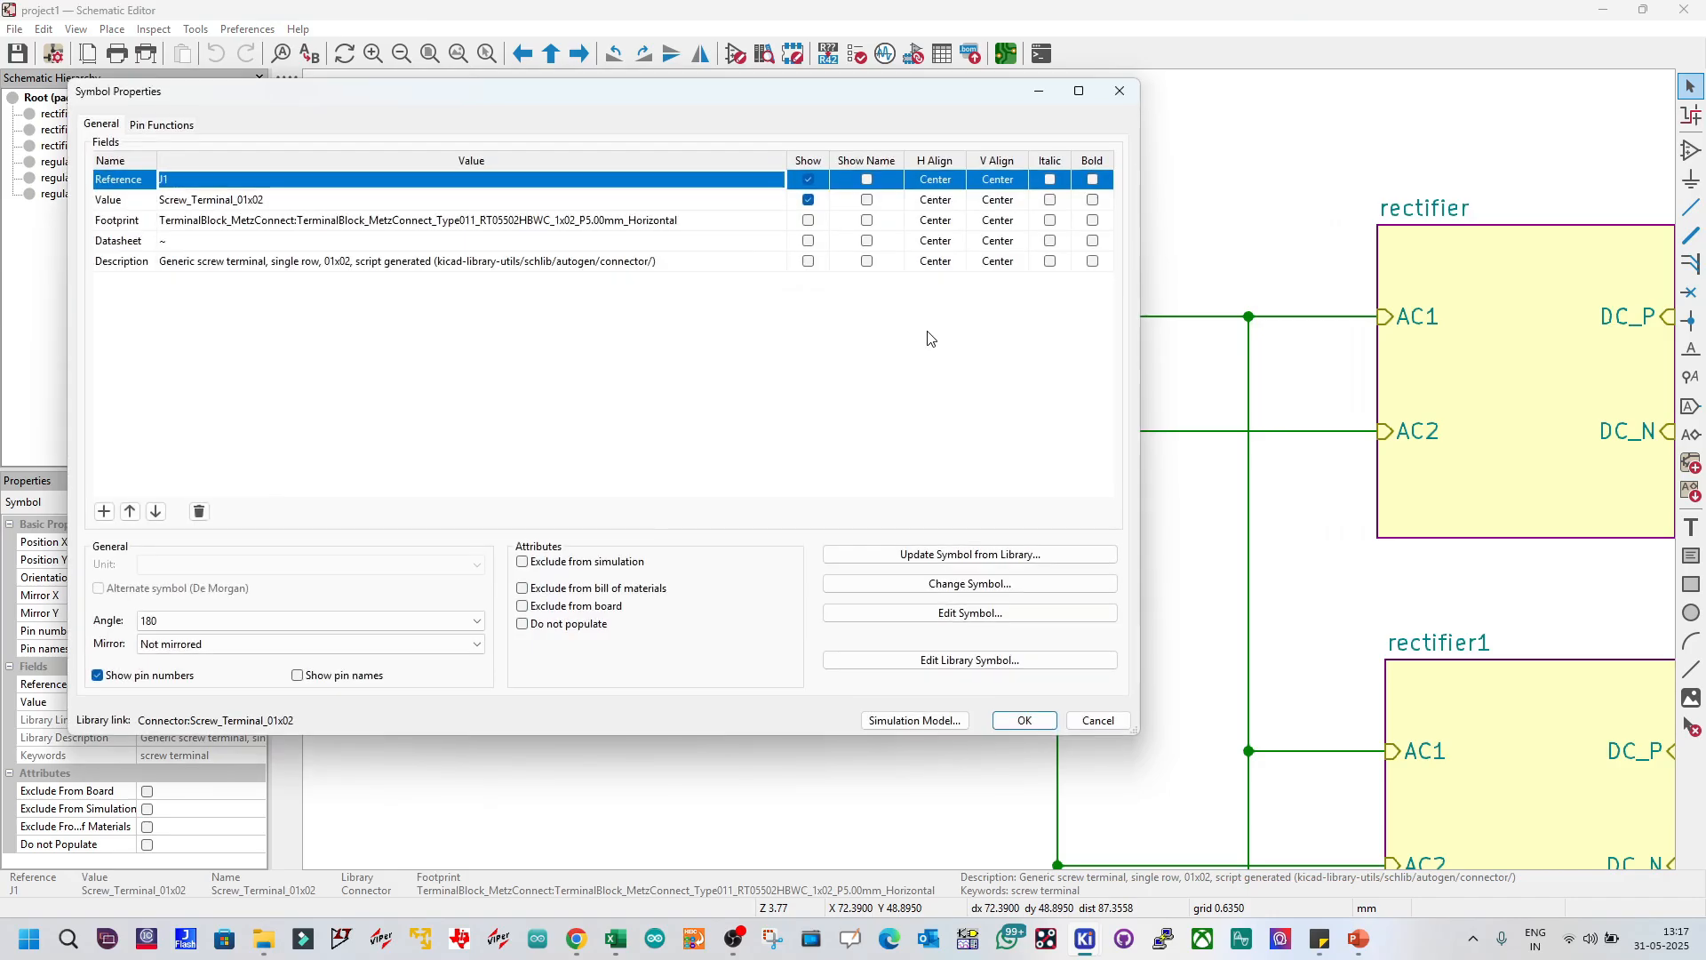
{"action": "left_click", "coordinate": [487, 221]}
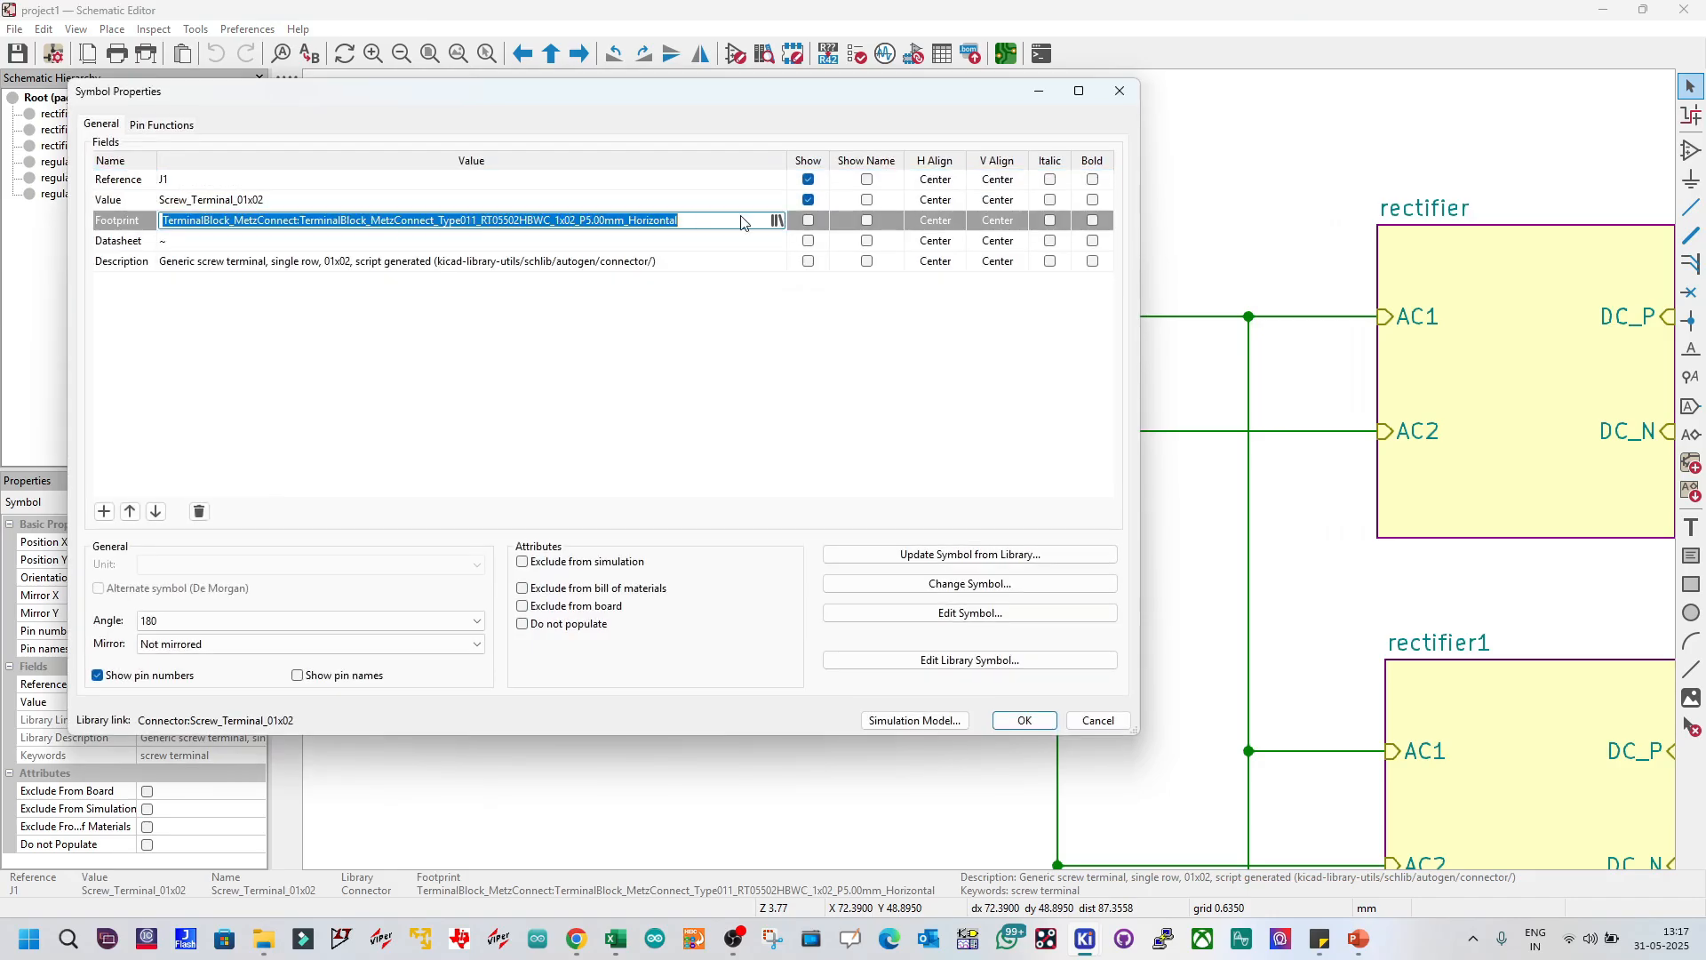
{"action": "left_click", "coordinate": [777, 220]}
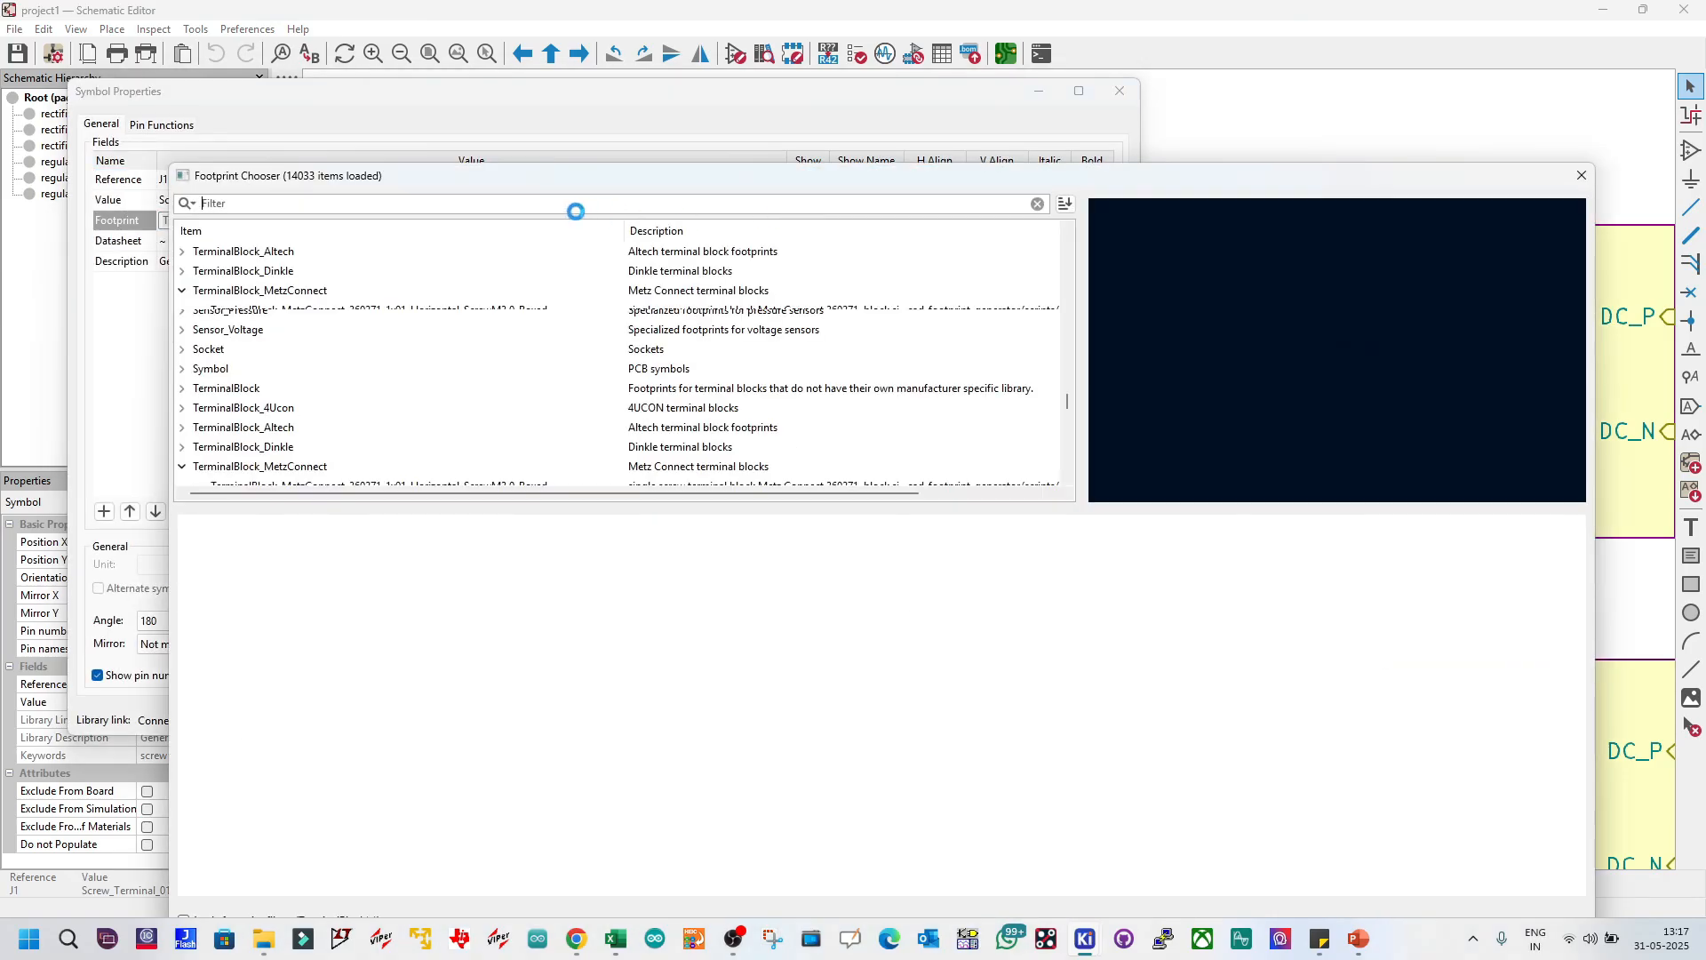
Step: Find and select TerminalBlock_Phoenix_MKDS-1,5-2-5.08_1x02_P5.08mm_Horizontal in the footprint chooser and preview its 3D model
{"action": "left_click", "coordinate": [568, 206]}
{"action": "key", "text": "ctrl+v"}
{"action": "left_click", "coordinate": [492, 271]}
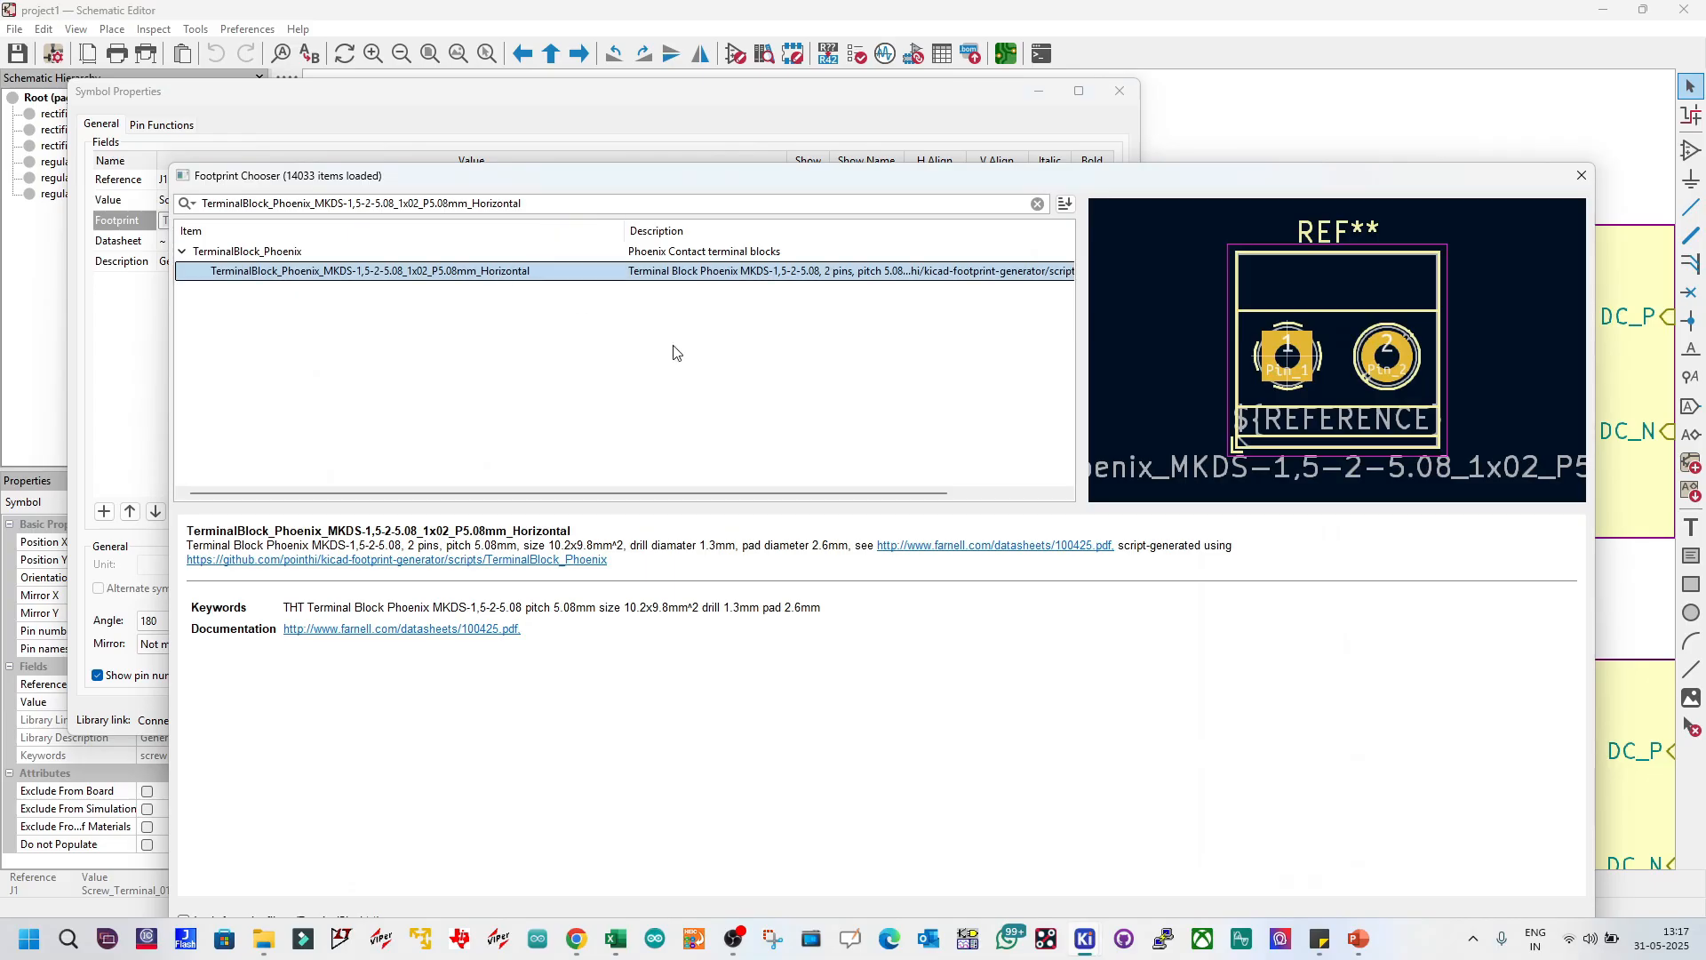
{"action": "left_click_drag", "start_coordinate": [960, 184], "coordinate": [959, 100]}
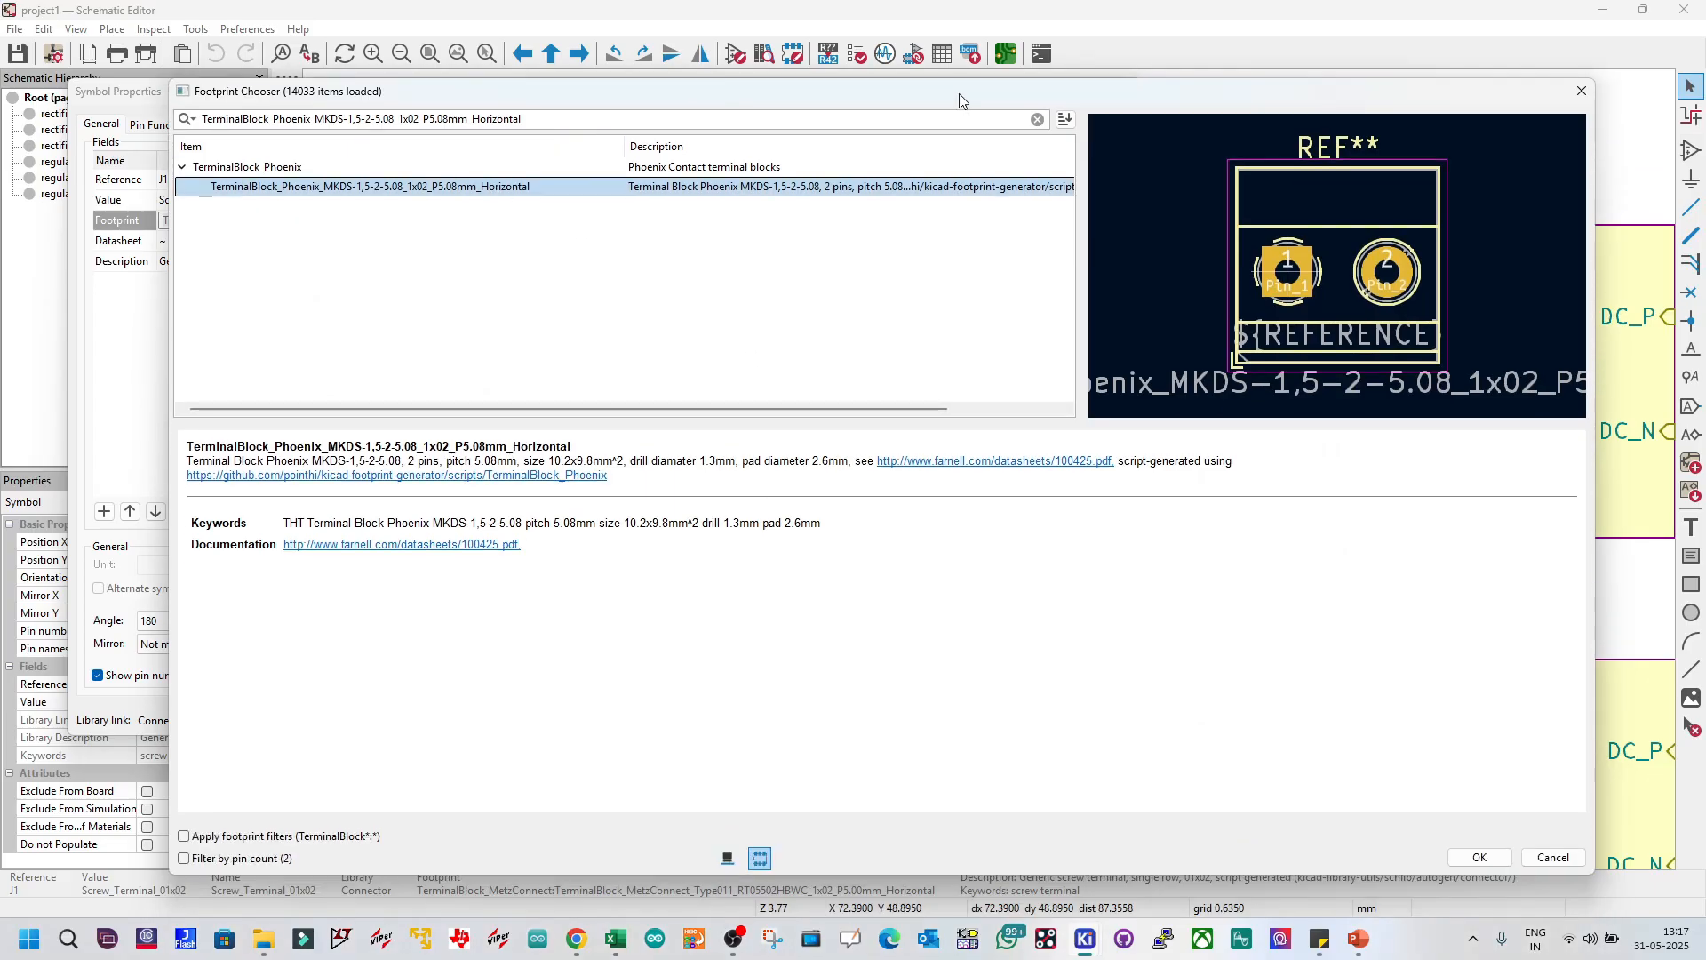
{"action": "left_click", "coordinate": [728, 858]}
{"action": "left_click_drag", "start_coordinate": [1332, 294], "coordinate": [1360, 241]}
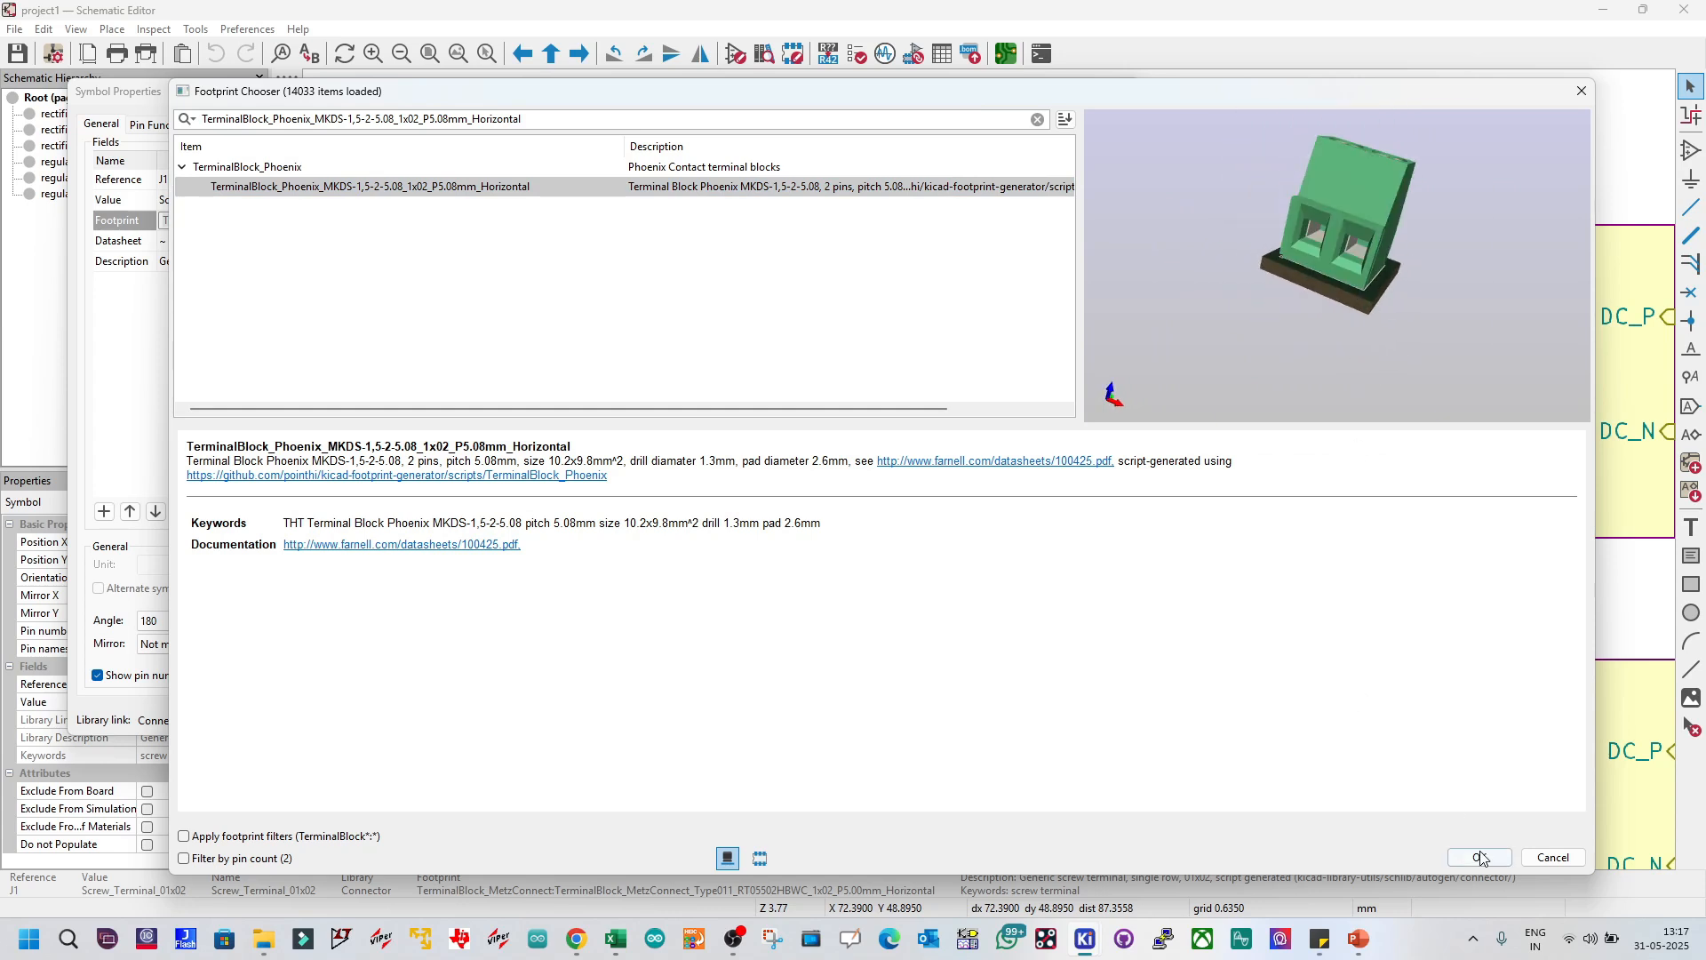
Step: Assign the selected Phoenix MKDS-1,5-2-5.08 footprint to J1 and save the schematic
{"action": "left_click", "coordinate": [1481, 858]}
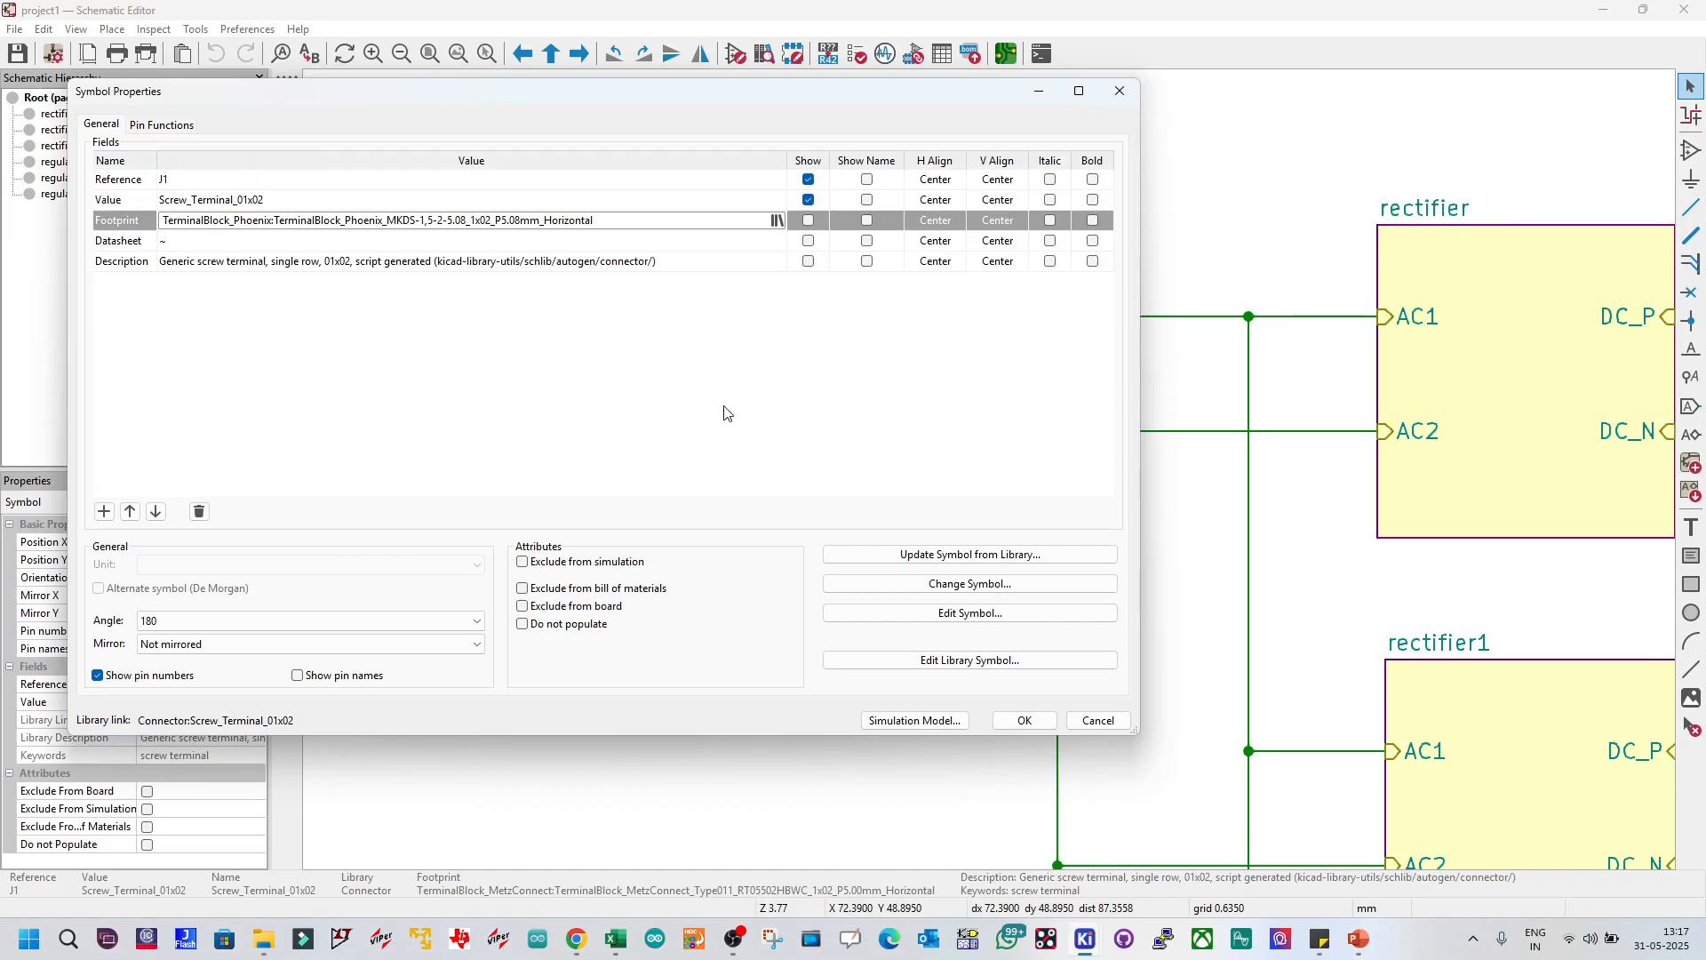
{"action": "left_click", "coordinate": [1024, 721]}
{"action": "key", "text": "ctrl+s"}
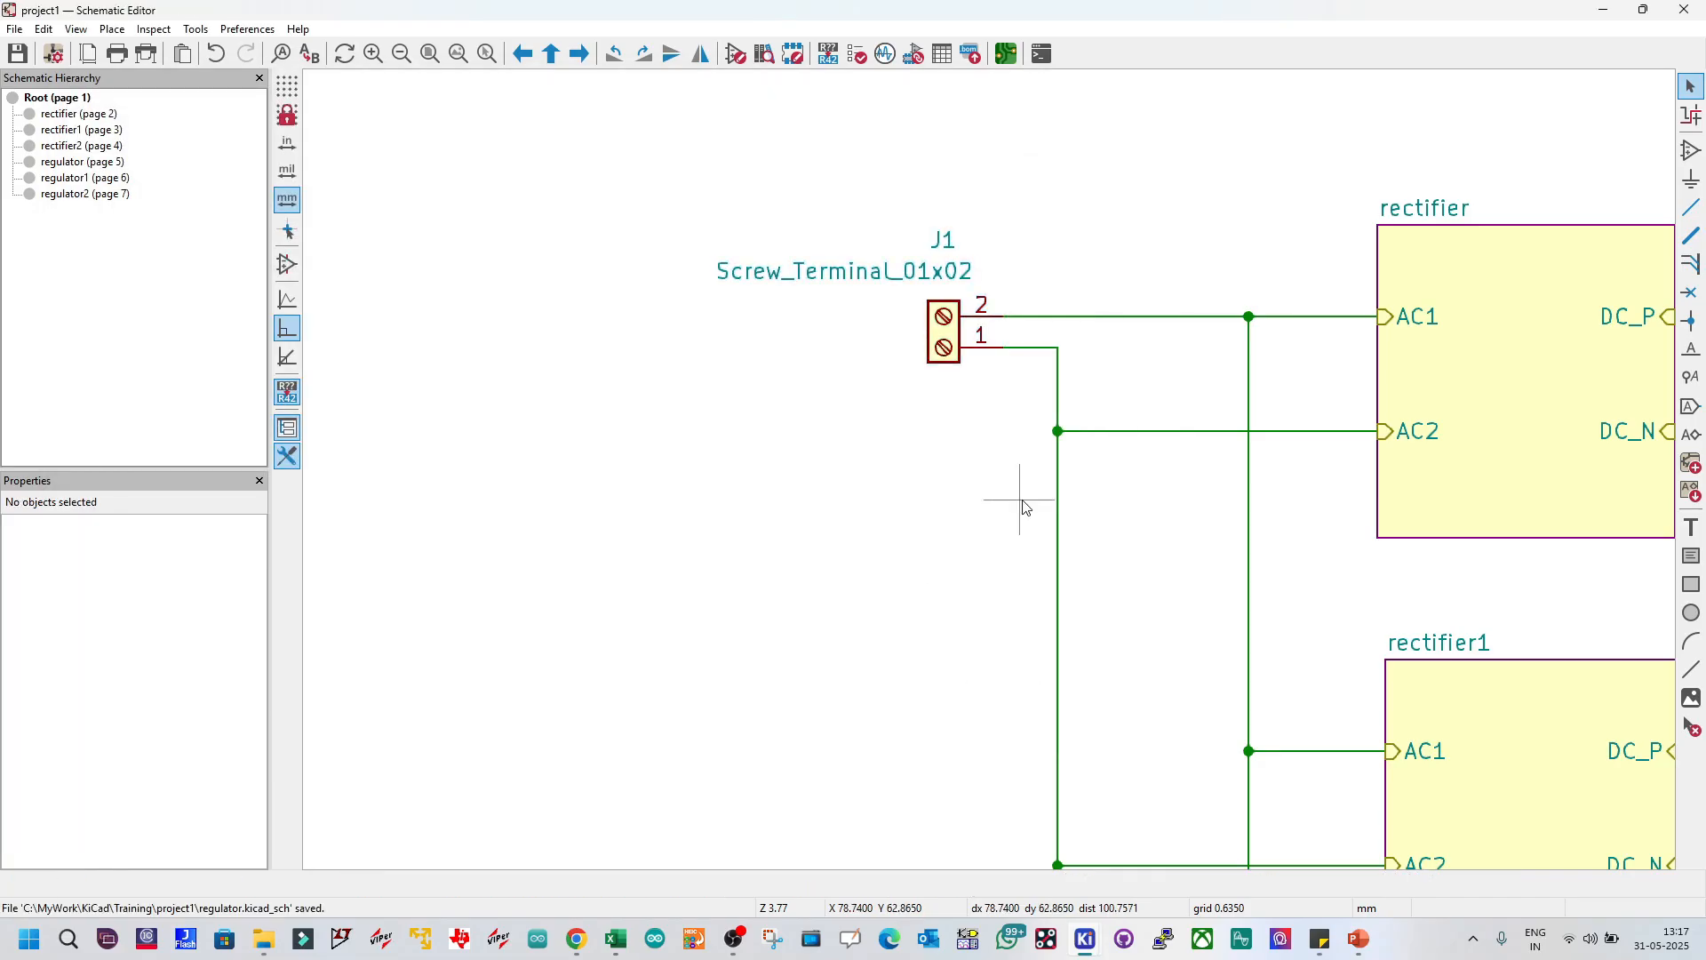
Step: Assign the footprint TerminalBlock_Phoenix_MKDS-1,5-2-5.08_1x02_P5.08mm_Horizontal to screw terminal J2 at the regulator output
{"action": "scroll", "coordinate": [1020, 503], "scroll_direction": "down", "scroll_amount": 5}
{"action": "scroll", "coordinate": [1171, 503], "scroll_direction": "up", "scroll_amount": 2}
{"action": "scroll", "coordinate": [943, 424], "scroll_direction": "up", "scroll_amount": 3}
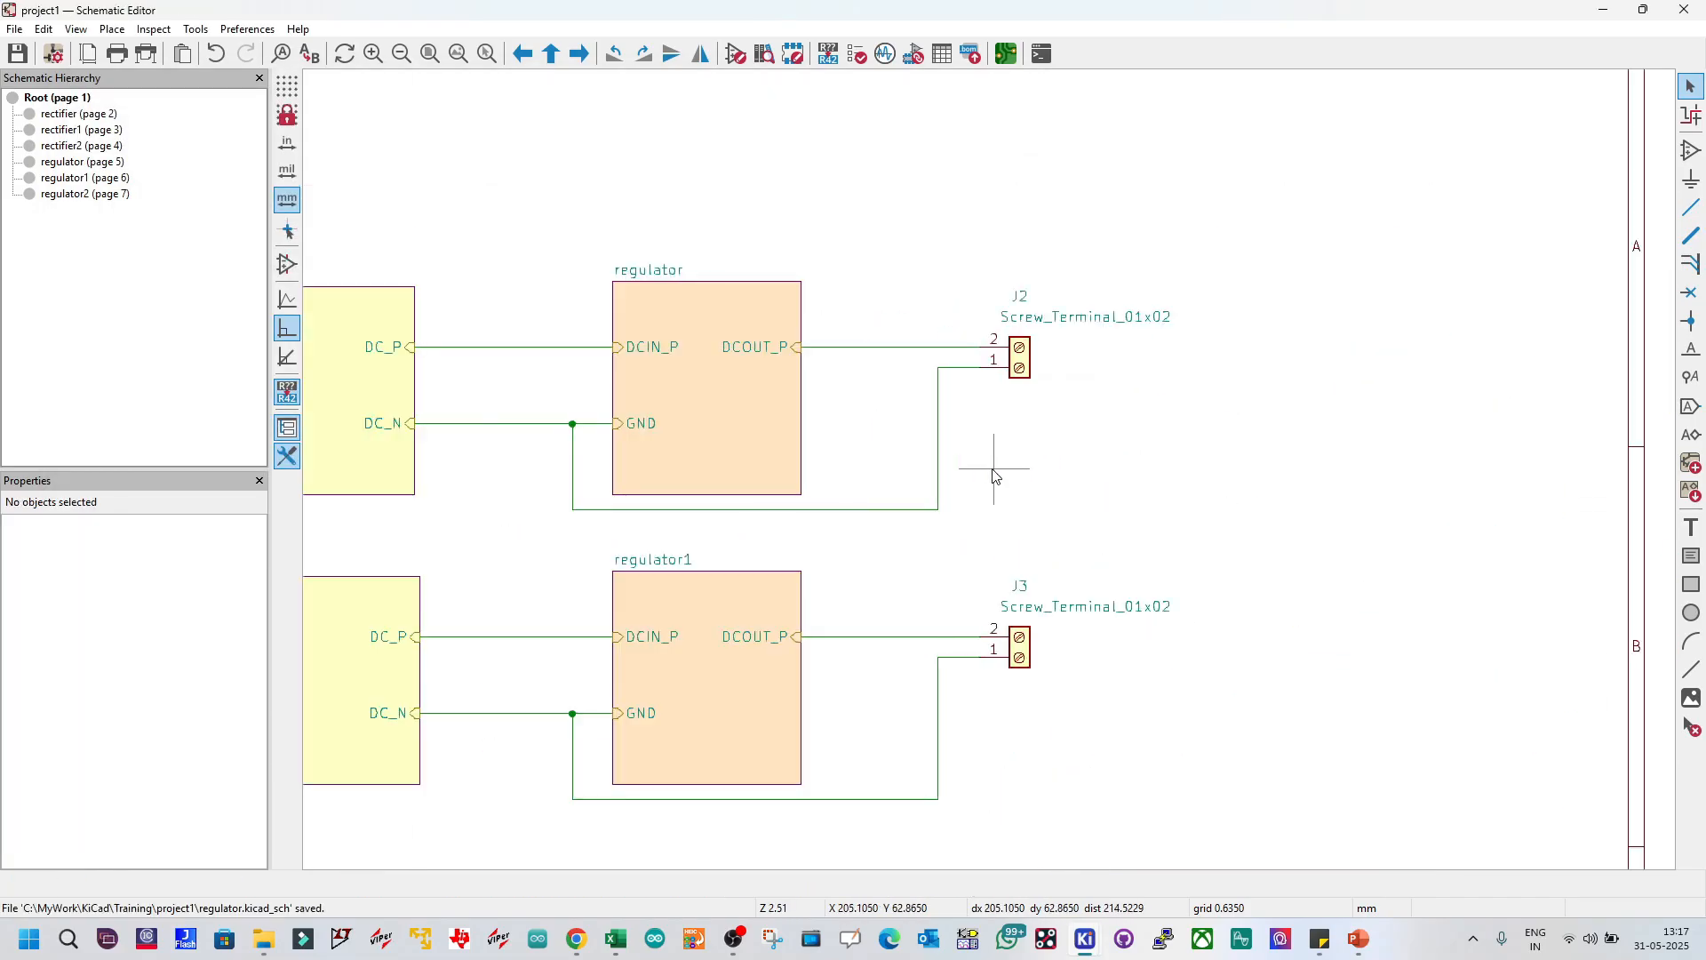
{"action": "double_click", "coordinate": [1030, 358]}
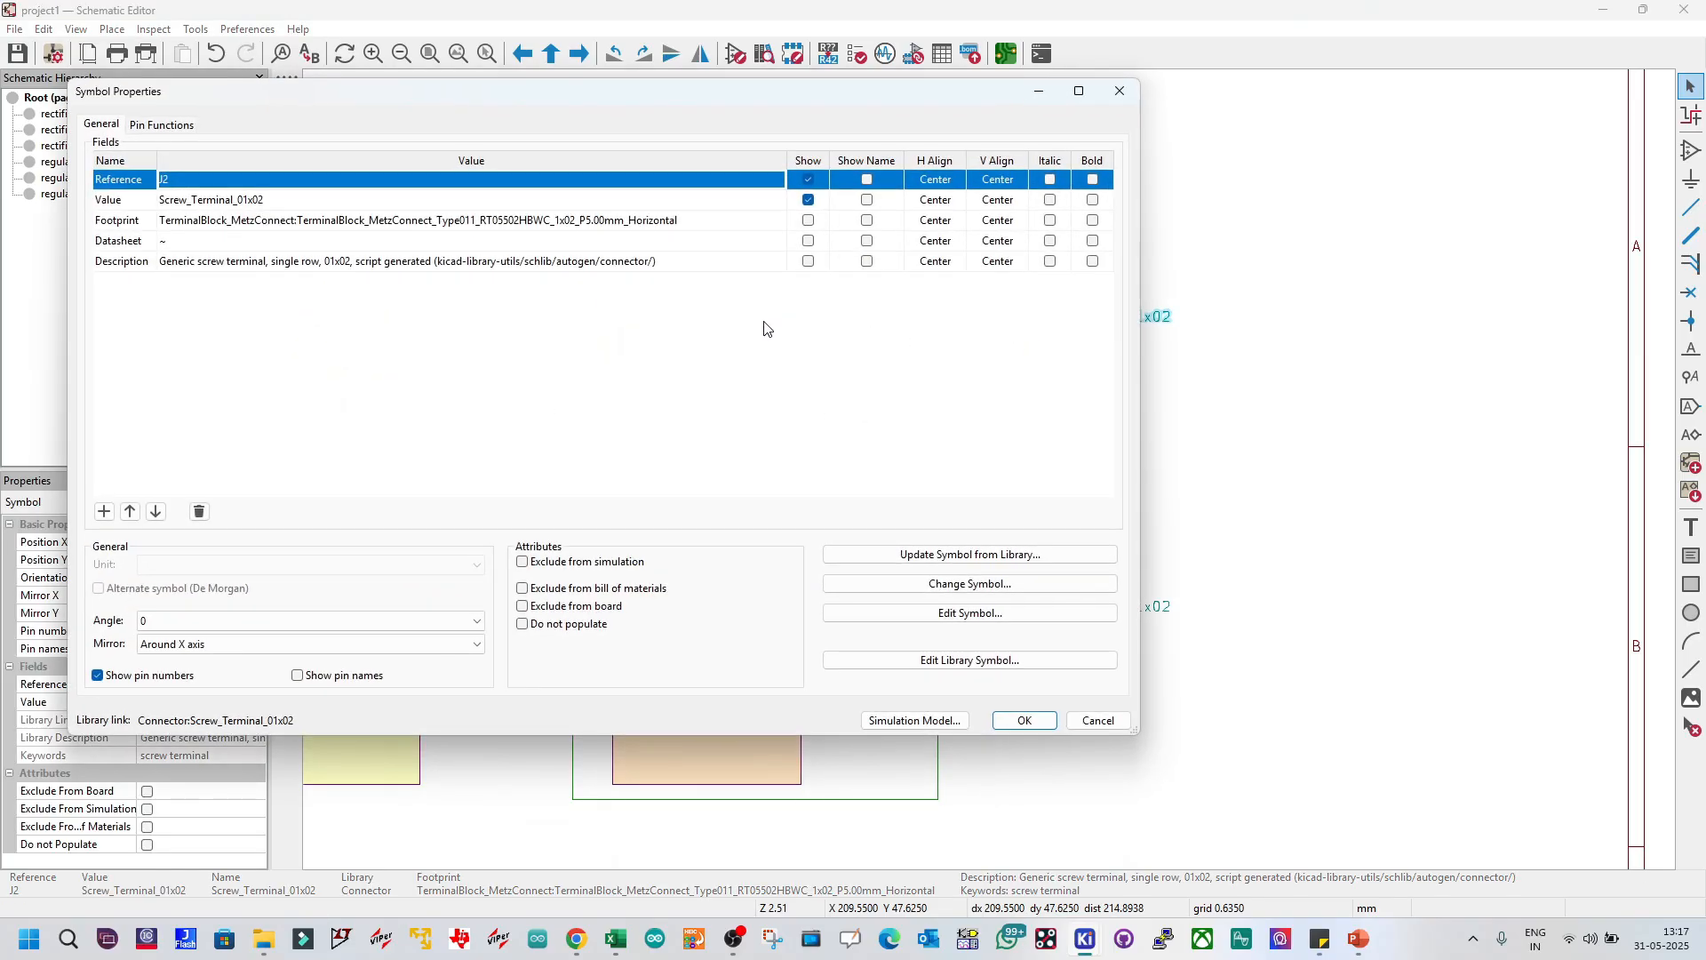
{"action": "left_click", "coordinate": [361, 223]}
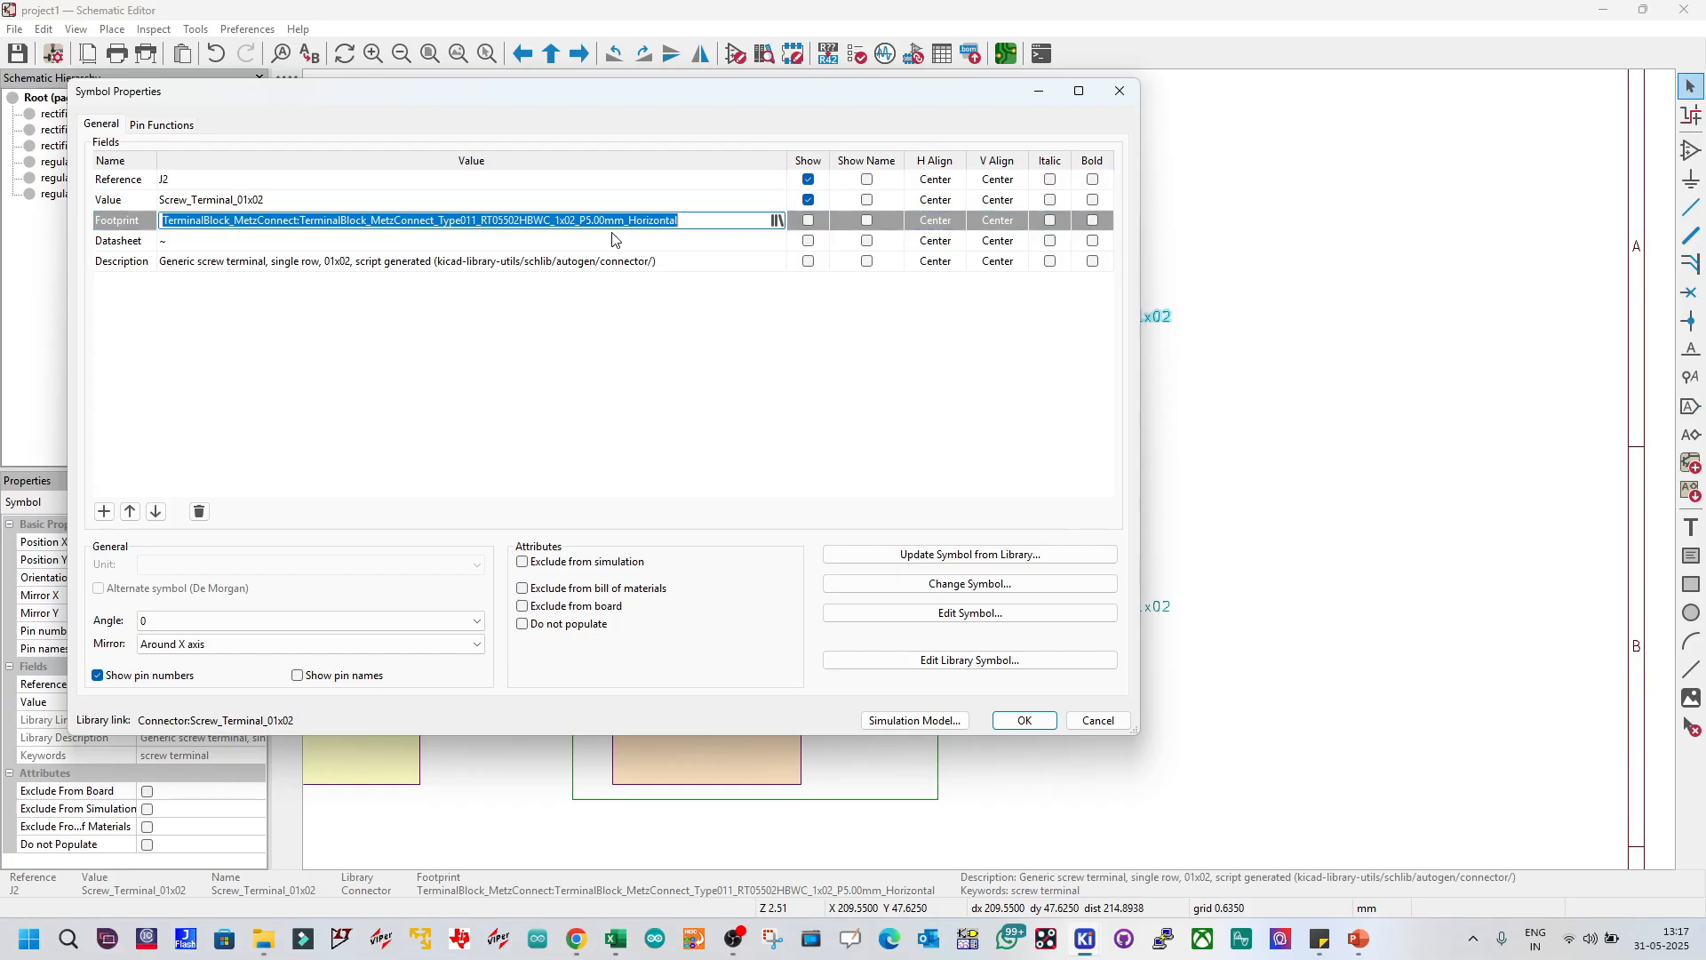
{"action": "left_click", "coordinate": [771, 219]}
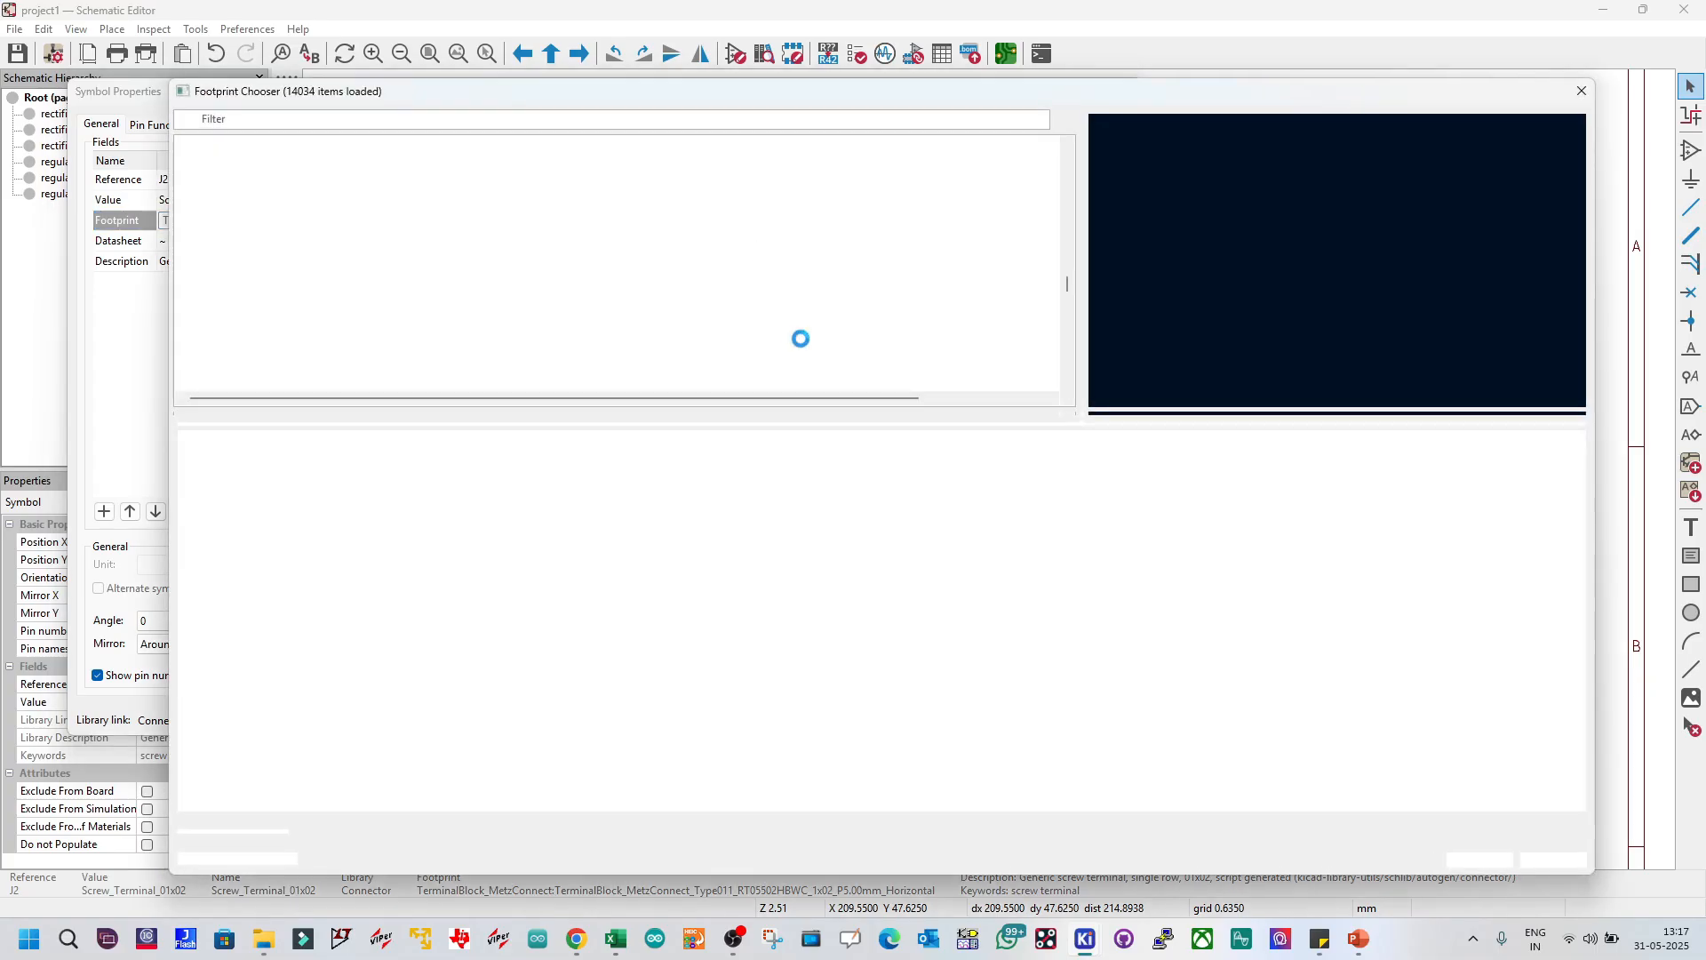
{"action": "left_click", "coordinate": [440, 119]}
{"action": "type", "text": "TerminalBlock_Phoenix_MKDS-1,5-2-5.08_1x02_P5.08mm_Horizontal"}
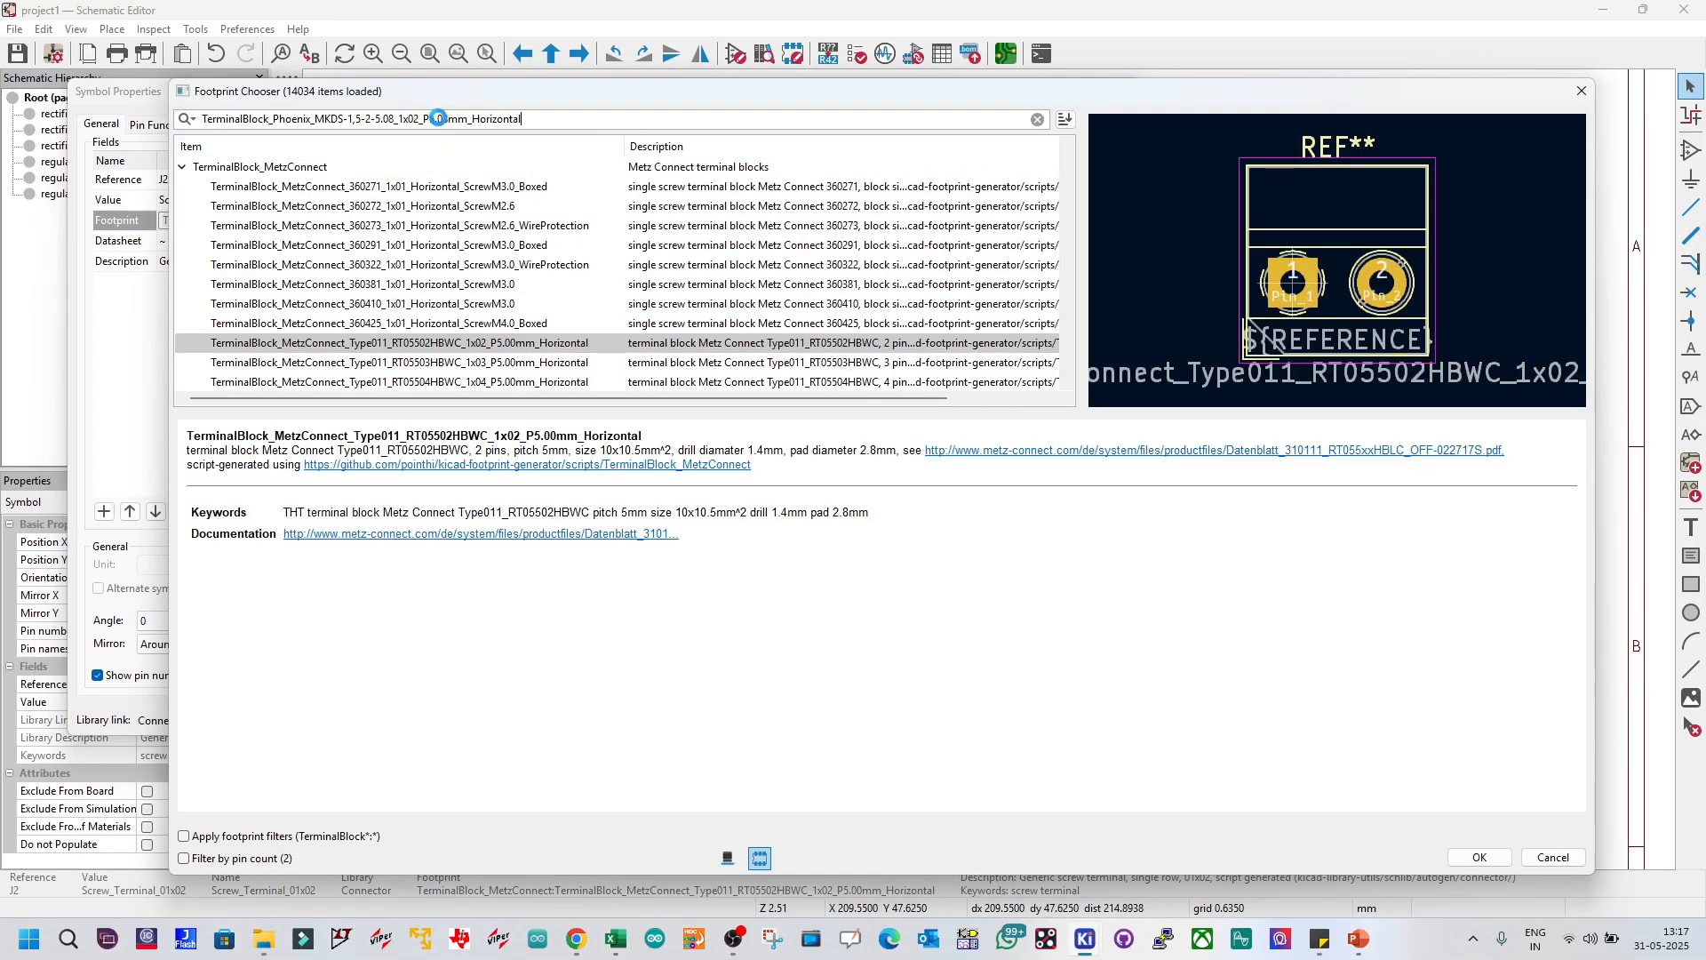
{"action": "left_click", "coordinate": [482, 188]}
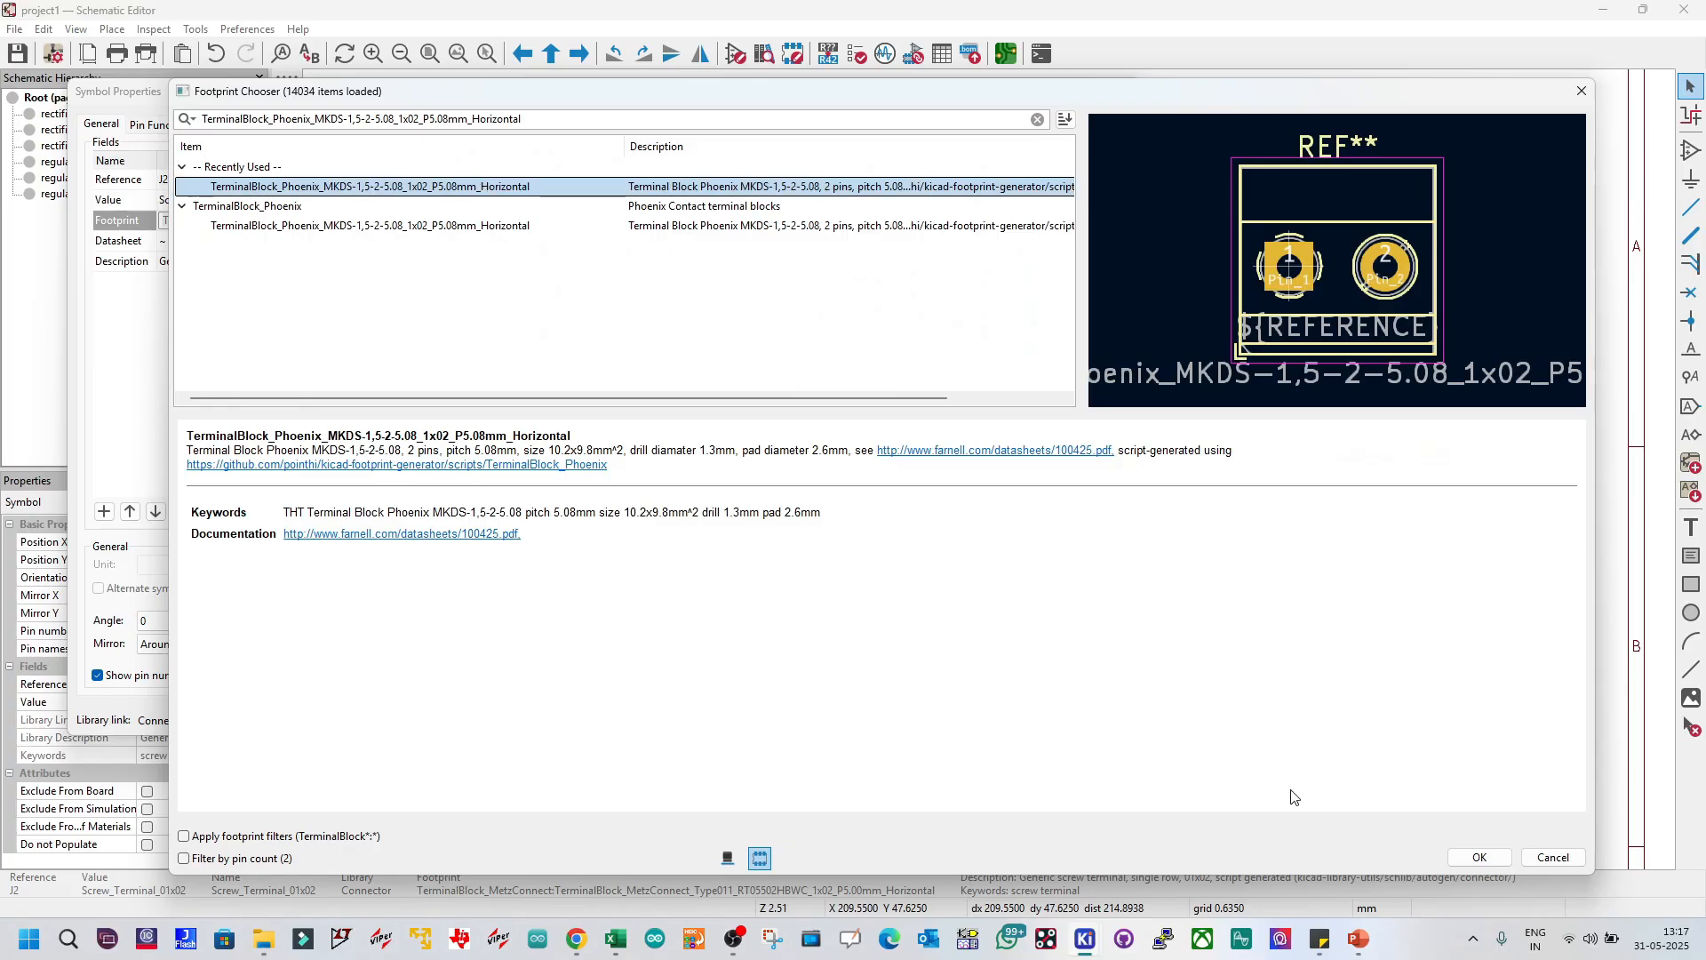
{"action": "left_click", "coordinate": [1478, 857]}
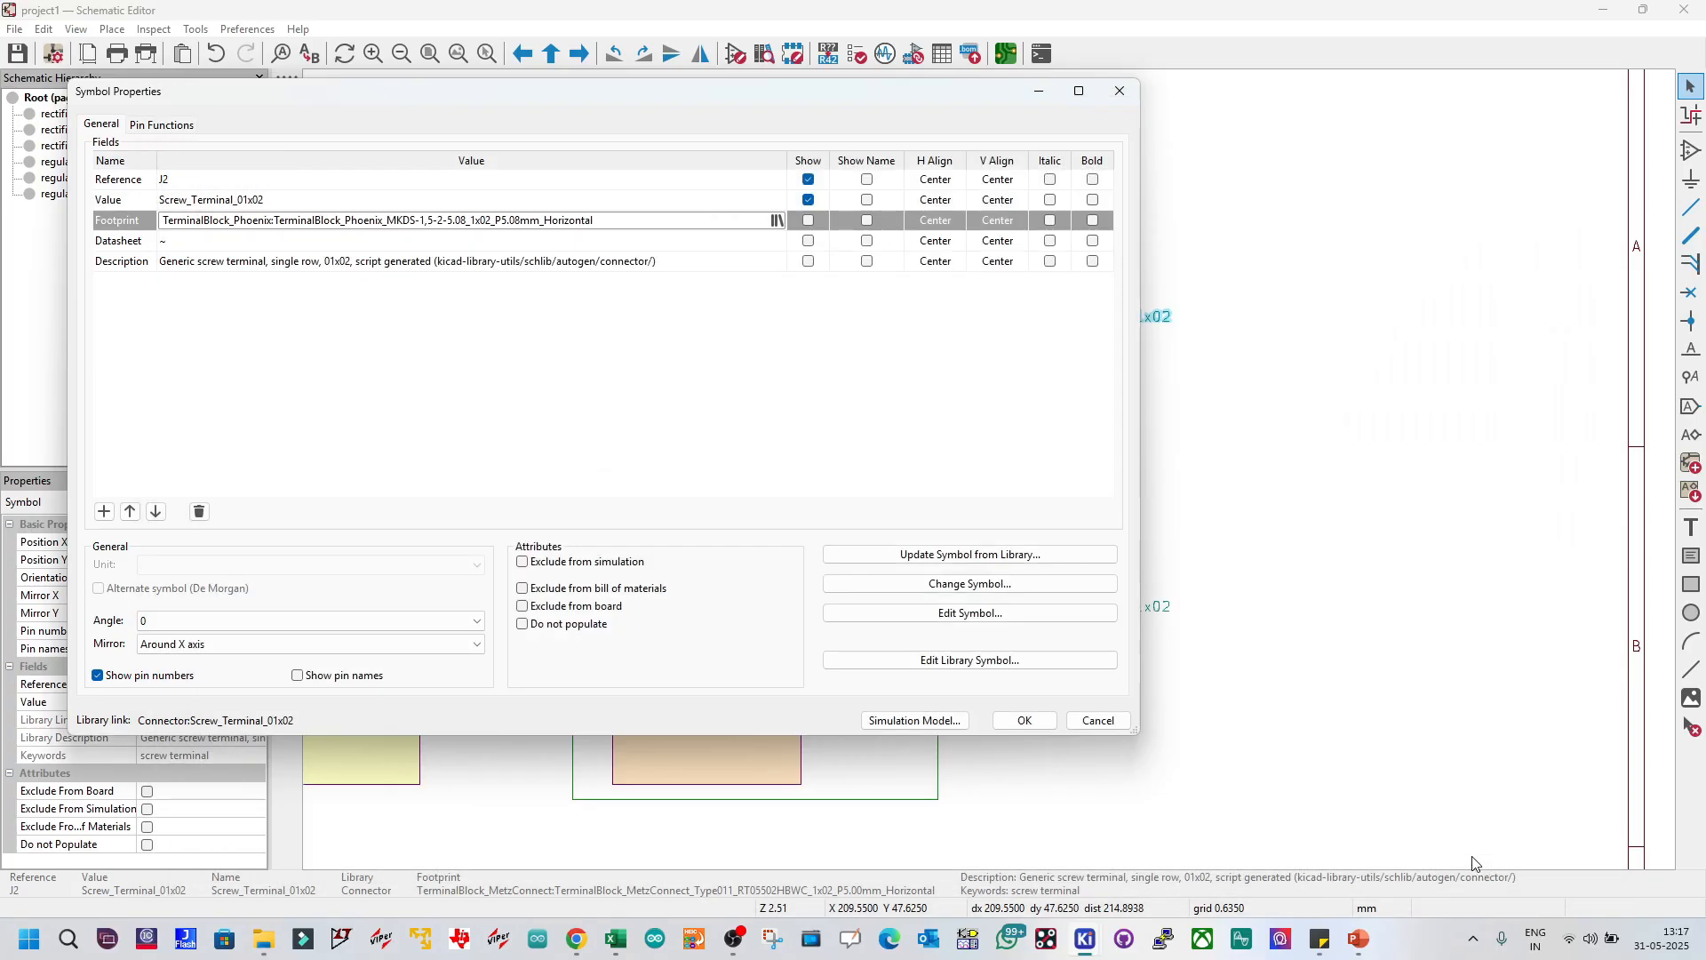
{"action": "left_click", "coordinate": [1024, 721]}
Step: Assign the footprint TerminalBlock_Phoenix_MKDS-1,5-2-5.08_1x02_P5.08mm_Horizontal to screw terminal J3 and save the schematic
{"action": "left_click", "coordinate": [1025, 659]}
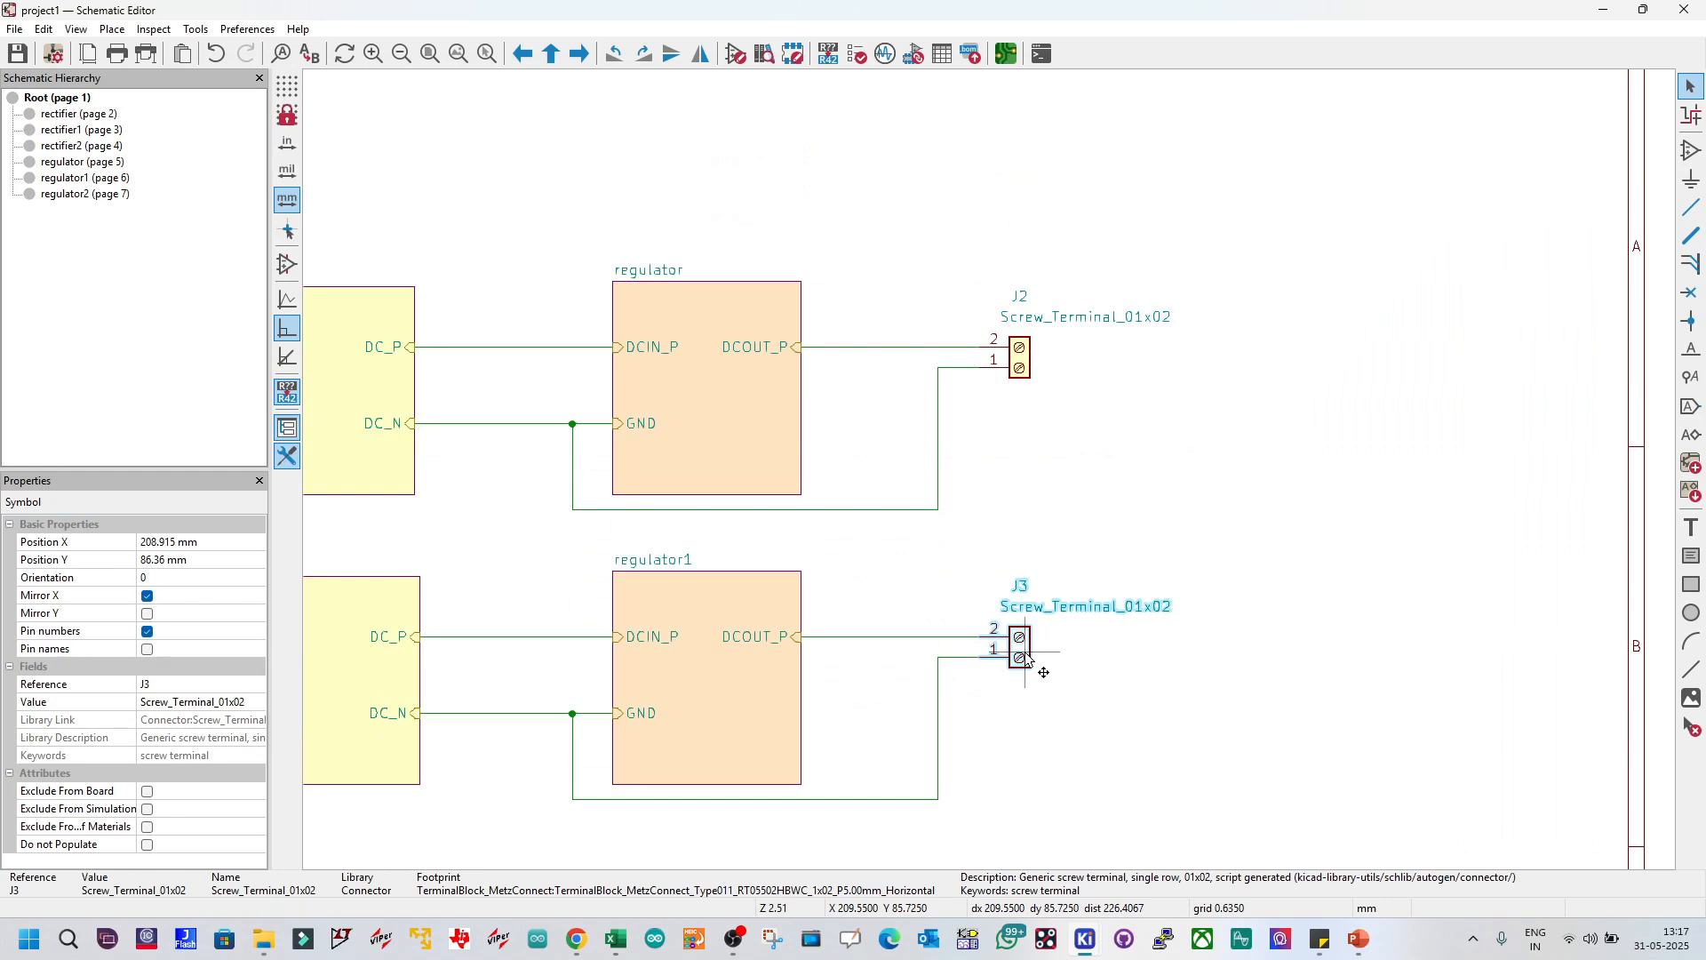
{"action": "double_click", "coordinate": [1027, 660]}
{"action": "left_click", "coordinate": [633, 223]}
{"action": "left_click", "coordinate": [775, 222]}
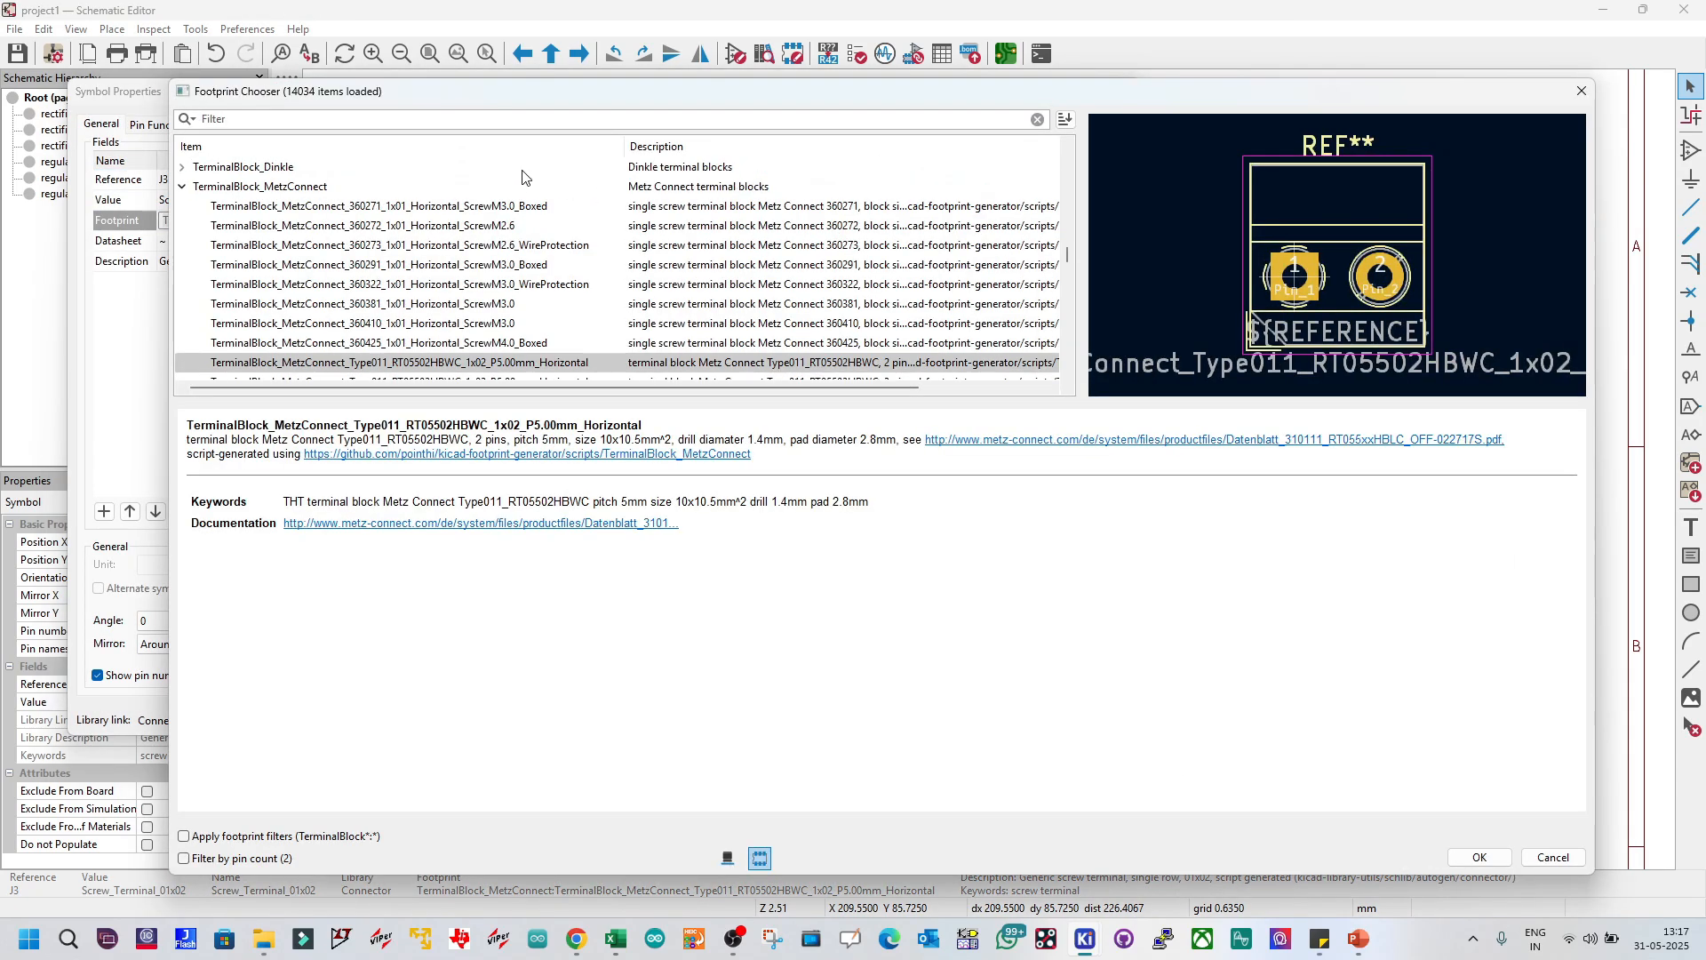
{"action": "type", "text": "TerminalBlock_Phoenix_MKDS-1,5-2-5.08_1x02_P5.08mm_Horizontal"}
{"action": "double_click", "coordinate": [363, 184]}
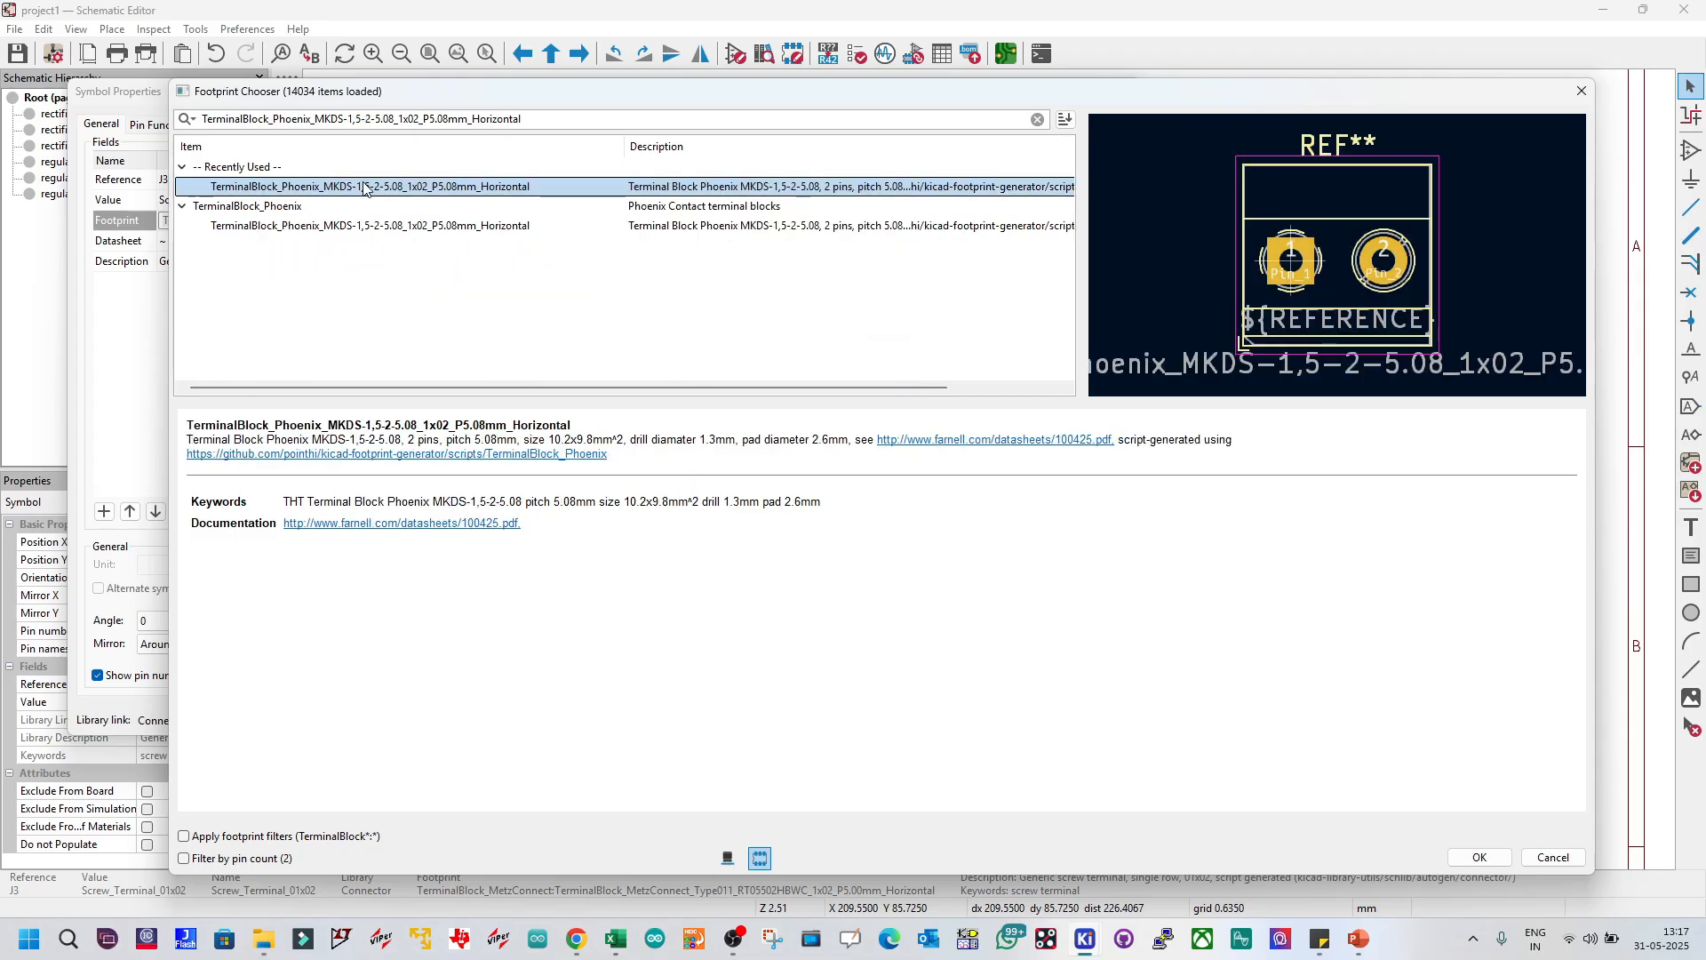
{"action": "left_click", "coordinate": [1024, 719]}
{"action": "key", "text": "ctrl+s"}
Step: Assign the footprint TerminalBlock_Phoenix_MKDS-1,5-2-5.08_1x02_P5.08mm_Horizontal to screw terminal J4 and save the schematic
{"action": "scroll", "coordinate": [1127, 715], "scroll_direction": "down", "scroll_amount": 2}
{"action": "scroll", "coordinate": [992, 478], "scroll_direction": "up", "scroll_amount": 2}
{"action": "double_click", "coordinate": [958, 519]}
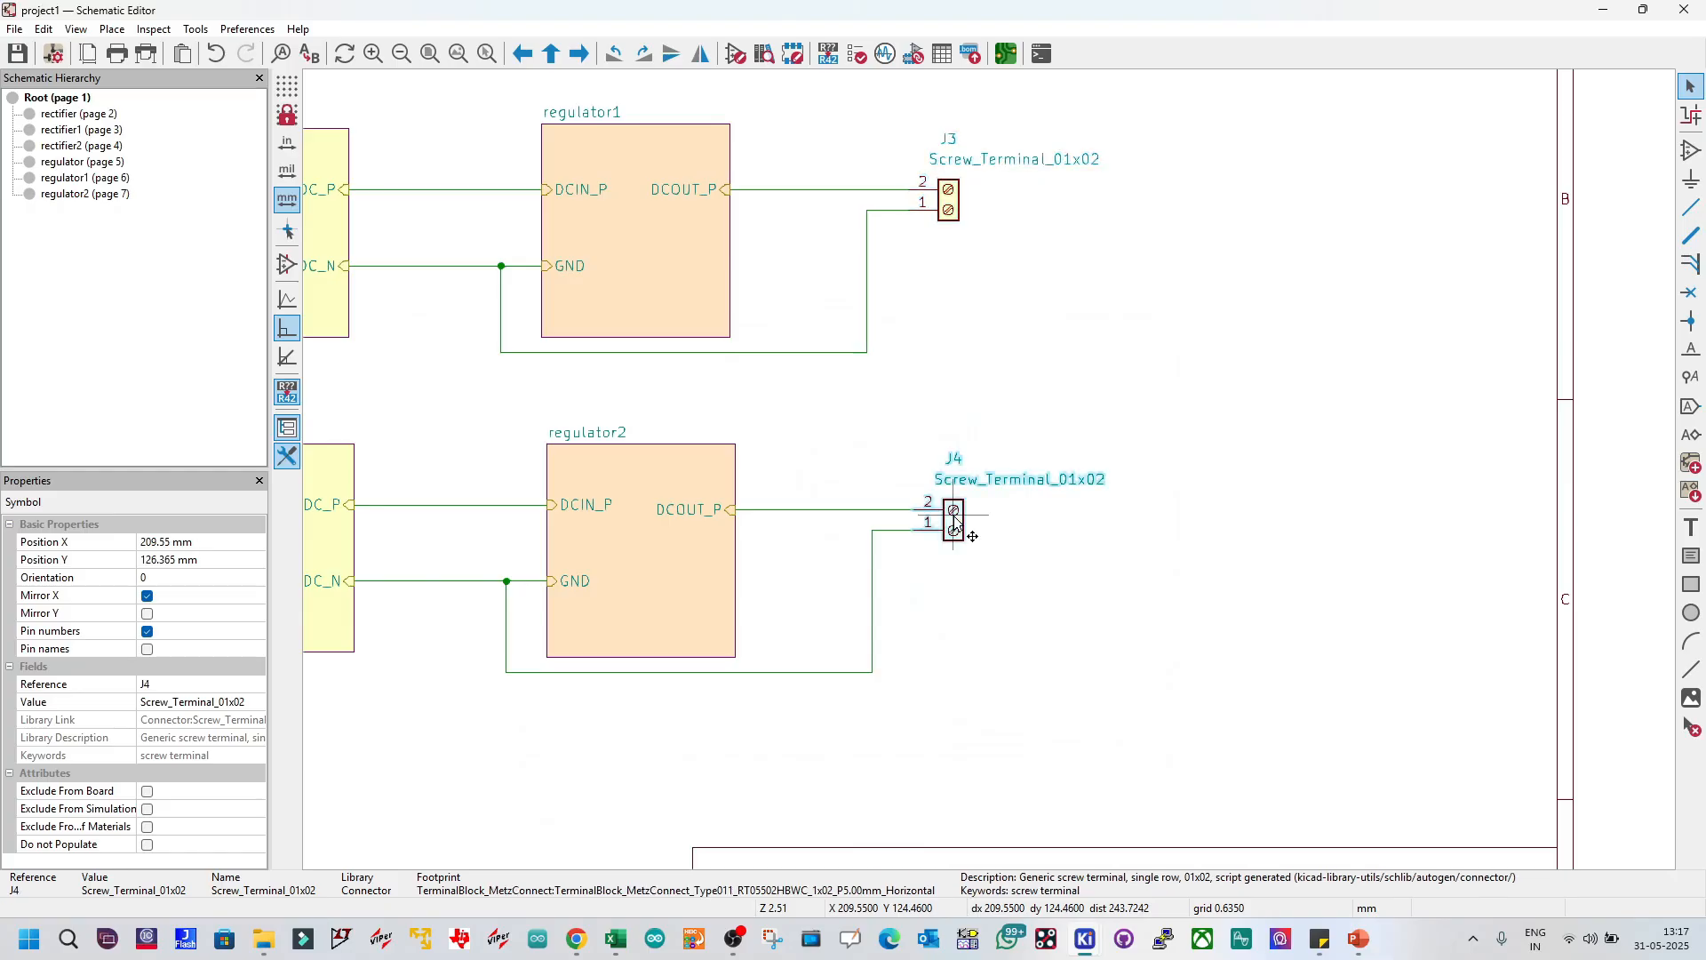
{"action": "left_click", "coordinate": [443, 227]}
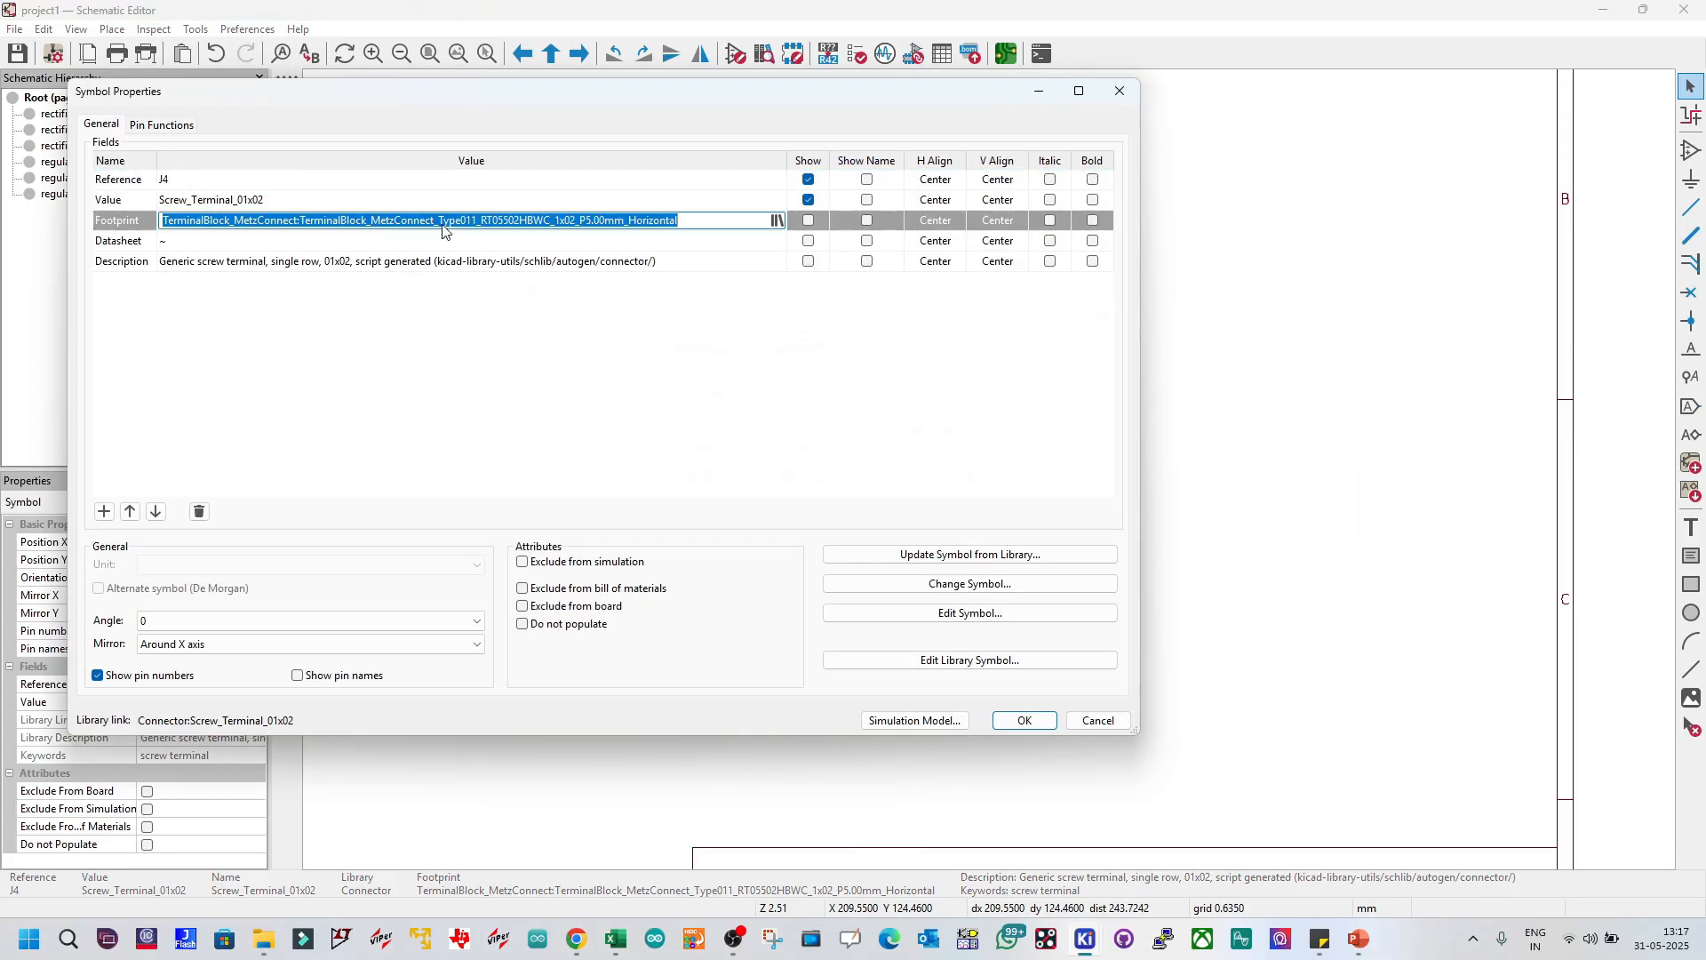
{"action": "left_click", "coordinate": [776, 221]}
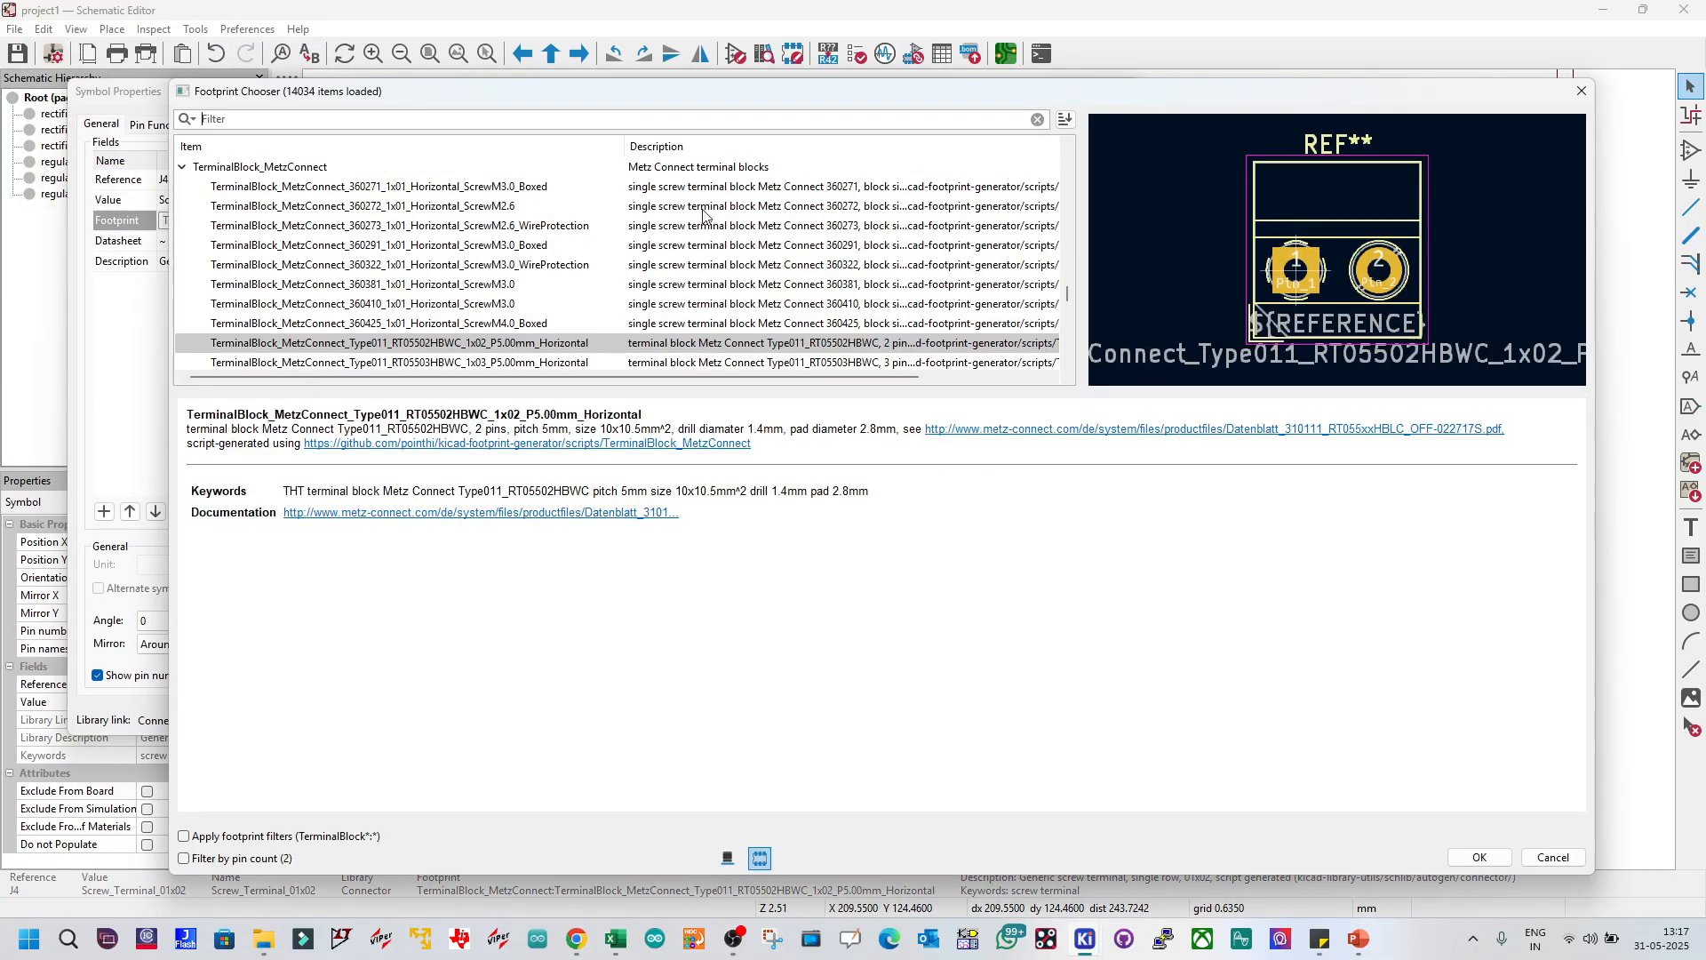
{"action": "type", "text": "TerminalBlock_Phoenix_MKDS-1,5-2-5.08_1x02_P5.08mm_Horizontal"}
{"action": "left_click", "coordinate": [550, 190]}
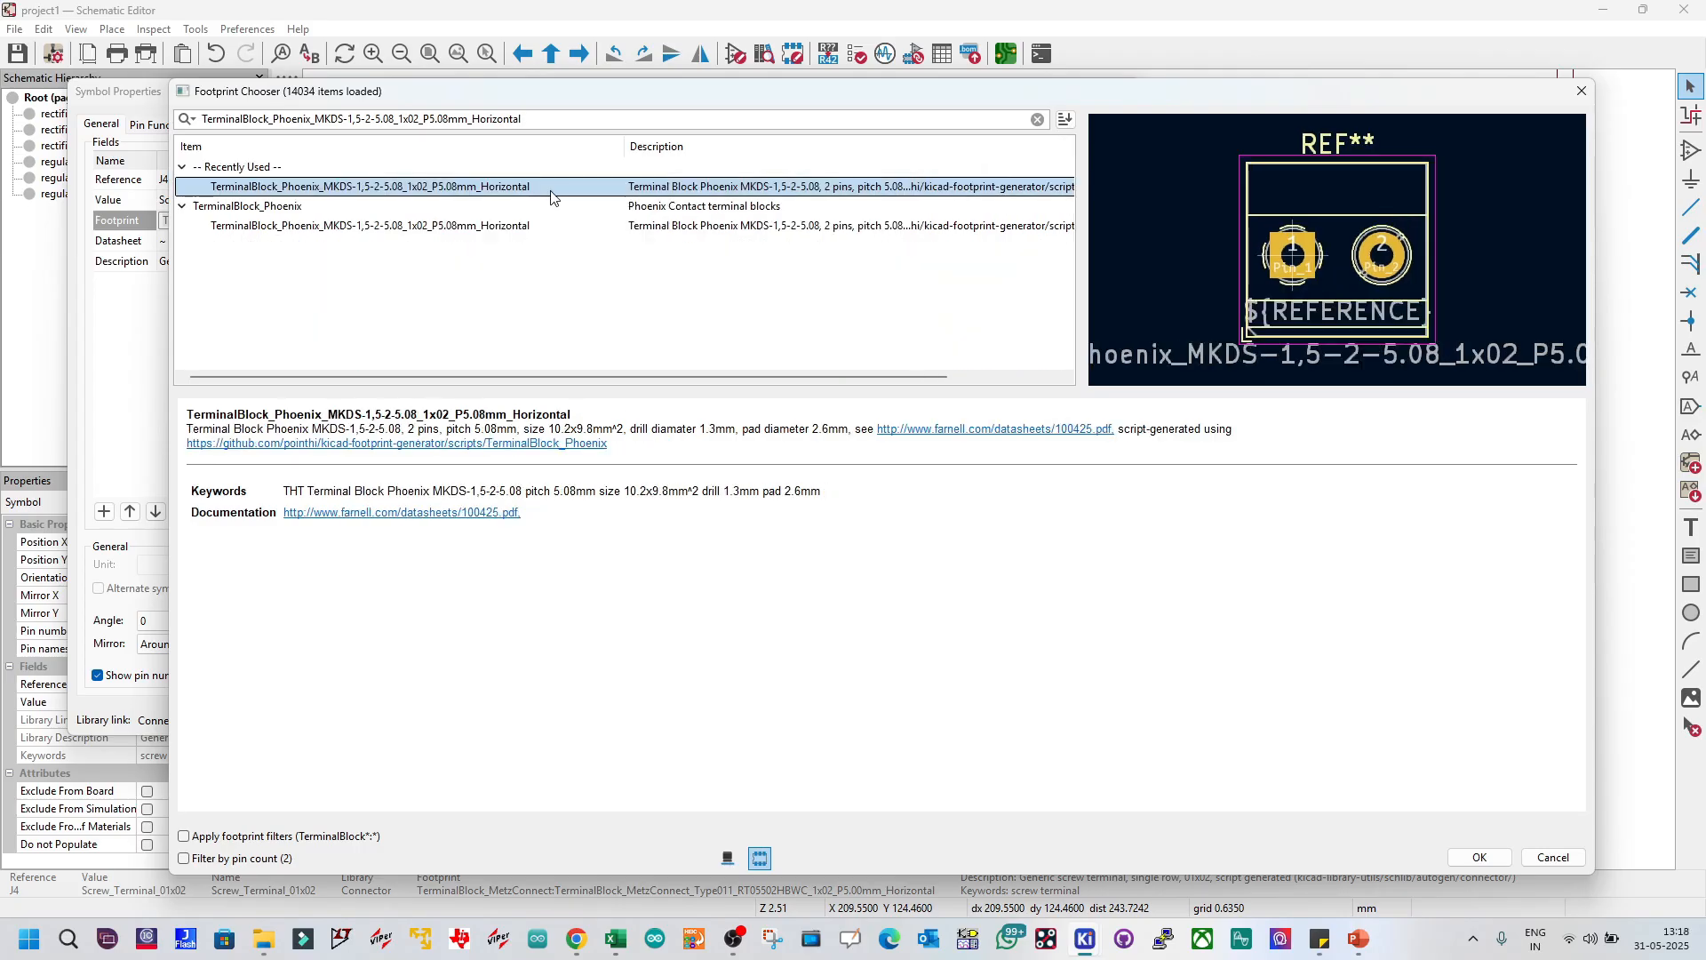
{"action": "double_click", "coordinate": [550, 190]}
{"action": "left_click", "coordinate": [1027, 721]}
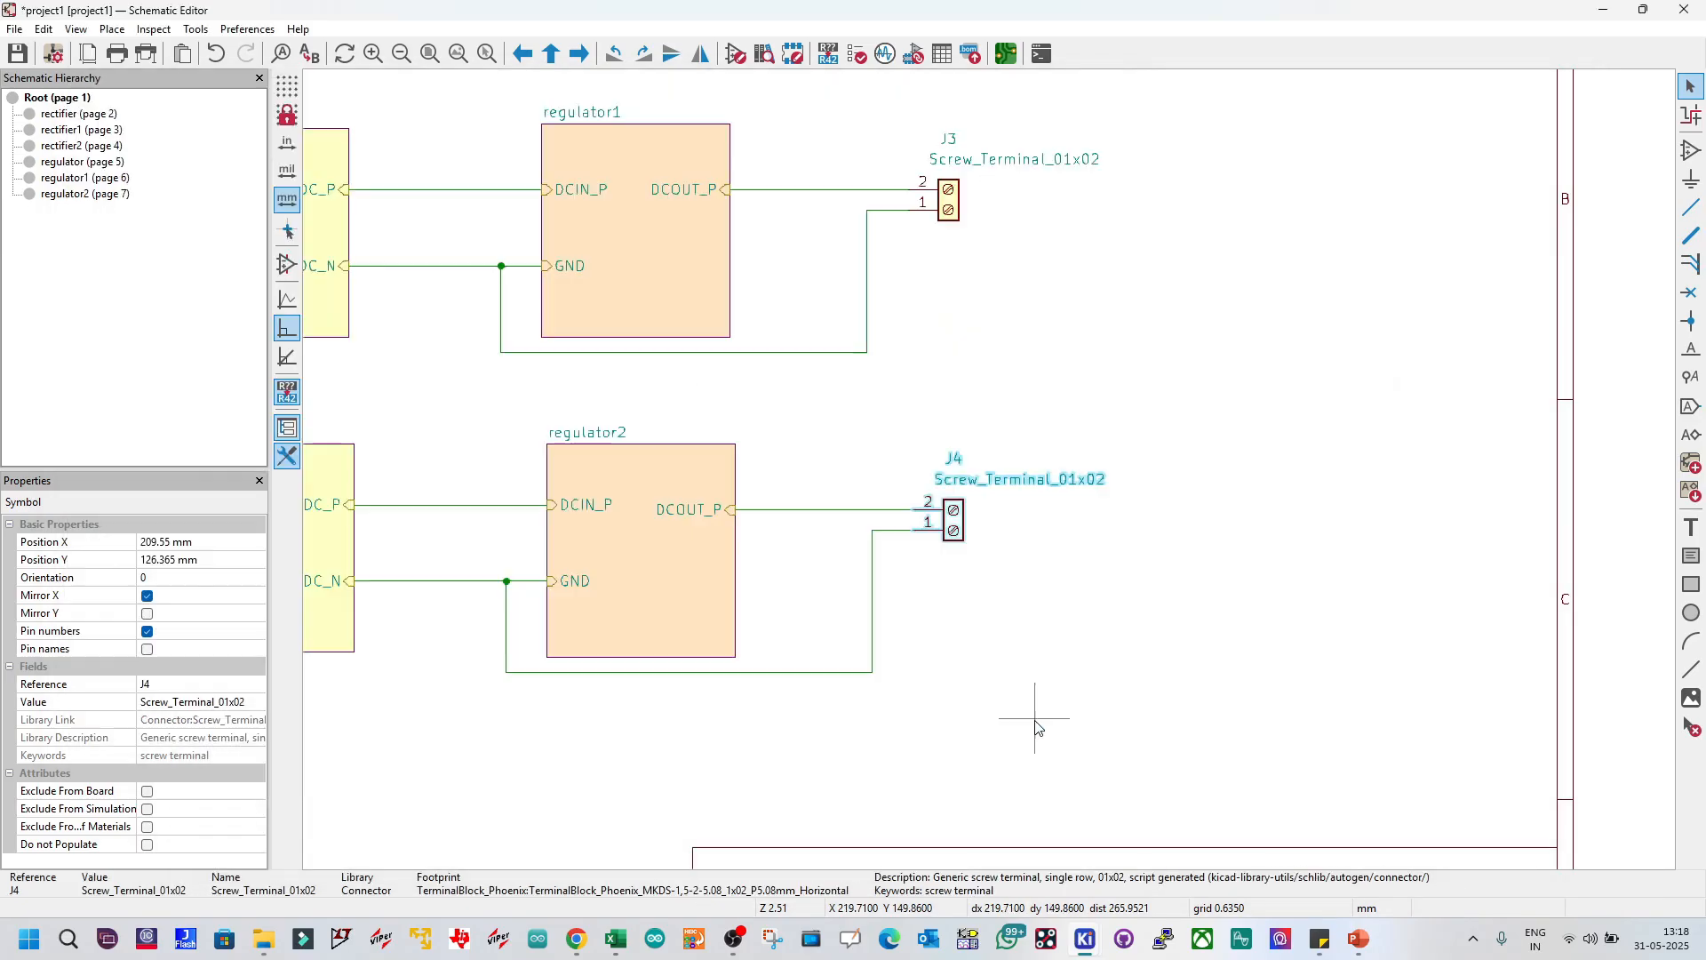
{"action": "key", "text": "ctrl+s"}
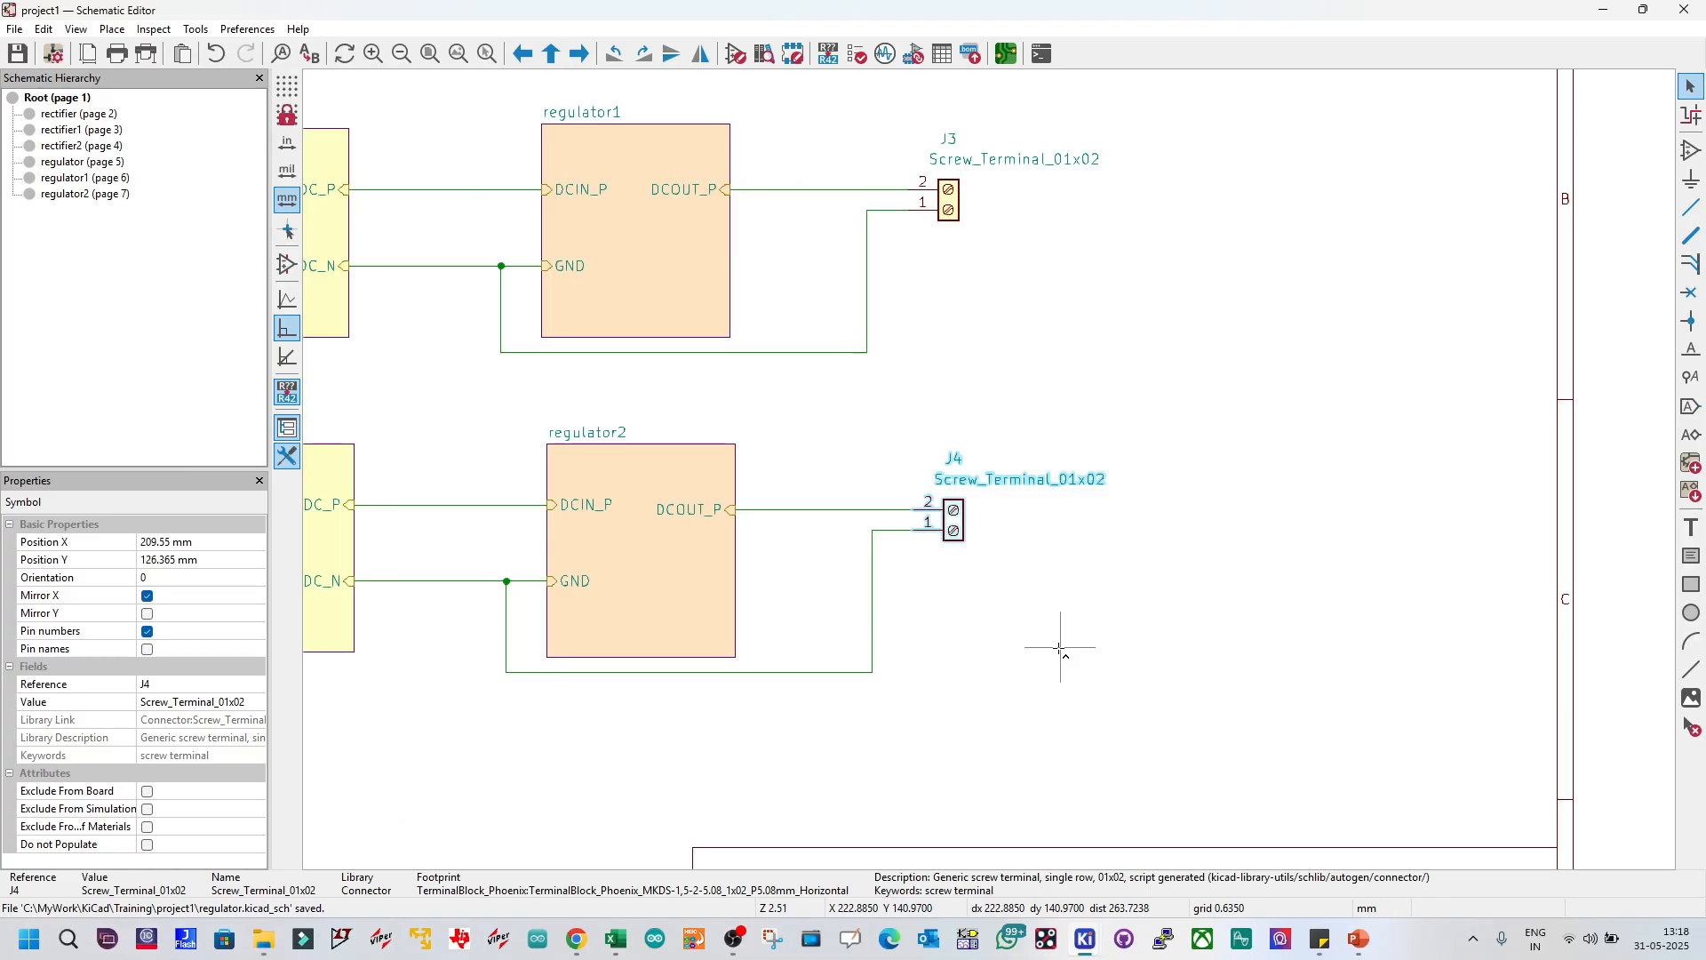
{"action": "scroll", "coordinate": [923, 600], "scroll_direction": "down", "scroll_amount": 3}
{"action": "scroll", "coordinate": [875, 424], "scroll_direction": "up", "scroll_amount": 2}
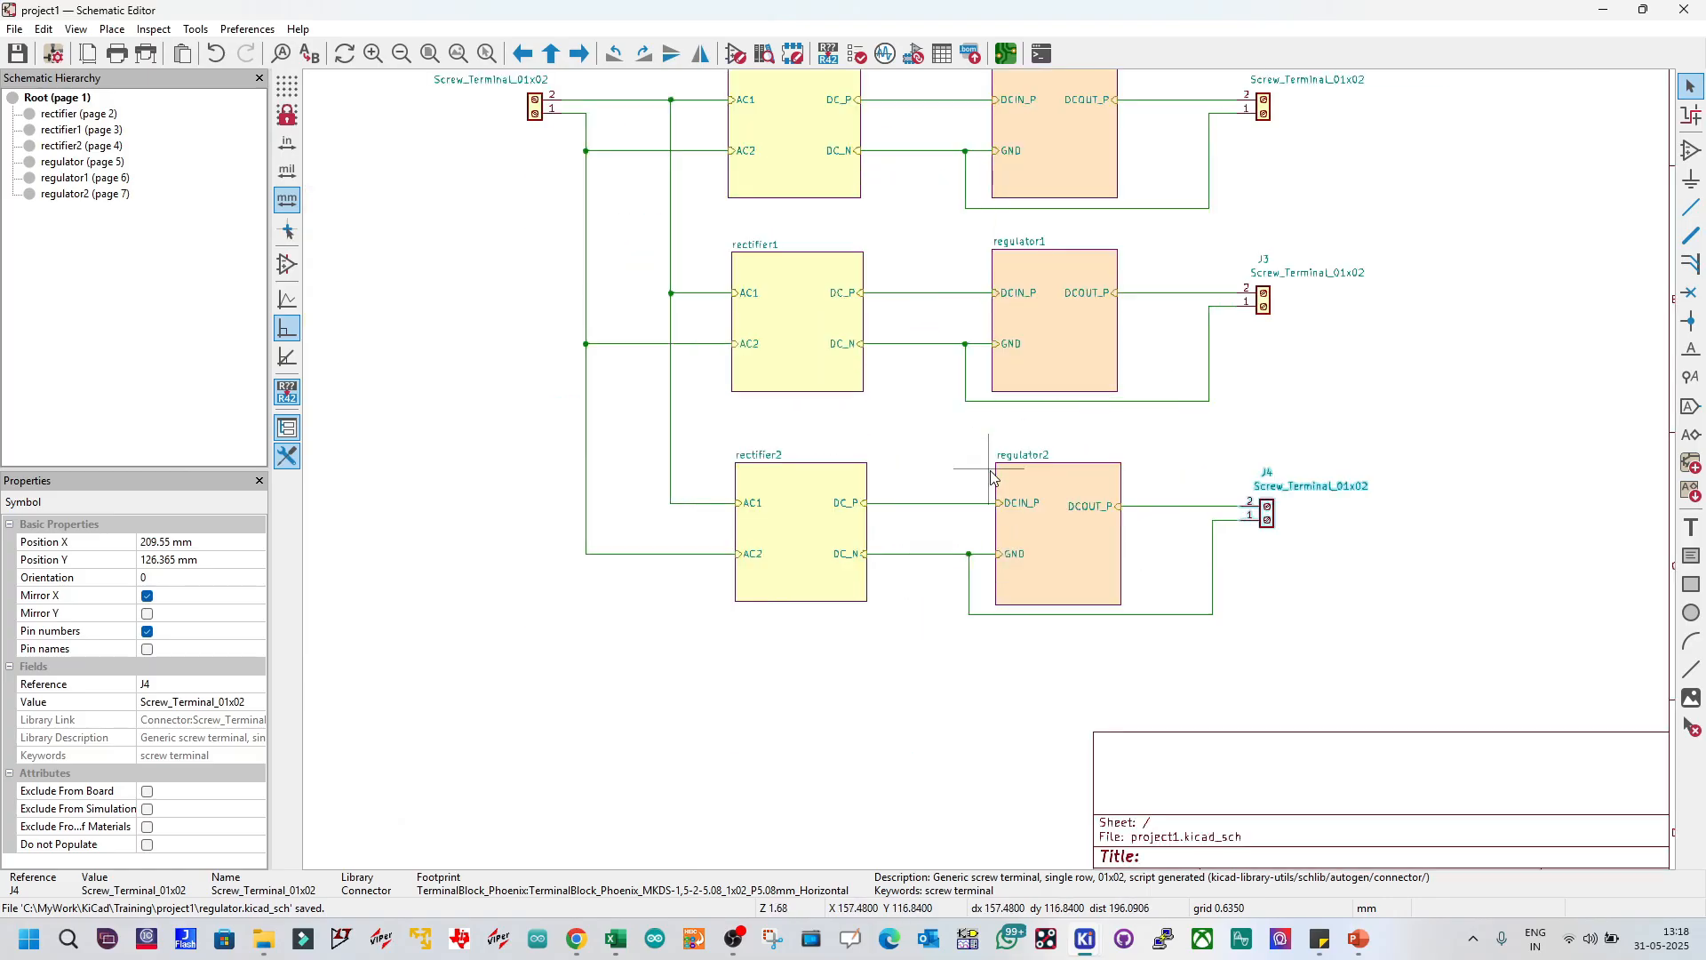
{"action": "left_click", "coordinate": [1235, 442]}
{"action": "scroll", "coordinate": [1085, 425], "scroll_direction": "down", "scroll_amount": 1}
{"action": "scroll", "coordinate": [992, 475], "scroll_direction": "up", "scroll_amount": 2}
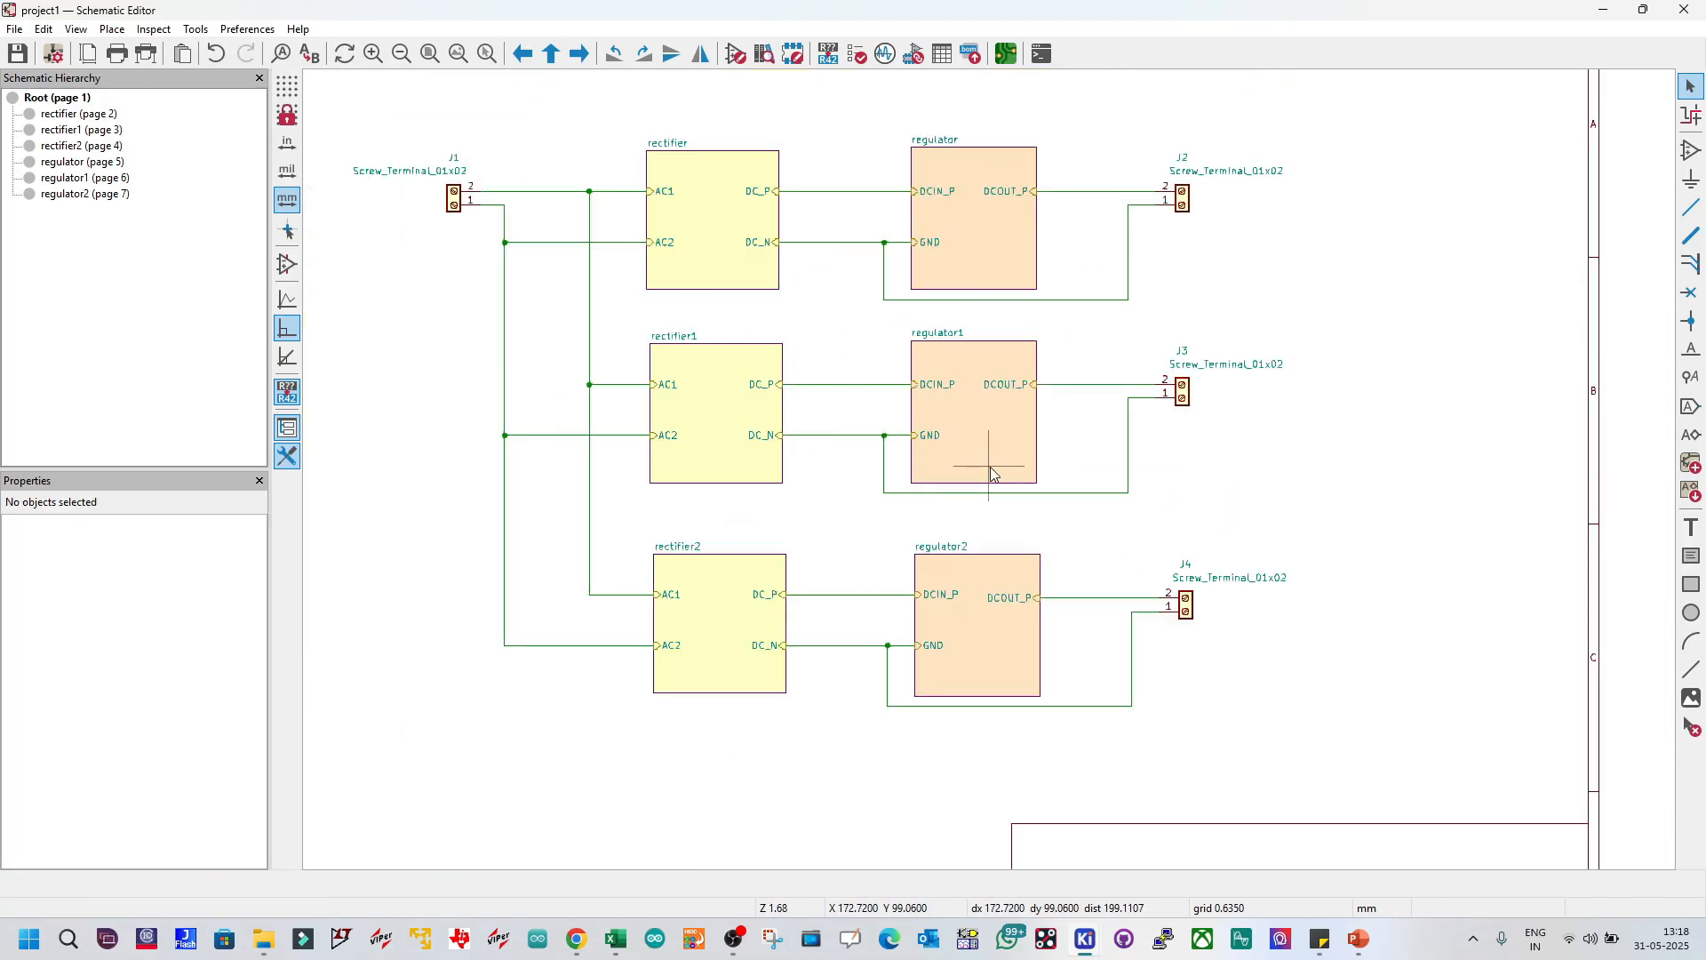
{"action": "scroll", "coordinate": [990, 468], "scroll_direction": "down", "scroll_amount": 2}
{"action": "scroll", "coordinate": [990, 470], "scroll_direction": "up", "scroll_amount": 2}
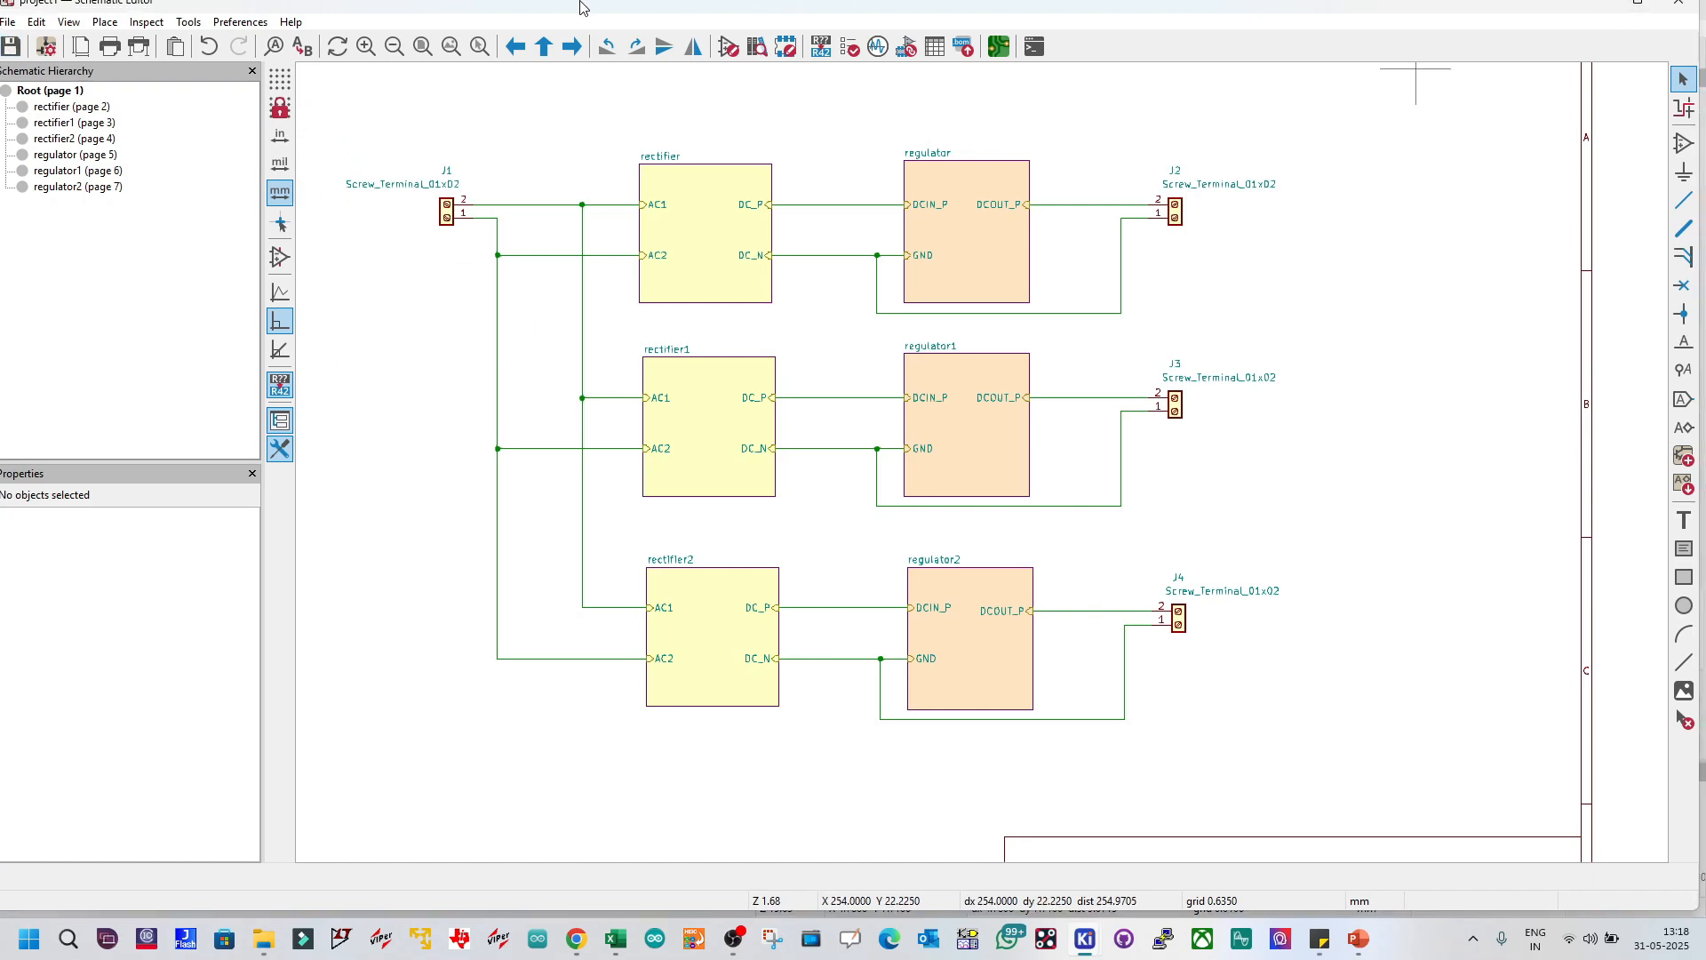
{"action": "left_click", "coordinate": [1640, 10]}
{"action": "double_click", "coordinate": [753, 132]}
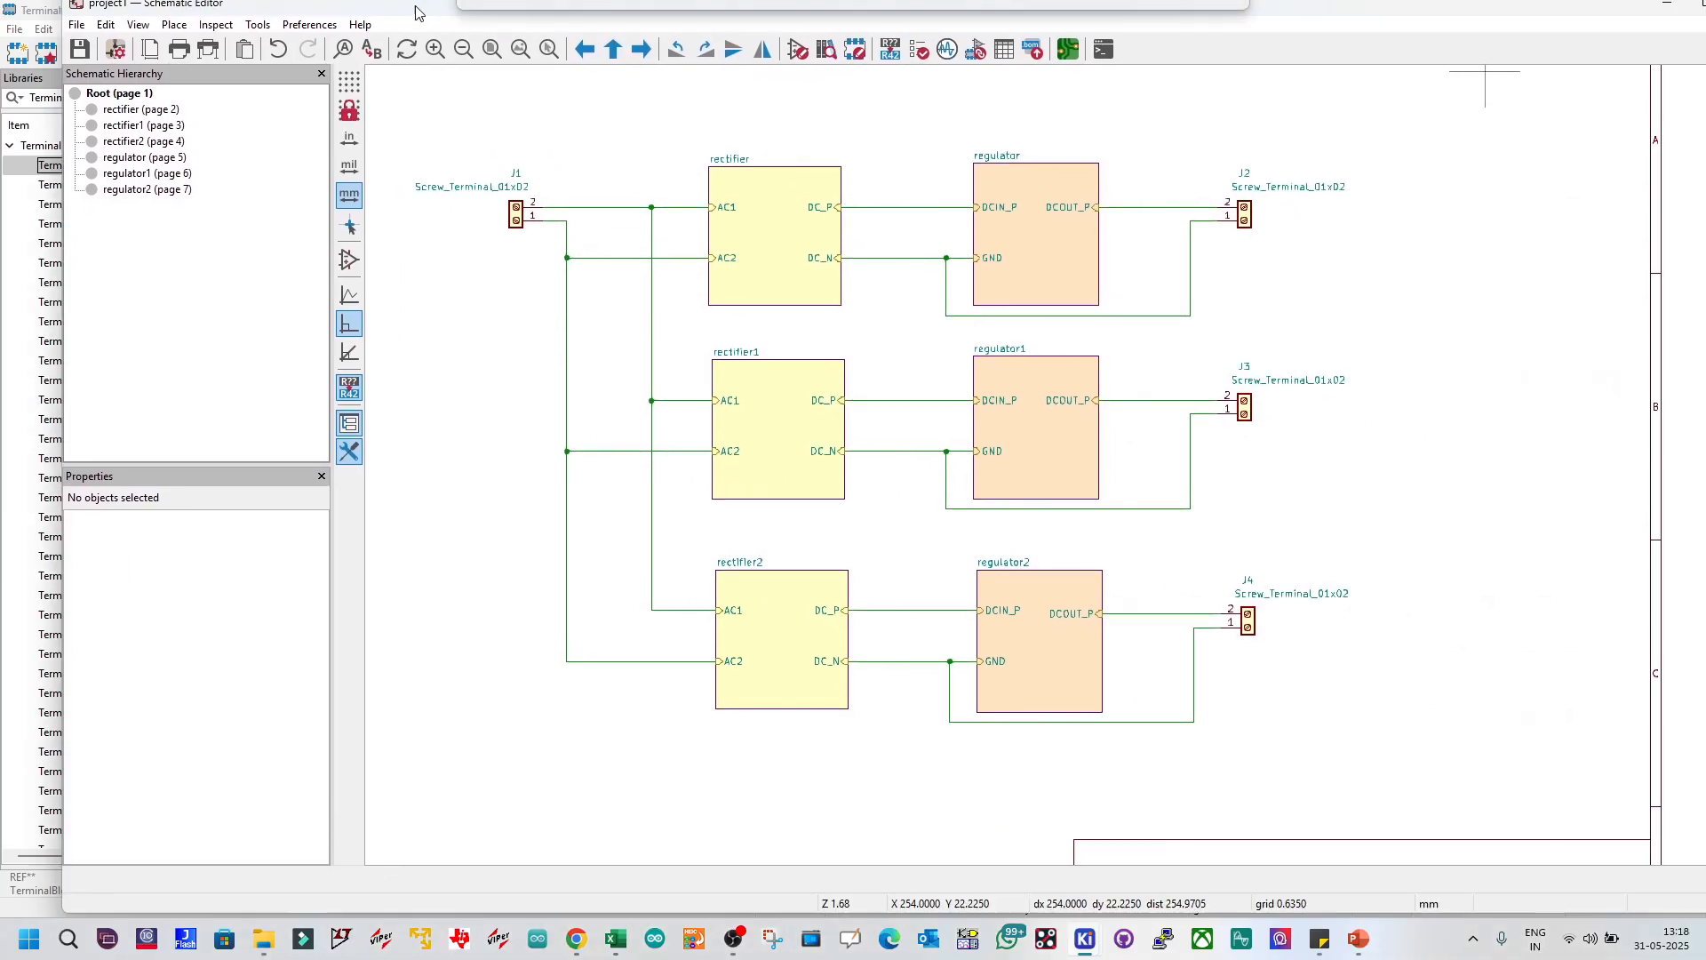
Step: Update the PCB from the root schematic to replace the J1 to J4 connector footprints and save the board
{"action": "left_click", "coordinate": [201, 30]}
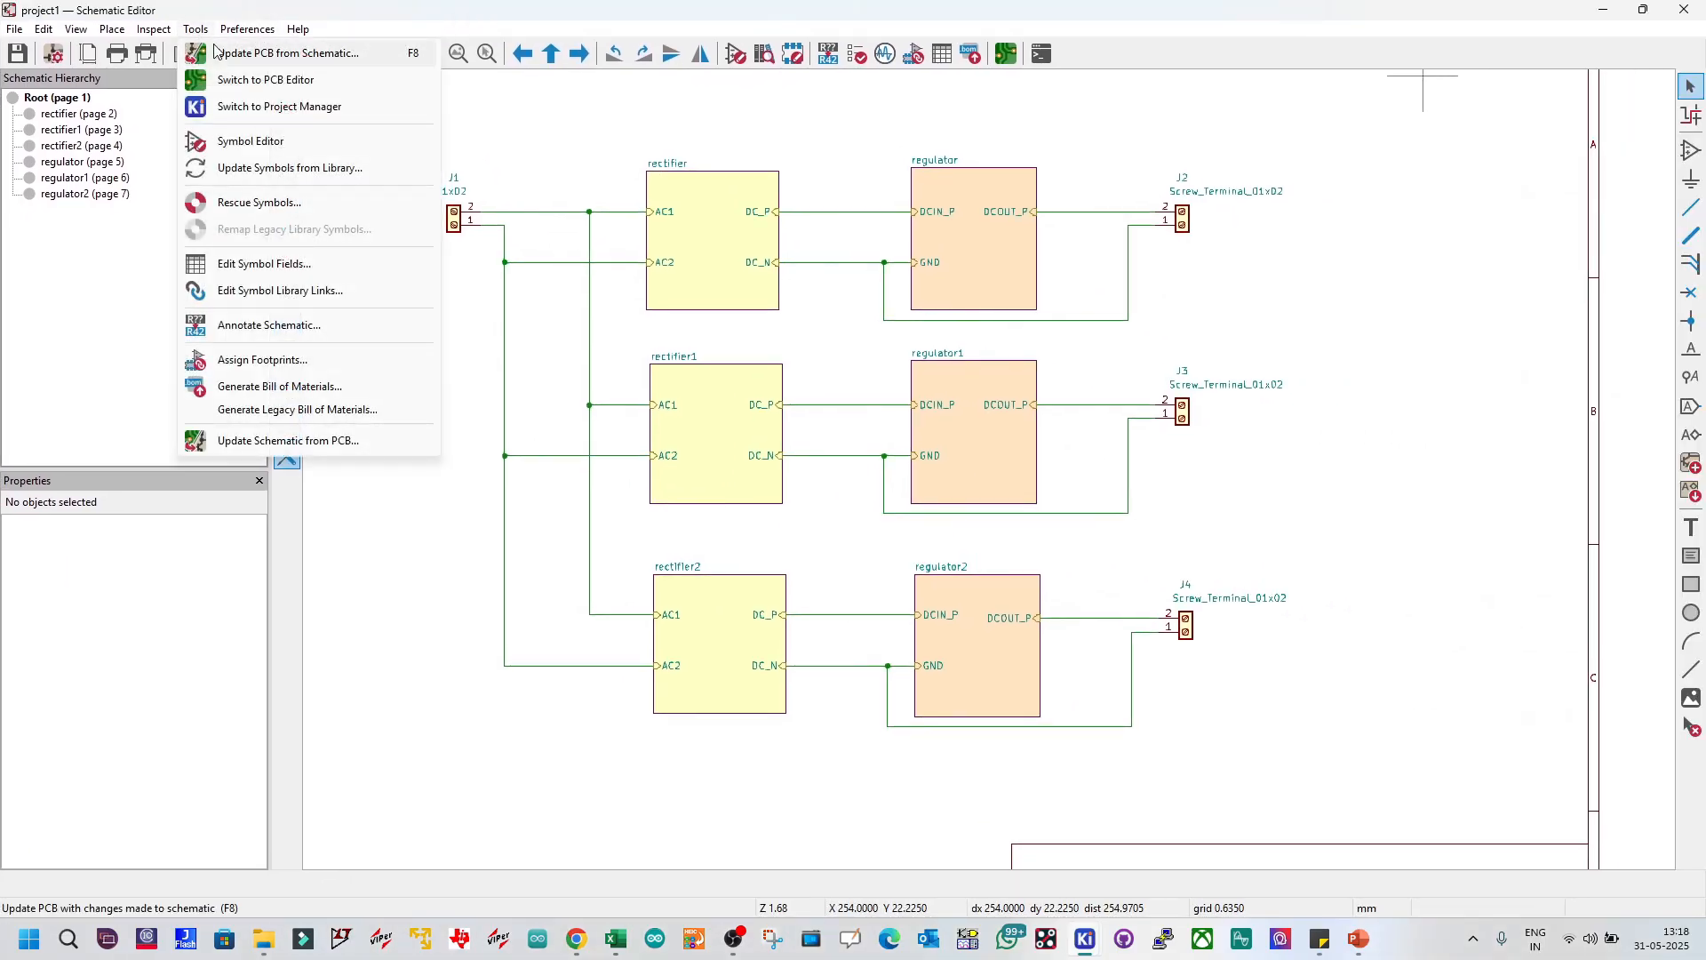
{"action": "left_click", "coordinate": [21, 101]}
{"action": "left_click", "coordinate": [31, 100]}
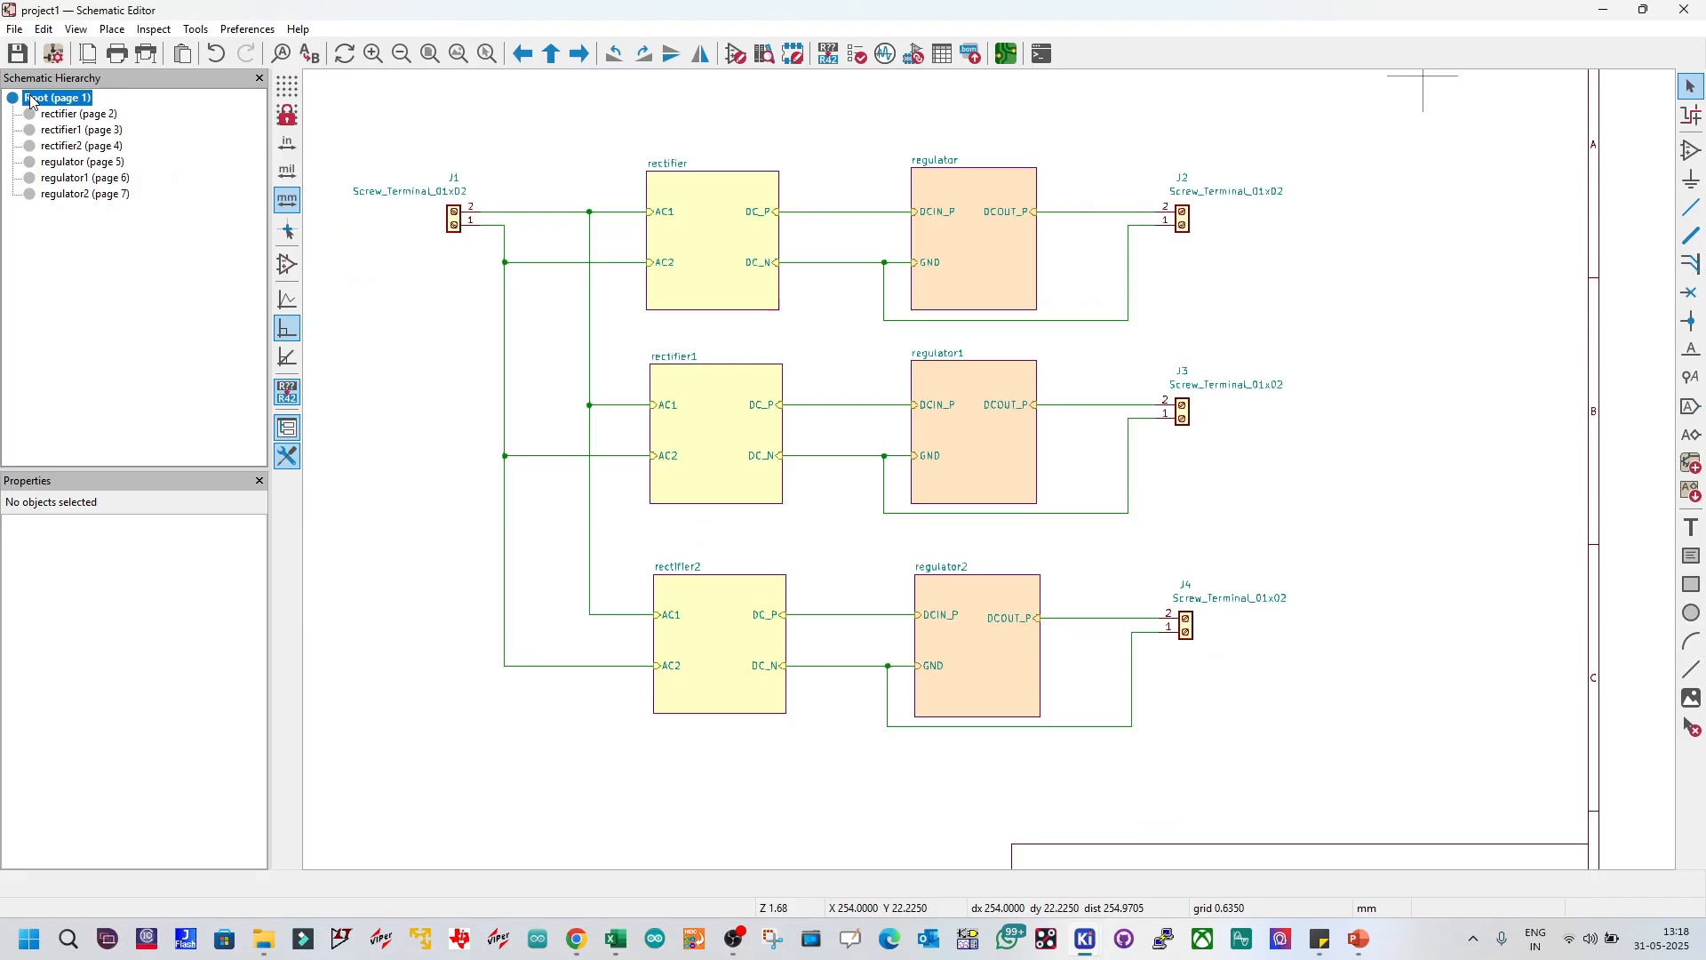
{"action": "left_click", "coordinate": [197, 29]}
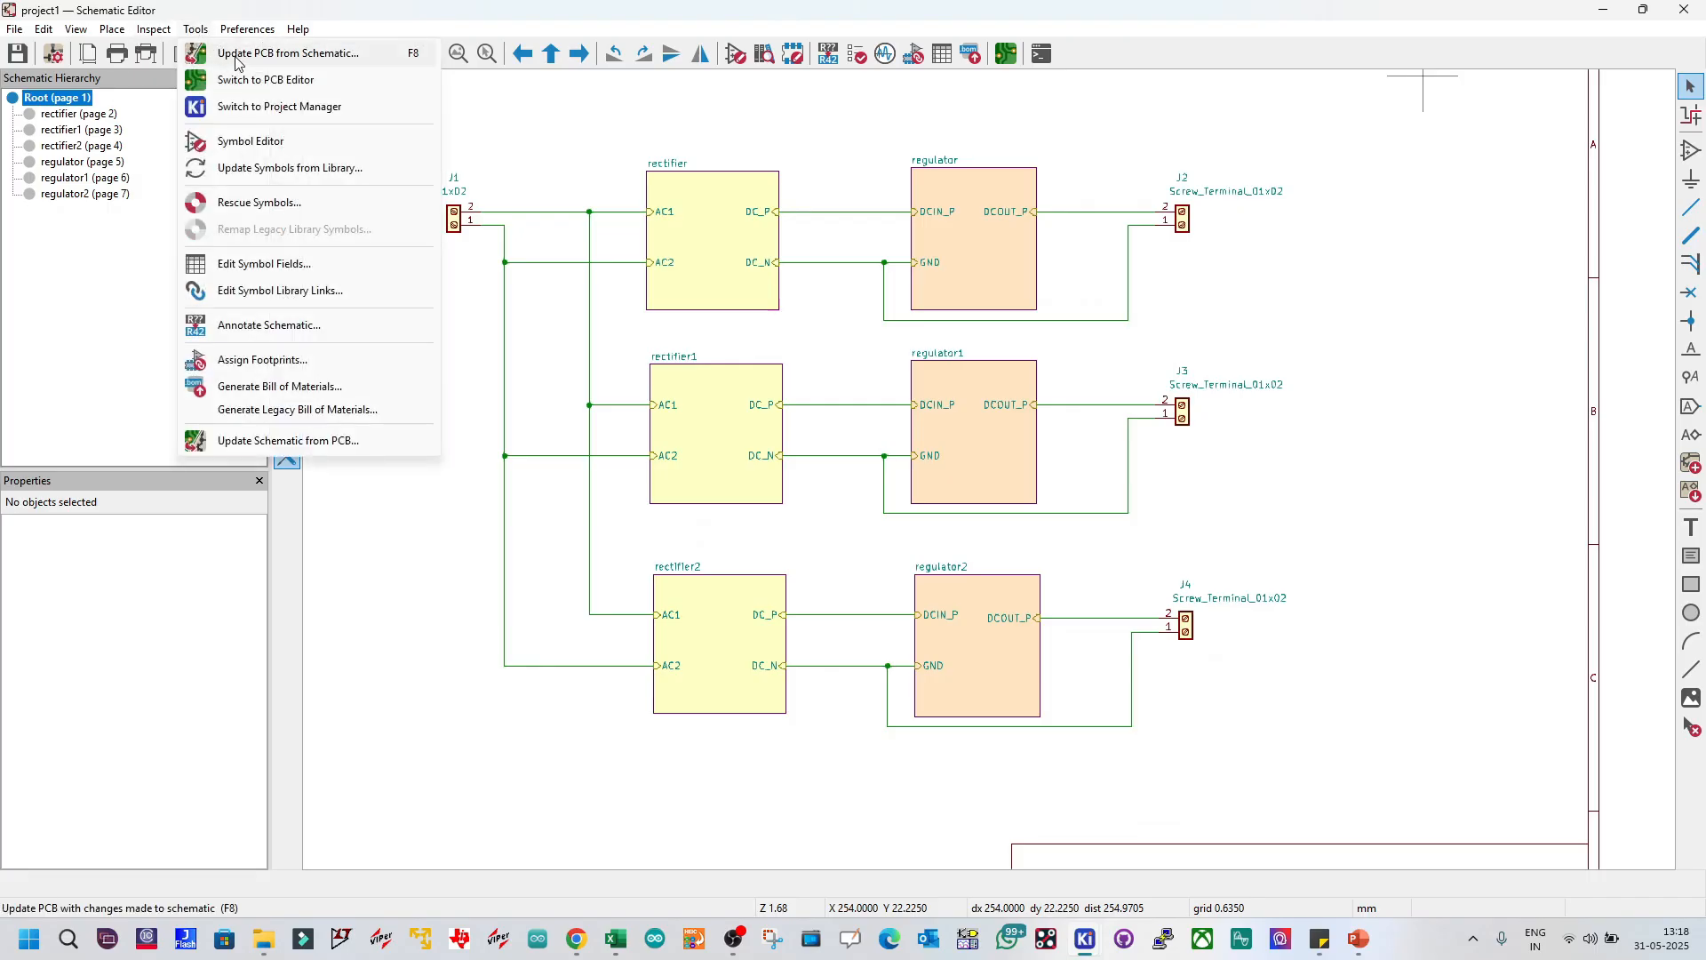
{"action": "left_click", "coordinate": [236, 55]}
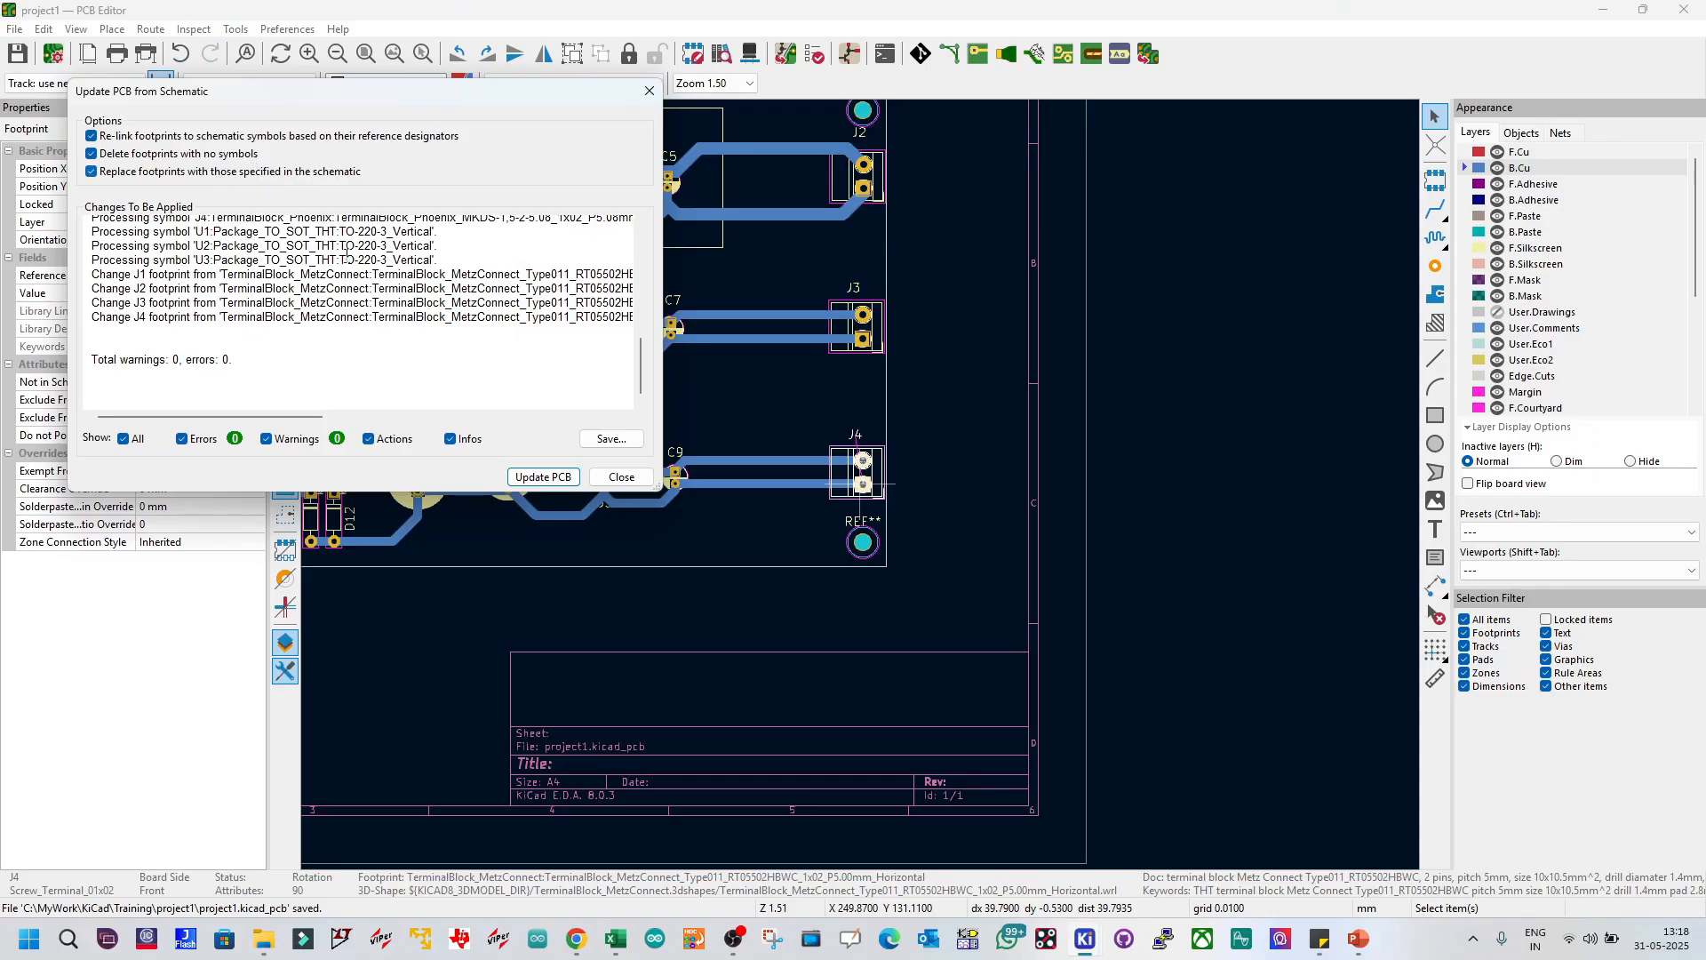
{"action": "left_click", "coordinate": [544, 477]}
{"action": "left_click", "coordinate": [622, 477]}
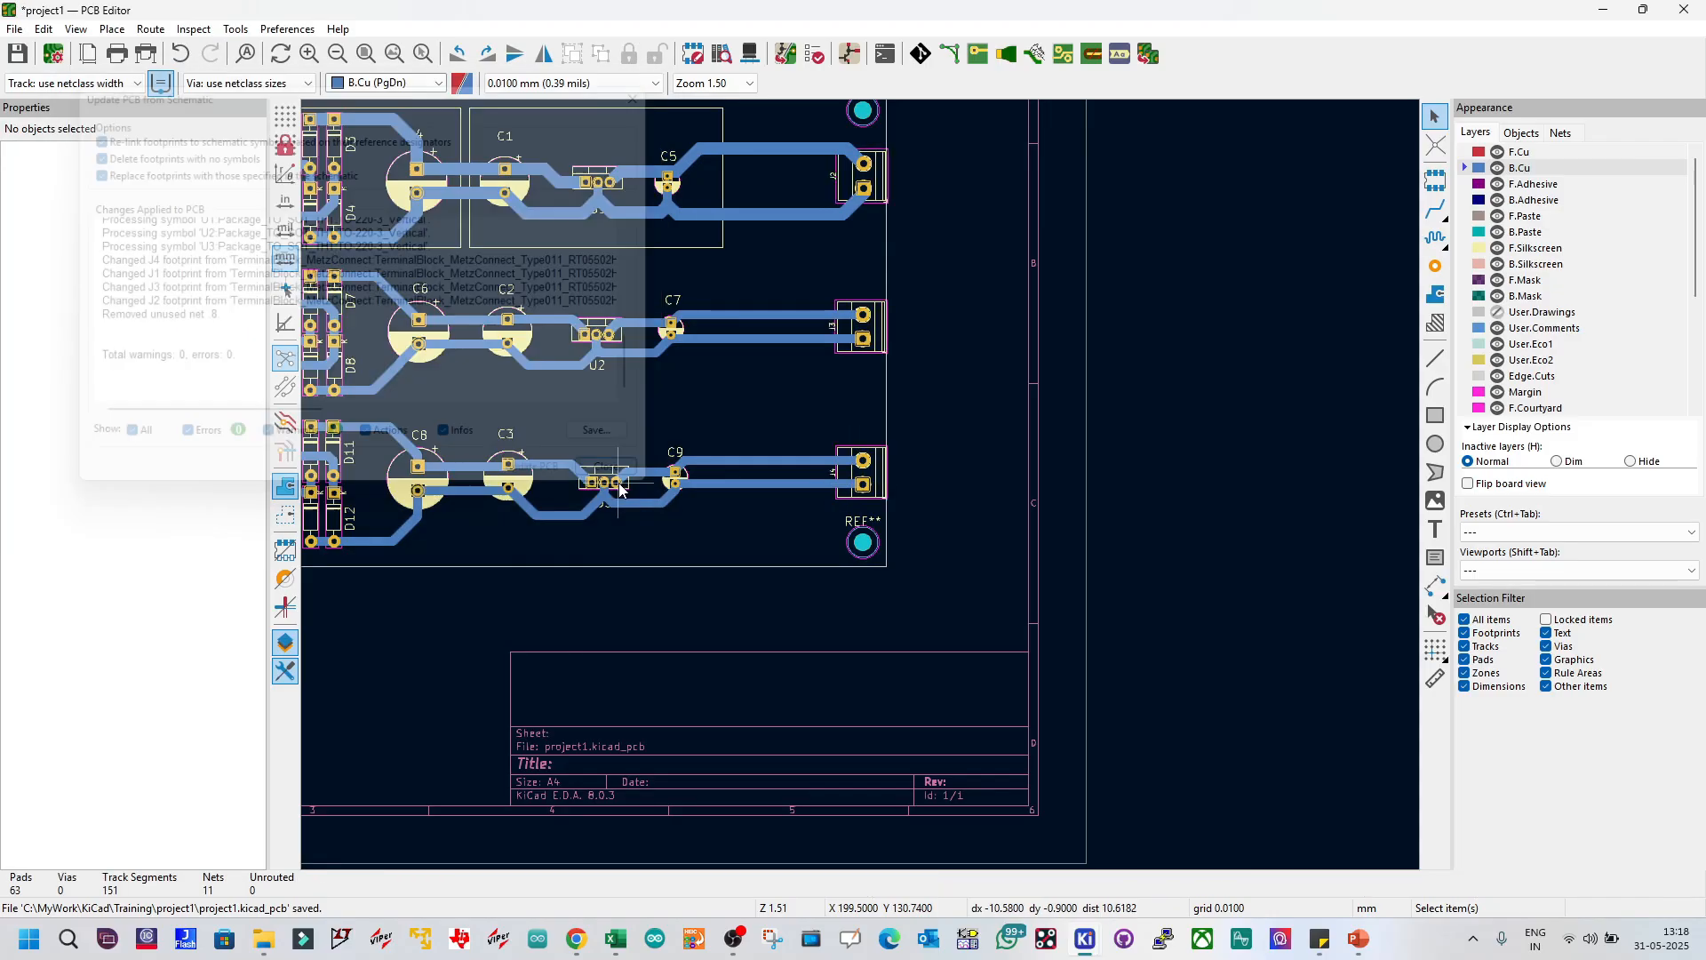
{"action": "scroll", "coordinate": [861, 485], "scroll_direction": "up", "scroll_amount": 2}
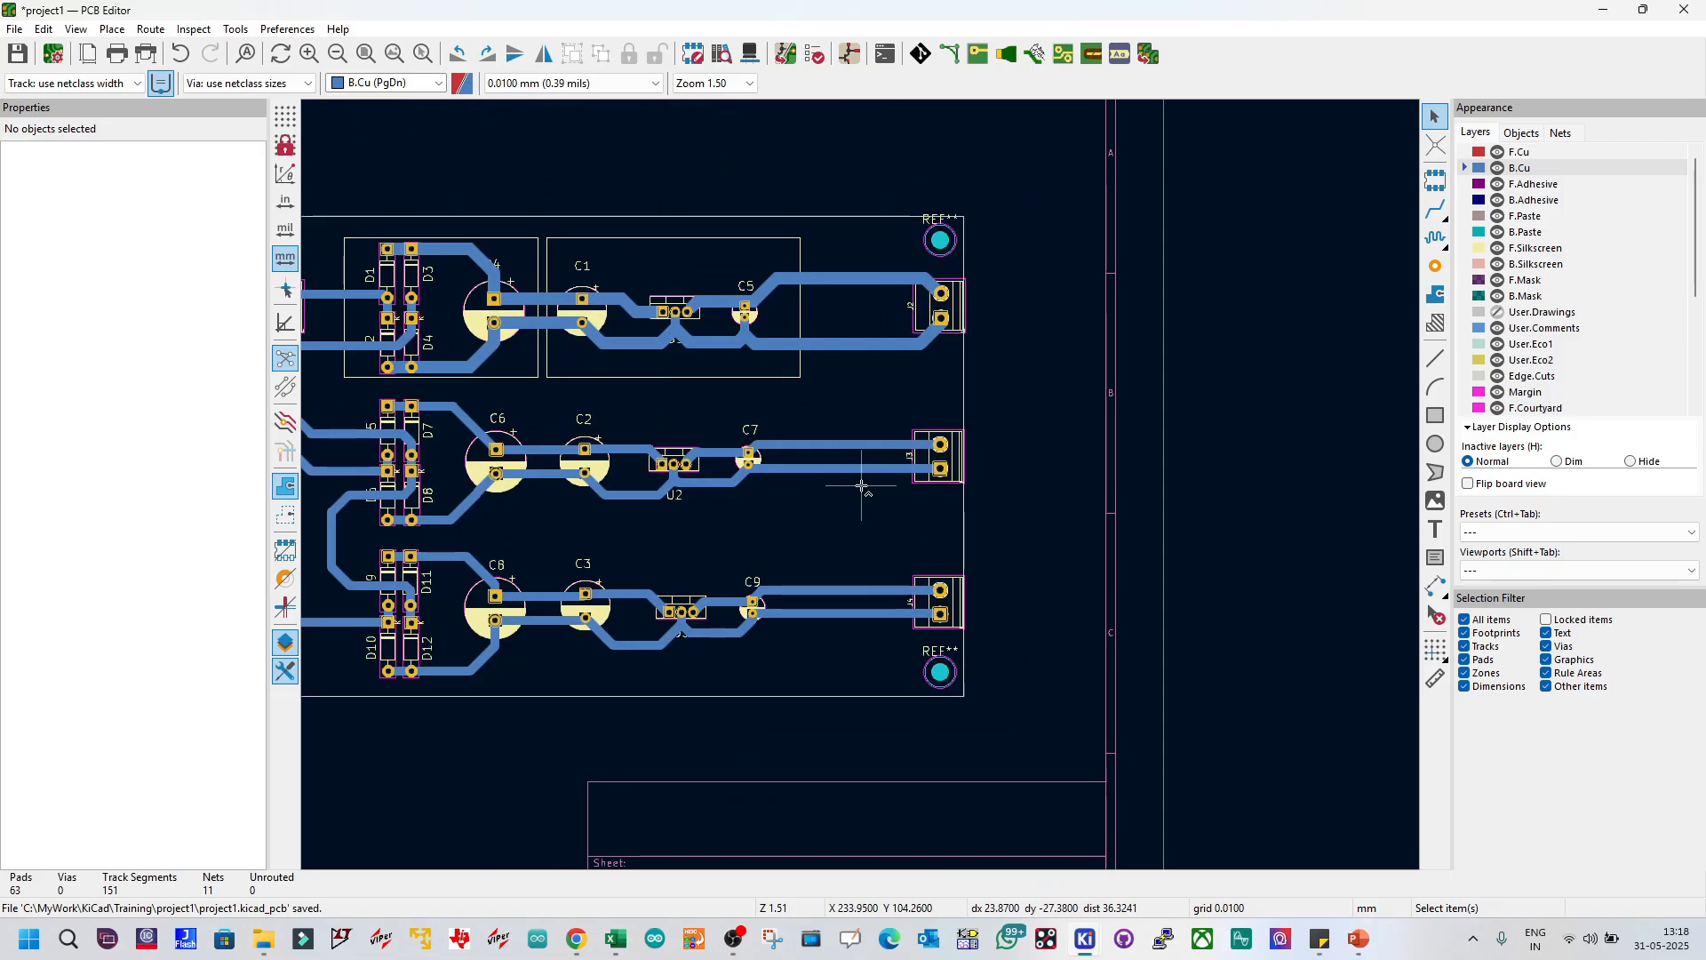
{"action": "key", "text": "F4"}
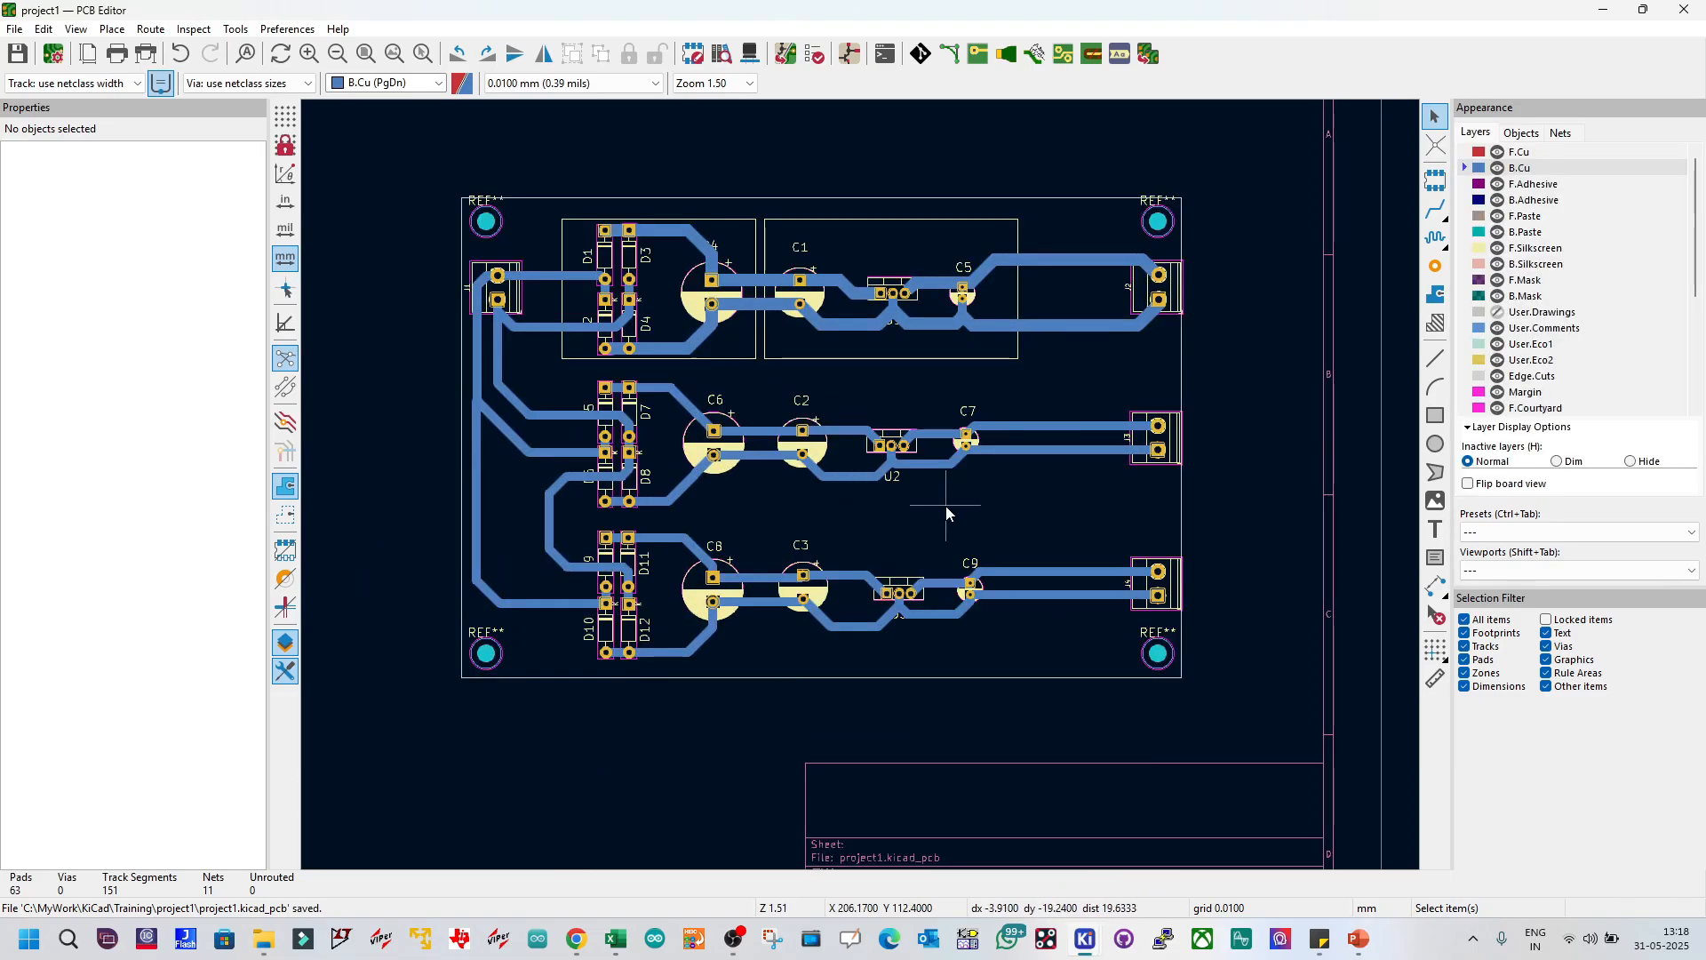
Step: Open the board in the 3D viewer and rotate it to inspect the terminal block models at both edges
{"action": "left_click", "coordinate": [75, 29]}
{"action": "left_click", "coordinate": [95, 82]}
{"action": "left_click_drag", "start_coordinate": [731, 295], "coordinate": [662, 447]}
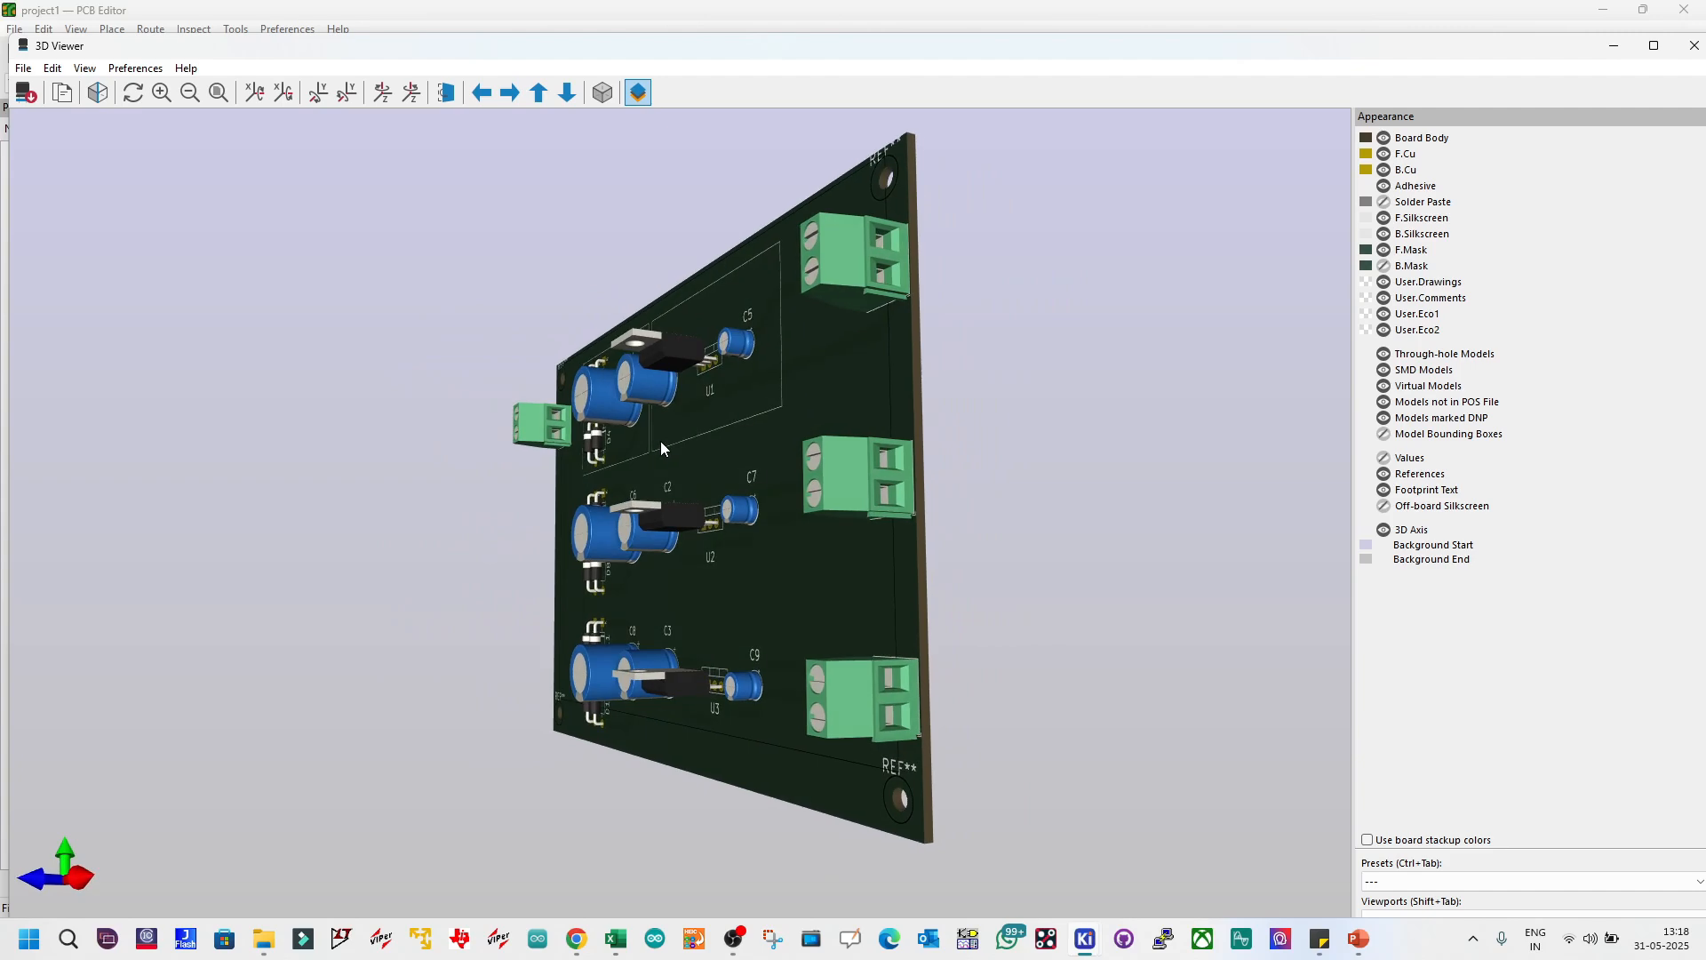
{"action": "left_click_drag", "start_coordinate": [951, 431], "coordinate": [157, 305]}
{"action": "left_click_drag", "start_coordinate": [155, 405], "coordinate": [400, 368]}
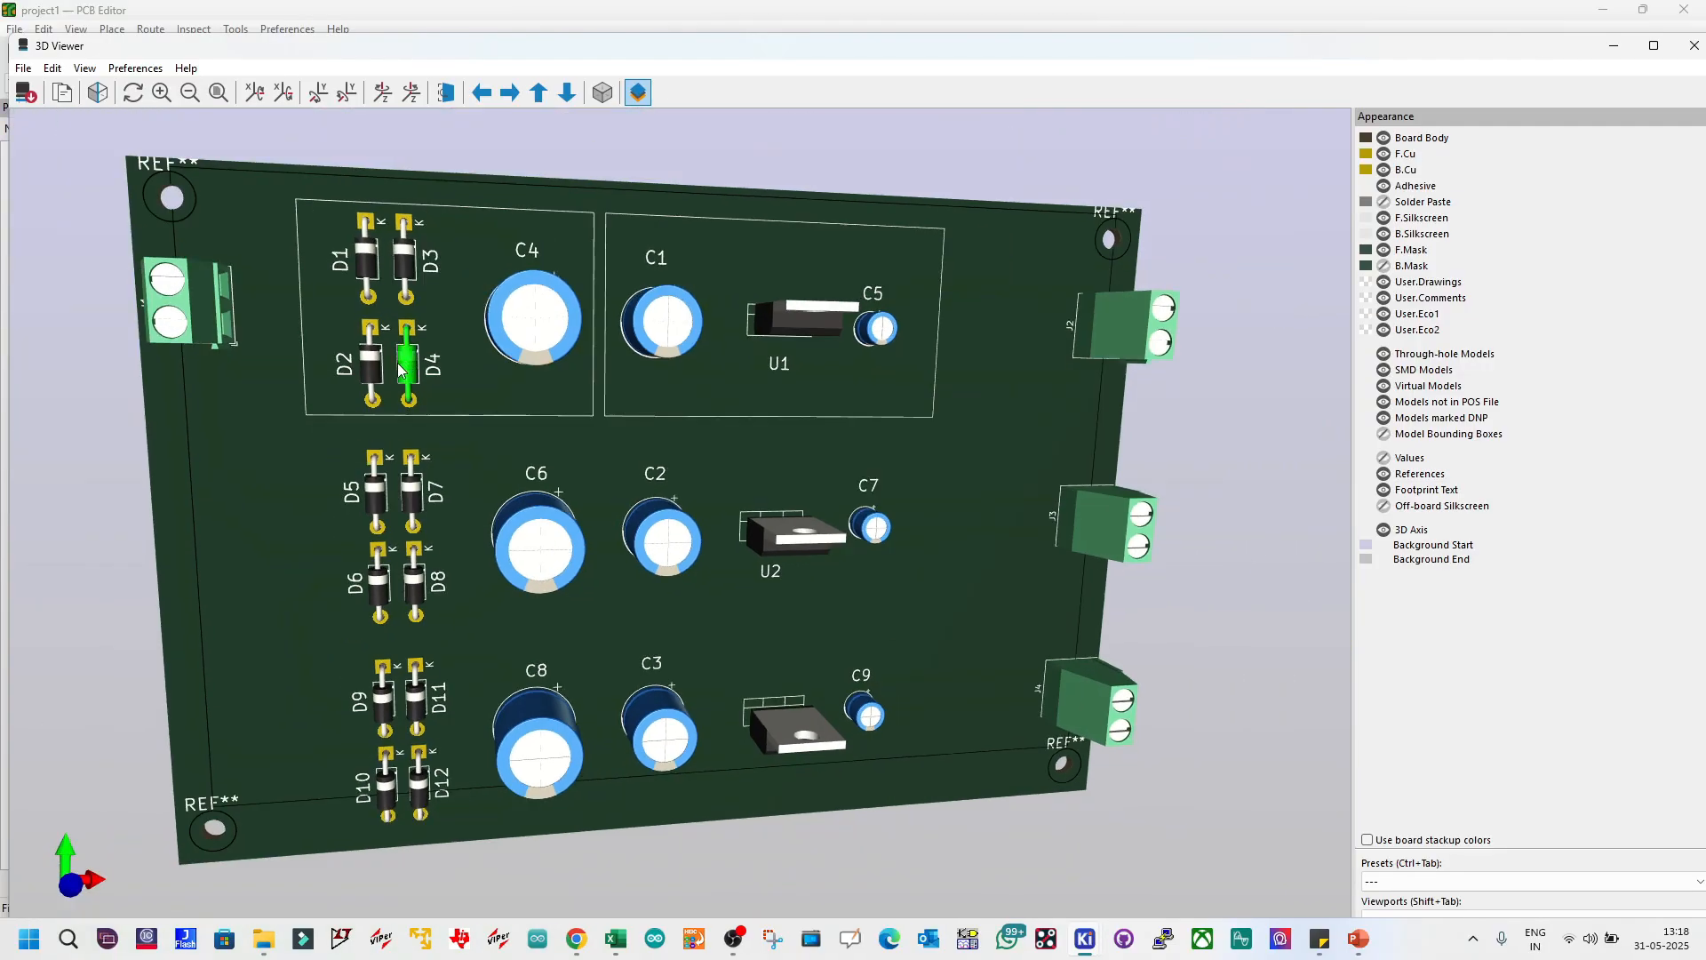
{"action": "left_click_drag", "start_coordinate": [238, 347], "coordinate": [177, 346]}
Step: Examine the orientation and placement of the J1 terminal block and the output connectors up close in 3D, and close the 3D viewer
{"action": "scroll", "coordinate": [301, 338], "scroll_direction": "up", "scroll_amount": 5}
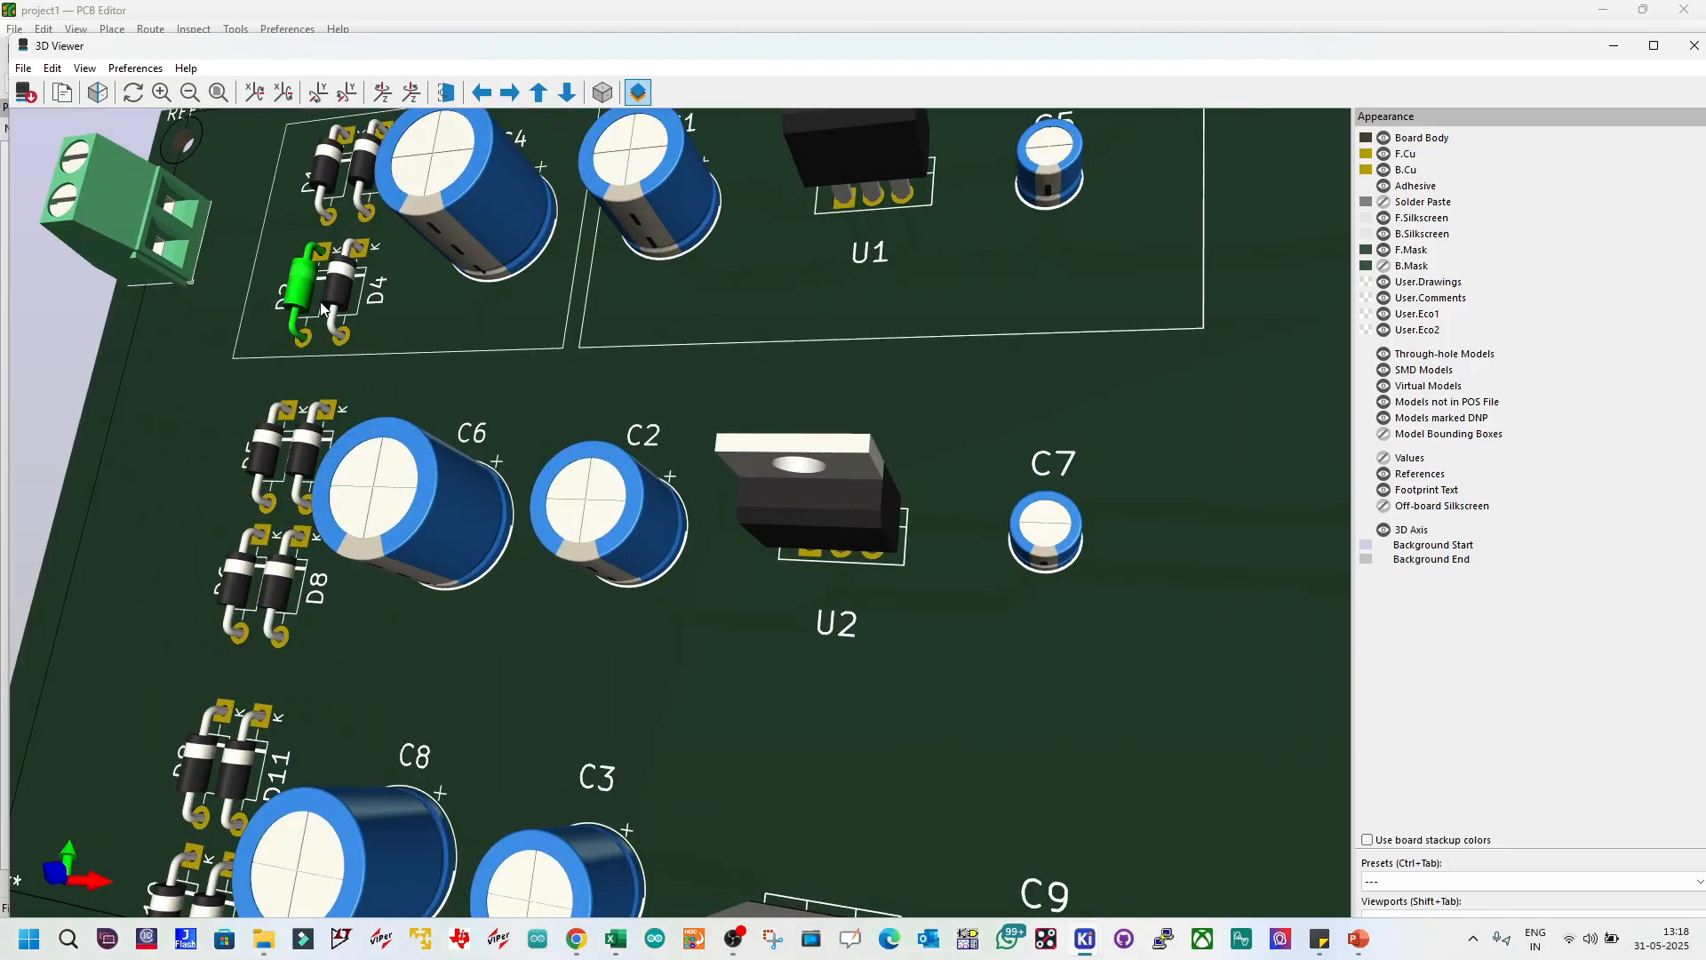
{"action": "left_click_drag", "start_coordinate": [400, 290], "coordinate": [193, 315]}
{"action": "scroll", "coordinate": [194, 315], "scroll_direction": "up", "scroll_amount": 2}
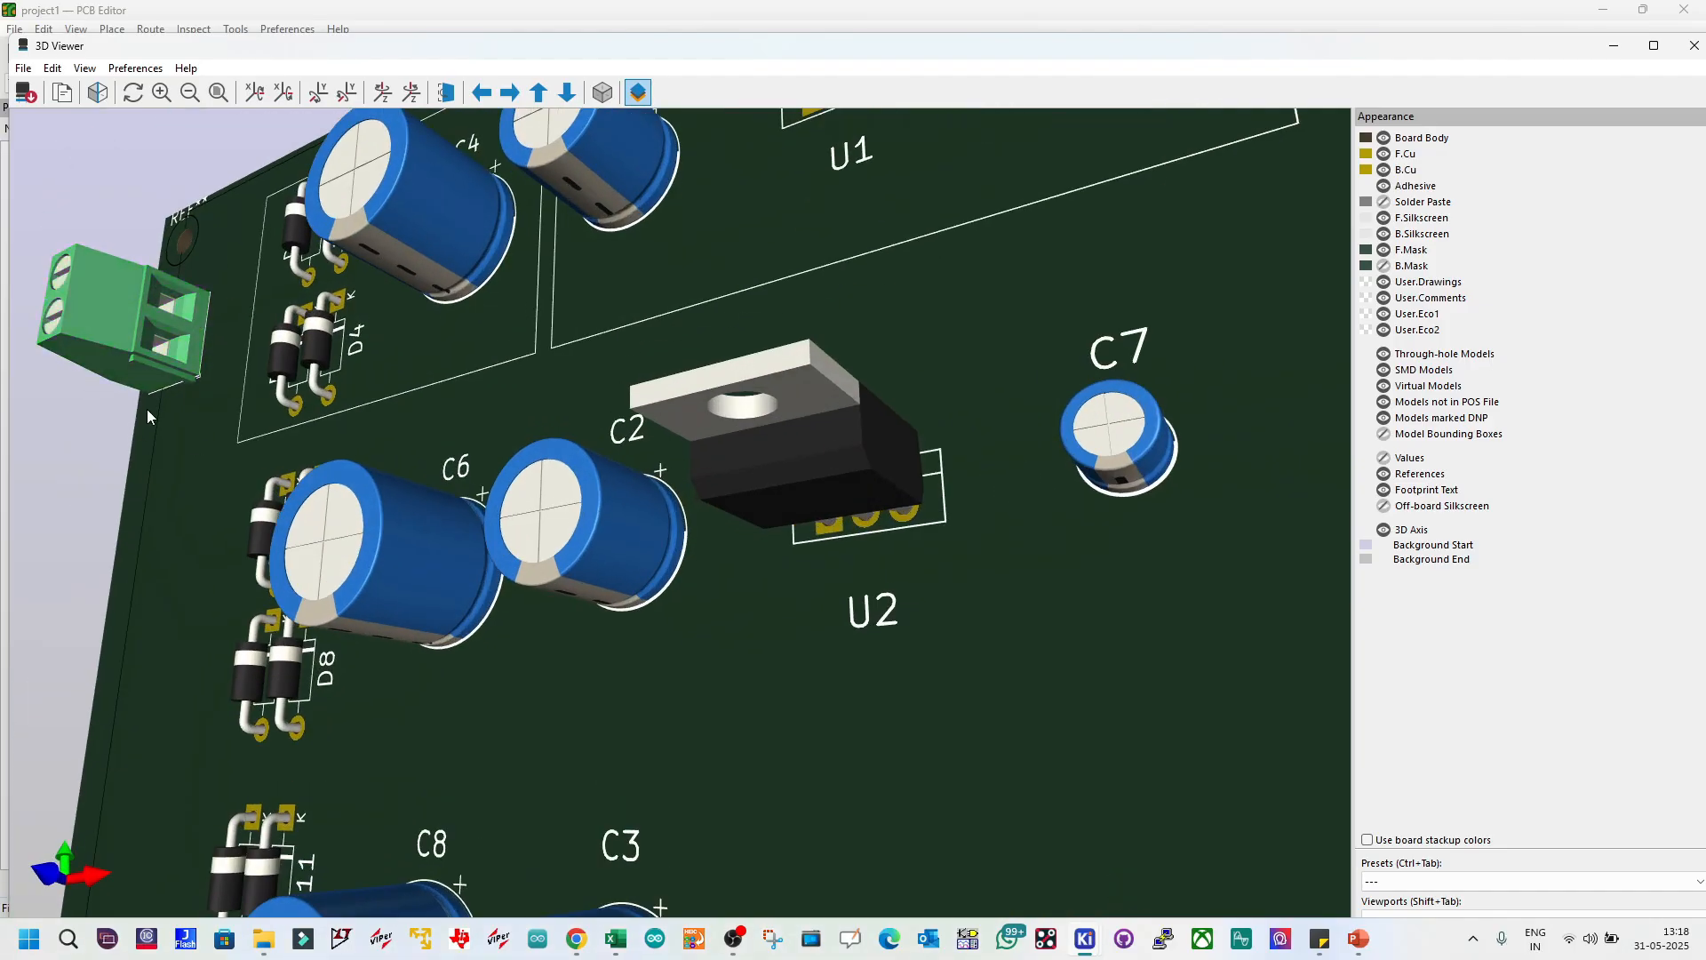
{"action": "scroll", "coordinate": [237, 421], "scroll_direction": "down", "scroll_amount": 3}
{"action": "scroll", "coordinate": [238, 420], "scroll_direction": "down", "scroll_amount": 3}
{"action": "scroll", "coordinate": [215, 444], "scroll_direction": "up", "scroll_amount": 3}
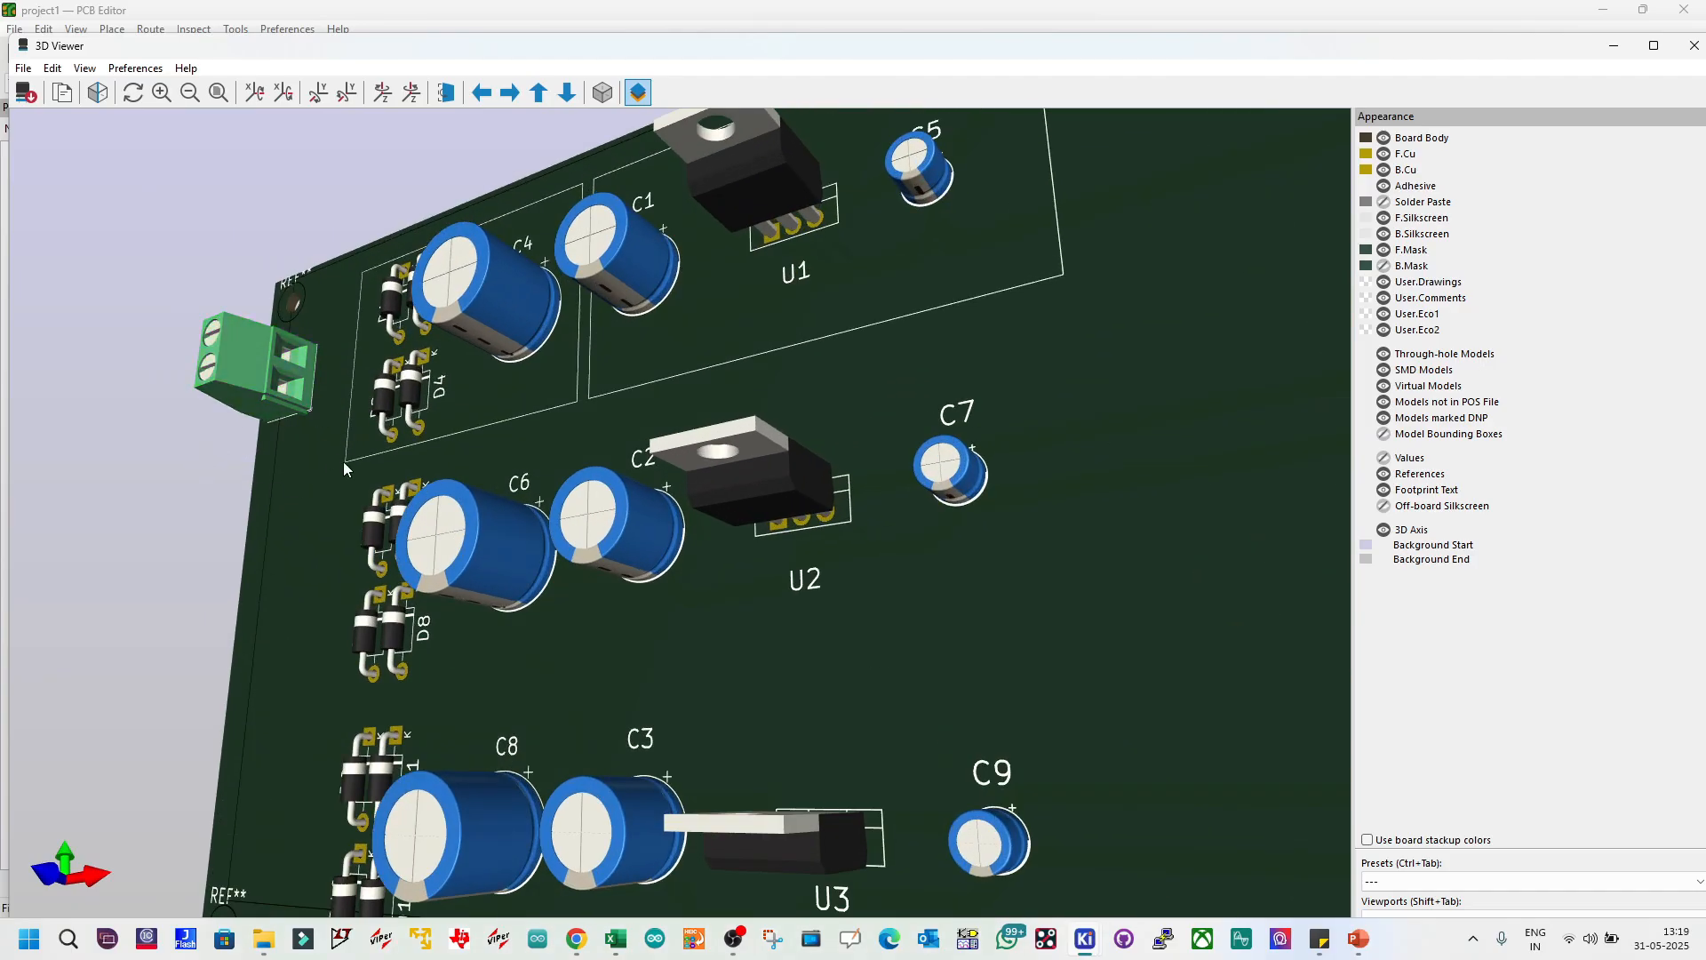
{"action": "left_click_drag", "start_coordinate": [343, 461], "coordinate": [714, 447]}
{"action": "scroll", "coordinate": [717, 441], "scroll_direction": "down", "scroll_amount": 3}
{"action": "left_click_drag", "start_coordinate": [298, 407], "coordinate": [638, 443]}
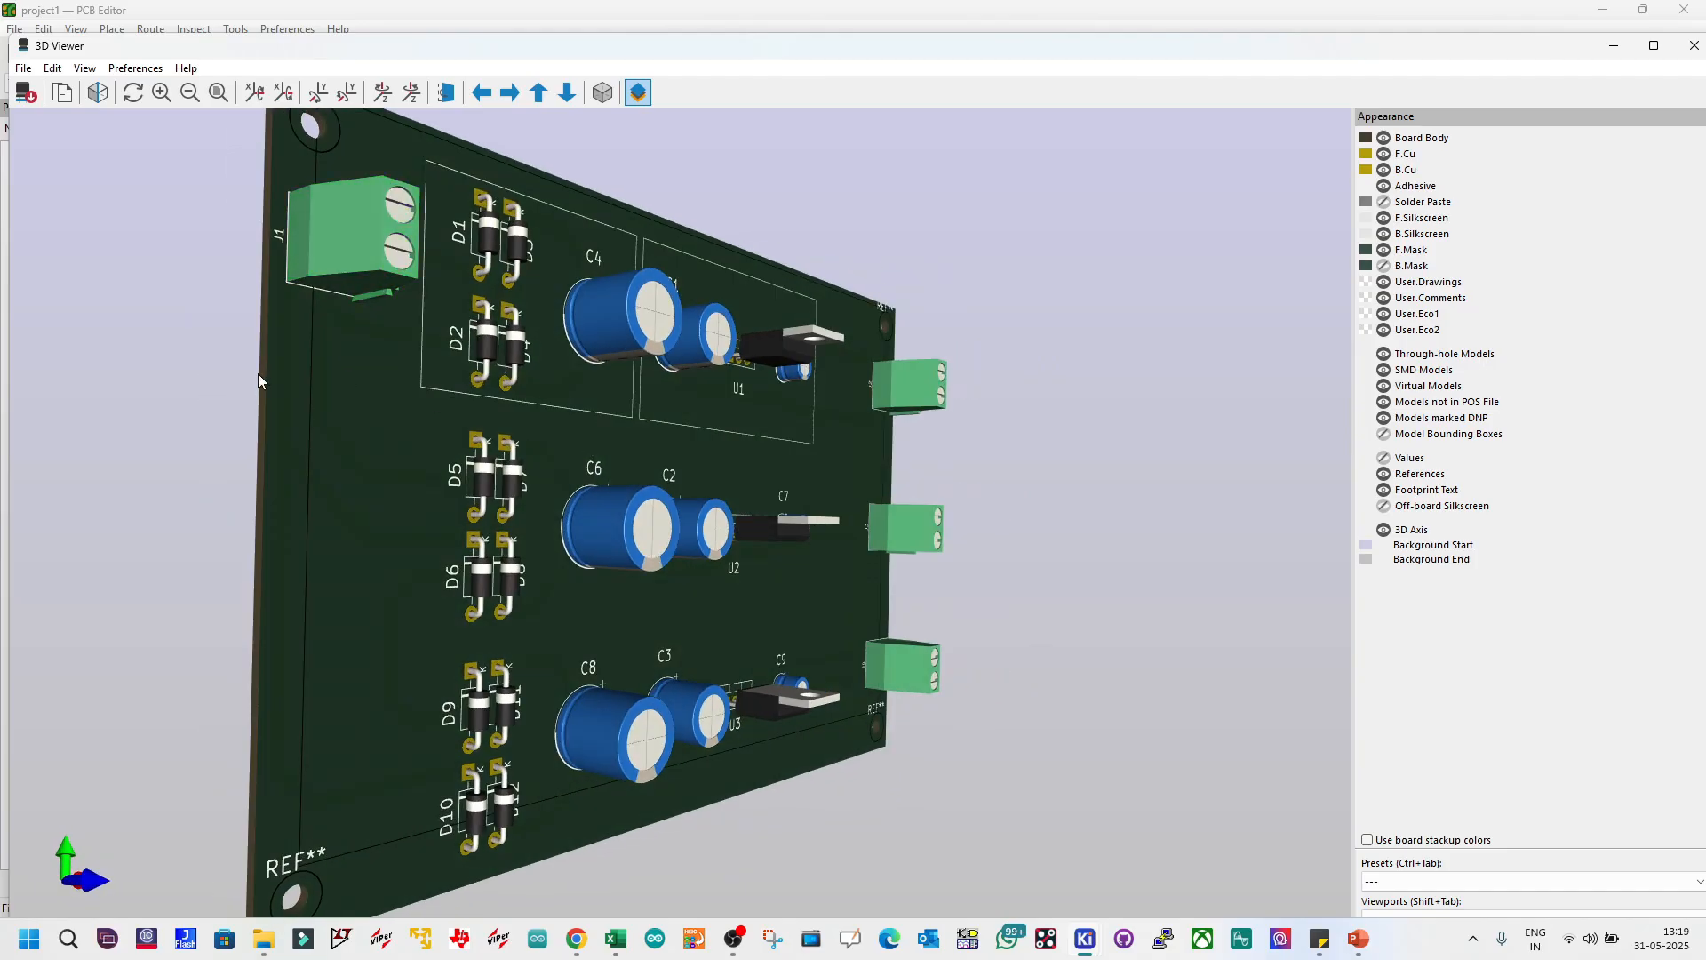
{"action": "left_click_drag", "start_coordinate": [869, 576], "coordinate": [721, 542]}
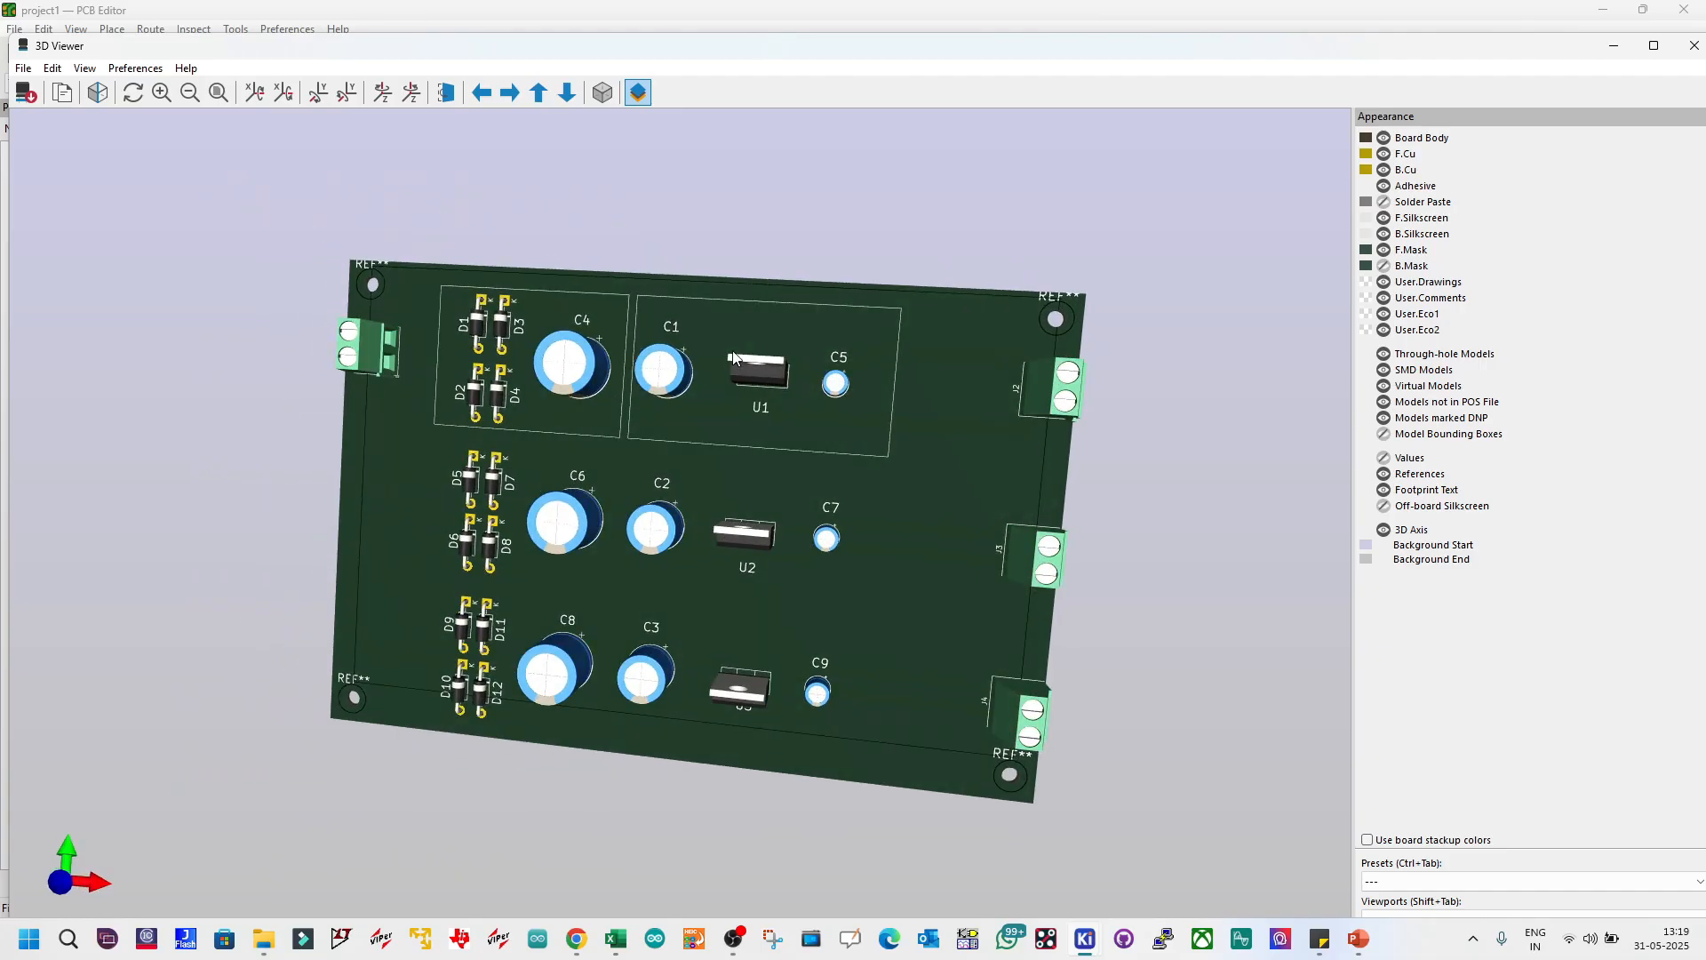
{"action": "left_click", "coordinate": [1693, 45]}
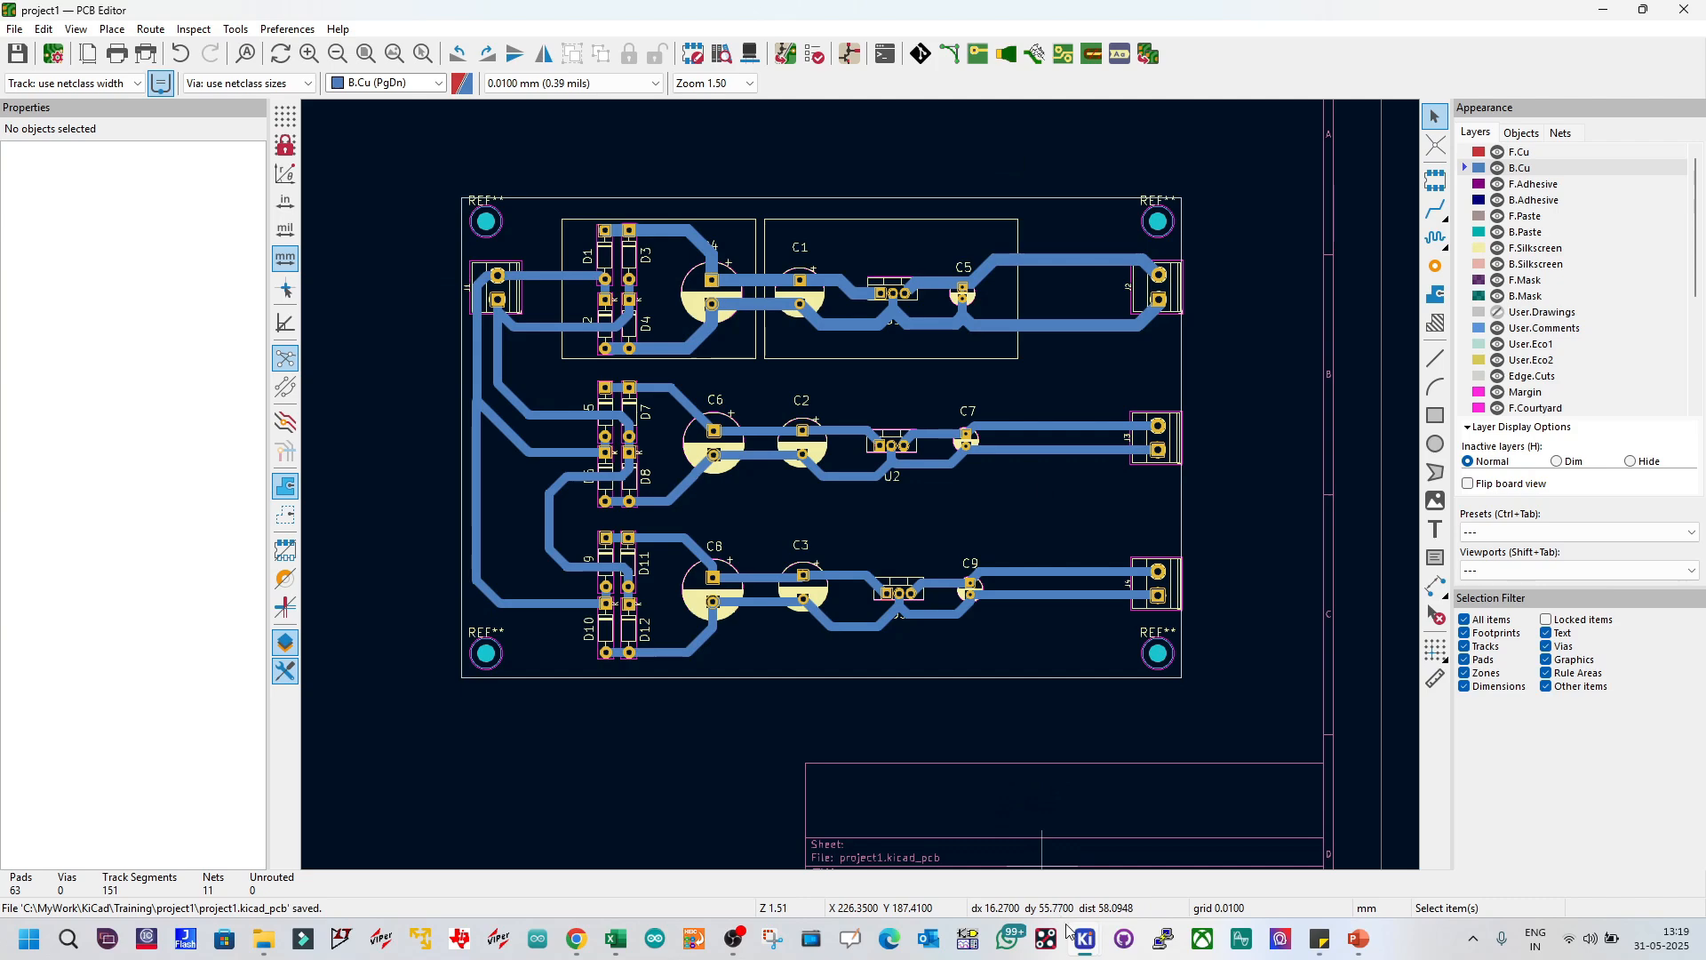
Step: Switch to the schematic, mirror screw terminal J1 vertically to swap the order of its pins, and save
{"action": "mouse_move", "coordinate": [1079, 937]}
{"action": "left_click", "coordinate": [999, 856]}
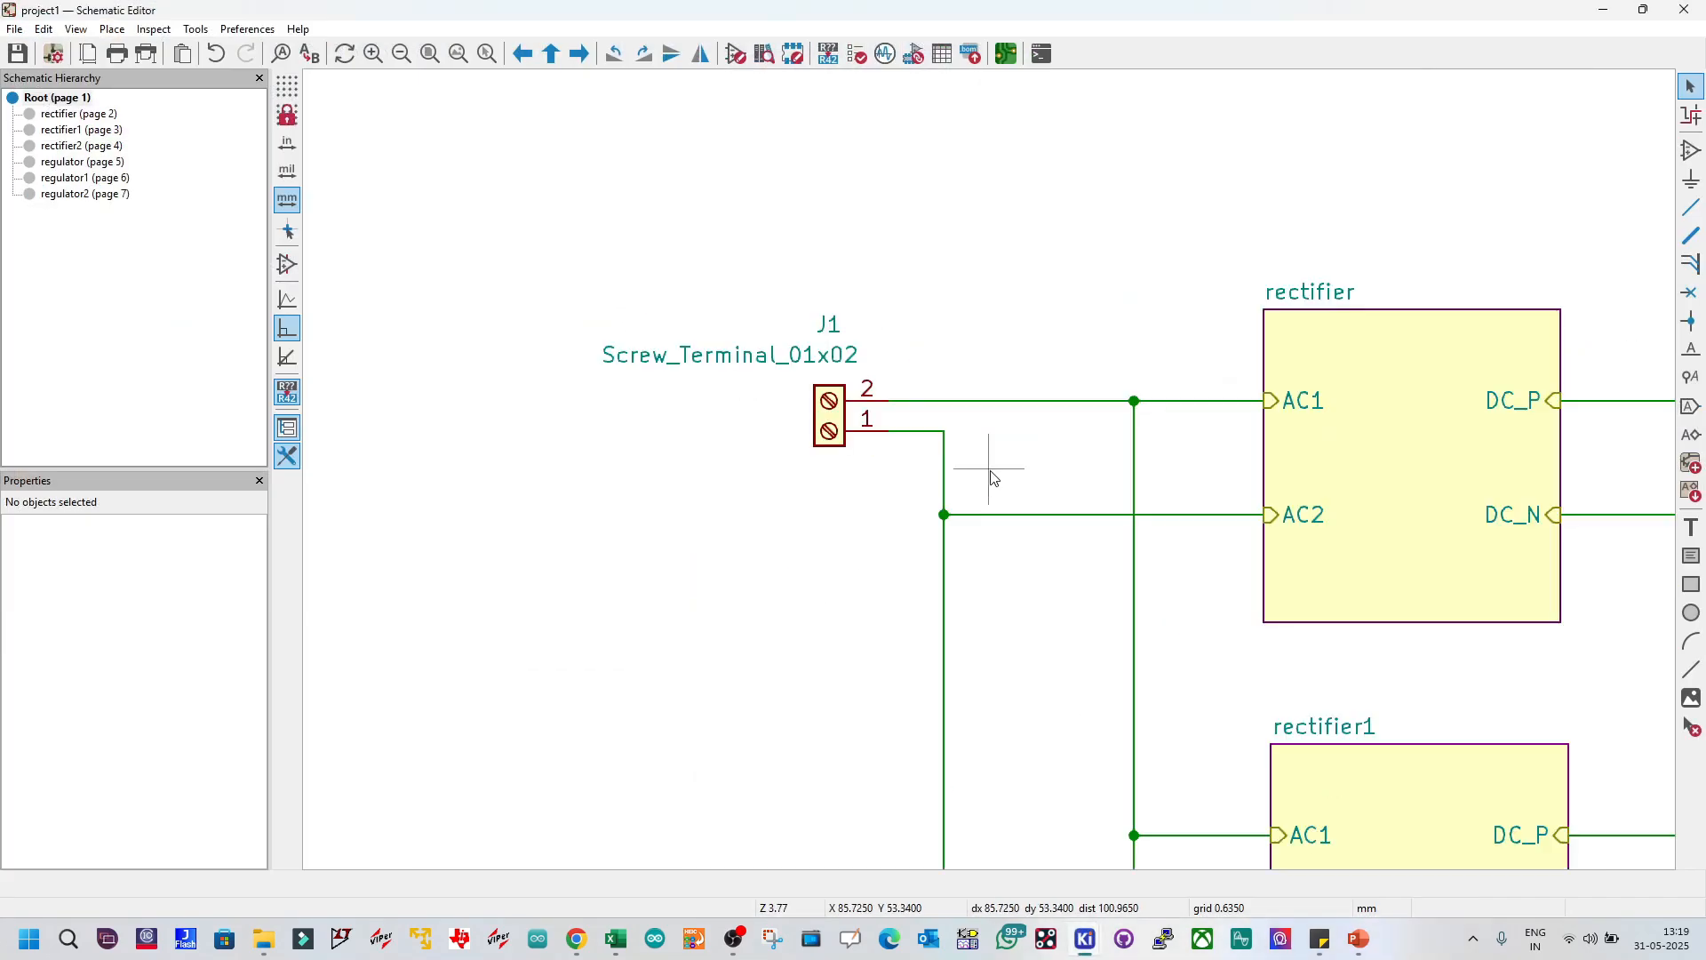
{"action": "left_click", "coordinate": [831, 416]}
{"action": "right_click", "coordinate": [838, 417]}
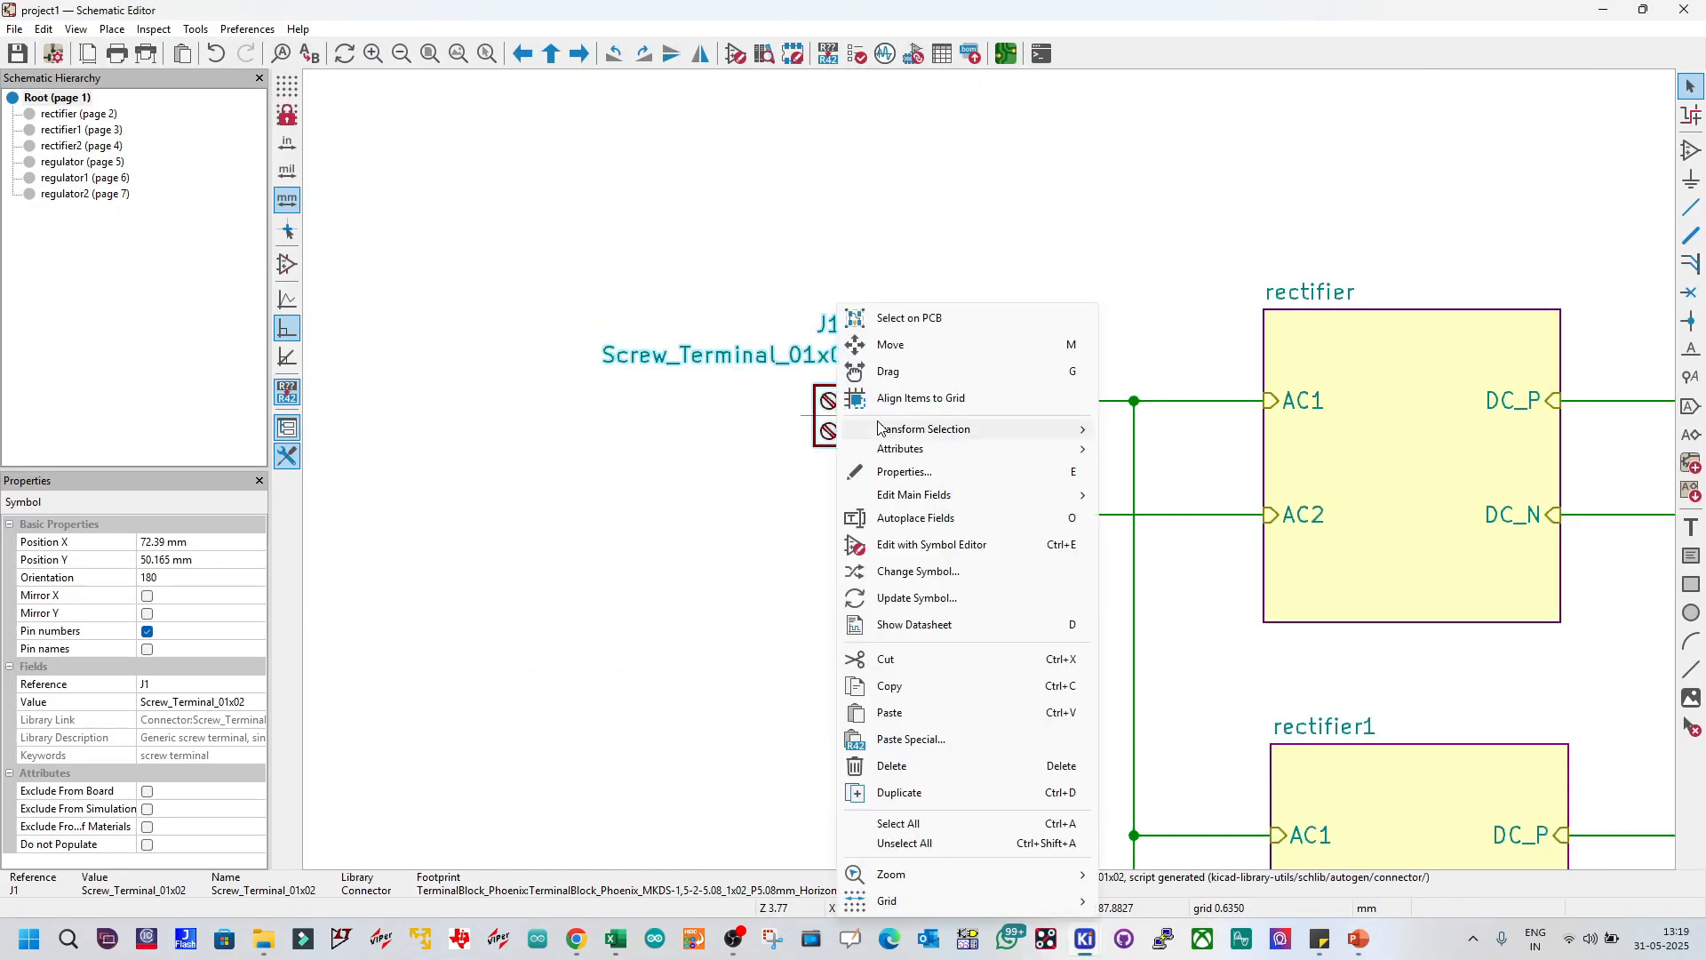
{"action": "mouse_move", "coordinate": [900, 432]}
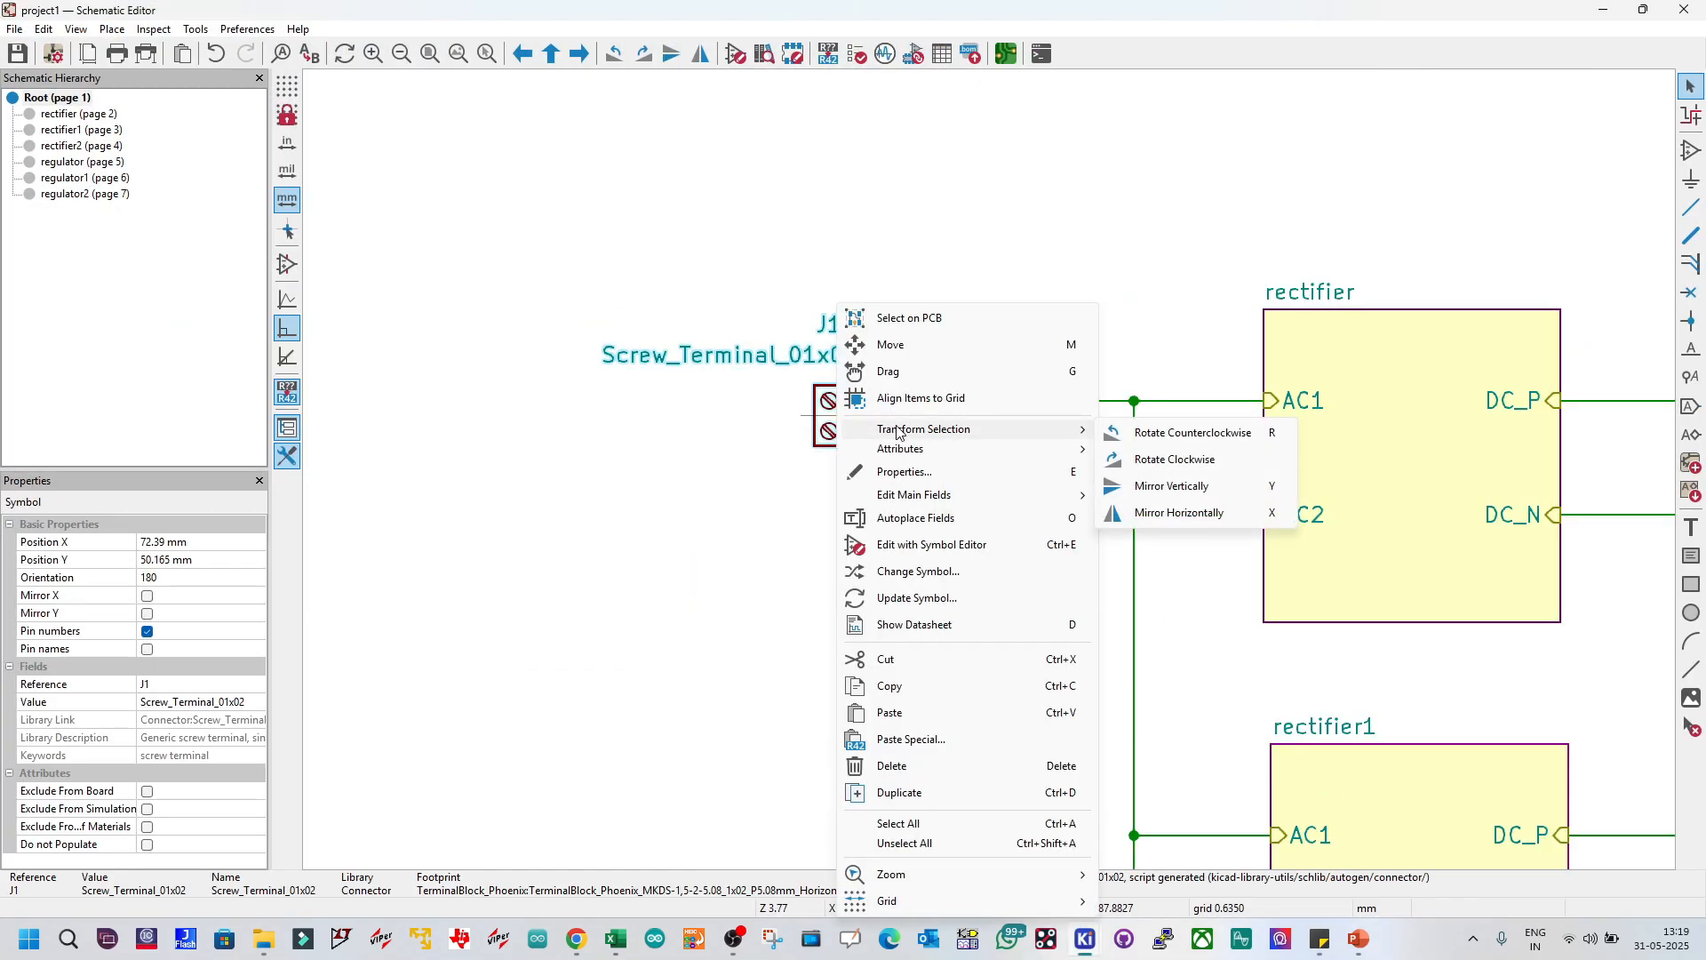
{"action": "left_click", "coordinate": [1172, 486]}
{"action": "left_click_drag", "start_coordinate": [829, 431], "coordinate": [833, 407]}
{"action": "key", "text": "ctrl+s"}
Step: Update the PCB from the schematic to apply the swapped J1 pin connections
{"action": "left_click", "coordinate": [197, 30]}
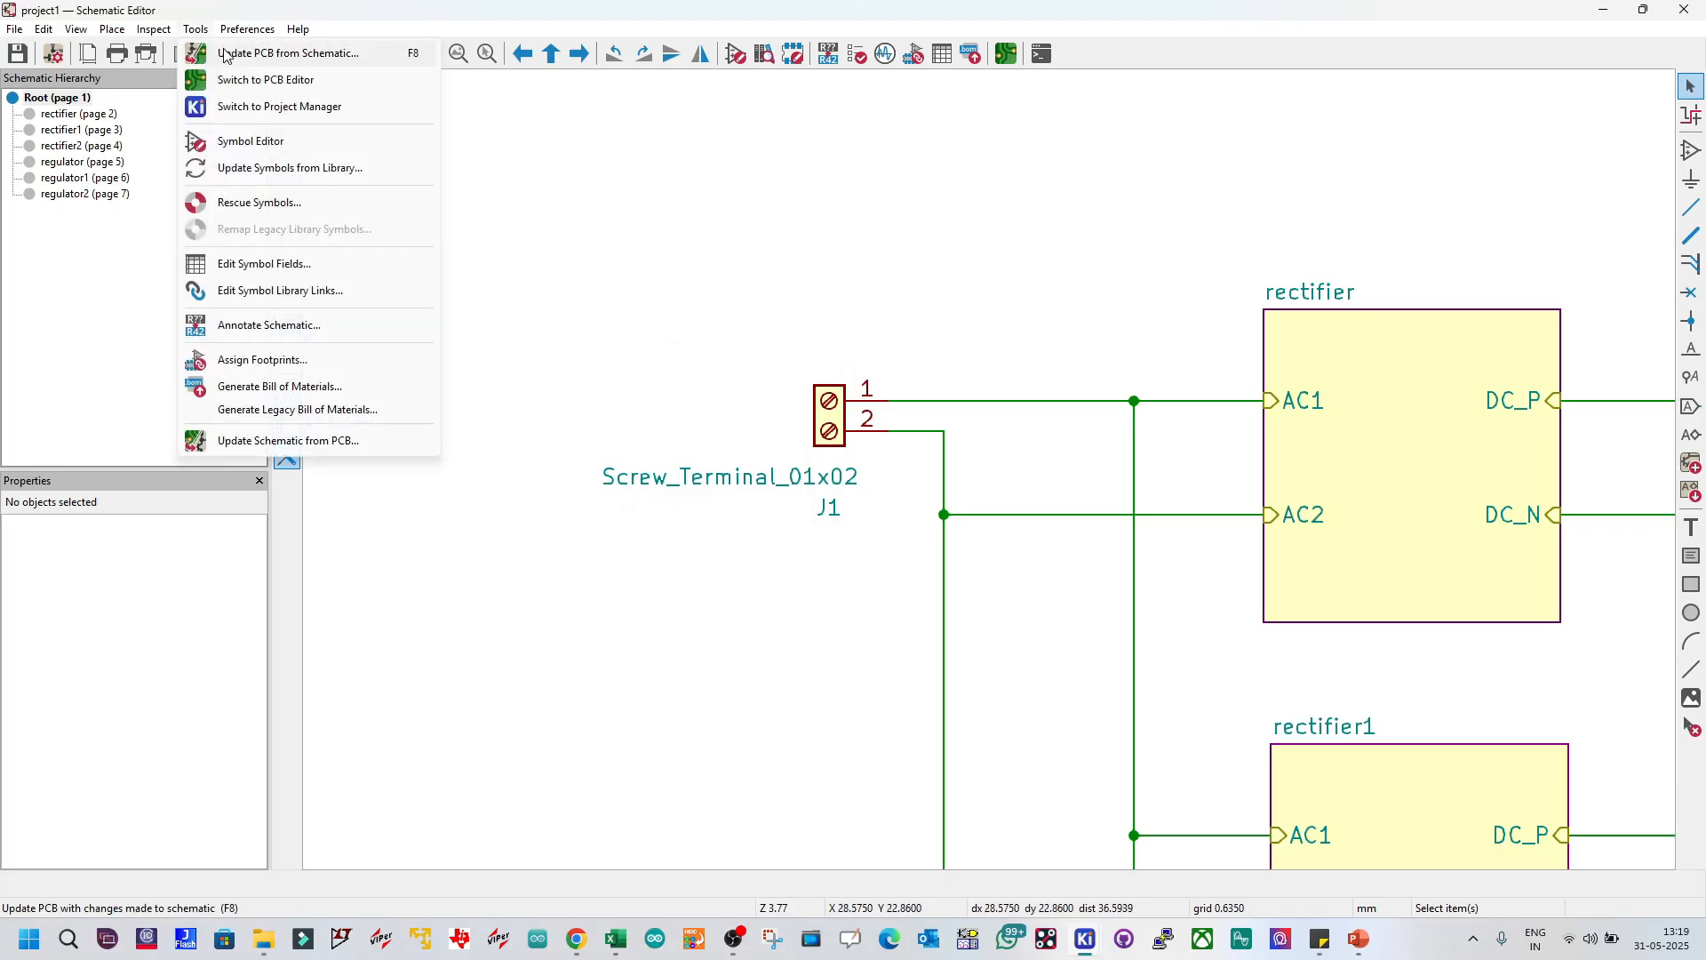
{"action": "left_click", "coordinate": [266, 45]}
{"action": "left_click", "coordinate": [543, 477]}
{"action": "left_click", "coordinate": [592, 479]}
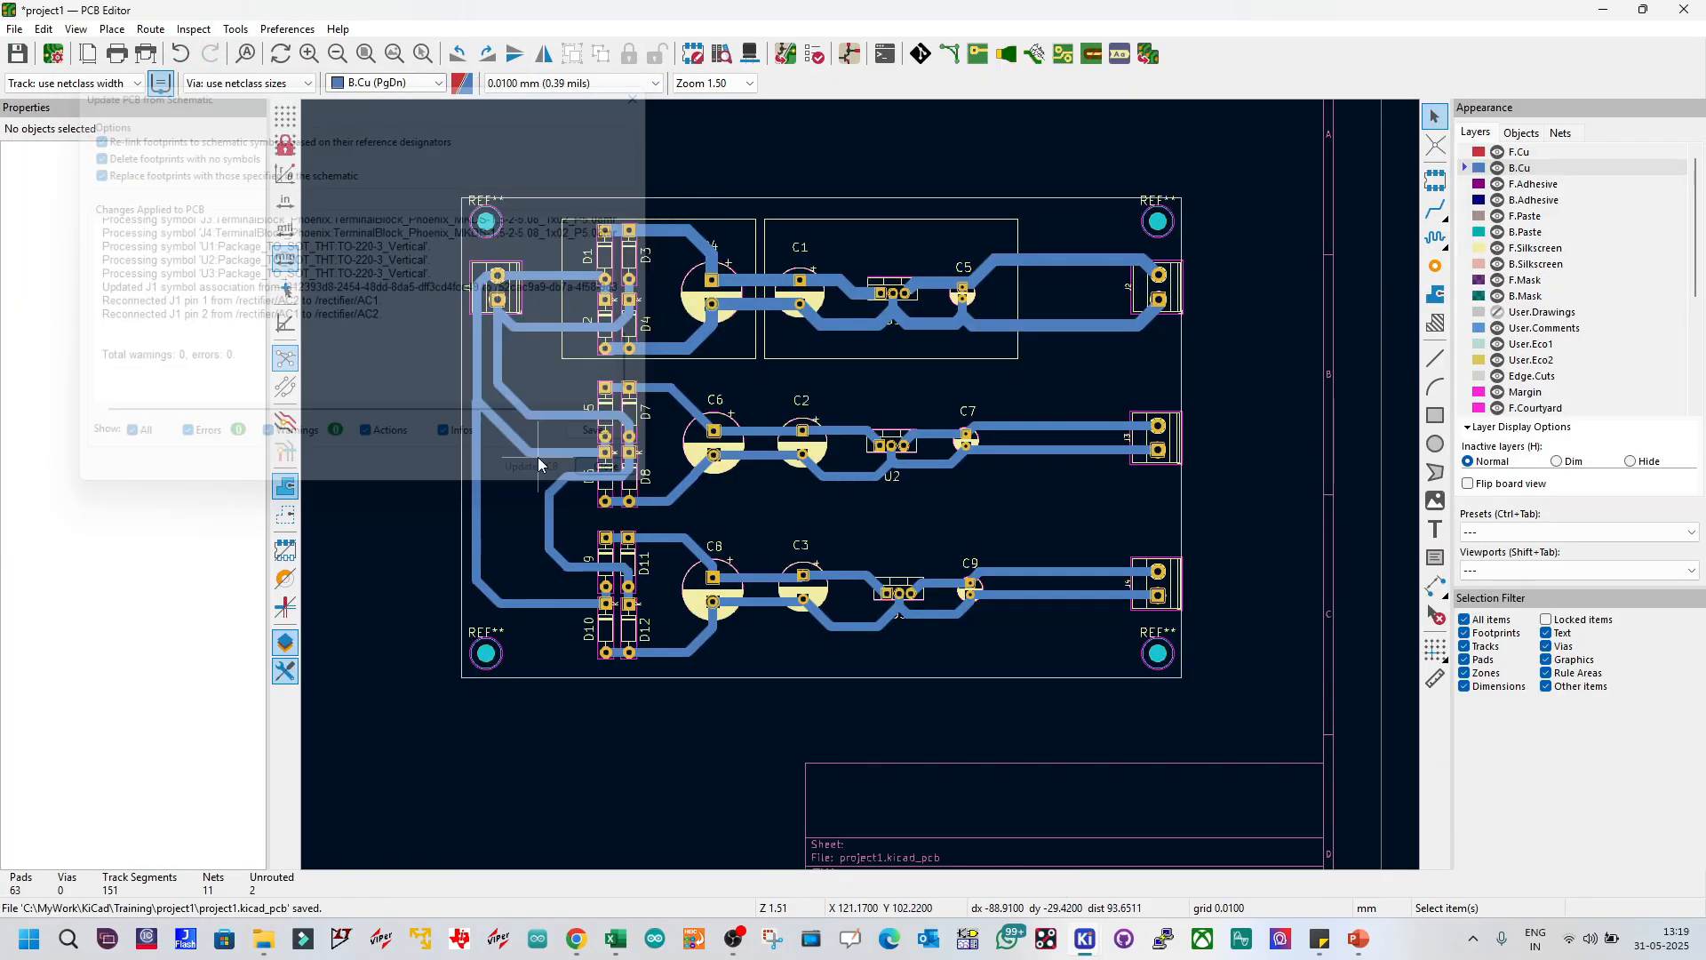
Step: Rotate the J1 footprint by 180° and place it back over its track ends
{"action": "scroll", "coordinate": [351, 412], "scroll_direction": "up", "scroll_amount": 6}
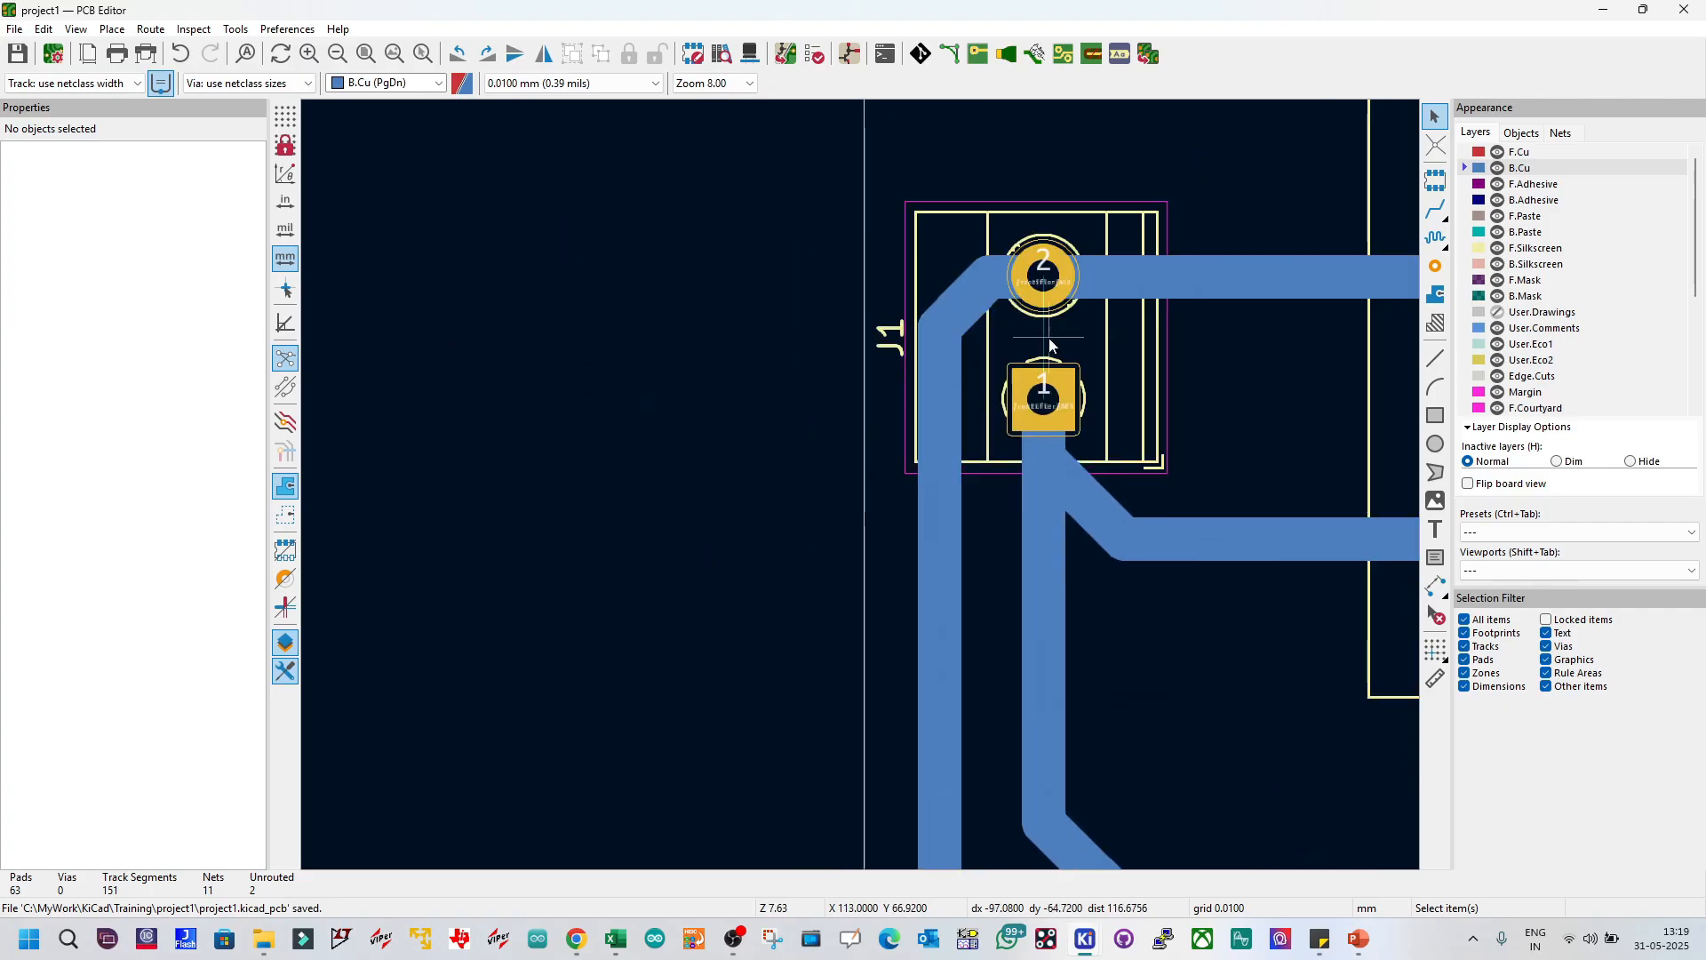
{"action": "left_click", "coordinate": [1051, 345]}
{"action": "key", "text": "m"}
{"action": "key", "text": "r"}
{"action": "key", "text": "r"}
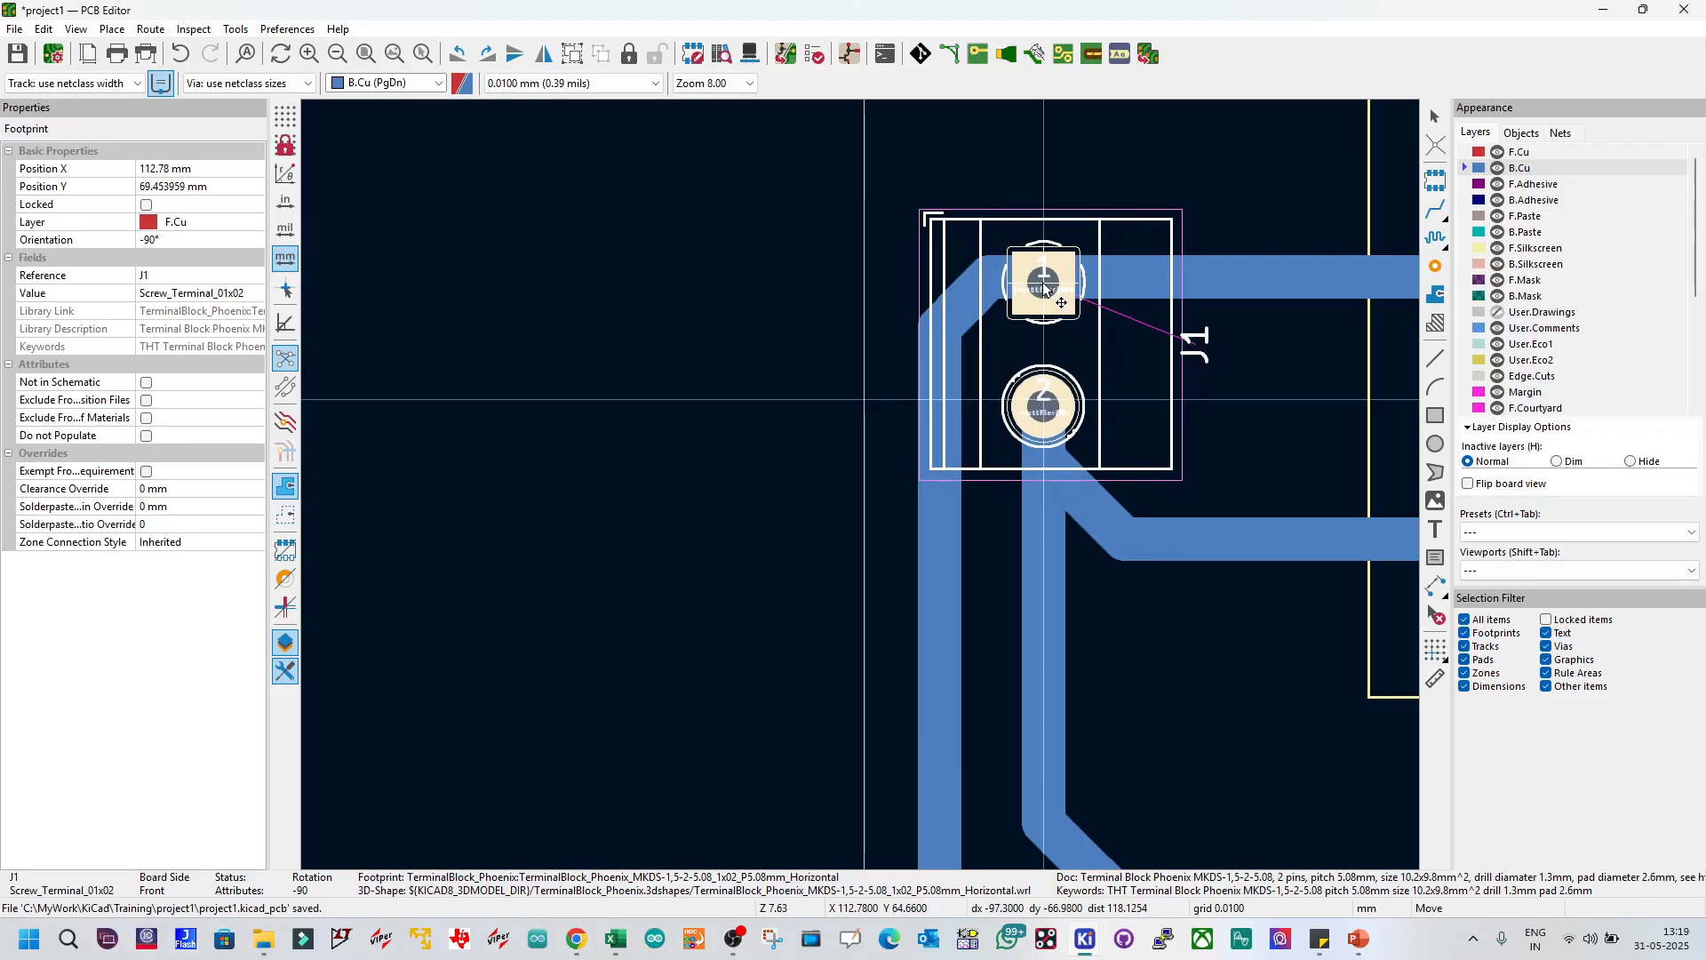
{"action": "left_click", "coordinate": [1047, 289]}
{"action": "key", "text": "Escape"}
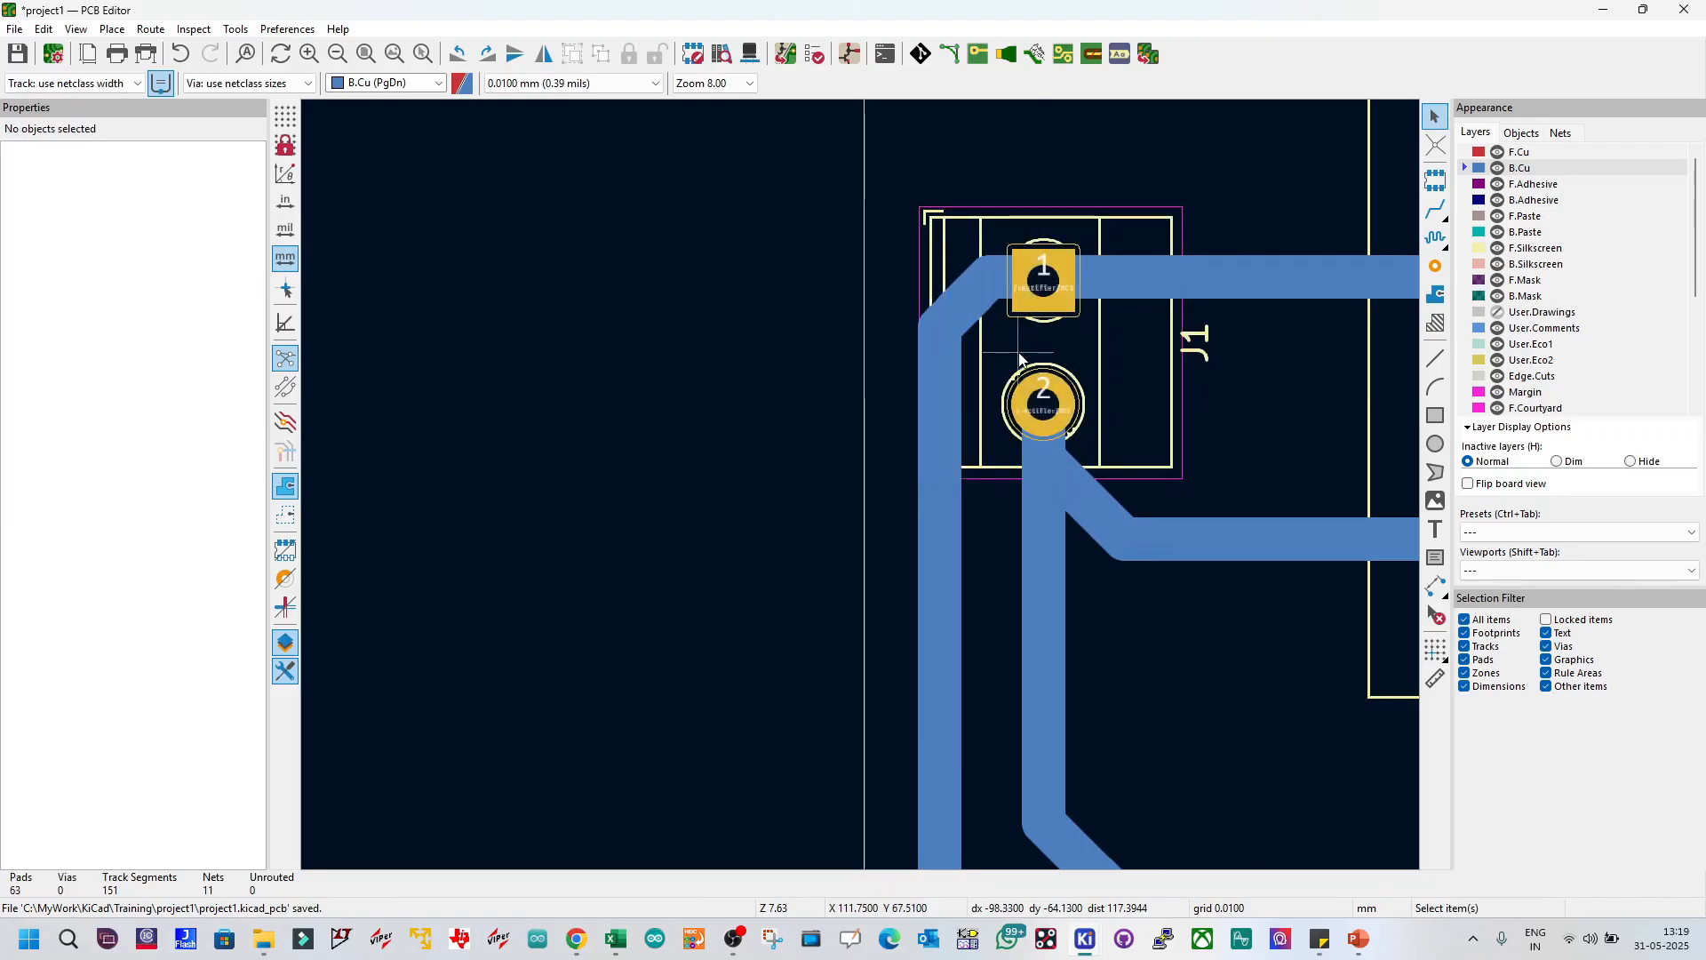
Step: Save the board and nudge J1 slightly to line its pads up with the existing tracks
{"action": "scroll", "coordinate": [1020, 358], "scroll_direction": "down", "scroll_amount": 3}
{"action": "key", "text": "ctrl+s"}
{"action": "key", "text": "m"}
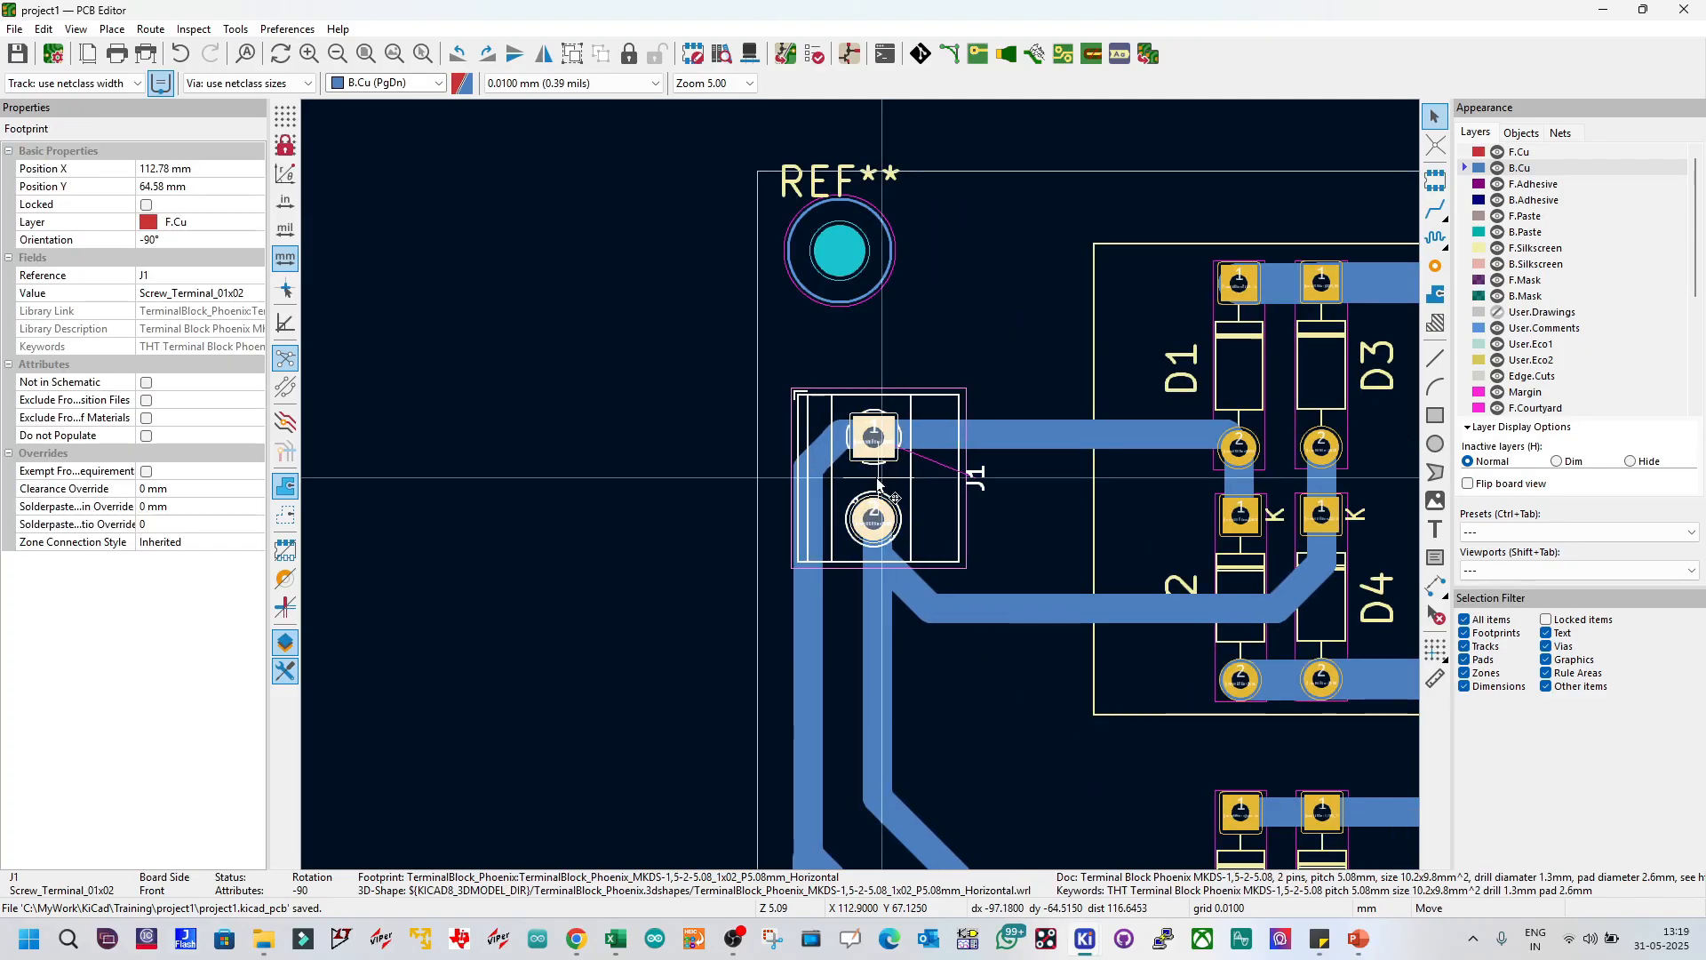
{"action": "left_click", "coordinate": [879, 478]}
{"action": "key", "text": "Escape"}
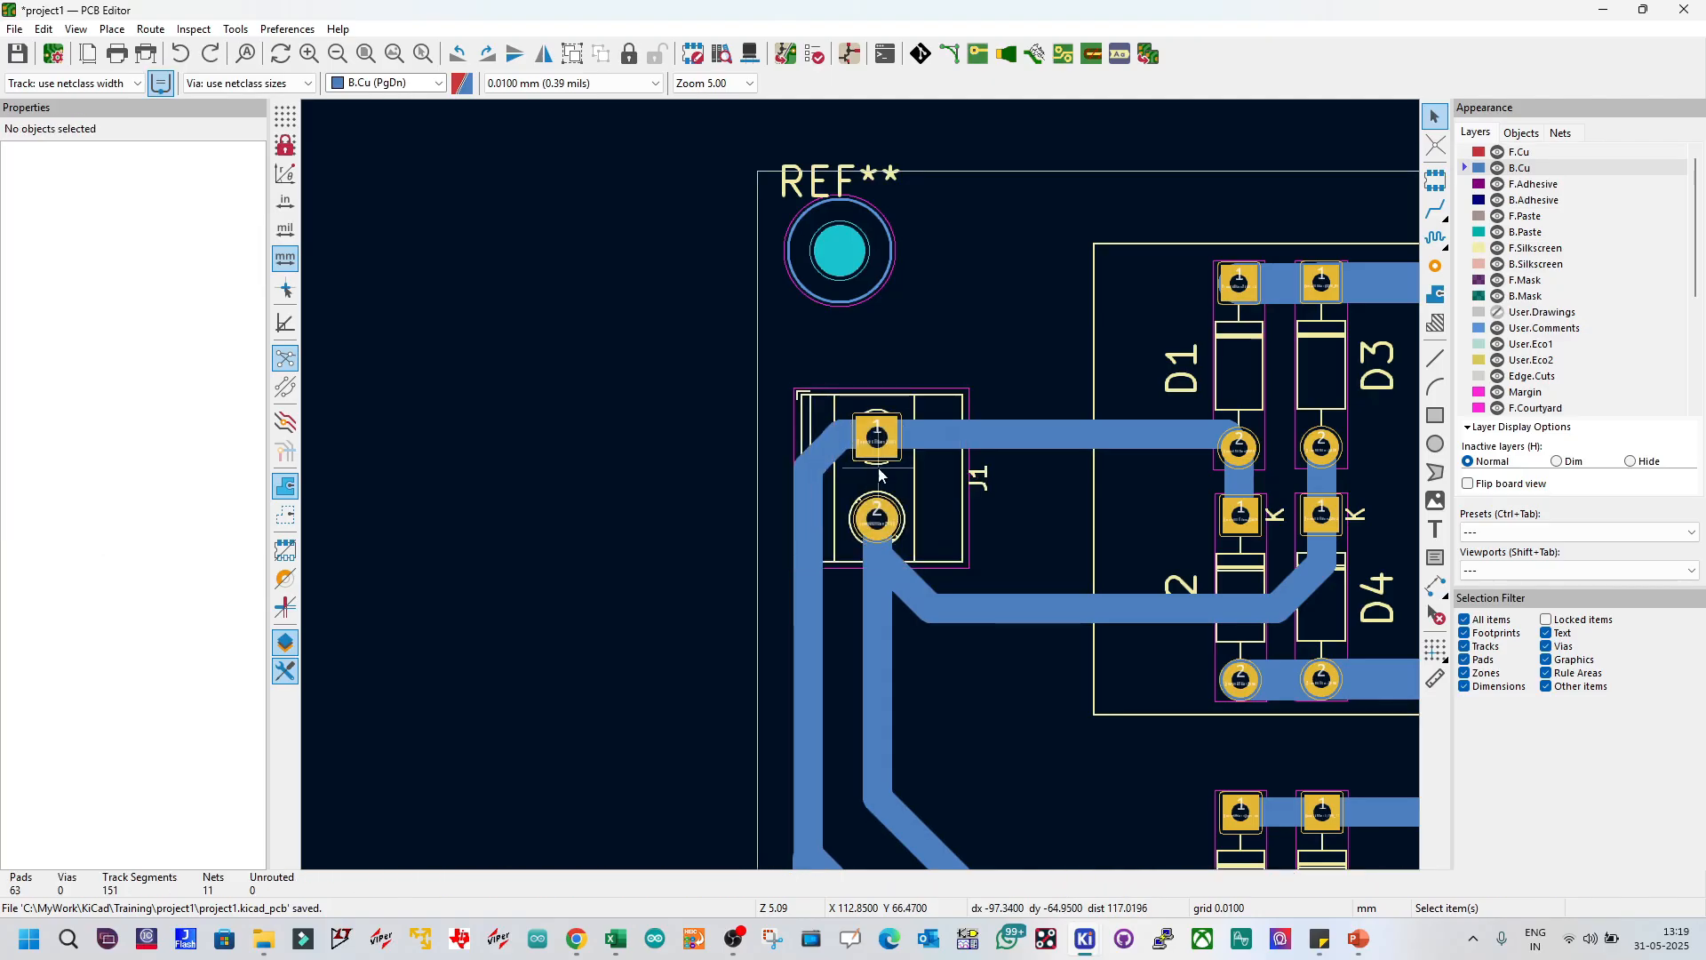
{"action": "left_click", "coordinate": [908, 435]}
{"action": "key", "text": "Escape"}
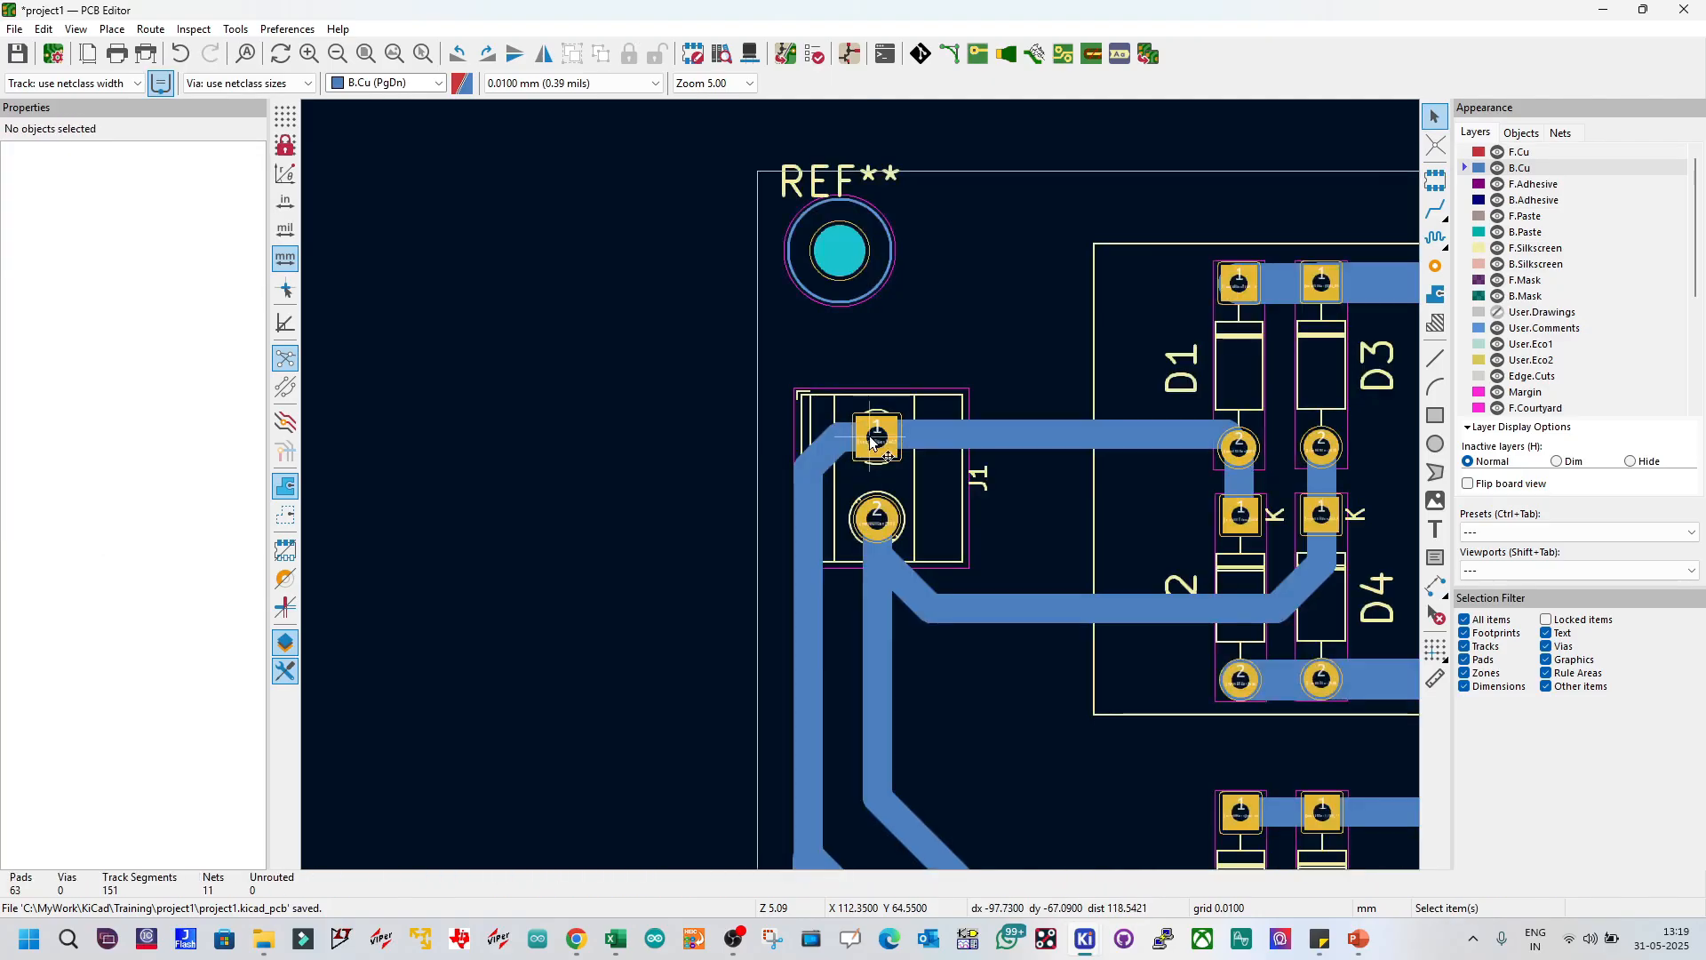
Step: Route a short B.Cu track at J1 pad 1 to tie it to the /rectifier/AC1 tracks
{"action": "scroll", "coordinate": [871, 441], "scroll_direction": "up", "scroll_amount": 4}
{"action": "left_click", "coordinate": [775, 483]}
{"action": "left_click", "coordinate": [795, 498]}
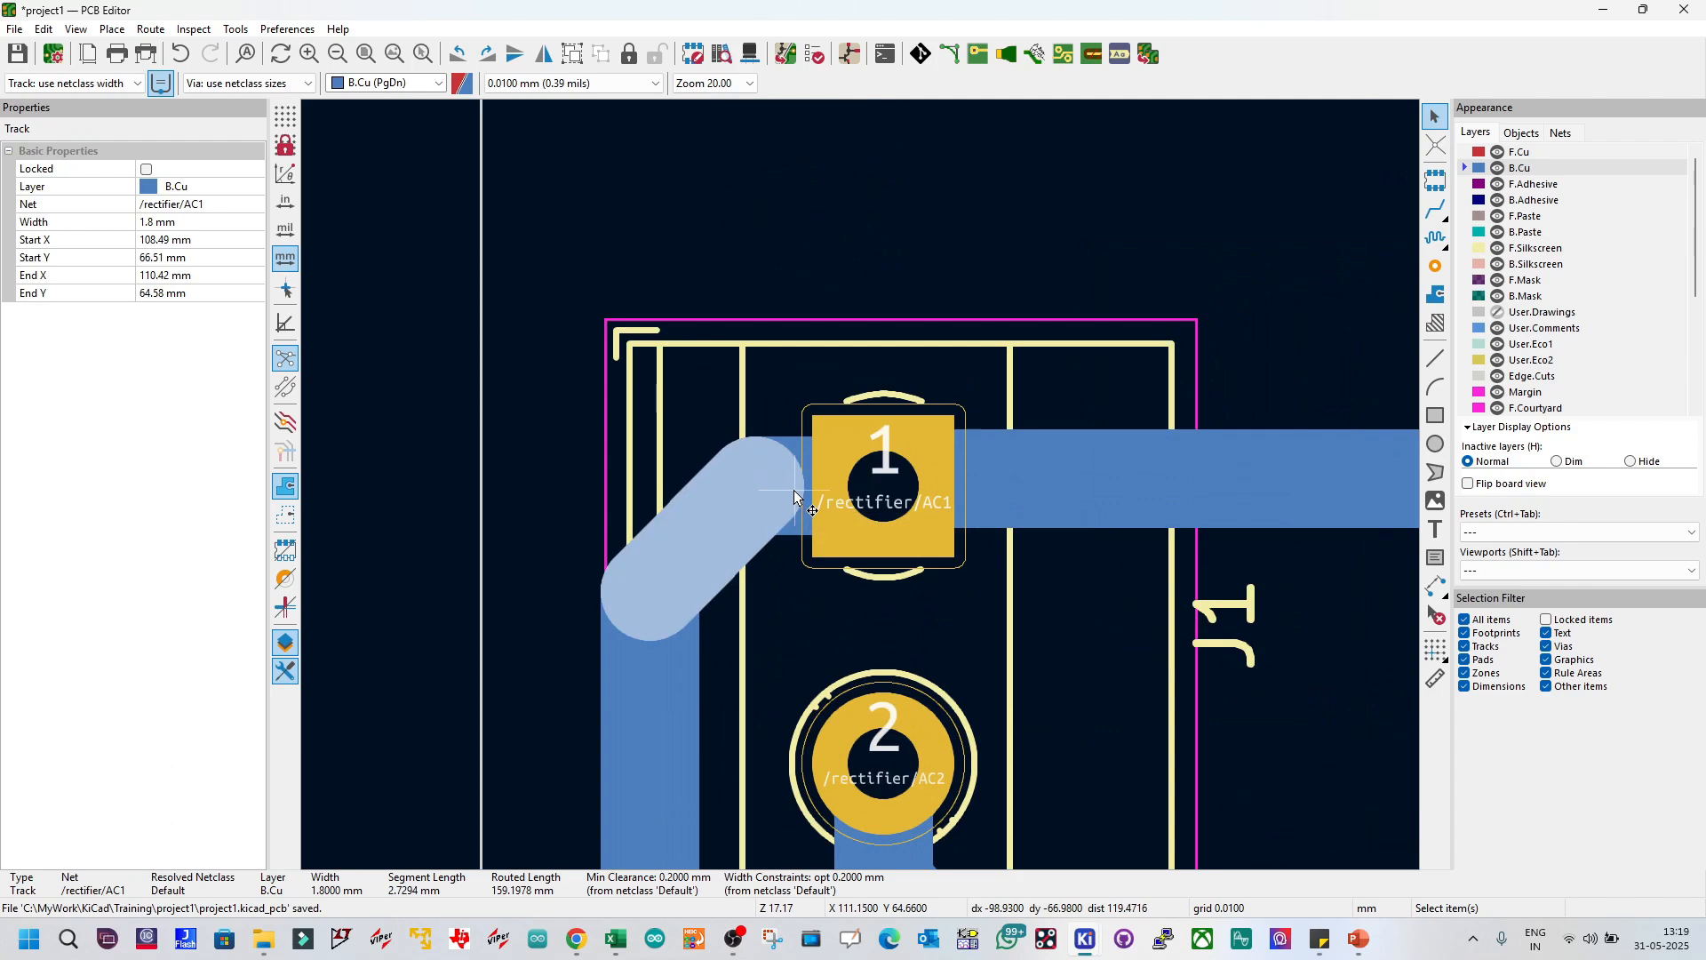
{"action": "left_click", "coordinate": [822, 487]}
{"action": "left_click", "coordinate": [963, 489]}
{"action": "key", "text": "x"}
{"action": "key", "text": "Escape"}
{"action": "scroll", "coordinate": [848, 435], "scroll_direction": "down", "scroll_amount": 4}
{"action": "scroll", "coordinate": [861, 513], "scroll_direction": "up", "scroll_amount": 4}
Step: Delete the overlapping /rectifier/AC2 track segments running into J1 pad 2
{"action": "left_click", "coordinate": [850, 591]}
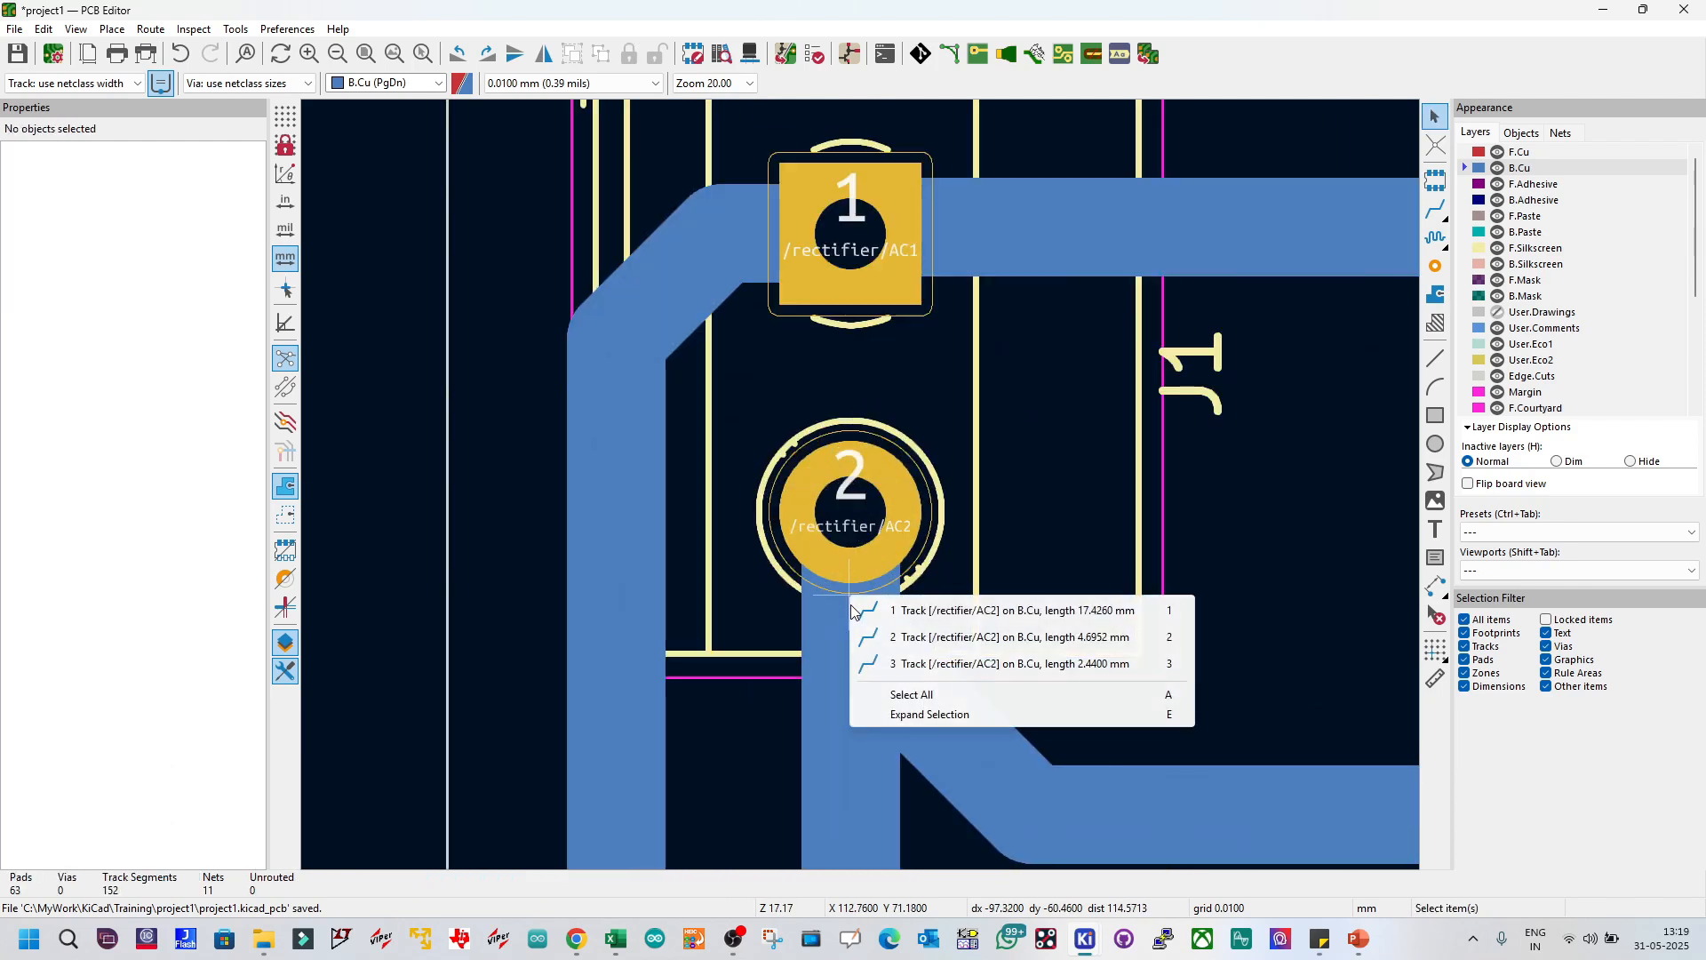
{"action": "left_click", "coordinate": [942, 613]}
{"action": "left_click", "coordinate": [856, 510]}
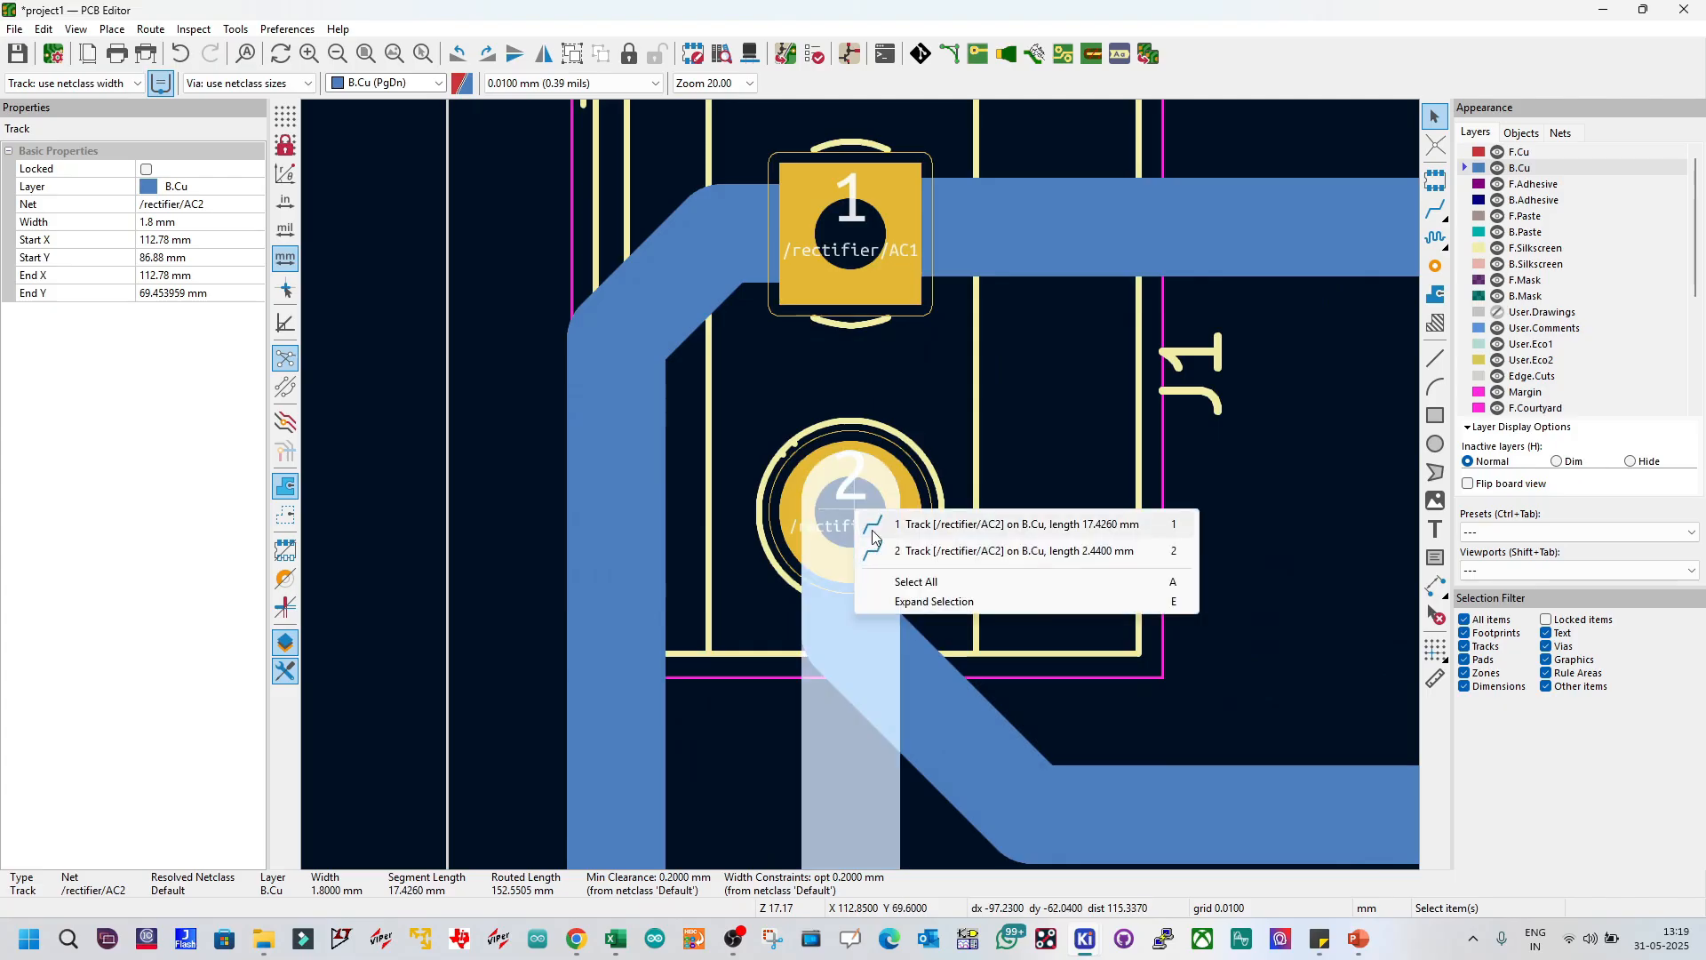
{"action": "left_click", "coordinate": [867, 525]}
{"action": "key", "text": "Delete"}
{"action": "key", "text": "x"}
{"action": "key", "text": "Escape"}
{"action": "left_click", "coordinate": [856, 616]}
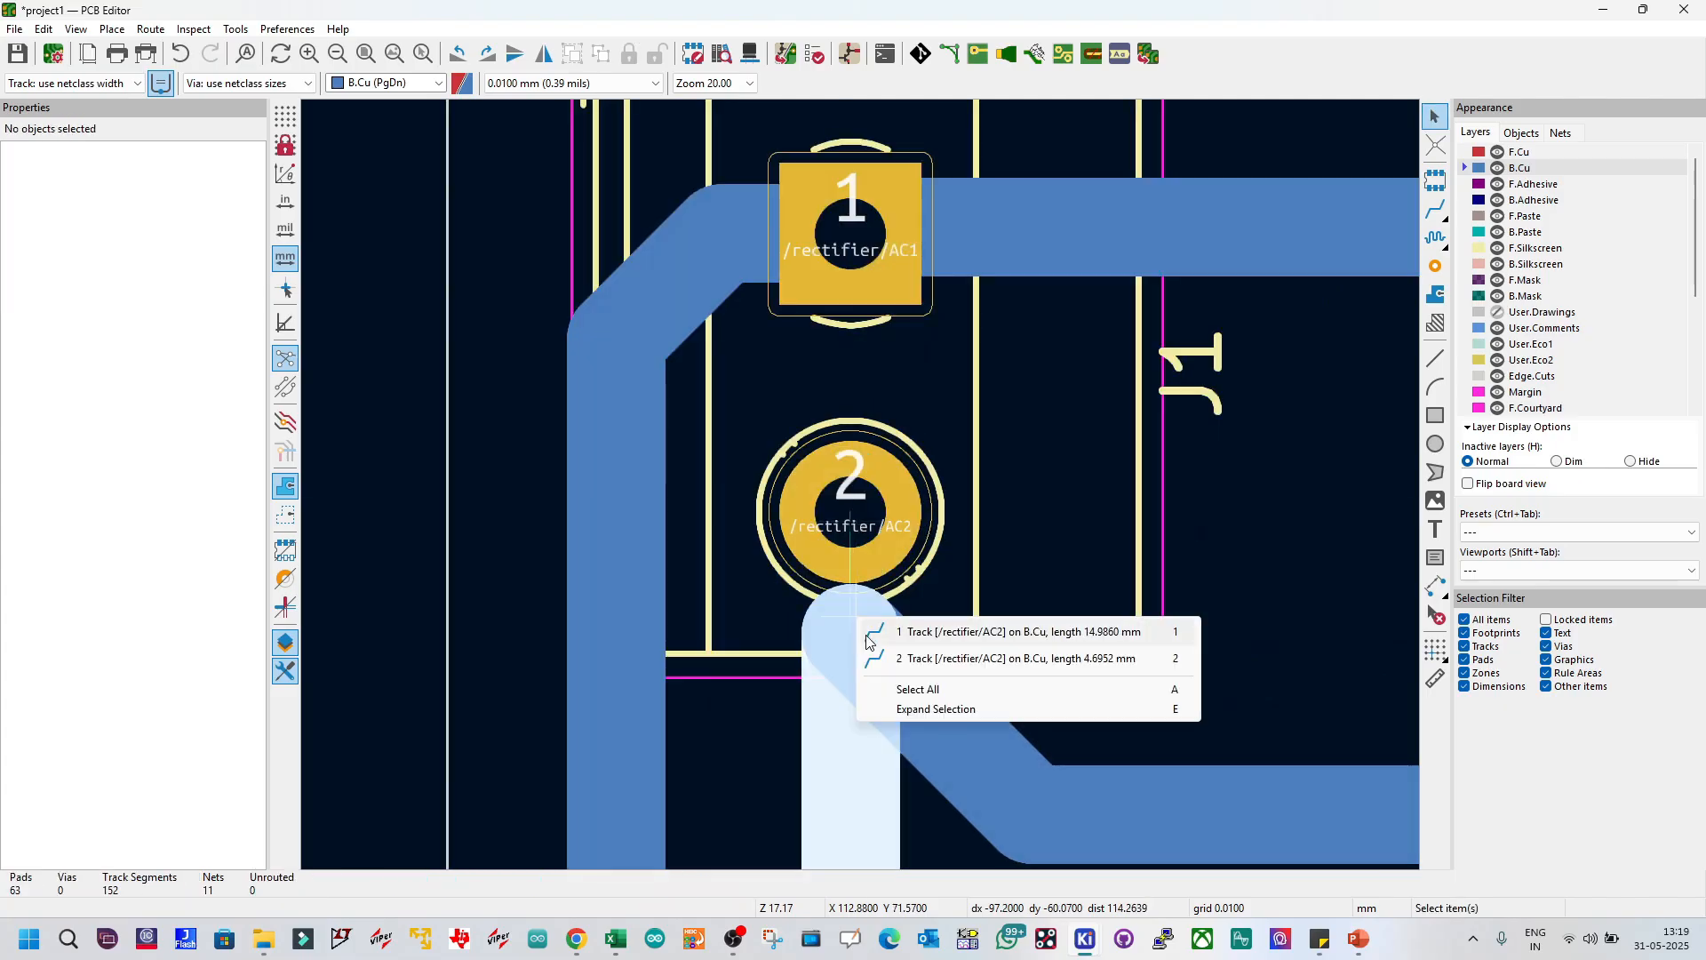
{"action": "left_click", "coordinate": [916, 625]}
{"action": "key", "text": "Delete"}
{"action": "key", "text": "x"}
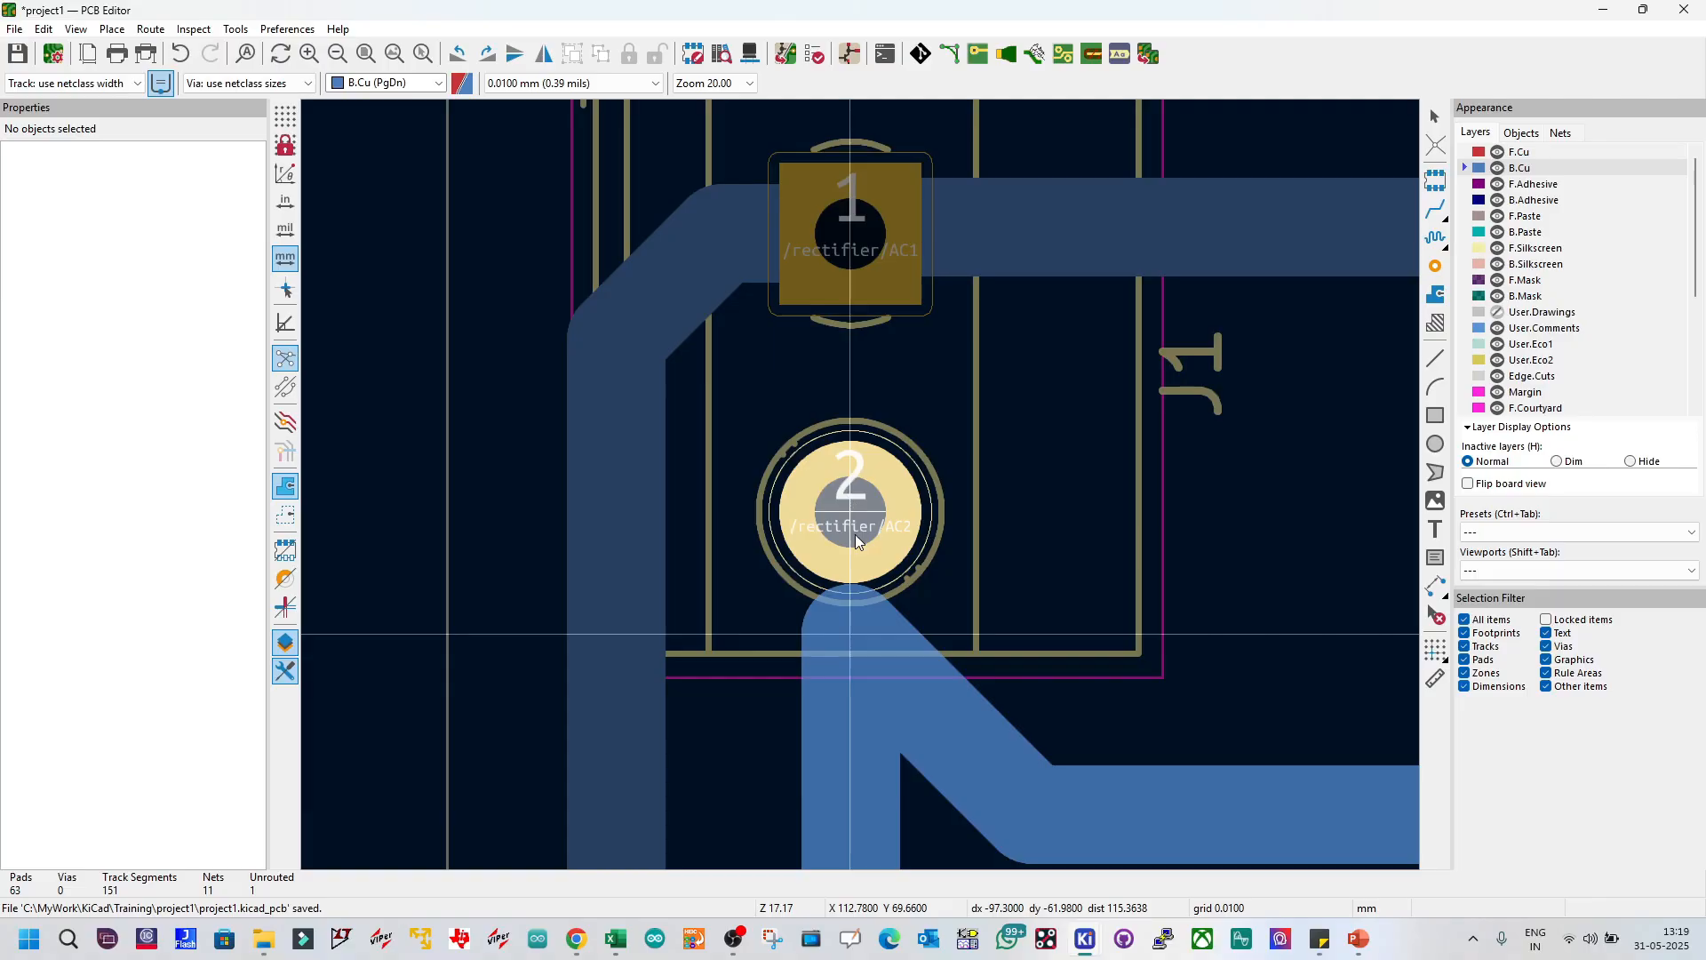
{"action": "key", "text": "Escape"}
Step: Route a single B.Cu track from the end of the /rectifier/AC2 tracks up to J1 pad 2
{"action": "left_click", "coordinate": [1446, 212]}
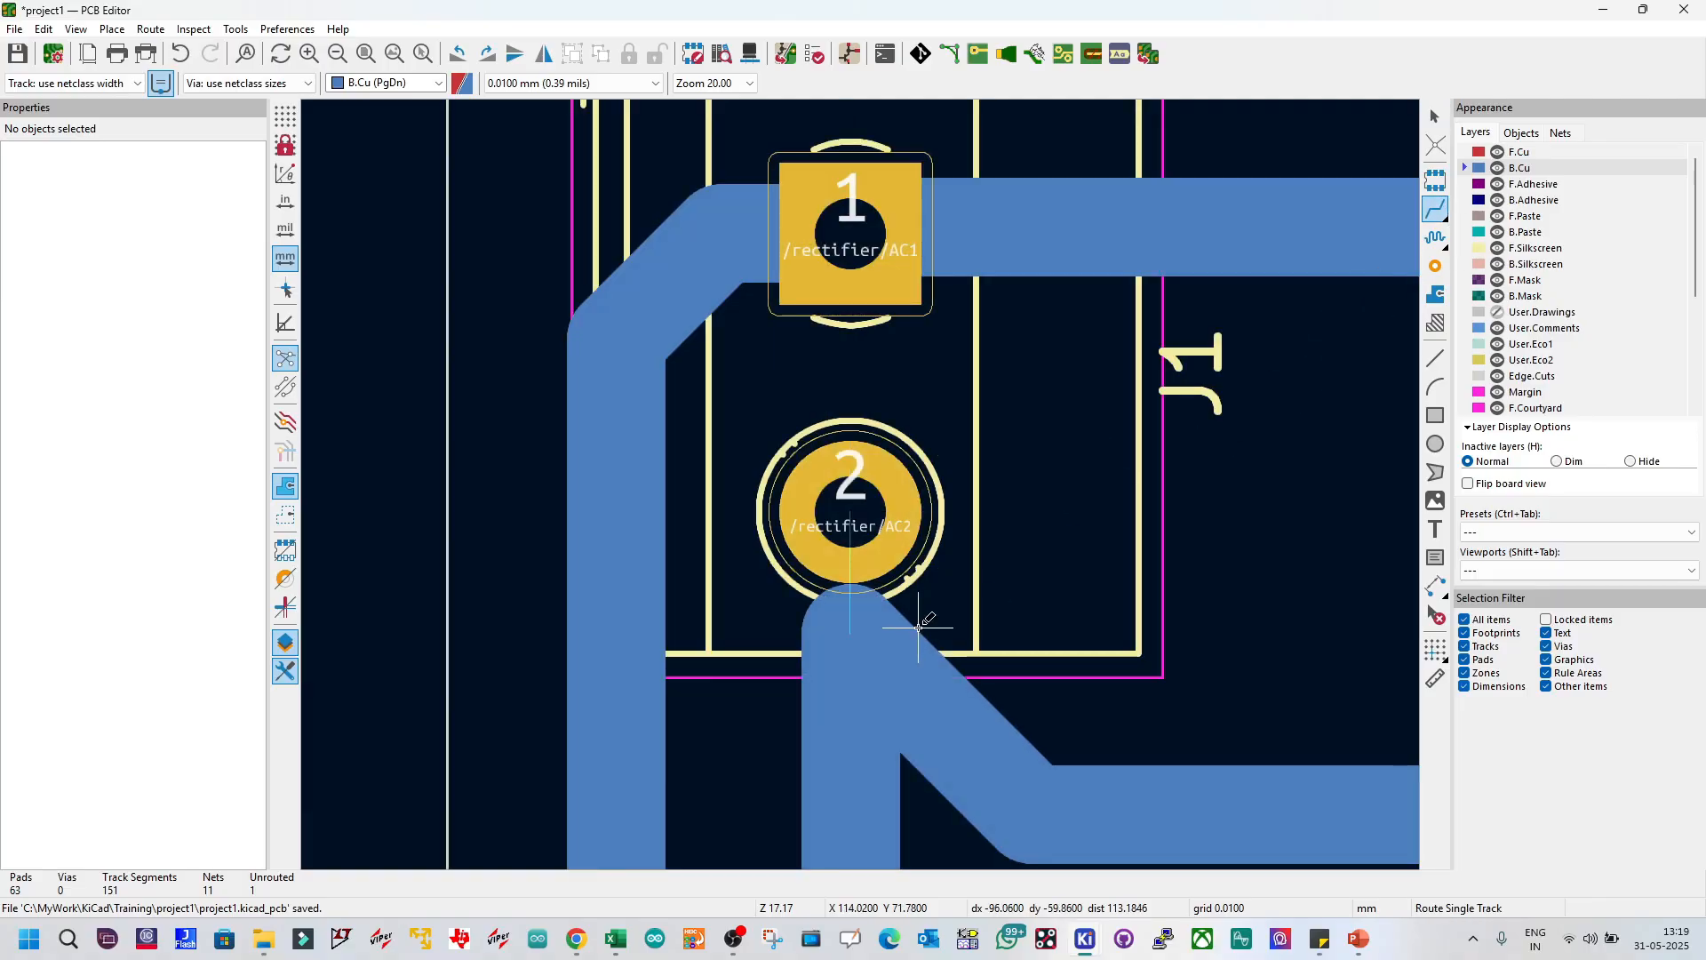
{"action": "left_click", "coordinate": [851, 631]}
{"action": "left_click", "coordinate": [852, 516]}
{"action": "key", "text": "Escape"}
{"action": "scroll", "coordinate": [878, 684], "scroll_direction": "down", "scroll_amount": 3}
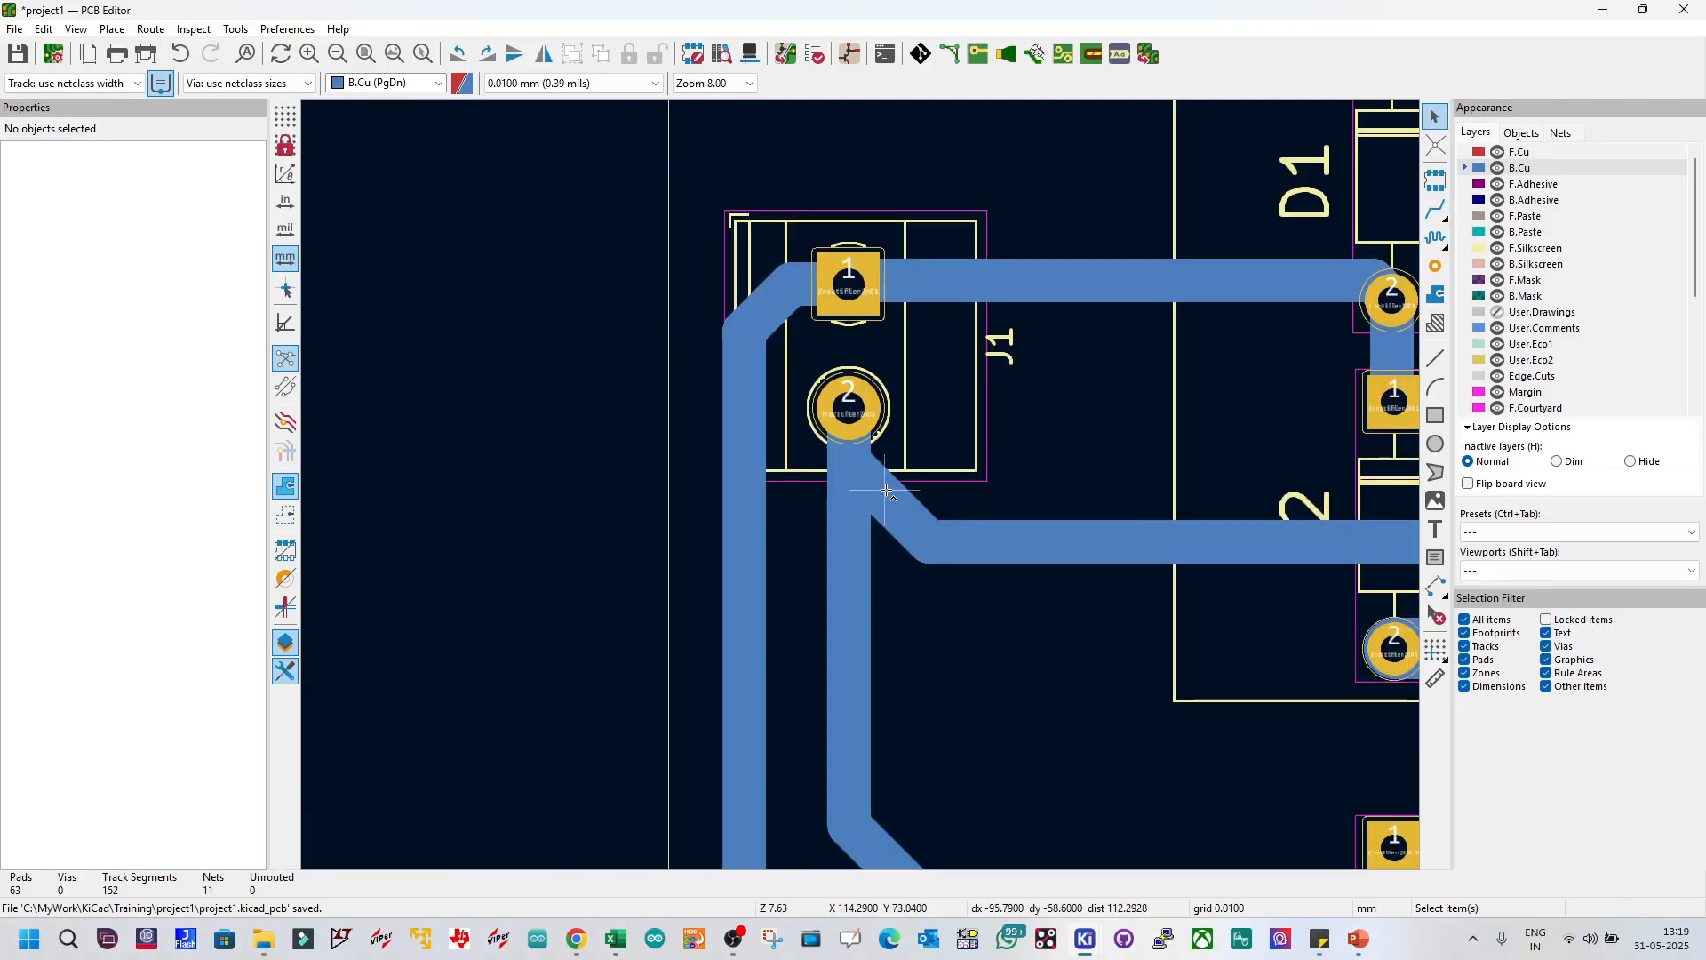
Step: Shift the diagonal AC2 branch away from the vertical track and delete the leftover stub at J1 pad 2
{"action": "left_click_drag", "start_coordinate": [894, 515], "coordinate": [873, 409]}
{"action": "left_click", "coordinate": [874, 462]}
{"action": "left_click", "coordinate": [871, 446]}
{"action": "left_click", "coordinate": [885, 458]}
{"action": "left_click", "coordinate": [881, 382]}
{"action": "left_click", "coordinate": [941, 437]}
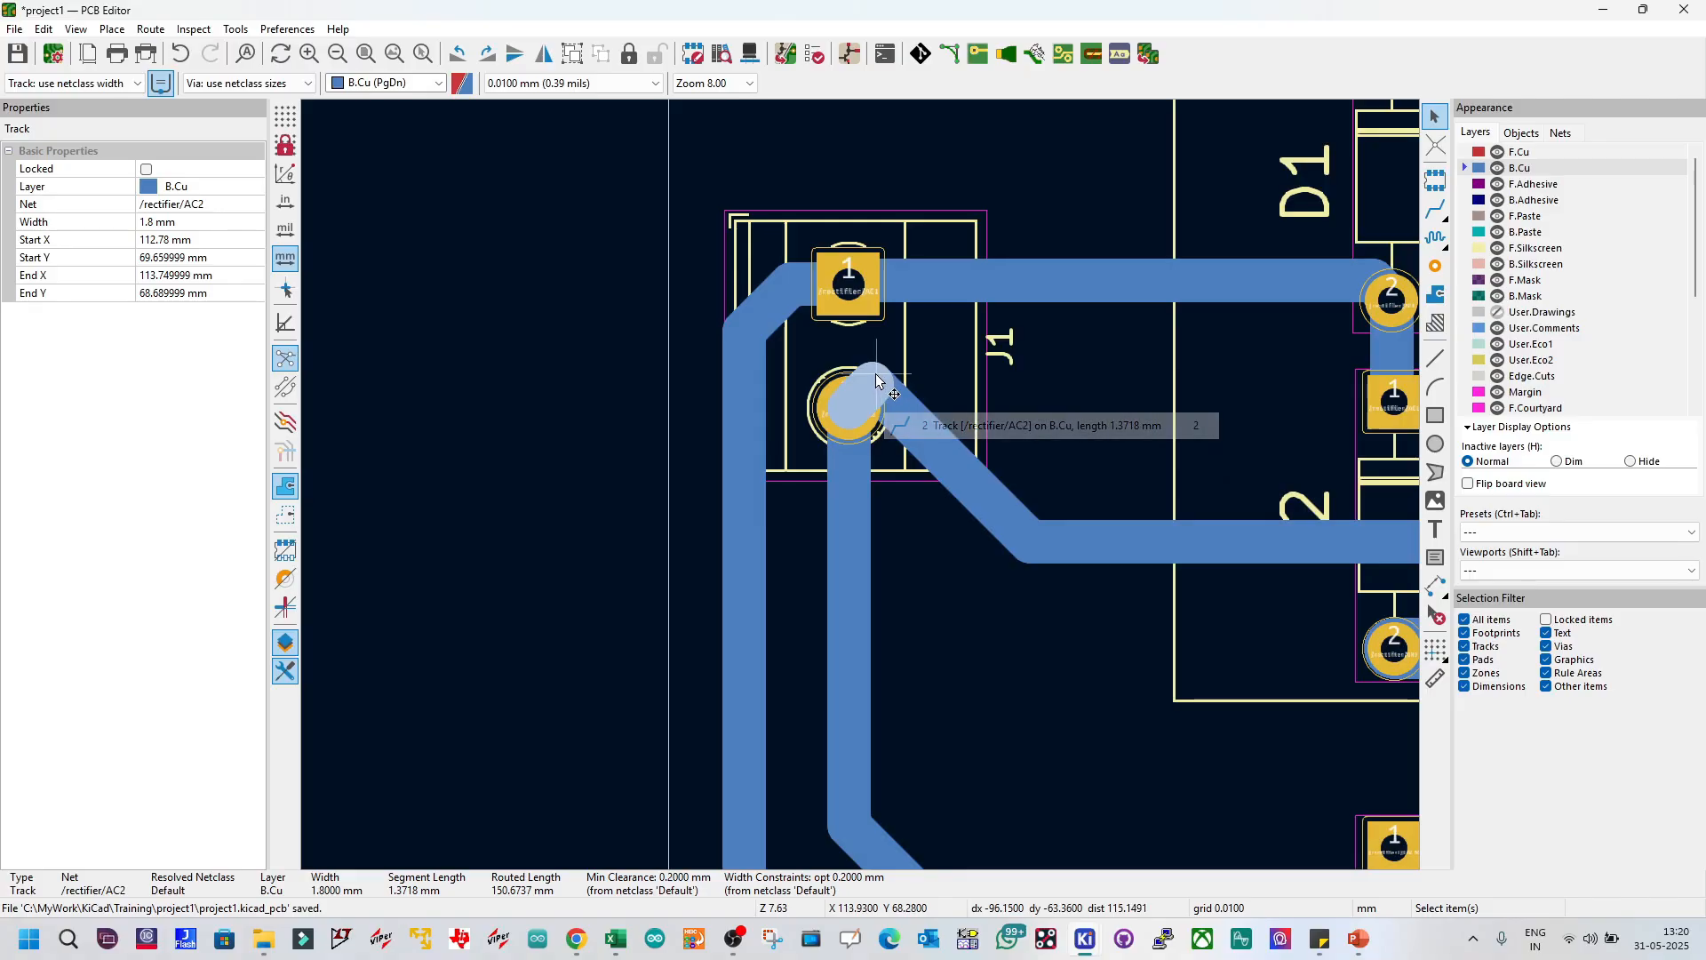
{"action": "key", "text": "Delete"}
Step: Reshape the AC2 branch so it leaves J1 pad 2 horizontally before the diagonal, and save the board
{"action": "left_click", "coordinate": [875, 370]}
{"action": "left_click_drag", "start_coordinate": [874, 370], "coordinate": [1004, 452]}
{"action": "key", "text": "ctrl+s"}
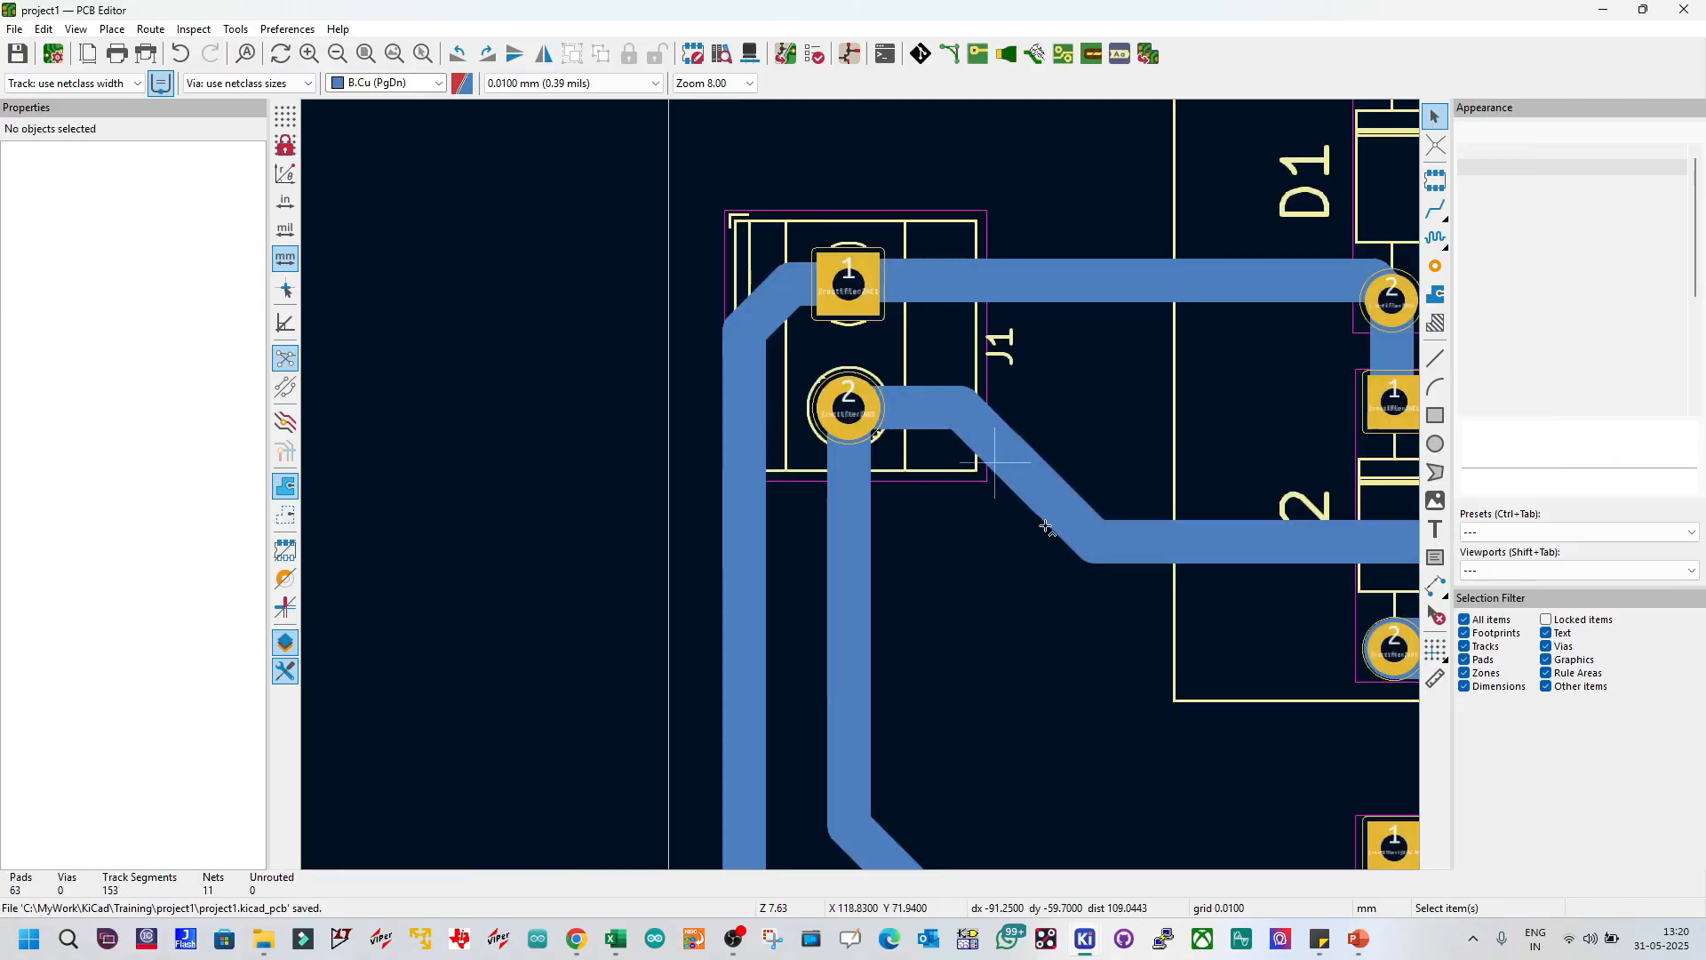
Step: Open the board in the 3D viewer, rotate it to inspect the orientation of all terminal blocks, and close the viewer
{"action": "scroll", "coordinate": [995, 462], "scroll_direction": "down", "scroll_amount": 5}
{"action": "middle_click_drag", "start_coordinate": [954, 554], "coordinate": [749, 414]}
{"action": "scroll", "coordinate": [864, 483], "scroll_direction": "up", "scroll_amount": 2}
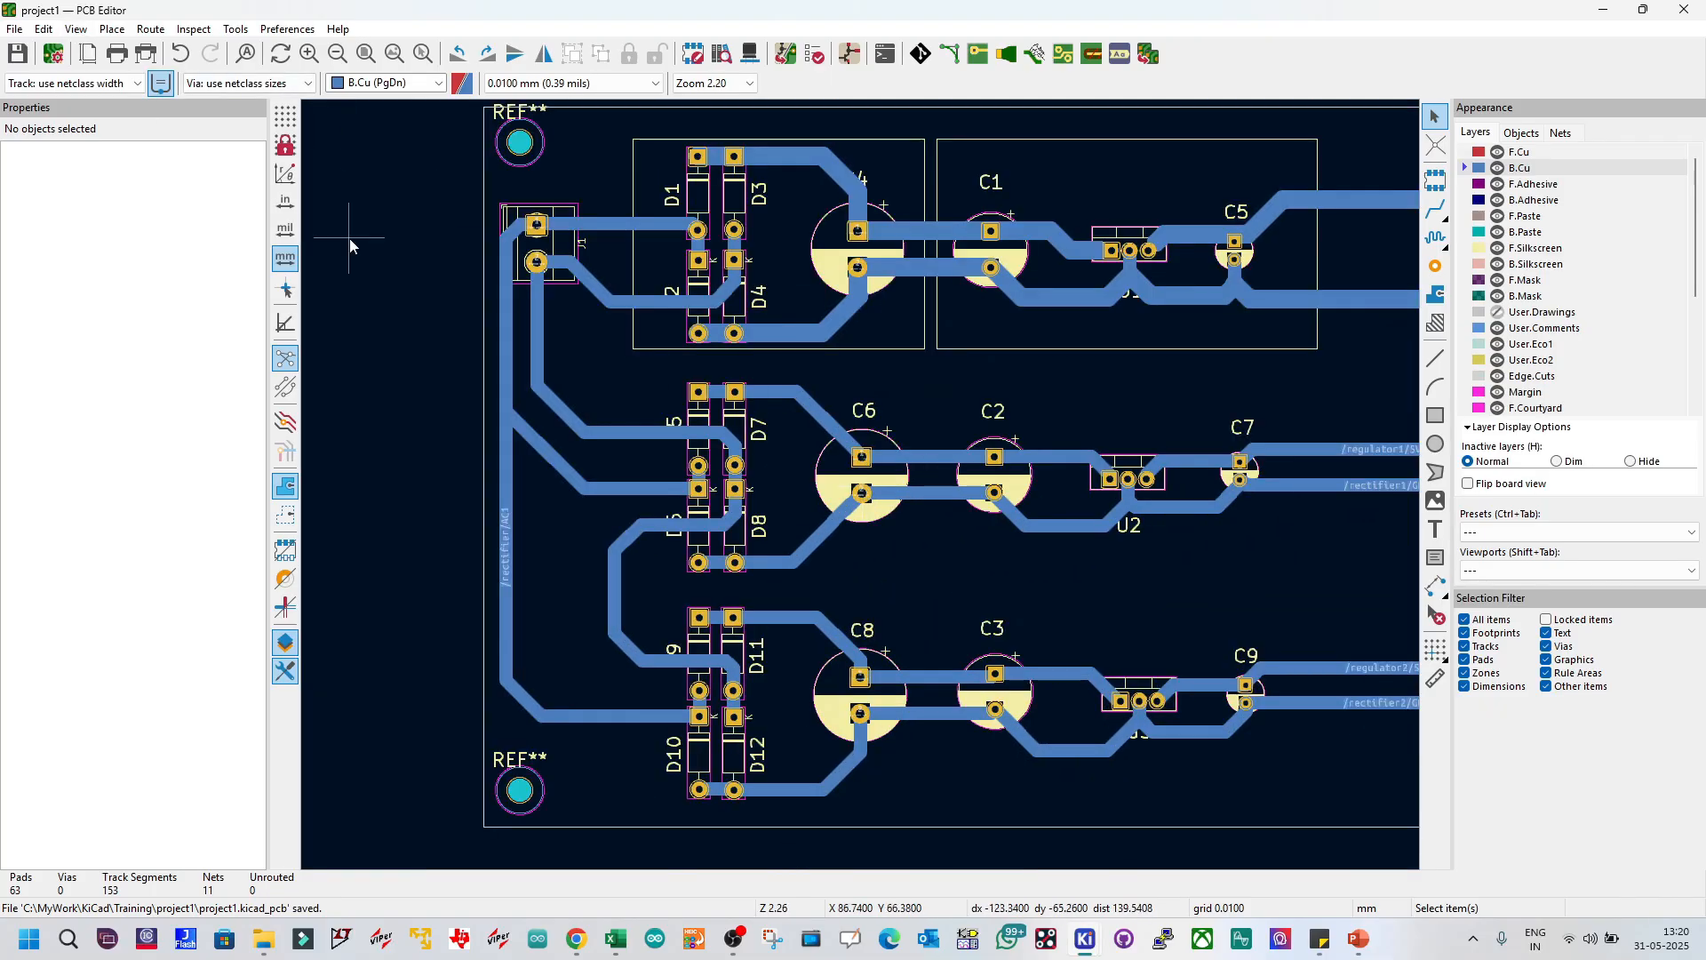
{"action": "left_click", "coordinate": [77, 29]}
{"action": "left_click", "coordinate": [96, 82]}
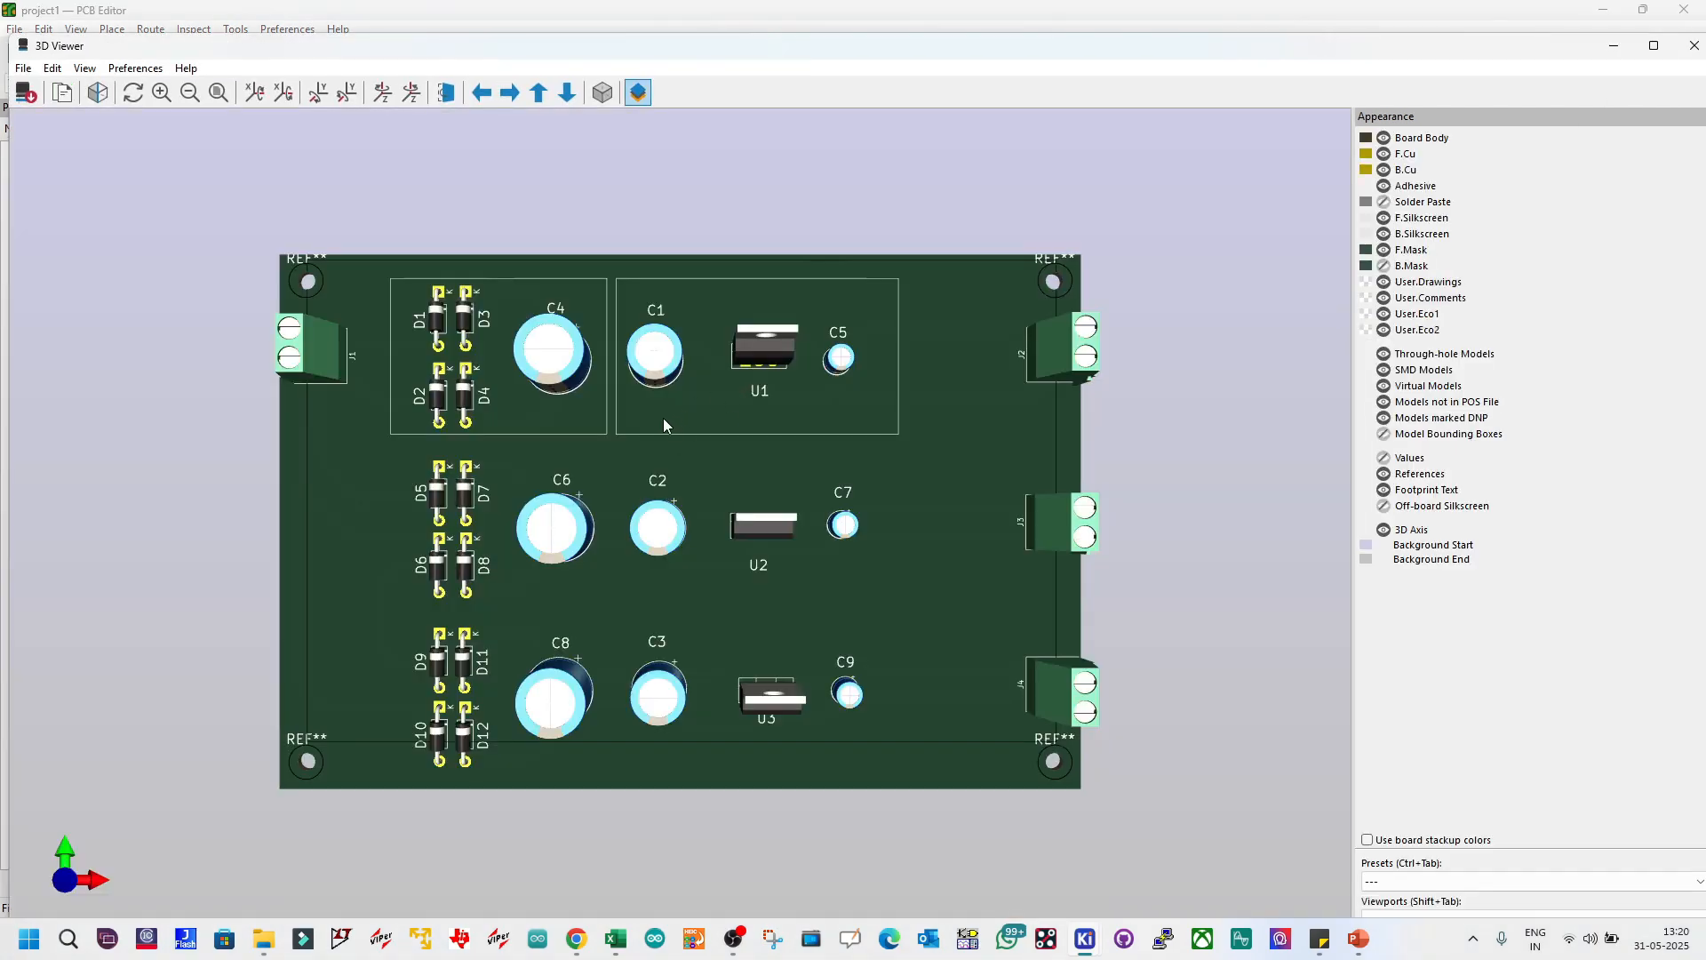
{"action": "left_click_drag", "start_coordinate": [663, 417], "coordinate": [903, 448]}
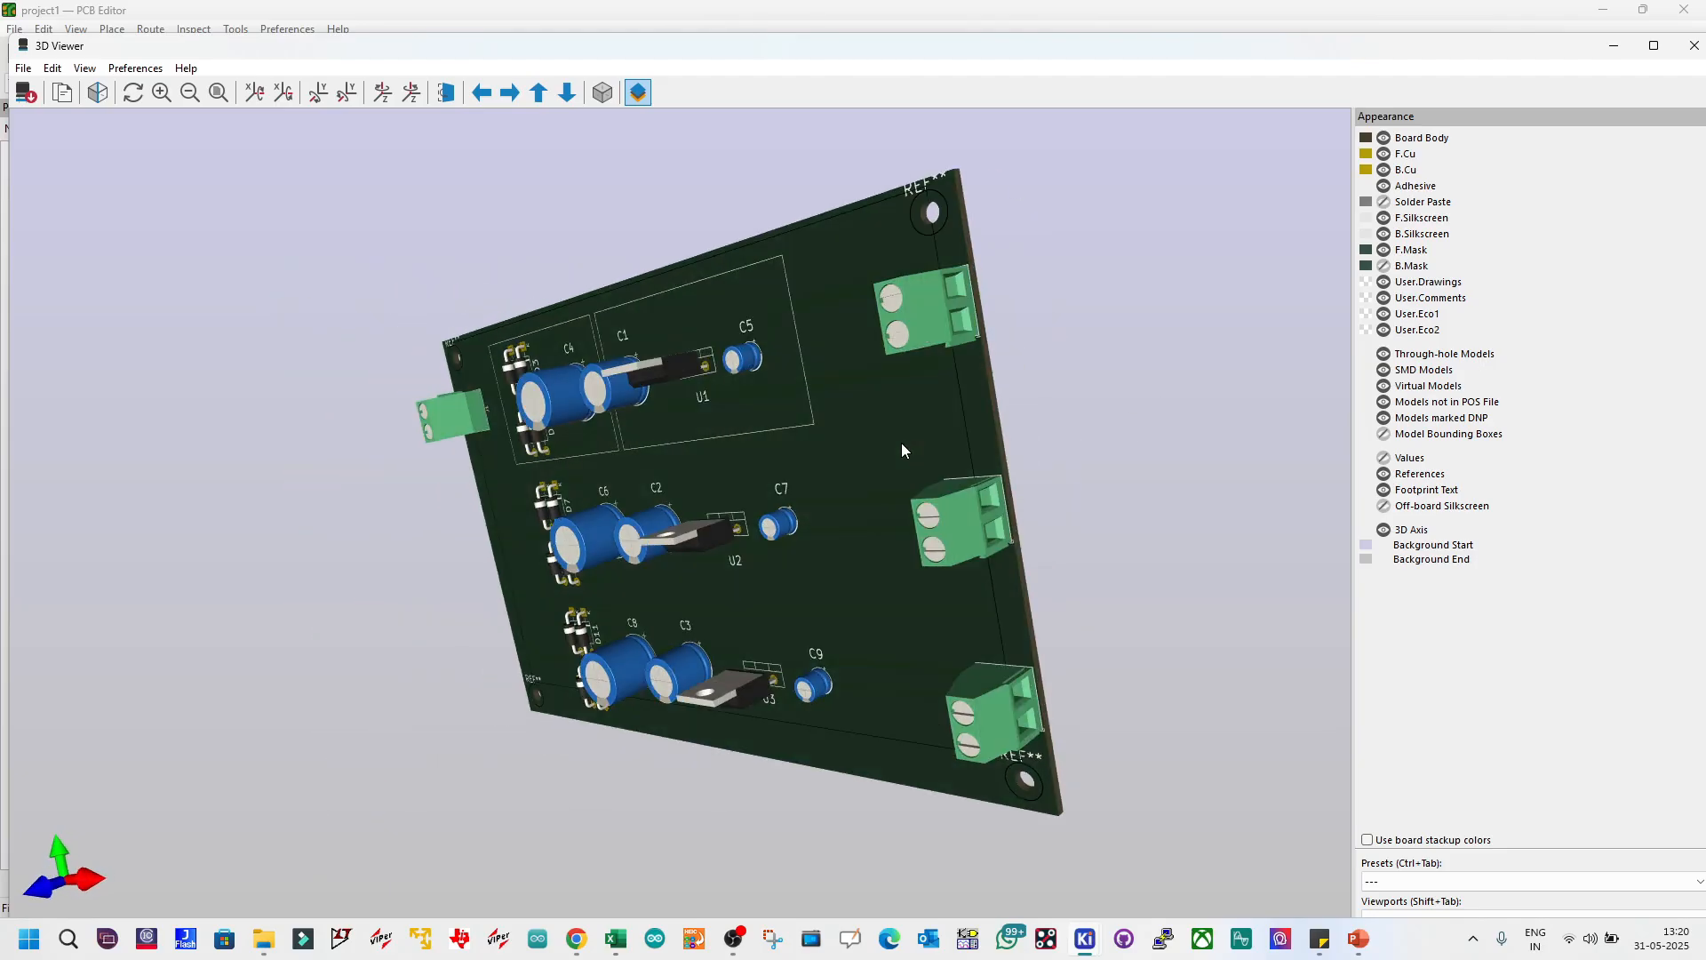
{"action": "left_click_drag", "start_coordinate": [949, 379], "coordinate": [707, 527]}
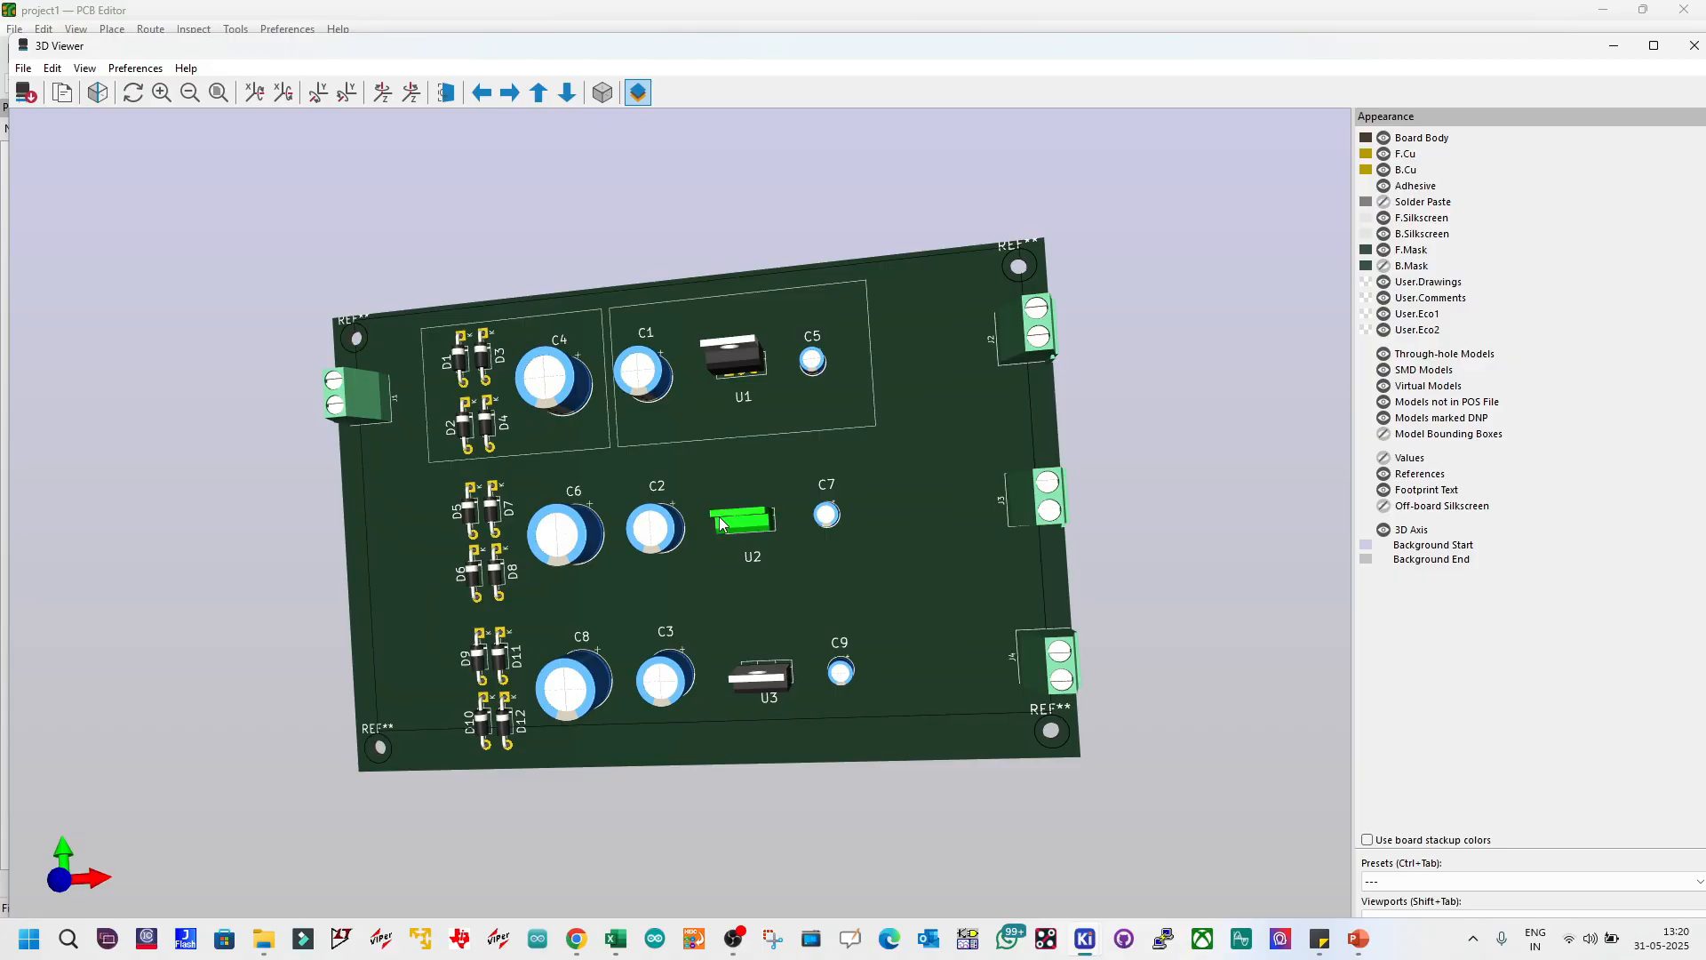
{"action": "left_click_drag", "start_coordinate": [650, 466], "coordinate": [573, 484]}
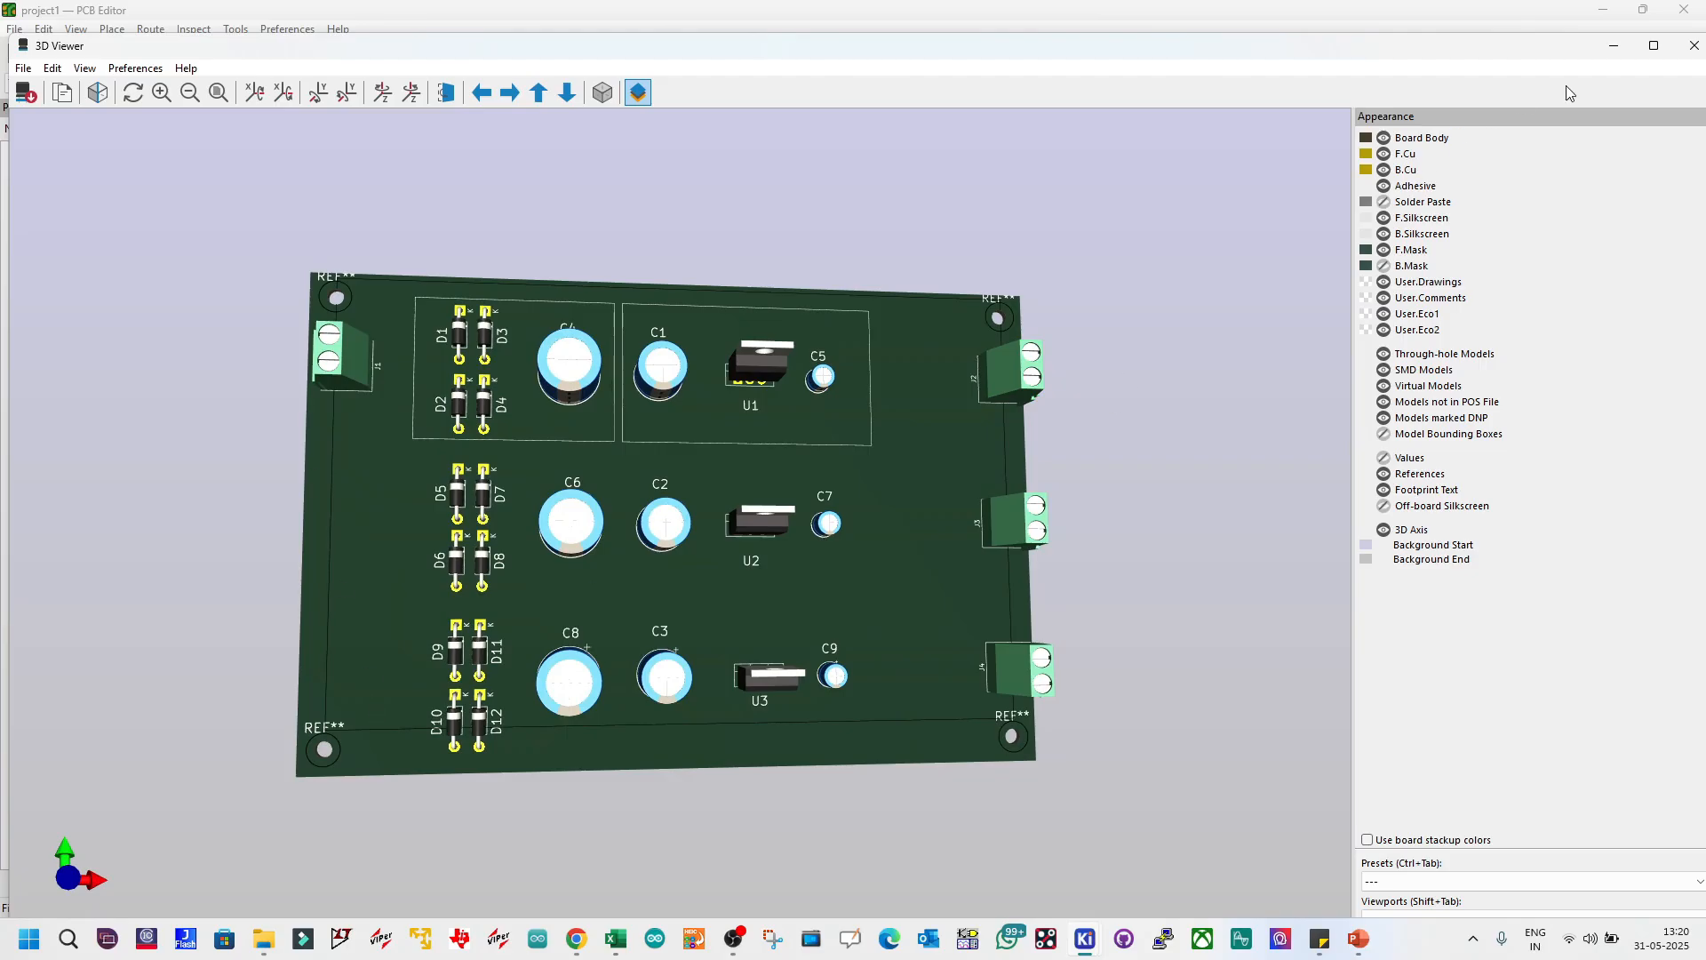
{"action": "left_click", "coordinate": [1691, 46]}
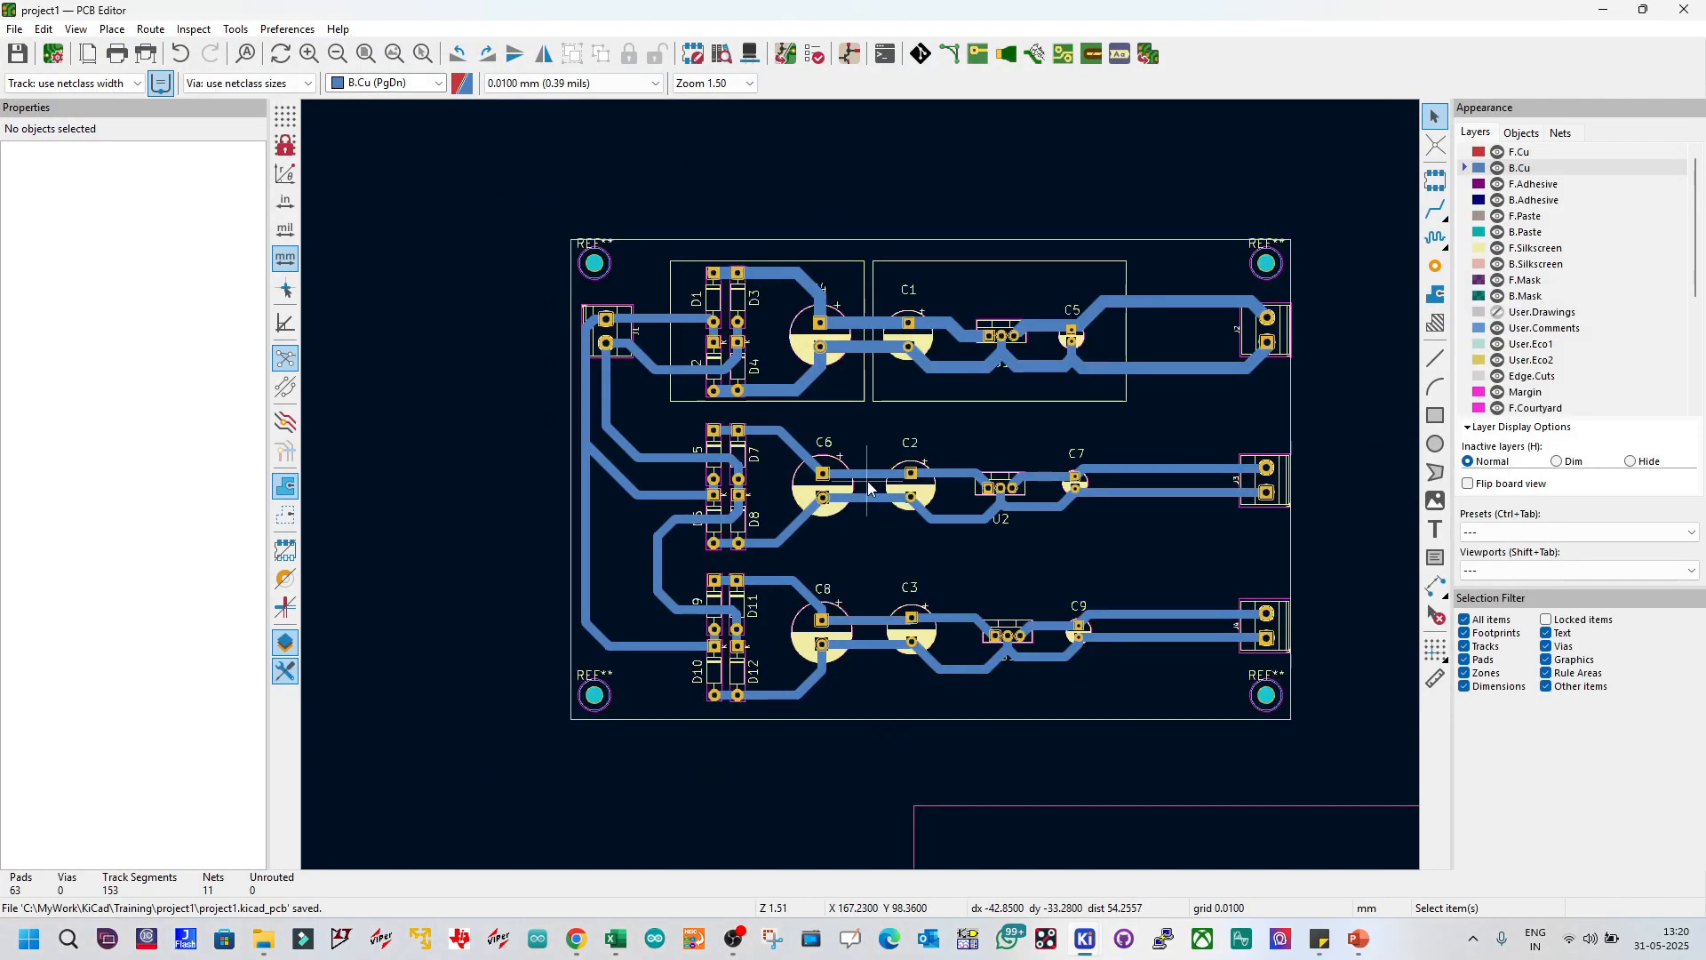
Step: Examine the track routing and reference labels around J1, C5 and J2 on the board
{"action": "scroll", "coordinate": [862, 483], "scroll_direction": "up", "scroll_amount": 2}
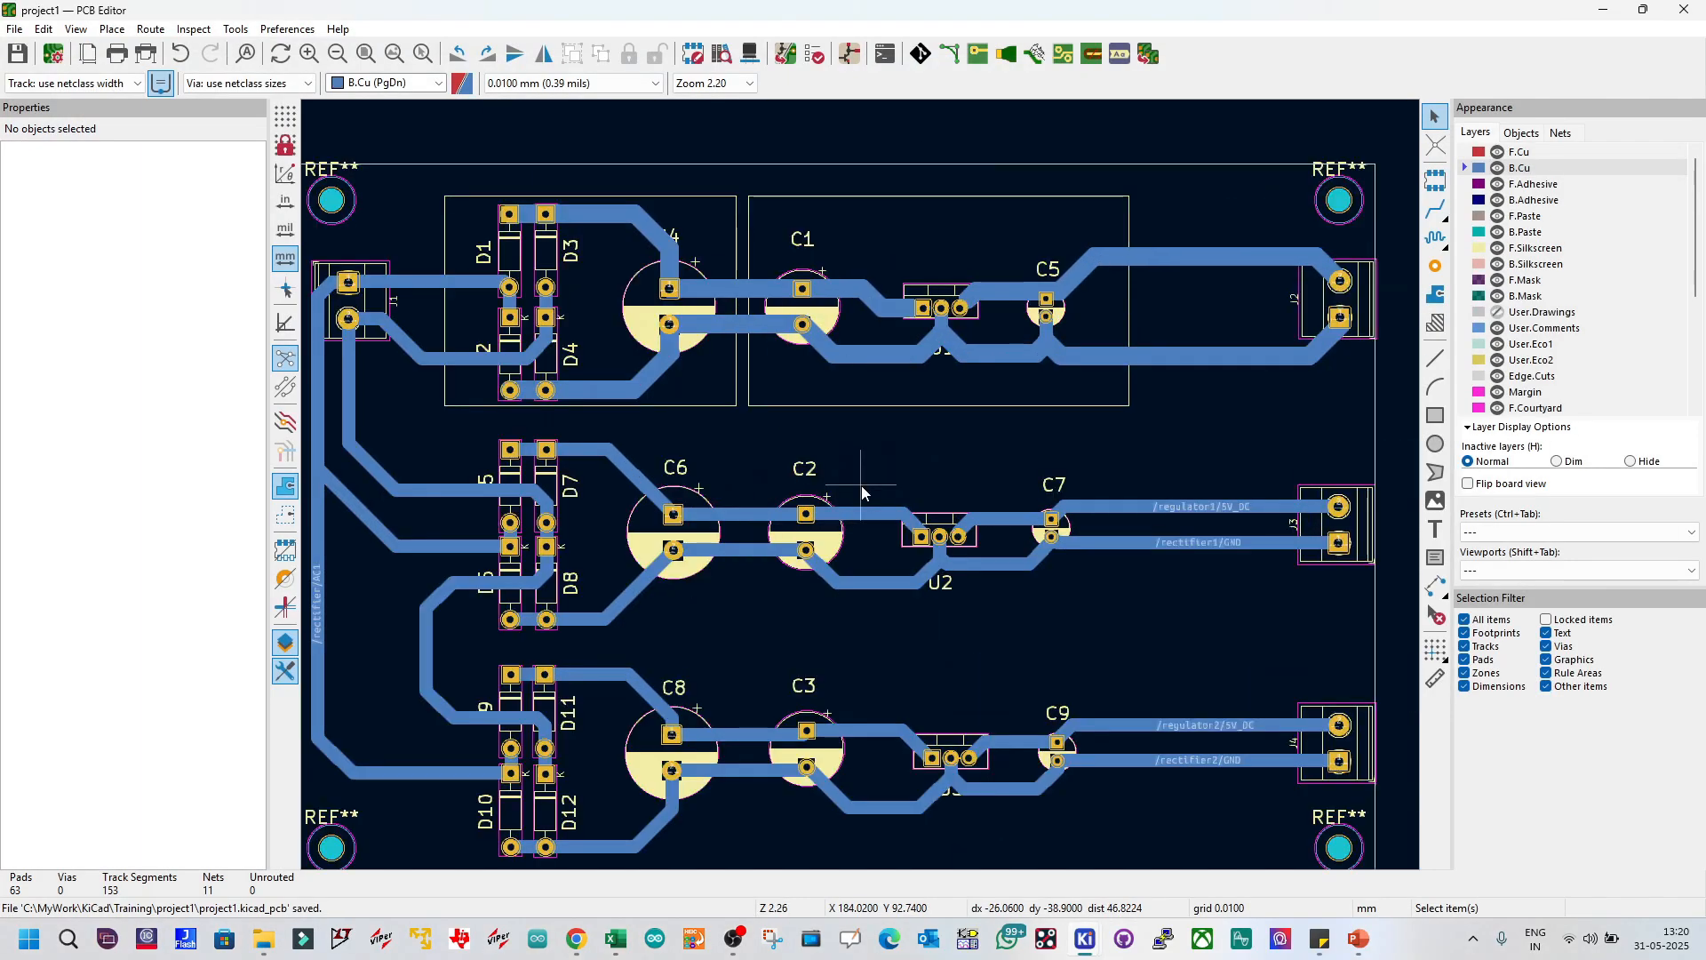
{"action": "scroll", "coordinate": [862, 483], "scroll_direction": "down", "scroll_amount": 2}
{"action": "scroll", "coordinate": [650, 416], "scroll_direction": "up", "scroll_amount": 2}
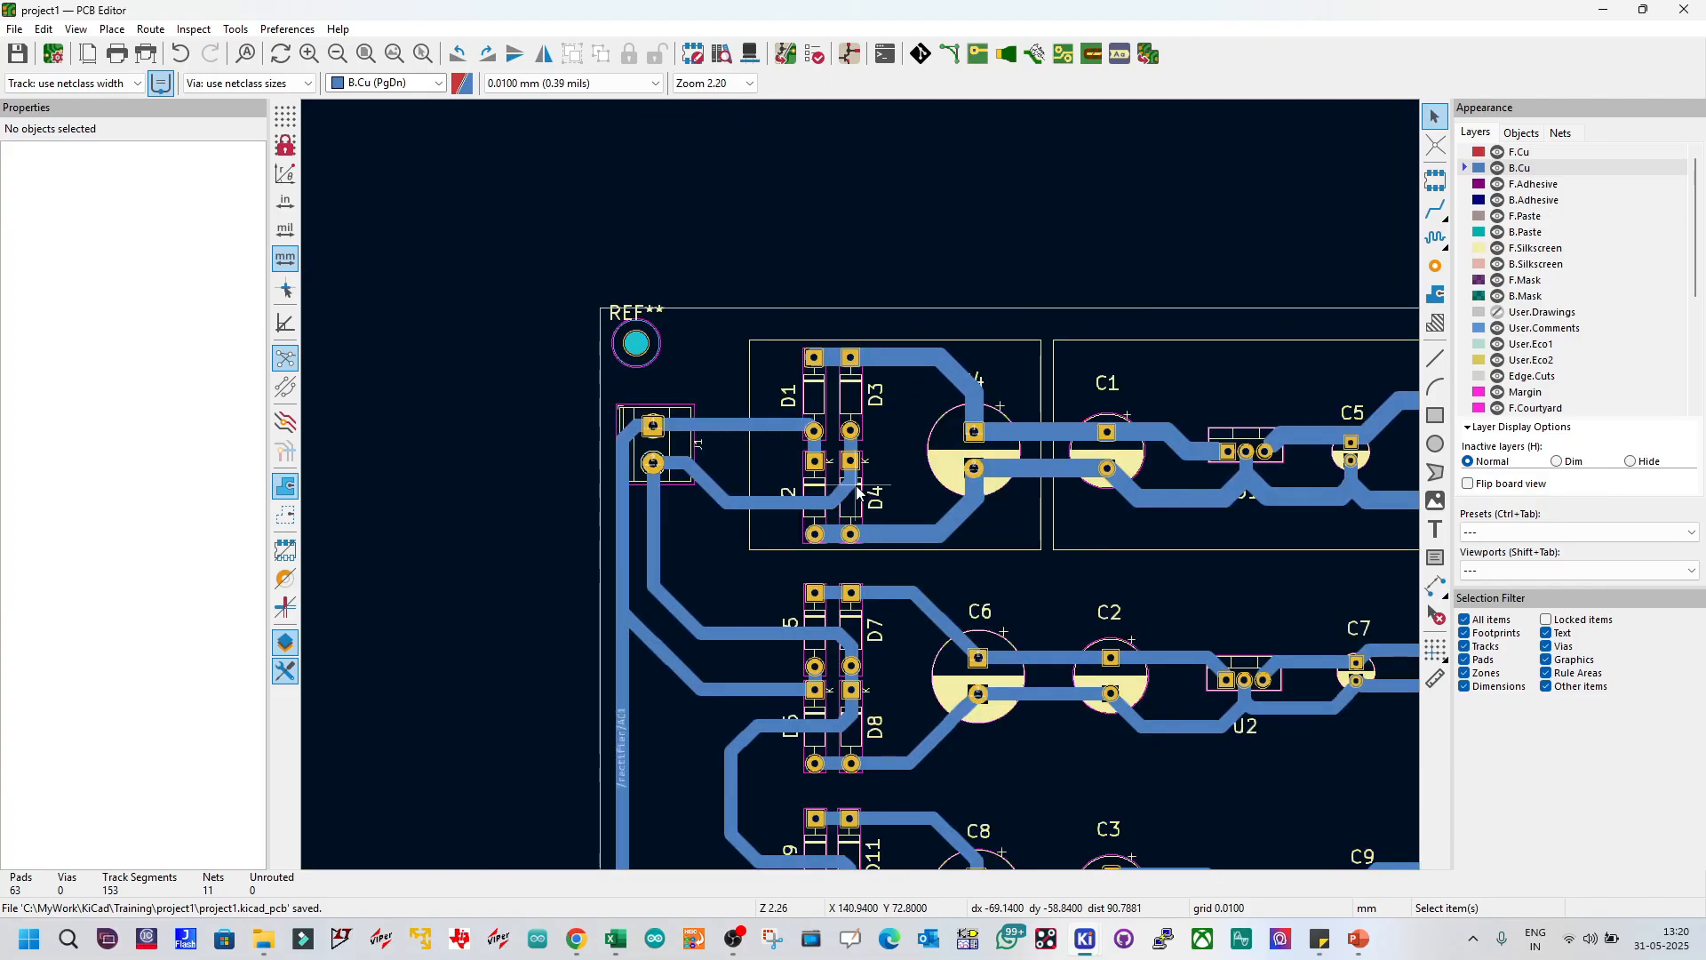
{"action": "scroll", "coordinate": [855, 485], "scroll_direction": "down", "scroll_amount": 2}
{"action": "scroll", "coordinate": [1203, 529], "scroll_direction": "up", "scroll_amount": 2}
{"action": "scroll", "coordinate": [1091, 381], "scroll_direction": "up", "scroll_amount": 3}
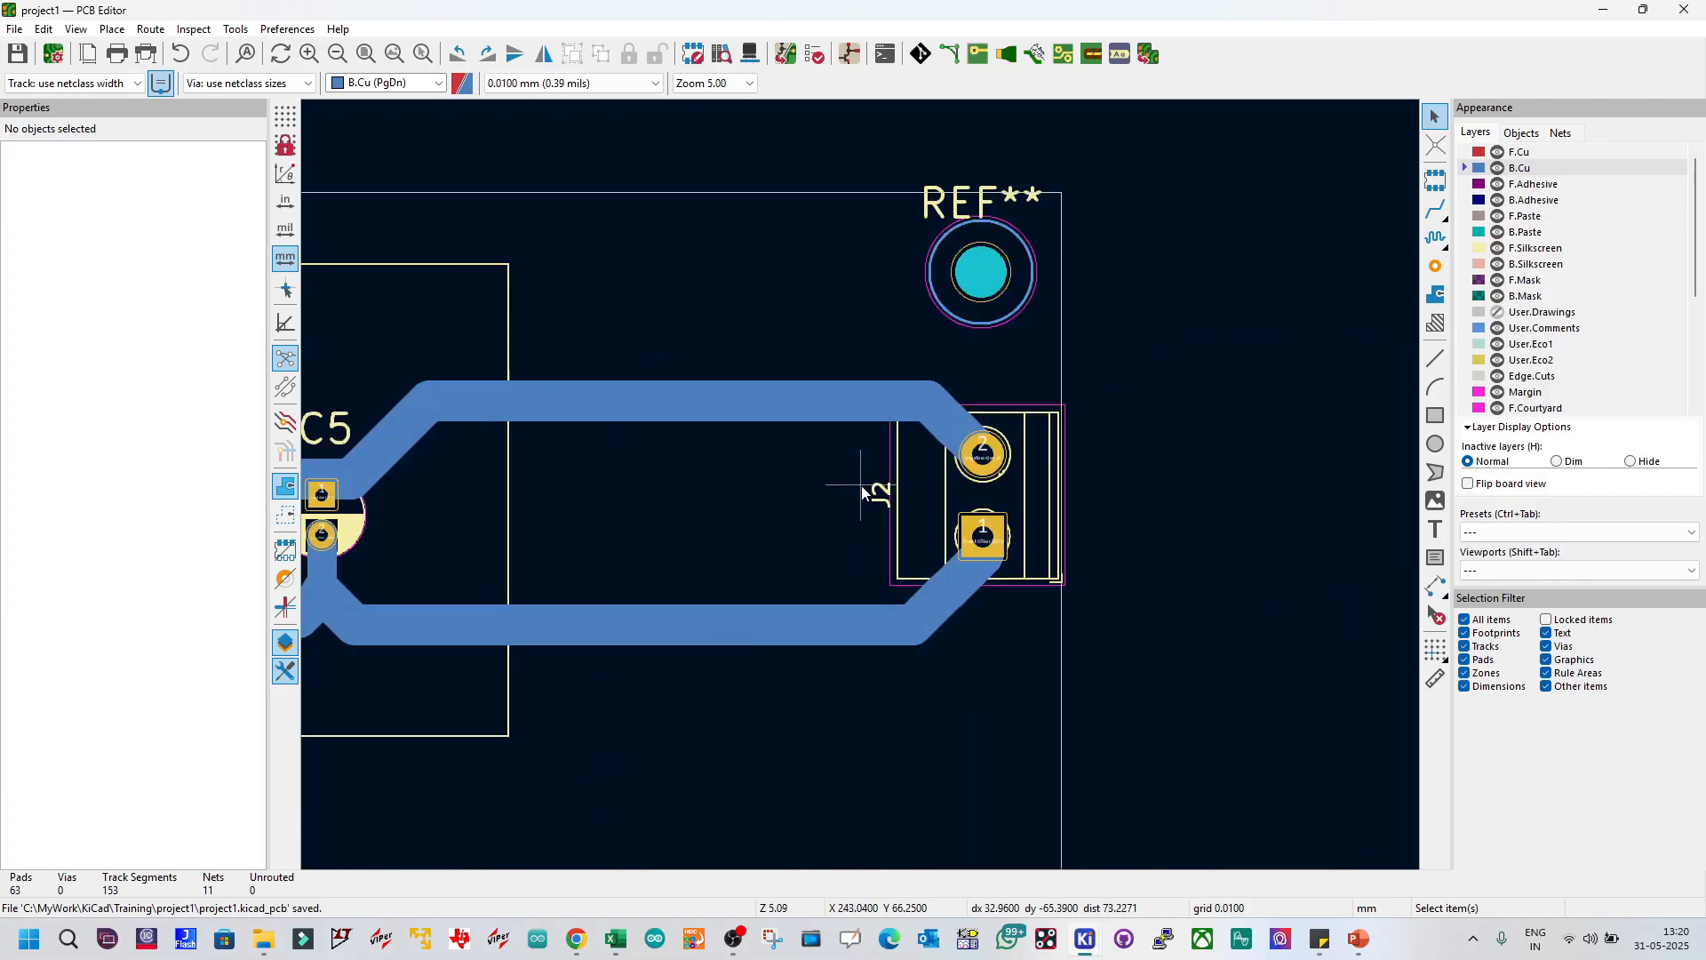
{"action": "left_click", "coordinate": [861, 495]}
{"action": "scroll", "coordinate": [745, 495], "scroll_direction": "down", "scroll_amount": 2}
{"action": "scroll", "coordinate": [675, 447], "scroll_direction": "up", "scroll_amount": 2}
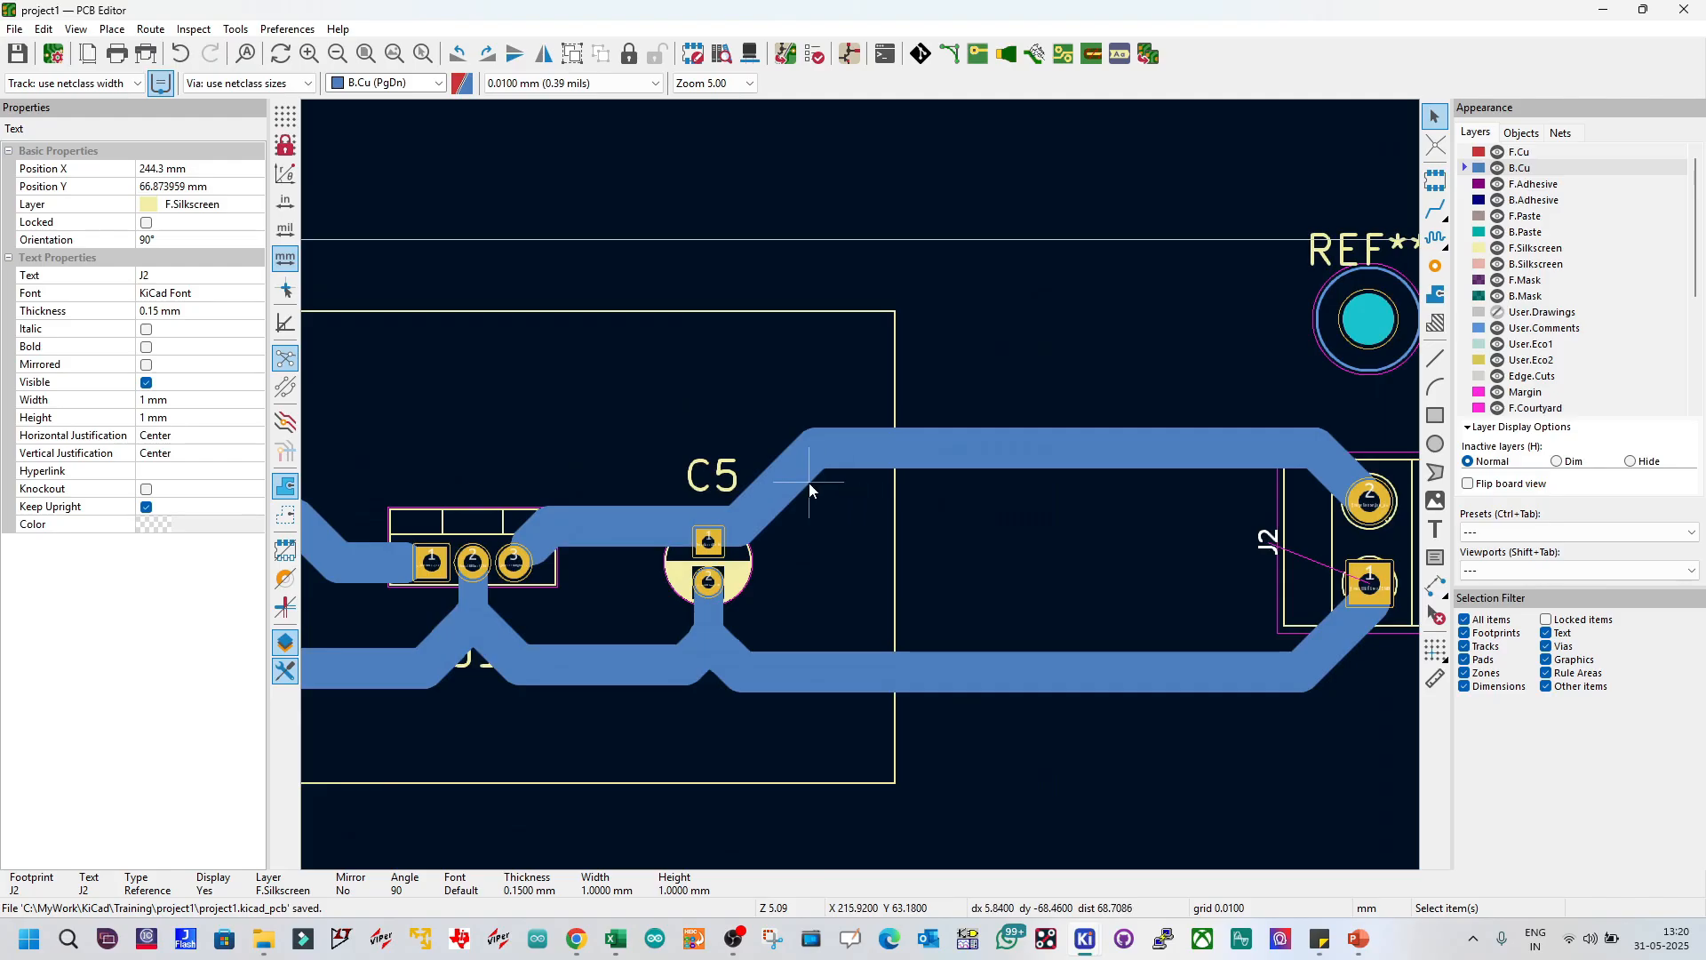
{"action": "scroll", "coordinate": [1266, 551], "scroll_direction": "down", "scroll_amount": 4}
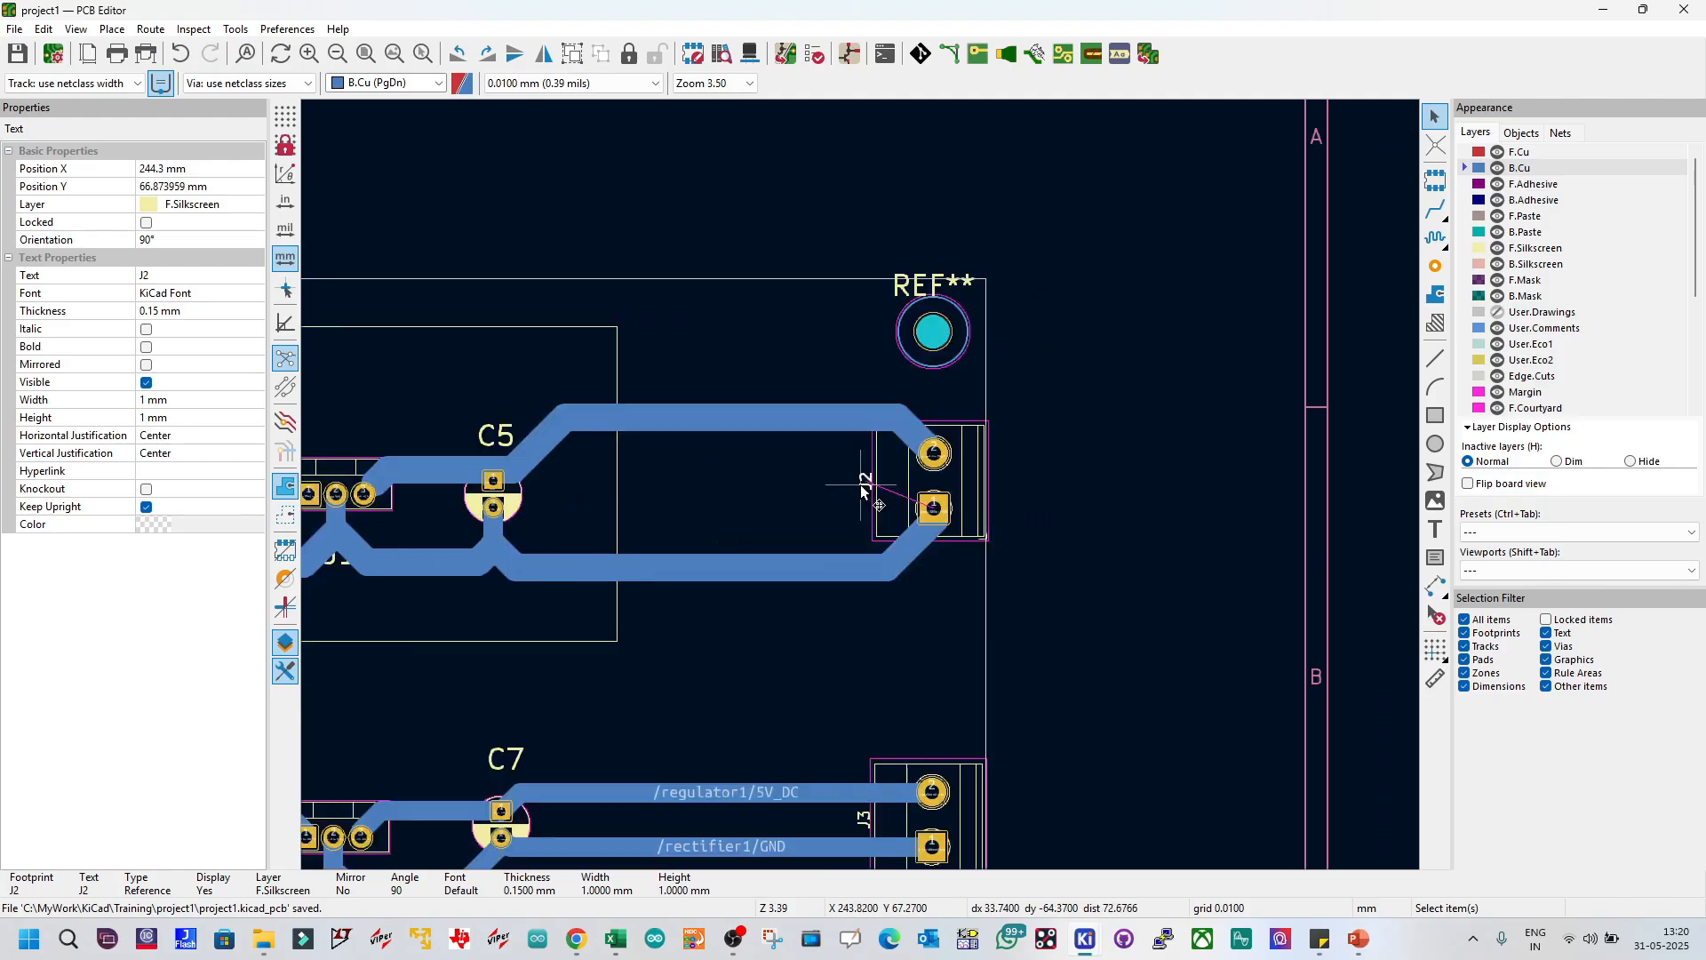
{"action": "scroll", "coordinate": [860, 485], "scroll_direction": "up", "scroll_amount": 2}
{"action": "scroll", "coordinate": [861, 489], "scroll_direction": "up", "scroll_amount": 1}
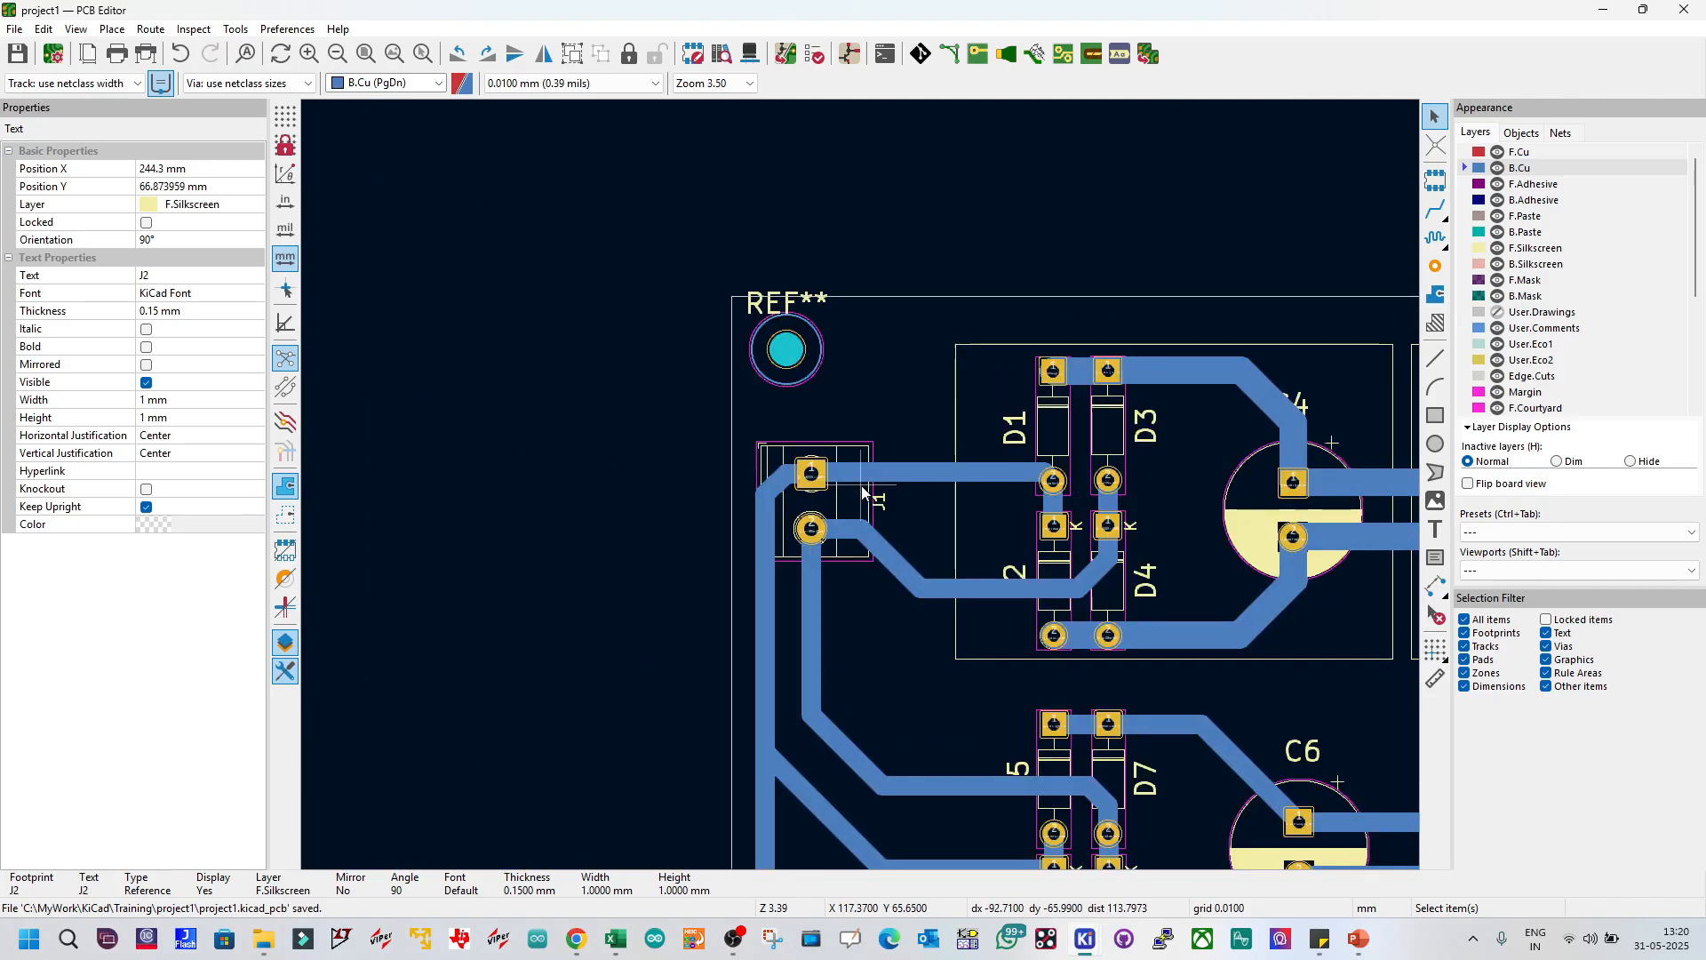
{"action": "scroll", "coordinate": [903, 484], "scroll_direction": "up", "scroll_amount": 1}
Step: Set all reference designators on the board to 1.8 mm text width, 1.8 mm height and 0.22 mm thickness
{"action": "left_click", "coordinate": [542, 492]}
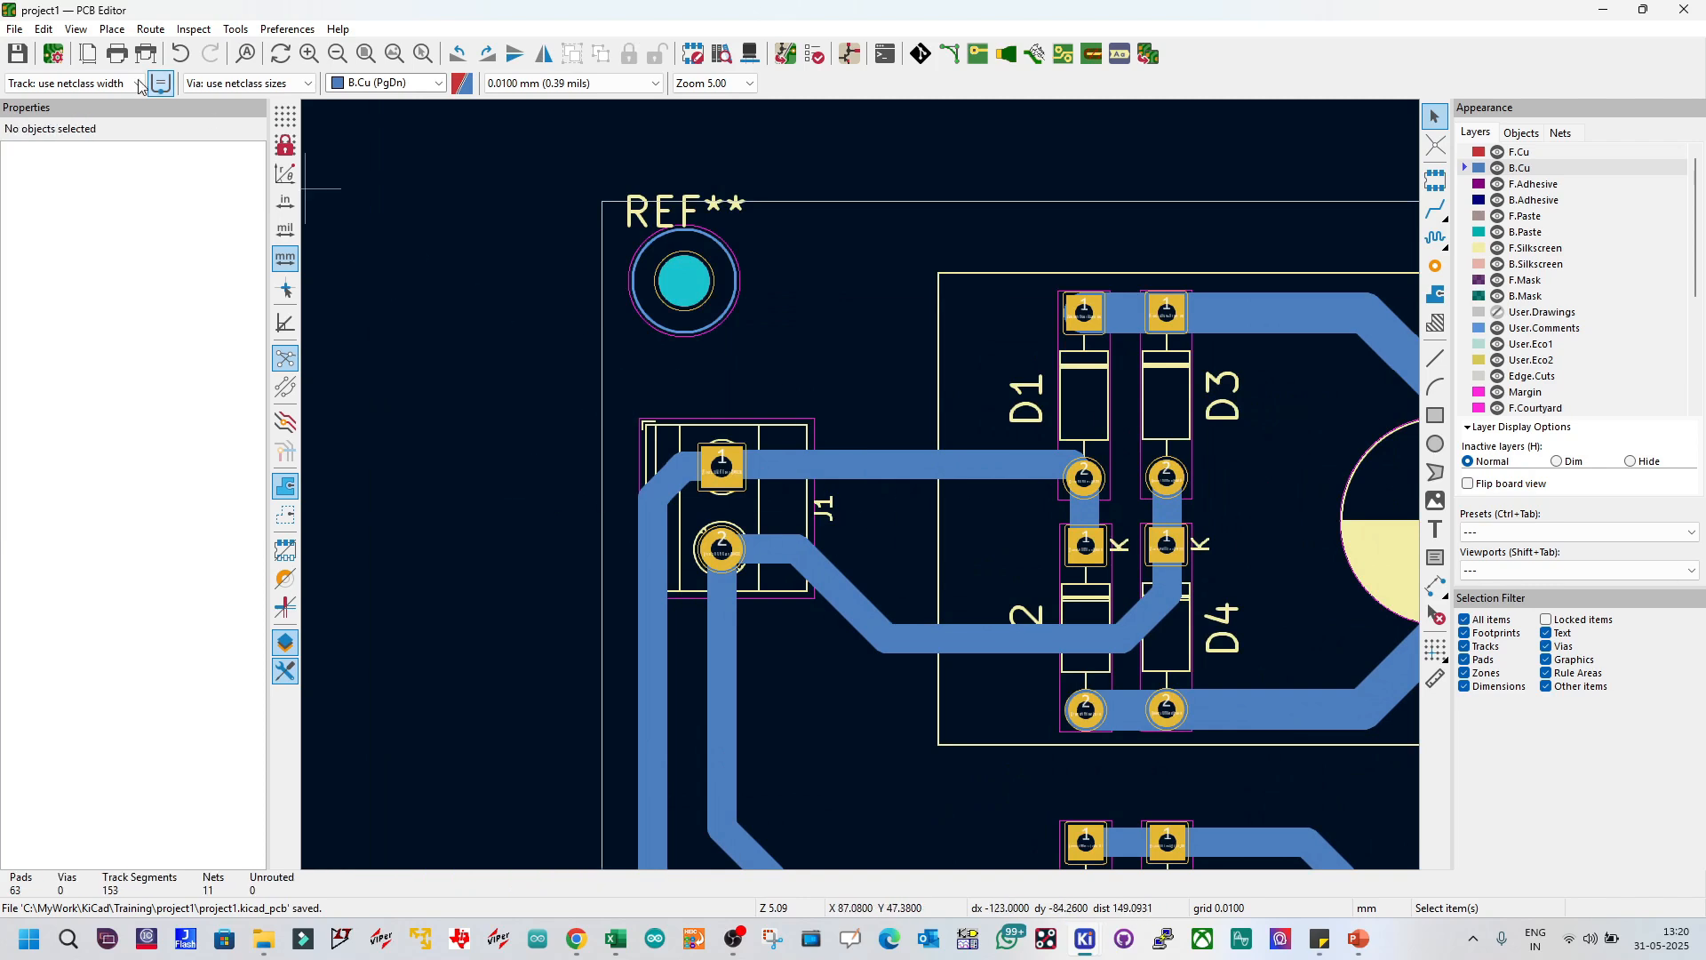
{"action": "left_click", "coordinate": [42, 28]}
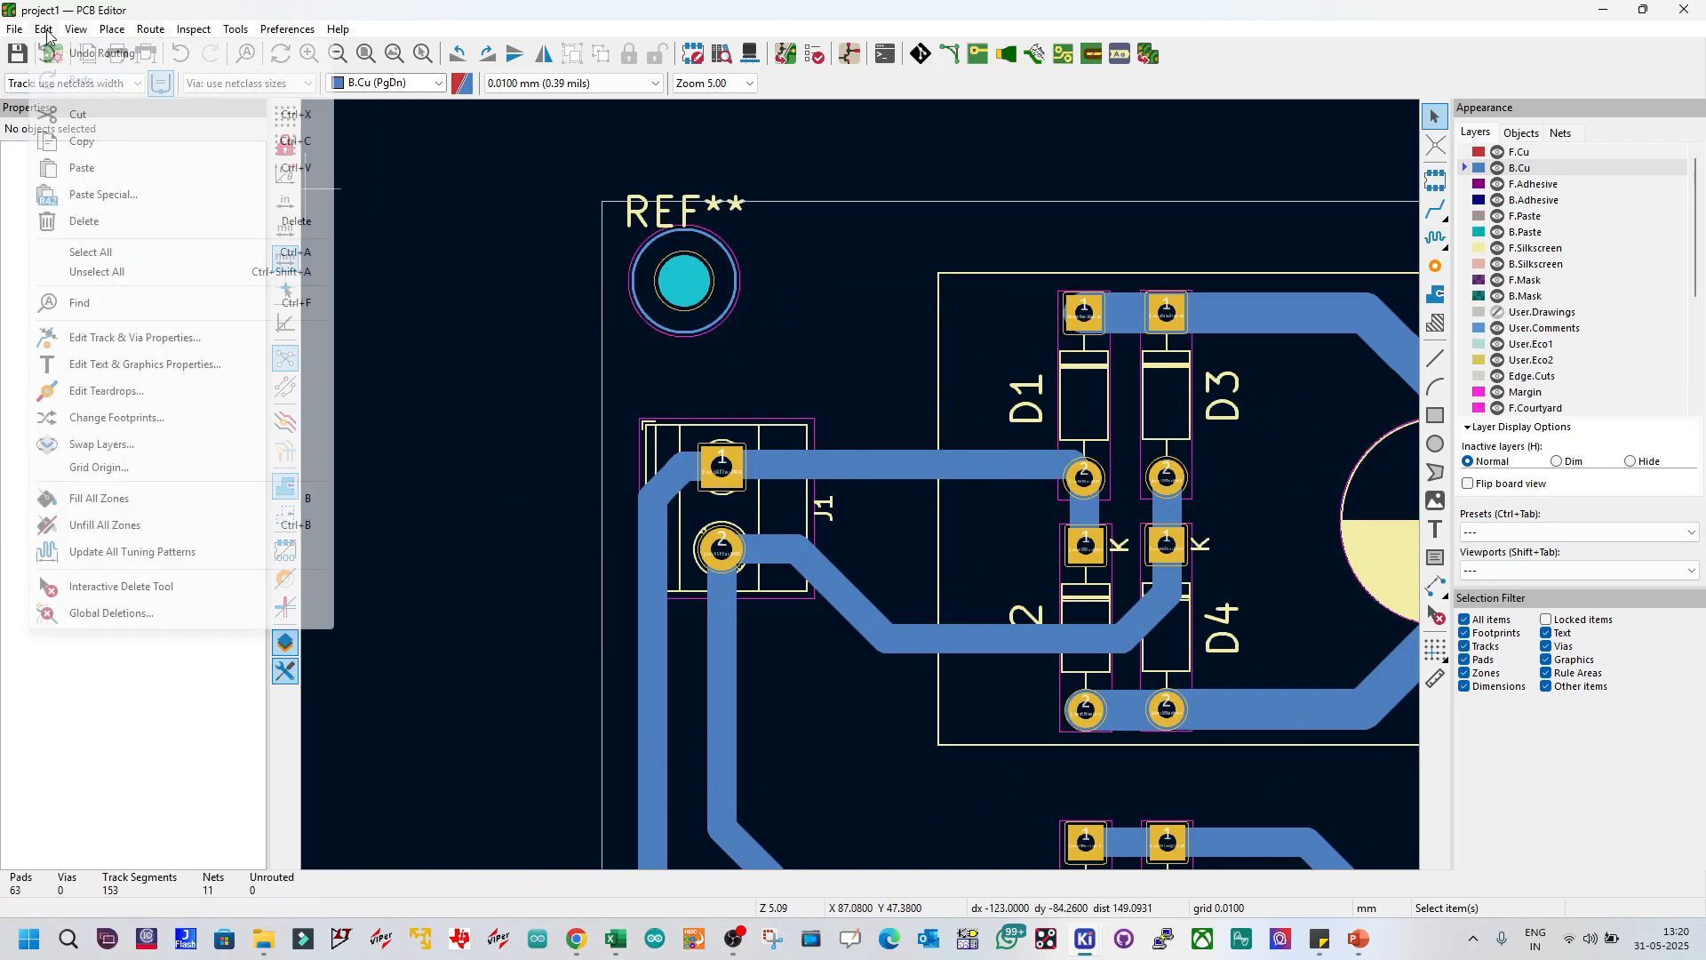
{"action": "left_click", "coordinate": [149, 364]}
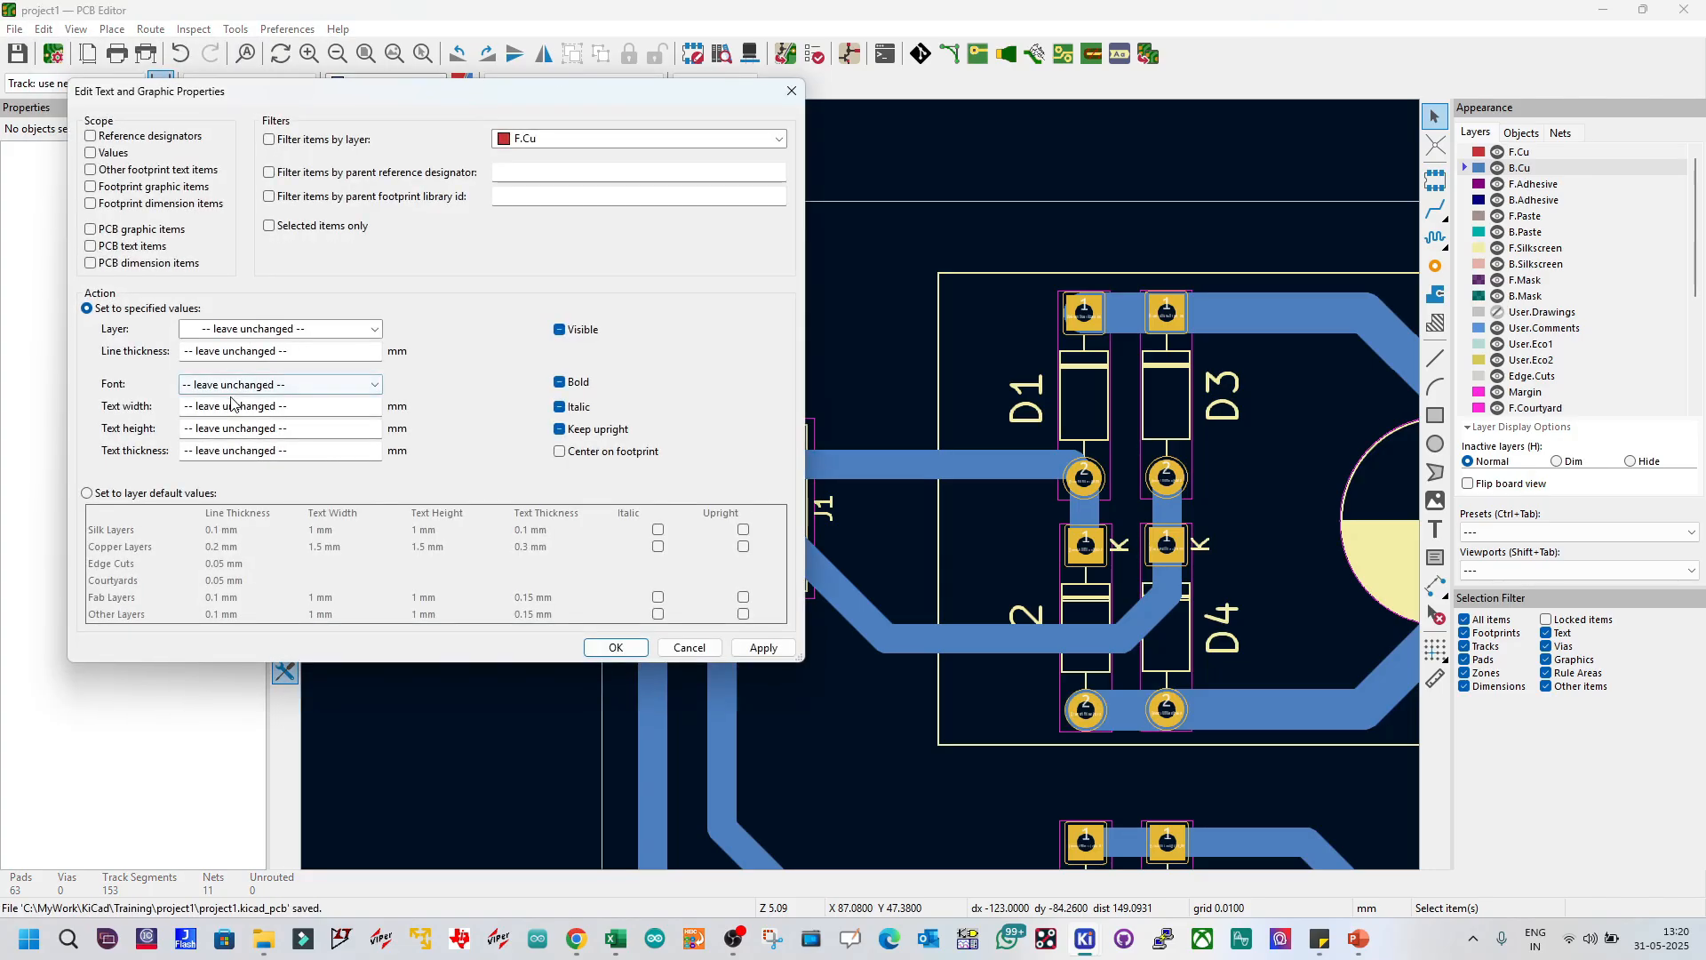
{"action": "left_click", "coordinate": [232, 405]}
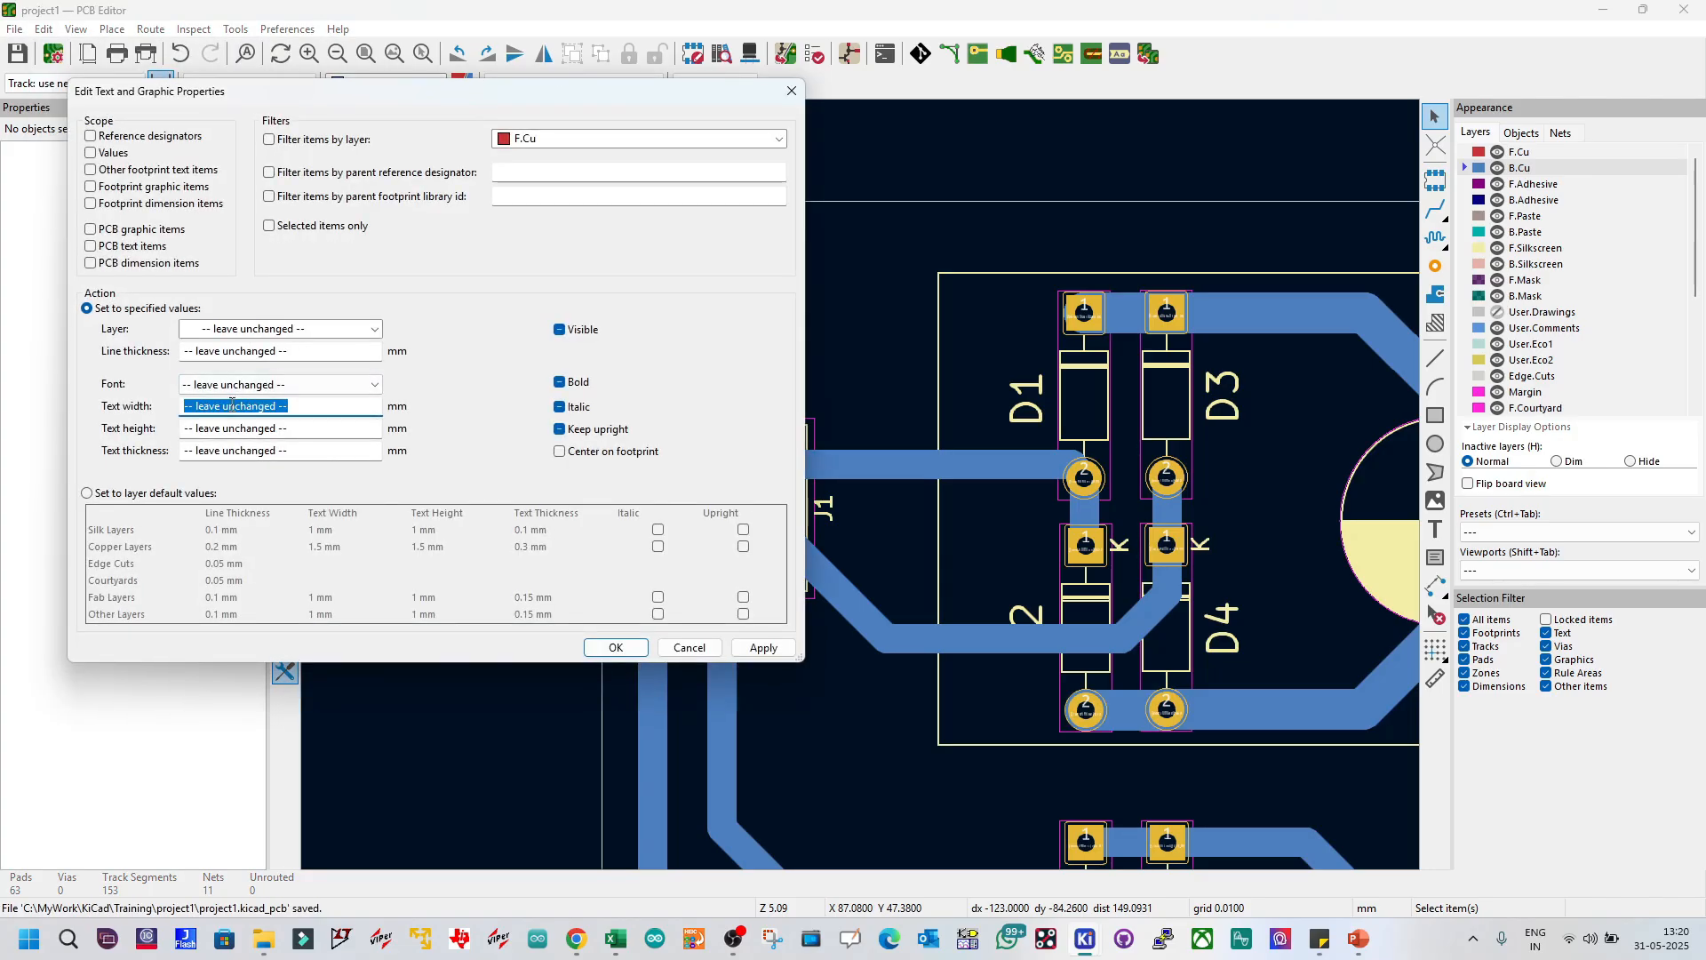
{"action": "type", "text": "1.8"}
{"action": "left_click", "coordinate": [282, 427]}
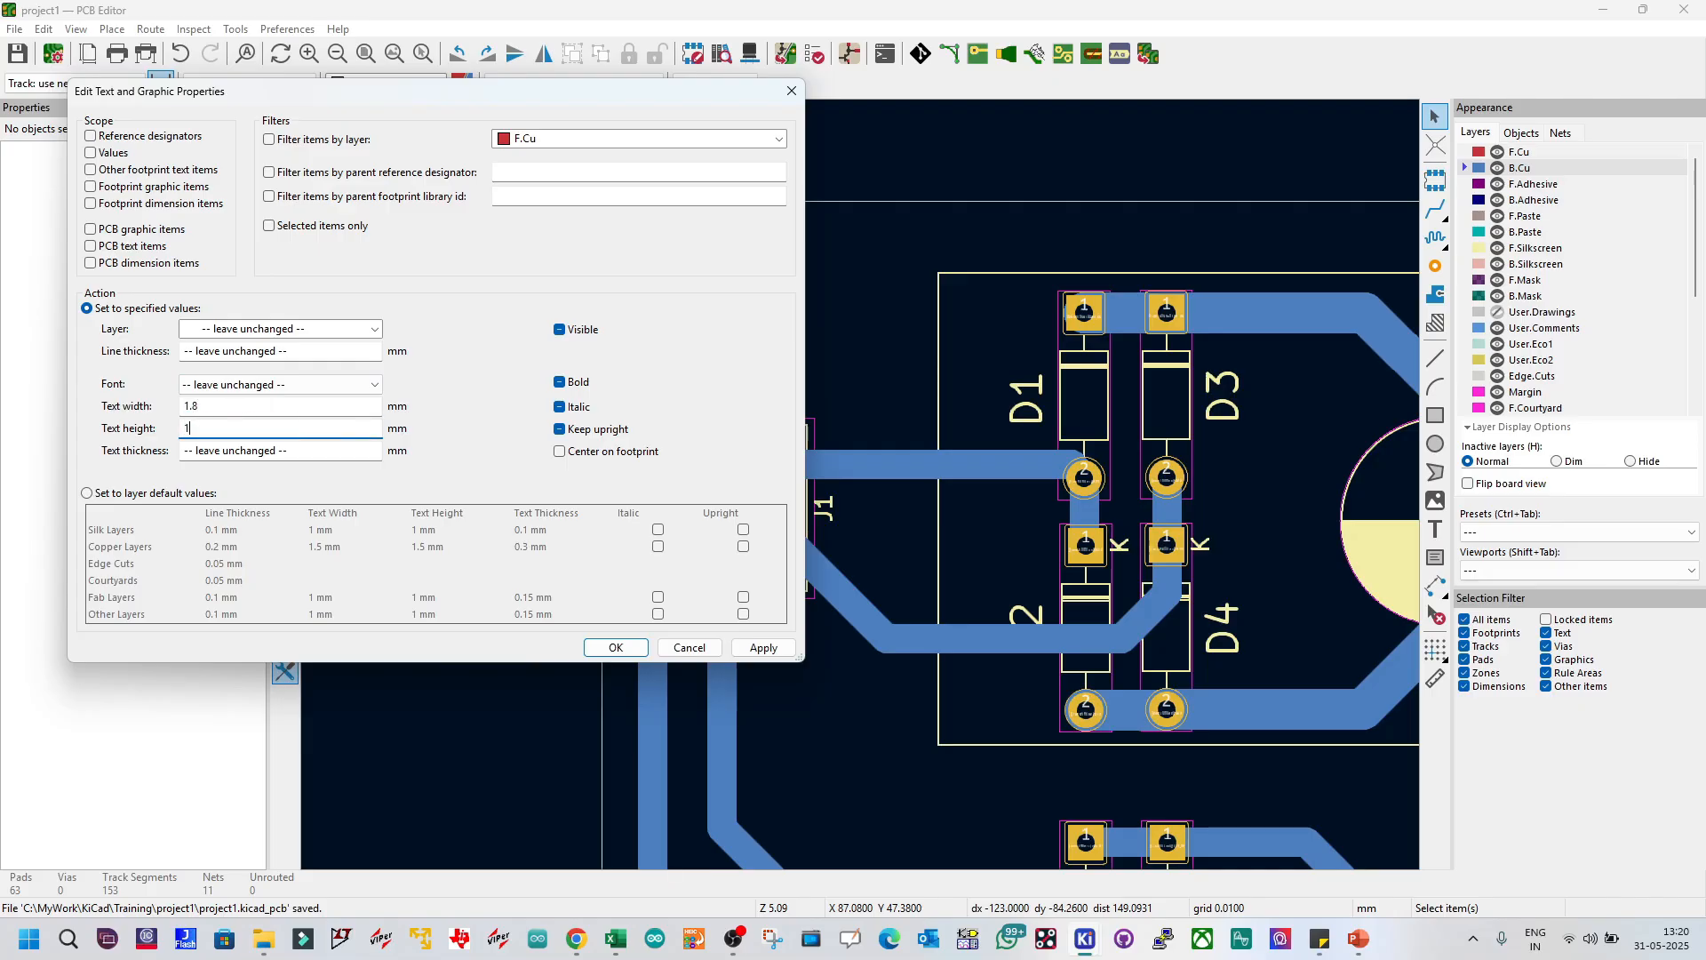
{"action": "left_click", "coordinate": [307, 451]}
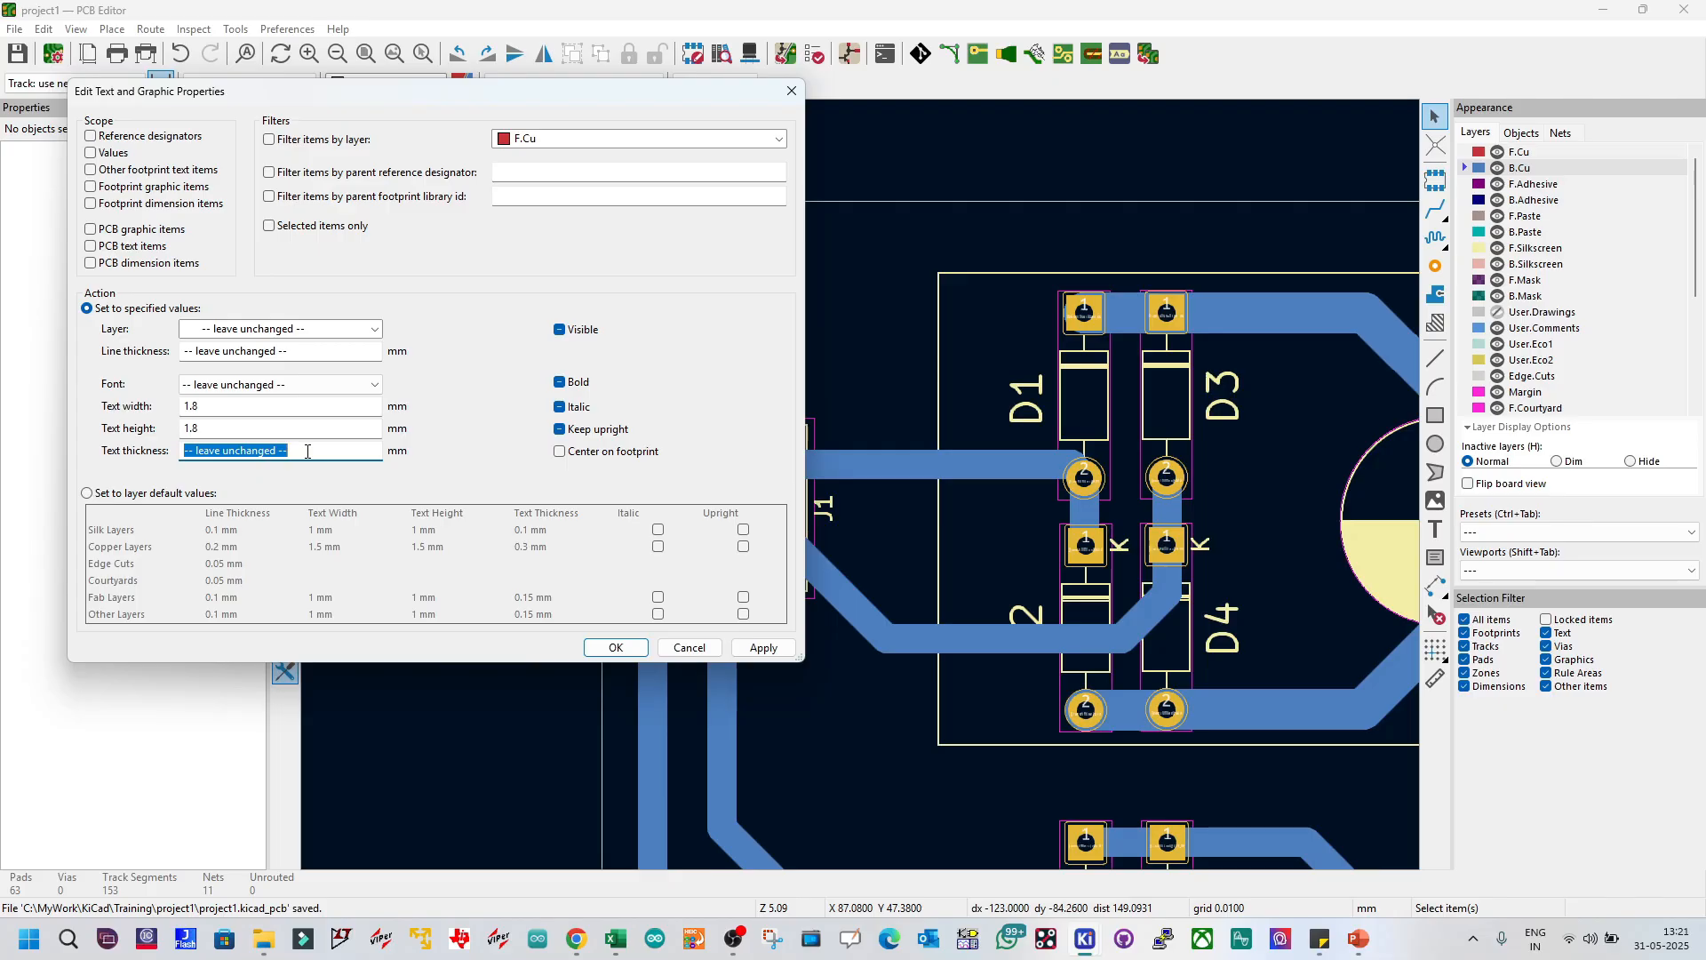
{"action": "type", "text": "22"}
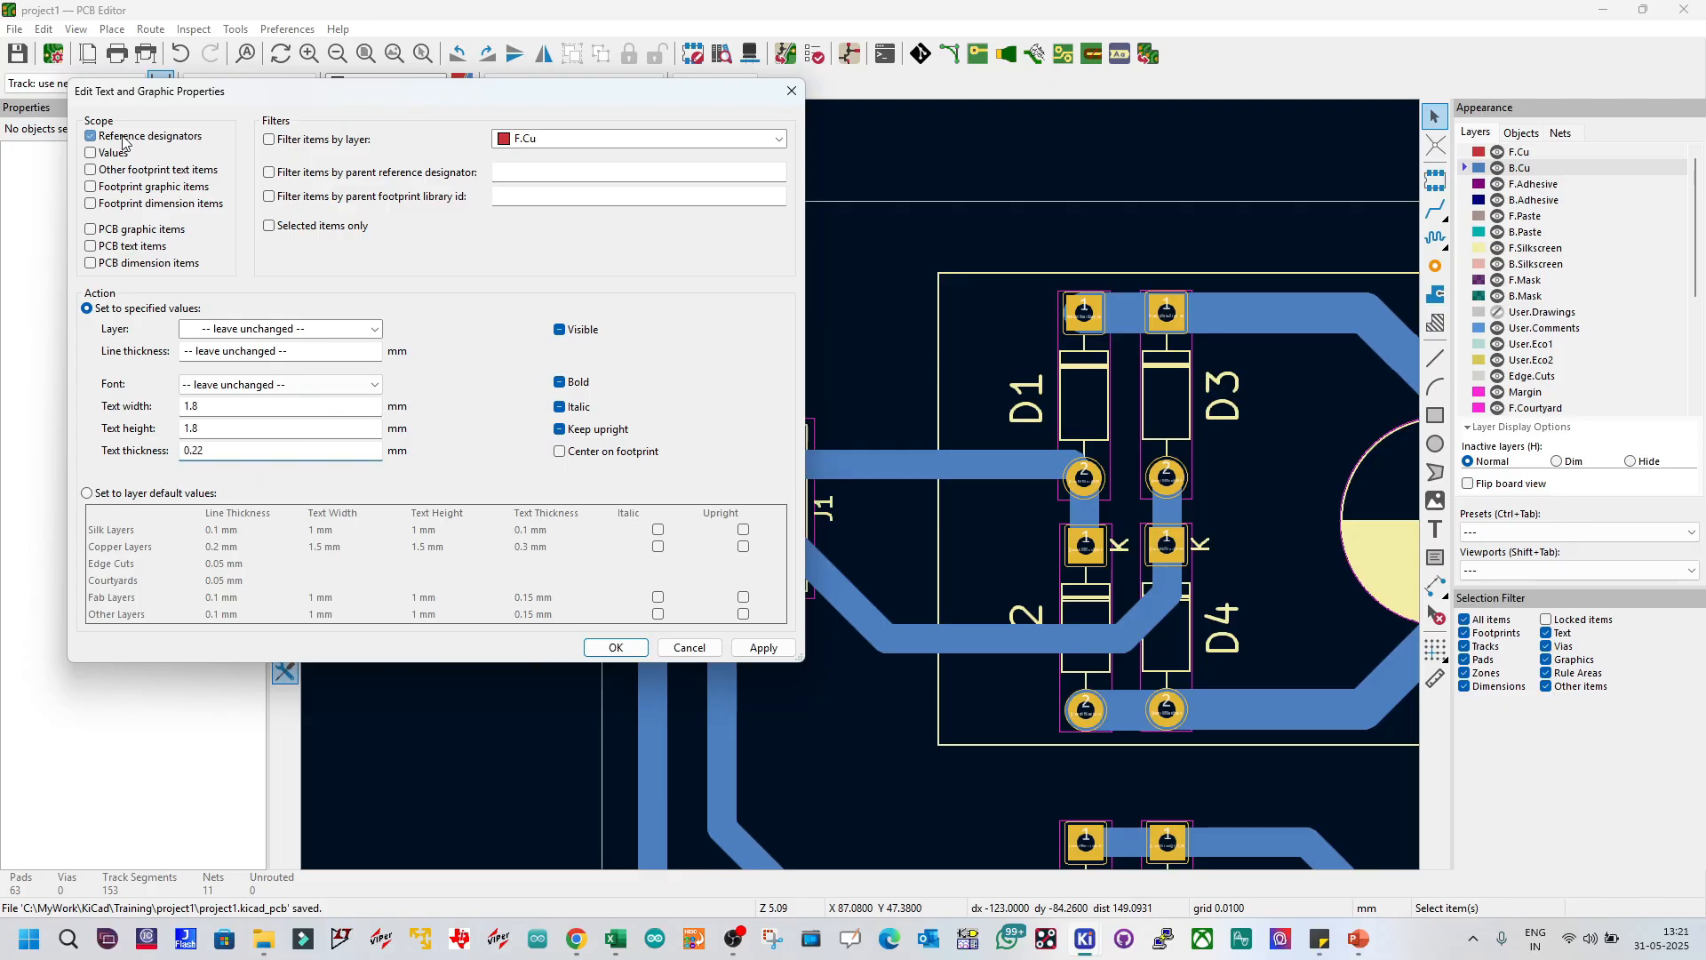
{"action": "left_click", "coordinate": [617, 649]}
Step: Rotate the J1 reference label to horizontal and place it just above its terminal block
{"action": "left_click", "coordinate": [825, 508]}
{"action": "left_click_drag", "start_coordinate": [818, 509], "coordinate": [732, 393]}
{"action": "key", "text": "r"}
{"action": "left_click_drag", "start_coordinate": [733, 394], "coordinate": [726, 387]}
Step: Turn the J2 reference label horizontal and place it just below its terminal block
{"action": "scroll", "coordinate": [827, 453], "scroll_direction": "down", "scroll_amount": 4}
{"action": "scroll", "coordinate": [1075, 467], "scroll_direction": "up", "scroll_amount": 3}
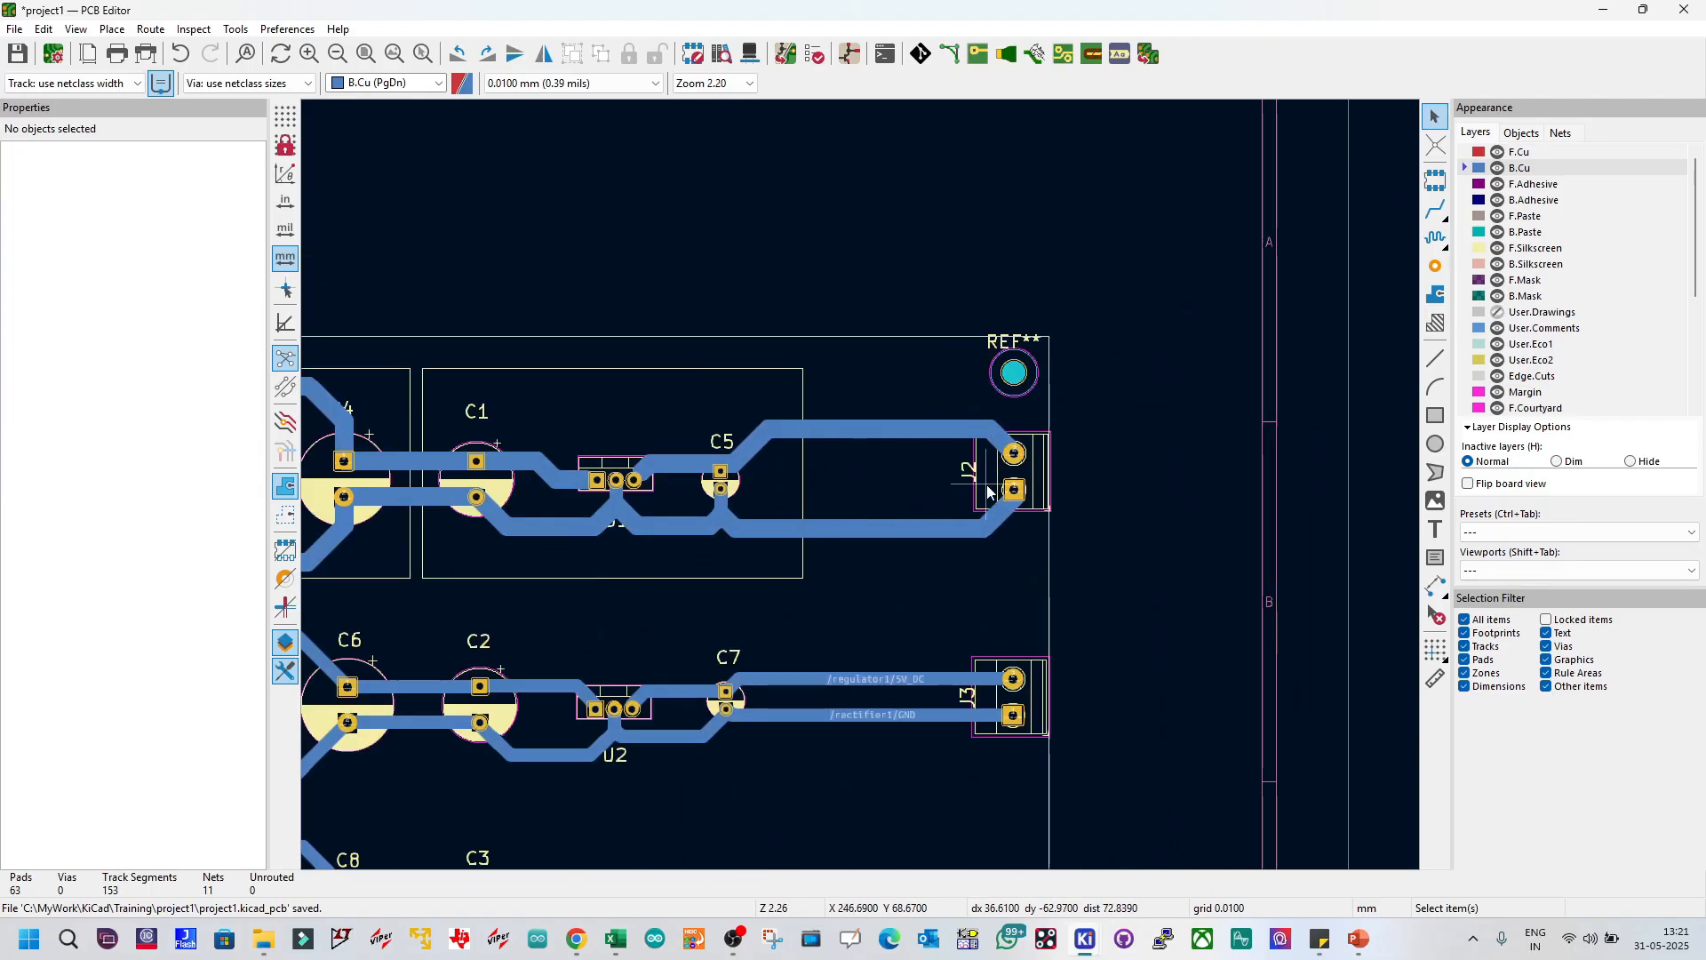
{"action": "left_click", "coordinate": [969, 471]}
{"action": "left_click_drag", "start_coordinate": [968, 471], "coordinate": [1009, 536]}
Step: Rotate the J3 reference label to horizontal and place it just above its terminal block
{"action": "scroll", "coordinate": [861, 494], "scroll_direction": "down", "scroll_amount": 3}
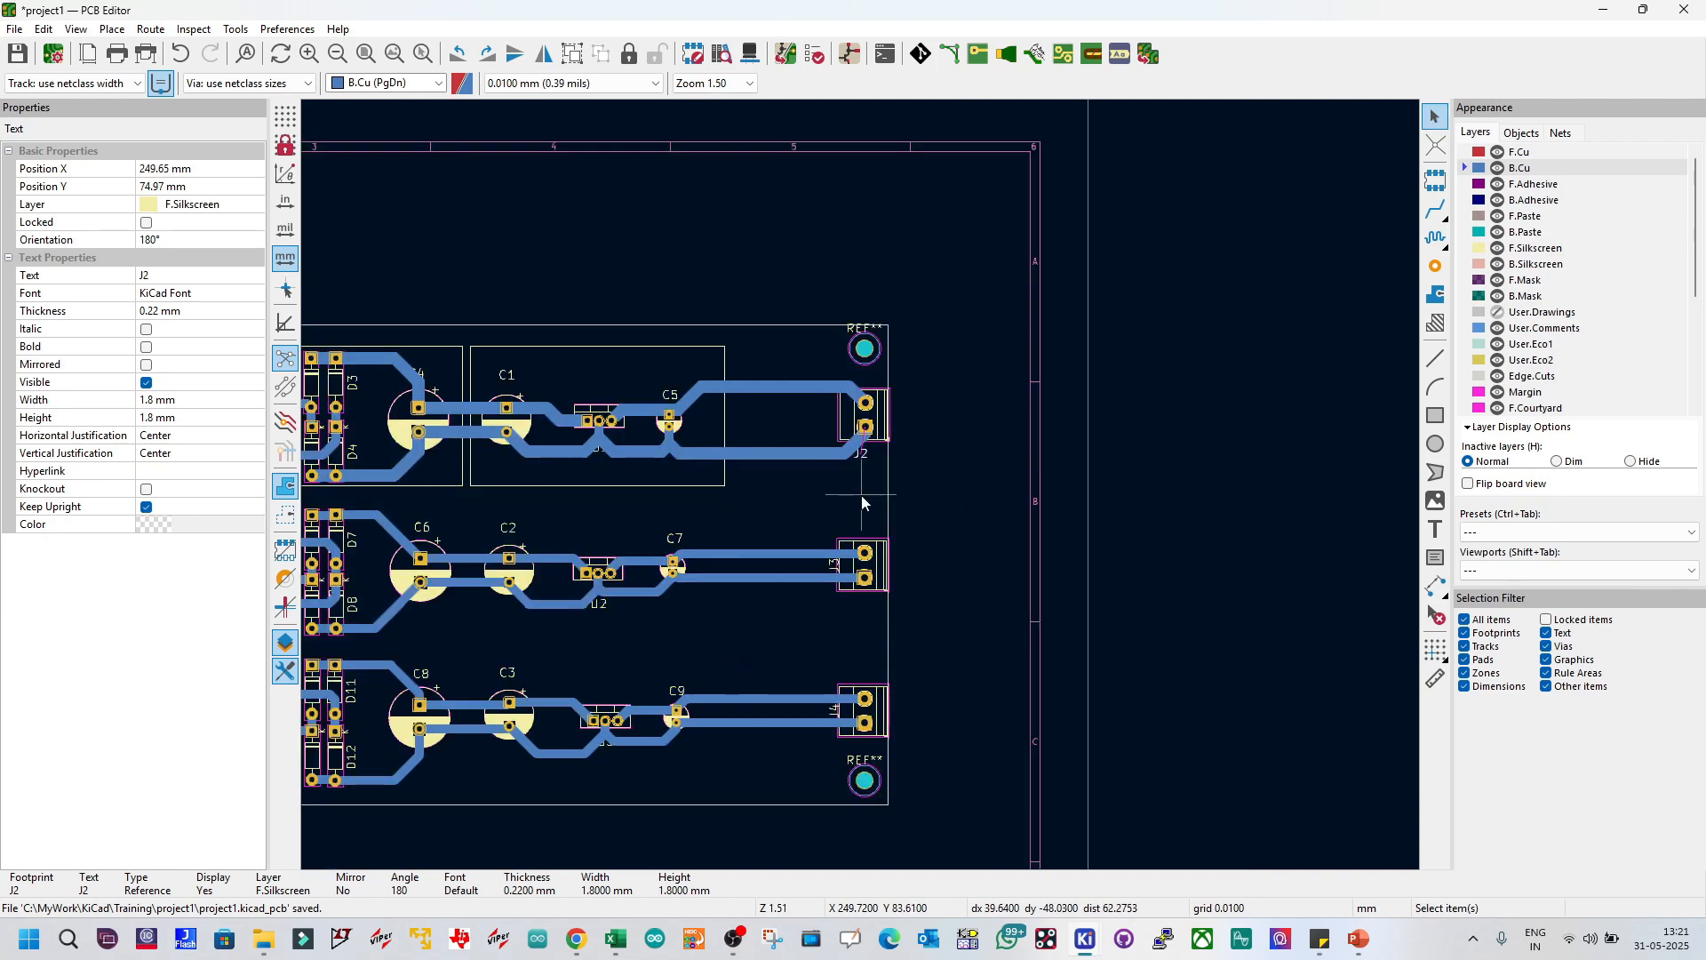
{"action": "scroll", "coordinate": [861, 498], "scroll_direction": "up", "scroll_amount": 5}
{"action": "left_click", "coordinate": [800, 612]}
{"action": "key", "text": "r"}
{"action": "left_click_drag", "start_coordinate": [808, 619], "coordinate": [887, 481]}
{"action": "left_click", "coordinate": [991, 587]}
Step: Rotate the J4 reference label to horizontal, place it above its terminal block, and save the board
{"action": "scroll", "coordinate": [991, 586], "scroll_direction": "down", "scroll_amount": 4}
{"action": "scroll", "coordinate": [915, 356], "scroll_direction": "up", "scroll_amount": 3}
{"action": "left_click", "coordinate": [864, 520]}
{"action": "key", "text": "r"}
{"action": "left_click", "coordinate": [983, 461]}
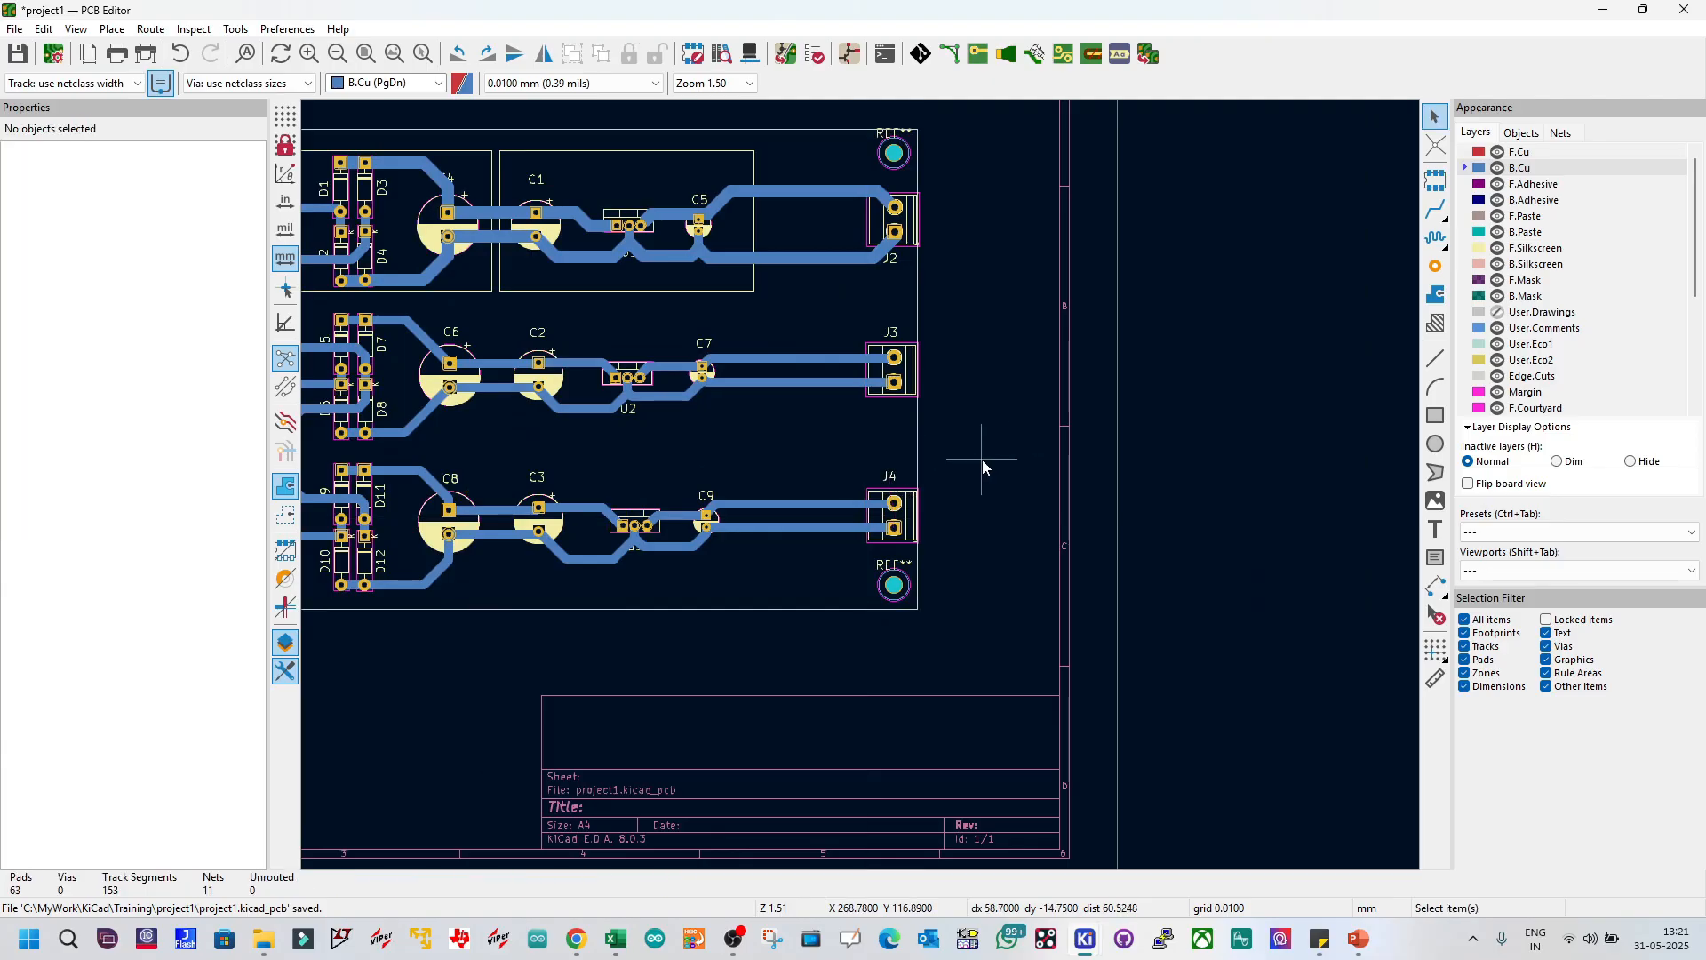
{"action": "scroll", "coordinate": [861, 485], "scroll_direction": "down", "scroll_amount": 3}
{"action": "scroll", "coordinate": [861, 485], "scroll_direction": "up", "scroll_amount": 3}
{"action": "key", "text": "ctrl+s"}
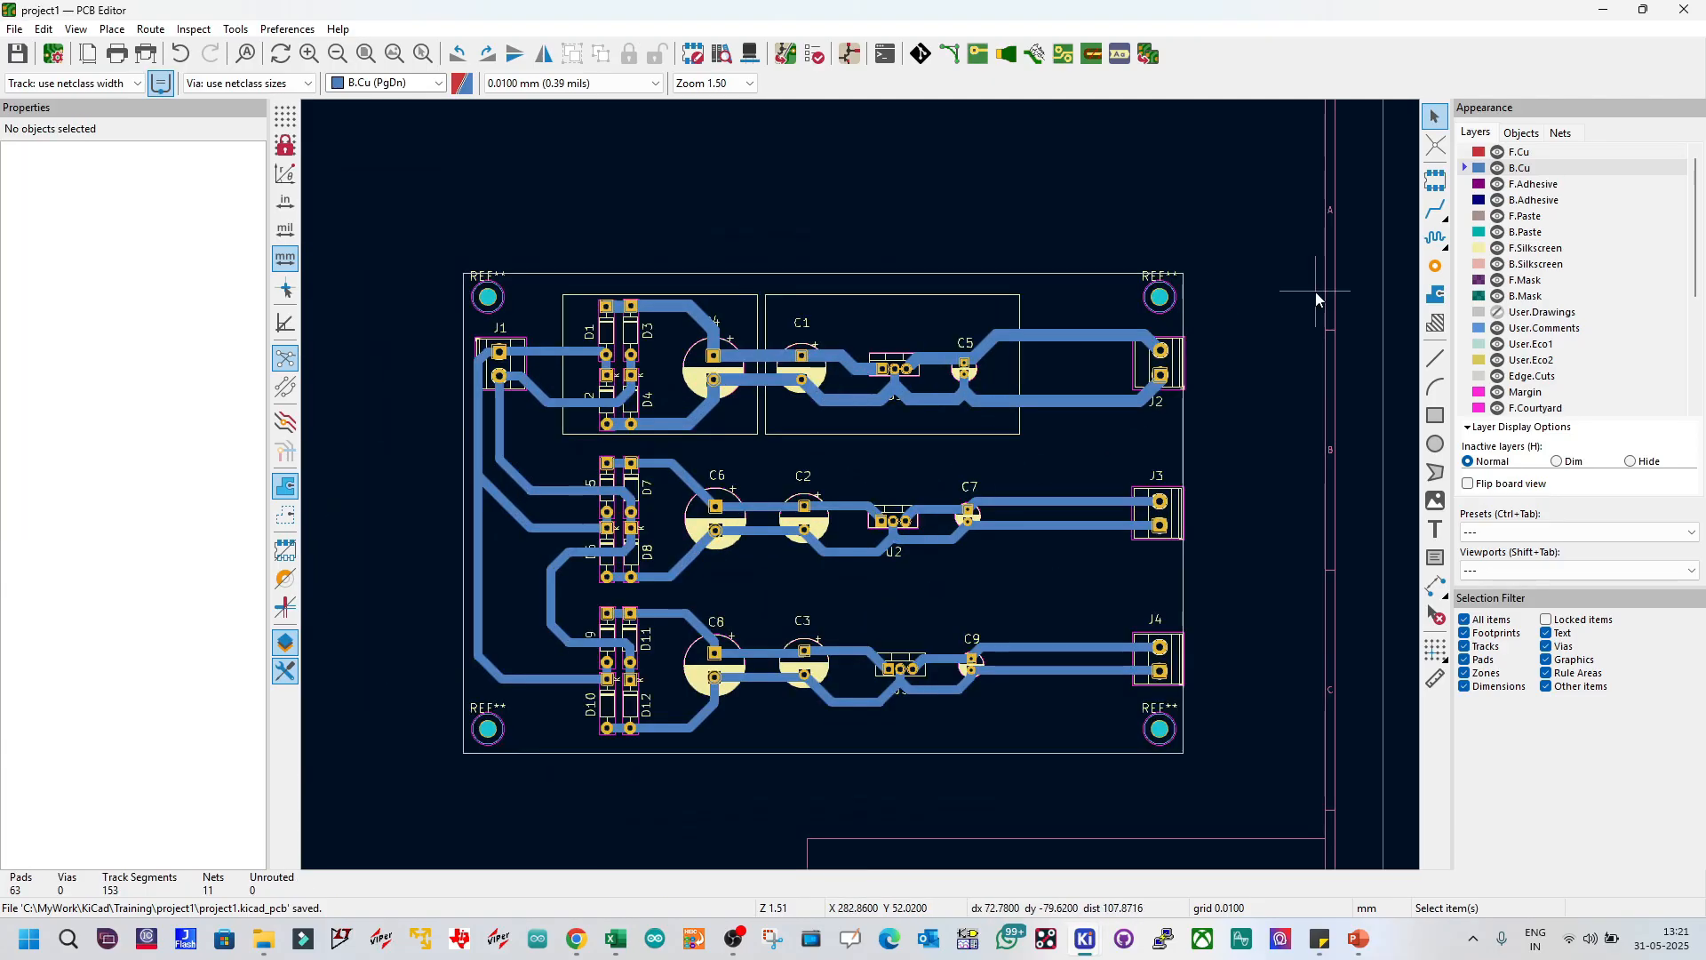
Step: Make F.Silkscreen the active layer and place a KiBuzzard label reading AC1 beside J1 pad 1
{"action": "left_click", "coordinate": [1466, 248]}
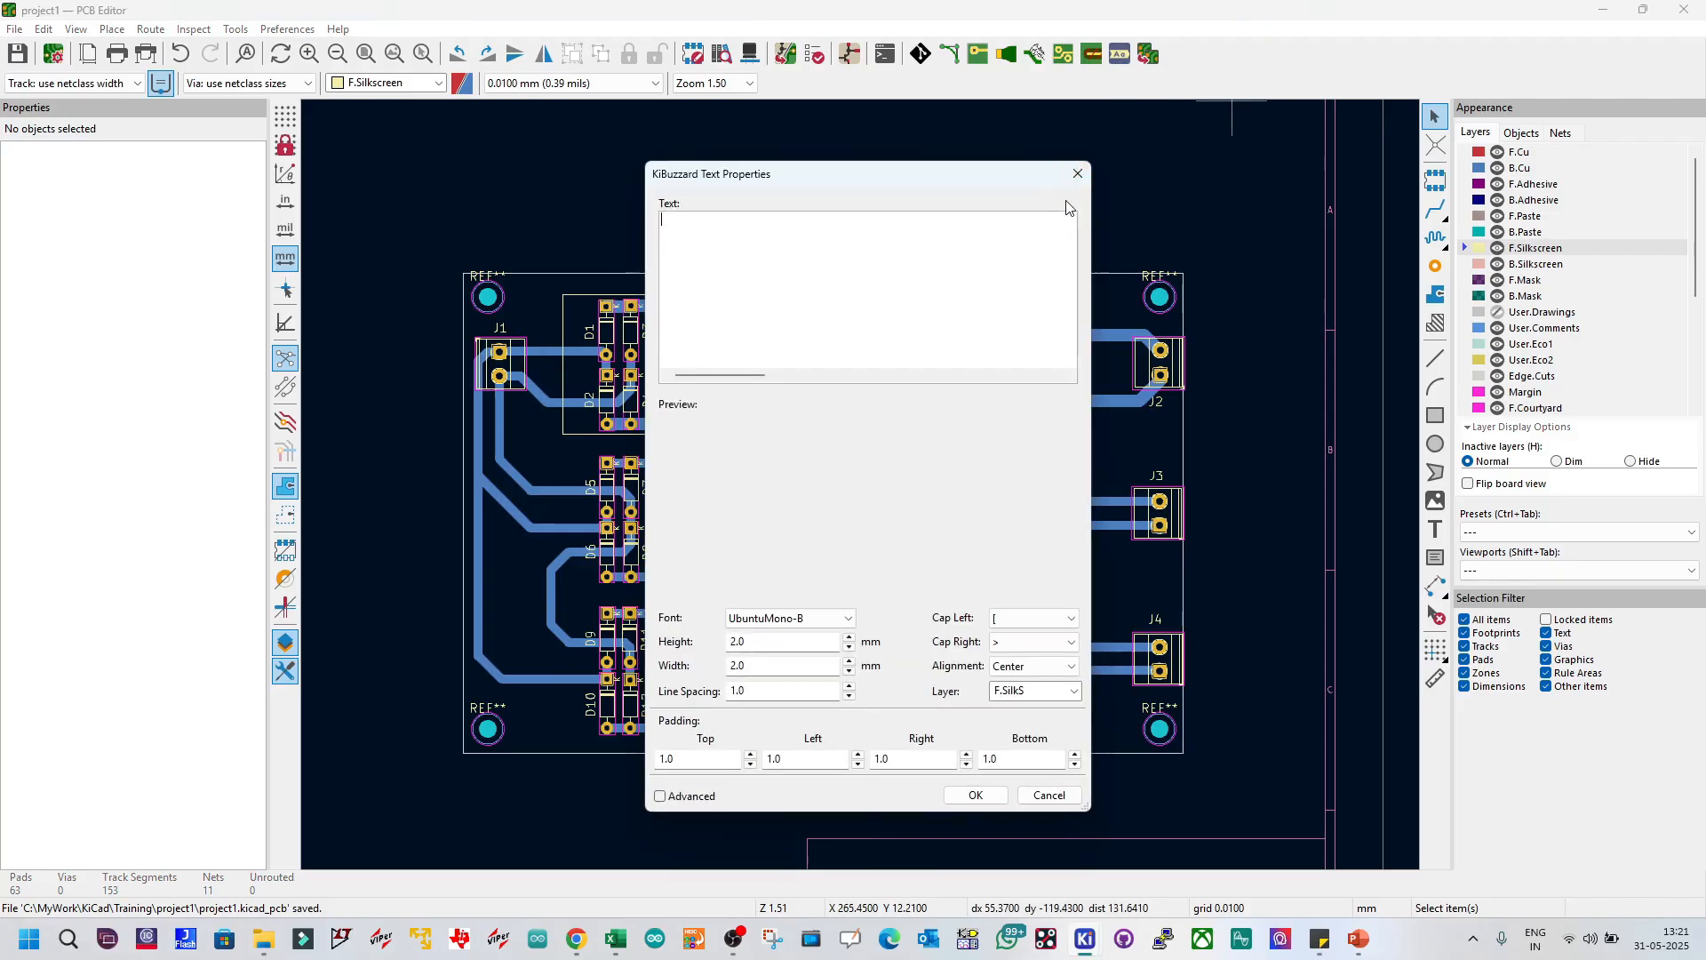
{"action": "left_click_drag", "start_coordinate": [916, 175], "coordinate": [975, 173]}
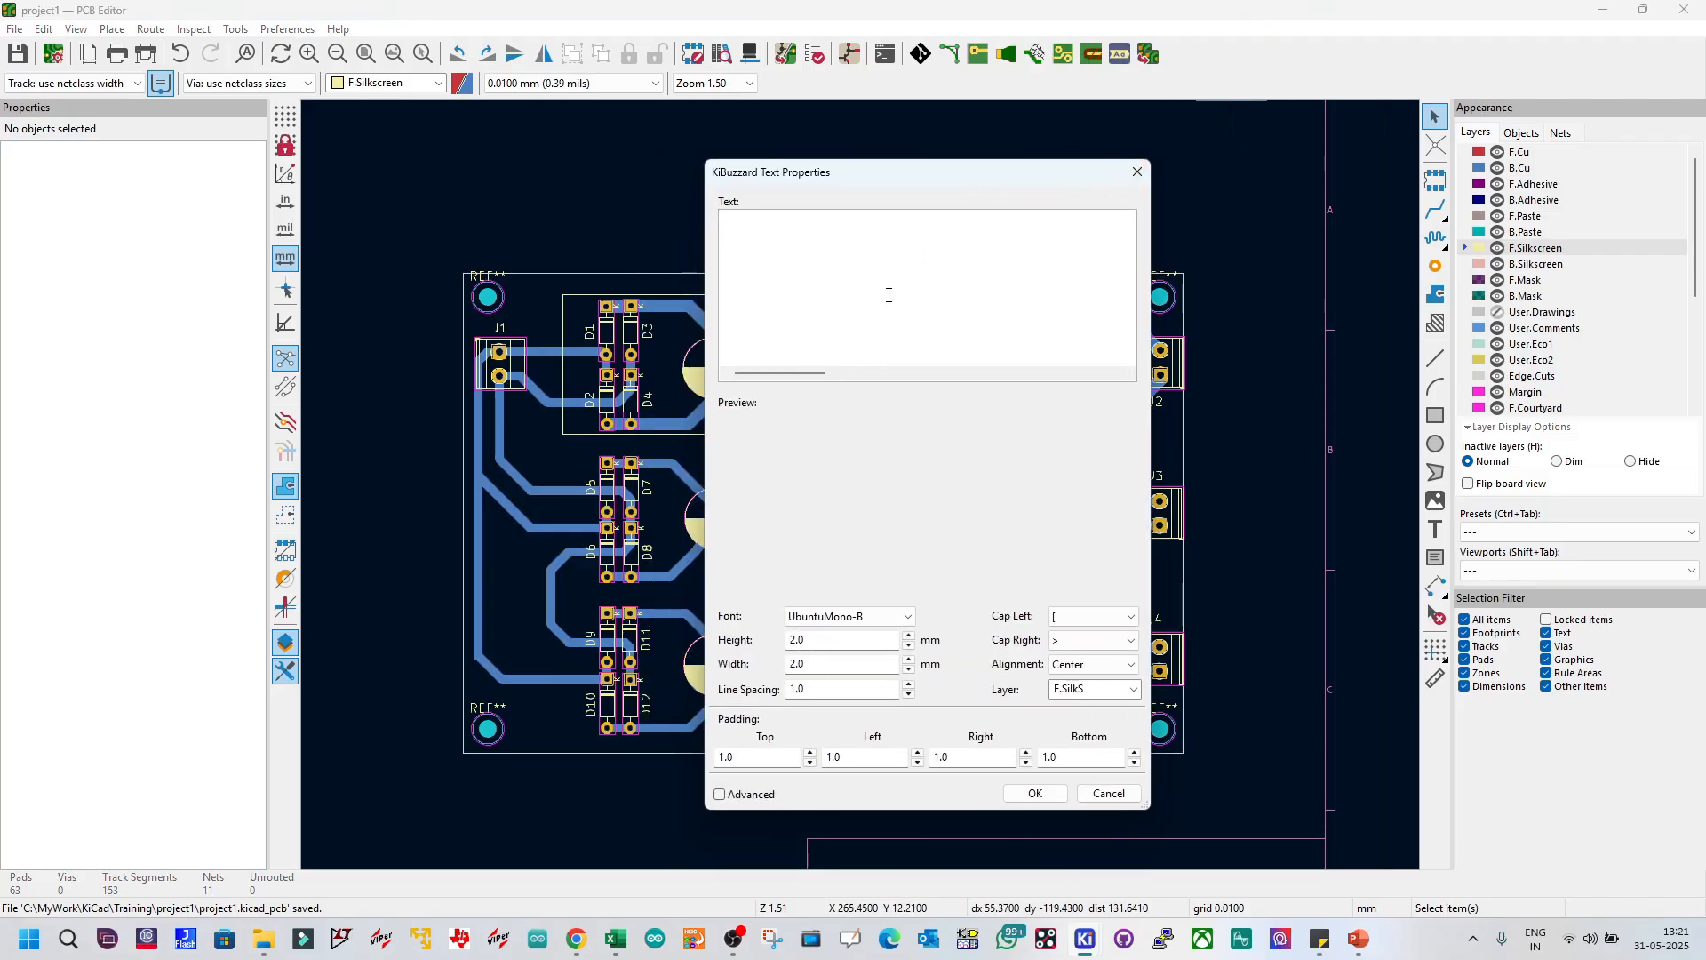
{"action": "type", "text": "AC"}
{"action": "key", "text": "BackSpace"}
{"action": "key", "text": "BackSpace"}
{"action": "type", "text": "AV"}
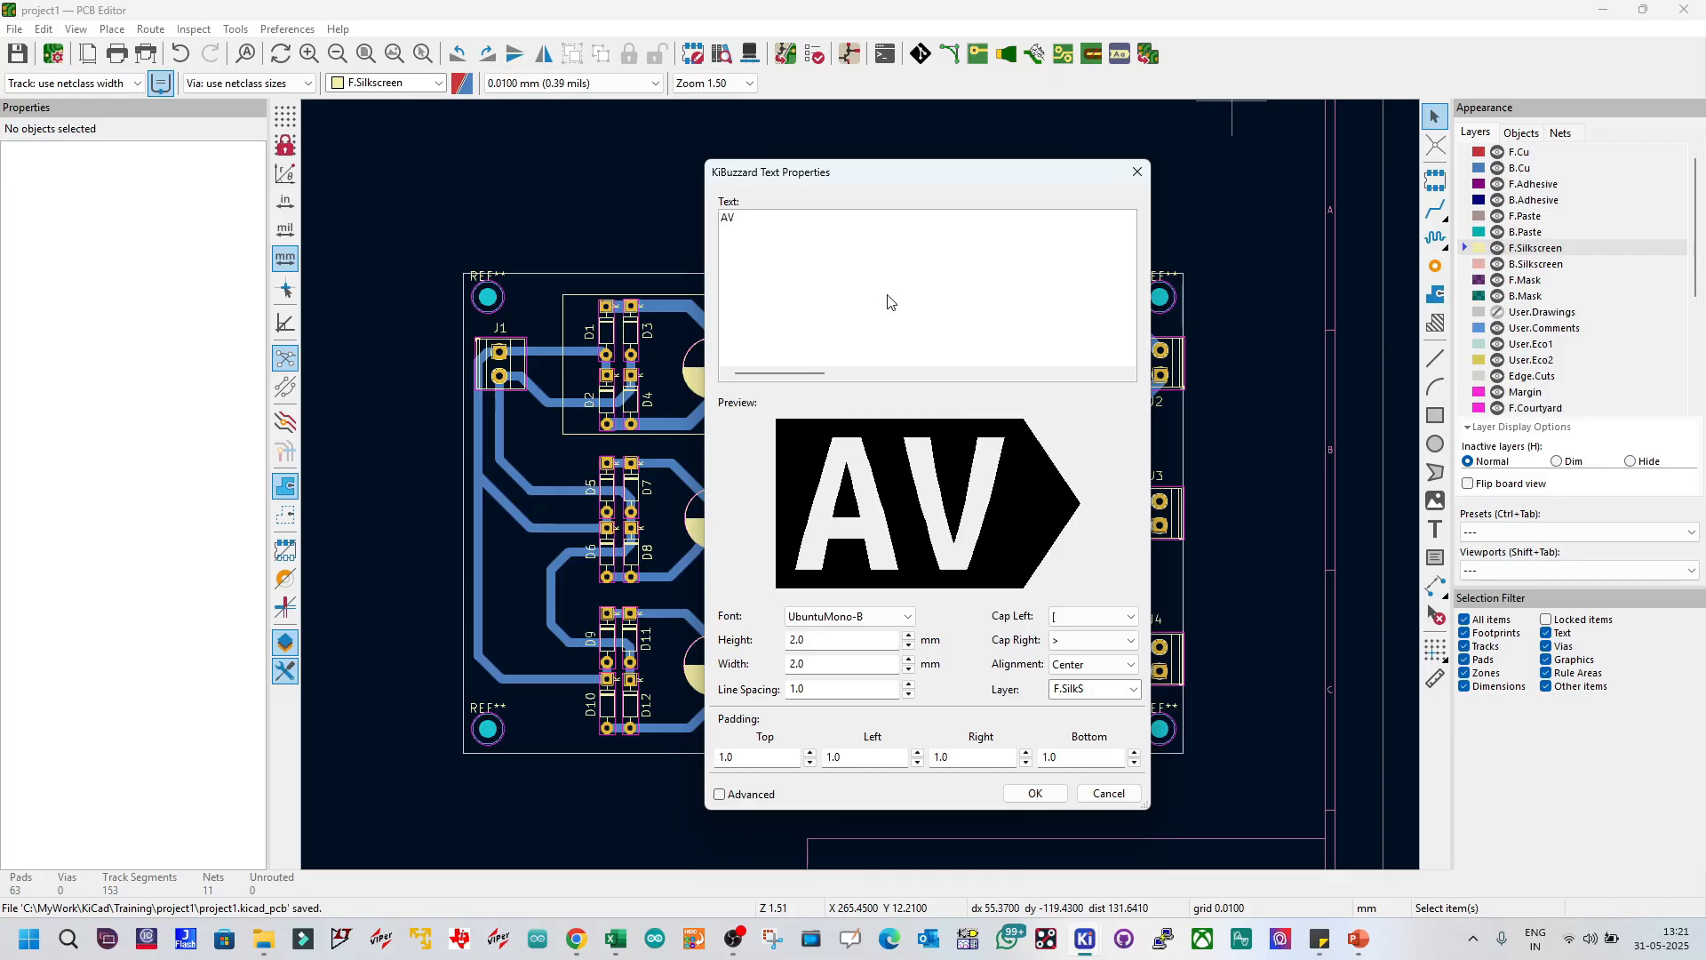
{"action": "key", "text": "BackSpace"}
{"action": "type", "text": "C1"}
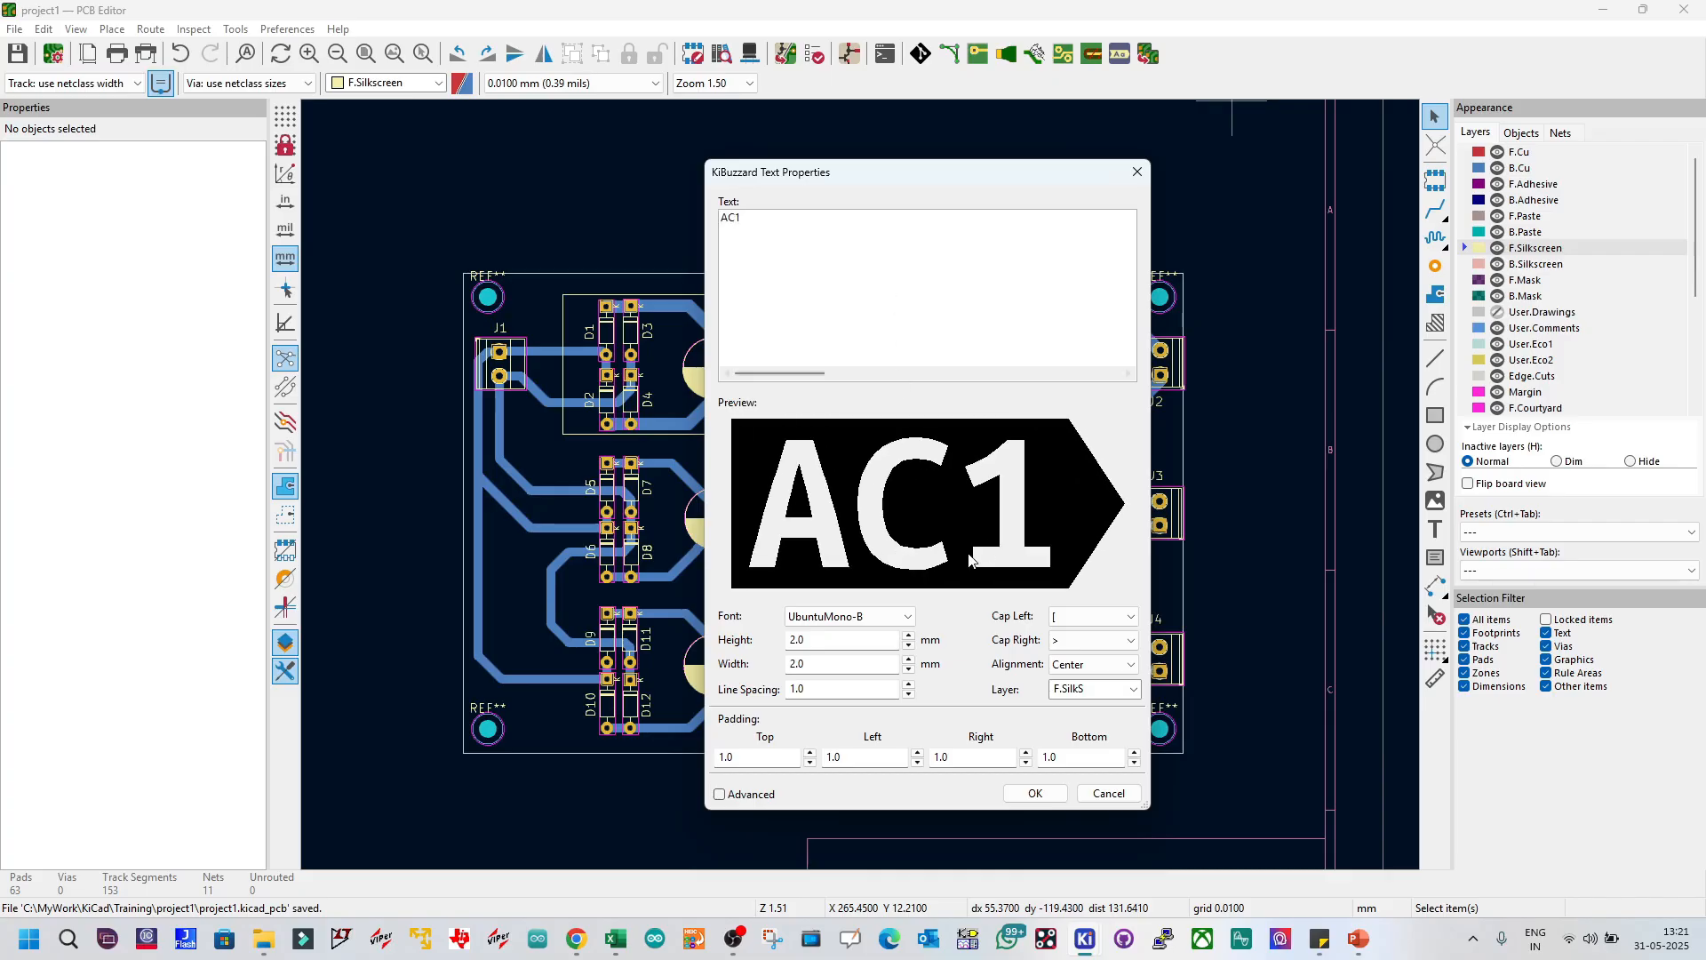
{"action": "left_click", "coordinate": [1035, 793]}
{"action": "scroll", "coordinate": [800, 417], "scroll_direction": "up", "scroll_amount": 4}
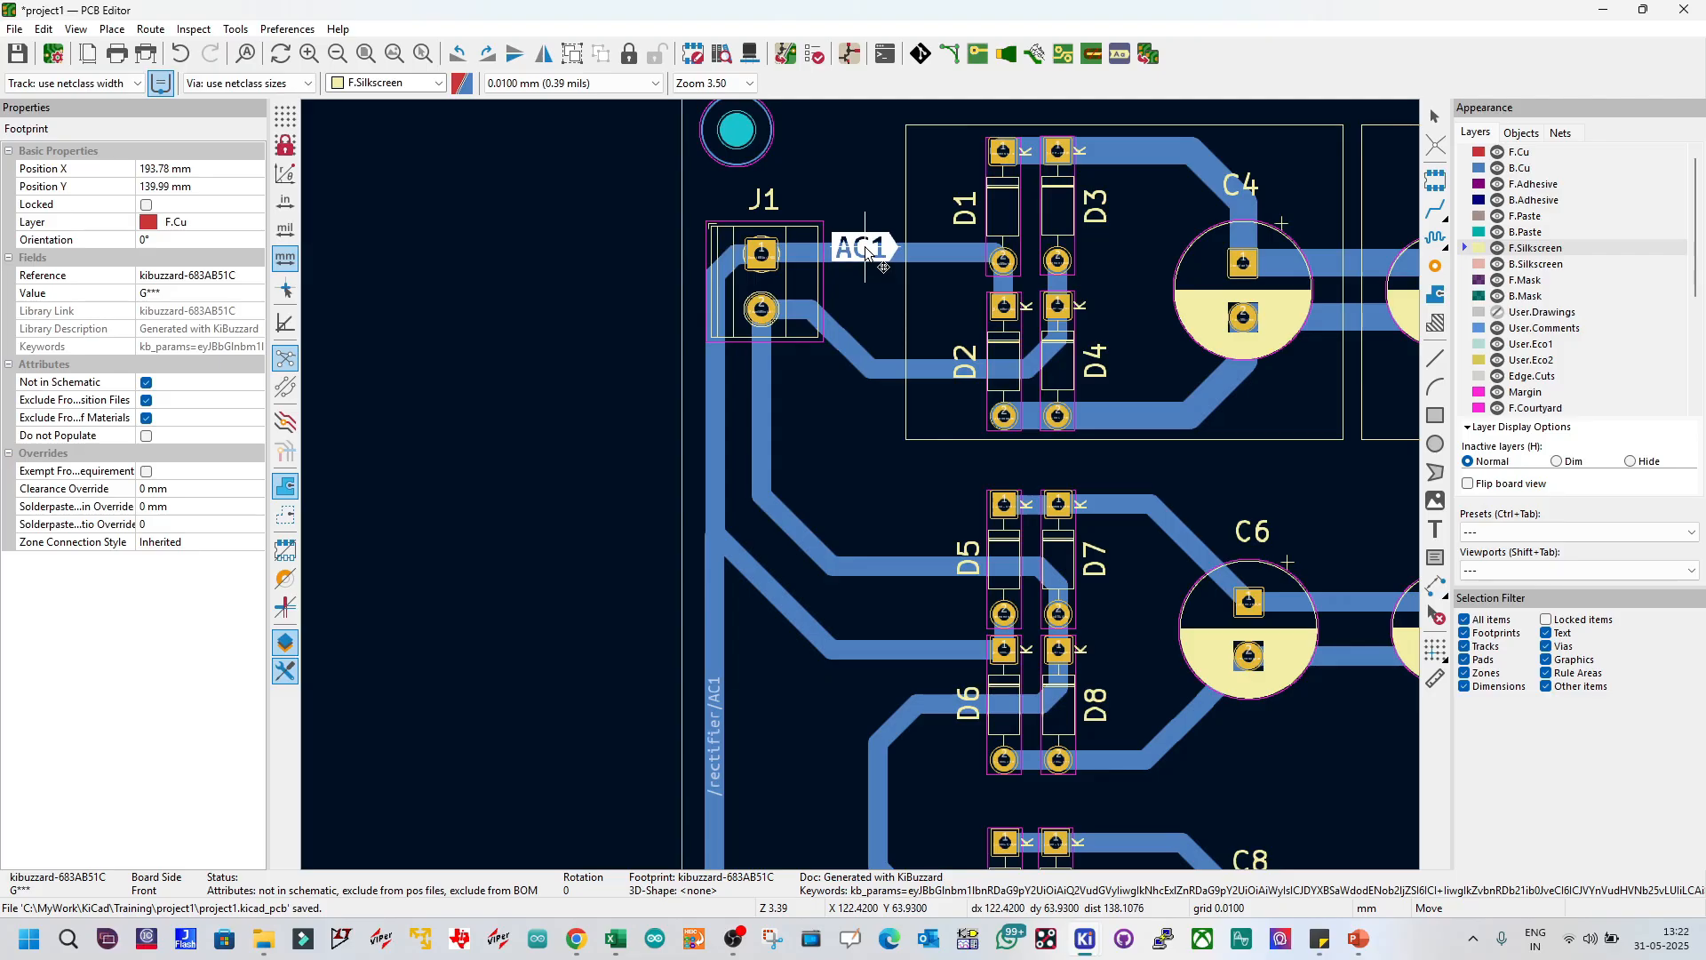
{"action": "left_click", "coordinate": [866, 249]}
Step: Copy the AC1 label and place the duplicate directly beneath it, beside J1 pad 2
{"action": "key", "text": "ctrl+c"}
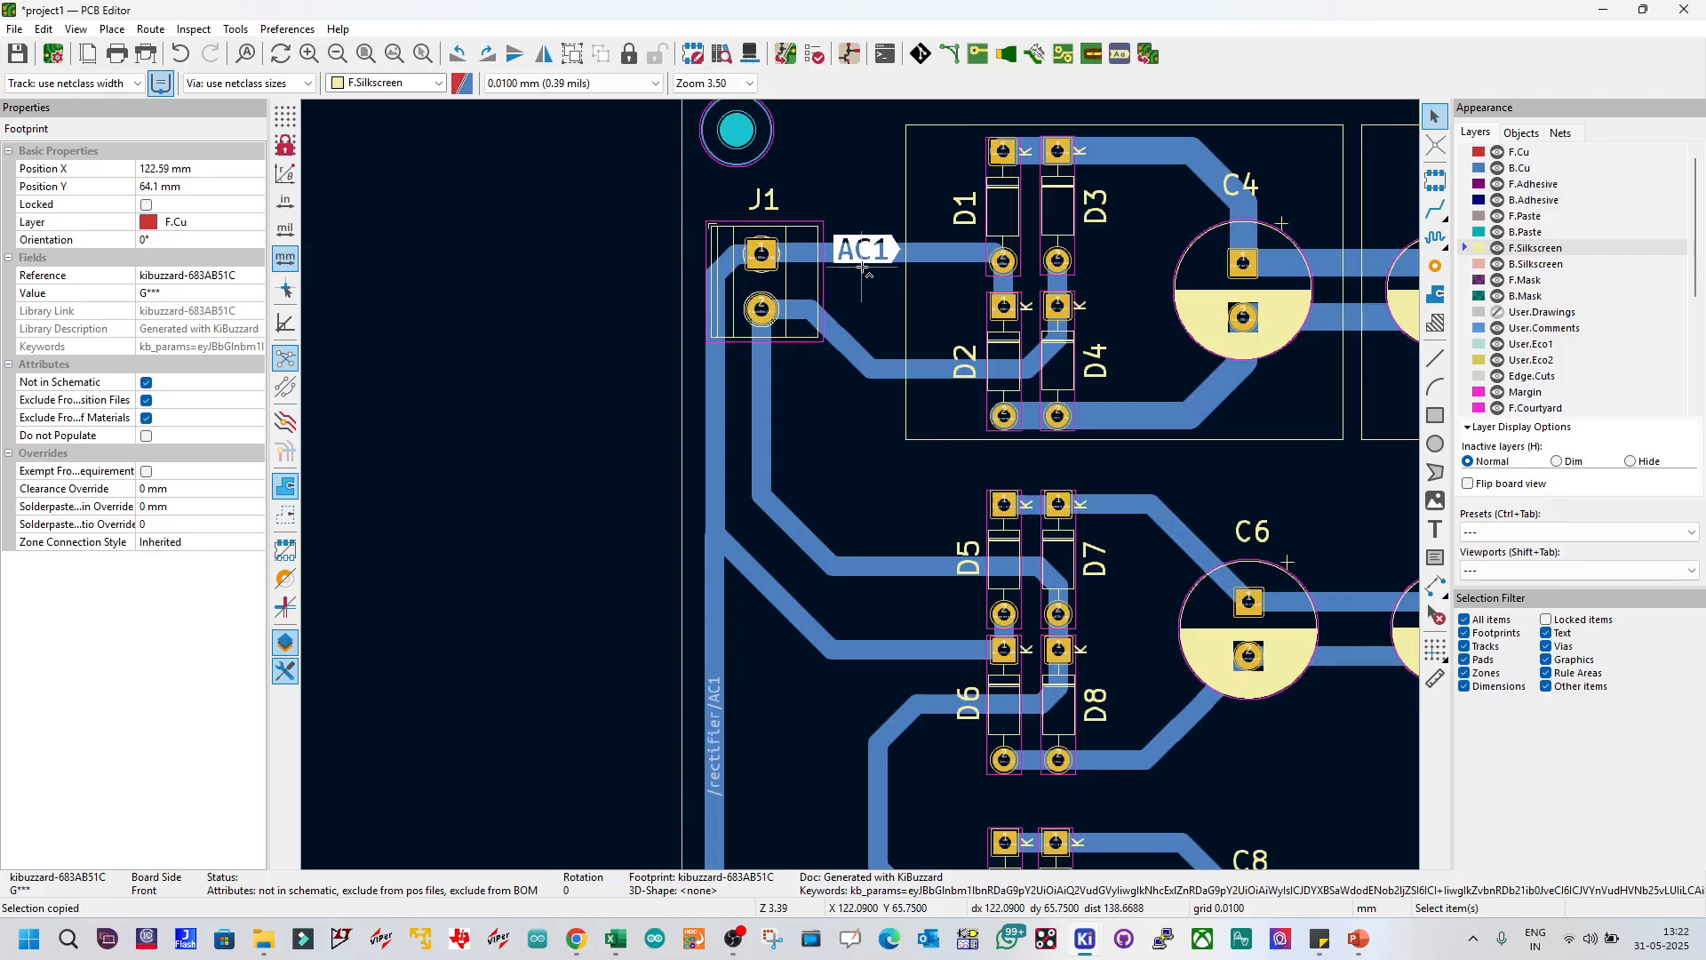
{"action": "key", "text": "ctrl+v"}
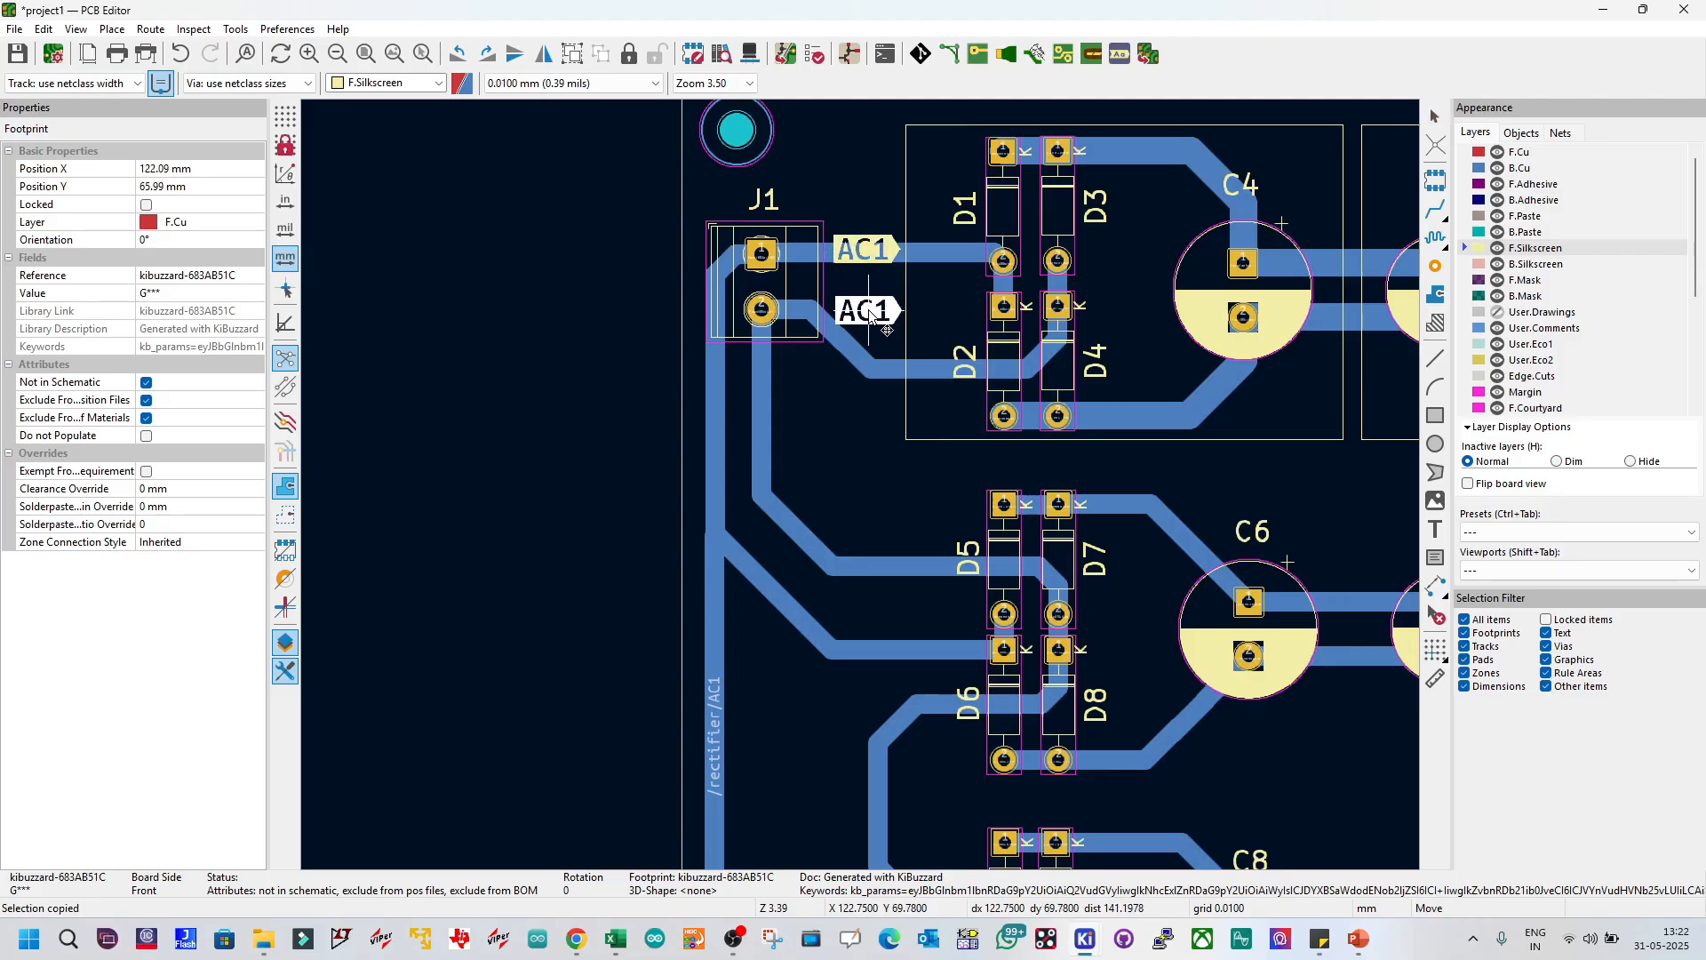
{"action": "key", "text": "Escape"}
{"action": "key", "text": "ctrl+v"}
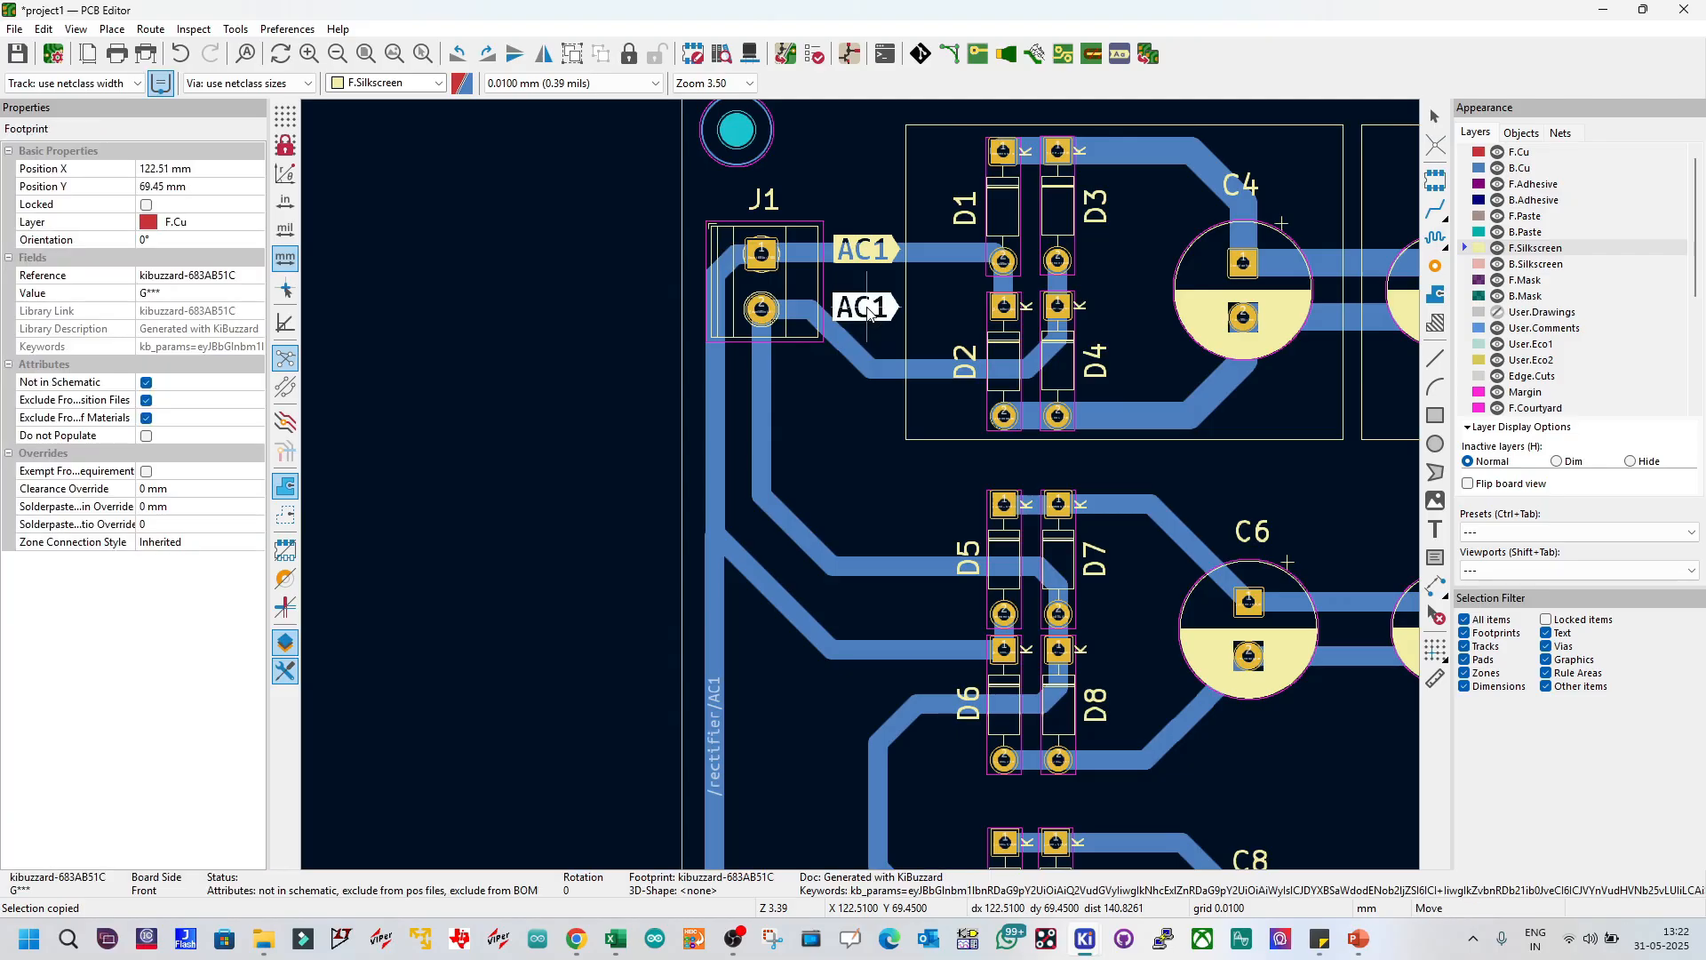
{"action": "left_click", "coordinate": [869, 315]}
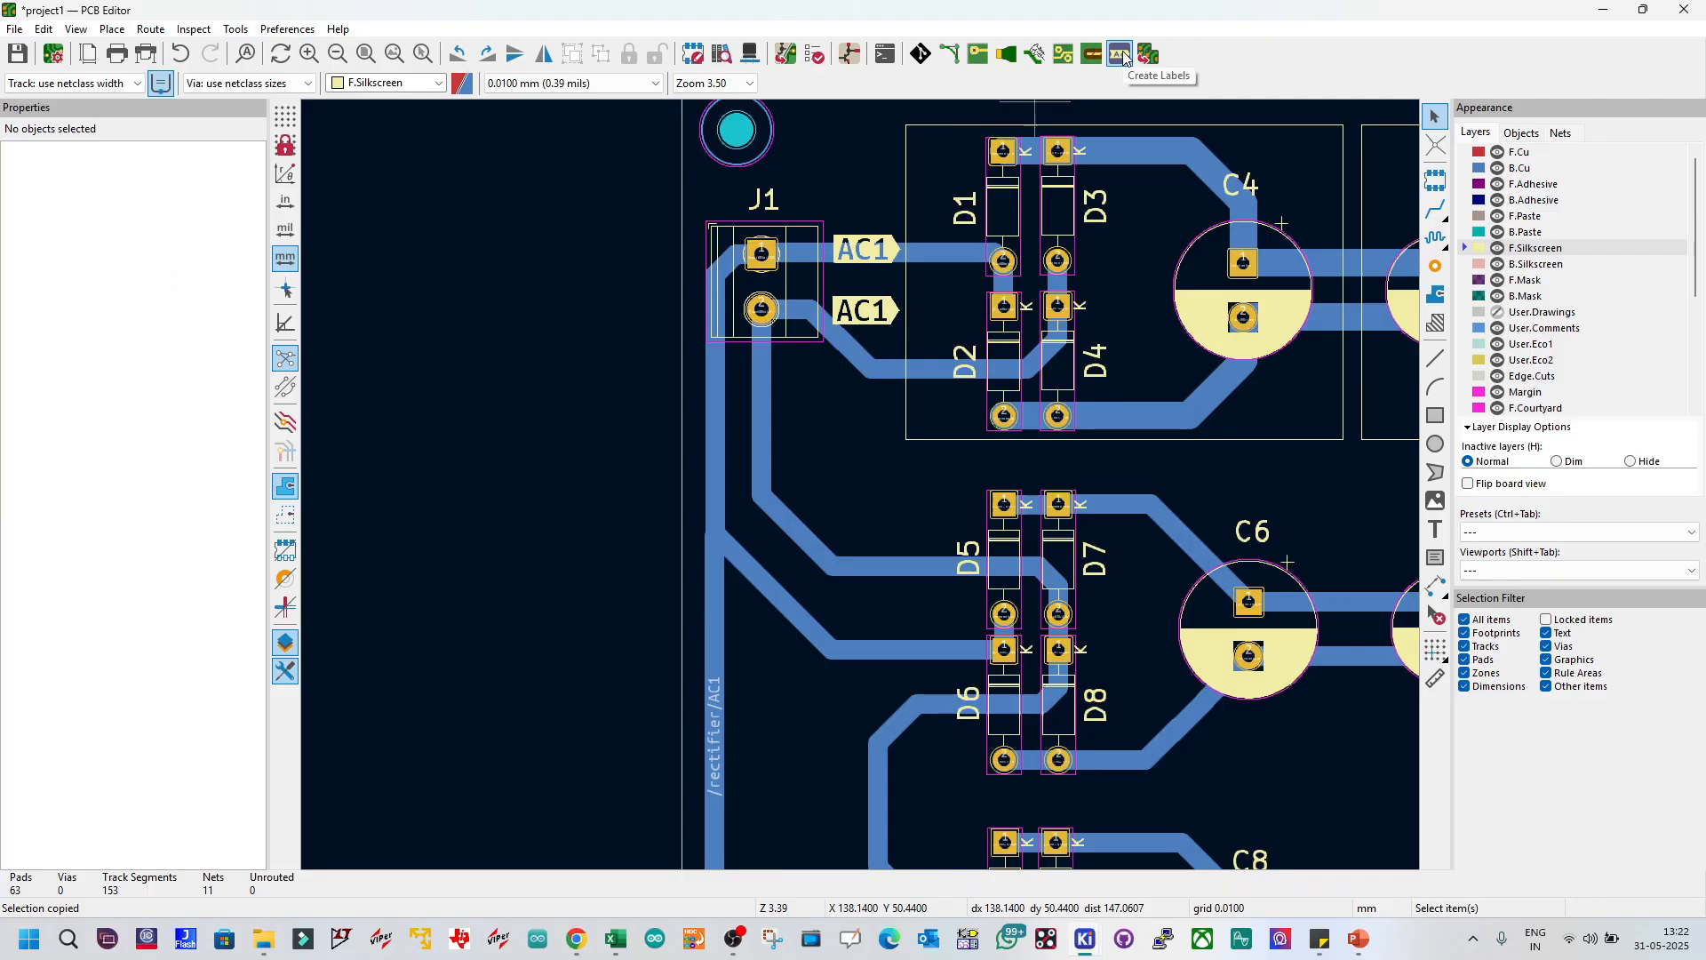
Step: Change the text of the KiBuzzard label beside J1 pad 2 to AC2
{"action": "left_click", "coordinate": [879, 314]}
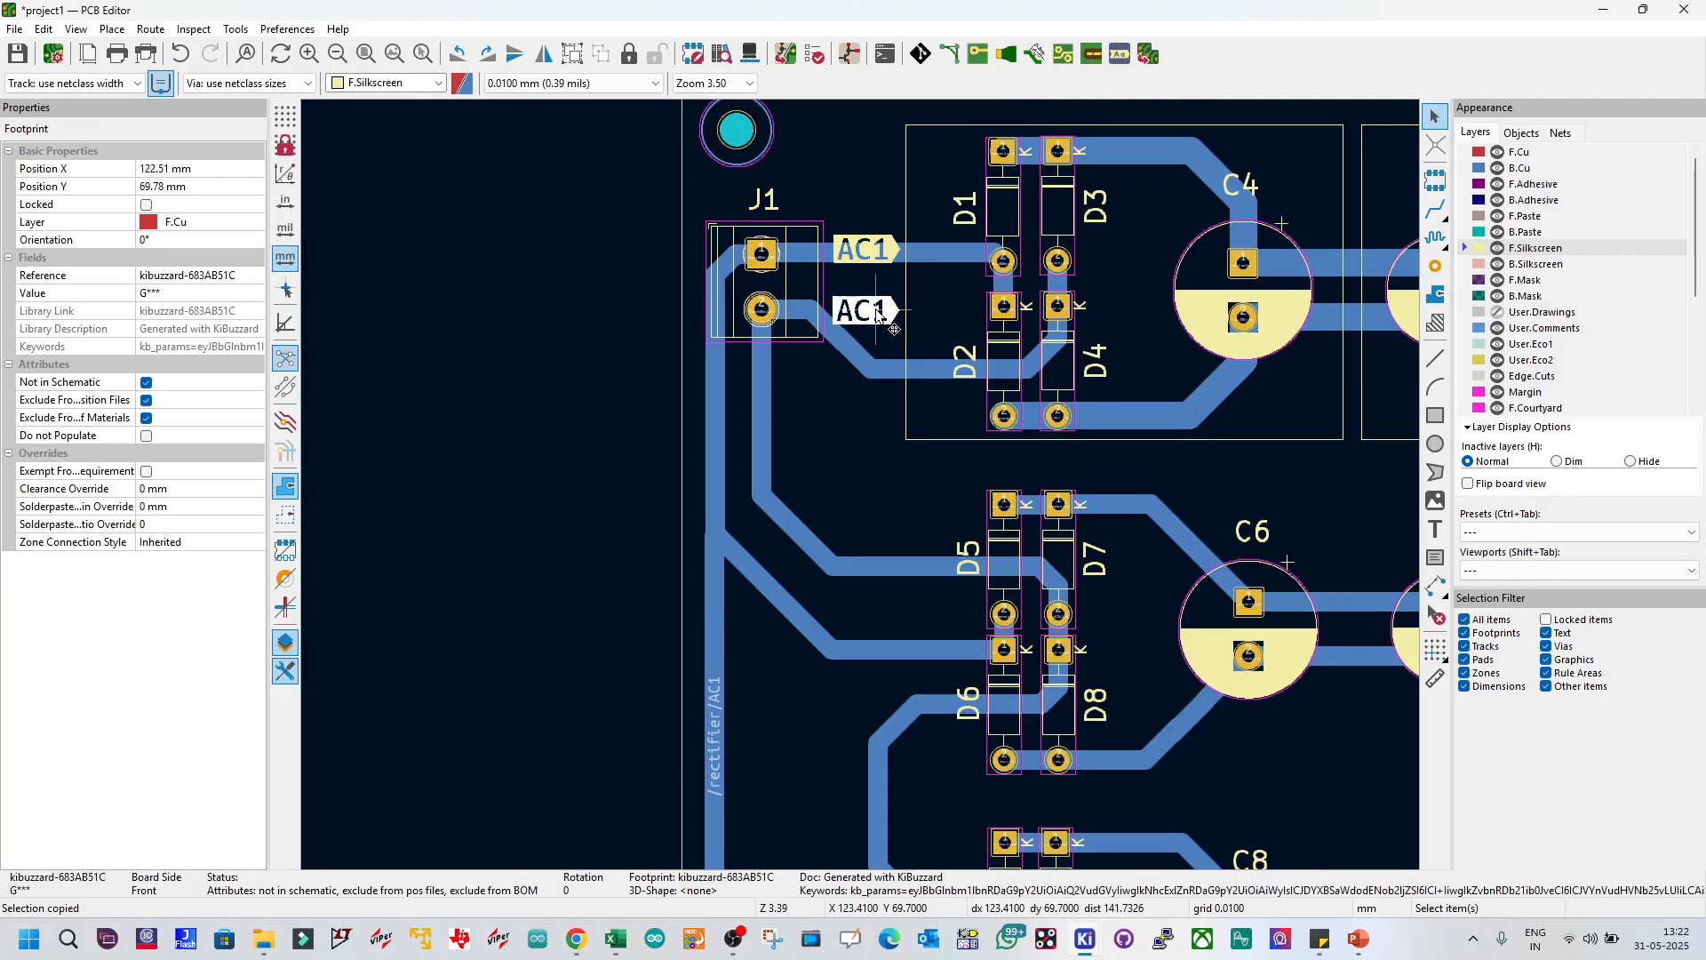
{"action": "left_click", "coordinate": [1120, 55]}
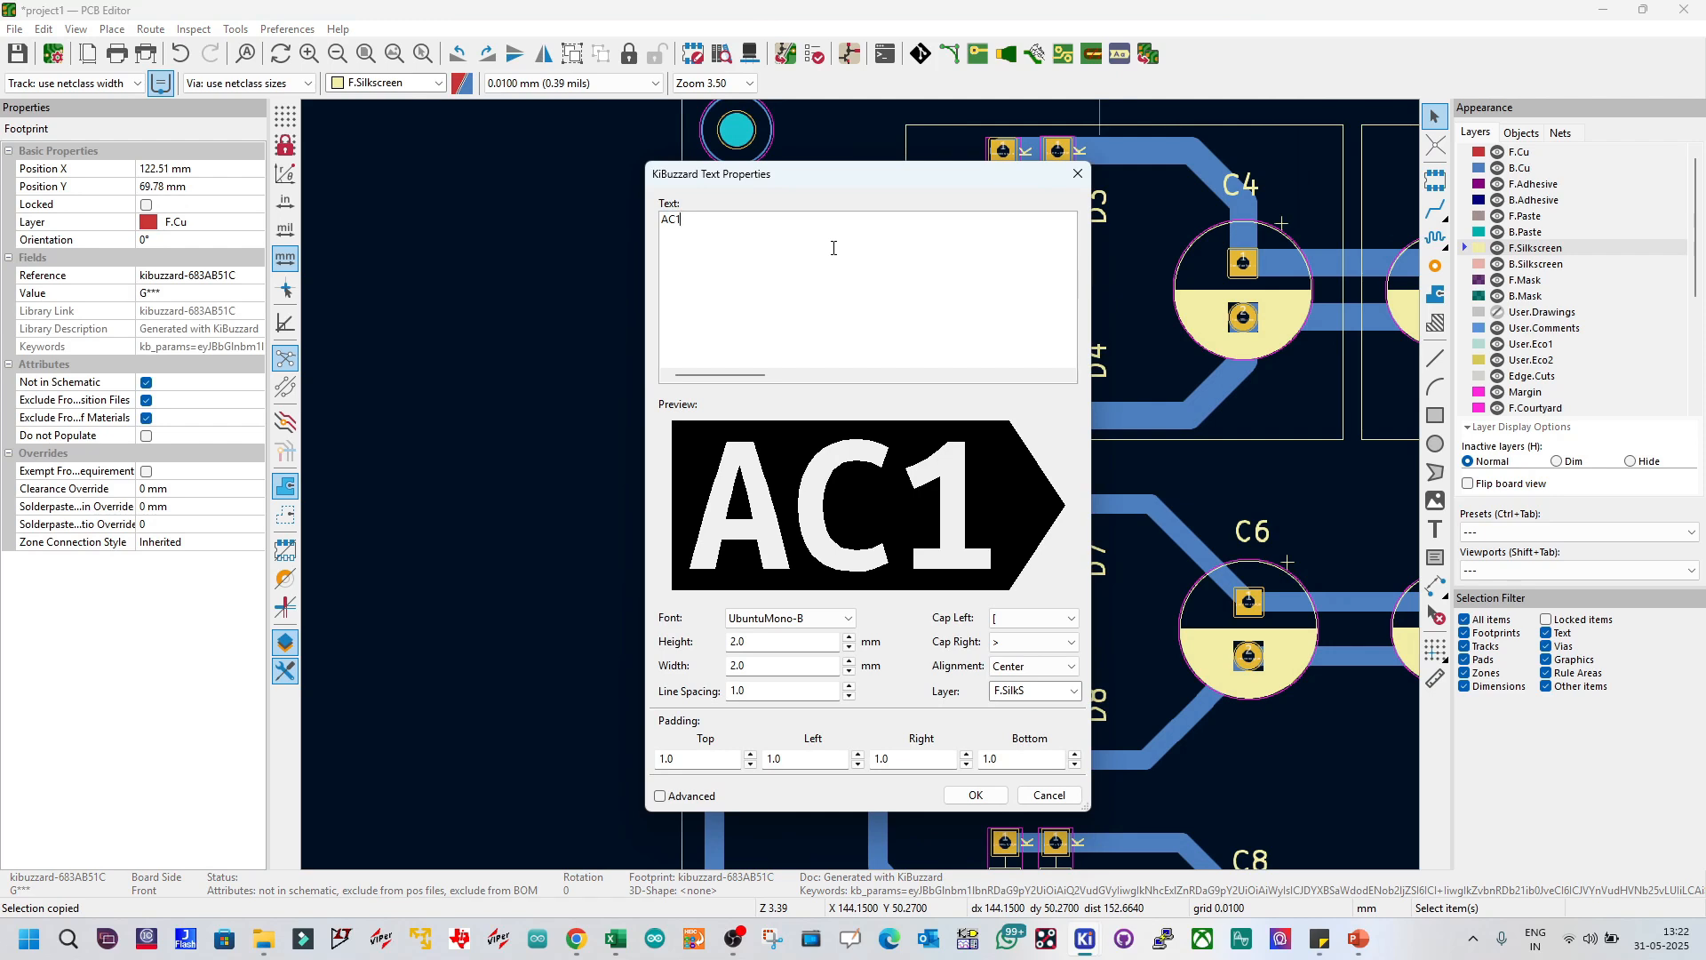
{"action": "key", "text": "BackSpace"}
{"action": "type", "text": "2"}
{"action": "left_click", "coordinate": [977, 796]}
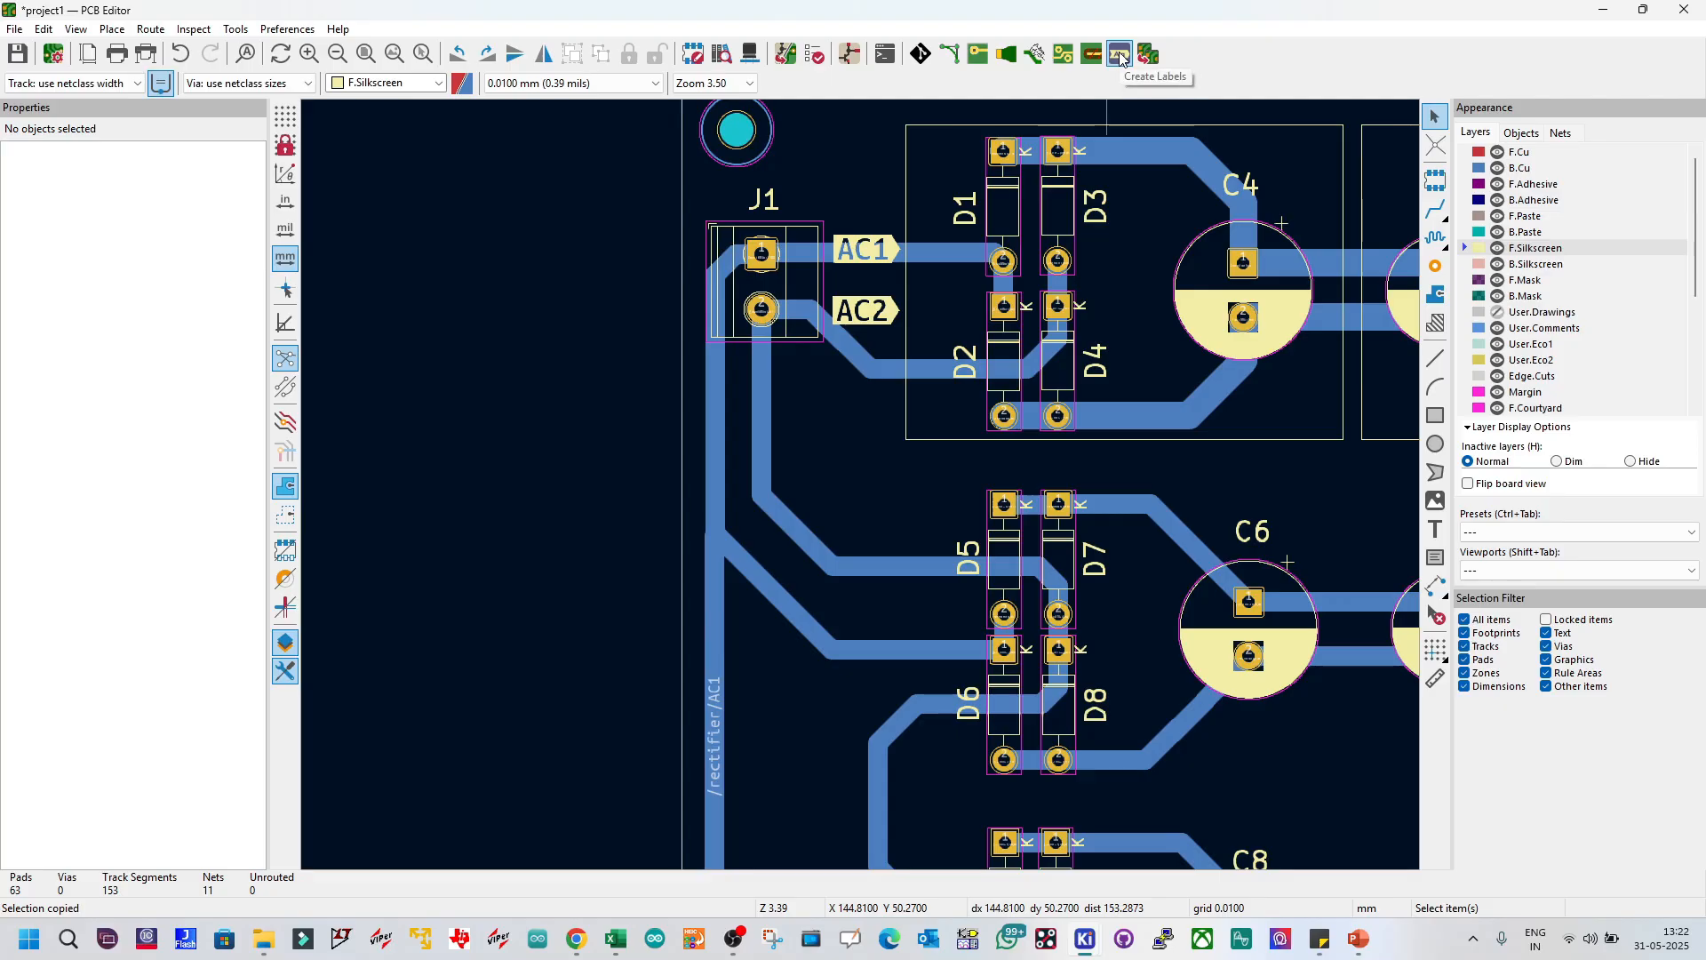
Step: Copy the AC2 label and place one duplicate beside each pad of J2, aligned one above the other
{"action": "left_click", "coordinate": [878, 309]}
{"action": "key", "text": "ctrl+c"}
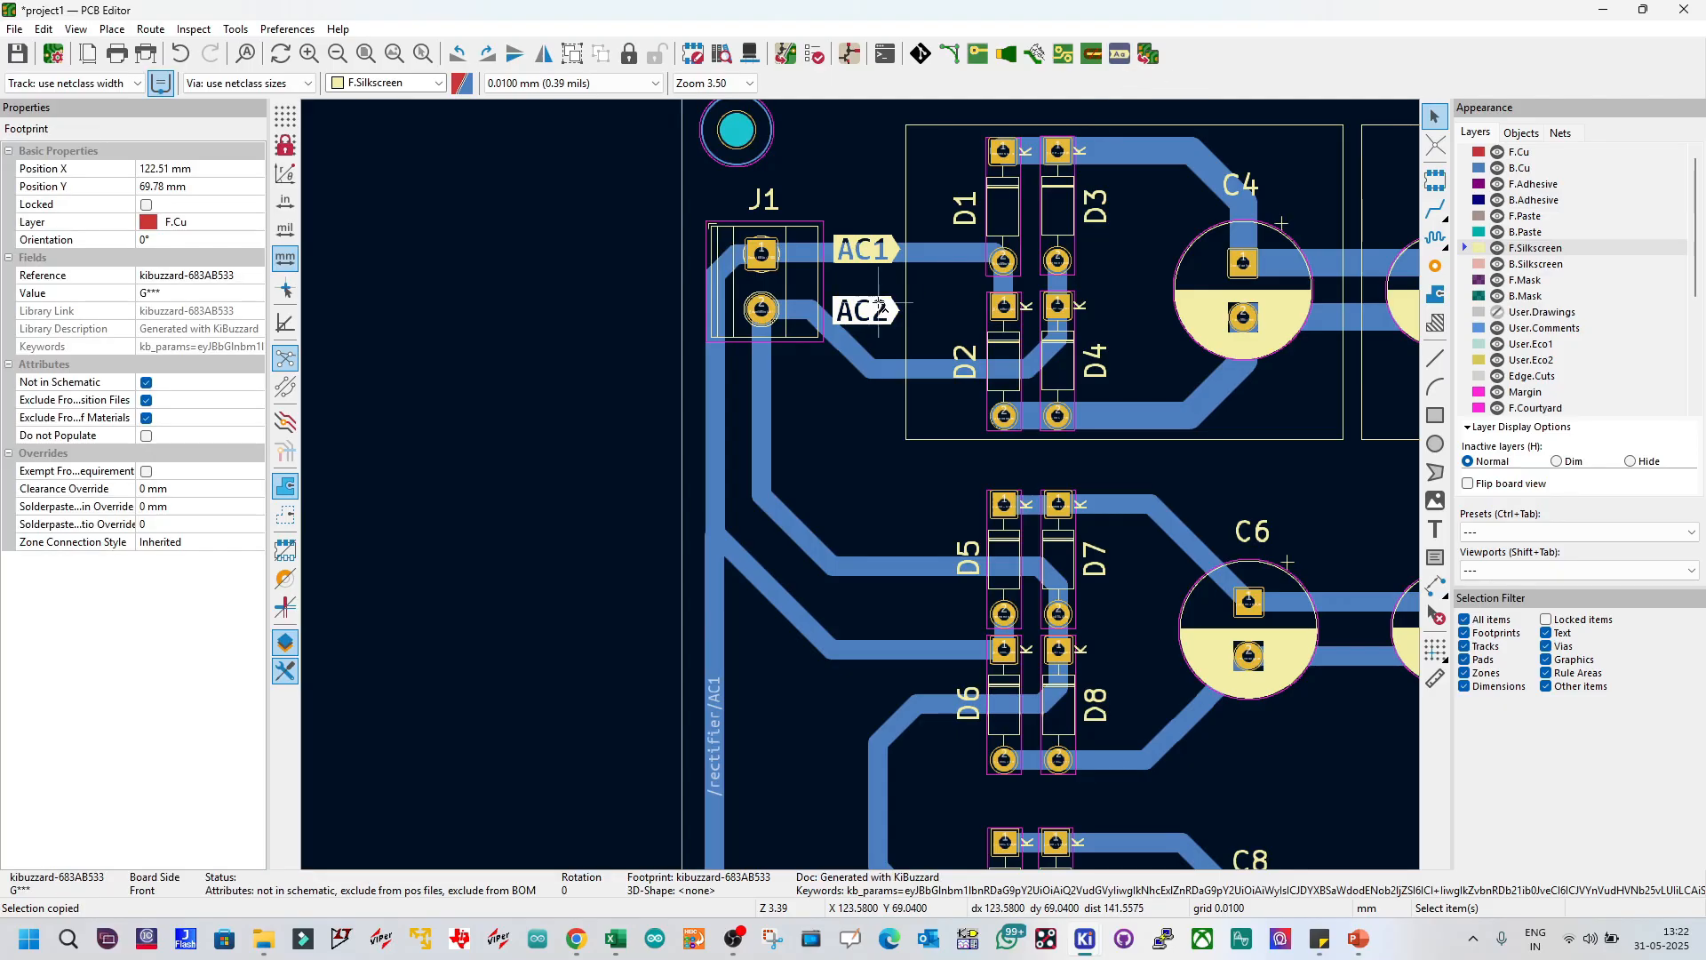
{"action": "scroll", "coordinate": [1226, 453], "scroll_direction": "down", "scroll_amount": 4}
{"action": "scroll", "coordinate": [1108, 528], "scroll_direction": "up", "scroll_amount": 3}
{"action": "key", "text": "ctrl+v"}
{"action": "scroll", "coordinate": [883, 400], "scroll_direction": "up", "scroll_amount": 3}
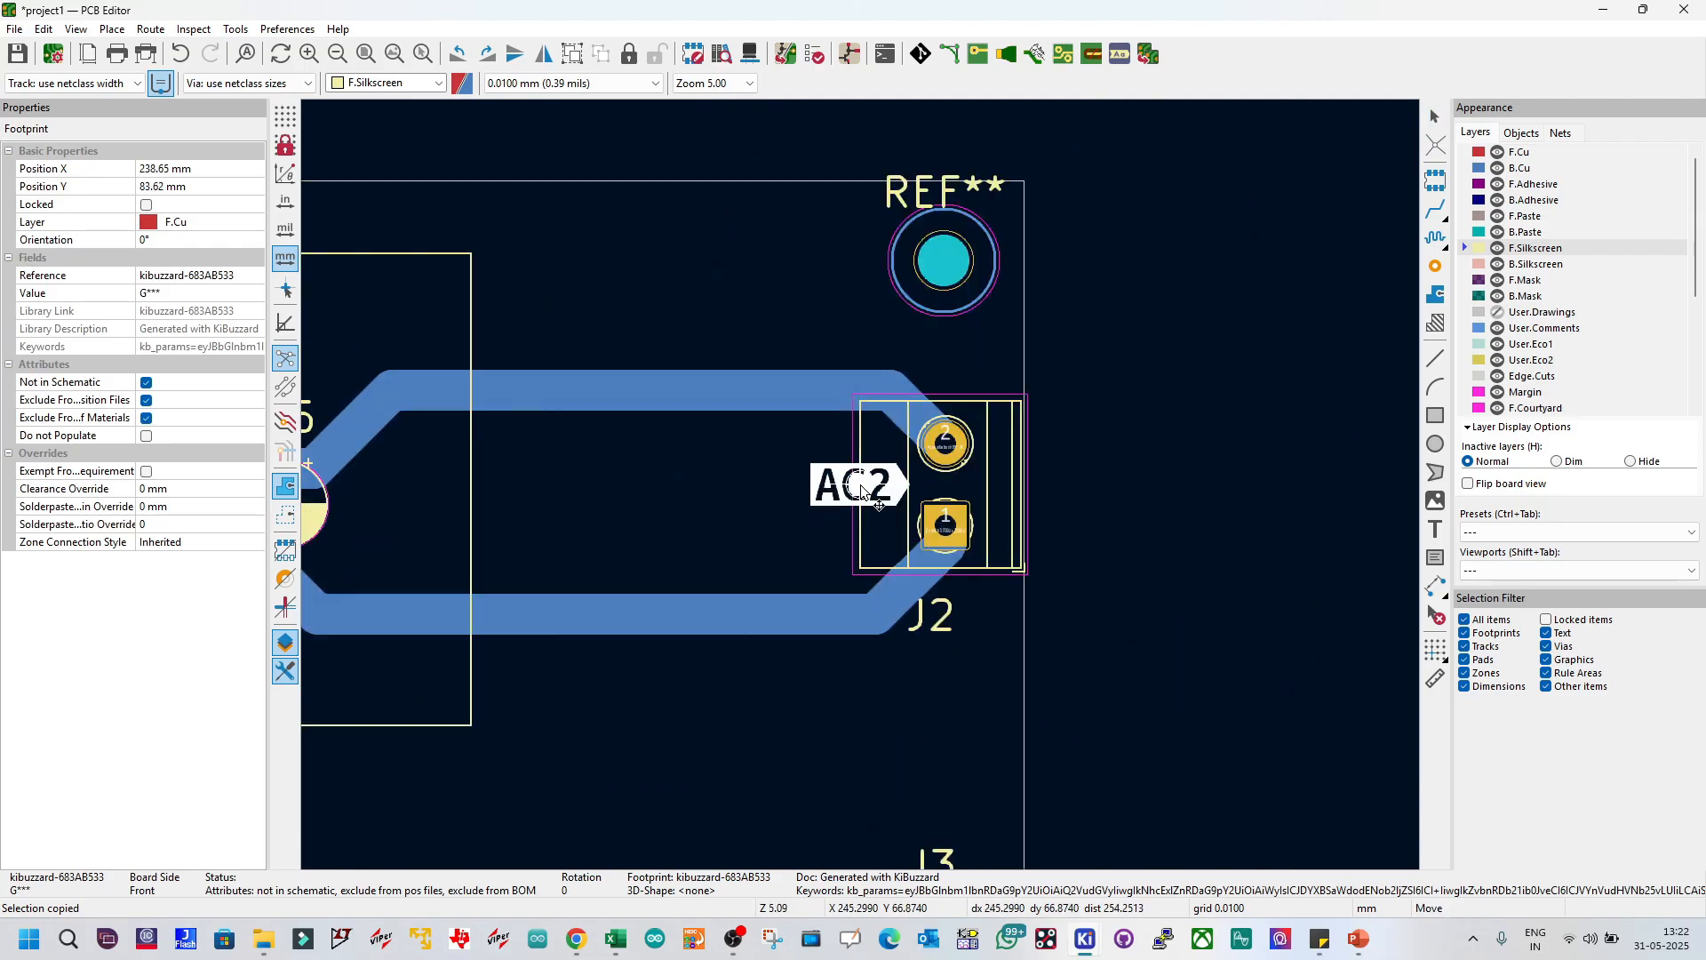
{"action": "left_click", "coordinate": [797, 447]}
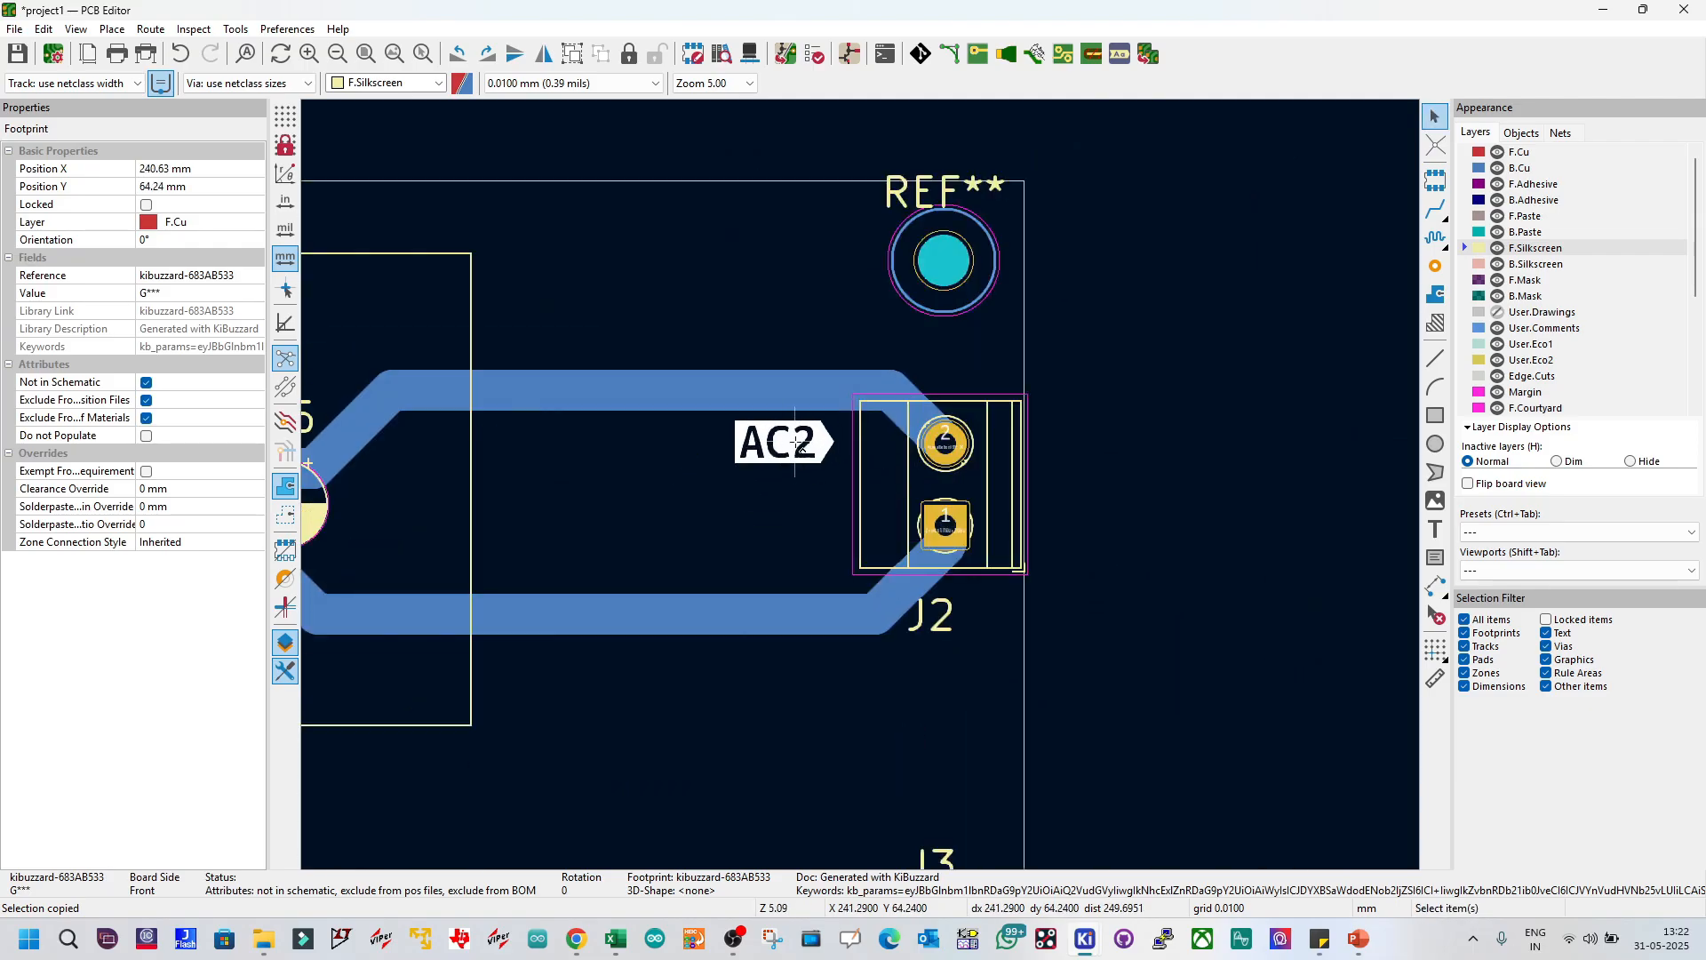
{"action": "key", "text": "ctrl+v"}
{"action": "left_click", "coordinate": [785, 533]}
Step: Change the text of the KiBuzzard label beside J2 pad 2 to +5V
{"action": "double_click", "coordinate": [805, 450]}
{"action": "key", "text": "Escape"}
{"action": "left_click", "coordinate": [800, 453]}
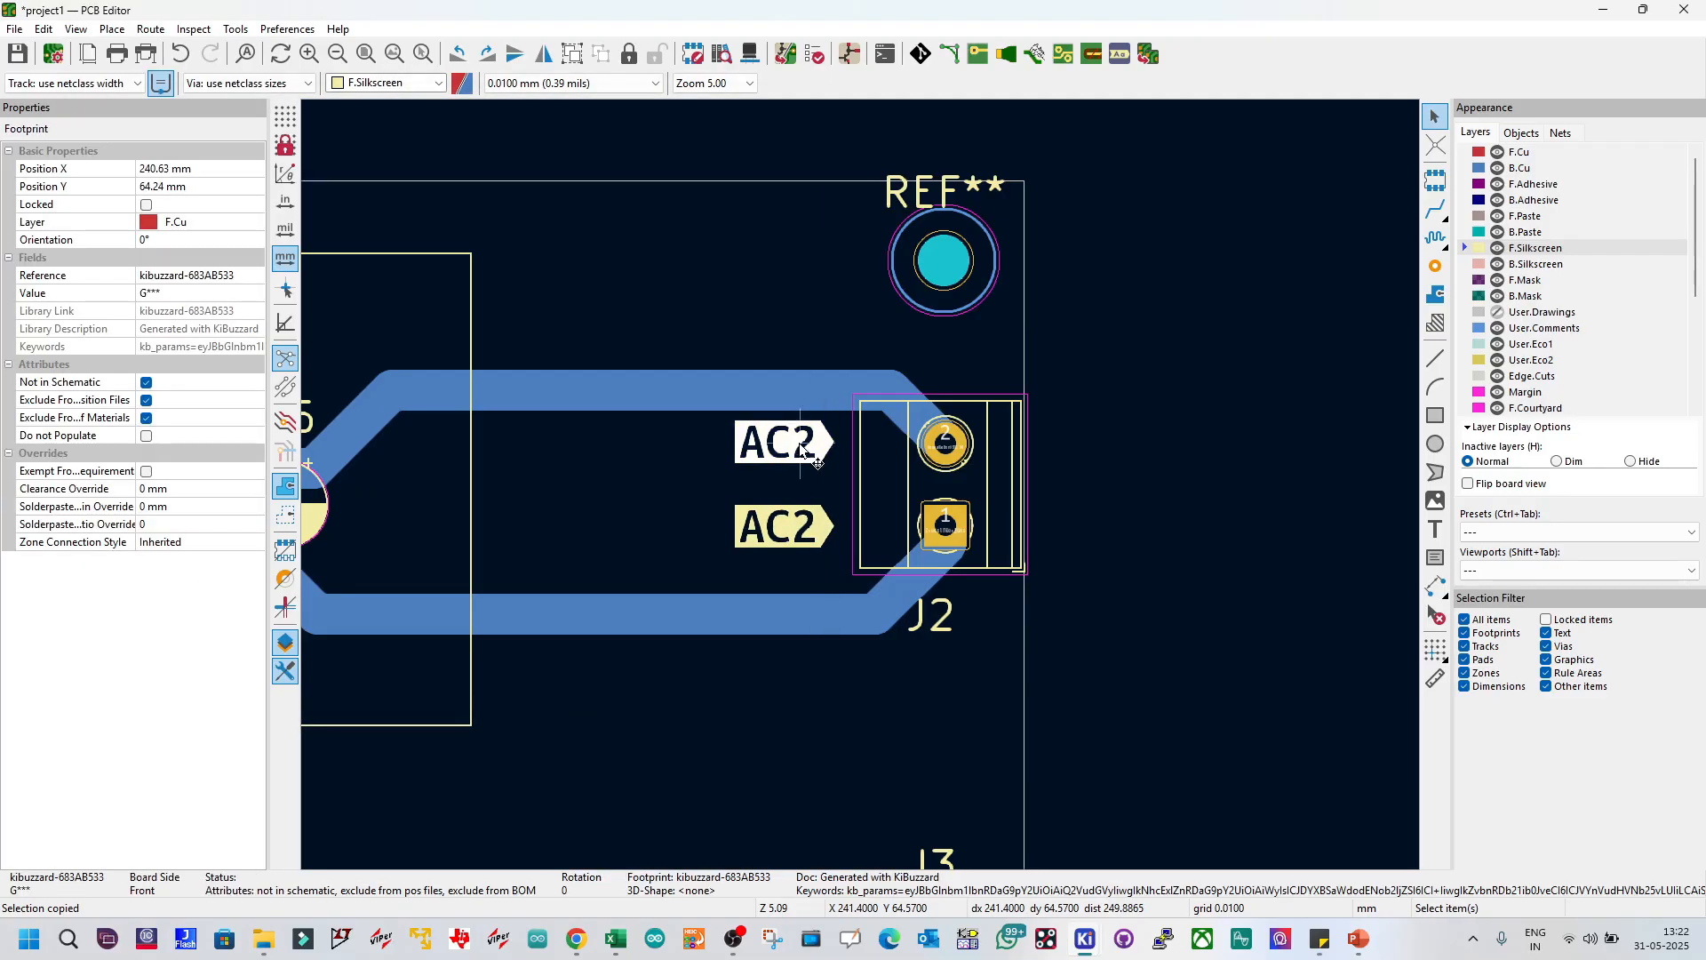
{"action": "left_click", "coordinate": [1120, 56]}
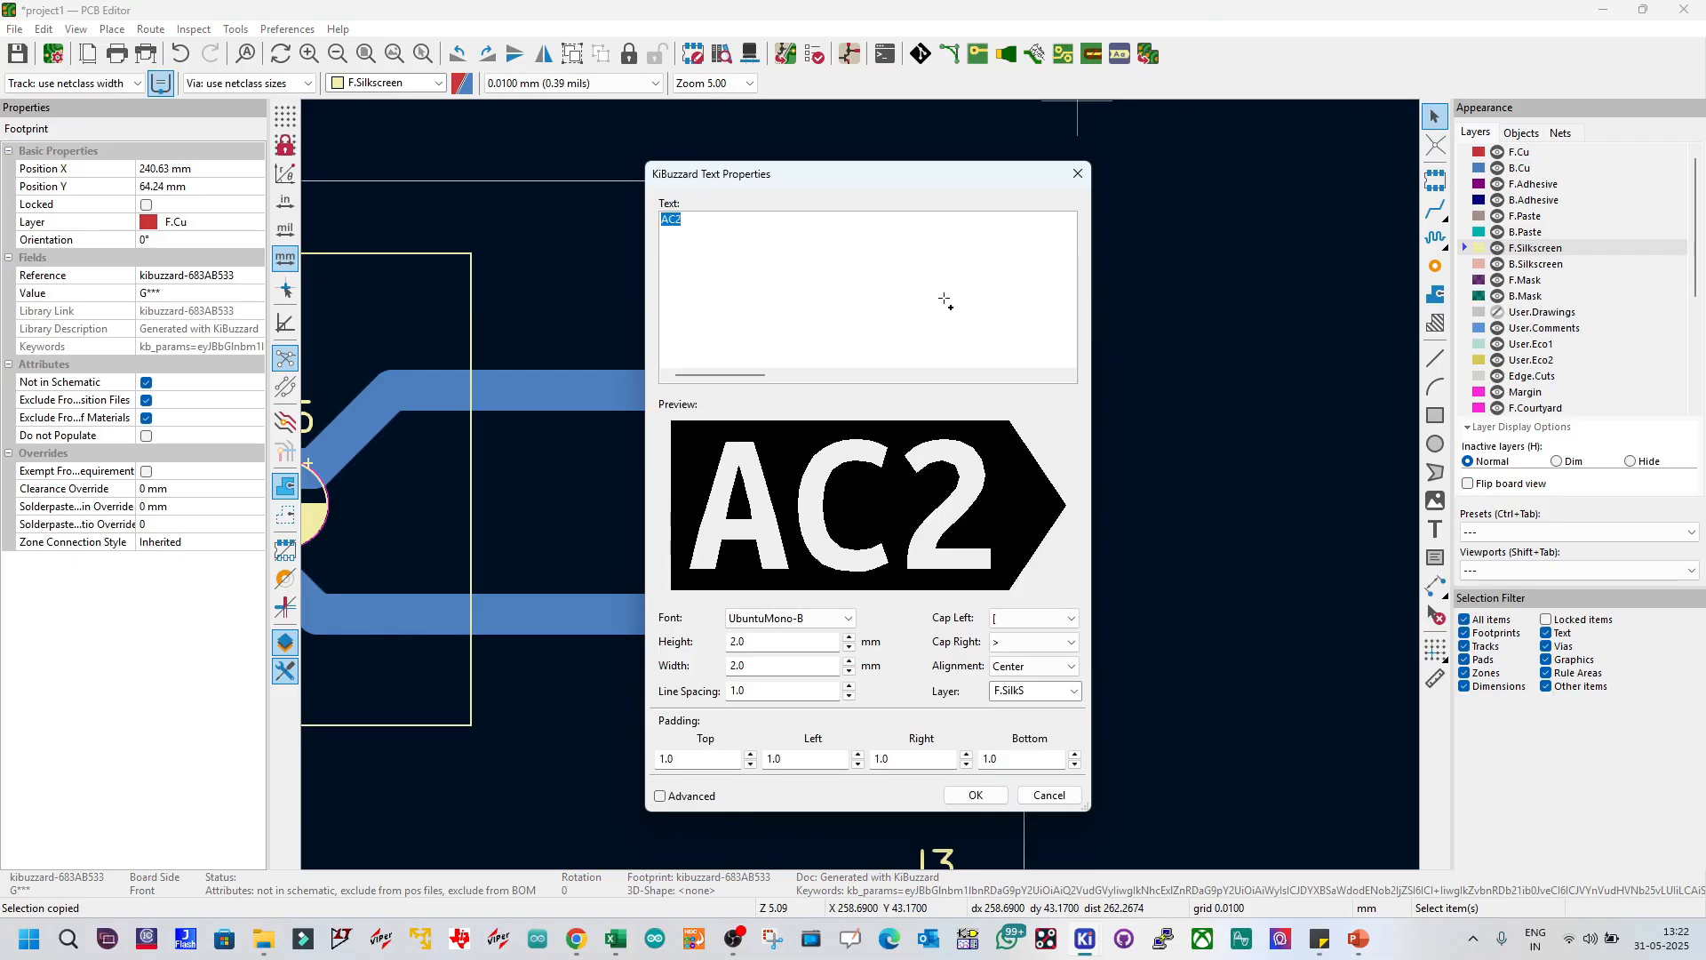
{"action": "type", "text": "+5V"}
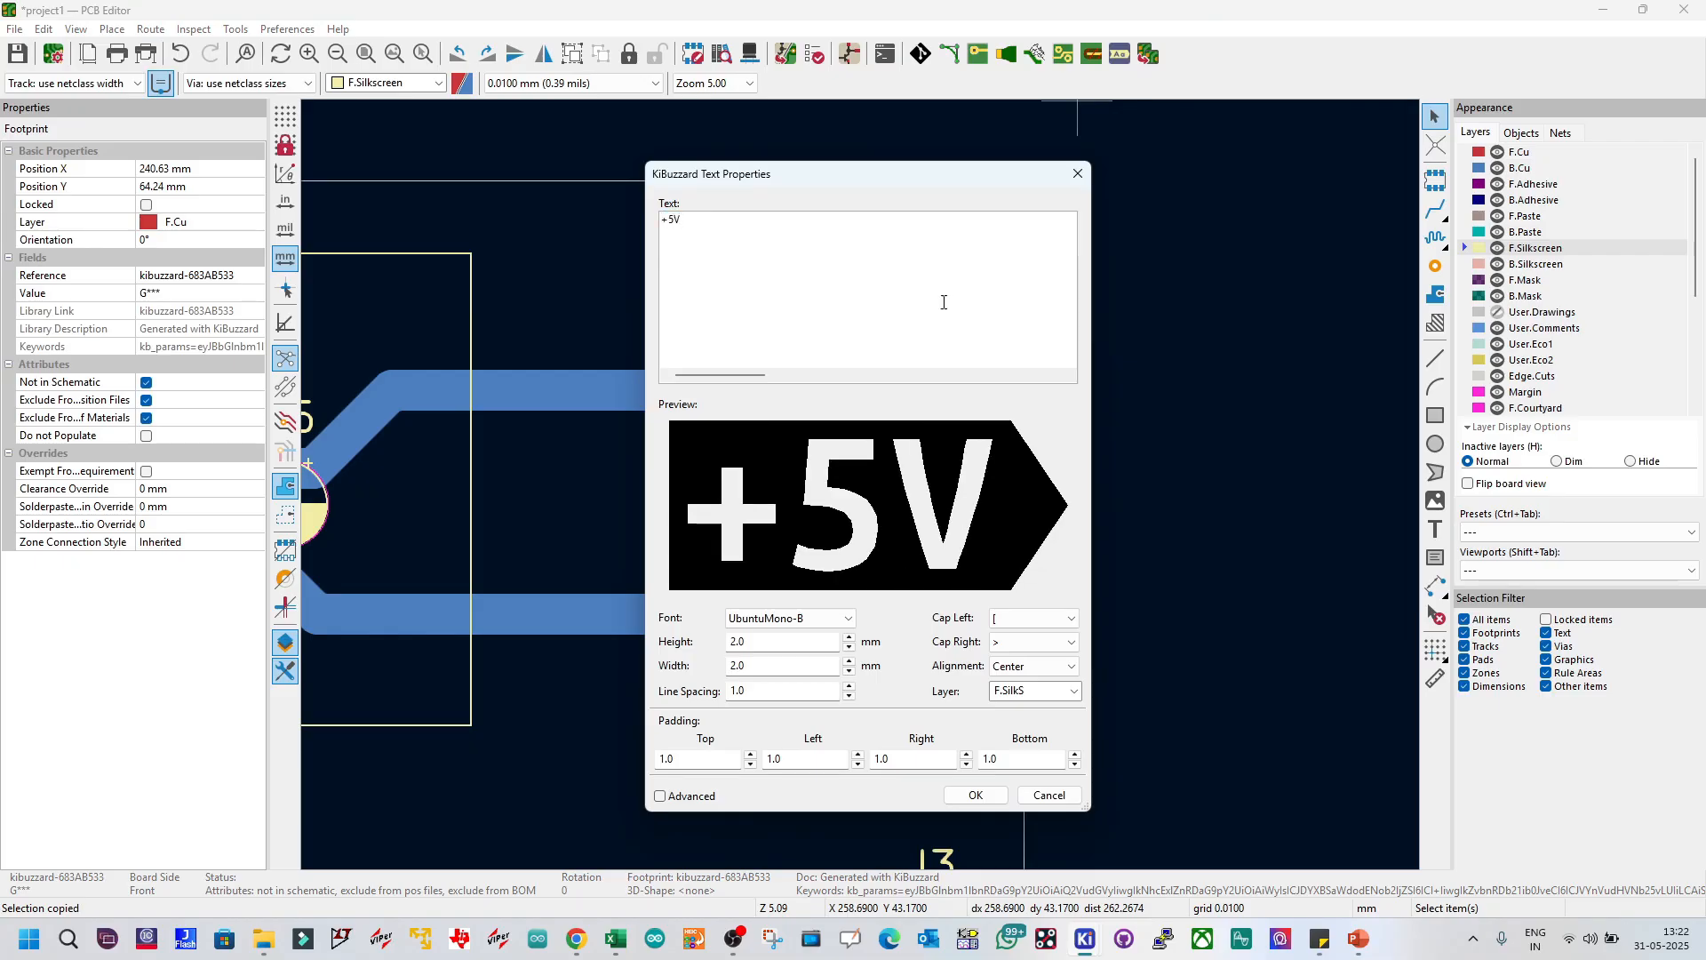
{"action": "left_click", "coordinate": [975, 796]}
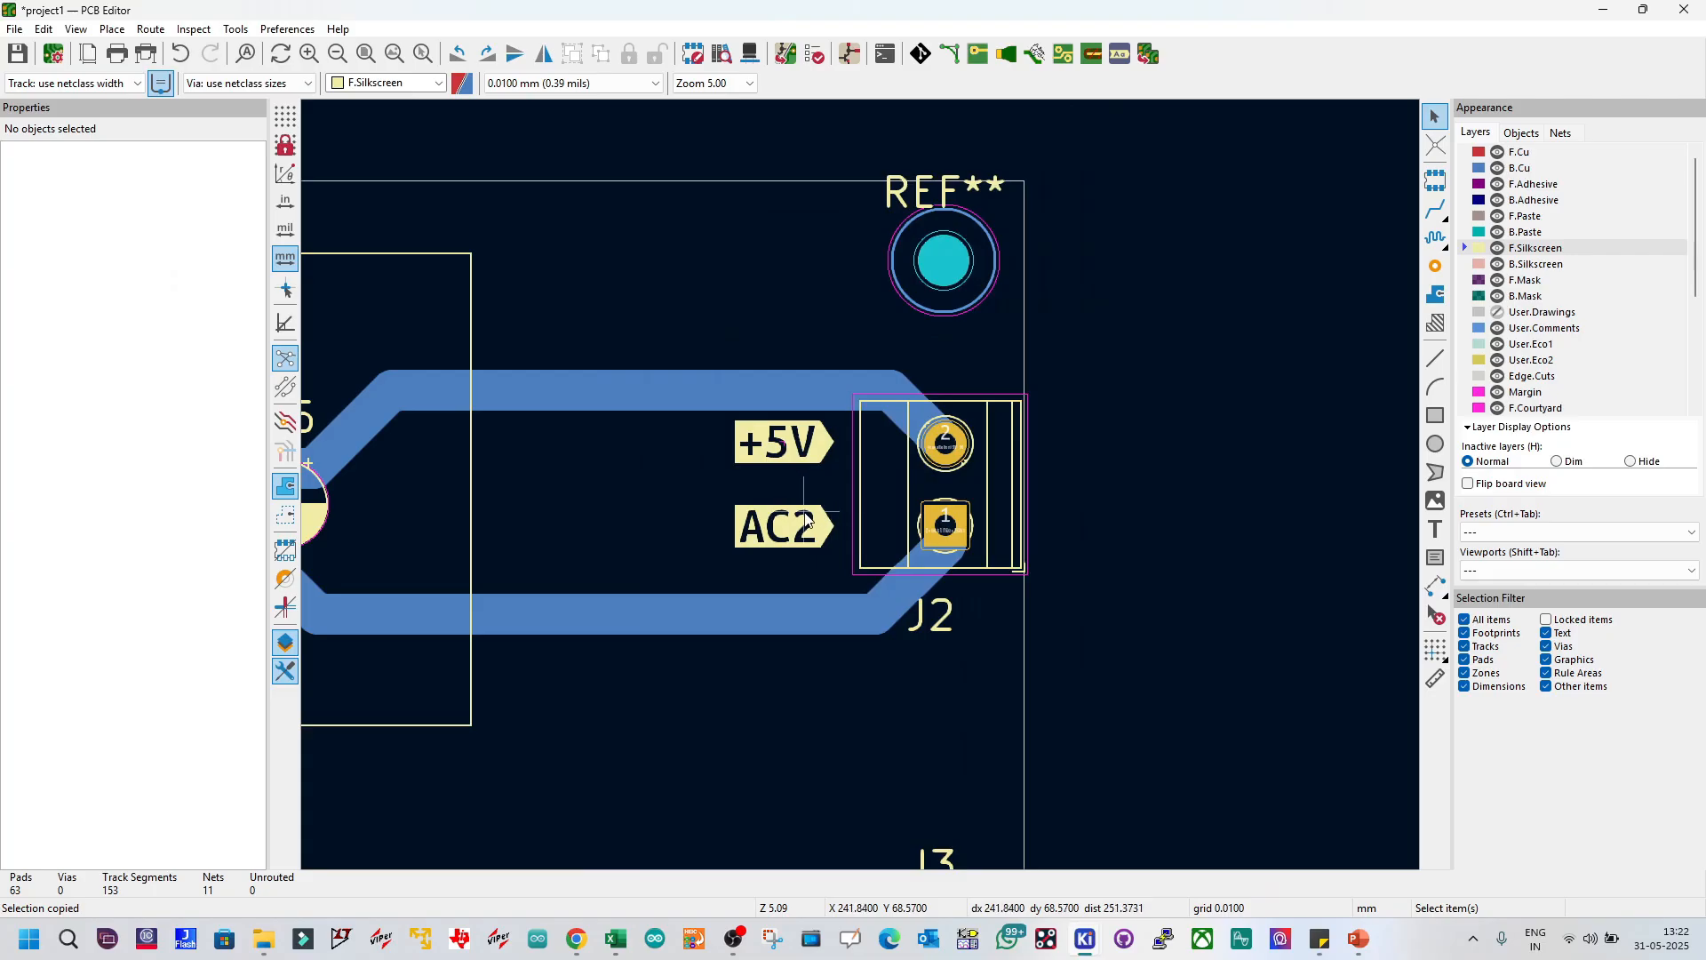
Step: Change the text of the KiBuzzard label beside J2 pad 1 to GND
{"action": "left_click", "coordinate": [1116, 58]}
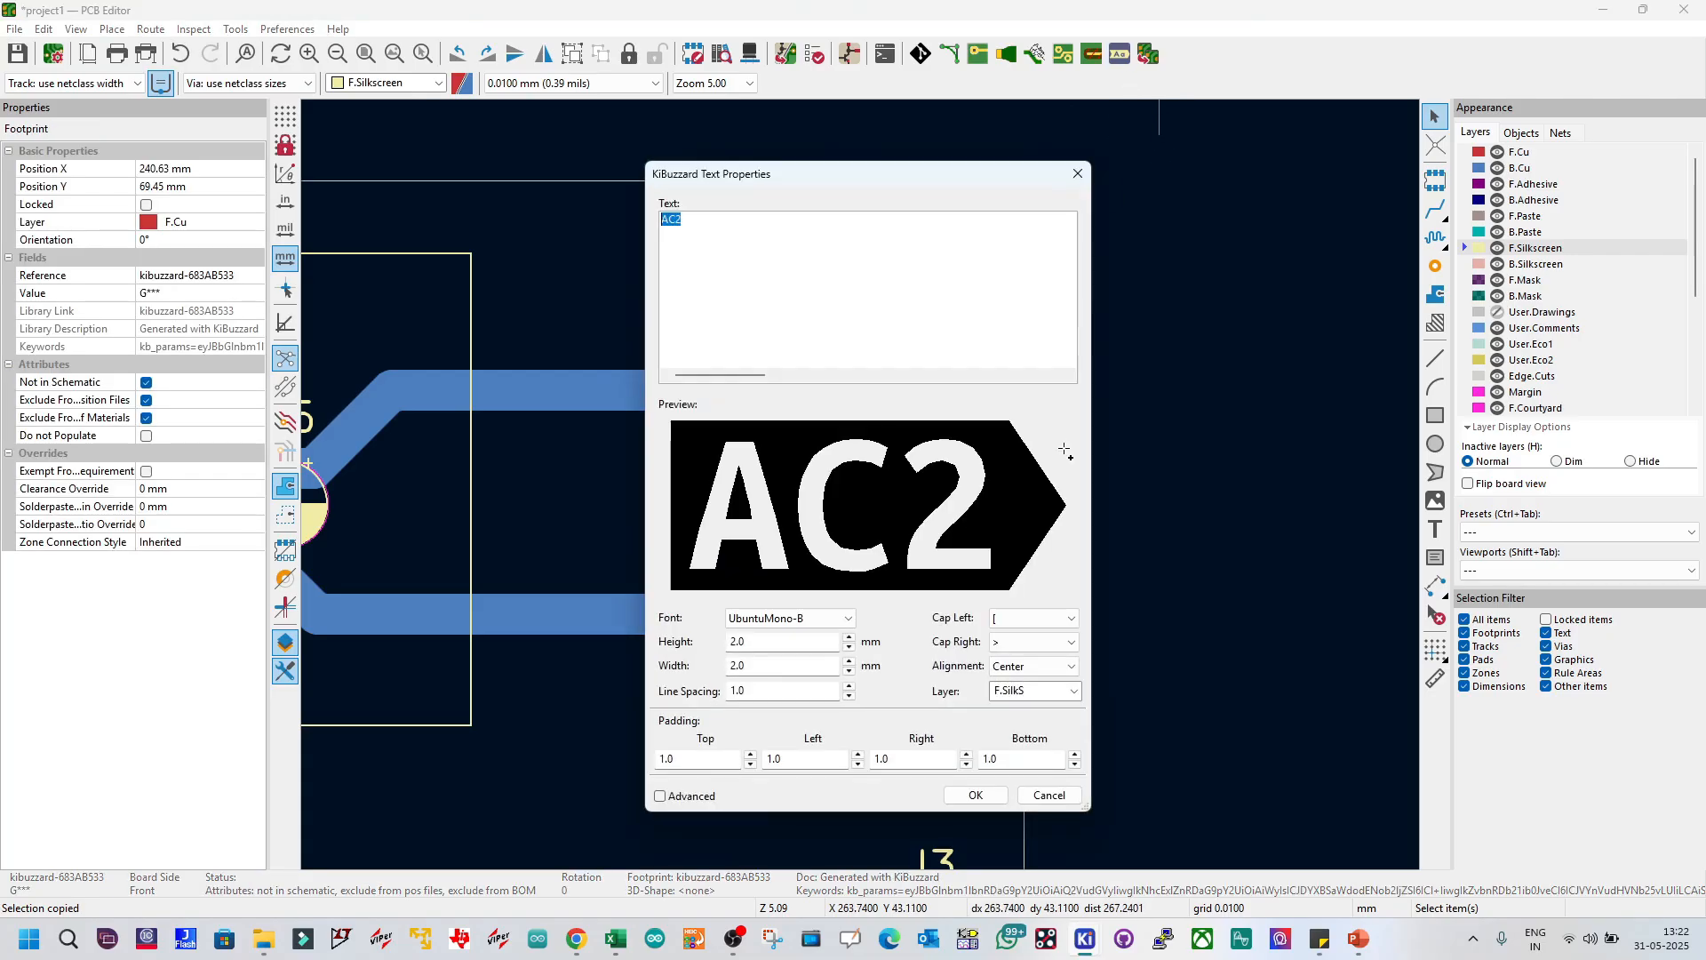
{"action": "type", "text": "GND"}
{"action": "left_click", "coordinate": [976, 794]}
Step: Copy the +5V and GND labels beside J2 and place the duplicates beside the pads of J3
{"action": "scroll", "coordinate": [839, 494], "scroll_direction": "down", "scroll_amount": 3}
{"action": "scroll", "coordinate": [856, 448], "scroll_direction": "up", "scroll_amount": 2}
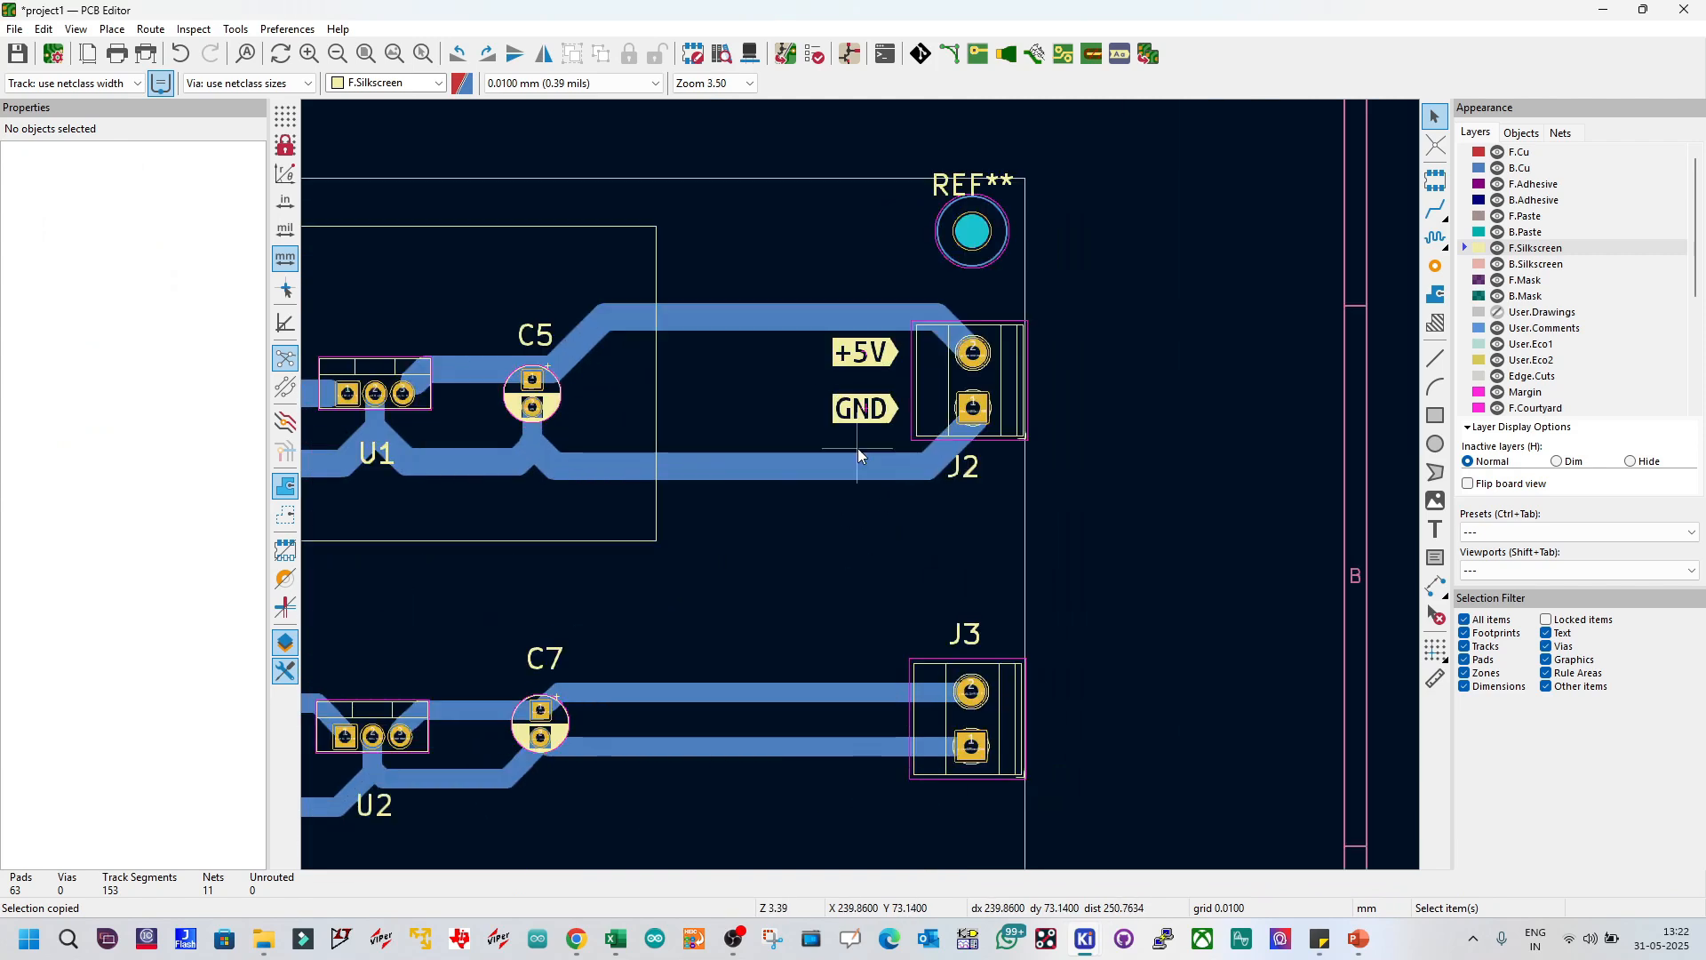
{"action": "left_click", "coordinate": [855, 355]}
{"action": "left_click", "coordinate": [846, 418], "text": "shift"}
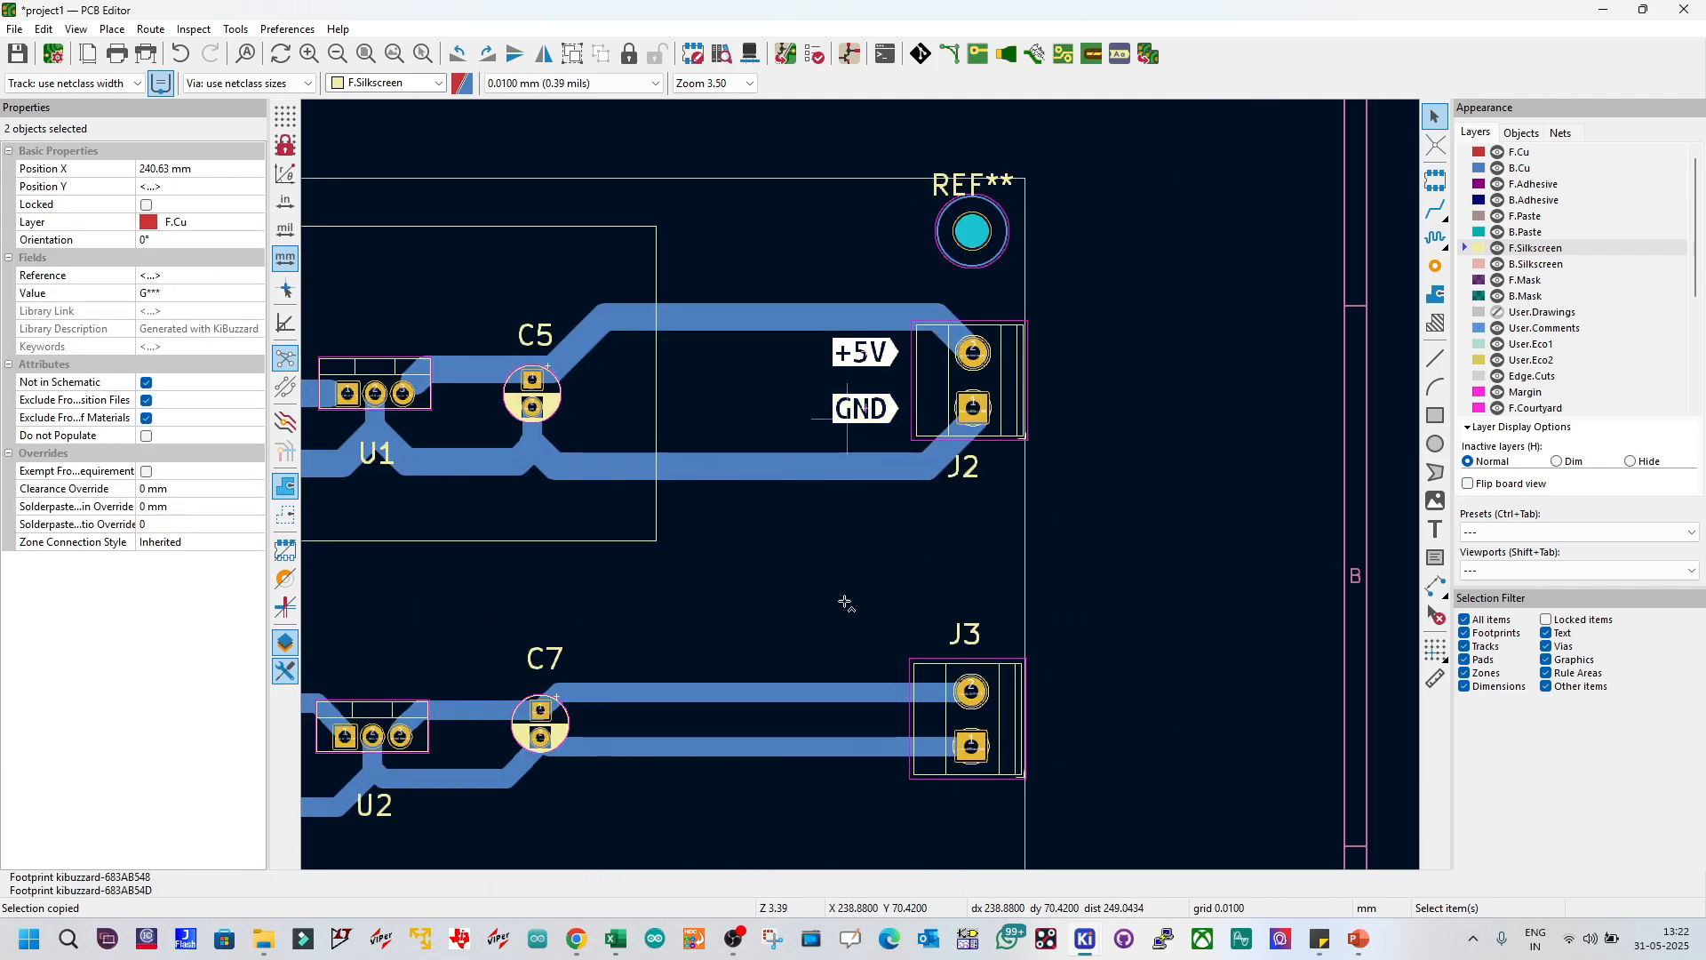
{"action": "key", "text": "ctrl+v"}
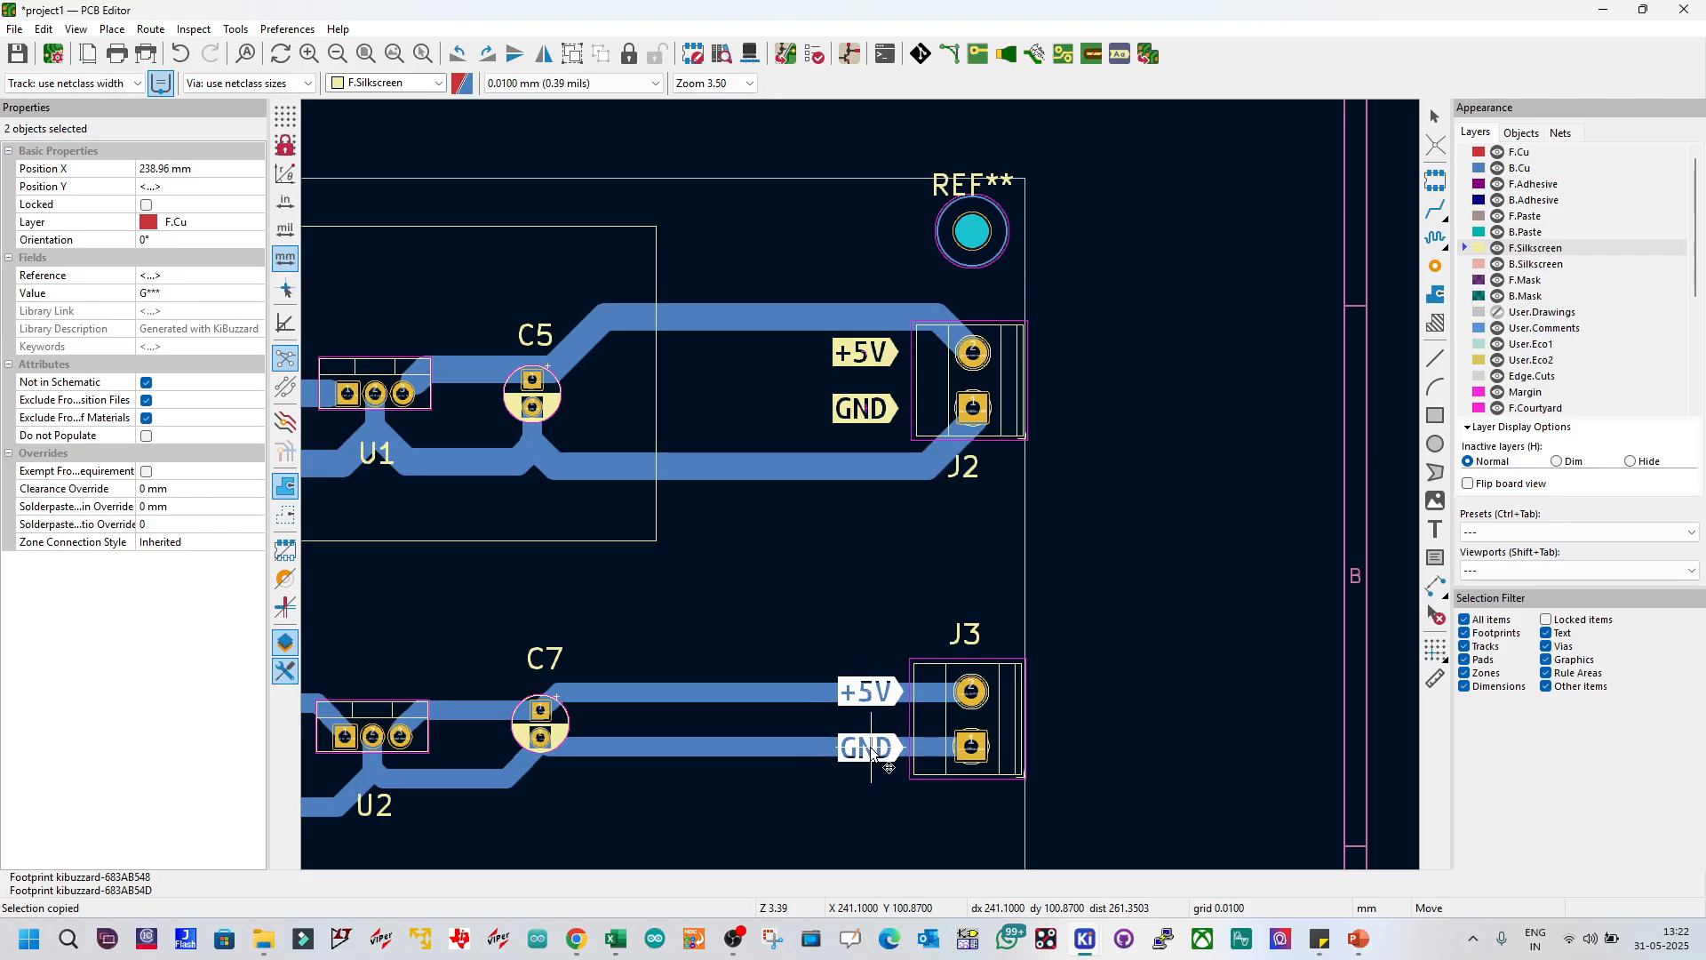
{"action": "left_click", "coordinate": [871, 753]}
Step: Place another copy of the +5V and GND labels beside the pads of J4 and save the board
{"action": "scroll", "coordinate": [871, 753], "scroll_direction": "down", "scroll_amount": 2}
{"action": "key", "text": "ctrl+v"}
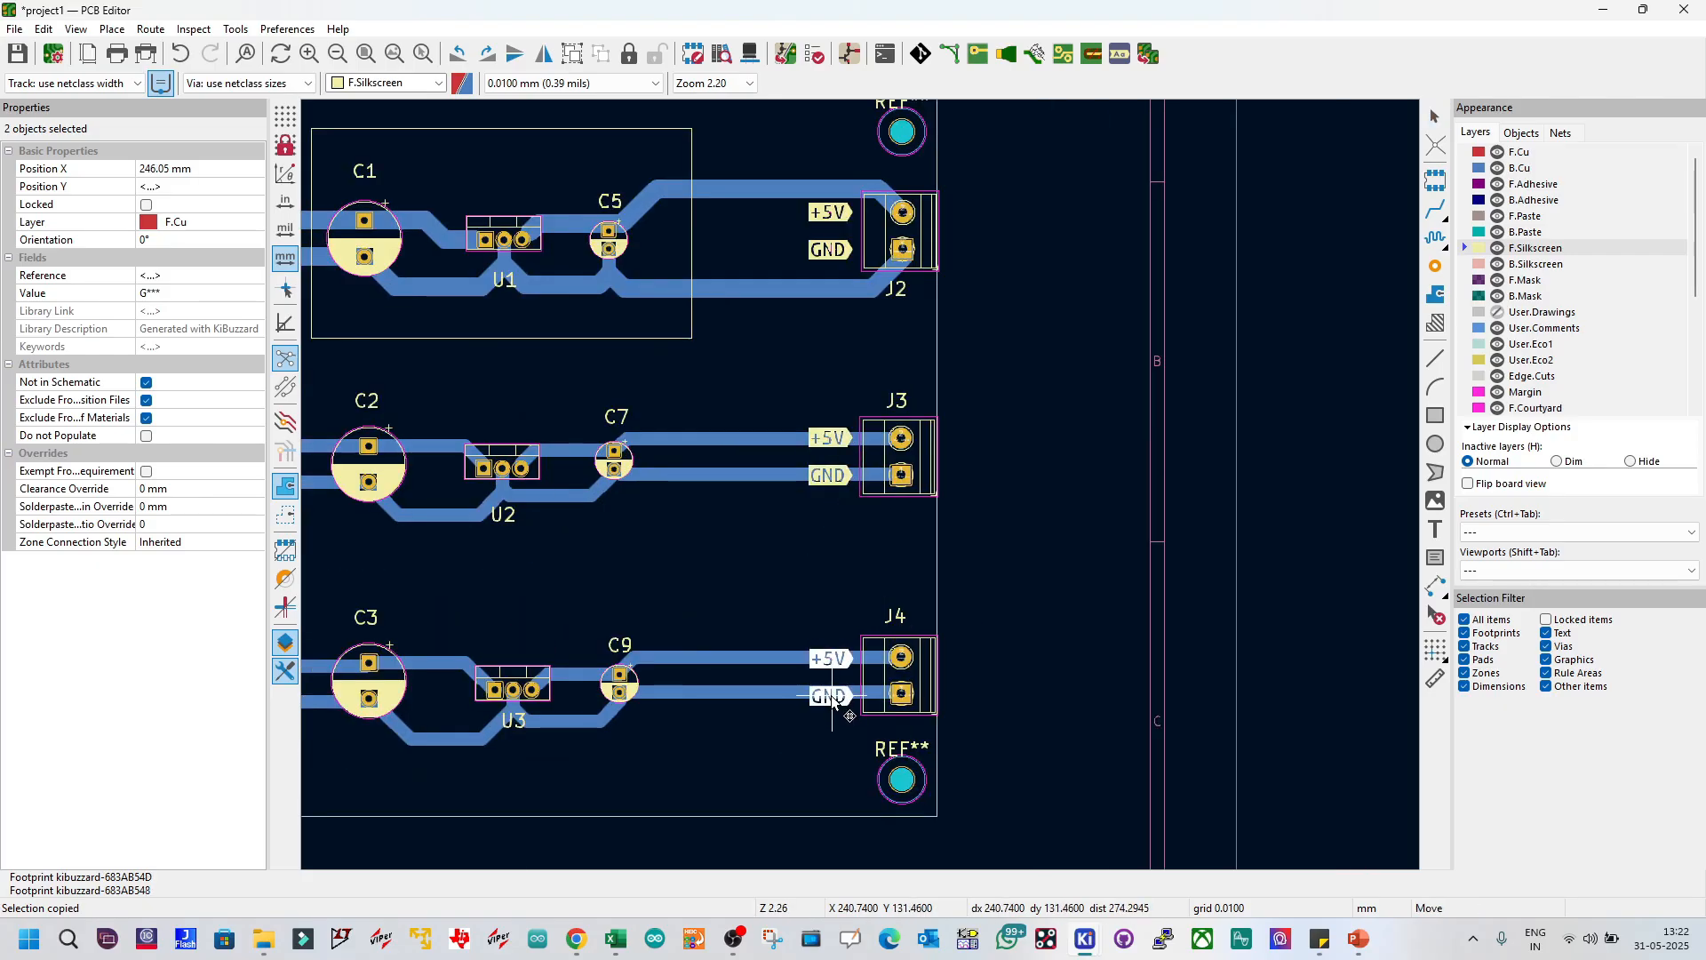
{"action": "left_click", "coordinate": [830, 695]}
{"action": "key", "text": "Escape"}
{"action": "key", "text": "ctrl+s"}
{"action": "scroll", "coordinate": [1040, 640], "scroll_direction": "down", "scroll_amount": 3}
{"action": "scroll", "coordinate": [782, 444], "scroll_direction": "up", "scroll_amount": 3}
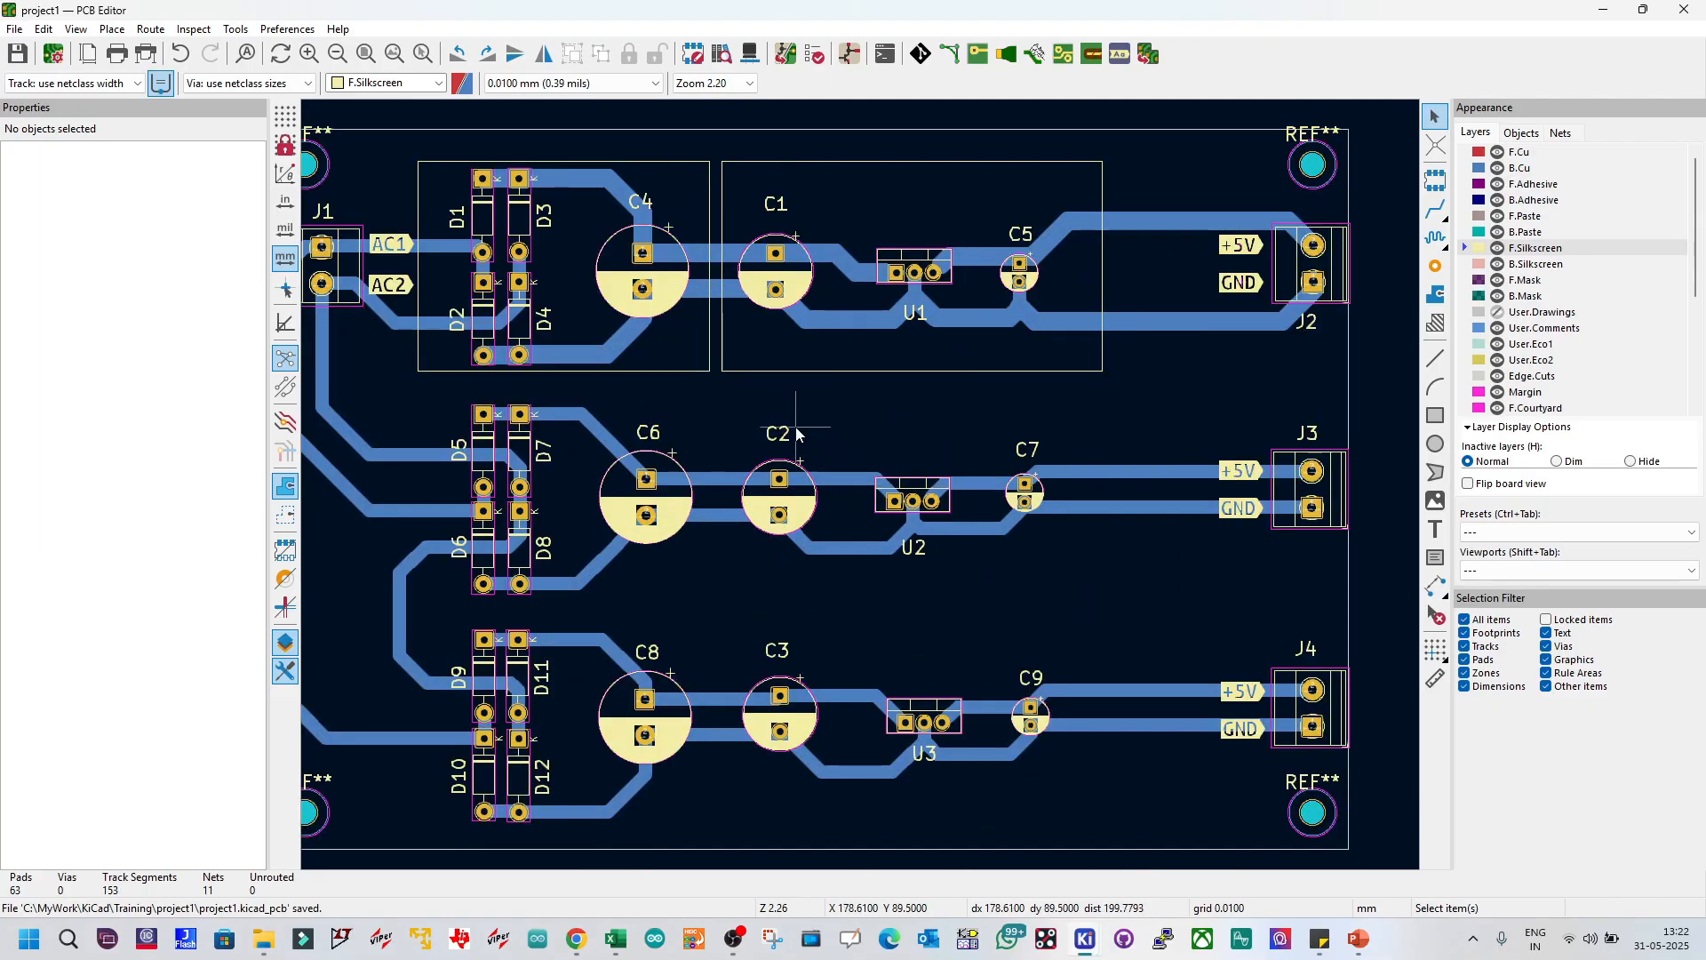
Step: Copy the two silkscreen rectangles framing the upper circuit row, place duplicates around the middle and lower rows, and save the board
{"action": "left_click", "coordinate": [717, 371]}
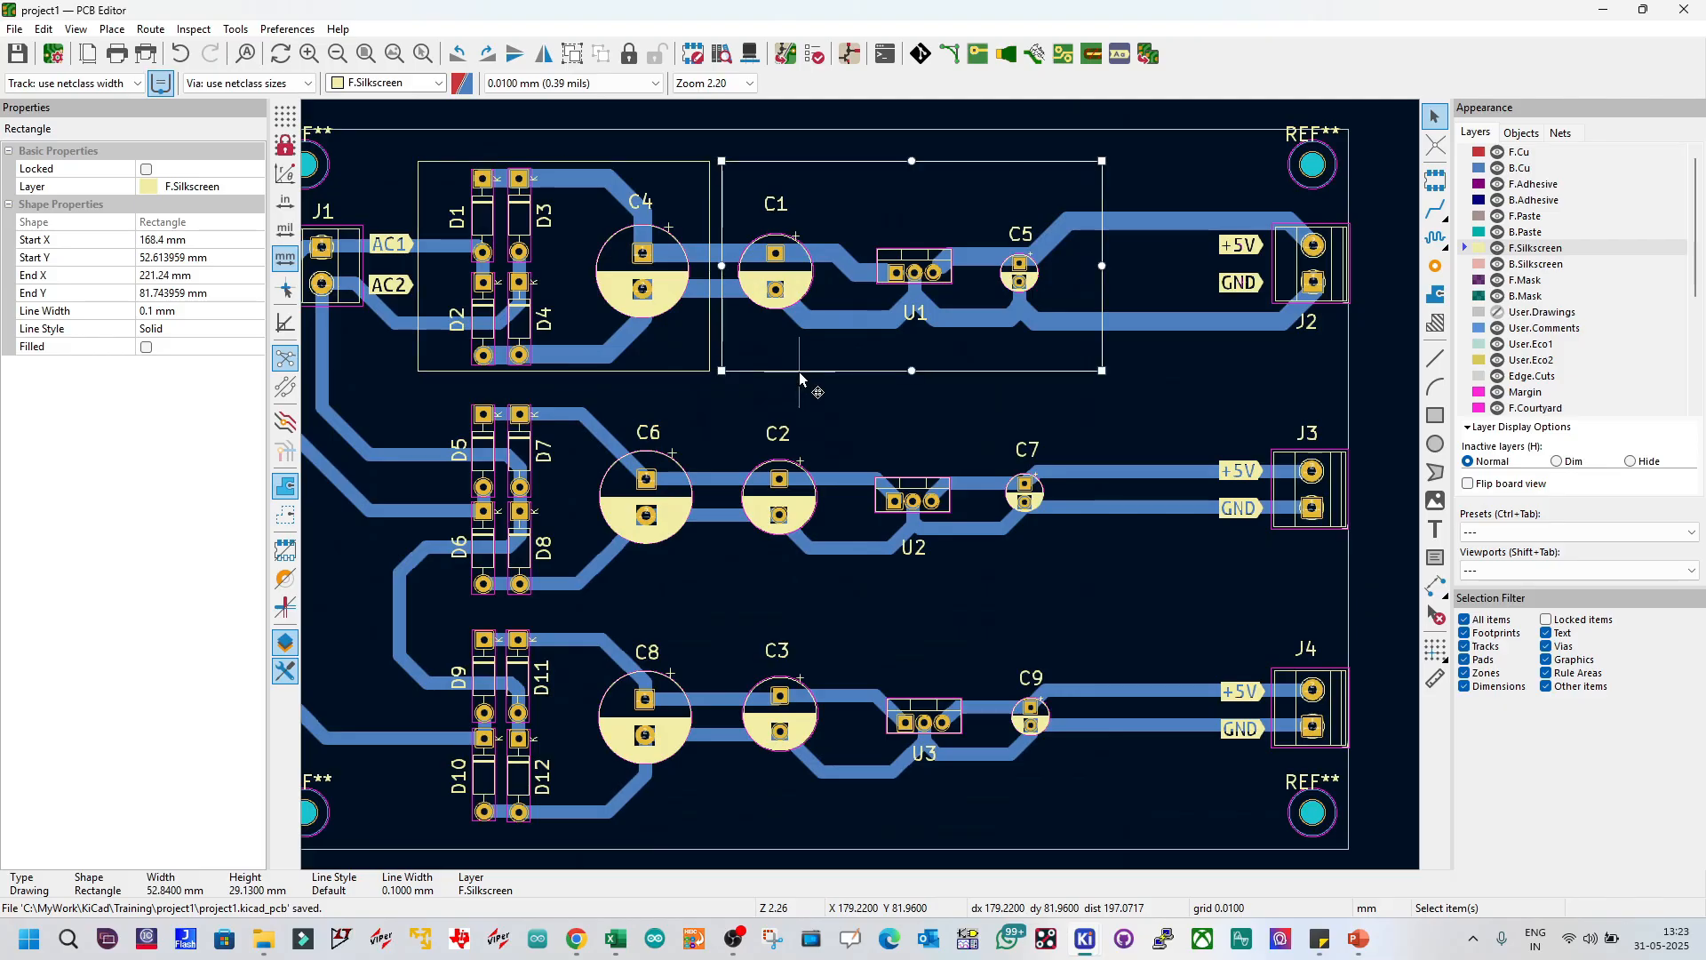
{"action": "left_click", "coordinate": [709, 364], "text": "shift"}
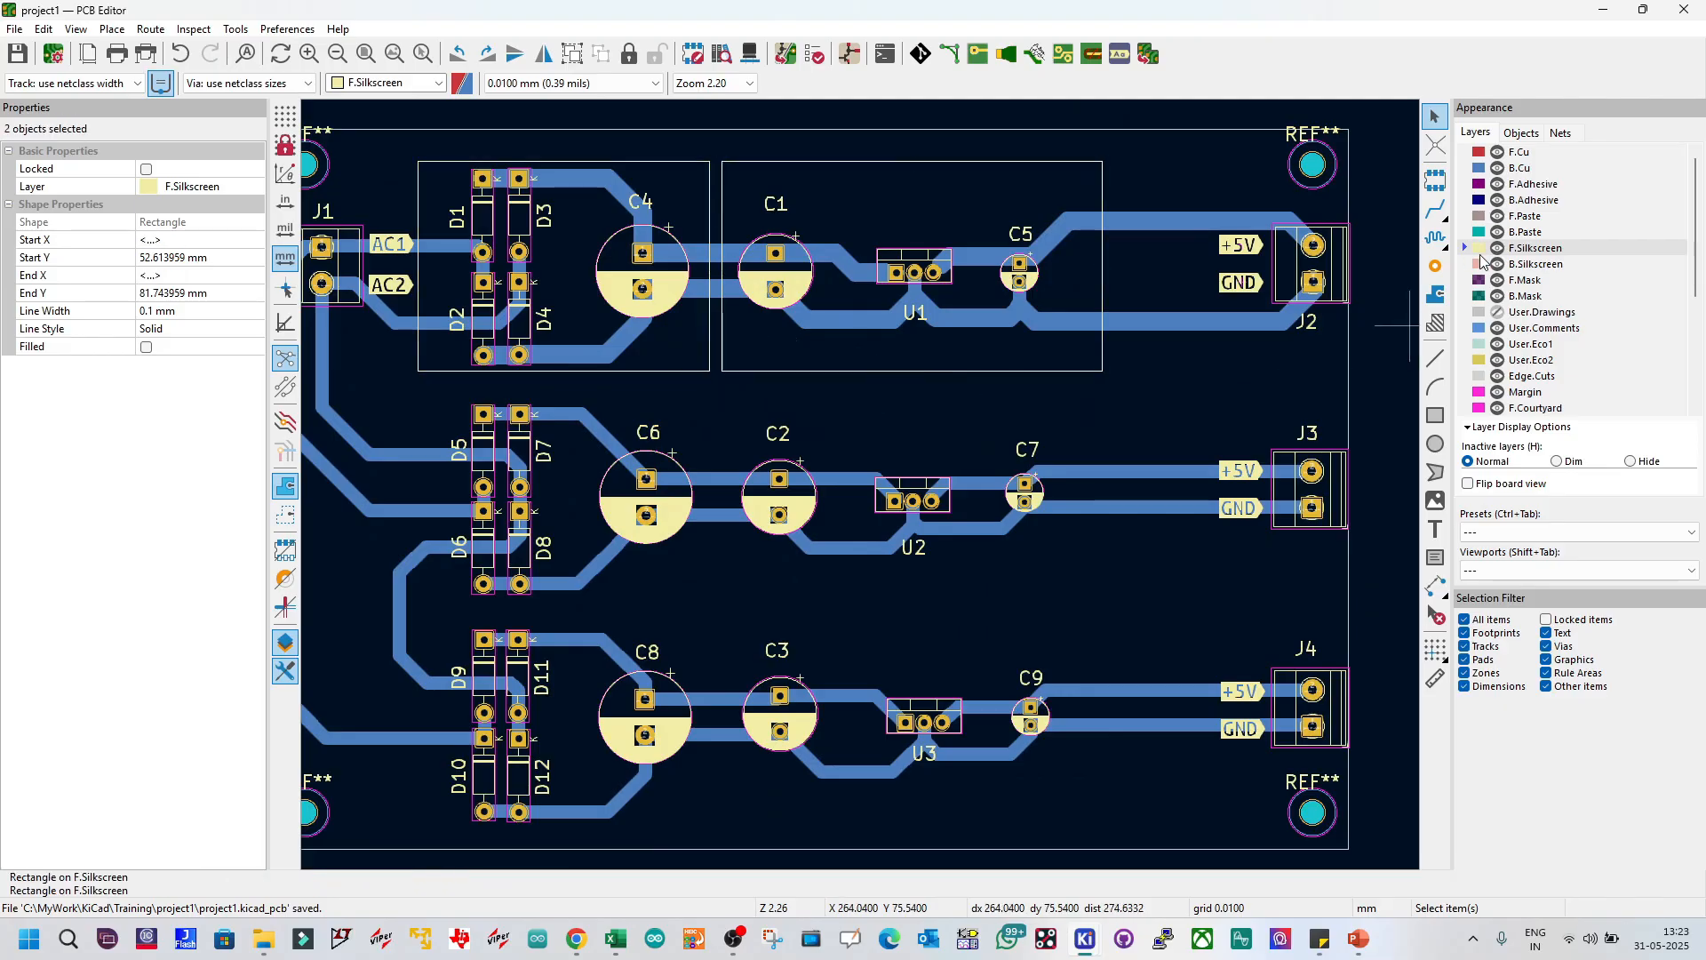
{"action": "key", "text": "ctrl+c"}
{"action": "key", "text": "ctrl+v"}
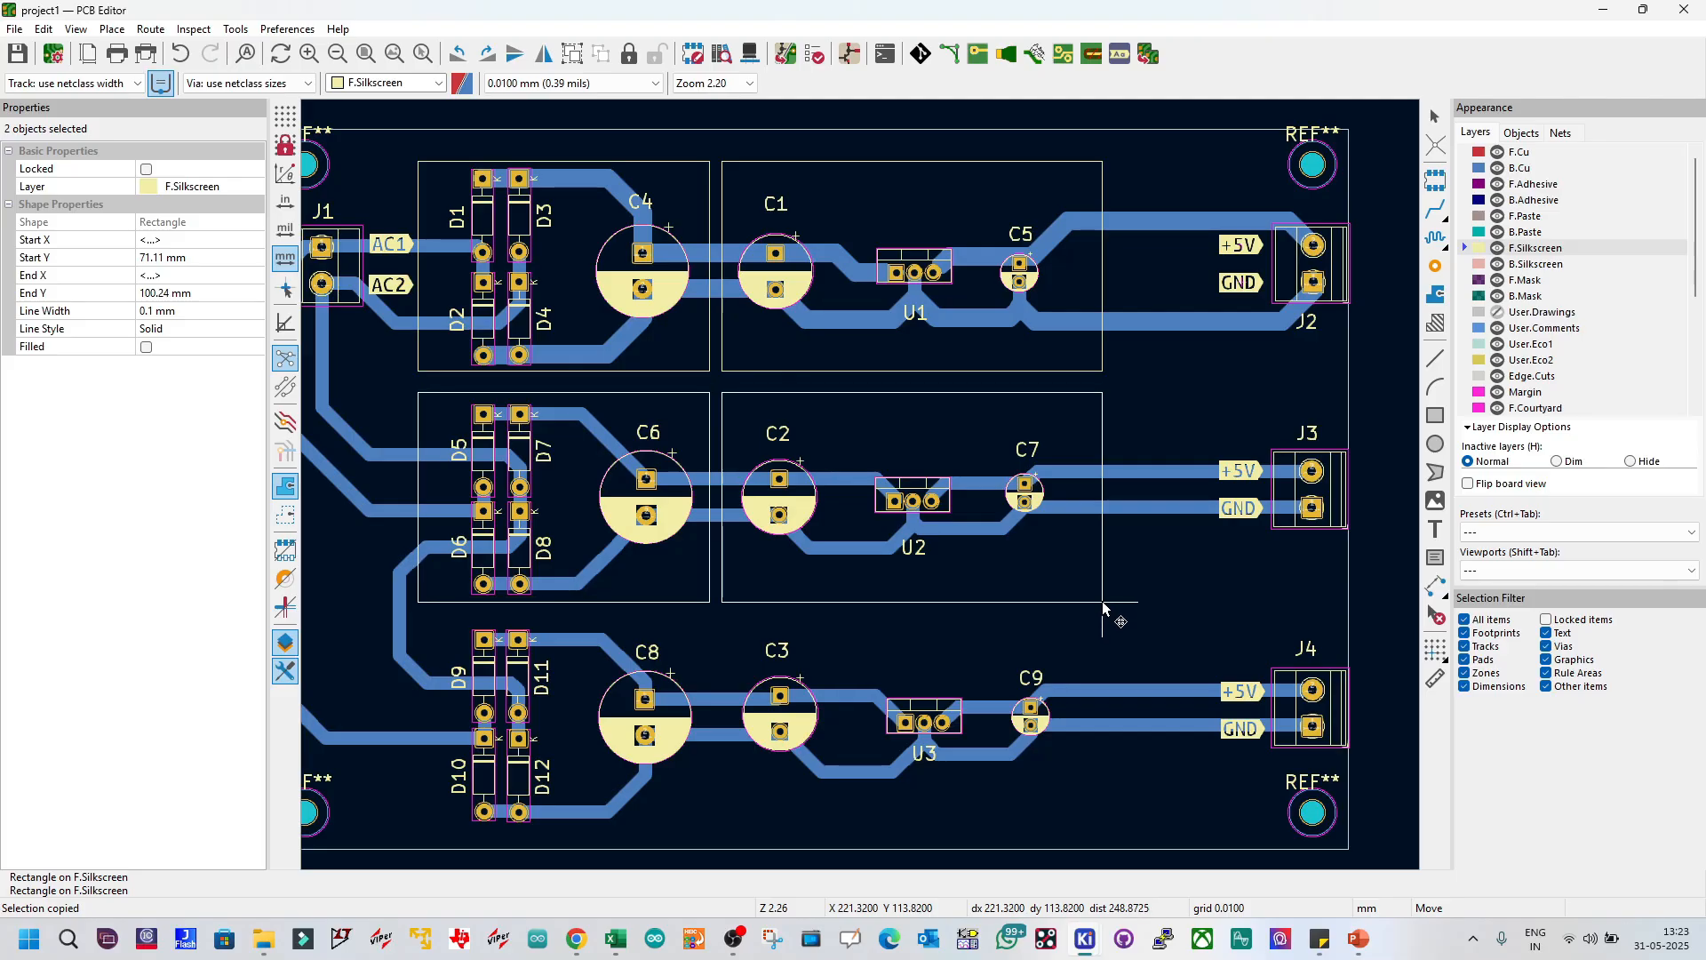
{"action": "left_click", "coordinate": [1104, 602]}
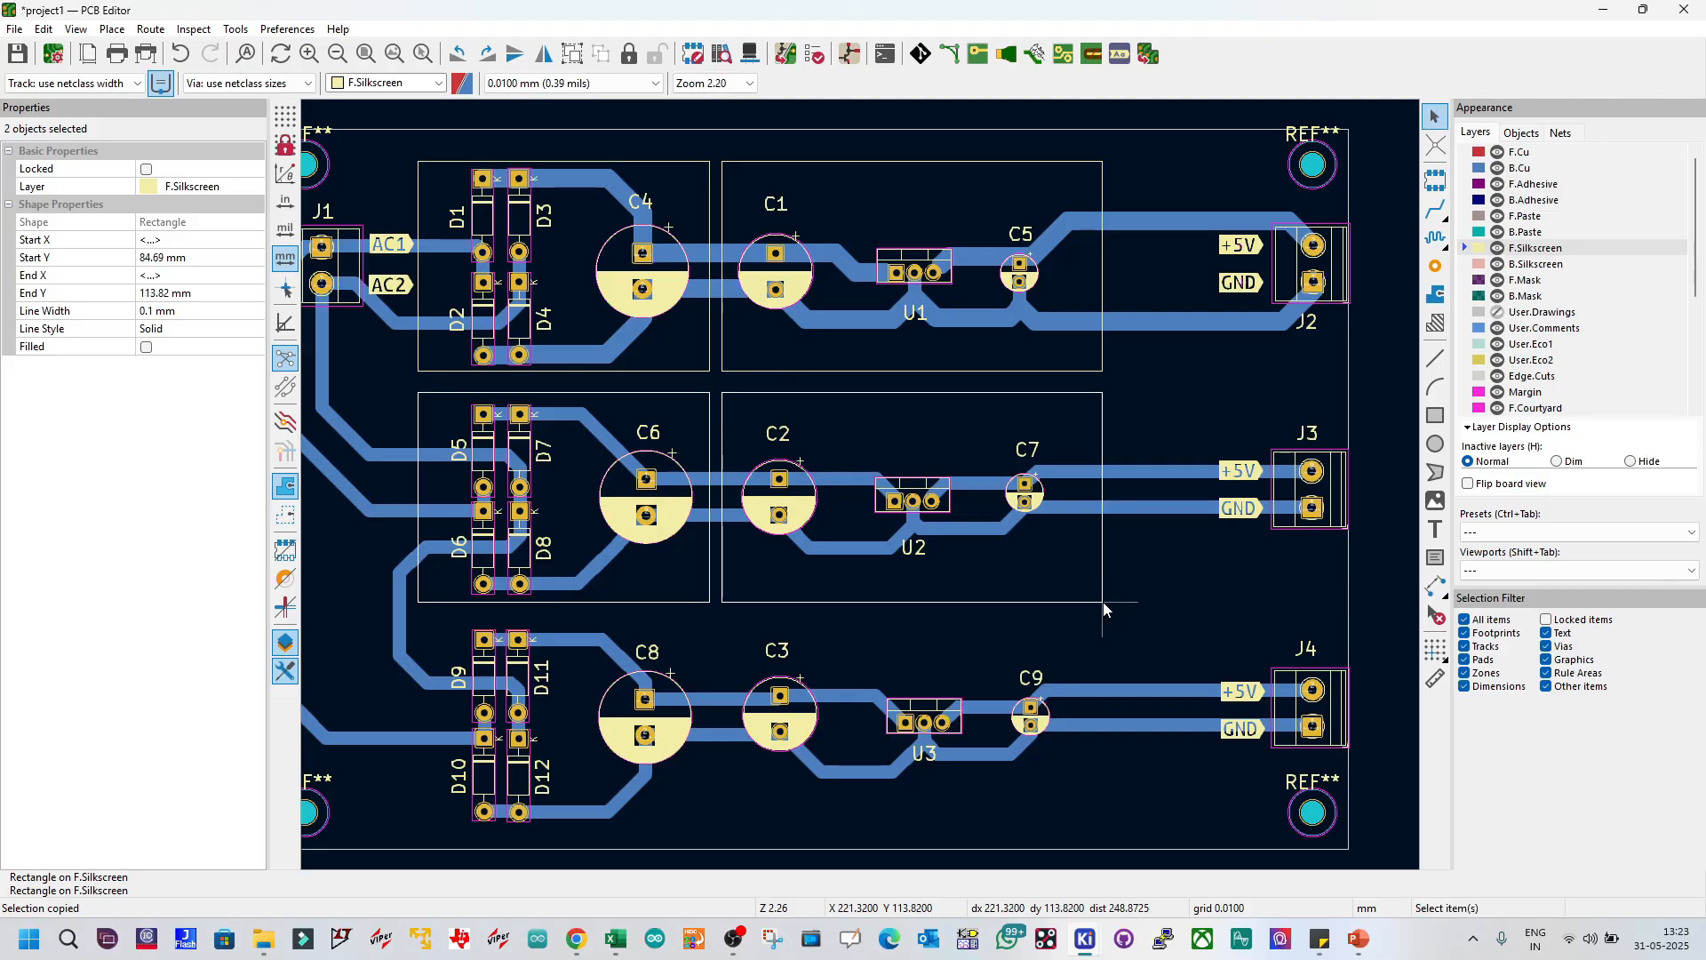
{"action": "key", "text": "ctrl+v"}
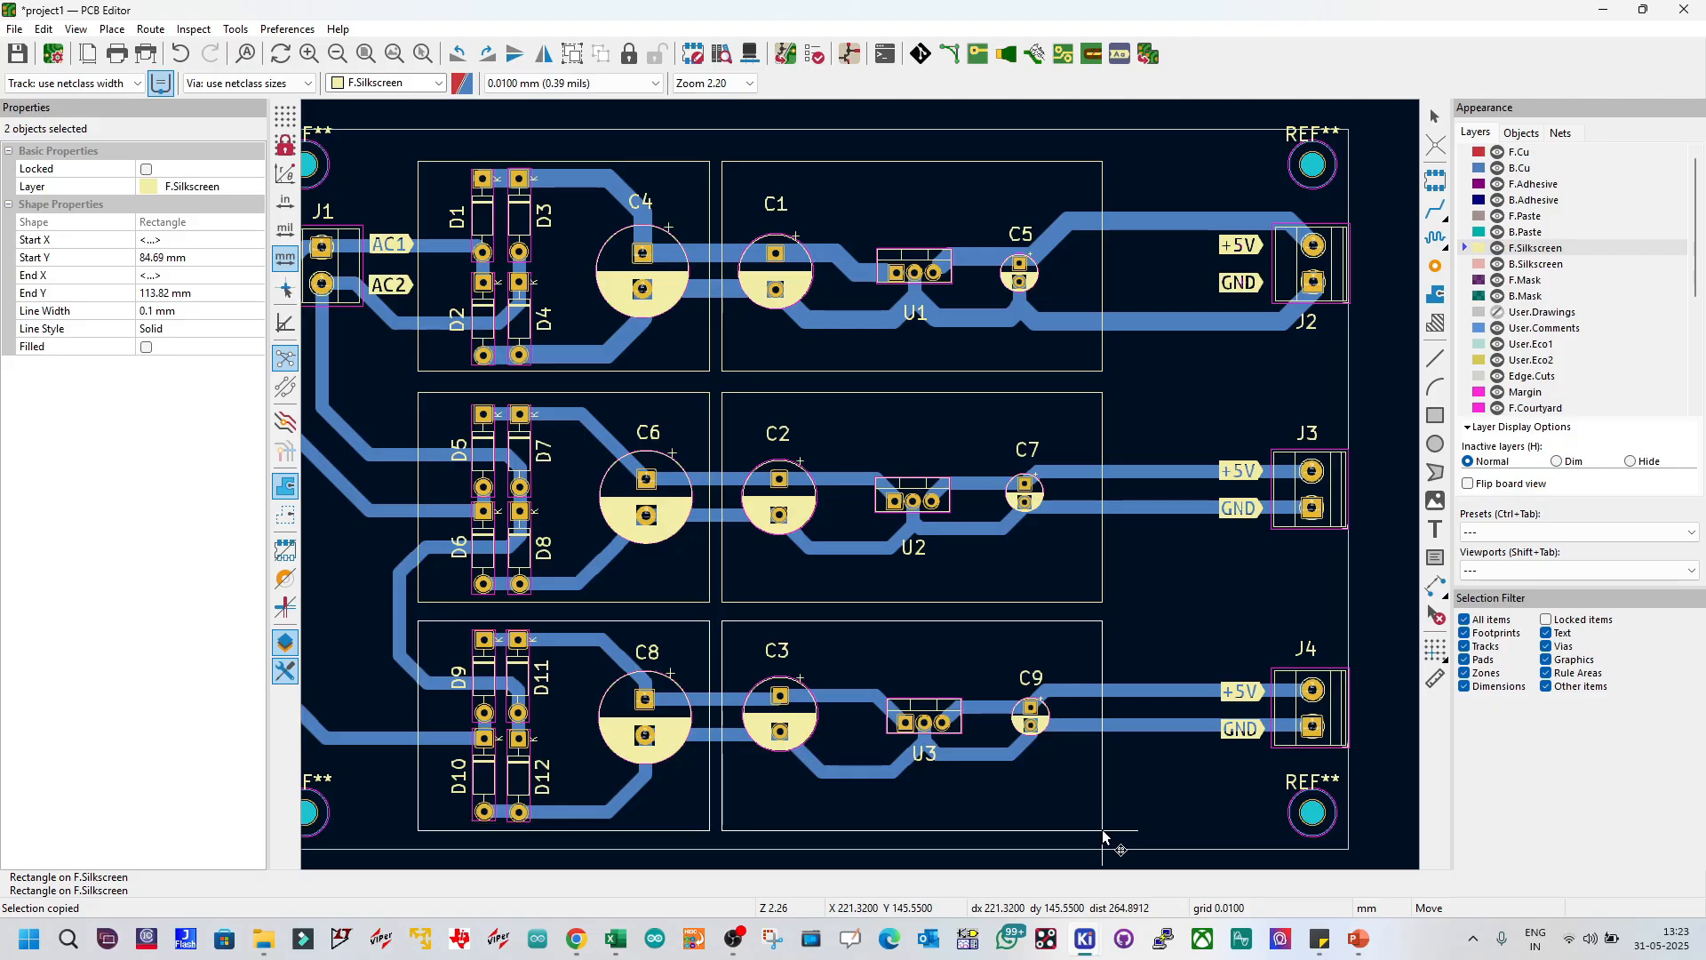
{"action": "key", "text": "Escape"}
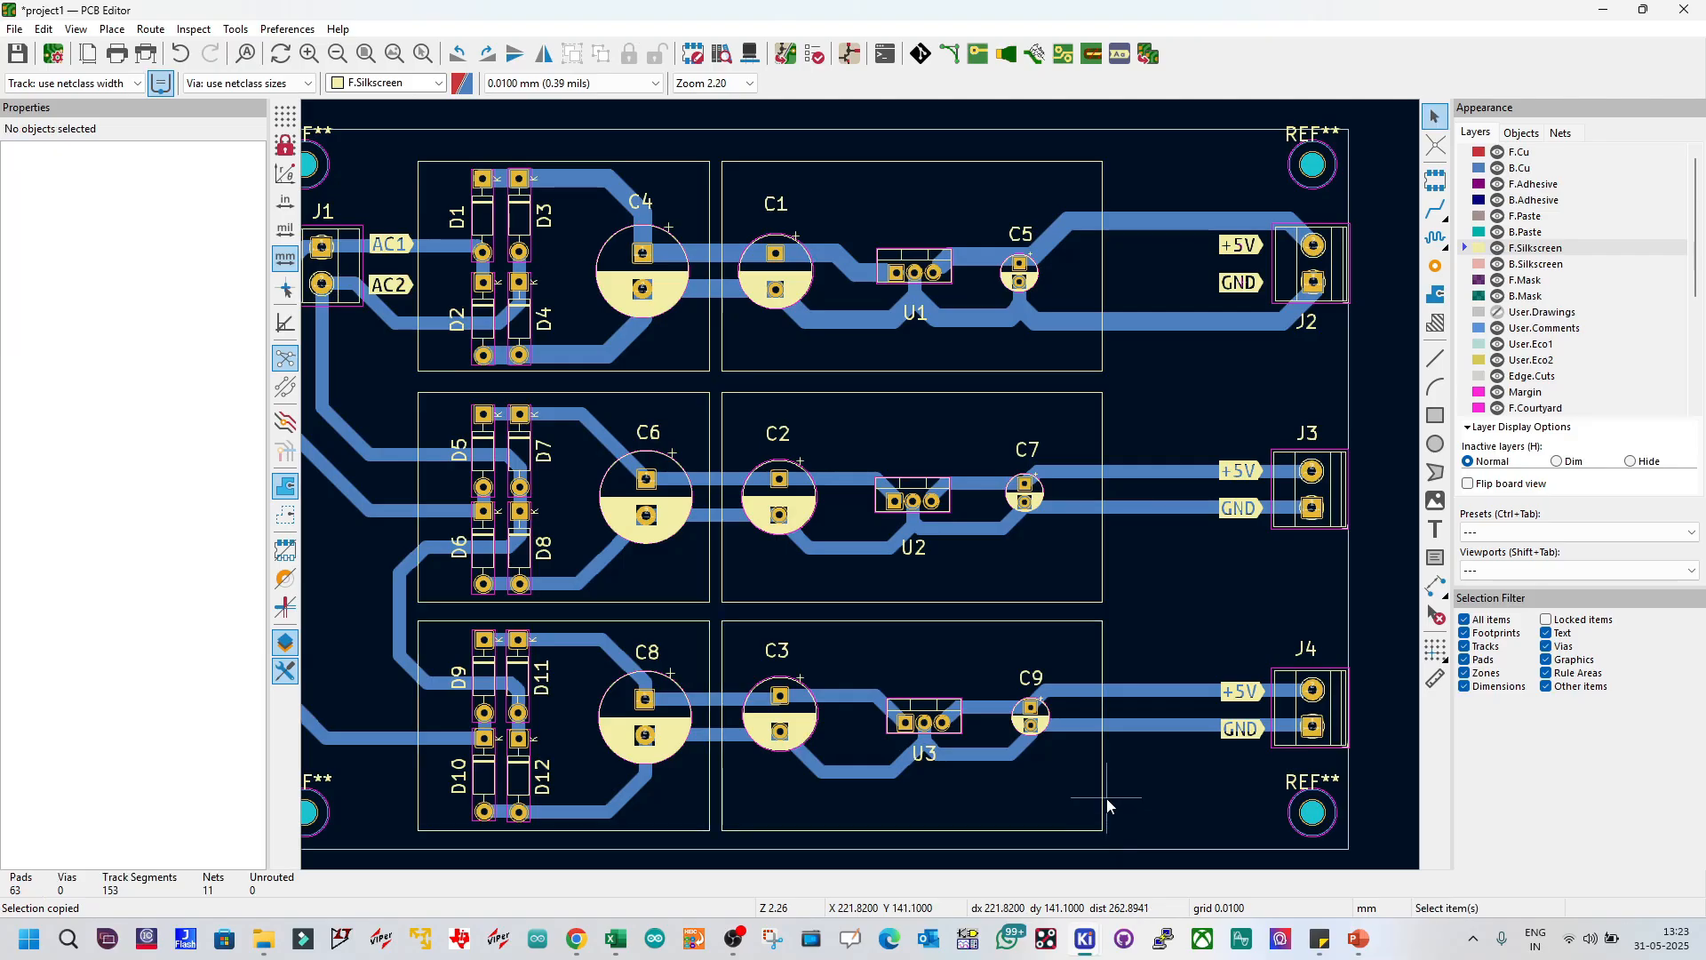
{"action": "key", "text": "ctrl+s"}
Step: Examine the silkscreen frames and terminal labels on the board in the 3D Viewer from tilted angles, finishing back at the layout
{"action": "scroll", "coordinate": [861, 473], "scroll_direction": "down", "scroll_amount": 3}
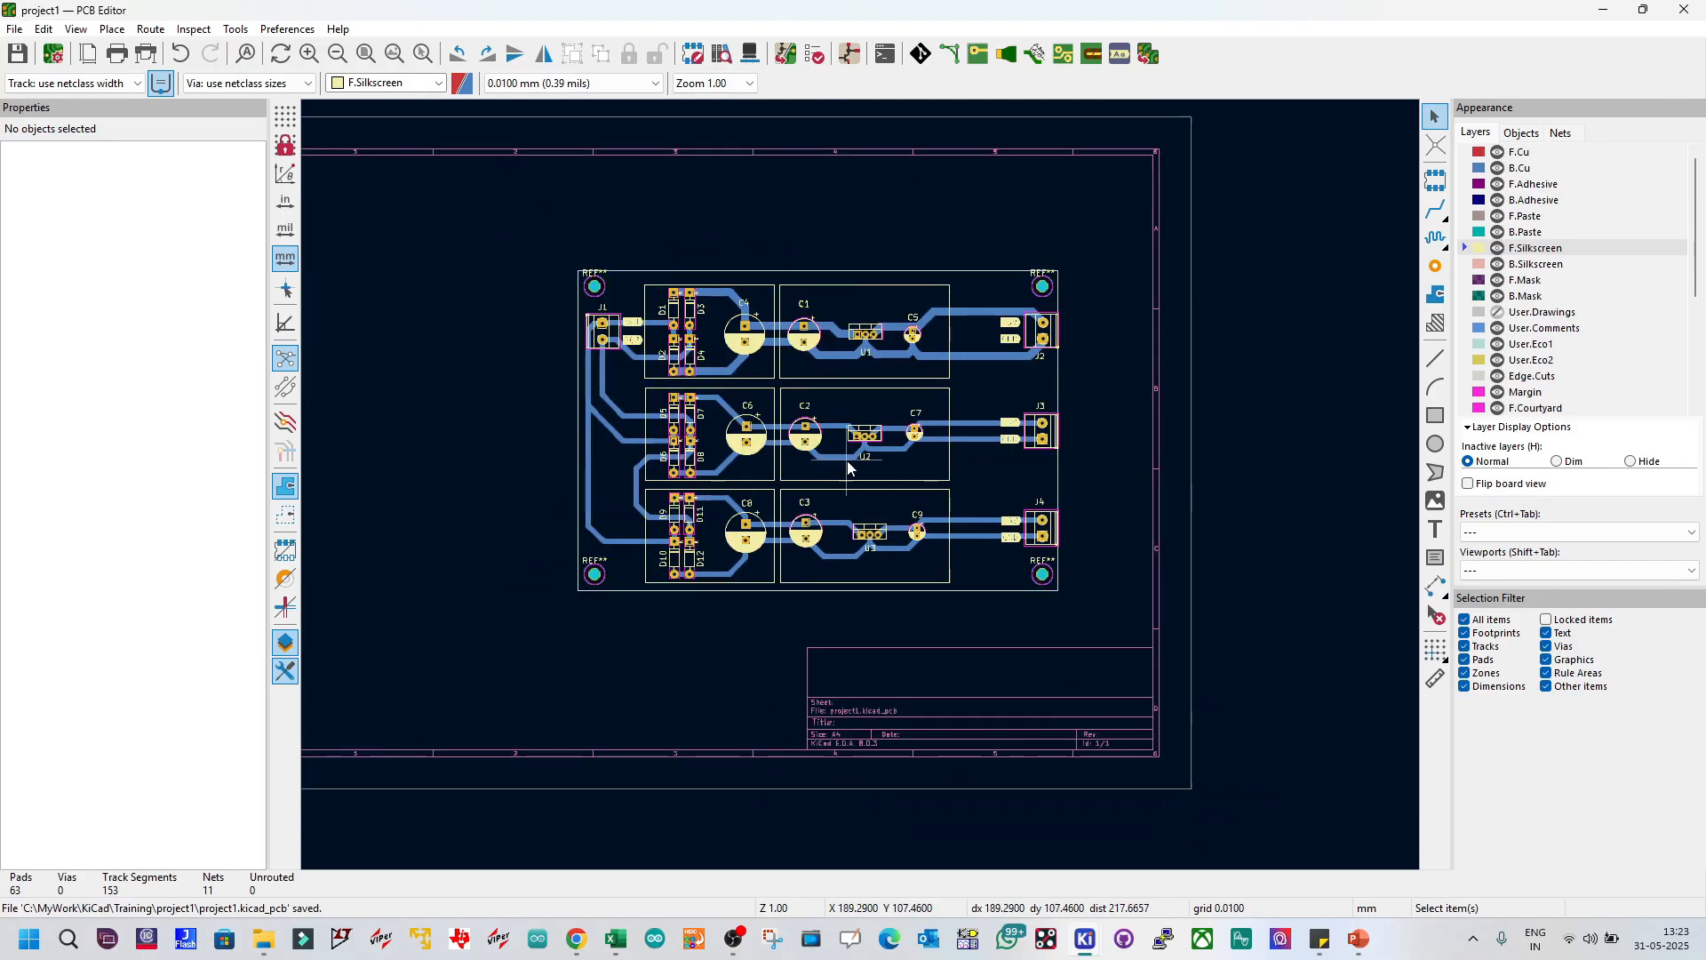
{"action": "scroll", "coordinate": [853, 471], "scroll_direction": "up", "scroll_amount": 1}
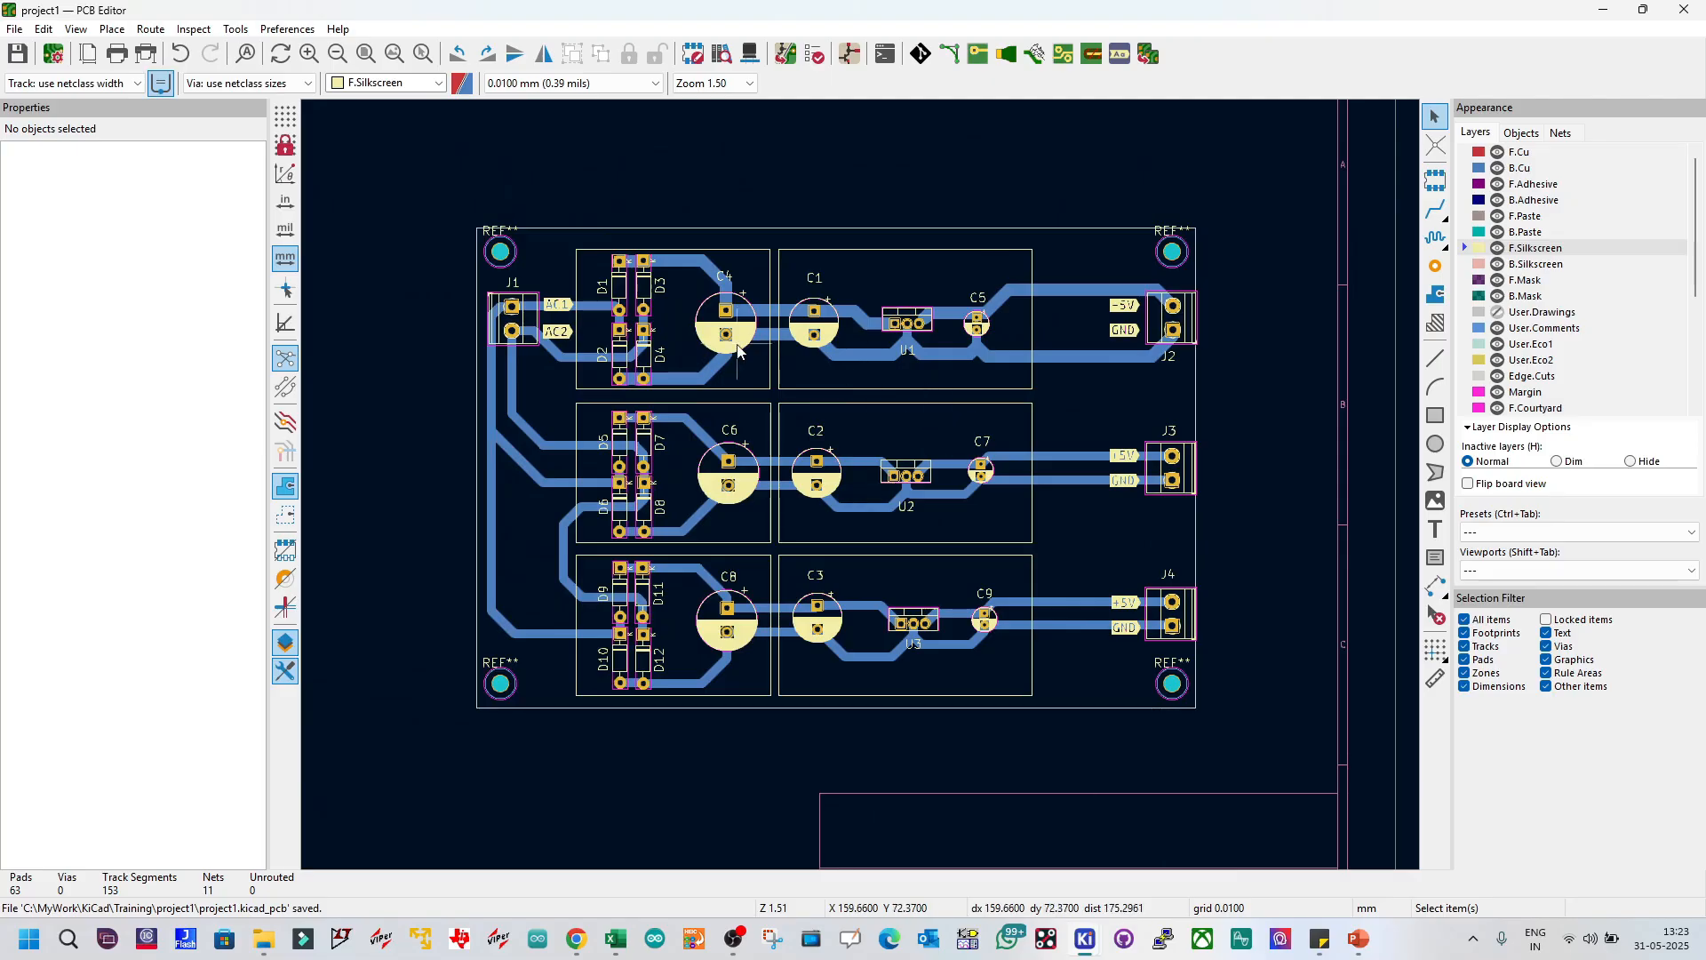
{"action": "left_click", "coordinate": [80, 29]}
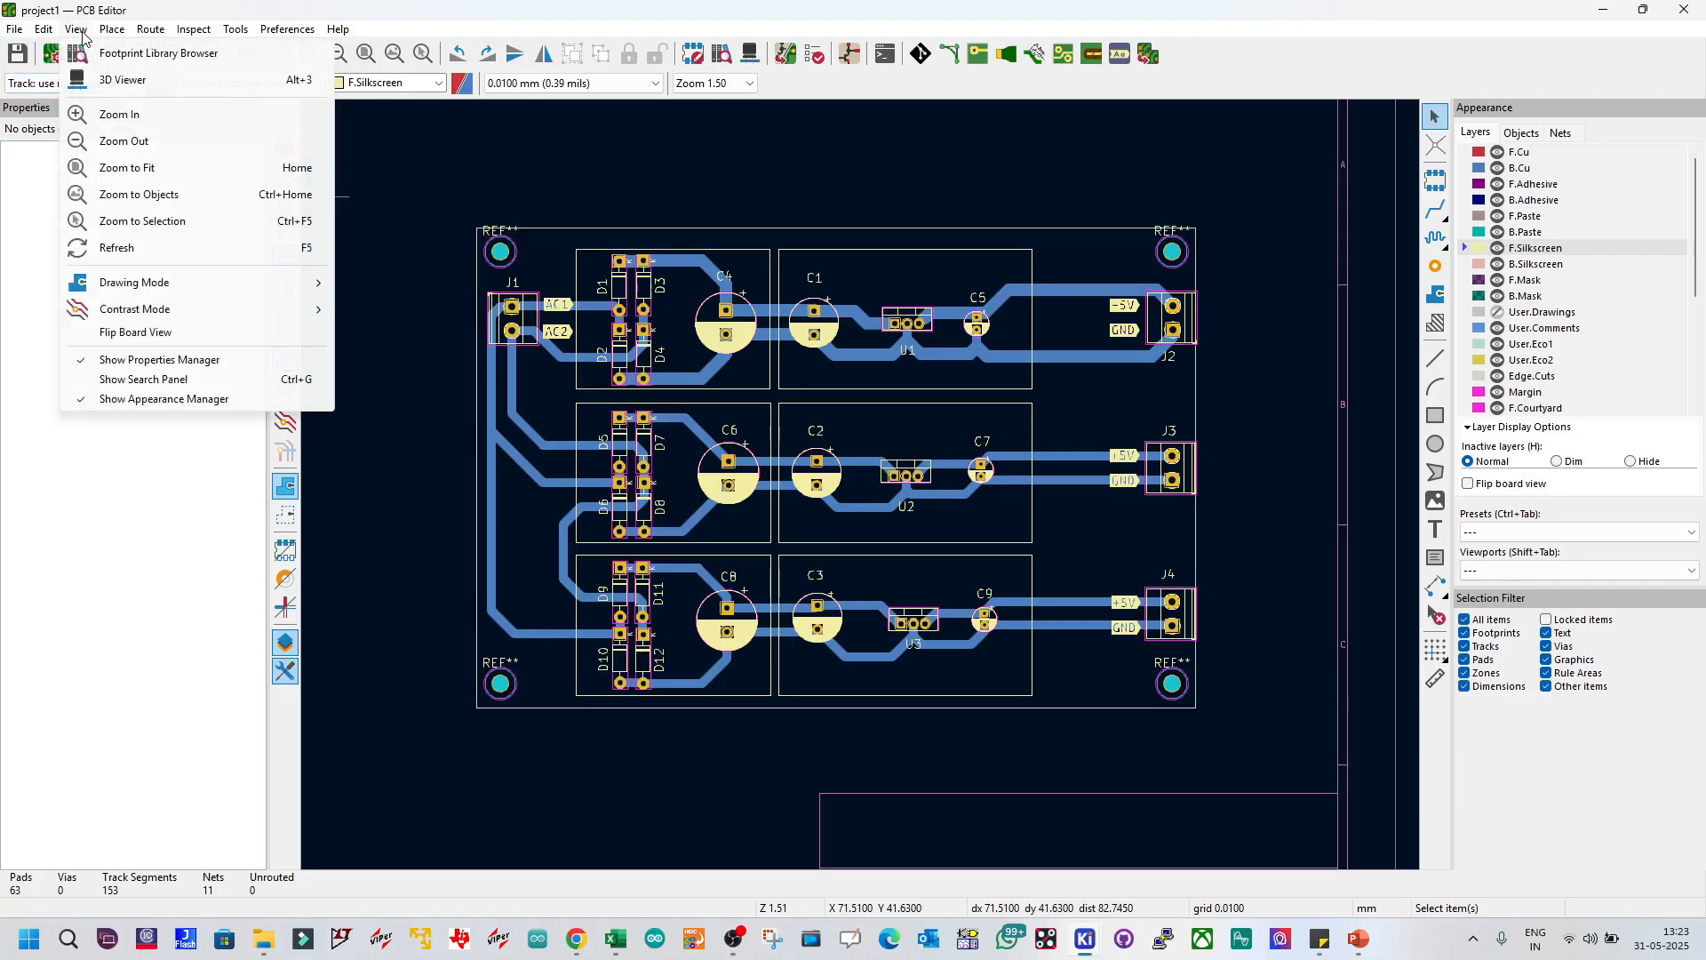
{"action": "left_click", "coordinate": [116, 79]}
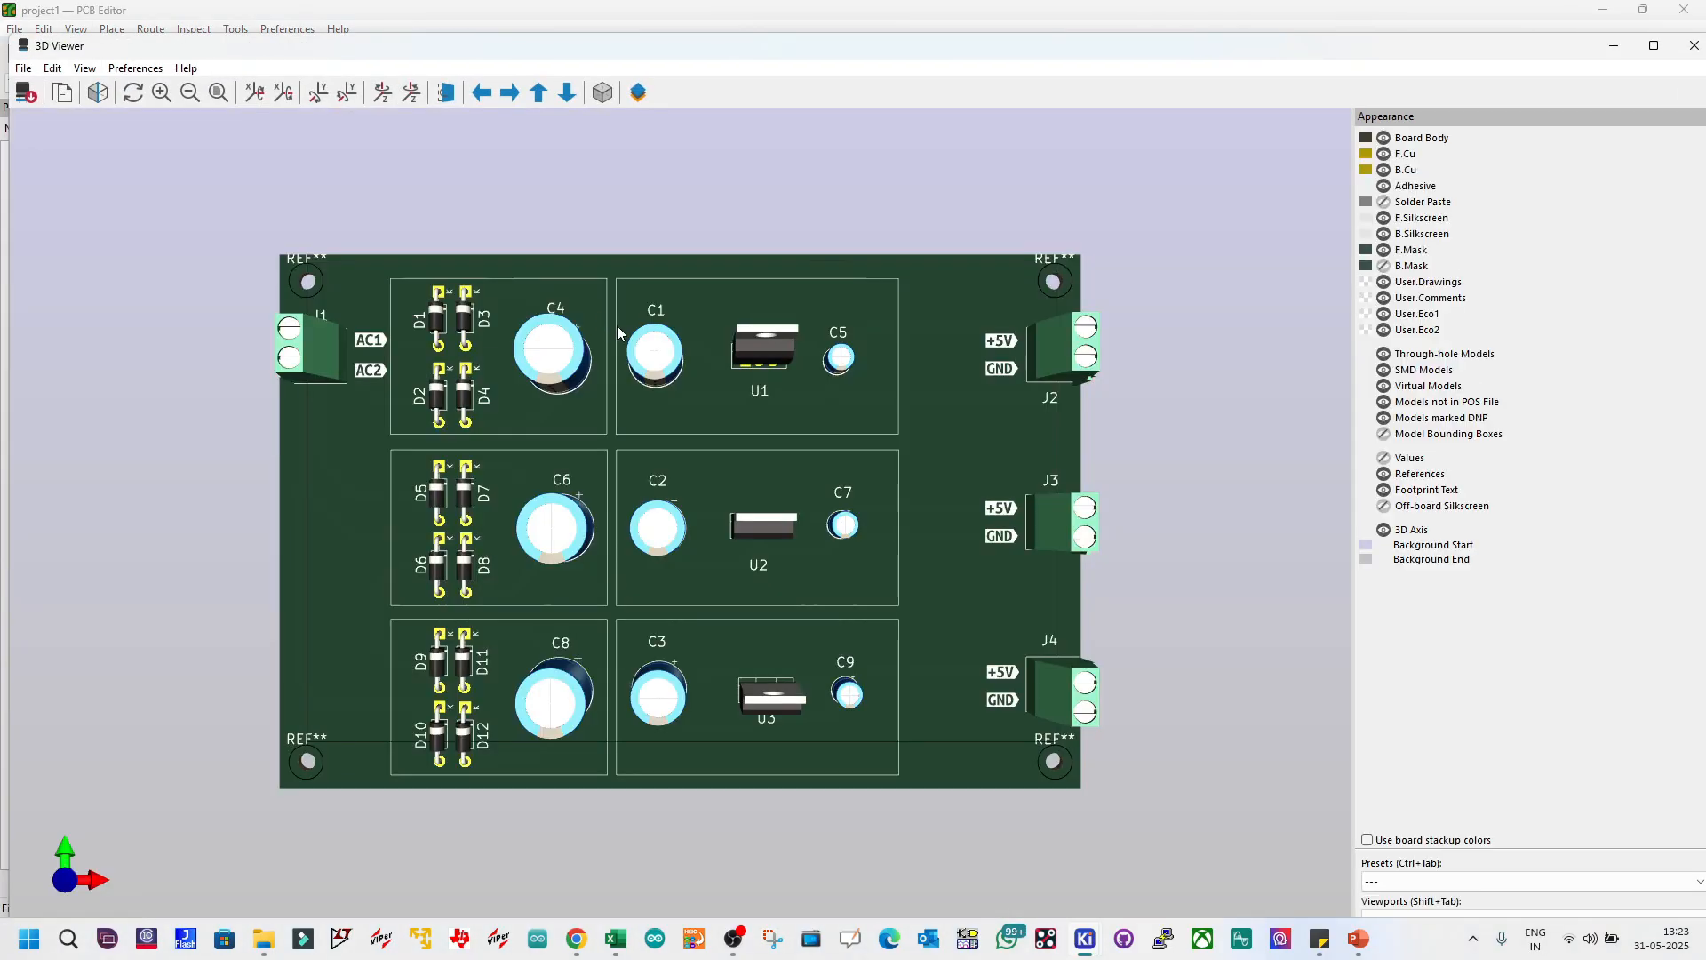
{"action": "scroll", "coordinate": [716, 385], "scroll_direction": "down", "scroll_amount": 1}
{"action": "left_click_drag", "start_coordinate": [938, 494], "coordinate": [1015, 446]}
{"action": "left_click_drag", "start_coordinate": [949, 507], "coordinate": [880, 521]}
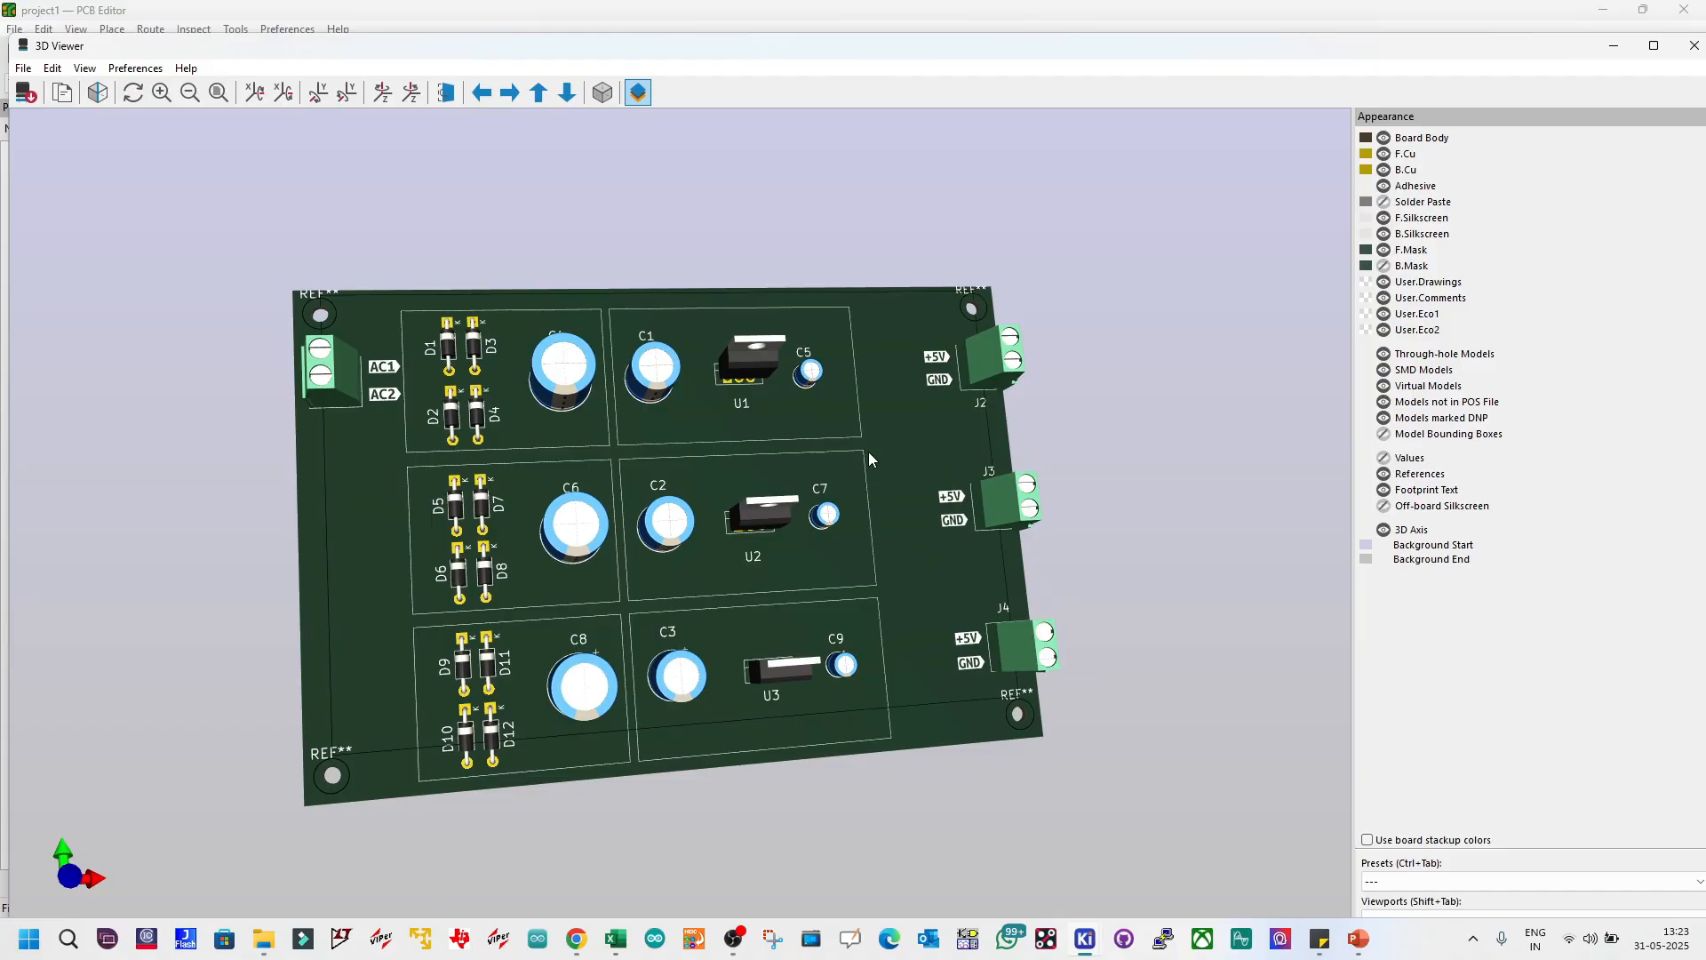
{"action": "left_click_drag", "start_coordinate": [867, 452], "coordinate": [851, 449]}
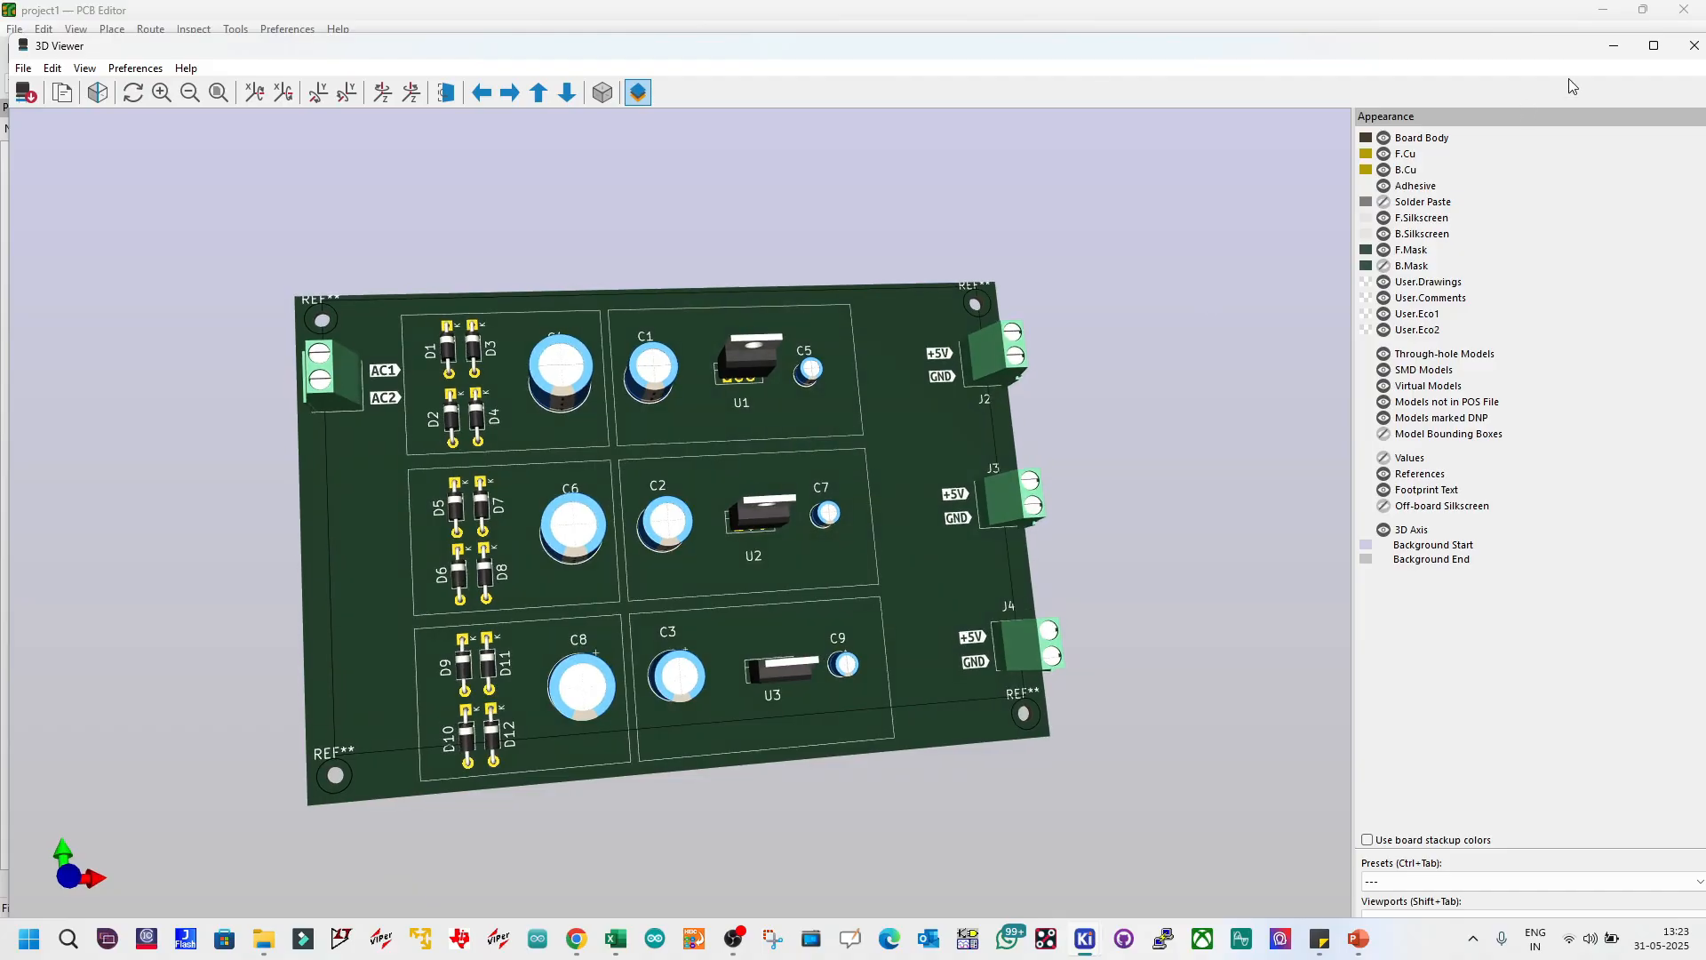
{"action": "left_click", "coordinate": [1694, 46]}
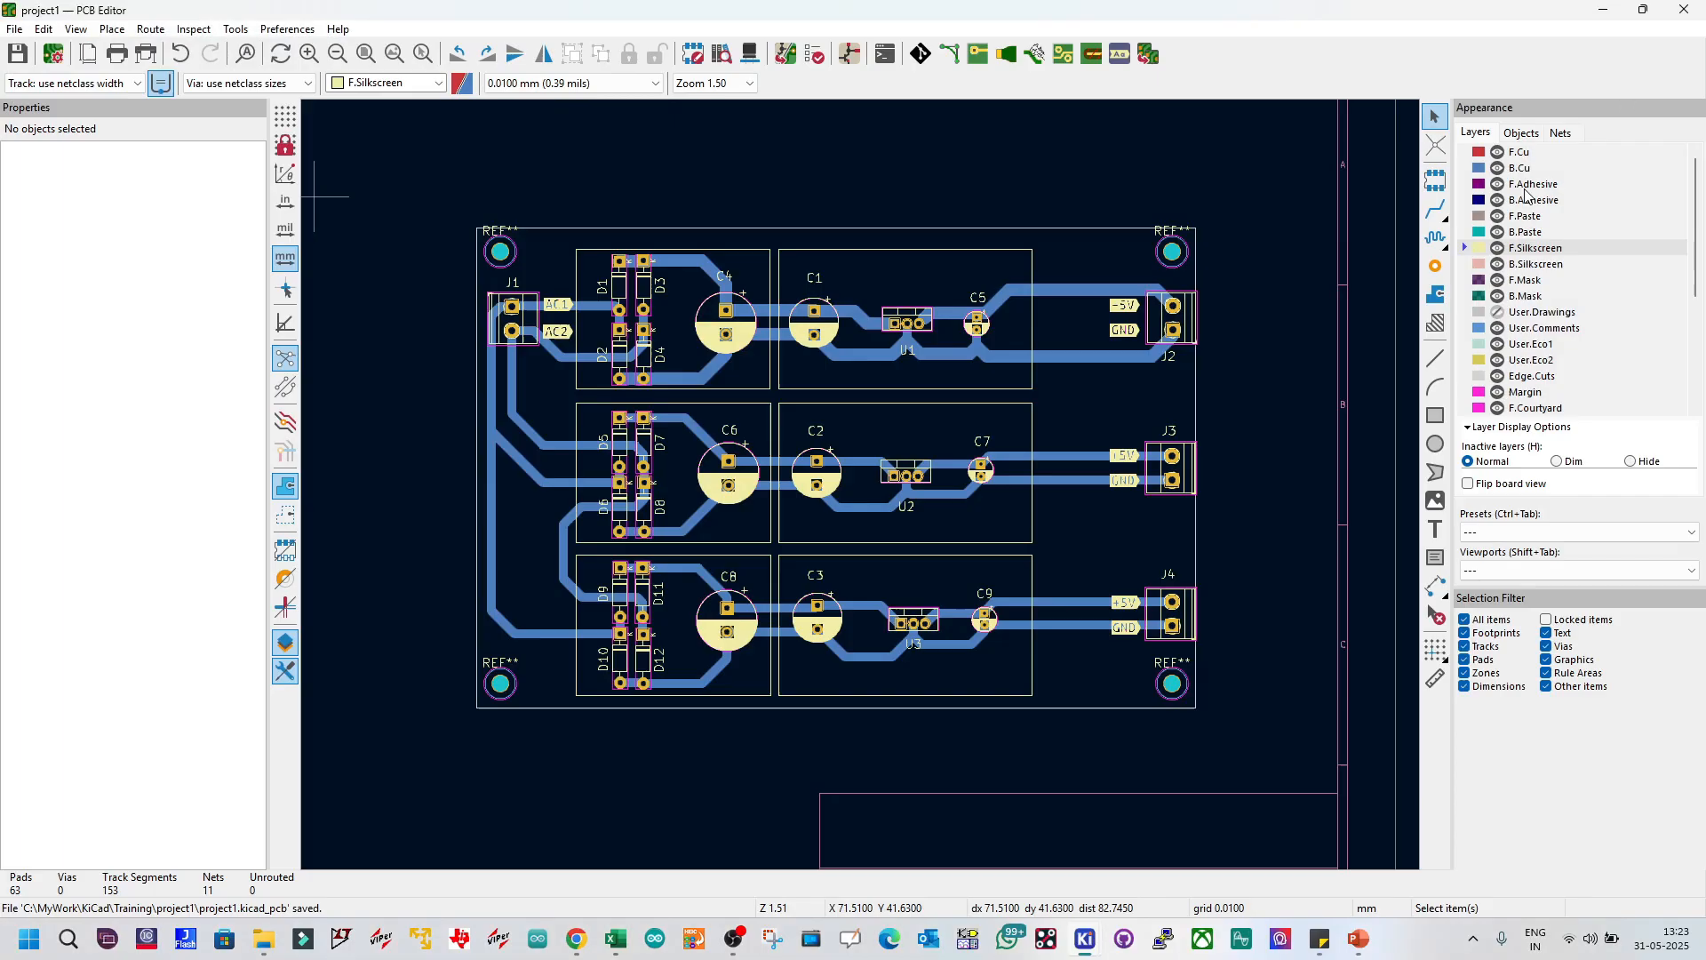
Step: Delete the REF** reference texts from all four corner mounting holes and save the board
{"action": "left_click", "coordinate": [498, 229]}
{"action": "left_click", "coordinate": [515, 215]}
{"action": "left_click", "coordinate": [502, 233]}
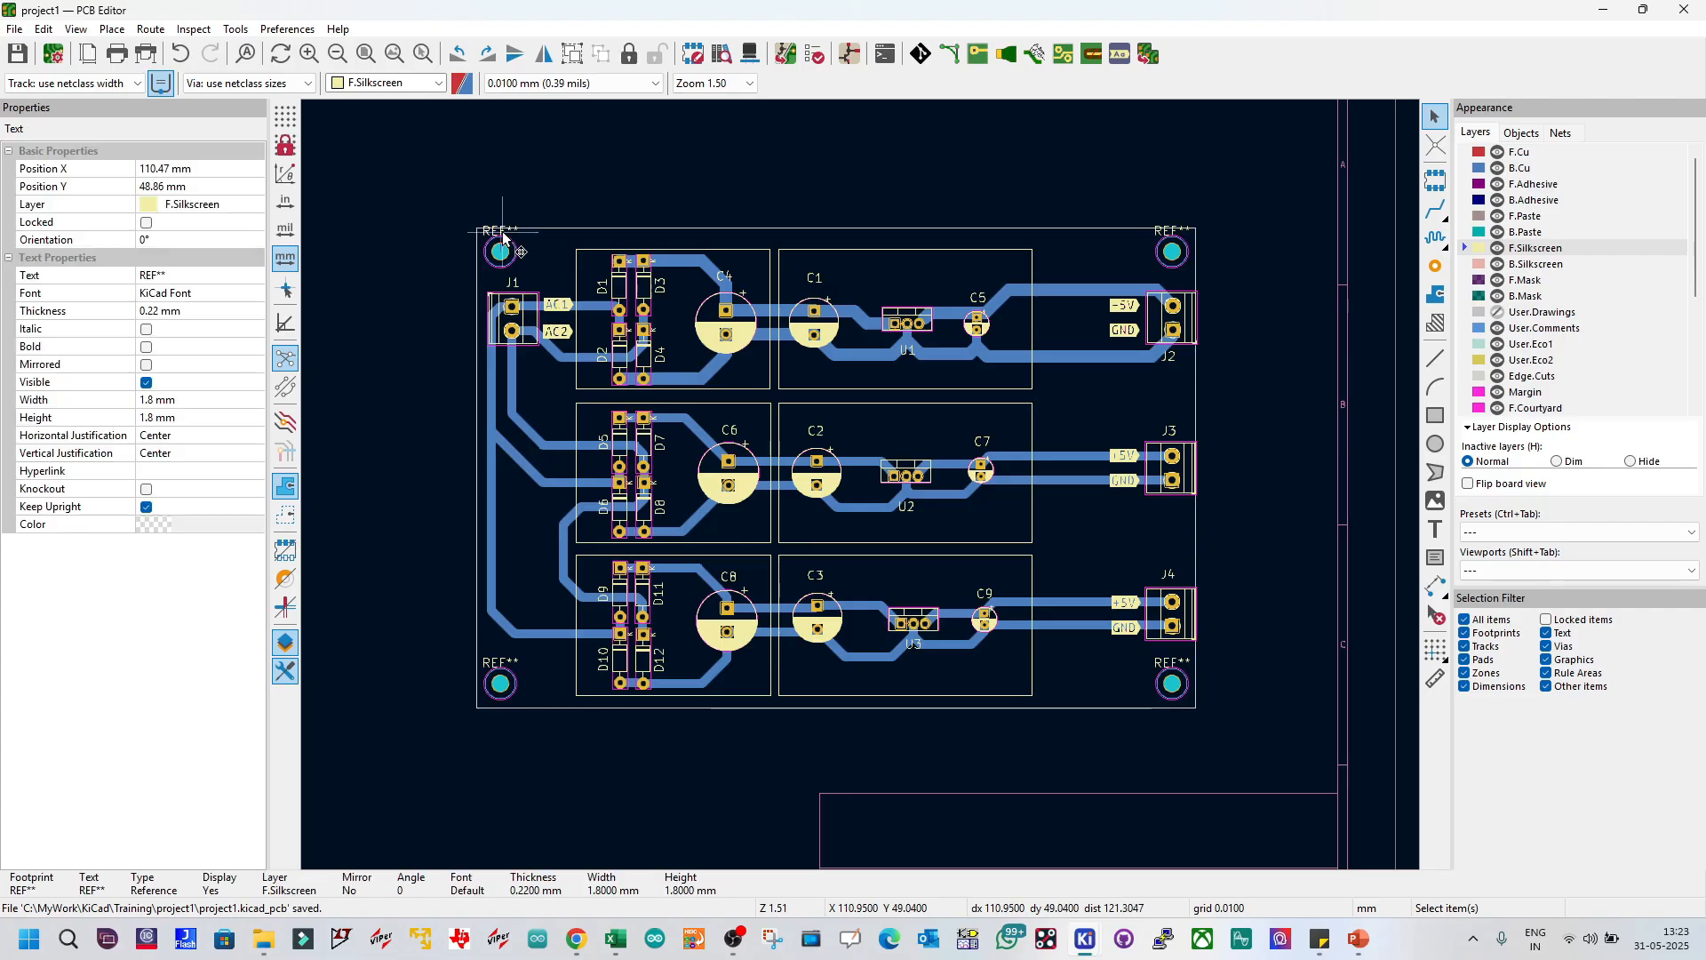
{"action": "key", "text": "Delete"}
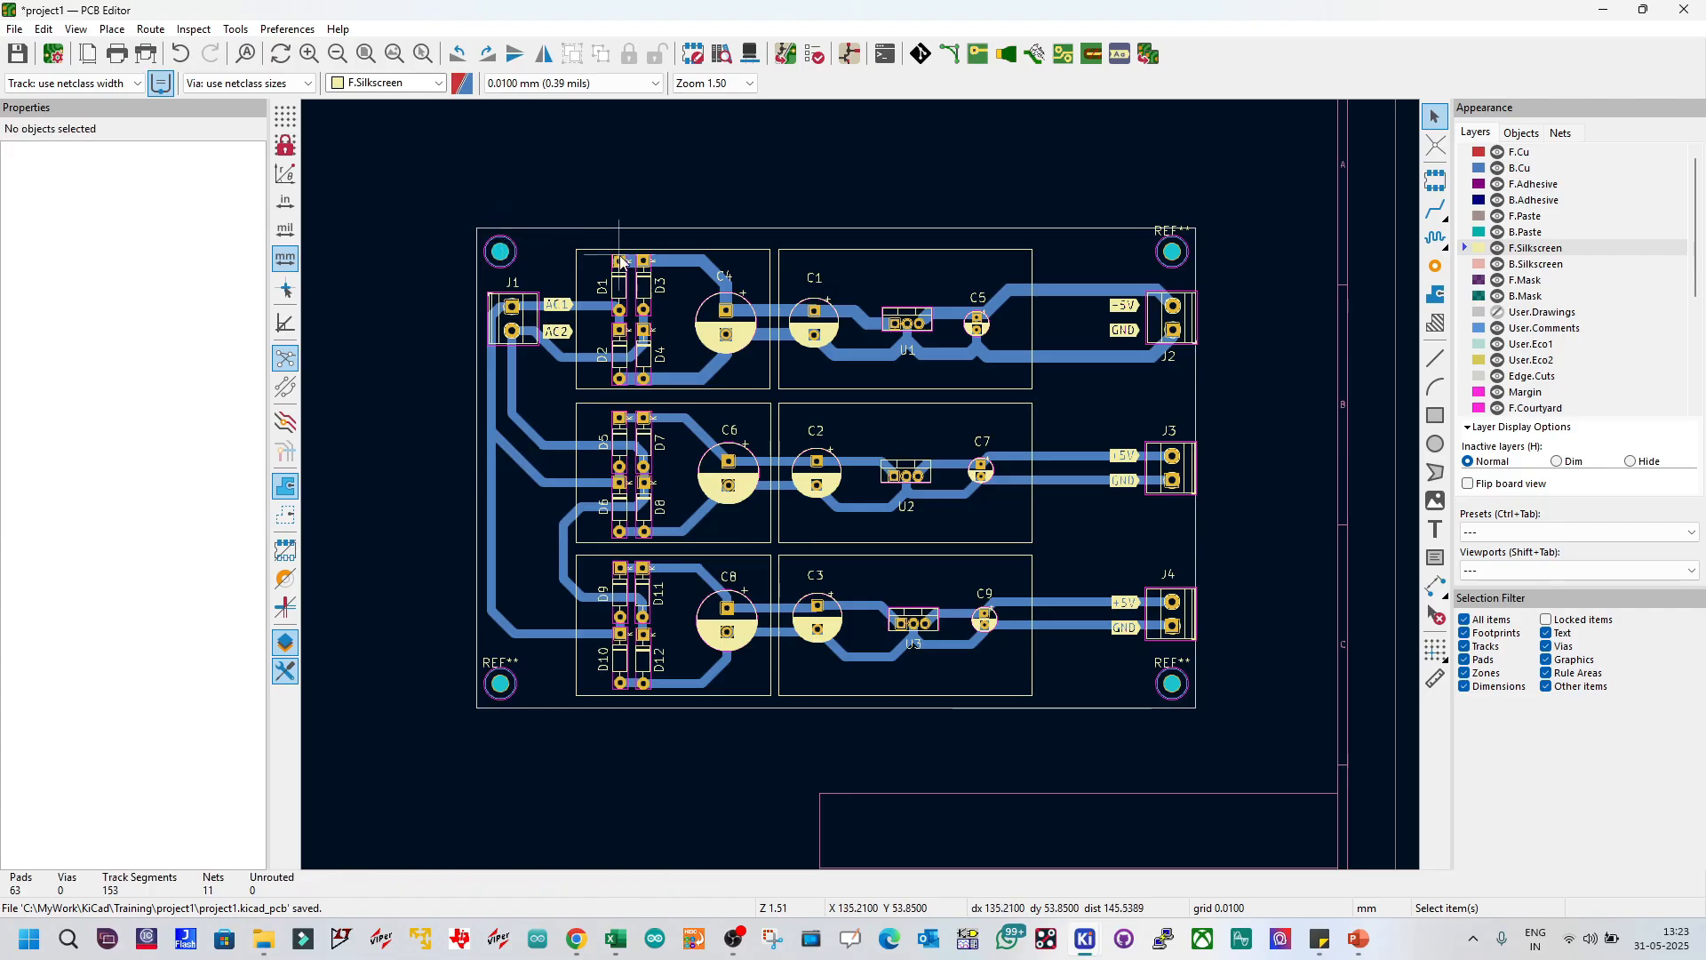
{"action": "left_click", "coordinate": [1169, 235]}
{"action": "key", "text": "Delete"}
{"action": "left_click", "coordinate": [1170, 664]}
{"action": "key", "text": "Delete"}
{"action": "left_click", "coordinate": [500, 663]}
{"action": "key", "text": "Delete"}
{"action": "key", "text": "ctrl+s"}
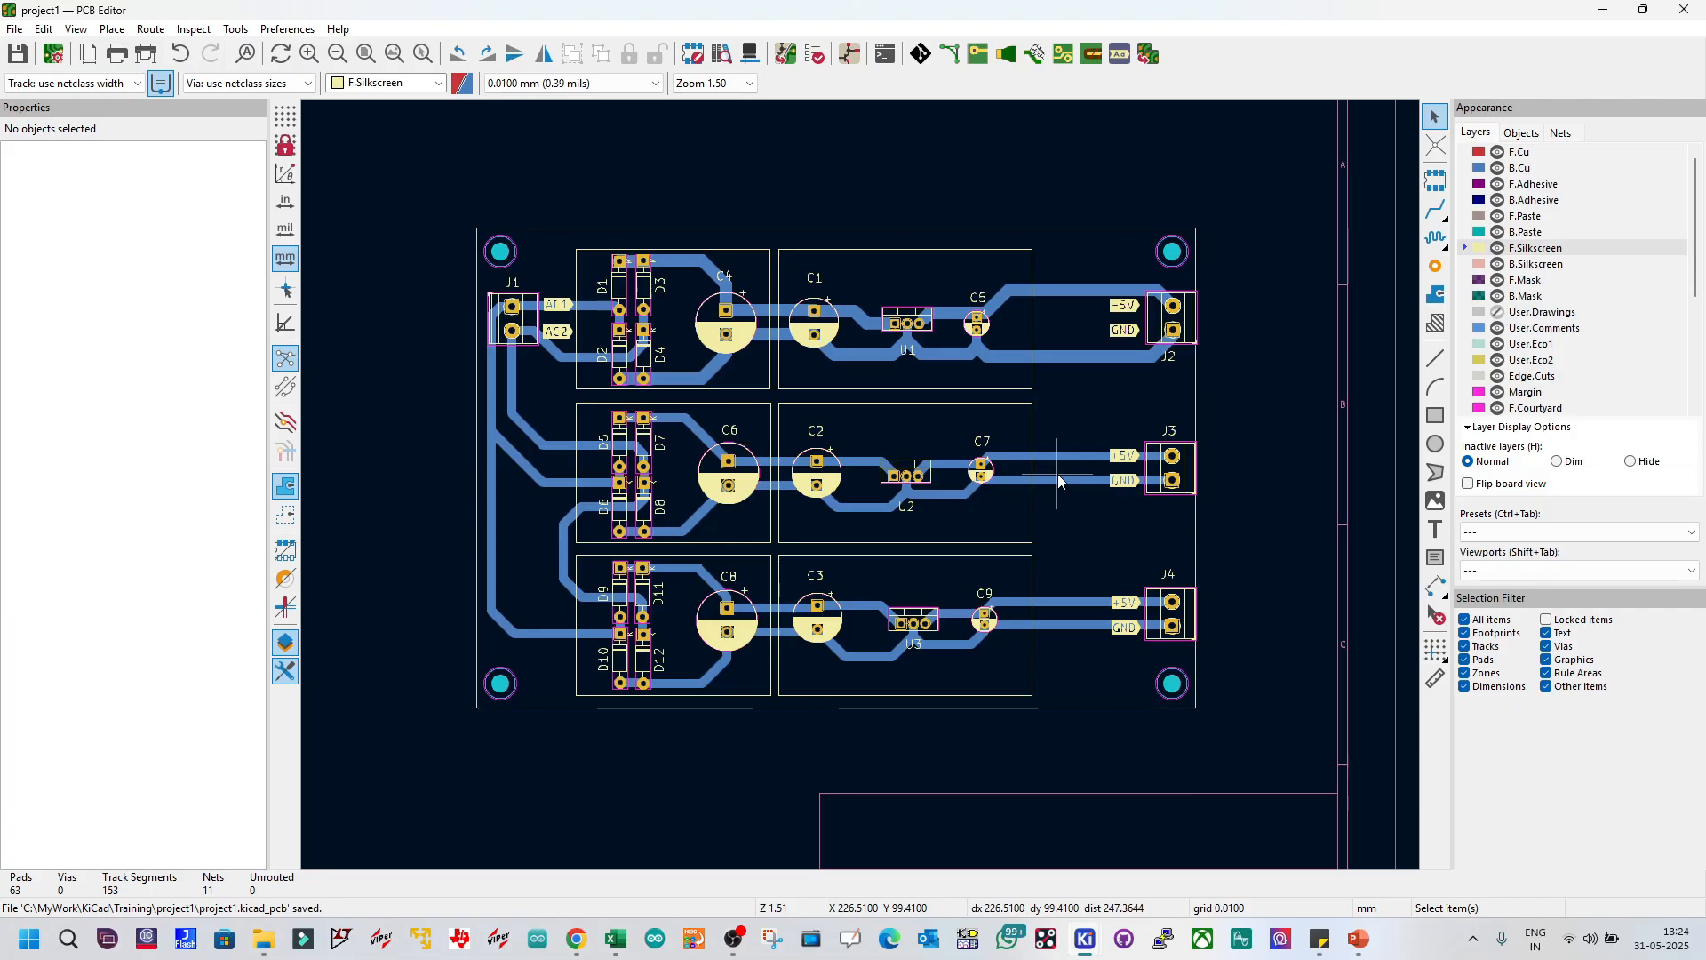
Step: Copy the +5V label beside J2 and place the duplicate inside the silkscreen frame above U1
{"action": "left_click", "coordinate": [1133, 315]}
{"action": "key", "text": "ctrl+c"}
{"action": "key", "text": "ctrl+v"}
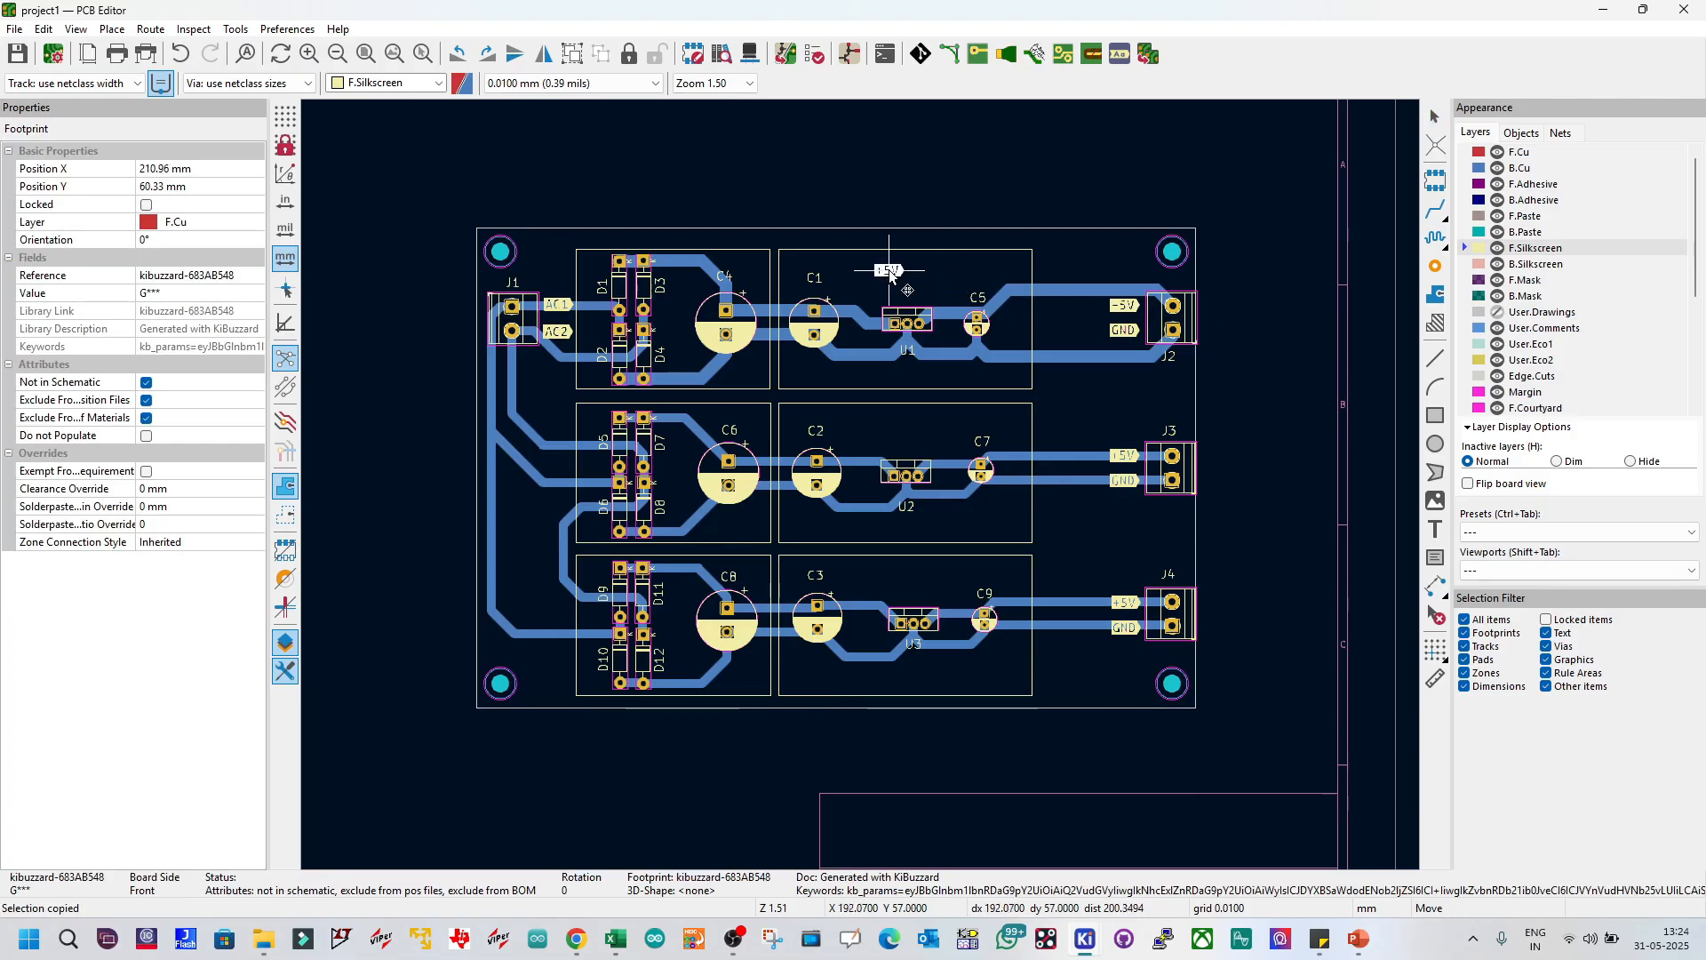
{"action": "left_click", "coordinate": [867, 262]}
{"action": "double_click", "coordinate": [868, 264]}
{"action": "key", "text": "Escape"}
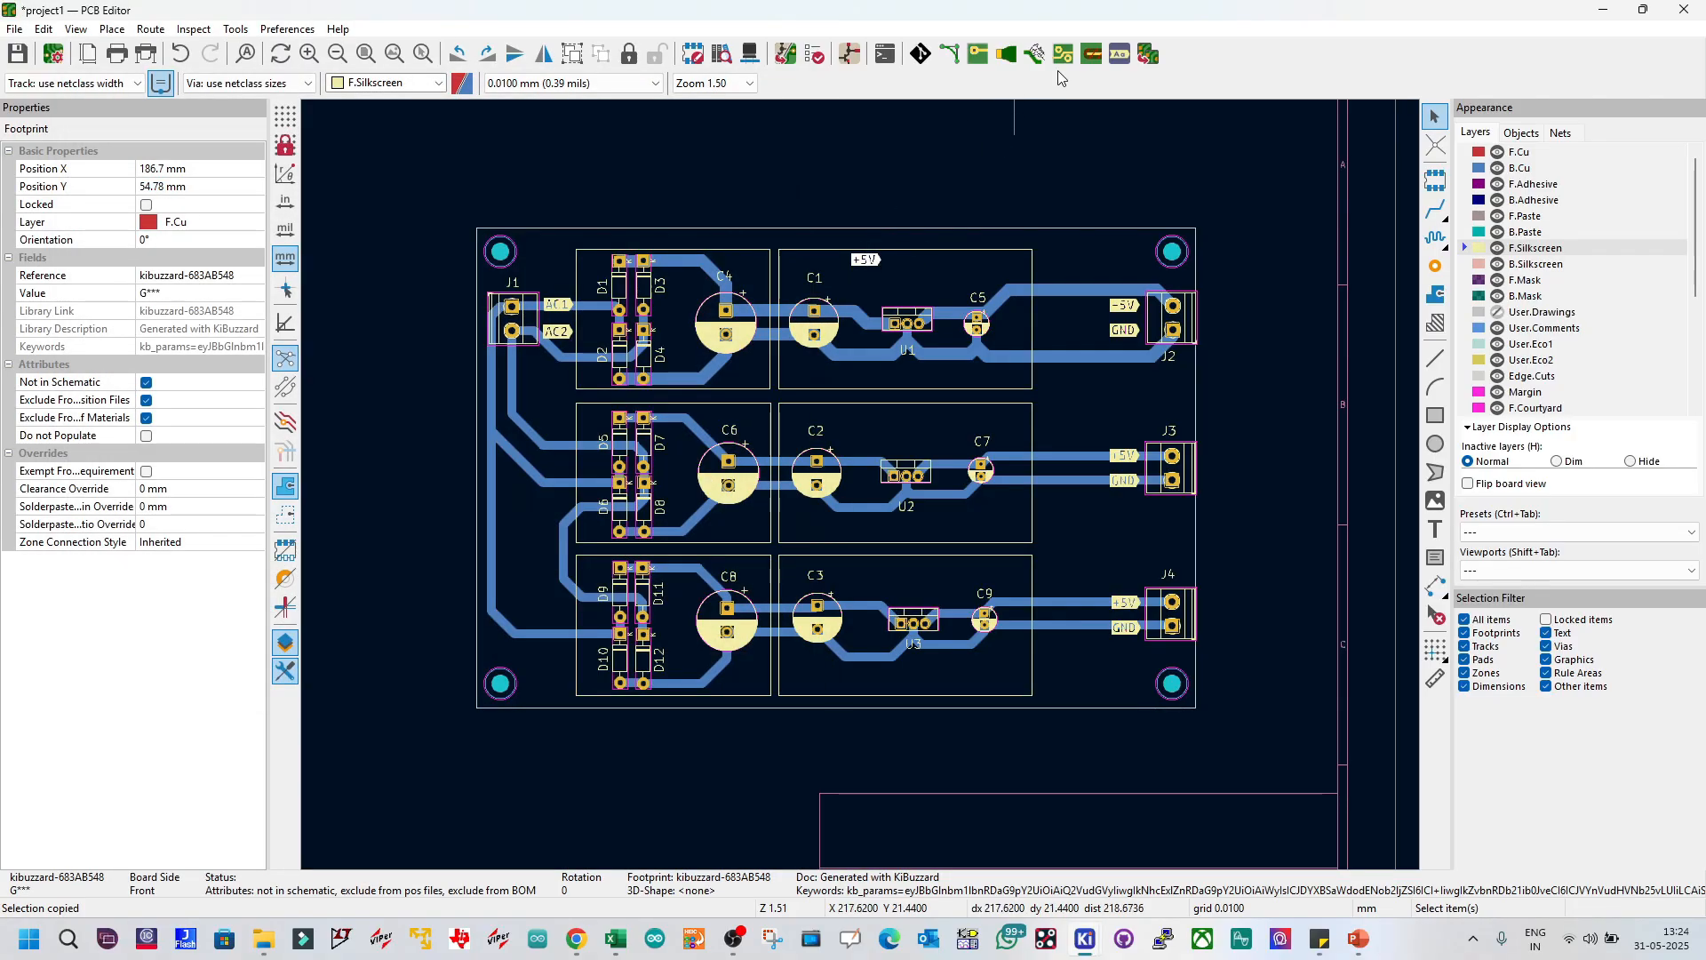
Step: Set the height and width of the KiBuzzard label above U1 to 3.0 mm
{"action": "left_click", "coordinate": [1121, 55]}
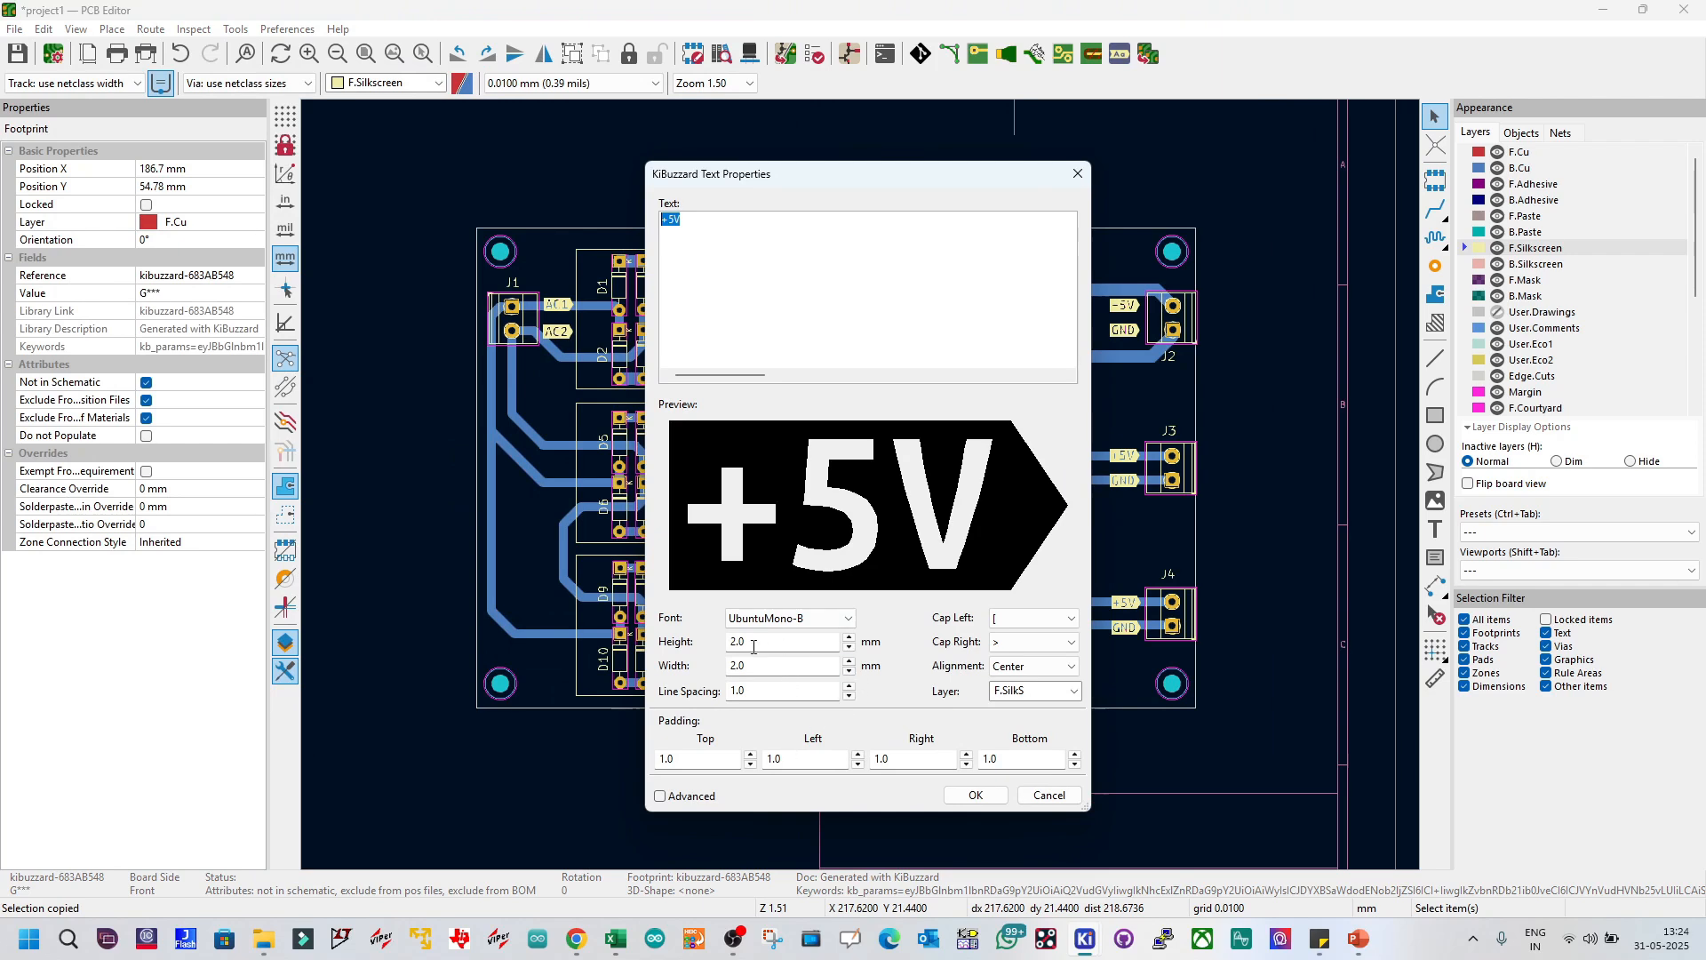
{"action": "key", "text": "Tab"}
{"action": "type", "text": "3"}
{"action": "left_click", "coordinate": [782, 760]}
{"action": "left_click_drag", "start_coordinate": [877, 175], "coordinate": [558, 250]}
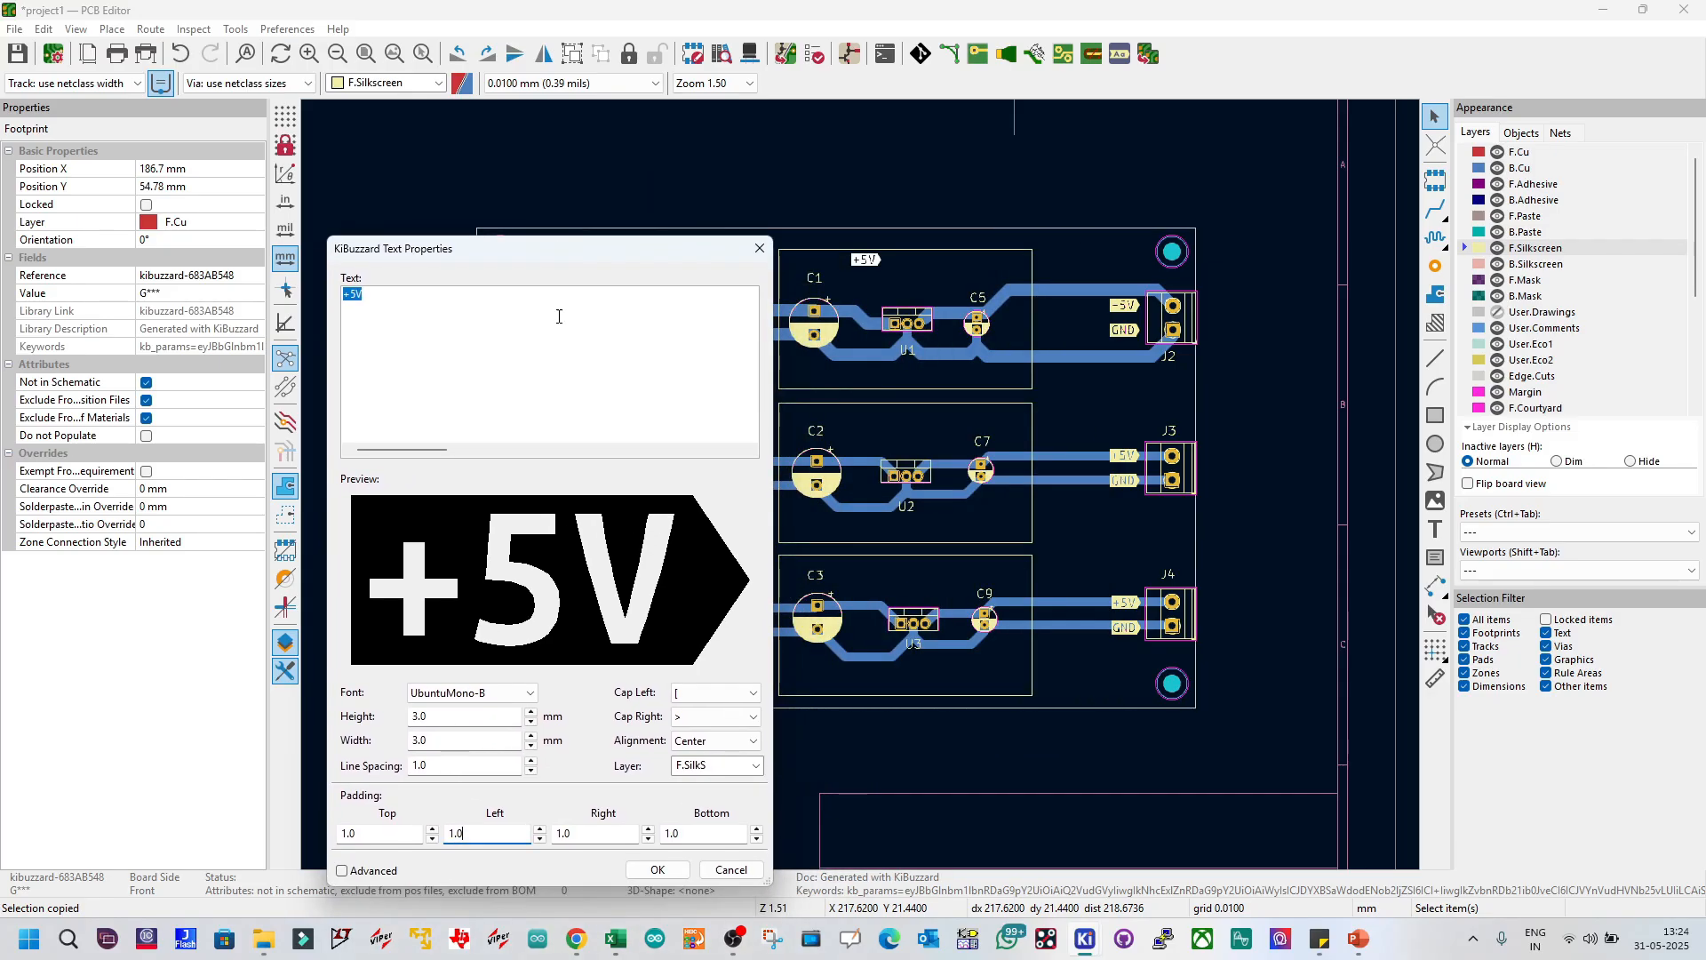
{"action": "left_click", "coordinate": [658, 869]}
Step: Set the right cap of the KiBuzzard label above U1 to the / shape
{"action": "left_click", "coordinate": [873, 265]}
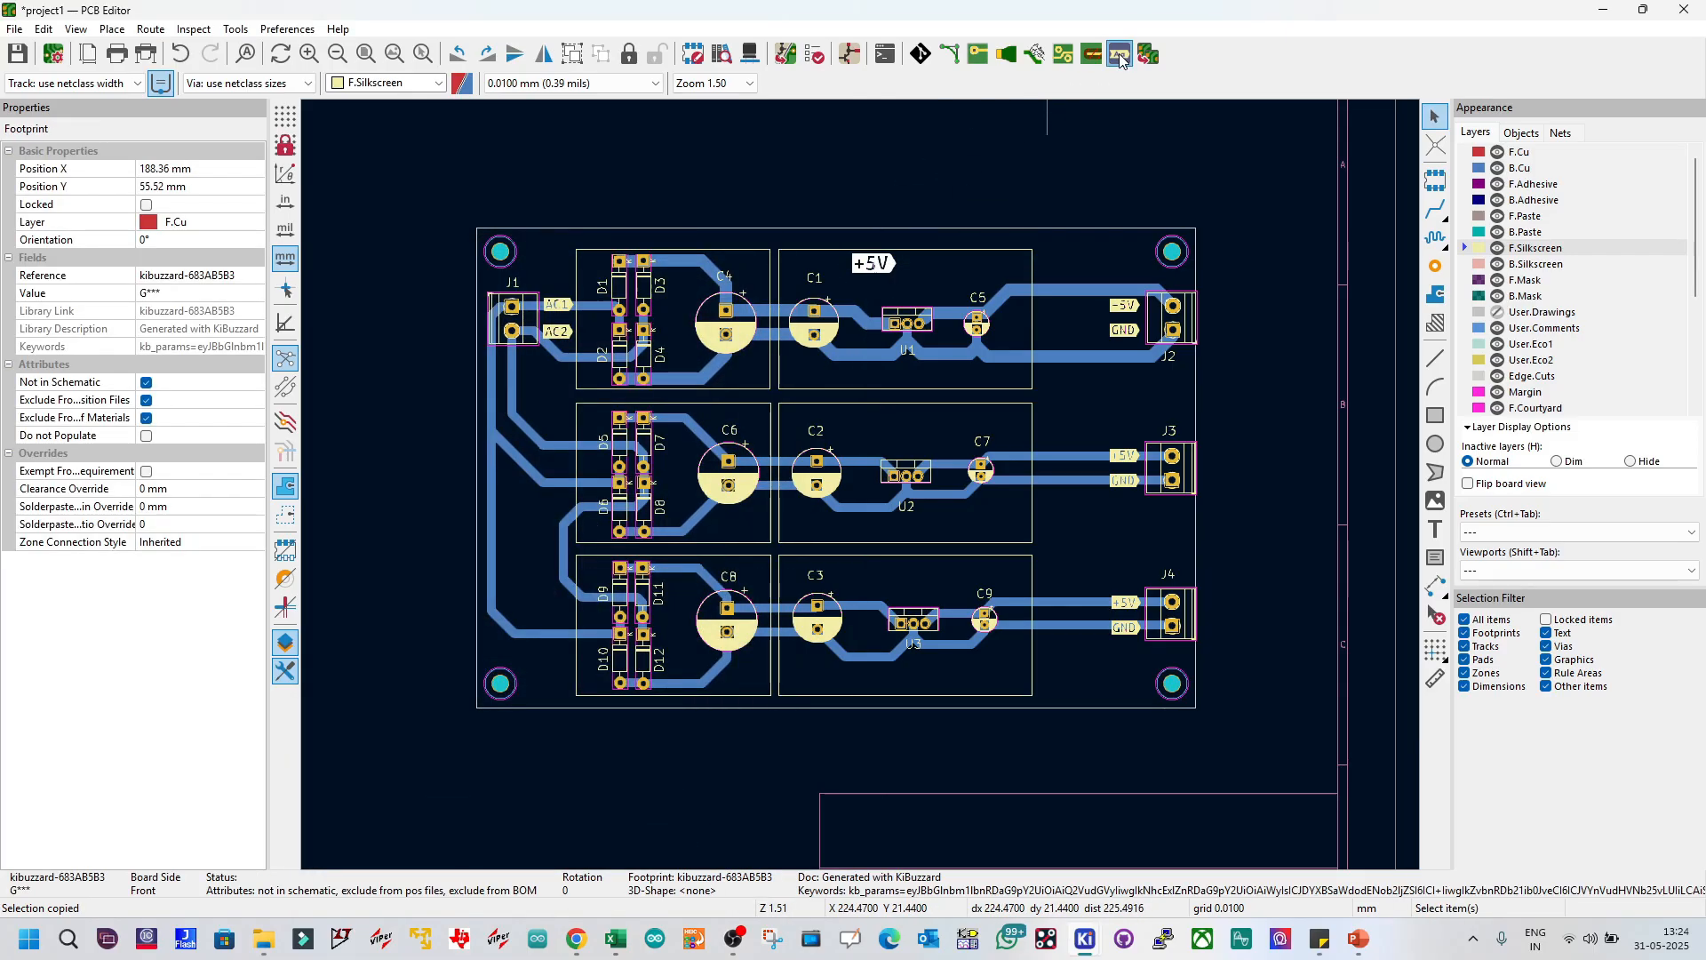
{"action": "left_click", "coordinate": [1120, 55]}
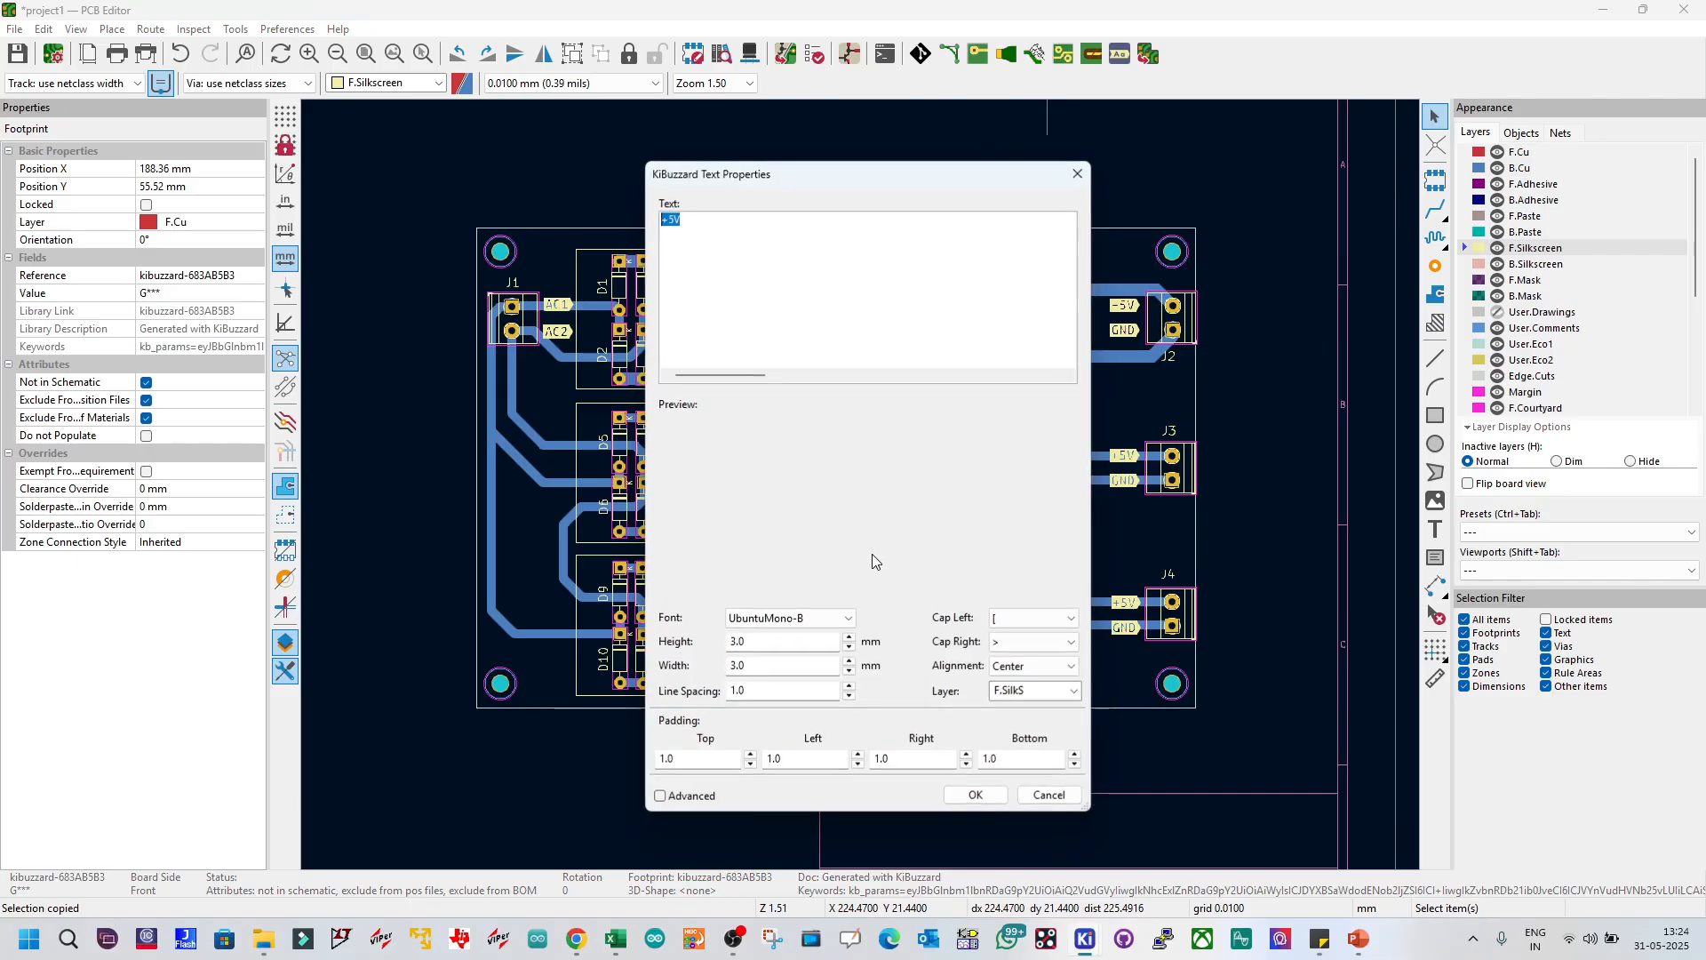
{"action": "left_click", "coordinate": [1005, 642]}
{"action": "left_click", "coordinate": [1002, 703]}
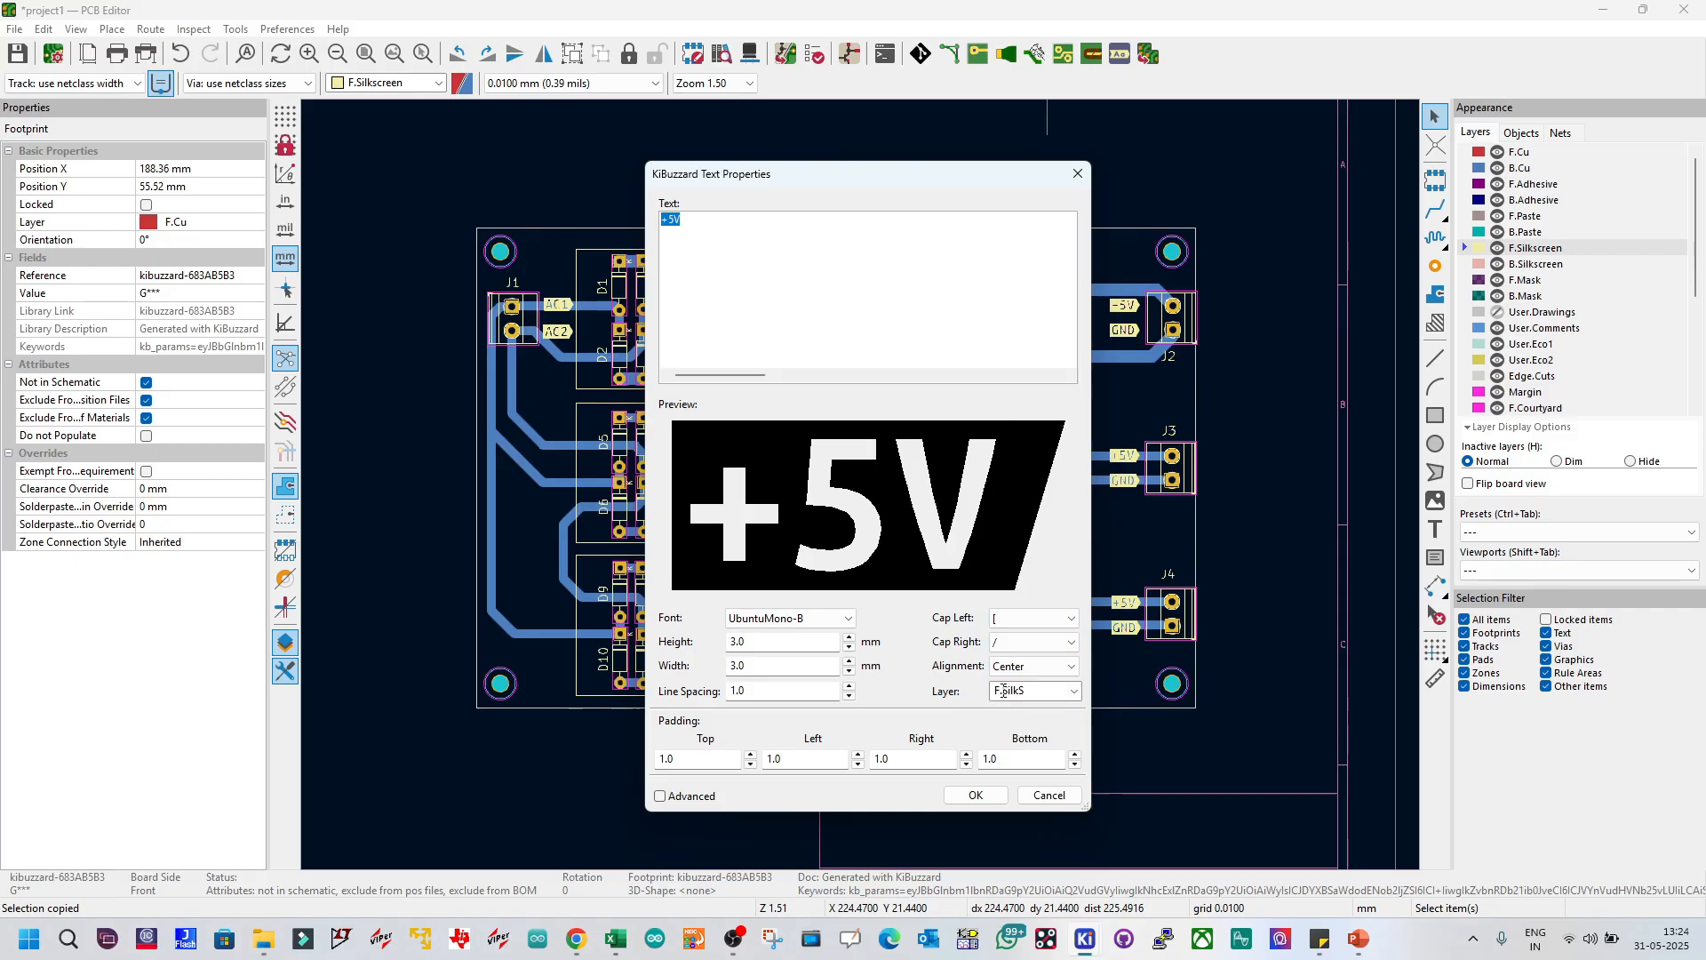
Step: Replace the text of the KiBuzzard label above U1 with REGULATOR-1
{"action": "left_click", "coordinate": [716, 238]}
{"action": "left_click_drag", "start_coordinate": [716, 237], "coordinate": [639, 224]}
{"action": "left_click", "coordinate": [966, 785]}
{"action": "type", "text": "GERULATOR"}
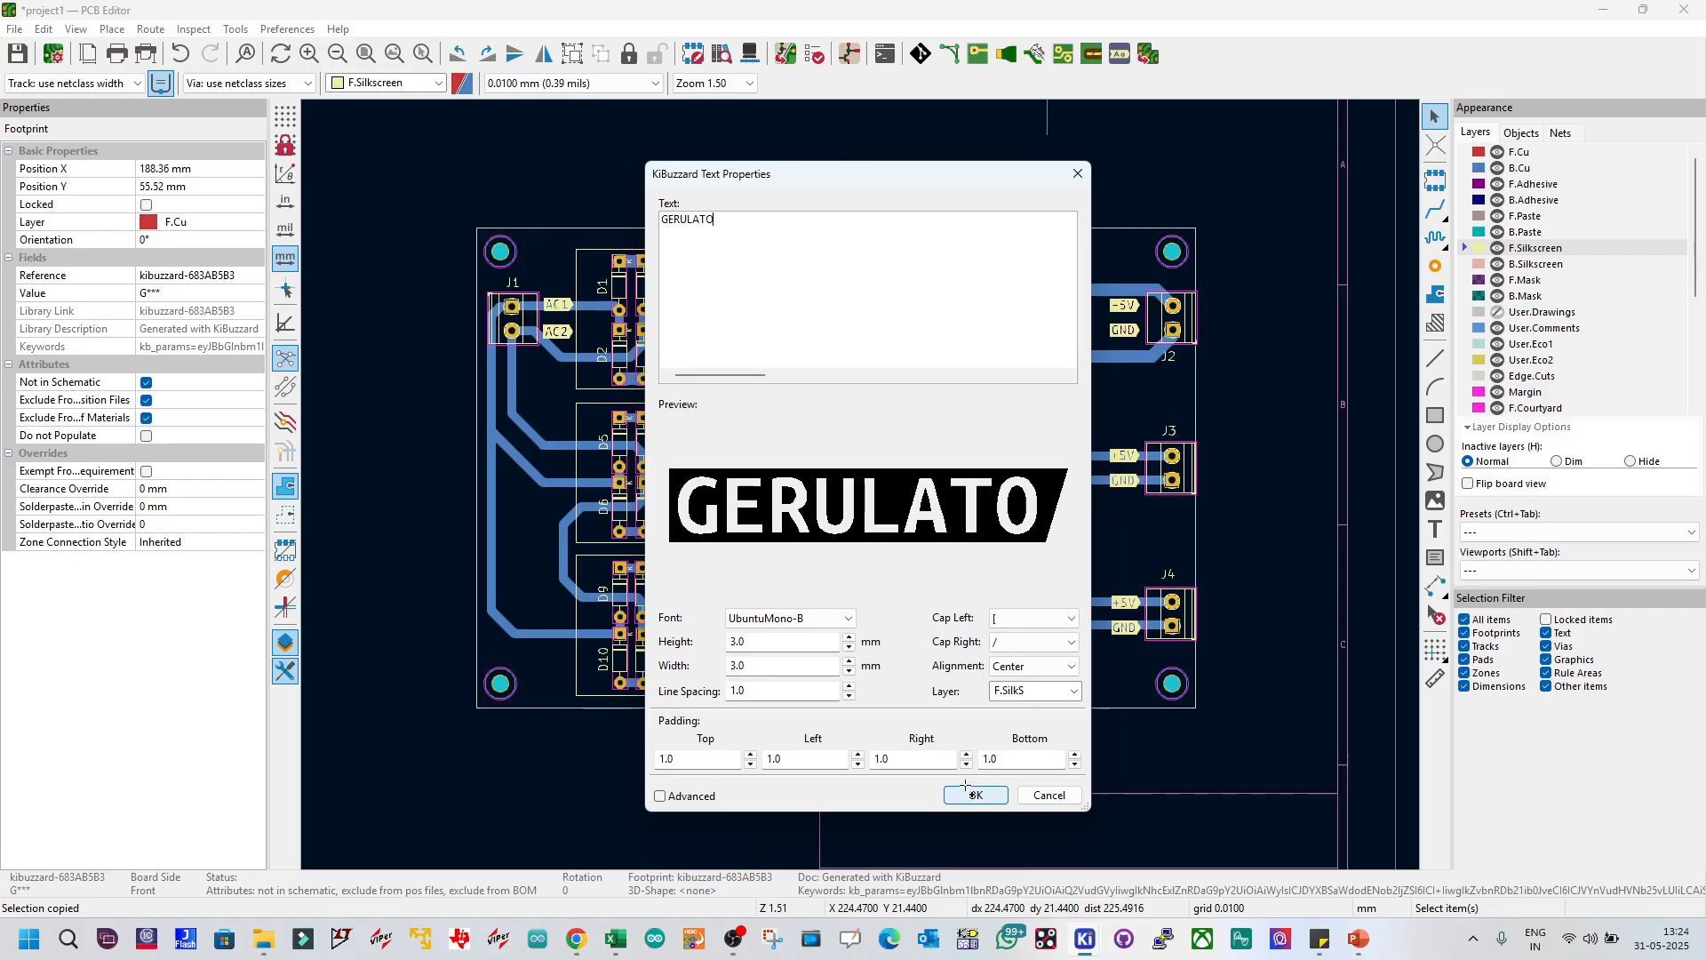
{"action": "left_click", "coordinate": [1016, 648]}
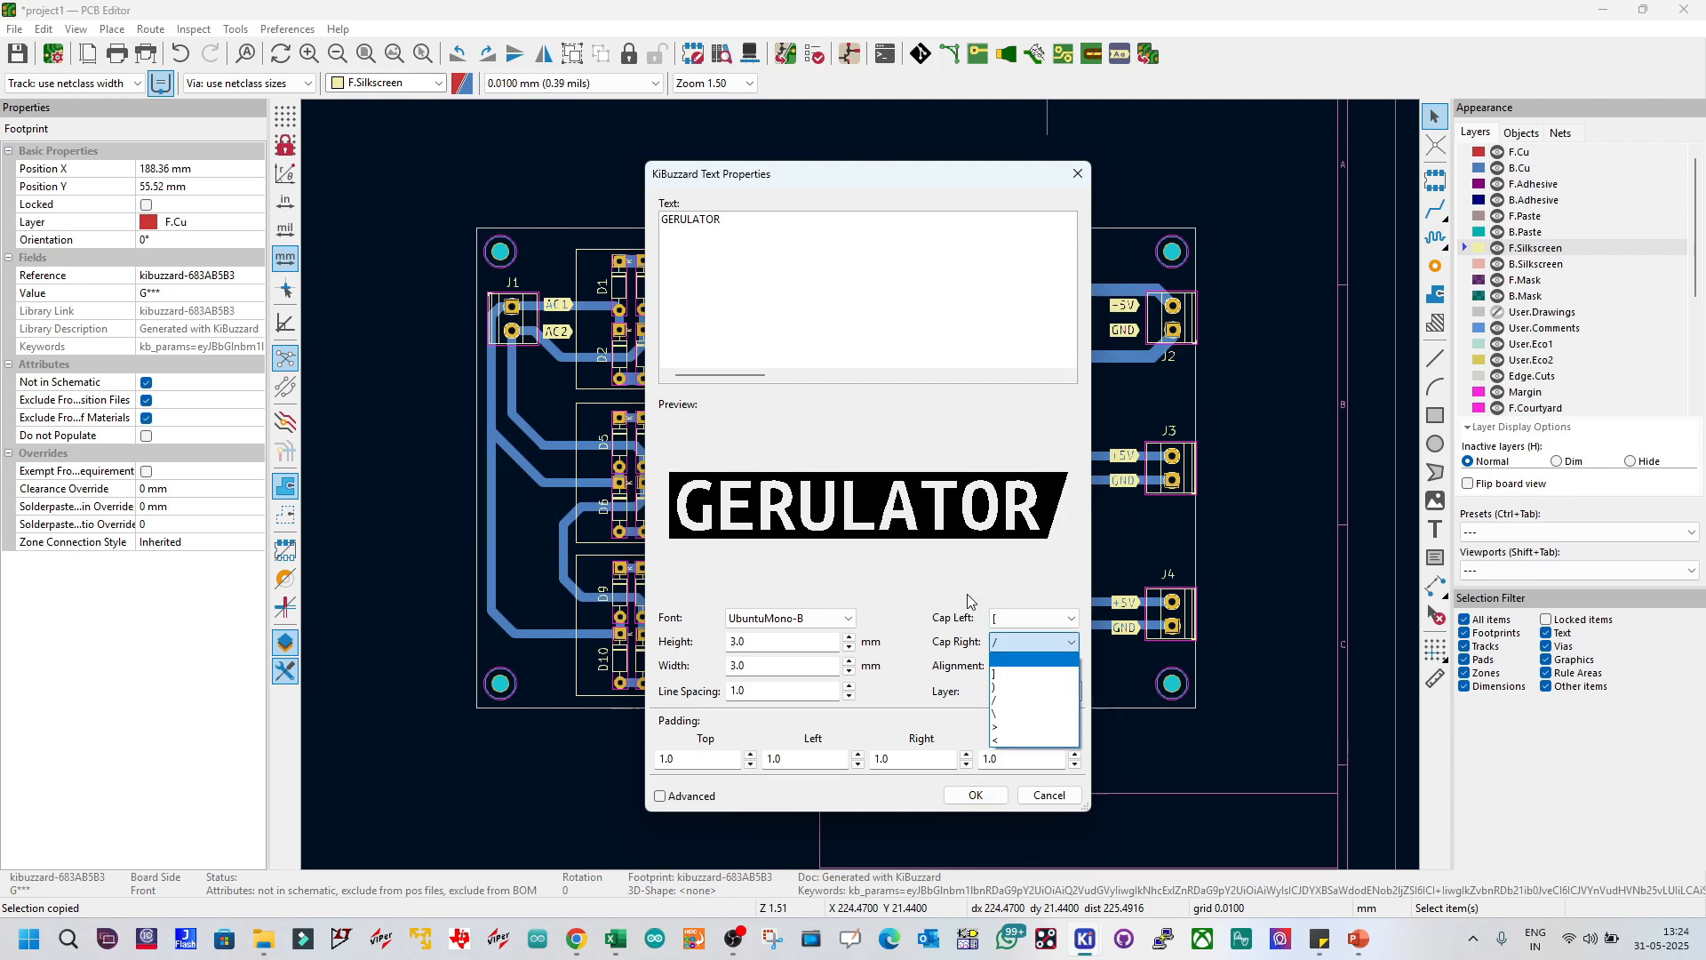
{"action": "left_click", "coordinate": [685, 222]}
{"action": "left_click_drag", "start_coordinate": [681, 222], "coordinate": [660, 223]}
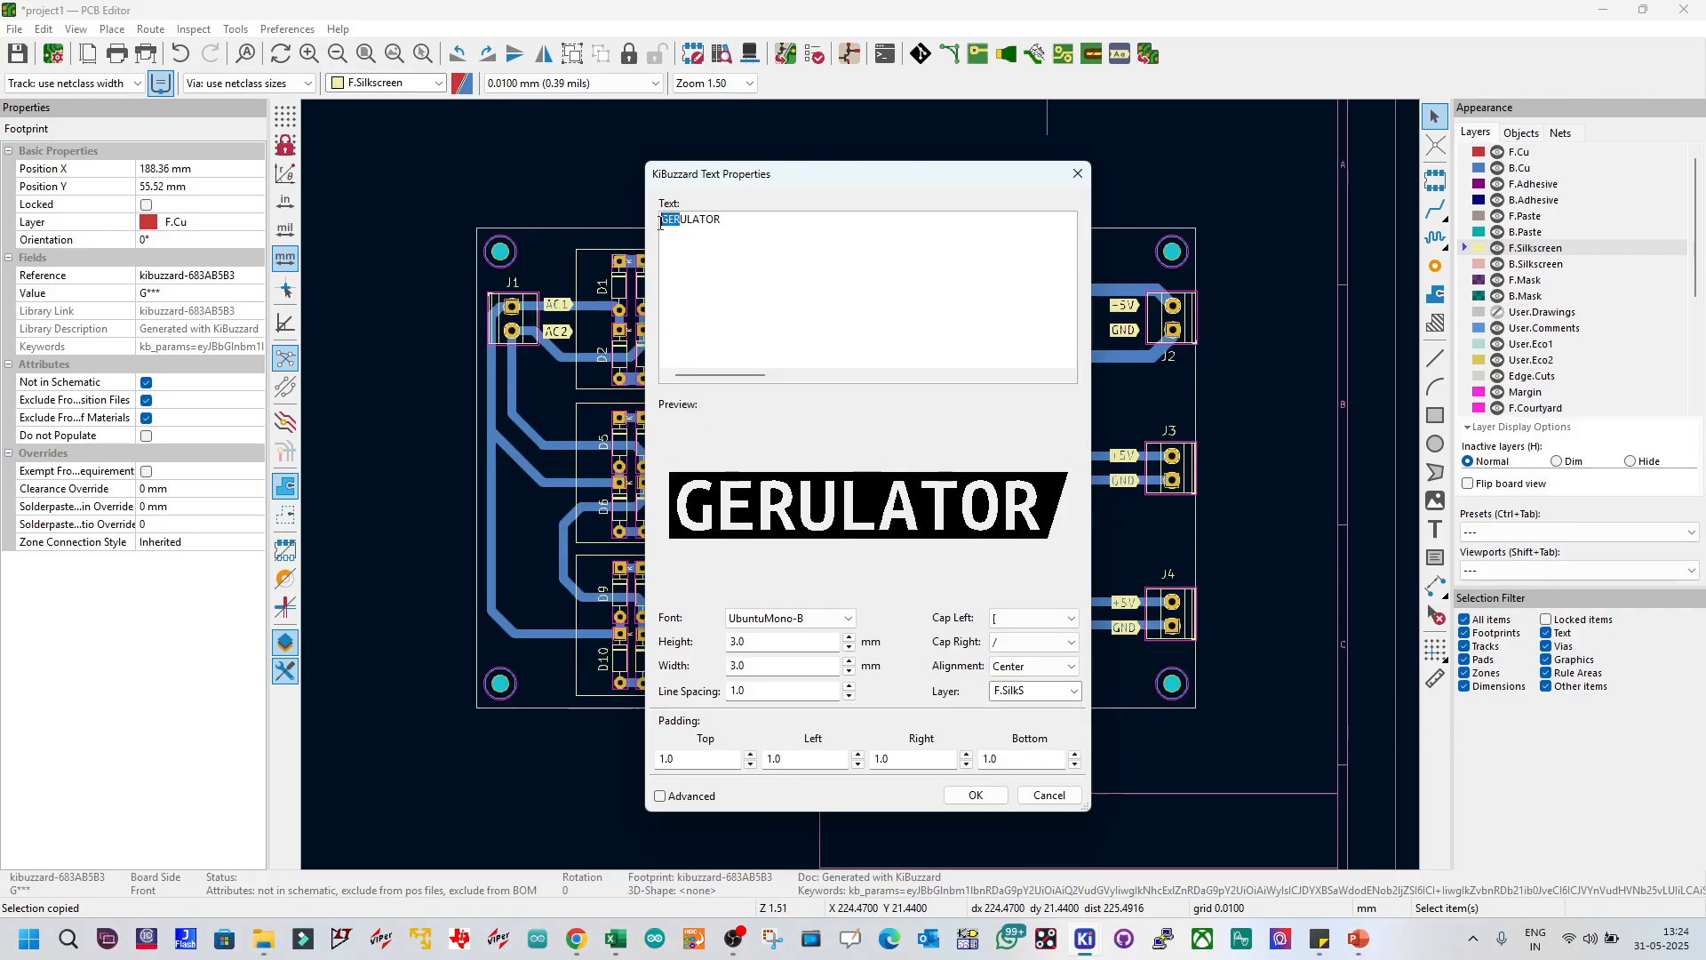
{"action": "type", "text": "REGULATOR"}
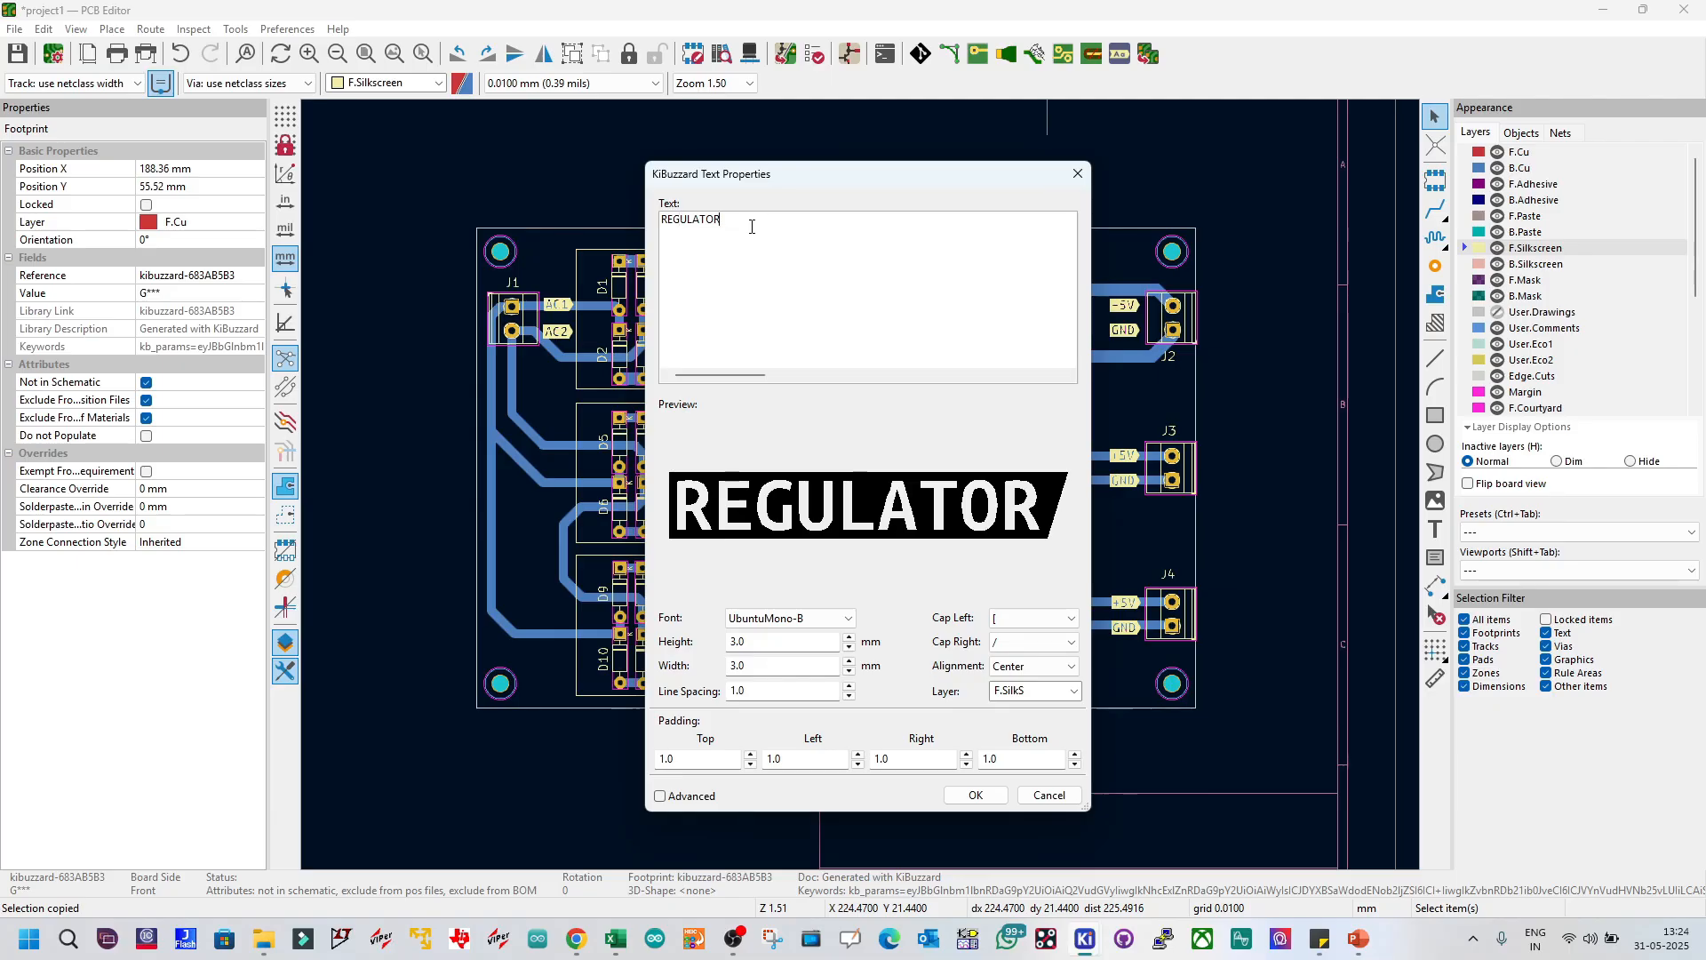
{"action": "type", "text": " - 1"}
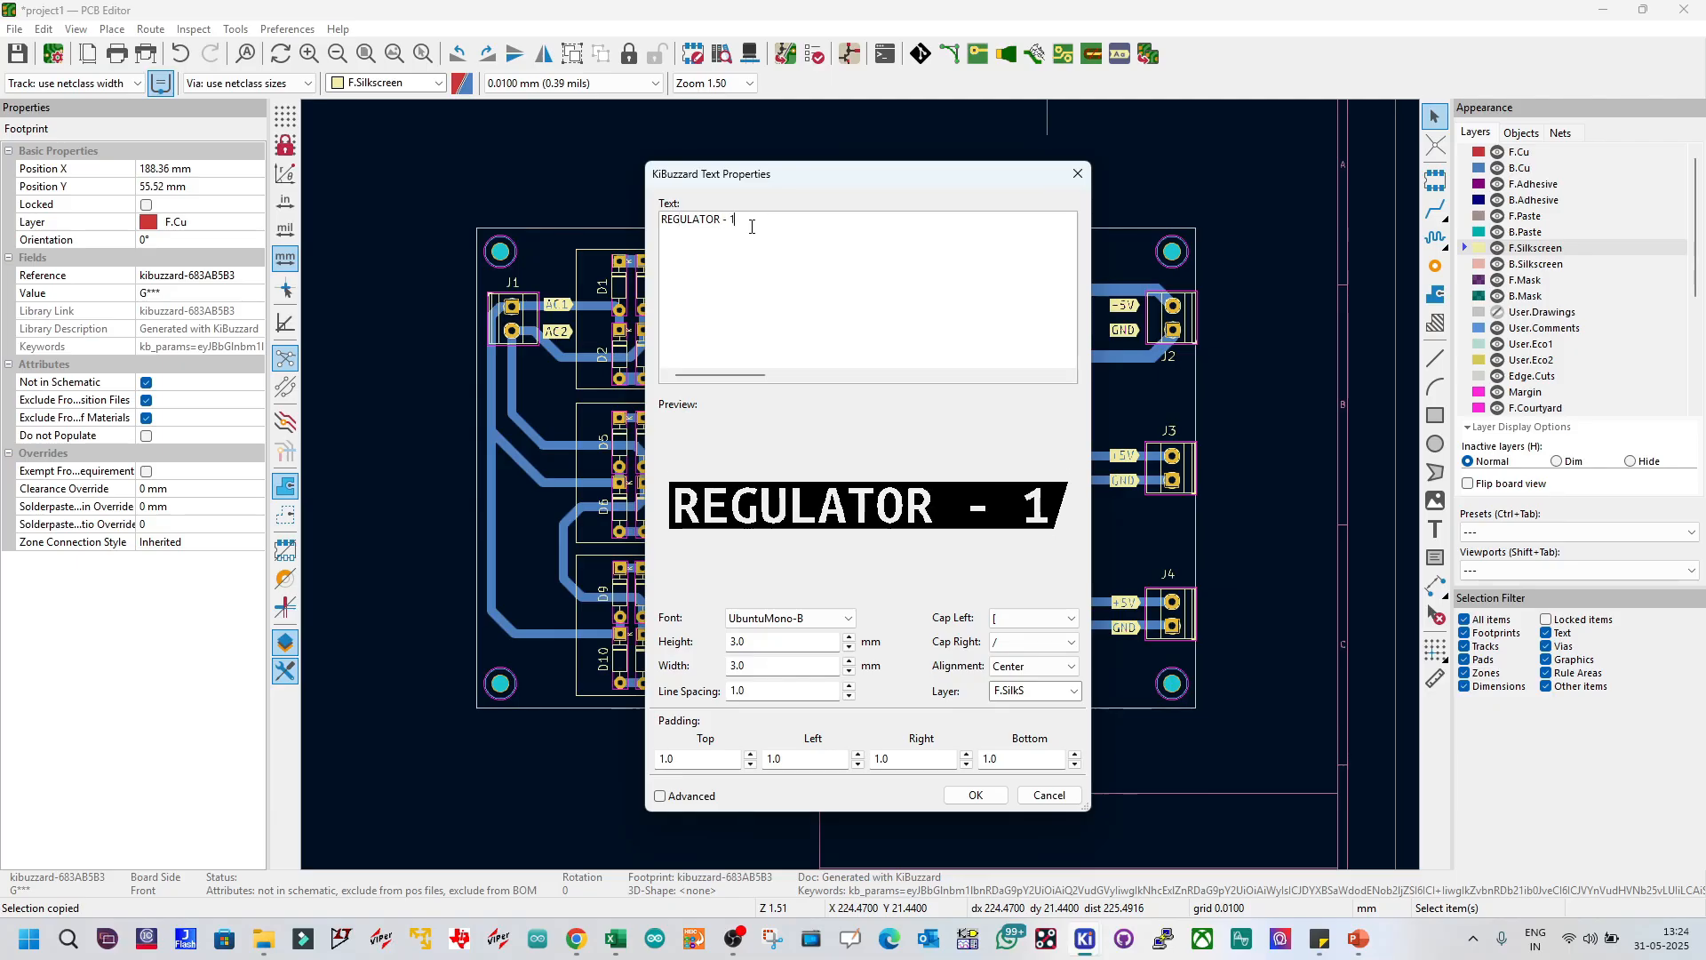
{"action": "key", "text": "BackSpace"}
{"action": "key", "text": "Left"}
{"action": "key", "text": "BackSpace"}
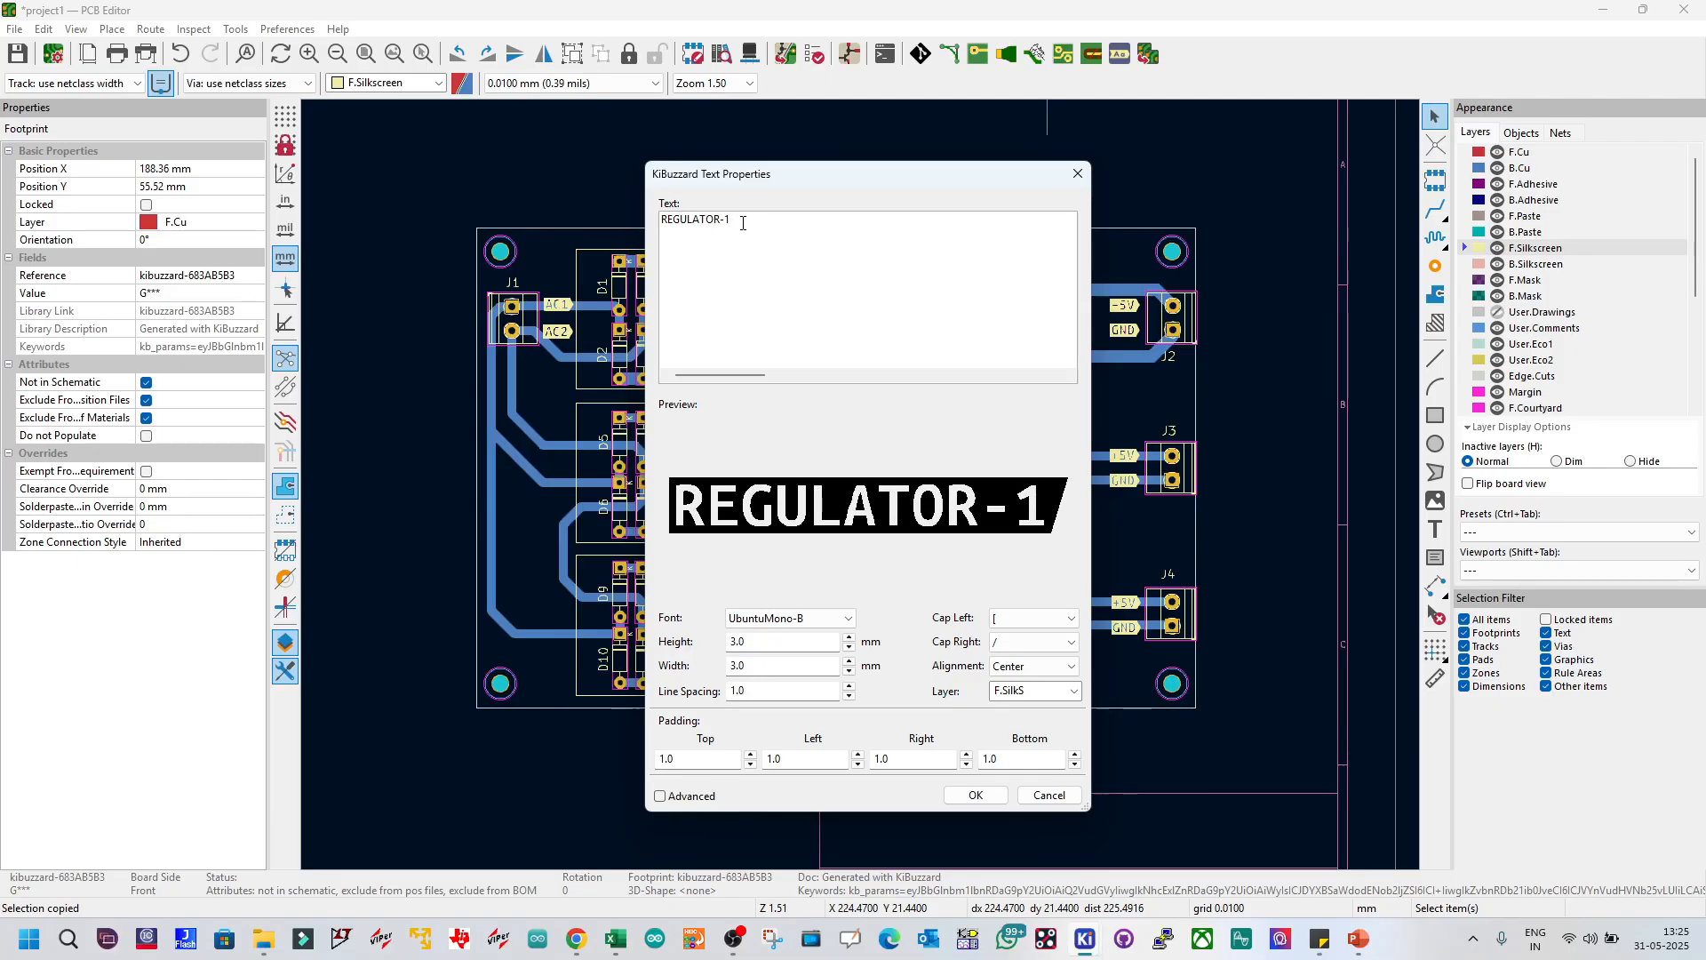
Step: Shorten the text of the KiBuzzard label above U1 to REG-1
{"action": "key", "text": "BackSpace"}
{"action": "key", "text": "BackSpace"}
{"action": "key", "text": "BackSpace"}
{"action": "key", "text": "BackSpace"}
{"action": "key", "text": "BackSpace"}
{"action": "key", "text": "BackSpace"}
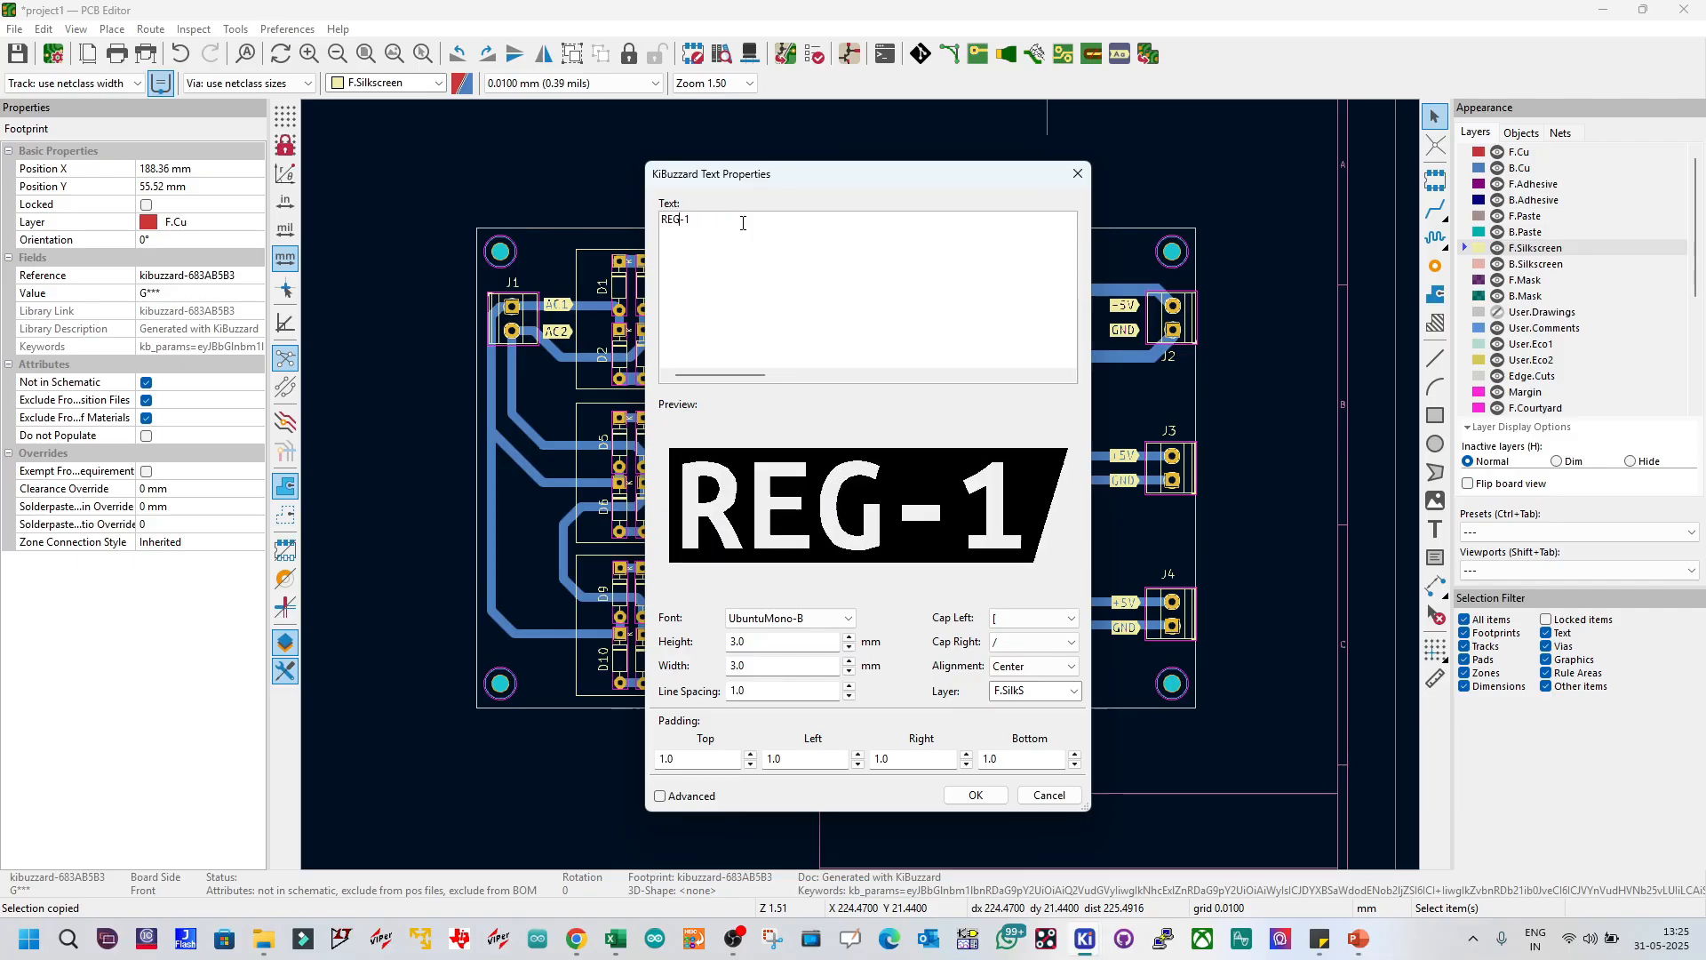
Step: Set the REG-1 label's left and right padding to 2.0 and place it above C5 inside the frame around U1
{"action": "left_click", "coordinate": [966, 756]}
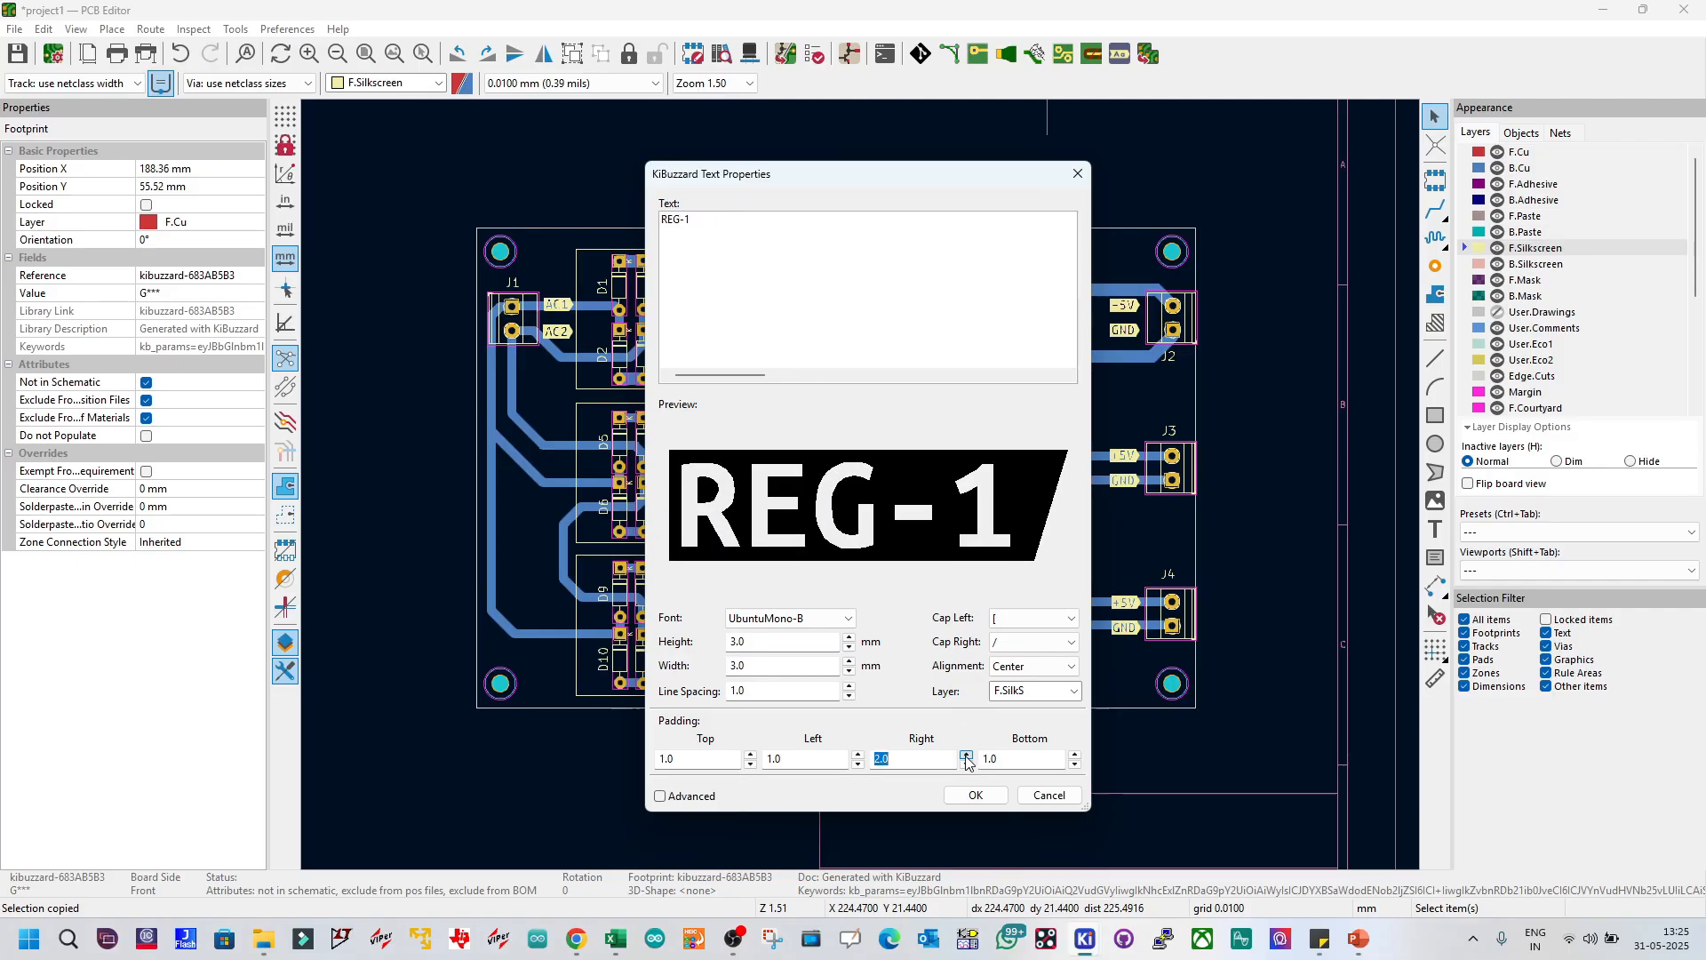
{"action": "left_click", "coordinate": [858, 754]}
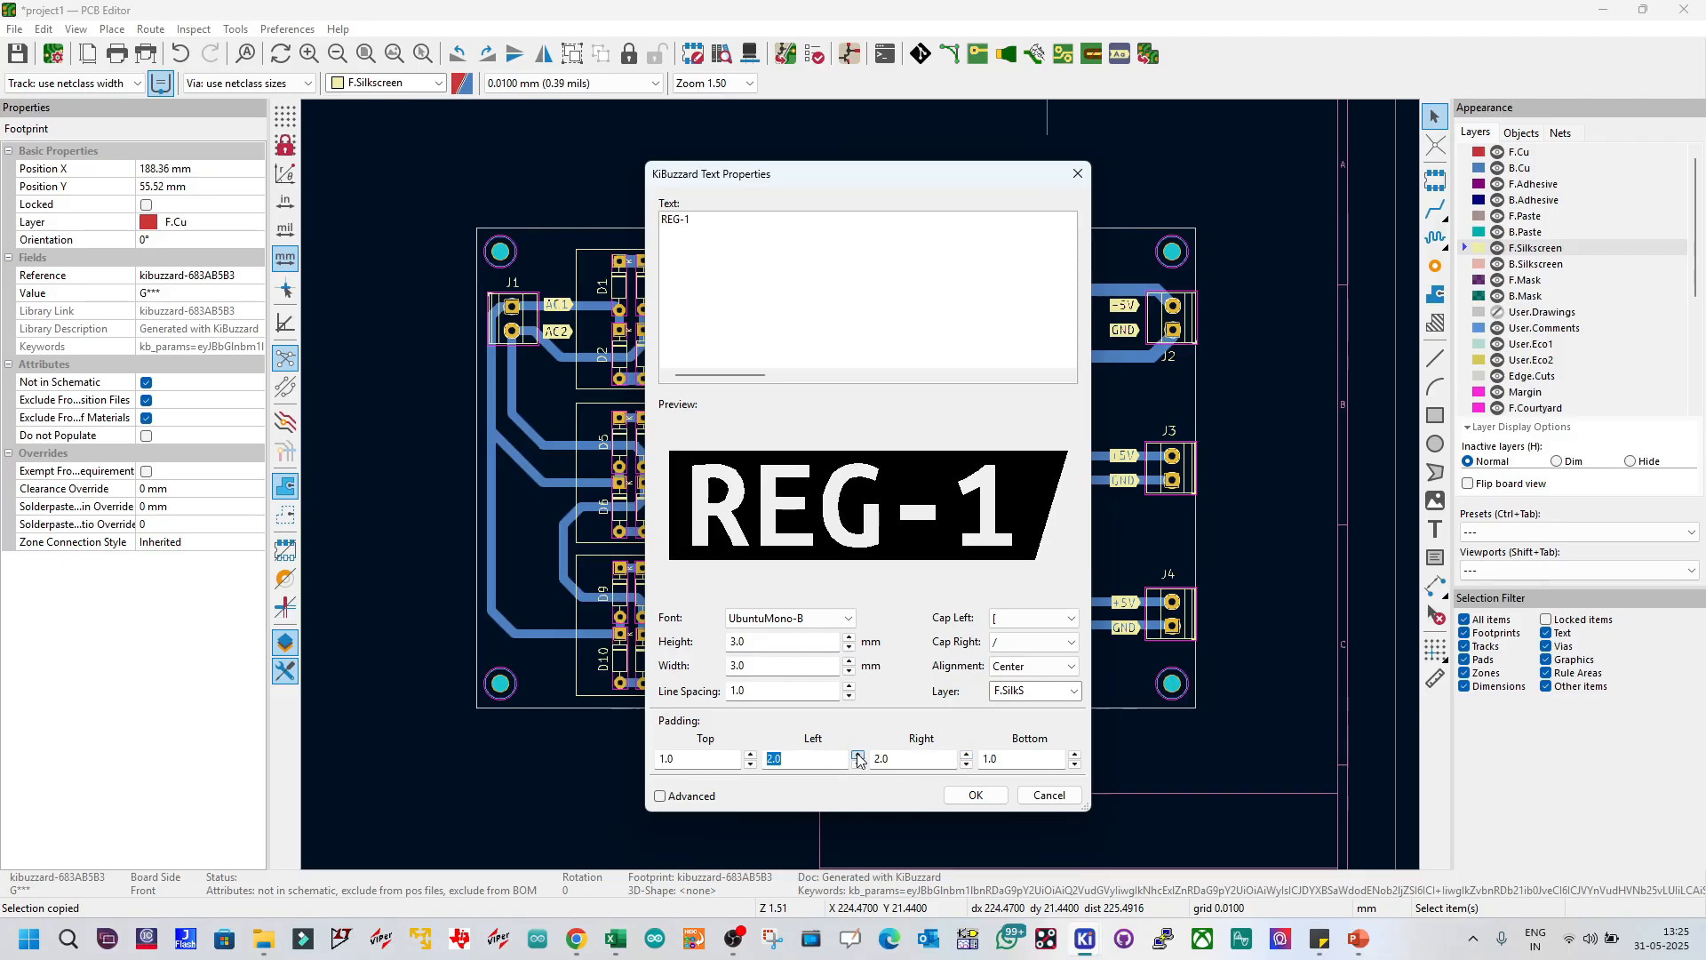
{"action": "left_click", "coordinate": [858, 754]}
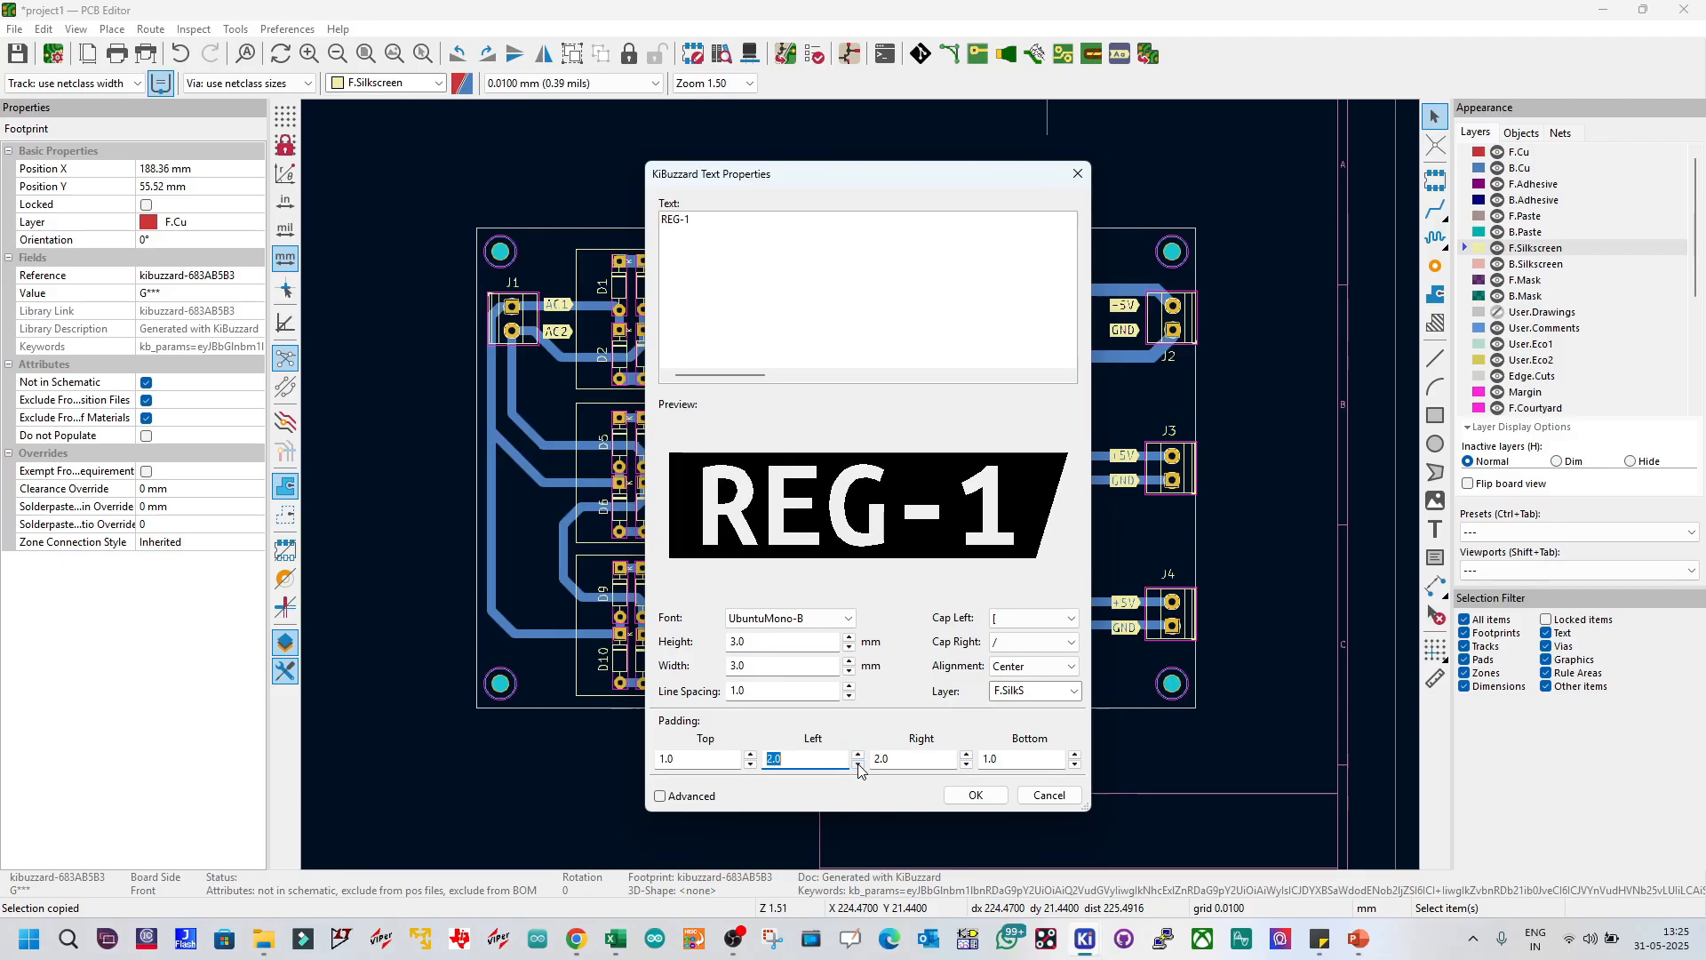
{"action": "left_click", "coordinate": [857, 763]}
{"action": "left_click", "coordinate": [977, 794]}
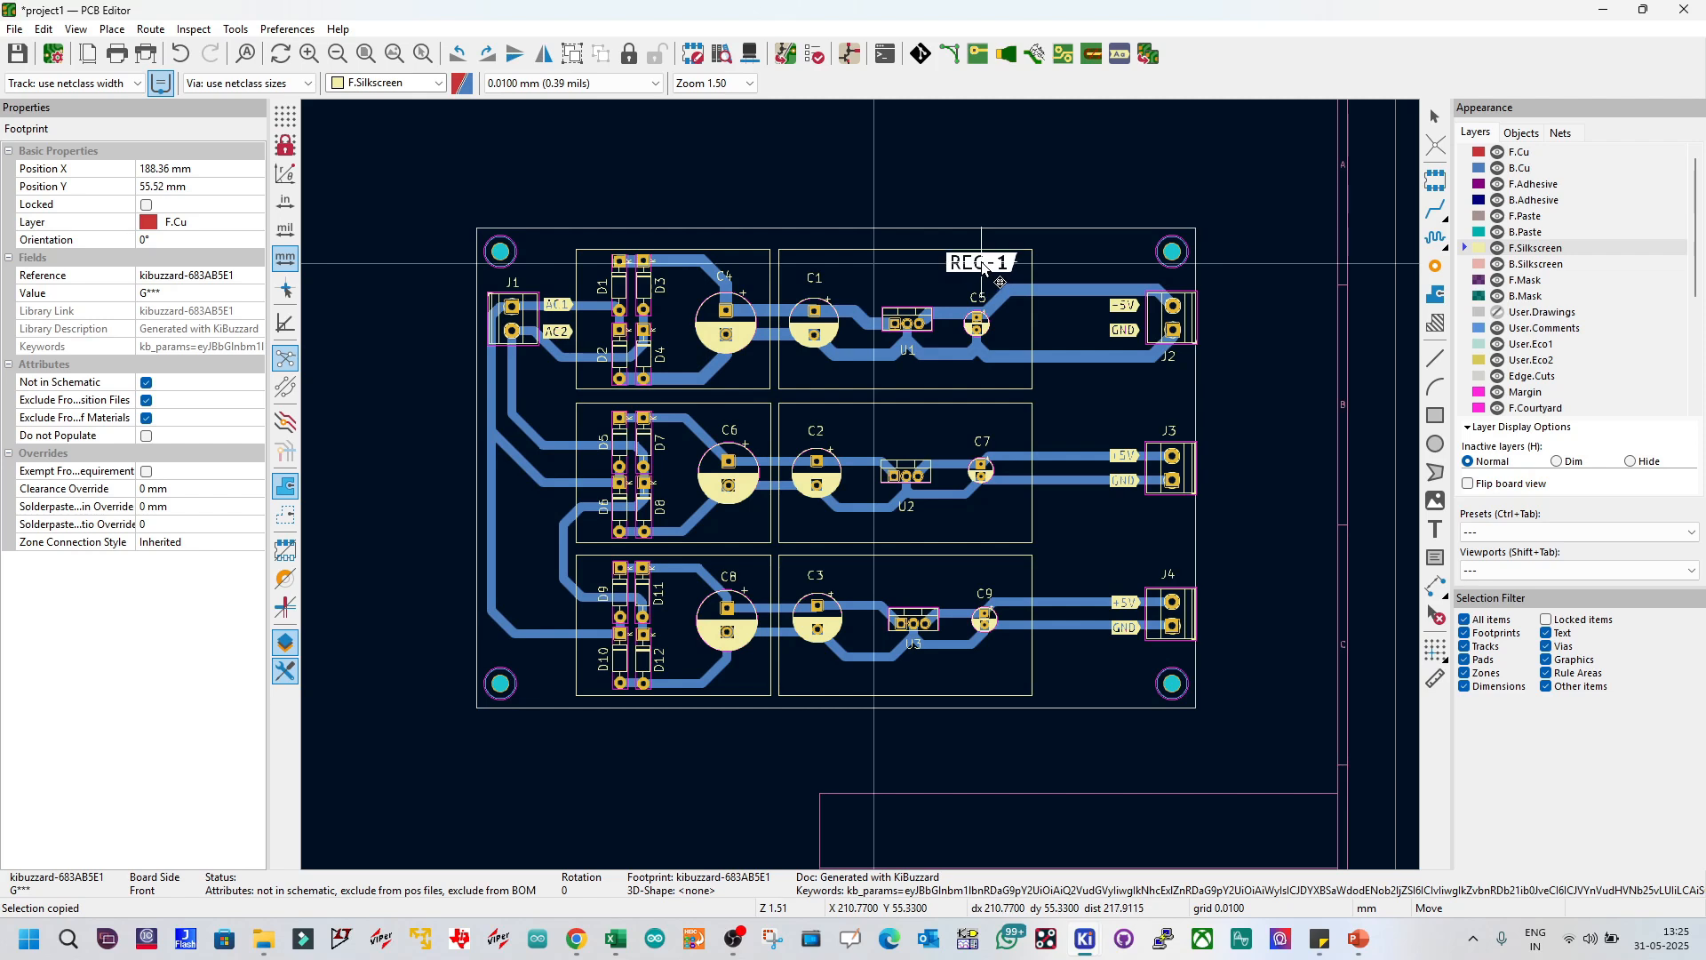
{"action": "left_click", "coordinate": [989, 270]}
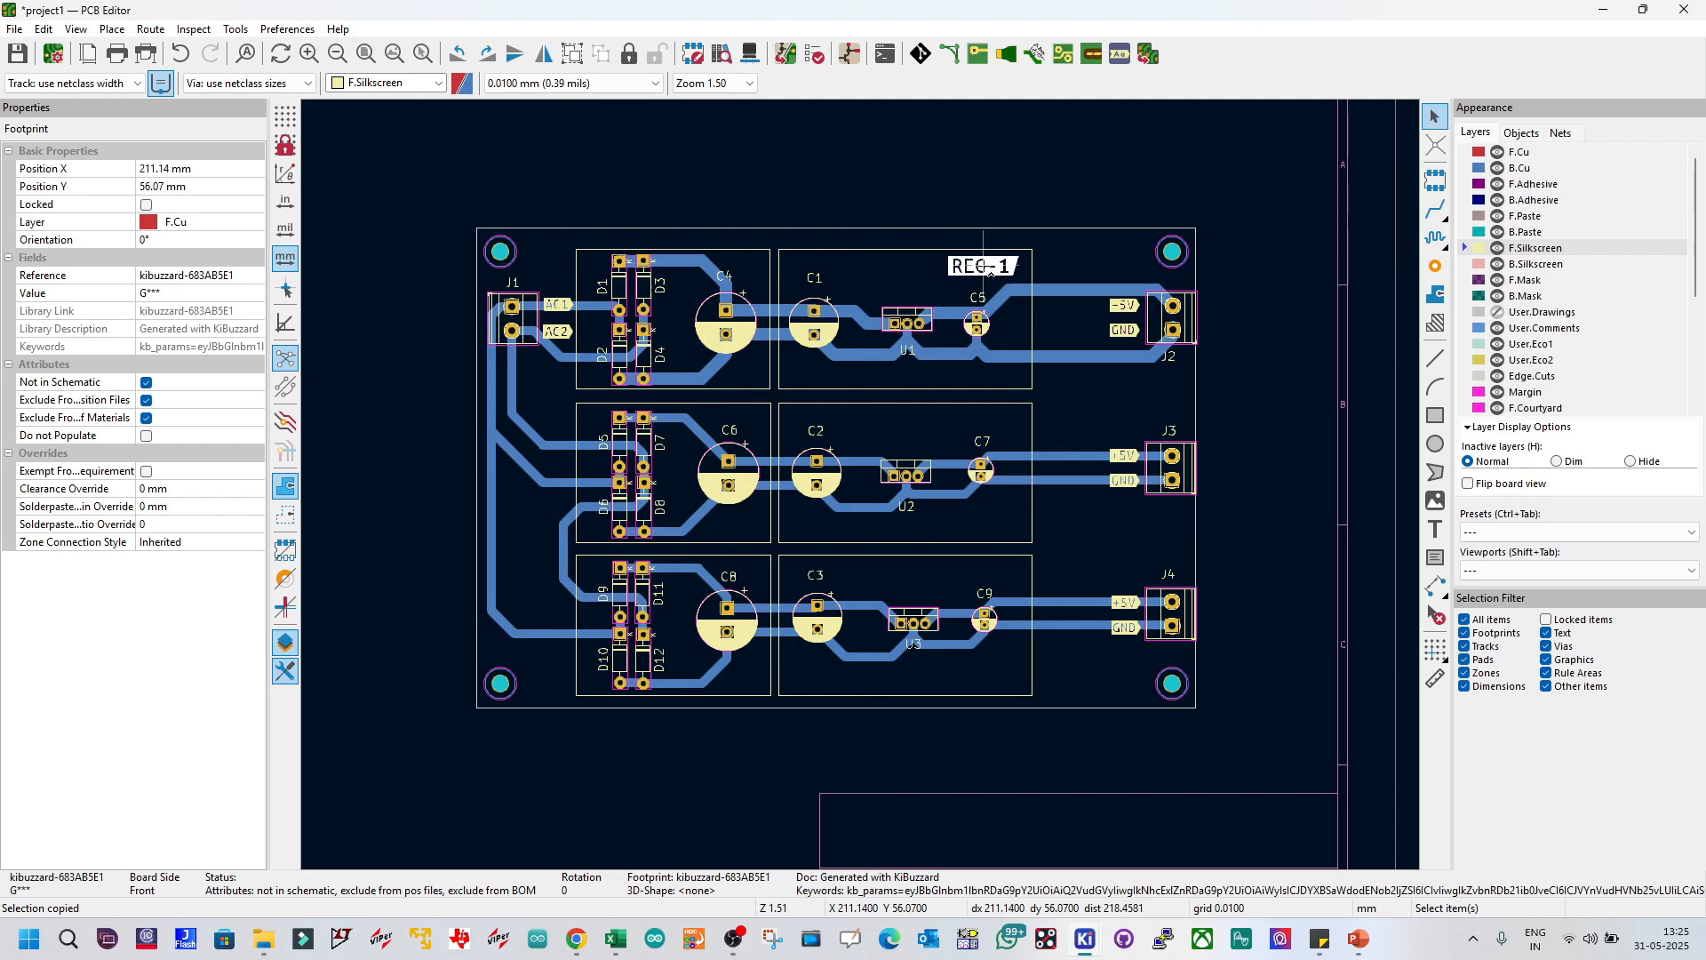
Step: Paste copies of the REG-1 label above C7 and above C9, inside the frames around U2 and U3
{"action": "key", "text": "ctrl+v"}
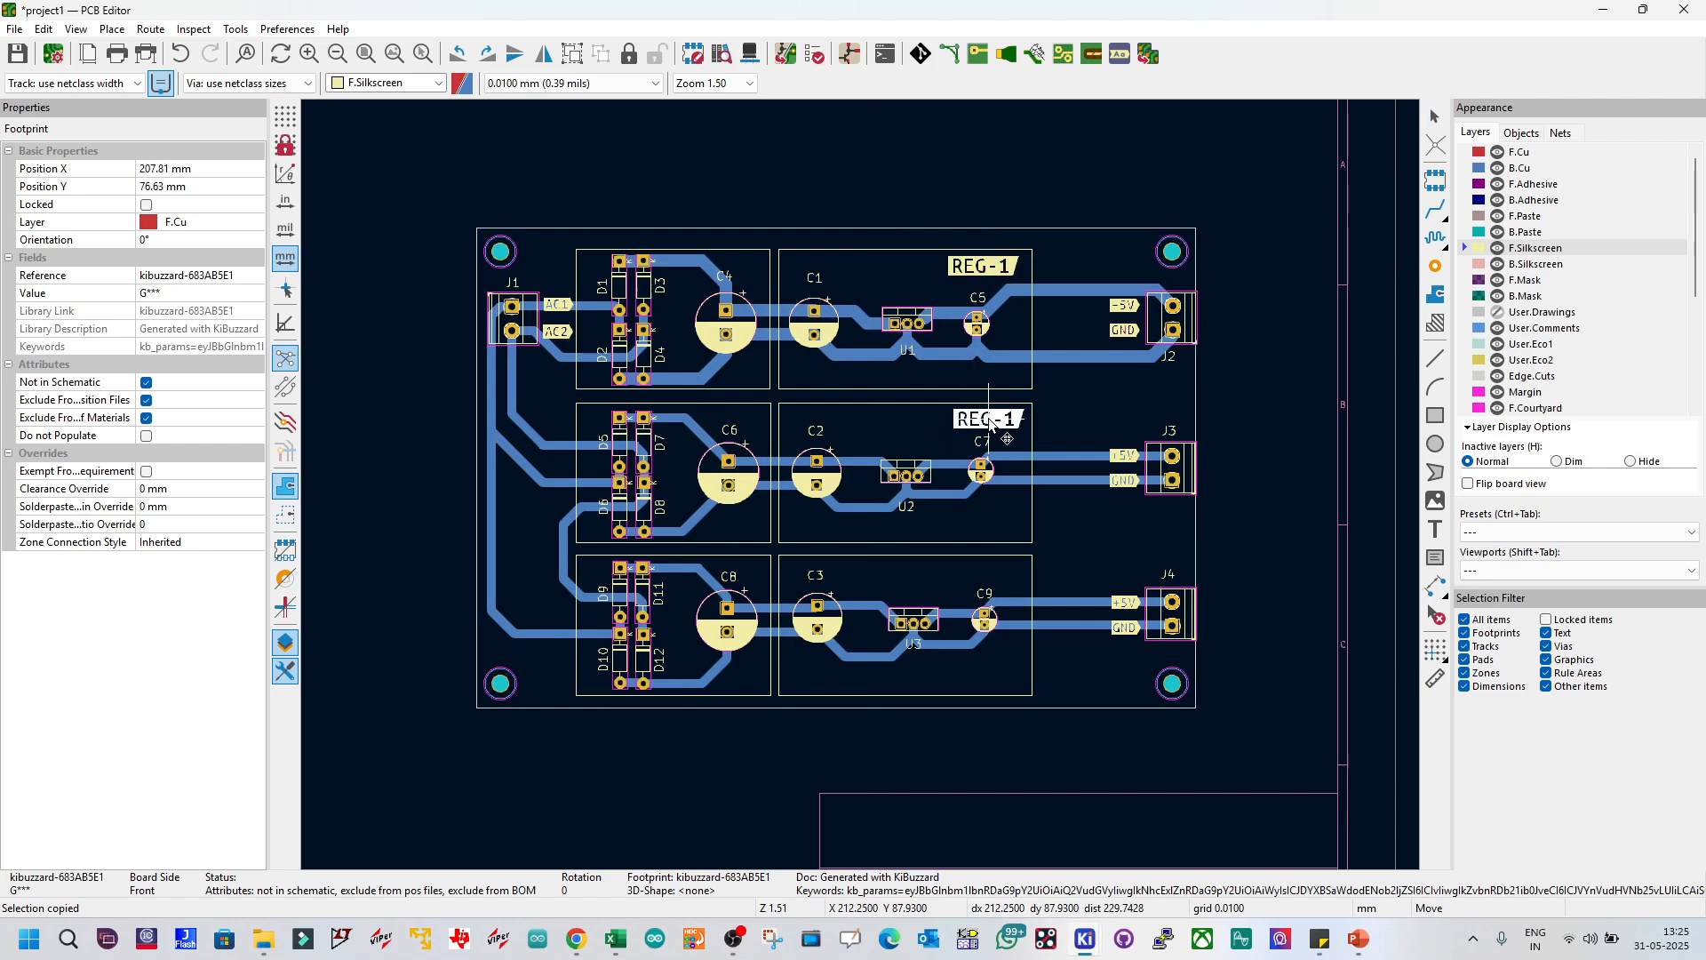
{"action": "left_click", "coordinate": [989, 421]}
{"action": "key", "text": "ctrl+v"}
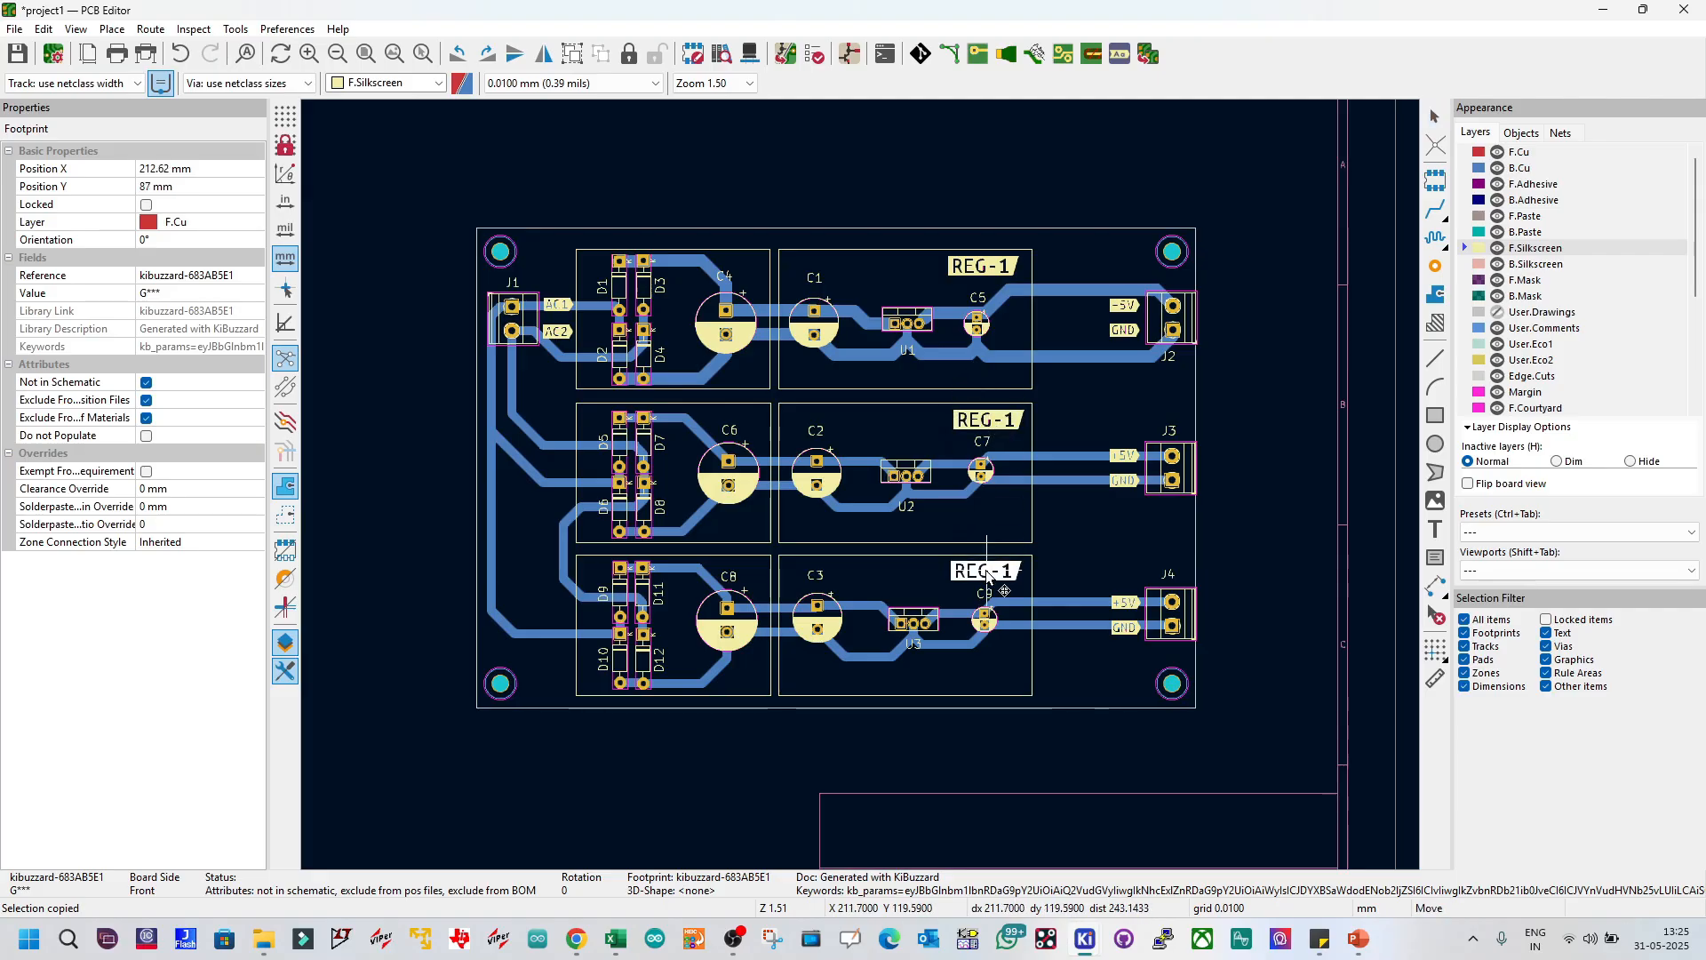
{"action": "left_click", "coordinate": [987, 574]}
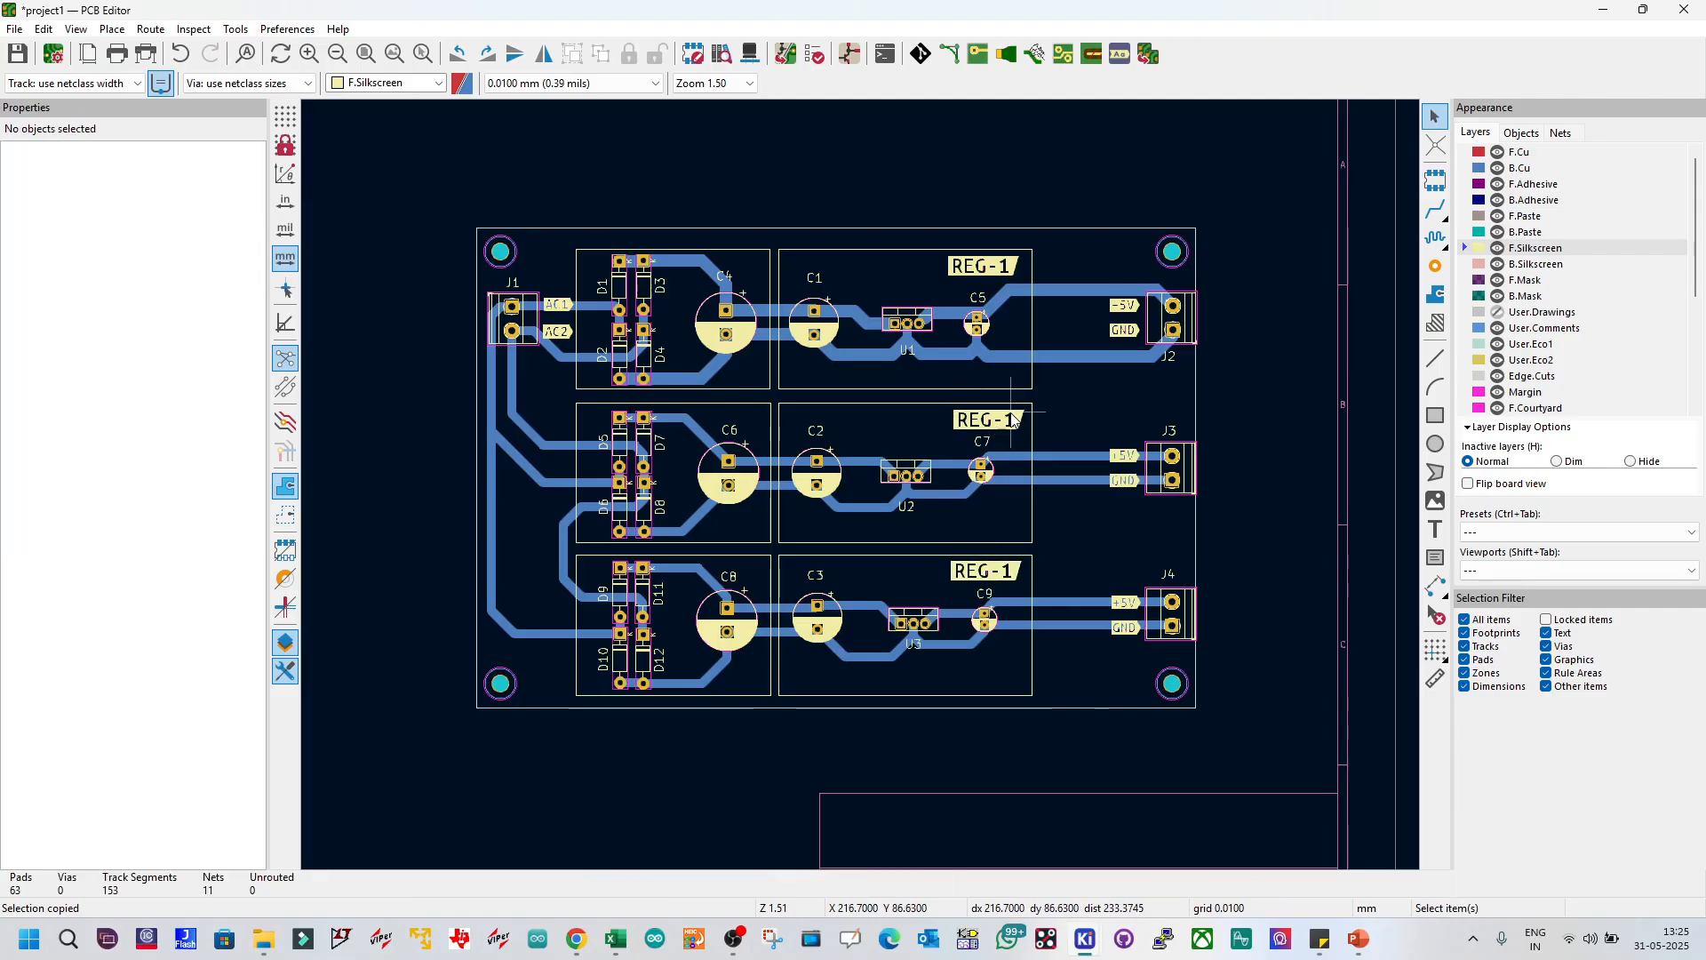
Step: Change the text of the KiBuzzard label above C7 to REG-2
{"action": "left_click", "coordinate": [1120, 55]}
{"action": "left_click", "coordinate": [686, 222]}
{"action": "double_click", "coordinate": [686, 222]}
{"action": "type", "text": "2"}
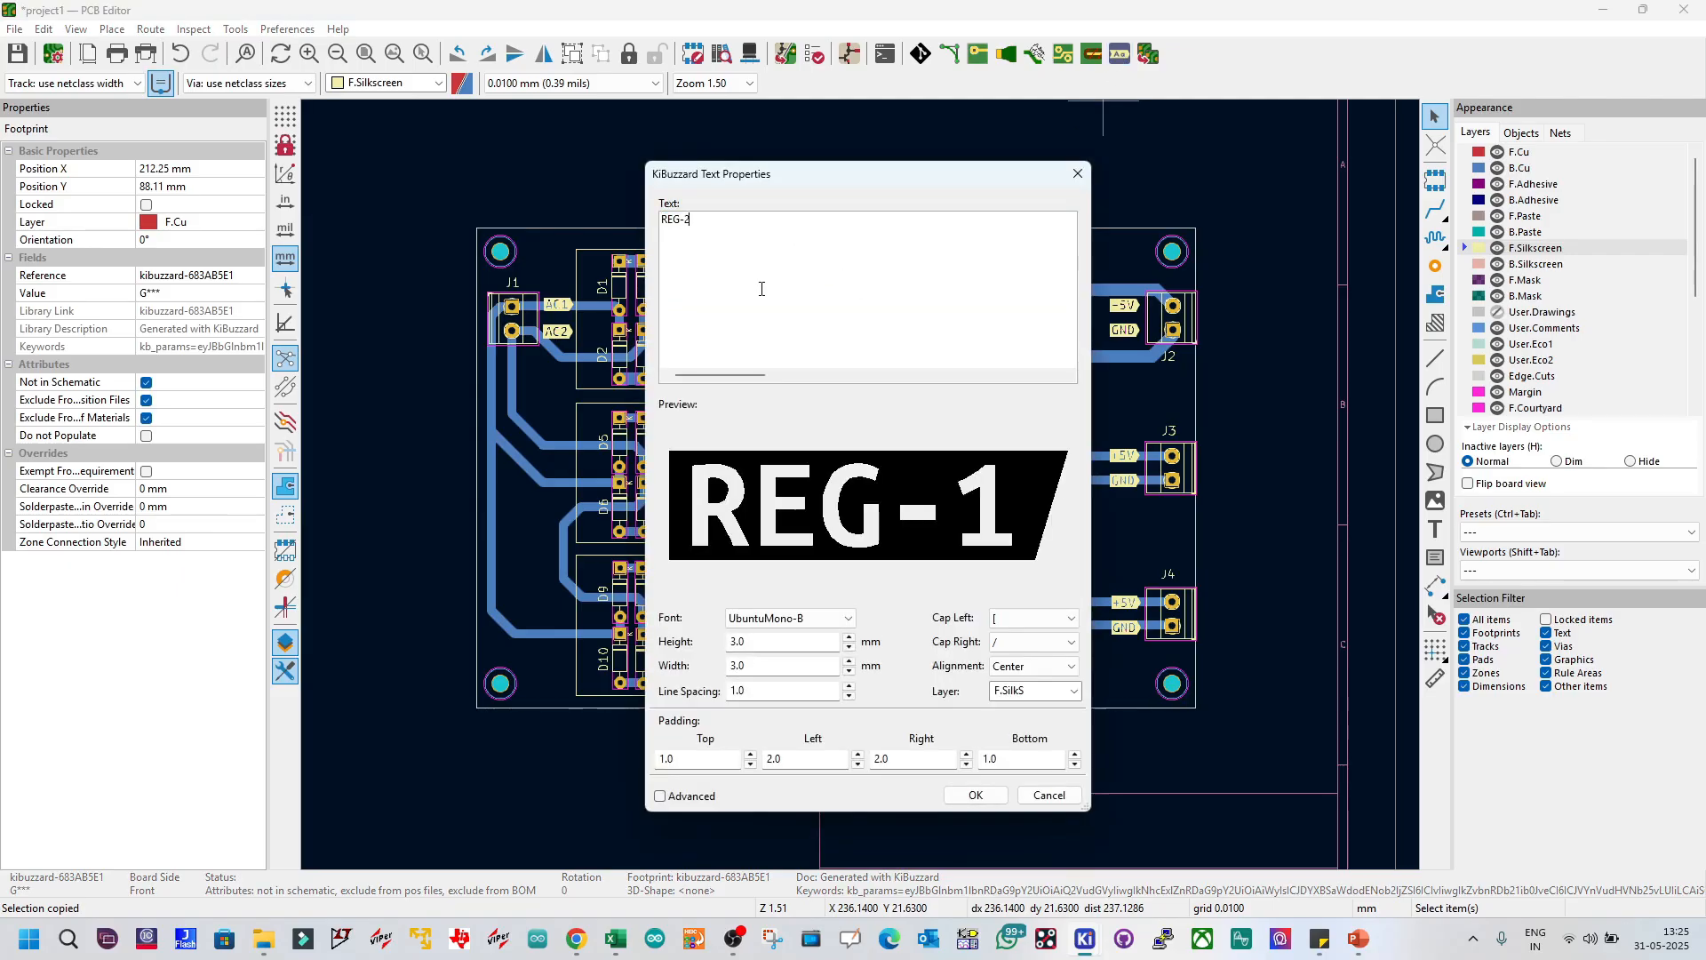
{"action": "left_click", "coordinate": [975, 796]}
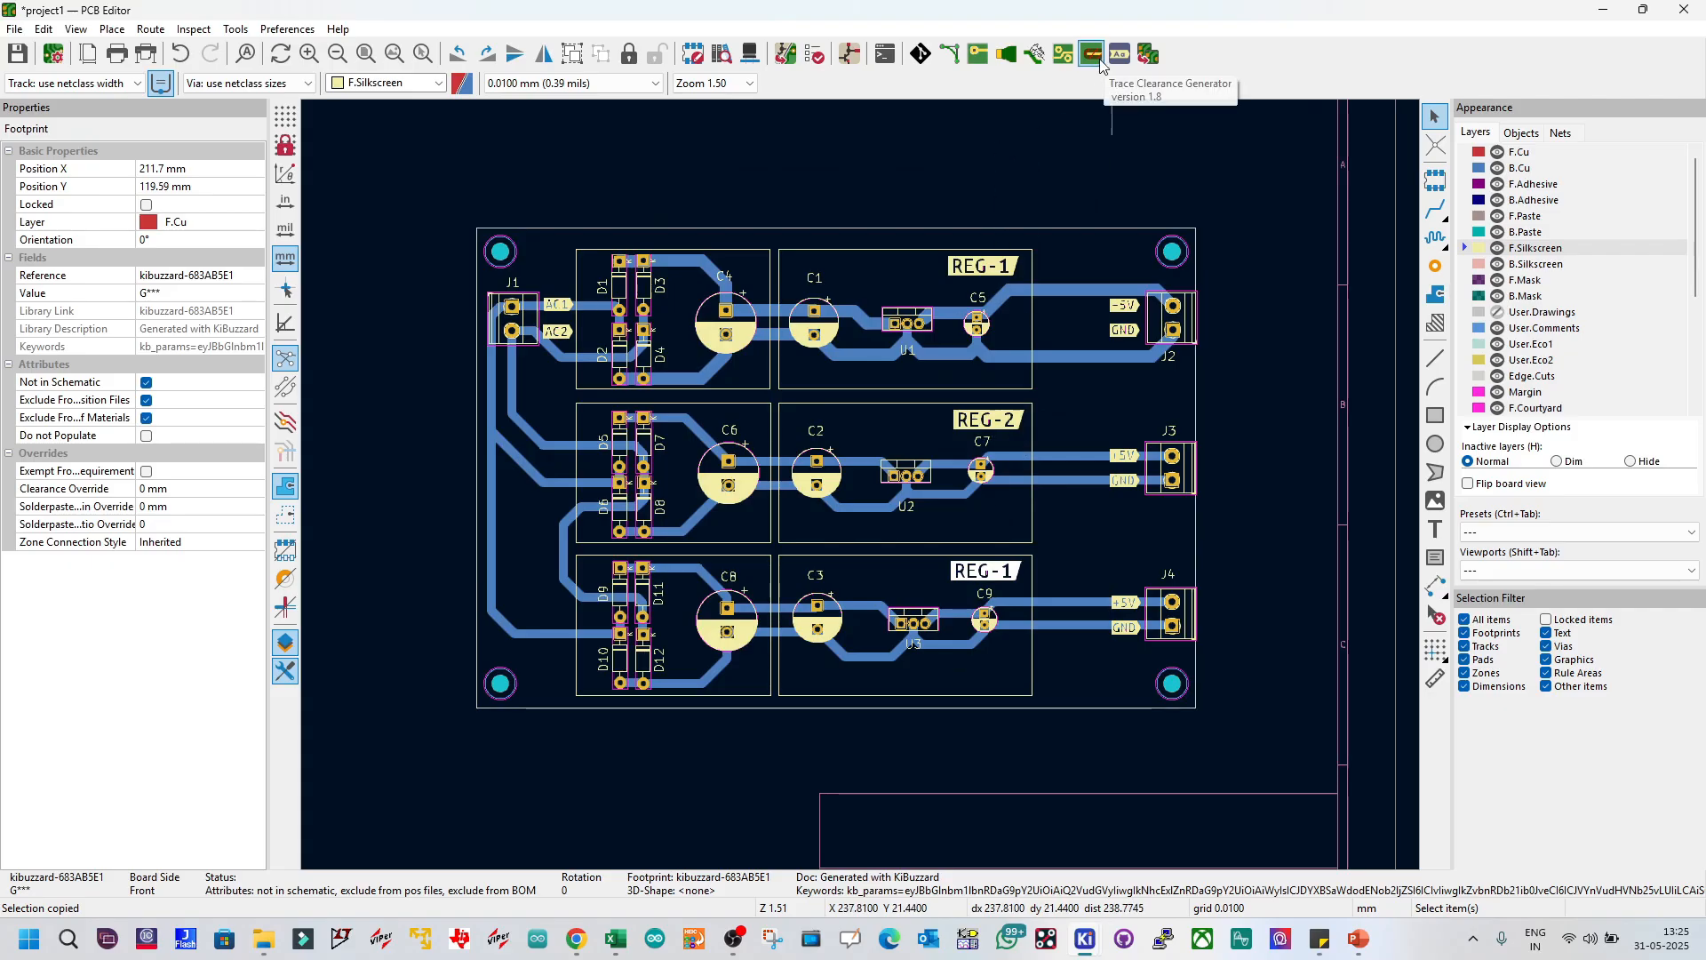
Step: Change the text of the KiBuzzard label above C9 to REG-3 and save the board
{"action": "left_click", "coordinate": [1120, 57]}
{"action": "left_click", "coordinate": [766, 222]}
{"action": "key", "text": "BackSpace"}
{"action": "type", "text": "3"}
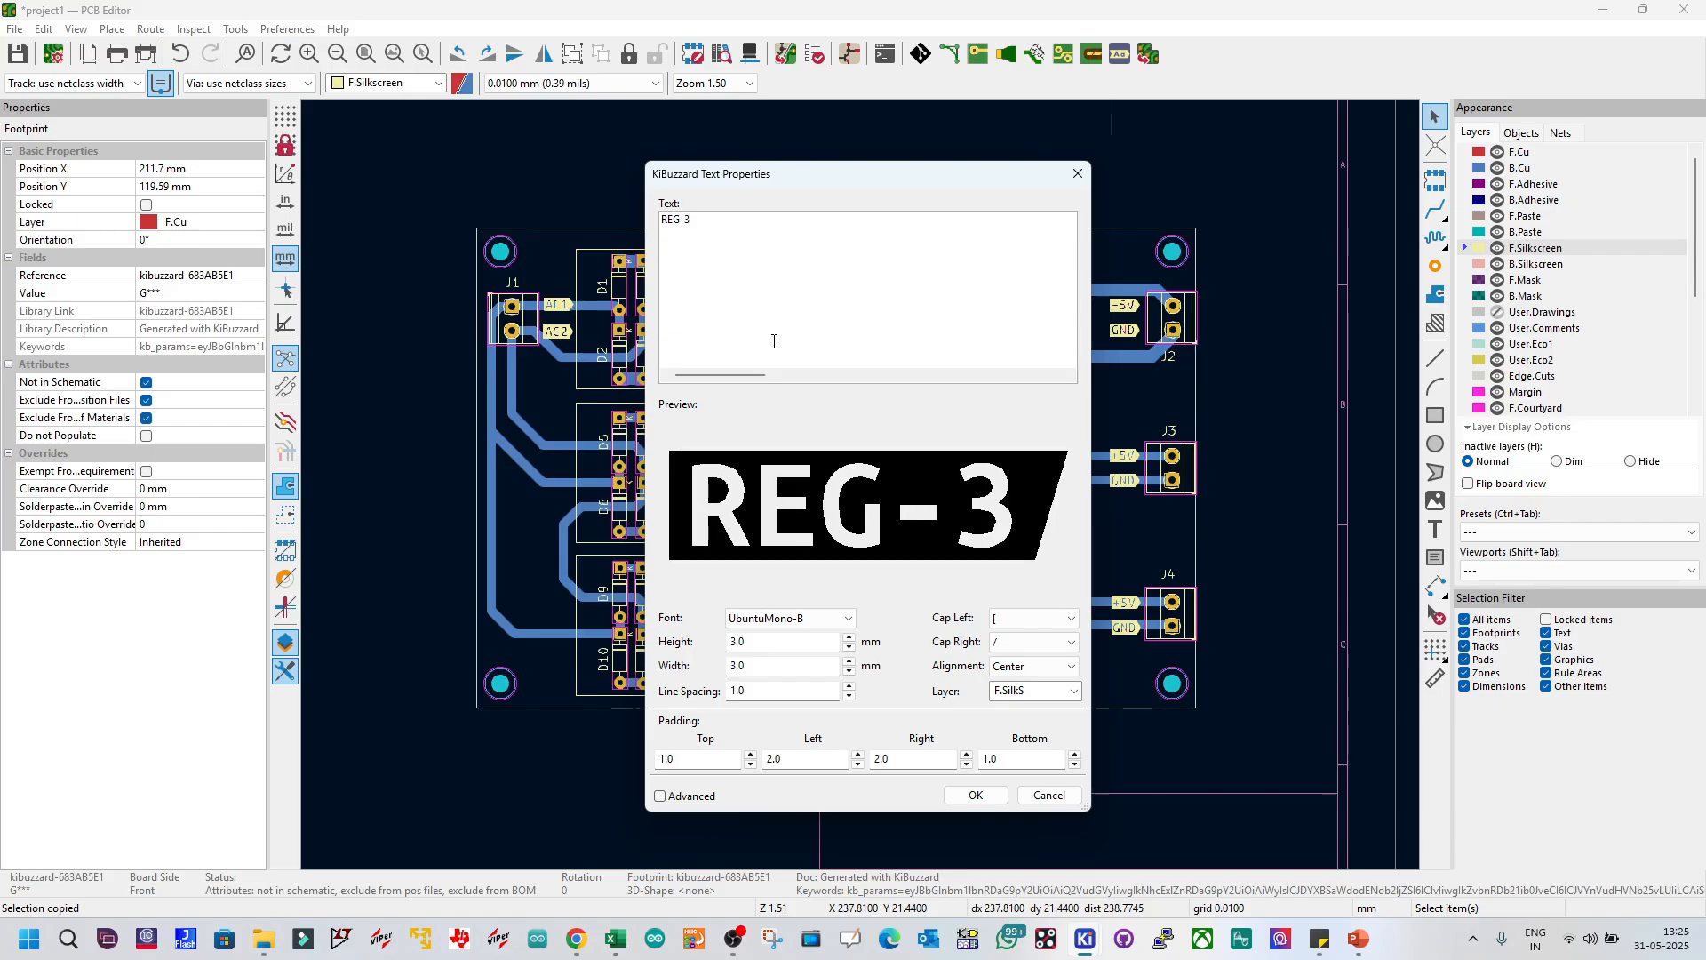
{"action": "left_click", "coordinate": [975, 795]}
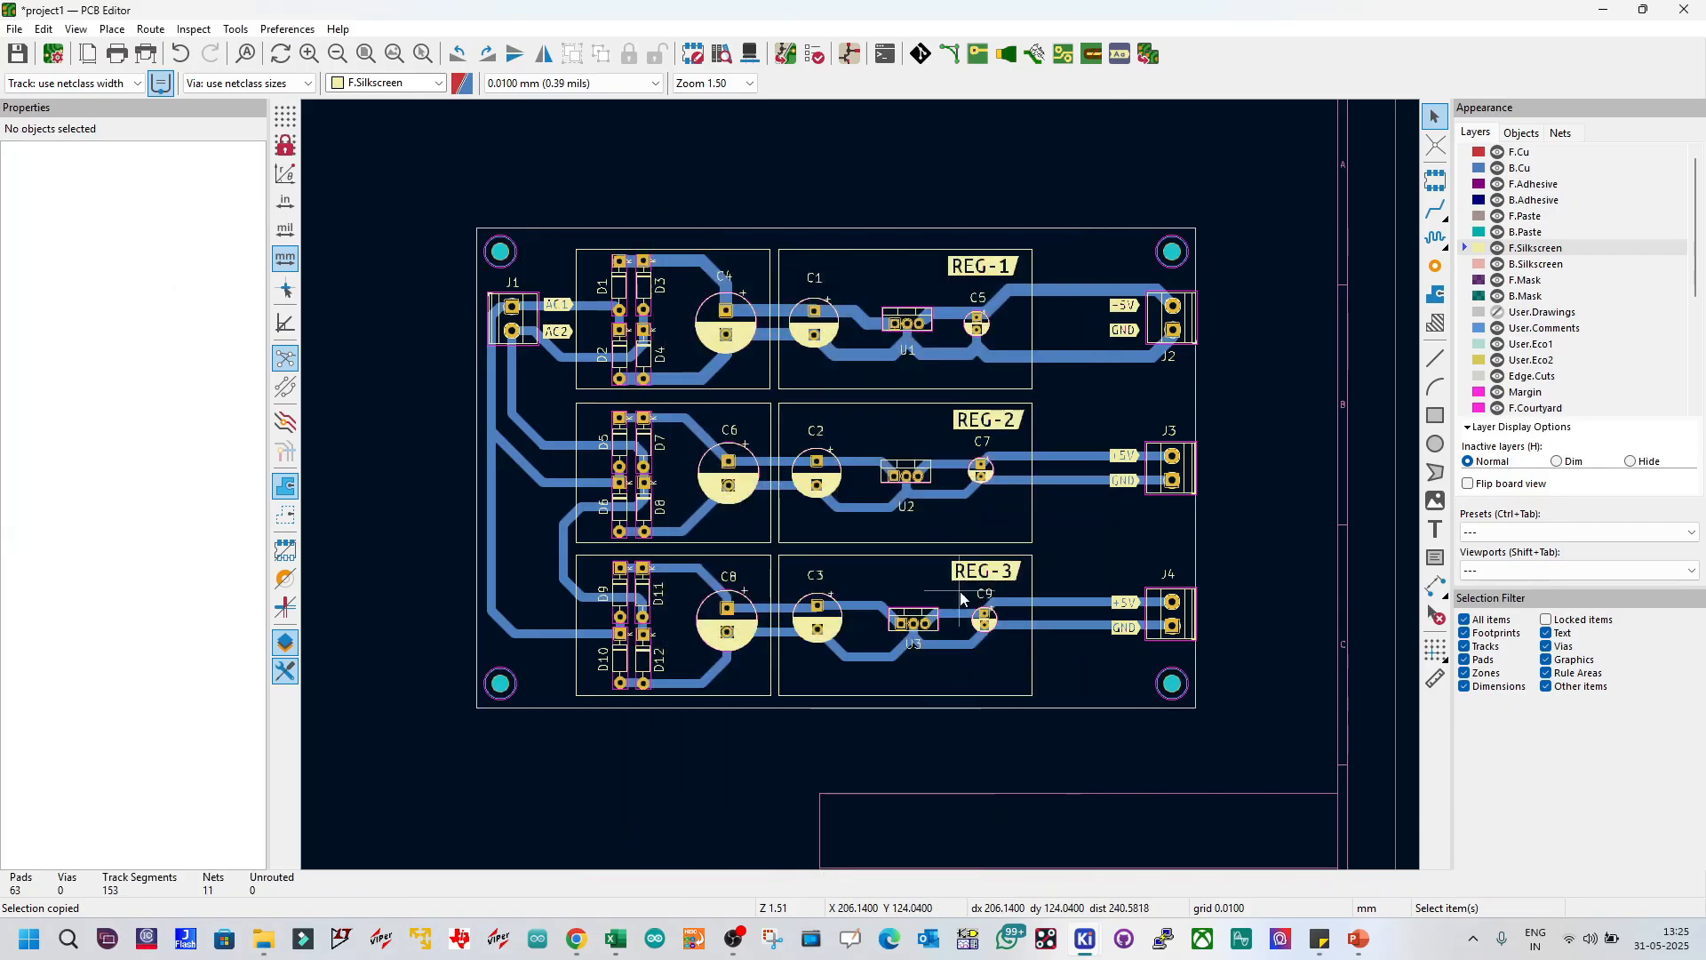
{"action": "key", "text": "ctrl+s"}
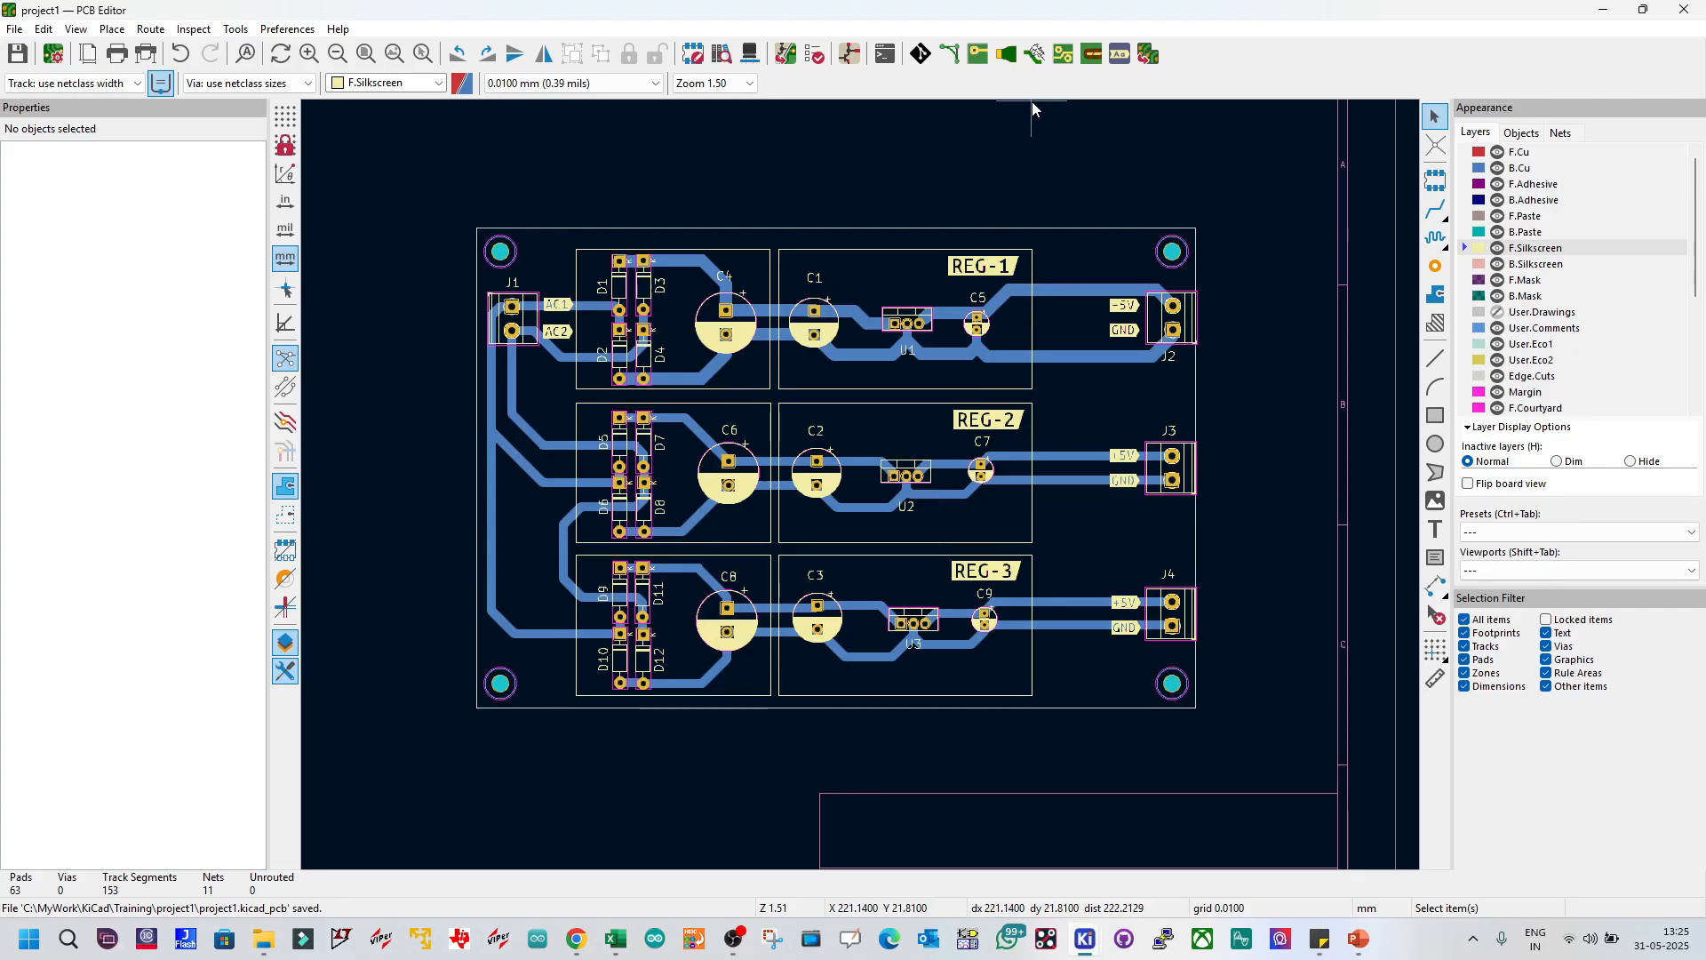
Step: Open the 3D viewer and inspect the board from tilted angles in orthographic and perspective projection
{"action": "left_click", "coordinate": [75, 28]}
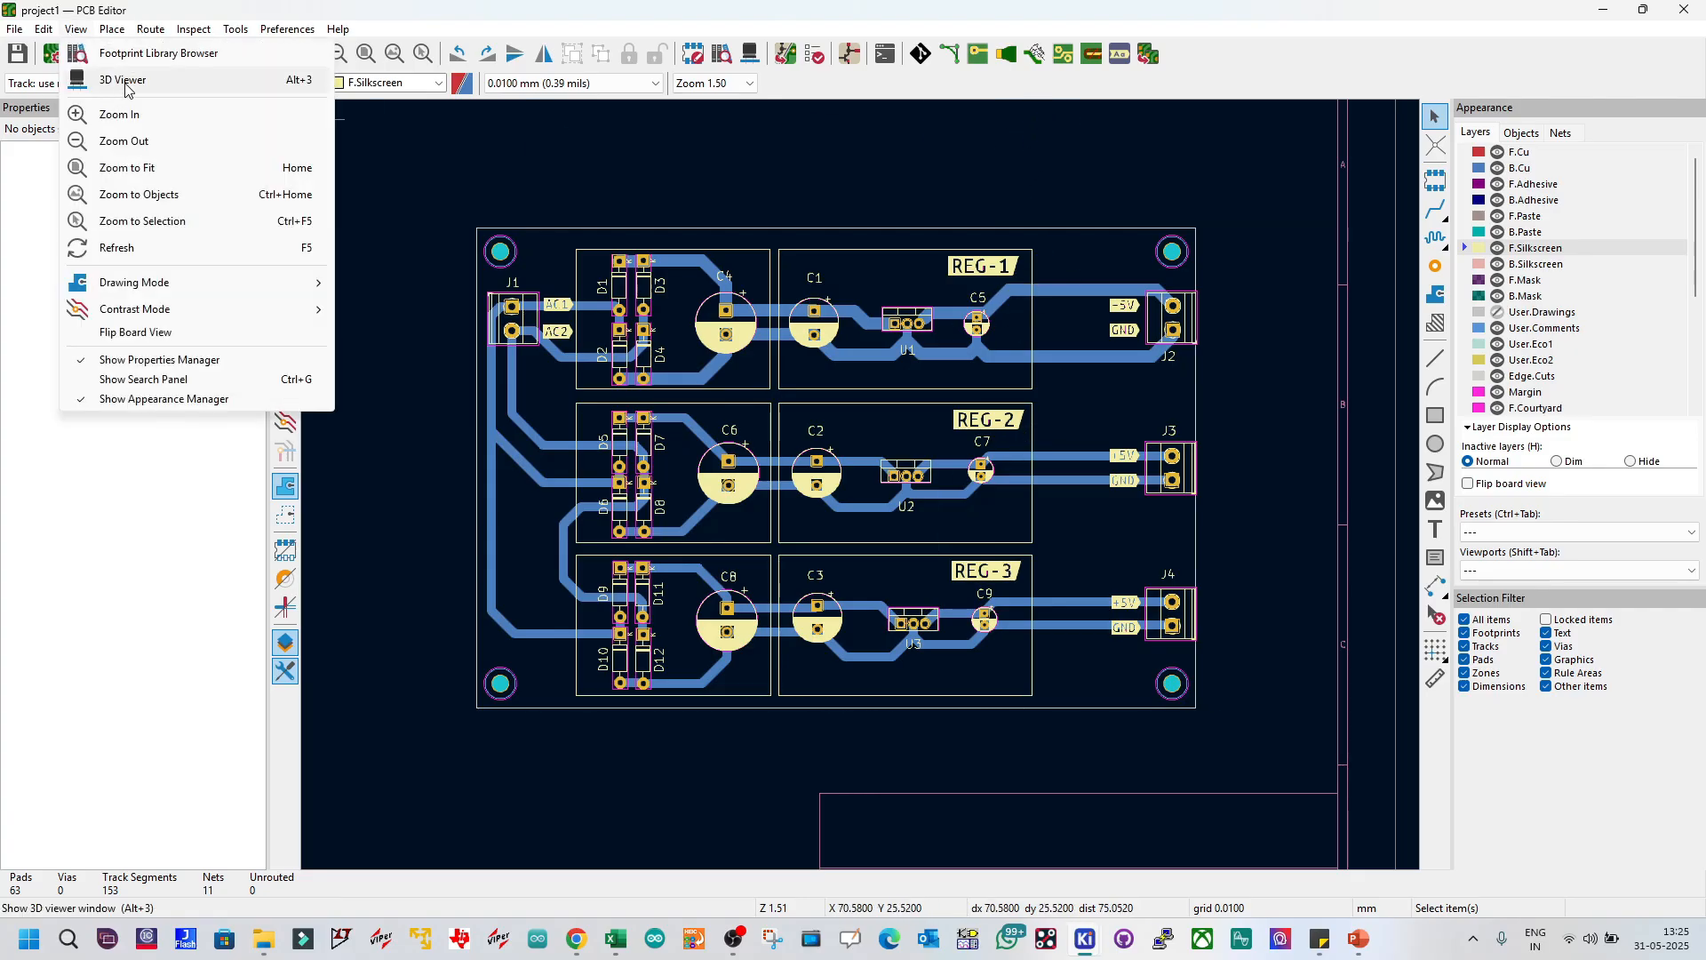
{"action": "left_click", "coordinate": [125, 84]}
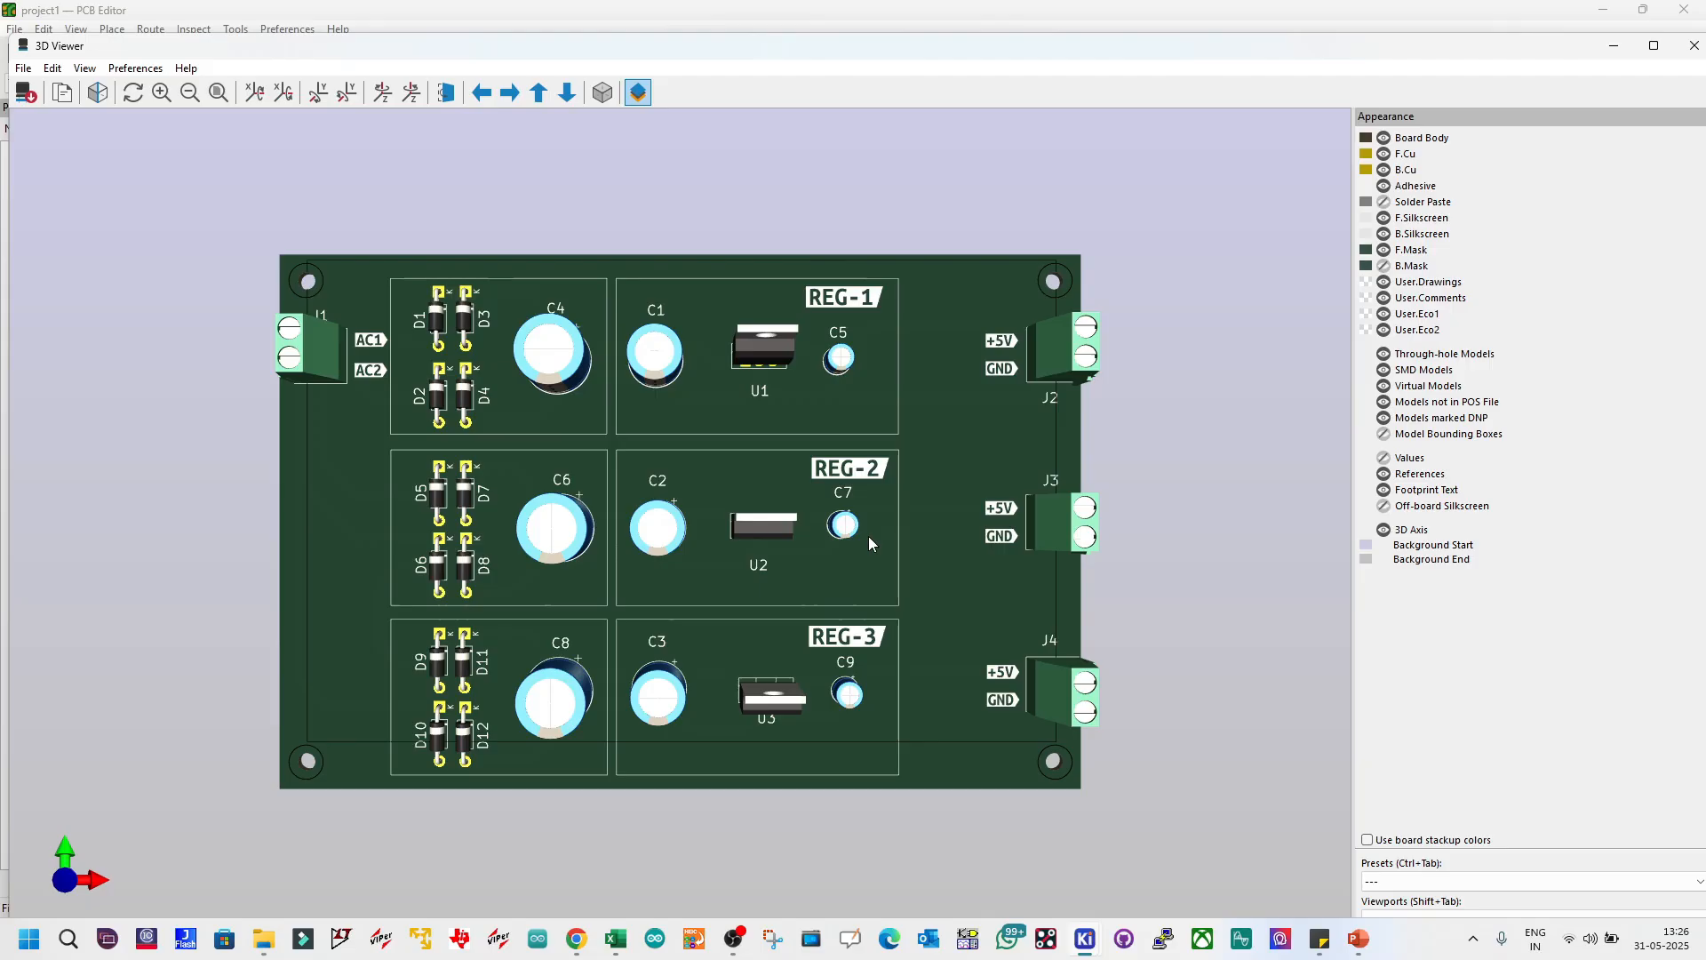
{"action": "left_click", "coordinate": [603, 92]}
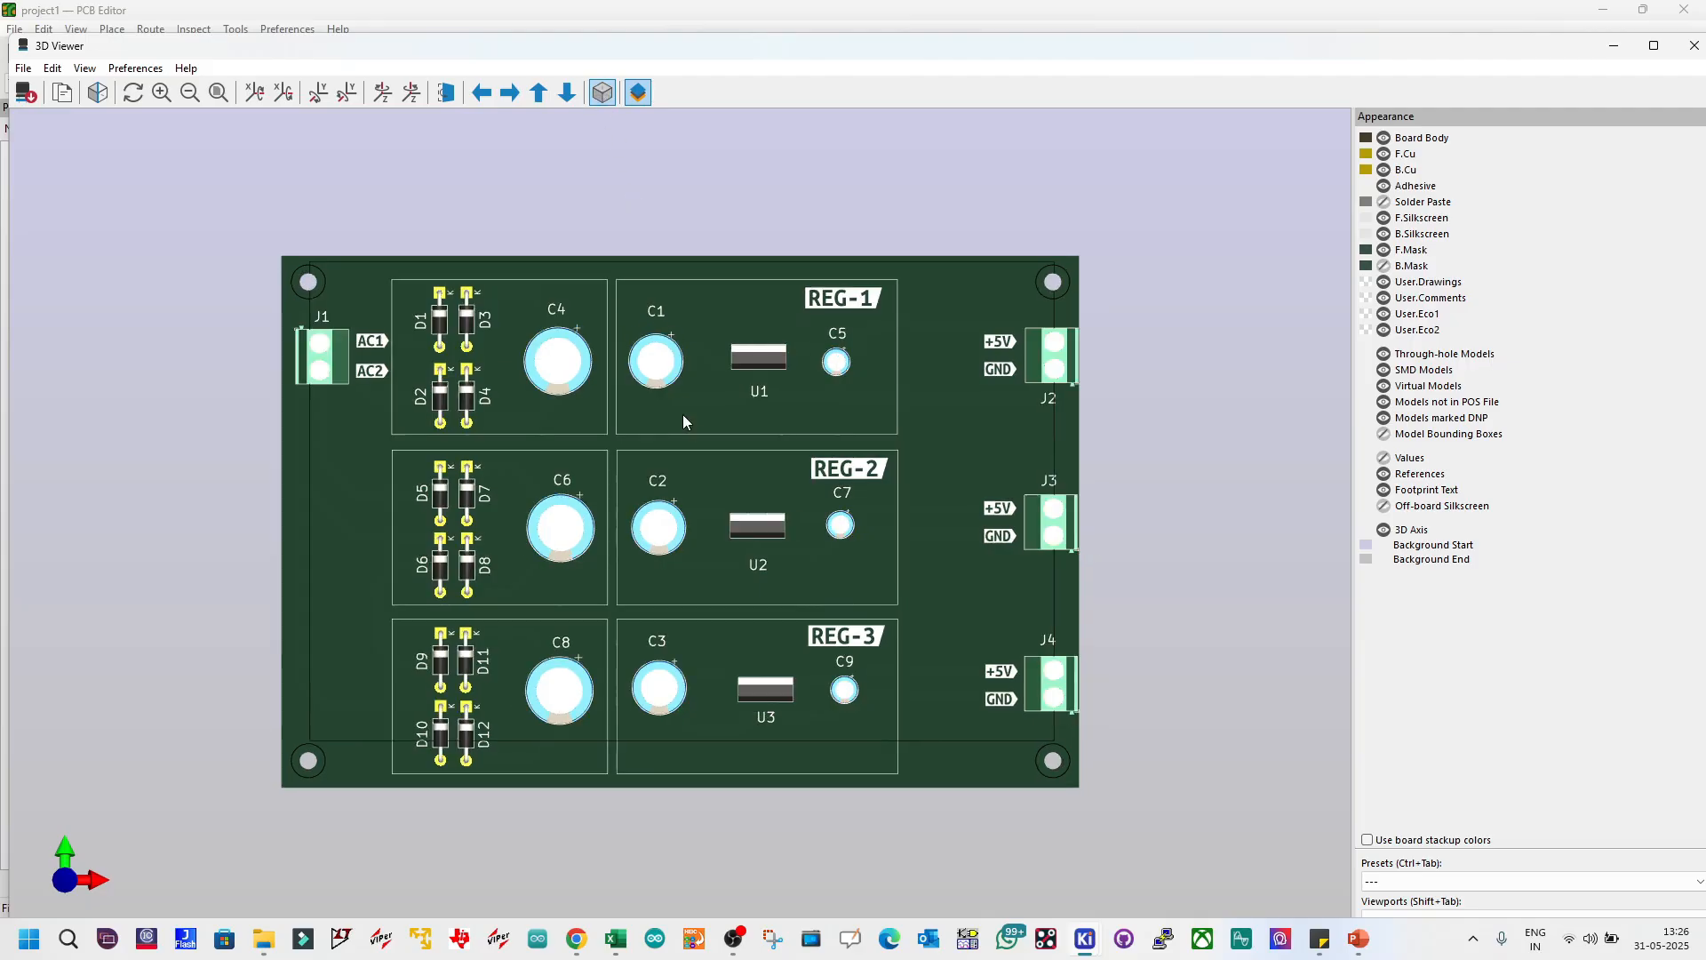
{"action": "left_click_drag", "start_coordinate": [697, 462], "coordinate": [751, 285]}
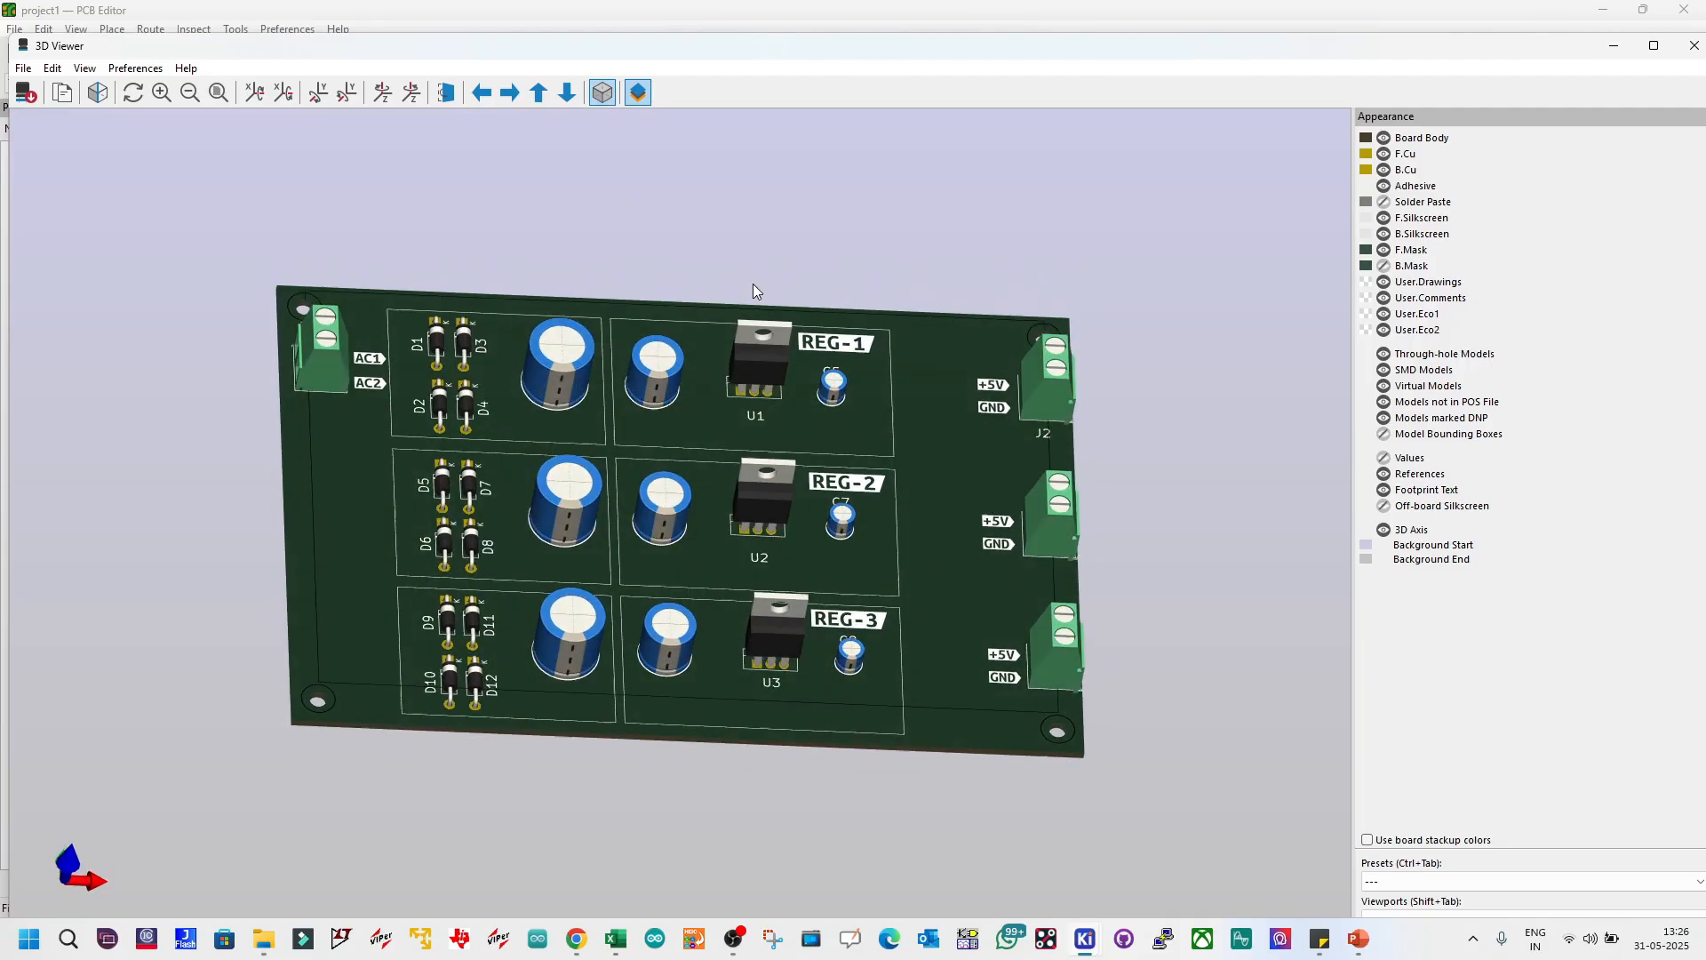
{"action": "left_click", "coordinate": [602, 93]}
{"action": "left_click_drag", "start_coordinate": [571, 374], "coordinate": [540, 485]}
{"action": "left_click_drag", "start_coordinate": [851, 477], "coordinate": [945, 525]}
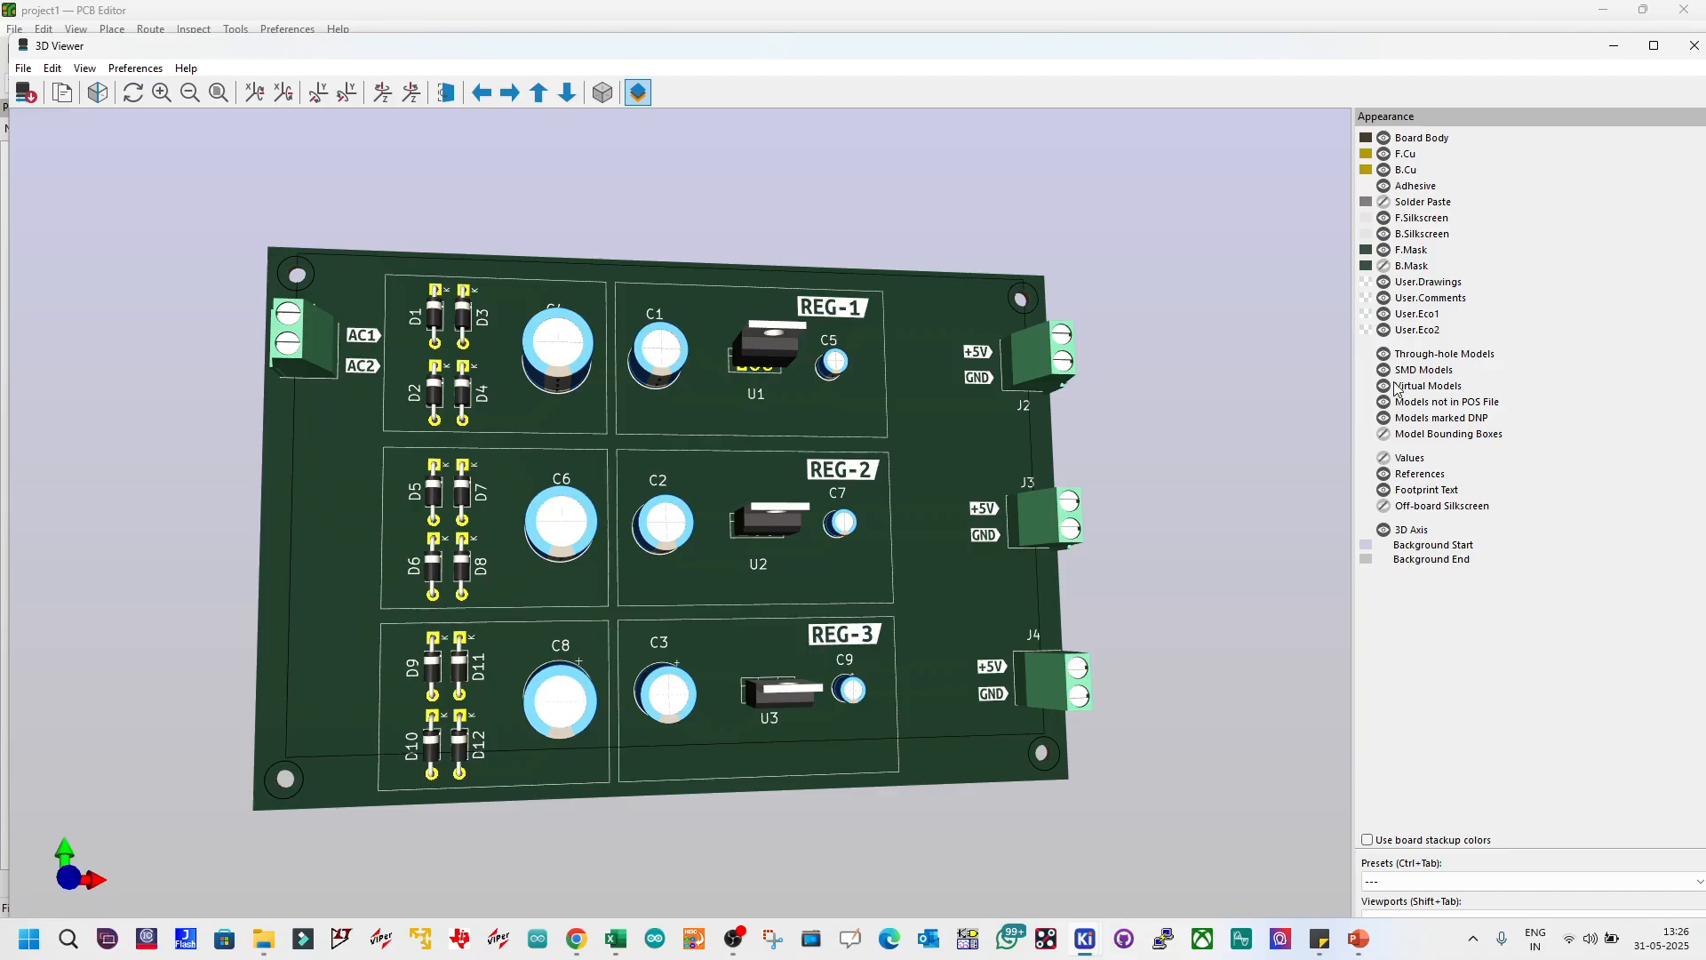
Step: Hide the User.Drawings layer in the 3D view and compare the board with and without its stackup colors
{"action": "left_click", "coordinate": [1384, 282]}
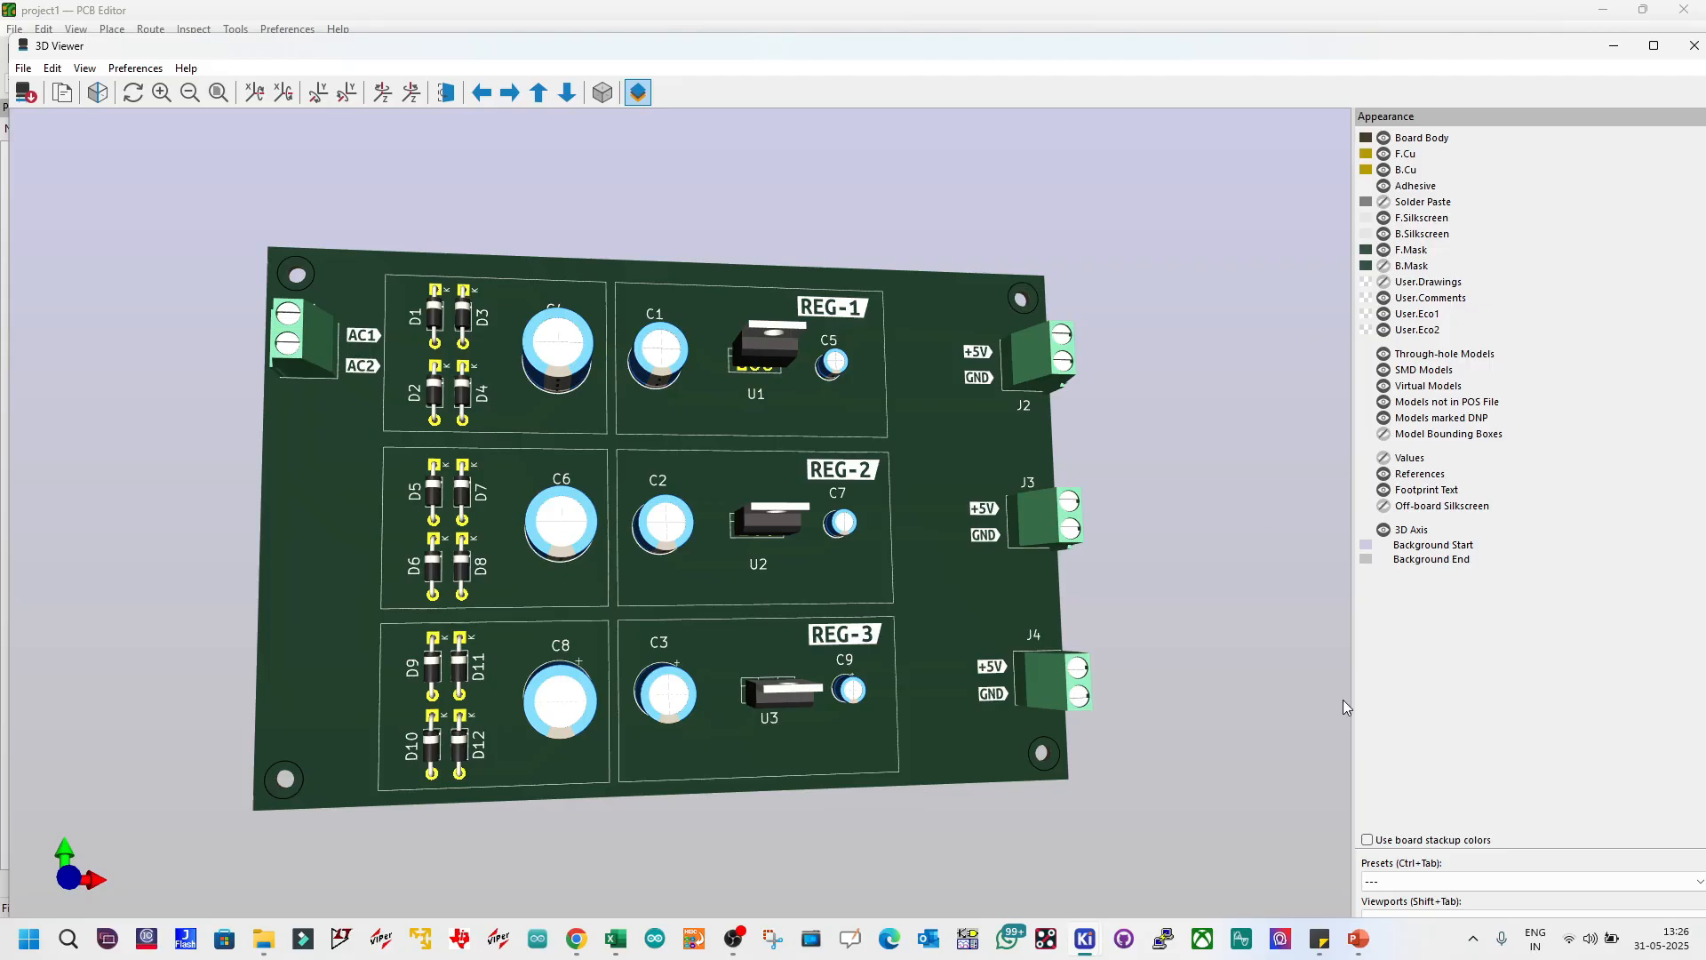
{"action": "left_click", "coordinate": [1367, 840]}
{"action": "left_click", "coordinate": [1367, 839]}
{"action": "left_click", "coordinate": [1367, 840]}
{"action": "left_click", "coordinate": [1367, 840]}
Step: Hide the through-hole component models to examine the bare board, and show them again
{"action": "left_click", "coordinate": [1387, 357]}
{"action": "left_click", "coordinate": [1386, 357]}
{"action": "left_click", "coordinate": [1386, 357]}
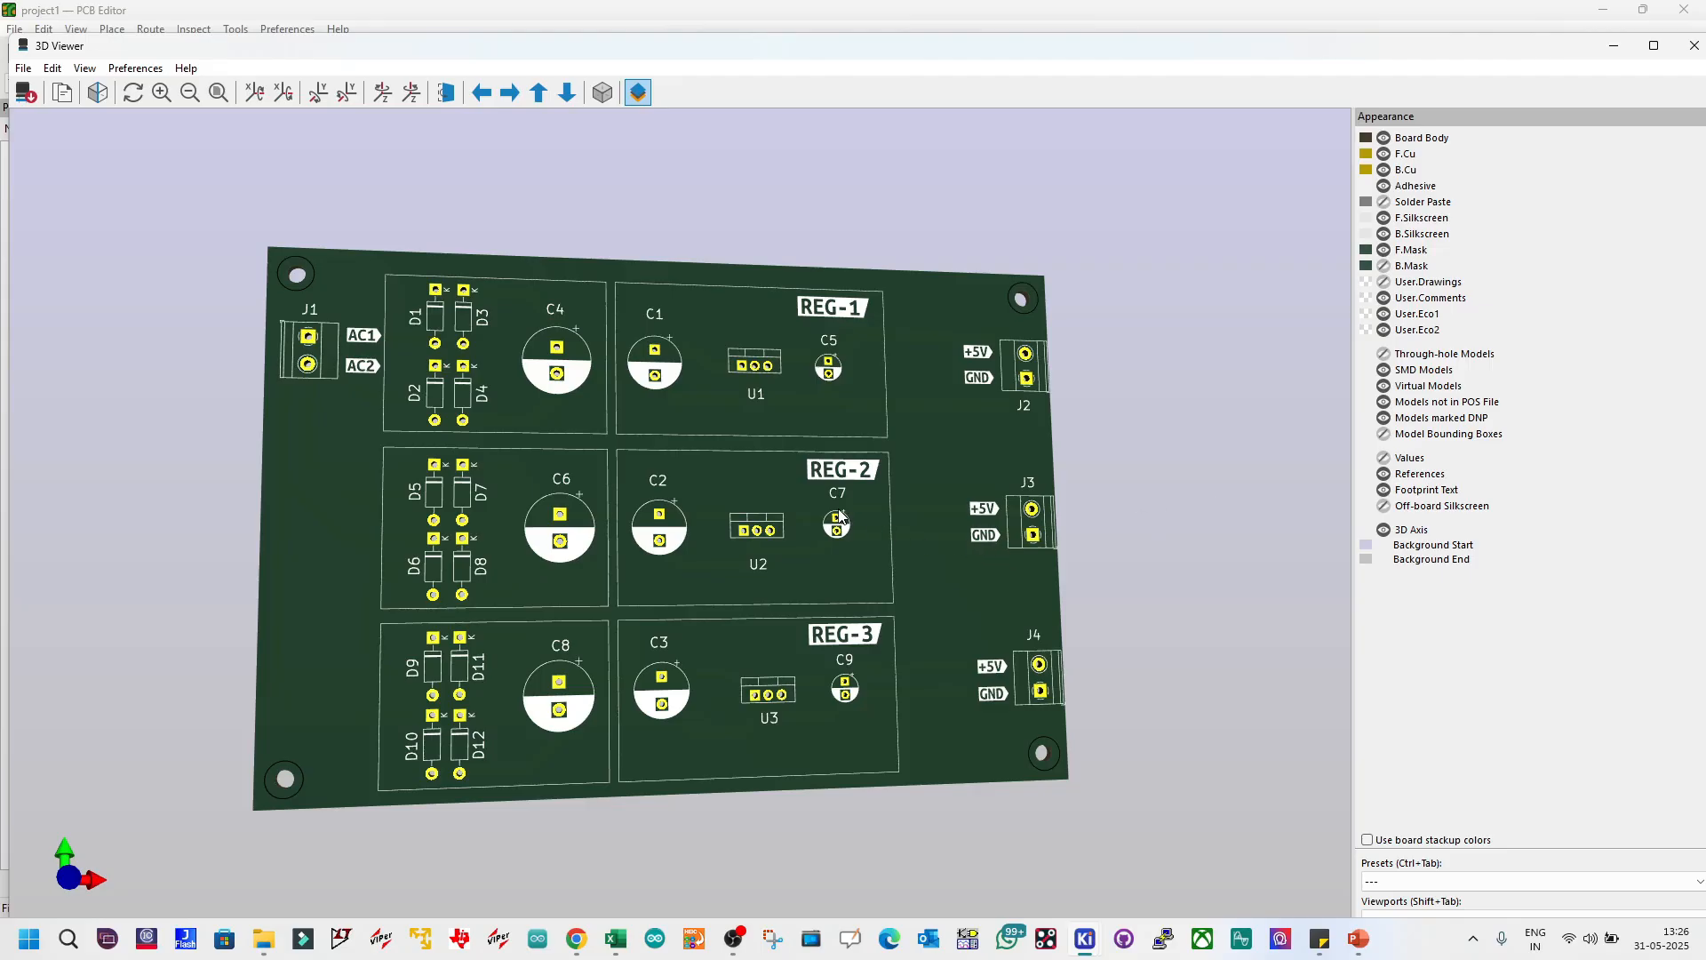
{"action": "left_click", "coordinate": [1384, 353]}
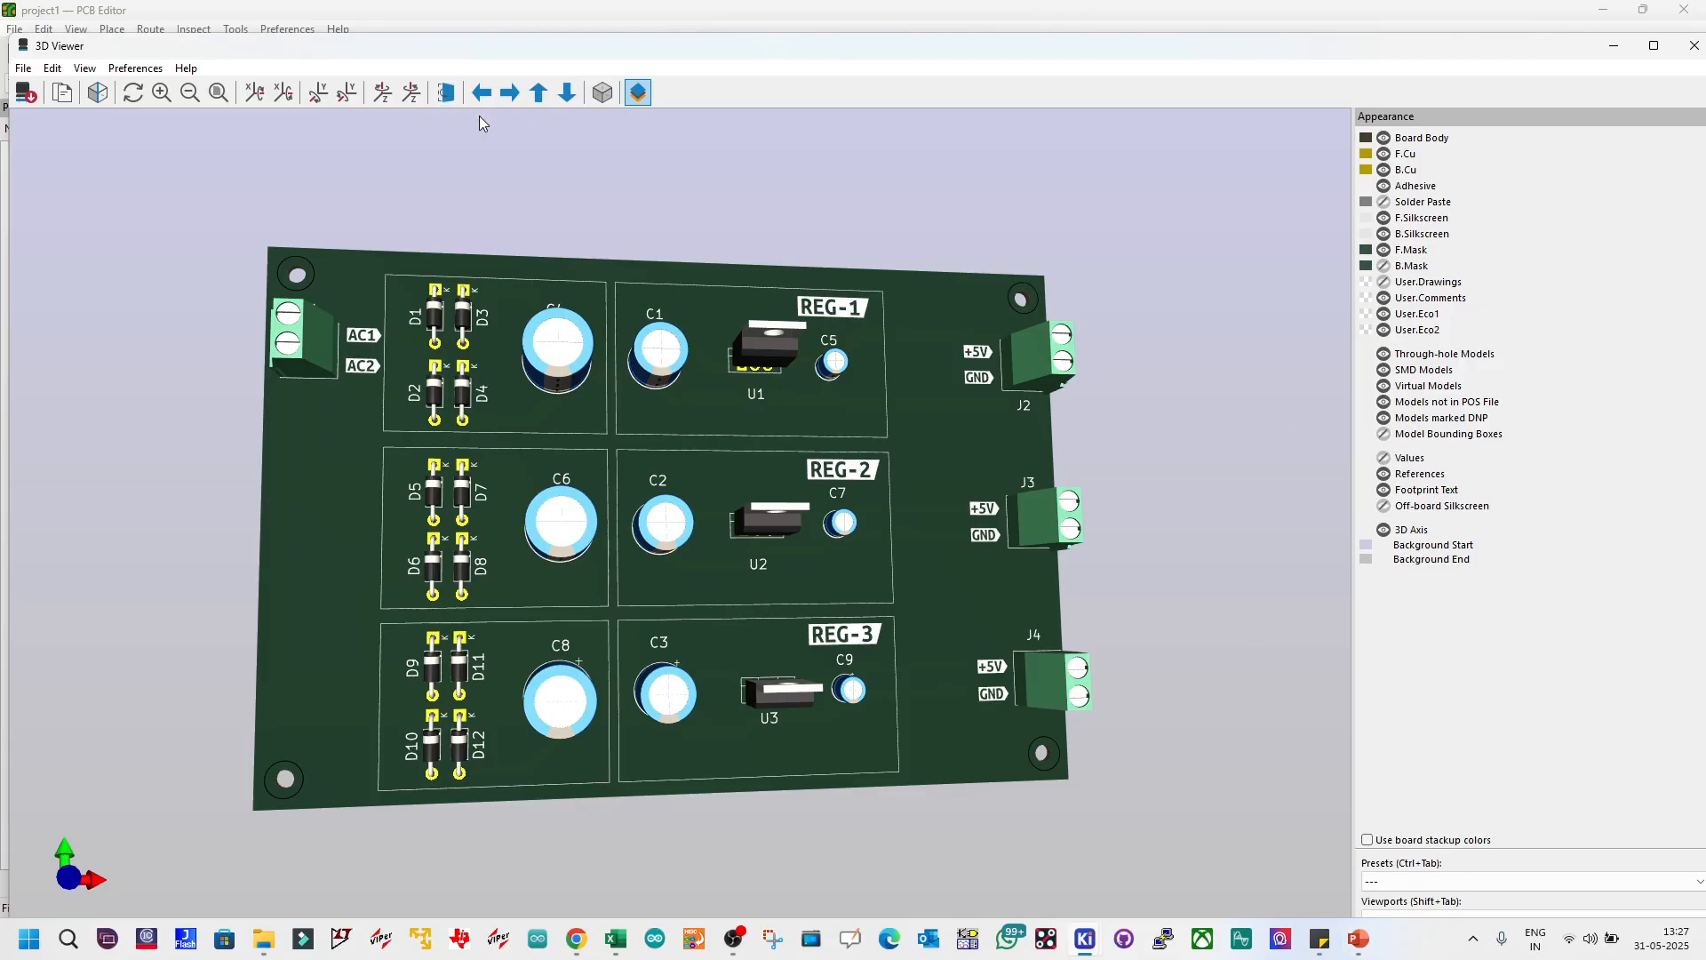
Step: Flip the 3D view to the back of the board and show the B.Mask layer
{"action": "left_click", "coordinate": [455, 98]}
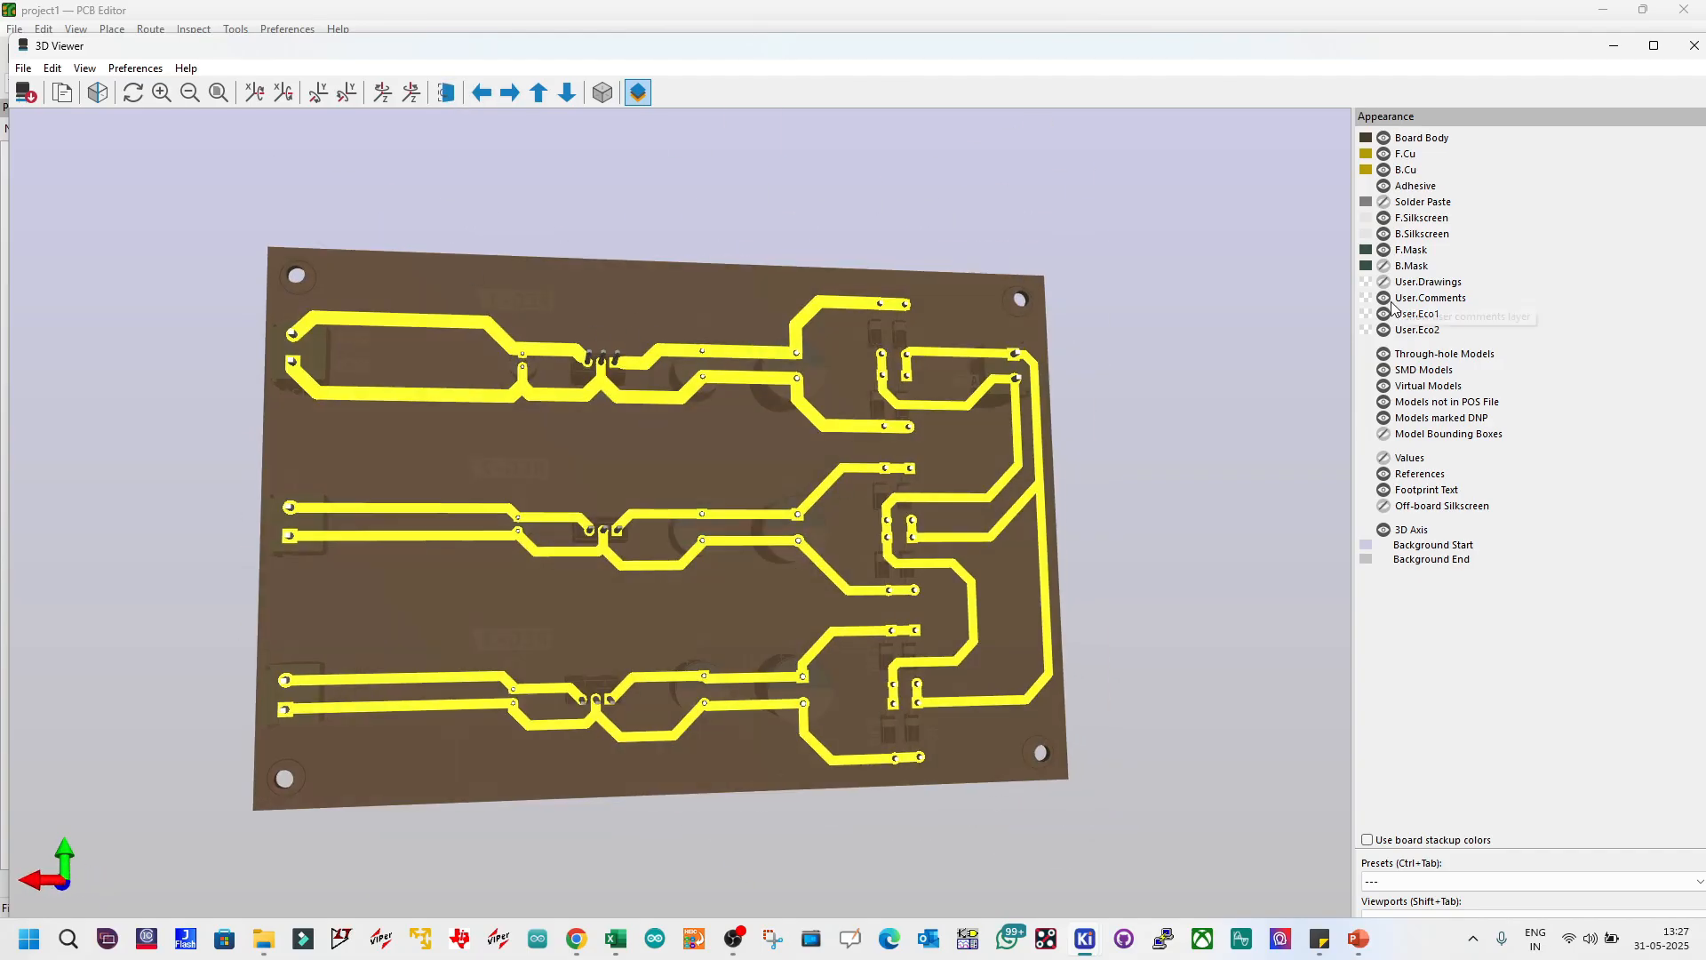
{"action": "left_click", "coordinate": [1383, 265]}
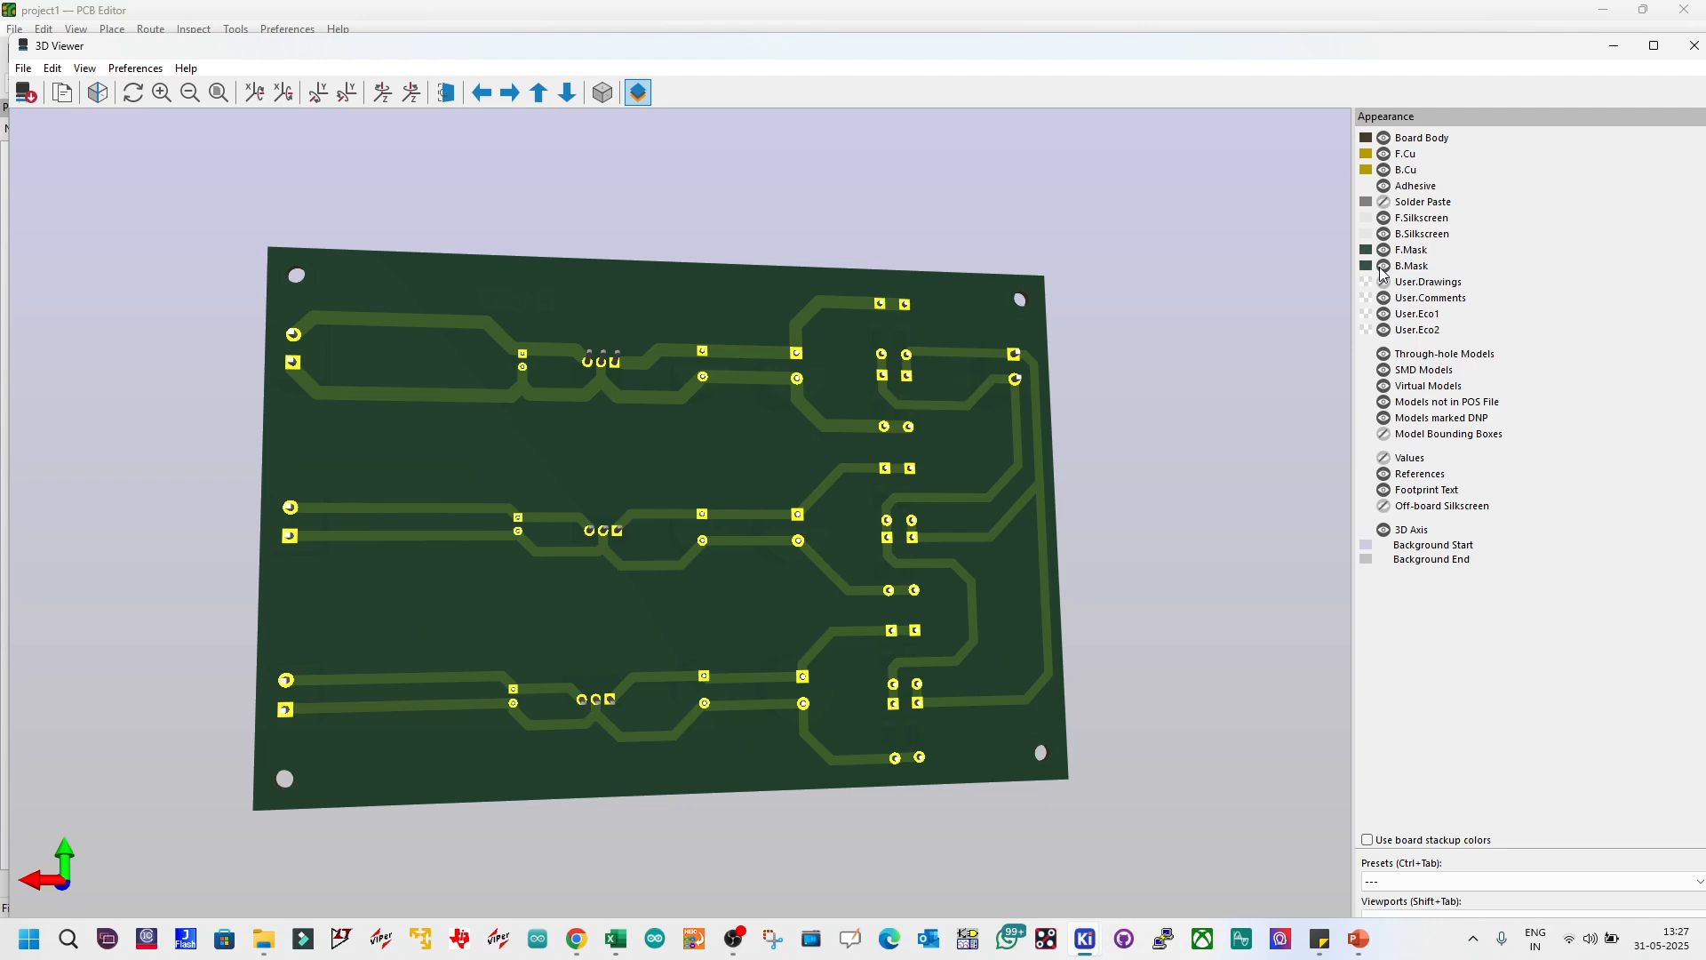
{"action": "scroll", "coordinate": [683, 387], "scroll_direction": "up", "scroll_amount": 3}
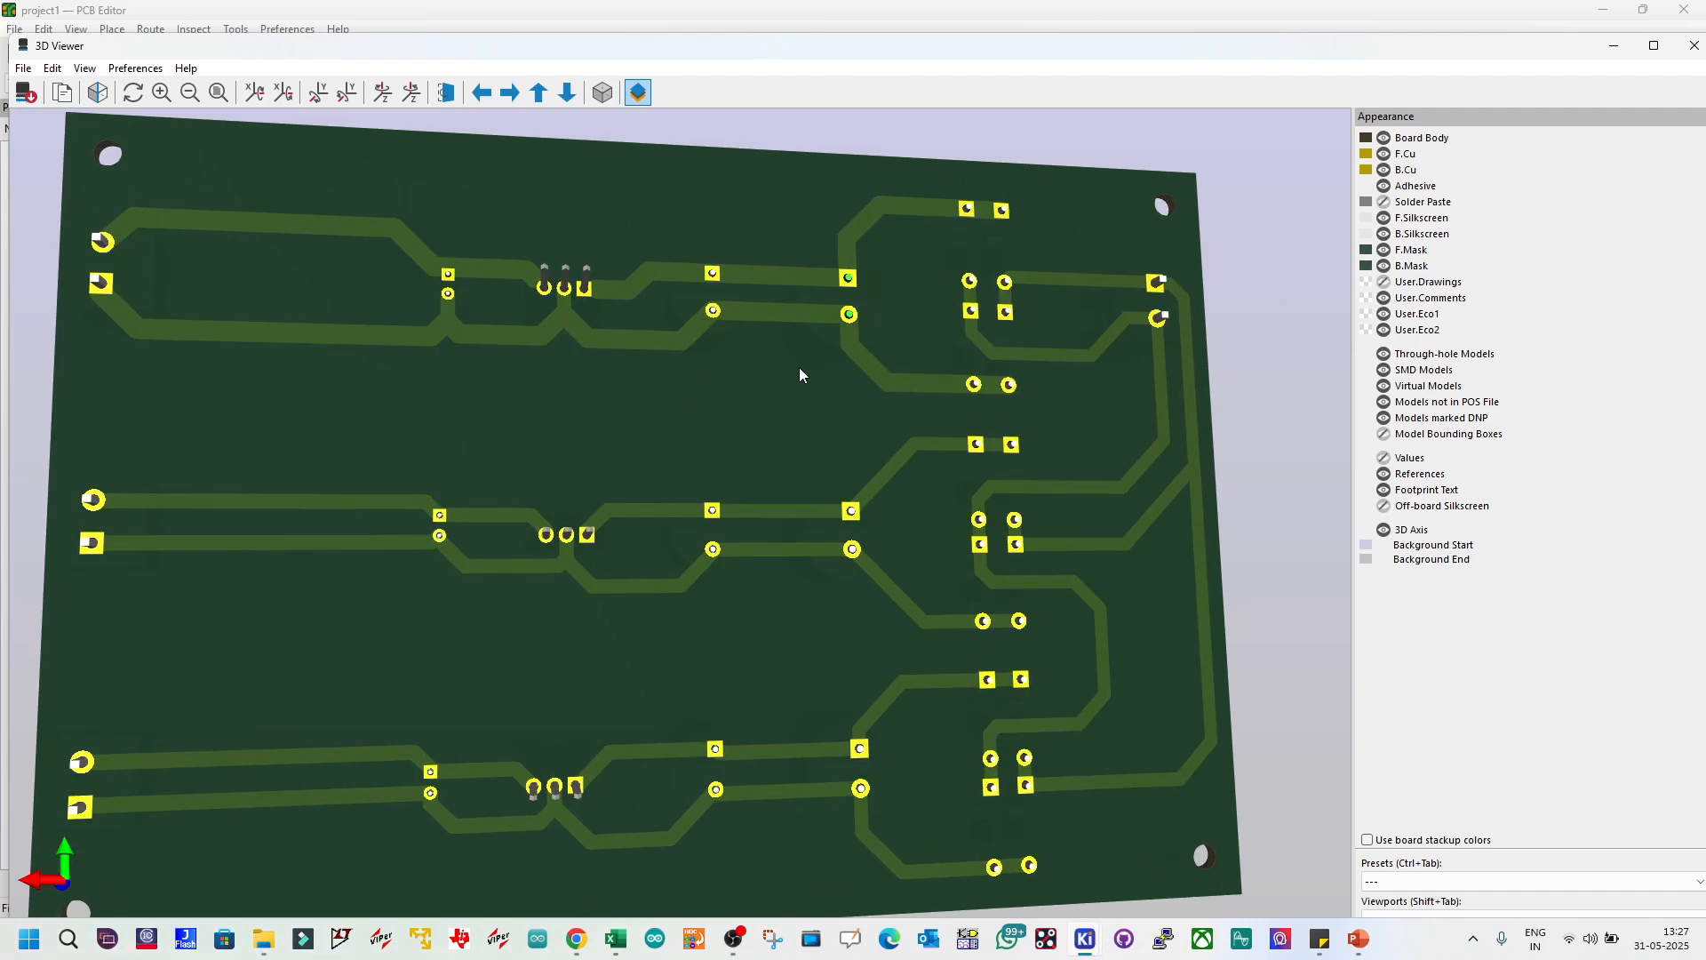
{"action": "scroll", "coordinate": [601, 469], "scroll_direction": "down", "scroll_amount": 2}
{"action": "scroll", "coordinate": [326, 517], "scroll_direction": "up", "scroll_amount": 1}
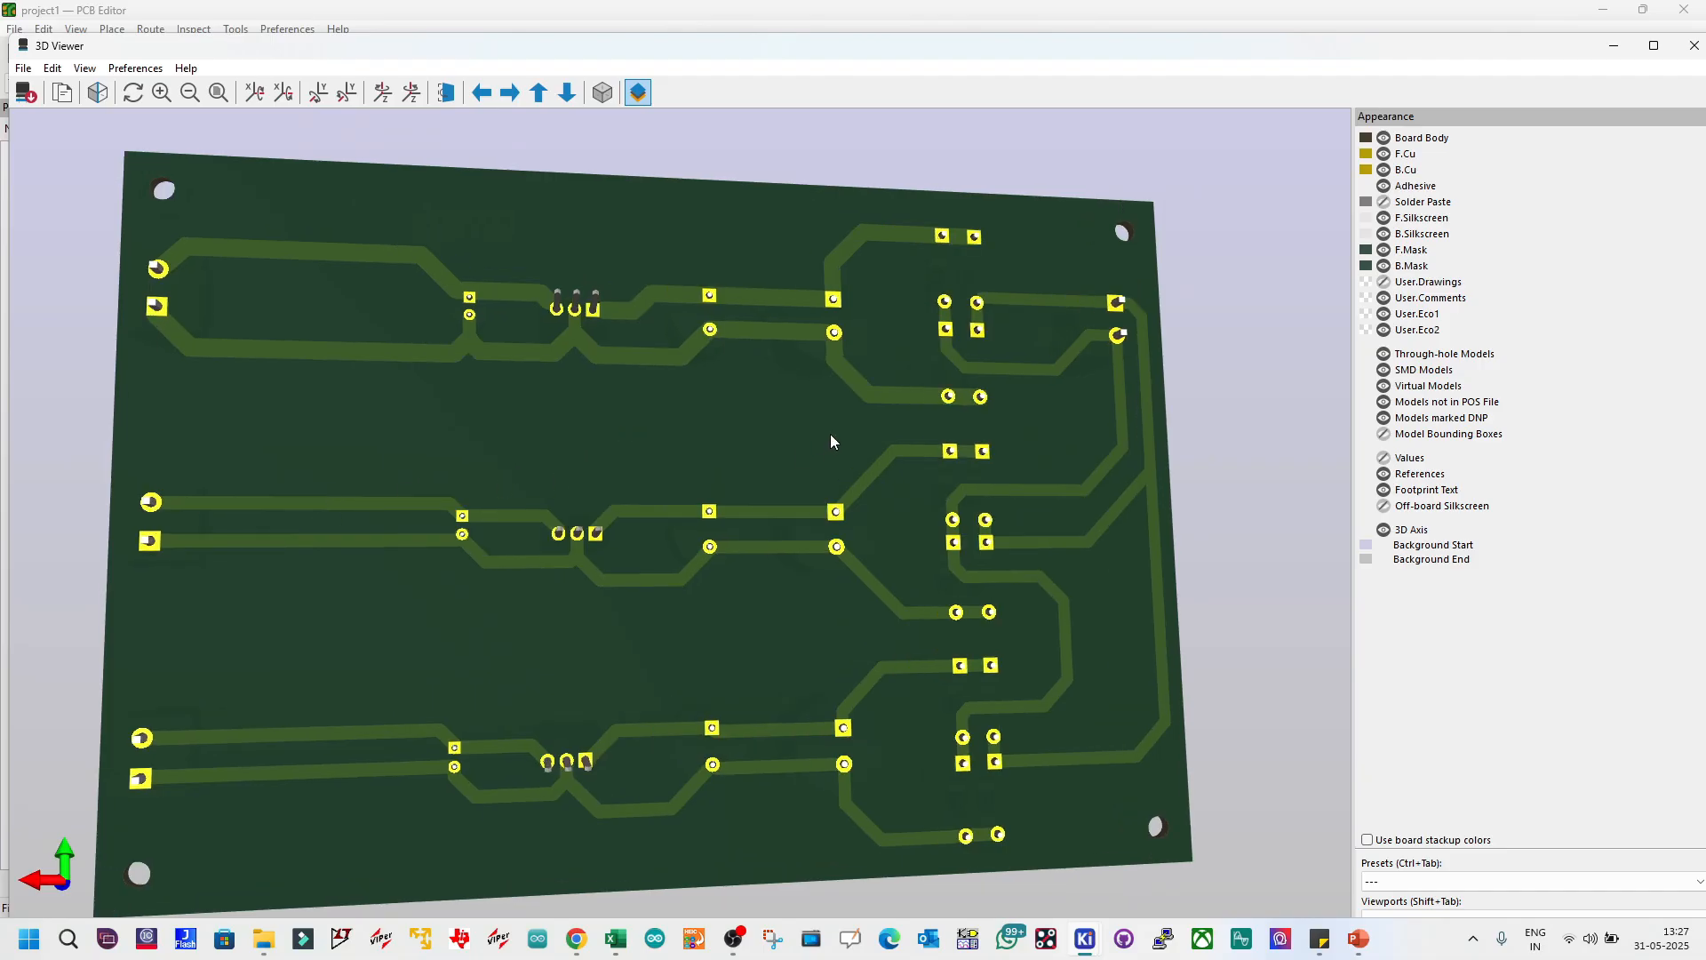
Step: Compare the back of the board with B.Mask and F.Mask each hidden and shown, and return to the front view
{"action": "left_click", "coordinate": [1385, 266]}
{"action": "scroll", "coordinate": [818, 395], "scroll_direction": "down", "scroll_amount": 1}
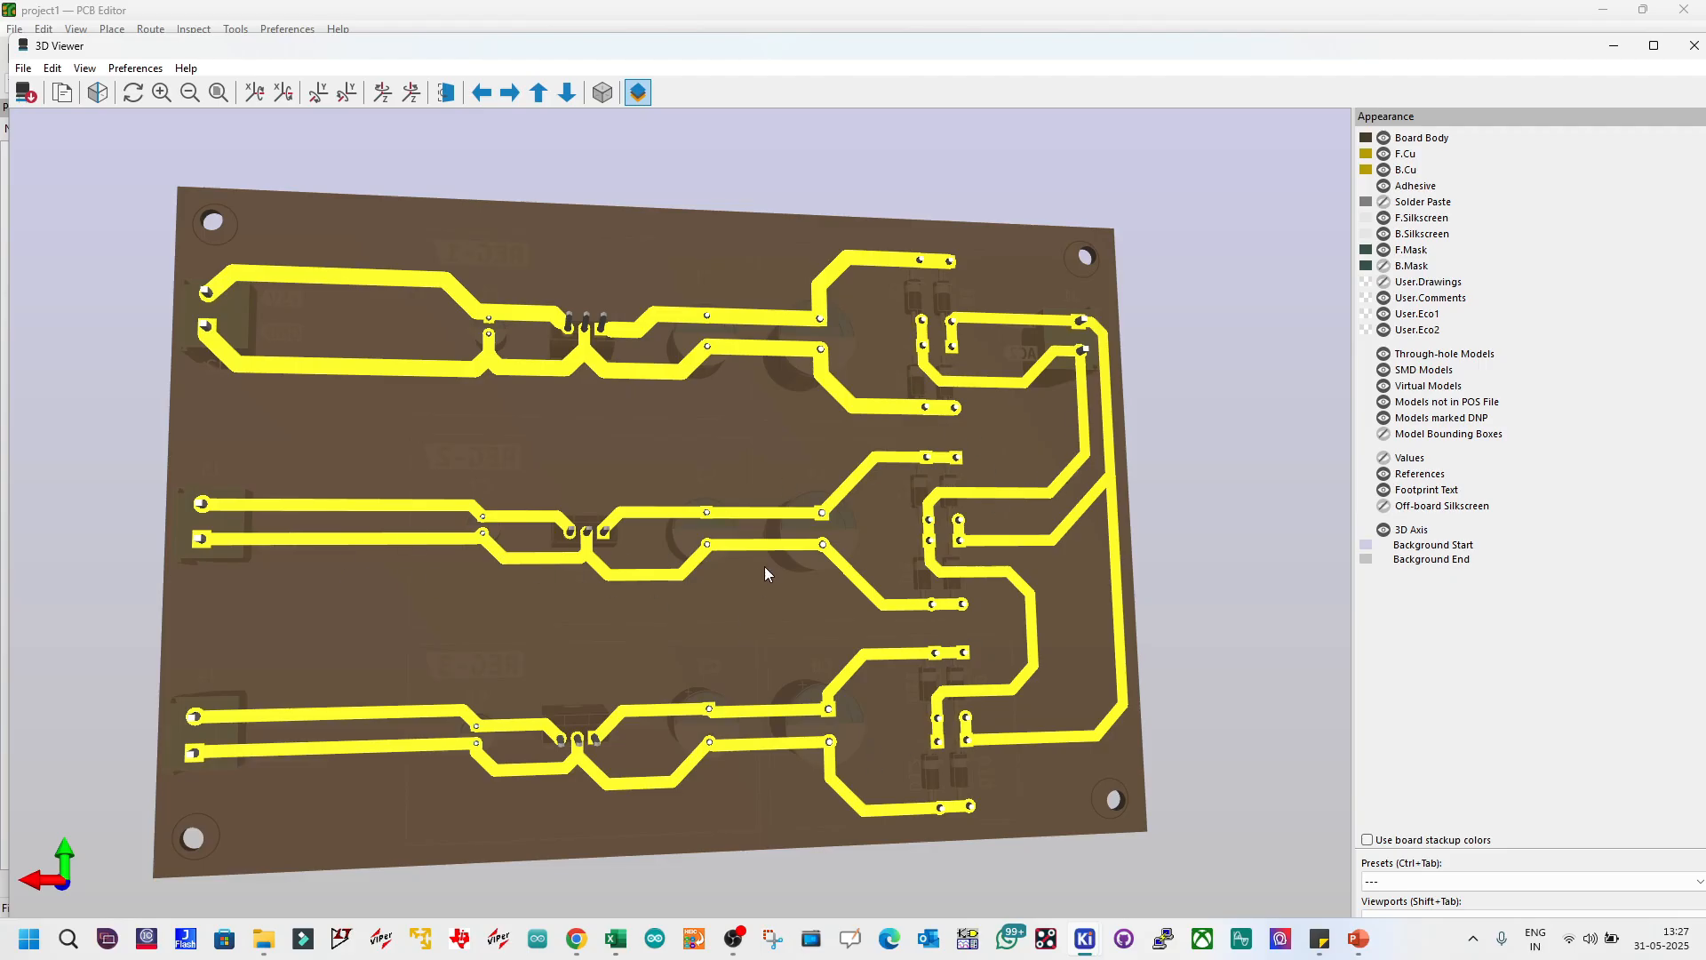
{"action": "left_click", "coordinate": [1384, 266]}
{"action": "left_click", "coordinate": [1384, 249]}
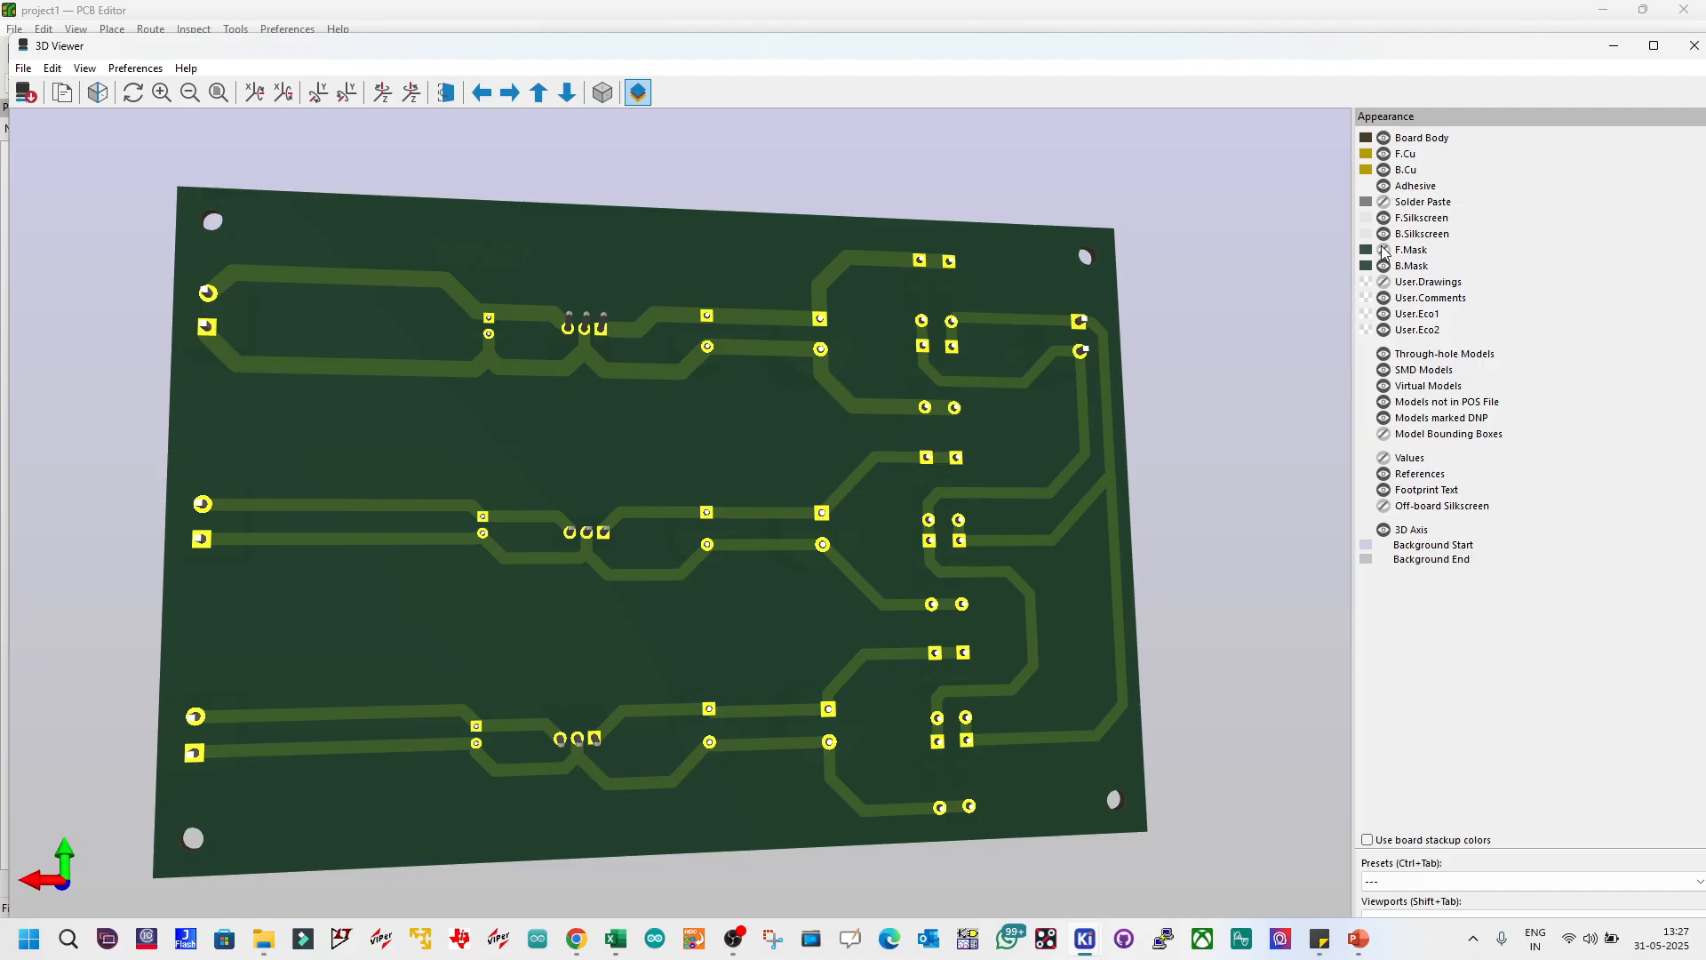
{"action": "left_click", "coordinate": [1383, 250]}
{"action": "left_click", "coordinate": [446, 93]}
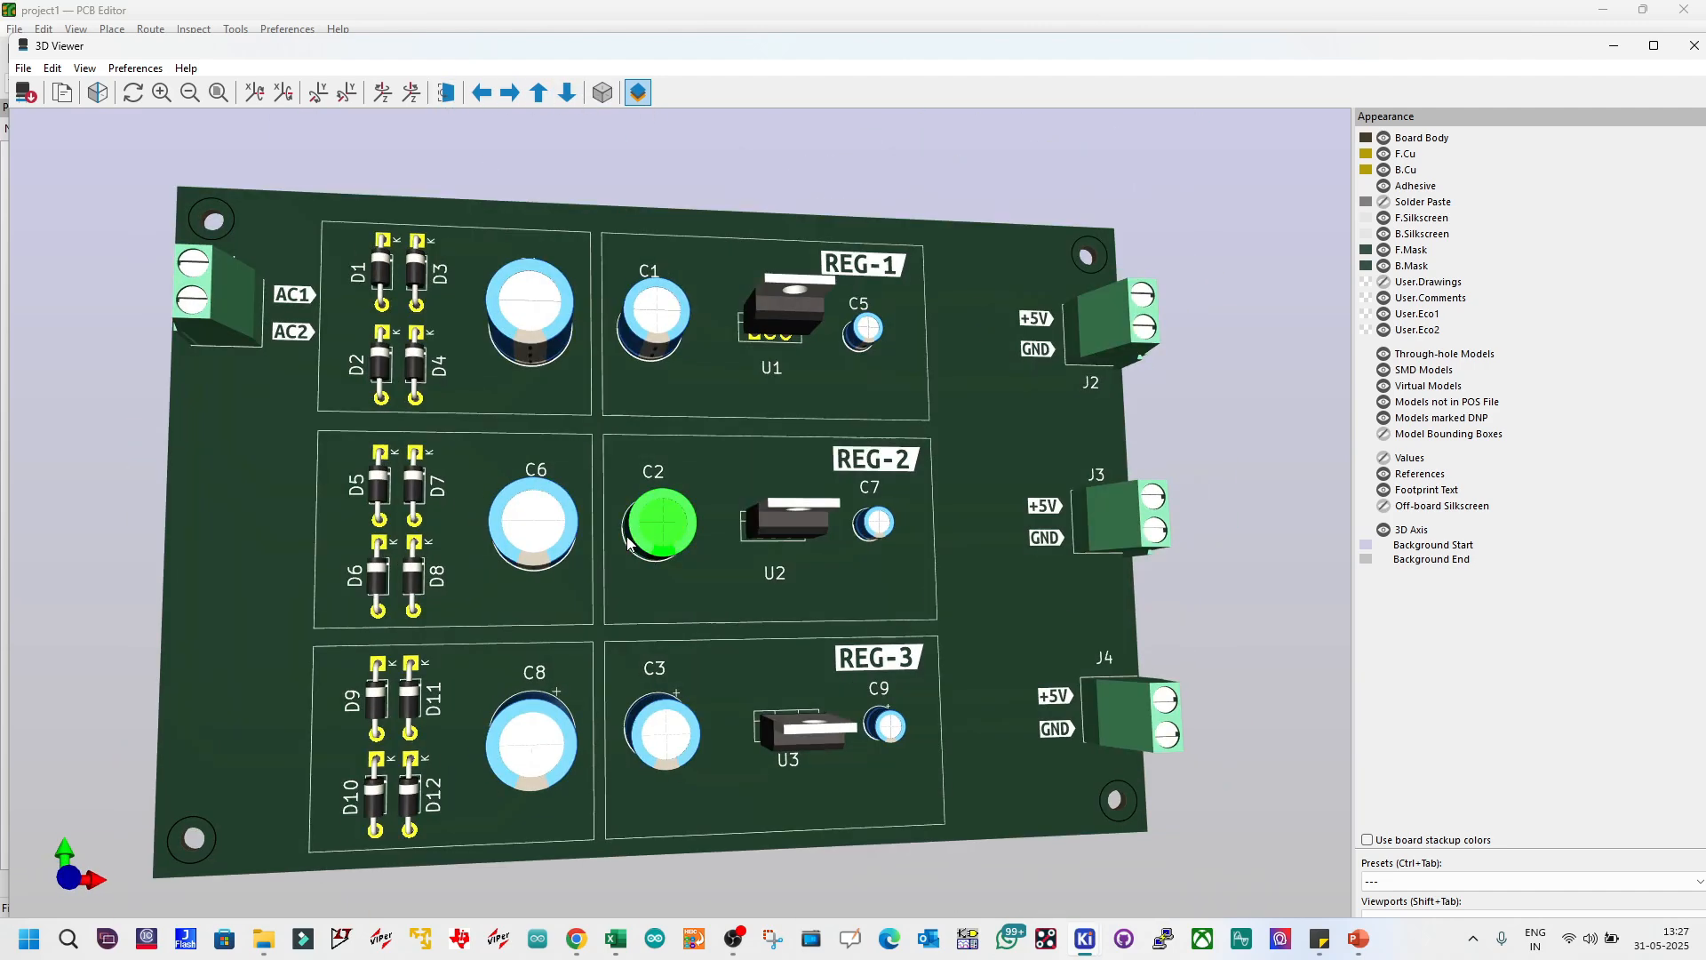
{"action": "scroll", "coordinate": [667, 520], "scroll_direction": "down", "scroll_amount": 1}
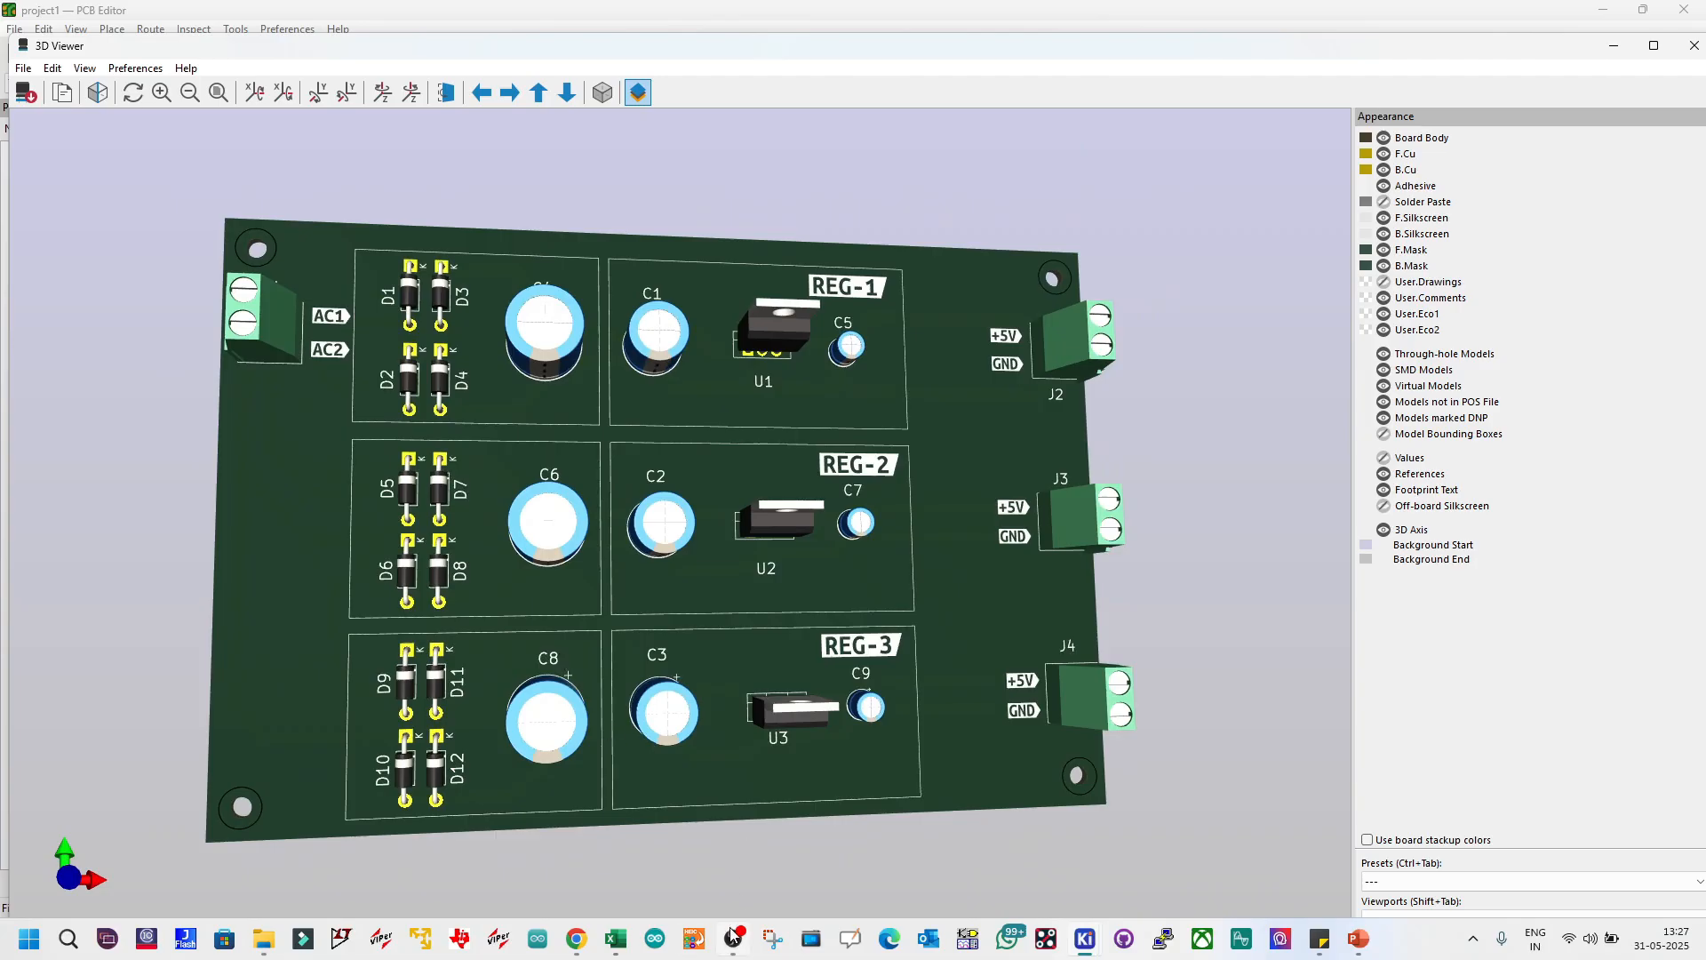
Step: Switch to the Google Meet call in Chrome, close the in-call messages and stop presenting the screen
{"action": "mouse_move", "coordinate": [586, 943]}
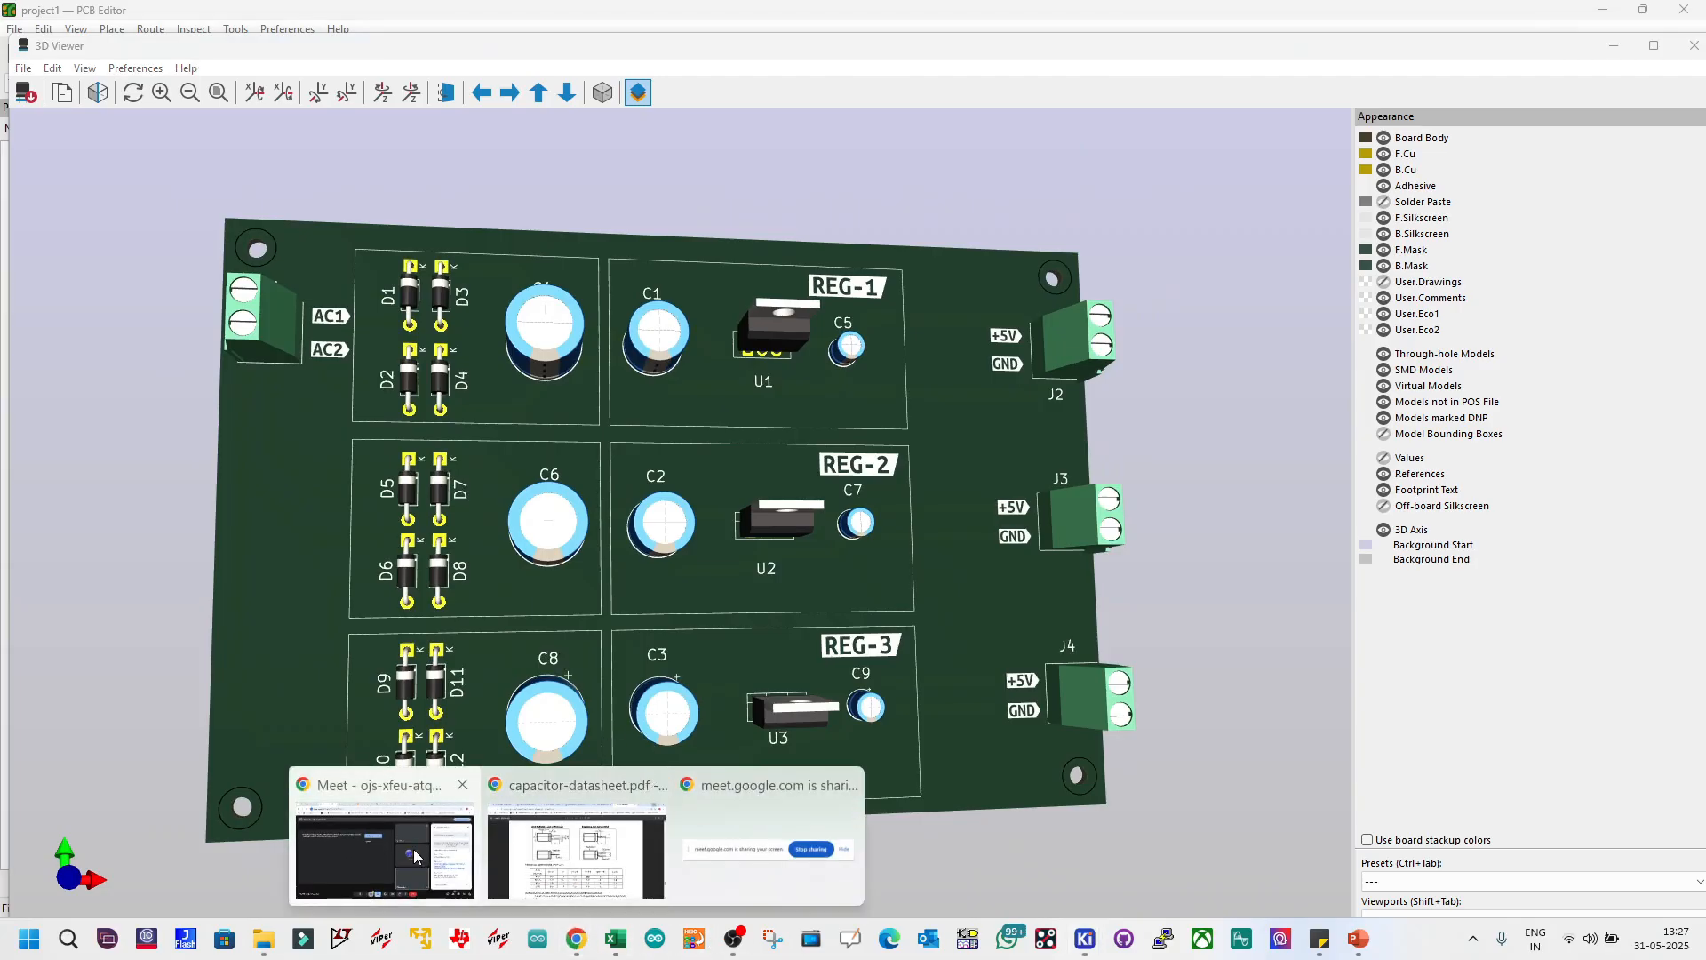
{"action": "left_click", "coordinate": [384, 849]}
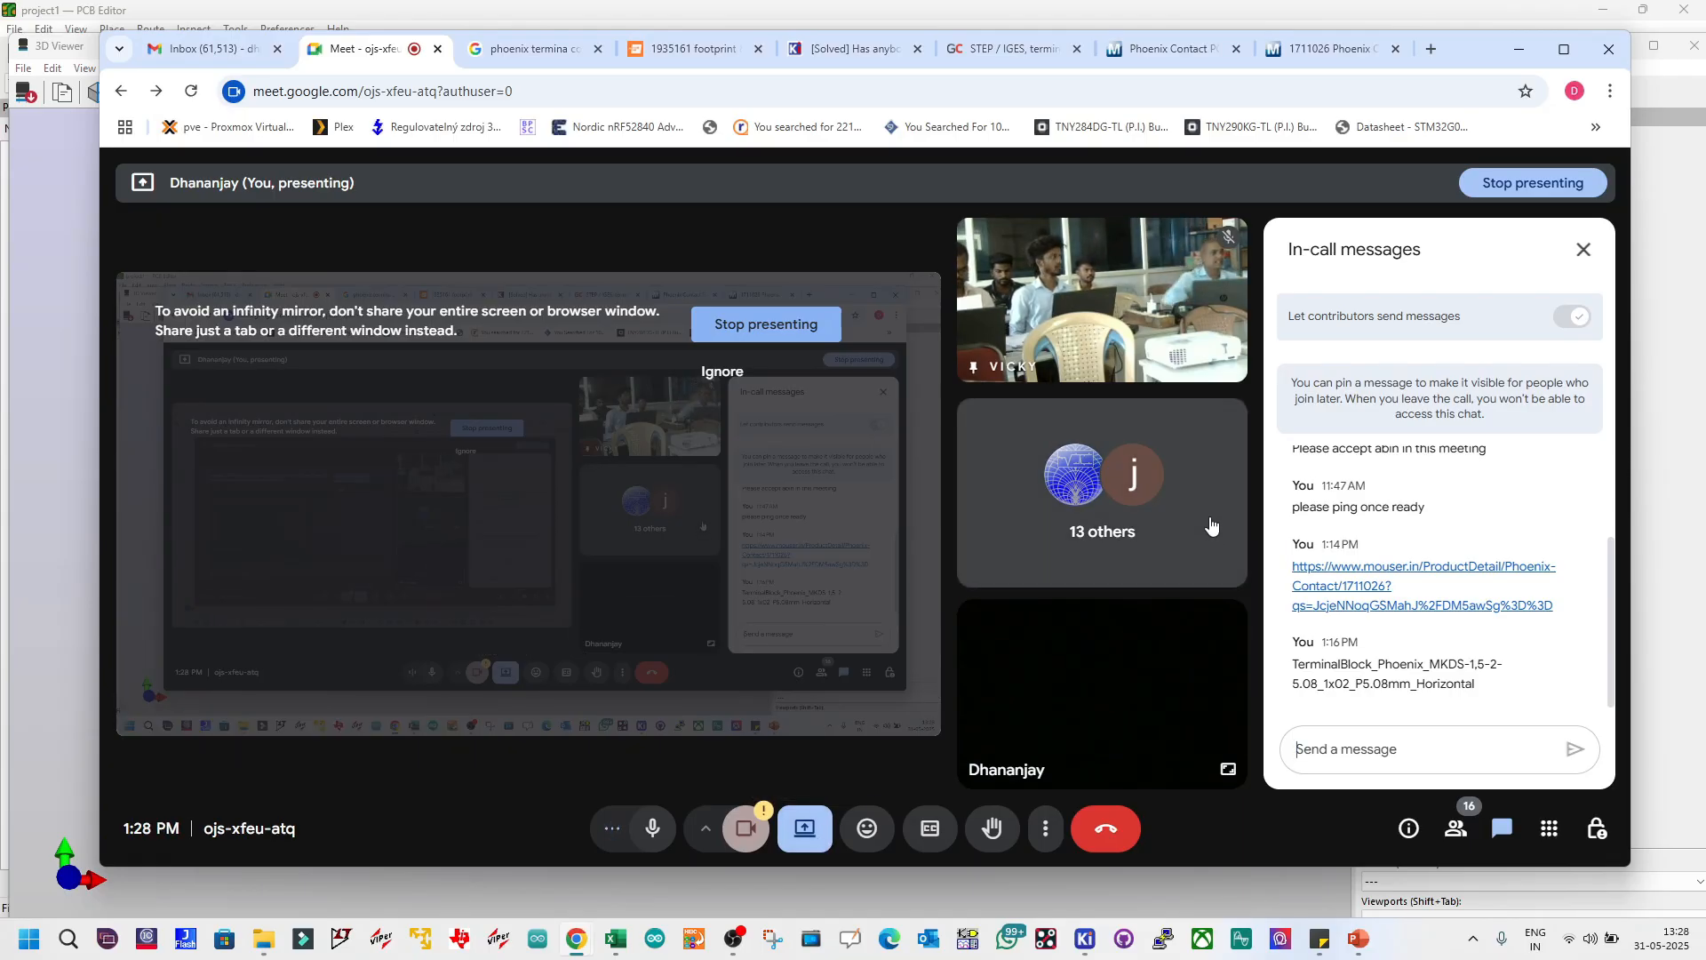
{"action": "left_click", "coordinate": [1583, 249]}
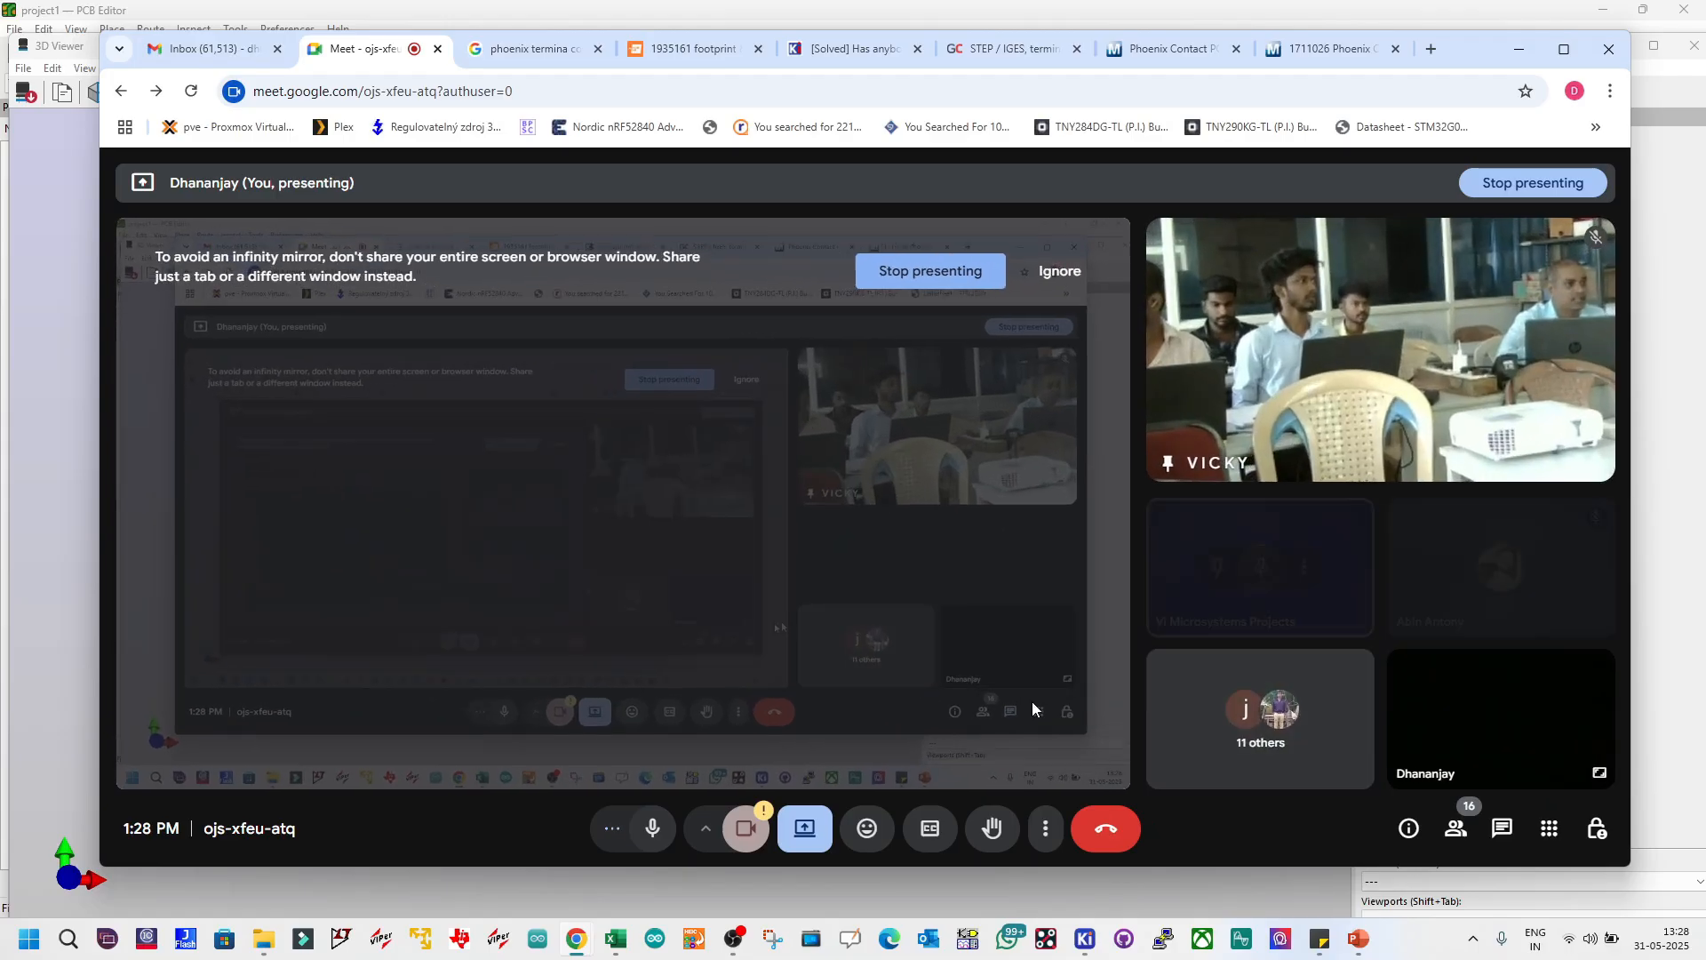
{"action": "left_click", "coordinate": [806, 829]}
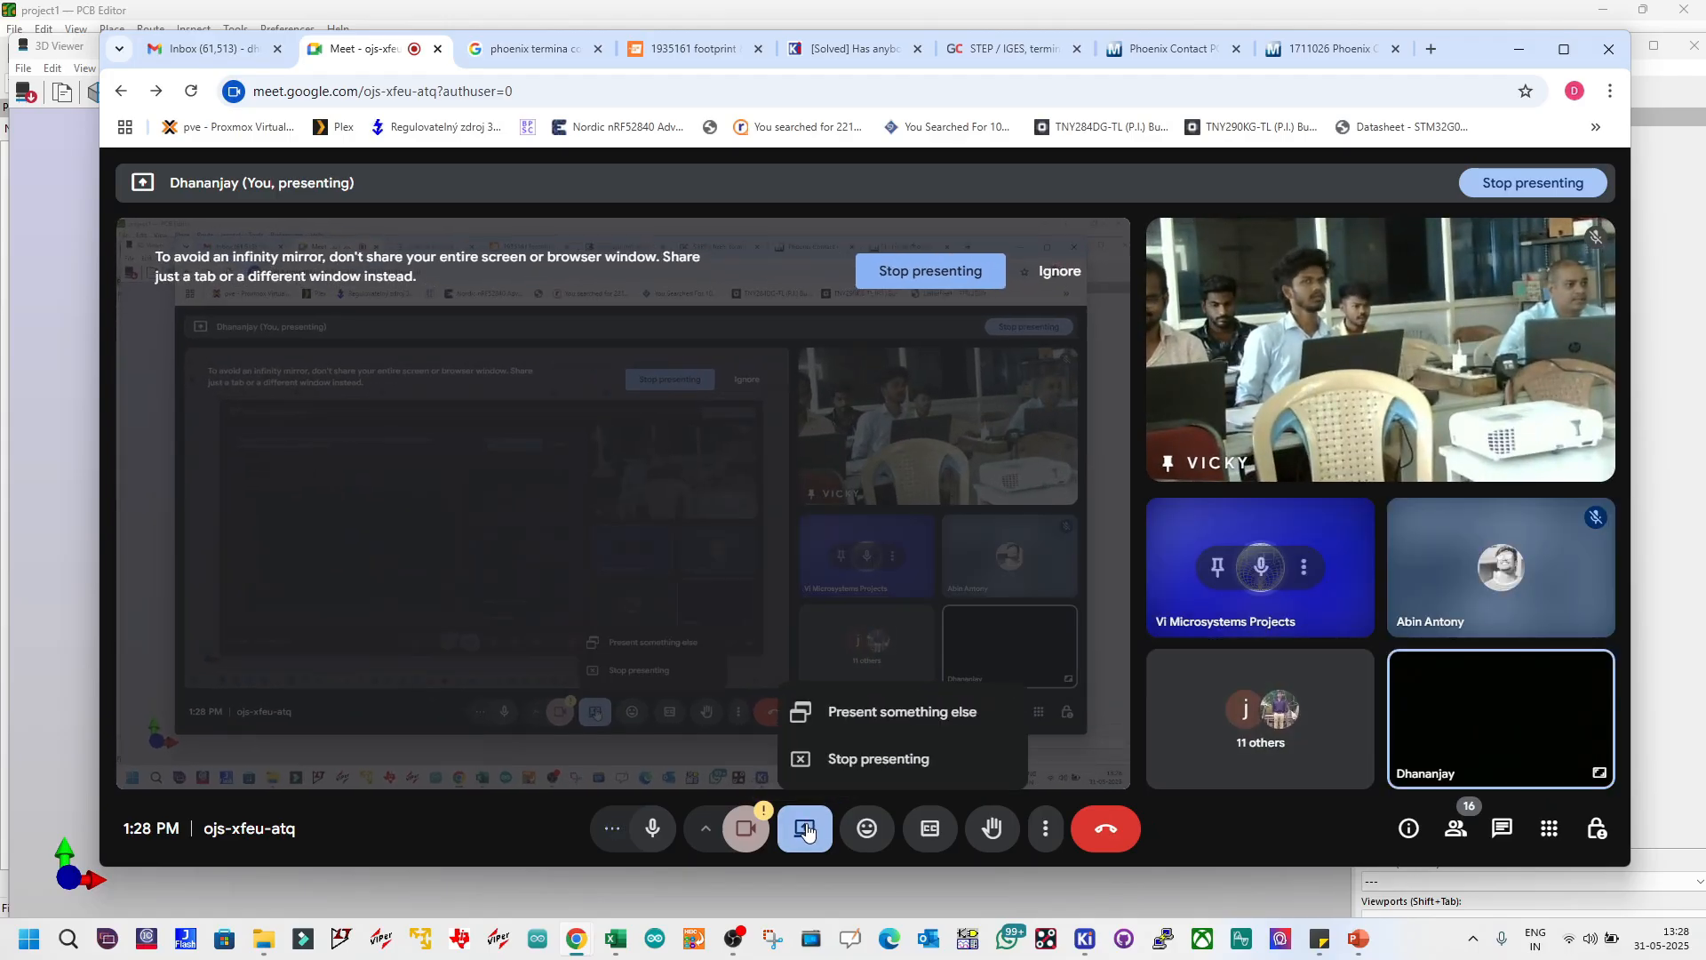
{"action": "left_click", "coordinate": [843, 758]}
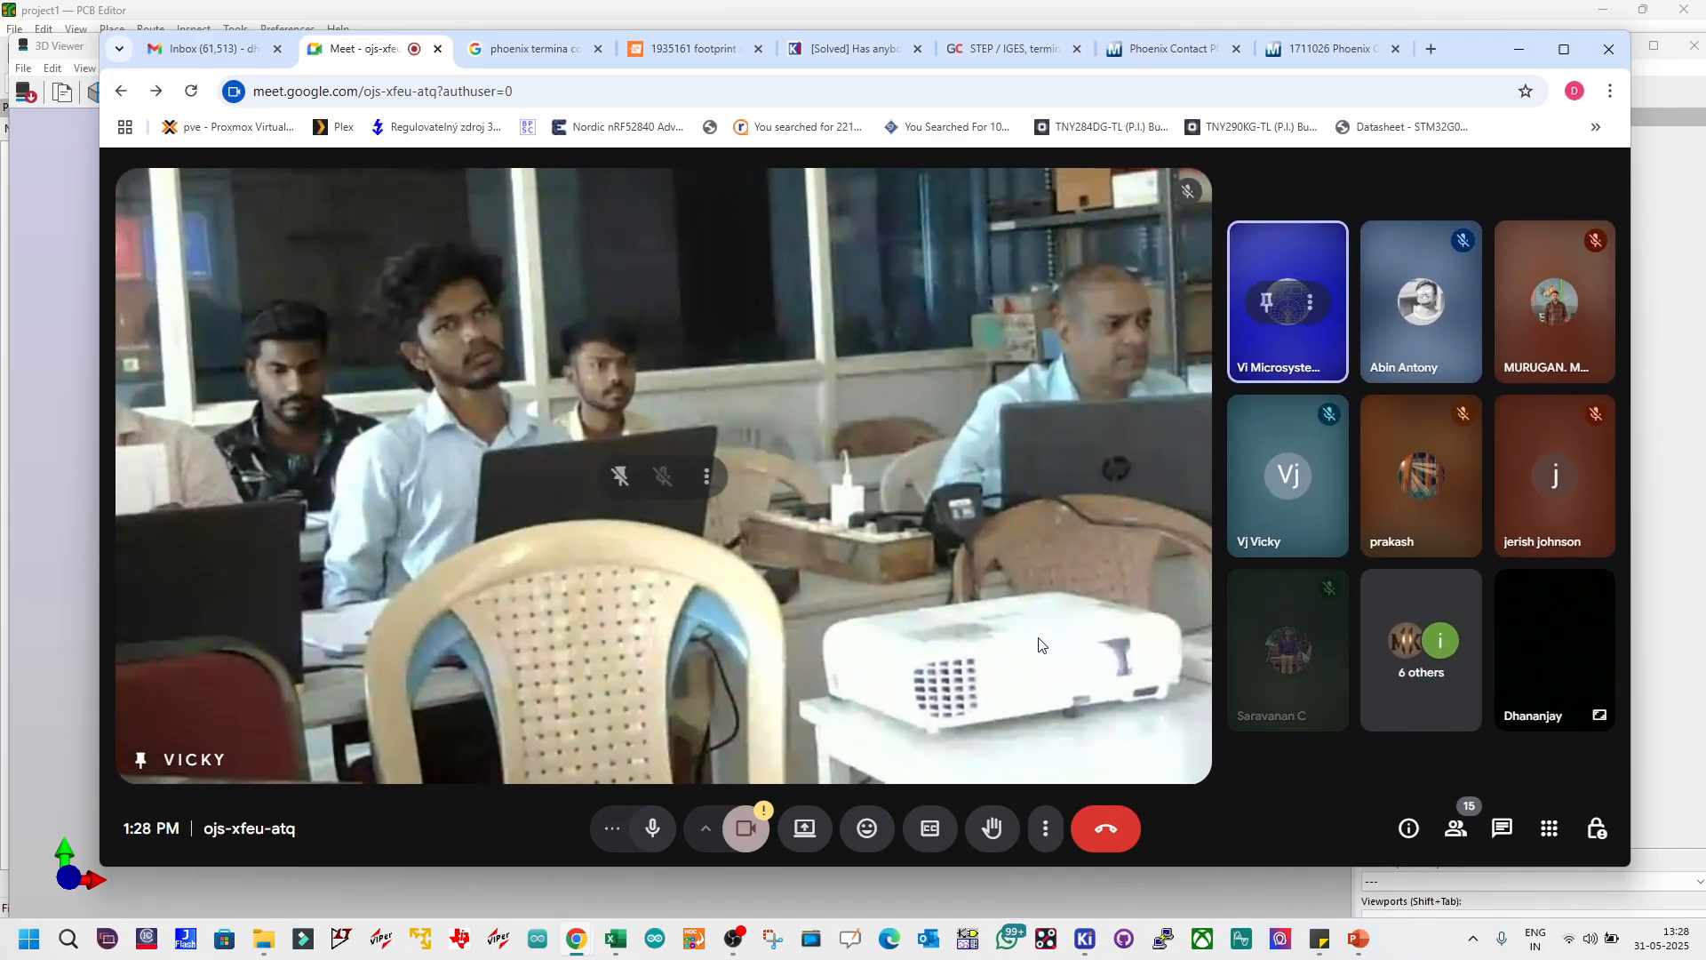
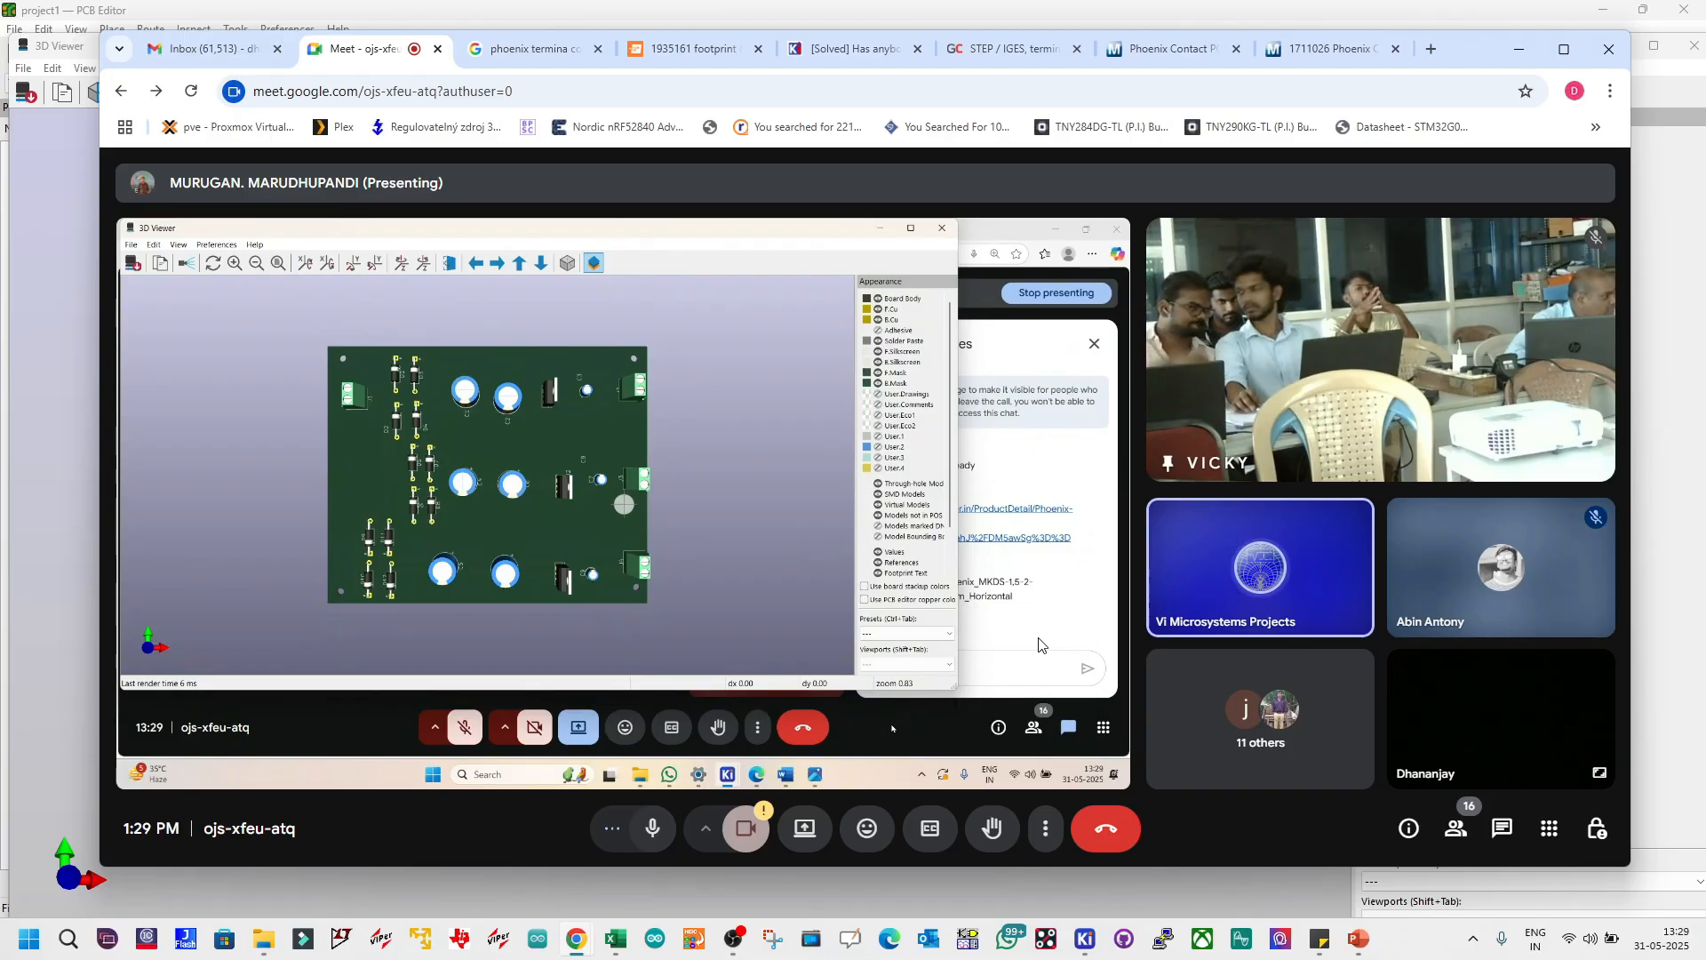
Step: Switch to the KiCAD Training presentation in PowerPoint and bold the agenda items Introduction, Schematic and Layout
{"action": "left_click", "coordinate": [1362, 942]}
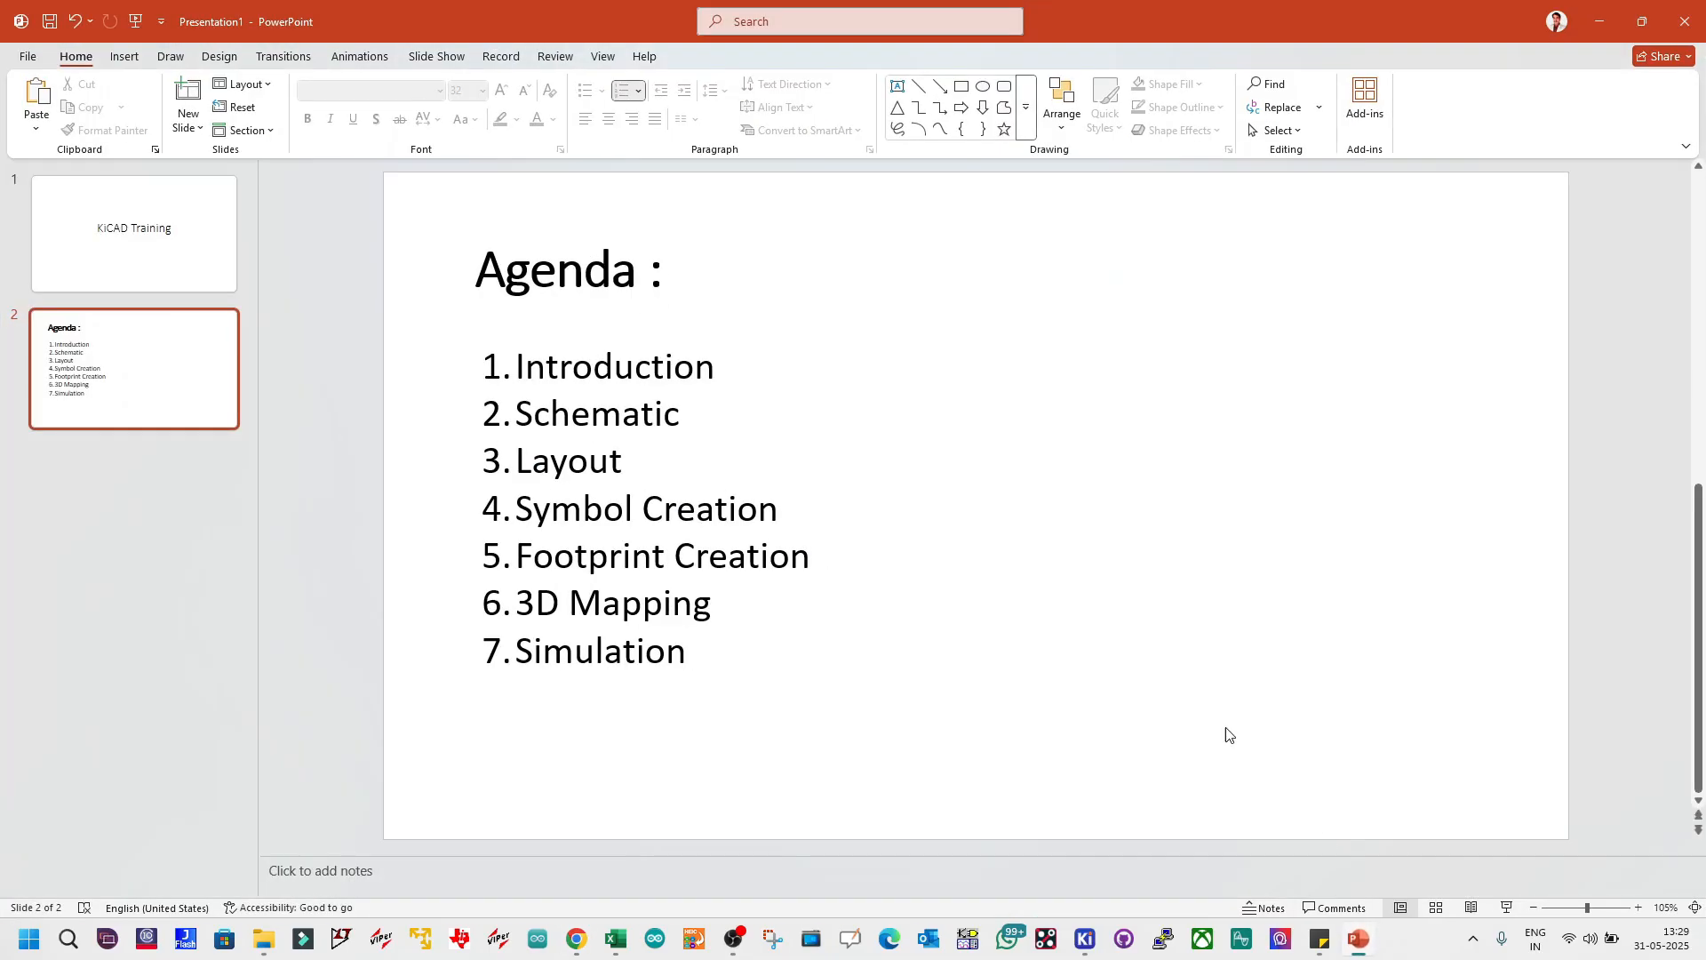
{"action": "left_click", "coordinate": [760, 384]}
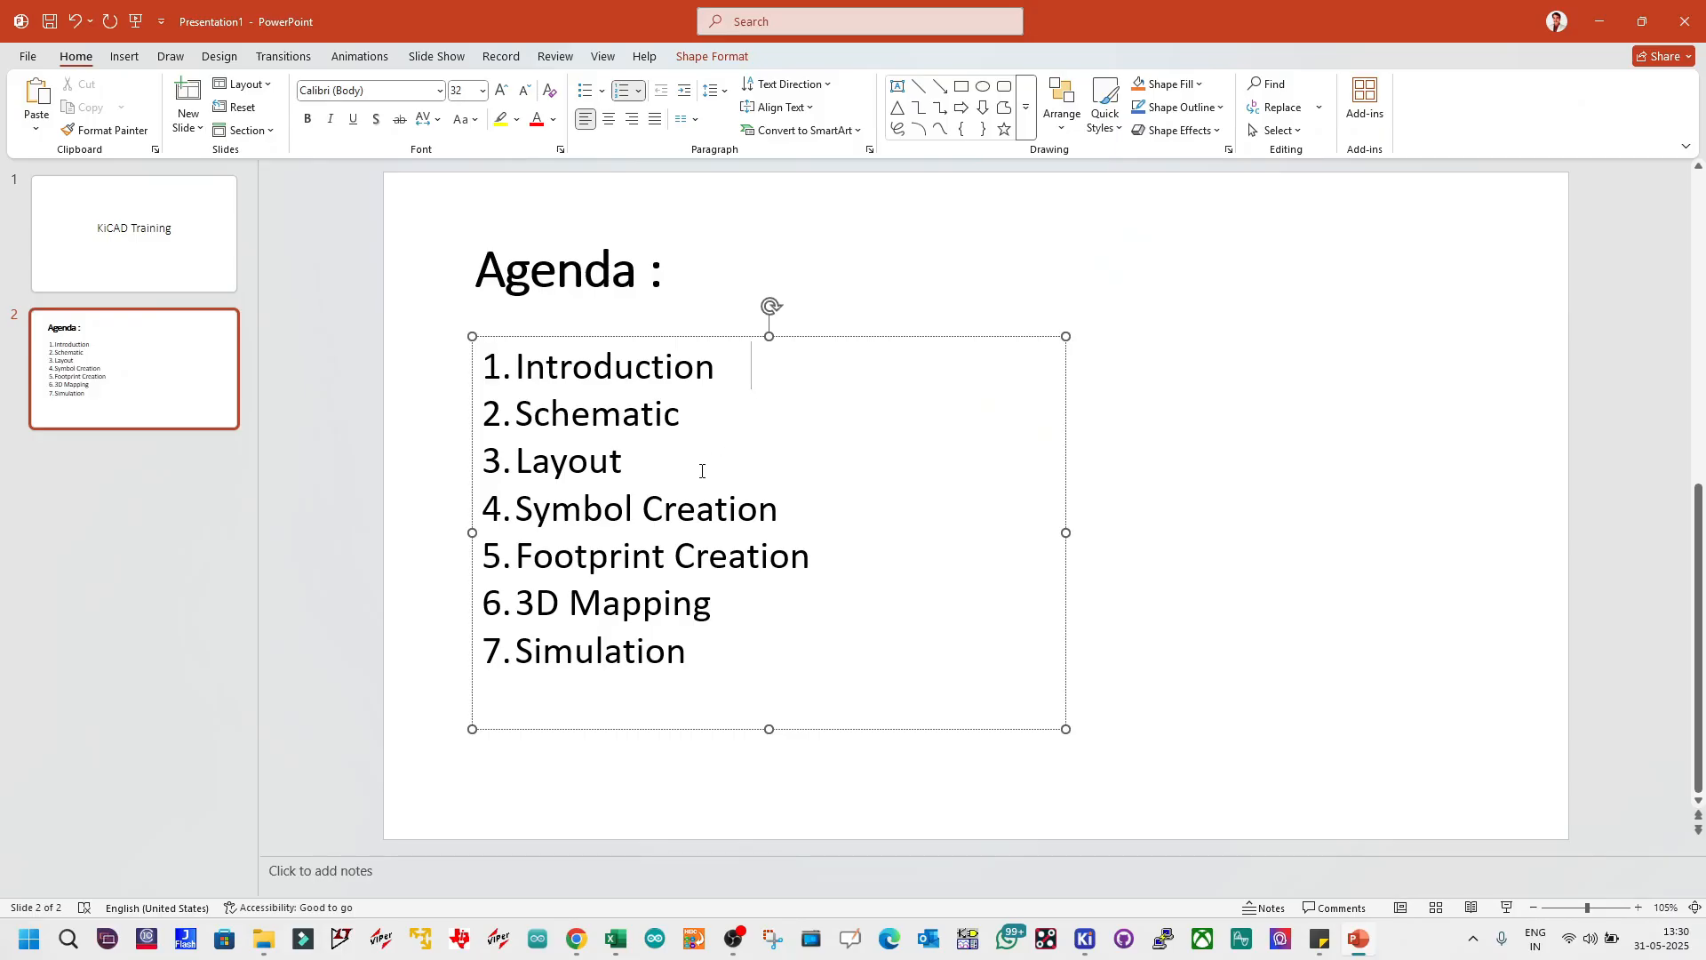
{"action": "left_click_drag", "start_coordinate": [708, 476], "coordinate": [402, 370]}
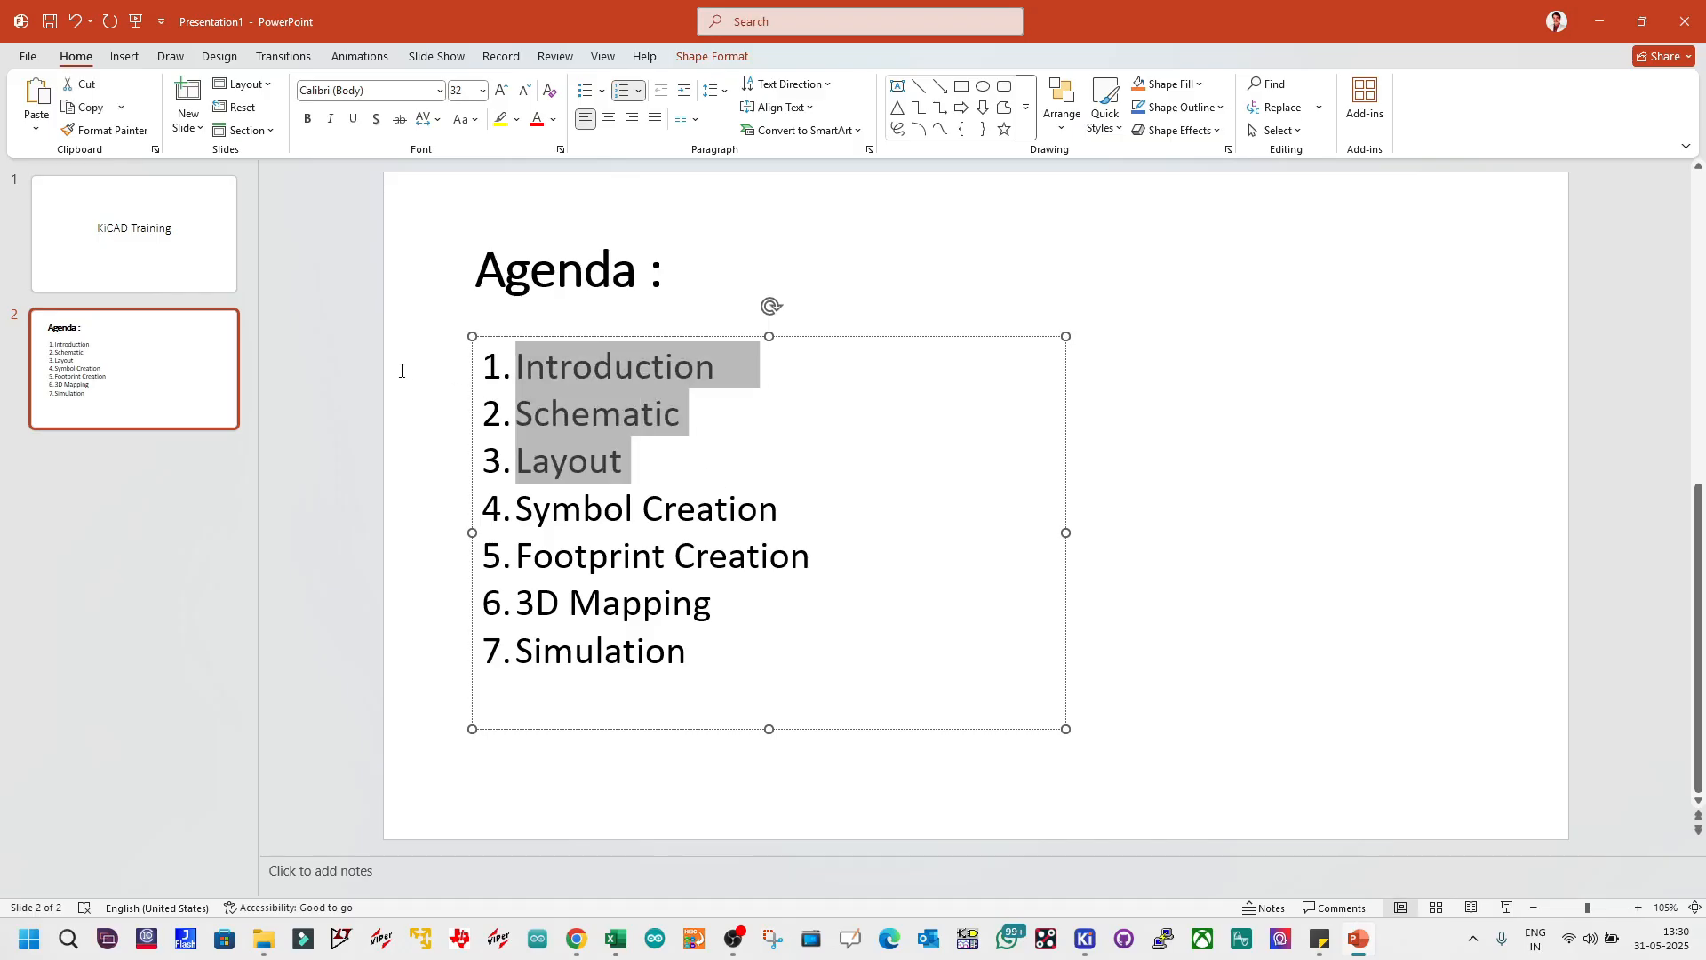
{"action": "key", "text": "ctrl+b"}
{"action": "left_click", "coordinate": [1144, 494]}
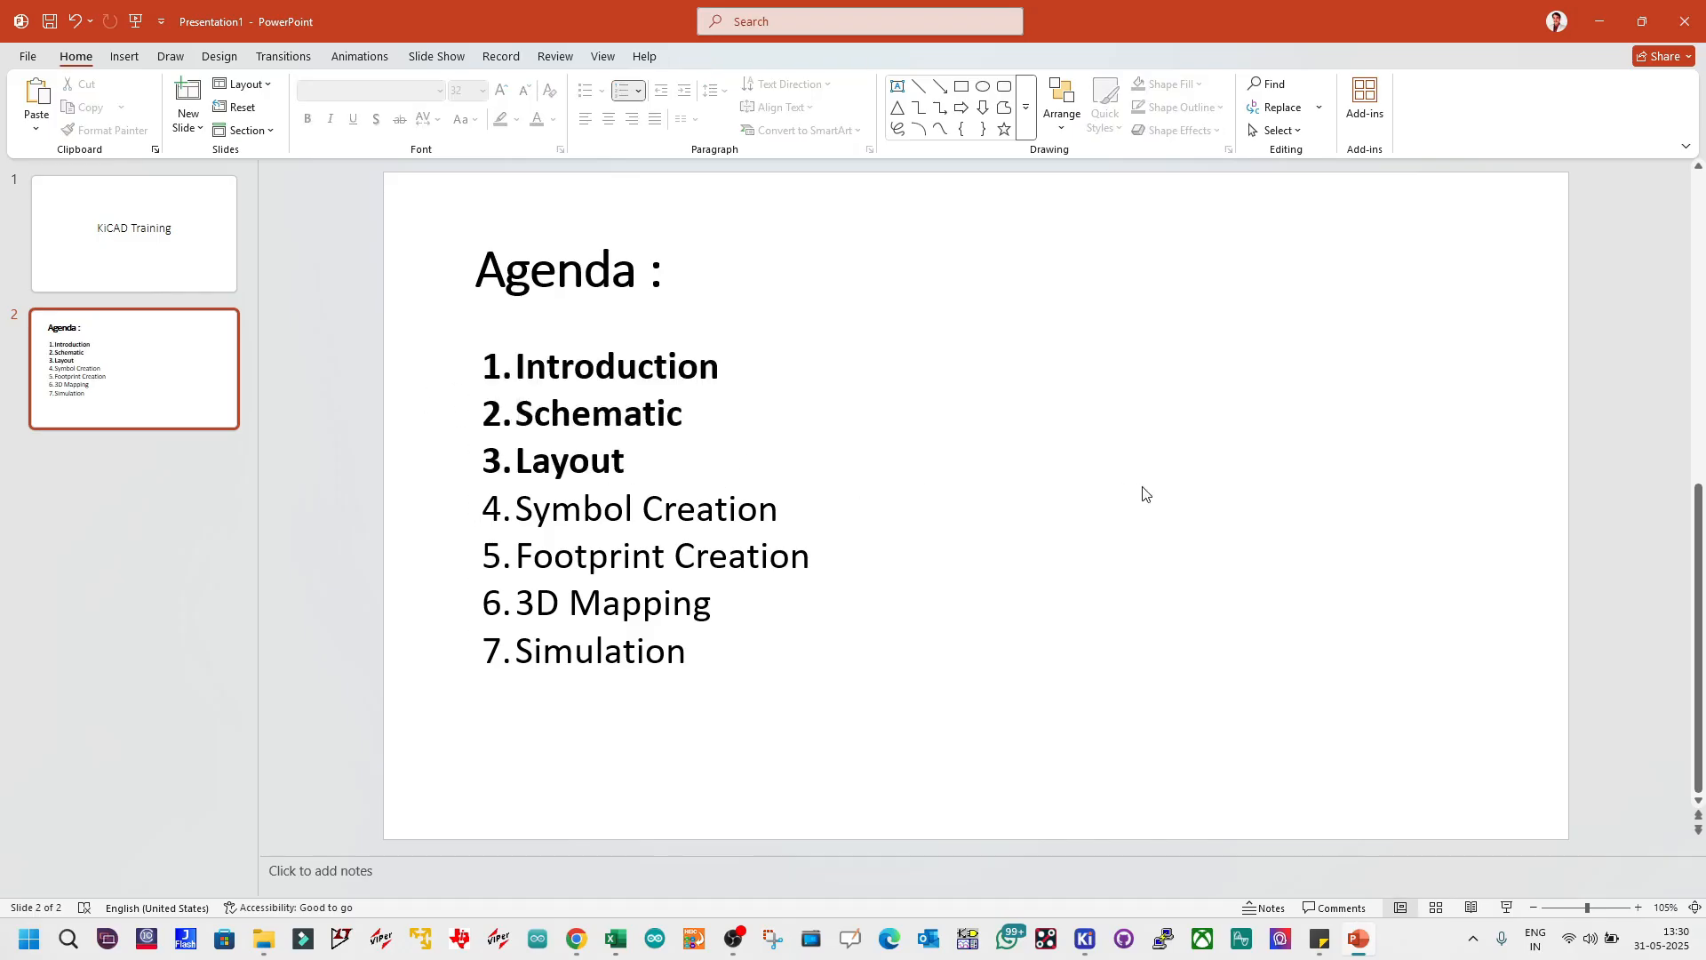
{"action": "key", "text": "ctrl+s"}
{"action": "key", "text": "Escape"}
Step: Return to the Google Meet call in Chrome and maximize its window
{"action": "double_click", "coordinate": [1588, 26]}
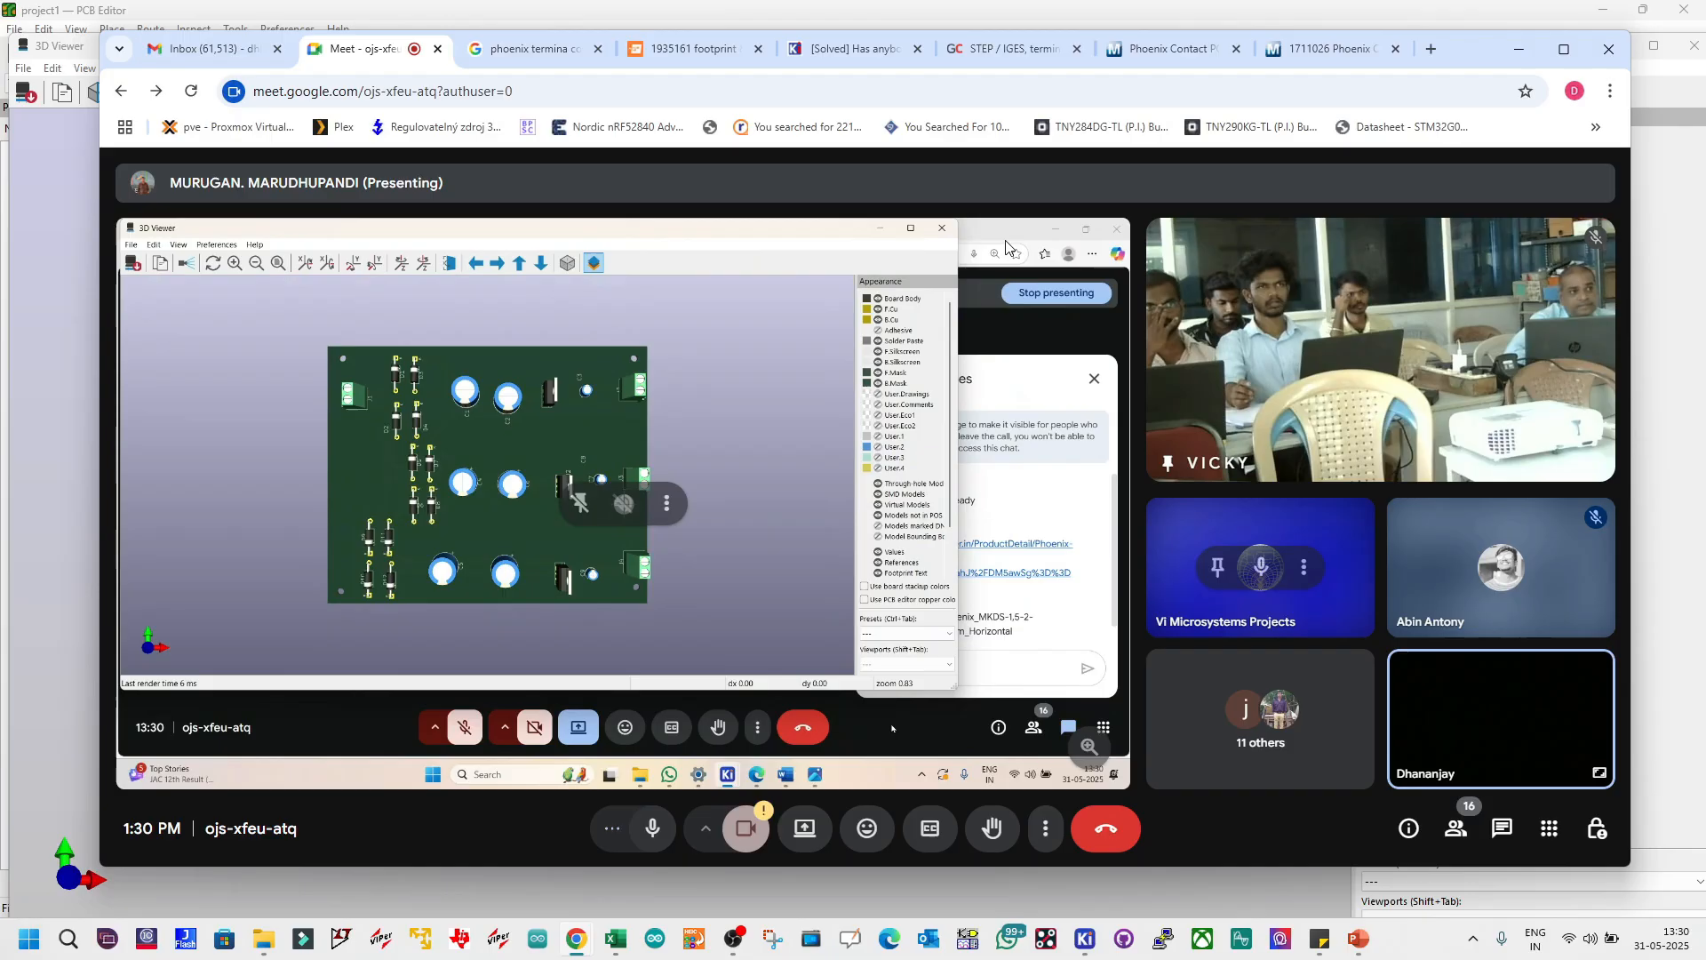
{"action": "double_click", "coordinate": [1460, 54]}
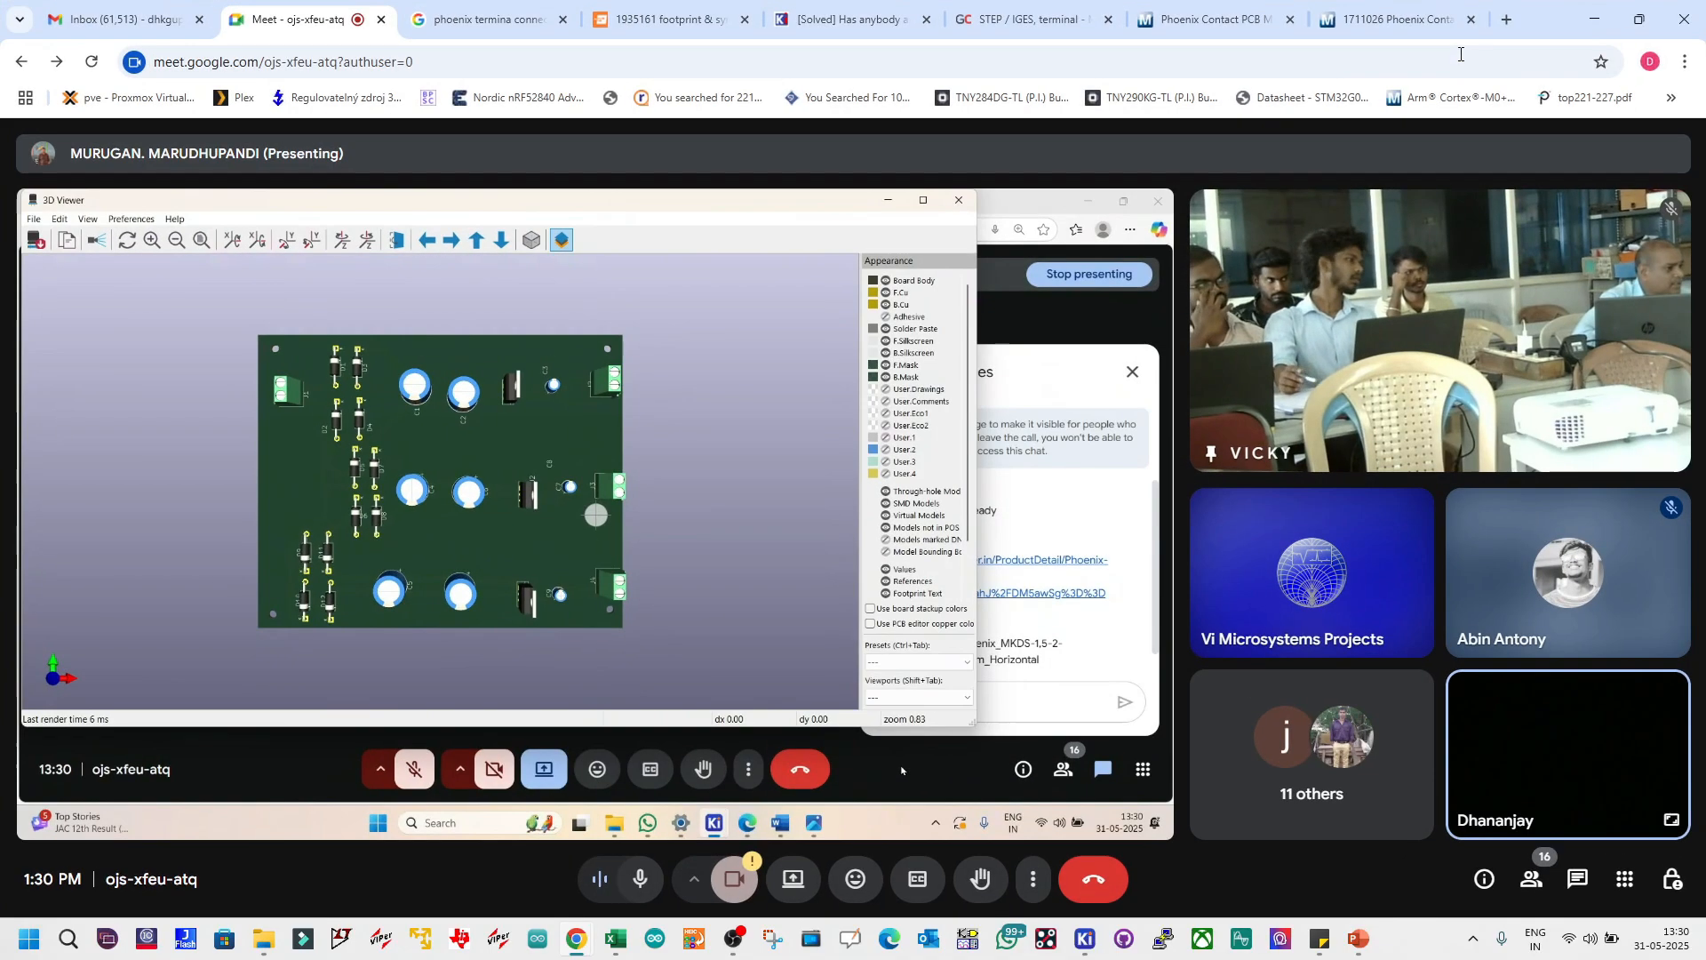